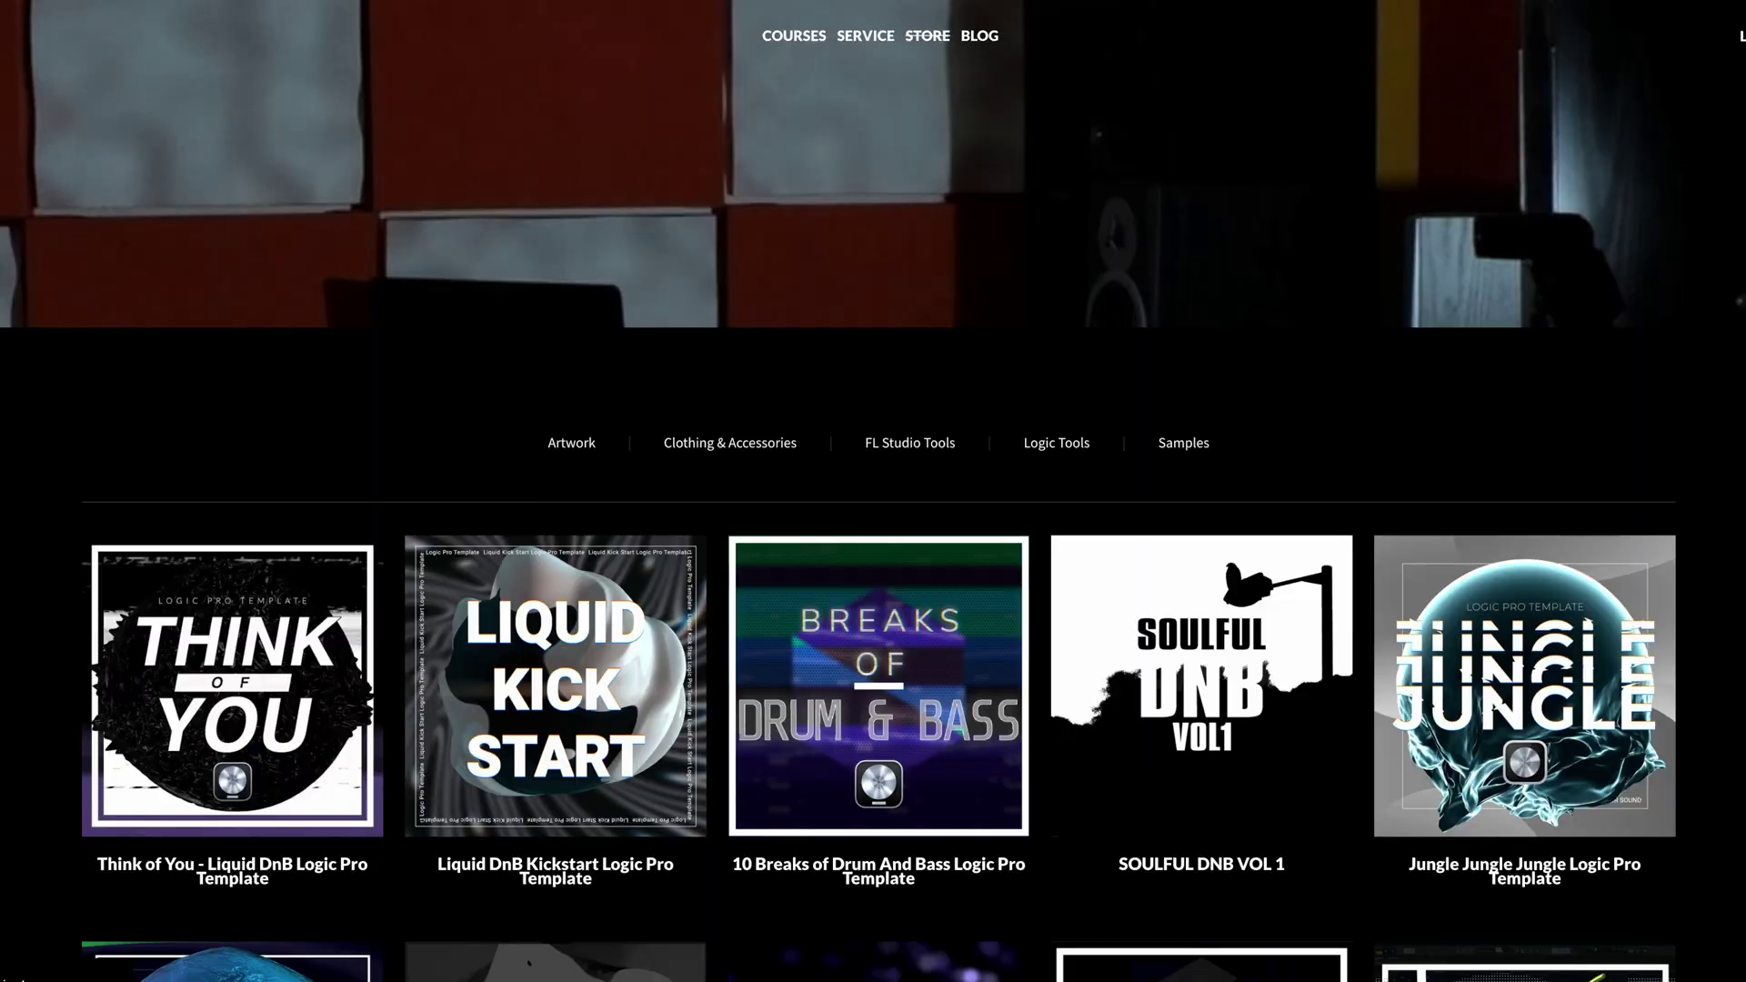
# - Browse the drum and bass template and sample pack listings in the store
pyautogui.scroll(-3, 873, 546)
pyautogui.scroll(-5, 874, 546)
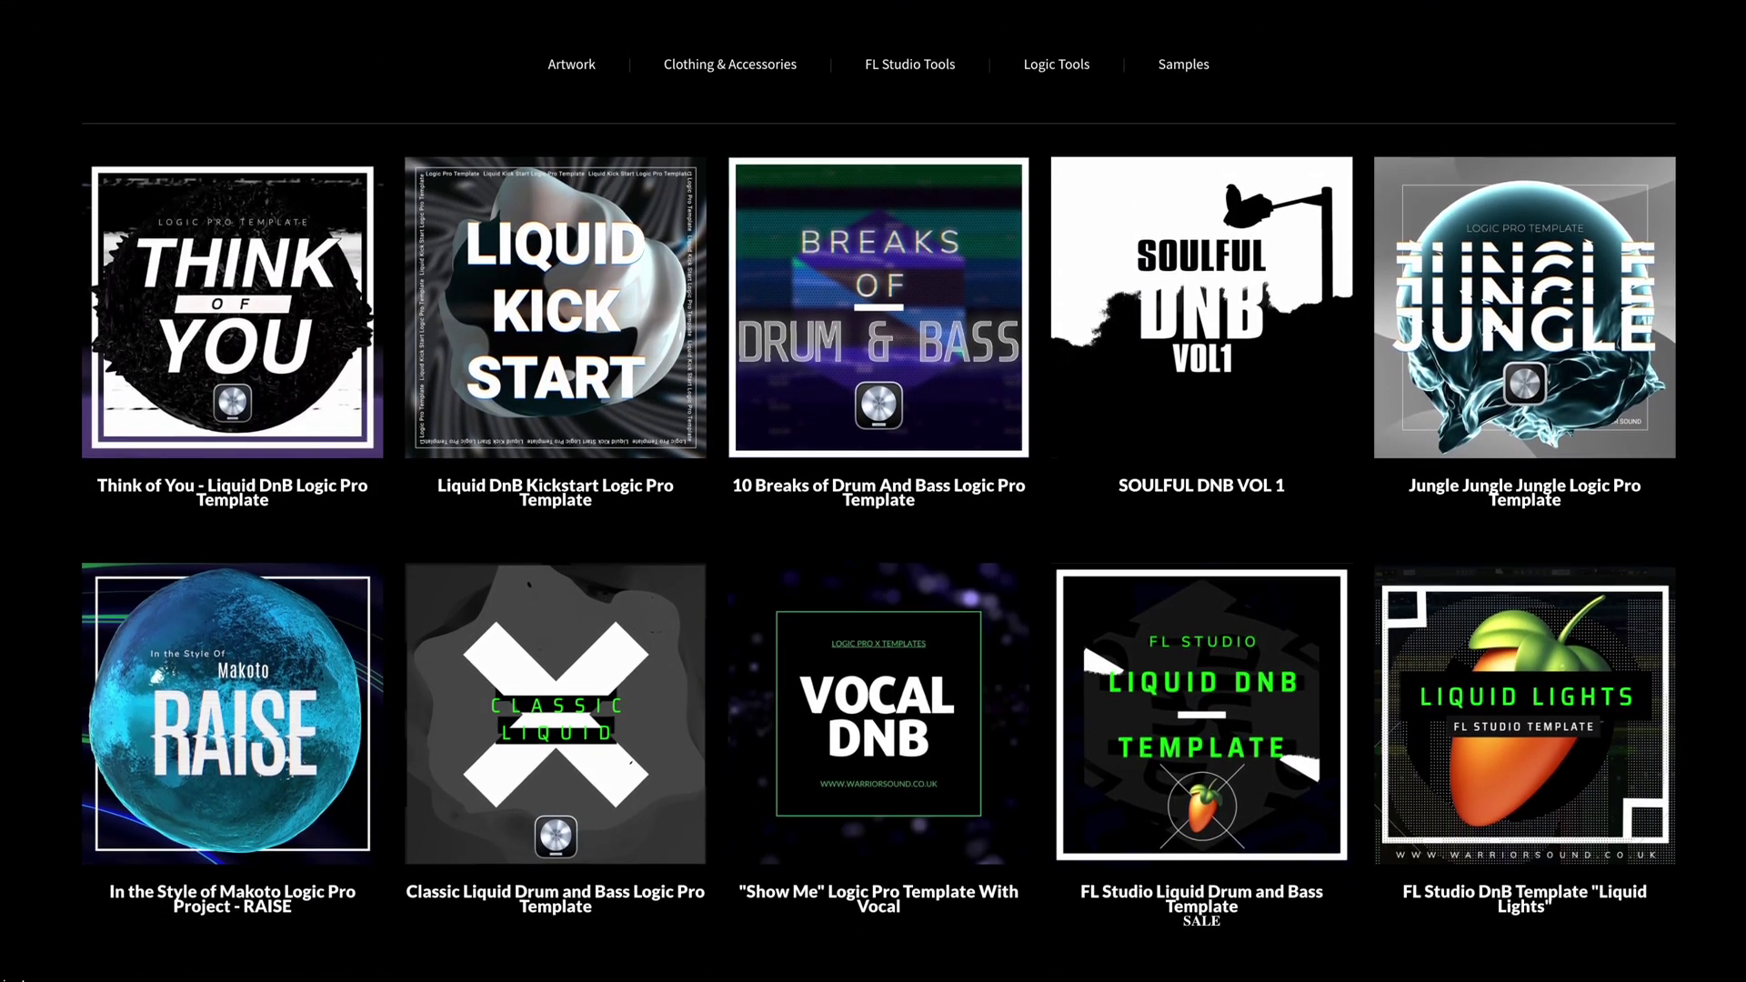
pyautogui.scroll(-6, 873, 546)
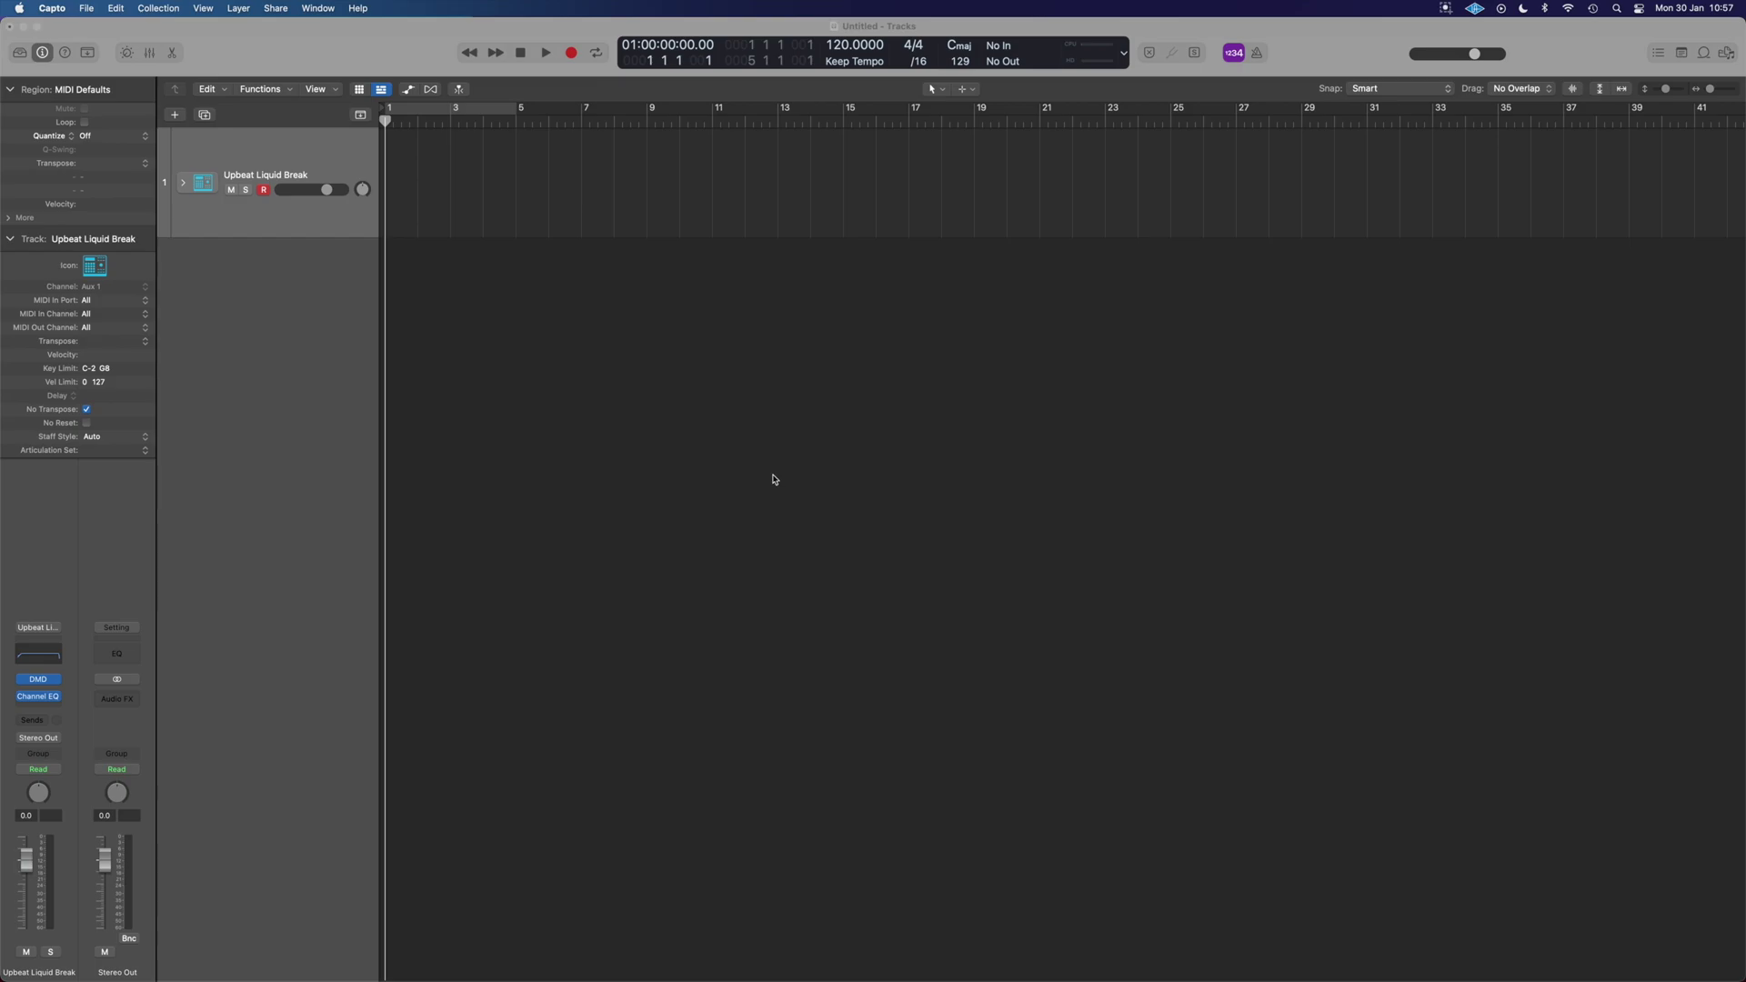
# - In Logic Pro, set the project tempo to 174 BPM
pyautogui.doubleClick(837, 47)
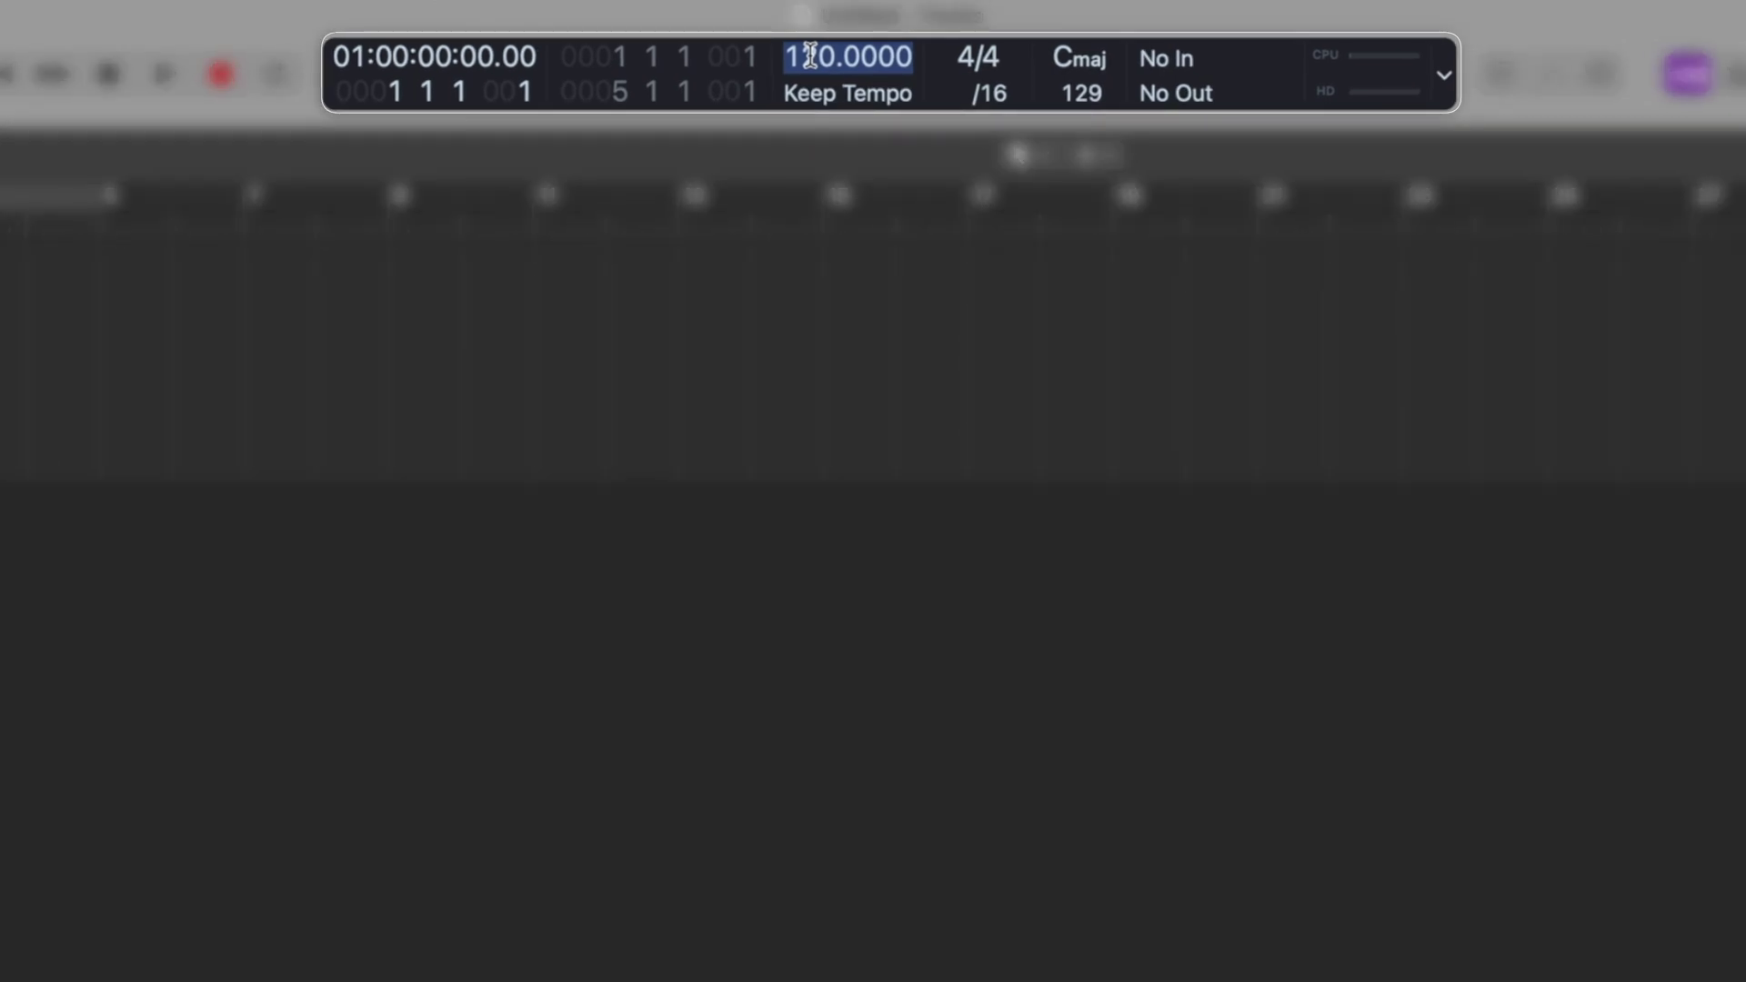
pyautogui.write('174')
pyautogui.press('Return')
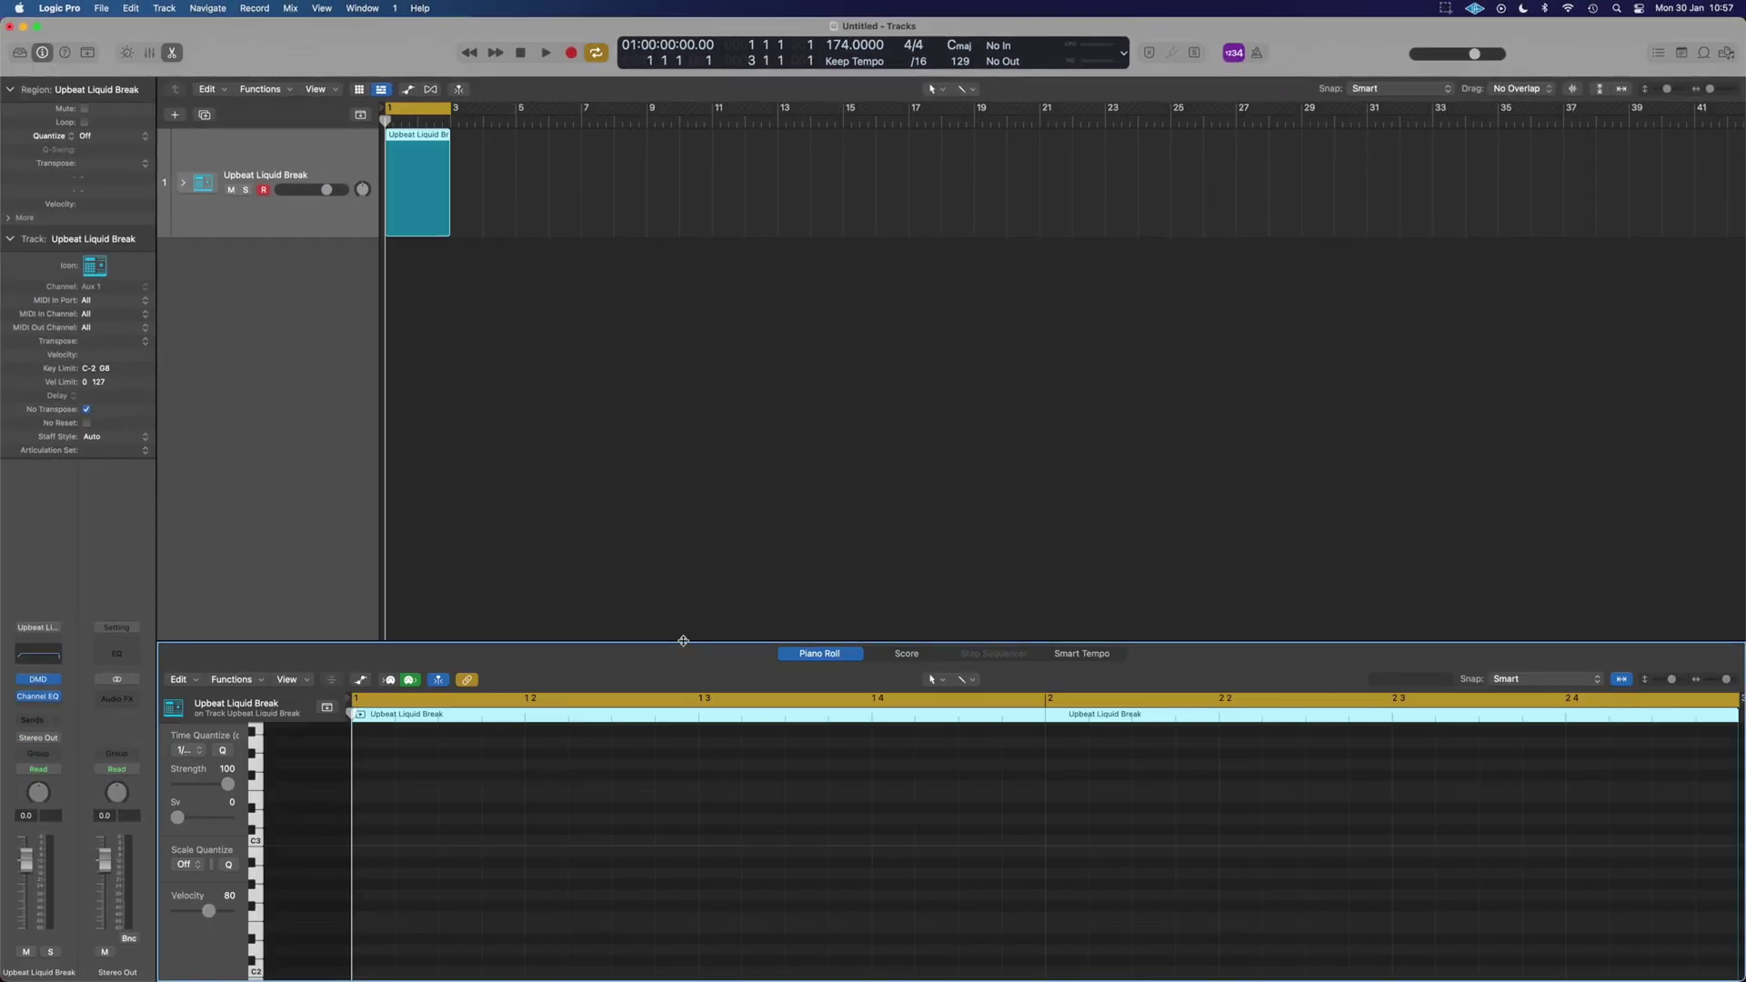
# - Enlarge the Piano Roll, add C0 kick notes on beats 1 and 3 of the first bar, and play them back
pyautogui.moveTo(683, 642); pyautogui.dragTo(694, 229)
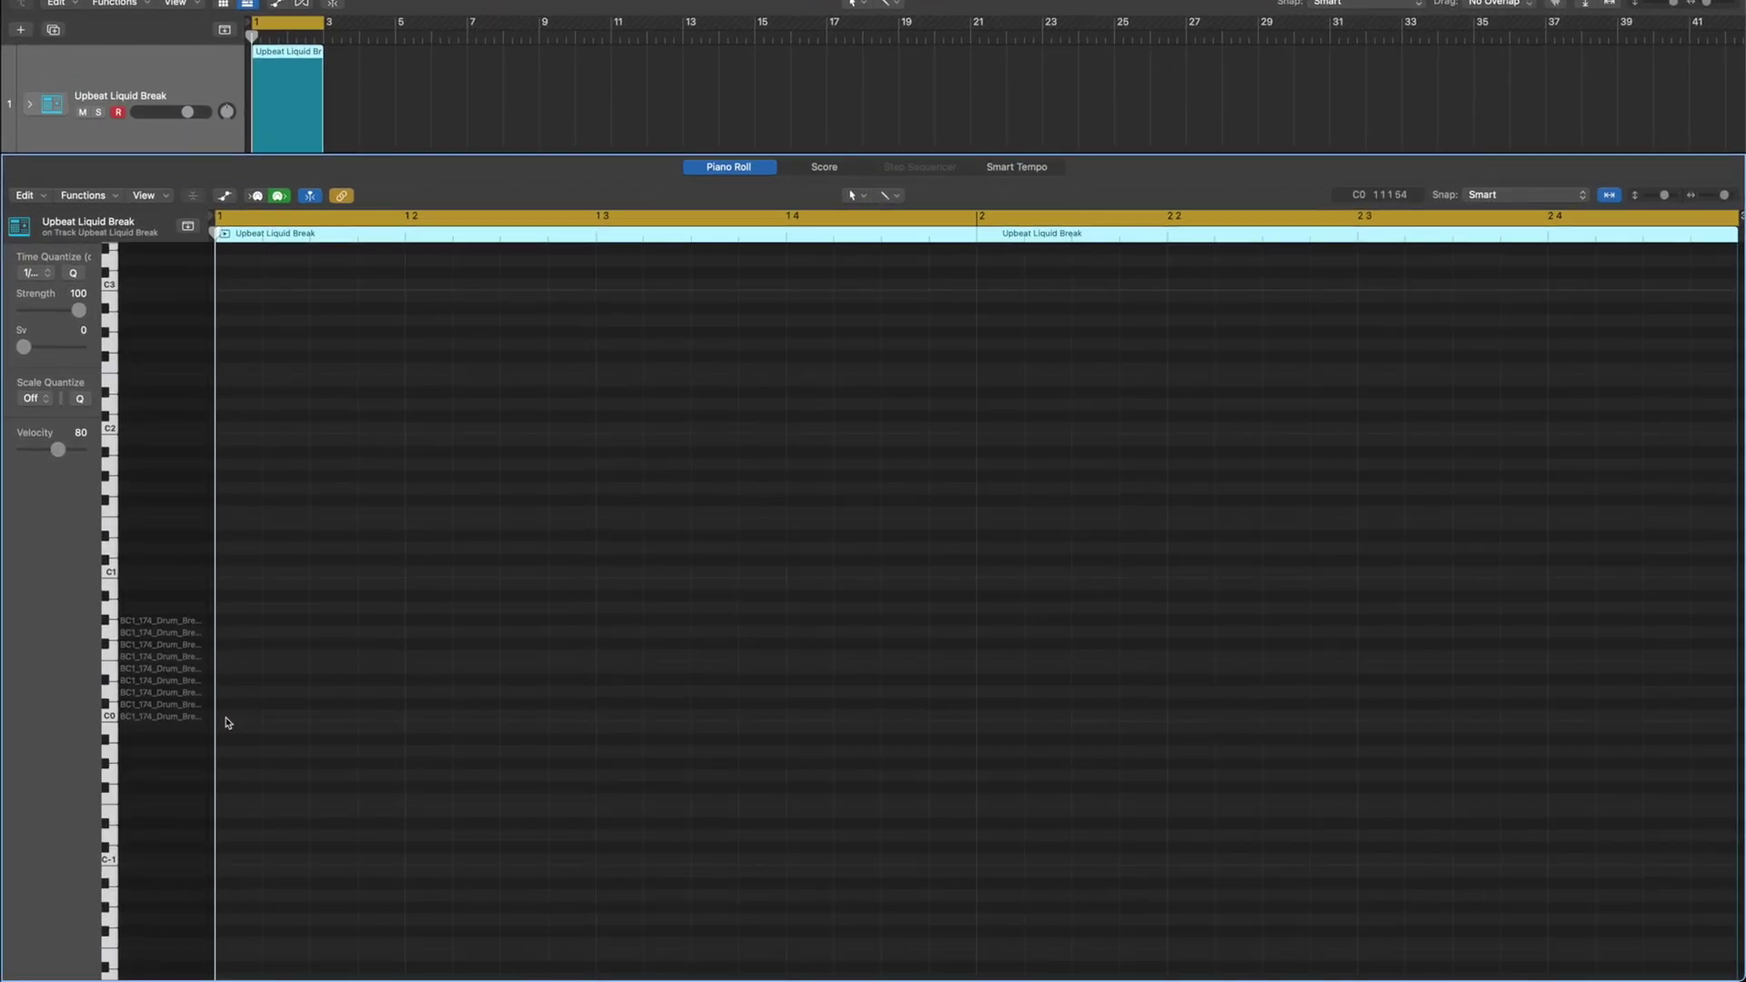
pyautogui.moveTo(228, 718); pyautogui.dragTo(235, 697)
pyautogui.moveTo(23, 658)
pyautogui.mouseDown()
pyautogui.moveTo(28, 640)
pyautogui.moveTo(25, 668)
pyautogui.mouseUp()
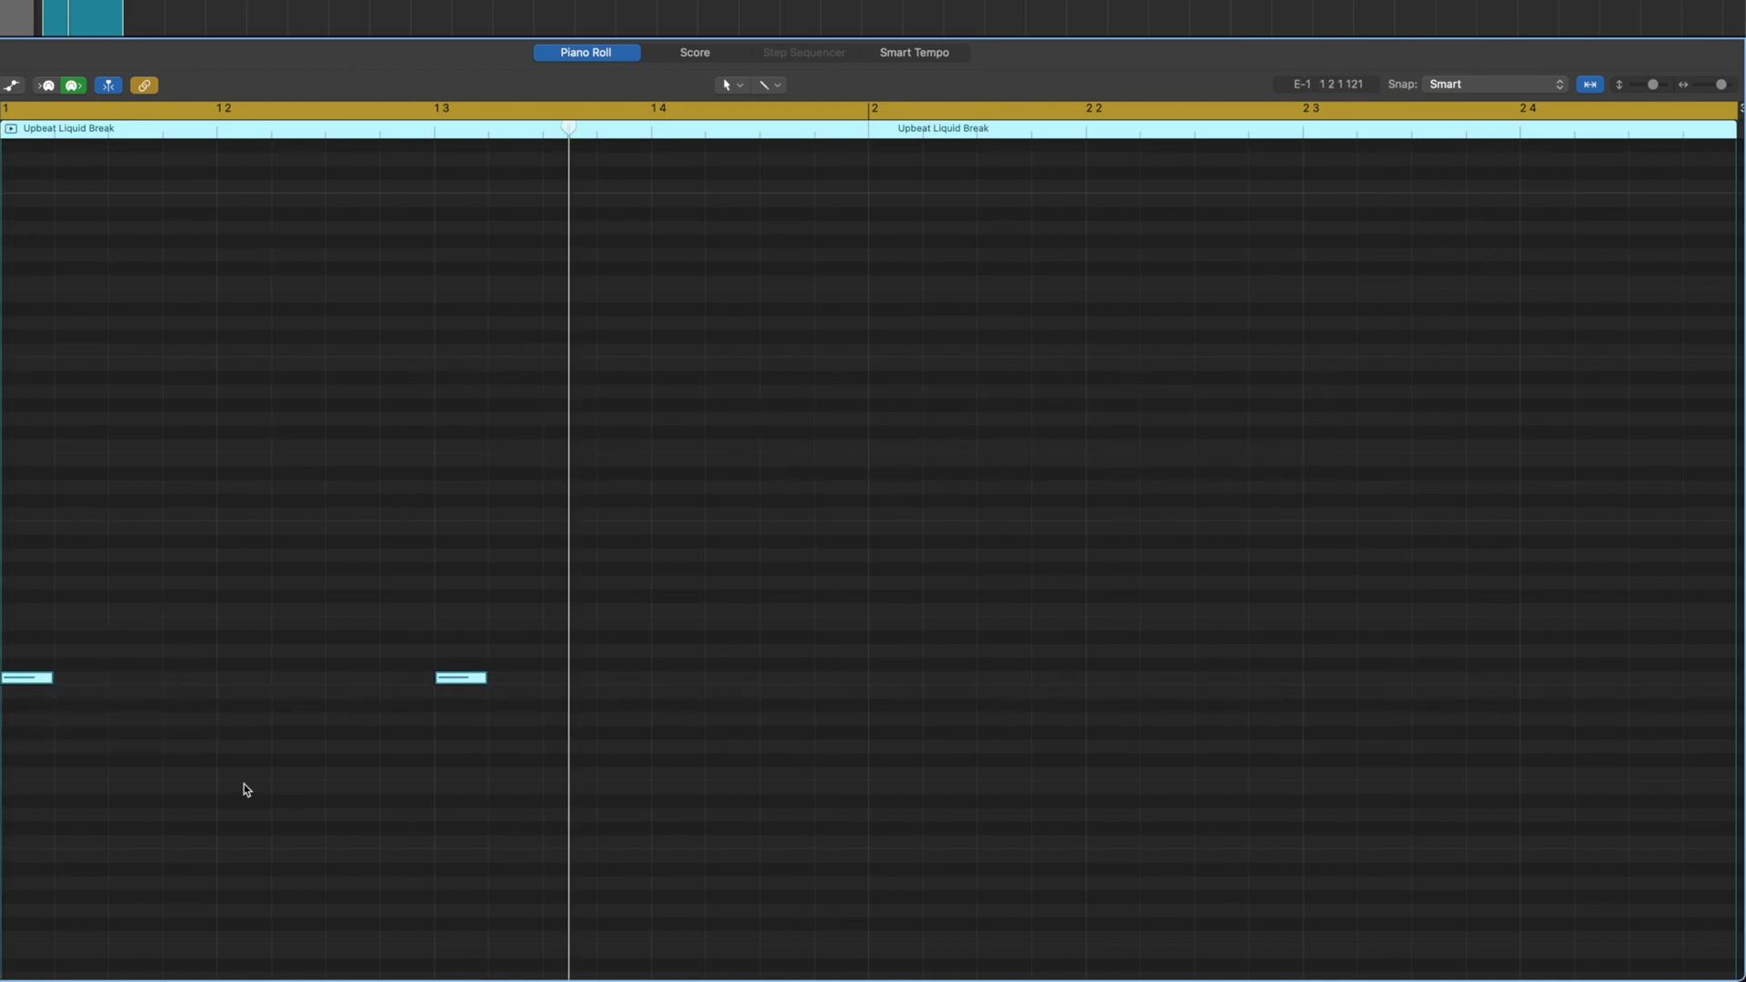
pyautogui.press('space')
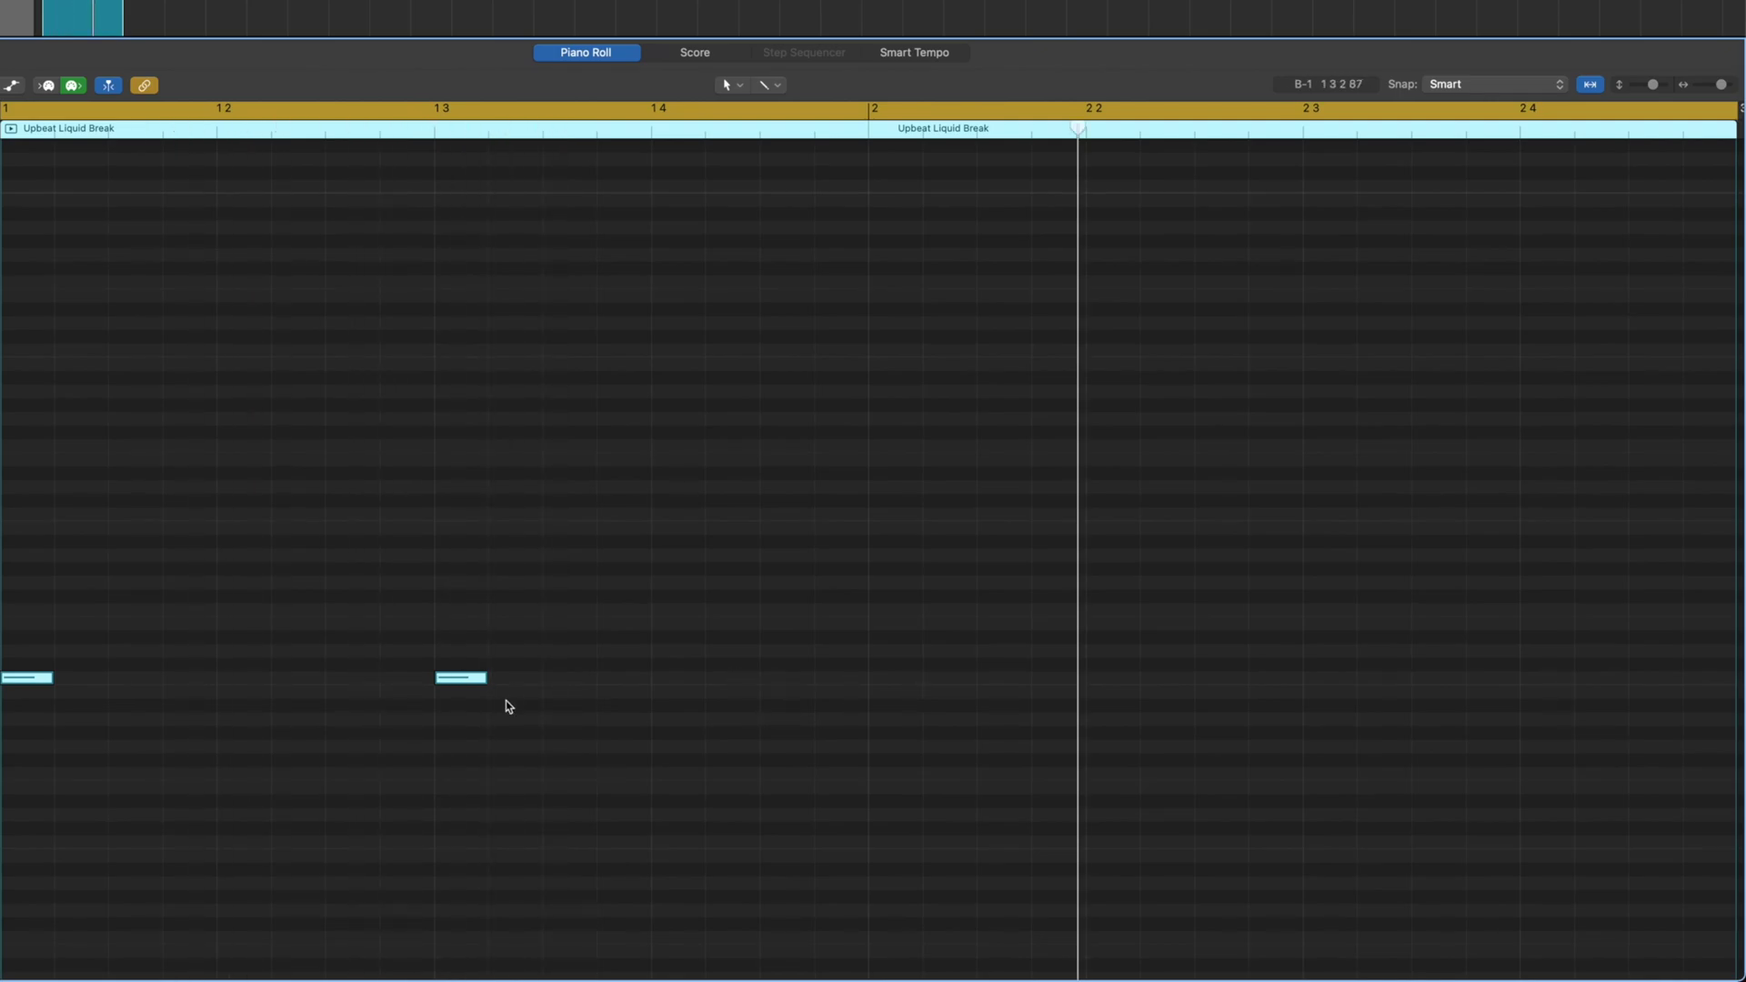
# - Move the second C0 kick note to 1 3 3, repeat the two-kick pattern in bar 2, and play it back
pyautogui.click(508, 706)
pyautogui.moveTo(456, 686); pyautogui.dragTo(563, 686)
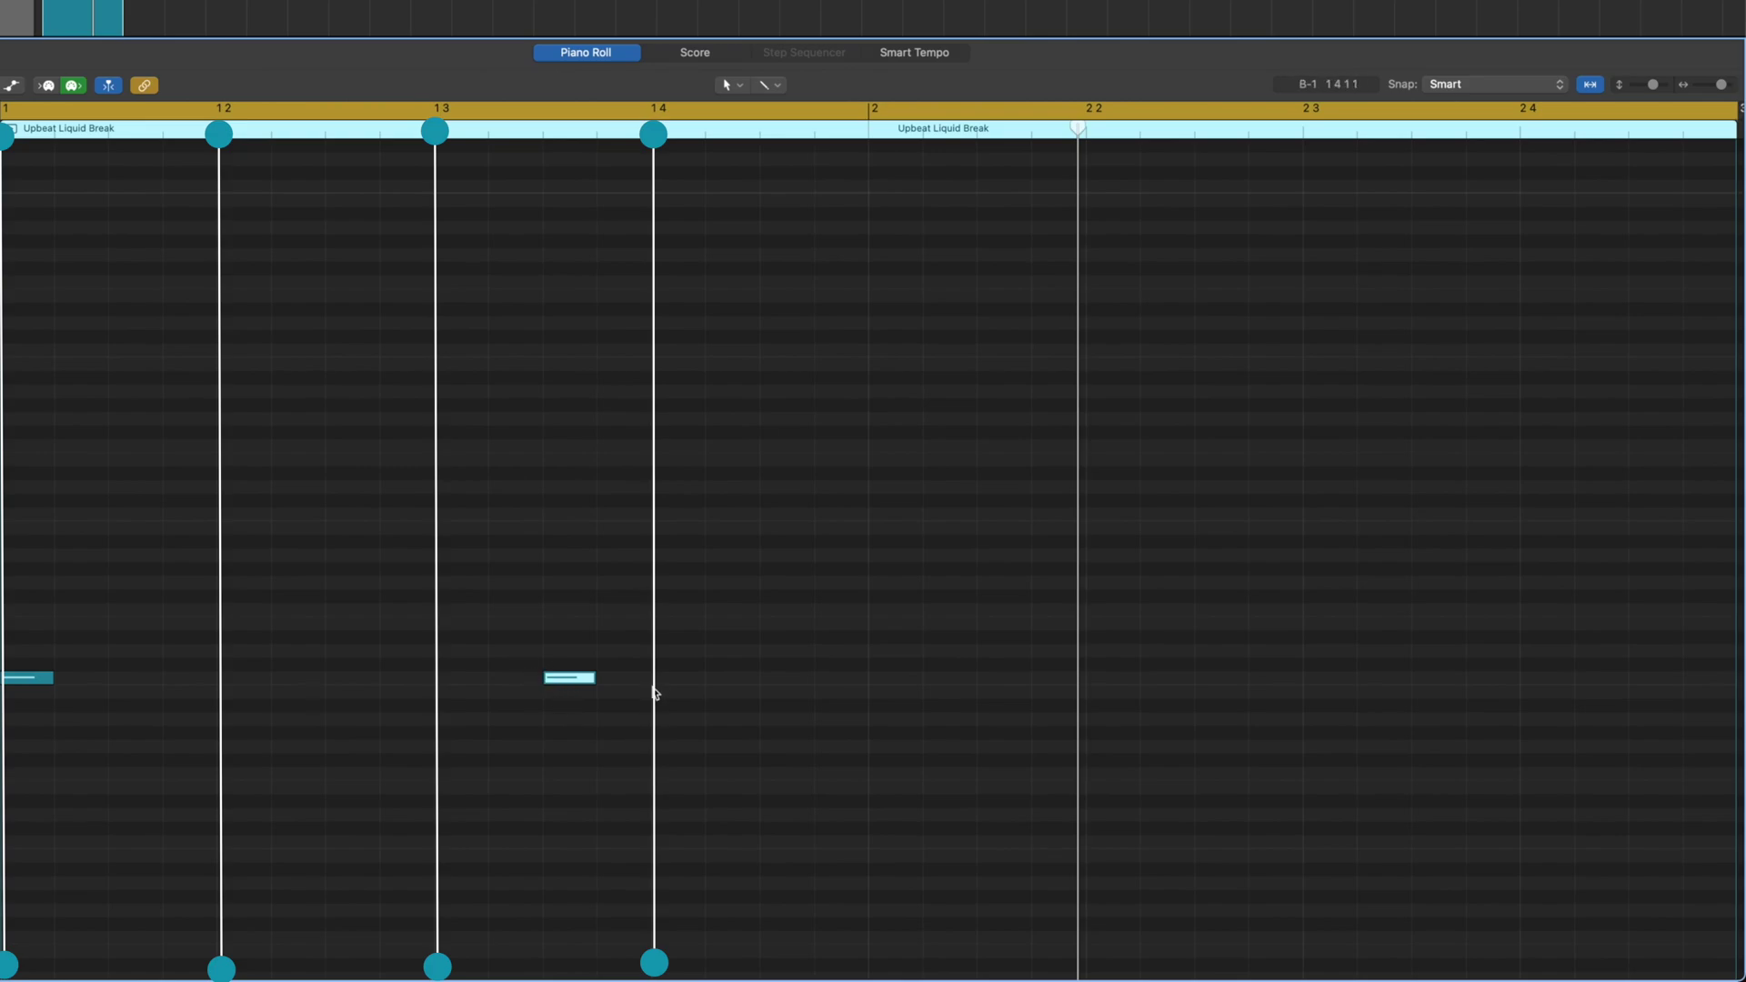
pyautogui.click(889, 679)
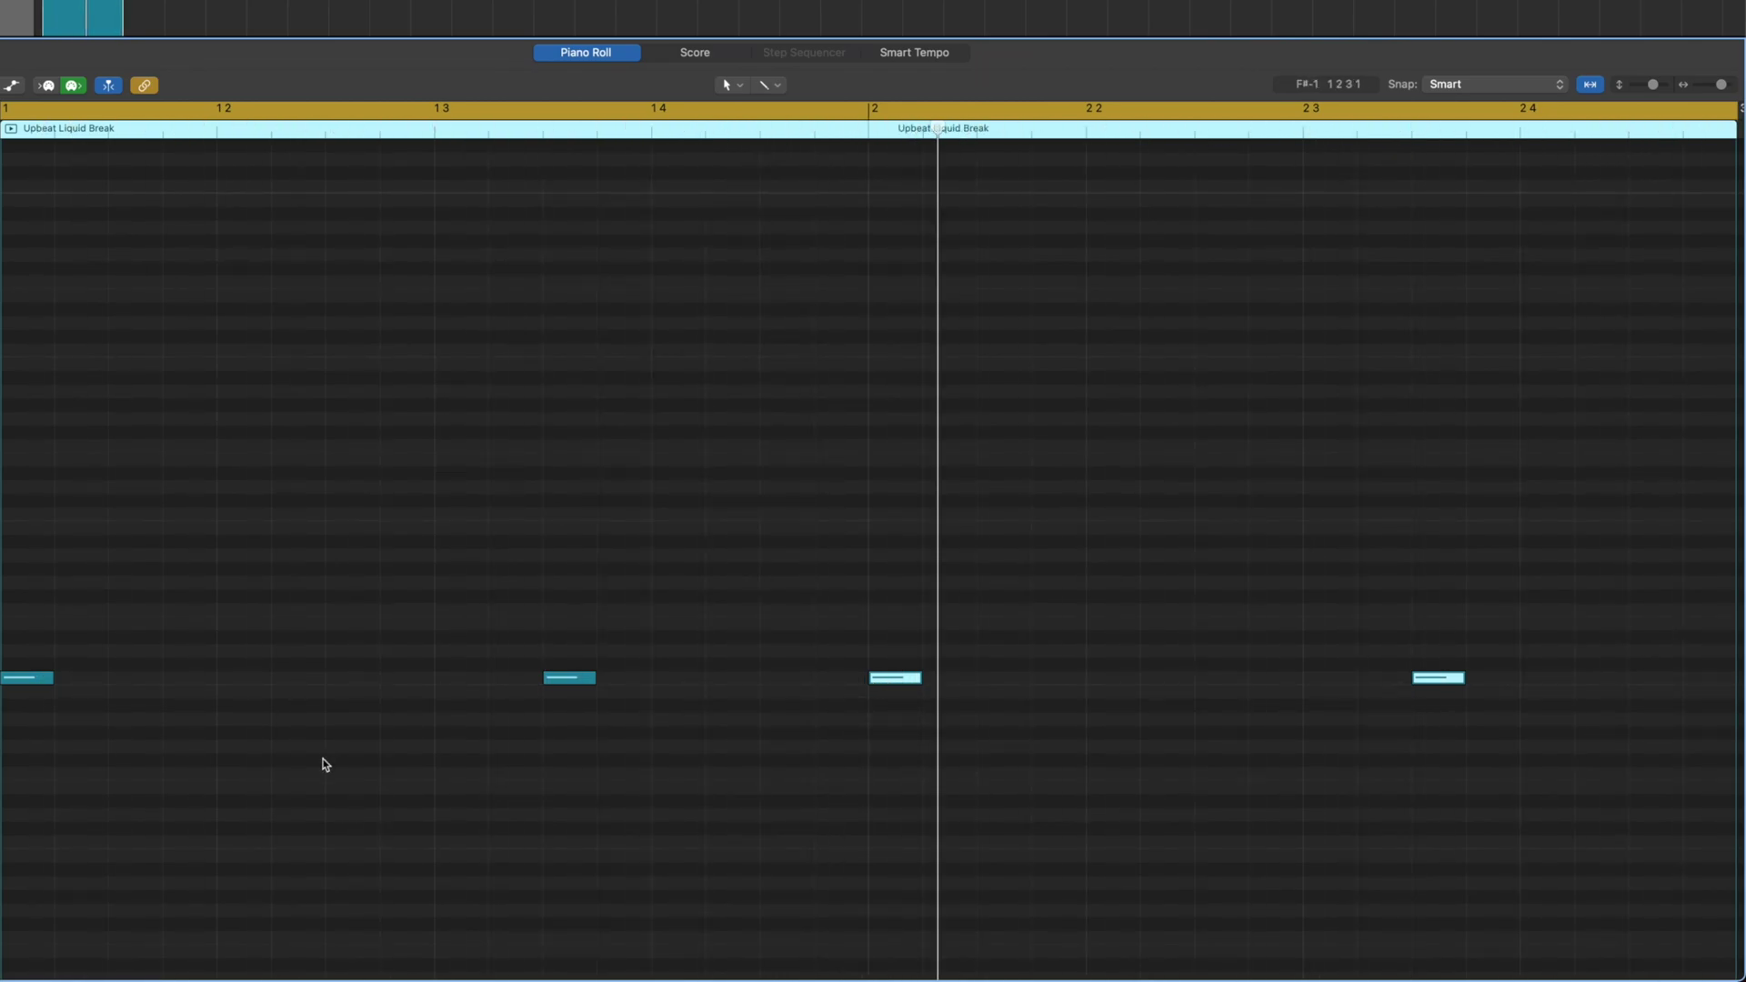
pyautogui.press('space')
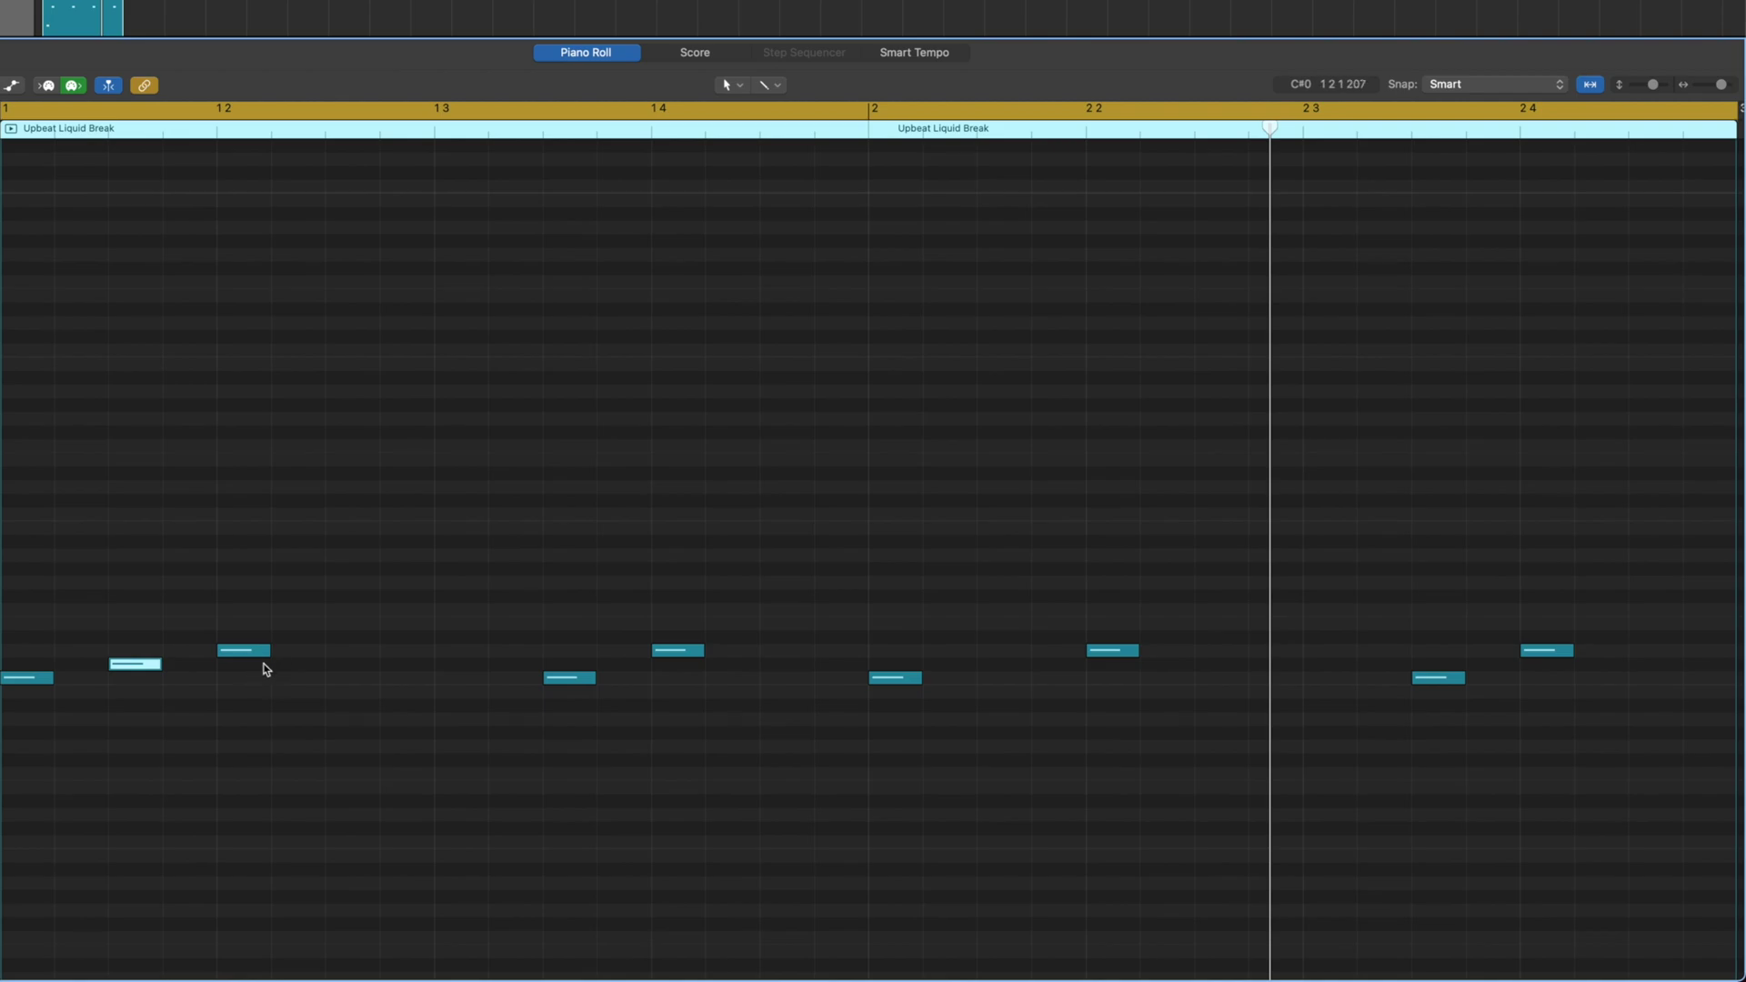
# - Fill the break with D#0 notes at 1 2 3 and 2 2 3 and C#0 notes on beat 3, and play it back
pyautogui.scroll(-1, 167, 778)
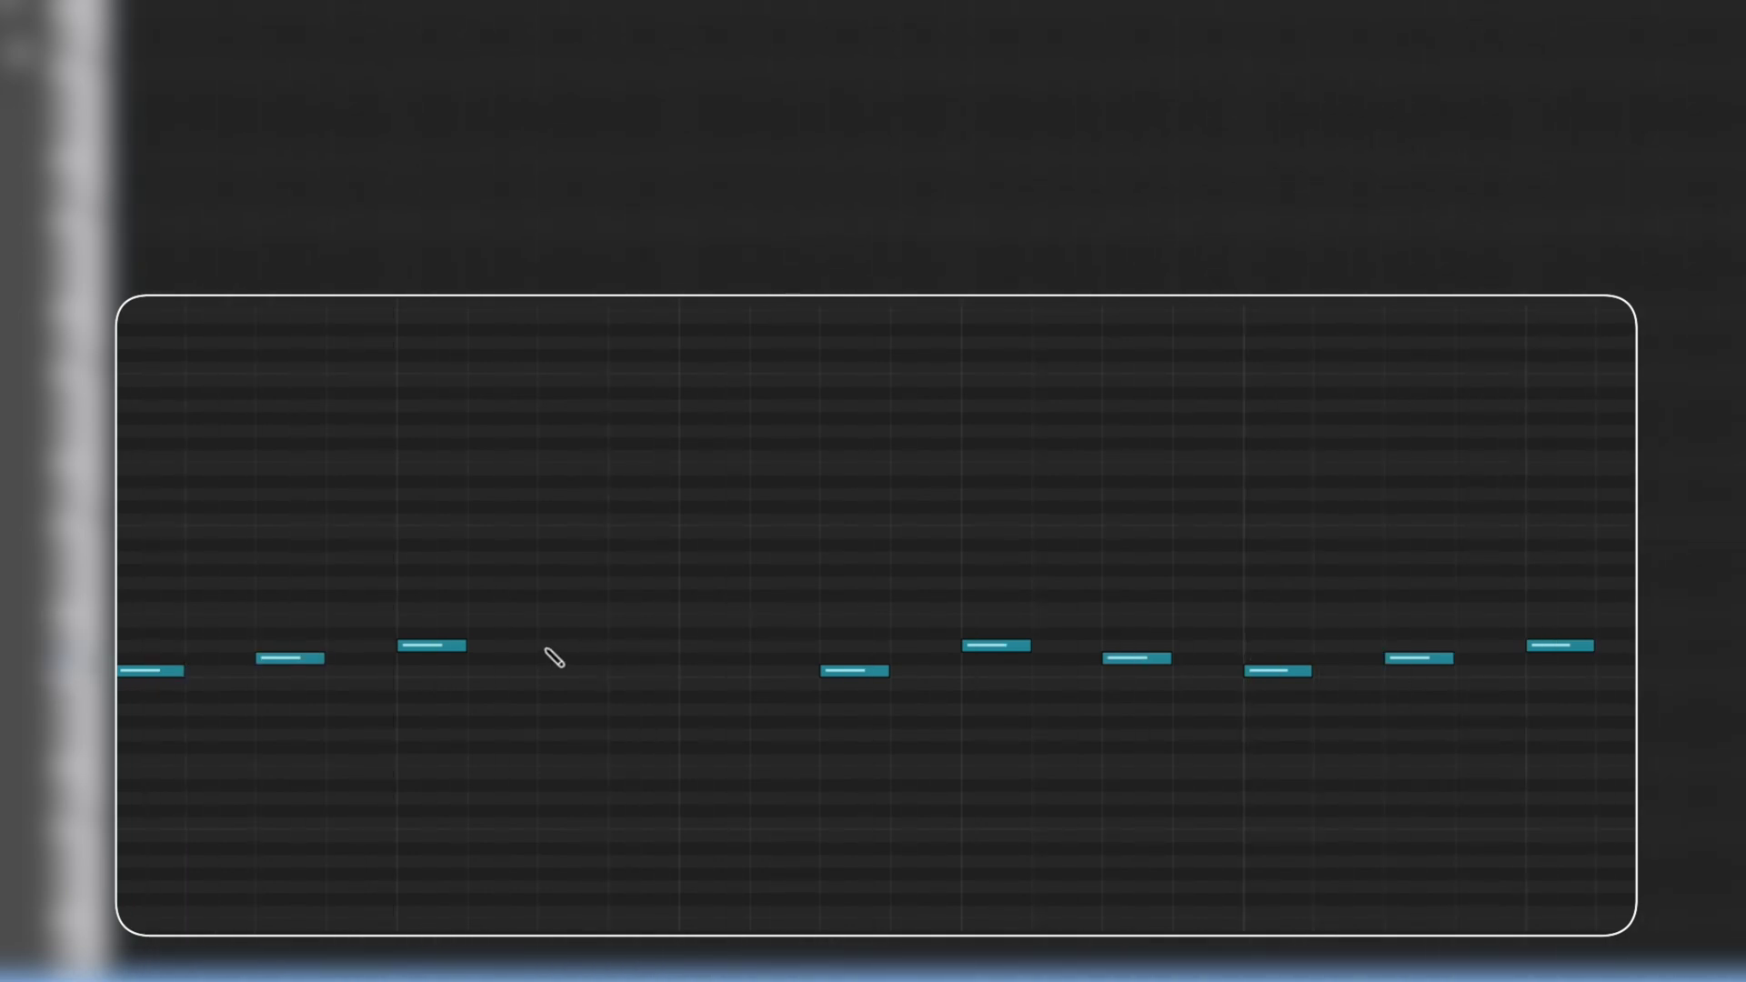
pyautogui.moveTo(563, 655); pyautogui.dragTo(564, 642)
pyautogui.click(1682, 632)
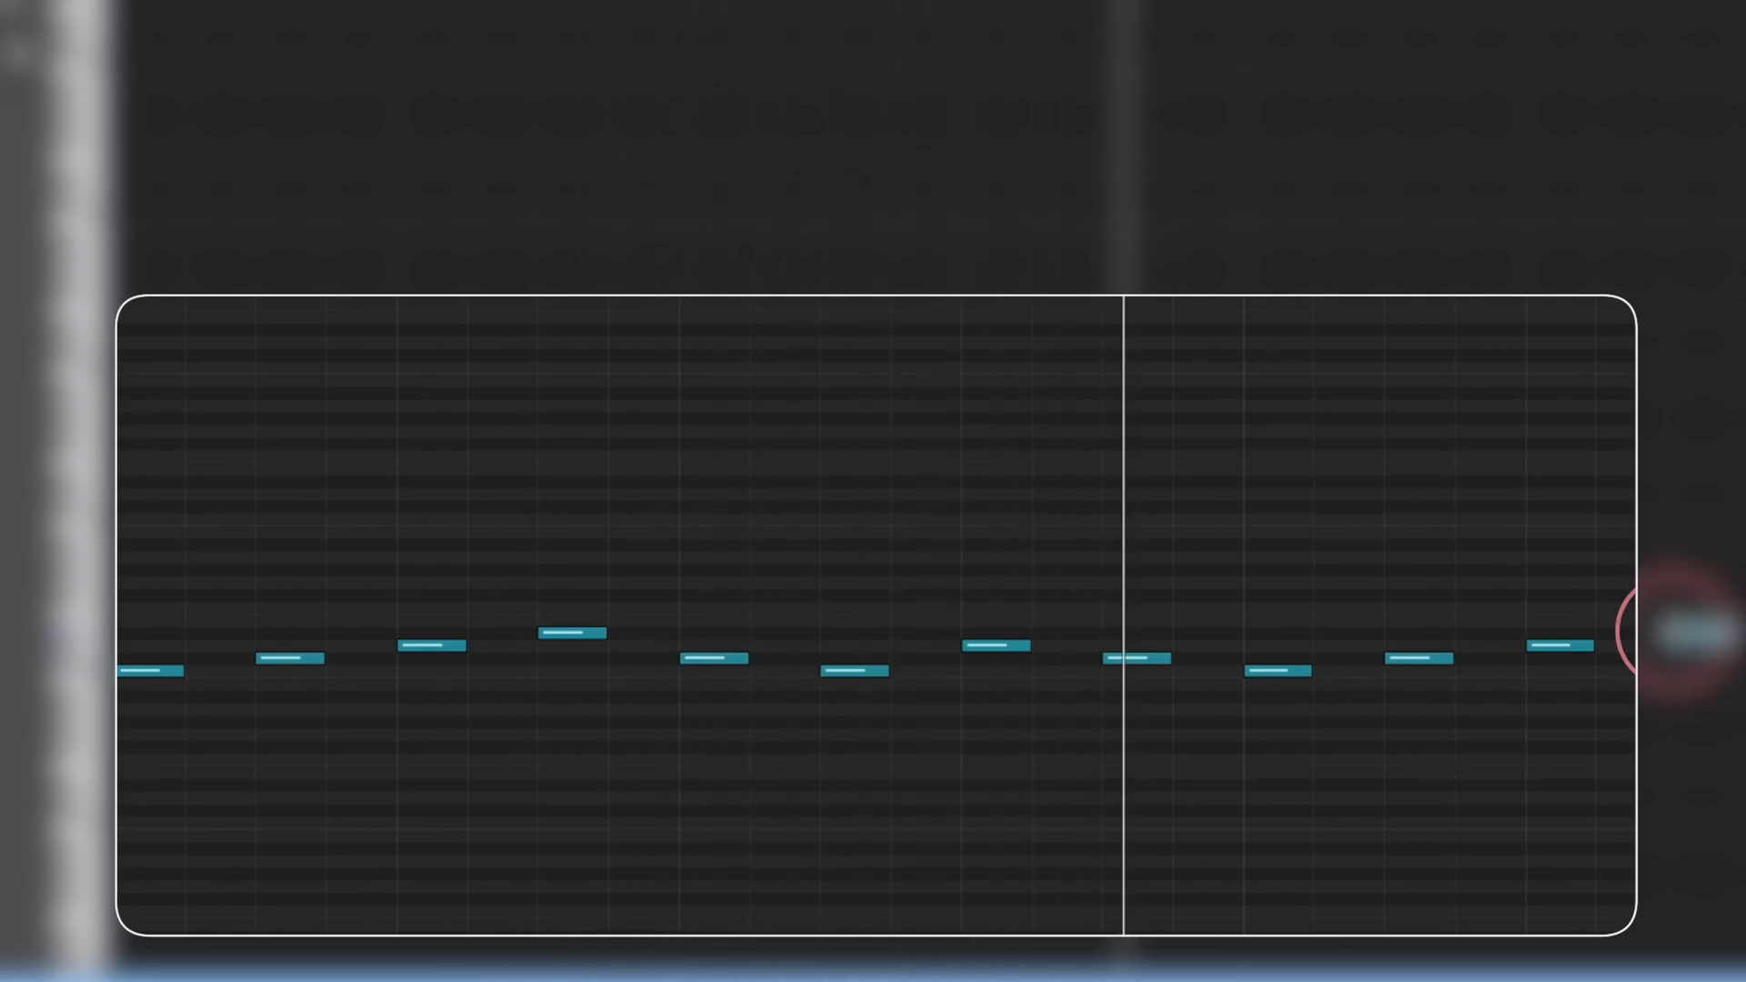
pyautogui.click(1497, 741)
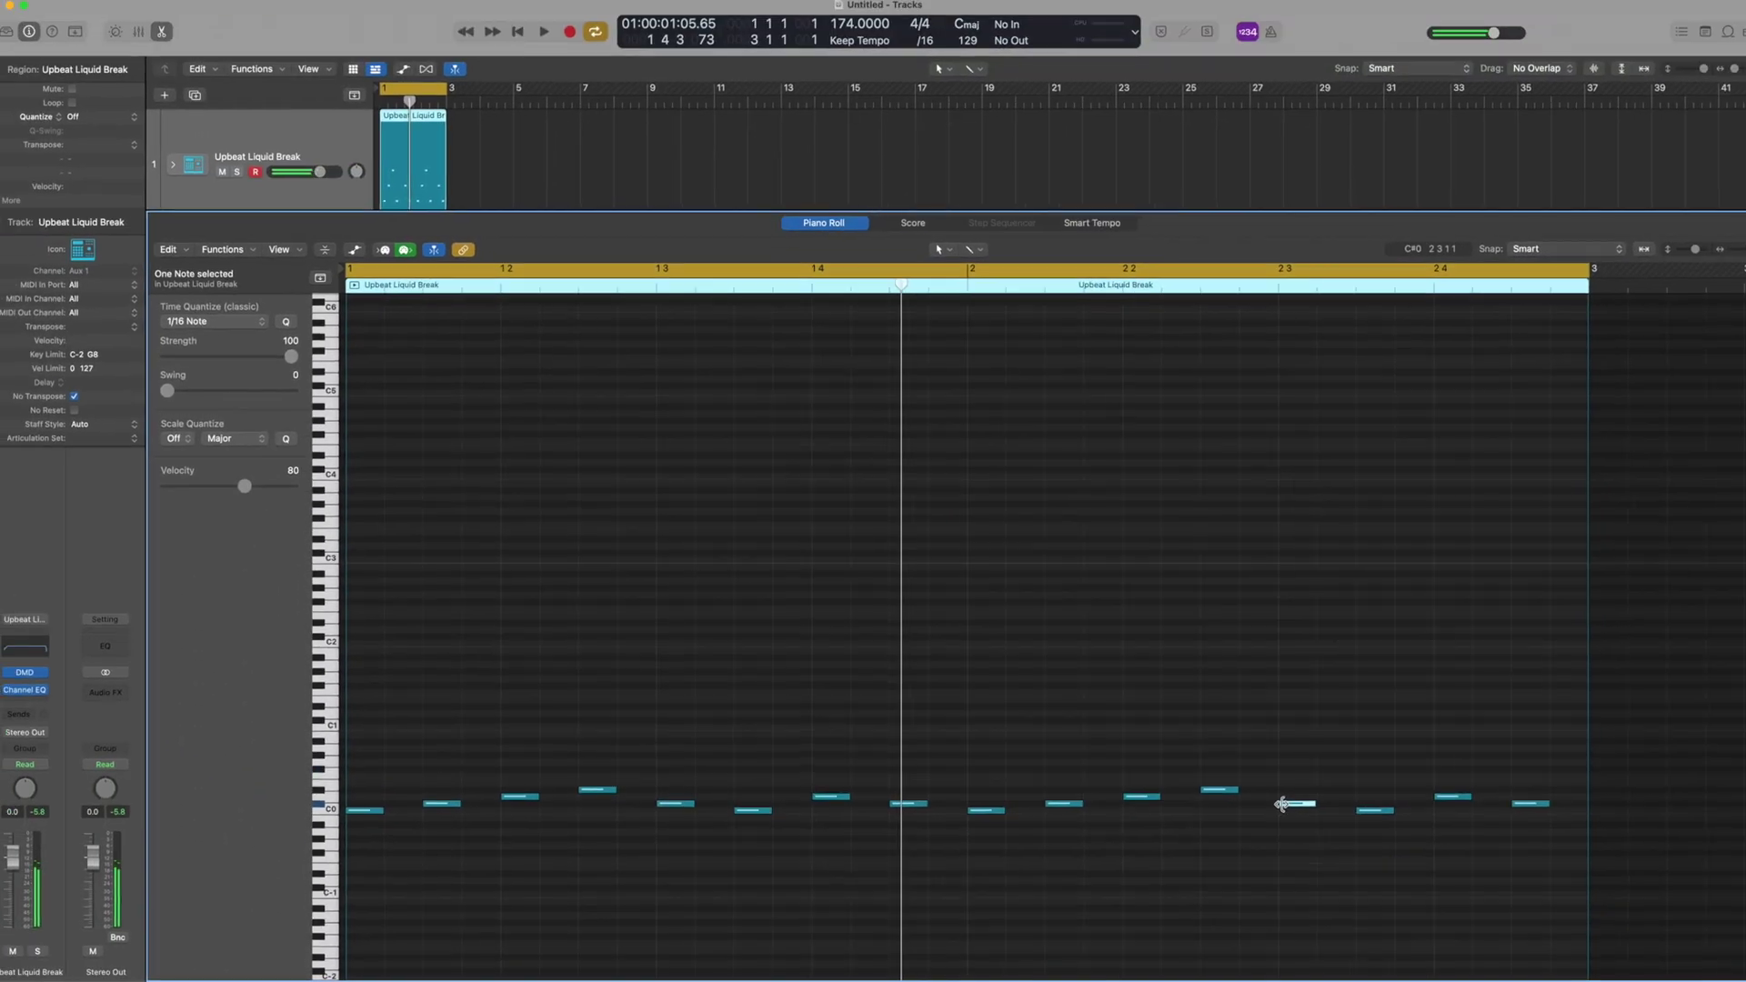
pyautogui.press('space')
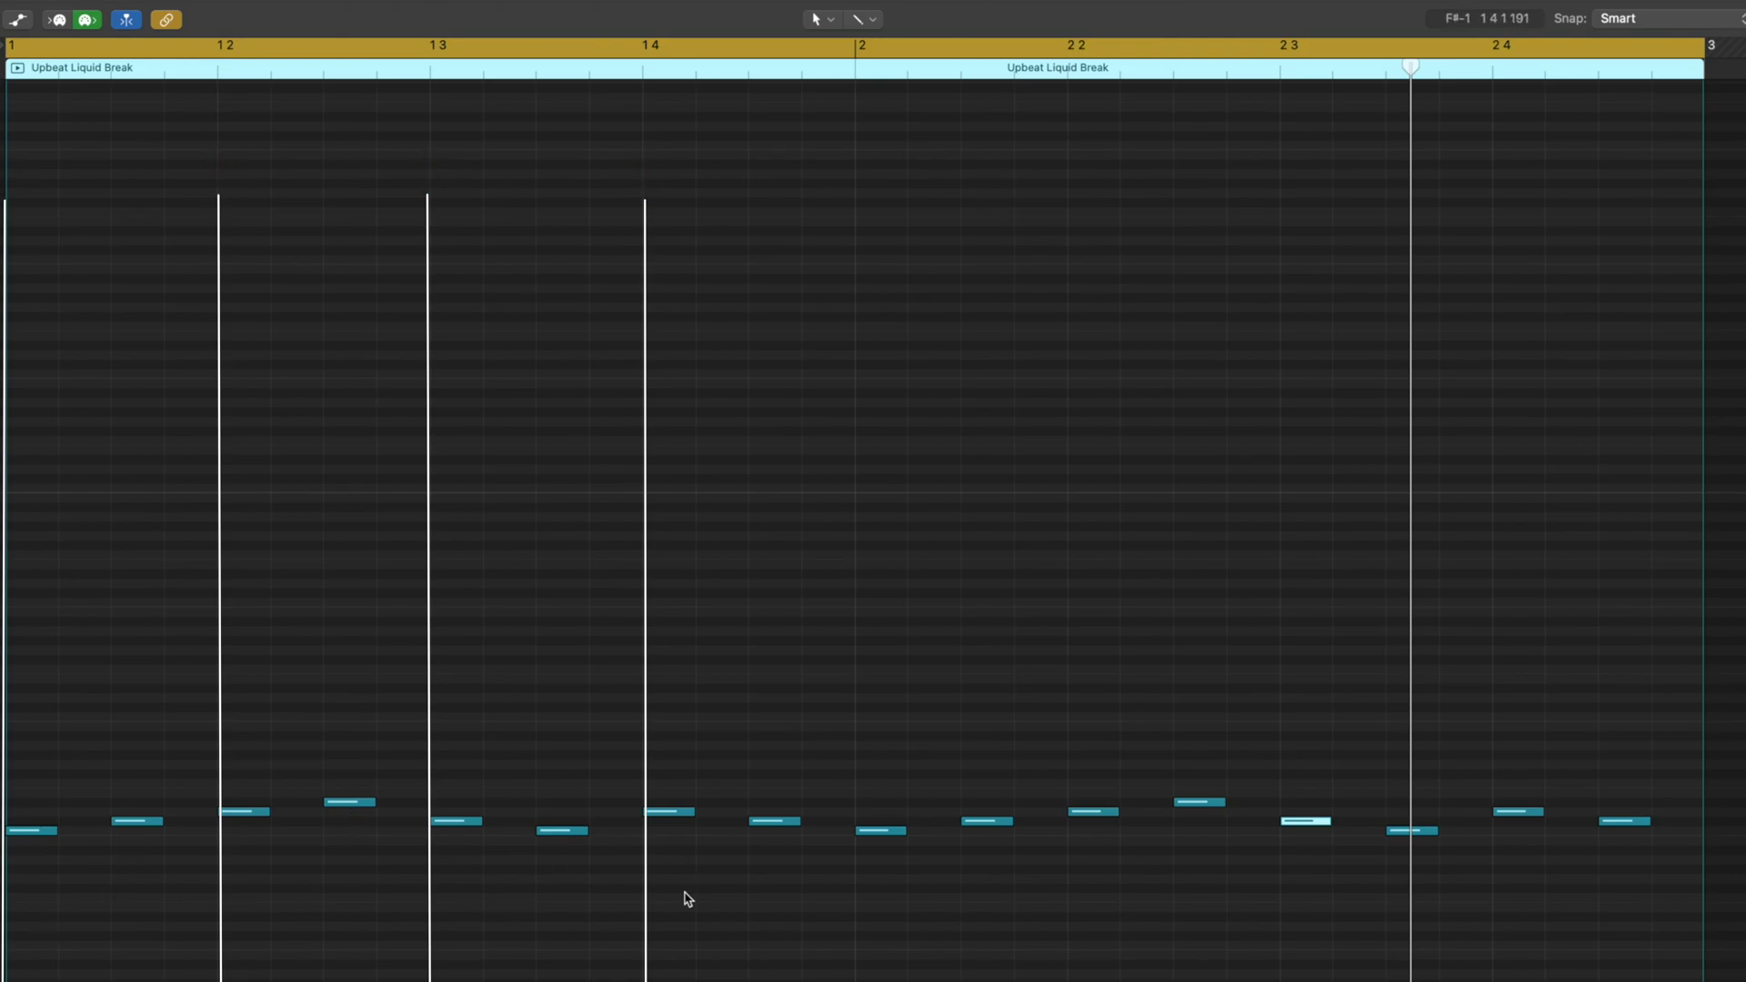
pyautogui.press('space')
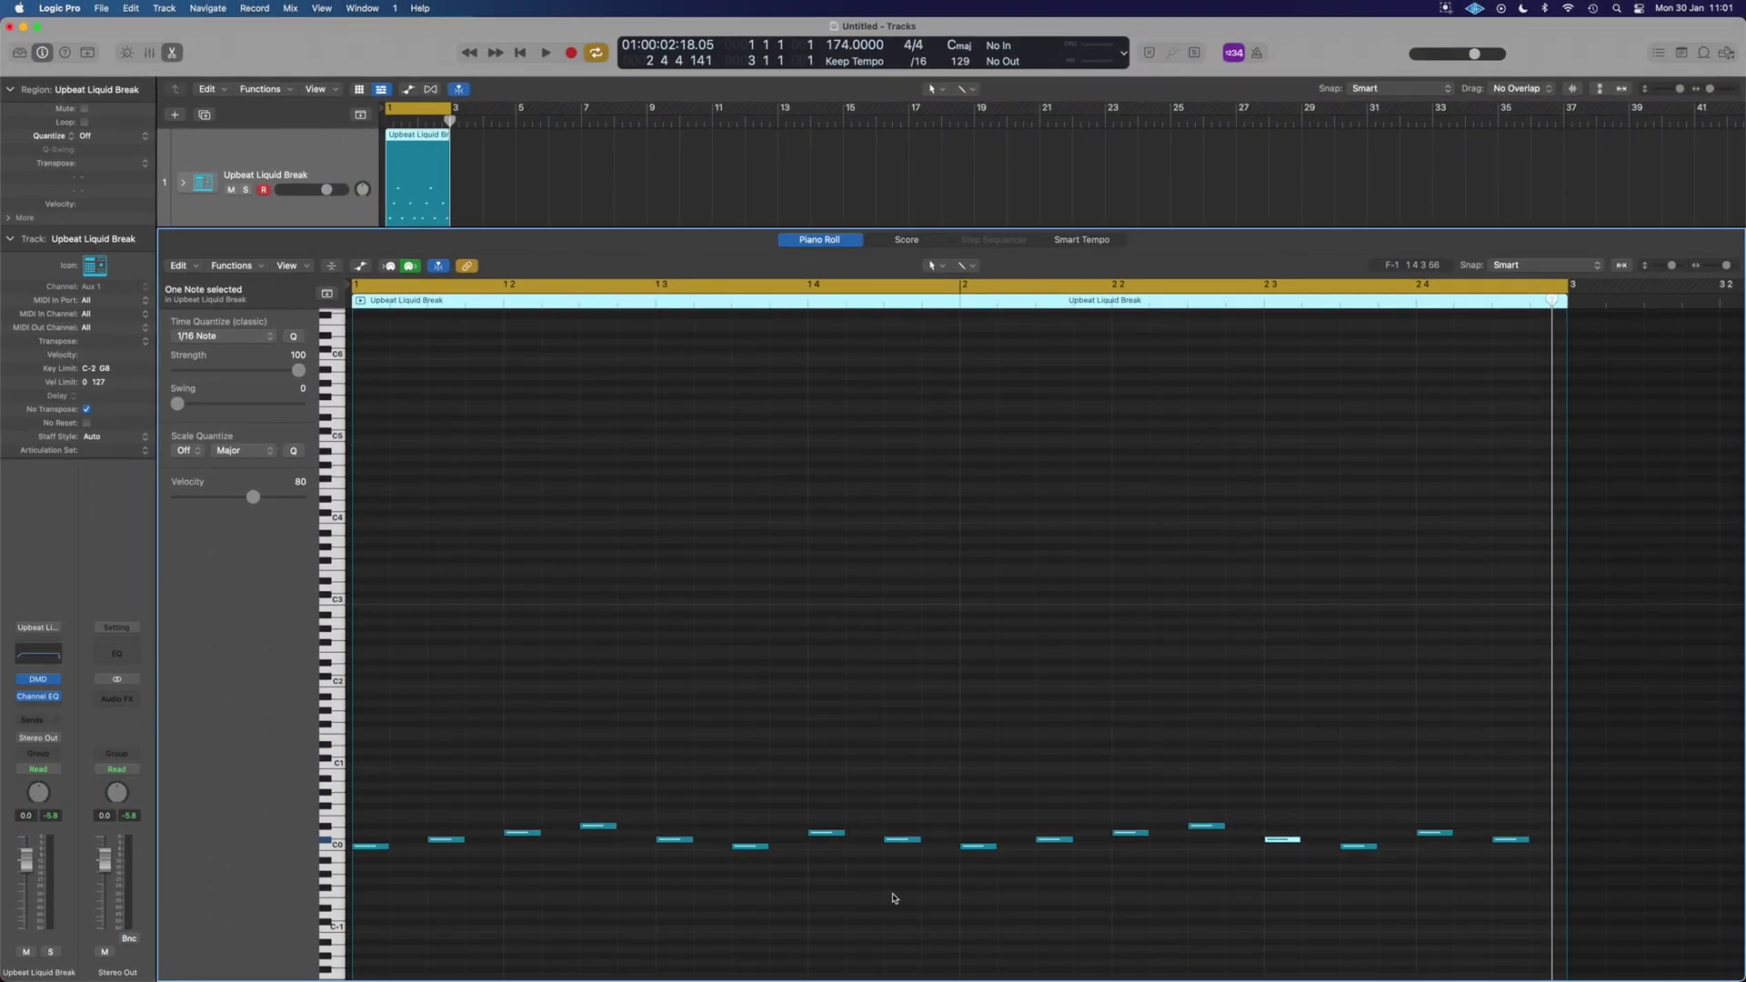
# - Quantize all the notes in the break to 1/8 Note and set the swing to about 11
pyautogui.moveTo(1513, 896); pyautogui.dragTo(373, 682)
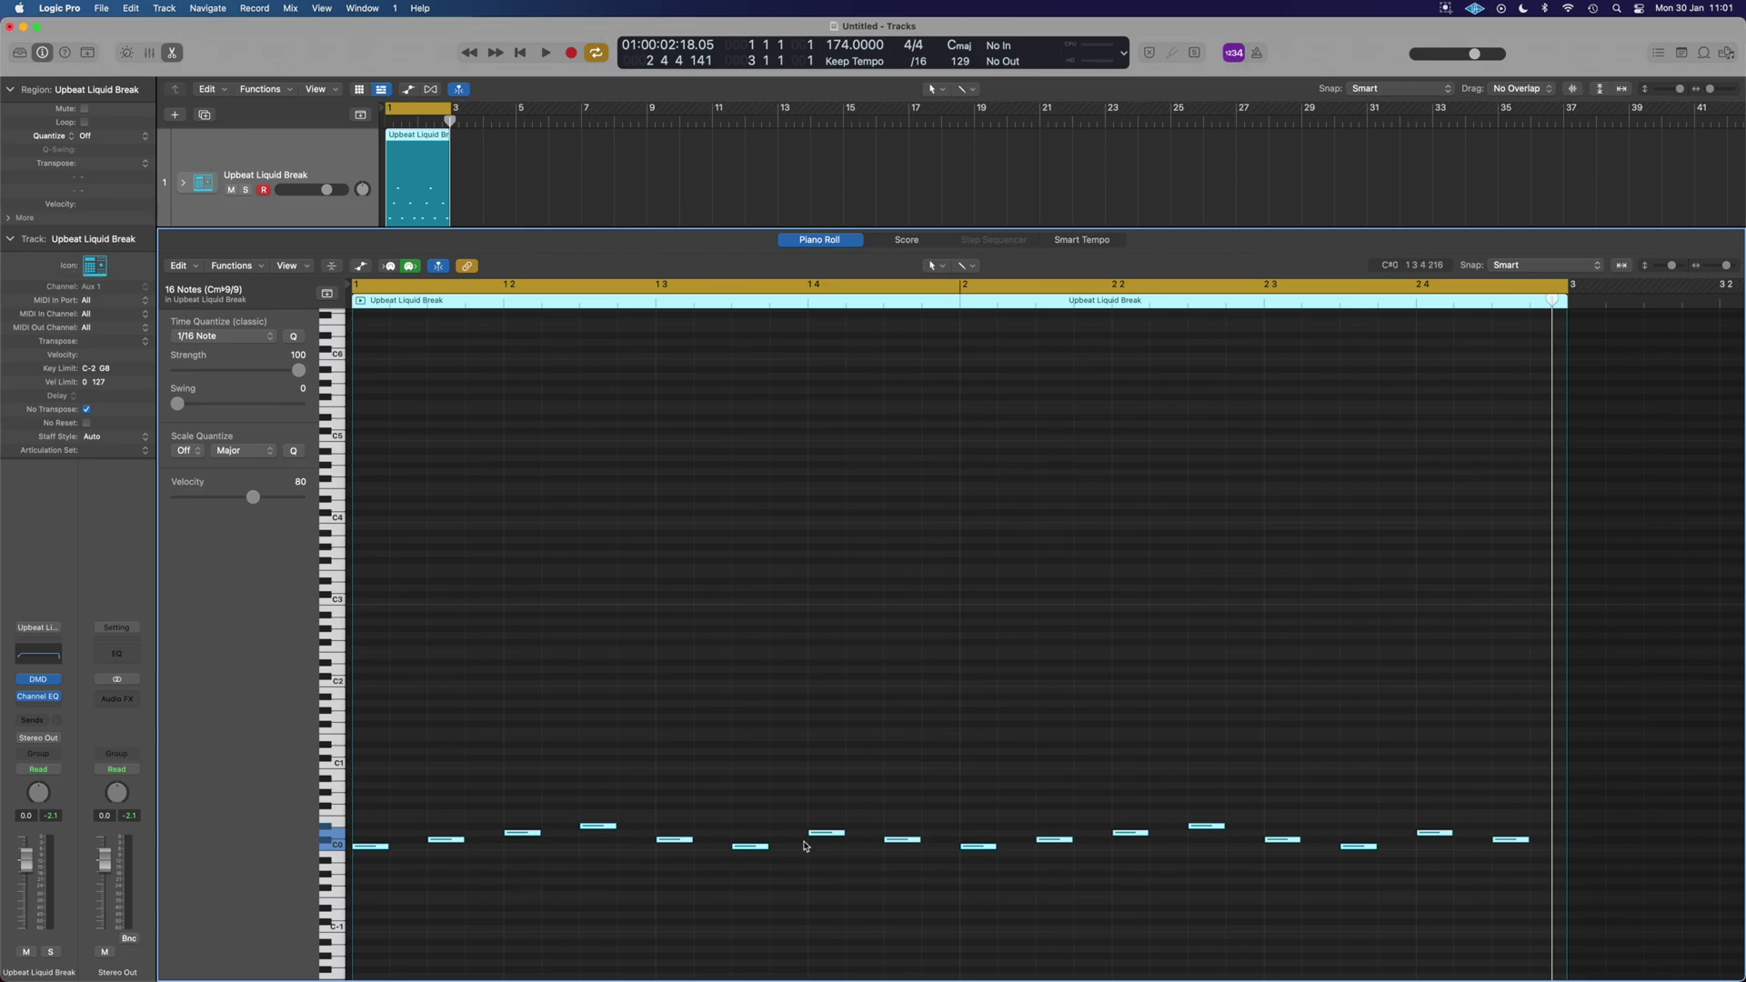
pyautogui.click(223, 337)
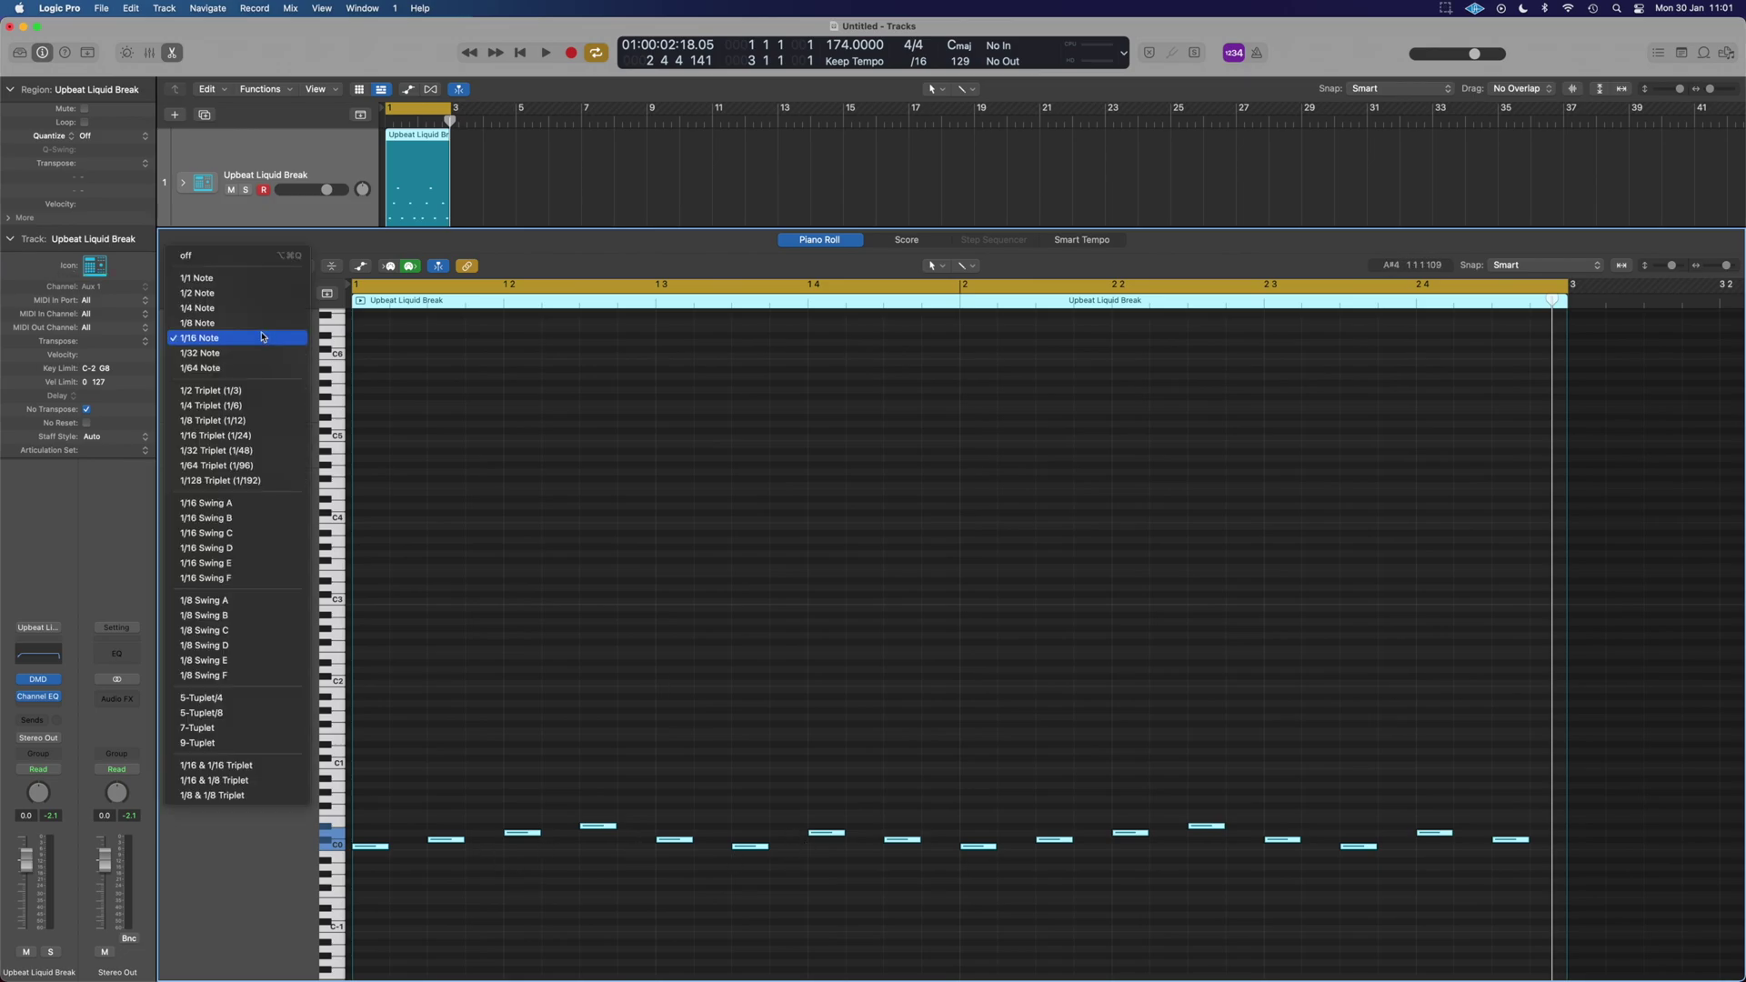
pyautogui.click(255, 324)
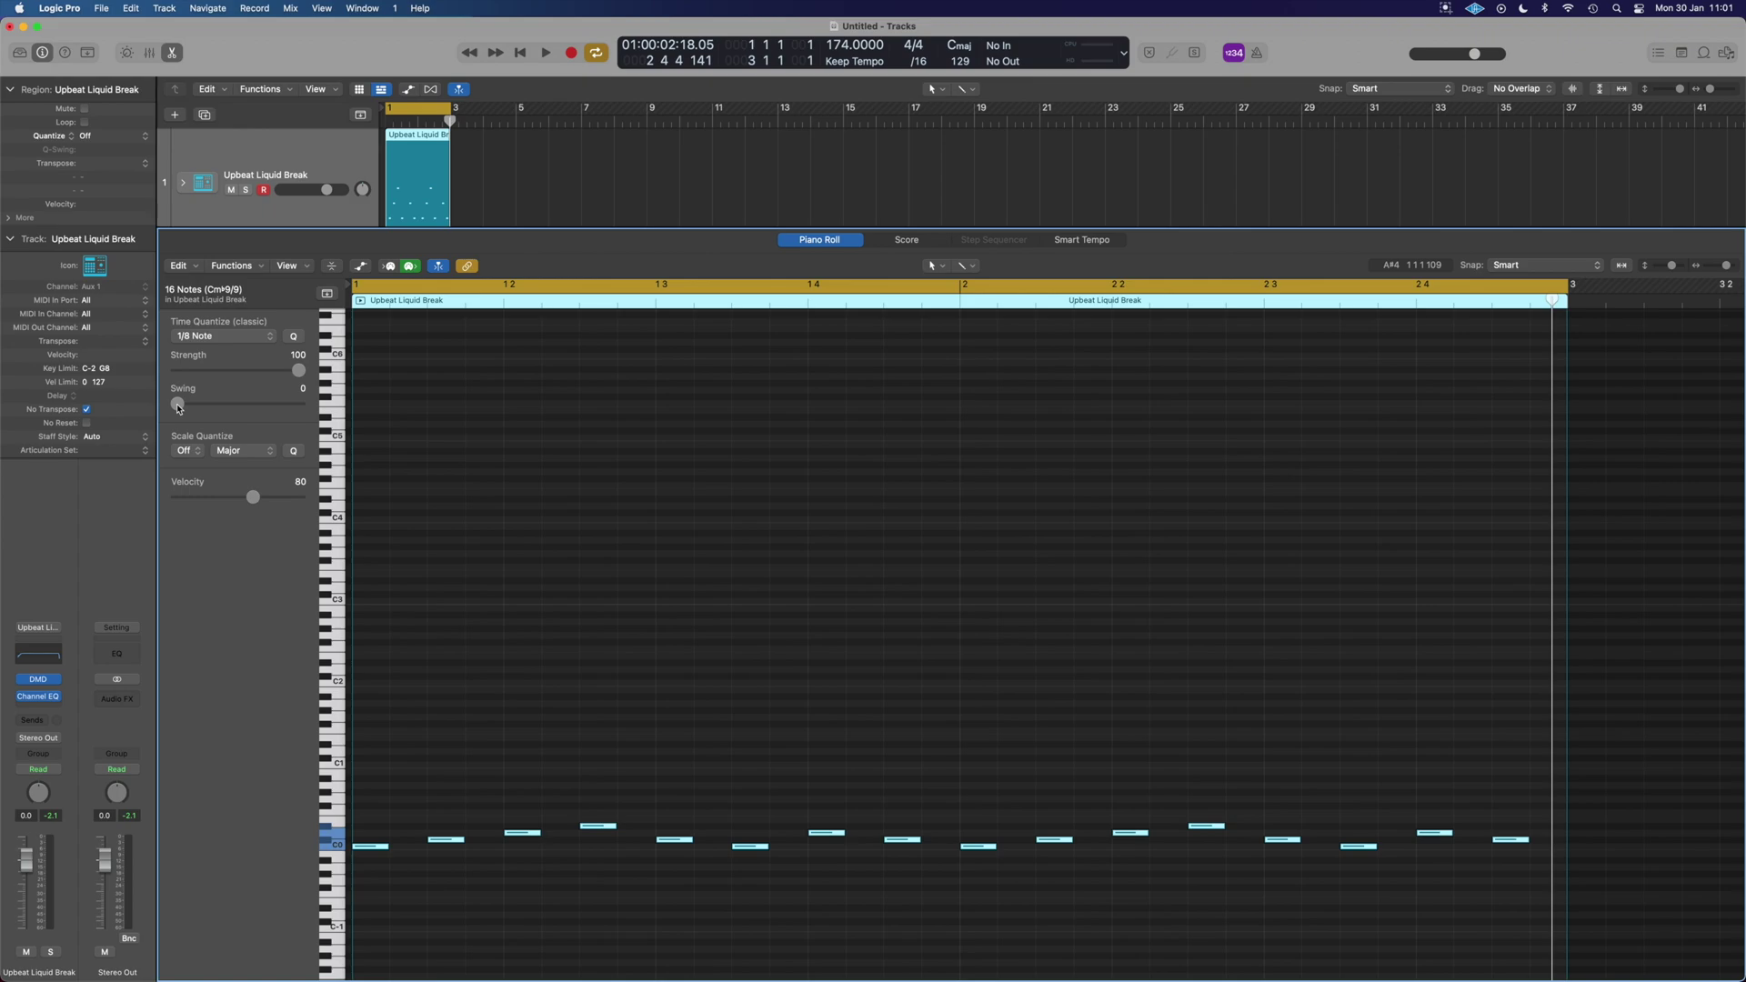
pyautogui.moveTo(178, 409); pyautogui.dragTo(204, 419)
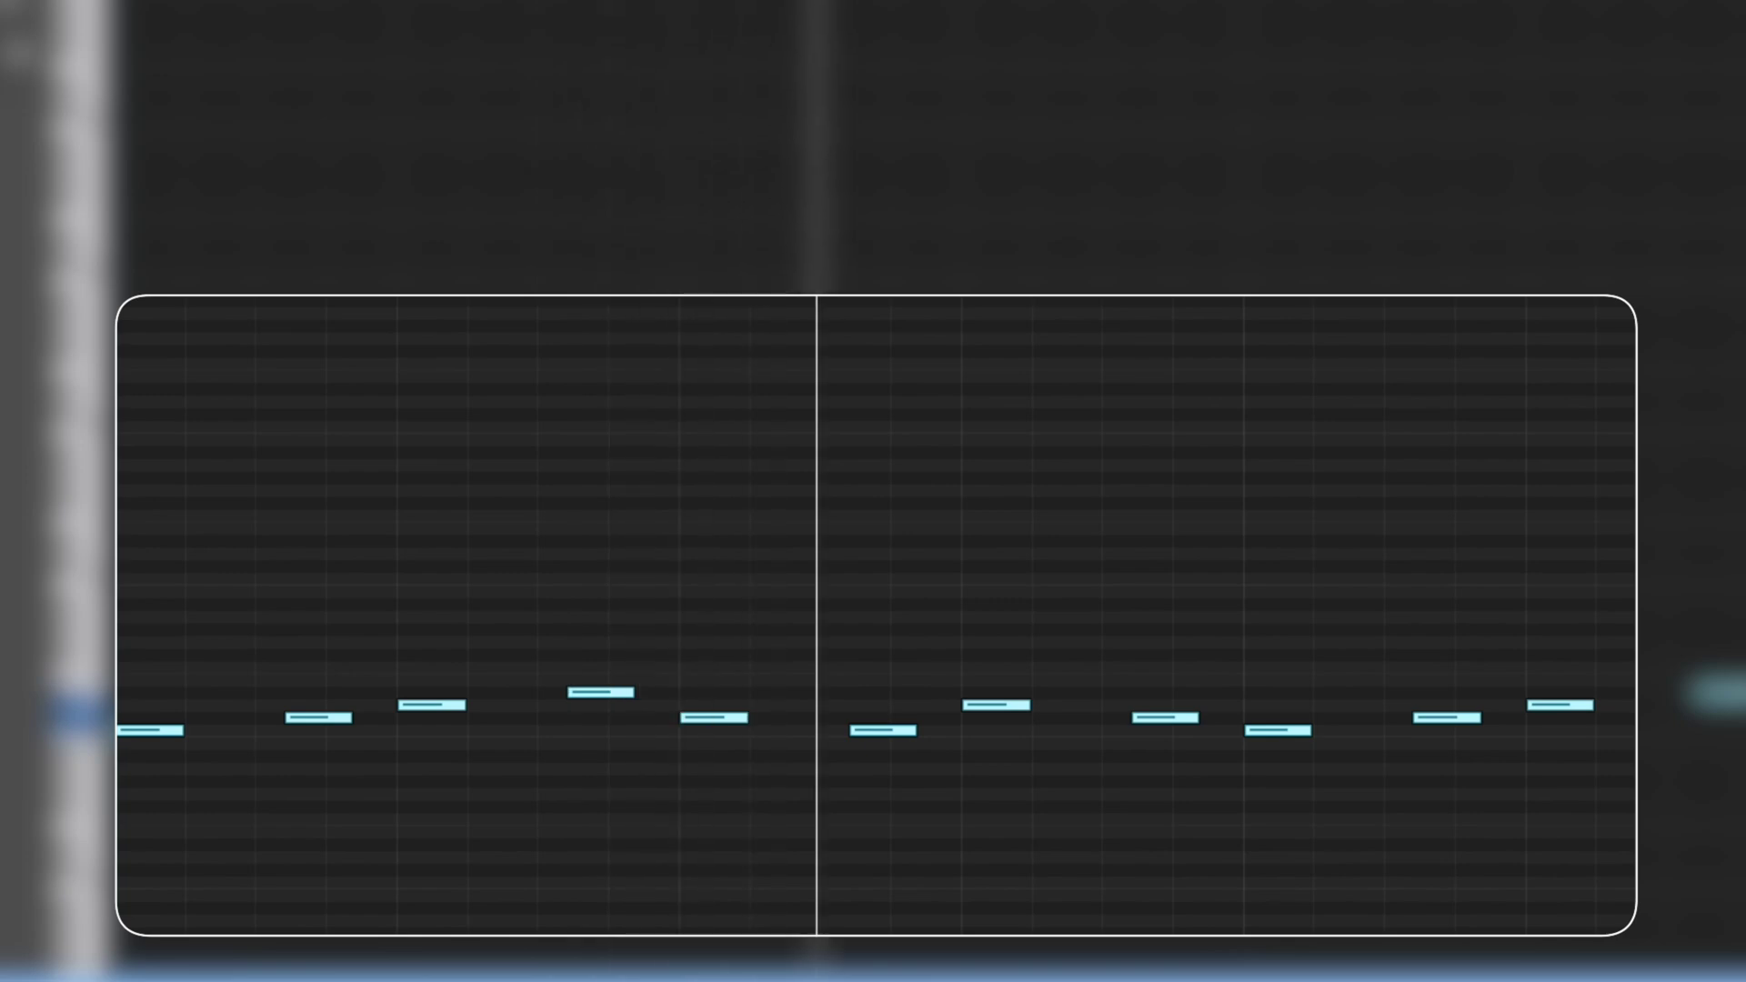
pyautogui.moveTo(766, 451); pyautogui.dragTo(728, 449)
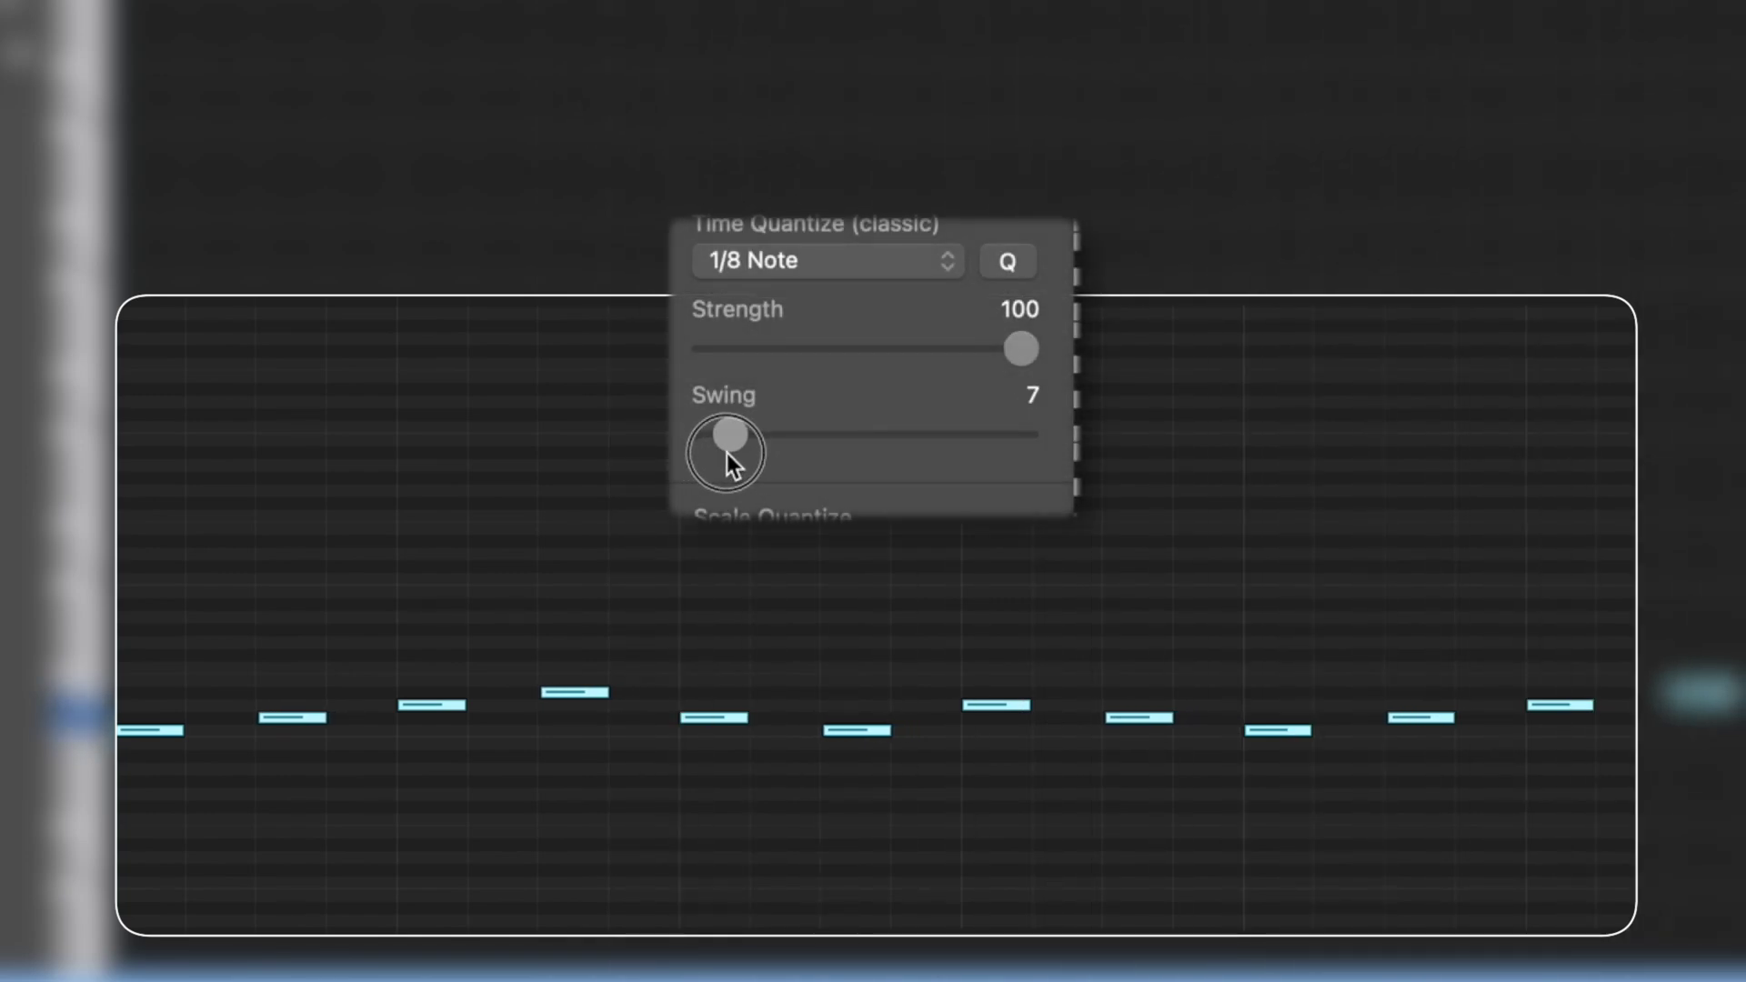
pyautogui.moveTo(735, 451); pyautogui.dragTo(736, 451)
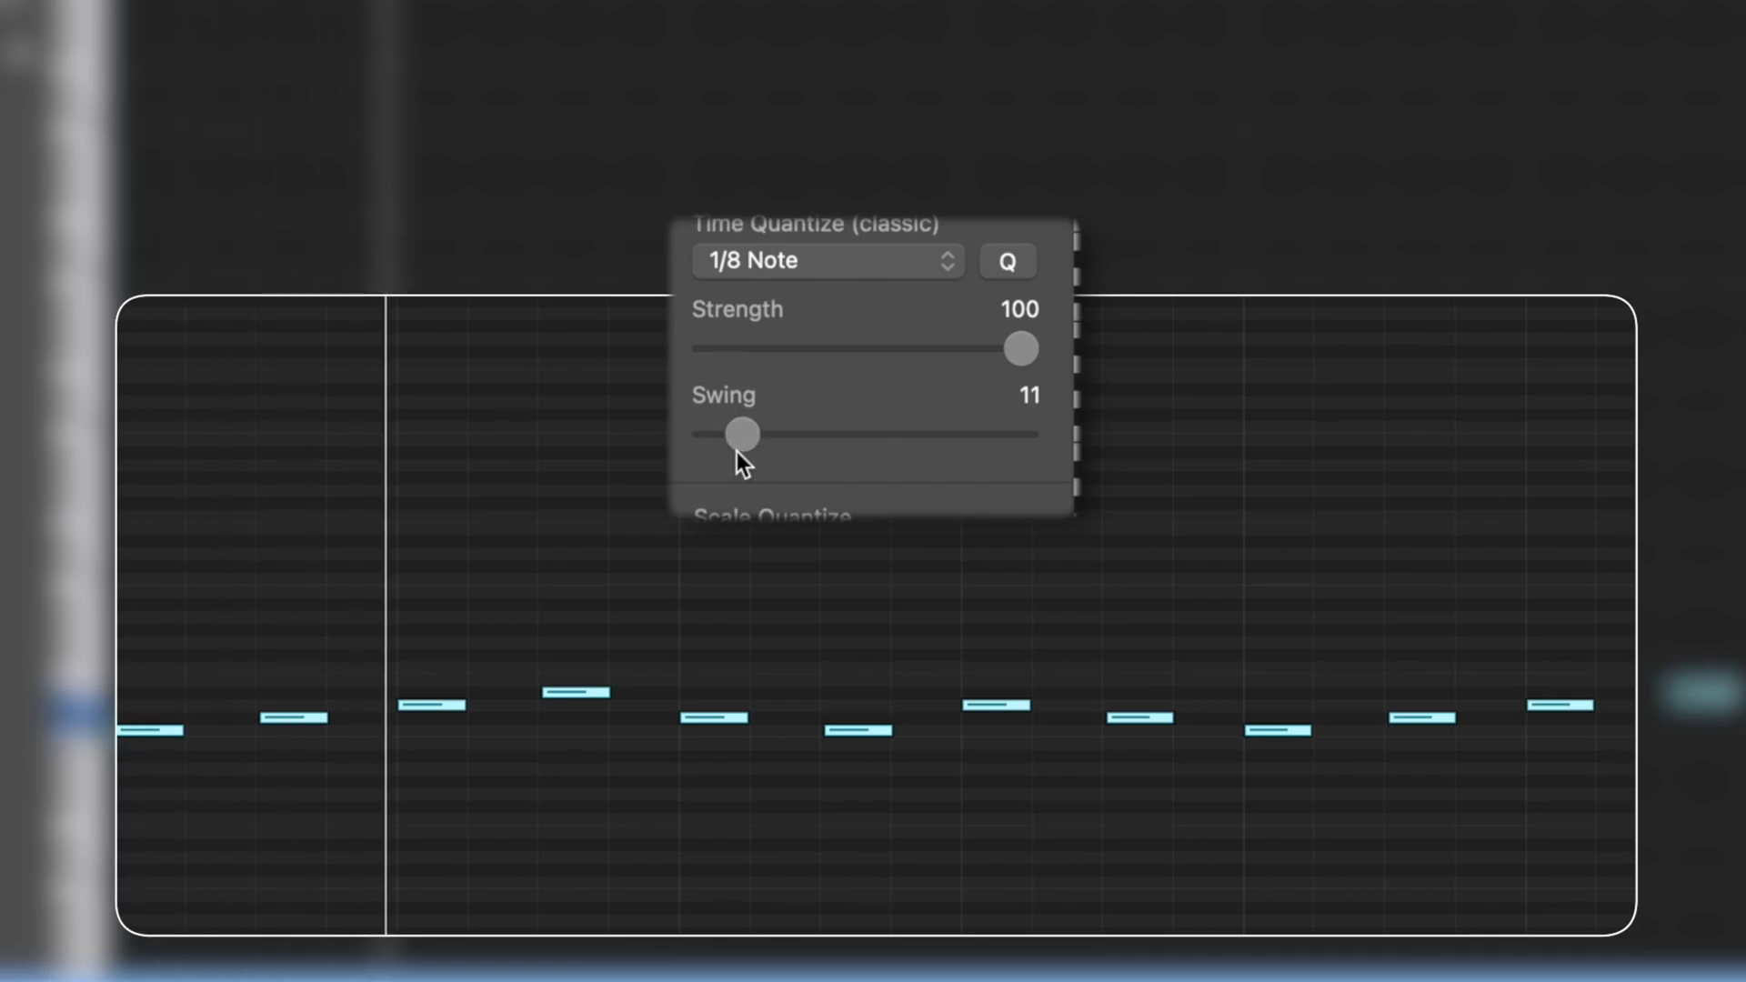
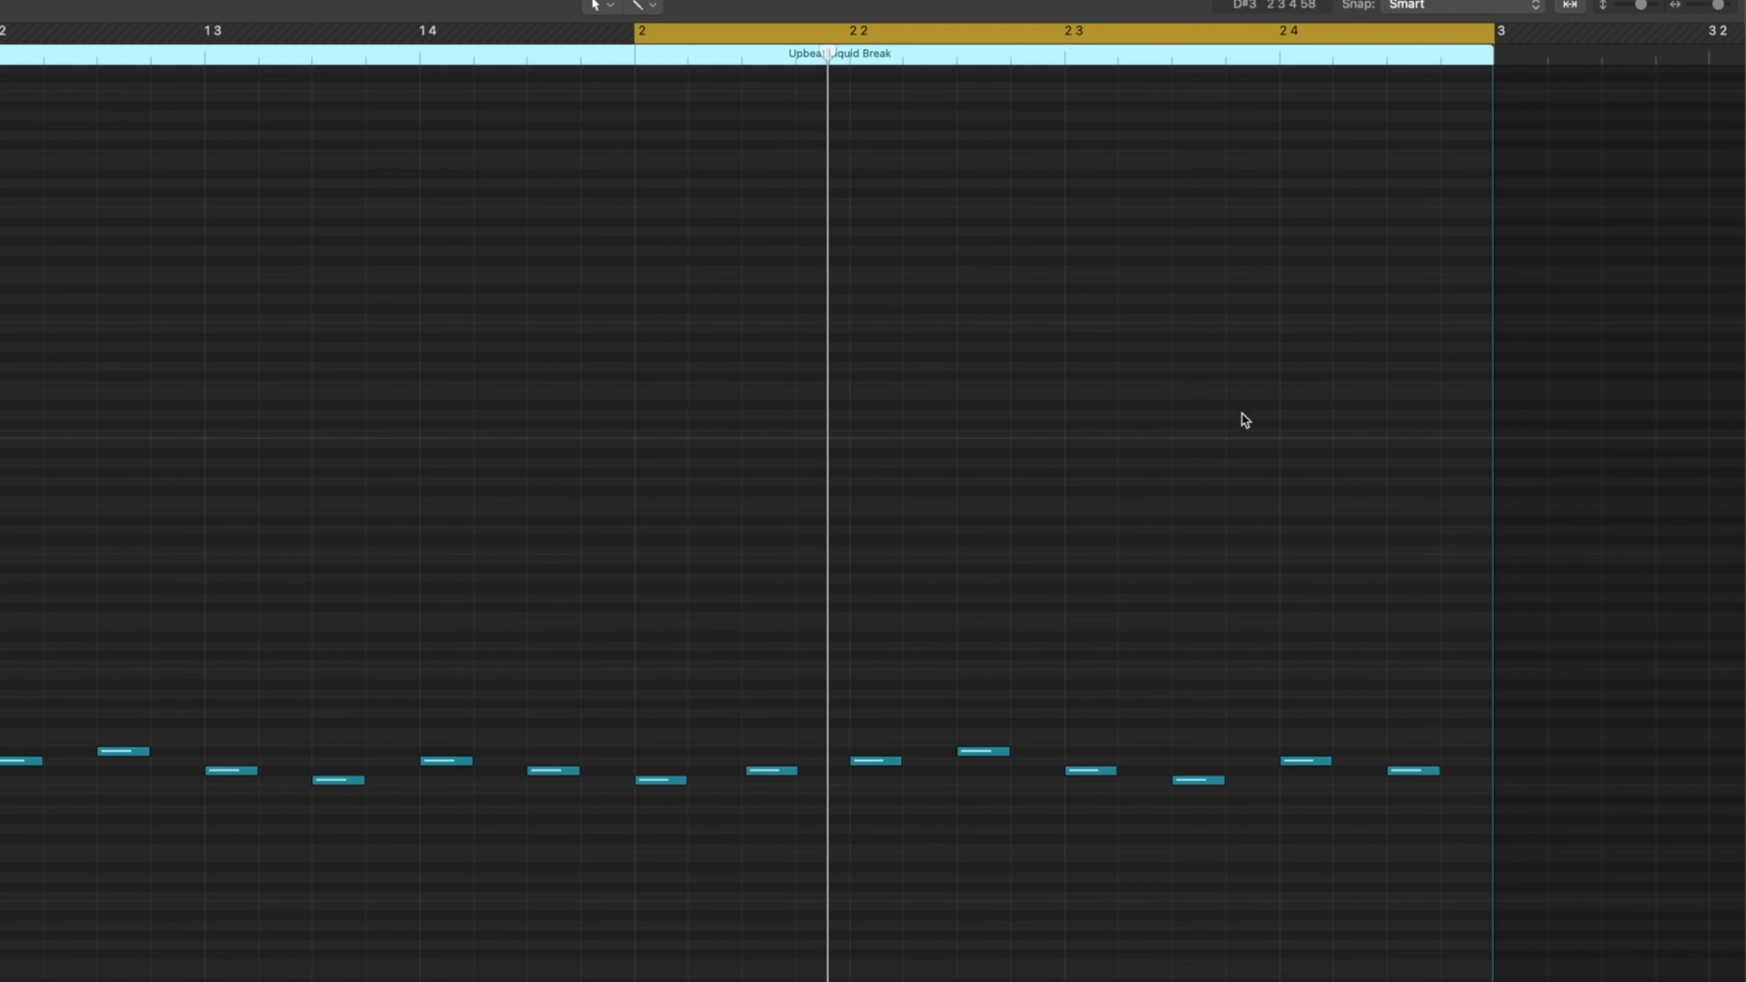
# - Vary the end of bar 2 by moving the last C#0 note to 2 4 2 and adding a D0 note at 2 4 3
pyautogui.hscroll(4, 1184, 546)
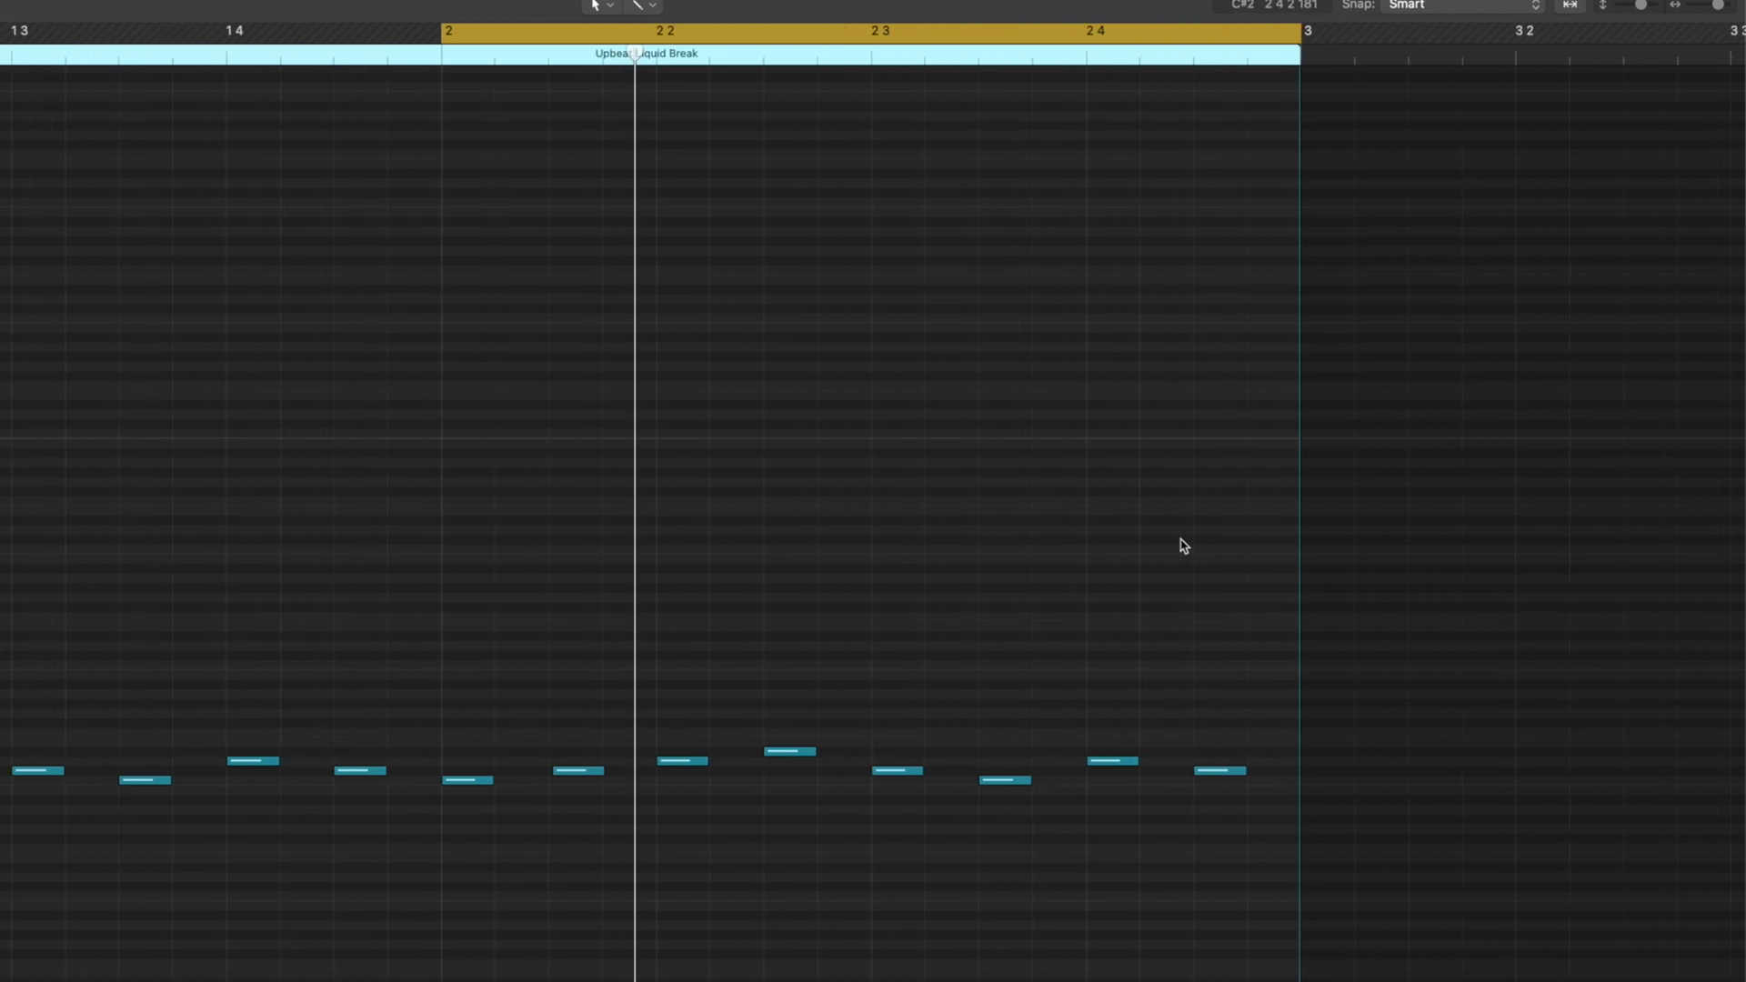
pyautogui.click(1011, 781)
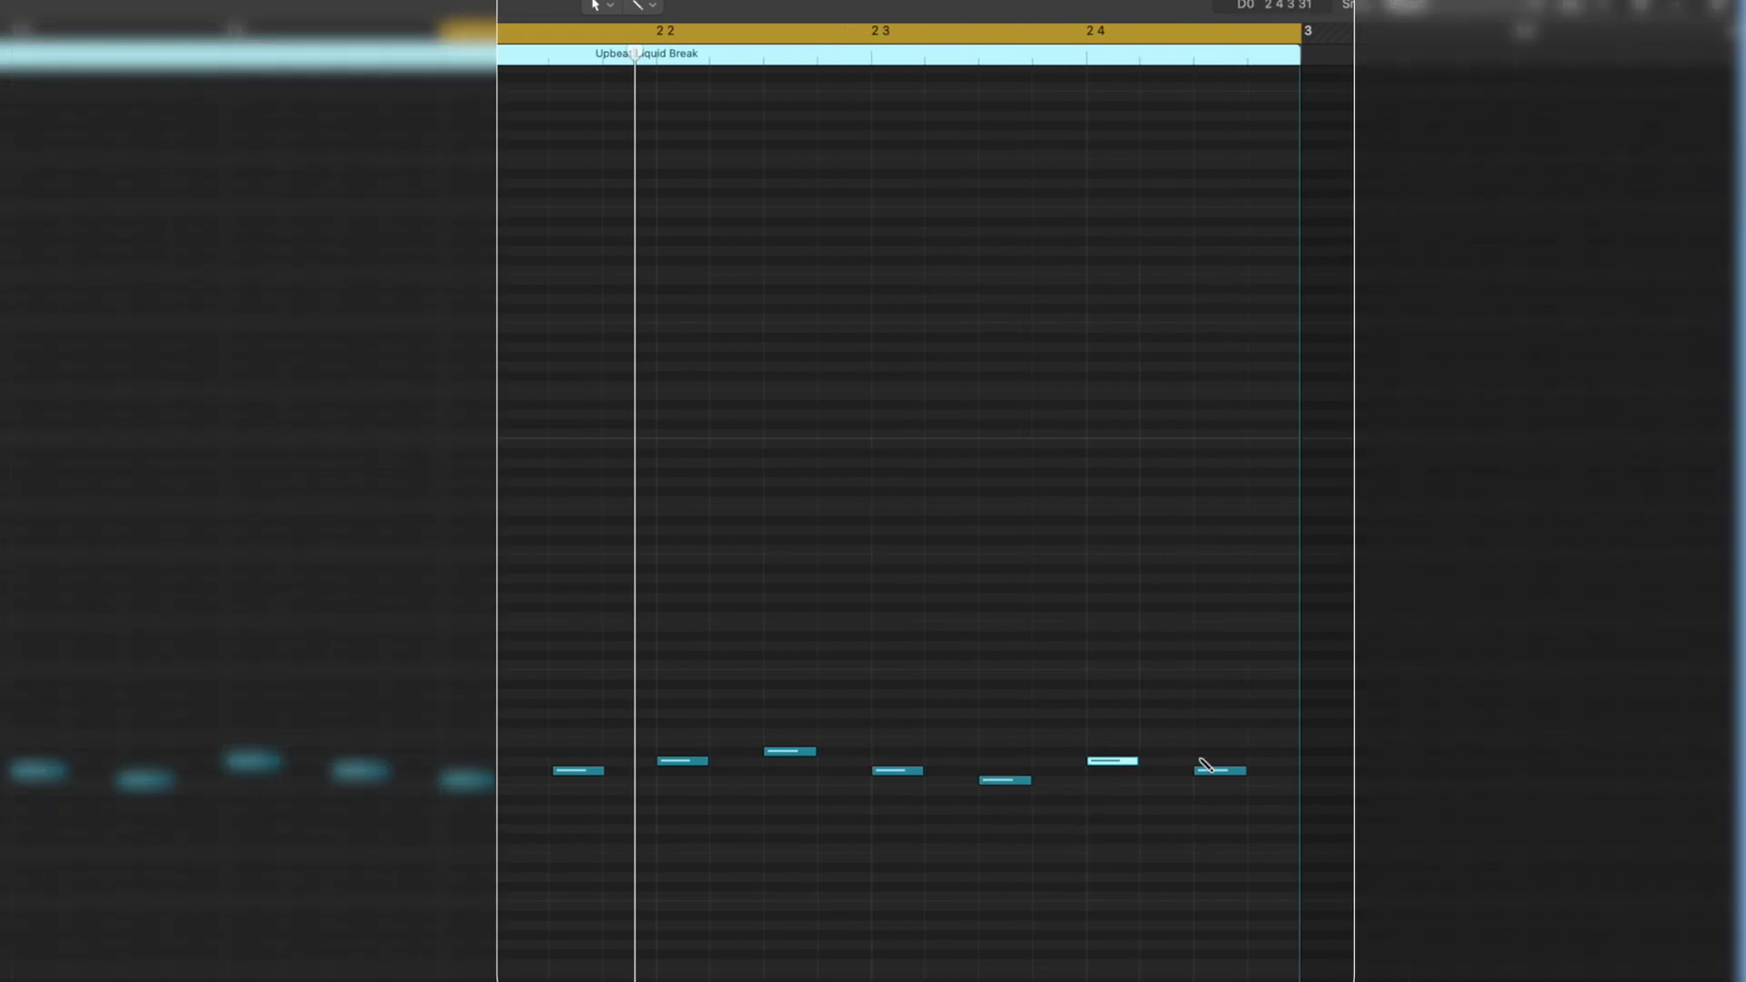
pyautogui.moveTo(1211, 778); pyautogui.dragTo(1157, 780)
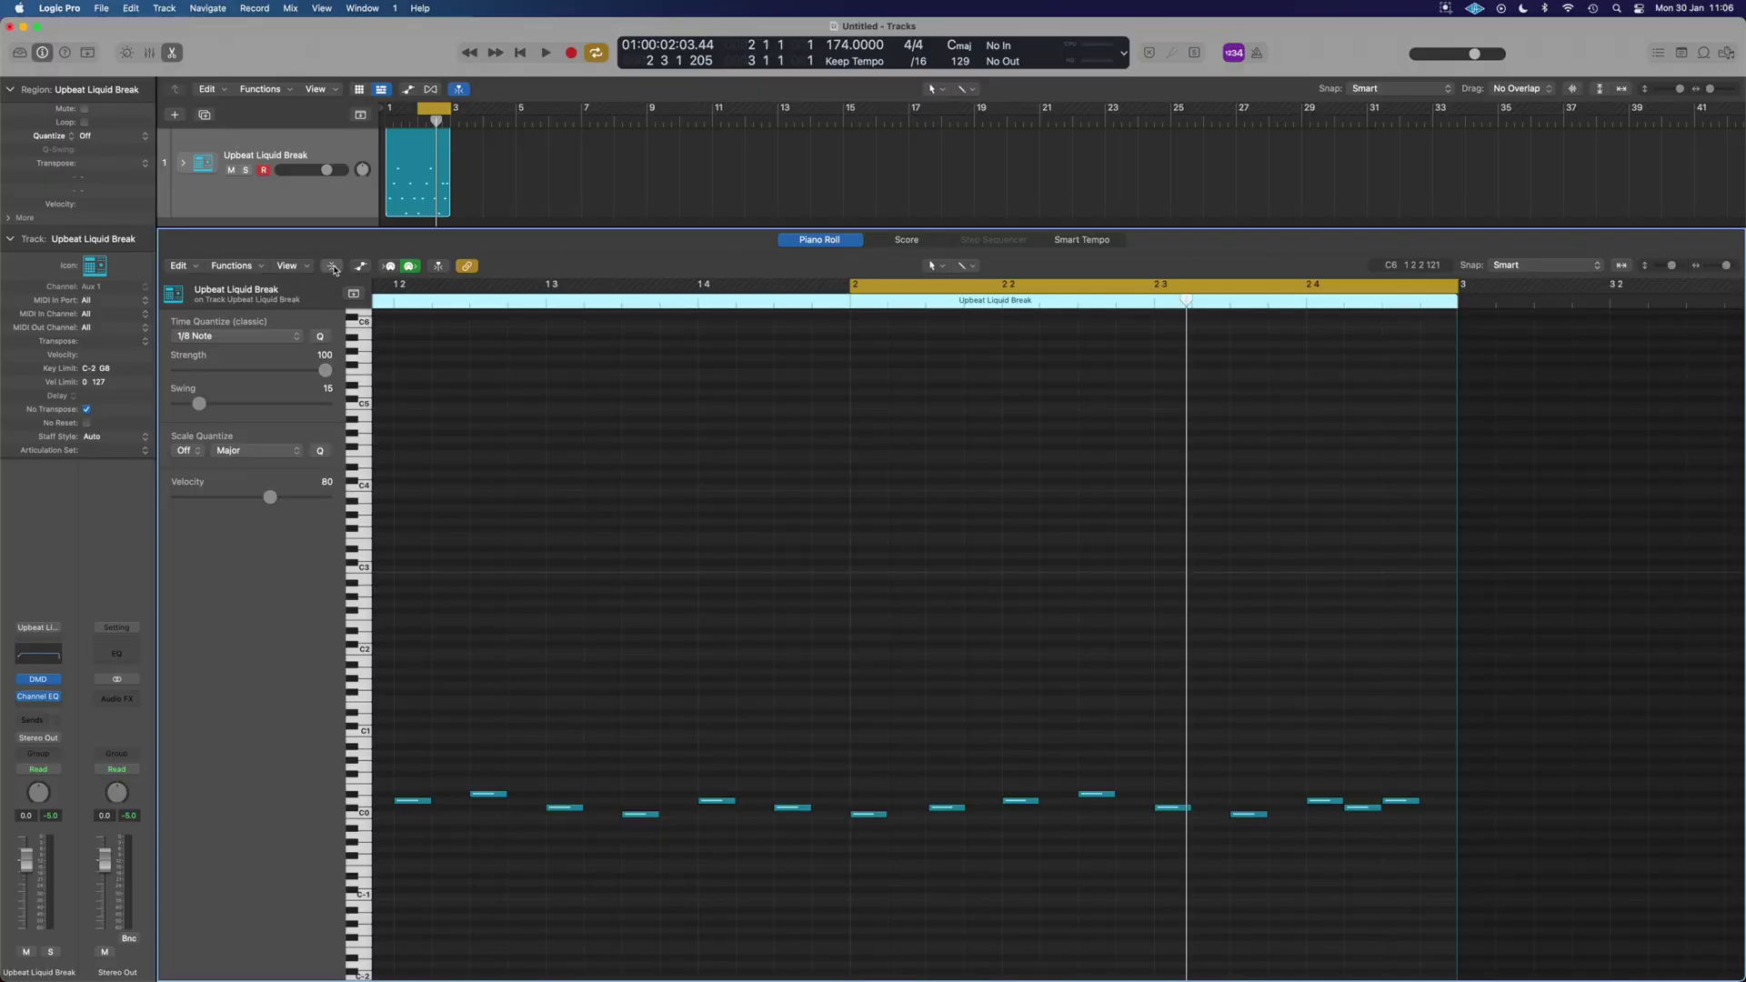
# - Collapse the Piano Roll to its used drum rows, and show the Note Velocity lane to check each row's notes
pyautogui.click(333, 267)
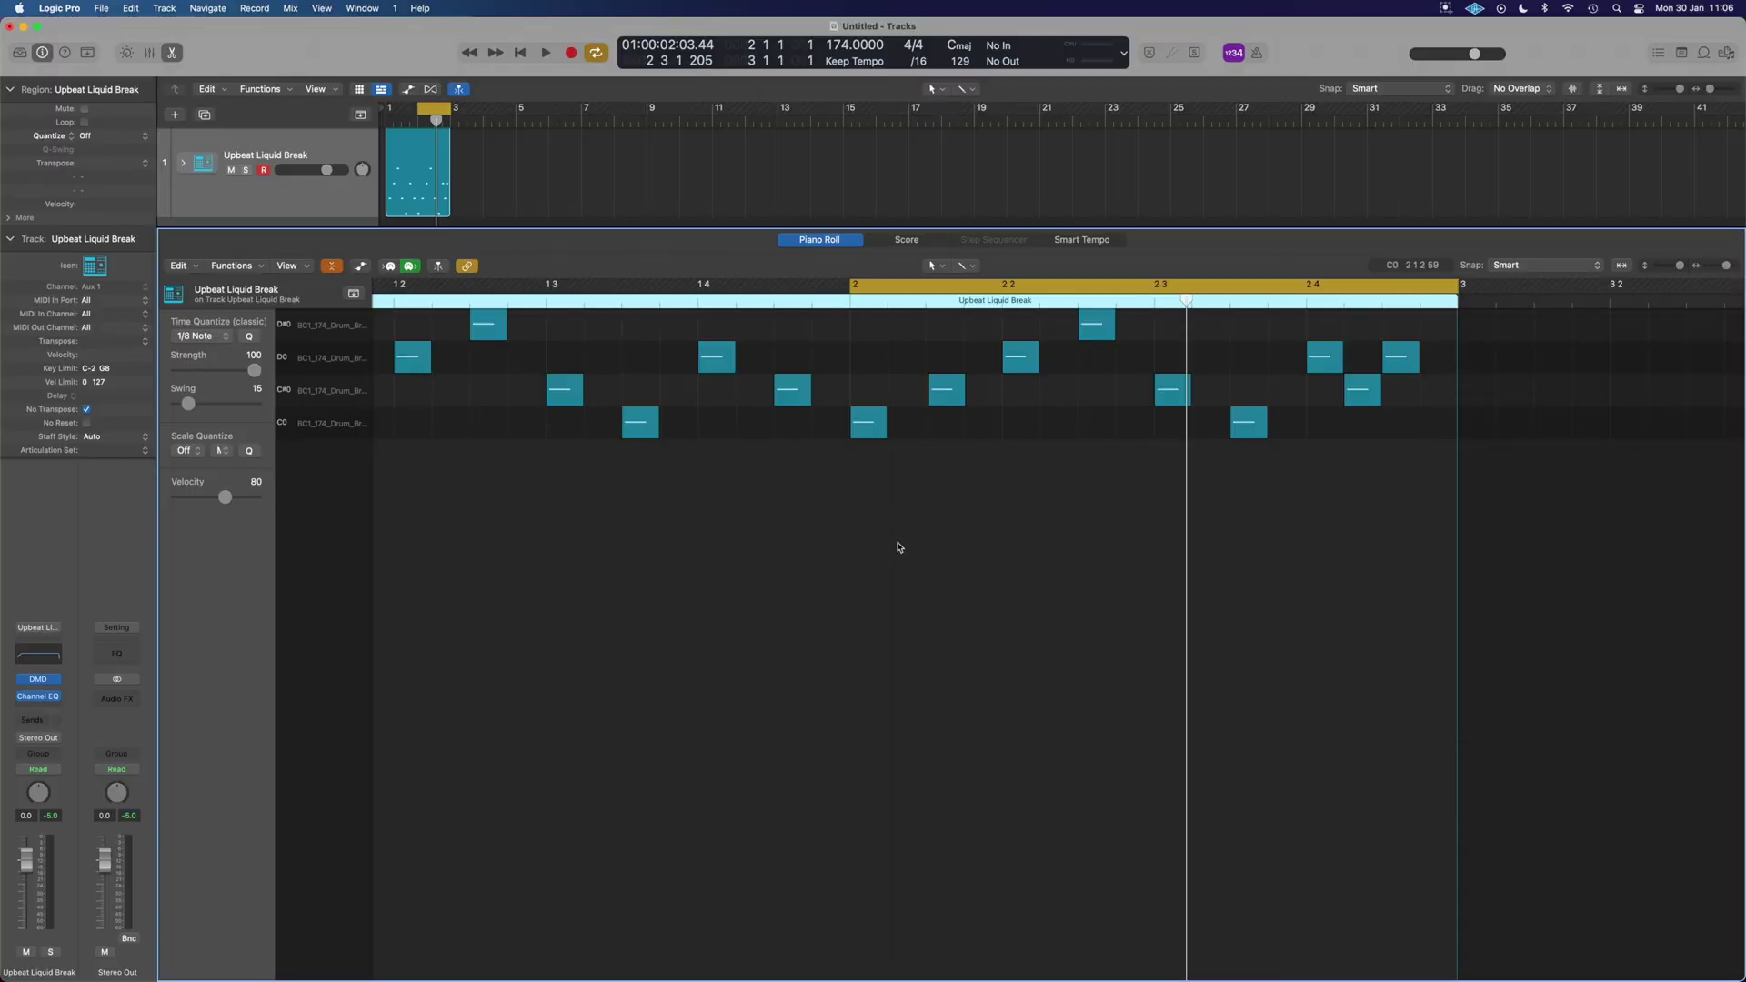
pyautogui.press('a')
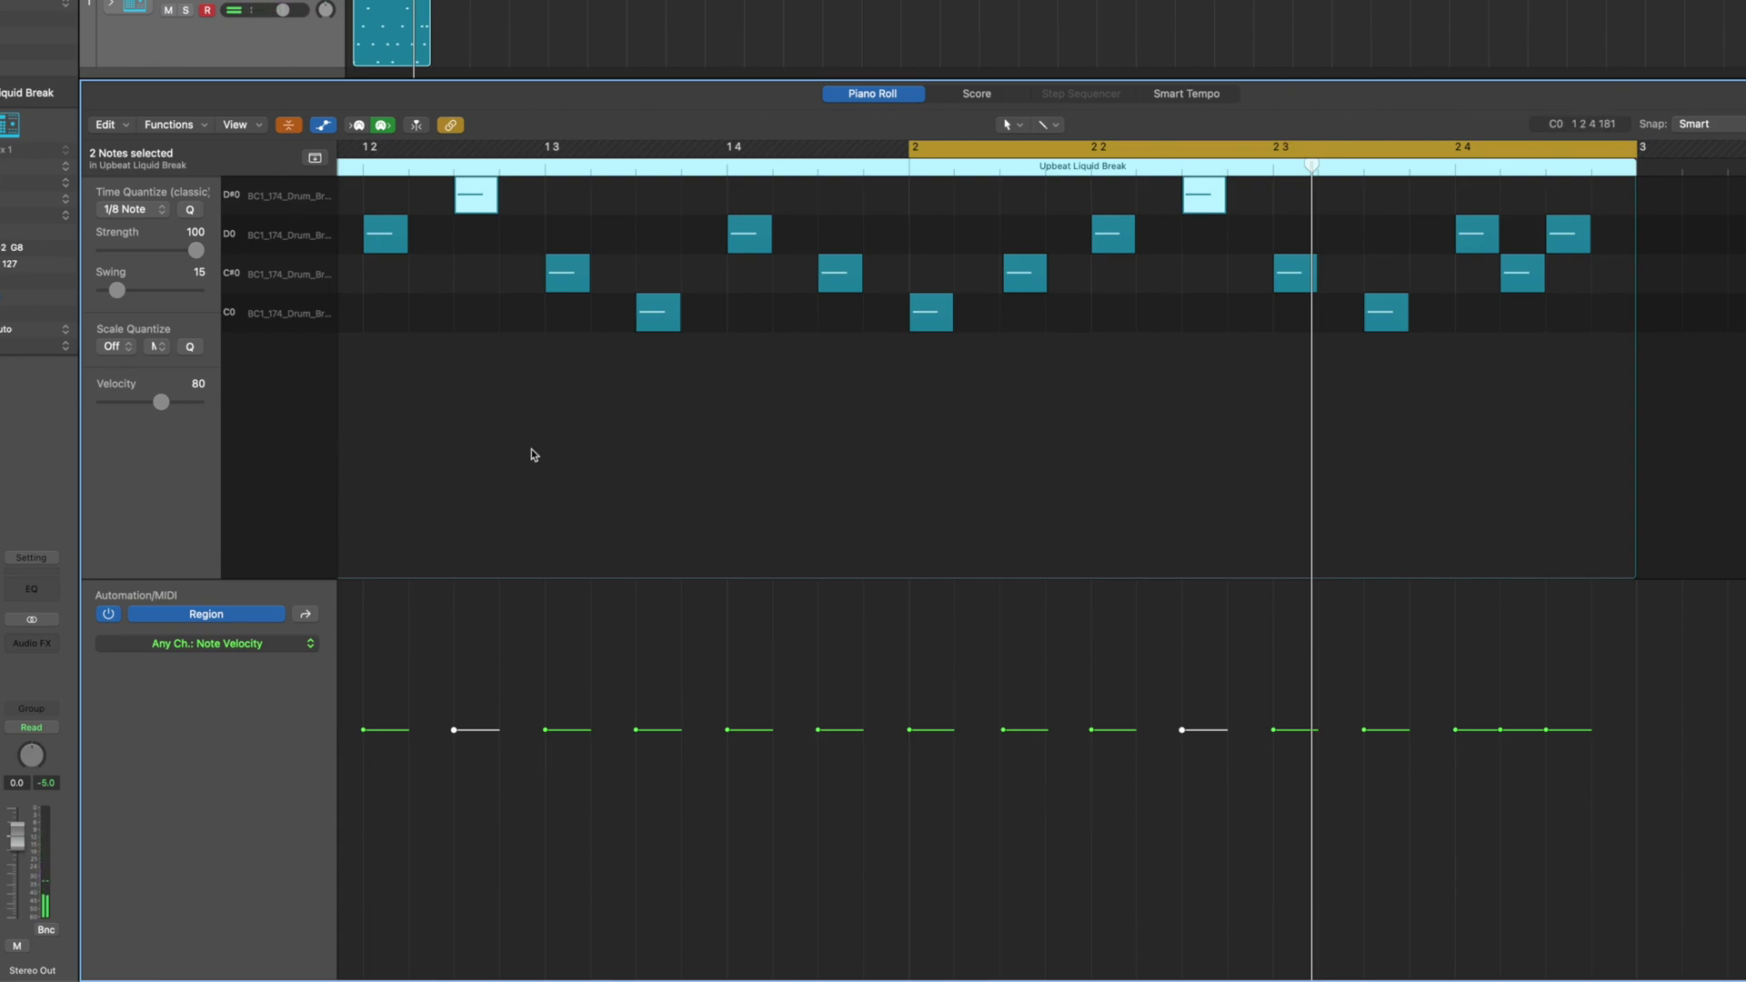
pyautogui.click(301, 234)
pyautogui.click(300, 312)
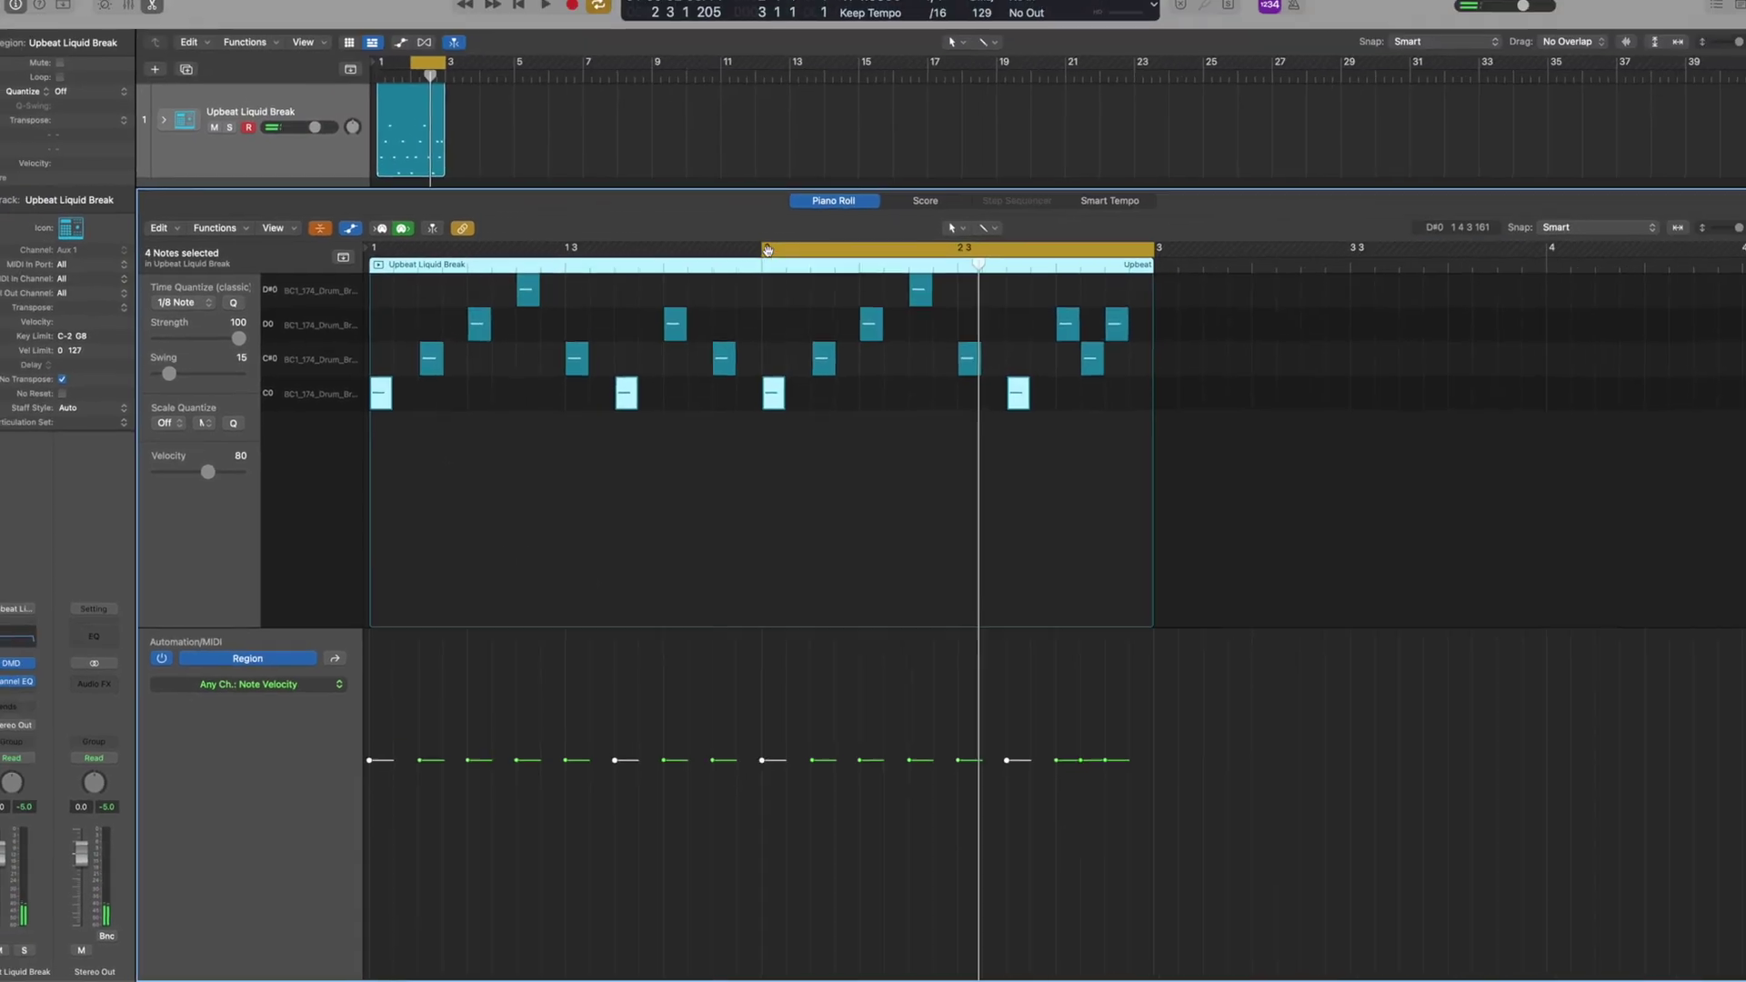
# - Extend the cycle range back to bar 1 so it covers both bars, and clear the note selection
pyautogui.moveTo(768, 250); pyautogui.dragTo(374, 248)
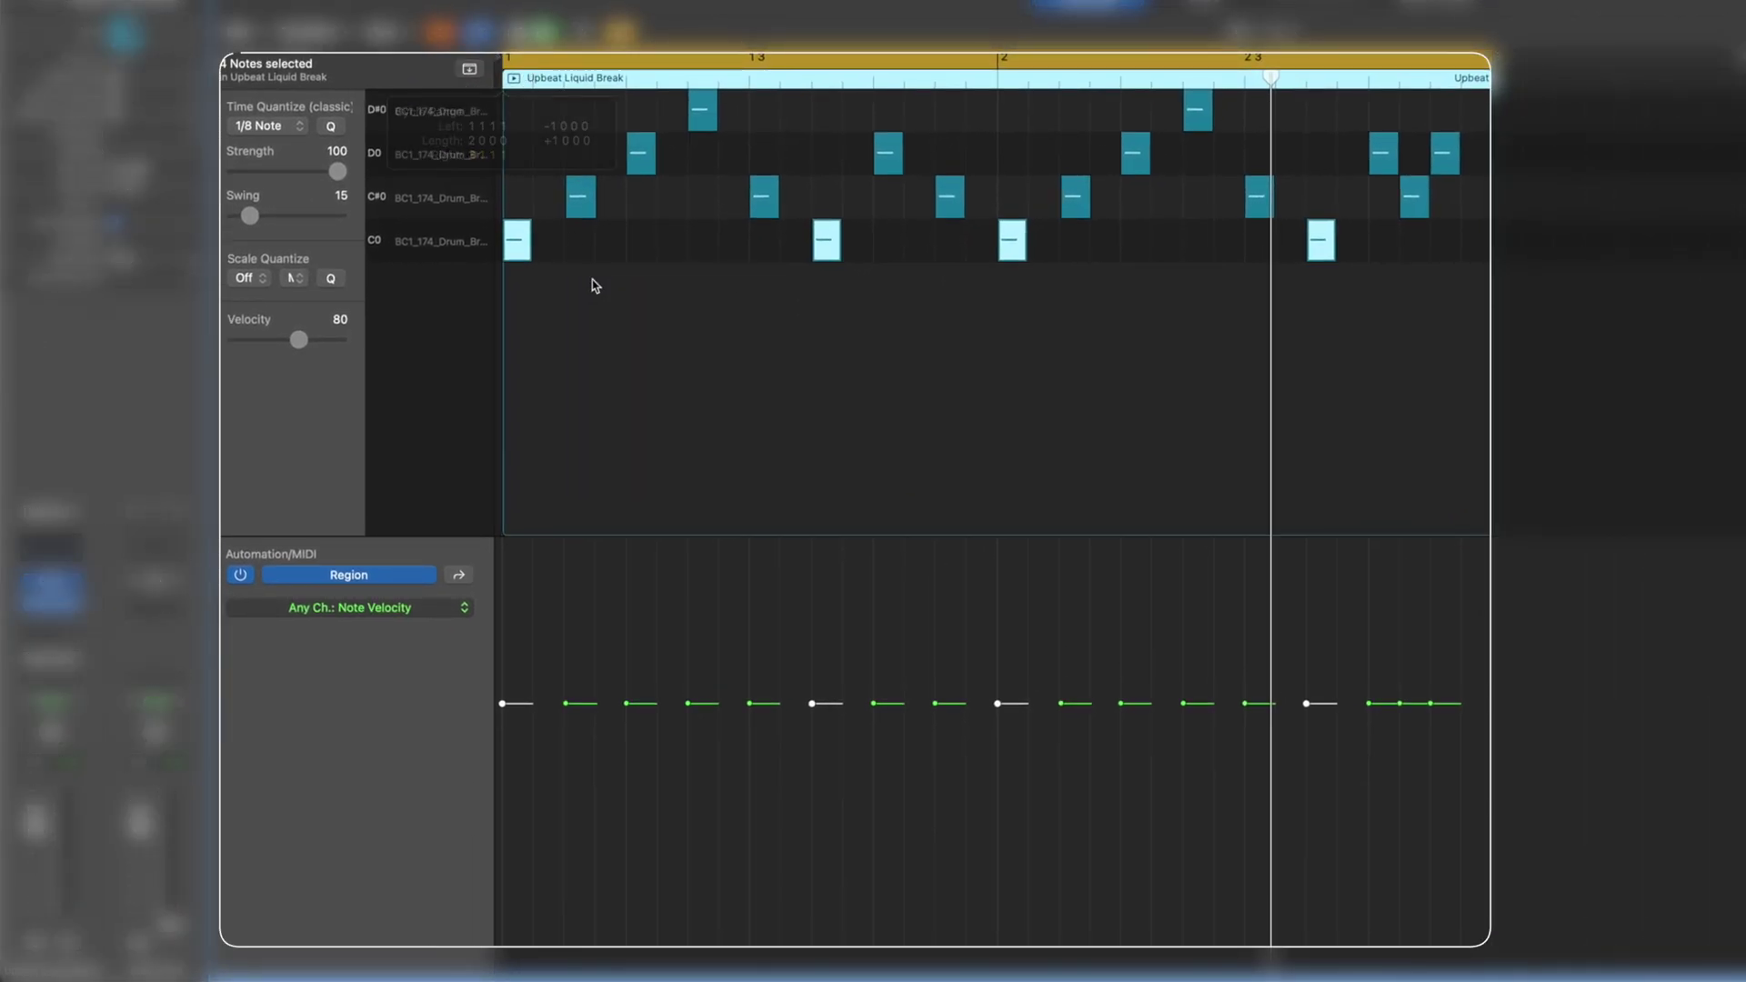
pyautogui.click(635, 442)
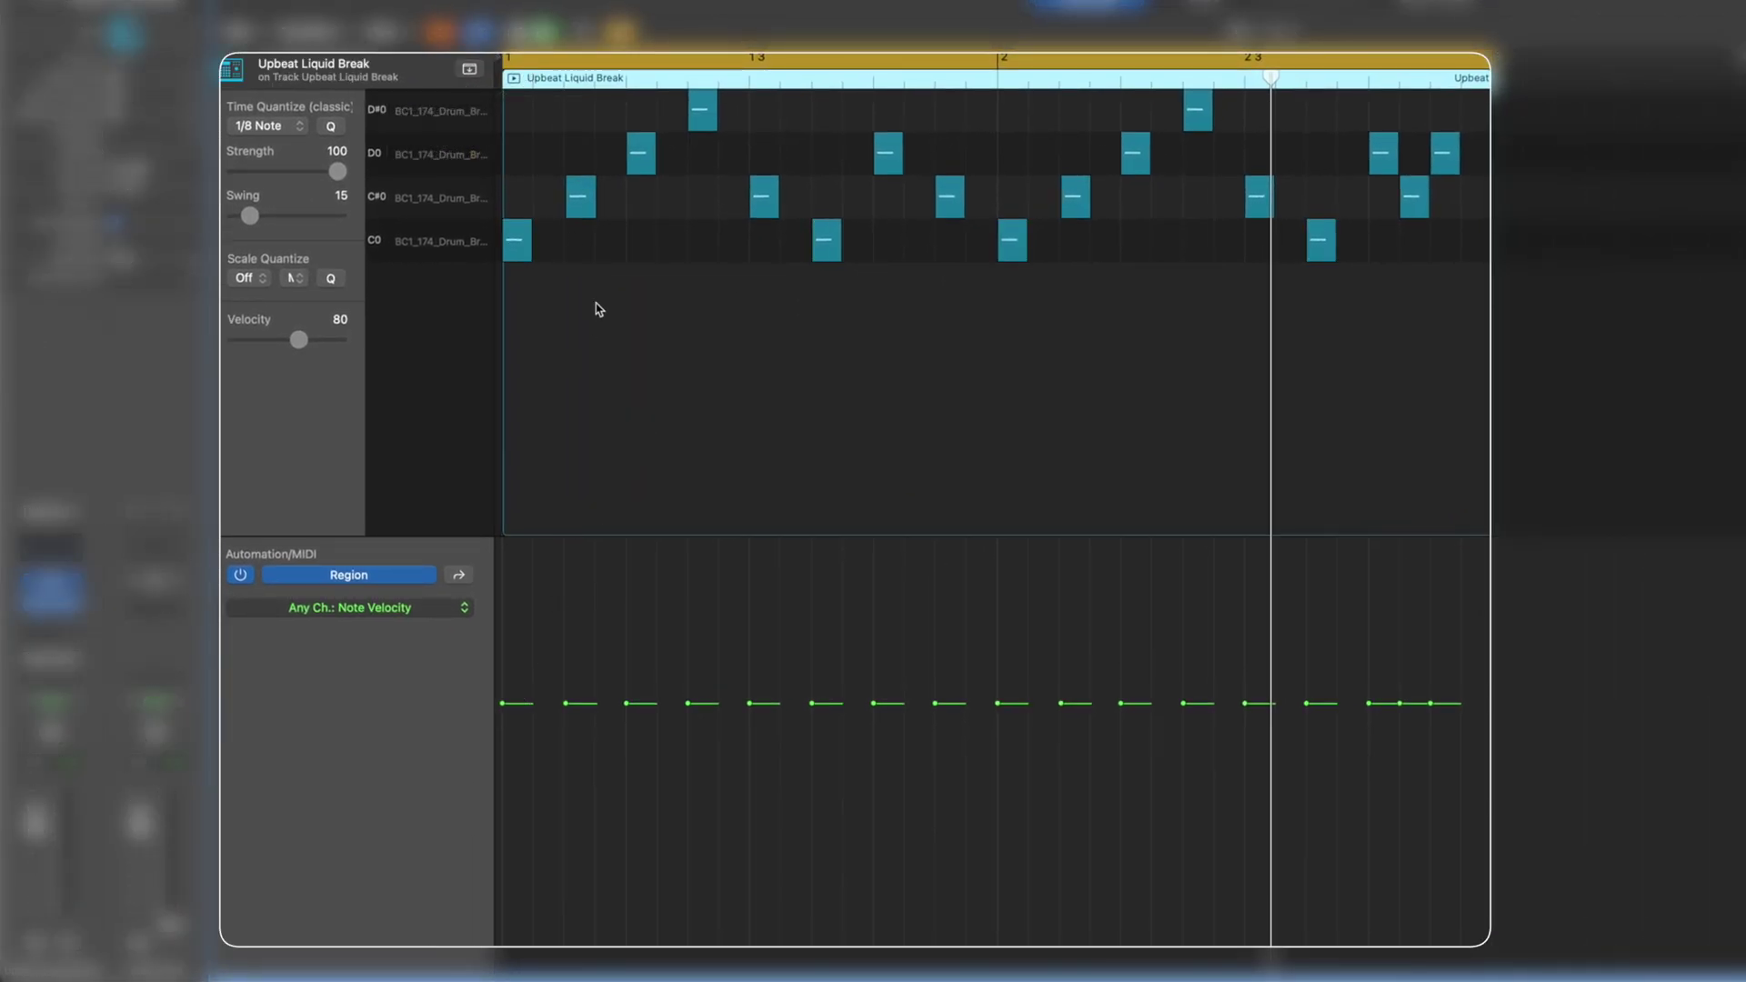
# - Raise the velocities of the C0 kicks, keeping those at 1 3 3 and 2 3 3 slightly softer than the downbeats, and play the result
pyautogui.click(458, 248)
pyautogui.moveTo(503, 706); pyautogui.dragTo(507, 604)
pyautogui.click(812, 541)
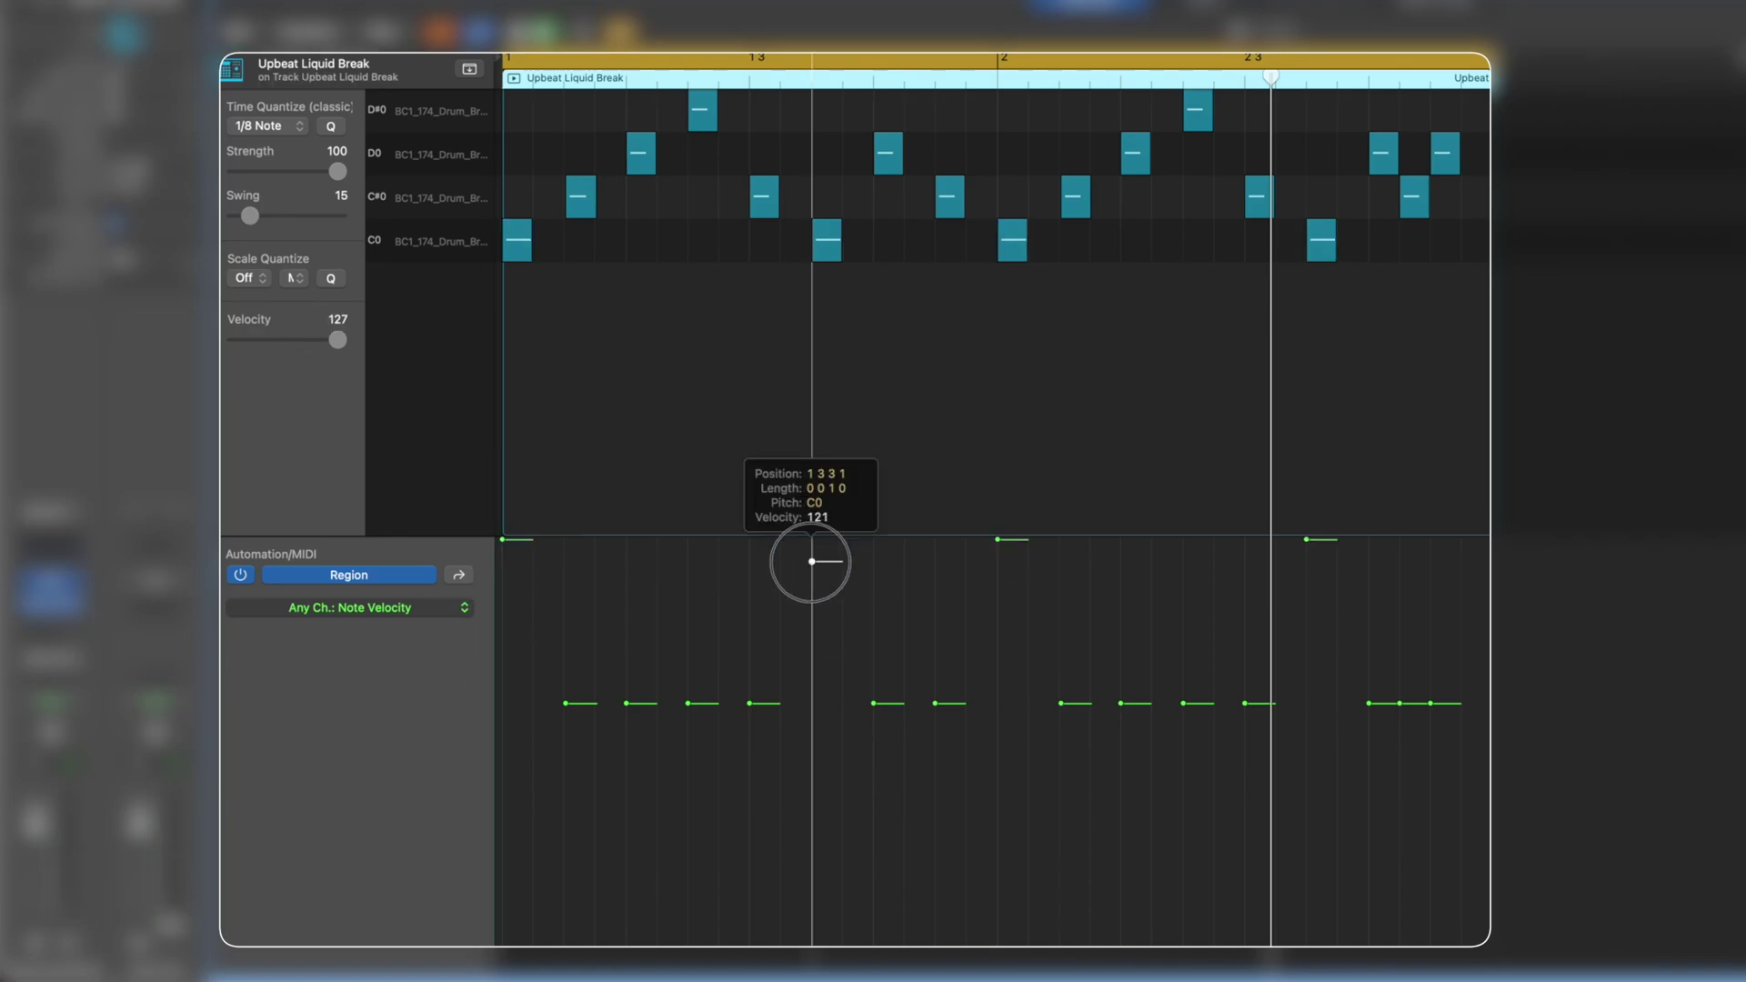
pyautogui.moveTo(812, 565); pyautogui.dragTo(813, 561)
pyautogui.moveTo(1308, 542); pyautogui.dragTo(1308, 562)
pyautogui.moveTo(506, 541); pyautogui.dragTo(506, 656)
pyautogui.click(721, 358)
pyautogui.press('space')
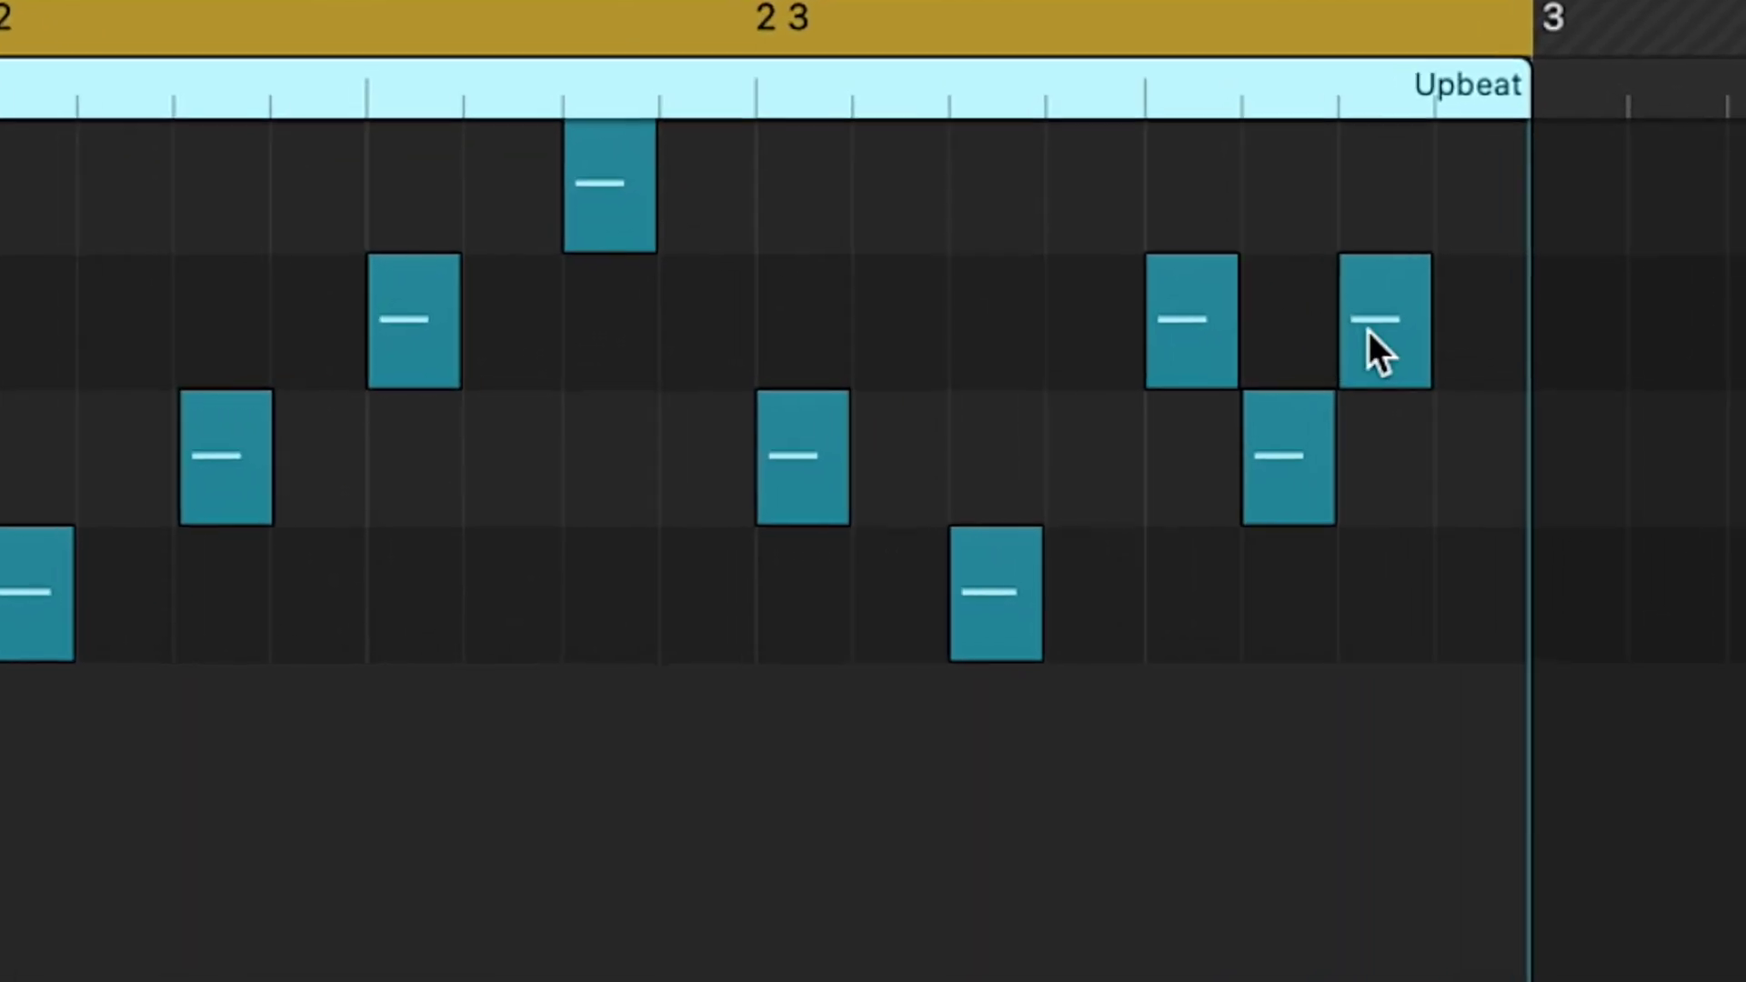
# - Lower the velocity of the final D0 note to about 59 and set the D0 note at 2 4 to 82
pyautogui.click(1405, 310)
pyautogui.keyDown('shift'); pyautogui.click(1167, 307); pyautogui.keyUp('shift')
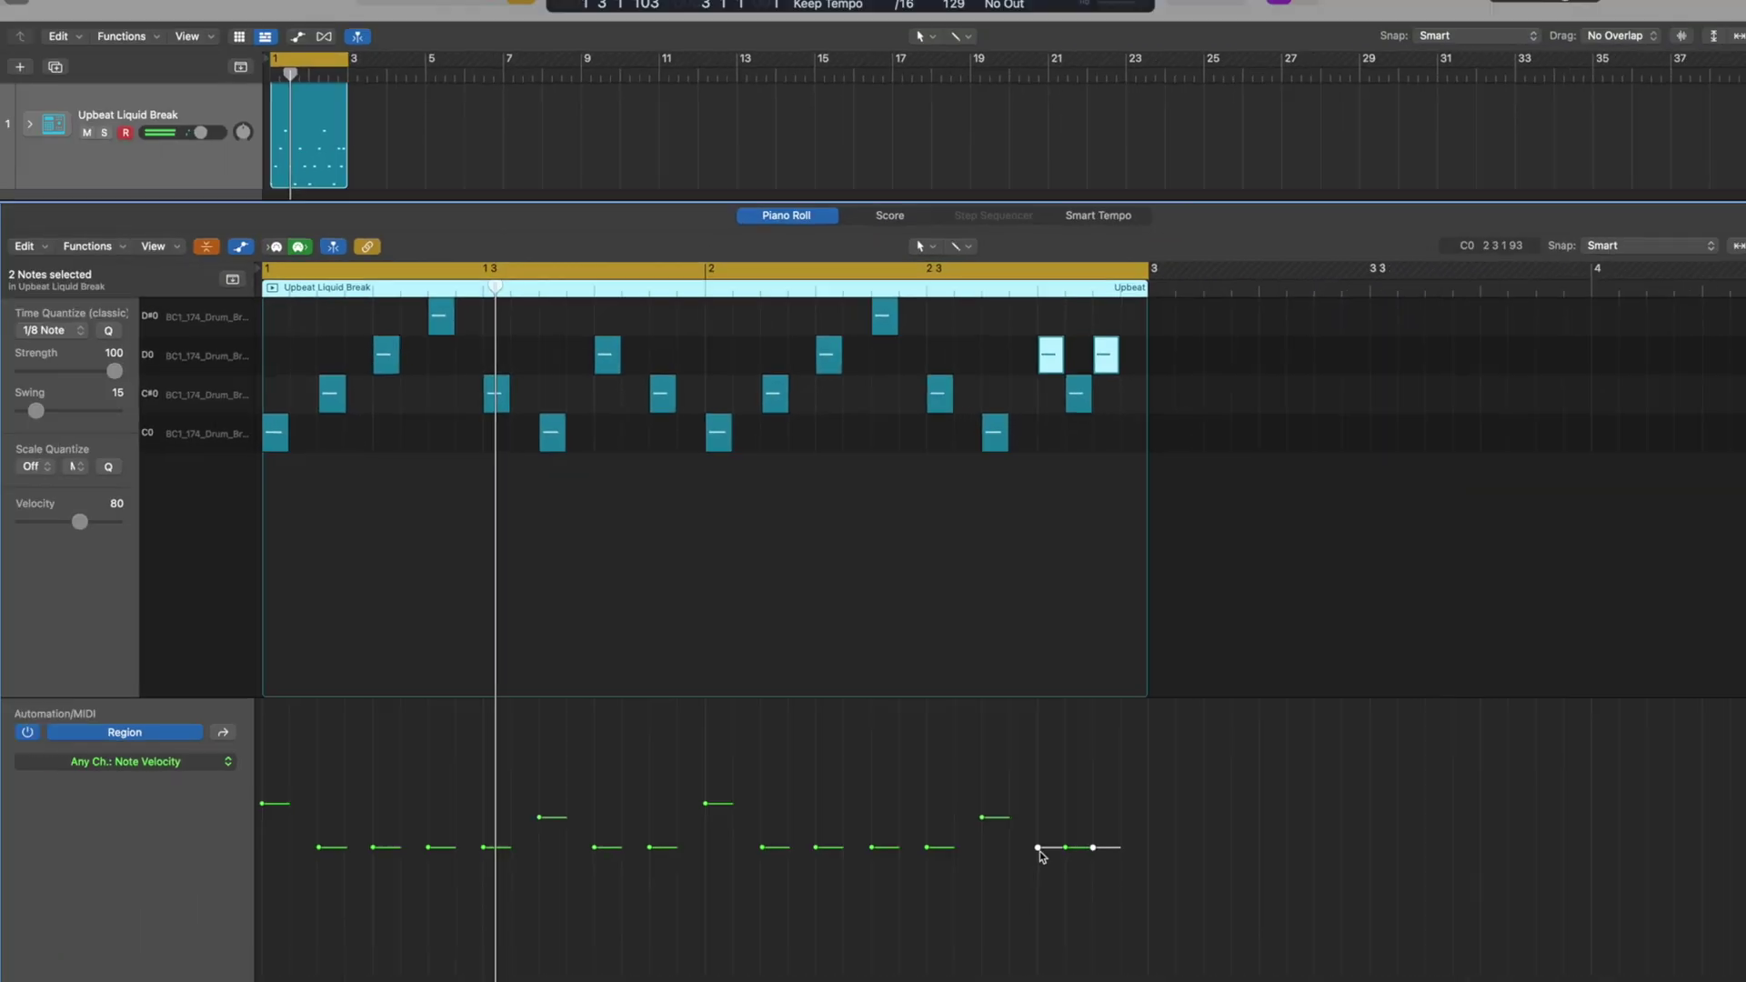
pyautogui.click(1031, 771)
pyautogui.moveTo(1030, 758); pyautogui.dragTo(1077, 826)
pyautogui.click(1089, 351)
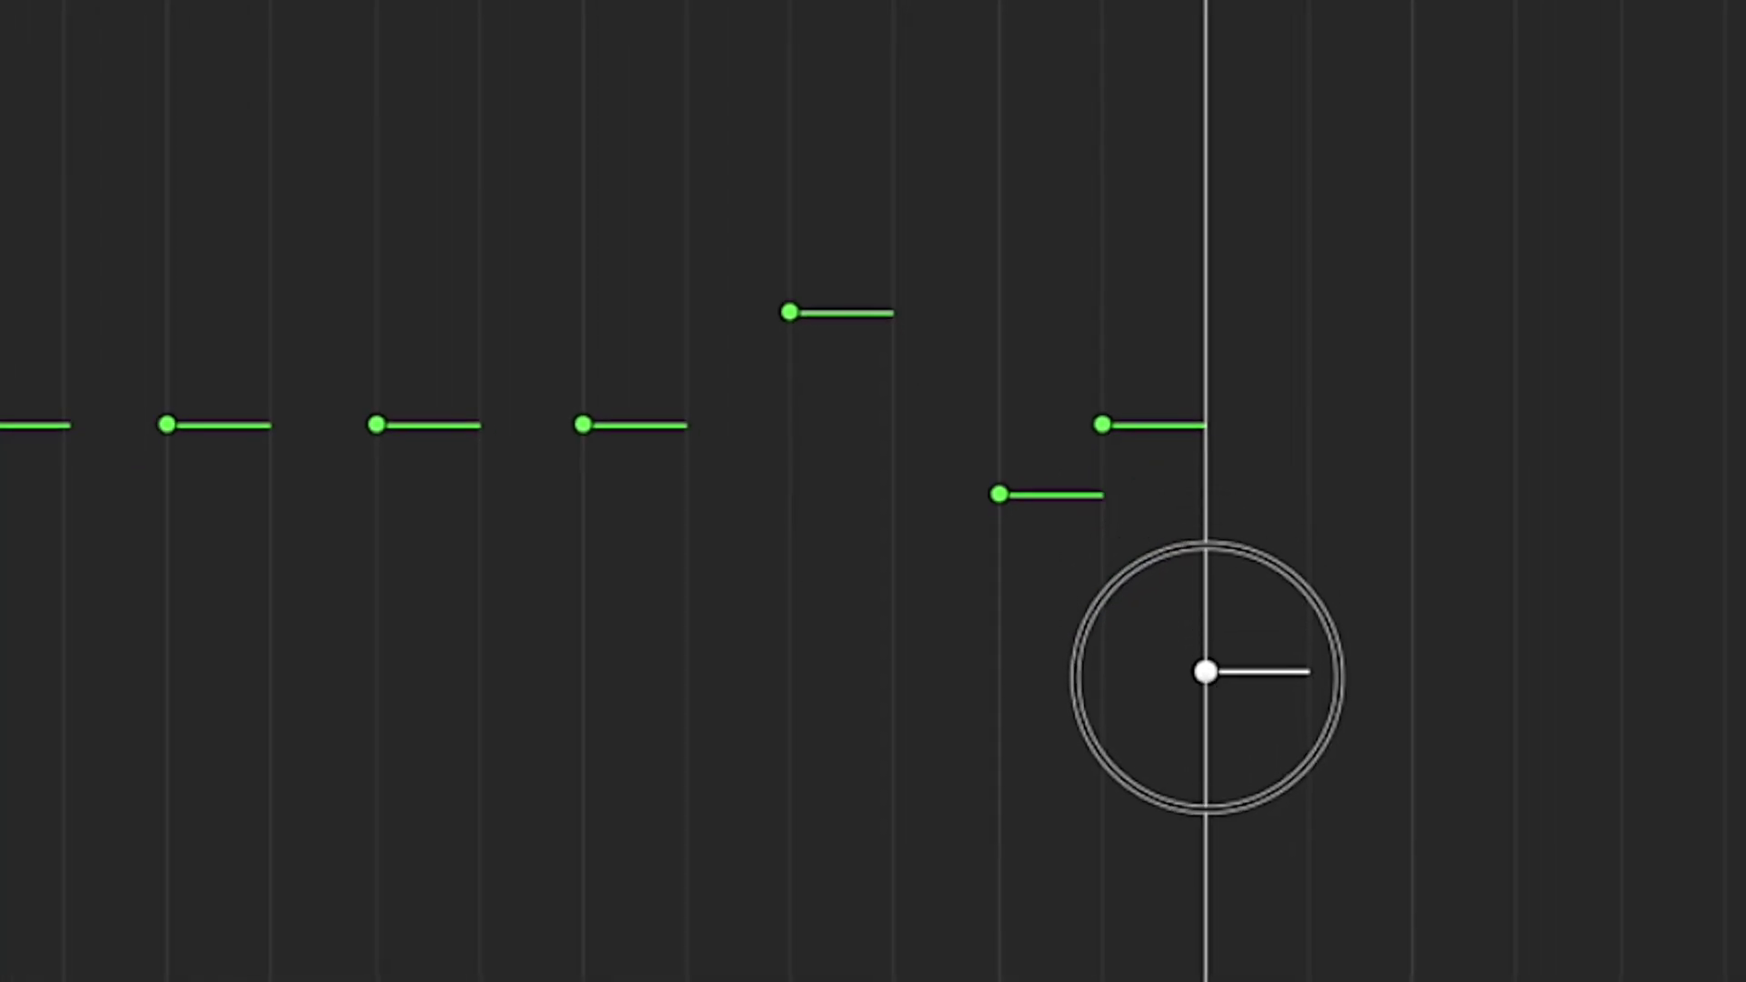
pyautogui.moveTo(999, 494); pyautogui.dragTo(1002, 414)
pyautogui.moveTo(1025, 652); pyautogui.dragTo(1018, 638)
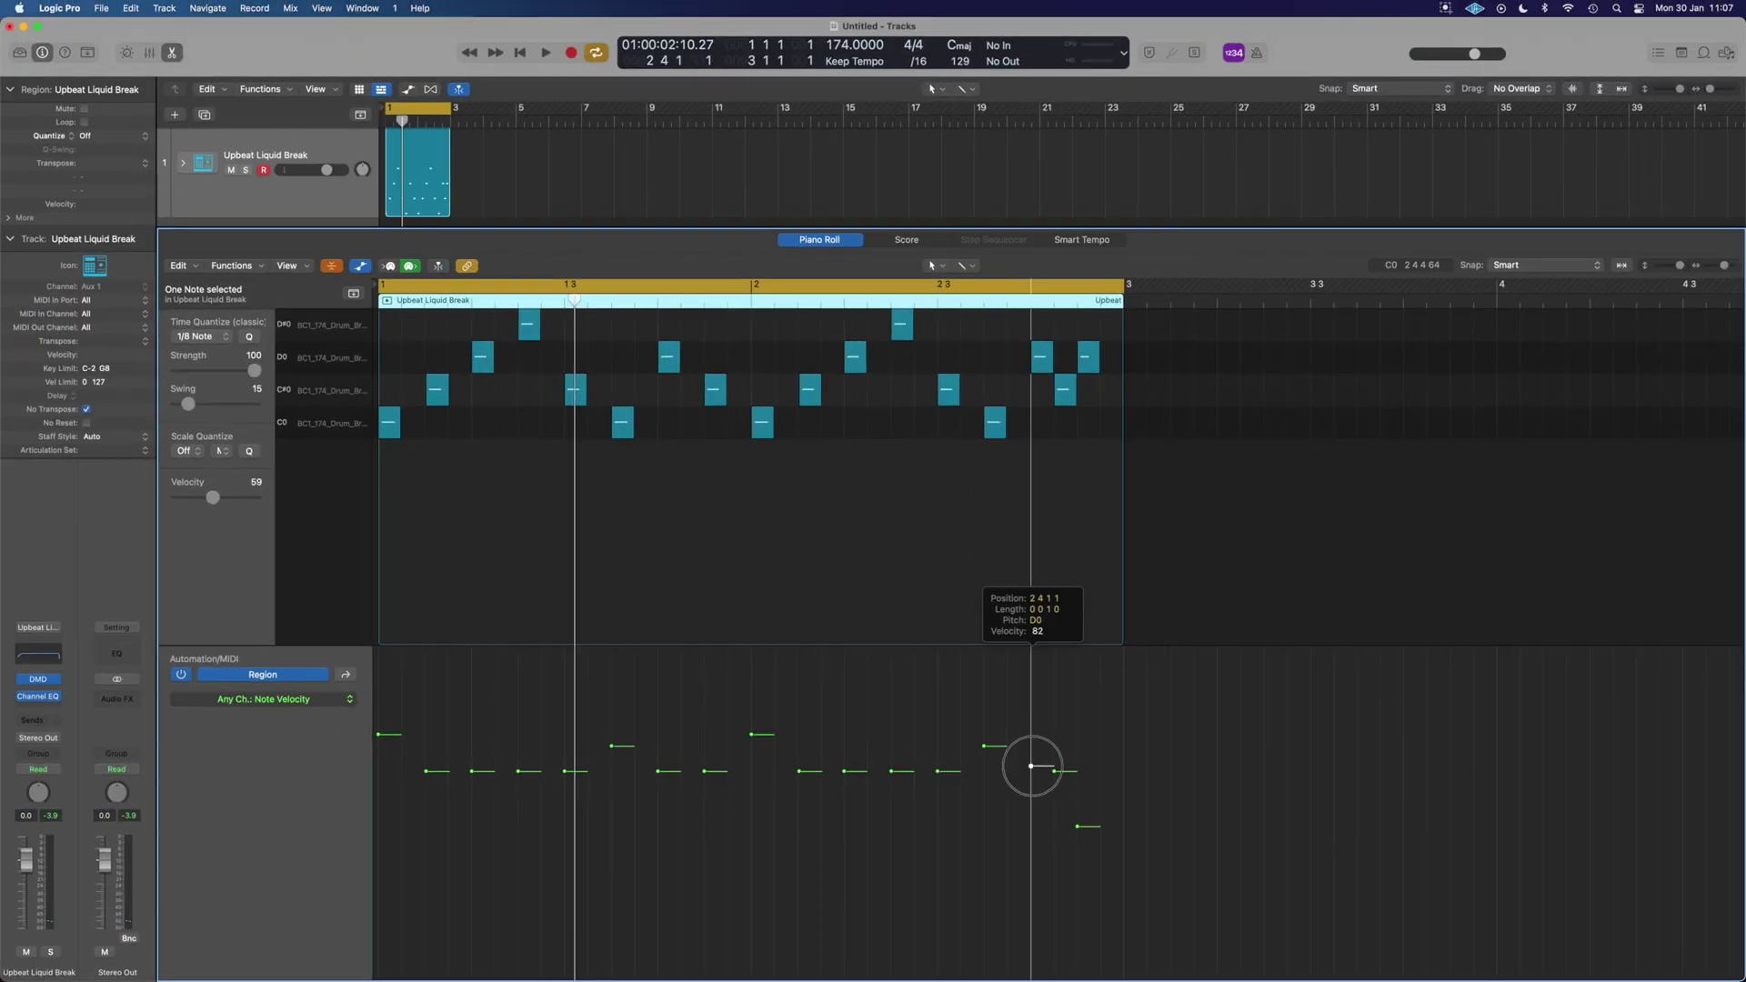
# - Play the loop, raise all C#0 notes to a velocity of about 98, and bring every second one down to about 88
pyautogui.moveTo(1032, 766); pyautogui.dragTo(1034, 766)
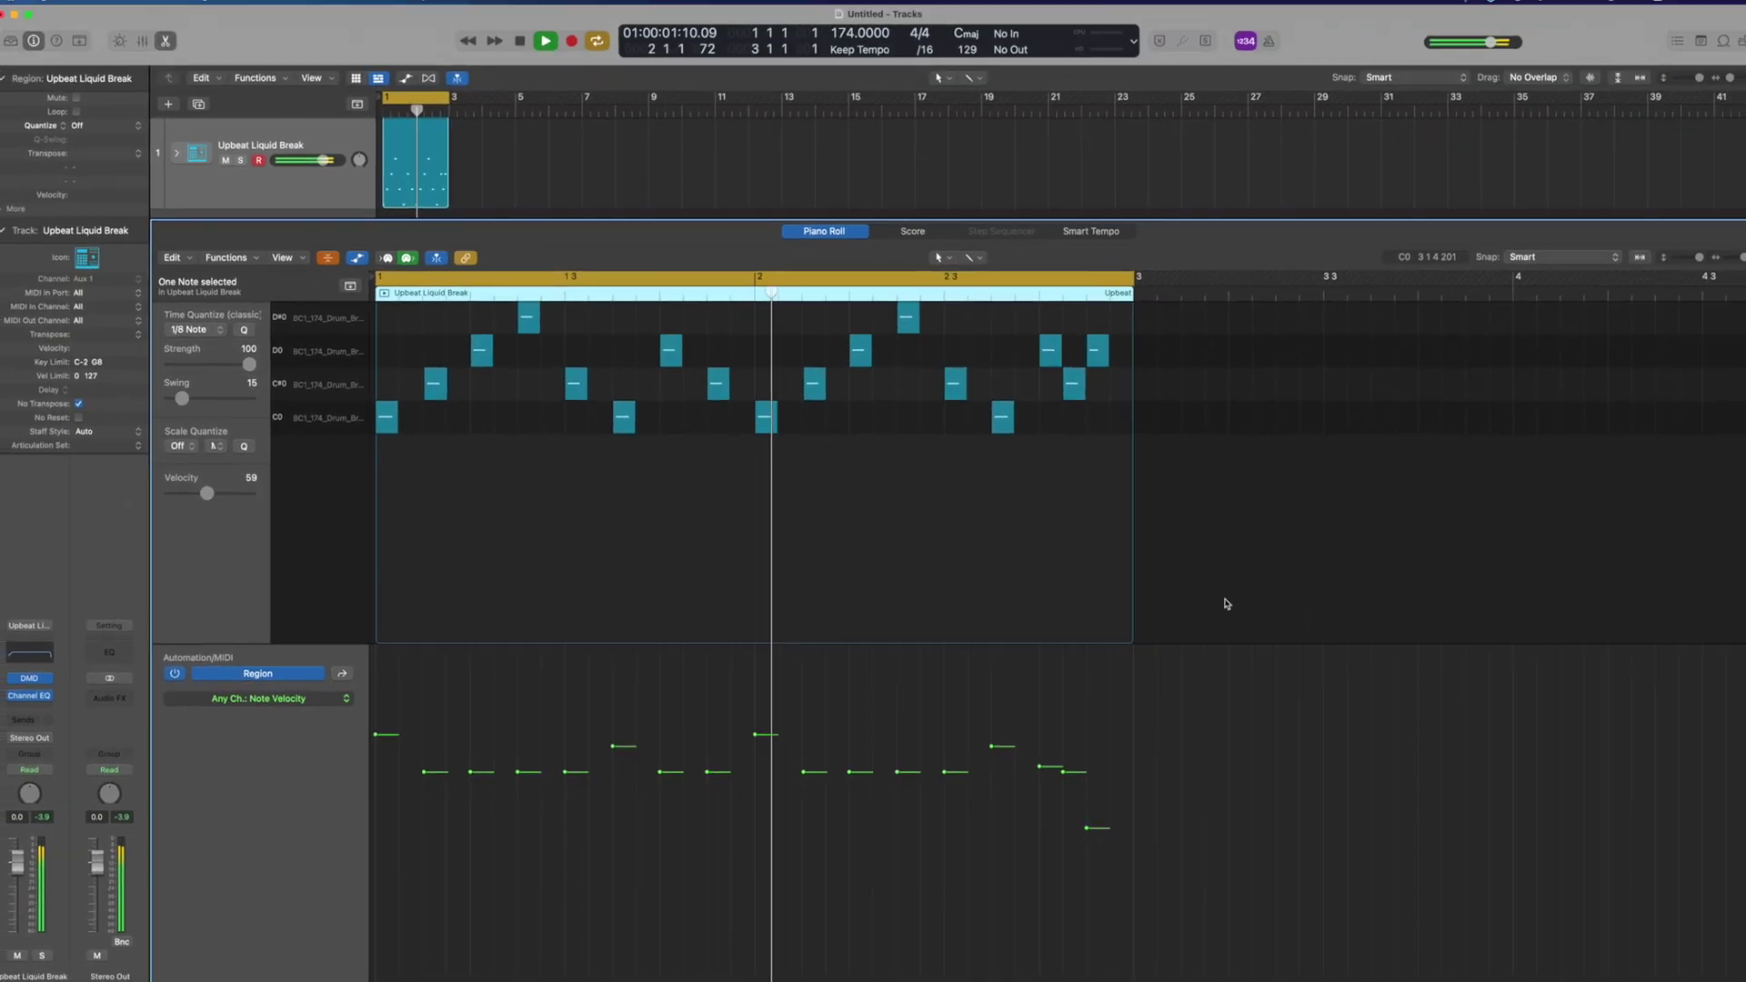
pyautogui.press('space')
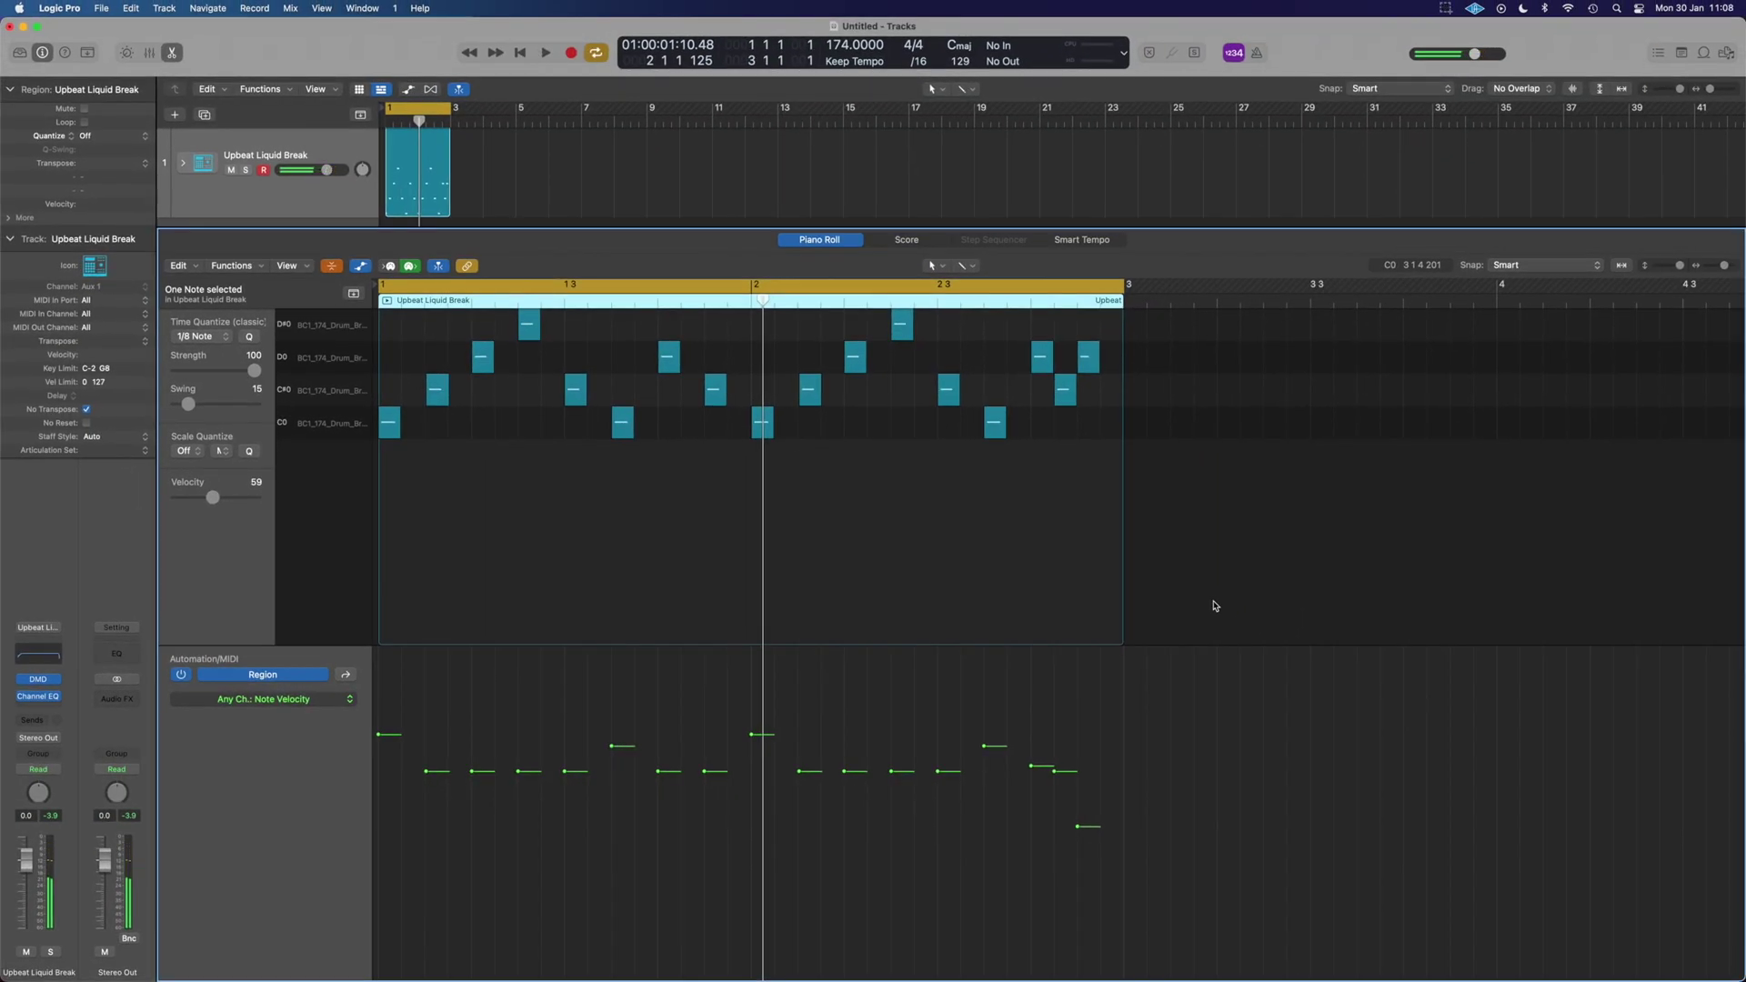
pyautogui.click(354, 390)
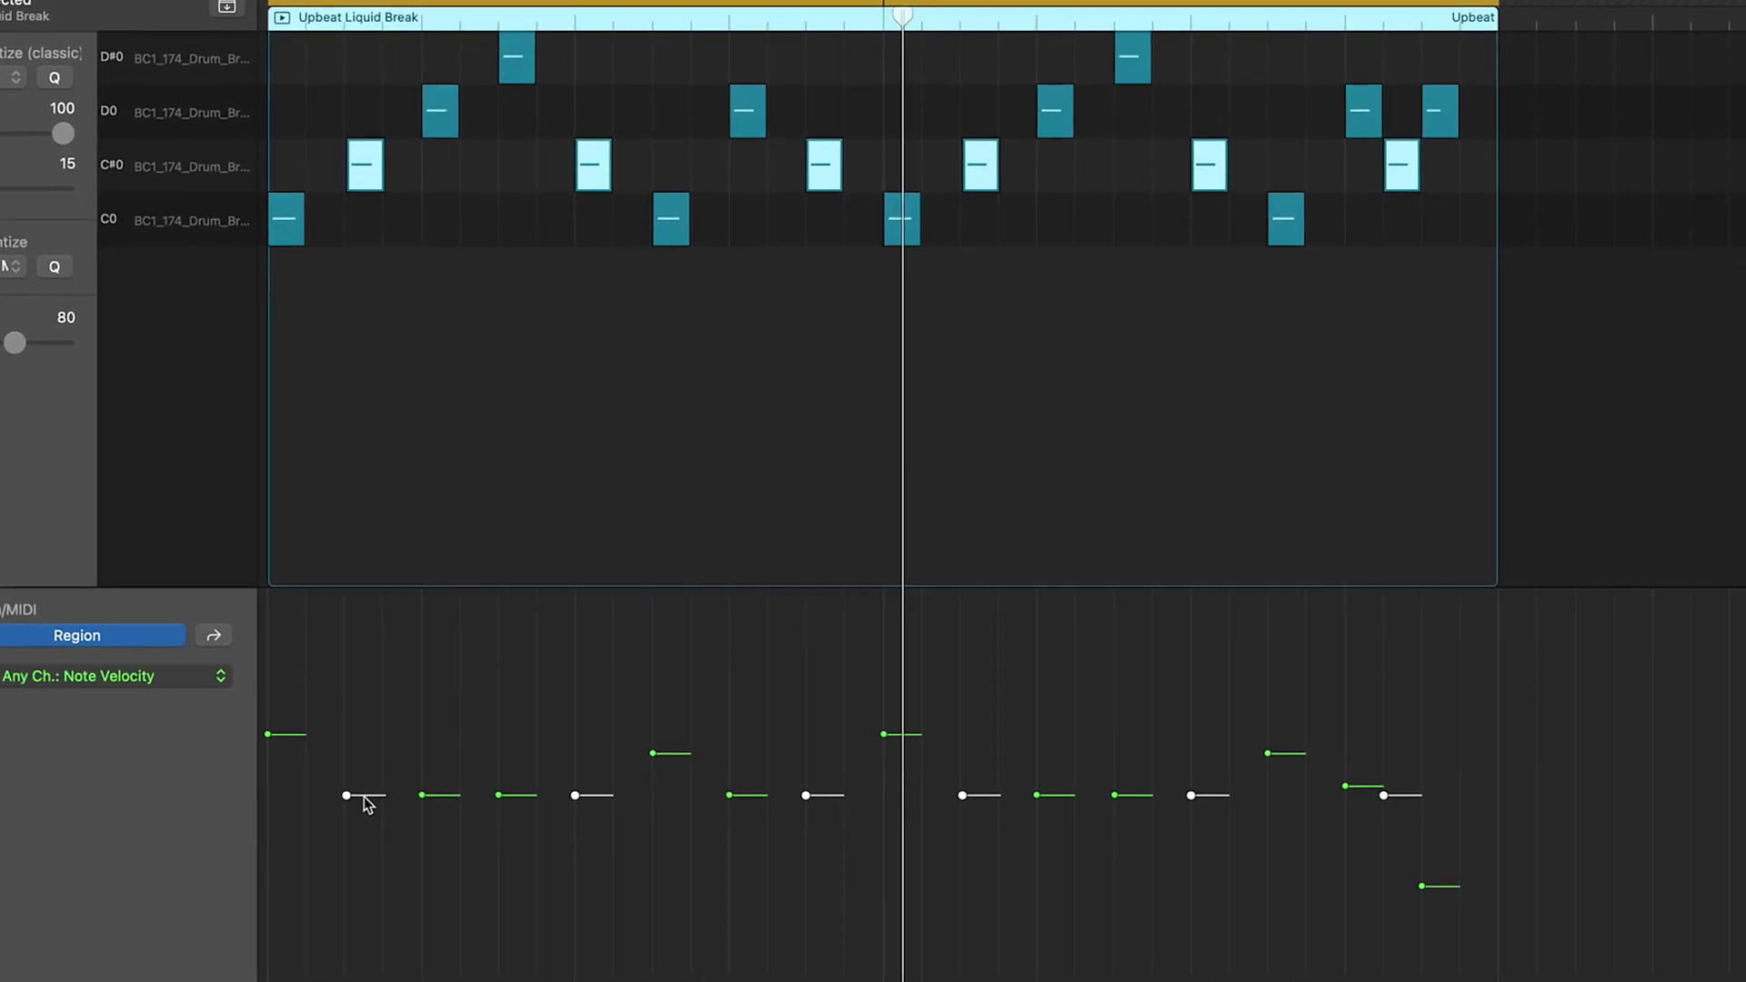
pyautogui.moveTo(345, 795); pyautogui.dragTo(346, 718)
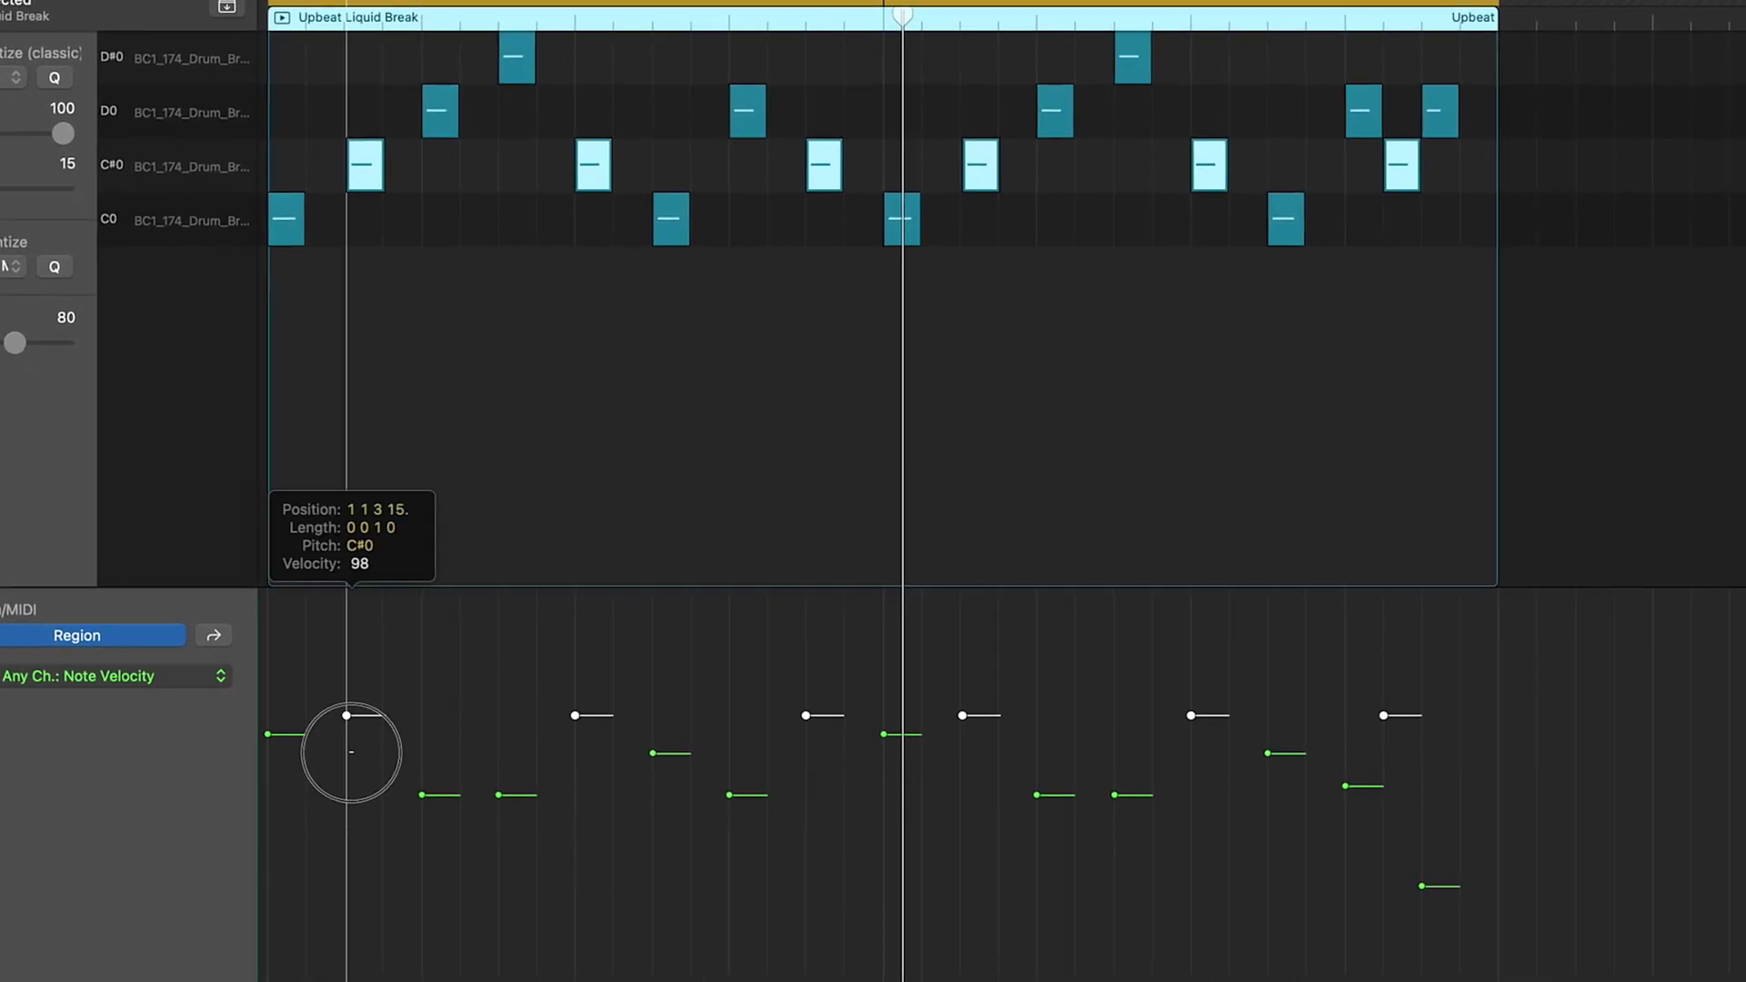
pyautogui.click(593, 855)
pyautogui.moveTo(574, 718); pyautogui.dragTo(575, 757)
pyautogui.moveTo(963, 718); pyautogui.dragTo(963, 761)
pyautogui.moveTo(1383, 718); pyautogui.dragTo(1387, 759)
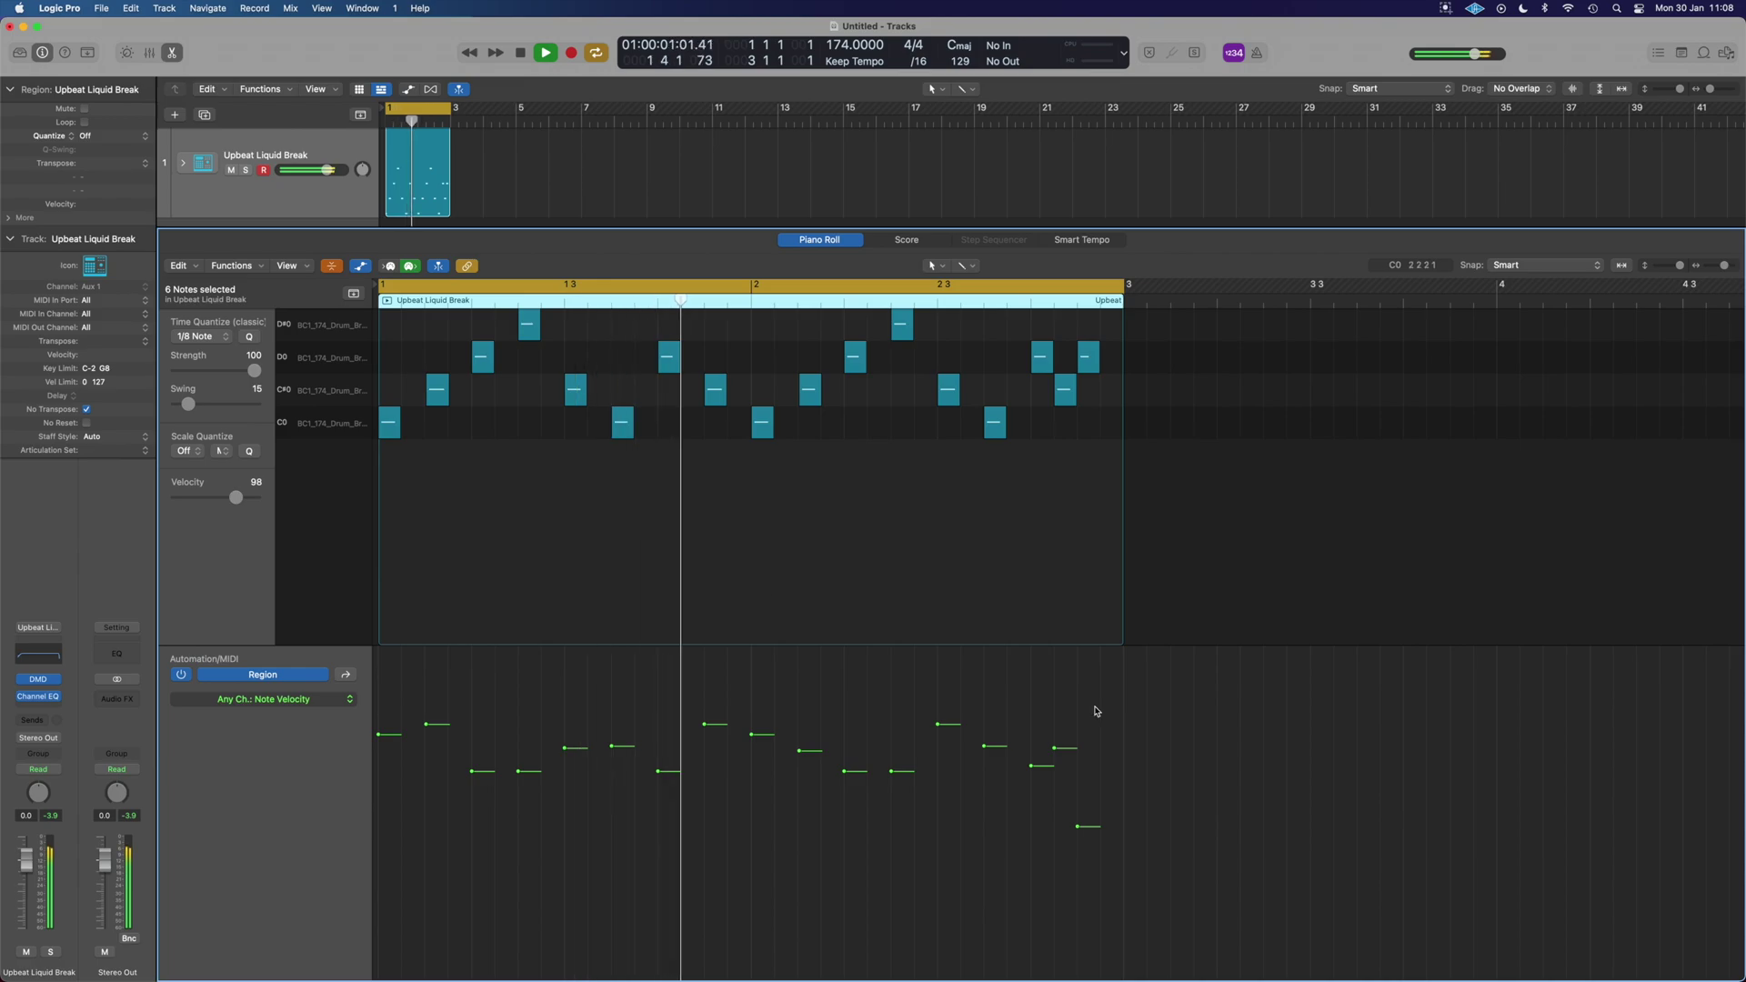
# - Swap the order of the last C#0 and D0 notes so D0 comes first, and lower that D0 note's velocity to 26
pyautogui.moveTo(1078, 830); pyautogui.dragTo(1078, 851)
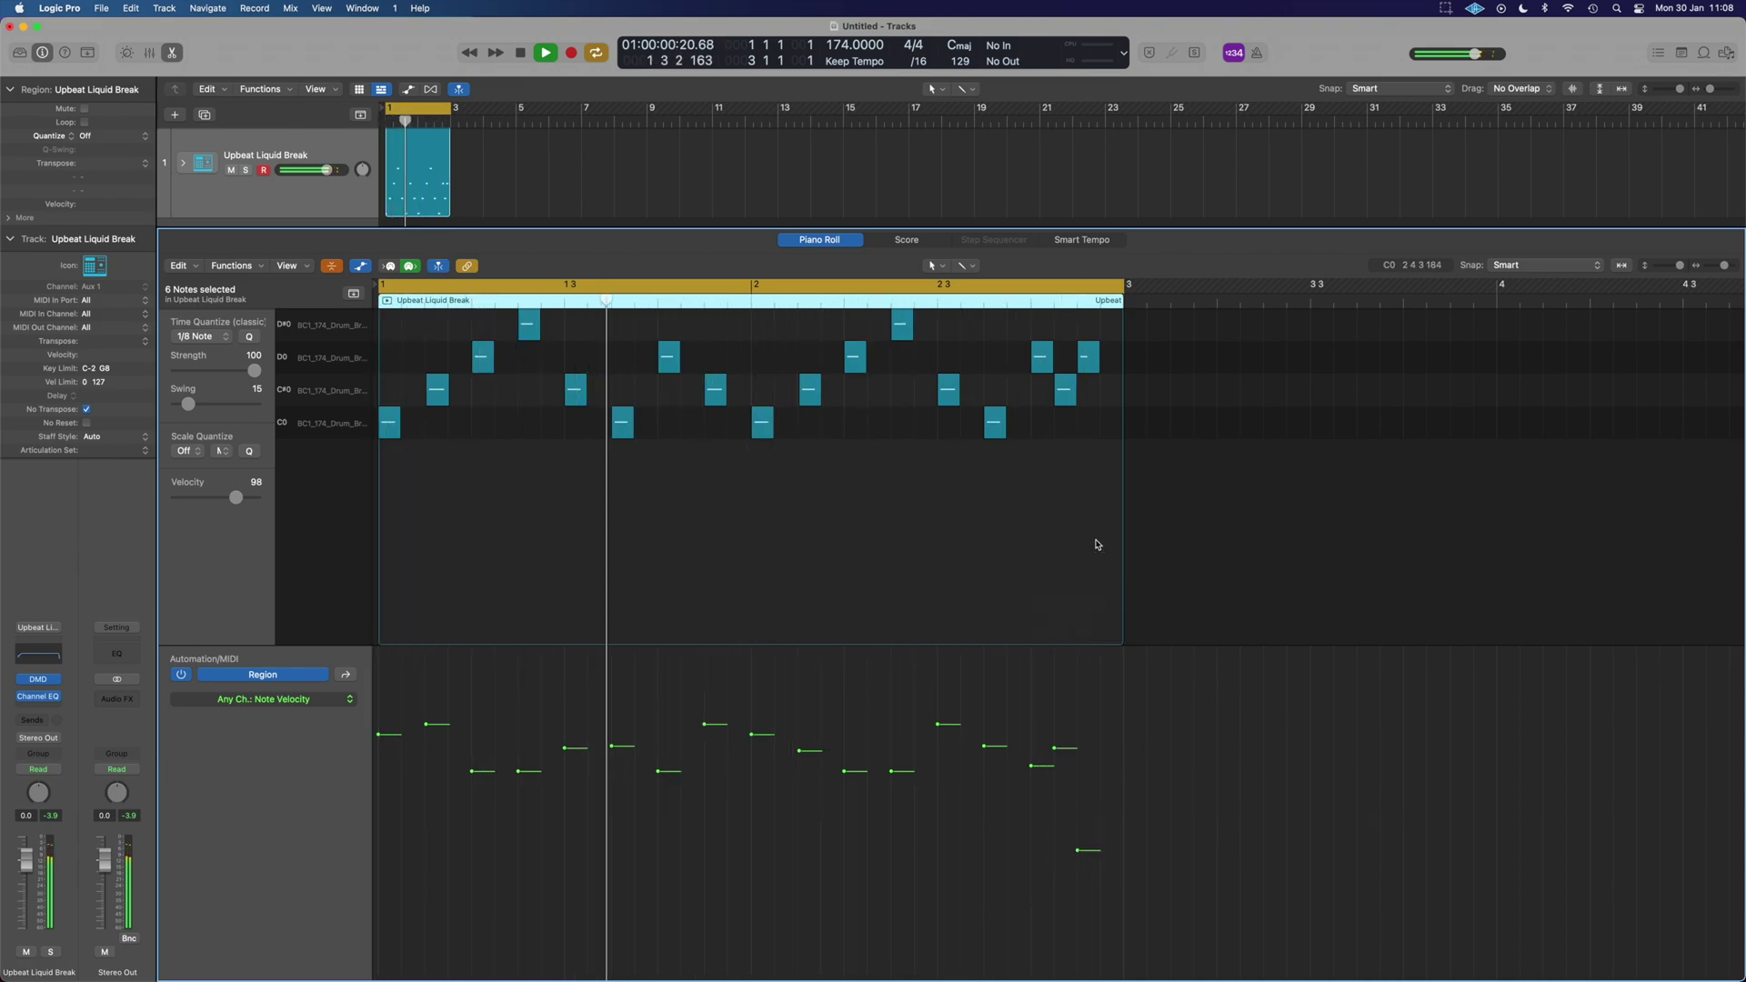
pyautogui.click(1088, 362)
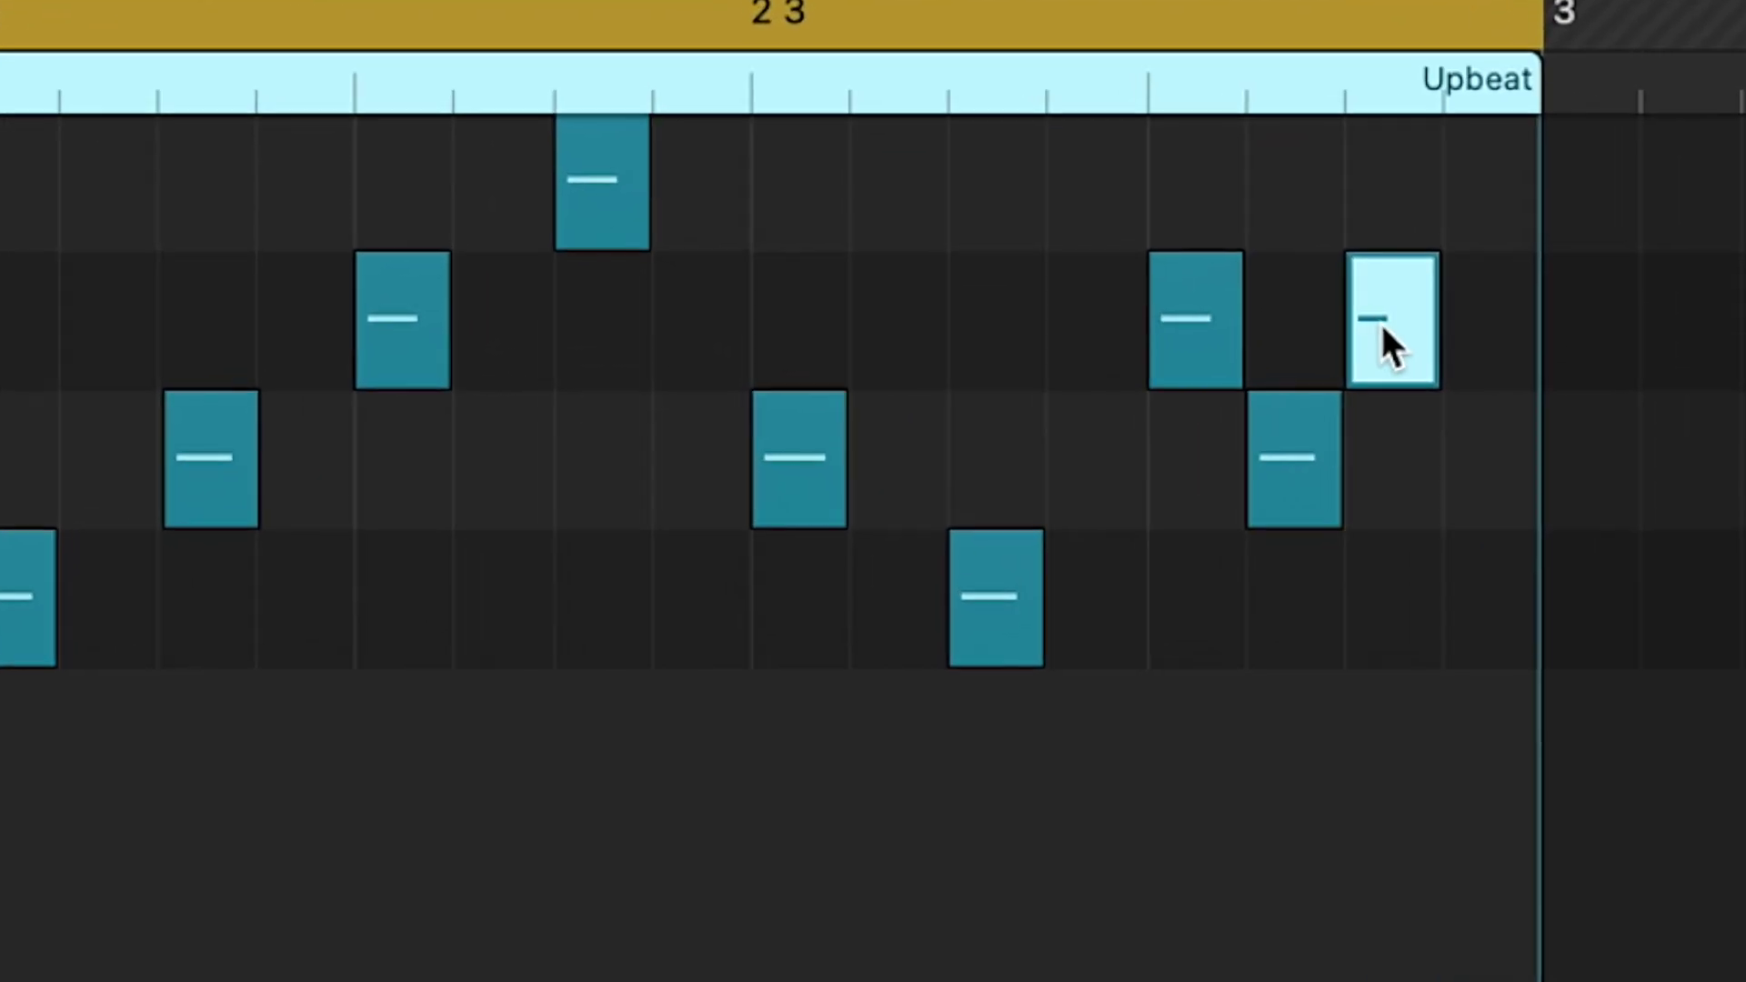
pyautogui.moveTo(1080, 363); pyautogui.dragTo(1073, 356)
pyautogui.moveTo(1354, 325); pyautogui.dragTo(1295, 329)
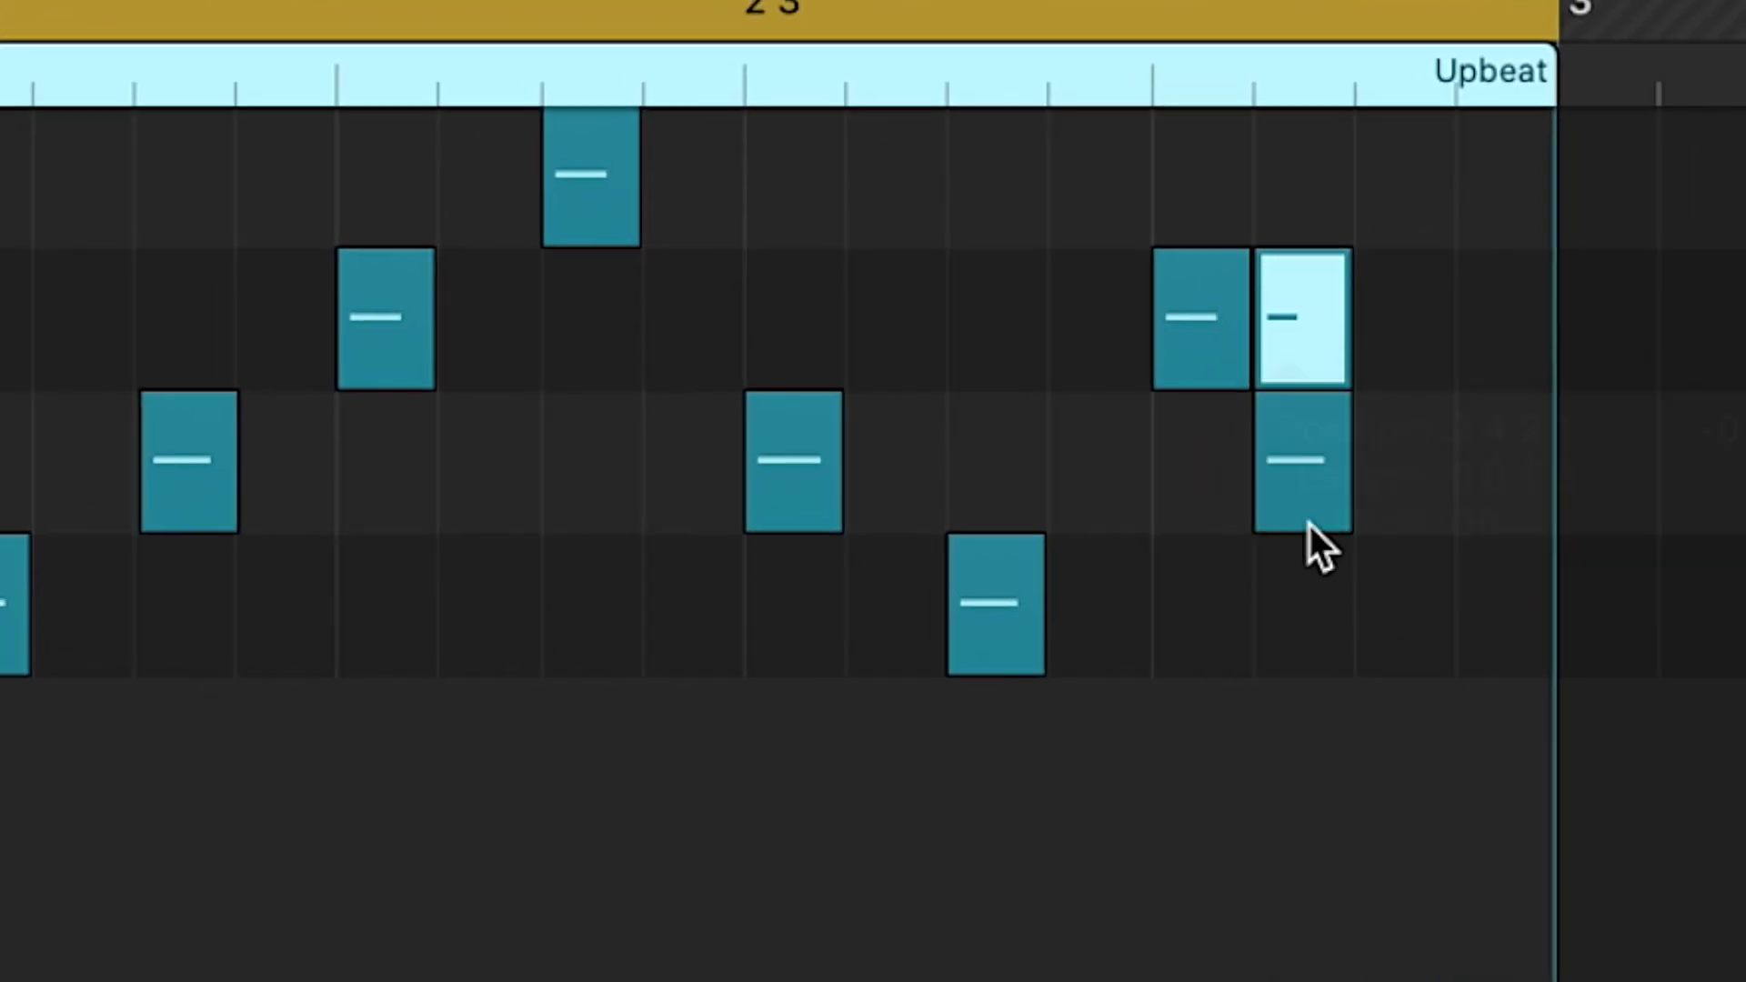
pyautogui.click(1317, 499)
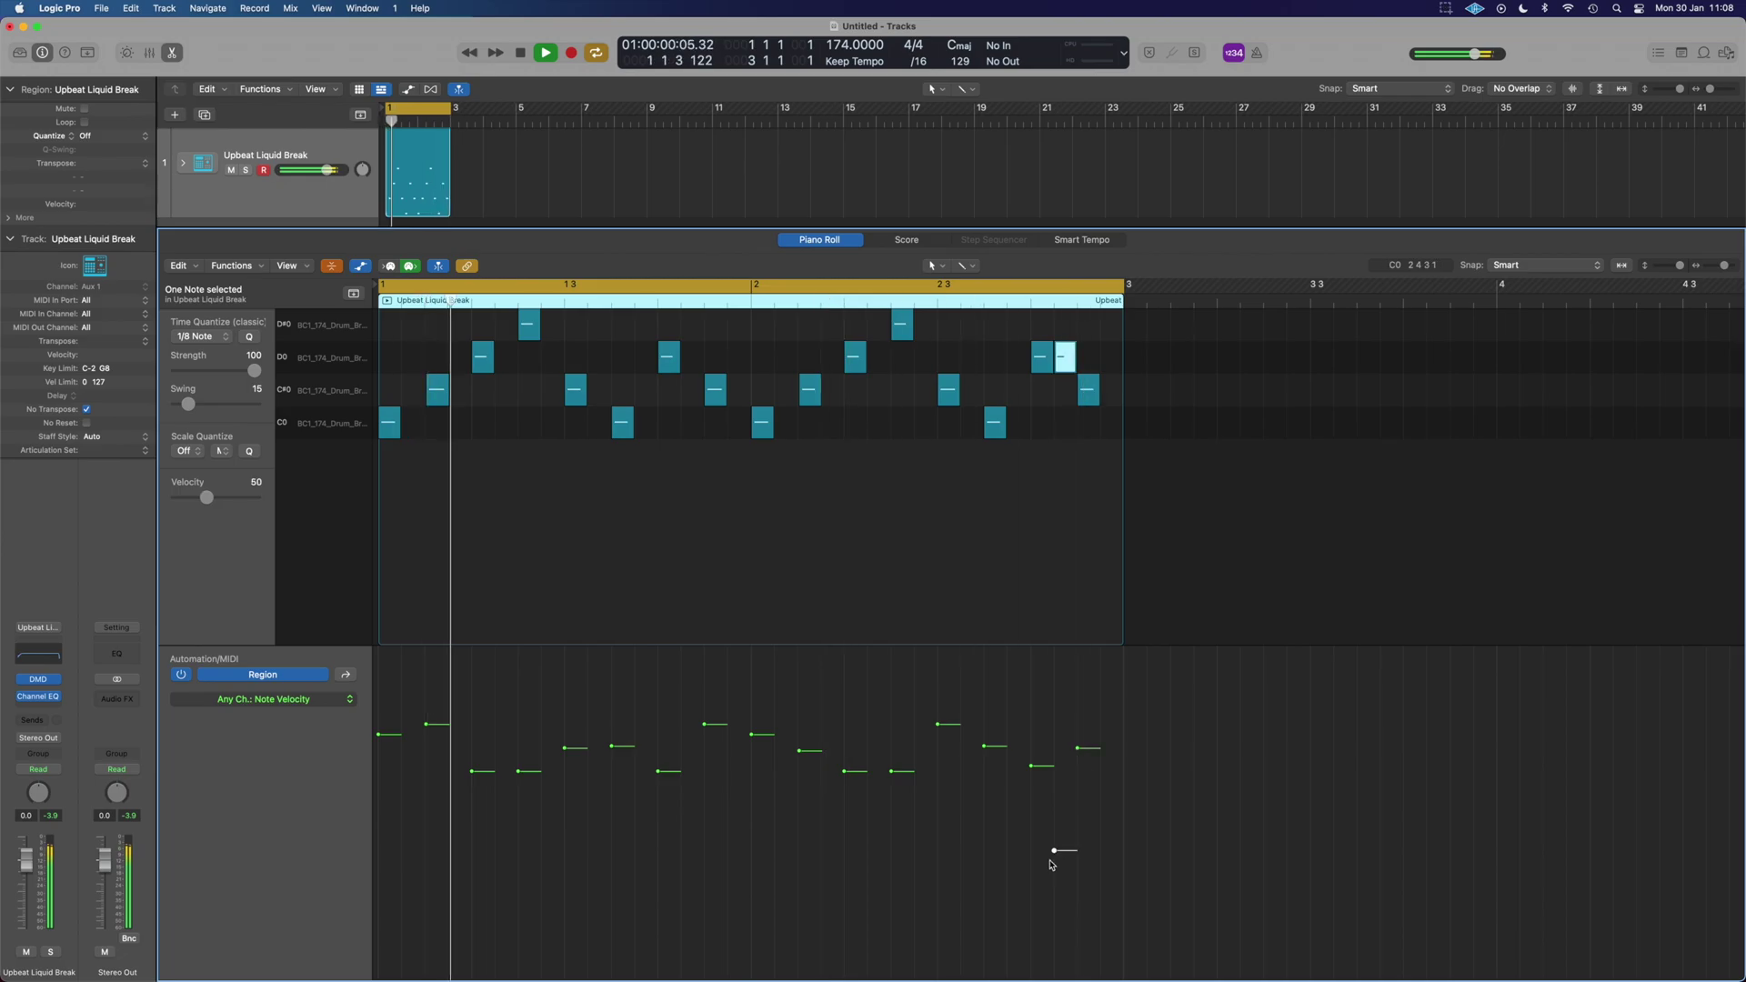
pyautogui.moveTo(1052, 862); pyautogui.dragTo(1054, 915)
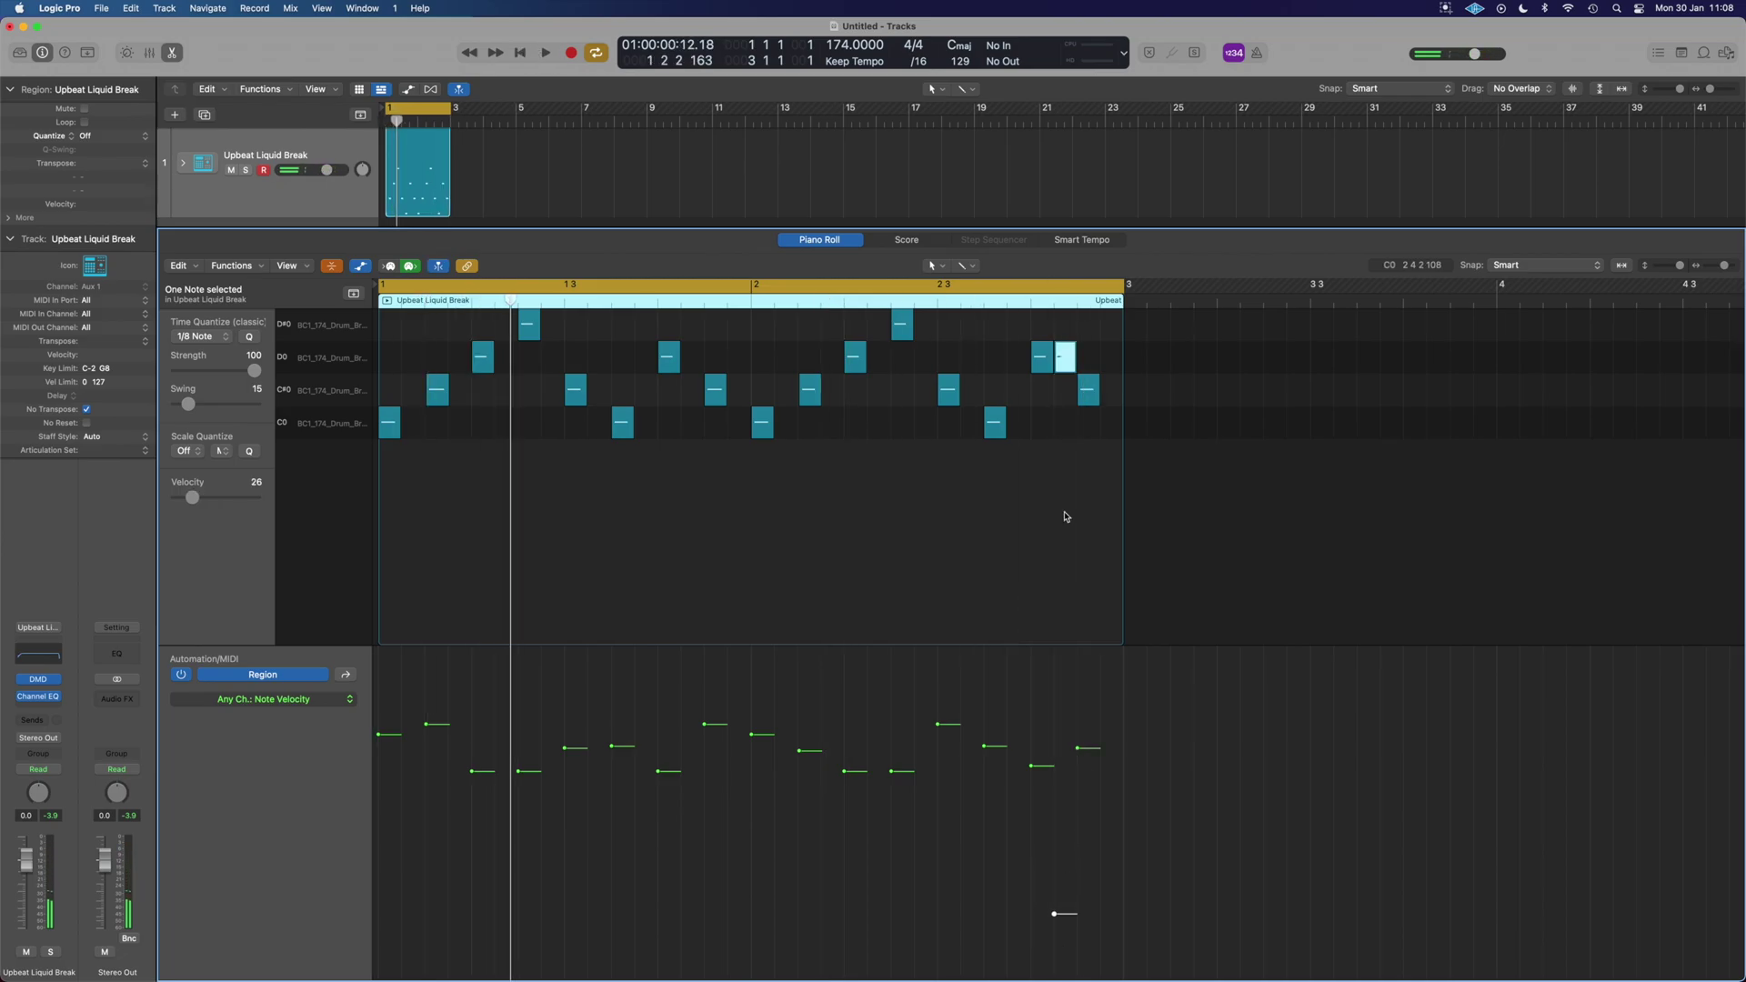
pyautogui.press('space')
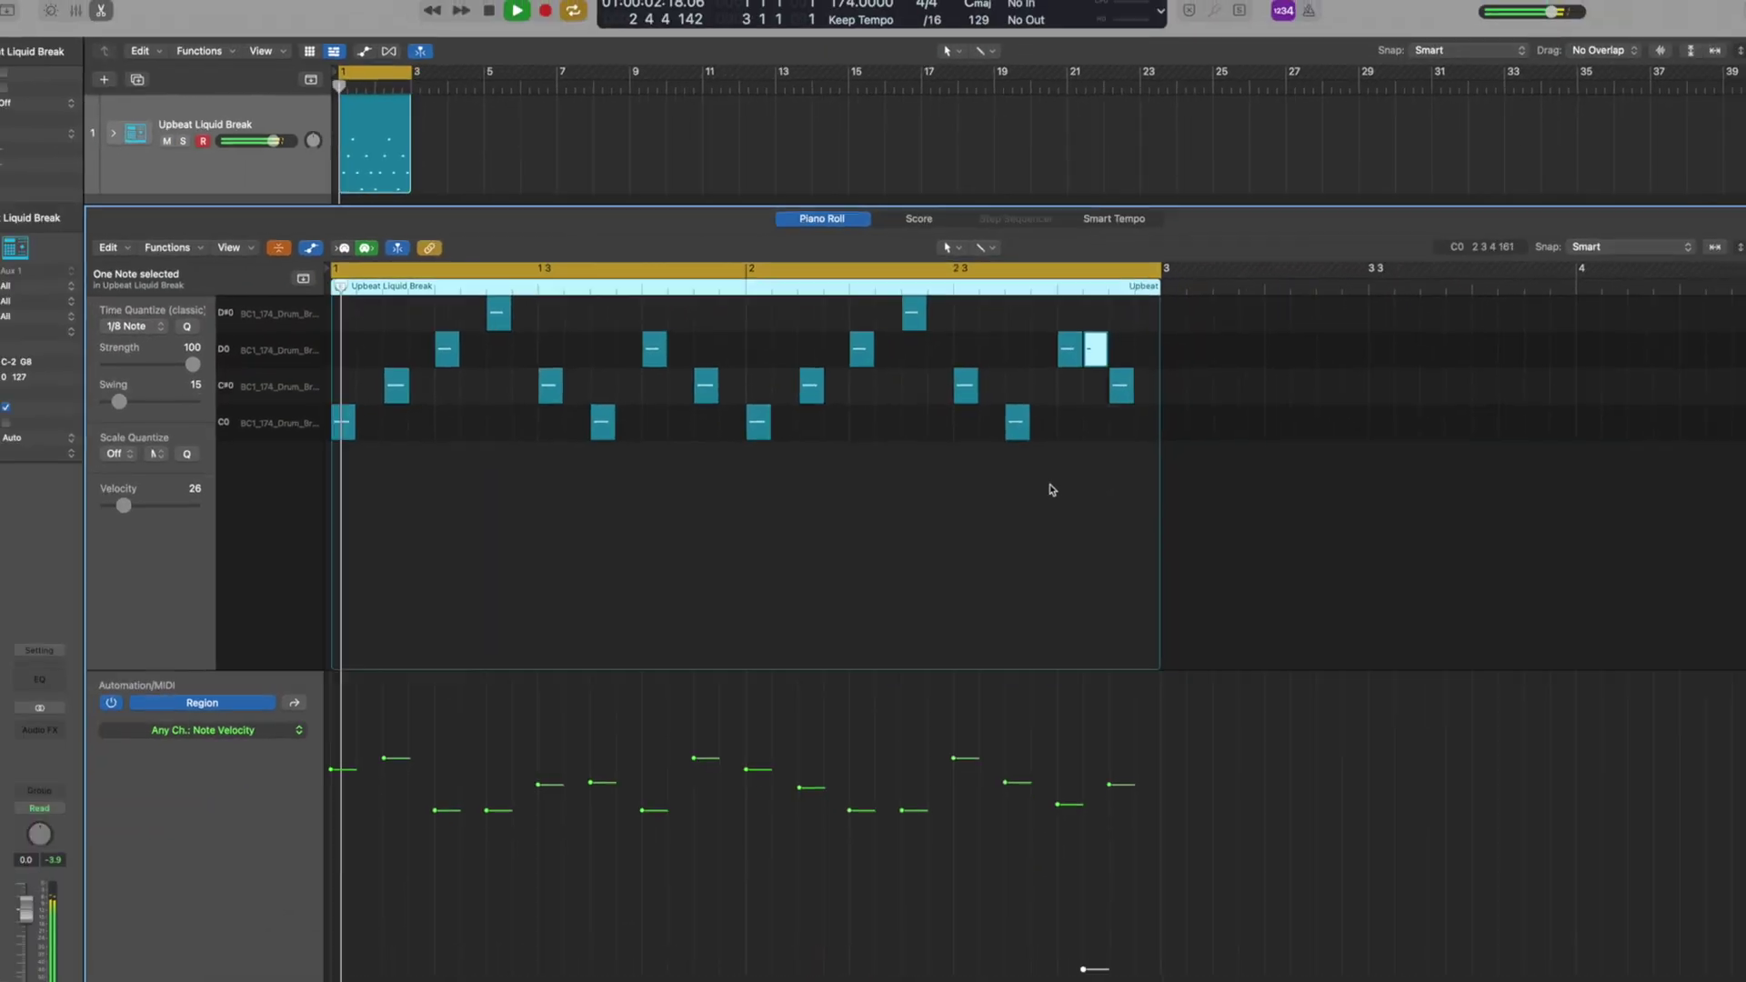
# - Add C#0 ghost notes at 1 2 2 and 1 2 4, lower the latter to velocity 40 and the former slightly below, and play the result
pyautogui.click(277, 386)
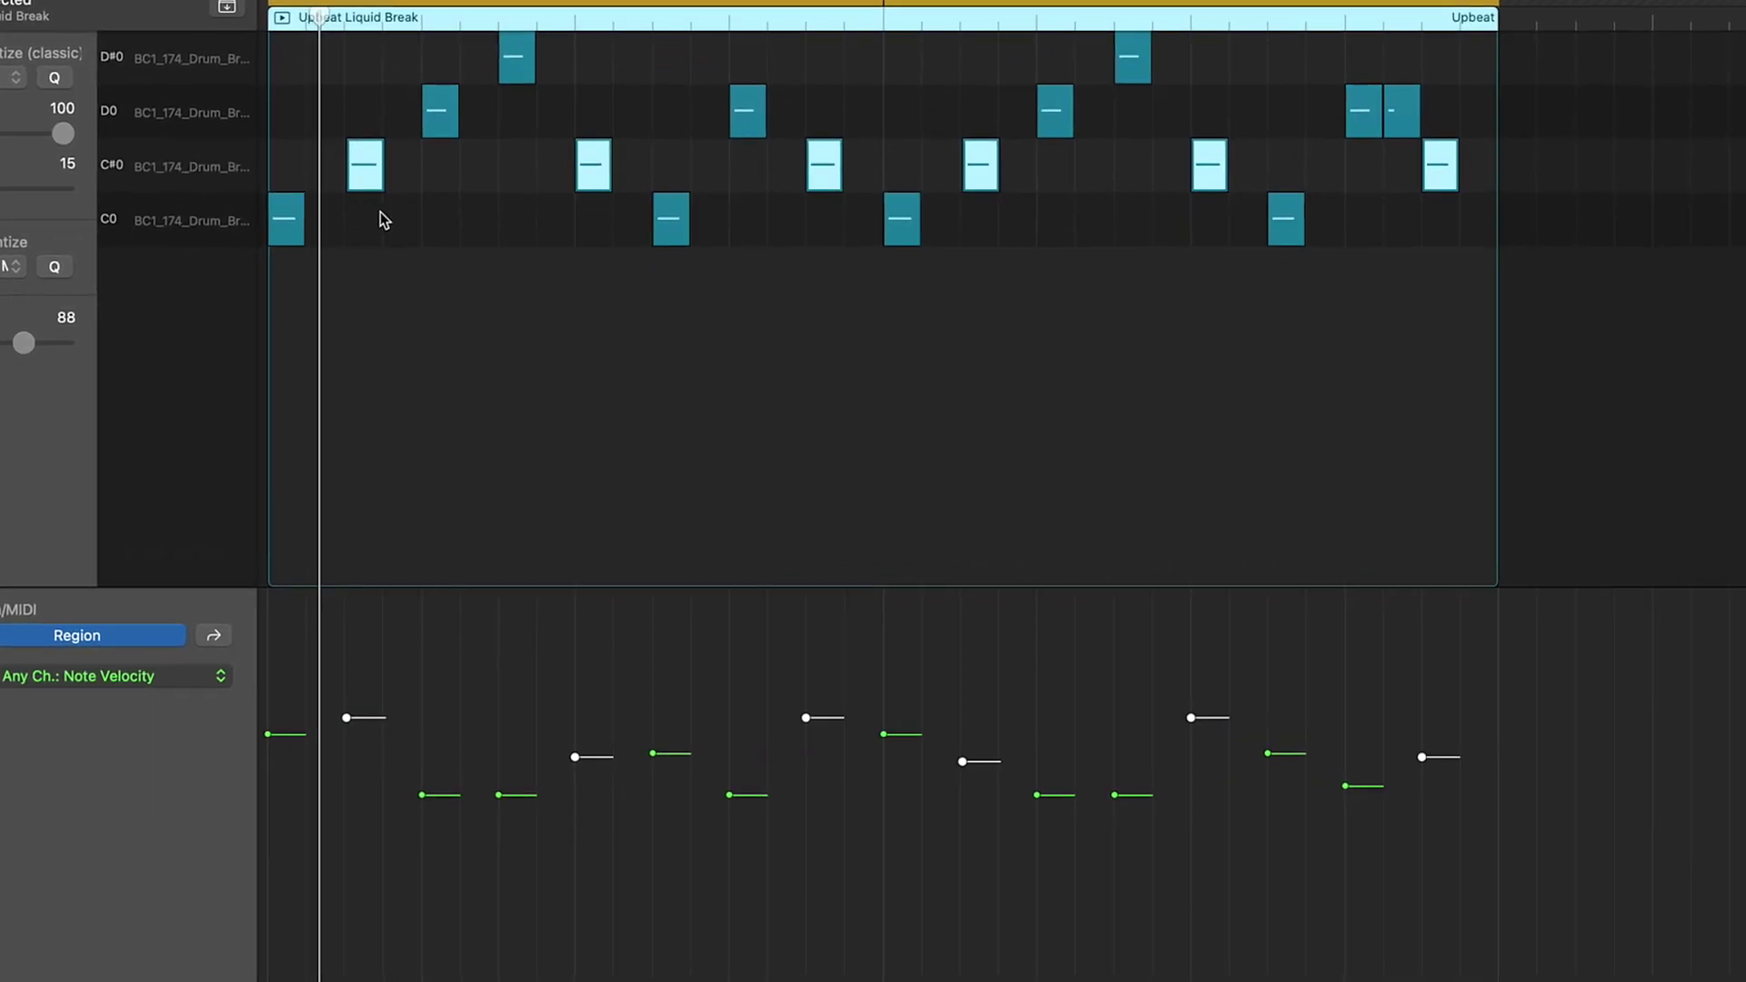
pyautogui.keyDown('ctrl'); pyautogui.keyDown('alt'); pyautogui.click(382, 214); pyautogui.keyUp('alt'); pyautogui.keyUp('ctrl')
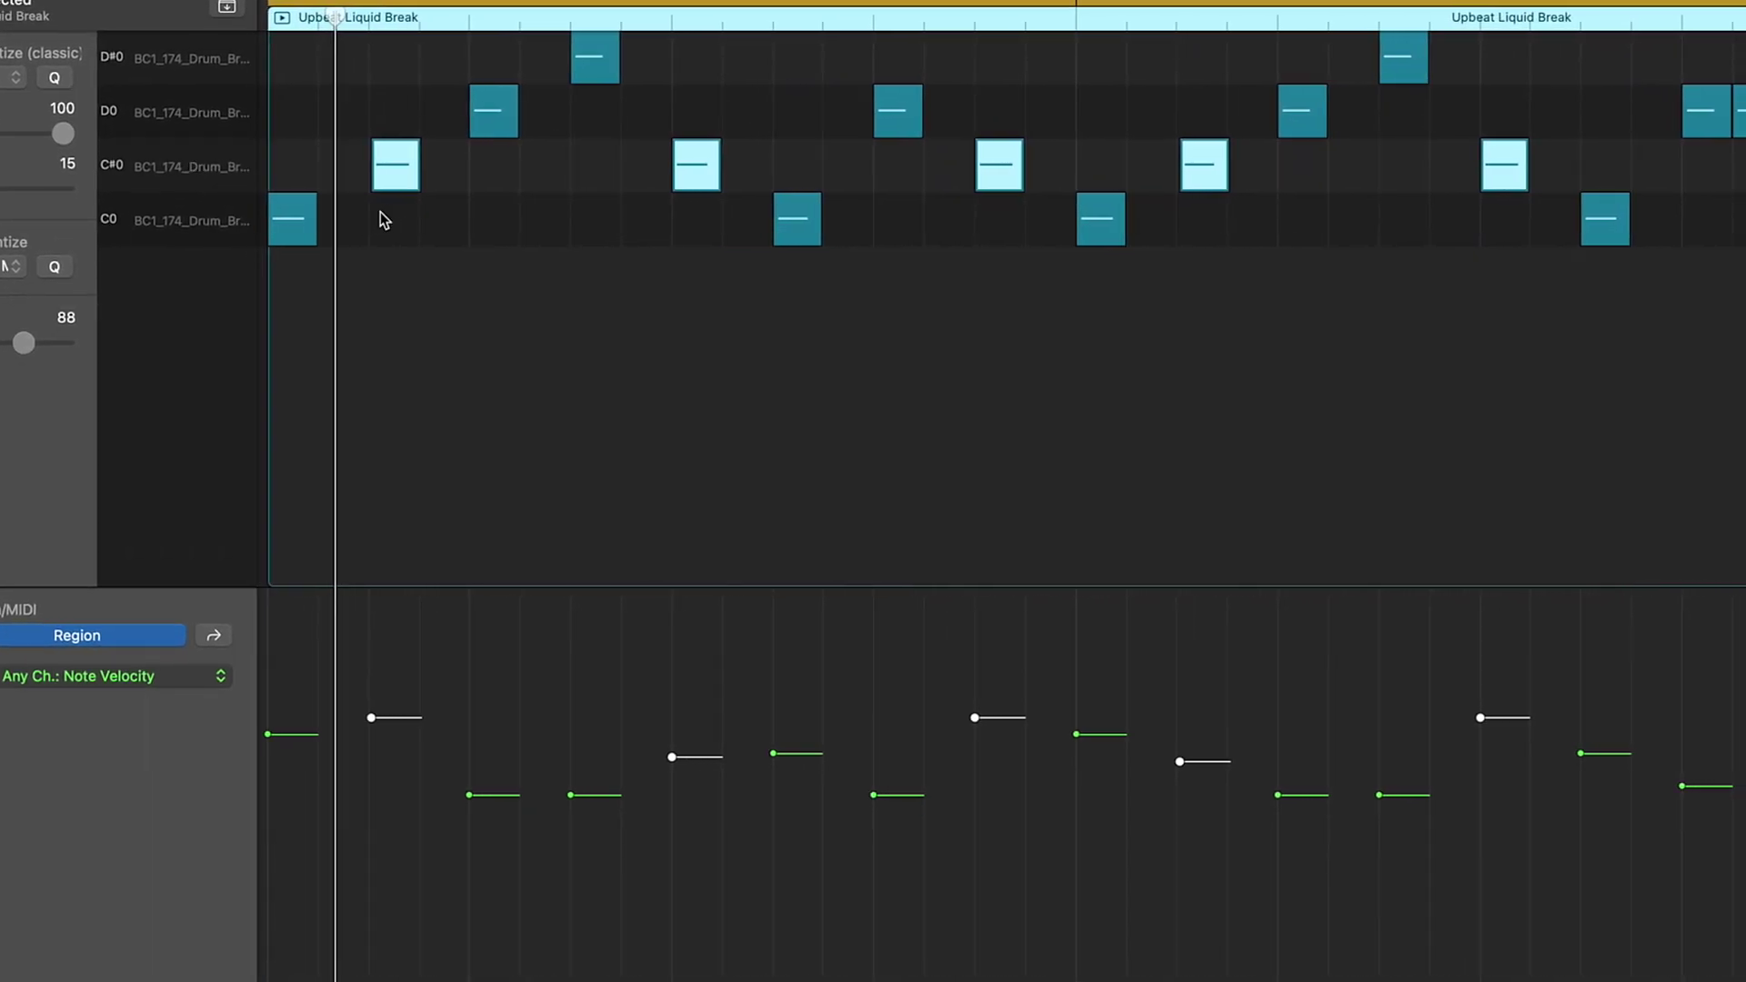
pyautogui.click(527, 168)
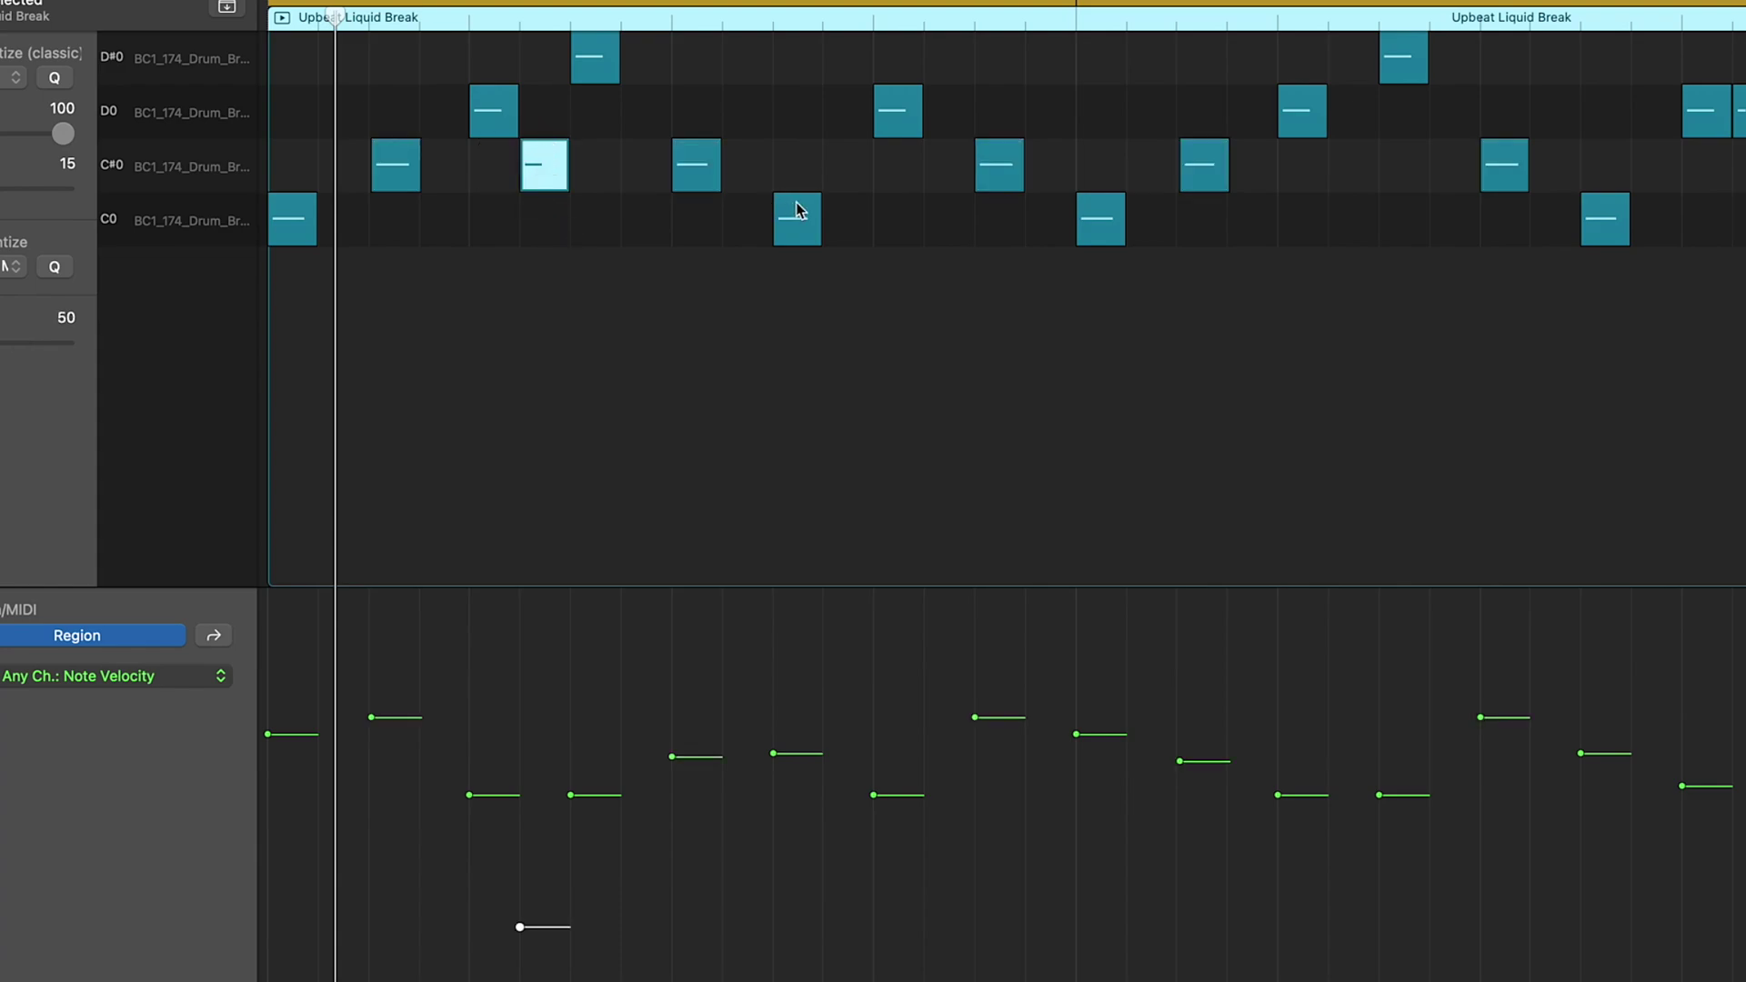
pyautogui.click(634, 183)
pyautogui.moveTo(620, 928); pyautogui.dragTo(620, 953)
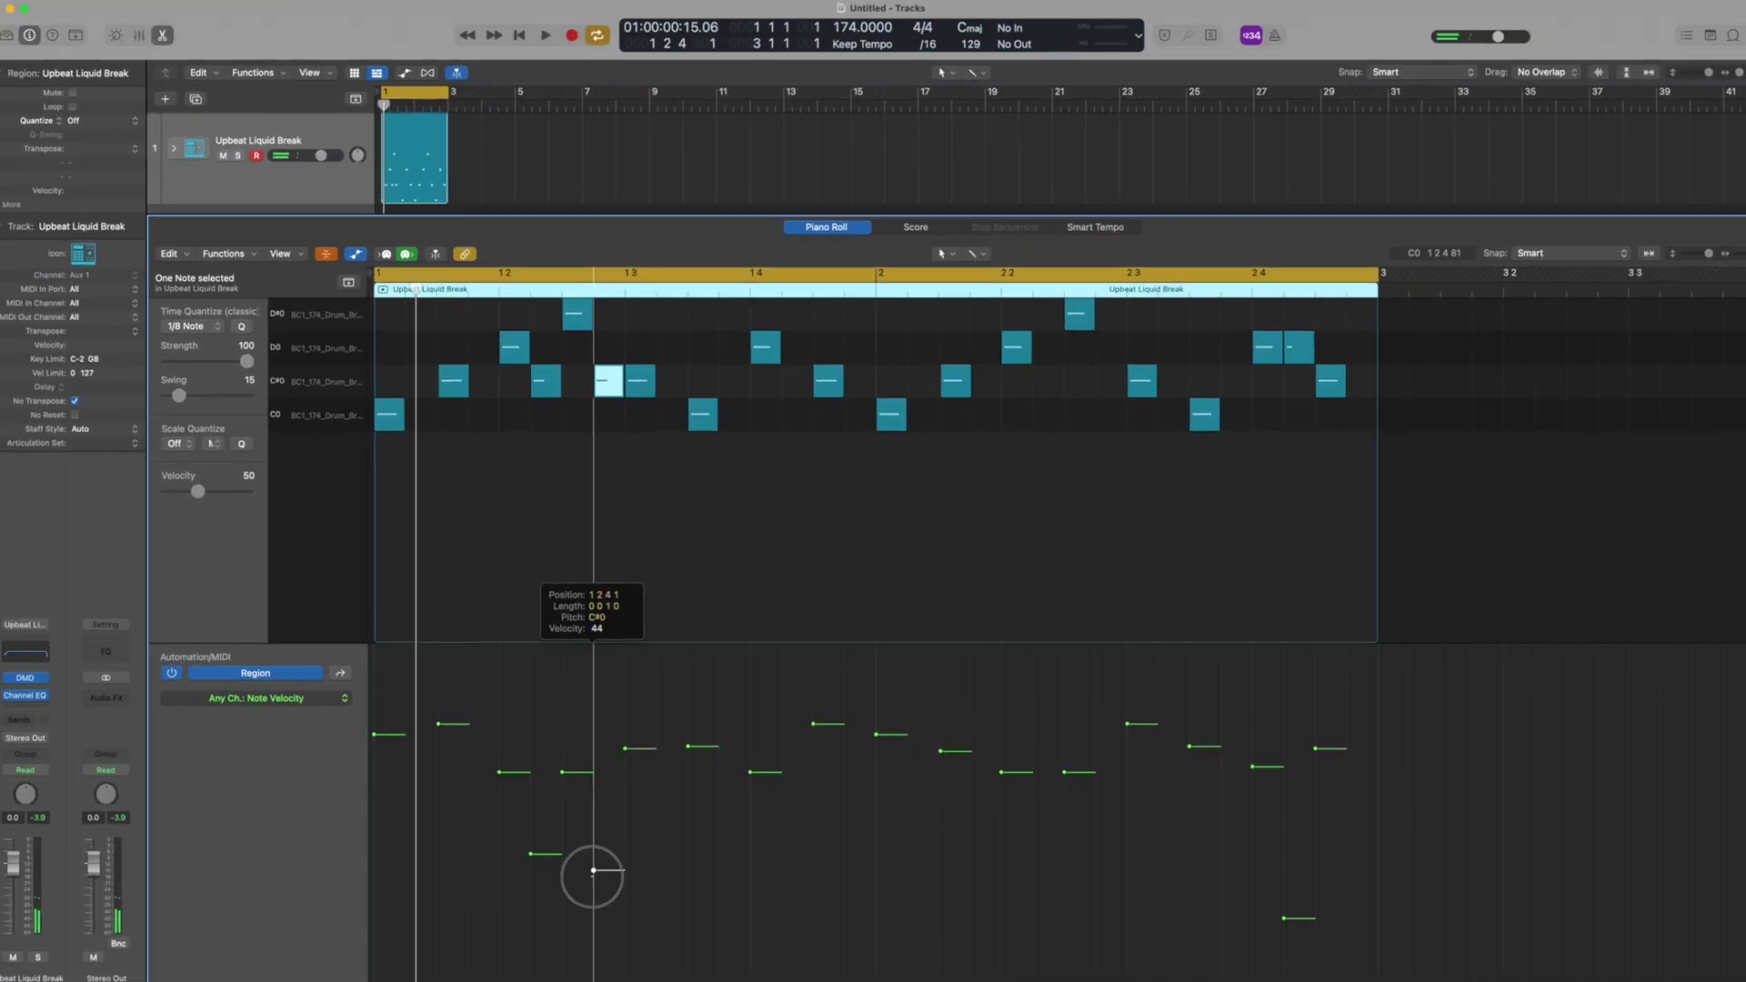
pyautogui.moveTo(593, 870); pyautogui.dragTo(530, 891)
pyautogui.click(530, 858)
pyautogui.press('space')
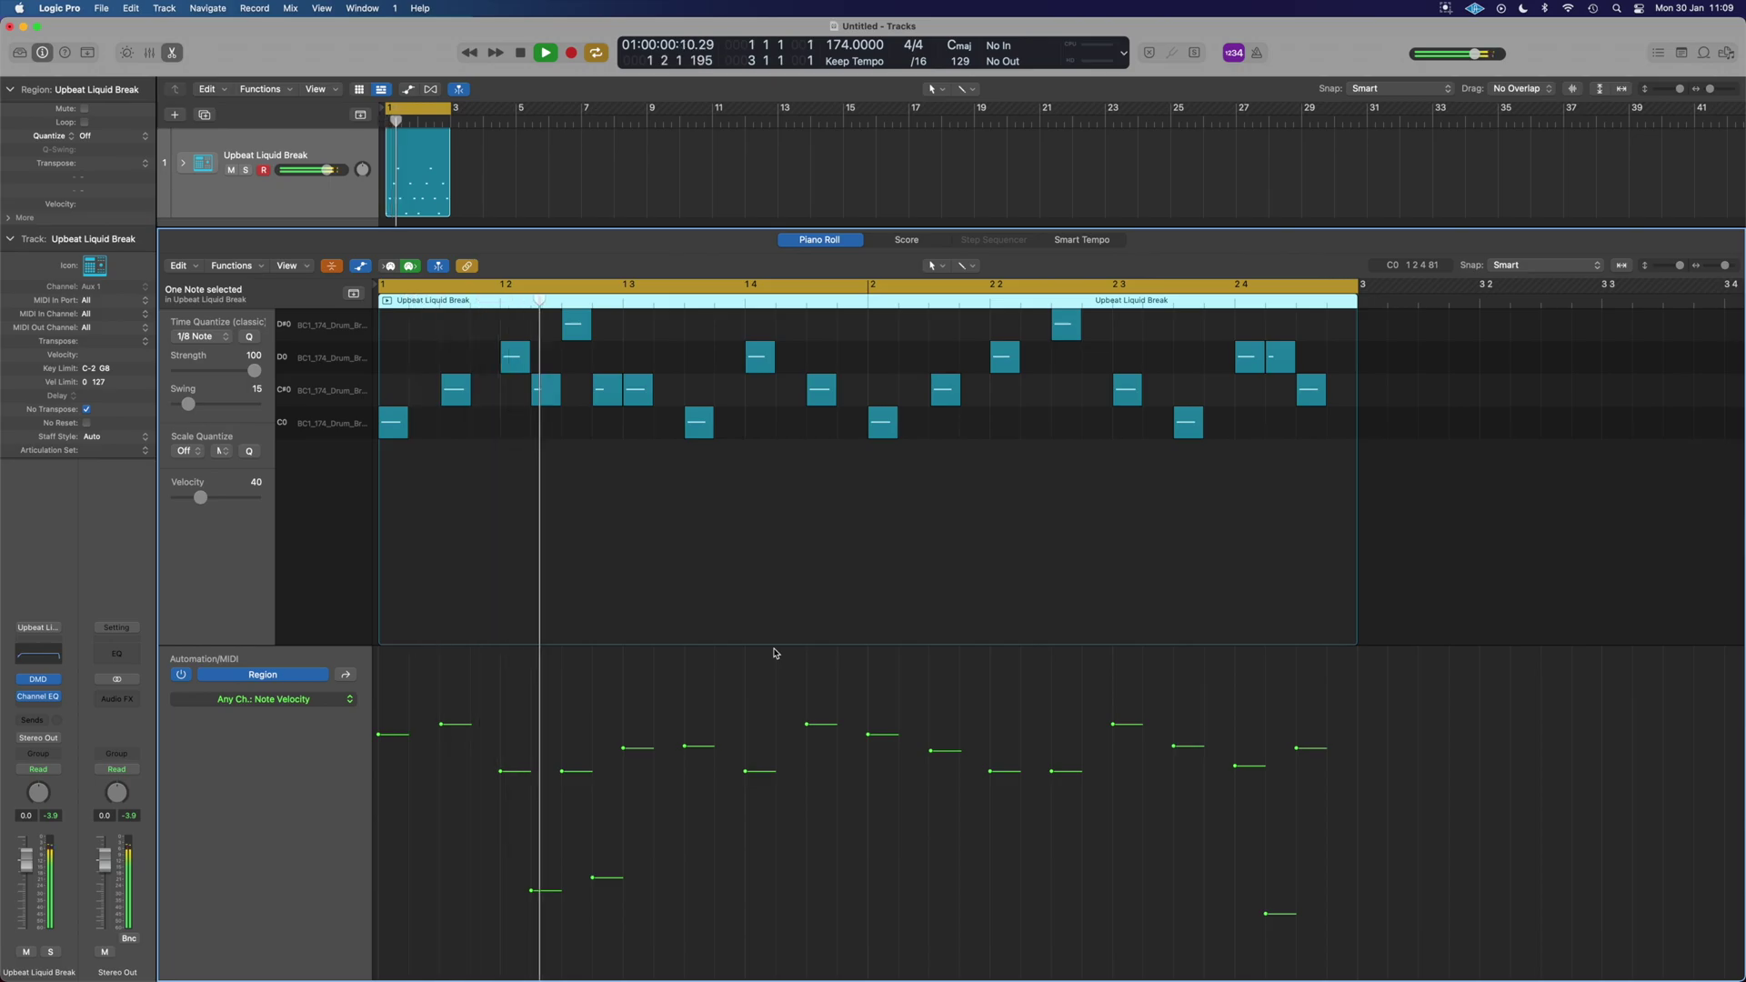
# - Add C#0 ghost notes at 1 3 4, 1 4 4, 2 1 4 and 2 3 4, lowering those at 1 4 4 and 2 1 4 to about 41 and 36
pyautogui.click(728, 391)
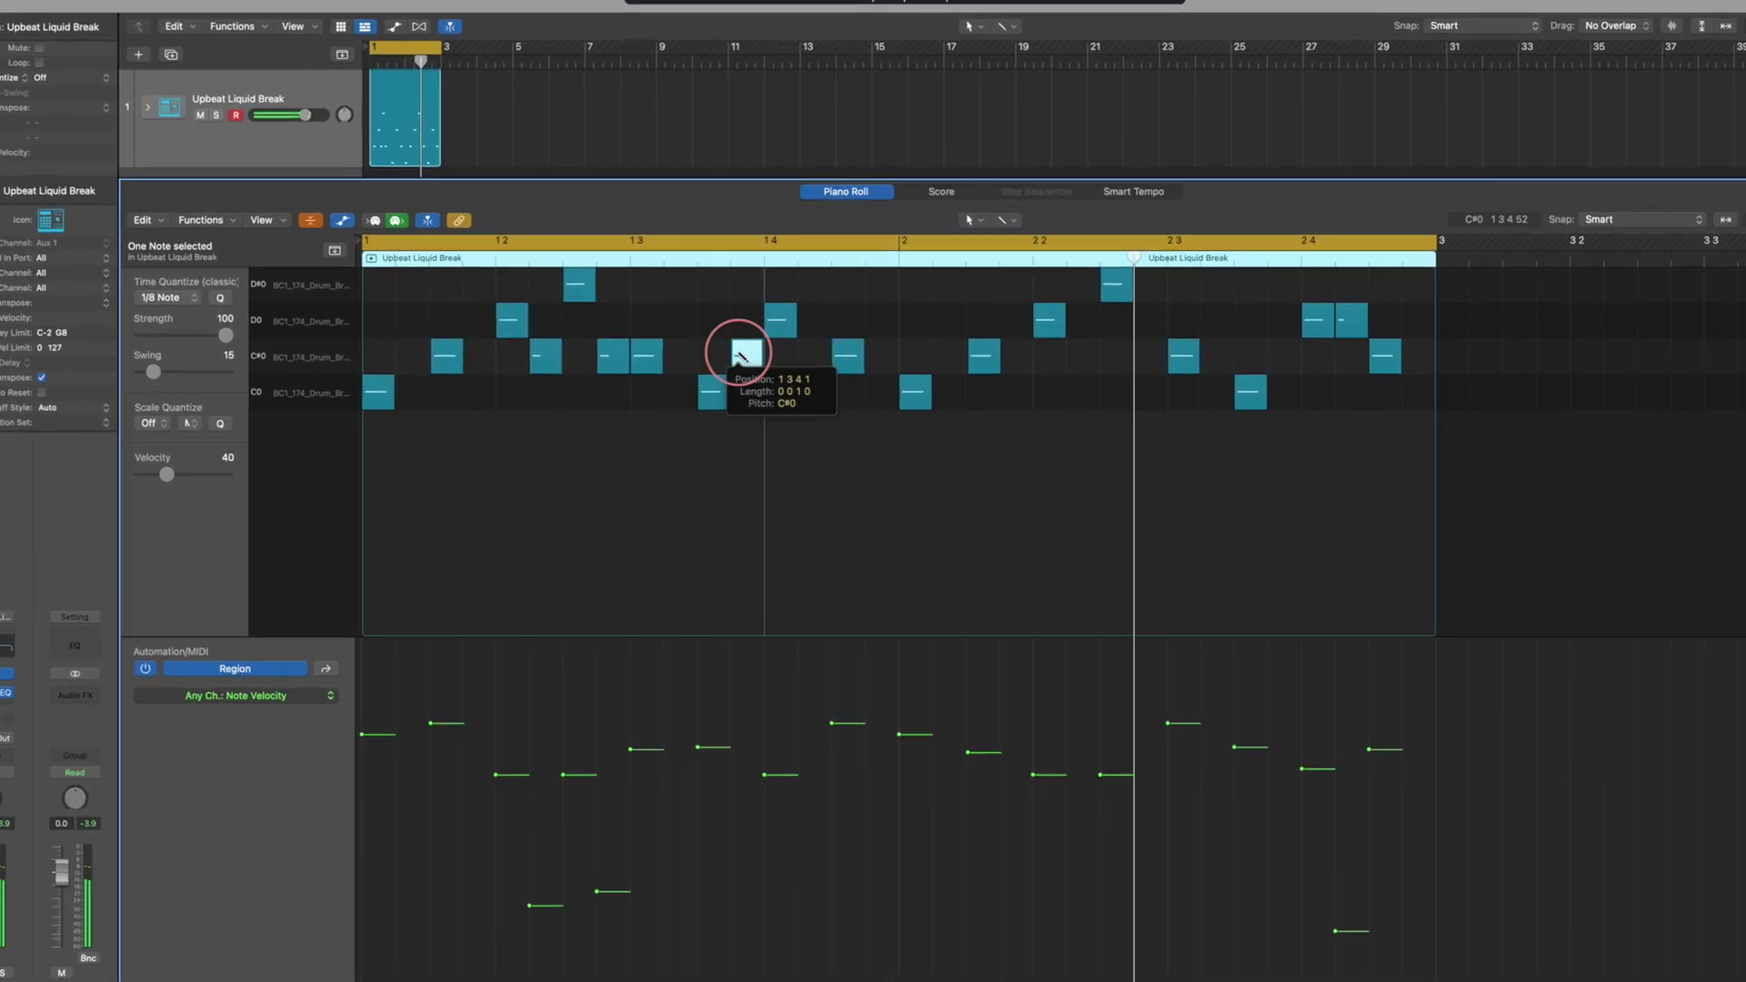
pyautogui.click(841, 390)
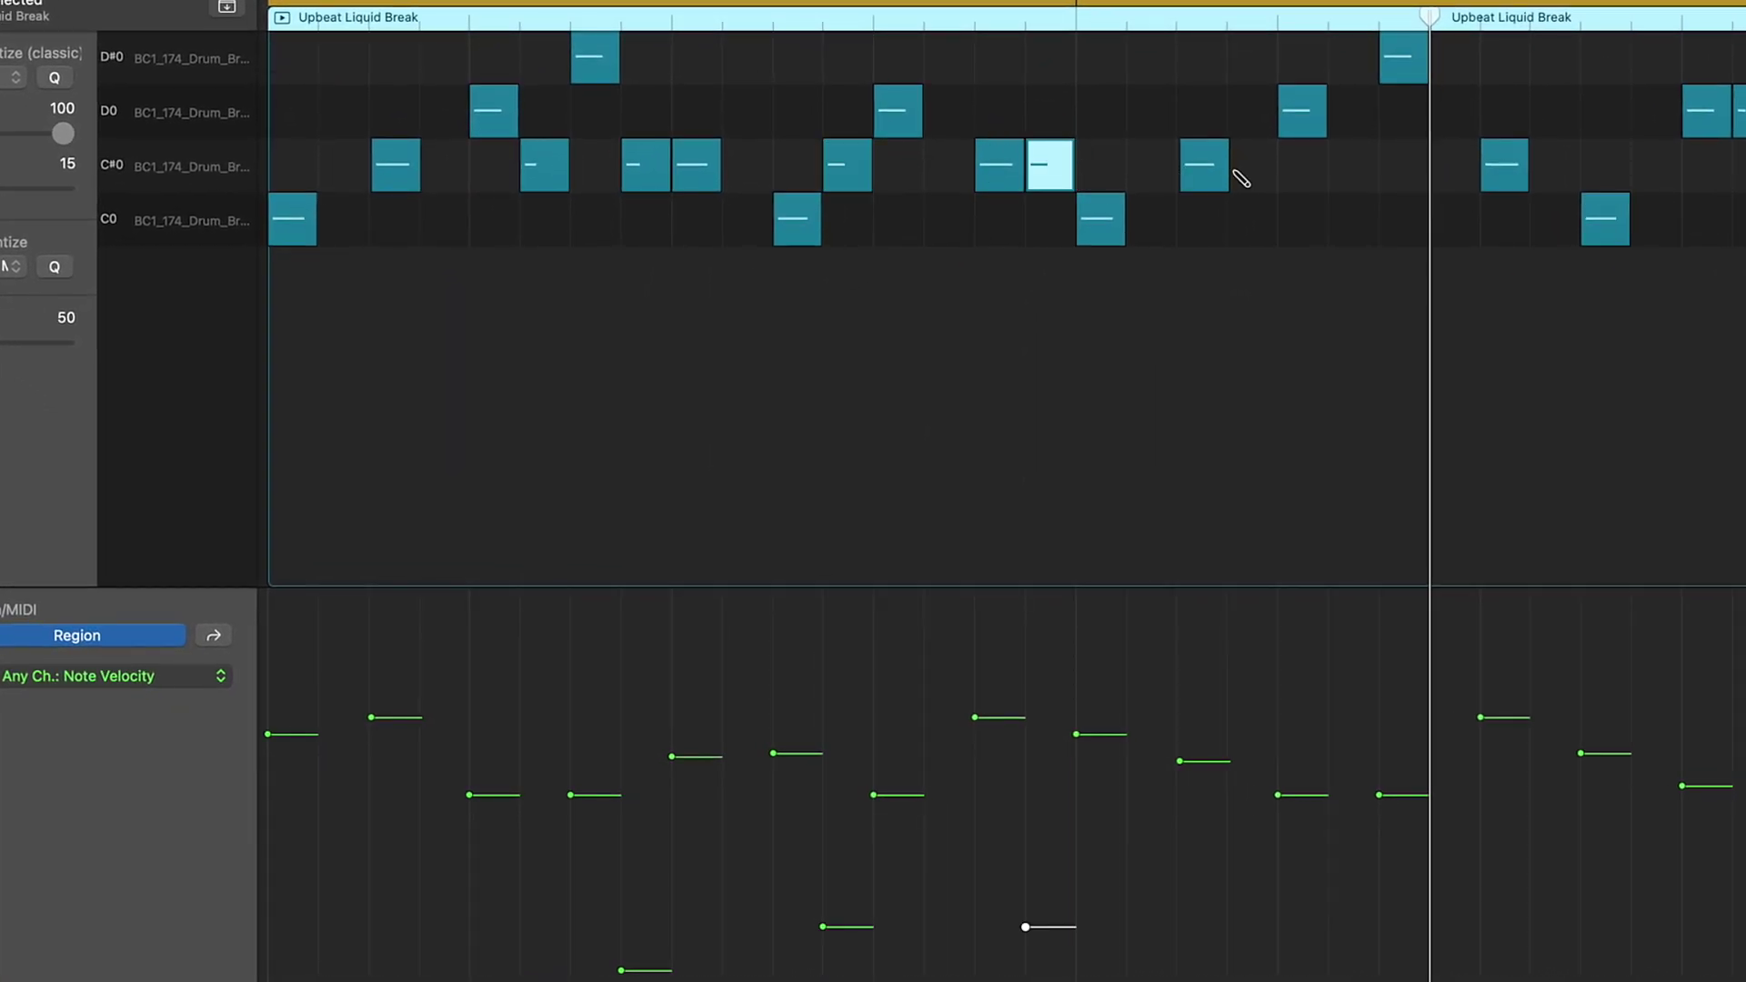
pyautogui.moveTo(1226, 927); pyautogui.dragTo(1226, 975)
pyautogui.moveTo(1026, 927); pyautogui.dragTo(1025, 966)
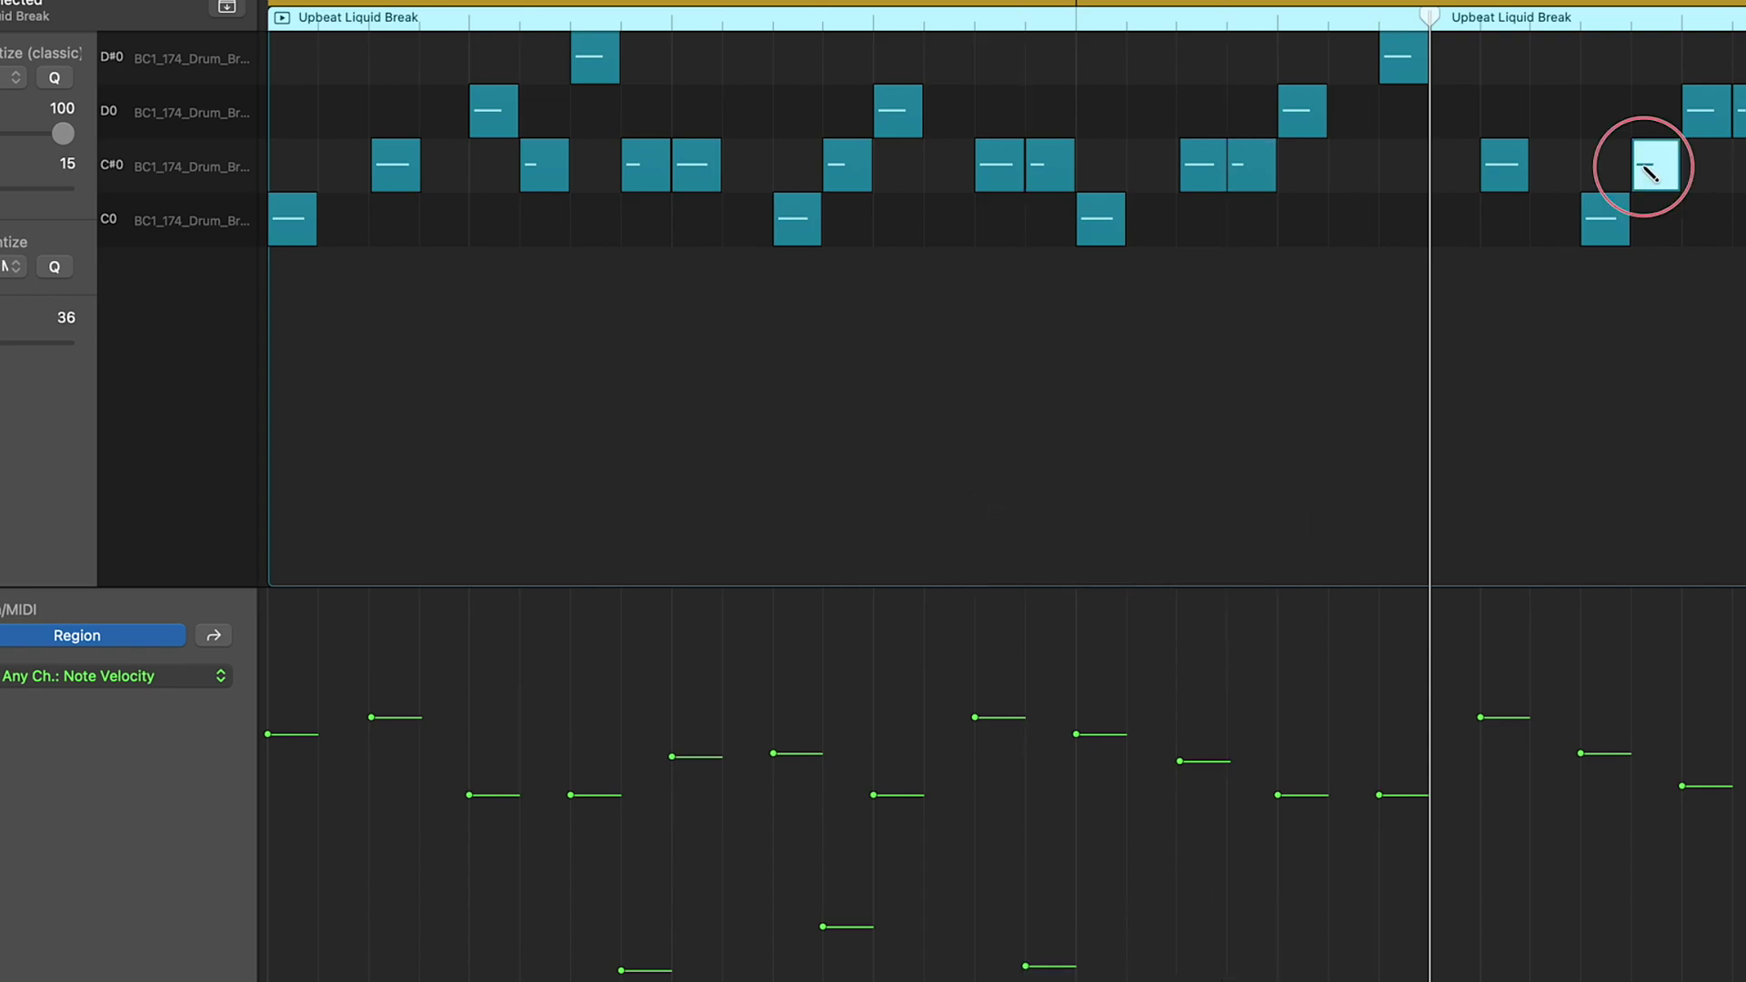
pyautogui.press('space')
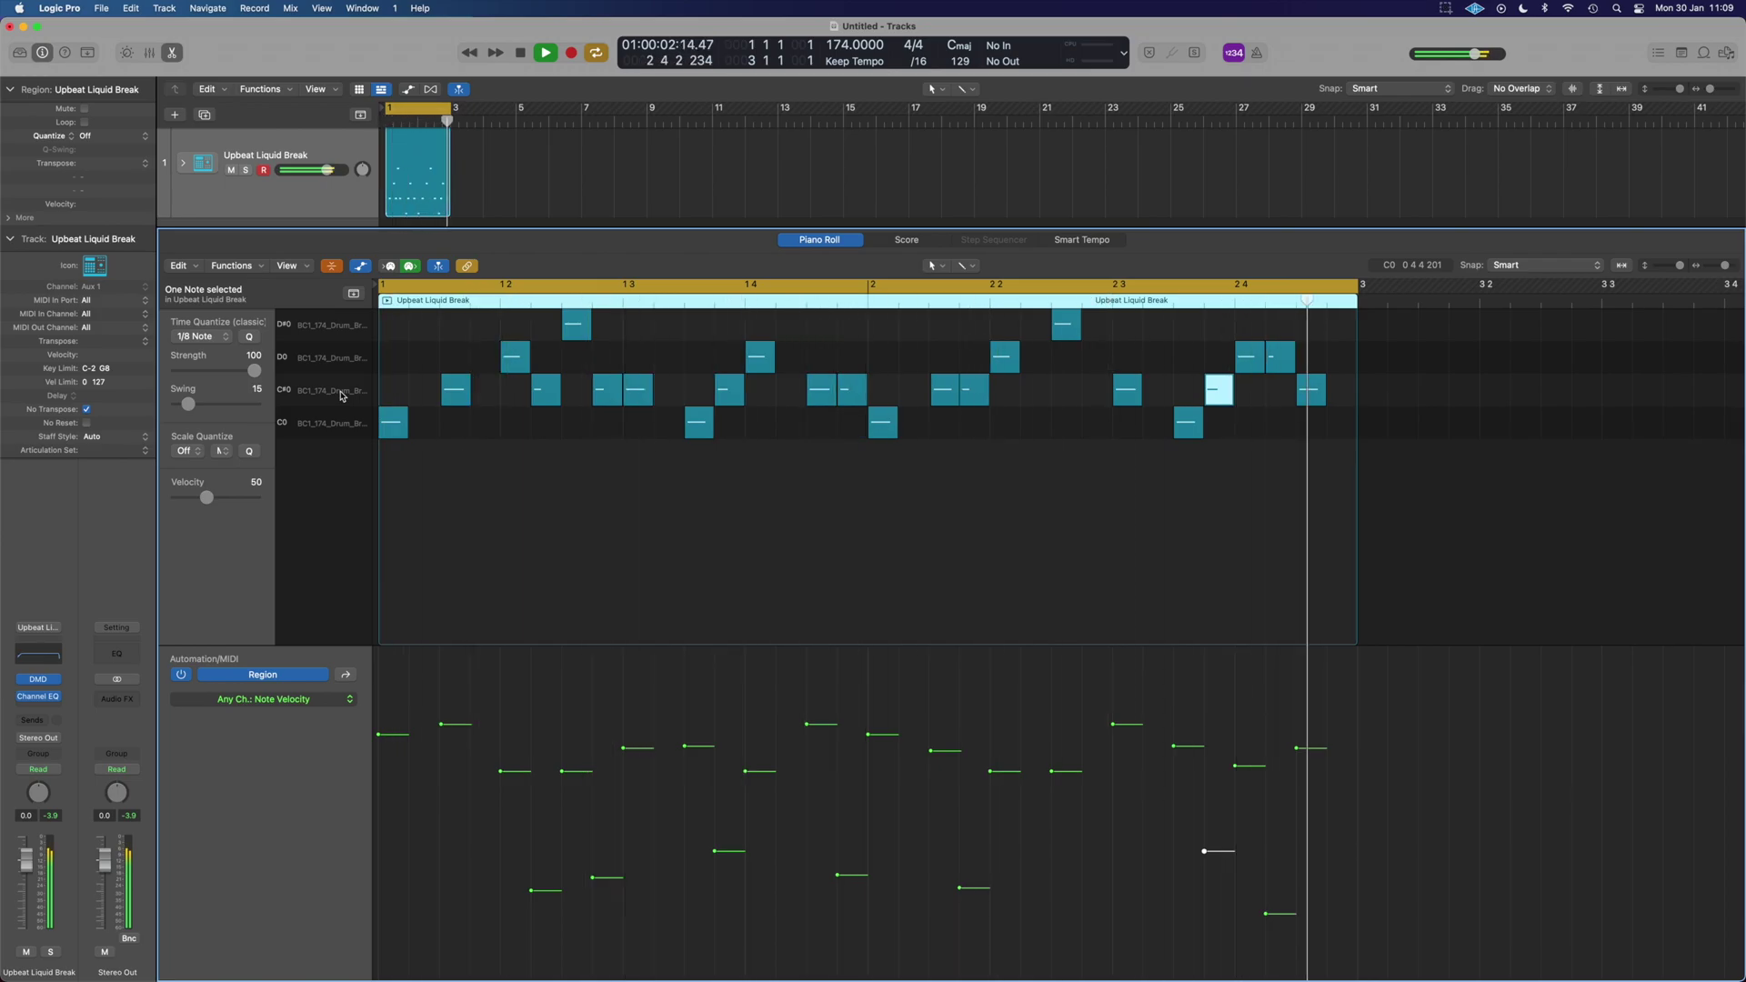
# - Select every note in the break, quantize them to 1/16 Note, try swing amounts of 63 and about 38, and play the loop
pyautogui.moveTo(1327, 533); pyautogui.dragTo(374, 318)
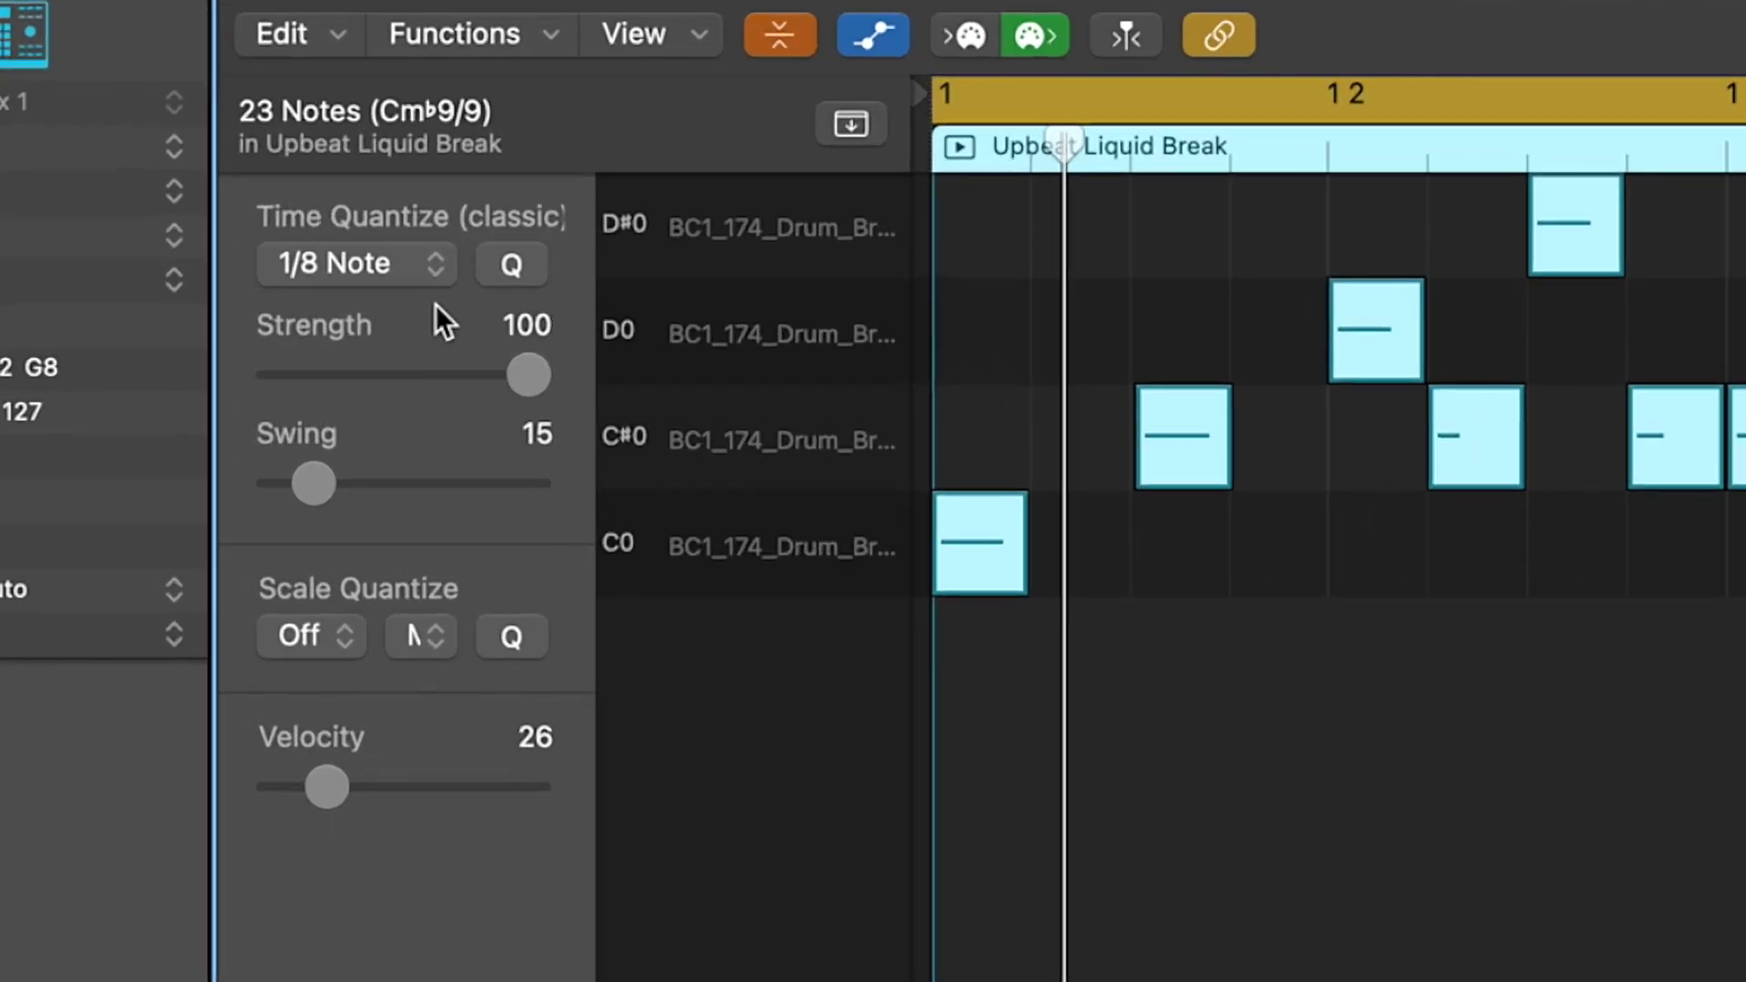
pyautogui.click(407, 264)
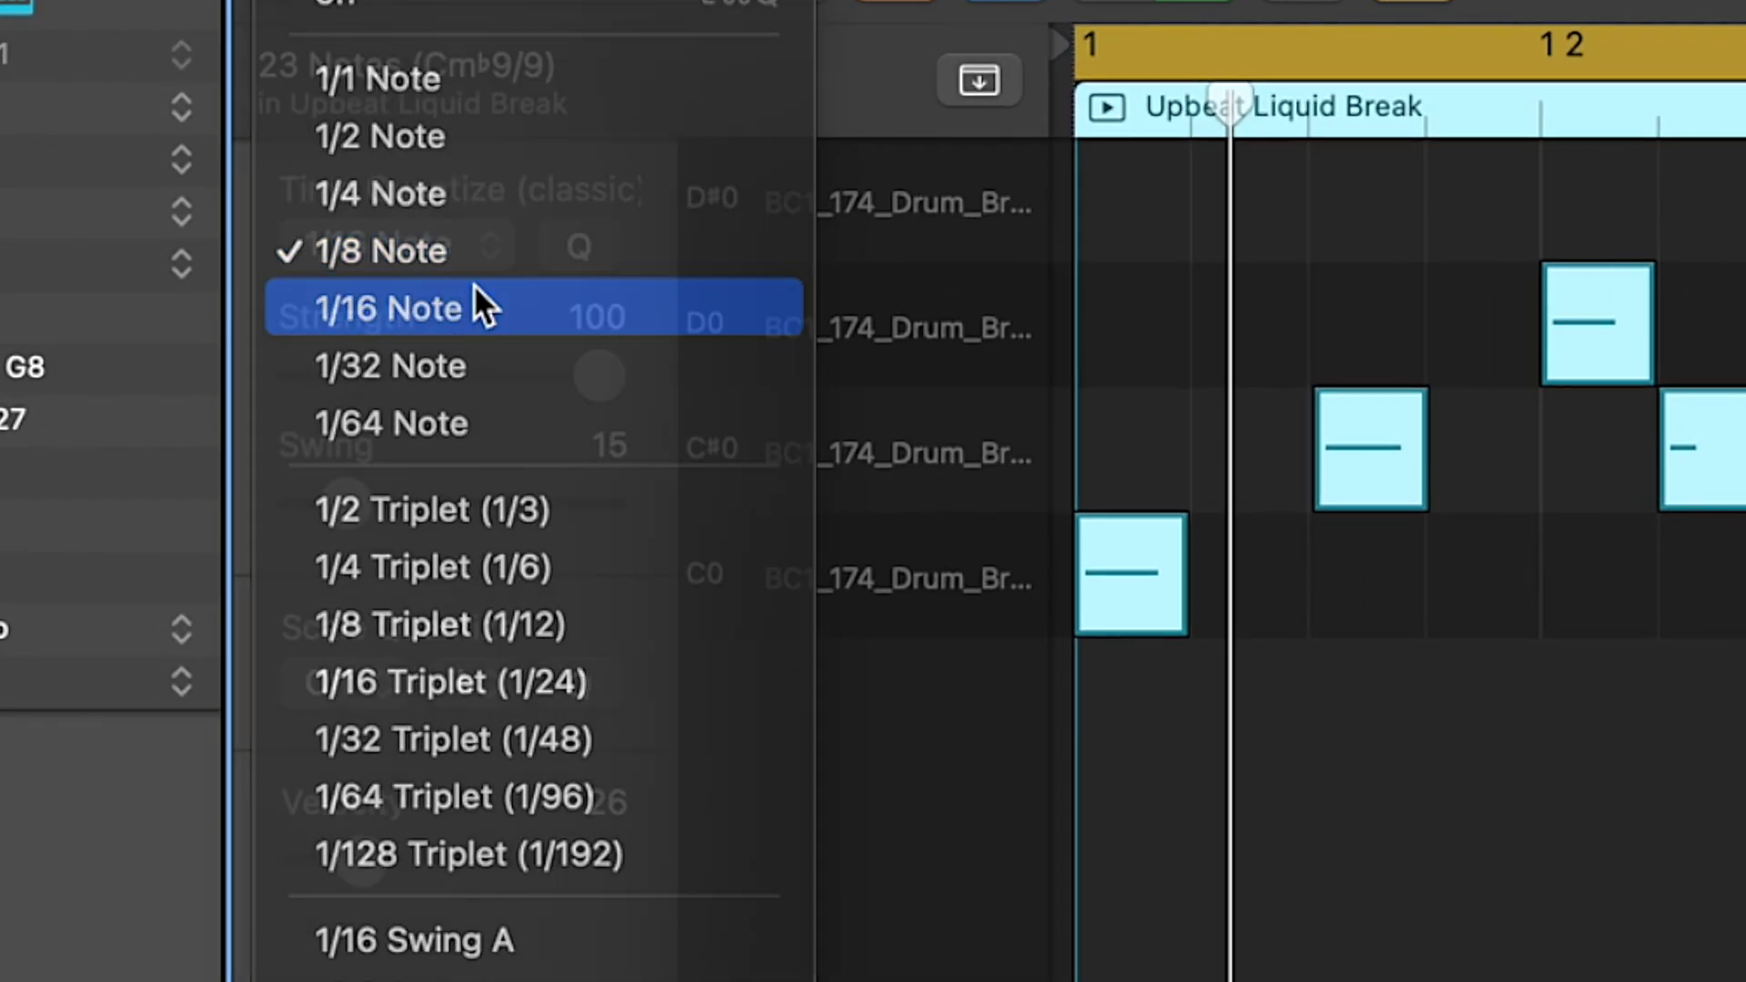
pyautogui.click(475, 305)
pyautogui.moveTo(338, 503); pyautogui.dragTo(545, 536)
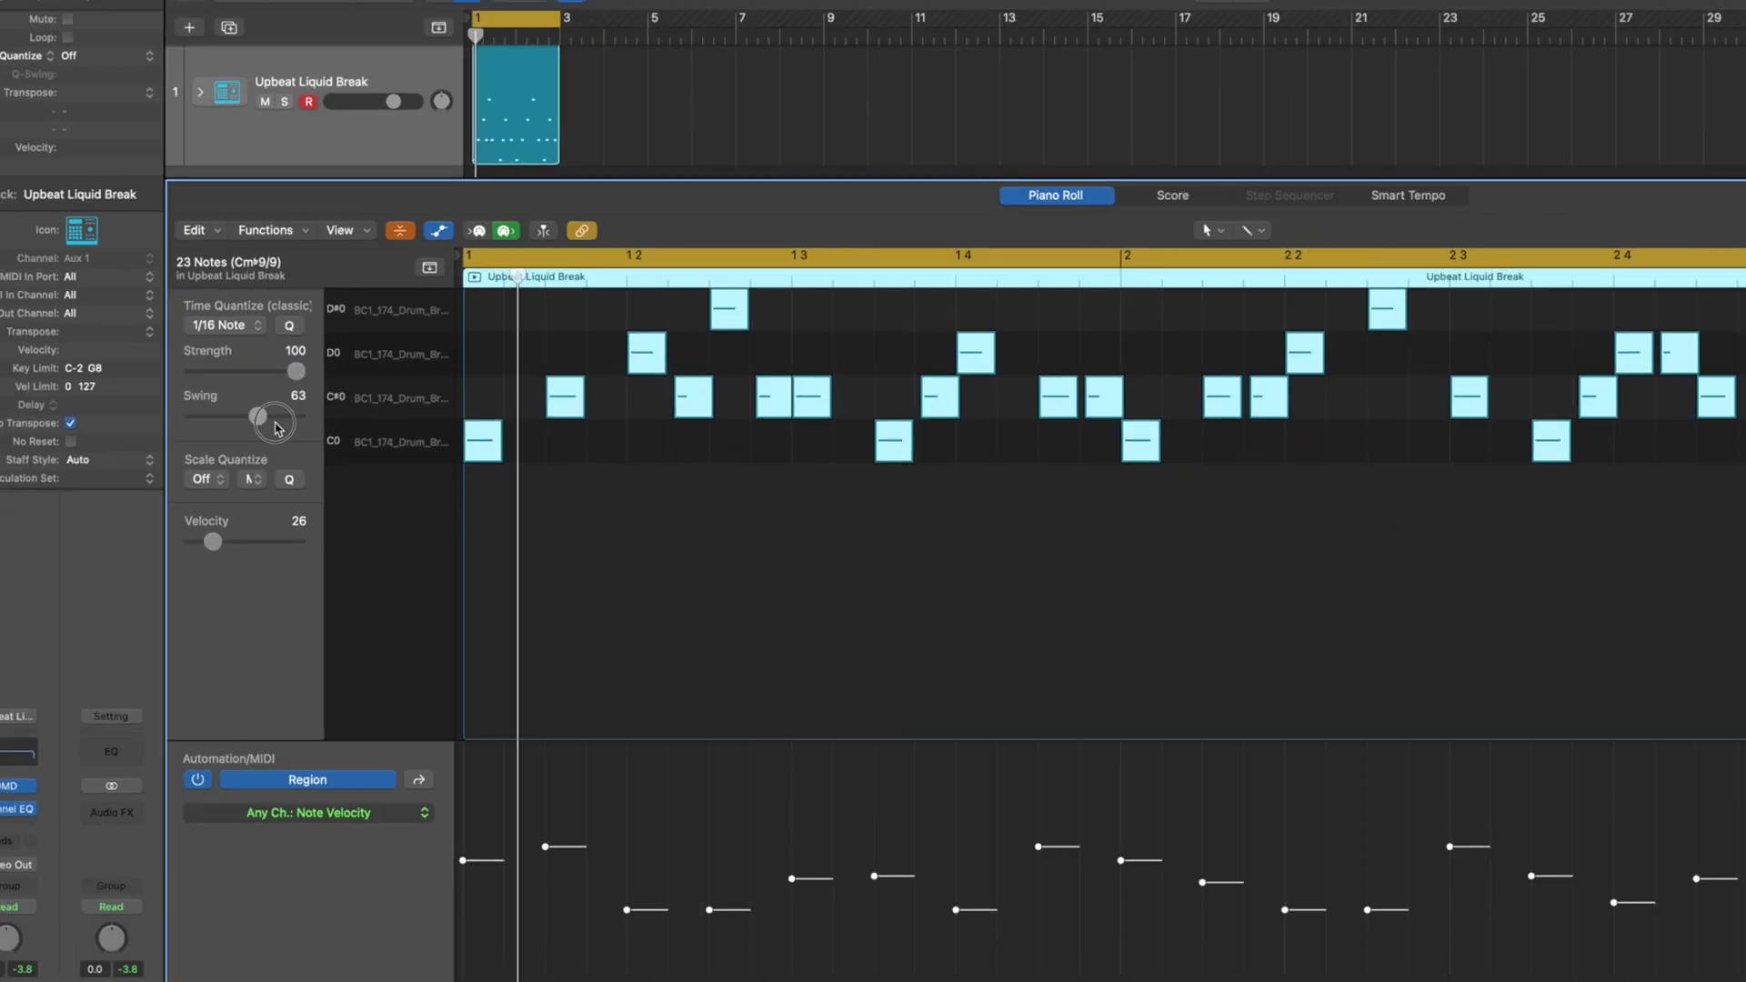
pyautogui.moveTo(276, 428); pyautogui.dragTo(220, 433)
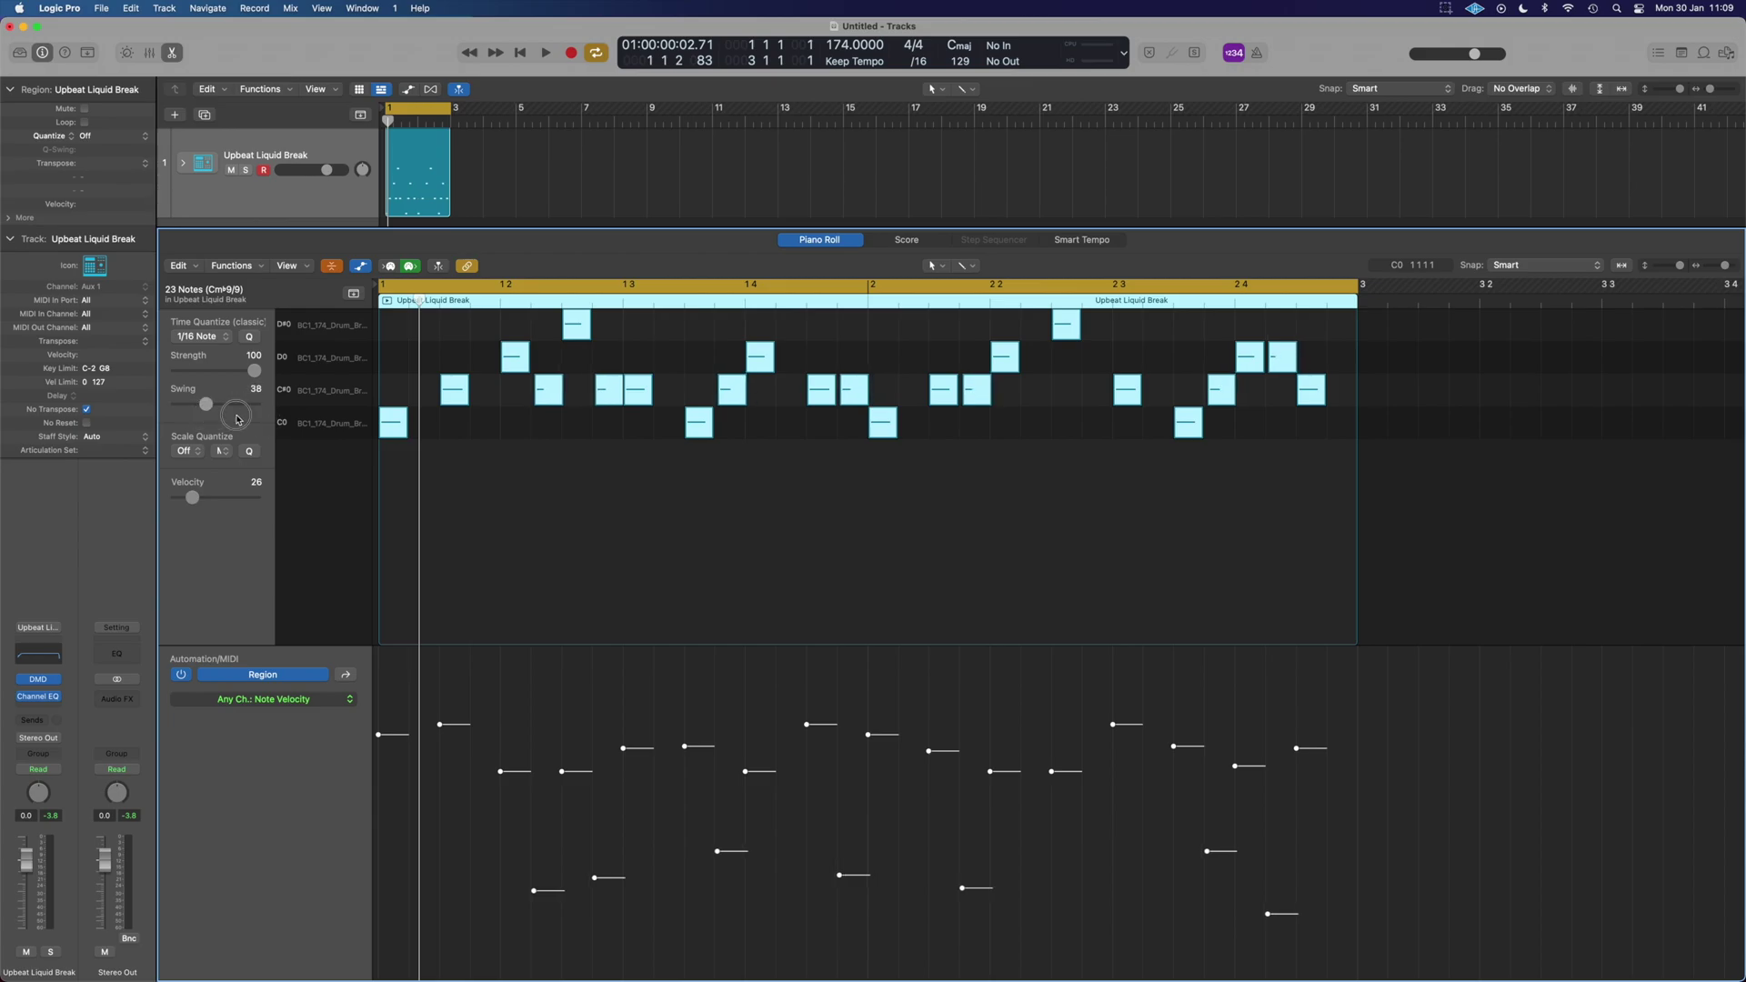
pyautogui.press('space')
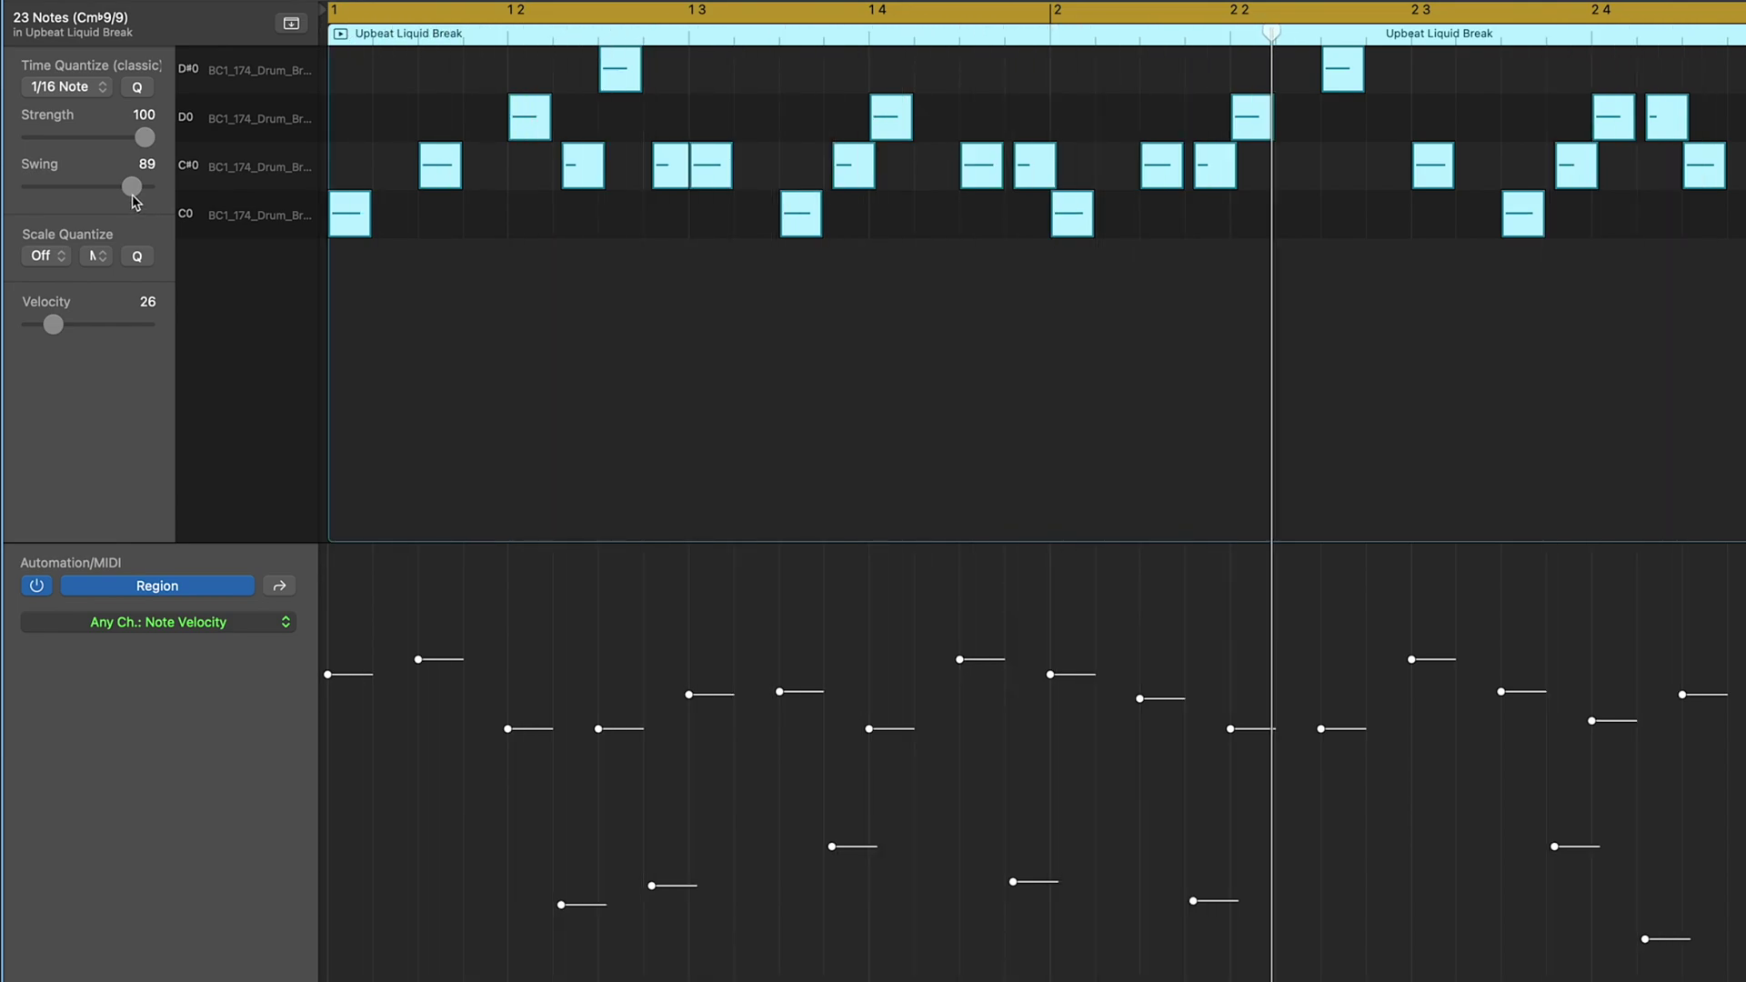
# - Compare the 1/16 swing at 0 and at its maximum during playback, and raise the velocities of the C#0 row's notes
pyautogui.moveTo(135, 203); pyautogui.dragTo(40, 351)
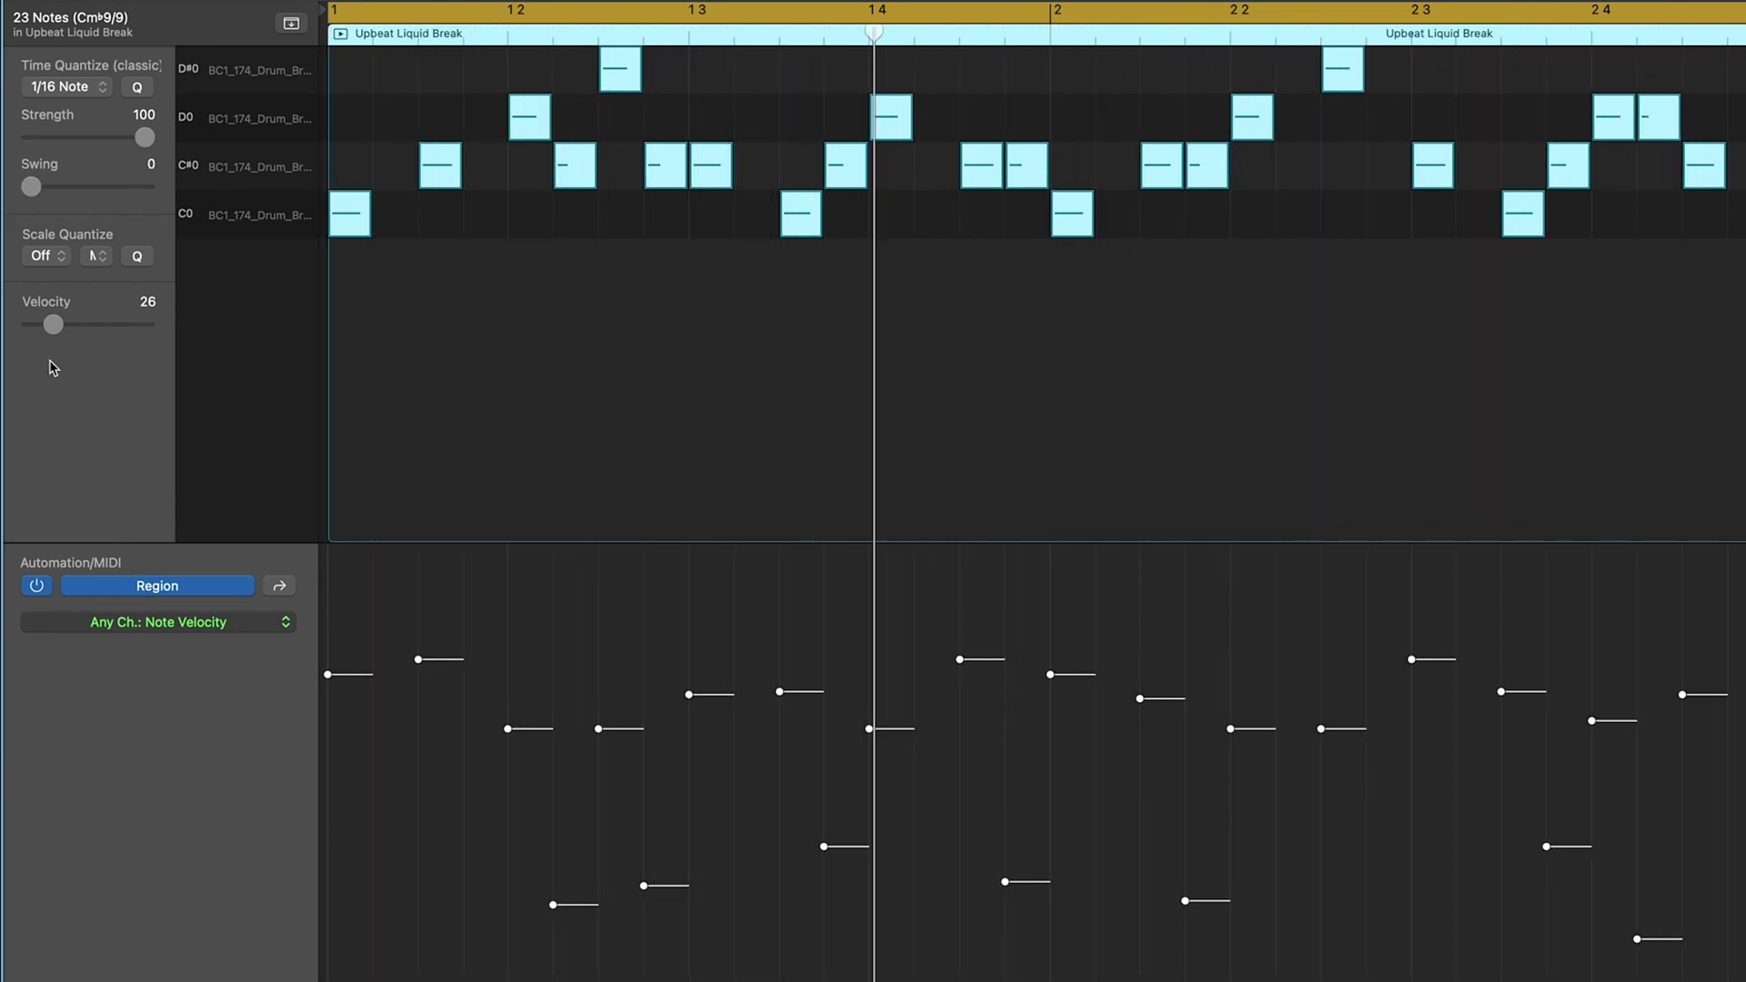
pyautogui.moveTo(31, 186); pyautogui.dragTo(115, 188)
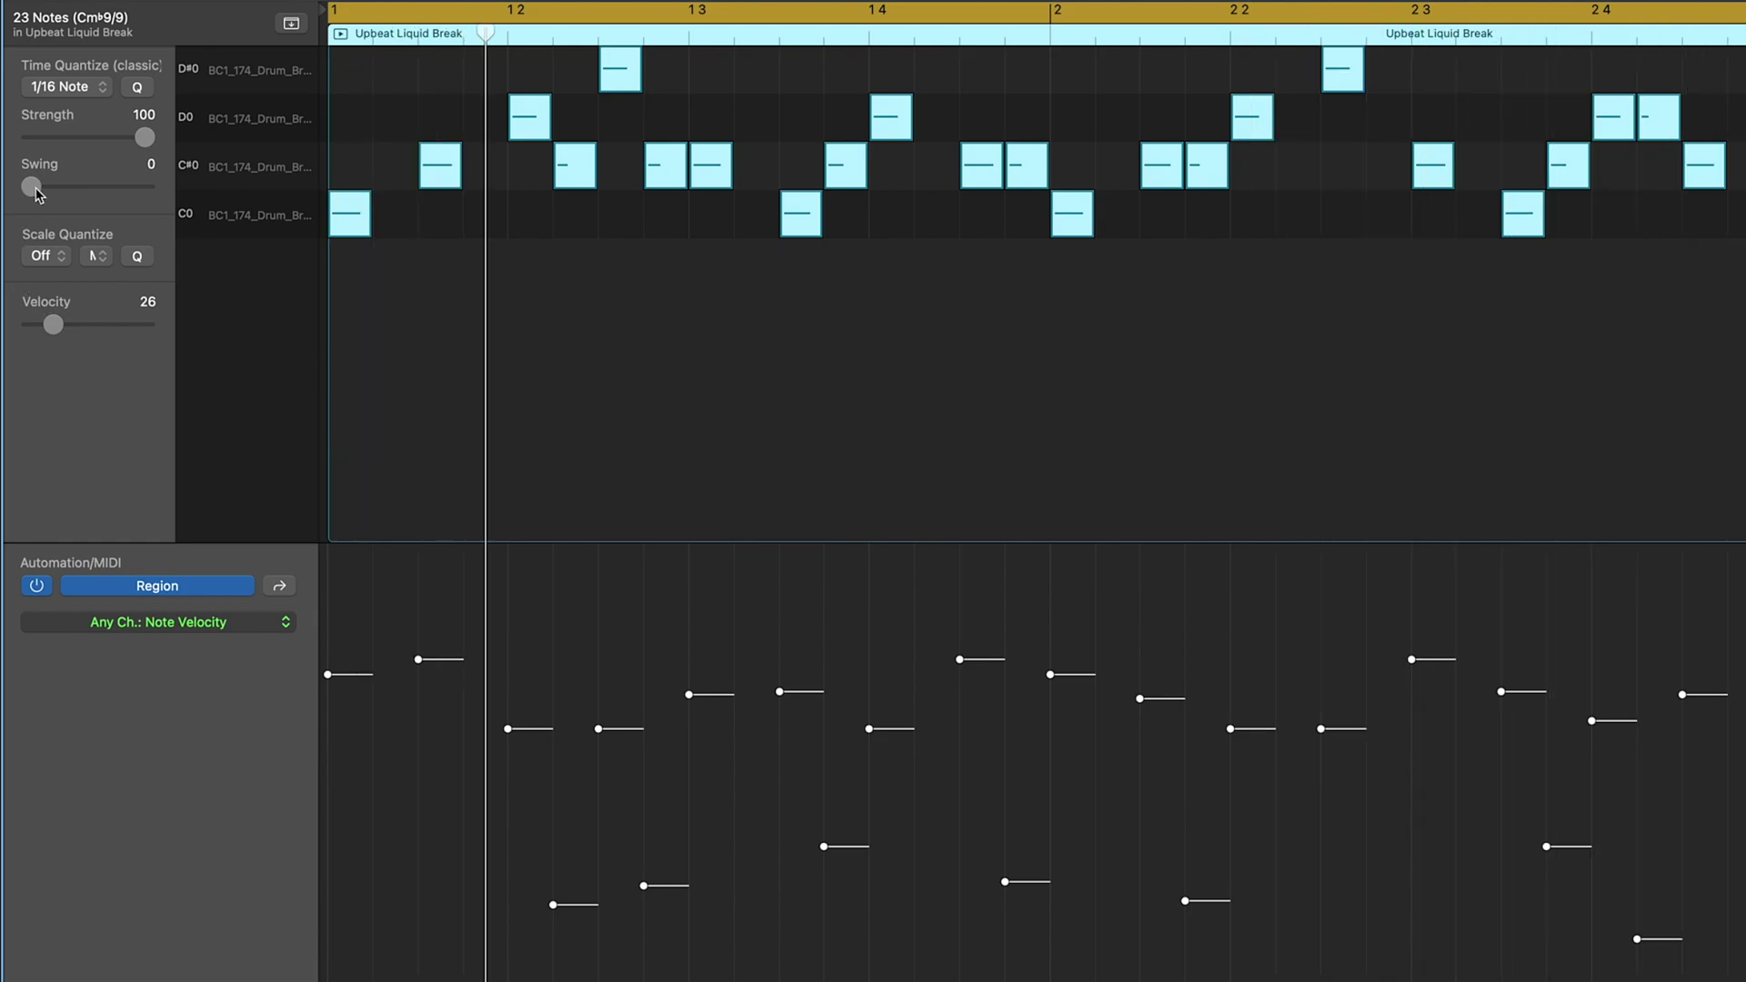
pyautogui.moveTo(196, 330); pyautogui.dragTo(223, 332)
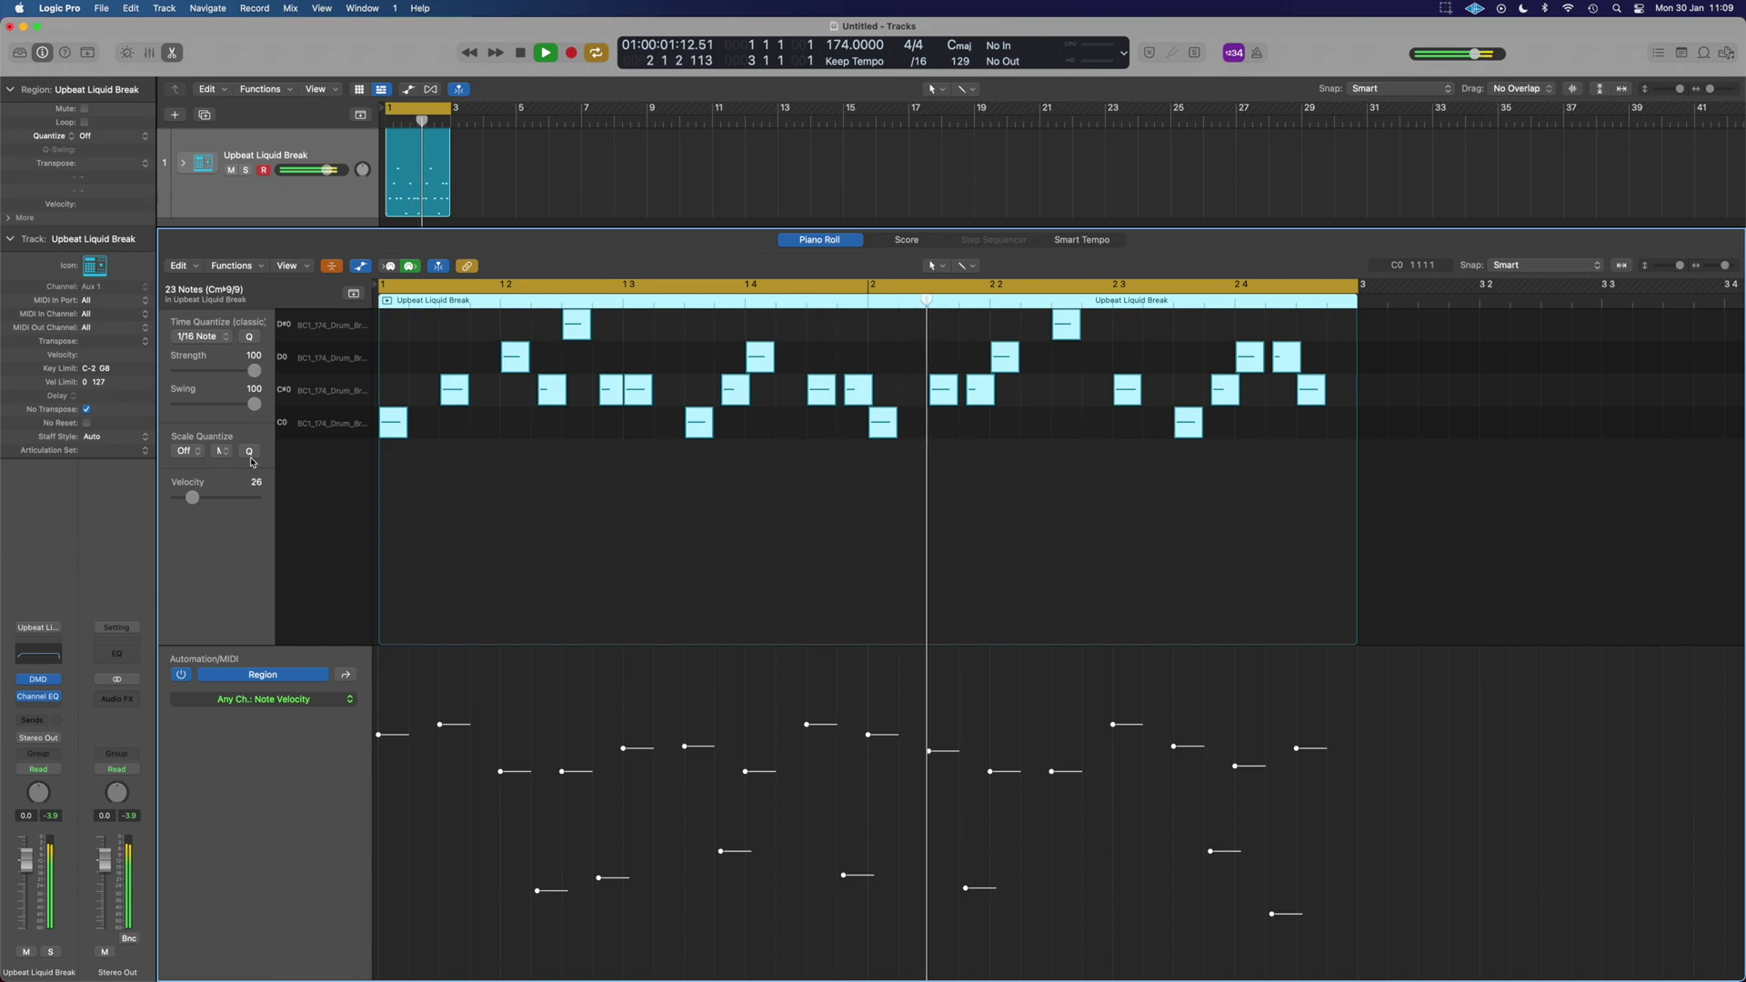
pyautogui.click(318, 391)
pyautogui.moveTo(722, 855); pyautogui.dragTo(729, 723)
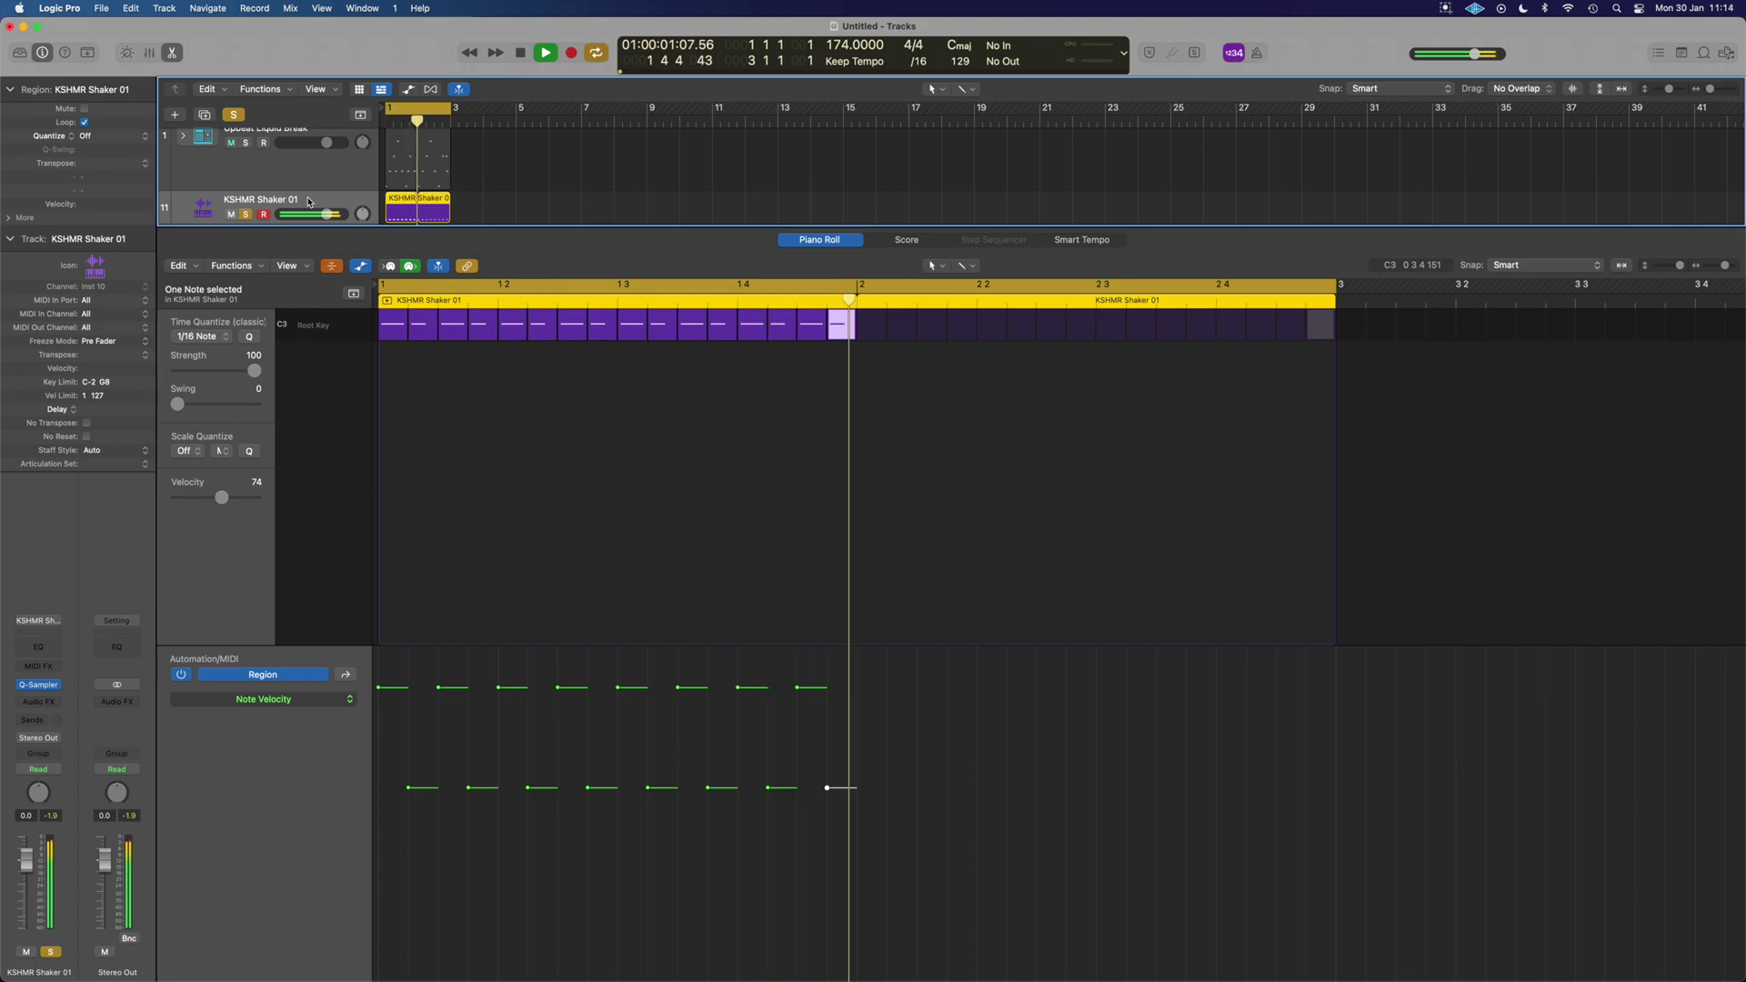
# - Select all notes in the KSHMR Shaker 01 region and apply a 1/16 swing of 13
pyautogui.moveTo(848, 388); pyautogui.dragTo(387, 327)
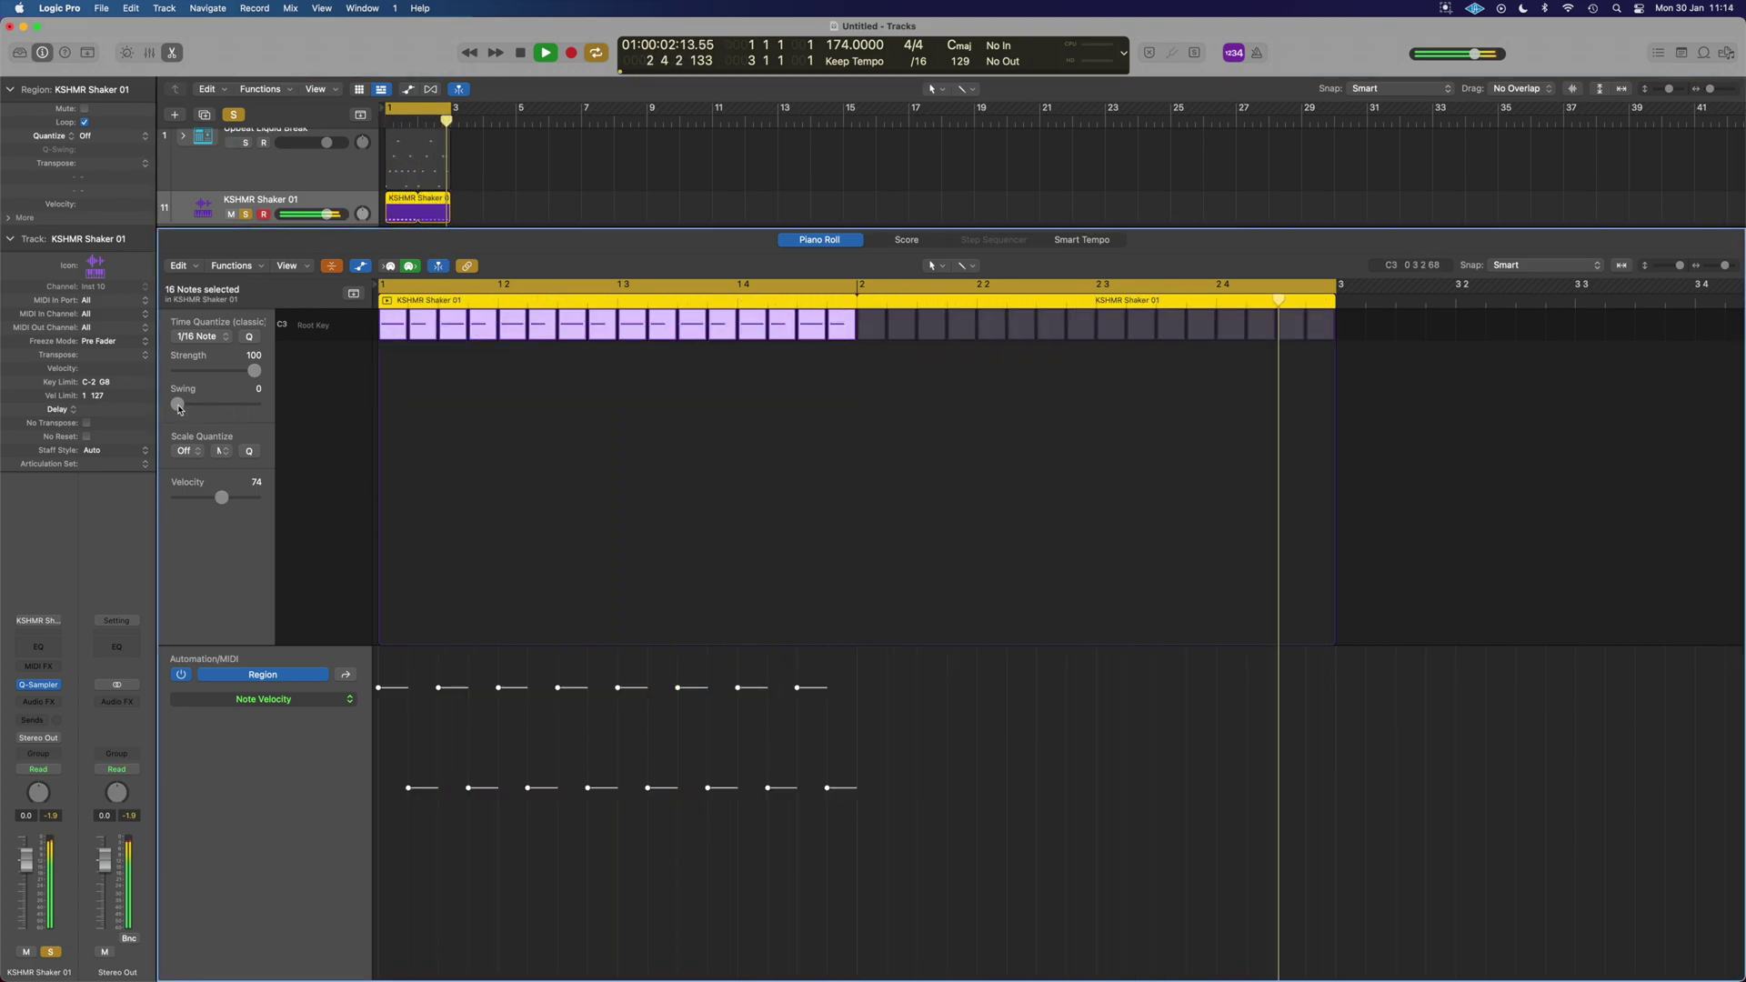
pyautogui.moveTo(198, 408)
pyautogui.mouseDown()
pyautogui.moveTo(270, 425)
pyautogui.moveTo(187, 414)
pyautogui.mouseUp()
# - Lower the shaker's Quick Sampler volume below -7 dB, close the plug-in, and take the shaker out of solo to hear it with the break
pyautogui.click(38, 685)
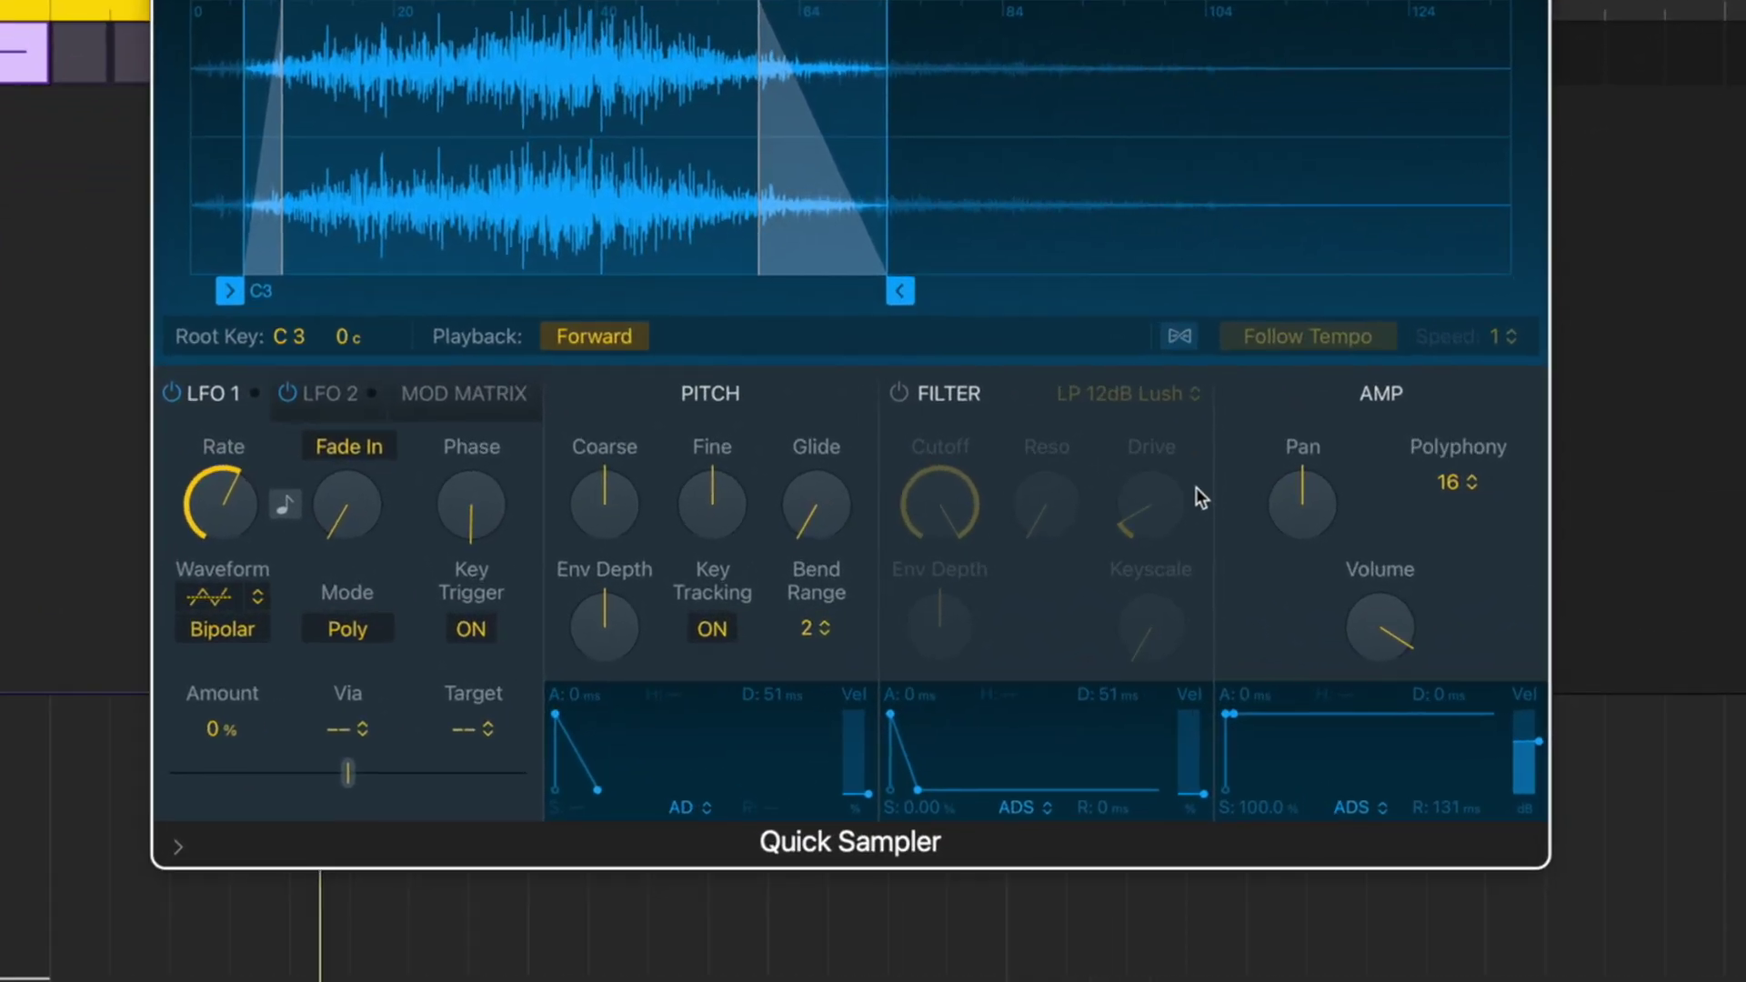
pyautogui.moveTo(1395, 625)
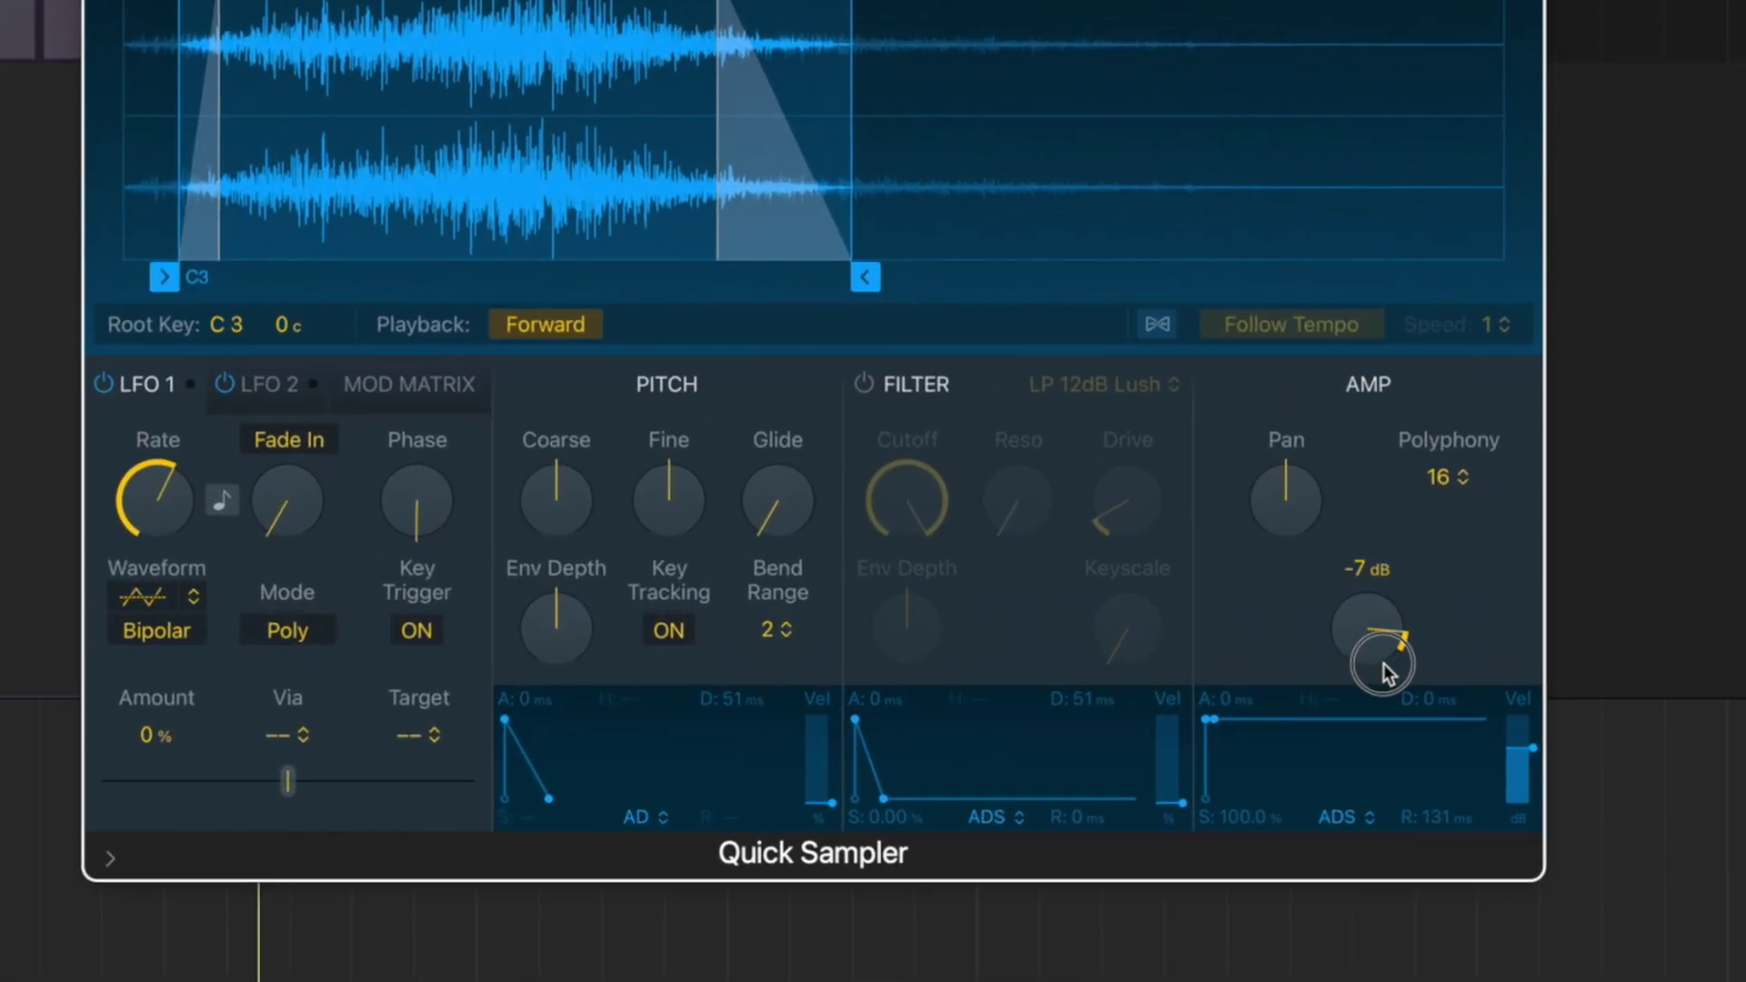
pyautogui.moveTo(1383, 684); pyautogui.dragTo(1381, 700)
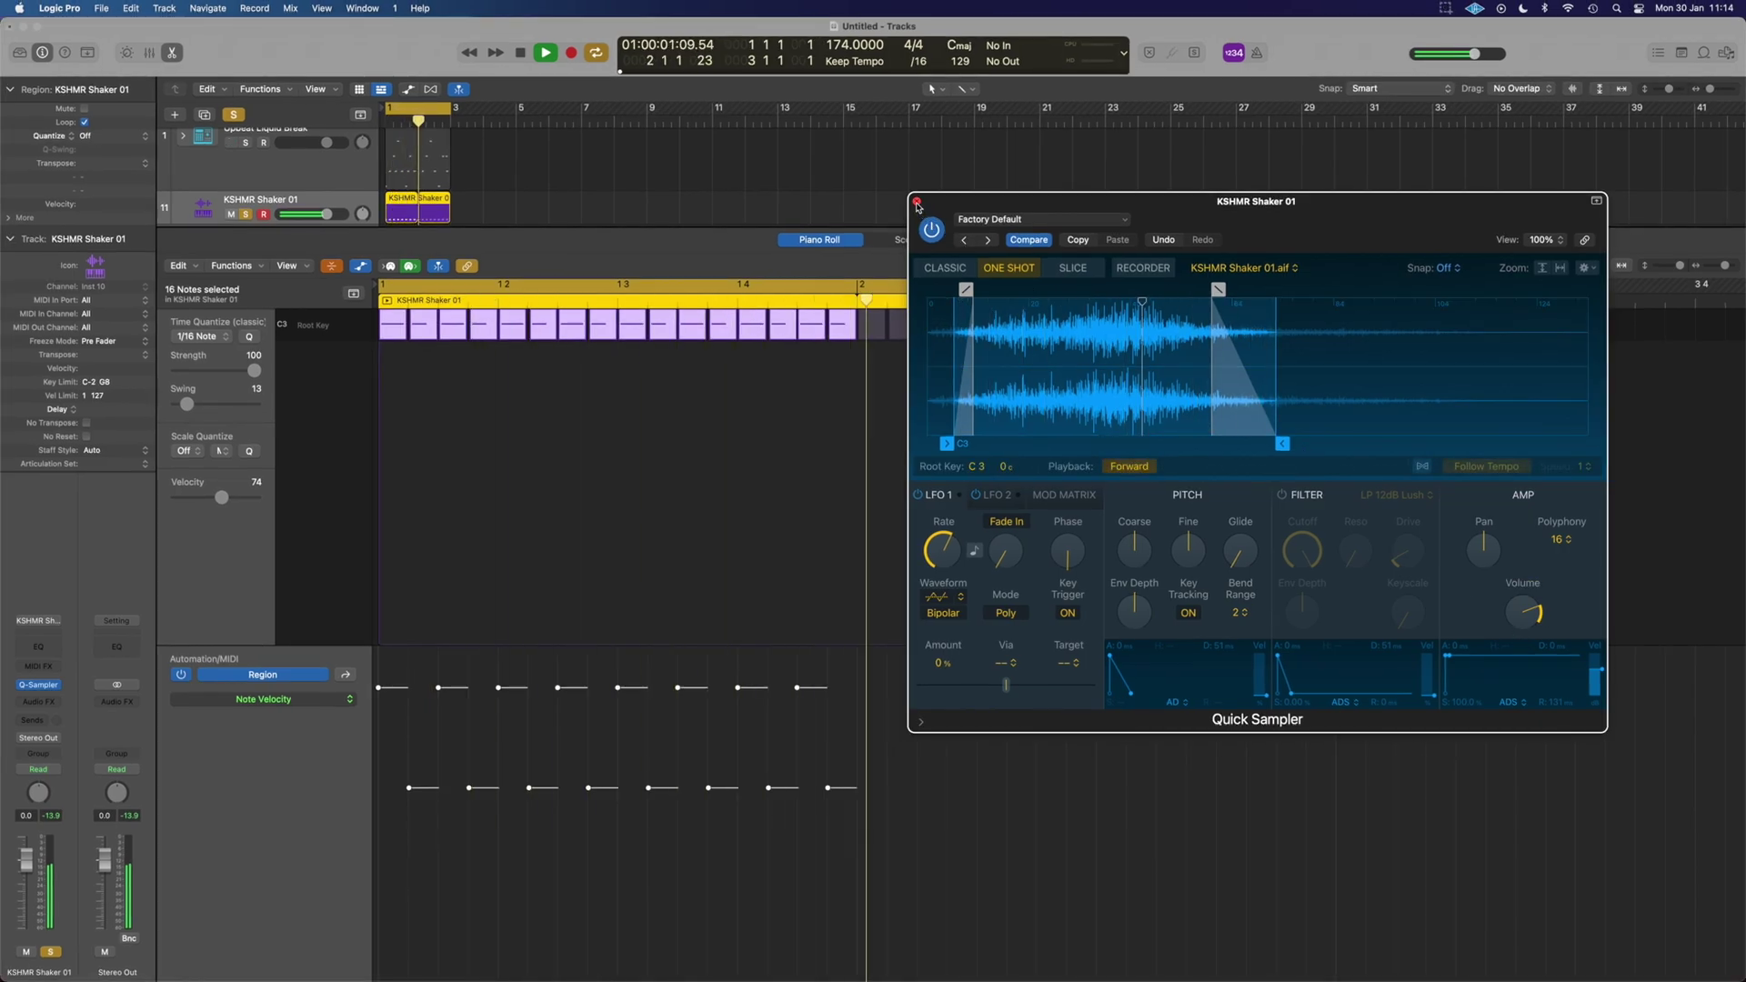
pyautogui.click(917, 202)
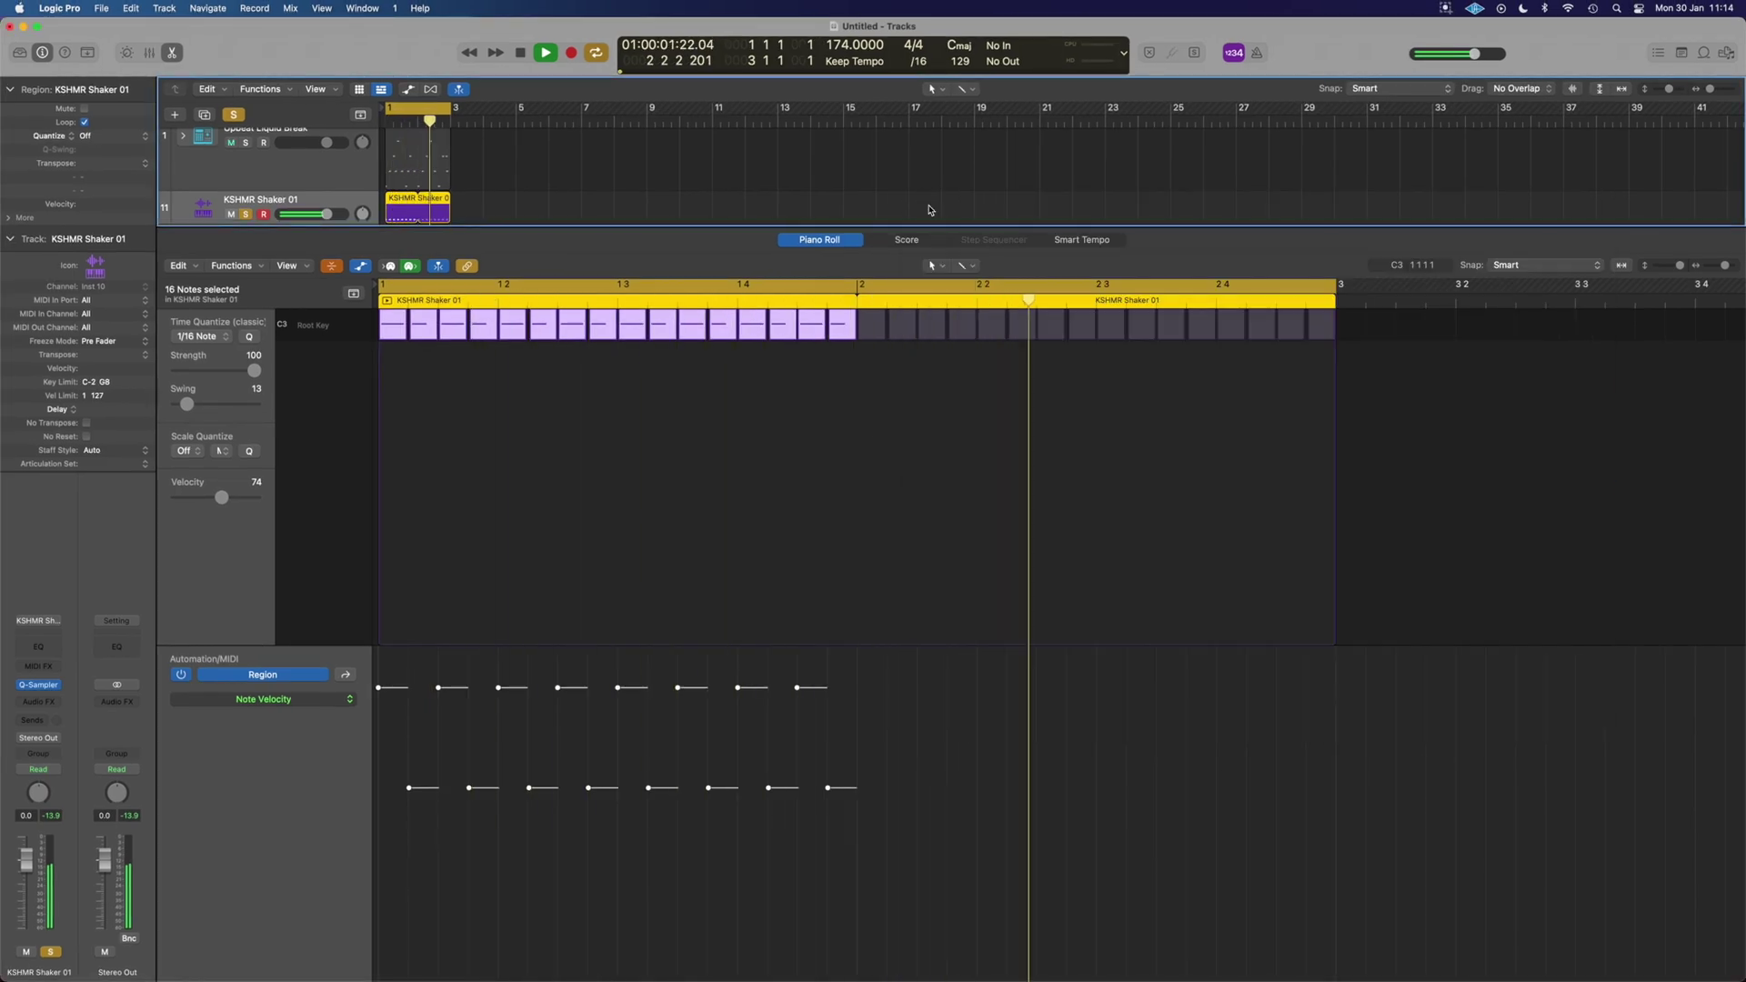
pyautogui.click(245, 215)
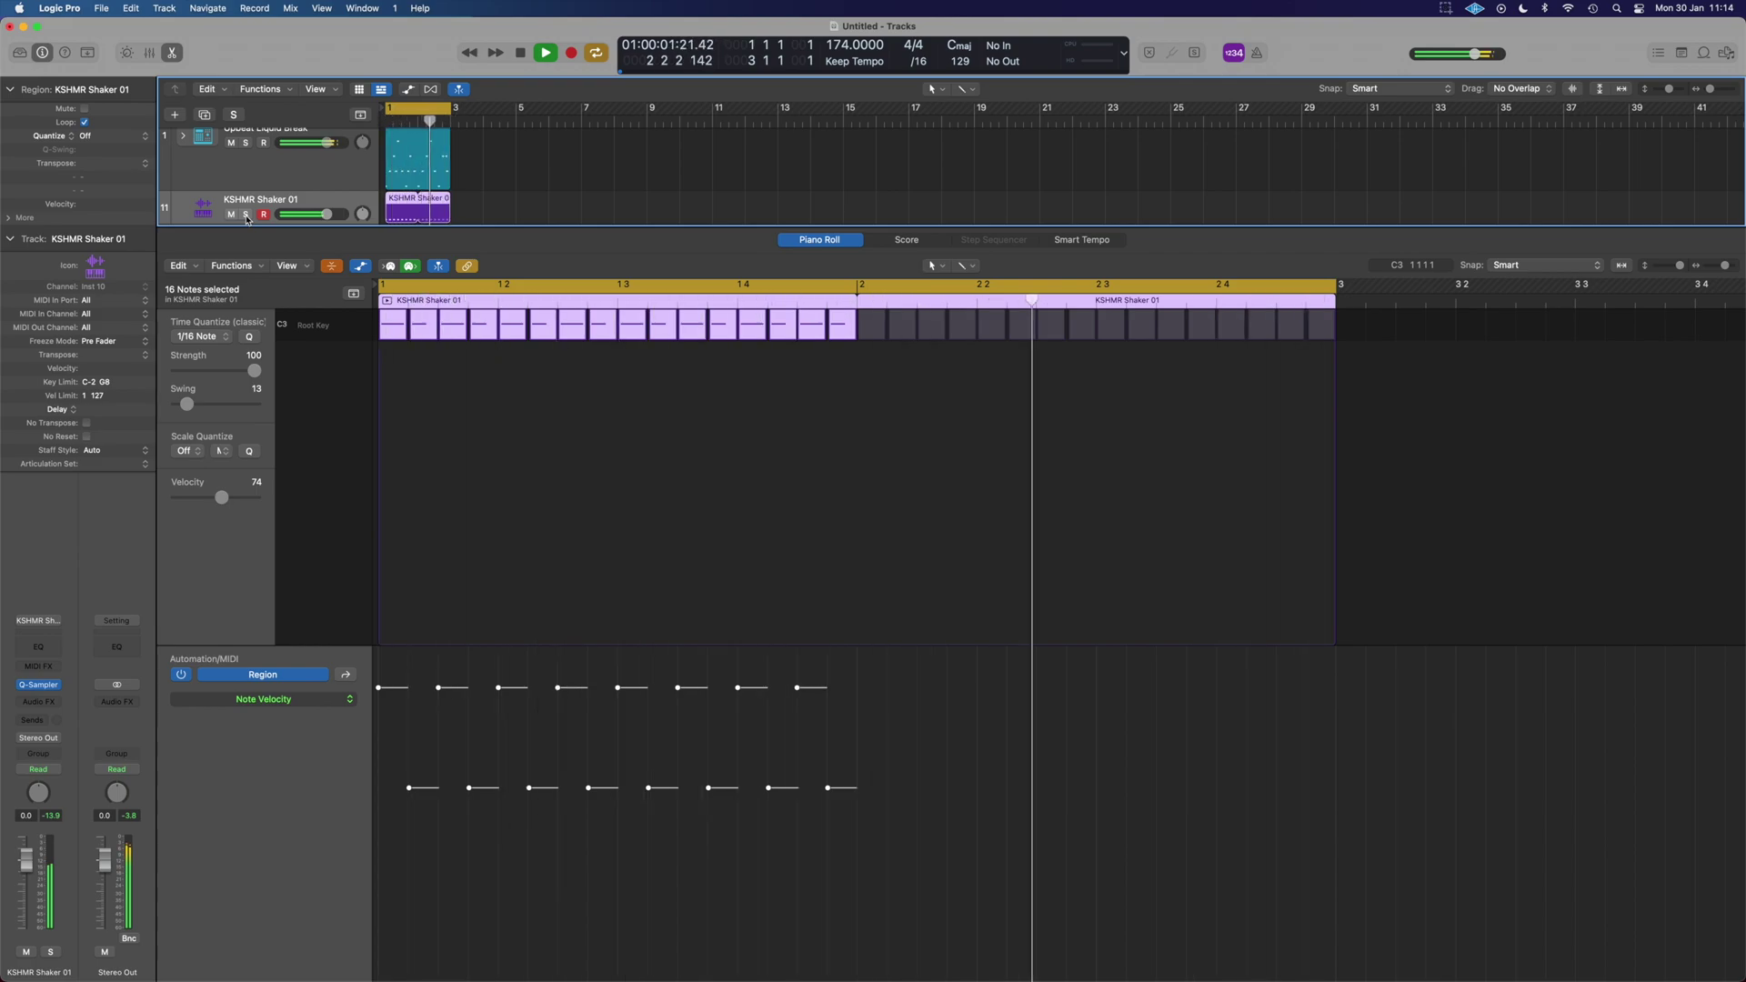
# - Mute the shaker track and add a Drummer track that uses the Bluebird kit
pyautogui.click(231, 214)
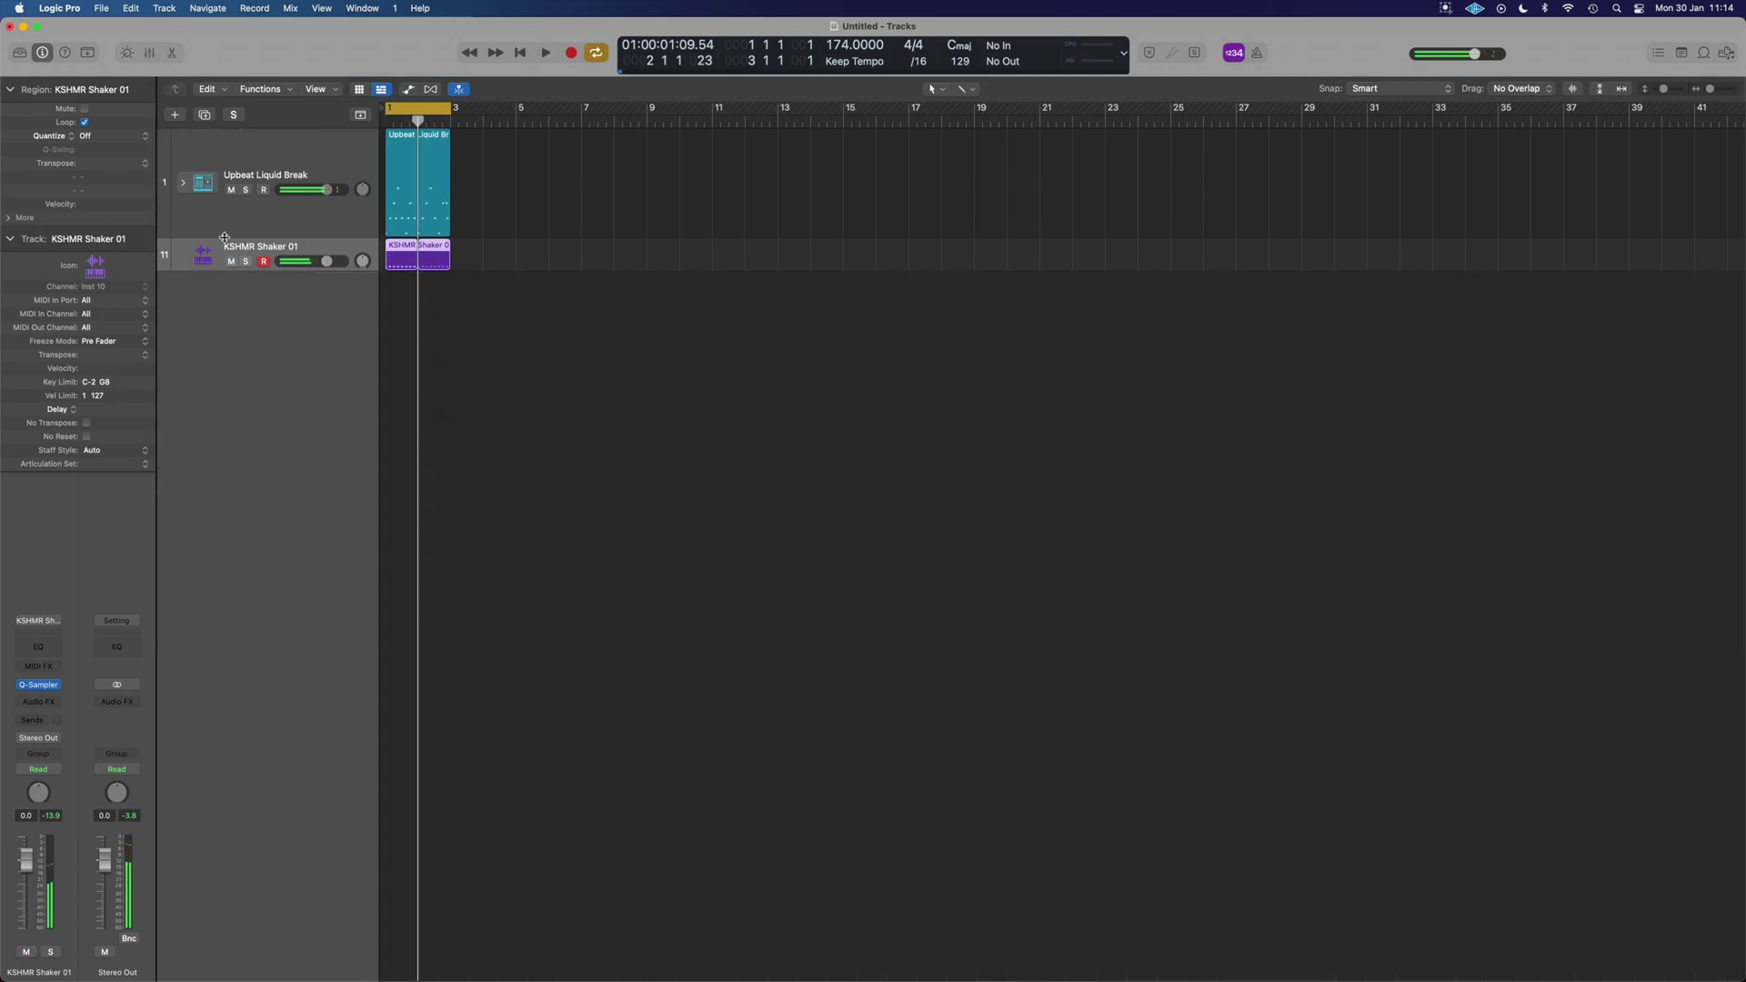
pyautogui.click(176, 114)
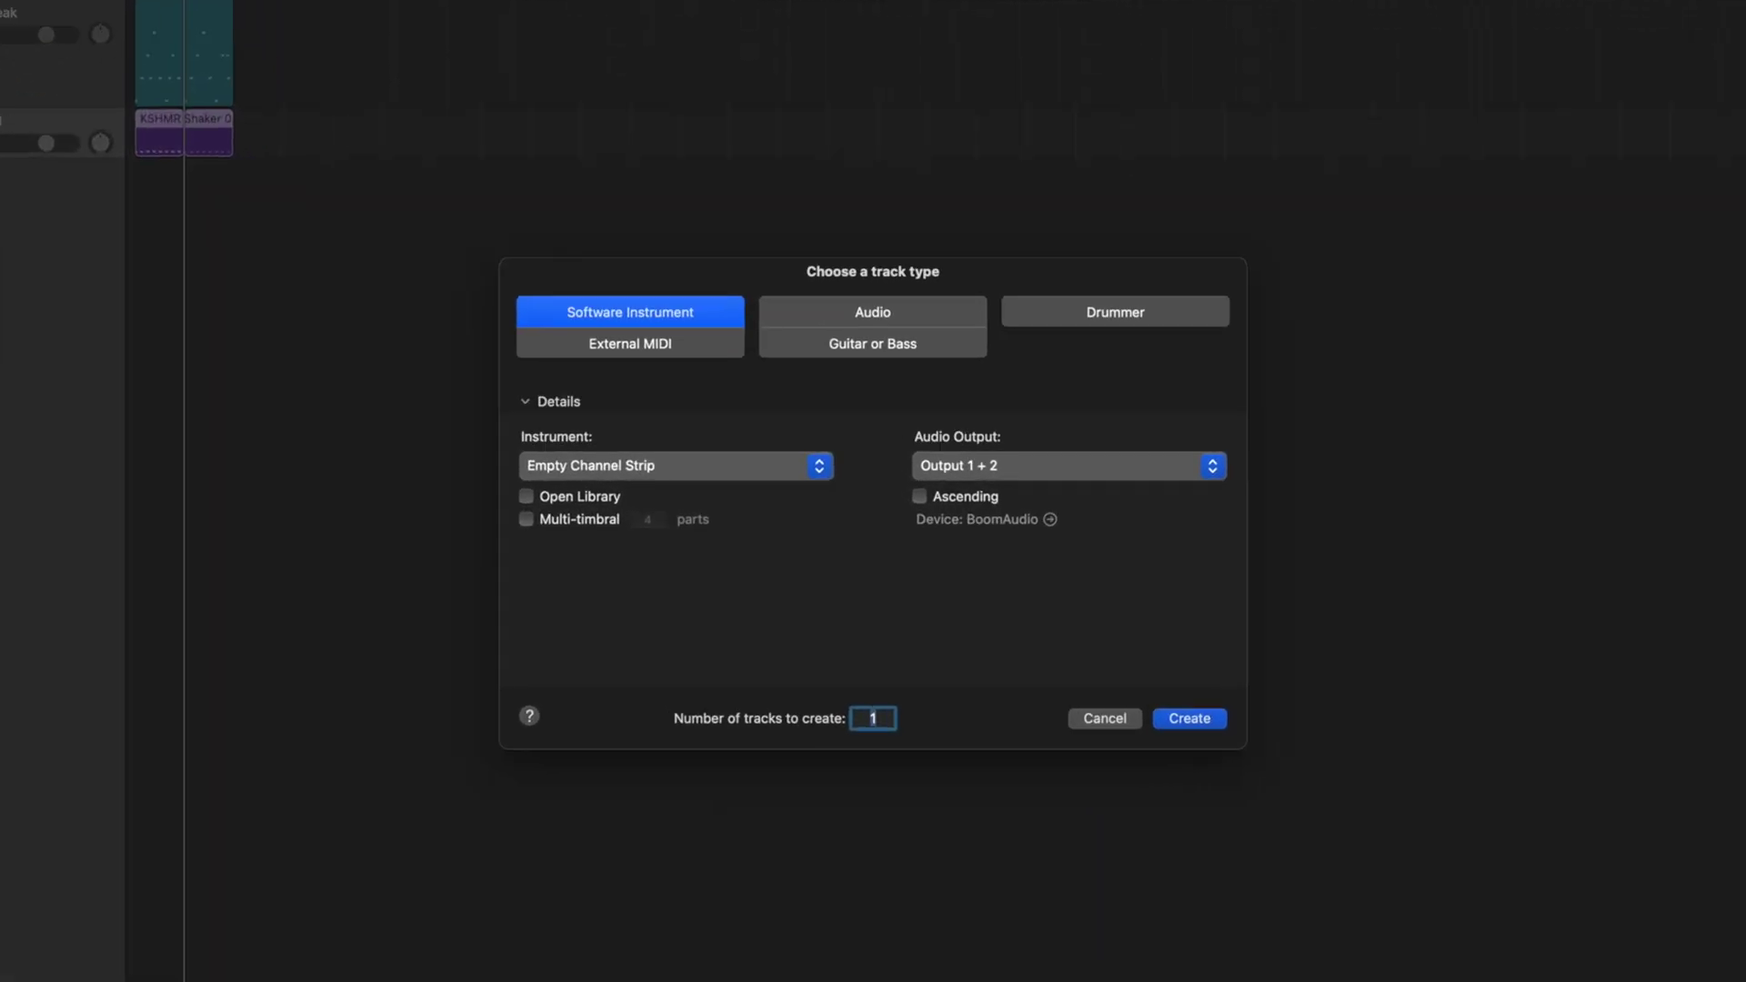
pyautogui.click(1129, 259)
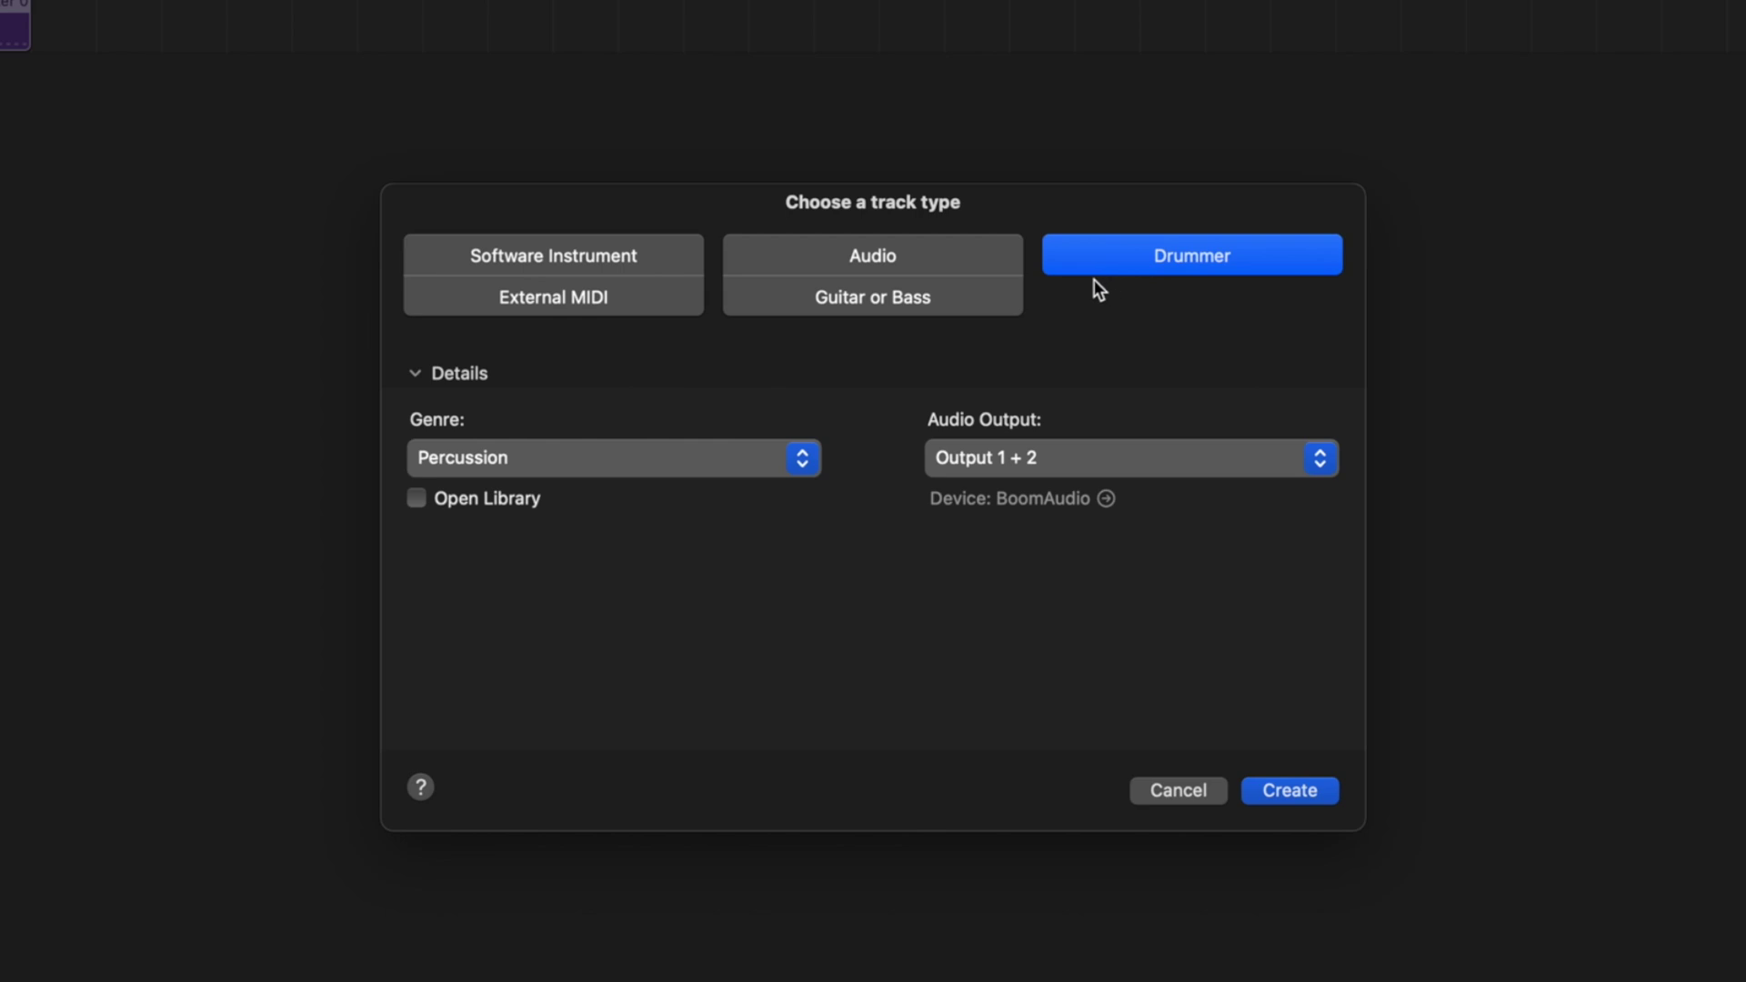
pyautogui.click(713, 455)
pyautogui.click(507, 352)
pyautogui.click(1295, 800)
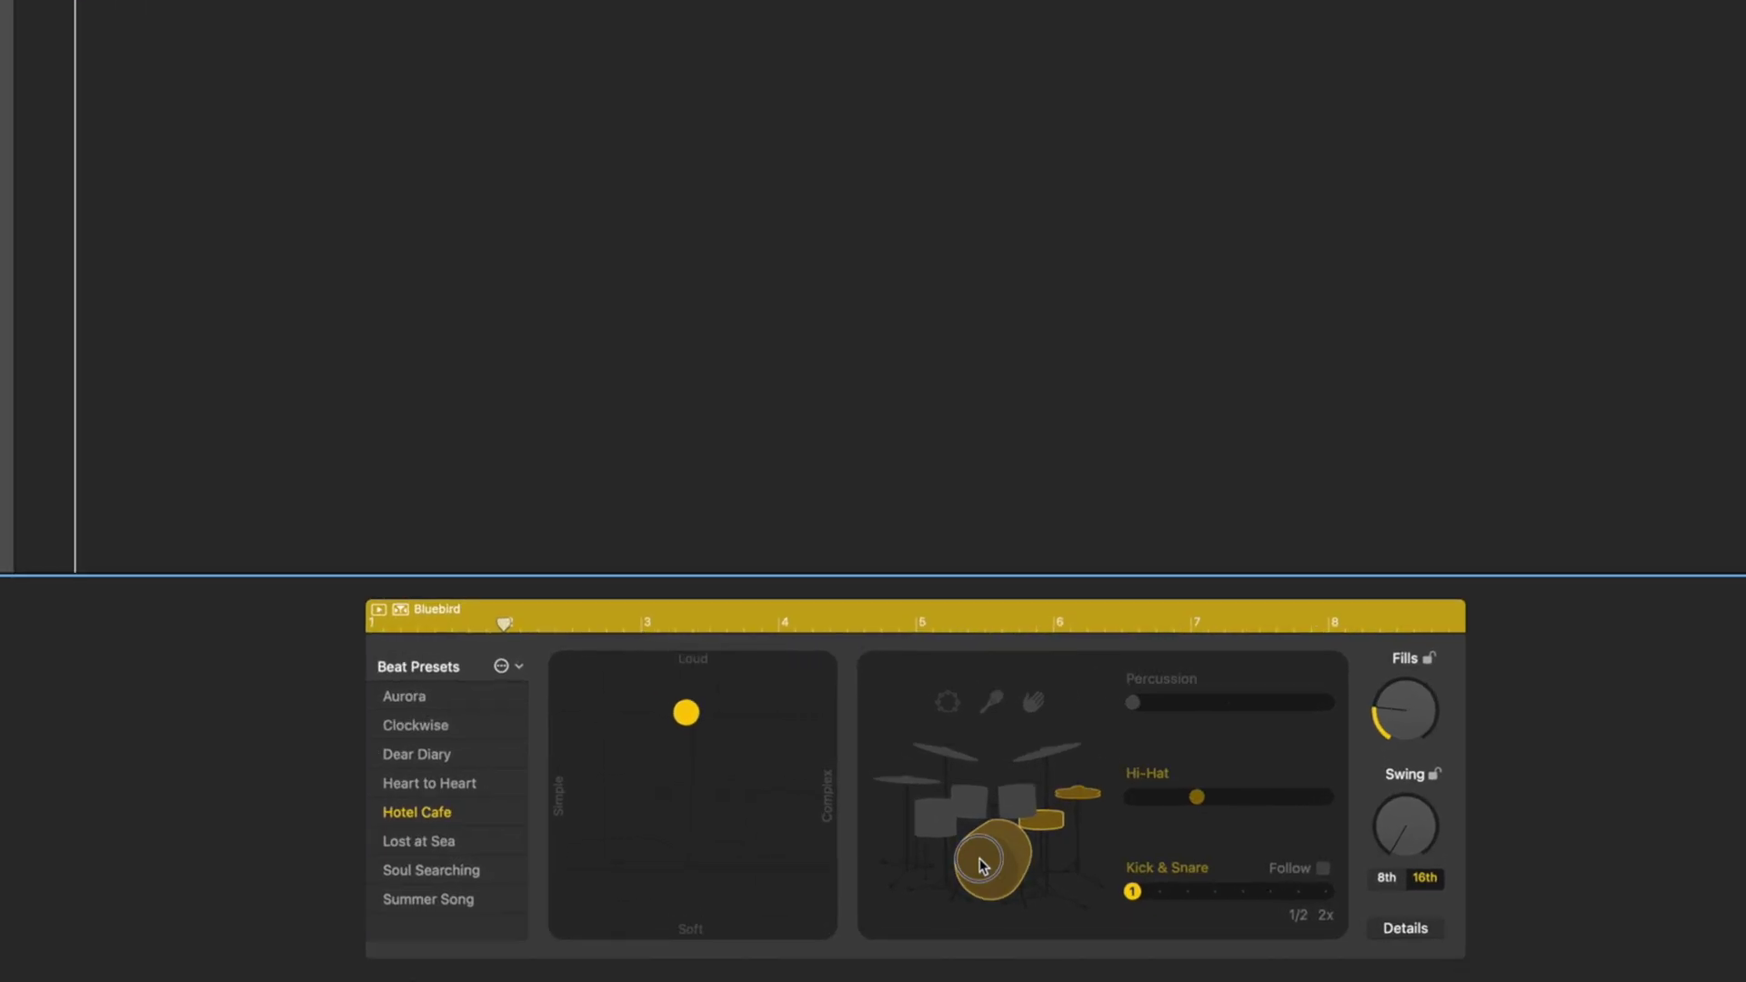
# - Reduce the Bluebird drummer to cymbals only with variation 1, shift its performance to the simple side, and solo the track
pyautogui.click(1053, 664)
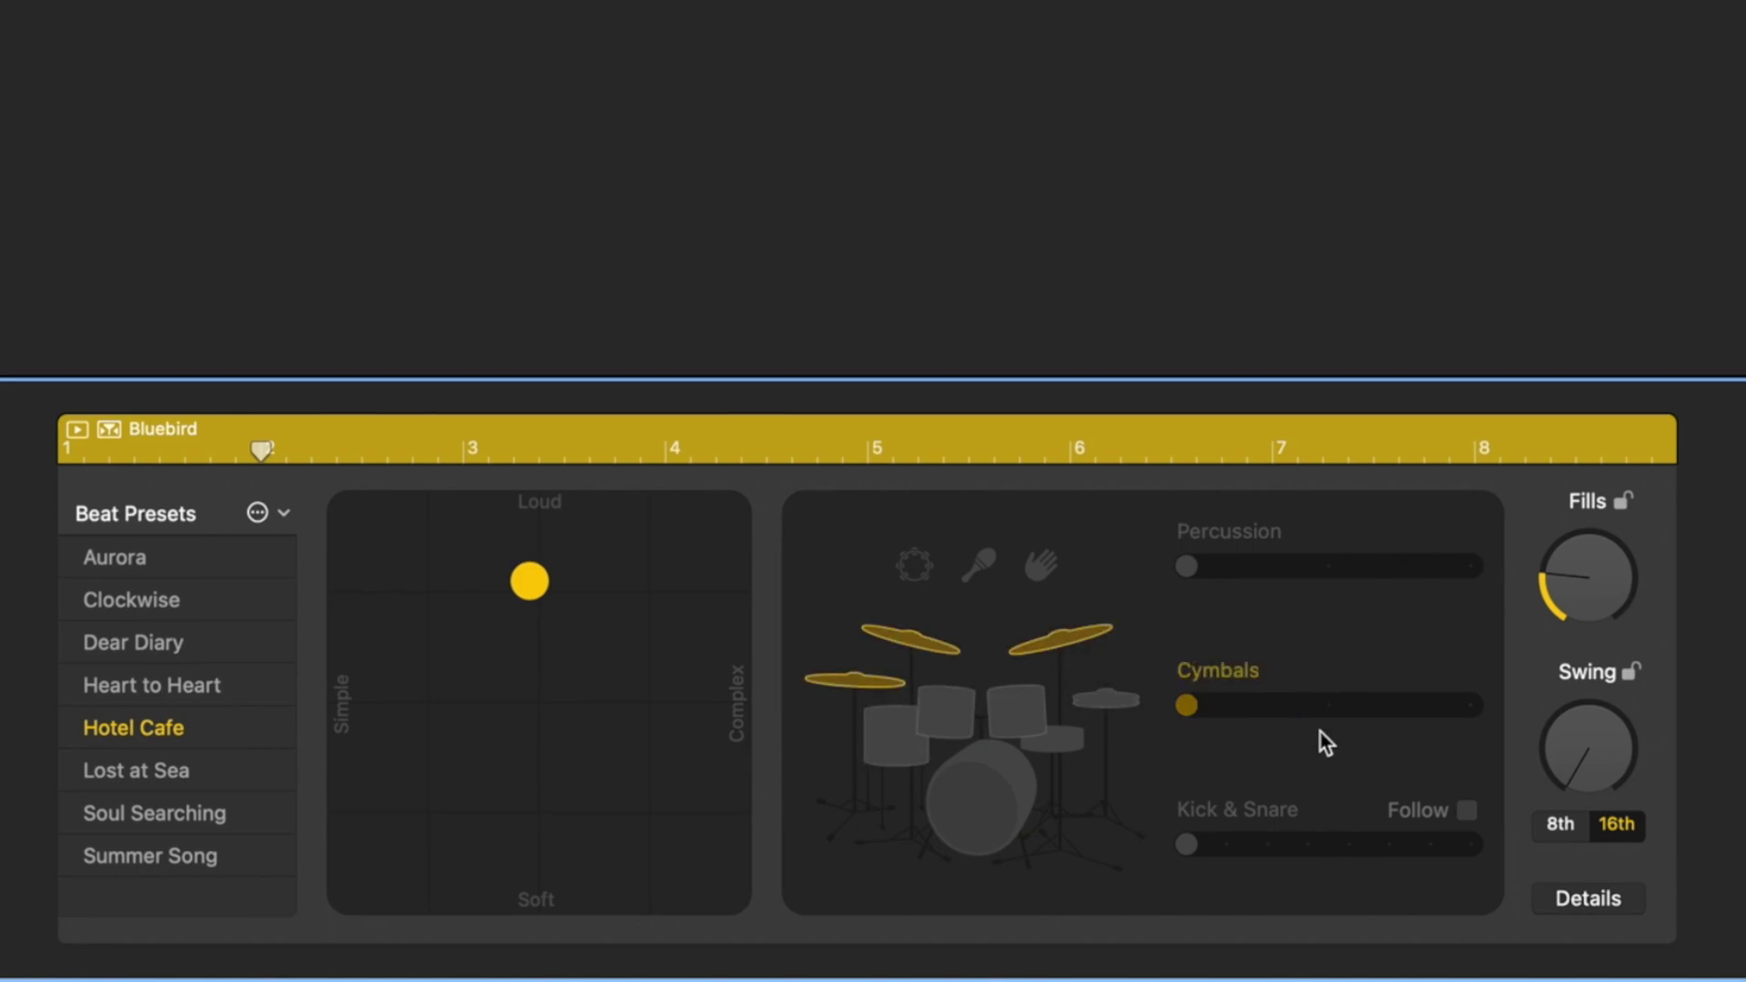
pyautogui.click(363, 607)
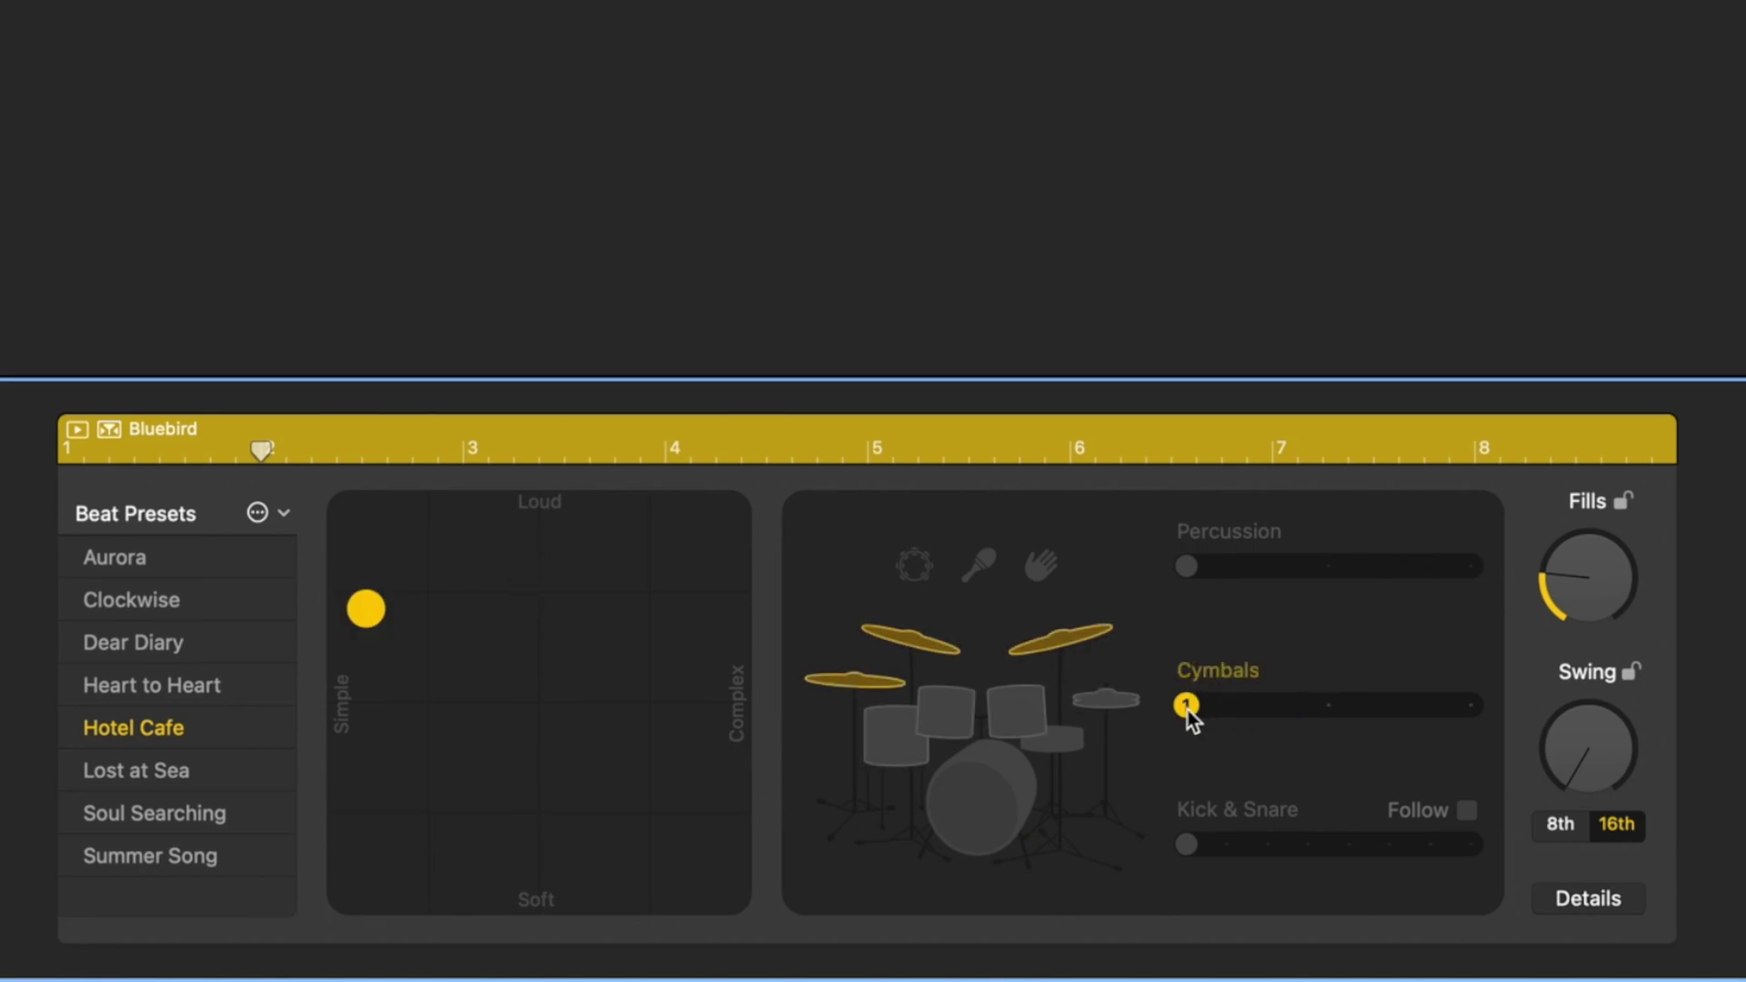
pyautogui.click(246, 295)
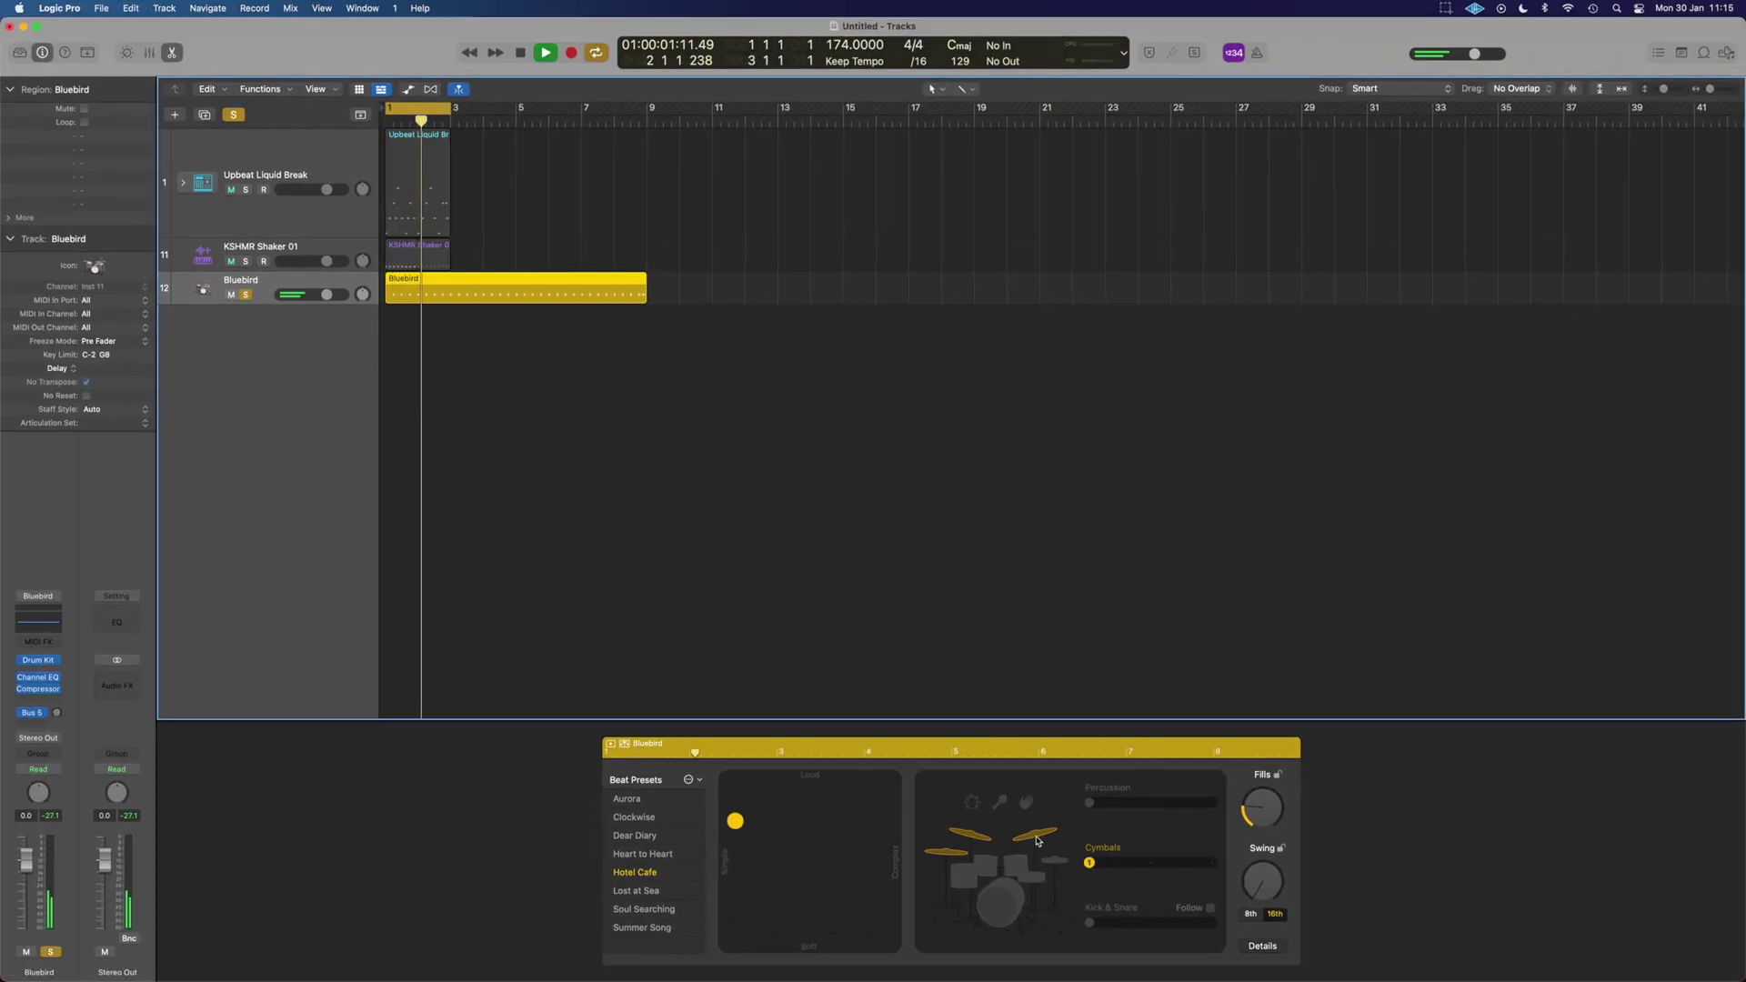
pyautogui.click(741, 819)
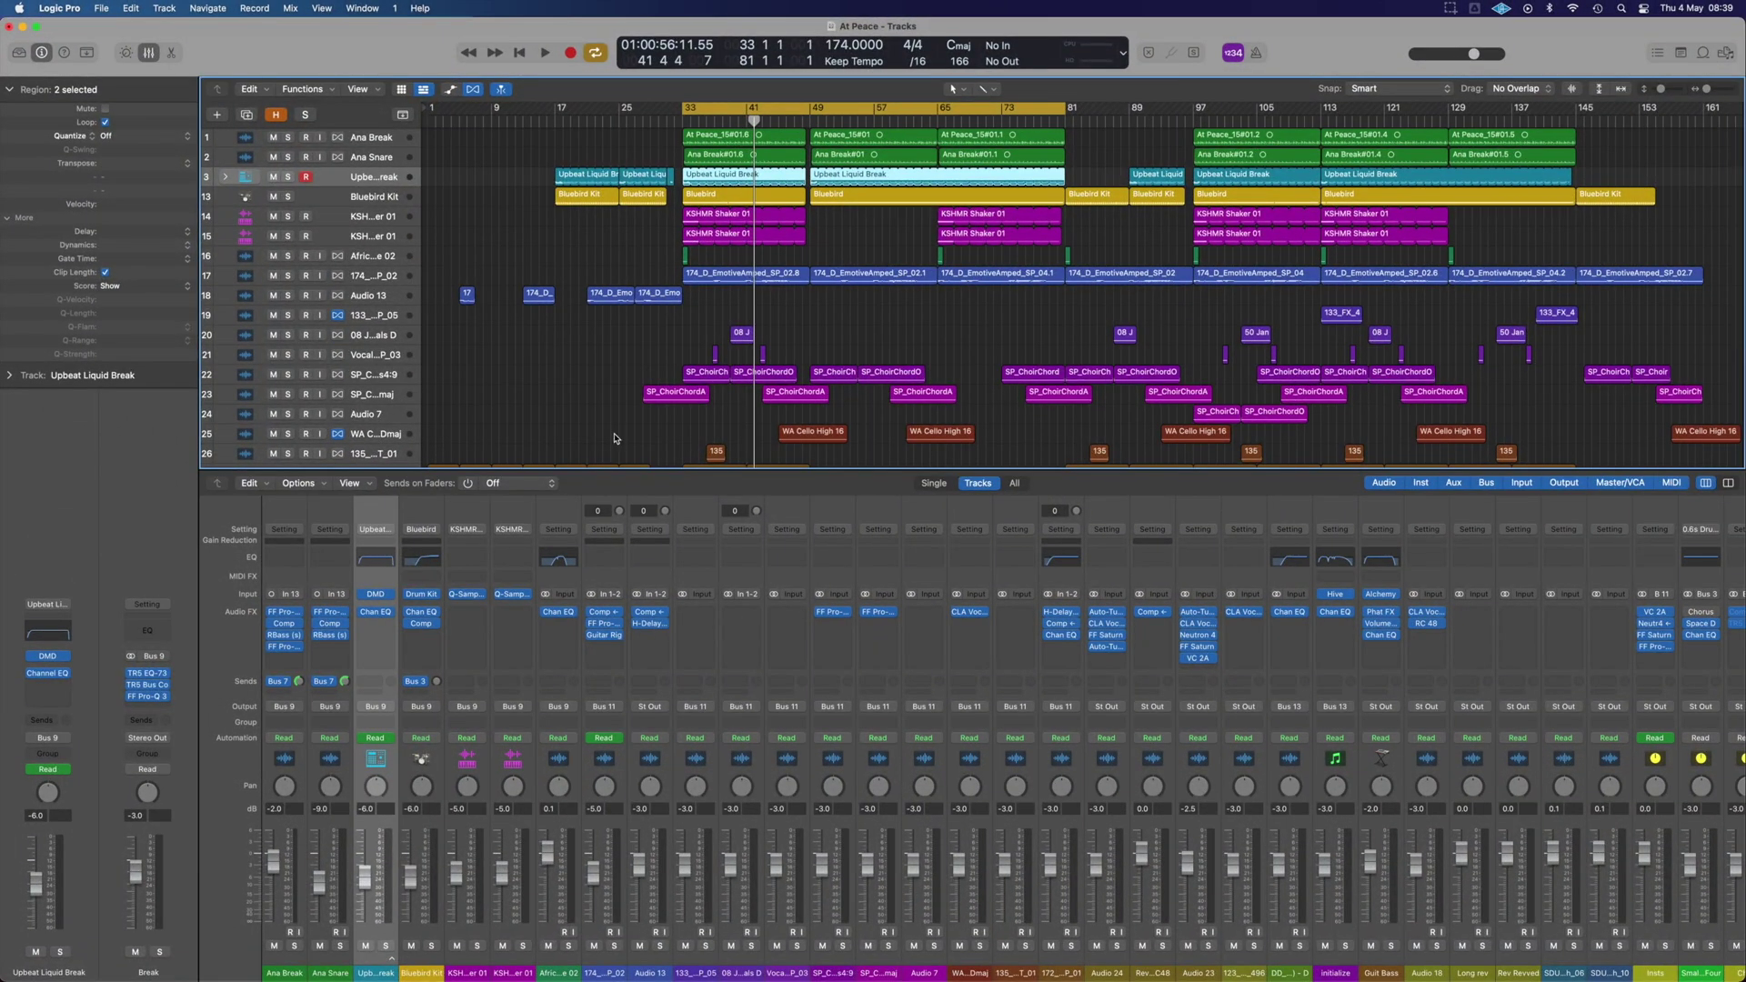
# - In the At Peace project, solo the Upbeat Liquid Break, play it, and add Ana Break, Ana Snare and Bluebird Kit to the solo one by one
pyautogui.click(287, 178)
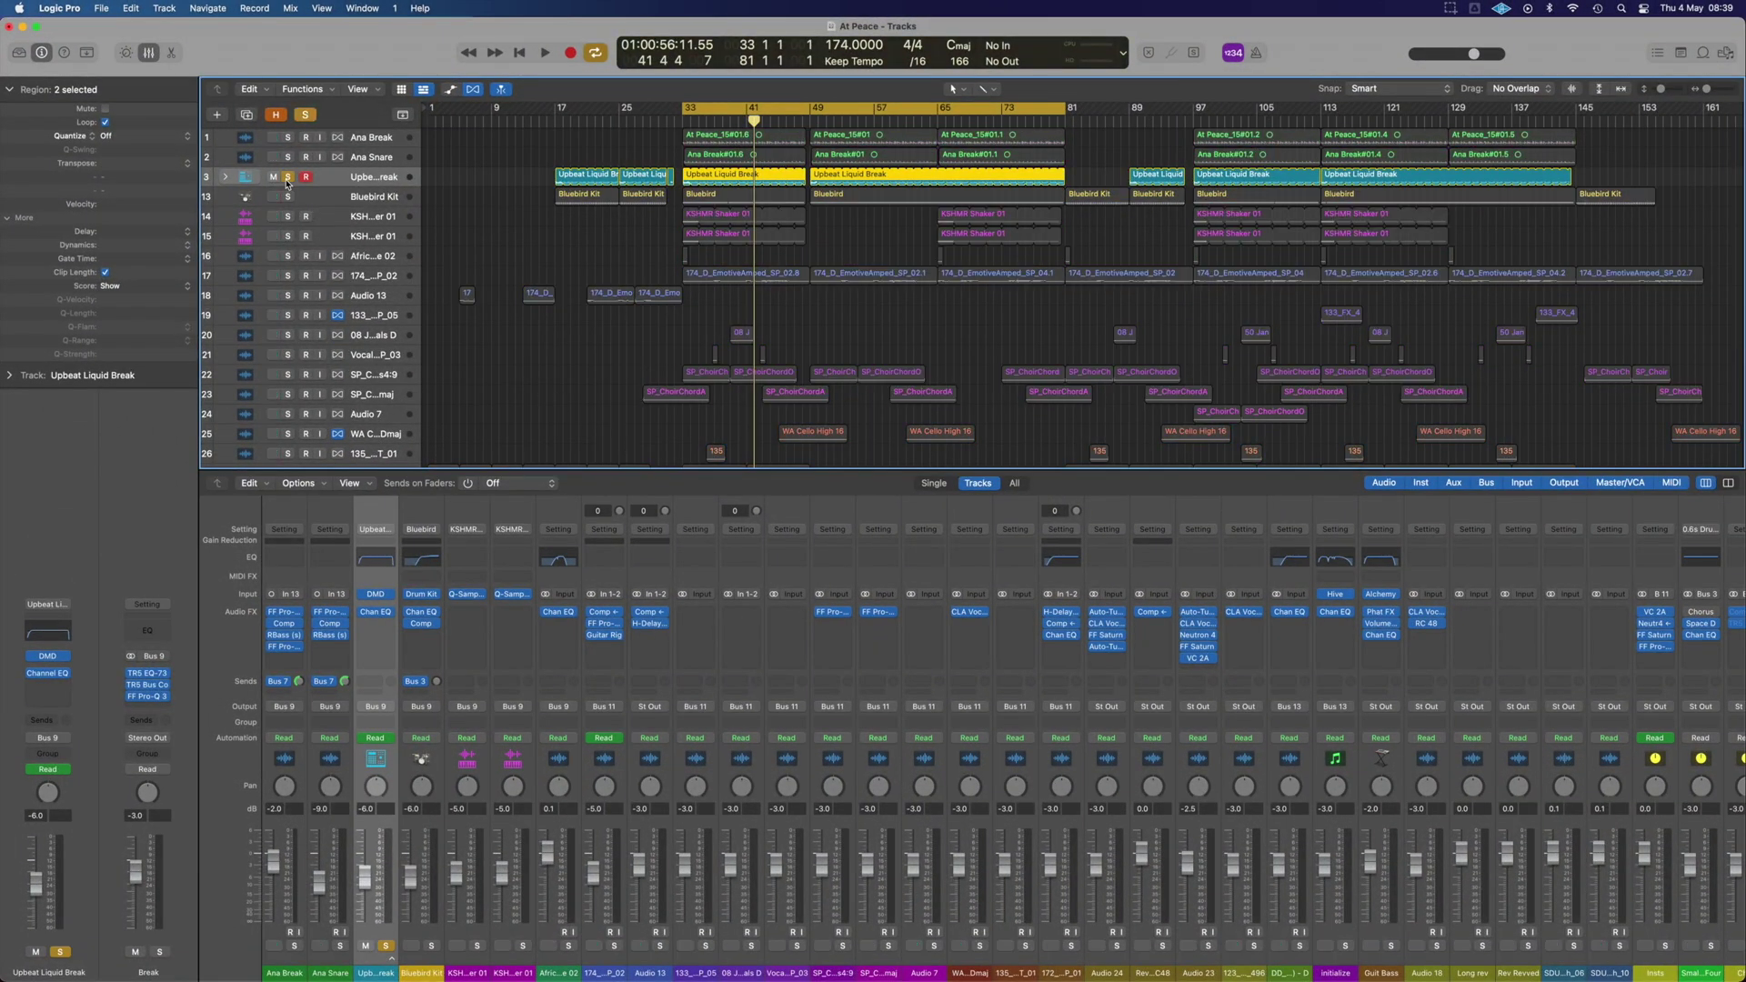
pyautogui.press('space')
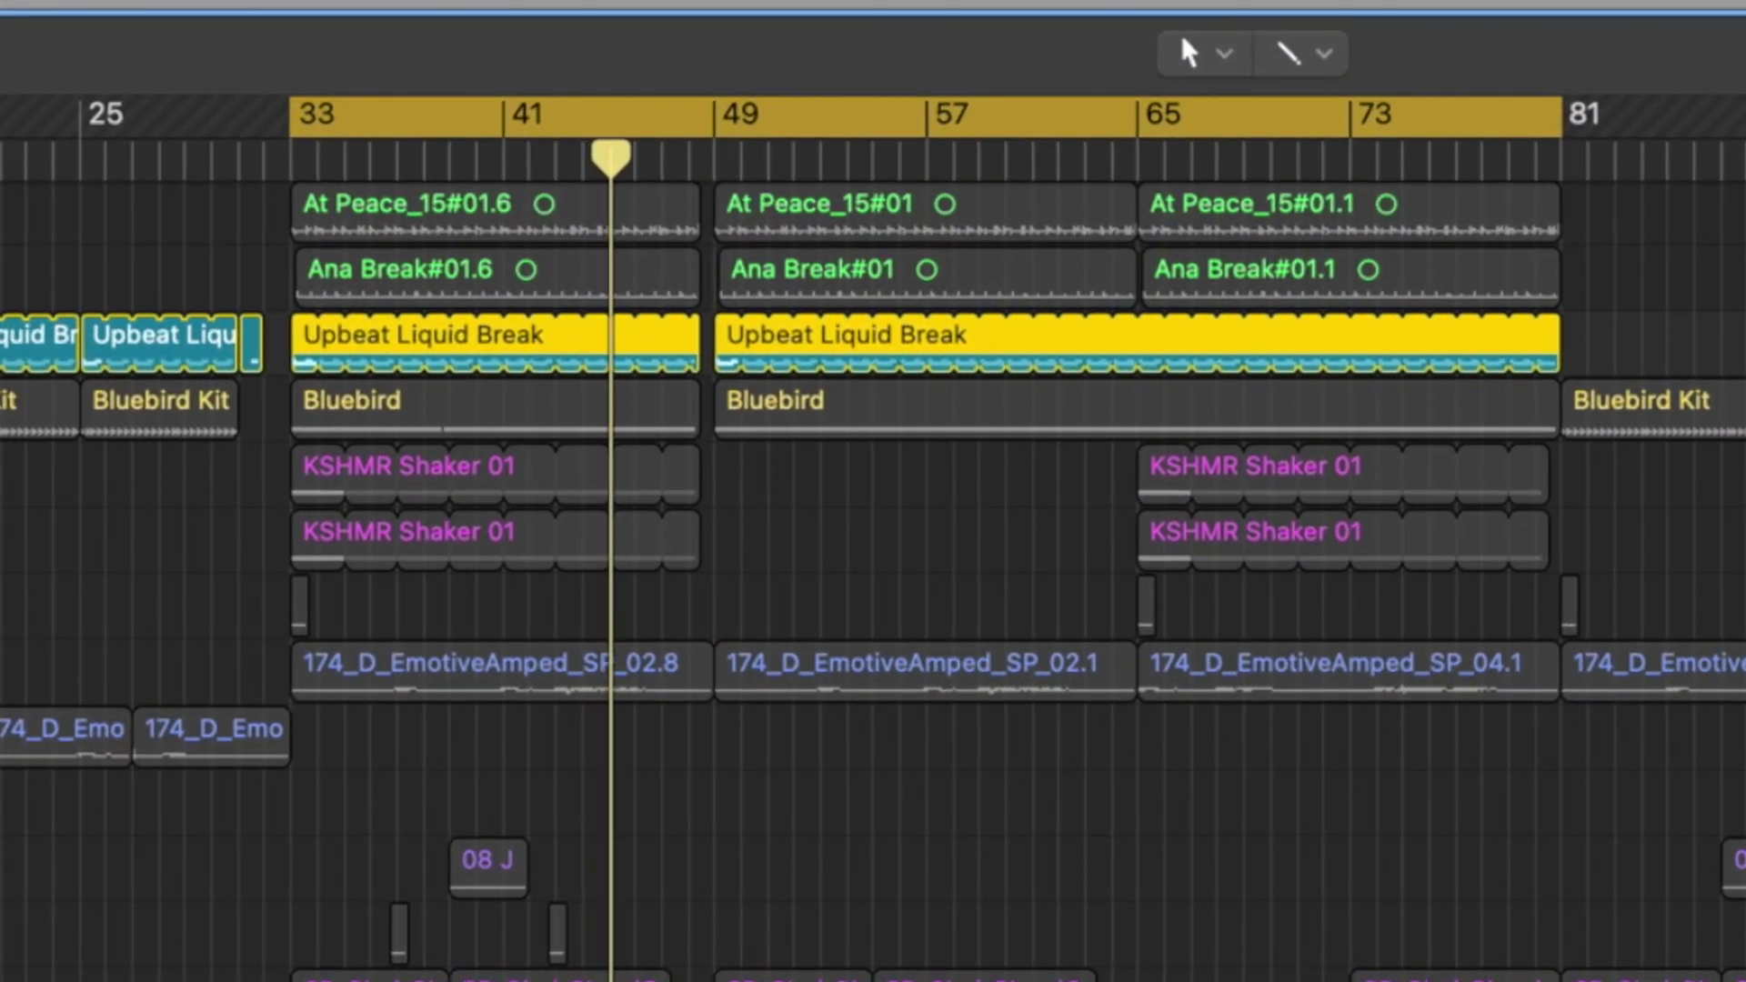
pyautogui.press('s')
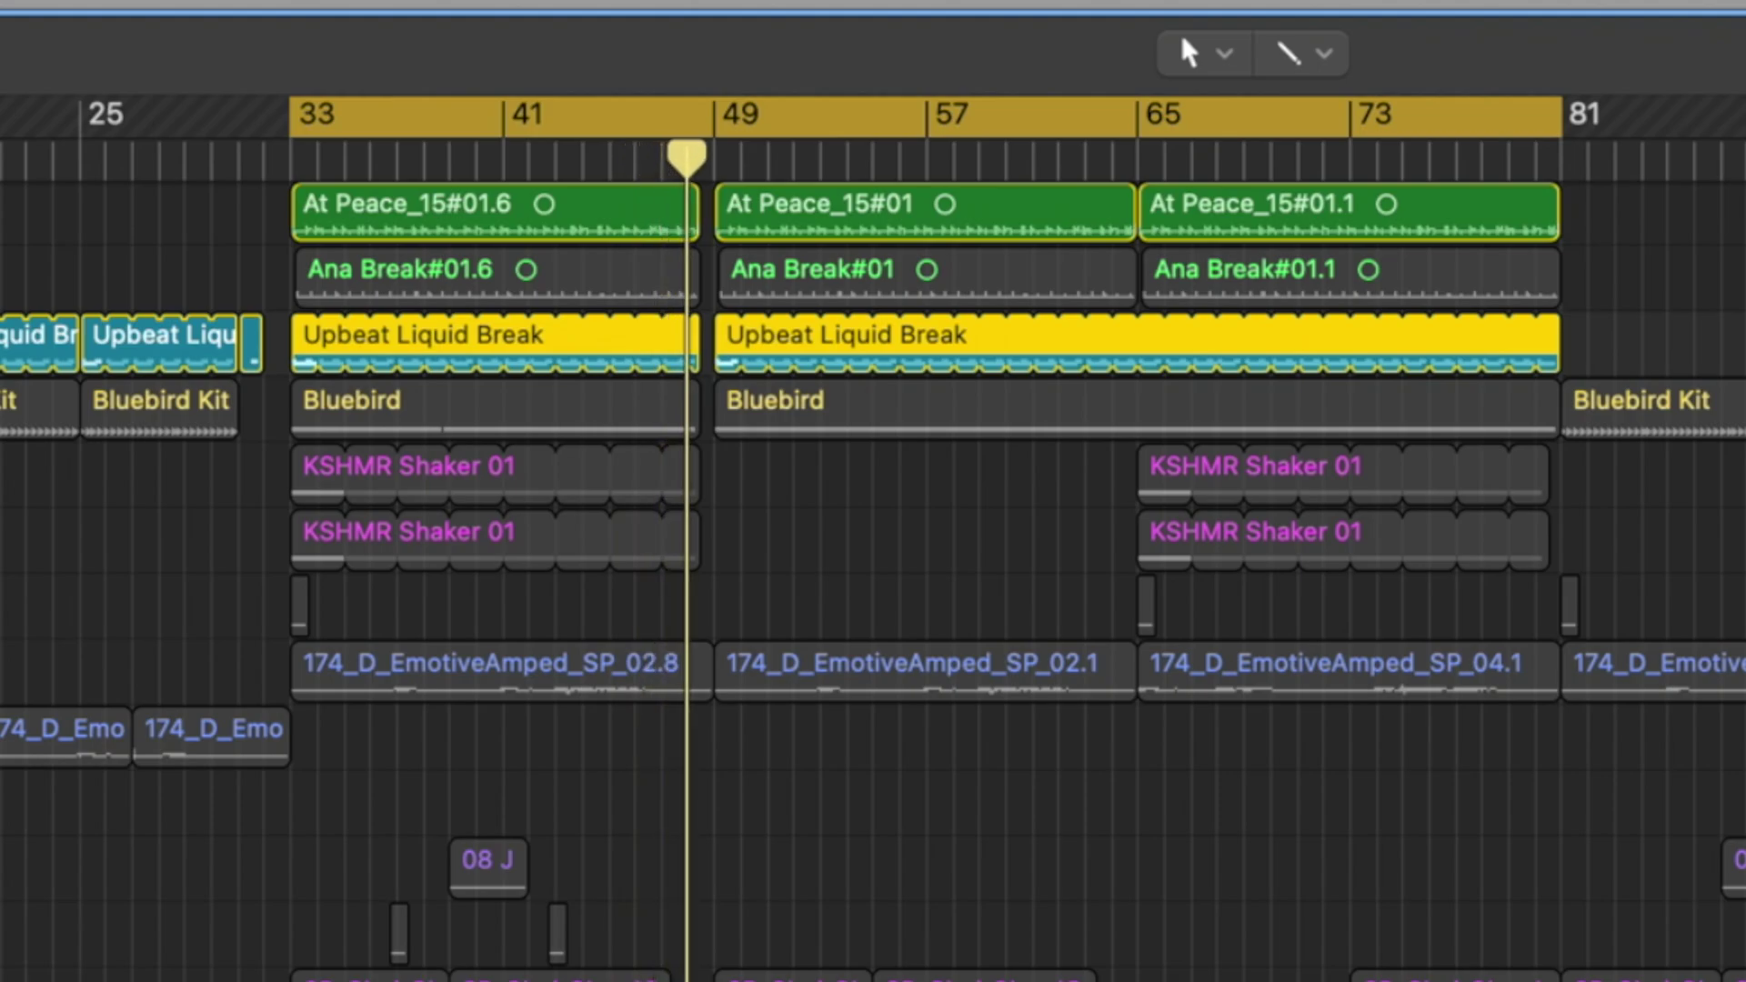
pyautogui.press('s')
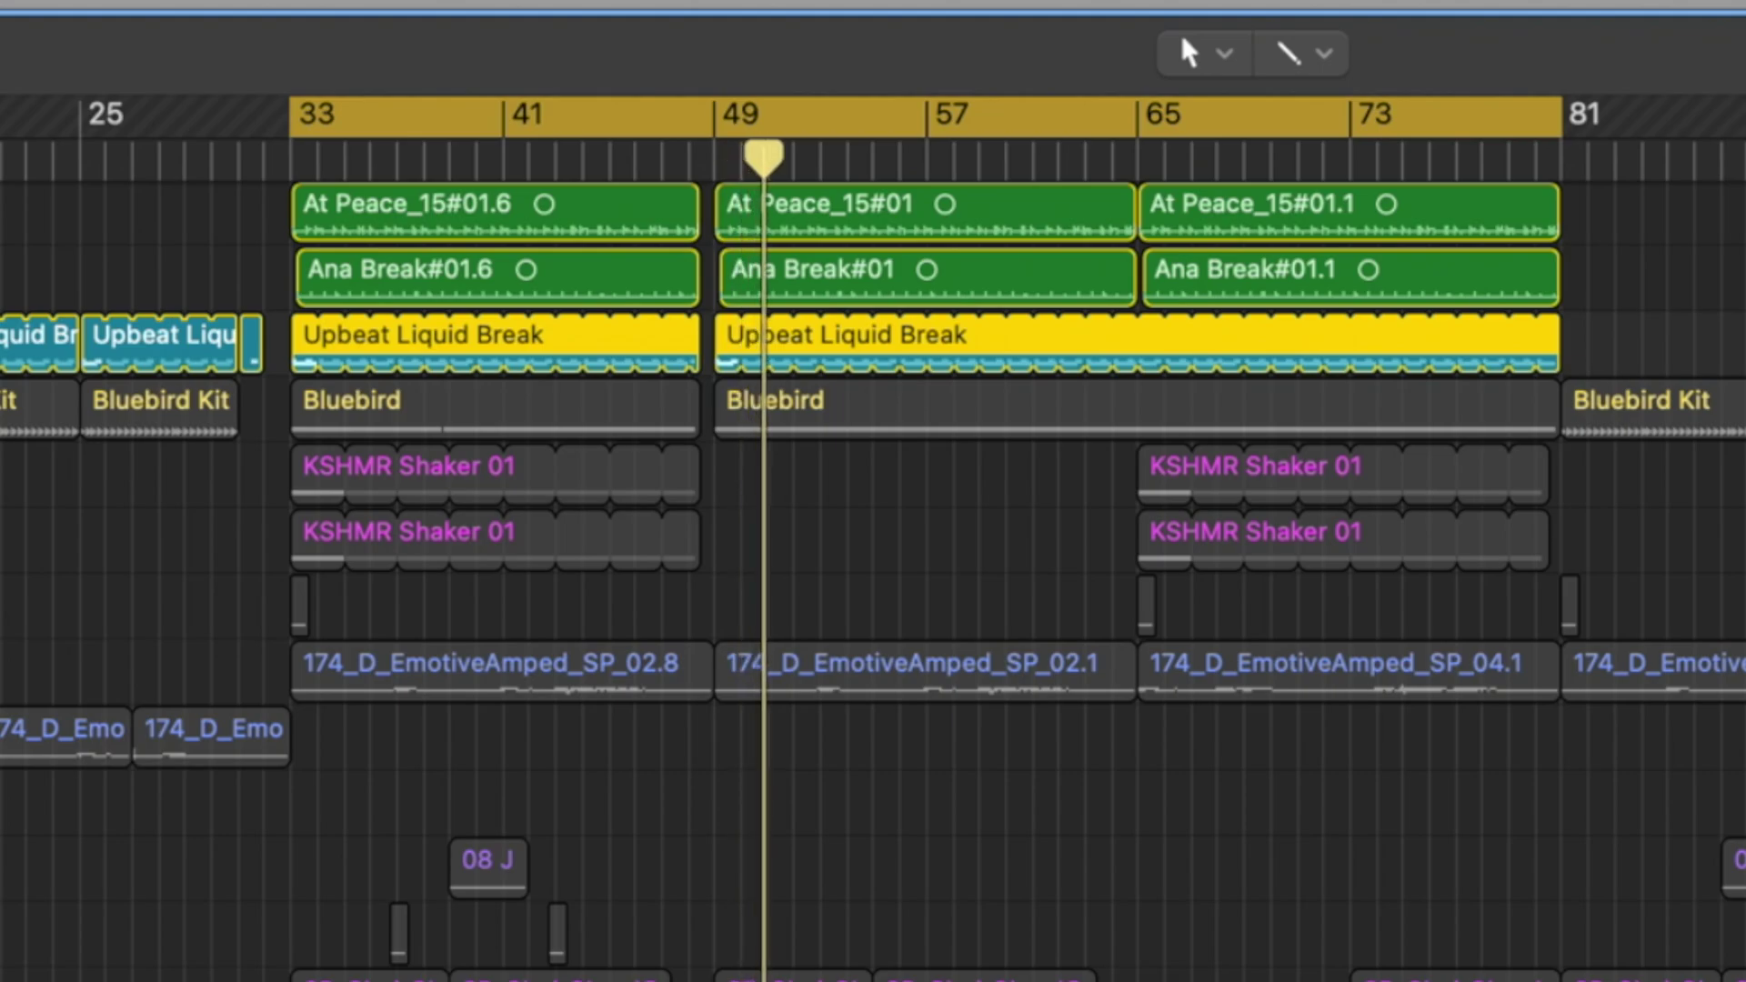
pyautogui.press('s')
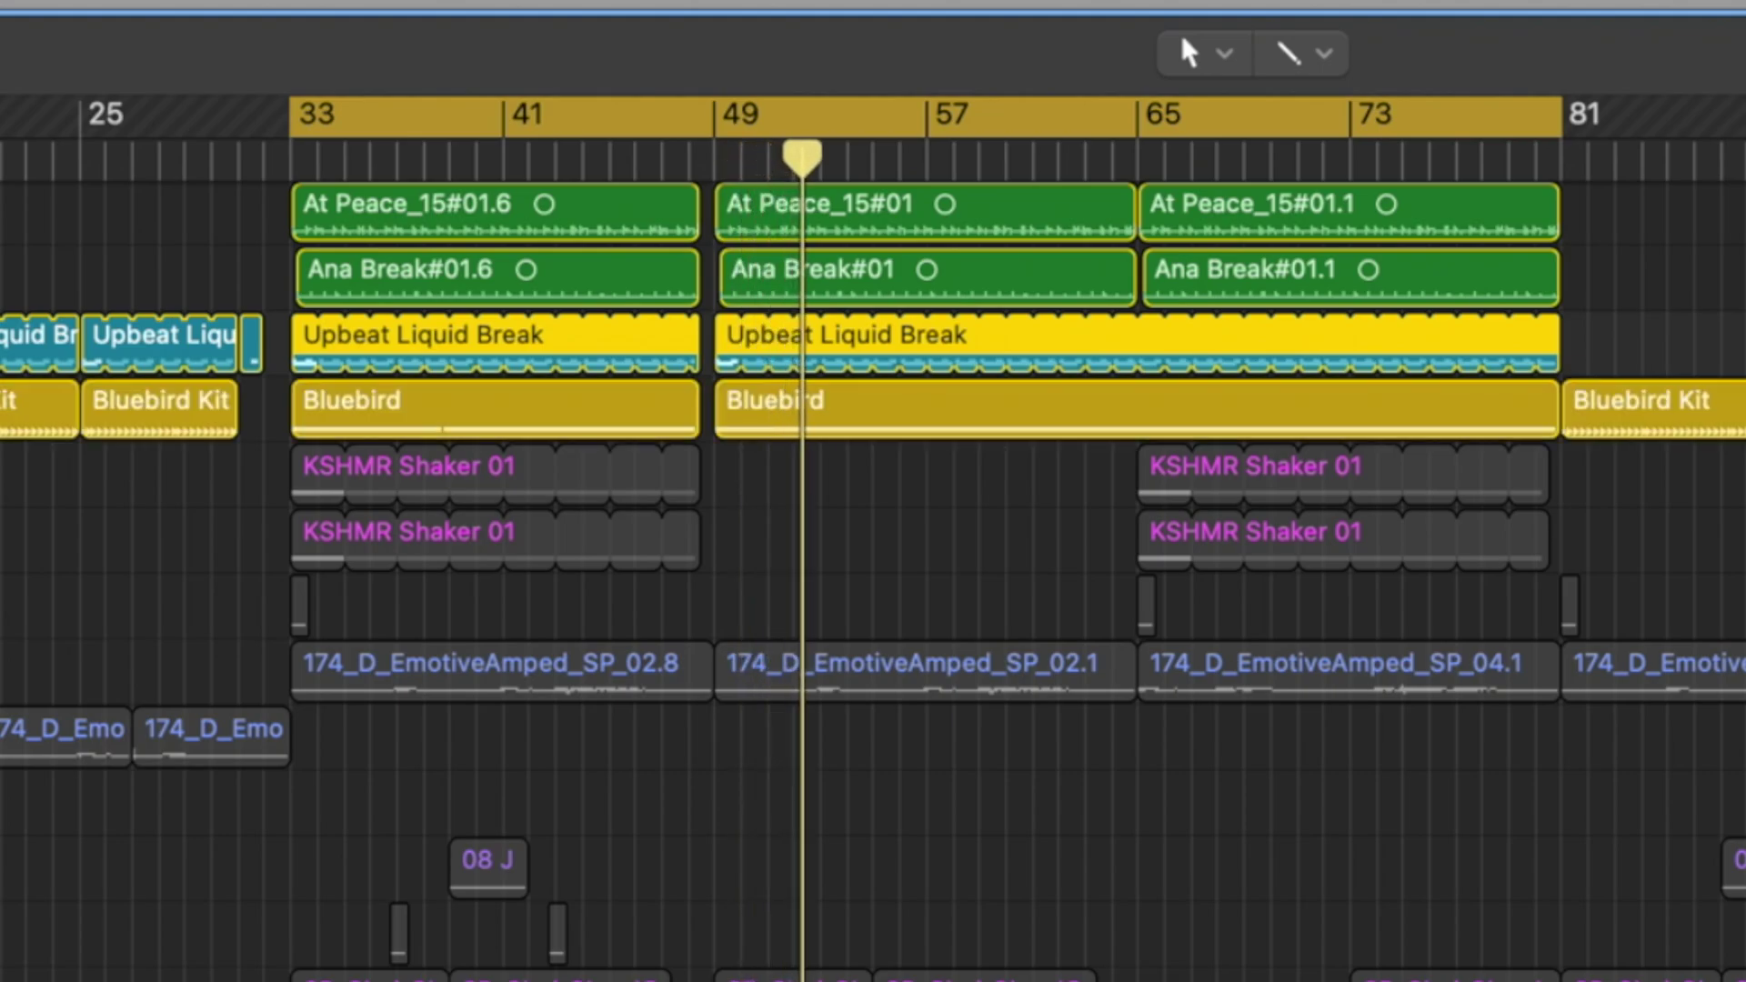
# - Shorten the cycle to bars 33–49 and add both KSHMR Shaker 01 tracks to the soloed drum layers
pyautogui.press('space')
pyautogui.click(701, 121)
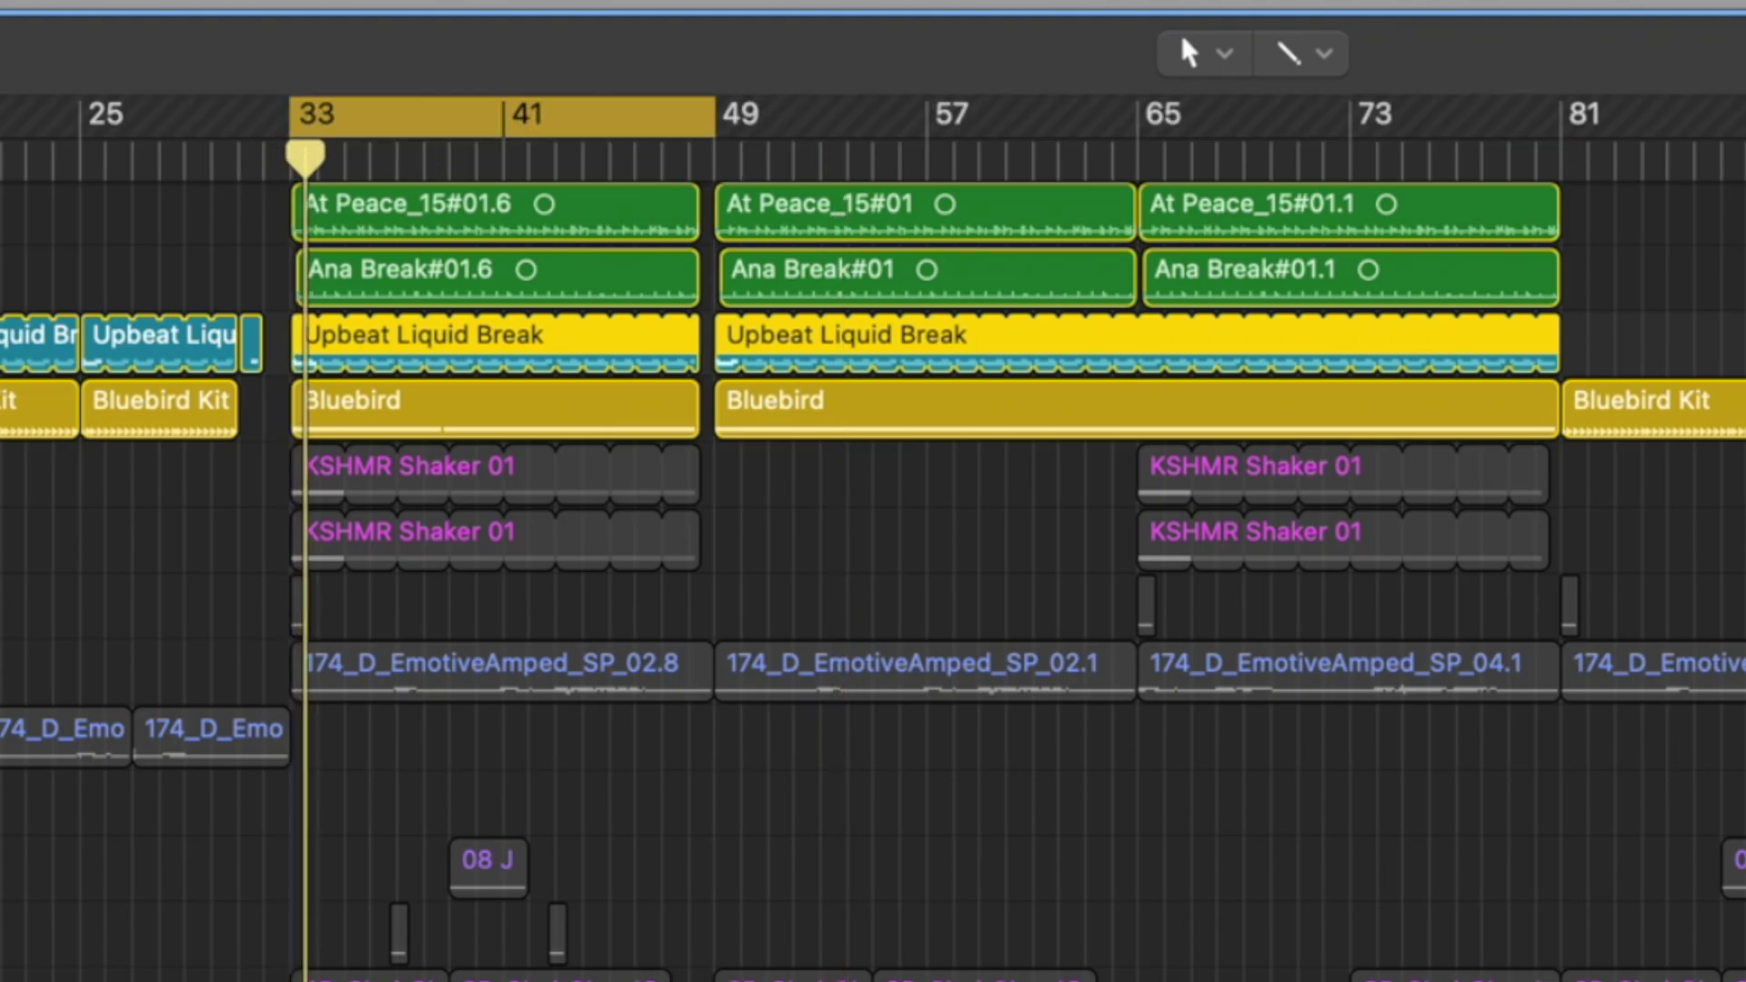
pyautogui.press('s')
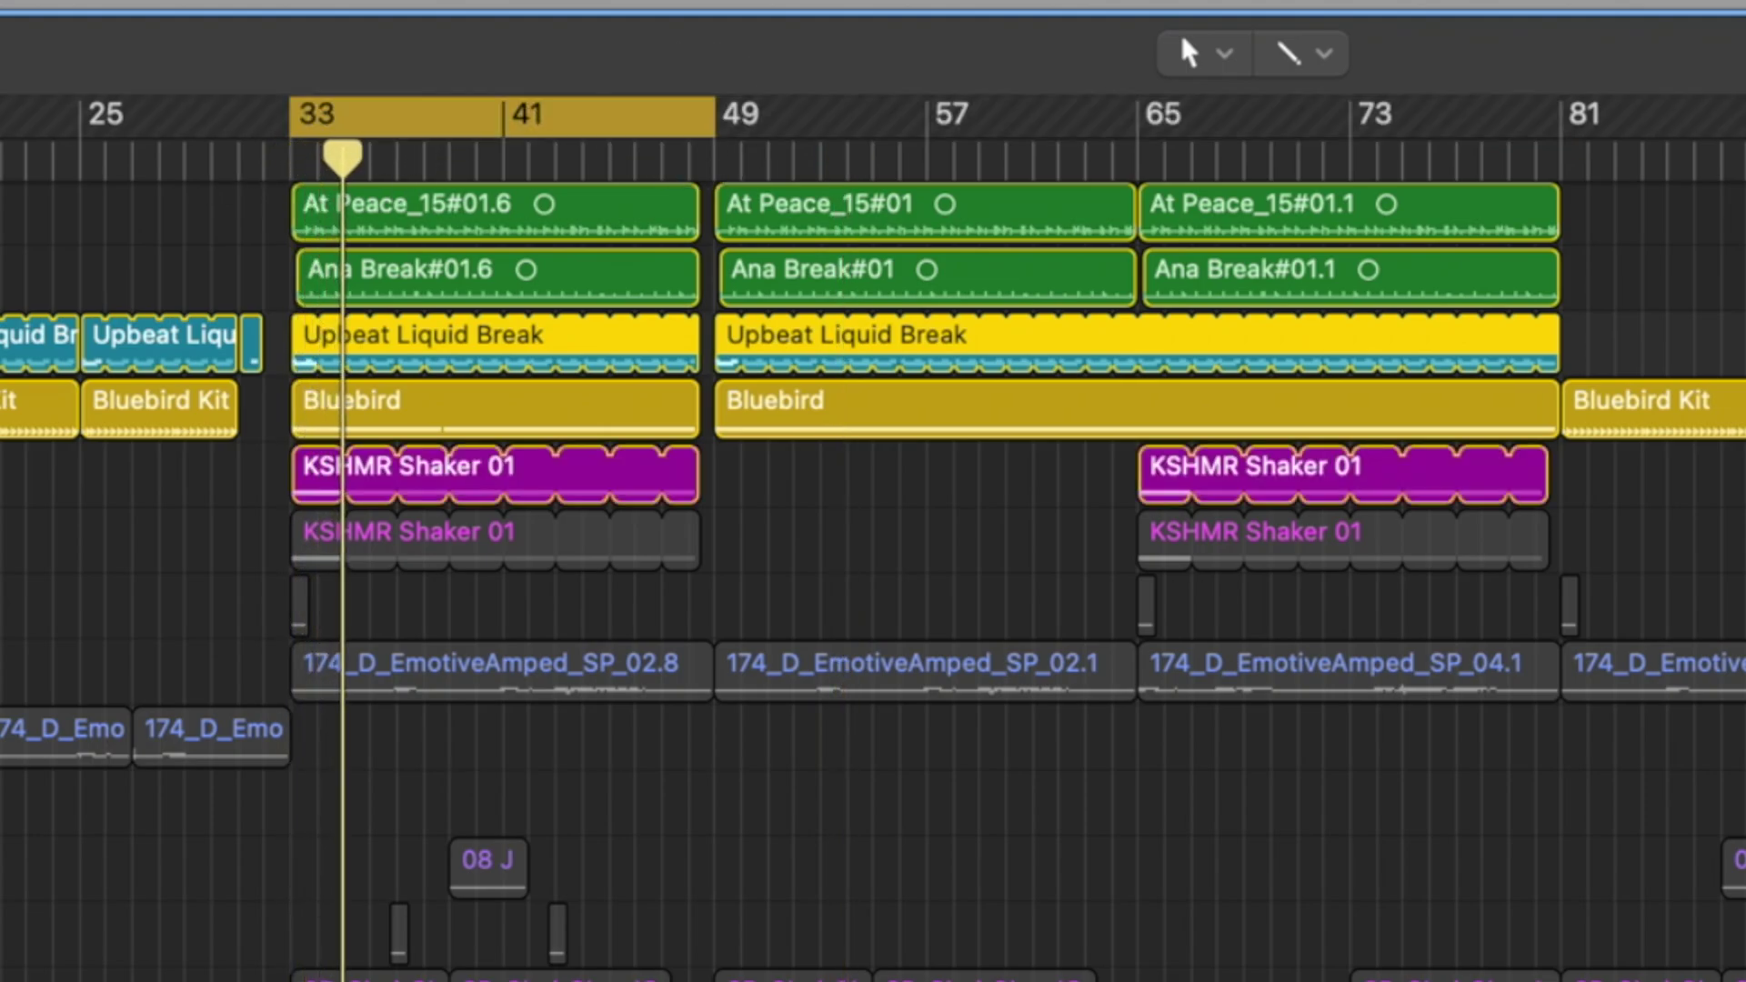
pyautogui.press('s')
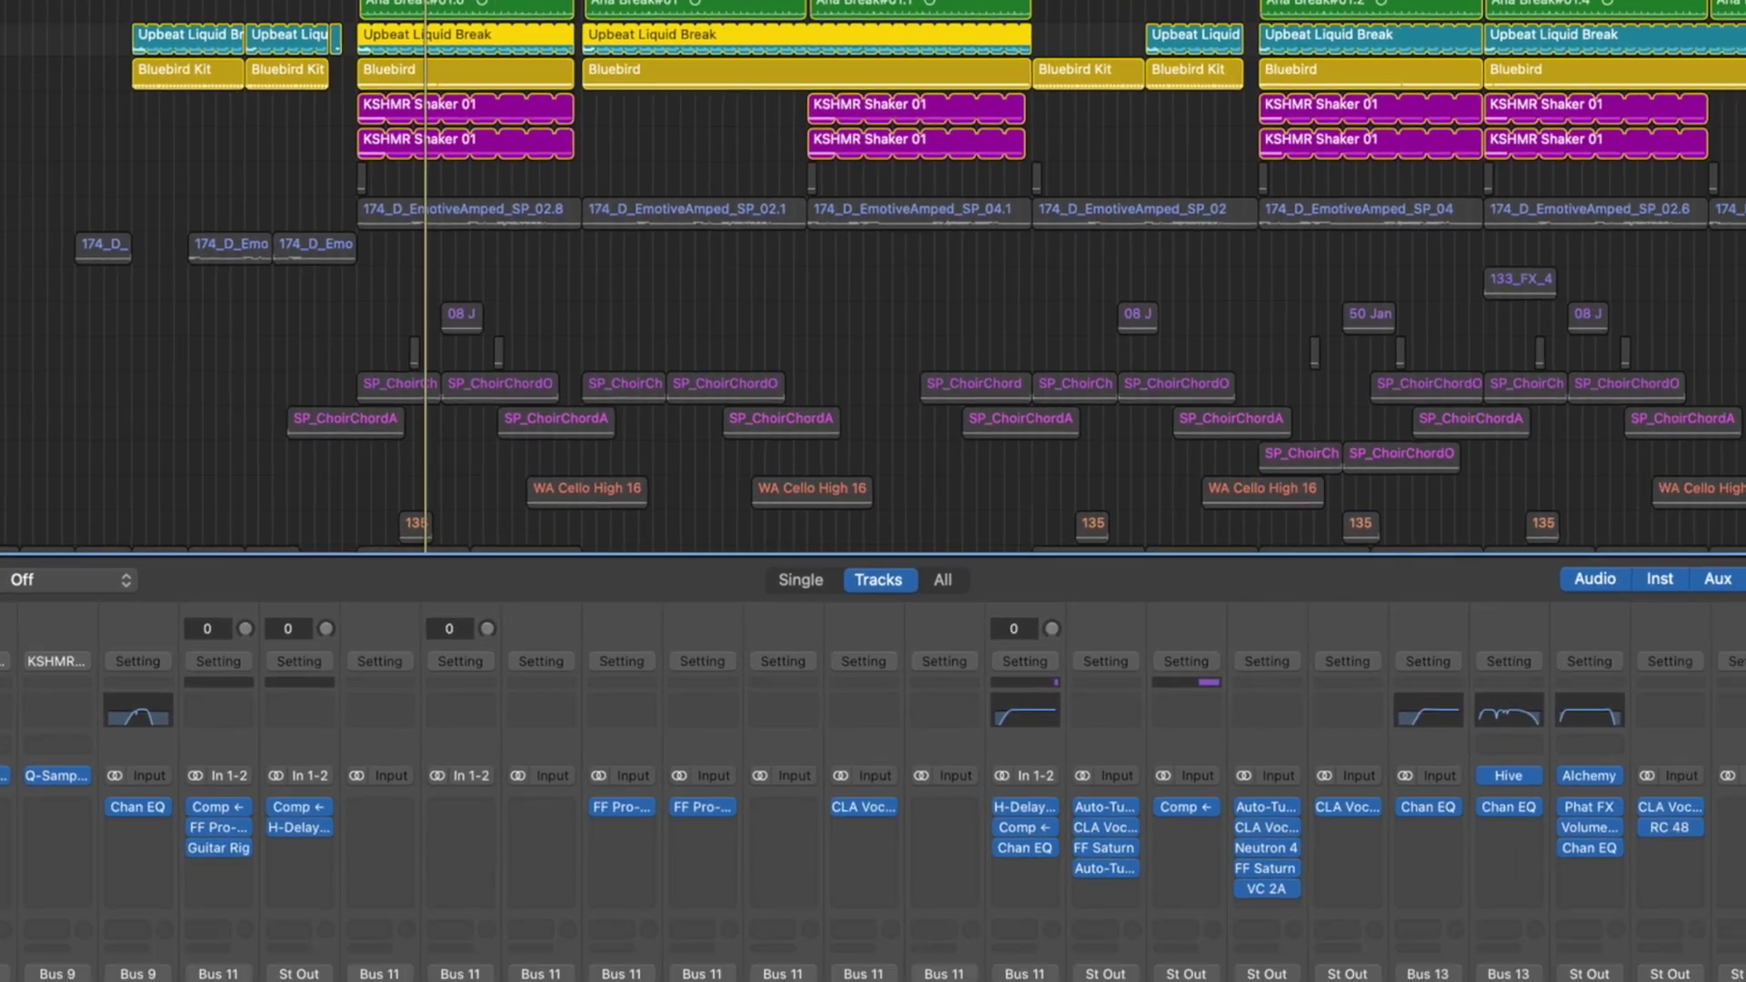
# - Solo the Break bus in the mixer to hear all the drum layers together
pyautogui.click(1398, 902)
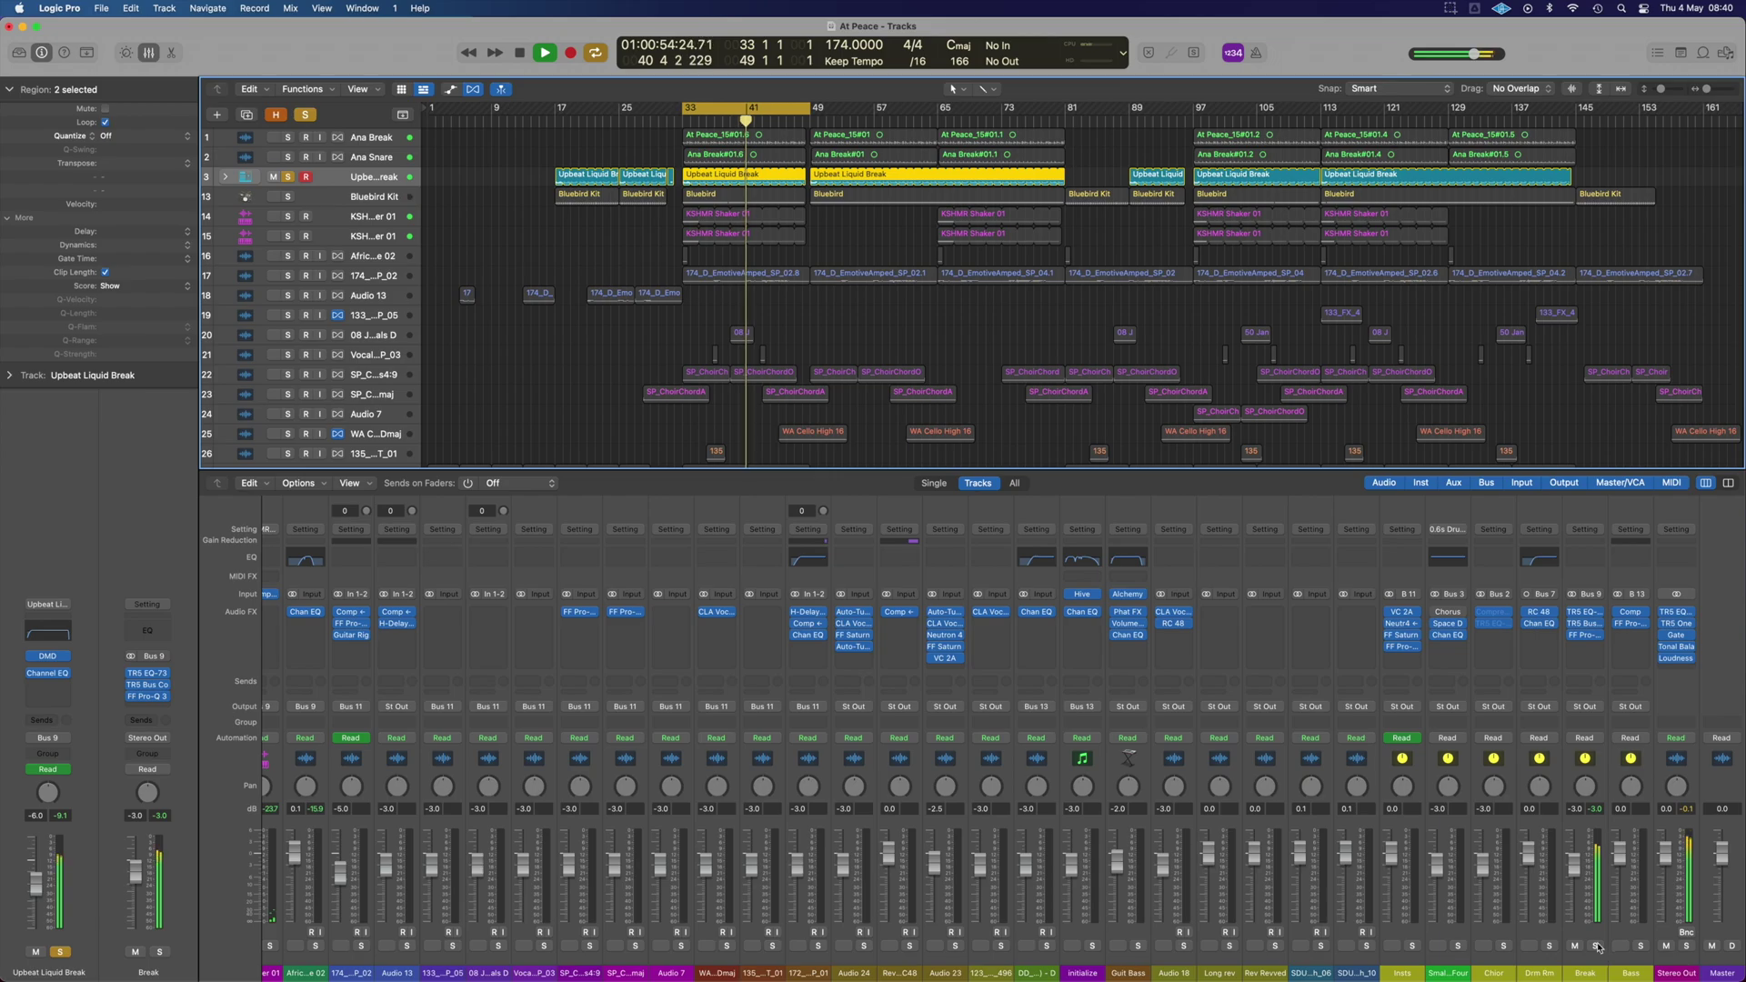
pyautogui.click(1596, 947)
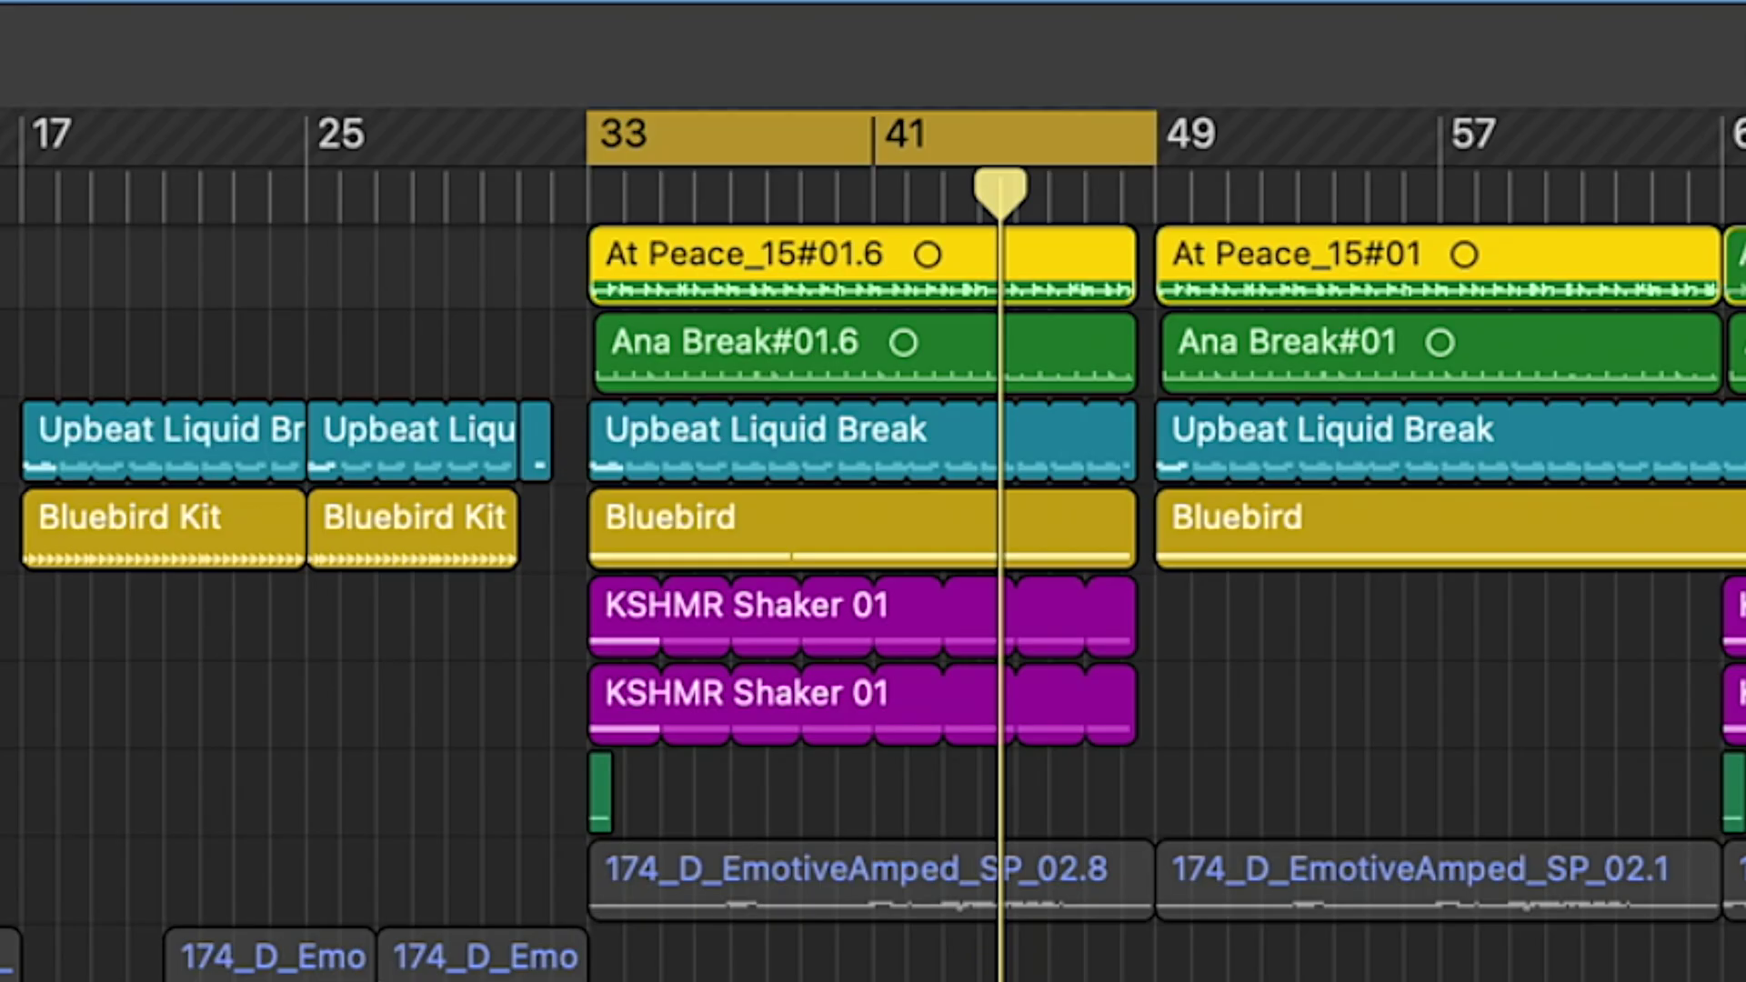
# - Solo the Ana Break track, shorten the cycle to bars 33–41, and take the Upbeat Liquid Break out of solo
pyautogui.press('s')
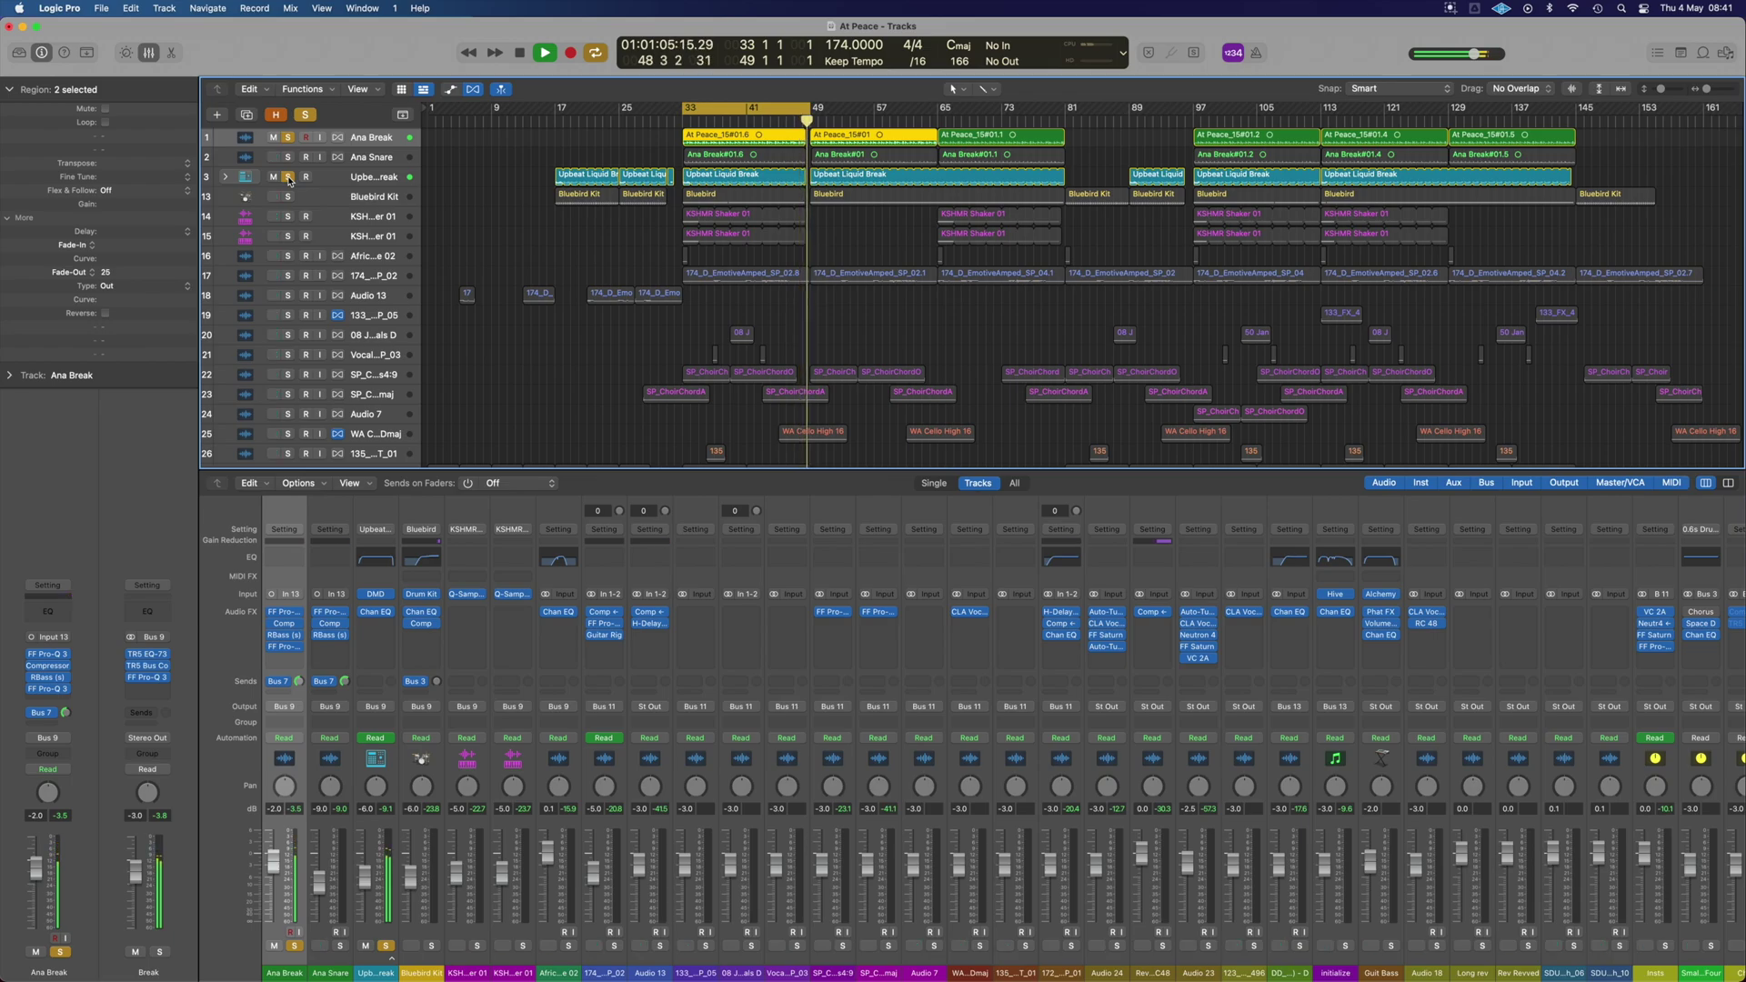
pyautogui.moveTo(809, 108); pyautogui.dragTo(748, 110)
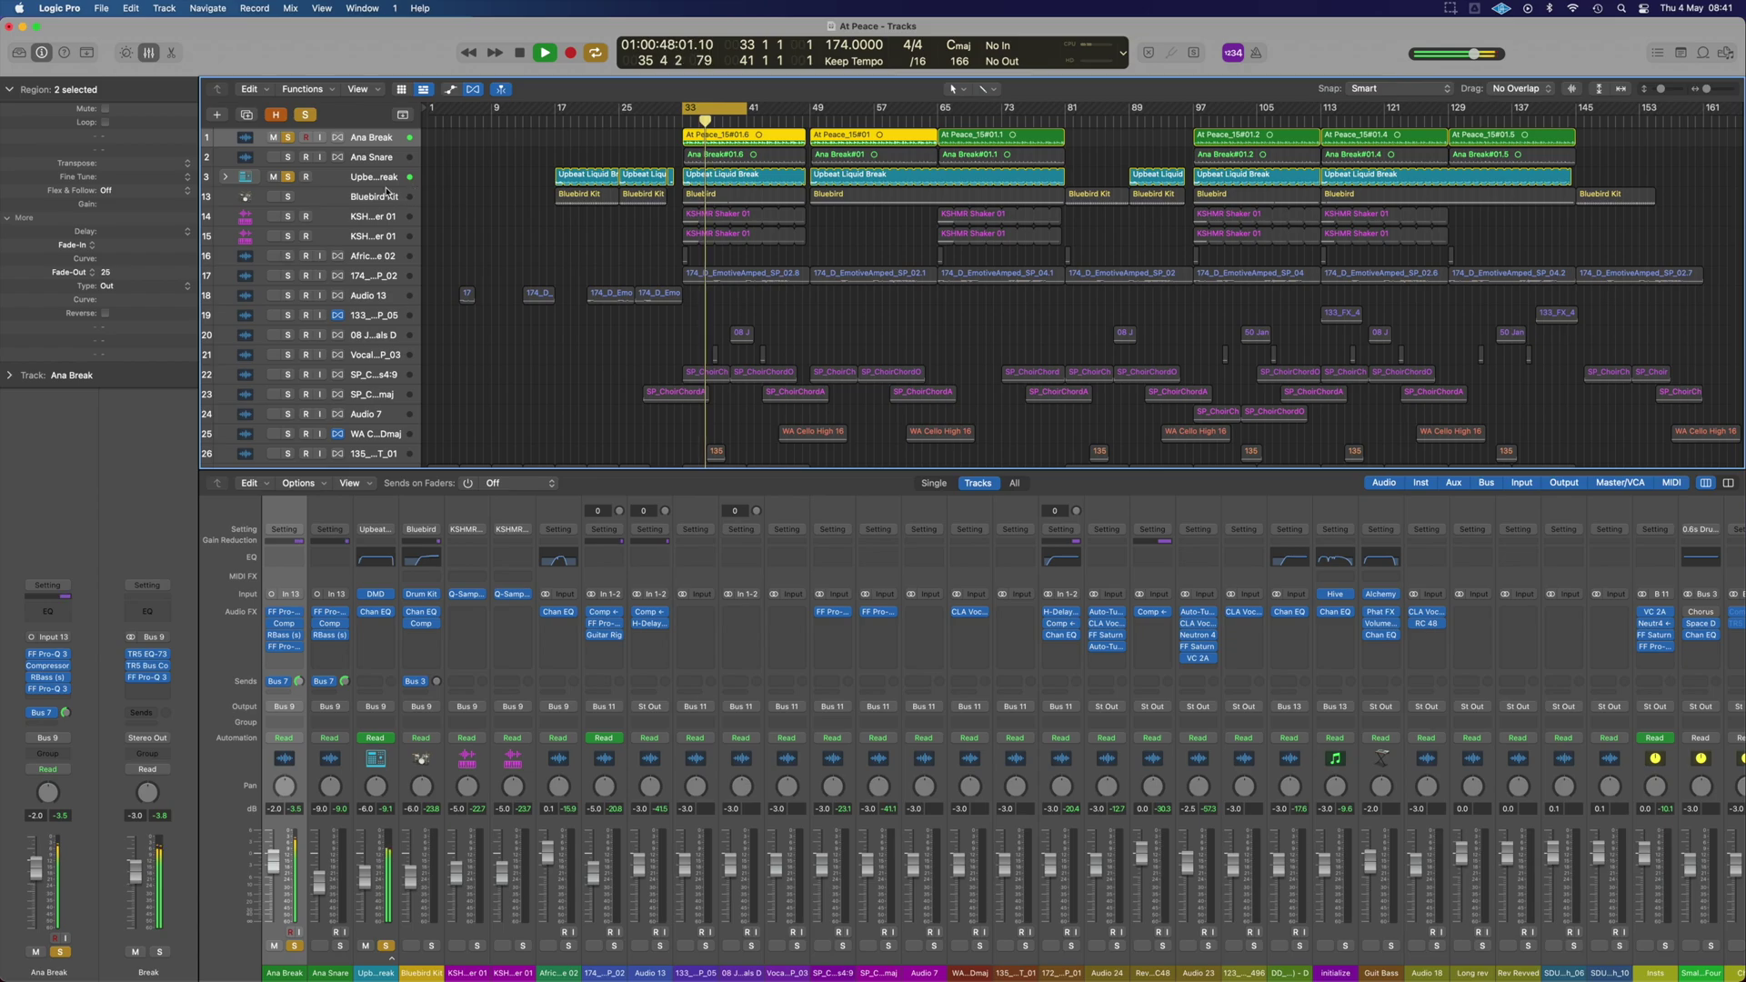
pyautogui.click(290, 178)
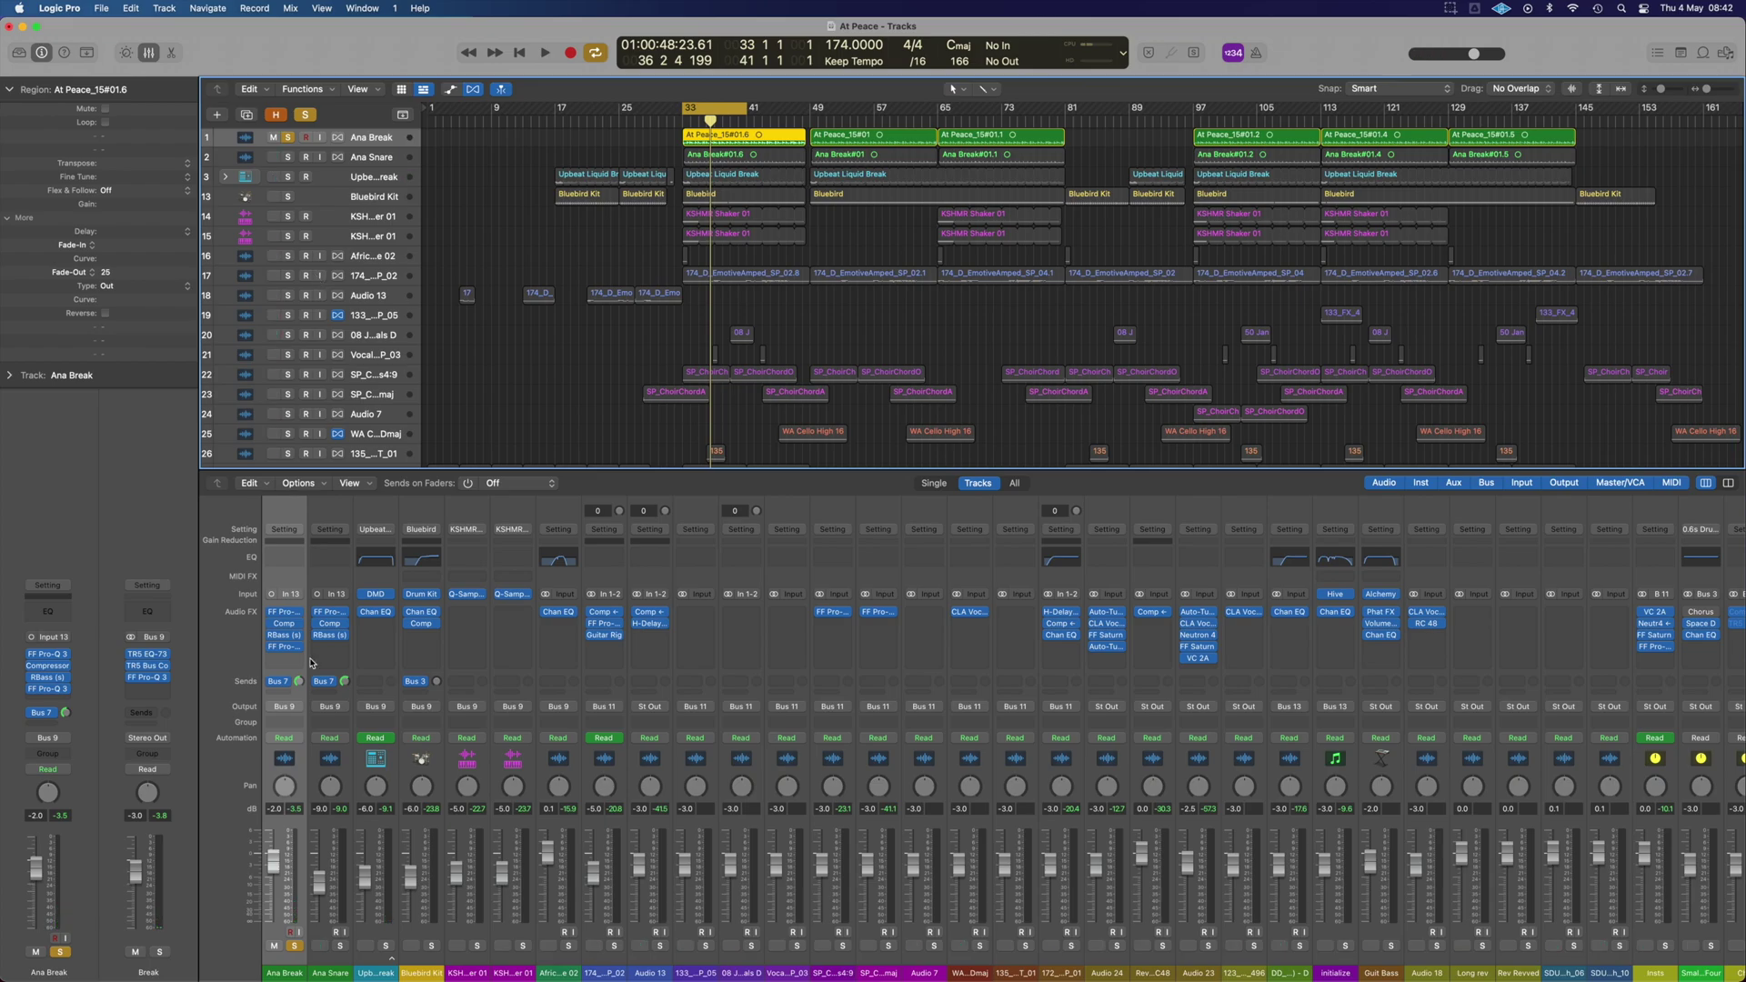
# - Open the first FF Pro-Q 3 on the Ana Break and audition its 504 Hz cut band in isolation during playback
pyautogui.click(282, 617)
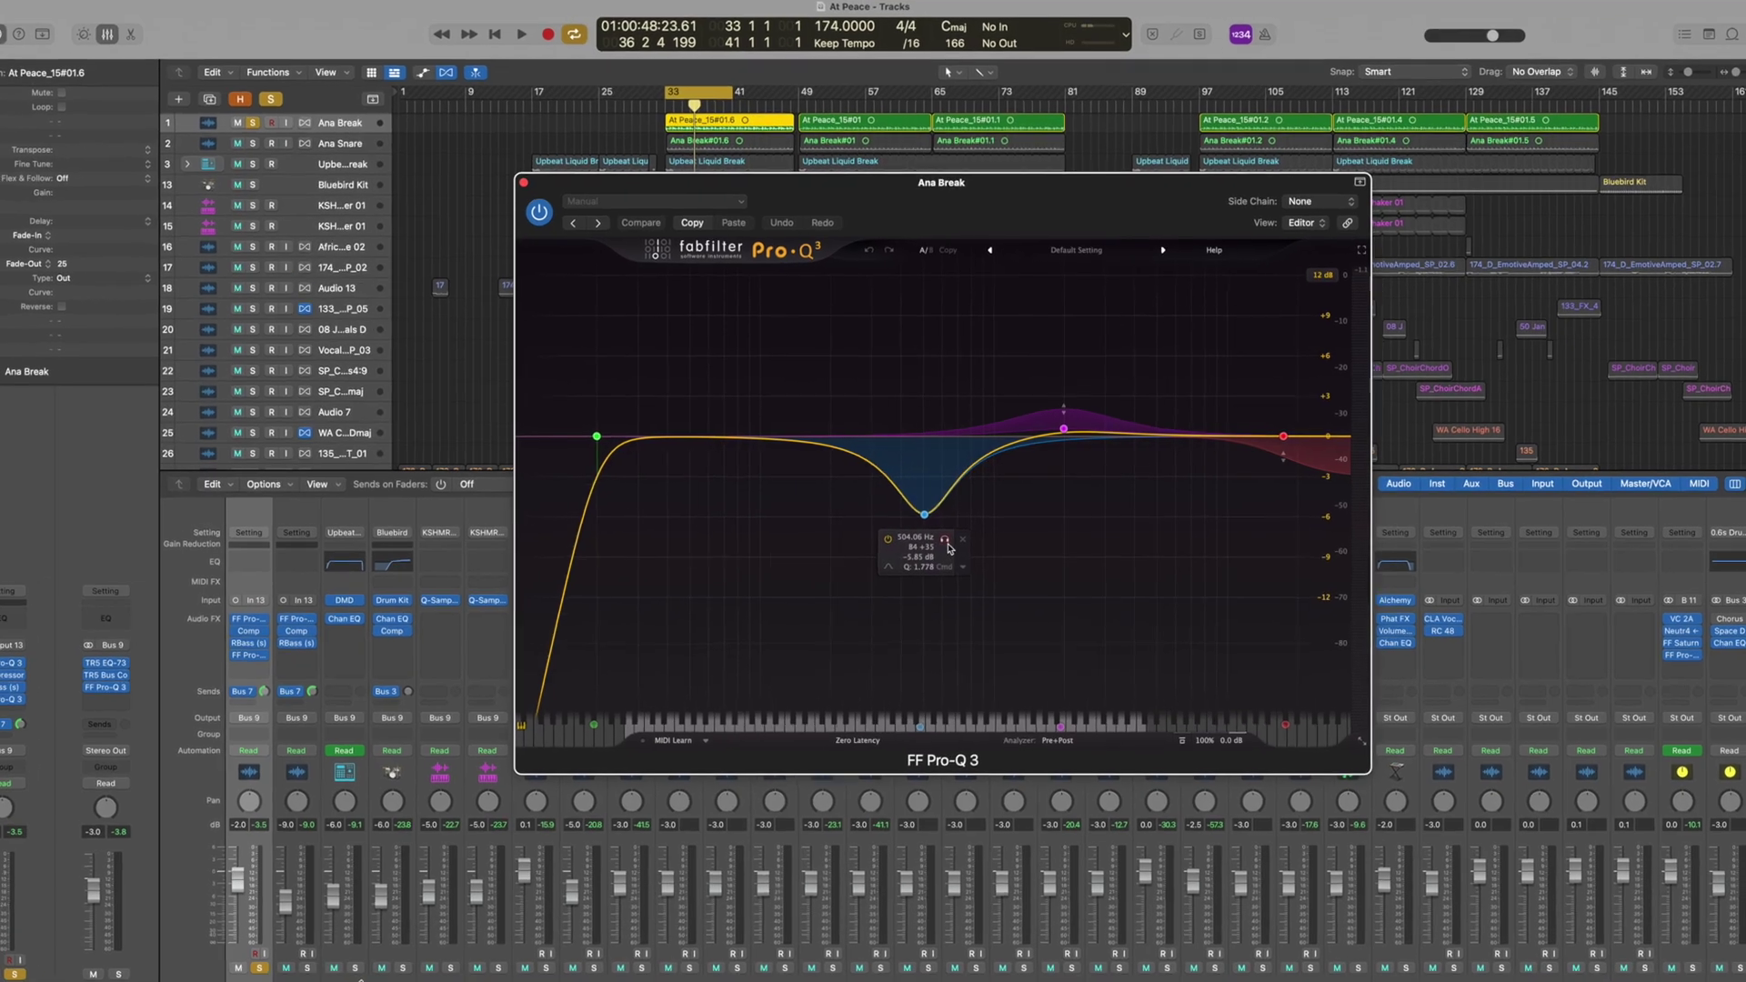
pyautogui.click(949, 535)
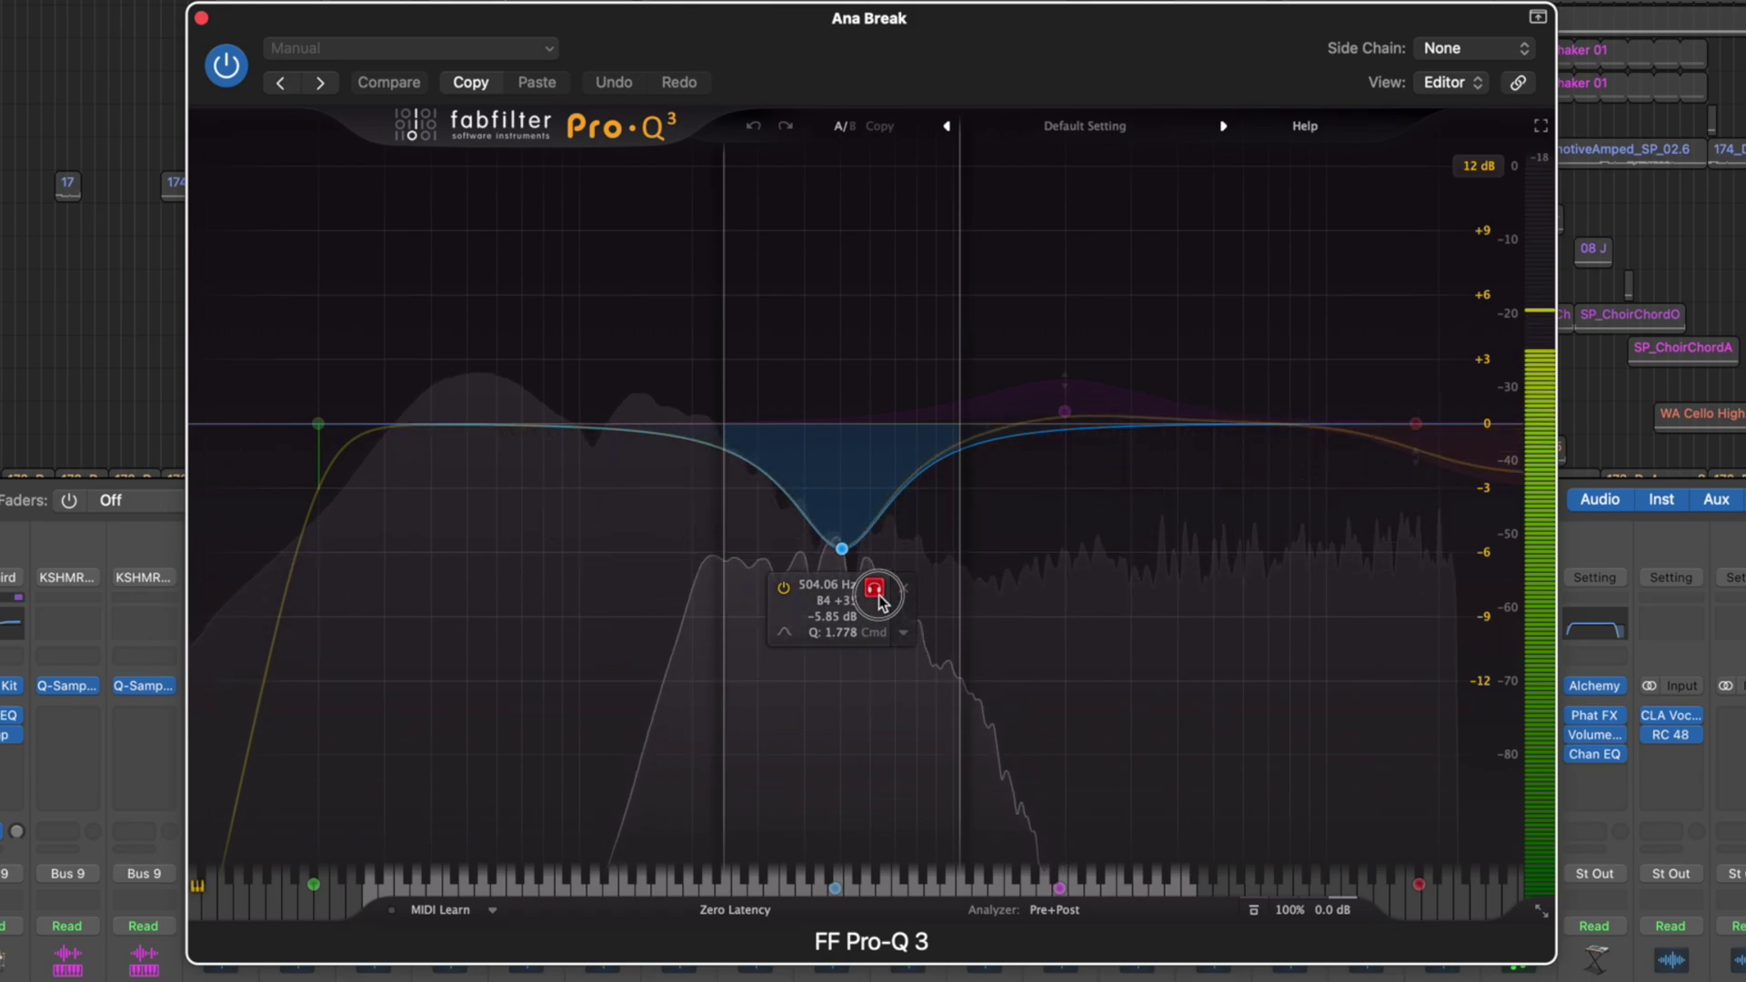
pyautogui.moveTo(878, 601); pyautogui.dragTo(78, 292)
pyautogui.click(78, 292)
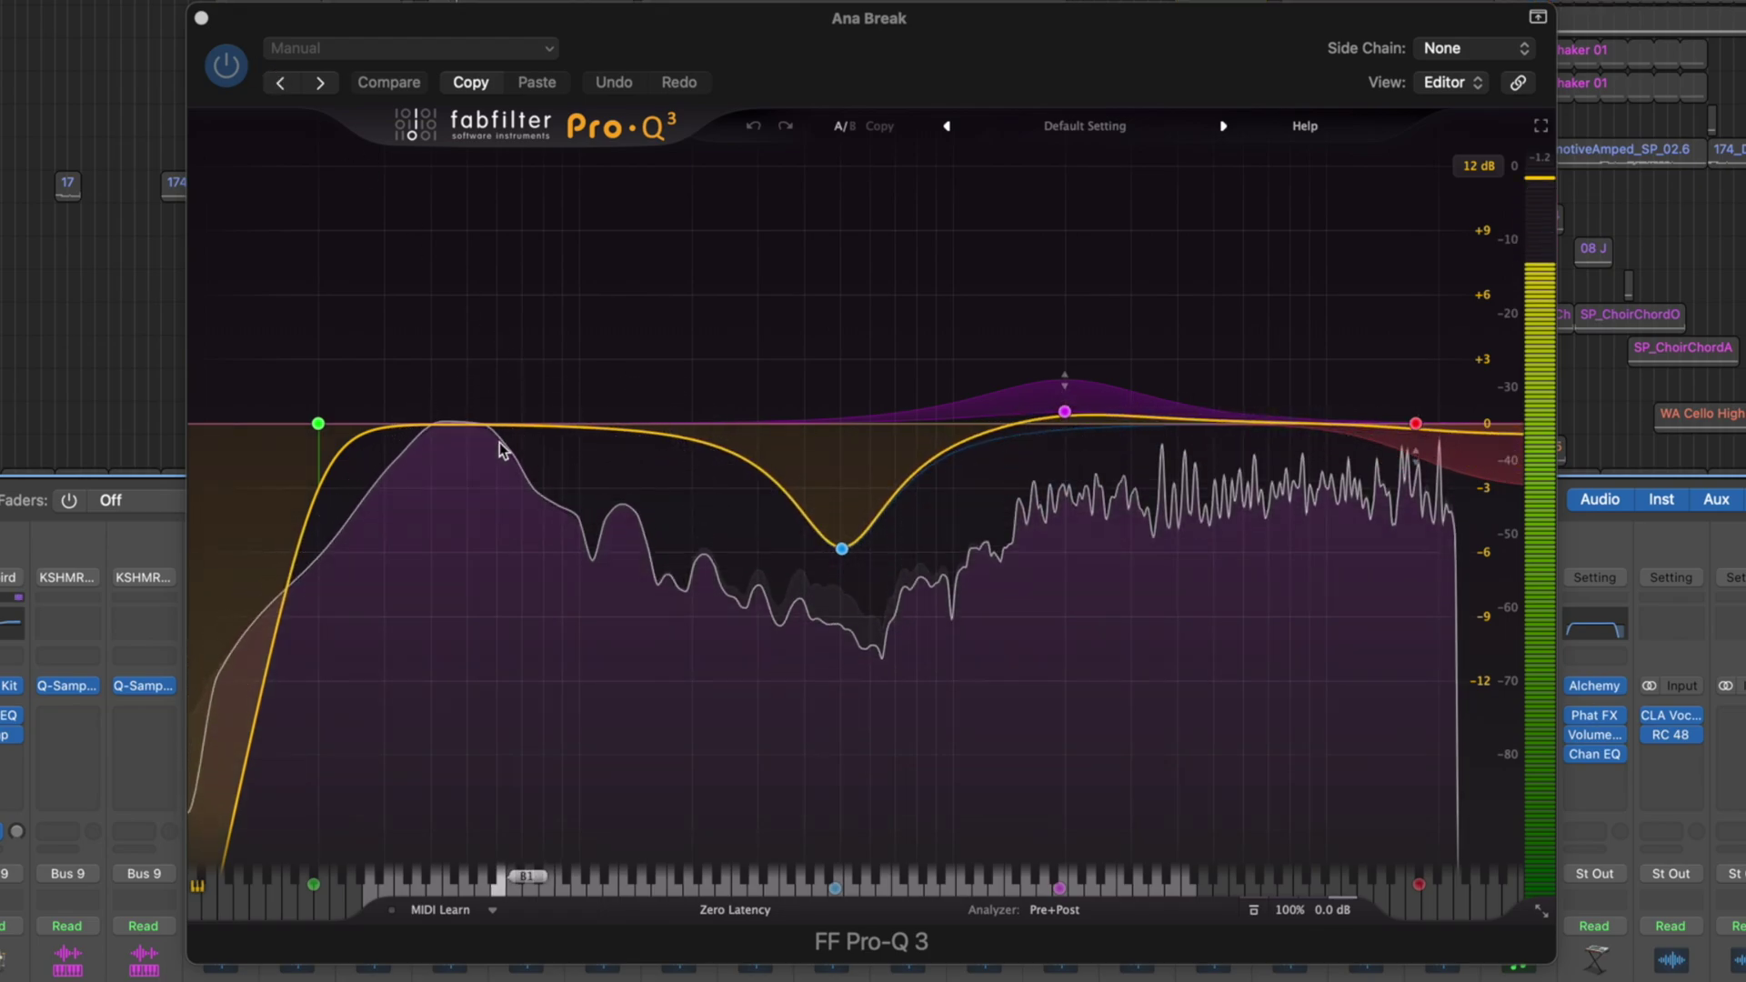
pyautogui.moveTo(402, 449)
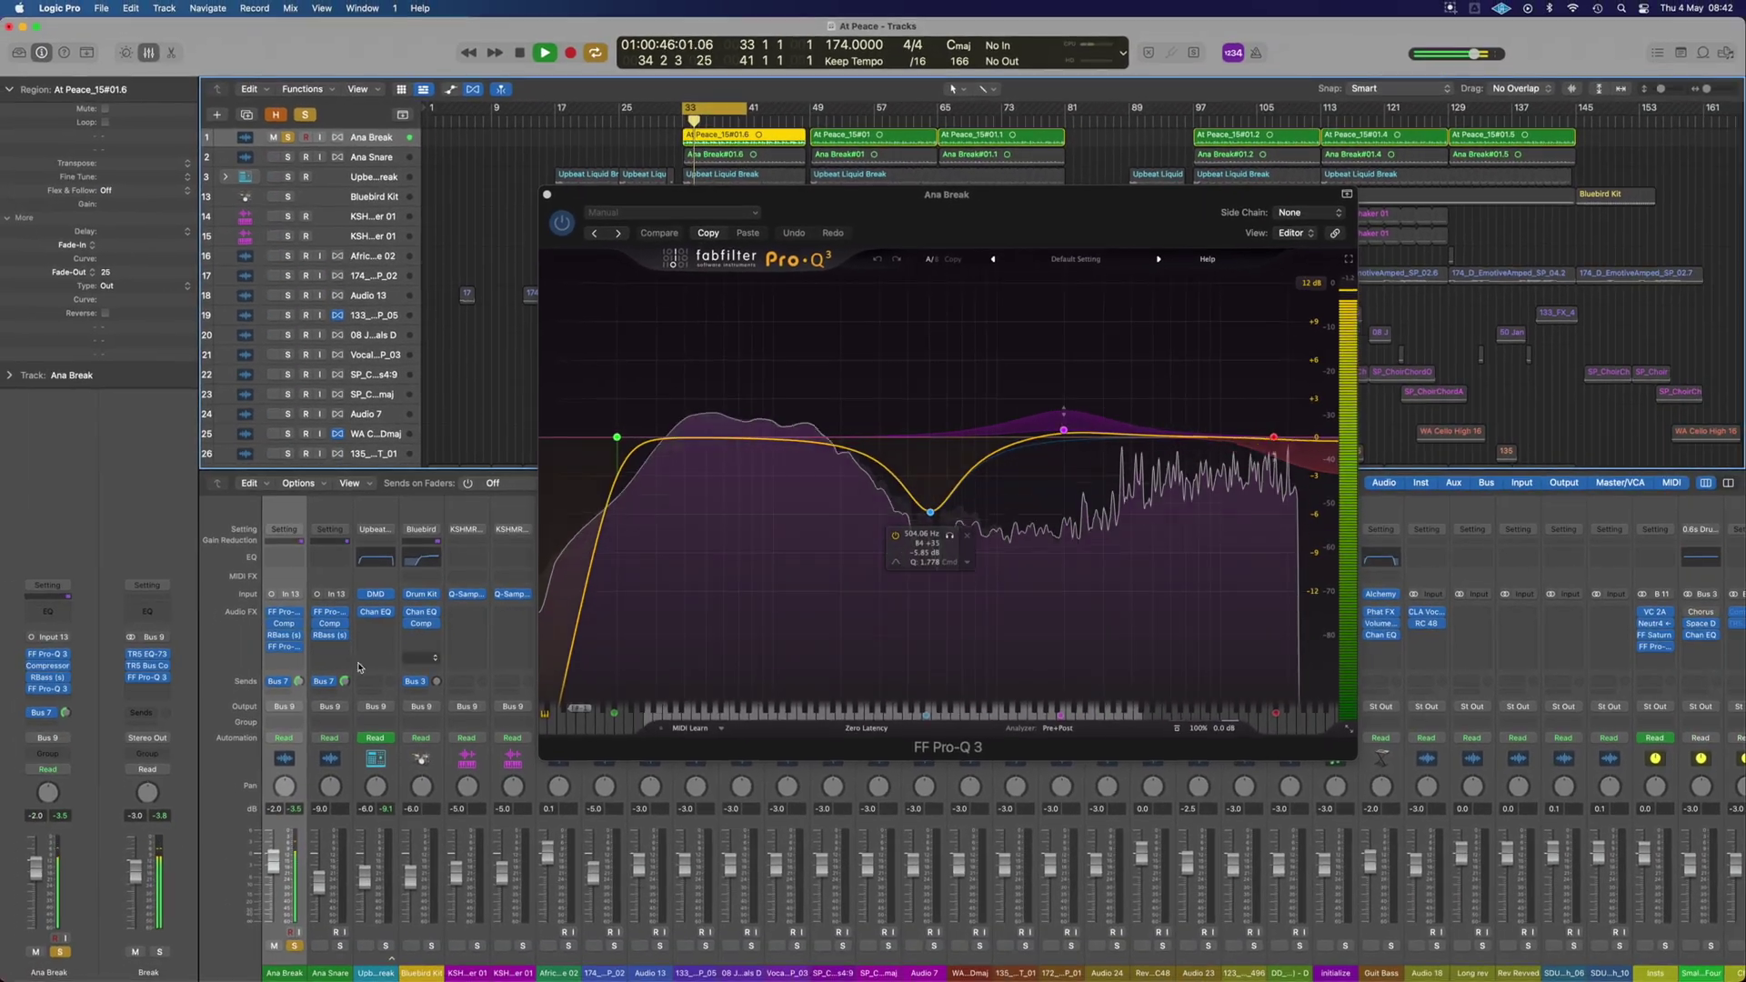
# - Review the Ana Break's Compressor settings, close it, and open the track's RBass plug-in
pyautogui.click(283, 623)
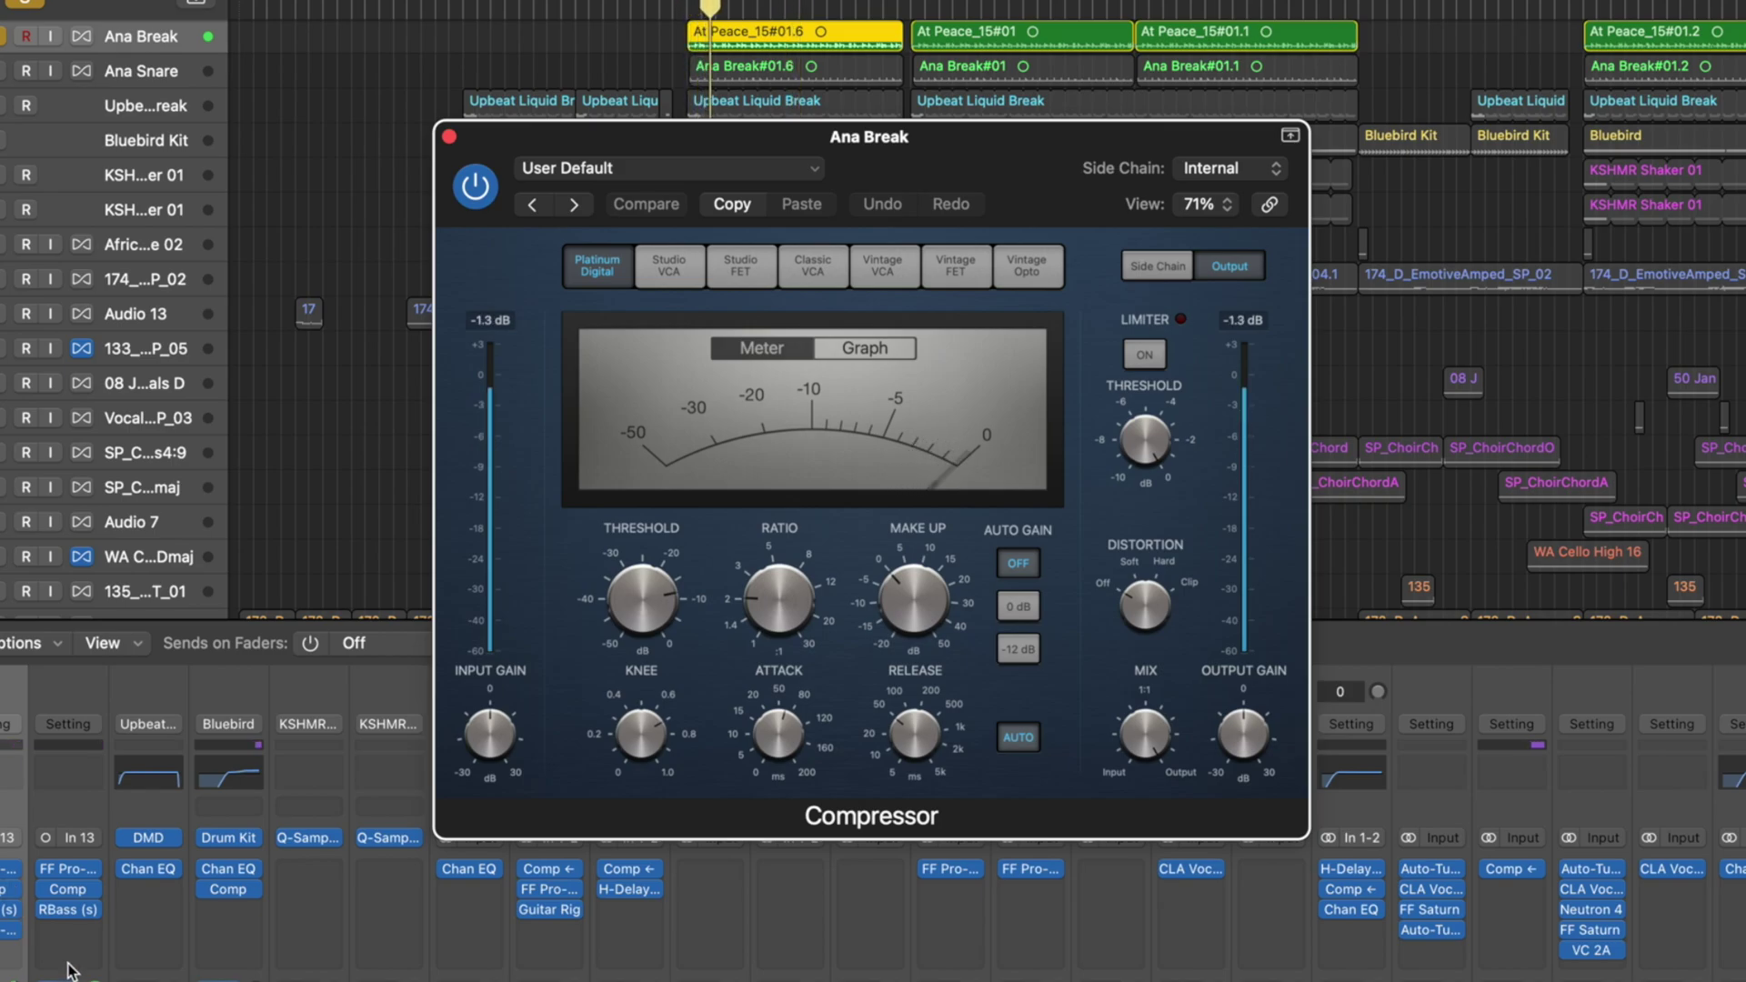
pyautogui.click(451, 138)
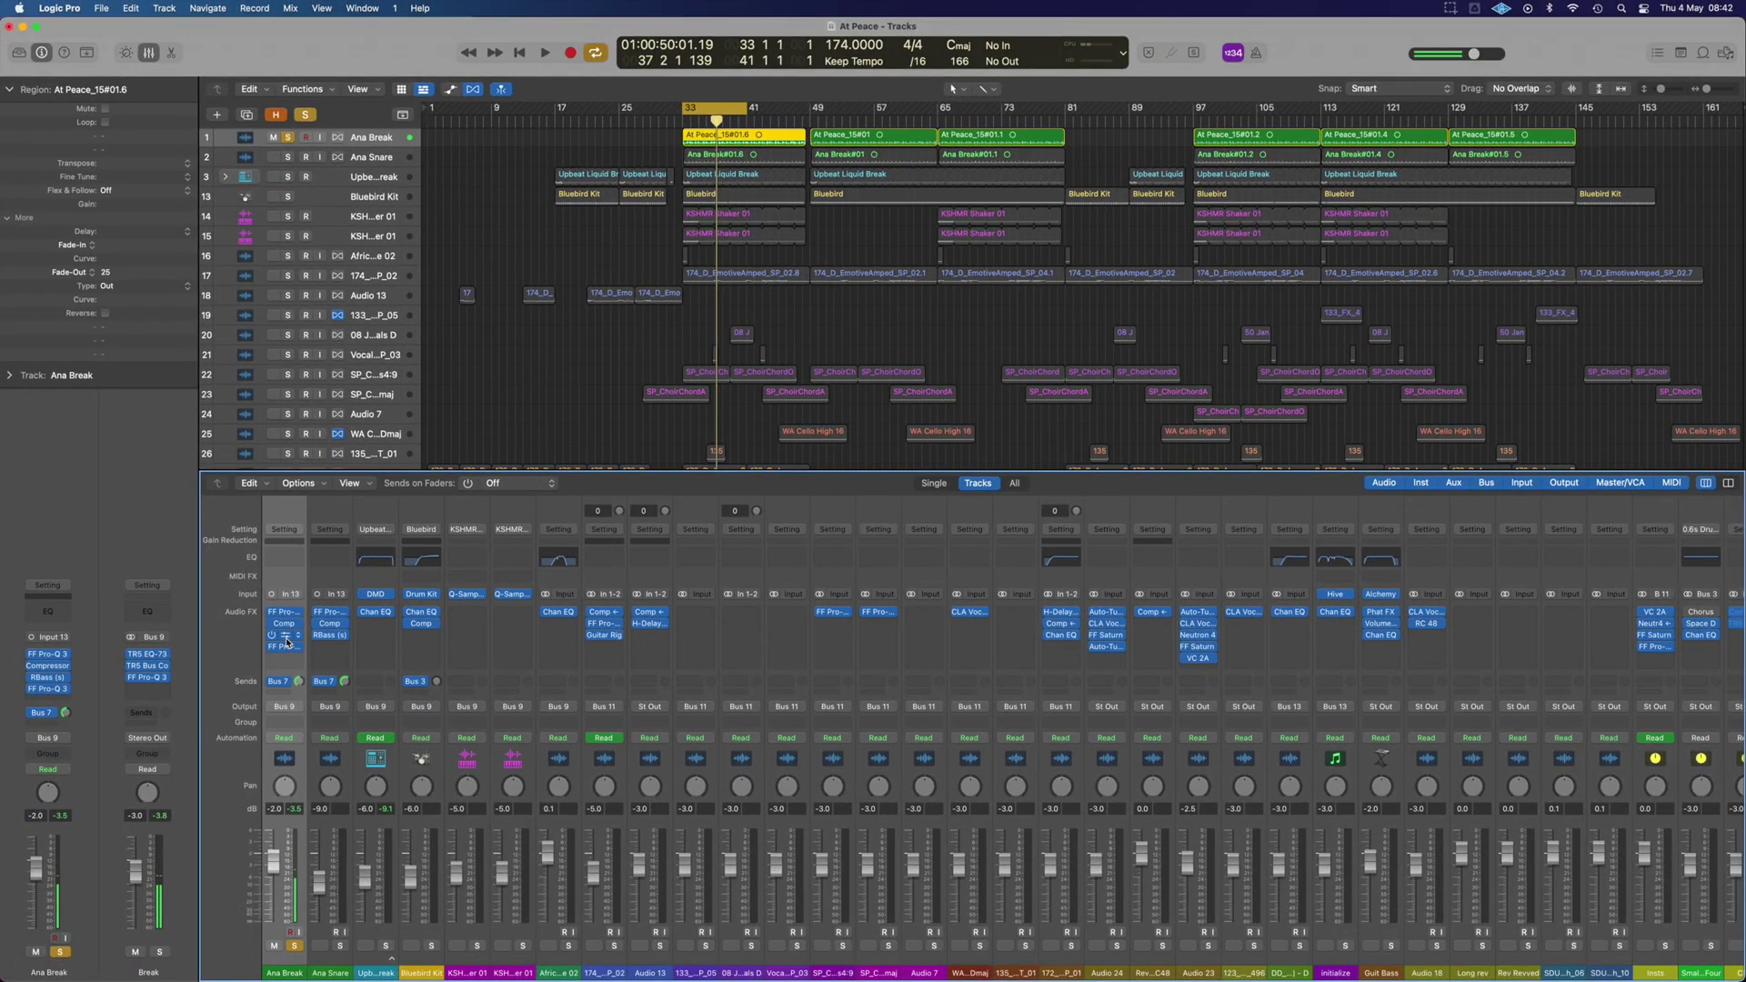
pyautogui.click(286, 639)
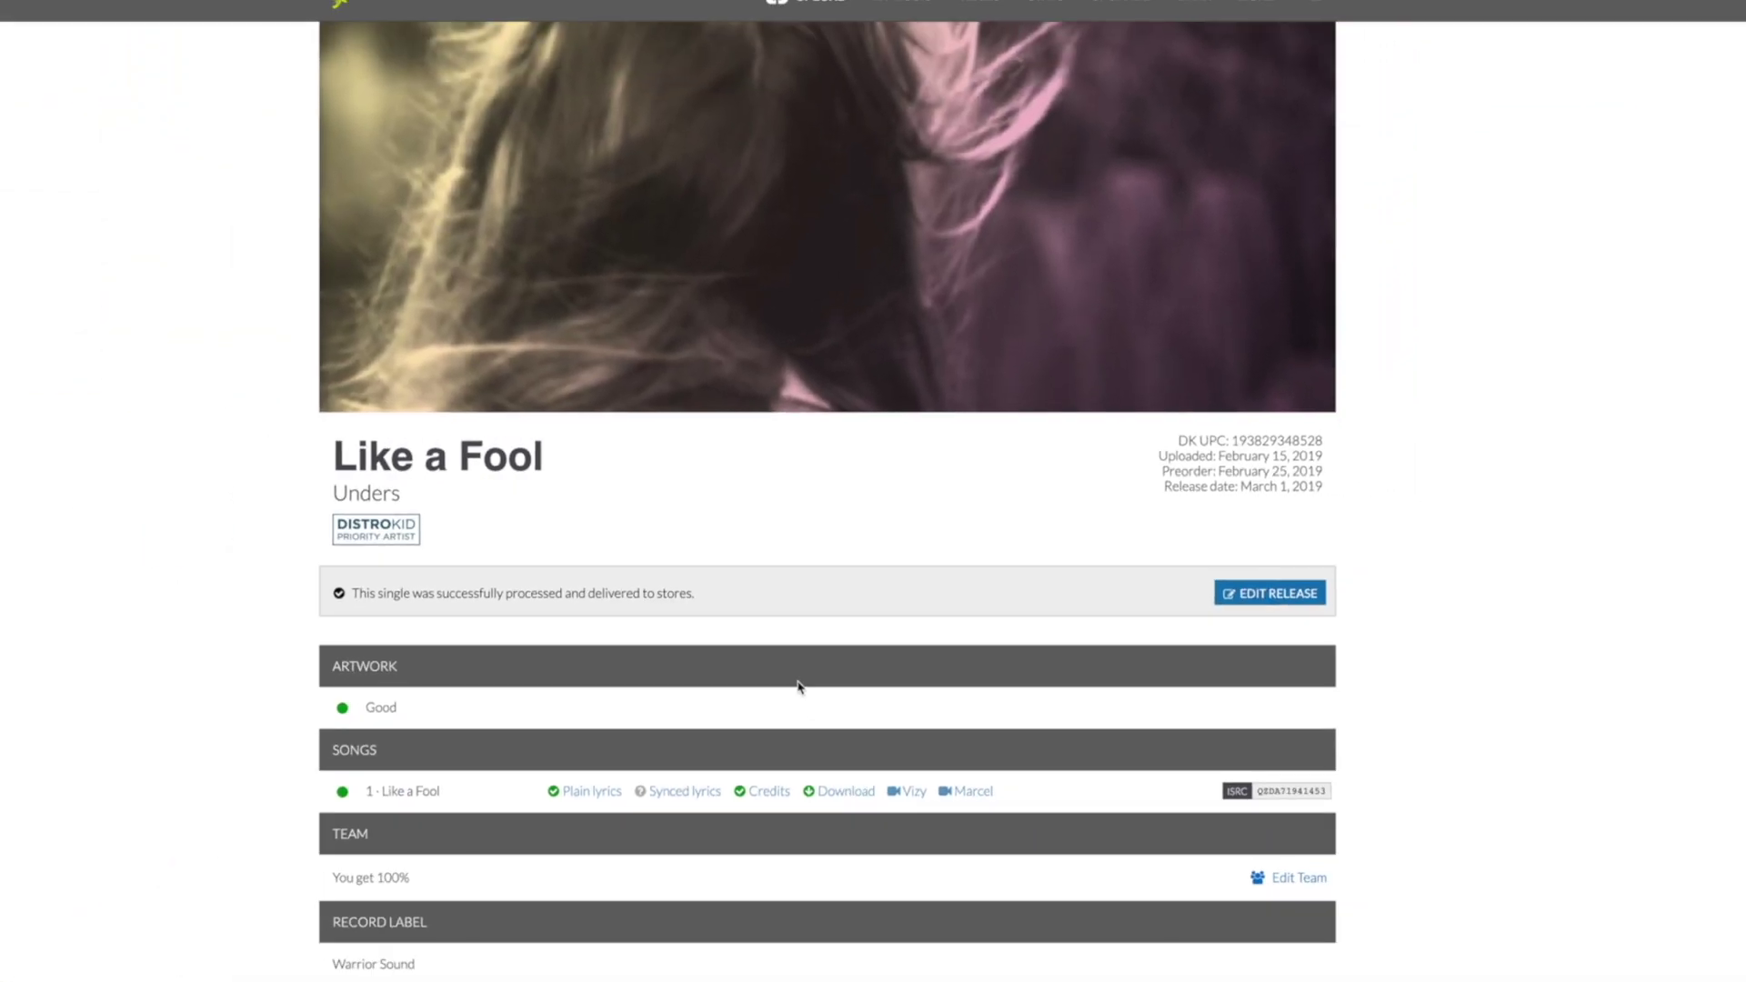
pyautogui.scroll(-8, 701, 775)
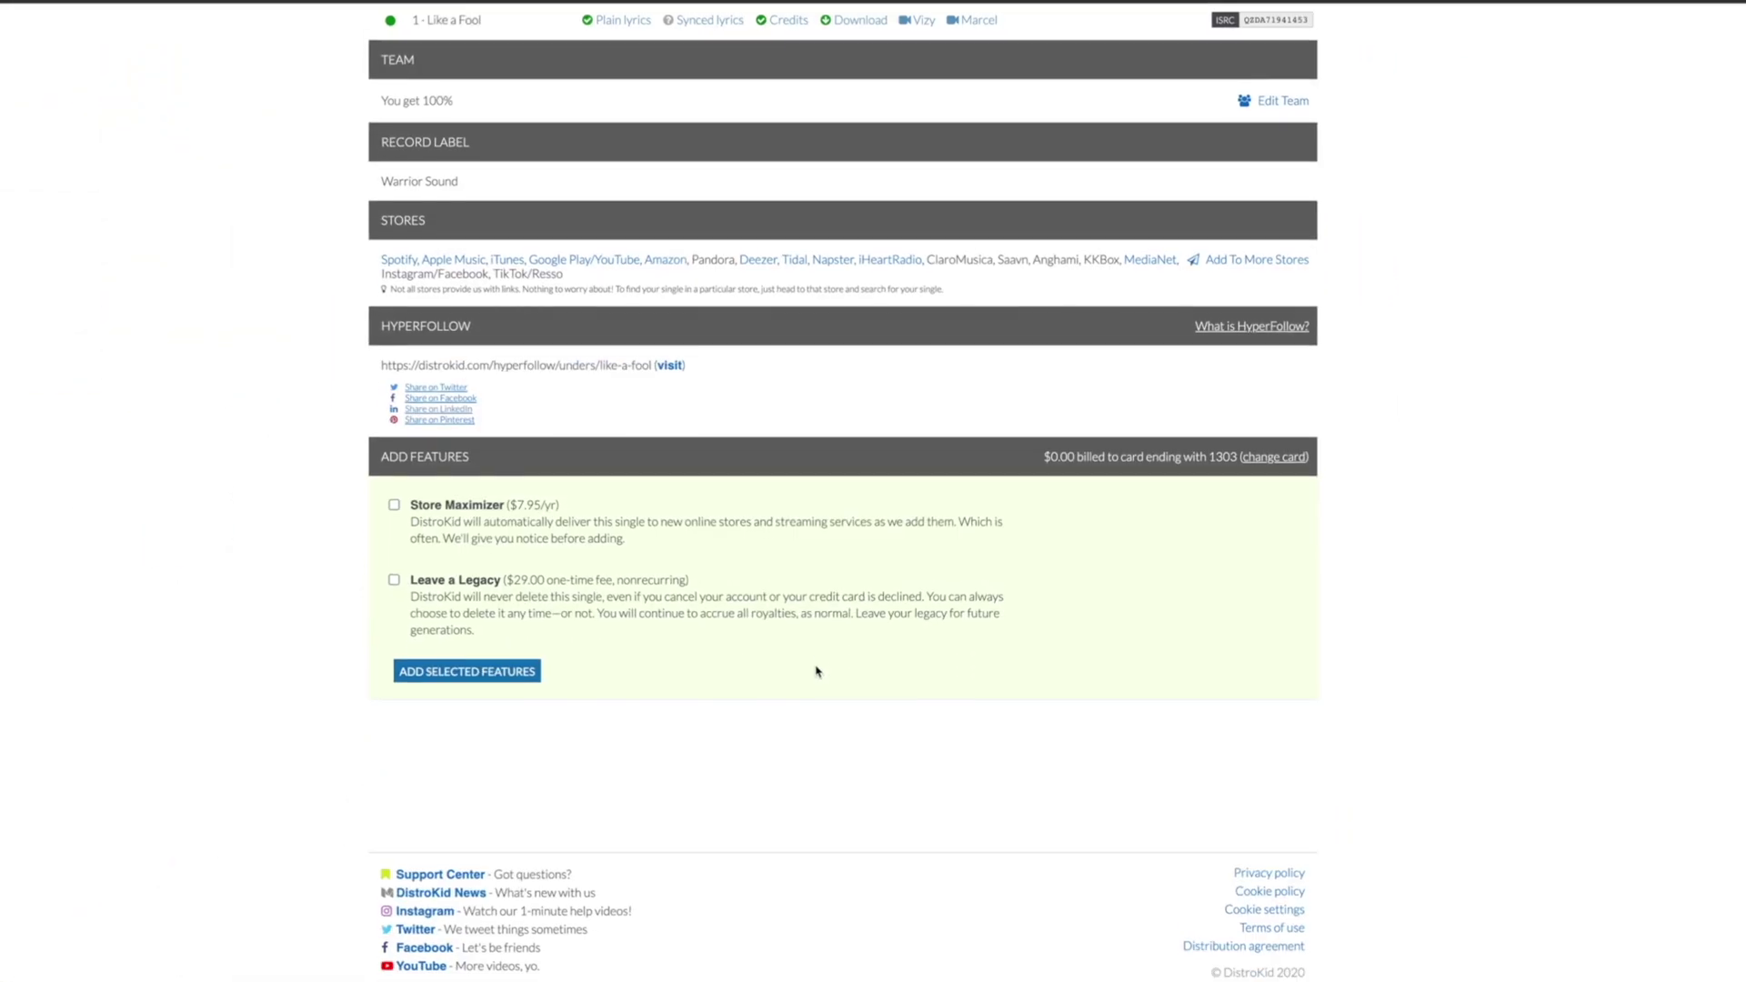
pyautogui.scroll(3, 700, 775)
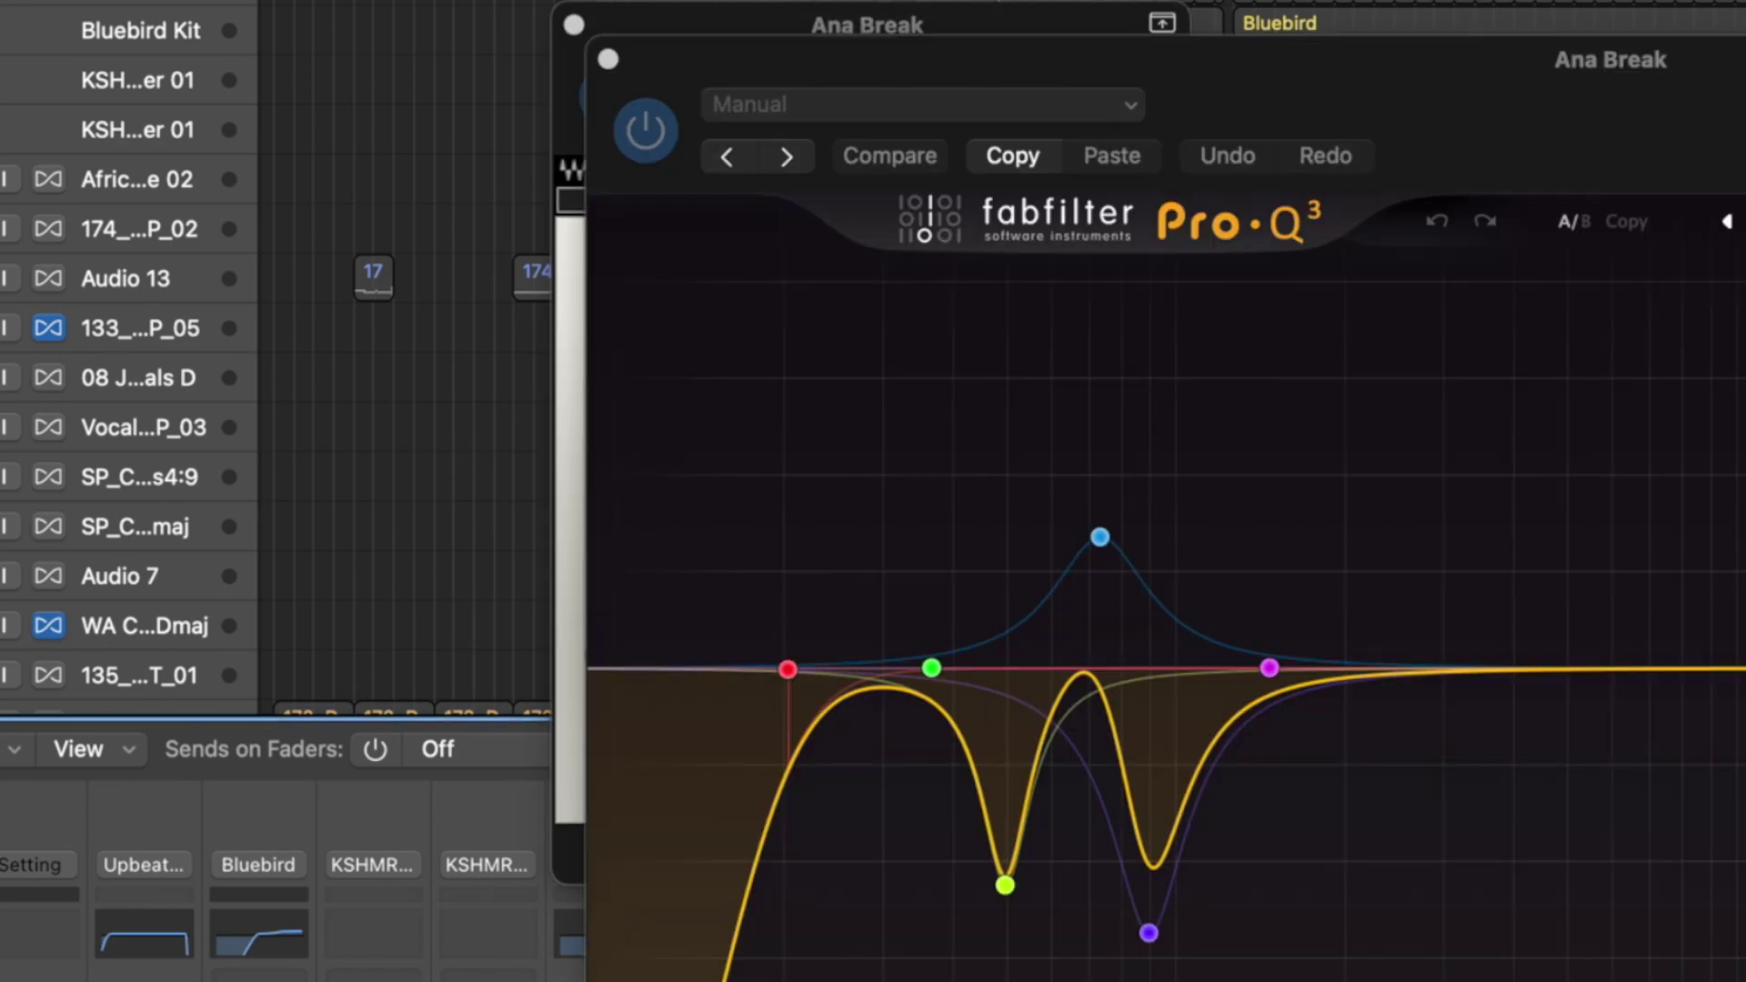
# - Inspect the 73 Hz boost and neighbouring cuts in the Ana Break's last FF Pro-Q 3 alongside RBass, and play the loop
pyautogui.moveTo(1399, 71); pyautogui.dragTo(1685, 78)
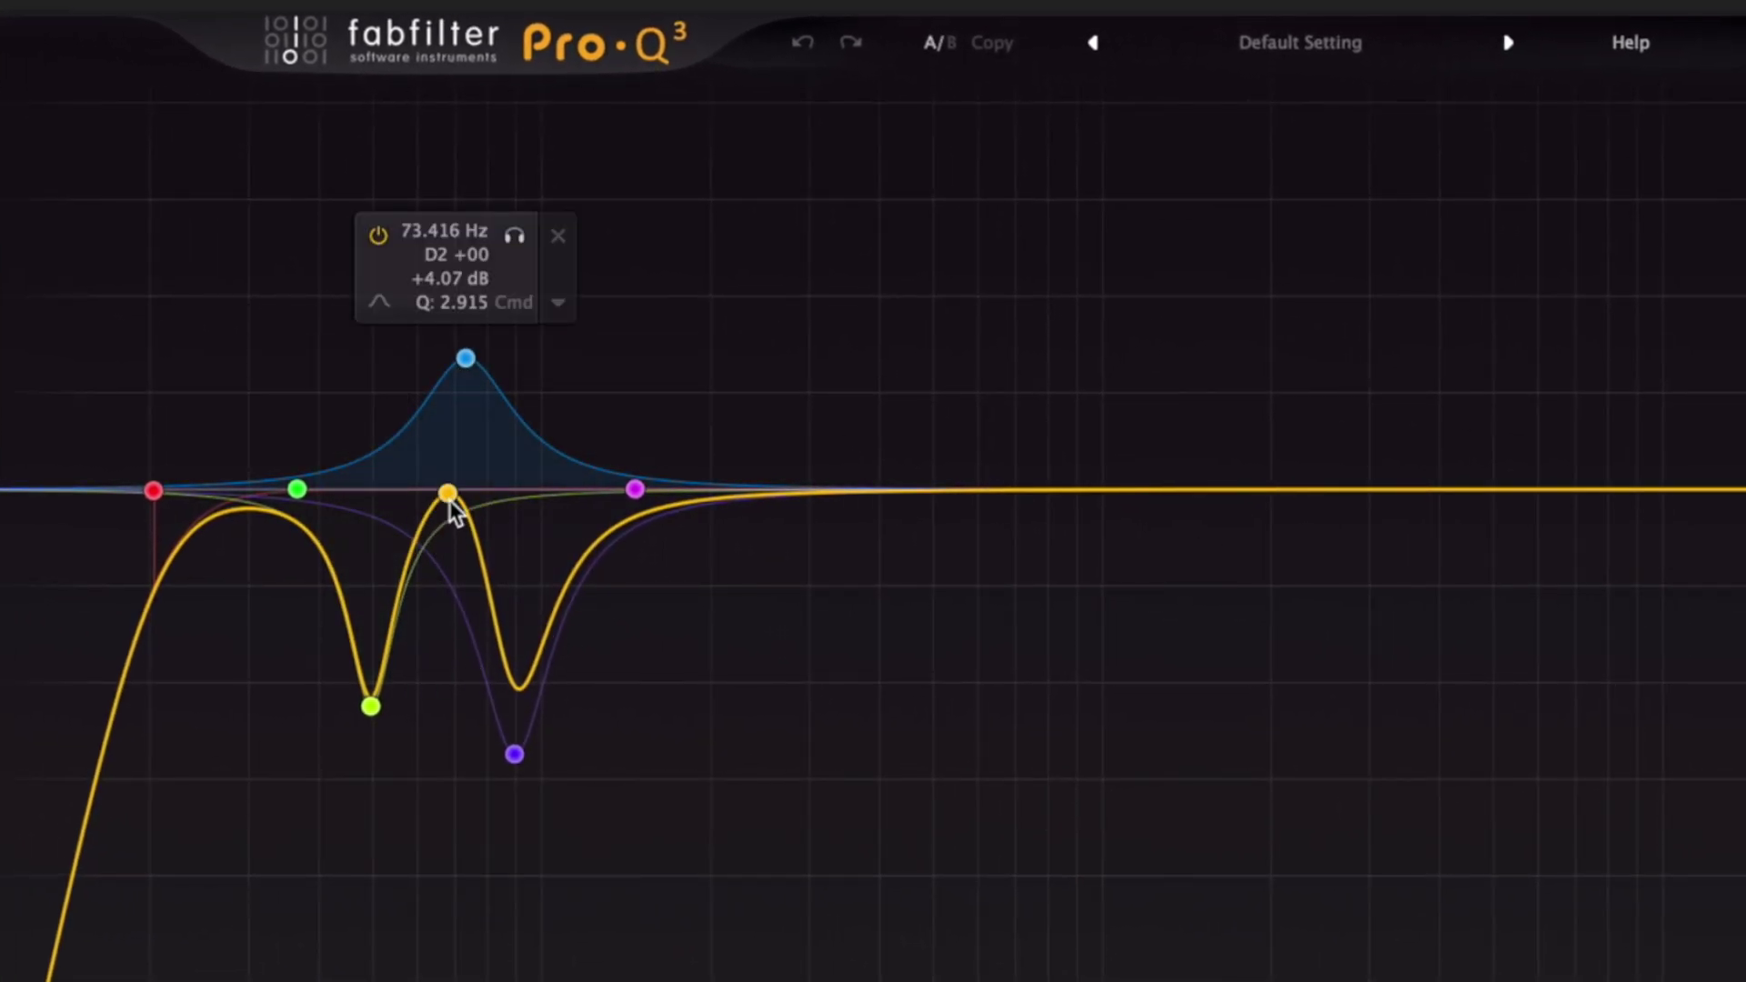
pyautogui.click(466, 360)
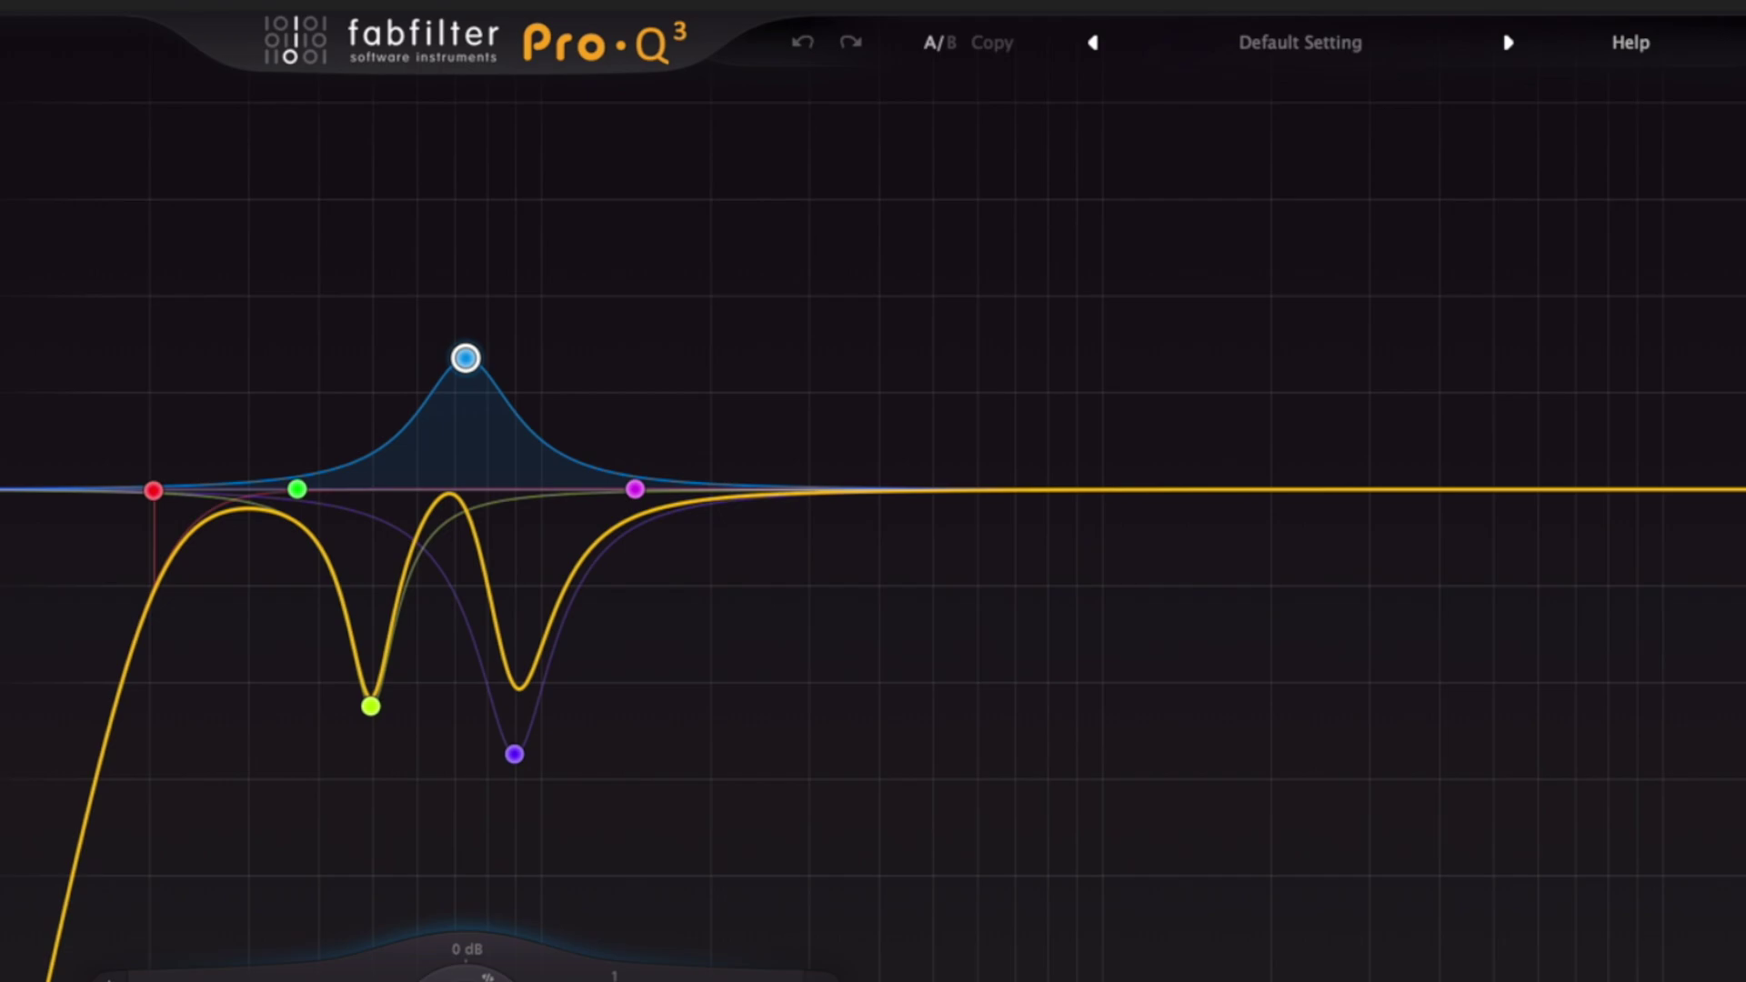
pyautogui.moveTo(465, 357)
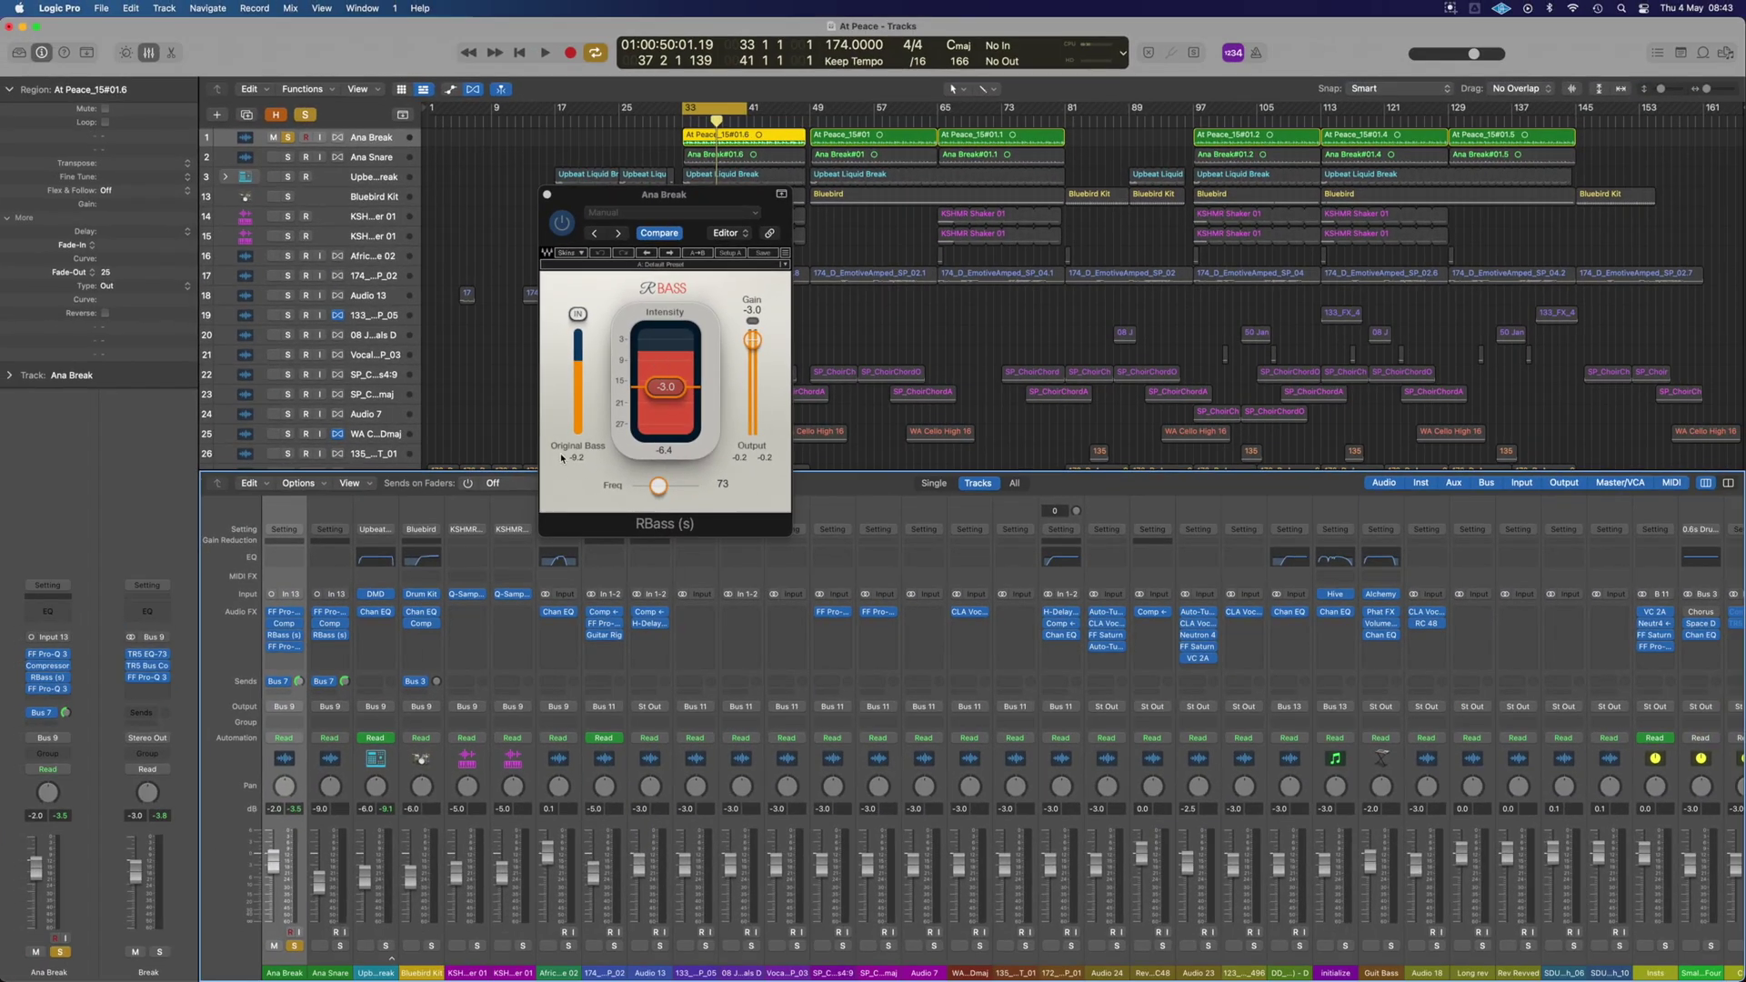
pyautogui.click(285, 651)
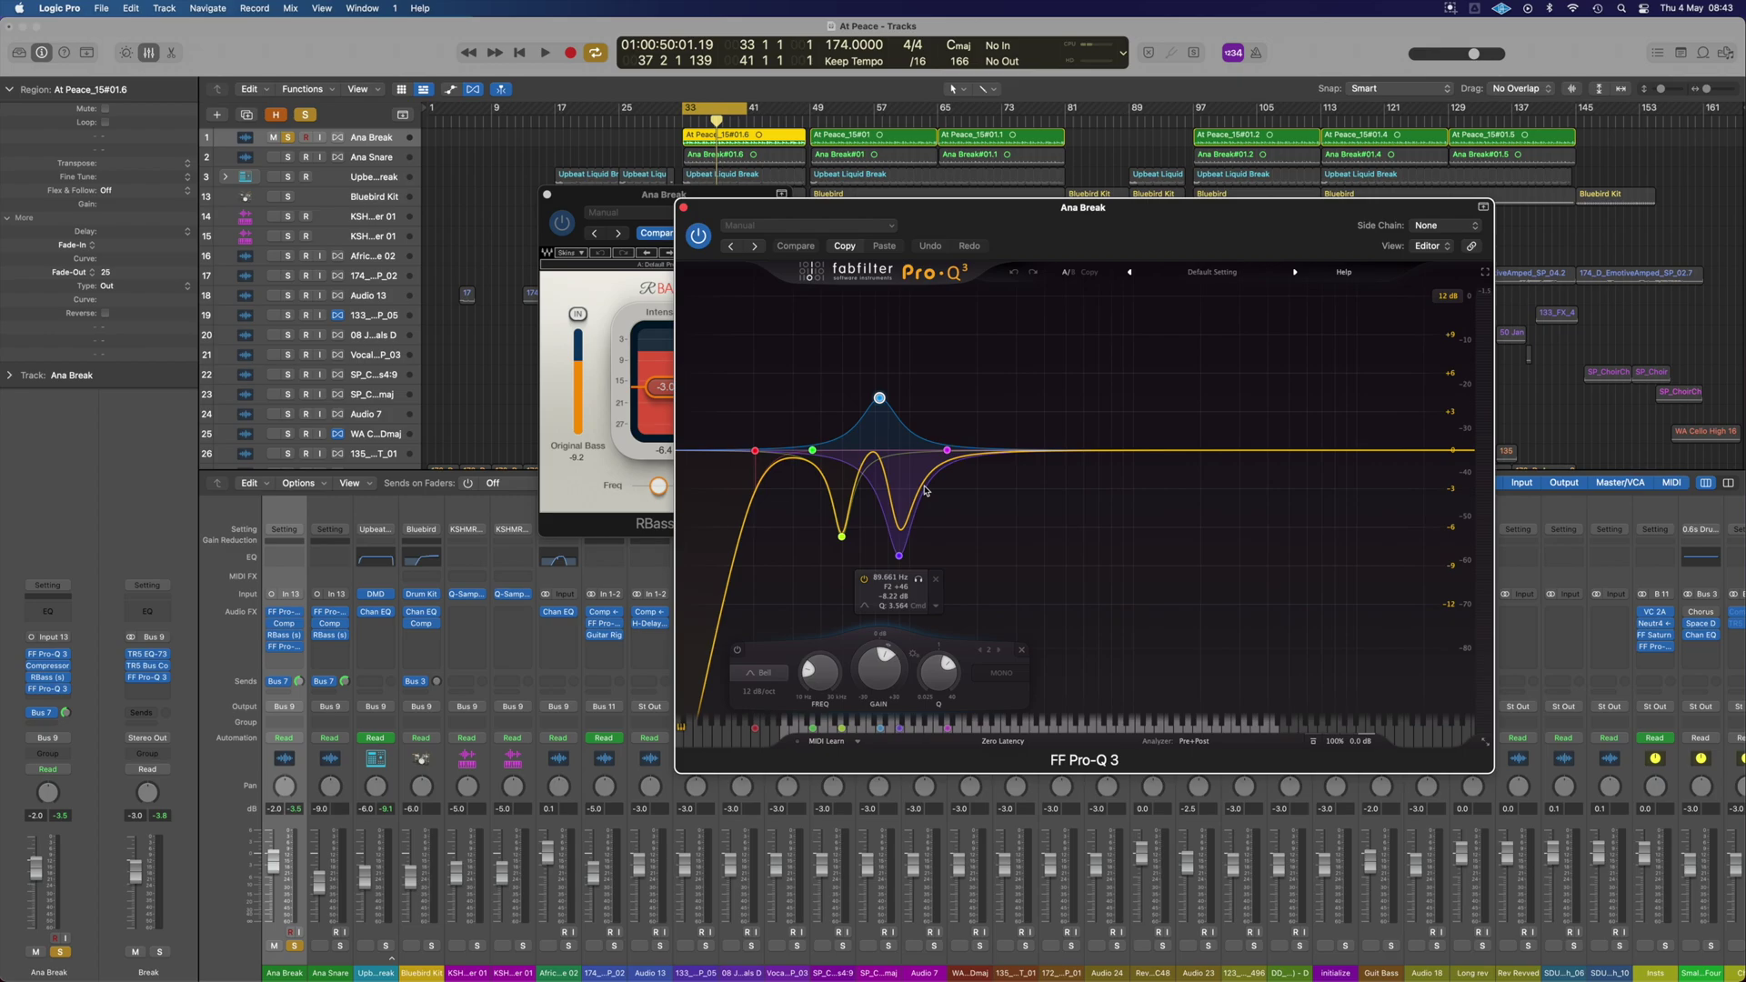
pyautogui.press('space')
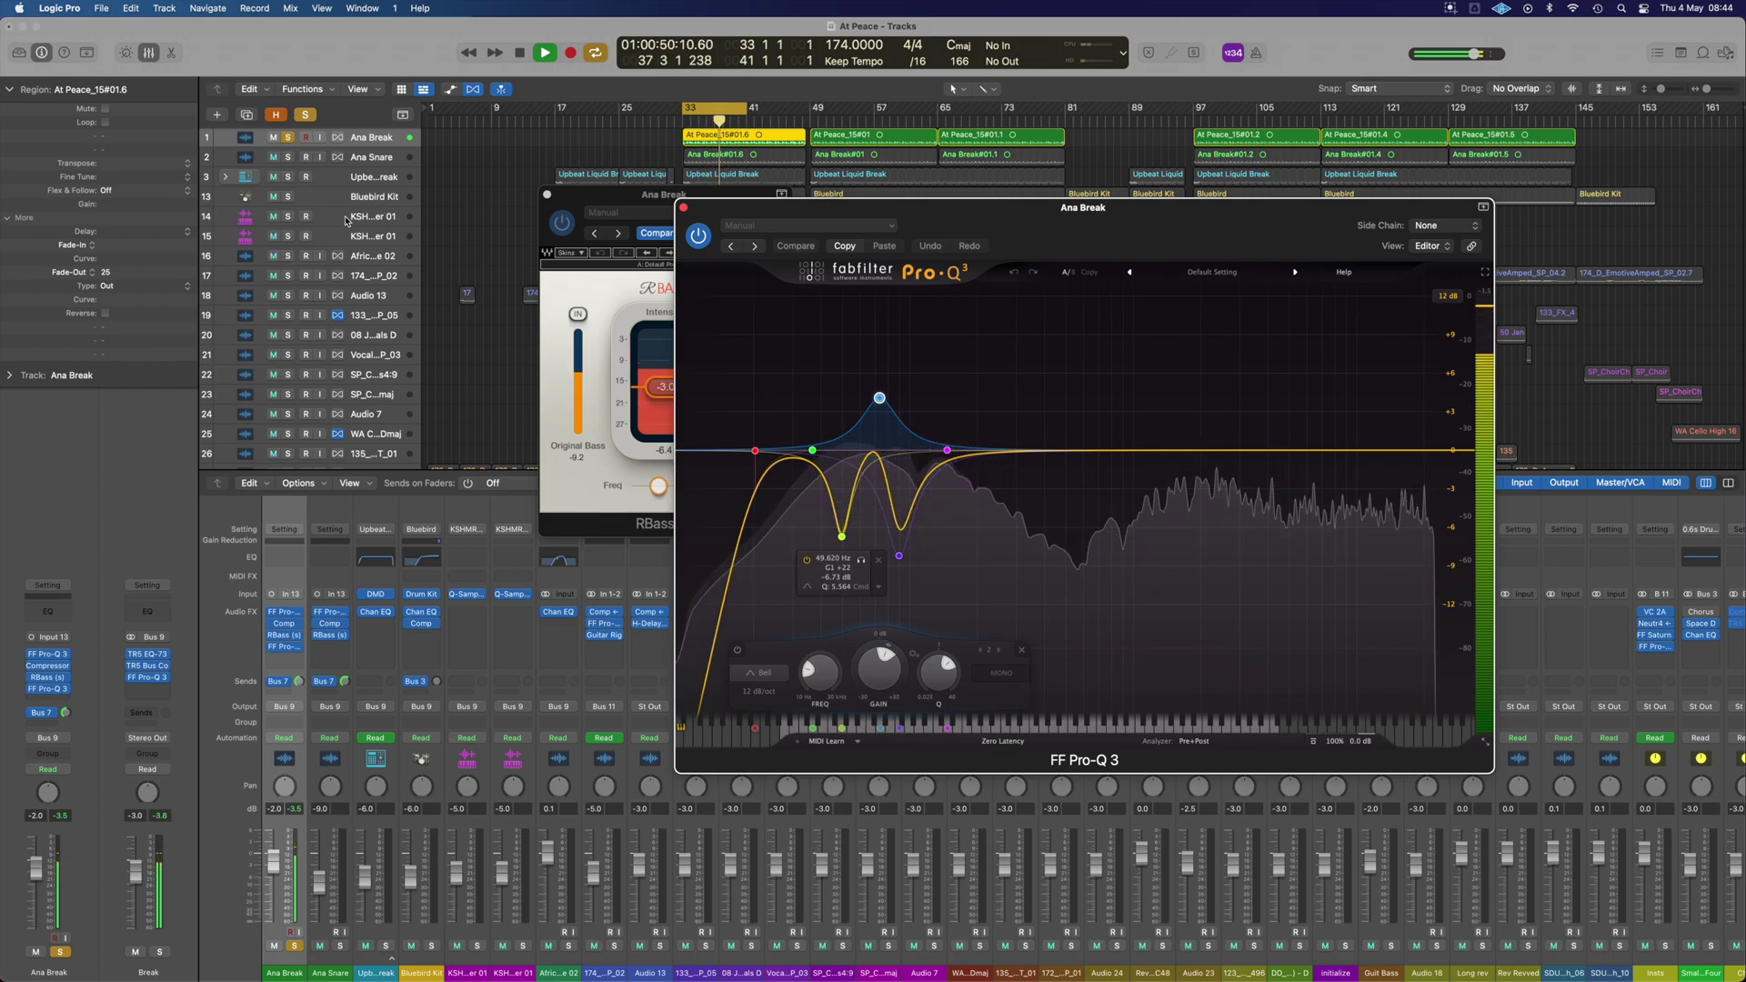
# - Solo the Upbeat Liquid Break briefly with the Ana Break, play the Ana Break alone, and clear its solo
pyautogui.click(287, 177)
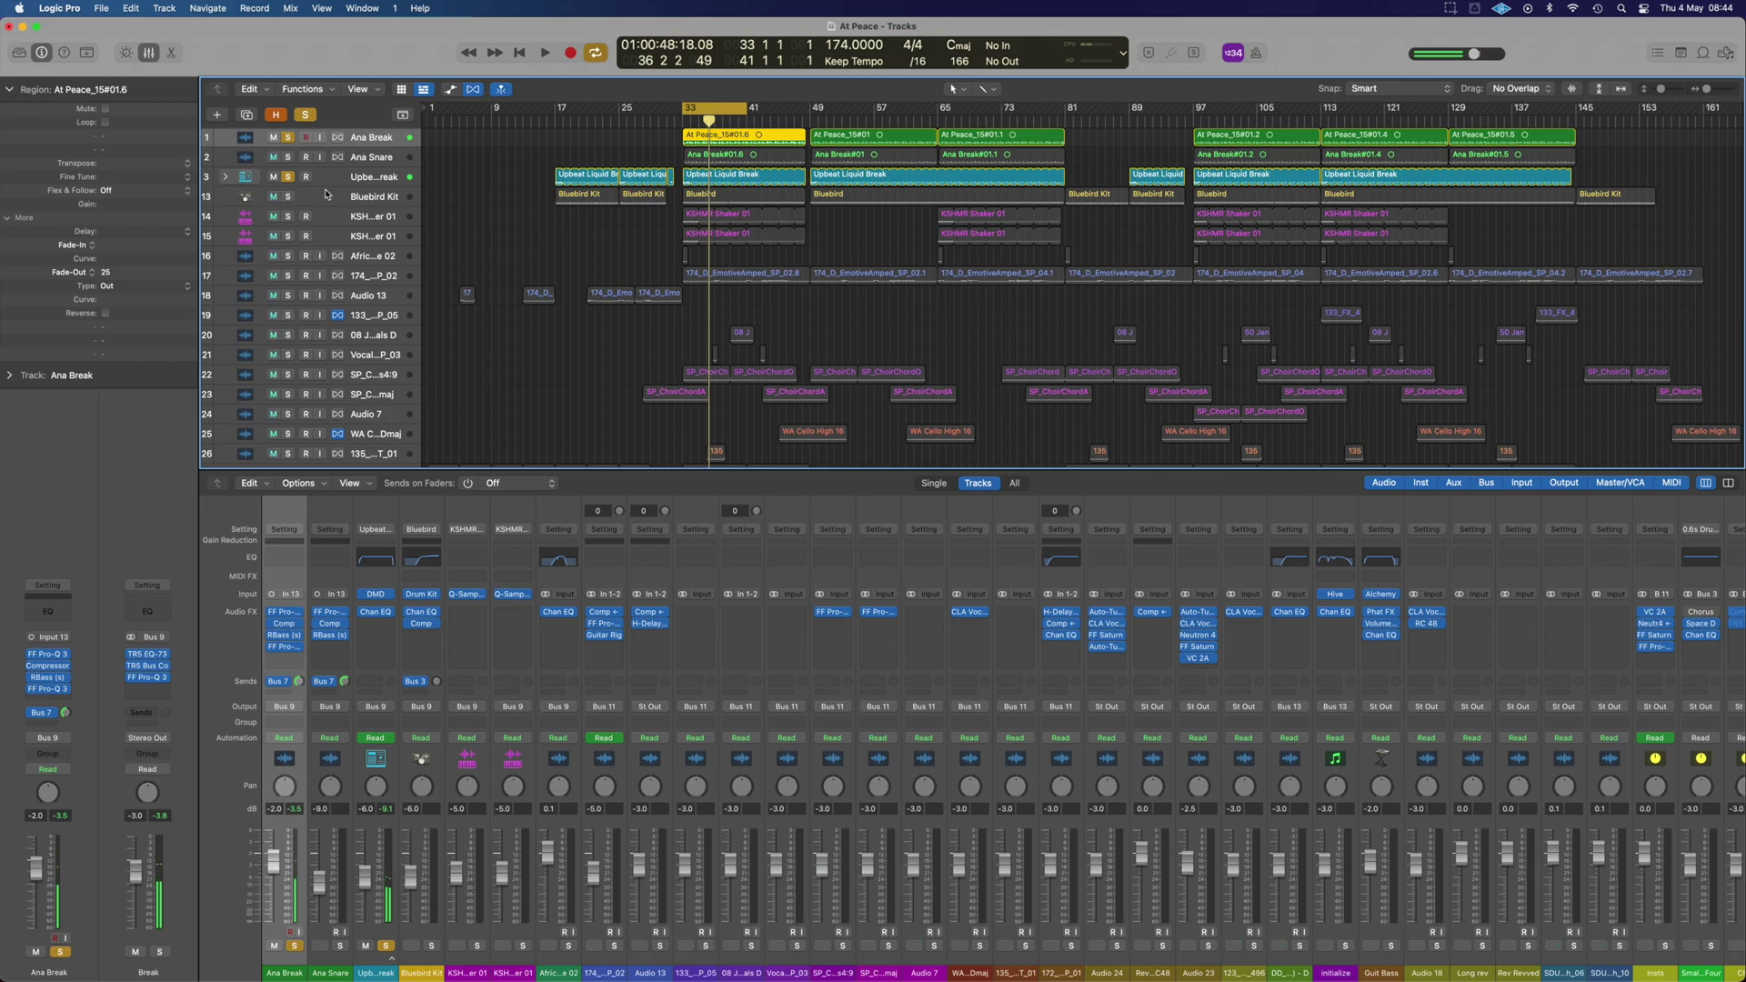
pyautogui.click(292, 179)
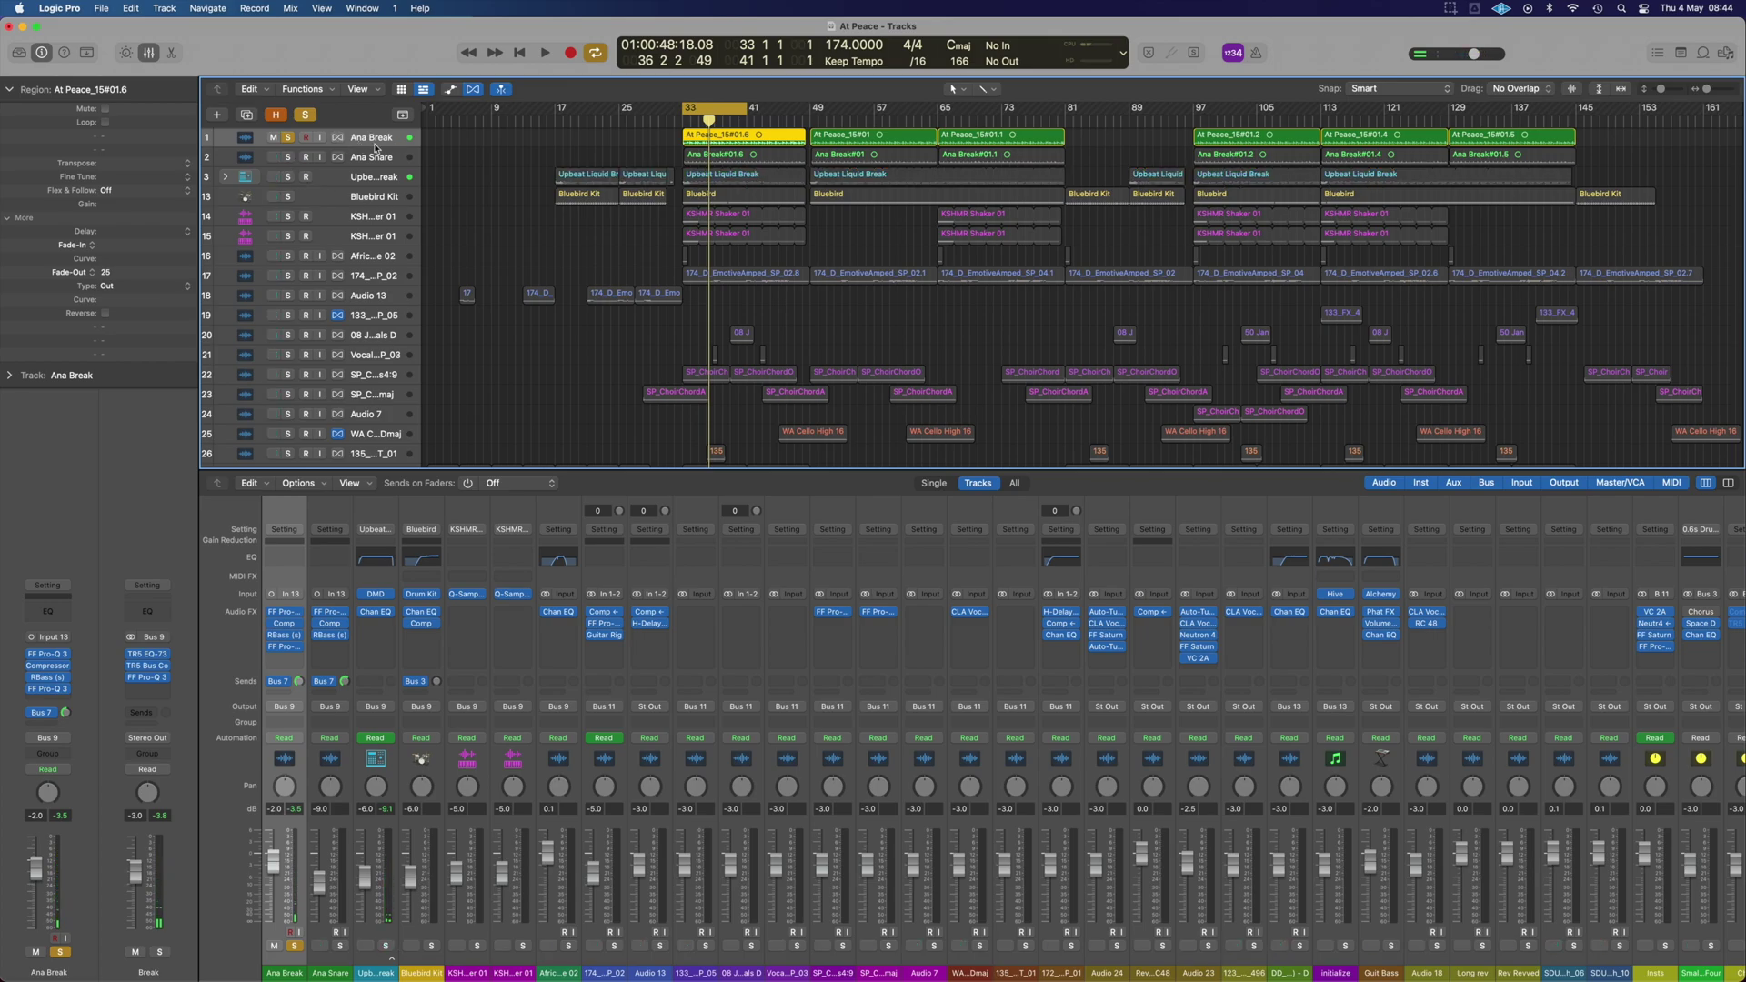
pyautogui.press('space')
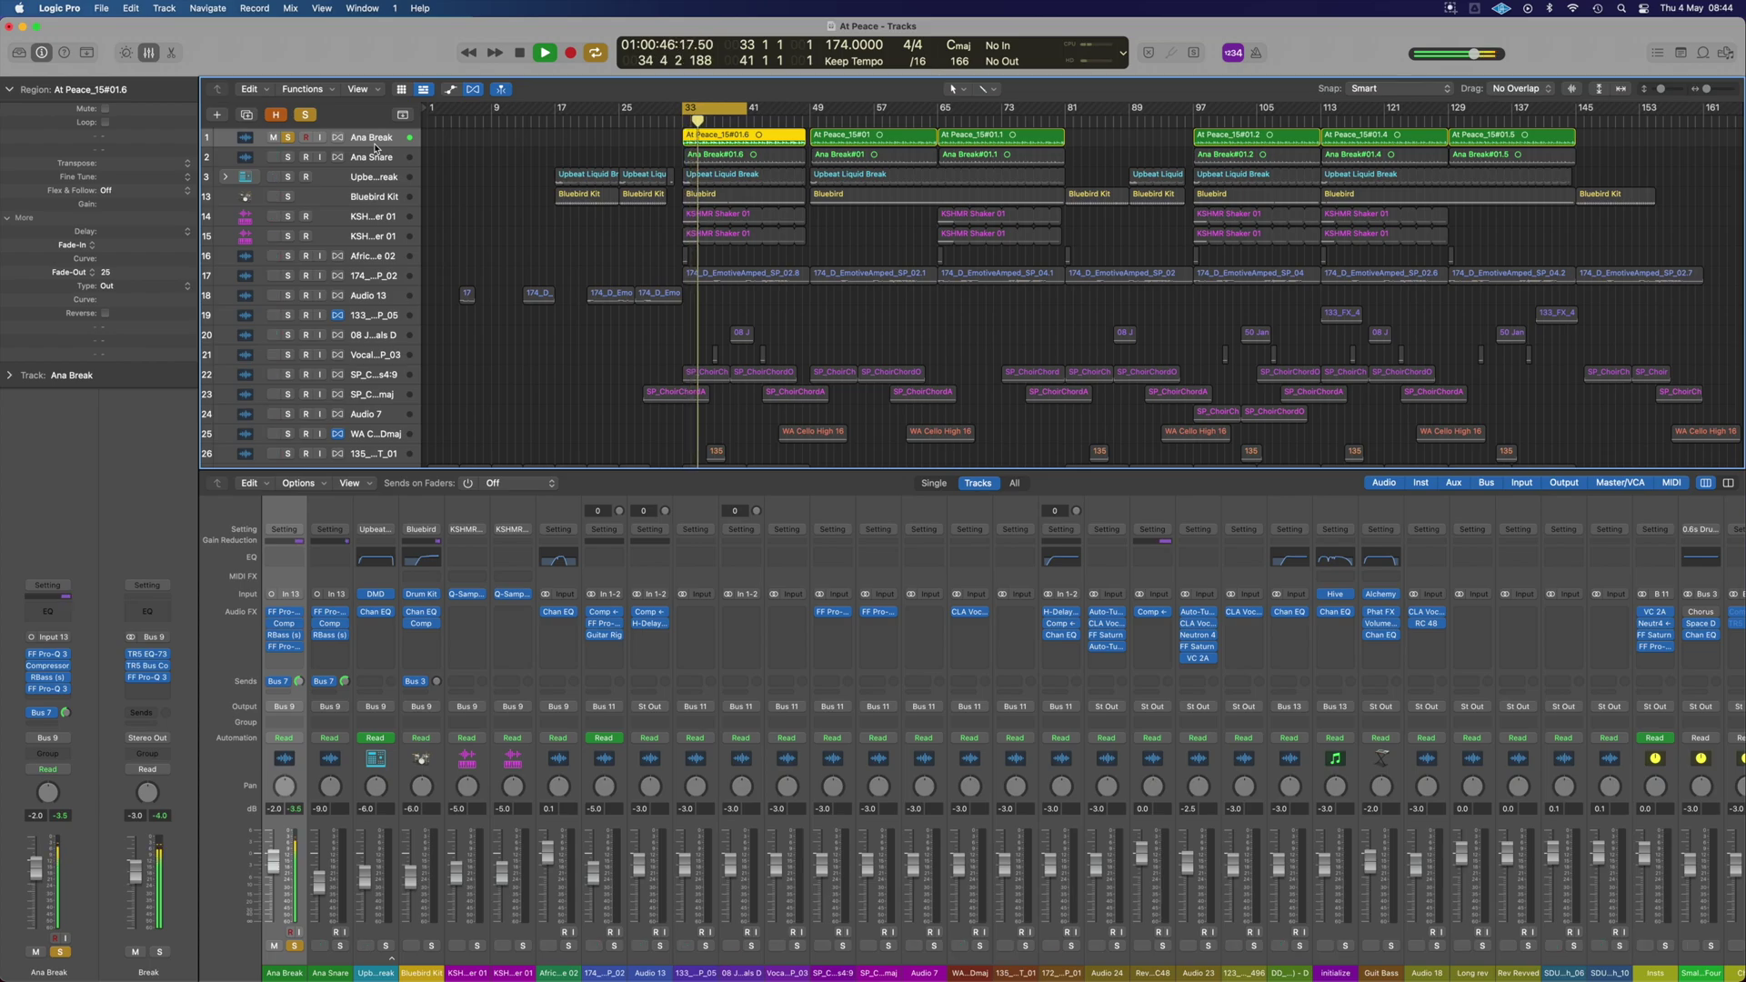
pyautogui.press('space')
pyautogui.press('s')
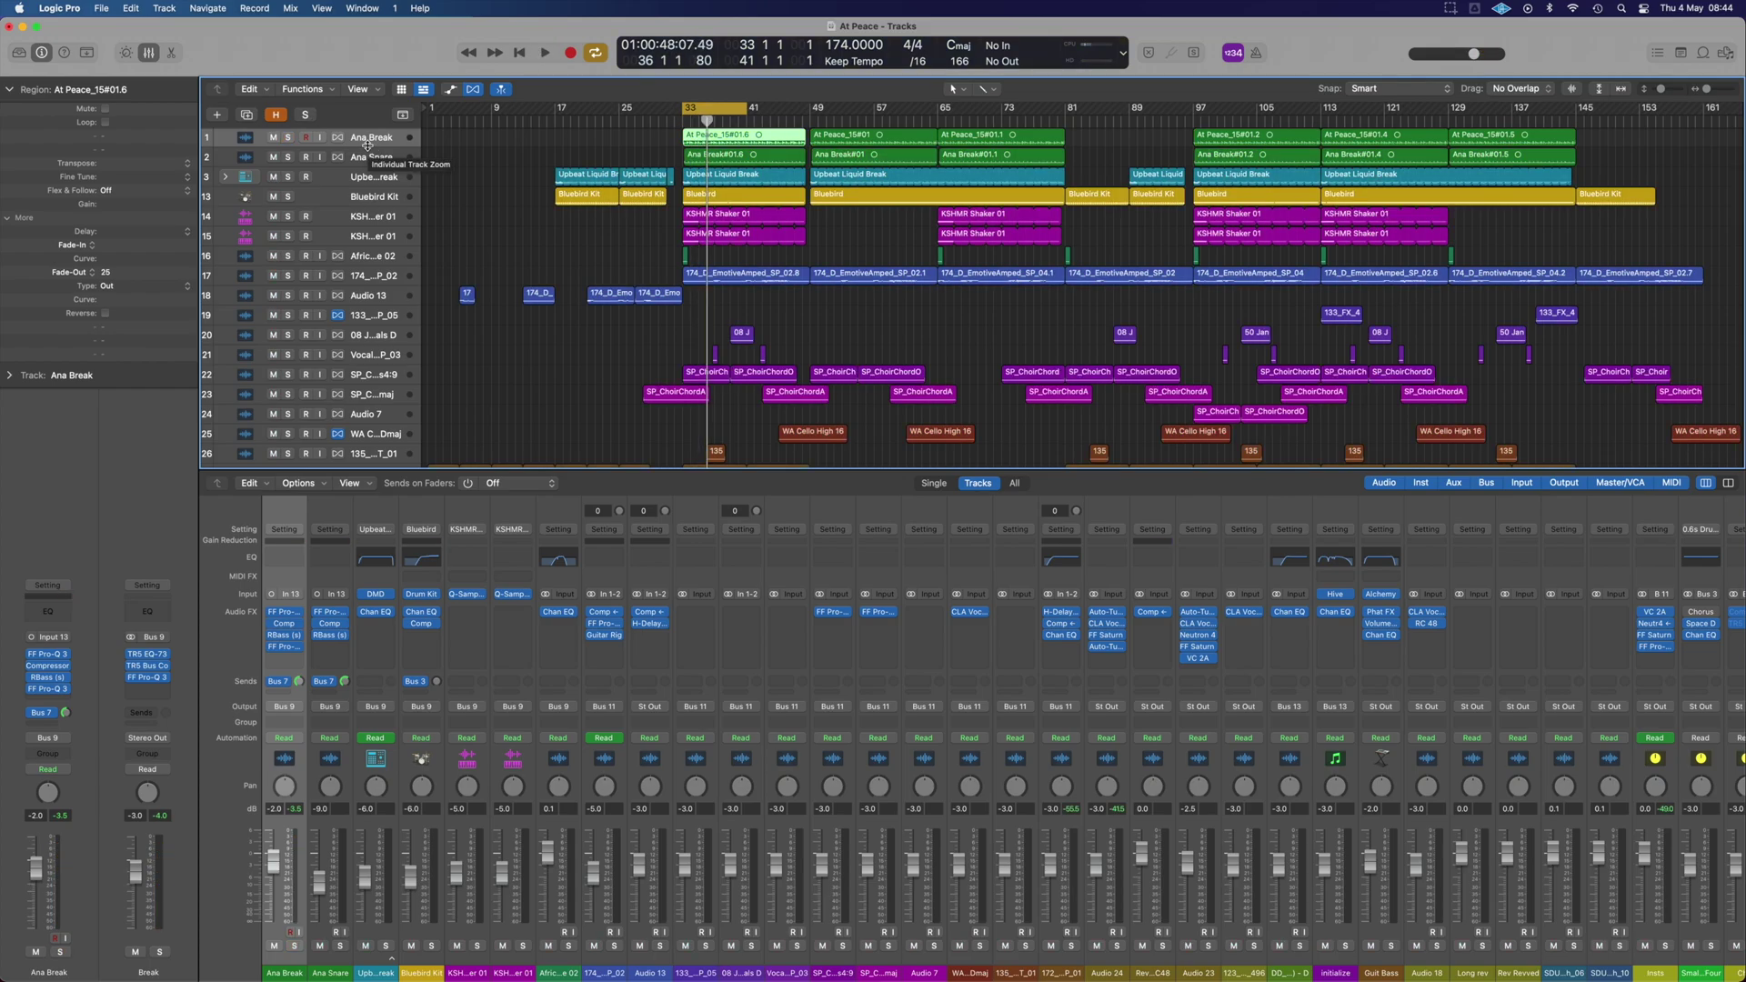
# - Audition the Ana Snare in solo, layer it with the Upbeat Liquid Break, and compare the loop without and with the snare
pyautogui.press('v')
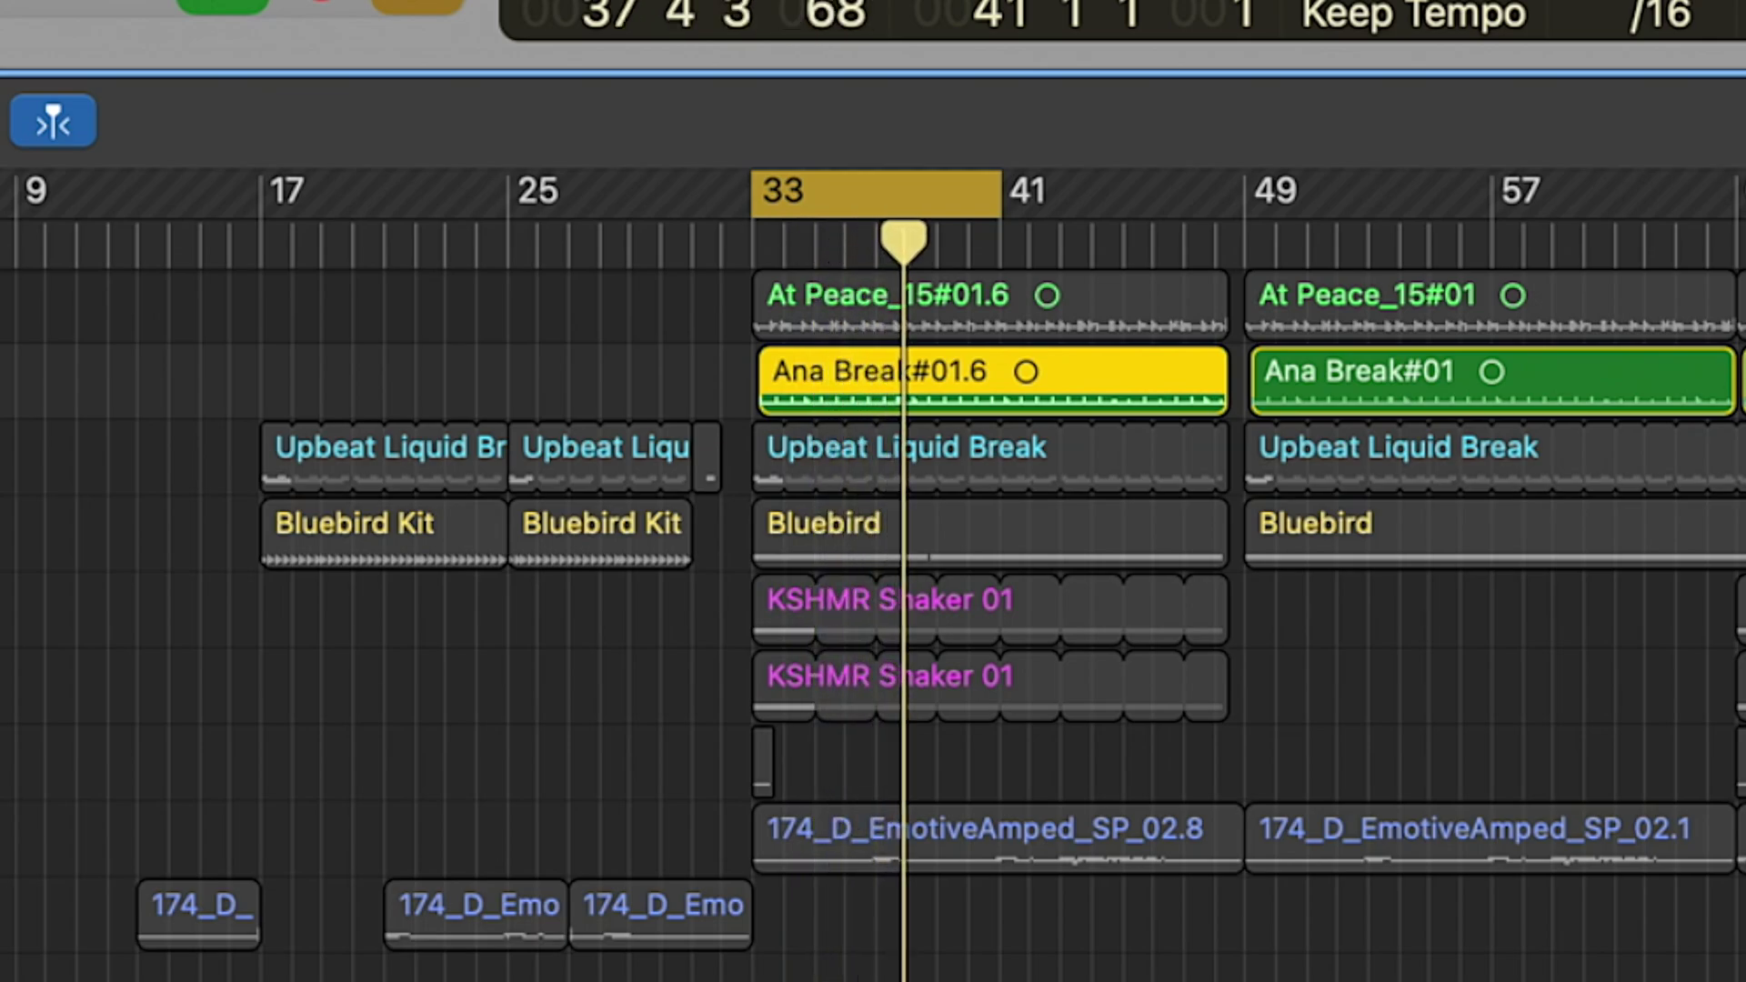
pyautogui.press('s')
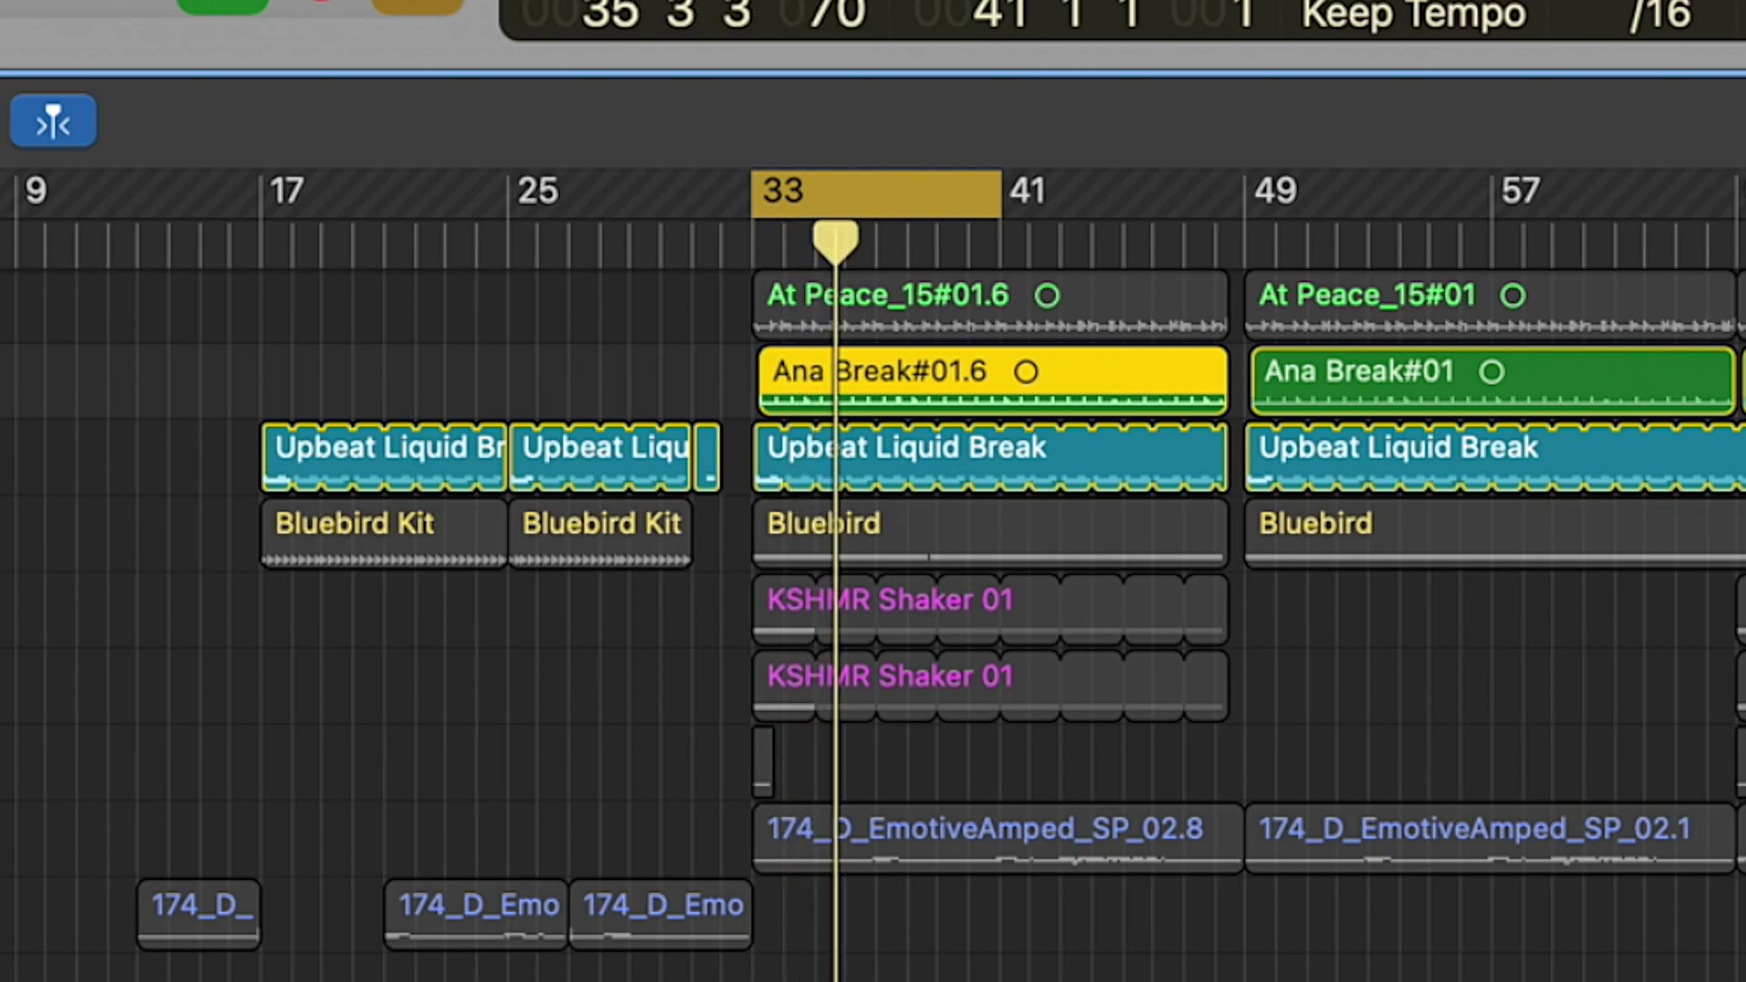
pyautogui.hotkey('ctrl', 'm')
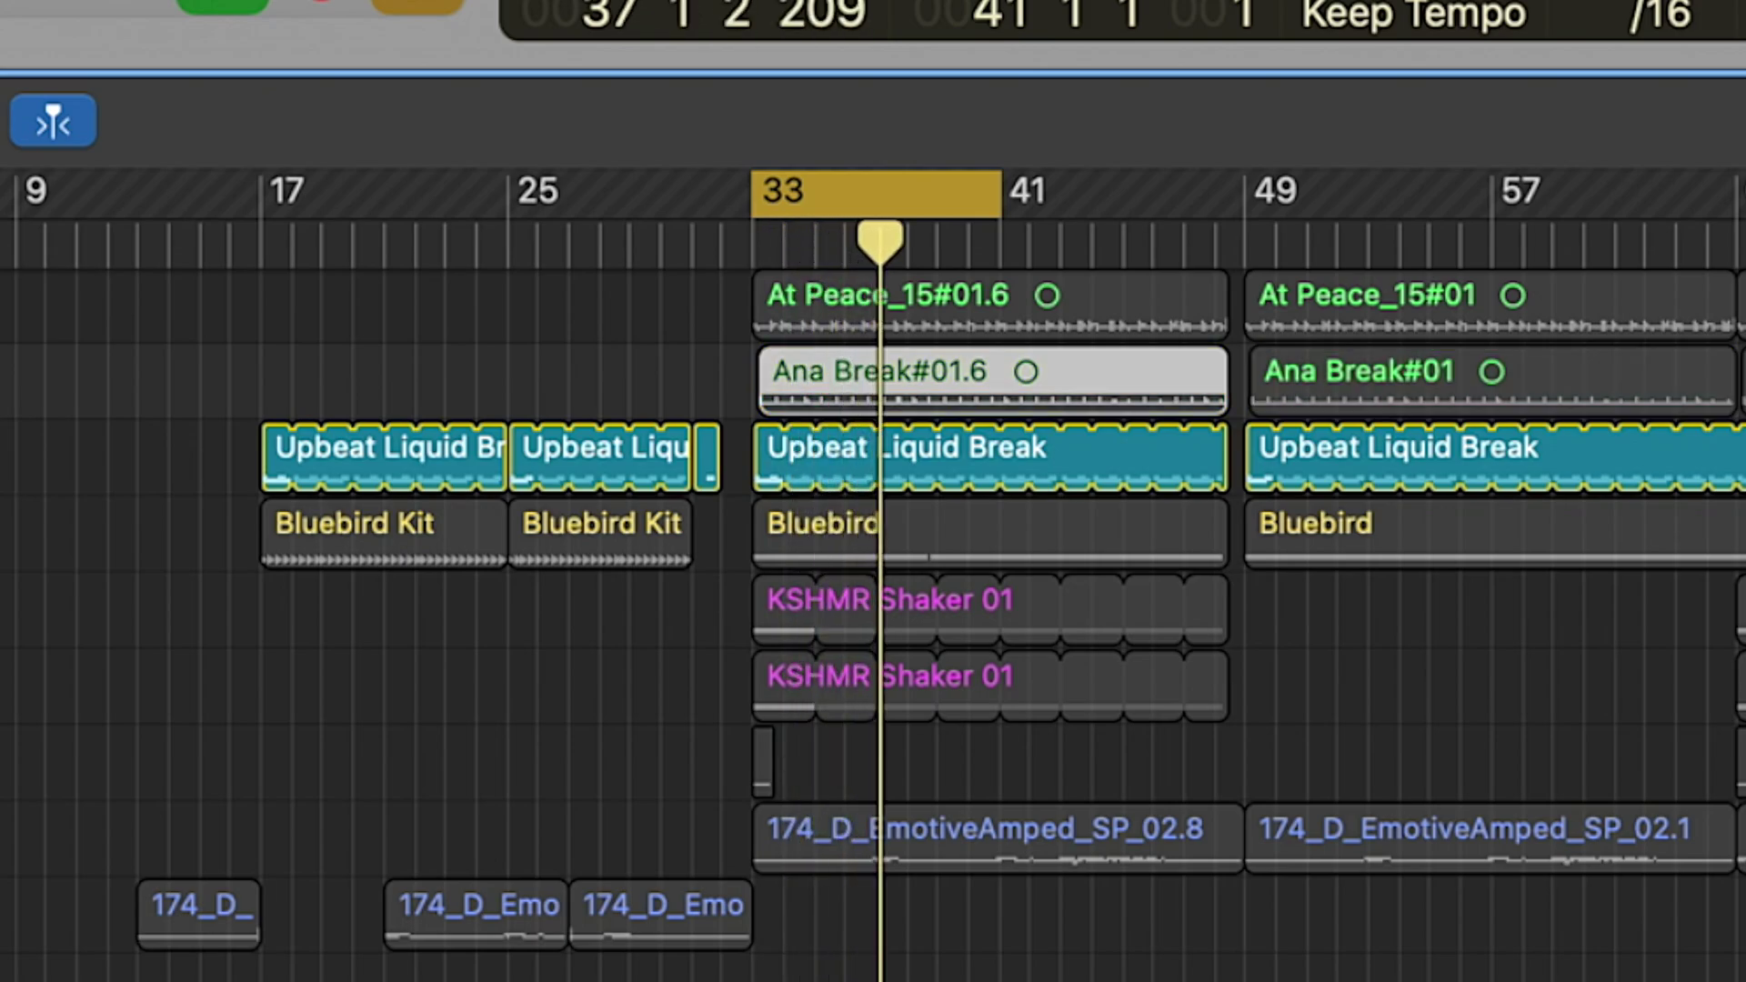
pyautogui.hotkey('ctrl', 'm')
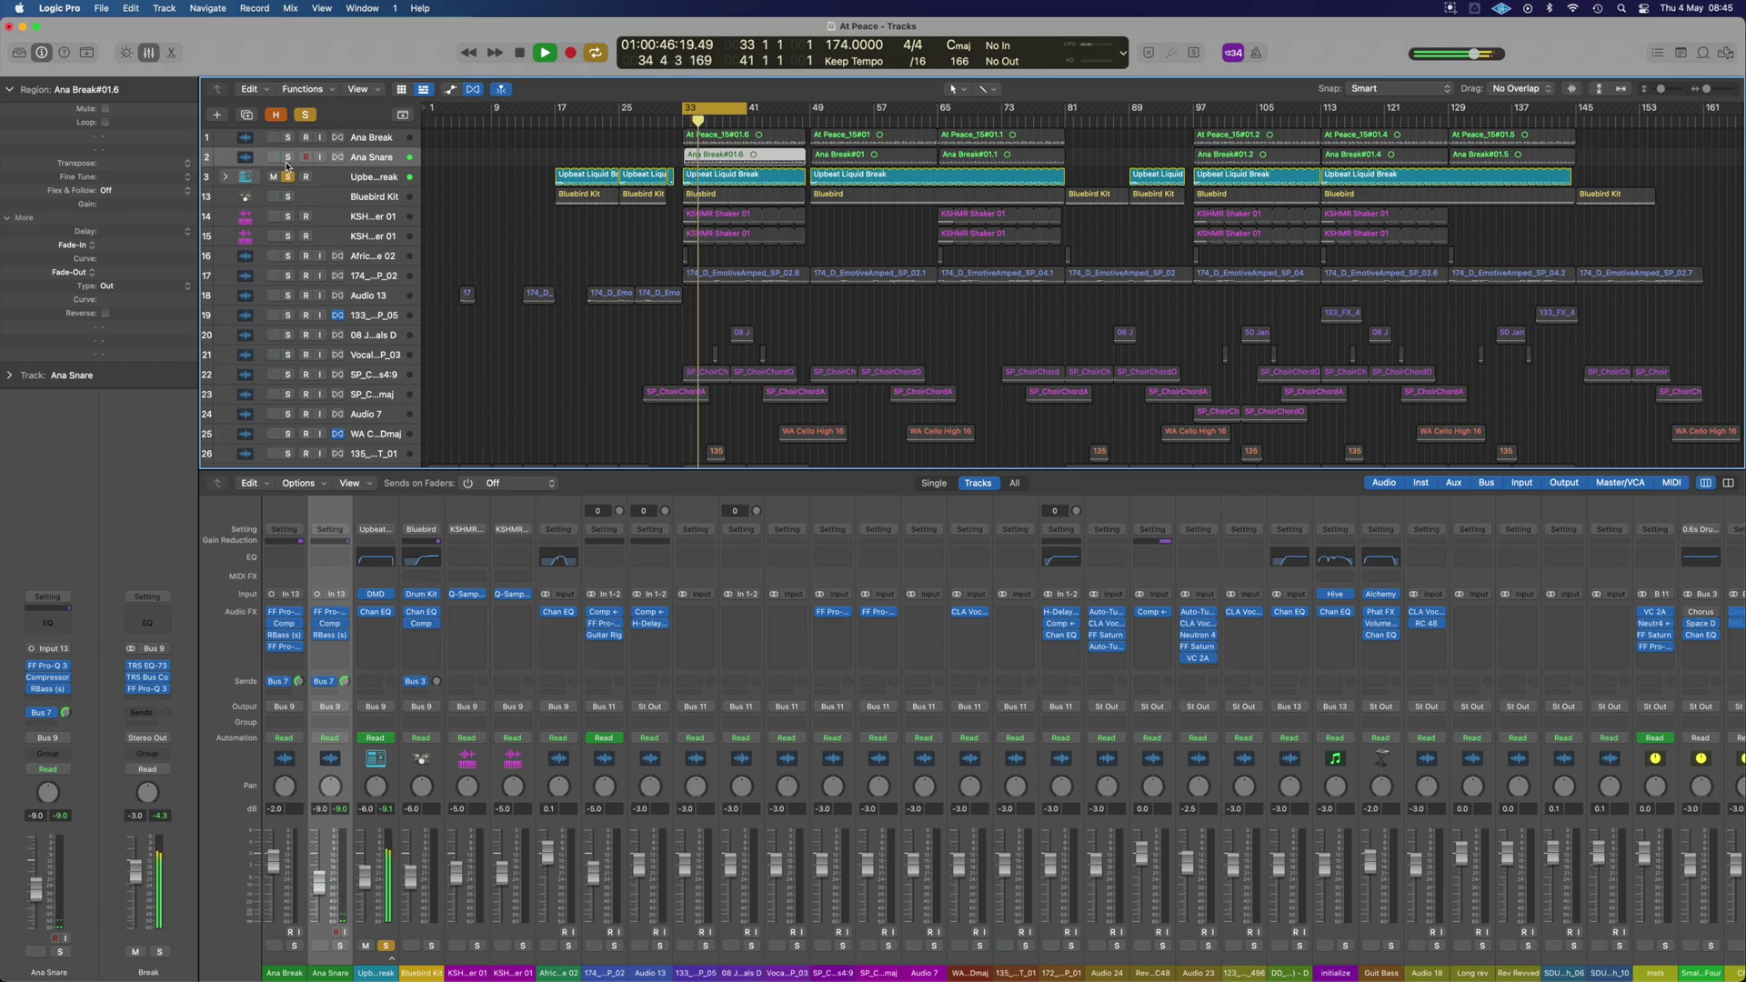
pyautogui.click(287, 157)
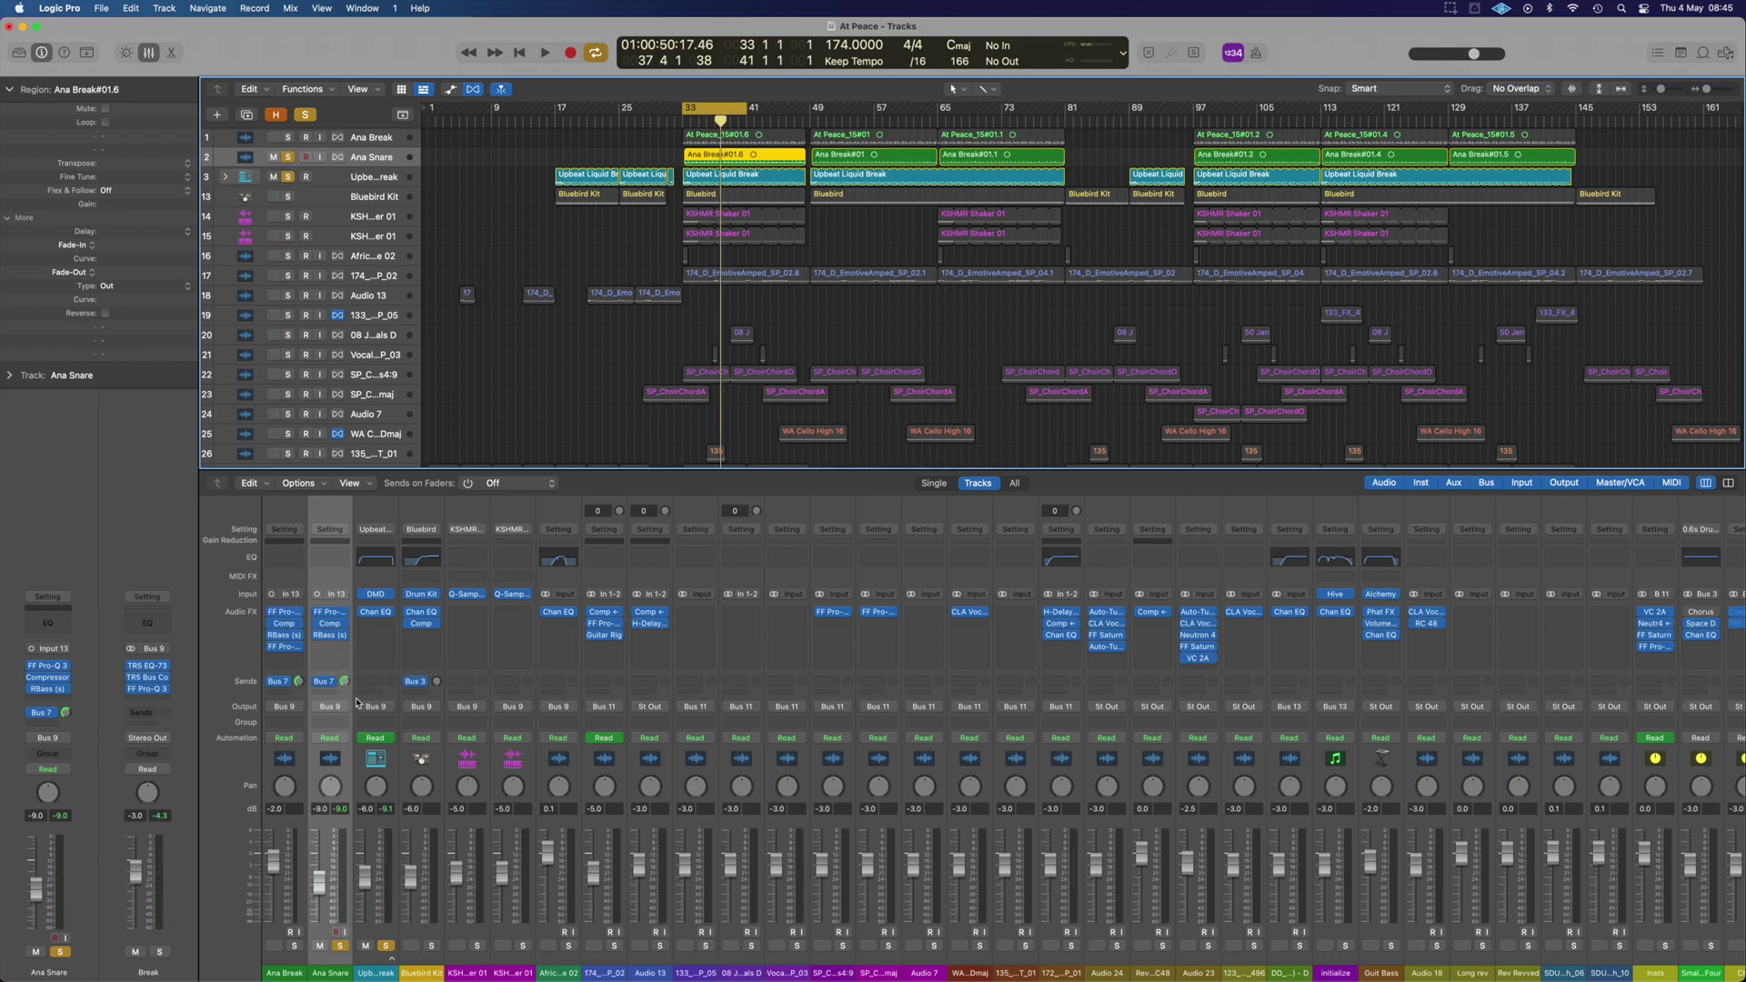
pyautogui.press('space')
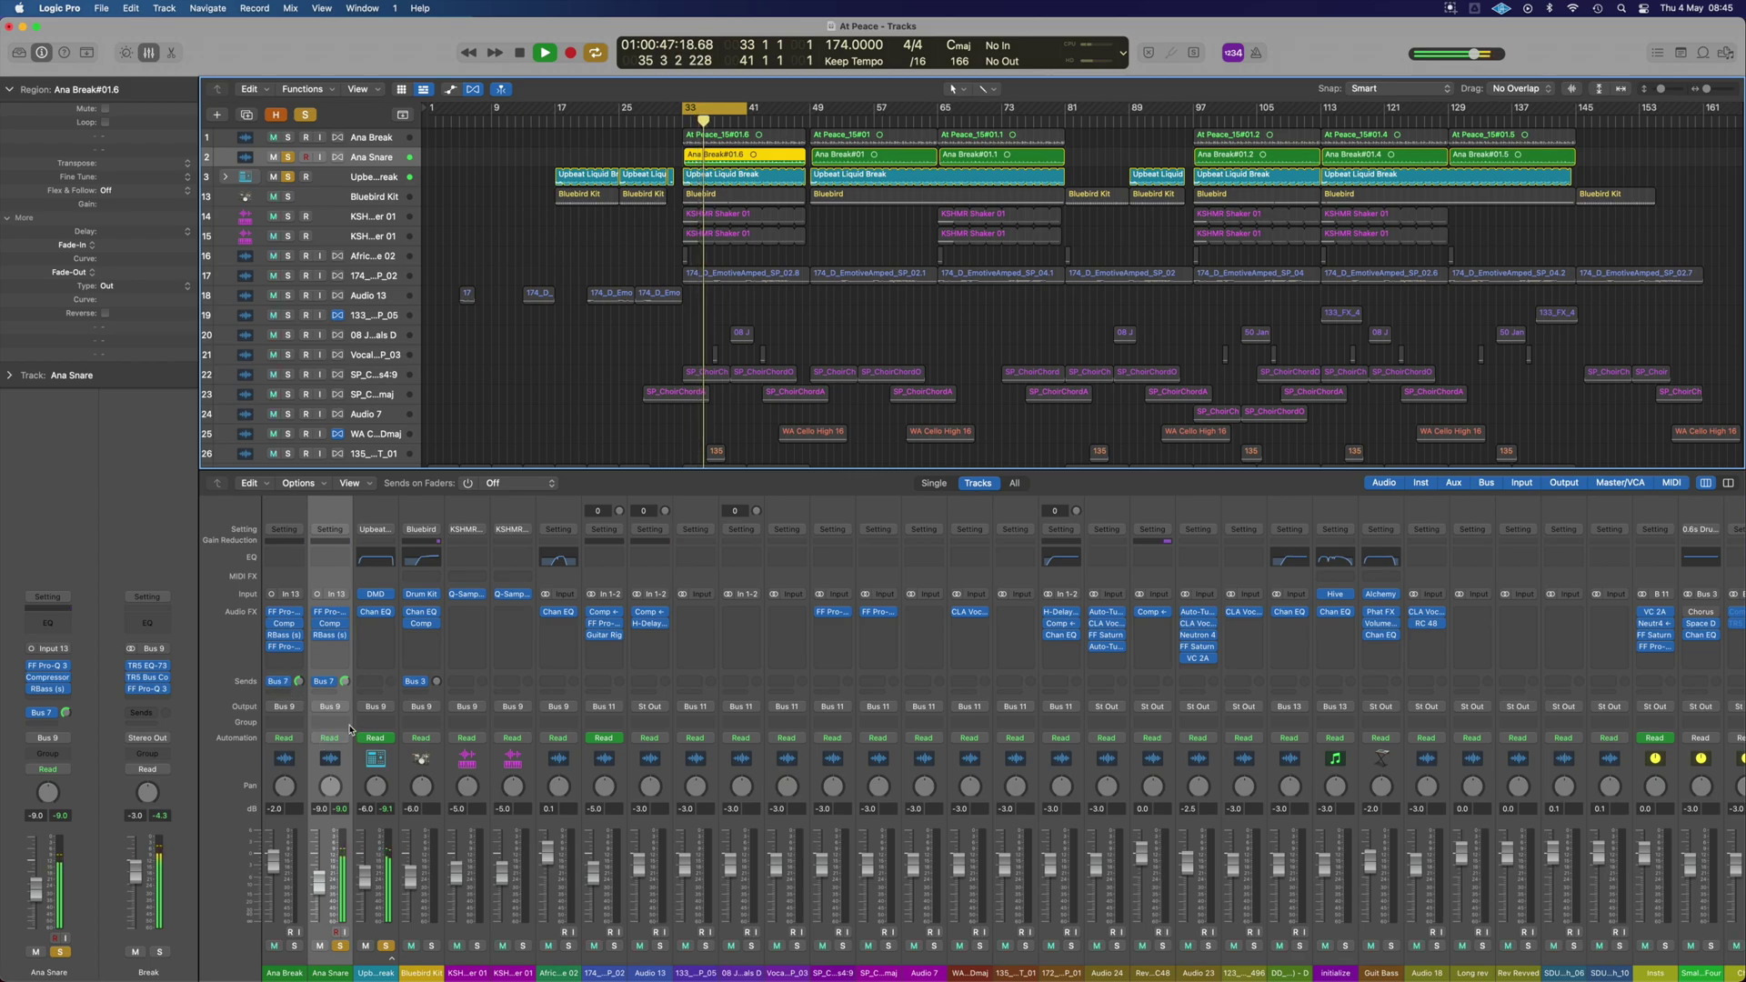
# - Solo the Drm Rm bus during playback, inspect its RC 48 reverb and 220 Hz low-cut Channel EQ, and close both plug-ins
pyautogui.hscroll(3, 342, 721)
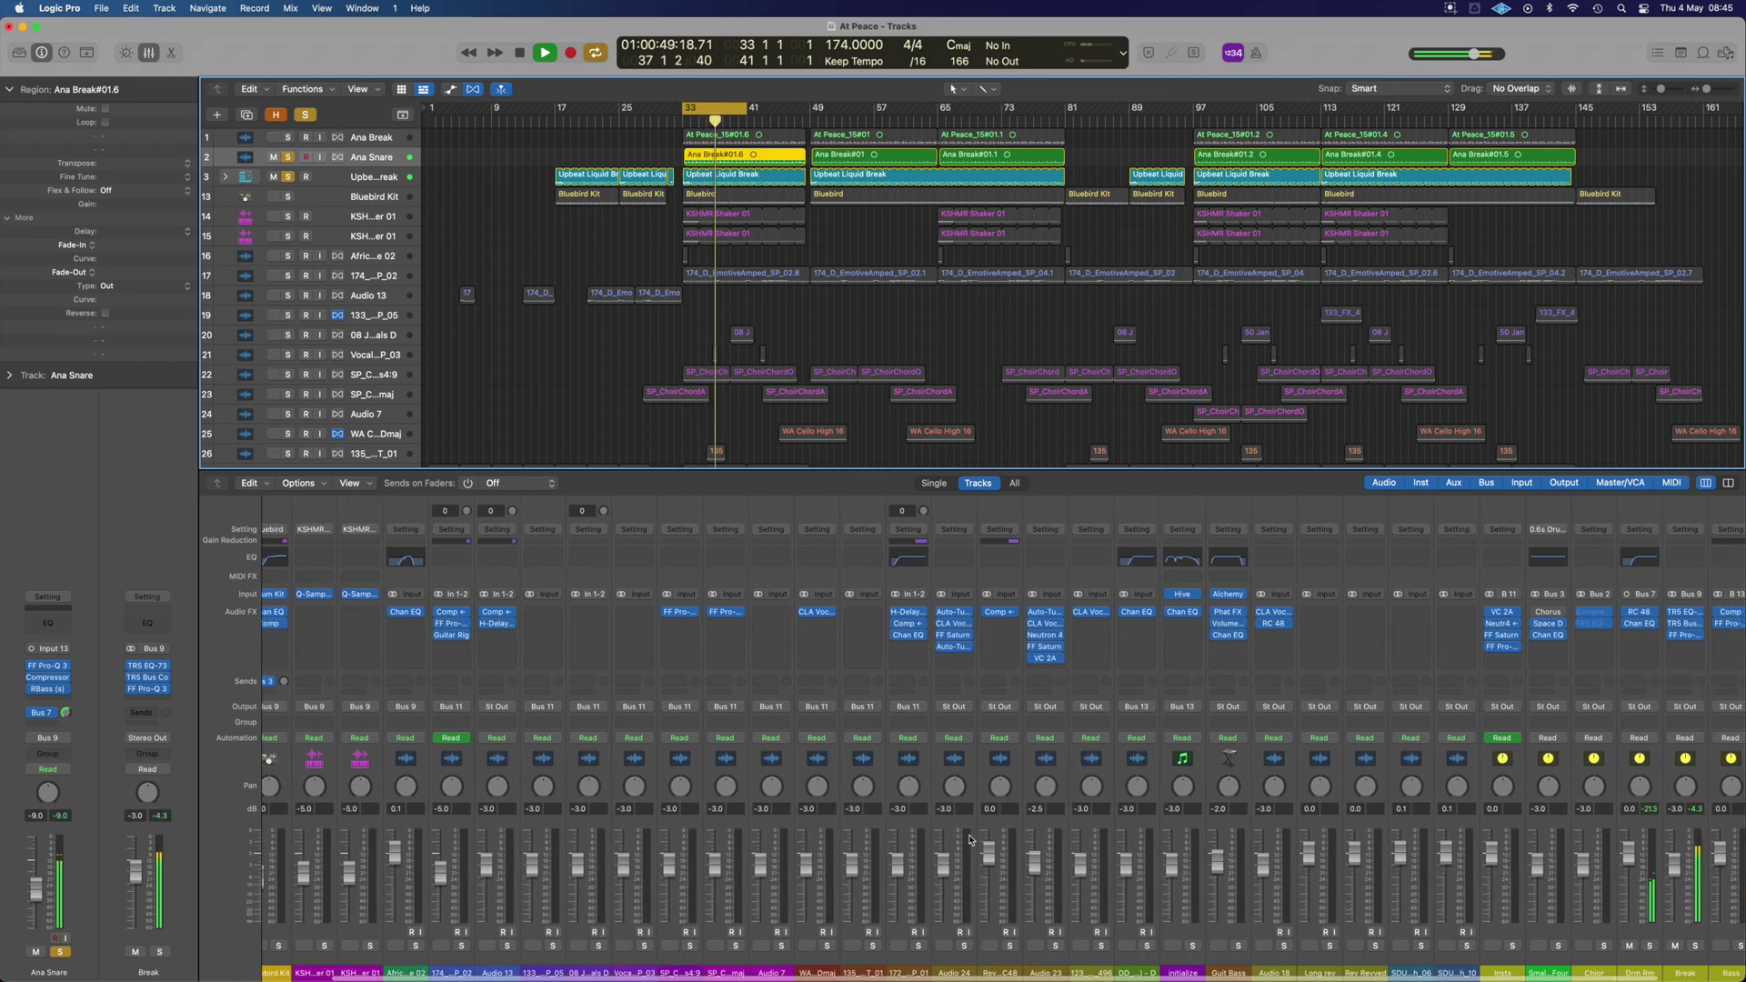
pyautogui.click(1651, 948)
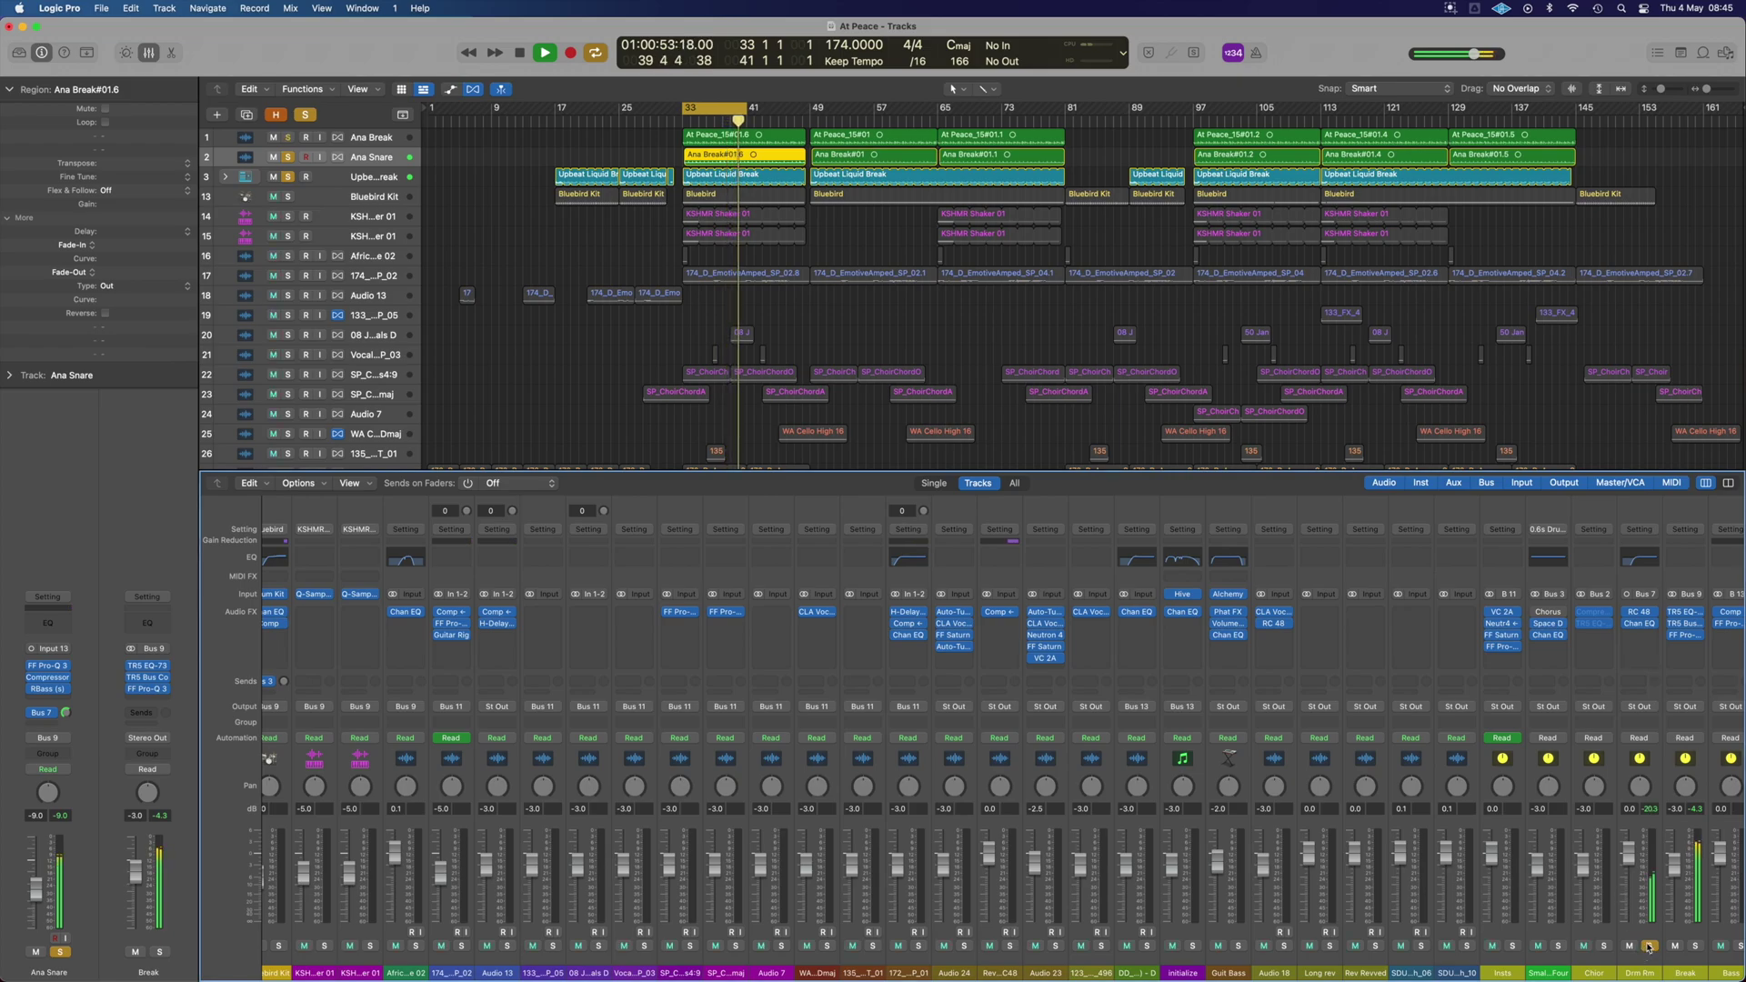
pyautogui.click(1649, 947)
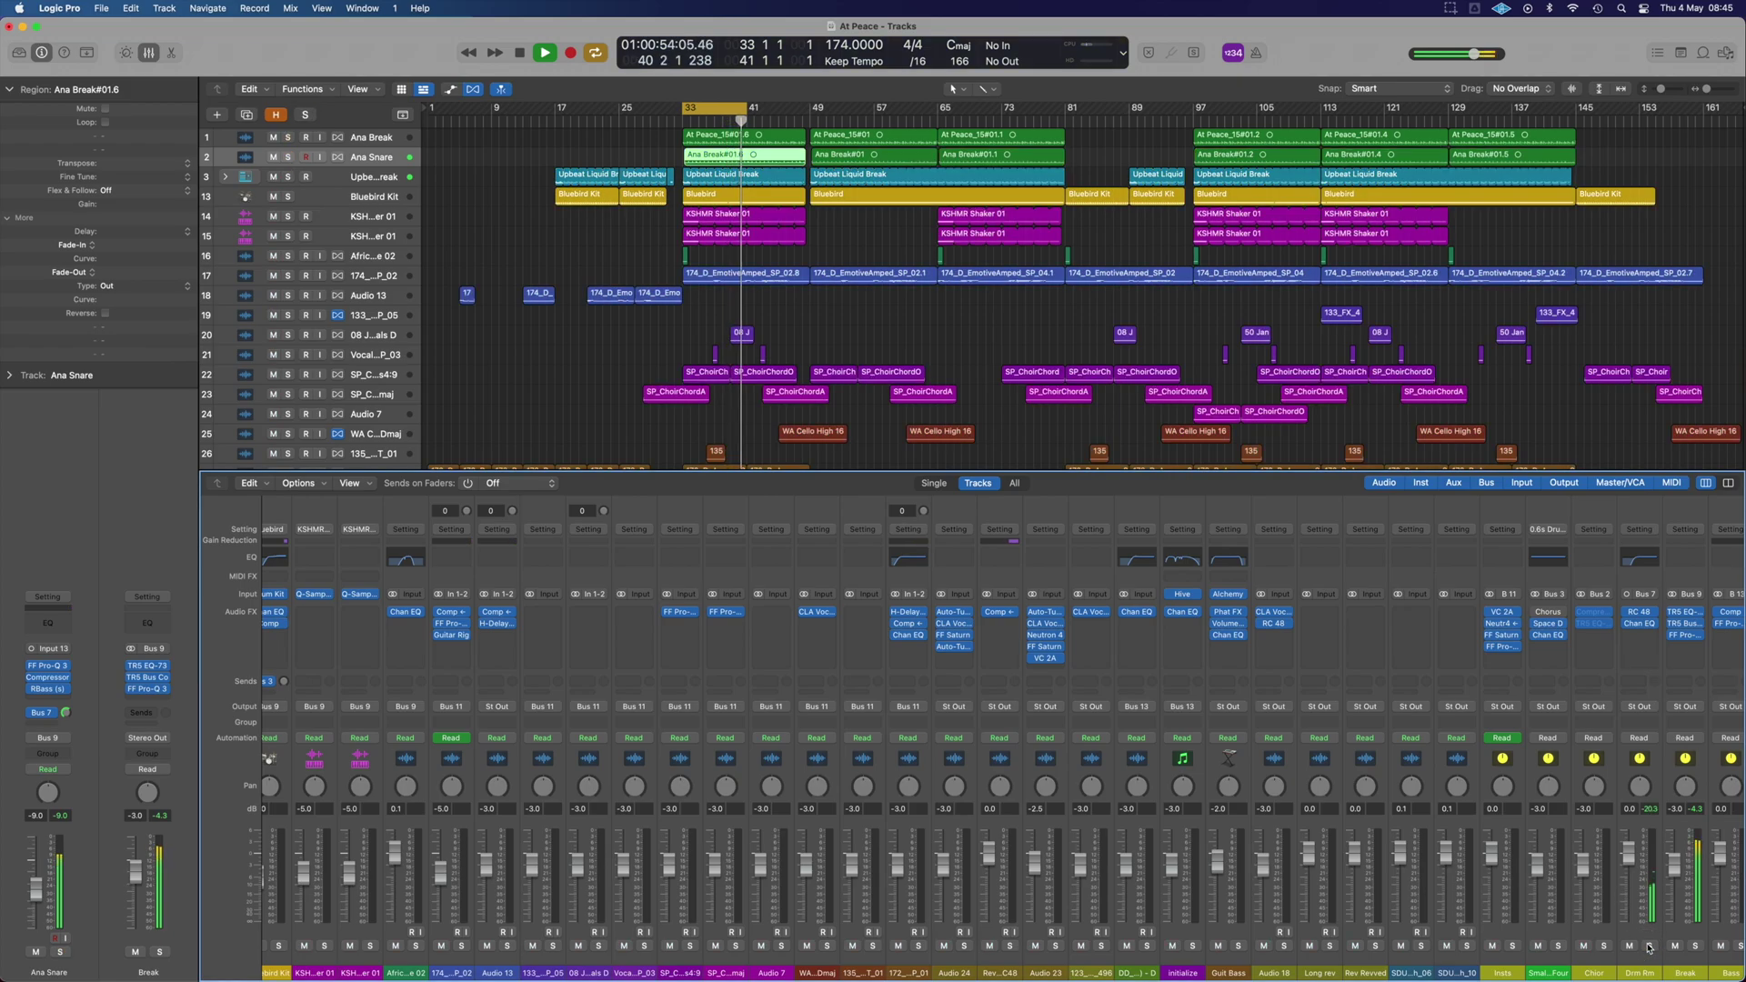
pyautogui.click(1641, 612)
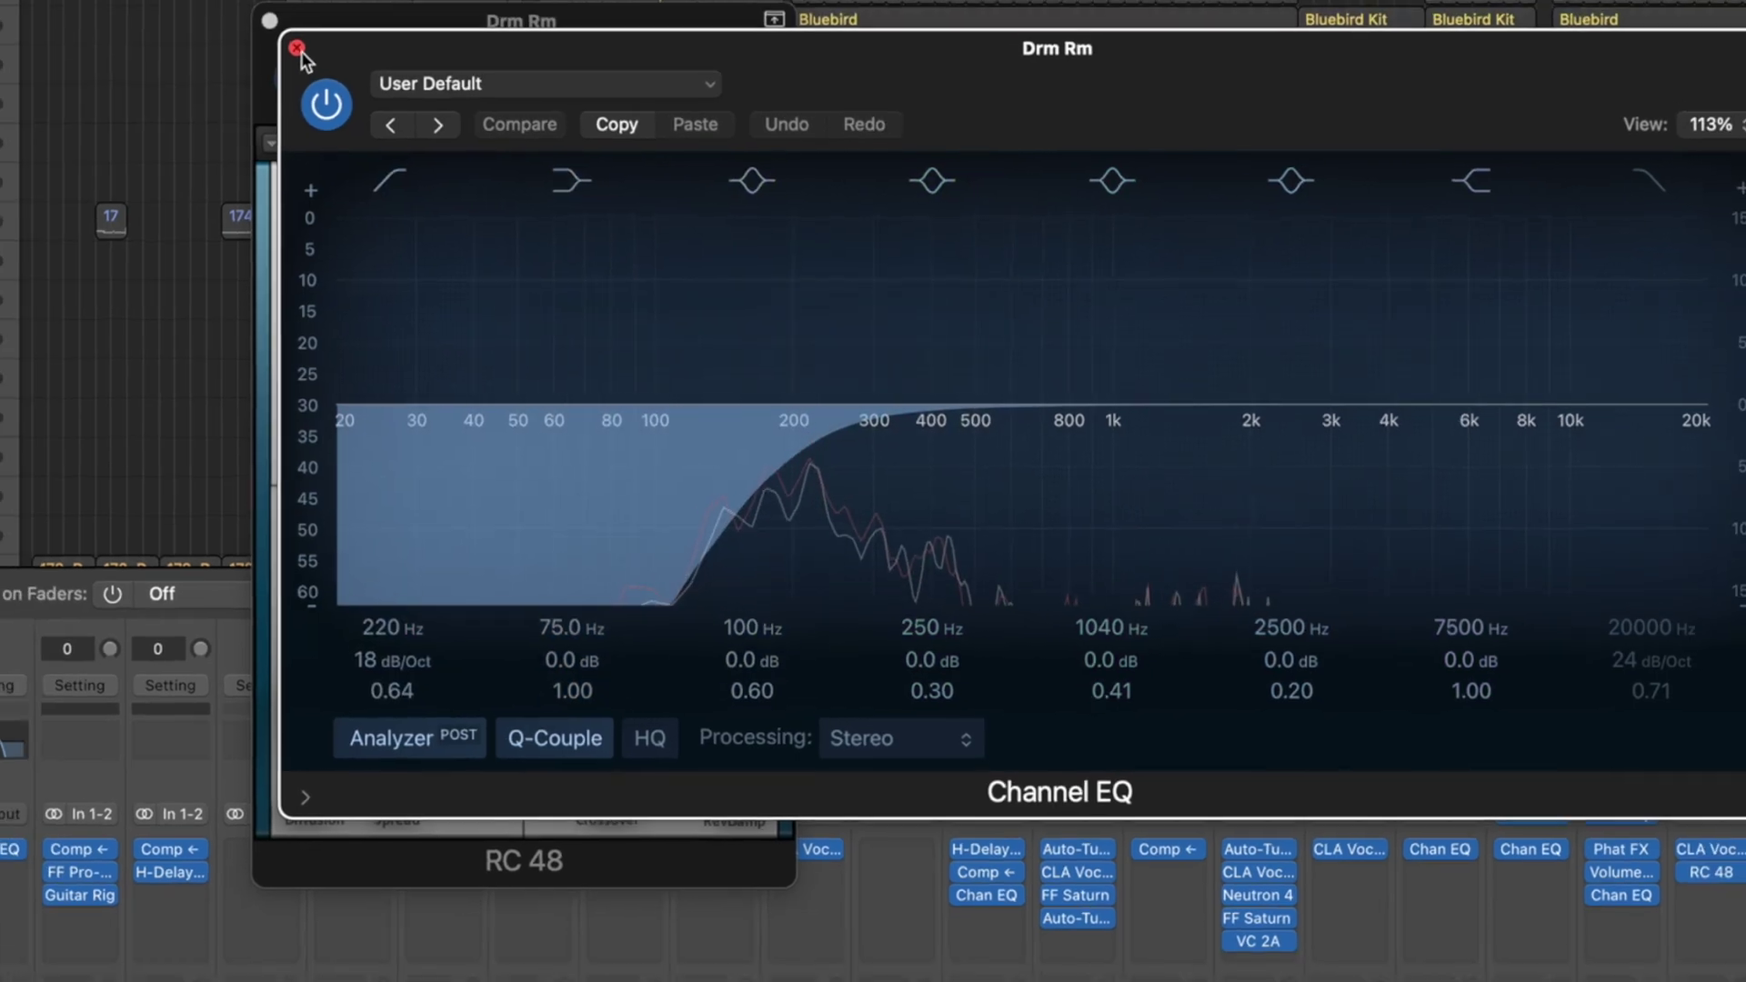
pyautogui.click(263, 28)
pyautogui.press('super+w')
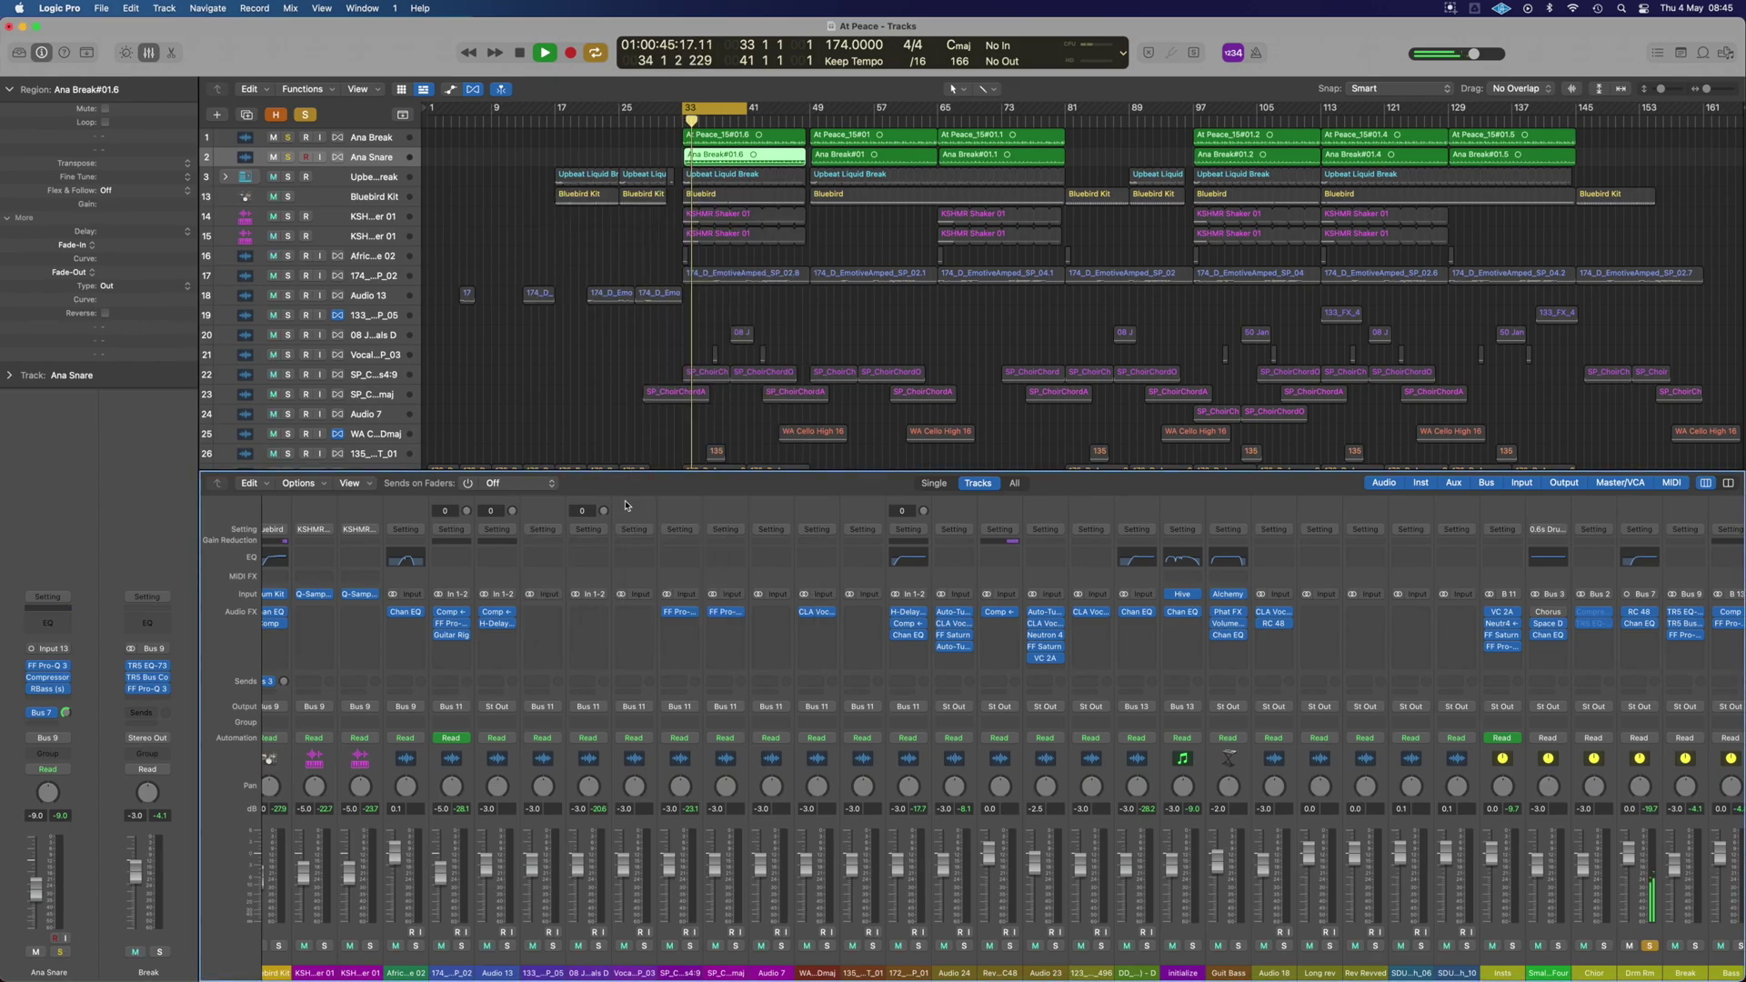
# - Audition the Ana Break and Ana Snare together, briefly adding the Upbeat Liquid Break in solo
pyautogui.hscroll(-5, 445, 748)
pyautogui.press('s')
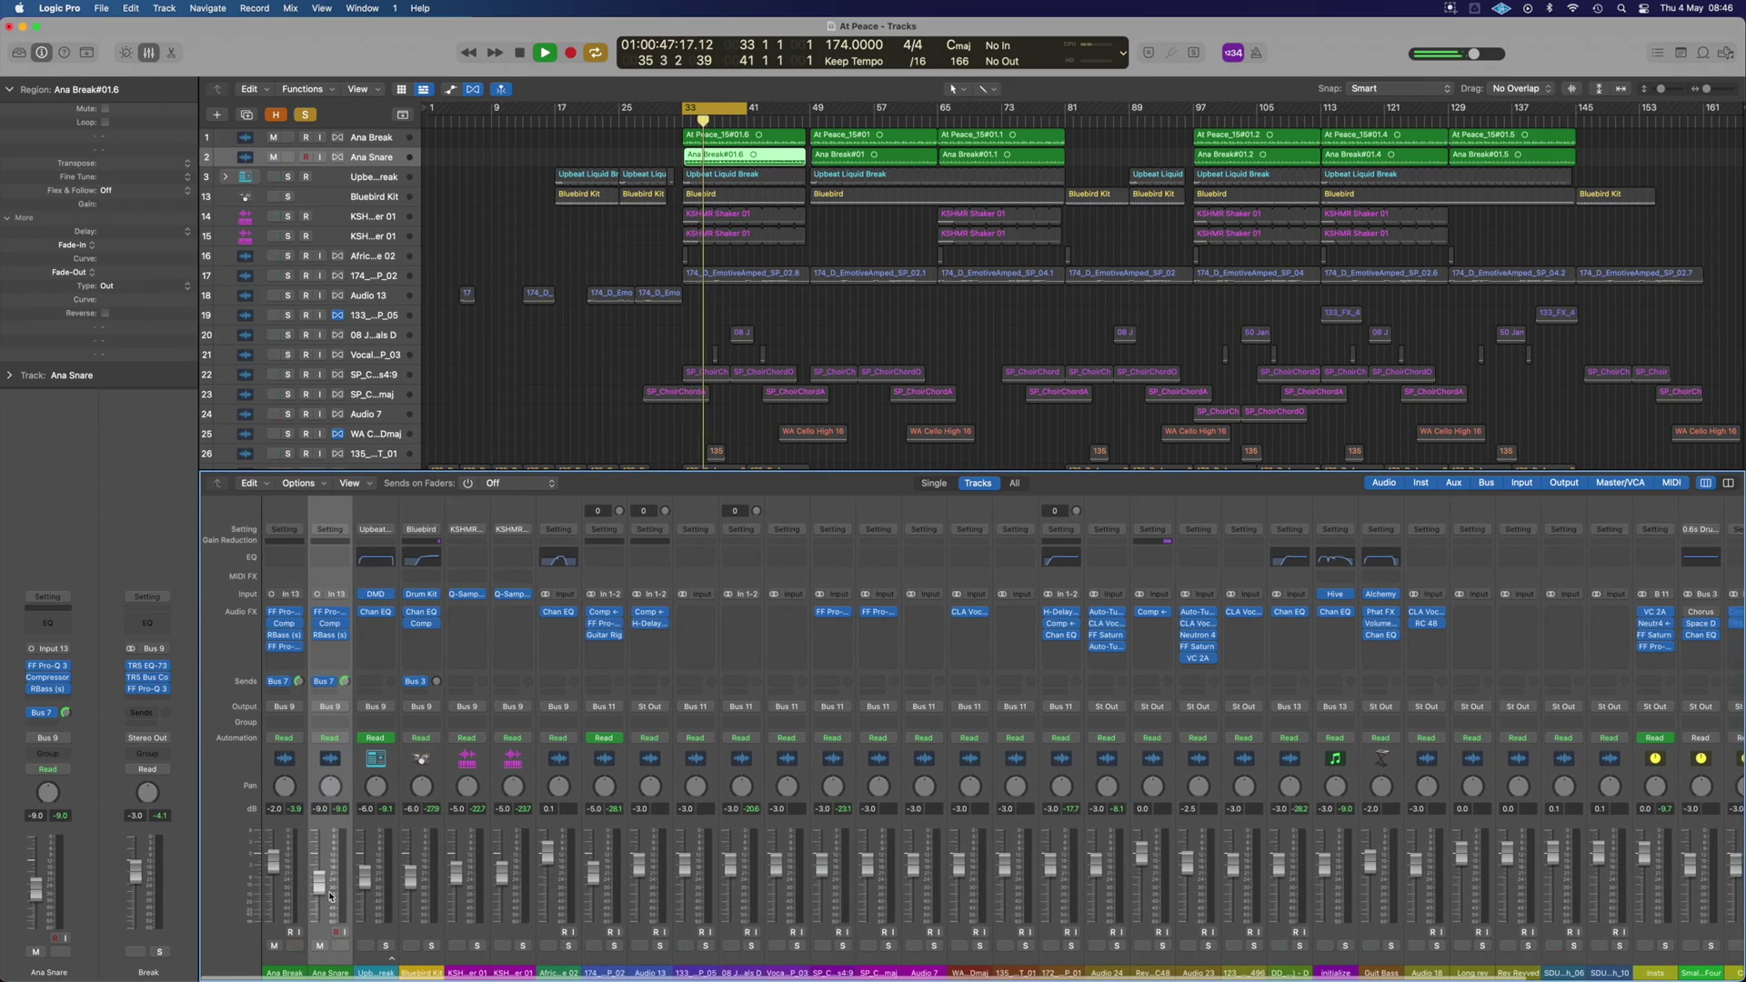
pyautogui.press('s')
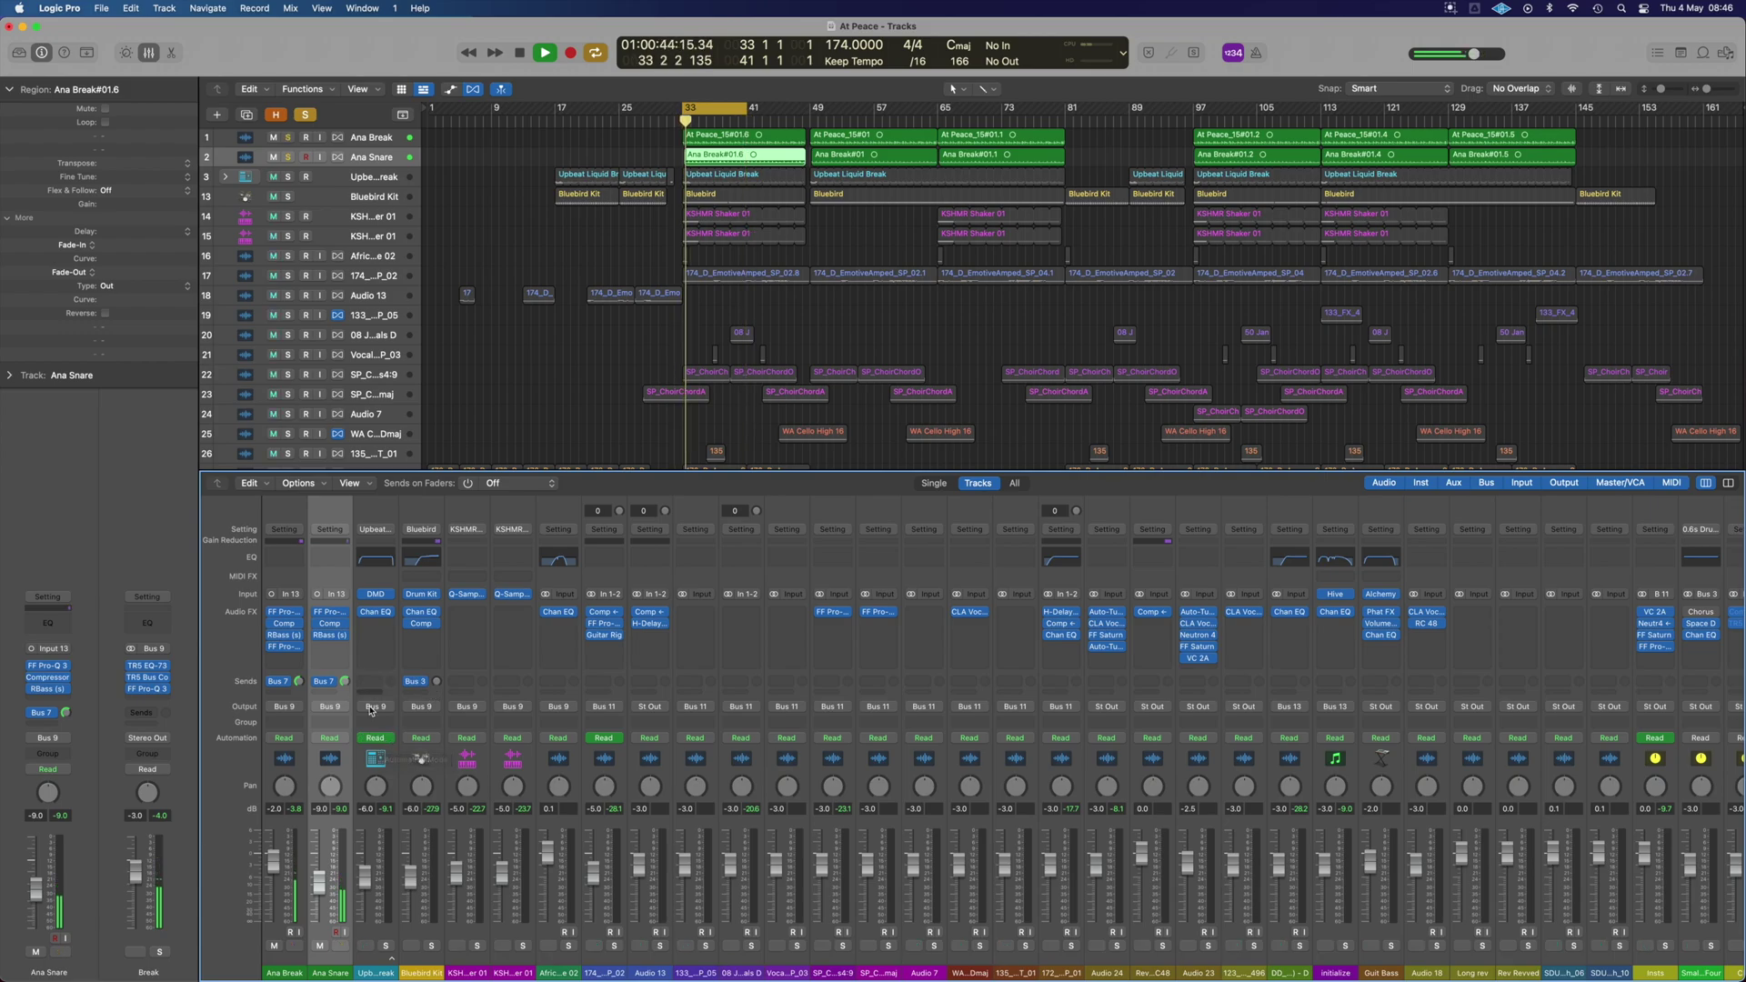
pyautogui.click(386, 946)
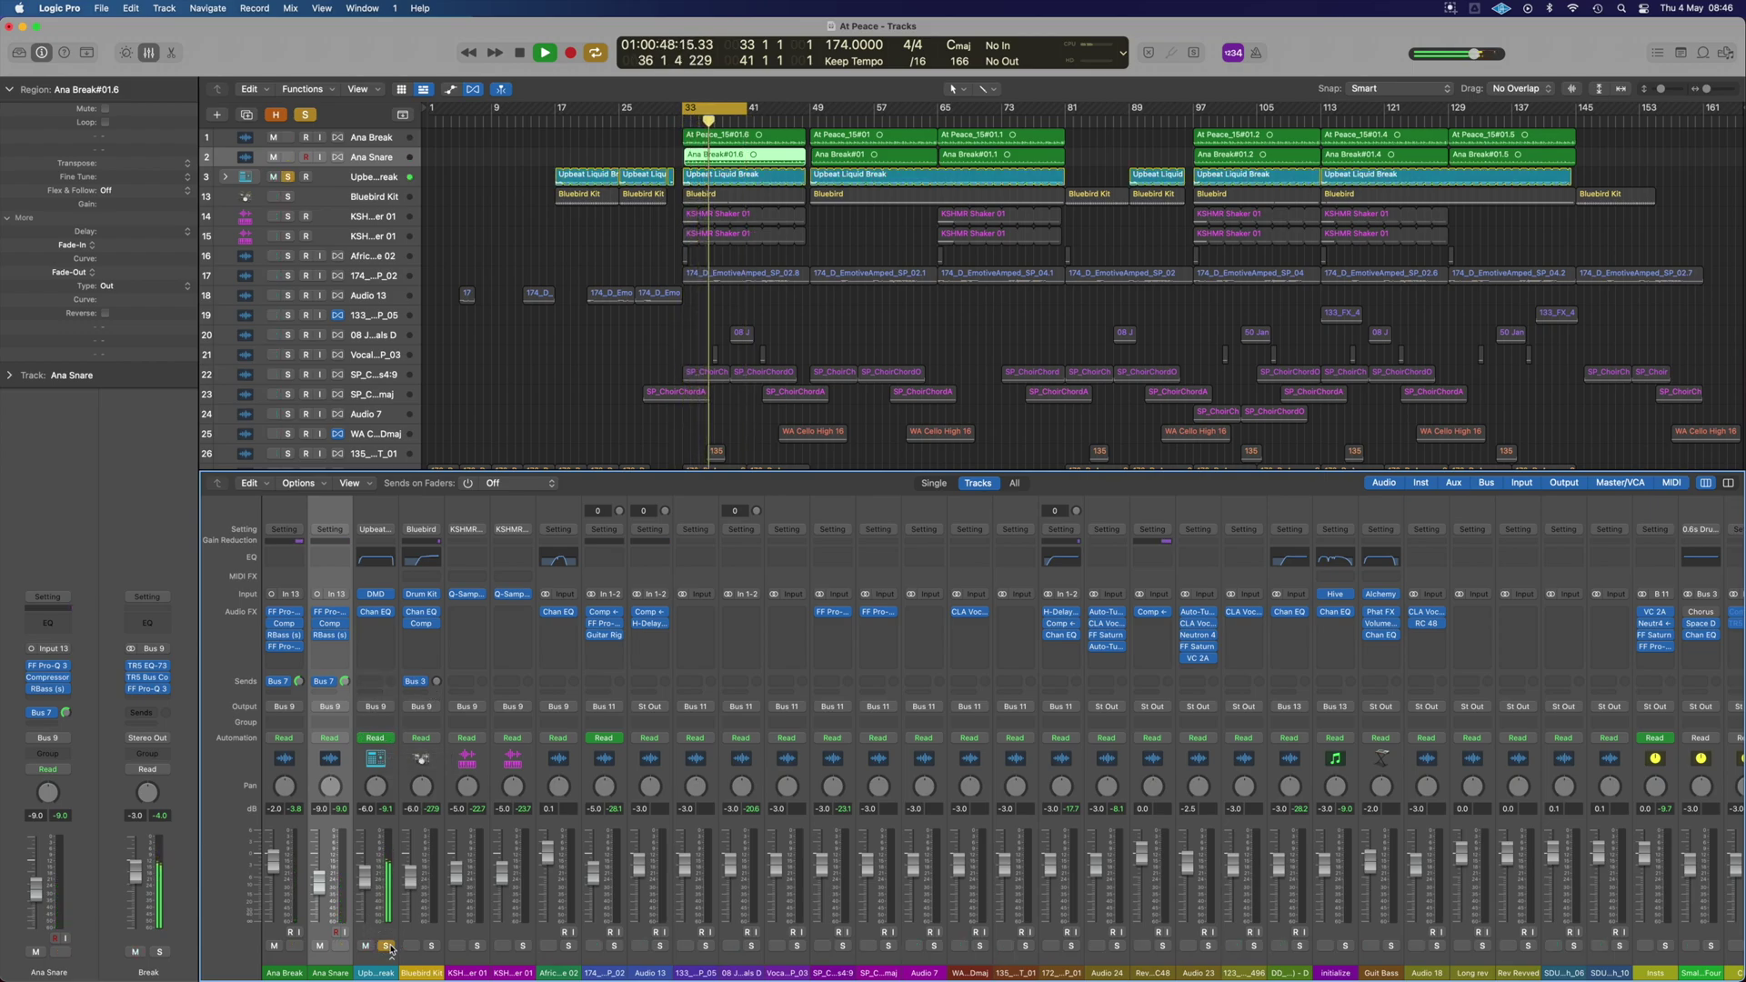
pyautogui.click(387, 947)
# - Stop playback, solo the Ana Snare, and play a short stretch of the loop
pyautogui.press('space')
pyautogui.click(340, 947)
pyautogui.press('space')
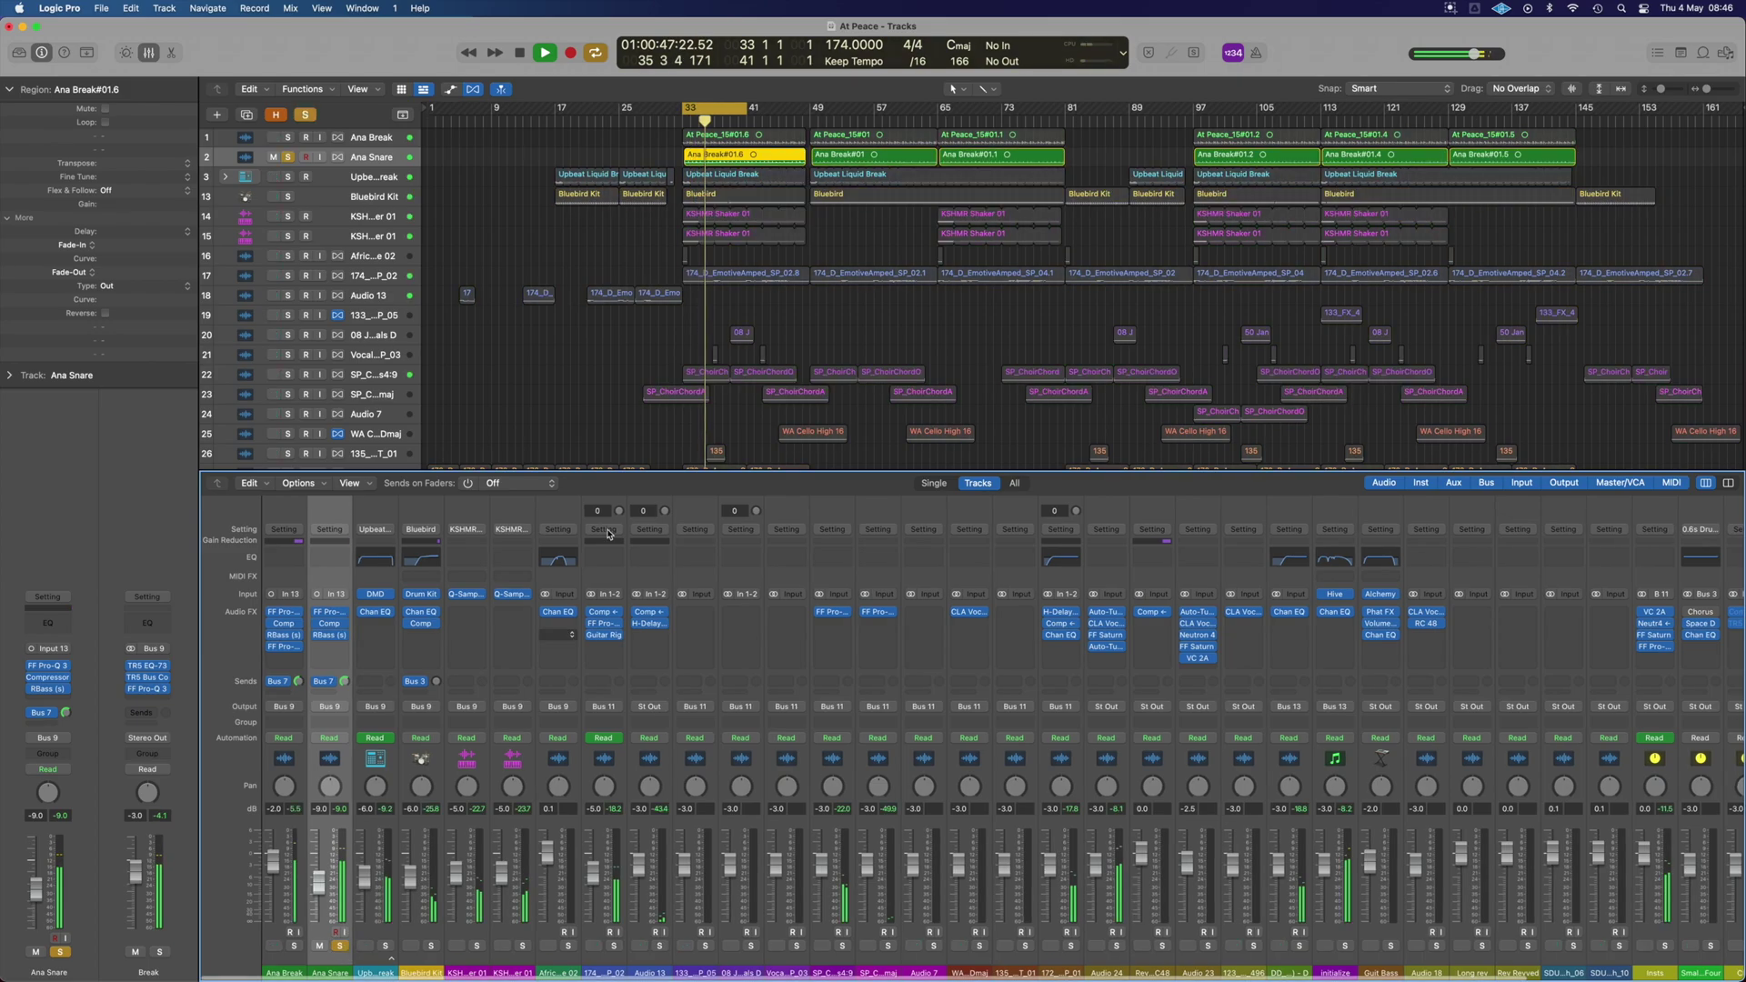
pyautogui.press('space')
# - Open the Ana Snare's first FF Pro-Q 3 and examine its low cut and dynamic high-shelf boost during playback
pyautogui.click(333, 614)
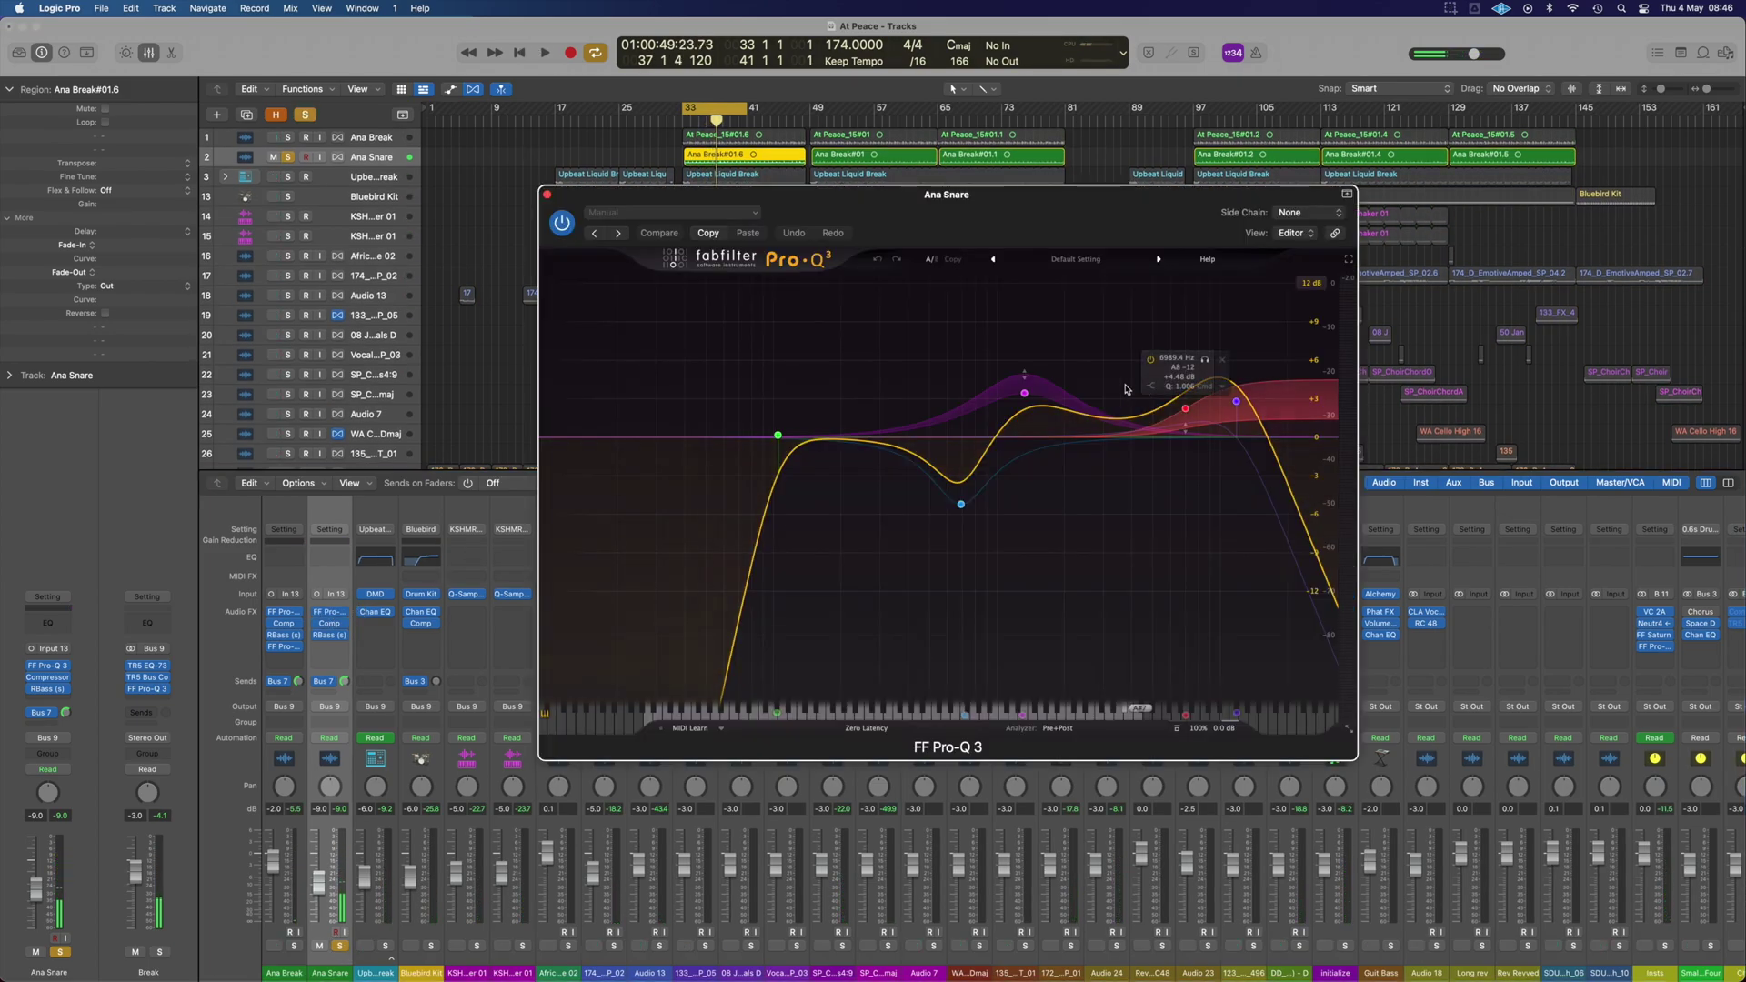
pyautogui.moveTo(1107, 409)
pyautogui.press('space')
pyautogui.moveTo(1176, 435)
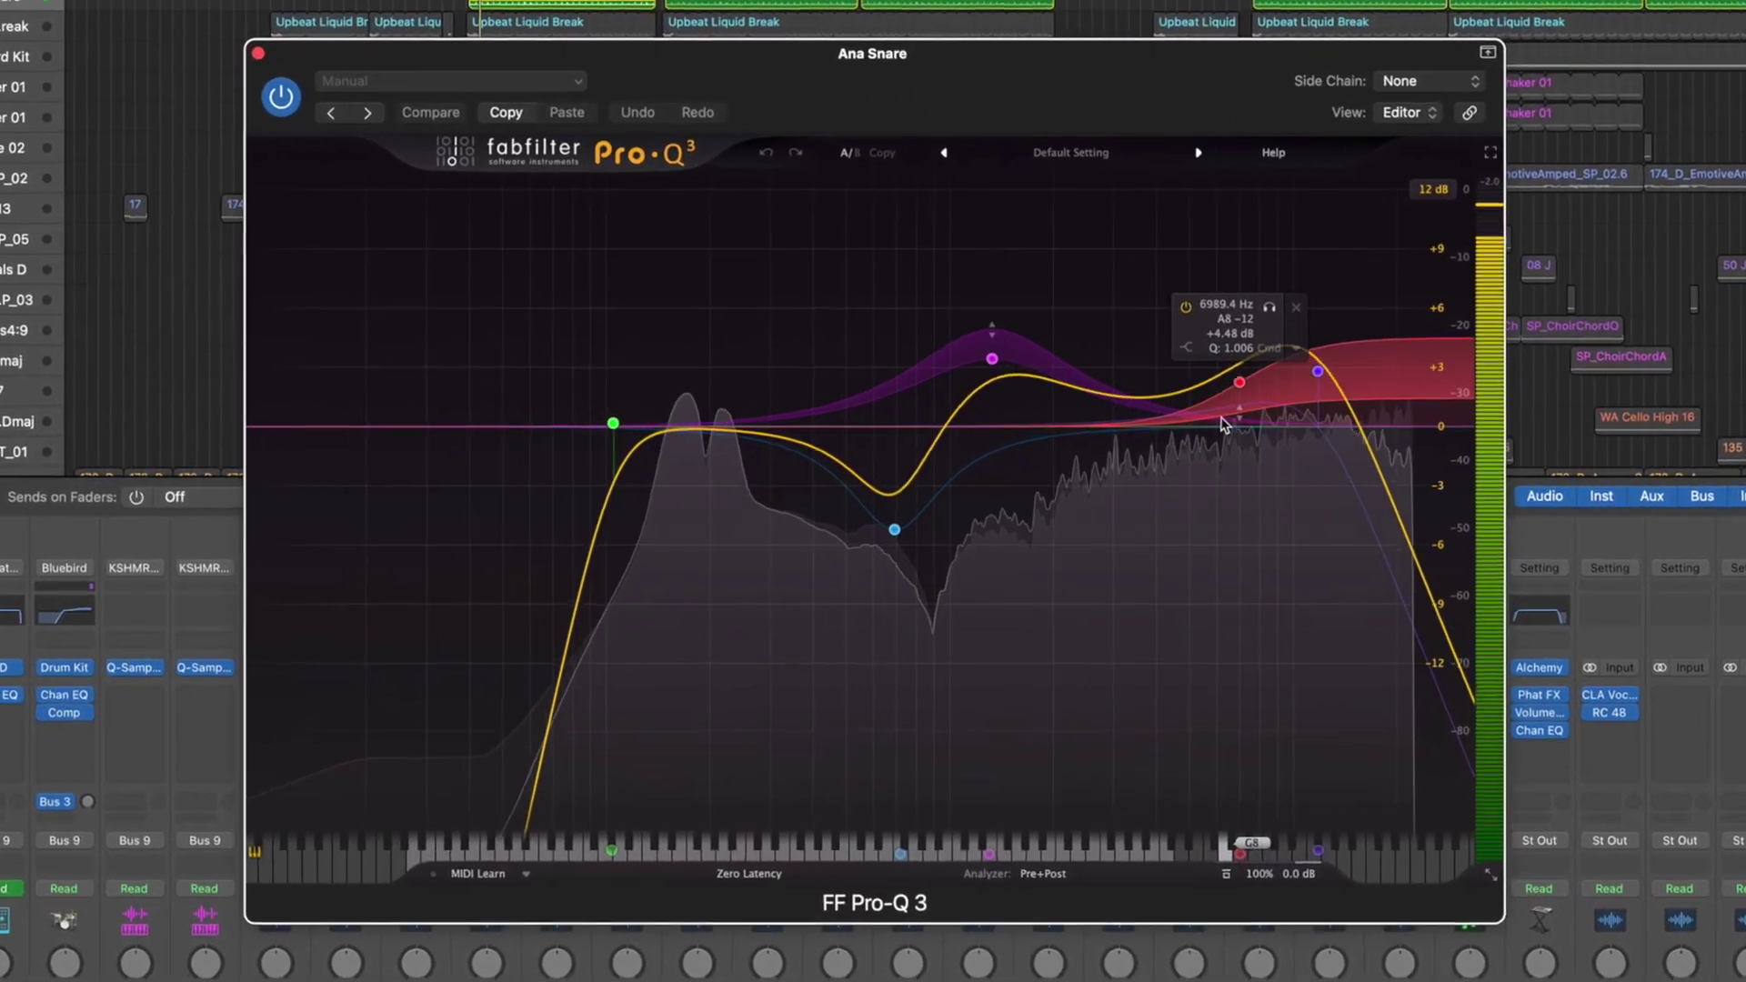
pyautogui.click(693, 428)
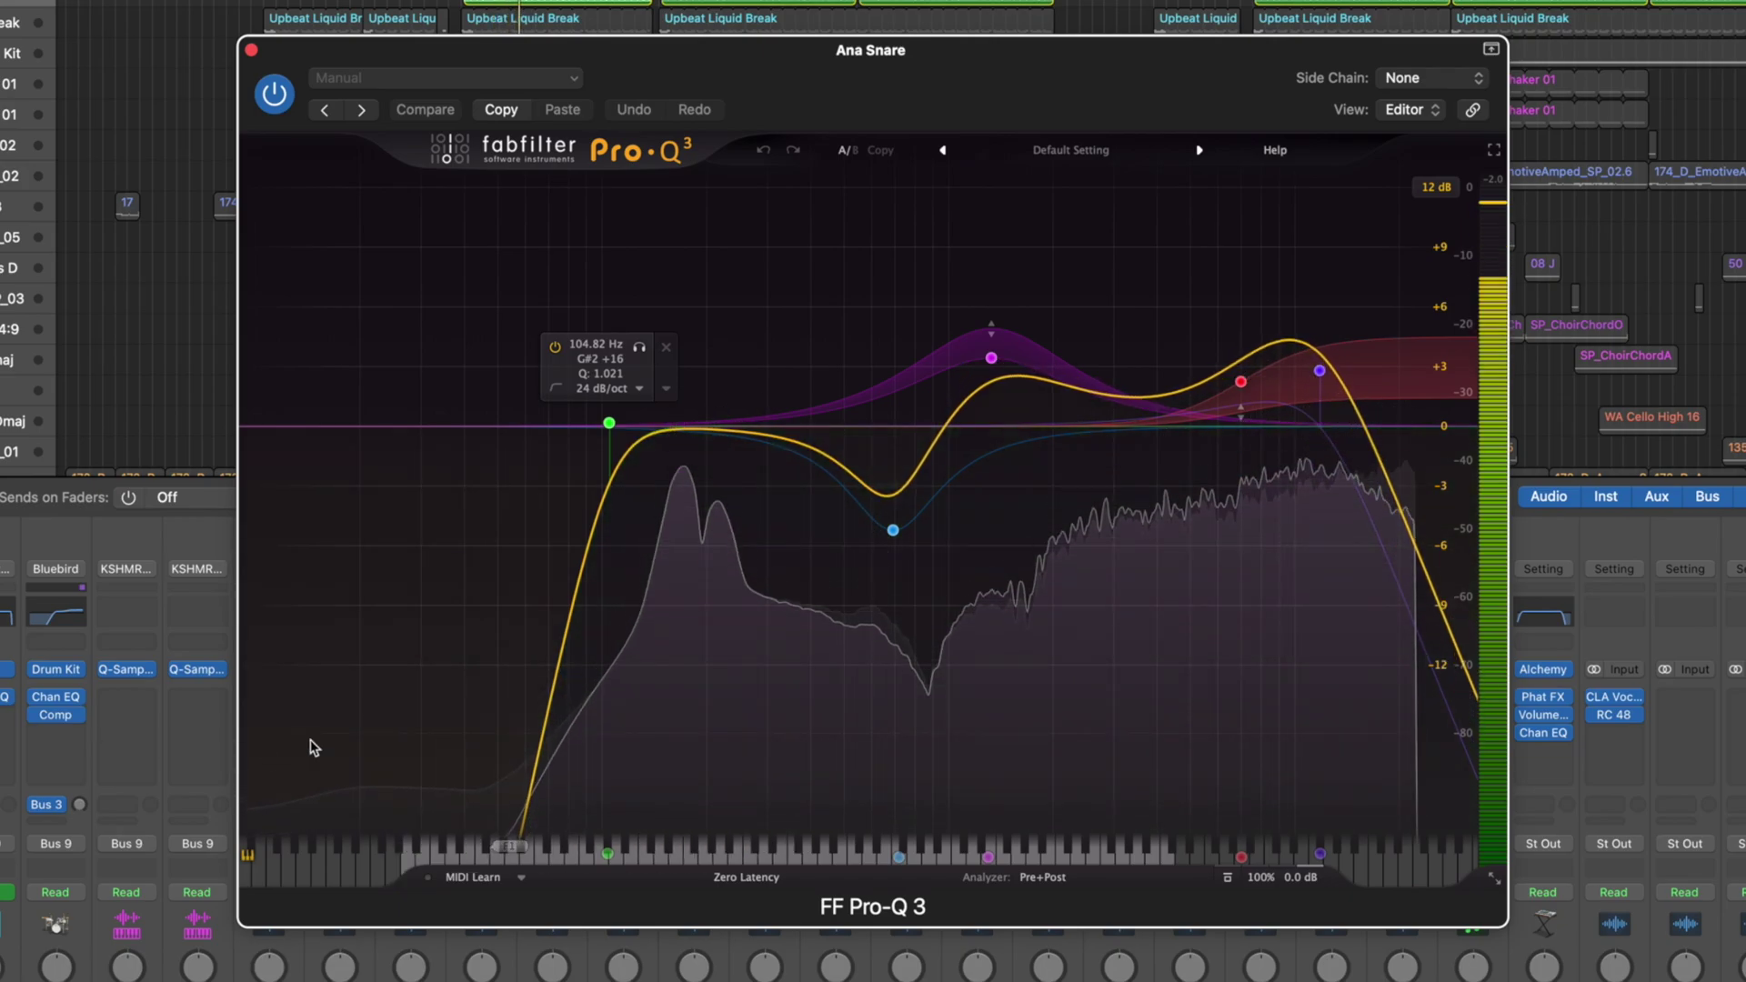
pyautogui.moveTo(826, 521)
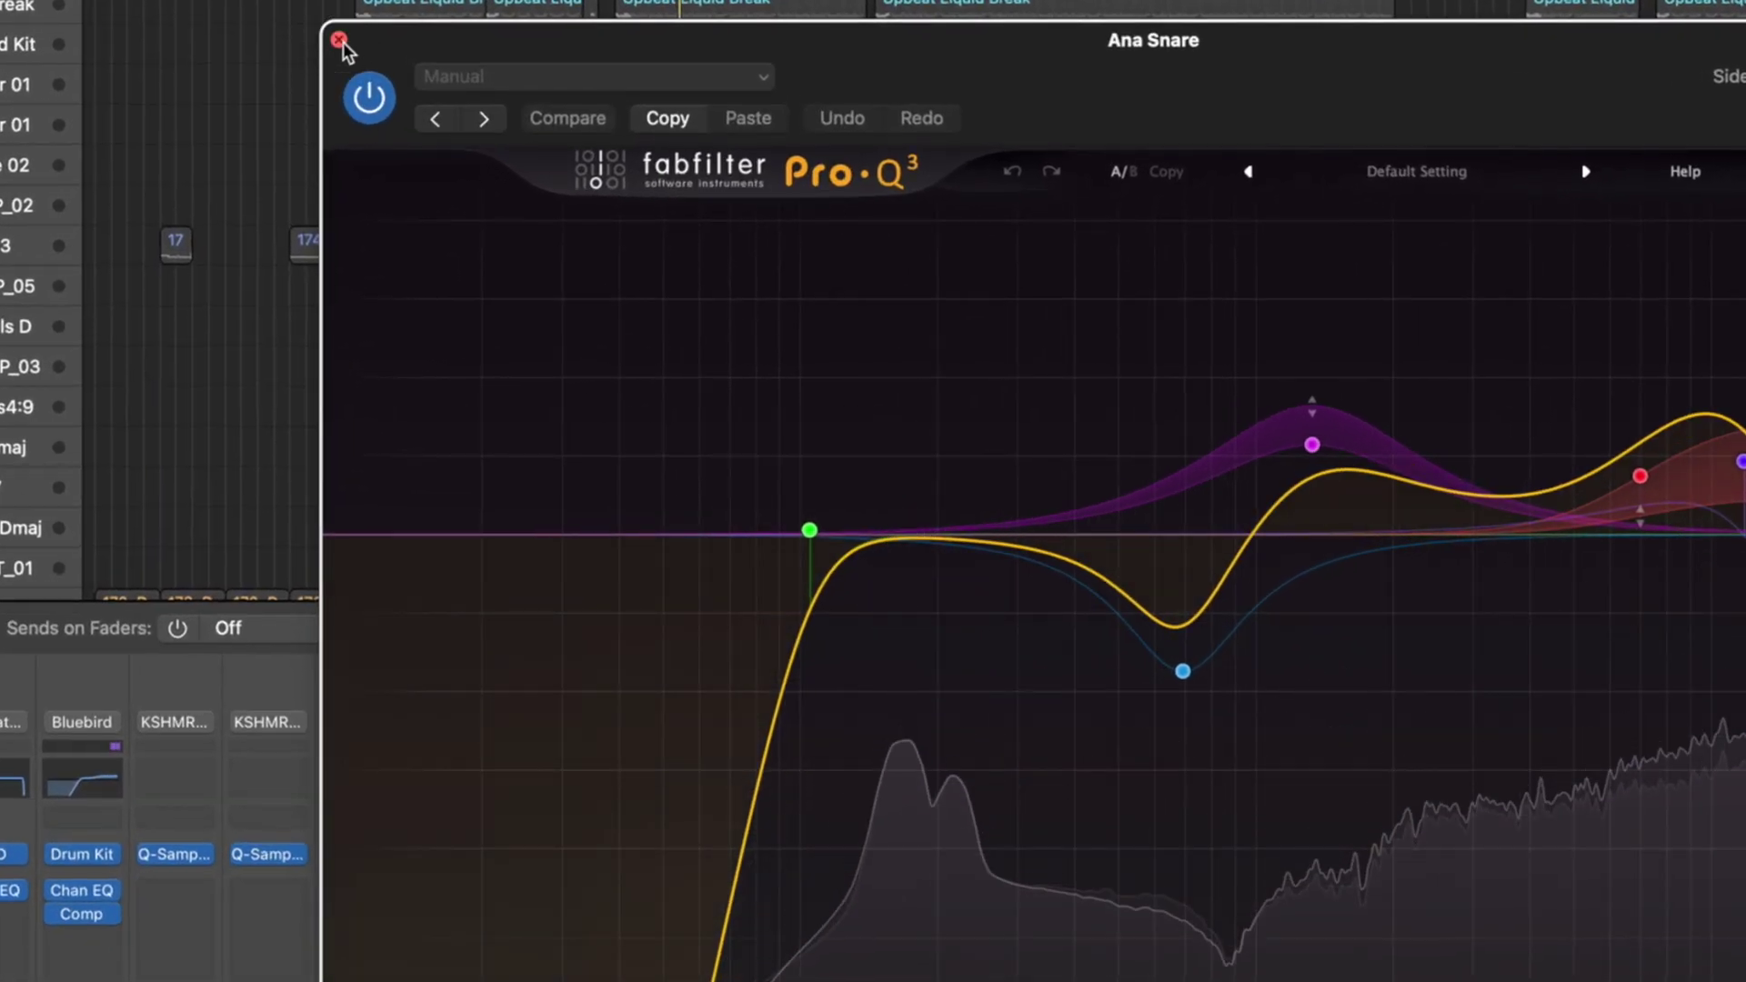
# - Close the Ana Snare's FF Pro-Q 3, review the track's Compressor settings while the loop plays, and close the Compressor
pyautogui.click(392, 81)
pyautogui.click(453, 891)
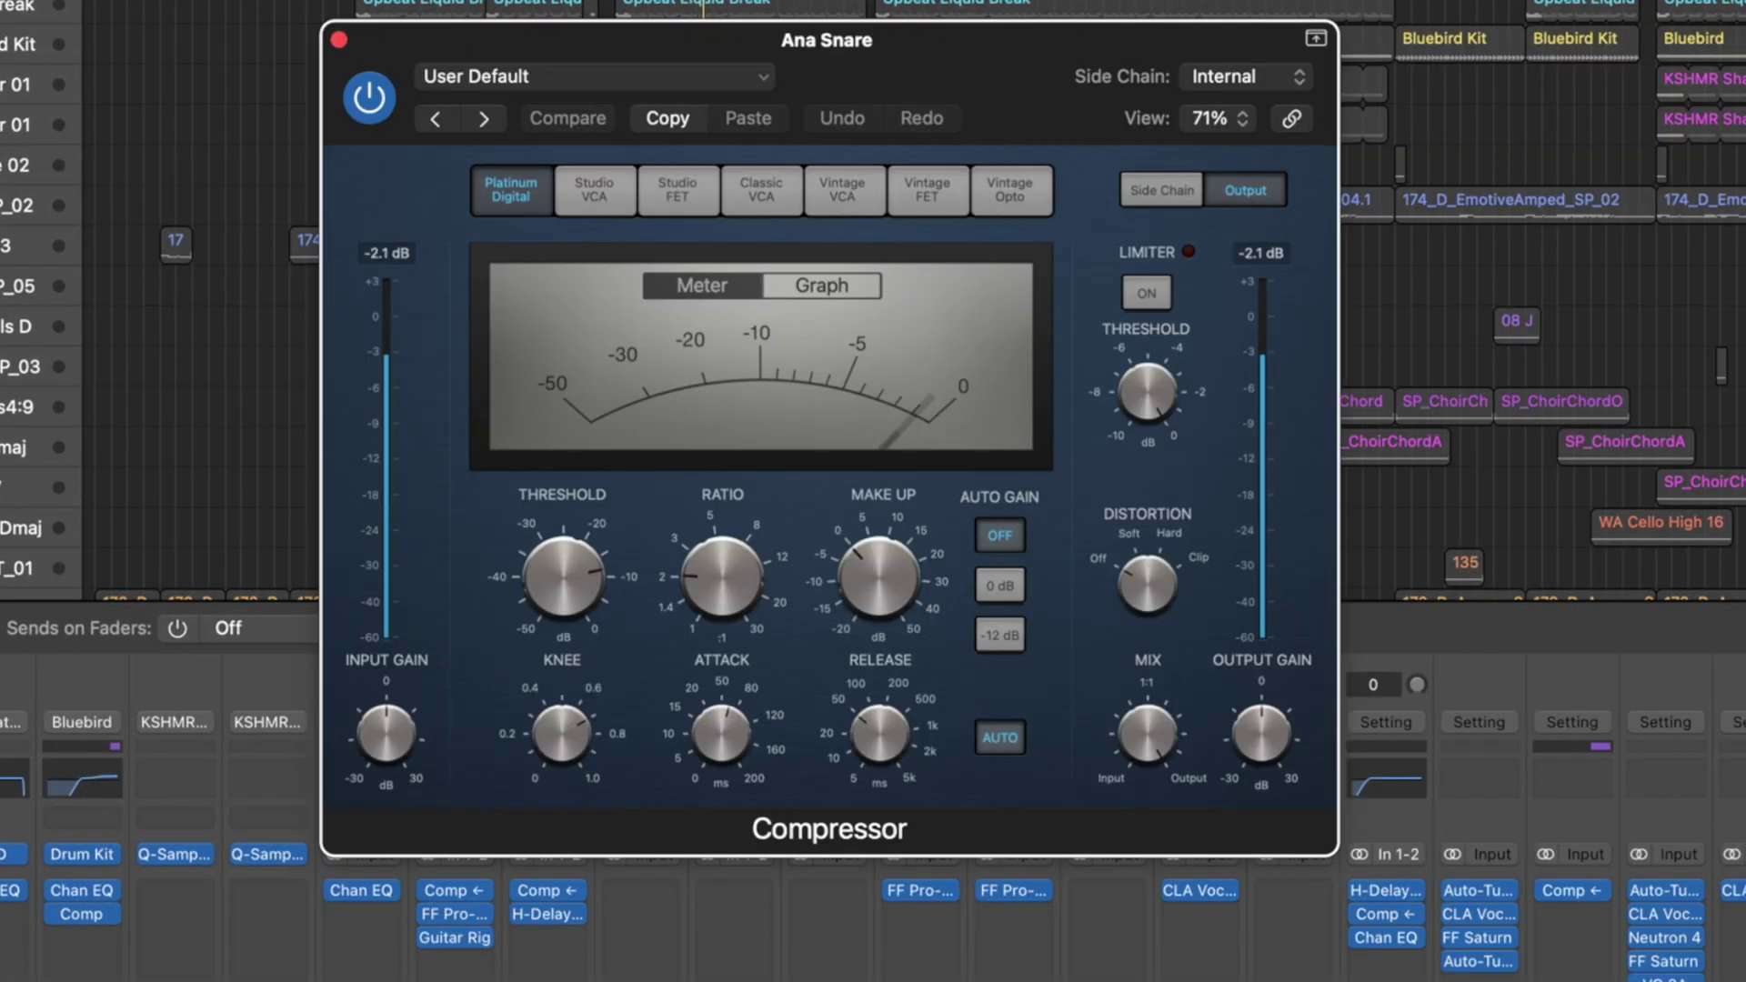
pyautogui.moveTo(873, 633)
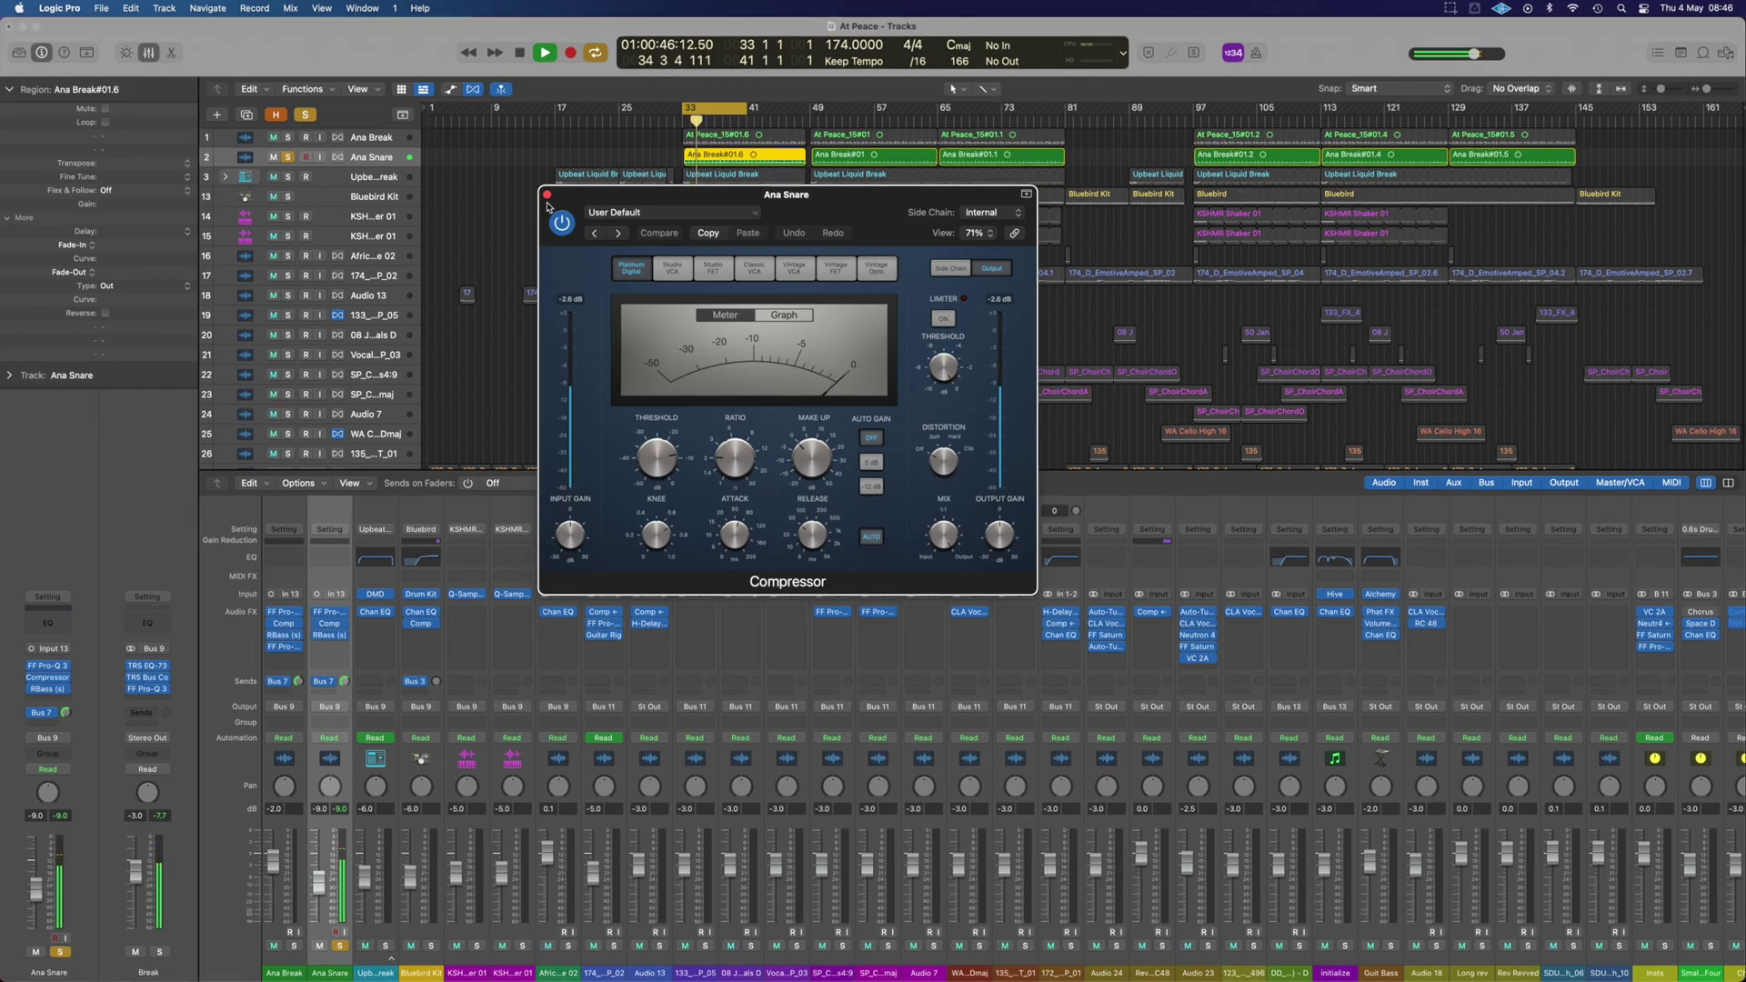
pyautogui.click(547, 195)
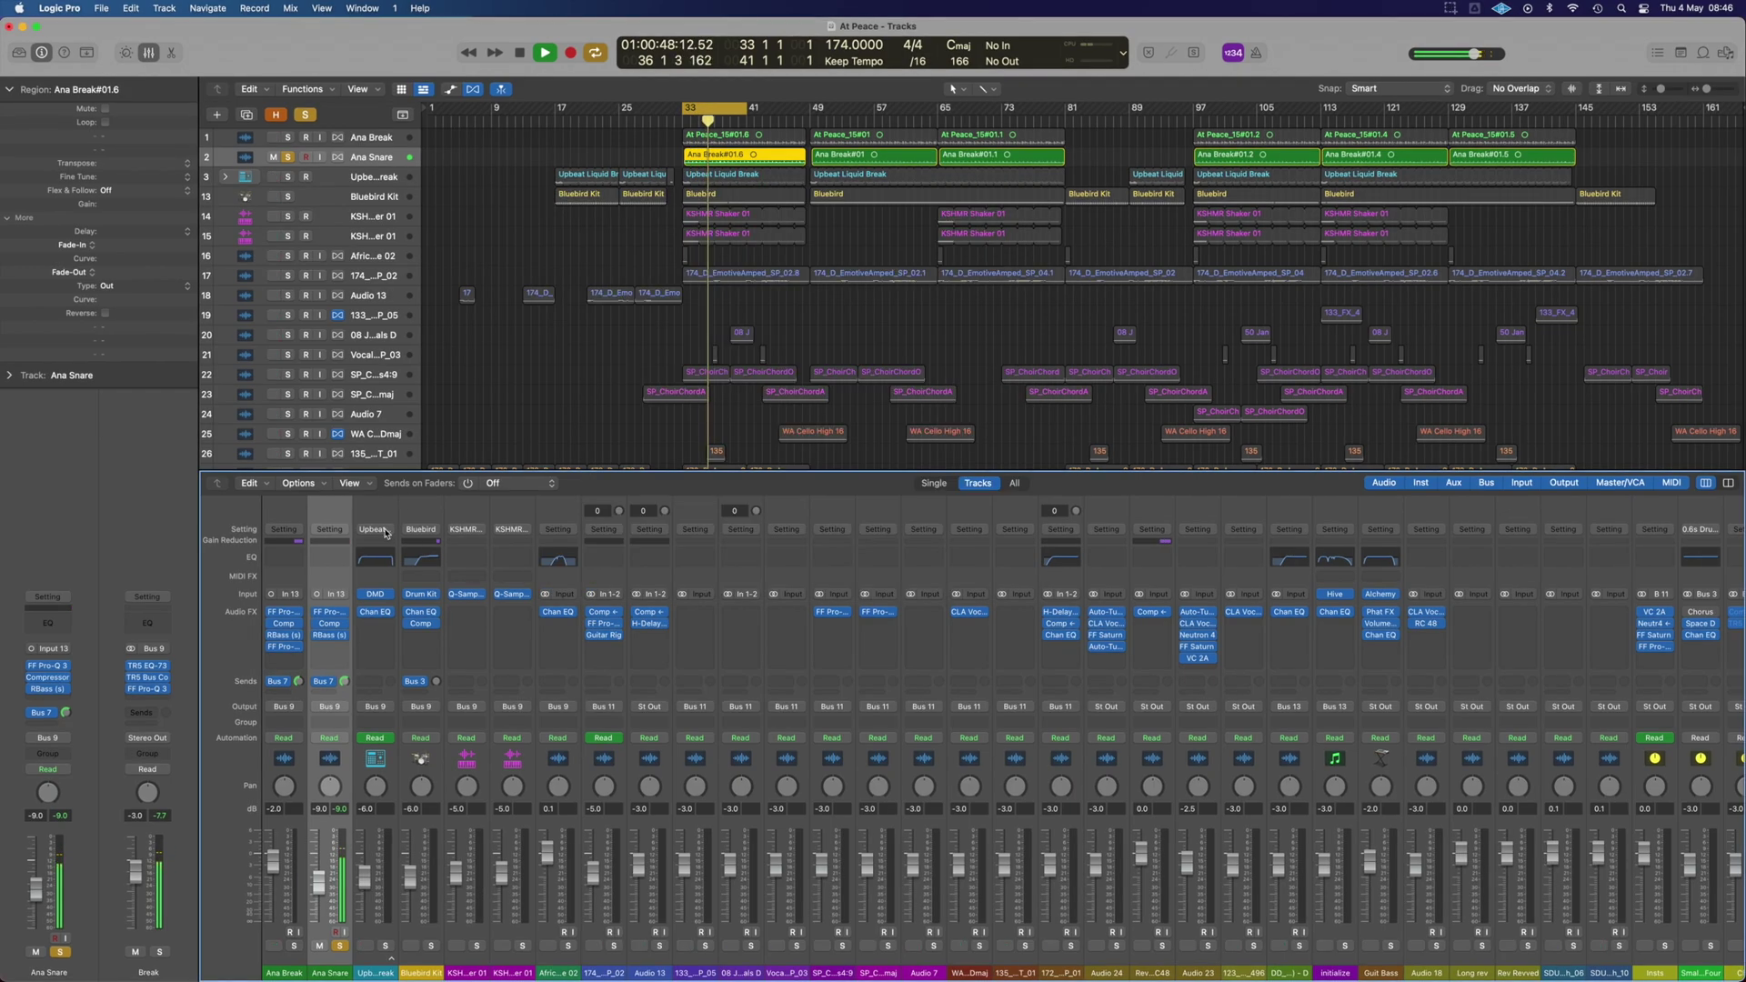
# - Review the Ana Snare's RBass settings, close the plug-in, and solo the Upbeat Liquid Break alongside the Ana layers
pyautogui.click(330, 635)
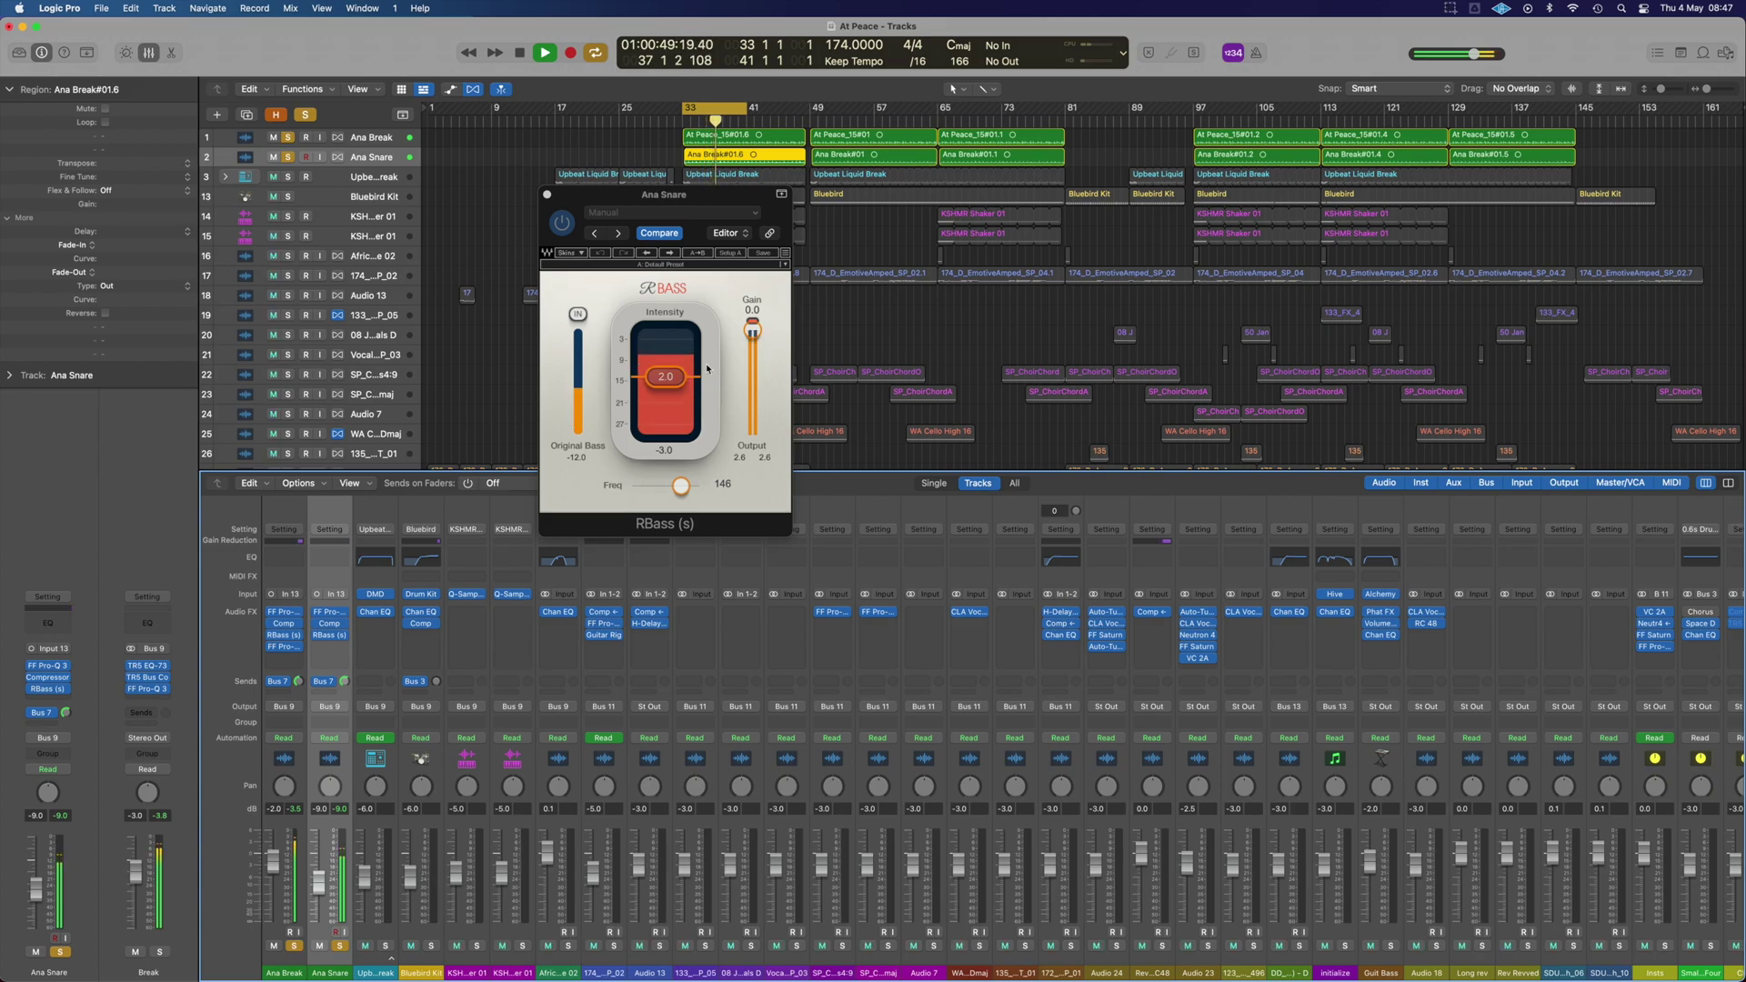
pyautogui.click(547, 194)
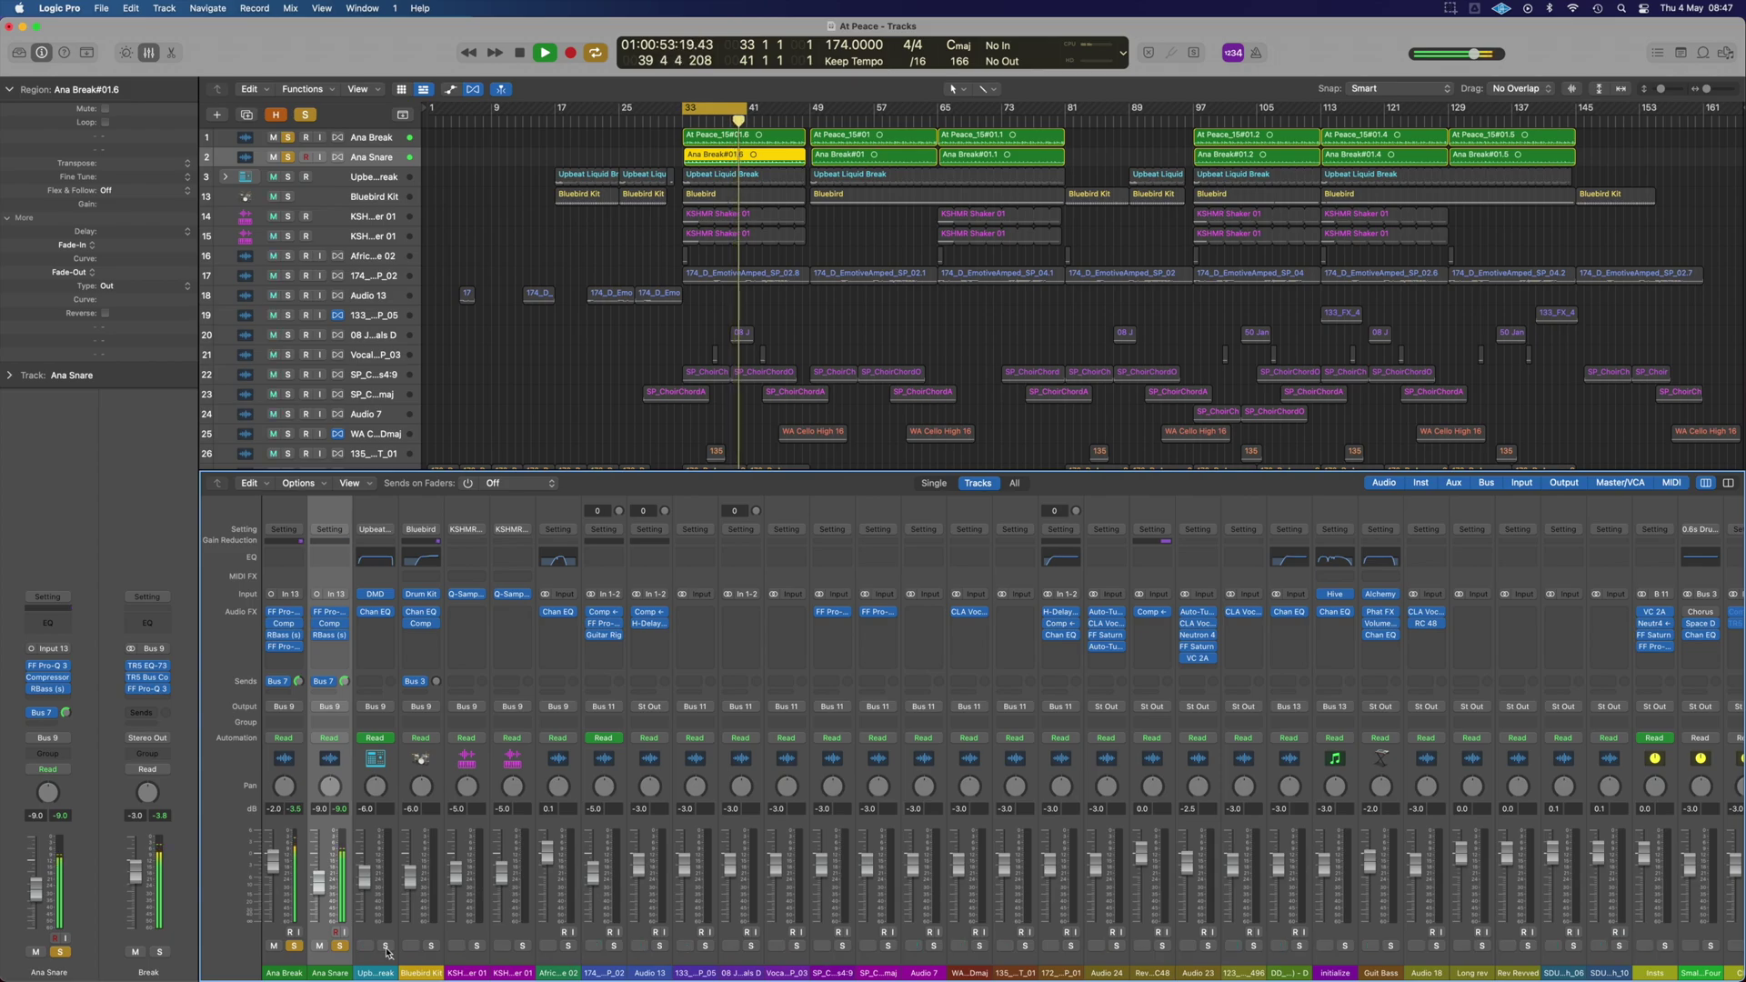
pyautogui.click(387, 947)
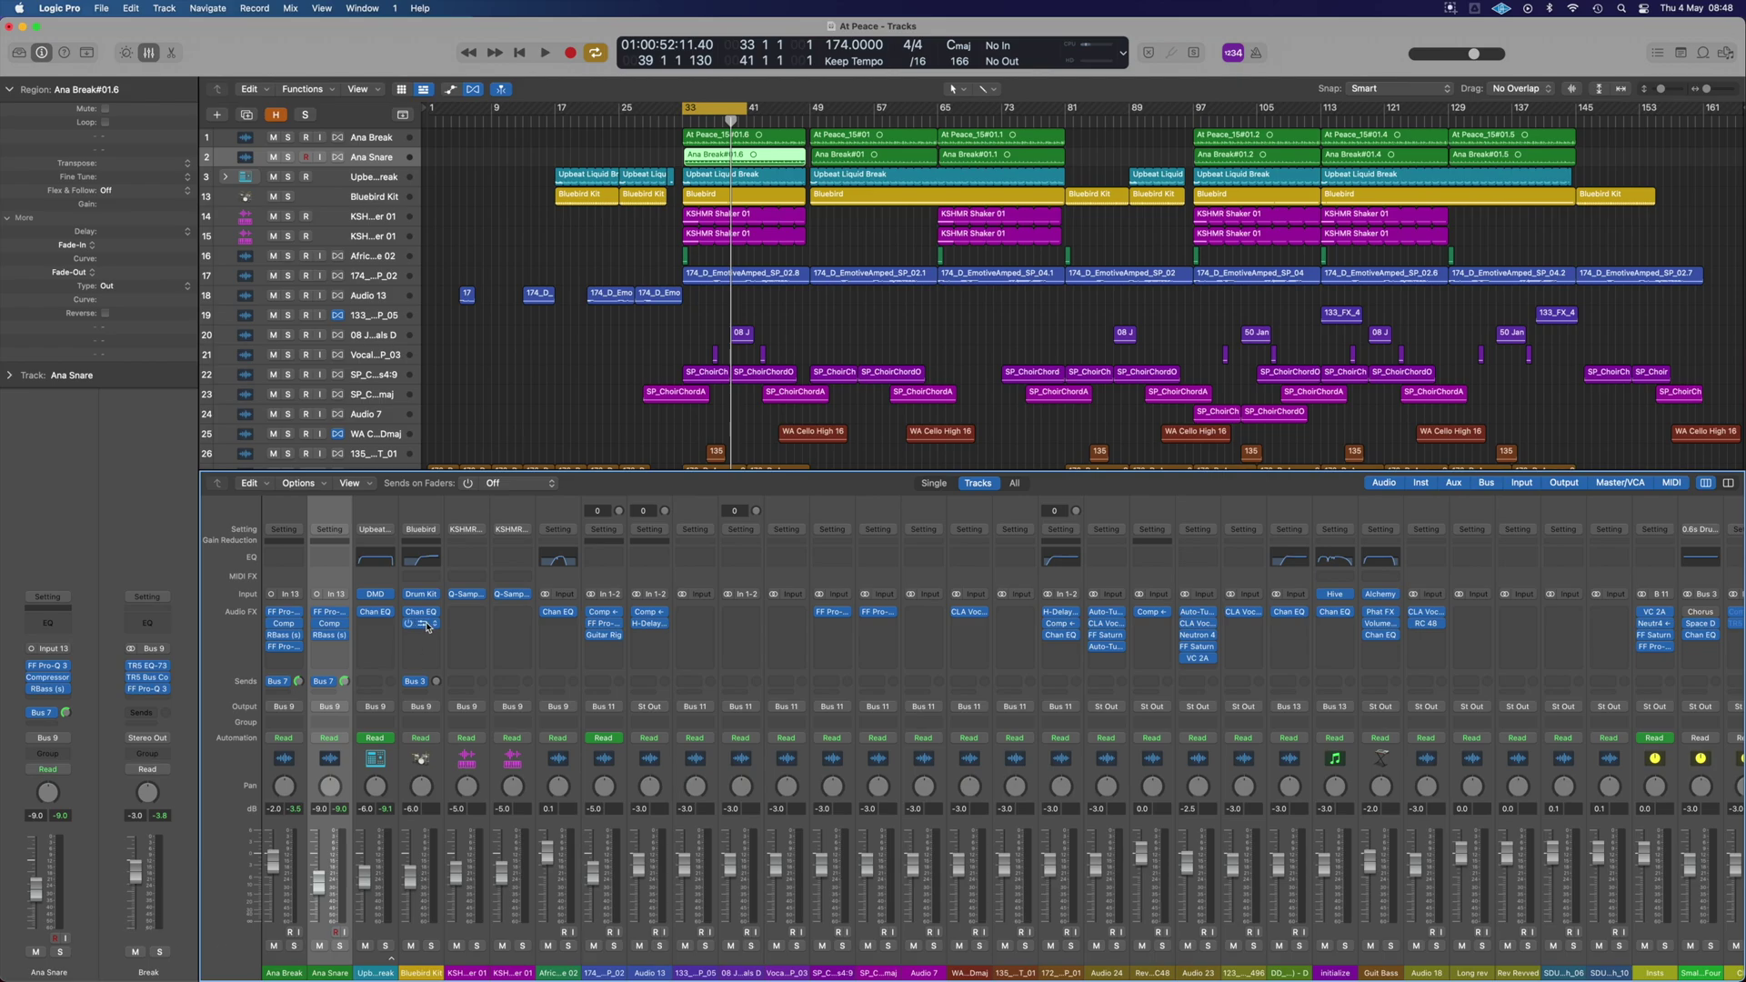
# - Solo the Bluebird Kit track, switch off the bars 33–41 cycle, and play the kit on its own
pyautogui.click(369, 200)
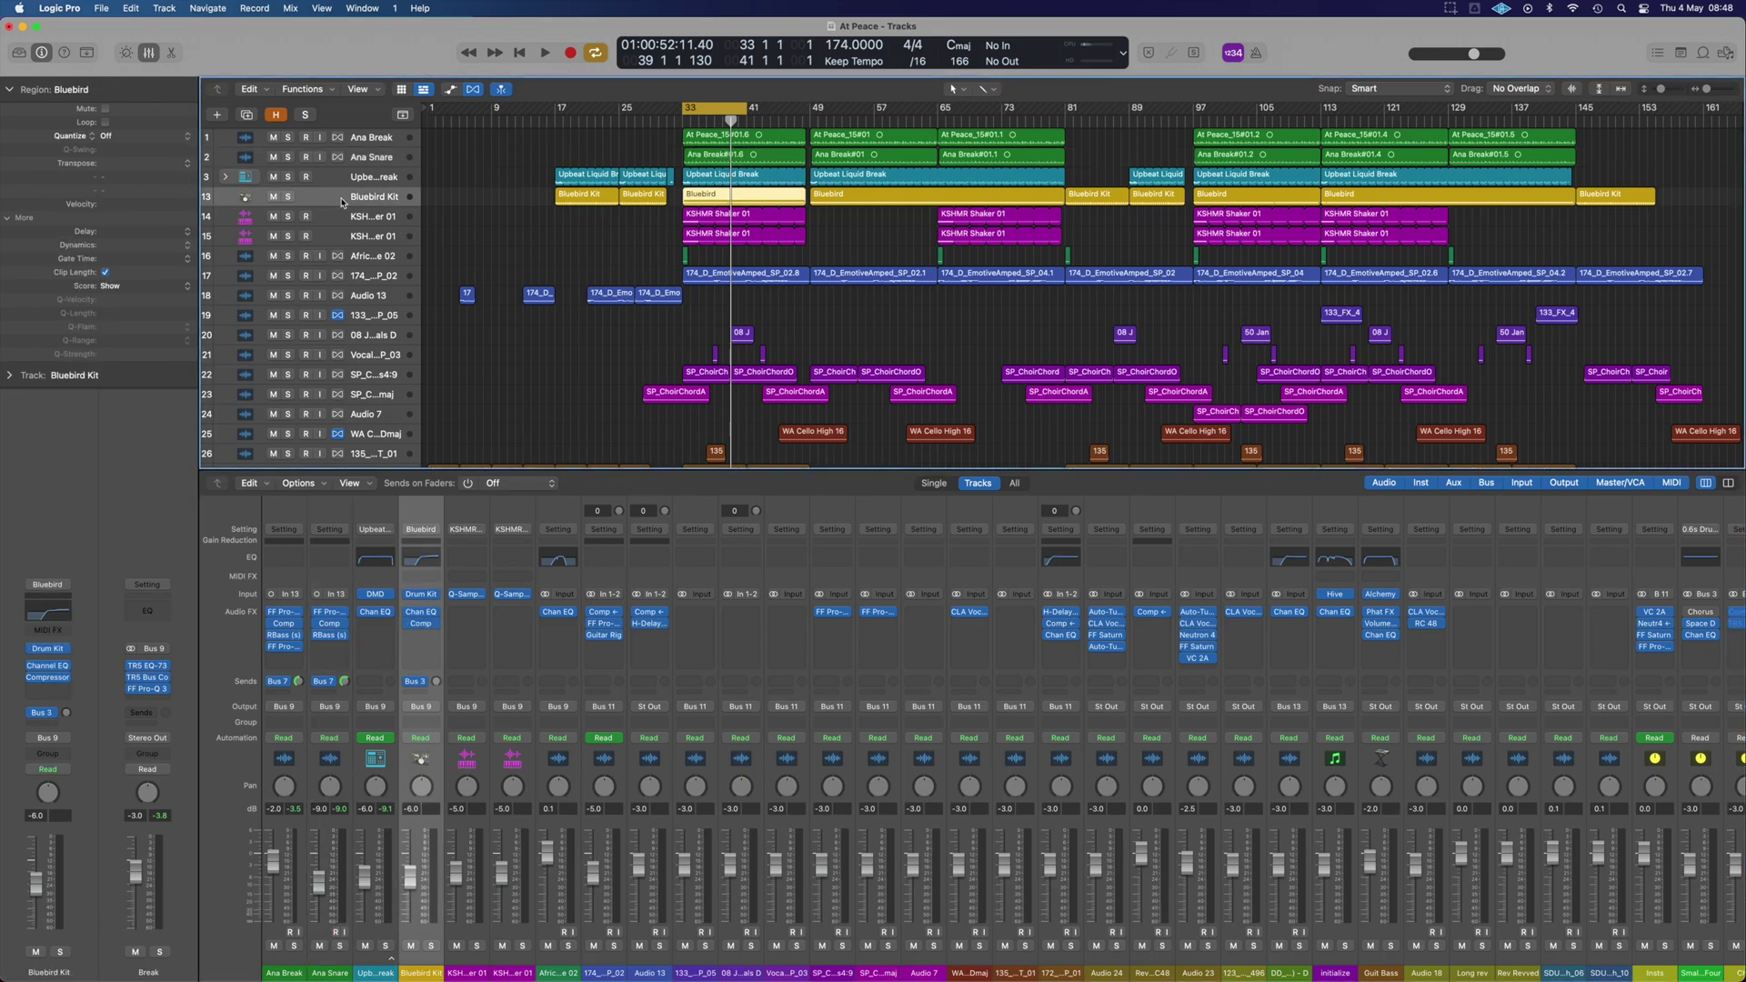
pyautogui.click(289, 198)
pyautogui.click(699, 106)
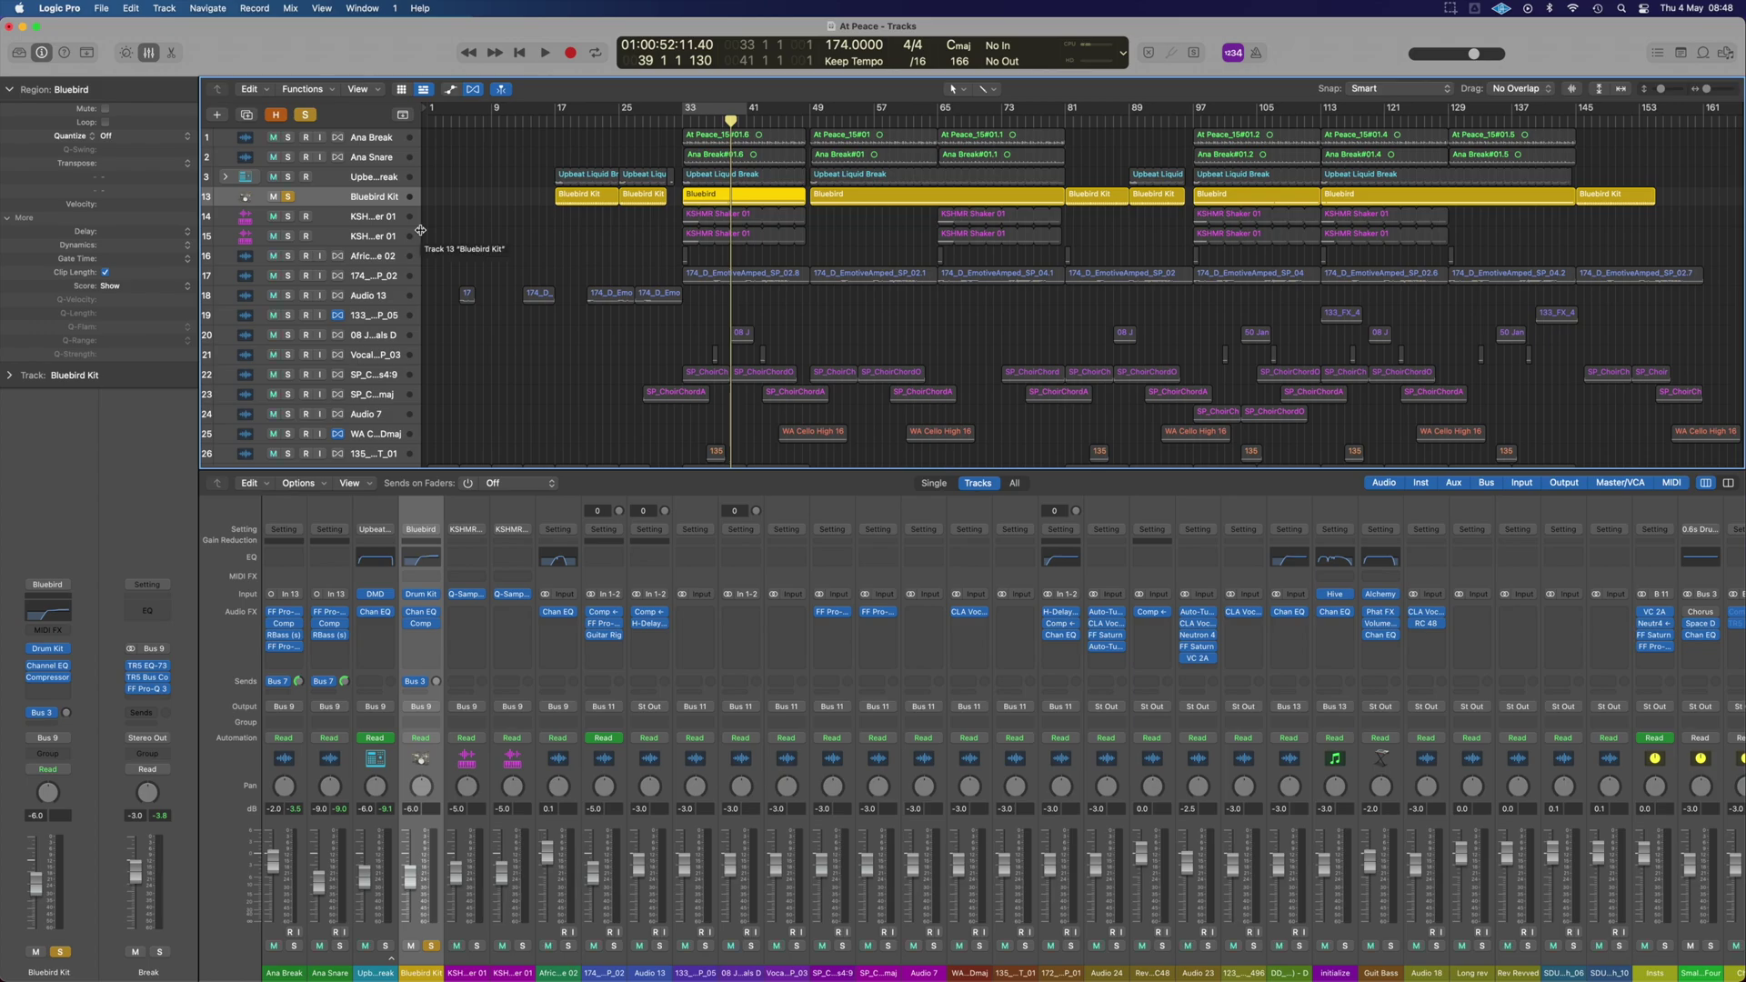
pyautogui.press('space')
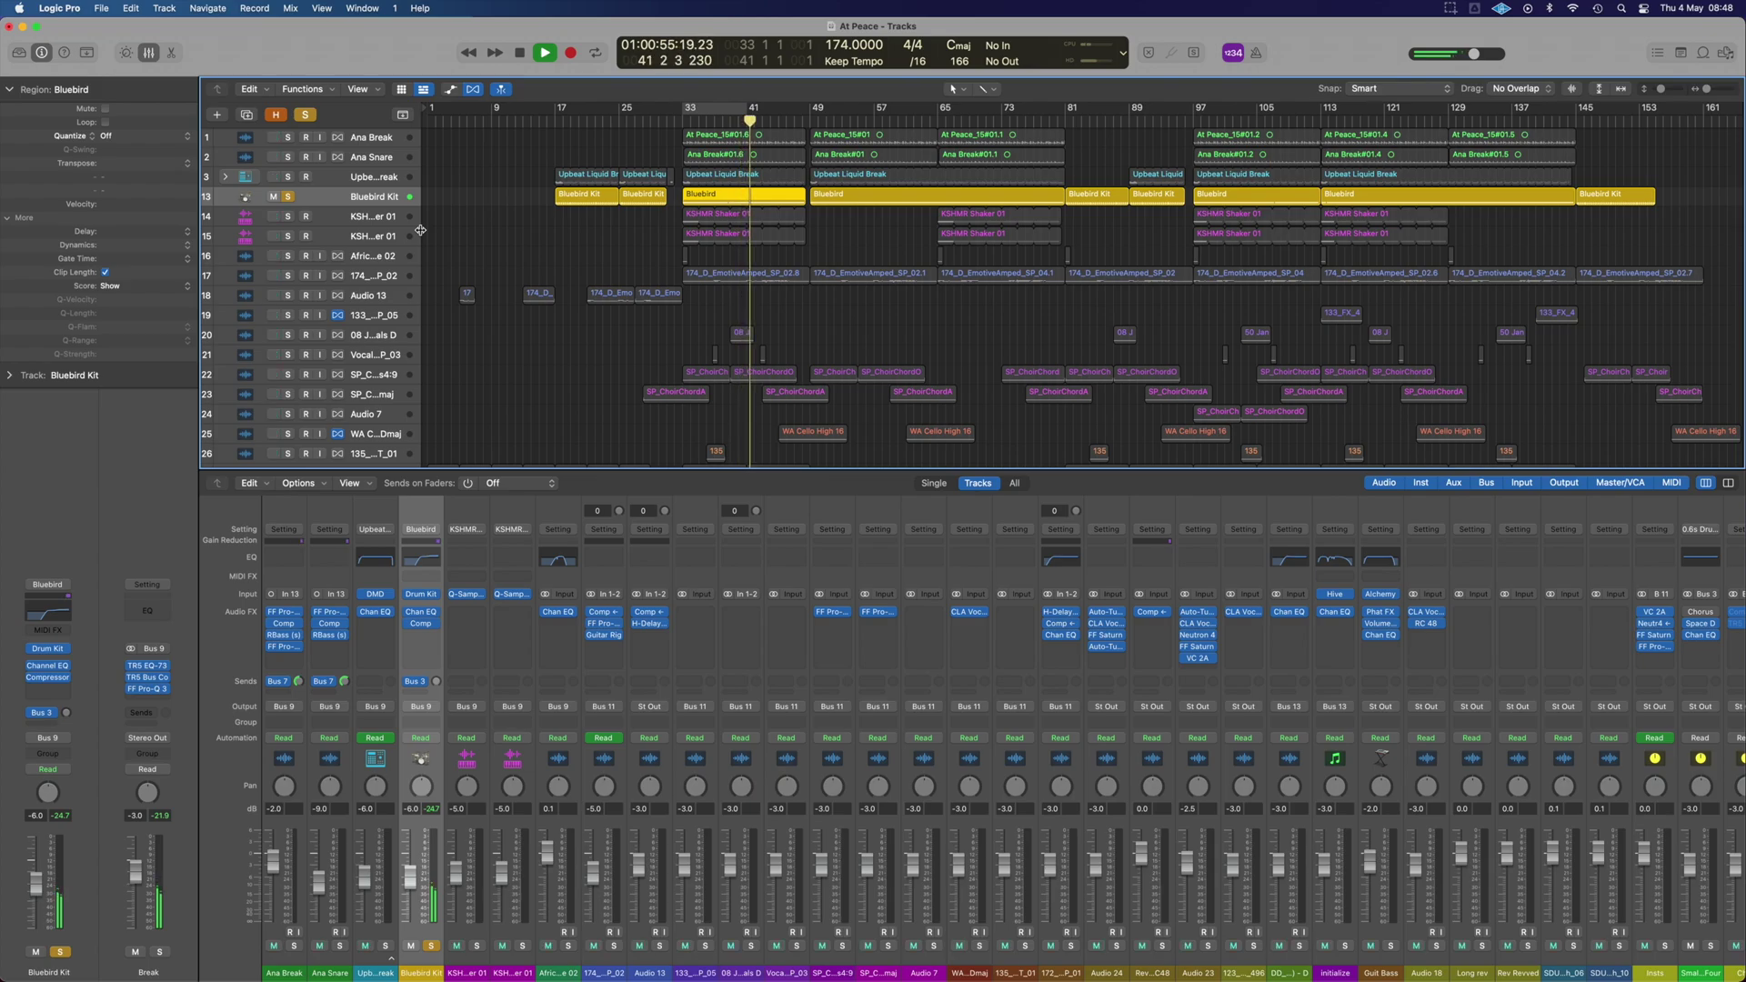
# - Open the Bluebird Kit's Channel EQ and solo the Ana Break, Ana Snare and Upbeat Liquid Break together with the kit
pyautogui.click(421, 614)
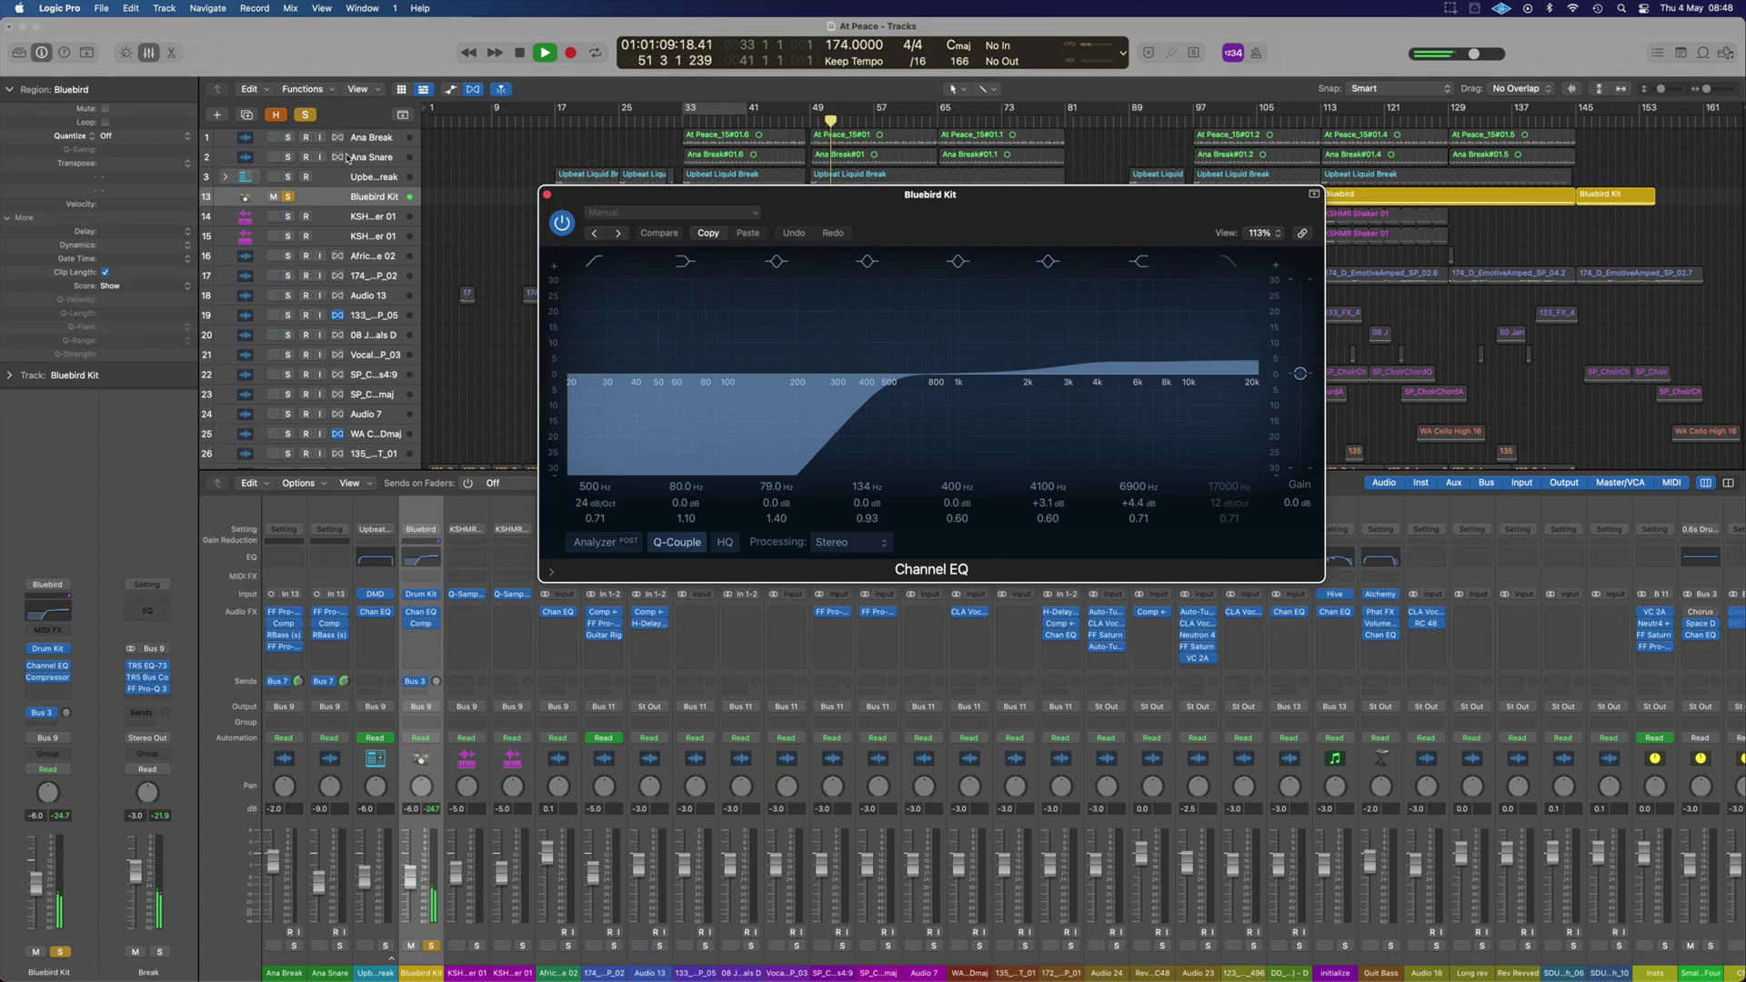
pyautogui.click(287, 139)
pyautogui.click(288, 157)
pyautogui.click(288, 178)
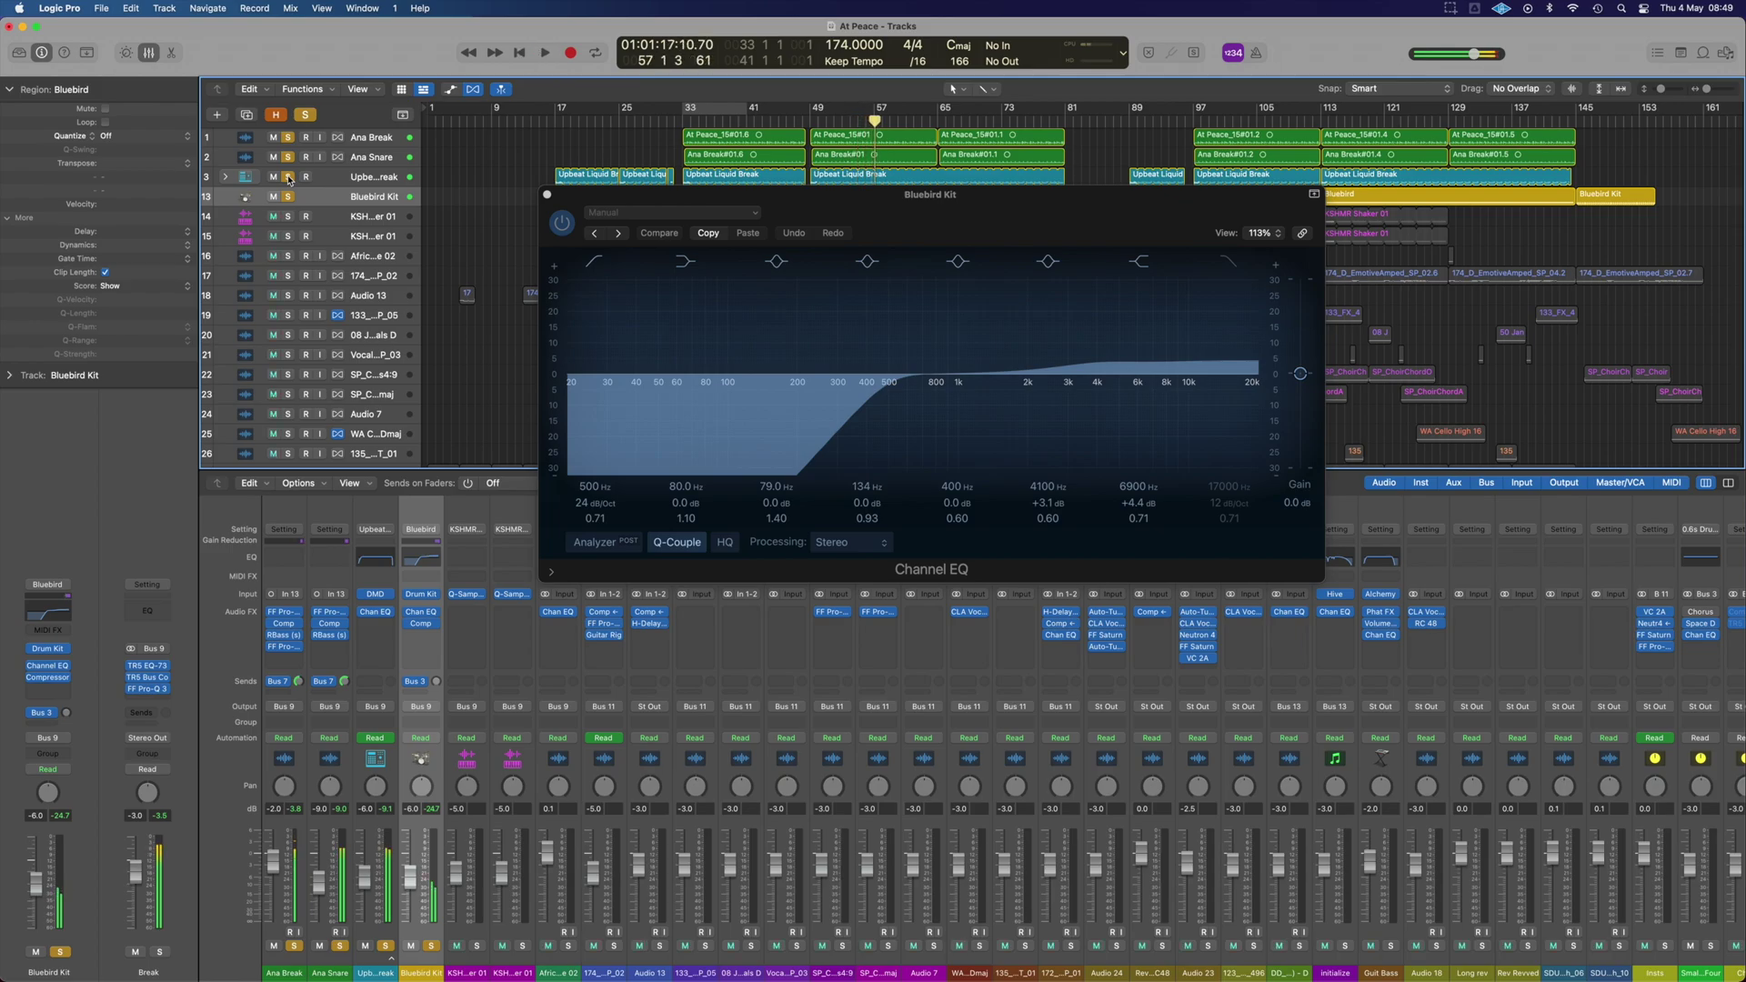
# - Take the Upbeat Liquid Break and Ana Snare out of solo, and select the Ana Break track
pyautogui.click(289, 178)
pyautogui.click(288, 157)
pyautogui.click(363, 138)
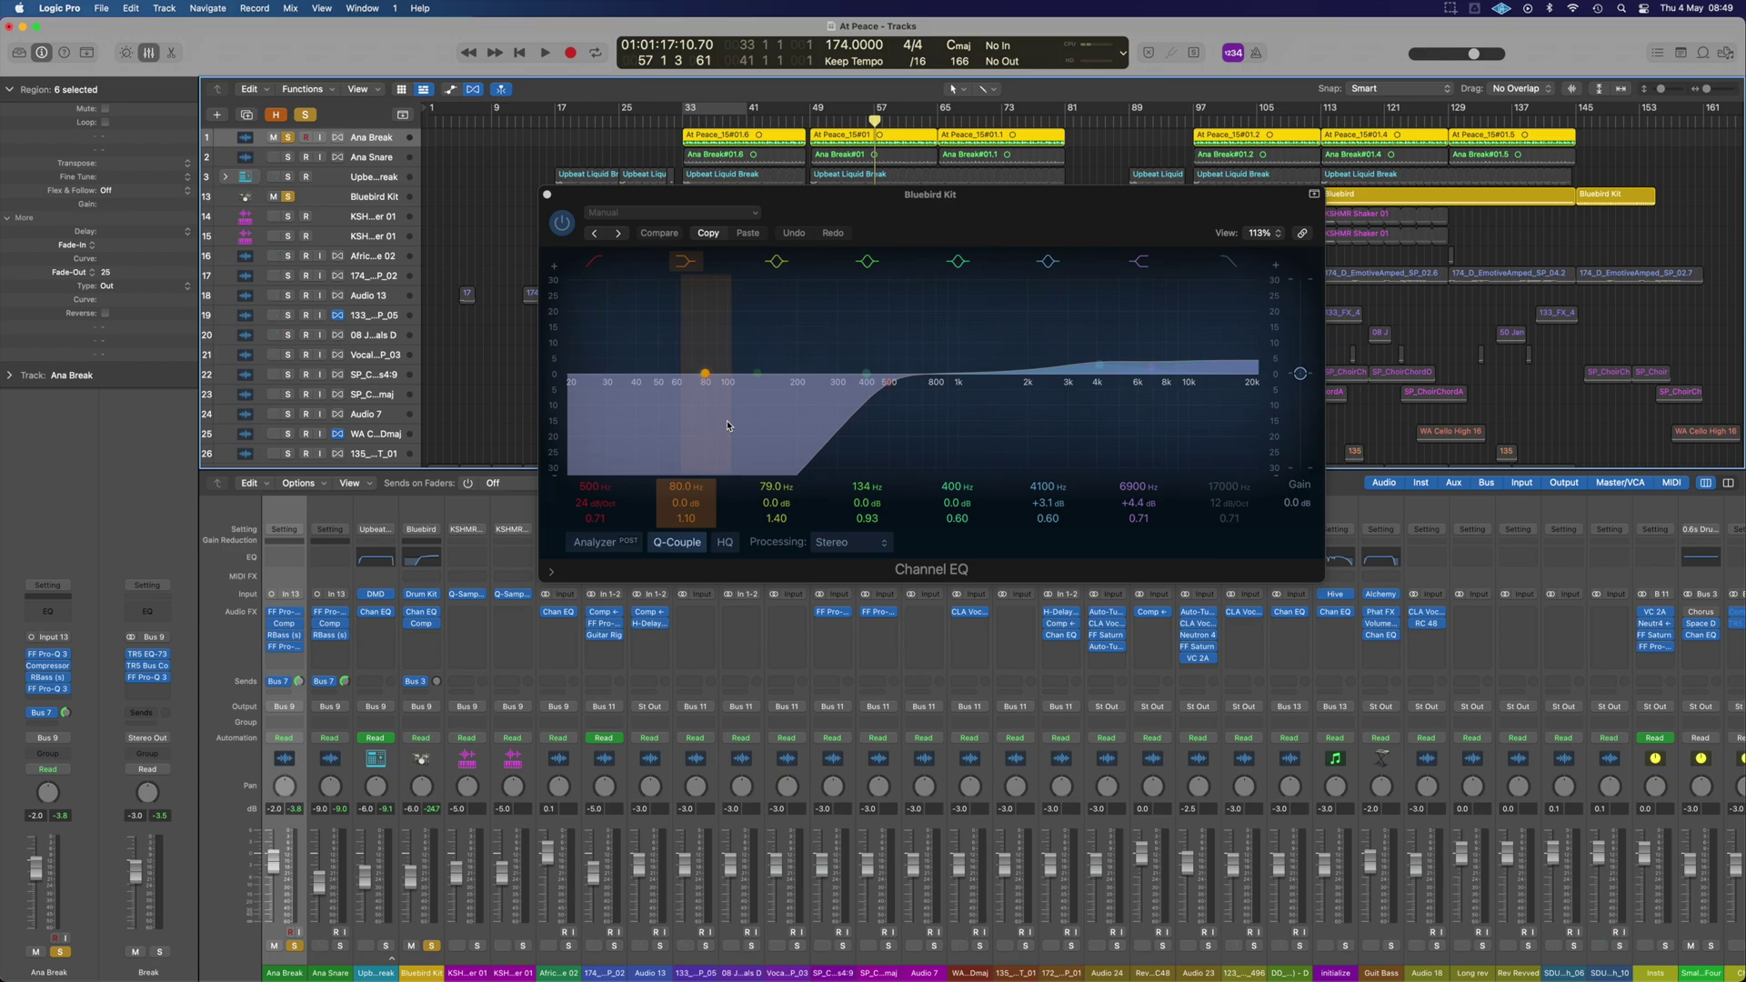
# - Take the Ana Break out of solo and play the Bluebird Kit alone, comparing its Channel EQ bypassed and active
pyautogui.click(288, 138)
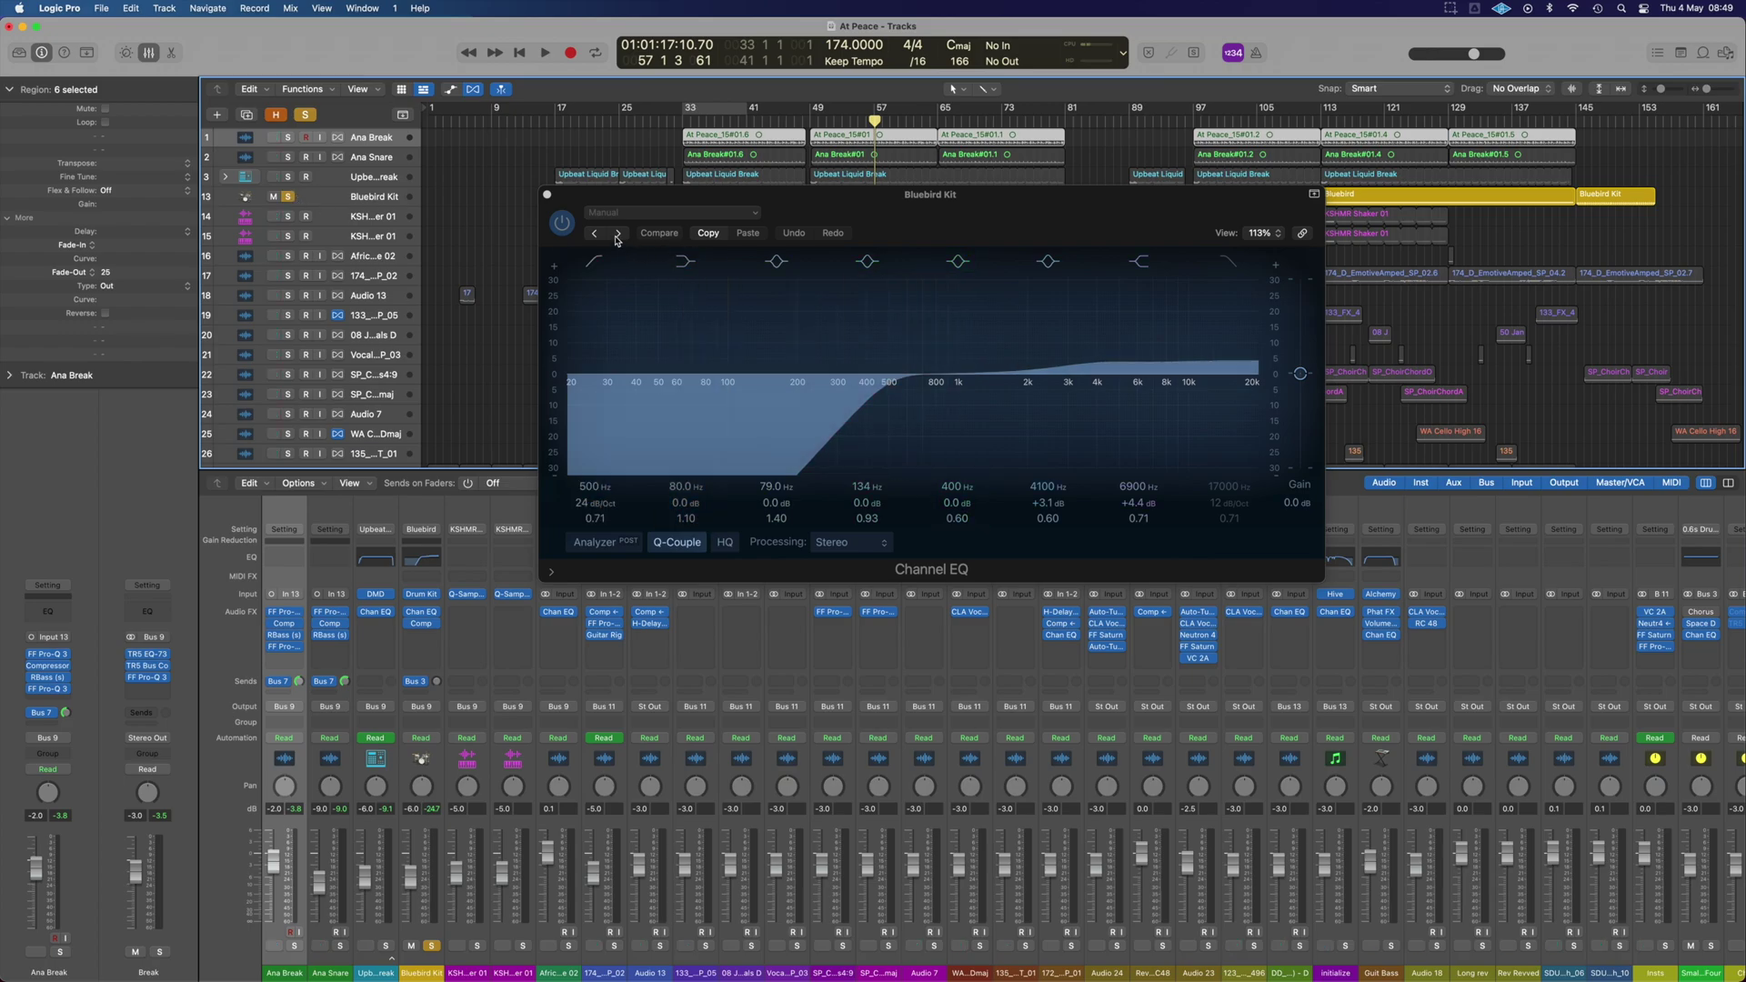
pyautogui.click(561, 225)
pyautogui.press('space')
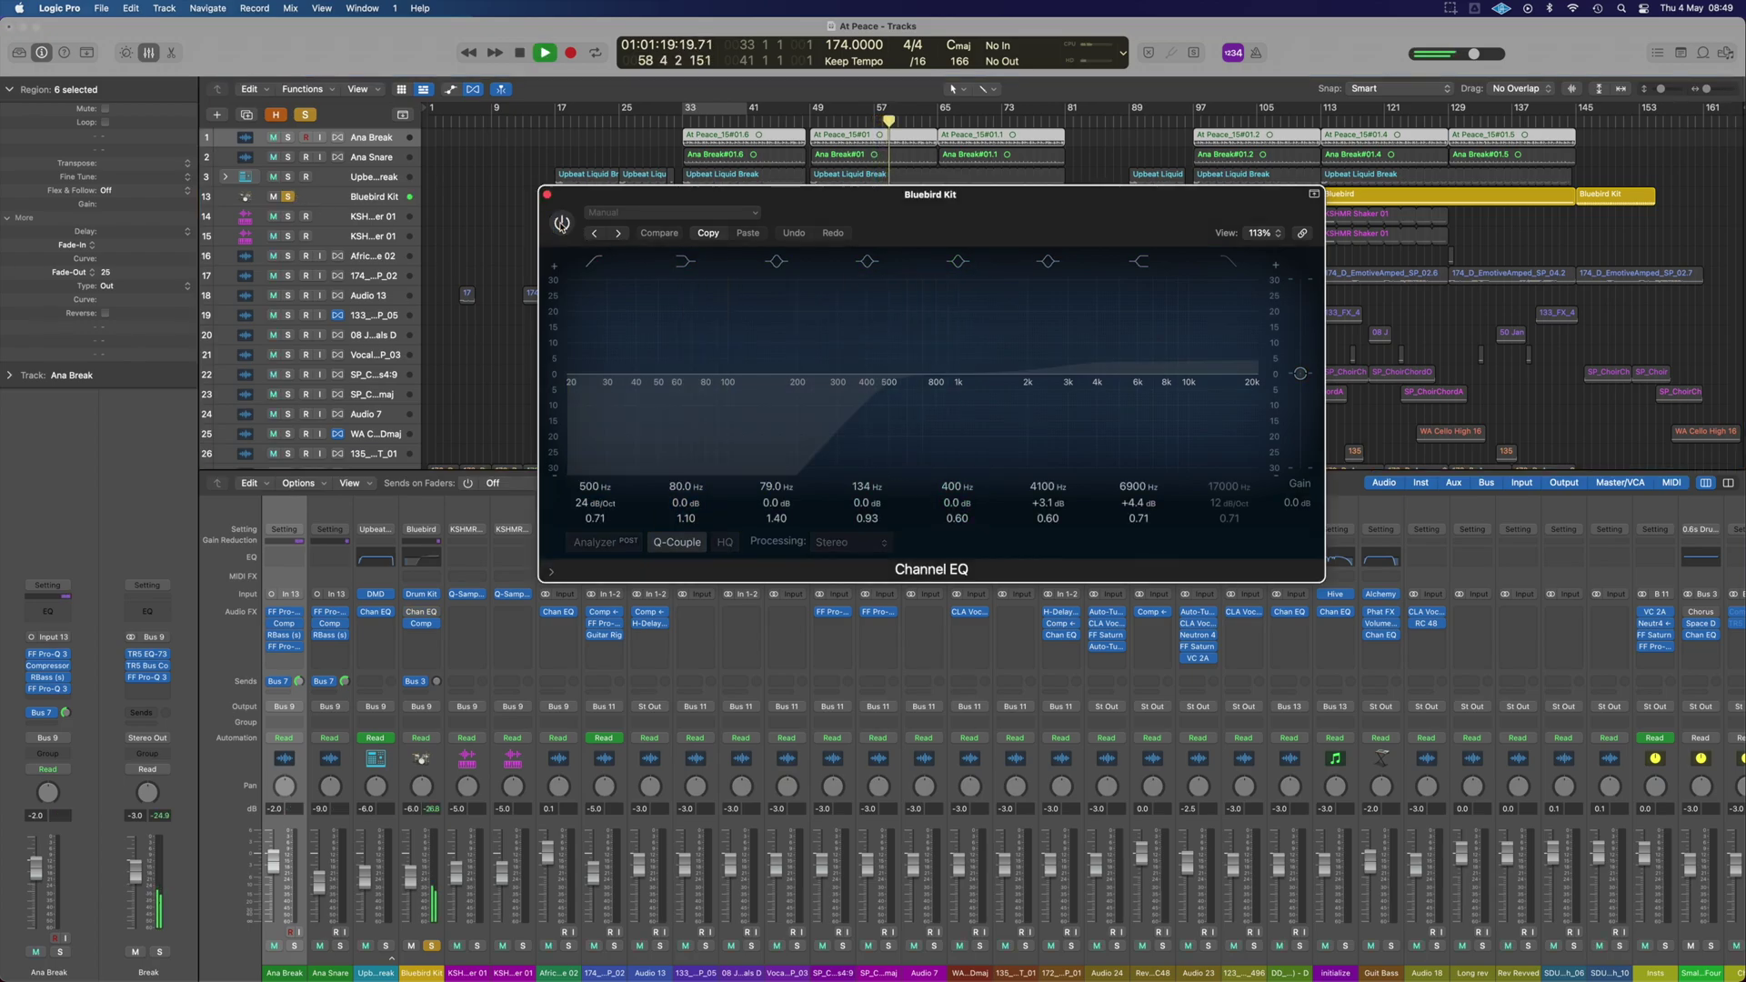
pyautogui.click(561, 224)
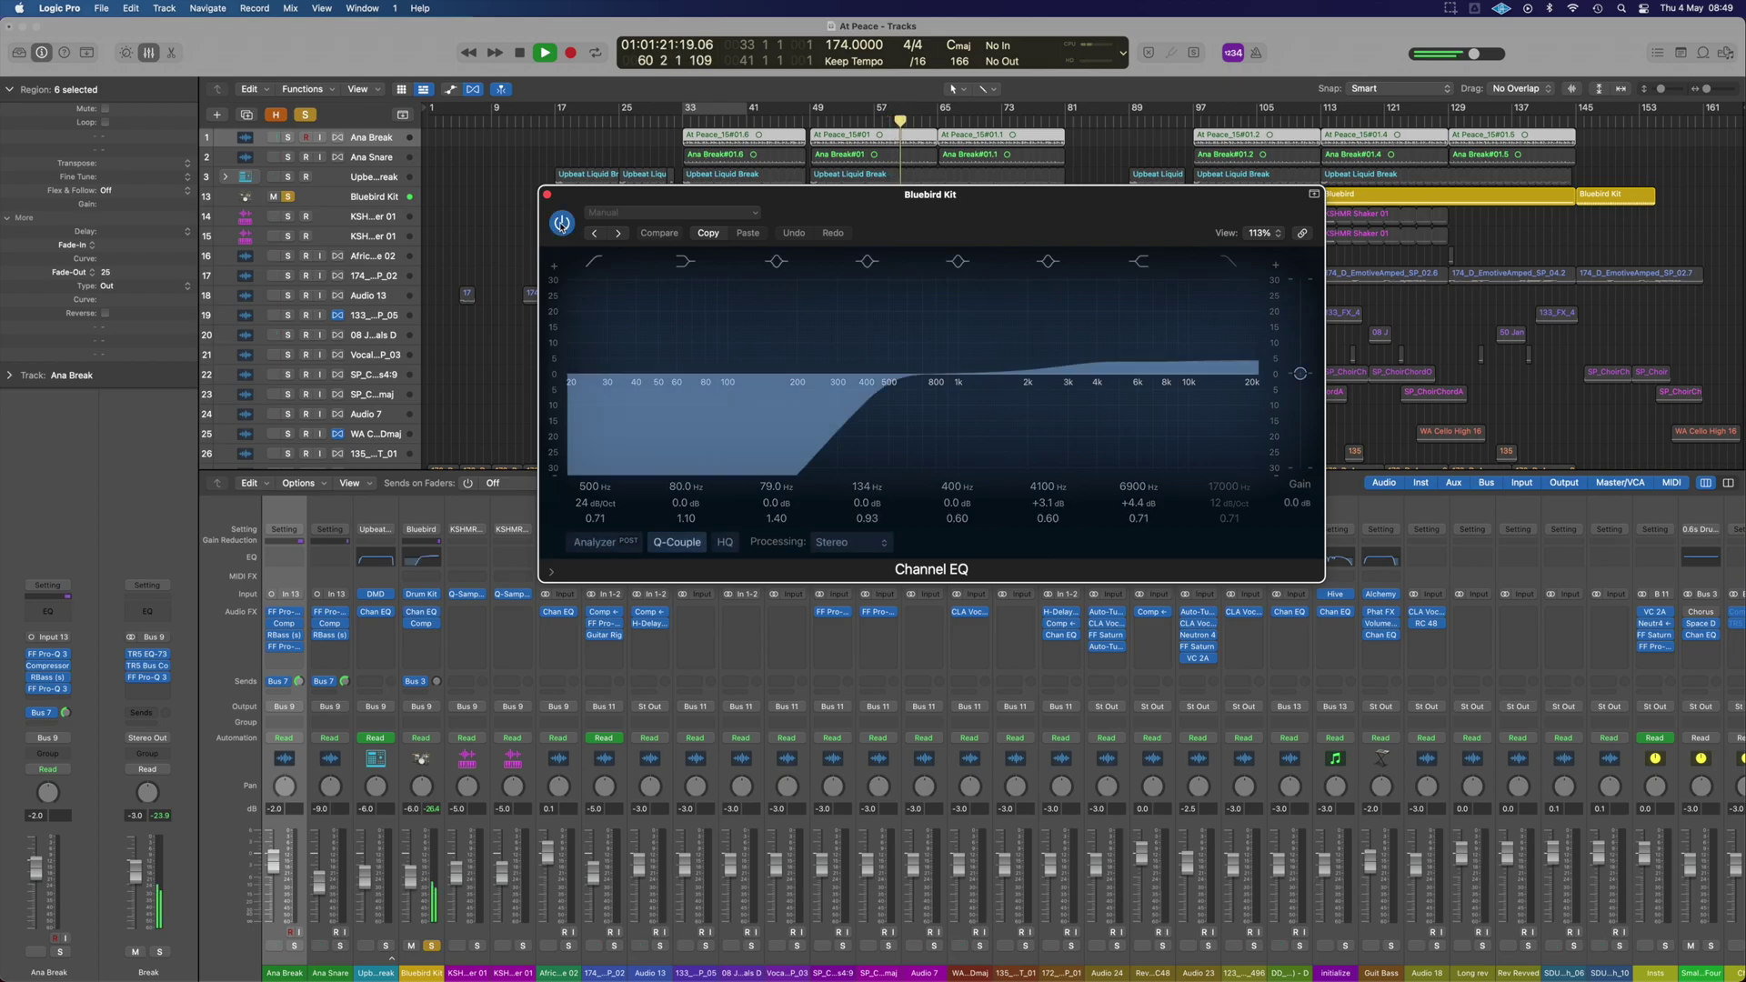
pyautogui.click(561, 224)
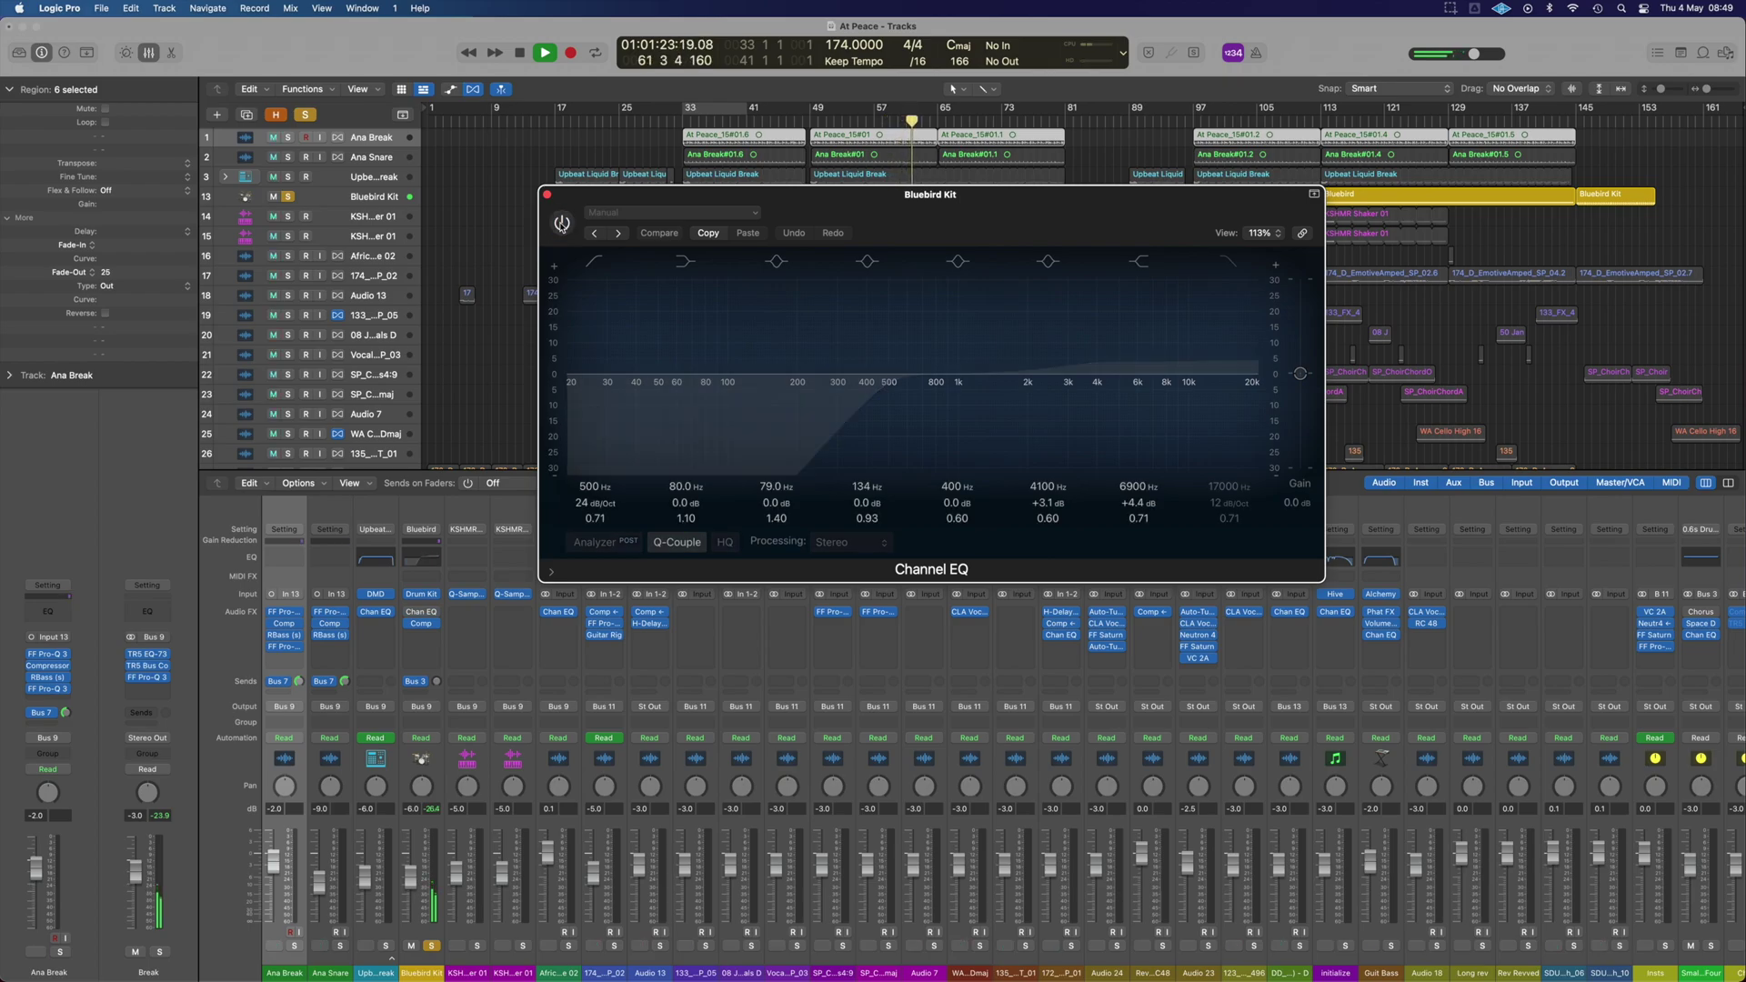
pyautogui.click(561, 224)
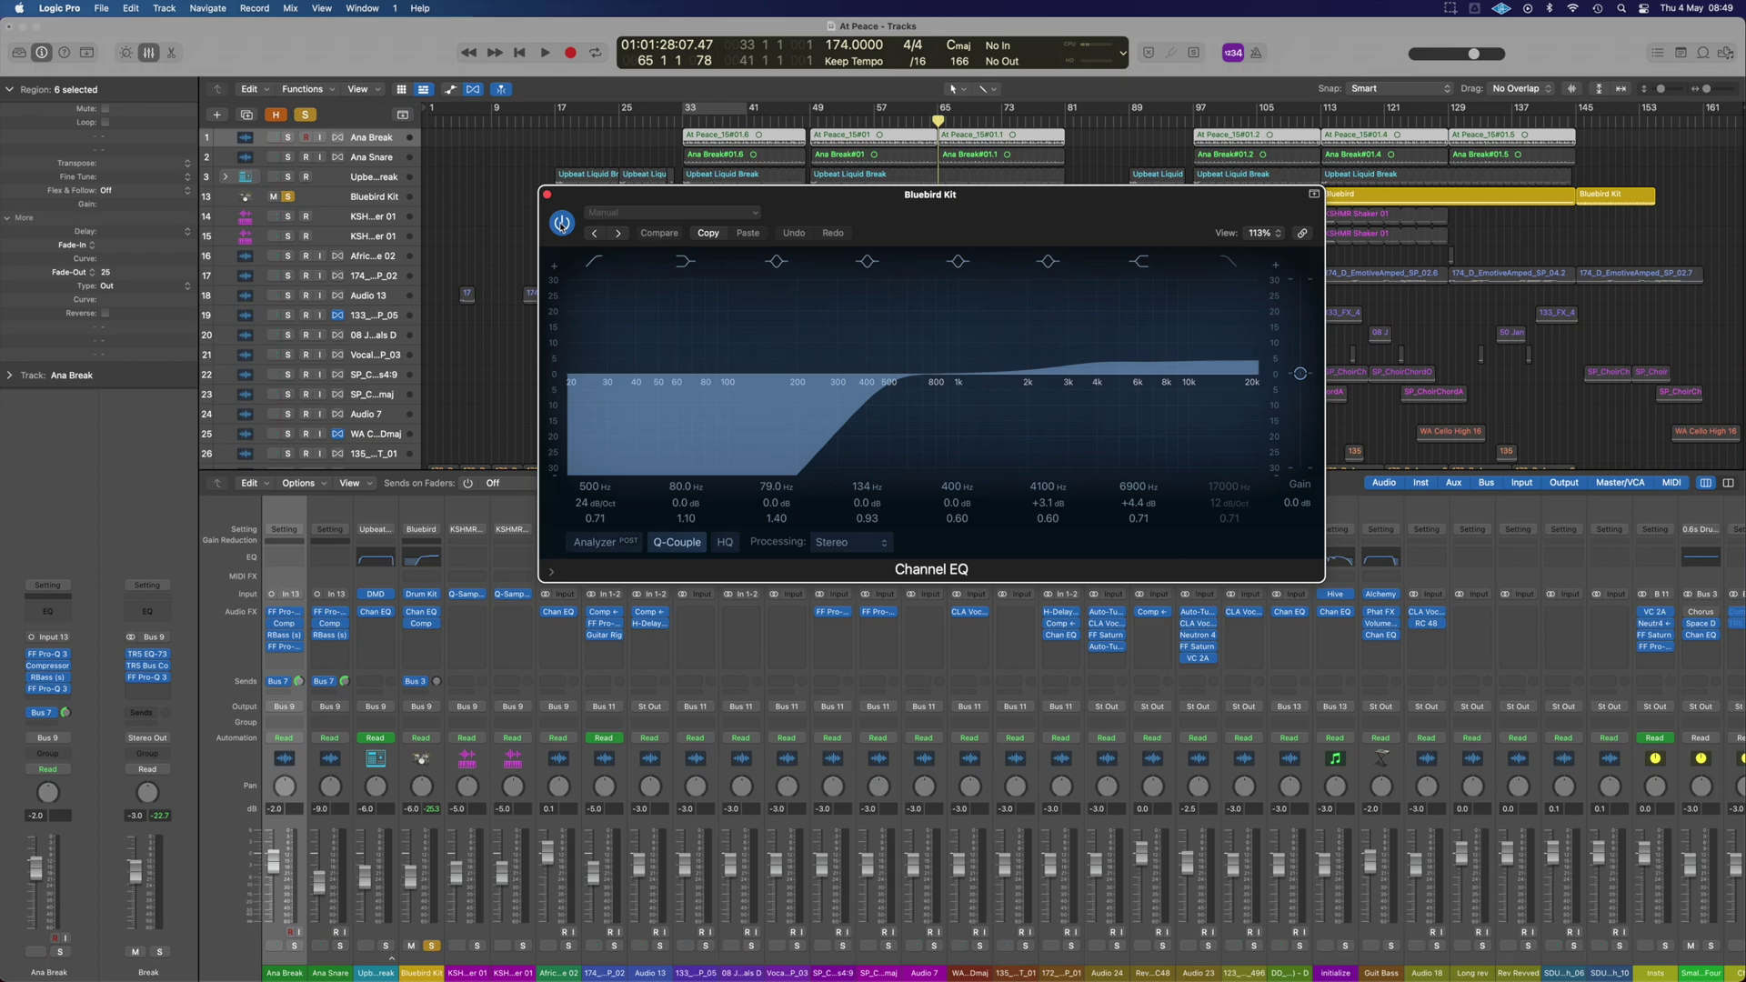
# - Review the Bluebird Kit's Compressor settings, and close its Compressor and Channel EQ windows
pyautogui.click(421, 624)
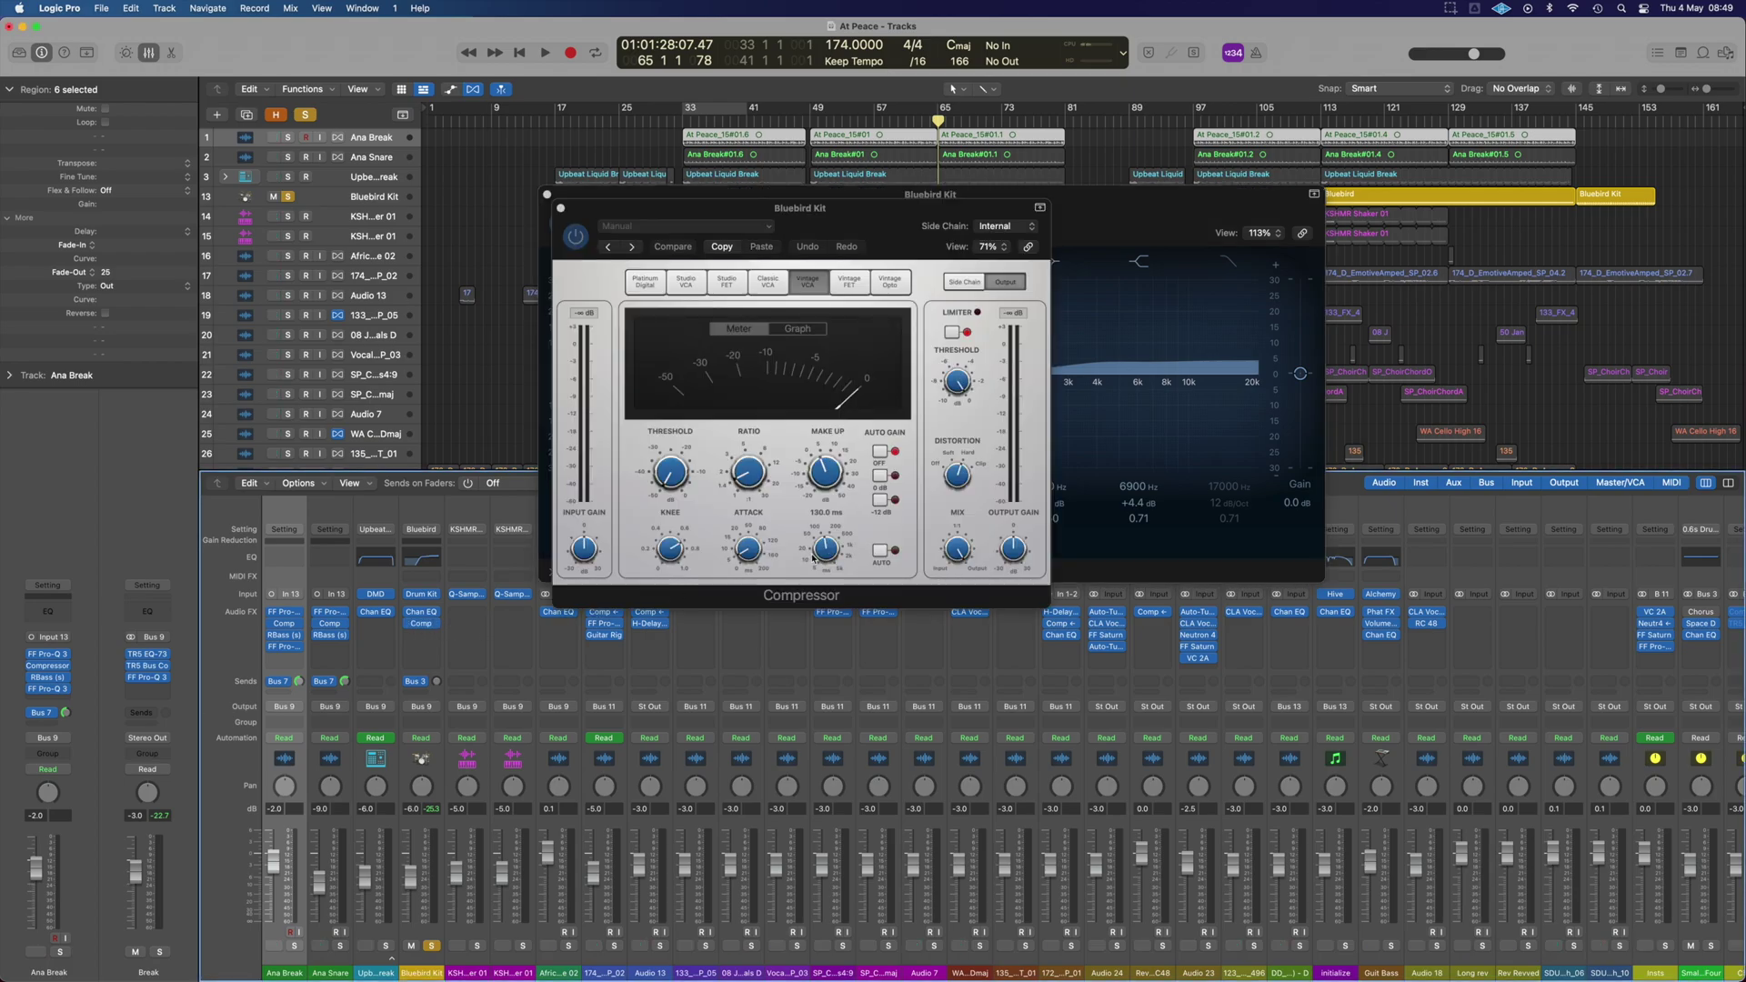
pyautogui.click(560, 209)
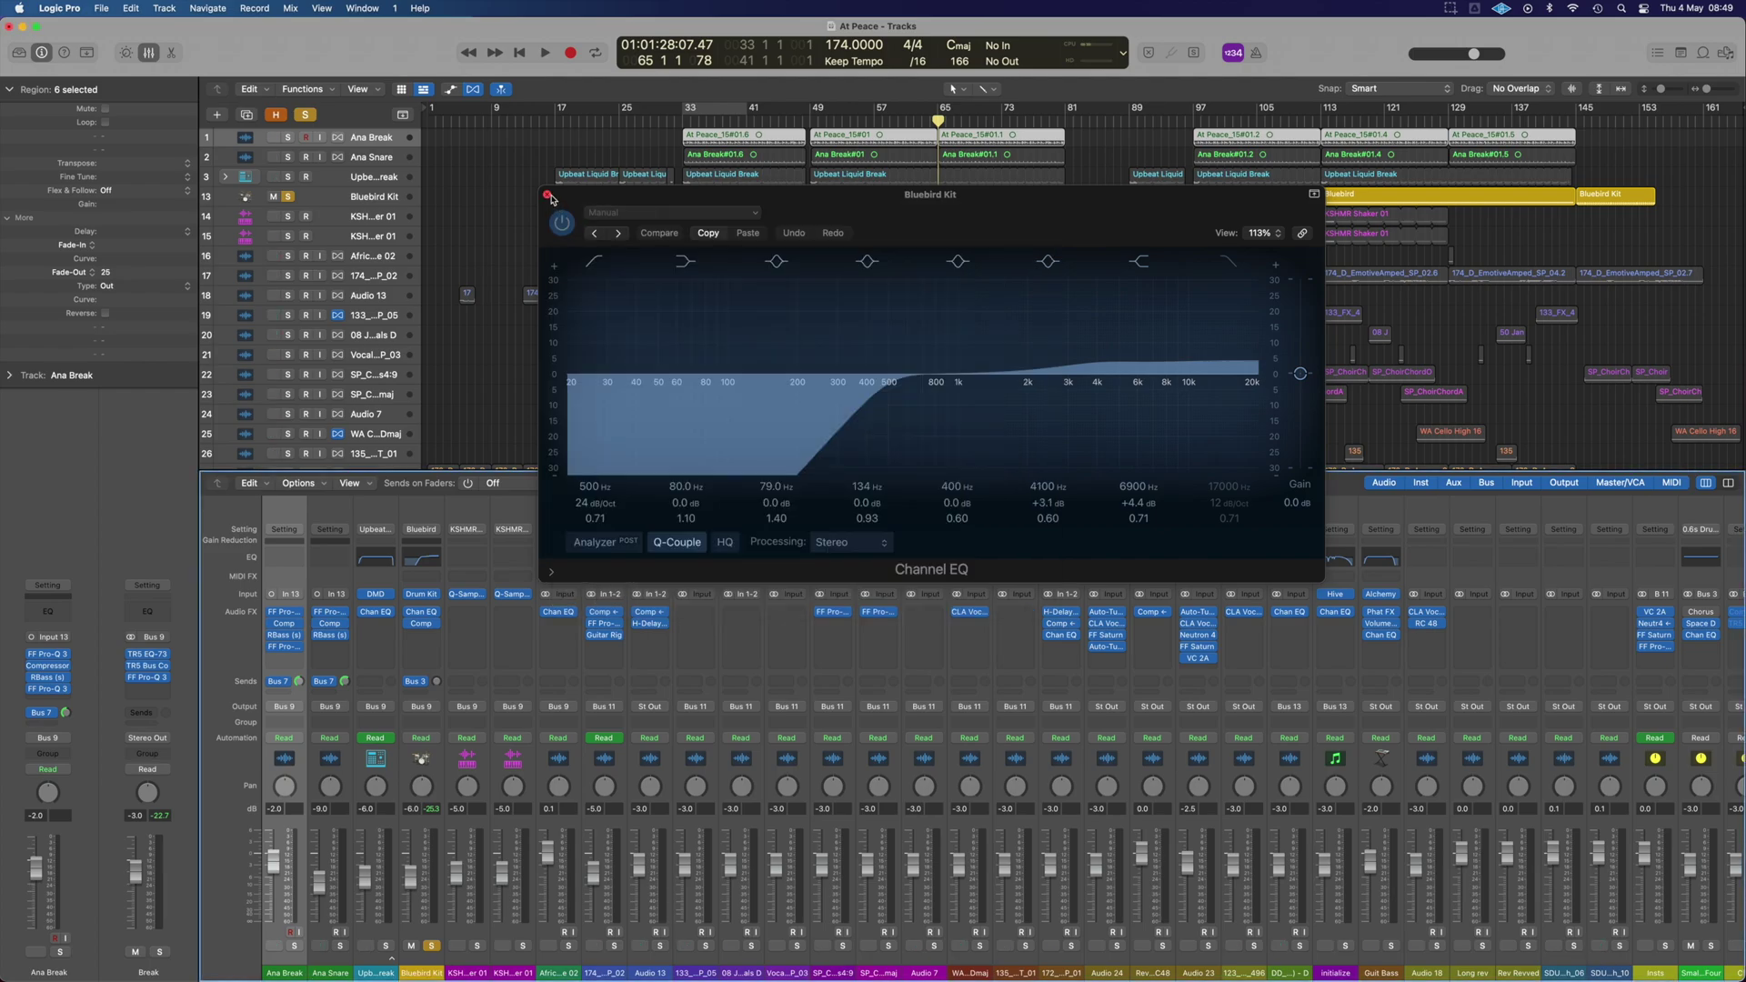
pyautogui.click(547, 195)
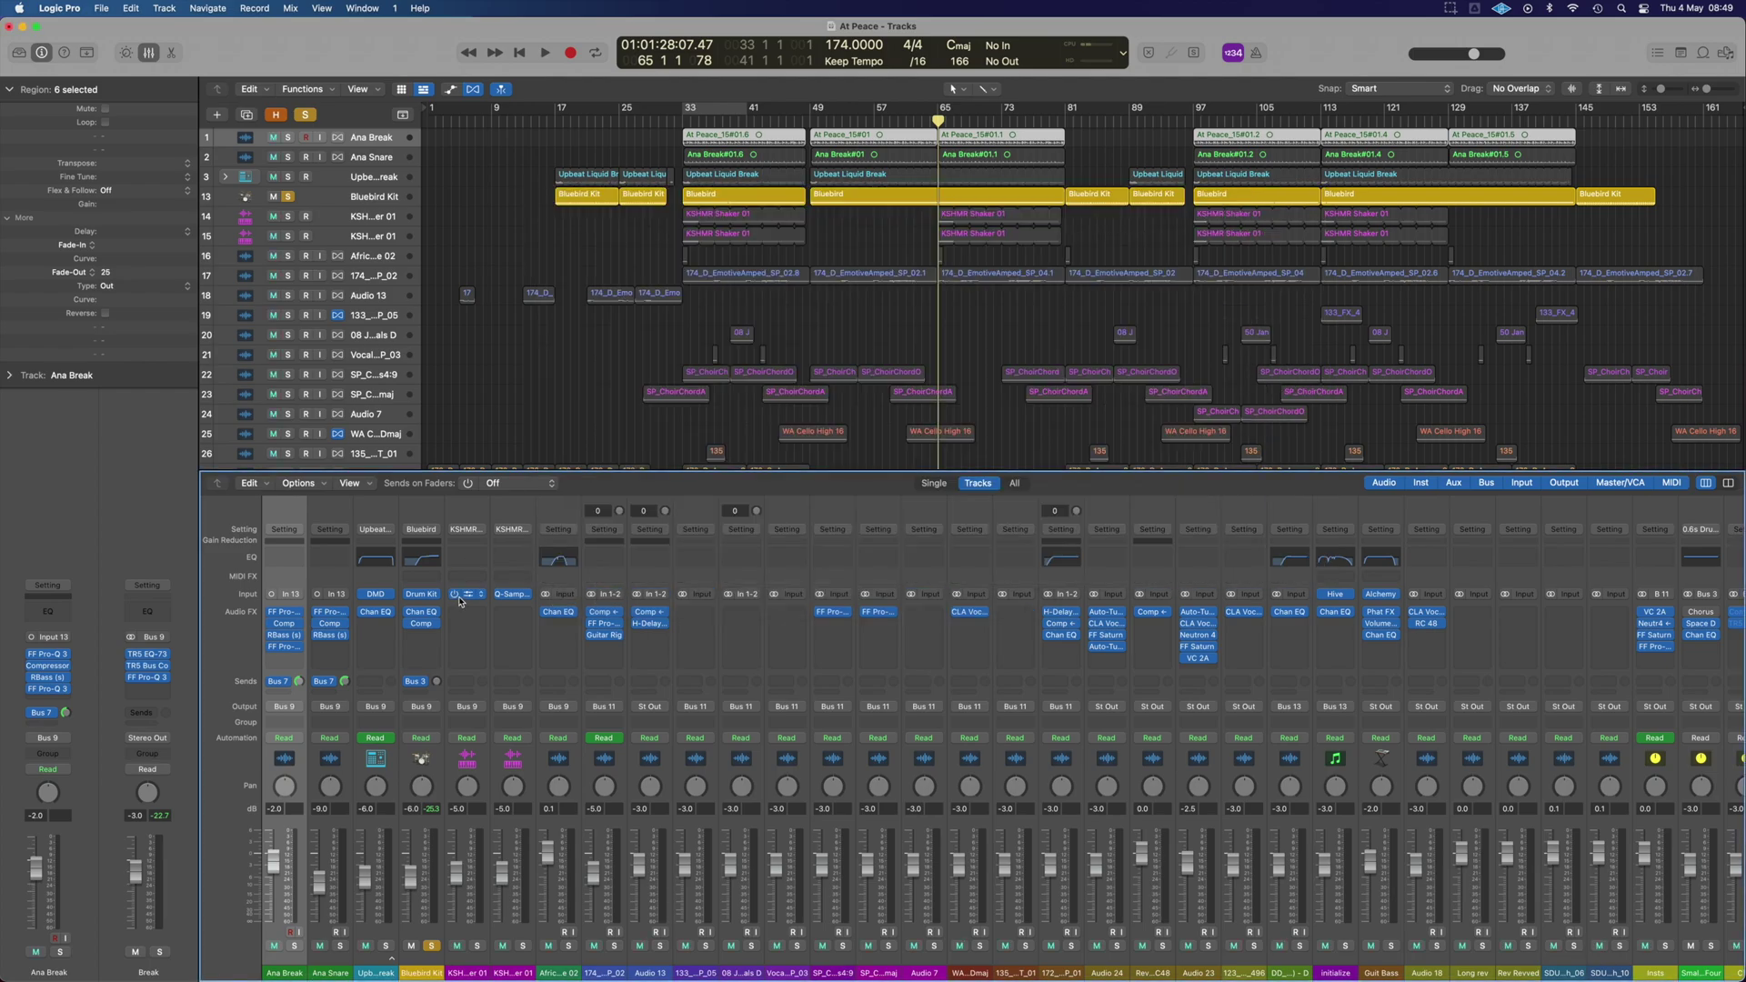
# - Select the first KSHMR Shaker 01 track, review its one-shot sample in Quick Sampler, and close the plug-in
pyautogui.click(478, 677)
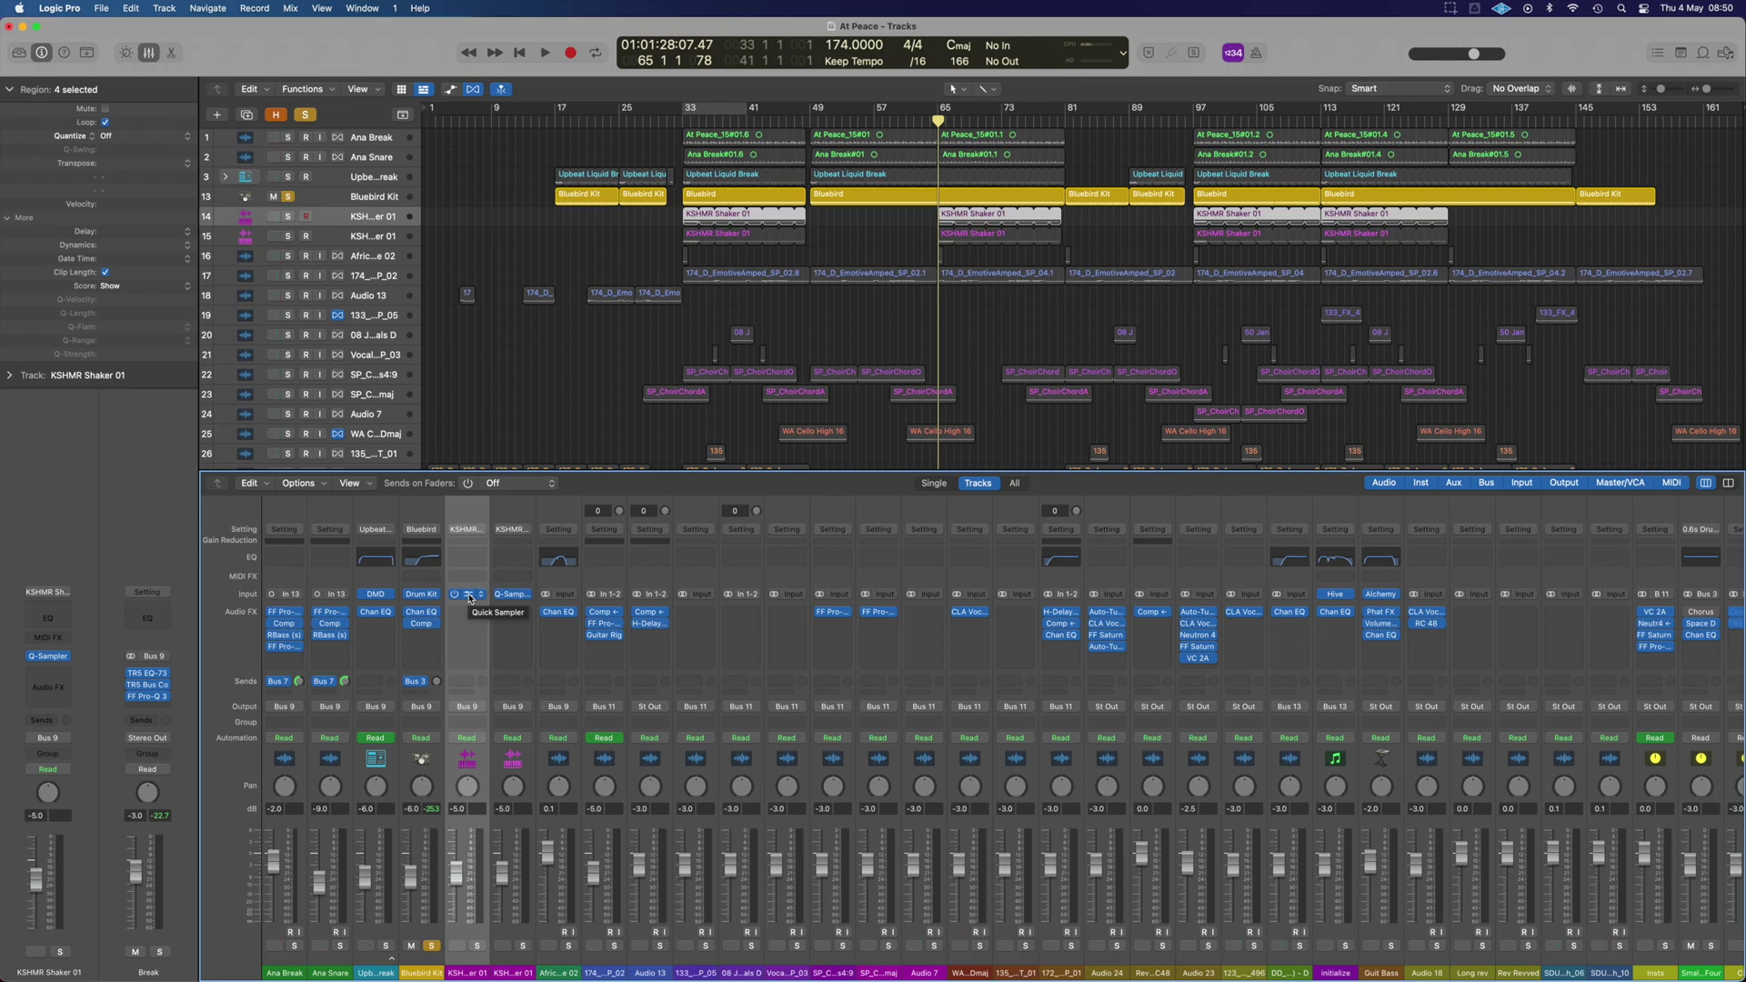
pyautogui.click(470, 596)
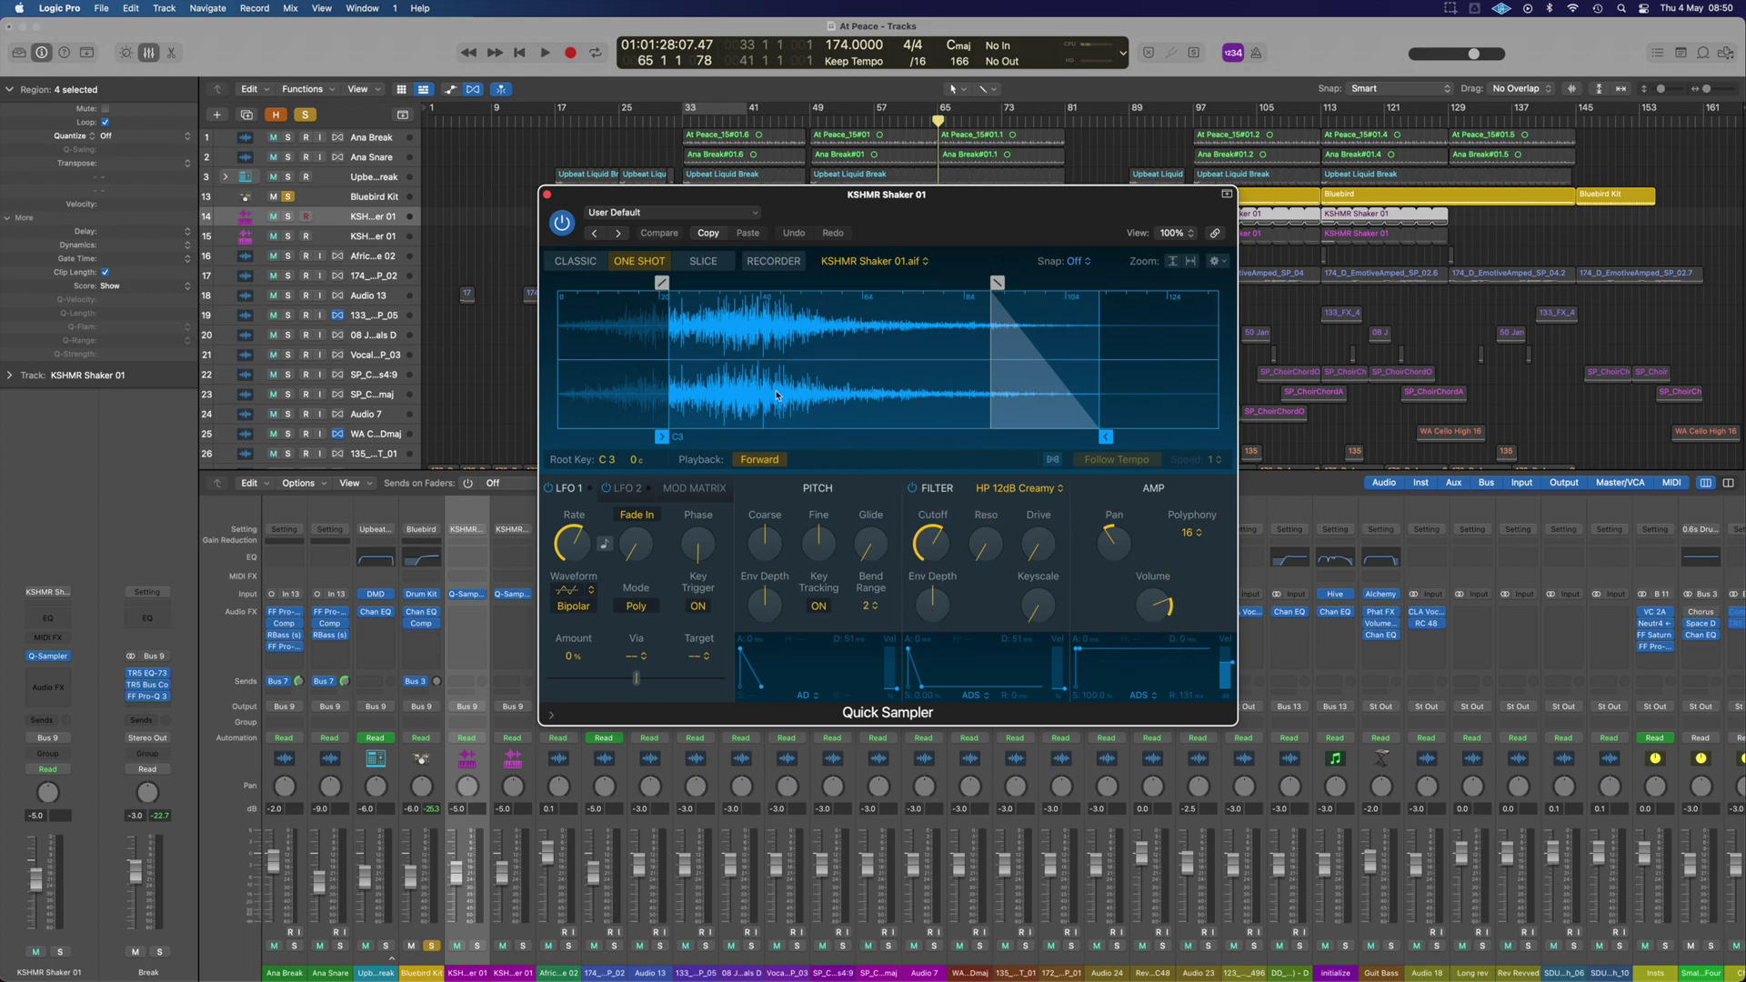
pyautogui.click(547, 195)
# - Switch the solo from the Bluebird Kit to both KSHMR Shaker 01 tracks and play them with the bars 33–41 cycle on
pyautogui.click(287, 196)
pyautogui.click(287, 217)
pyautogui.click(289, 236)
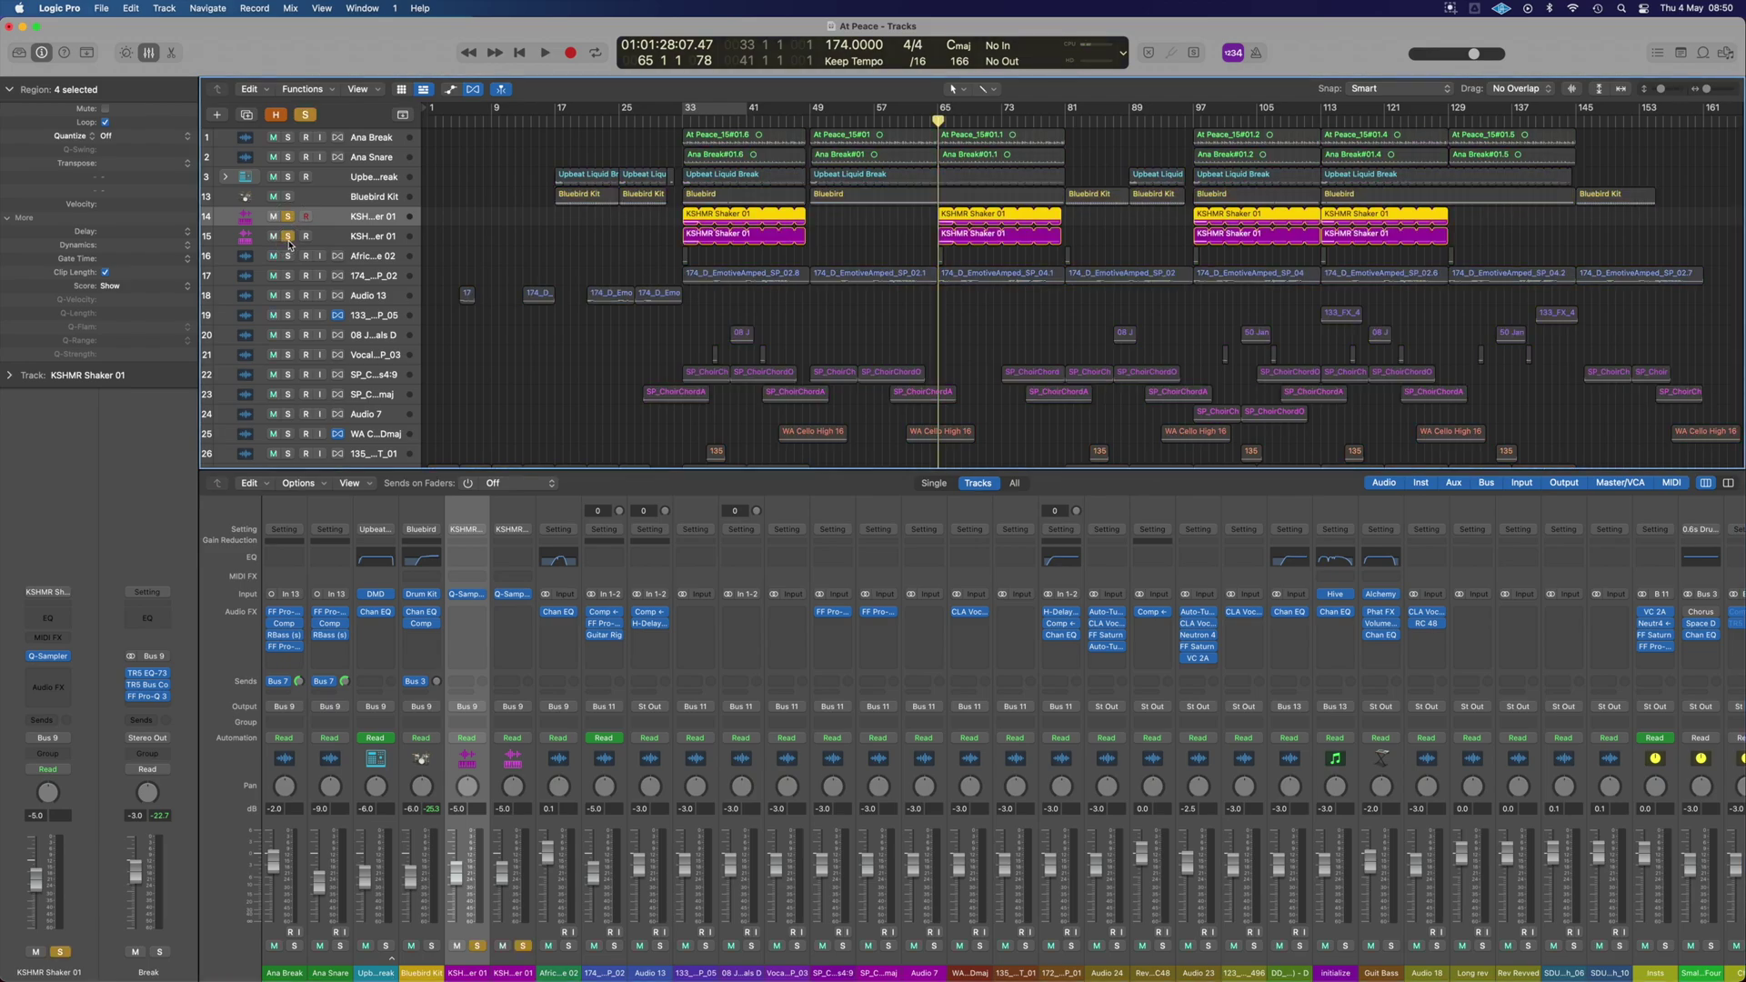
pyautogui.click(707, 111)
pyautogui.press('space')
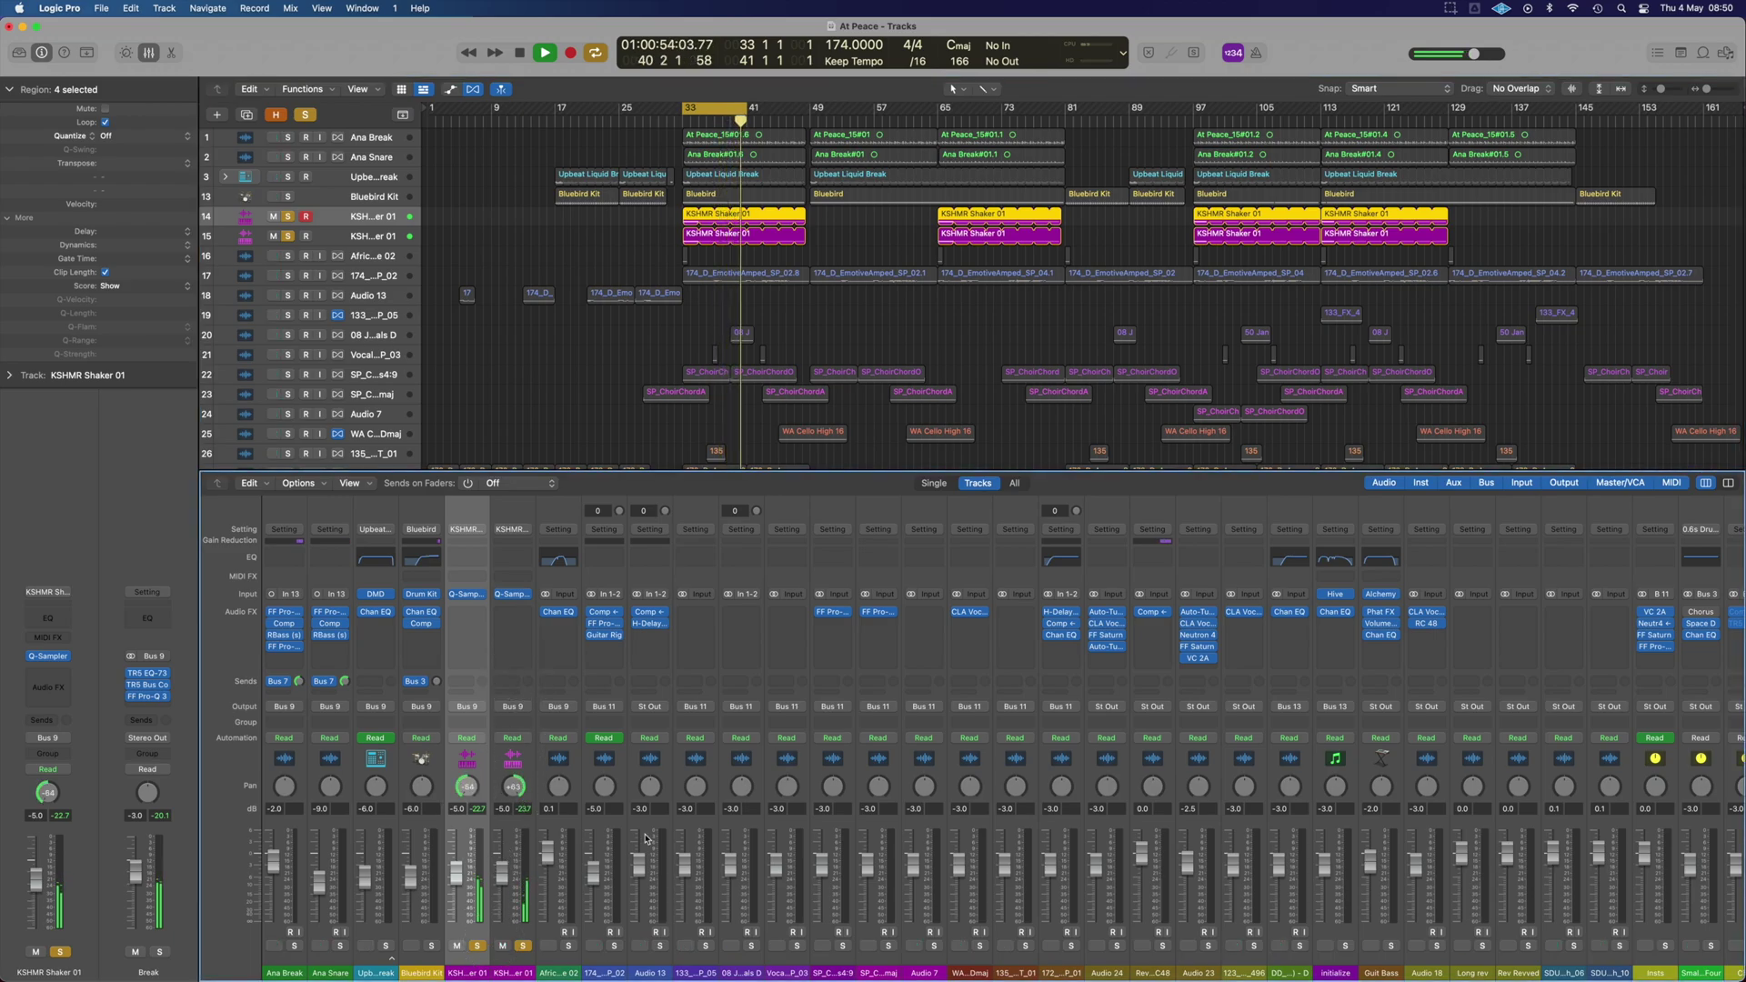
# - Add the Bluebird Kit, Upbeat Liquid Break, Ana Snare and Ana Break to the solo during playback to hear them with the shakers
pyautogui.click(431, 946)
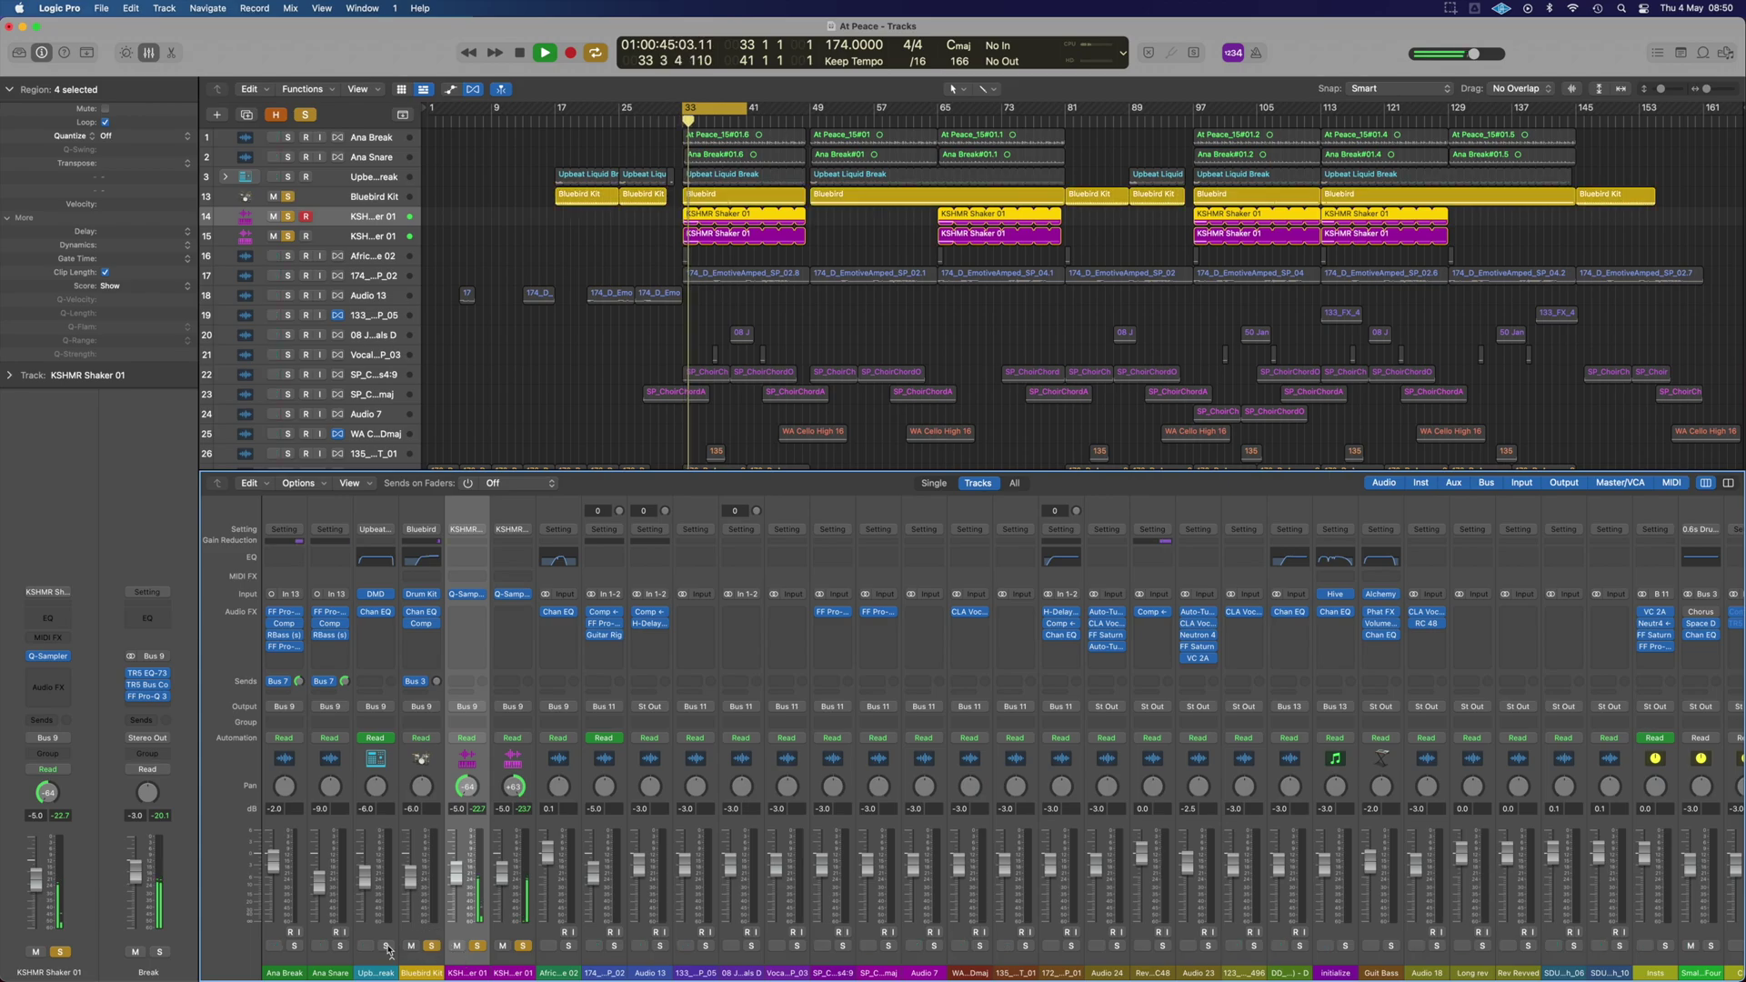
pyautogui.click(386, 946)
pyautogui.click(339, 946)
pyautogui.click(294, 946)
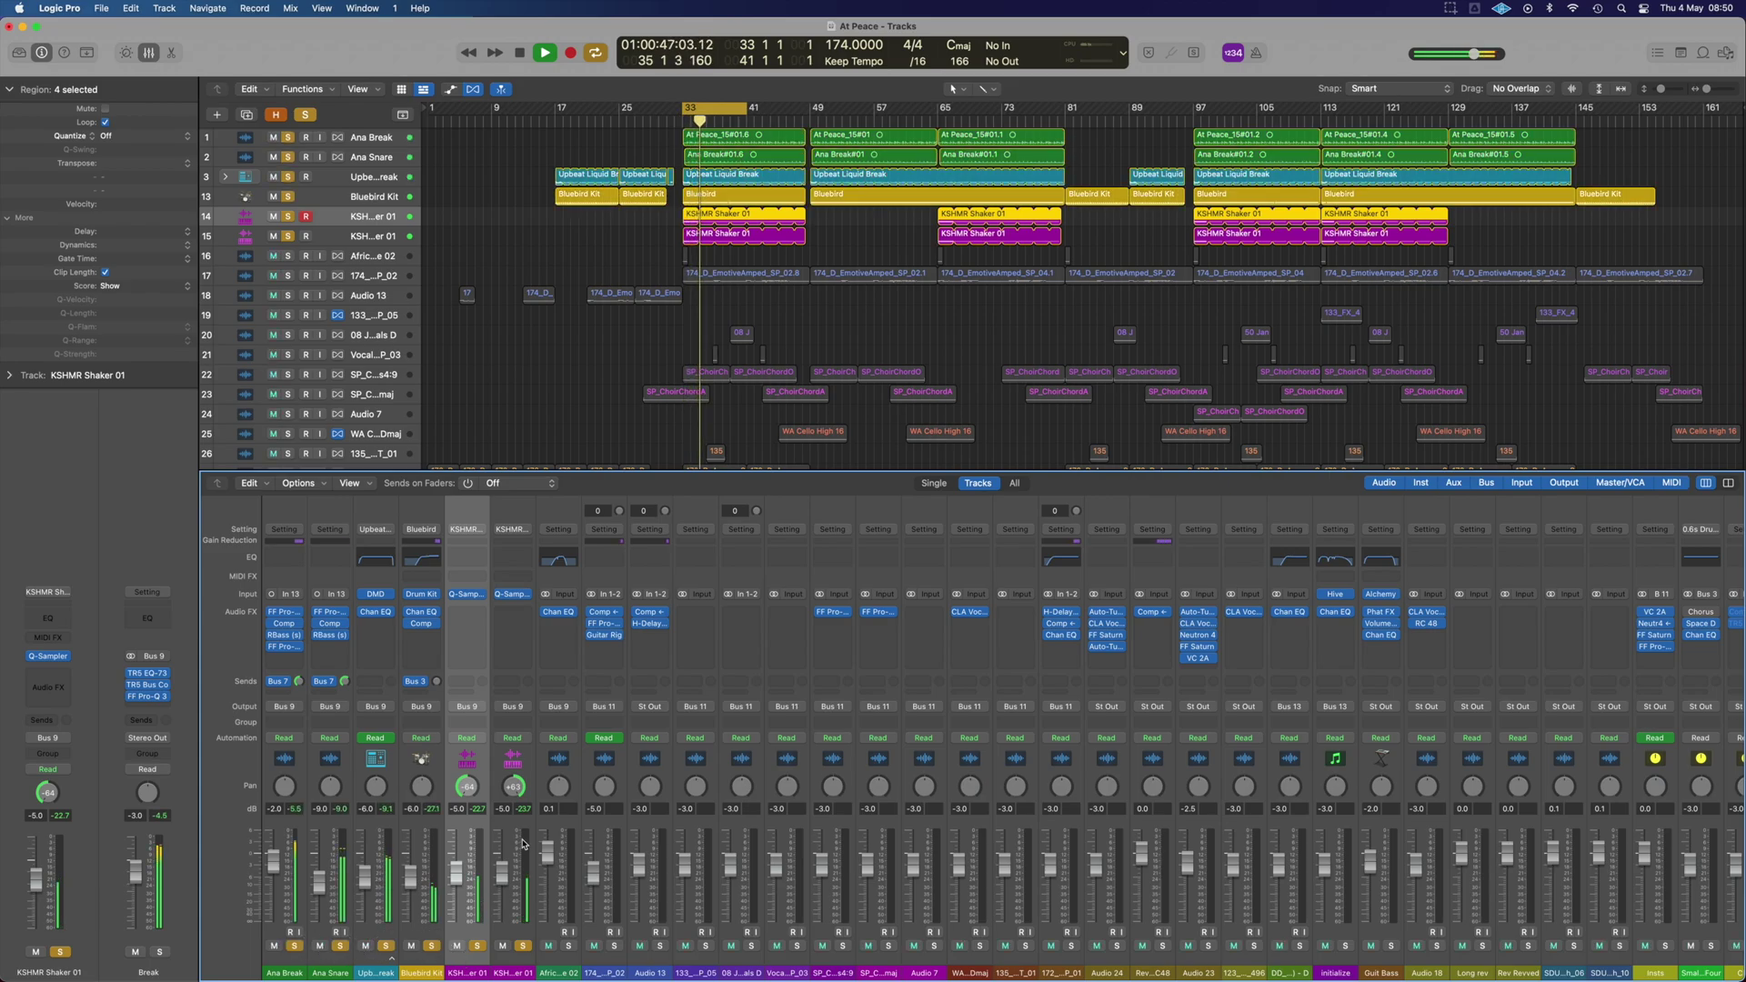
# - Reset the pan of both KSHMR Shaker 01 tracks to centre and stop playback
pyautogui.keyDown('alt'); pyautogui.click(467, 788); pyautogui.keyUp('alt')
pyautogui.keyDown('alt'); pyautogui.click(513, 787); pyautogui.keyUp('alt')
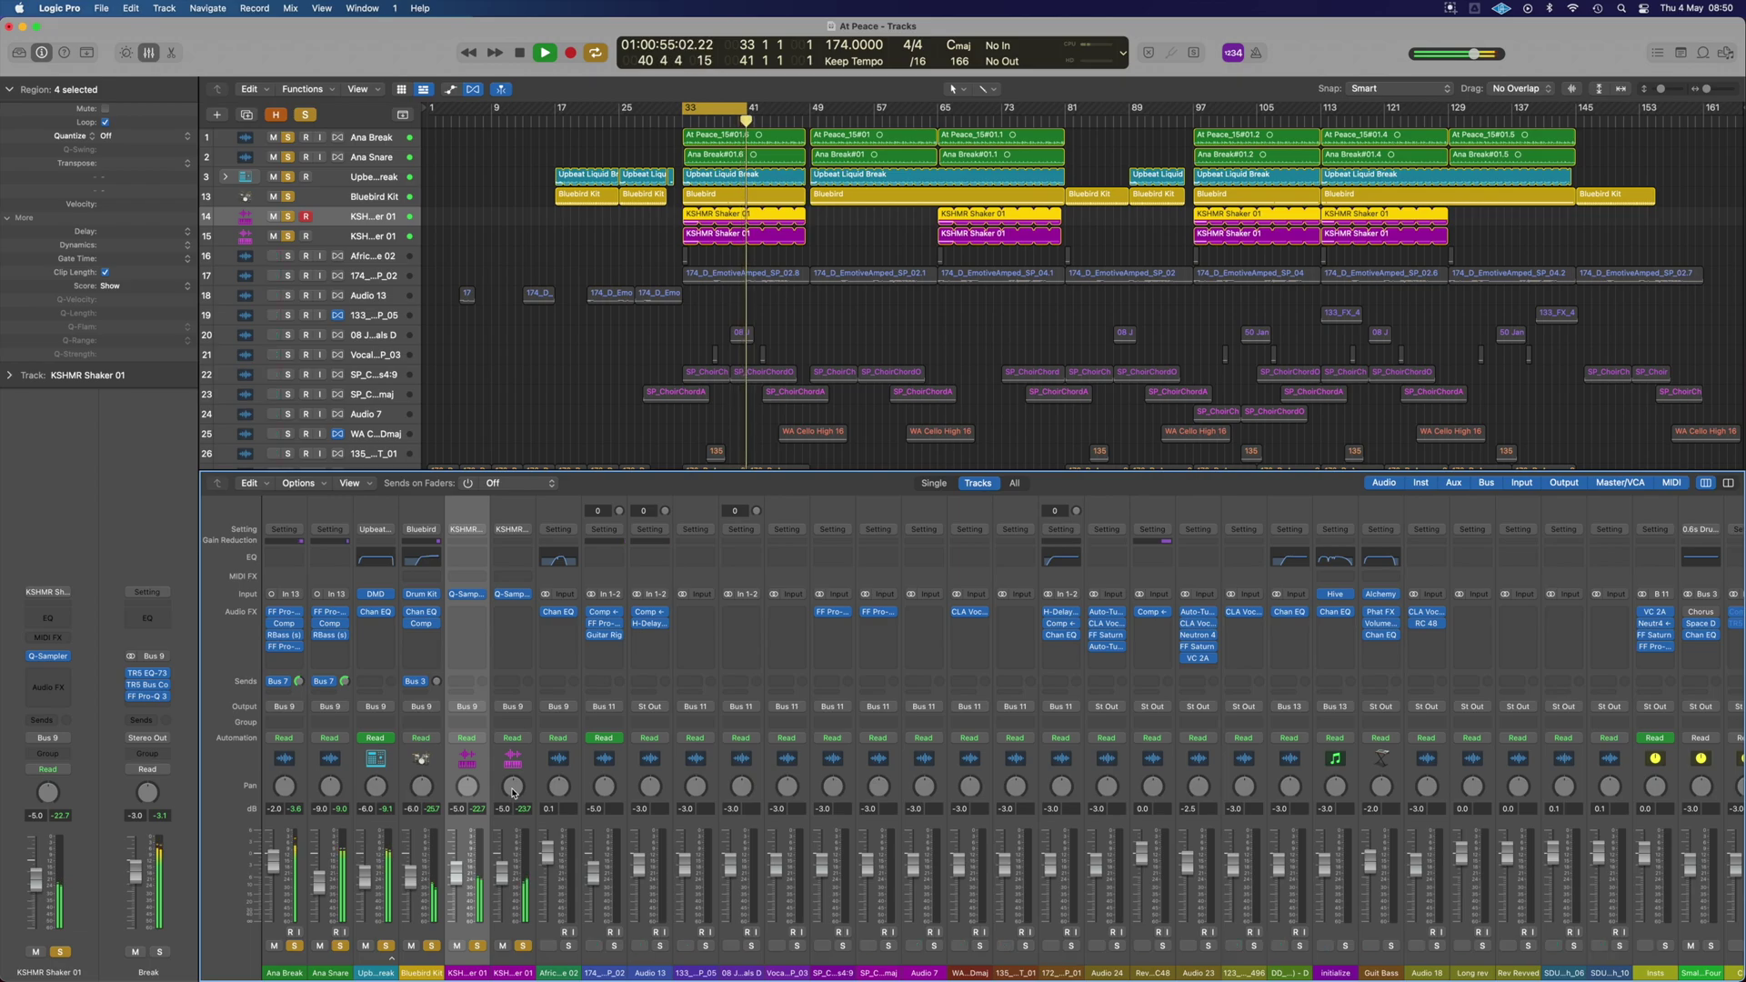
pyautogui.press('space')
# - Take the two shakers, Bluebird Kit, Upbeat Liquid Break, Ana Snare and Ana Break out of solo
pyautogui.click(523, 946)
pyautogui.click(476, 946)
pyautogui.click(431, 946)
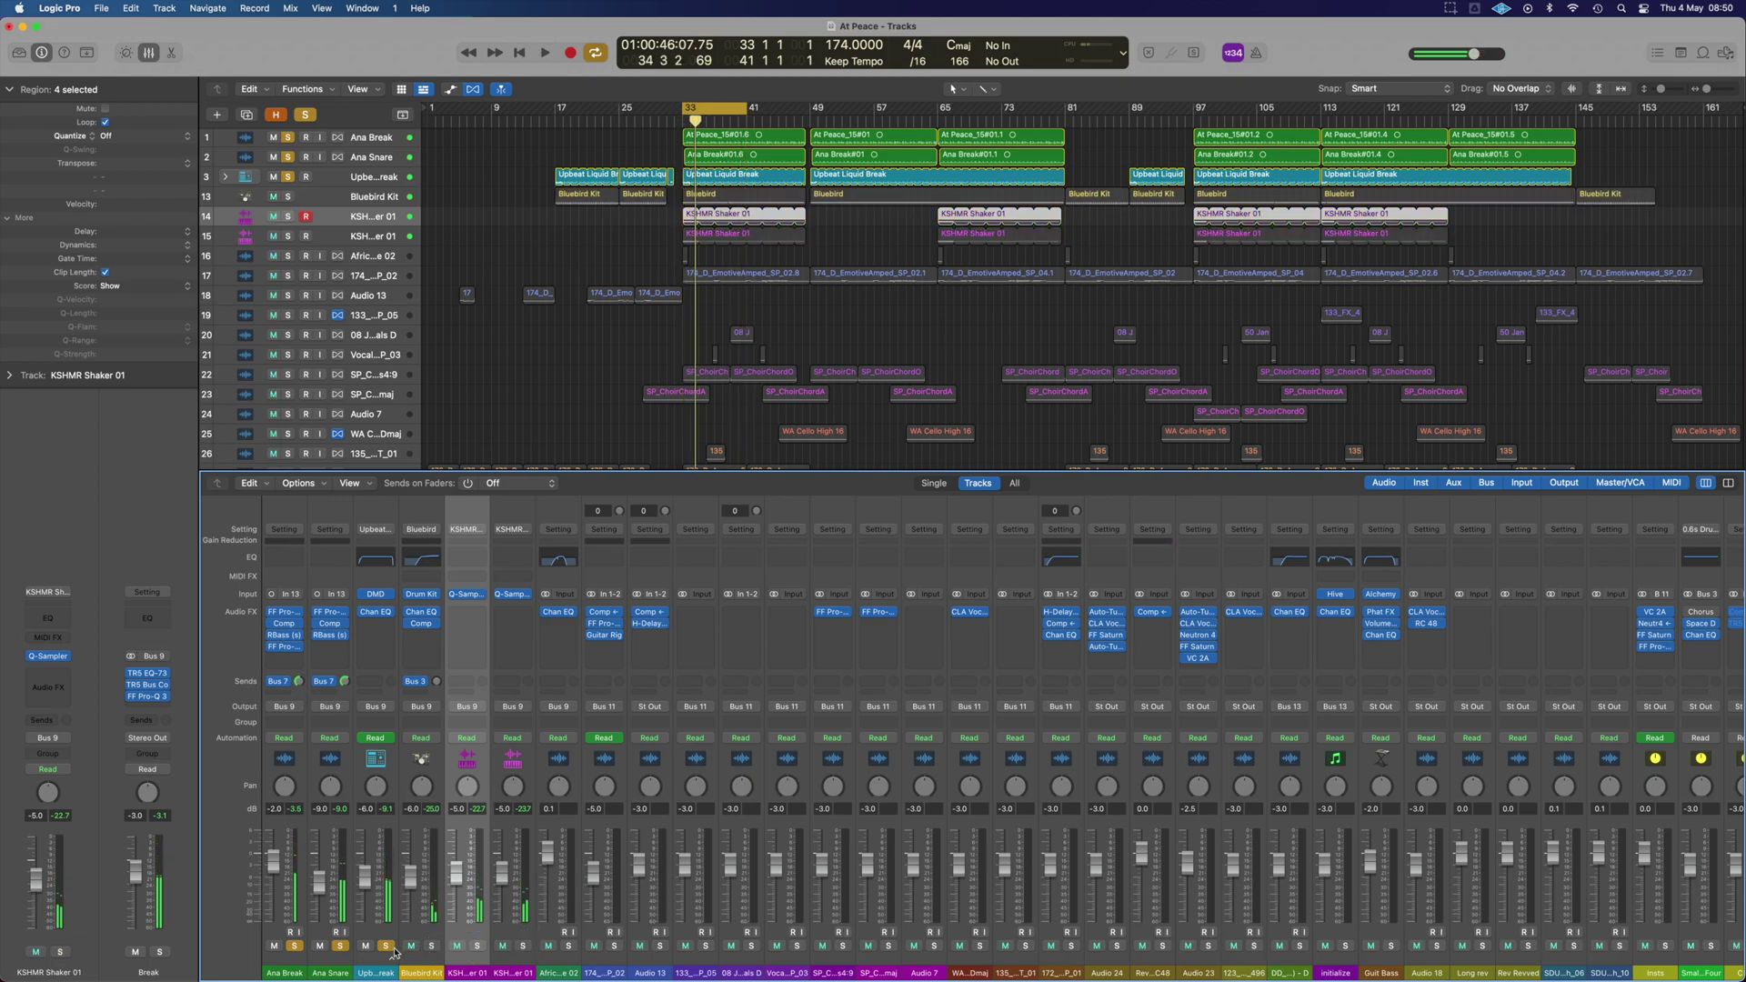
pyautogui.click(386, 946)
pyautogui.click(340, 946)
pyautogui.click(295, 947)
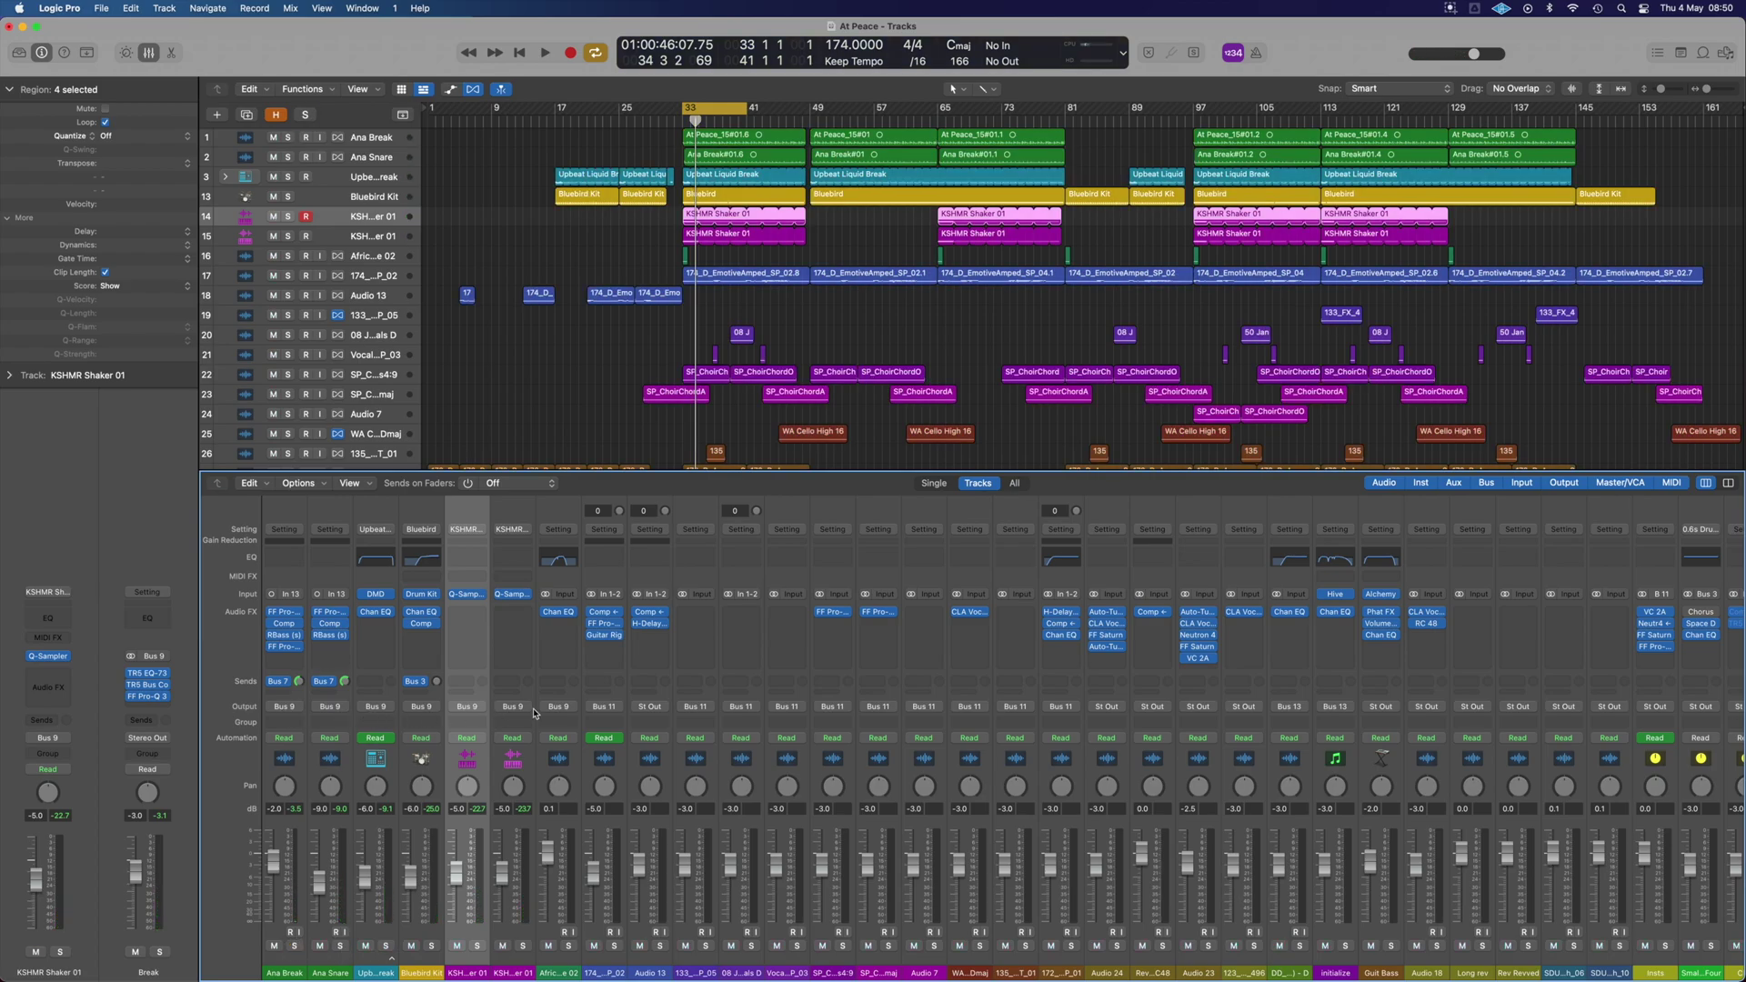
# - Play track 16, the African percussion hit, on its own, and take it out of solo
pyautogui.click(569, 947)
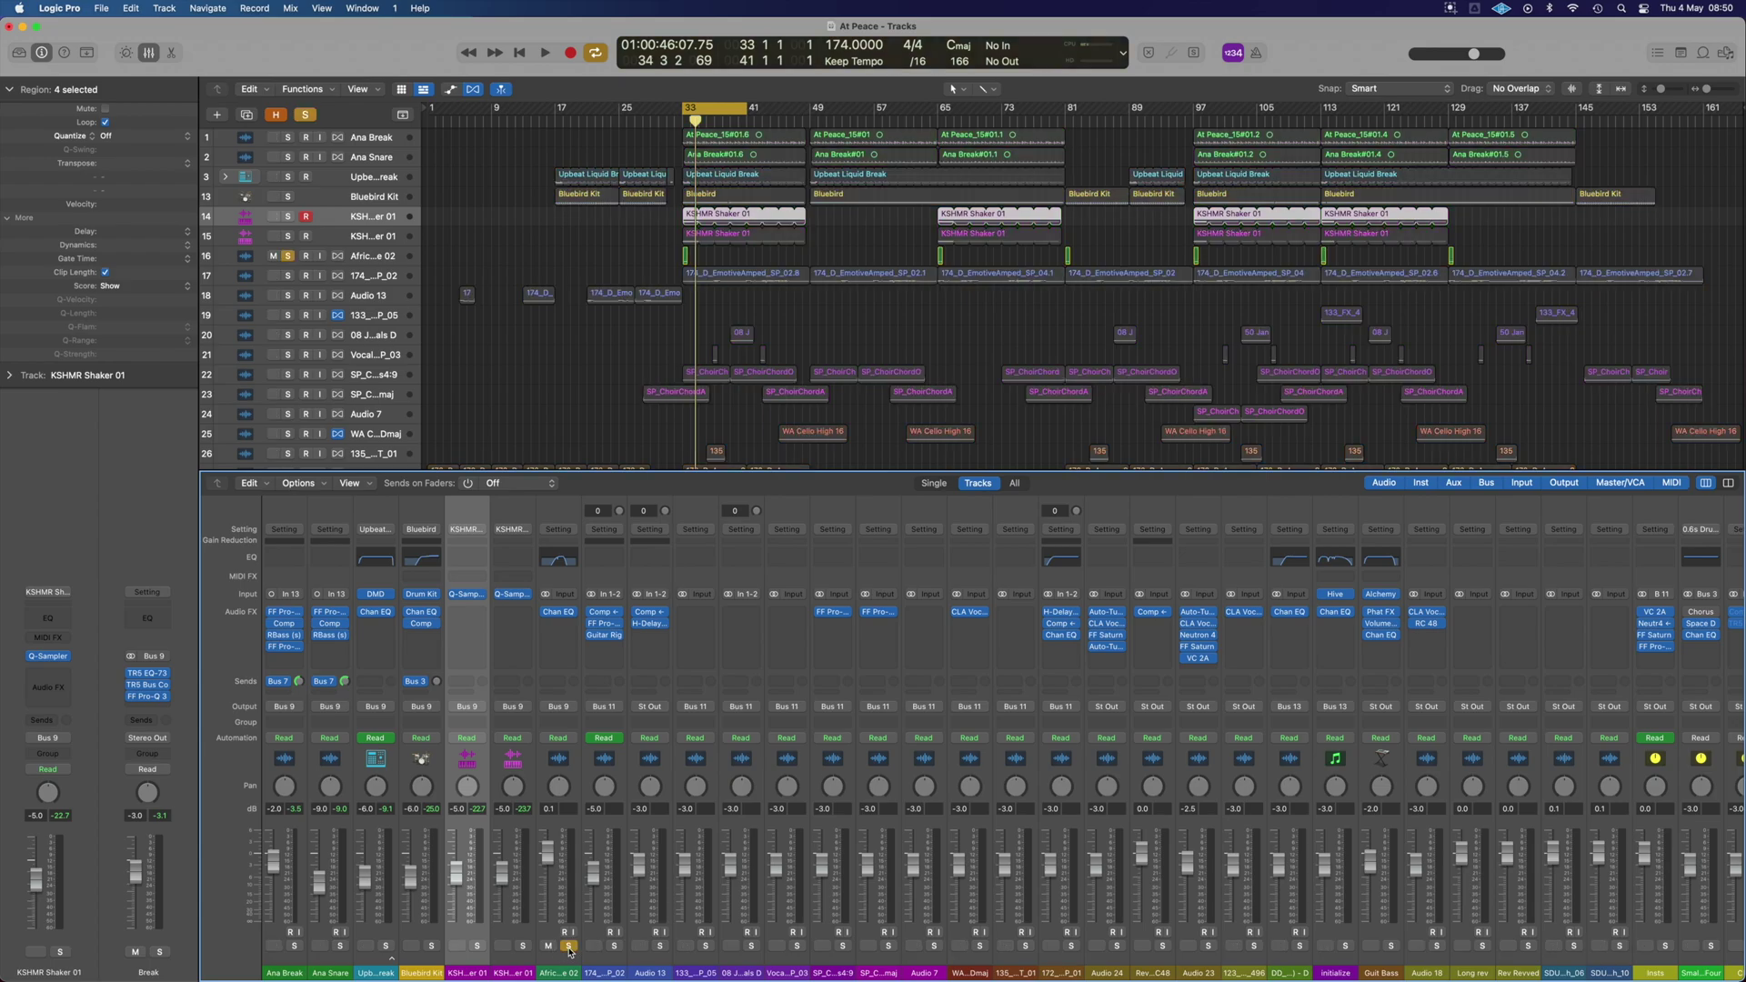
pyautogui.press('space')
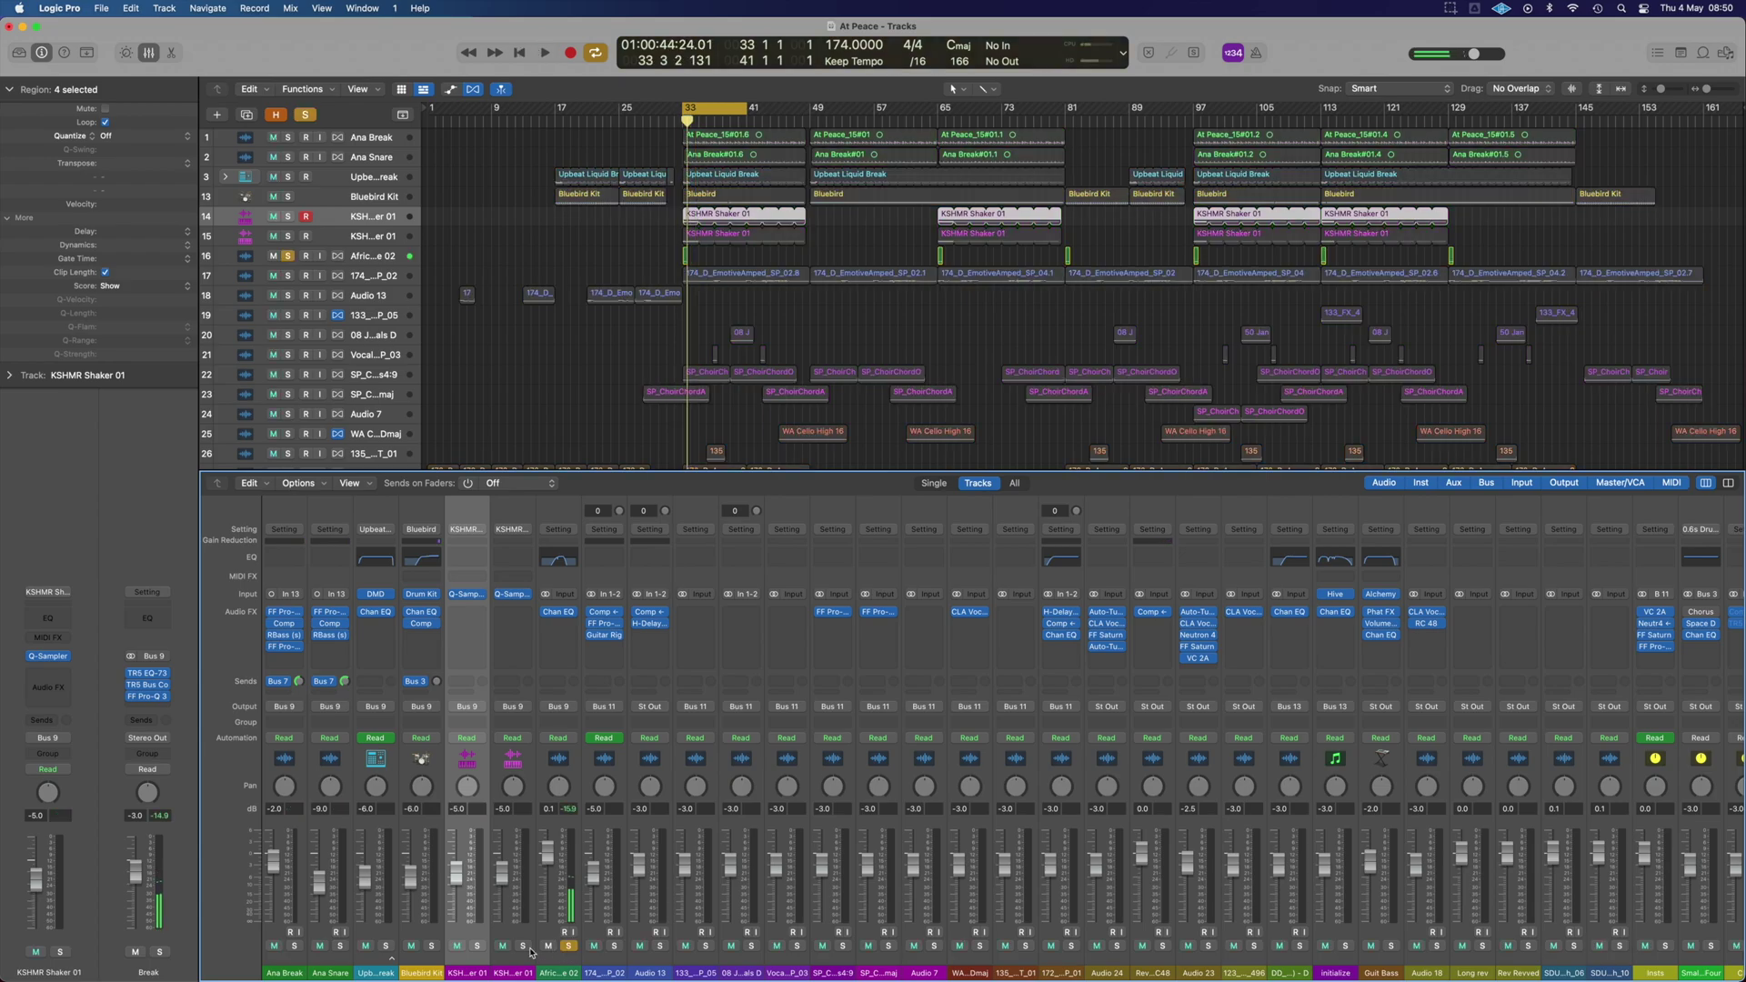
pyautogui.click(569, 947)
# - Solo the Break bus in the mixer and play the combined drum layers over the bars 33–41 cycle
pyautogui.hscroll(2, 1355, 917)
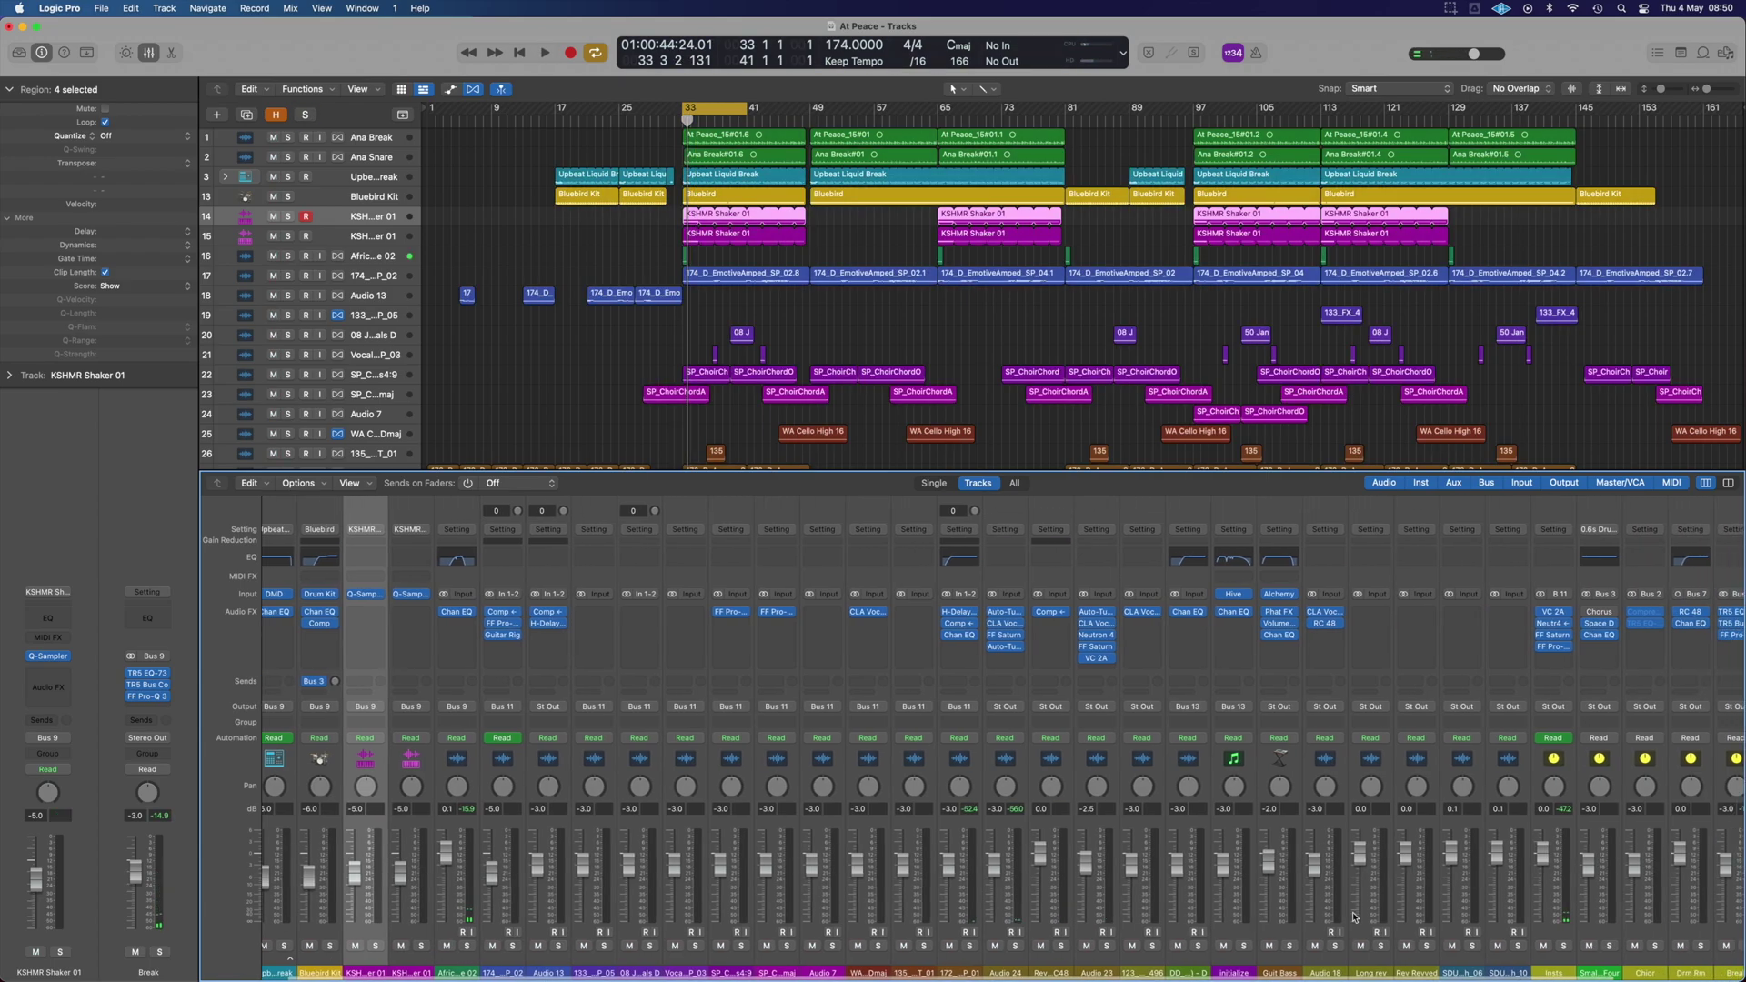
pyautogui.hscroll(3, 1617, 935)
pyautogui.click(1621, 948)
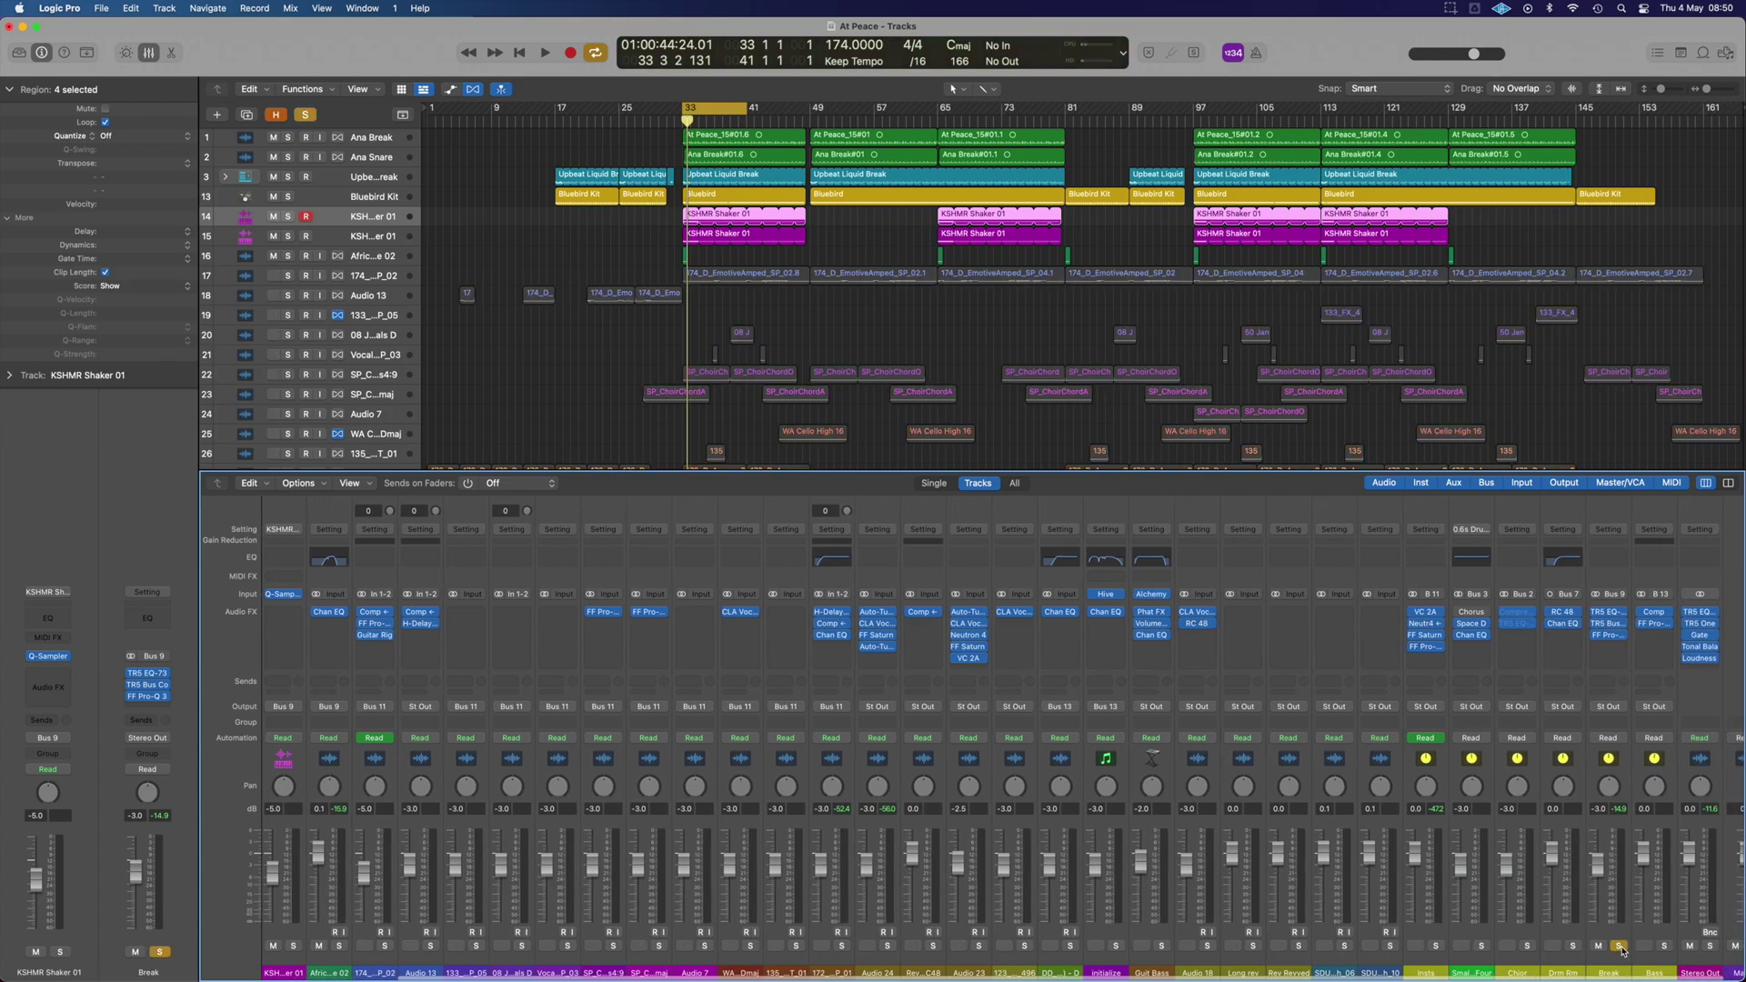
pyautogui.press('space')
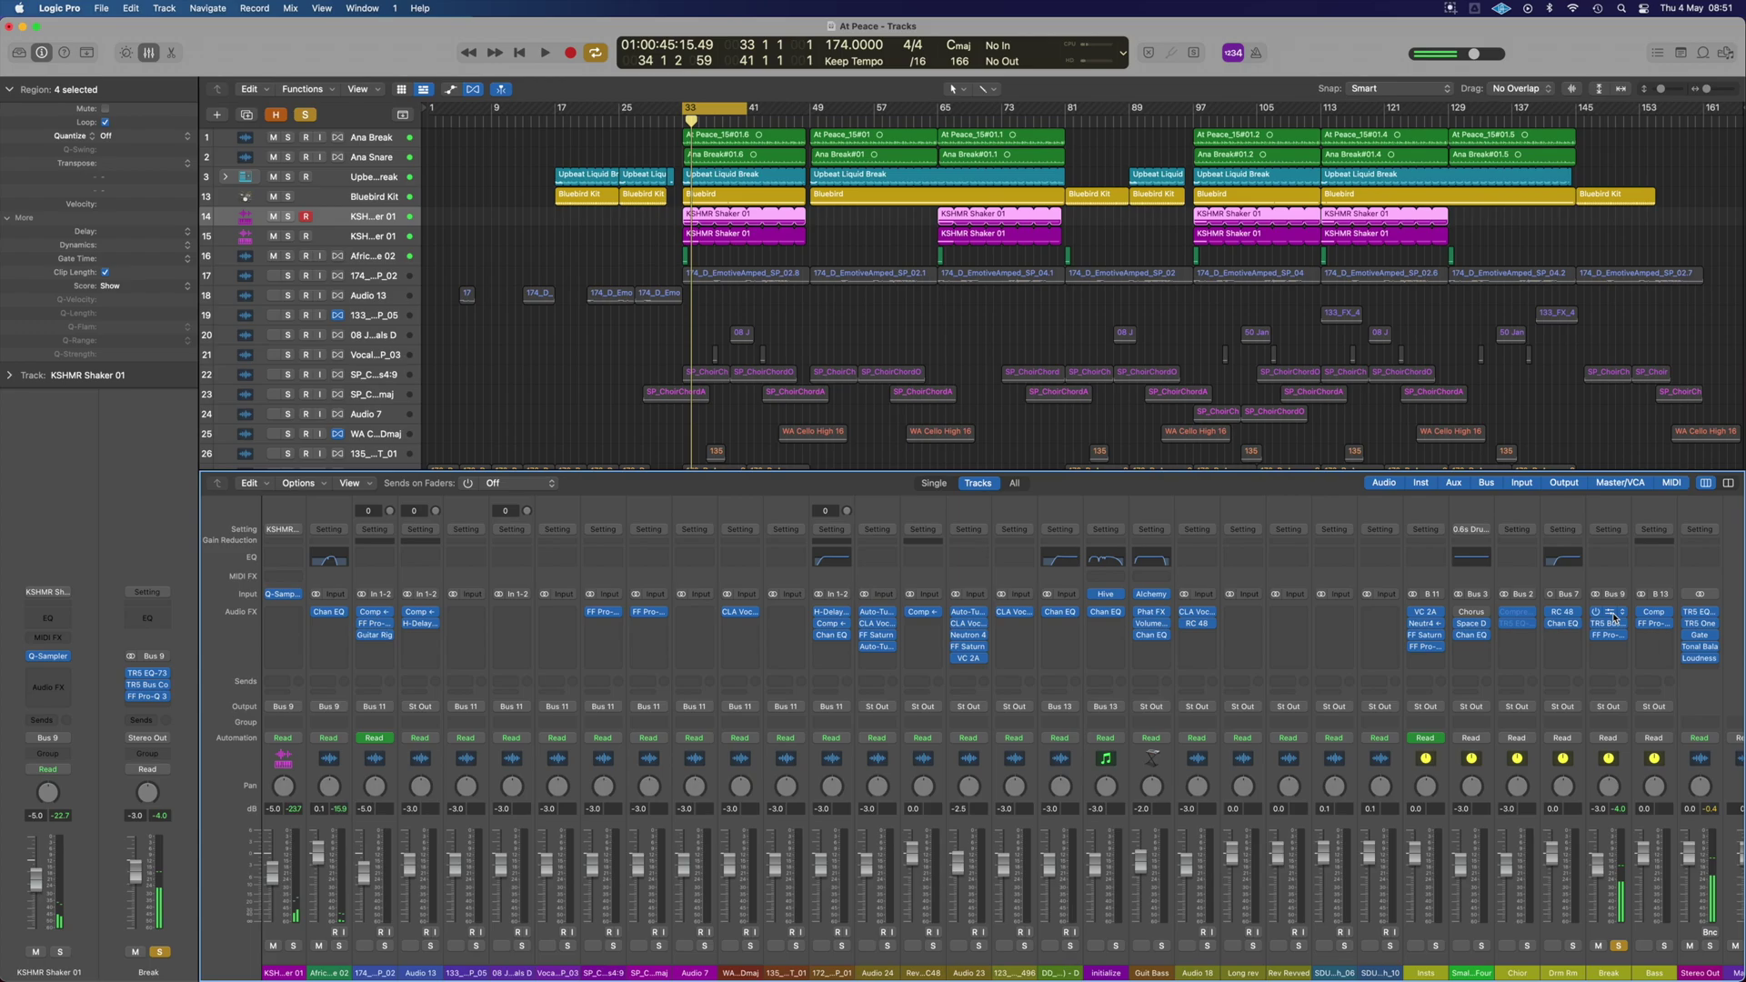
# - Open the Break bus's TR5 EQ-73, compare the sound with it bypassed and active, and close the plug-in
pyautogui.click(1615, 616)
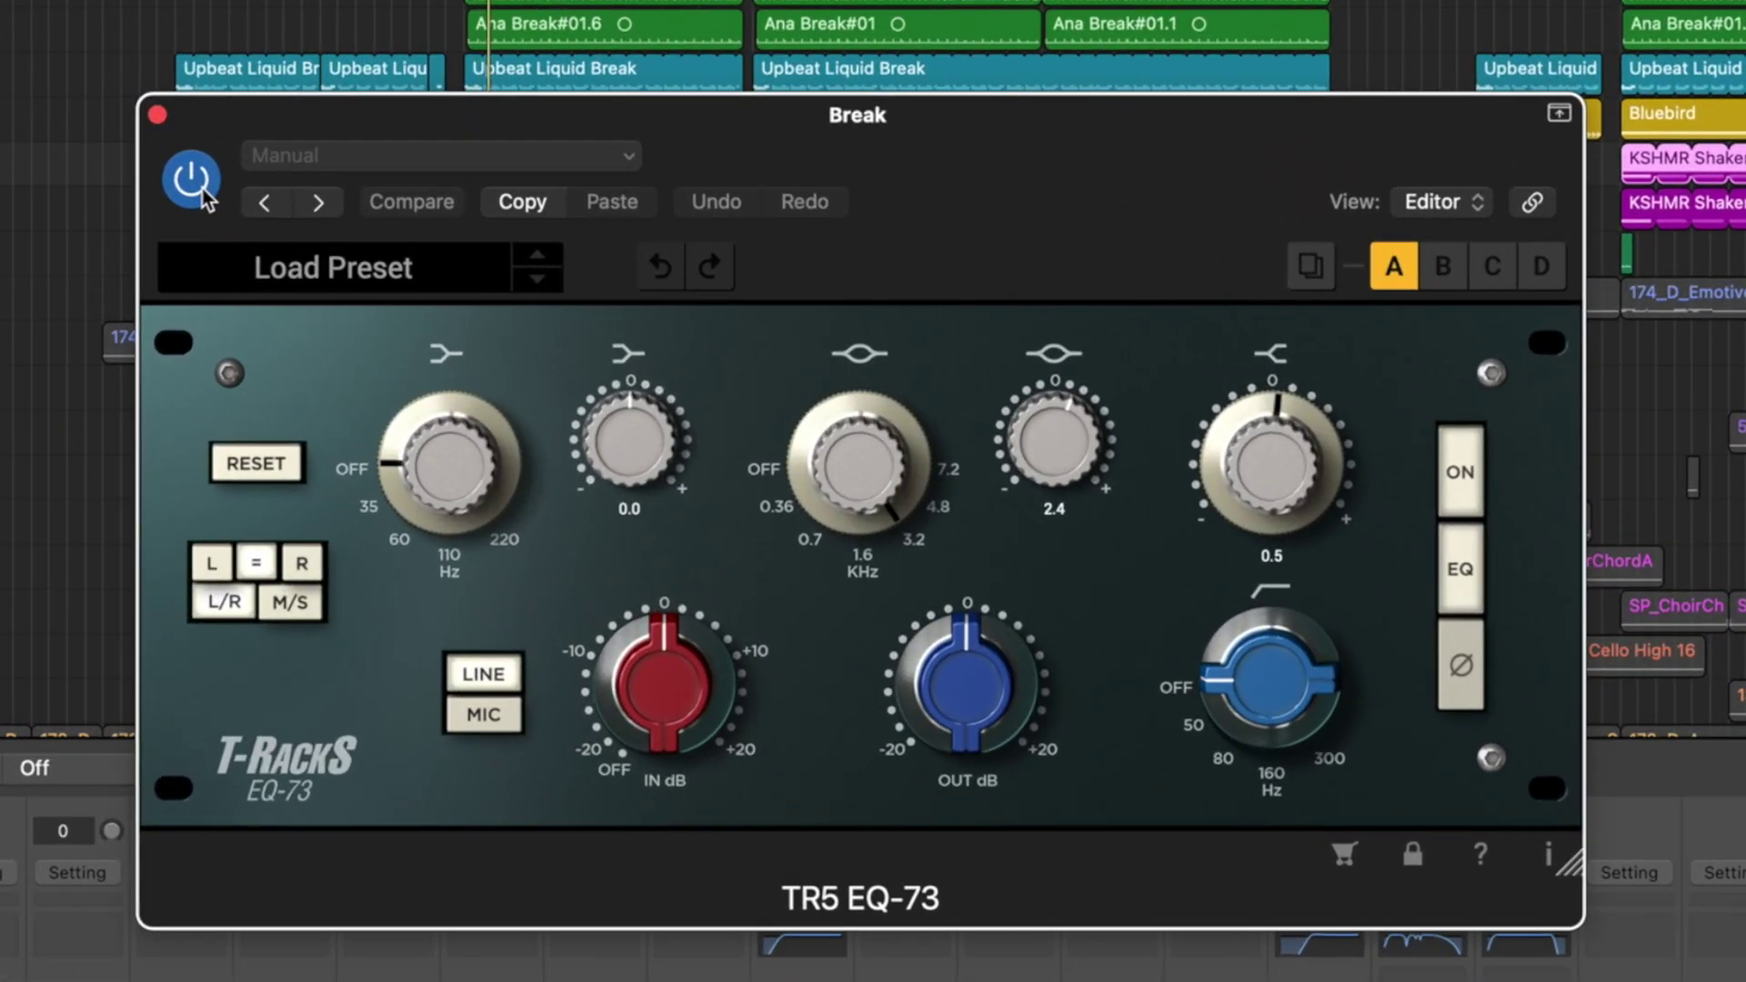
pyautogui.click(203, 191)
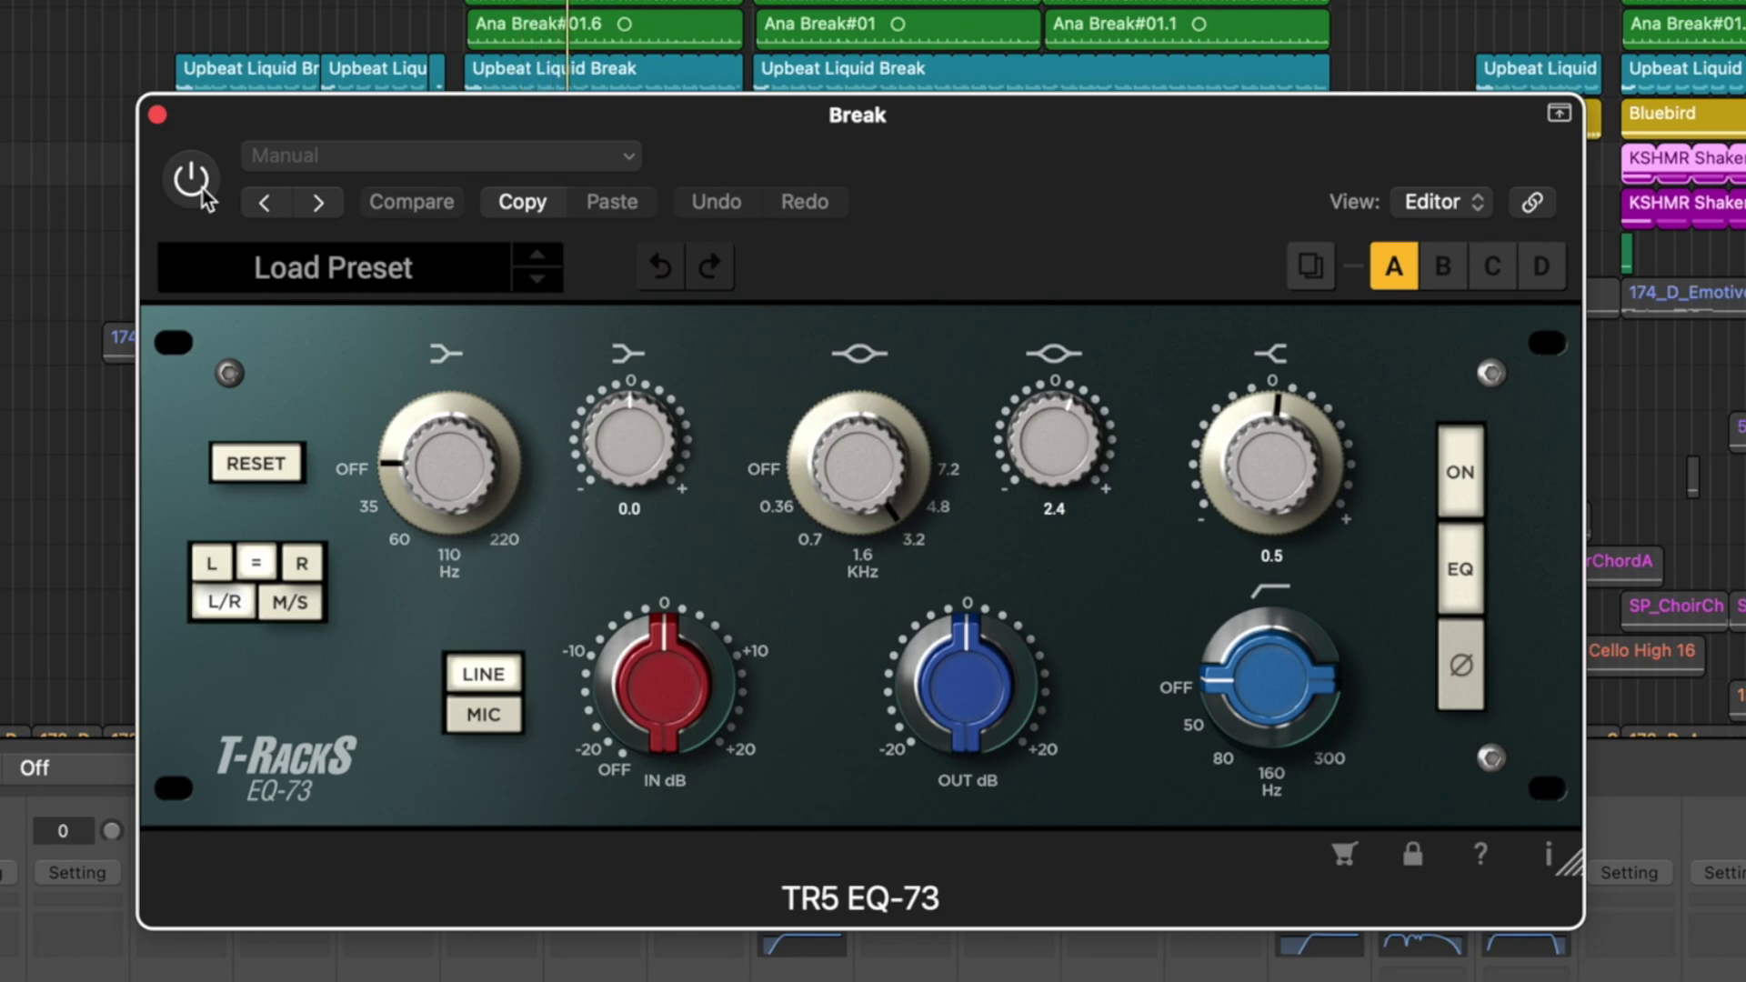
pyautogui.click(204, 195)
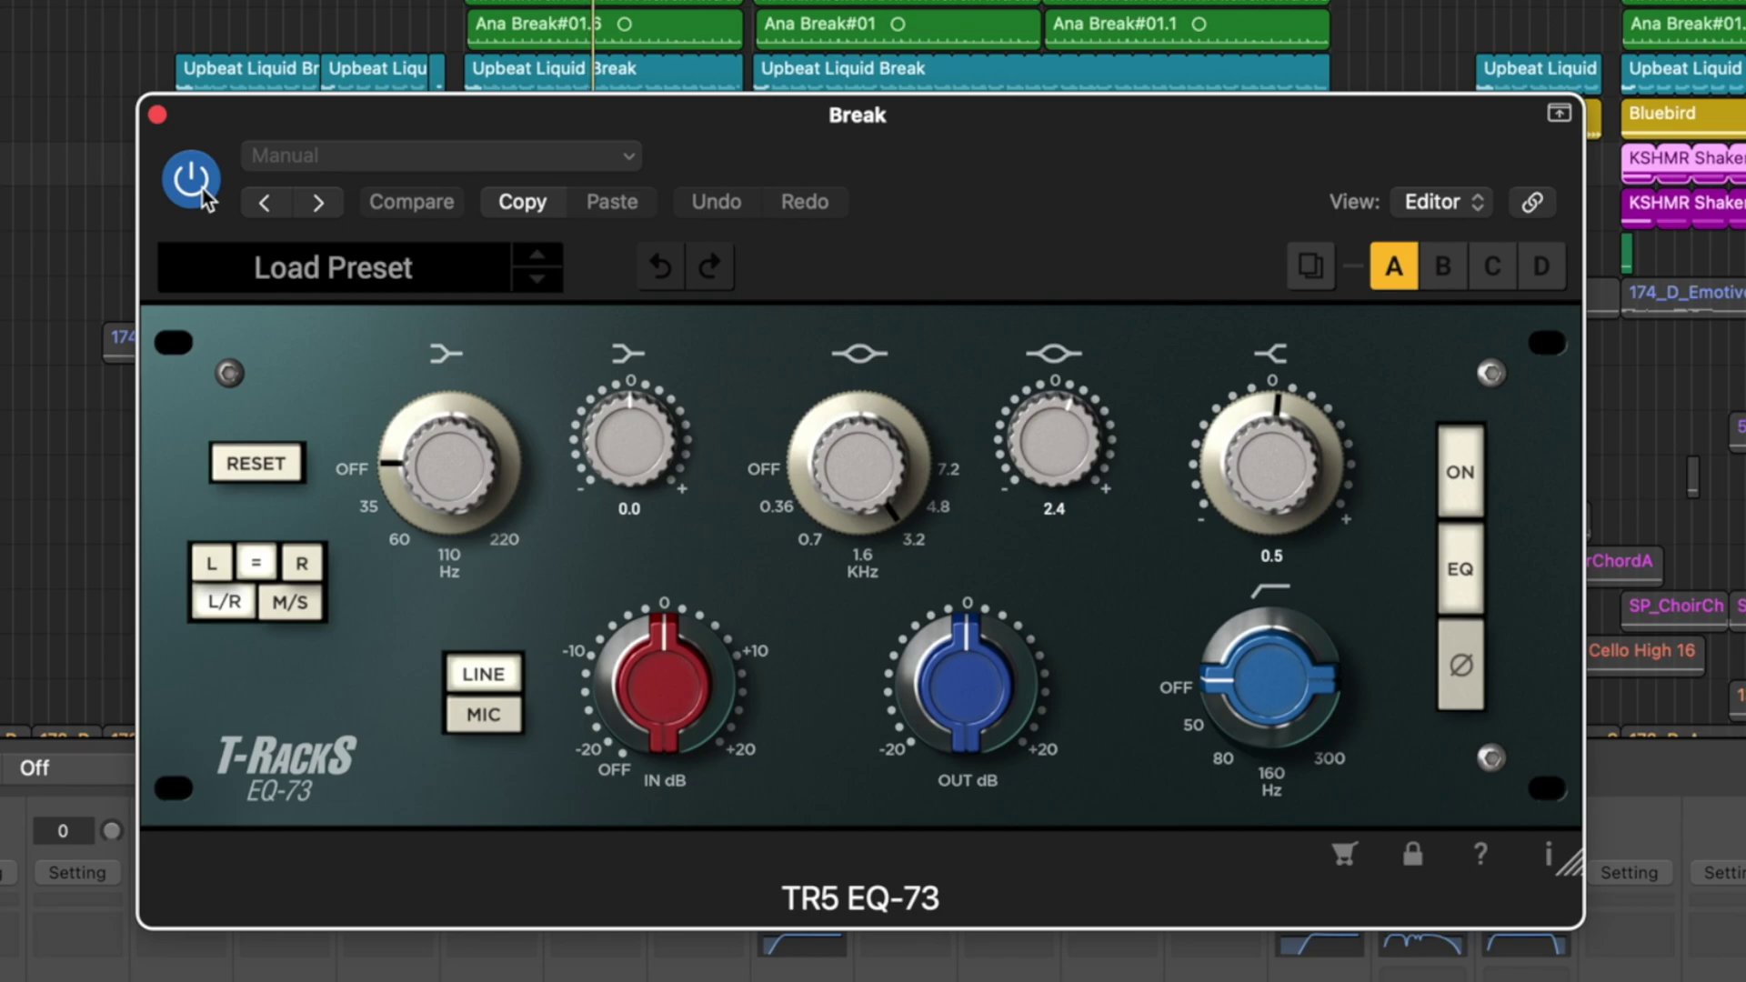
pyautogui.click(157, 115)
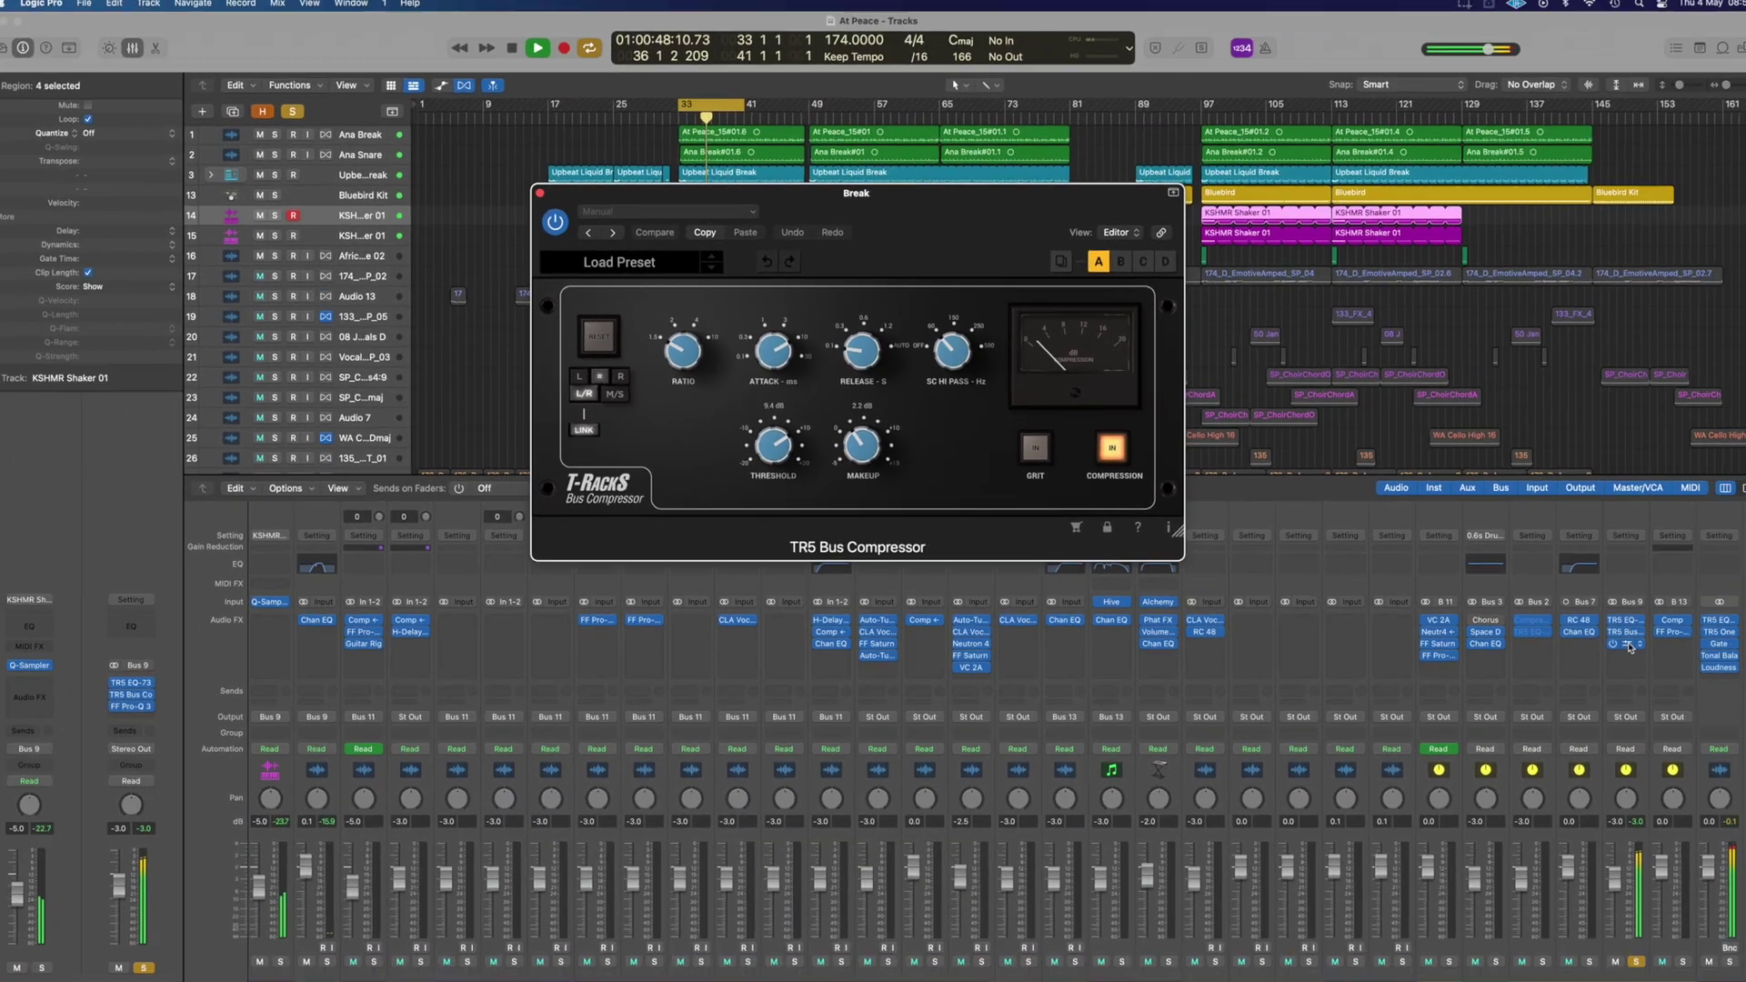
# - Review the Break bus's FF Pro-Q 3, and close it together with the TR5 Bus Compressor
pyautogui.click(1609, 635)
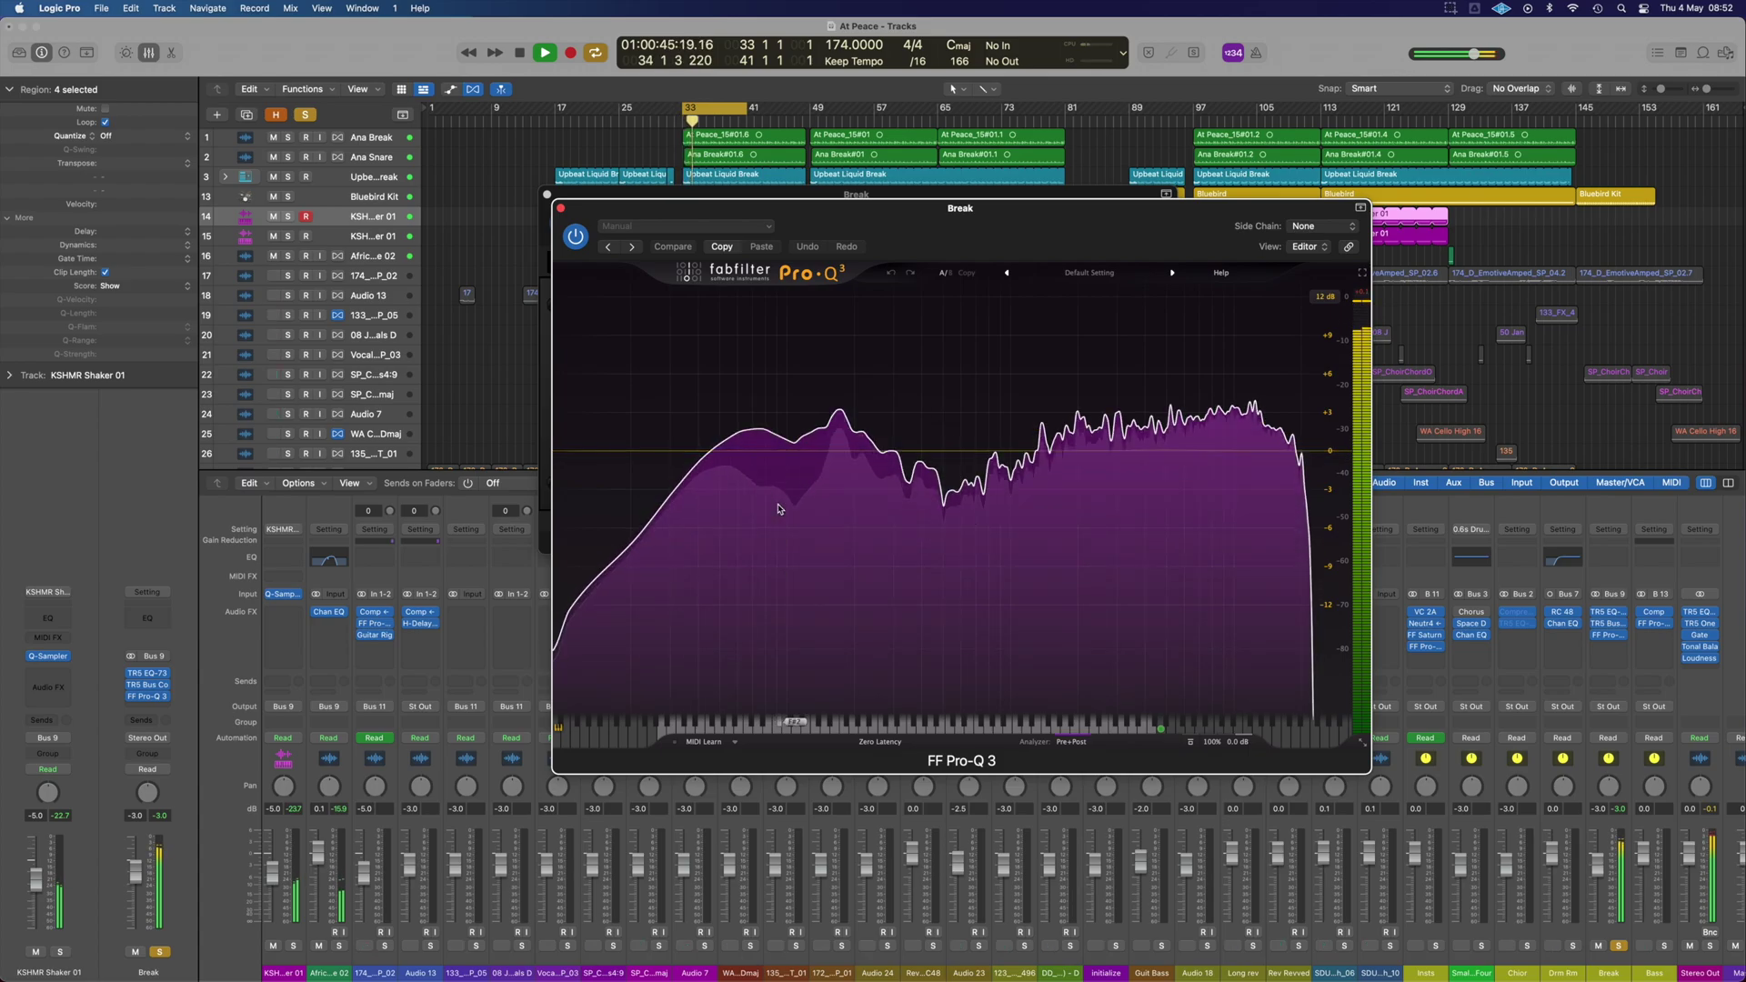
pyautogui.click(561, 211)
pyautogui.click(549, 194)
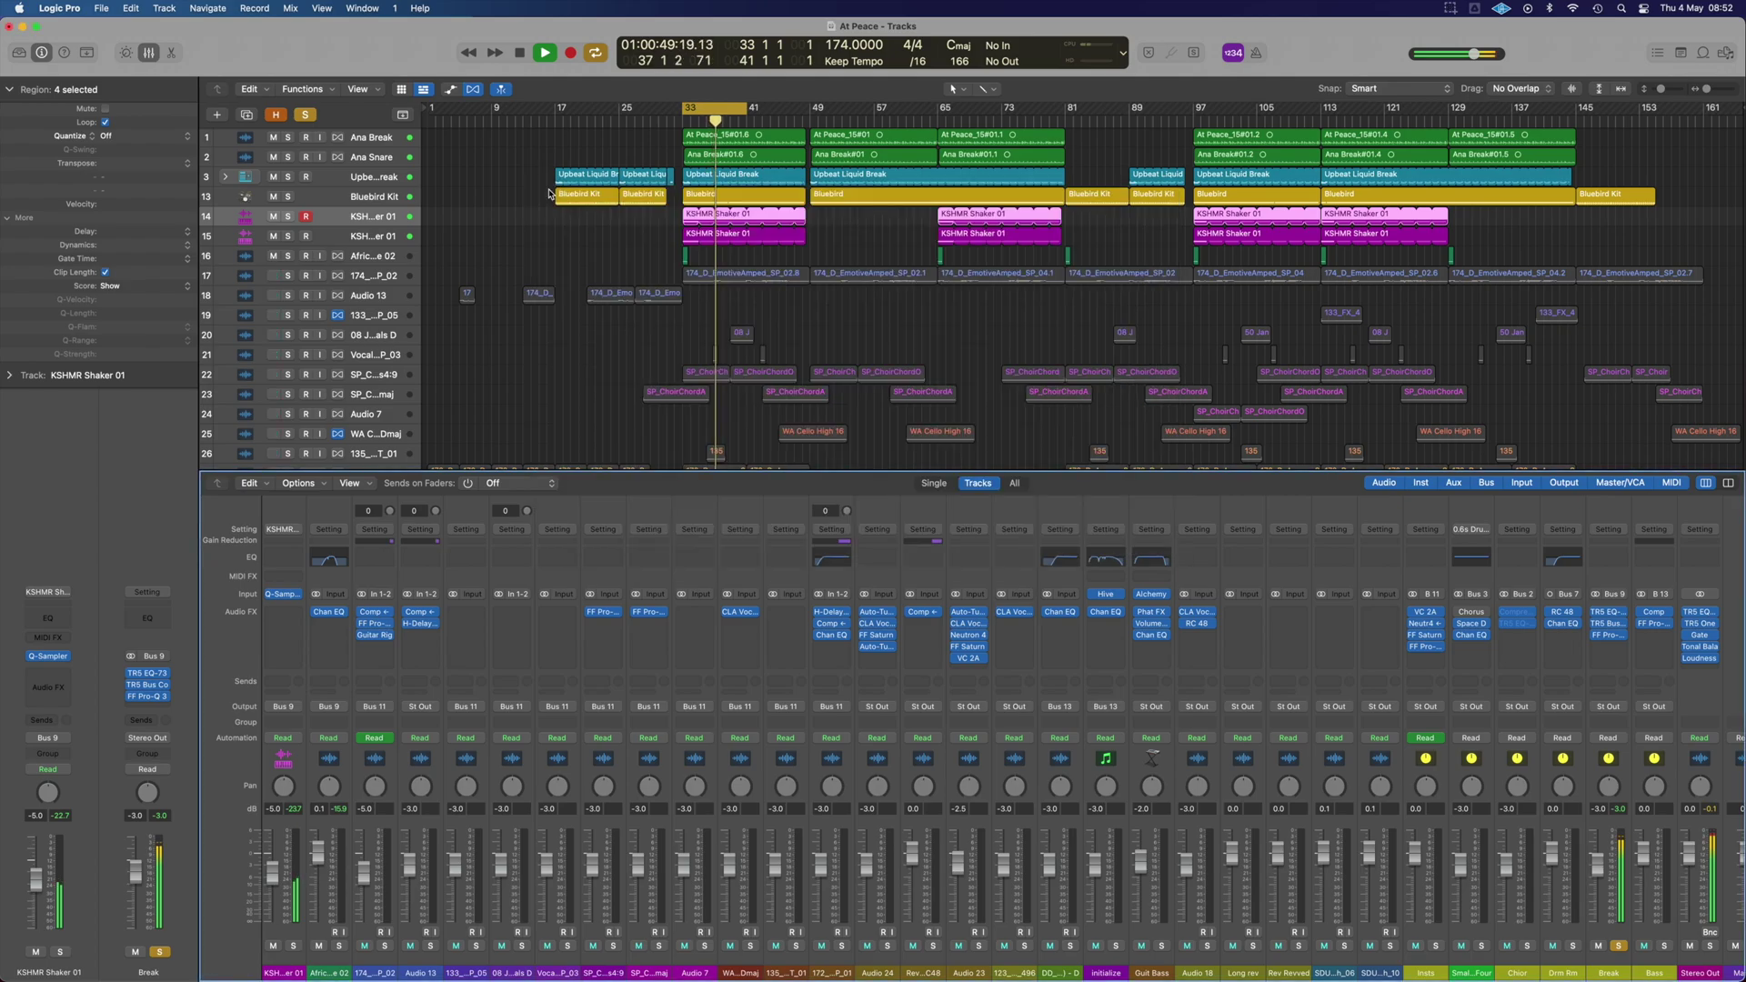
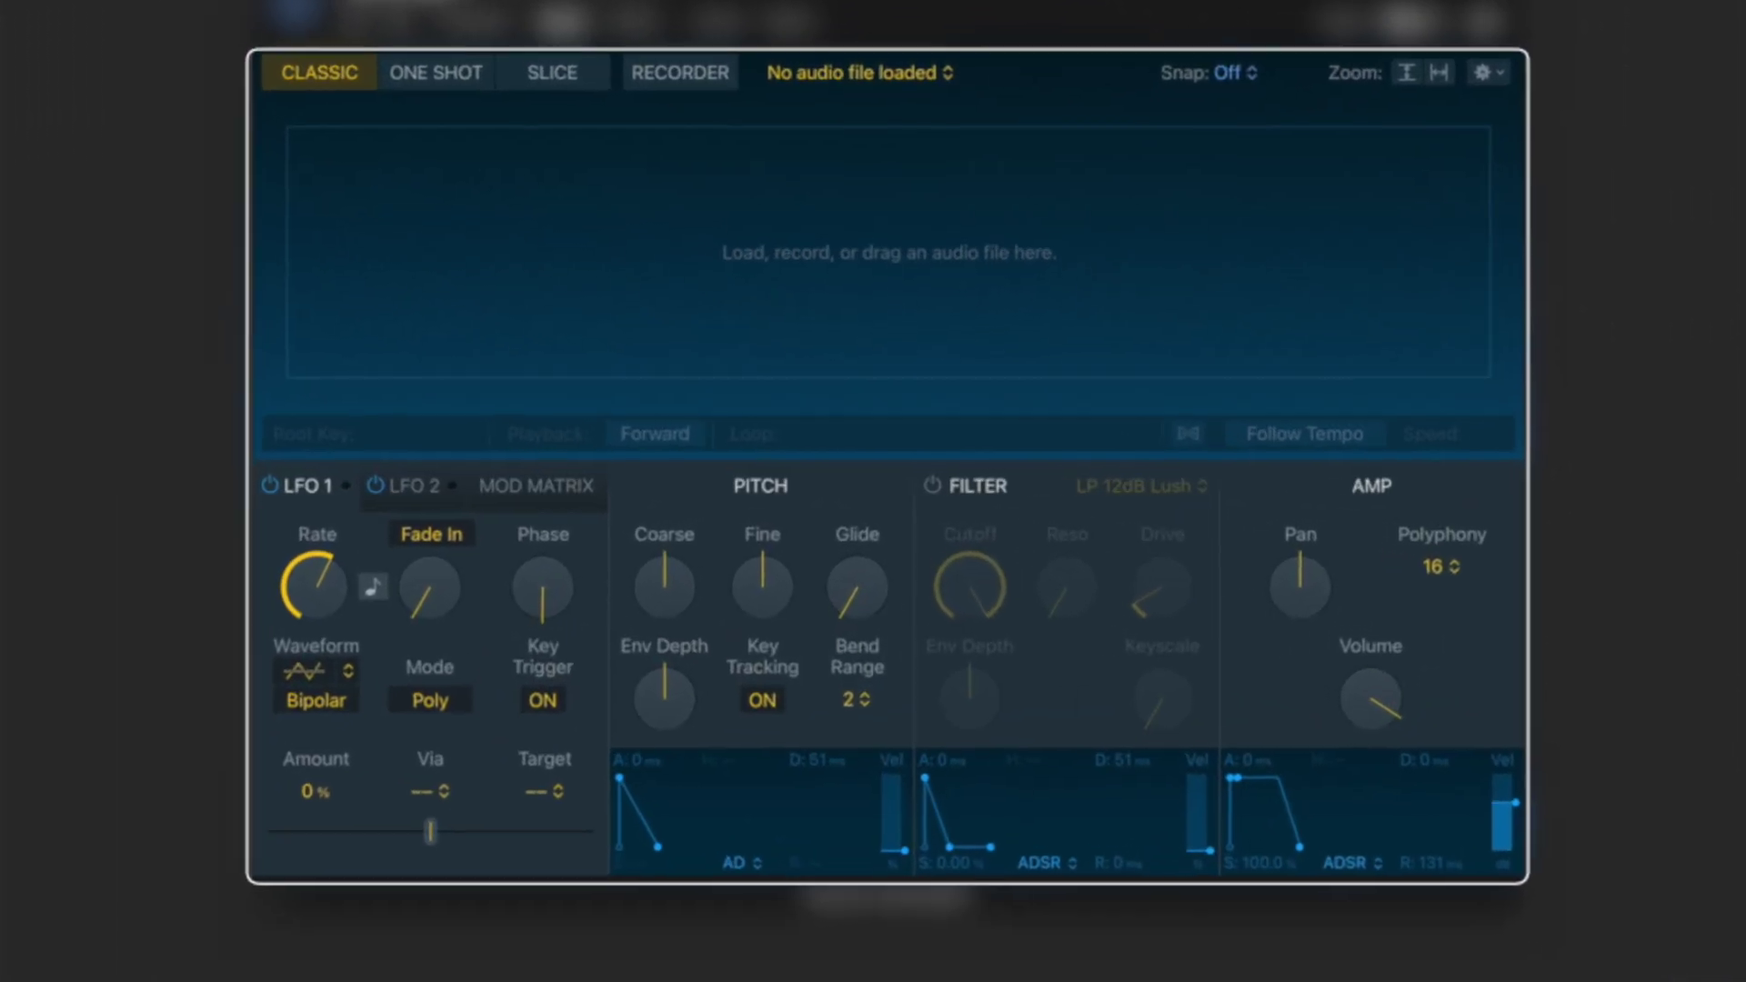
# - Load lyncollins_think1.wav into Quick Sampler, set the sample end to 2.102 s, and crop the sample
pyautogui.moveTo(571, 277); pyautogui.dragTo(520, 270)
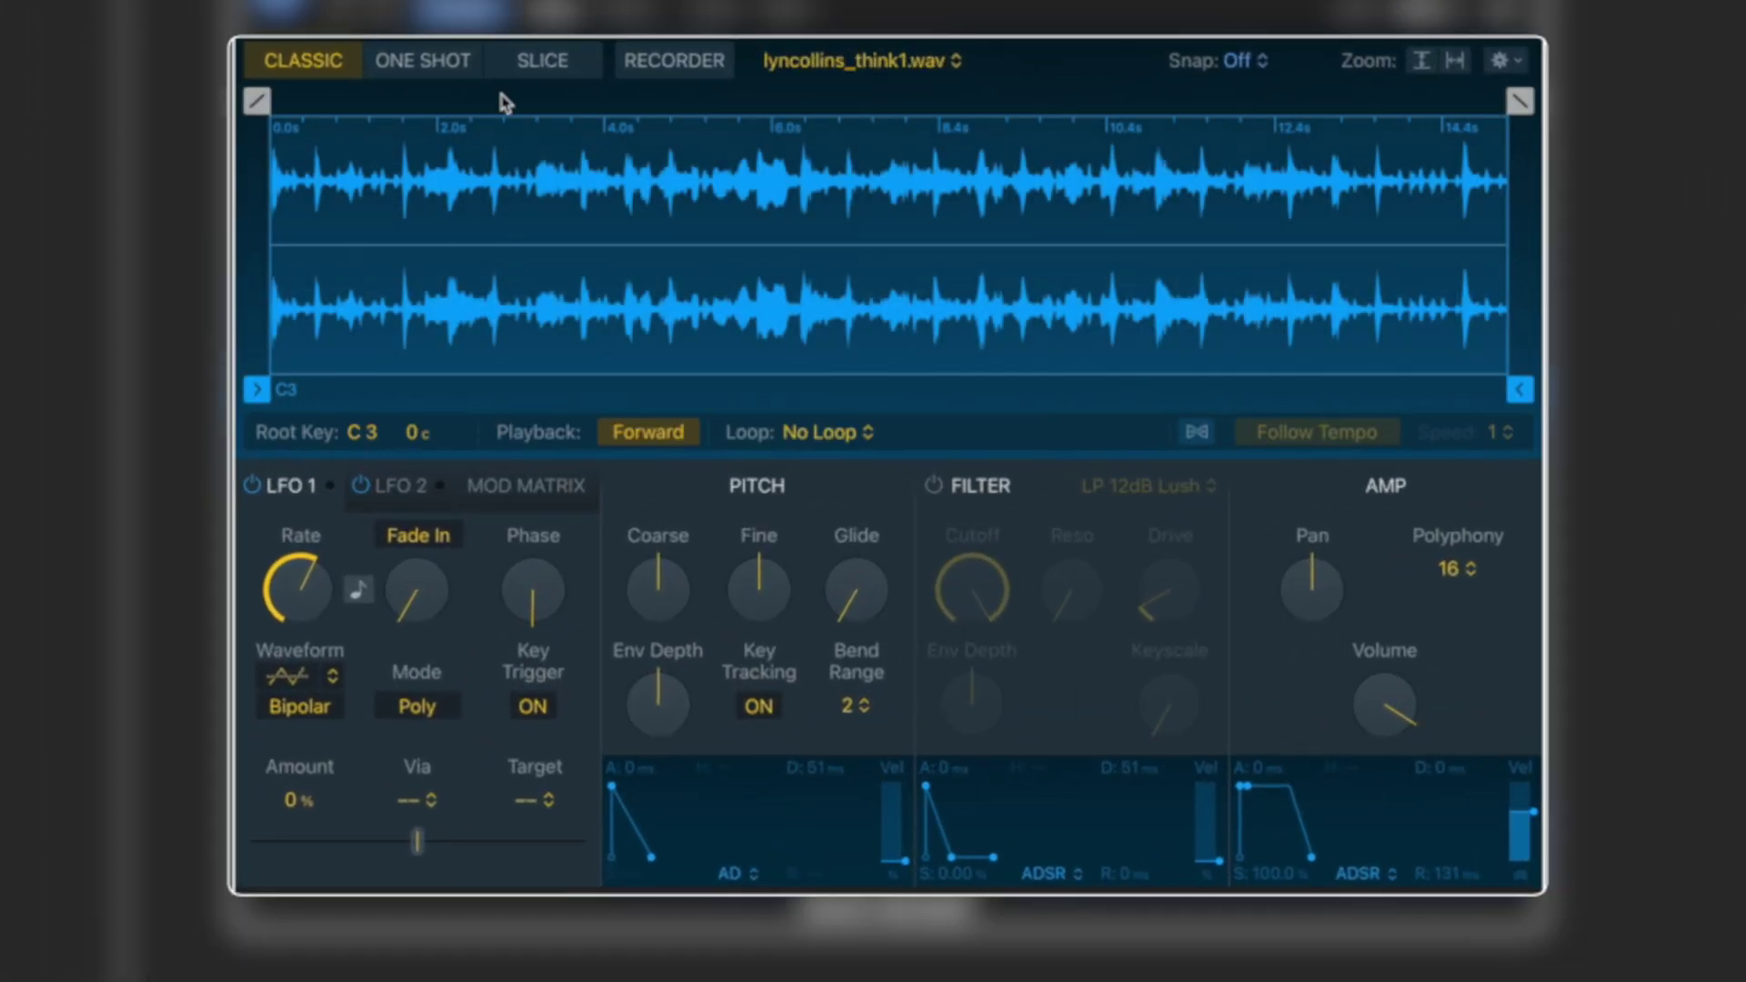
pyautogui.click(1520, 391)
pyautogui.moveTo(1520, 393)
pyautogui.mouseDown()
pyautogui.moveTo(432, 393)
pyautogui.moveTo(461, 416)
pyautogui.moveTo(445, 414)
pyautogui.mouseUp()
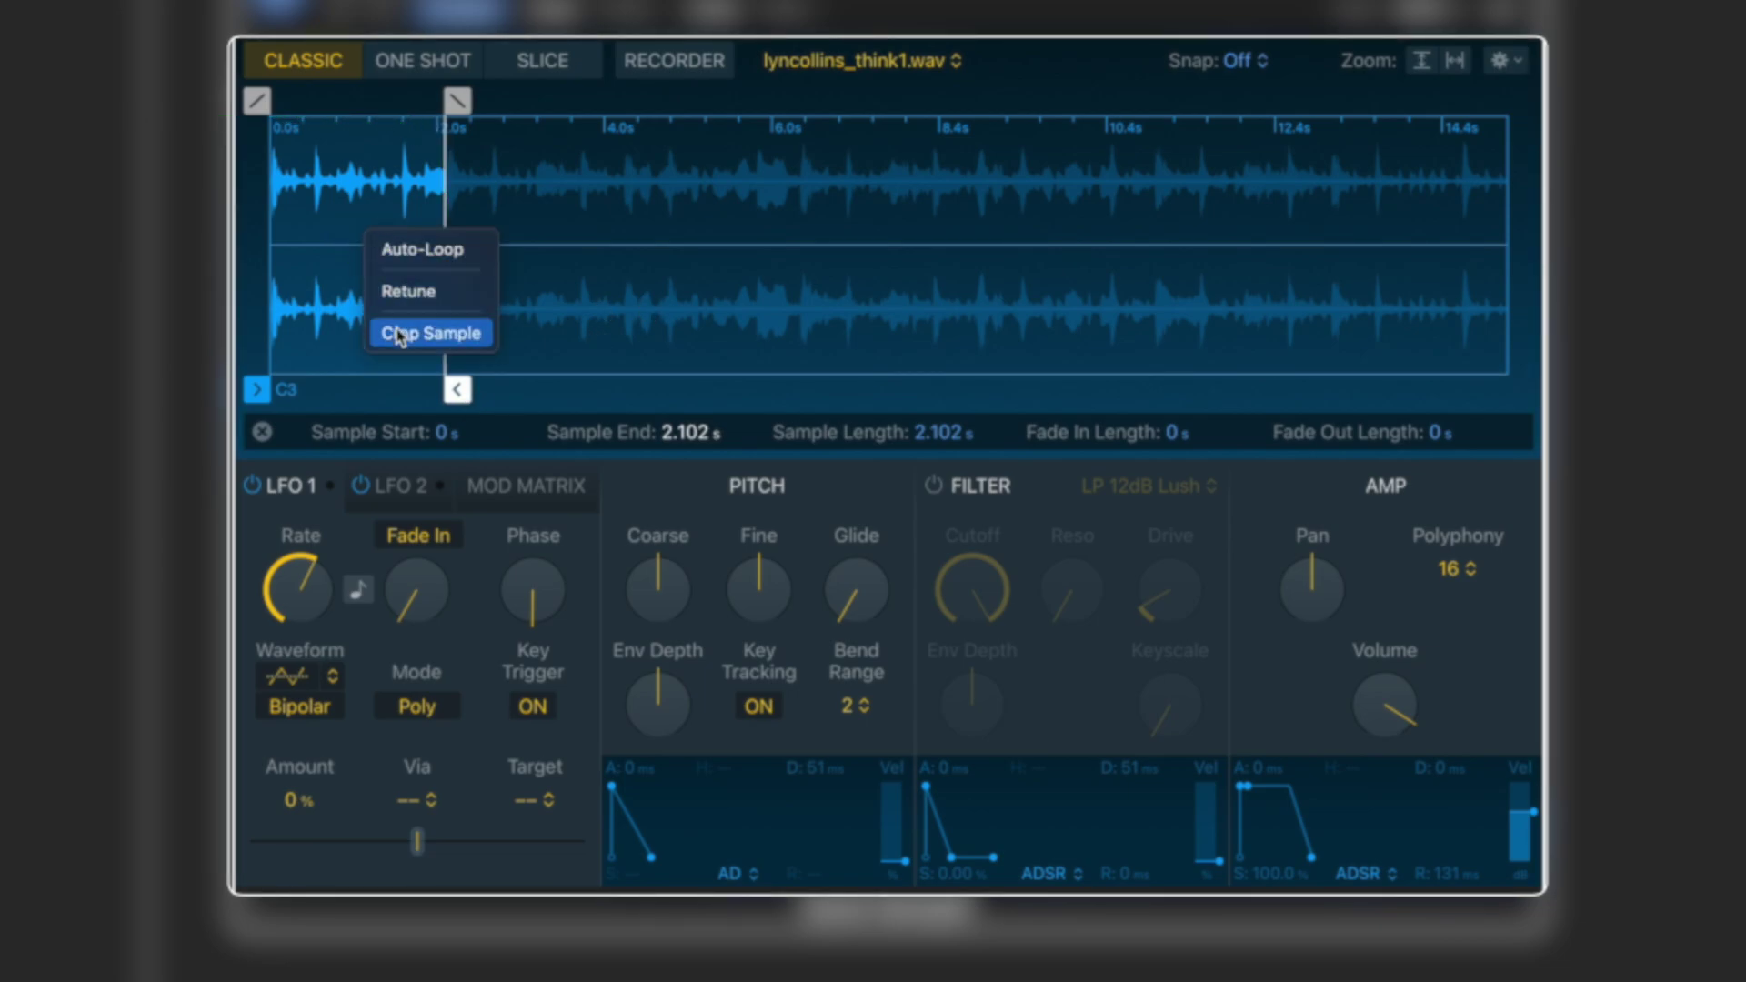
pyautogui.hotkey('ctrl', 'c')
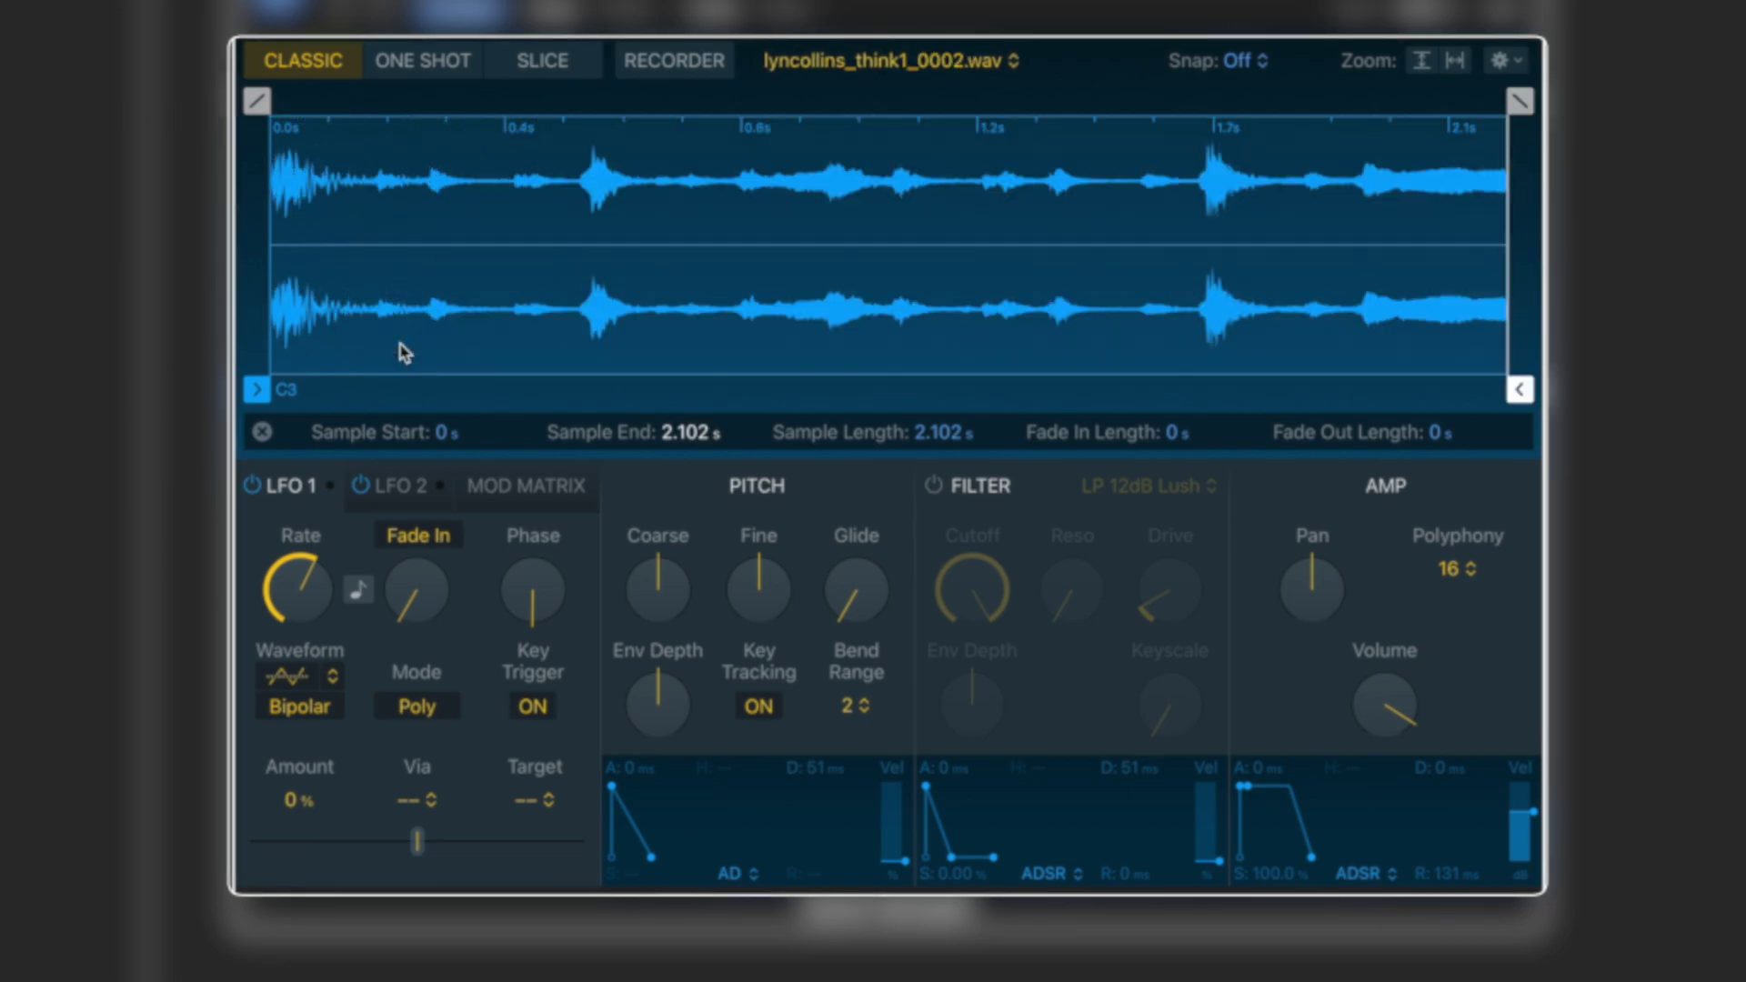
# - Switch Quick Sampler to Slice mode and move the C♯2 slice marker to 1.579 s
pyautogui.click(542, 62)
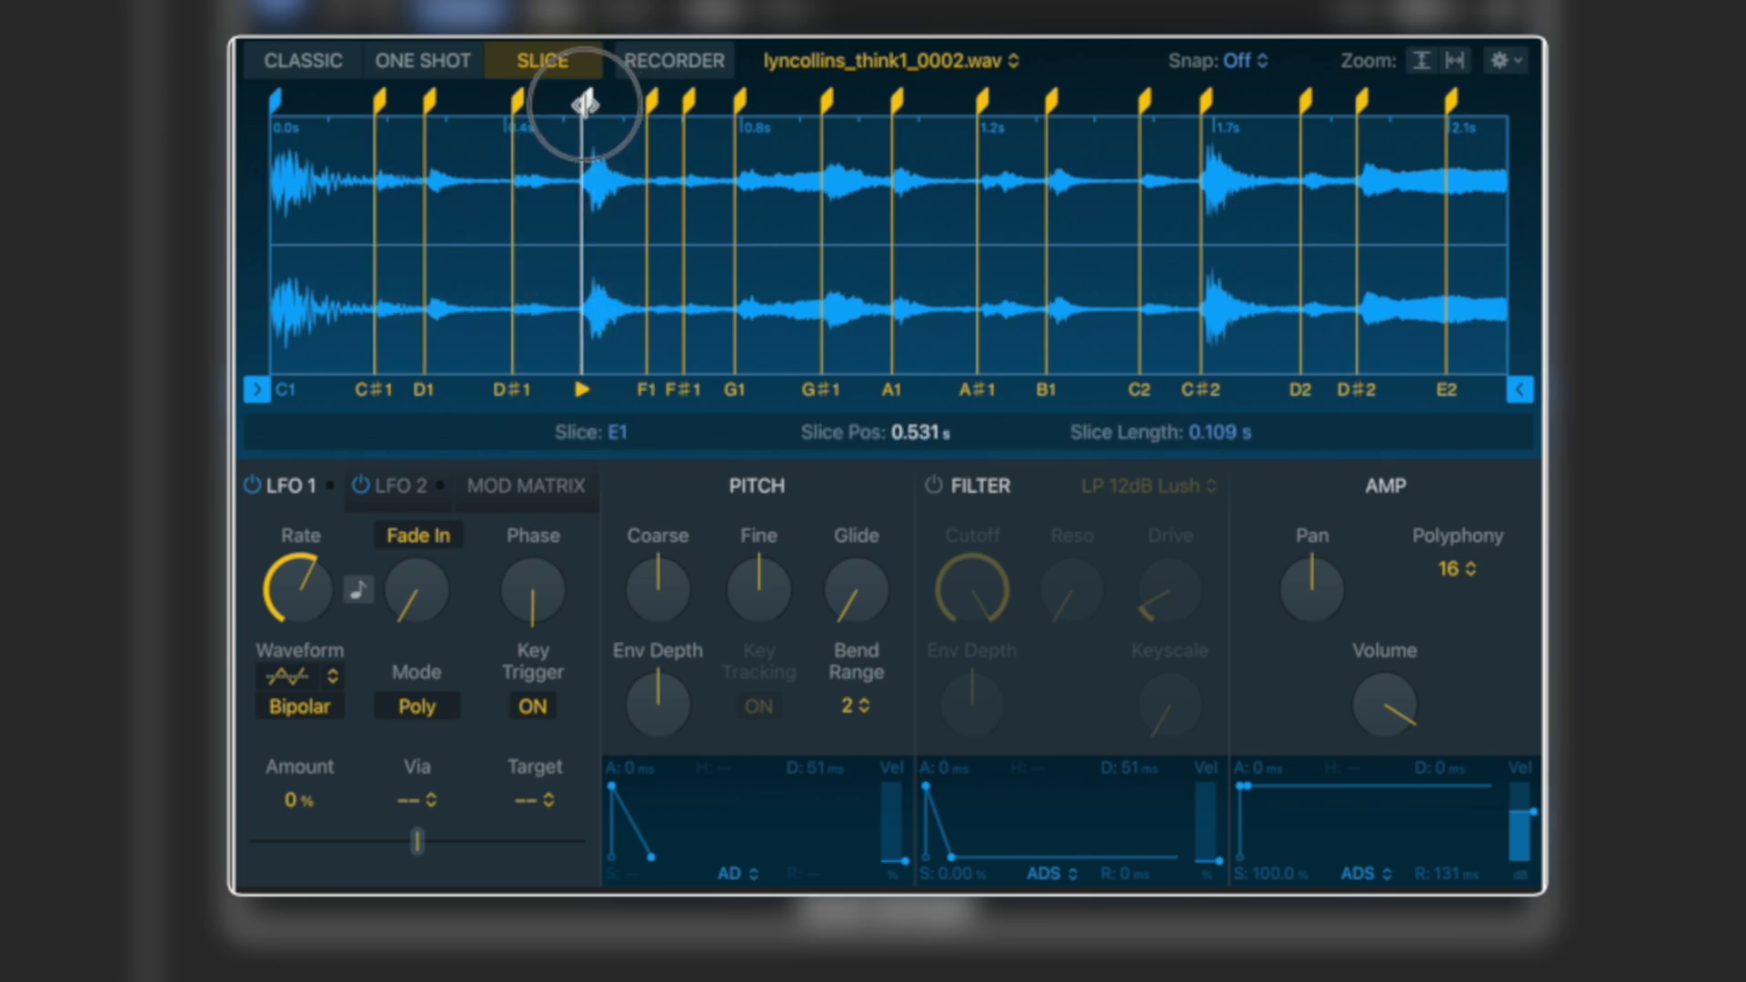
pyautogui.click(585, 104)
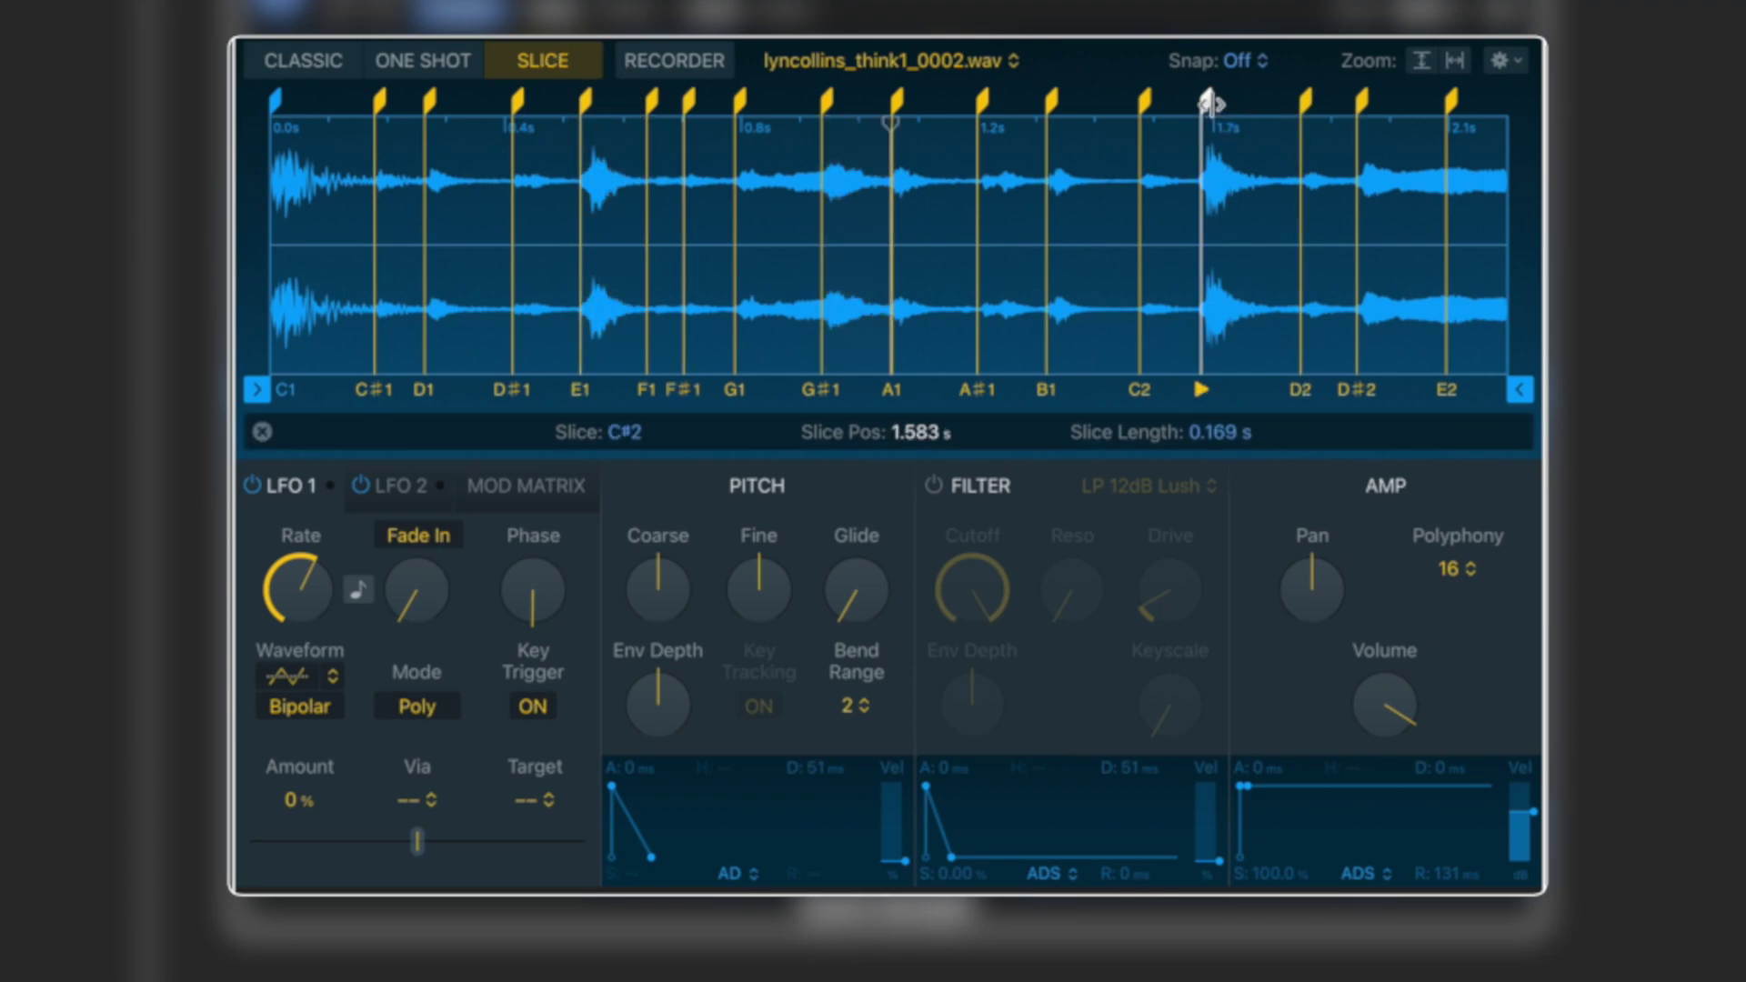
pyautogui.moveTo(1210, 102); pyautogui.dragTo(1207, 102)
# - Set slice snapping to Zero Crossing, delete the E2 slice marker, and select the A♯1 slice
pyautogui.click(1236, 61)
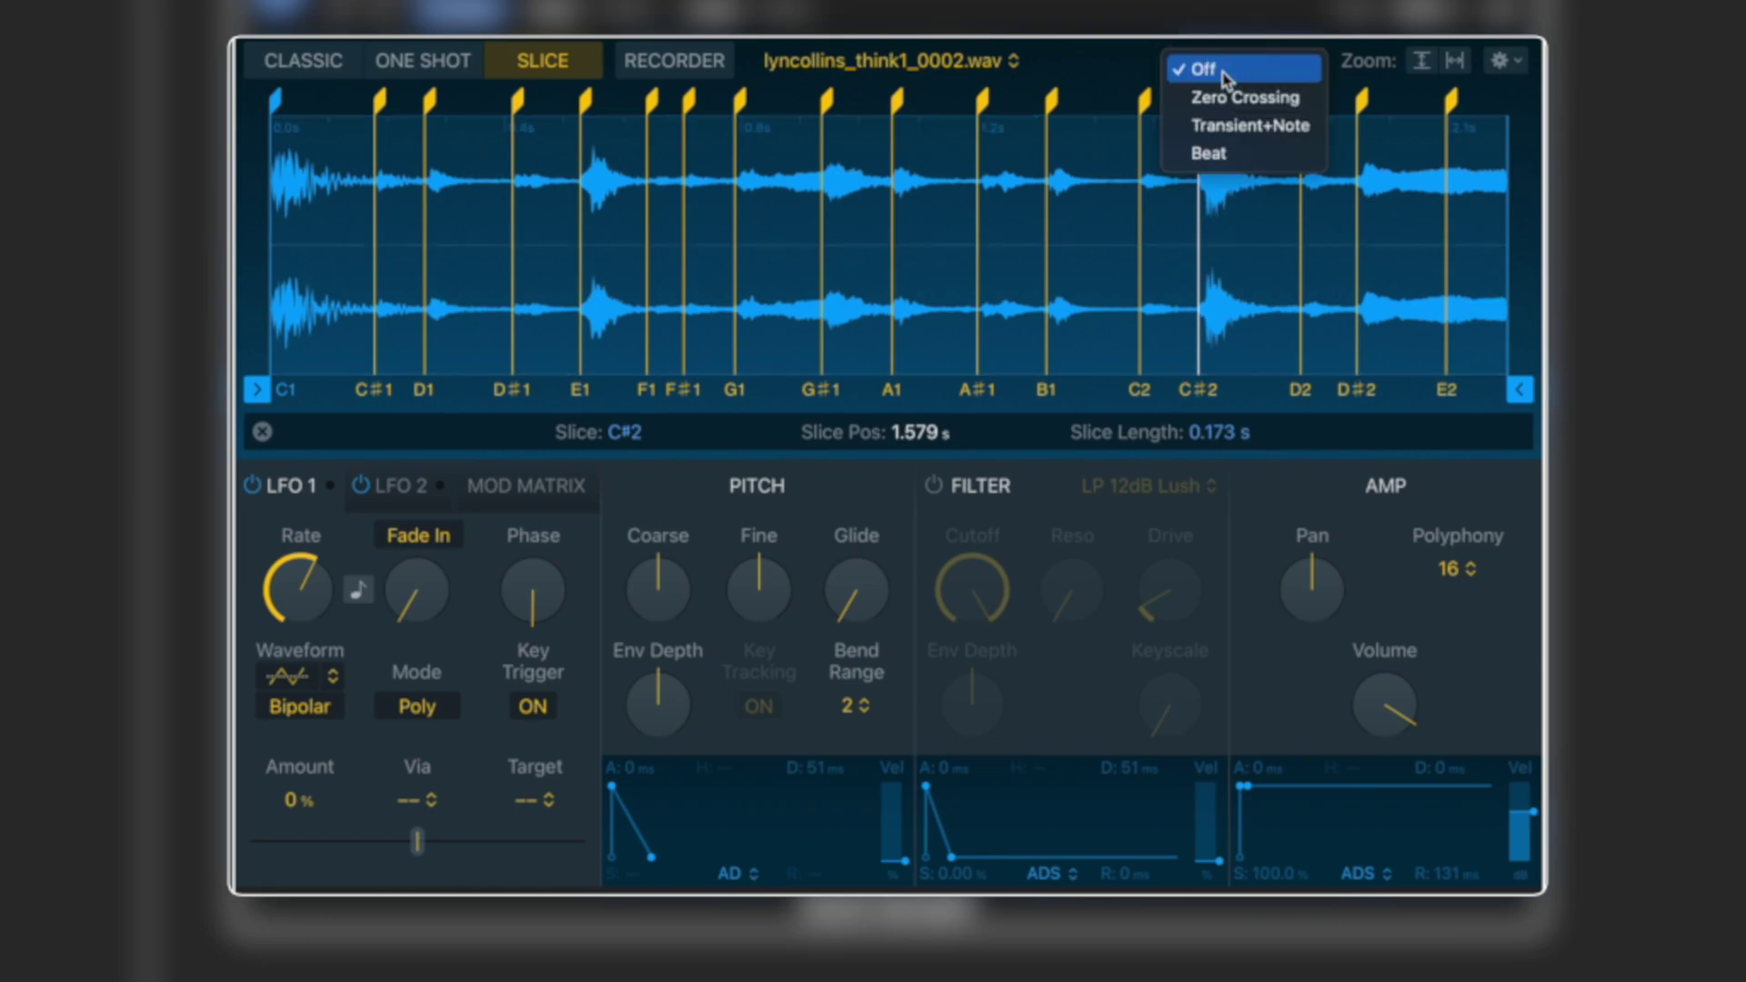
pyautogui.click(1253, 100)
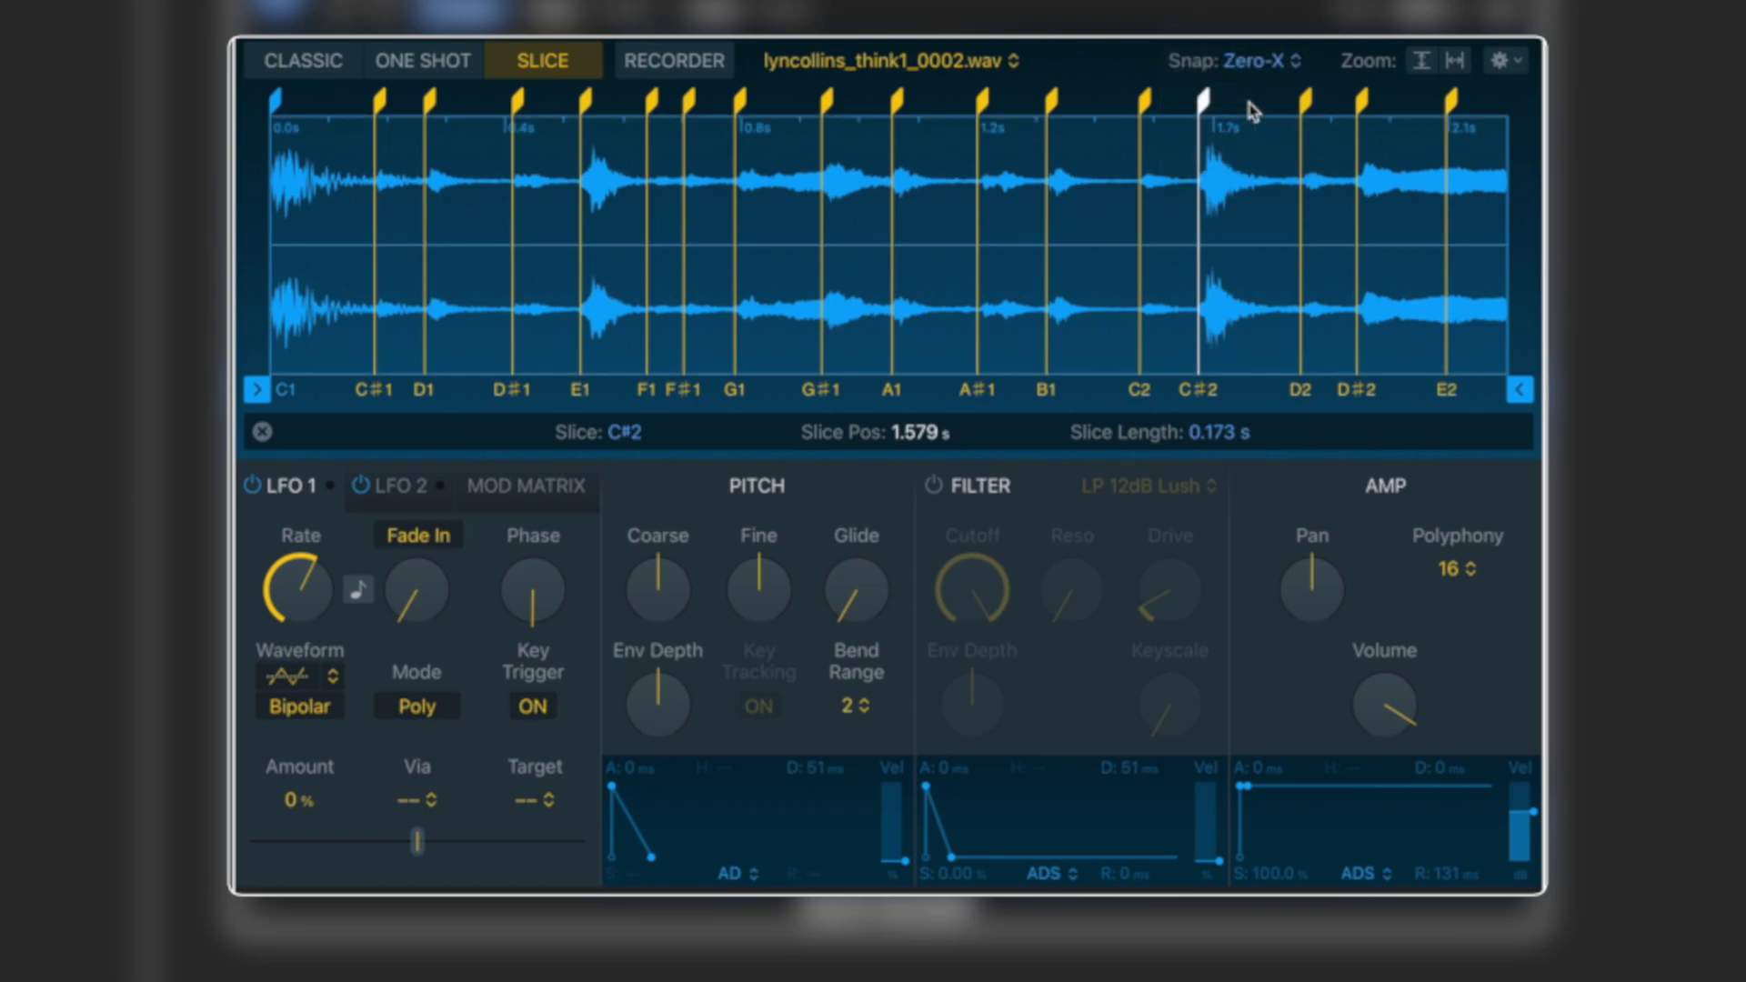
pyautogui.click(1452, 102)
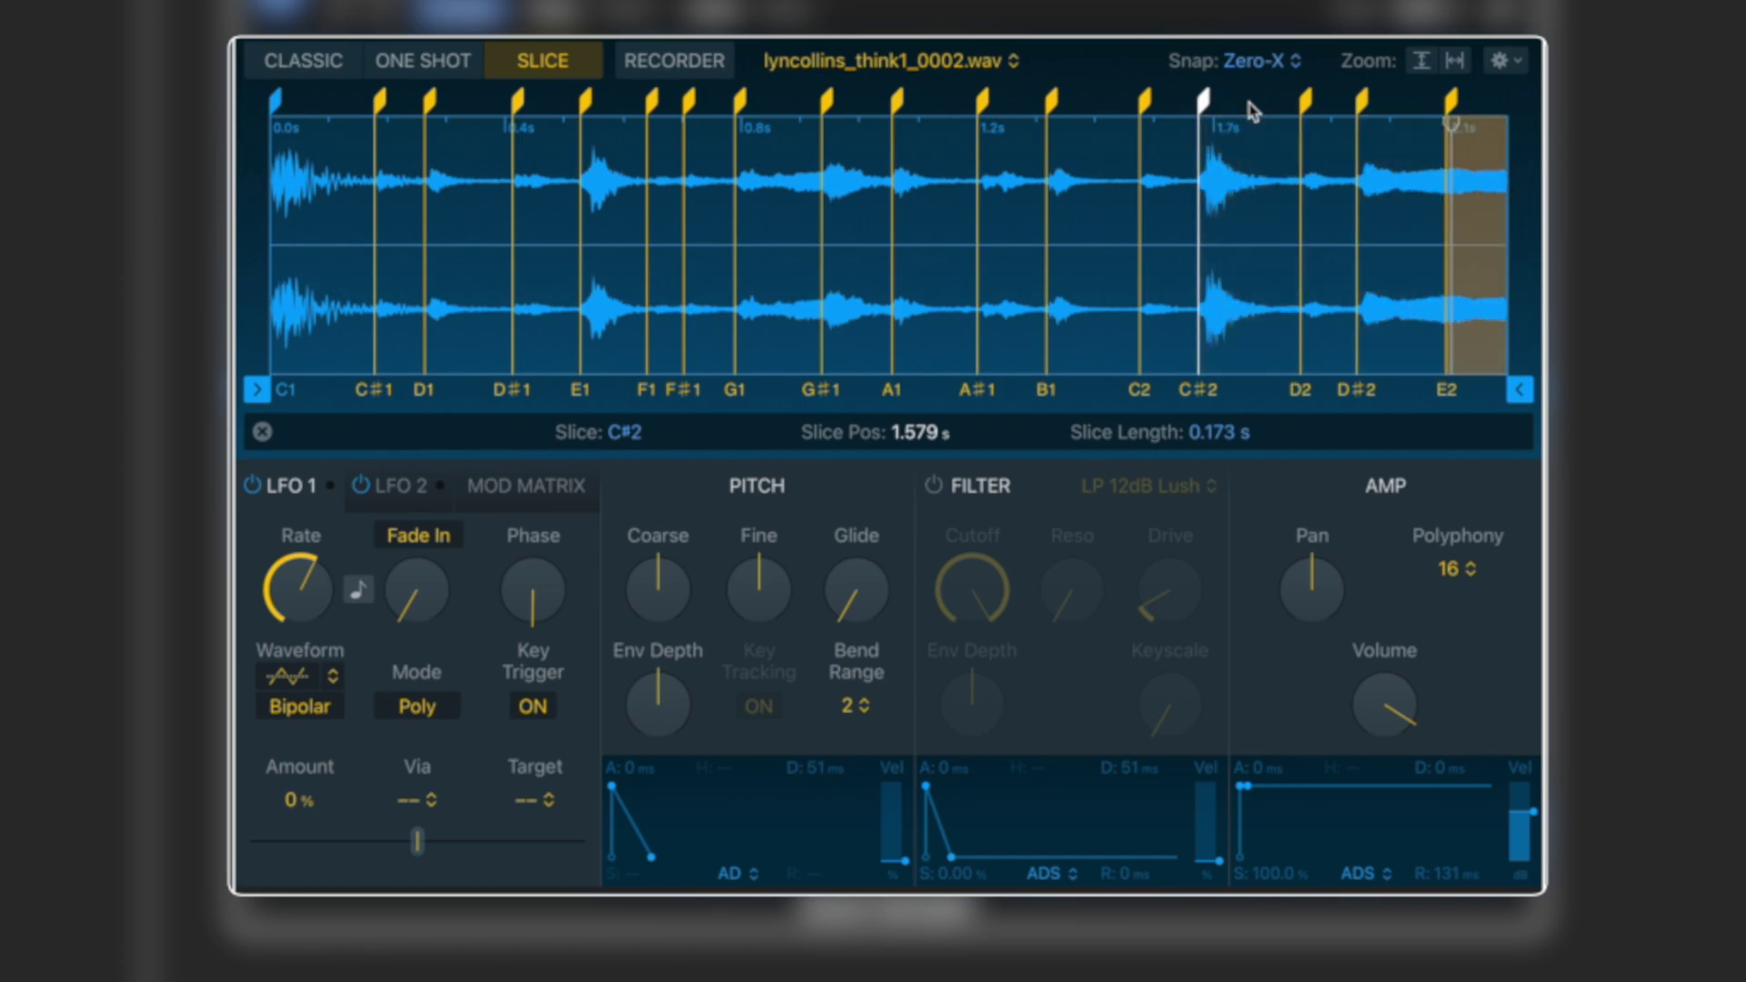
pyautogui.rightClick(1454, 102)
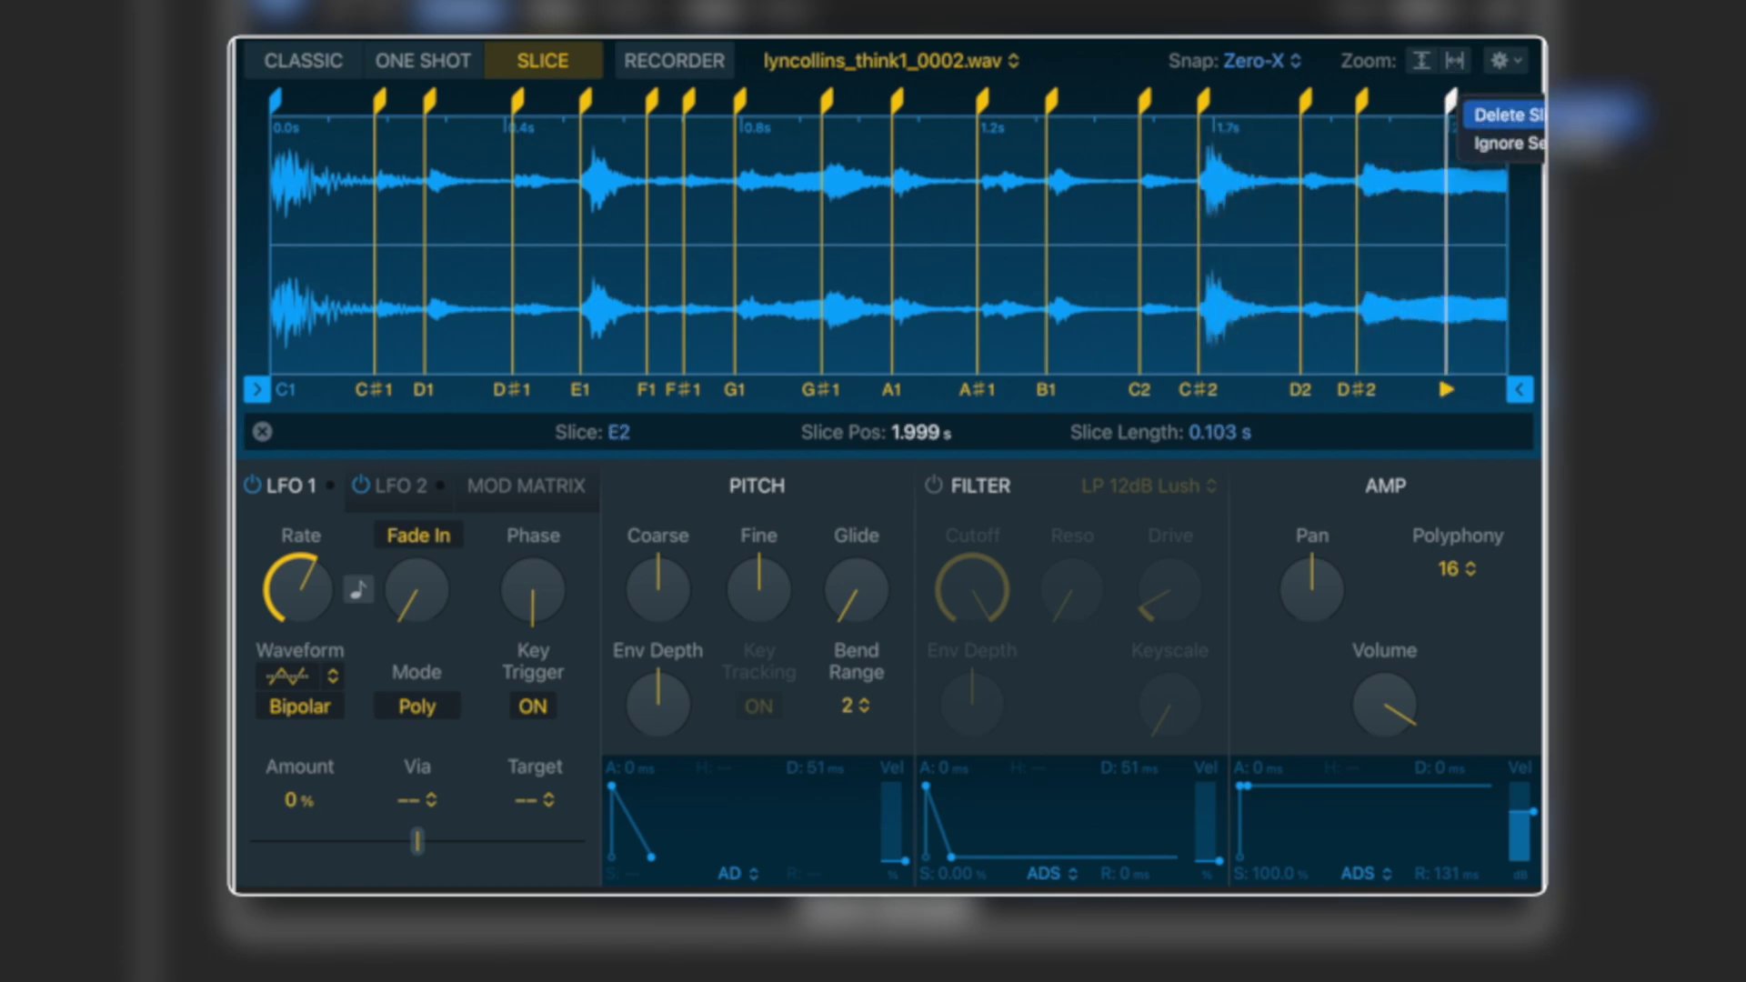
pyautogui.click(983, 102)
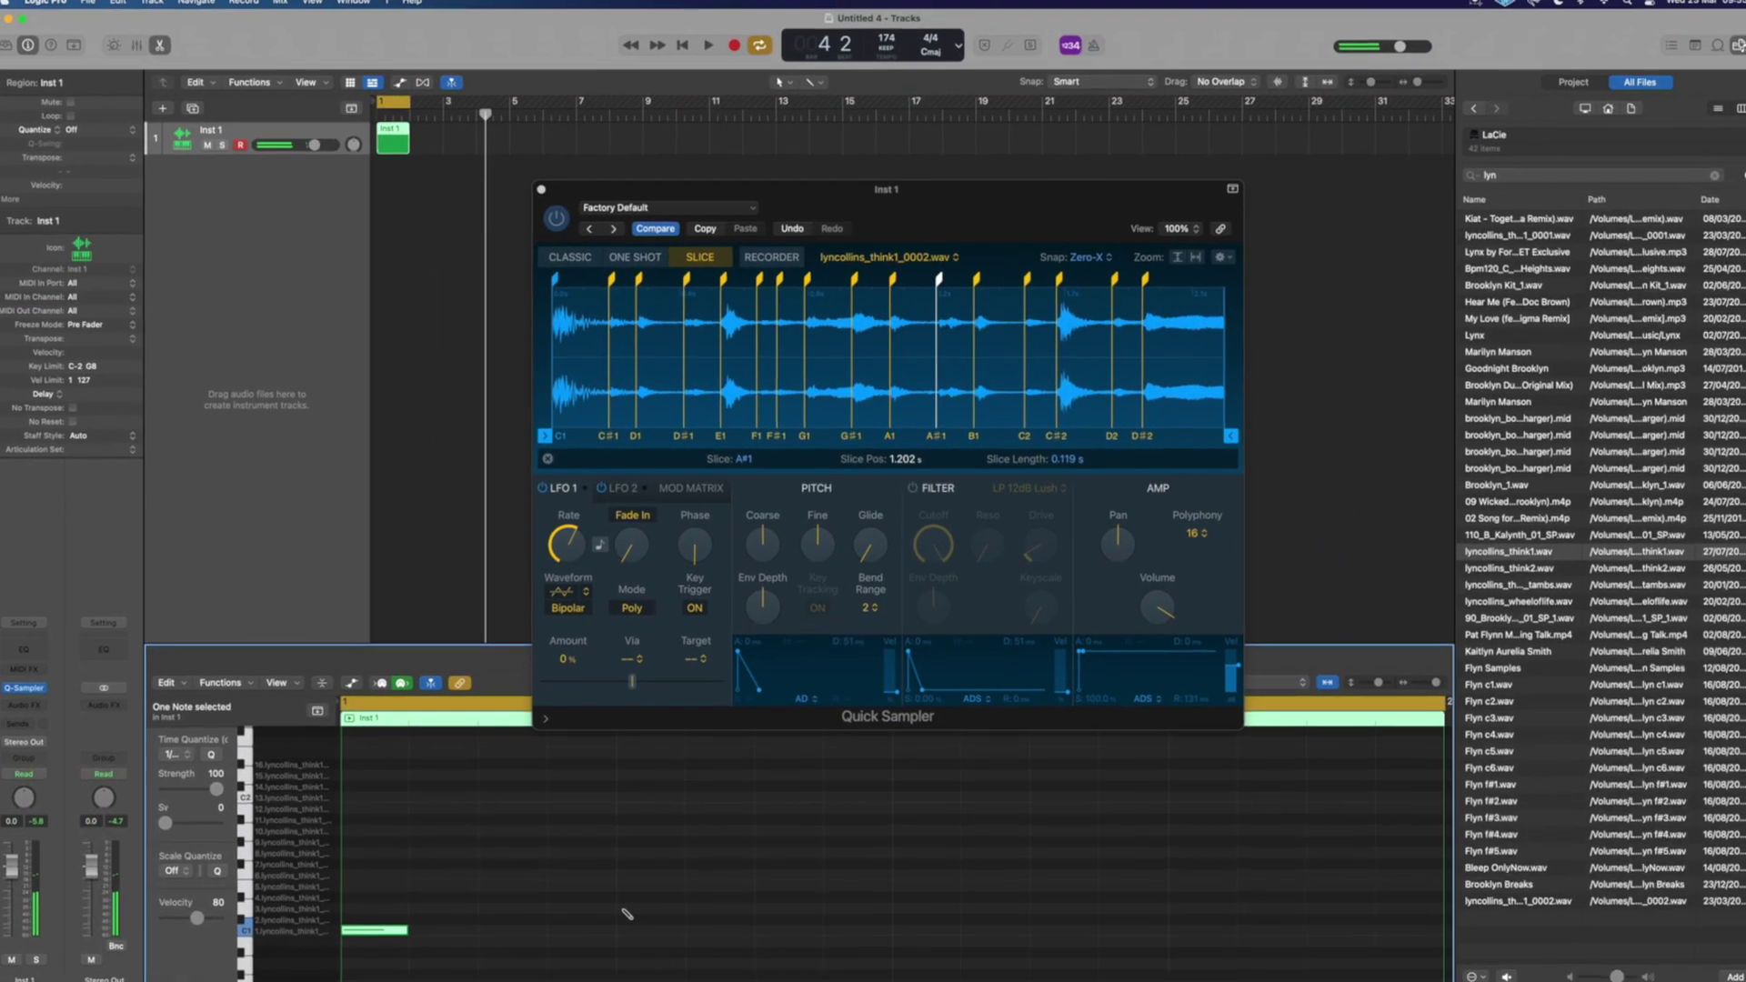
# - Fill the one-bar Inst 1 region with short slice-triggering notes, rising in pitch towards the end of the bar, and play it back
pyautogui.moveTo(626, 904); pyautogui.dragTo(664, 922)
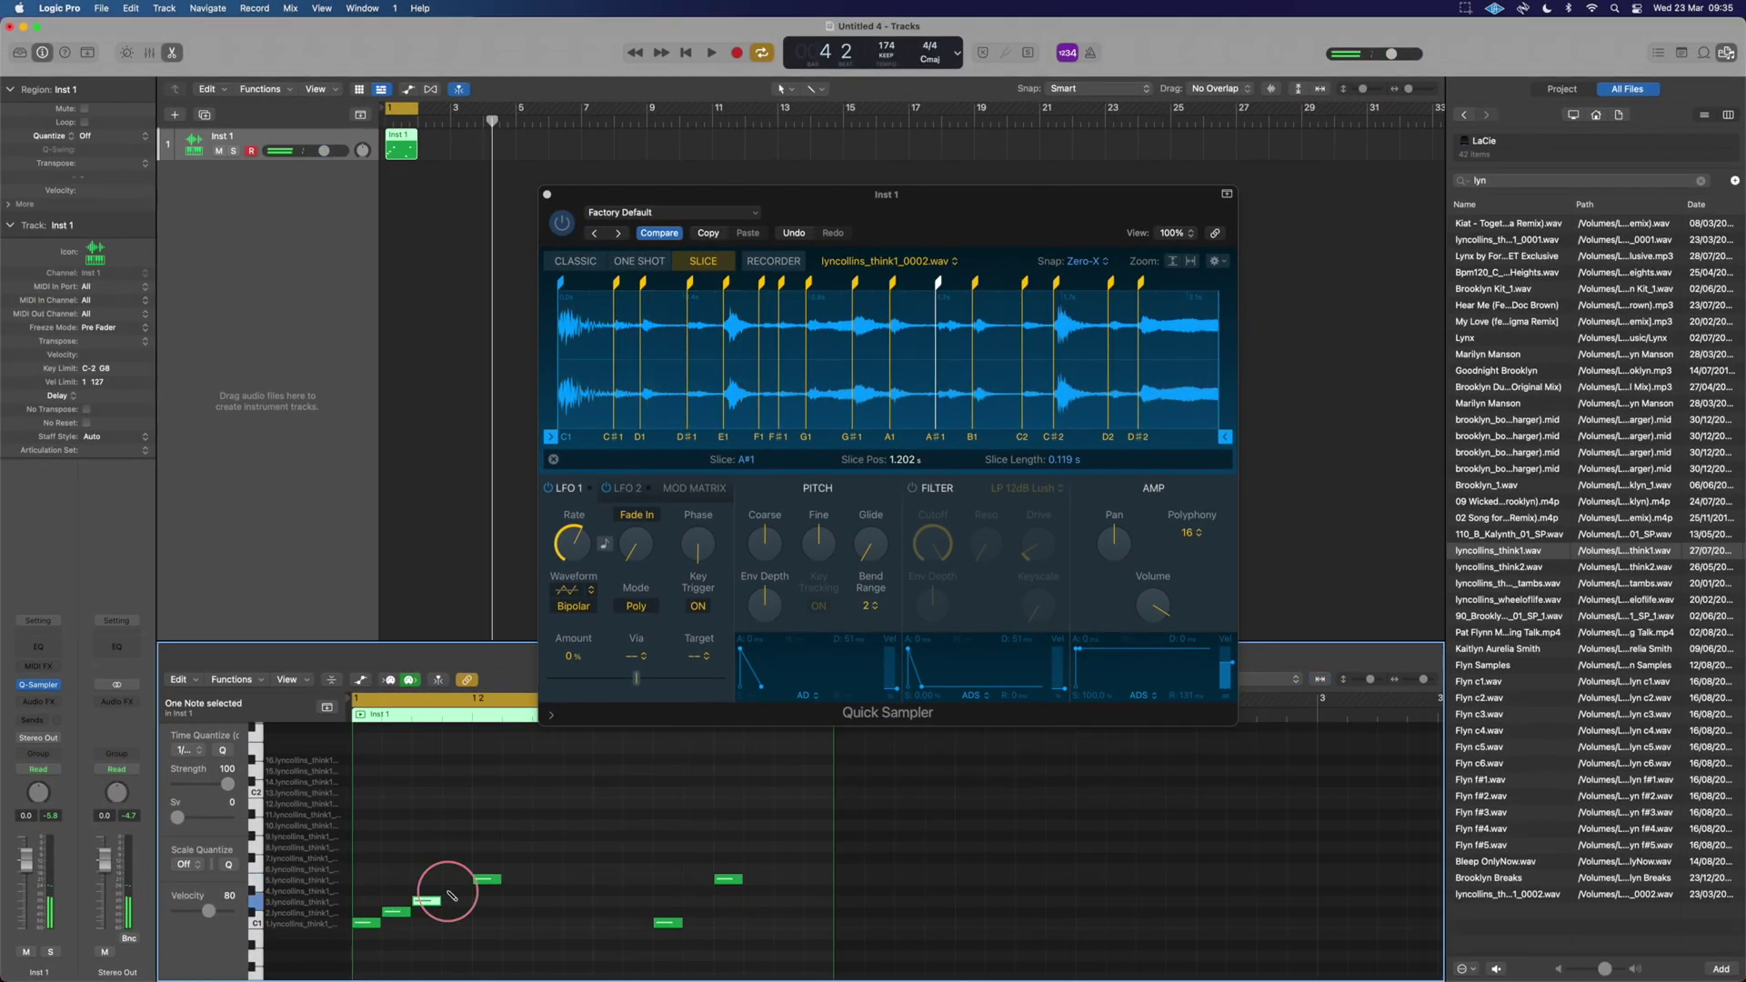
pyautogui.click(607, 901)
pyautogui.click(637, 901)
pyautogui.click(698, 890)
pyautogui.click(758, 869)
pyautogui.click(788, 858)
pyautogui.click(818, 847)
pyautogui.press('space')
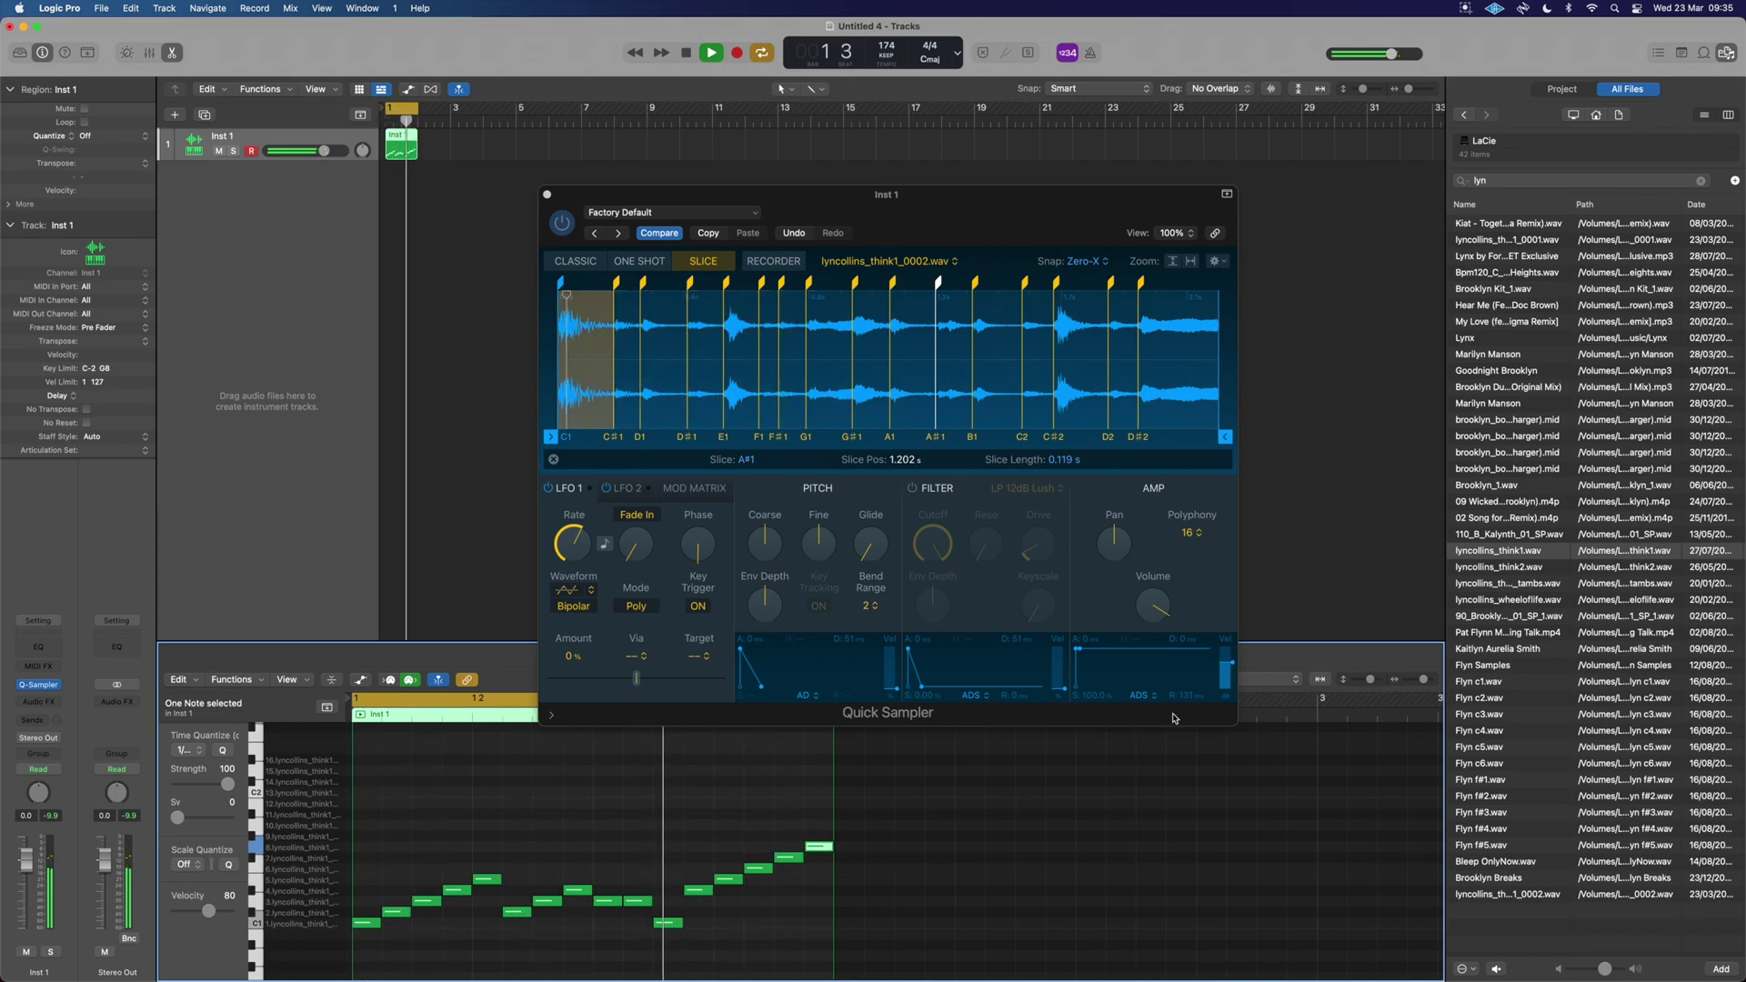
# - Try polyphony at Mono and 1, raise the amp envelope decay to 1.1 ms, and set the polyphony to 2
pyautogui.click(1190, 533)
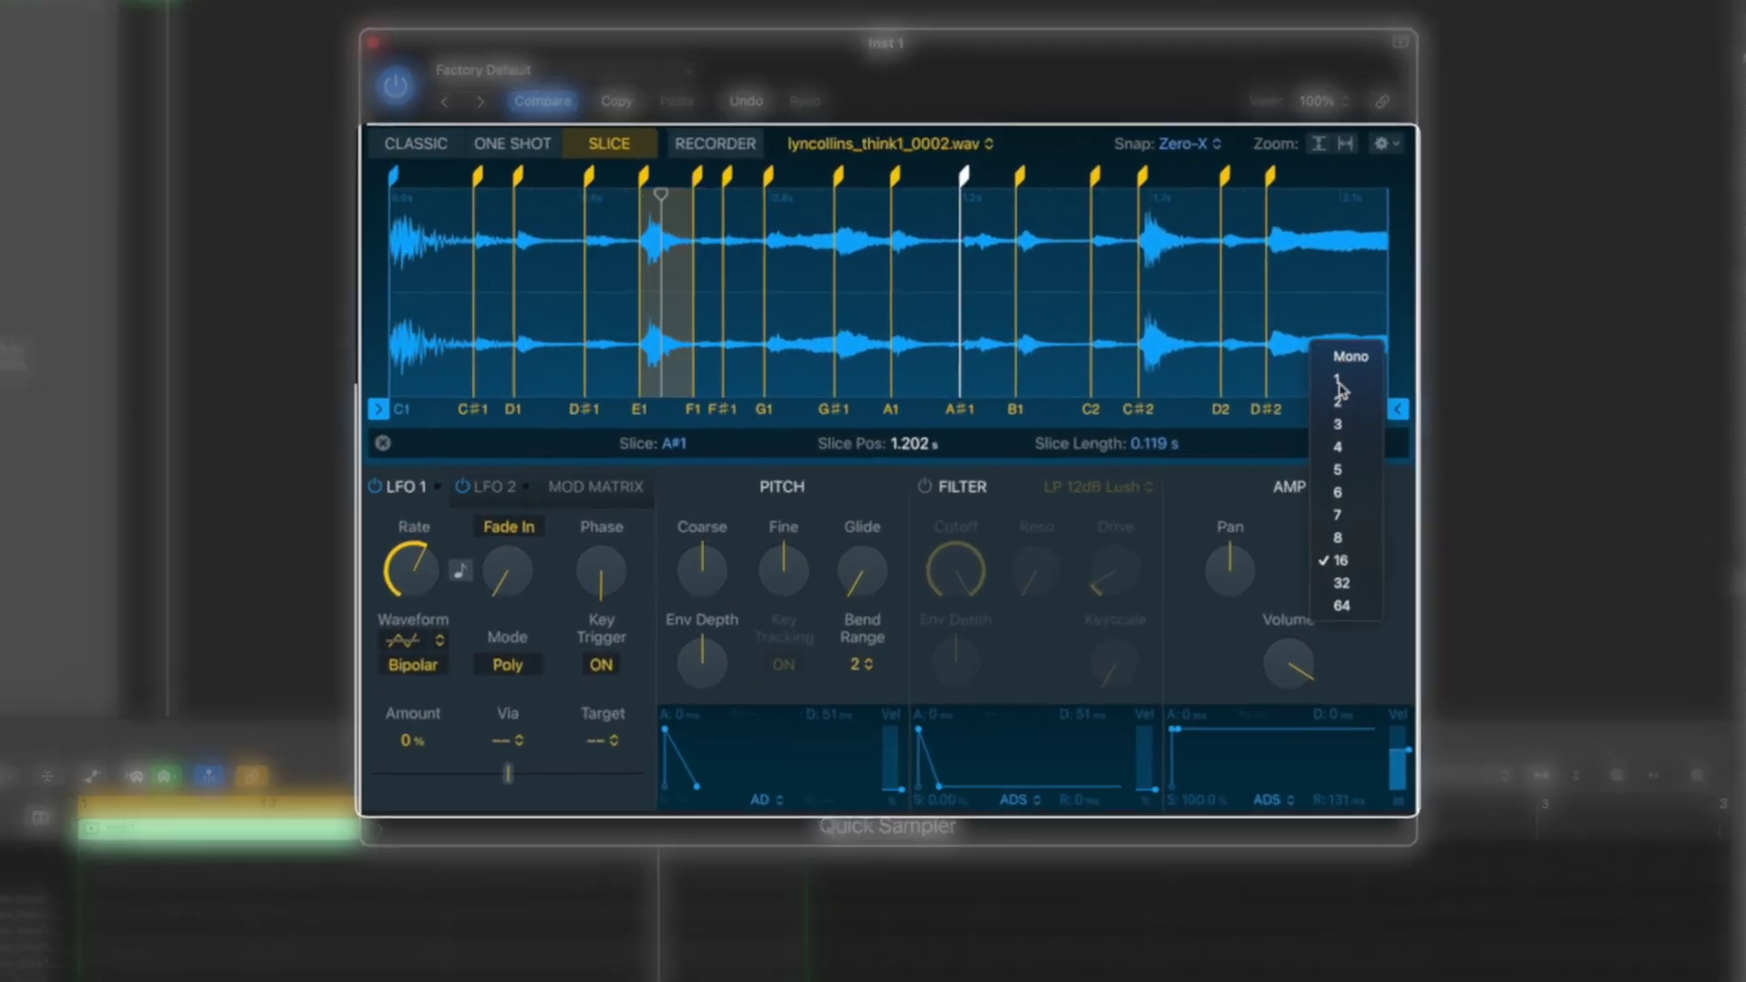
pyautogui.click(1225, 405)
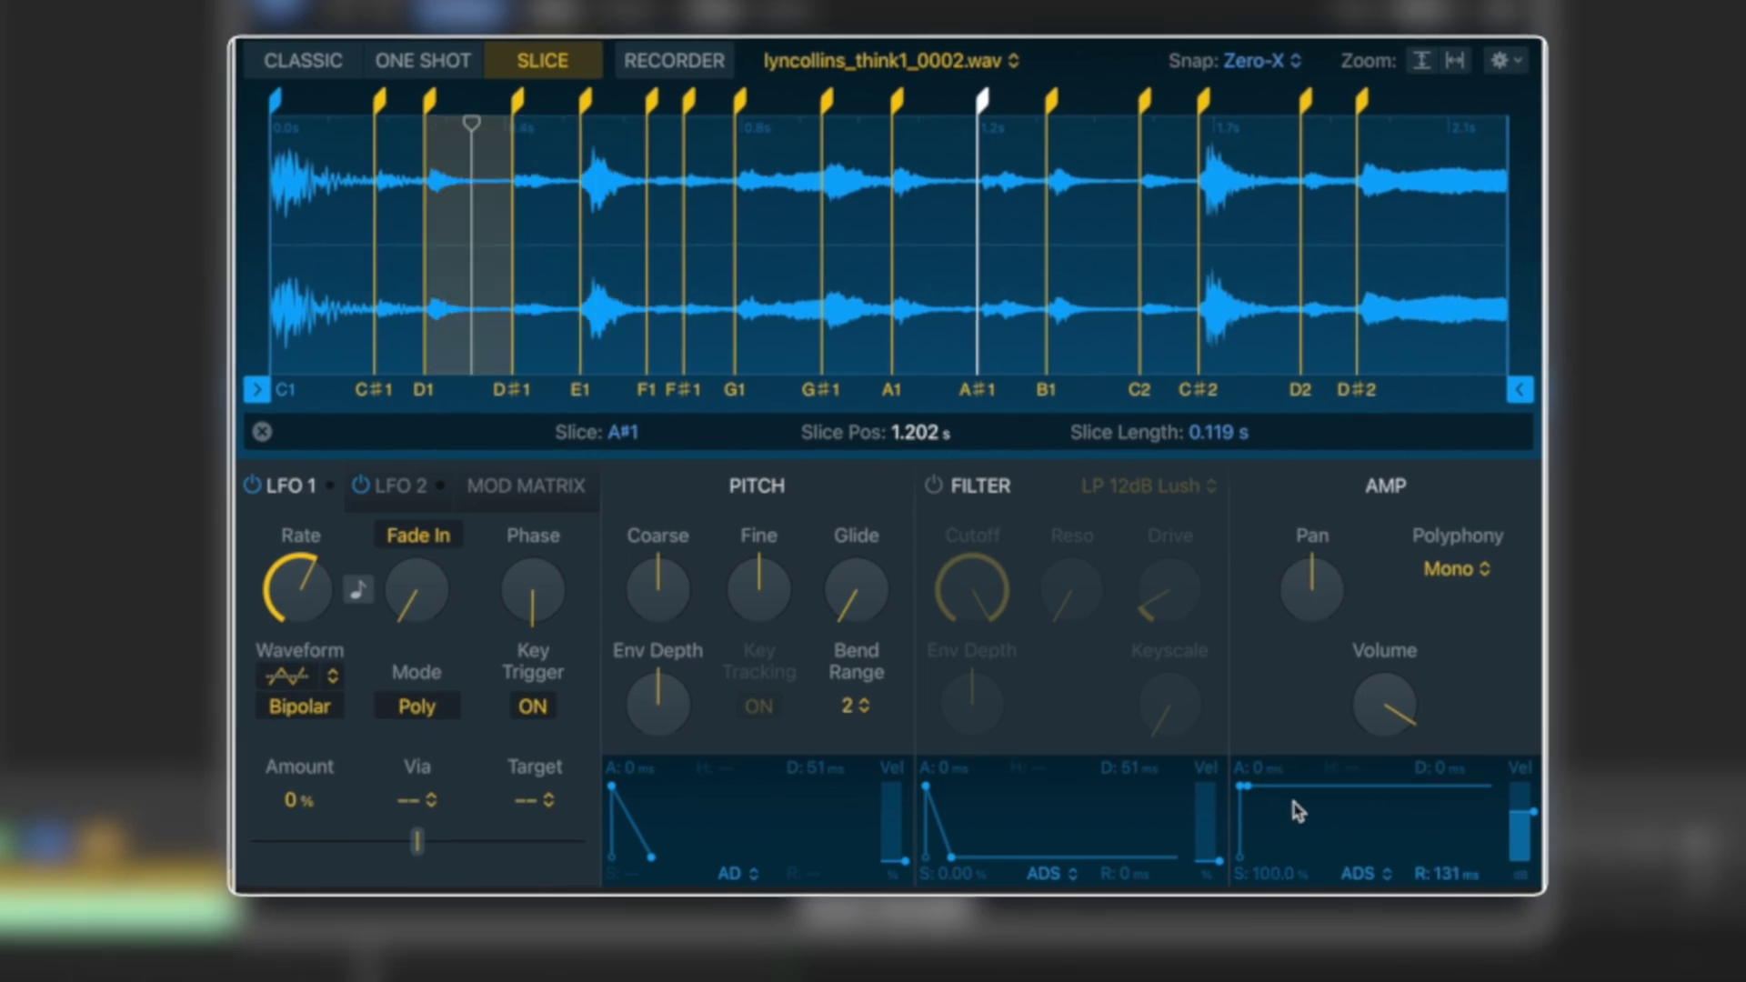
pyautogui.moveTo(1249, 796); pyautogui.dragTo(1259, 749)
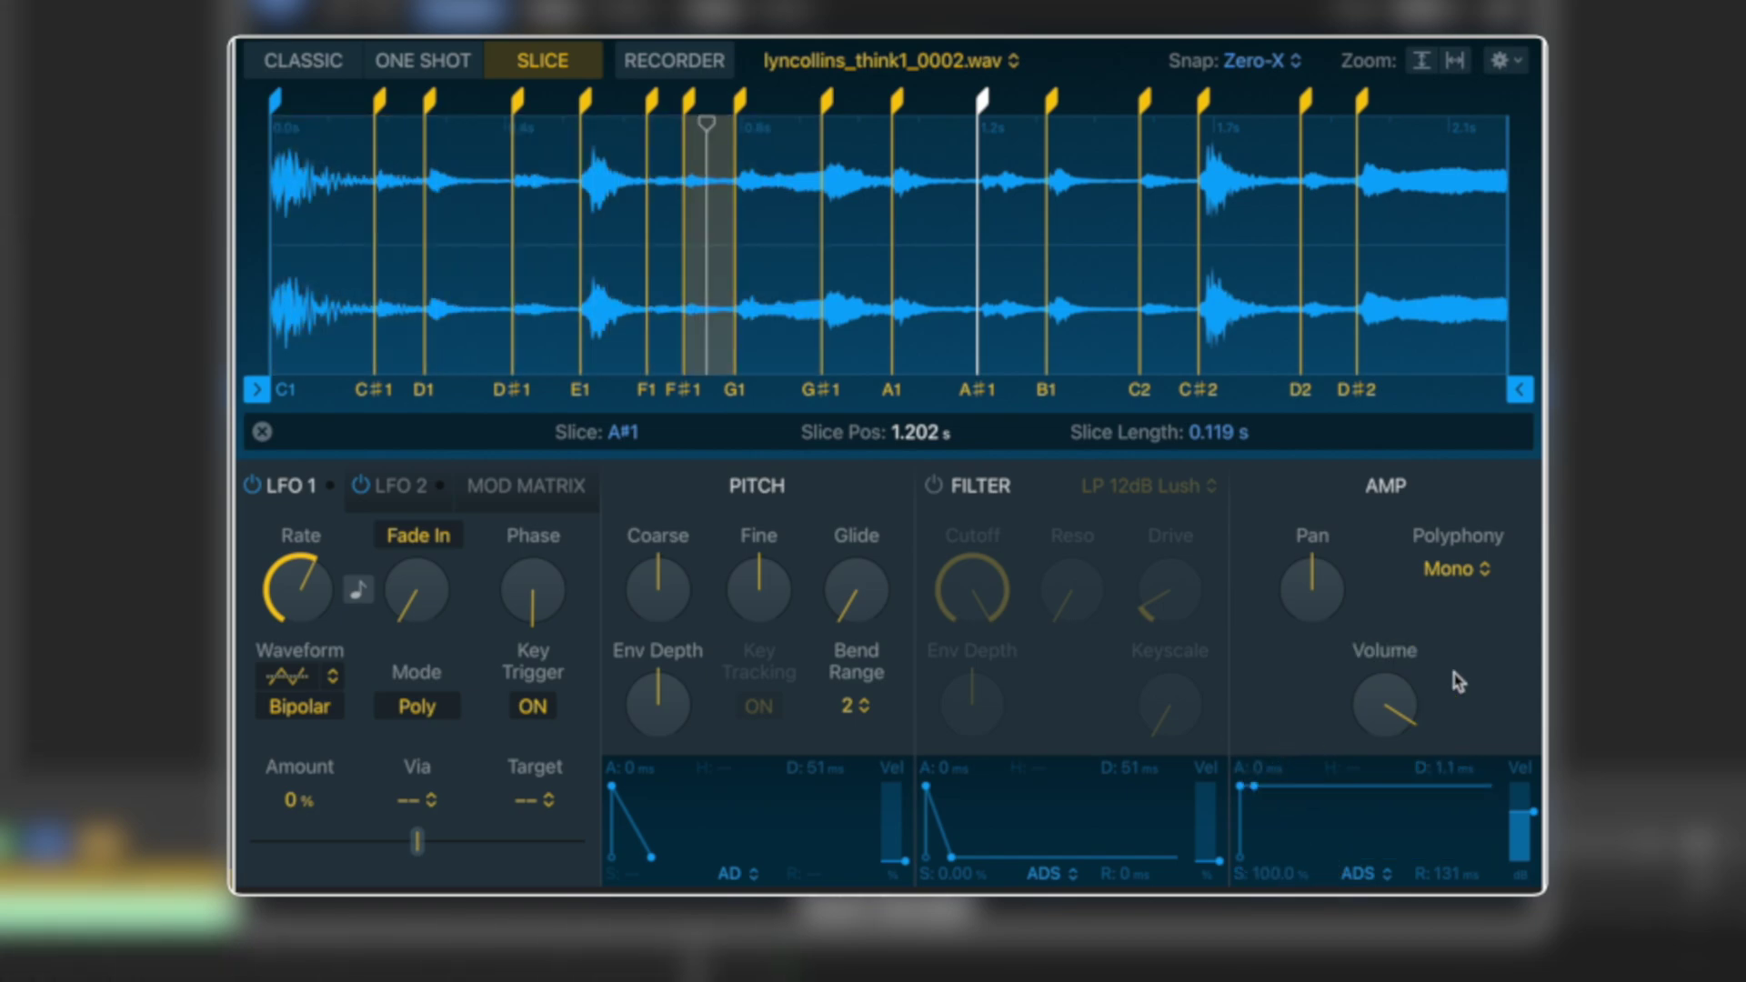
pyautogui.click(1456, 570)
pyautogui.click(1453, 605)
pyautogui.click(1455, 572)
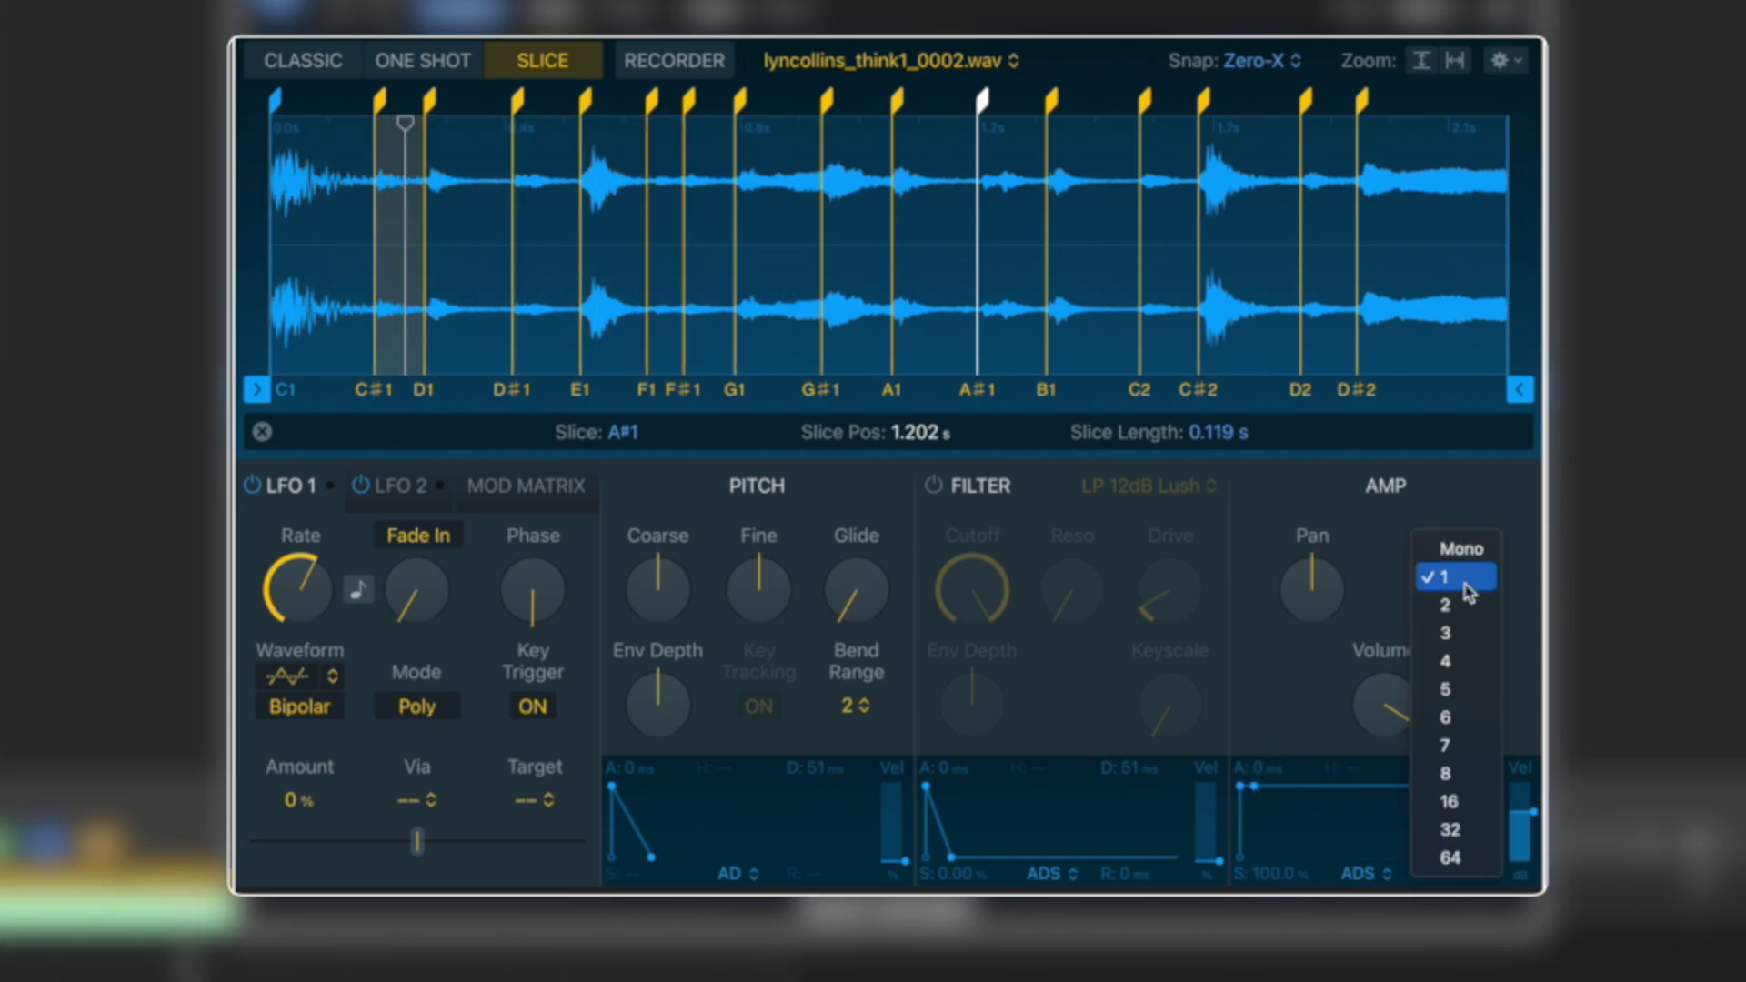
pyautogui.click(1473, 607)
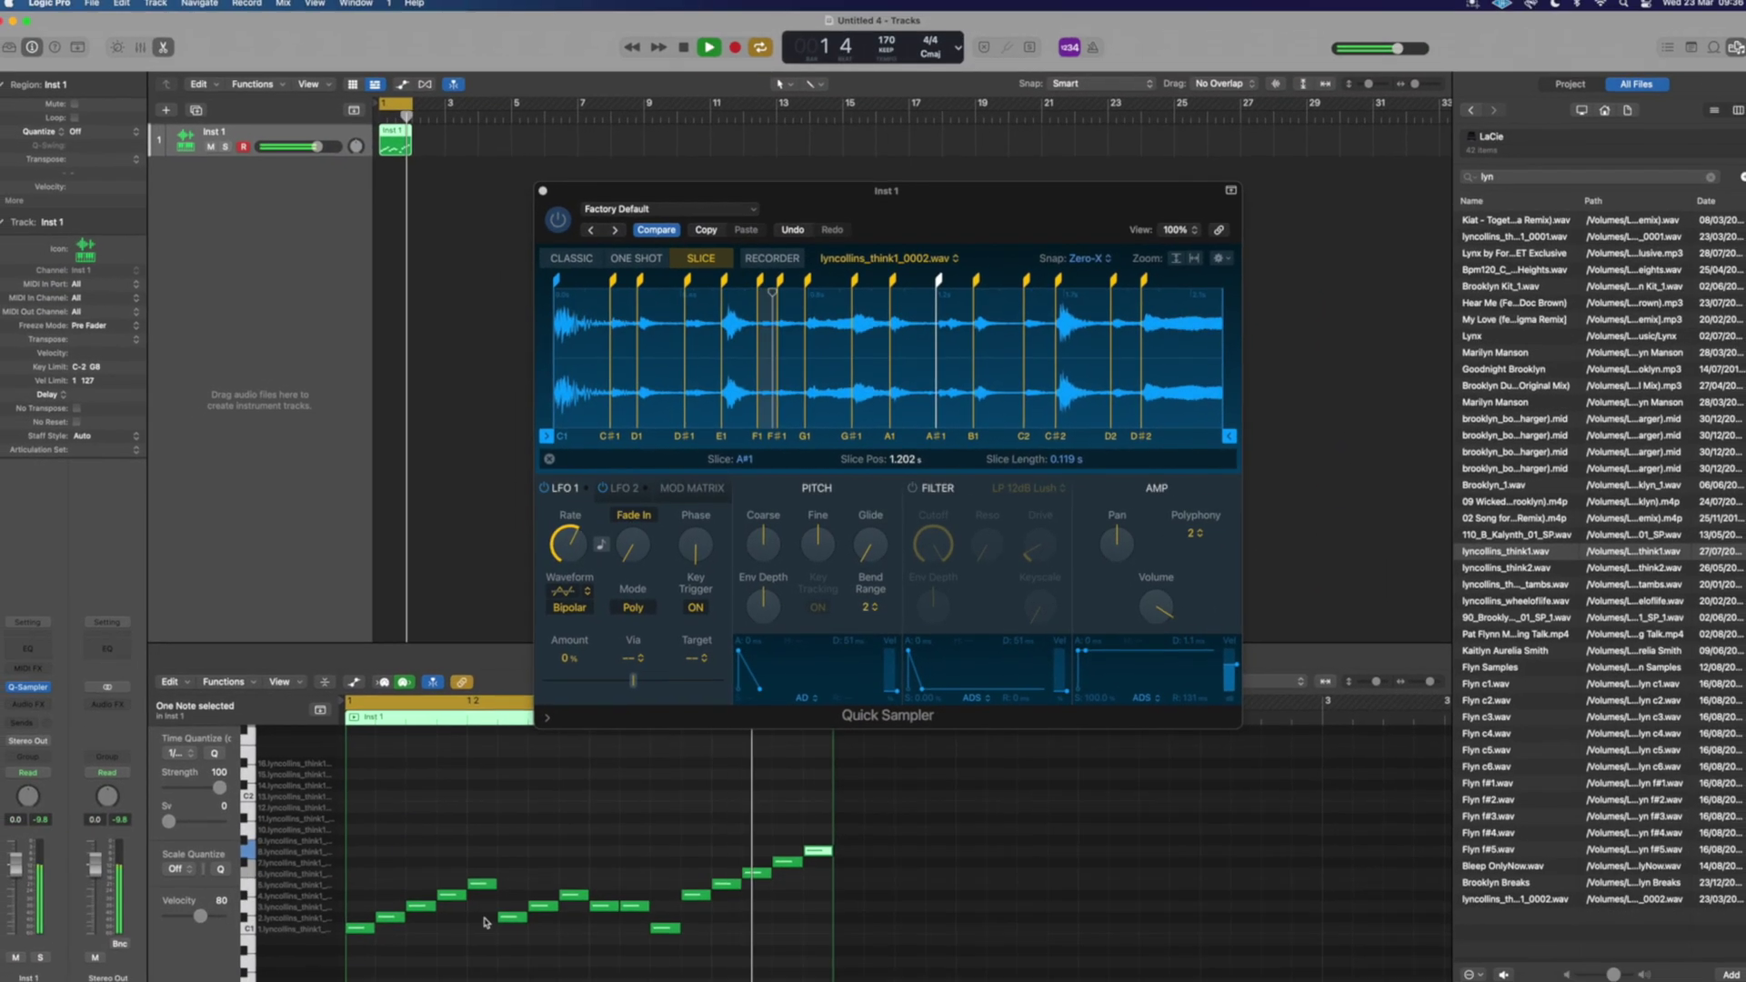
# - Stop playback and thin the slice pattern by deleting alternate notes in the first part and two notes near the bar's end
pyautogui.press('space')
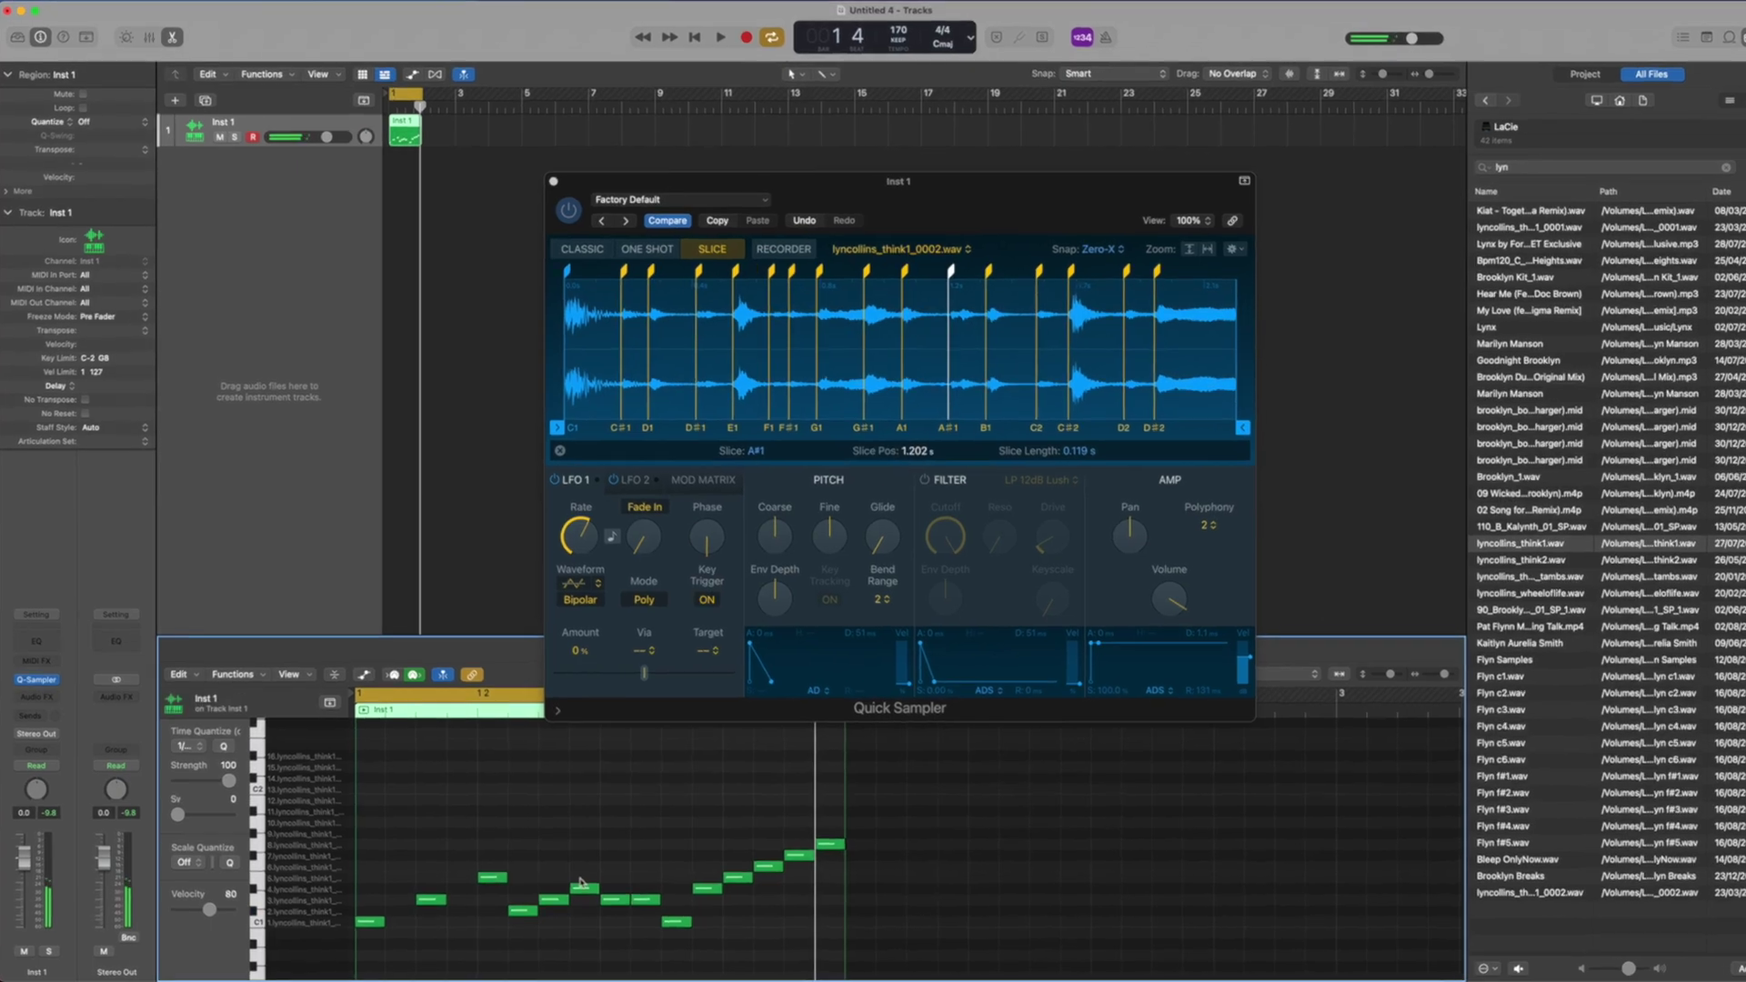
pyautogui.click(517, 912)
pyautogui.click(578, 890)
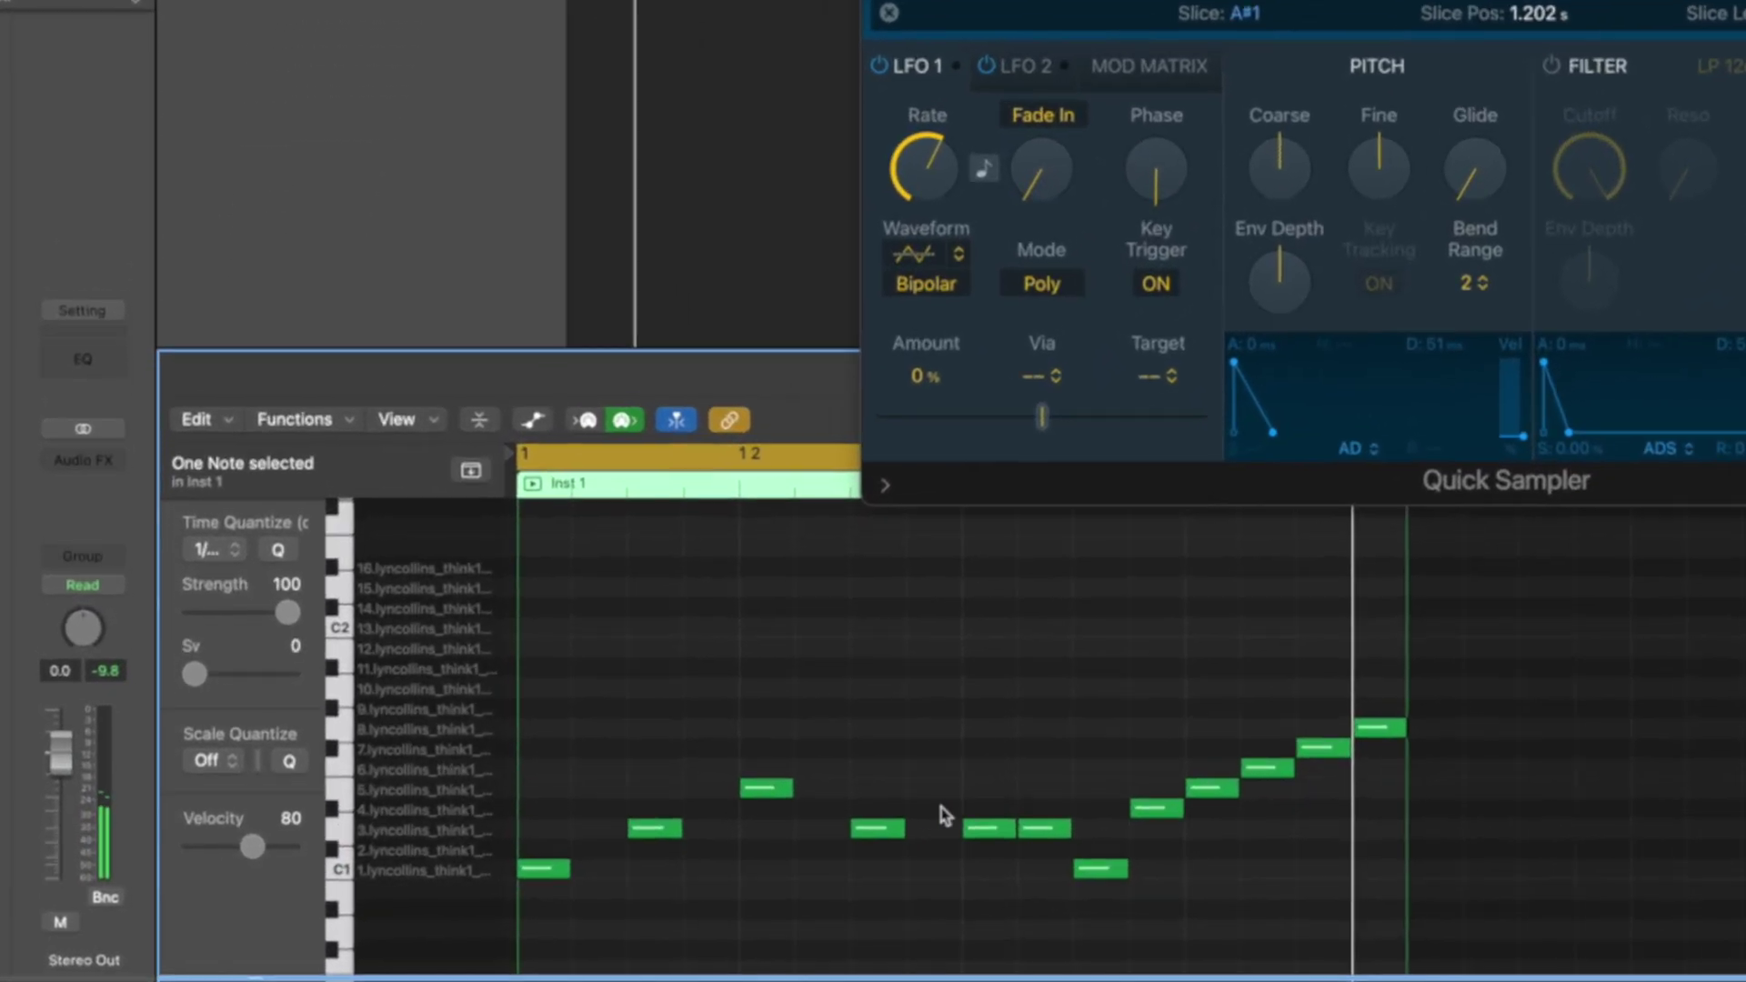
pyautogui.click(1044, 828)
pyautogui.click(1269, 768)
pyautogui.click(1380, 728)
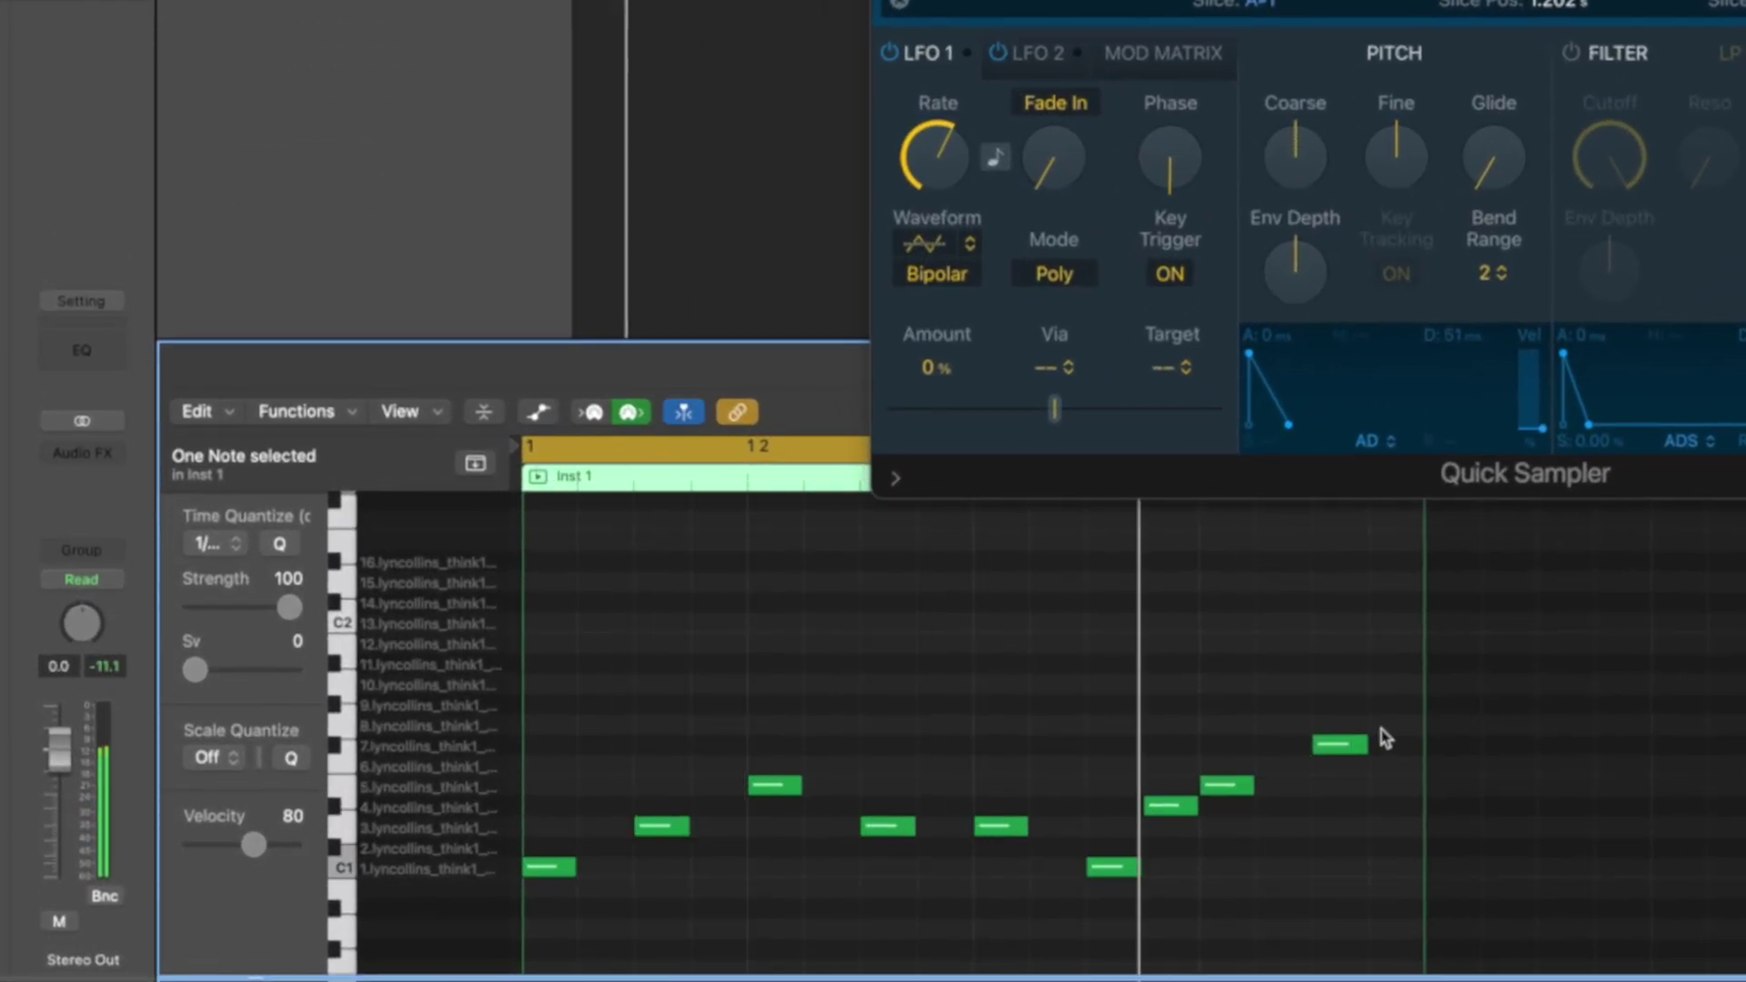
# - Select all remaining notes in the pattern and set their time quantize to 1/8 Note with a strength of 20
pyautogui.moveTo(1392, 921)
pyautogui.mouseDown()
pyautogui.moveTo(604, 691)
pyautogui.moveTo(509, 691)
pyautogui.mouseUp()
pyautogui.click(232, 552)
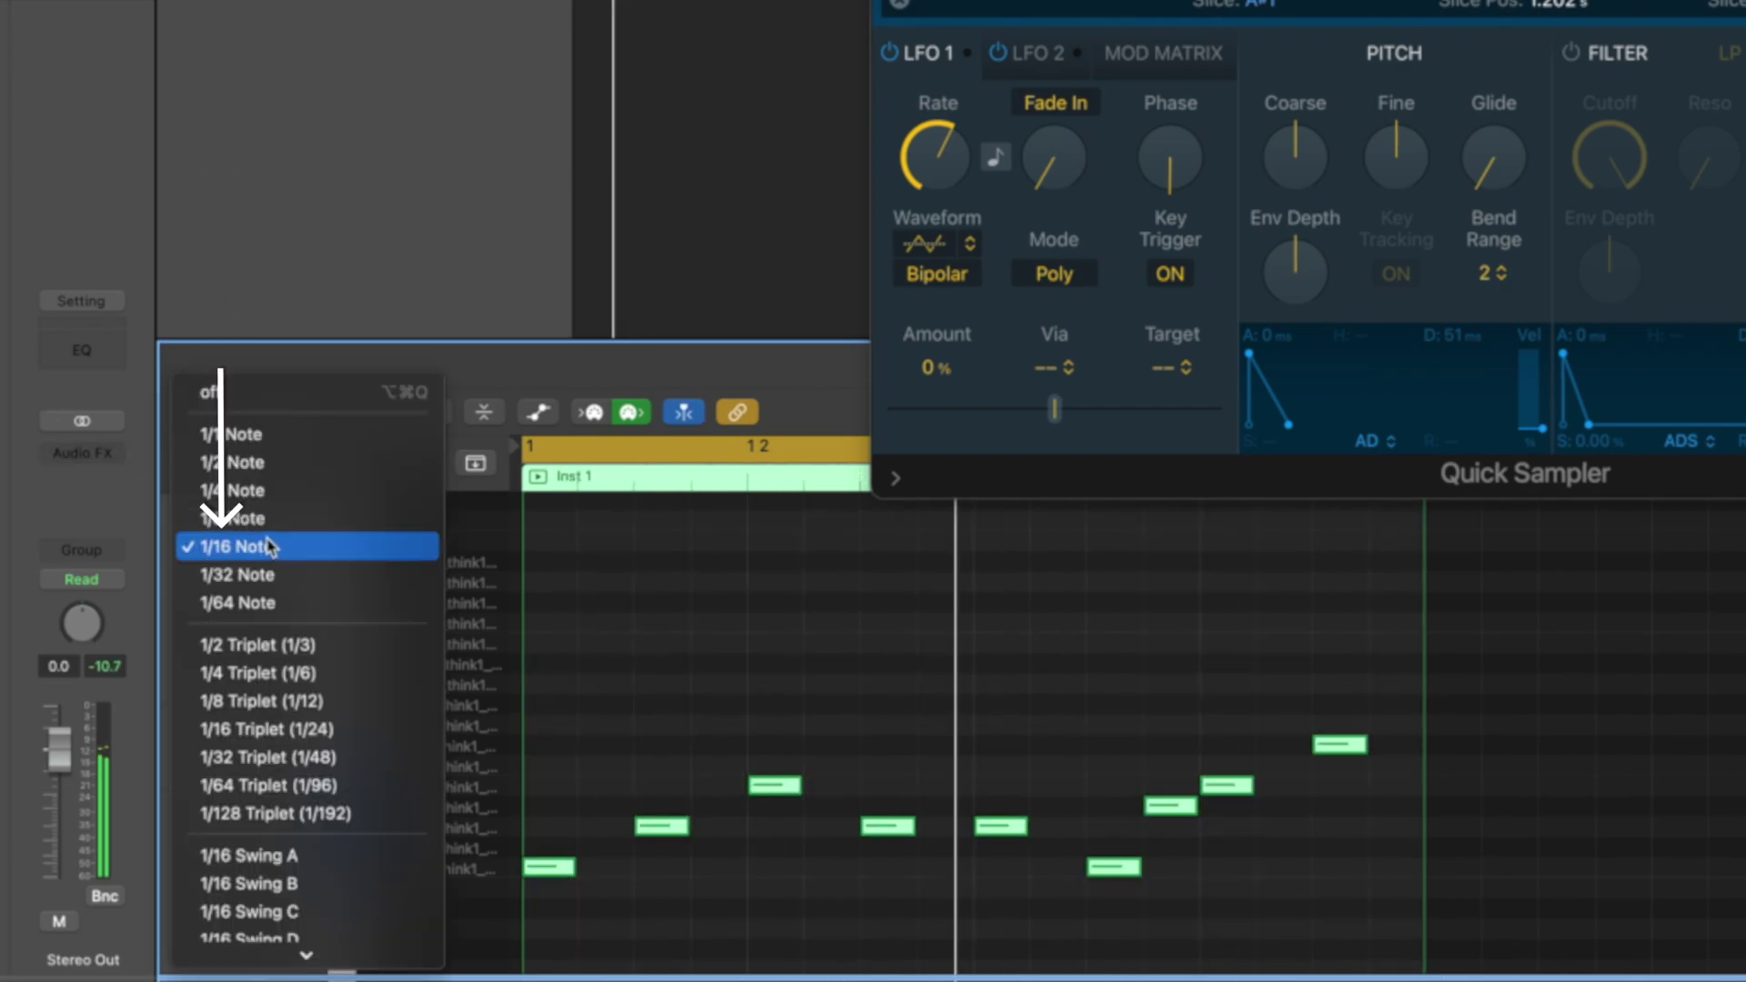
pyautogui.click(269, 520)
pyautogui.moveTo(293, 612); pyautogui.dragTo(216, 620)
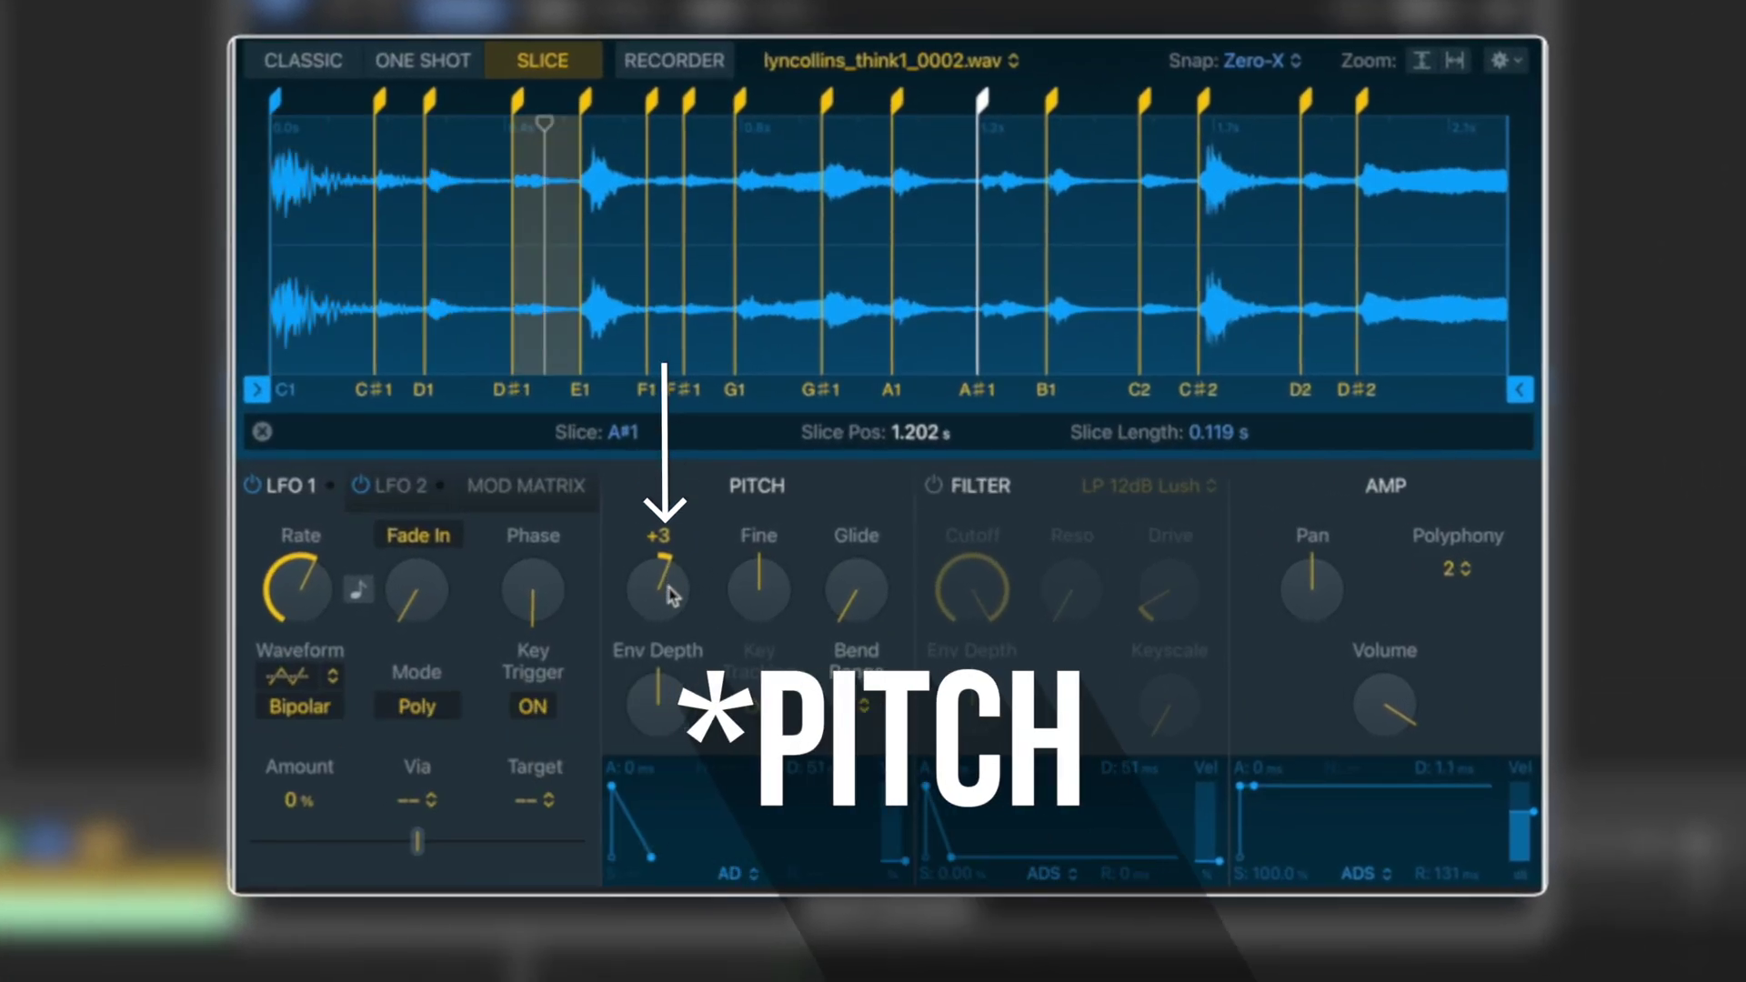
# - Try lower coarse pitches on the whole break during playback, and set the Coarse pitch to +3
pyautogui.moveTo(670, 596); pyautogui.dragTo(673, 605)
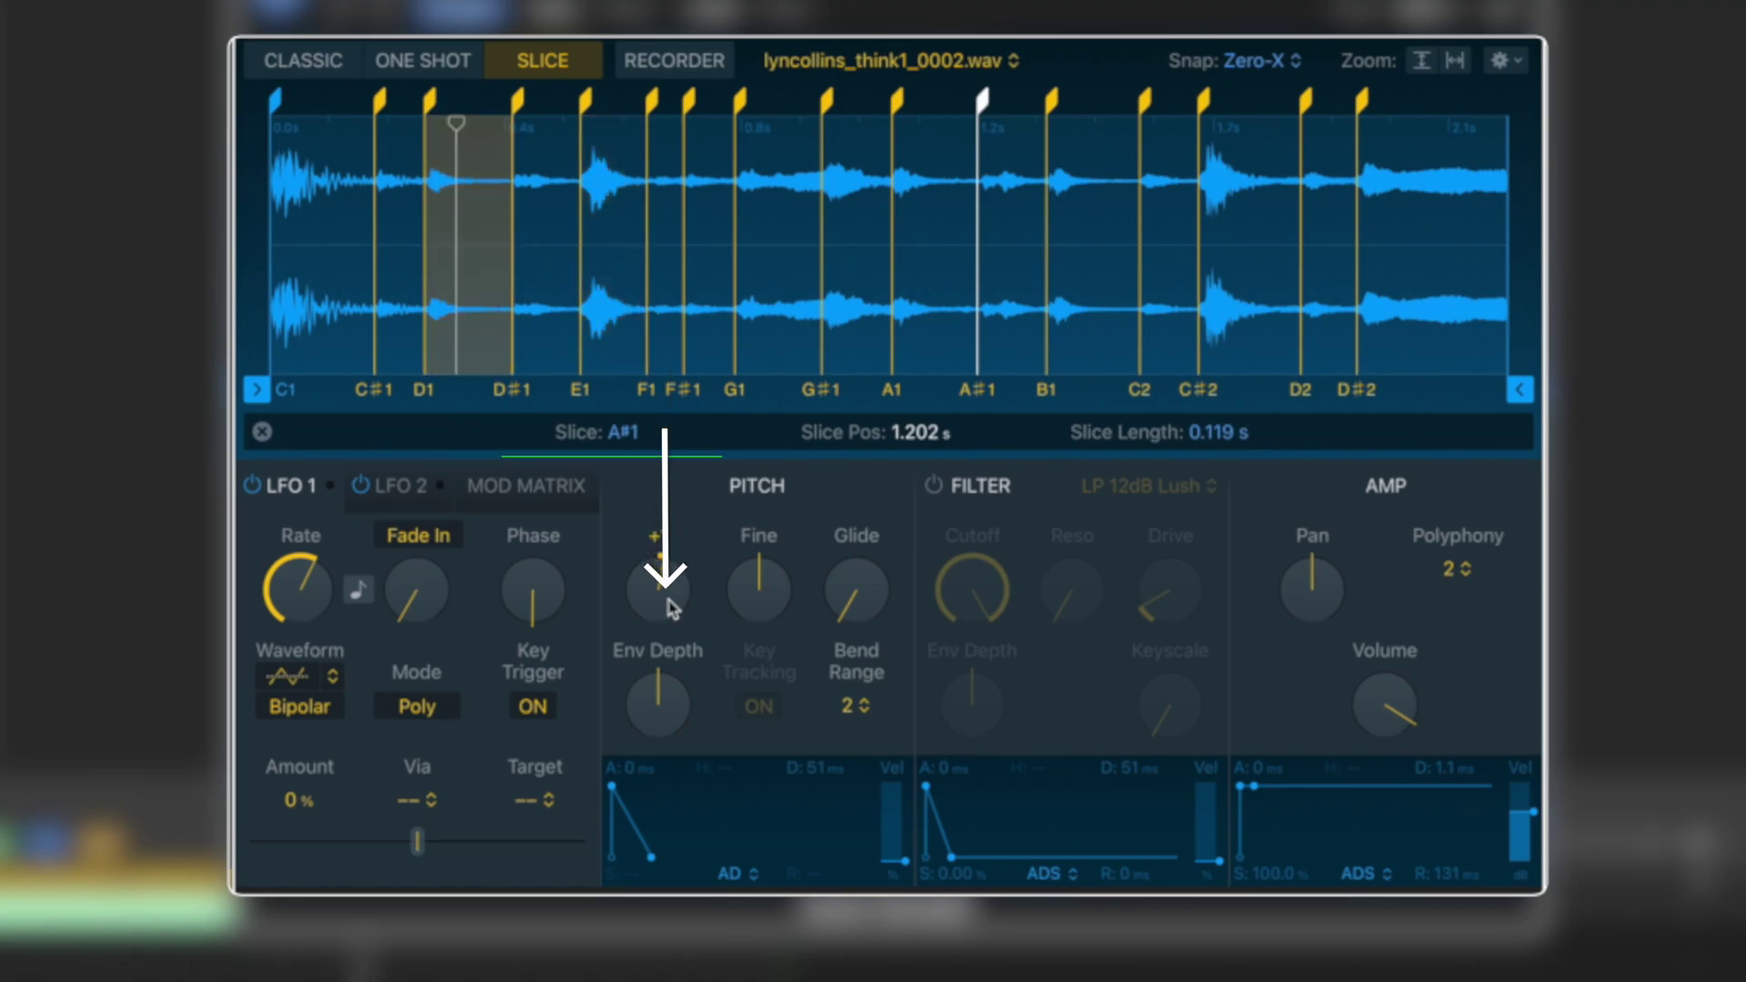
pyautogui.moveTo(671, 610); pyautogui.dragTo(670, 610)
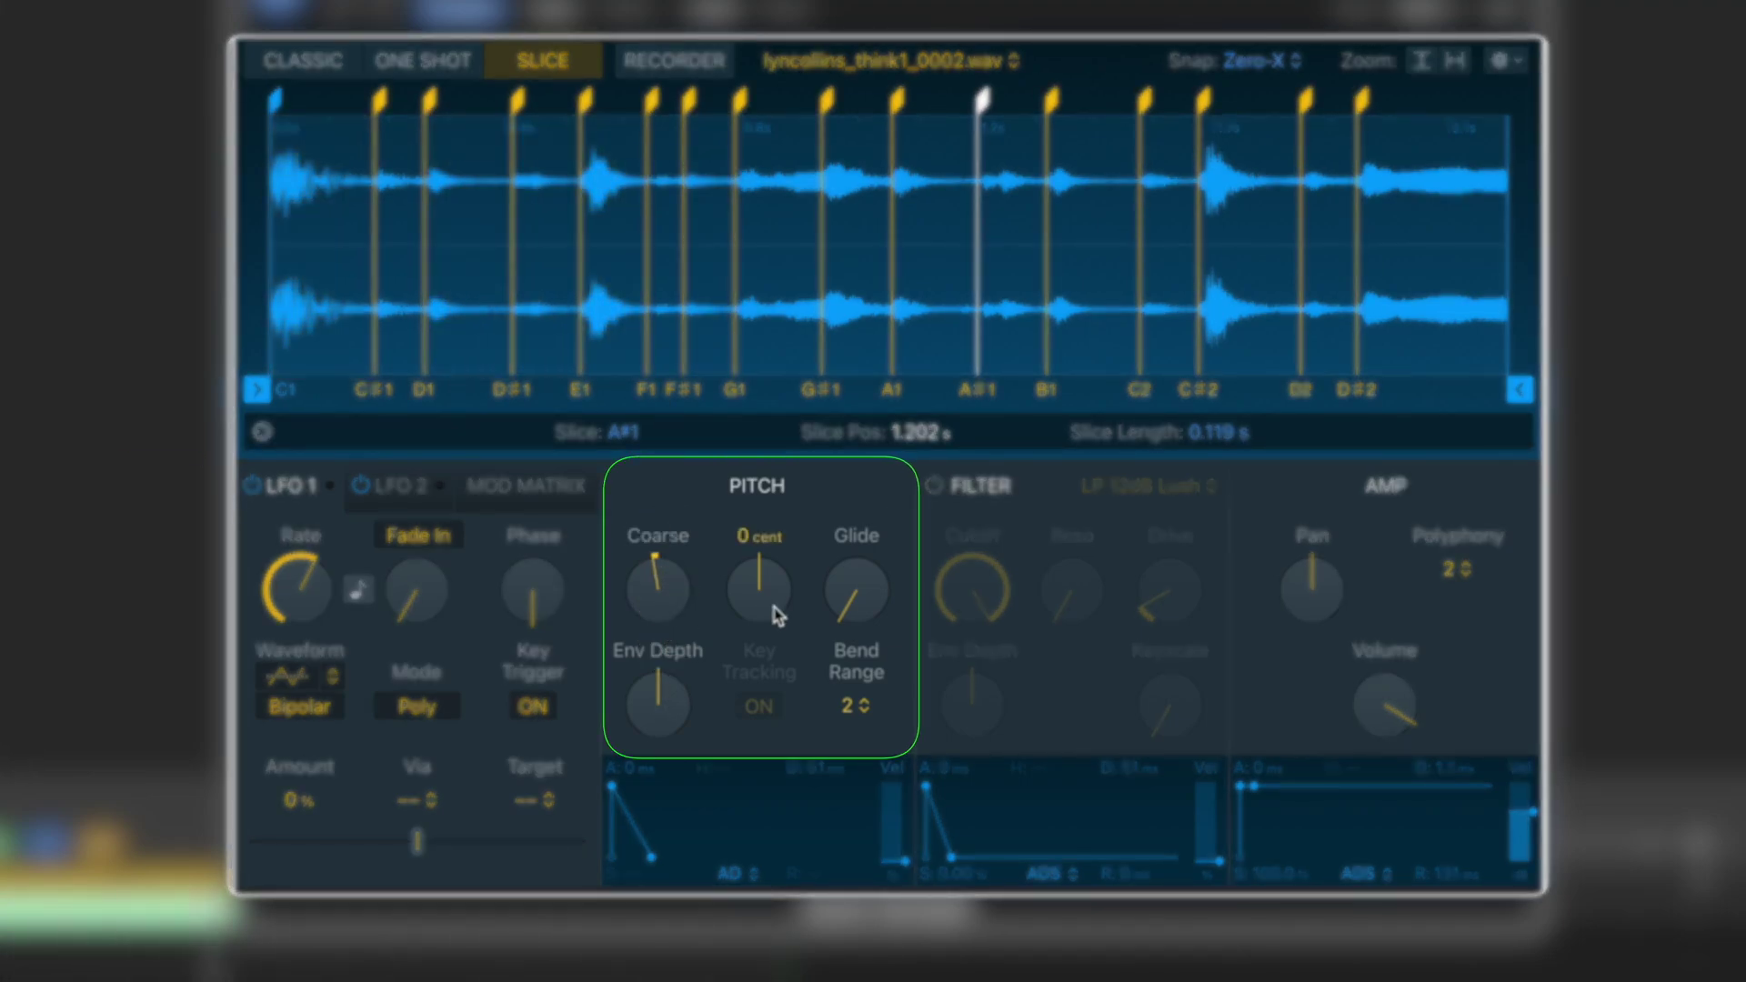
pyautogui.moveTo(670, 612)
pyautogui.mouseDown()
pyautogui.moveTo(670, 566)
pyautogui.moveTo(668, 612)
pyautogui.mouseUp()
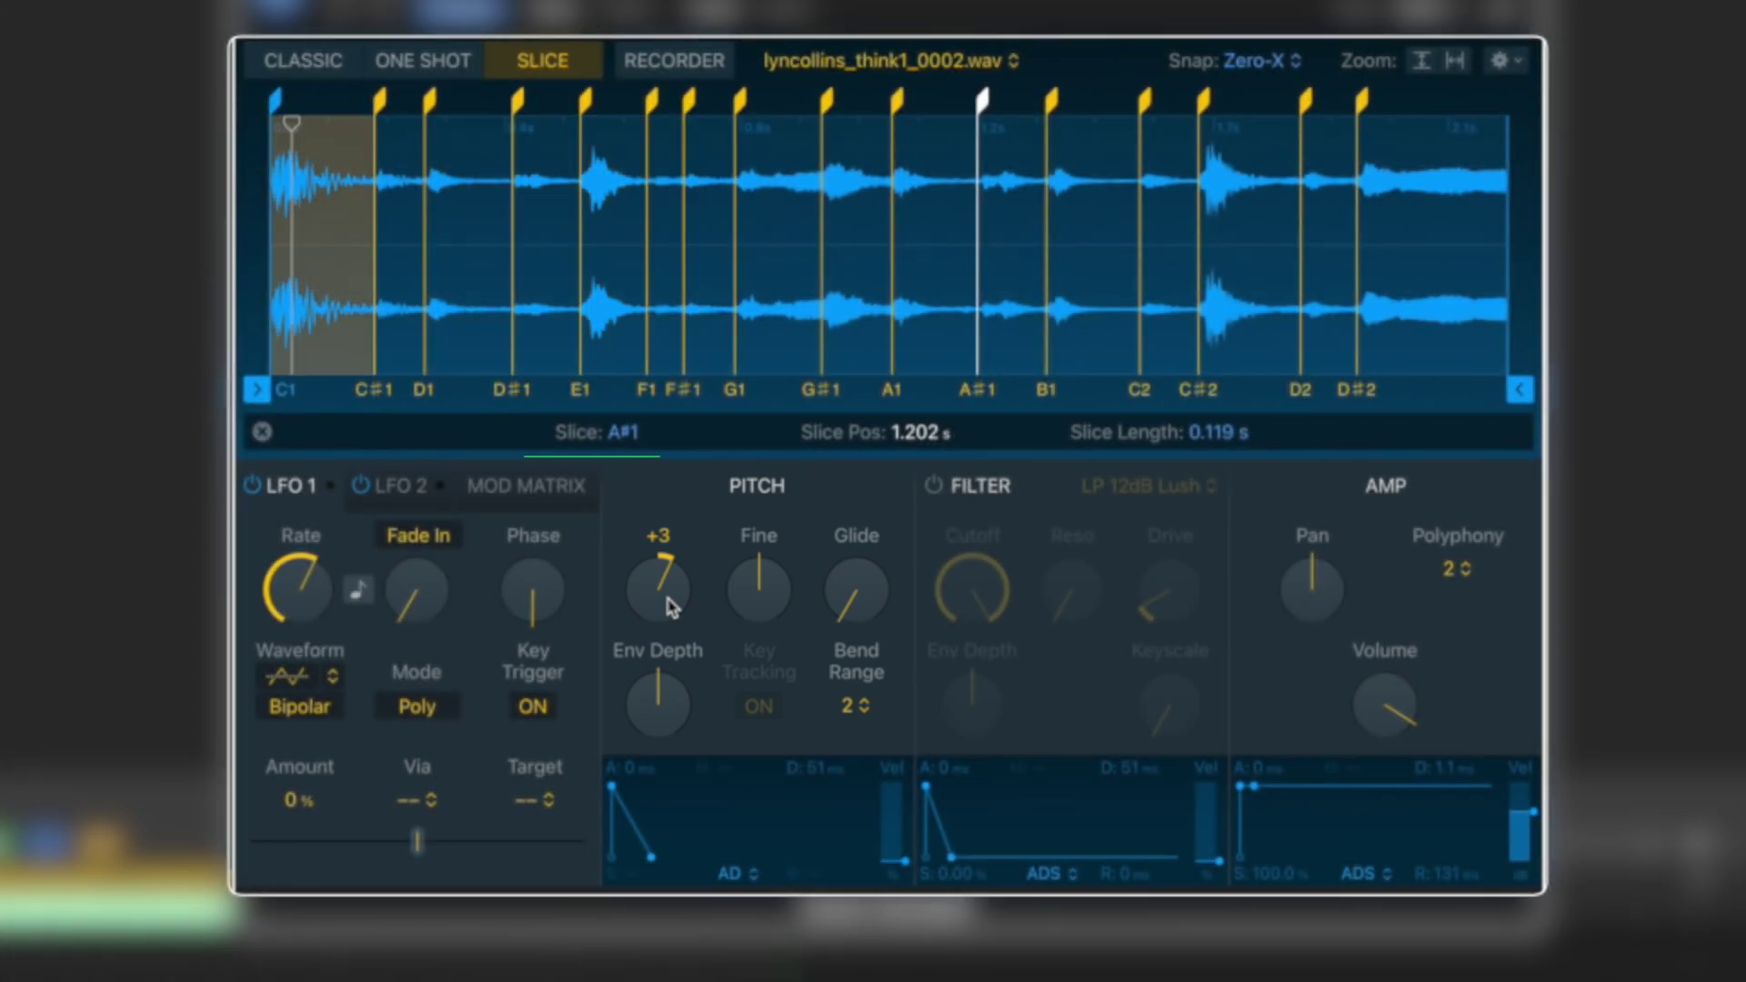
# - Create a Drum Machine Designer track from the slices and quantize all notes in its MIDI region to 1/16 Note
pyautogui.rightClick(487, 274)
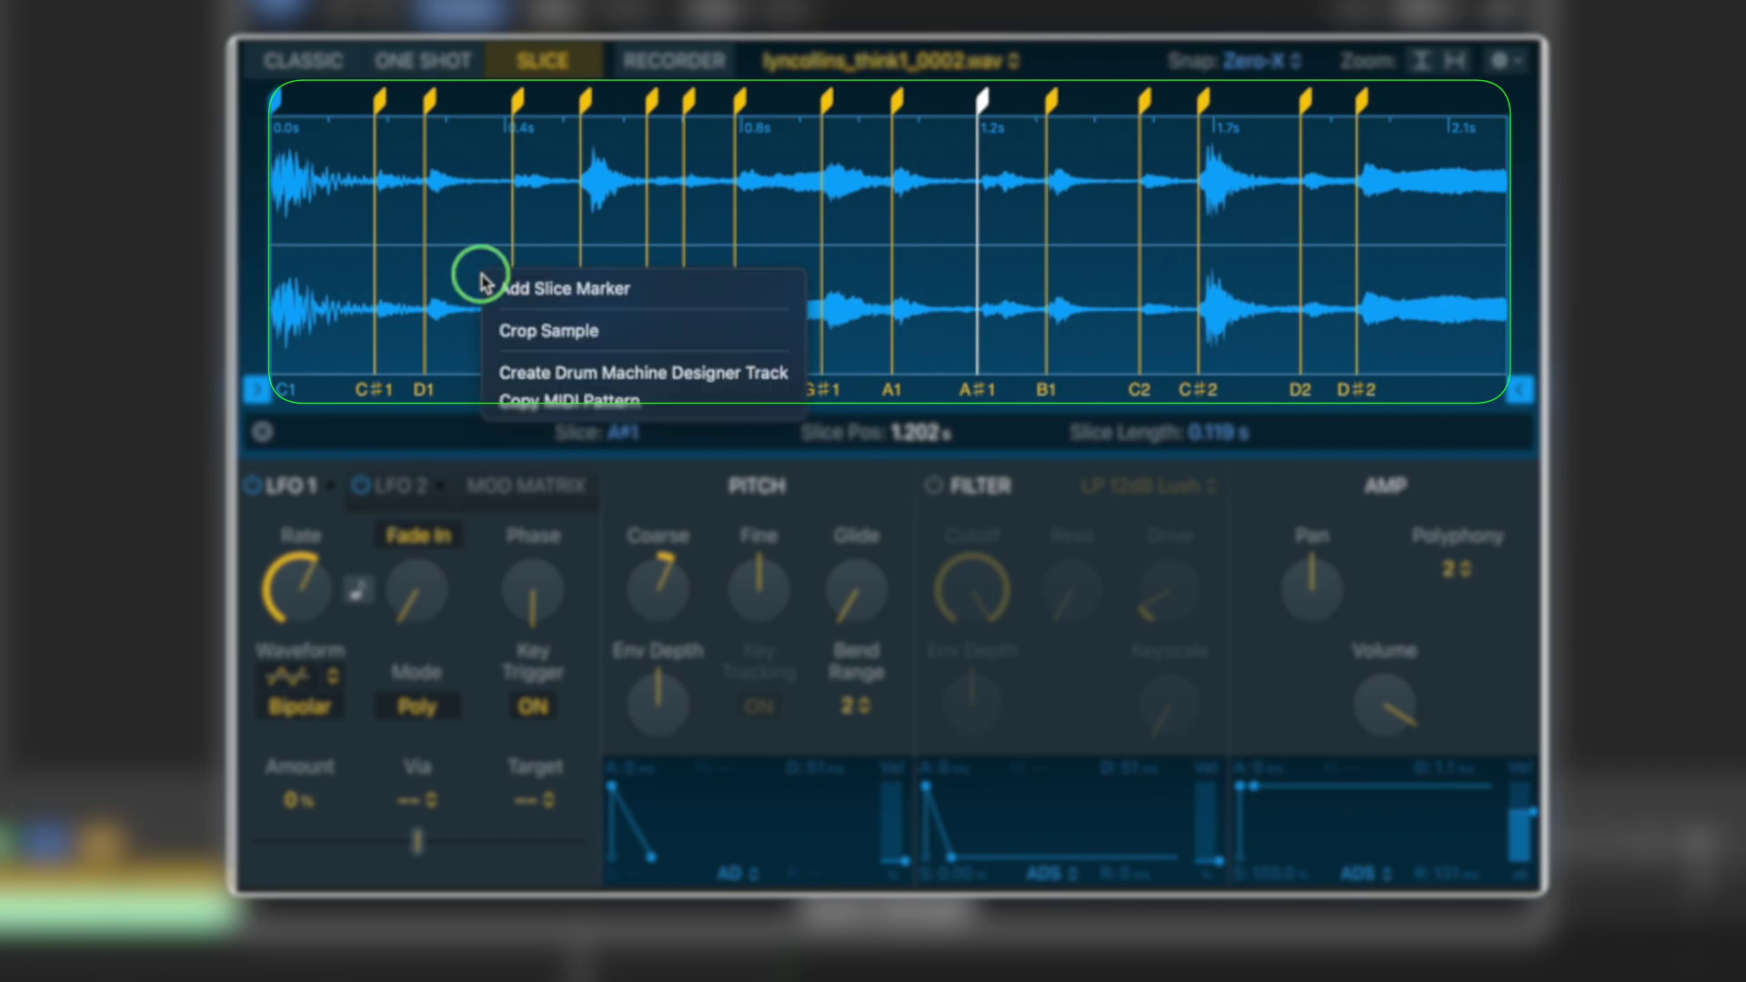
pyautogui.click(602, 375)
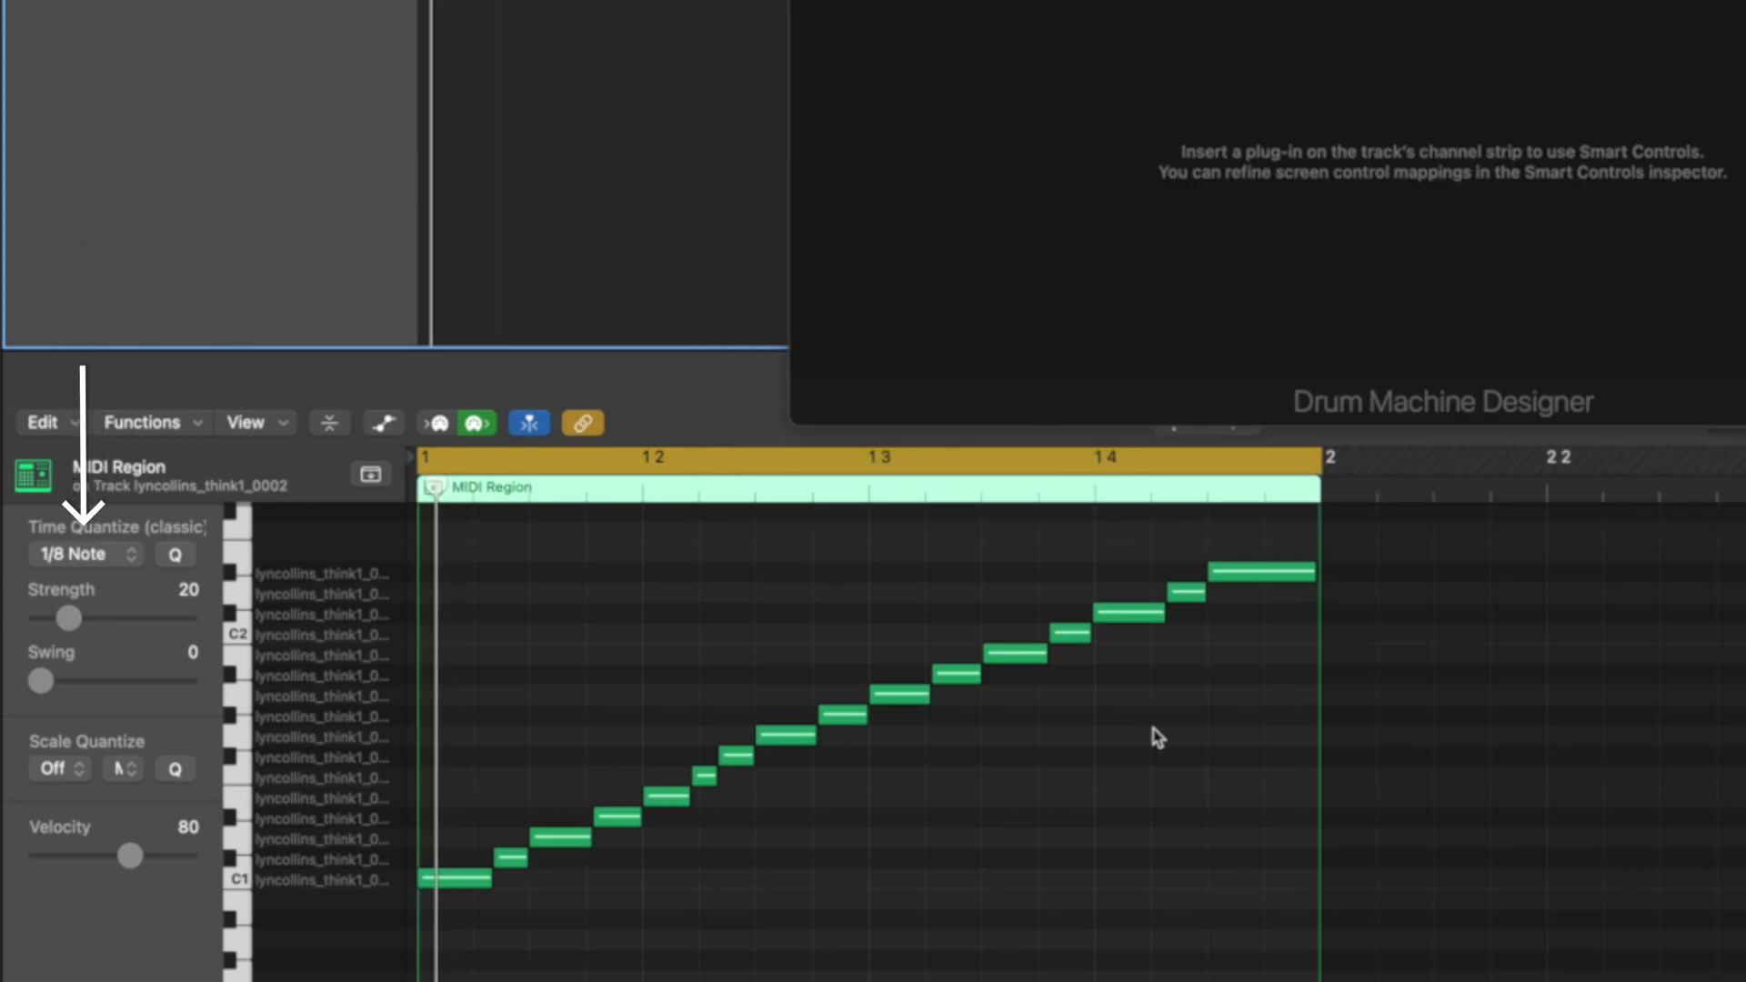
pyautogui.click(1158, 734)
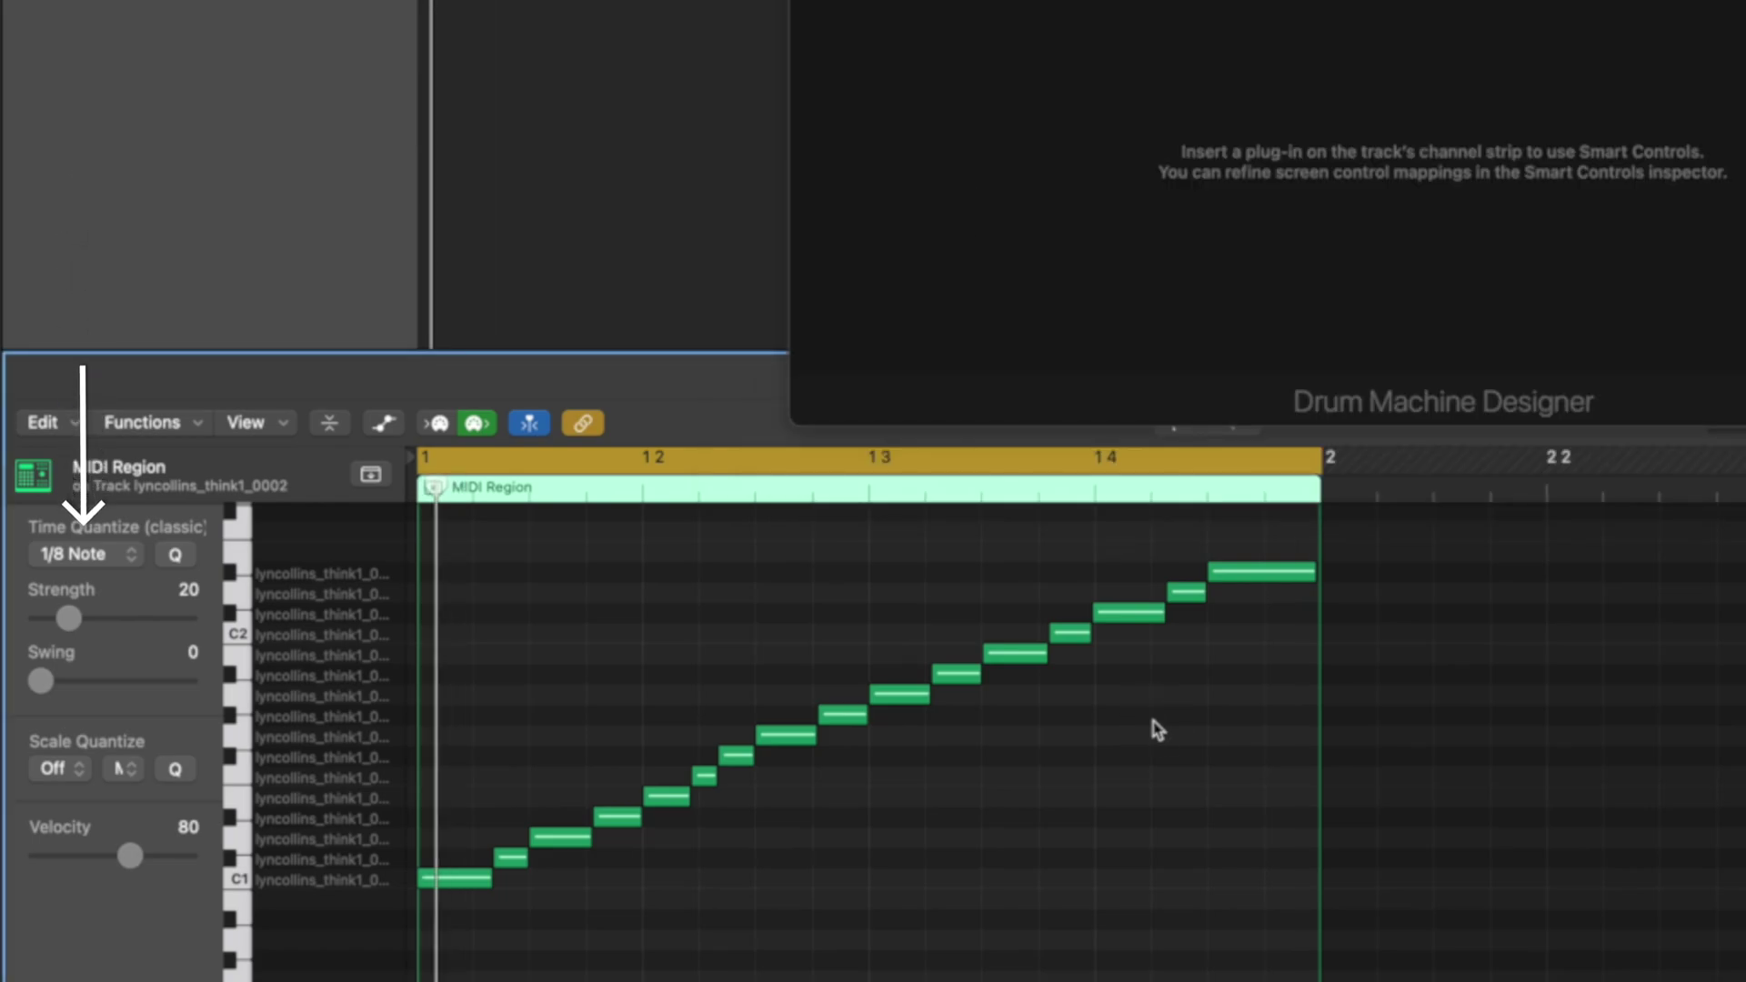
pyautogui.press('super+a')
pyautogui.click(74, 556)
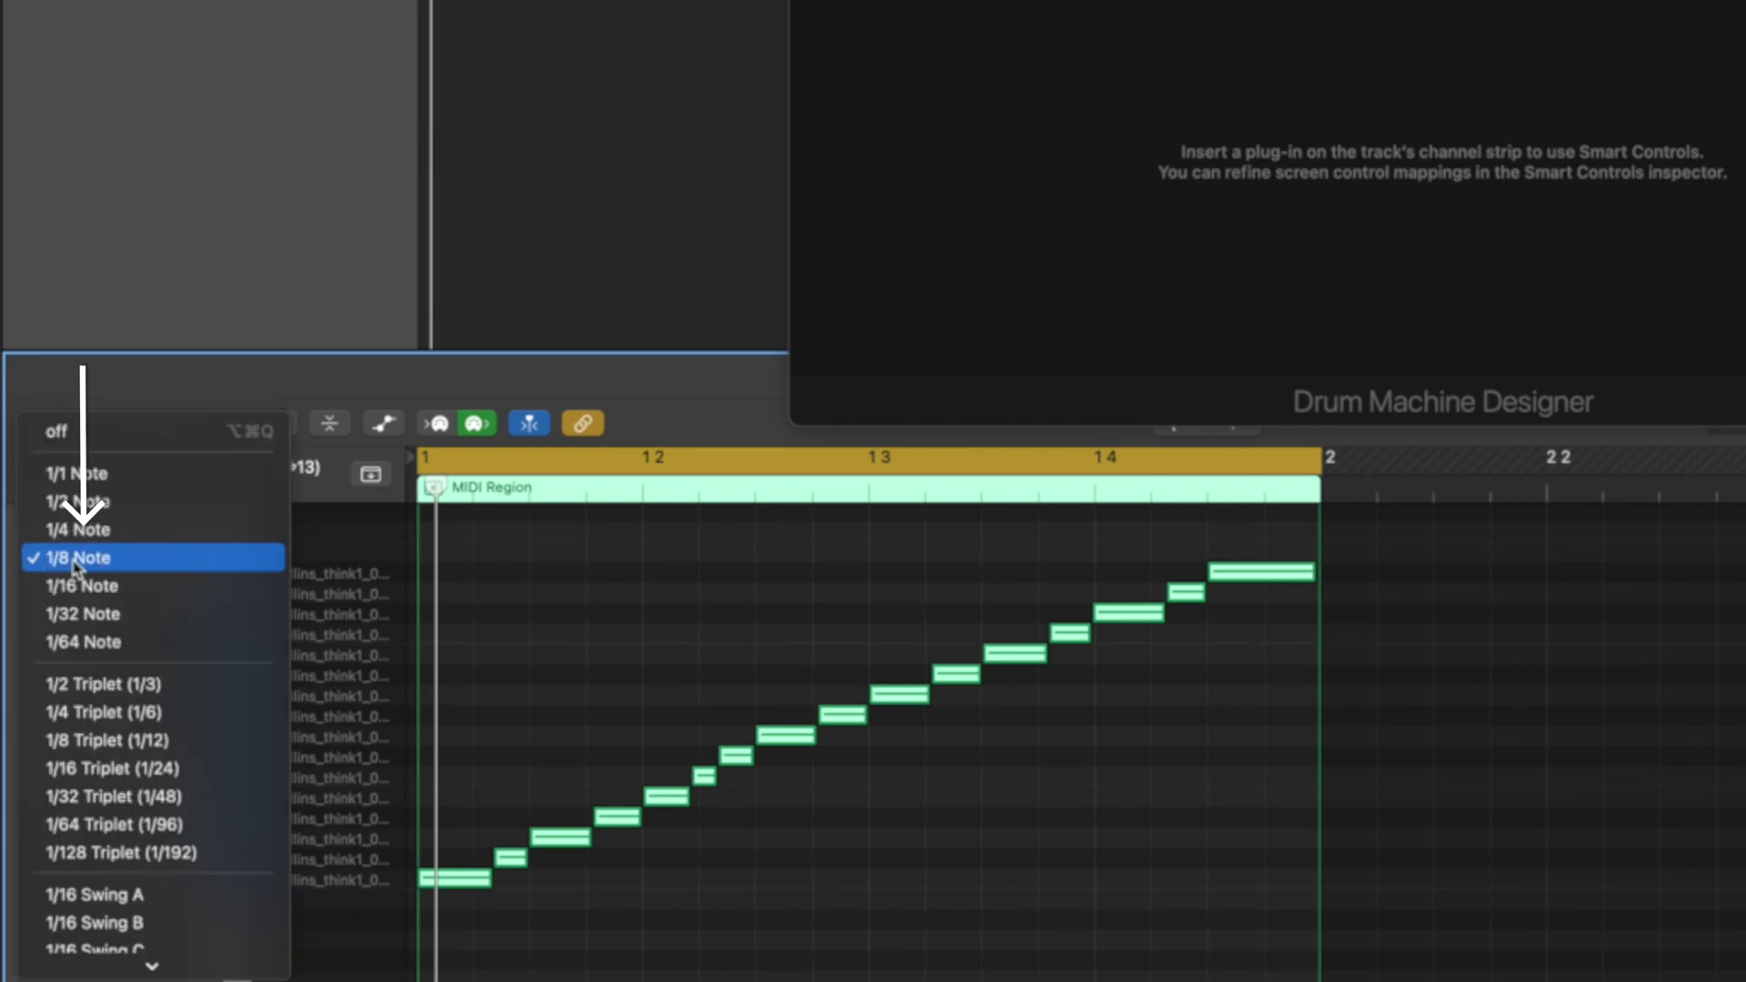
pyautogui.click(100, 596)
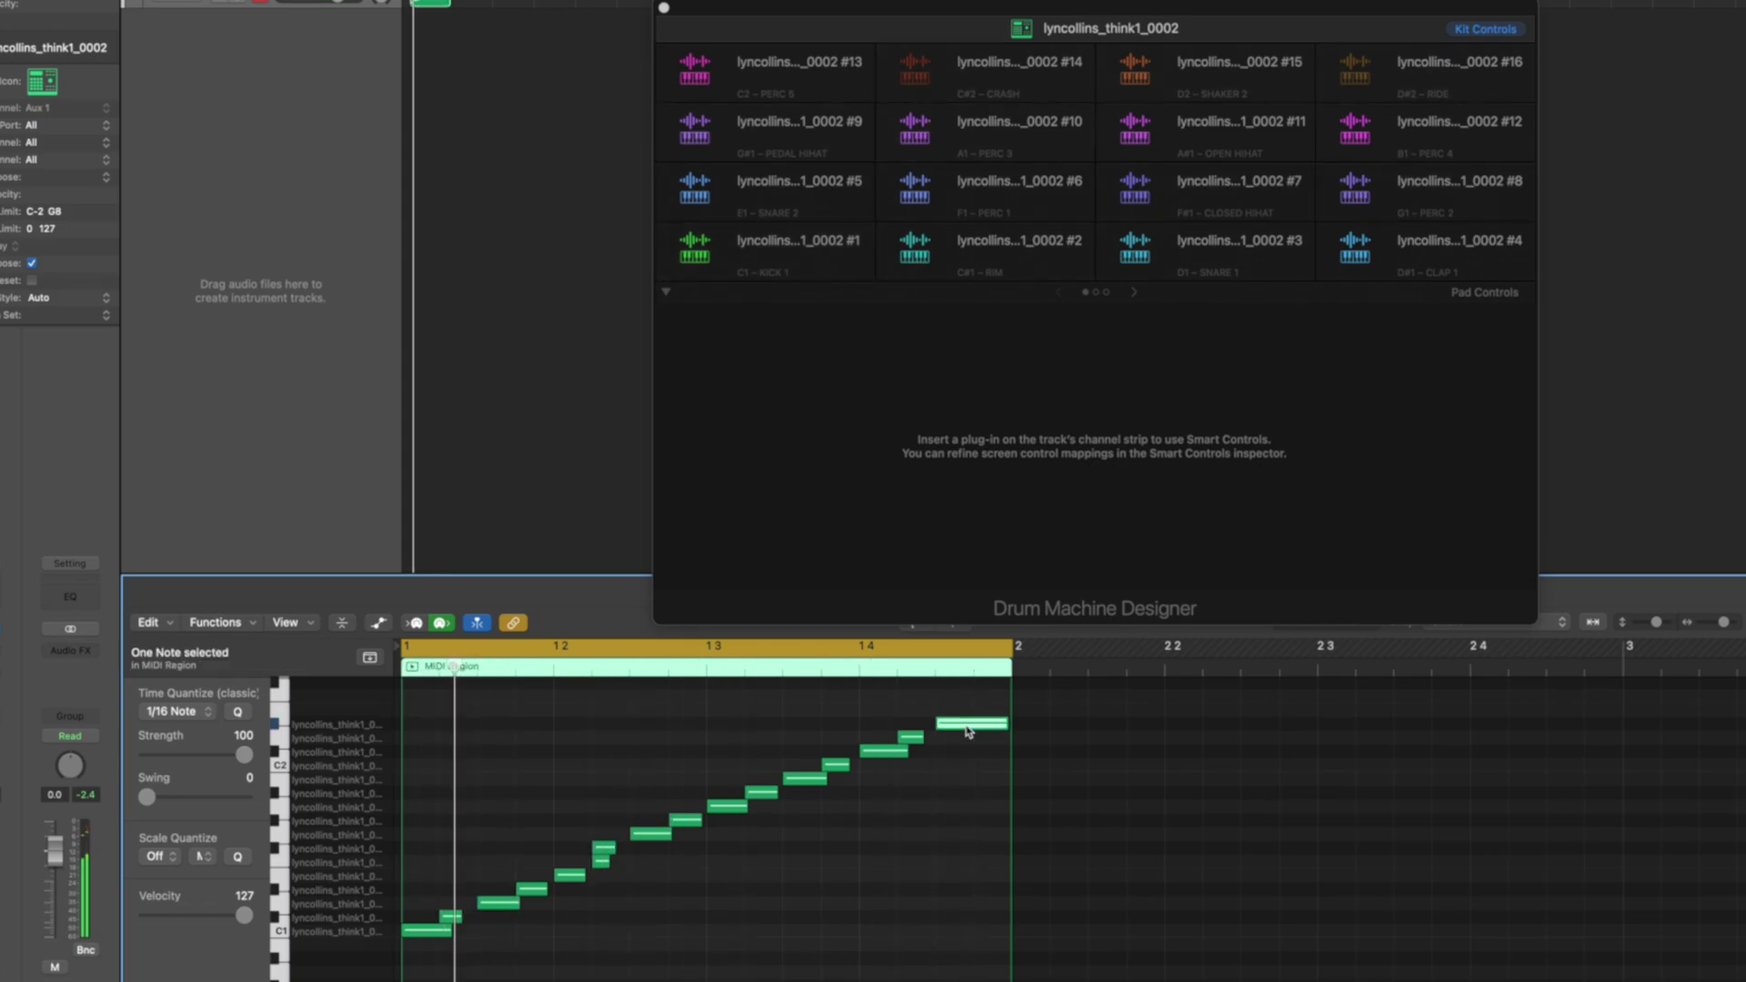
# - Move the region's last note to C♯2, lower its velocity to 62, and shorten it
pyautogui.moveTo(968, 730); pyautogui.dragTo(969, 757)
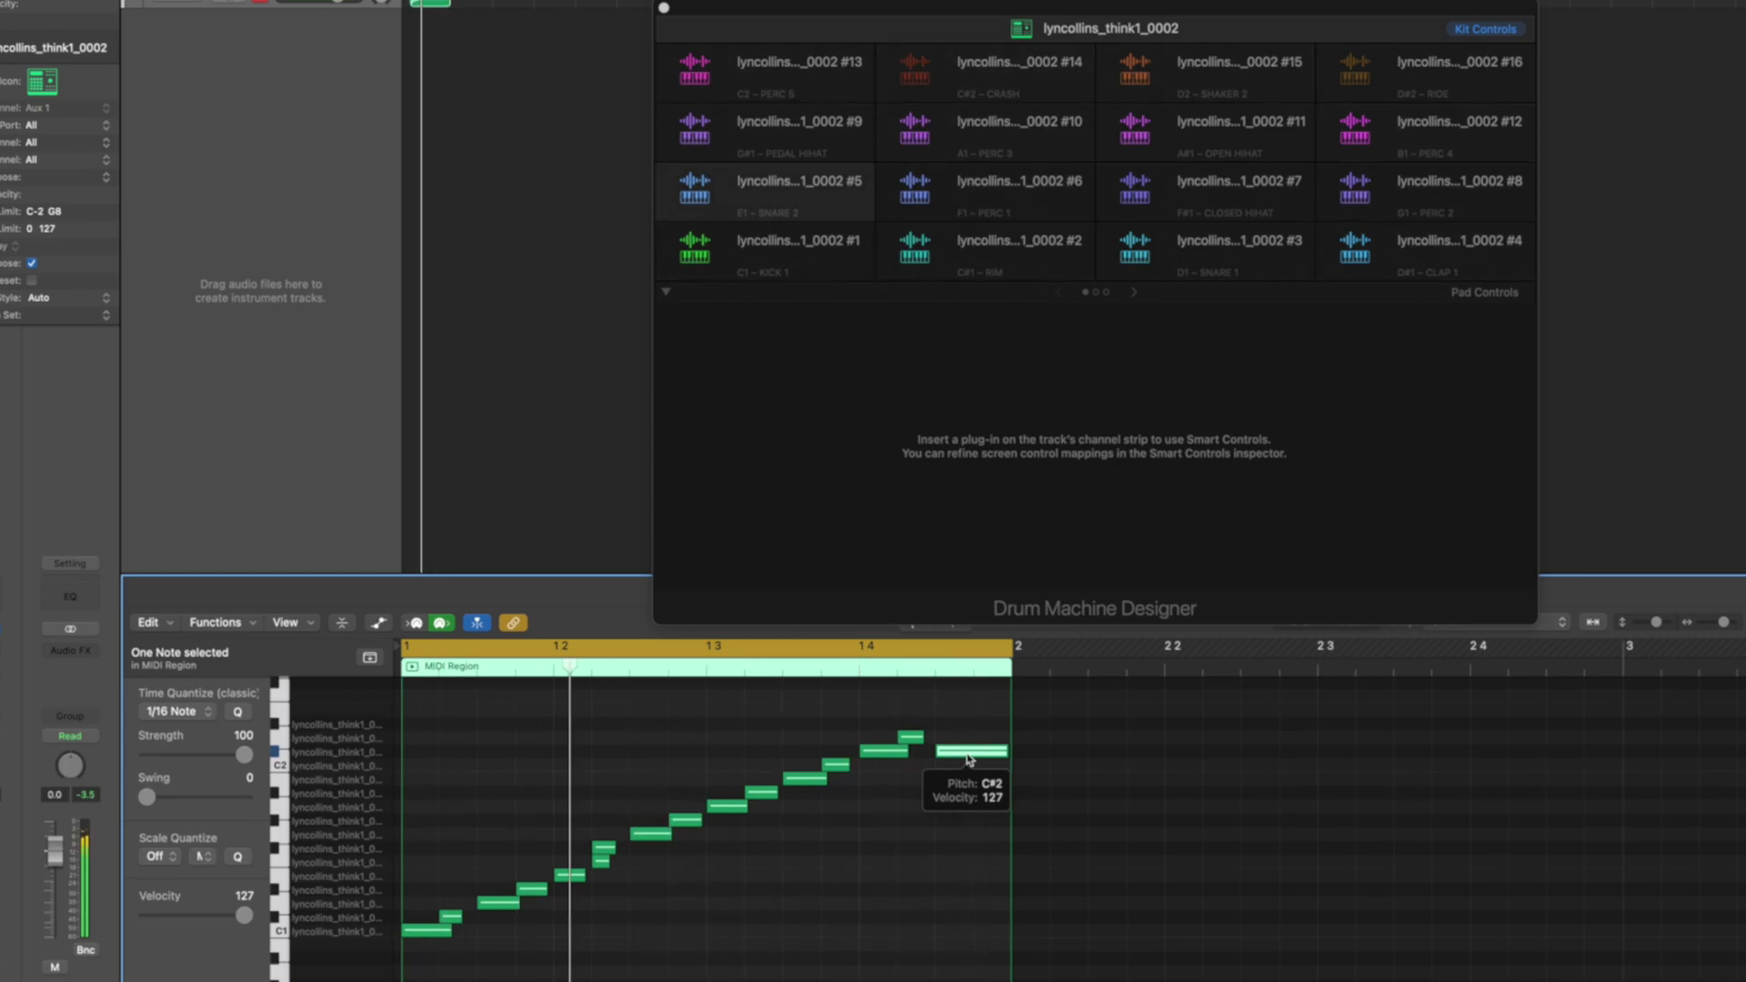
pyautogui.moveTo(969, 769); pyautogui.dragTo(964, 905)
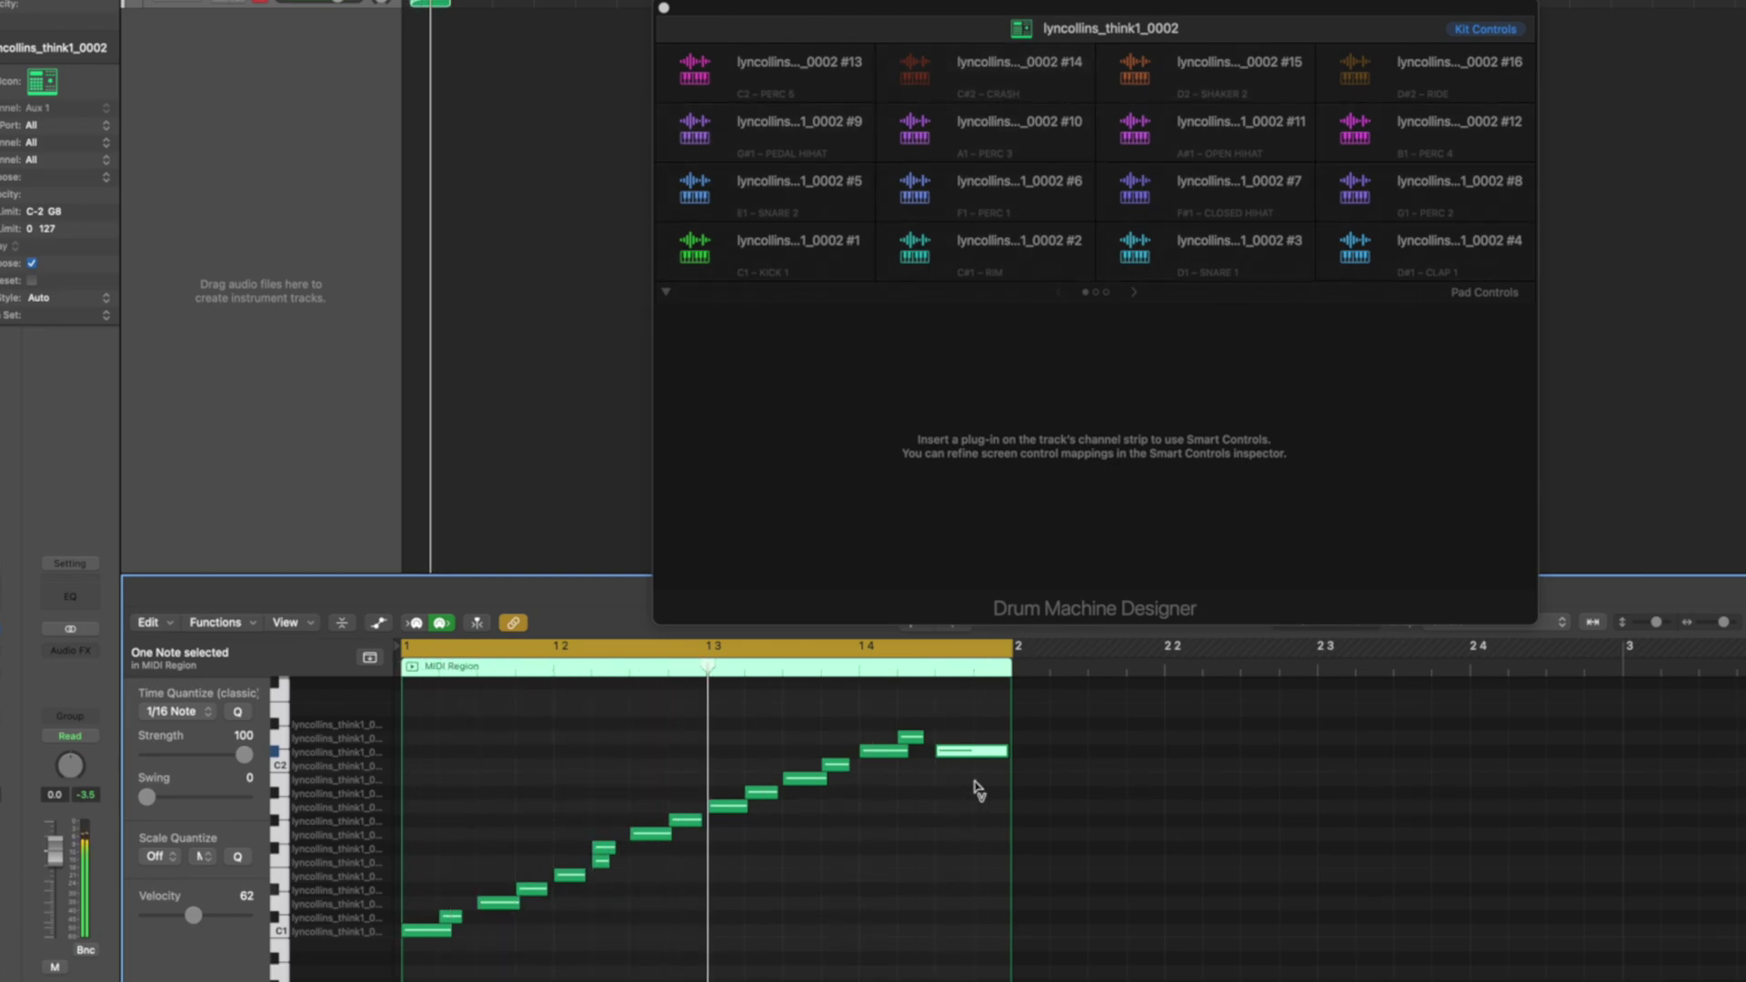
pyautogui.moveTo(1006, 751); pyautogui.dragTo(985, 755)
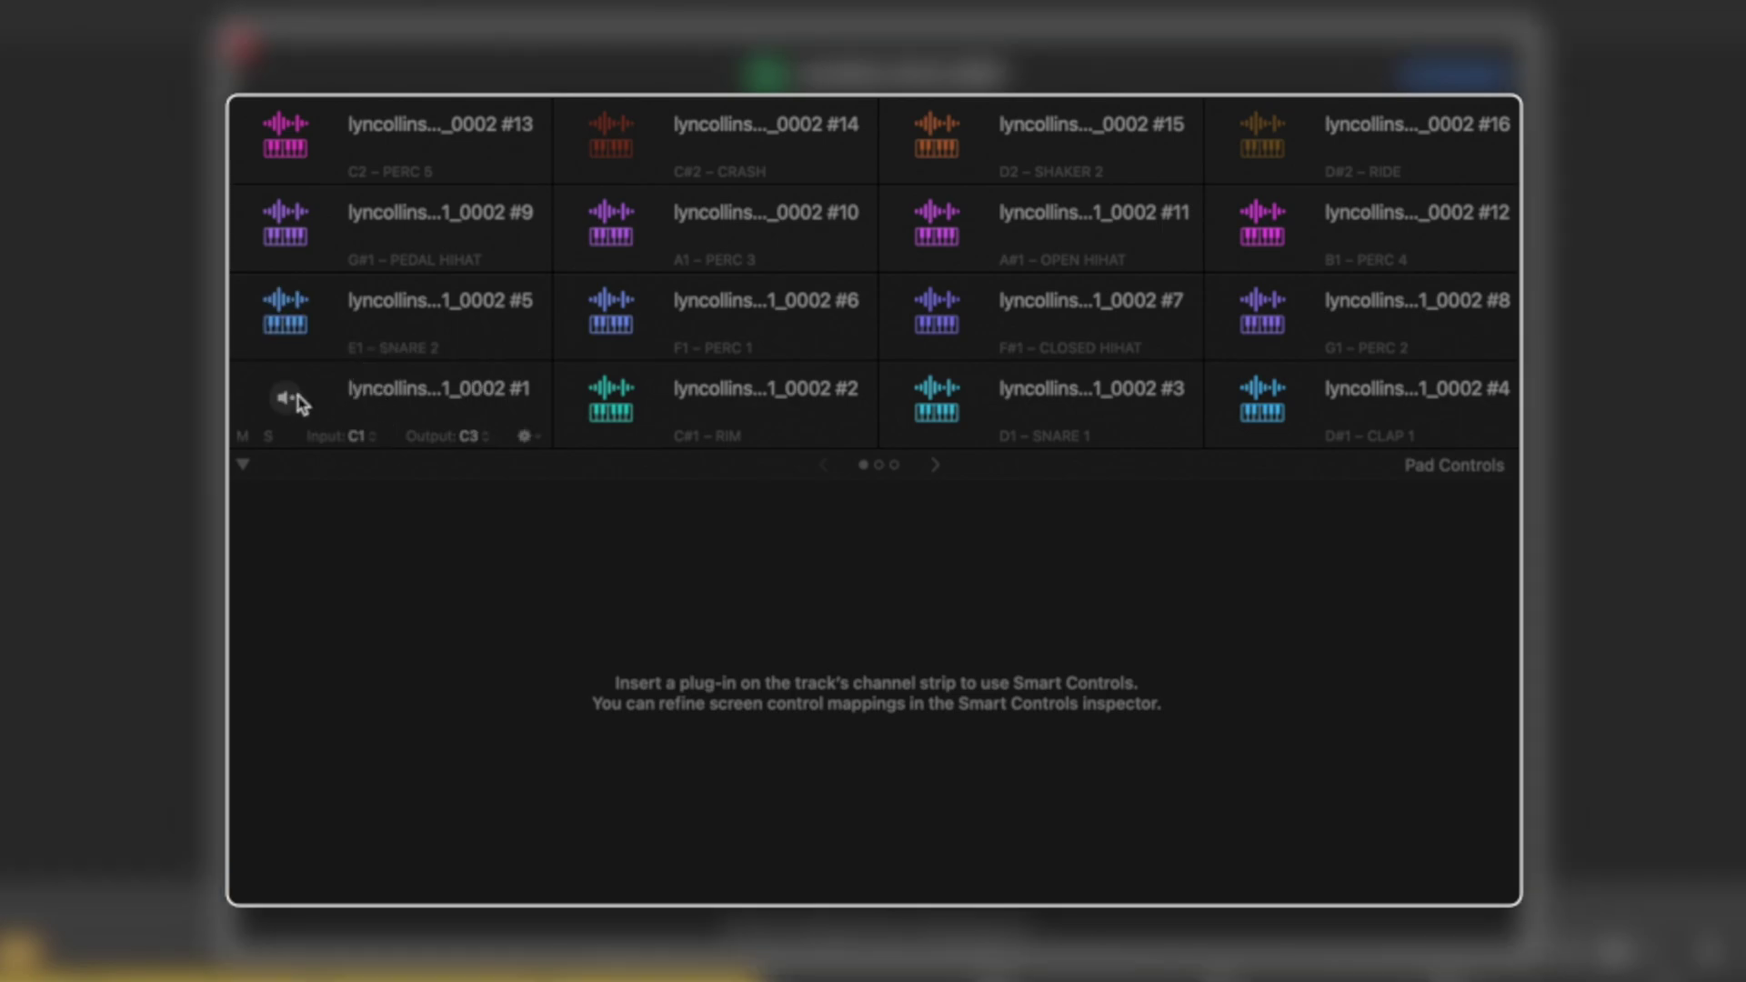
# - Select the lyncollins_think1_0002 #1 kick pad and adjust its Coarse pitch by ear to +4
pyautogui.click(285, 405)
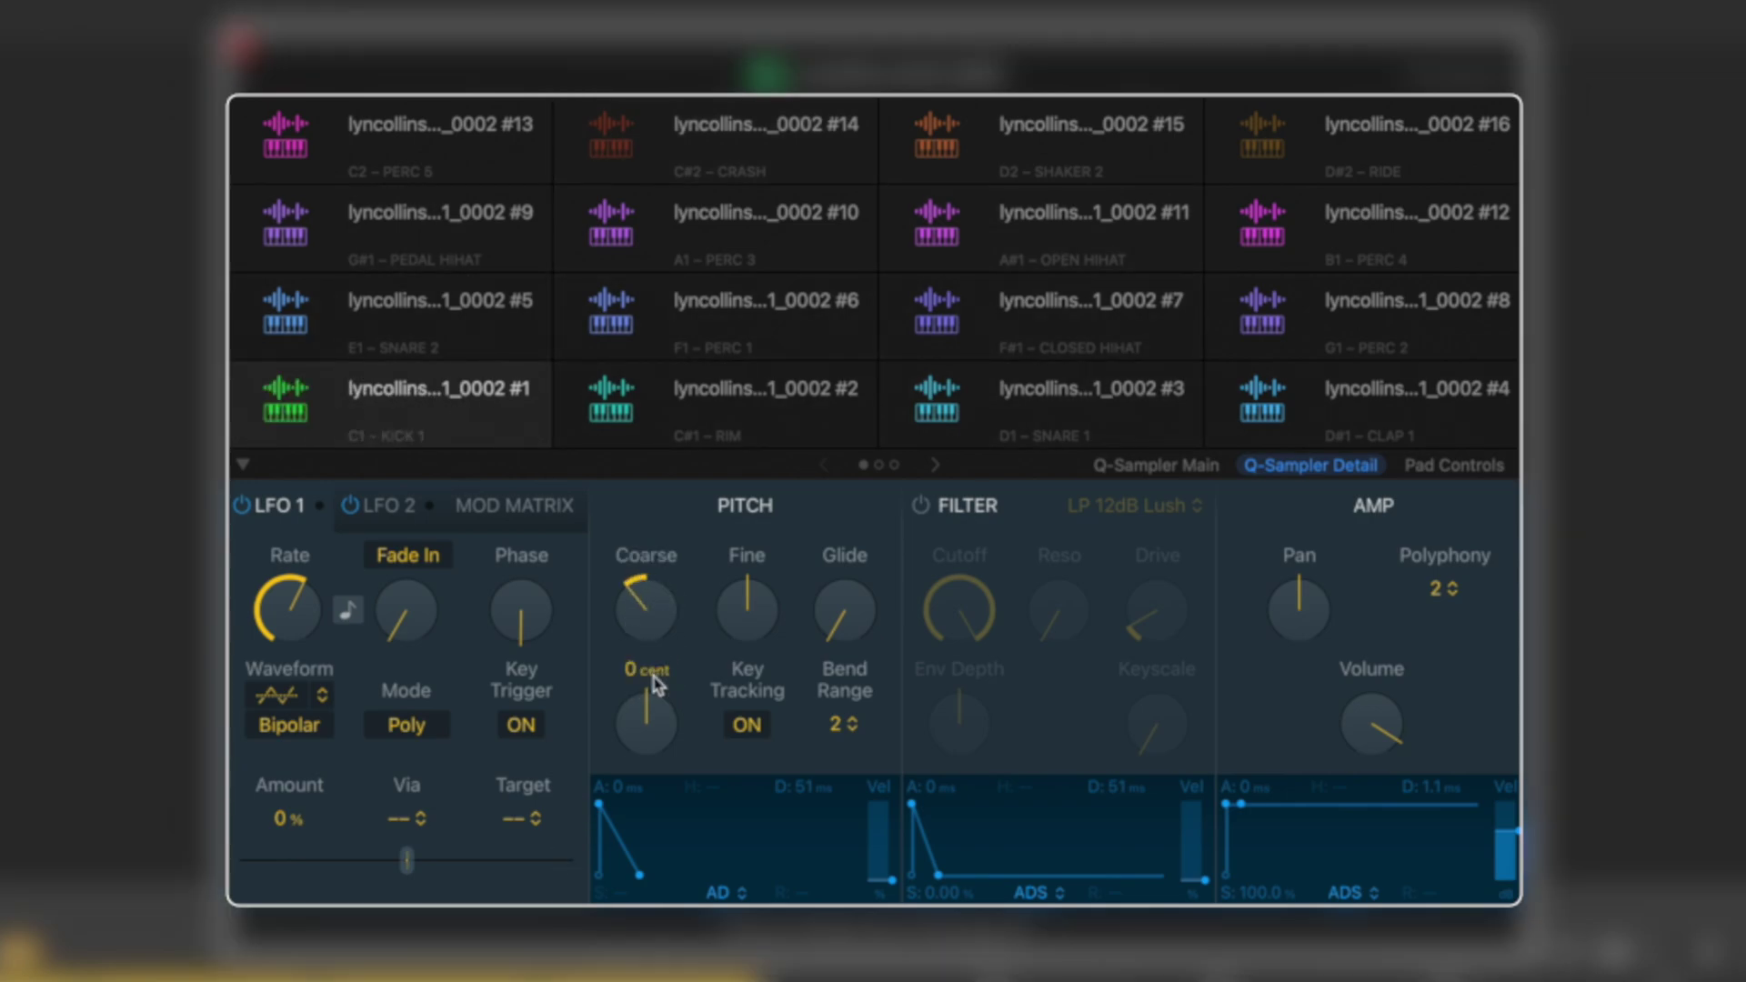
pyautogui.scroll(2, 655, 626)
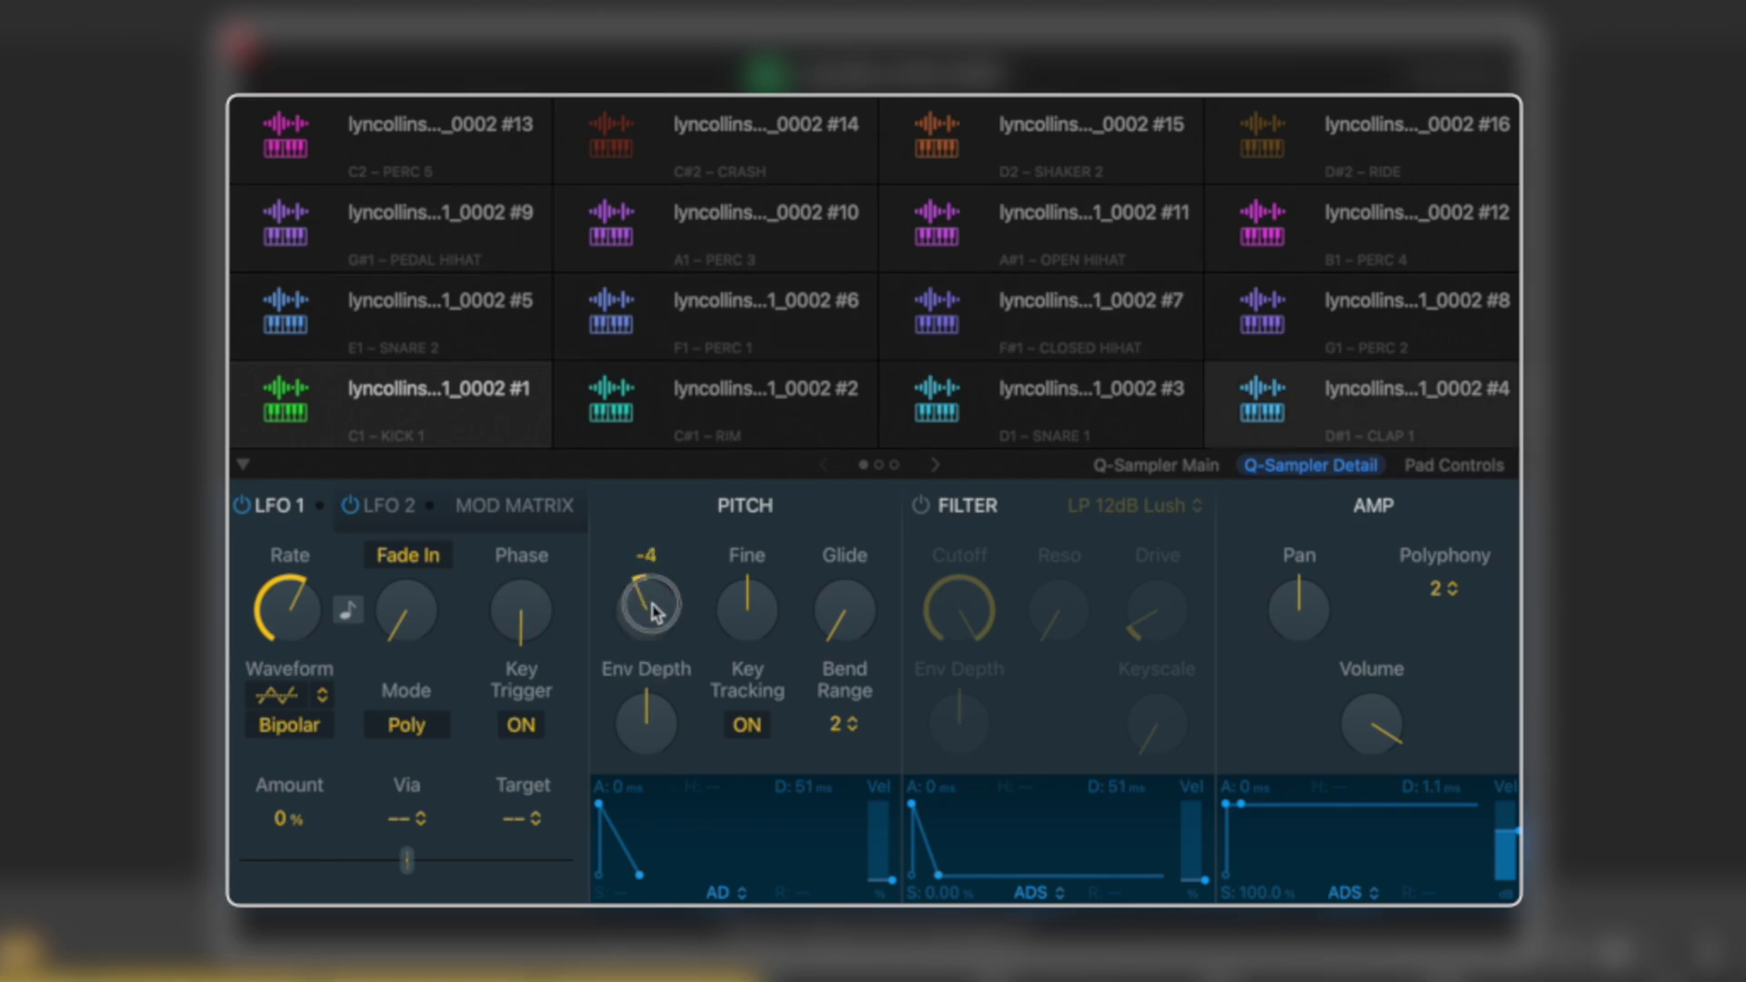
pyautogui.scroll(2, 656, 631)
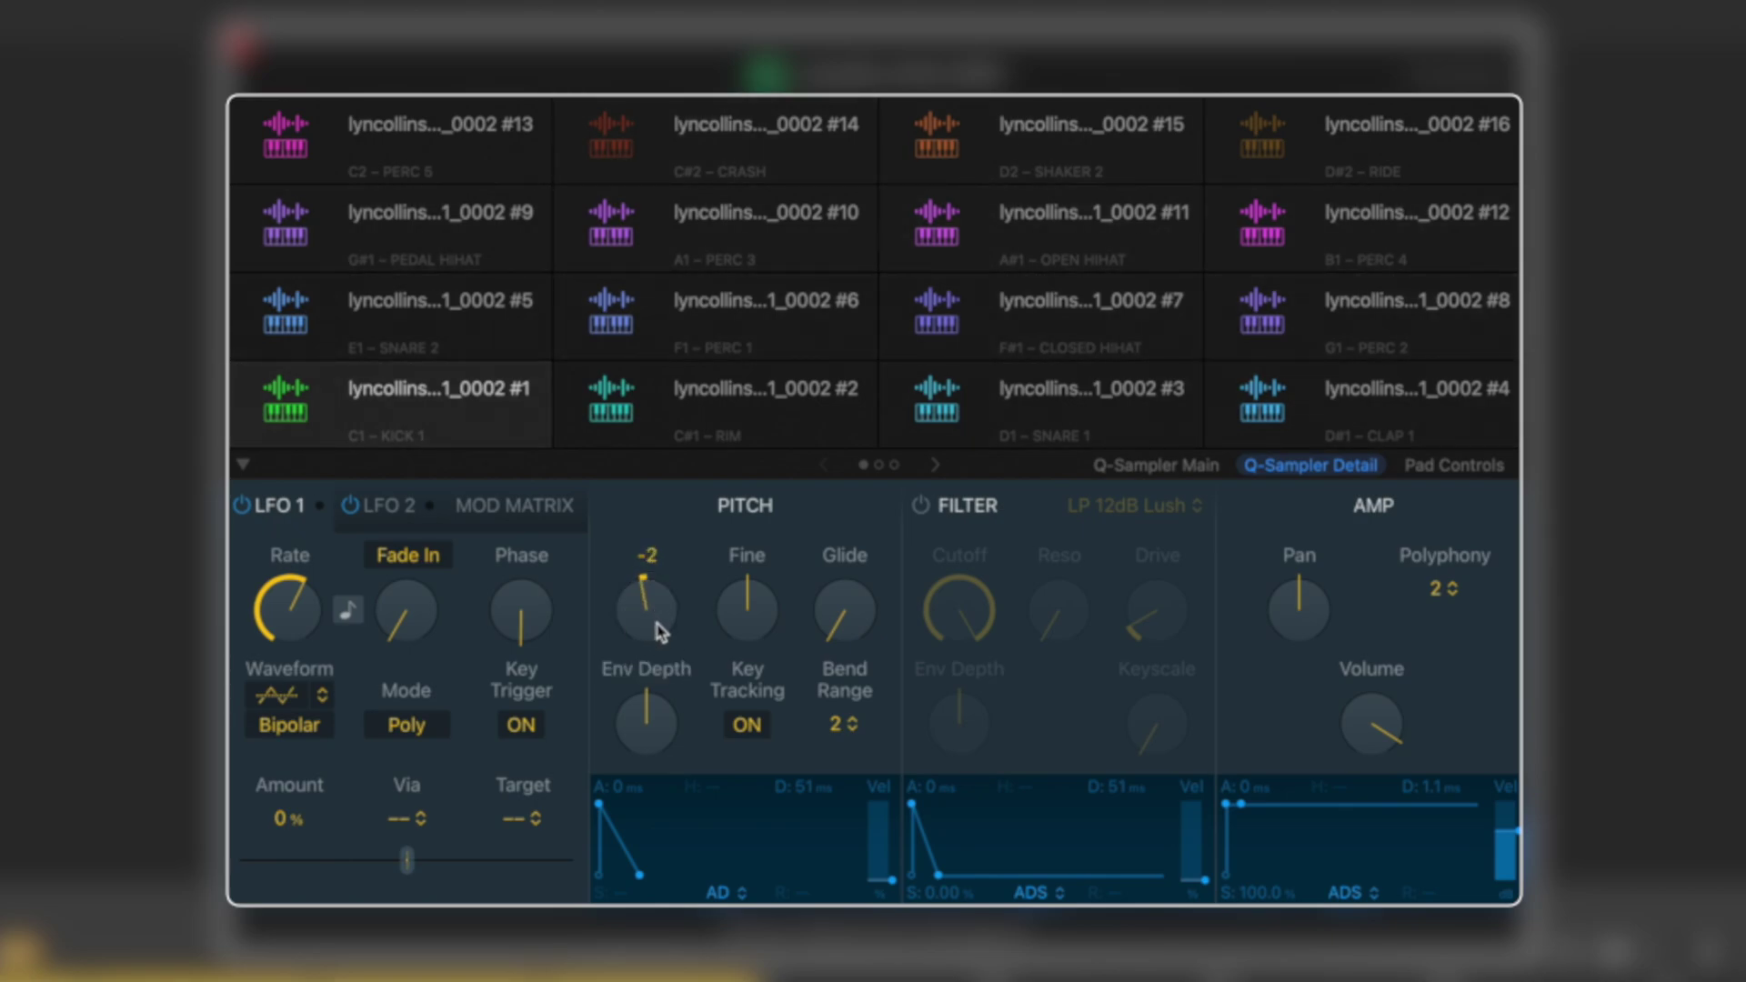
pyautogui.scroll(2, 660, 613)
pyautogui.moveTo(666, 618); pyautogui.dragTo(665, 633)
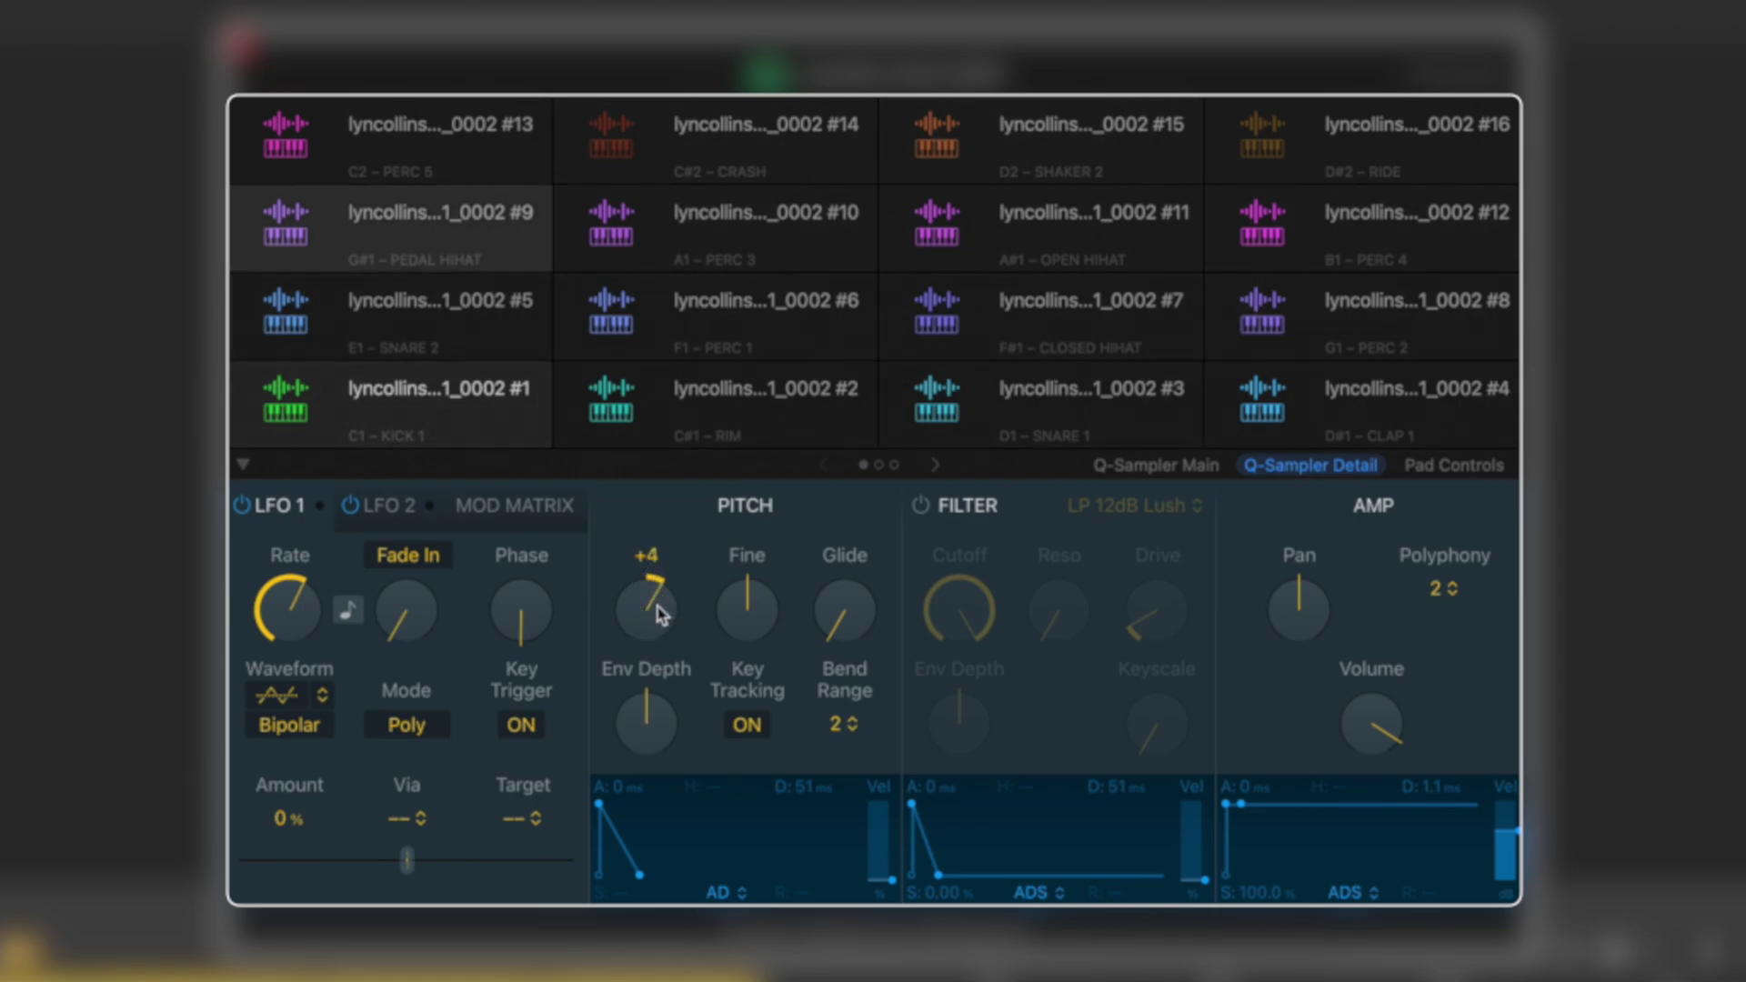
# - Enable the kick pad's filter with a lowered cutoff and the LP 24dB Lush type, and add a C1 note at 1 3 3 1
pyautogui.click(1028, 640)
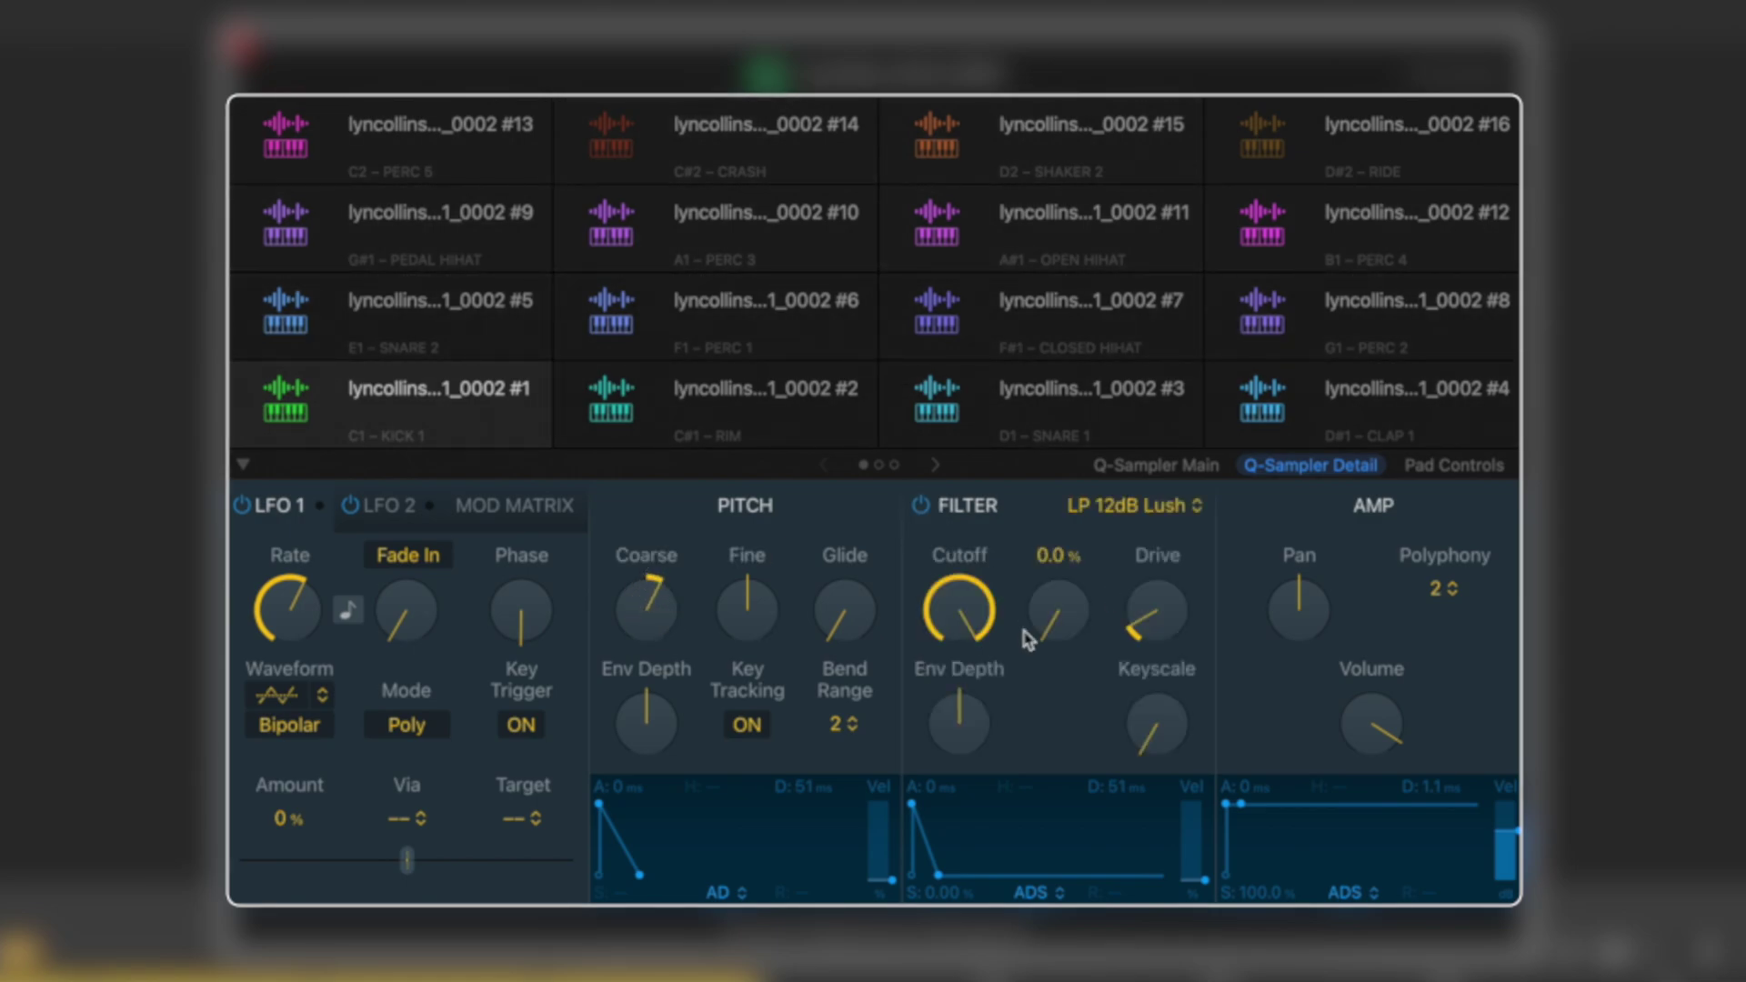
pyautogui.moveTo(990, 689); pyautogui.dragTo(1045, 875)
pyautogui.moveTo(967, 611); pyautogui.dragTo(976, 651)
pyautogui.click(1137, 506)
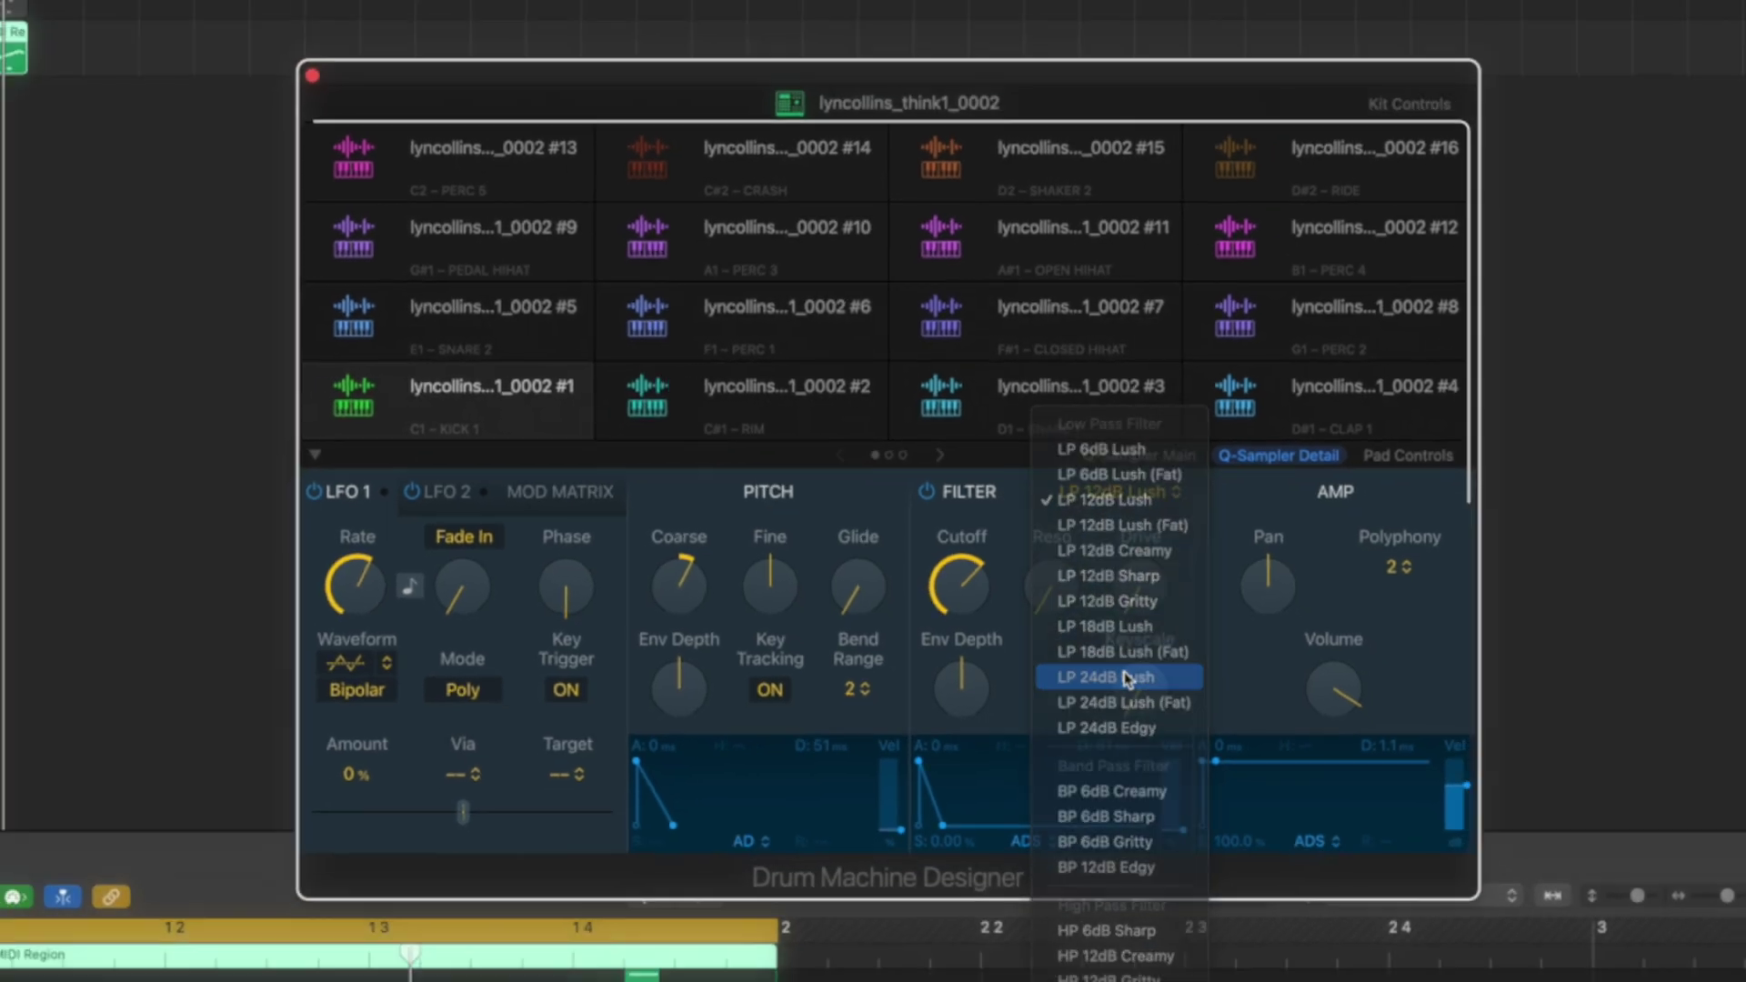
pyautogui.click(1119, 710)
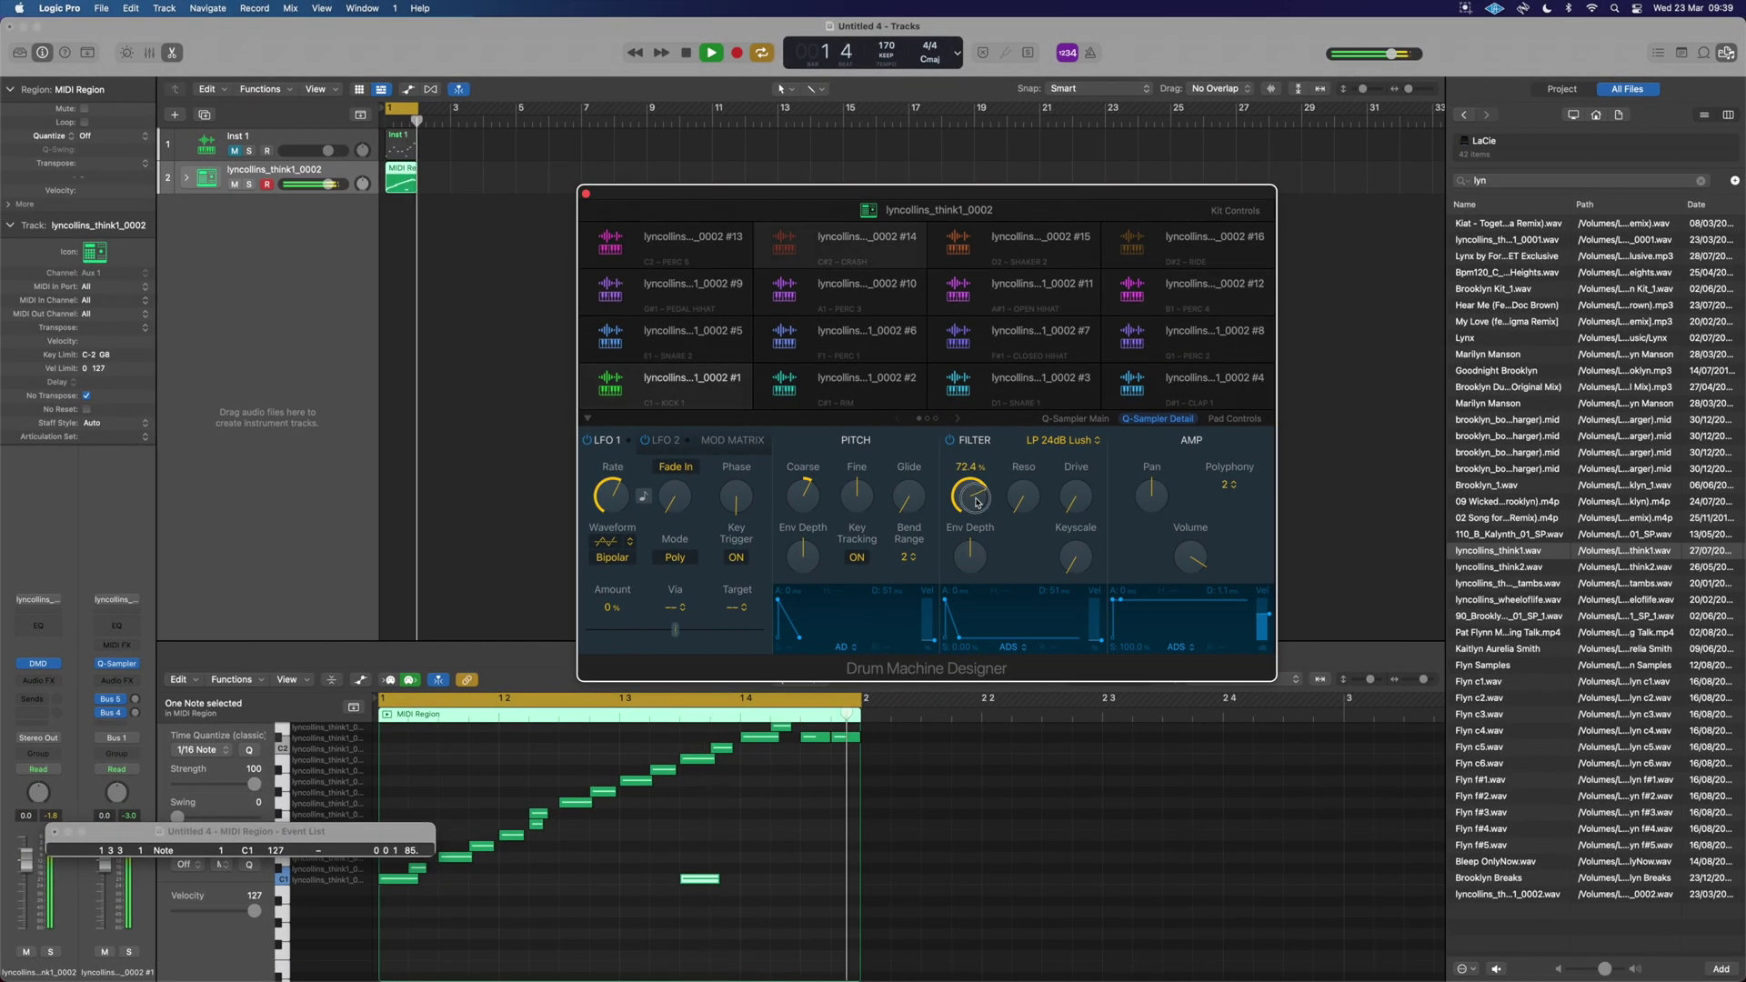
# - Raise the kick pad's filter cutoff to about 96%, and add a Channel EQ to its channel with a -8.4 dB cut at 262 Hz, Q 44
pyautogui.moveTo(976, 502); pyautogui.dragTo(973, 505)
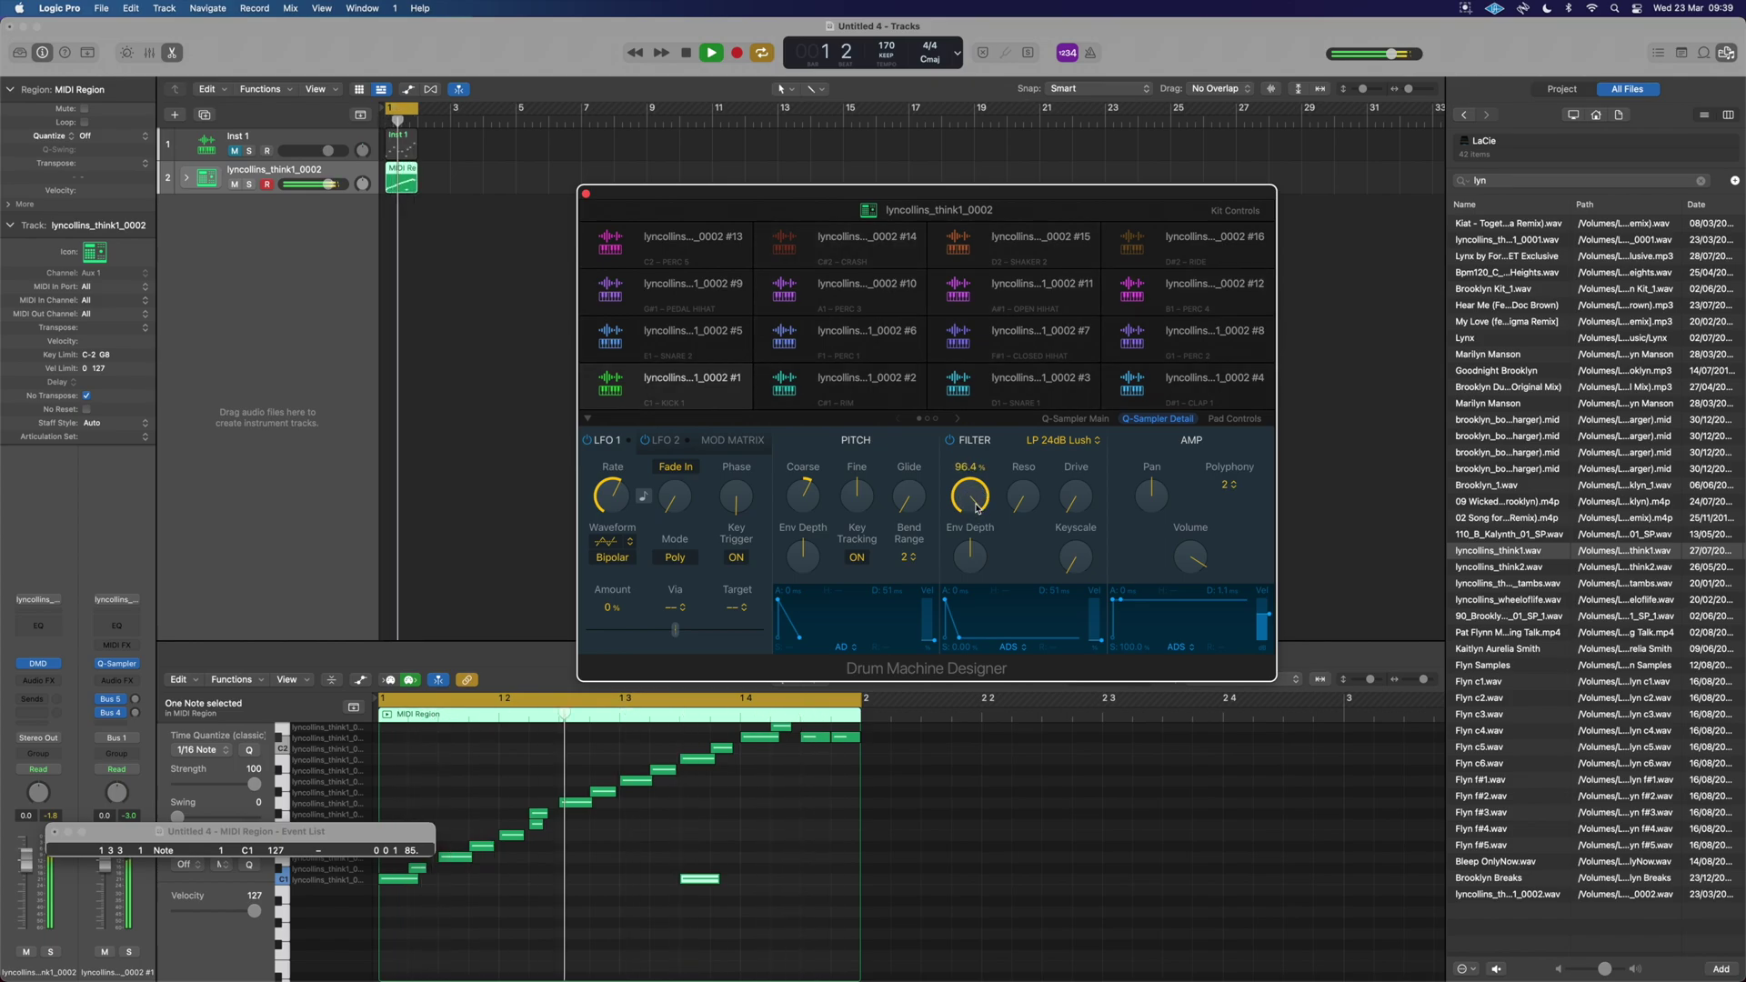
pyautogui.click(186, 177)
pyautogui.click(346, 212)
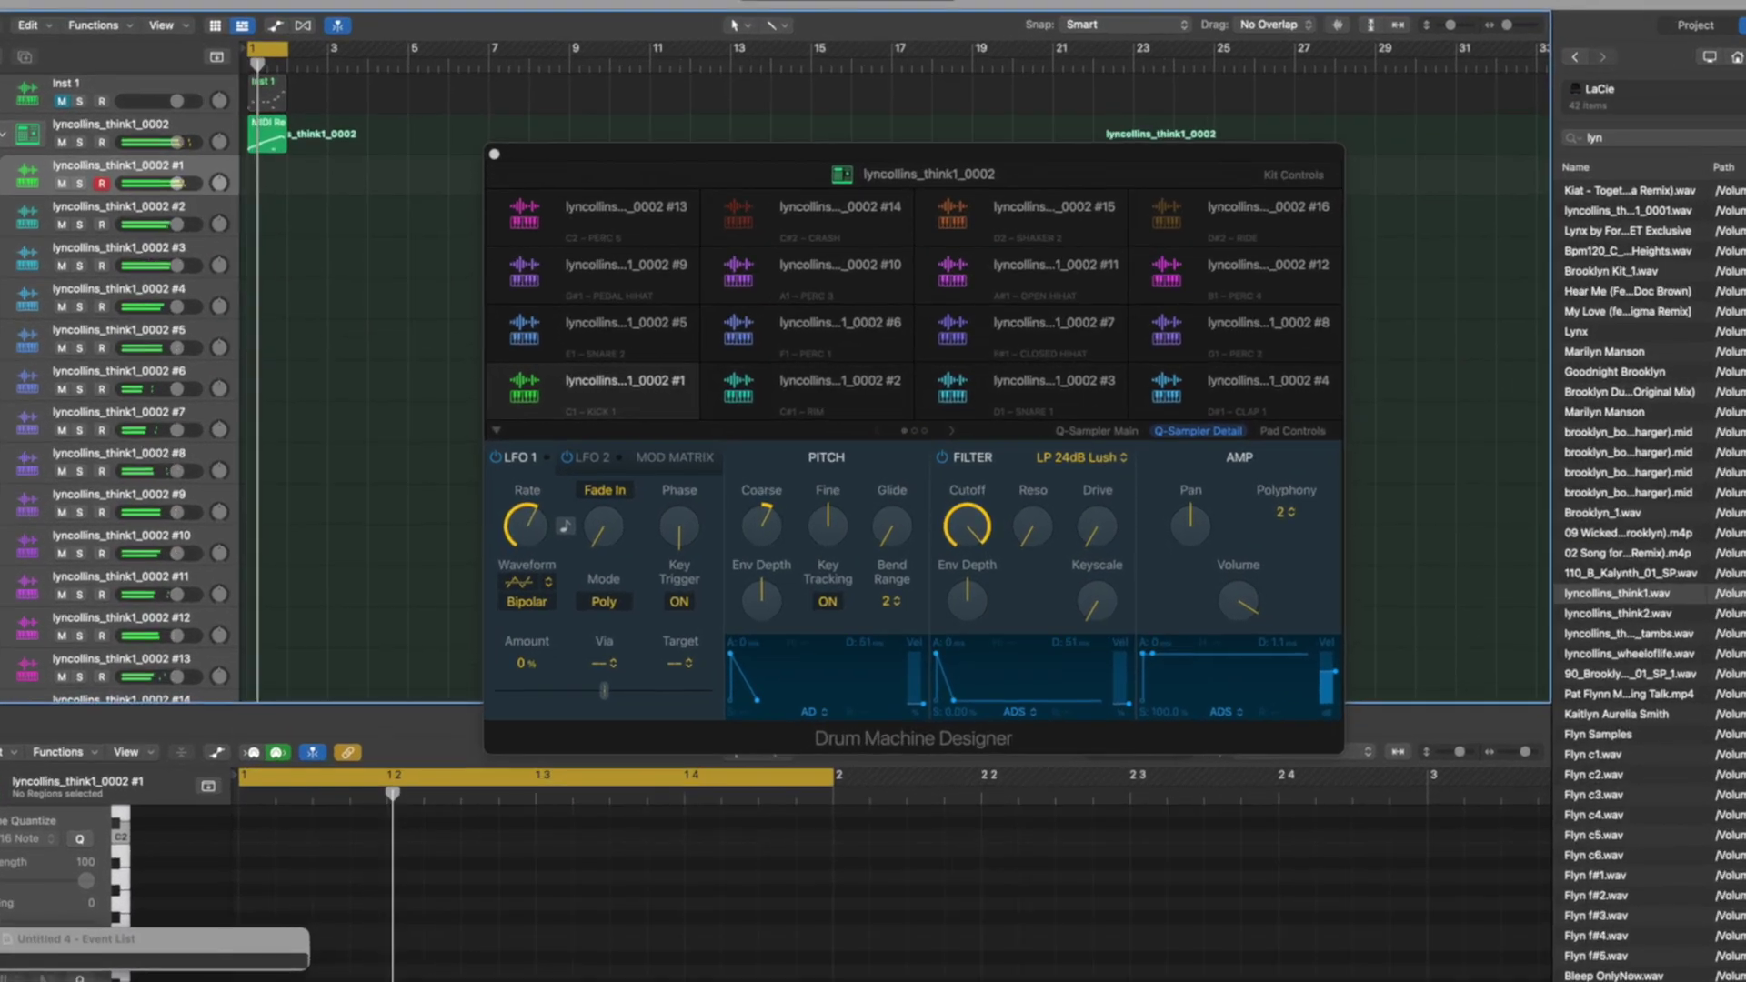
pyautogui.click(38, 625)
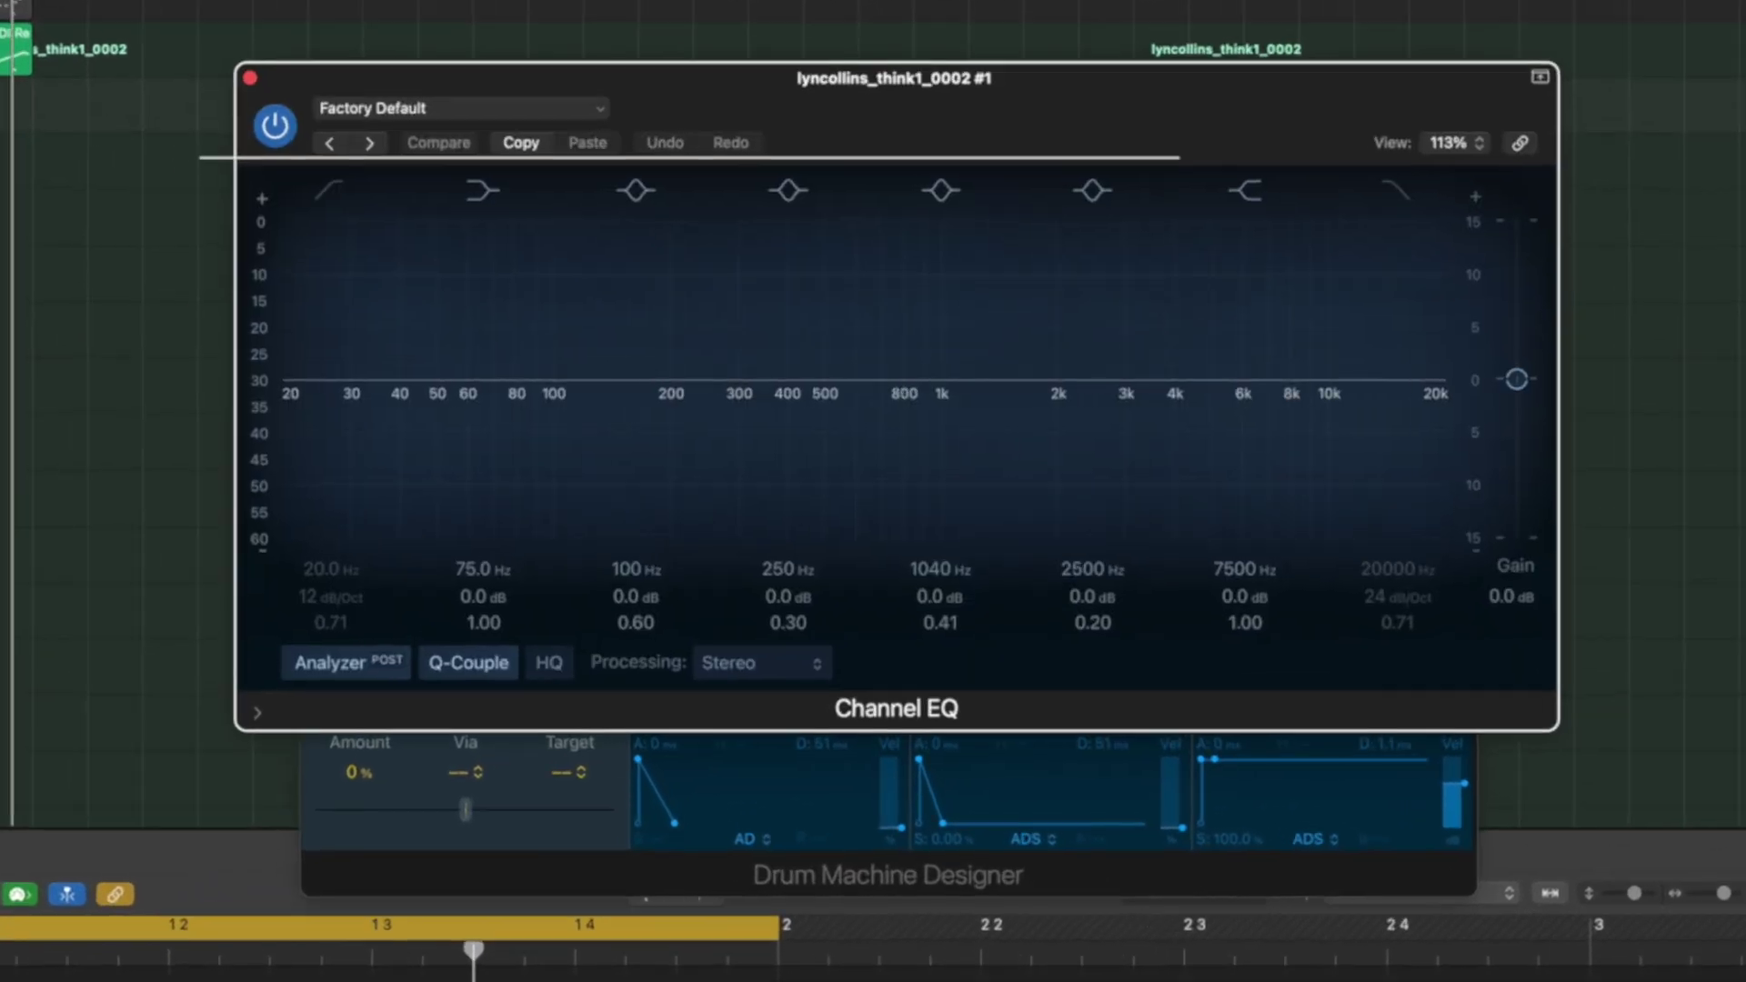
pyautogui.moveTo(688, 383); pyautogui.dragTo(687, 509)
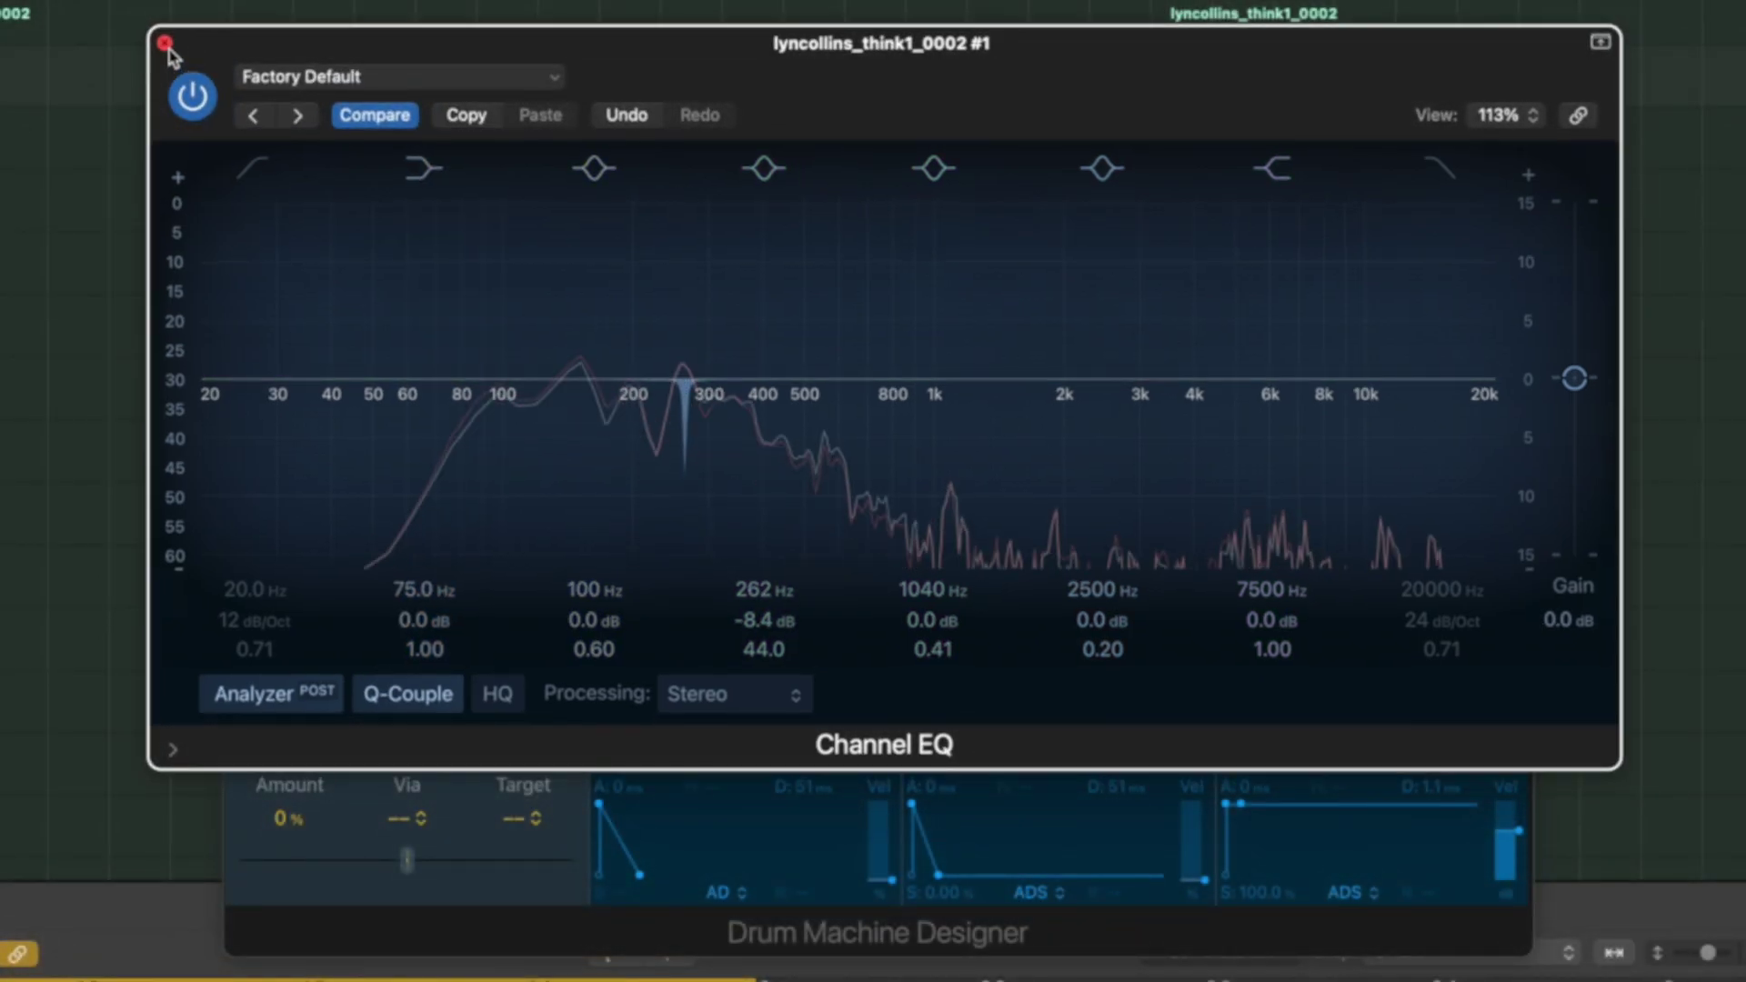
pyautogui.click(167, 41)
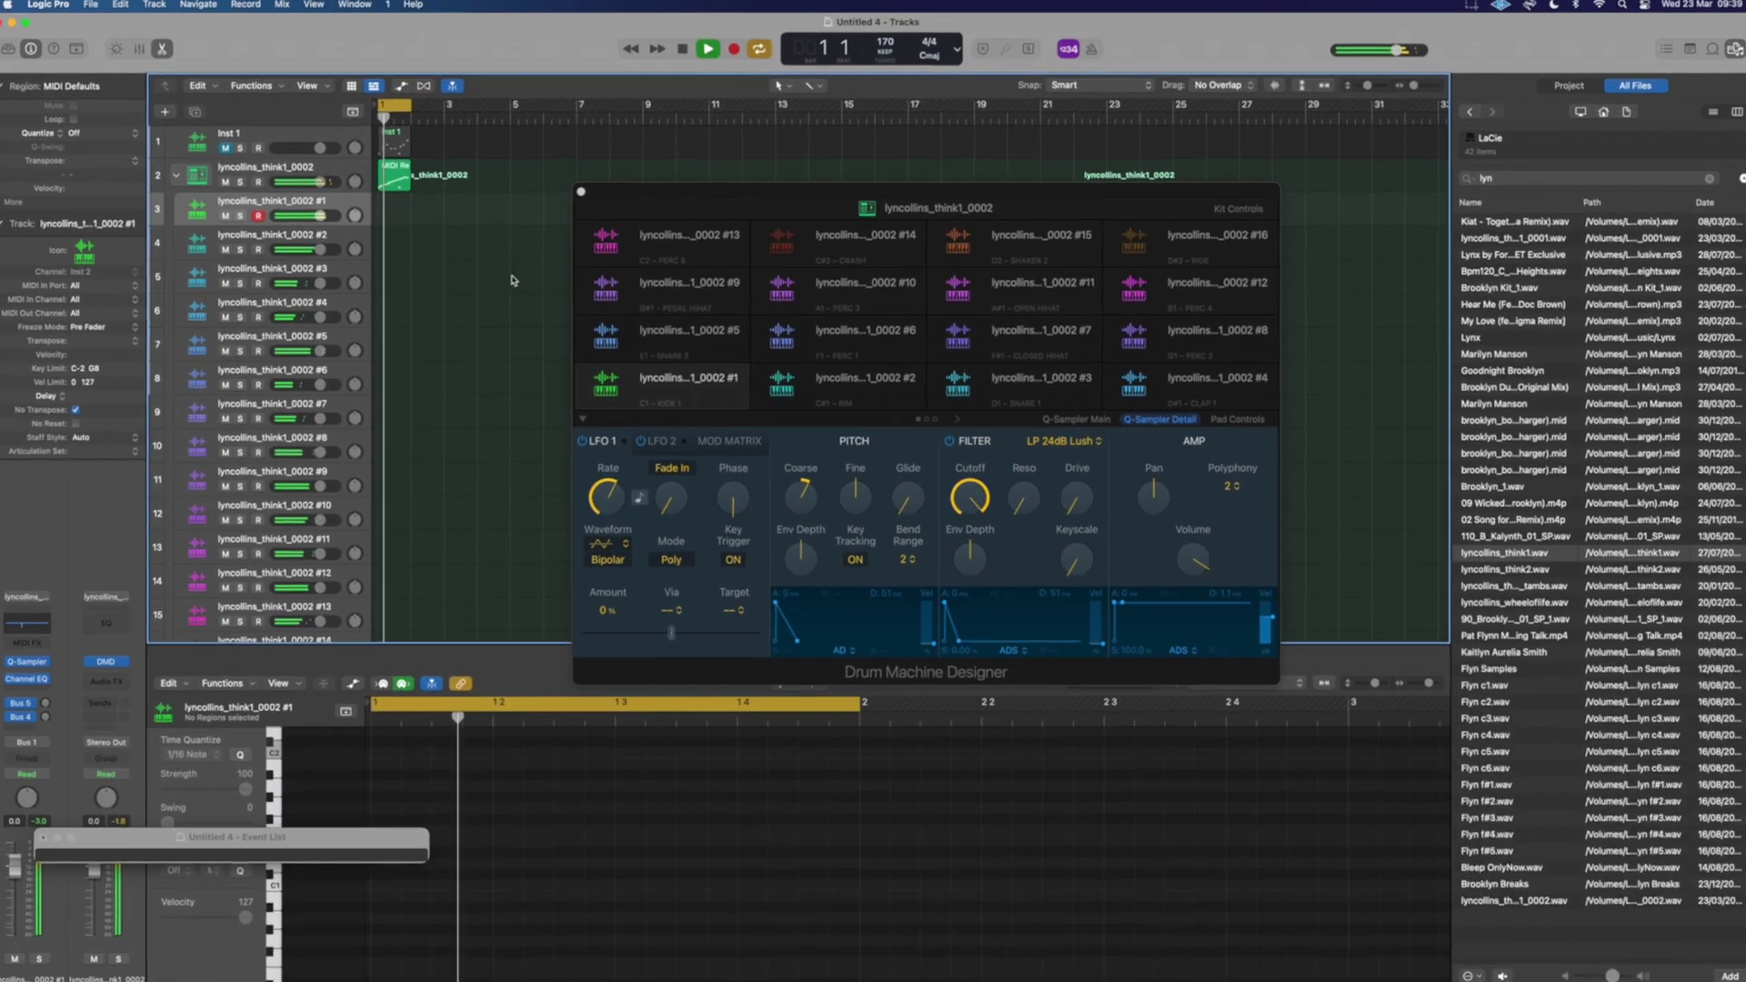
pyautogui.click(175, 175)
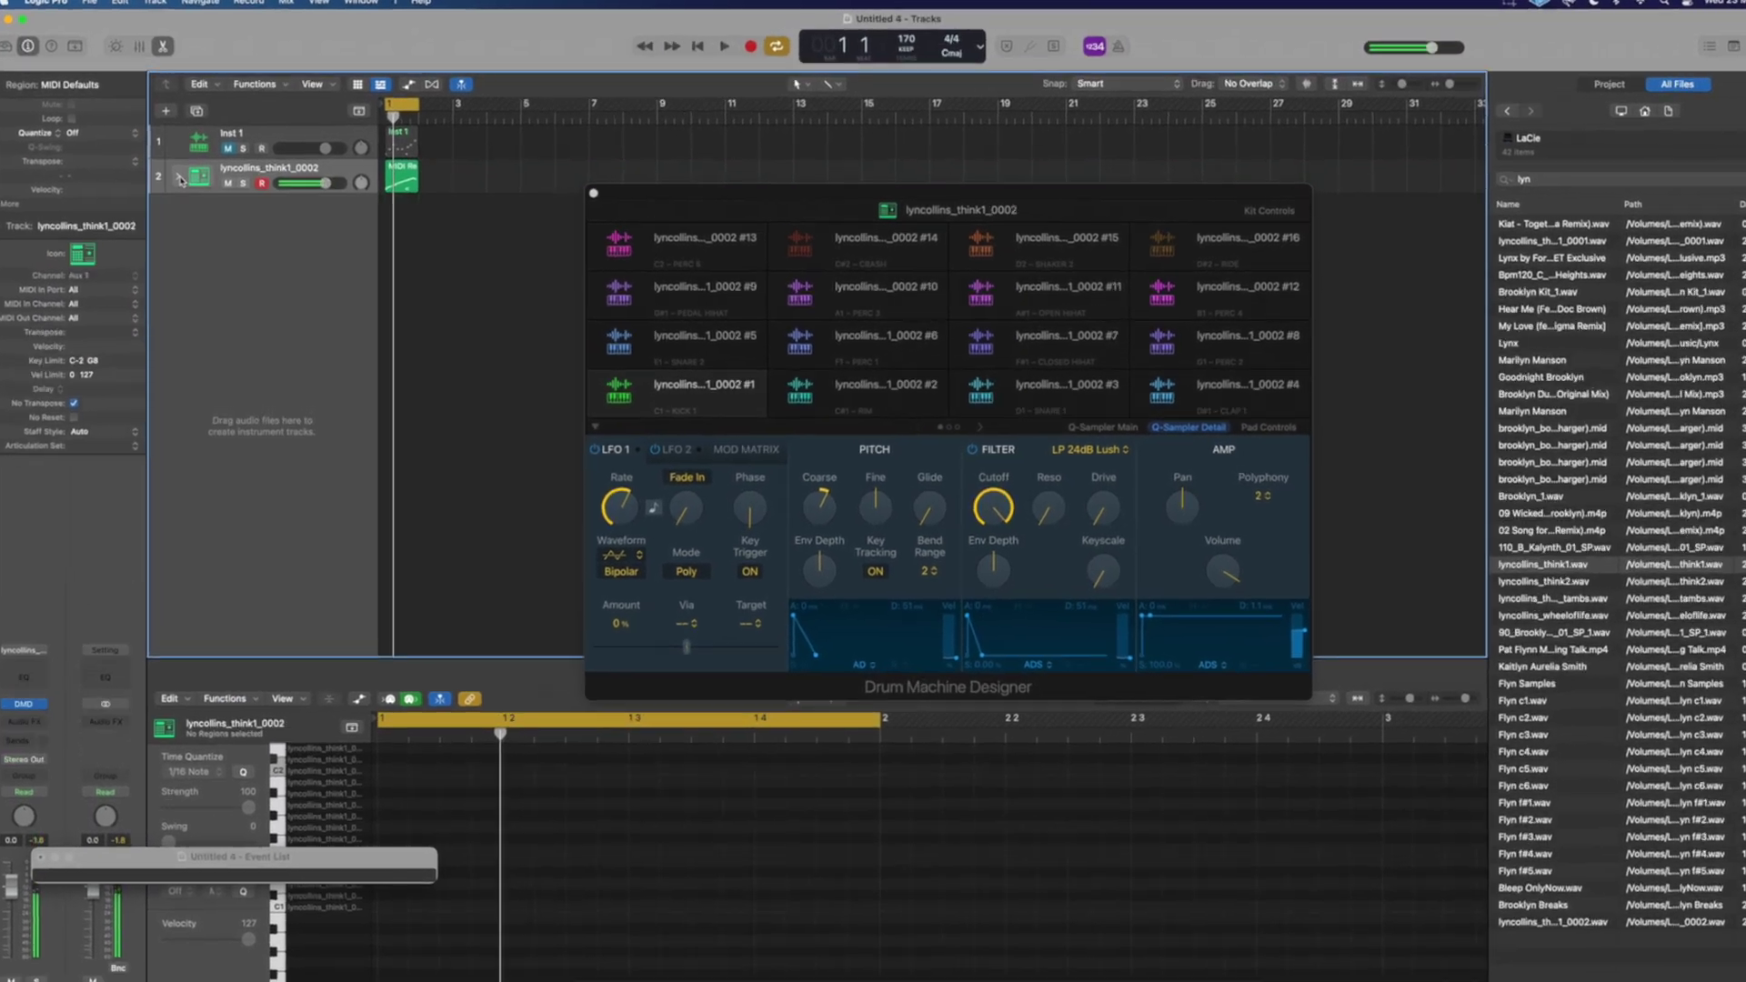
# - Layer the Kick_08_SP sample on a new audio track, with regions at the start of bar 1 and at 1 3 3
pyautogui.click(400, 210)
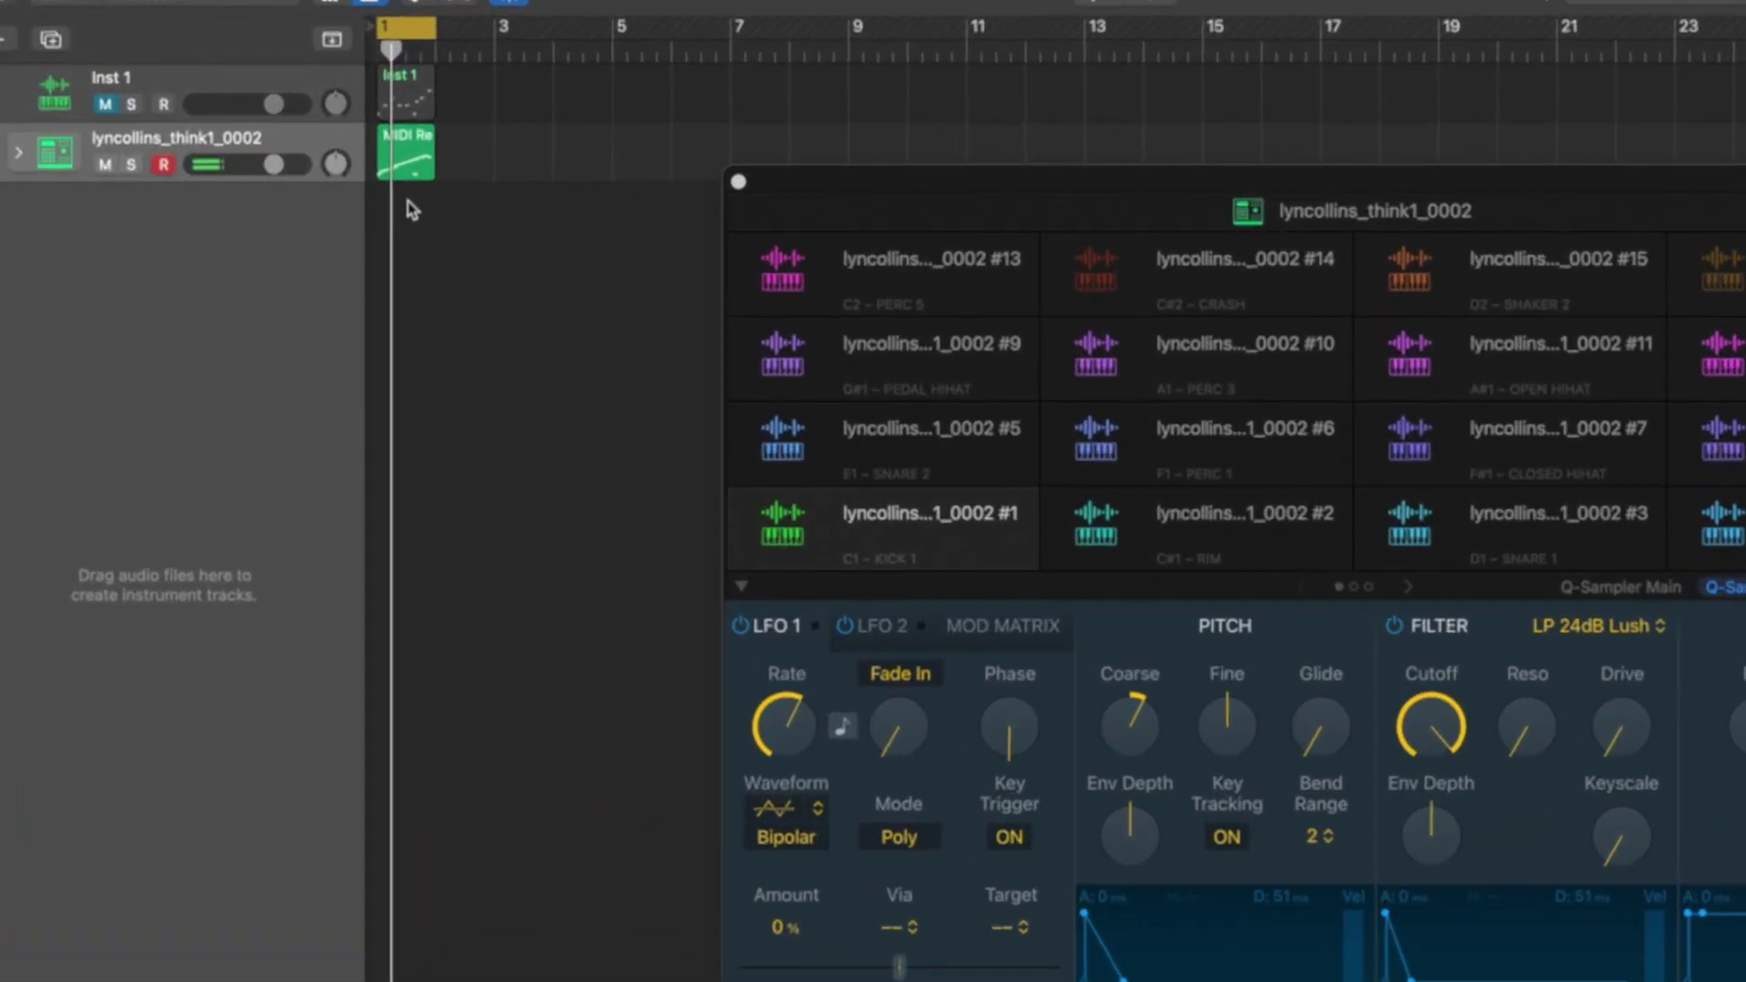
pyautogui.moveTo(455, 978); pyautogui.dragTo(585, 273)
pyautogui.press('space')
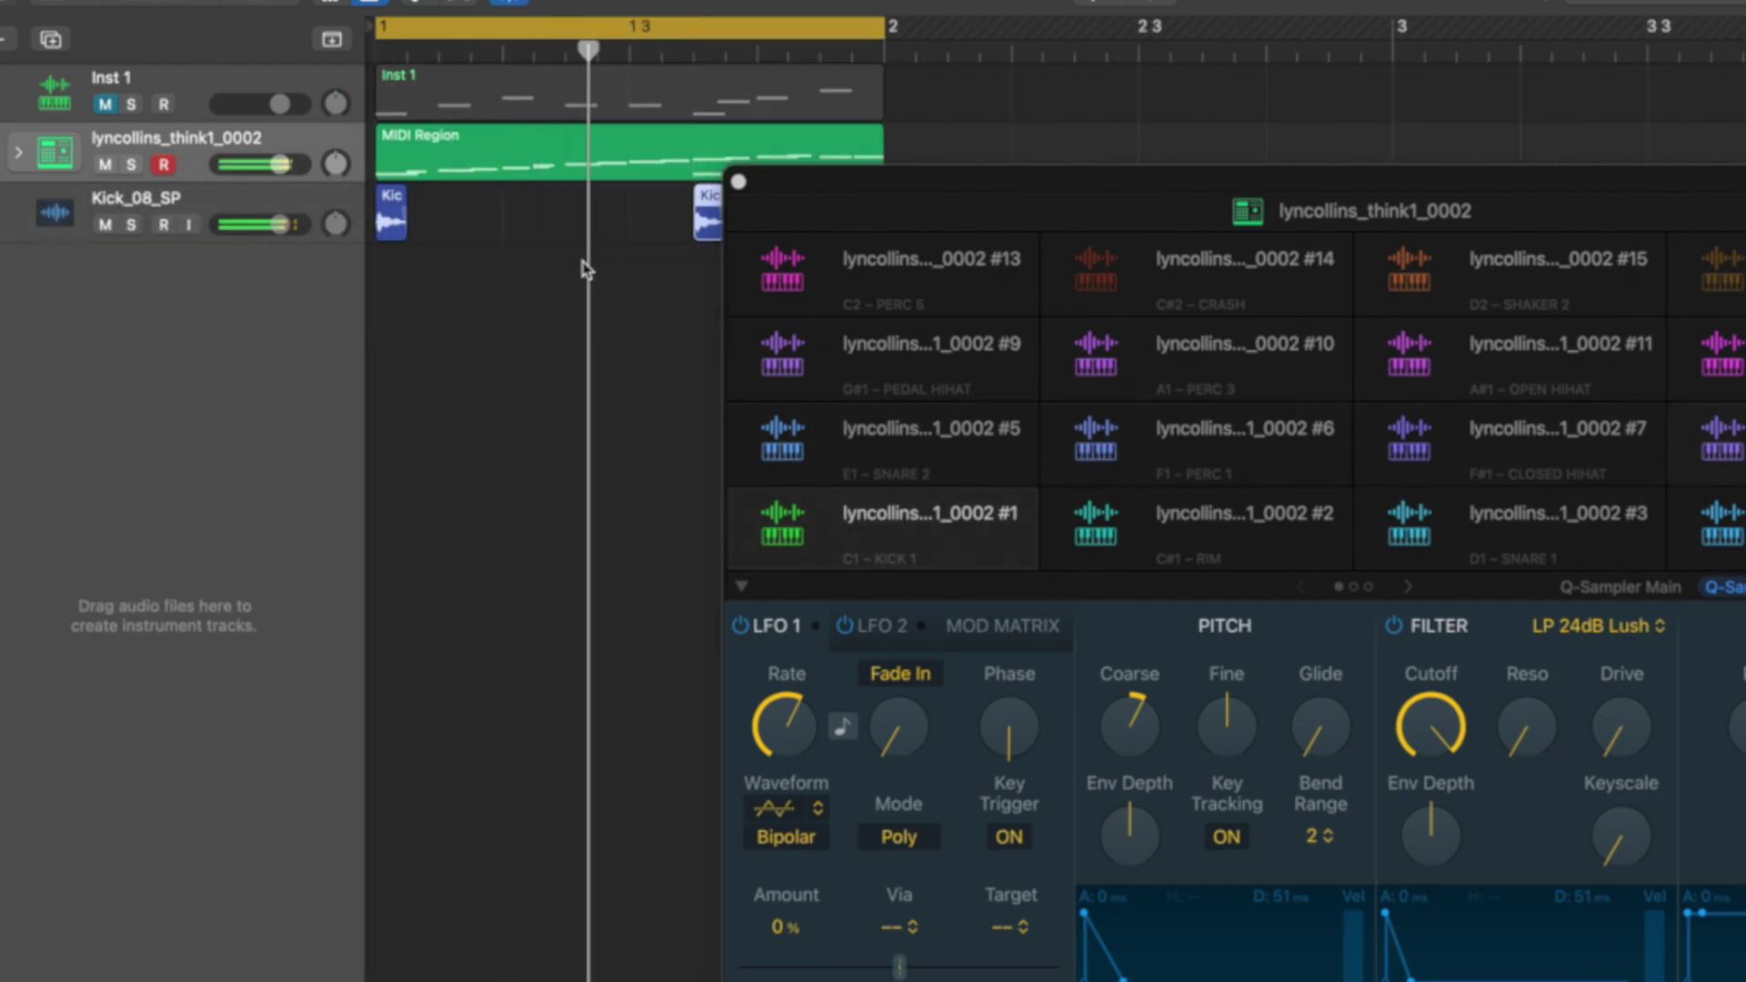
pyautogui.press('super+Left')
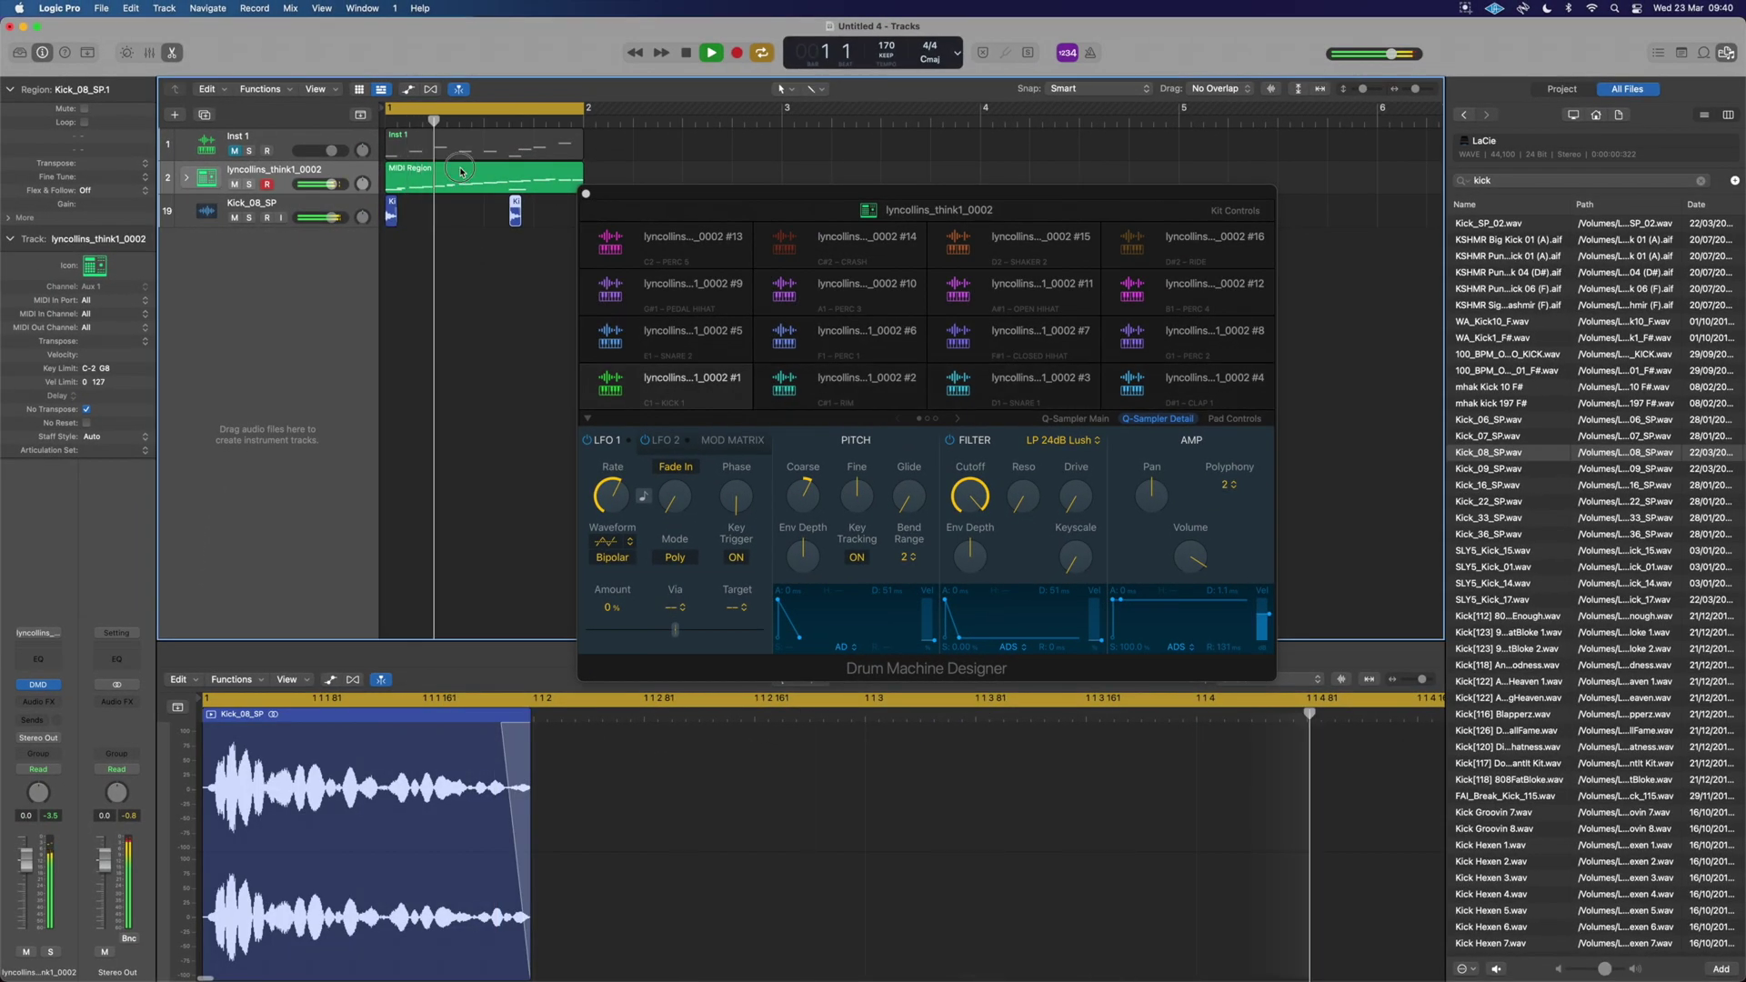
# - Delete the two C1 kick notes from the drum track's MIDI region and move the F1 note a 32nd earlier
pyautogui.click(461, 171)
pyautogui.press('space')
pyautogui.moveTo(733, 827); pyautogui.dragTo(387, 796)
pyautogui.press('space')
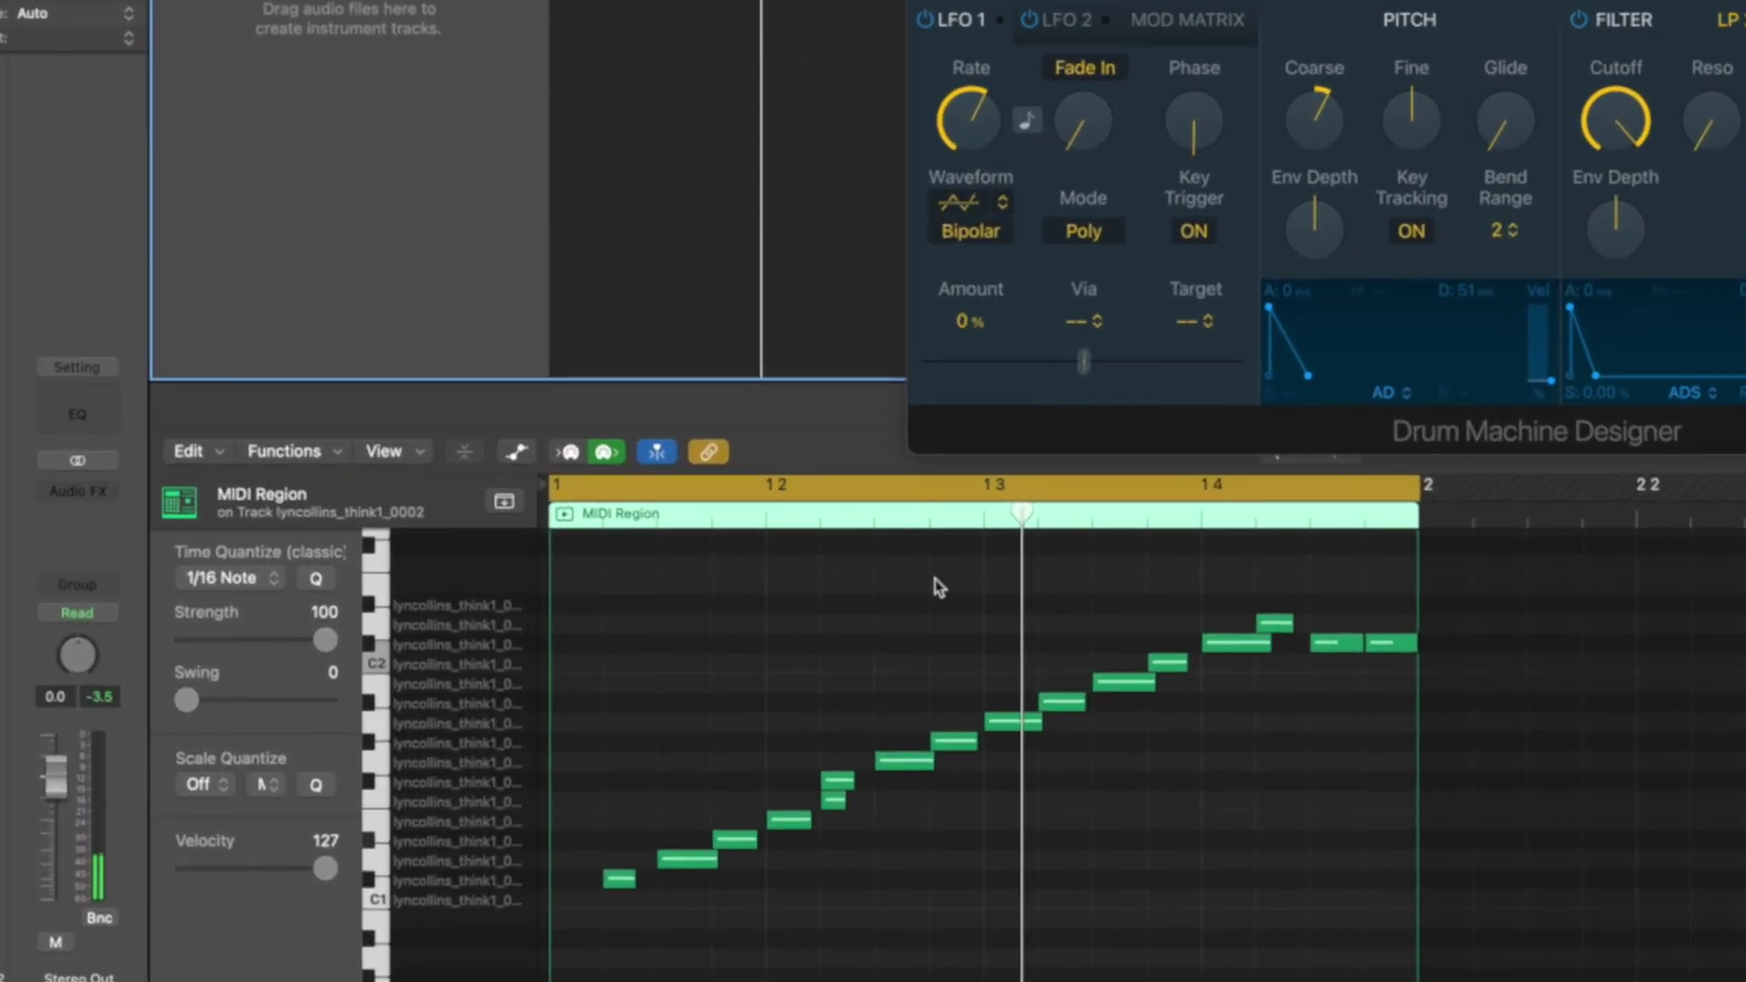
pyautogui.moveTo(834, 802); pyautogui.dragTo(810, 811)
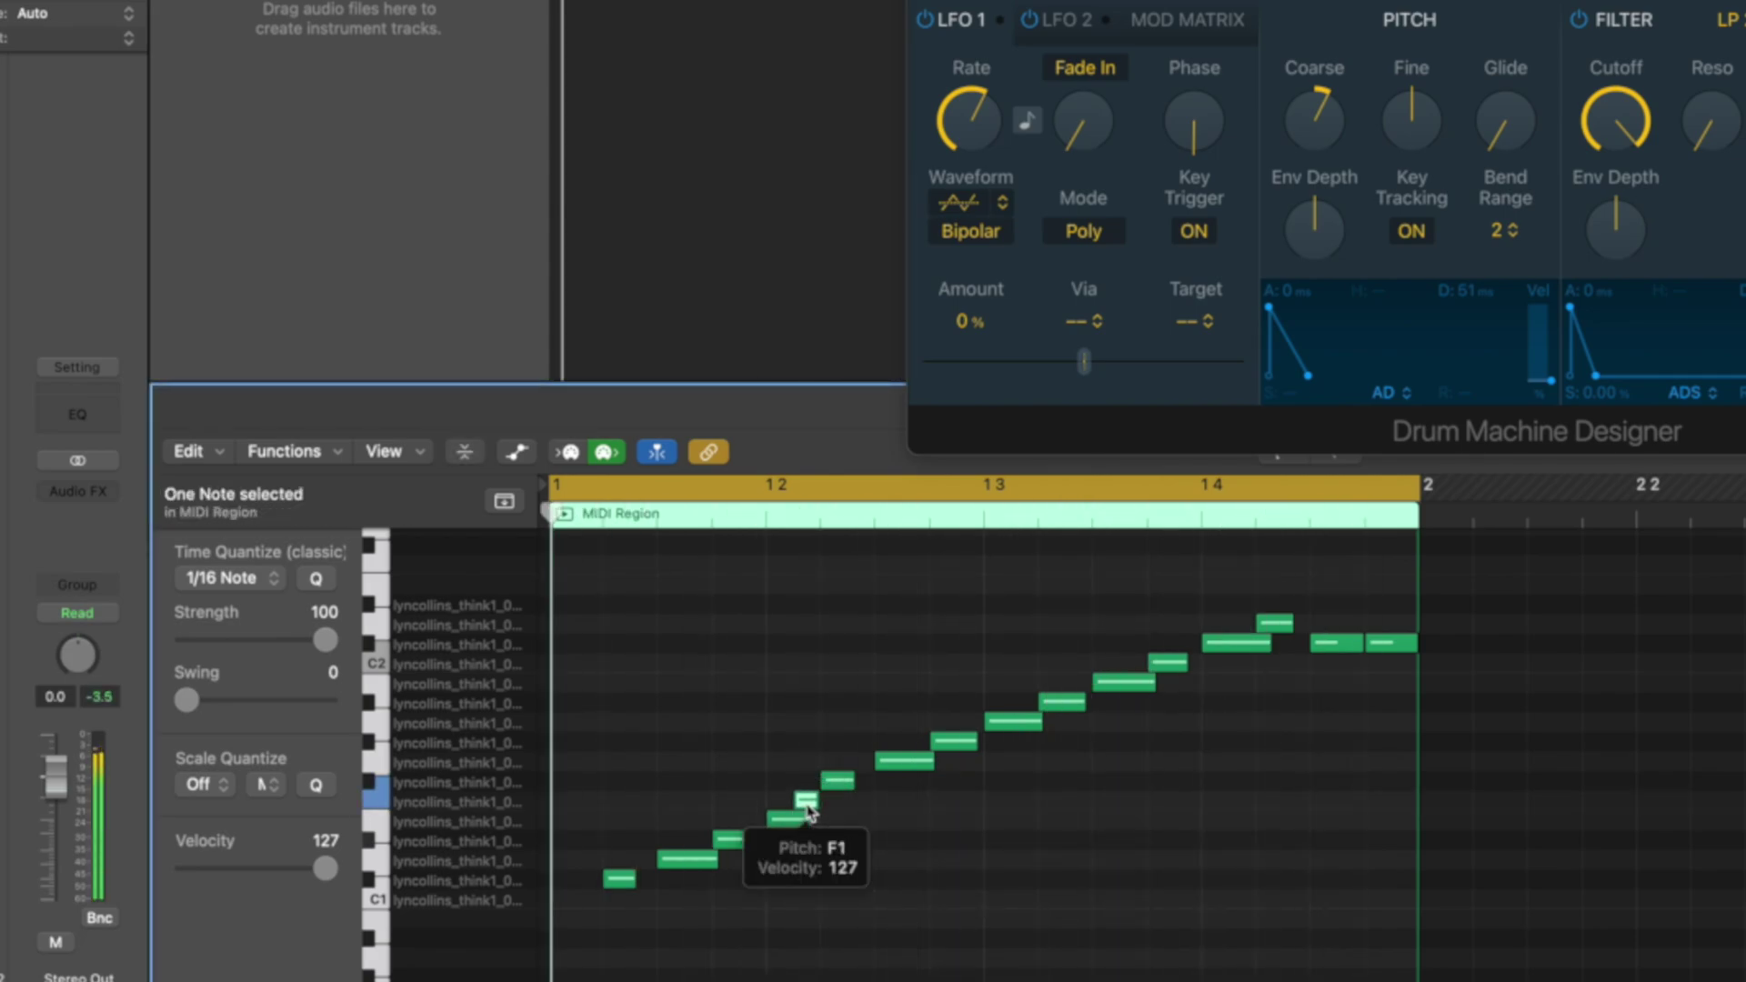
# - Try quantizing all notes in the MIDI region to 1/8 Note with a swing of 41
pyautogui.moveTo(578, 573); pyautogui.dragTo(1407, 924)
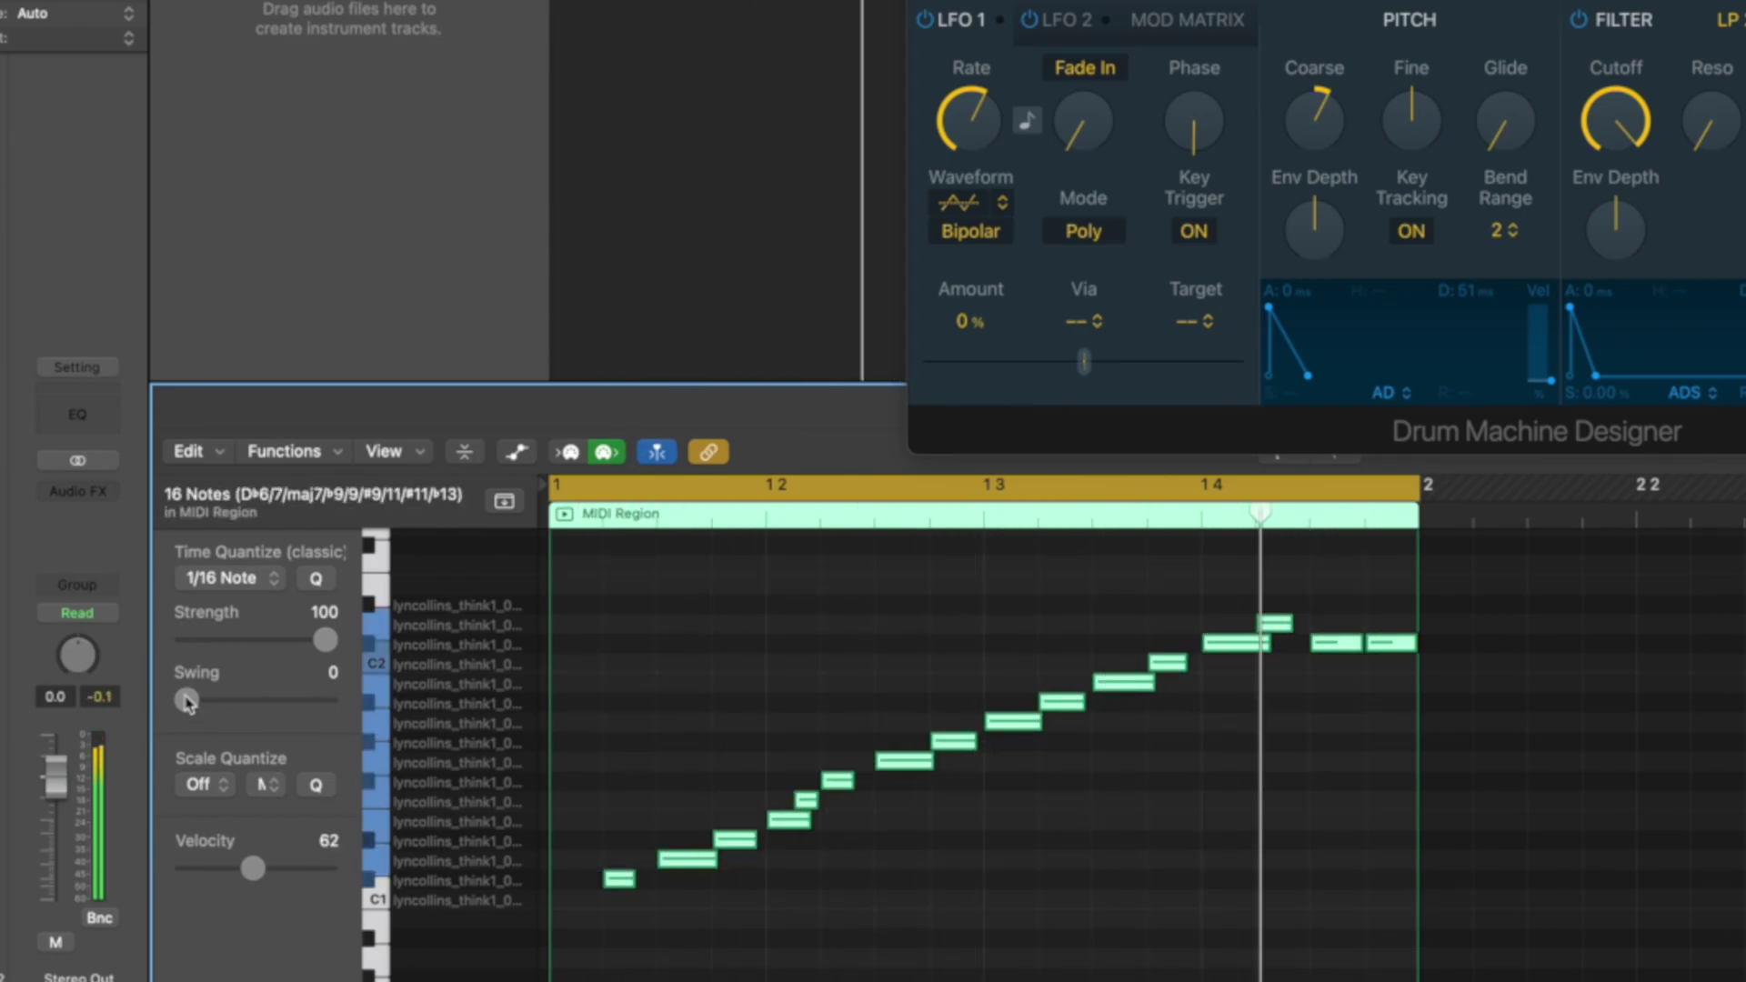
pyautogui.moveTo(187, 702)
pyautogui.mouseDown()
pyautogui.moveTo(244, 706)
pyautogui.moveTo(186, 702)
pyautogui.mouseUp()
pyautogui.click(221, 578)
pyautogui.click(234, 549)
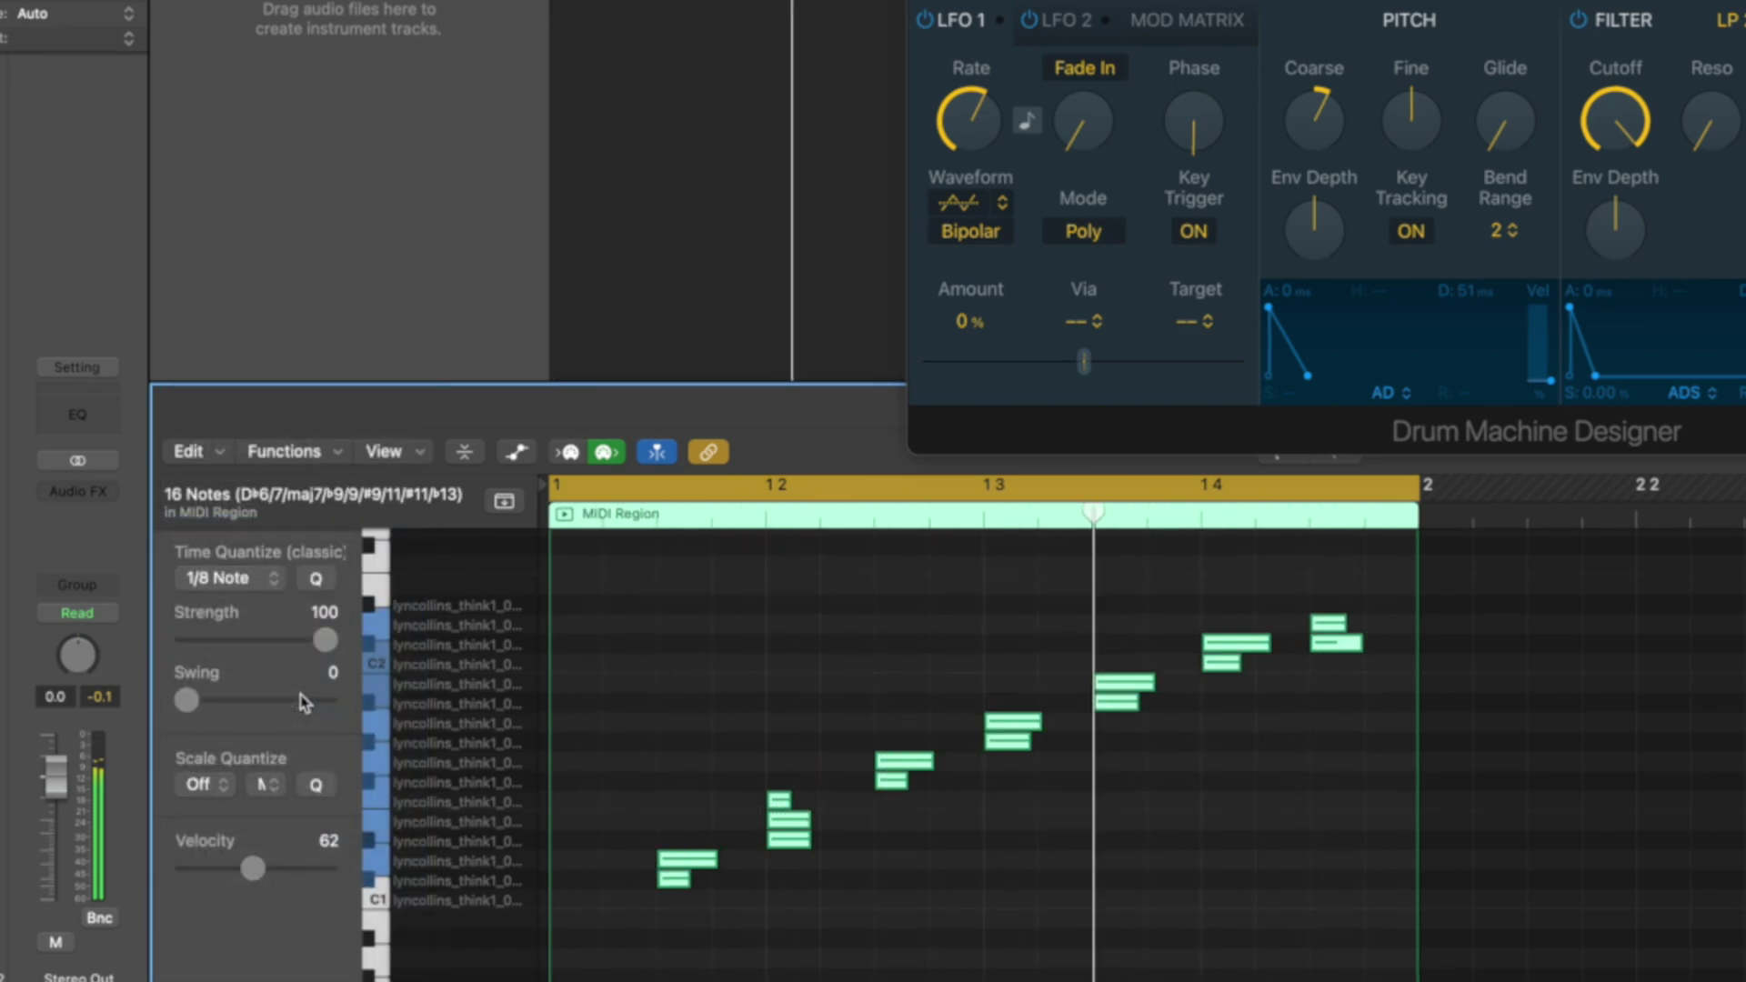
pyautogui.click(188, 701)
pyautogui.moveTo(193, 703); pyautogui.dragTo(255, 706)
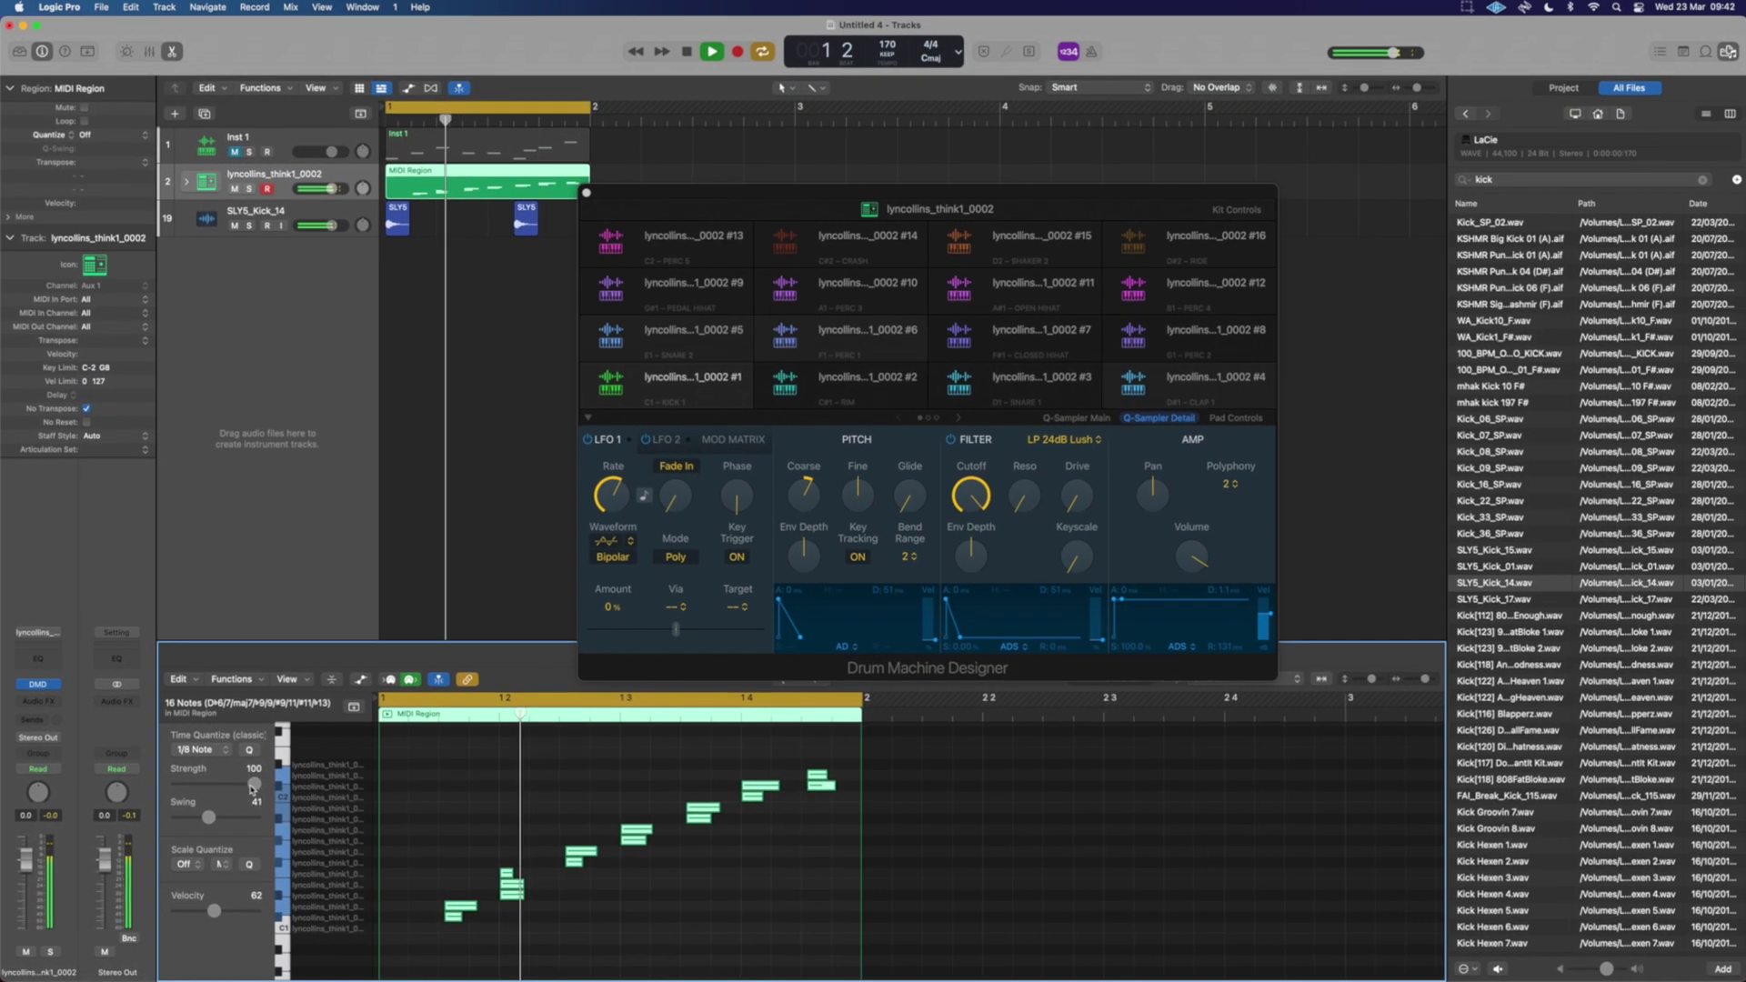
# - Expand the drum track's pad subtracks and copy the E1 snare note in the MIDI region to 1 3 3, 1 4 3 and 1 4 4
pyautogui.click(188, 184)
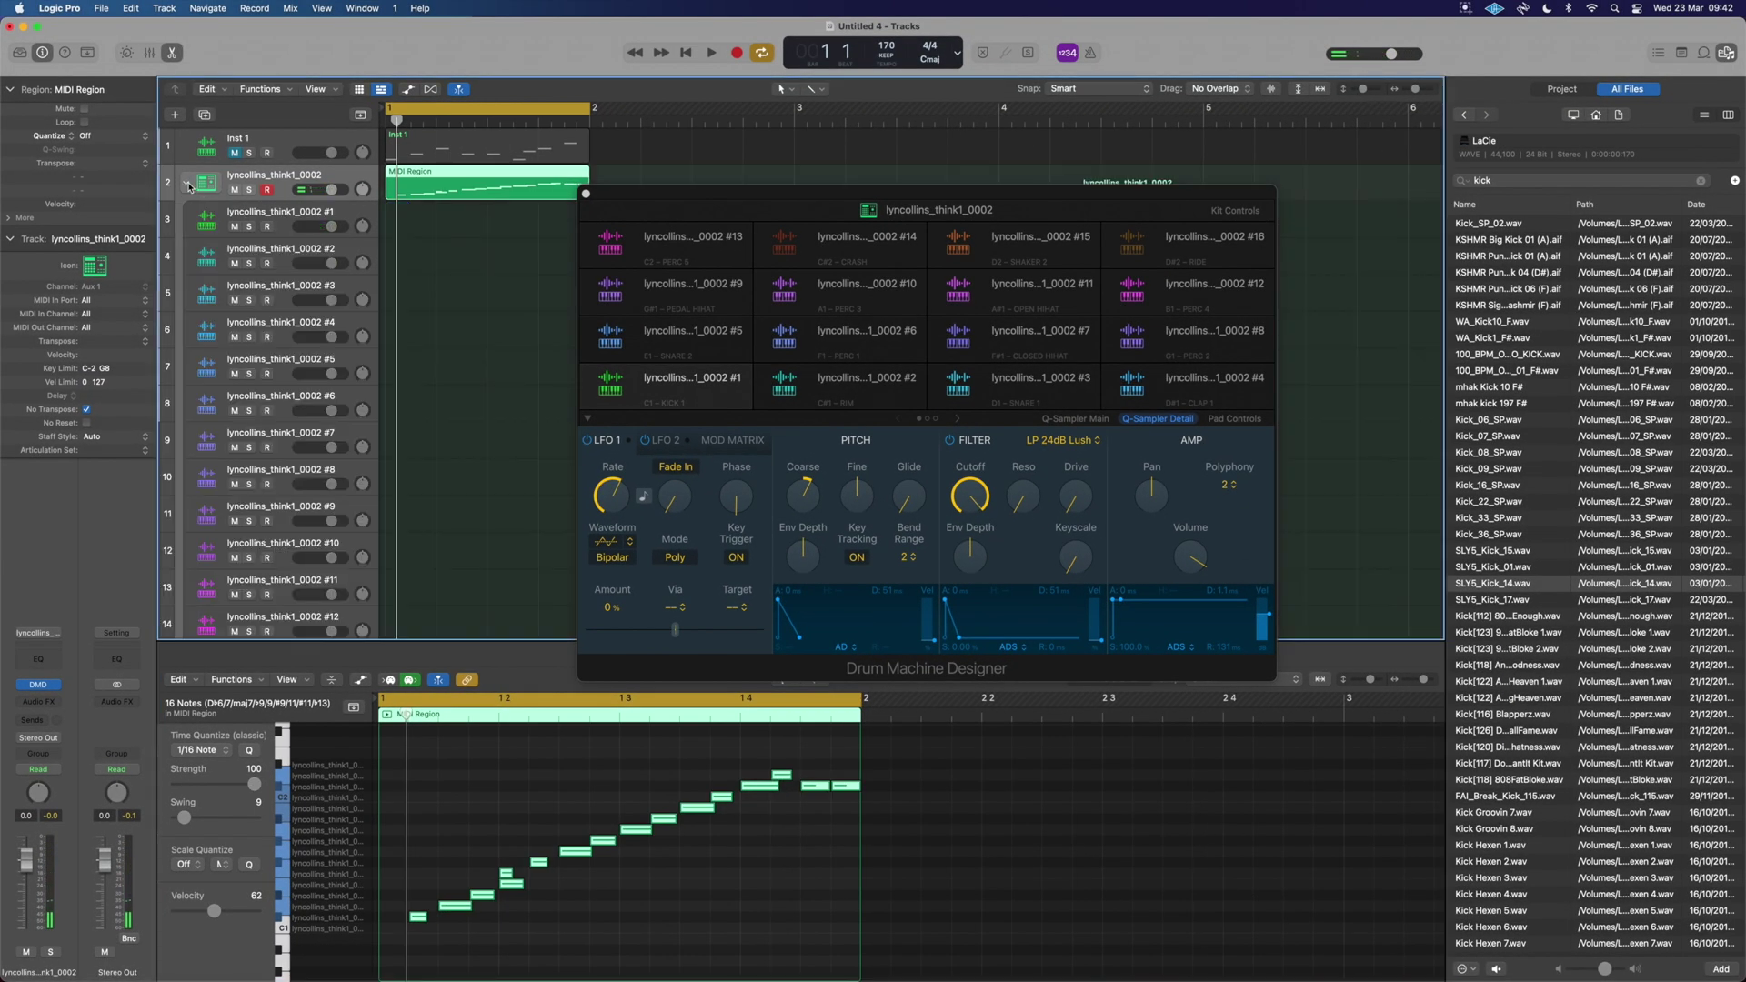
pyautogui.click(289, 323)
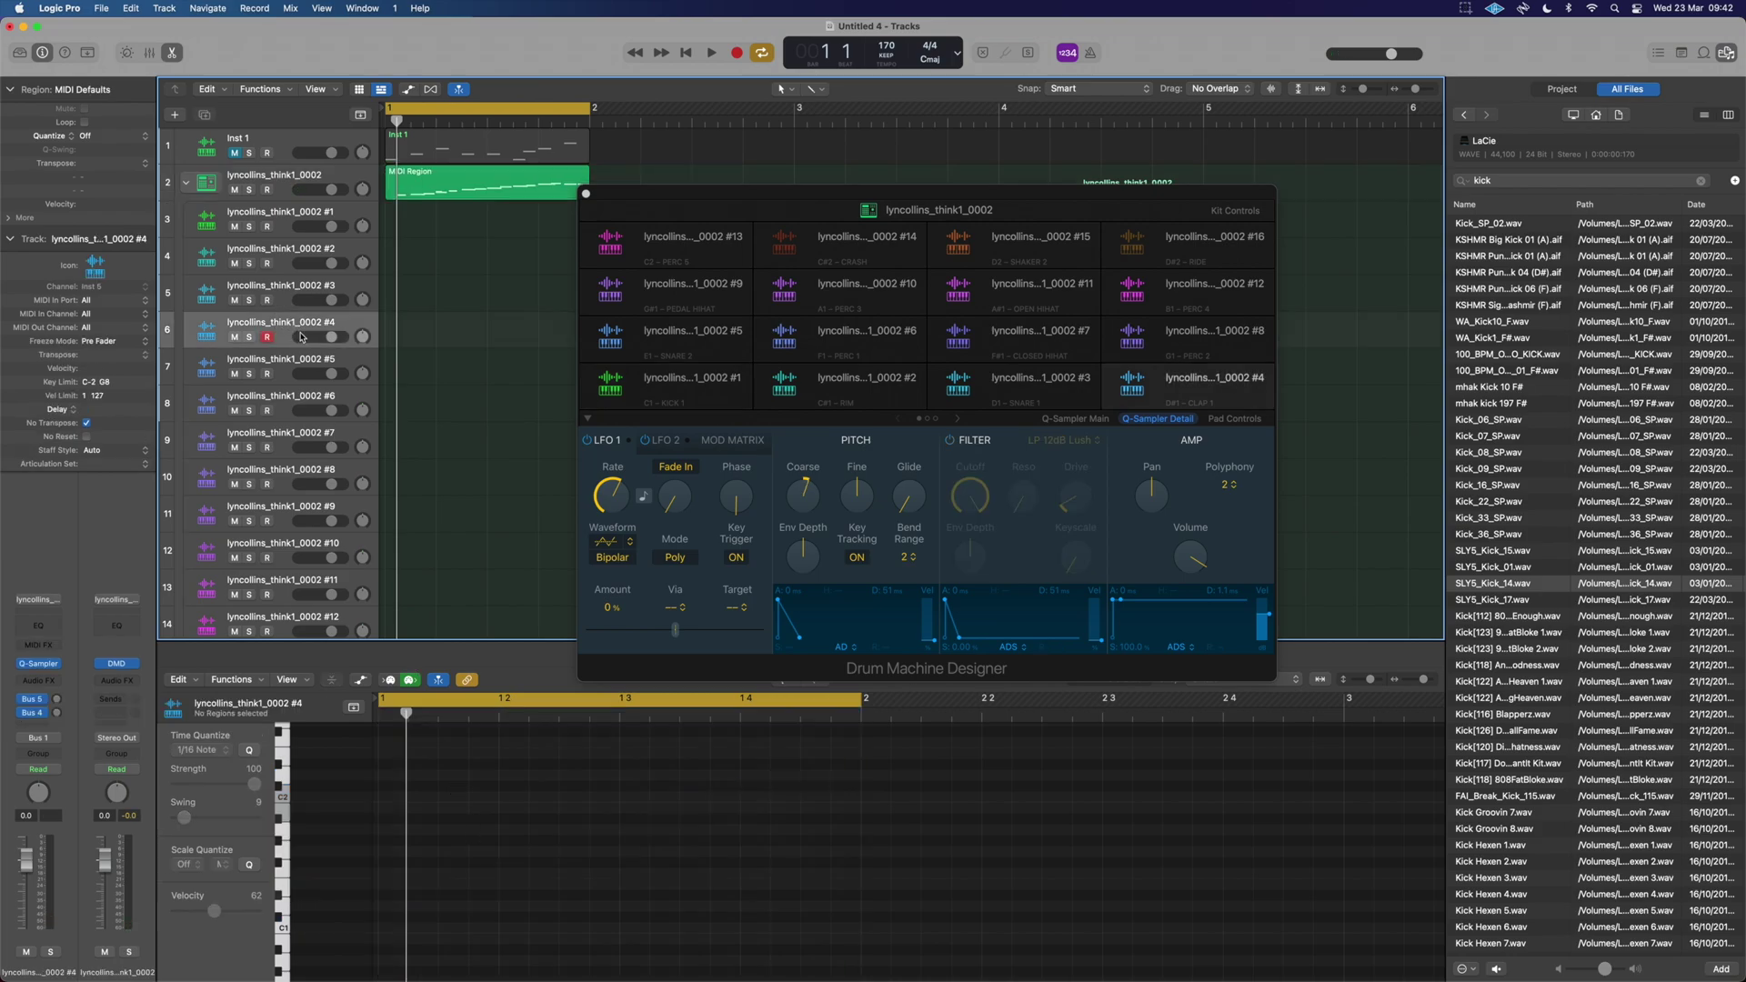
pyautogui.click(423, 183)
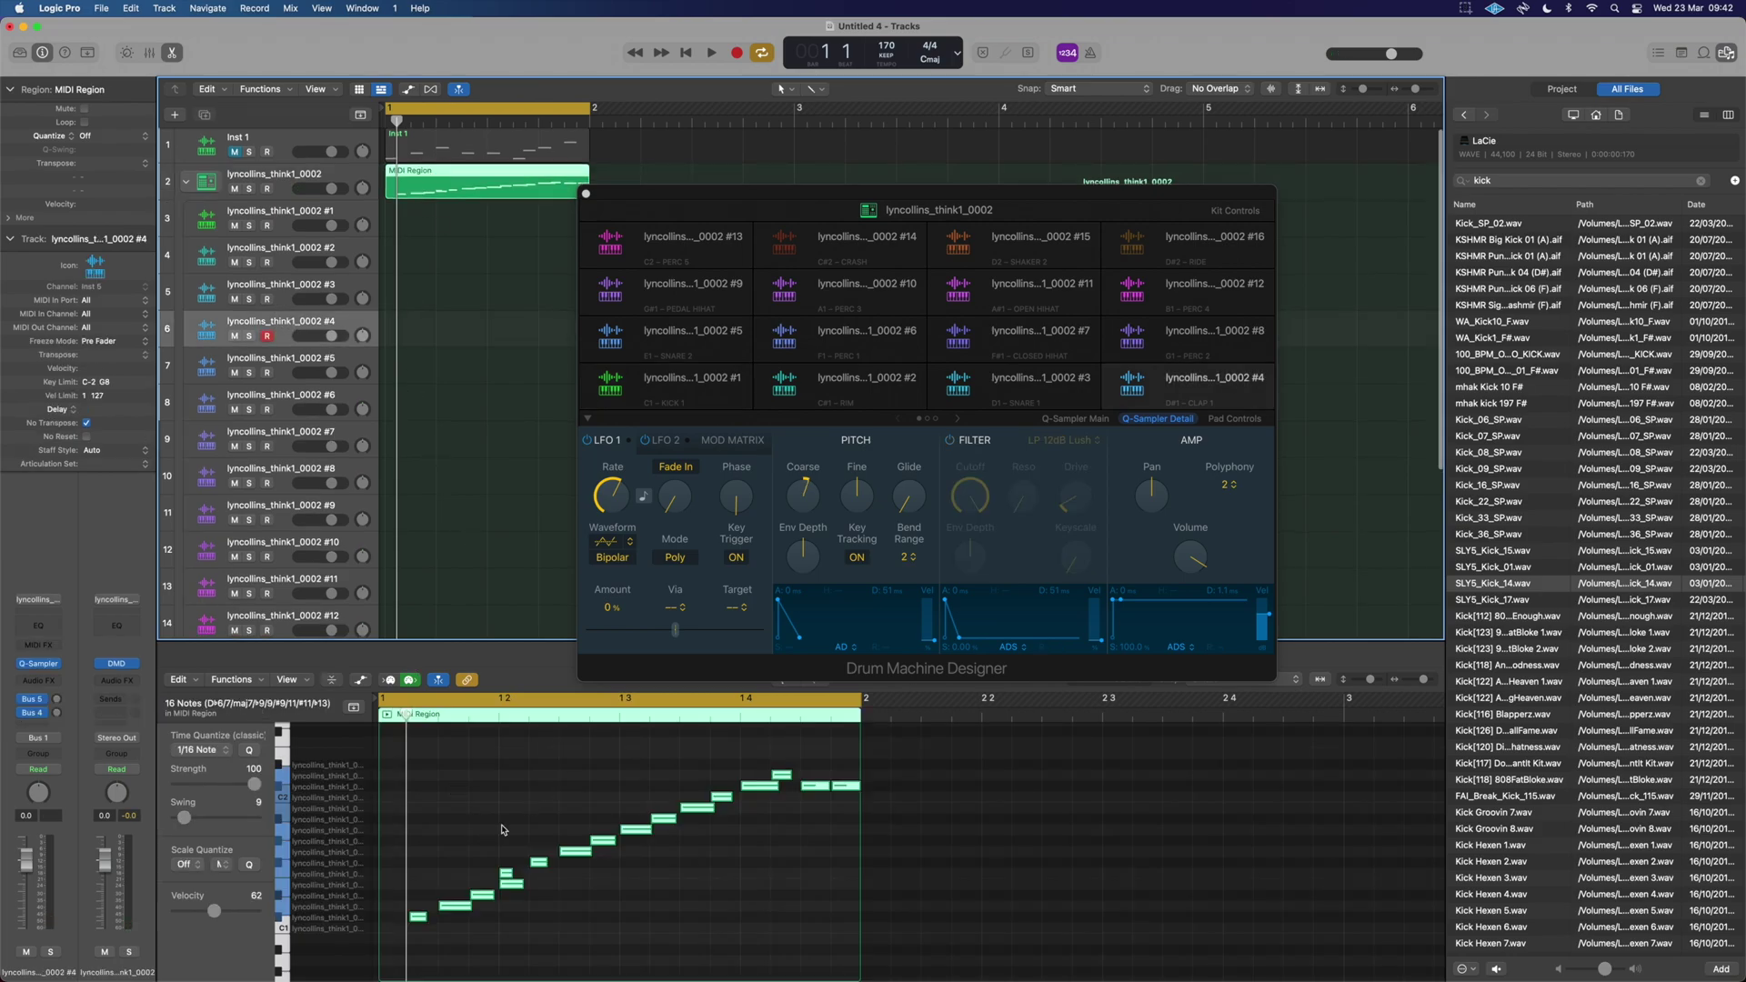
pyautogui.press('space')
pyautogui.click(514, 884)
pyautogui.moveTo(509, 888); pyautogui.dragTo(687, 891)
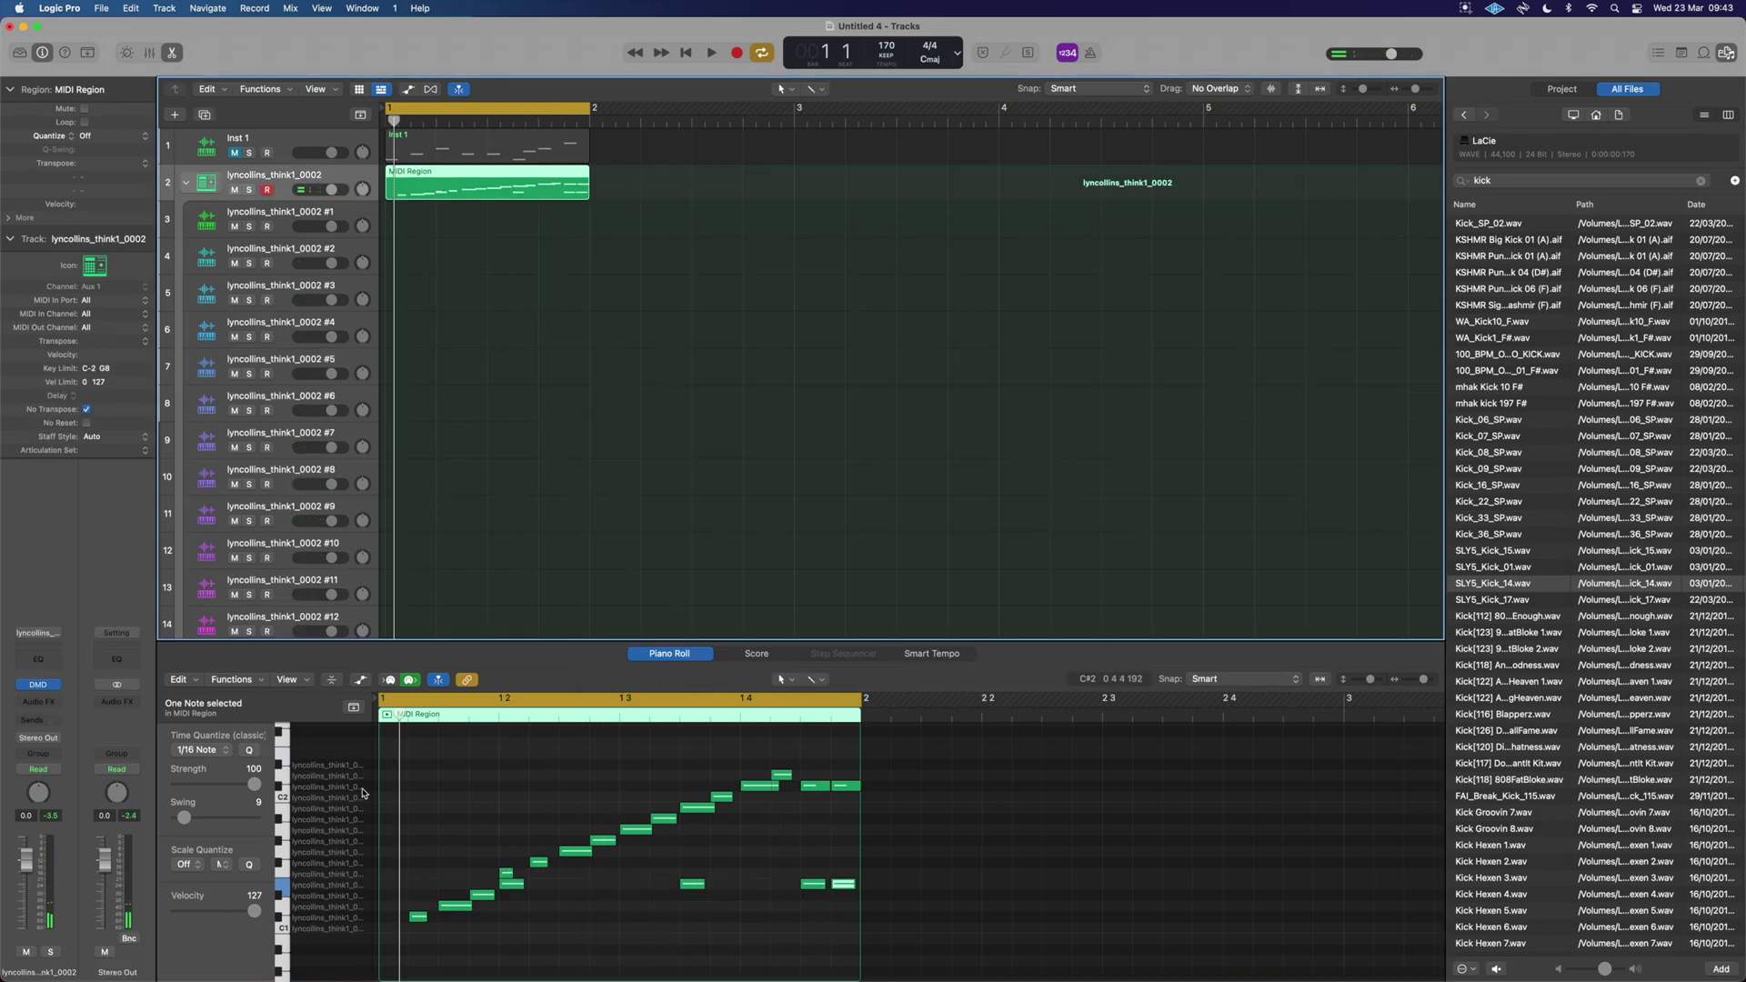
# - Route the #5 and #14 slice channels to Bus 2 in the mixer and name the resulting aux channel Snare
pyautogui.click(361, 790)
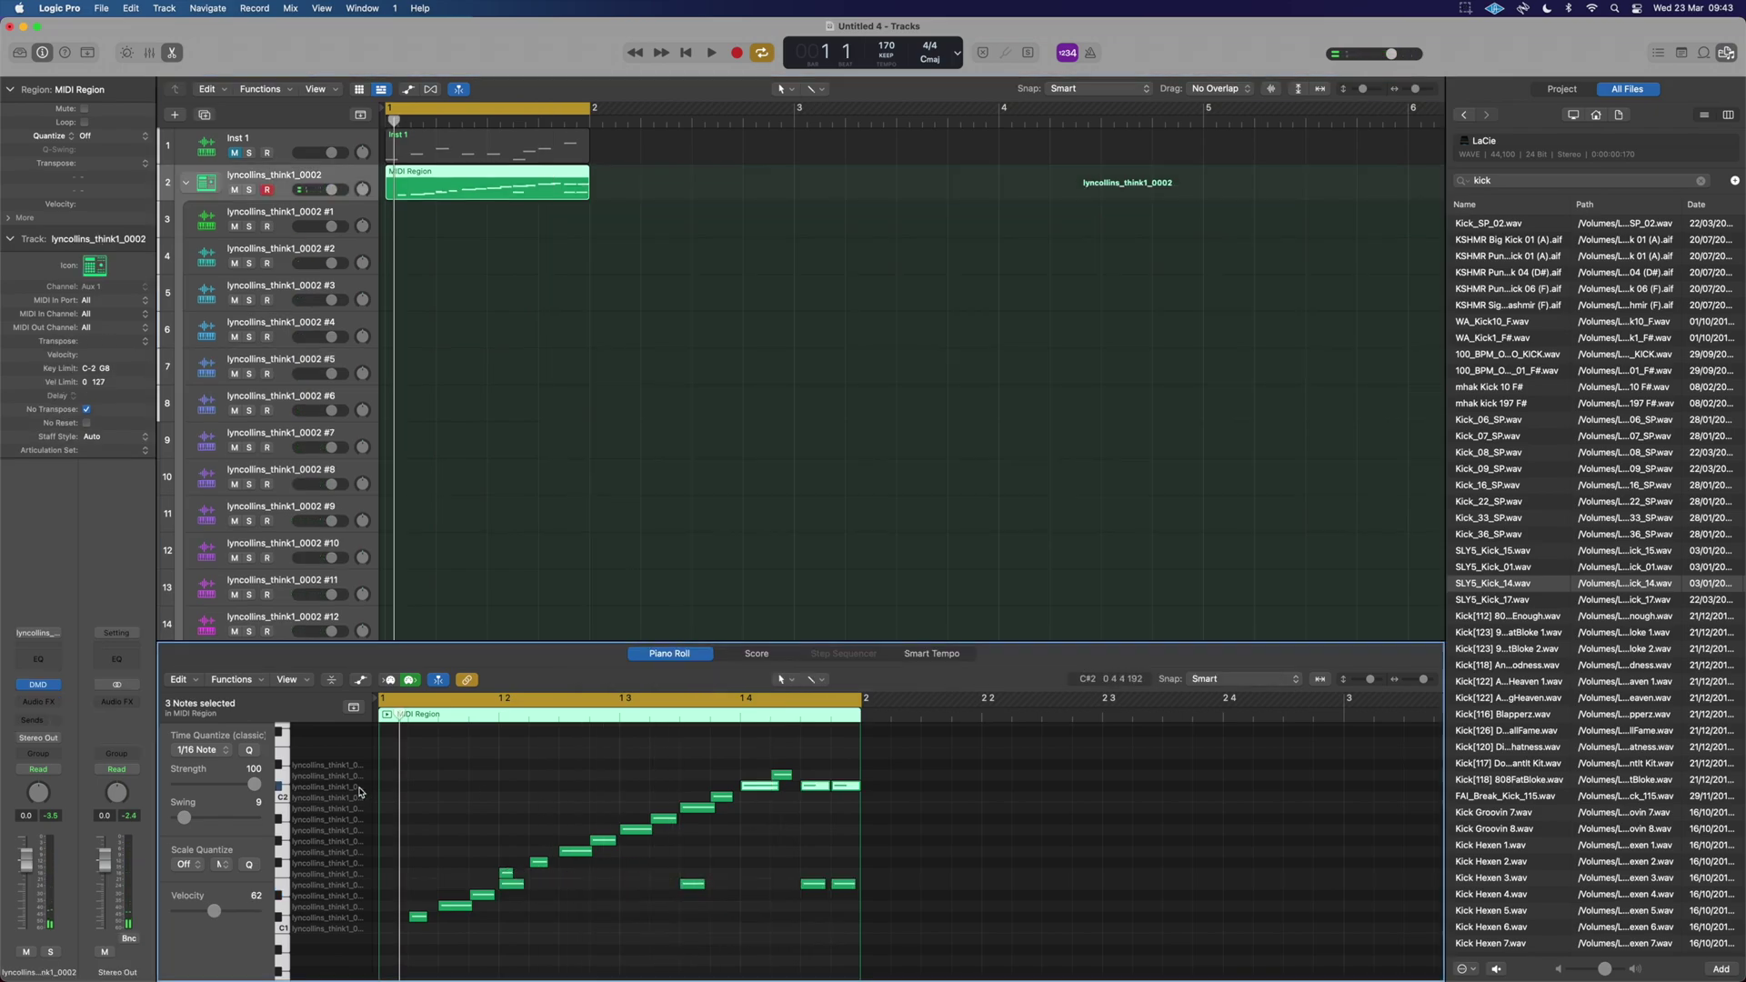
pyautogui.press('x')
pyautogui.press('space')
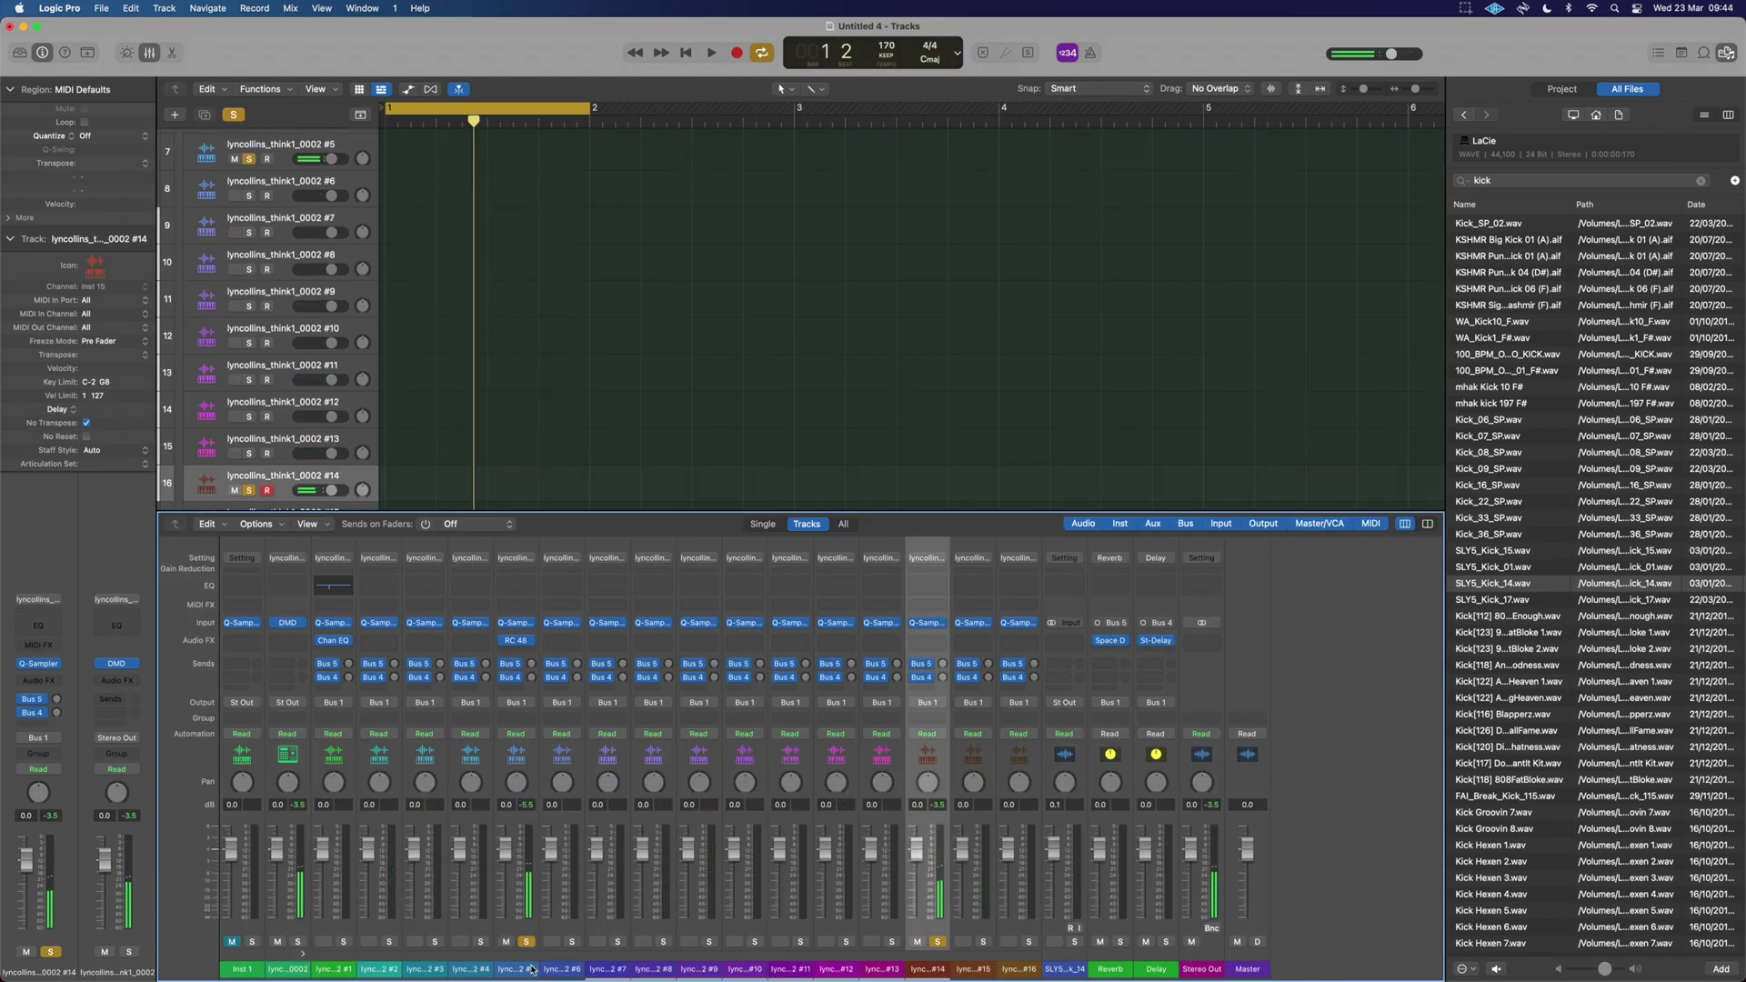
pyautogui.click(521, 972)
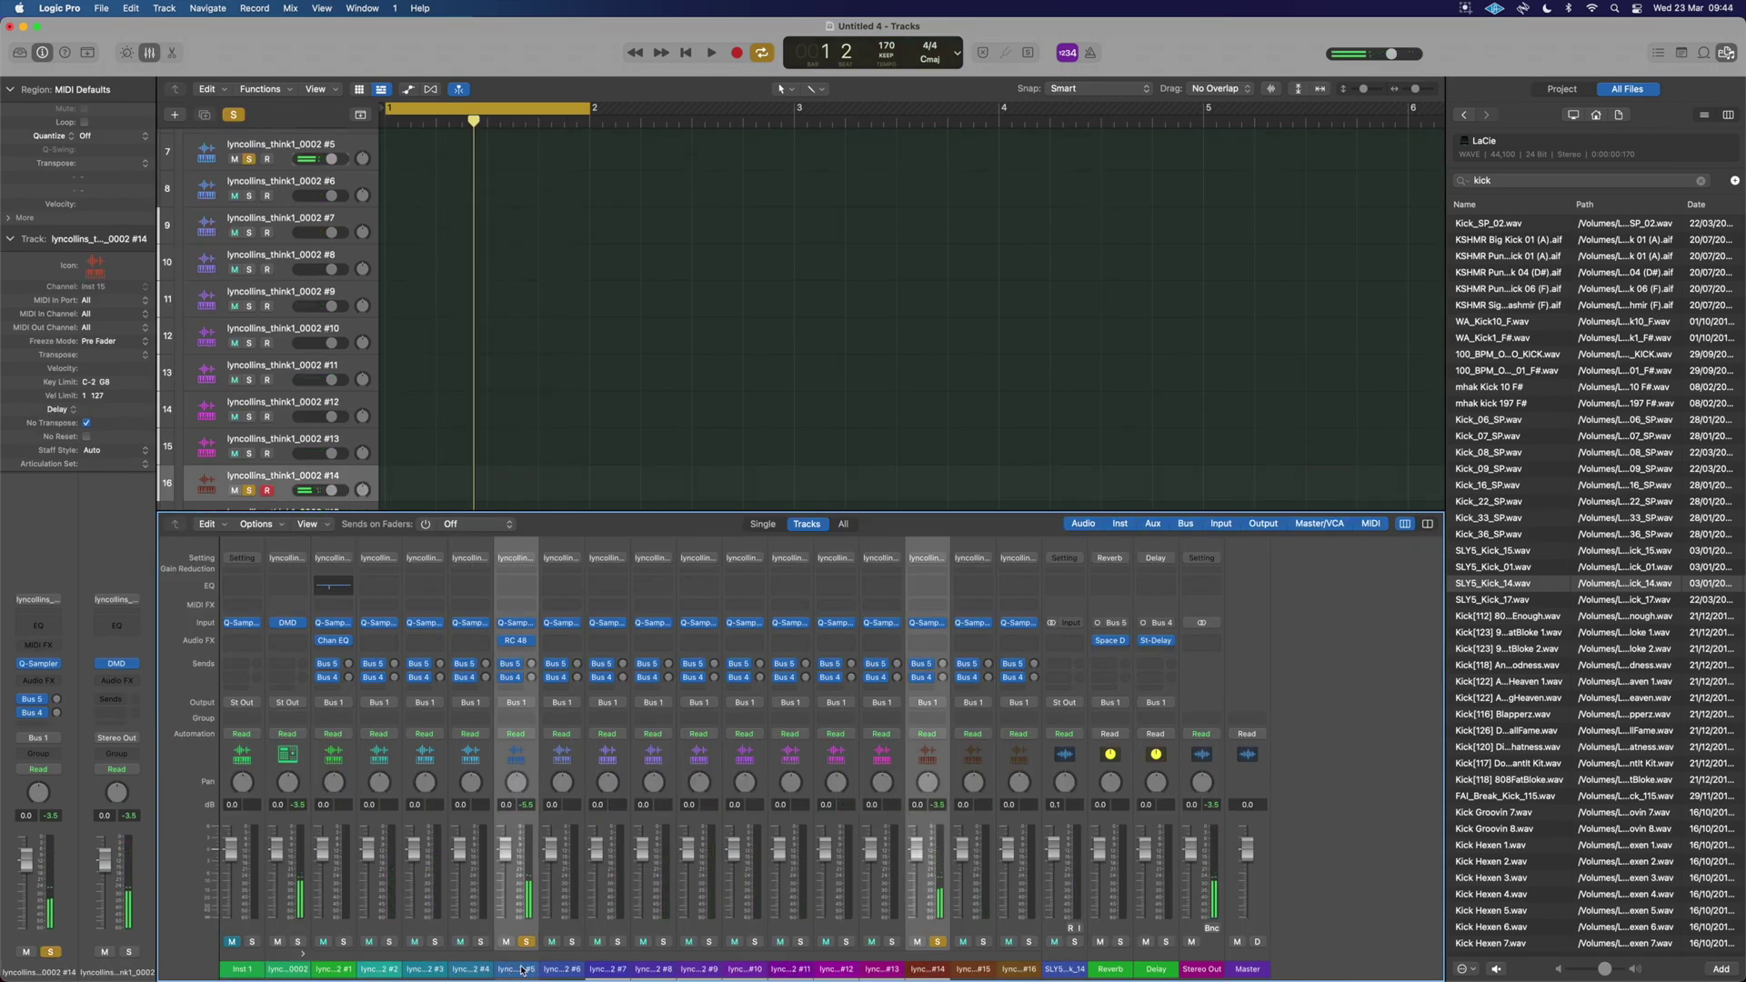
pyautogui.click(516, 702)
pyautogui.moveTo(528, 762)
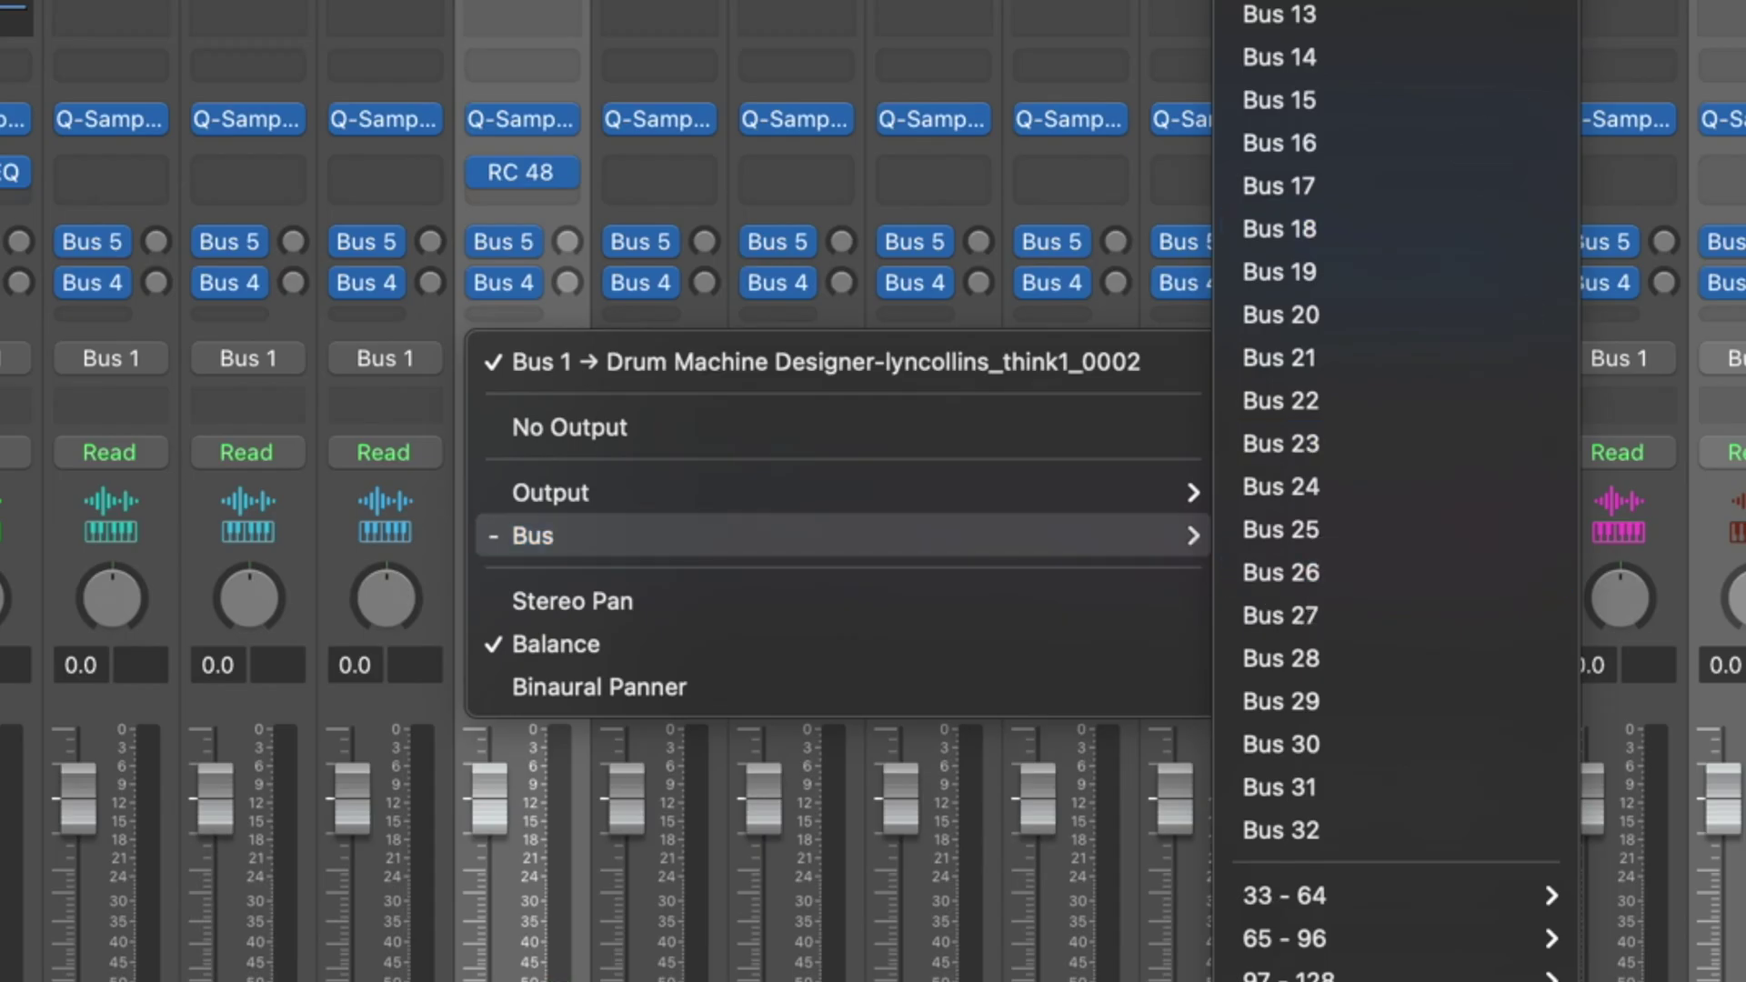
pyautogui.write('Sn')
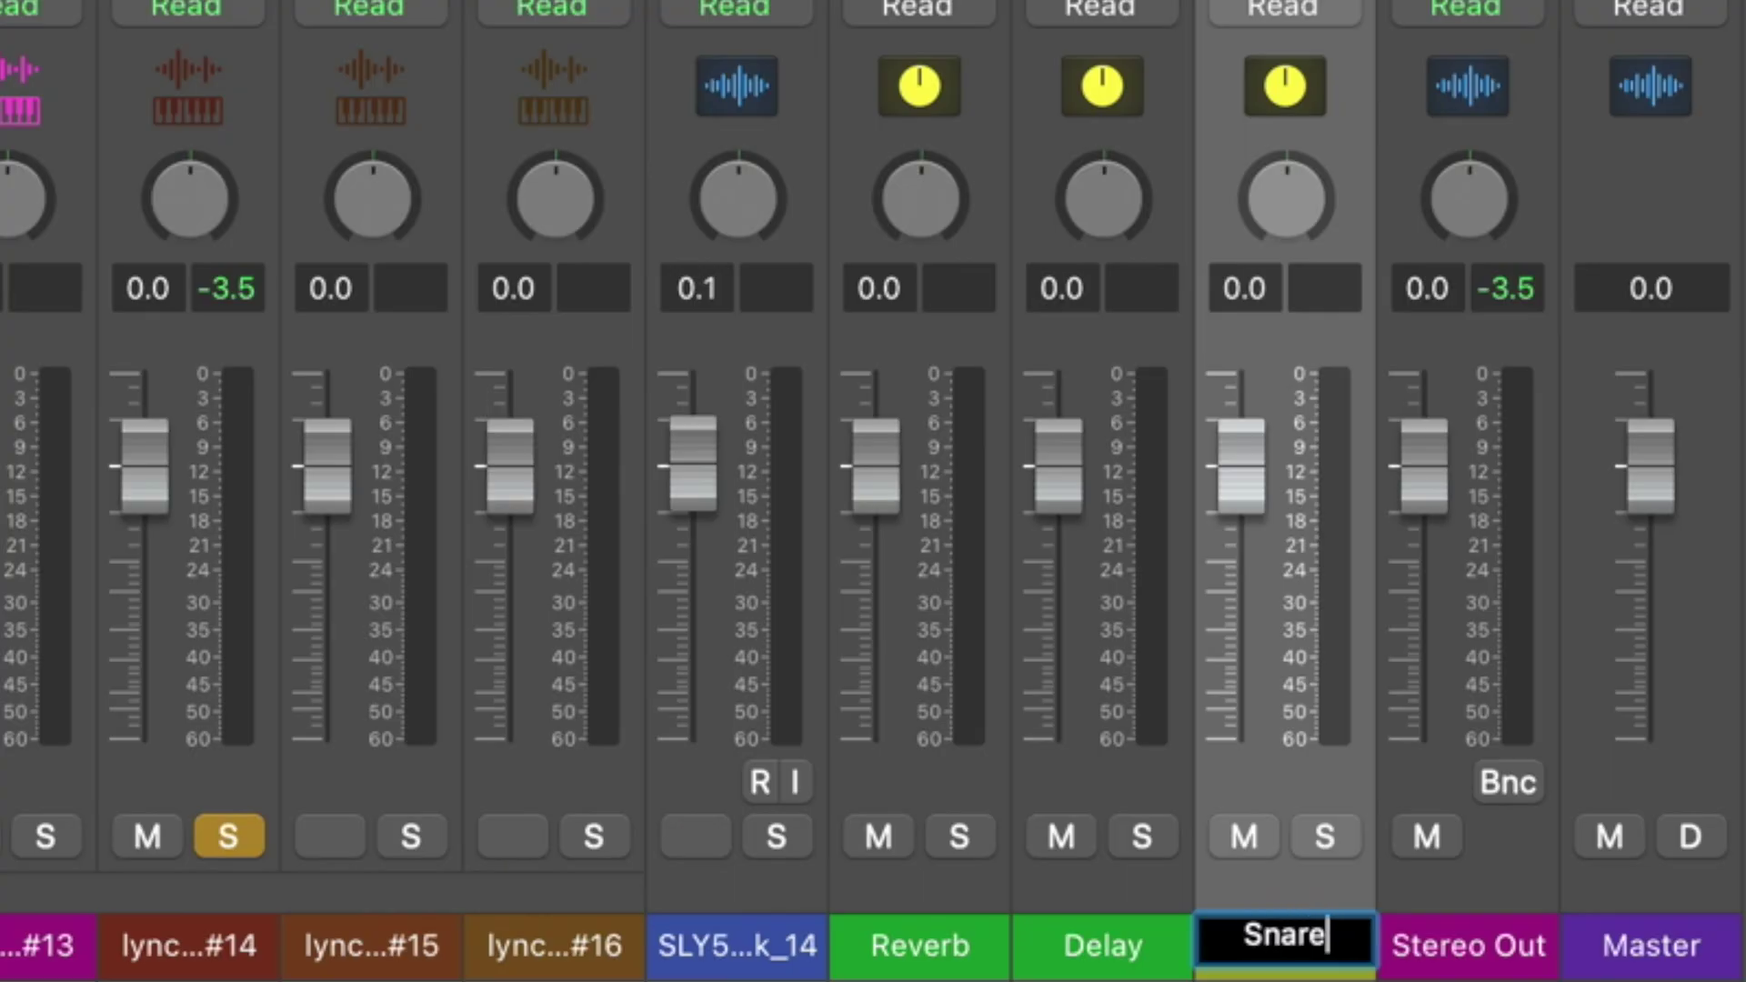
pyautogui.write('are')
pyautogui.press('Return')
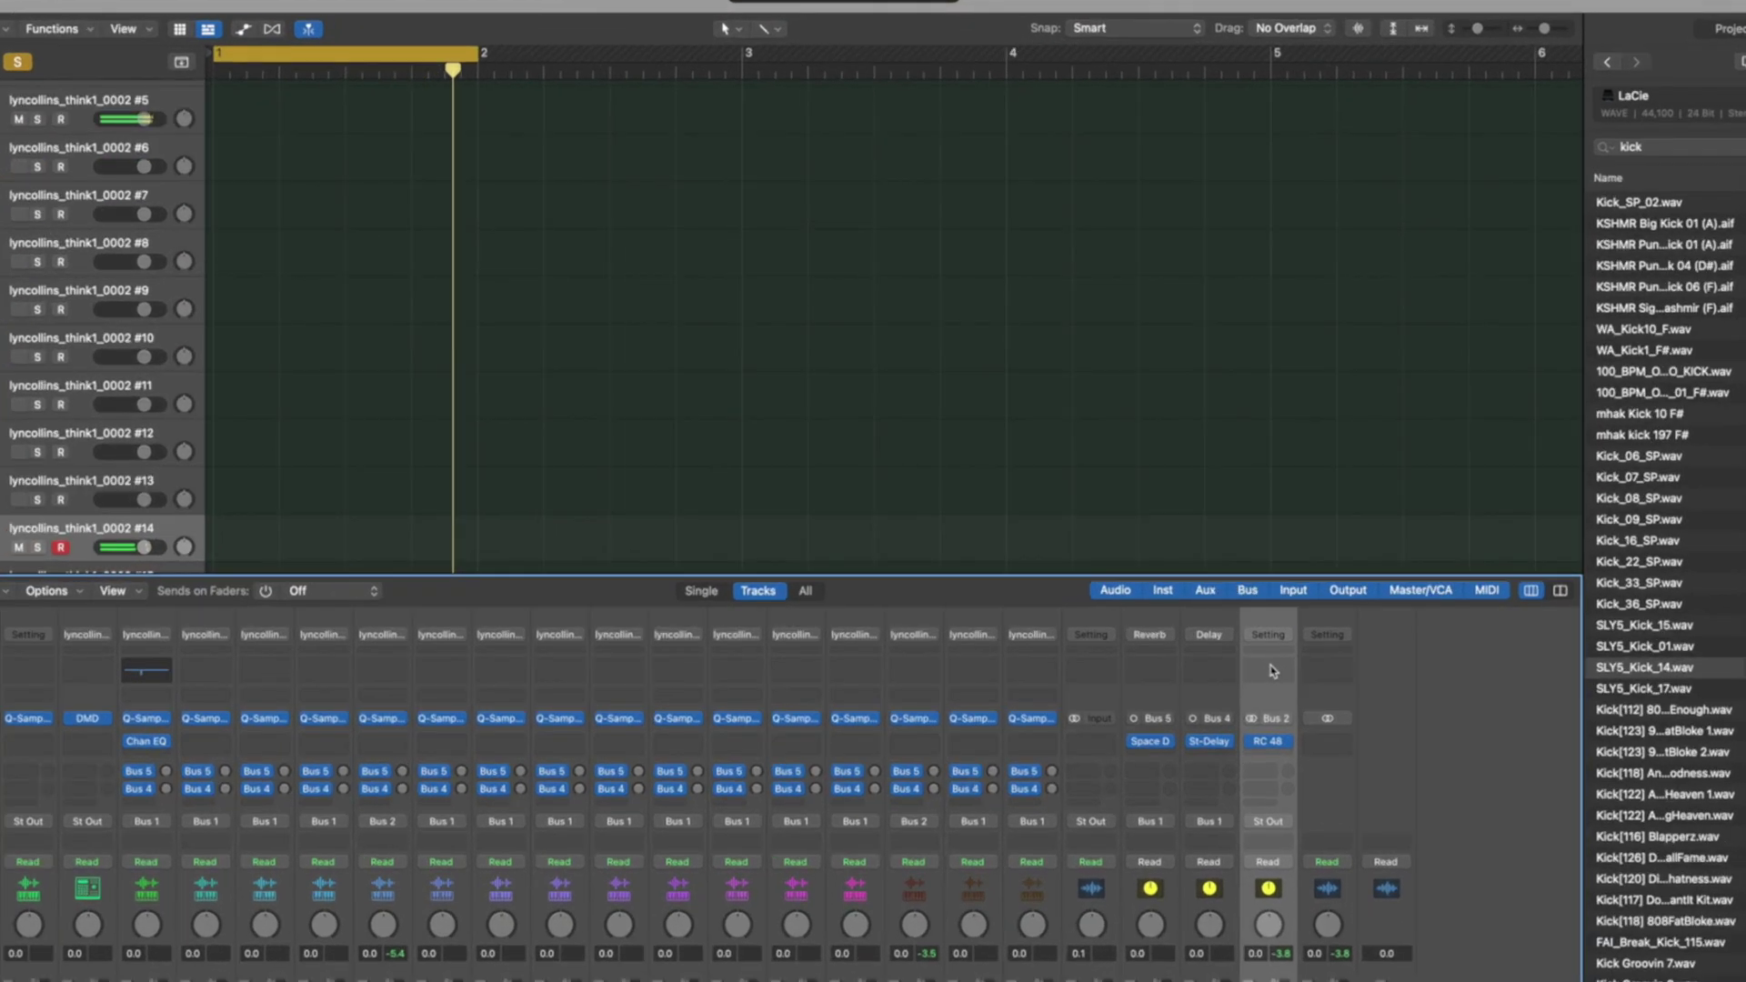
# - Add a Channel EQ to the Snare channel with a 169 Hz low cut, +2.0 dB at 296 Hz (Q 1.20), and a slight upper-mid boost
pyautogui.click(1202, 585)
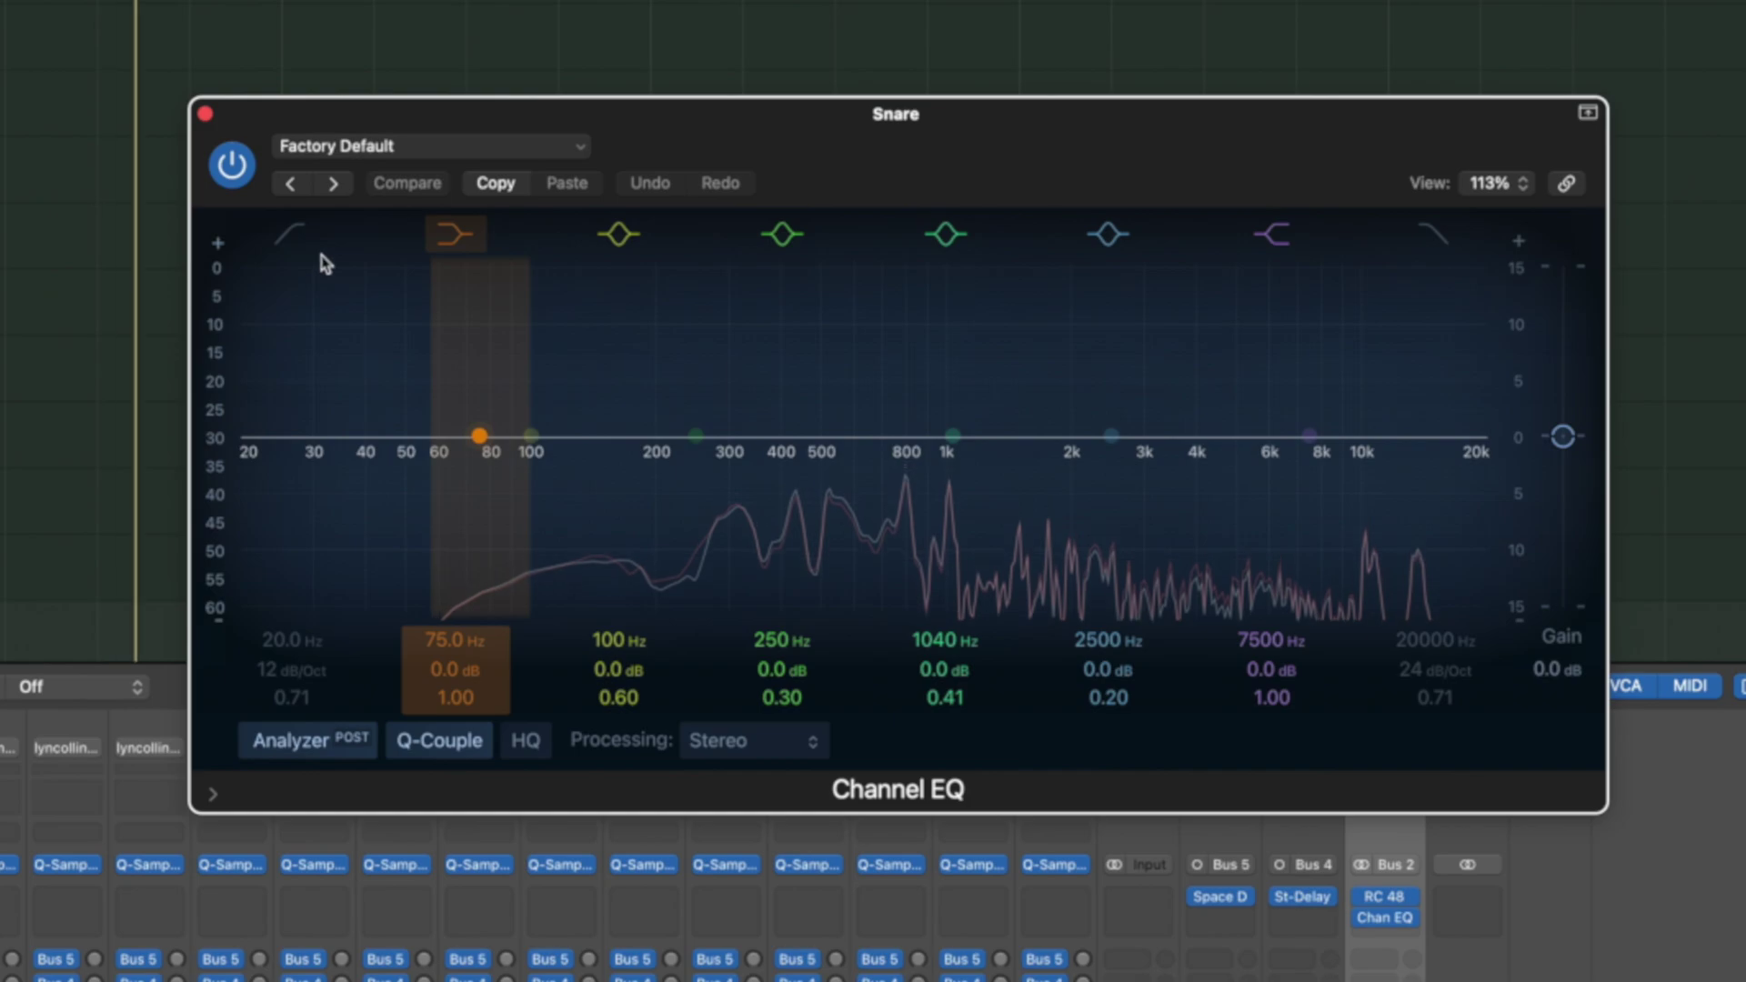
pyautogui.click(291, 235)
pyautogui.moveTo(249, 476); pyautogui.dragTo(731, 421)
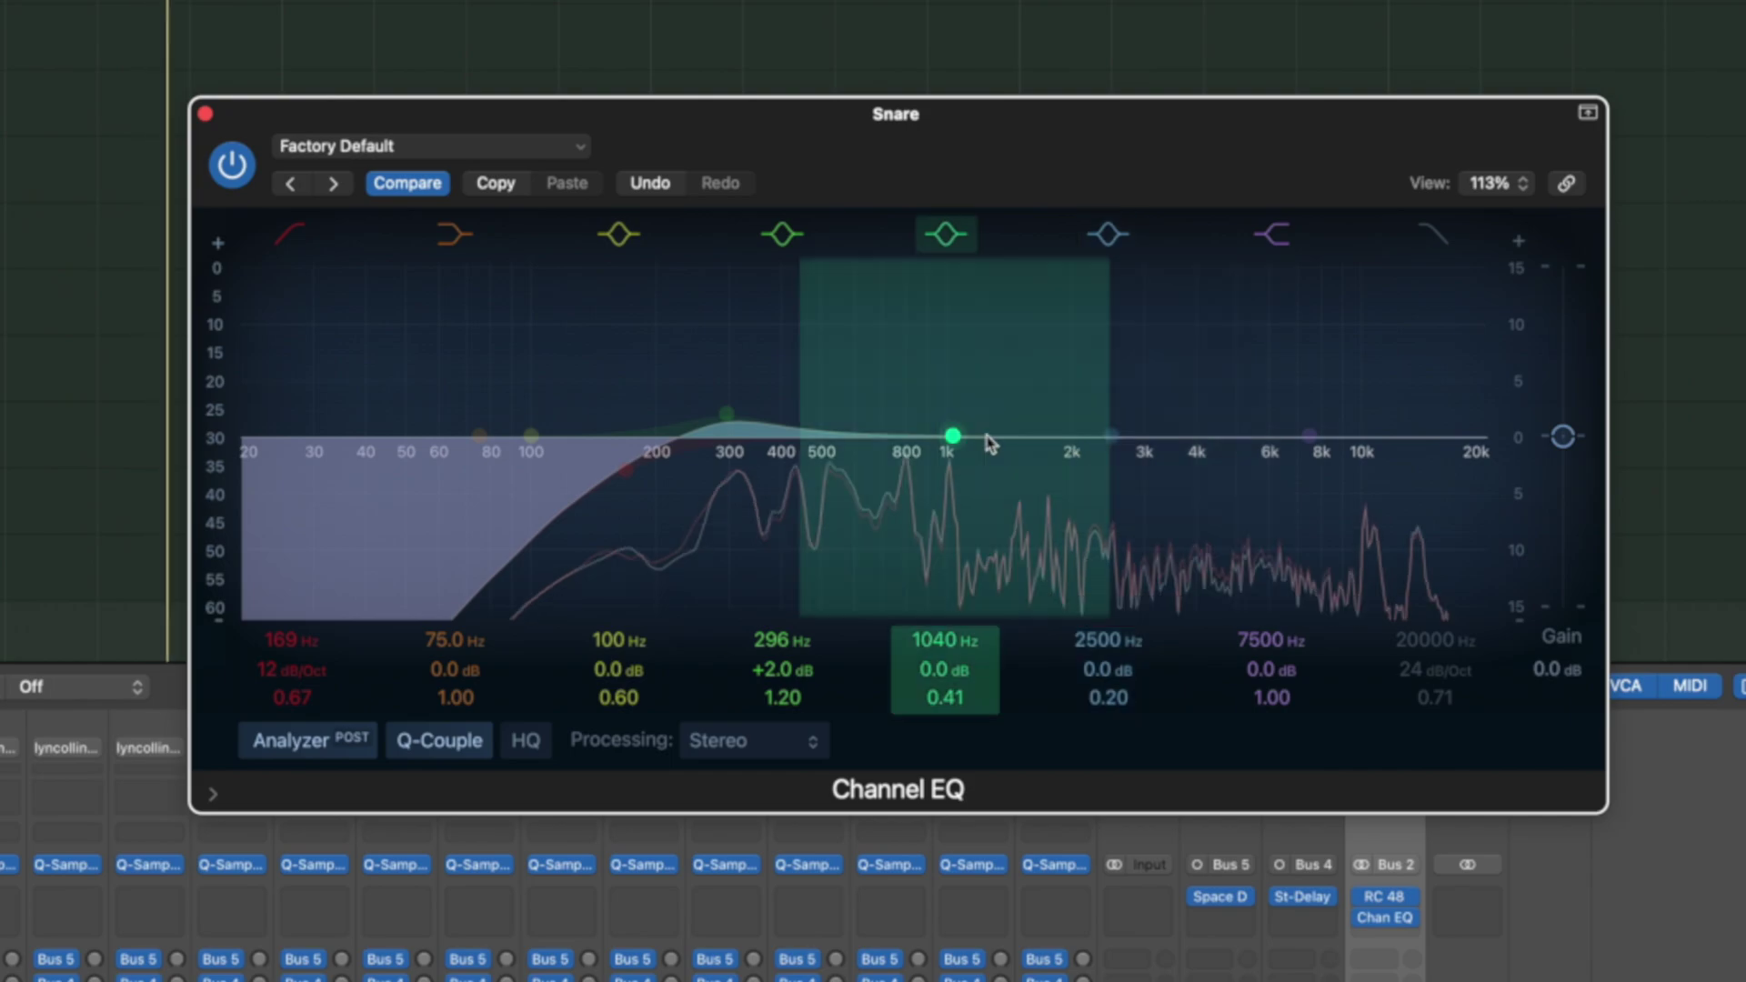
pyautogui.moveTo(1112, 437); pyautogui.dragTo(1048, 423)
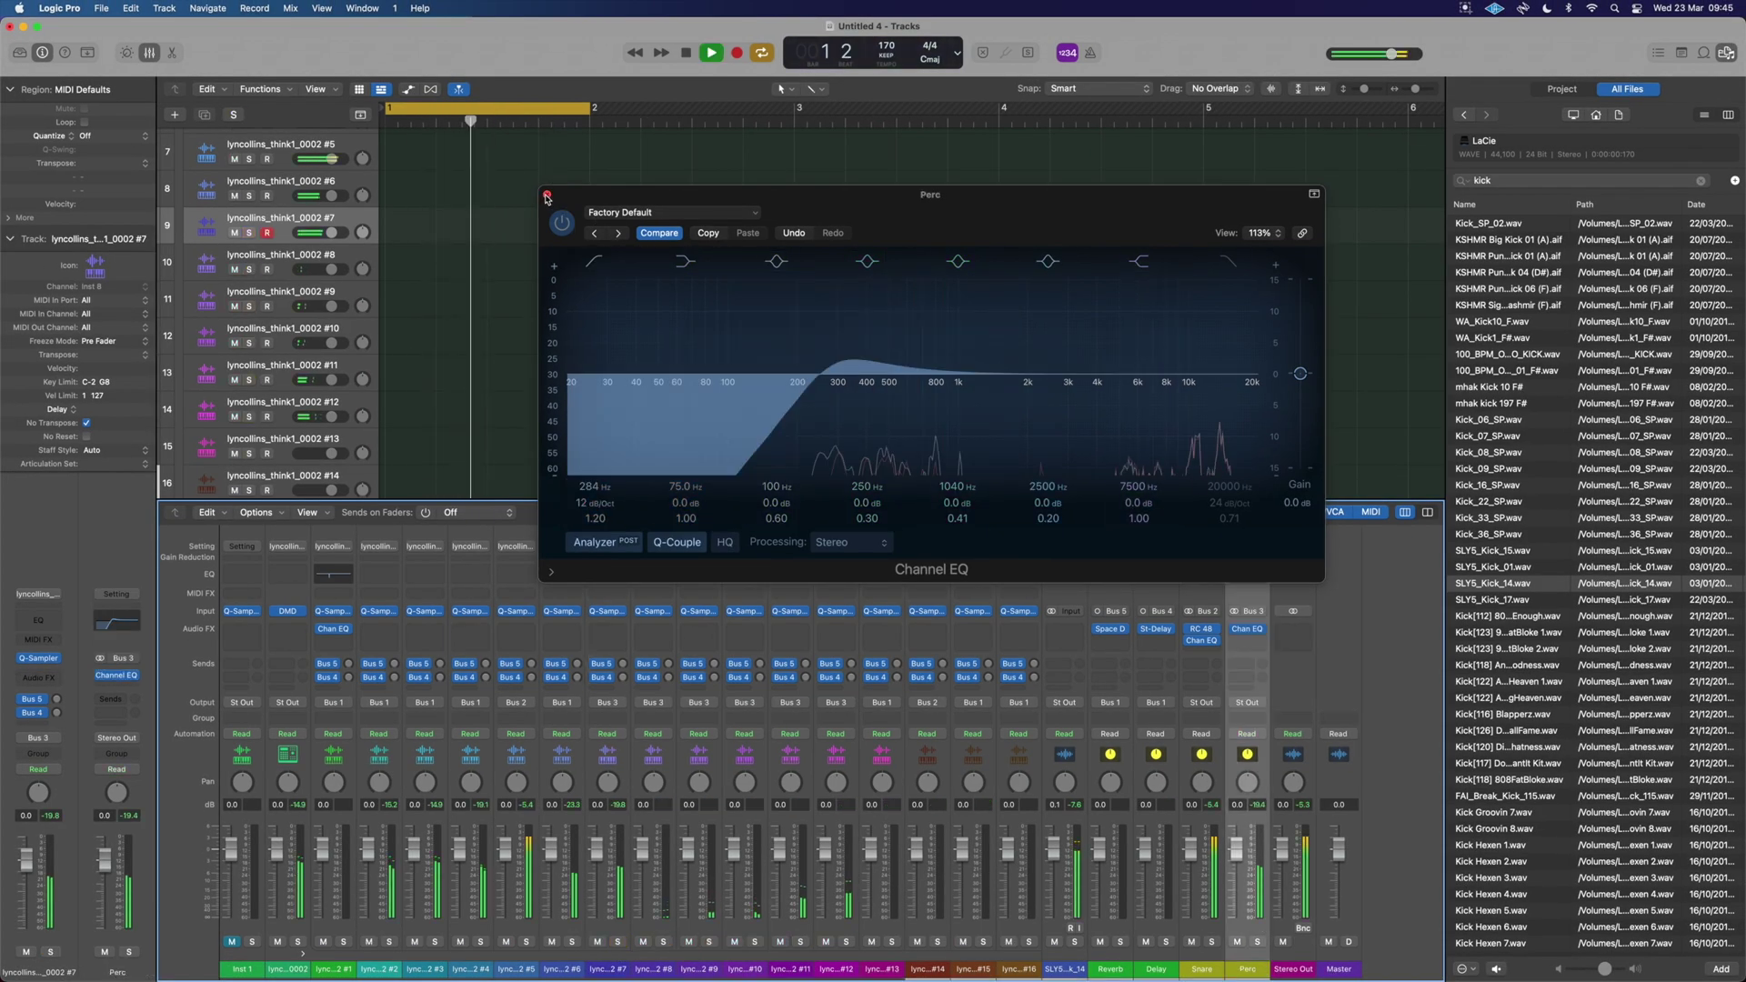
pyautogui.click(547, 195)
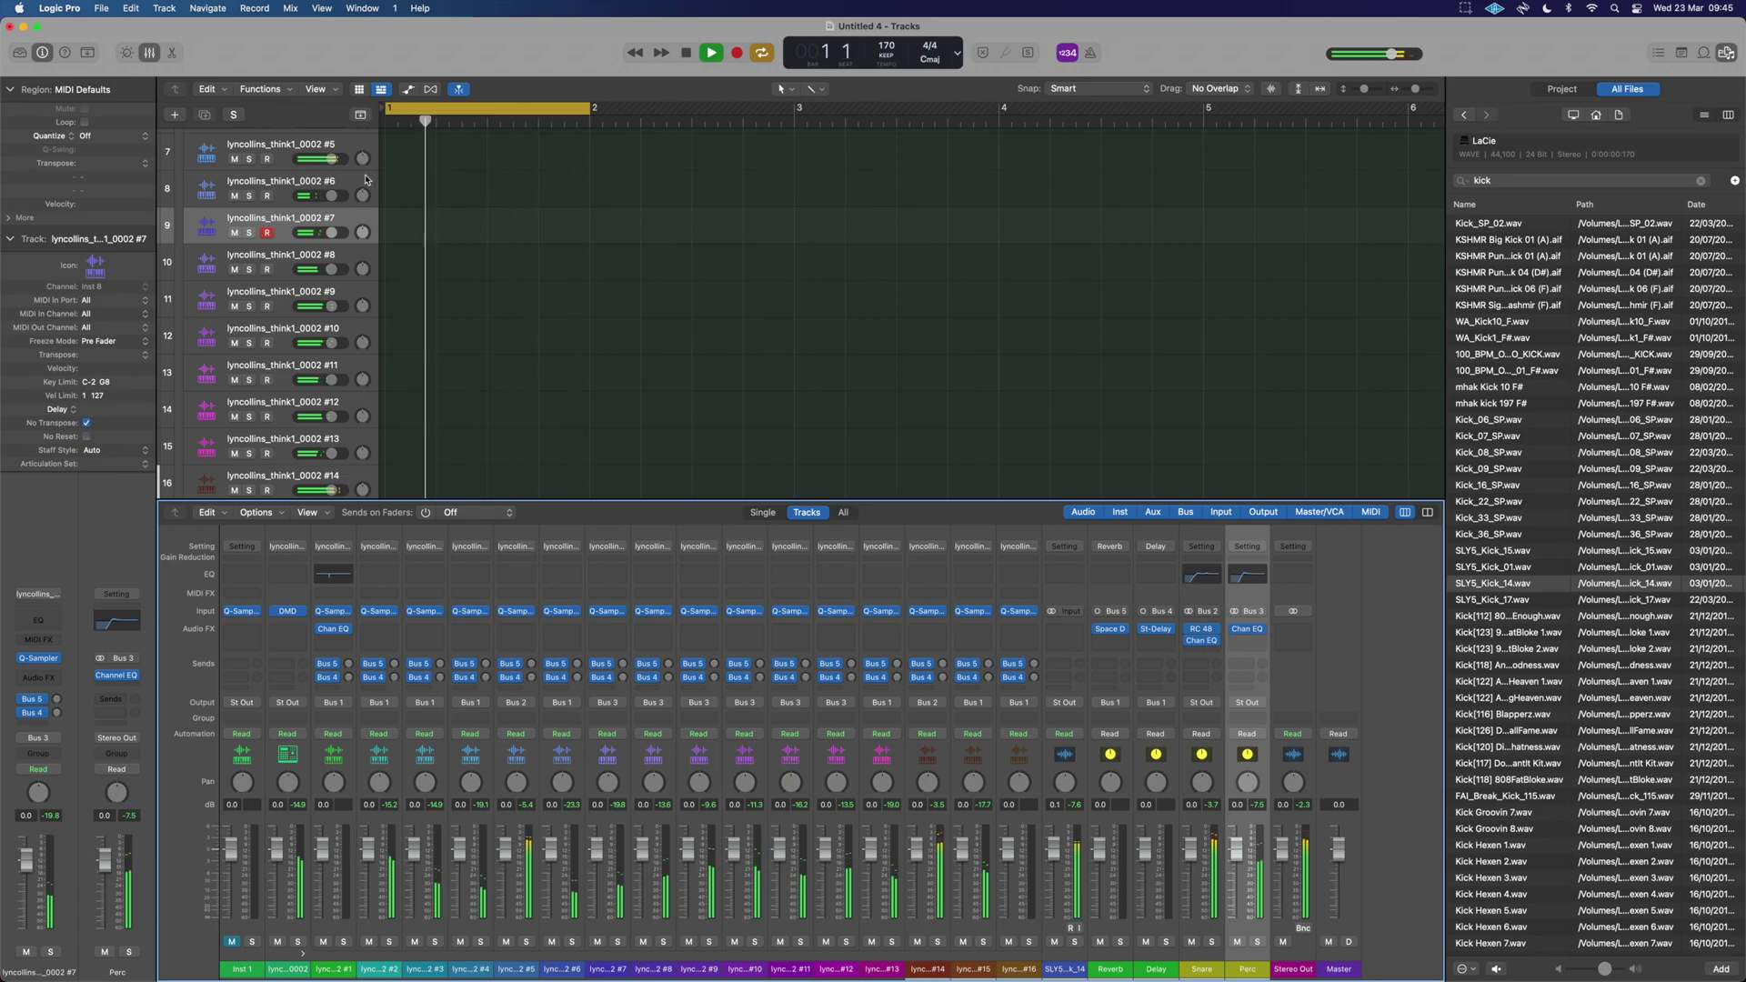
# - Create a Drummer track with the Songwriter genre and Output 1 + 2
pyautogui.scroll(5, 225, 219)
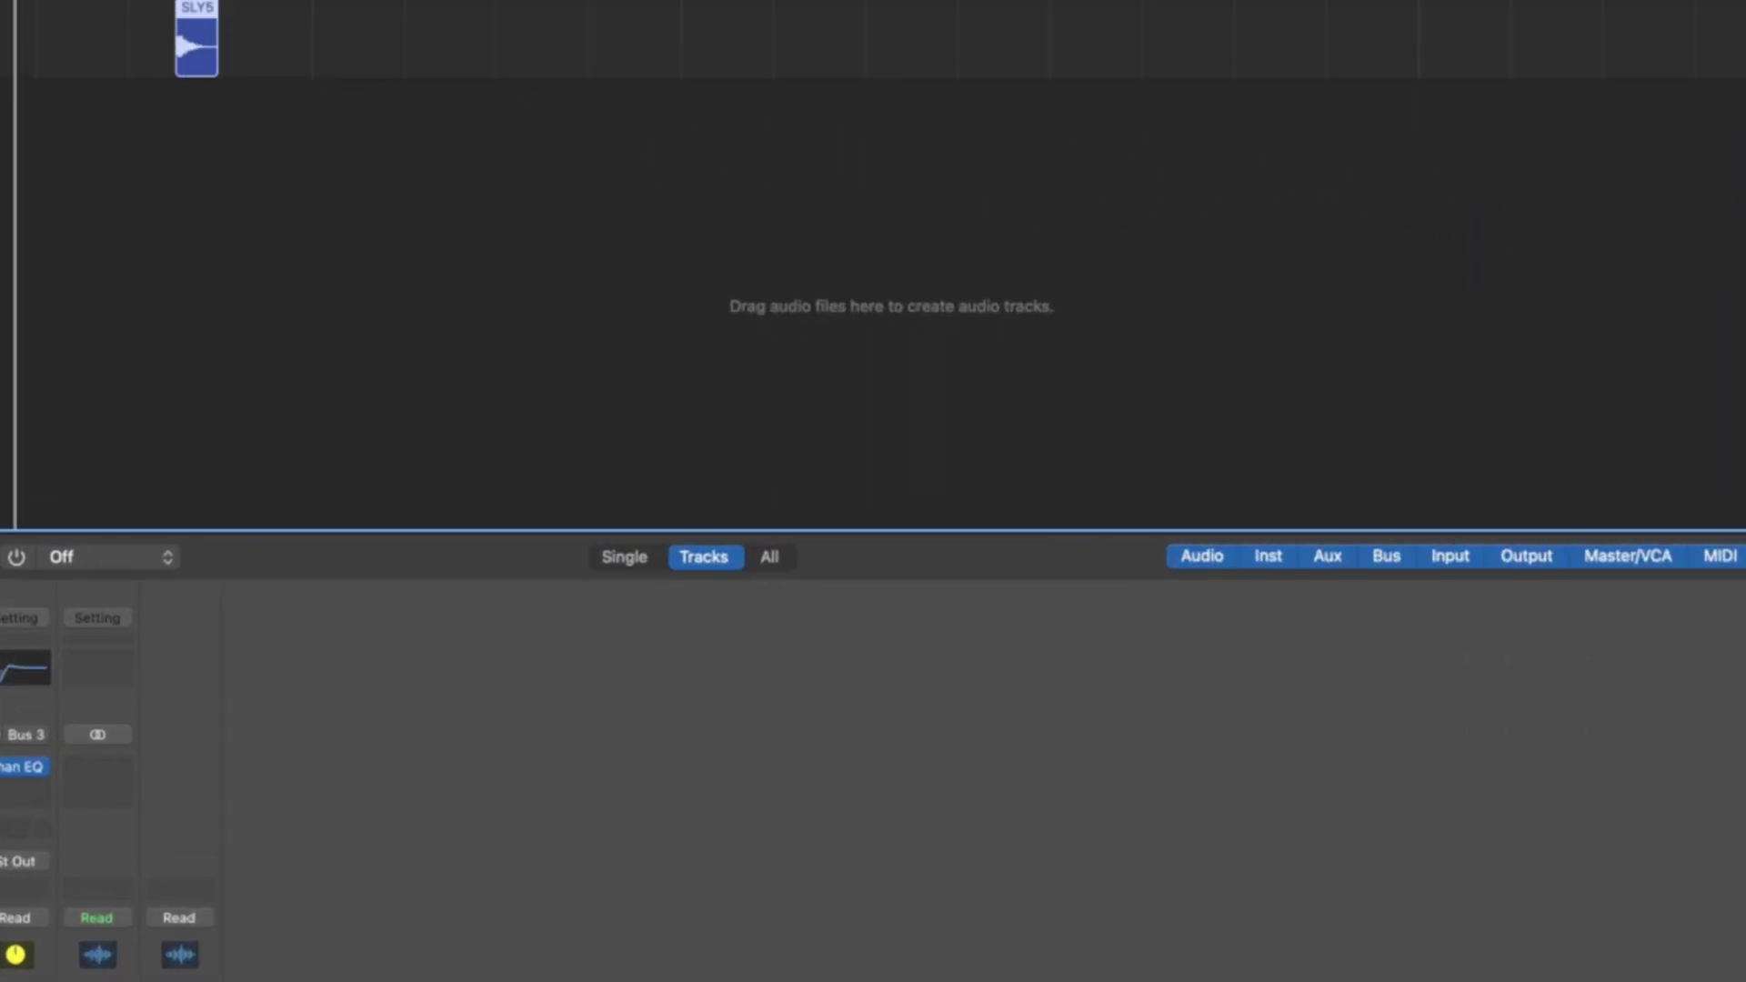
pyautogui.press('super+alt+n')
pyautogui.click(1148, 289)
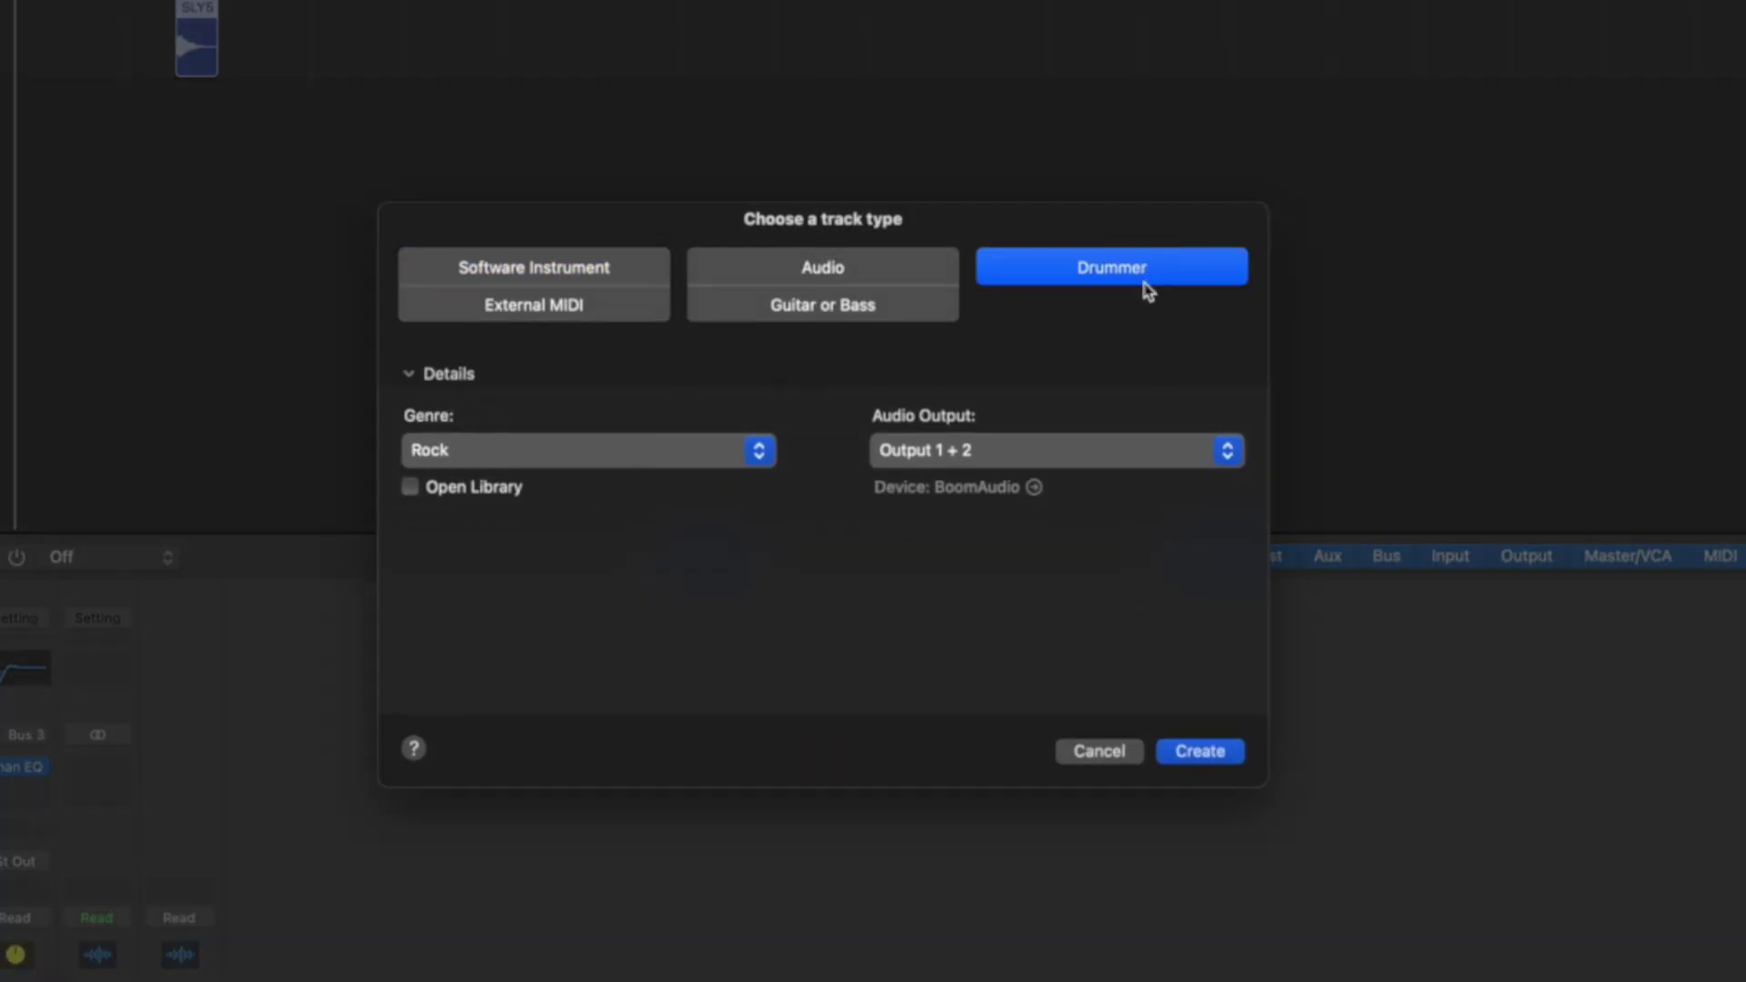
pyautogui.click(575, 455)
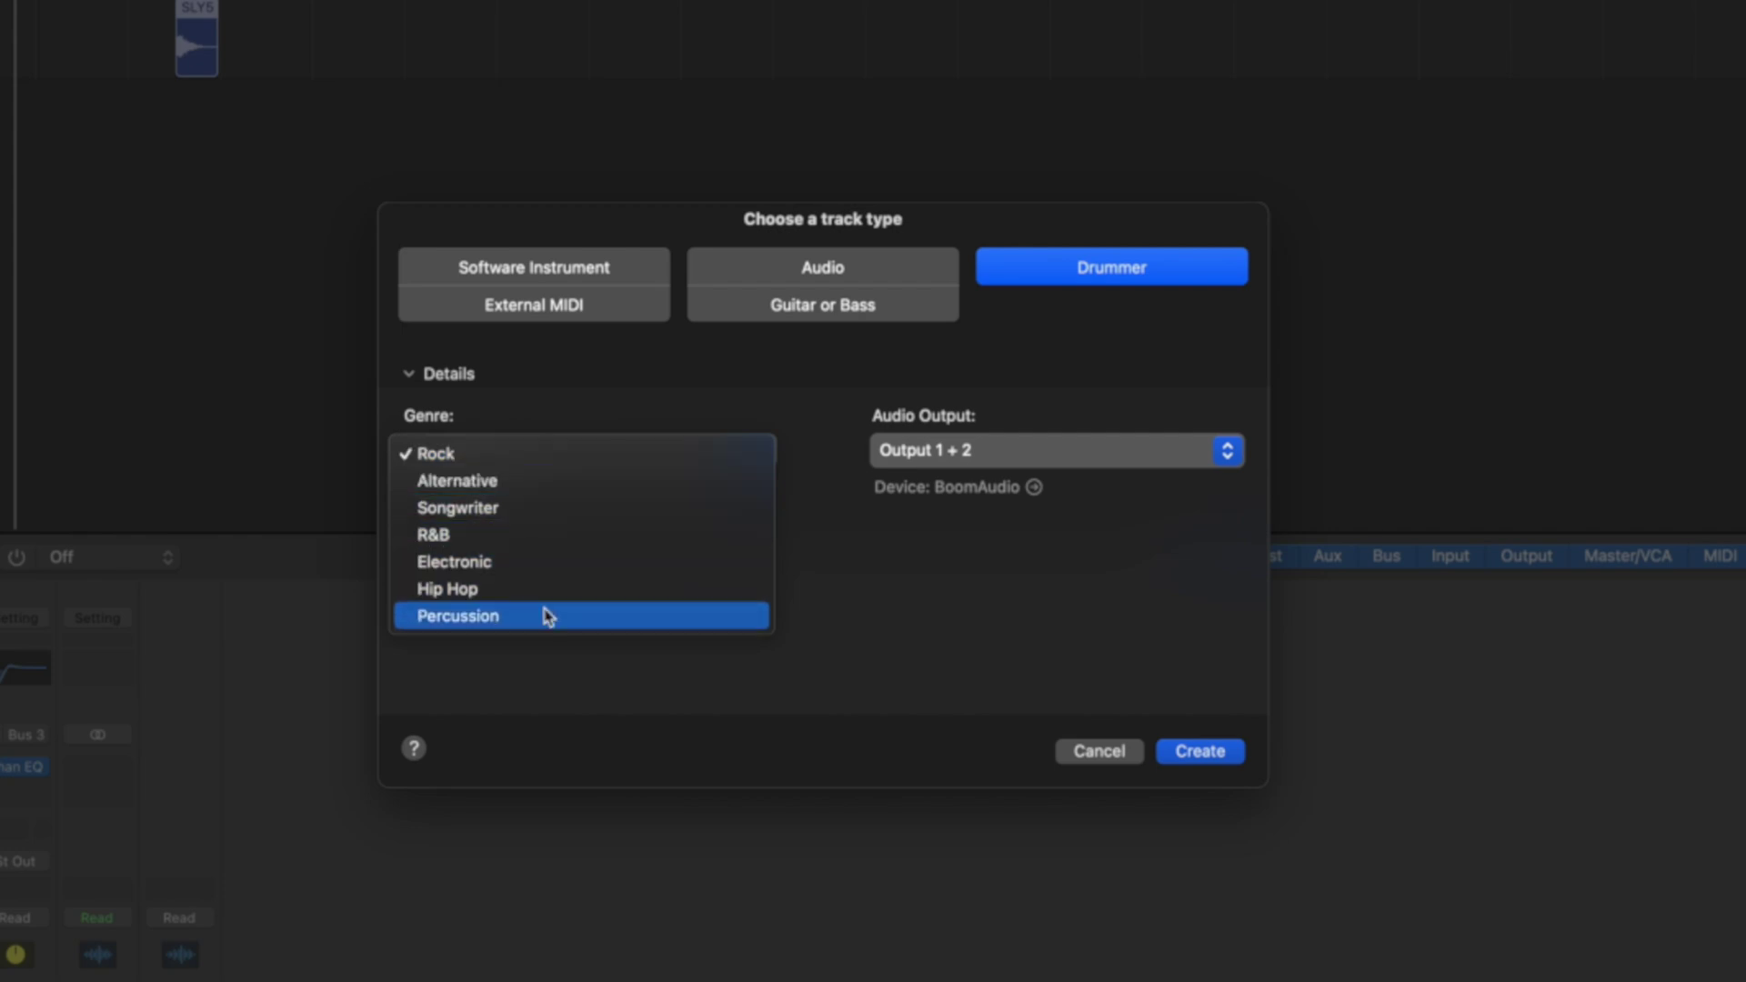
pyautogui.click(542, 508)
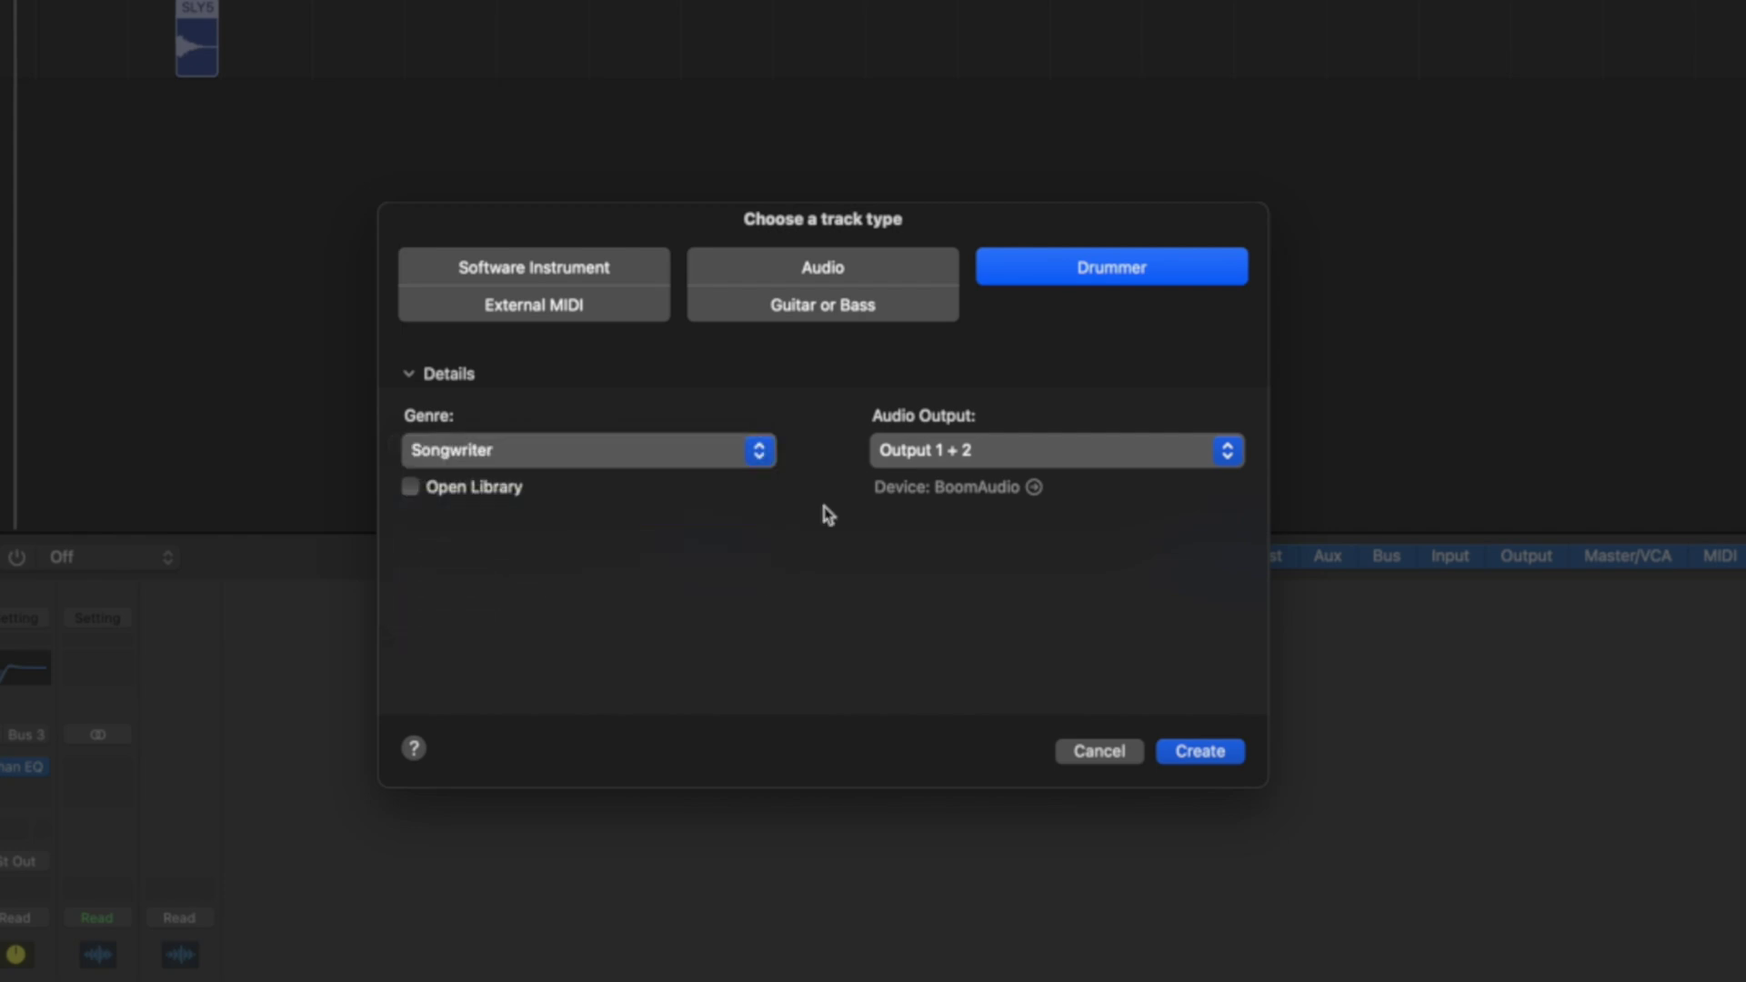
pyautogui.click(1196, 755)
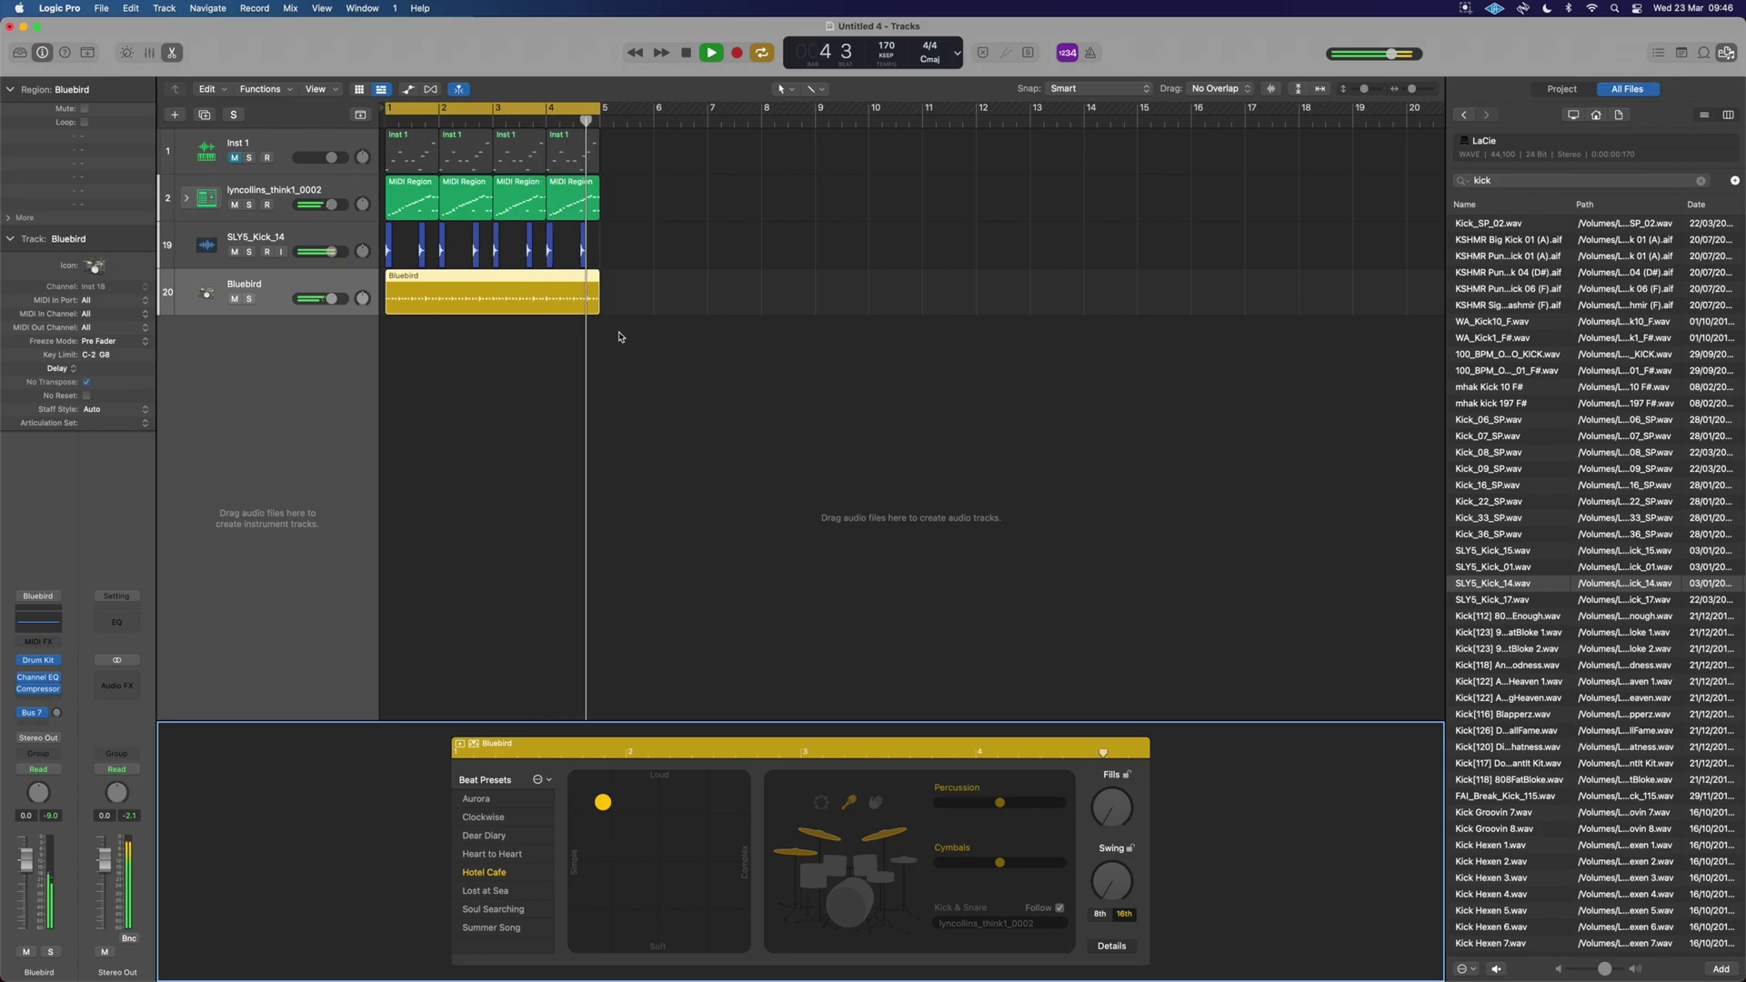
# - Delete the second kick region in each of bars 1, 2 and 3 on the SLY5_Kick_14 track
pyautogui.click(422, 246)
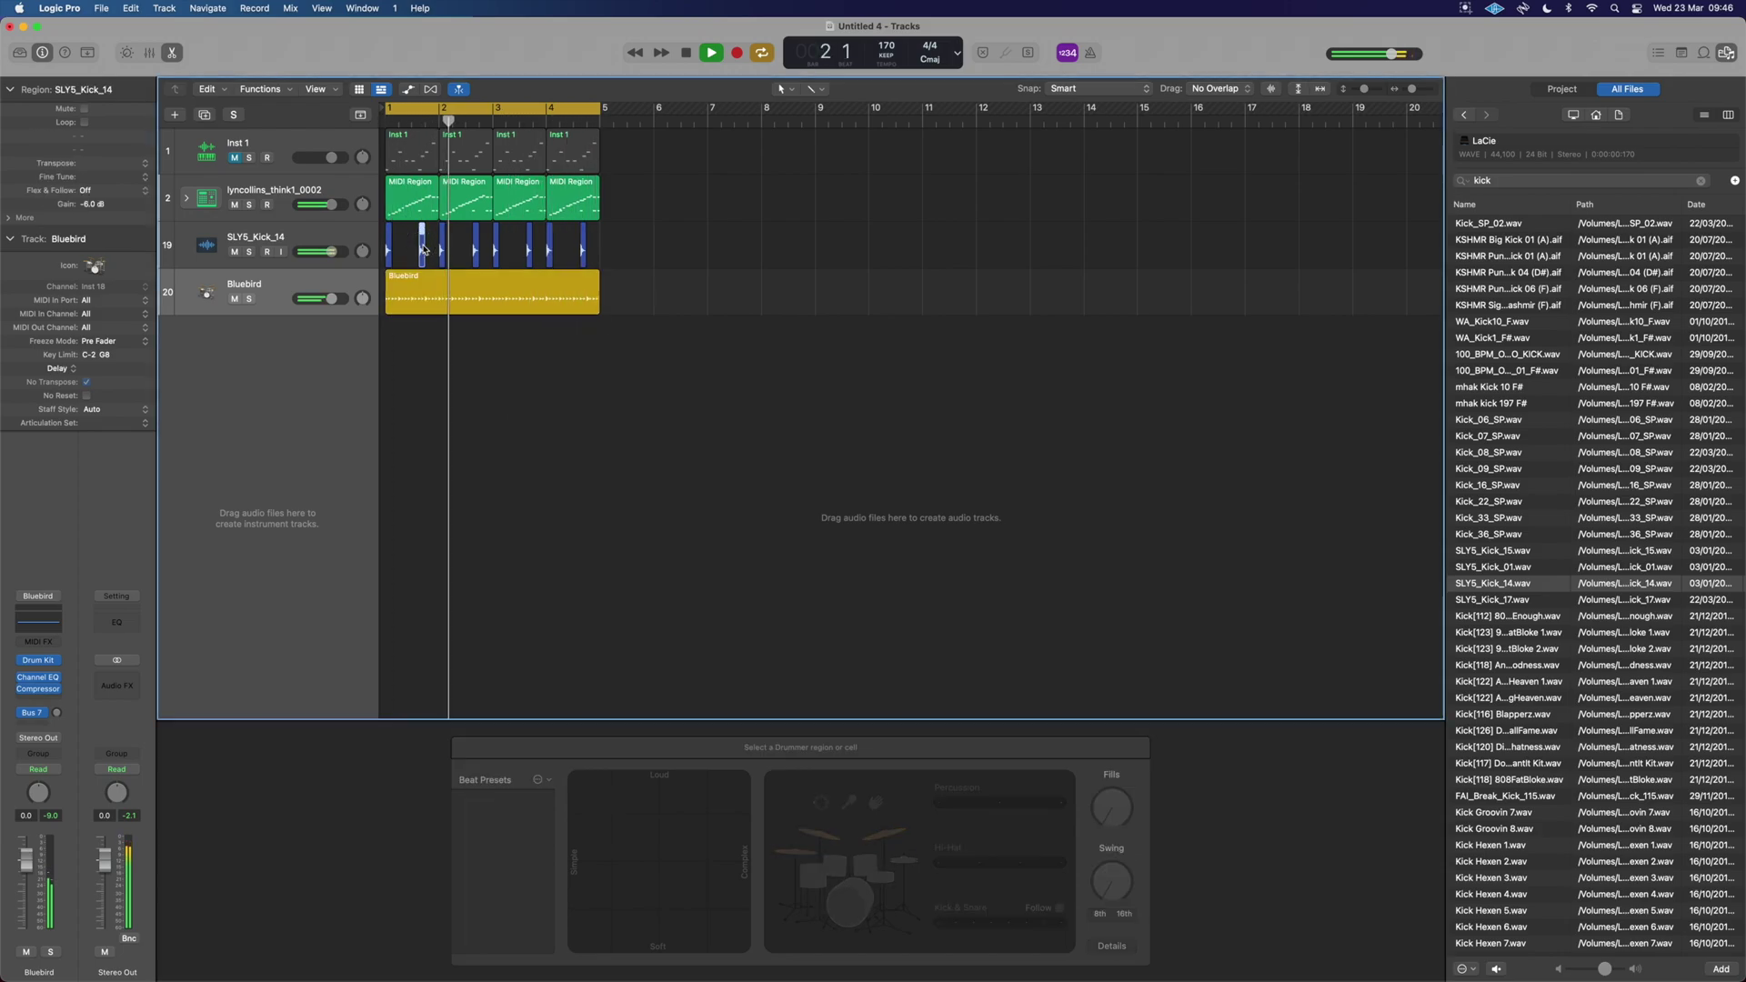
pyautogui.press('Delete')
pyautogui.click(475, 246)
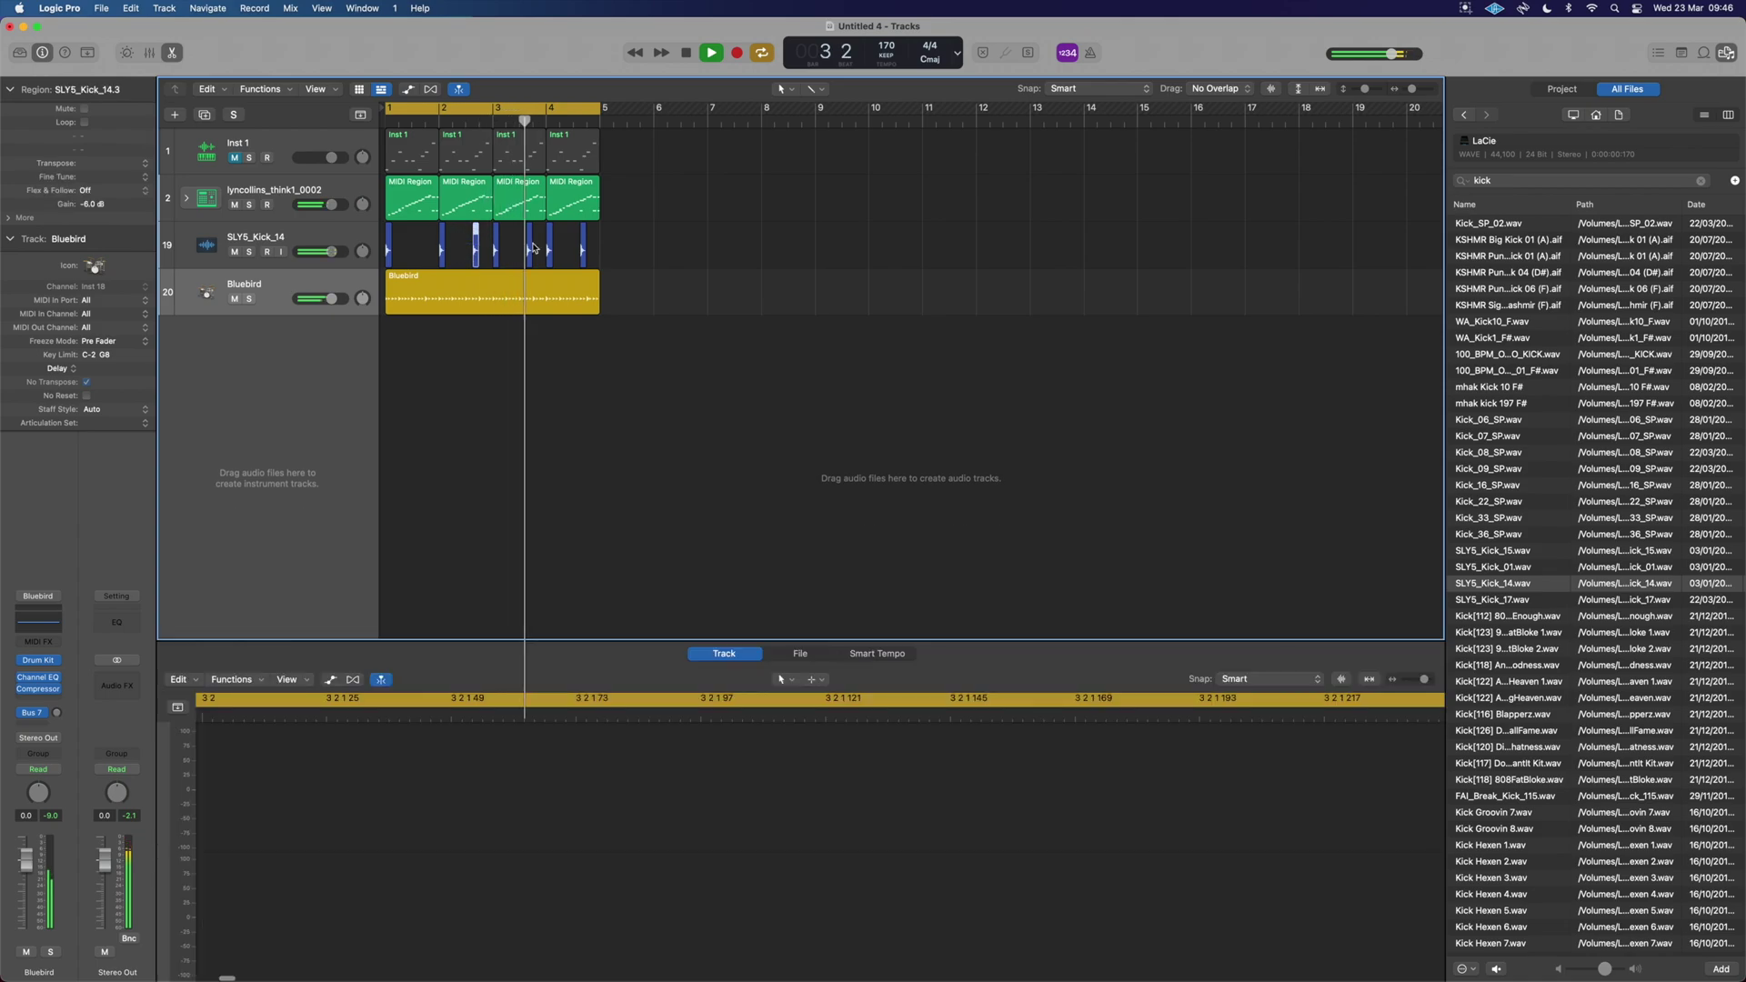
pyautogui.press('Delete')
pyautogui.click(528, 245)
pyautogui.press('Delete')
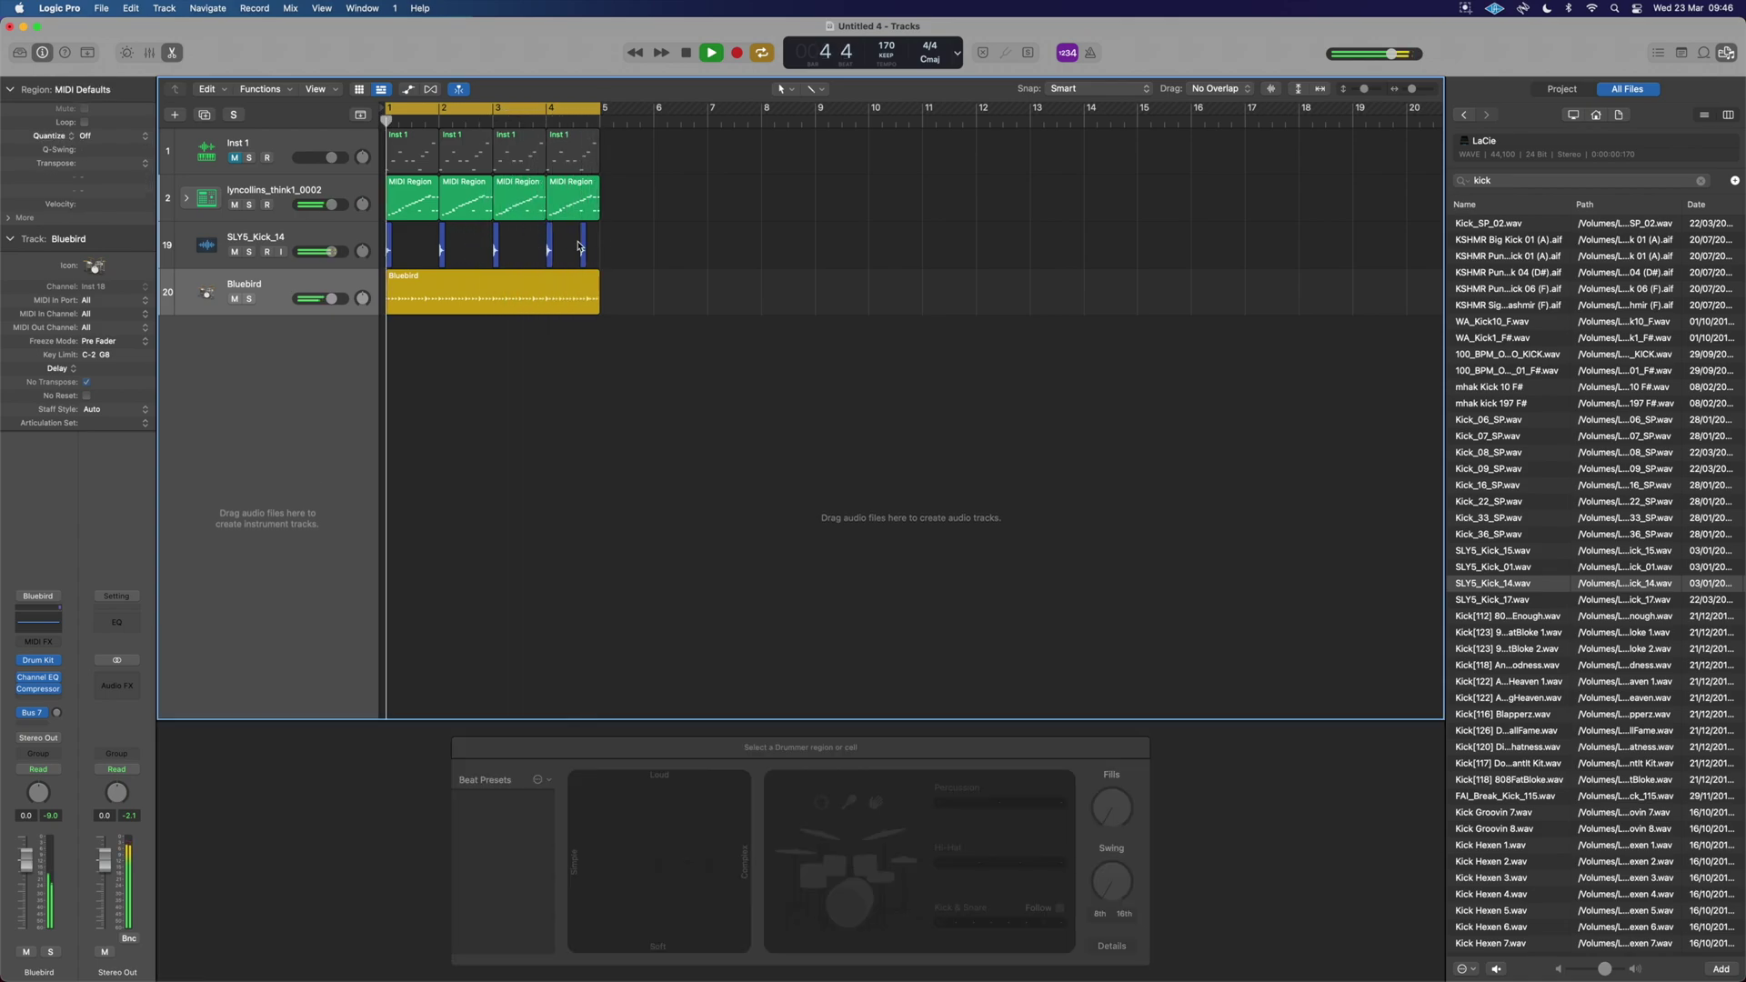
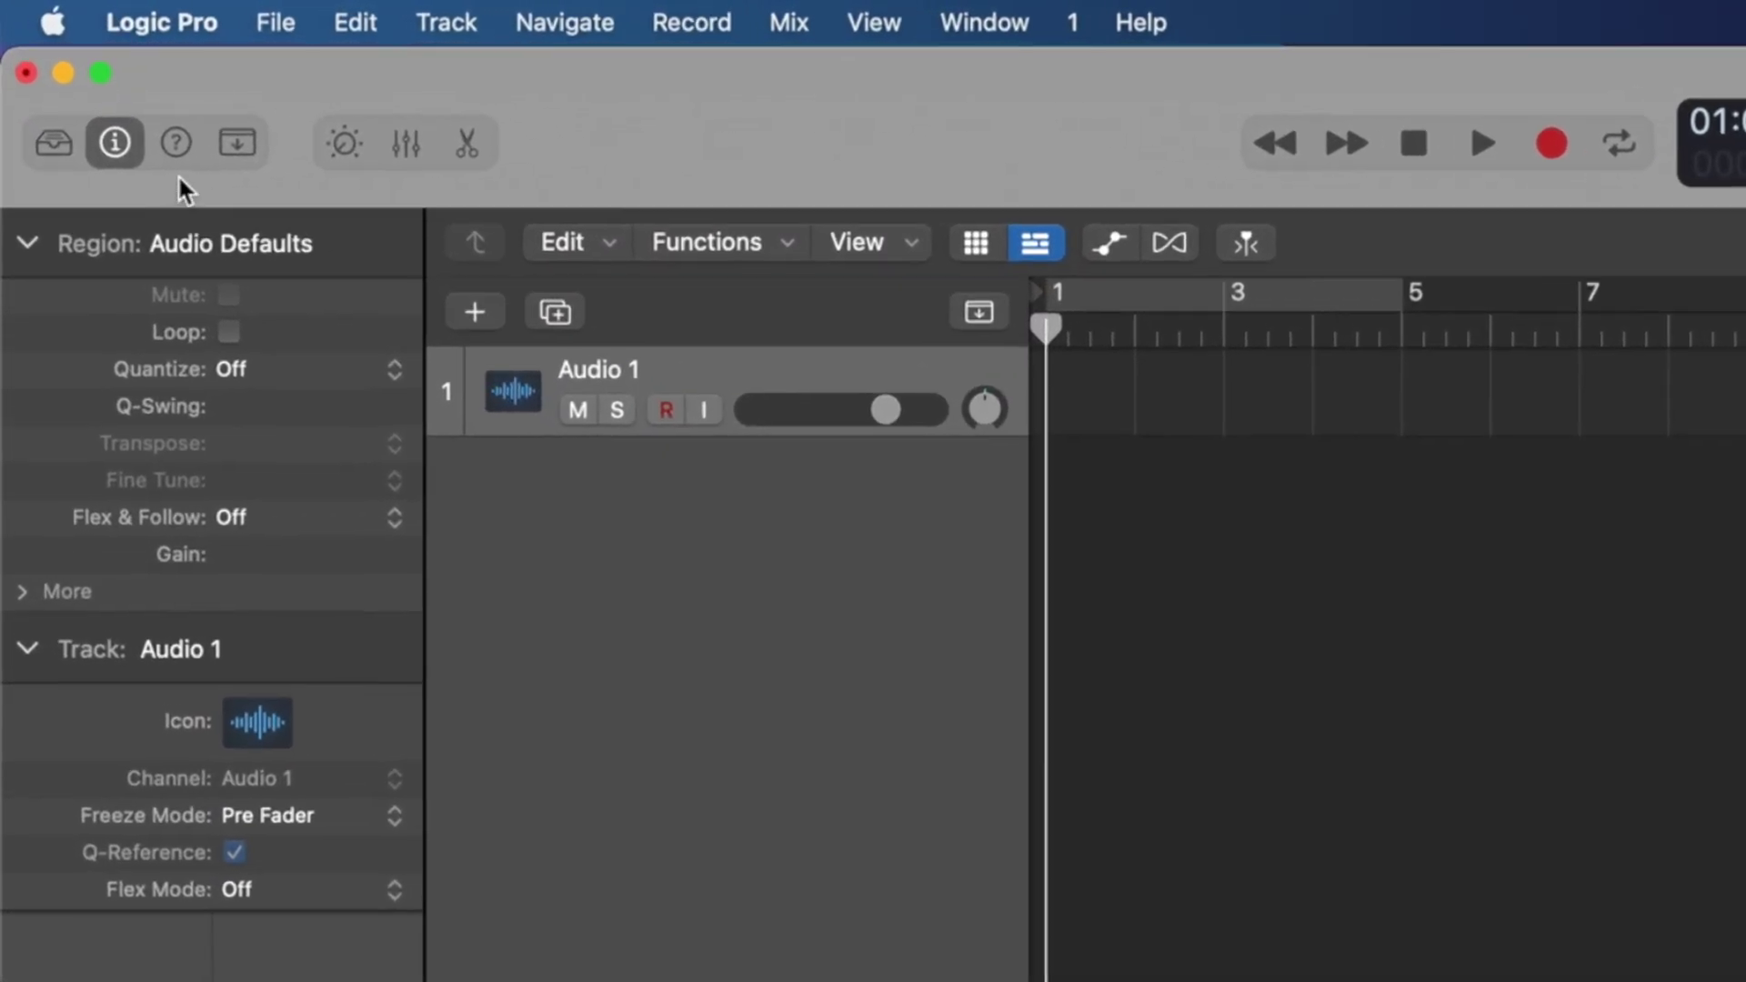
# - Look through the additional content packages in the Sound Library Manager and close it without installing anything
pyautogui.click(204, 23)
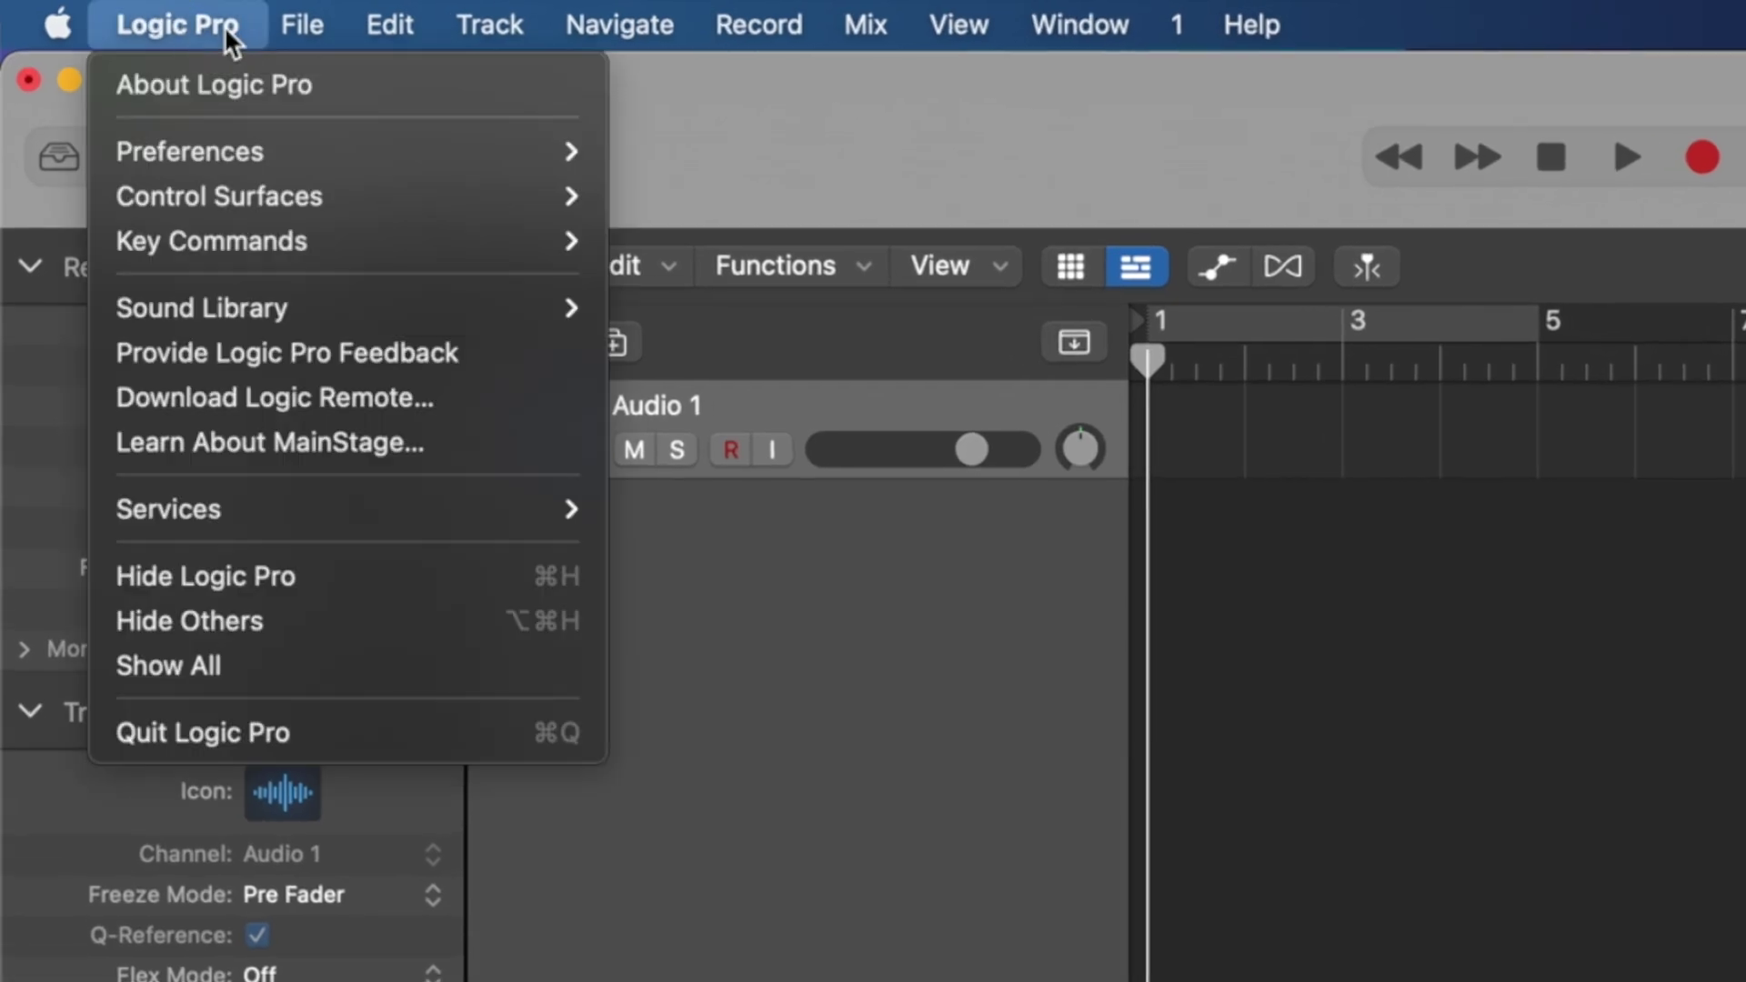
pyautogui.moveTo(276, 321)
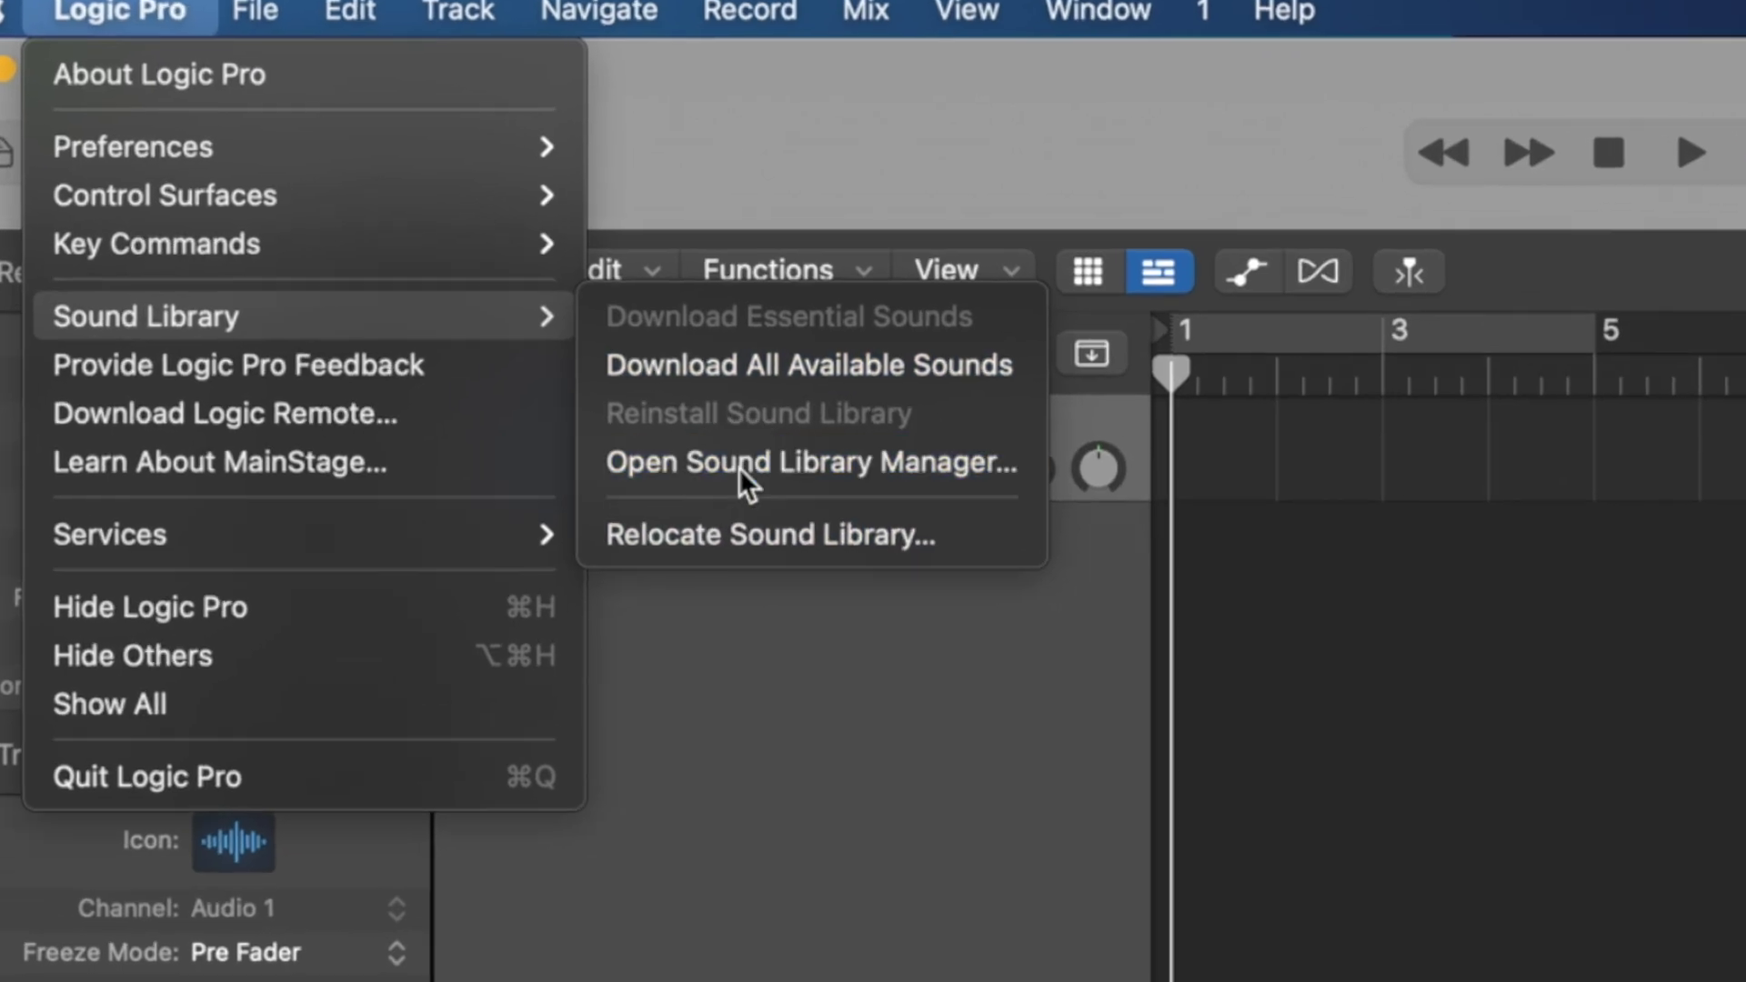
pyautogui.click(750, 446)
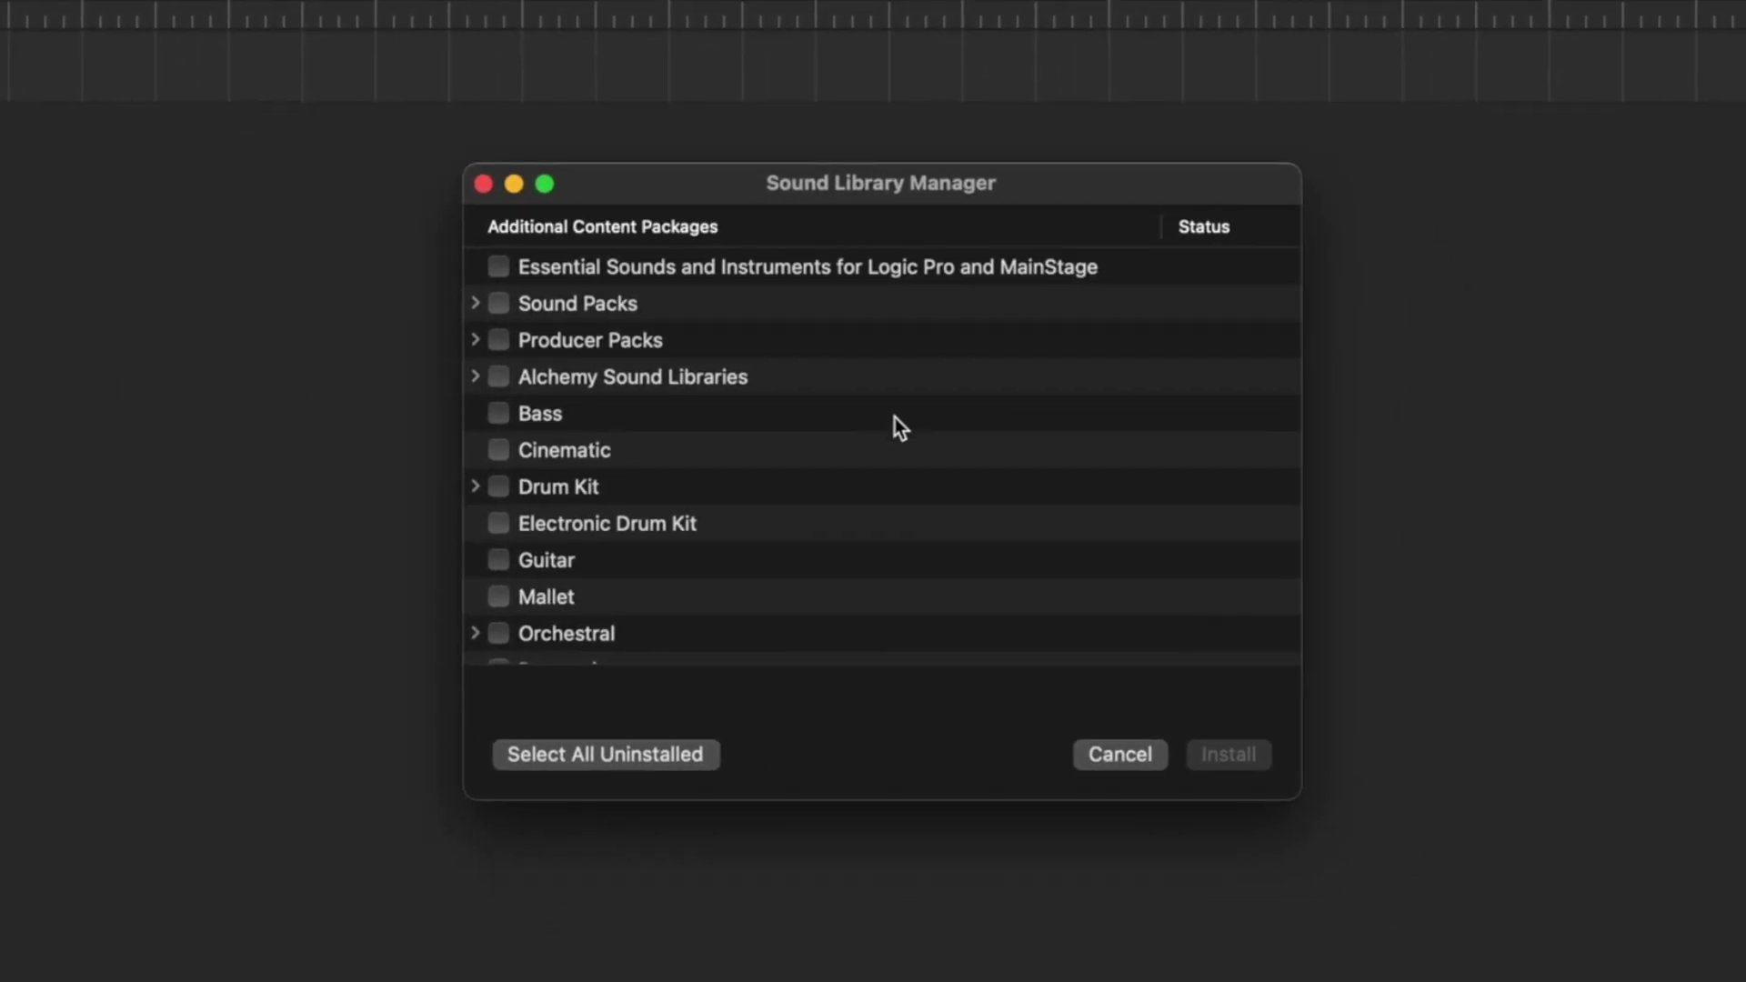
pyautogui.scroll(-5, 895, 418)
pyautogui.scroll(5, 895, 417)
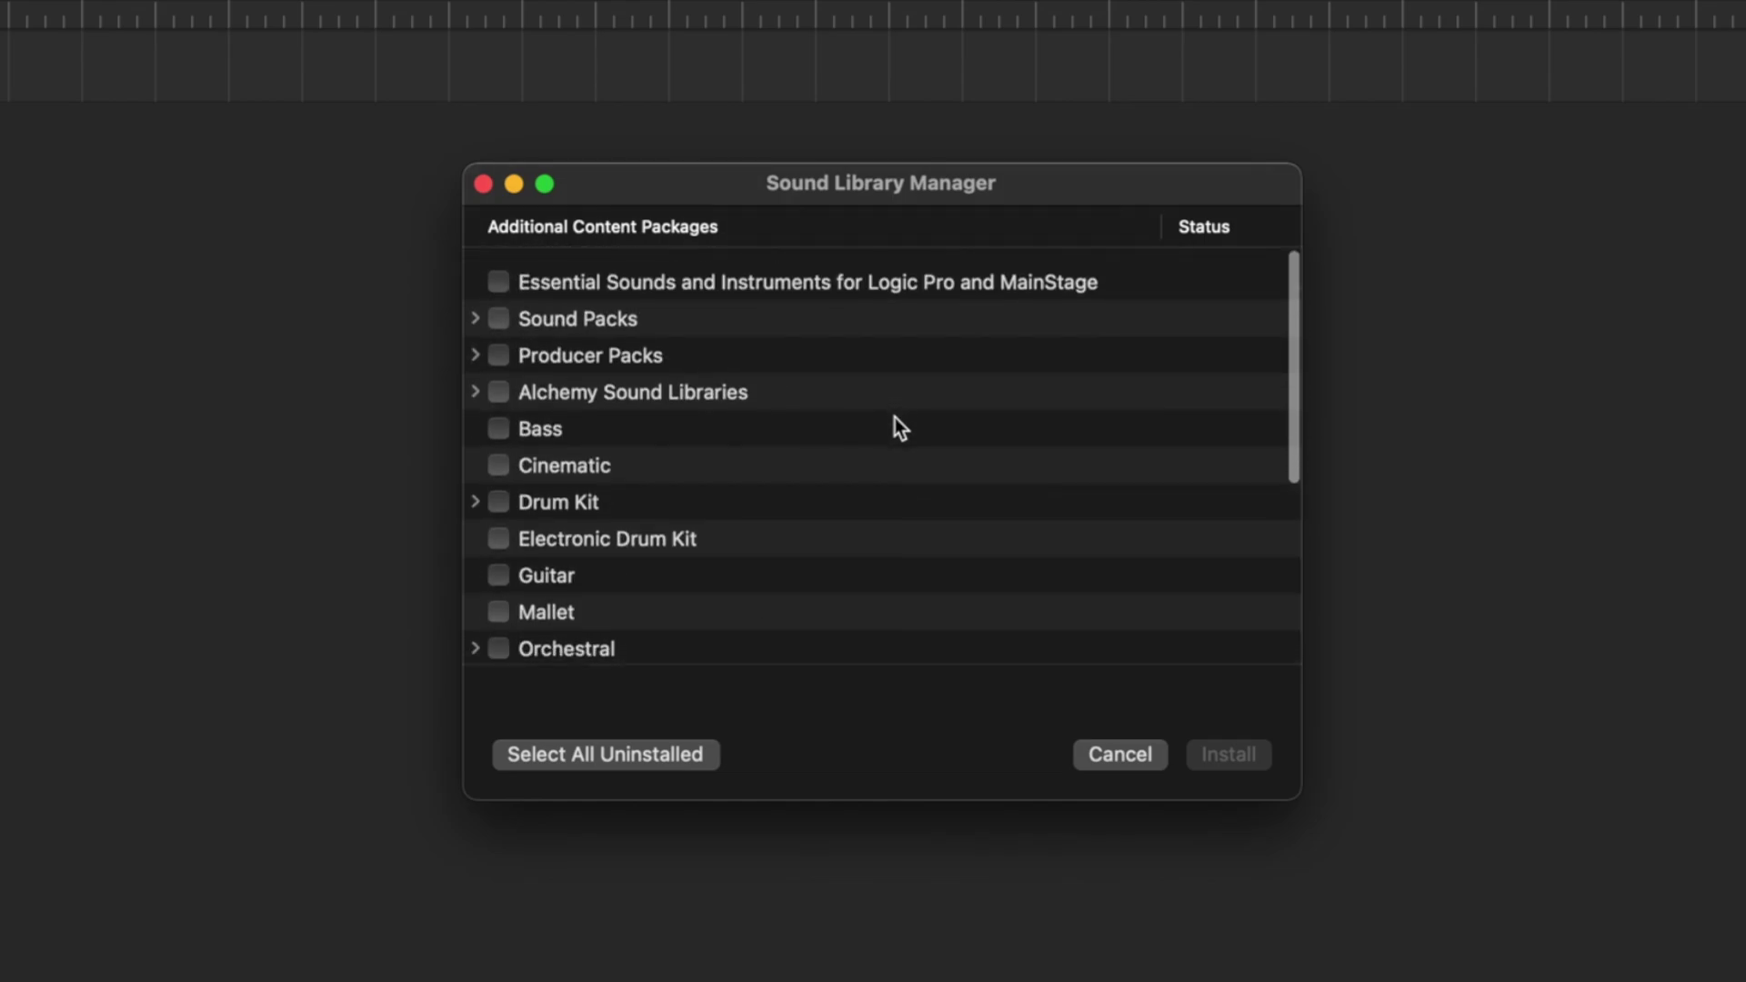
pyautogui.click(1121, 754)
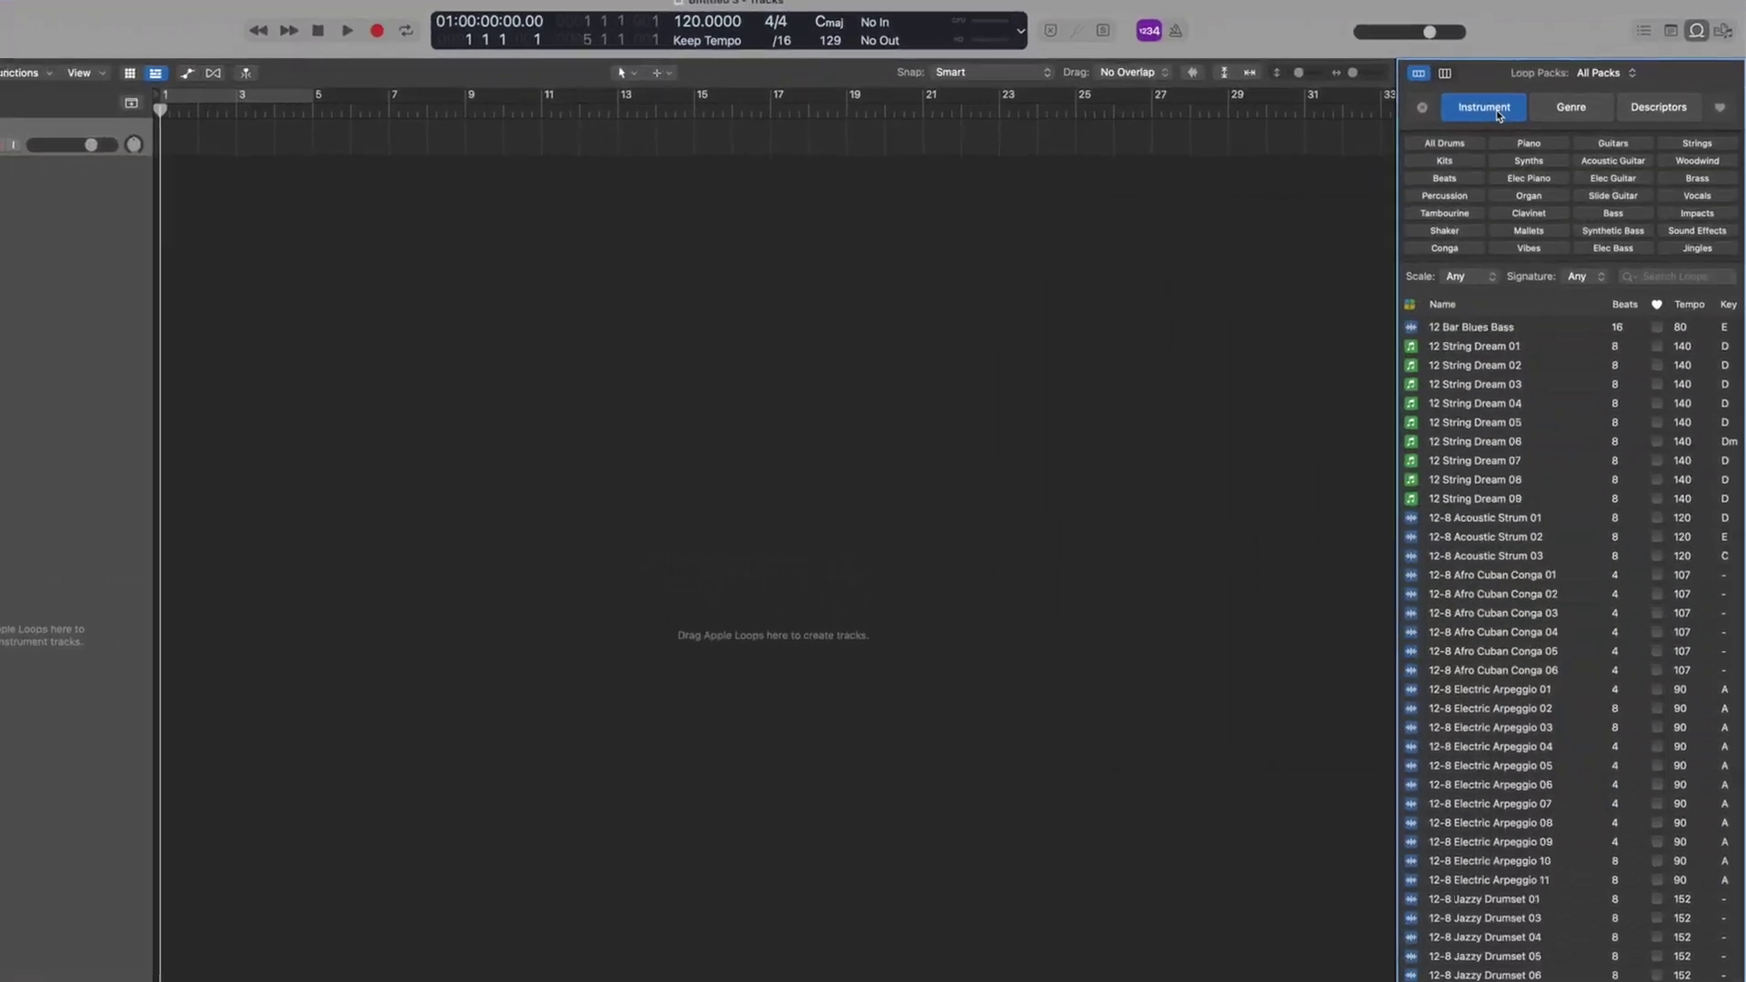
# - Filter the Apple Loops to All Drums, sort them by tempo and browse to the 85 BPM loops
pyautogui.click(1446, 145)
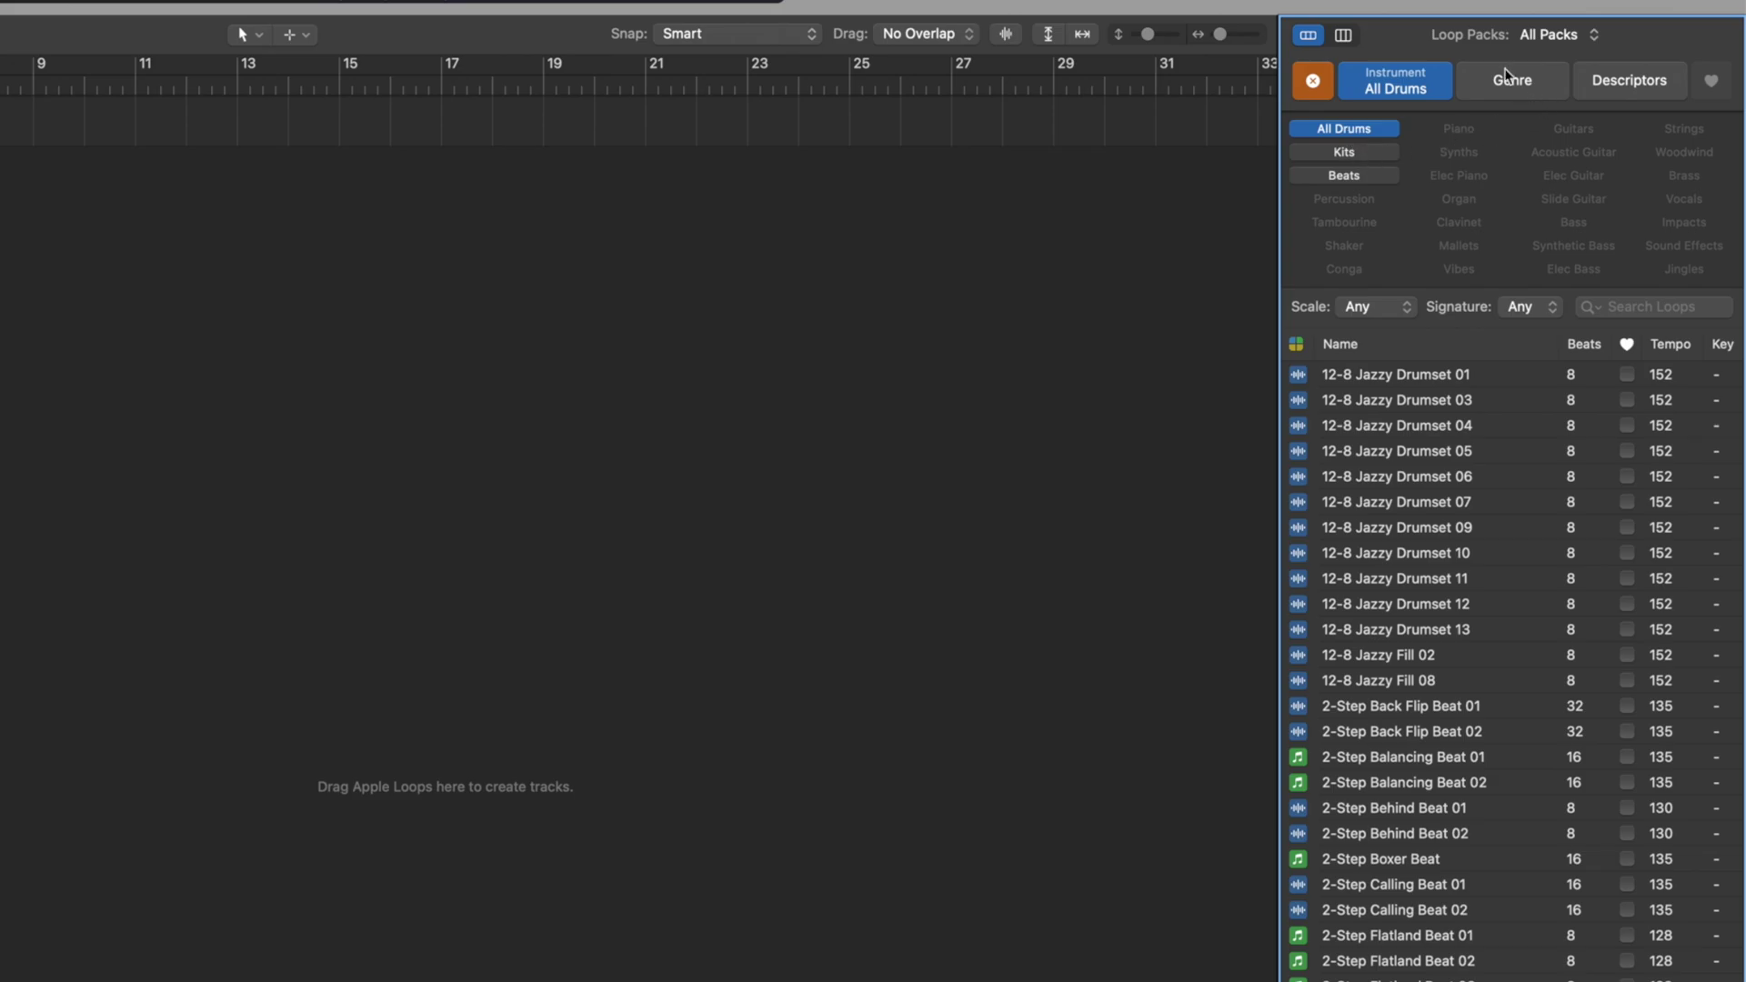
pyautogui.click(1675, 345)
pyautogui.scroll(-3, 1646, 554)
pyautogui.scroll(-15, 1646, 546)
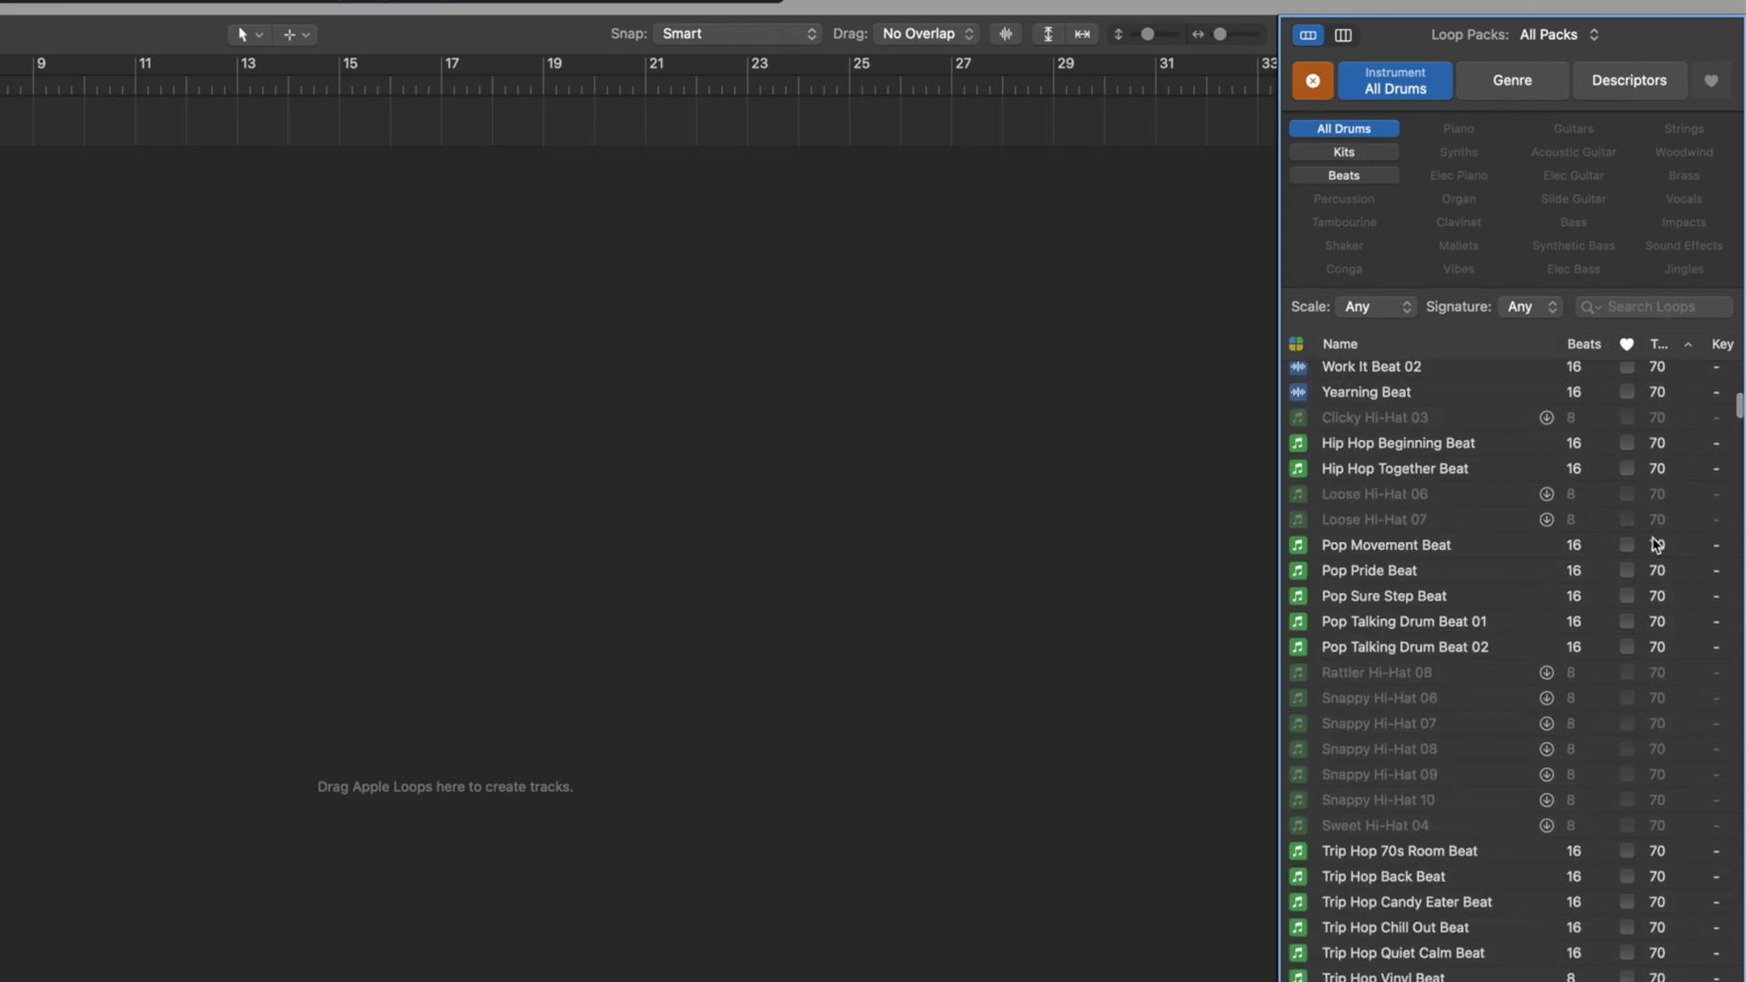
pyautogui.click(1738, 773)
pyautogui.moveTo(1738, 774); pyautogui.dragTo(1738, 507)
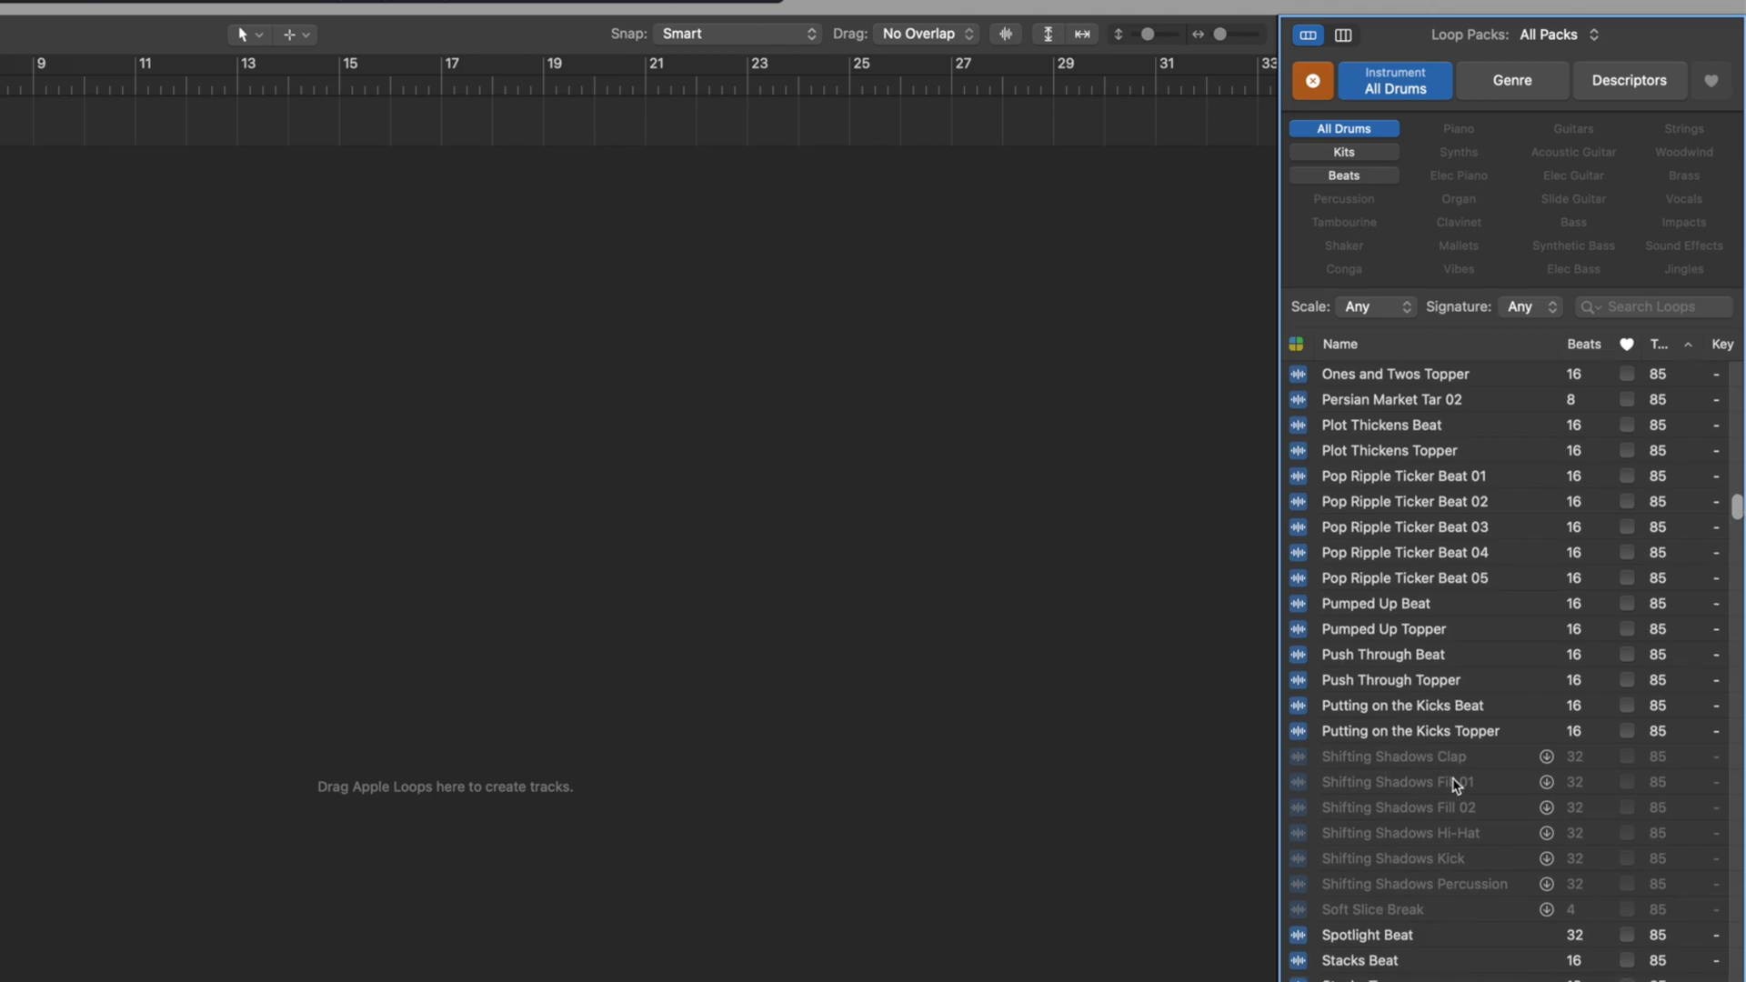
# - Preview the Pop Ripple Ticker Beat 05 loop and load it into a Quick Sampler on a new track
pyautogui.click(1375, 583)
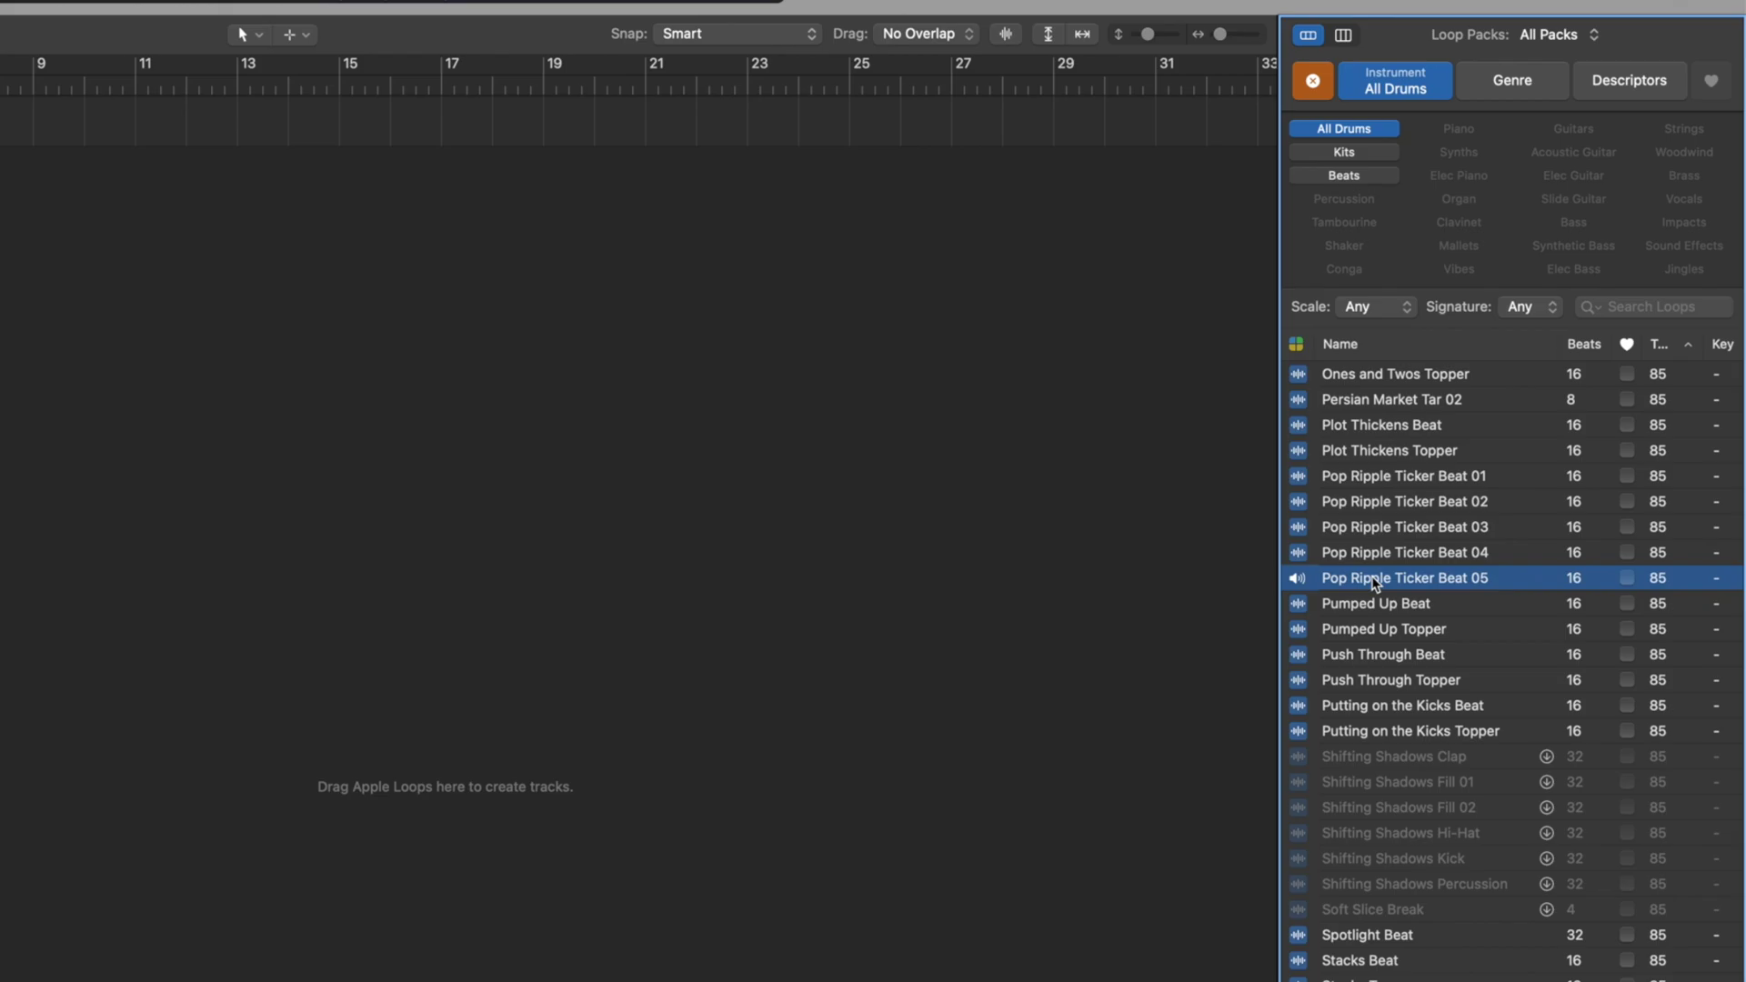
pyautogui.moveTo(1375, 583); pyautogui.dragTo(0, 336)
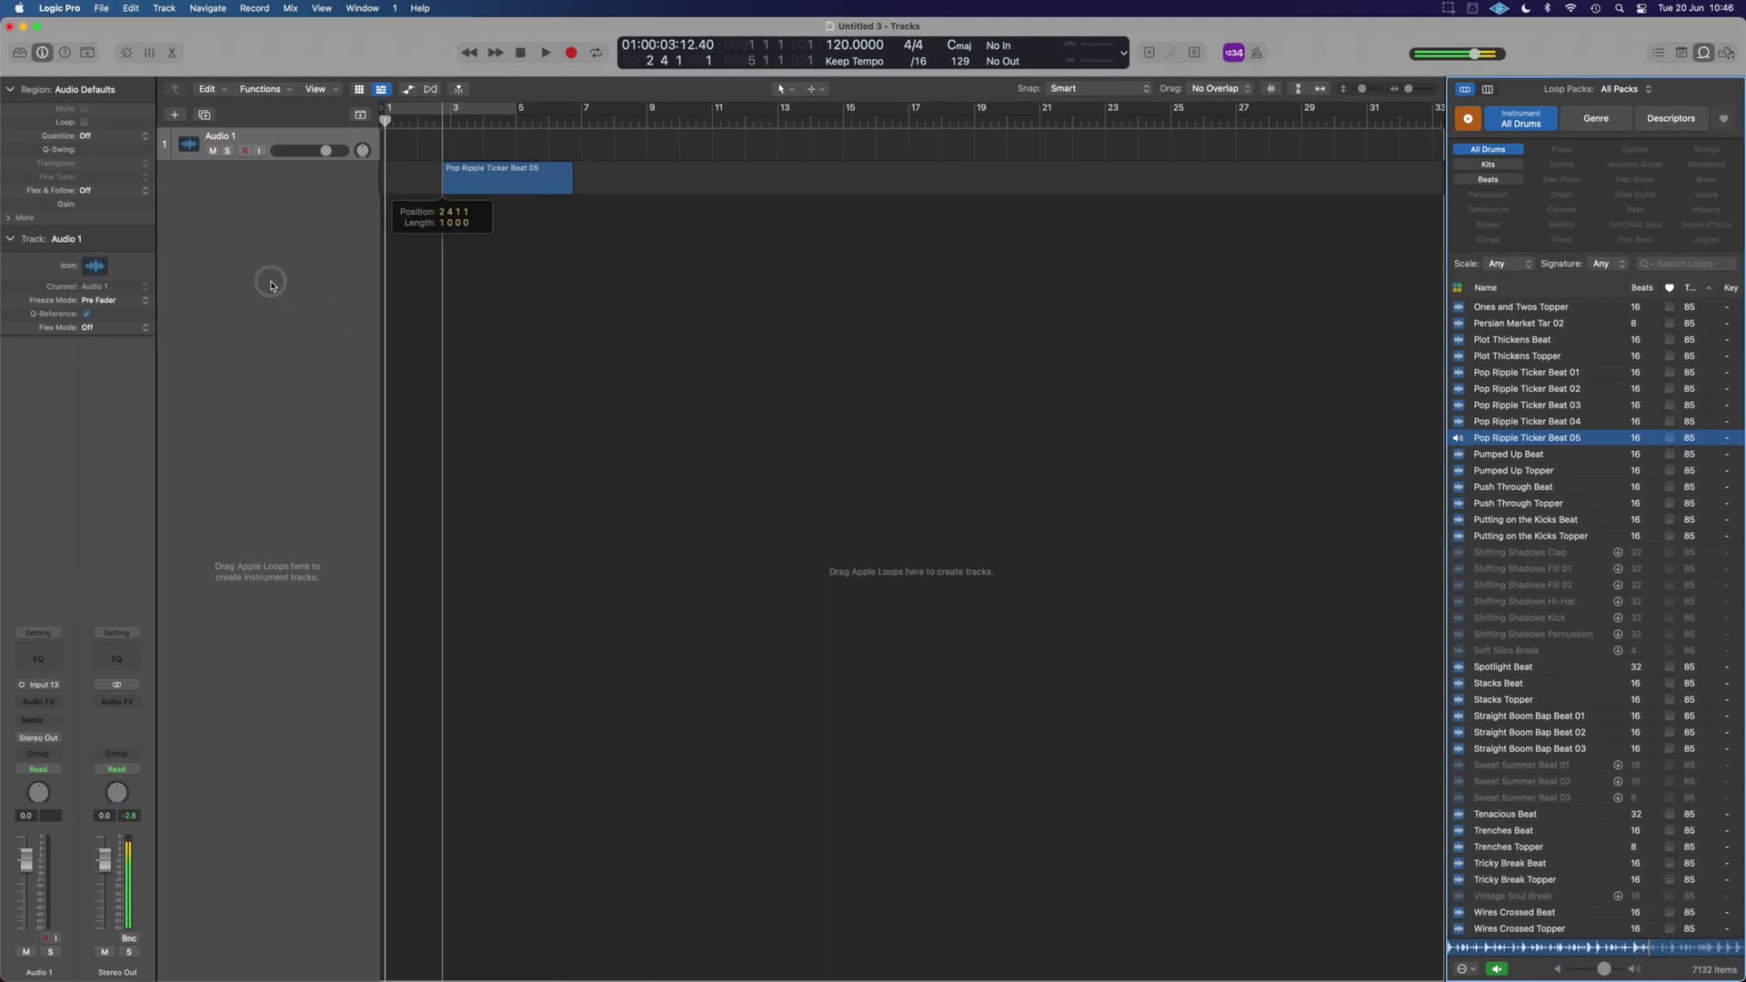
pyautogui.moveTo(270, 285); pyautogui.dragTo(271, 194)
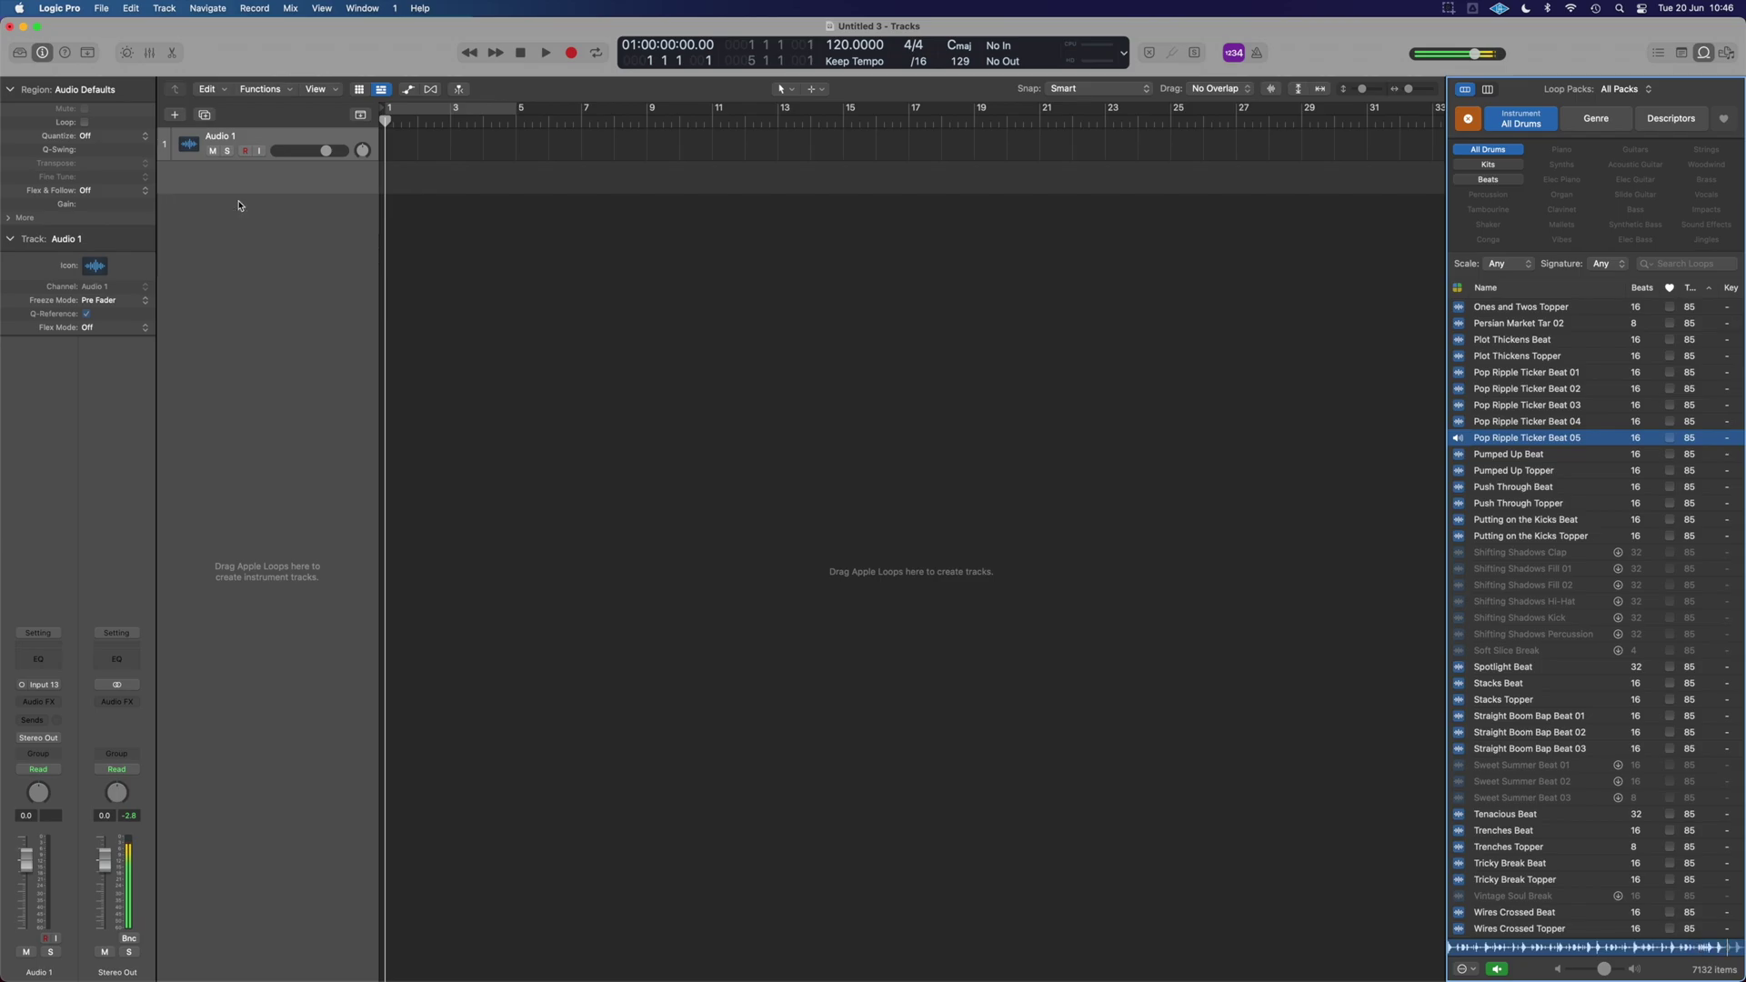
pyautogui.moveTo(238, 205); pyautogui.dragTo(273, 186)
# - Load Old School Flex Beat 08 and 12-8 Jazzy Drumset 11 into Quick Samplers on new tracks and close the sampler windows
pyautogui.scroll(2, 1503, 369)
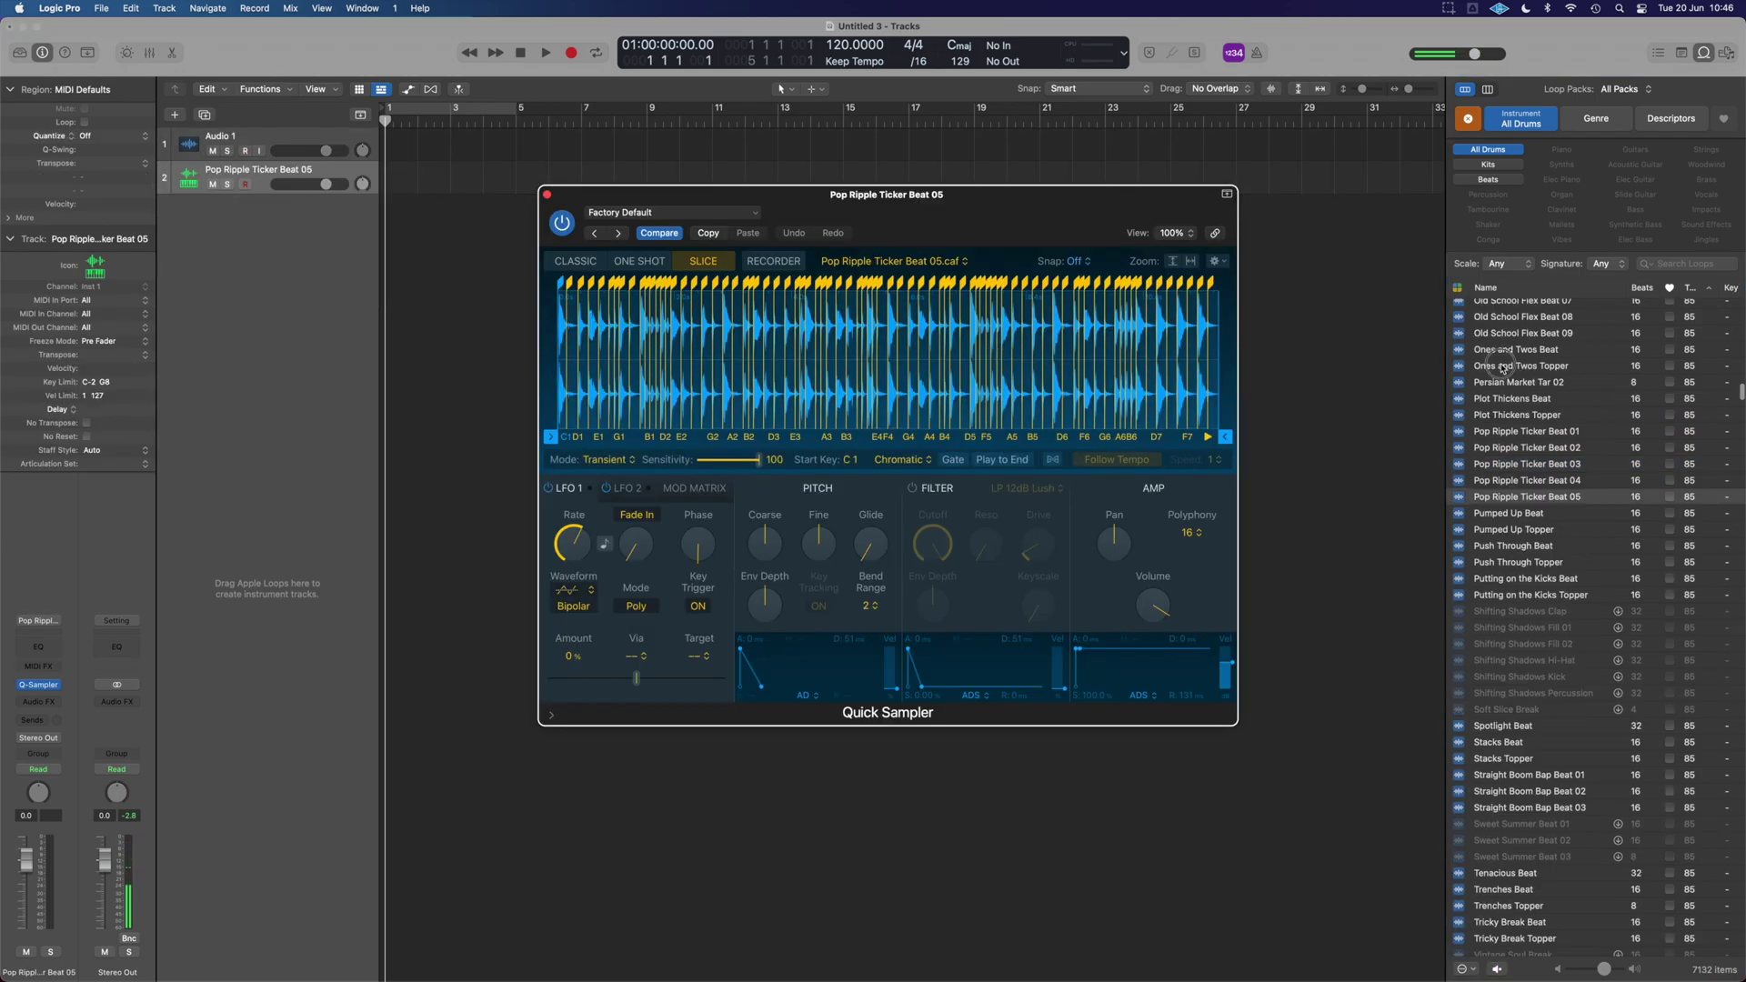
pyautogui.scroll(3, 1503, 368)
pyautogui.moveTo(1510, 428); pyautogui.dragTo(841, 391)
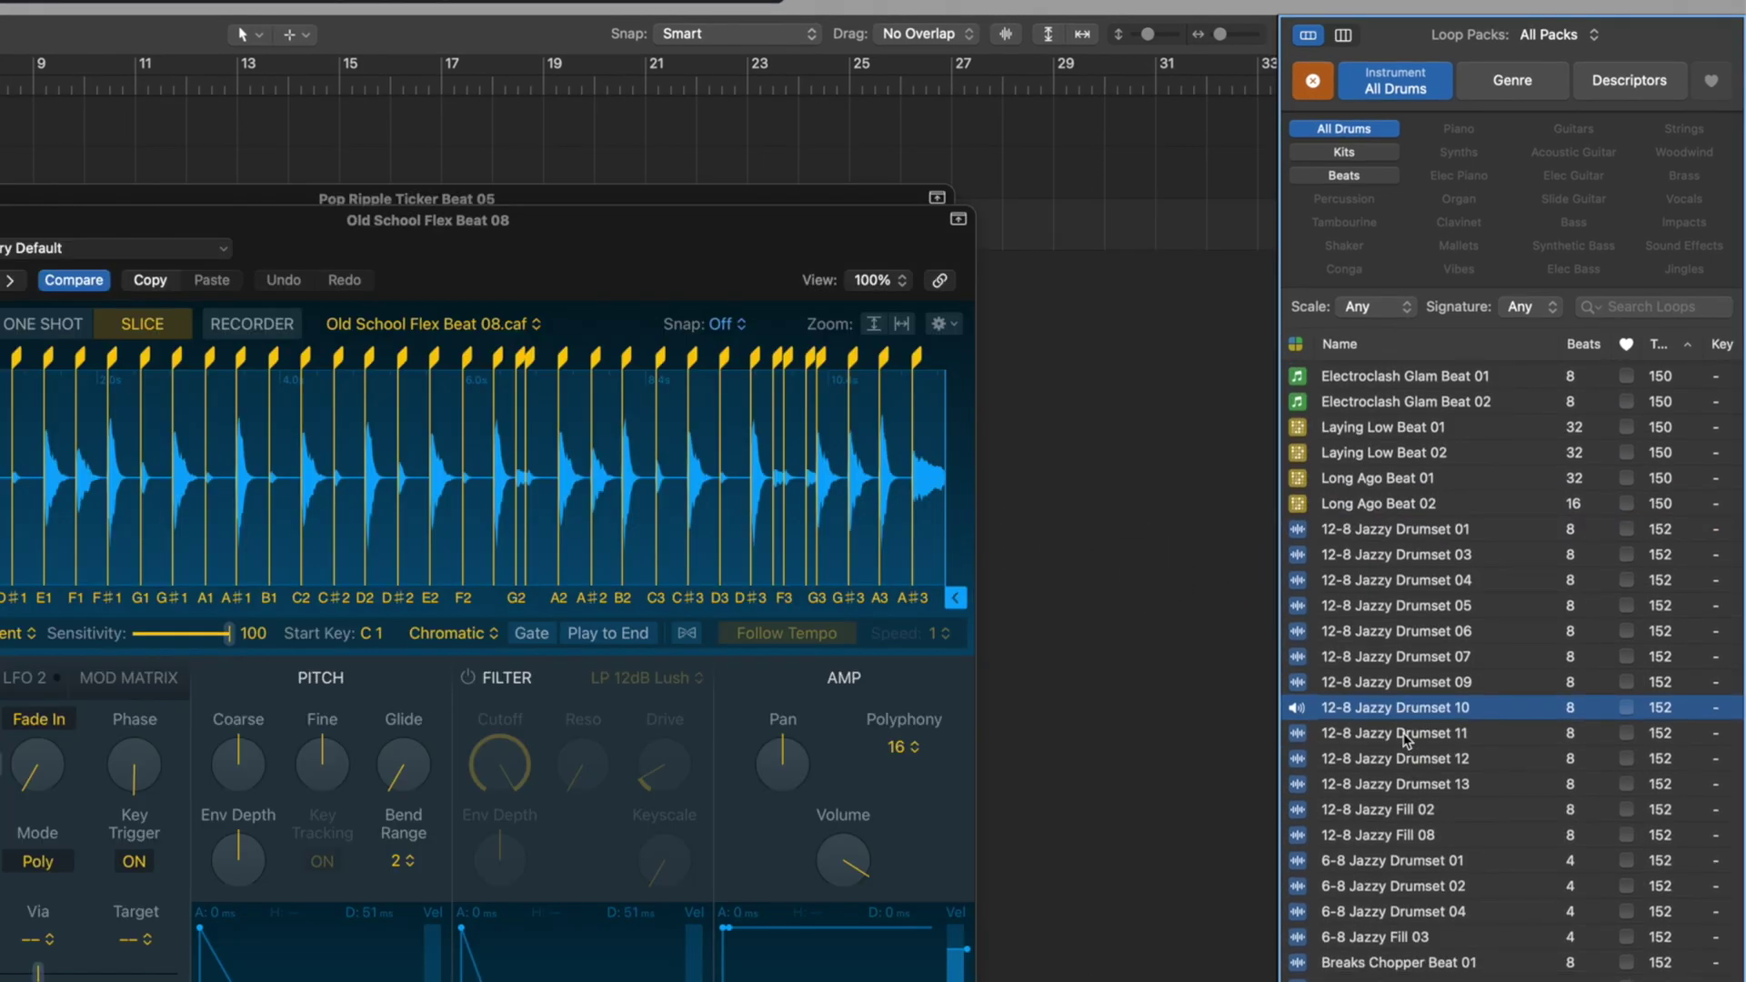
pyautogui.click(1406, 739)
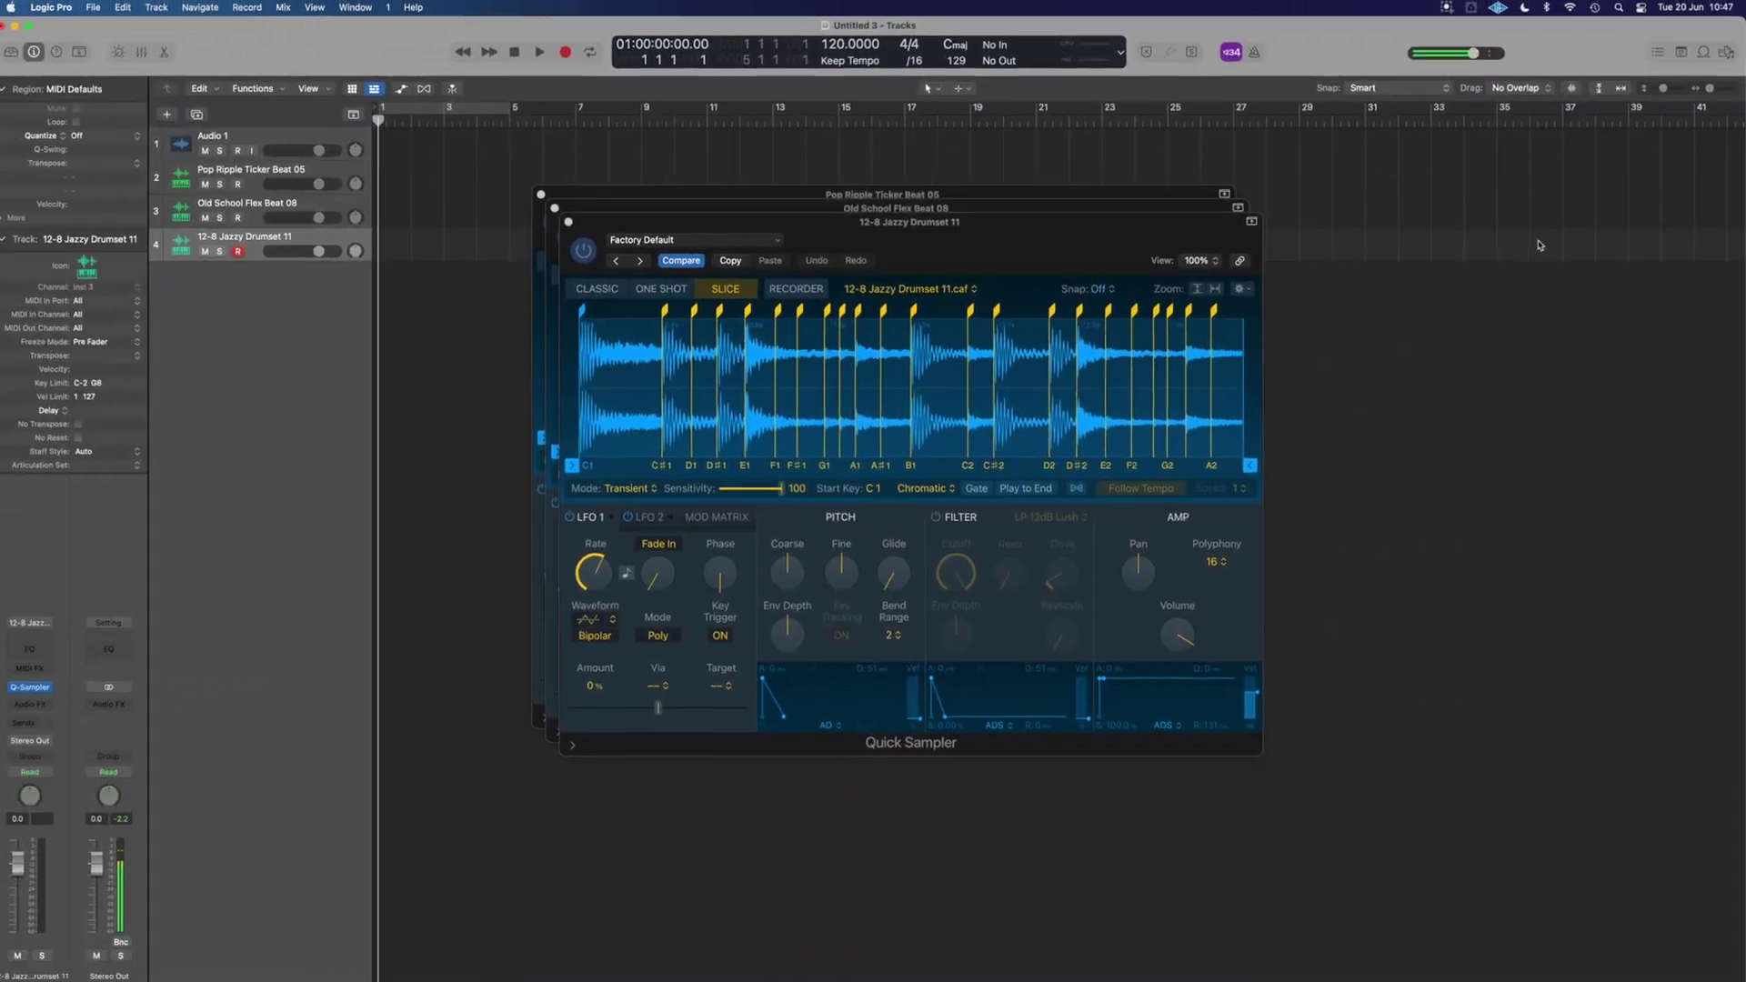
pyautogui.press('super+w')
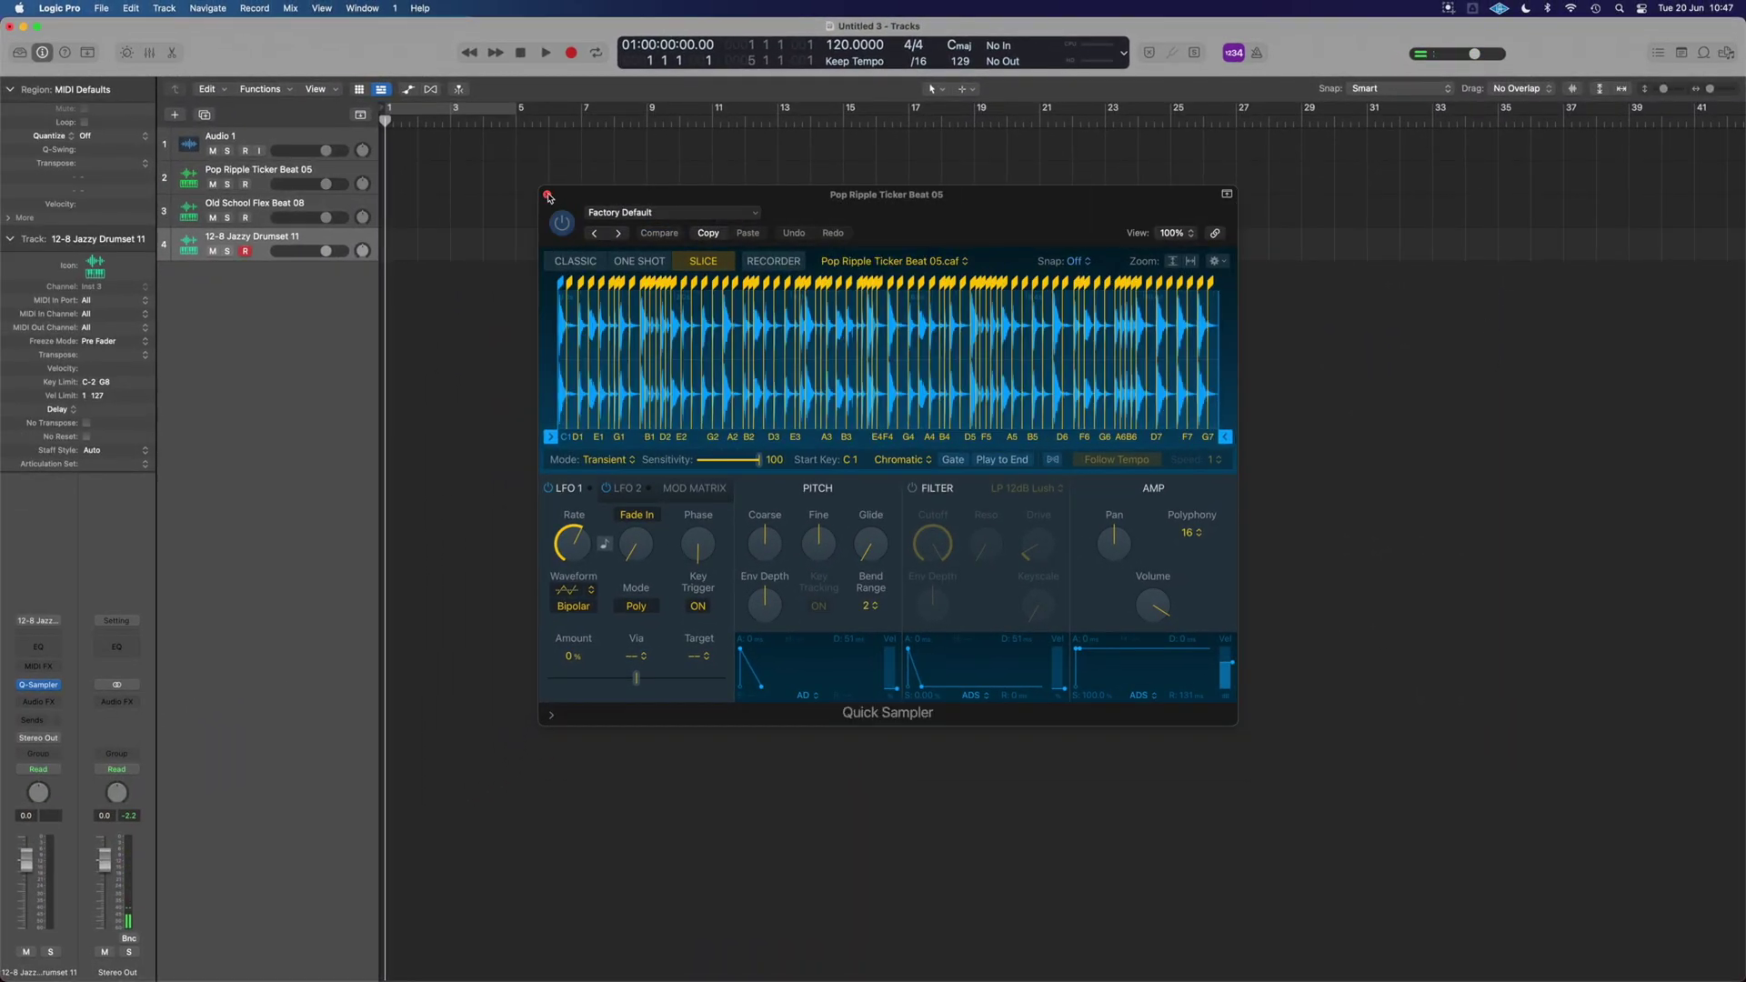
pyautogui.press('super+w')
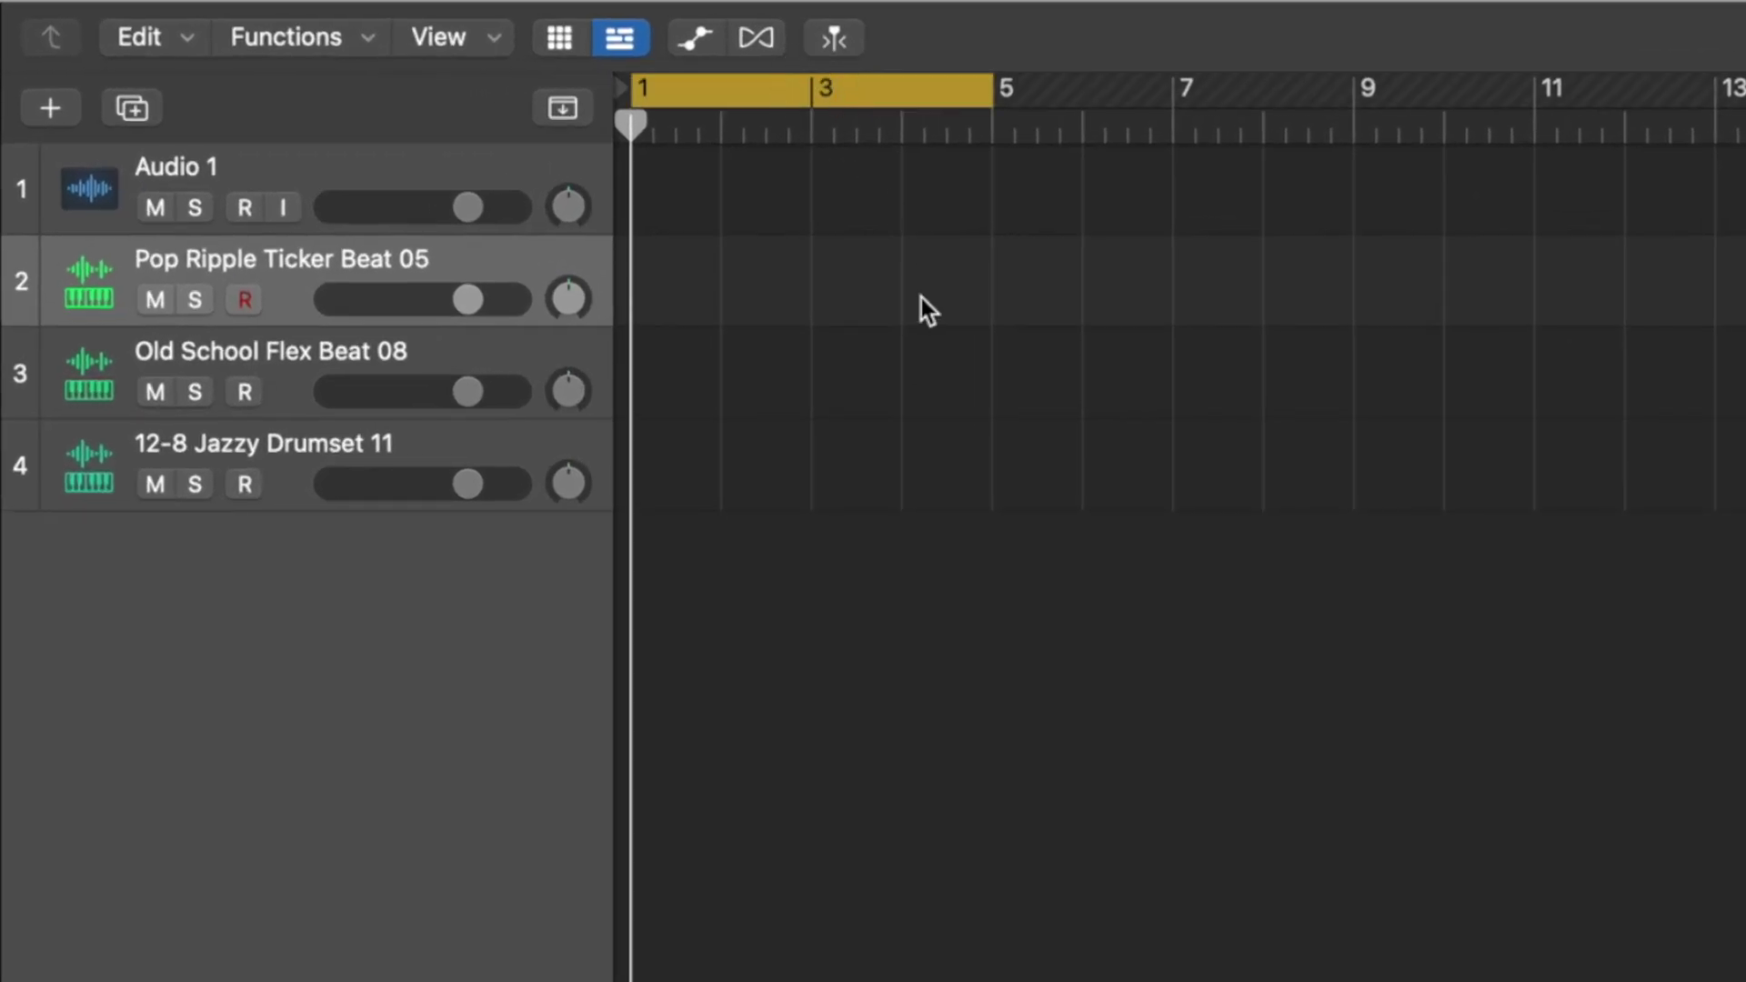
# - Set the project tempo to 174 BPM
pyautogui.doubleClick(1019, 27)
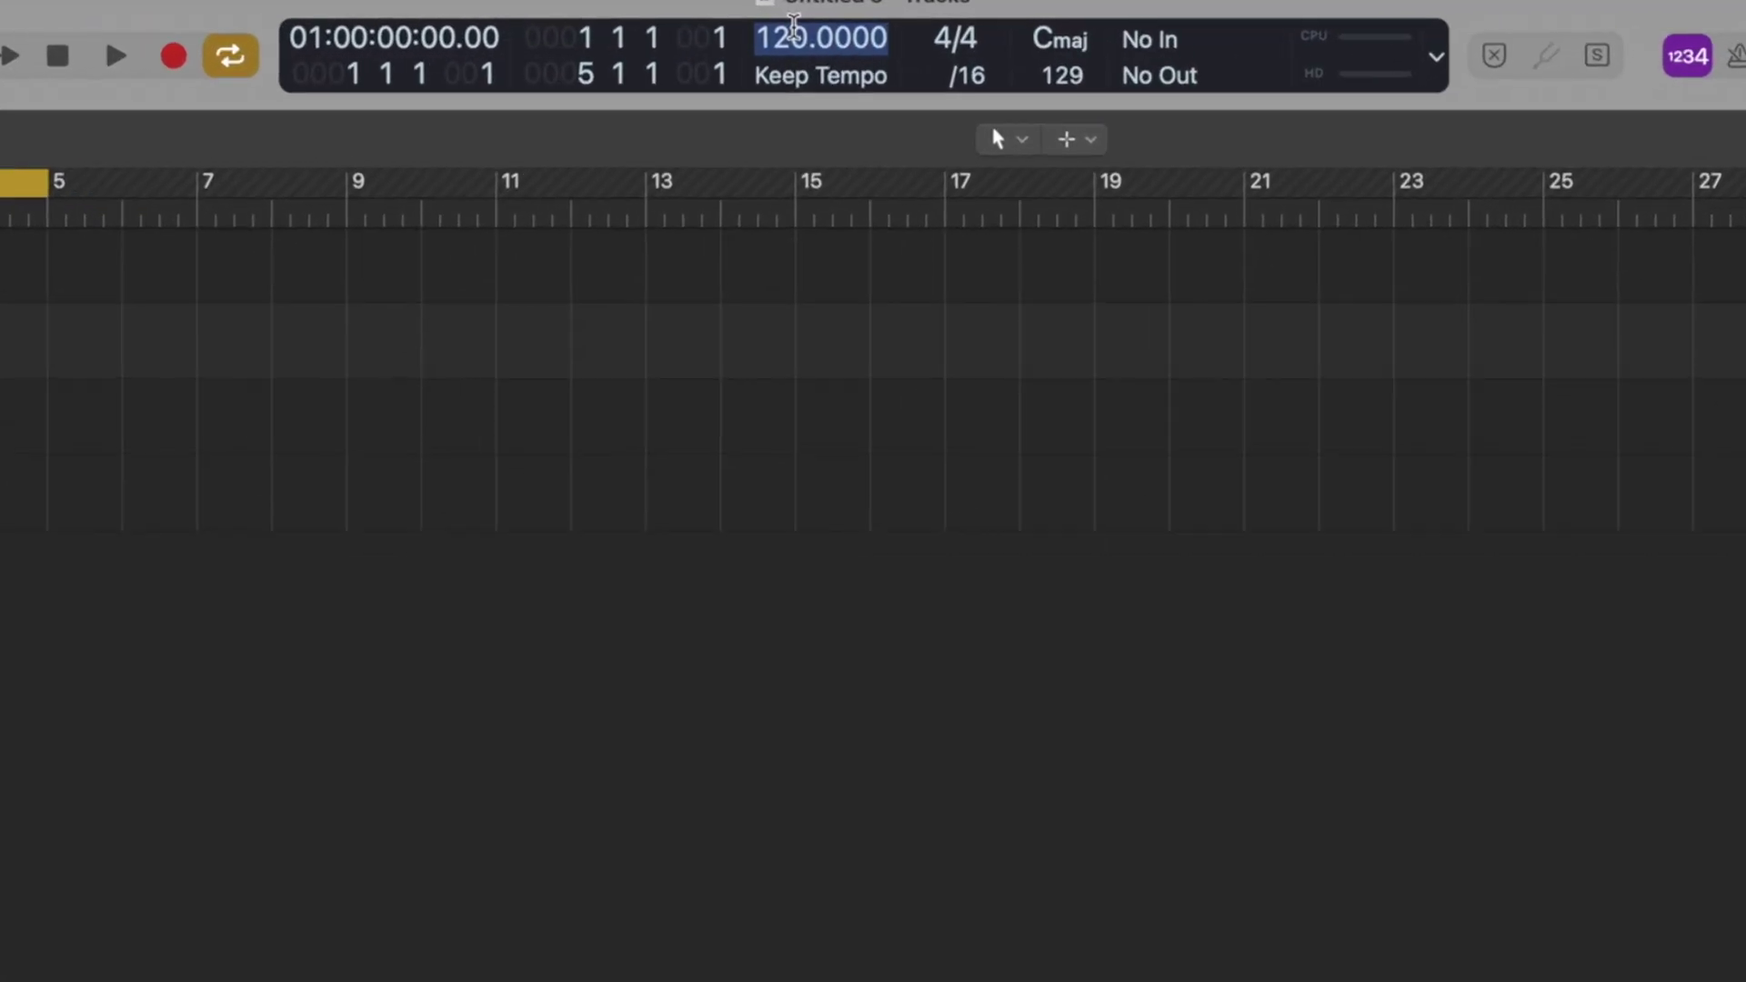
pyautogui.write('174')
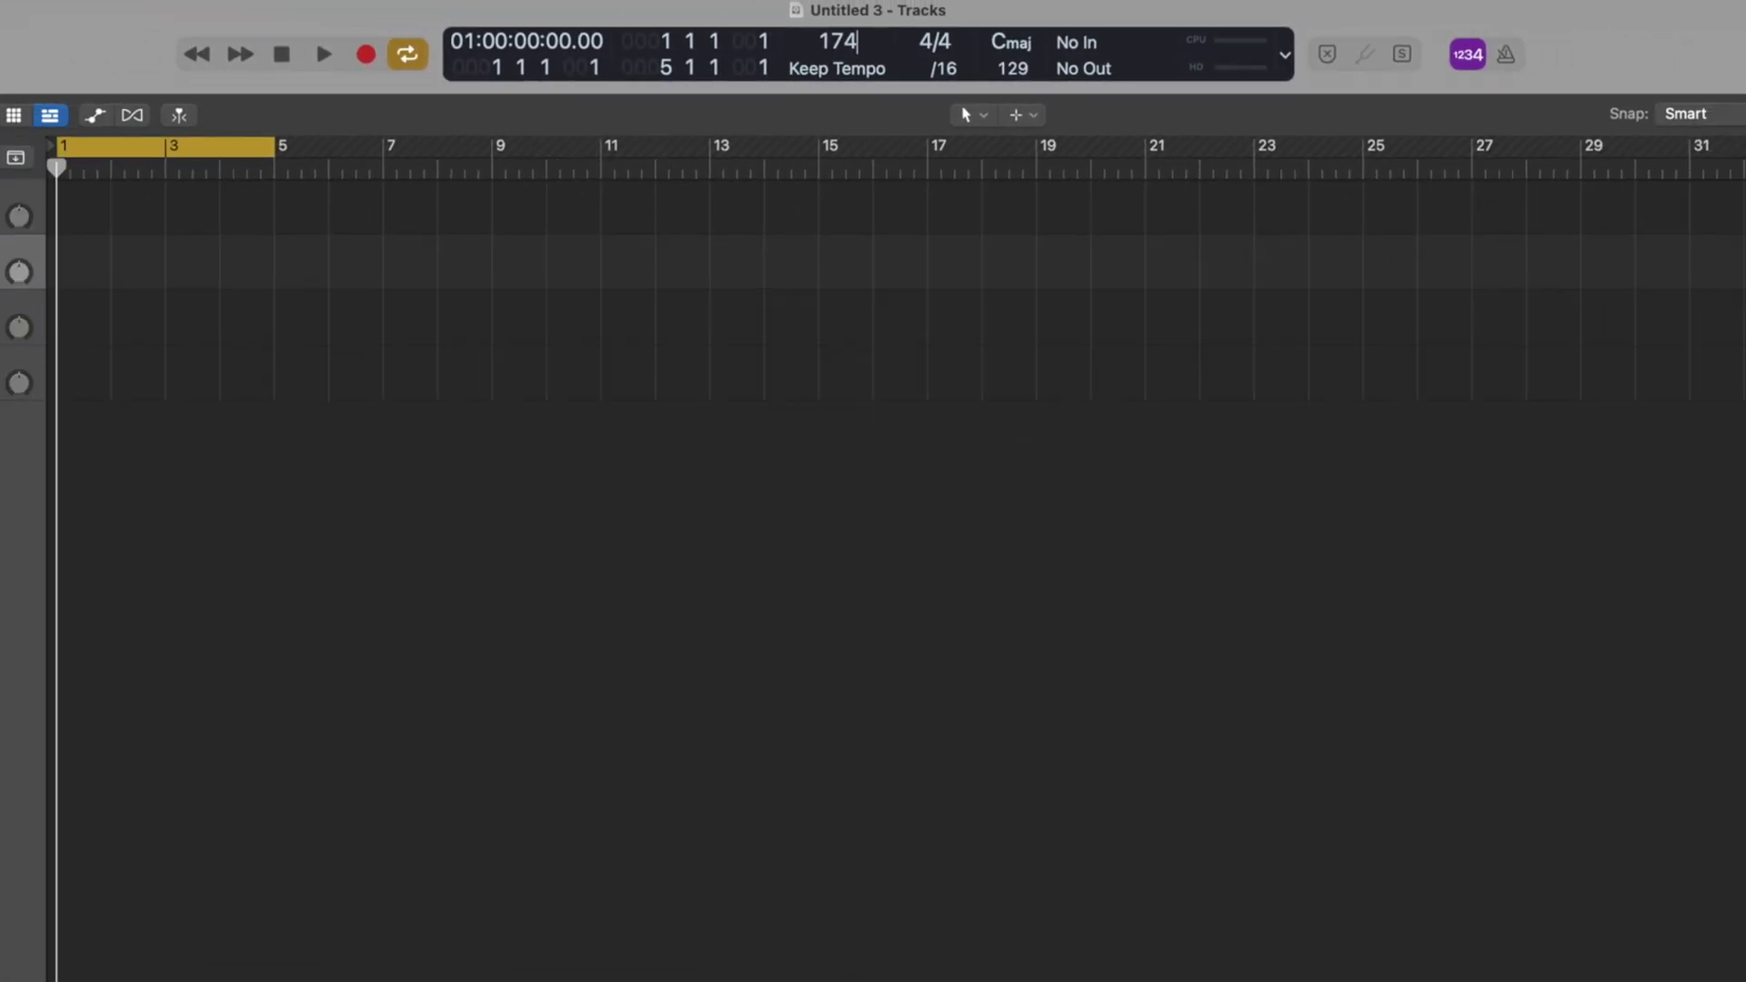
pyautogui.press('Return')
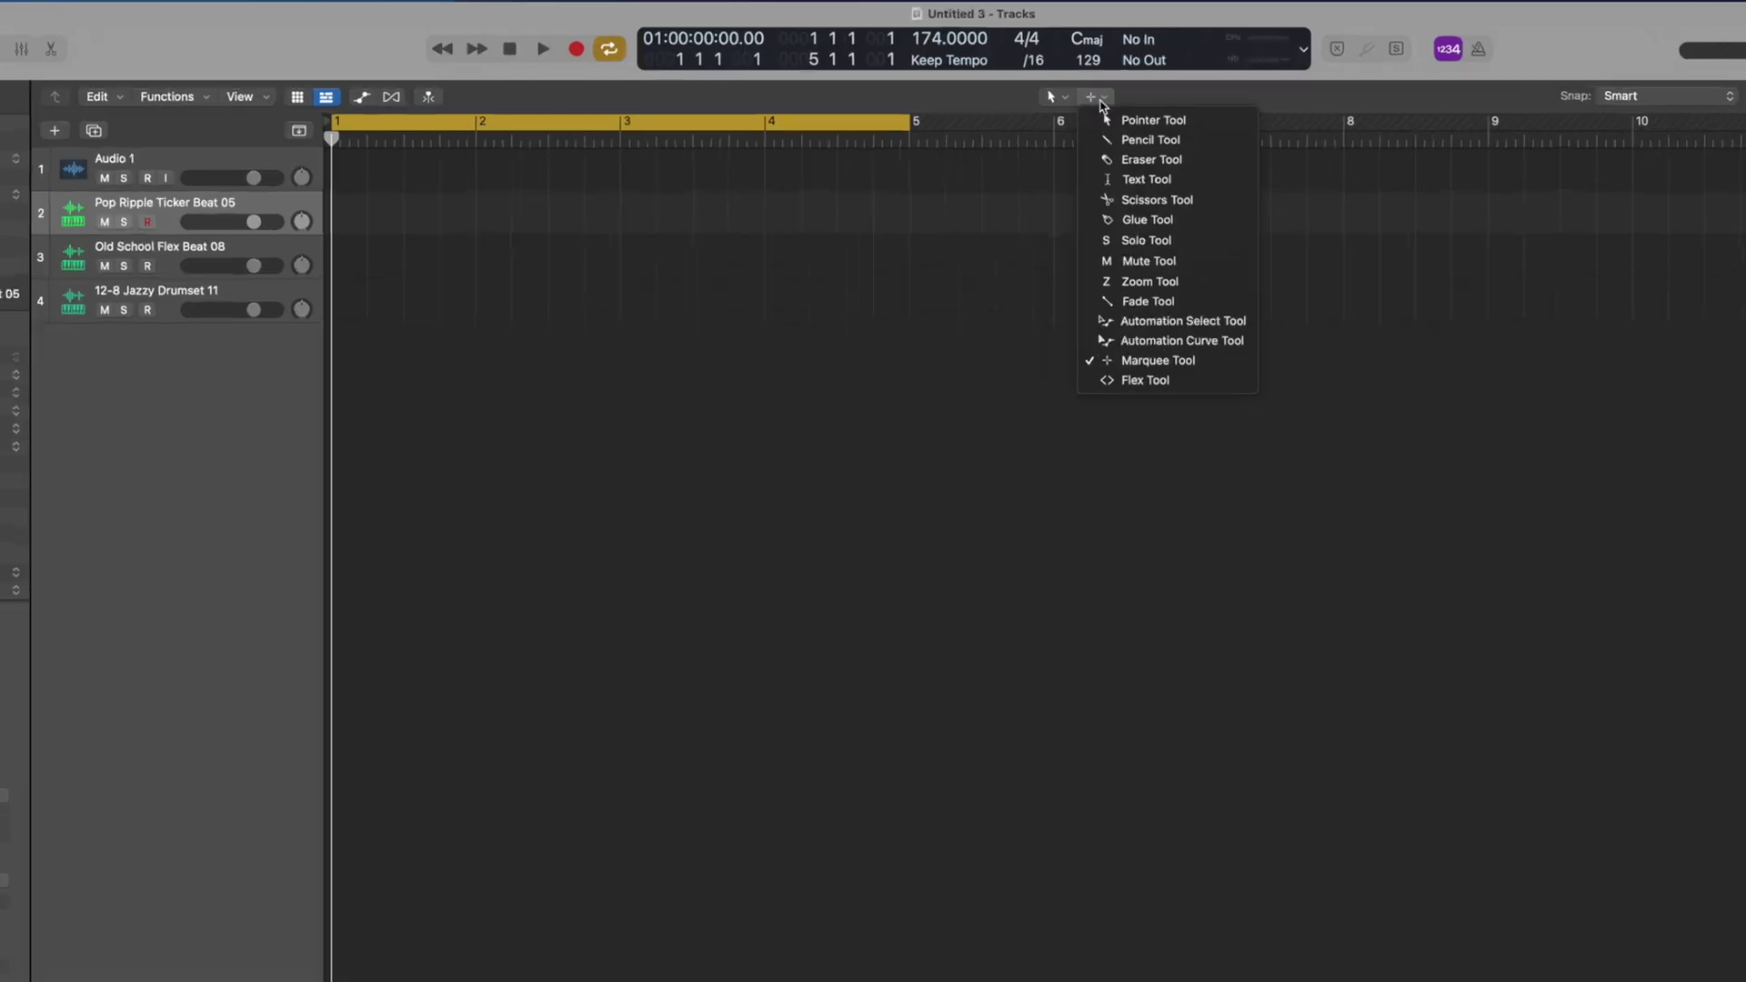
# - Draw a four-bar MIDI region from bar 1 to bar 5 on the Pop Ripple Ticker Beat 05 track and open its Piano Roll
pyautogui.click(1132, 145)
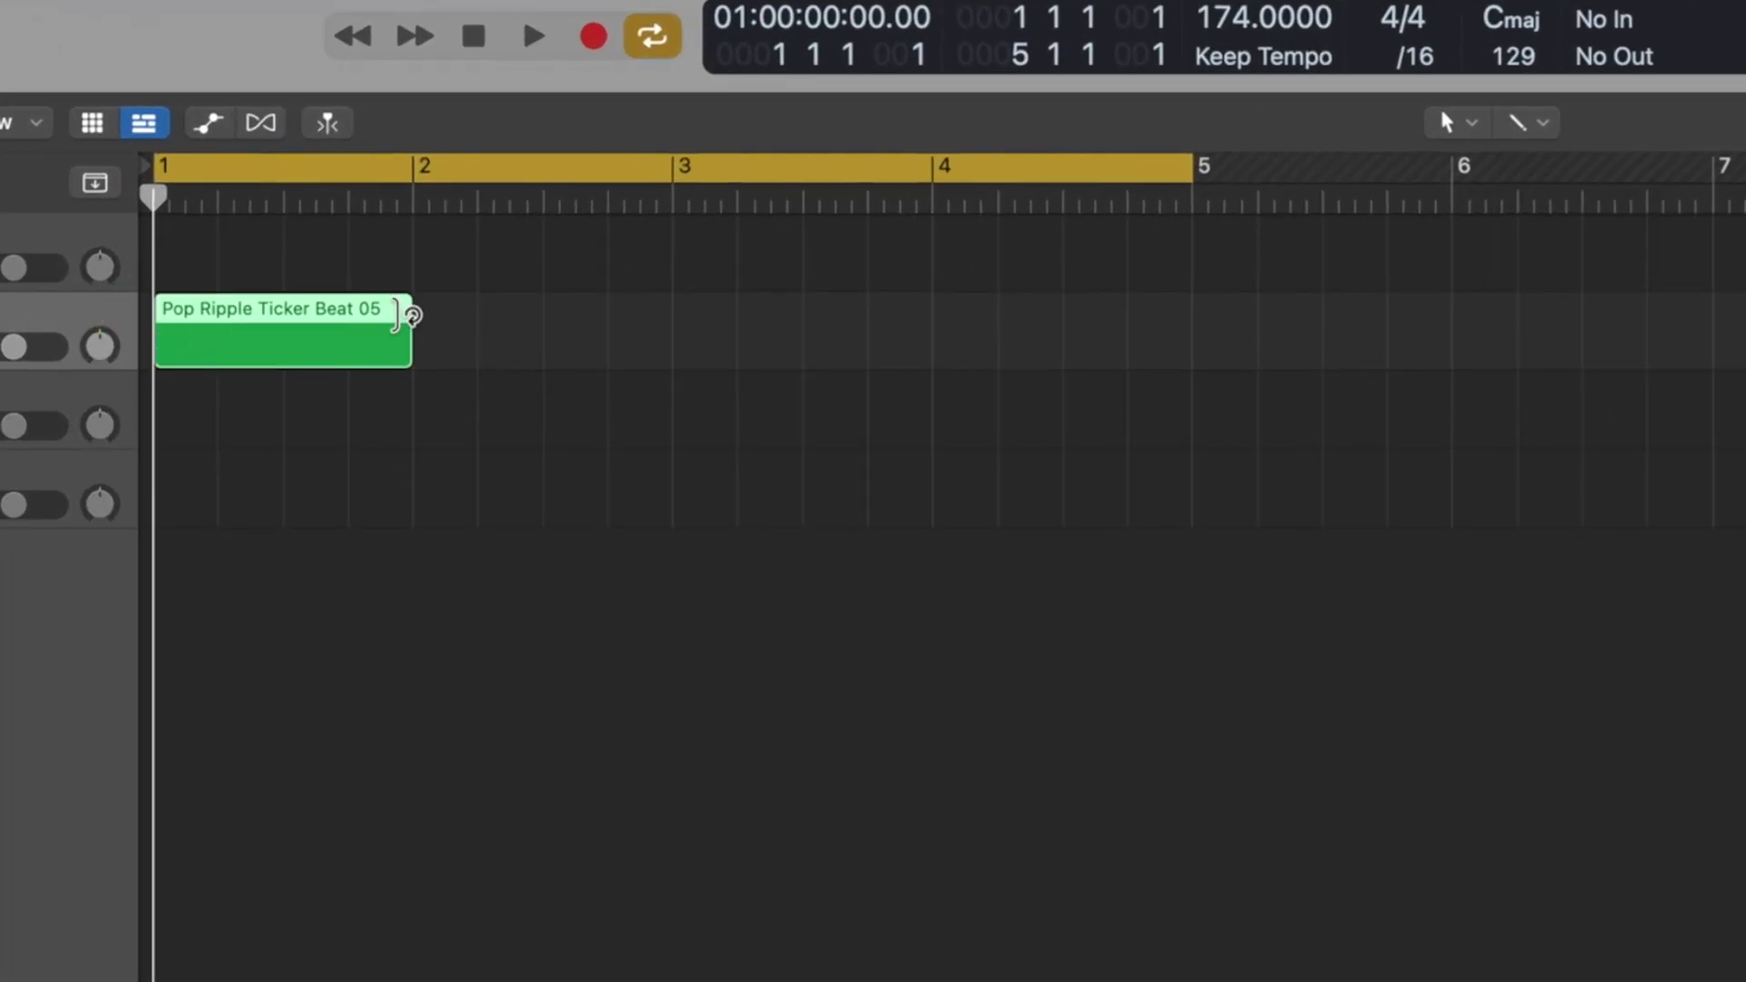
pyautogui.moveTo(401, 360); pyautogui.dragTo(1188, 359)
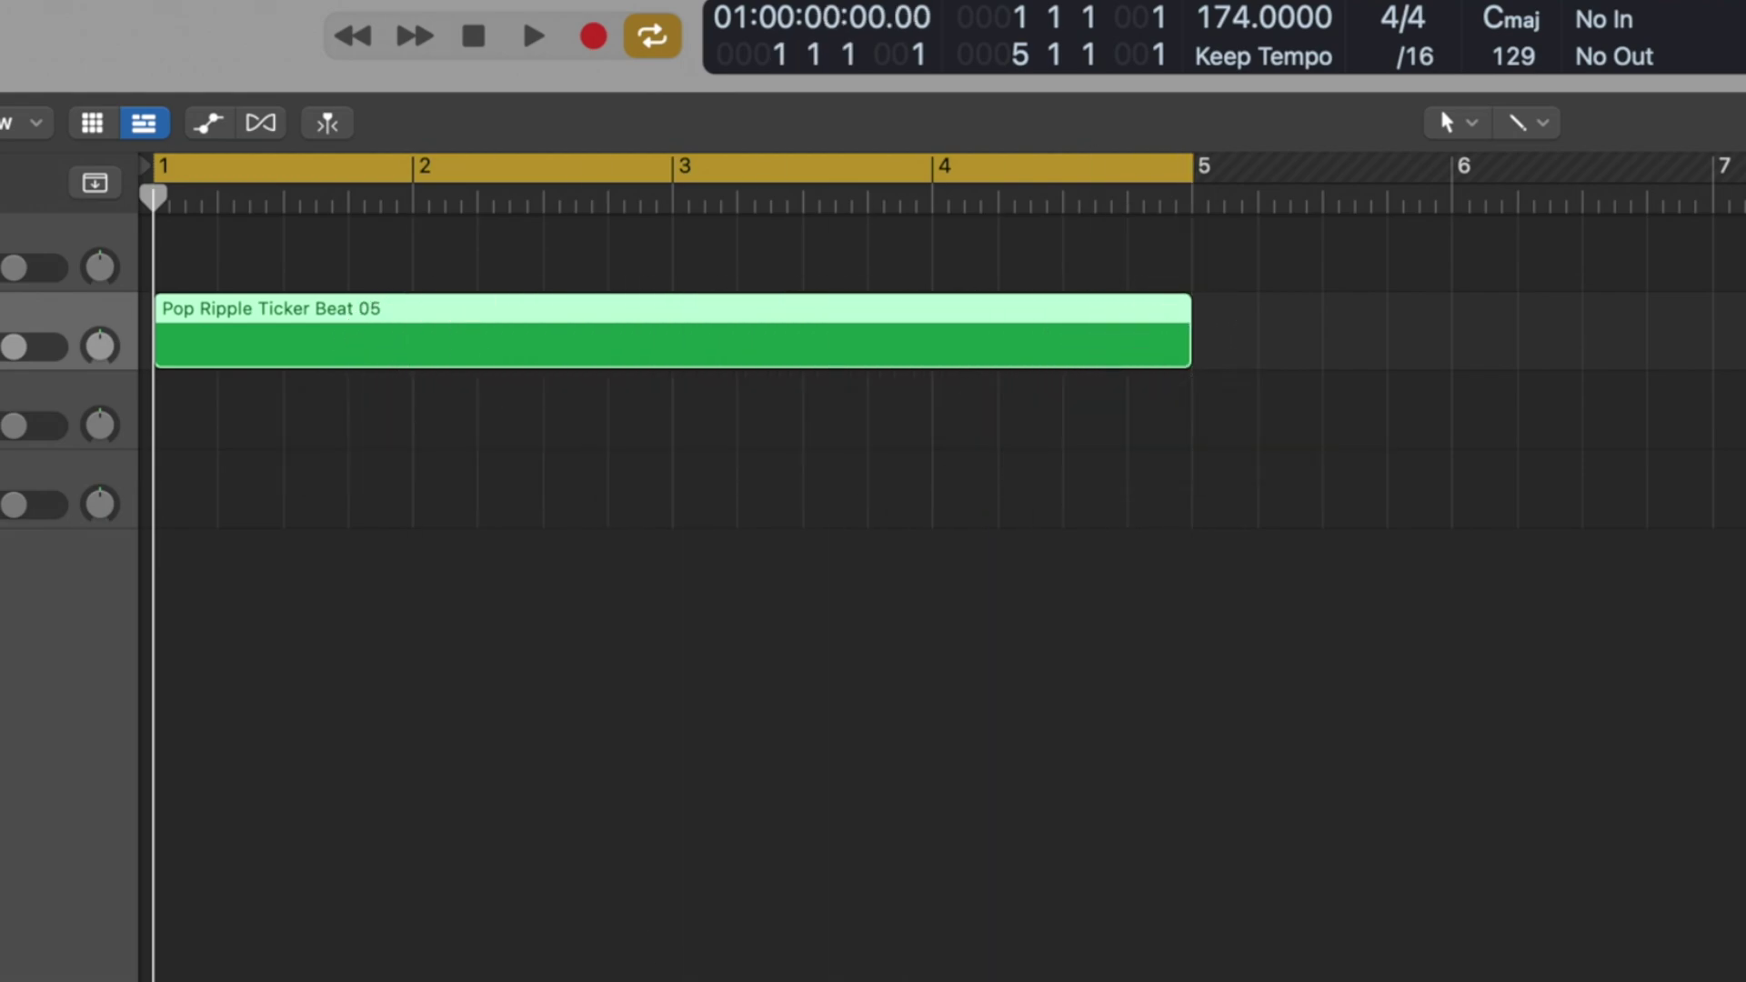
pyautogui.press('p')
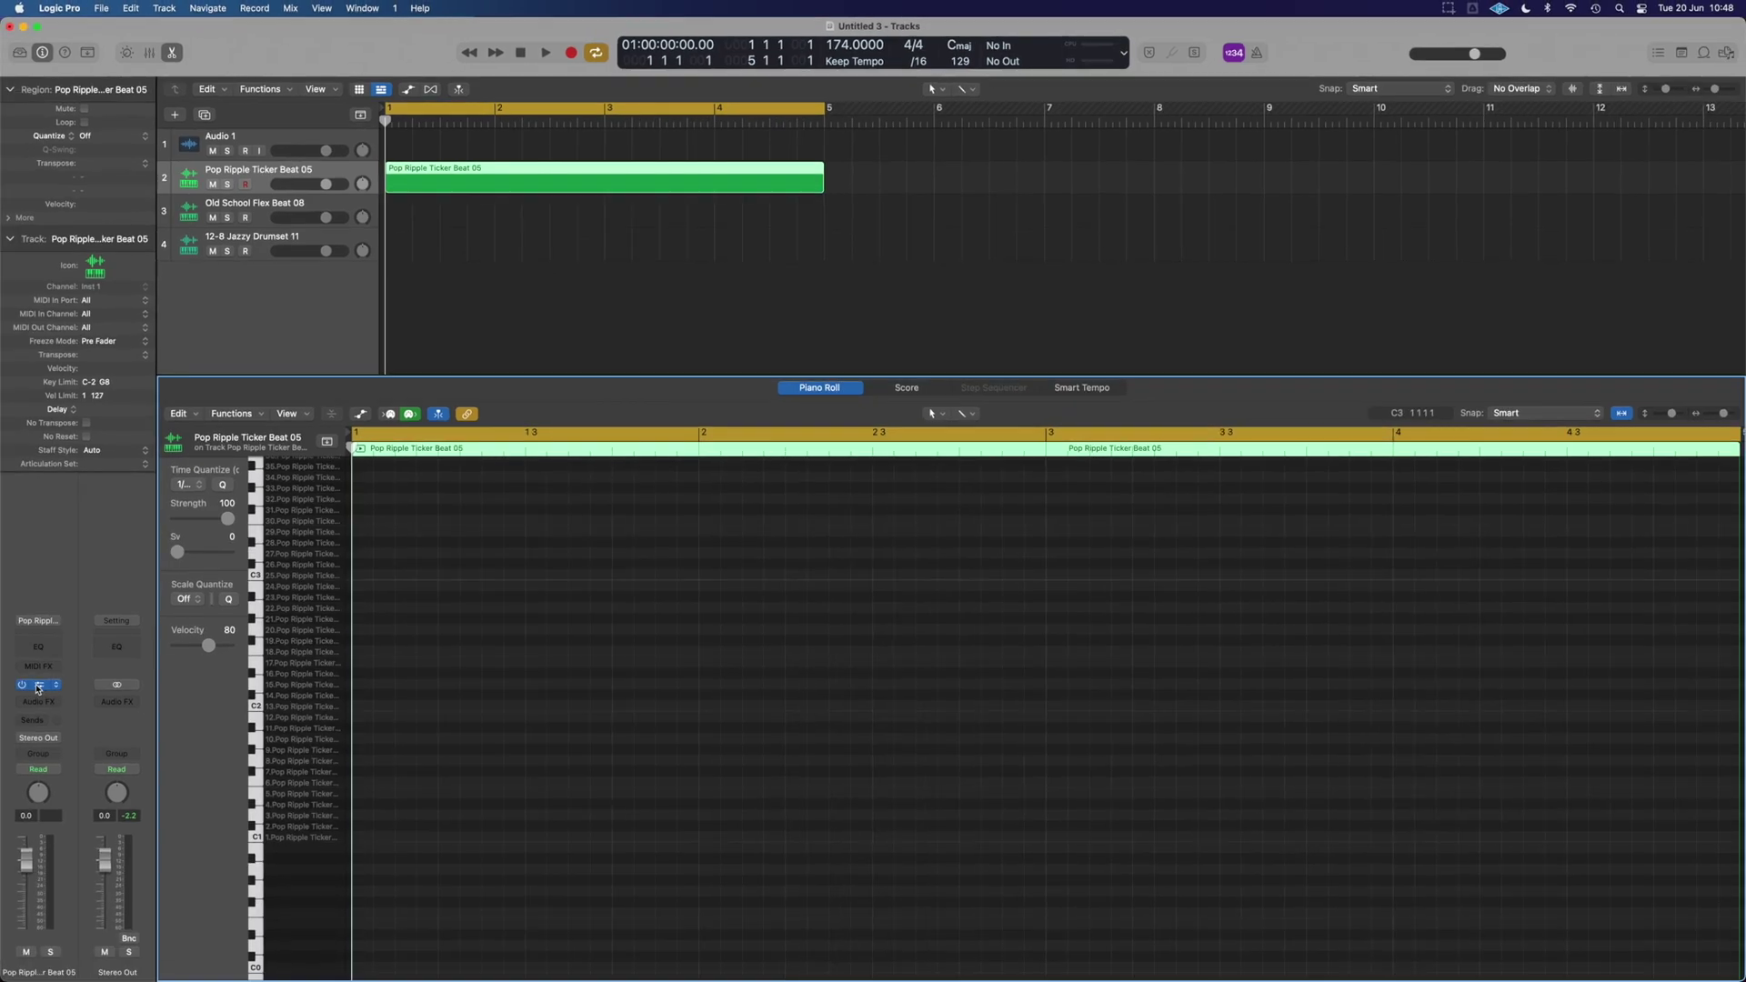
# - Enable Follow Tempo in the Pop Ripple Ticker Beat 05 Quick Sampler and add a slice 1 note at the region's start
pyautogui.click(37, 686)
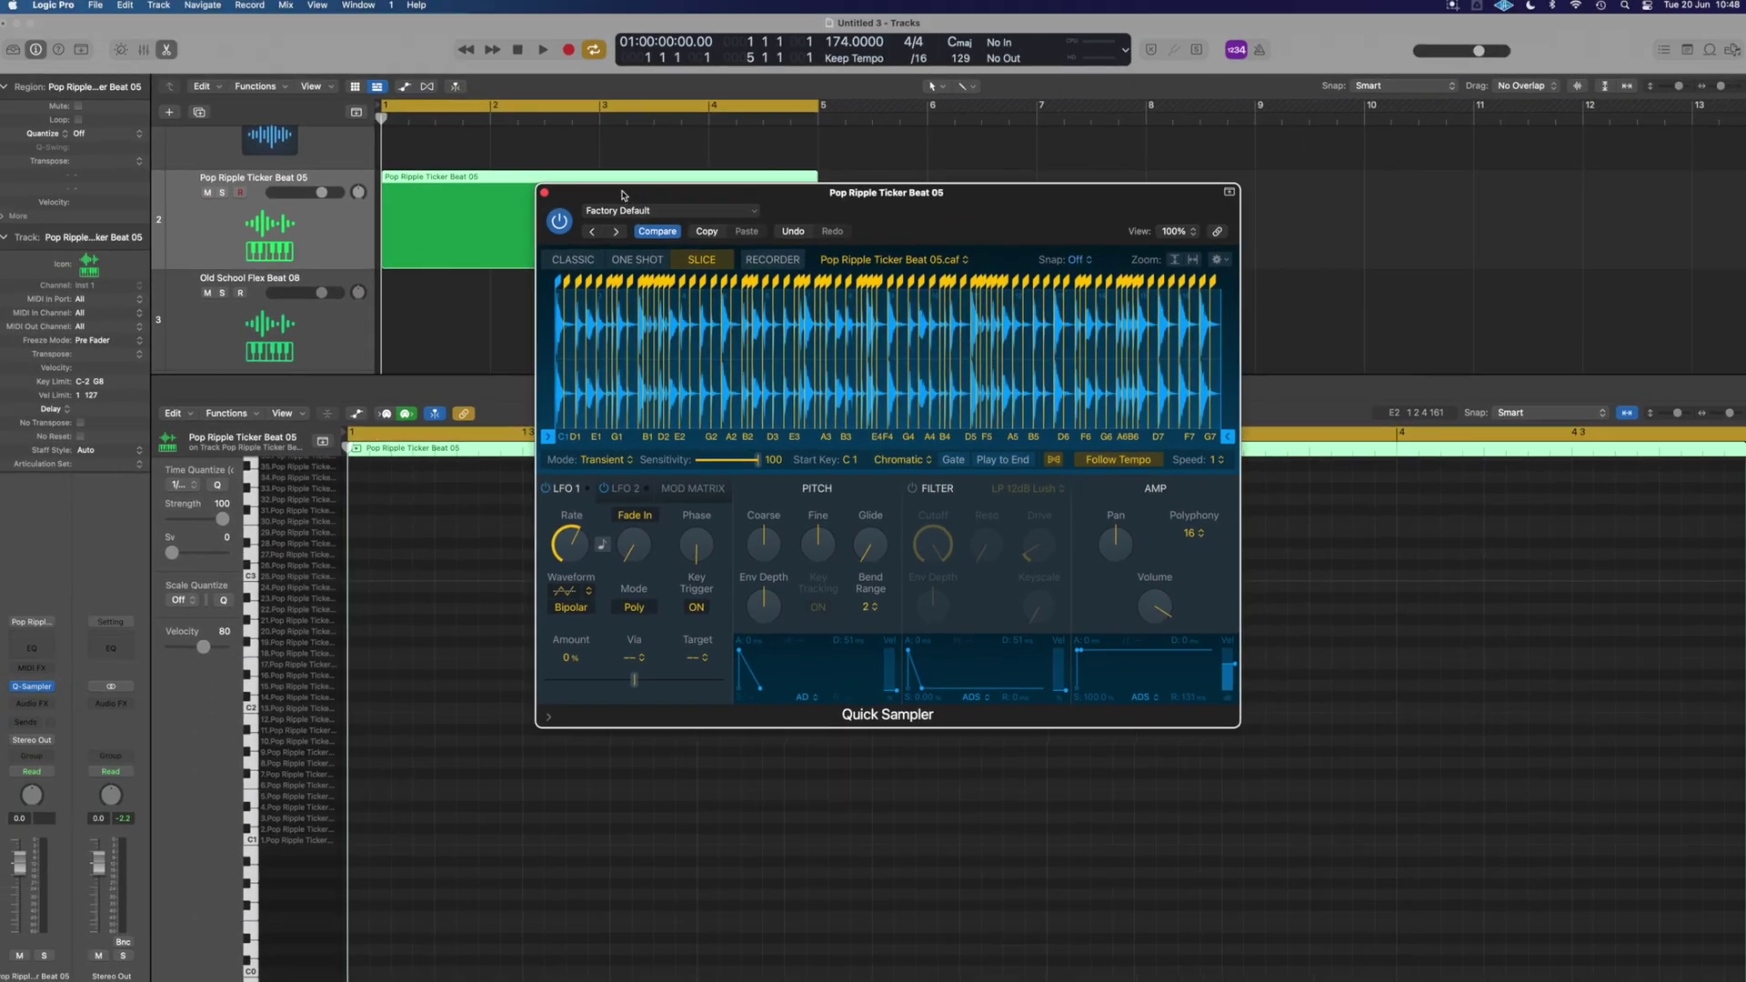
pyautogui.moveTo(624, 196); pyautogui.dragTo(789, 417)
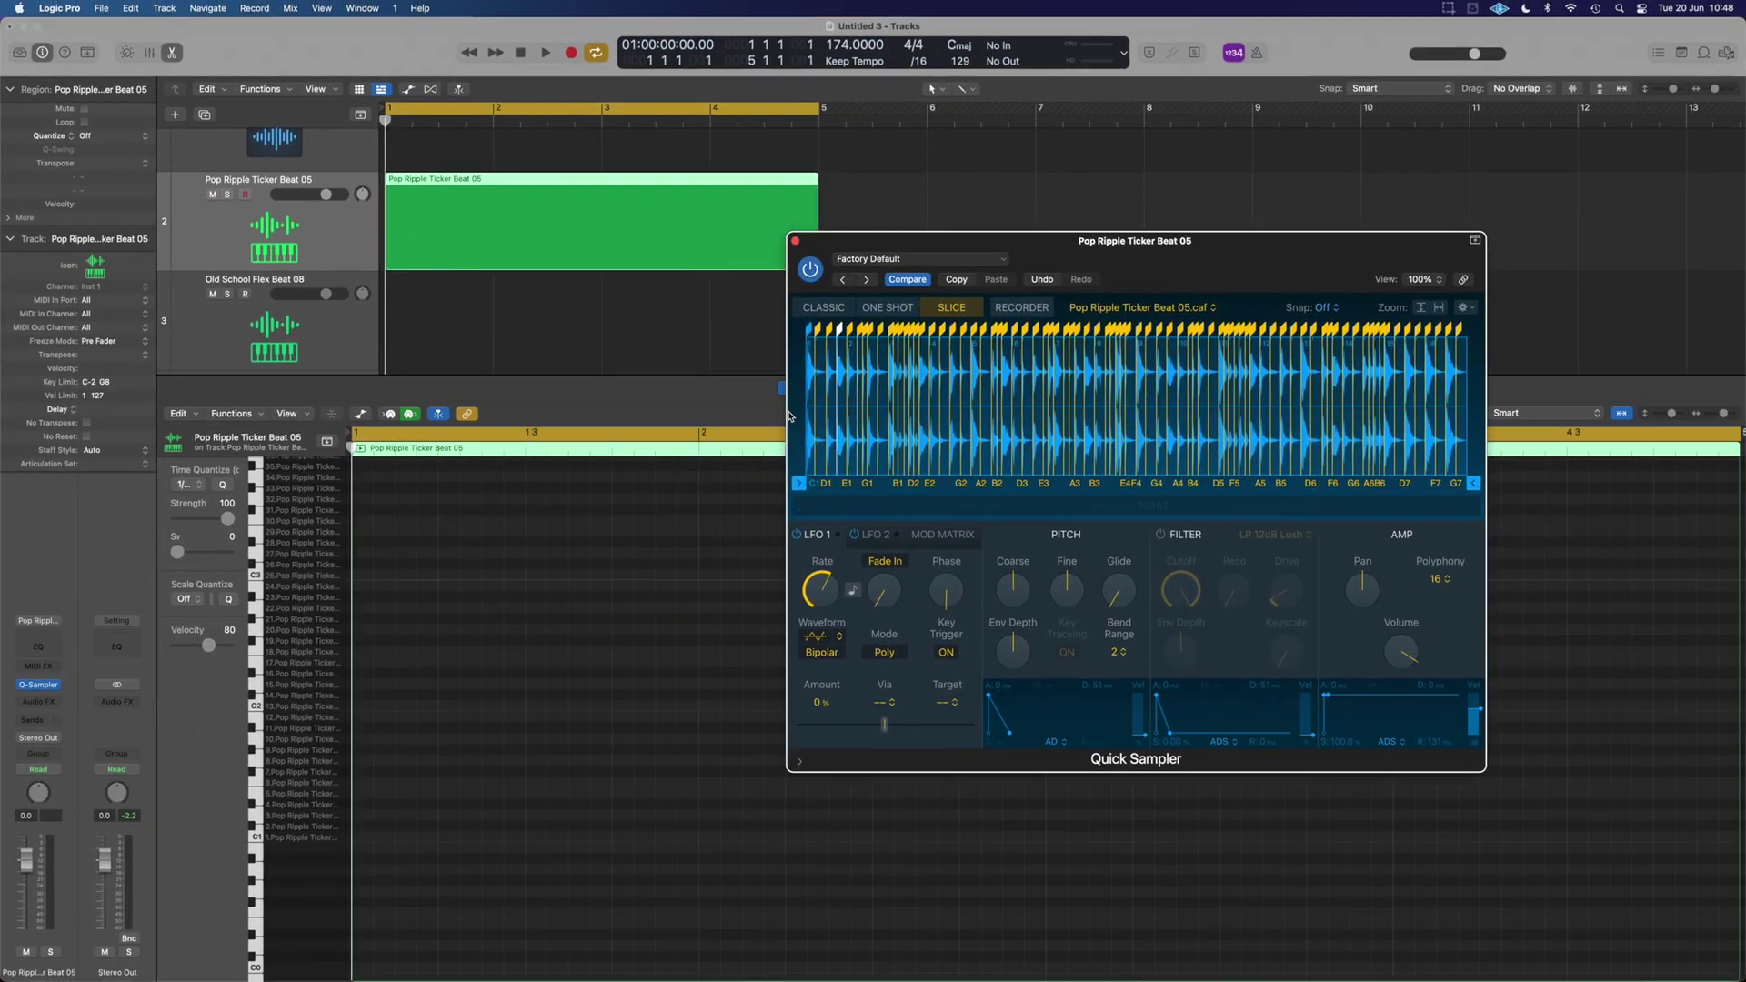
pyautogui.click(362, 838)
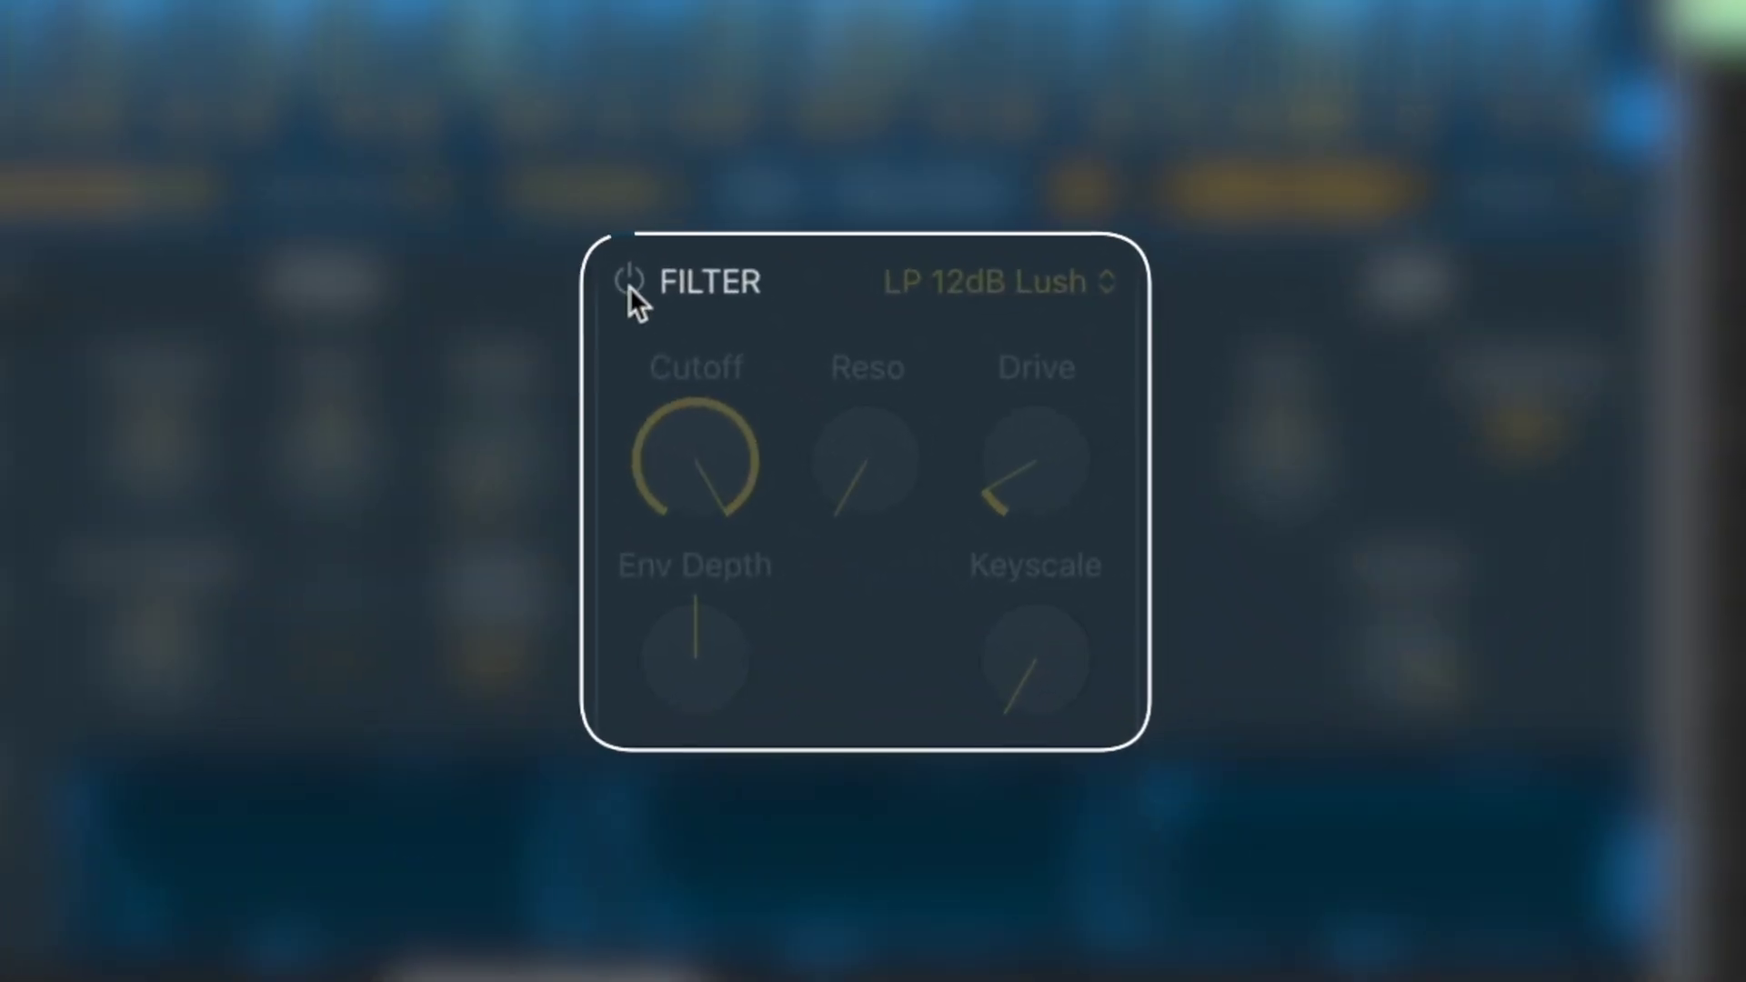
# - Turn on the Quick Sampler filter, set its type to HP 24dB Edgy and lower the cutoff
pyautogui.click(1161, 535)
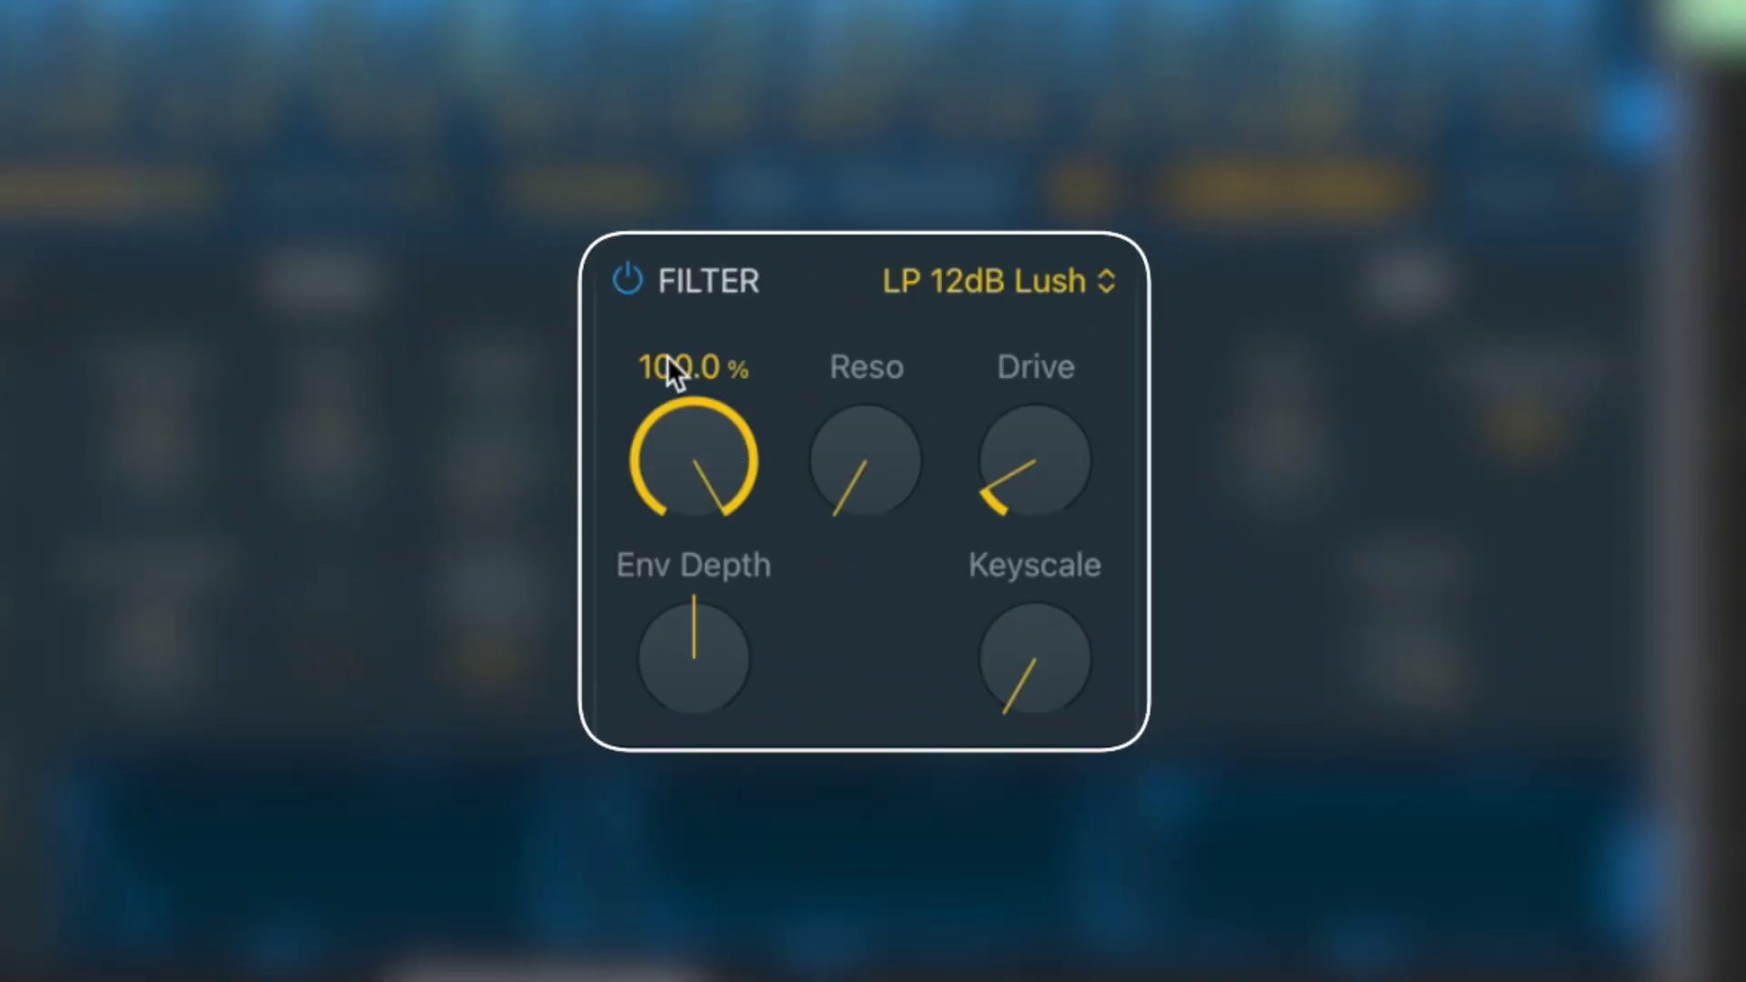
pyautogui.click(991, 282)
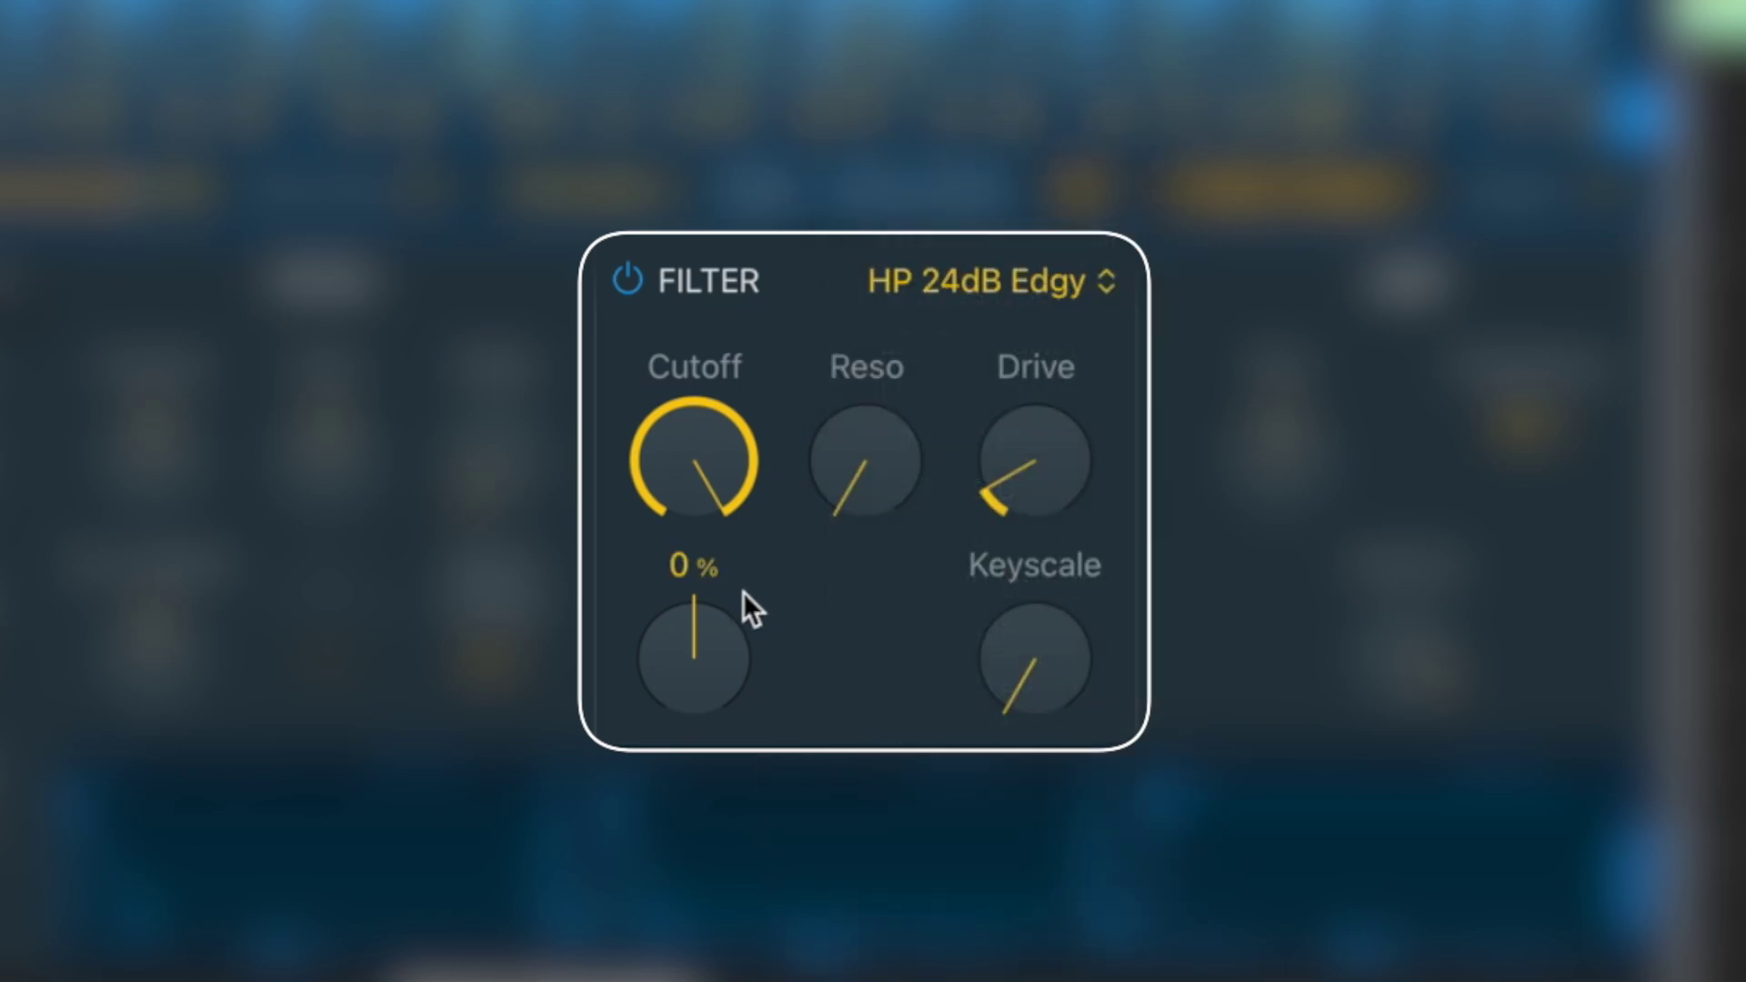
pyautogui.moveTo(706, 440); pyautogui.dragTo(706, 509)
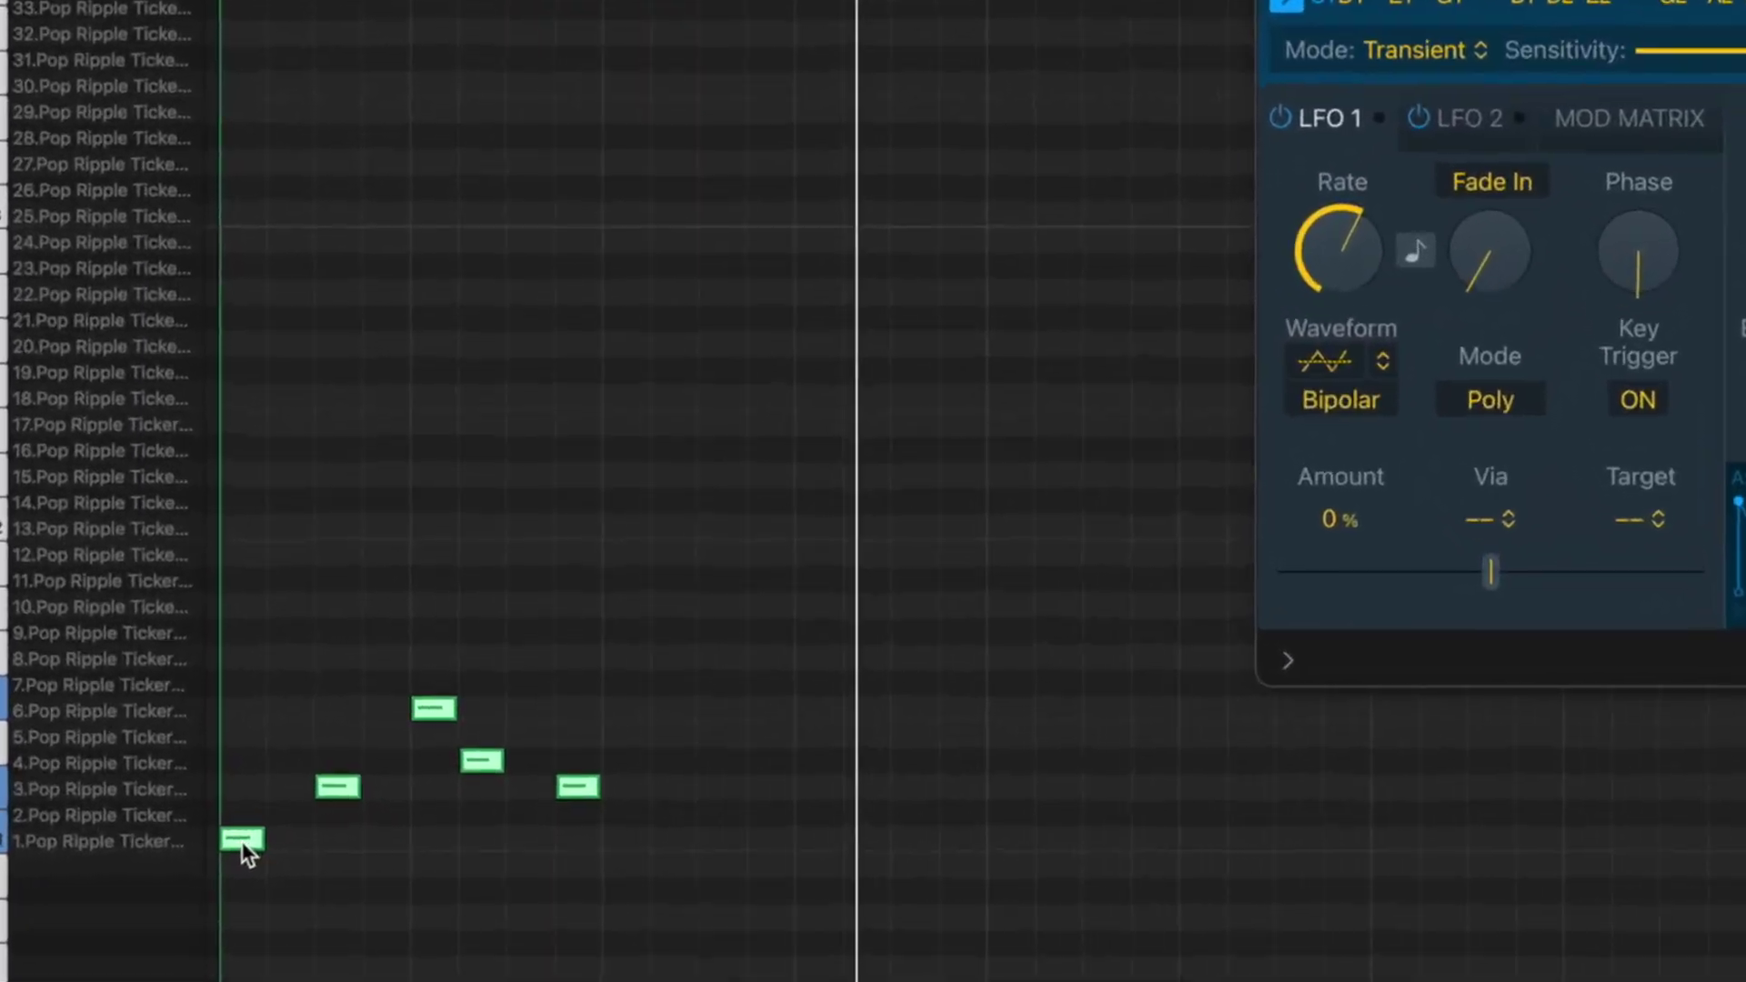
# - Copy the five slice notes to the second half of bar 1 starting on slice 8, and copy the whole pattern to bar 2
pyautogui.moveTo(668, 862); pyautogui.dragTo(1028, 704)
pyautogui.moveTo(507, 709); pyautogui.dragTo(652, 626)
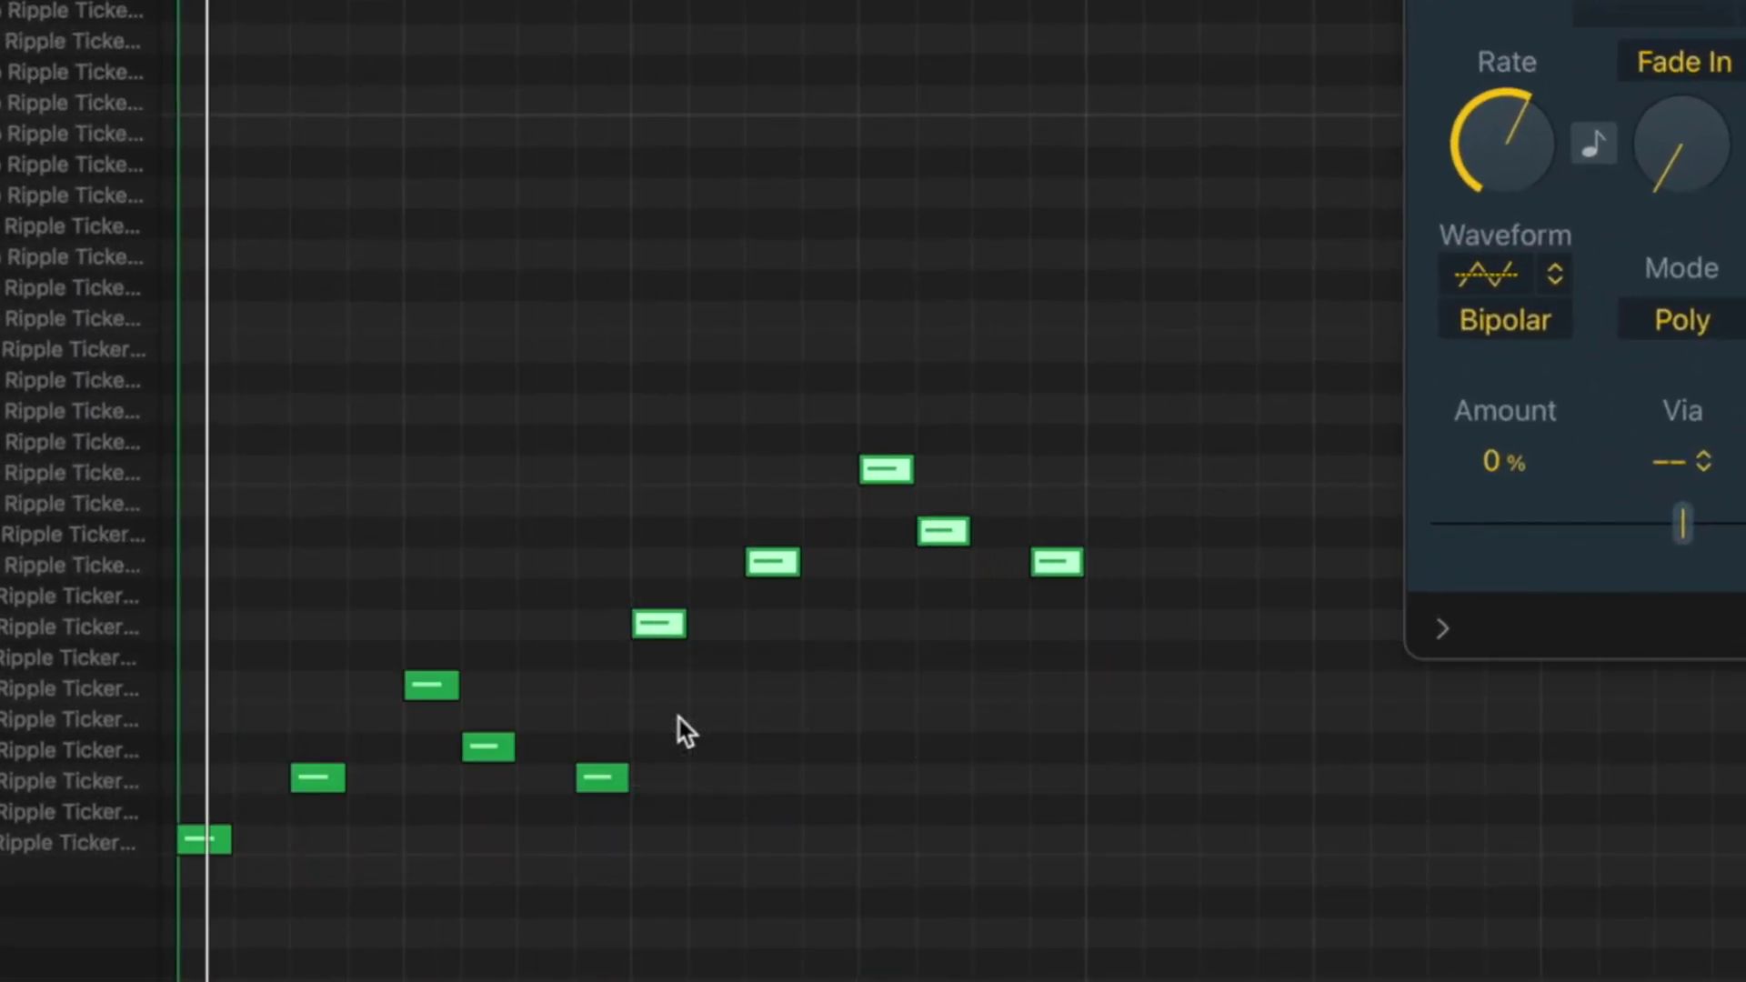
pyautogui.keyDown('ctrl'); pyautogui.keyDown('alt'); pyautogui.click(685, 731); pyautogui.keyUp('alt'); pyautogui.keyUp('ctrl')
pyautogui.moveTo(827, 873); pyautogui.dragTo(176, 384)
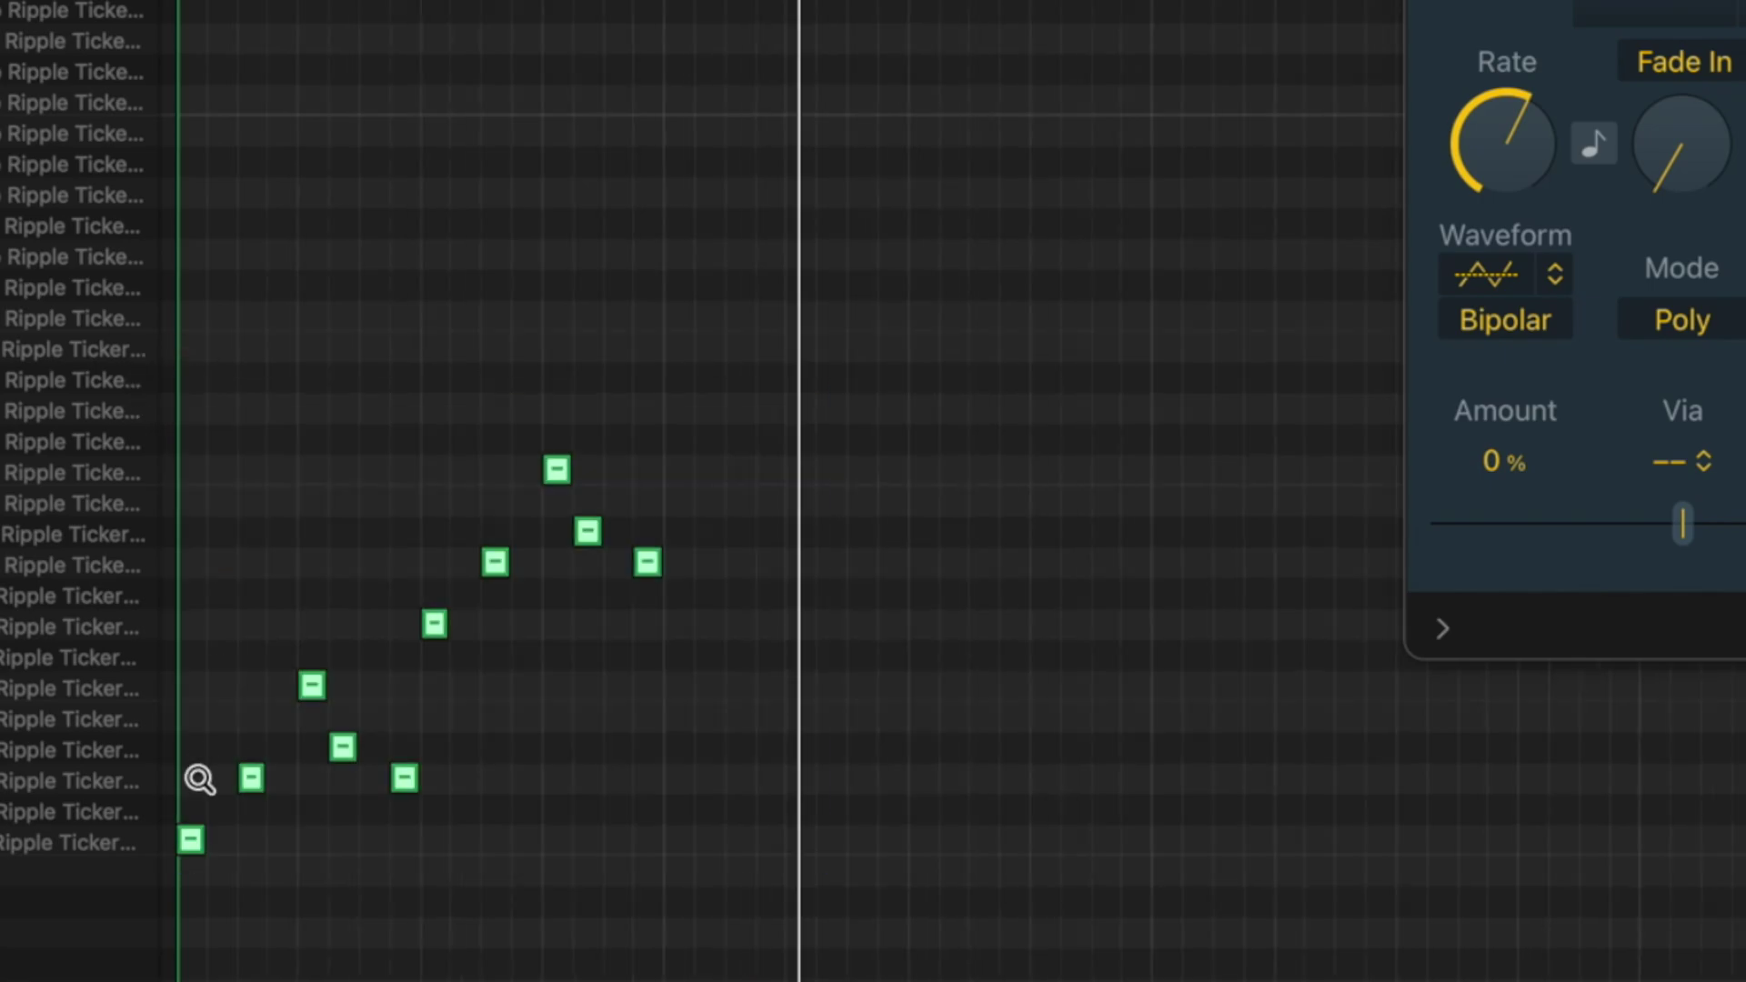
pyautogui.moveTo(194, 843); pyautogui.dragTo(683, 842)
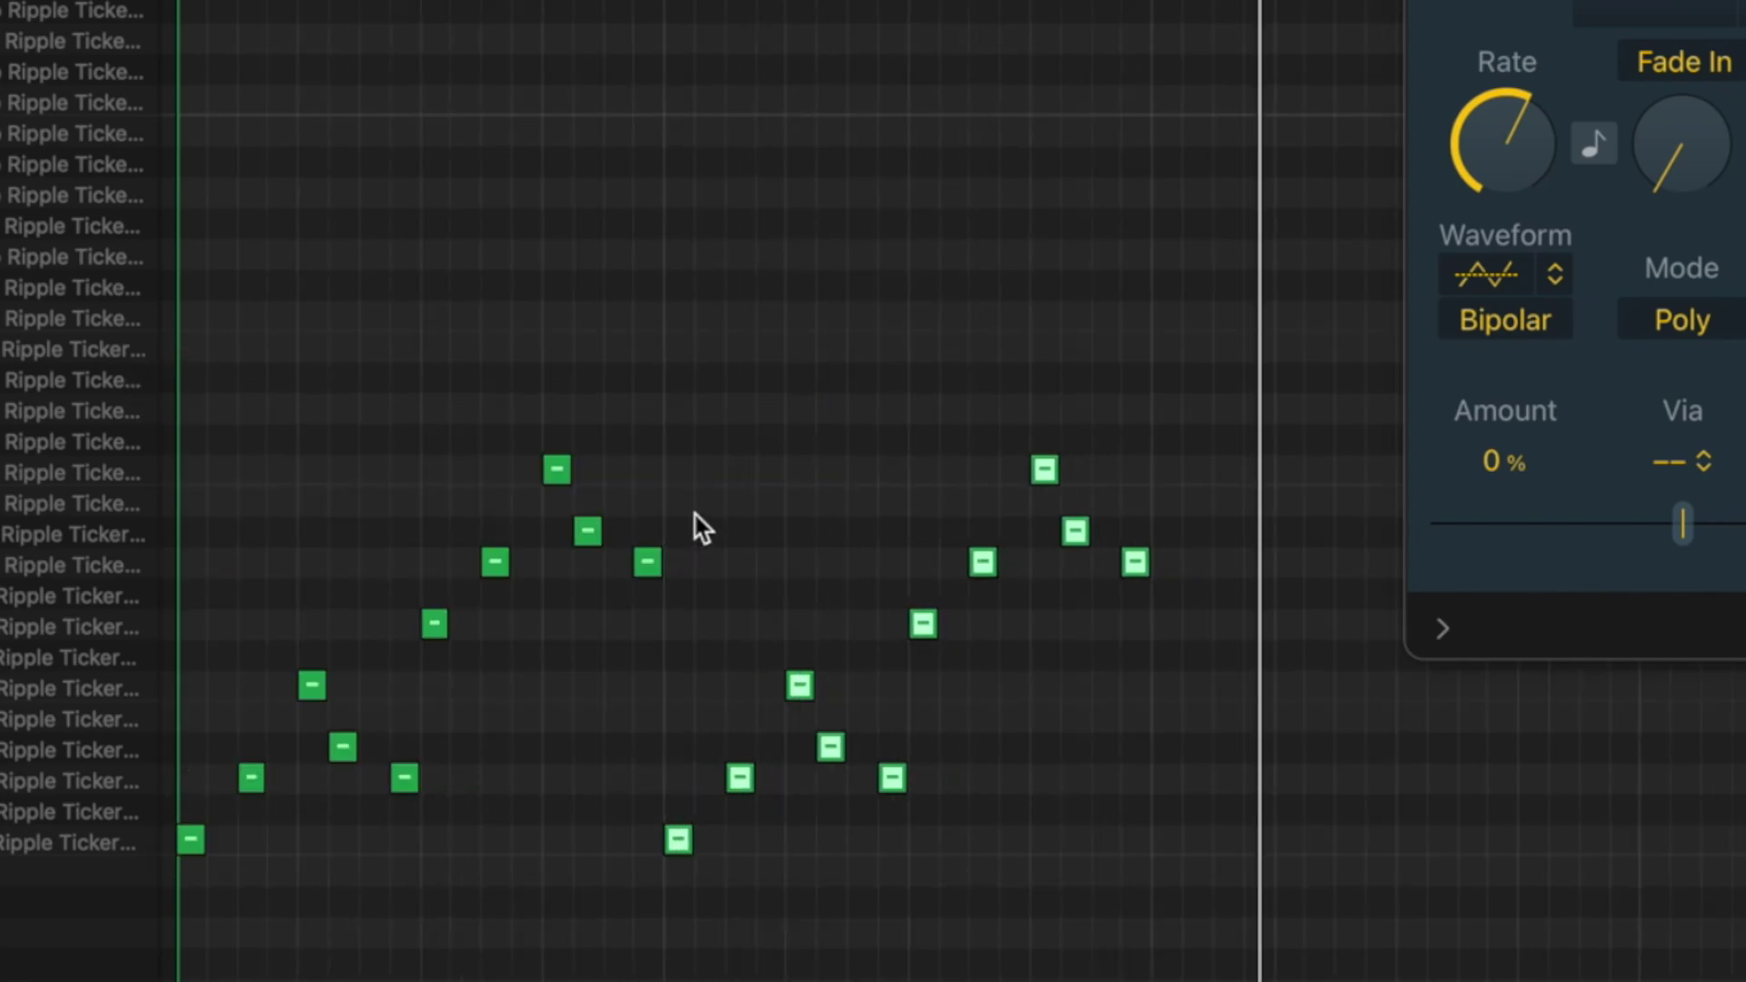
# - Transpose the slice 8 notes on beat 3 of bars 1 and 2 up one semitone and play the pattern
pyautogui.click(434, 626)
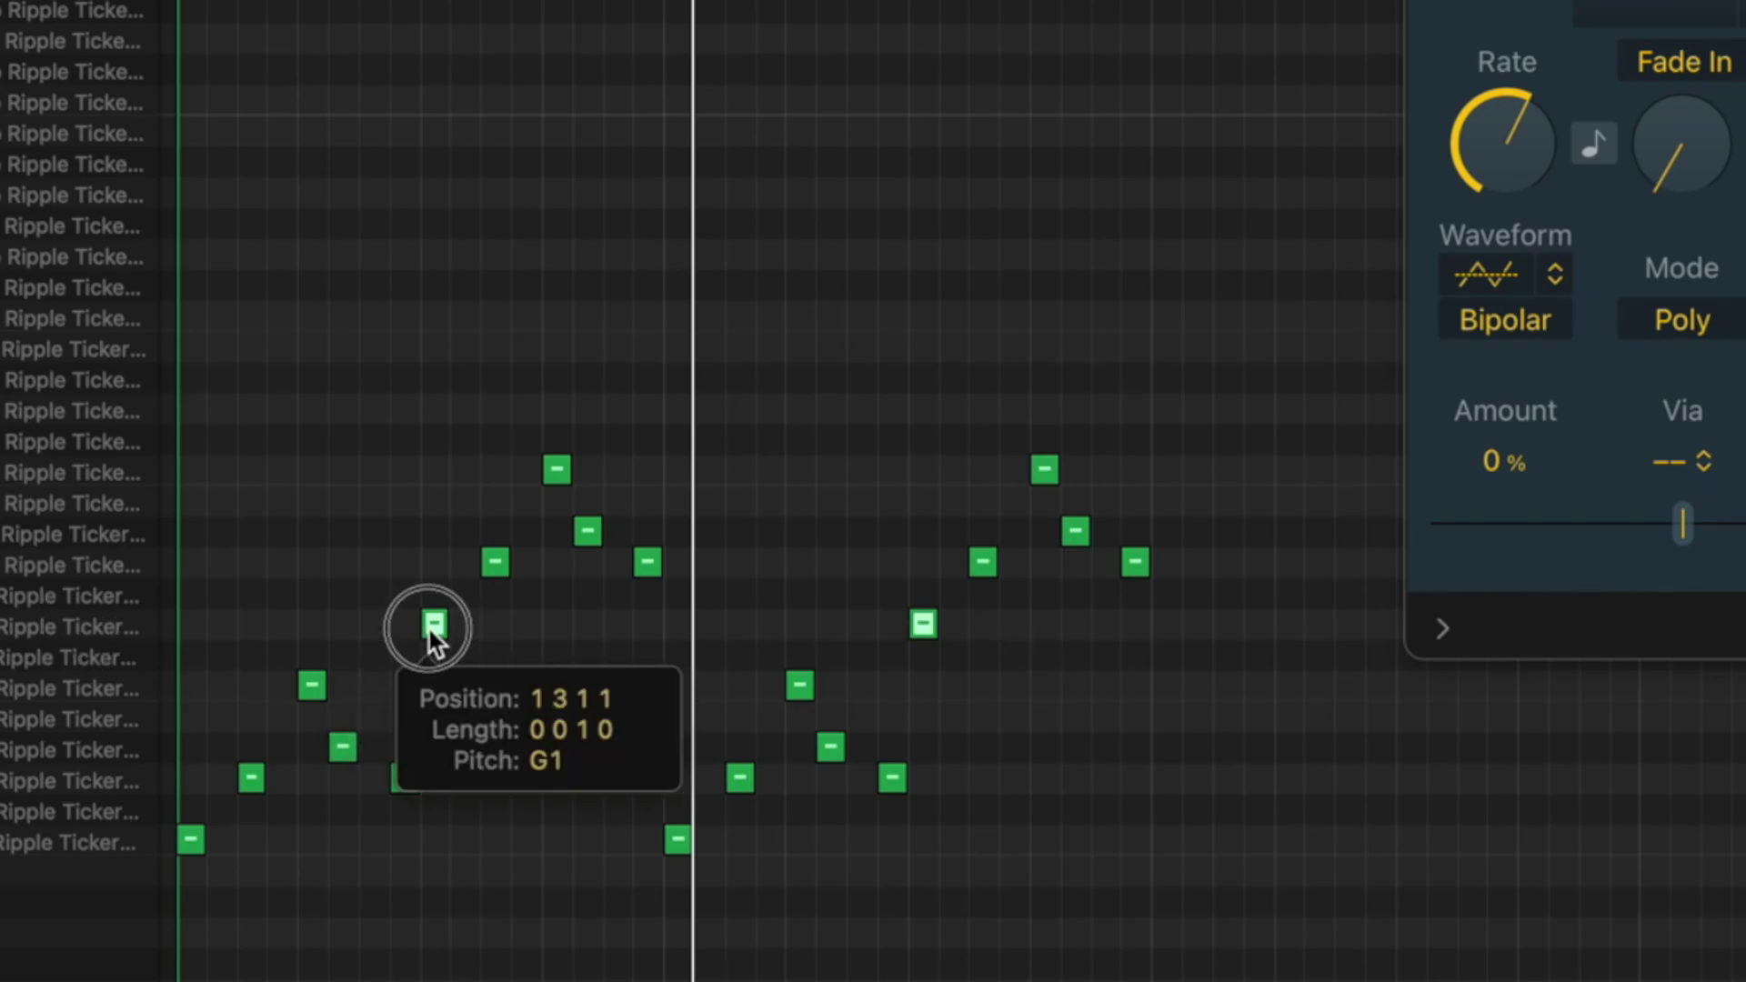
pyautogui.hotkey('alt', 'Up')
pyautogui.press('space')
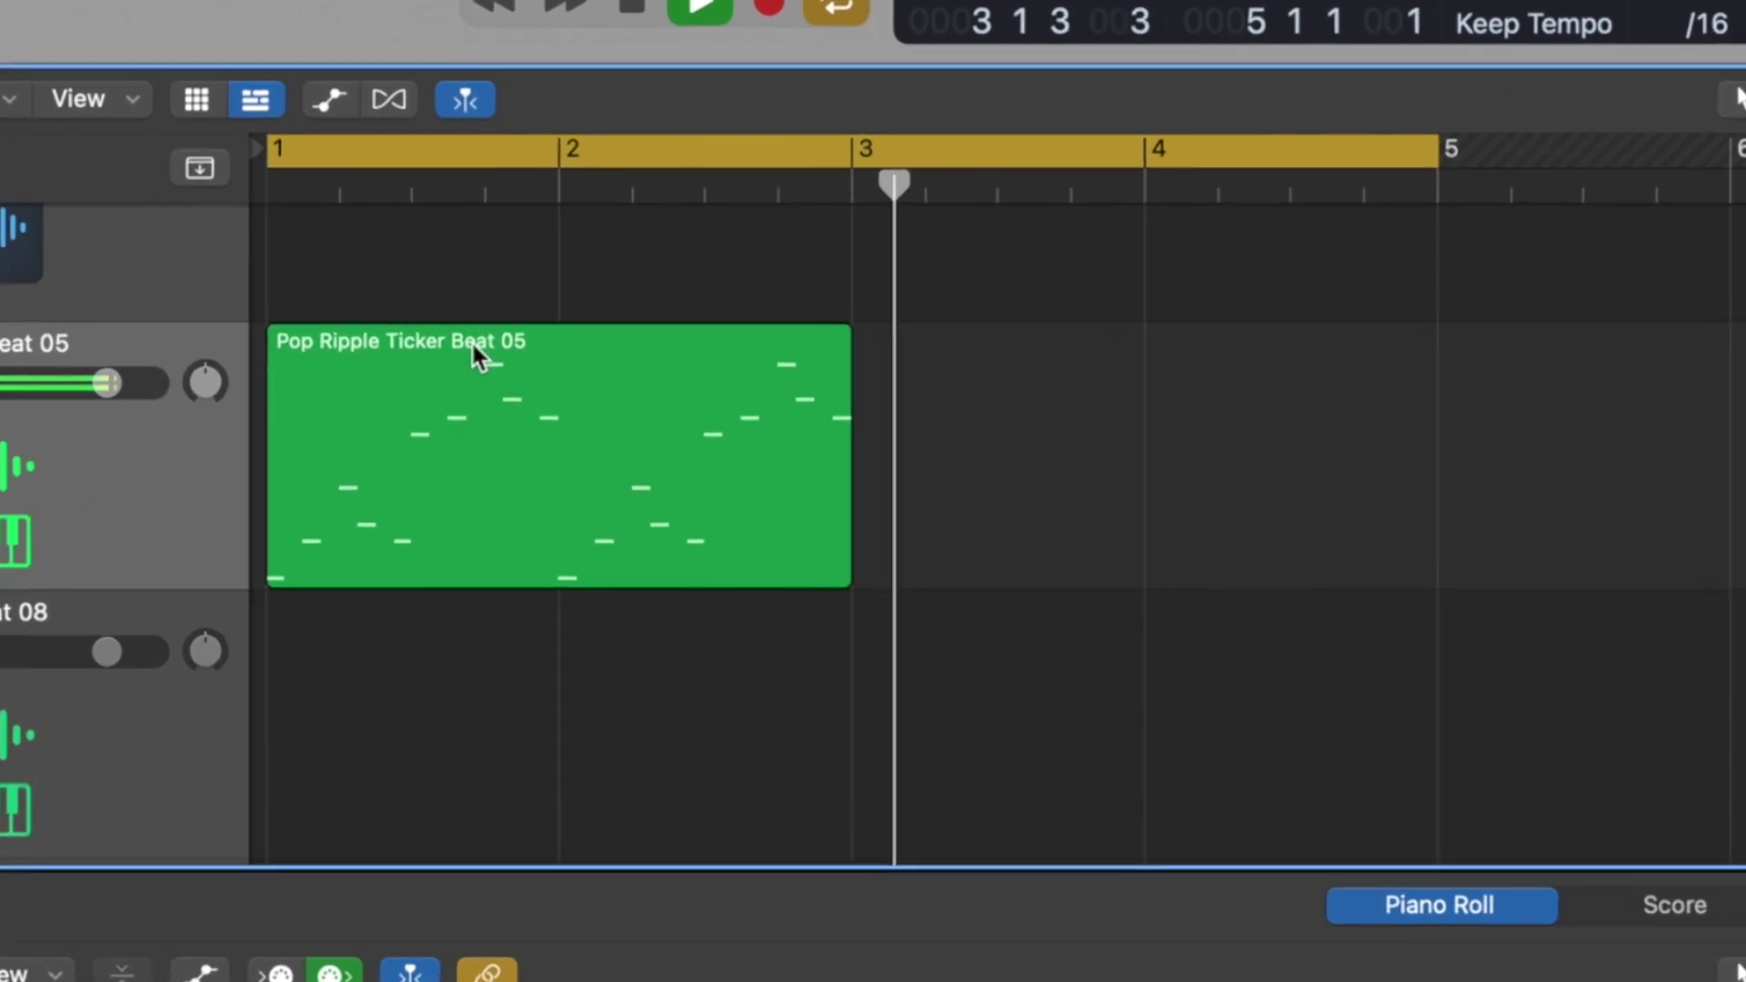
# - Copy the two-bar Pop Ripple Ticker Beat 05 region to bar 3 and join both regions into one ending at bar 5
pyautogui.moveTo(394, 378); pyautogui.dragTo(1002, 375)
pyautogui.moveTo(1557, 440); pyautogui.dragTo(724, 457)
pyautogui.press('t')
pyautogui.press('g')
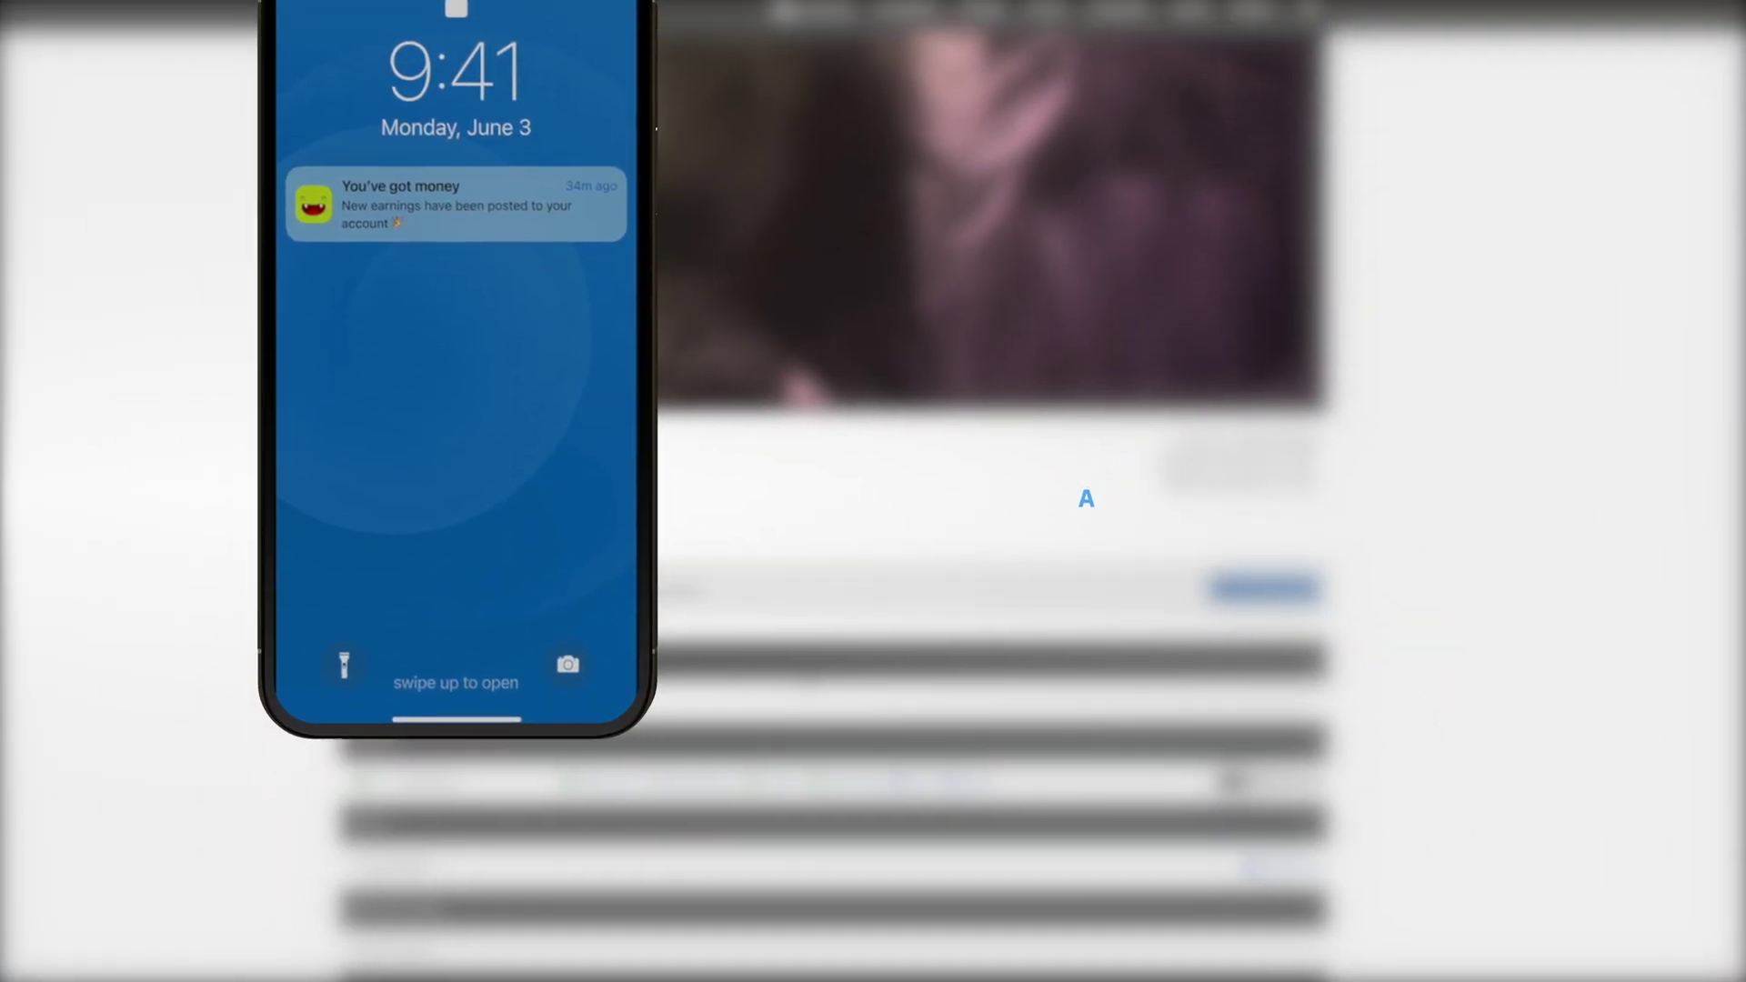
# - Close the Old School Flex Beat 08 Quick Sampler, create a one-bar region at bar 1 on its track and open the Piano Roll
pyautogui.scroll(4, 815, 670)
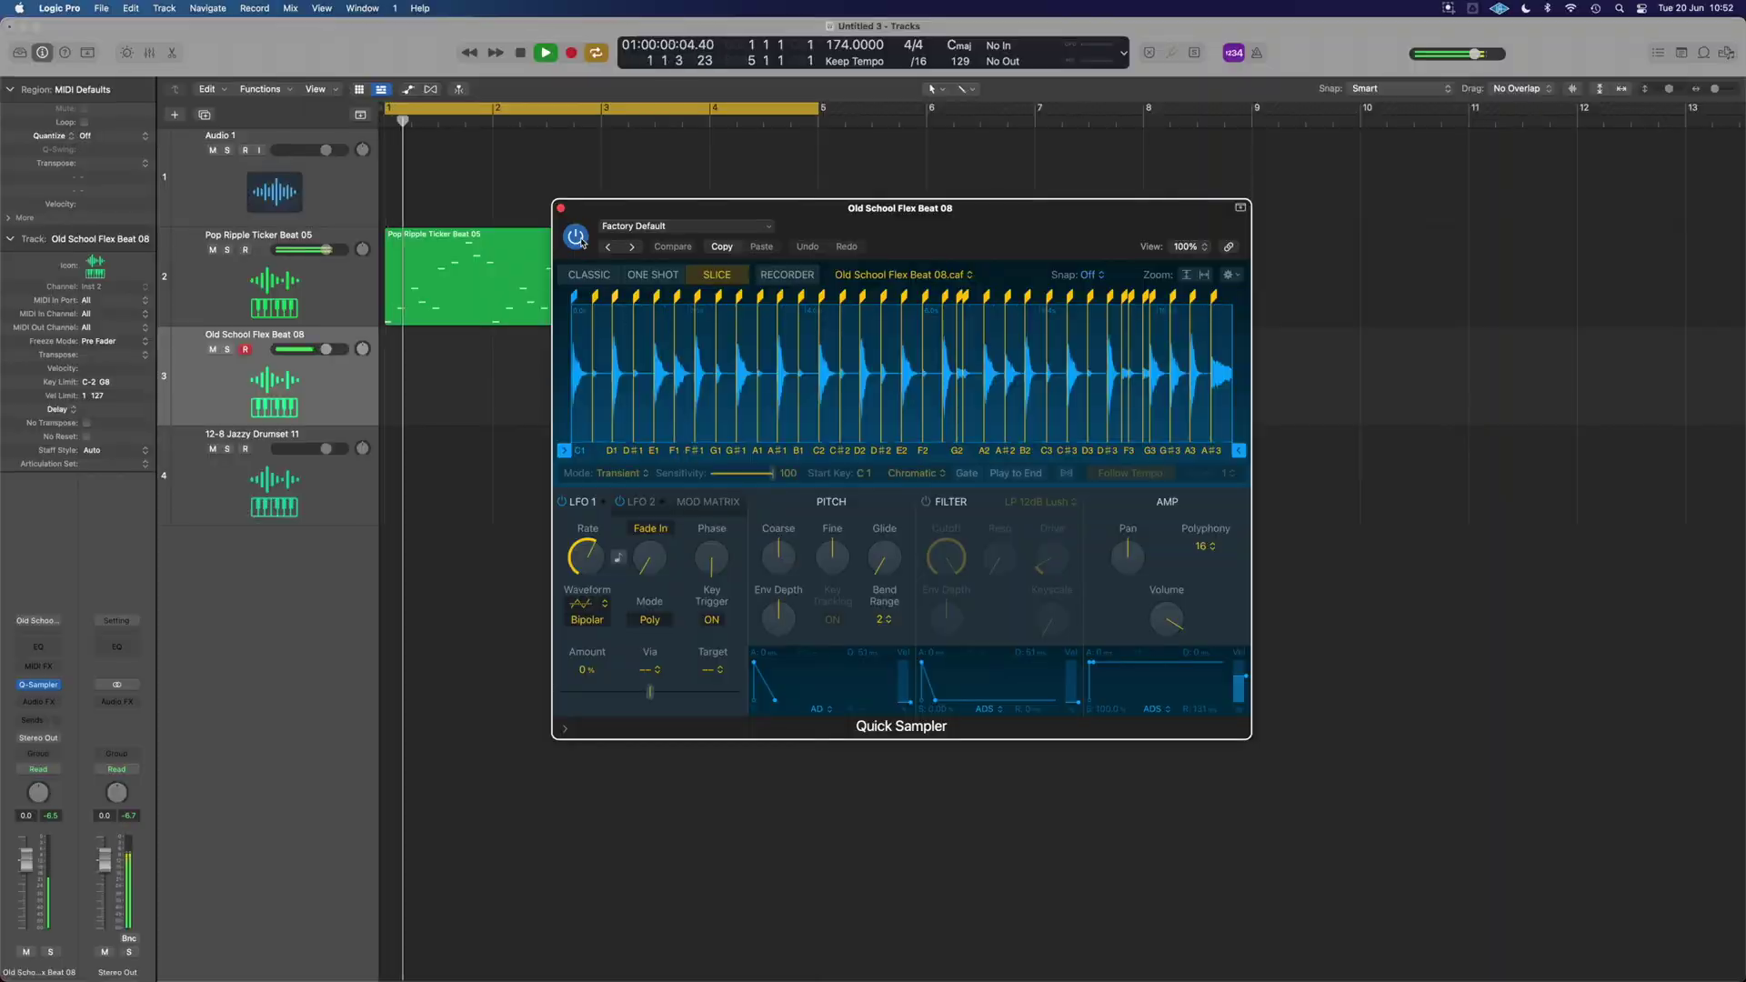
pyautogui.click(561, 208)
pyautogui.click(397, 371)
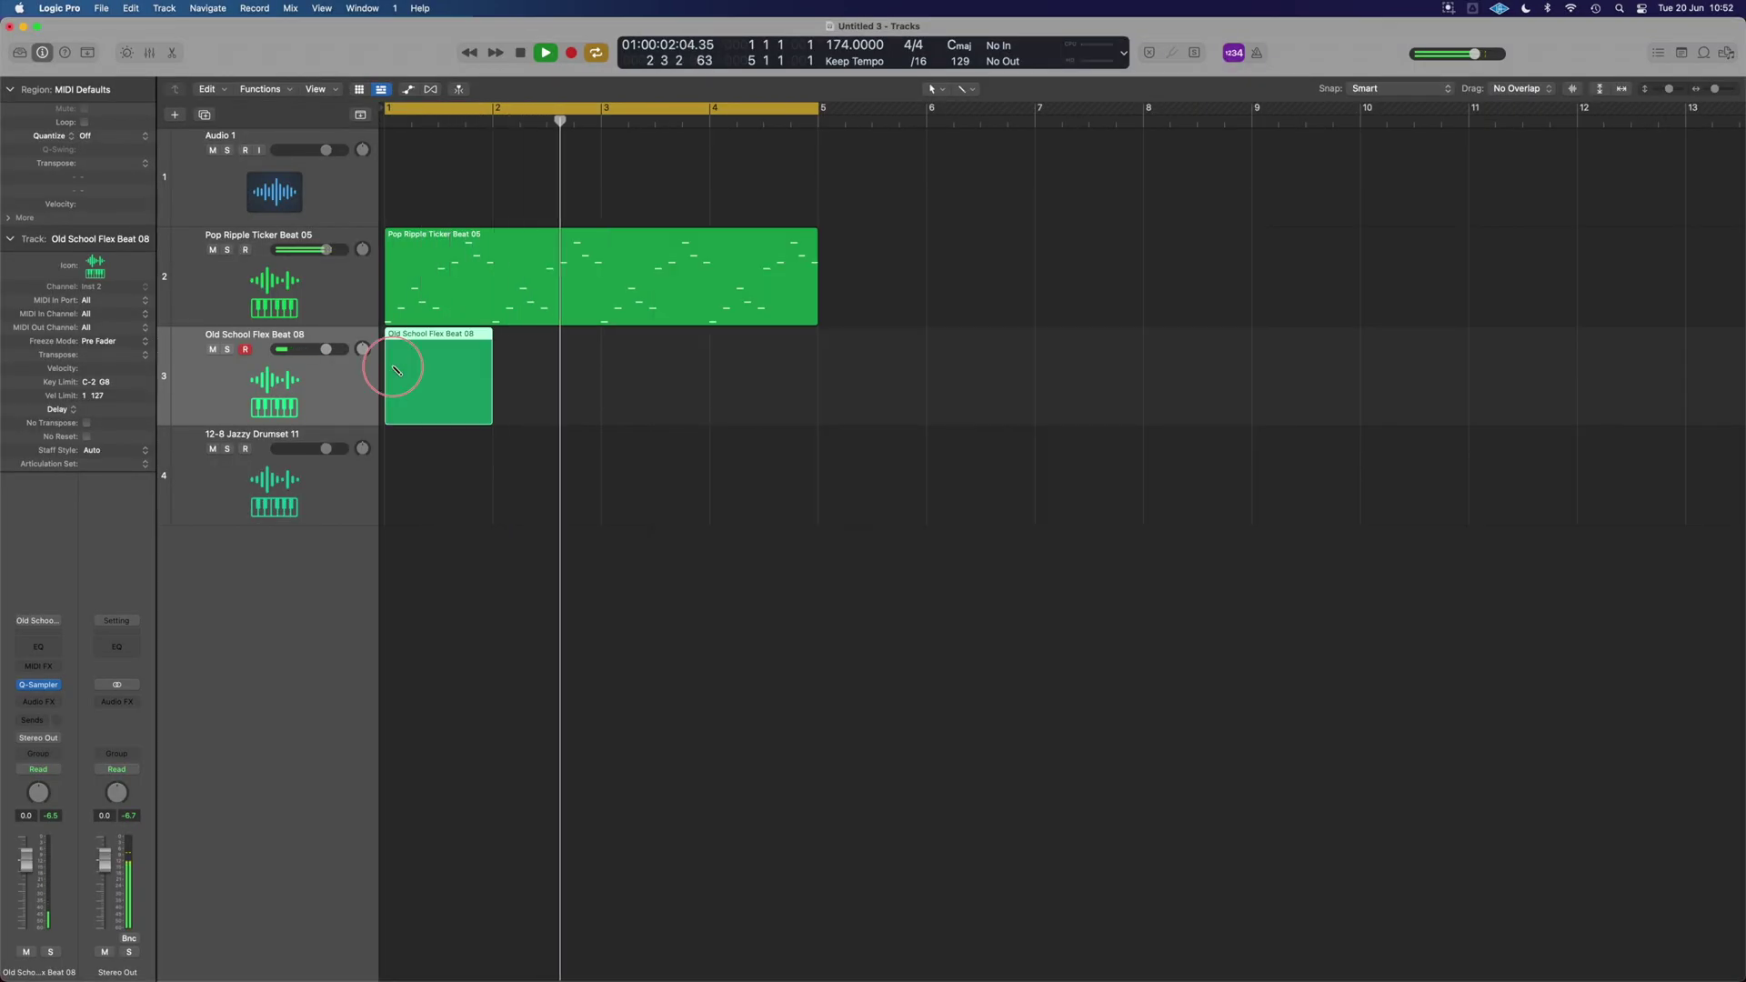
pyautogui.doubleClick(437, 337)
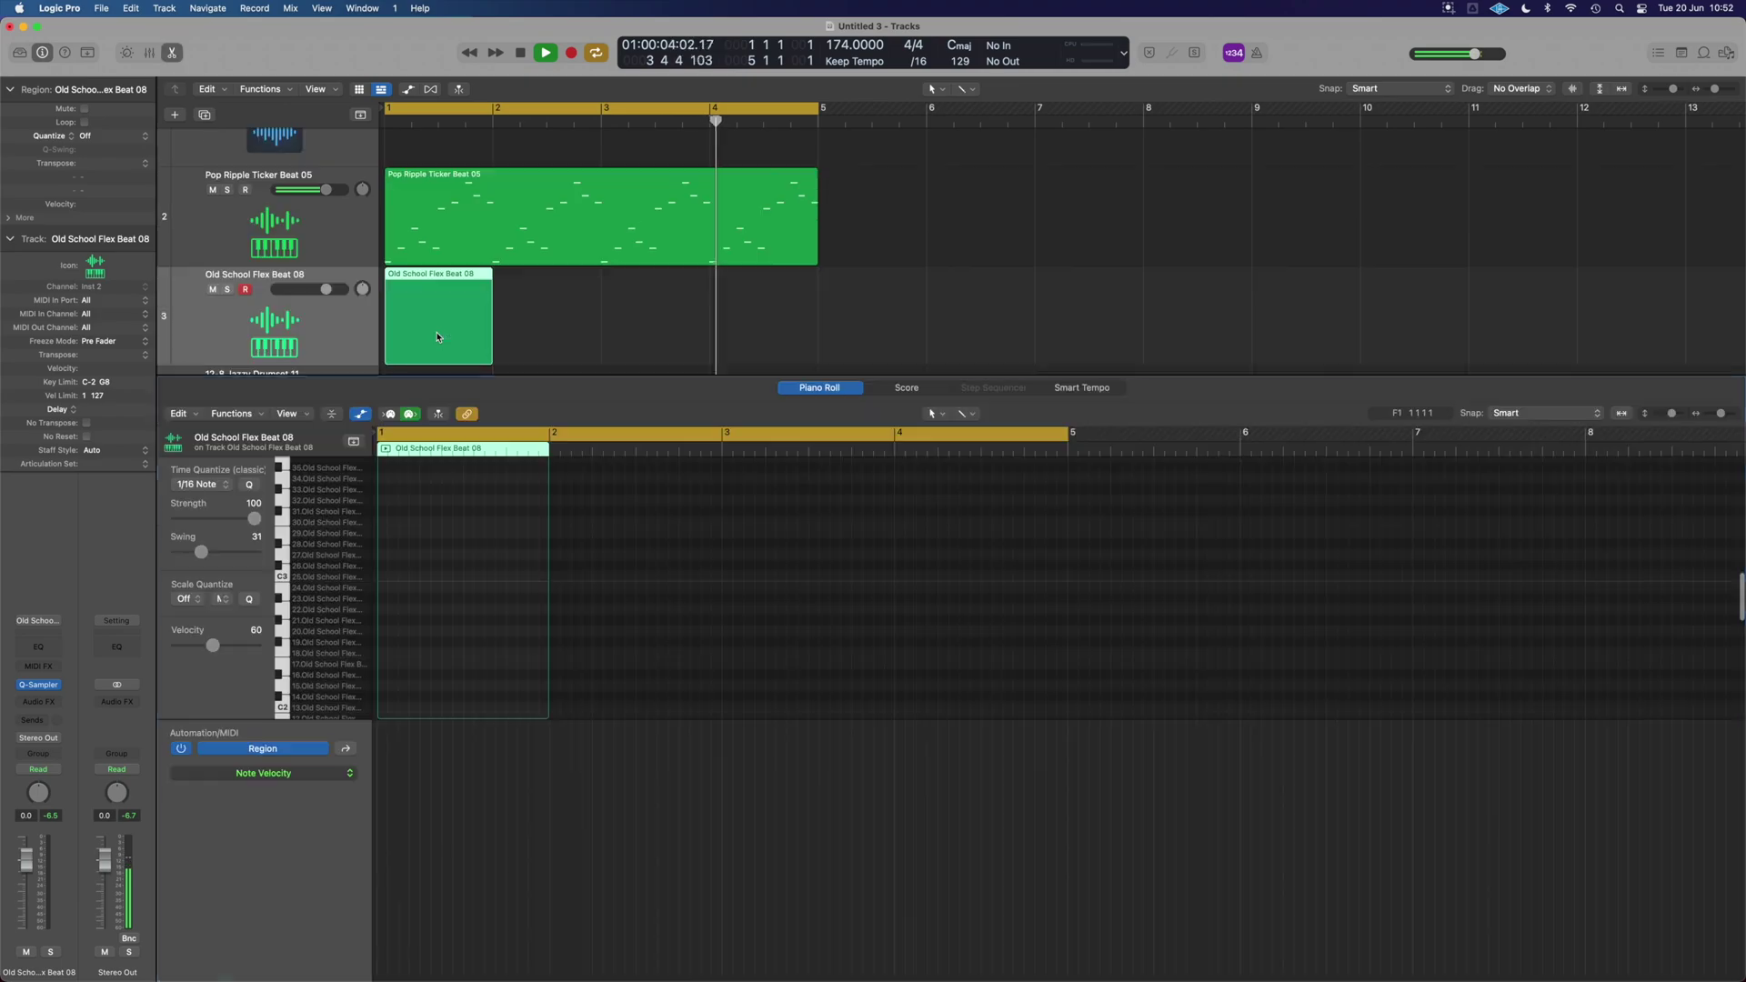
# - Add slice 1 notes at 1 1 1 and 1 3 3 and slice 3 notes on beats 2 and 4, raising their velocities to about 123 to 126
pyautogui.keyDown('ctrl'); pyautogui.keyDown('alt'); pyautogui.click(437, 634); pyautogui.keyUp('alt'); pyautogui.keyUp('ctrl')
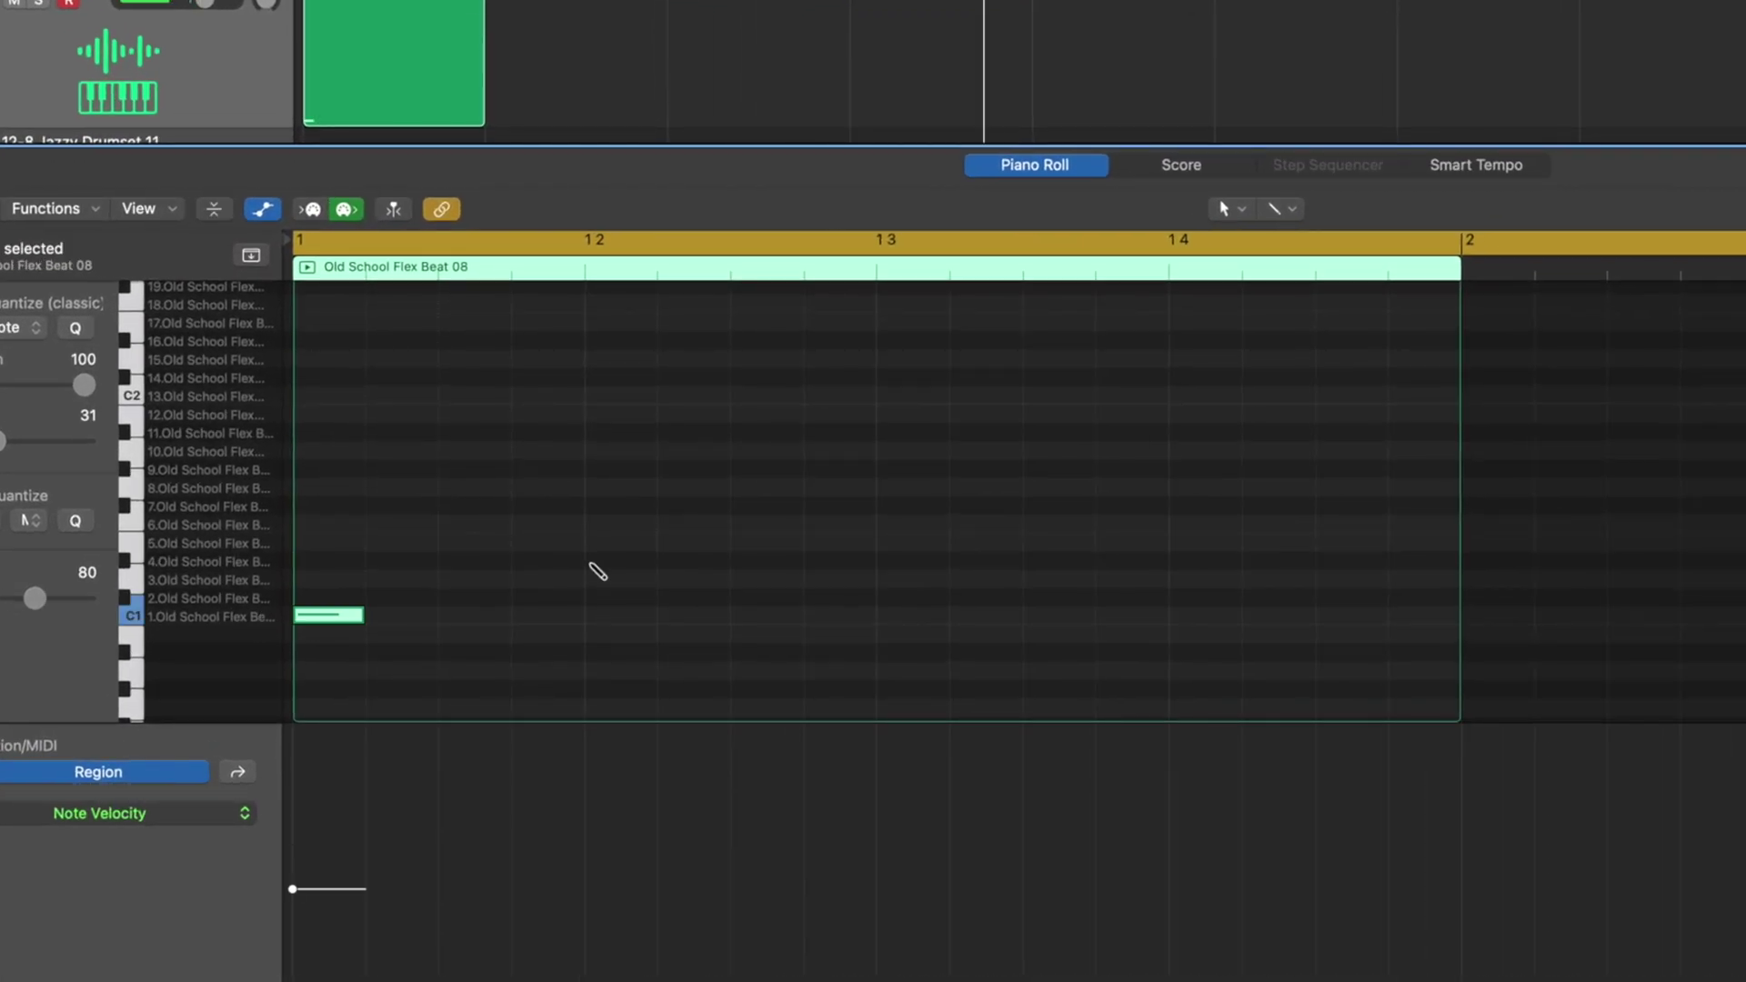
pyautogui.moveTo(292, 888); pyautogui.dragTo(292, 829)
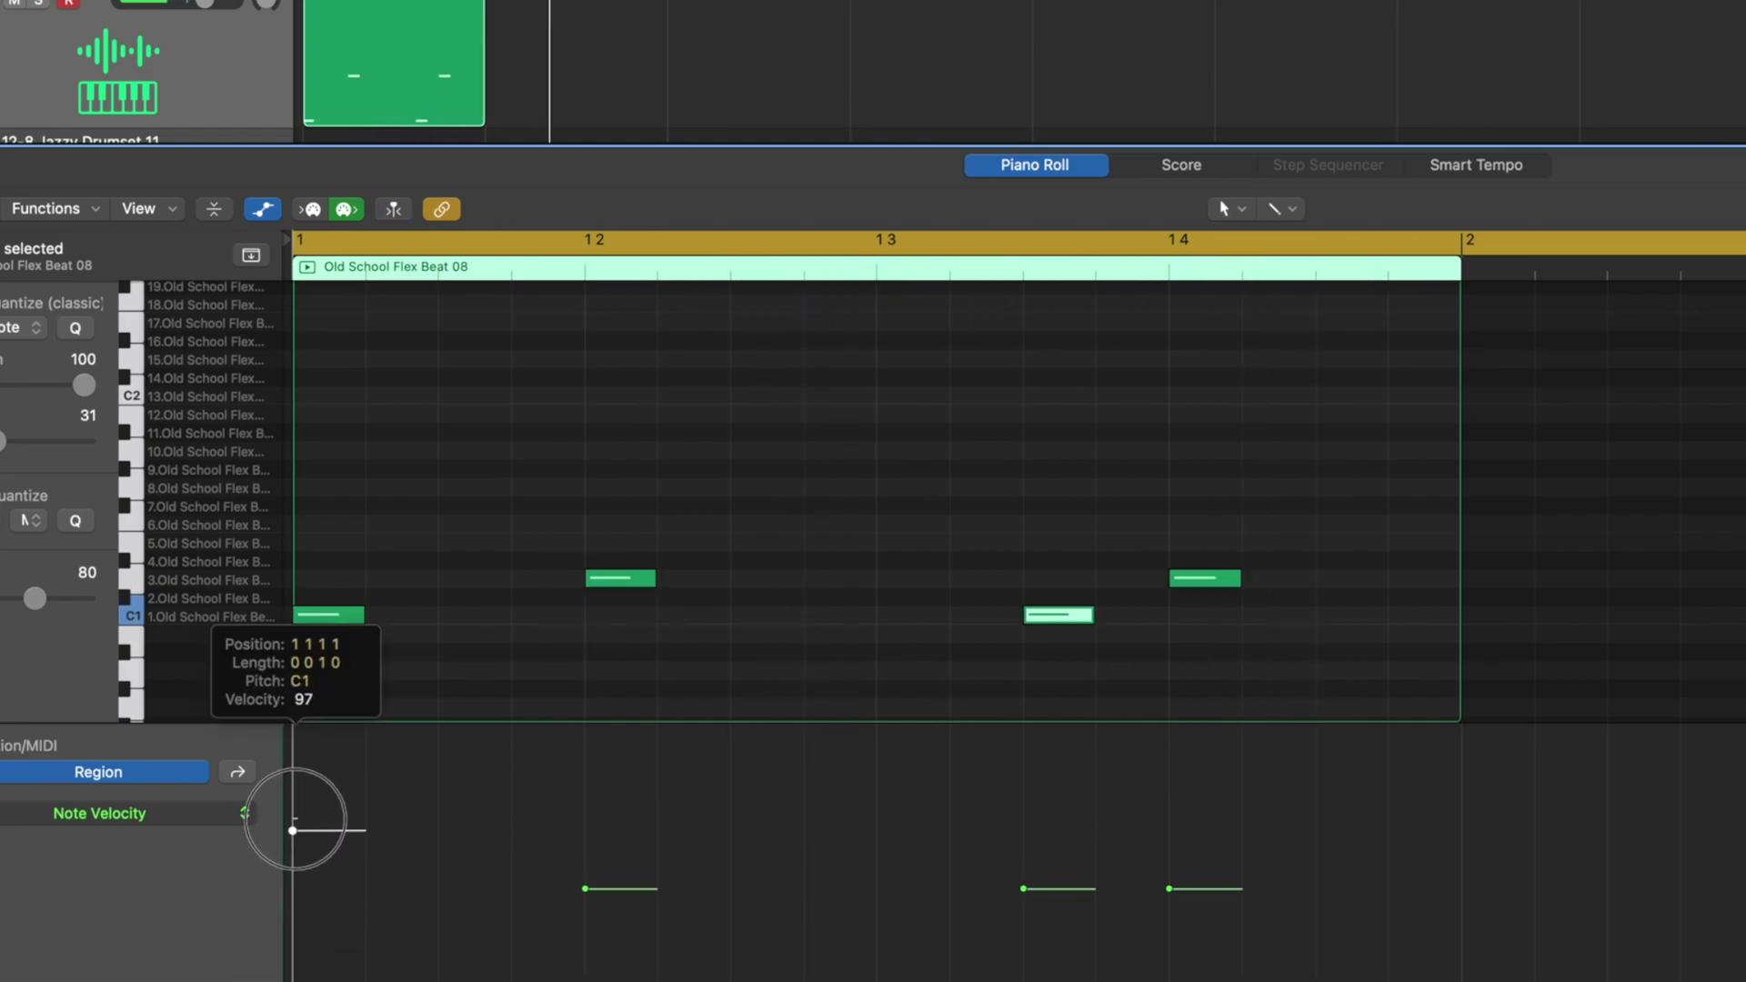
pyautogui.moveTo(292, 740); pyautogui.dragTo(292, 741)
pyautogui.moveTo(586, 888); pyautogui.dragTo(637, 750)
pyautogui.moveTo(1028, 889); pyautogui.dragTo(1024, 730)
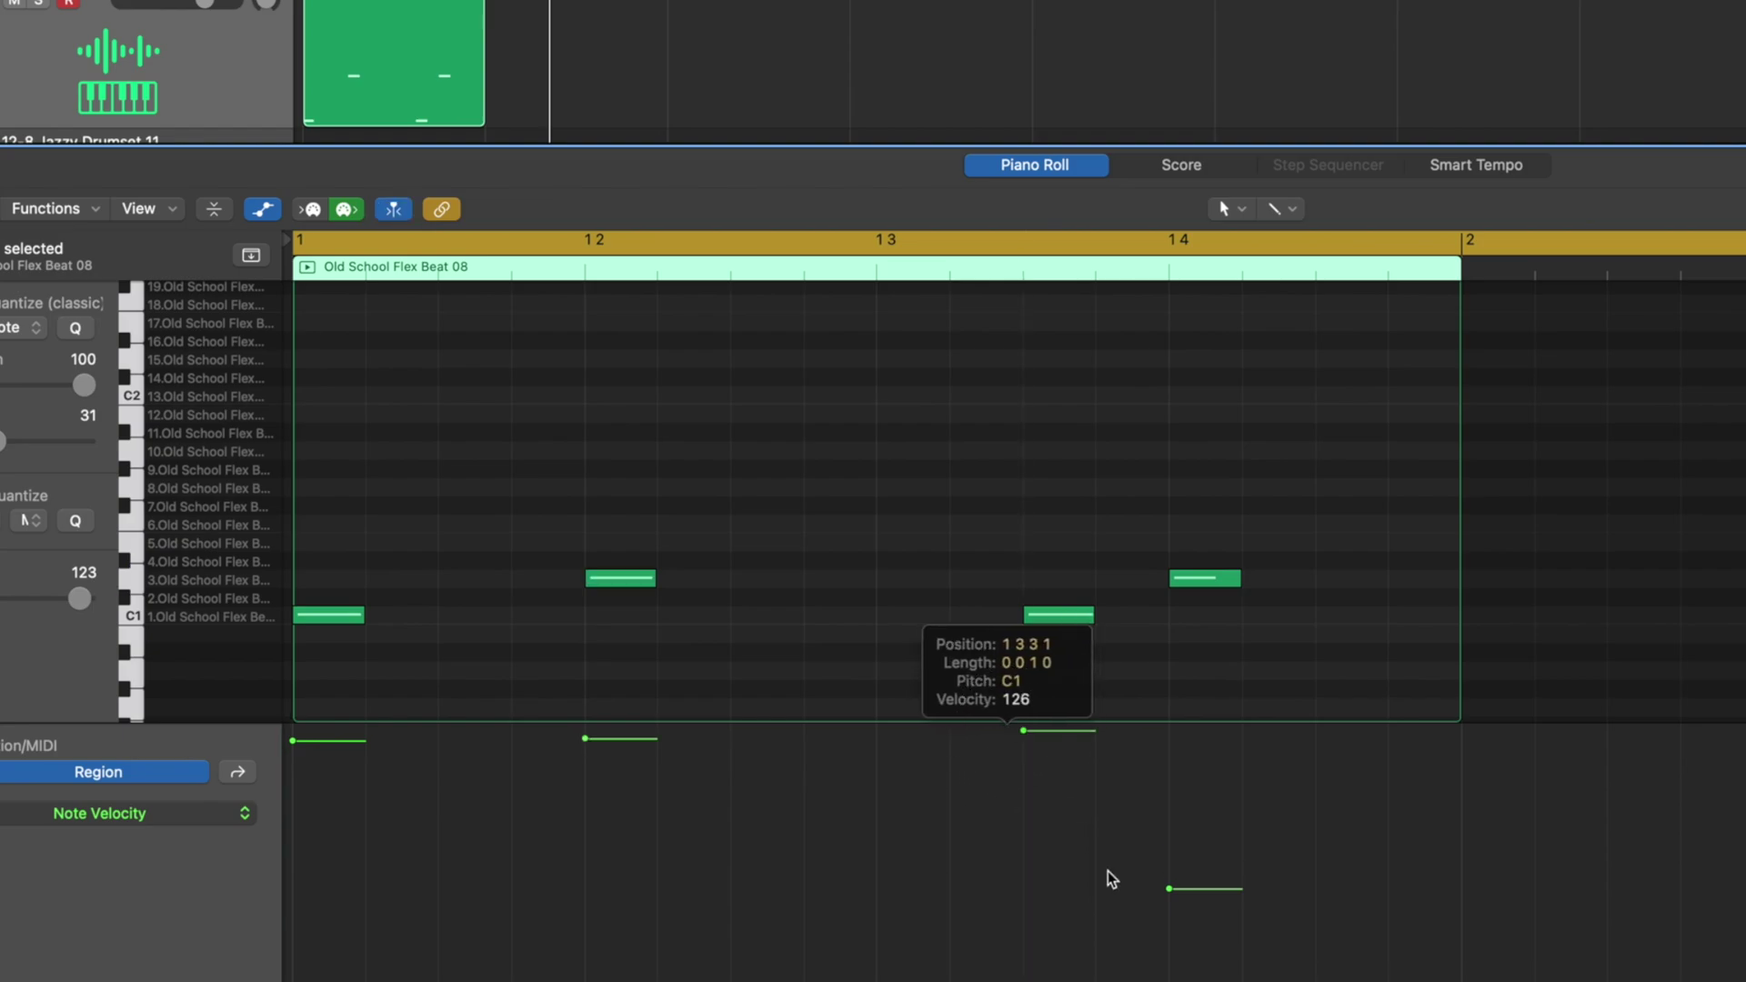
pyautogui.moveTo(1170, 888); pyautogui.dragTo(1169, 736)
# - Repeat the one-bar Old School Flex Beat 08 region three times to fill the cycle up to bar 5
pyautogui.press('super+r')
pyautogui.press('super+r')
pyautogui.press('super+r')
# - In the bar 4 region, add a slice 1 note at 4 4 3 and a slice 3 note at 4 4 4, lowering the last note's velocity
pyautogui.click(960, 68)
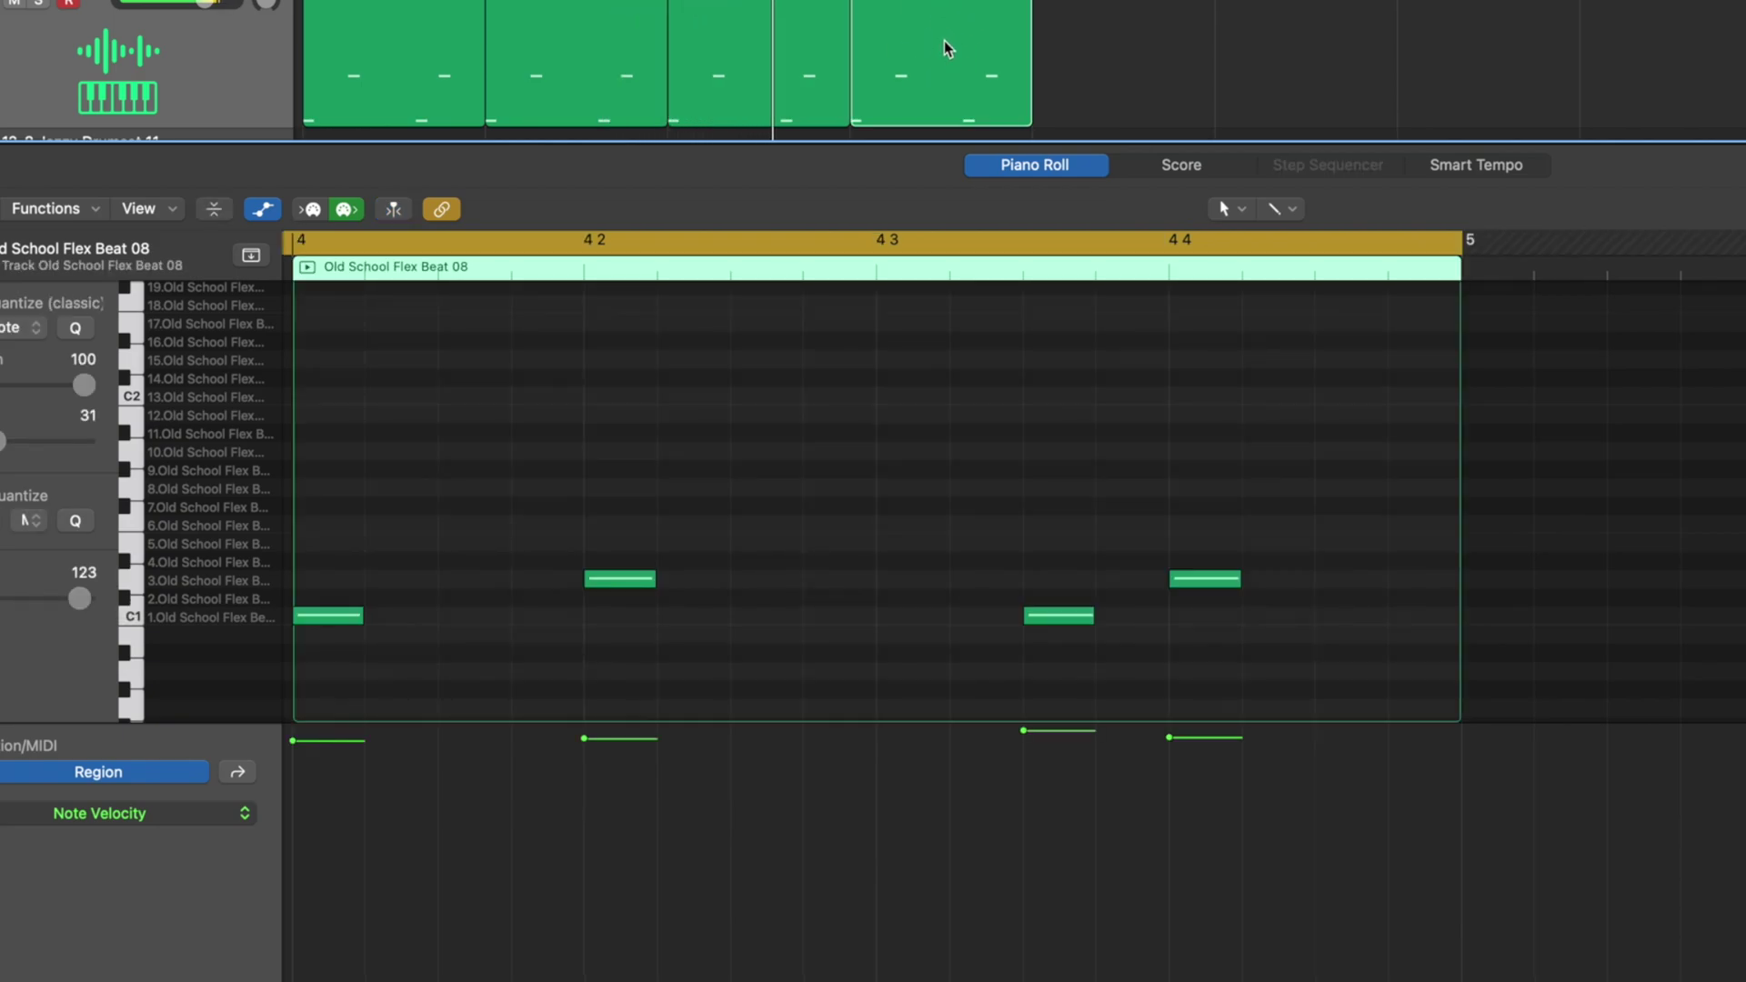
pyautogui.keyDown('ctrl'); pyautogui.keyDown('alt'); pyautogui.click(960, 511); pyautogui.keyUp('alt'); pyautogui.keyUp('ctrl')
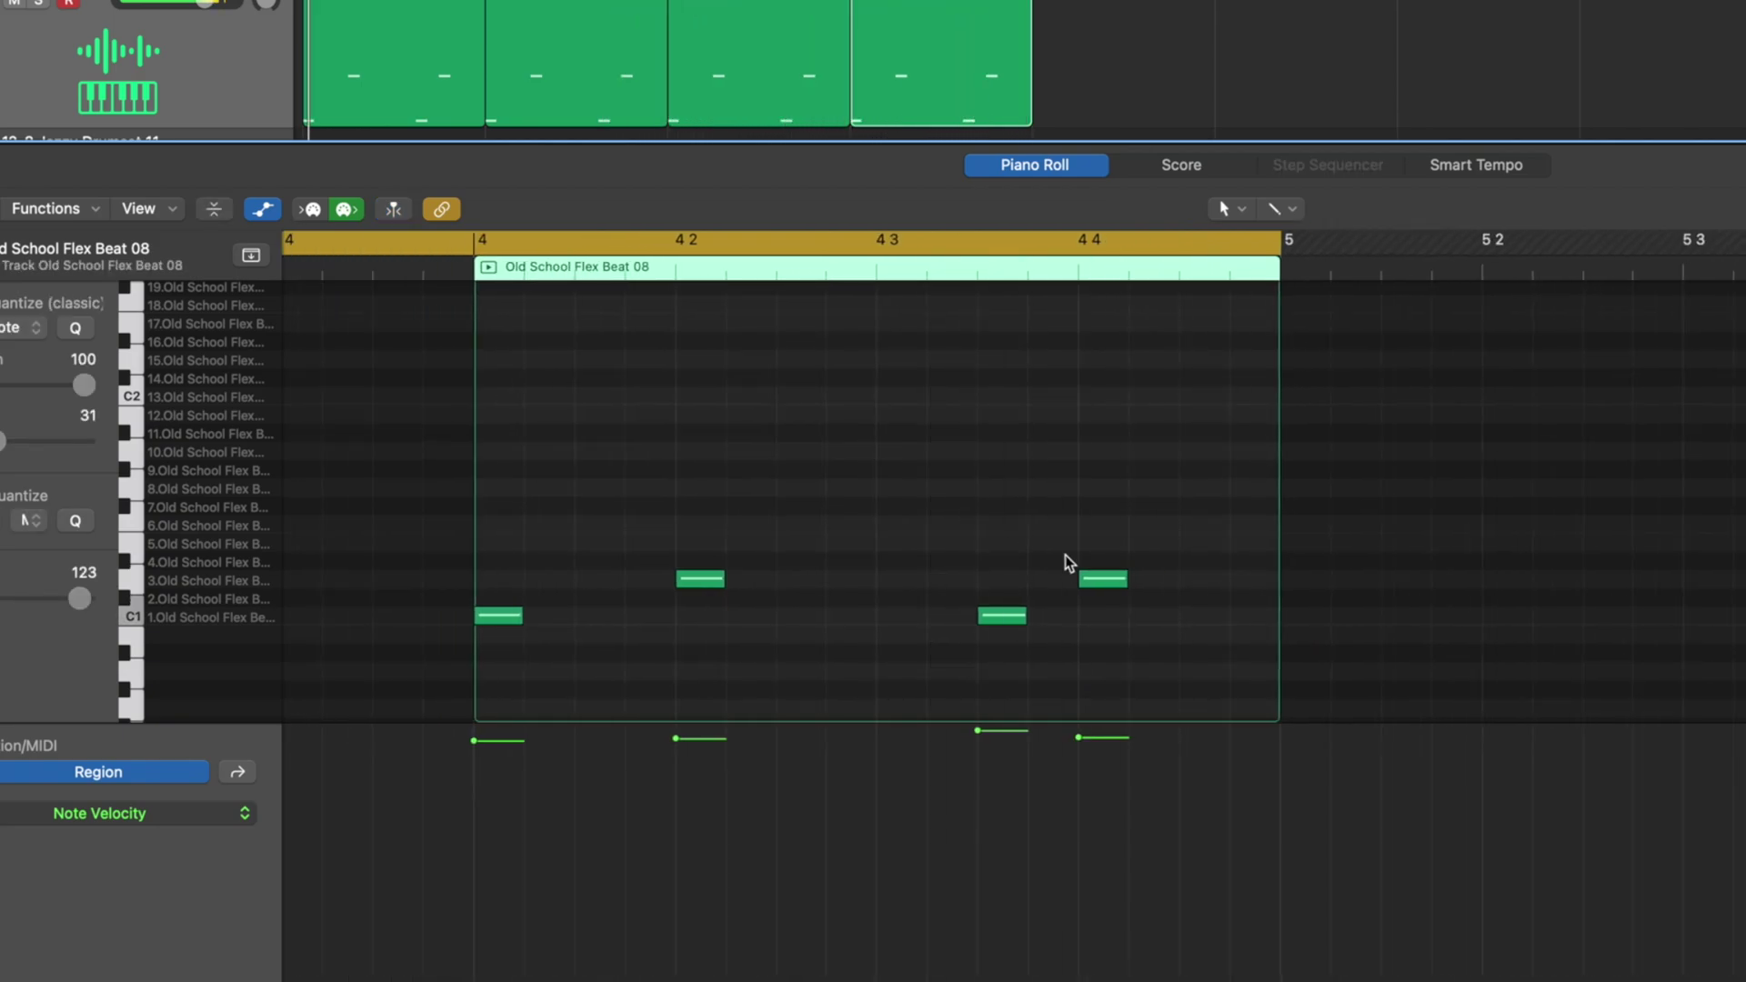
pyautogui.click(1192, 619)
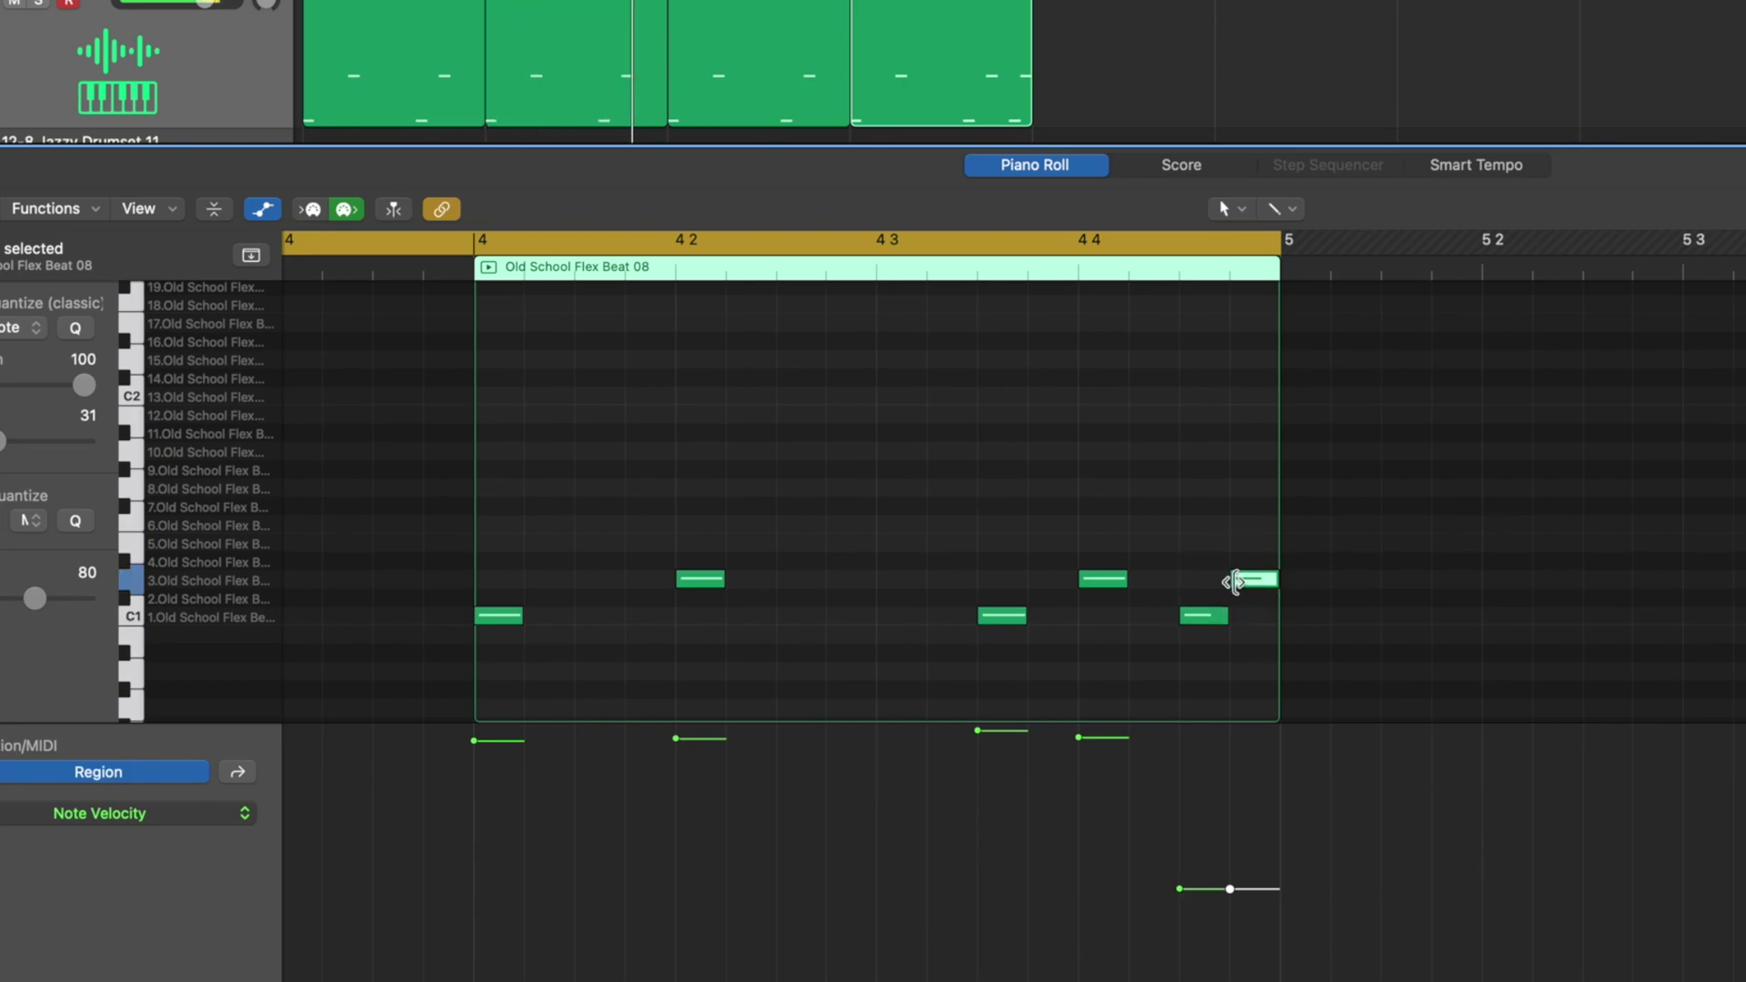
pyautogui.moveTo(1232, 898); pyautogui.dragTo(1233, 966)
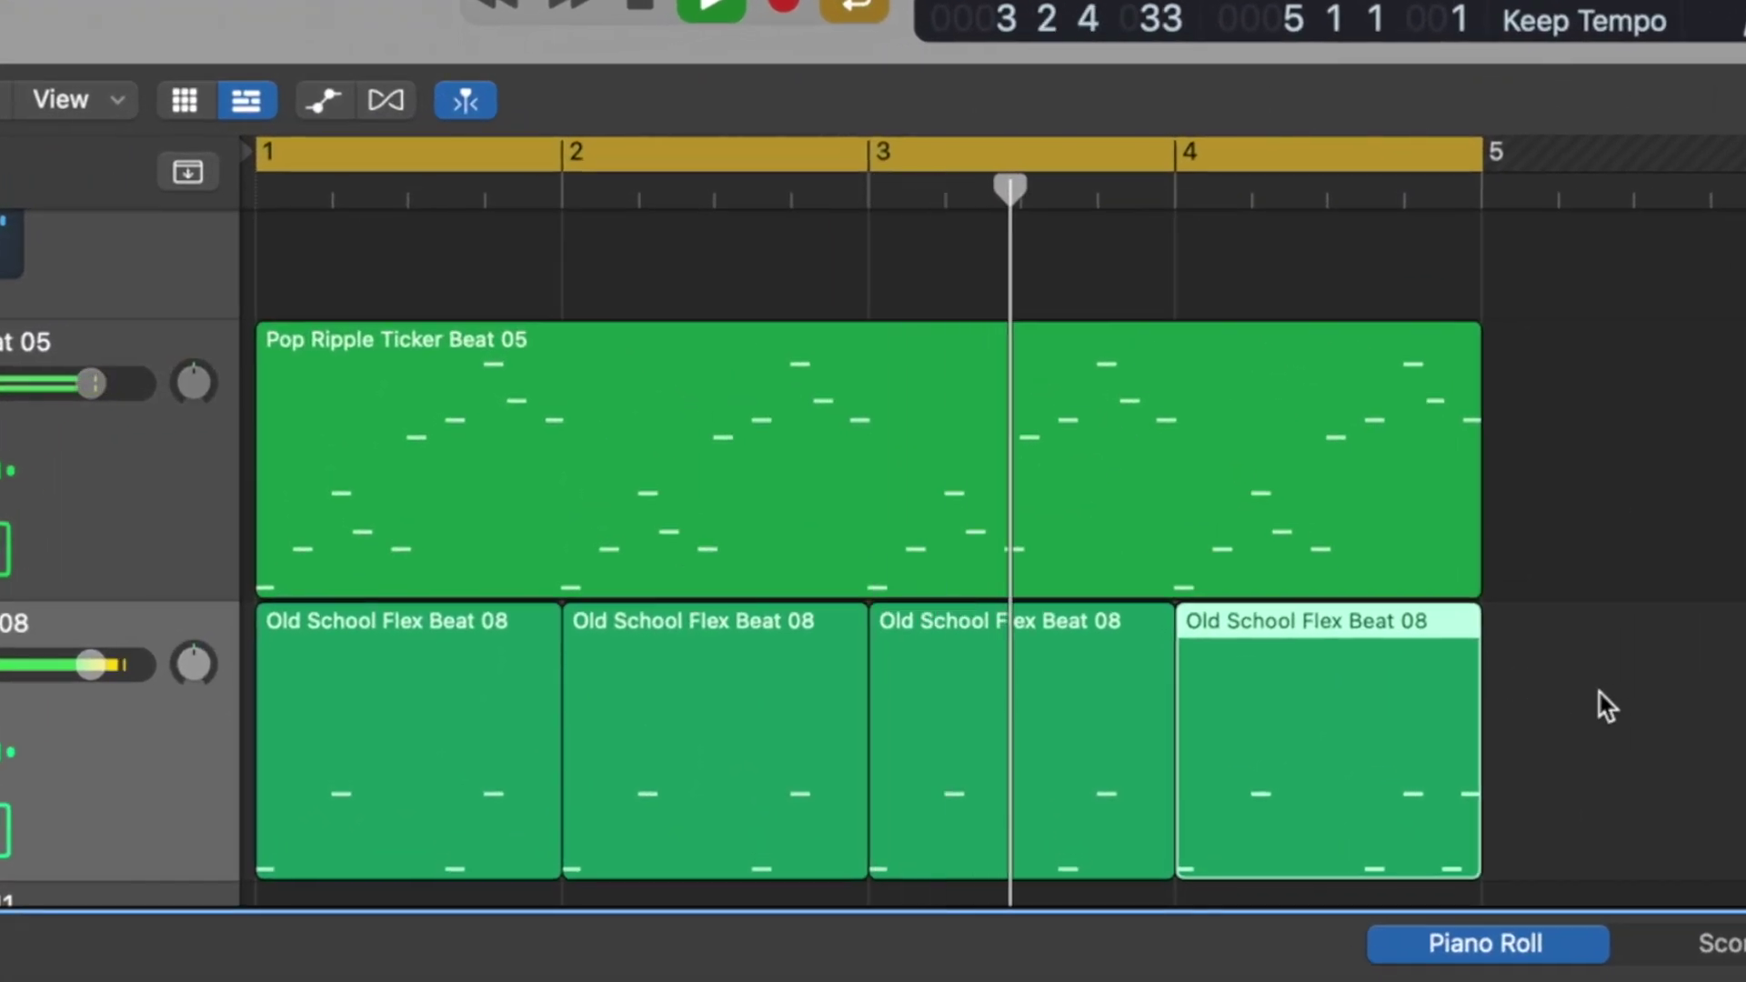
# - Join the four Old School Flex Beat 08 regions into a single region spanning bar 1 to bar 5
pyautogui.moveTo(1634, 688); pyautogui.dragTo(461, 705)
pyautogui.press('t')
pyautogui.press('j')
pyautogui.click(468, 697)
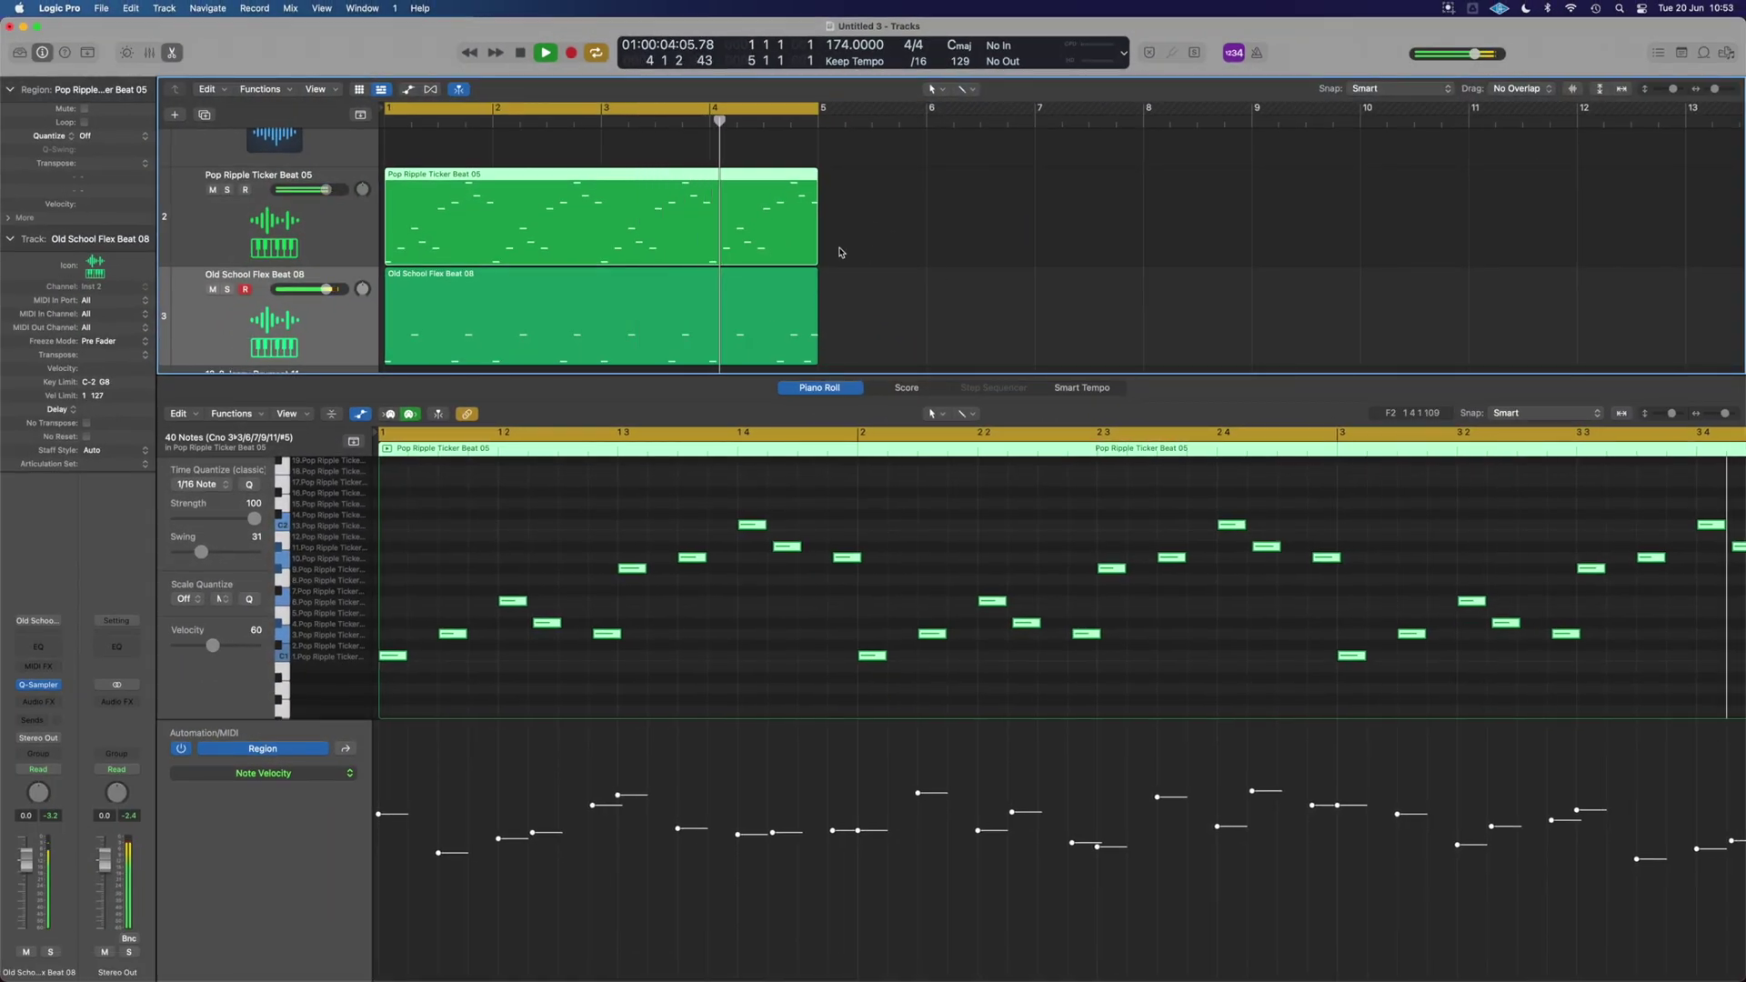
# - Shorten the Pop Ripple Ticker Beat 05 region to one bar, loop it up to bar 5 and play the layered break
pyautogui.moveTo(816, 239); pyautogui.dragTo(495, 214)
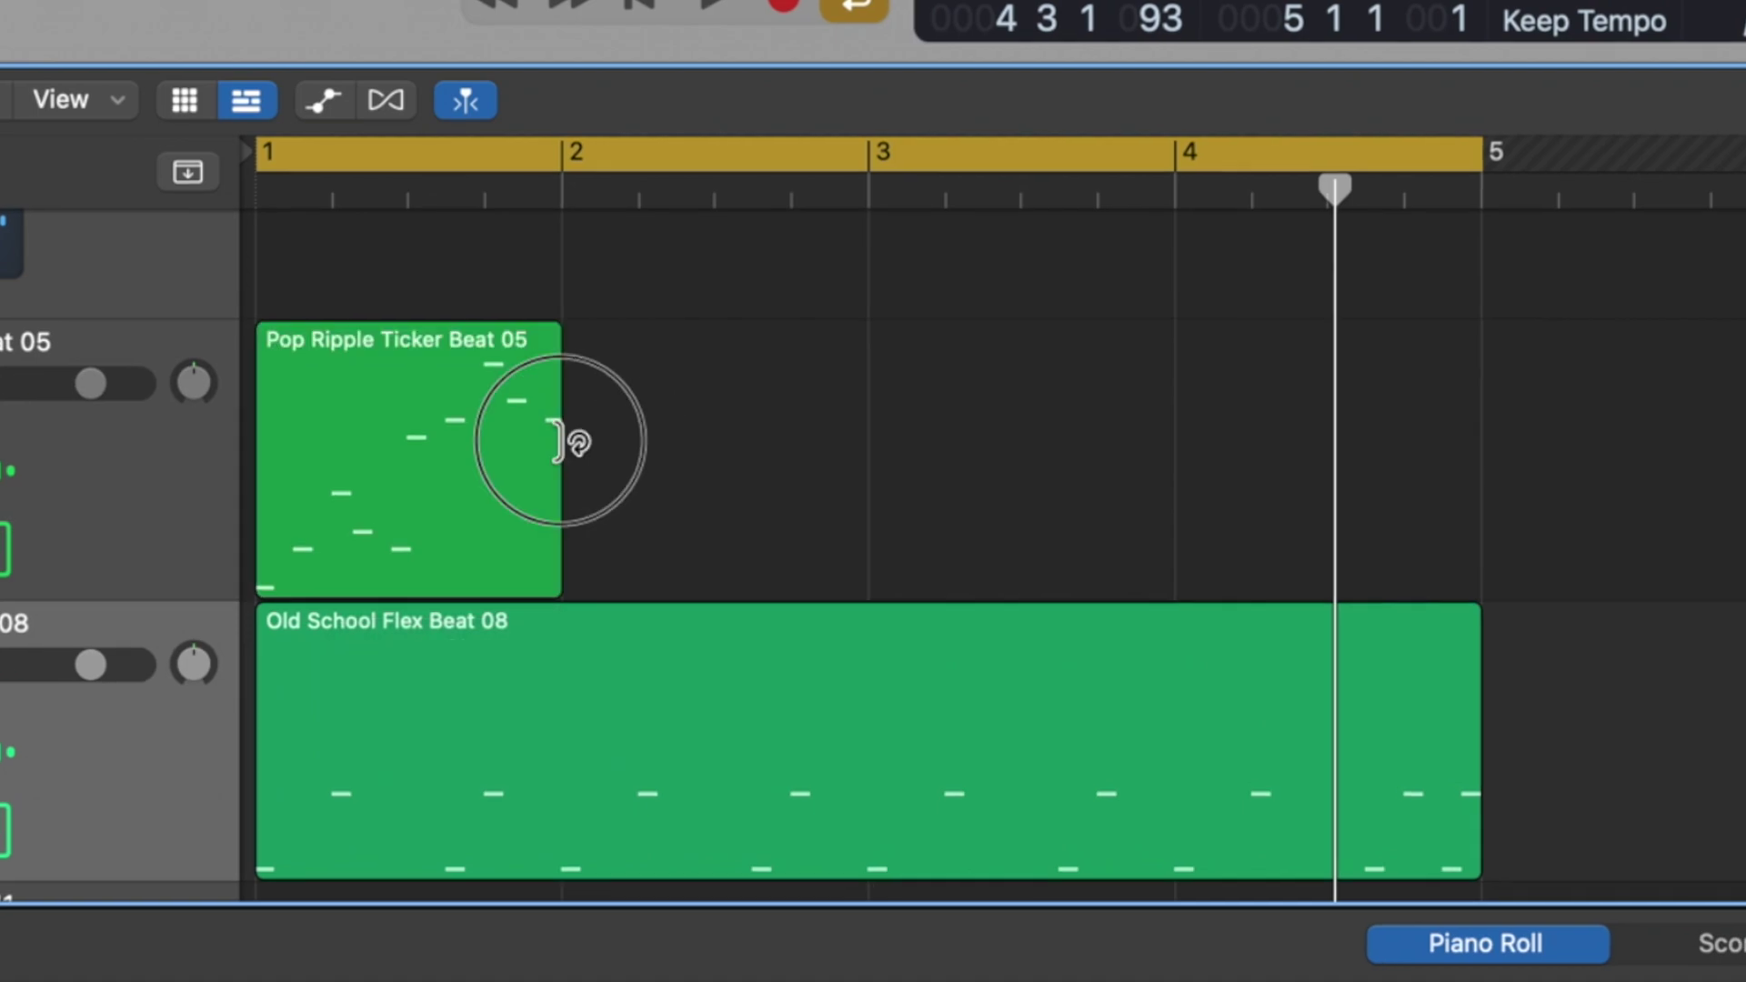
pyautogui.moveTo(559, 442); pyautogui.dragTo(1464, 441)
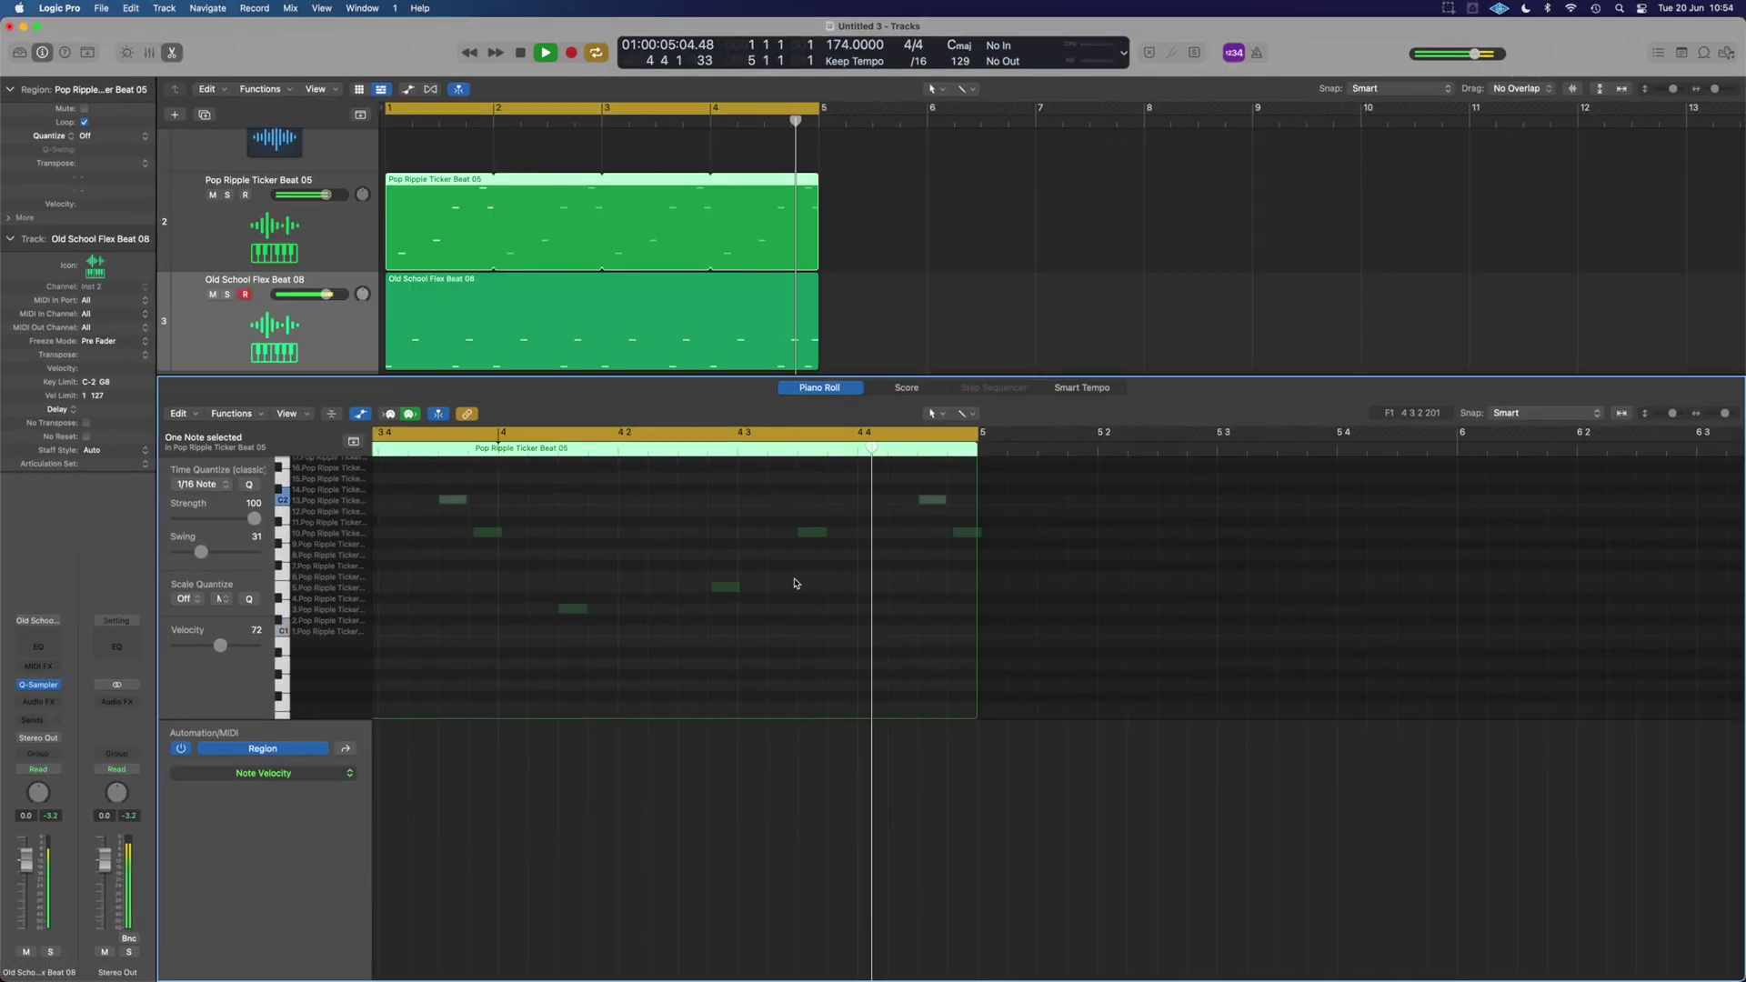
pyautogui.press('space')
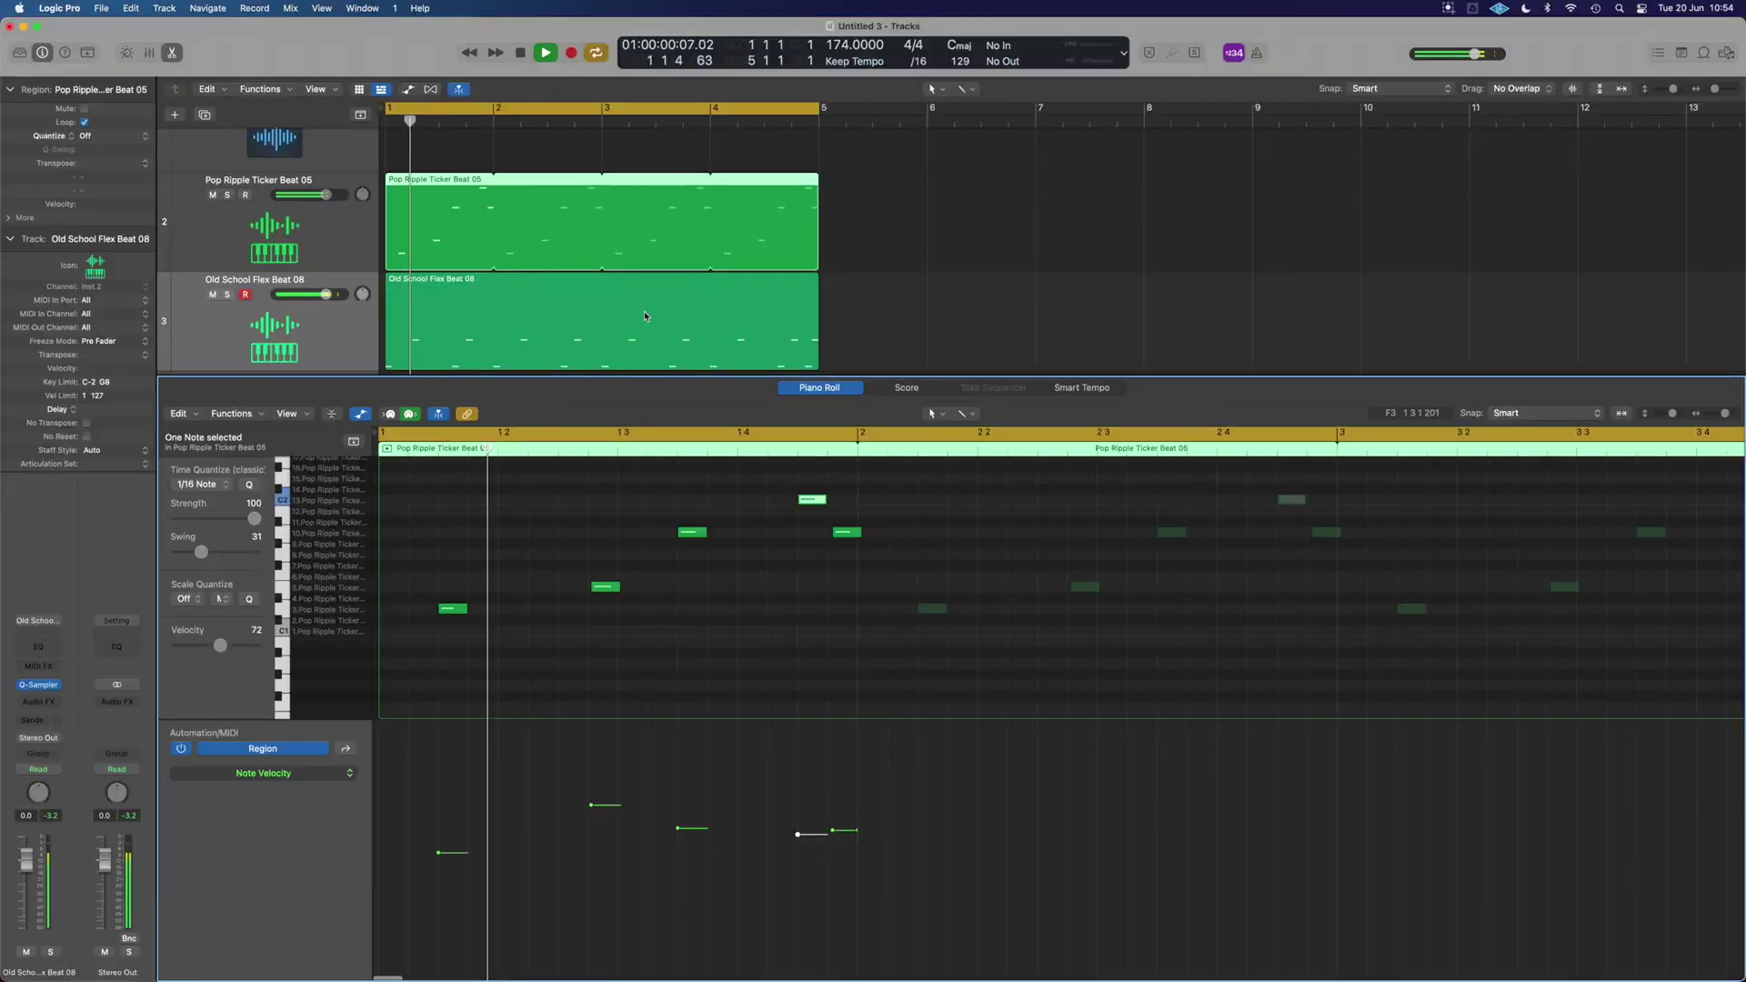
# - Close the Piano Roll, open the Old School Flex Beat 08 Quick Sampler and set the sample end to 1.082 s
pyautogui.scroll(-2, 645, 316)
pyautogui.keyDown('alt'); pyautogui.scroll(-3, 637, 327); pyautogui.keyUp('alt')
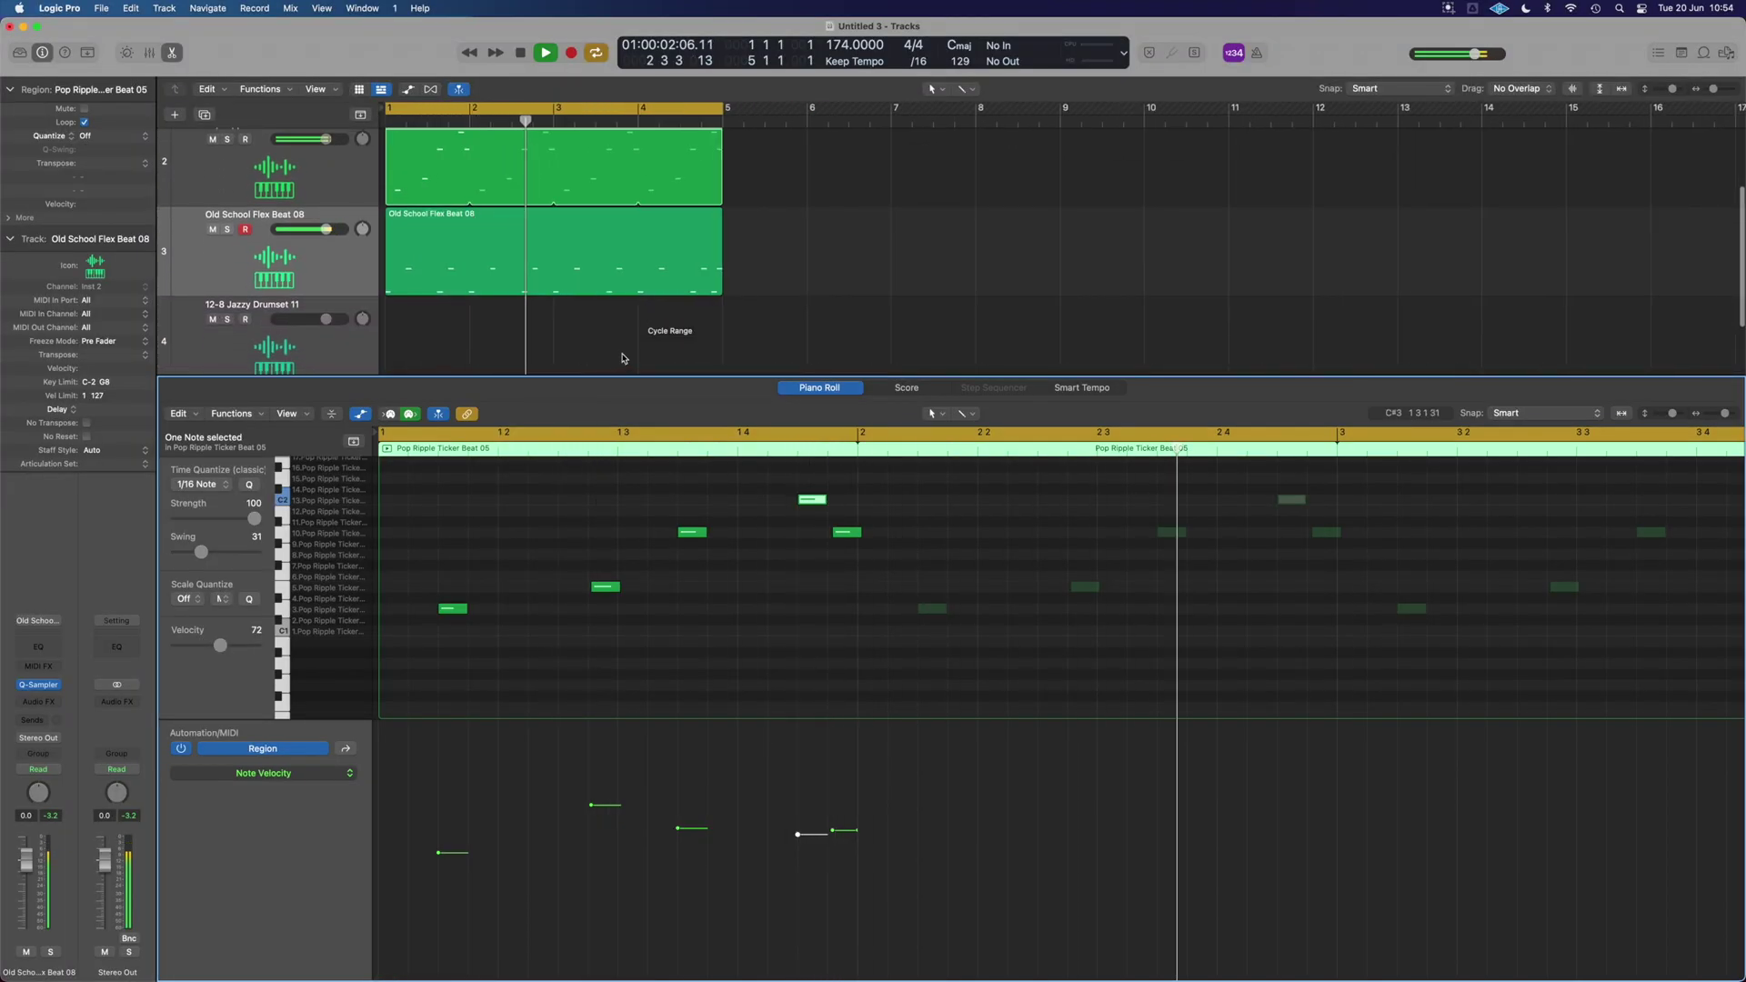
pyautogui.press('p')
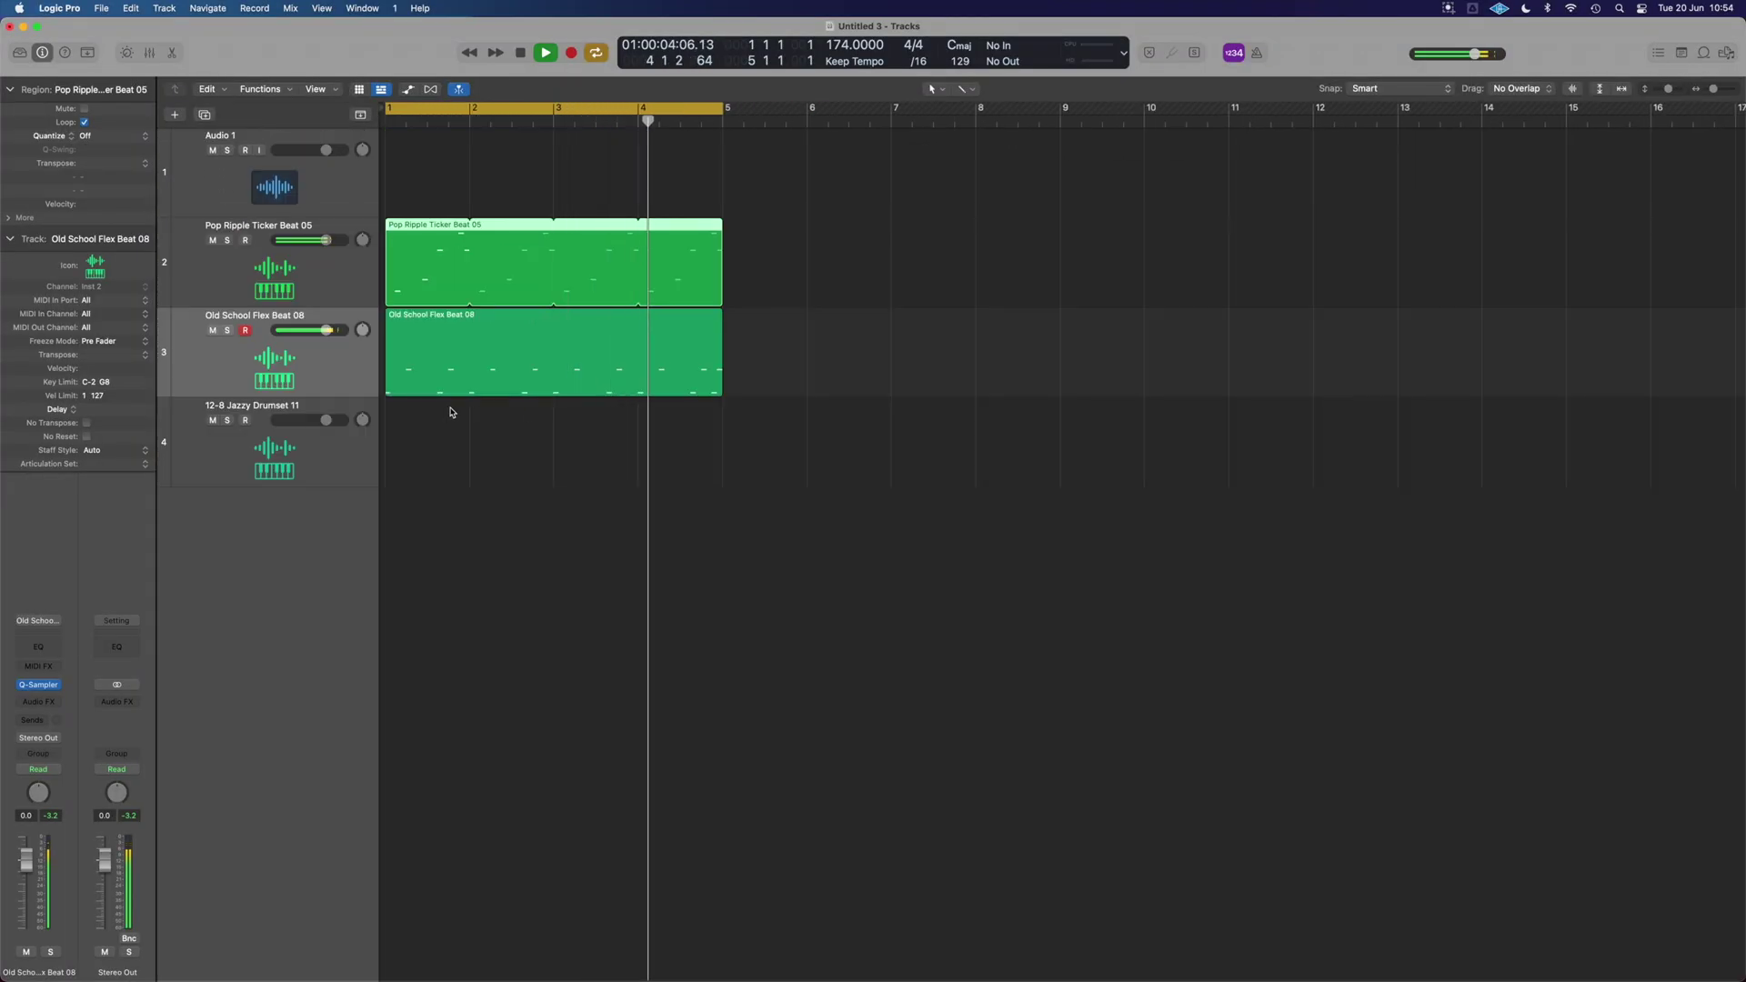
pyautogui.click(343, 386)
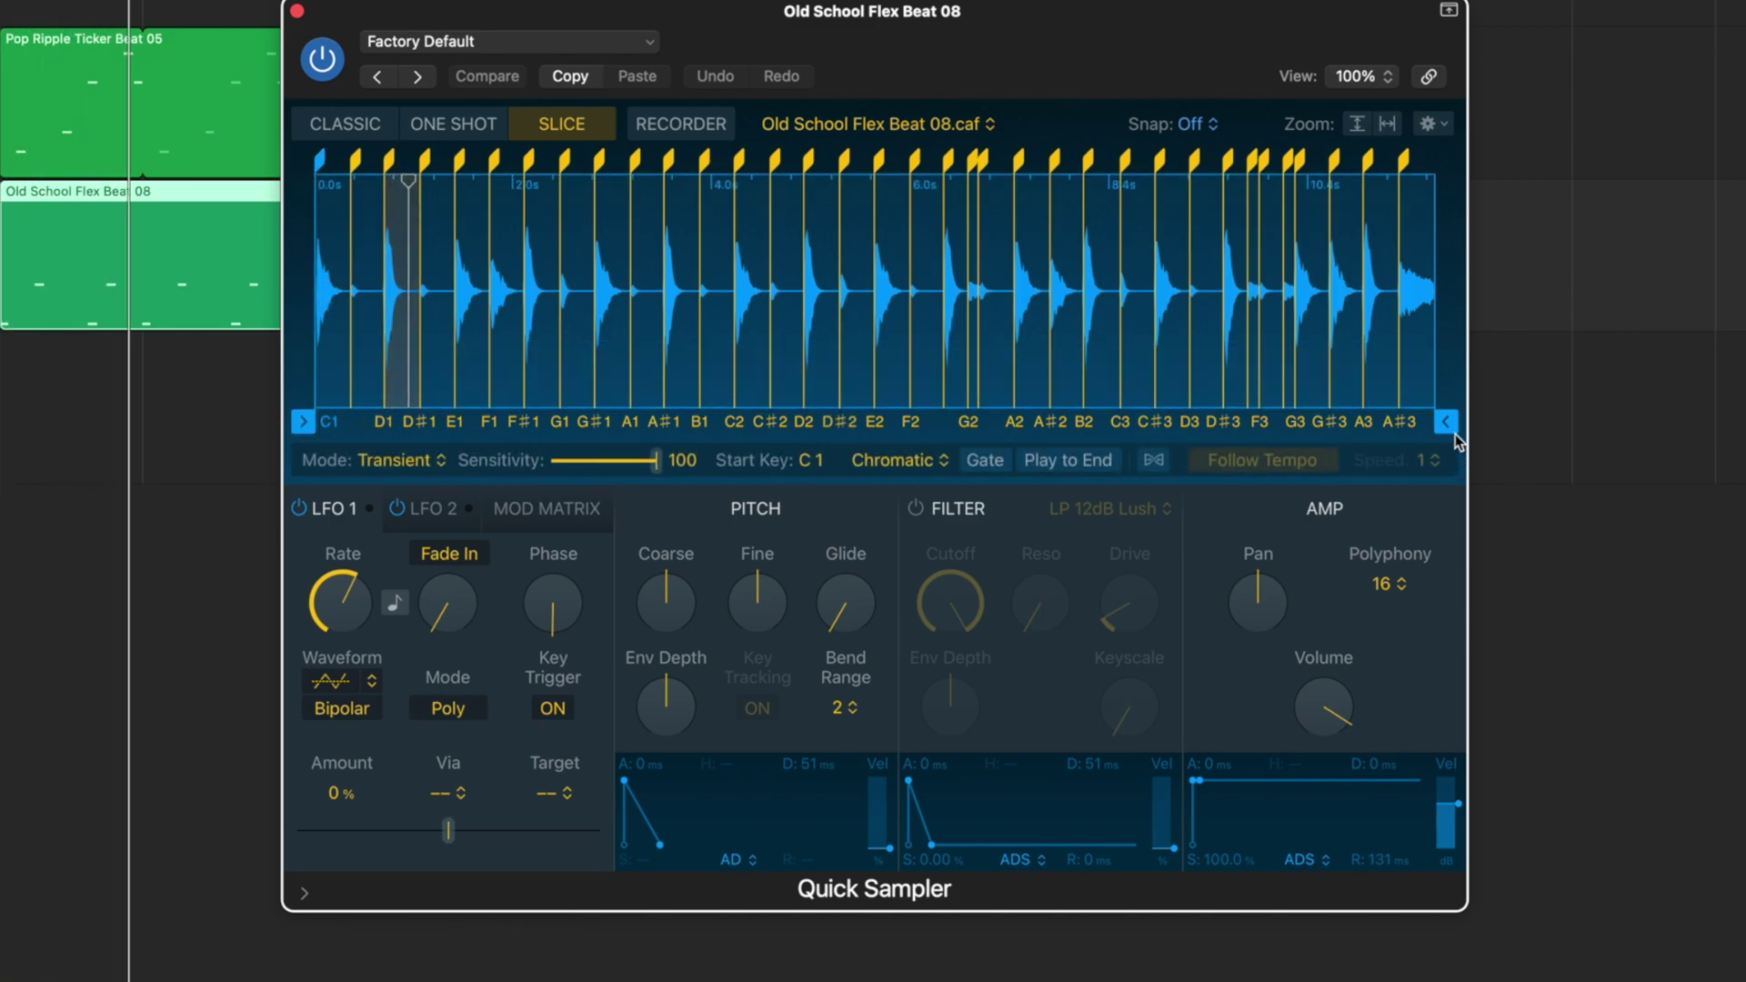
pyautogui.moveTo(1445, 421)
pyautogui.mouseDown()
pyautogui.moveTo(849, 465)
pyautogui.moveTo(421, 458)
pyautogui.mouseUp()
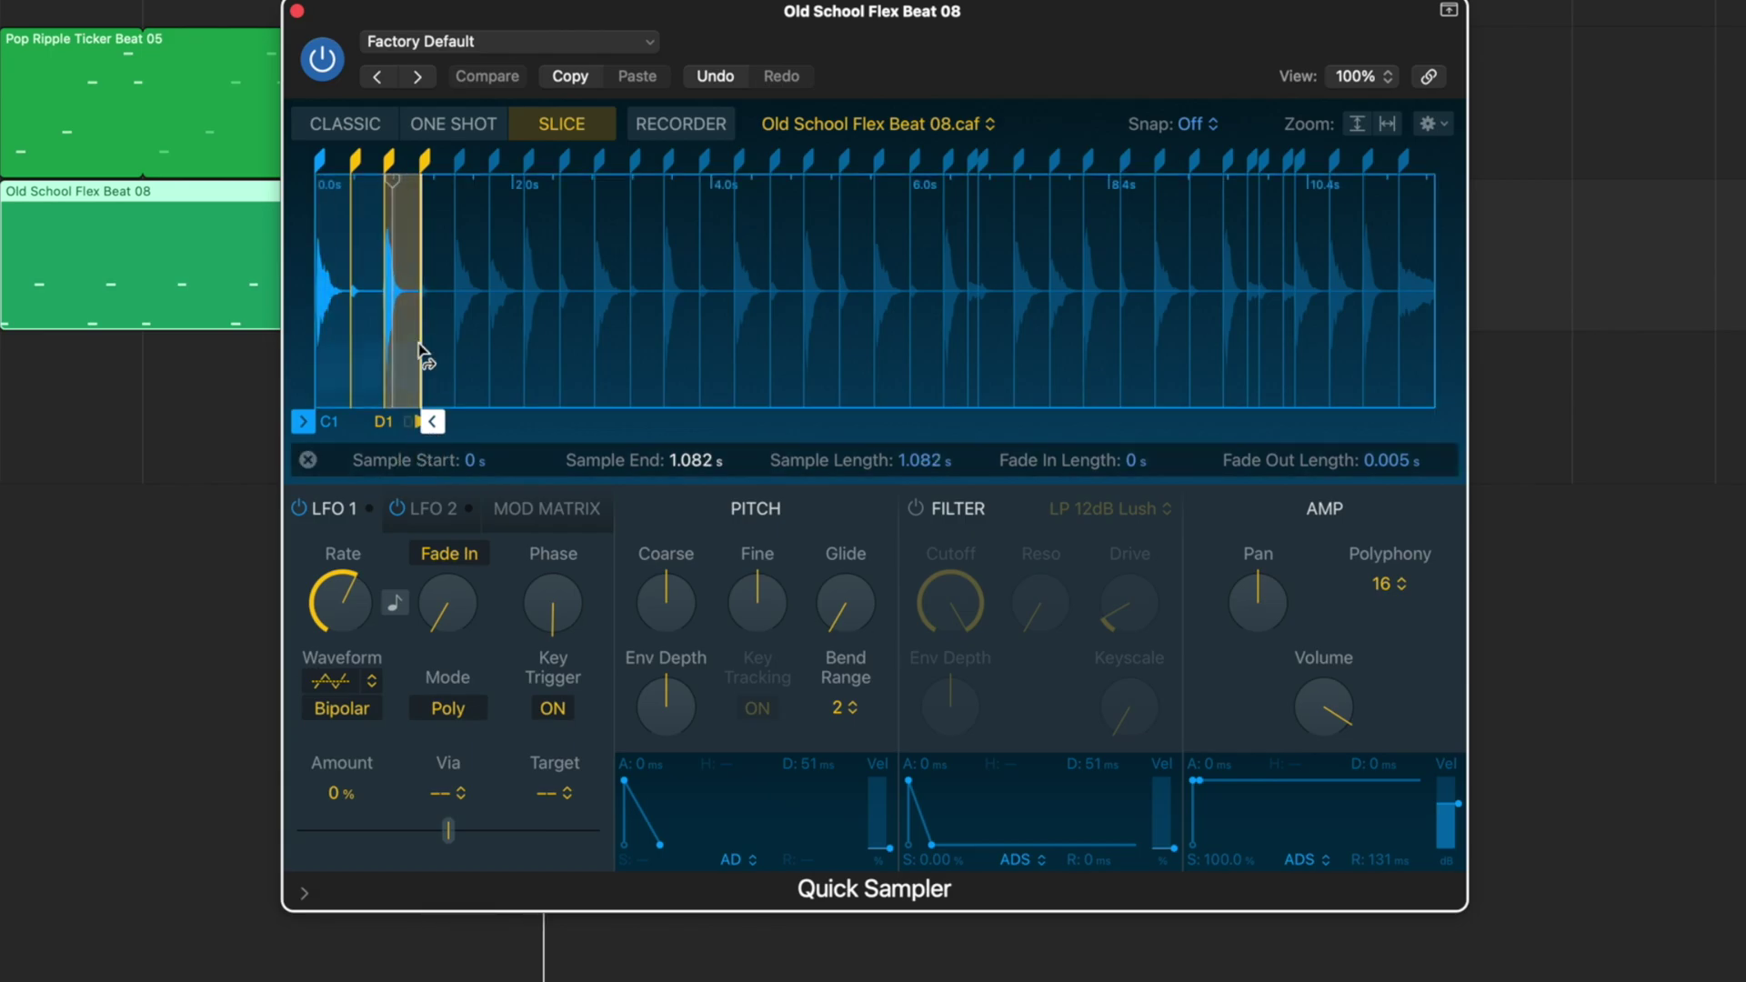
# - Create a Drum Machine Designer track from the remaining Old School Flex Beat 08 slices and close the Quick Sampler
pyautogui.rightClick(371, 278)
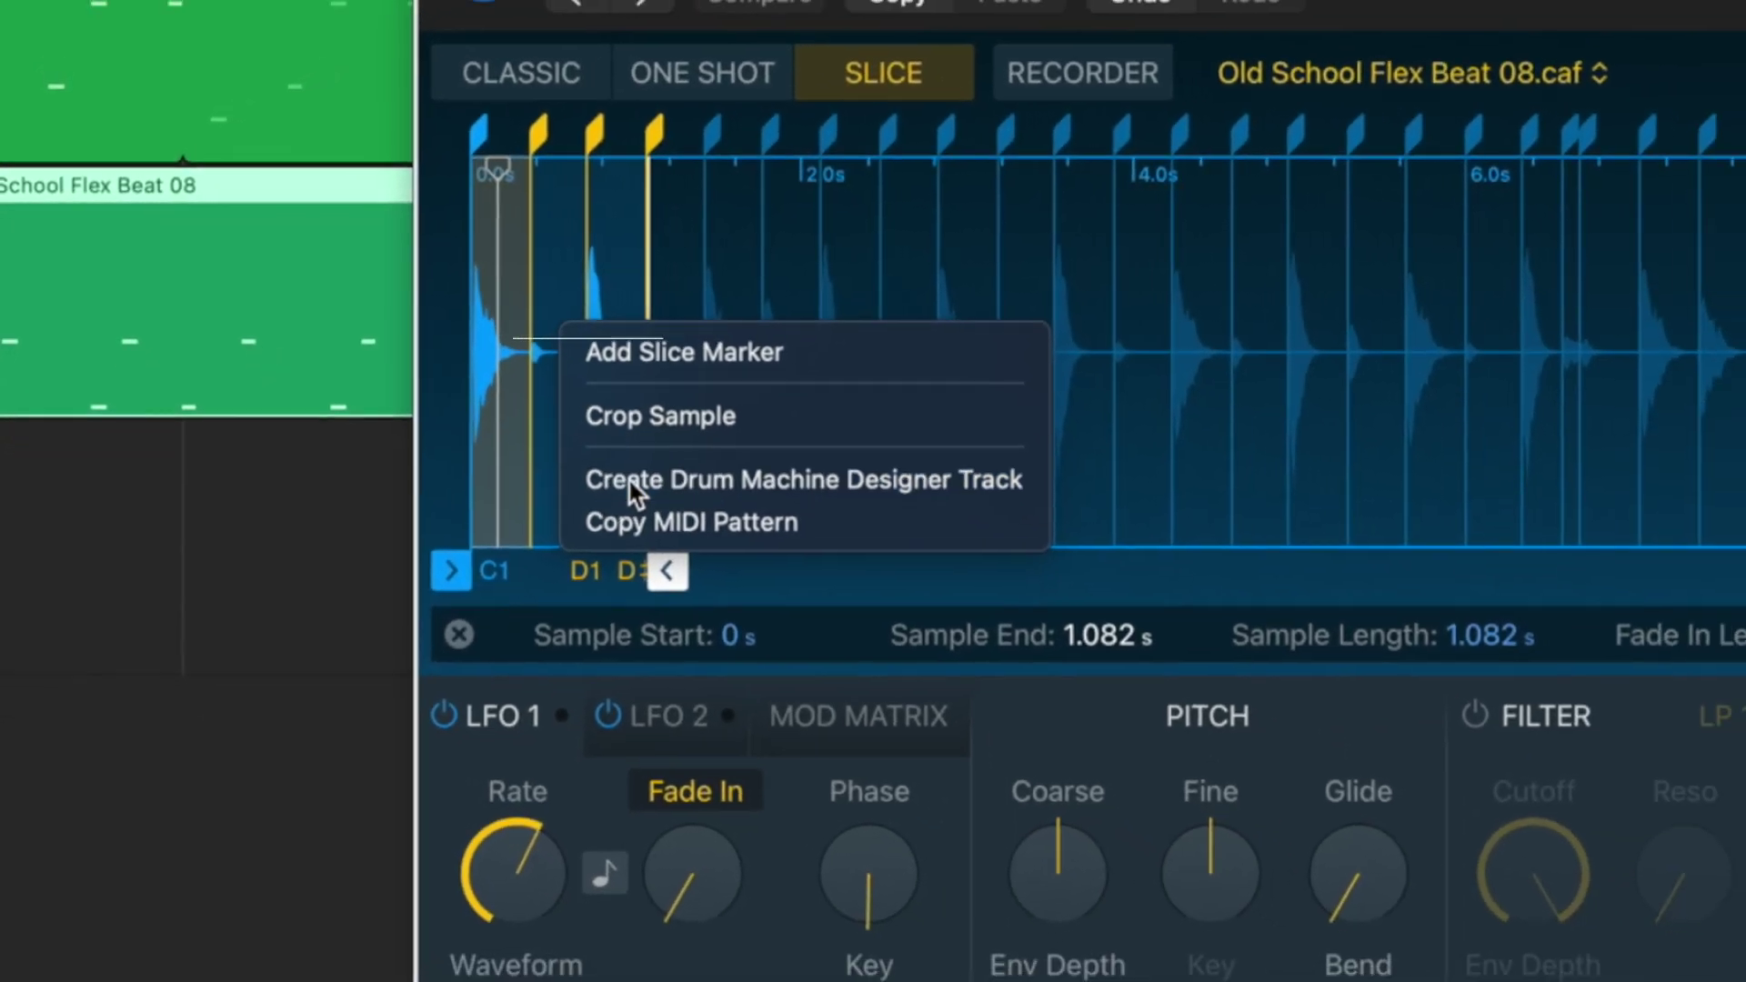
pyautogui.click(696, 514)
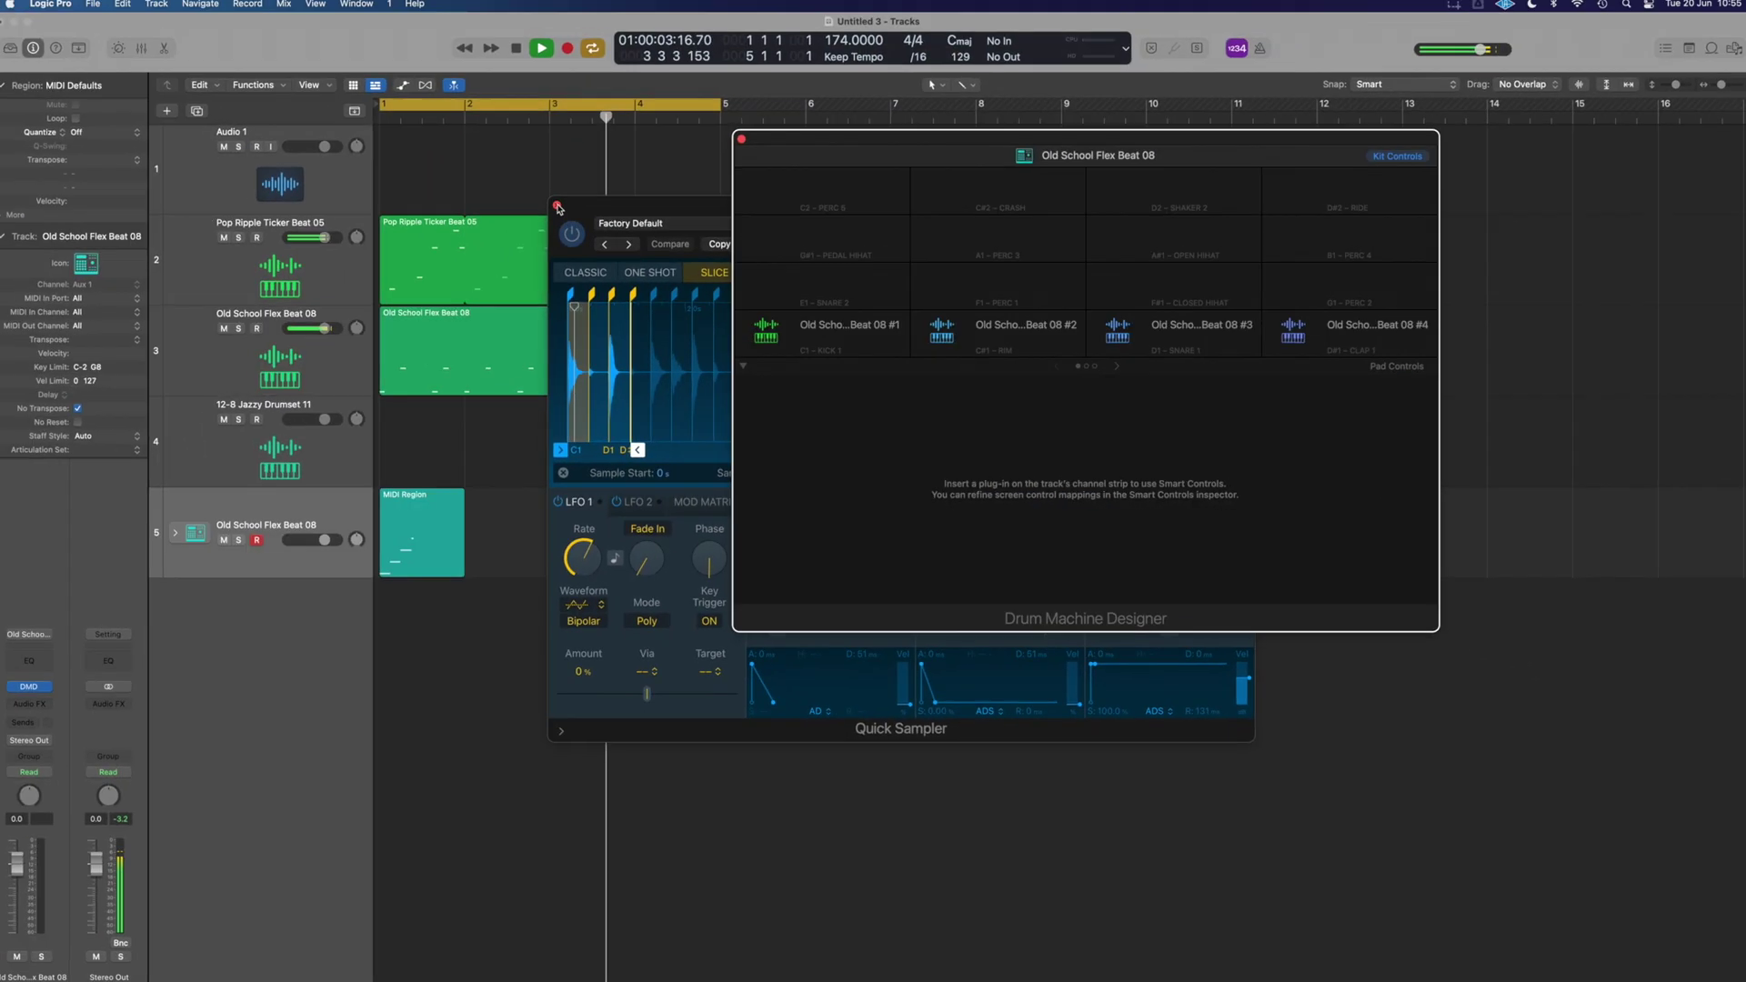
pyautogui.click(561, 210)
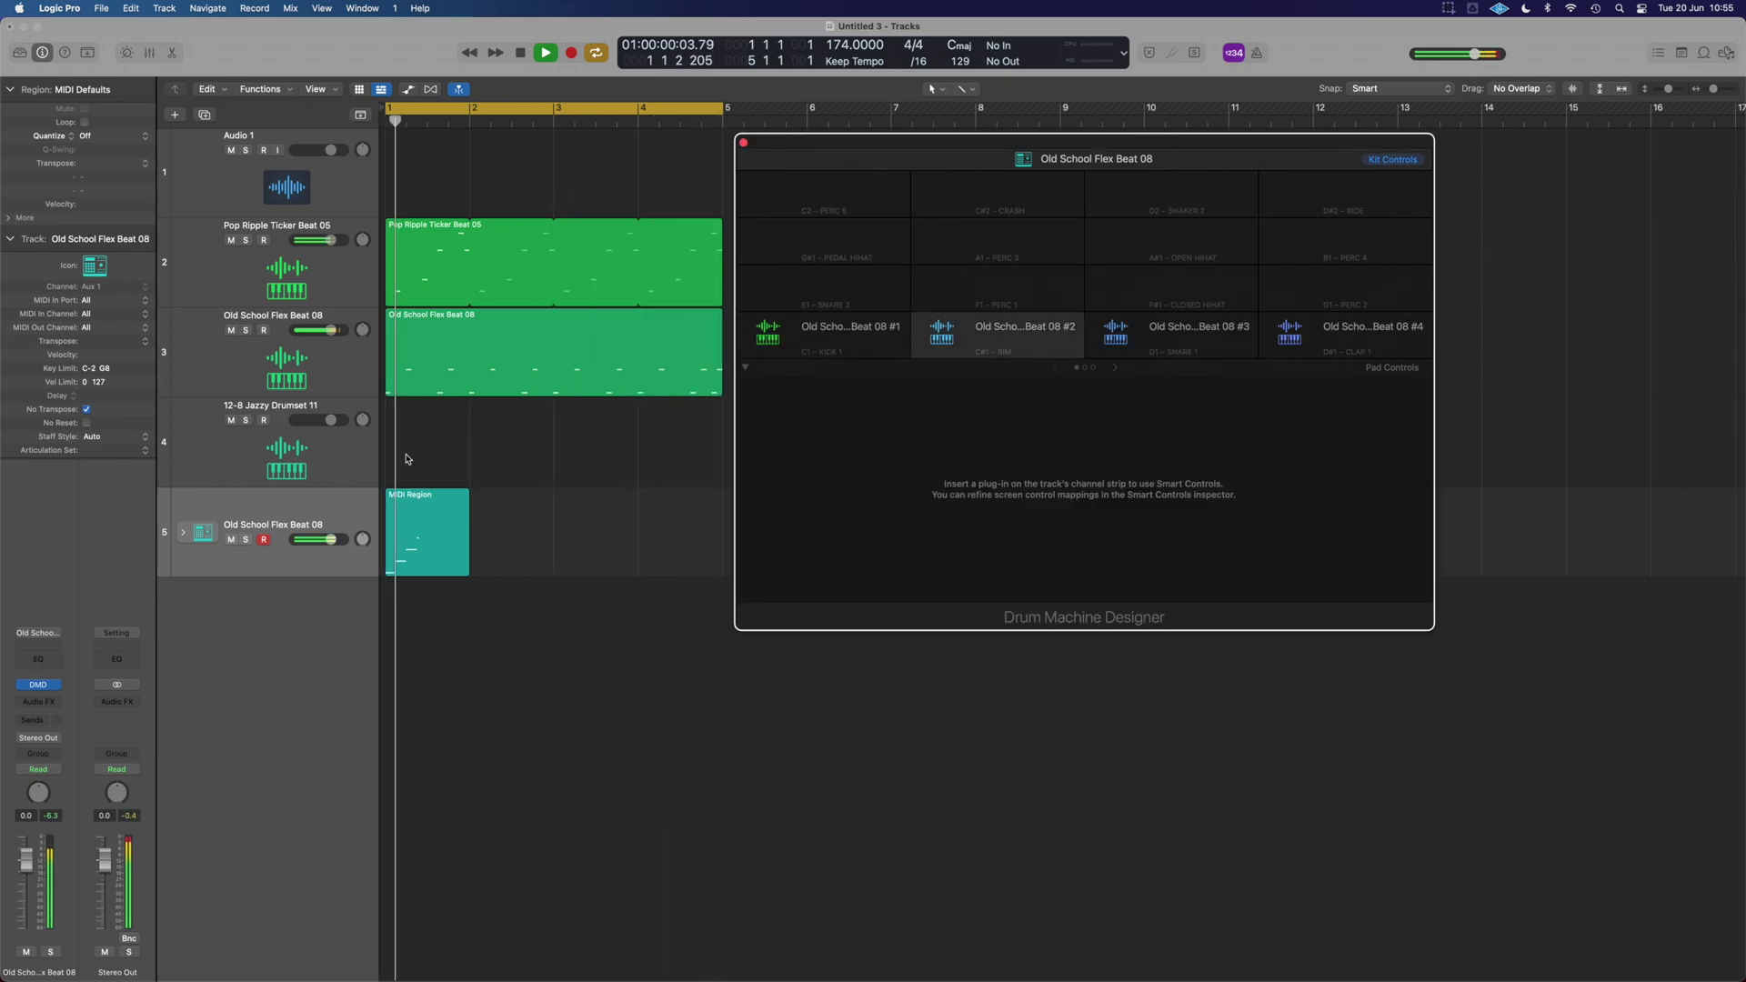
# - Place the Drum Machine Designer track below the original Old School Flex track, move the four-bar region onto it and delete the original track
pyautogui.moveTo(334, 511); pyautogui.dragTo(280, 459)
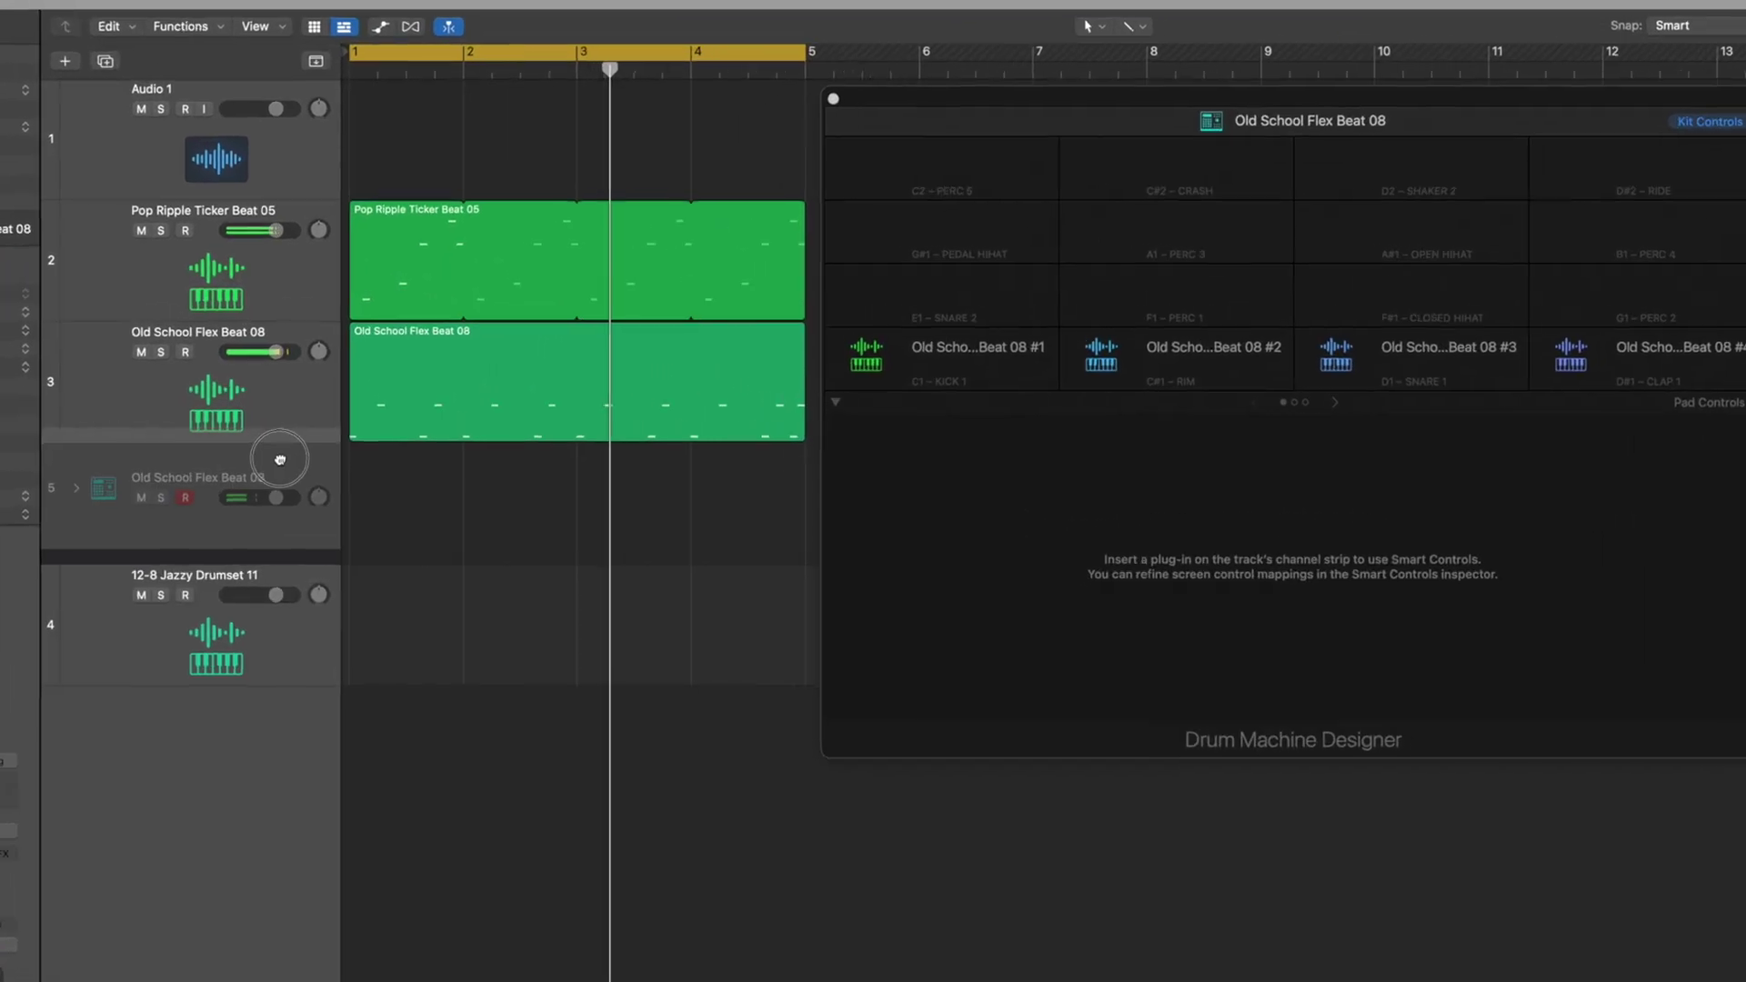
pyautogui.moveTo(410, 422); pyautogui.dragTo(402, 487)
pyautogui.click(194, 422)
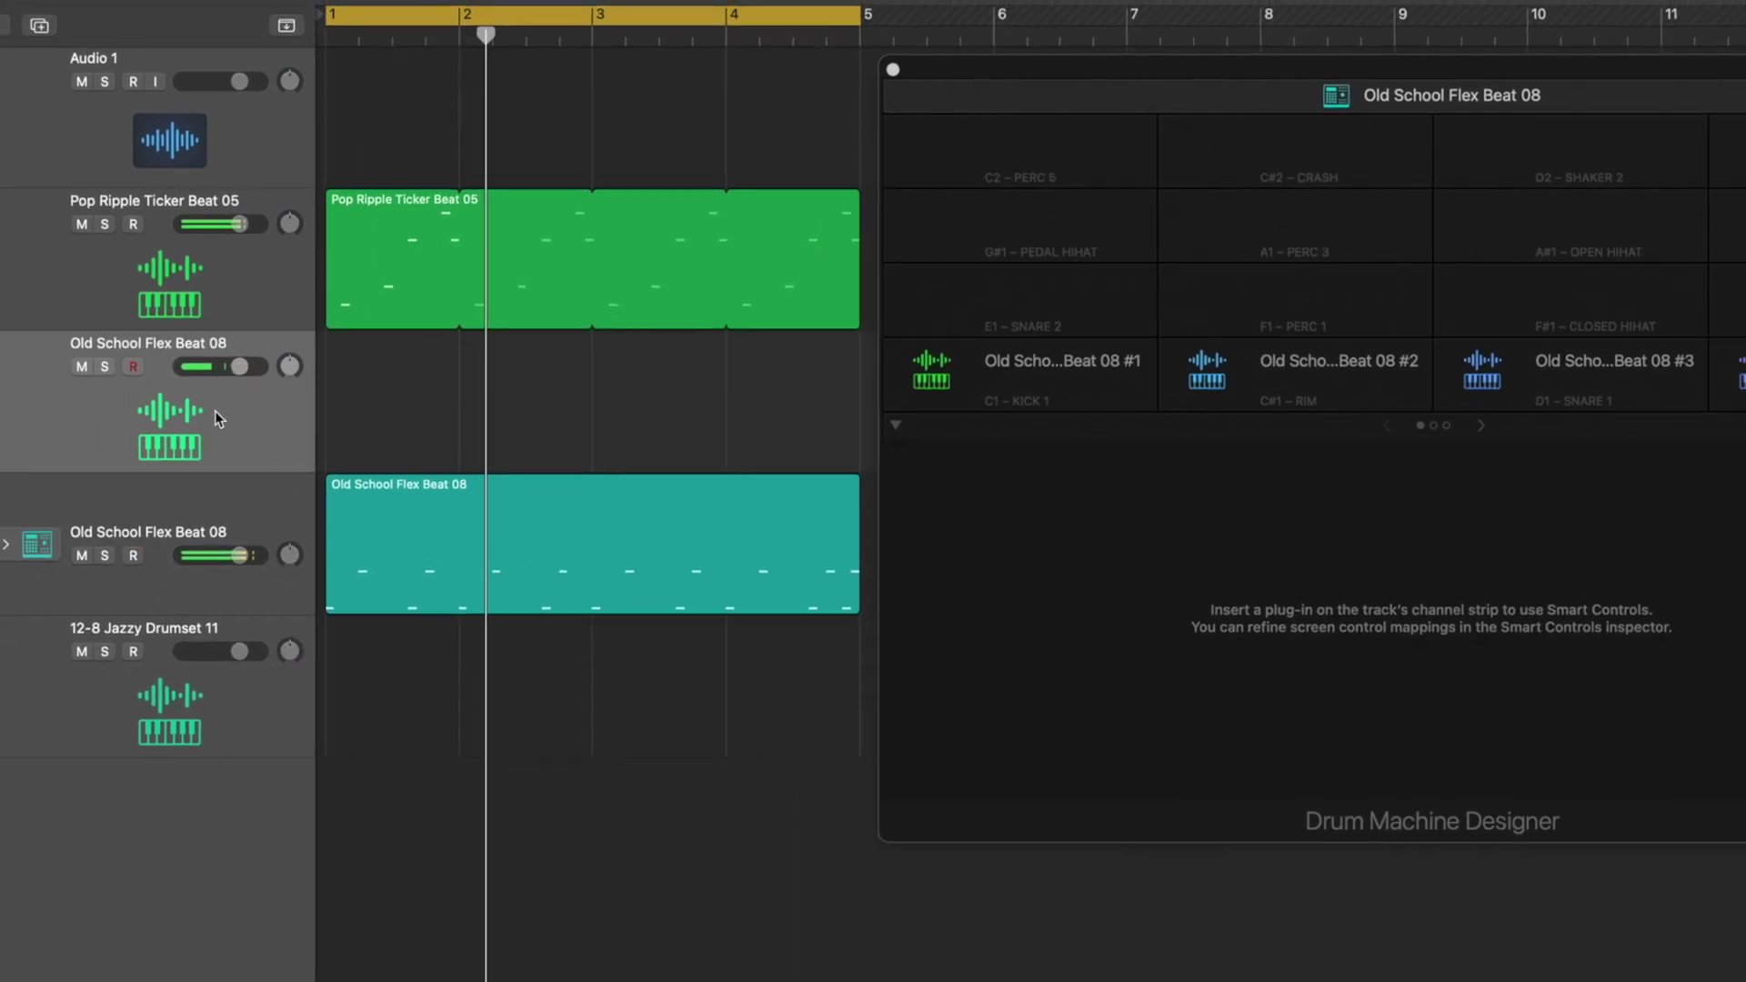
pyautogui.press('Delete')
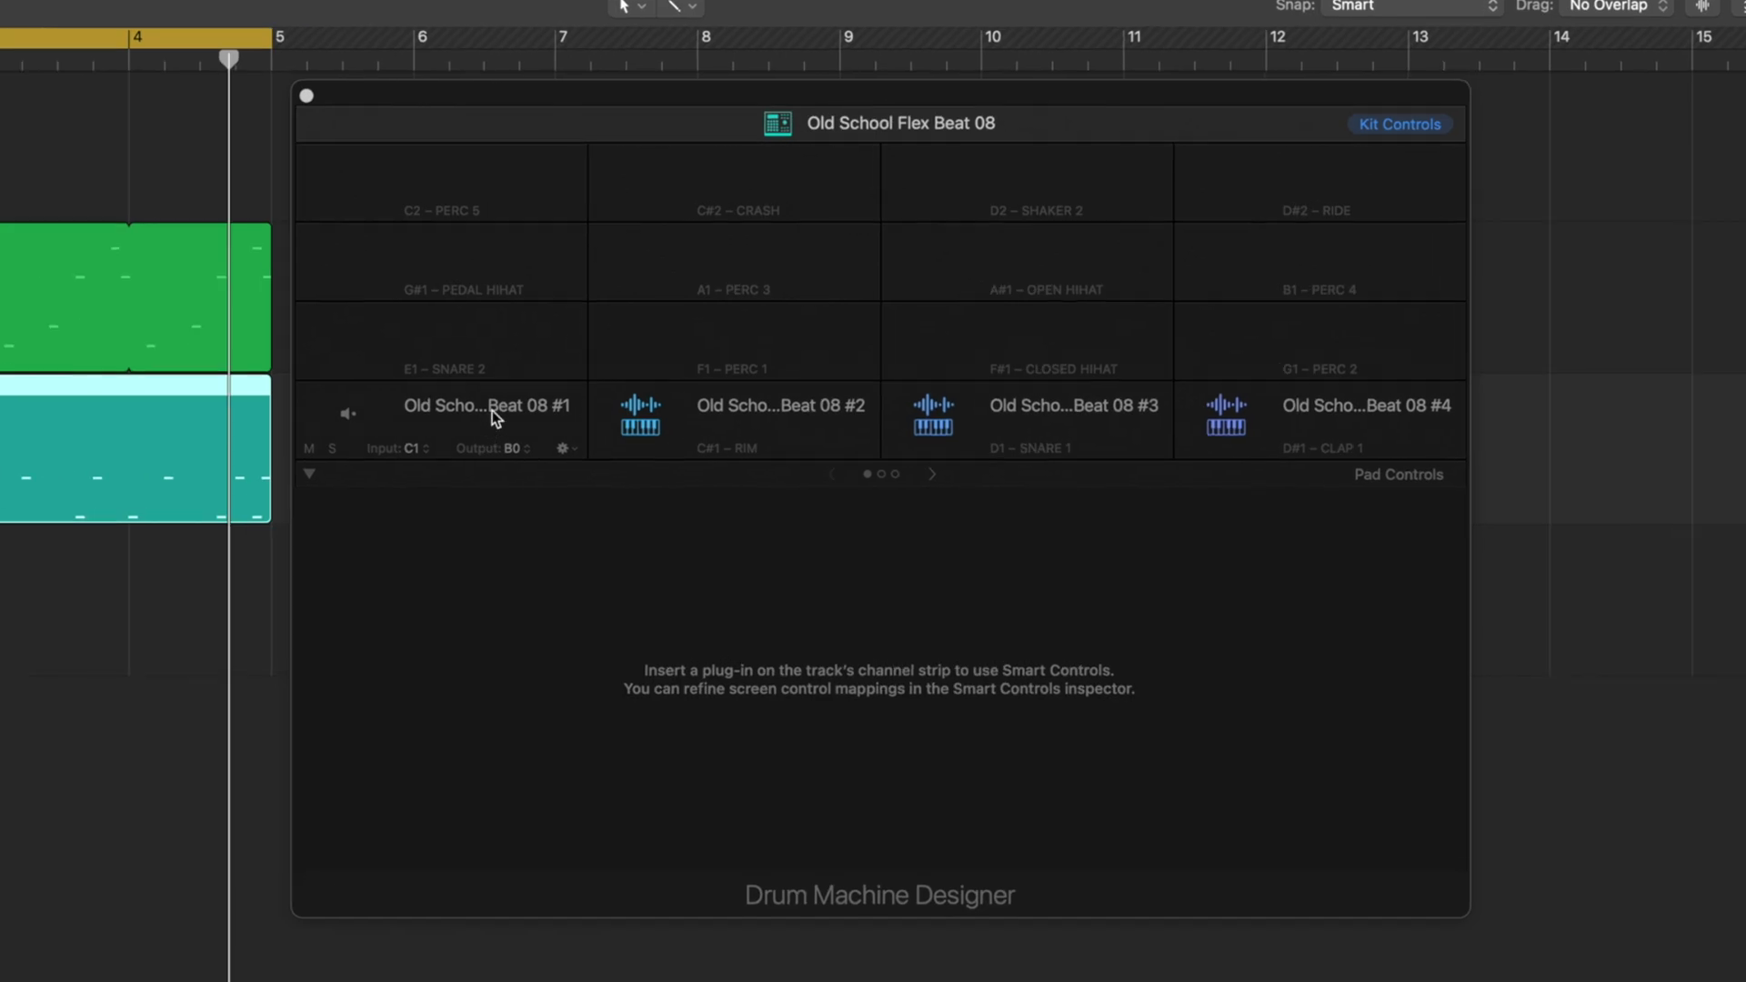
# - Raise the coarse pitch of the Kick 1 pad, Old School Flex Beat 08 #1, slightly and close Drum Machine Designer
pyautogui.click(492, 416)
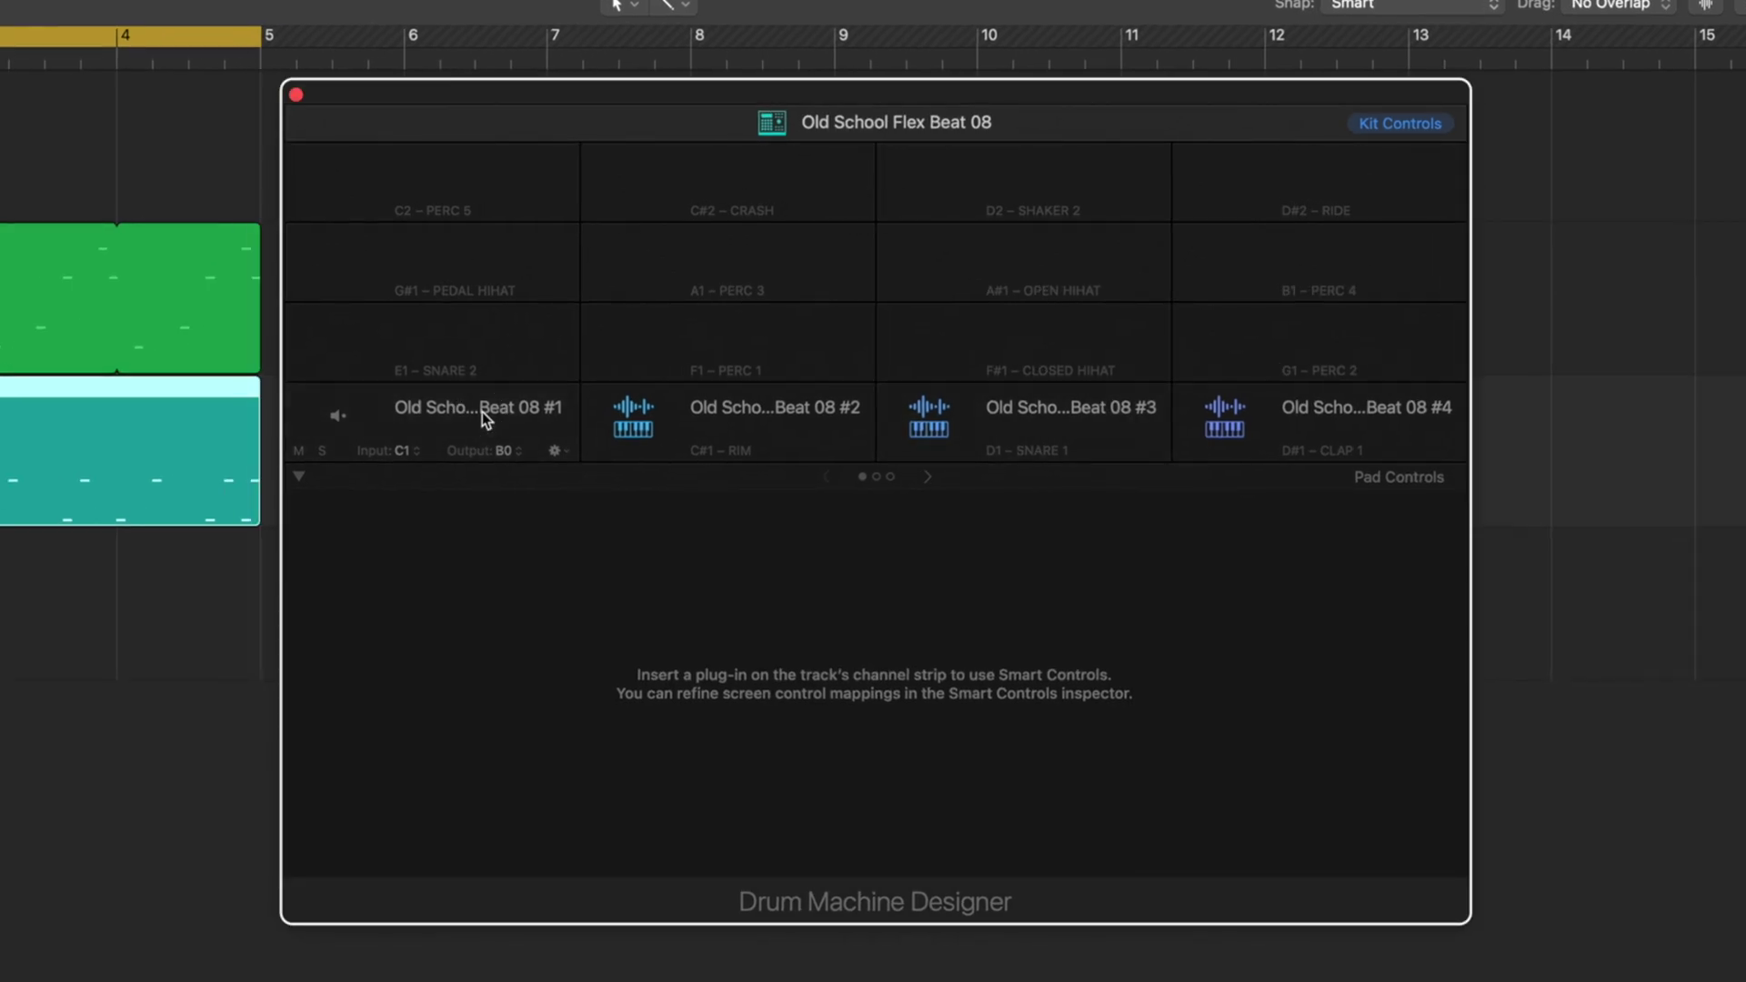
pyautogui.click(409, 409)
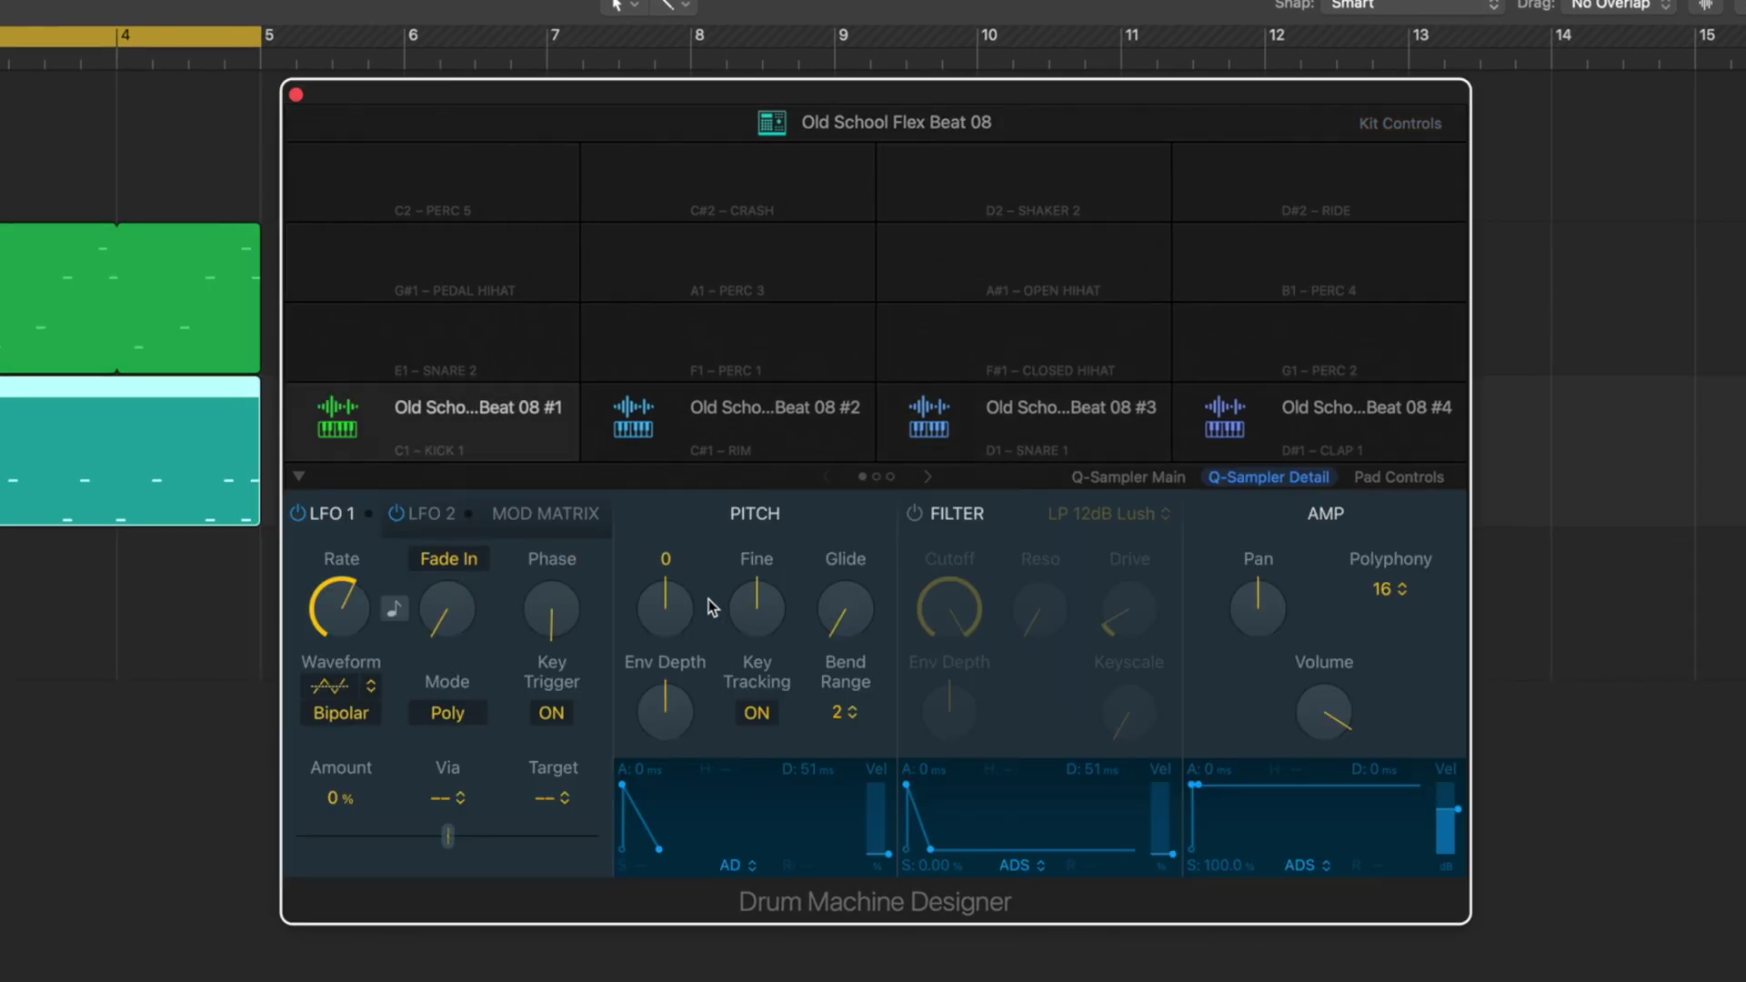
pyautogui.scroll(1, 673, 605)
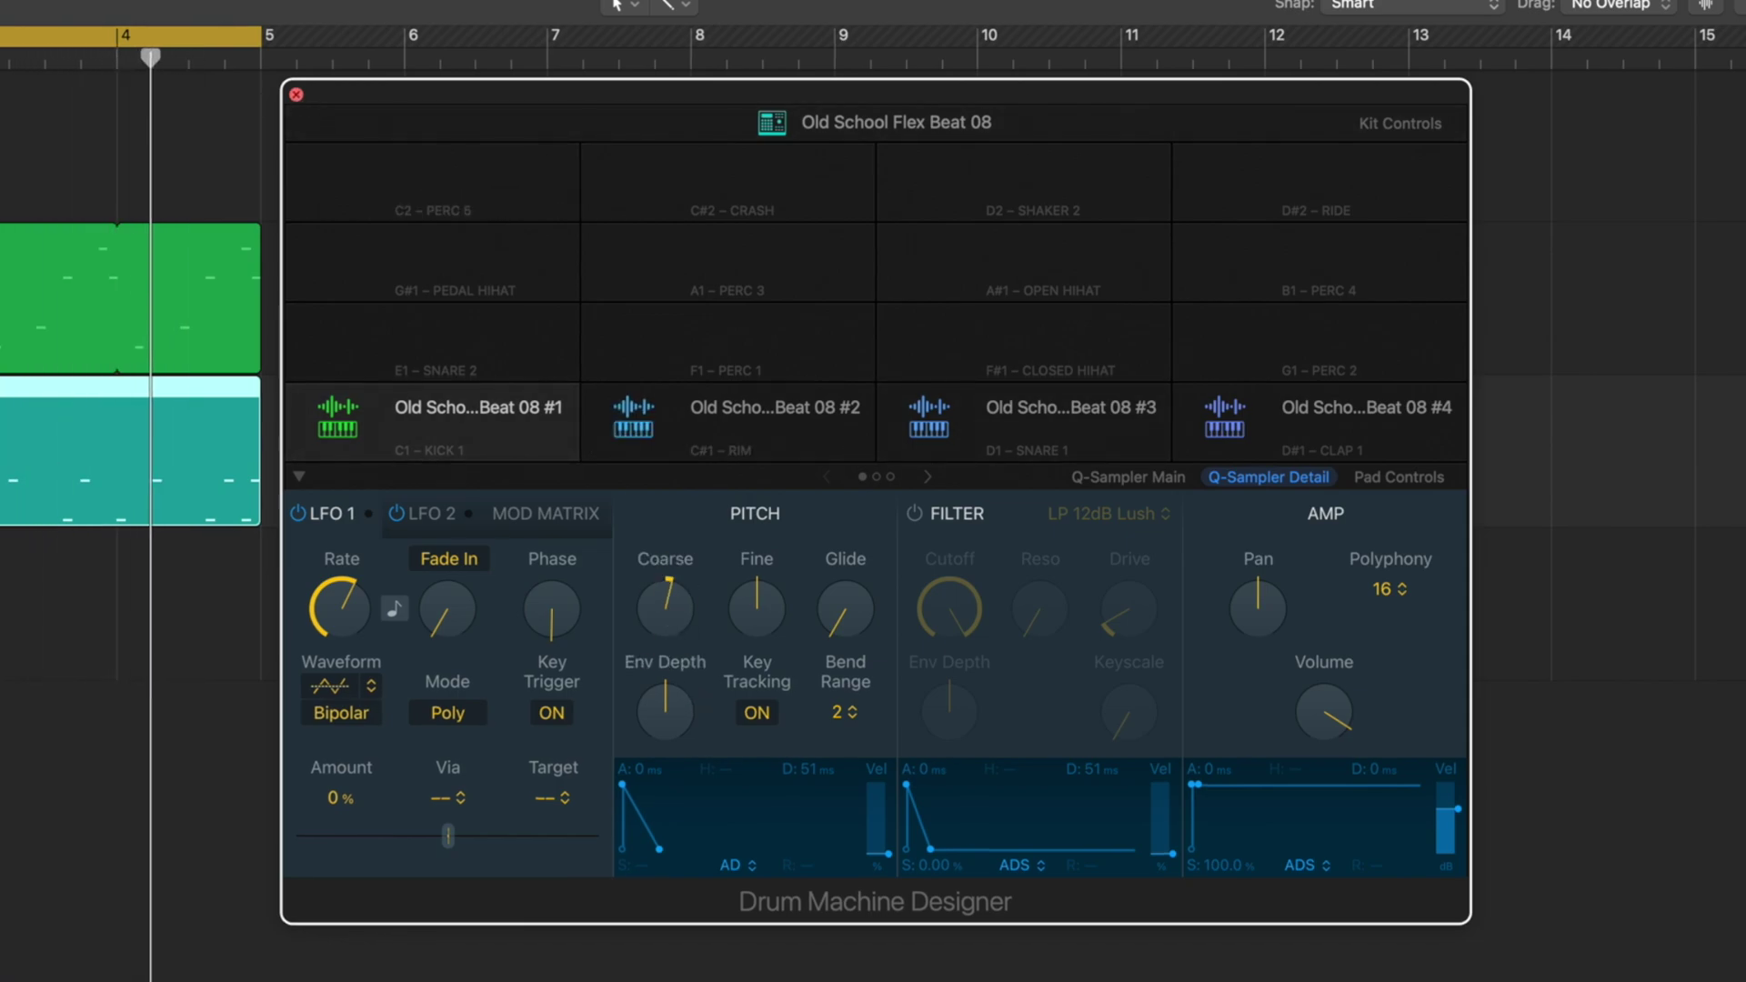
pyautogui.click(295, 95)
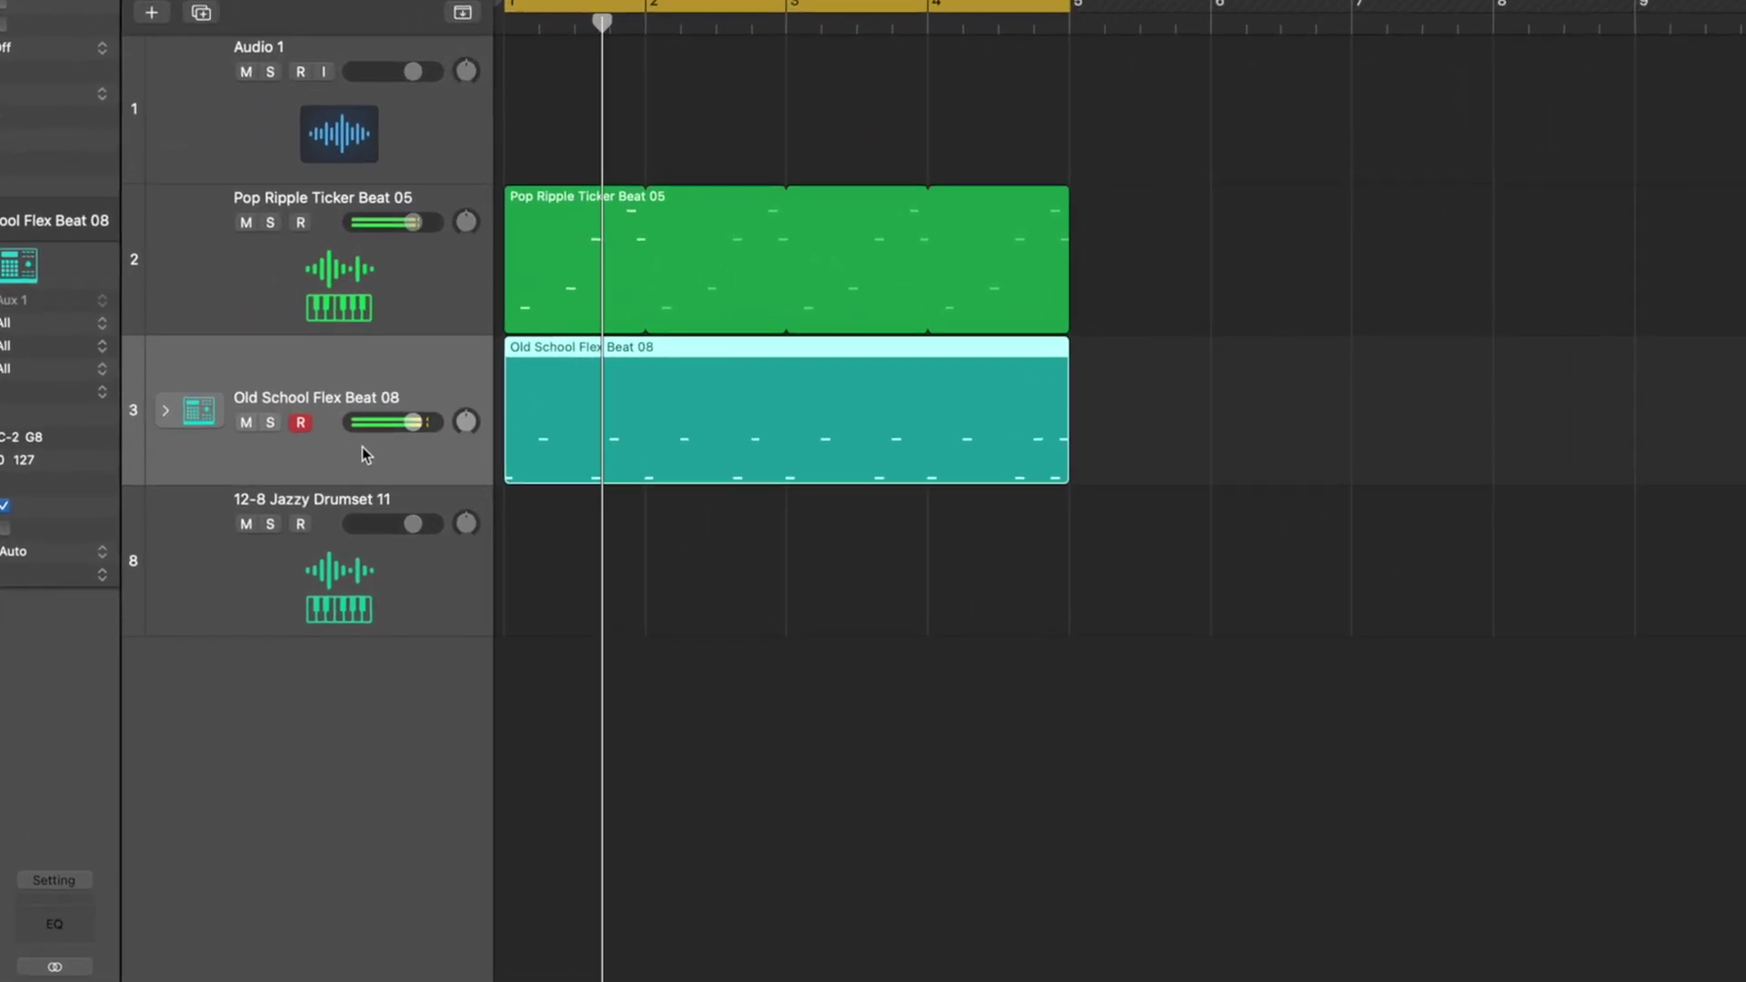
# - Open the Mixer, expand the Drum Machine Designer channel into its pad channels and raise pad #3's Bus 3 reverb send to about -15.6 dB
pyautogui.click(167, 414)
pyautogui.click(167, 415)
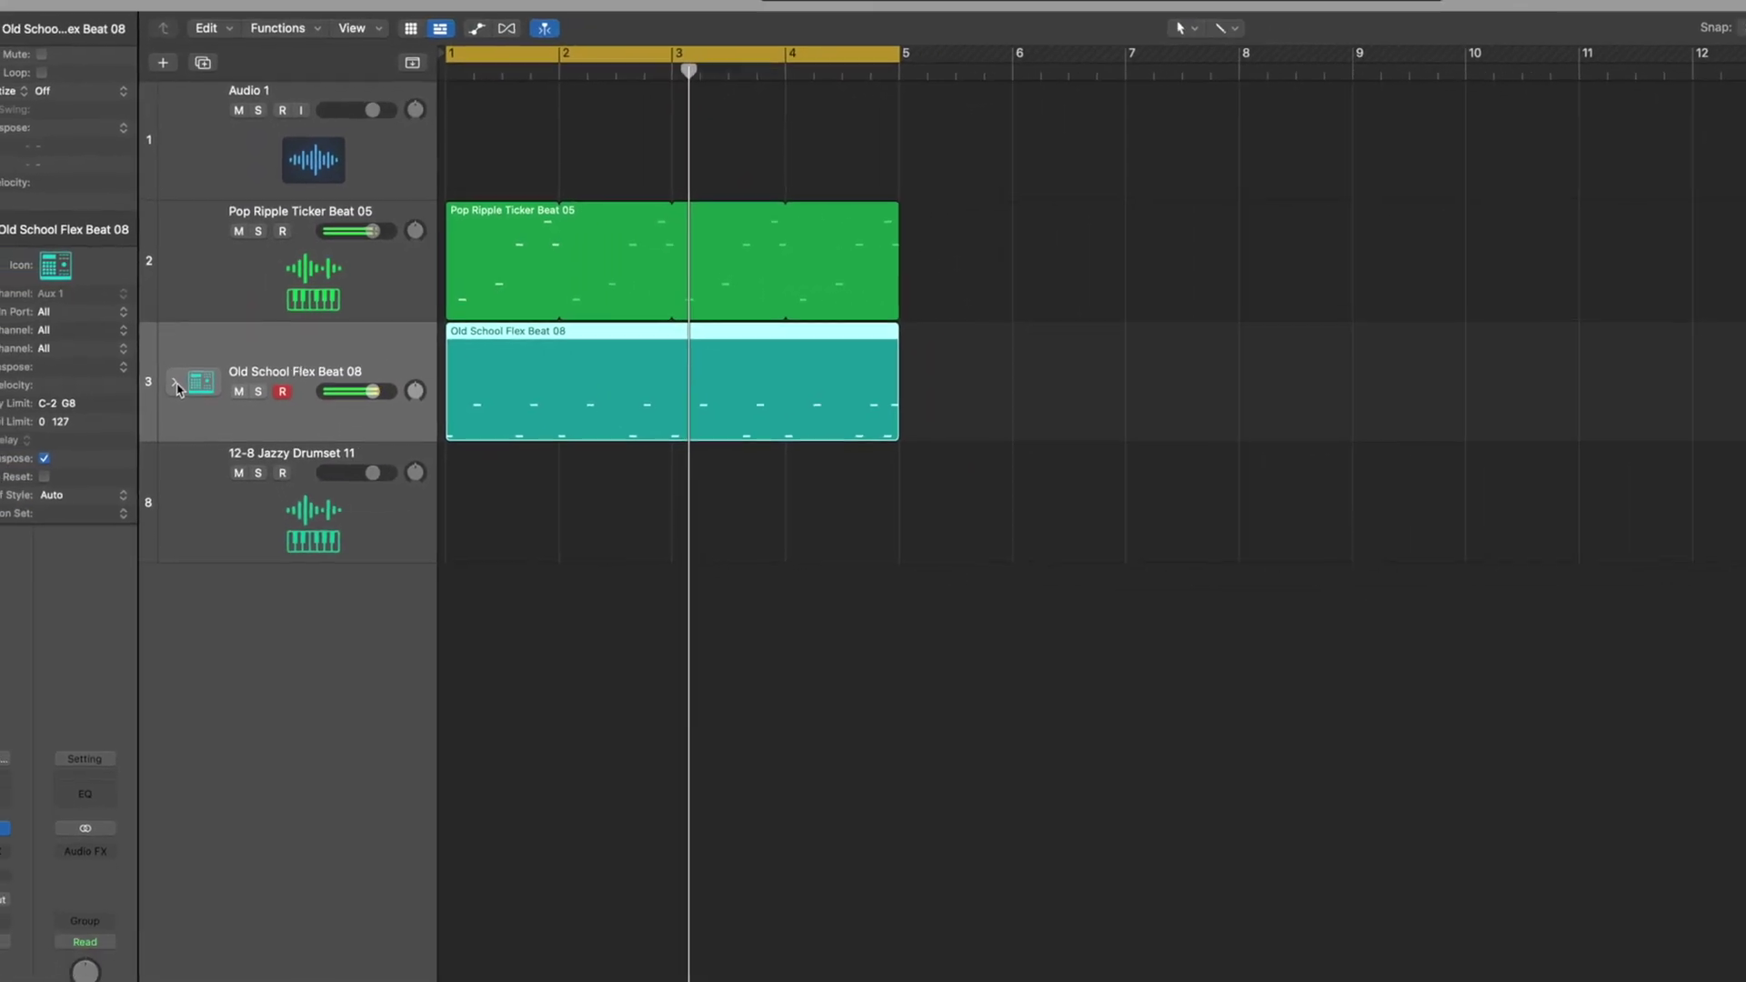
pyautogui.press('x')
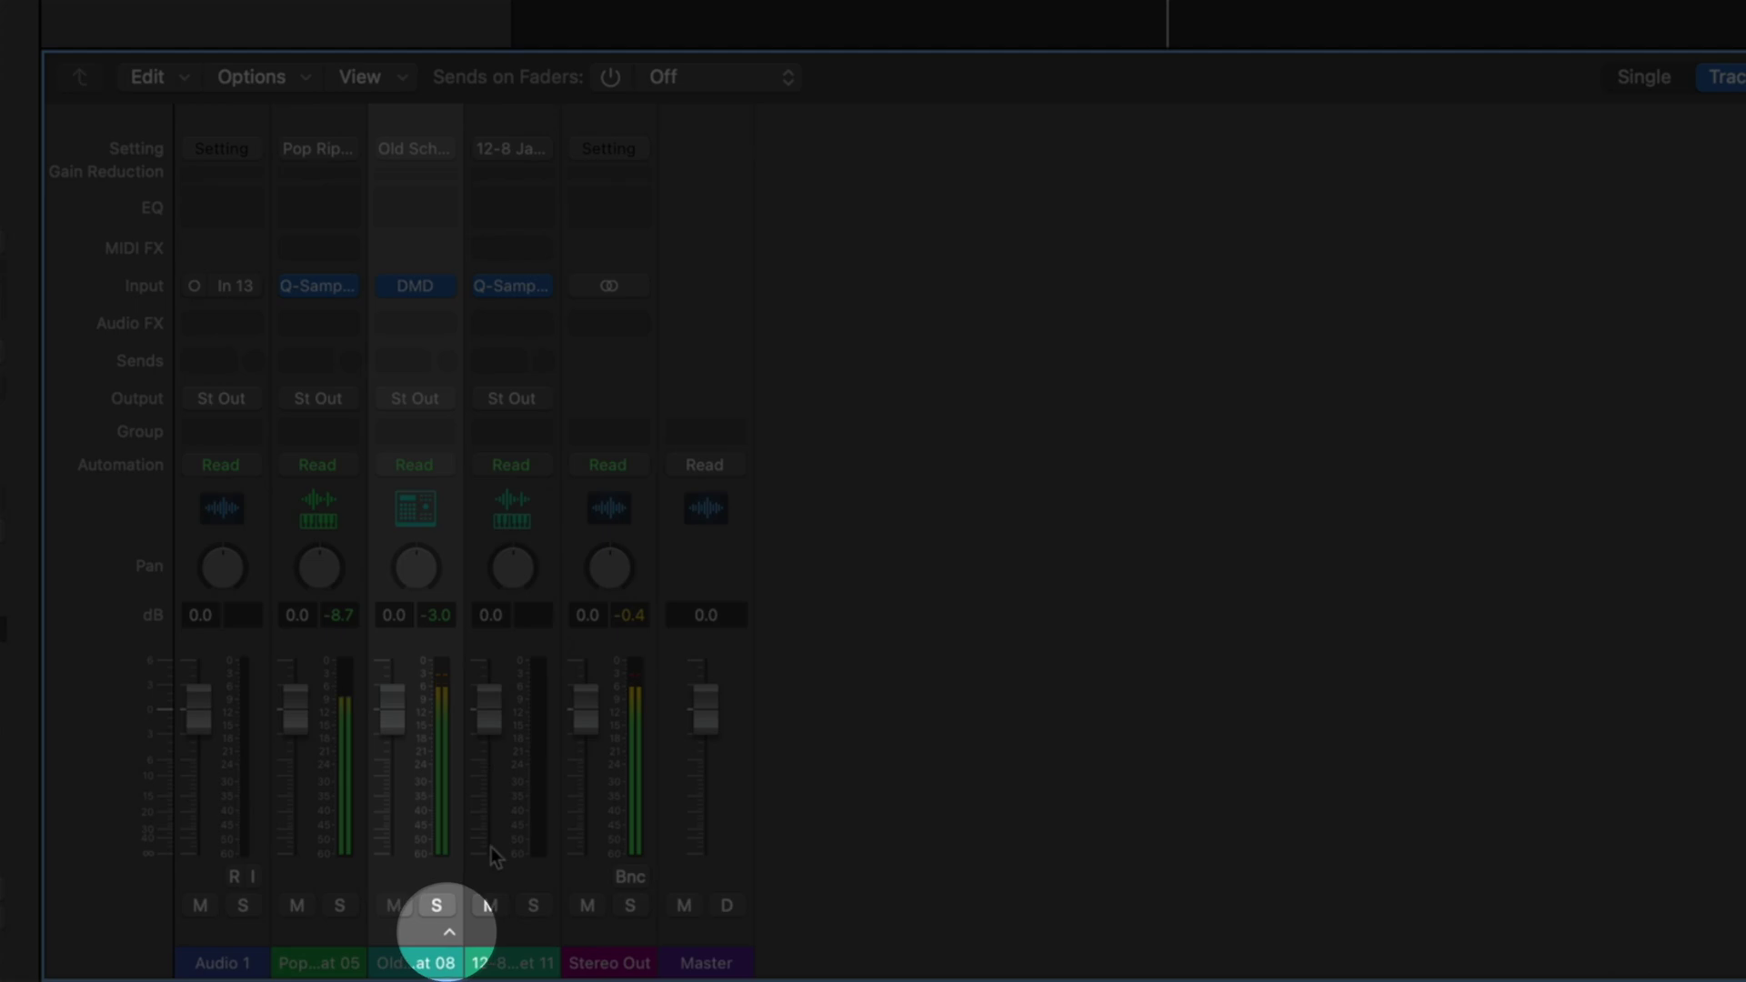
pyautogui.click(448, 937)
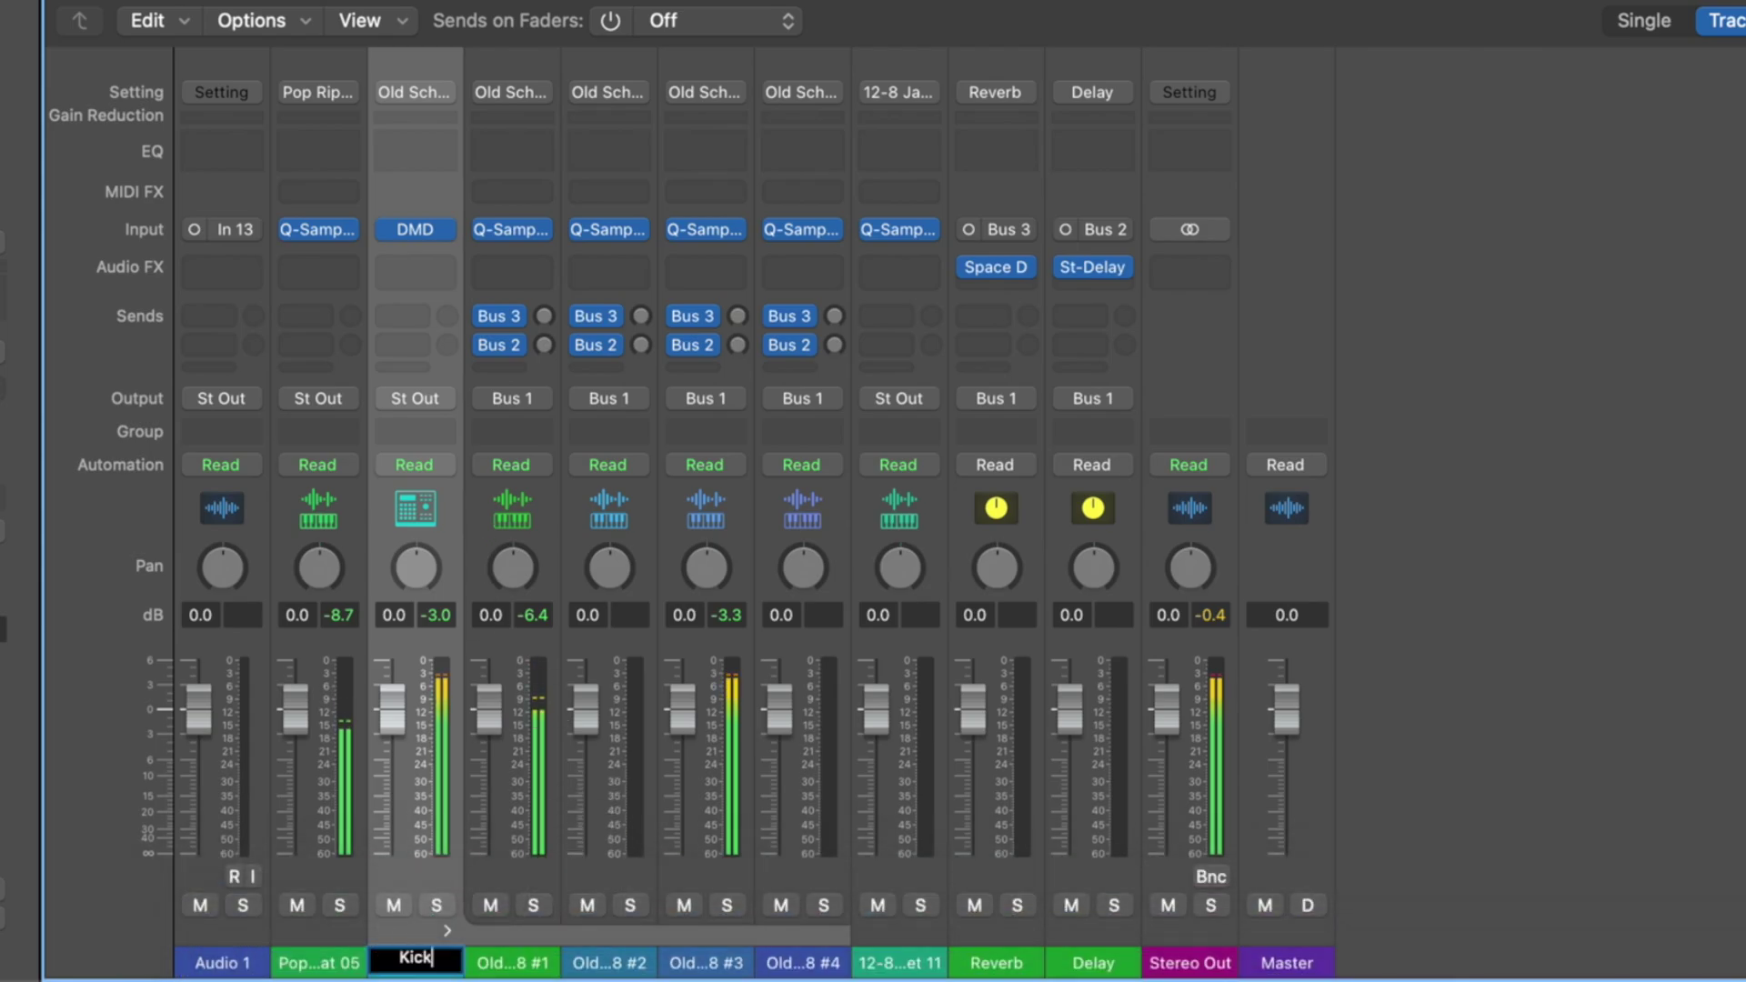
pyautogui.click(738, 316)
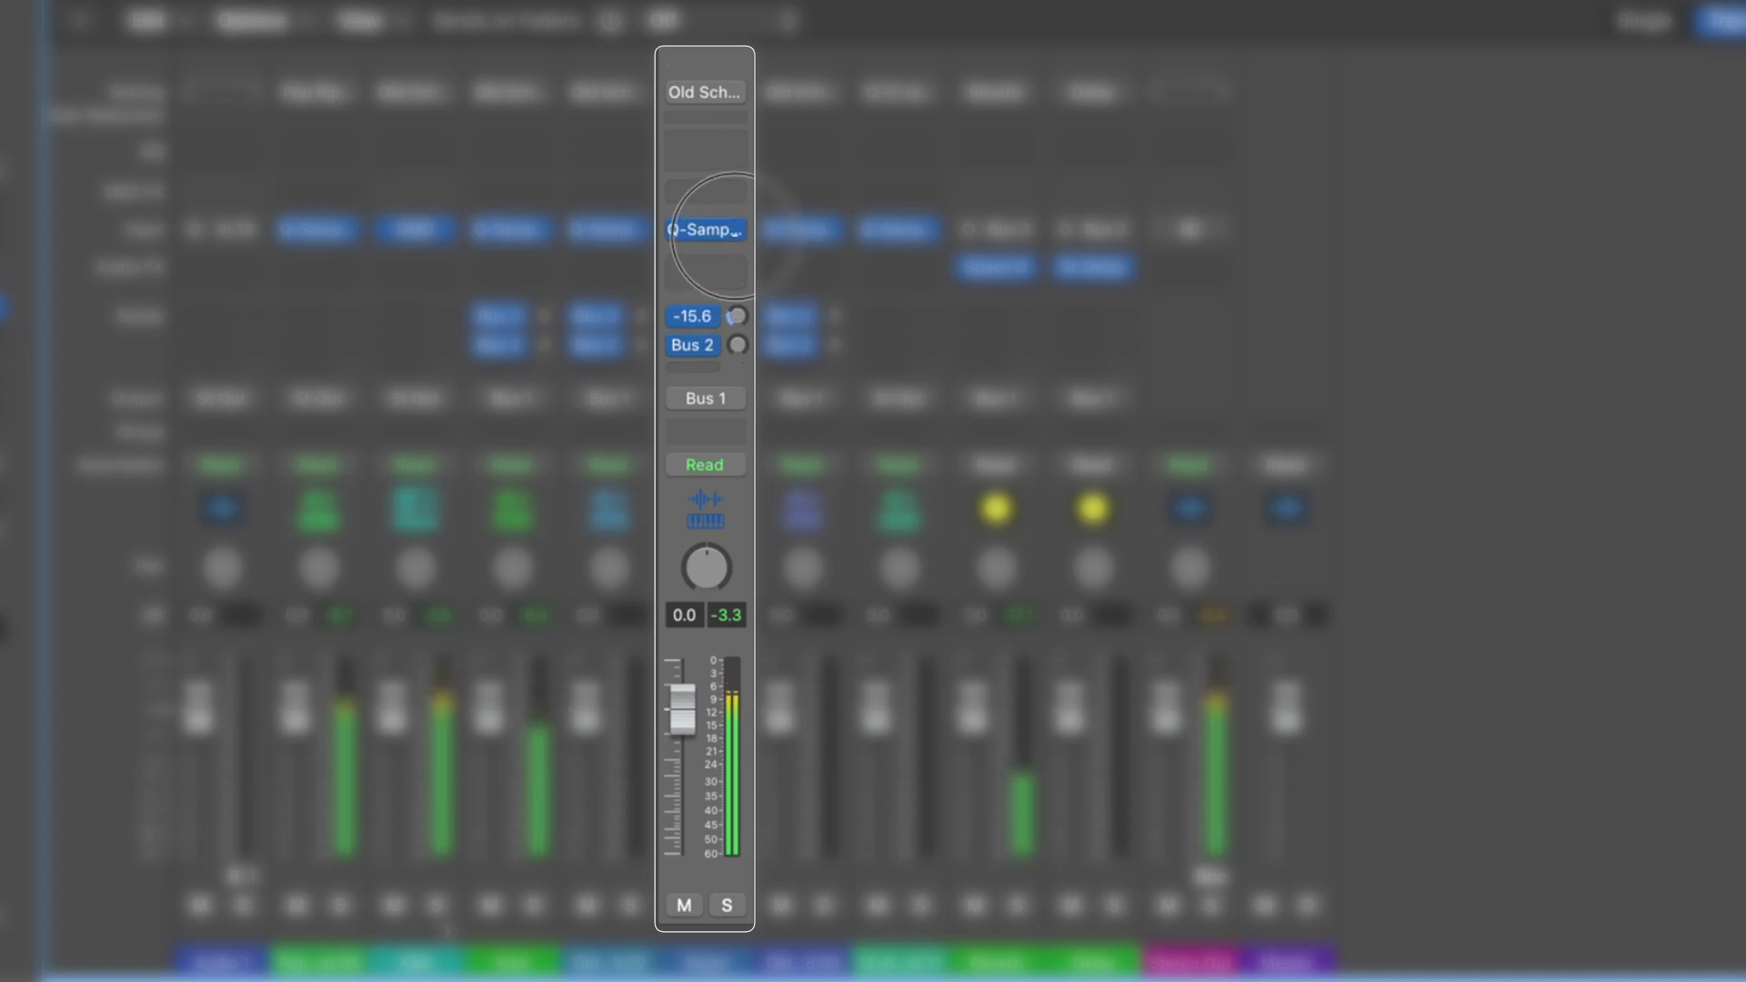
# - Lower the Snare pad's Bus 3 reverb send to -18.0 dB and collapse the K&S channel's pad channels in the Mixer
pyautogui.moveTo(738, 316); pyautogui.dragTo(738, 319)
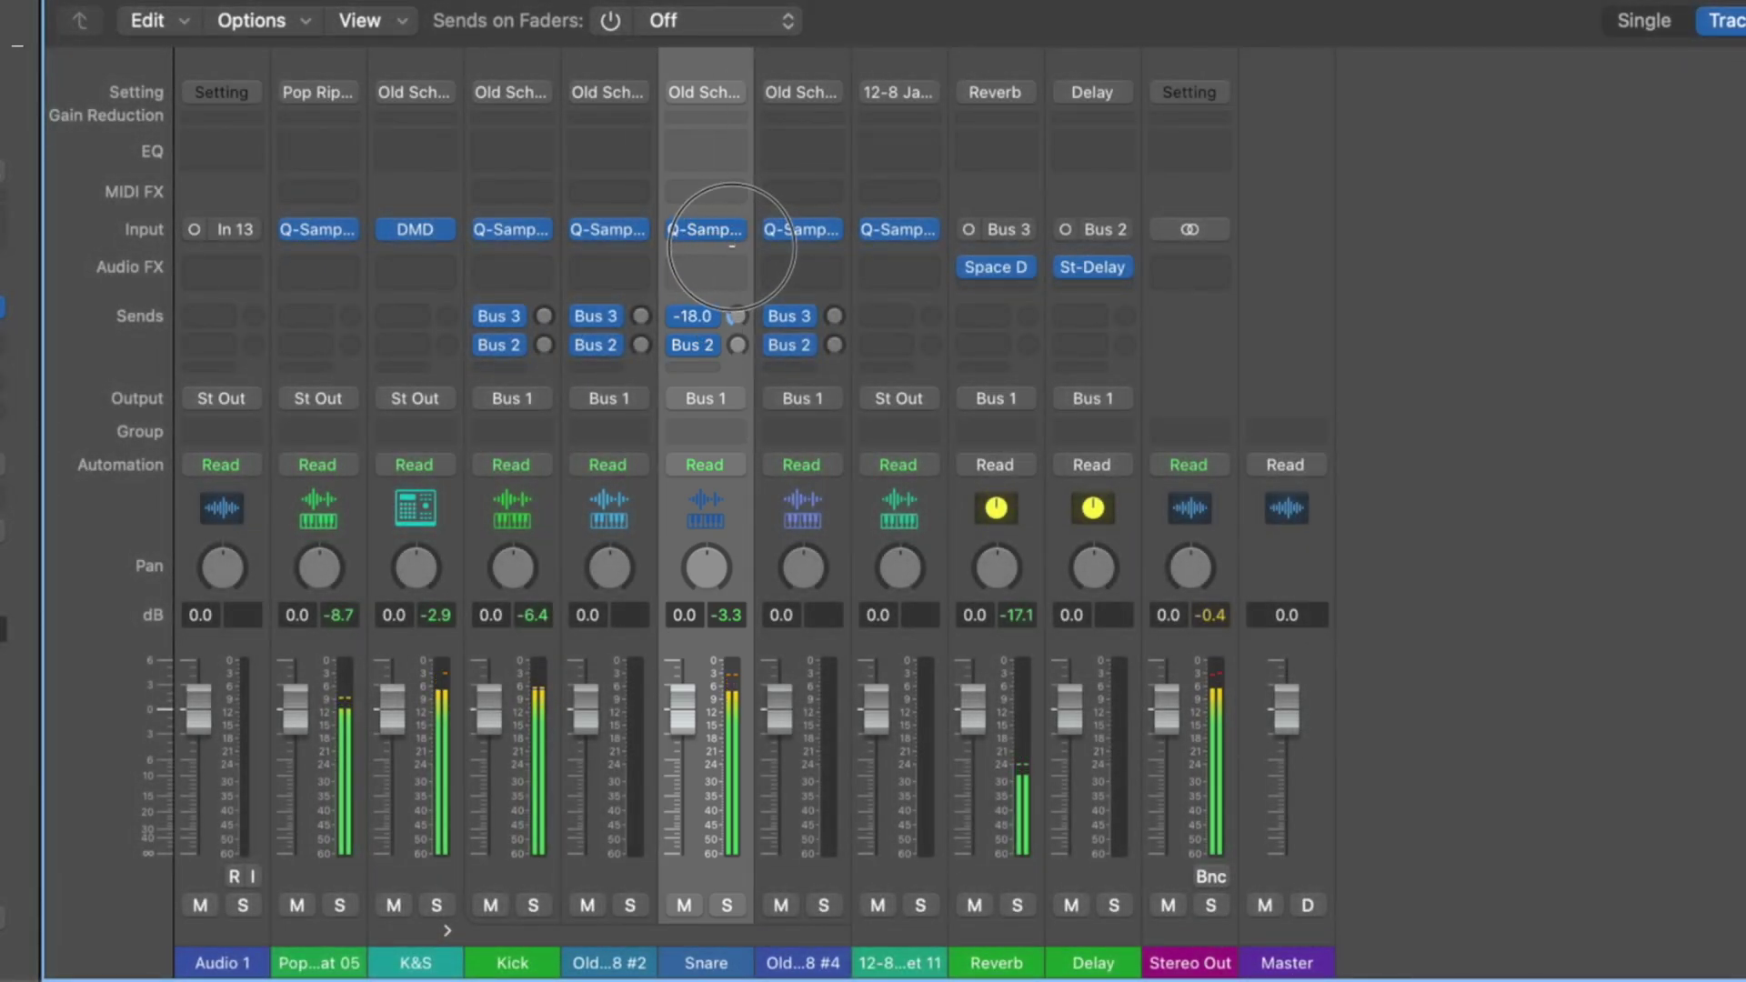
pyautogui.click(447, 932)
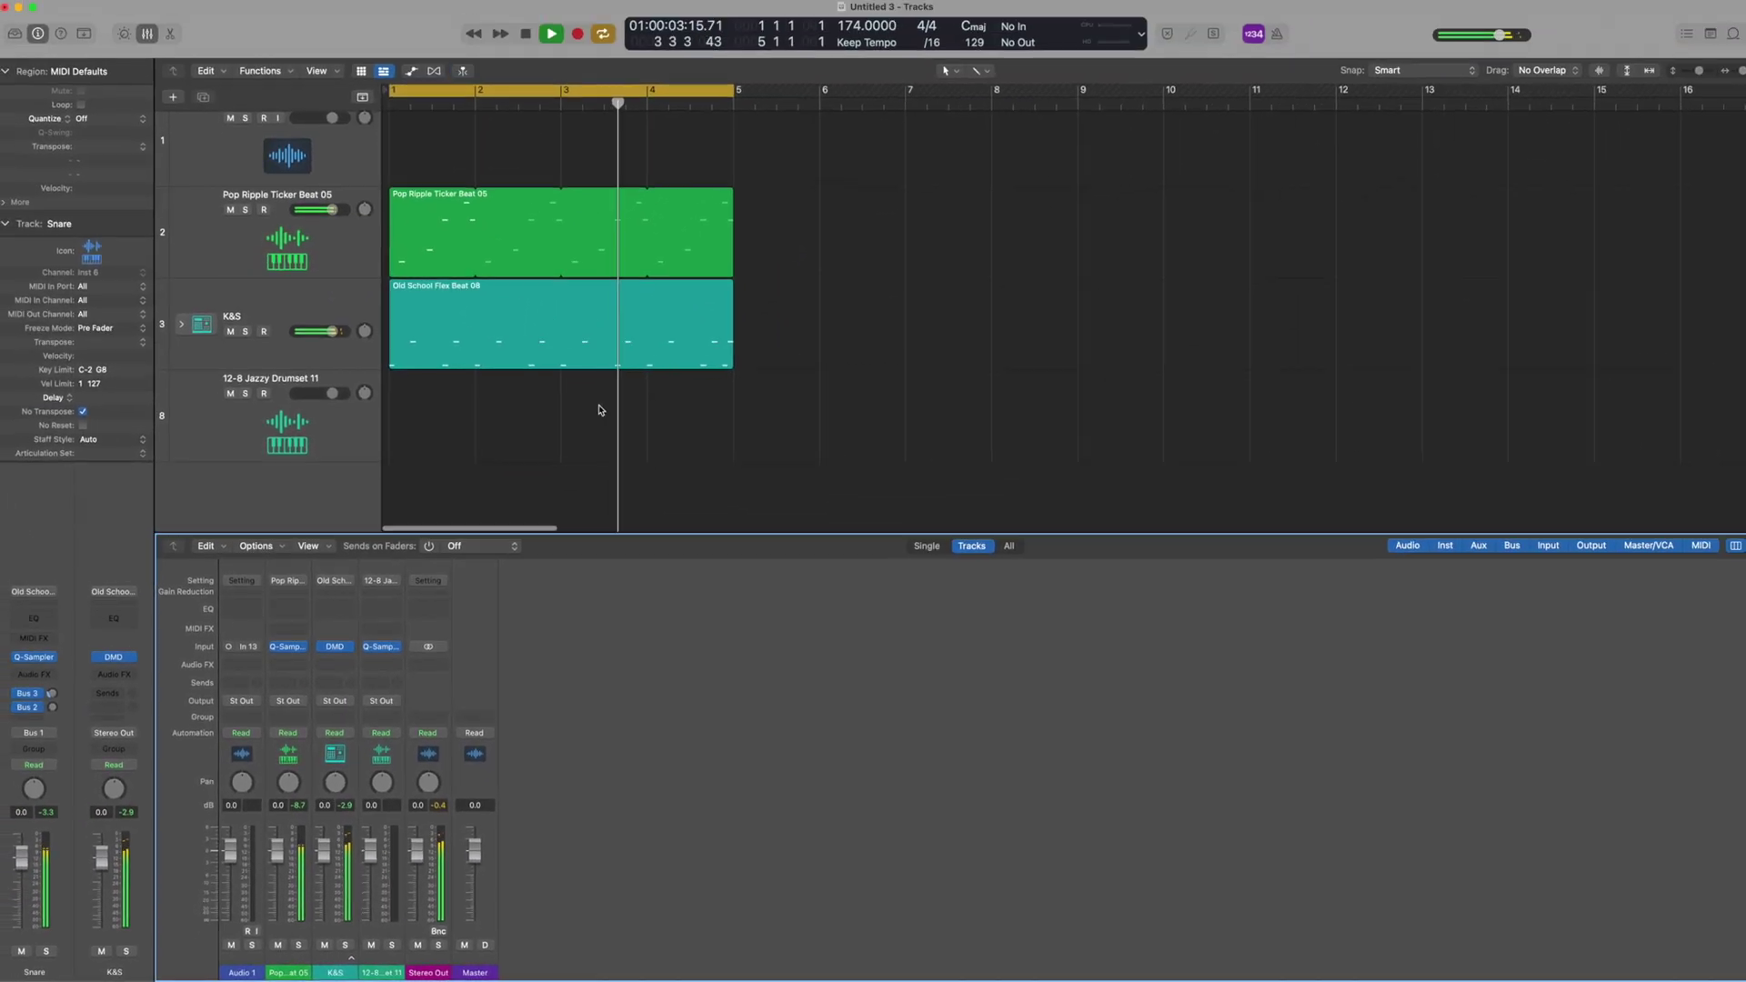
# - Open Drum Machine Designer on the K&S track and enable the Kick pad's filter with the LP 12dB Creamy type
pyautogui.click(227, 315)
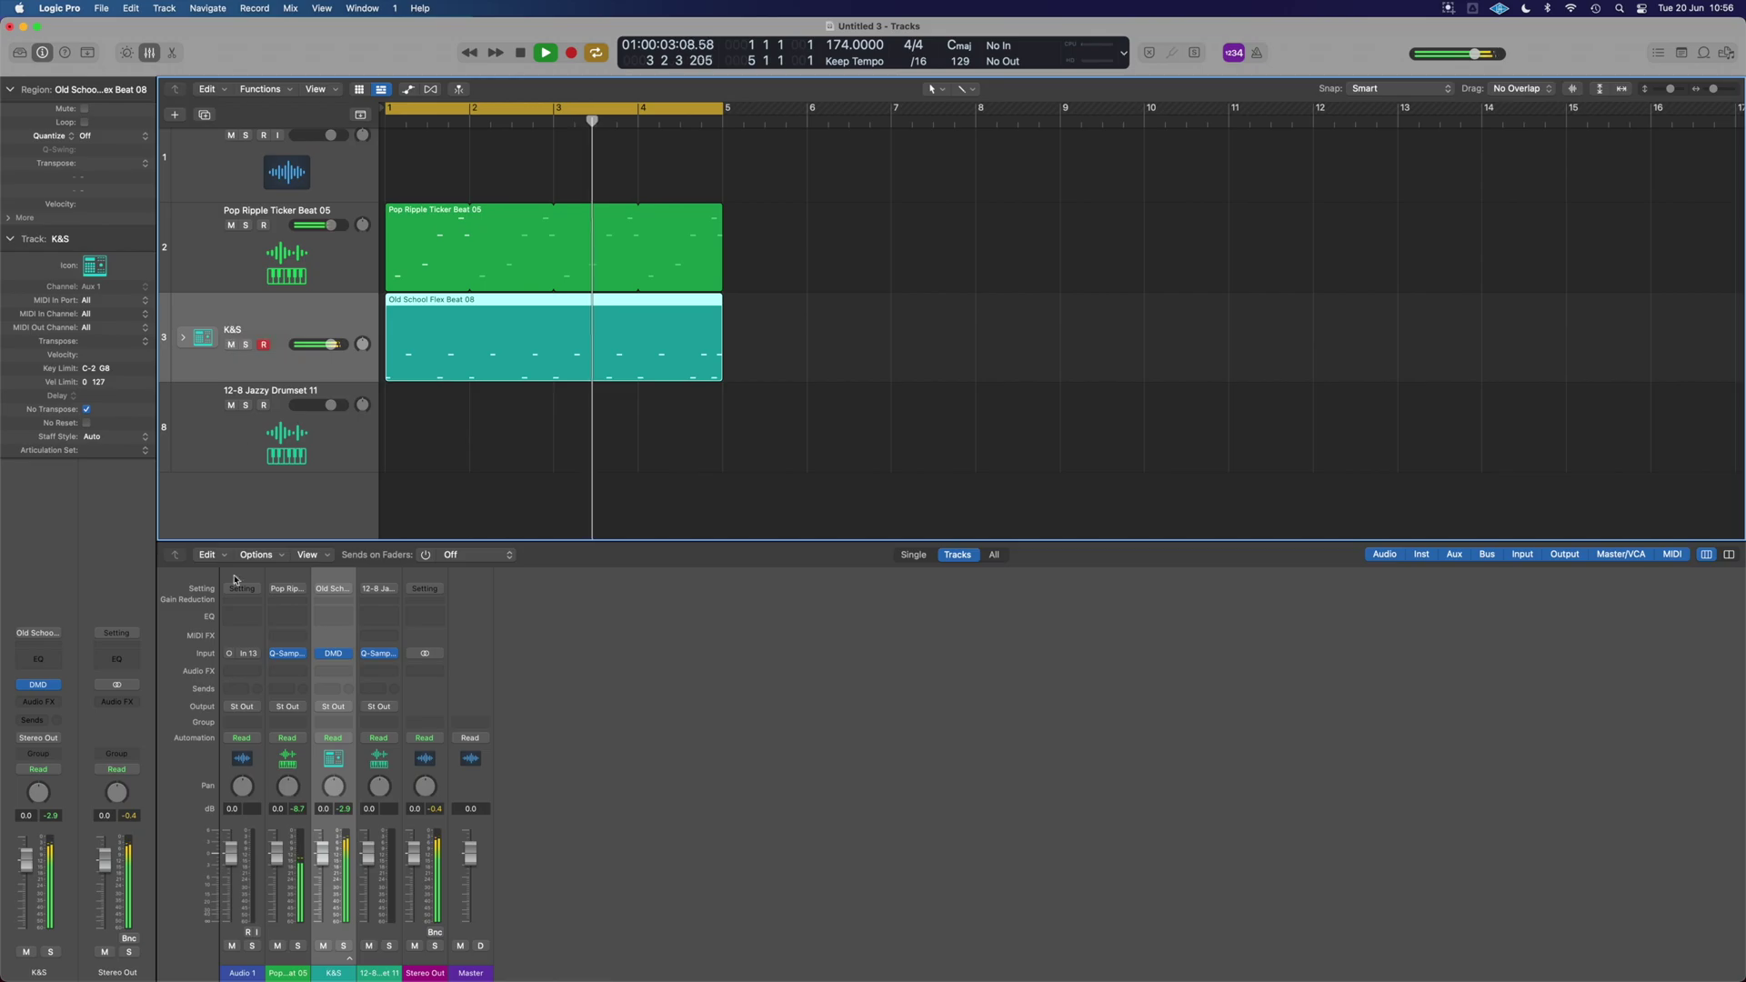
pyautogui.click(40, 689)
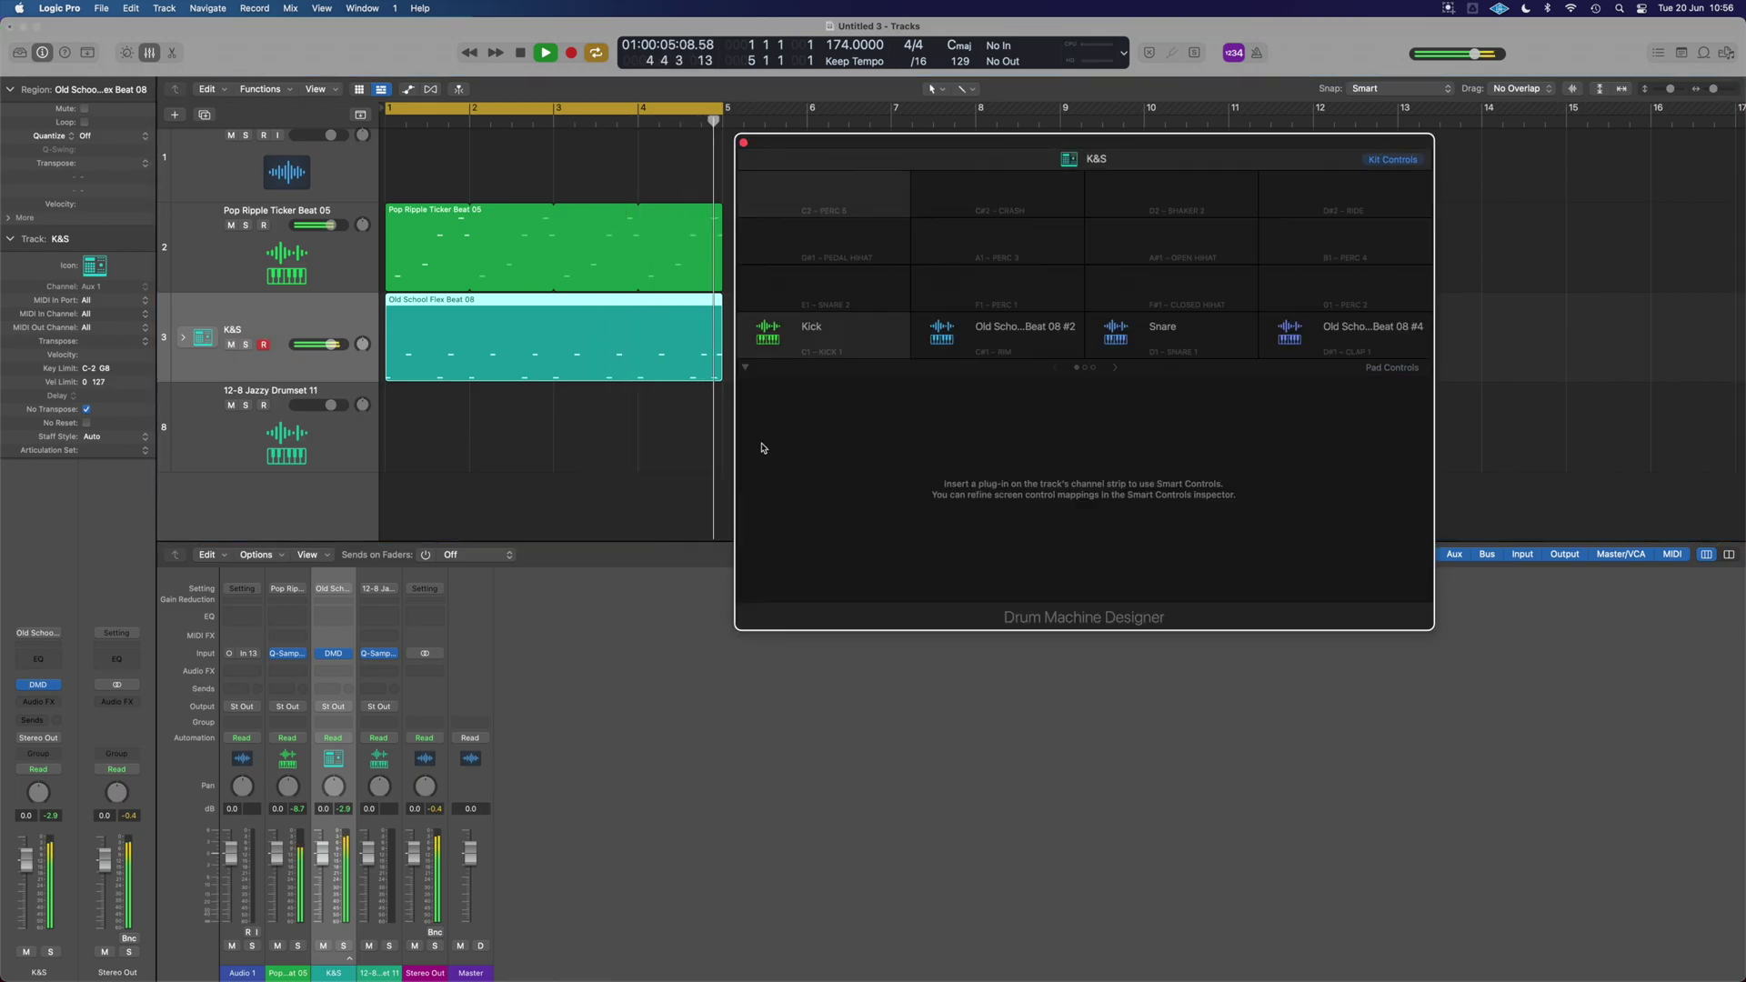
pyautogui.click(854, 331)
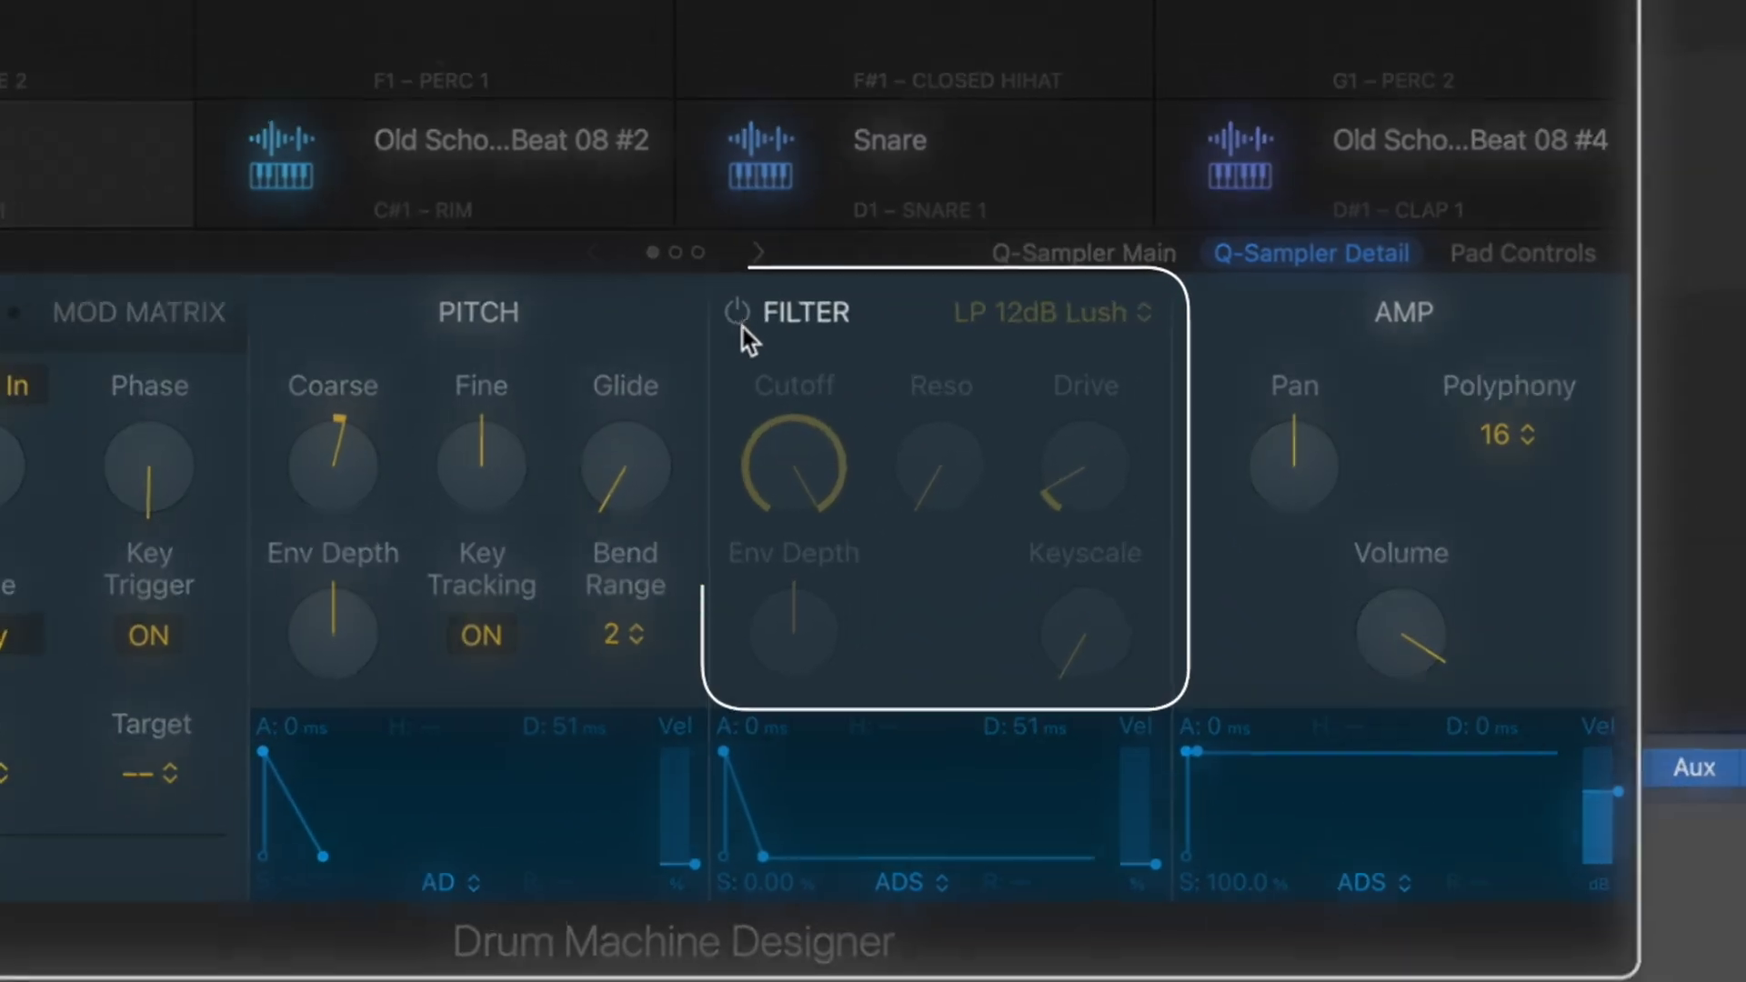
pyautogui.click(1107, 390)
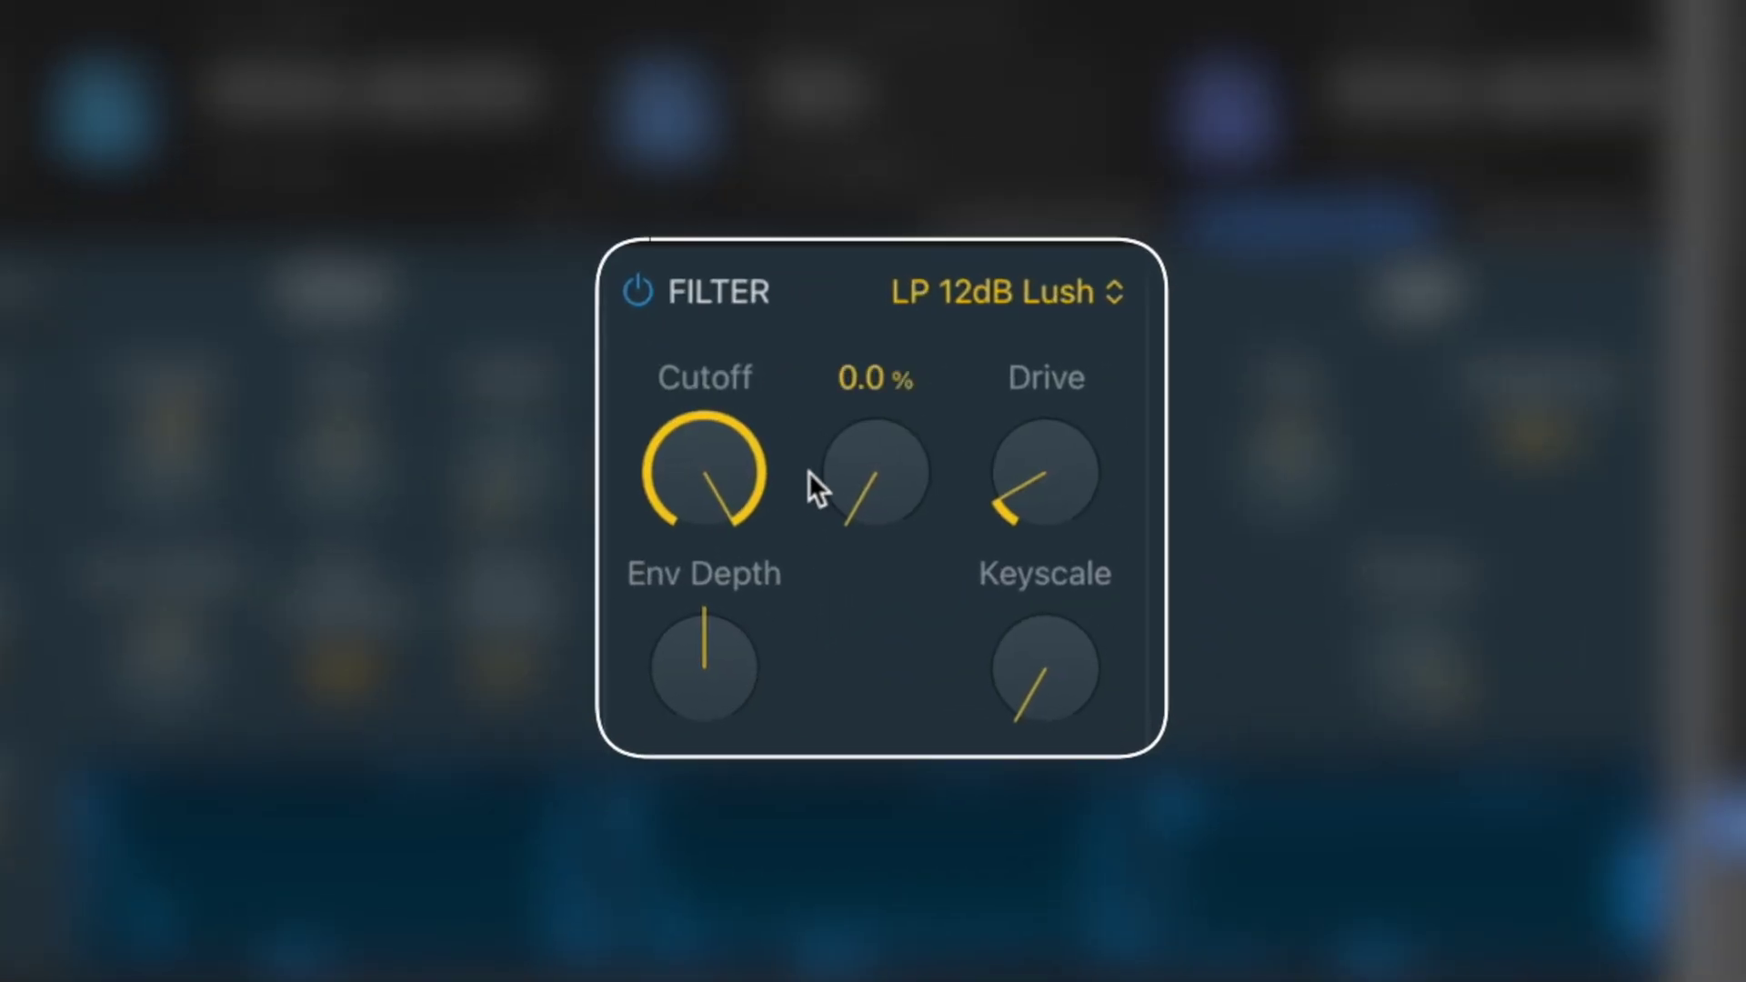
pyautogui.click(1024, 297)
pyautogui.click(1030, 401)
# - Set the Kick filter's Drive to about 27%, close Drum Machine Designer and reset the K&S channel's peak level
pyautogui.moveTo(1056, 510); pyautogui.dragTo(1071, 230)
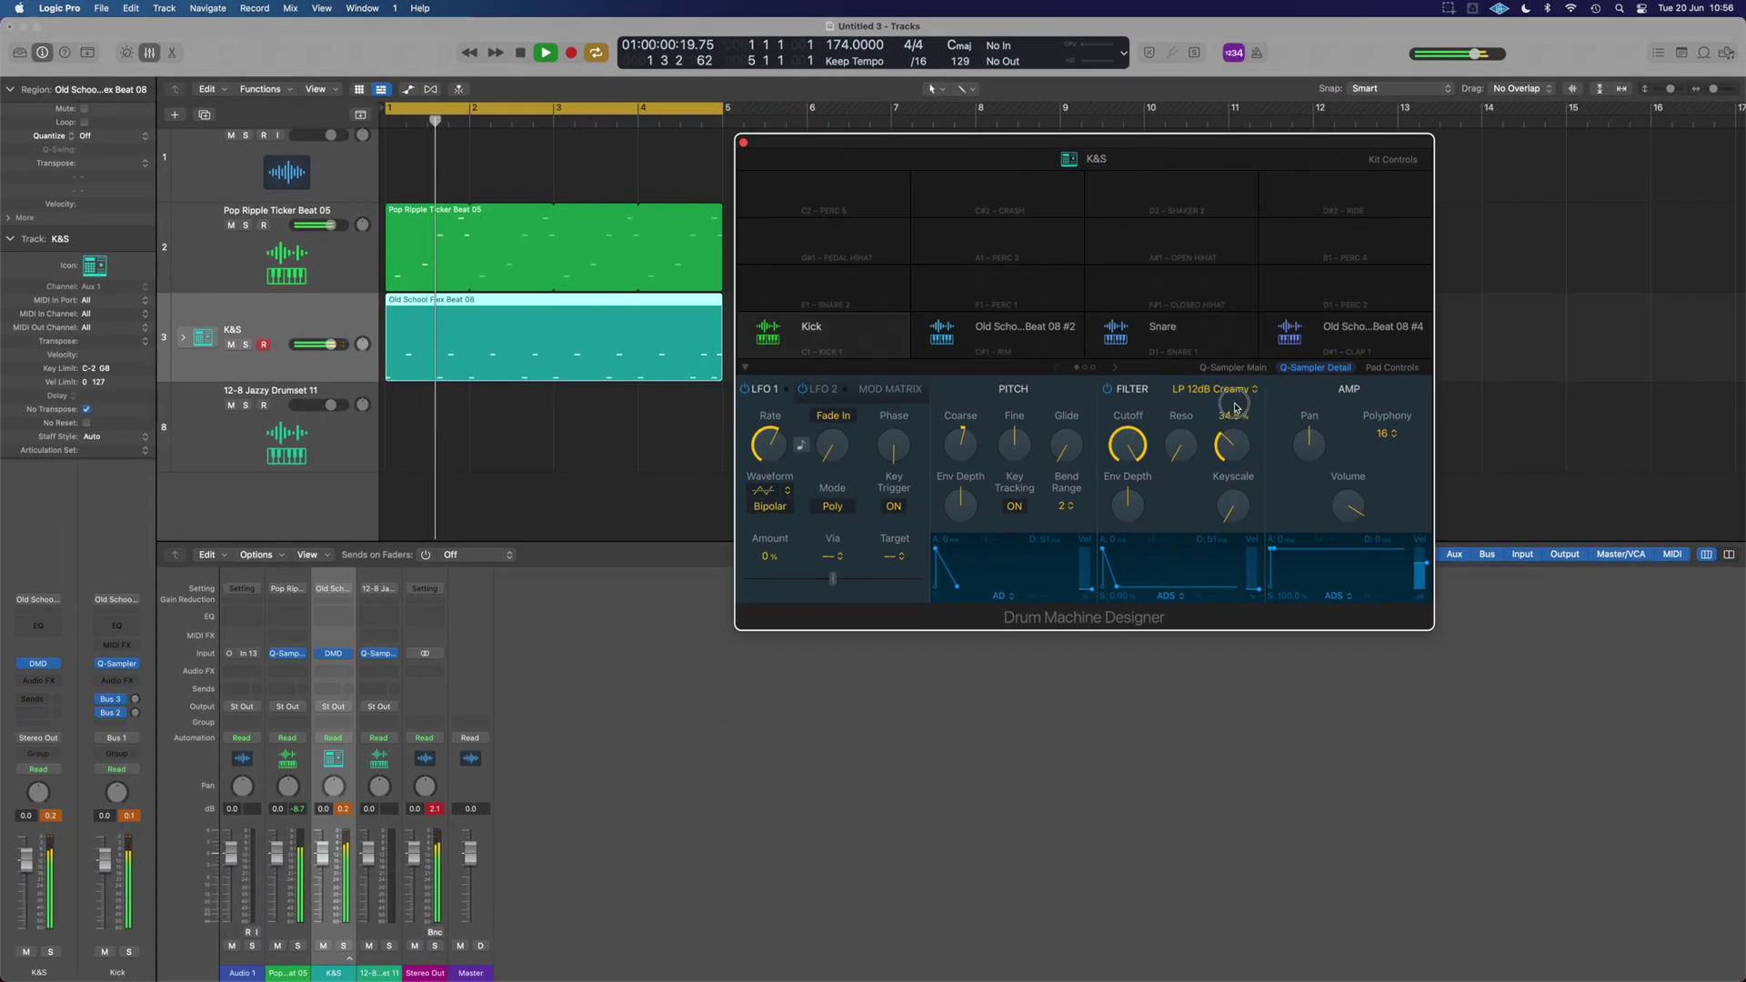
pyautogui.moveTo(1235, 407); pyautogui.dragTo(1236, 423)
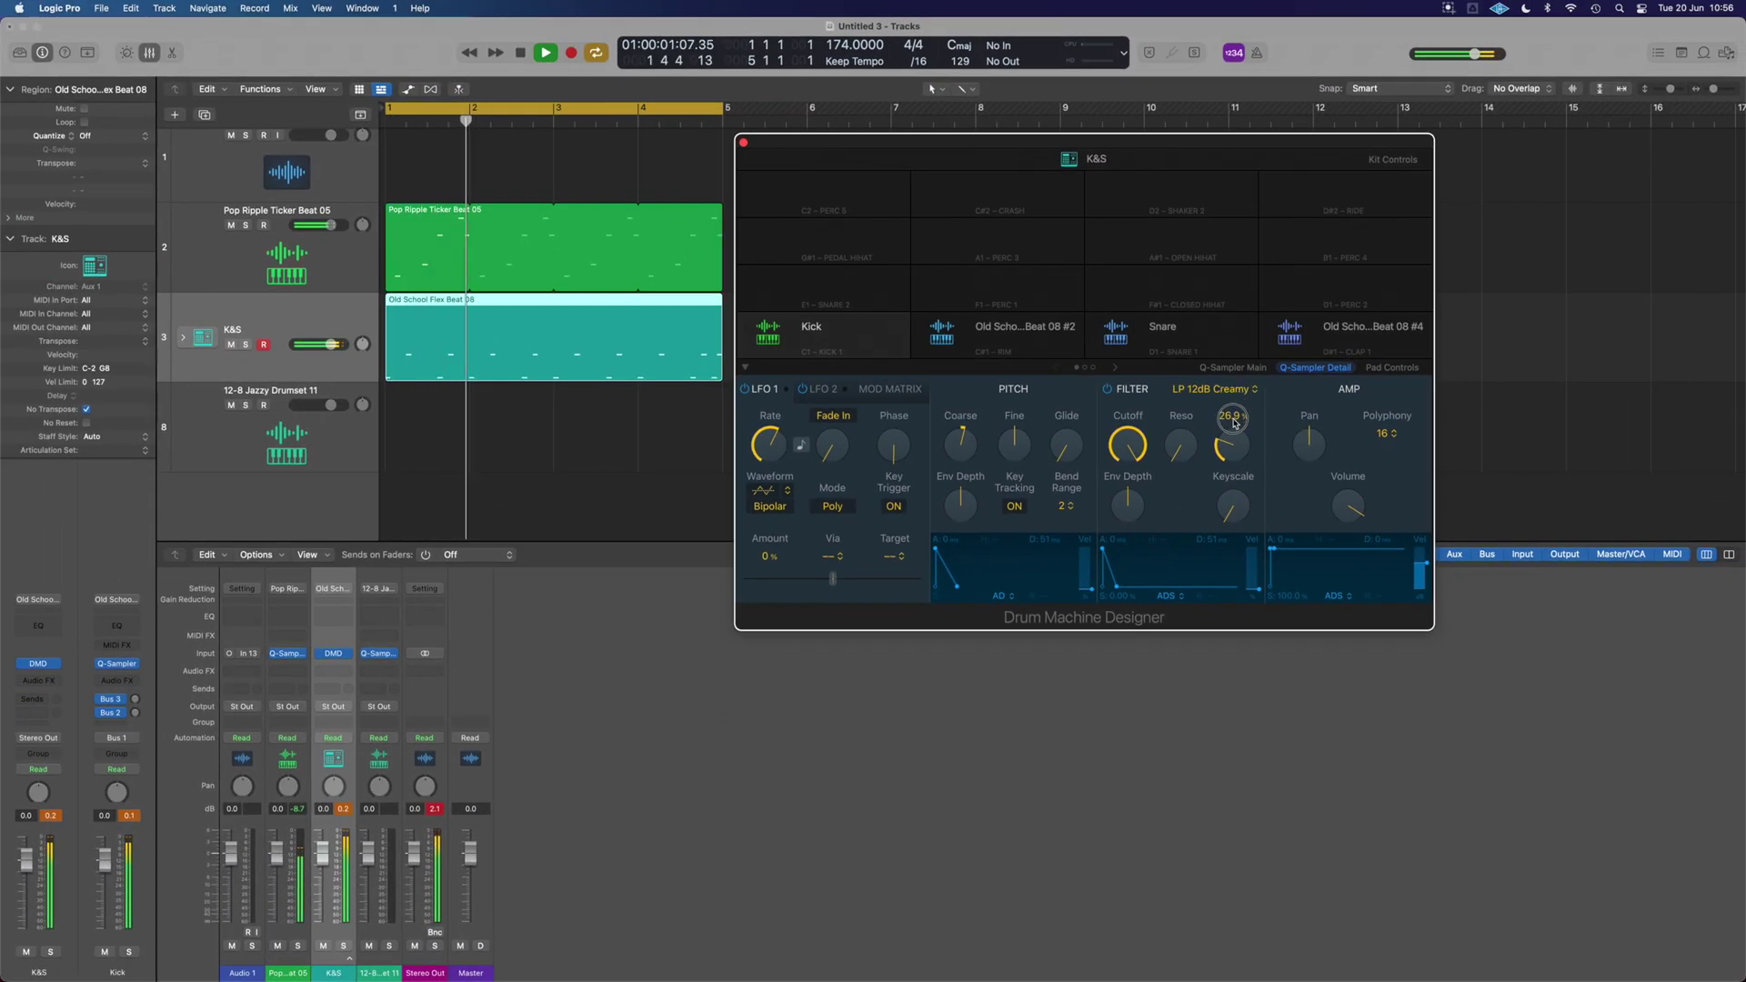
pyautogui.click(744, 144)
pyautogui.click(340, 811)
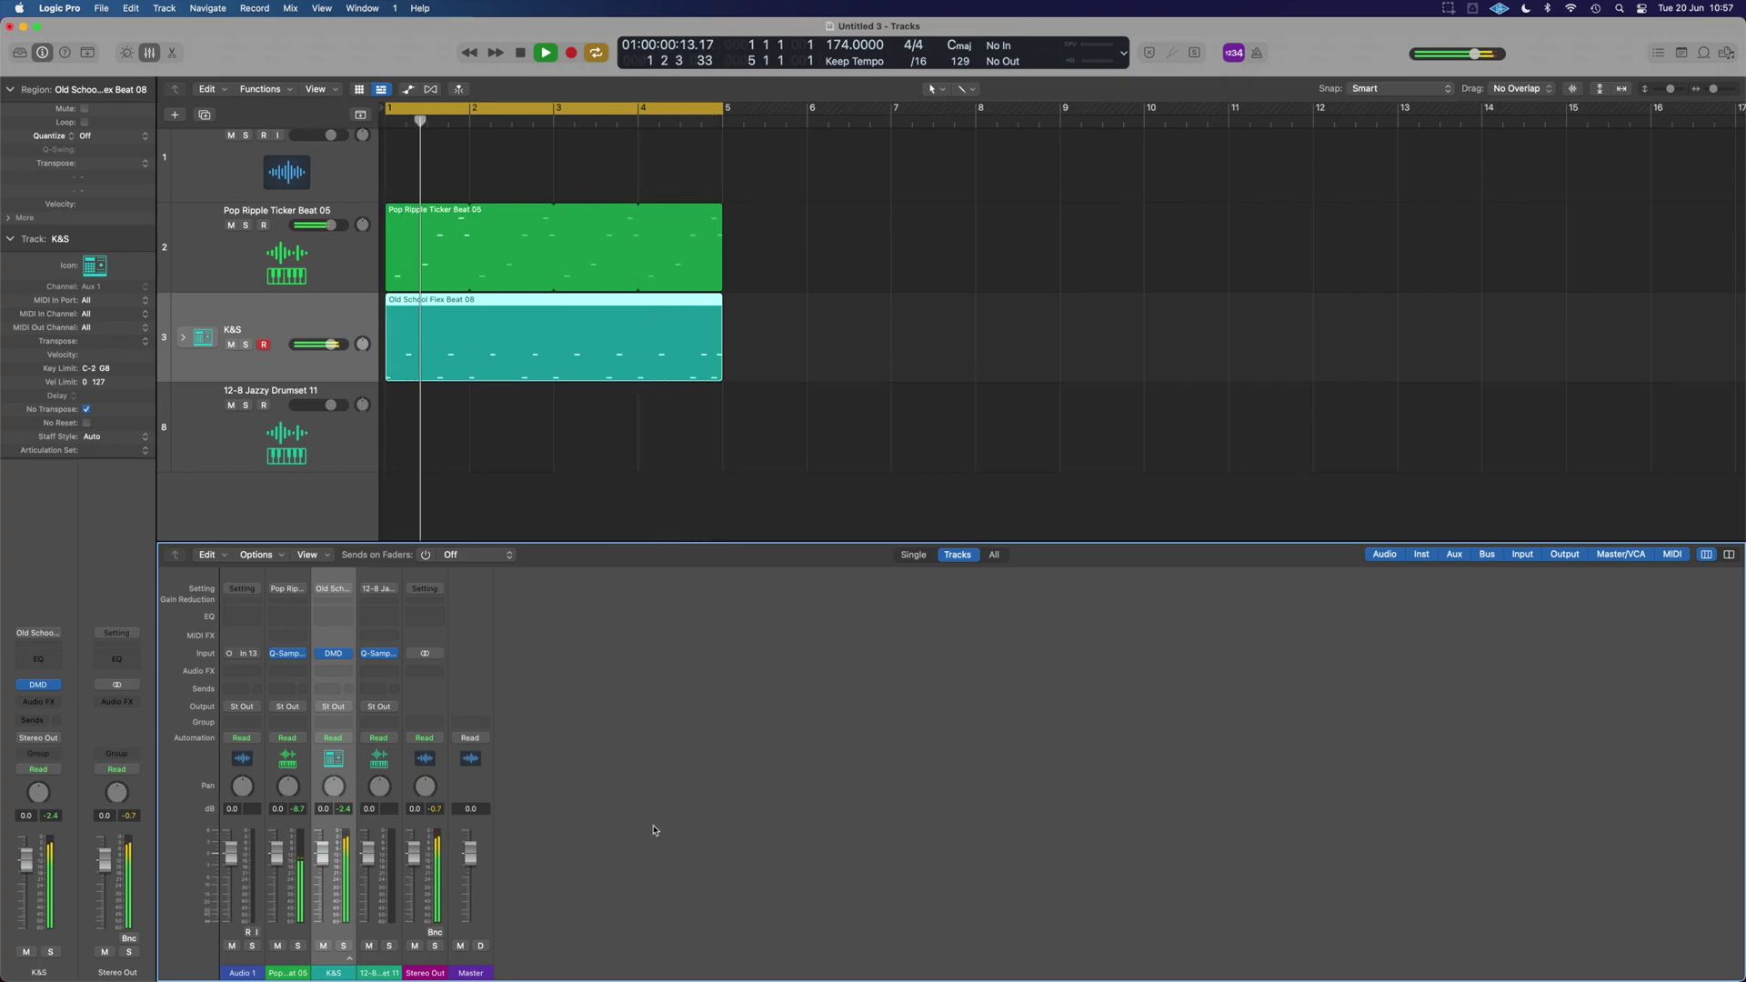
# - Copy the MIDI pattern from the 12-8 Jazzy Drumset 11 Quick Sampler and paste it on that track at bar 1
pyautogui.click(335, 445)
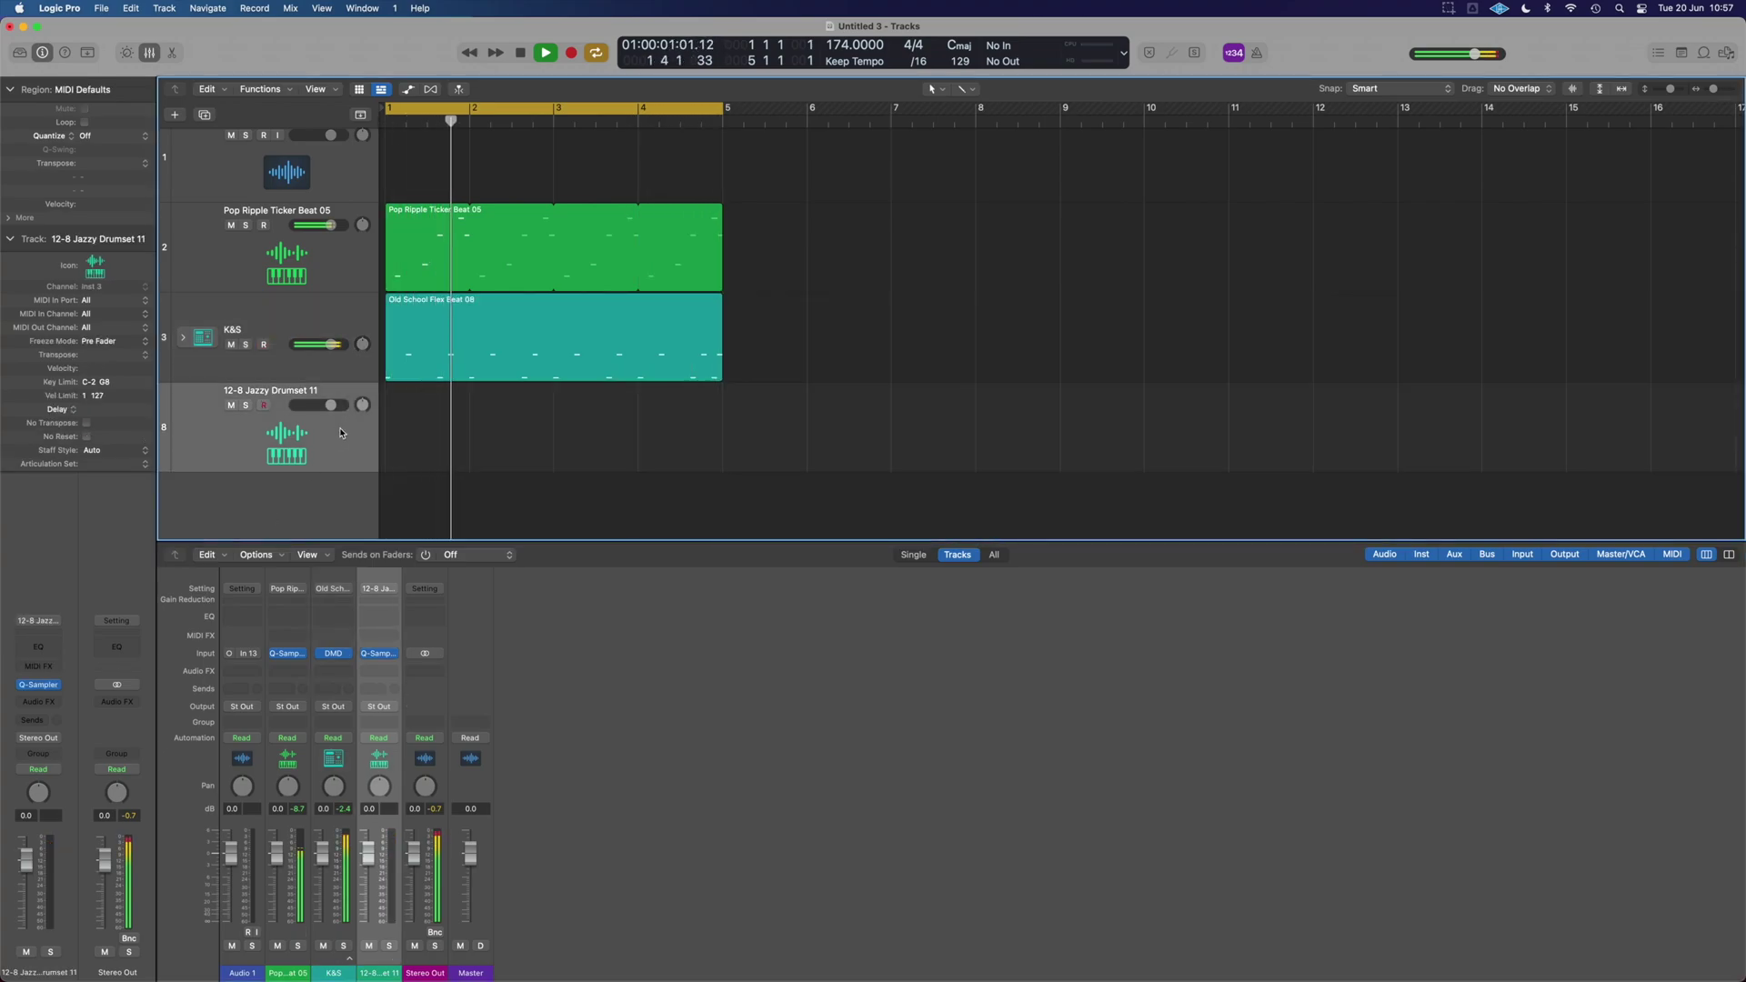
pyautogui.click(42, 686)
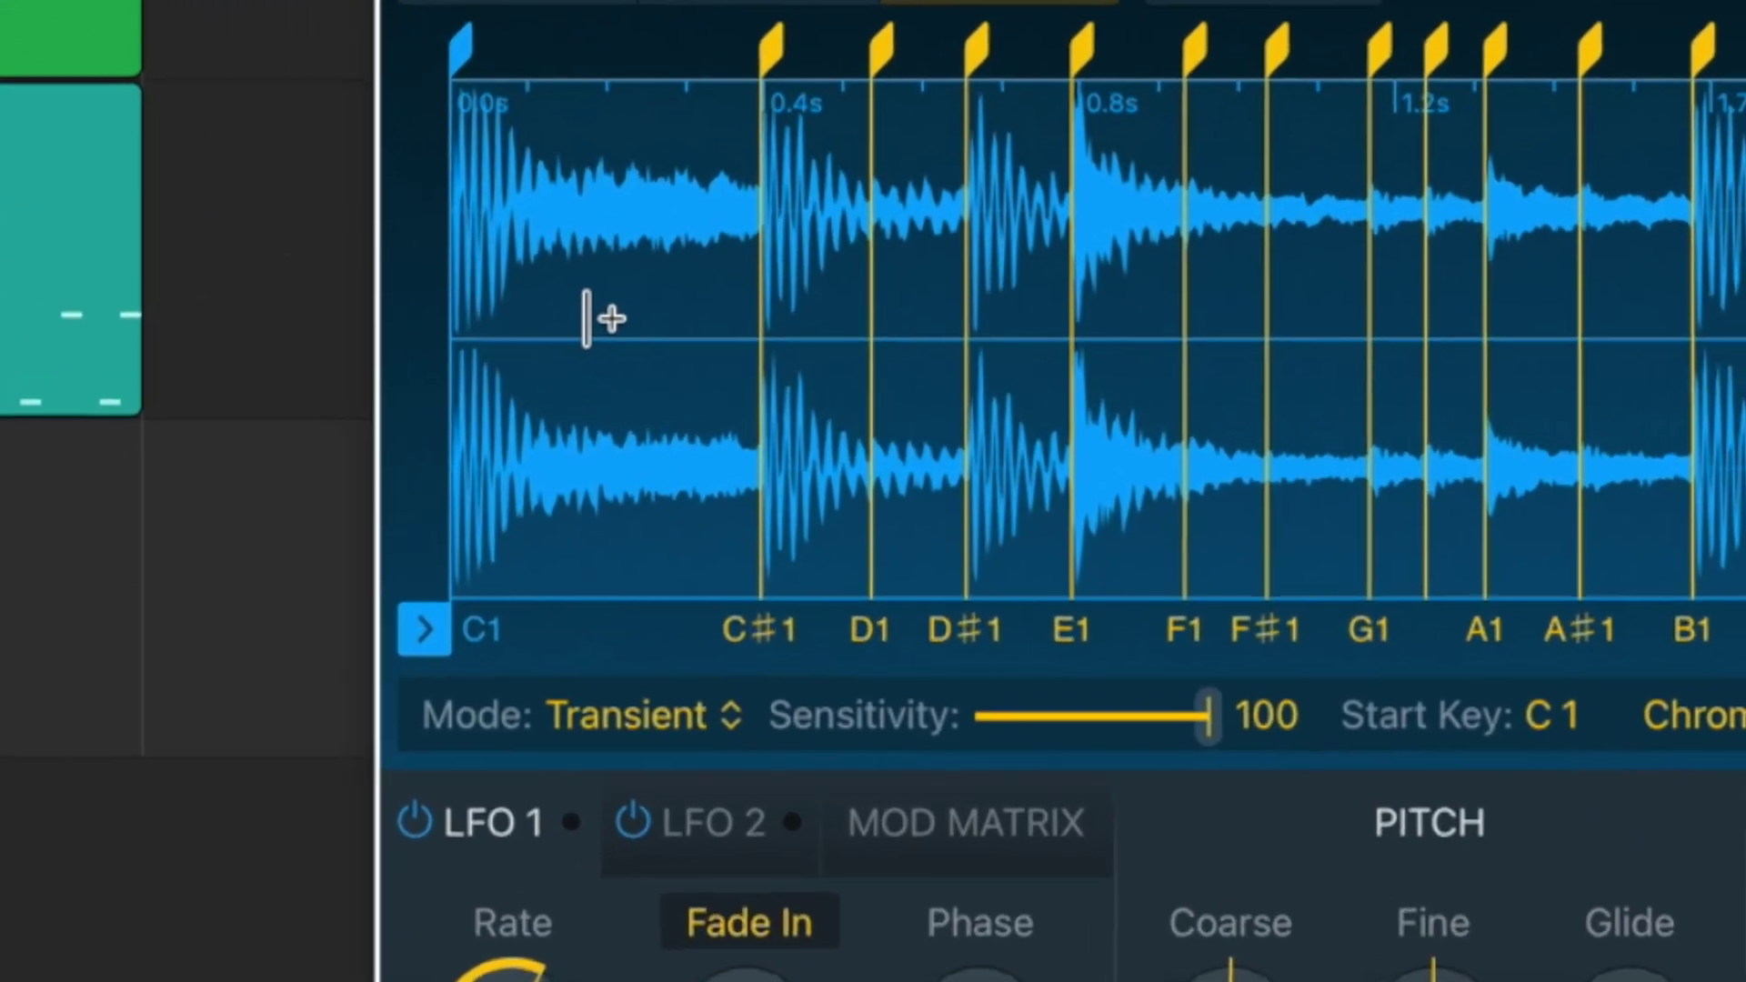
pyautogui.rightClick(587, 318)
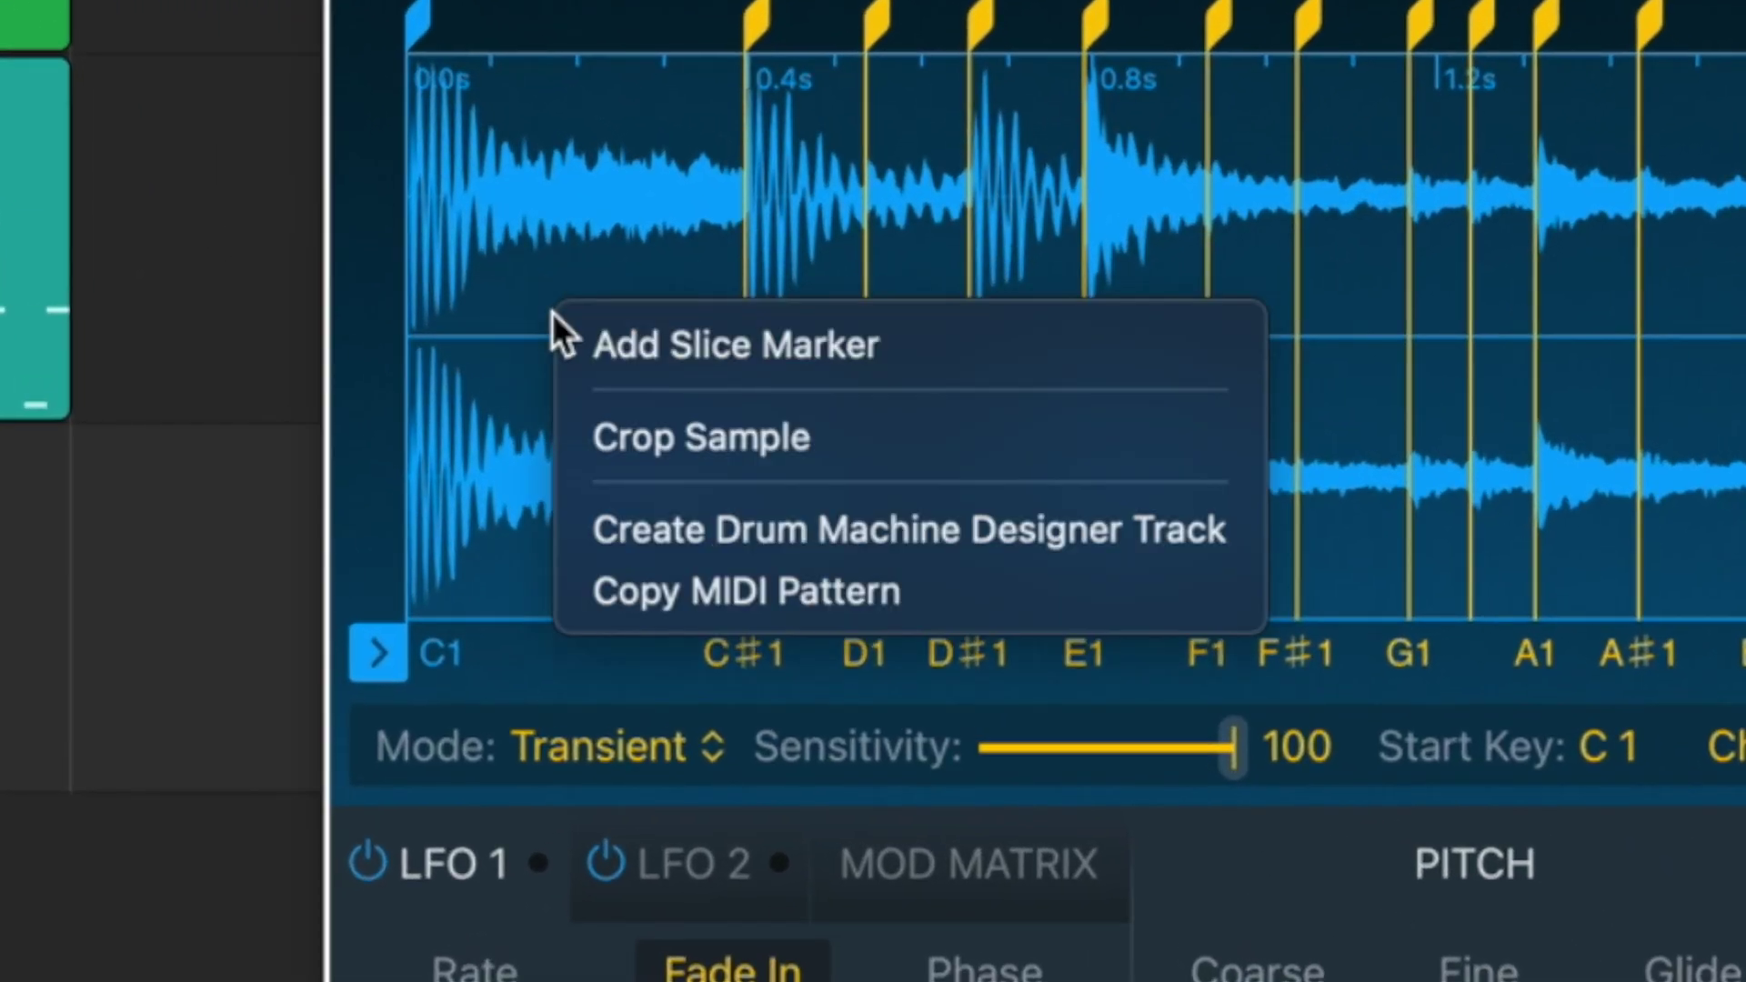
pyautogui.click(666, 592)
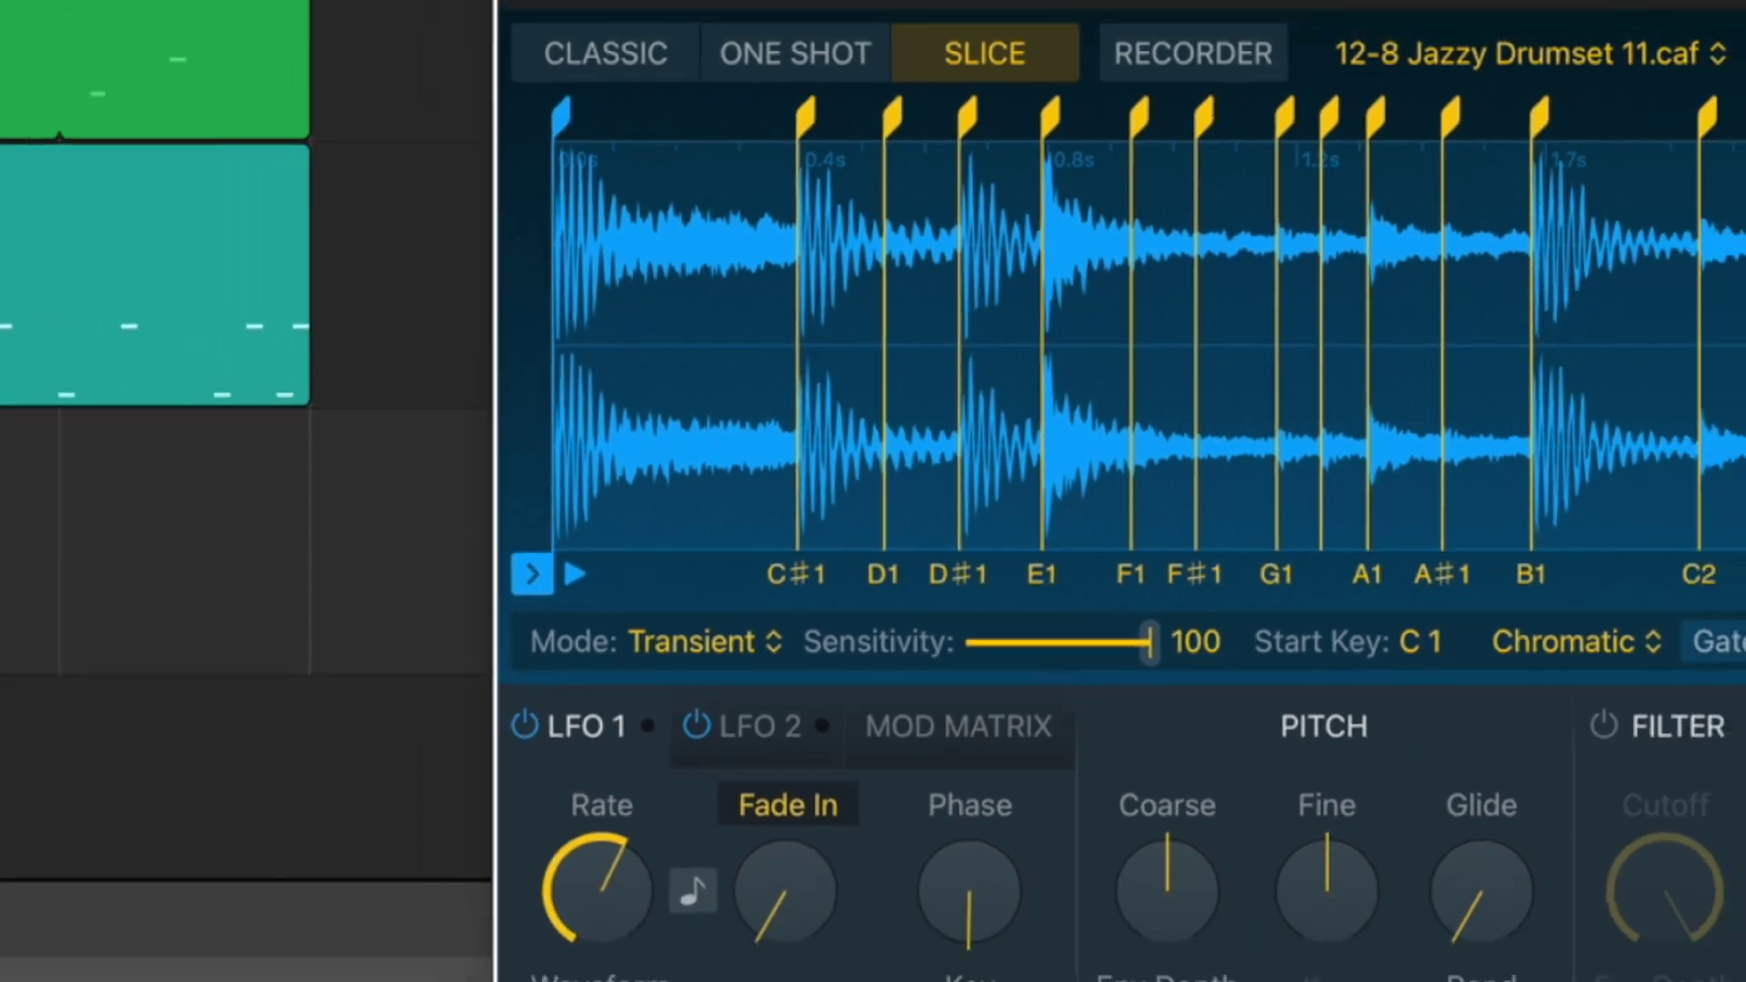
pyautogui.press('super+v')
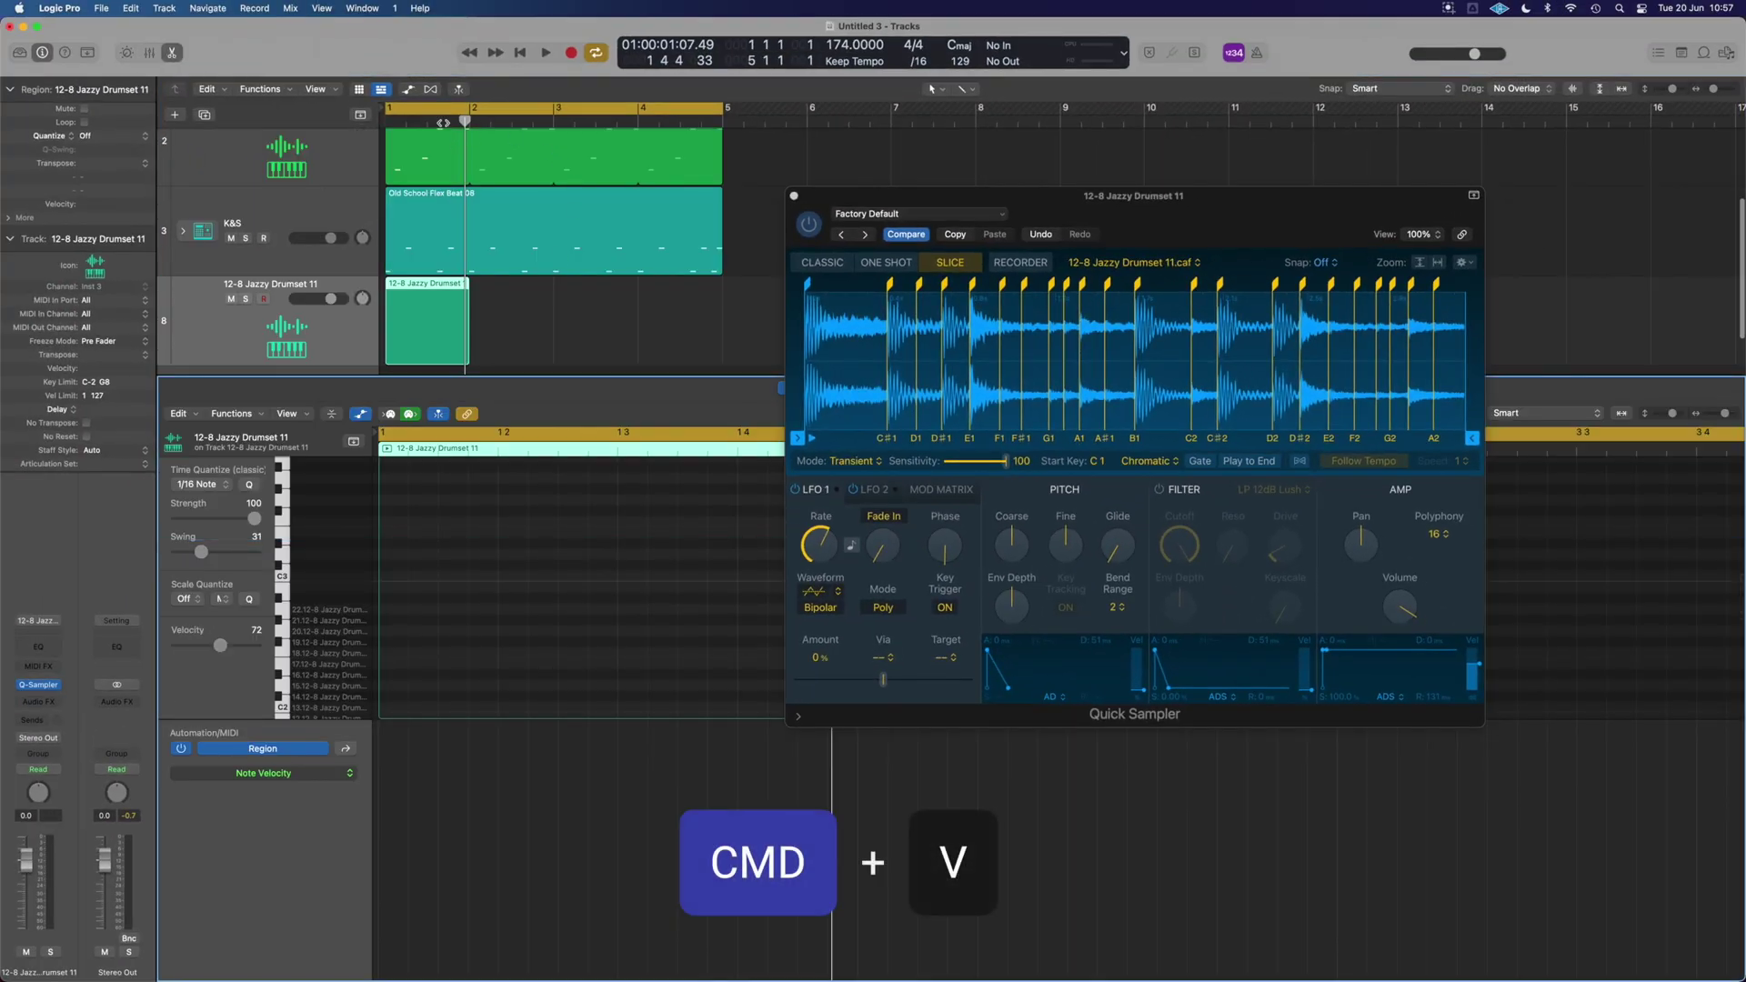
pyautogui.click(384, 123)
pyautogui.press('super+v')
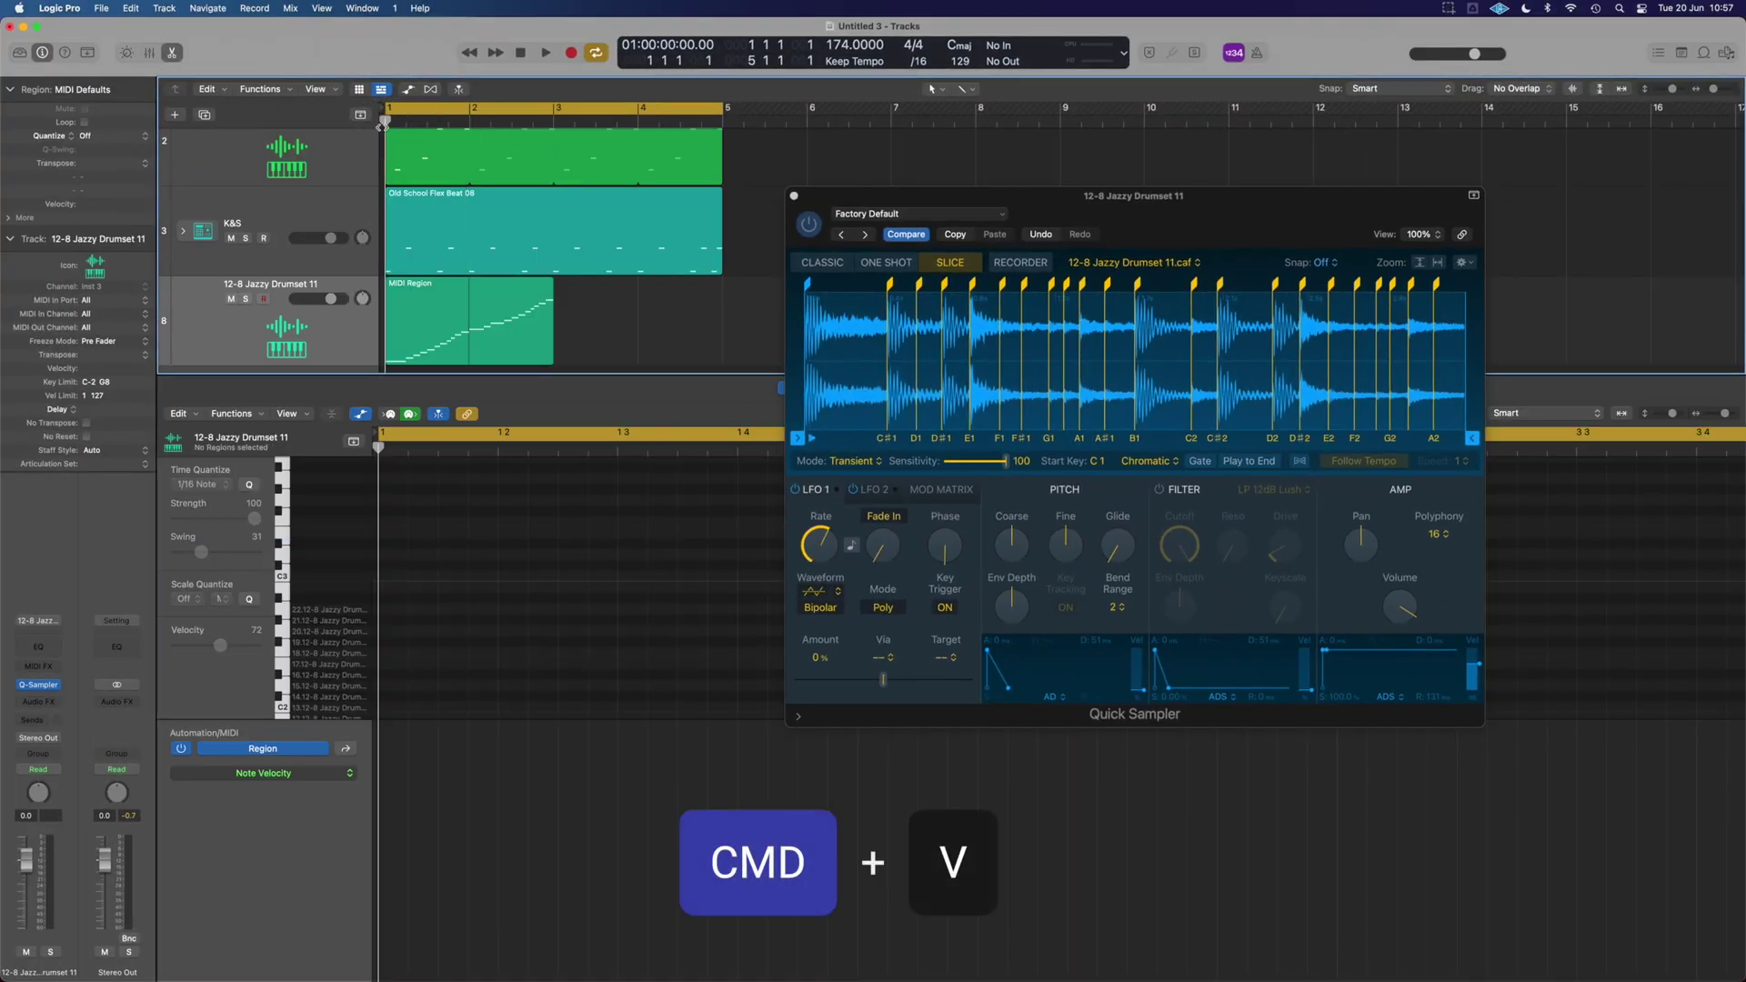
# - Solo and play the 12-8 Jazzy Drumset 11 track, setting the Quick Sampler amp envelope to 188 ms decay and 0% sustain
pyautogui.click(247, 301)
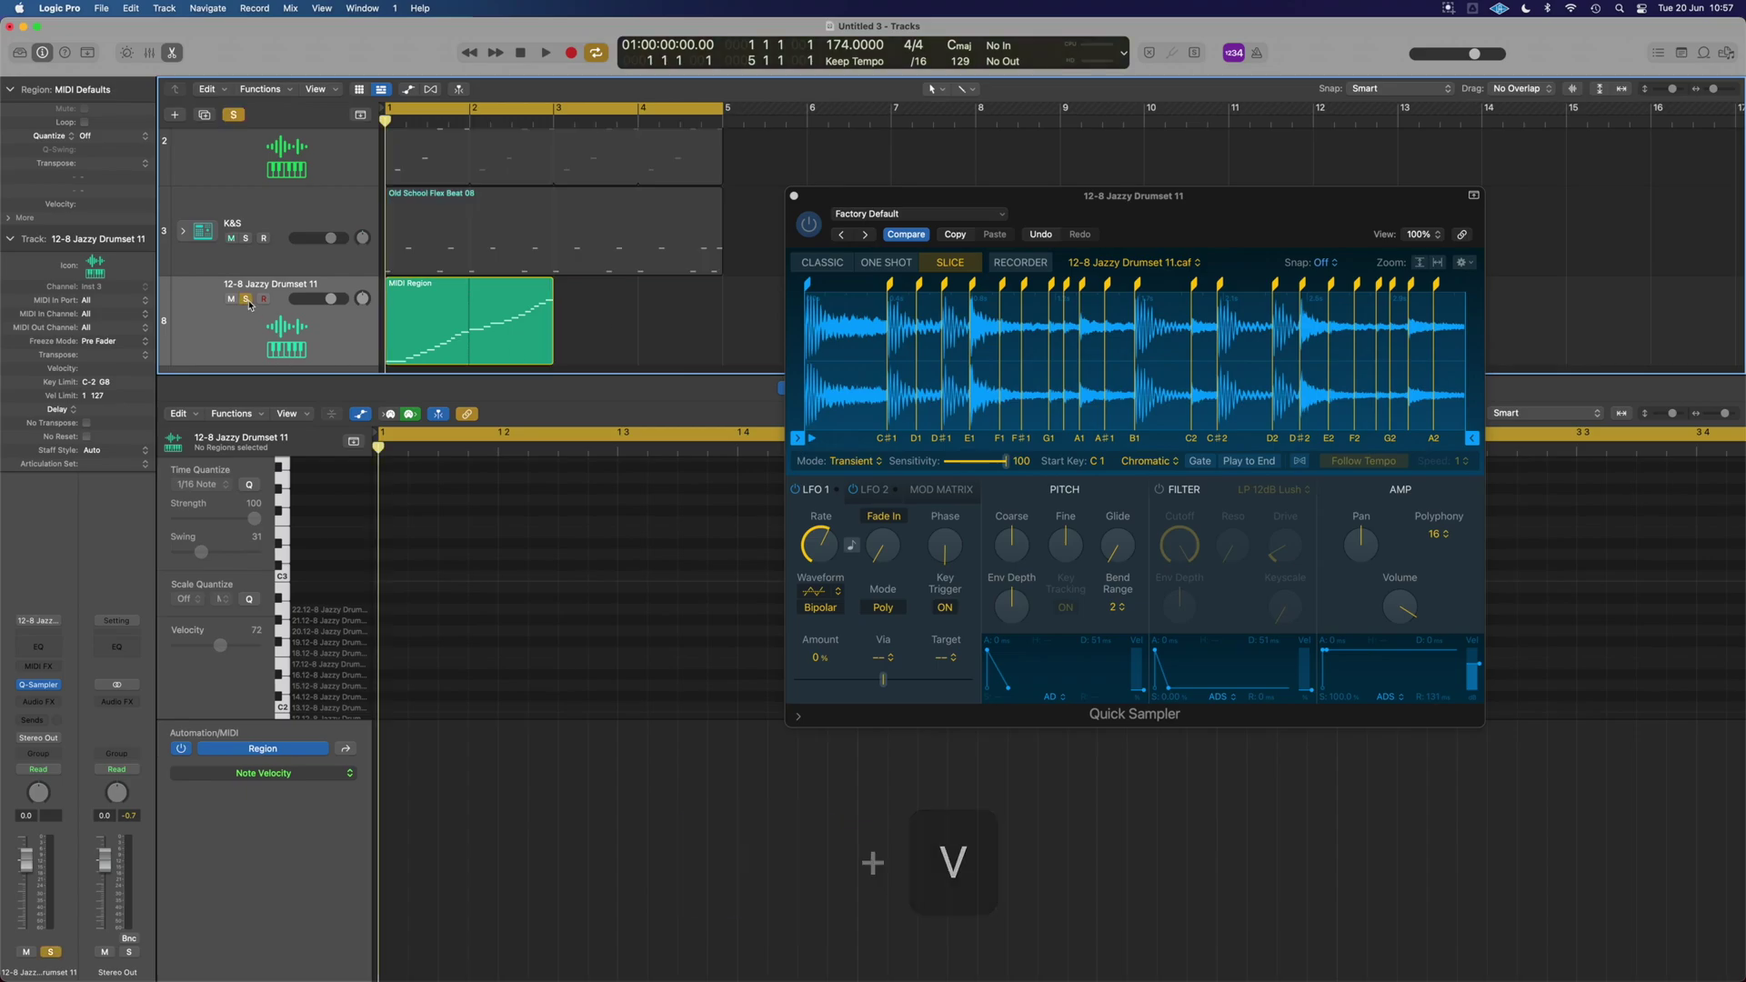
pyautogui.press('space')
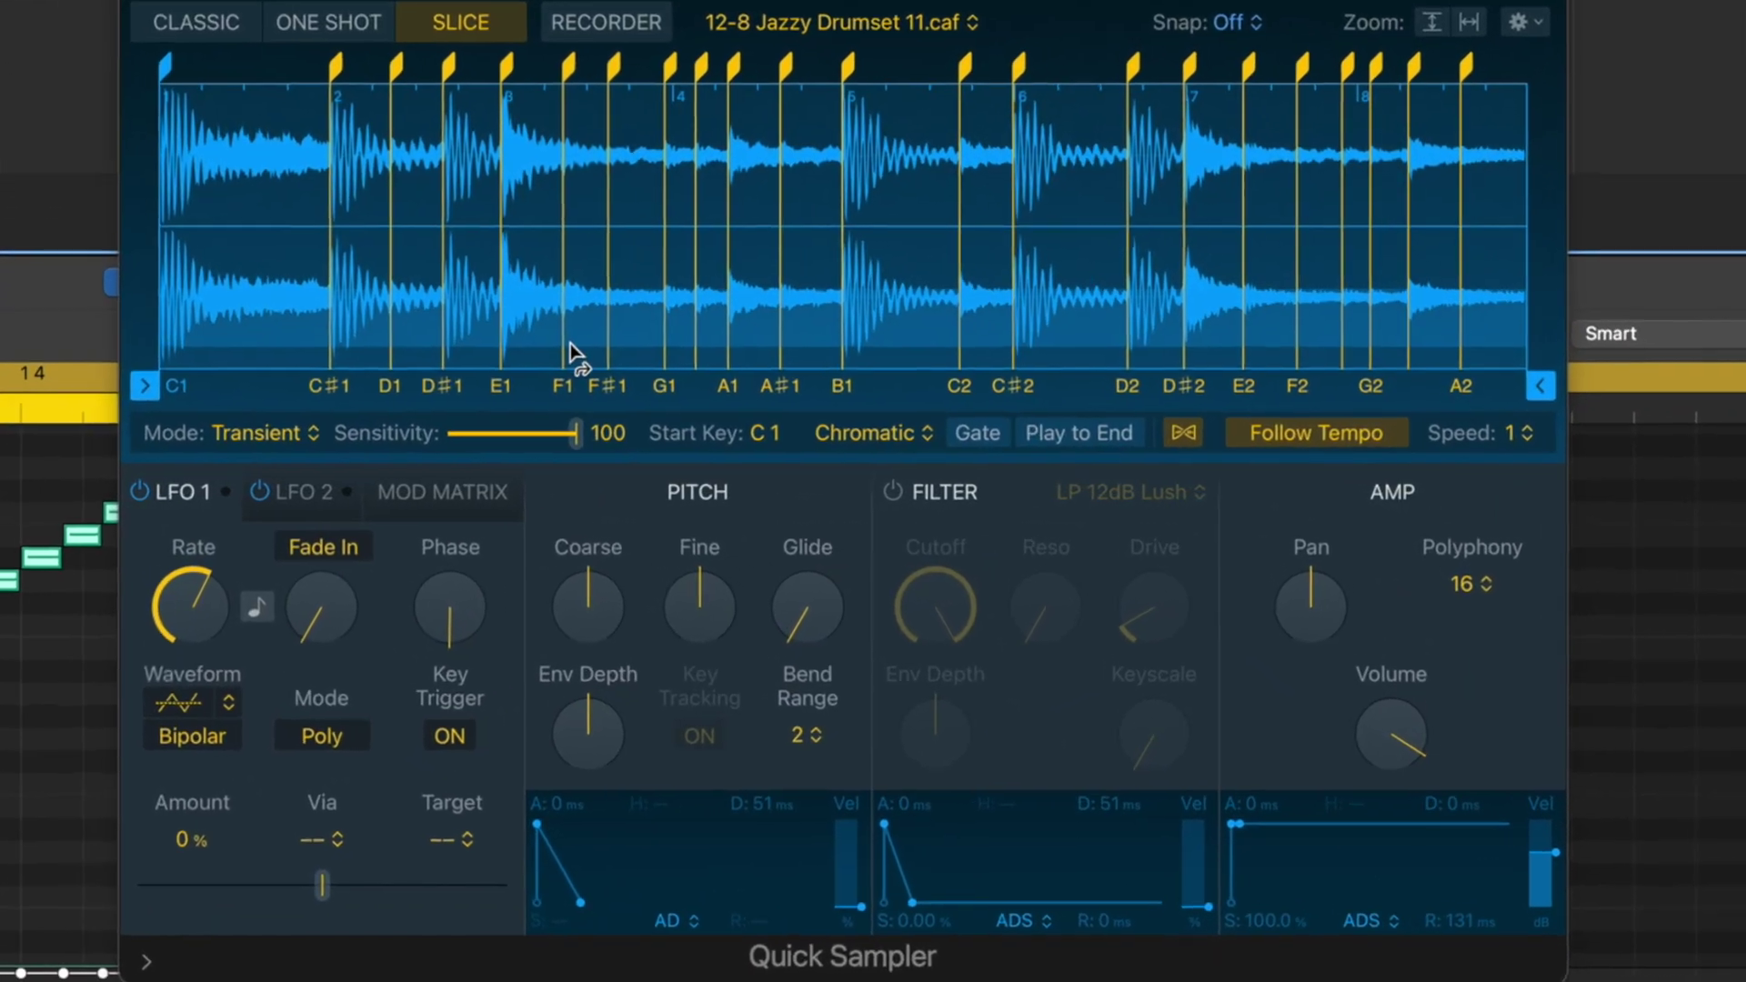
pyautogui.moveTo(1235, 824); pyautogui.dragTo(1261, 914)
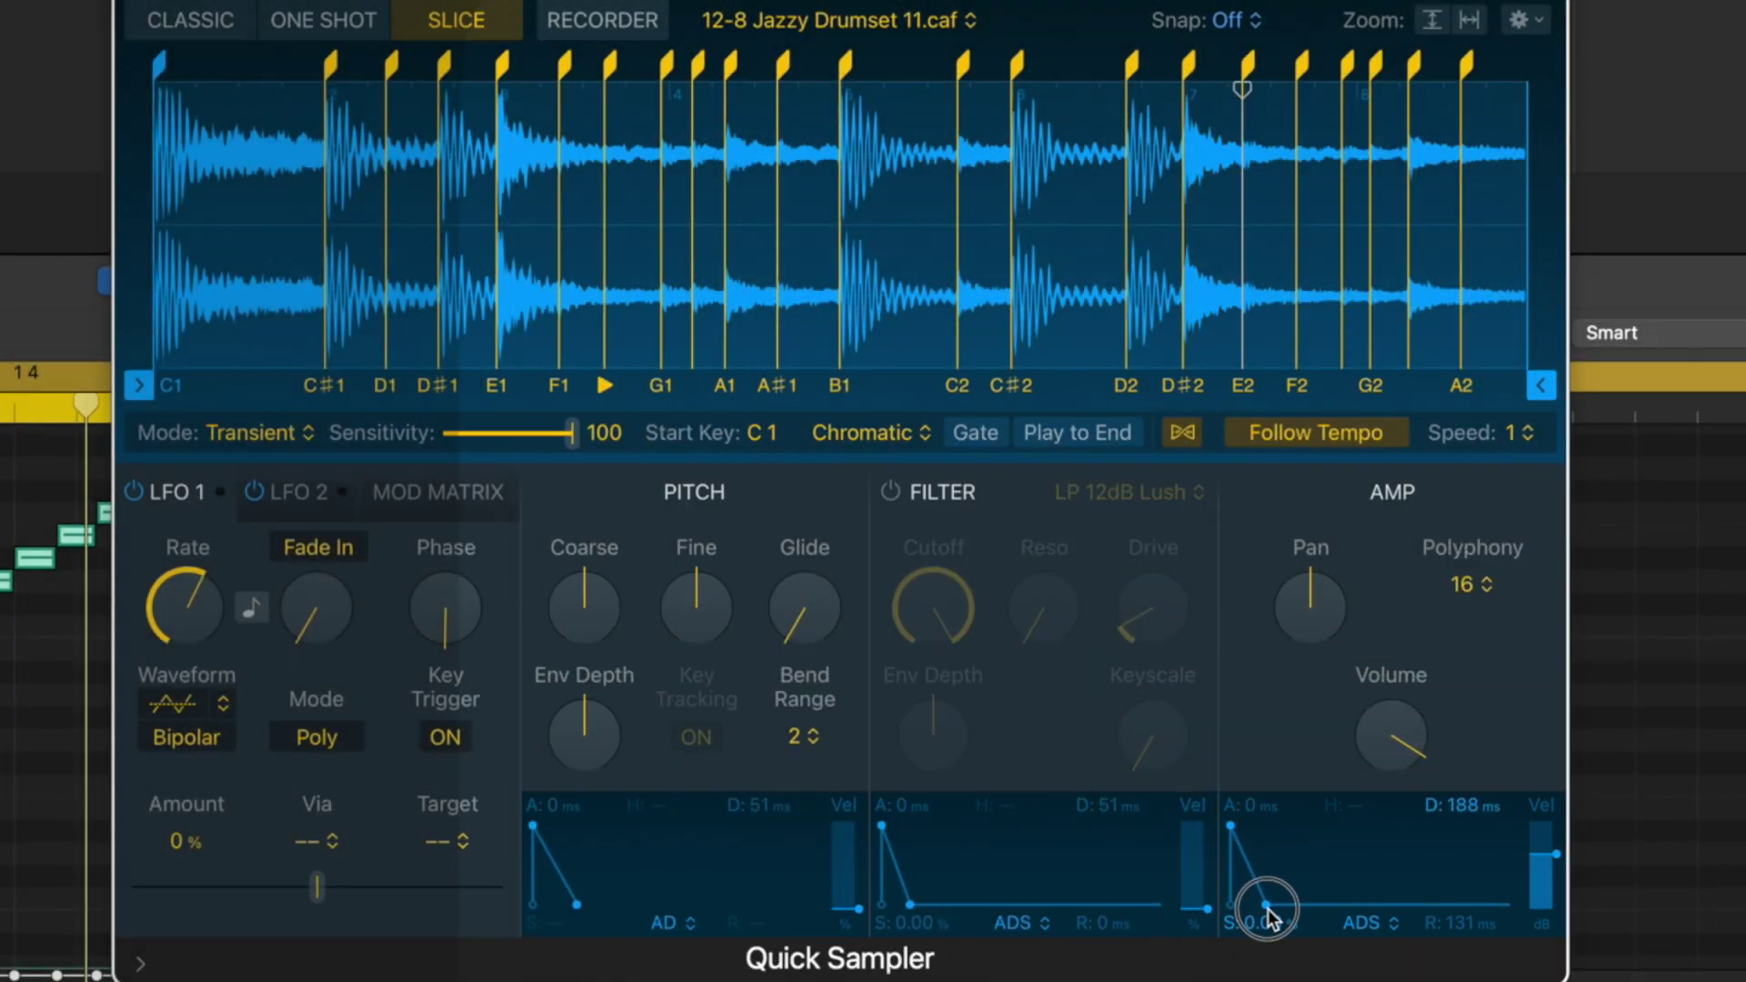
# - Reduce the Quick Sampler's transient slice sensitivity to 69 and copy the resulting MIDI pattern
pyautogui.moveTo(571, 434); pyautogui.dragTo(527, 443)
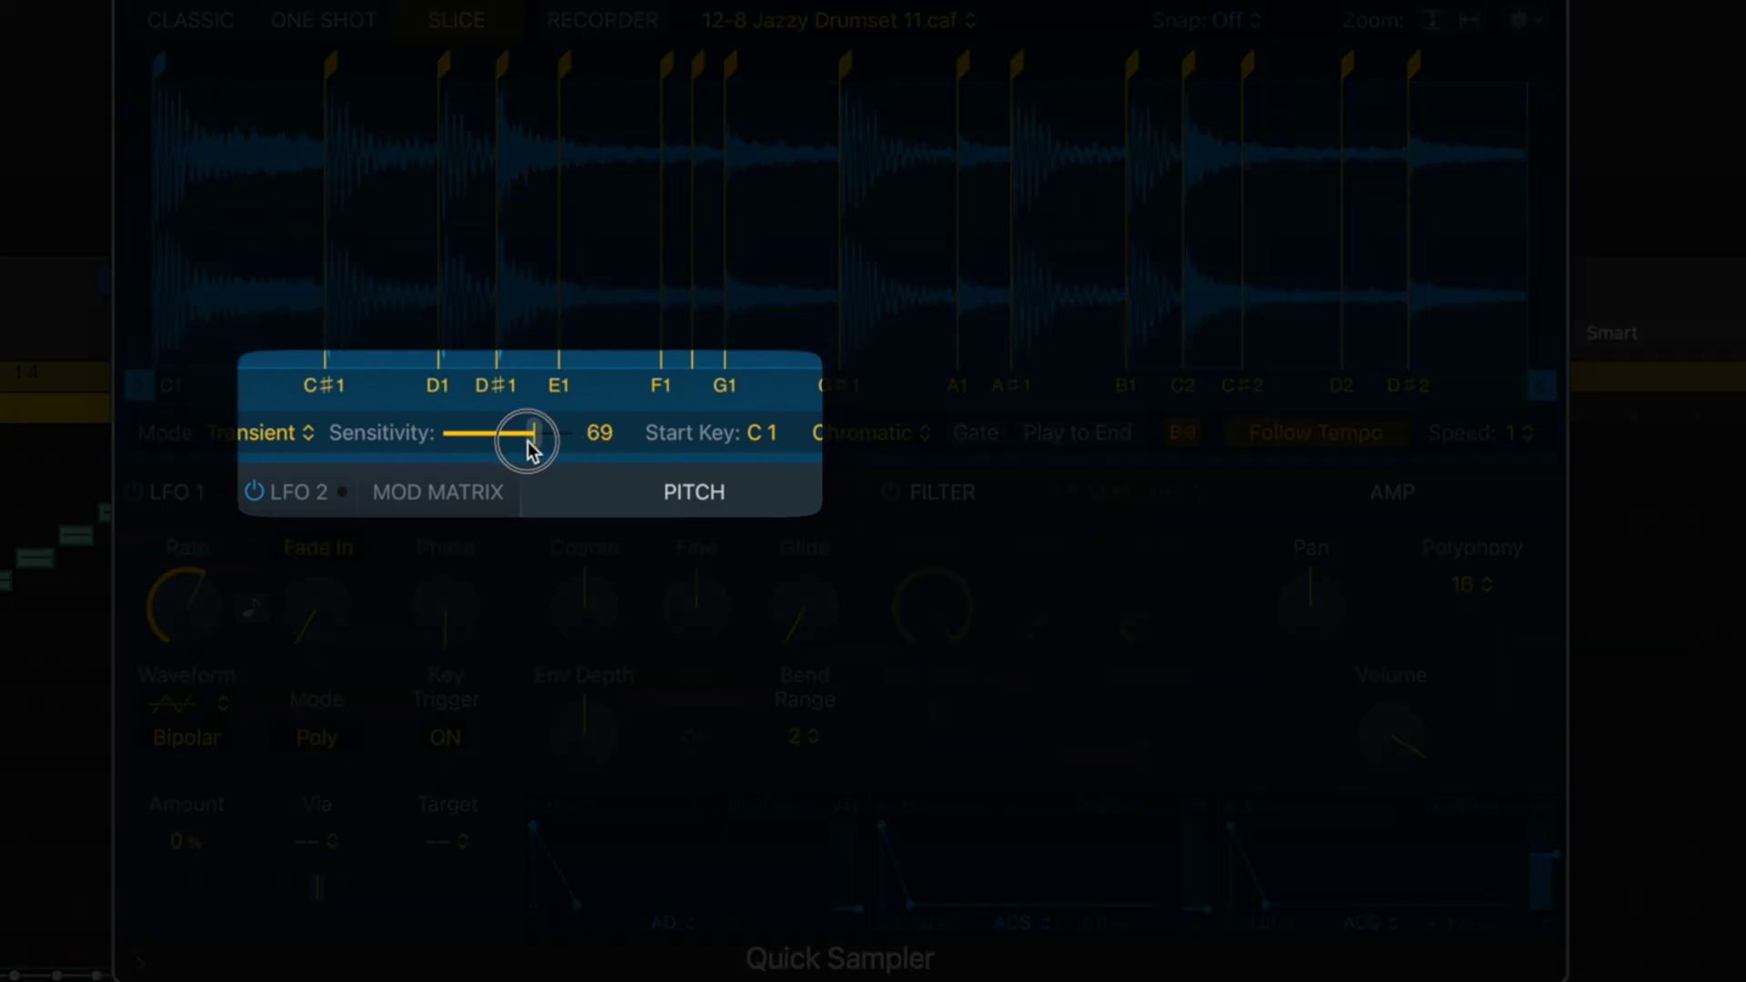
pyautogui.rightClick(605, 218)
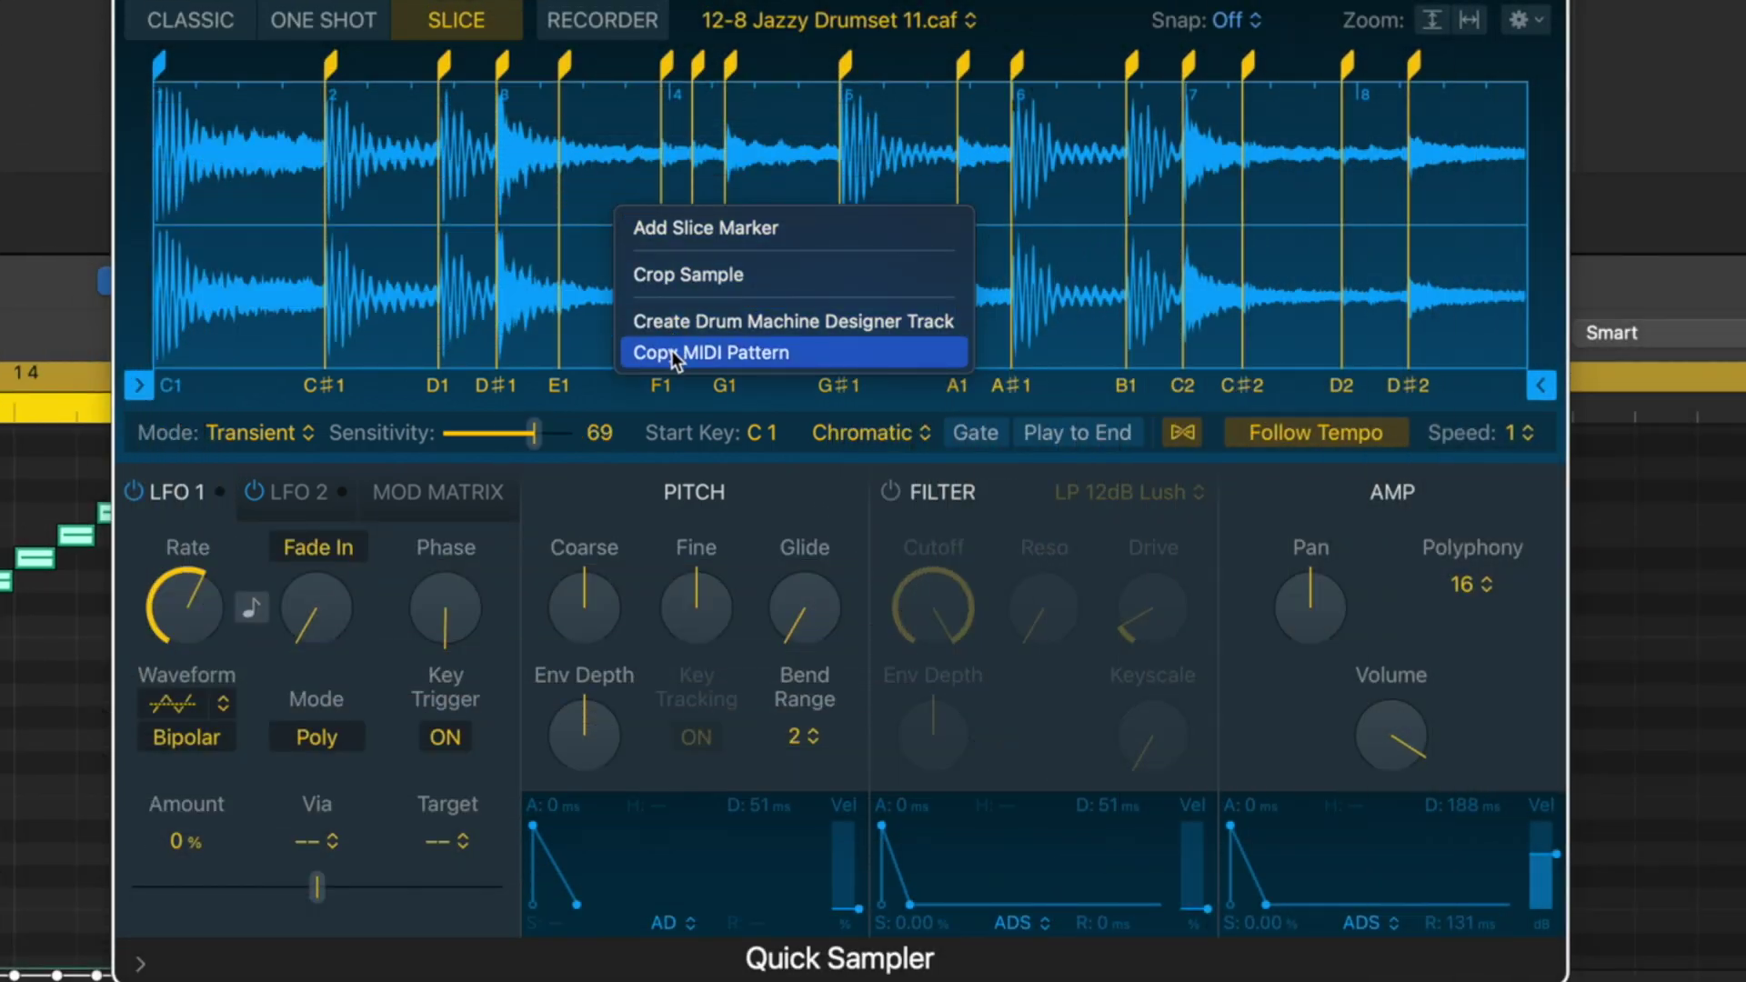
pyautogui.click(671, 351)
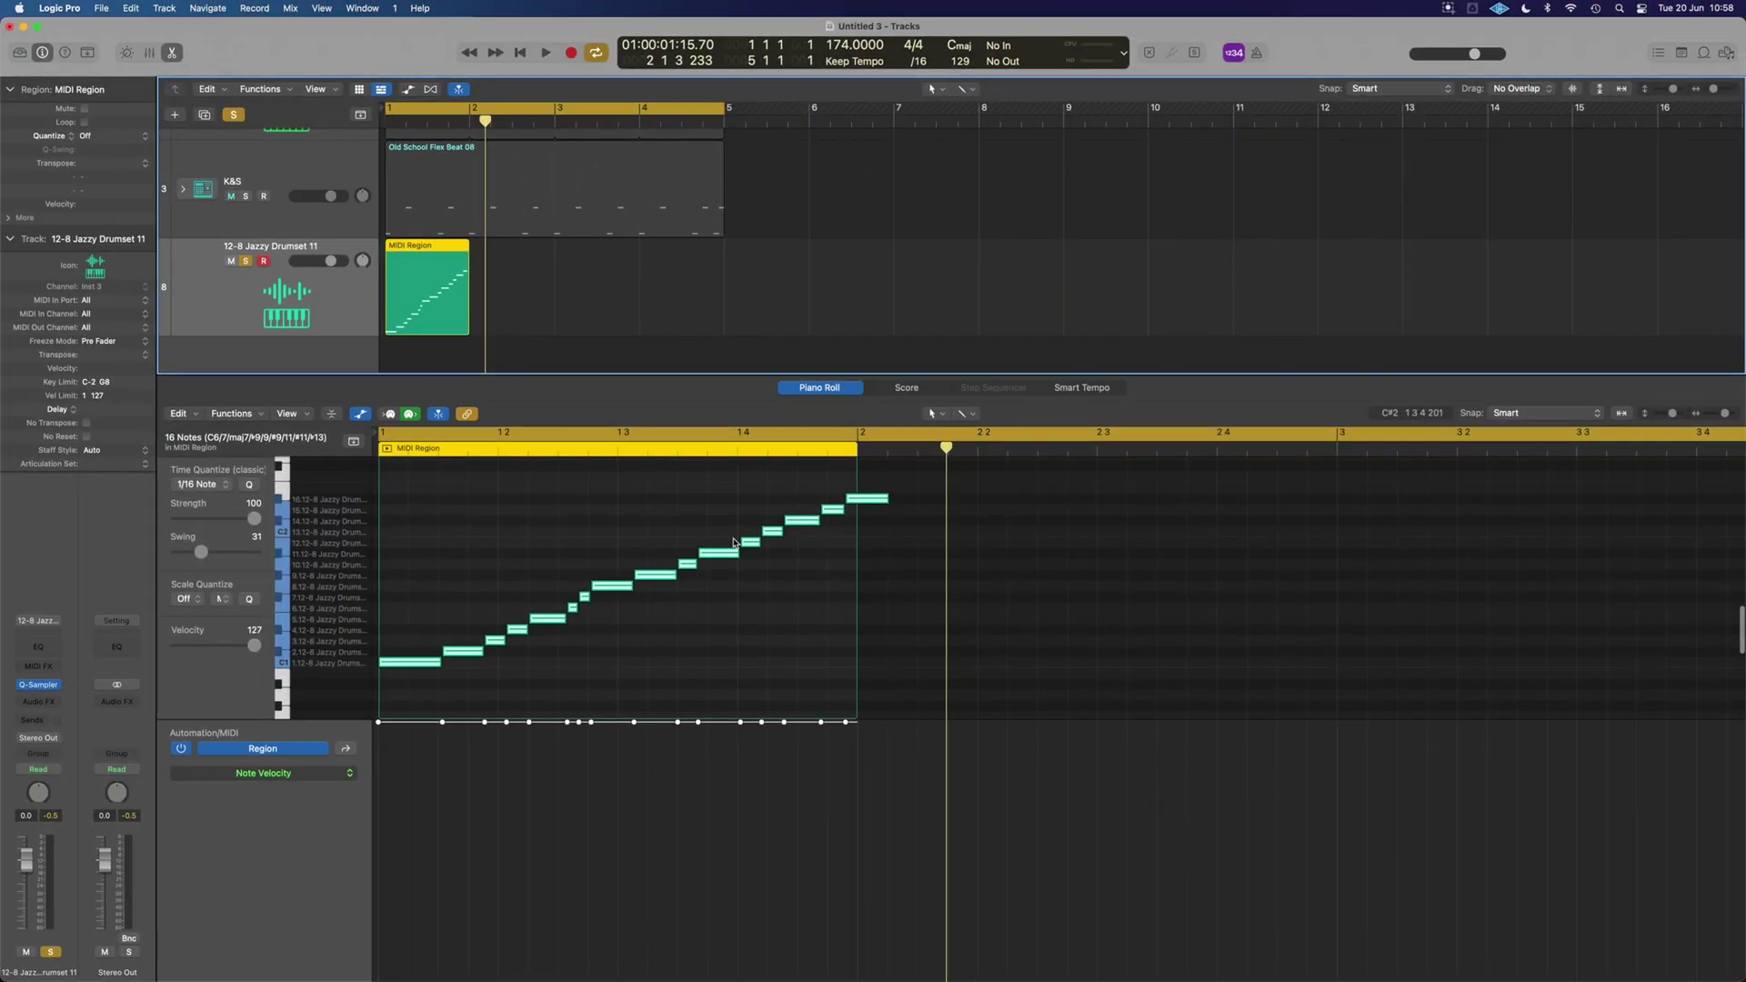
# - Try quantizing all notes of the Jazzy Drumset MIDI region to 1/8 Note, audition the result and undo the change
pyautogui.scroll(-2, 734, 543)
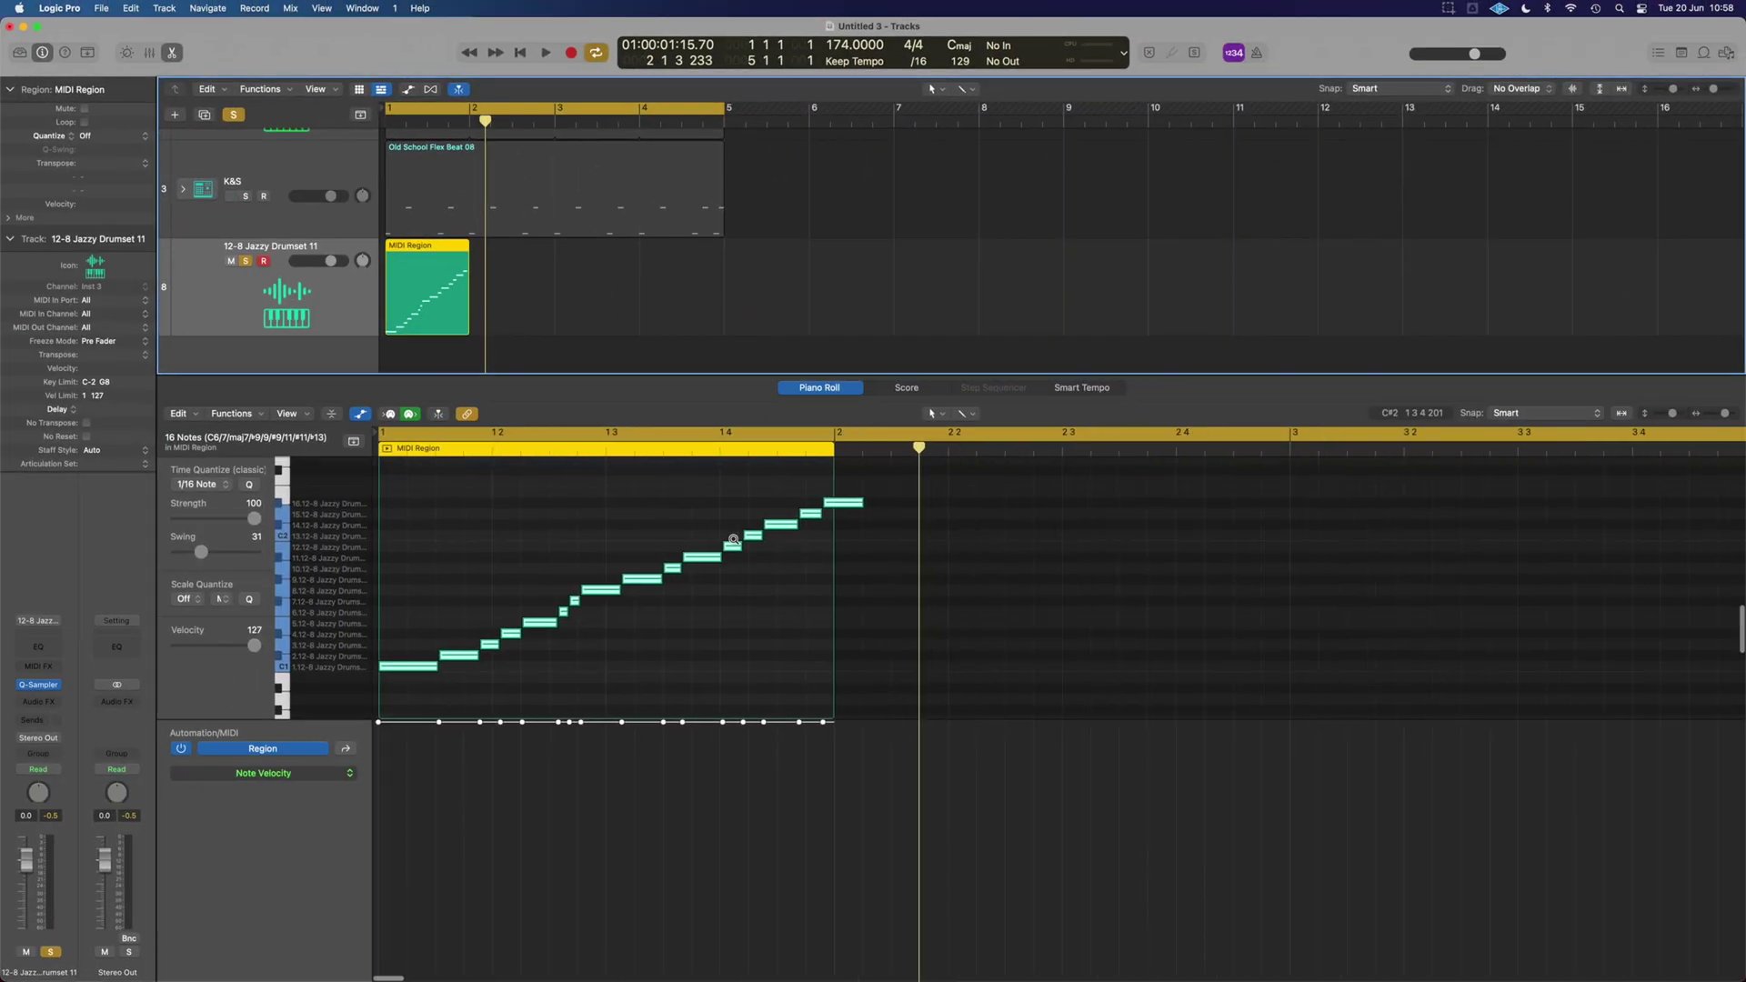
pyautogui.scroll(2, 760, 546)
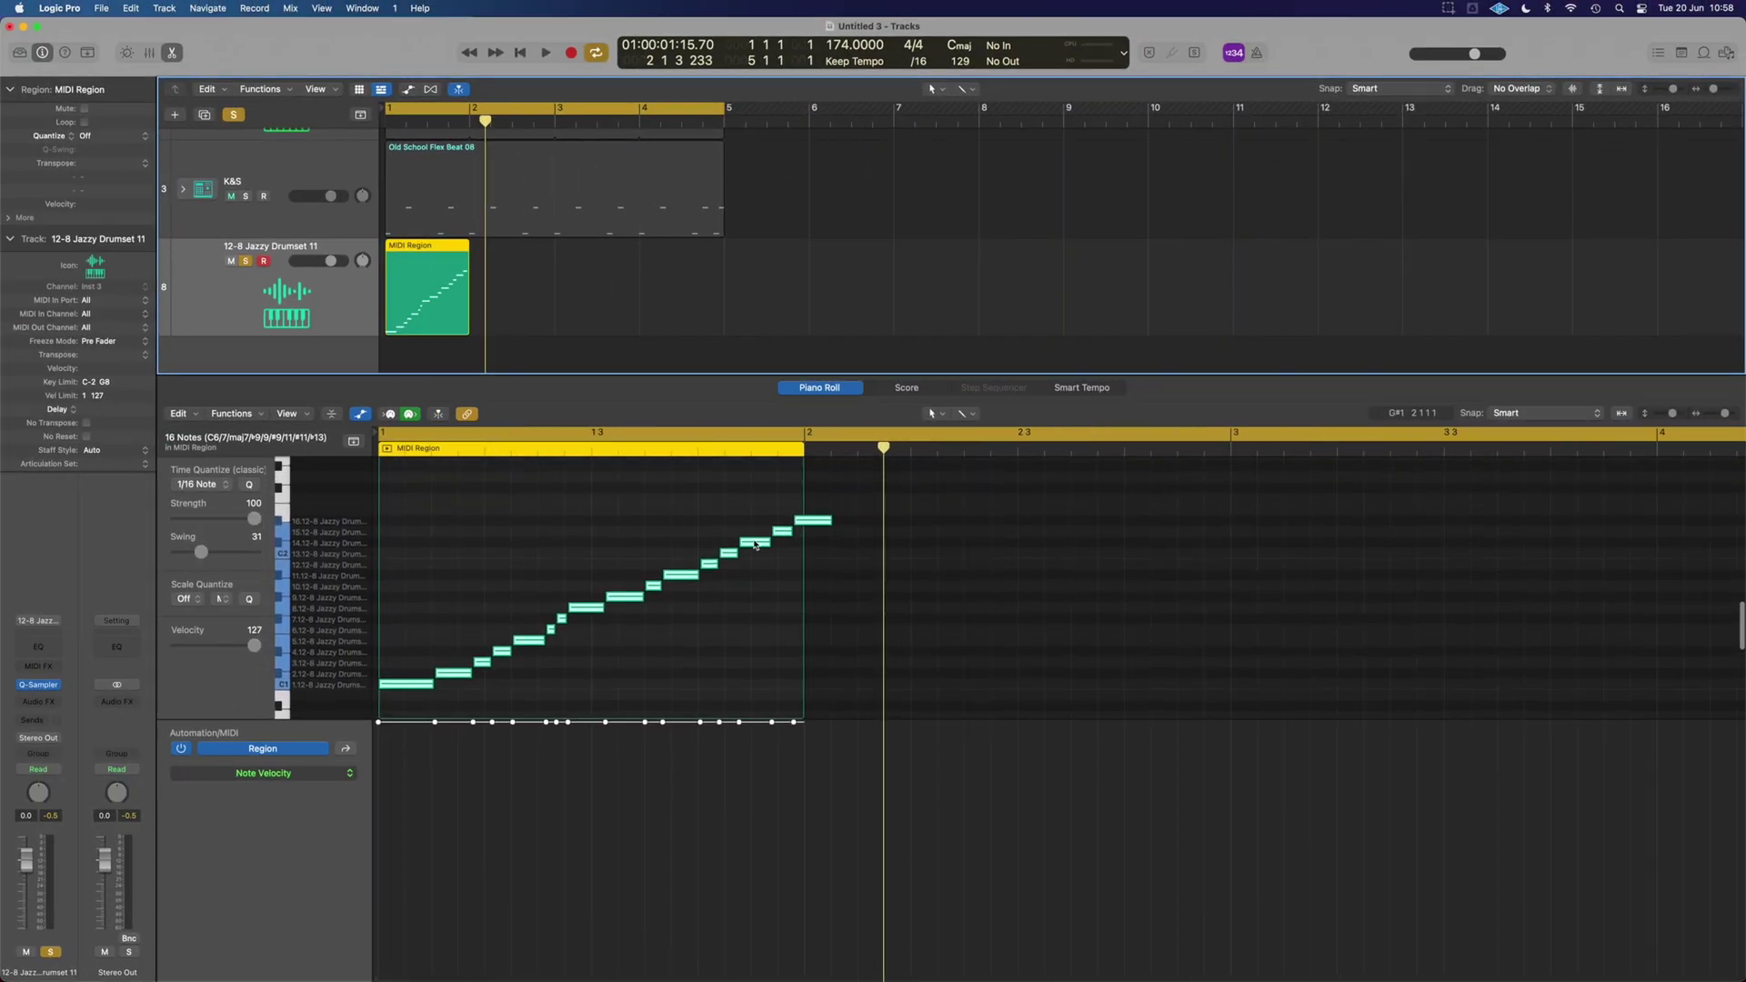
pyautogui.moveTo(857, 688); pyautogui.dragTo(401, 489)
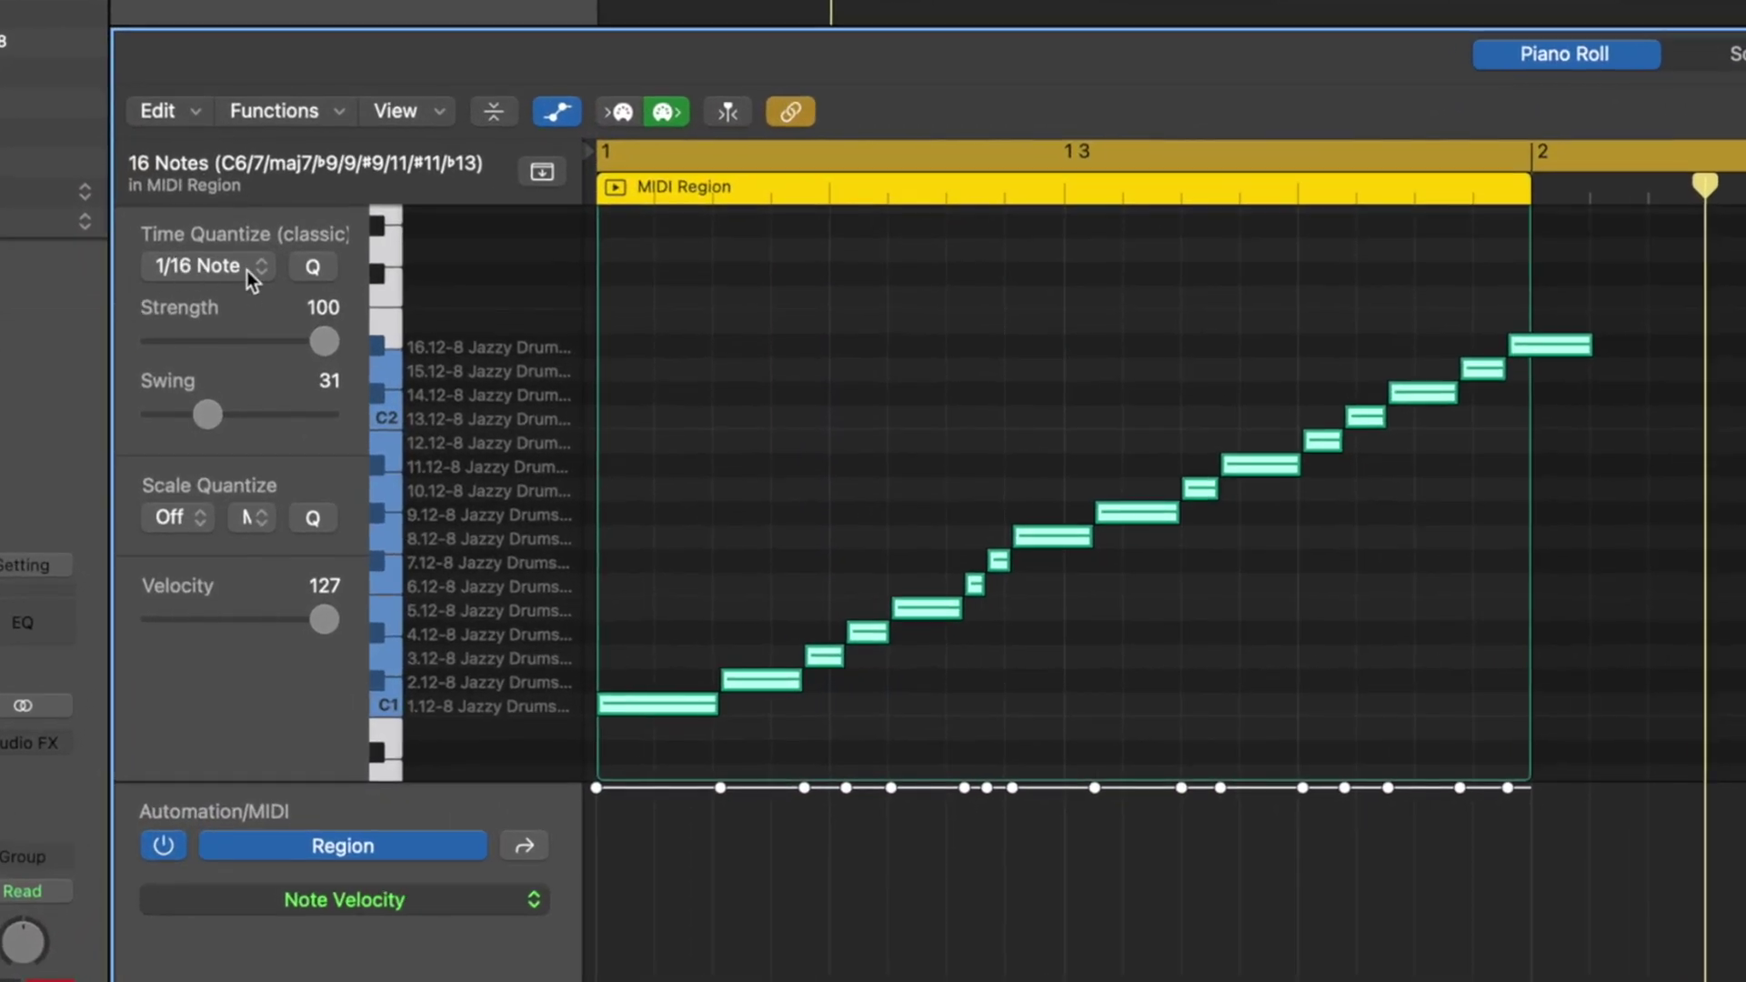
pyautogui.click(246, 267)
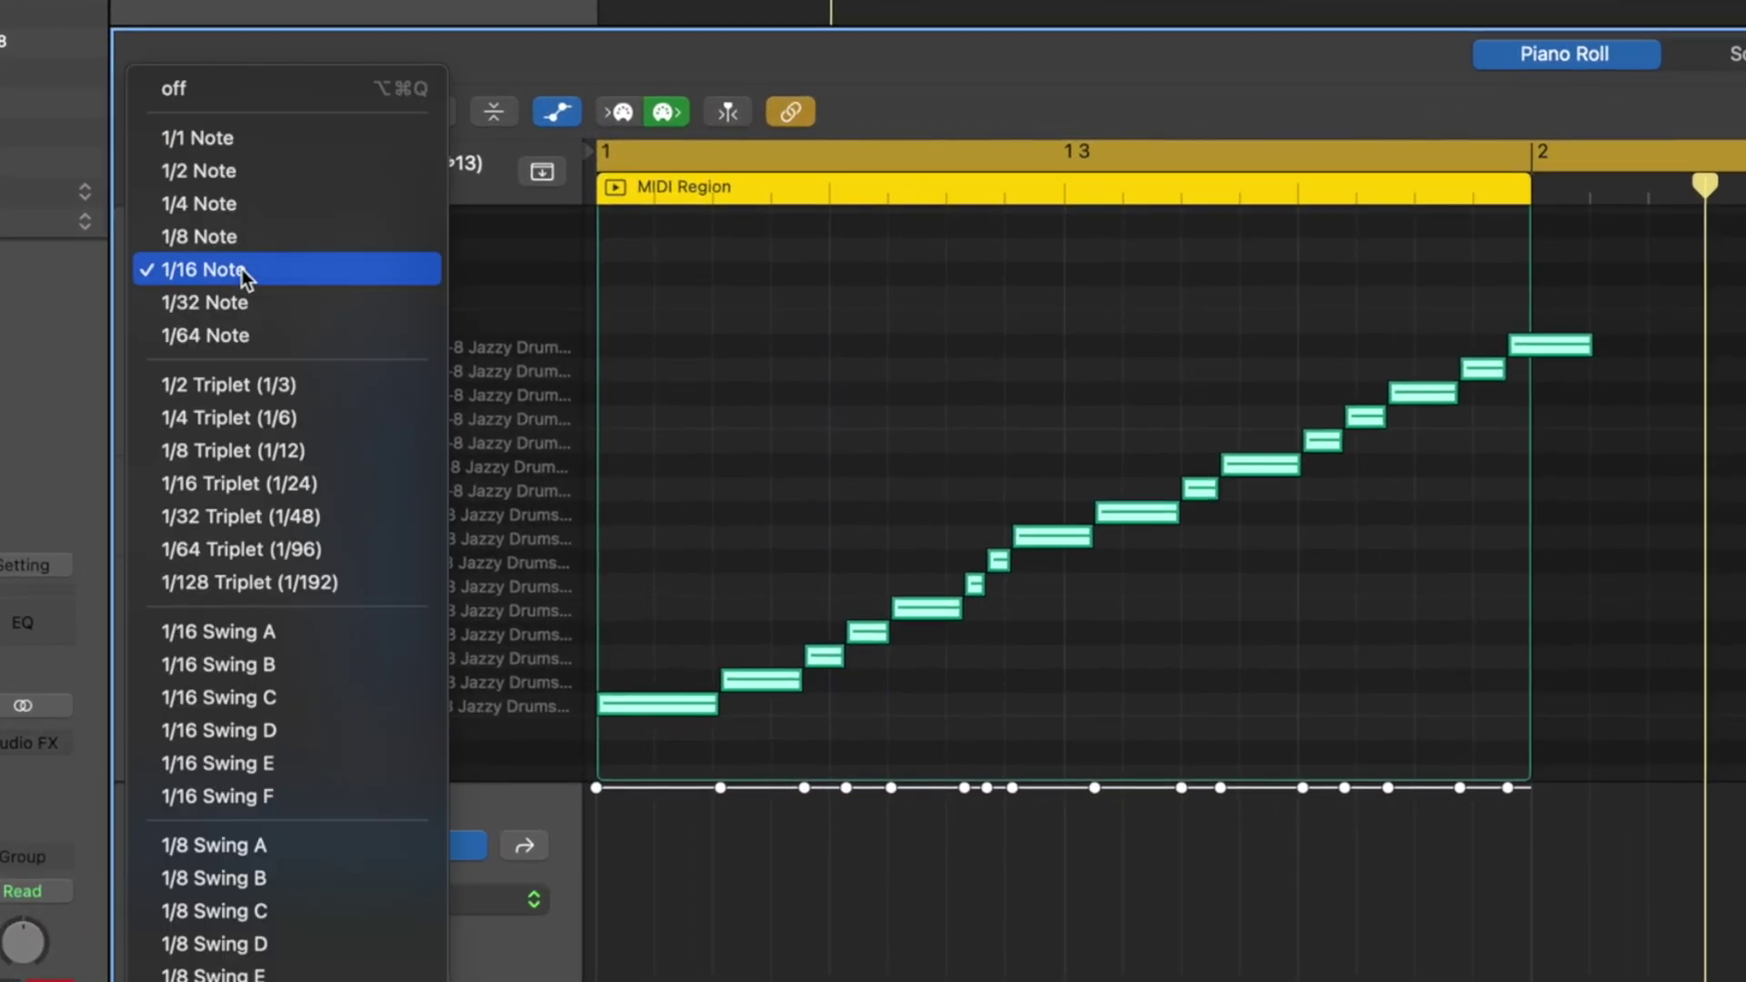
pyautogui.click(253, 236)
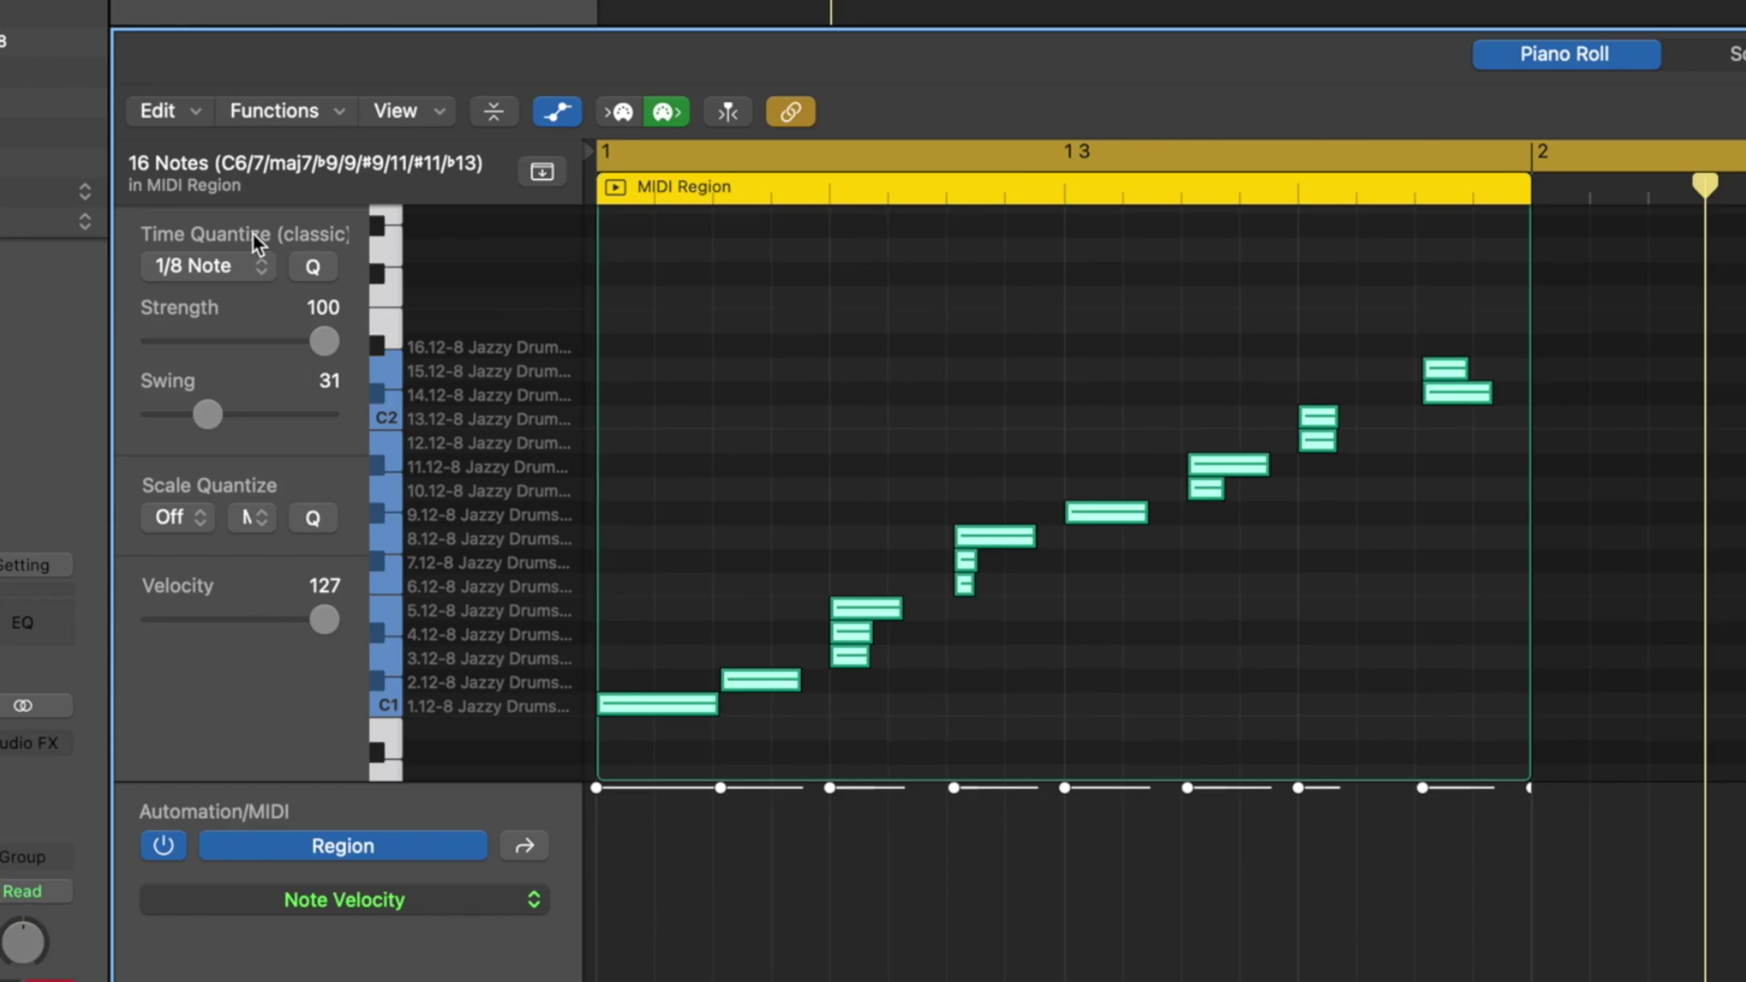
pyautogui.press('space')
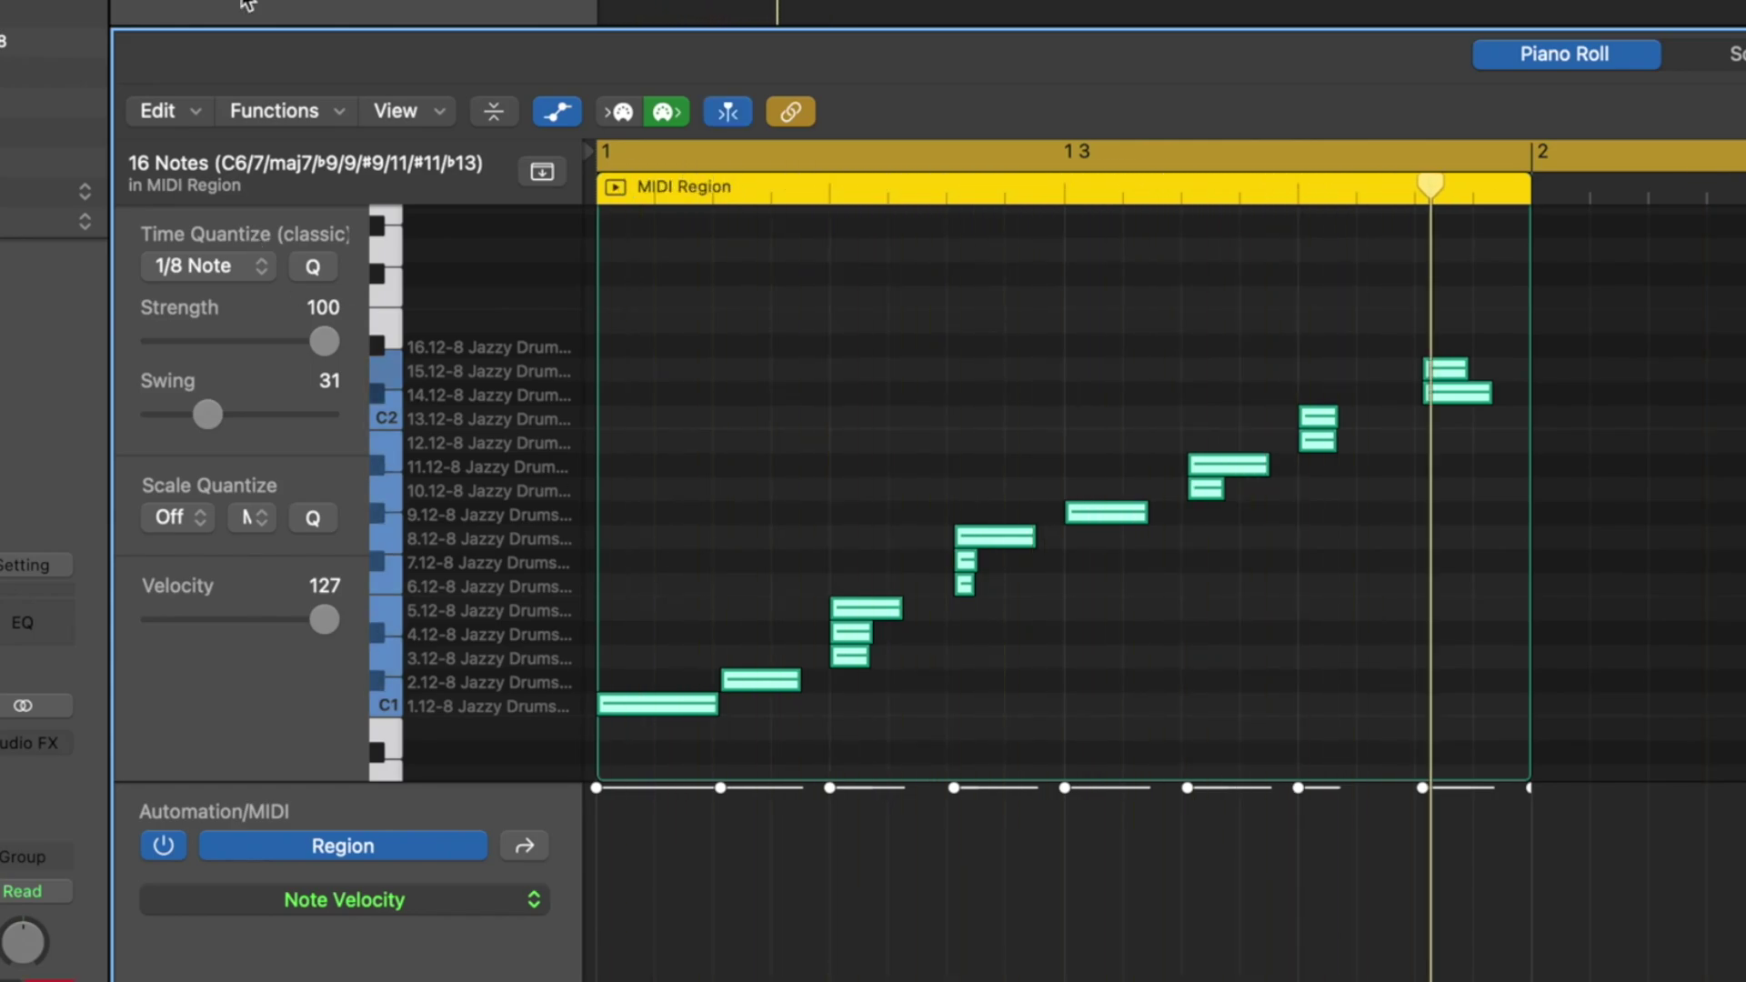
pyautogui.press('super+z')
# - Quantize all notes of the Jazzy Drumset MIDI region to 1/16 Swing B
pyautogui.click(249, 274)
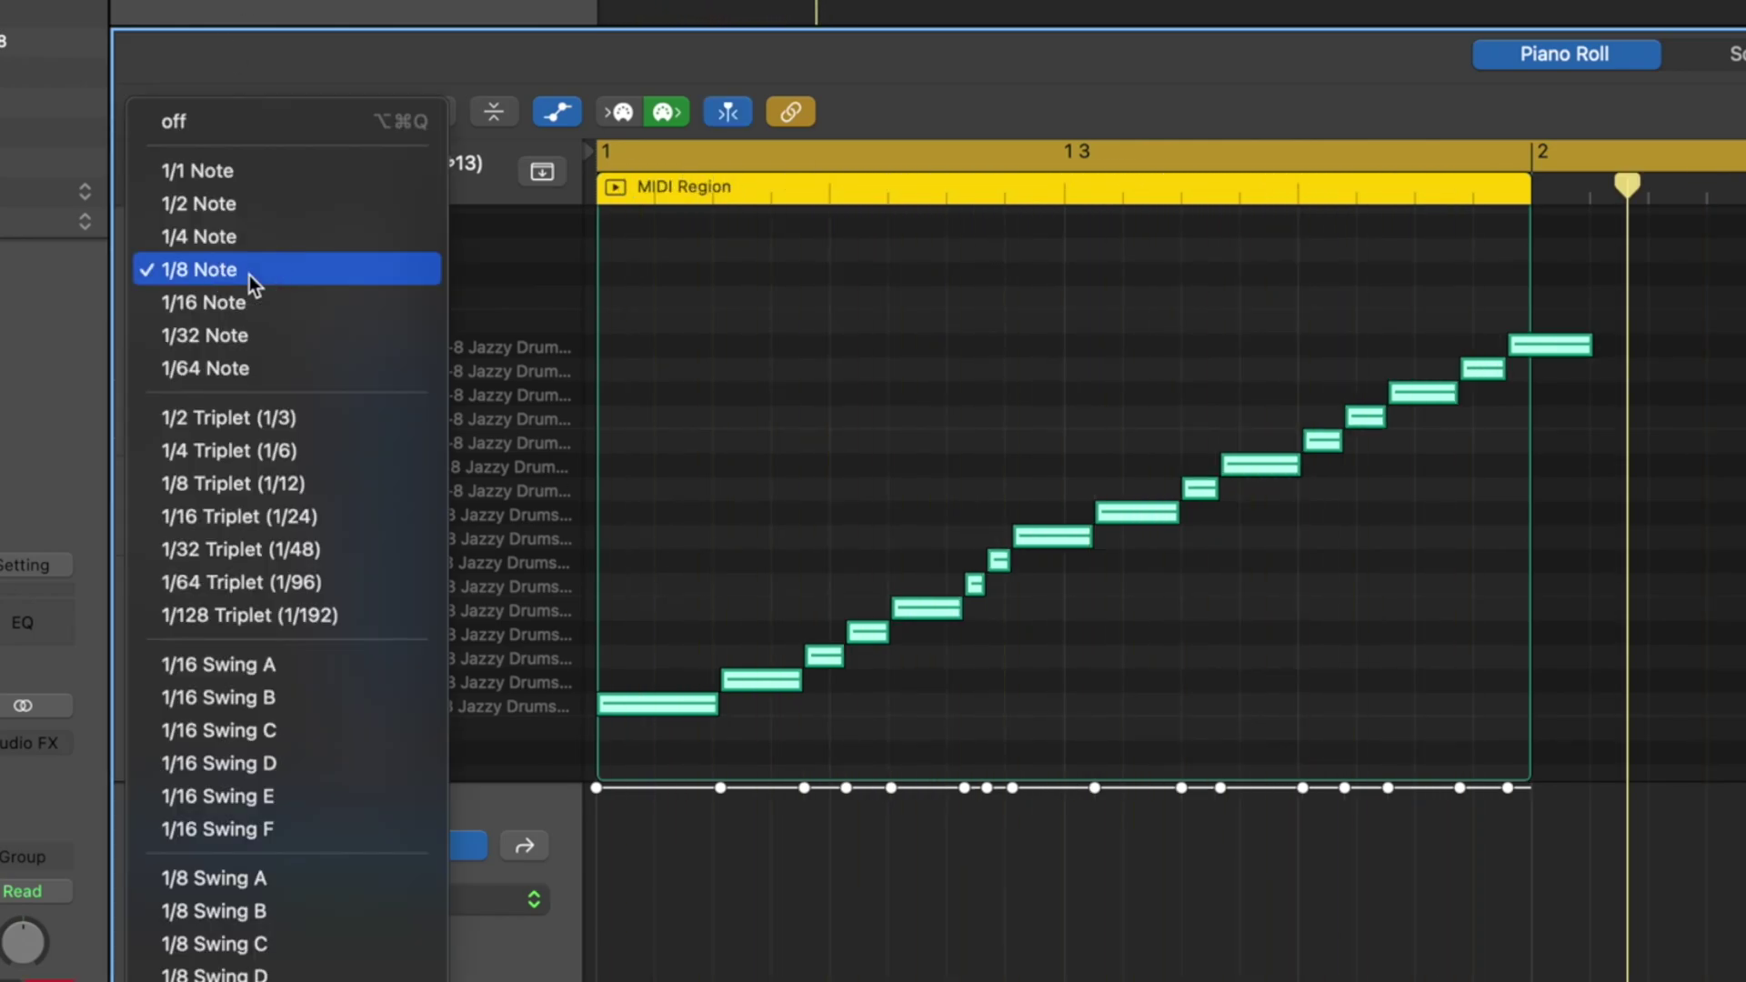
pyautogui.click(307, 697)
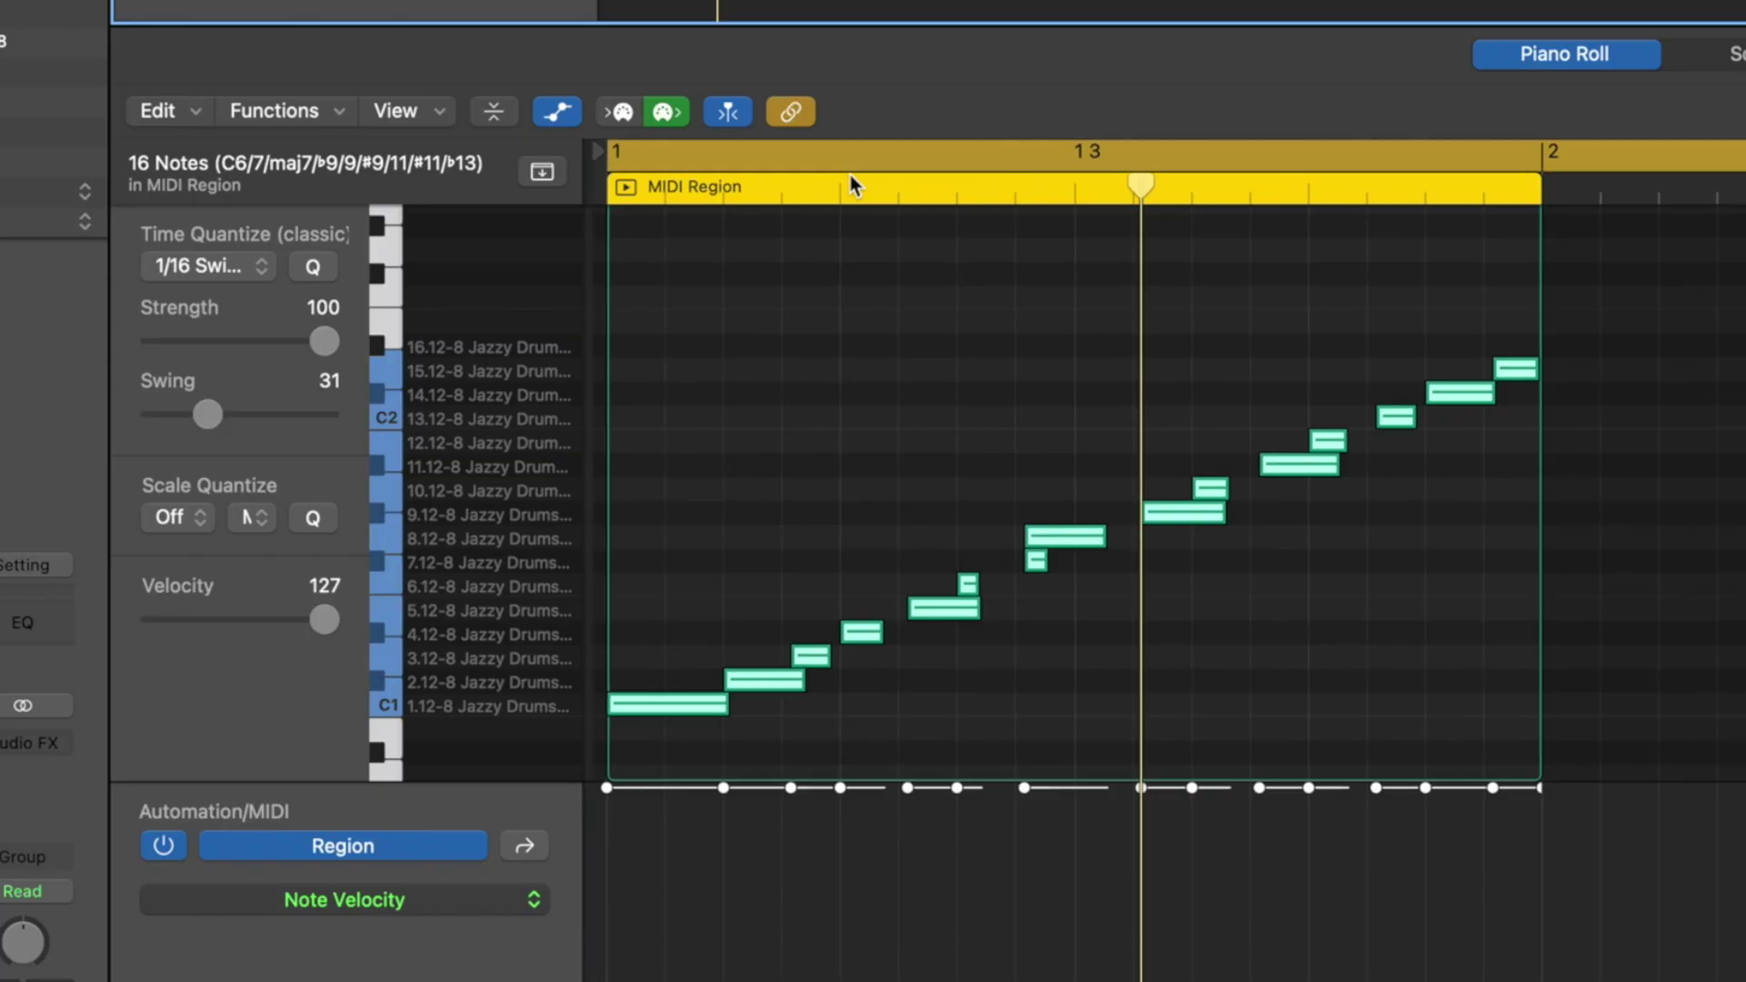
pyautogui.hscroll(1, 967, 606)
# - Delete the notes that trigger slices 2, 3 and 5 from the Jazzy Drumset MIDI region
pyautogui.click(681, 710)
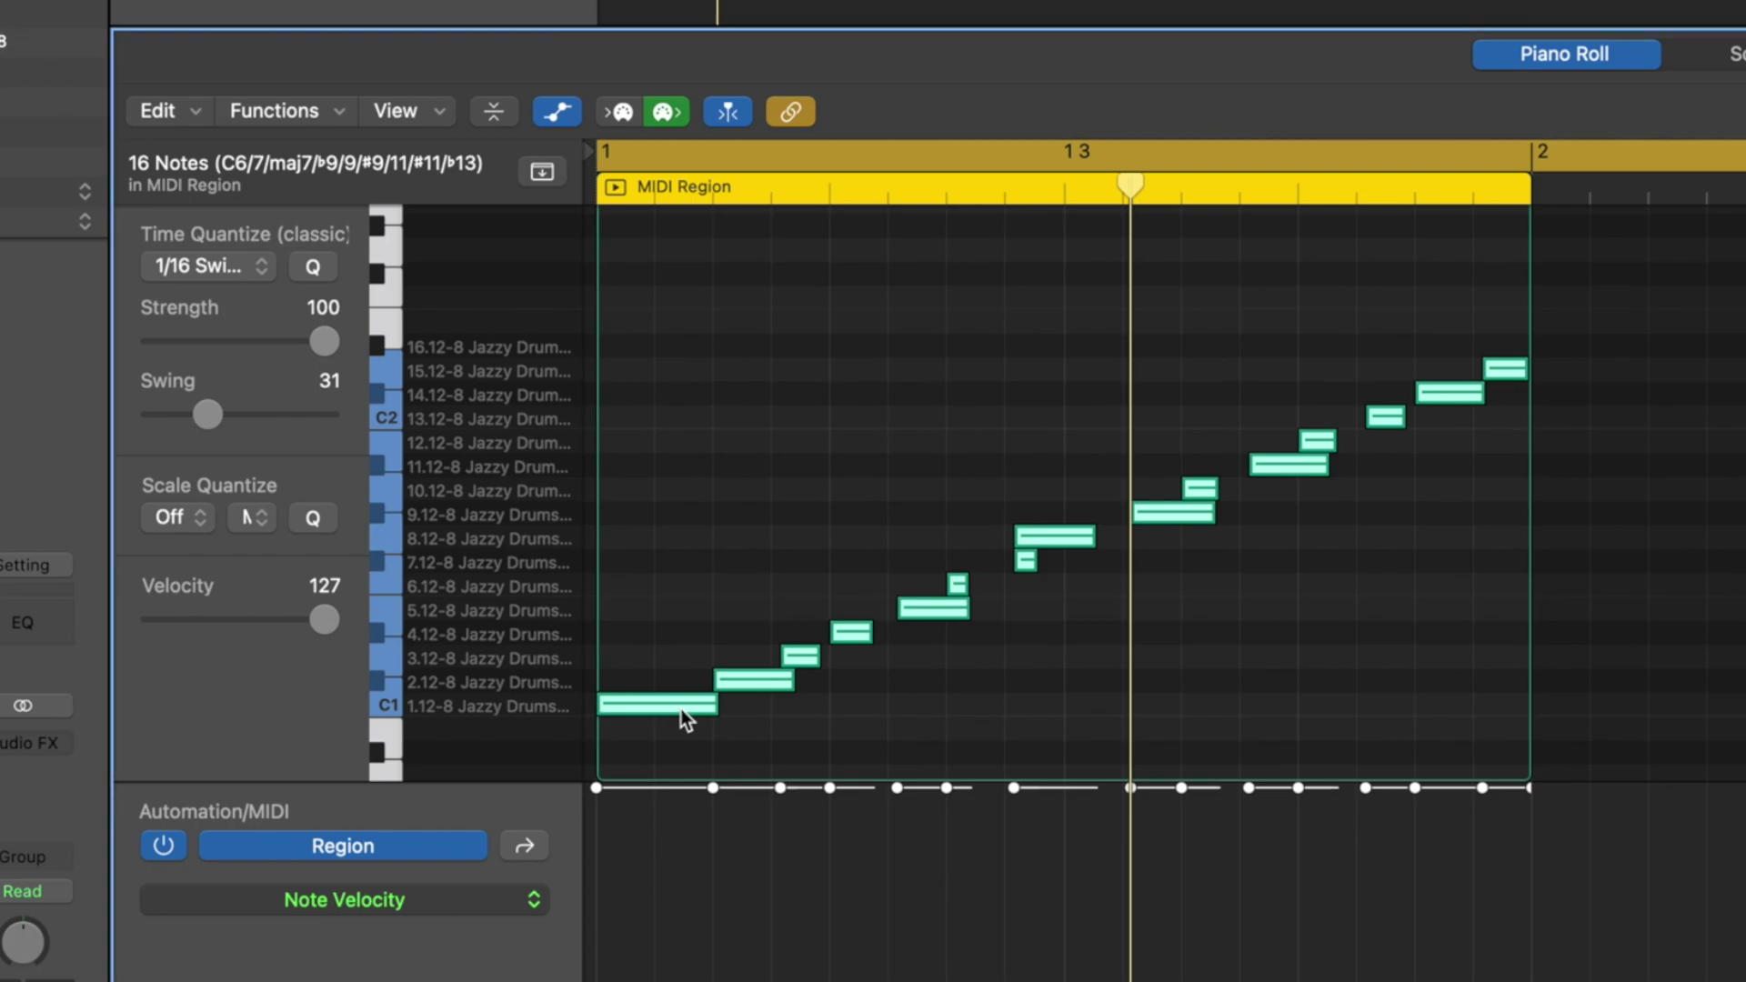
pyautogui.click(752, 703)
pyautogui.click(744, 678)
pyautogui.press('Delete')
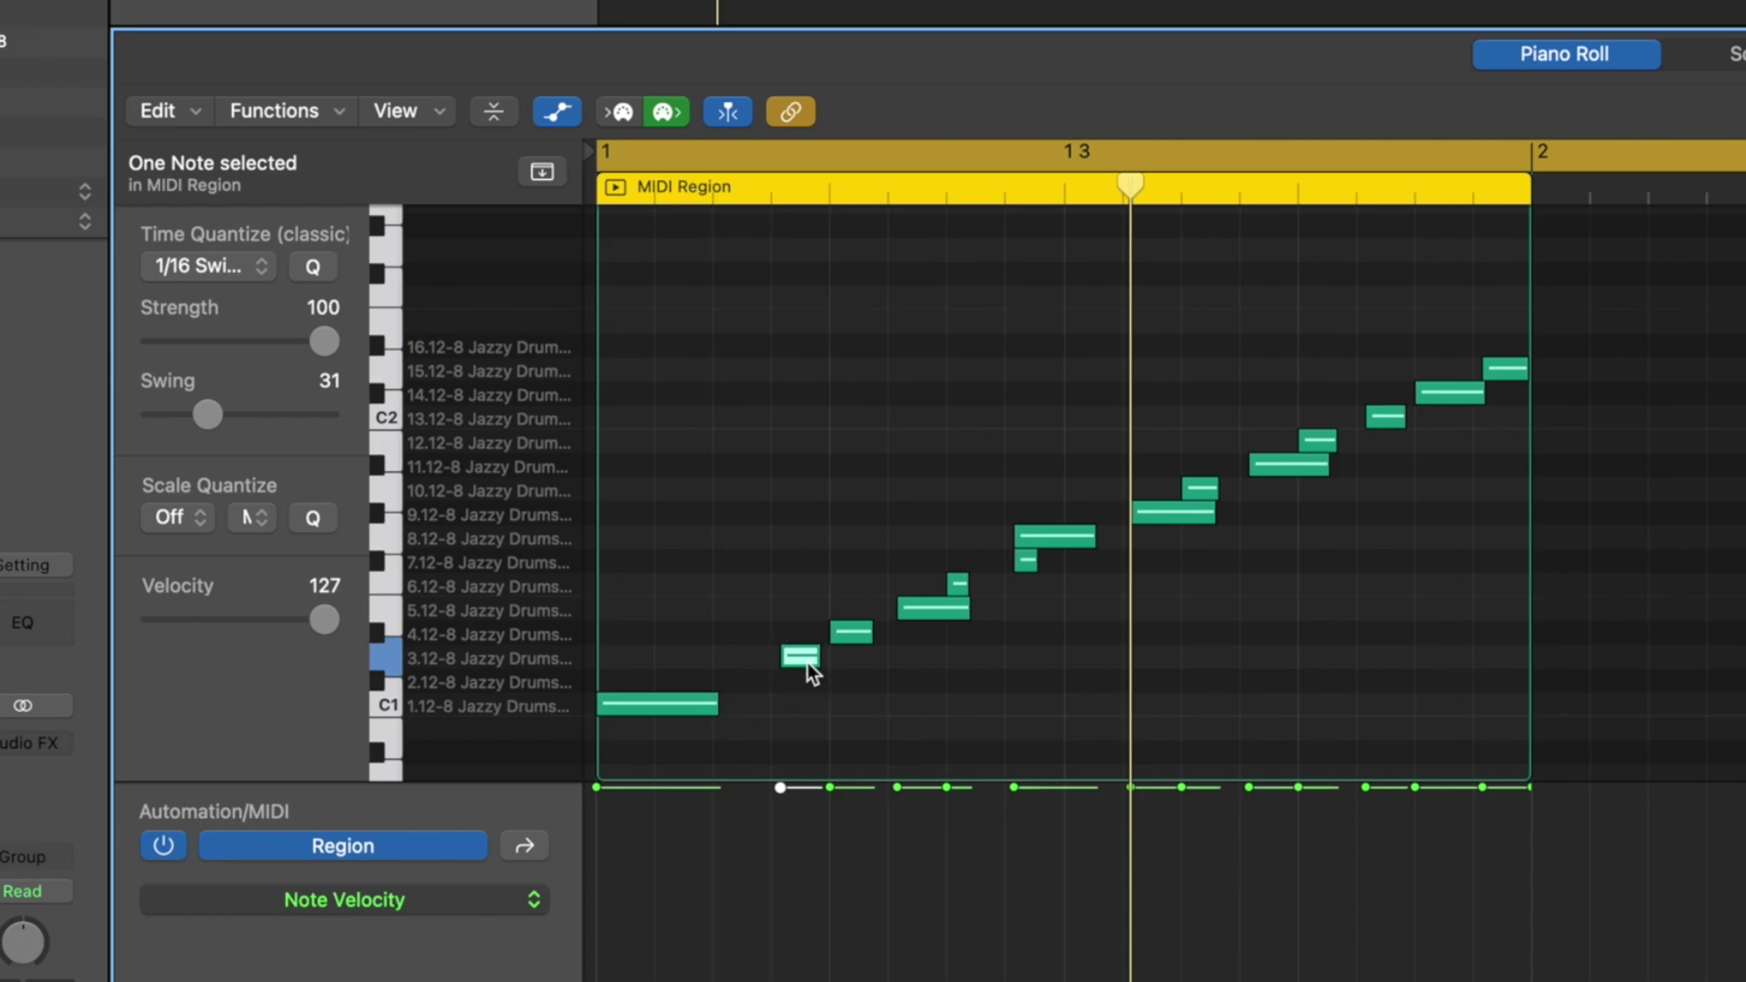
pyautogui.press('Delete')
pyautogui.click(934, 608)
pyautogui.press('Delete')
# - Lower the velocity of the slice 6 note to 97
pyautogui.scroll(-1, 957, 581)
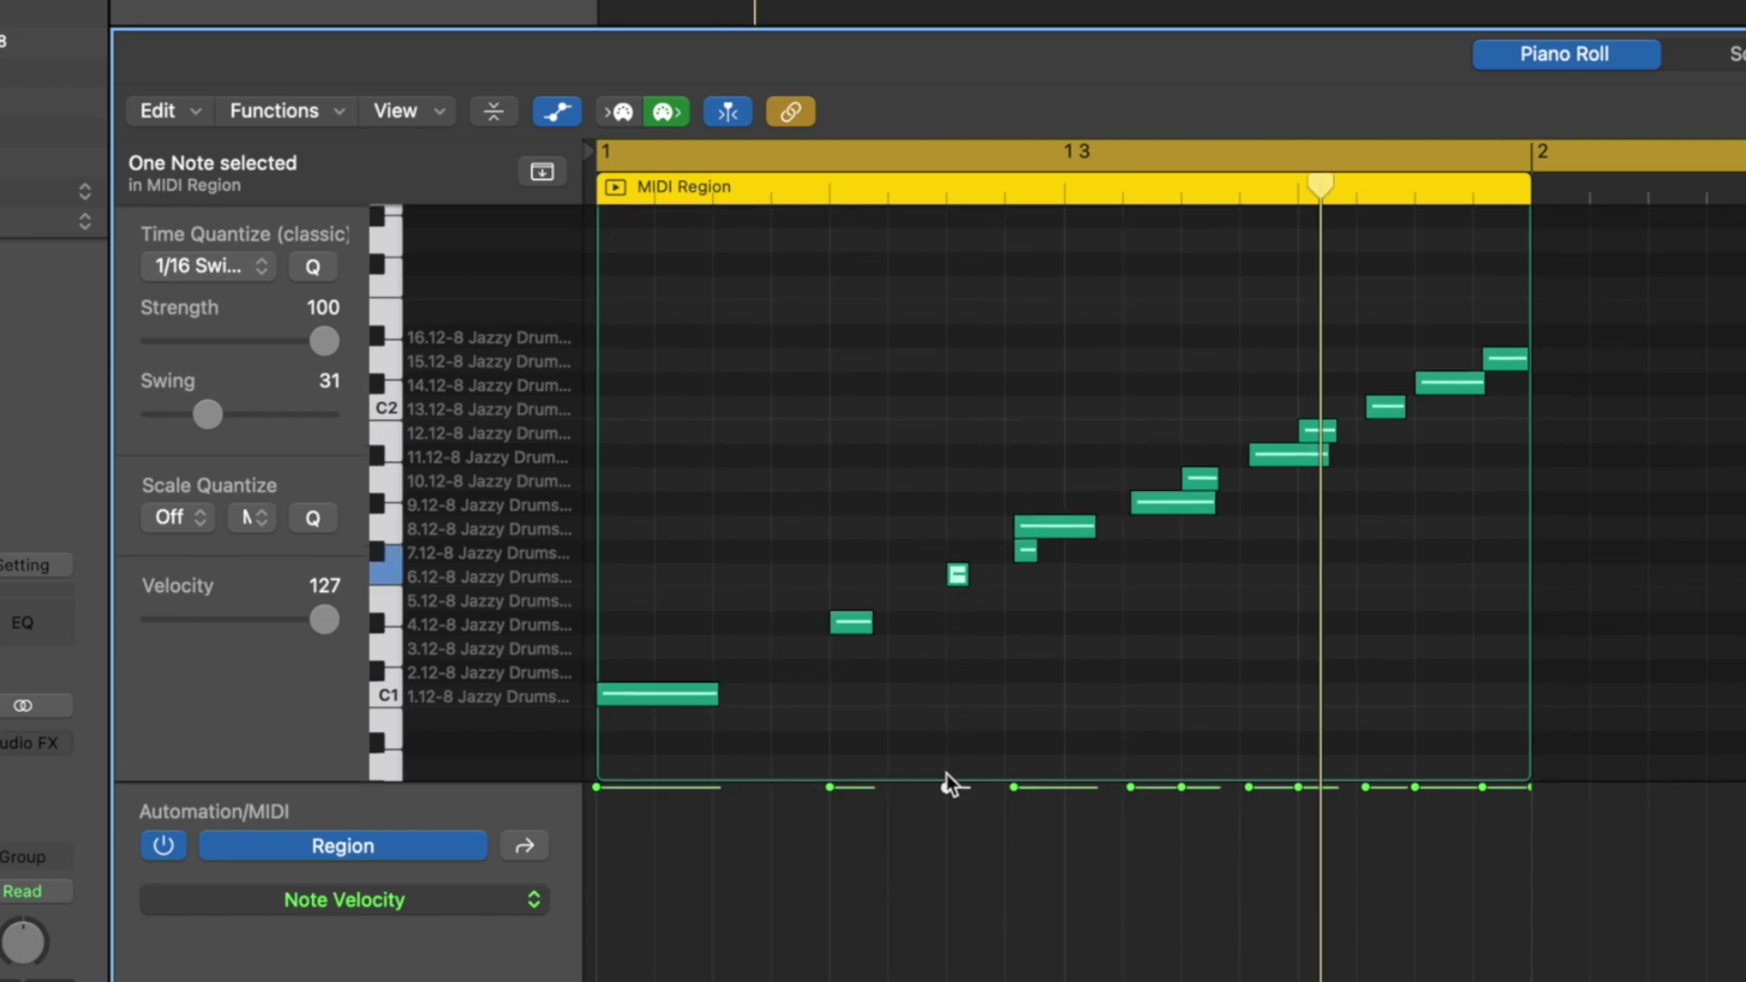
pyautogui.moveTo(946, 788); pyautogui.dragTo(946, 919)
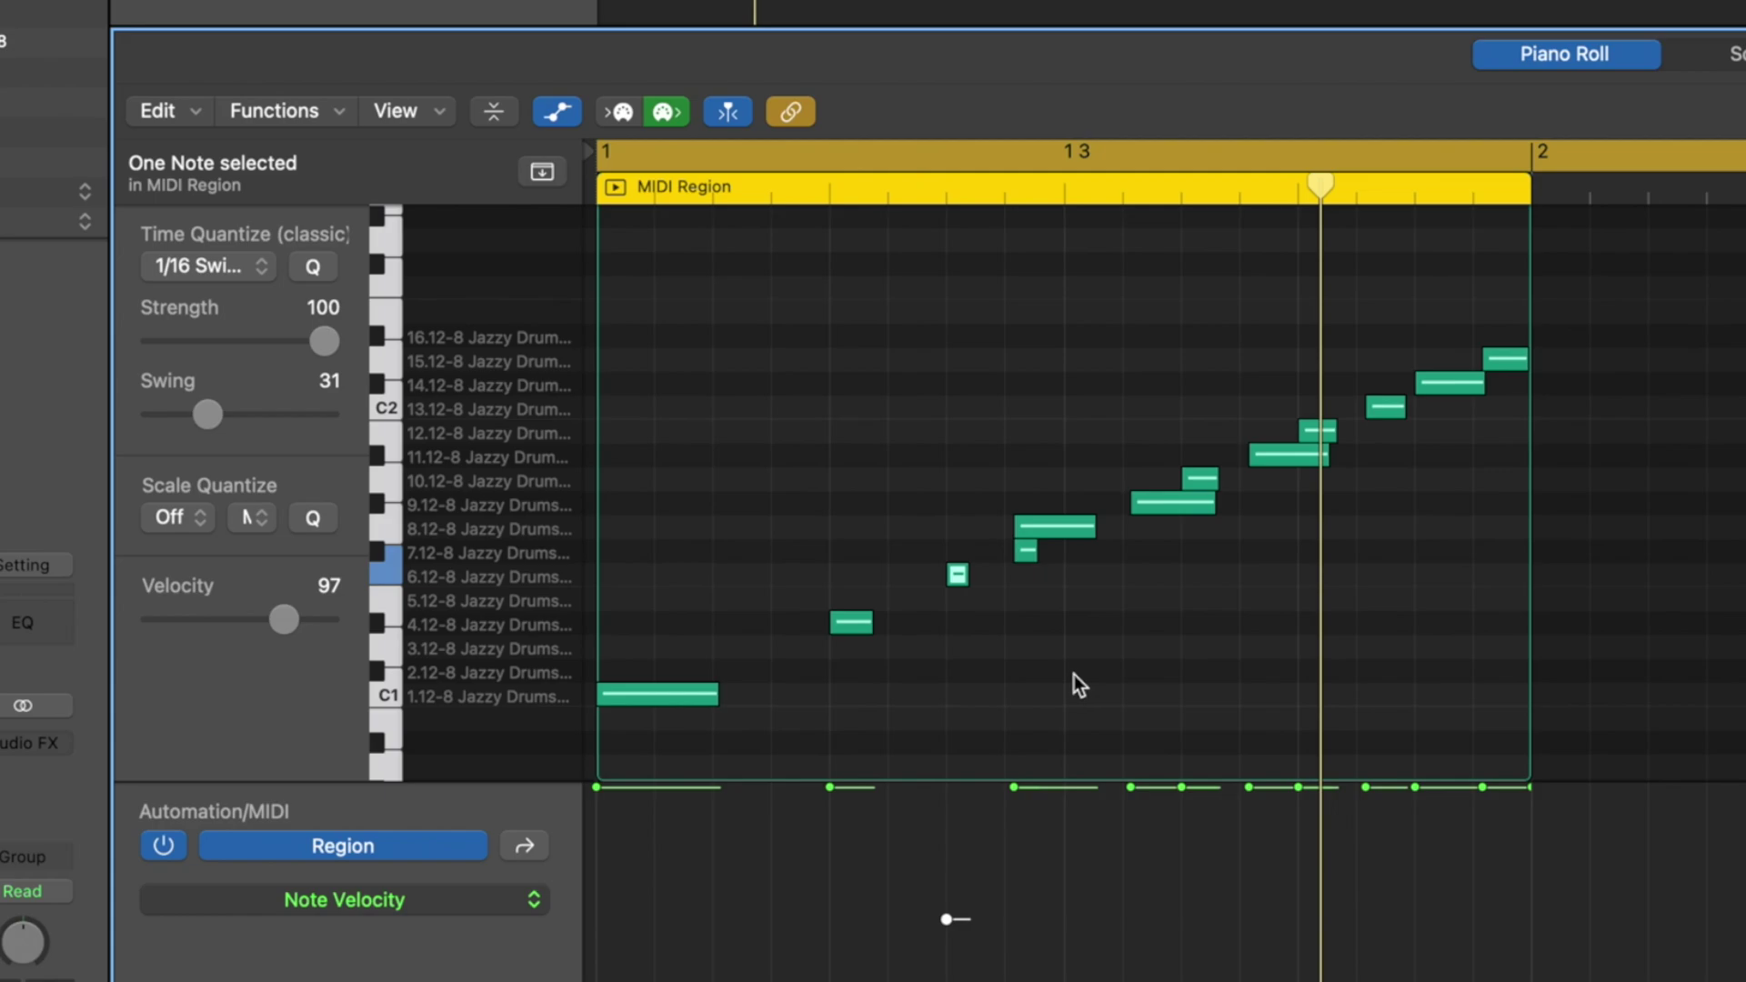
# - Remove the slice 7 note and move the slice 8 note to the start of the region with a velocity of 78
pyautogui.press('space')
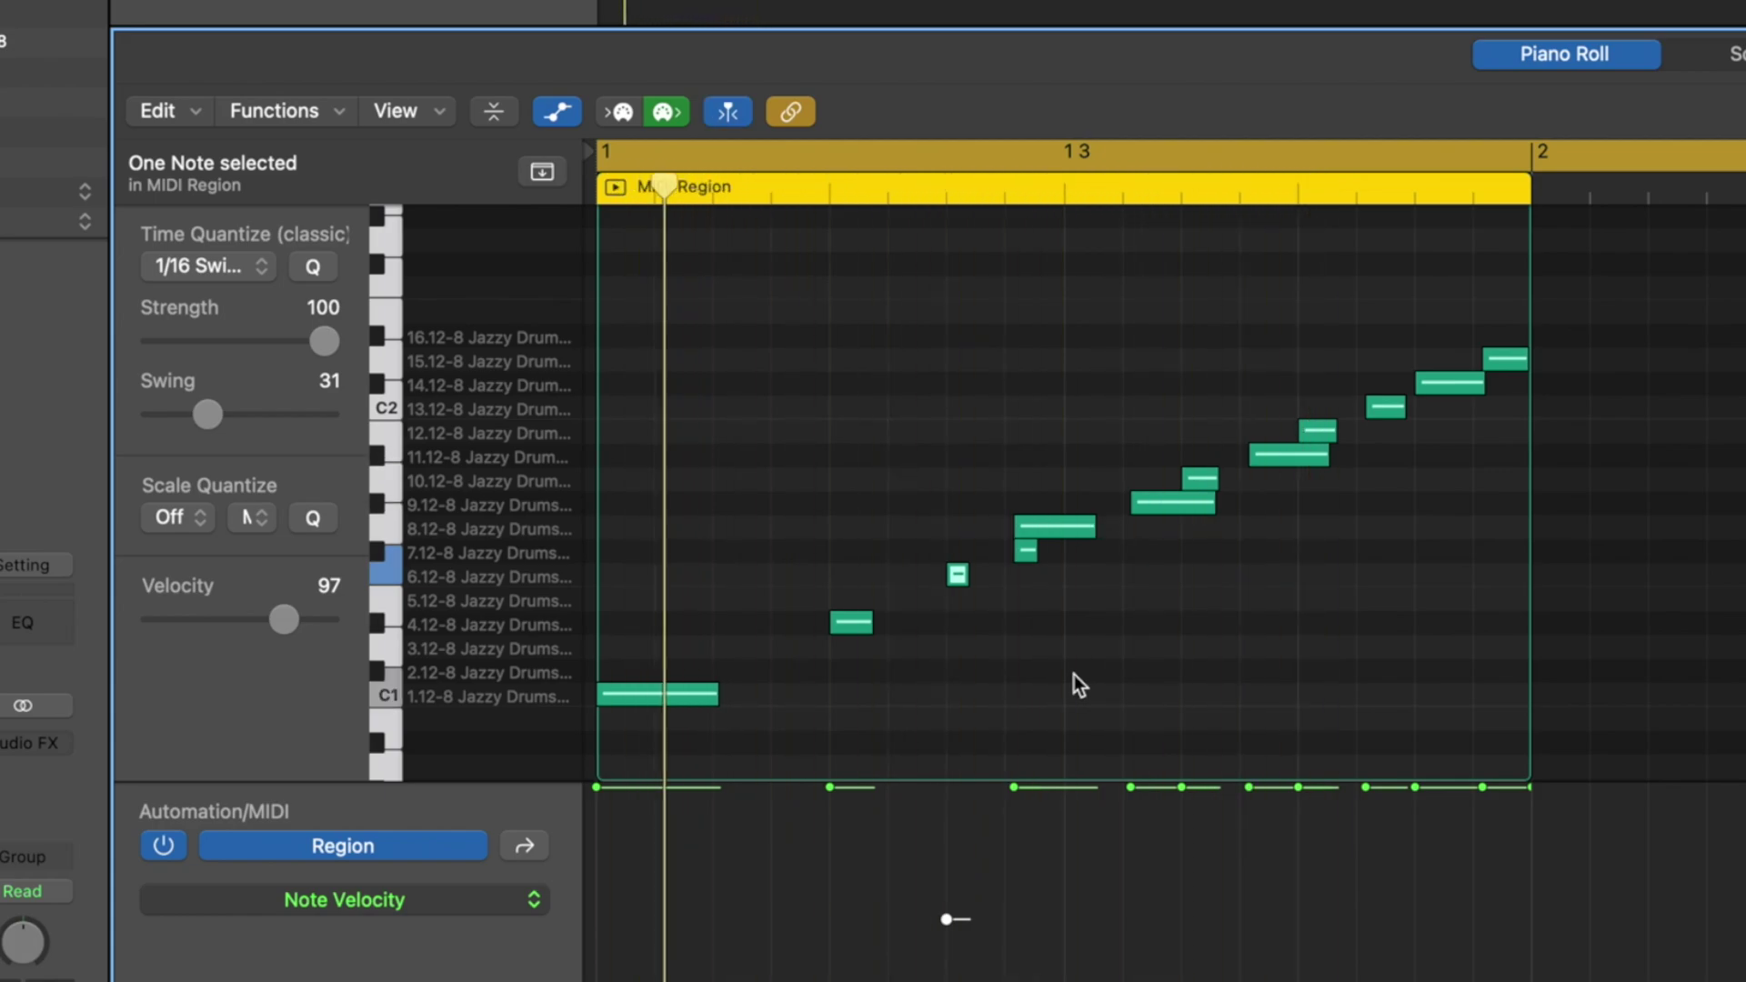
pyautogui.click(1024, 551)
pyautogui.moveTo(1023, 553); pyautogui.dragTo(1026, 529)
pyautogui.moveTo(1014, 788); pyautogui.dragTo(1011, 978)
pyautogui.moveTo(1045, 527); pyautogui.dragTo(635, 526)
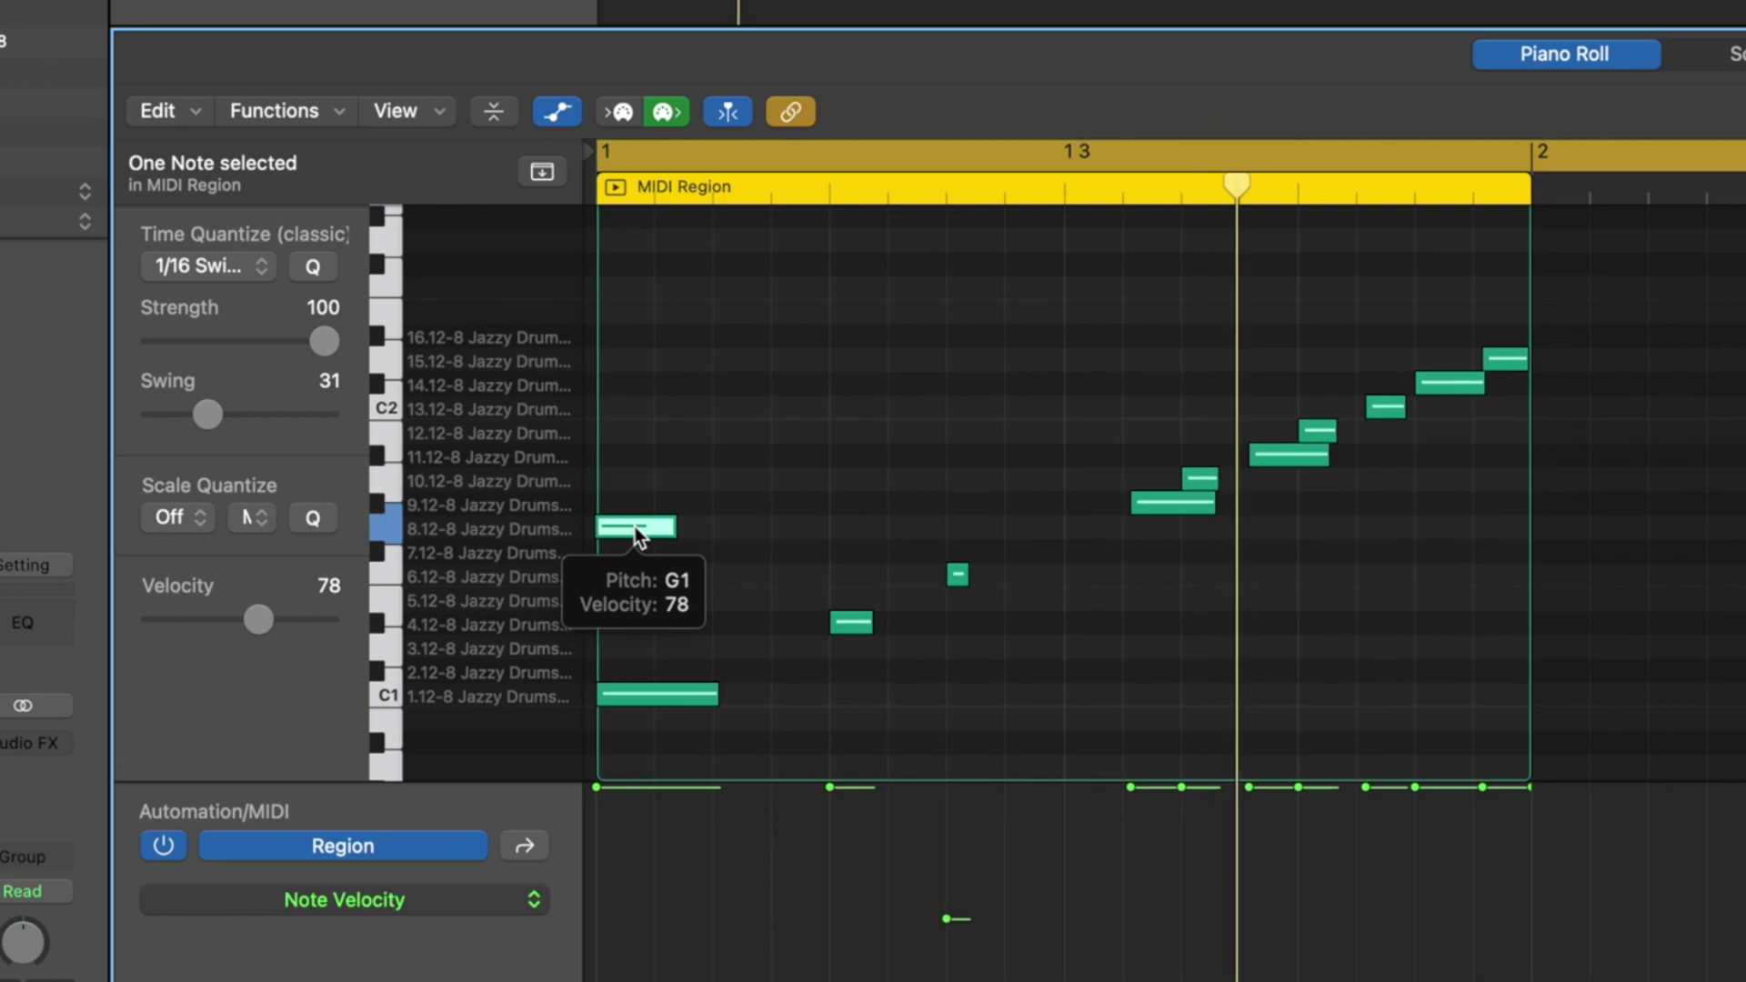
# - Align the slice 9 note with the start of slice 10, and replace the slice 11 and 12 notes with slice 13 at 1 3 4 237
pyautogui.click(1167, 505)
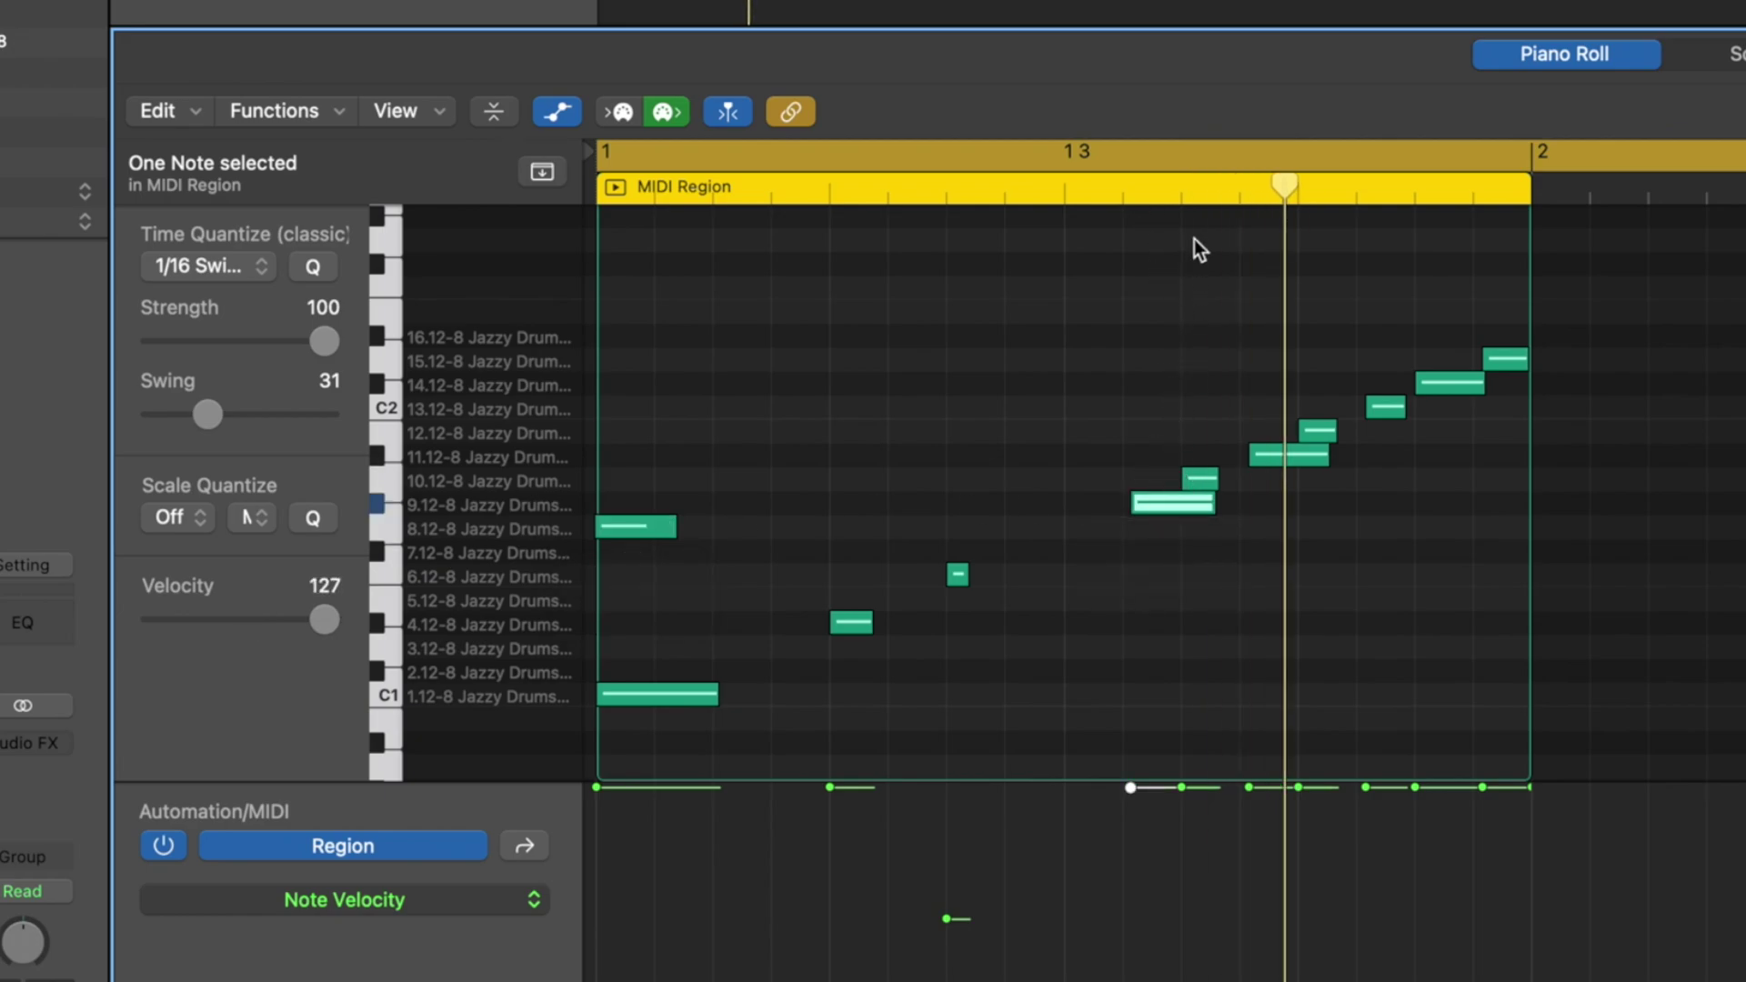
pyautogui.press('q')
pyautogui.moveTo(1383, 406); pyautogui.dragTo(1316, 401)
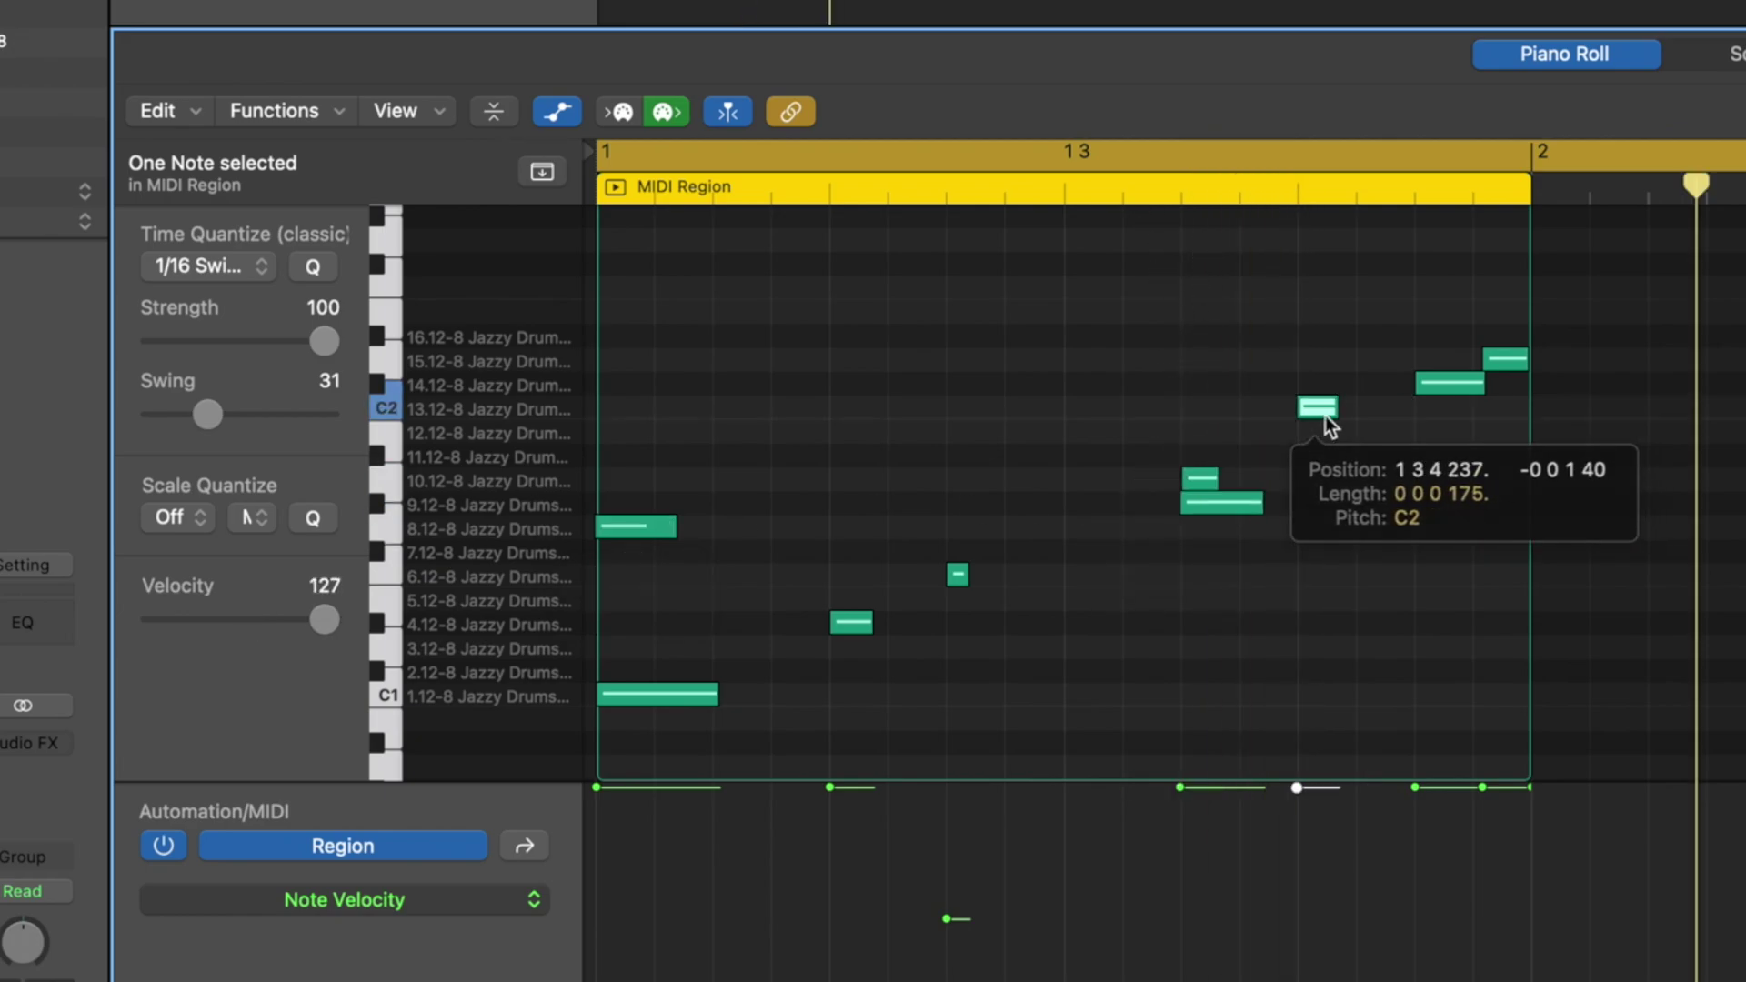
# - Delete the slice 14 and slice 15 notes at the end of the bar
pyautogui.click(1437, 384)
pyautogui.keyDown('shift'); pyautogui.click(1502, 362); pyautogui.keyUp('shift')
pyautogui.press('BackSpace')
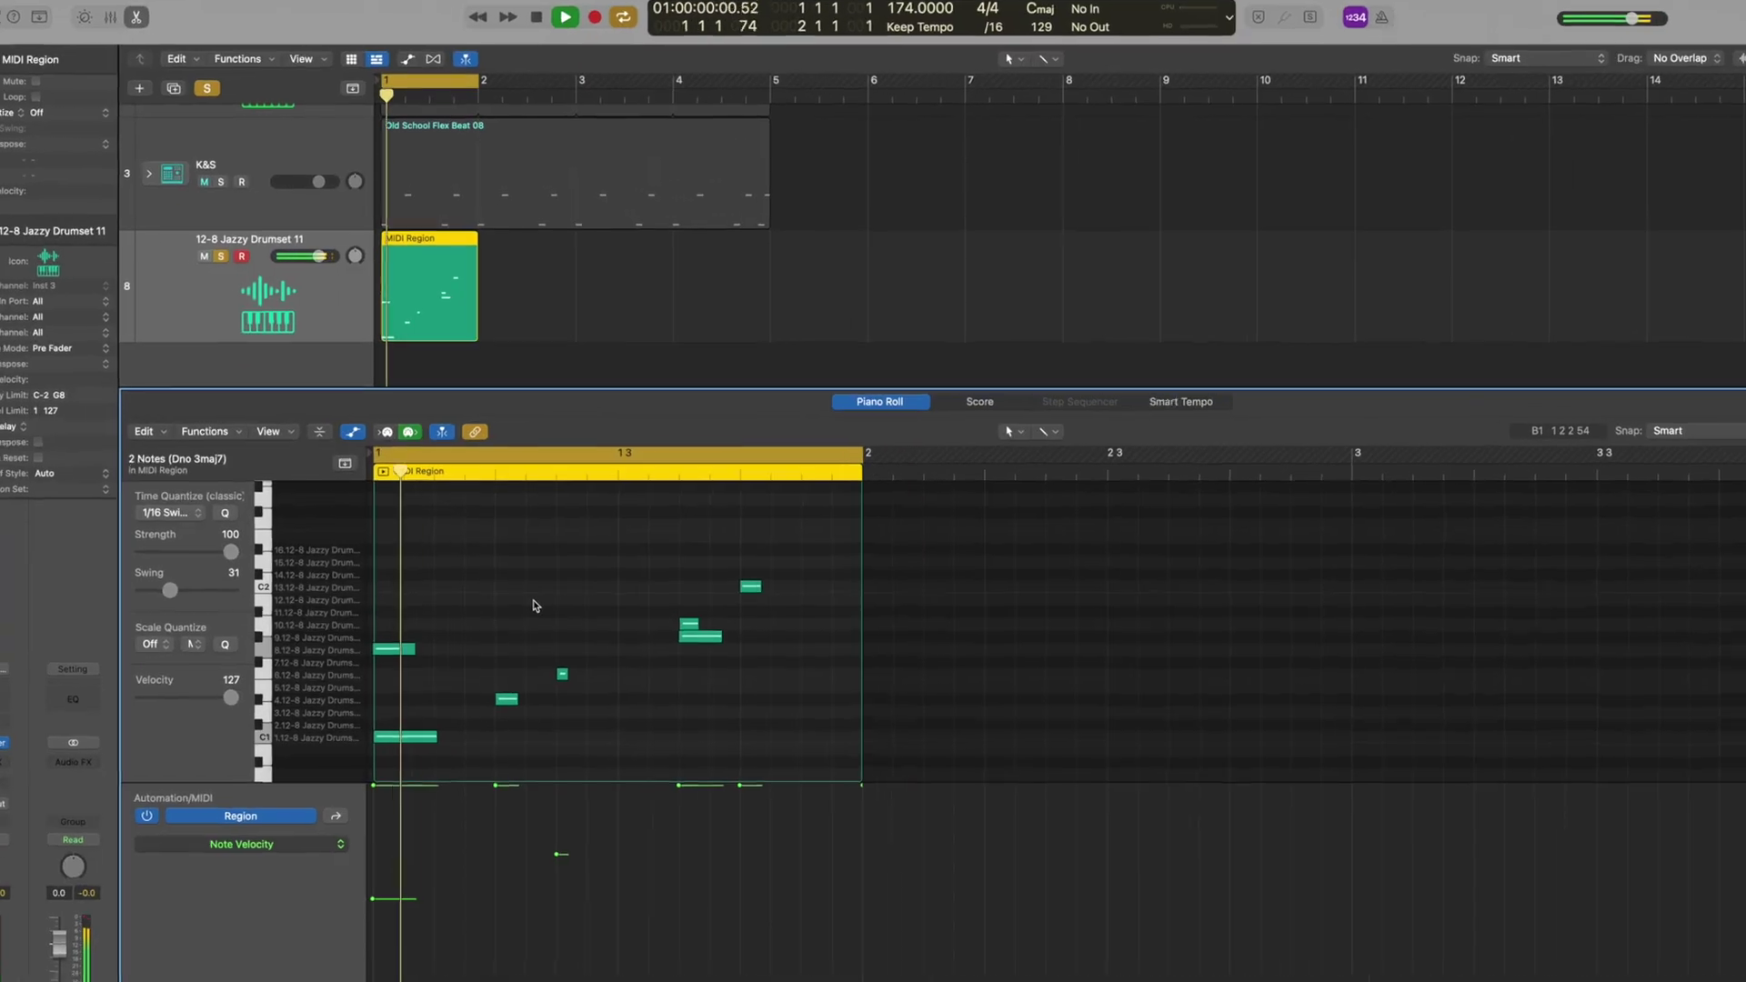
# - Repeat the one-bar drum pattern to make a two-bar region and copy that region to bar 3
pyautogui.moveTo(496, 343); pyautogui.dragTo(844, 344)
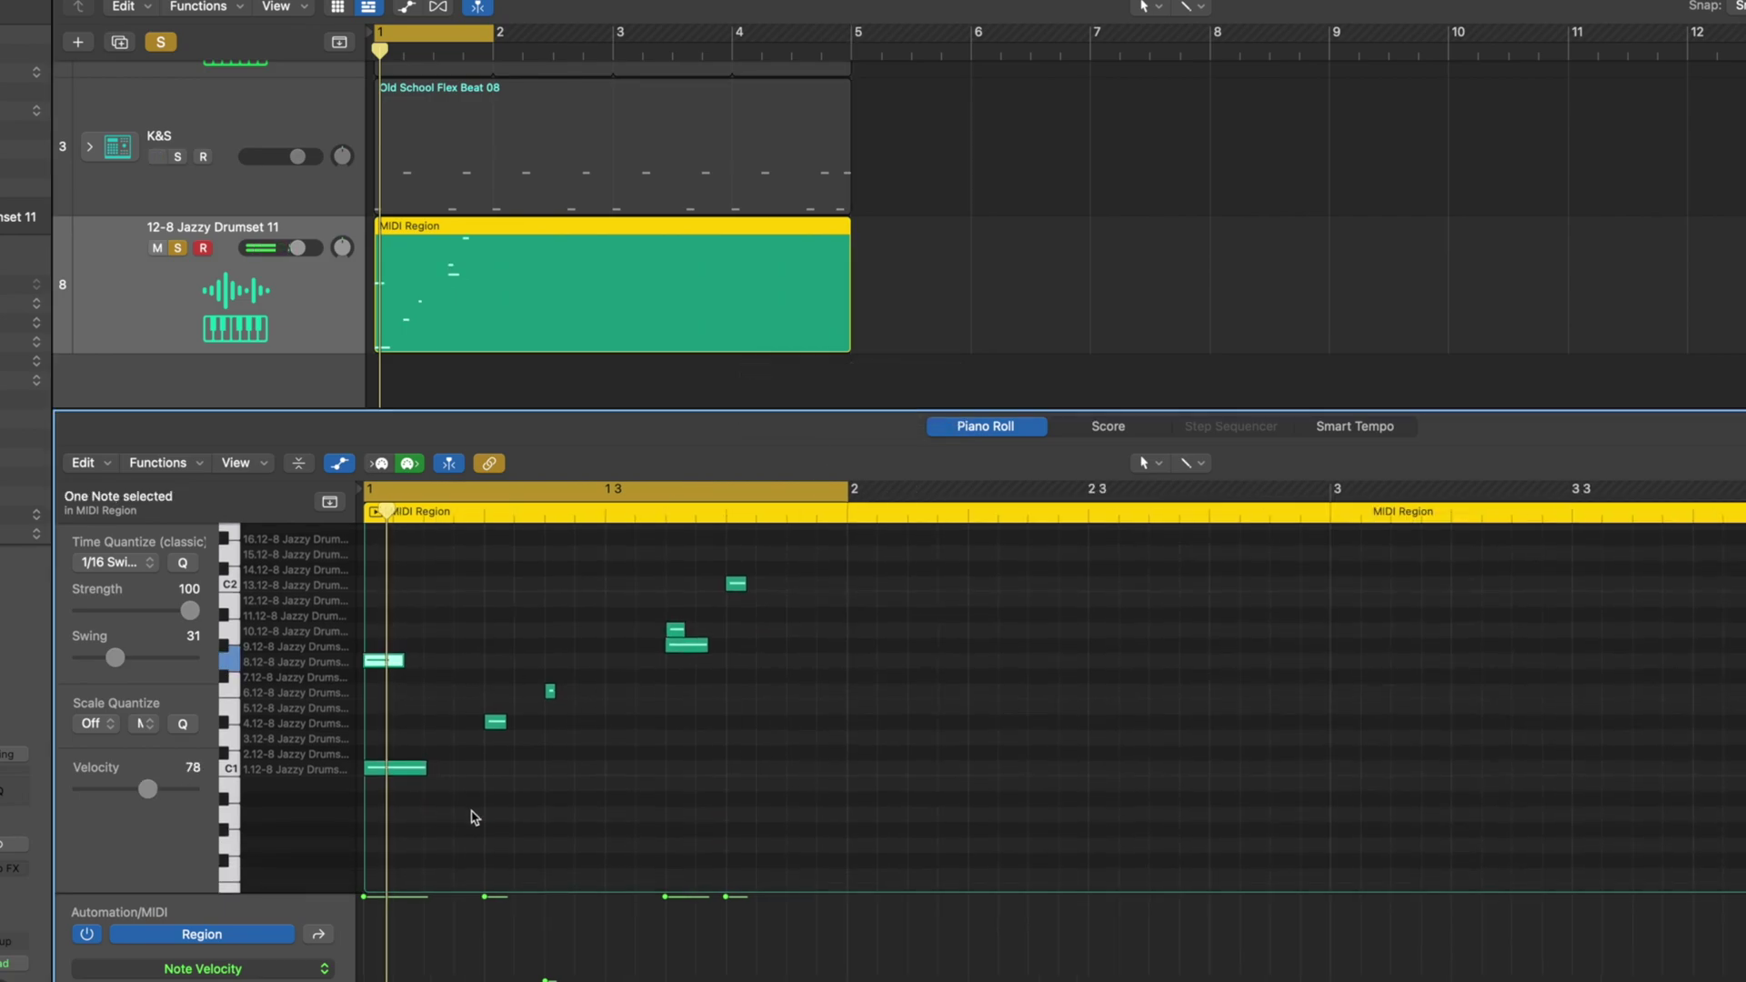
pyautogui.moveTo(953, 852); pyautogui.dragTo(380, 548)
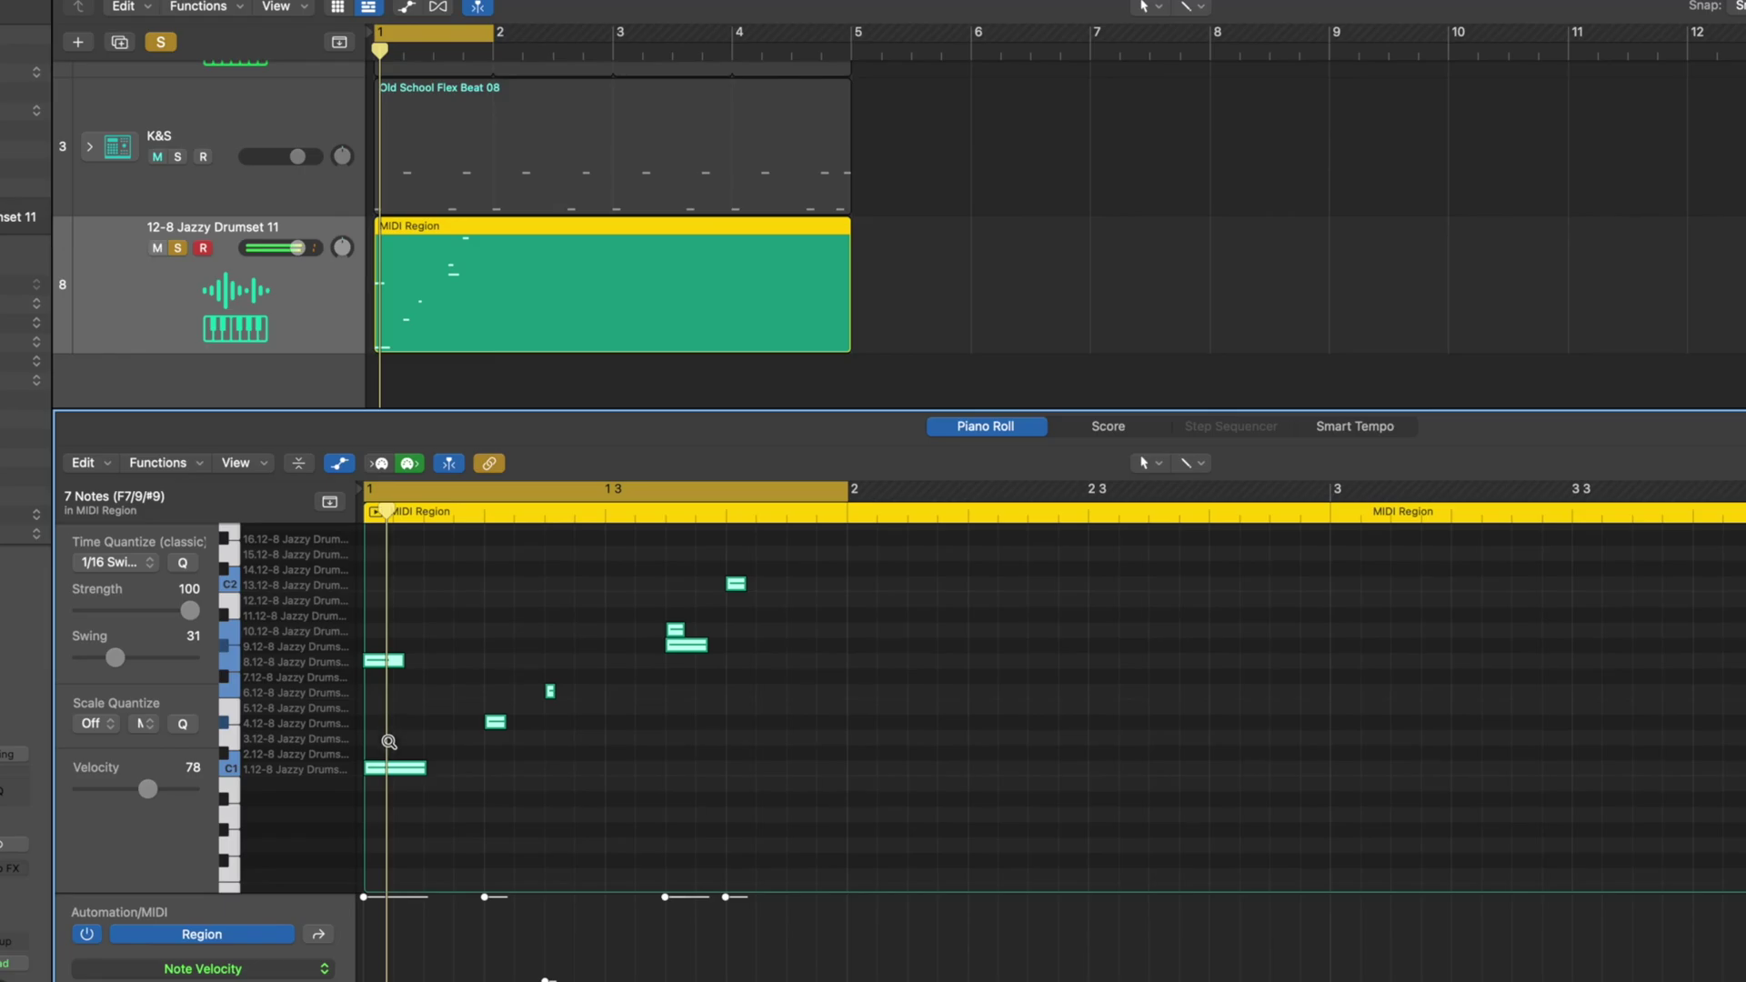
pyautogui.press('super+r')
pyautogui.moveTo(853, 350); pyautogui.dragTo(614, 341)
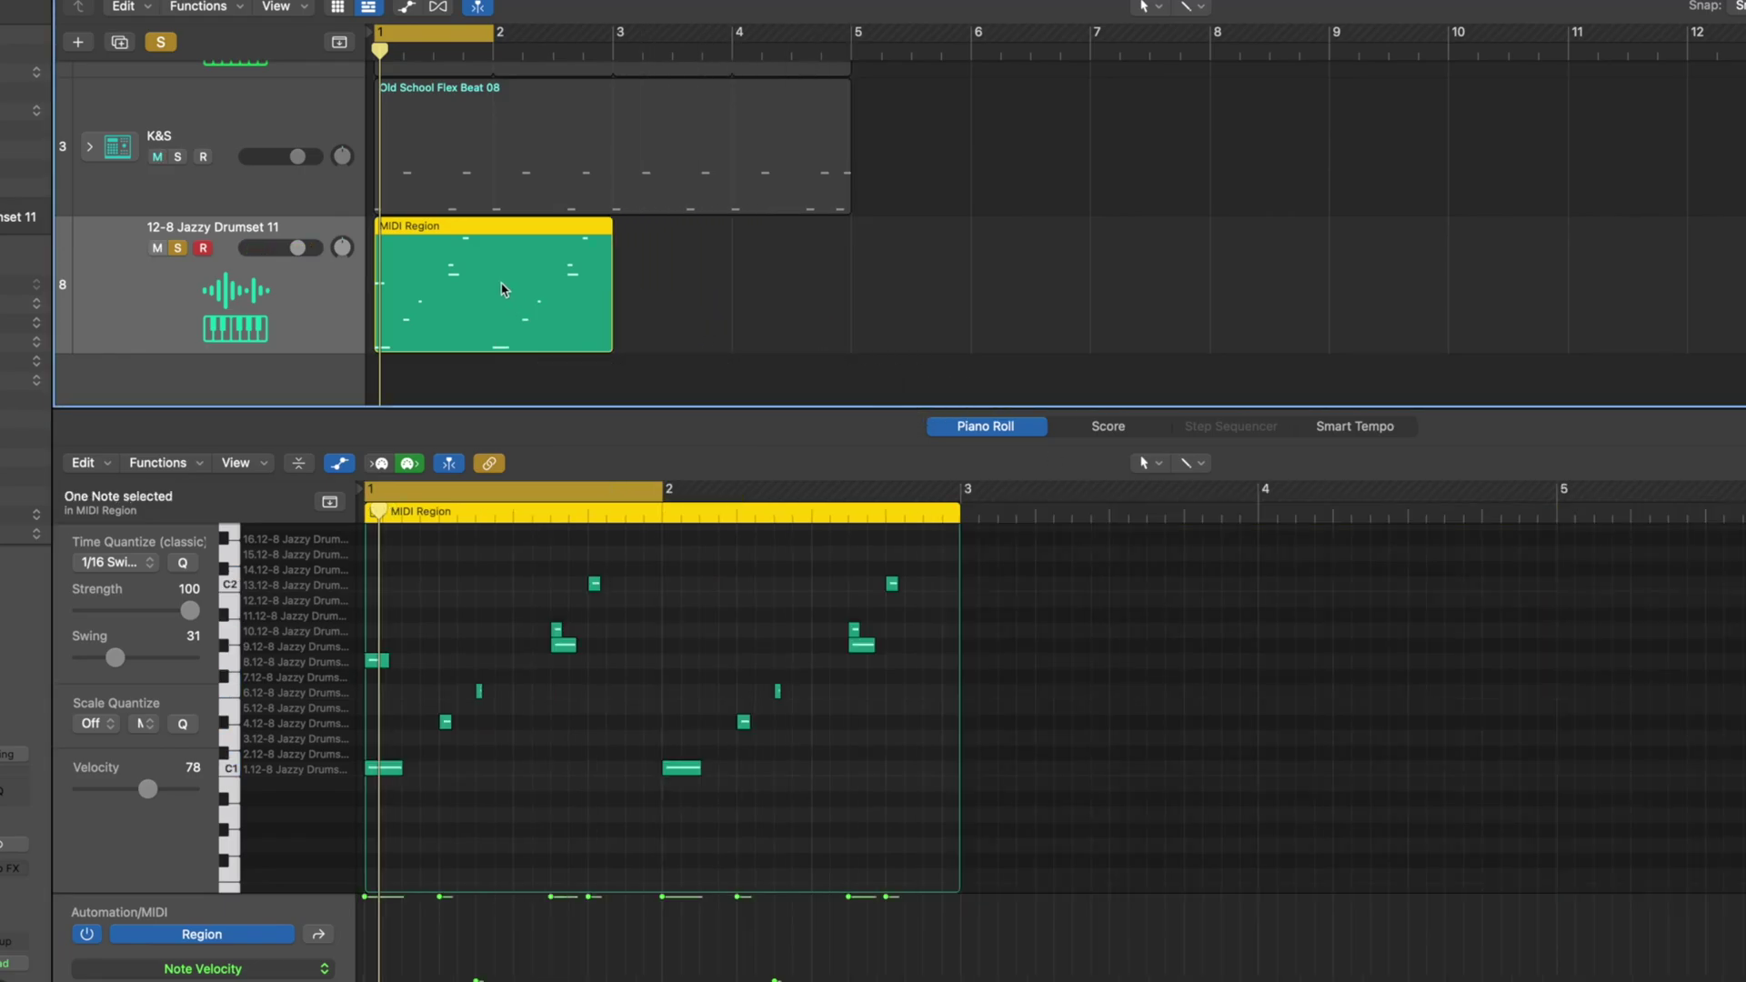
pyautogui.moveTo(481, 232); pyautogui.dragTo(720, 242)
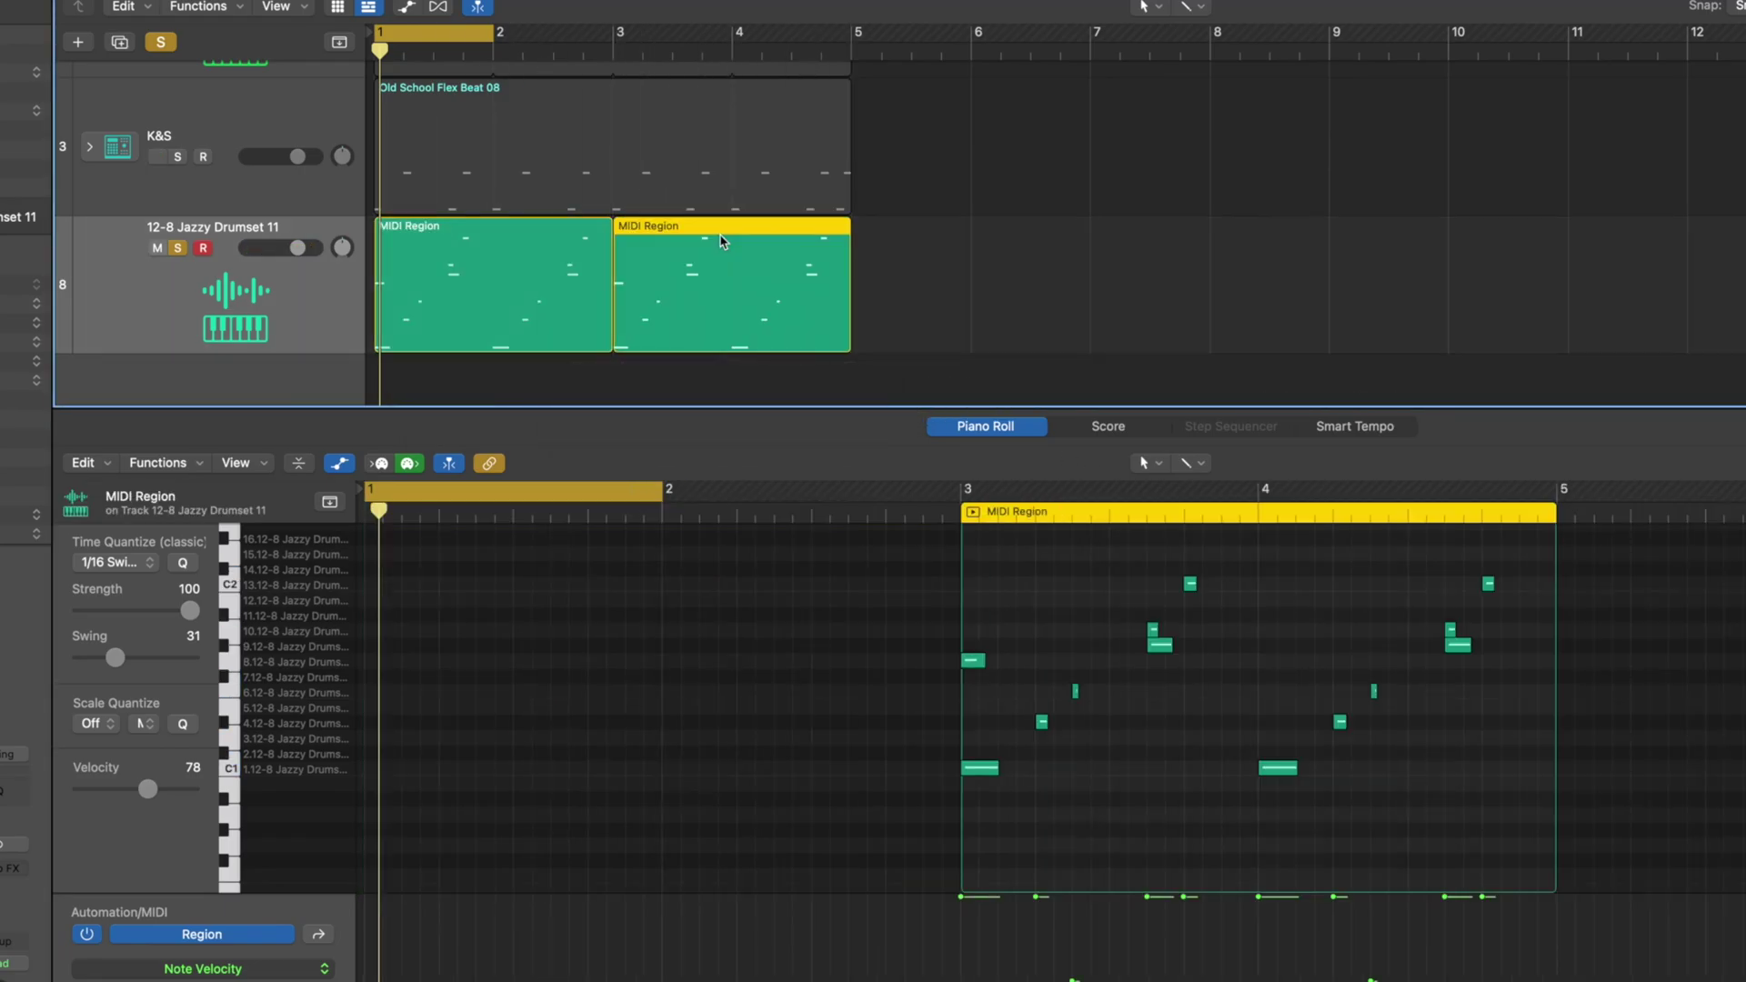
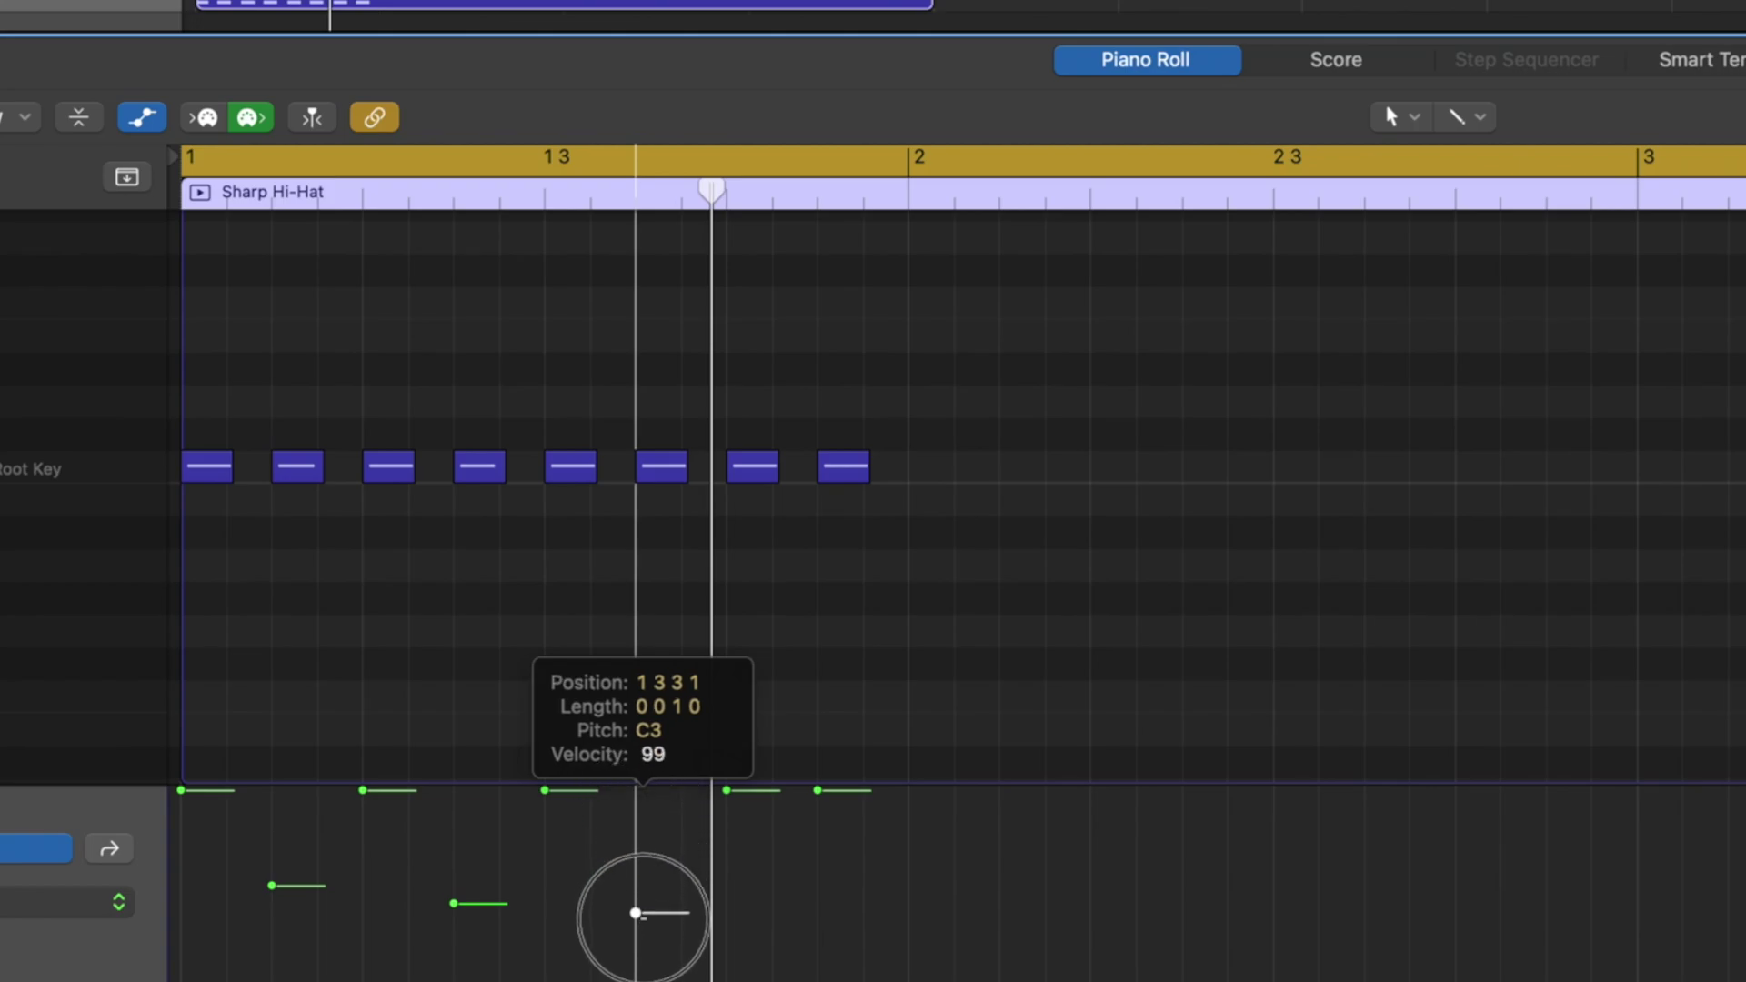
# - Lower the velocity of the eighth hi-hat note and add an extra hit right after it at the end of bar 1
pyautogui.moveTo(819, 812); pyautogui.dragTo(819, 948)
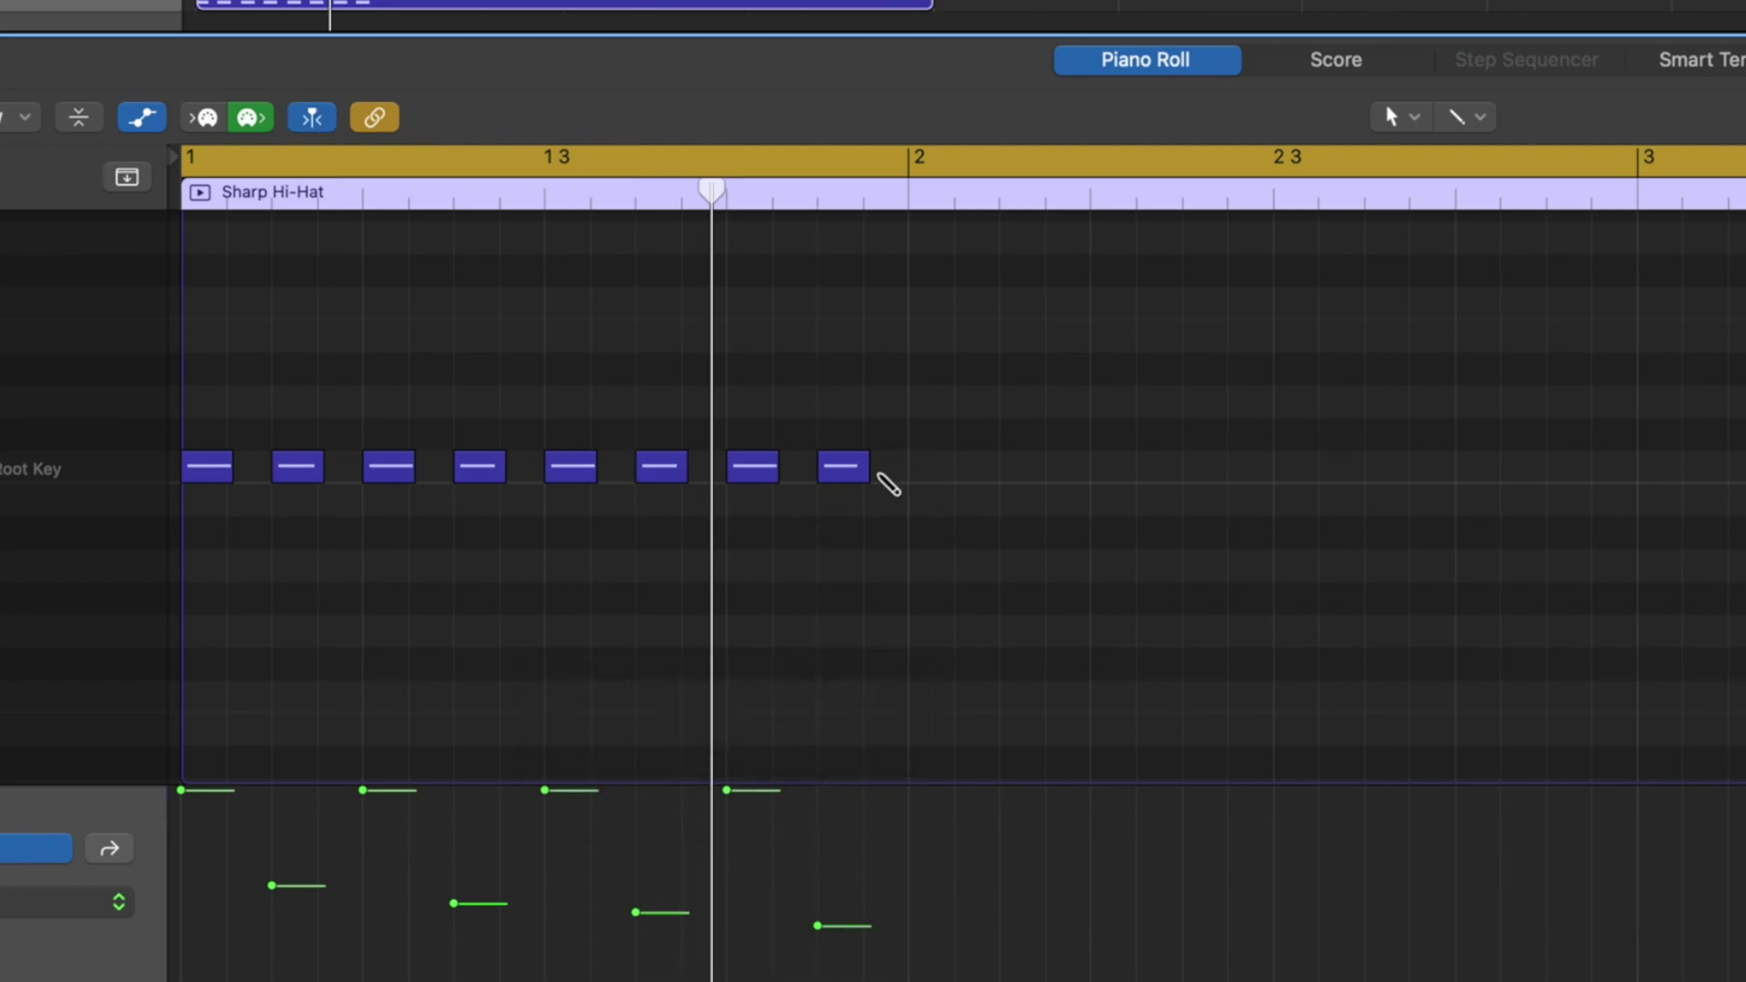
pyautogui.keyDown('super'); pyautogui.click(887, 468); pyautogui.keyUp('super')
pyautogui.press('space')
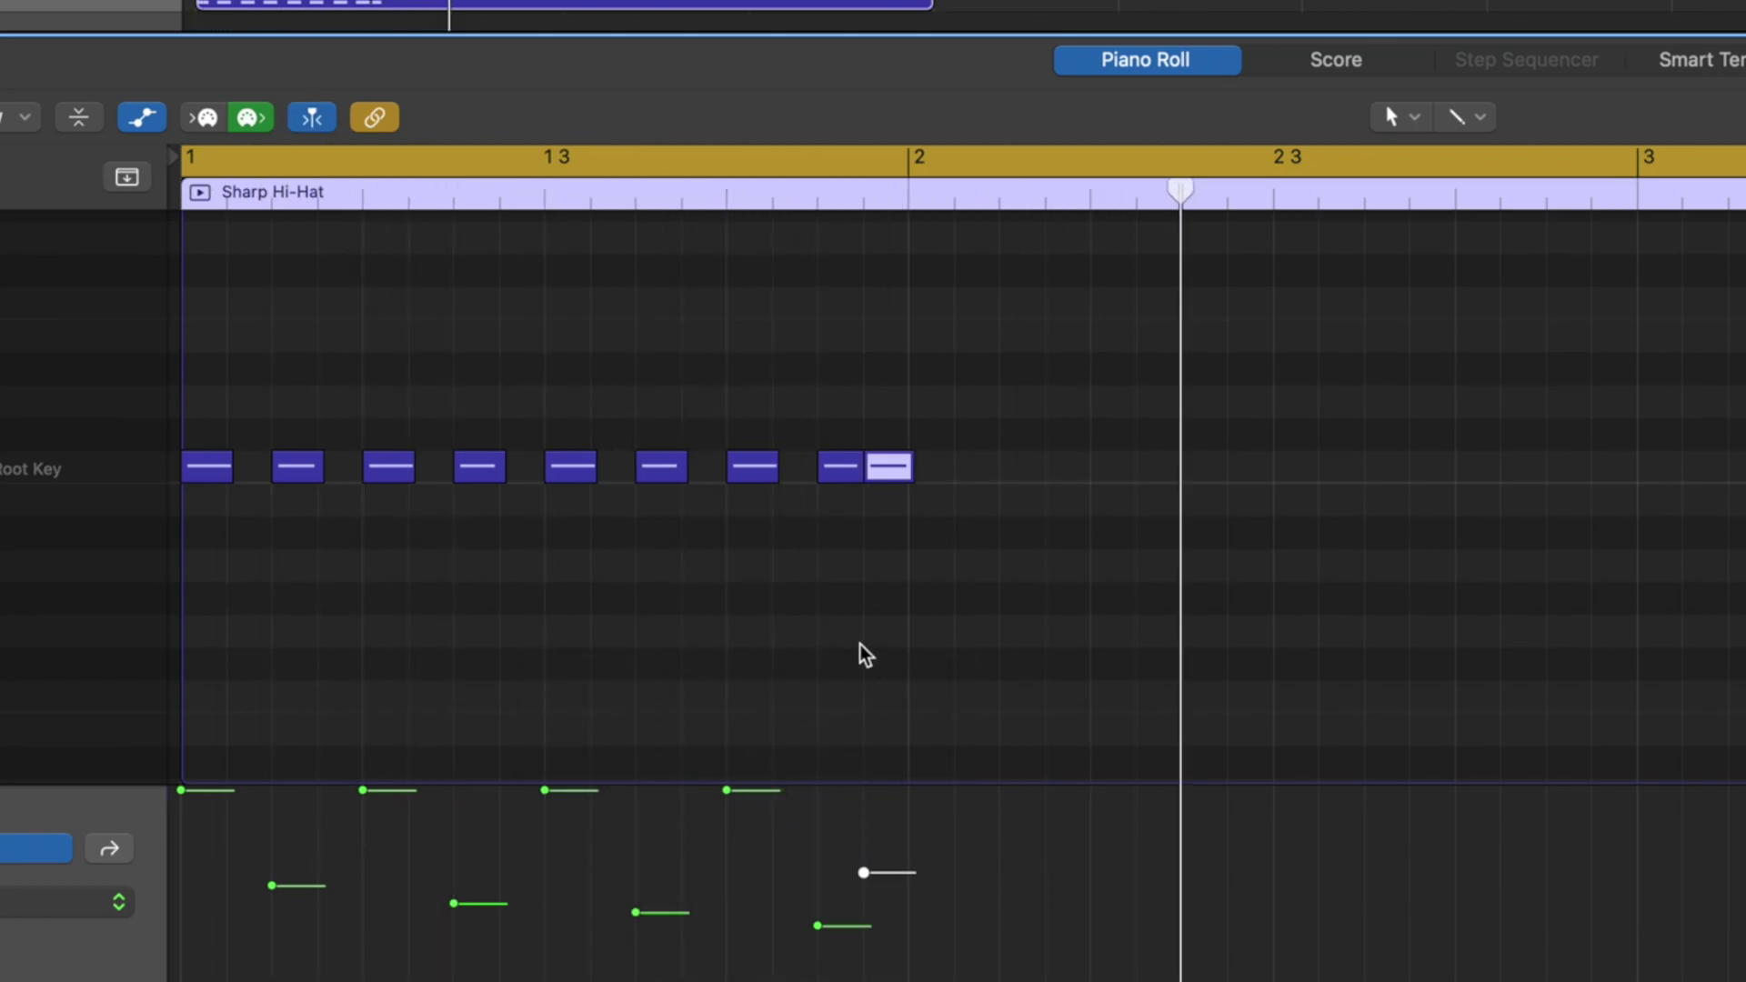
# - Move the extra hi-hat hit to the end of bar 2 and copy the eight bar 1 notes into bar 2
pyautogui.moveTo(896, 478); pyautogui.dragTo(1625, 495)
pyautogui.click(848, 480)
pyautogui.moveTo(853, 489); pyautogui.dragTo(191, 363)
pyautogui.moveTo(219, 476); pyautogui.dragTo(943, 467)
pyautogui.press('space')
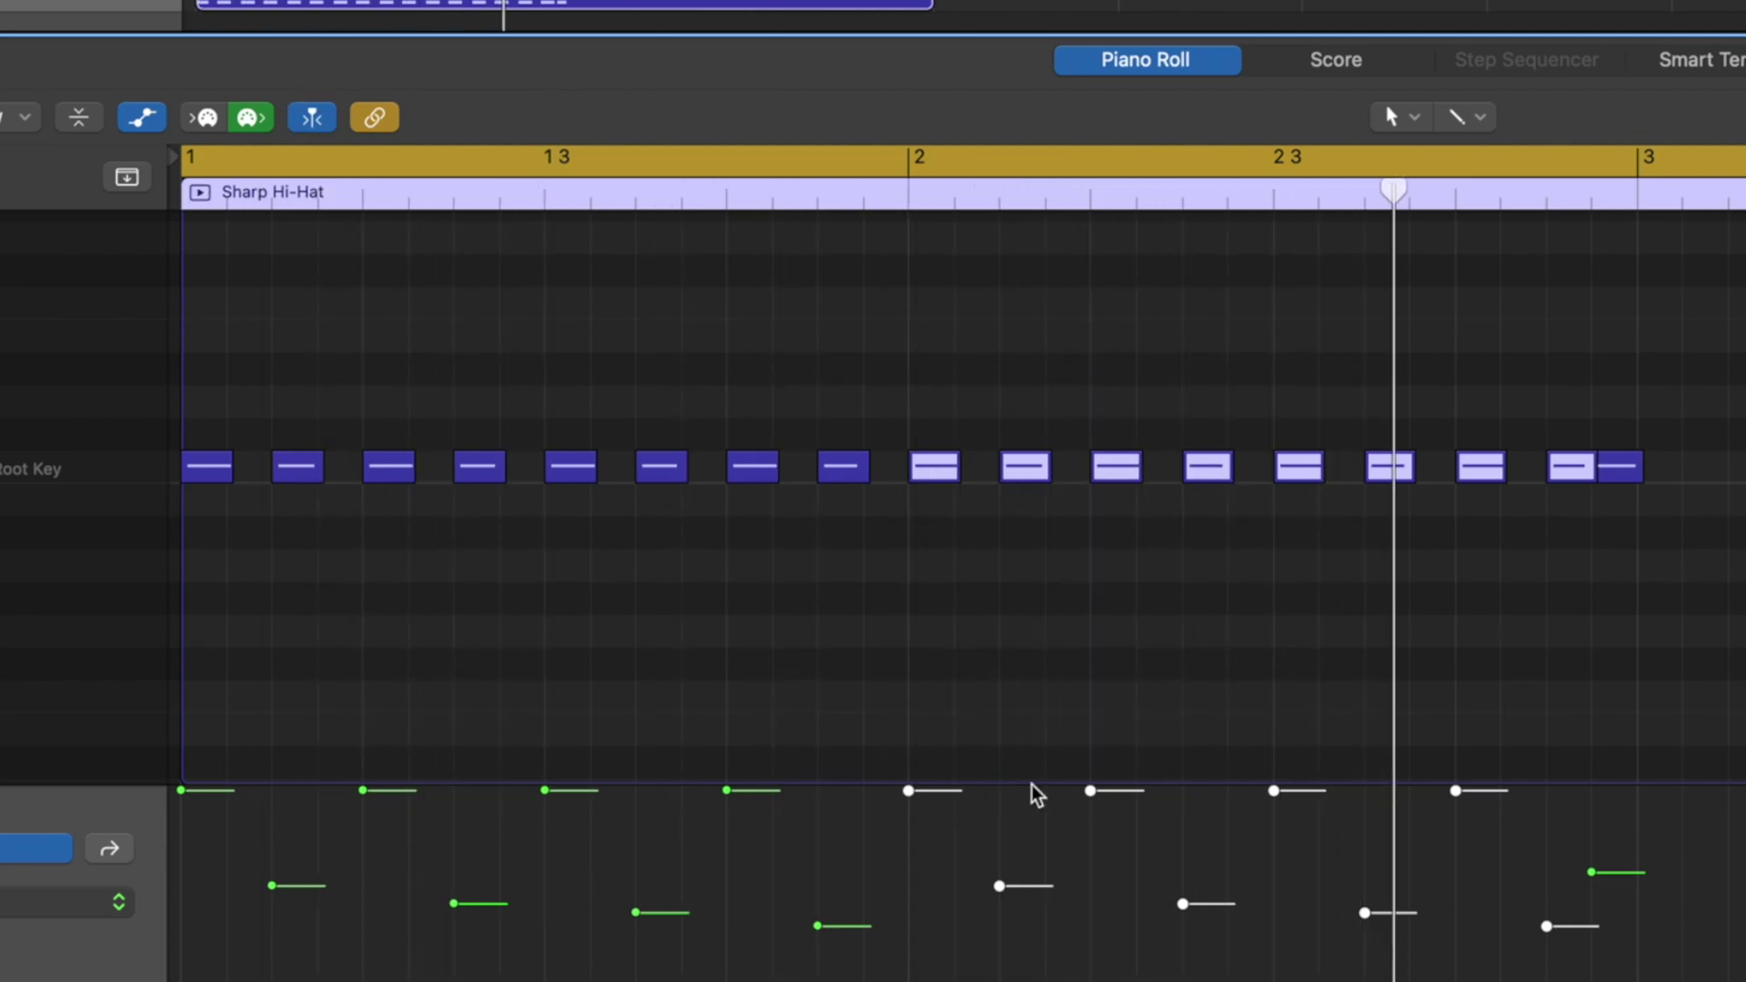
# - Humanize all the hi-hat notes with a random velocity of 5, leaving position and length randomization at 0
pyautogui.press('super+a')
pyautogui.click(18, 116)
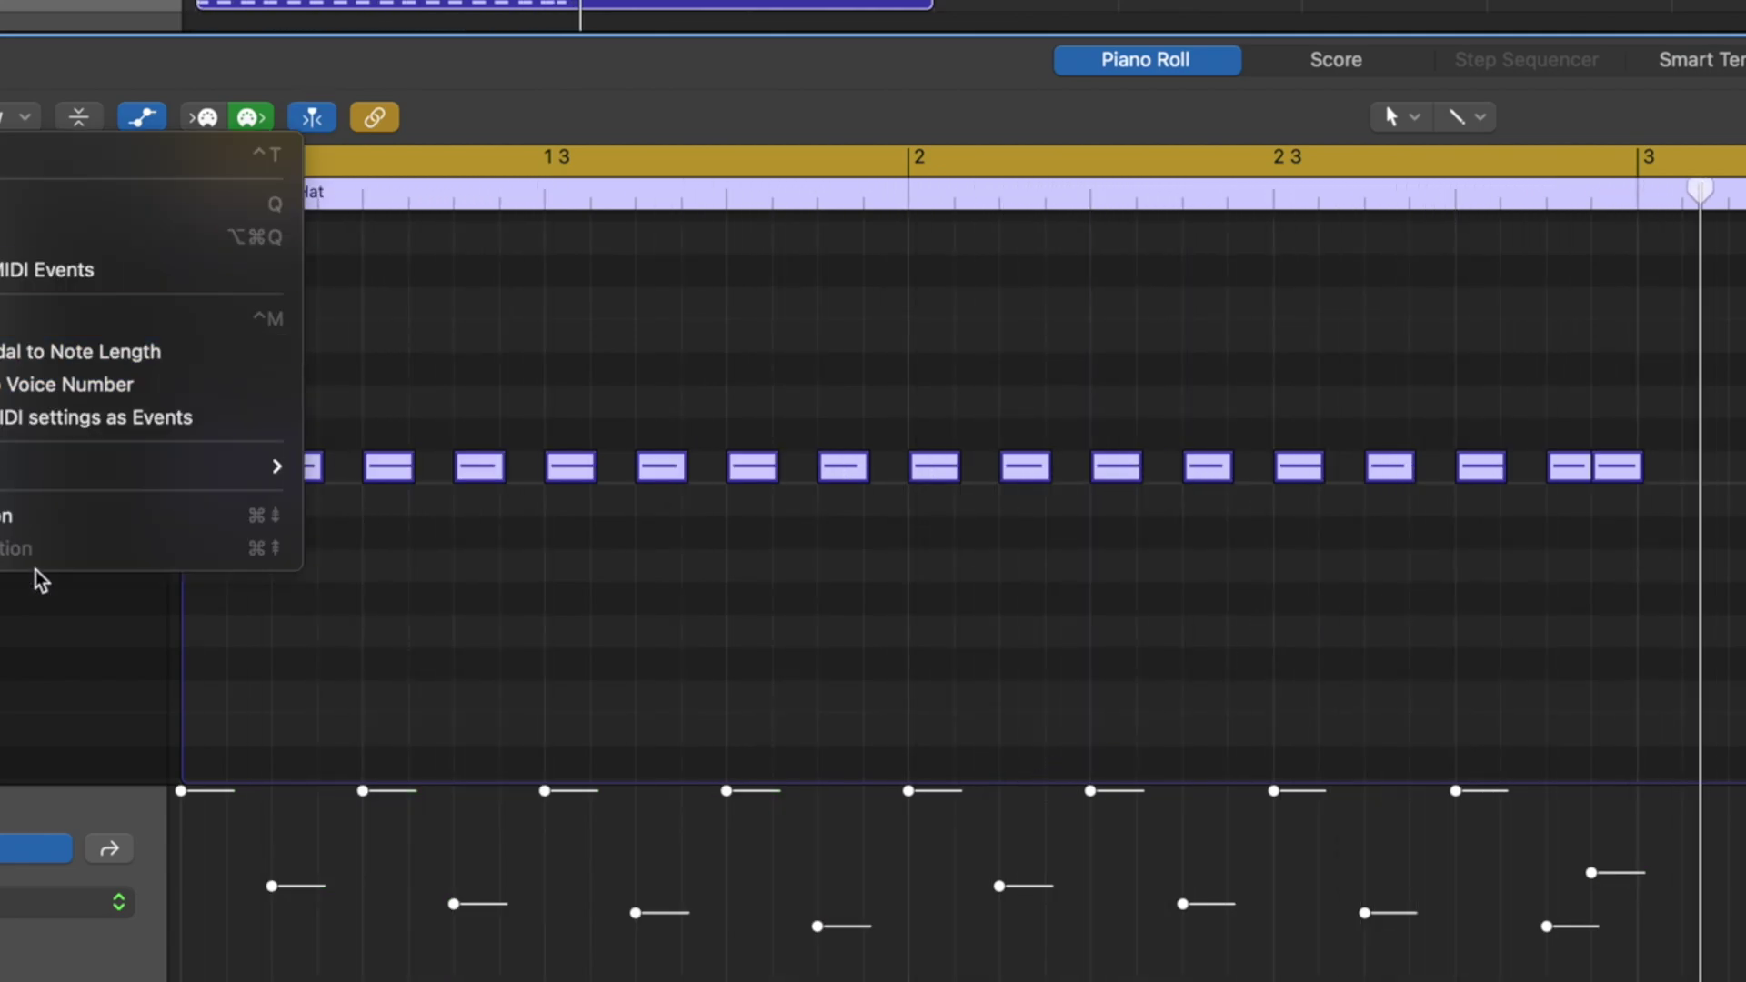
pyautogui.moveTo(137, 467)
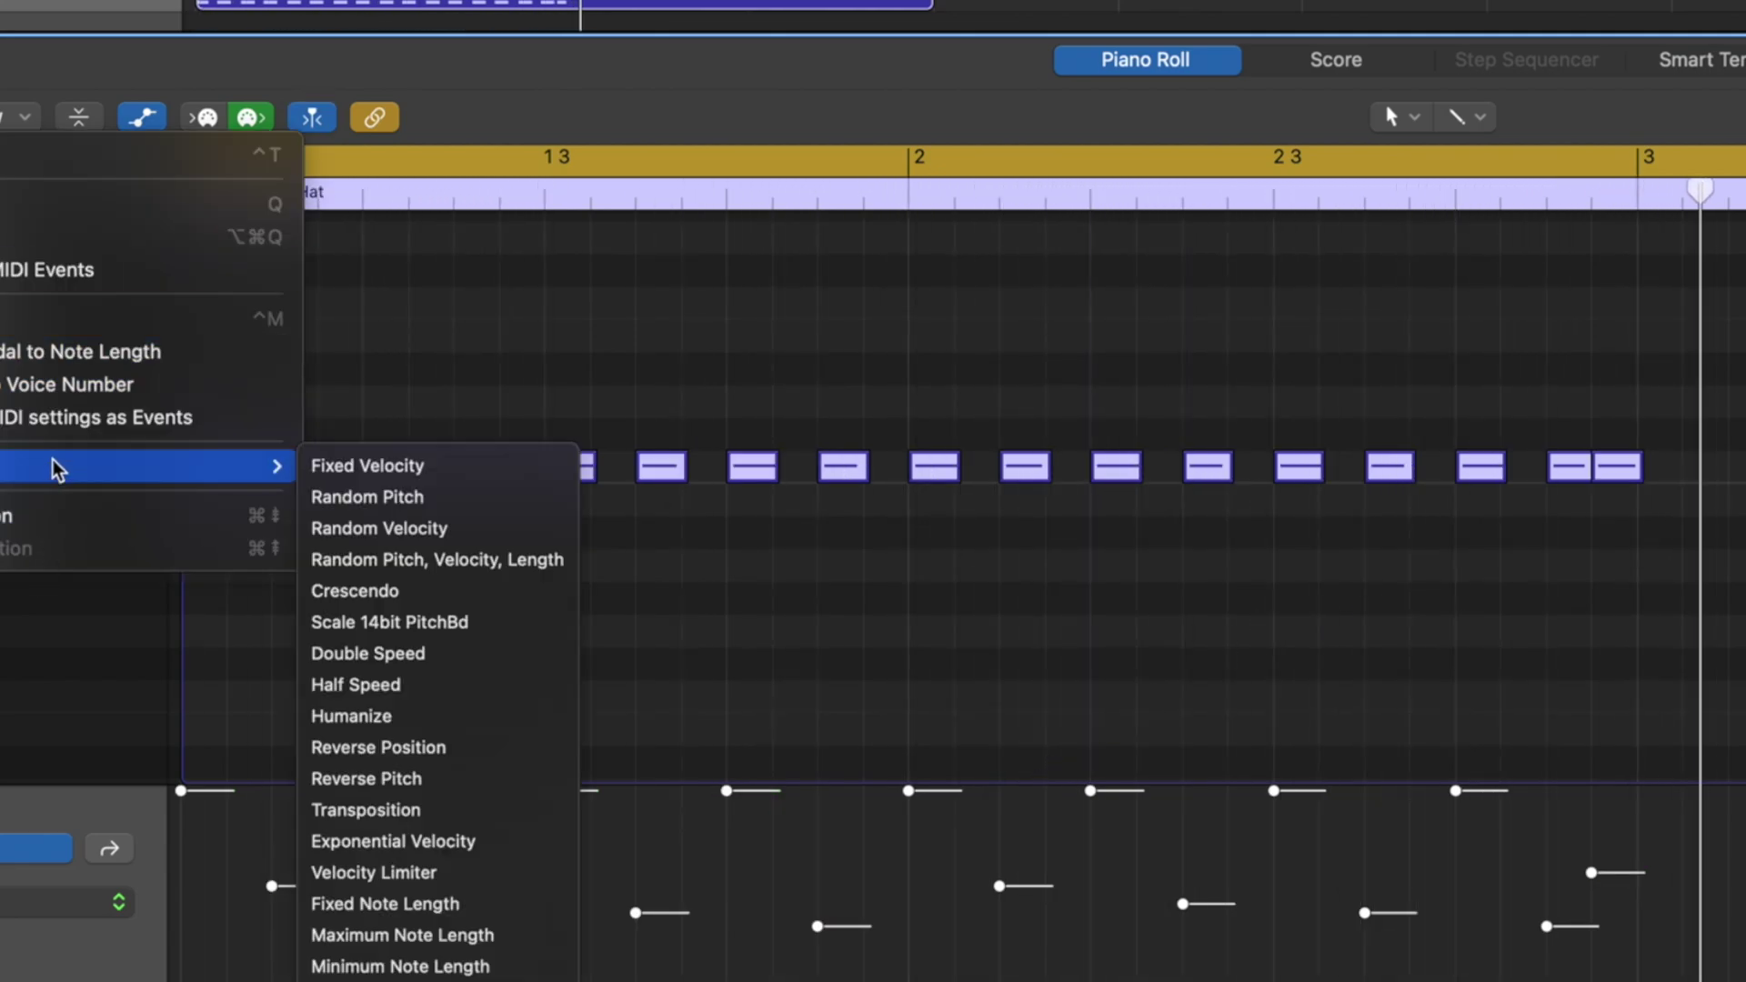
pyautogui.click(436, 721)
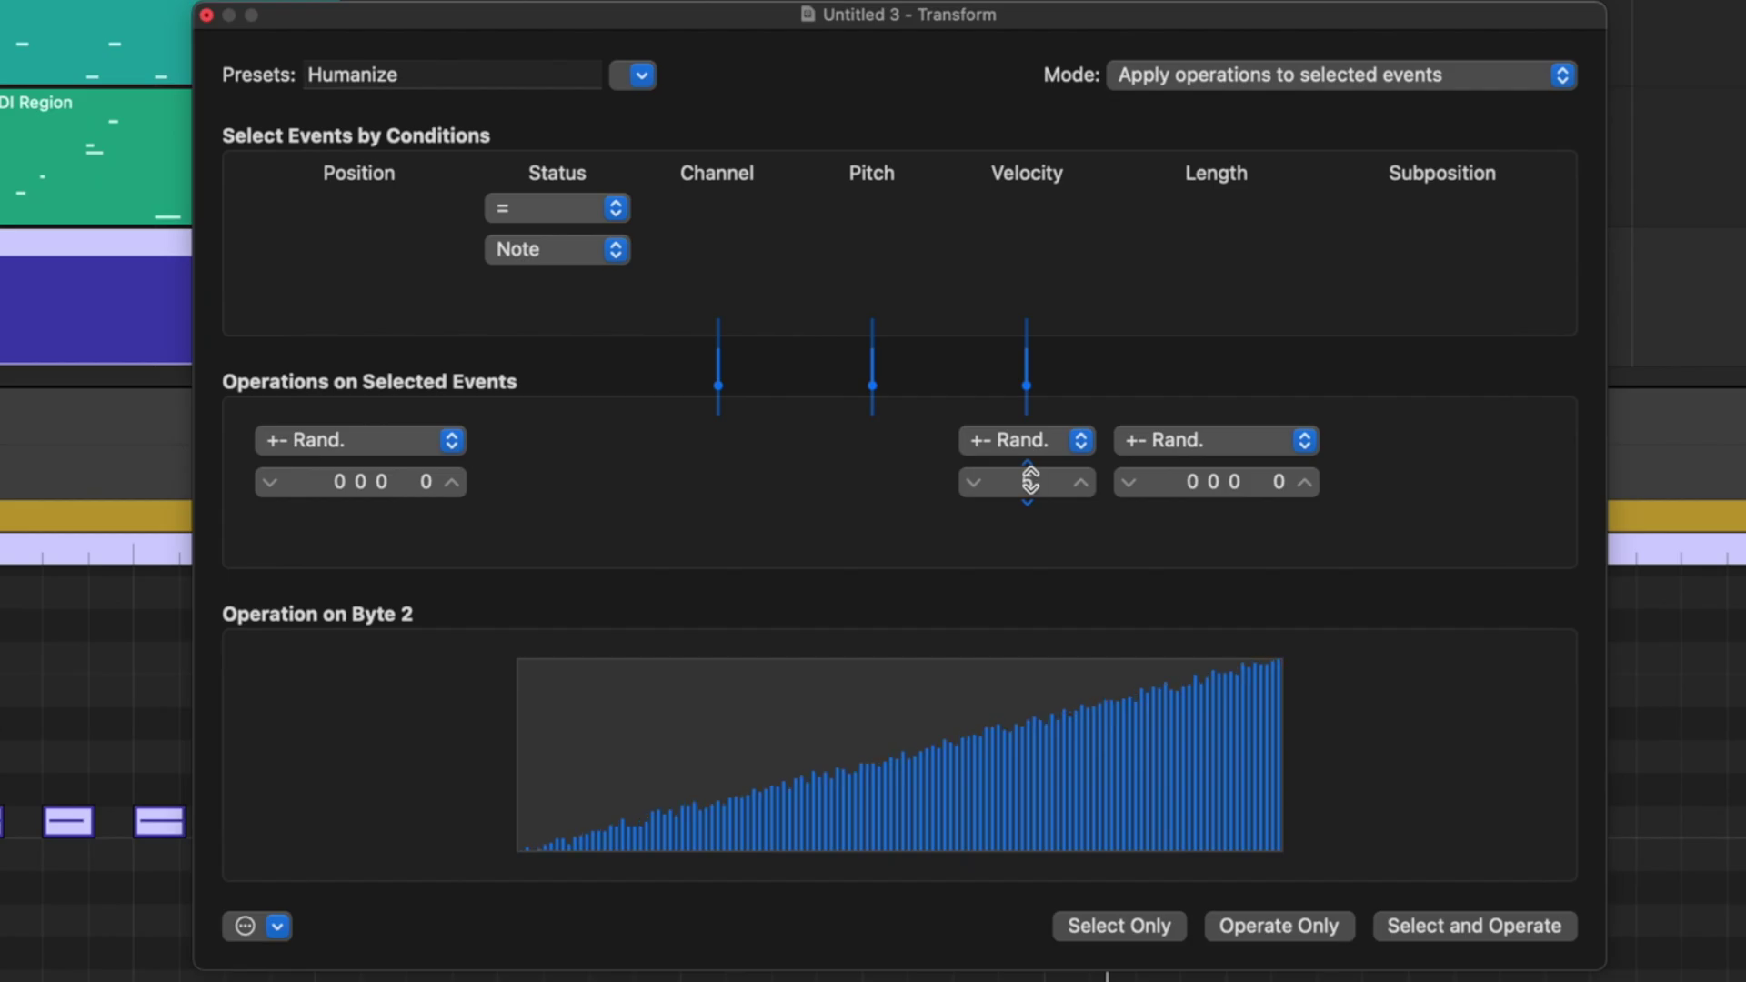
pyautogui.click(1280, 931)
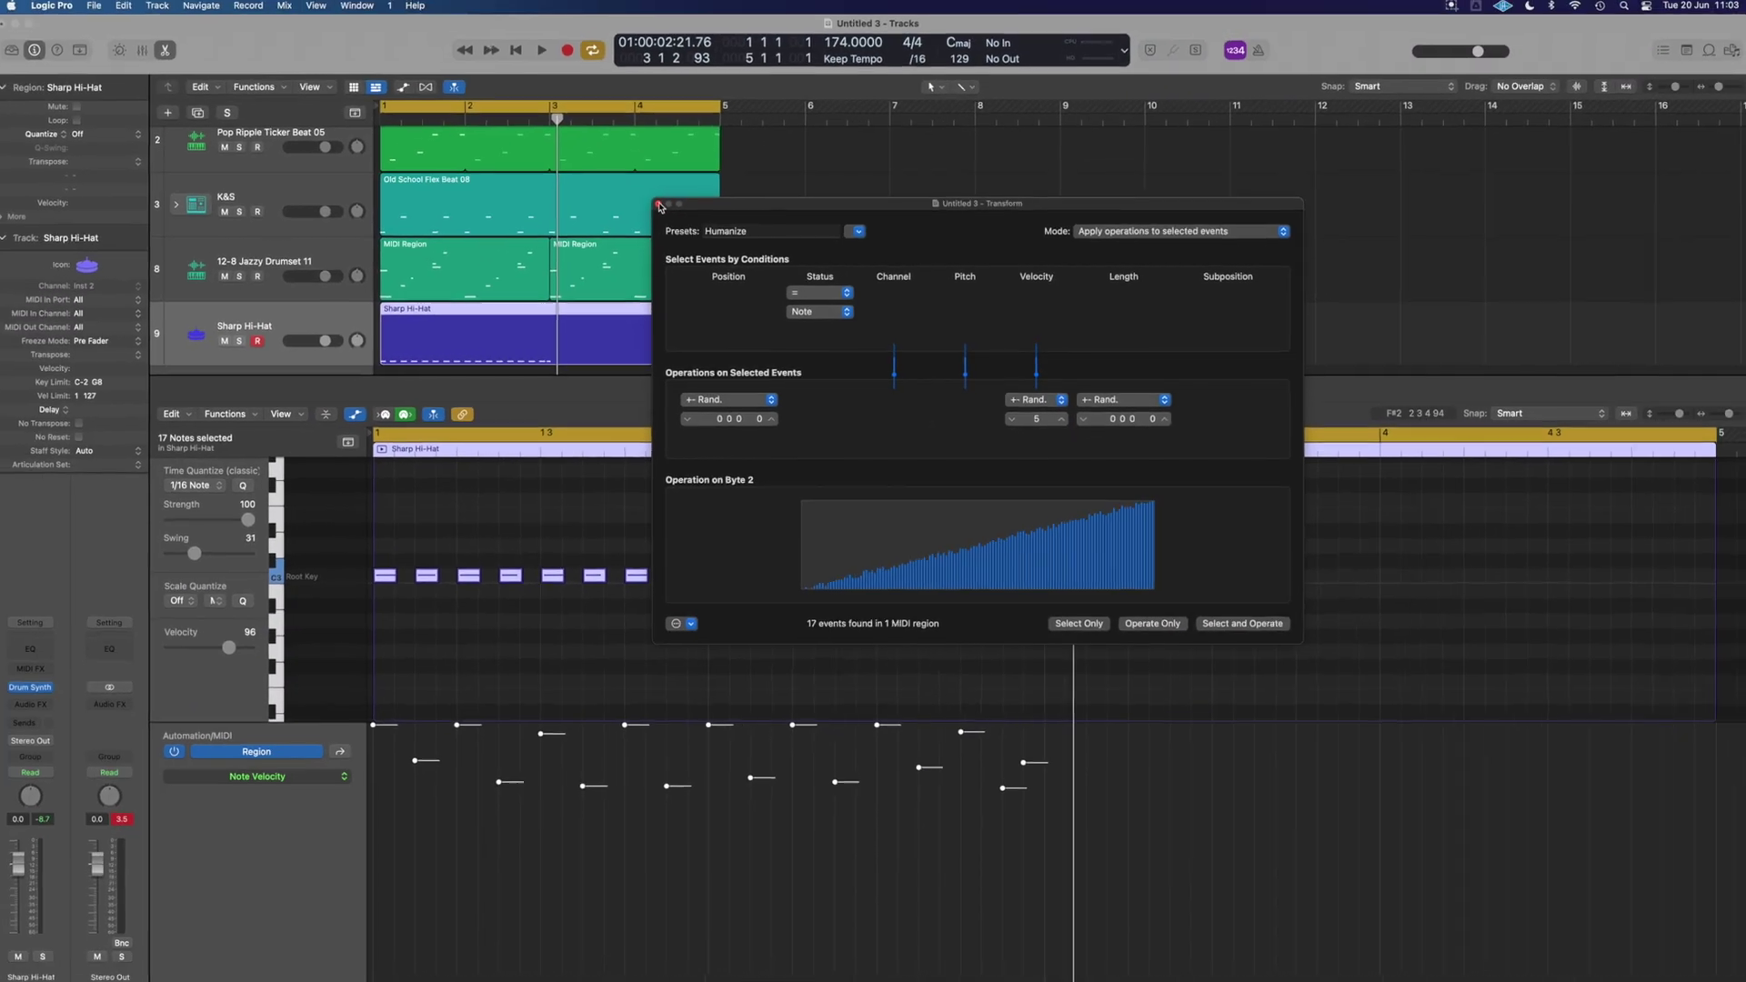
pyautogui.click(659, 207)
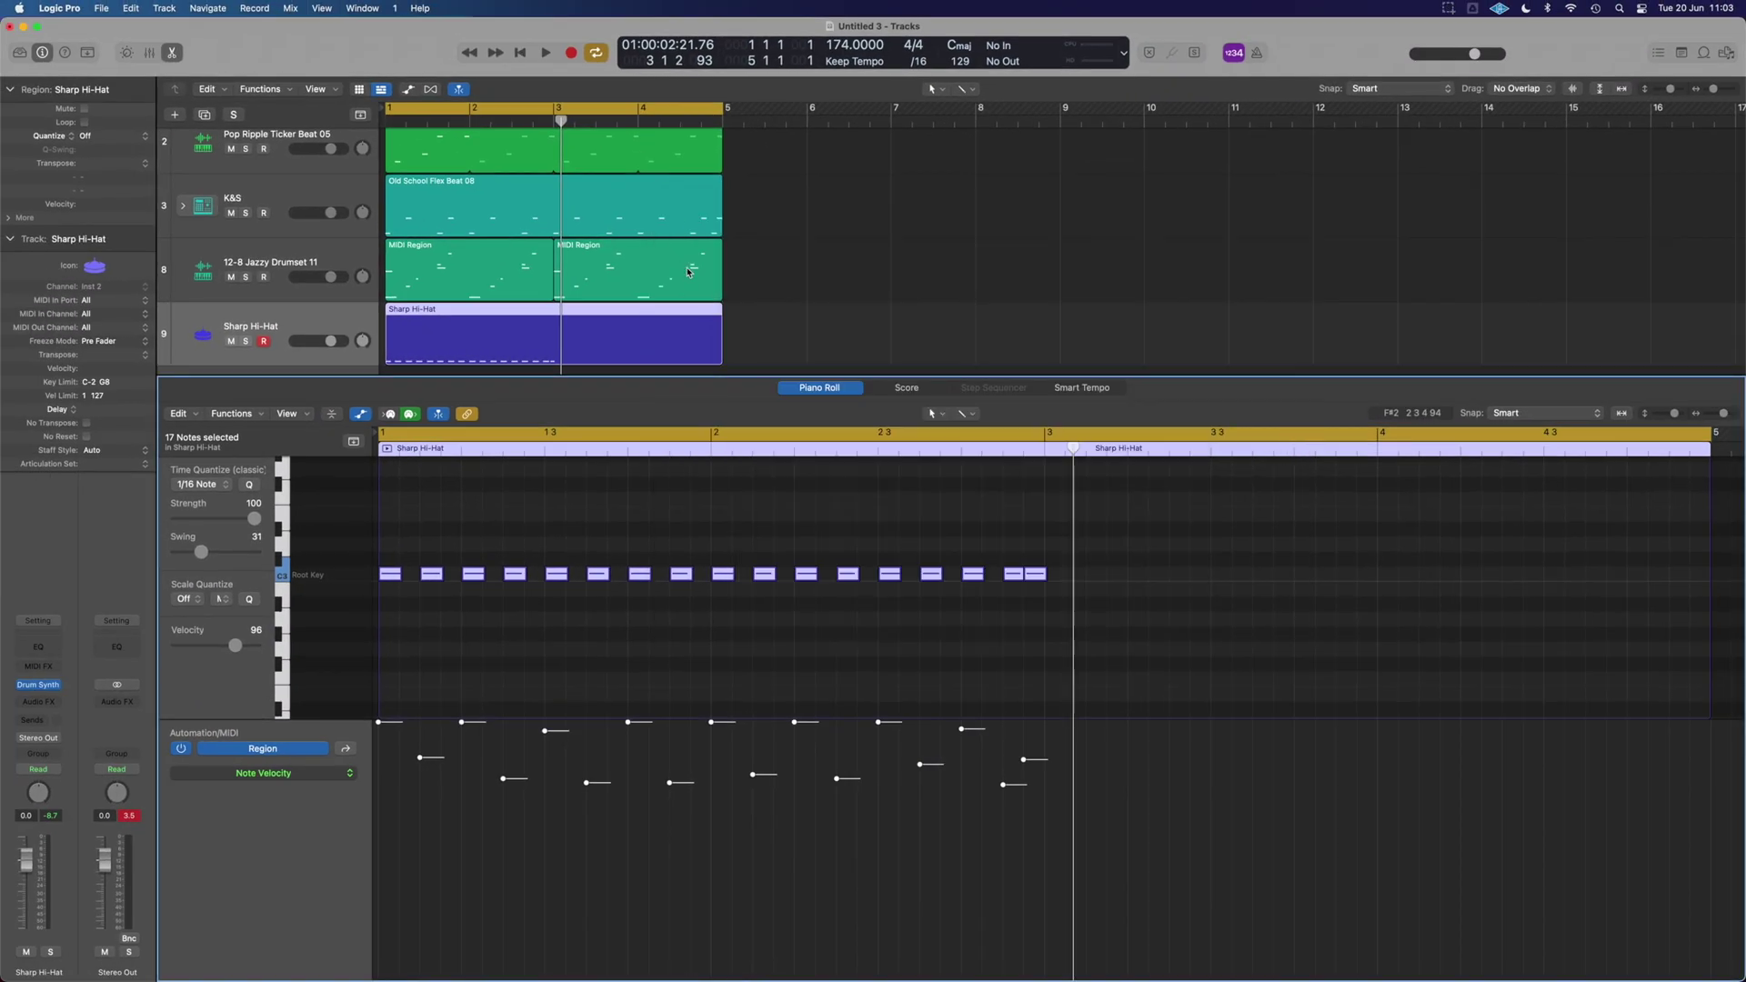
# - Trim the Sharp Hi-Hat region to two bars and copy it to bar 3
pyautogui.moveTo(717, 350); pyautogui.dragTo(679, 313)
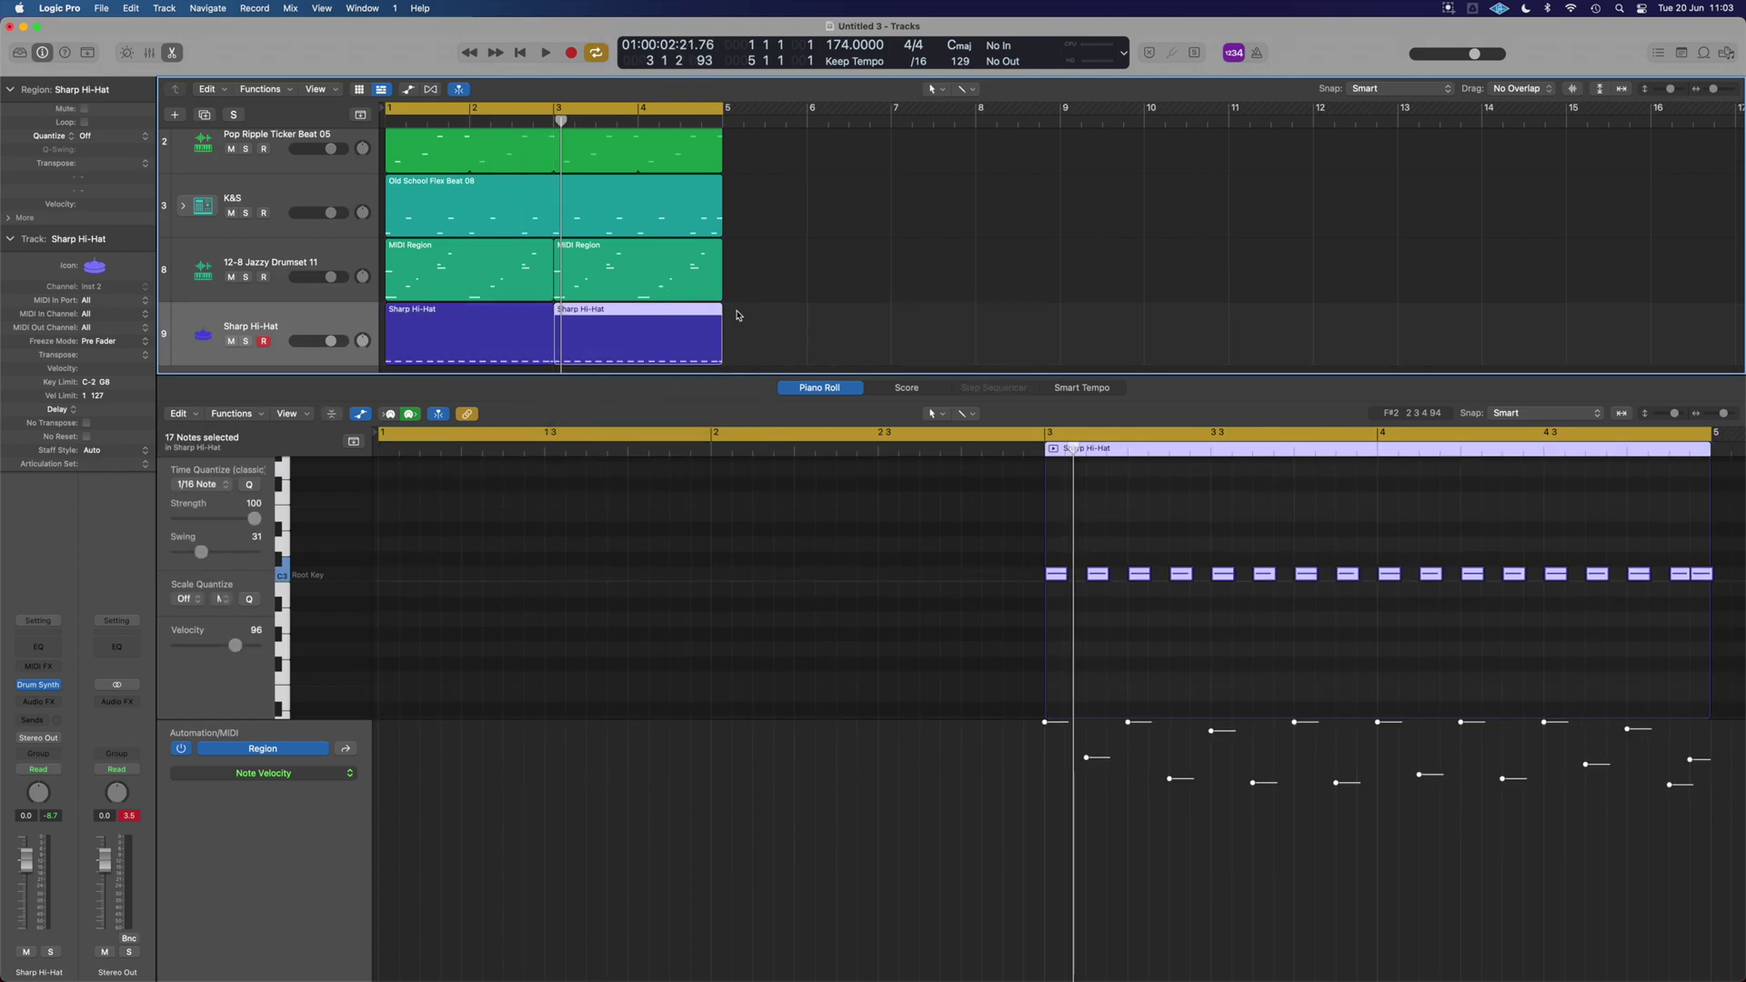
pyautogui.press('space')
pyautogui.click(733, 323)
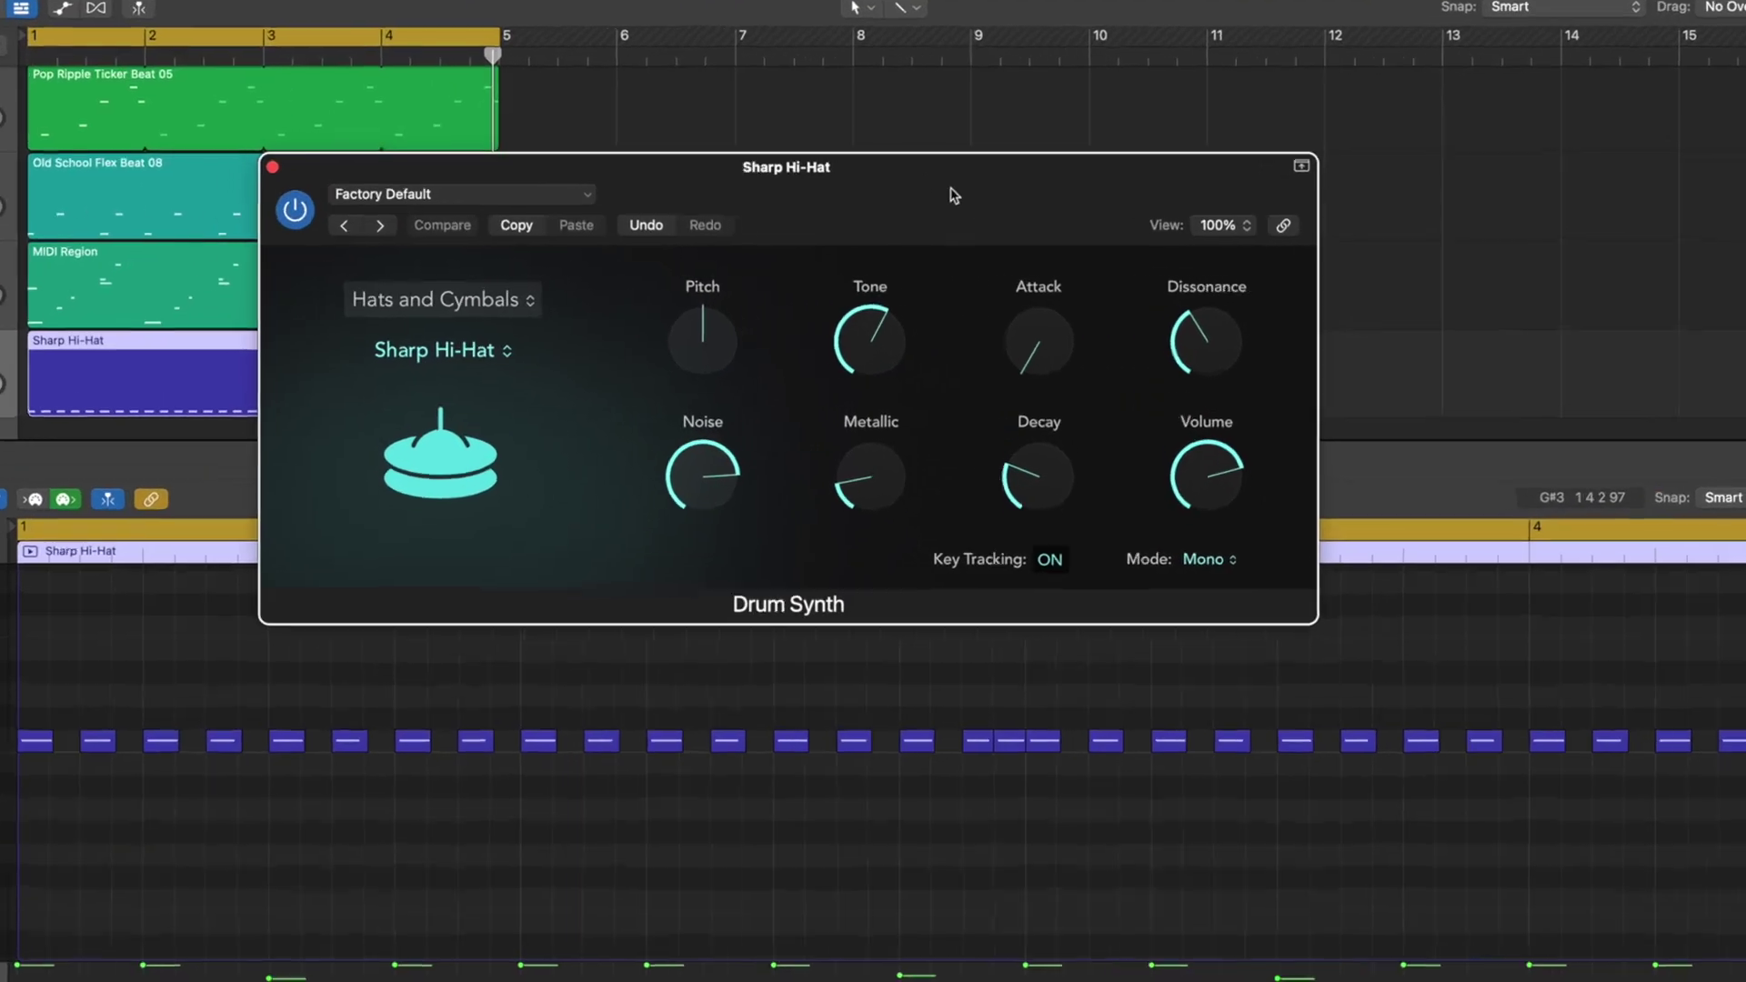
# - Set the Sharp Hi-Hat synth's Pitch to -24 and raise its Tone
pyautogui.moveTo(816, 167); pyautogui.dragTo(953, 208)
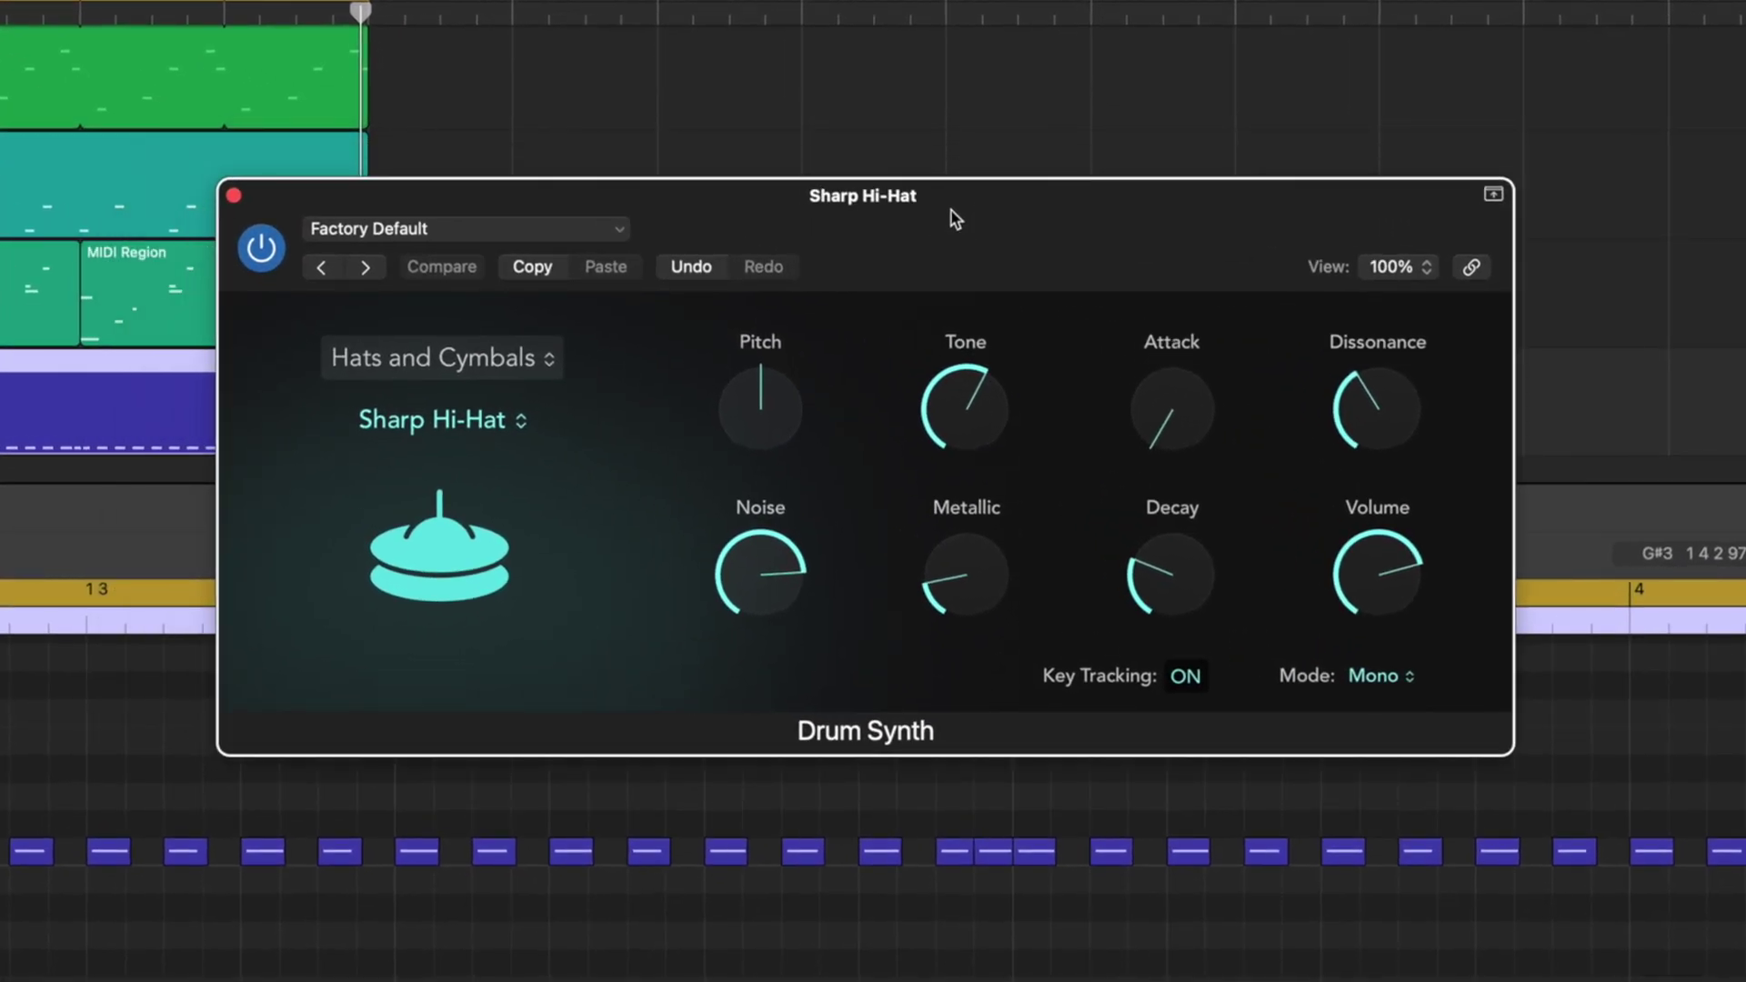
pyautogui.moveTo(760, 423); pyautogui.dragTo(760, 383)
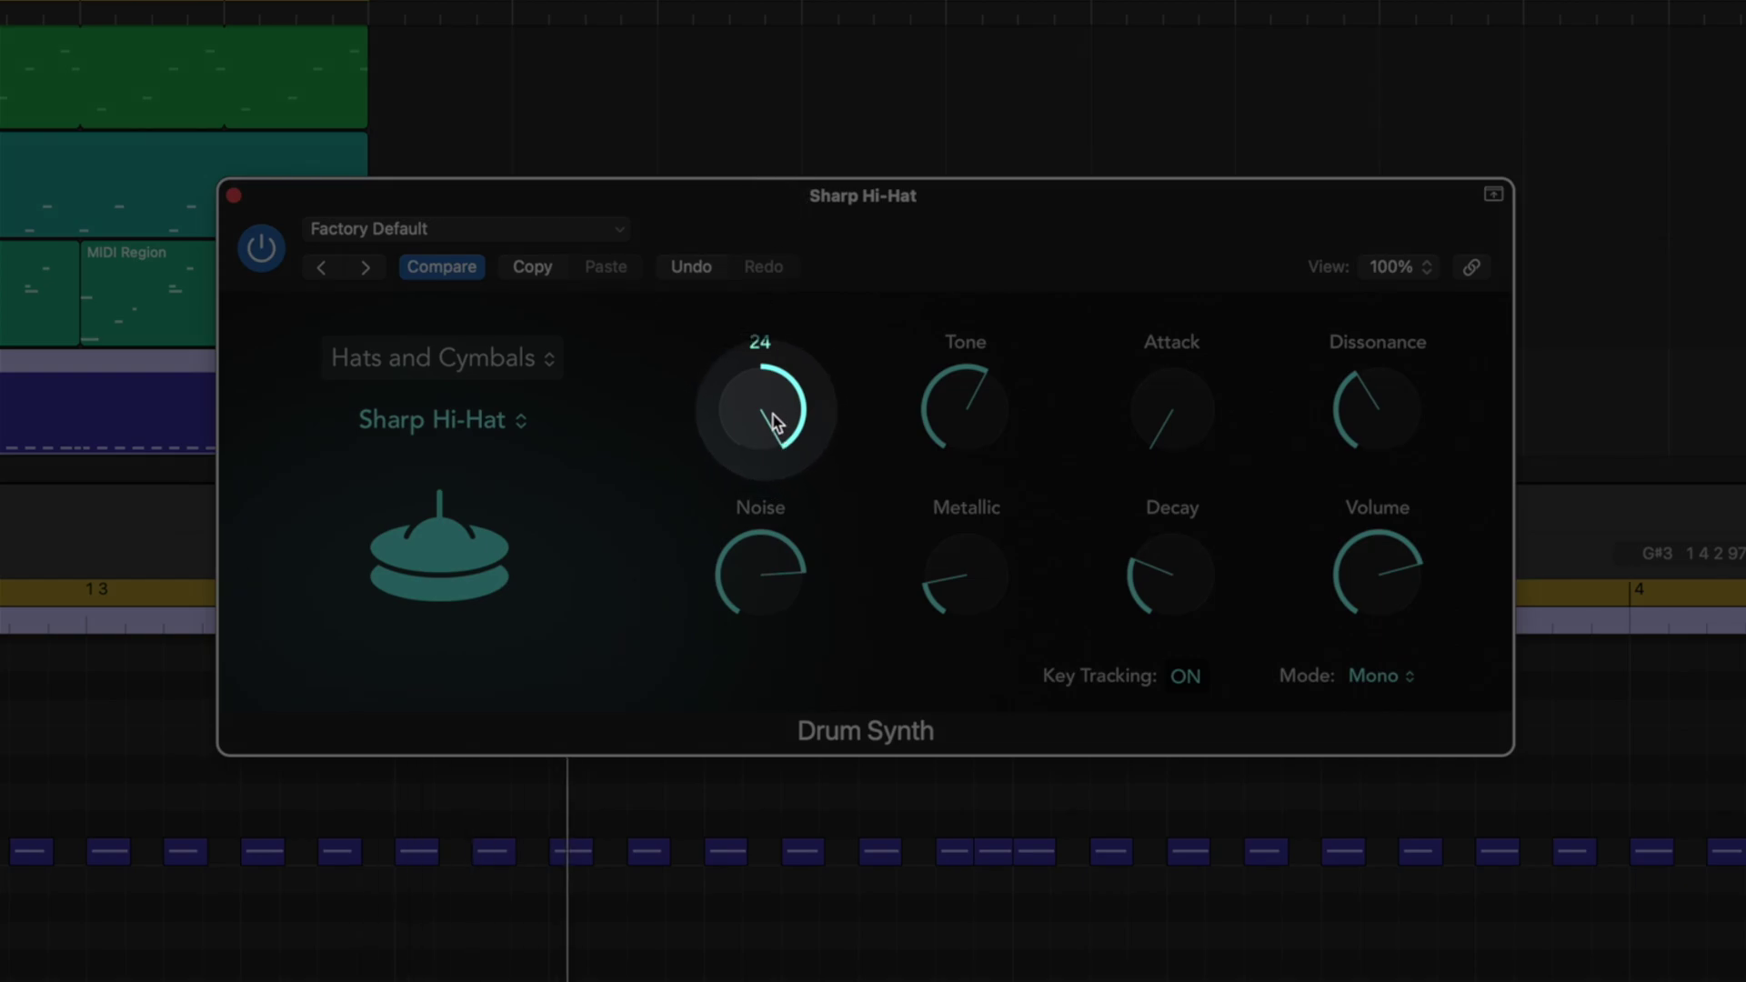
pyautogui.moveTo(761, 421)
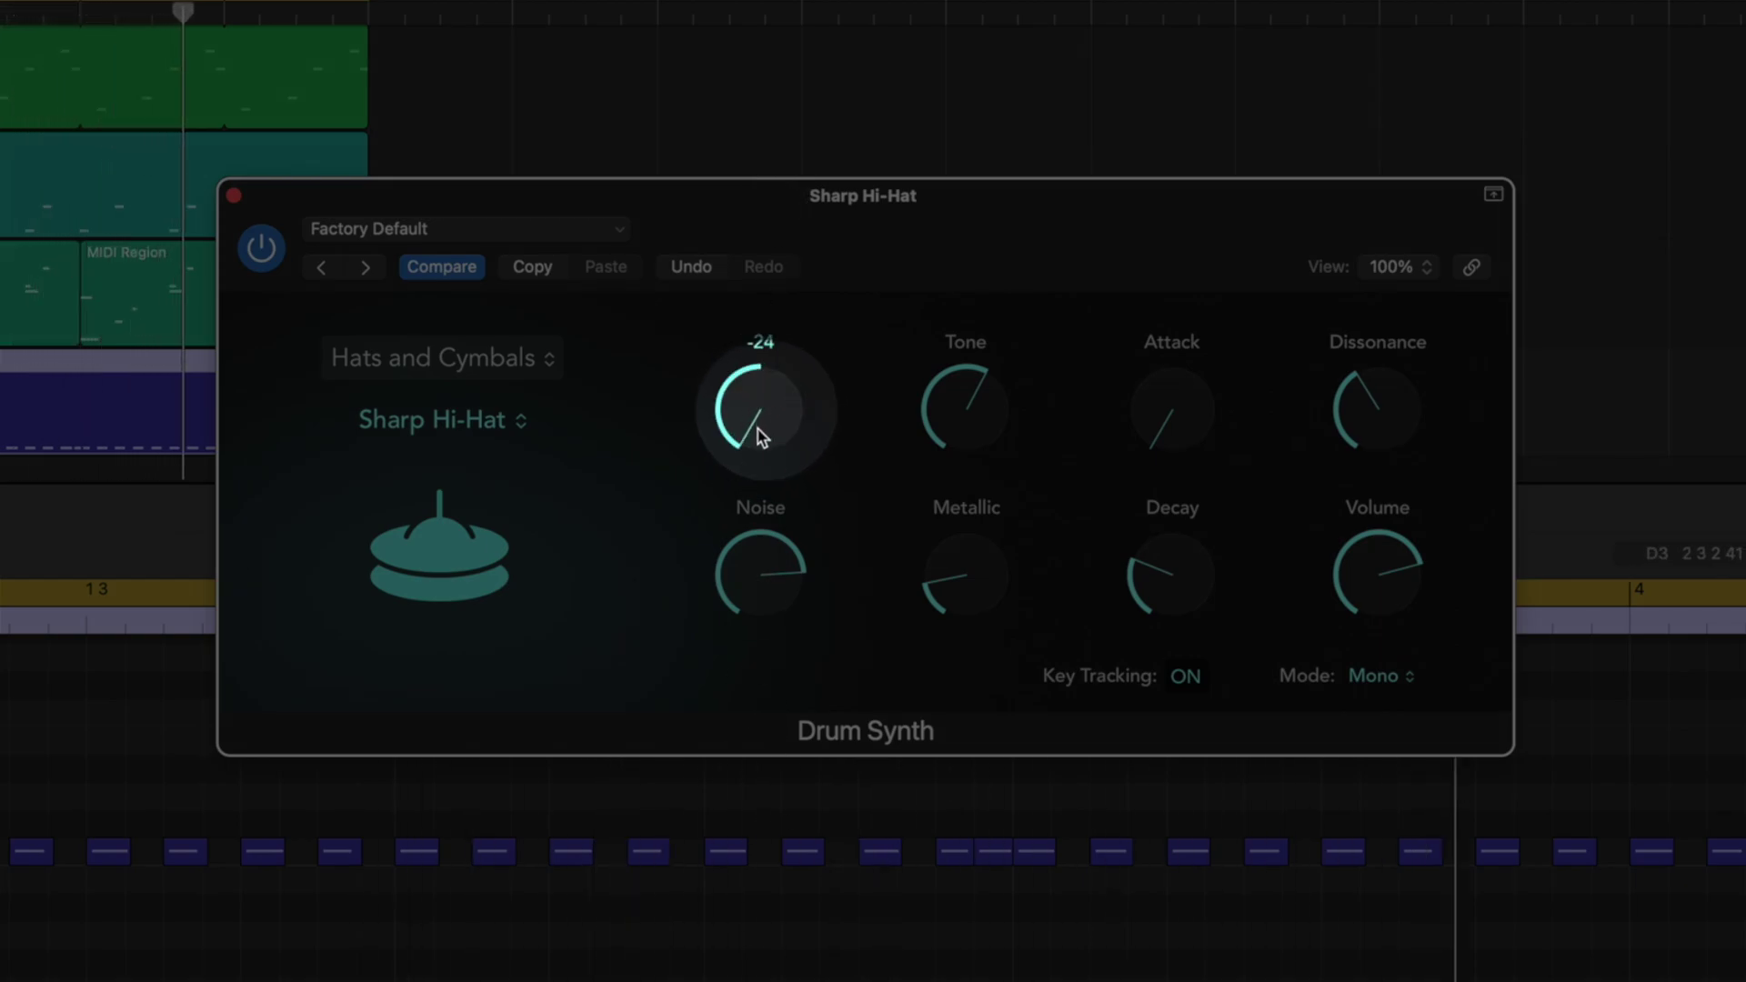
pyautogui.moveTo(762, 450); pyautogui.dragTo(780, 413)
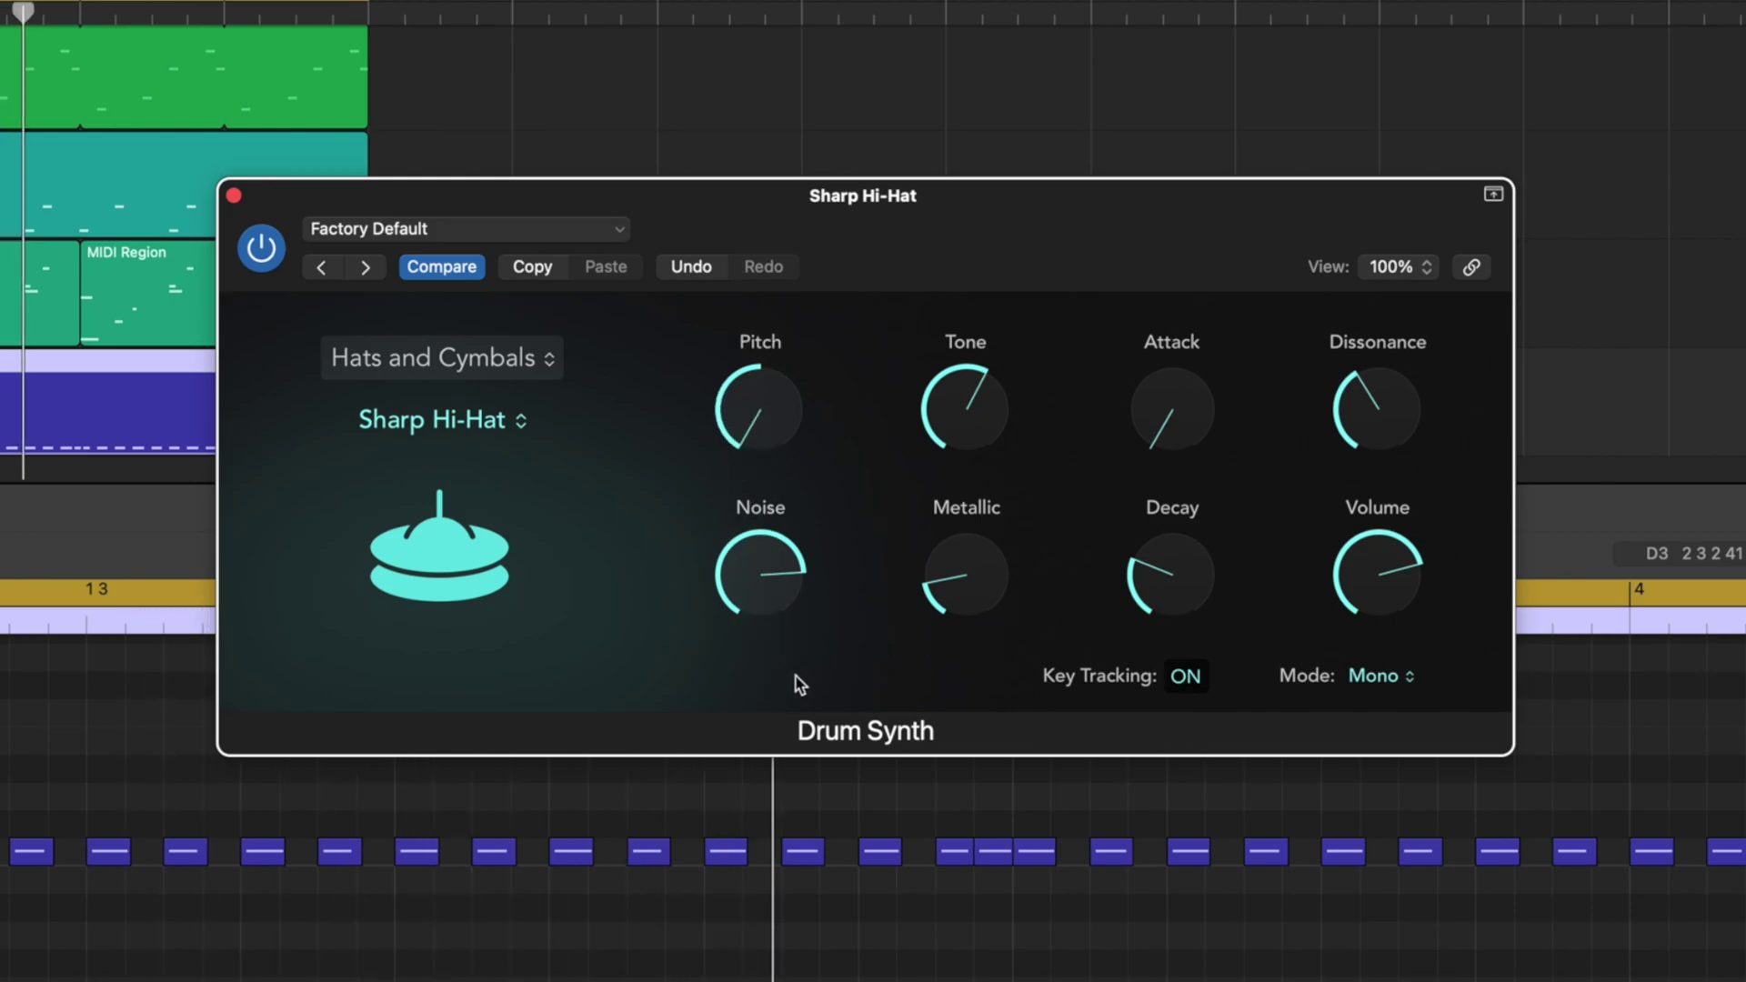
pyautogui.moveTo(966, 413); pyautogui.dragTo(972, 614)
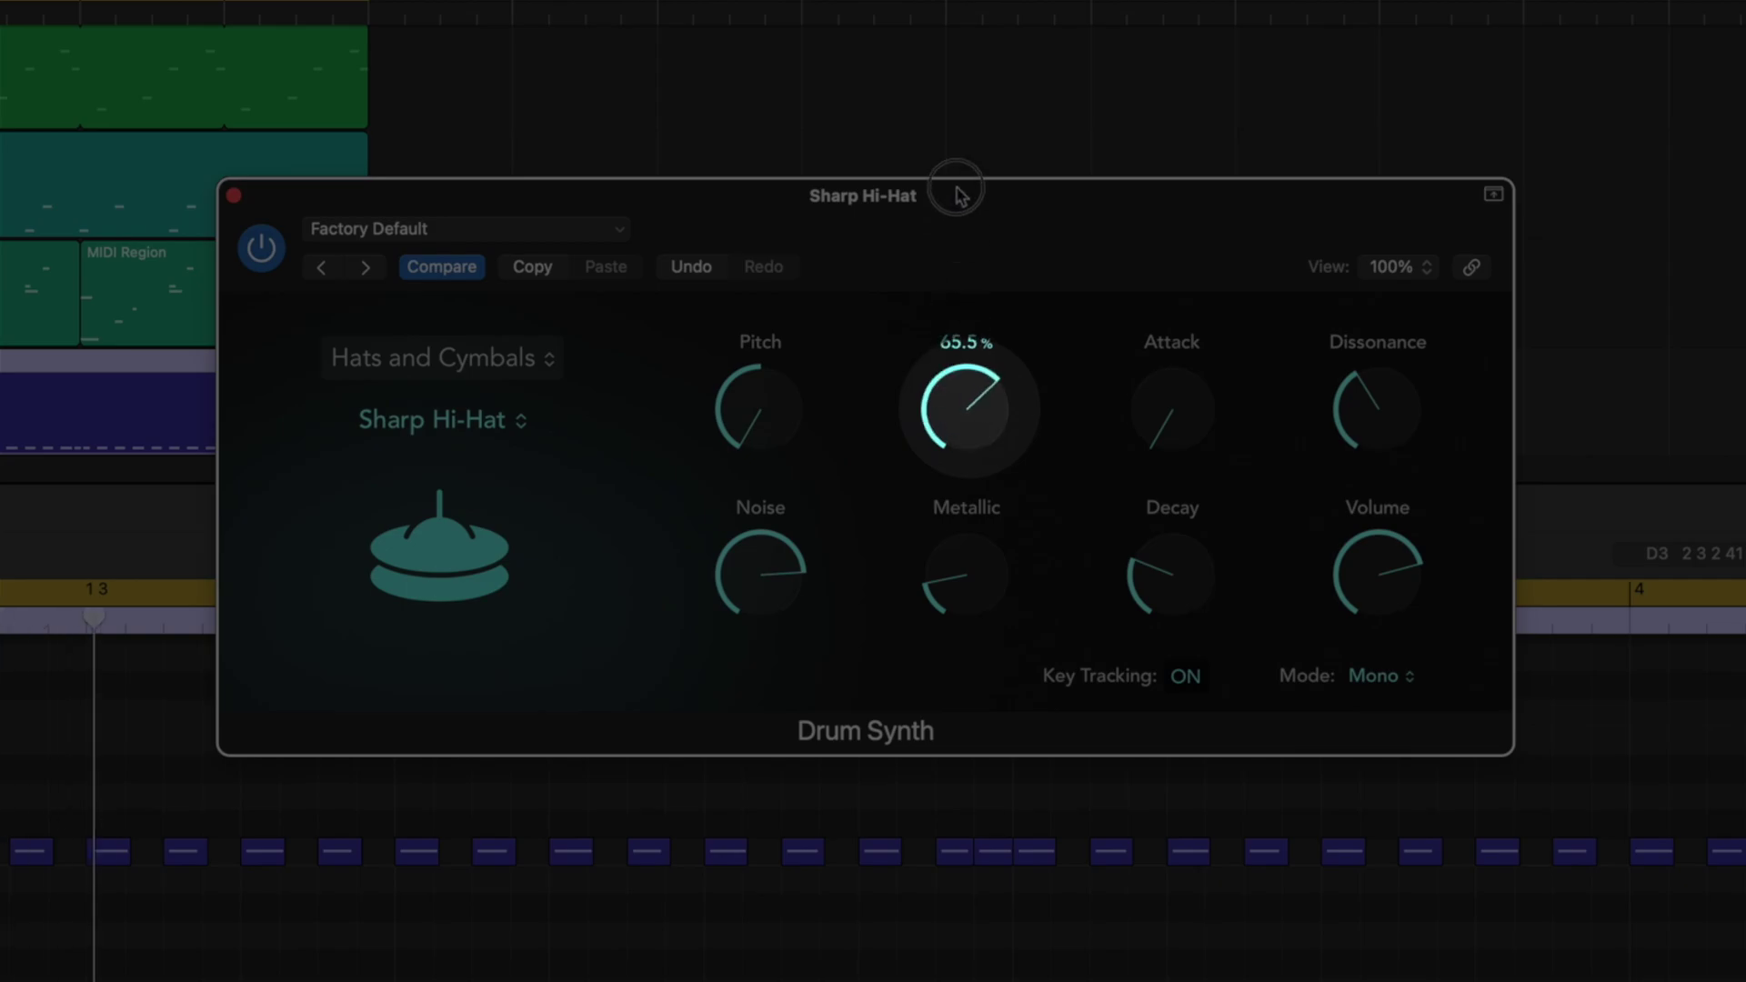
pyautogui.moveTo(981, 426)
pyautogui.mouseDown()
pyautogui.moveTo(986, 394)
pyautogui.moveTo(982, 431)
pyautogui.mouseUp()
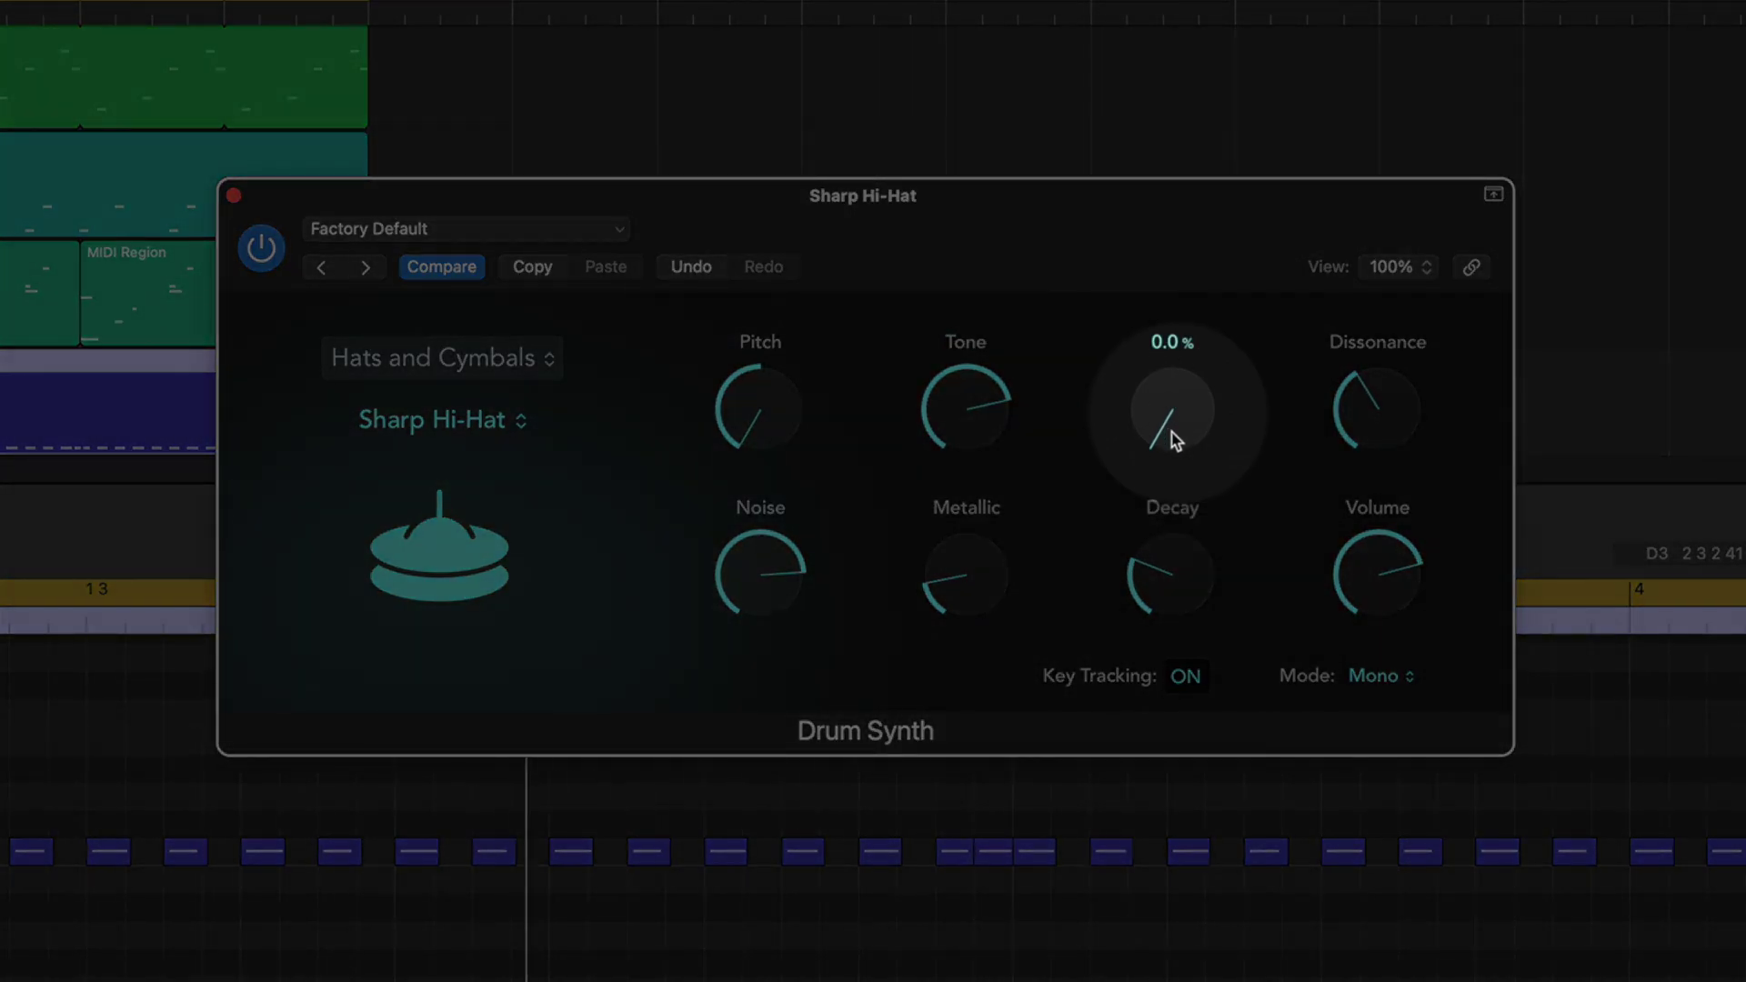
# - Try a high Attack setting on the hi-hat synth and return it to 0%
pyautogui.moveTo(1170, 435); pyautogui.dragTo(1192, 105)
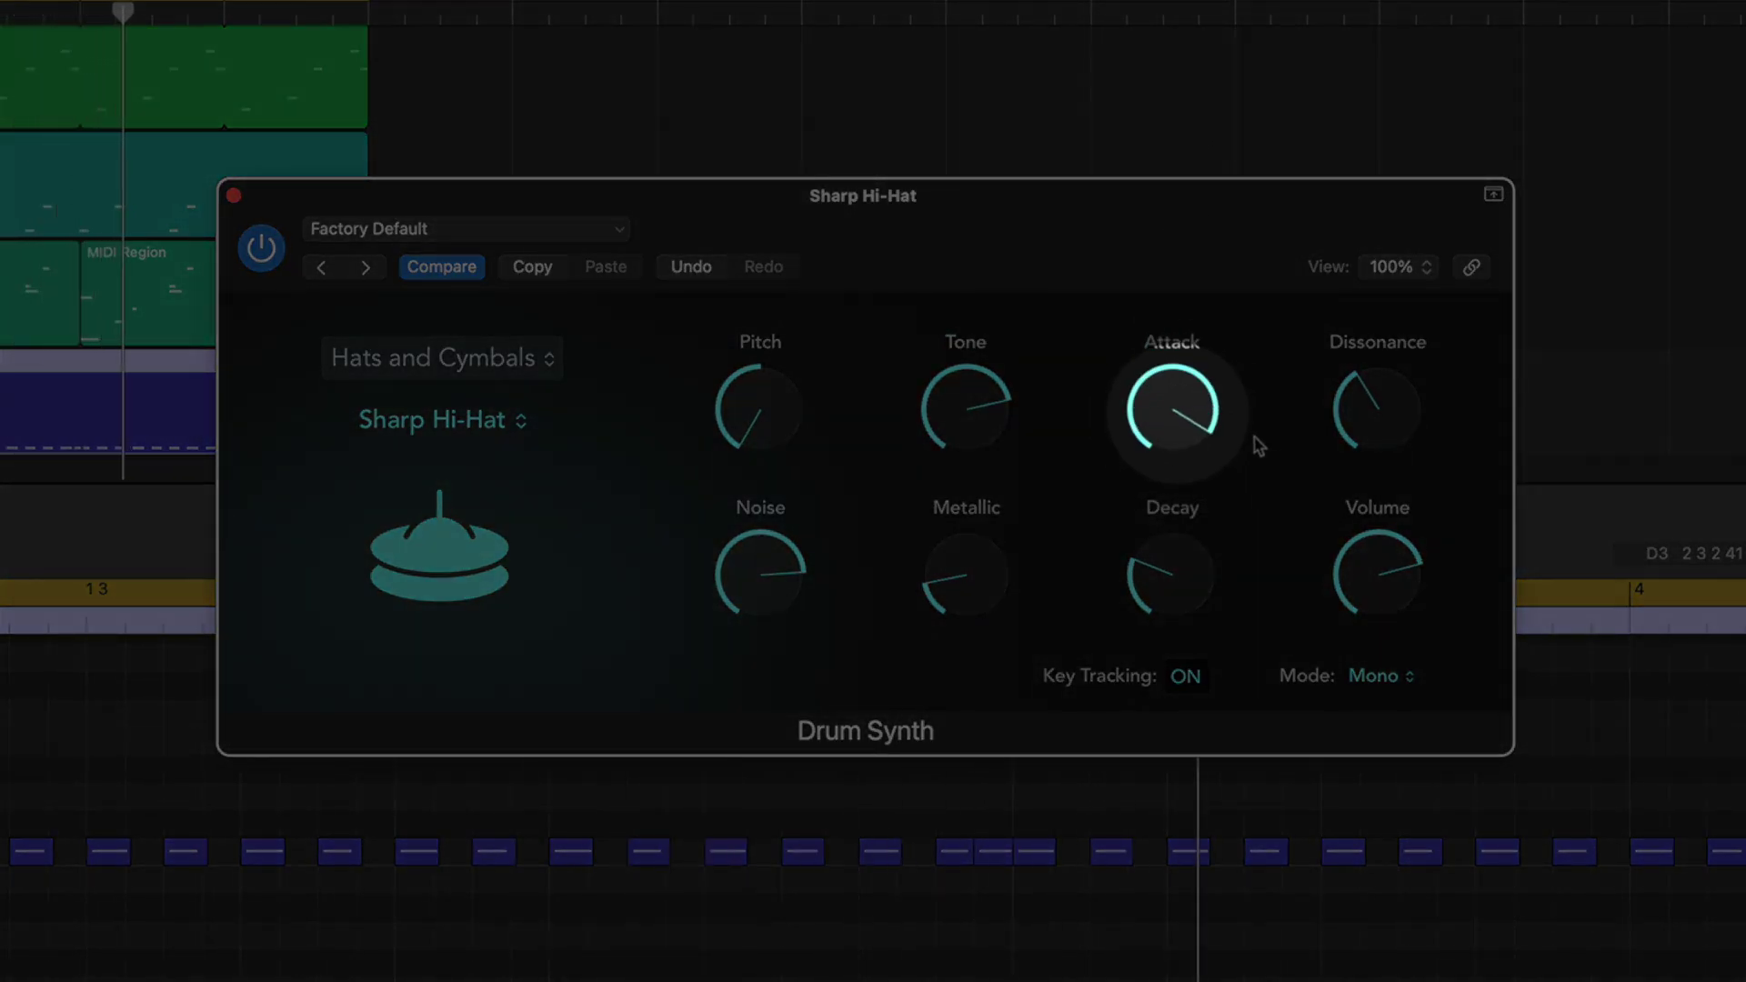
pyautogui.moveTo(1205, 411)
pyautogui.moveTo(1202, 436); pyautogui.dragTo(1185, 467)
# - Slightly reduce the hi-hat synth's Dissonance, Metallic and Decay settings, and close the Drum Synth
pyautogui.moveTo(1384, 428)
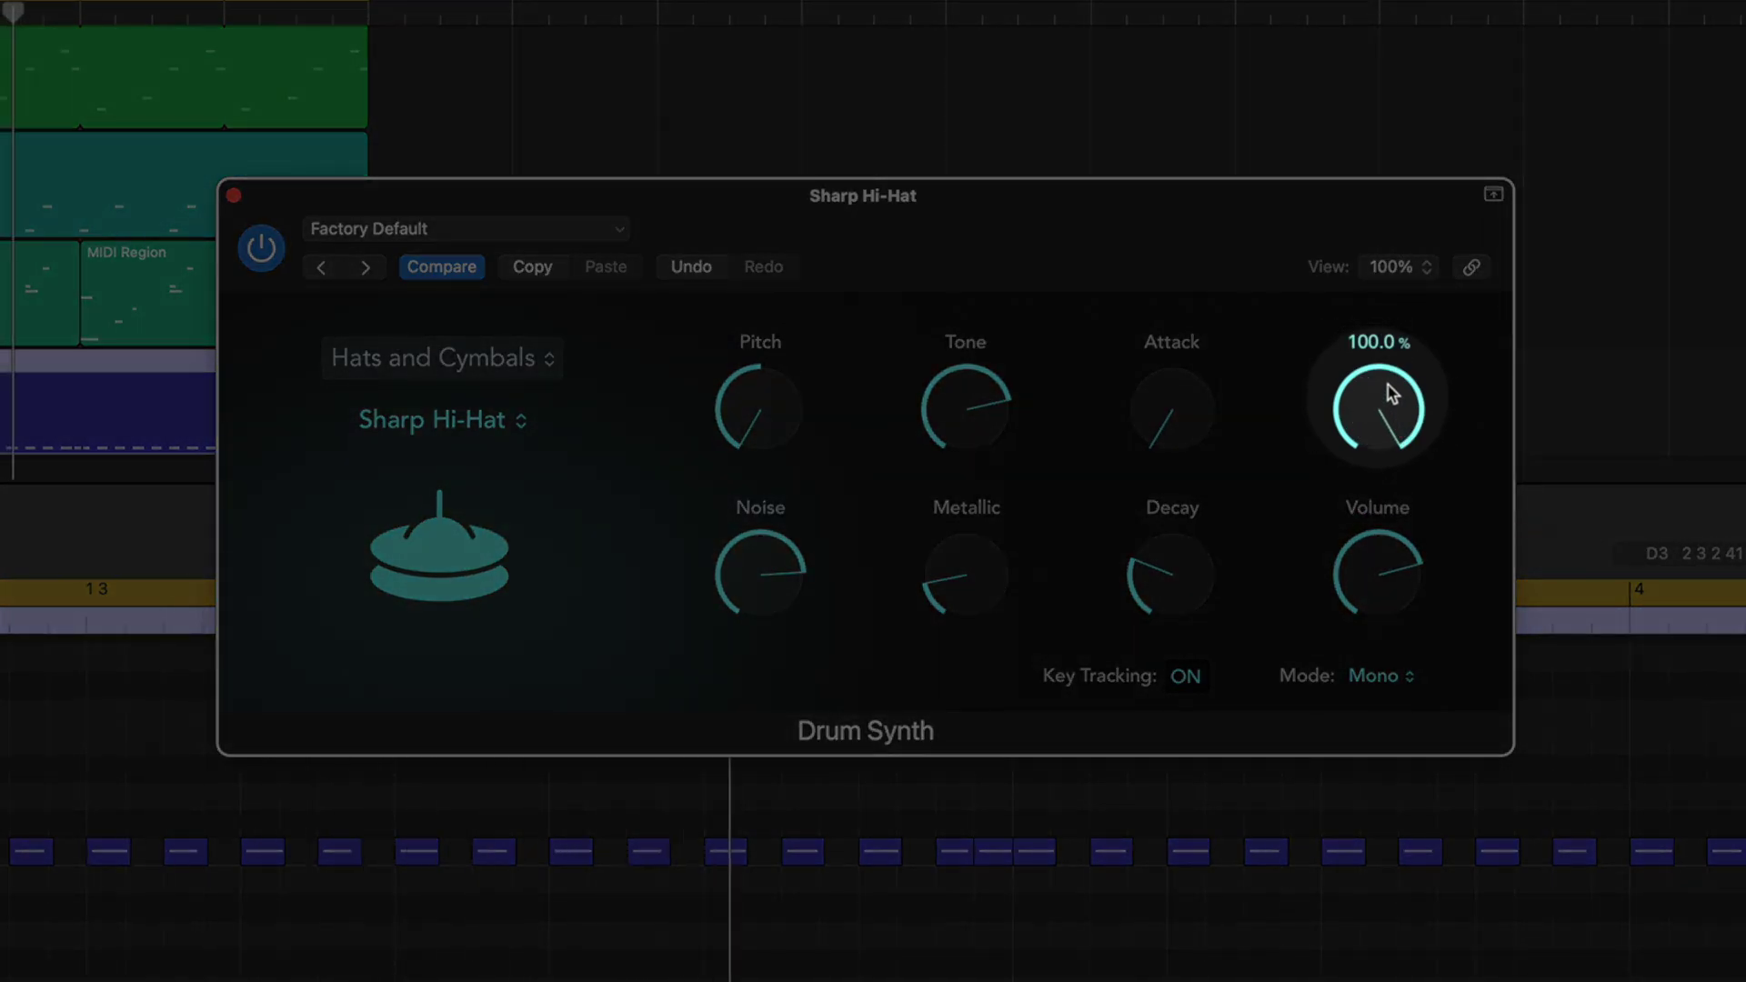
pyautogui.moveTo(1390, 393); pyautogui.dragTo(1391, 704)
pyautogui.moveTo(1387, 429)
pyautogui.mouseDown()
pyautogui.moveTo(1382, 405)
pyautogui.moveTo(1376, 421)
pyautogui.mouseUp()
pyautogui.moveTo(991, 577)
pyautogui.mouseDown()
pyautogui.moveTo(1000, 389)
pyautogui.moveTo(1001, 607)
pyautogui.moveTo(1001, 589)
pyautogui.mouseUp()
pyautogui.moveTo(1175, 583)
pyautogui.mouseDown()
pyautogui.moveTo(1187, 618)
pyautogui.moveTo(1169, 587)
pyautogui.mouseUp()
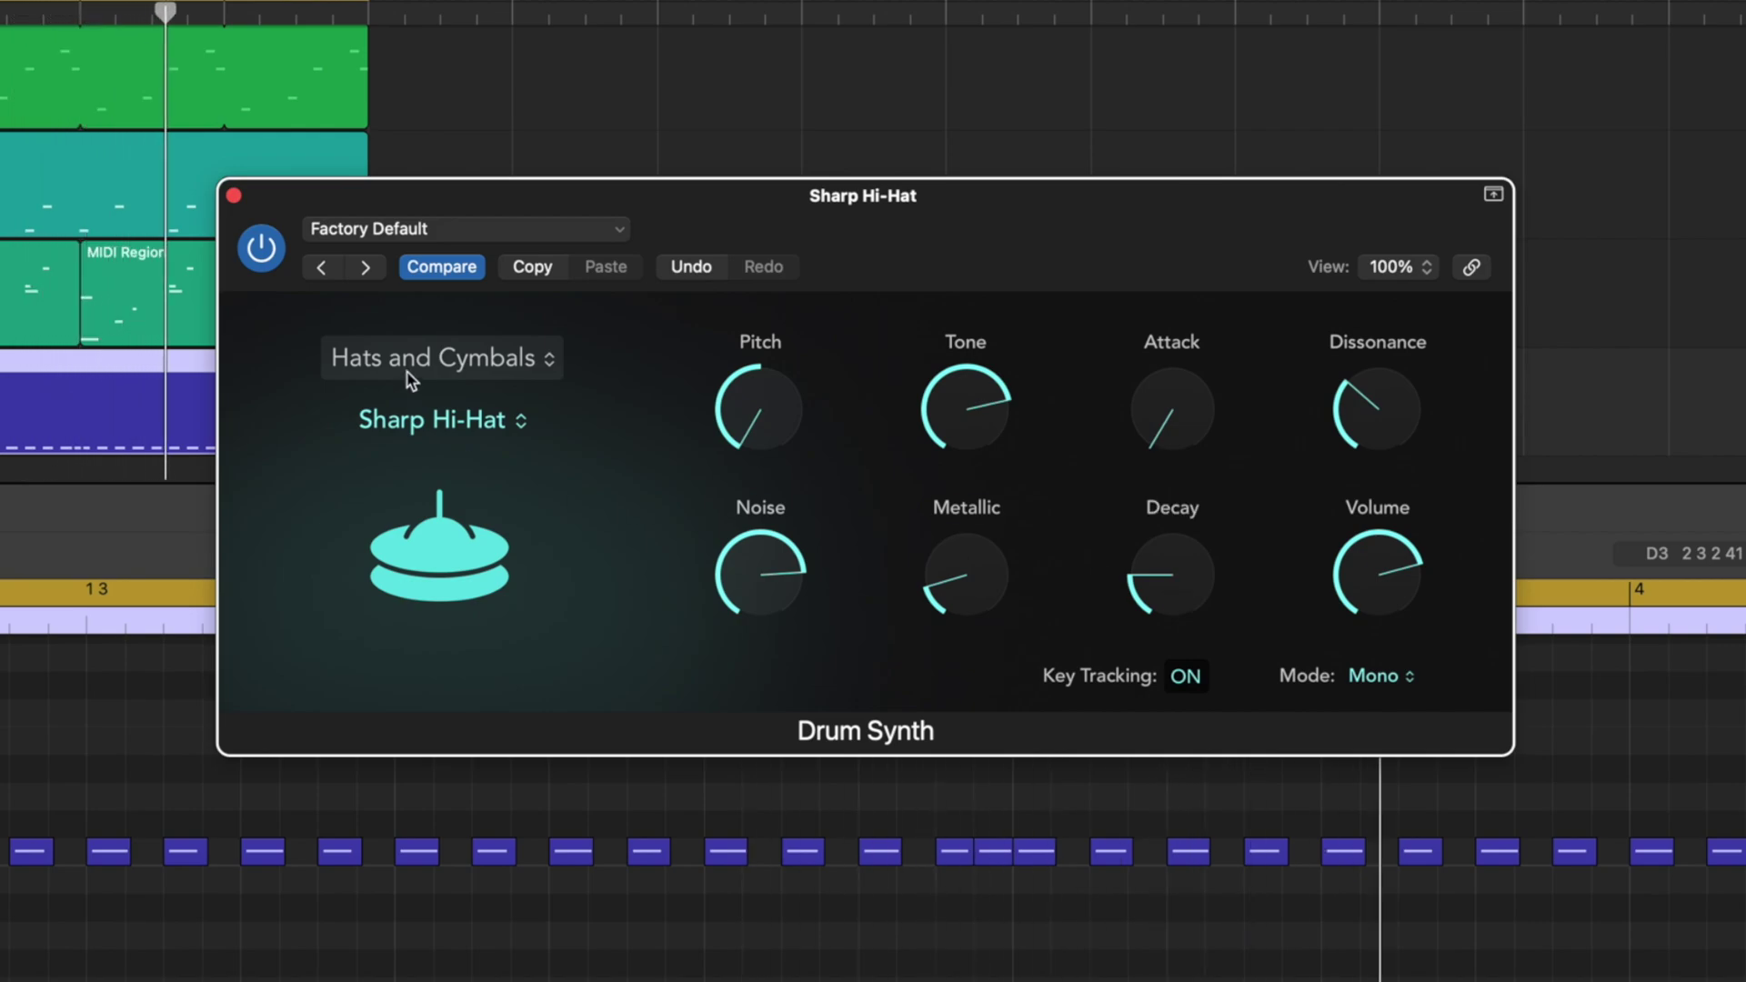
pyautogui.moveTo(1360, 582)
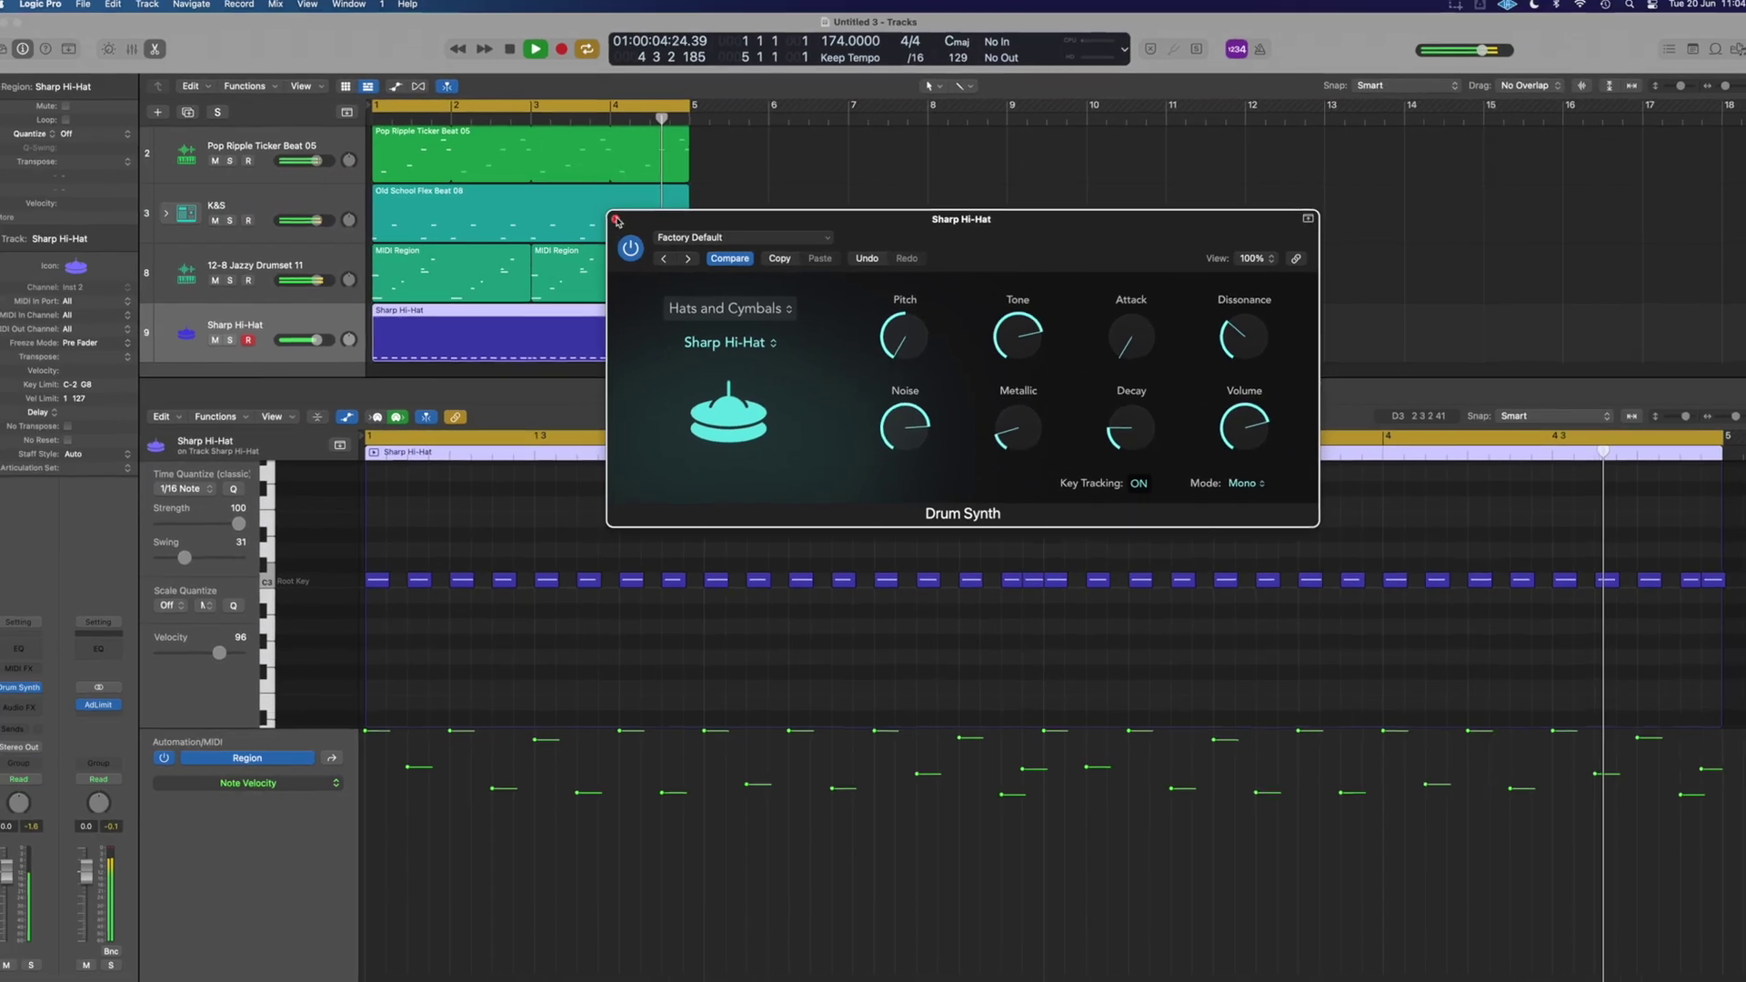
pyautogui.press('super+w')
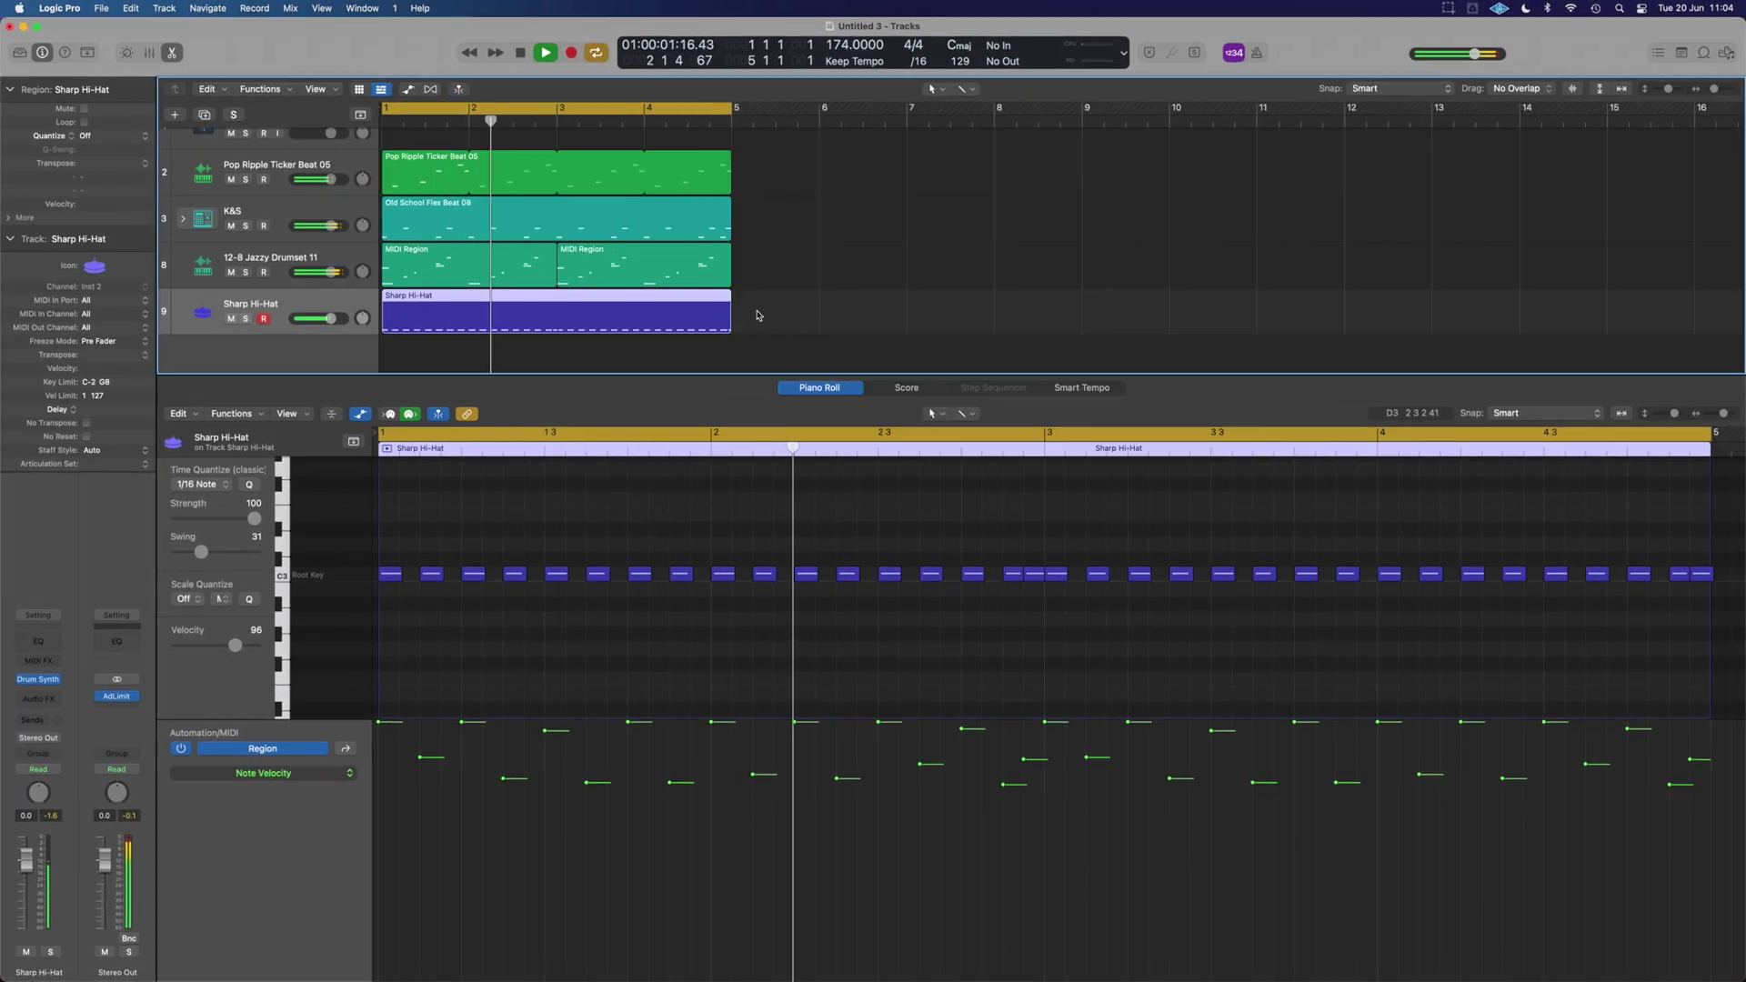
# - Create a new Drummer track with the Songwriter genre, routed to Output 1 + 2
pyautogui.click(172, 117)
pyautogui.click(1087, 238)
pyautogui.click(791, 453)
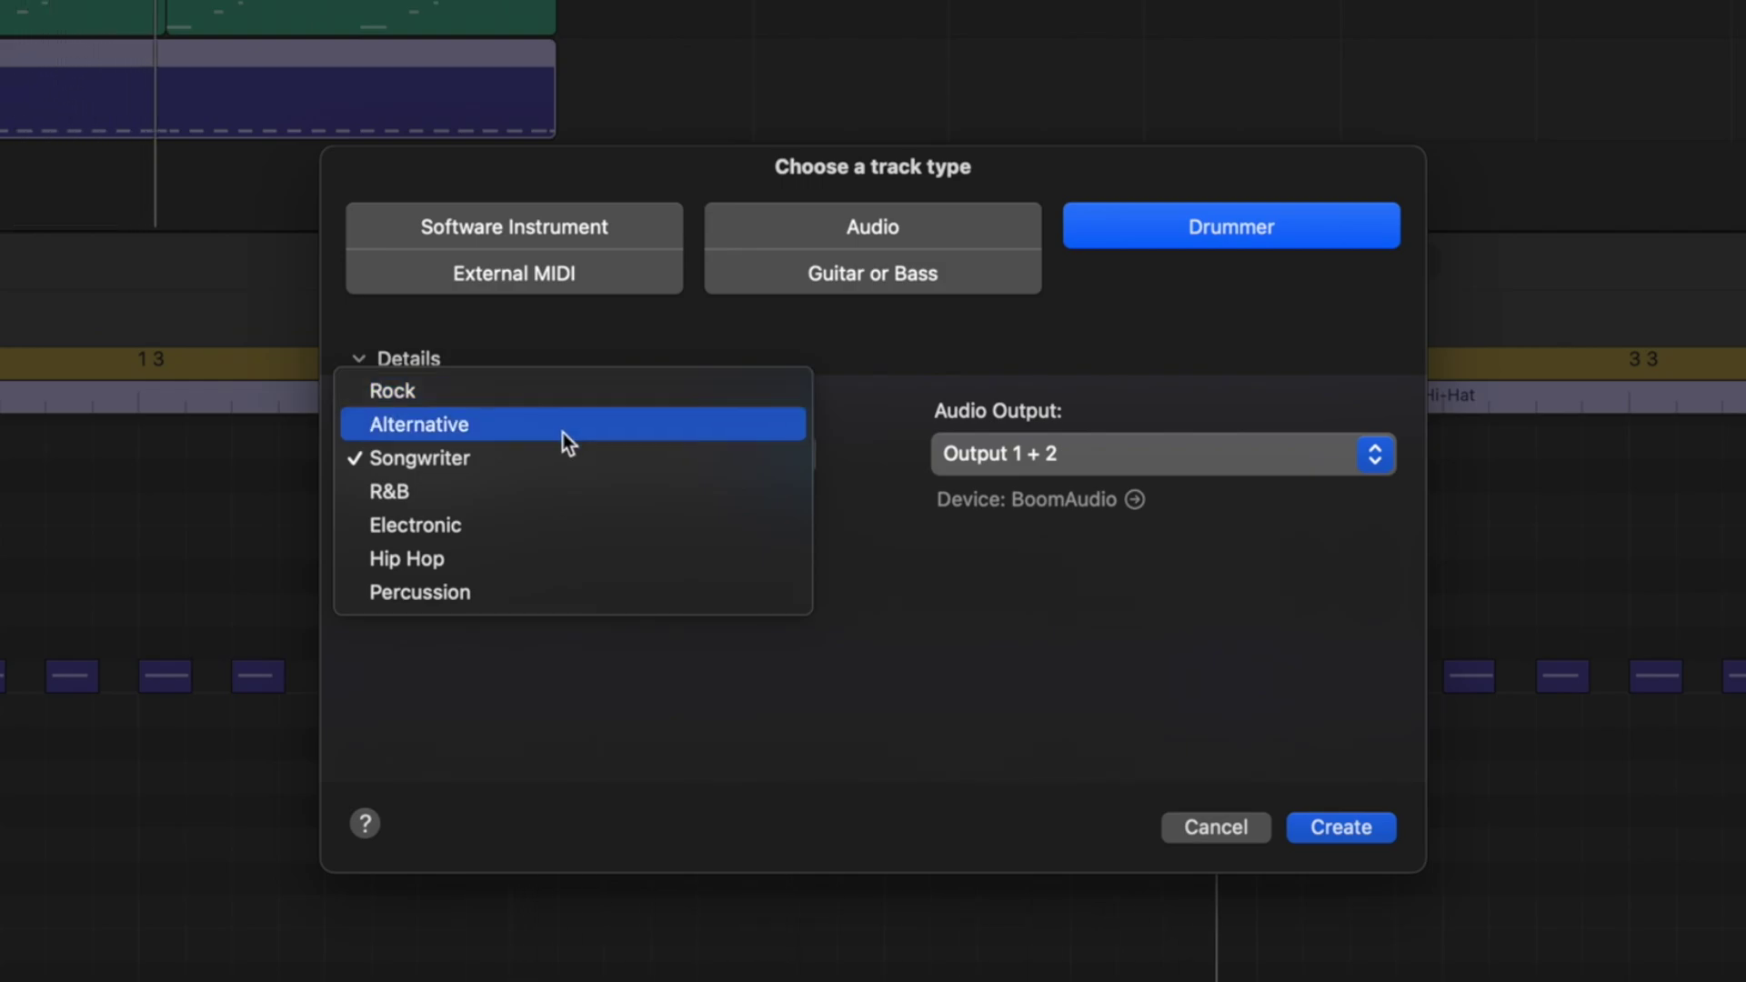
pyautogui.click(522, 463)
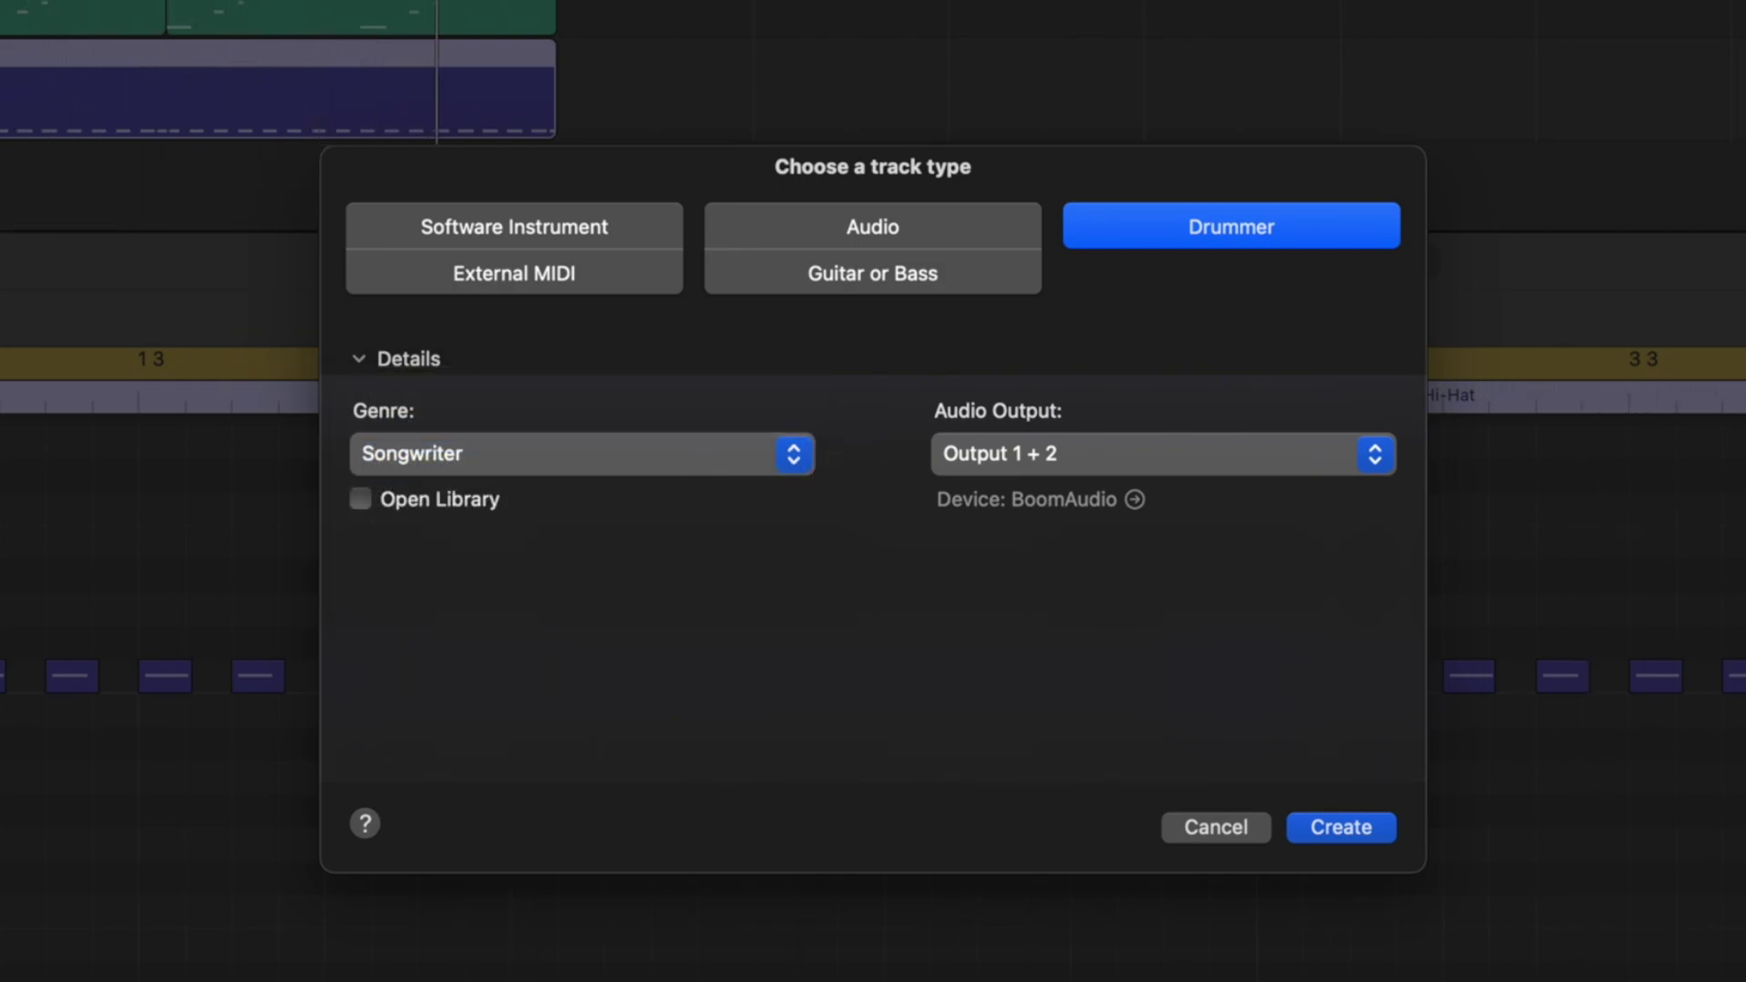
pyautogui.click(1350, 827)
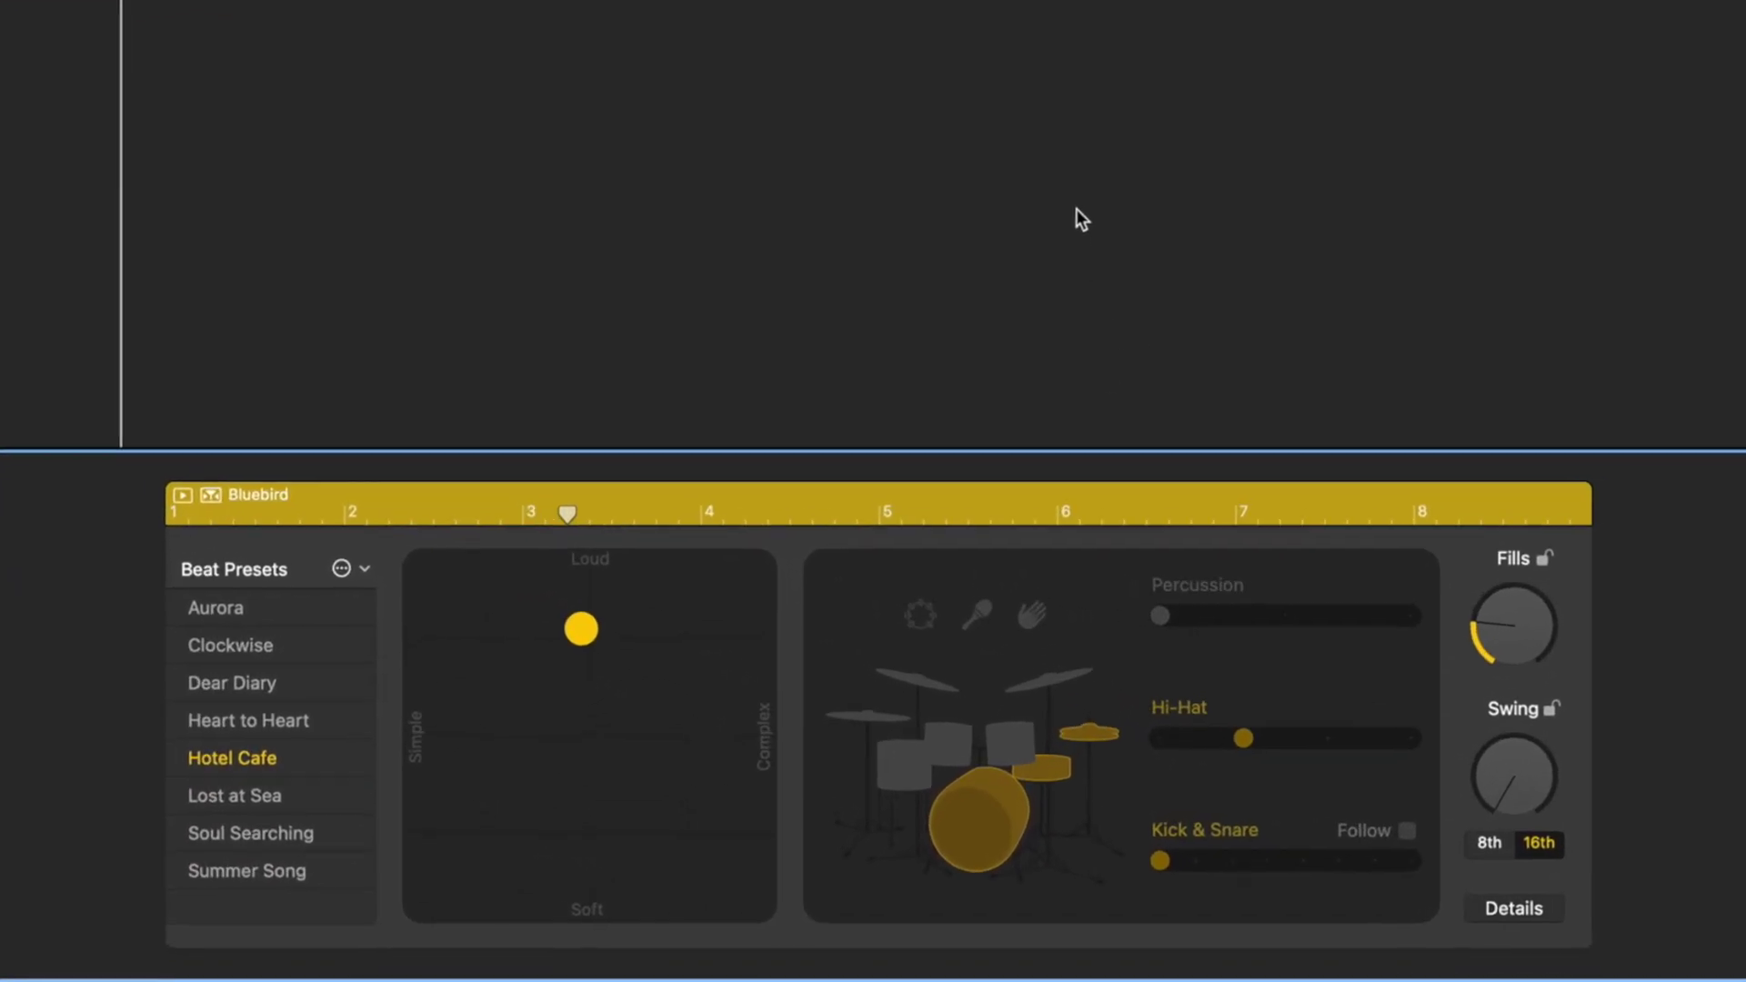
# - Turn off the kick and snare in the Bluebird drummer region
pyautogui.click(980, 817)
pyautogui.click(1053, 756)
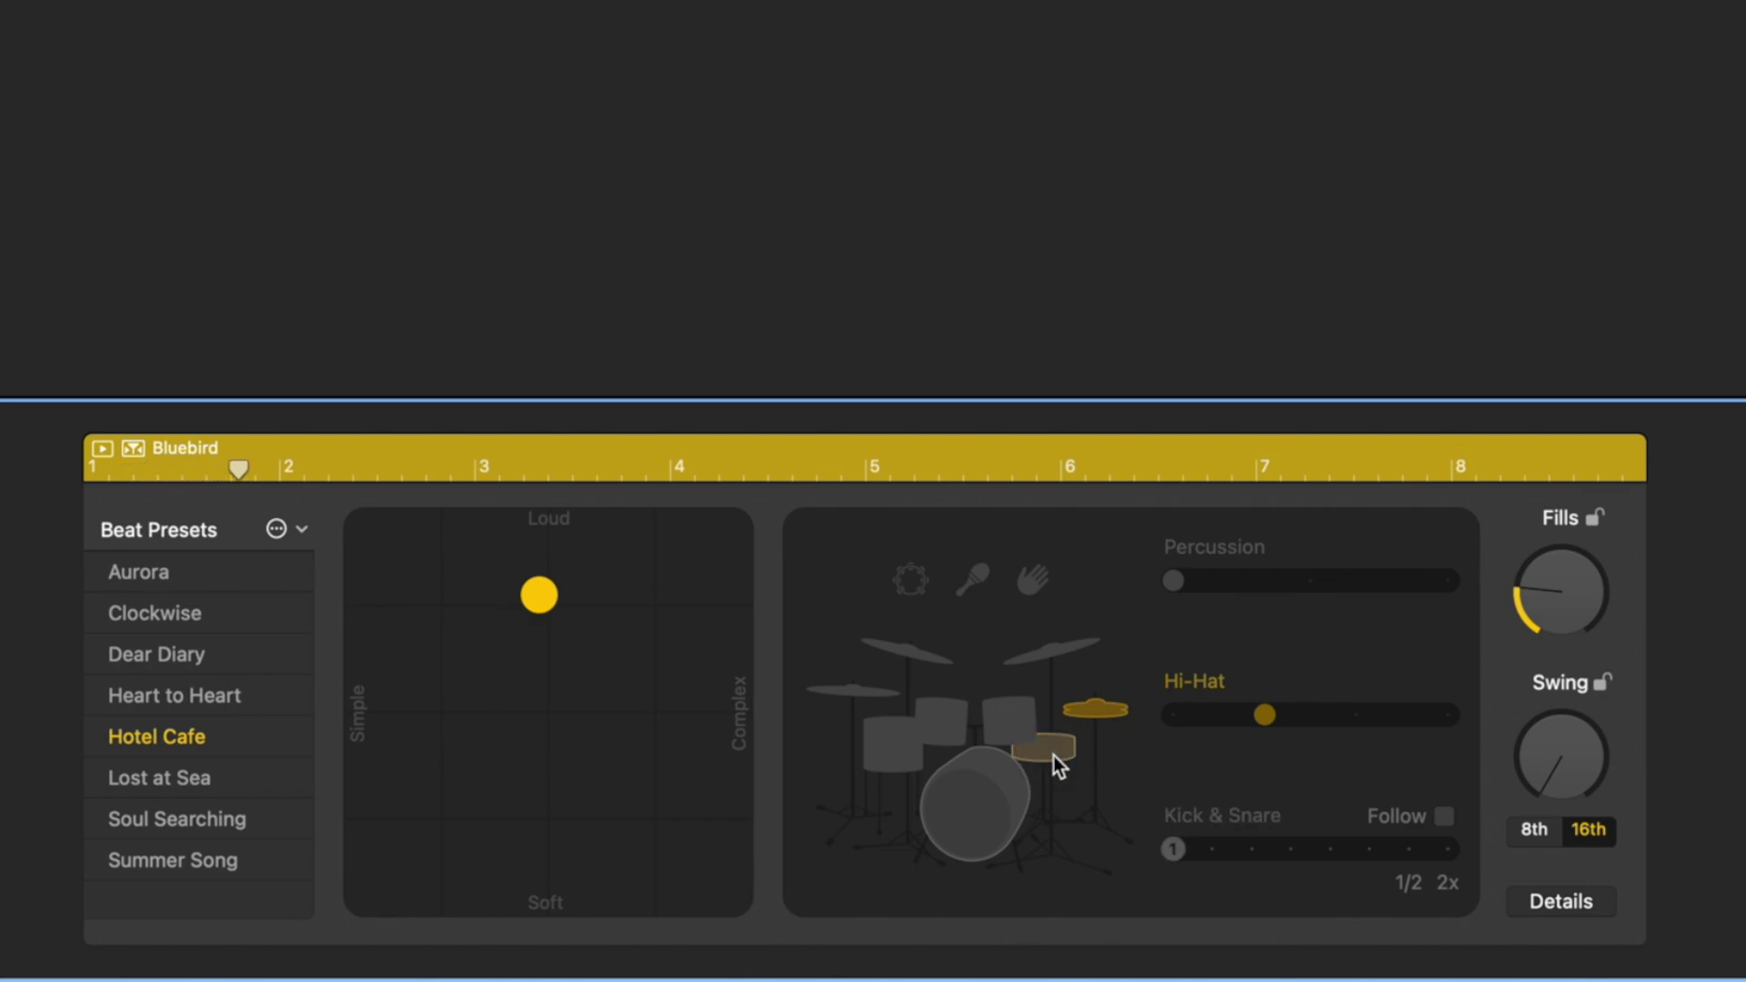
# - Replace the Bluebird region's hi-hat with cymbals, set the performance to very loud and complex, and choose the middle cymbal pattern
pyautogui.click(1105, 719)
pyautogui.click(916, 656)
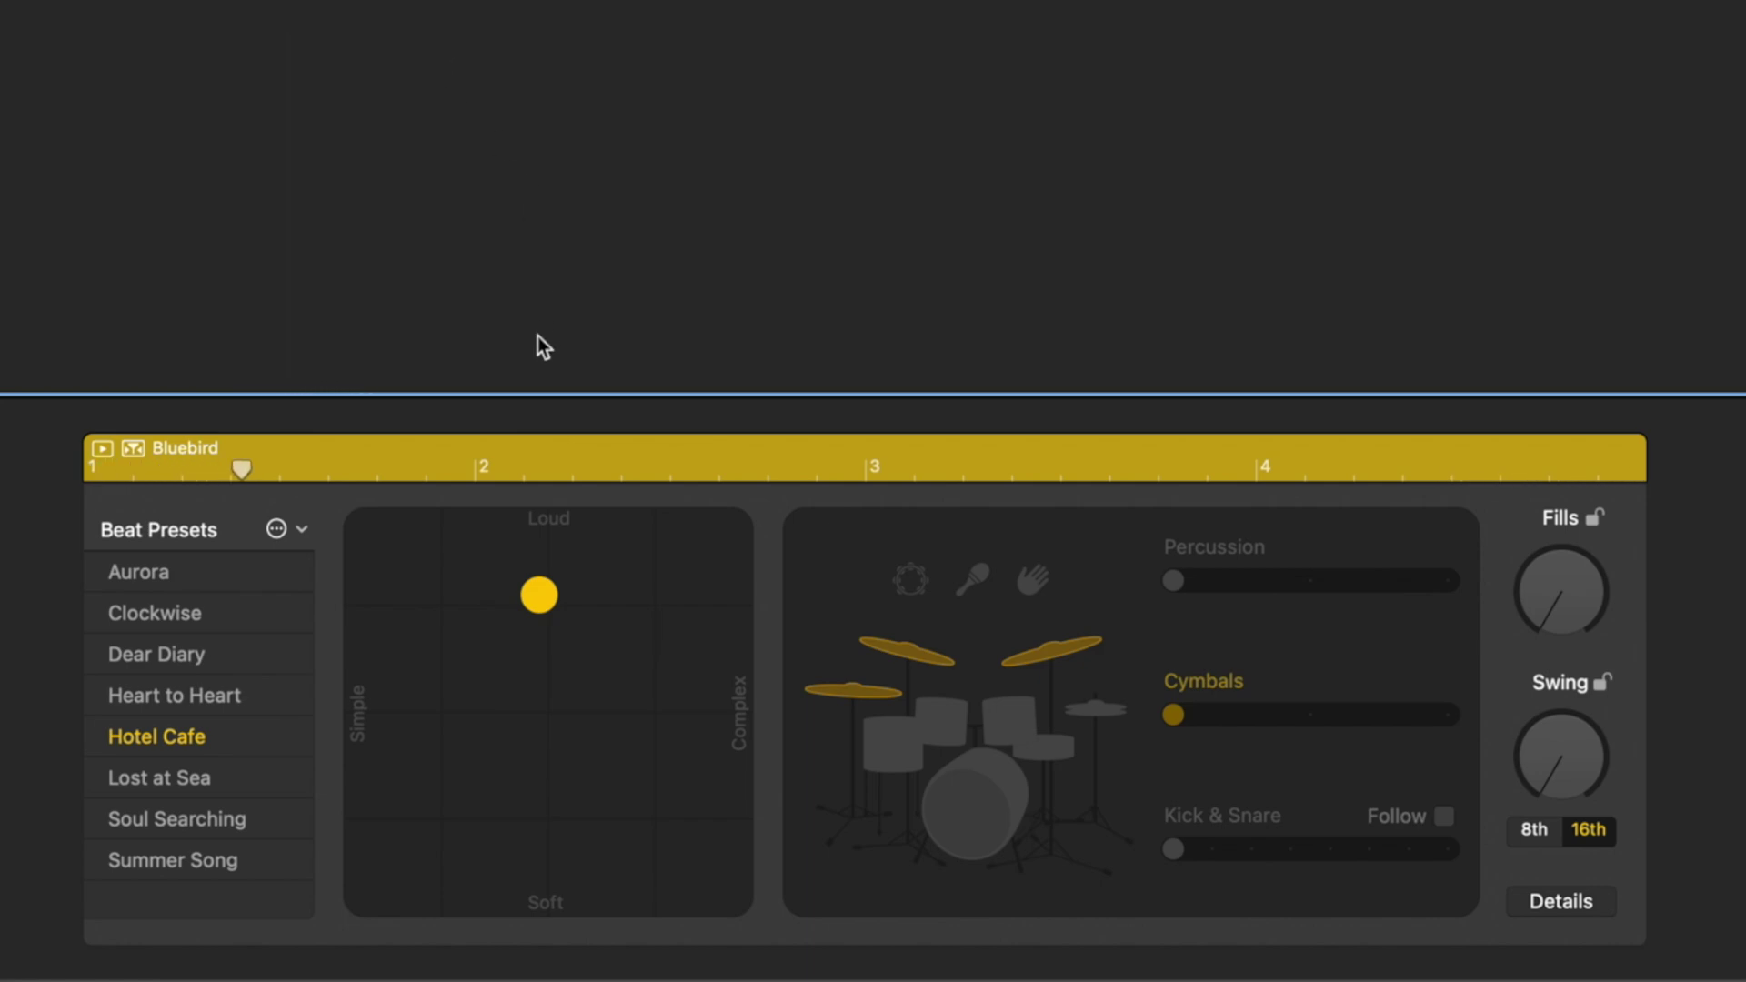
pyautogui.moveTo(540, 596); pyautogui.dragTo(726, 548)
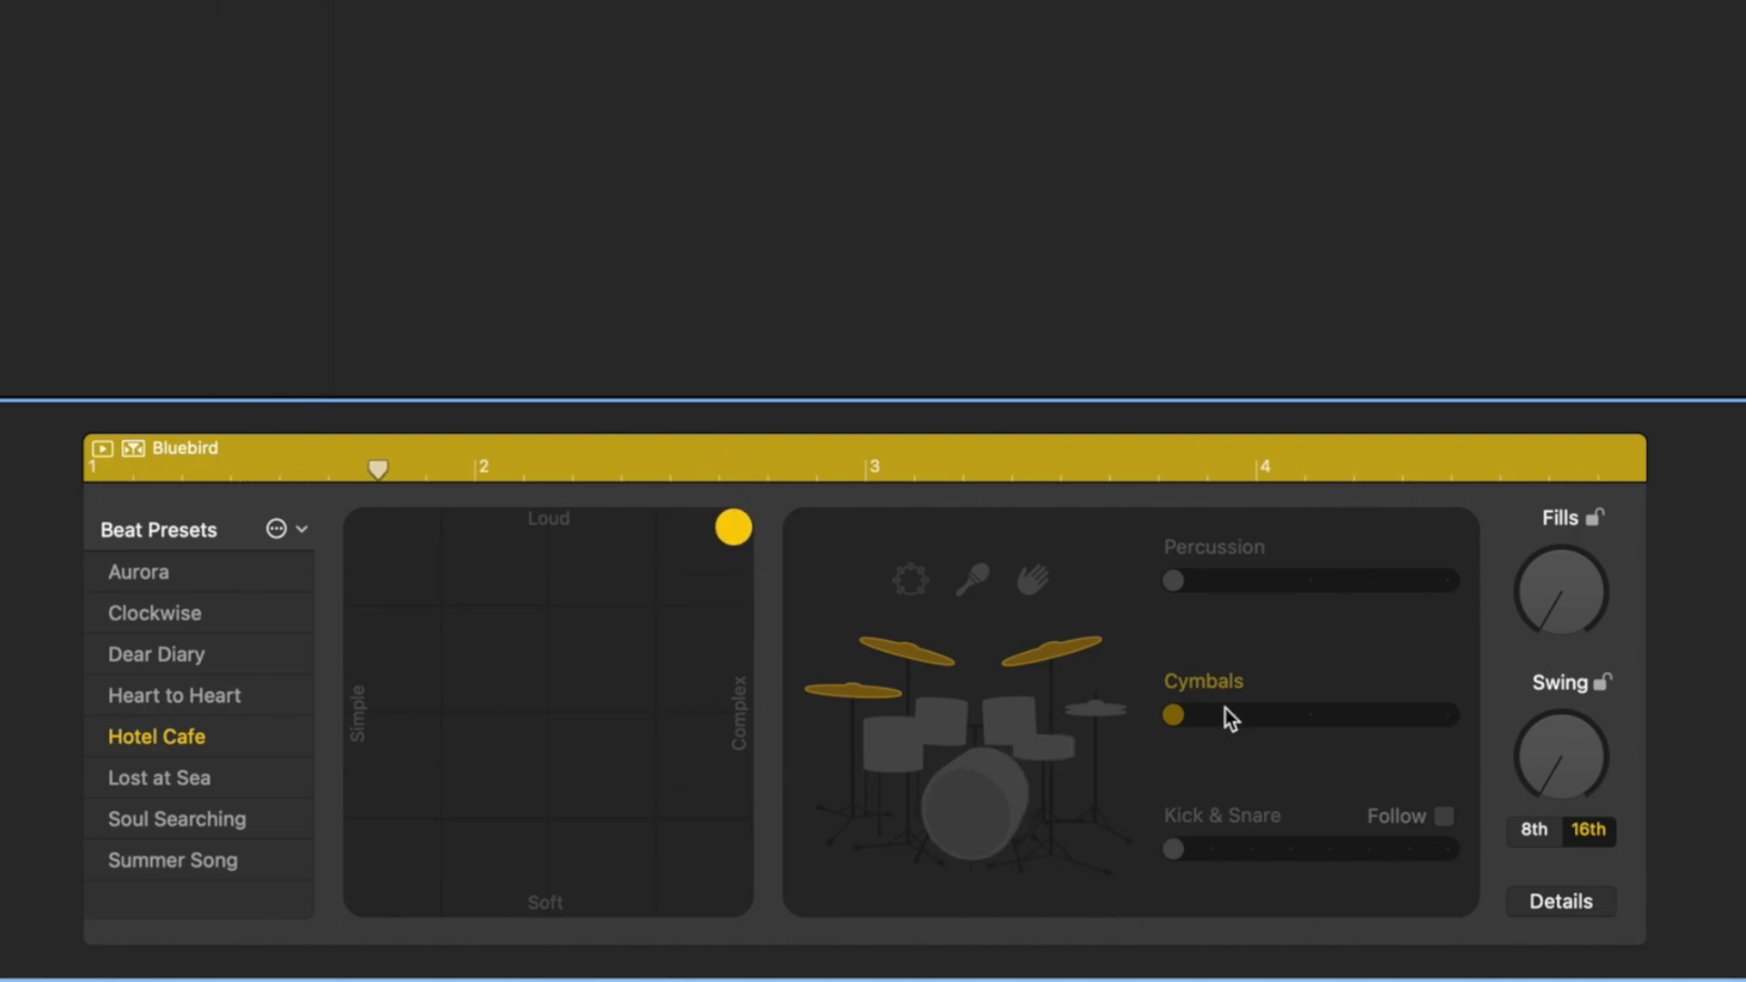
pyautogui.moveTo(1187, 723); pyautogui.dragTo(1277, 720)
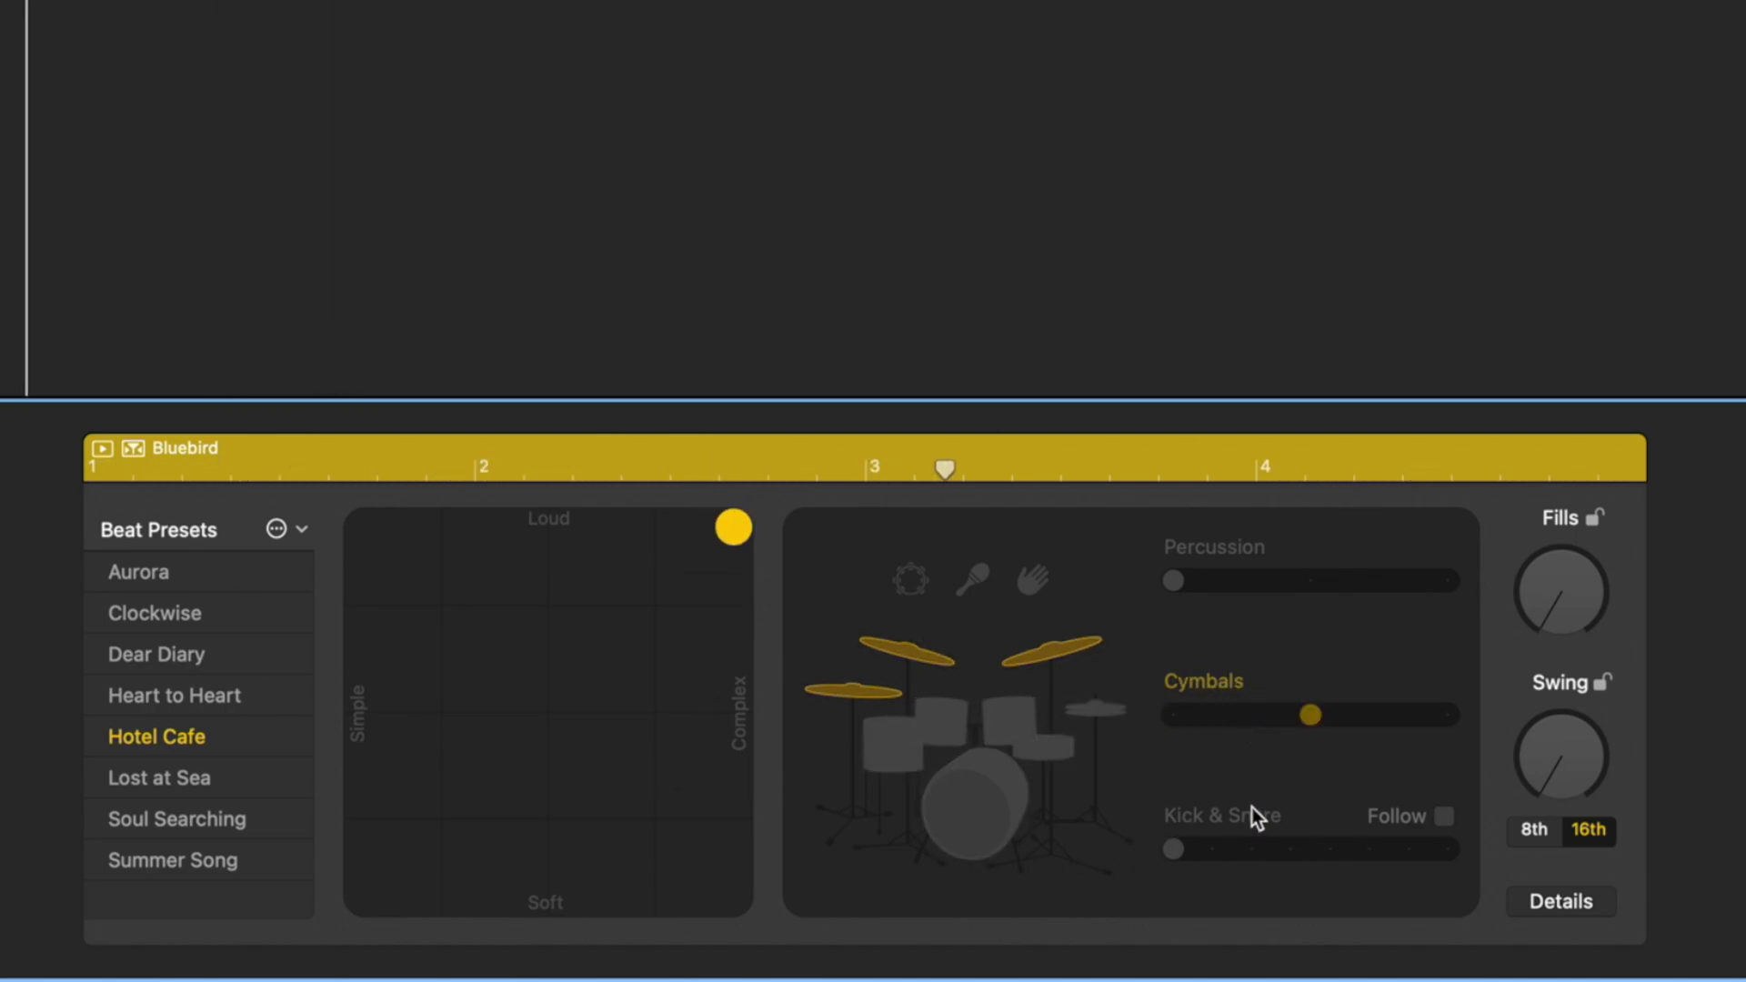
pyautogui.moveTo(1308, 728)
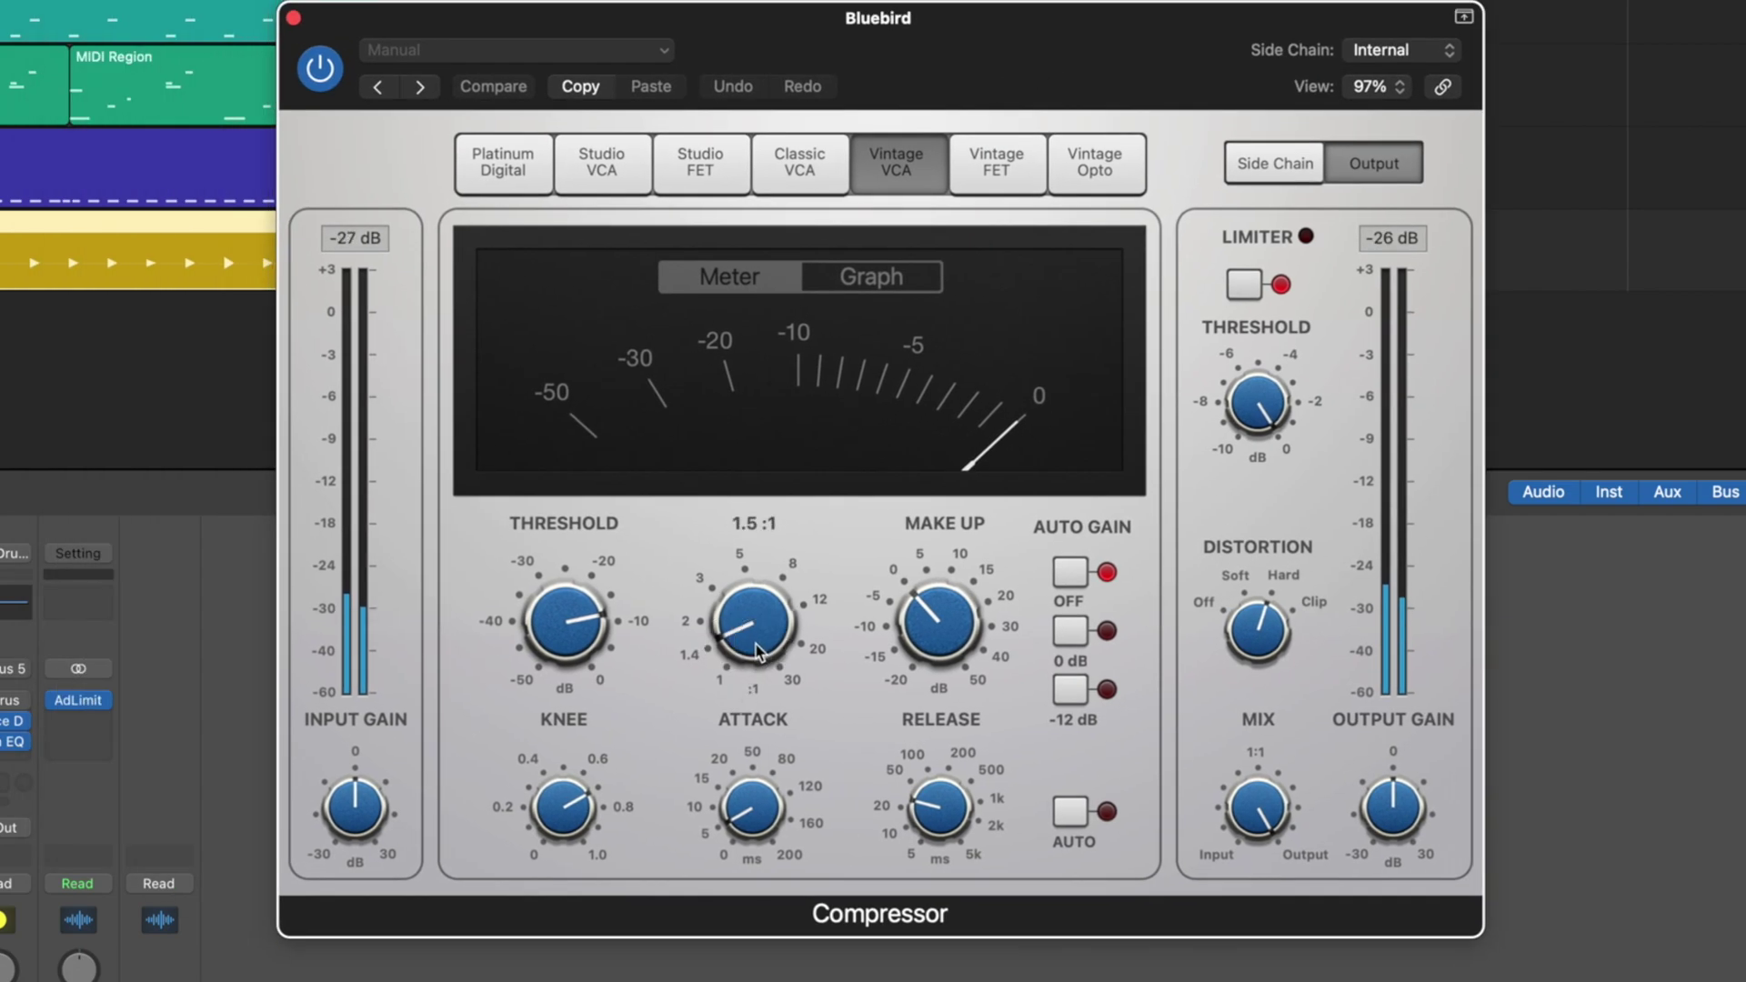
# - Raise the Bluebird compressor's ratio, lower its threshold and set its output gain to -11 dB, closing the Compressor
pyautogui.moveTo(756, 652); pyautogui.dragTo(760, 602)
pyautogui.moveTo(566, 623); pyautogui.dragTo(572, 676)
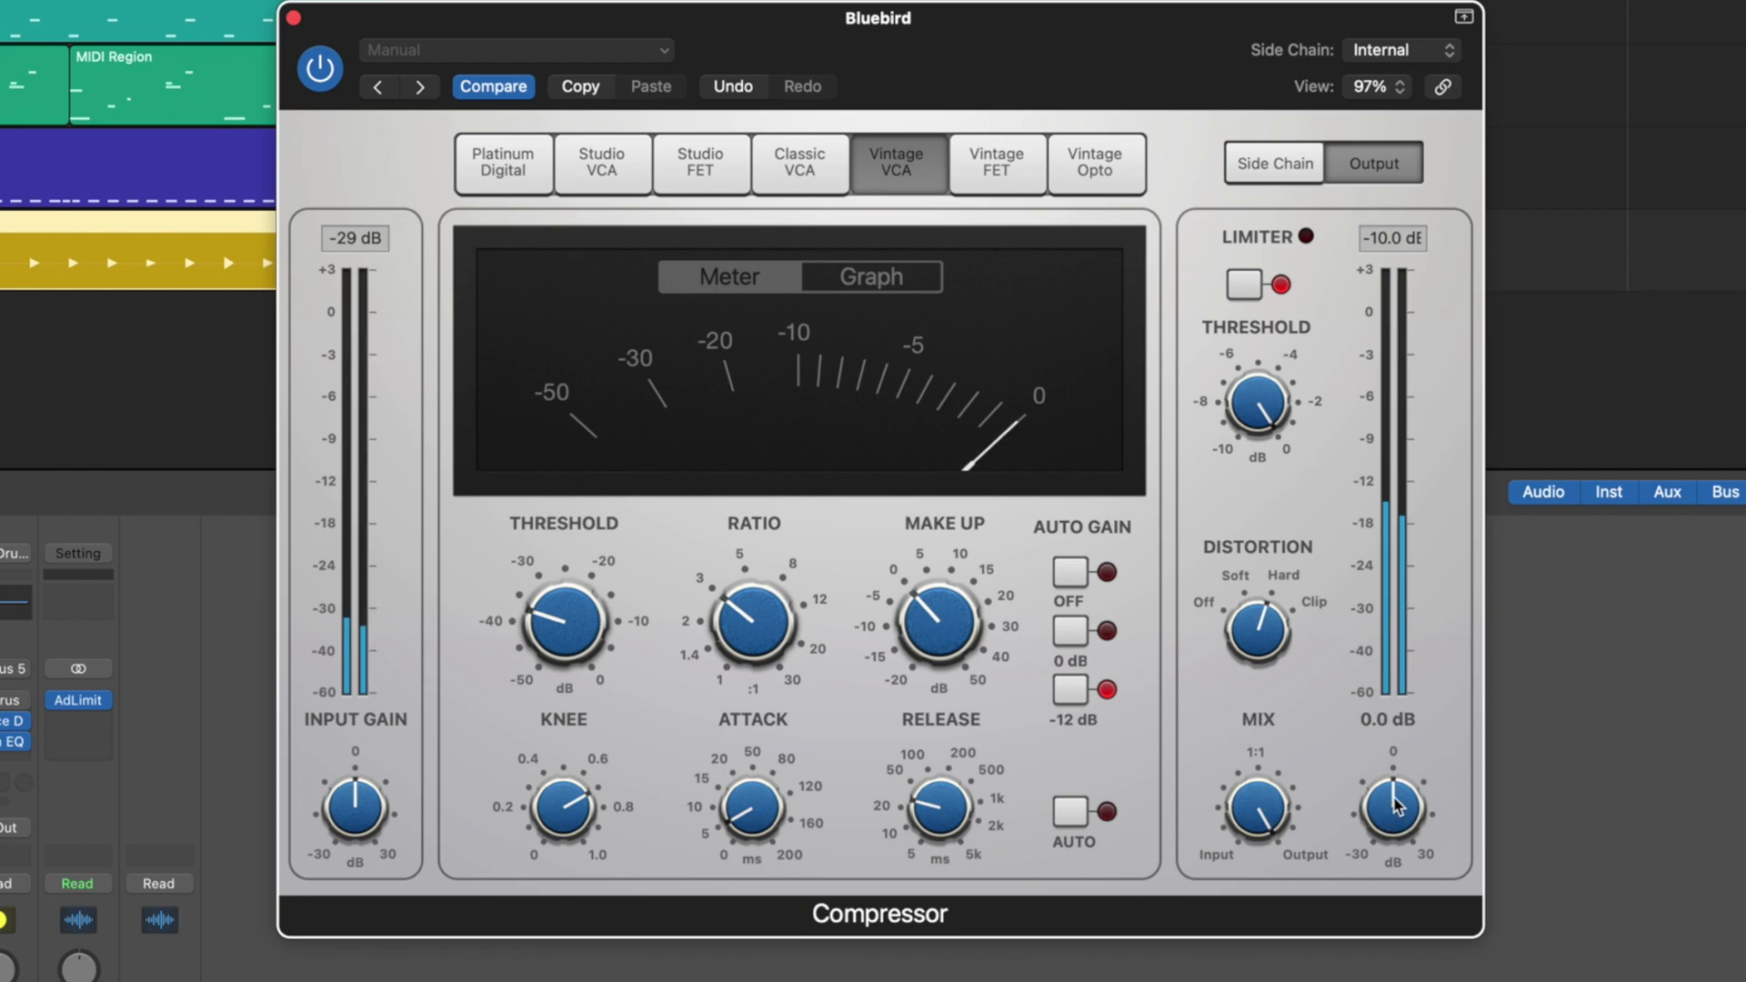
pyautogui.scroll(-1, 1397, 831)
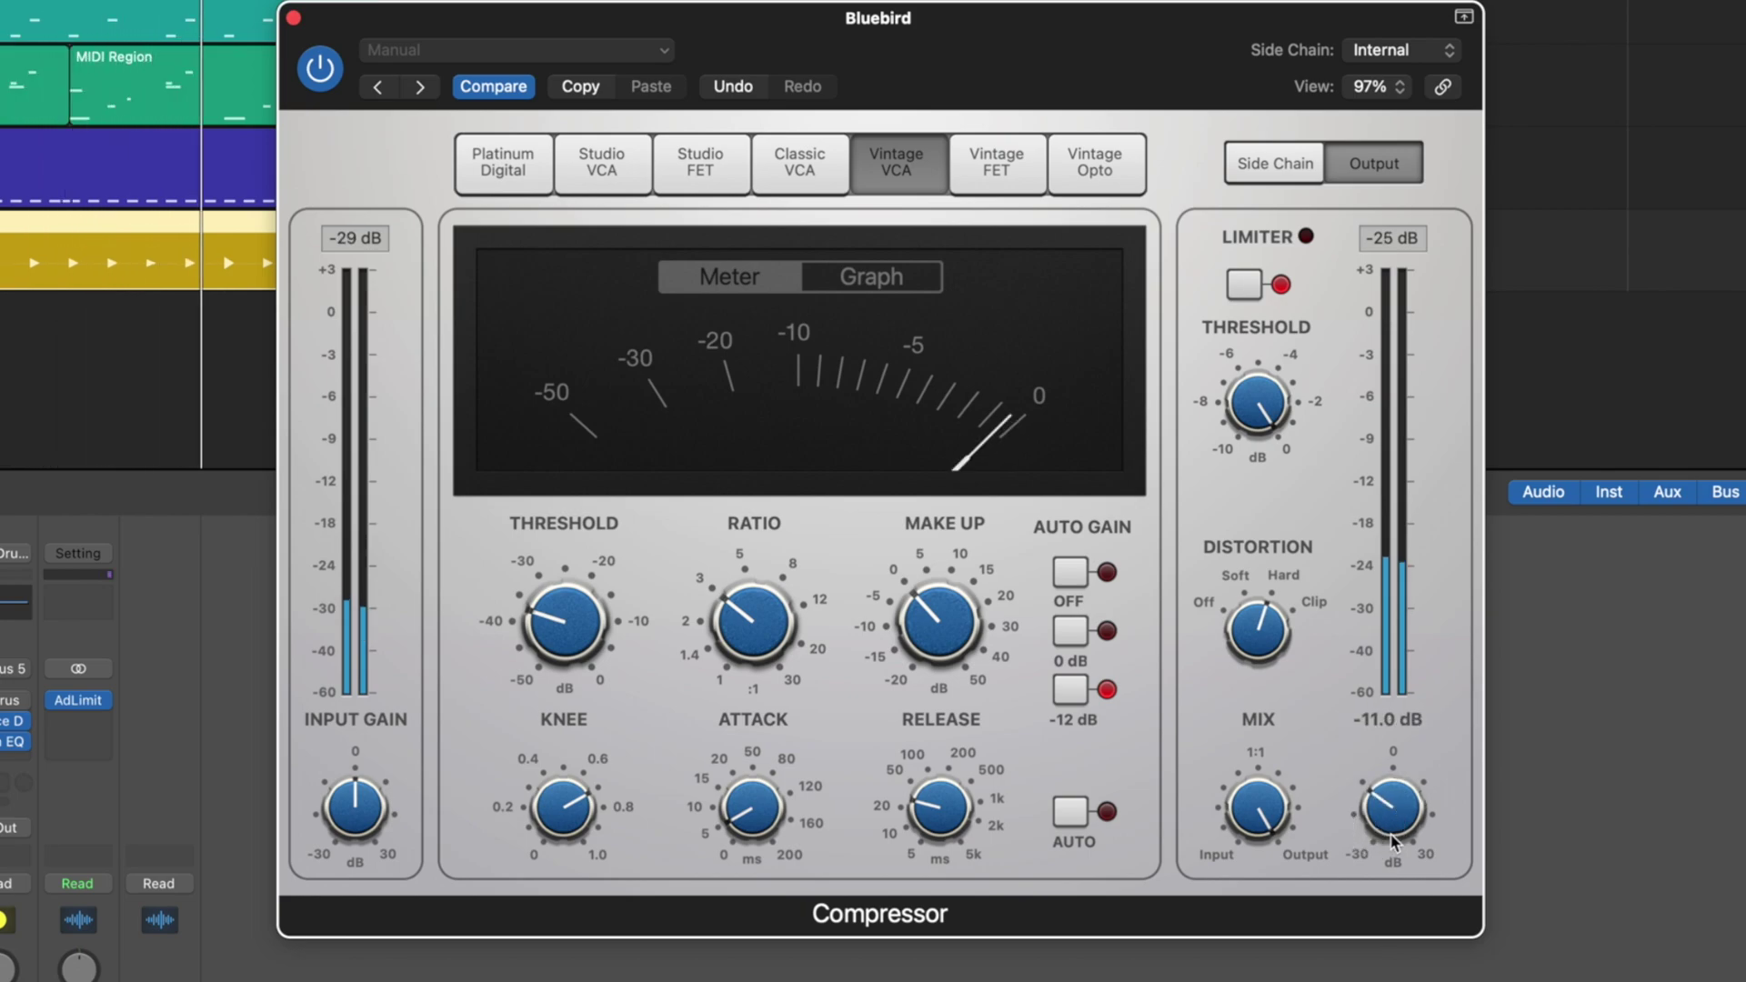
pyautogui.click(293, 18)
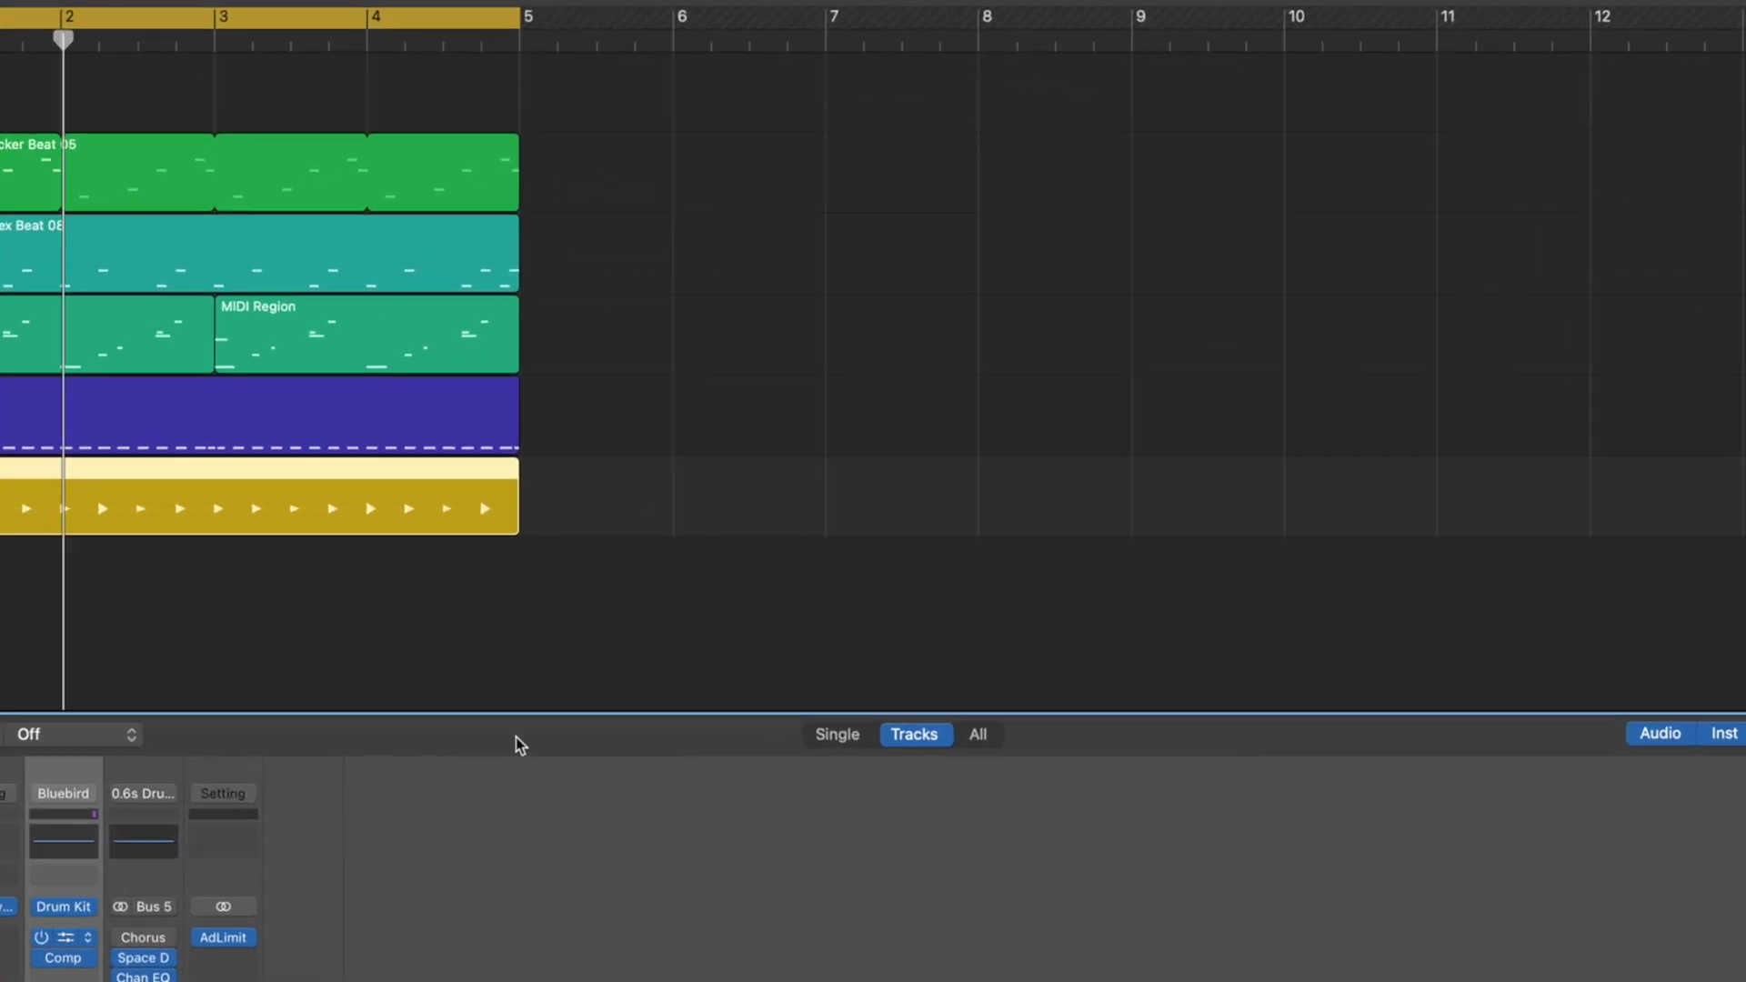
# - Cut the Bluebird track's lows below 494 Hz in Channel EQ, and compare the beat with the track muted and unmuted
pyautogui.click(64, 841)
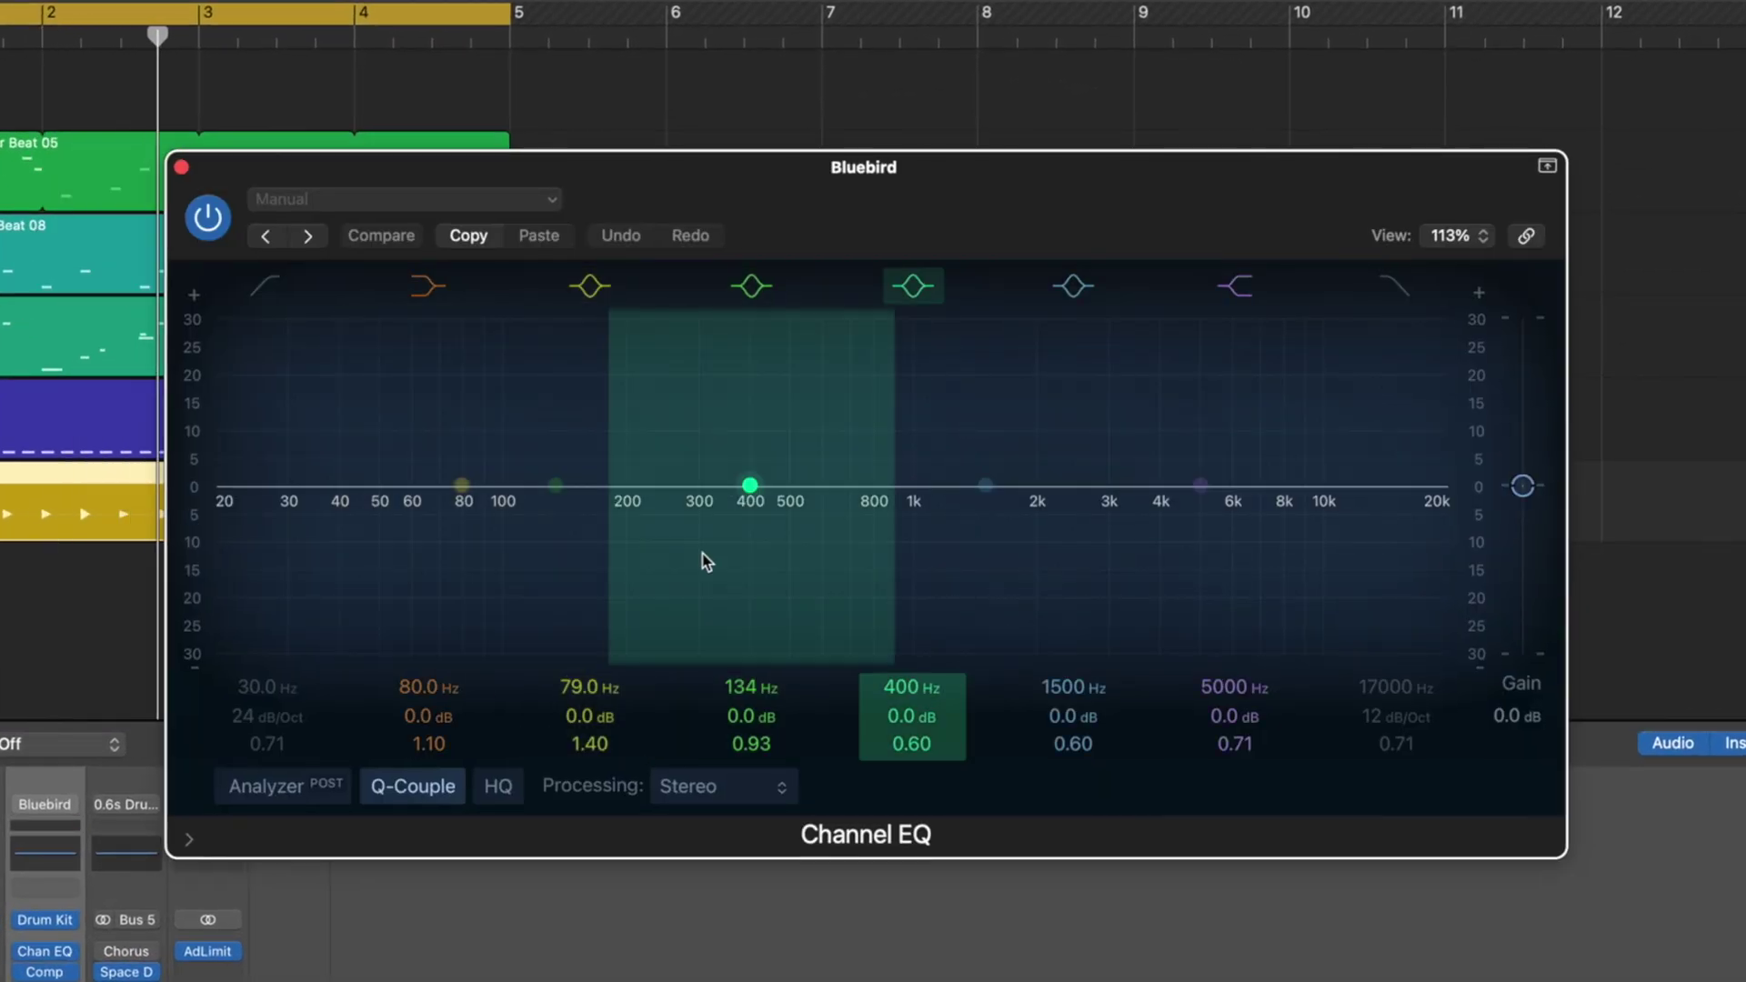
pyautogui.moveTo(275, 535); pyautogui.dragTo(787, 506)
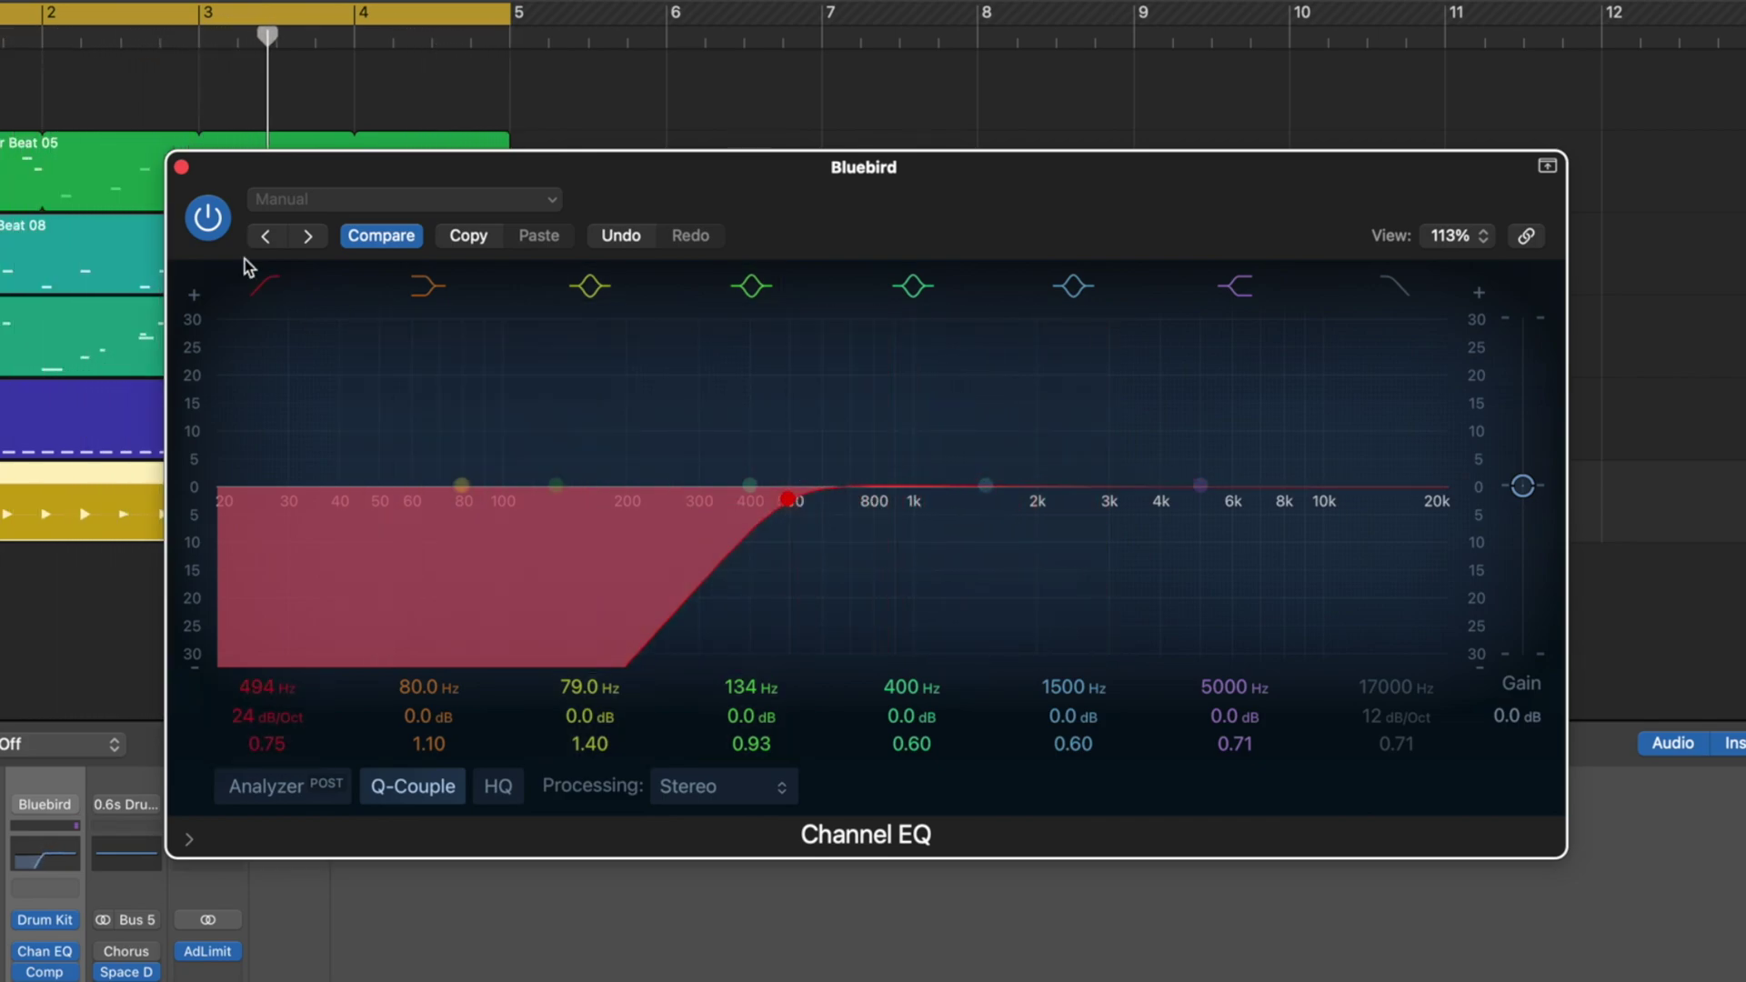
pyautogui.click(181, 166)
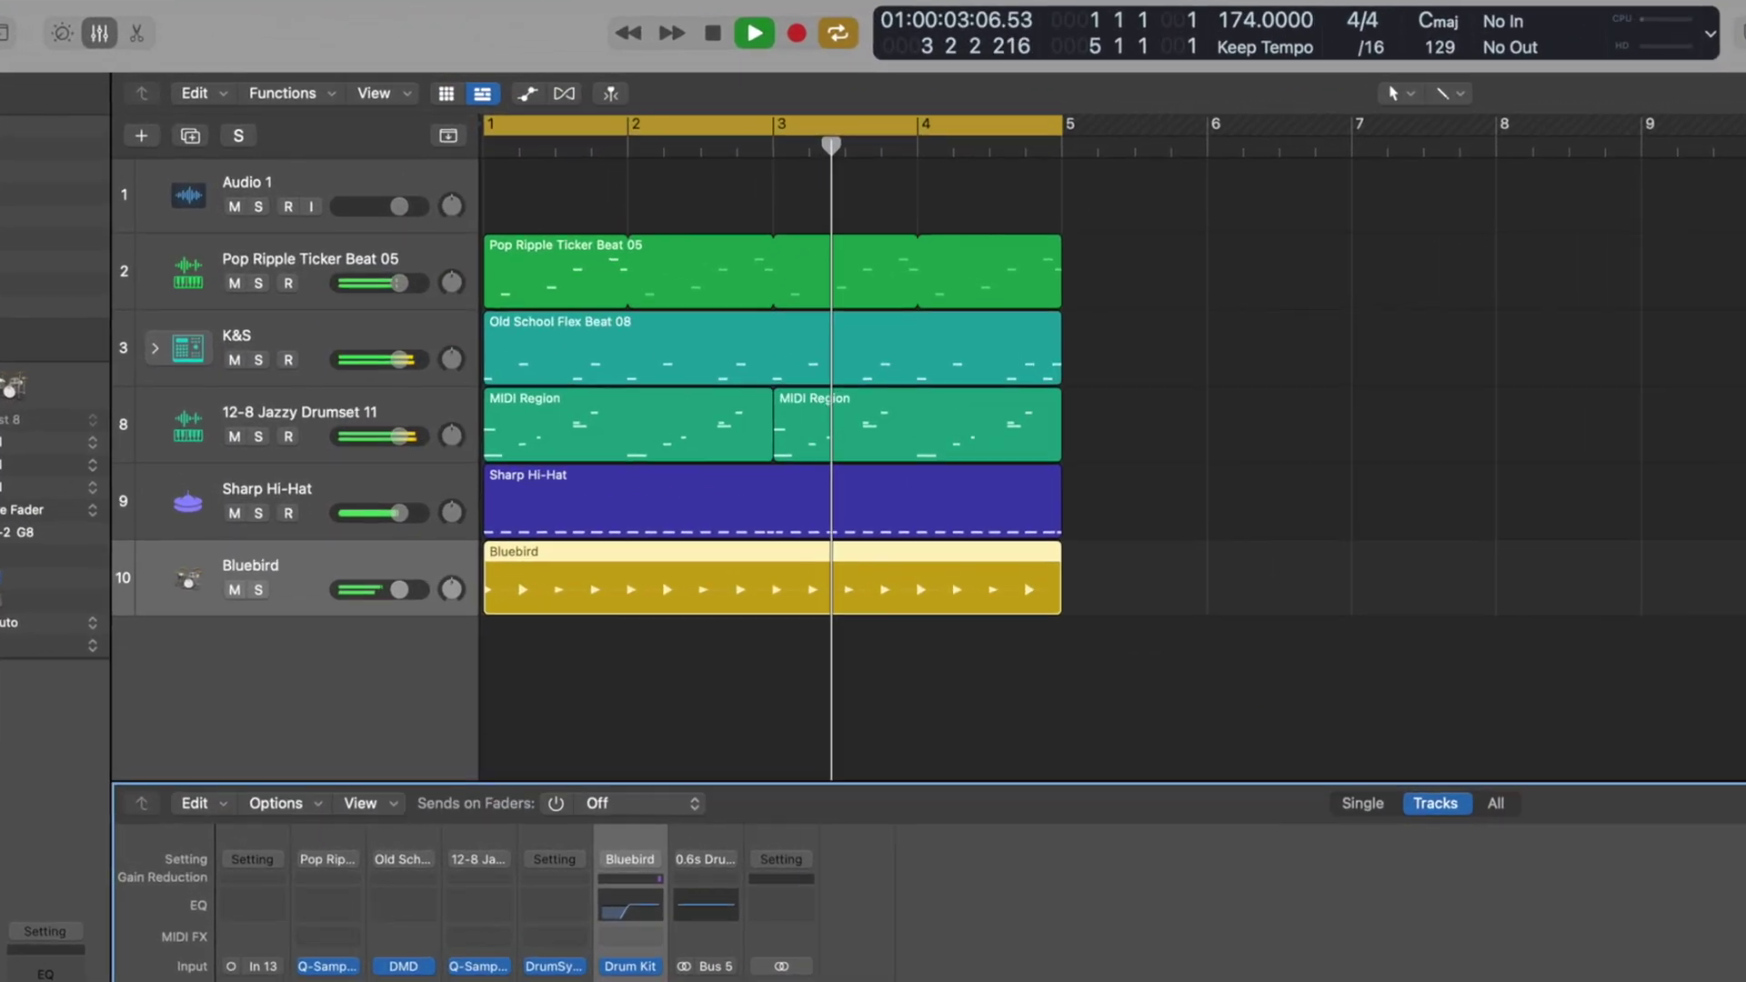
pyautogui.hotkey('ctrl', 'm')
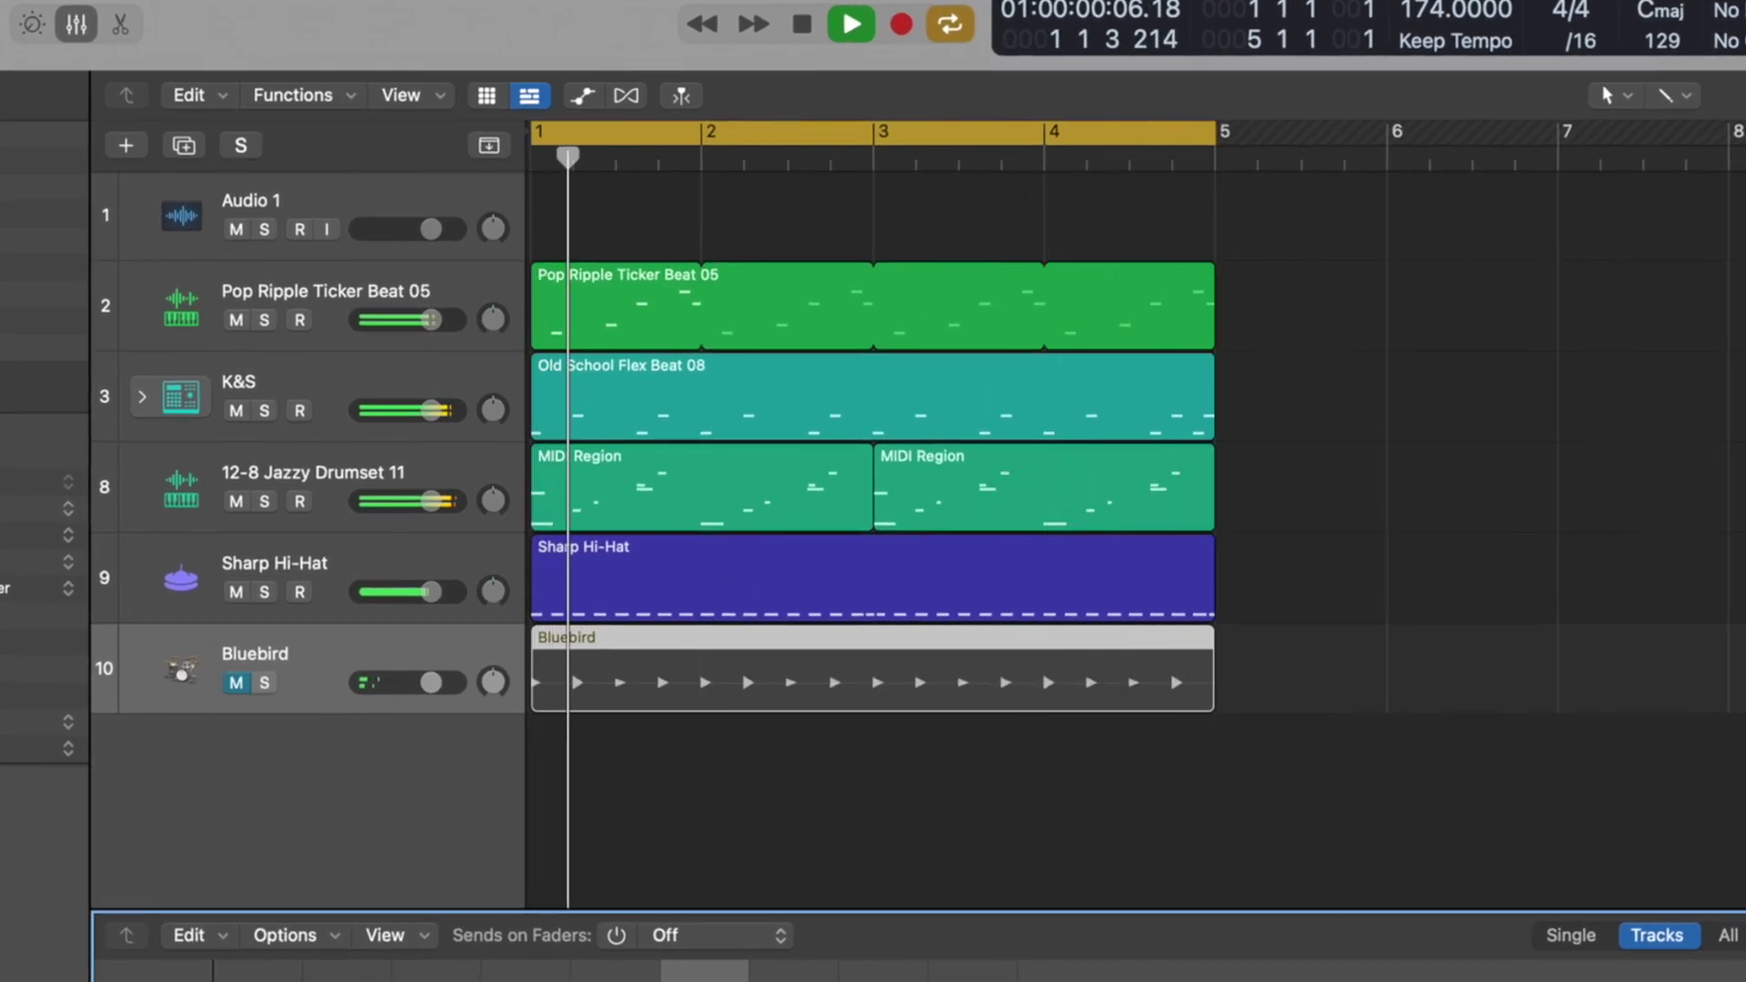
pyautogui.hotkey('ctrl', 'm')
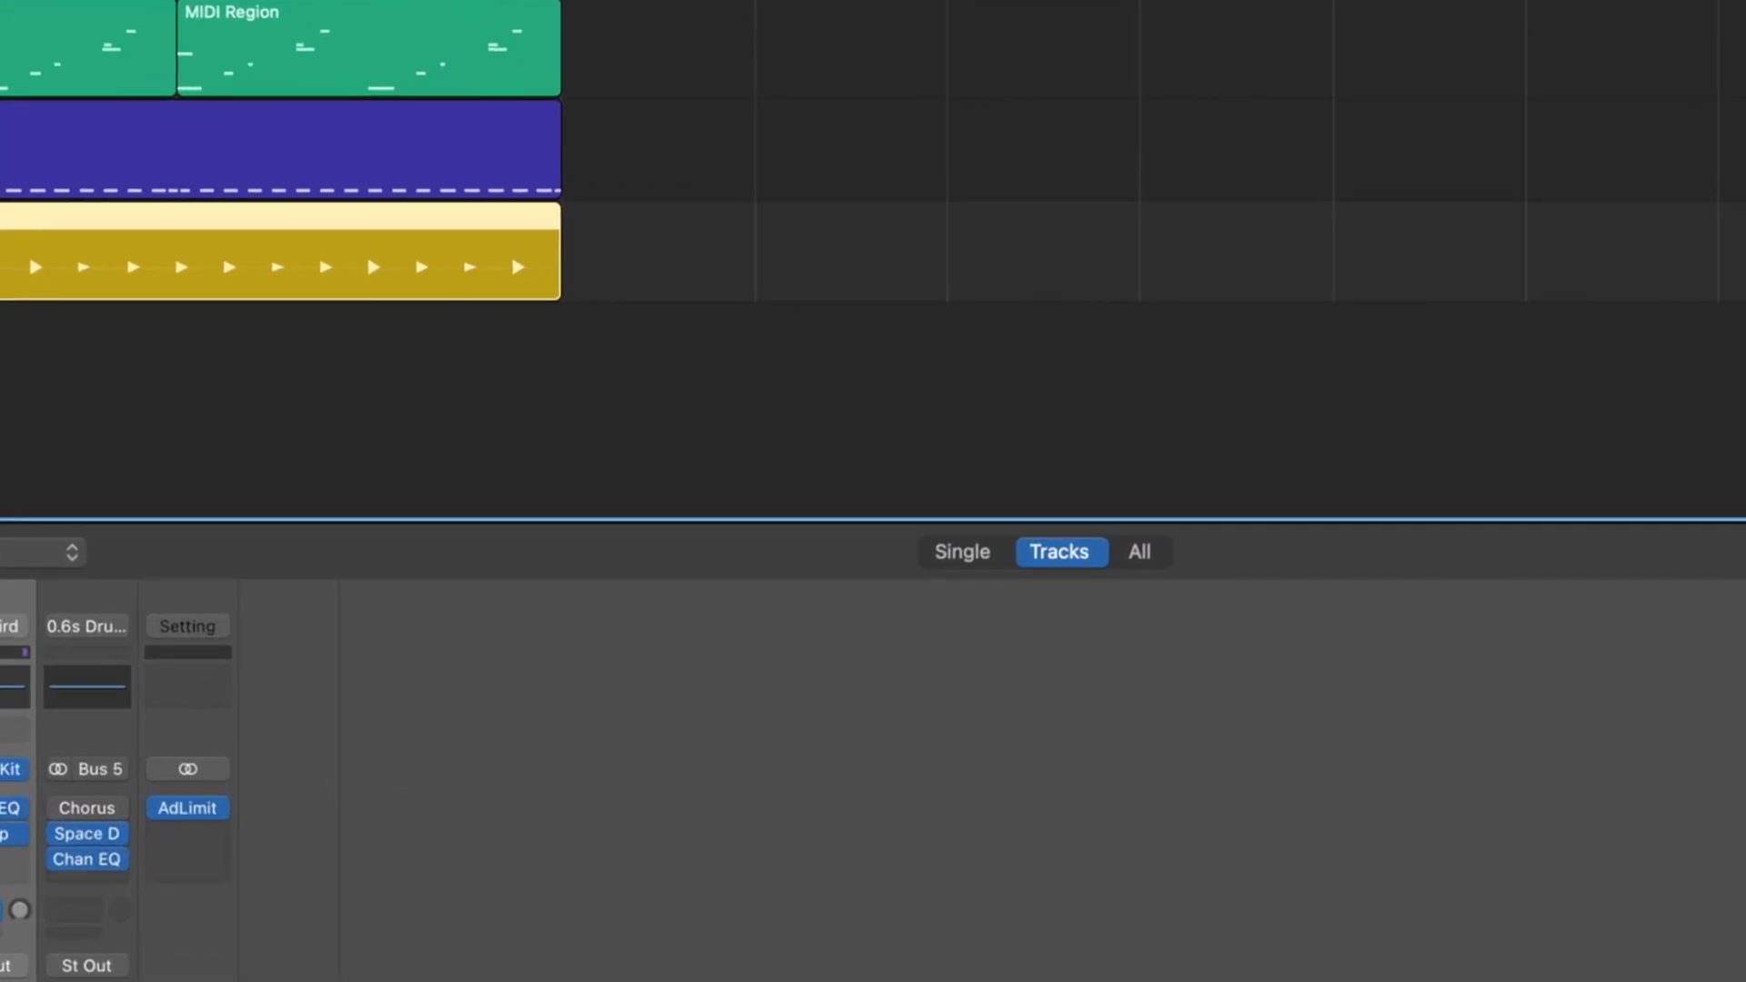
# - Create a Heavy Kick Drum Synth track and draw C3 notes in its one-bar region on beat 1 and at 1 3 3
pyautogui.press('alt+super+n')
pyautogui.click(524, 239)
pyautogui.press('Return')
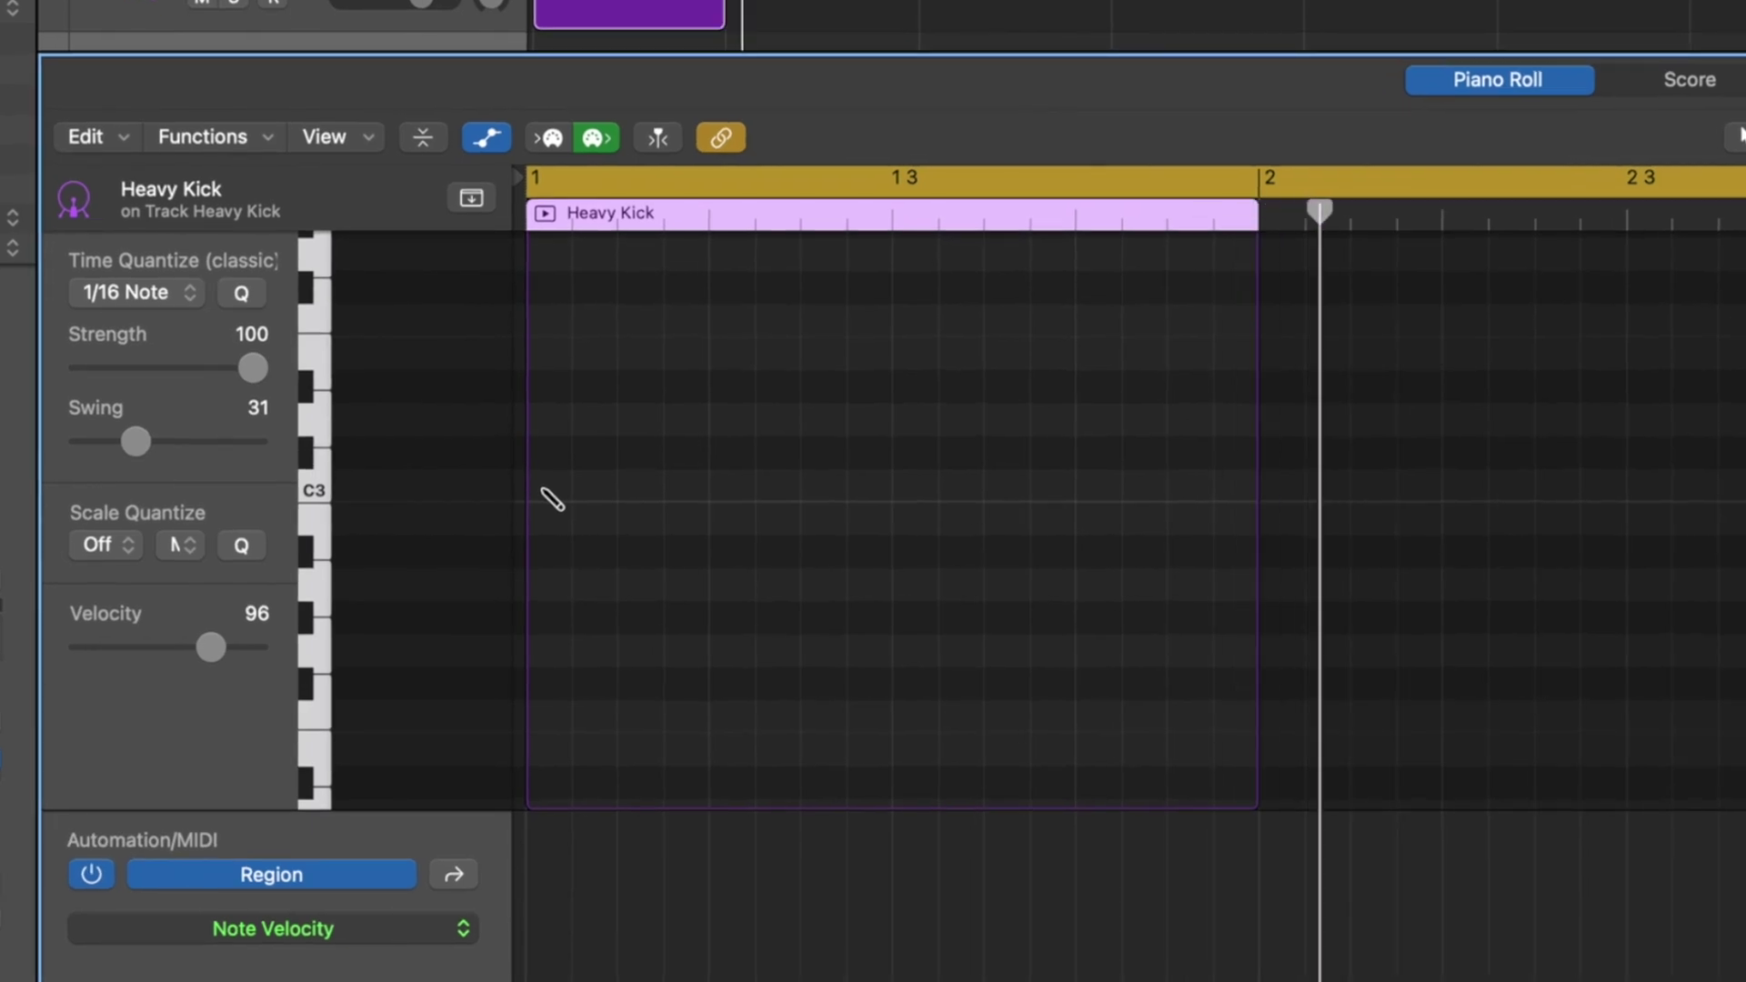
pyautogui.click(440, 544)
pyautogui.click(997, 494)
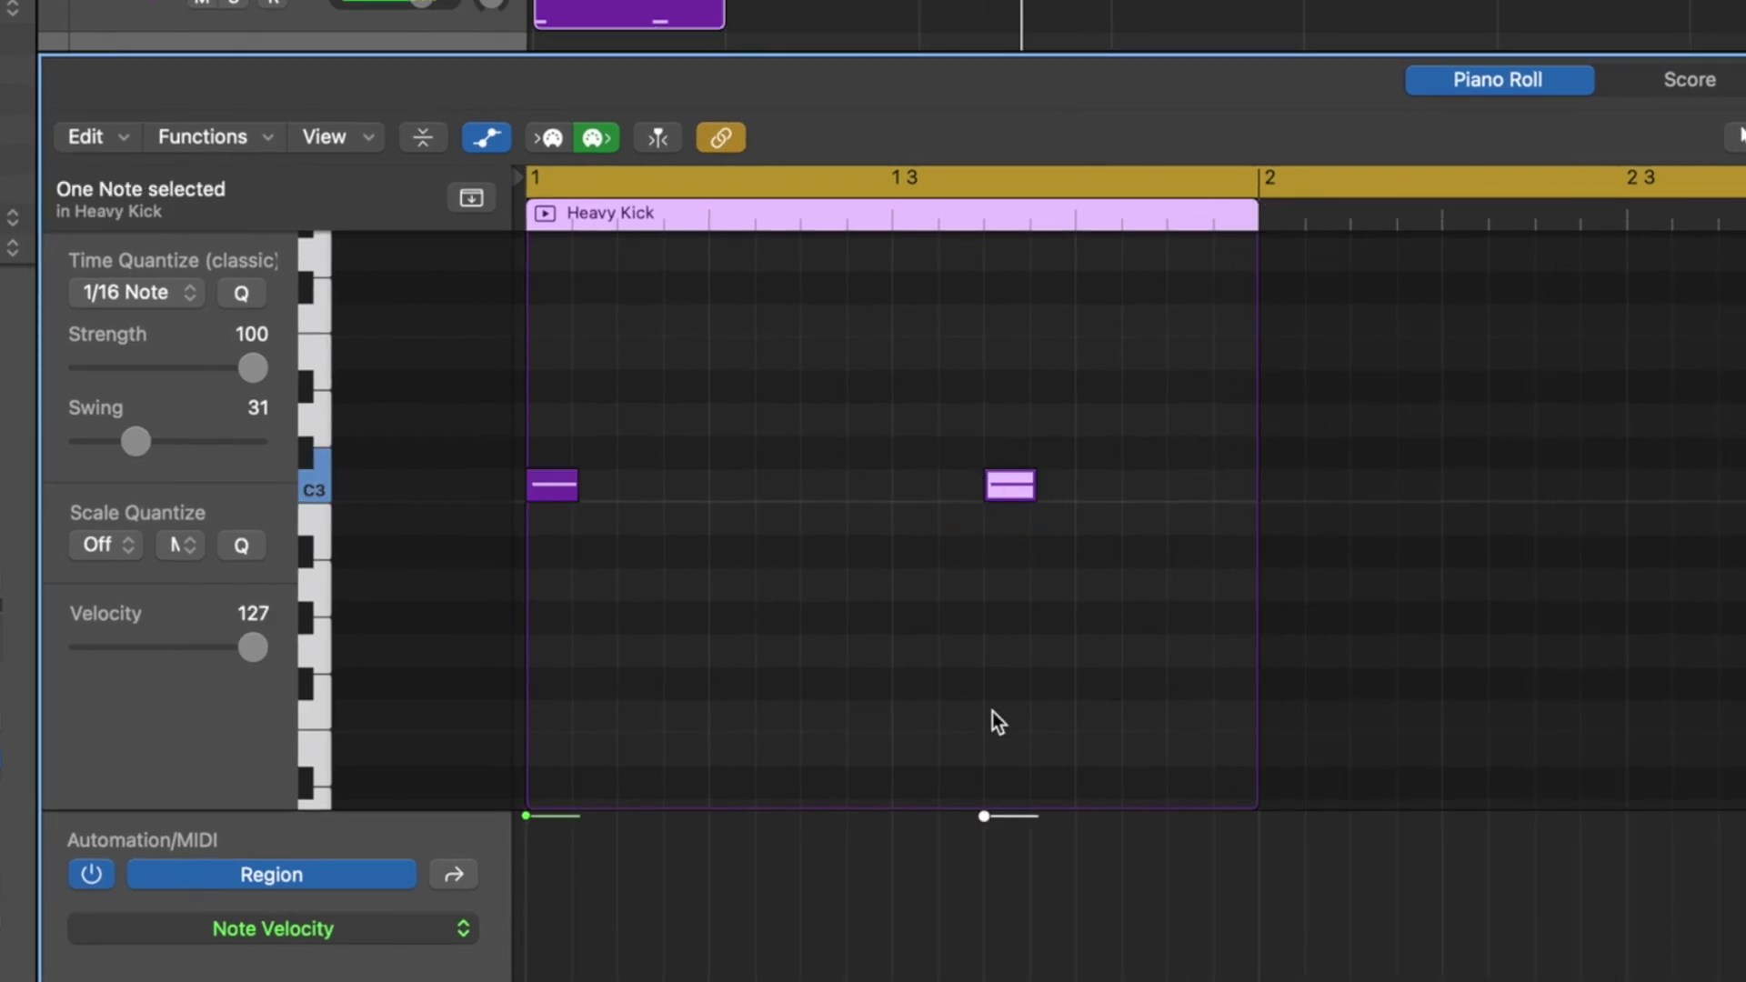
pyautogui.scroll(-1, 899, 614)
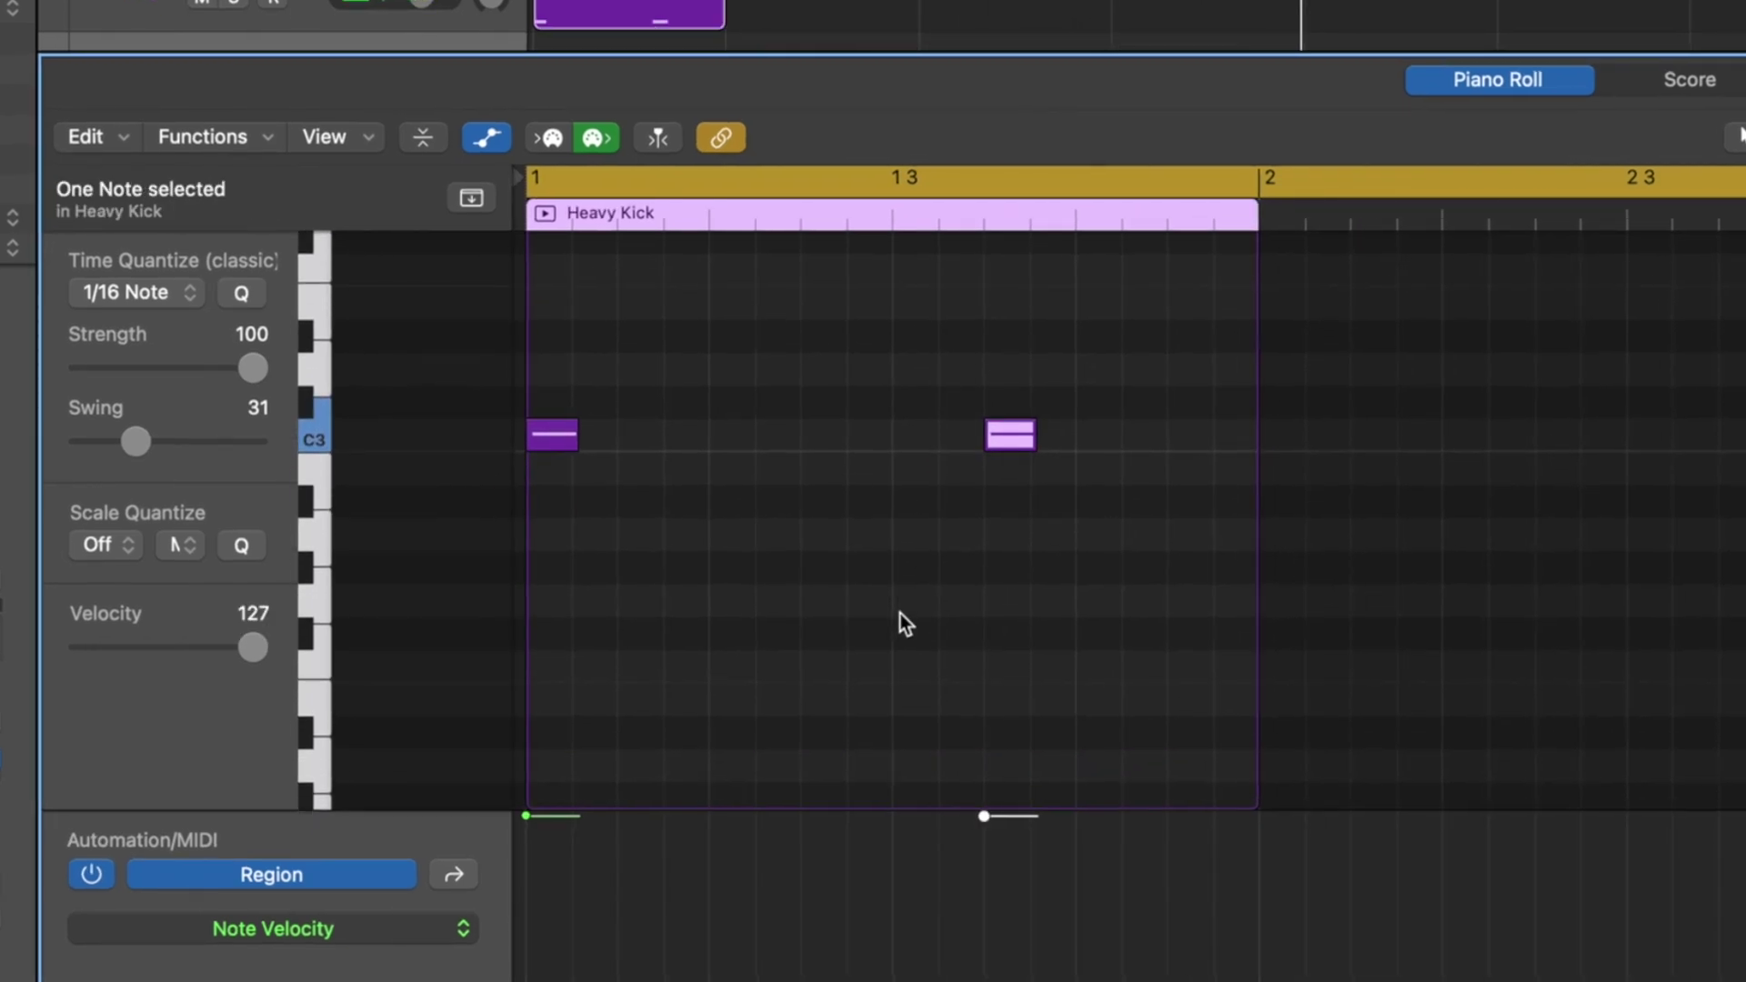
# - Transpose both kick notes down below C2 and loop the Heavy Kick region to the end of bar 4
pyautogui.moveTo(1109, 522); pyautogui.dragTo(573, 346)
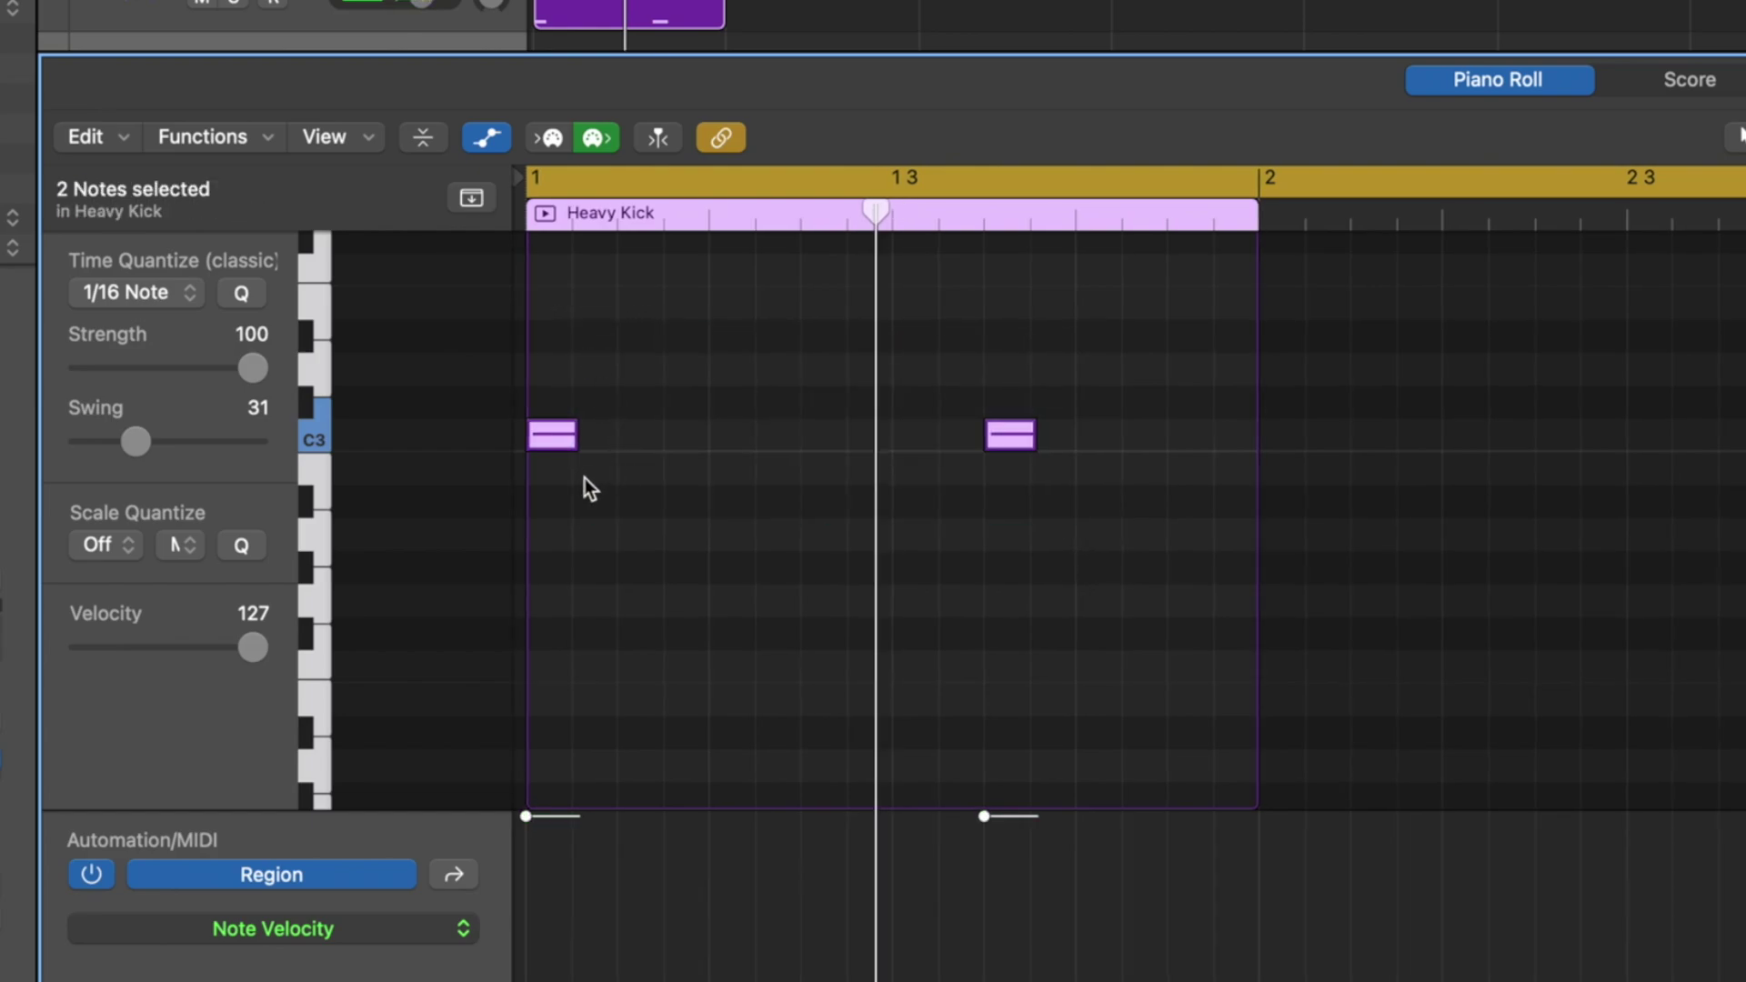
pyautogui.scroll(-1, 586, 479)
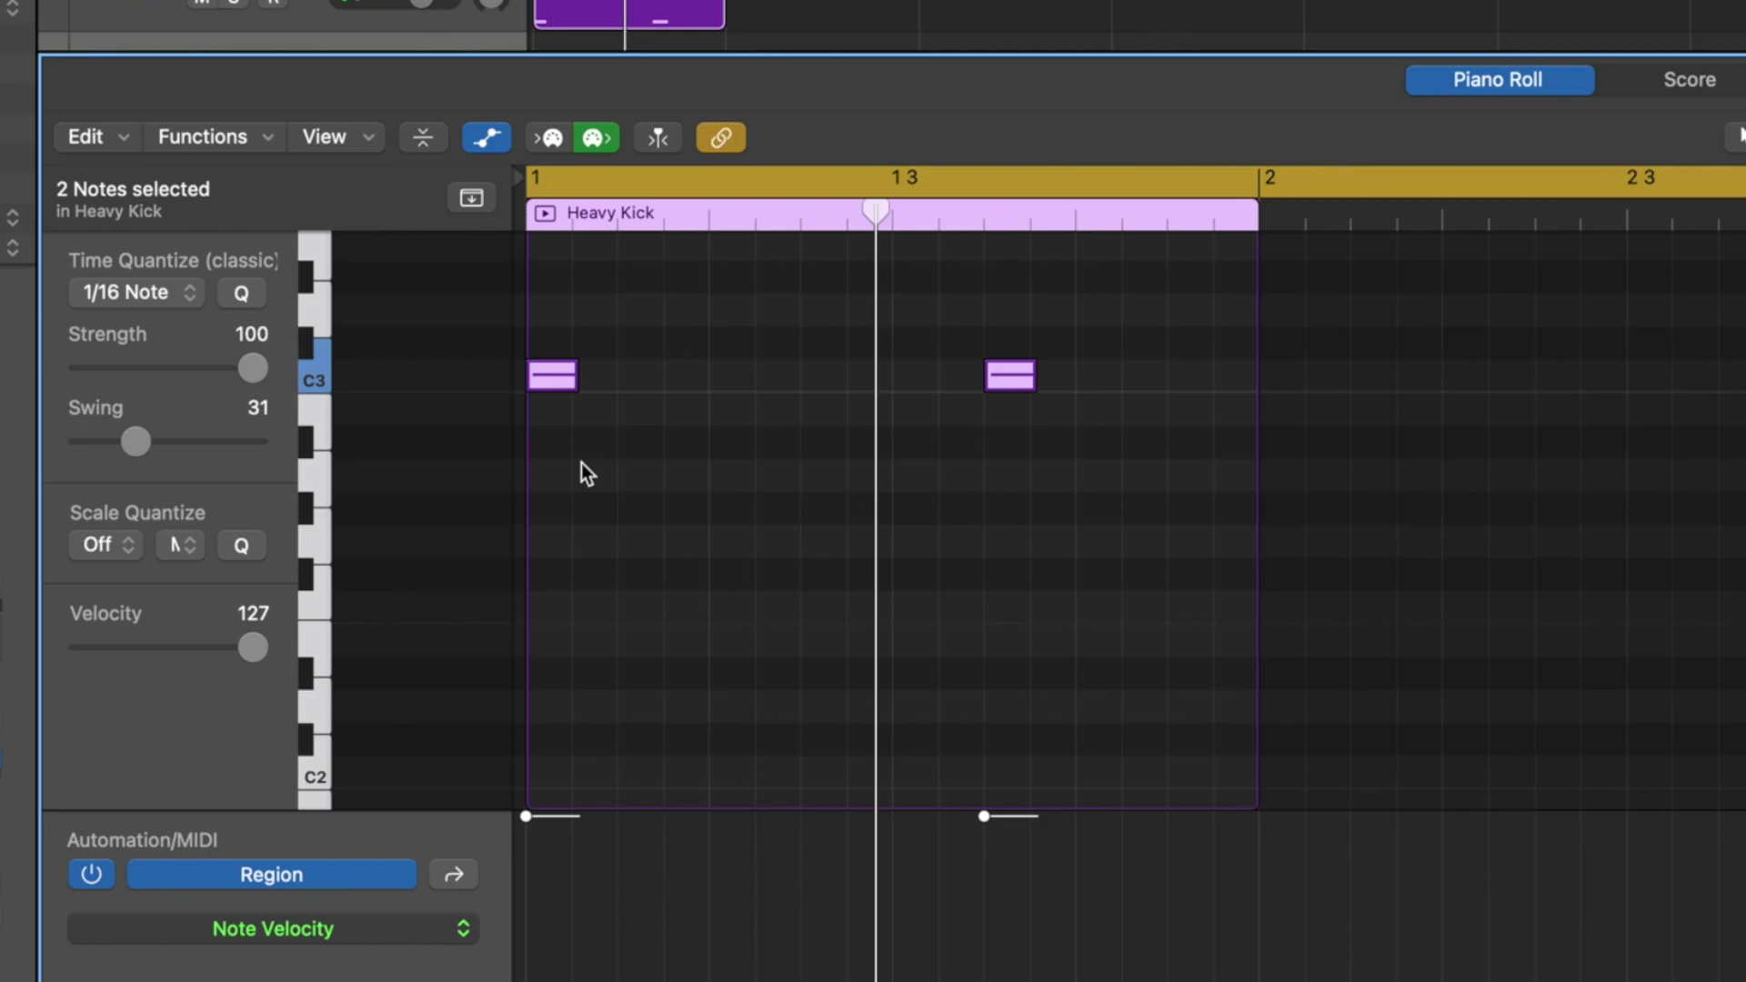
pyautogui.hotkey('shift', 'alt', 'Down')
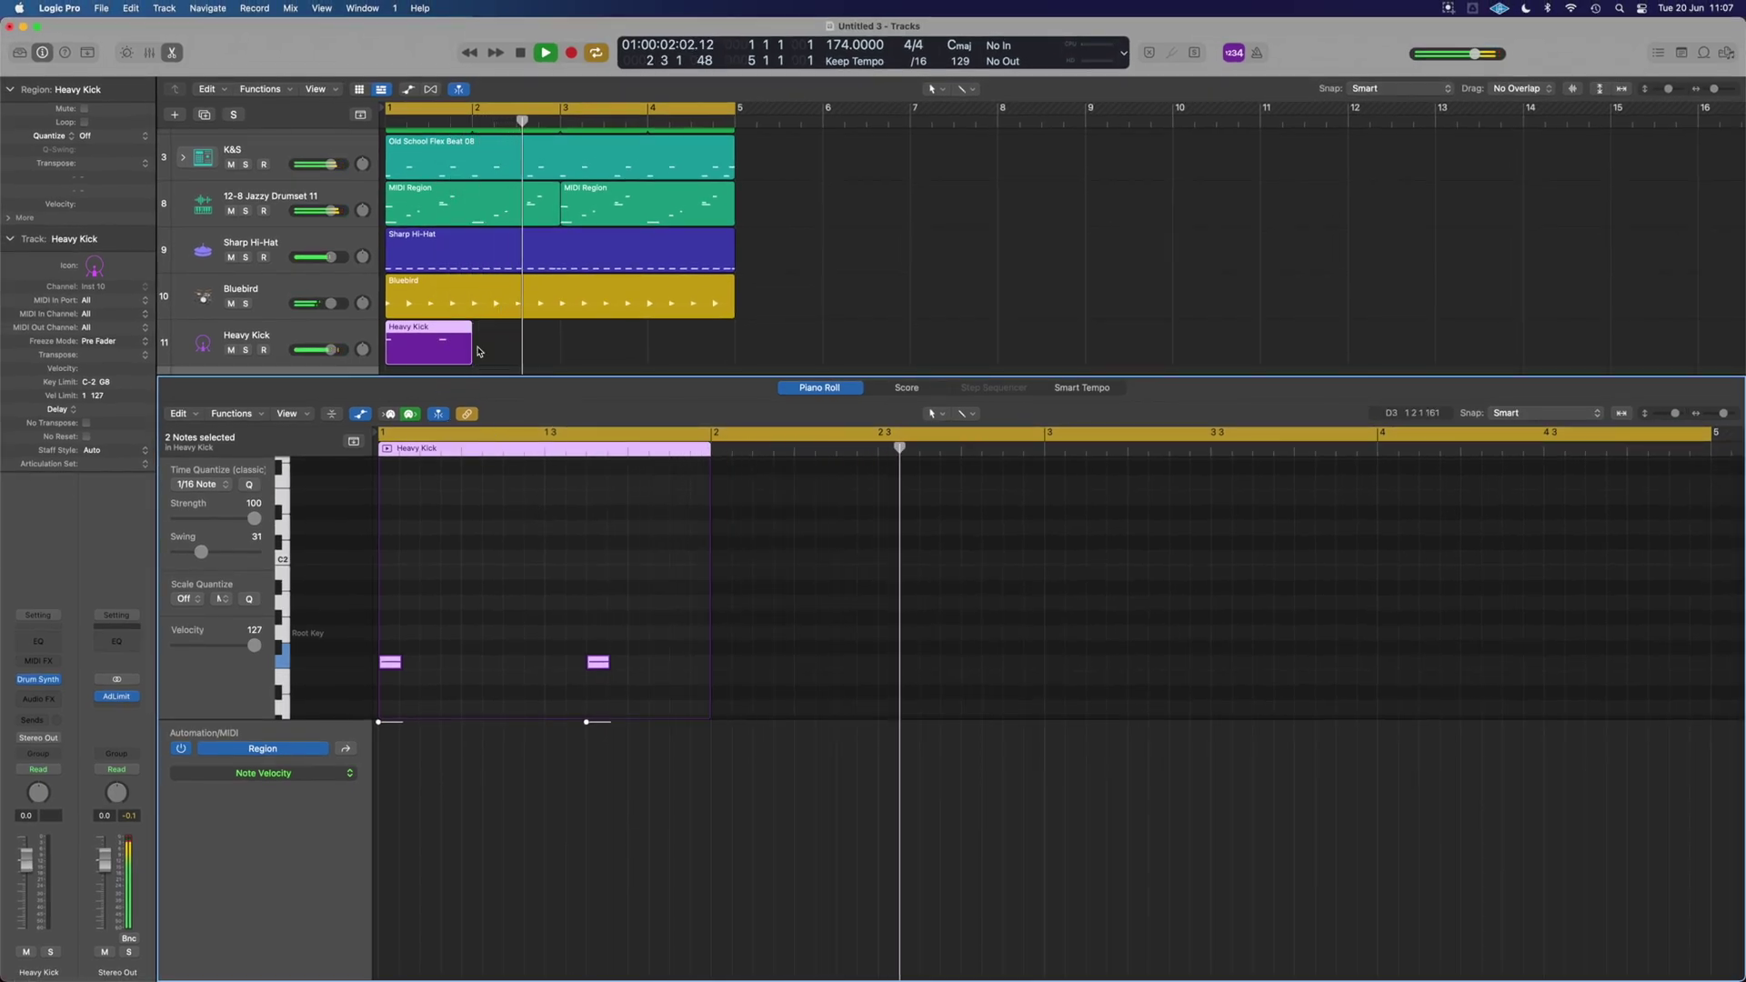
pyautogui.moveTo(443, 338); pyautogui.dragTo(733, 343)
pyautogui.press('super+z')
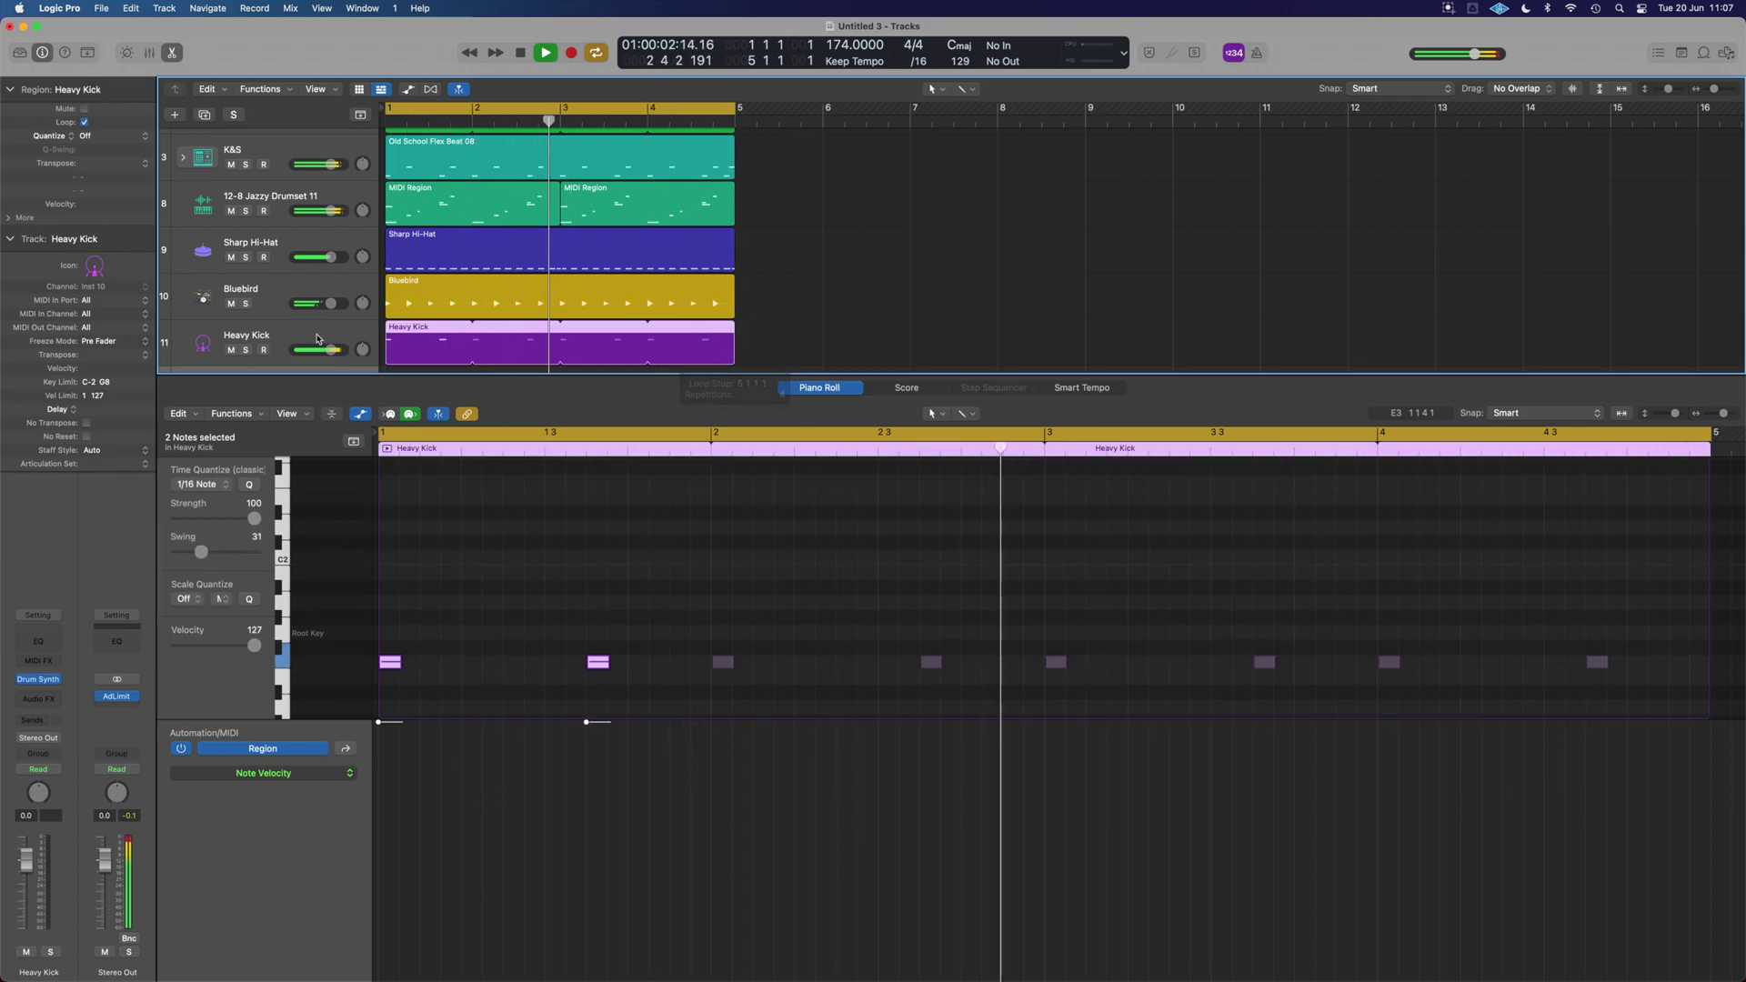
# - Set the Heavy Kick synth's Decay to 14.9% and Saturation to 3.2%, and close the Drum Synth
pyautogui.click(316, 338)
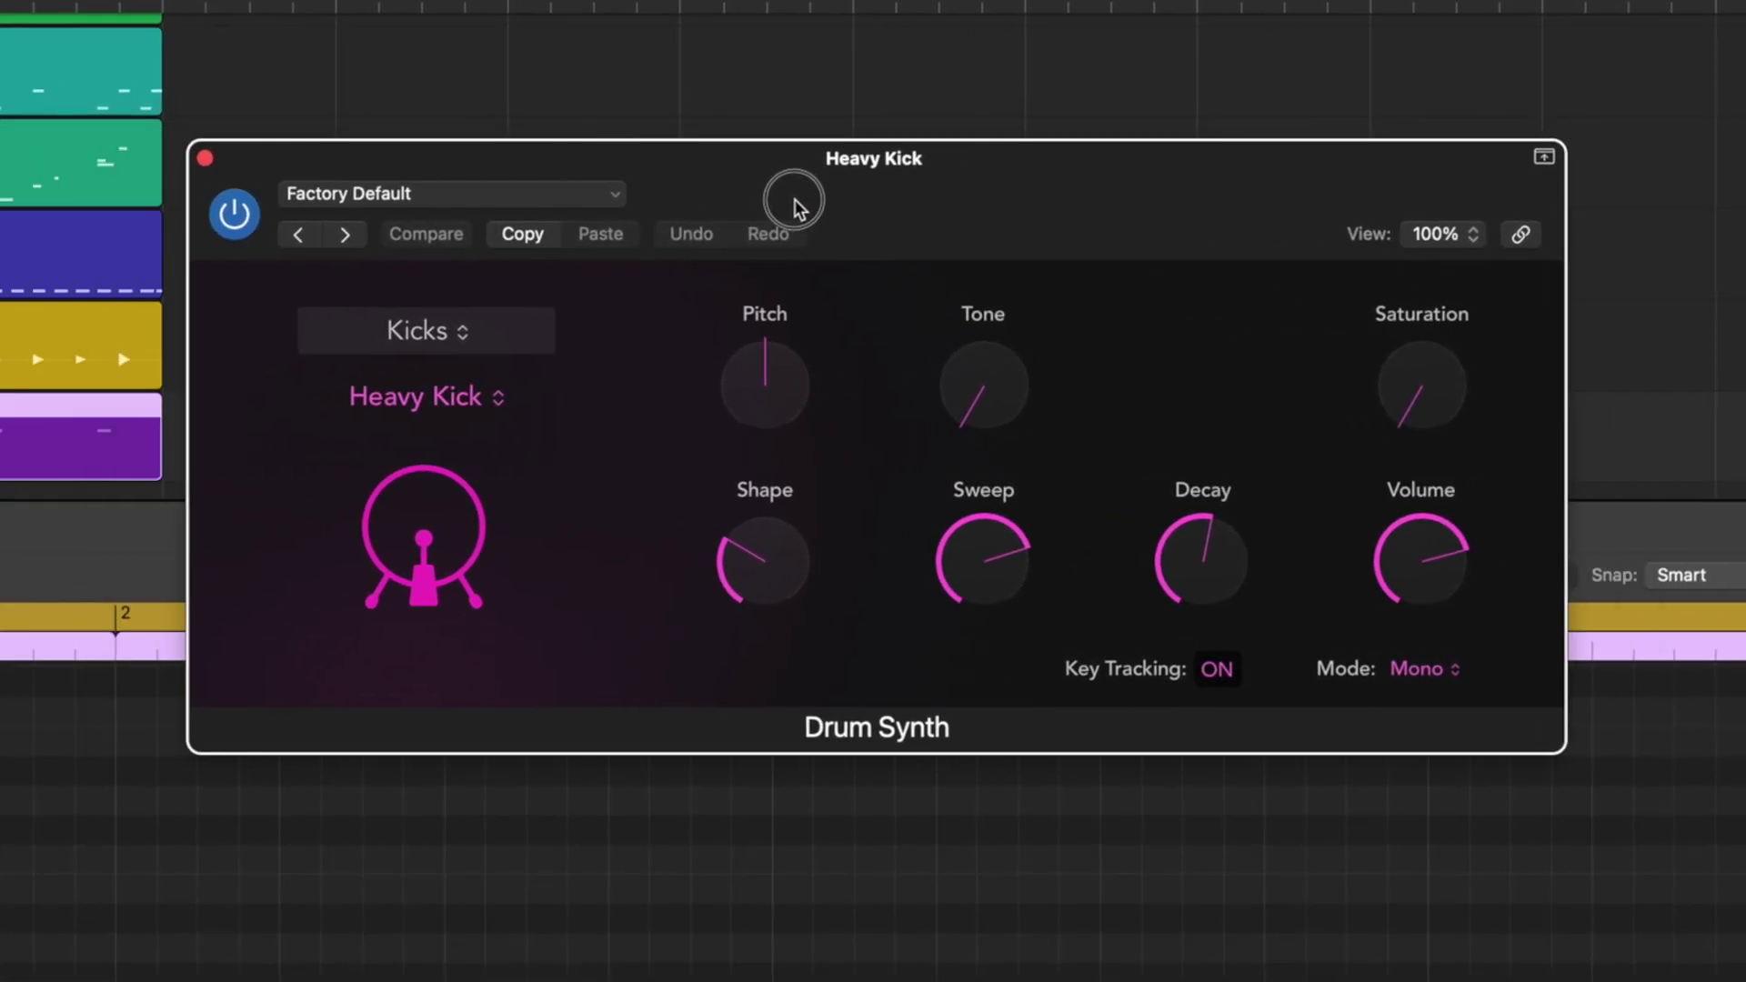
pyautogui.moveTo(796, 205); pyautogui.dragTo(787, 205)
pyautogui.moveTo(733, 387)
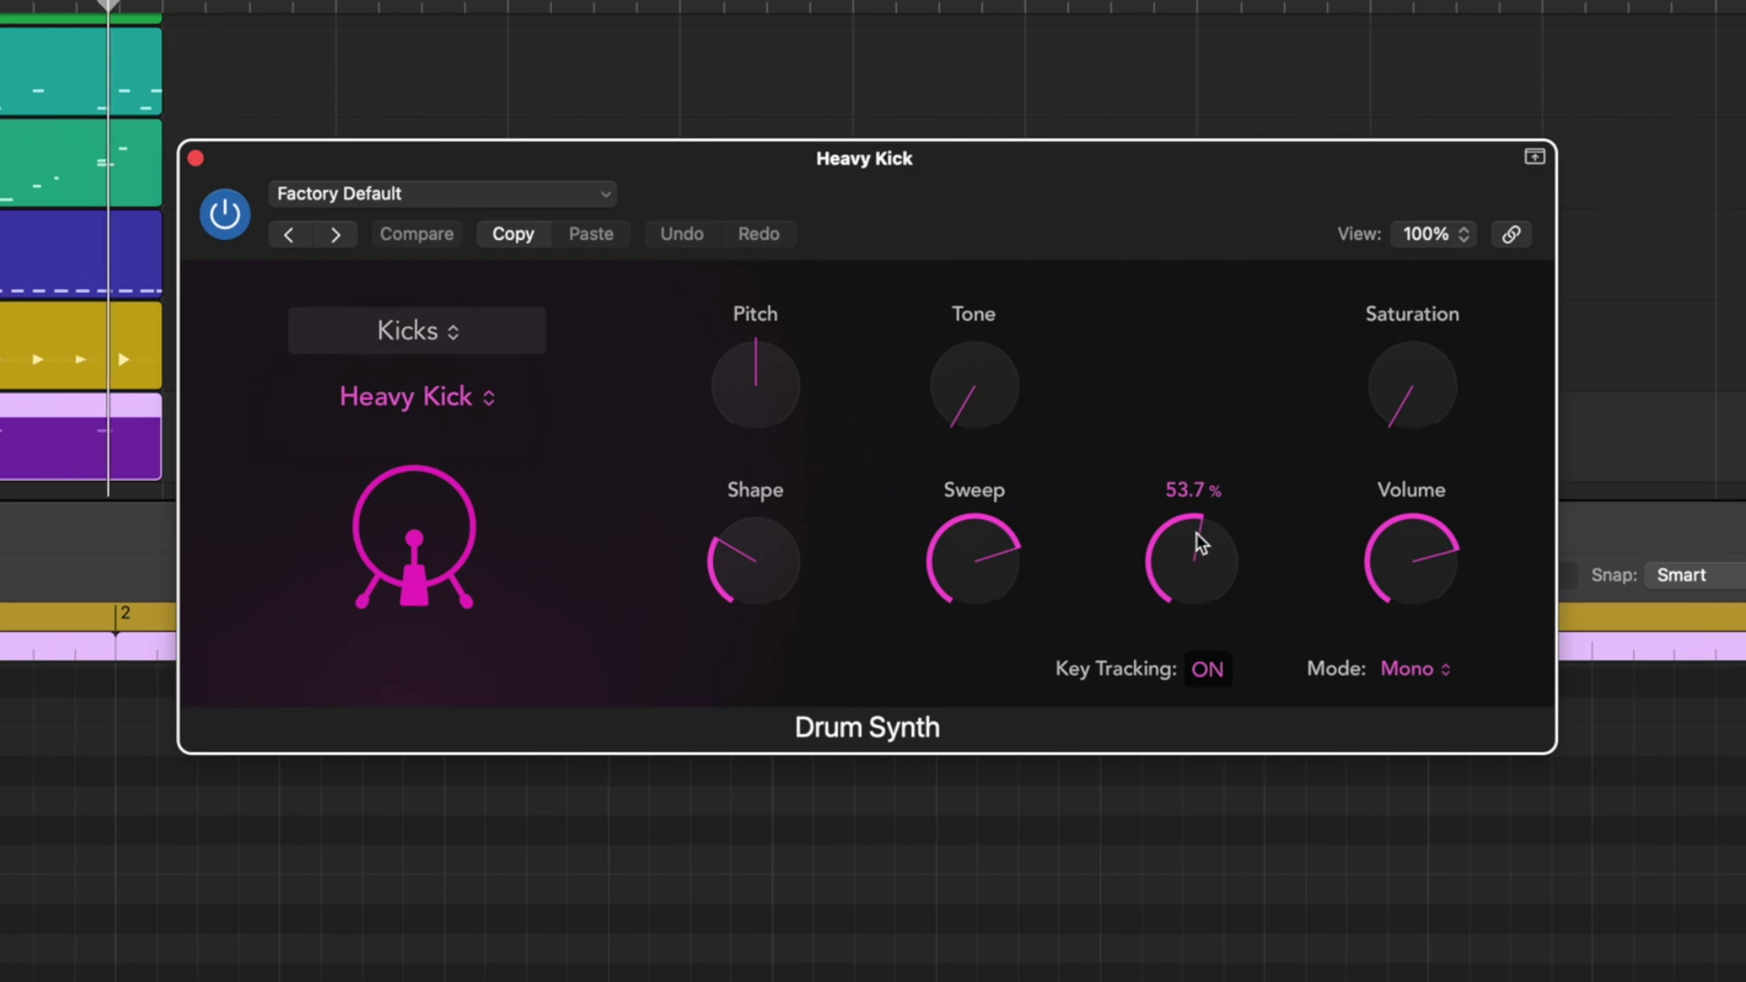
pyautogui.moveTo(1197, 545); pyautogui.dragTo(1200, 677)
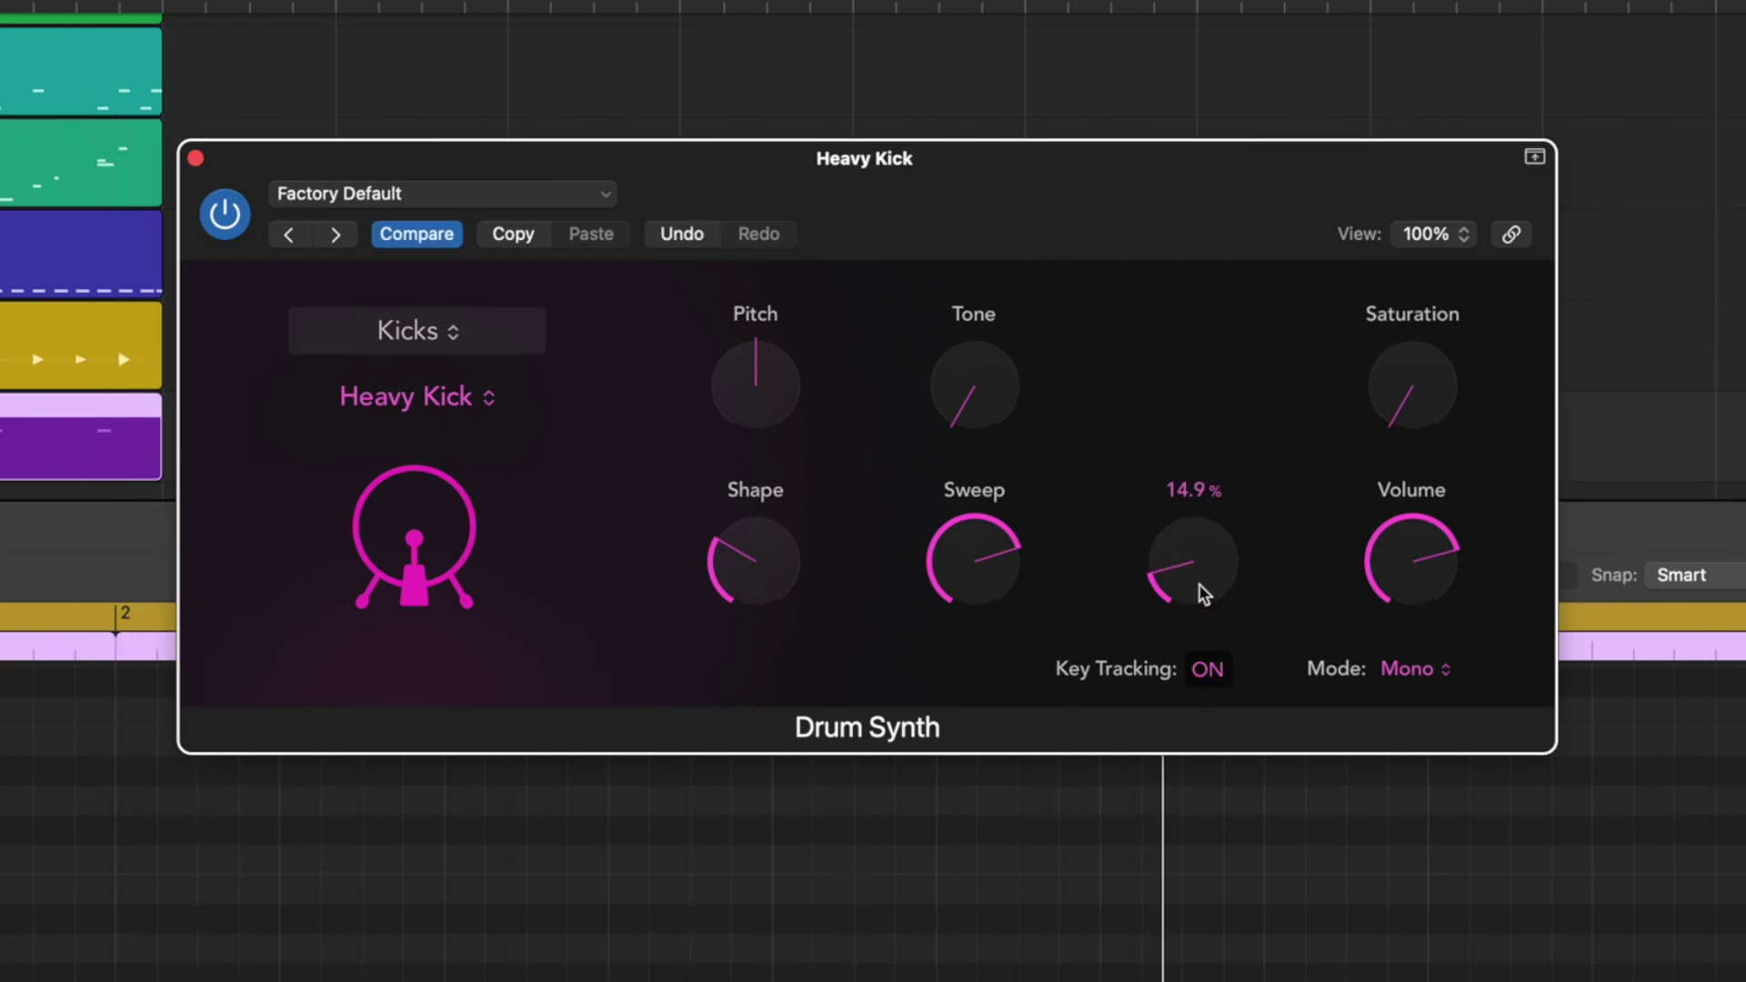
pyautogui.moveTo(1407, 433)
pyautogui.mouseDown()
pyautogui.moveTo(1416, 136)
pyautogui.moveTo(1424, 414)
pyautogui.mouseUp()
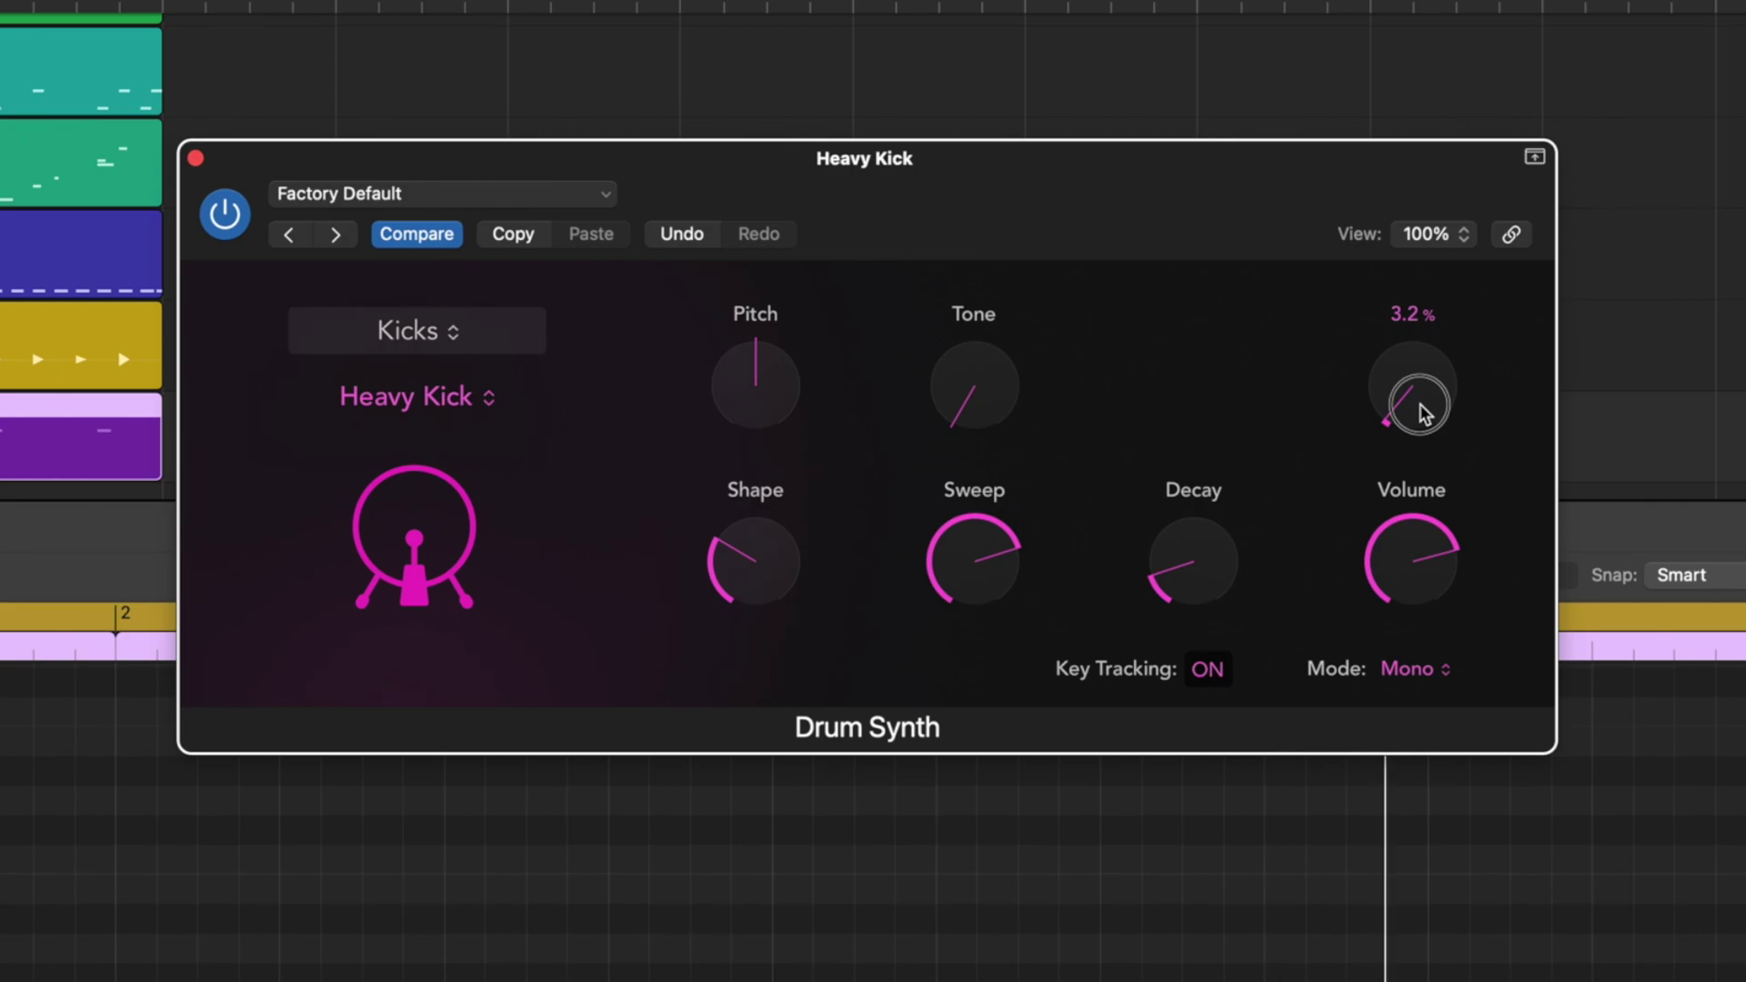
pyautogui.click(195, 158)
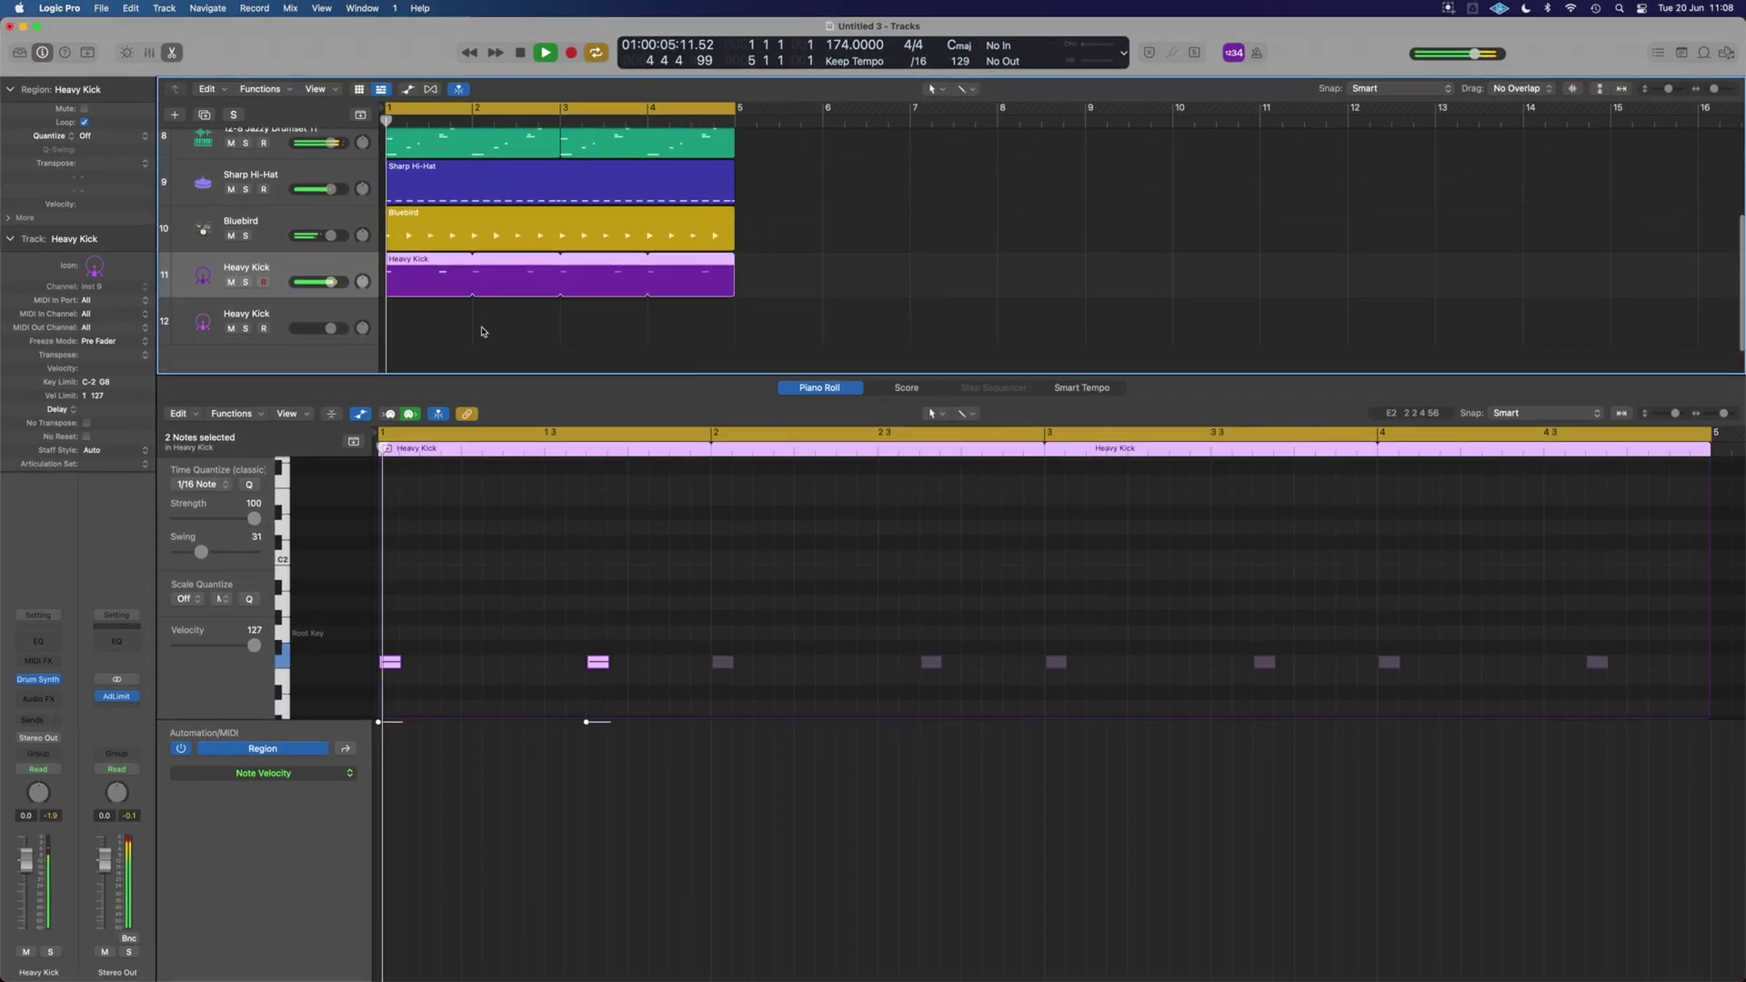
# - Add a one-bar region to the duplicated Drum Synth track and loop it to the end of bar 4
pyautogui.doubleClick(400, 324)
pyautogui.moveTo(473, 314); pyautogui.dragTo(737, 329)
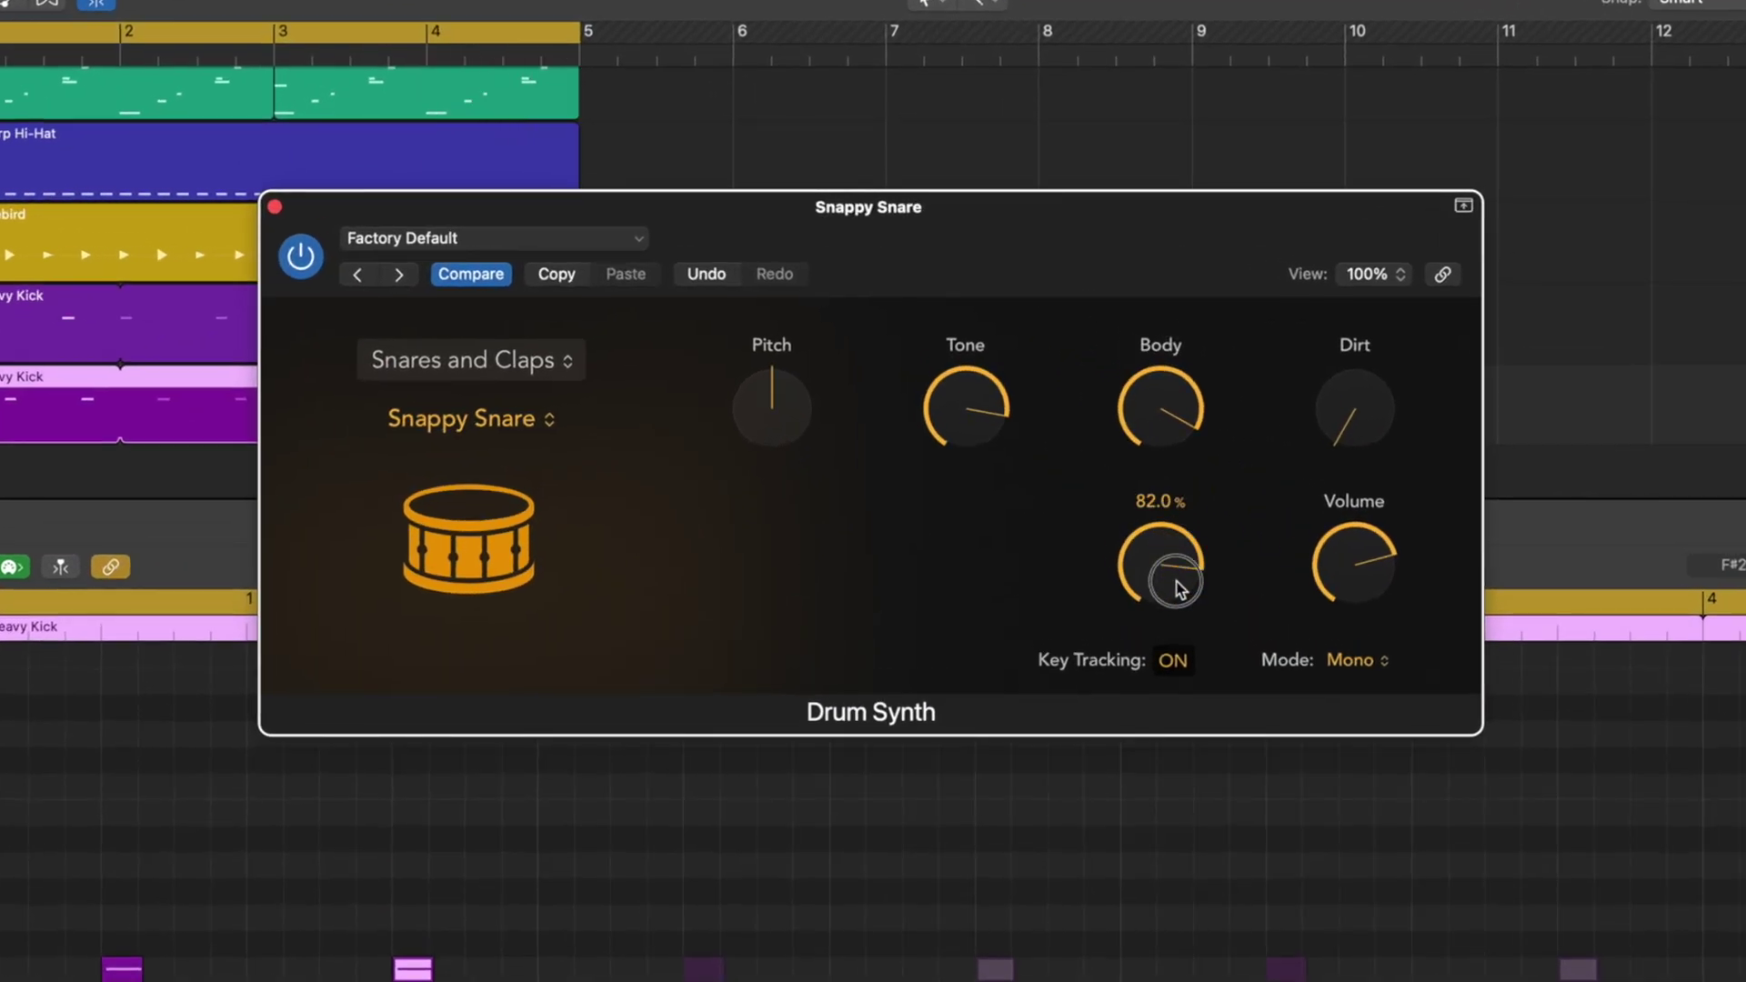
# - Shorten the Snappy Snare's Decay considerably and set its Dirt to 57%
pyautogui.moveTo(1180, 589)
pyautogui.mouseDown()
pyautogui.moveTo(1170, 663)
pyautogui.moveTo(1155, 624)
pyautogui.moveTo(1168, 589)
pyautogui.mouseUp()
pyautogui.moveTo(1355, 409); pyautogui.dragTo(1417, 105)
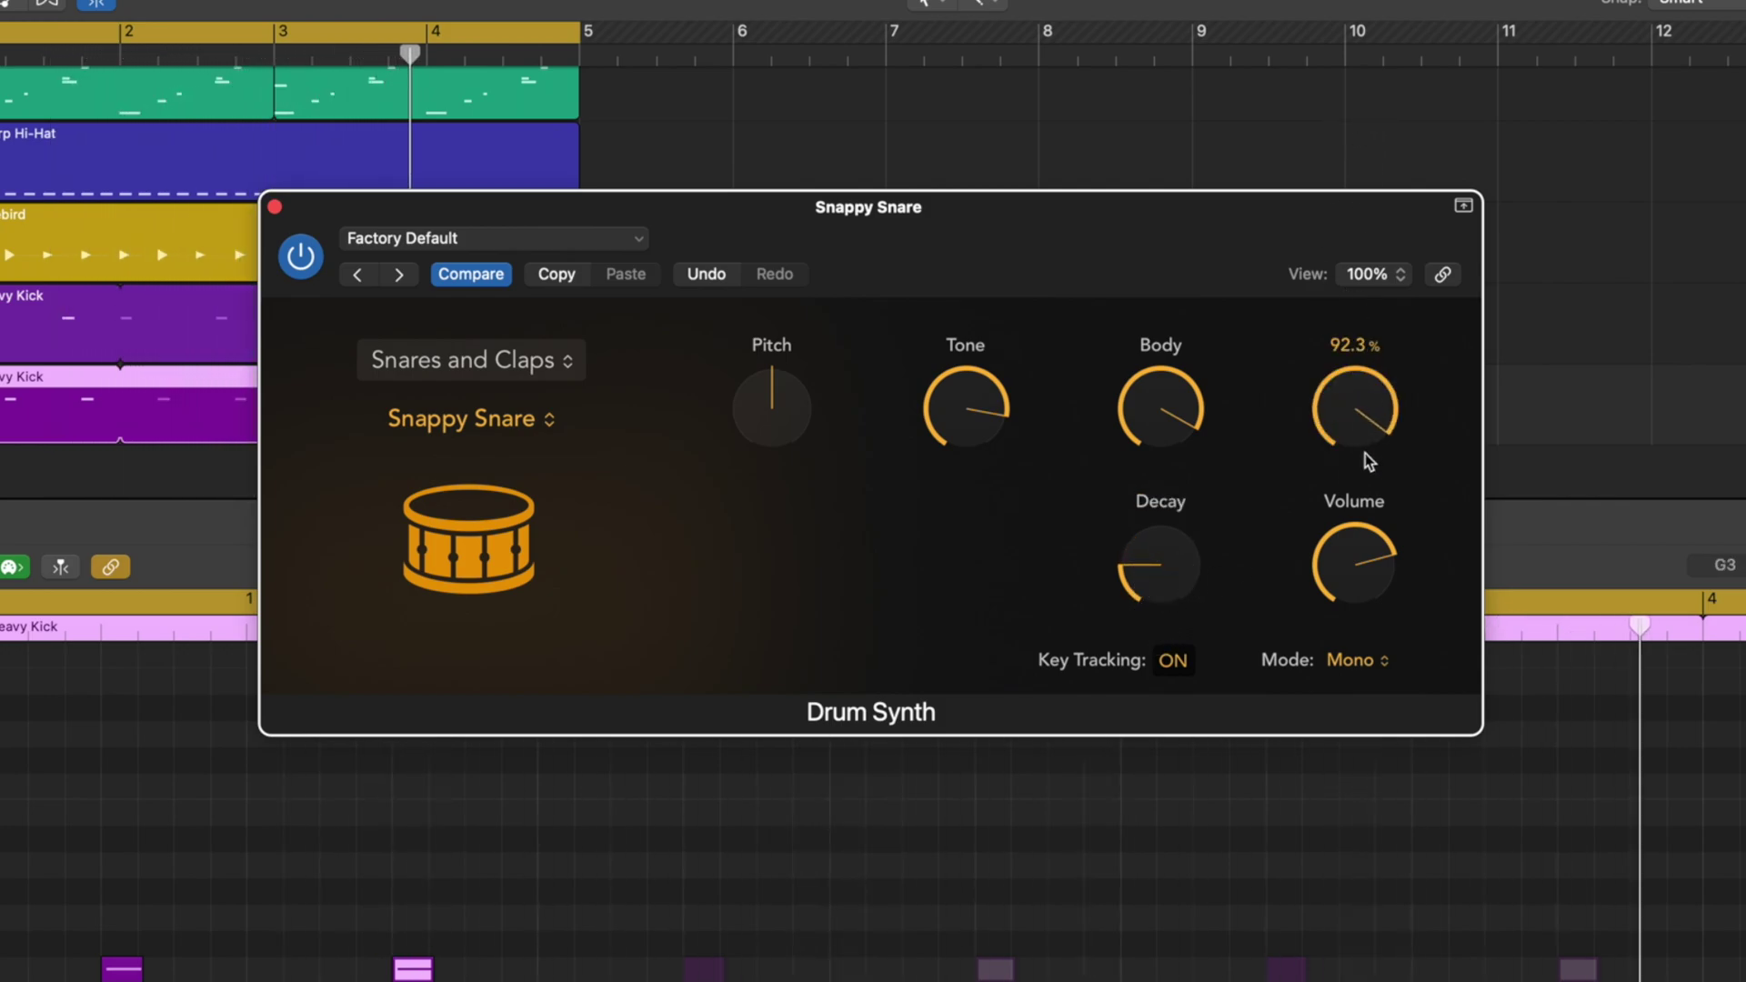
pyautogui.moveTo(1367, 475)
pyautogui.mouseDown()
pyautogui.moveTo(1365, 496)
pyautogui.moveTo(1364, 461)
pyautogui.mouseUp()
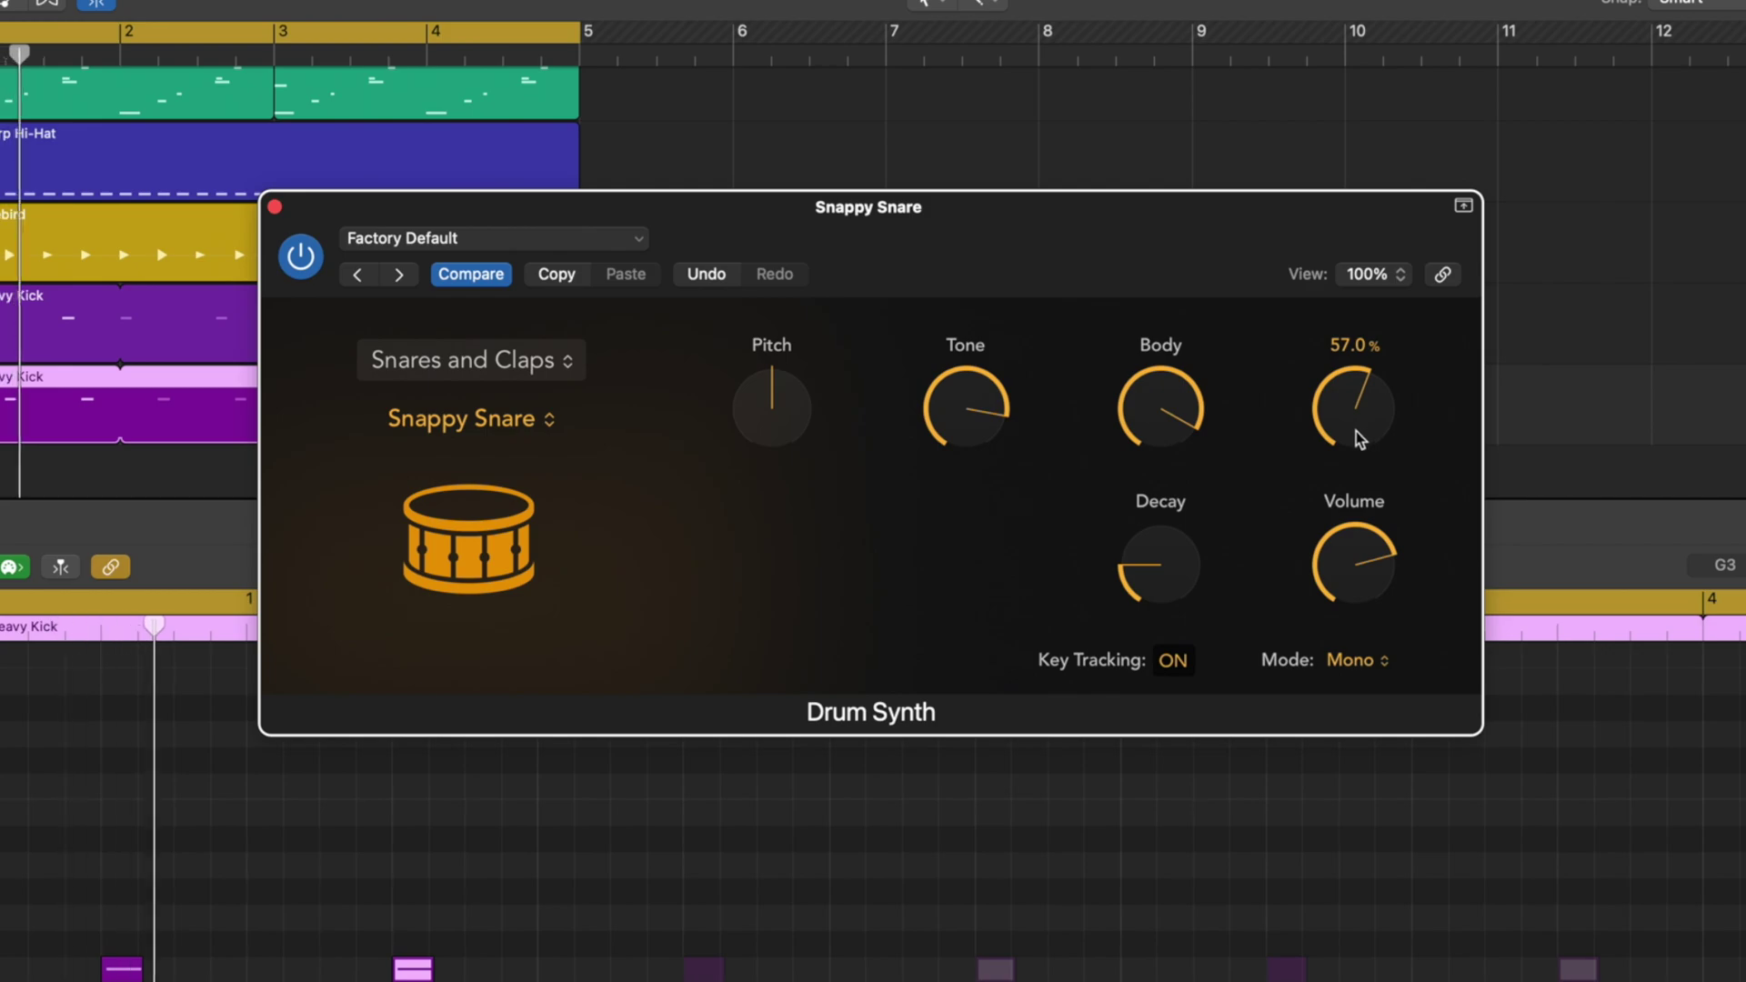
# - Listen to the Snappy Snare region soloed, restore the full mix and close the Drum Synth
pyautogui.click(299, 262)
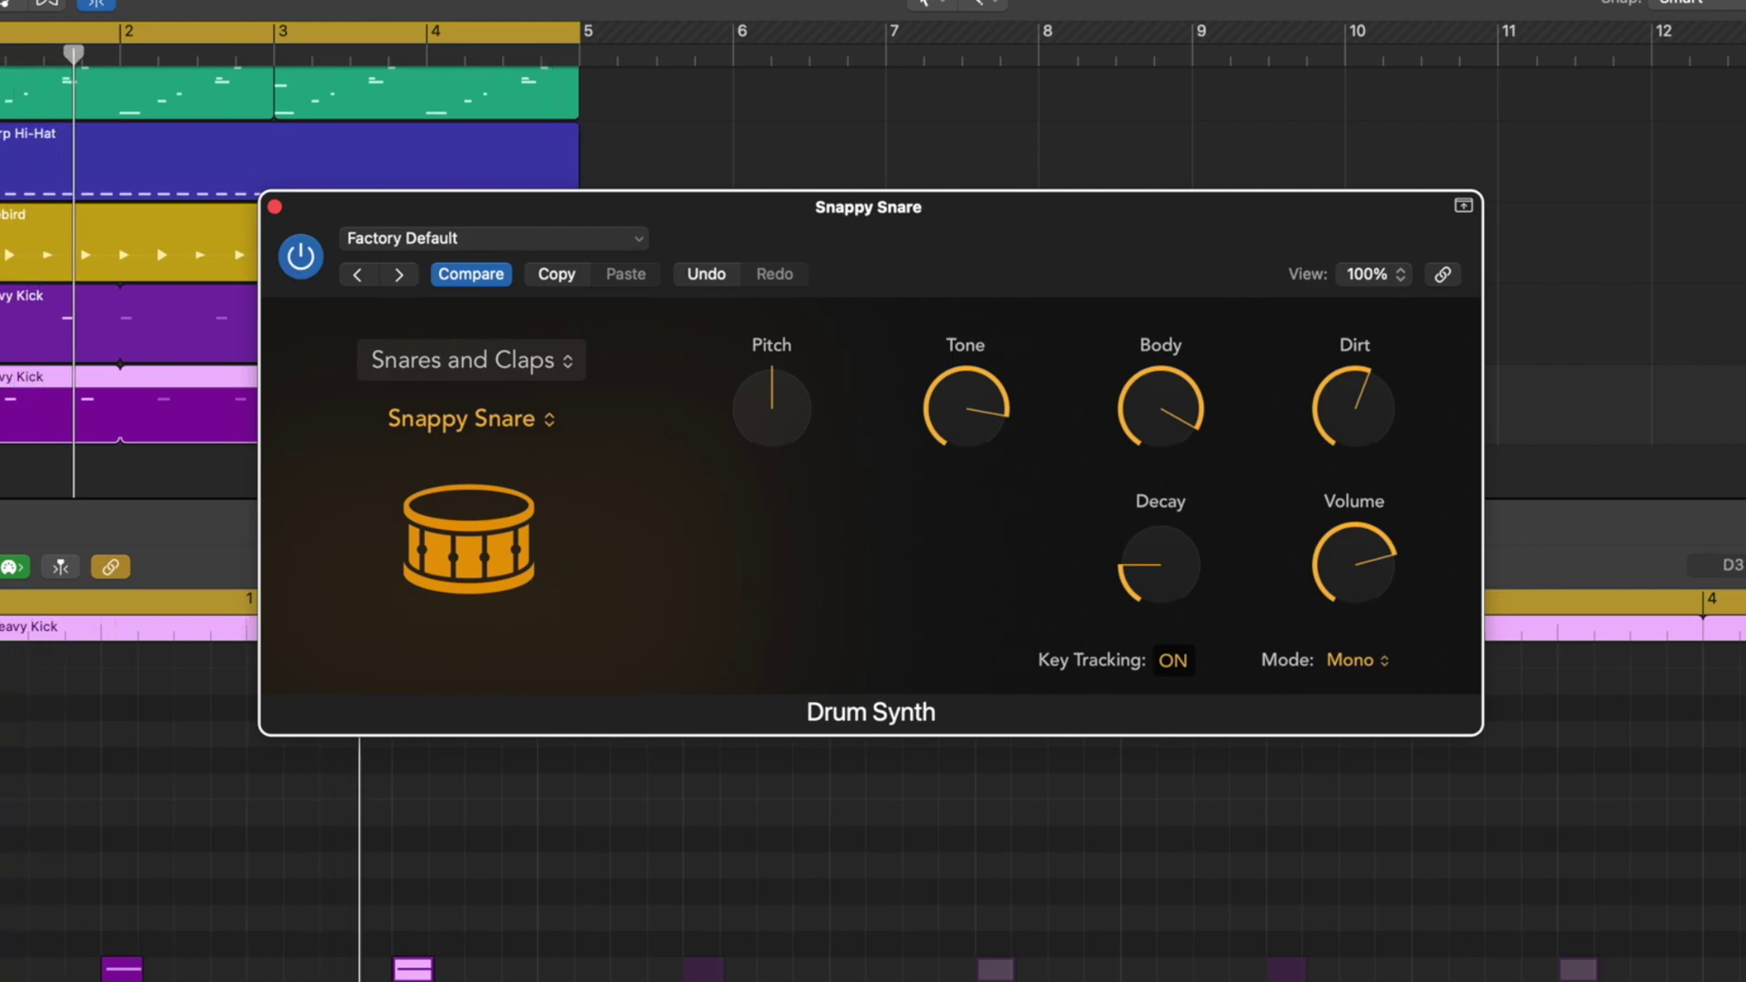
pyautogui.click(2, 405)
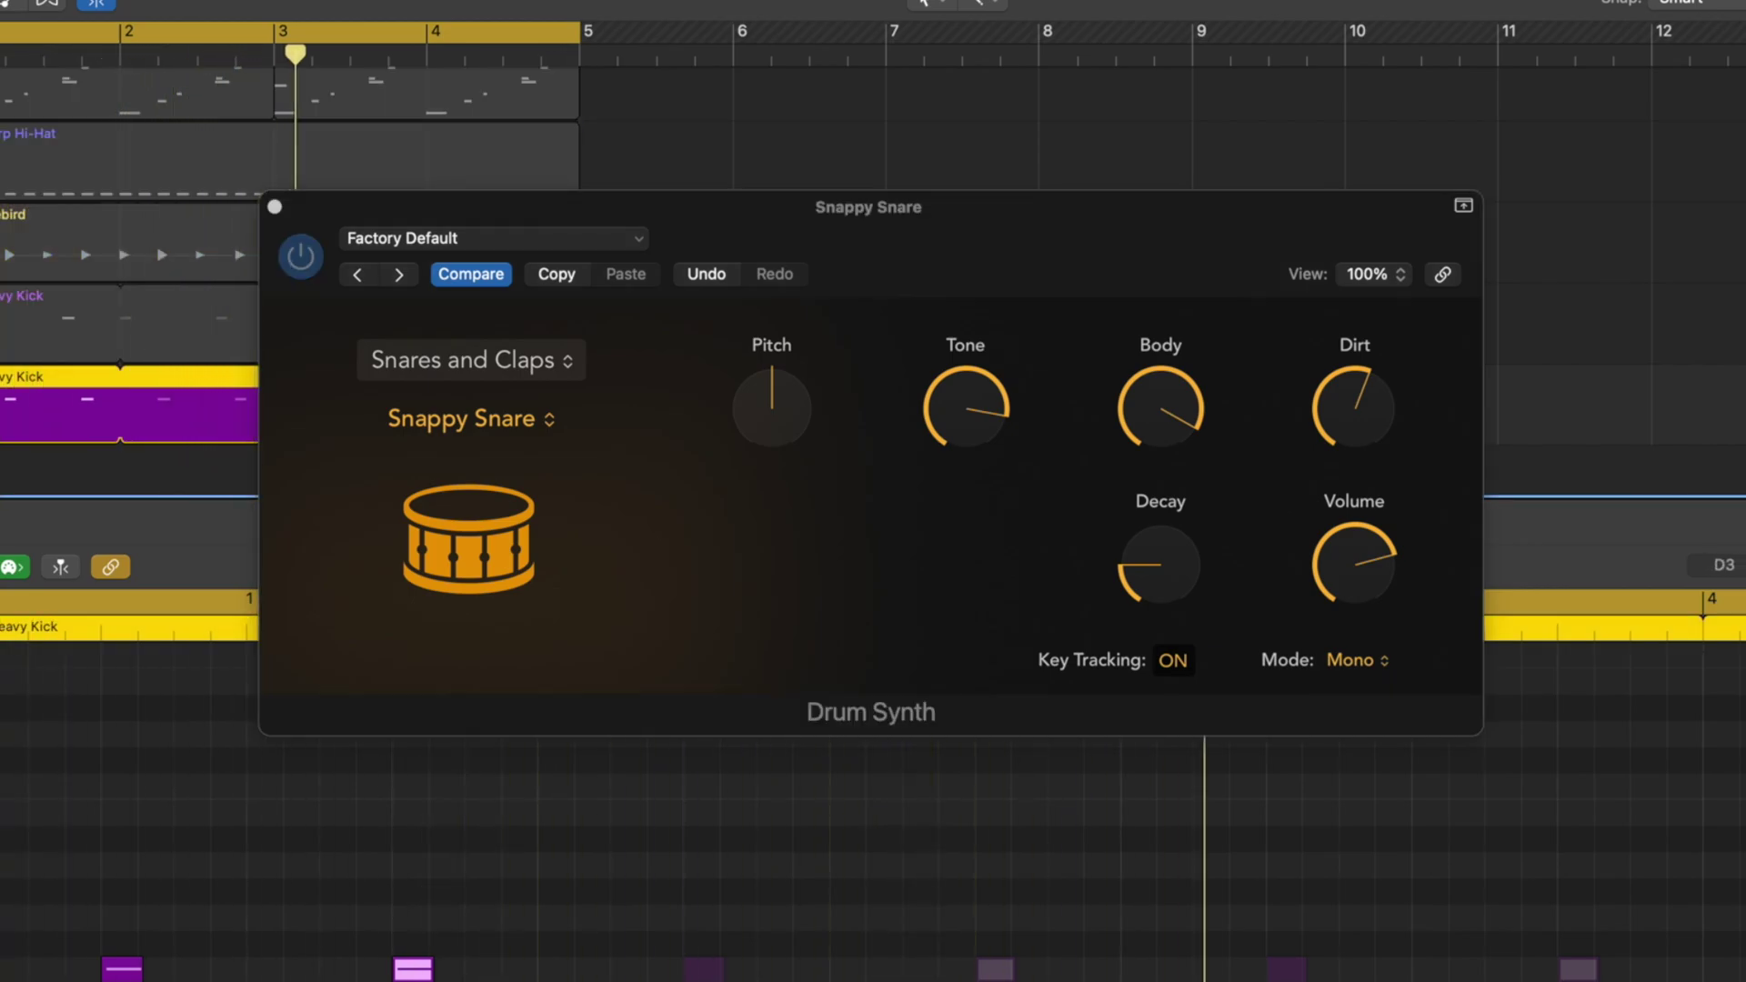
pyautogui.press('s')
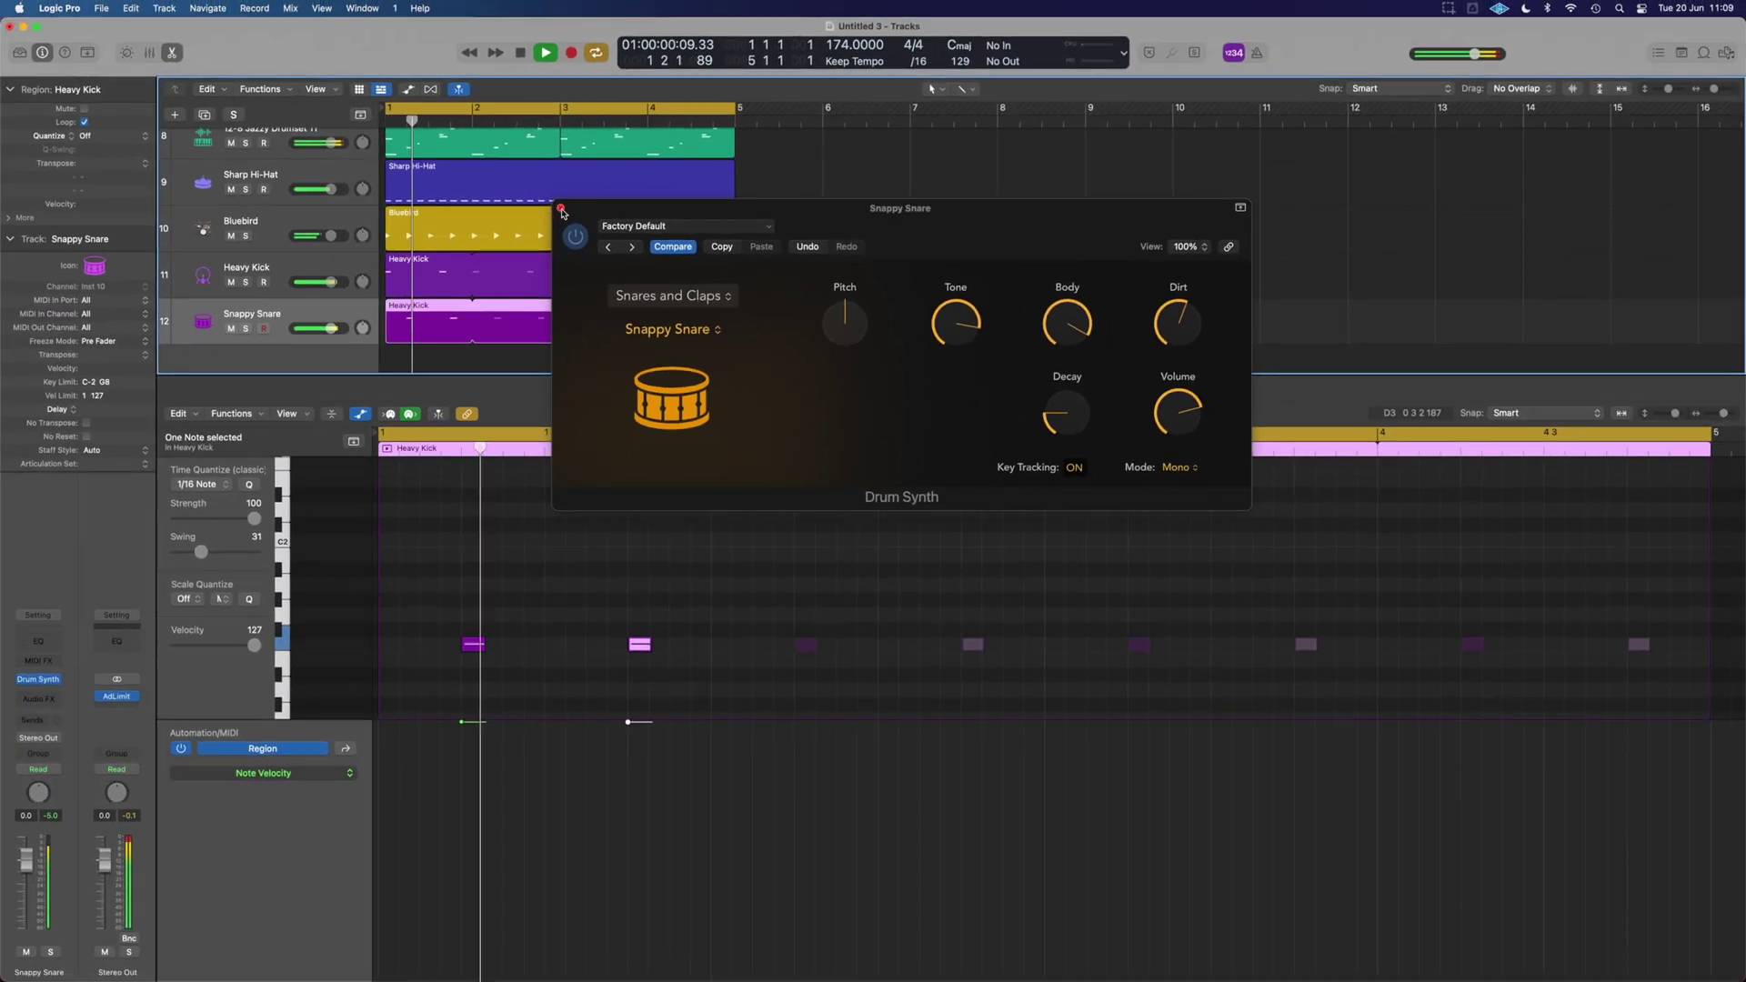
pyautogui.click(466, 209)
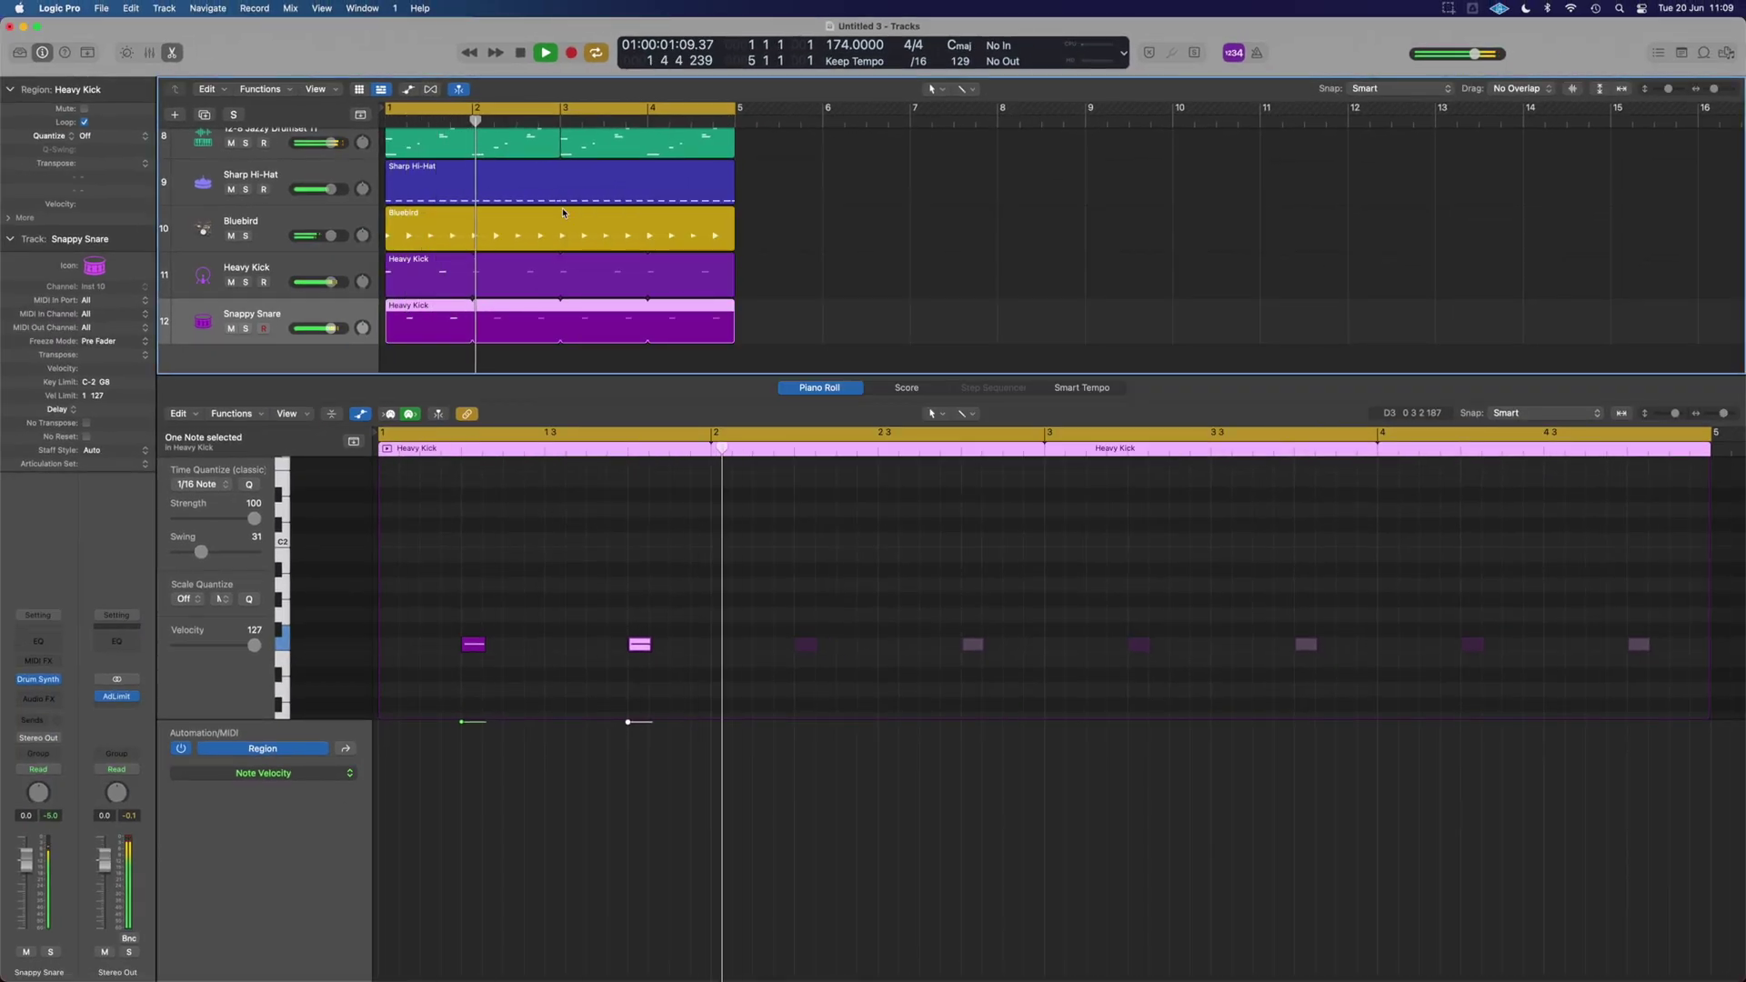
# - Show the mixer and add a Bus 5 reverb send to the Snappy Snare track at -10.3 dB
pyautogui.press('x')
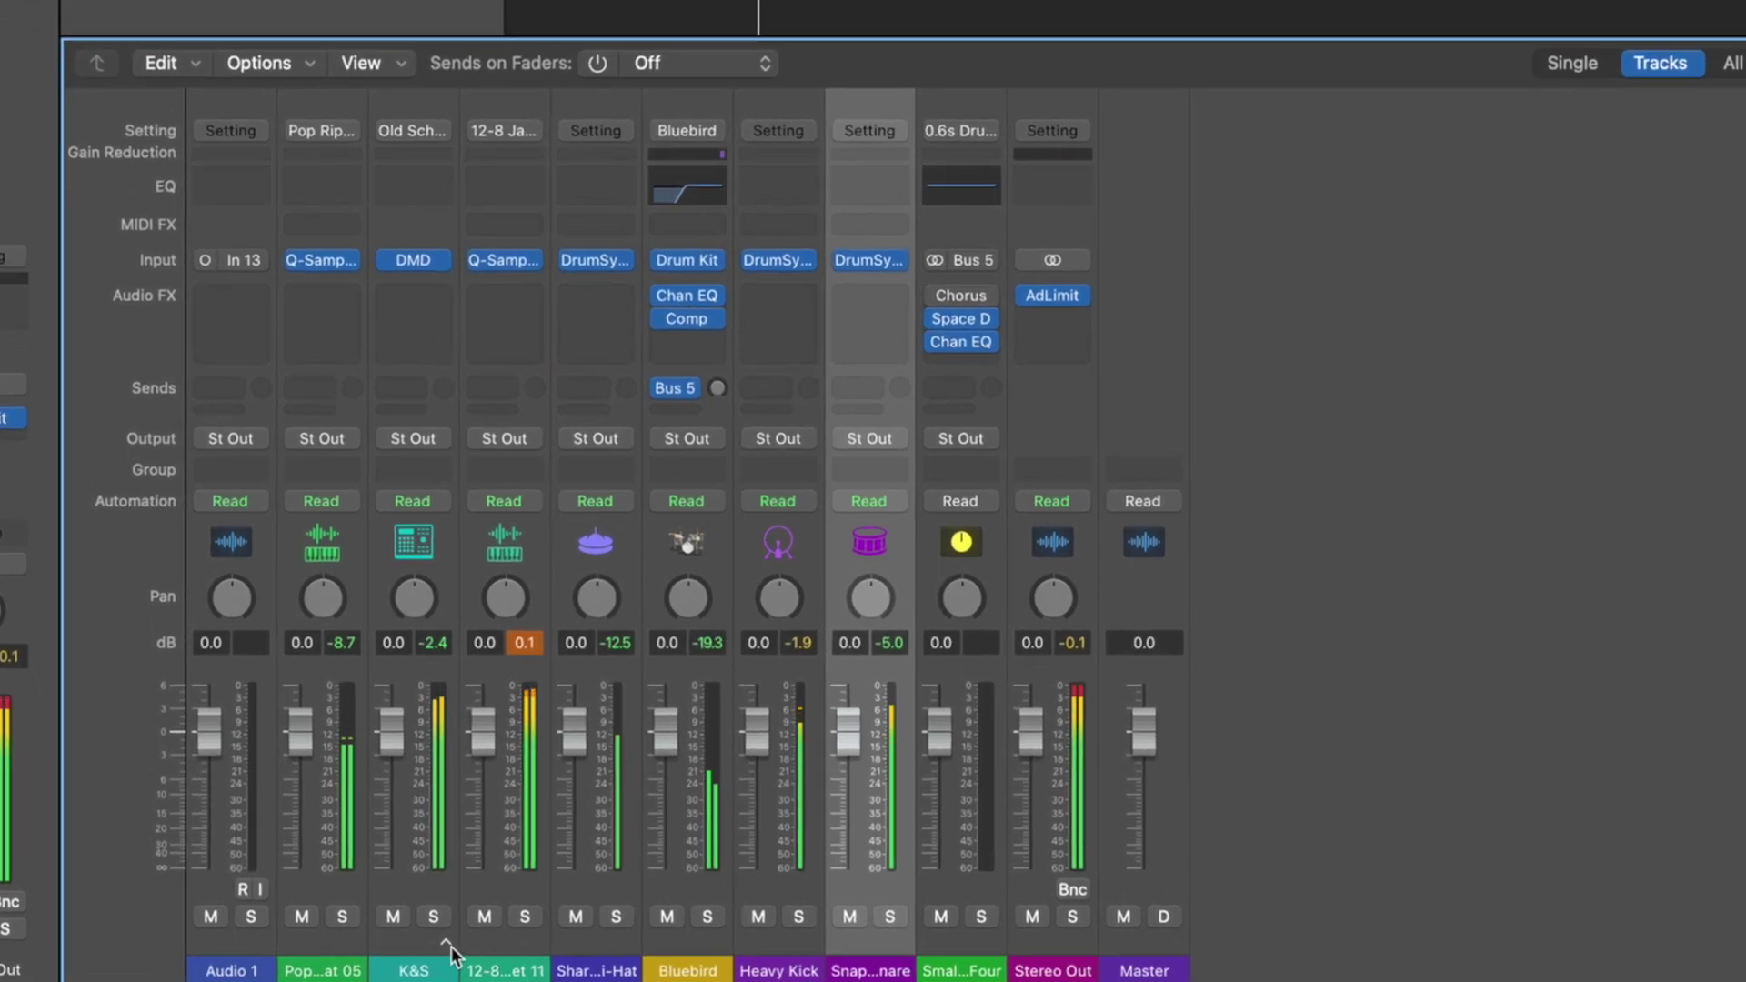
pyautogui.click(862, 387)
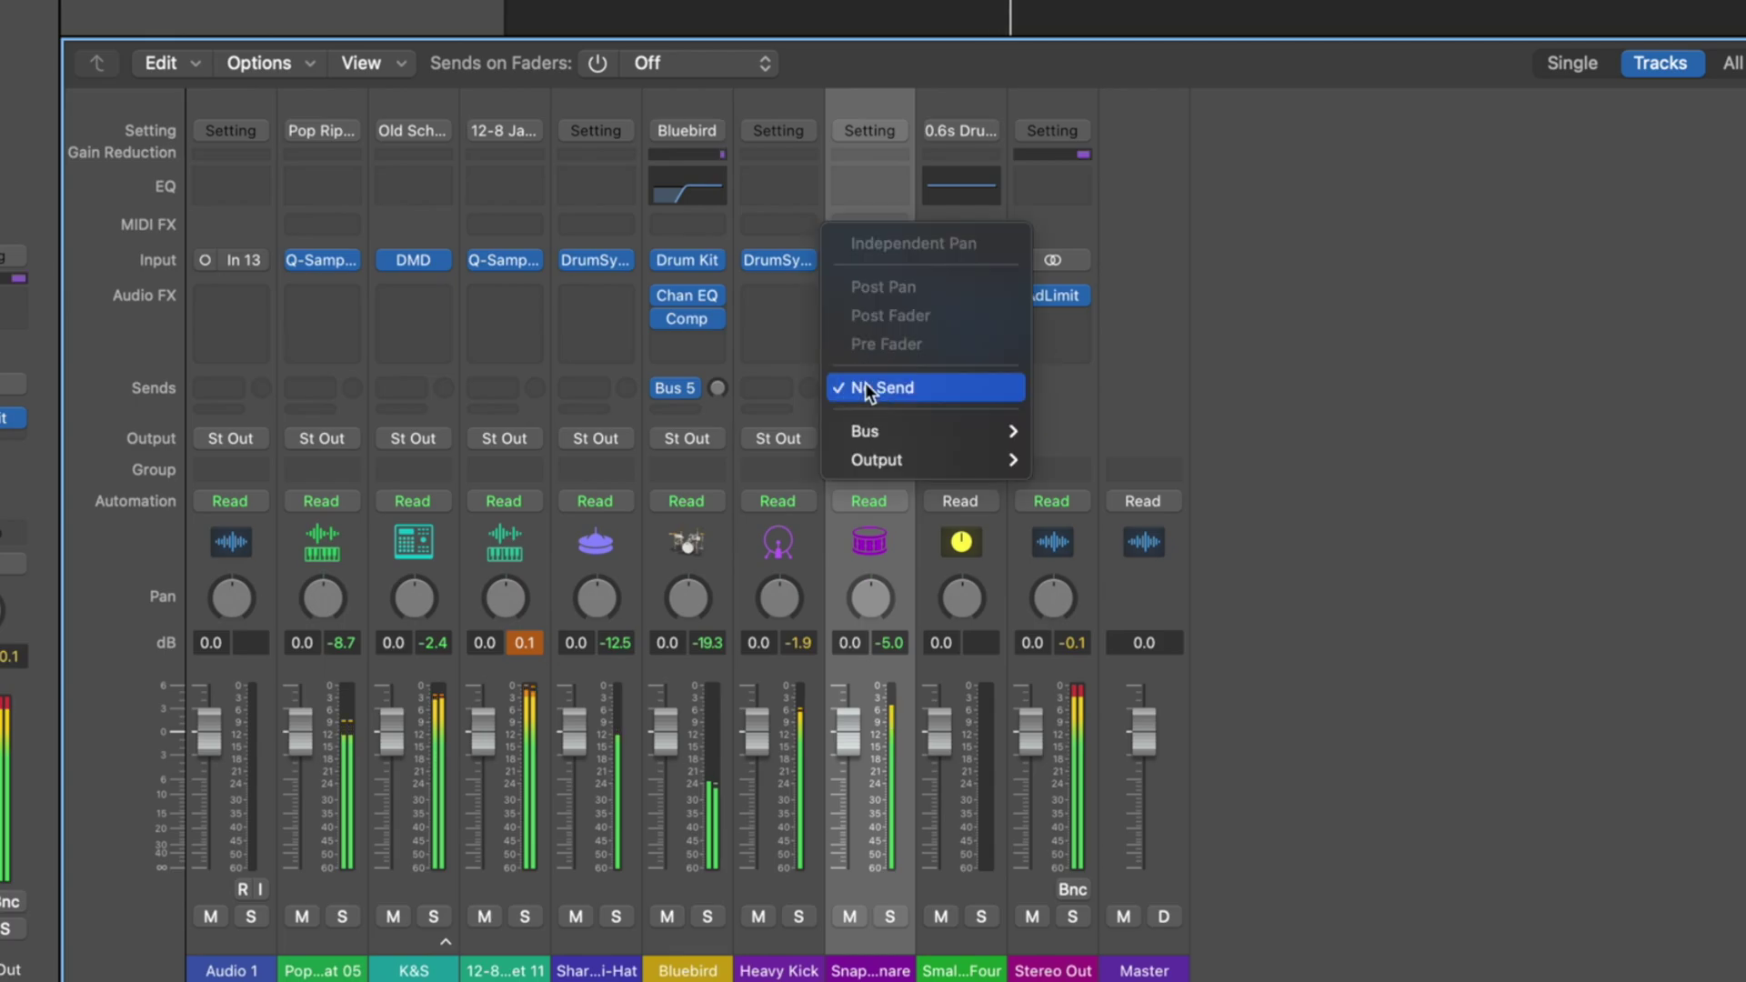
pyautogui.moveTo(902, 440)
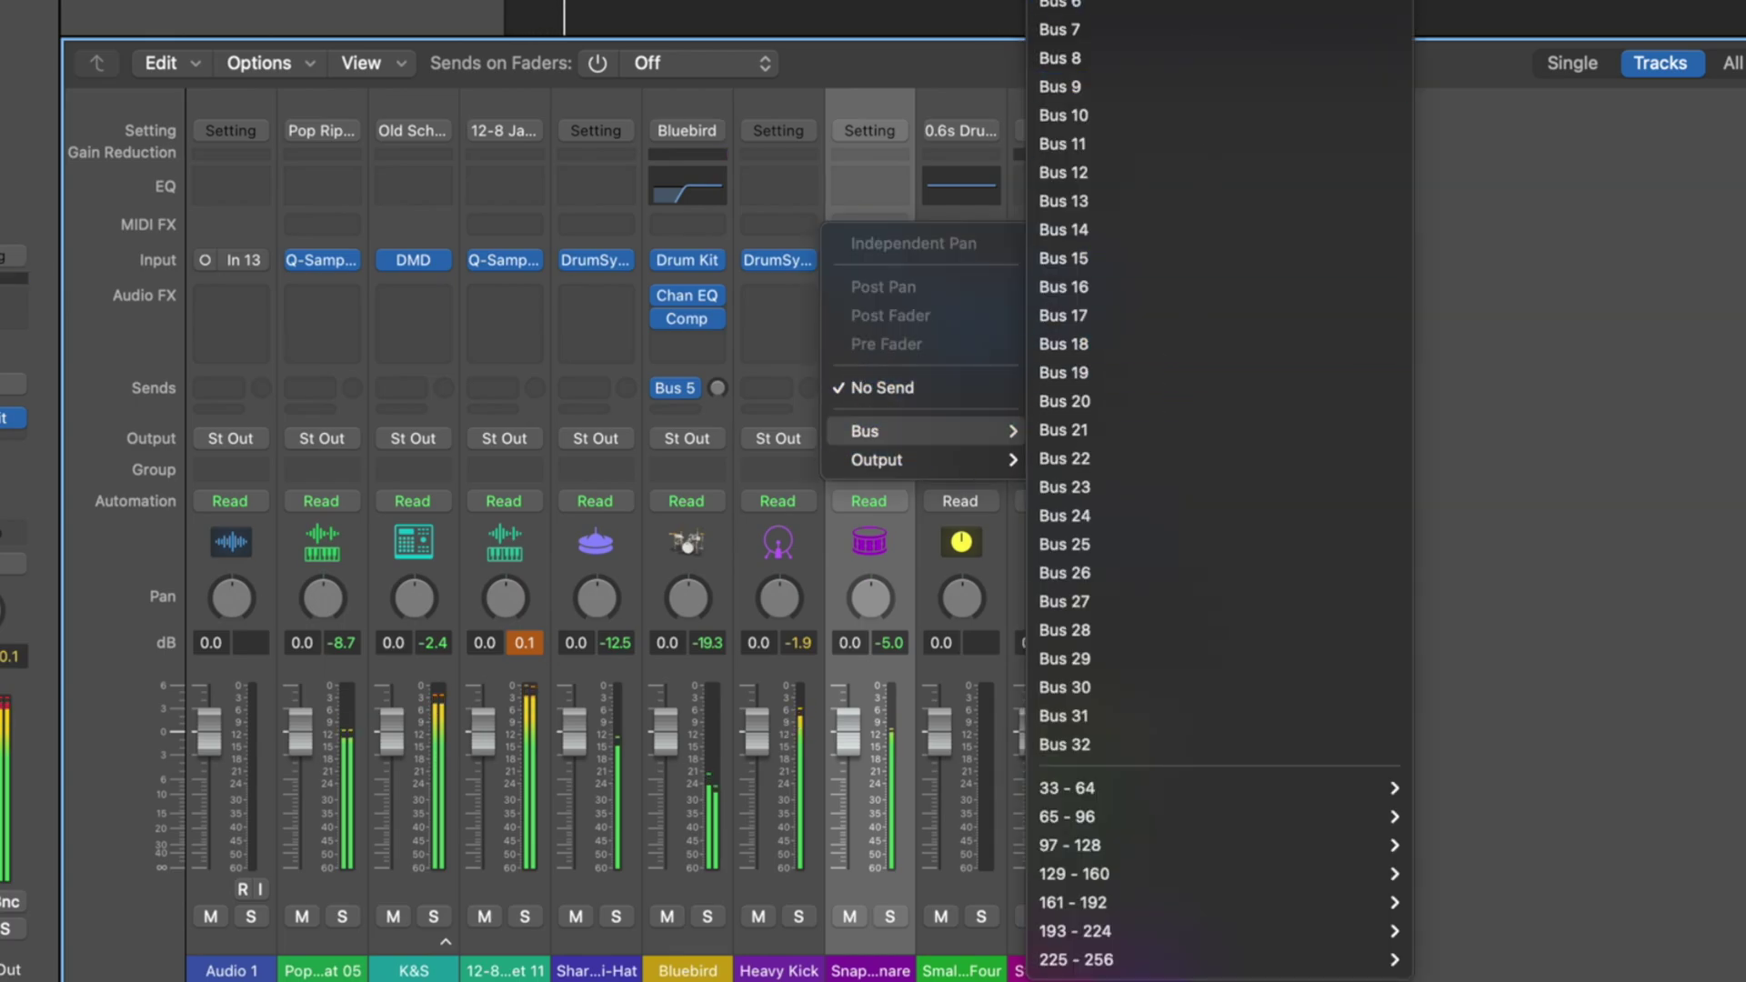
pyautogui.click(1059, 9)
pyautogui.moveTo(899, 389)
pyautogui.mouseDown()
pyautogui.moveTo(903, 433)
pyautogui.moveTo(906, 417)
pyautogui.mouseUp()
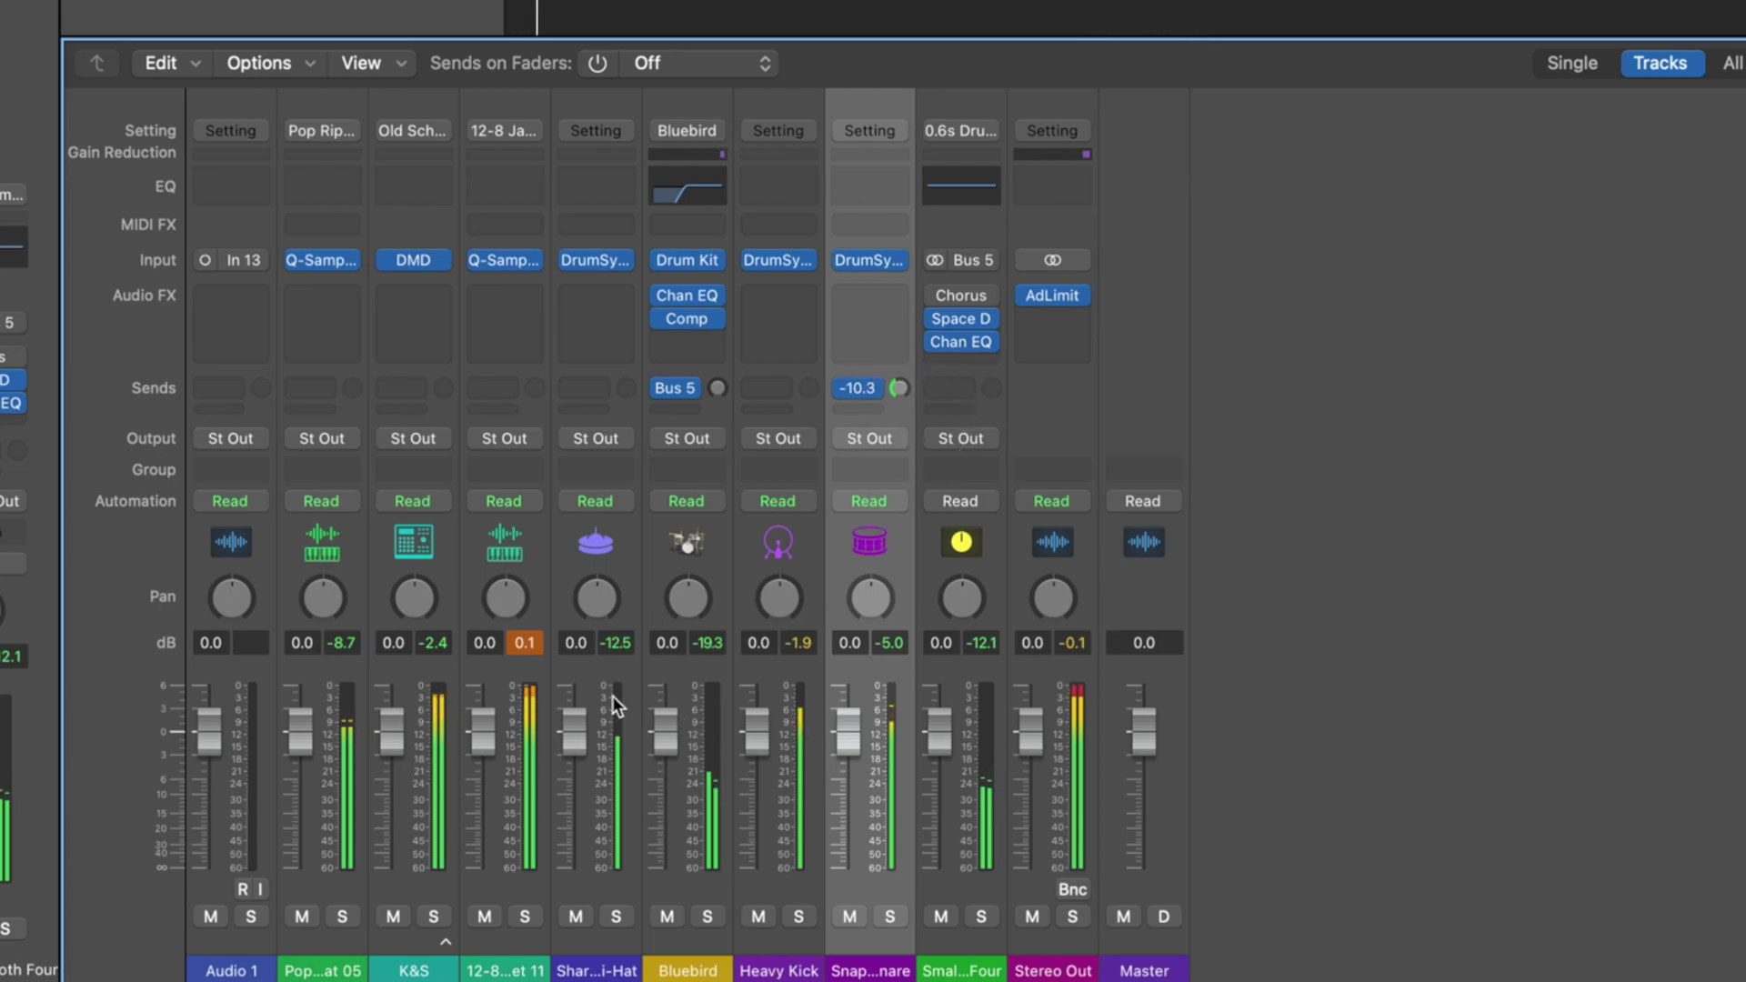
# - Add a Drummer track with the Songwriter genre and output 1 + 2 below the Snappy Snare track
pyautogui.click(521, 646)
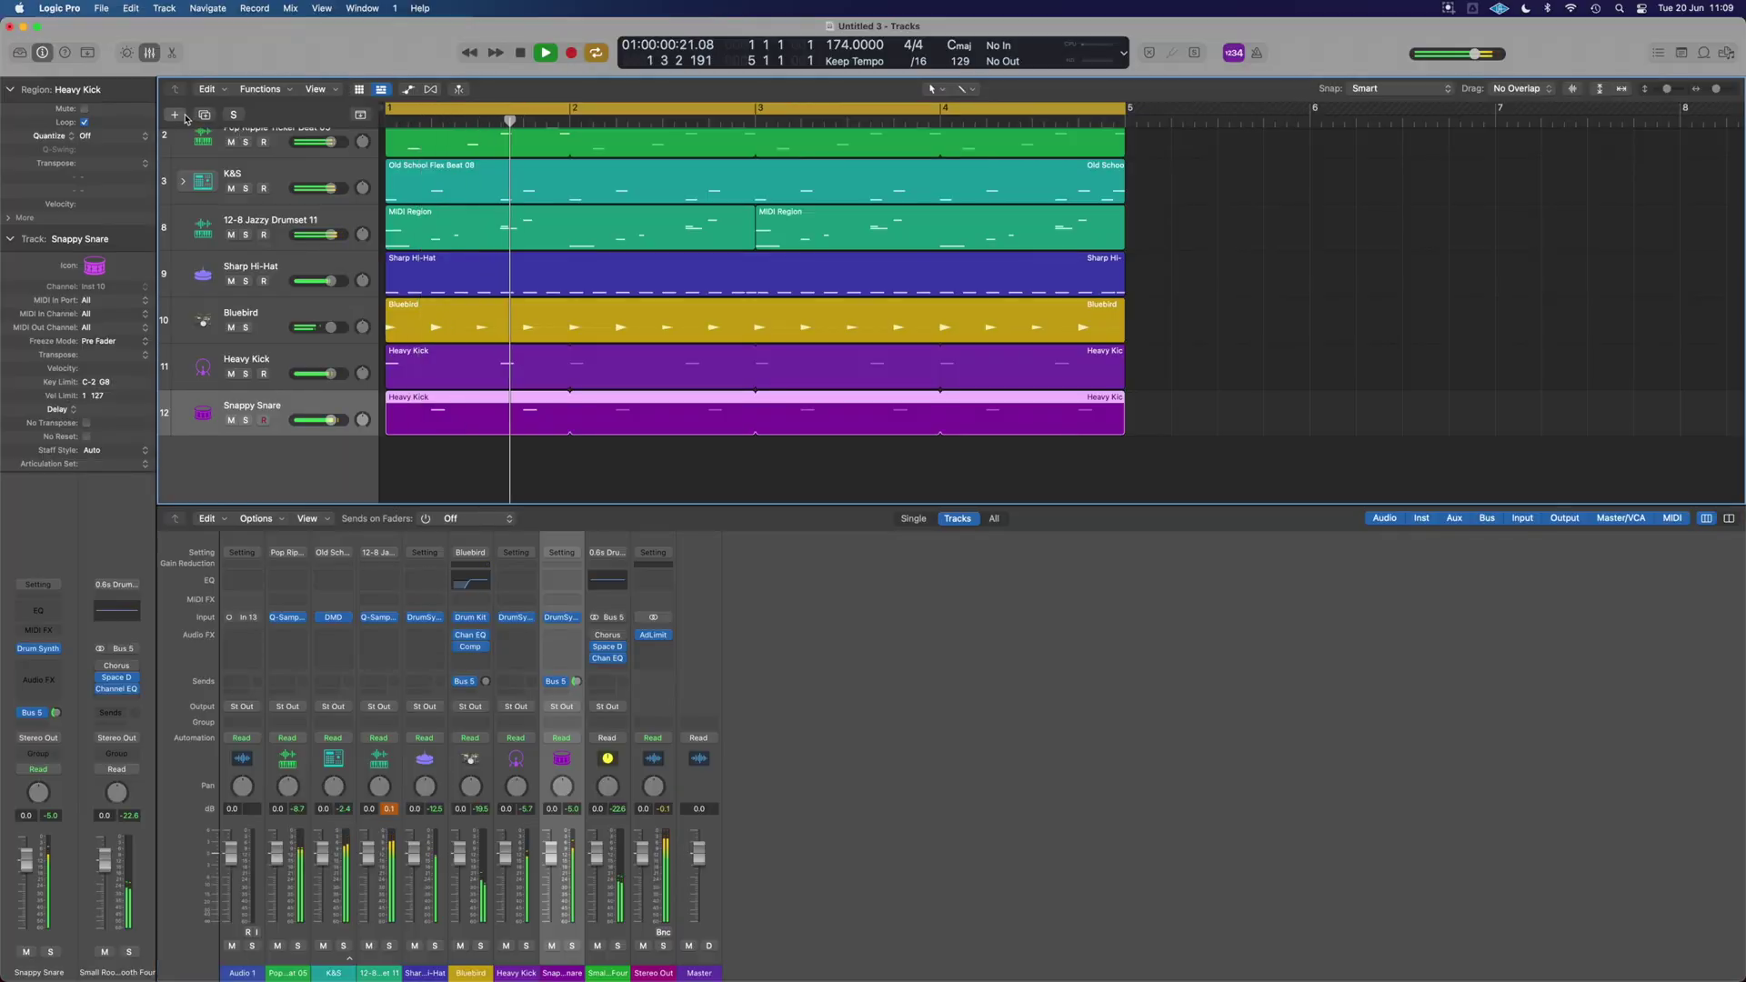
pyautogui.click(175, 115)
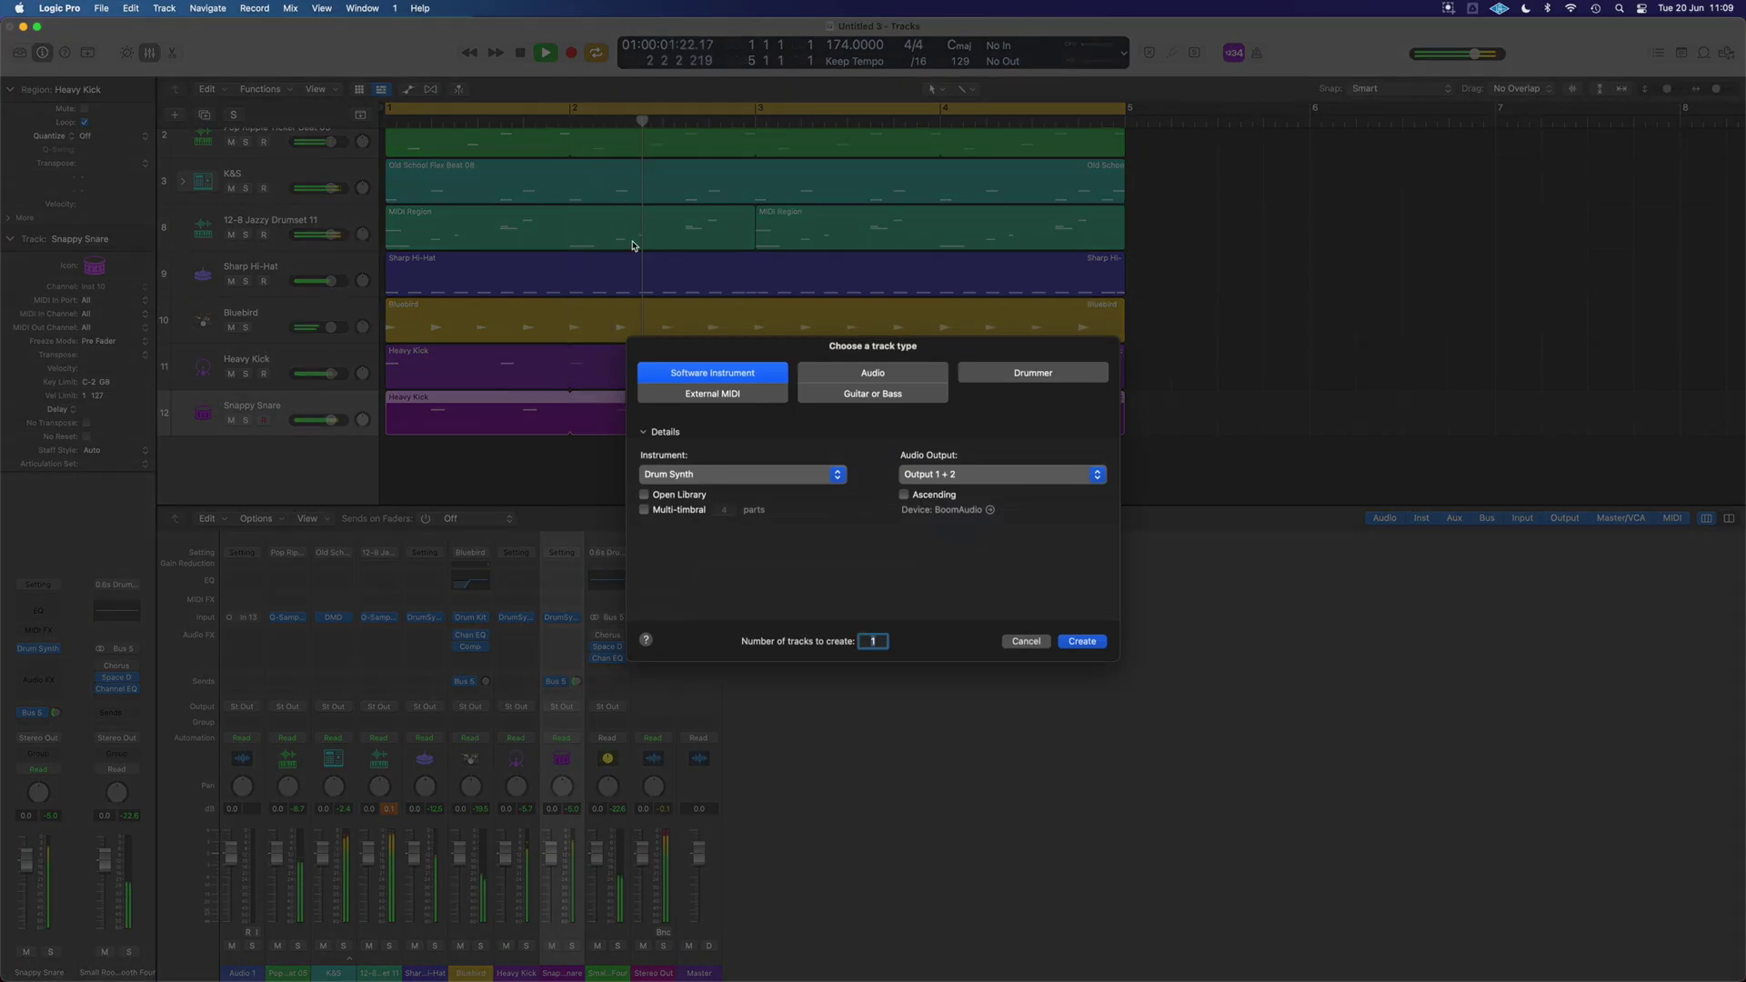
pyautogui.click(1029, 378)
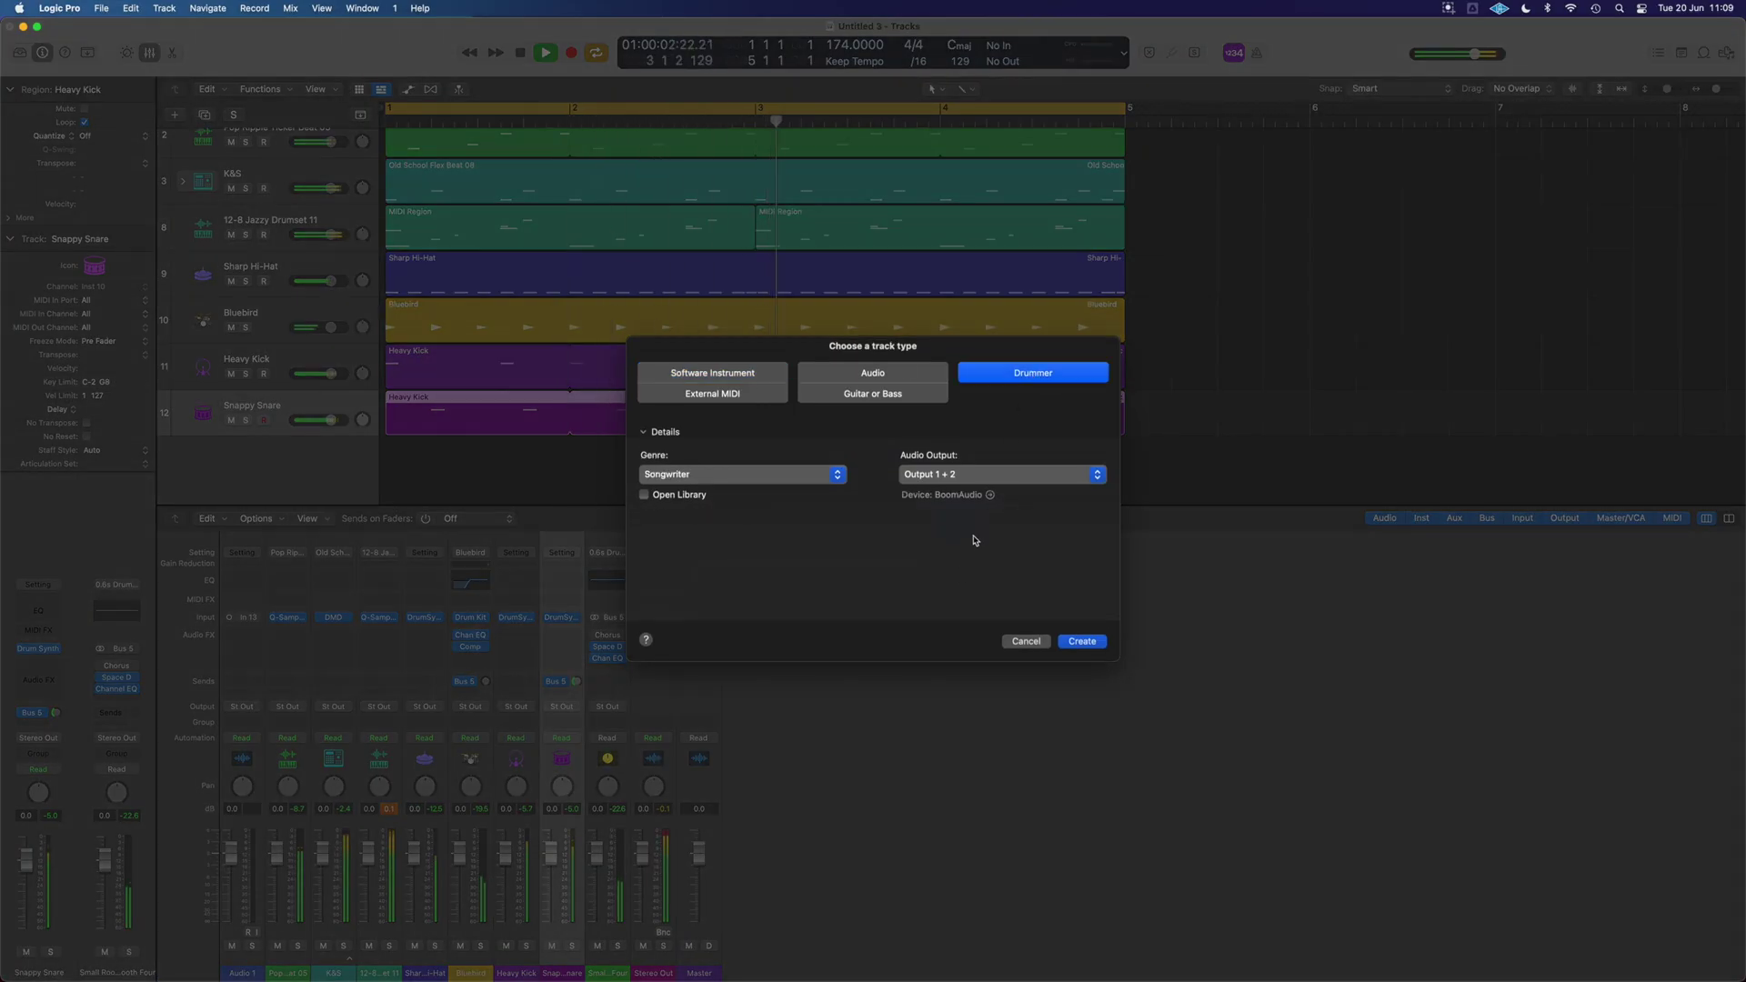
pyautogui.click(1083, 642)
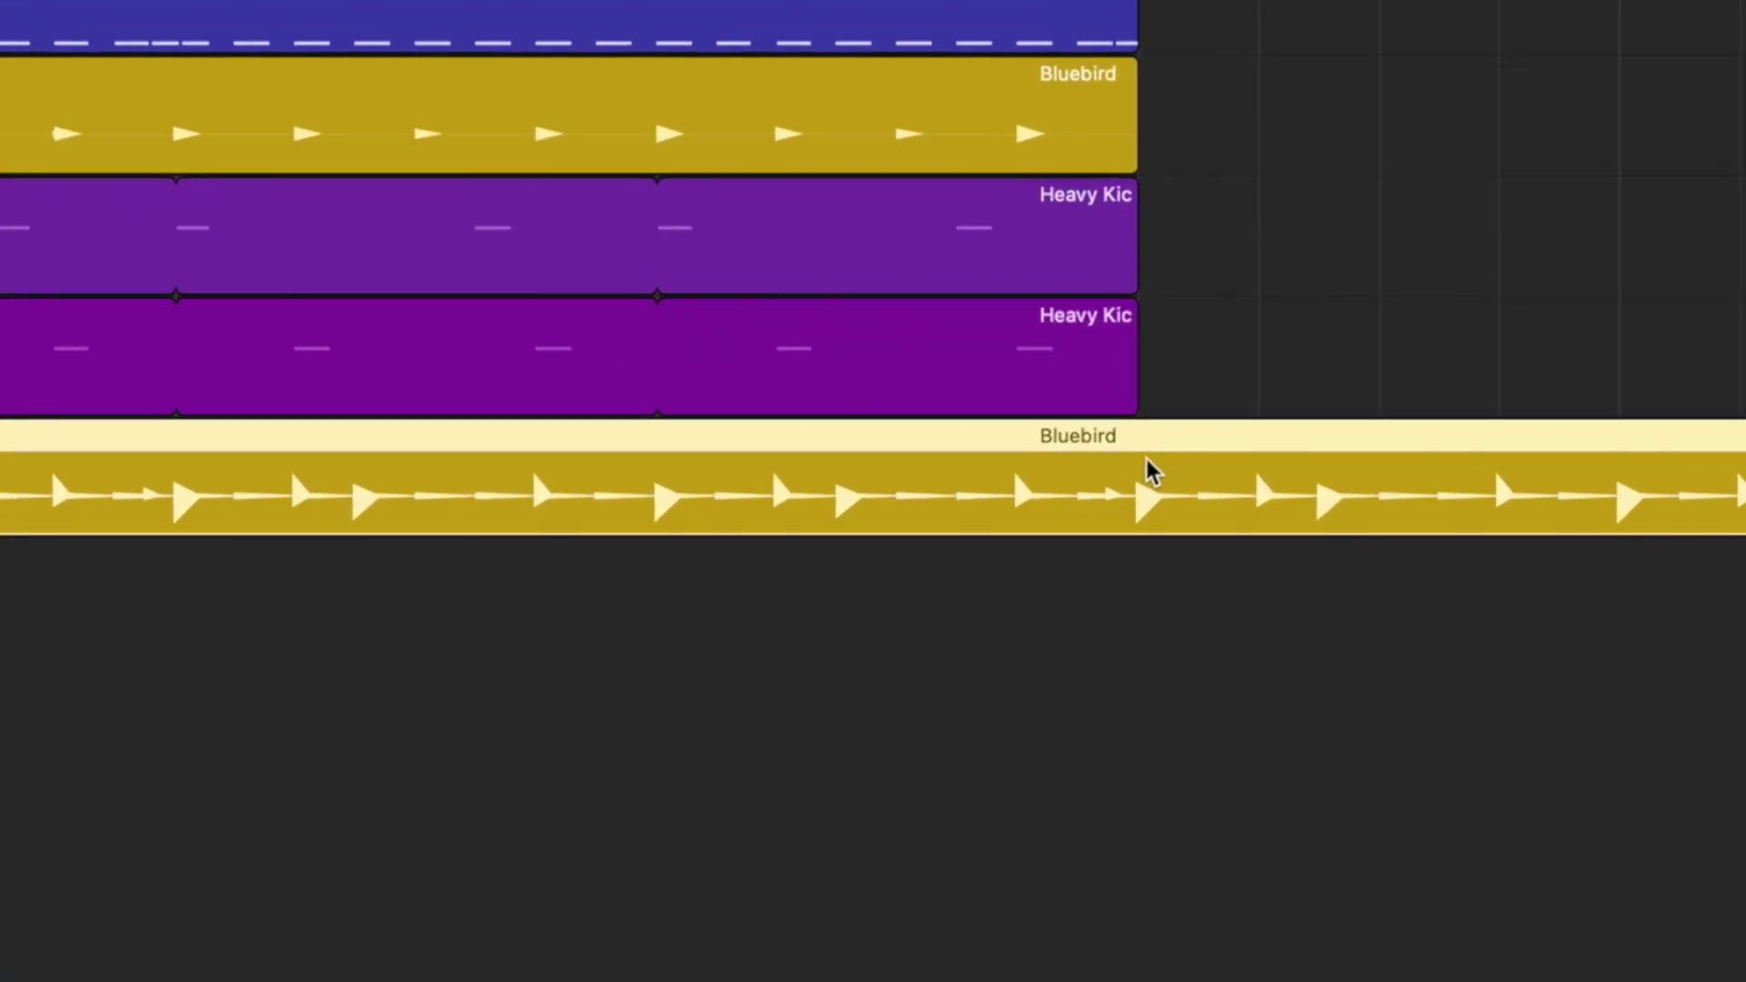
# - Split the new Bluebird region at the end of bar 4, delete the remainder and trim its start to leave a short end-of-bar section
pyautogui.press('t')
pyautogui.press('c')
pyautogui.click(1133, 437)
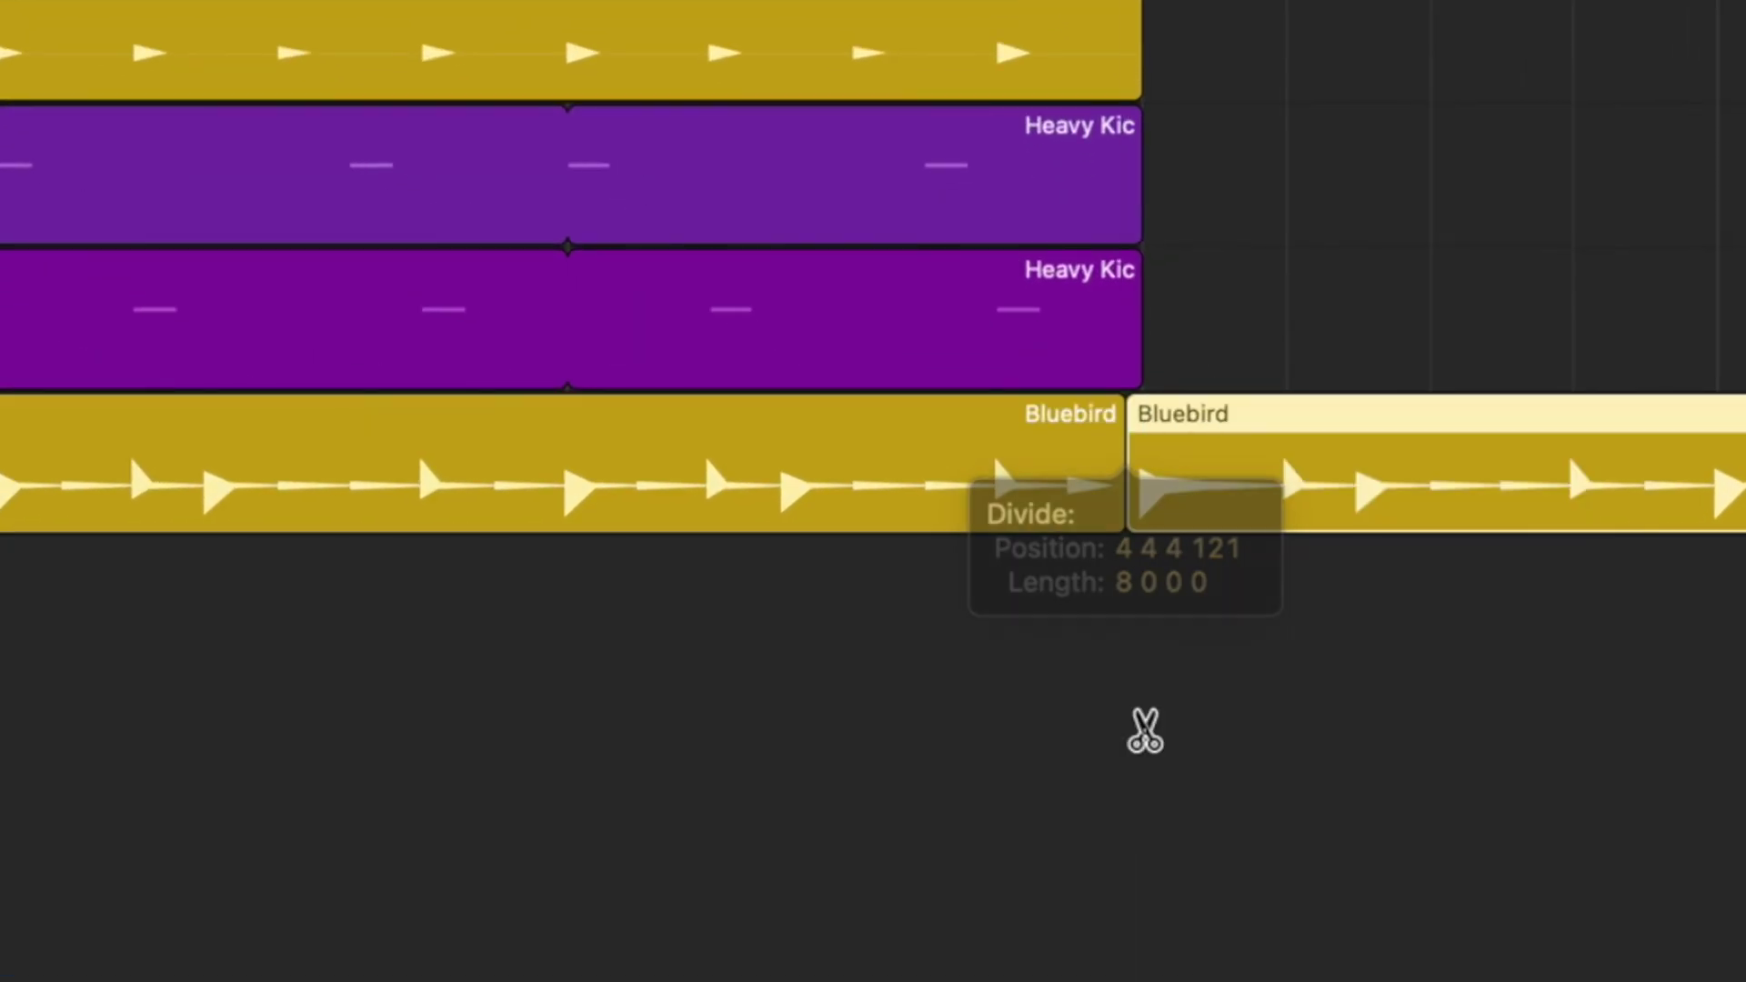
pyautogui.press('t')
pyautogui.press('t')
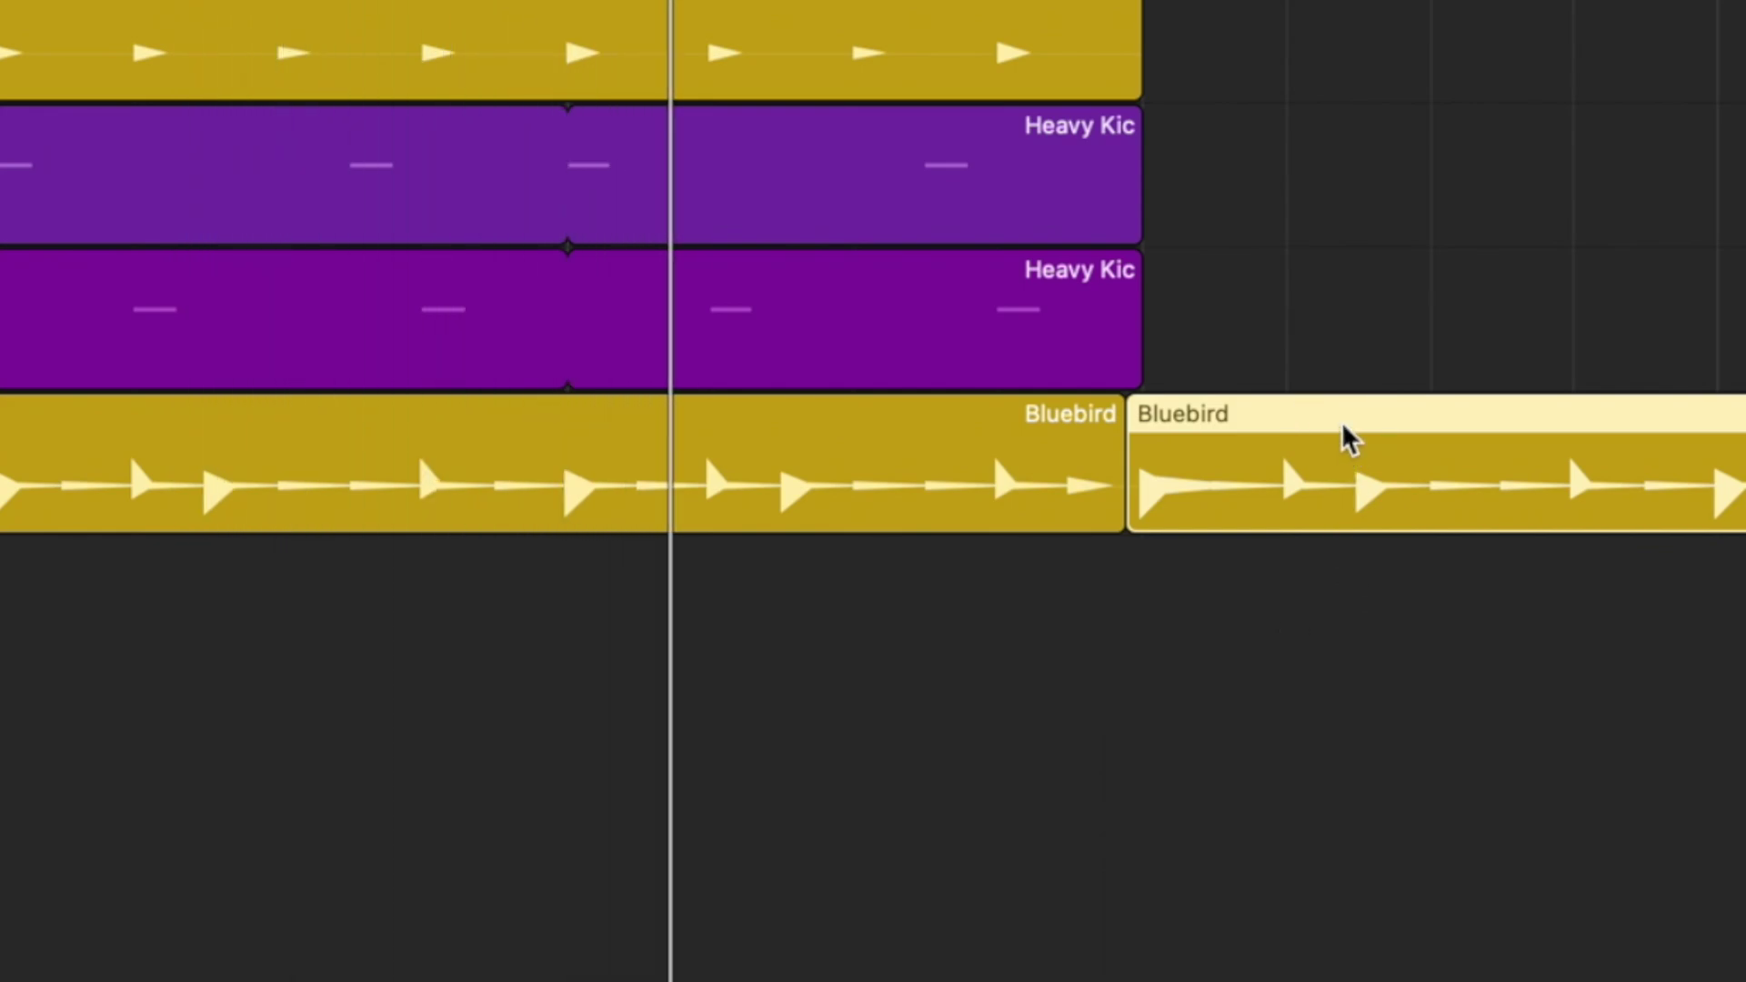
pyautogui.press('Delete')
pyautogui.moveTo(1124, 522)
pyautogui.mouseDown()
pyautogui.moveTo(1150, 519)
pyautogui.moveTo(1135, 520)
pyautogui.mouseUp()
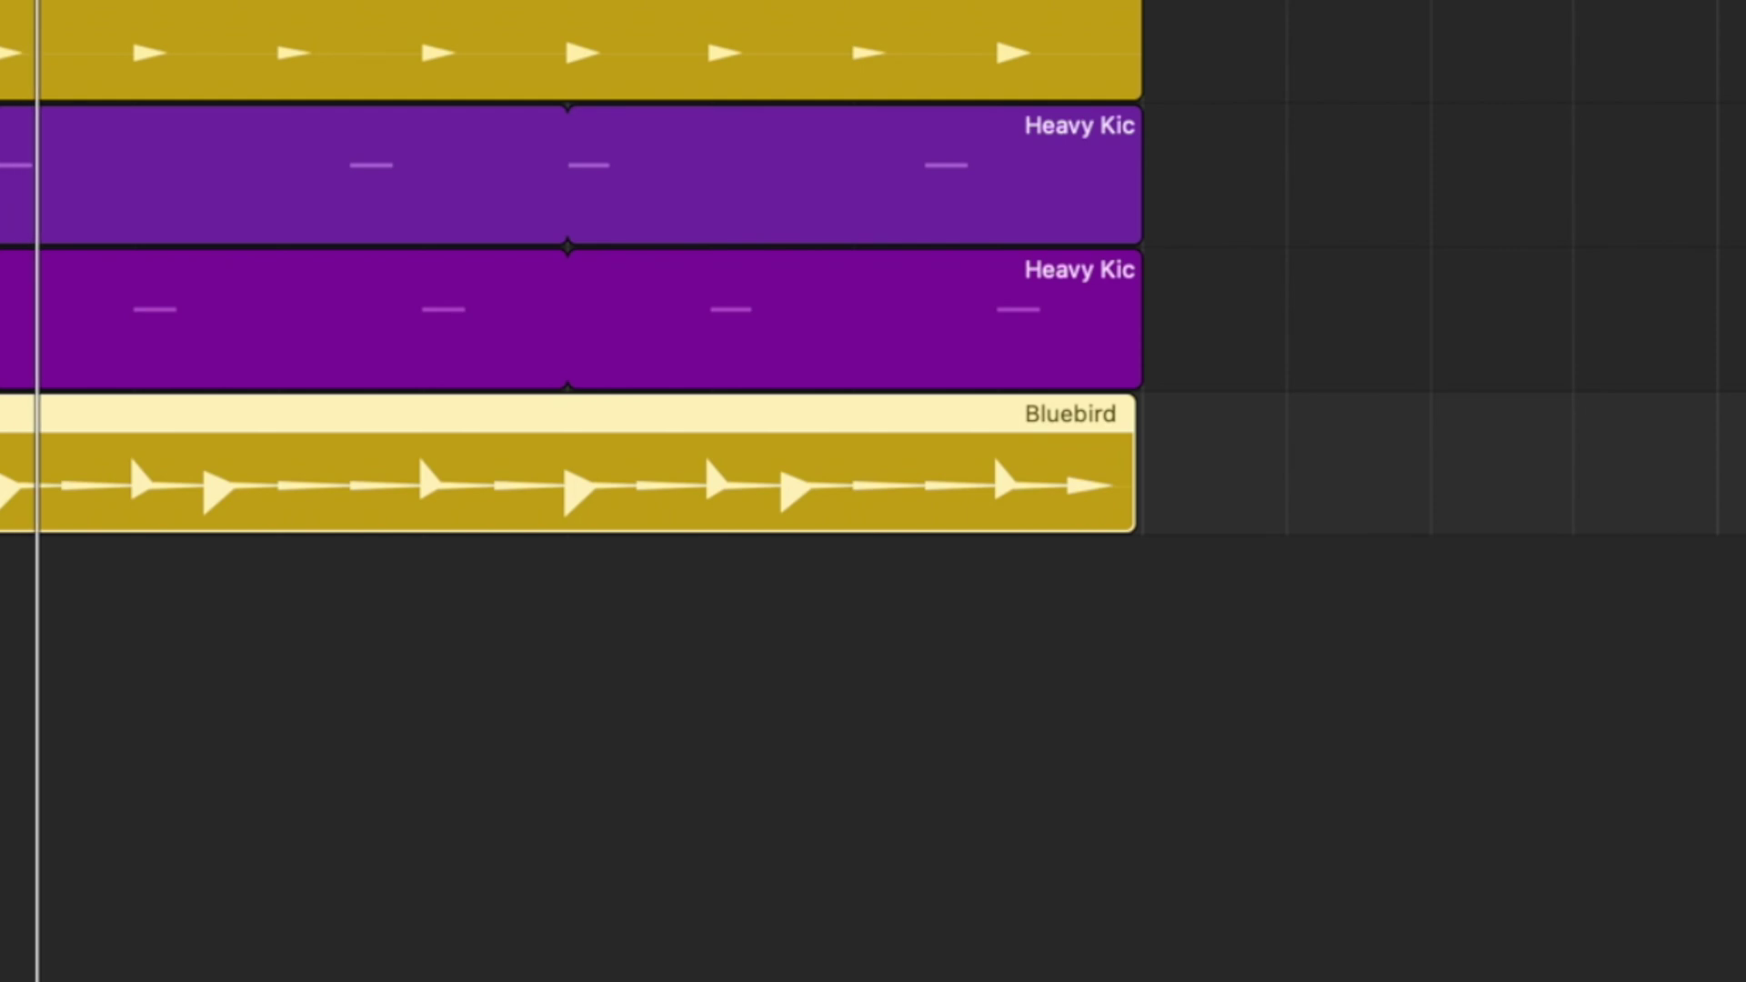
pyautogui.moveTo(5, 523); pyautogui.dragTo(931, 523)
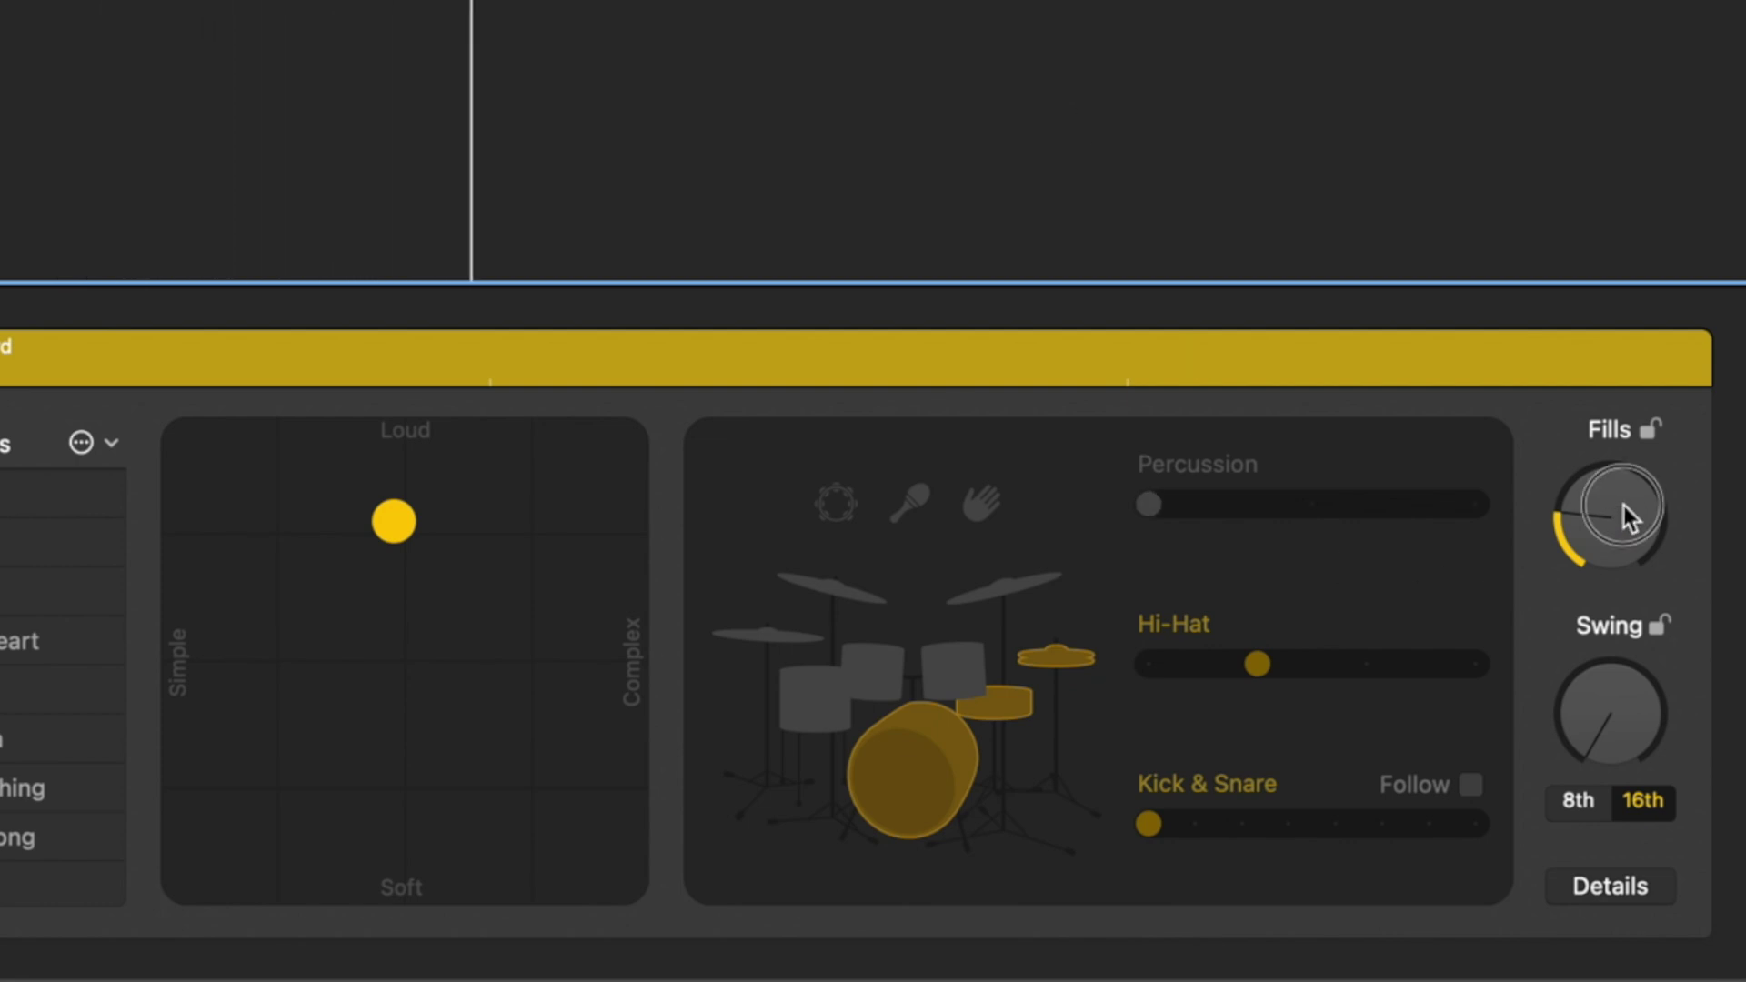
# - Set the new Drummer region's Fills to maximum, mute kick, snare and hi-hat, and enable only Toms with pattern 2
pyautogui.moveTo(1624, 506); pyautogui.dragTo(1629, 537)
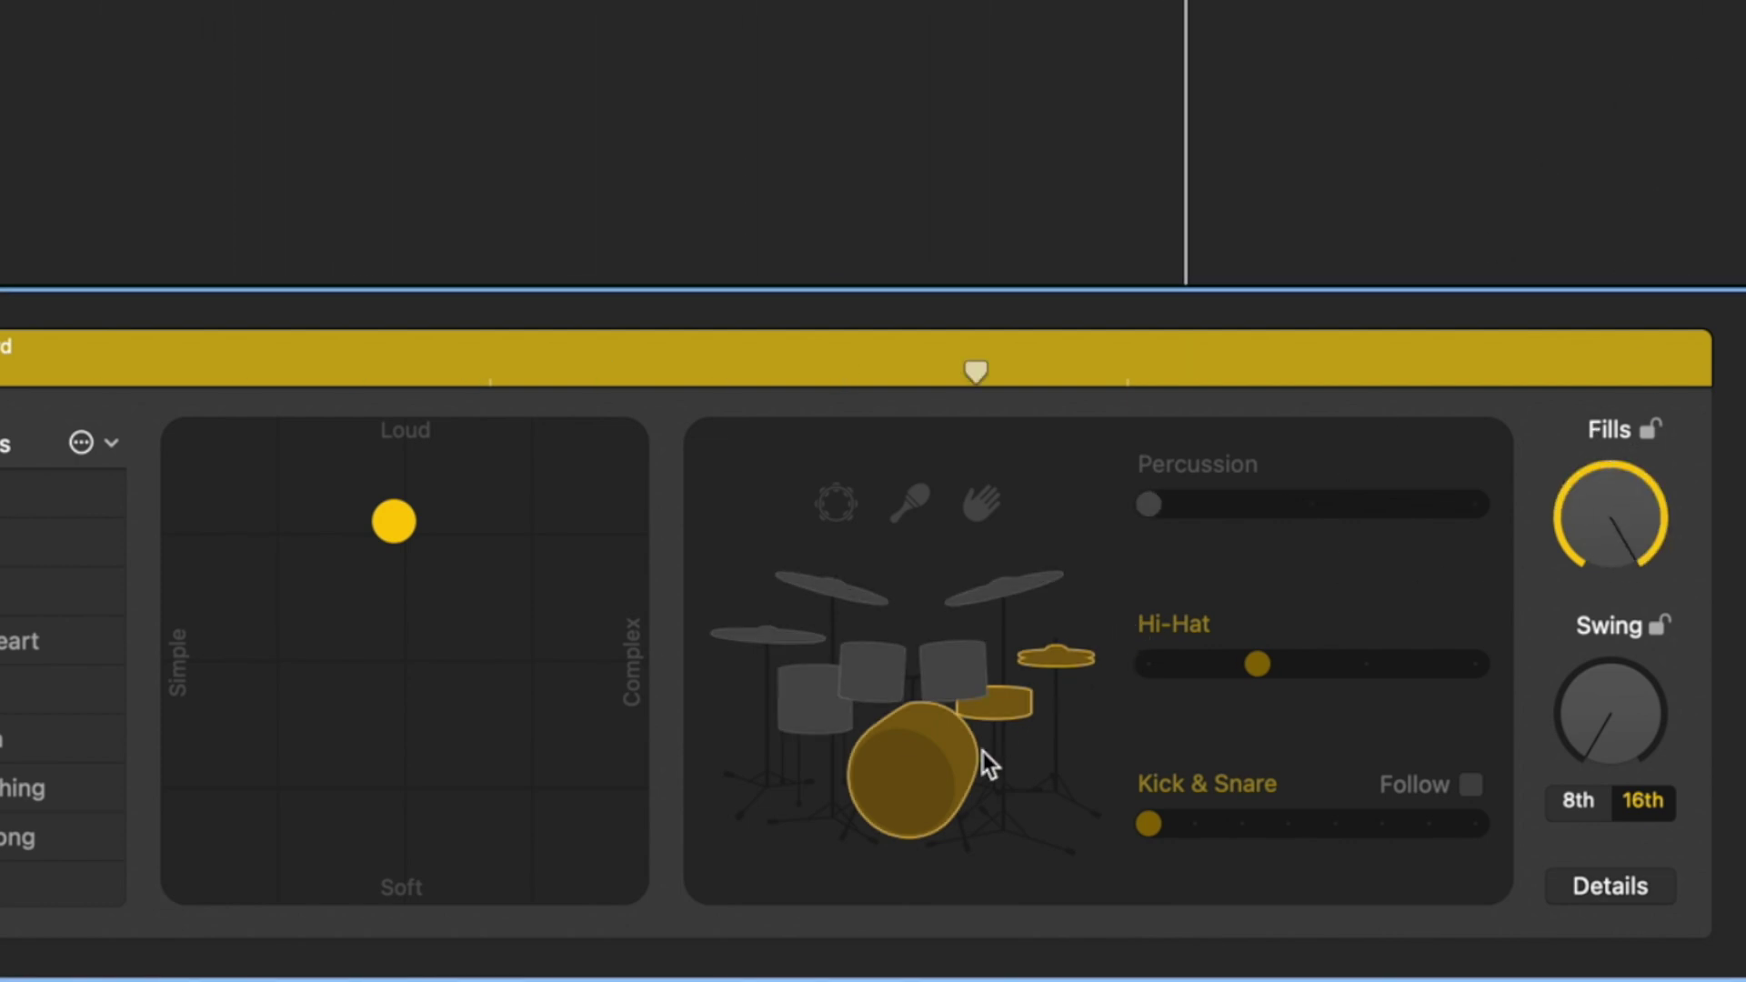
pyautogui.click(985, 718)
pyautogui.click(957, 670)
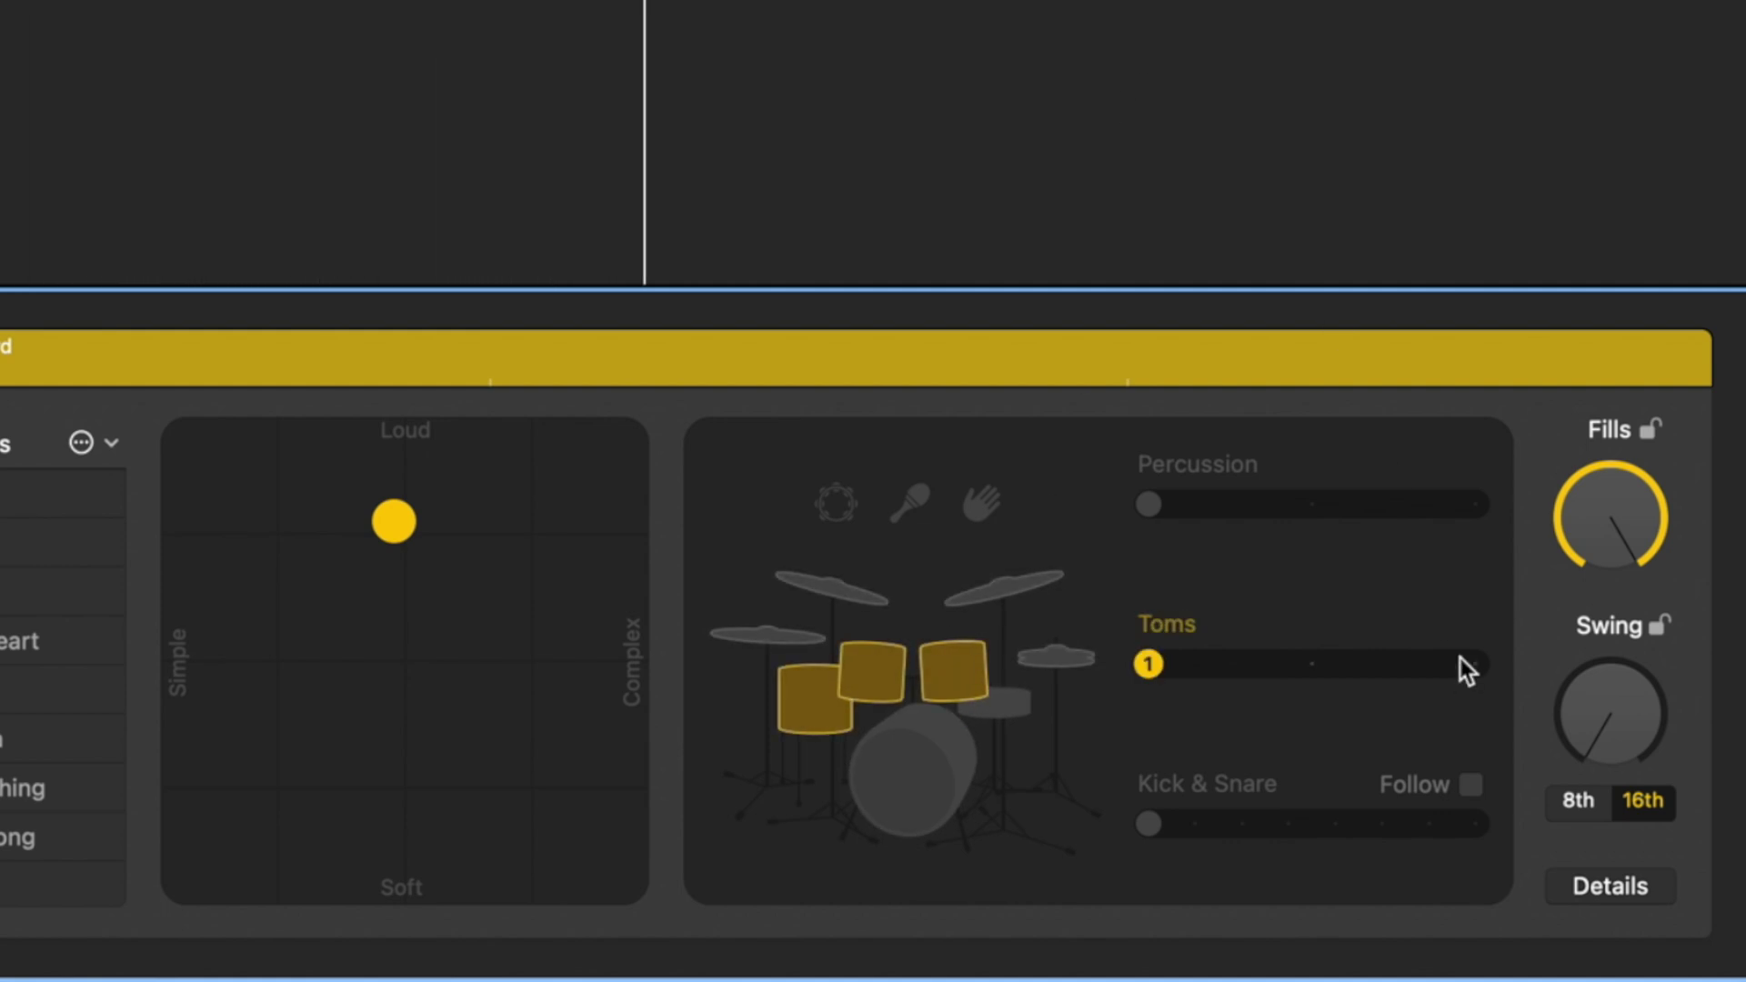
pyautogui.moveTo(1151, 664); pyautogui.dragTo(1312, 664)
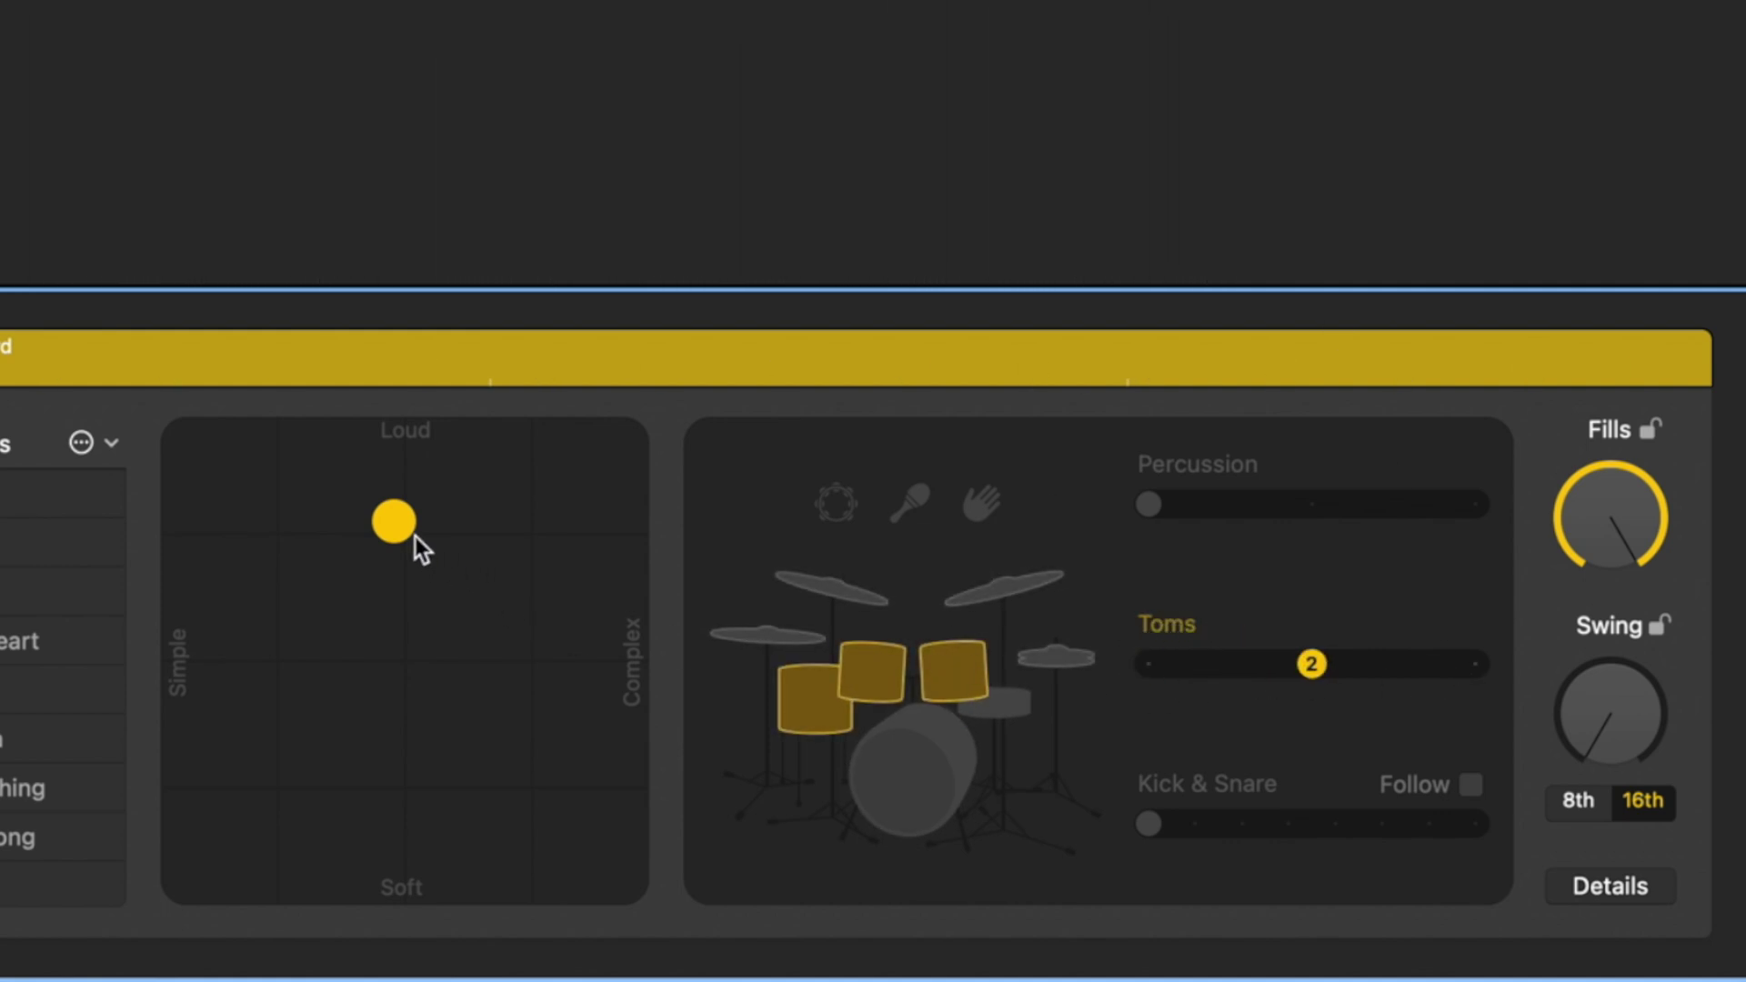
# - Raise the tom fill's Swing slightly and set its performance to the loudest, most complex extreme
pyautogui.moveTo(622, 473); pyautogui.dragTo(183, 393)
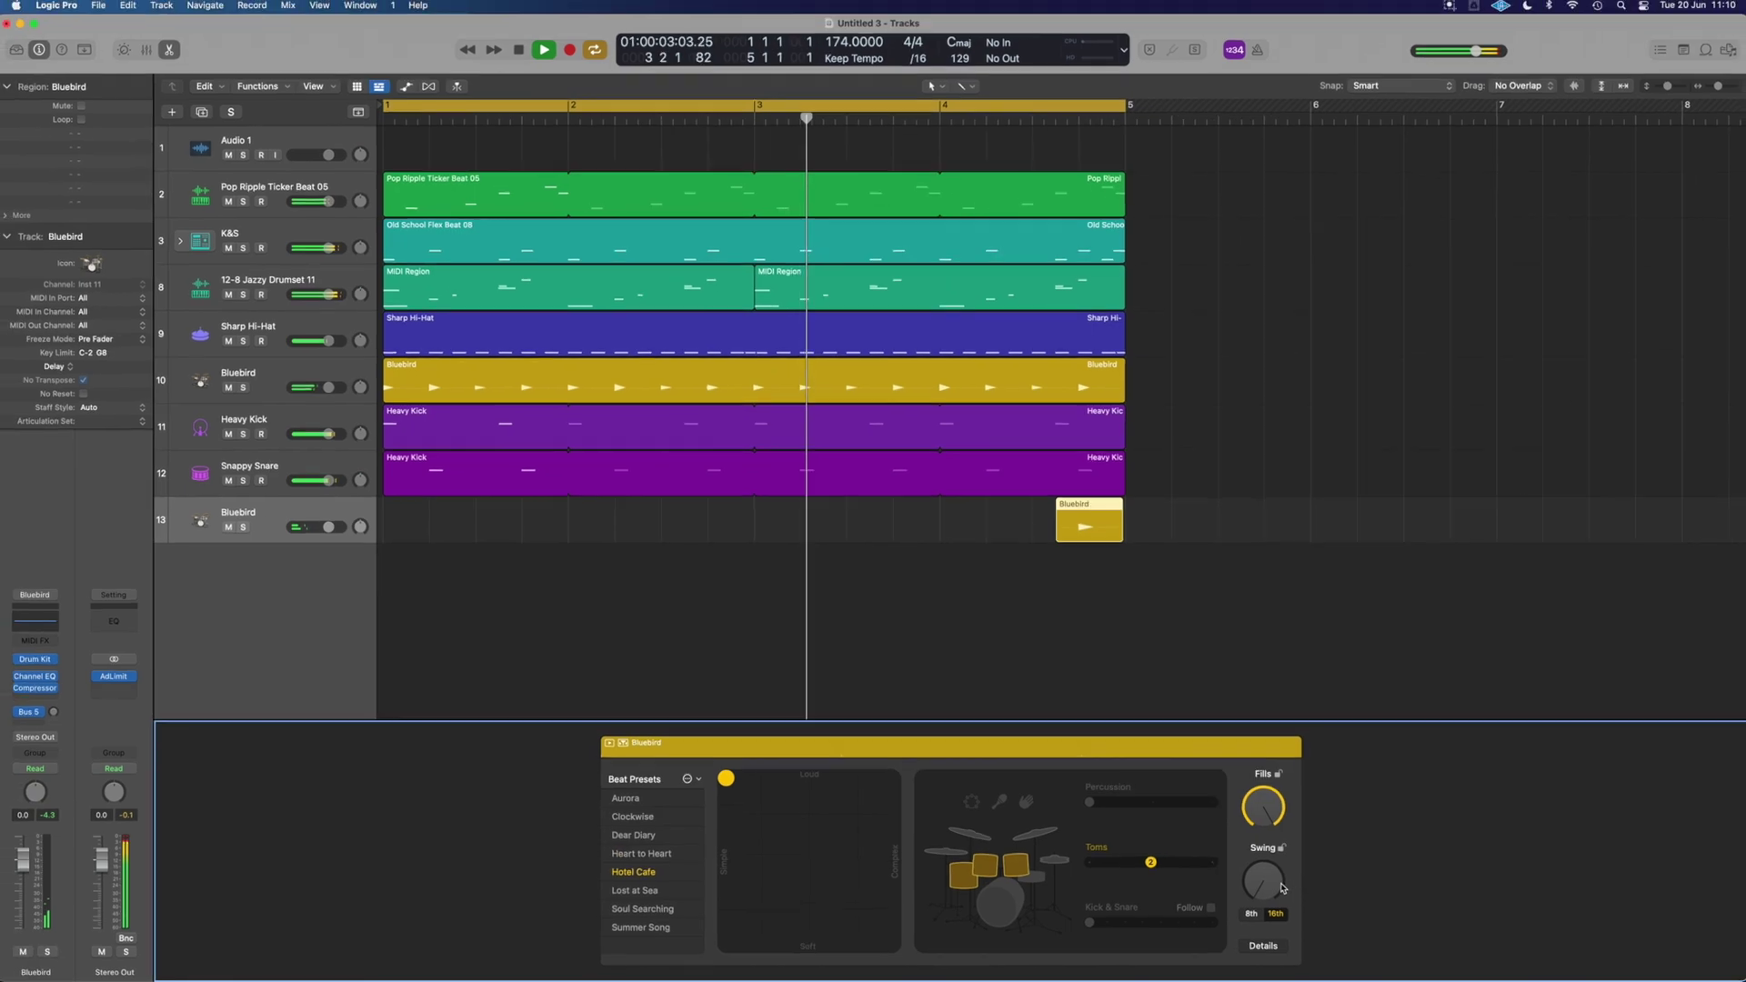
pyautogui.moveTo(1630, 727)
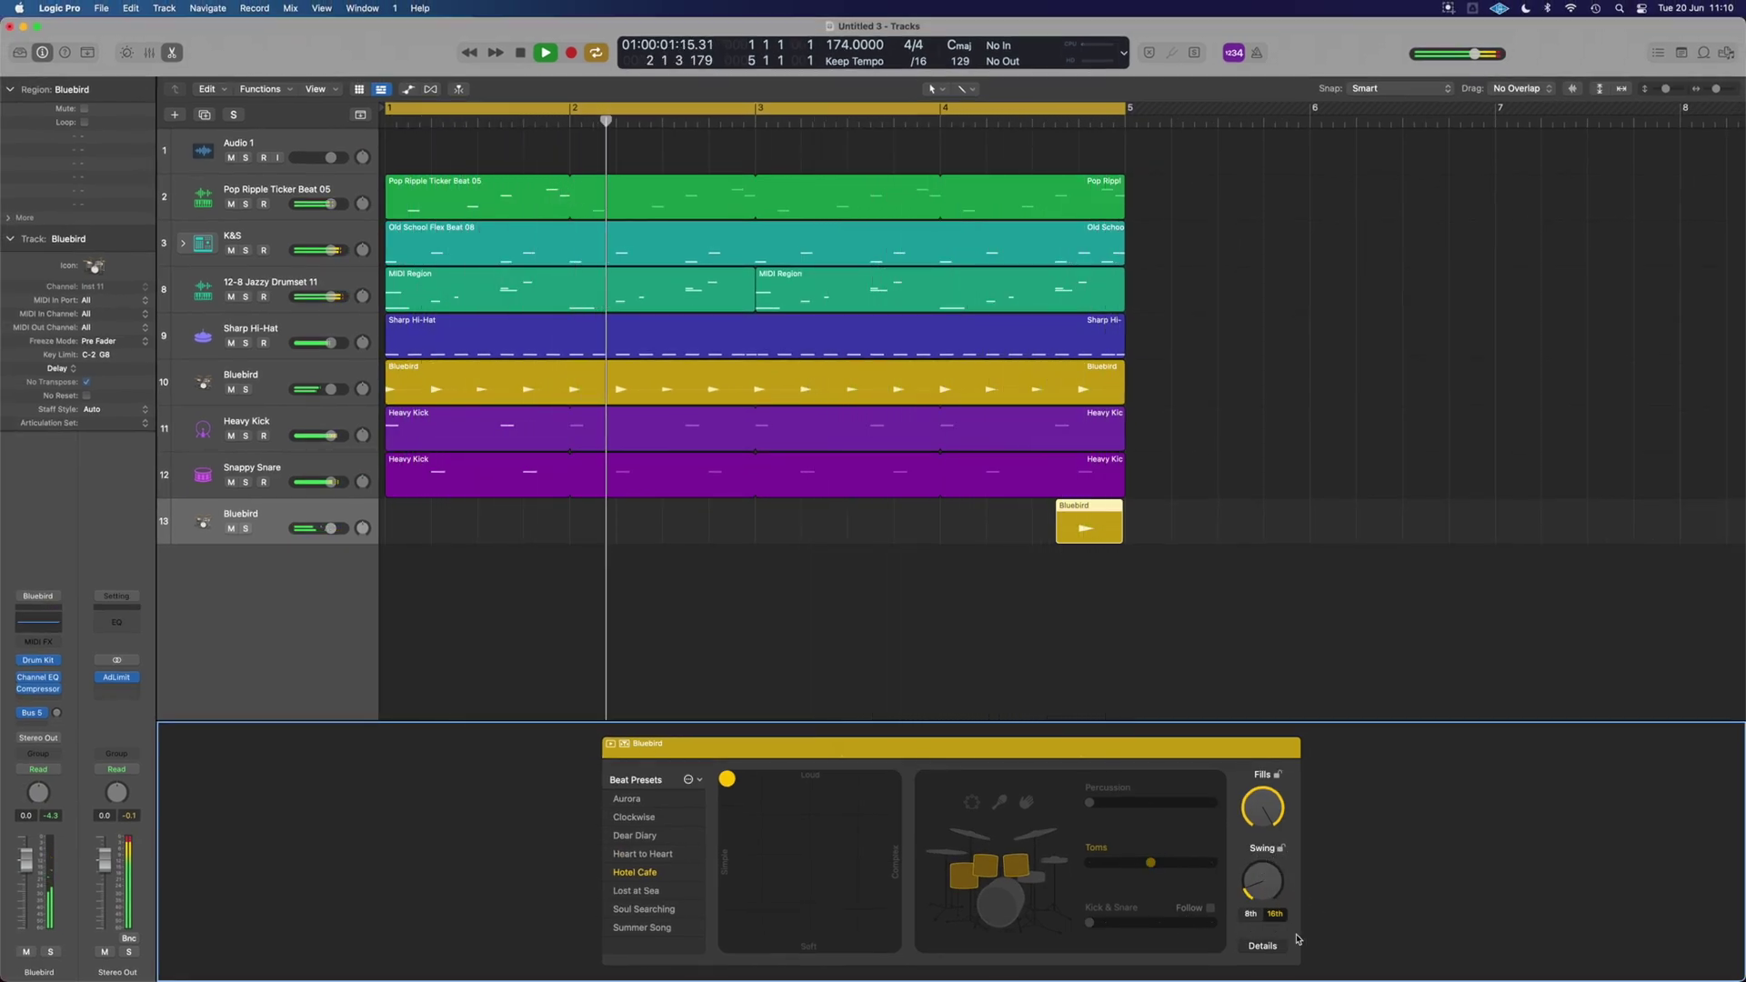
pyautogui.moveTo(842, 782); pyautogui.dragTo(896, 894)
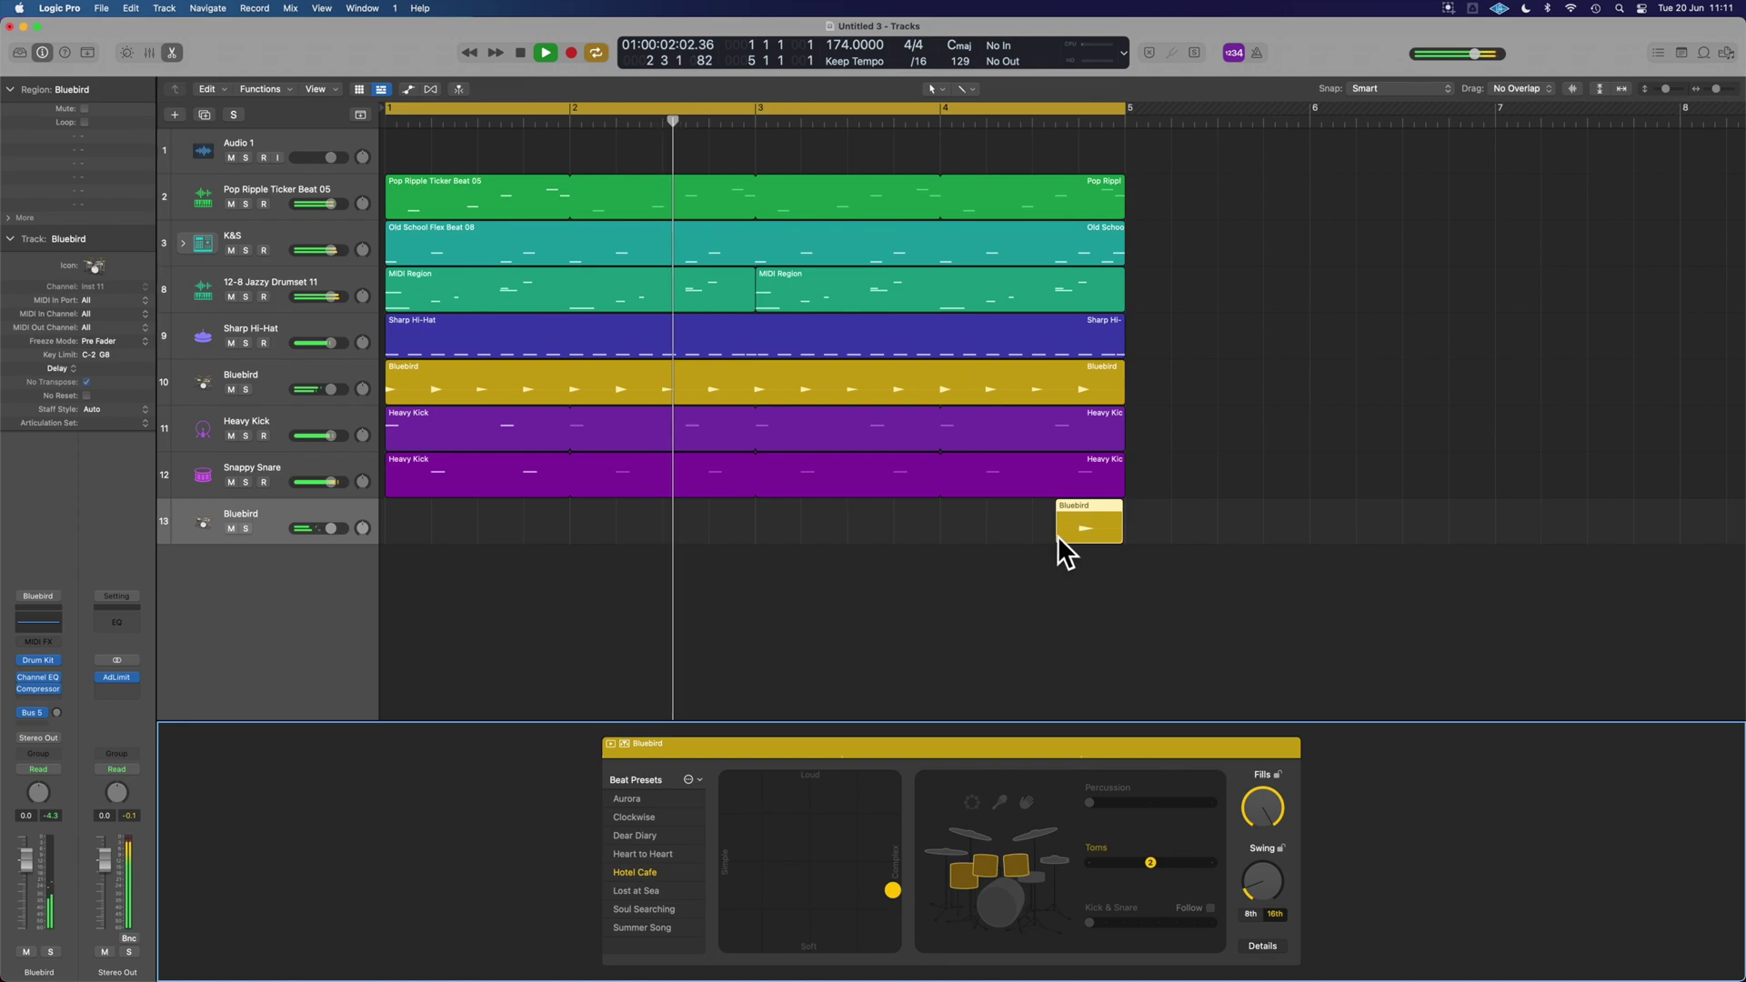
pyautogui.moveTo(892, 891); pyautogui.dragTo(898, 958)
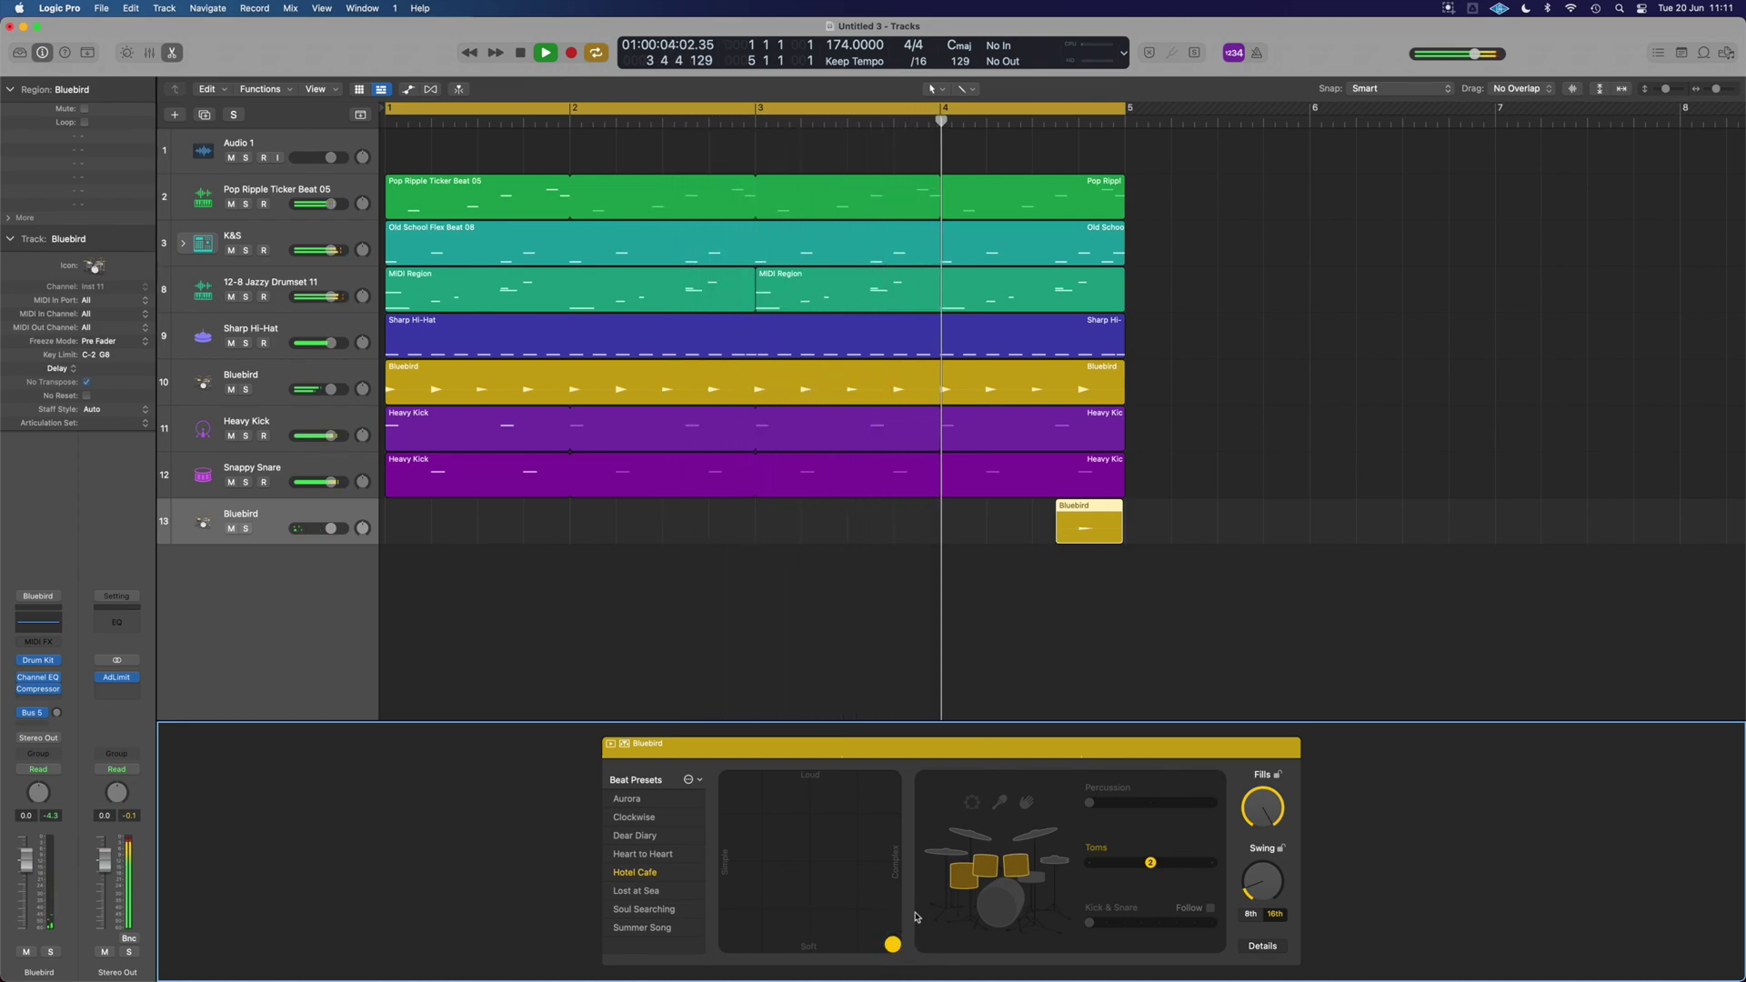
pyautogui.moveTo(898, 946); pyautogui.dragTo(894, 779)
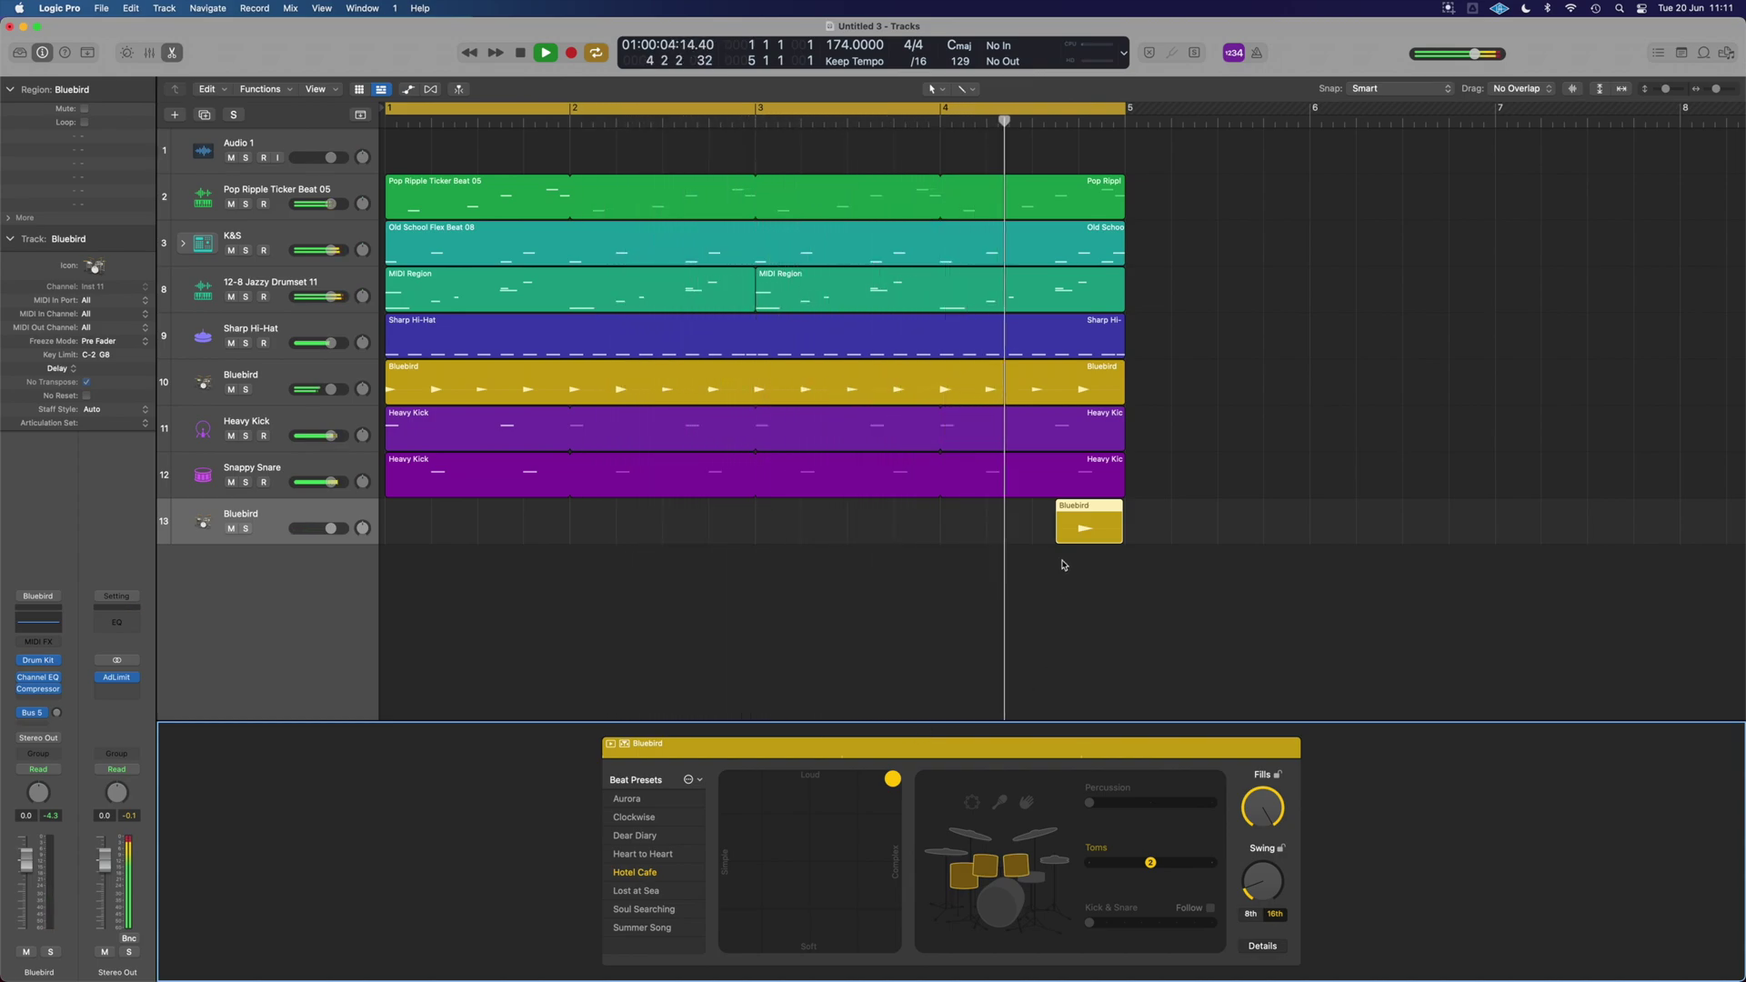
# - Reposition and trim the Bluebird tom region so it covers only the last beat of bar 4, and deselect it
pyautogui.moveTo(1056, 536); pyautogui.dragTo(987, 540)
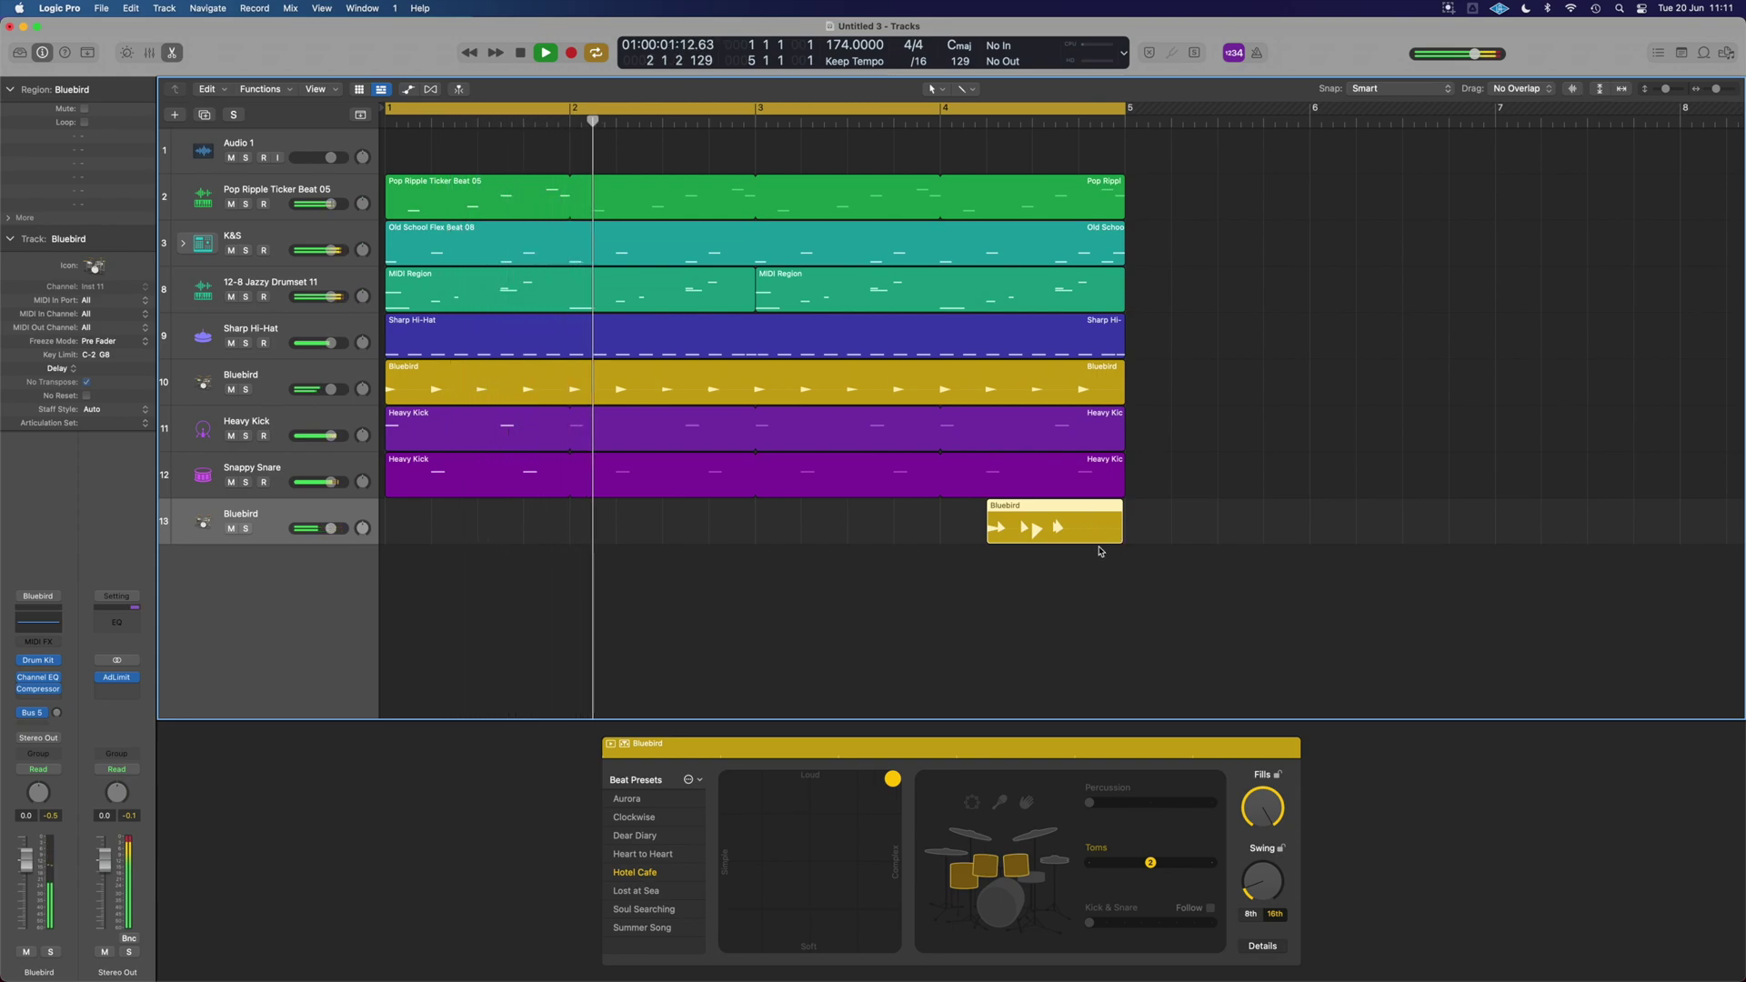
pyautogui.moveTo(1078, 523); pyautogui.dragTo(1168, 512)
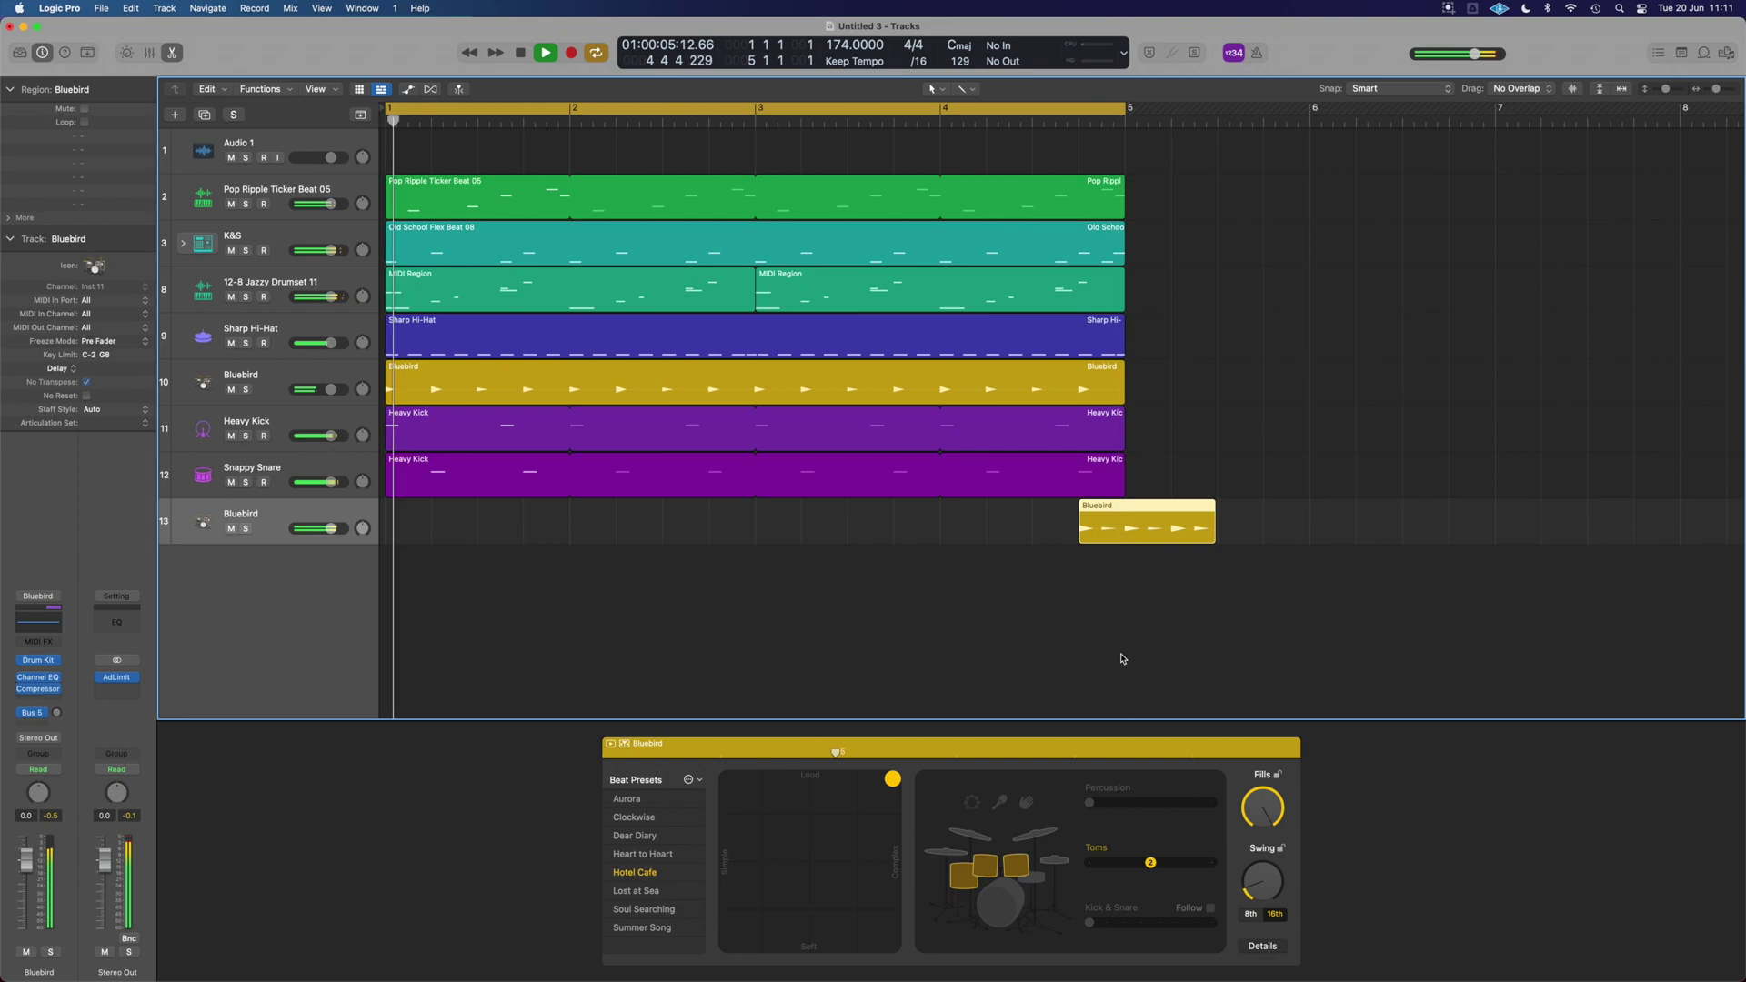
pyautogui.moveTo(1128, 512); pyautogui.dragTo(1081, 512)
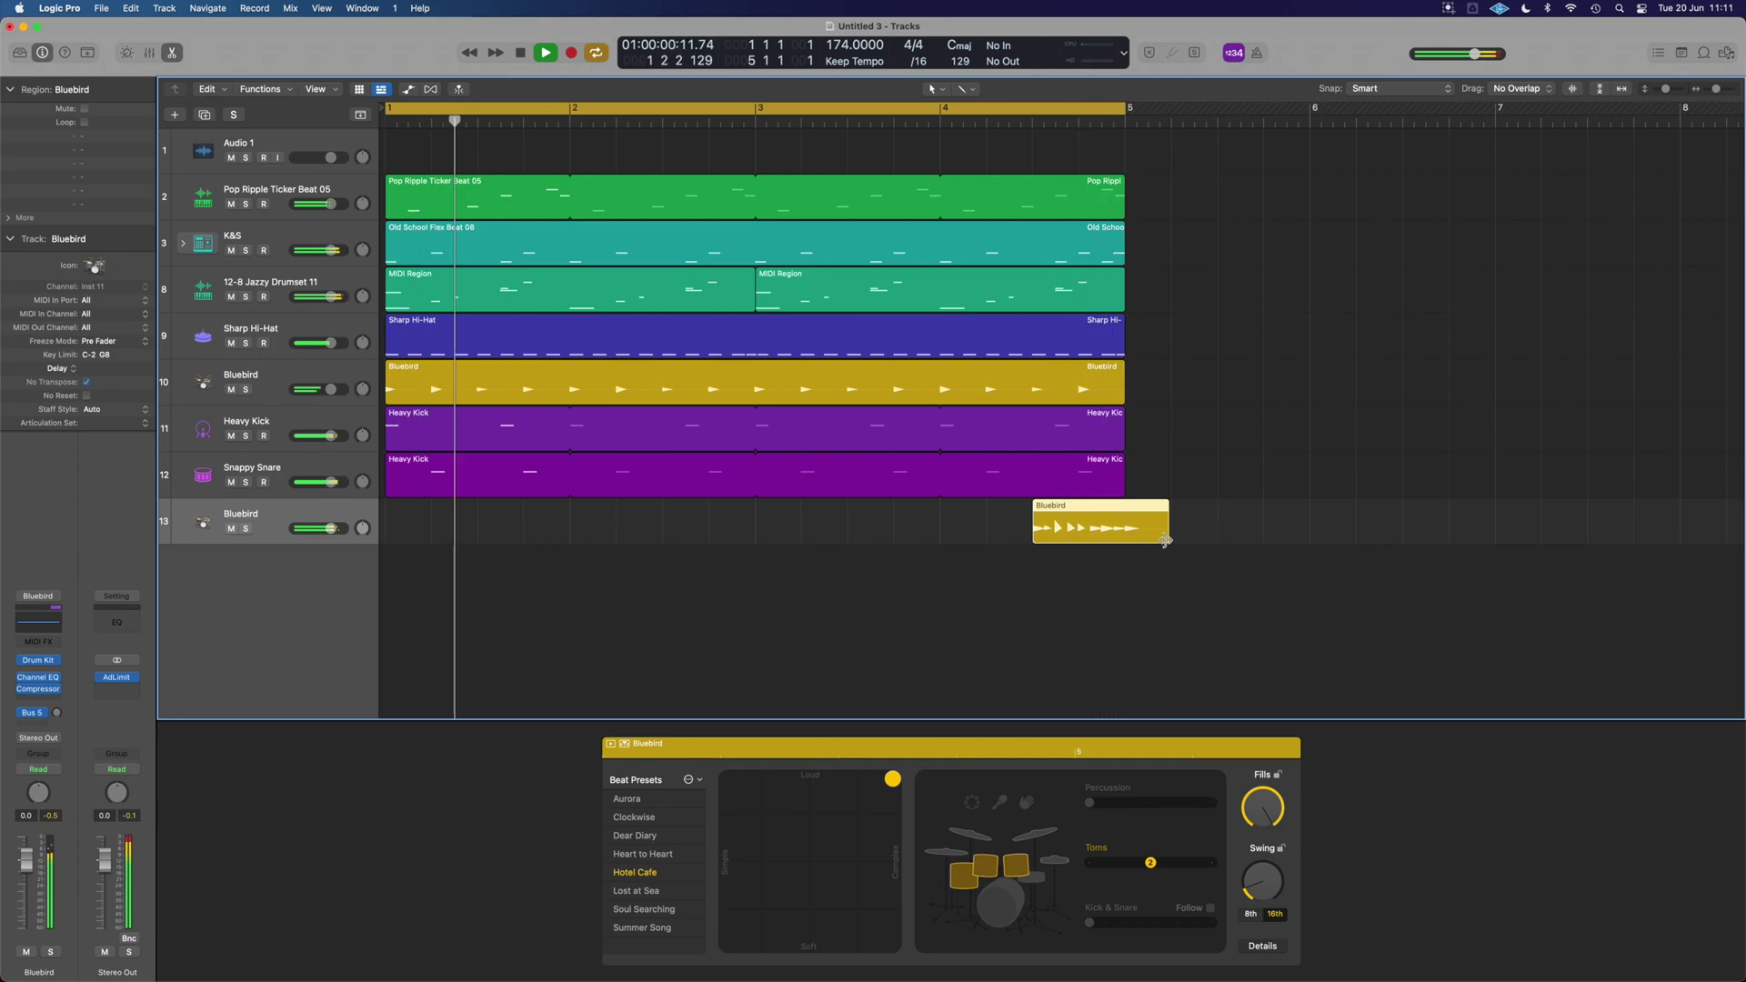
pyautogui.moveTo(1169, 540); pyautogui.dragTo(1076, 542)
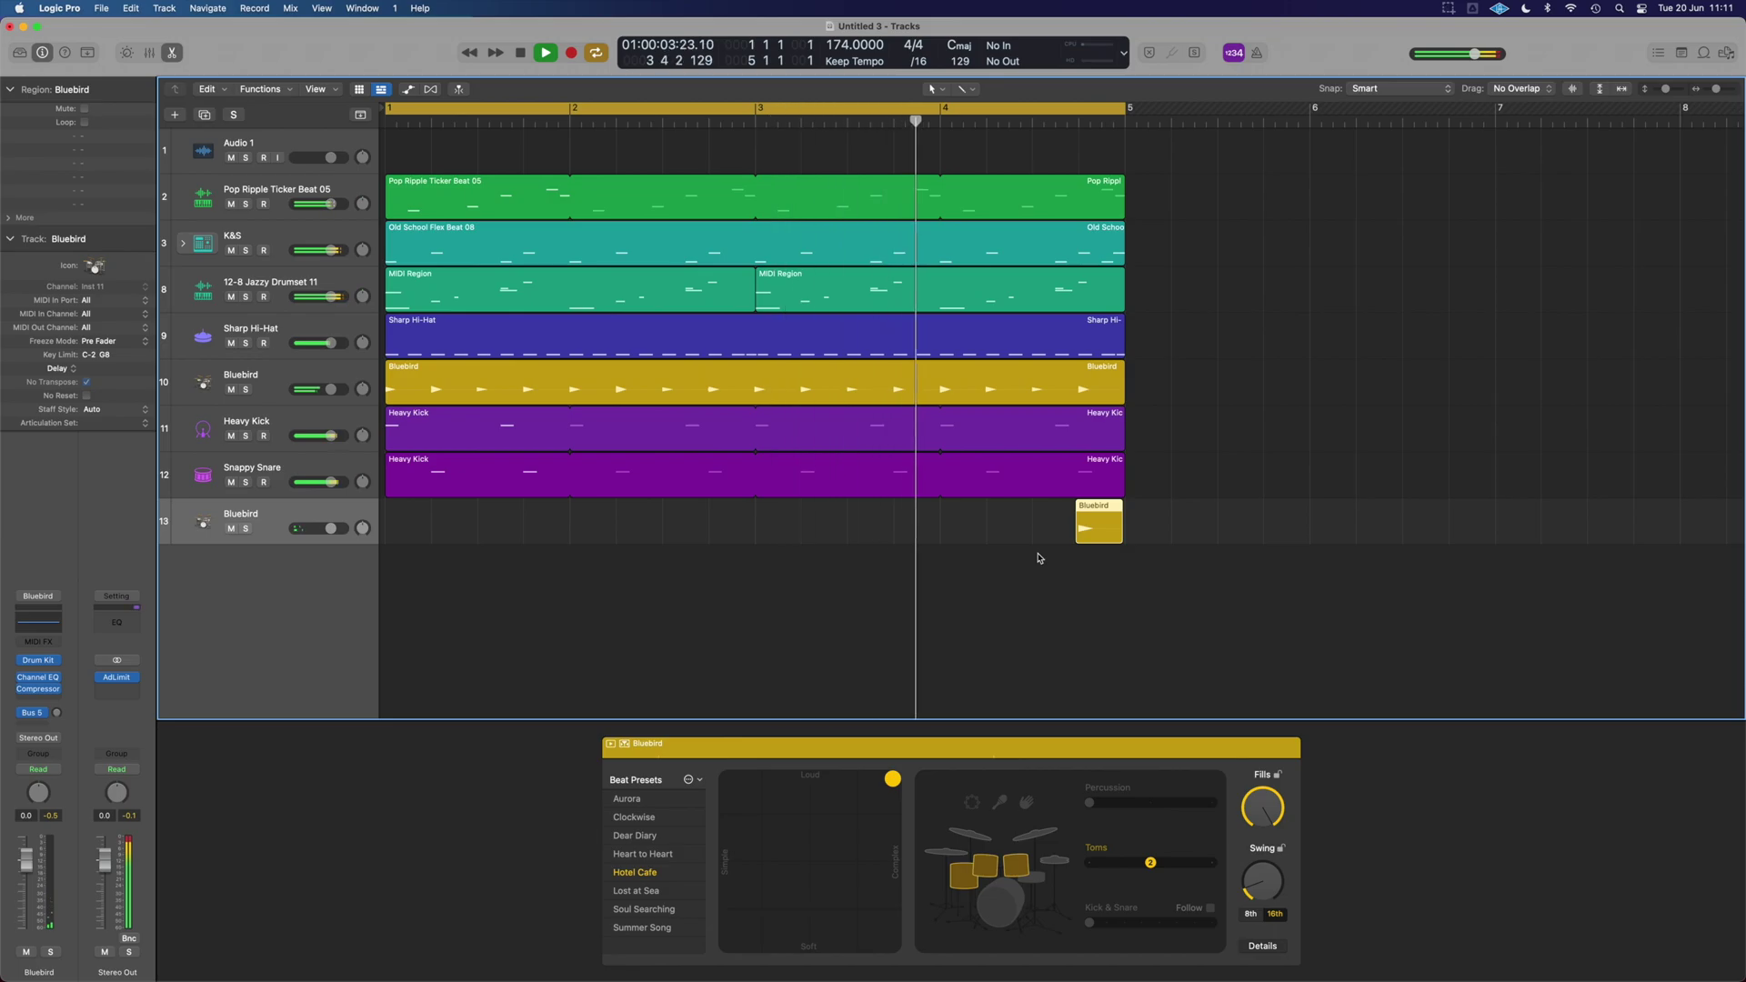
pyautogui.click(1011, 631)
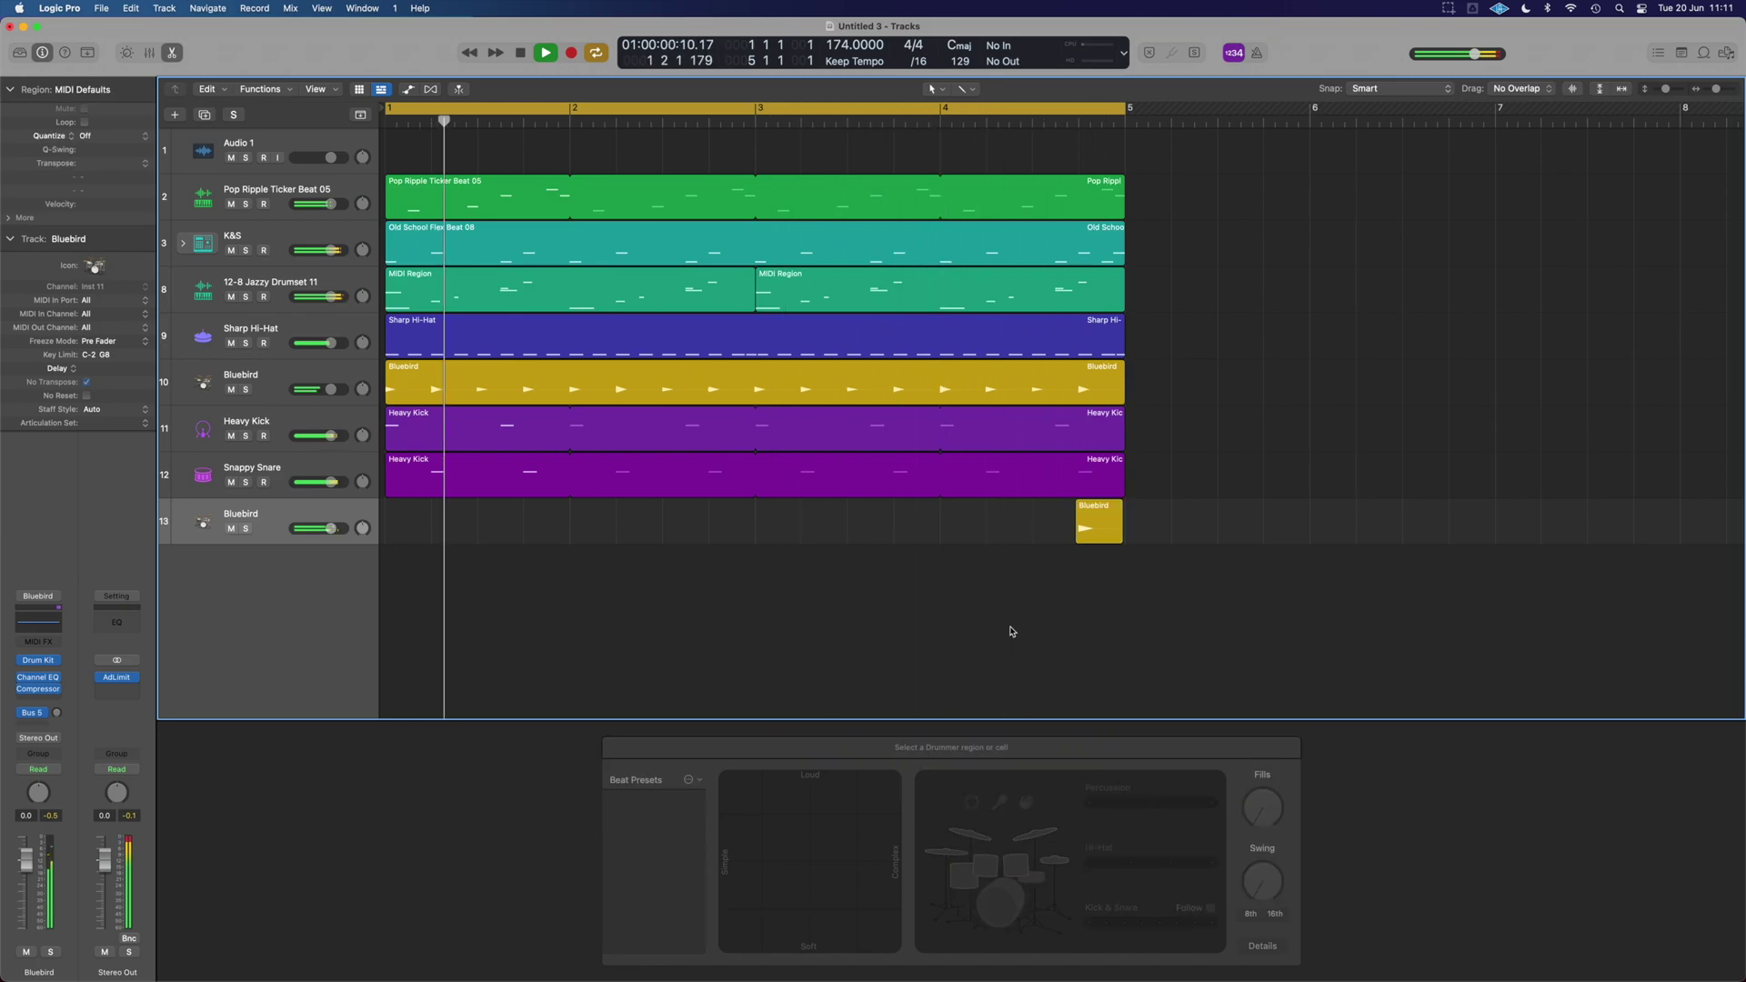
# - Show the mixer and route every channel from Pop Ripple Ticker Beat 05 through the Small Room reverb aux to Bus 10
pyautogui.press('x')
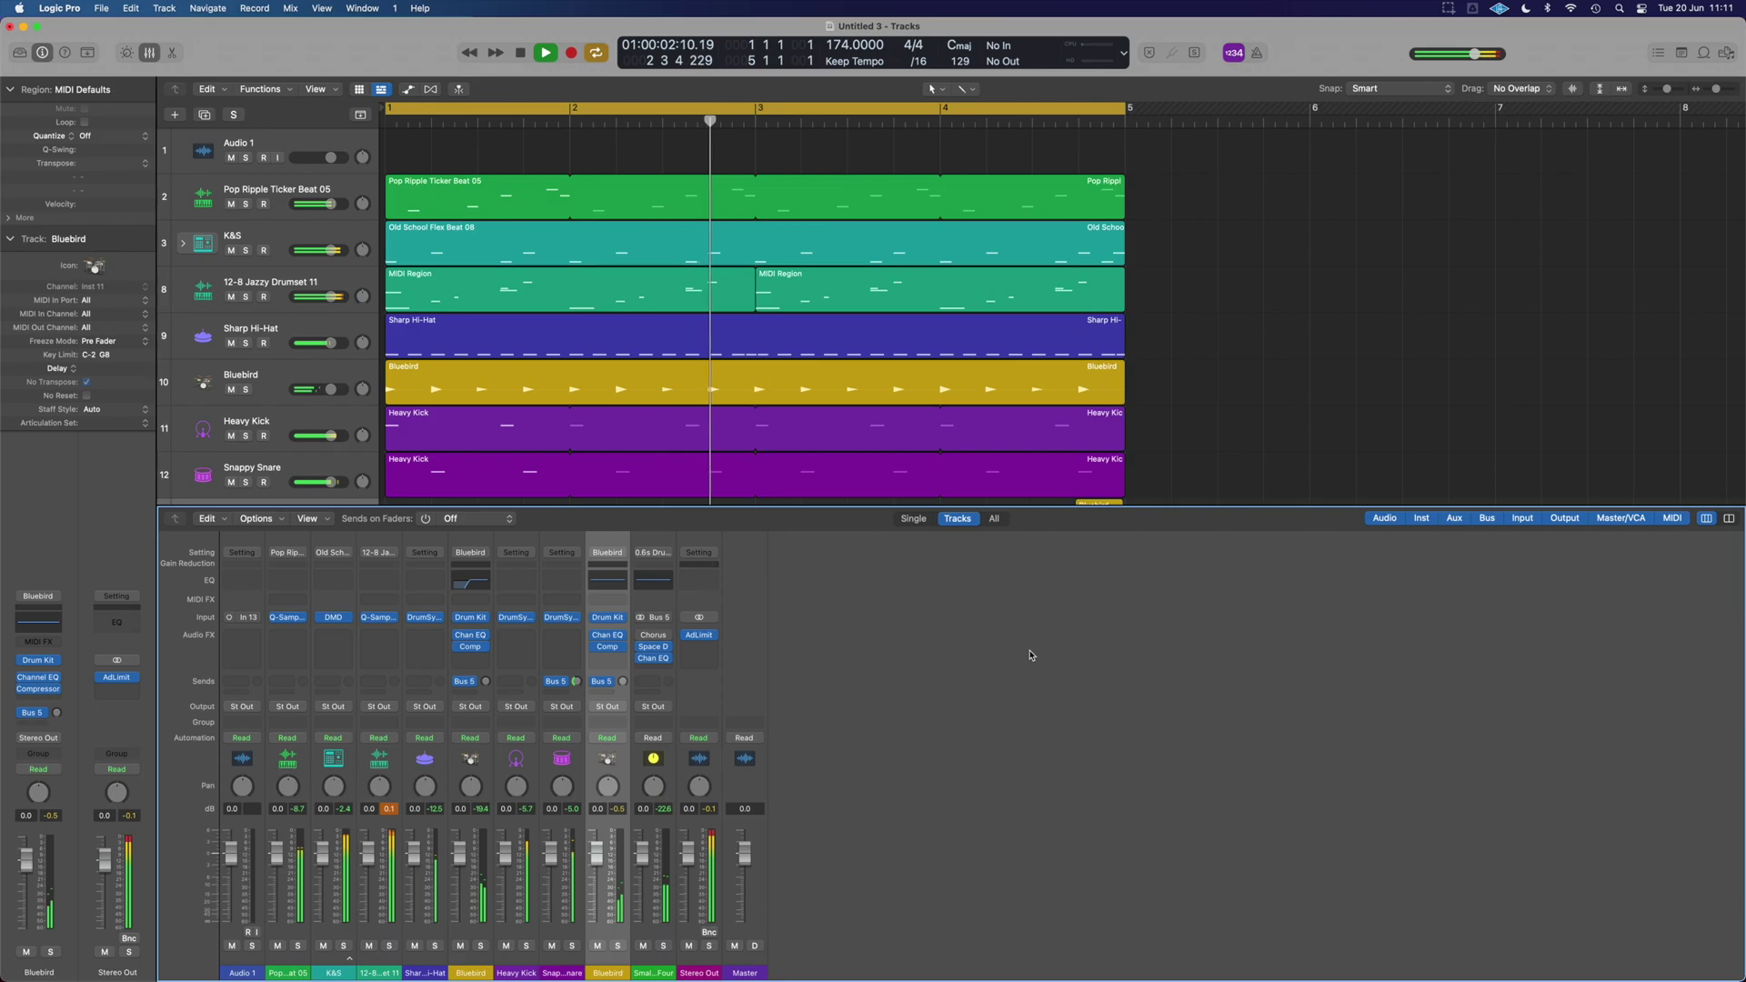
pyautogui.click(287, 973)
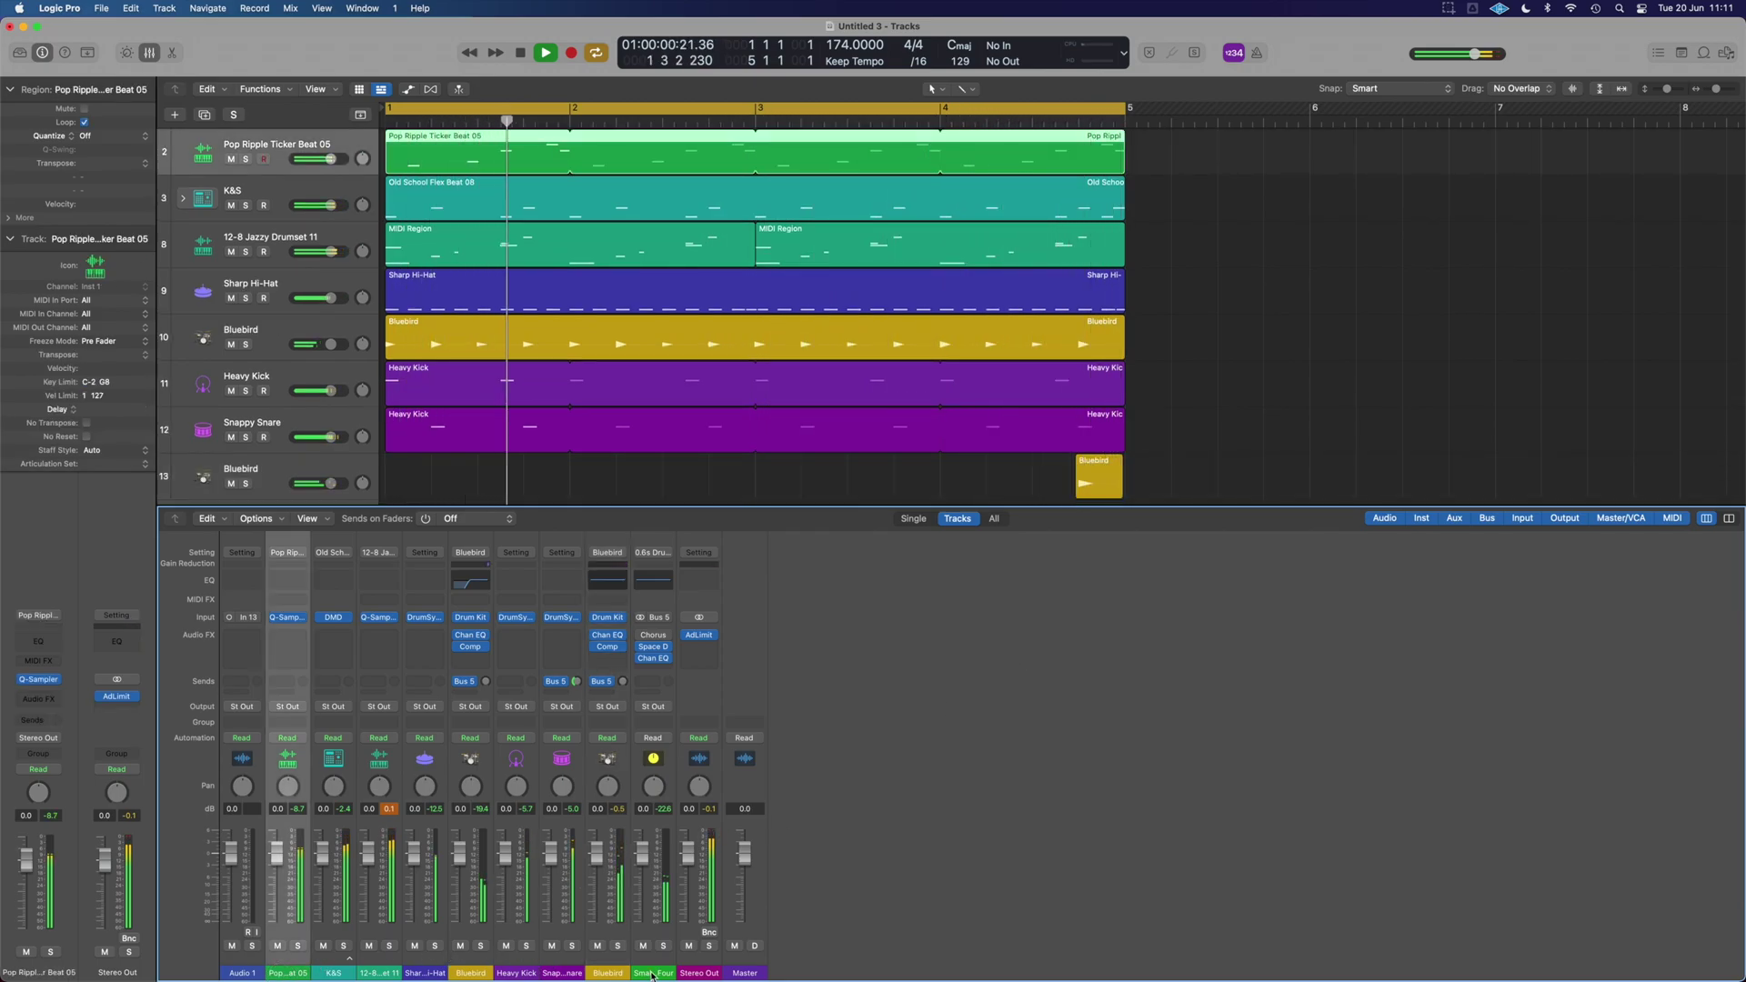
pyautogui.press('super+a')
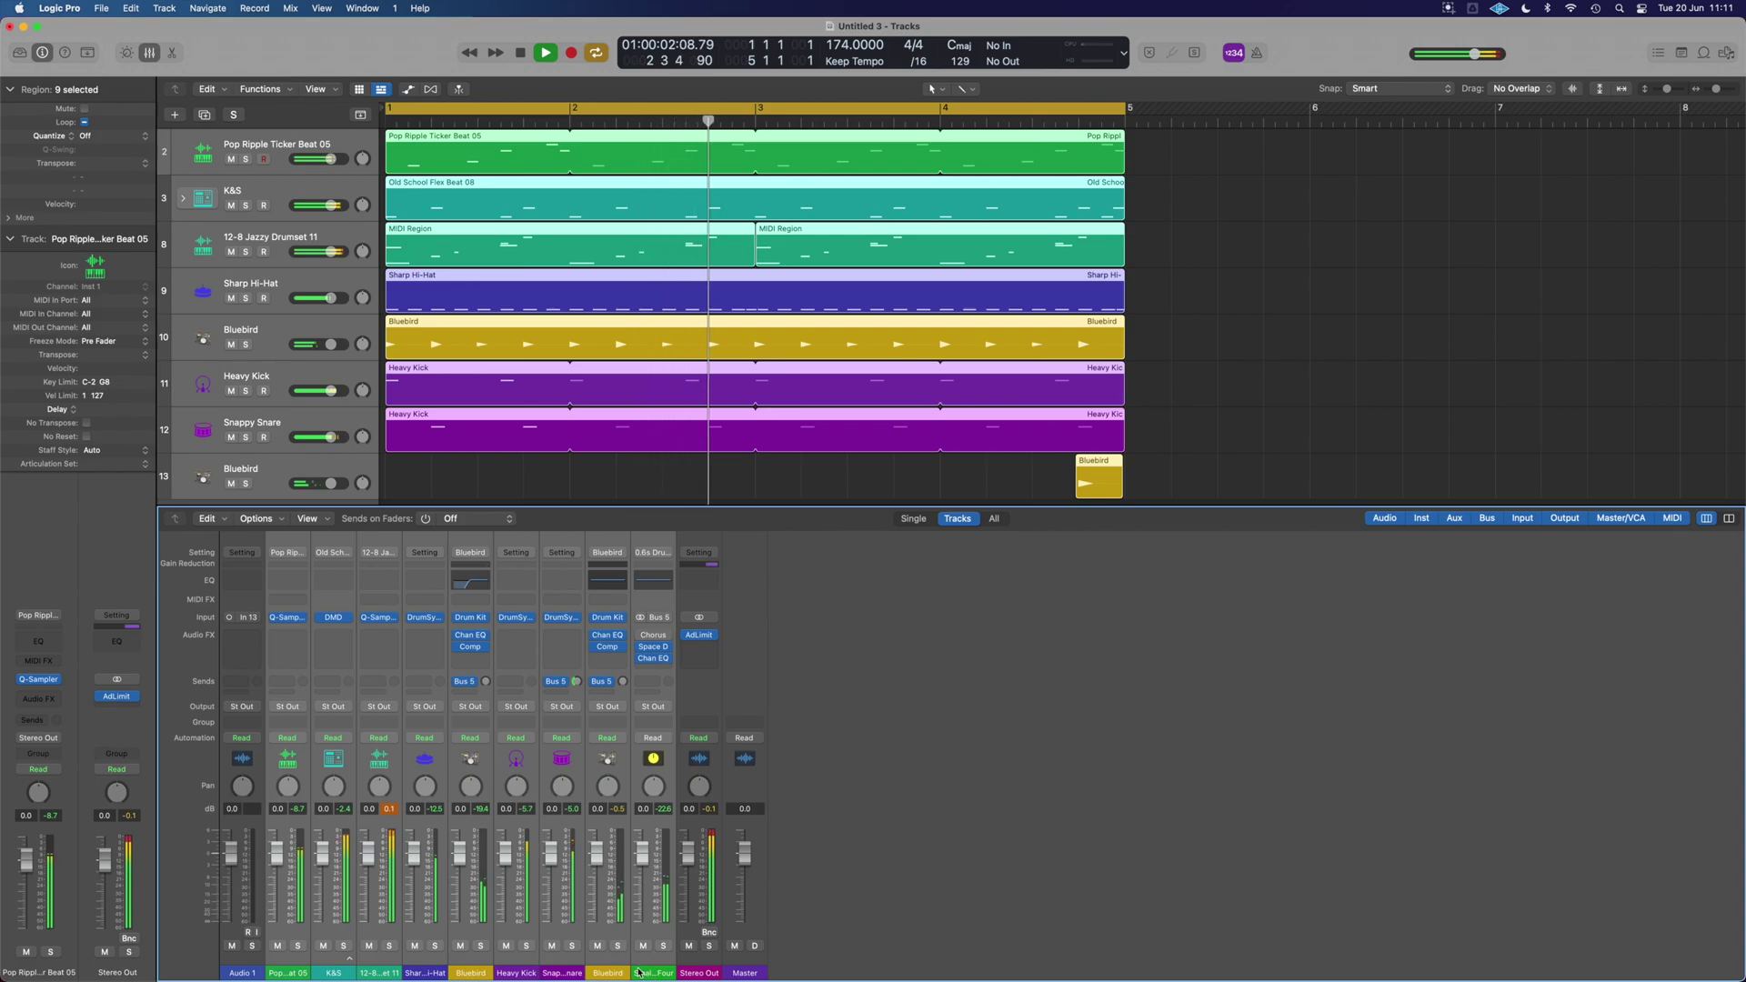
pyautogui.click(288, 707)
pyautogui.moveTo(300, 766)
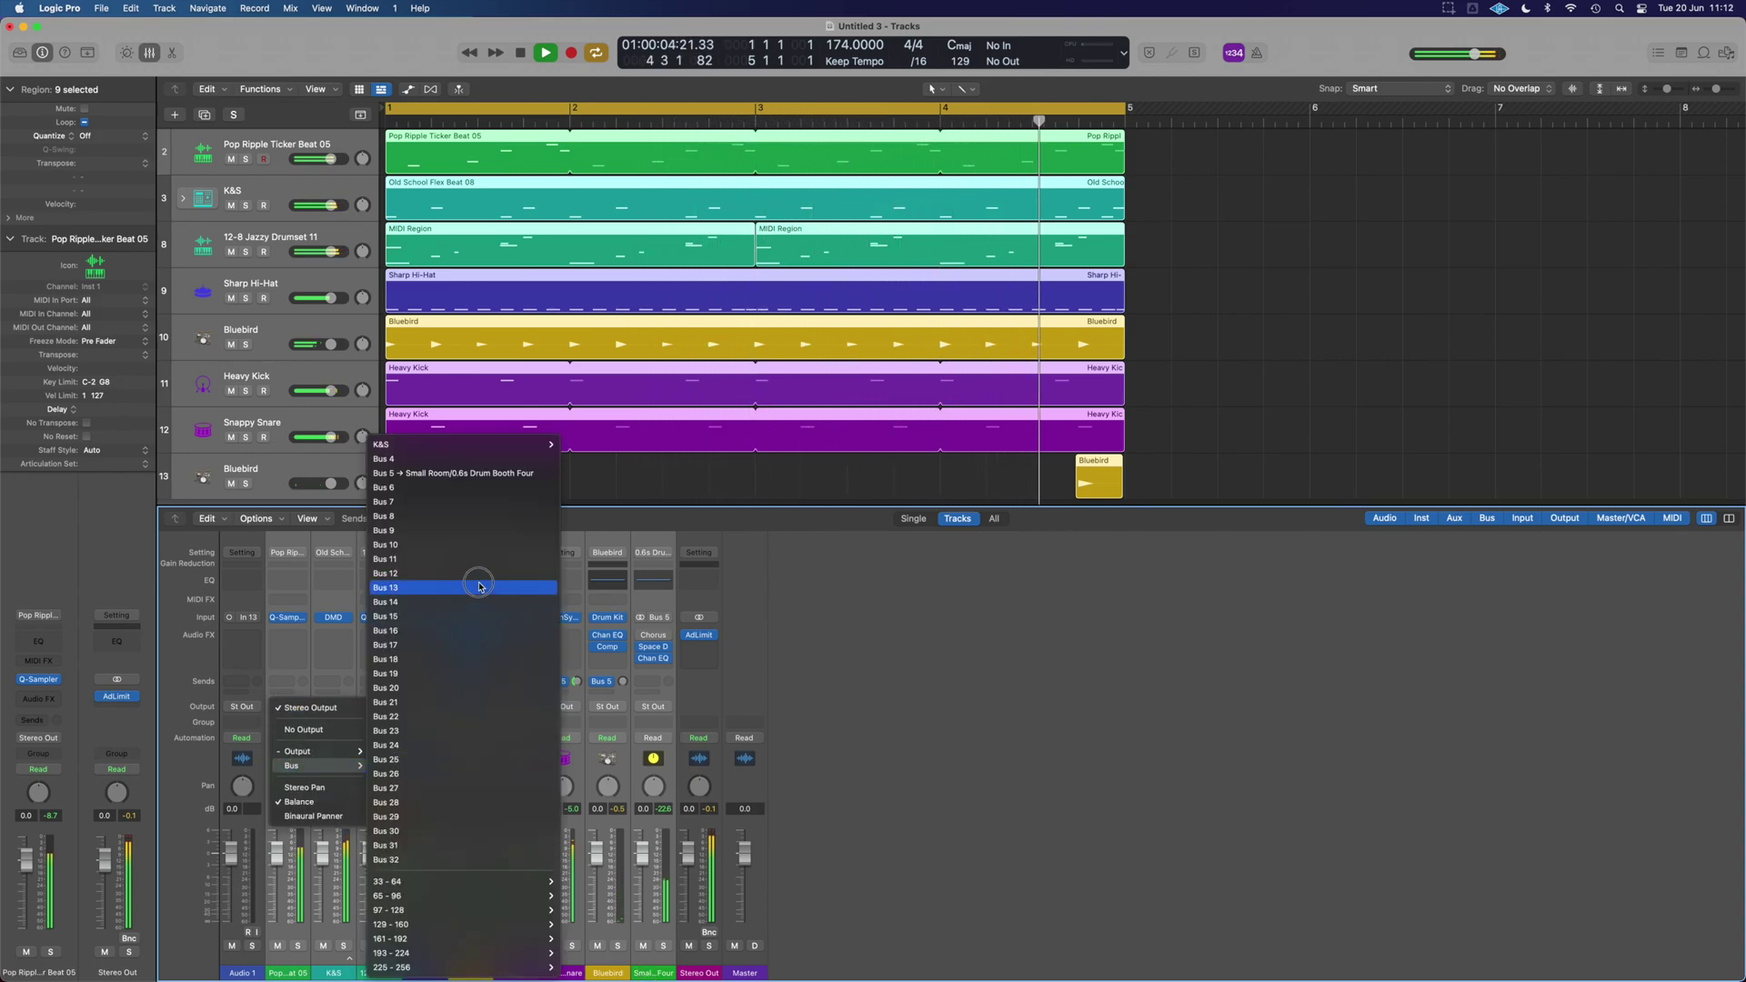
pyautogui.click(460, 547)
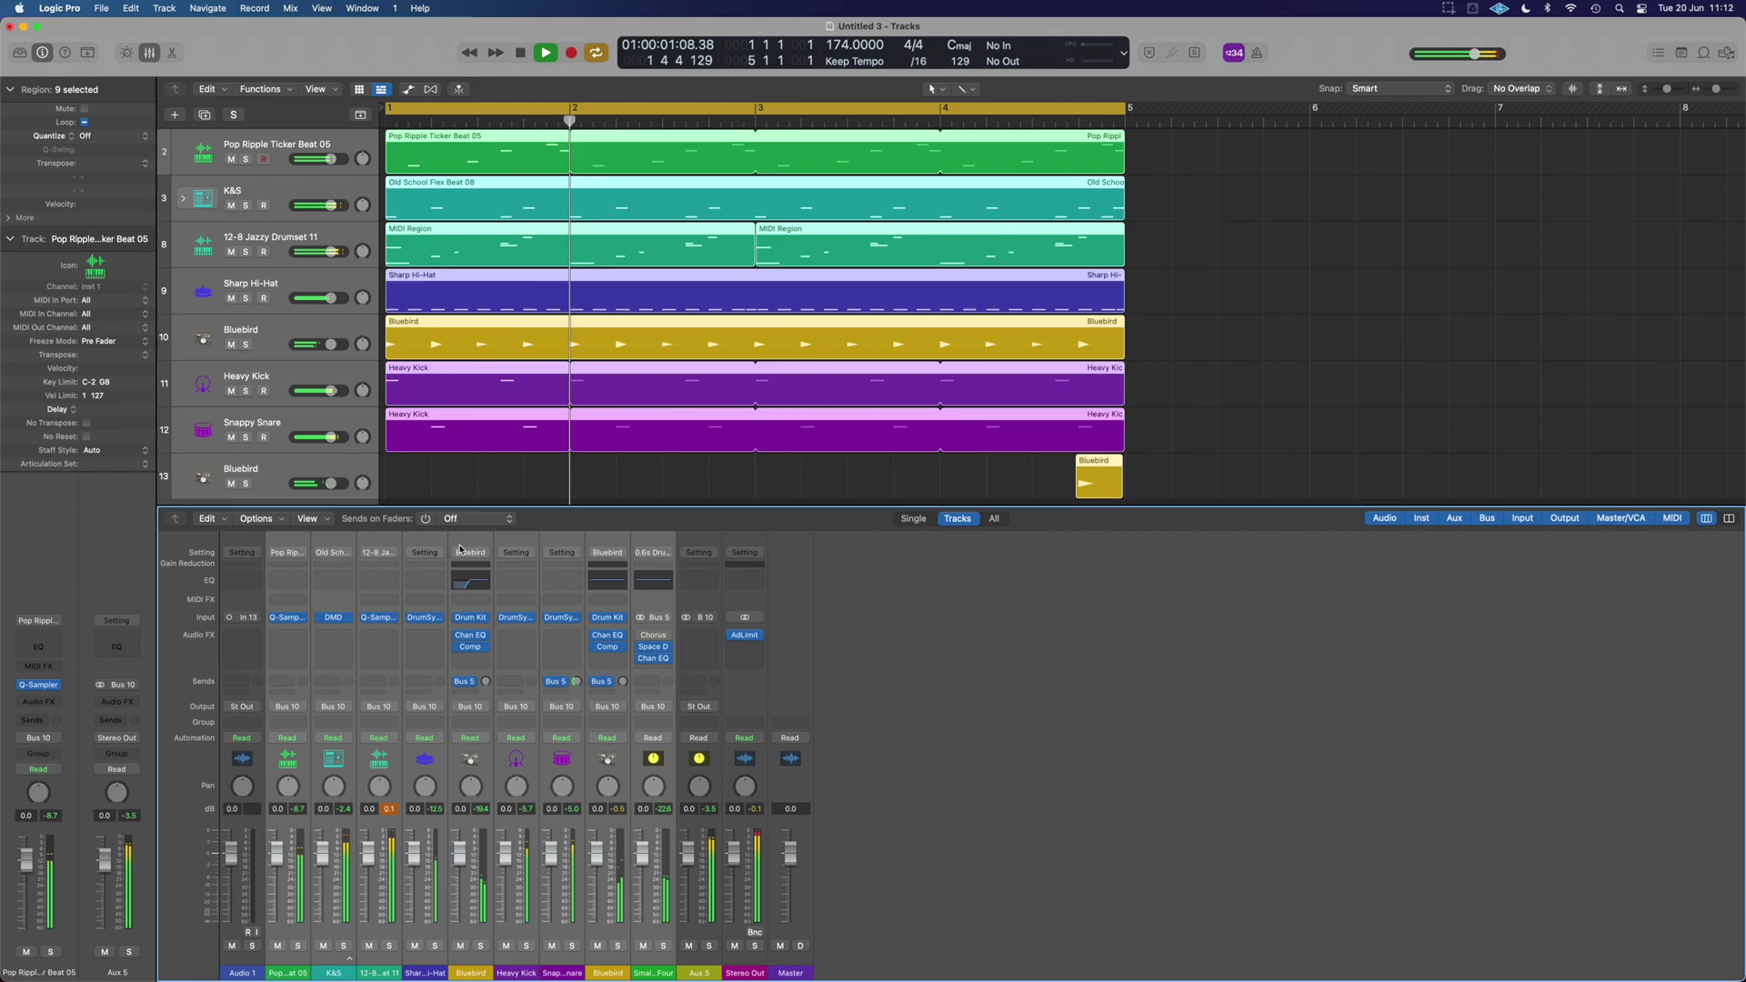
# - Rename the new Bus 10 aux channel as Break and insert a Compressor on it
pyautogui.click(700, 974)
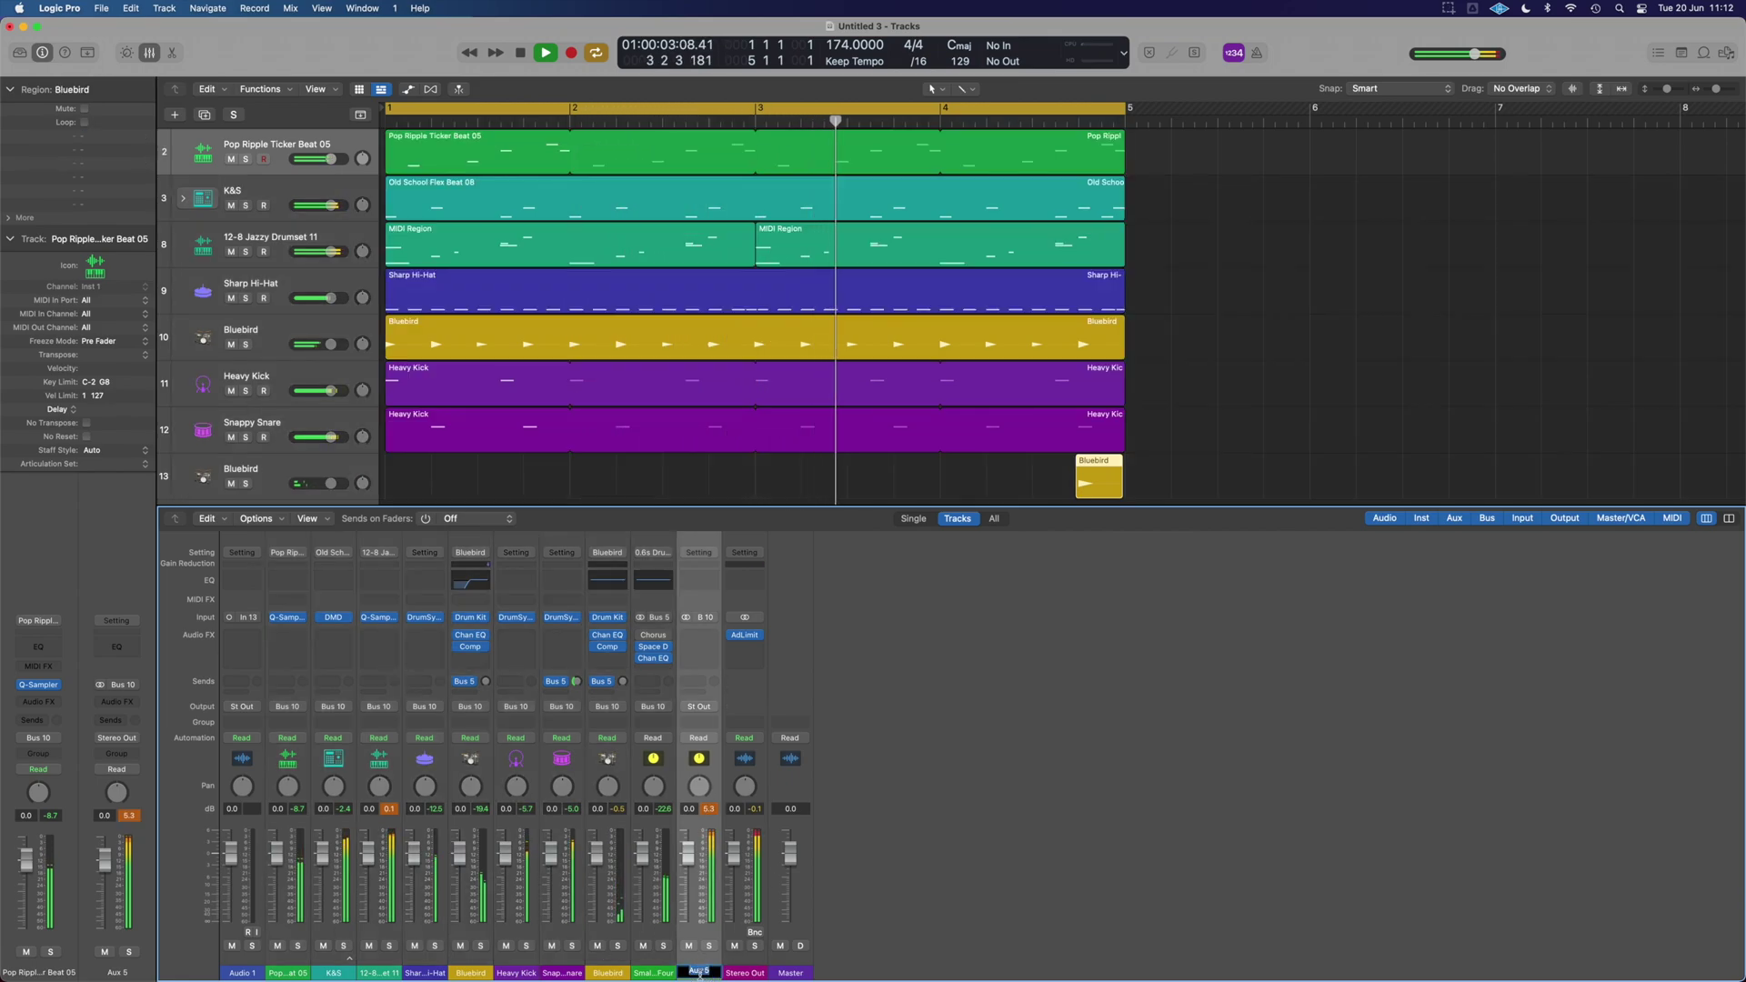
pyautogui.write('Break')
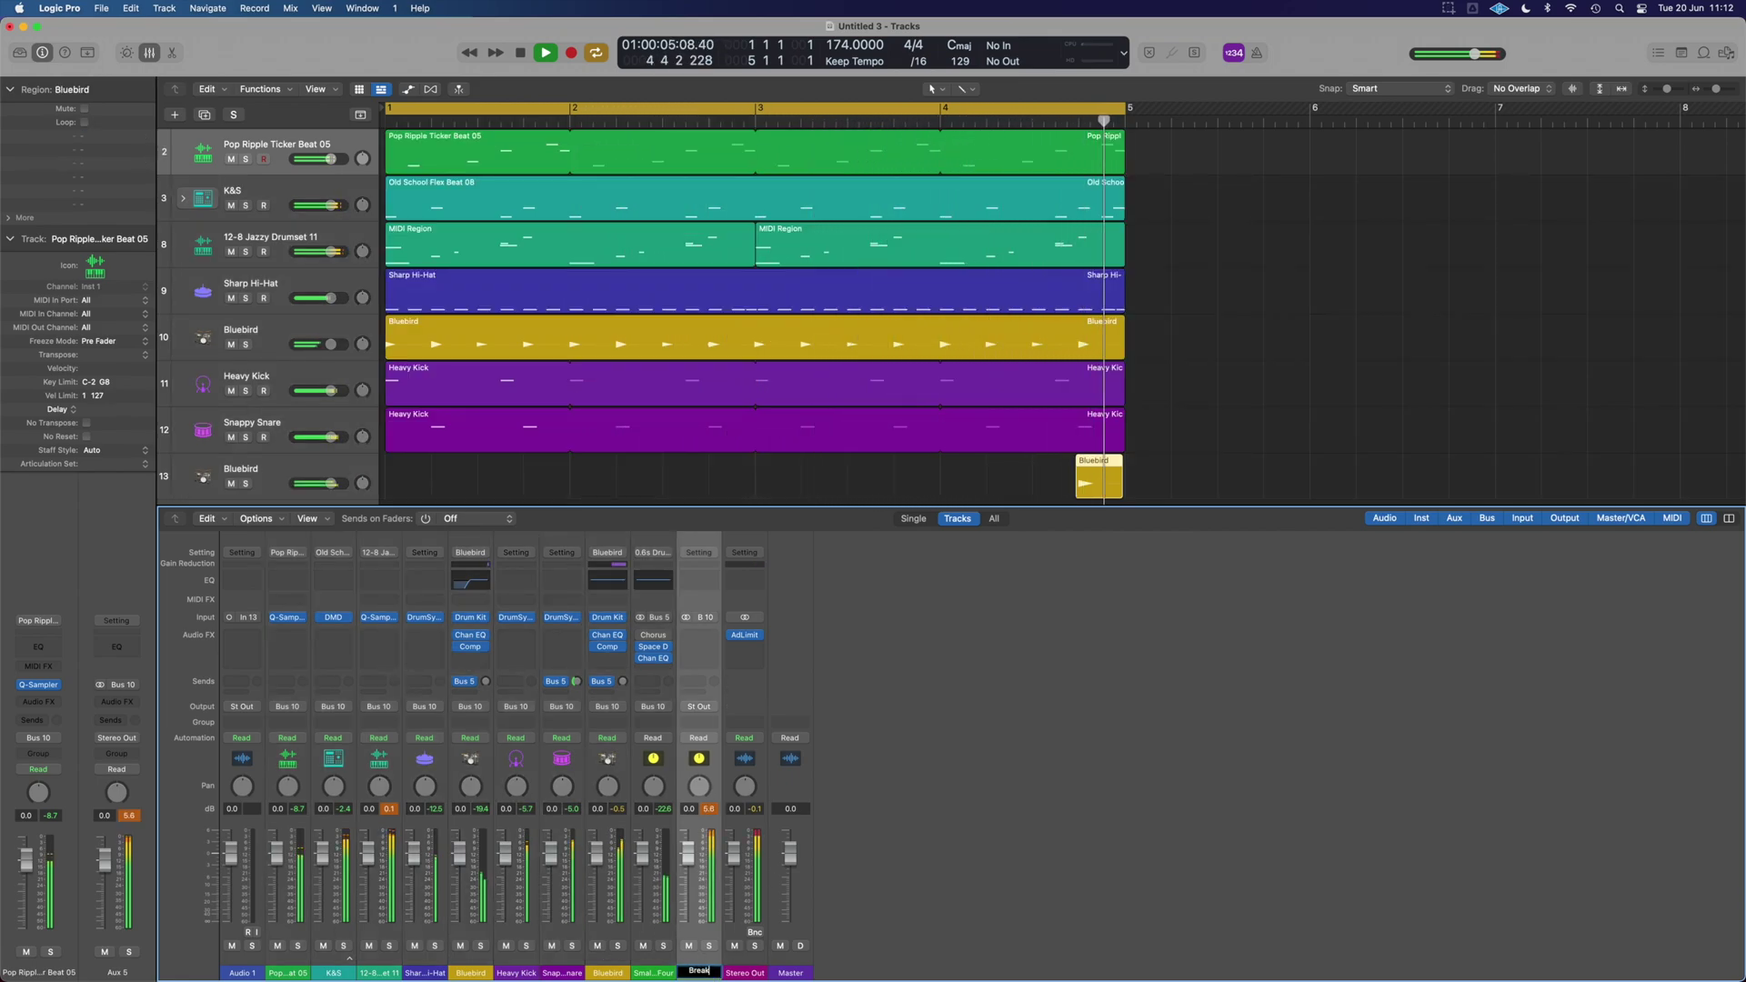
pyautogui.click(698, 566)
pyautogui.click(850, 284)
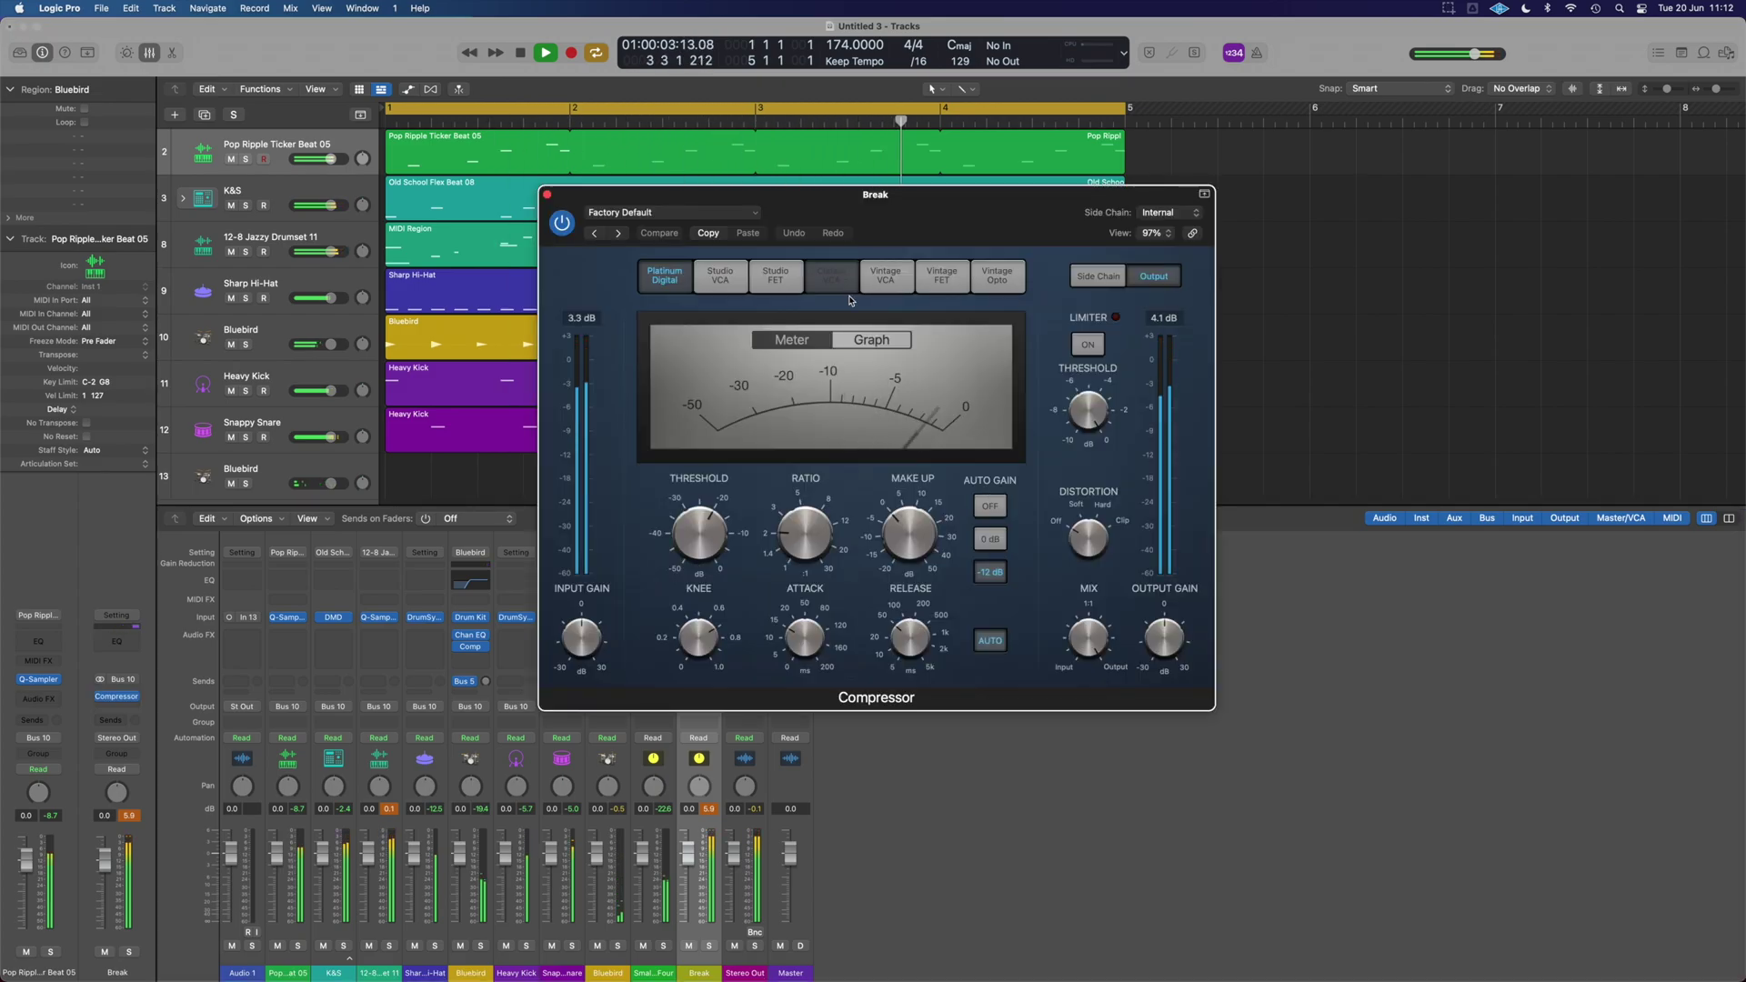
# - Load the Drum Mix preset from the Drums category in the Break compressor and set its model to Vintage VCA
pyautogui.click(885, 277)
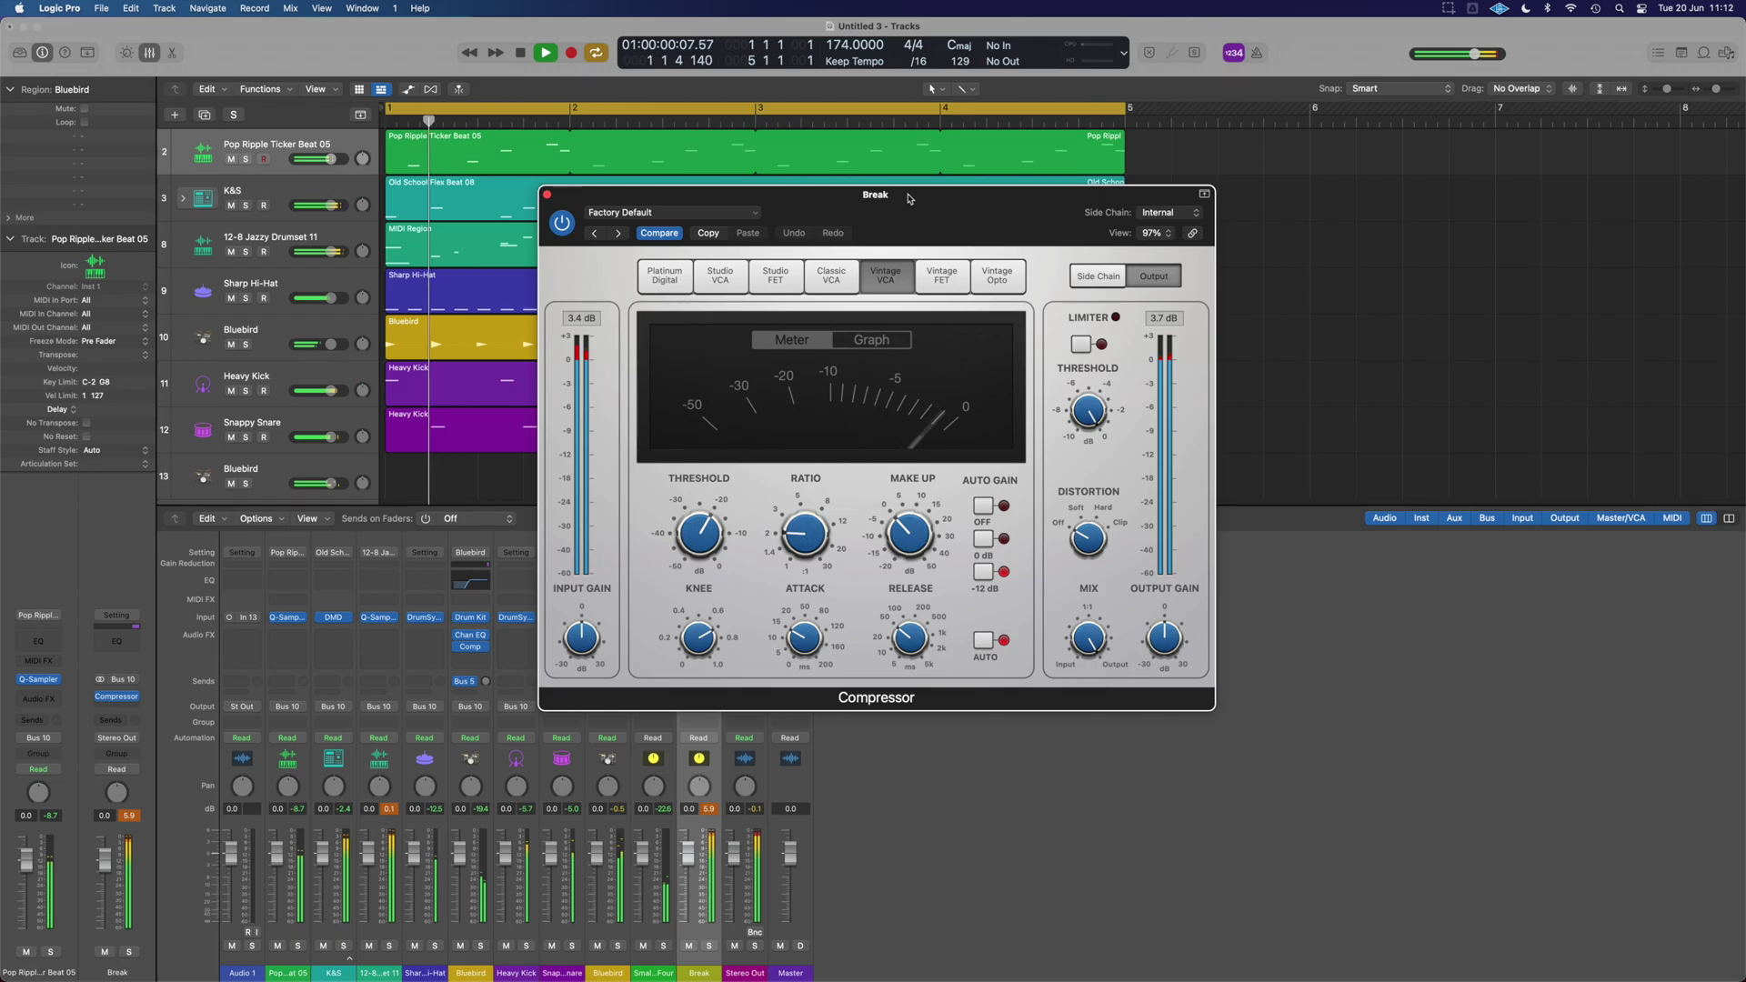
pyautogui.moveTo(913, 194); pyautogui.dragTo(1198, 393)
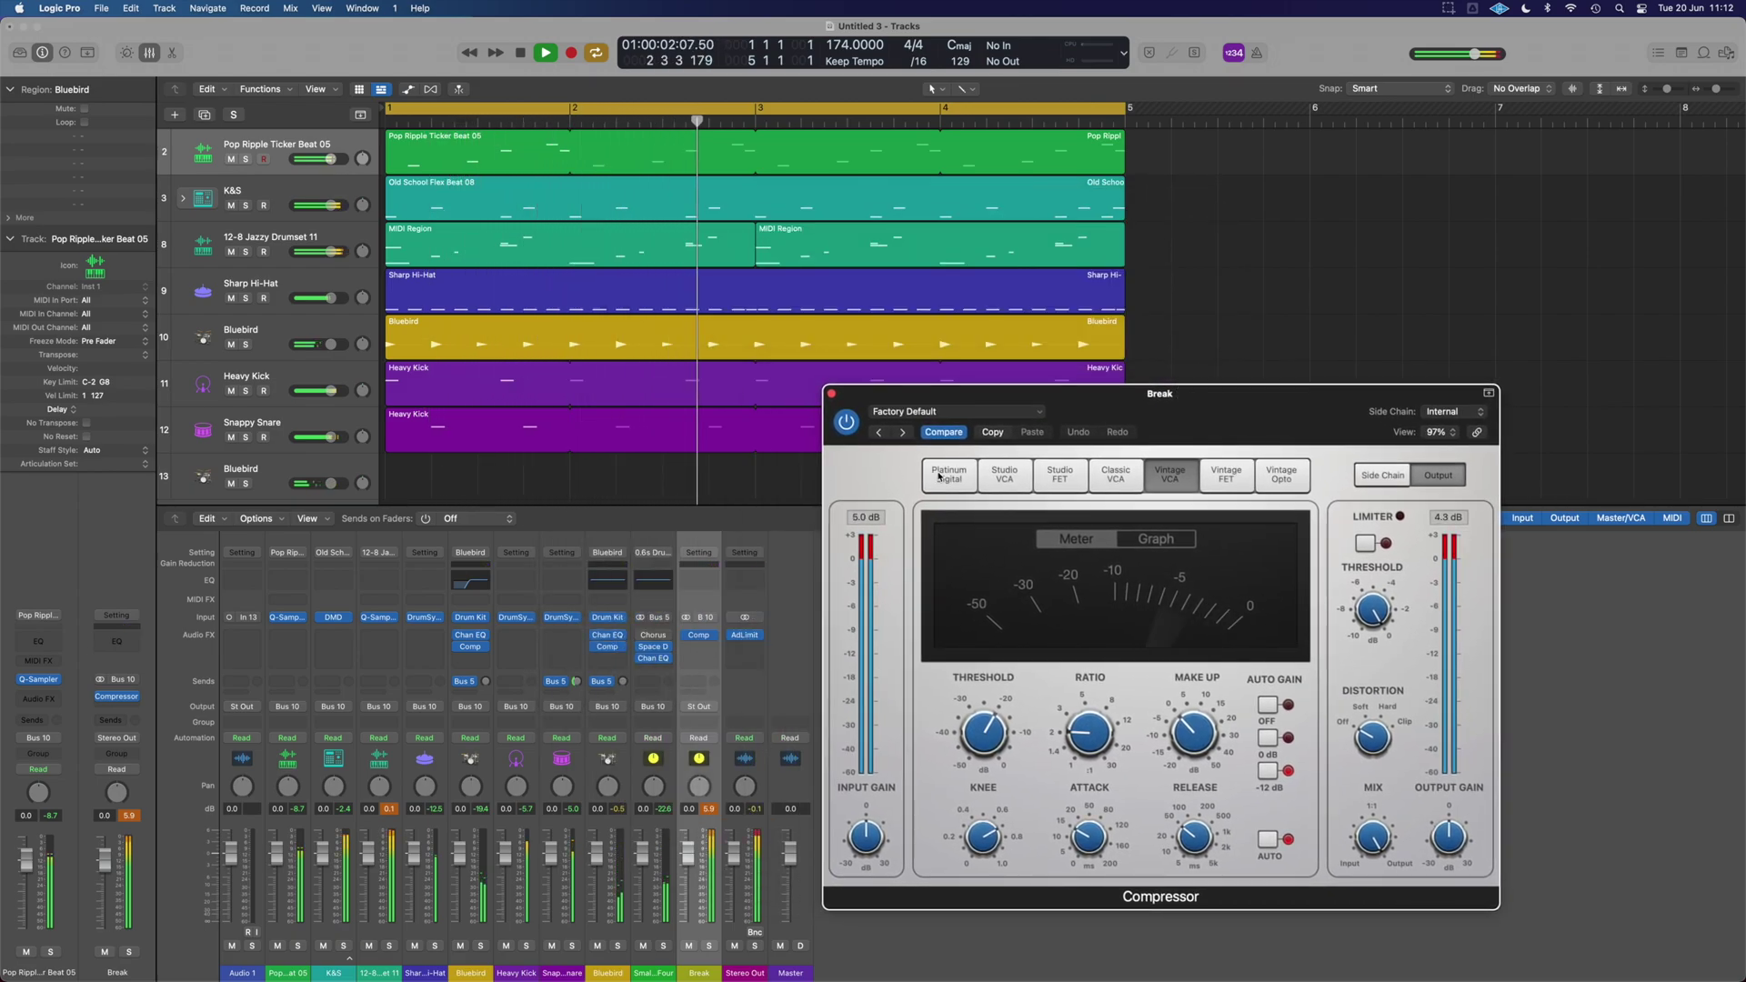
pyautogui.click(928, 412)
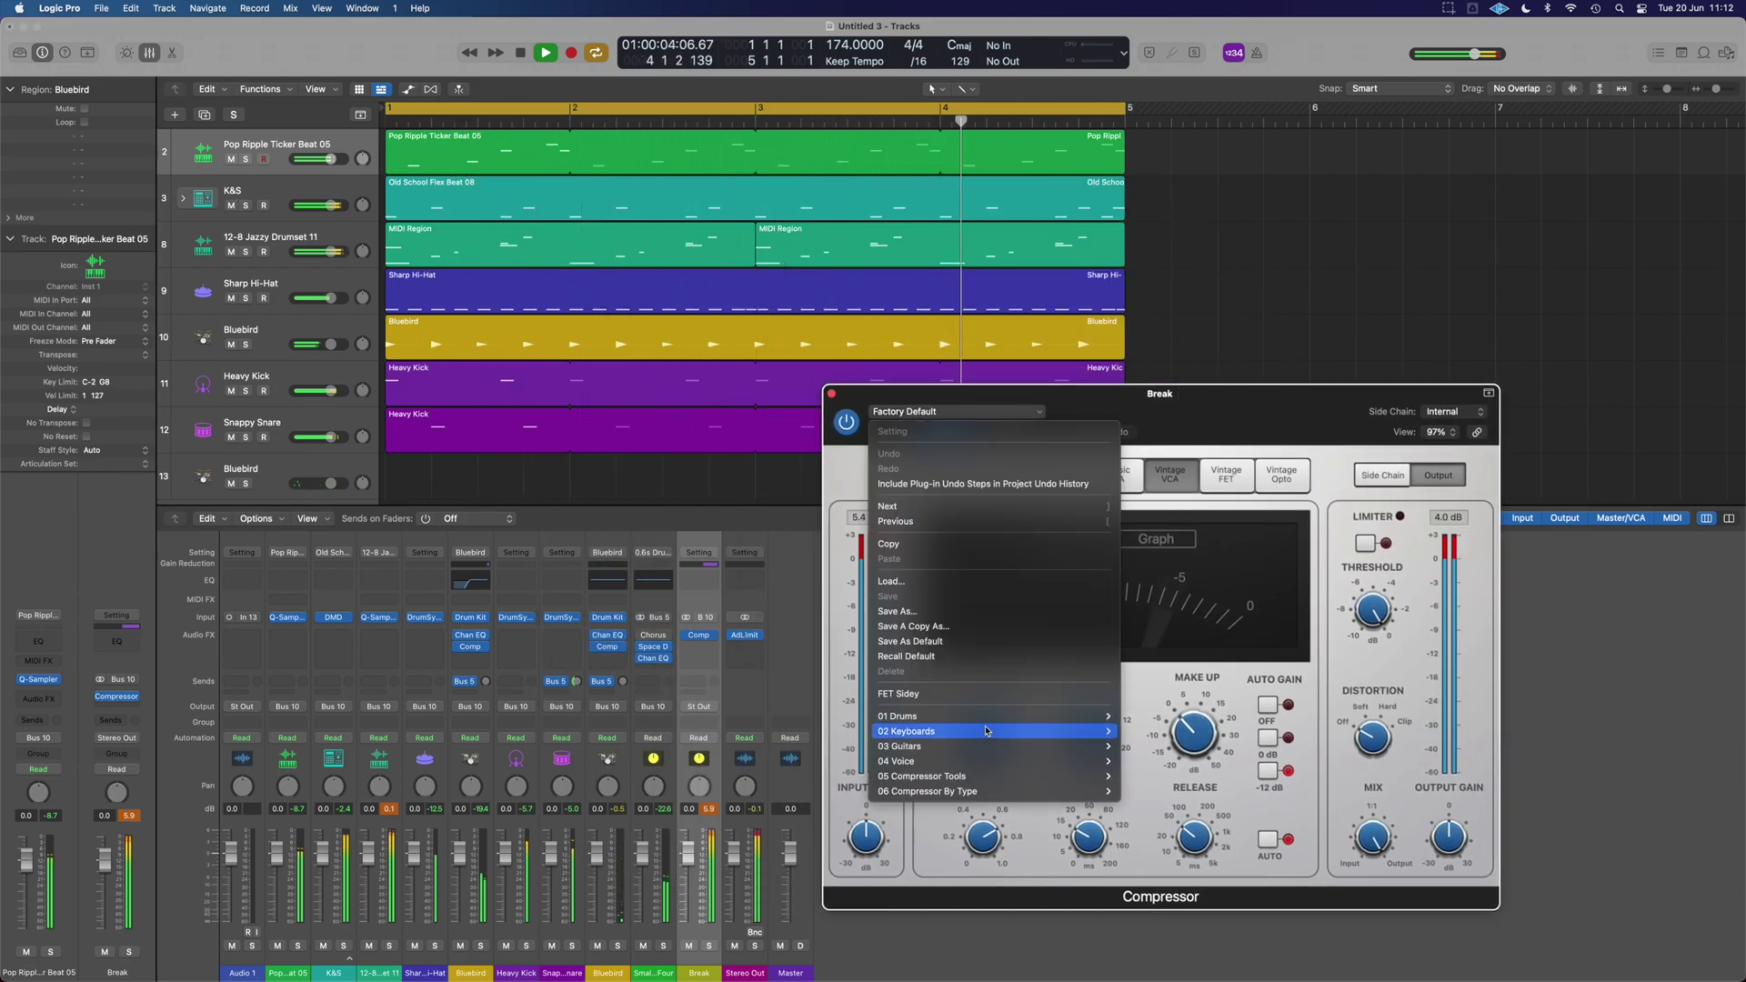
pyautogui.moveTo(996, 722)
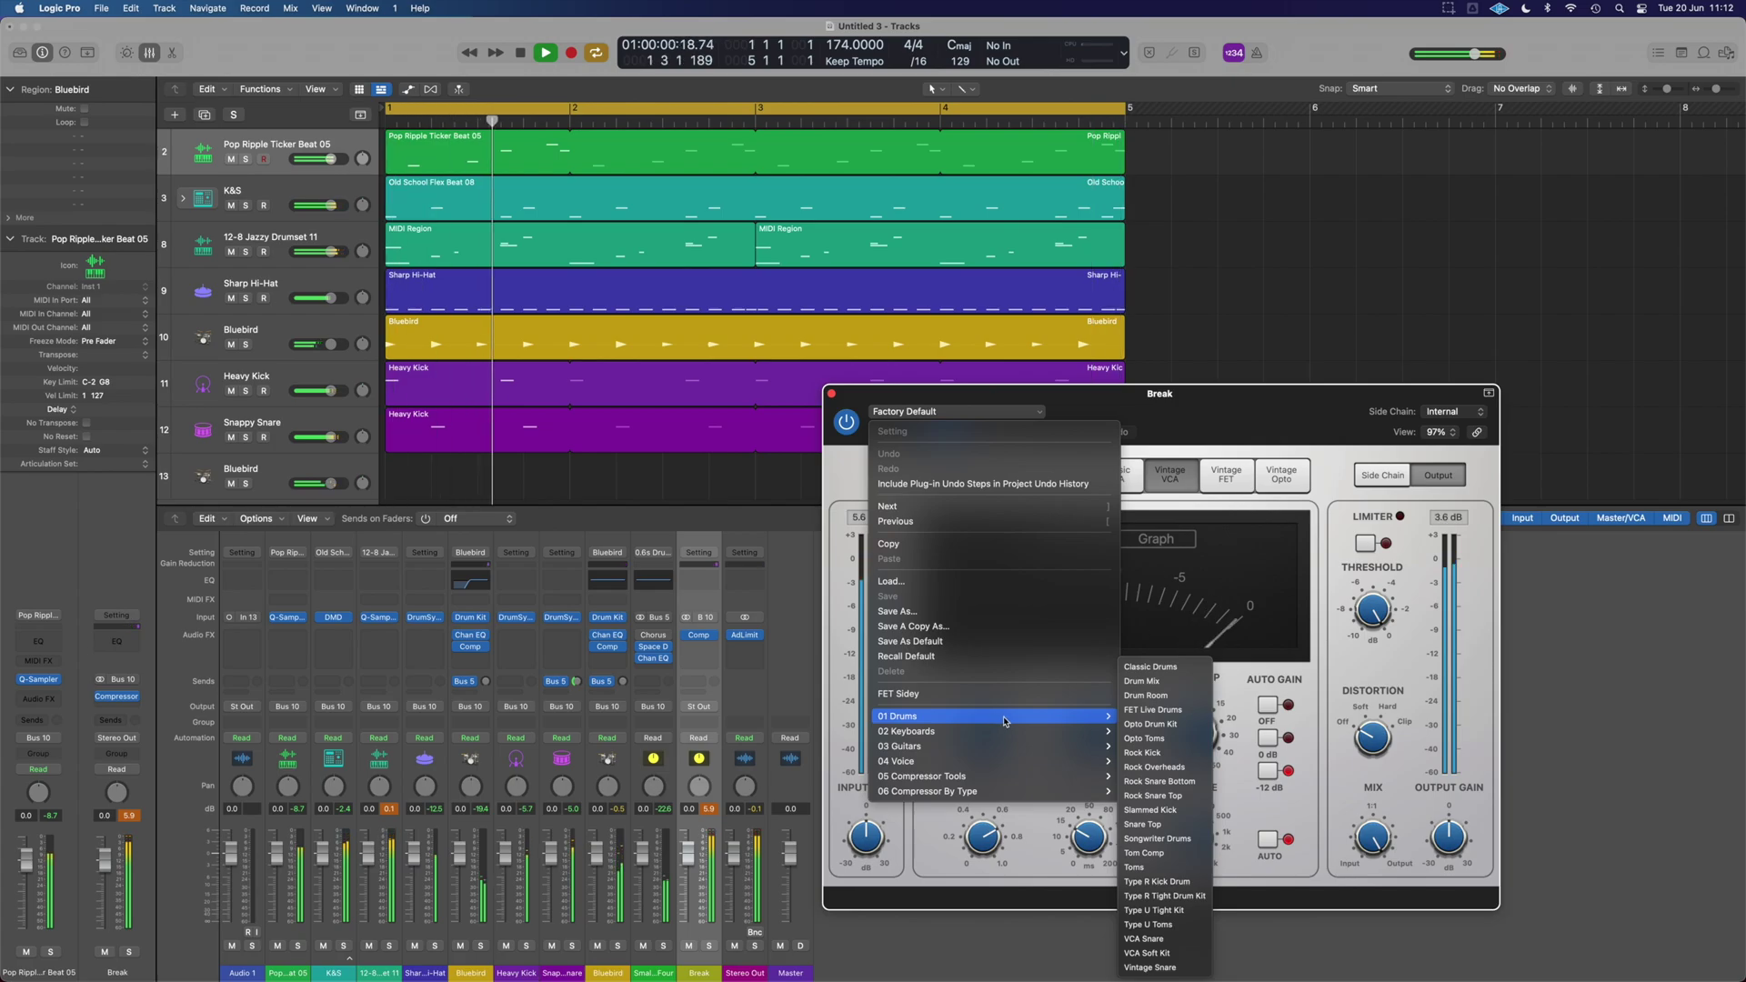
pyautogui.click(1187, 689)
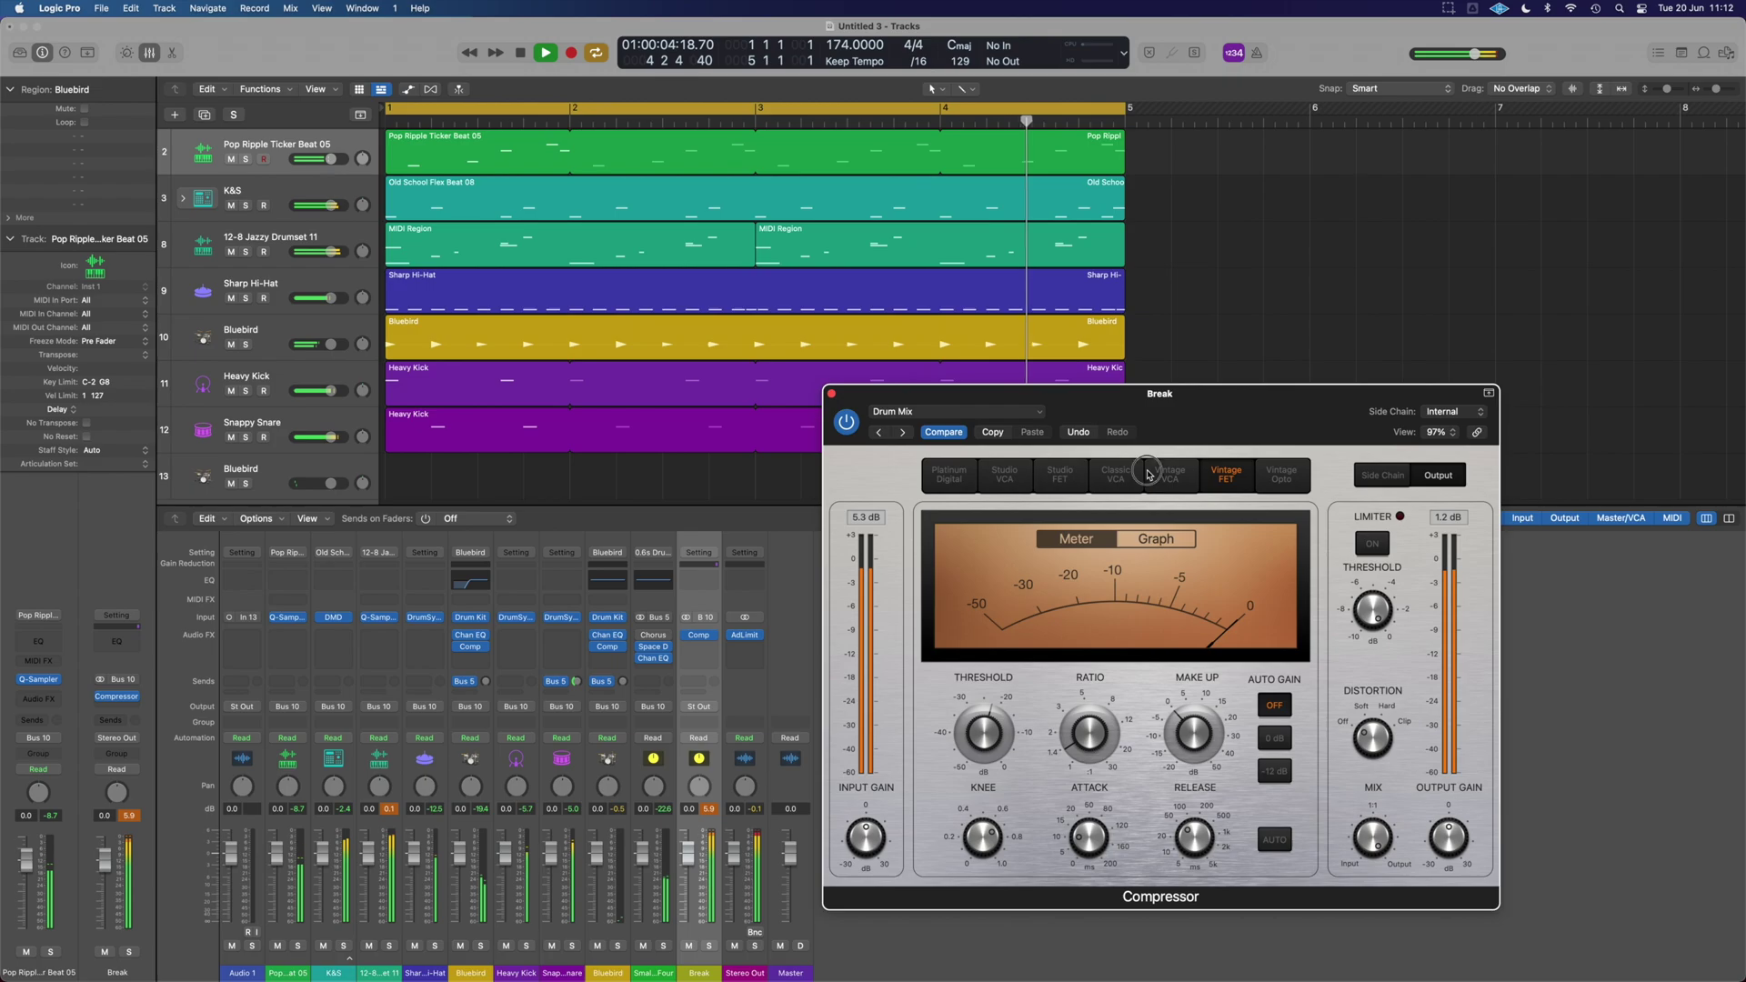
pyautogui.click(1171, 474)
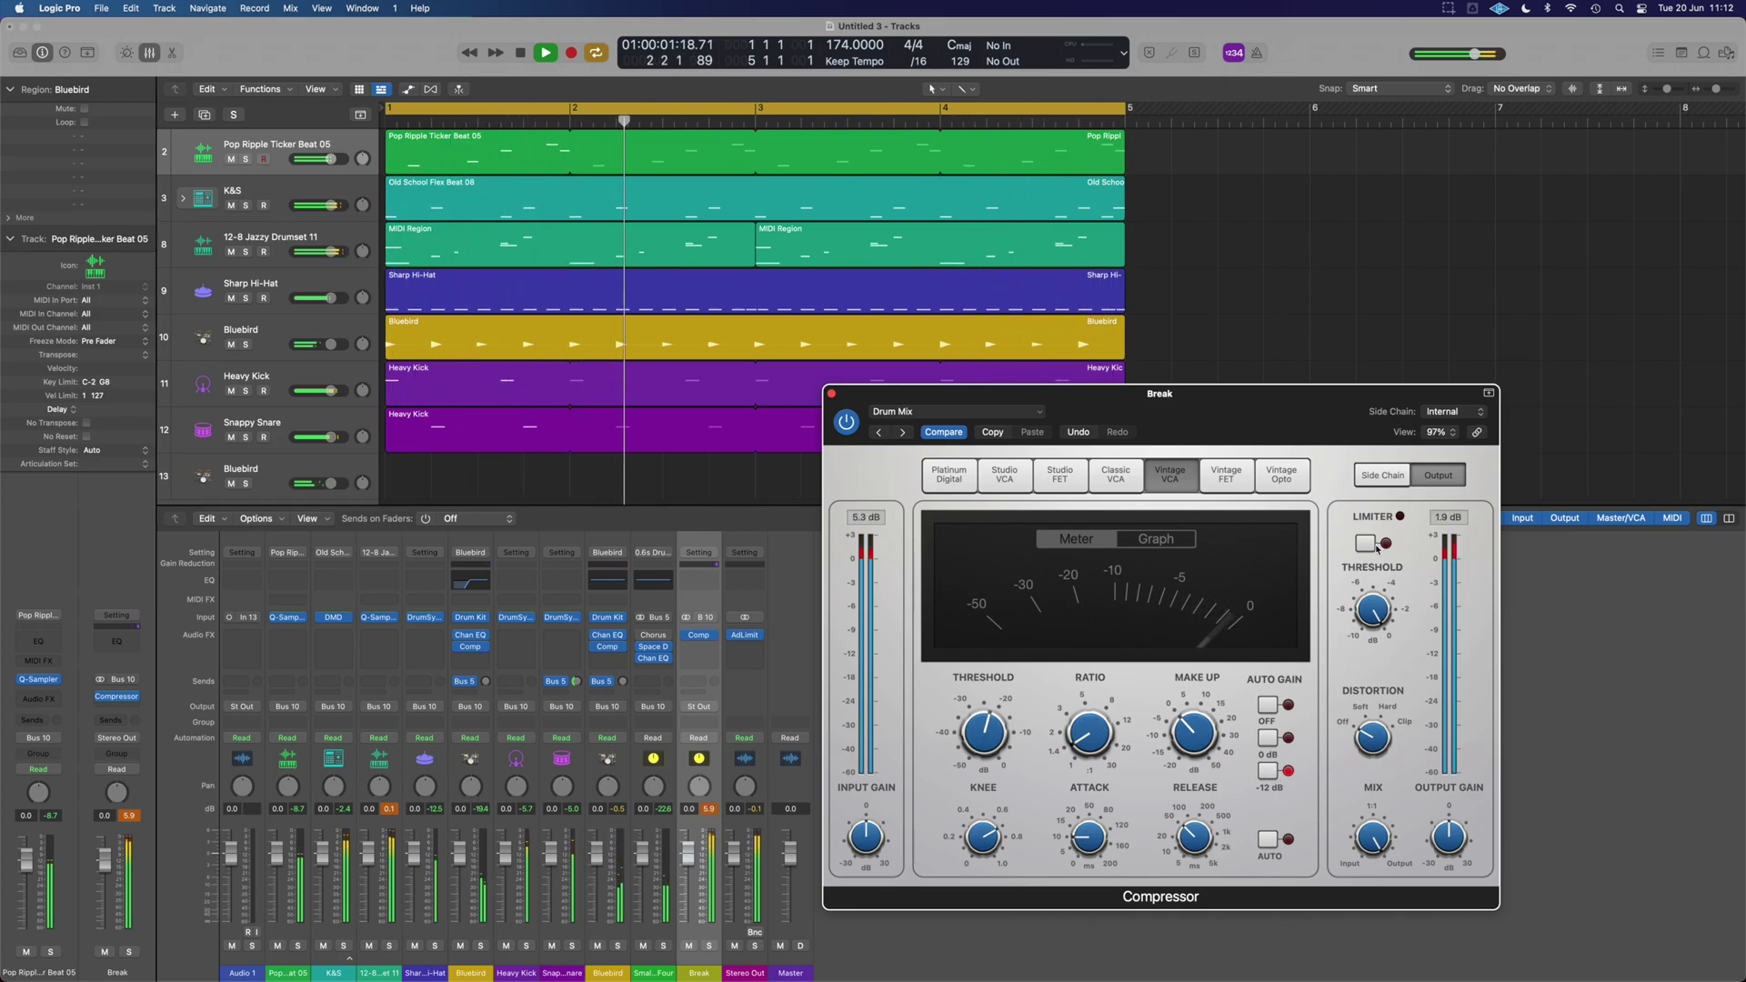
# - Bypass the Break compressor and reset the Break channel's peak reading to check the uncompressed bus level
pyautogui.click(710, 814)
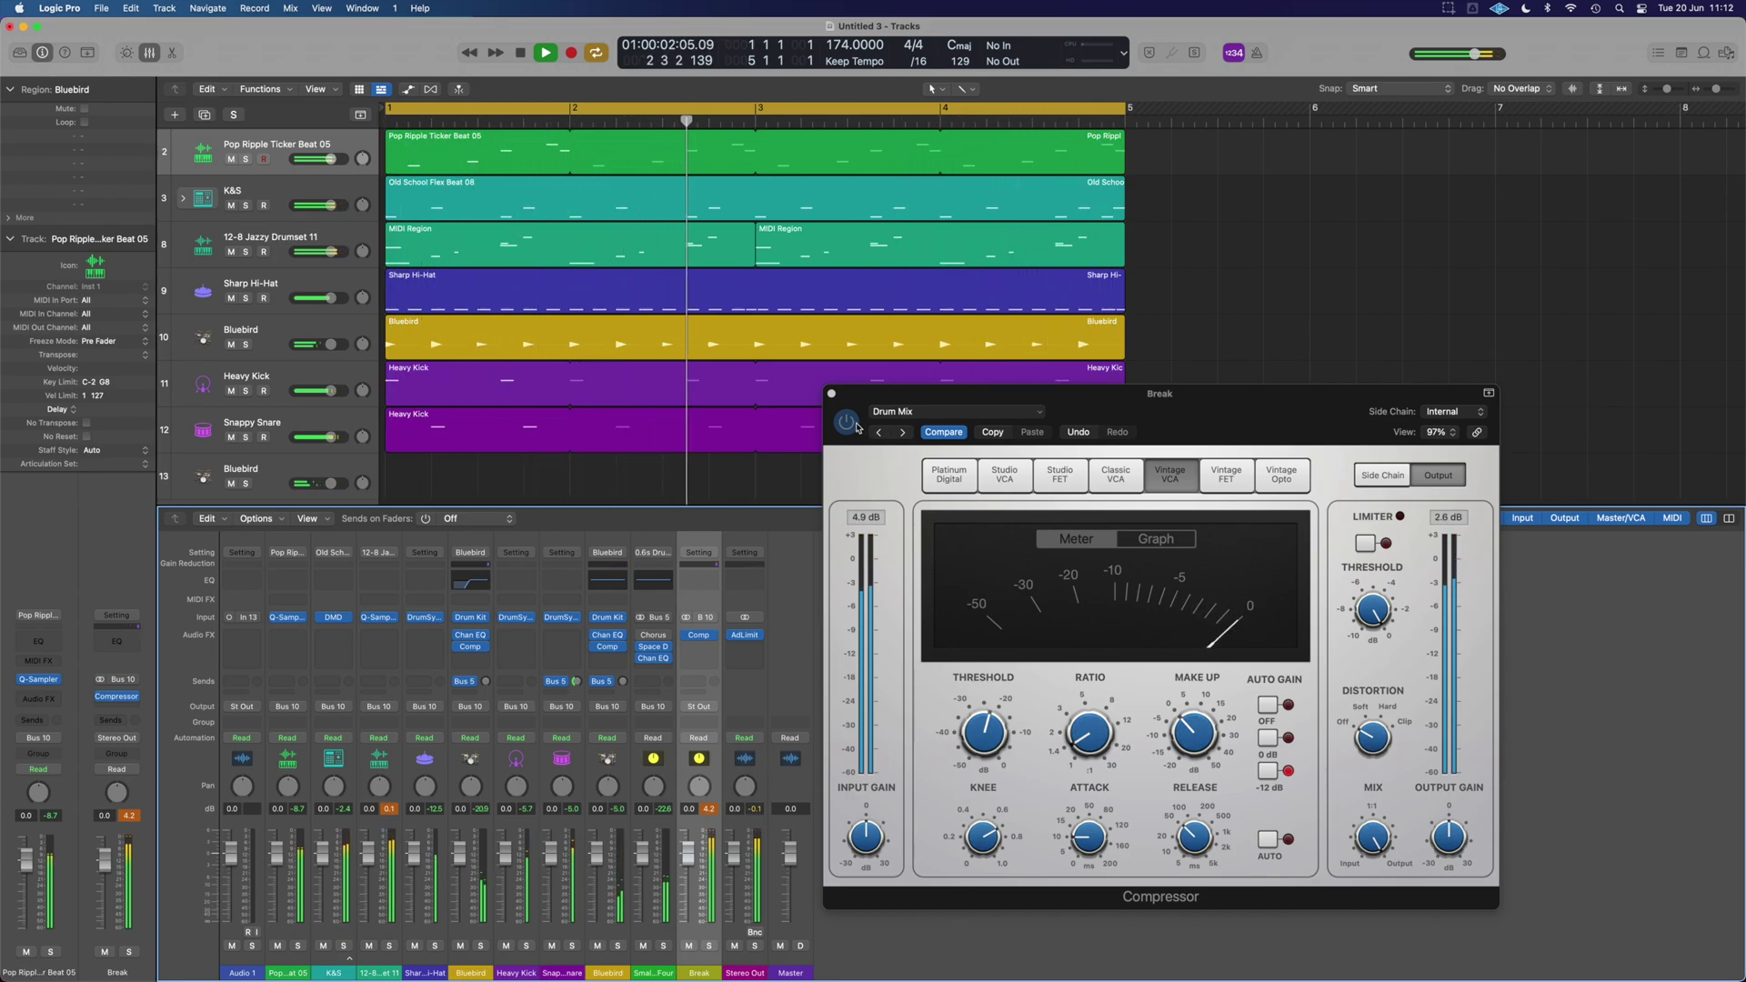
pyautogui.click(711, 812)
pyautogui.click(611, 877)
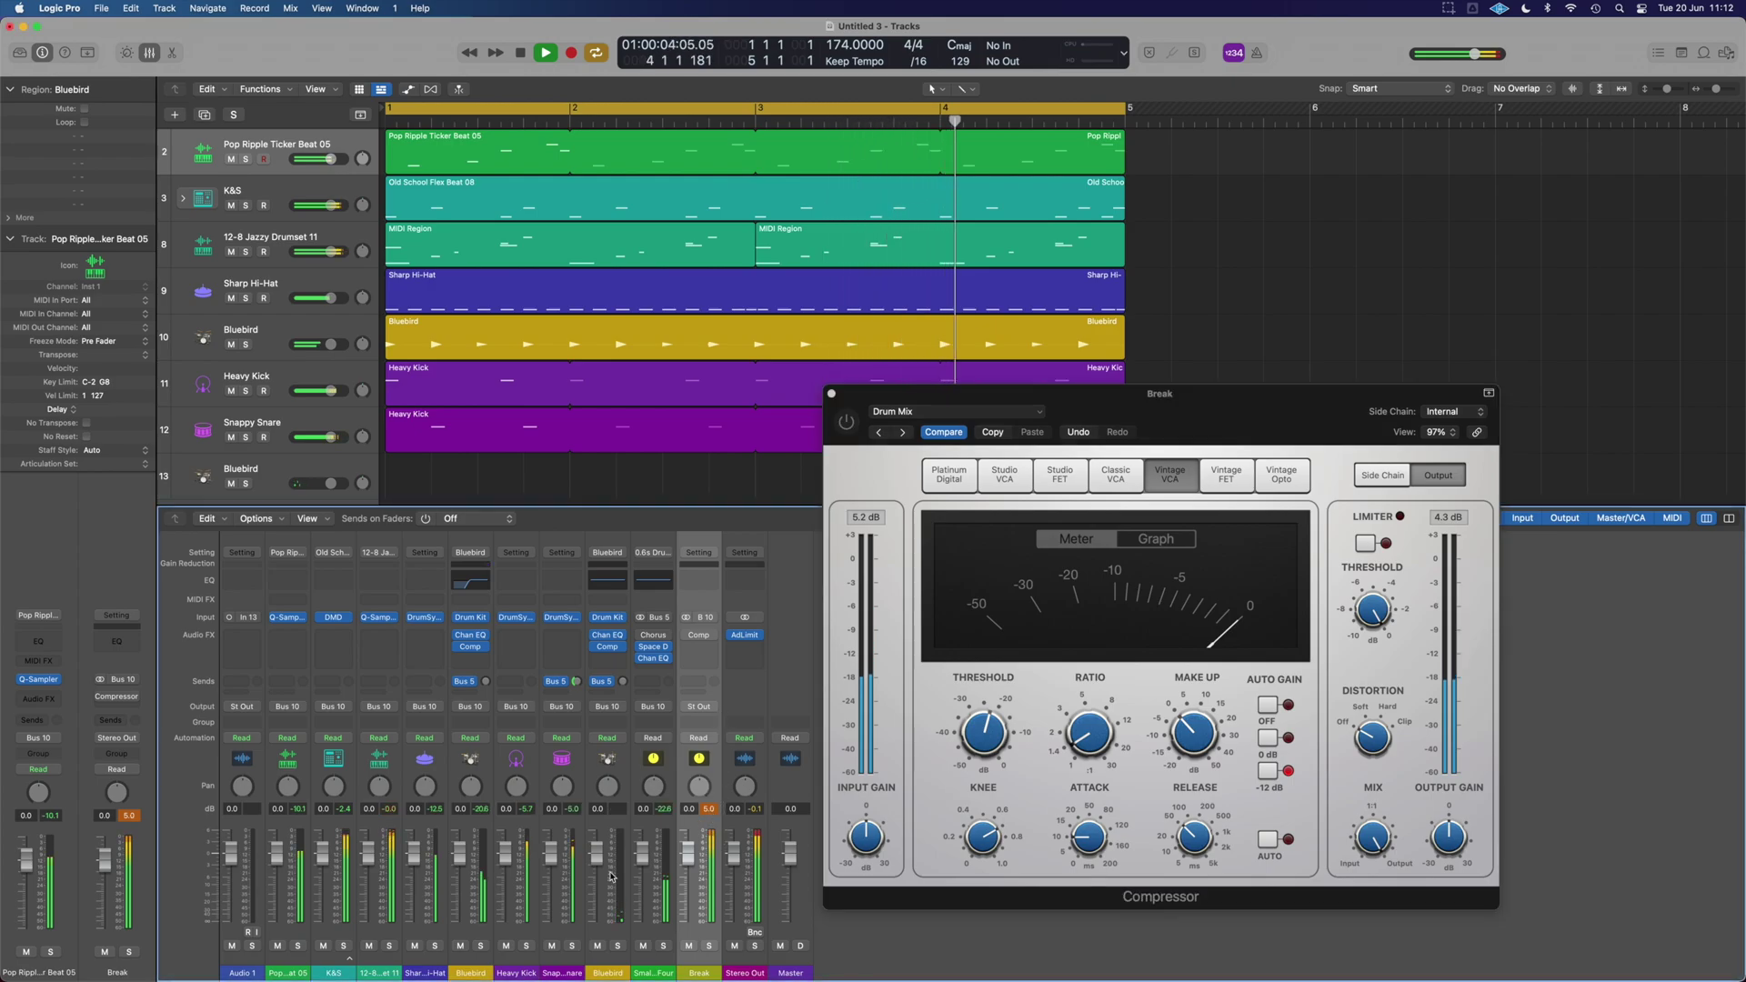
# - Select the mixer channels from Pop Ripple Ticker Beat 05 through the Small Room reverb aux and lower their faders together to -5.0 dB
pyautogui.click(648, 974)
pyautogui.click(622, 974)
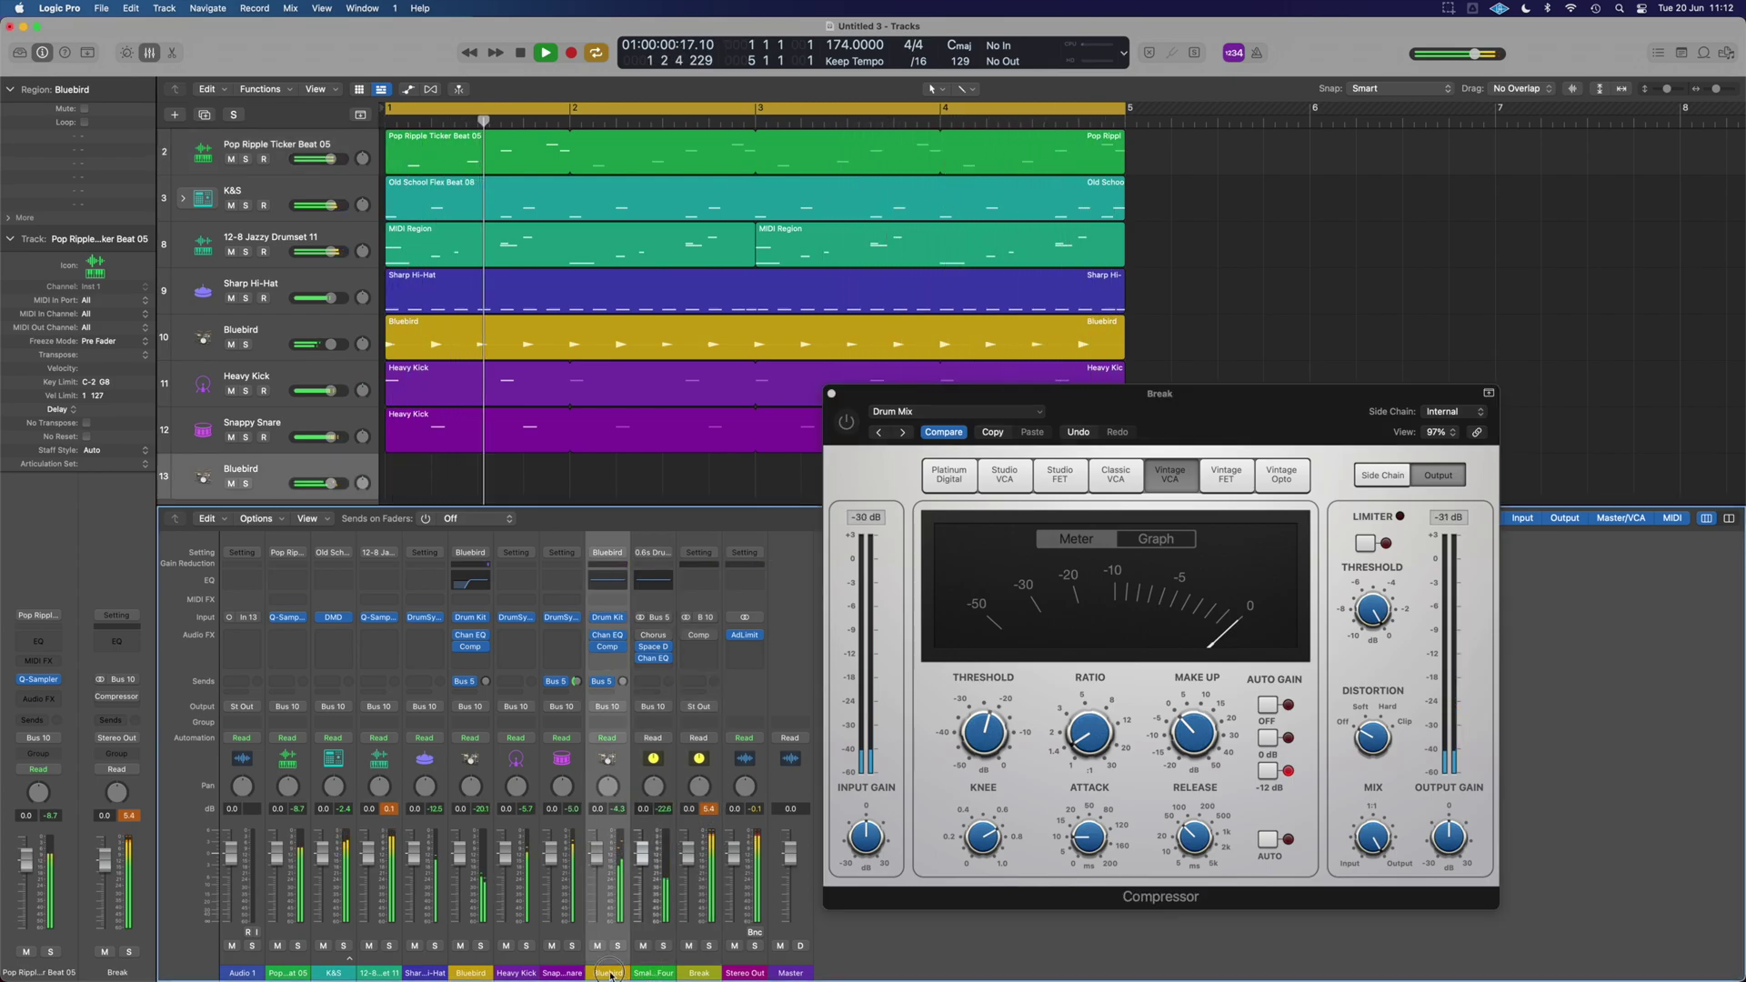
pyautogui.click(649, 973)
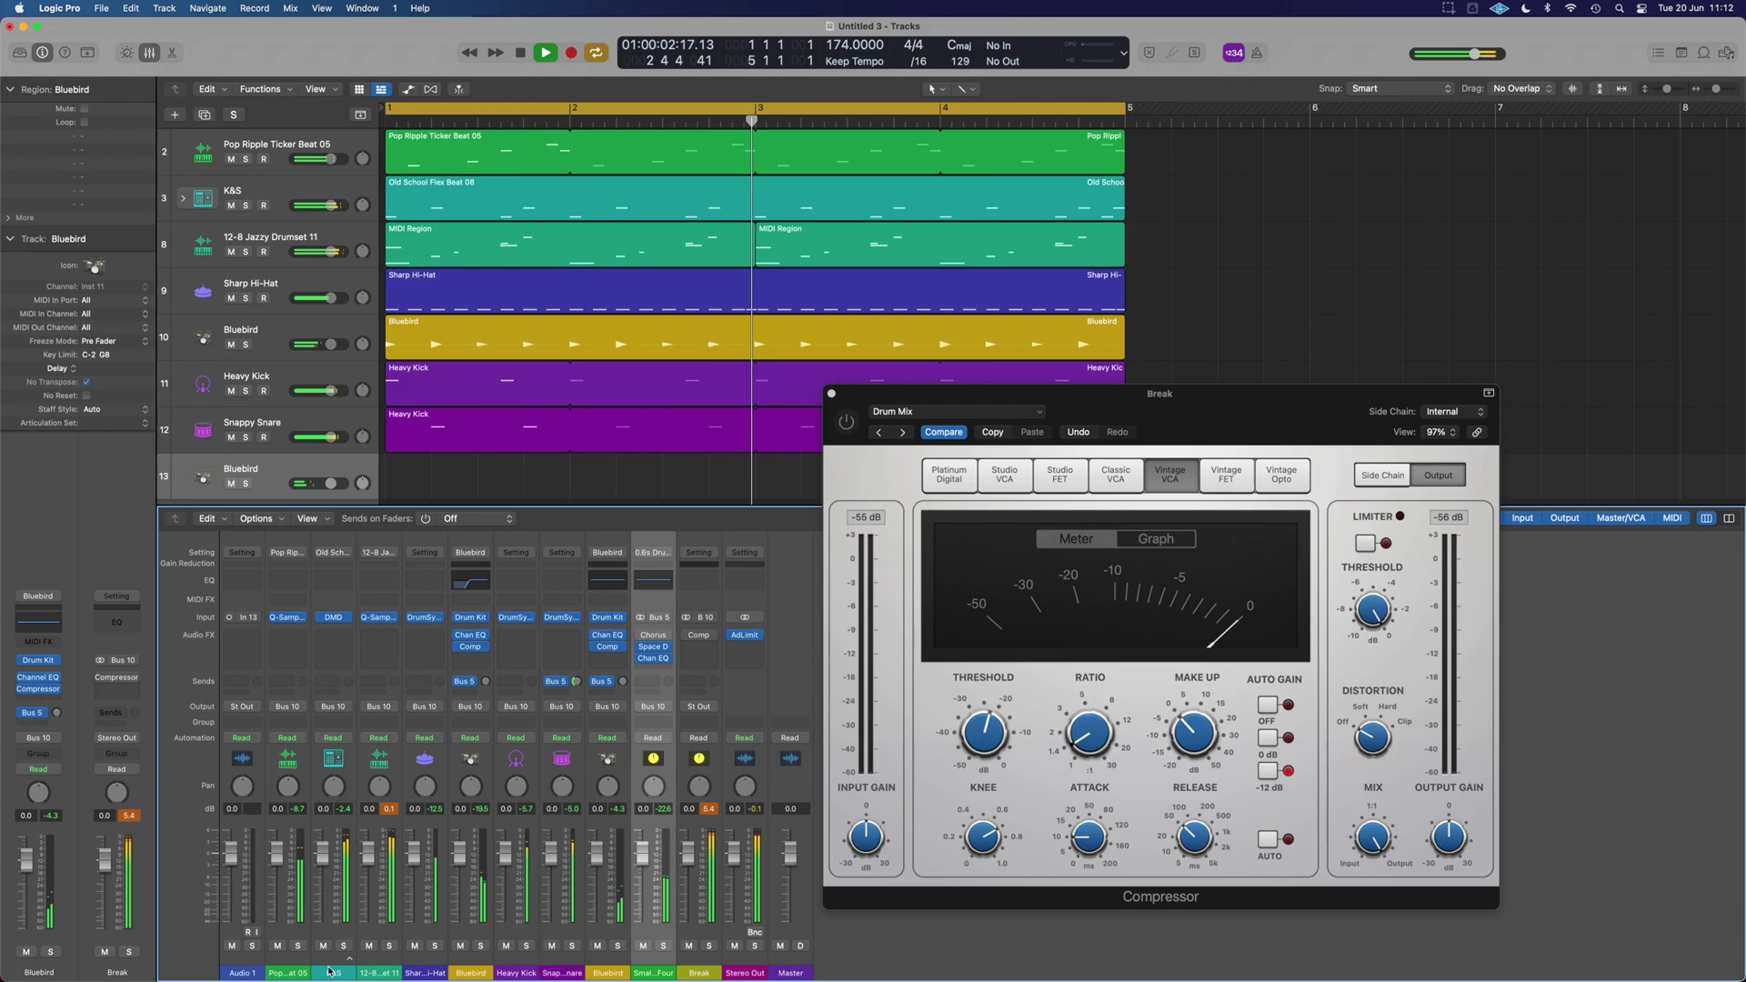
pyautogui.keyDown('shift'); pyautogui.click(295, 974); pyautogui.keyUp('shift')
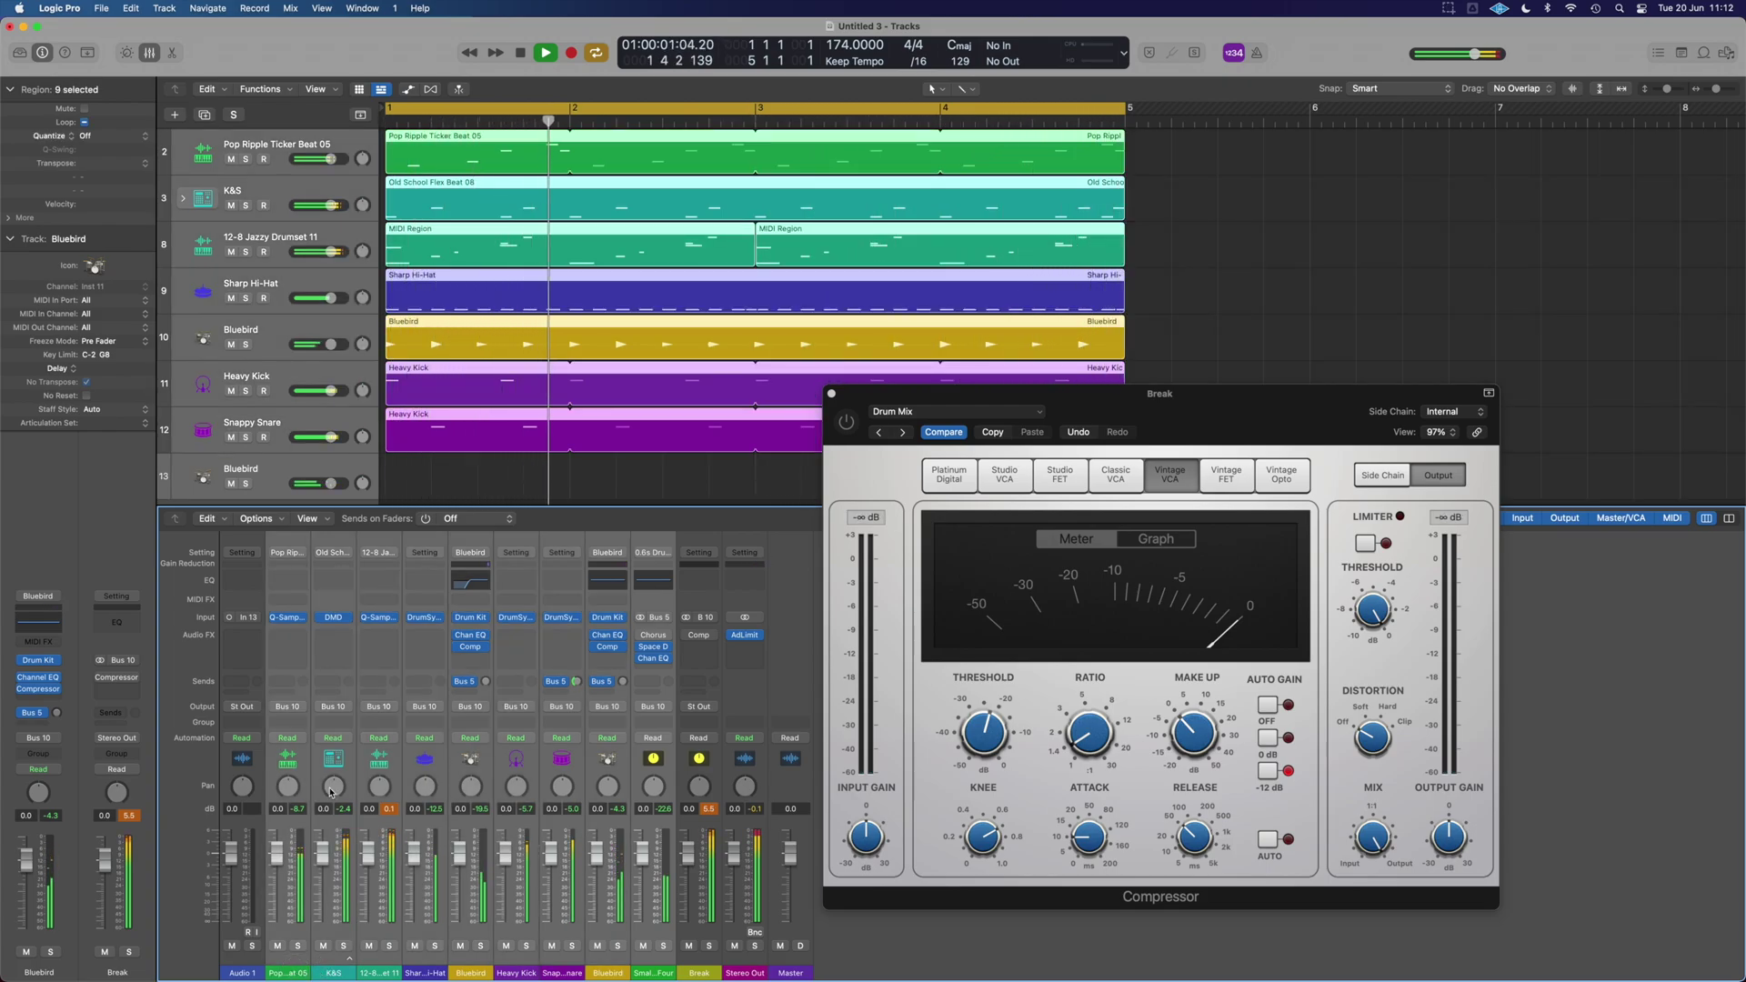
pyautogui.moveTo(278, 869); pyautogui.dragTo(279, 879)
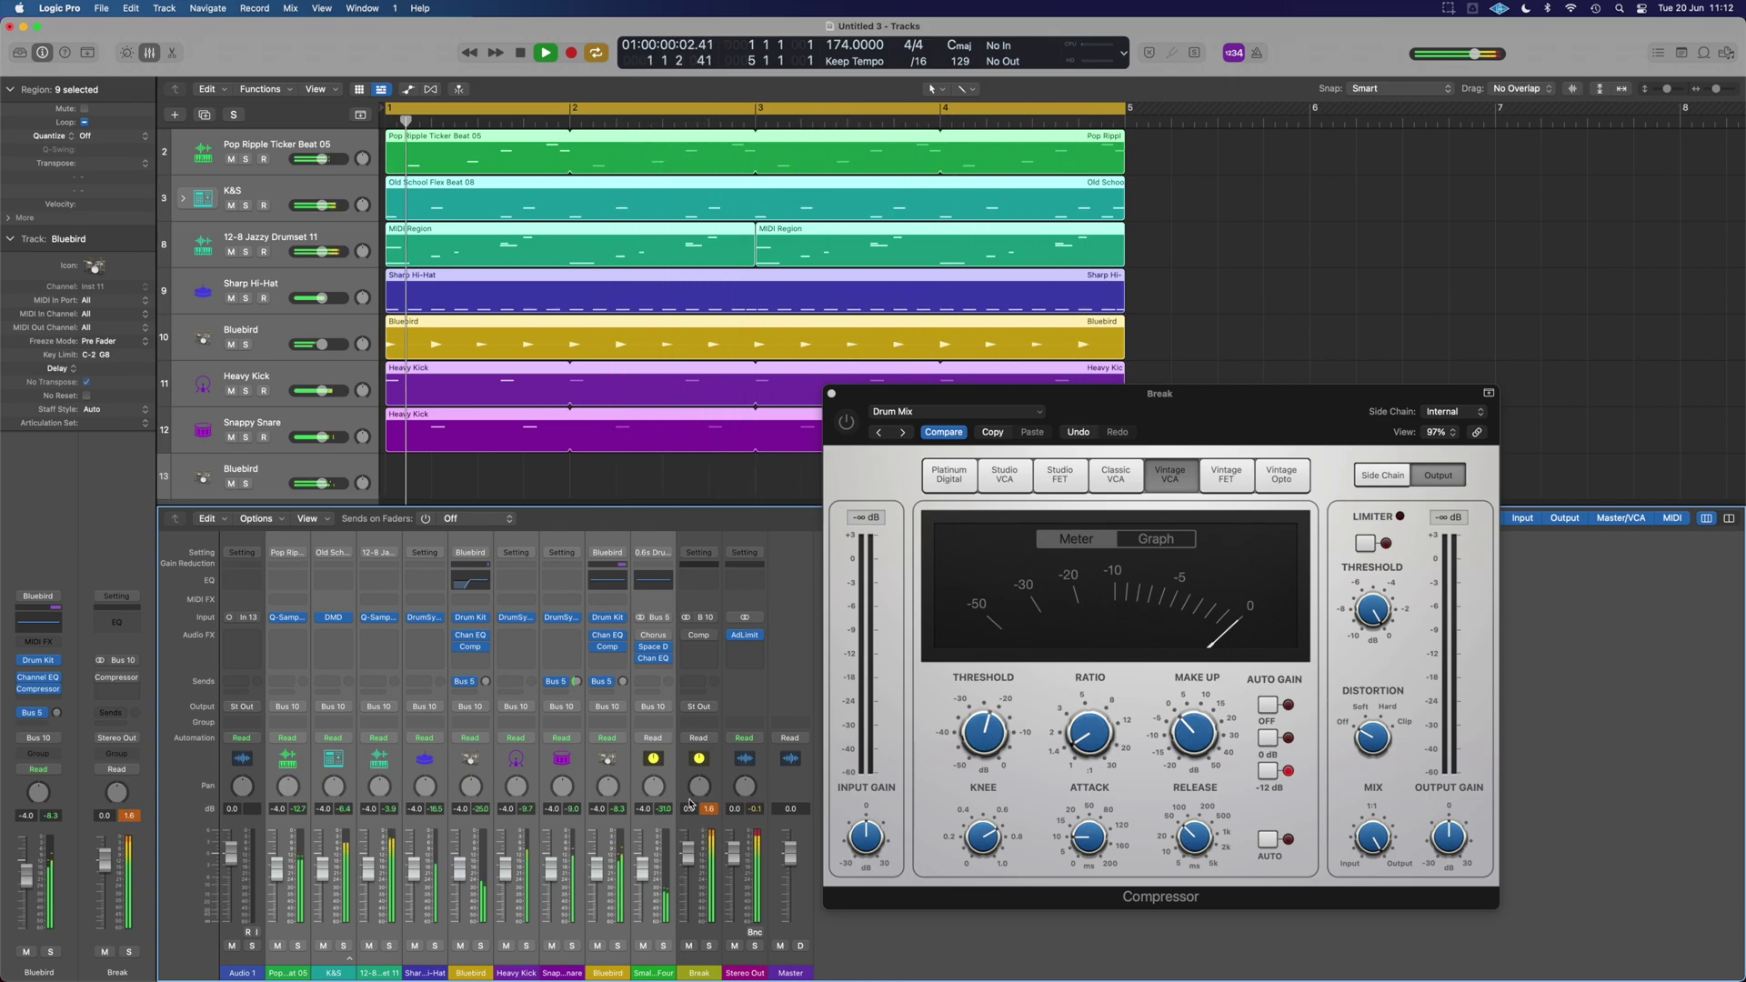
pyautogui.moveTo(281, 887); pyautogui.dragTo(280, 890)
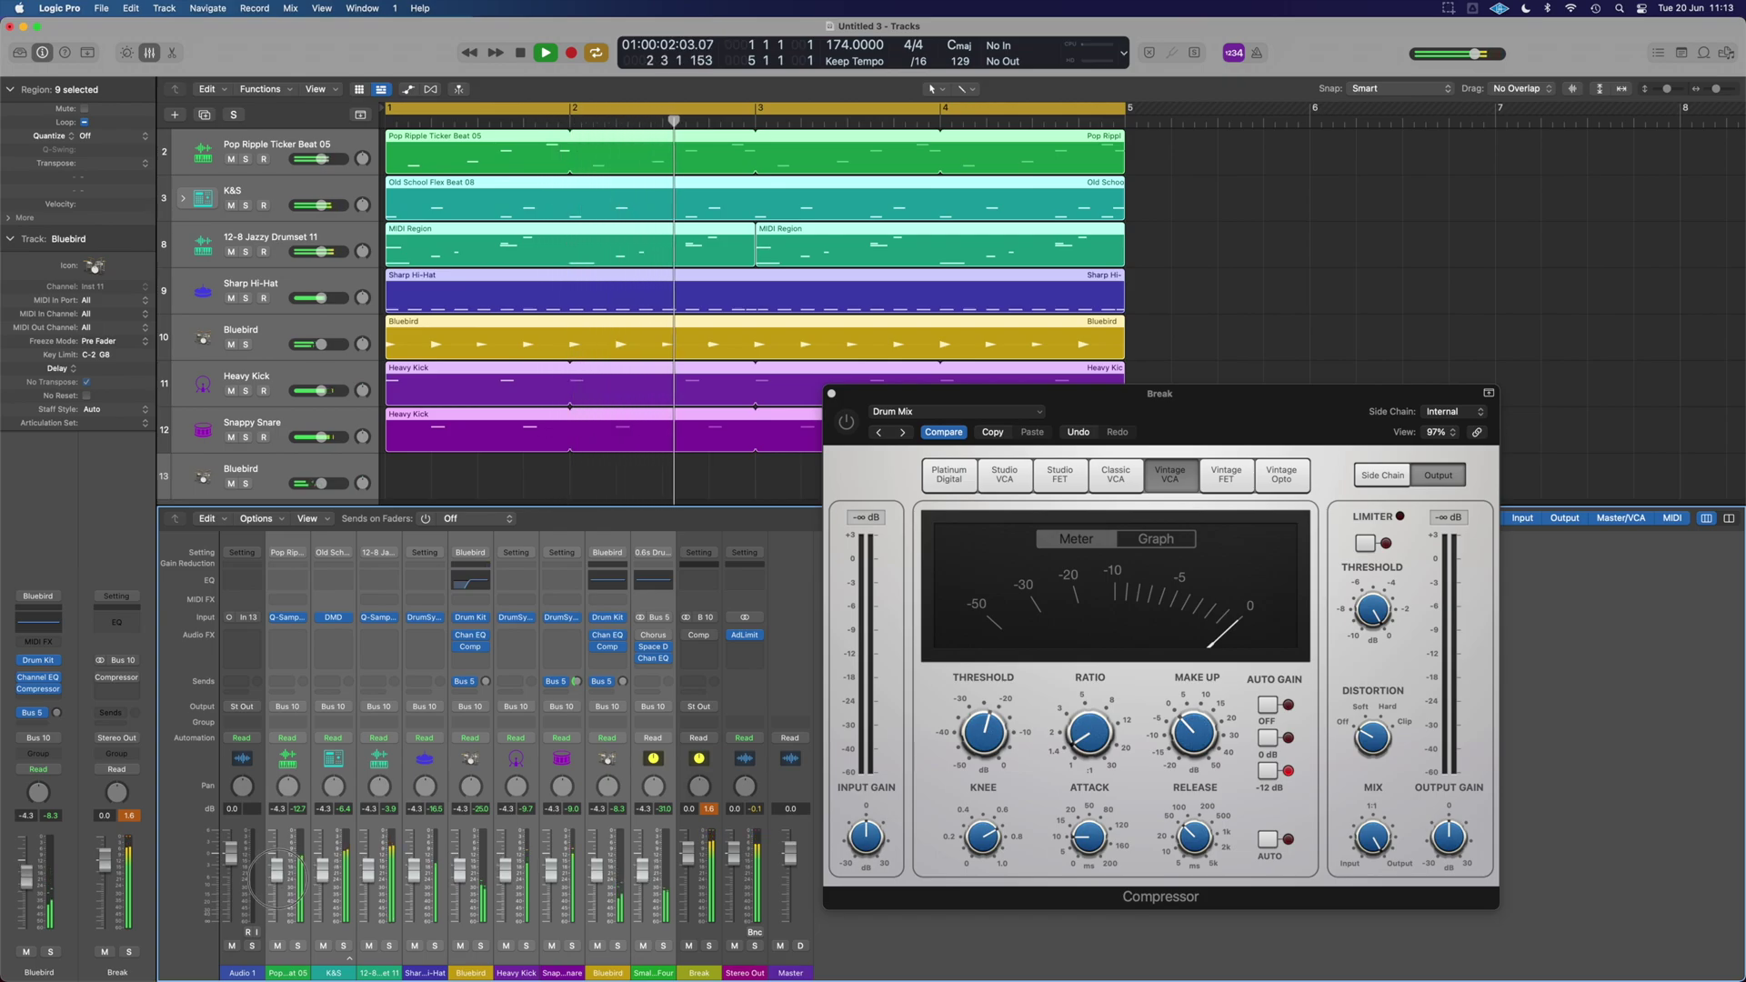
pyautogui.click(855, 934)
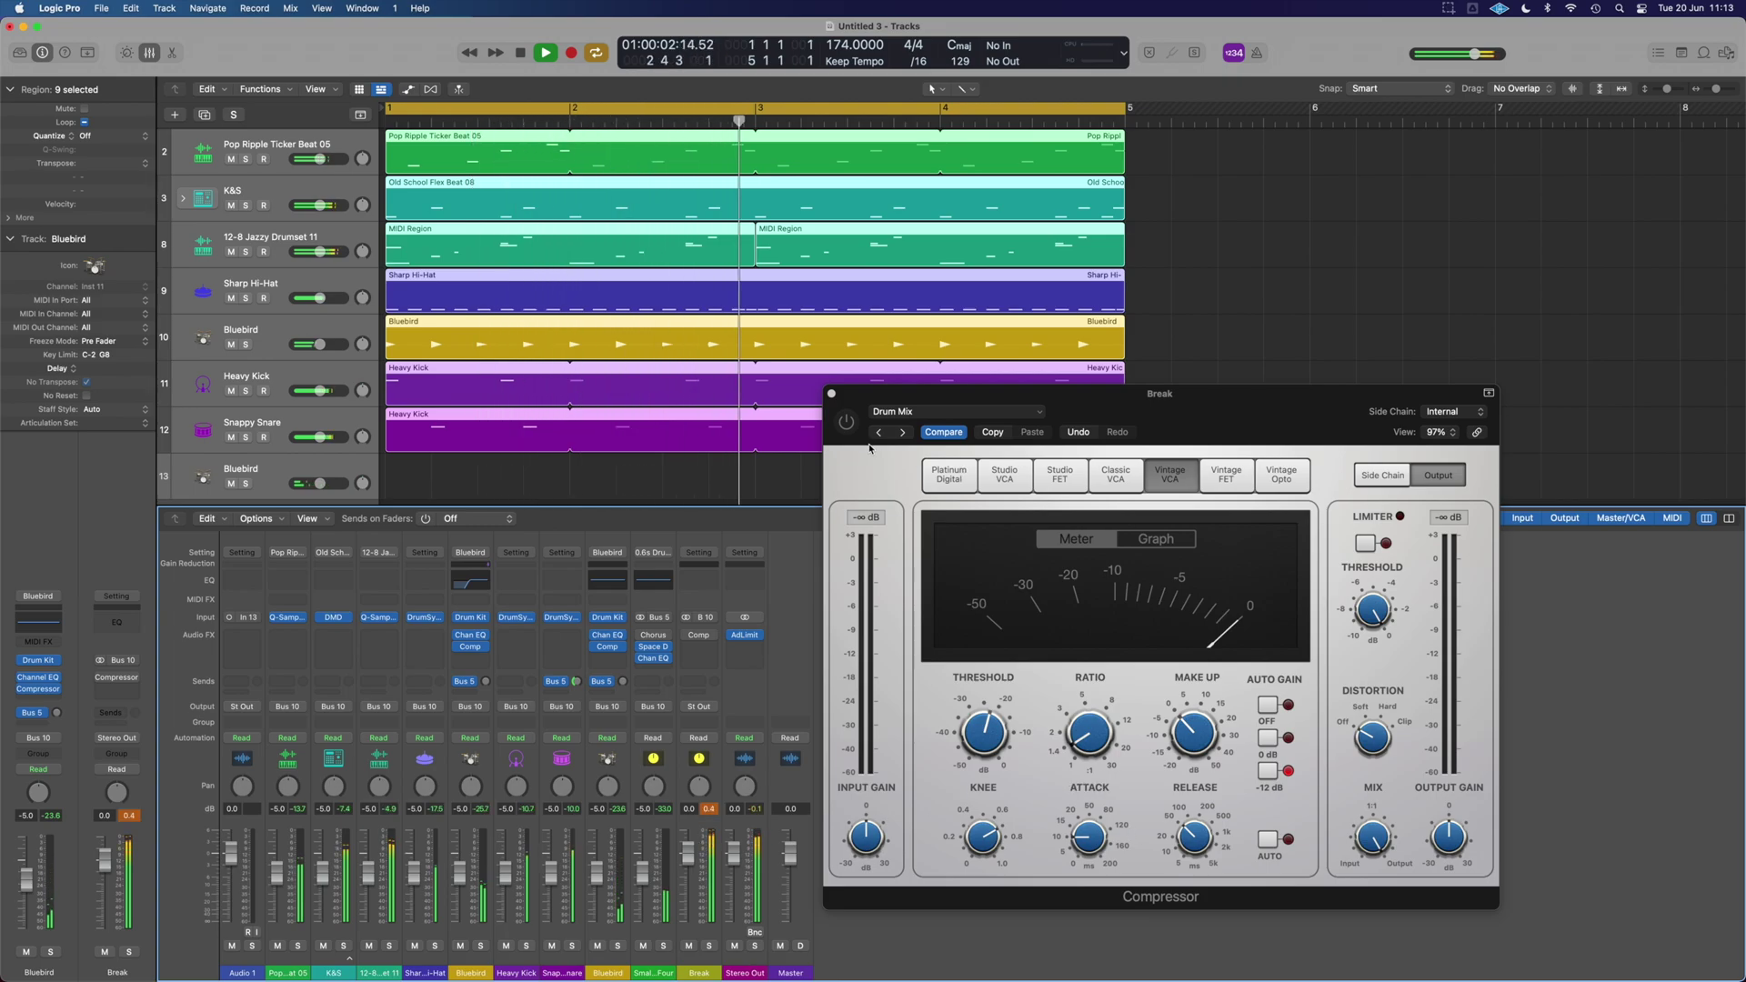
# - Re-enable the Break compressor with its auto gain at 0 dB and reset the Break channel's peak reading
pyautogui.click(846, 421)
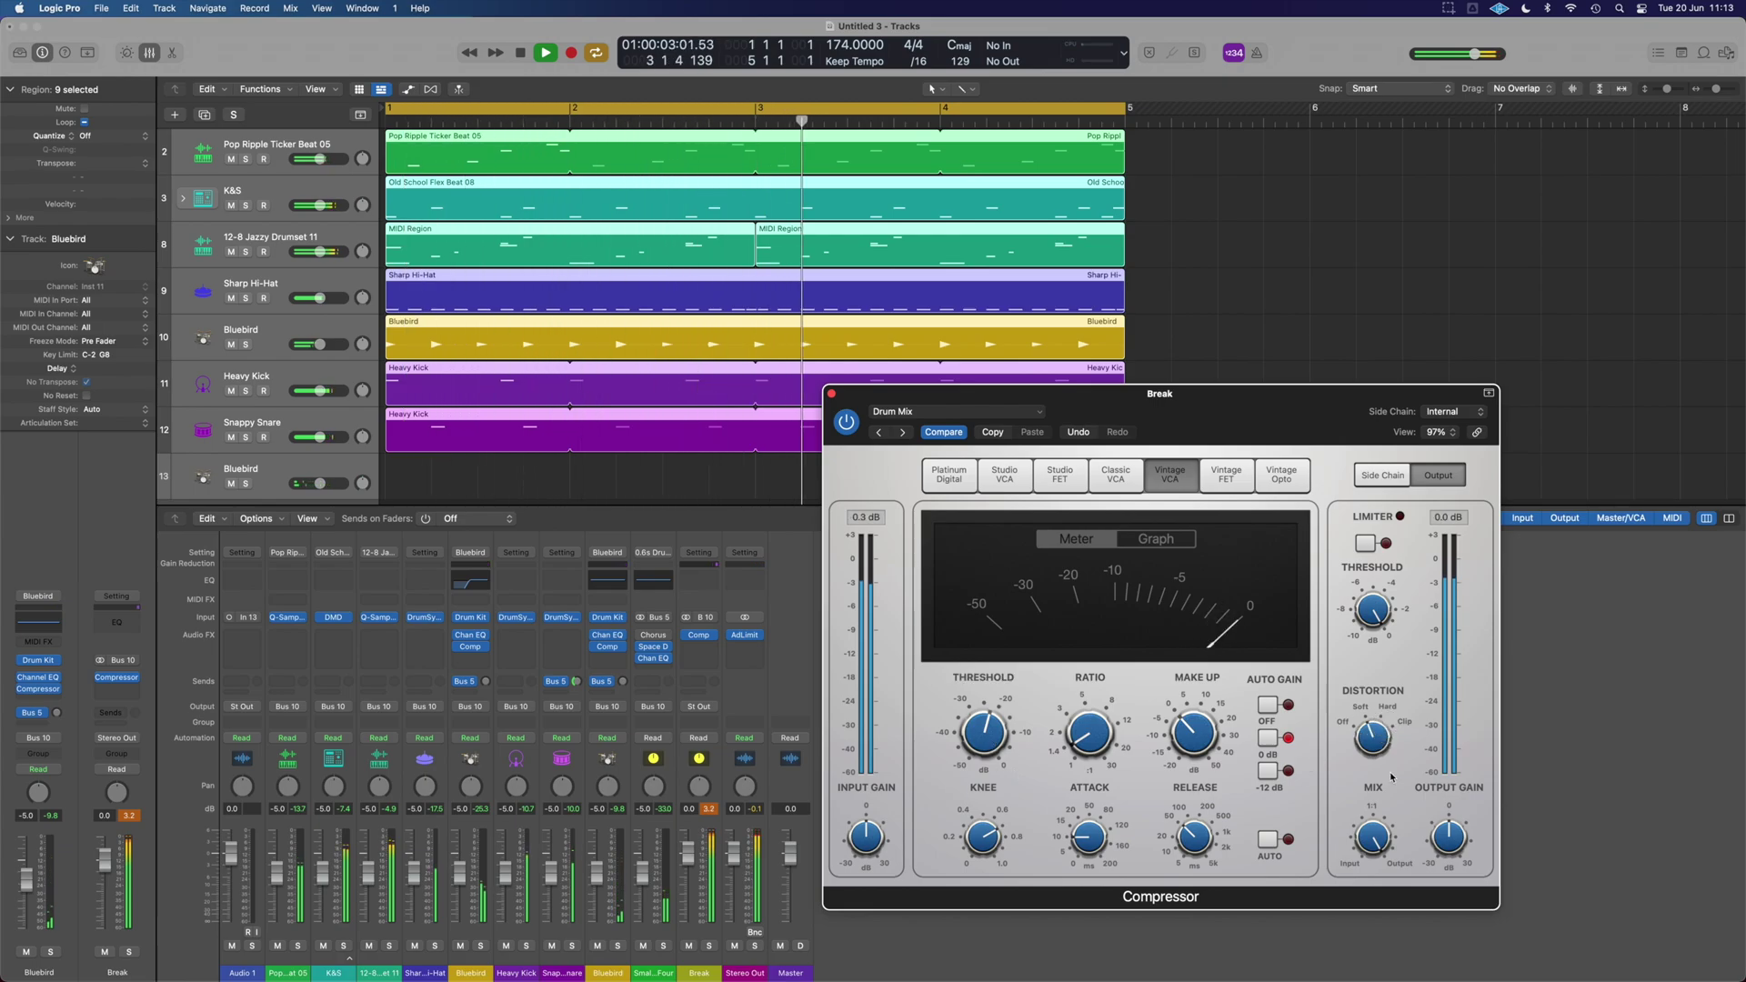
pyautogui.click(710, 808)
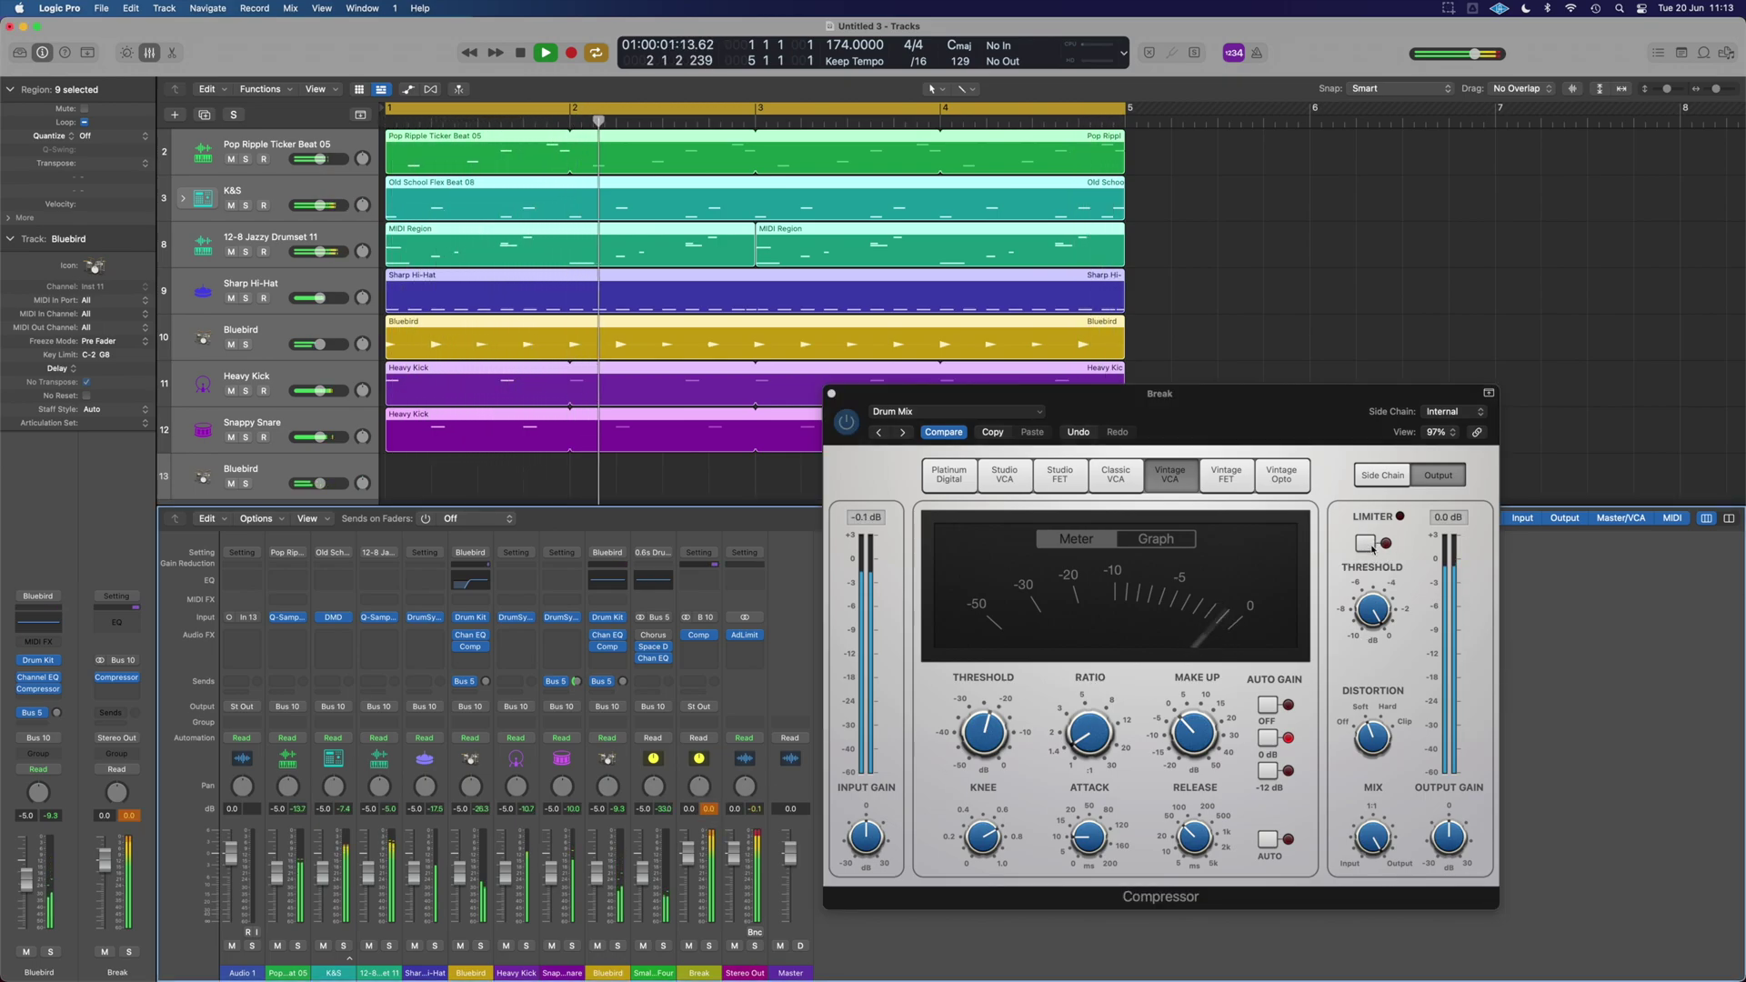
# - Turn on the Break compressor's limiter with a slightly adjusted threshold, and solo the Break channel
pyautogui.click(1373, 610)
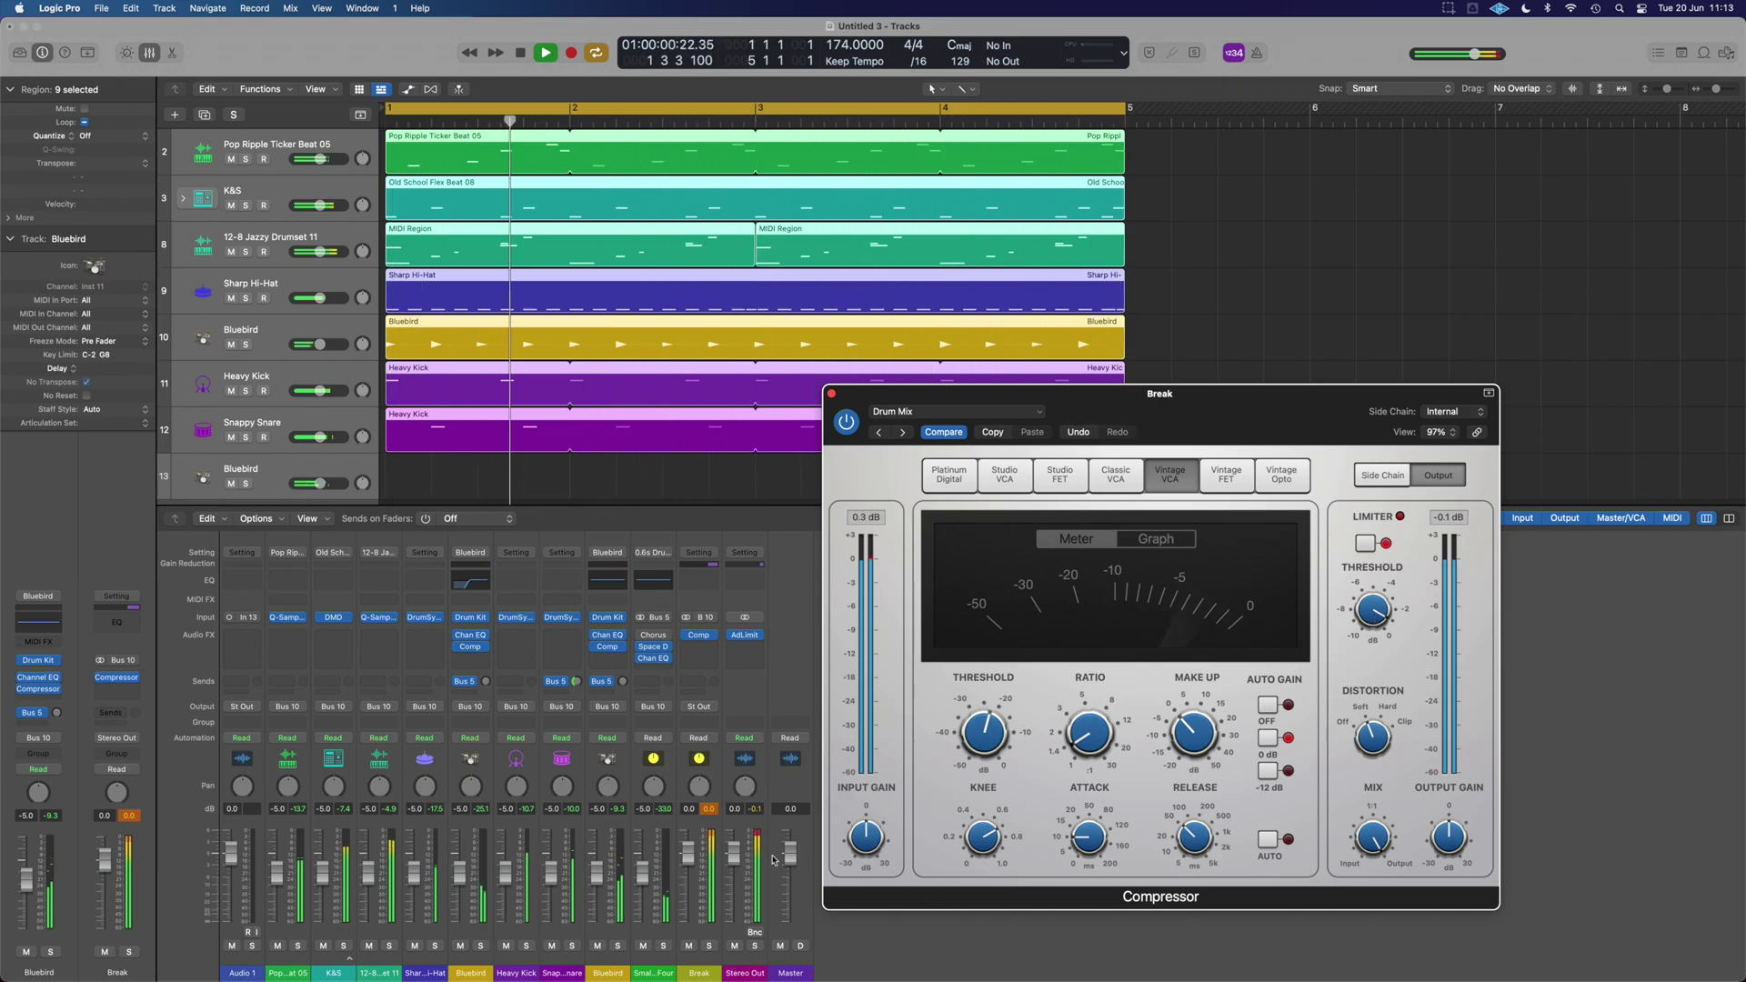
pyautogui.moveTo(1377, 614)
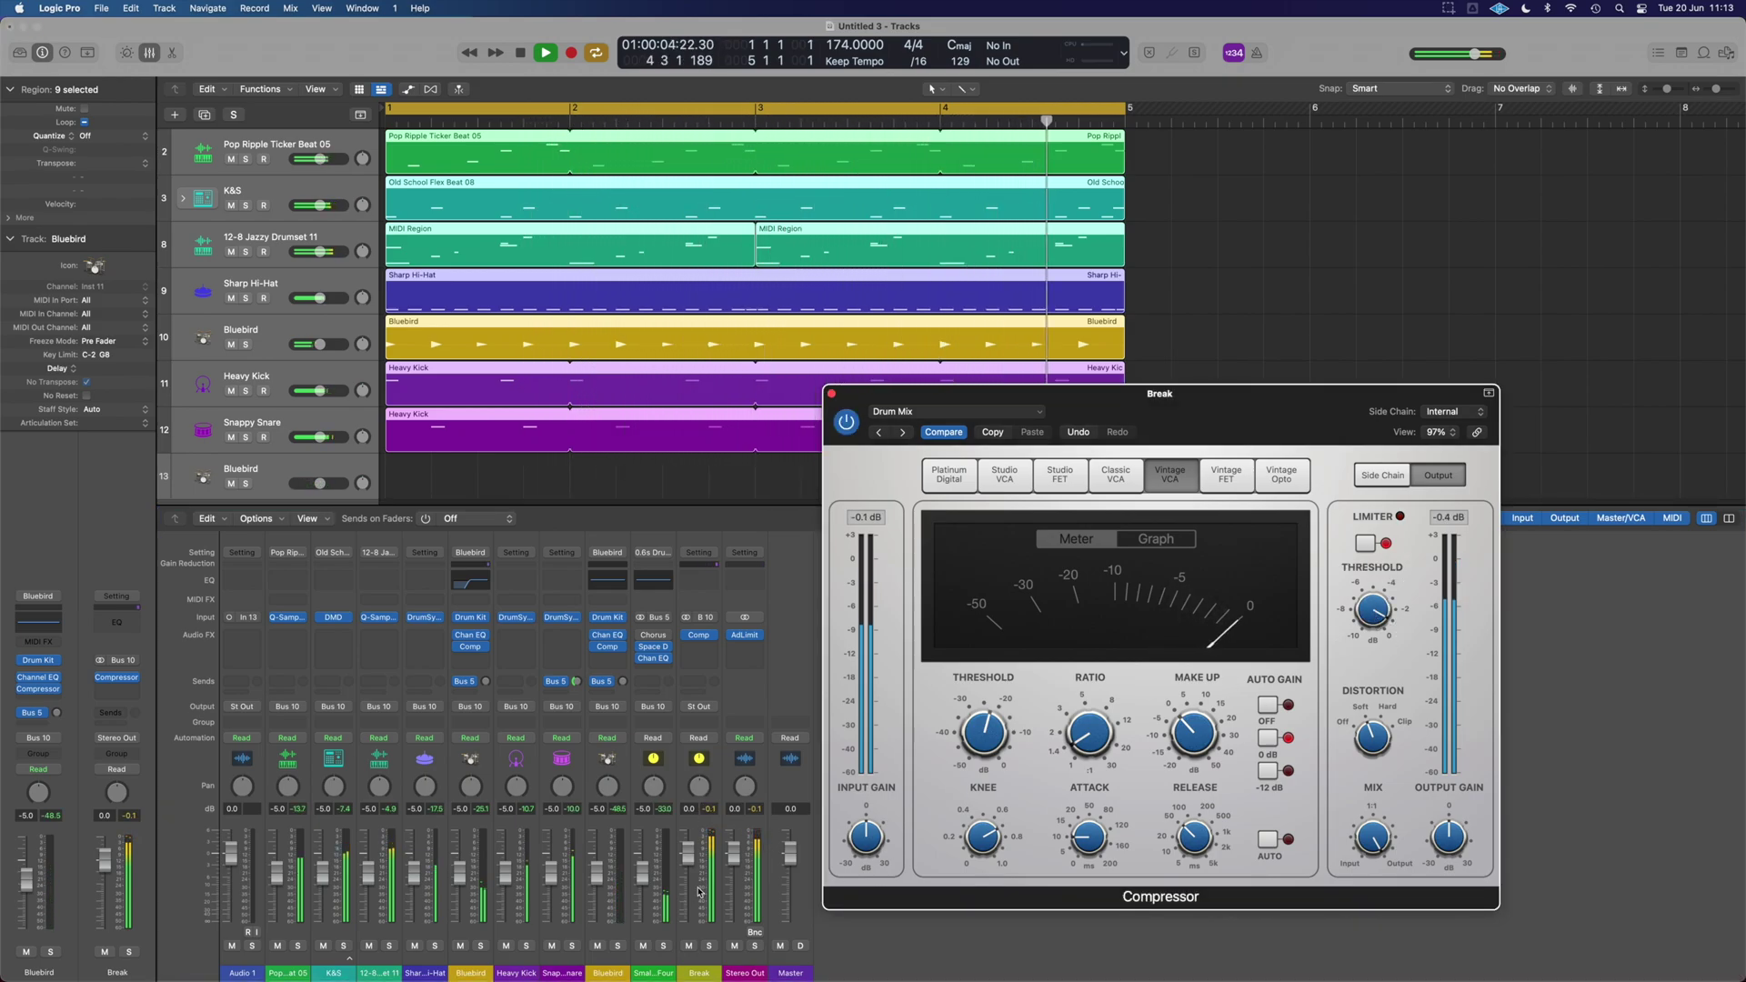
pyautogui.click(710, 947)
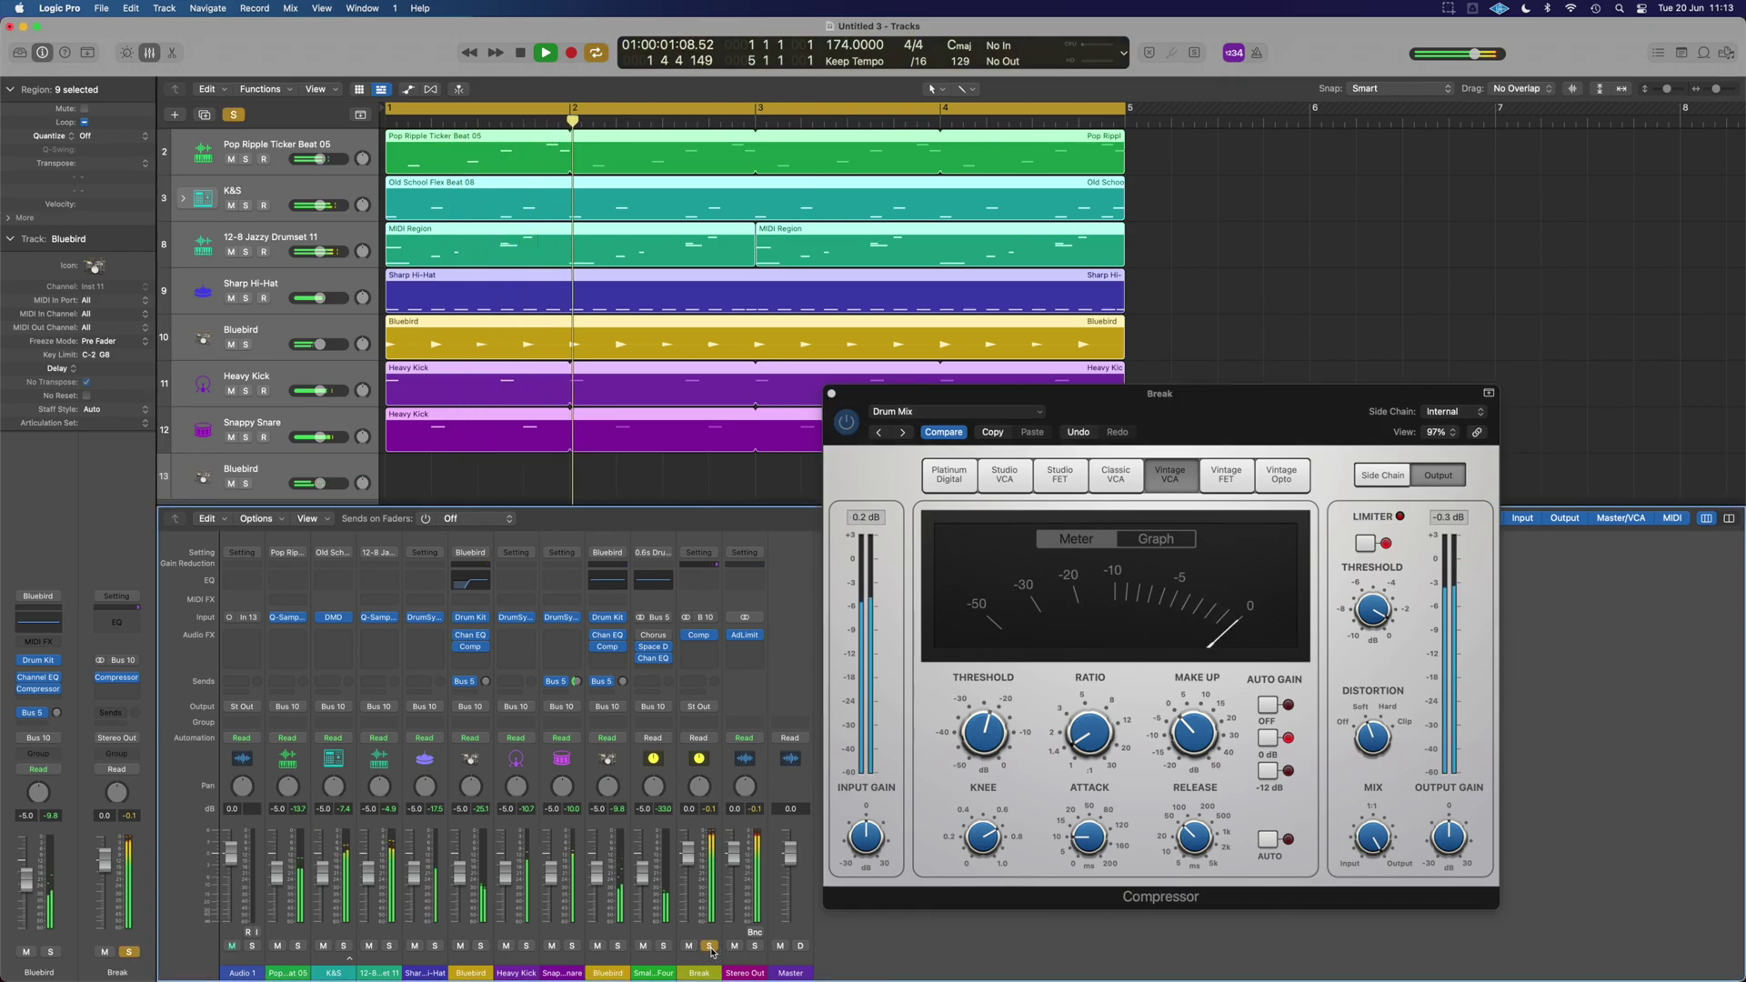
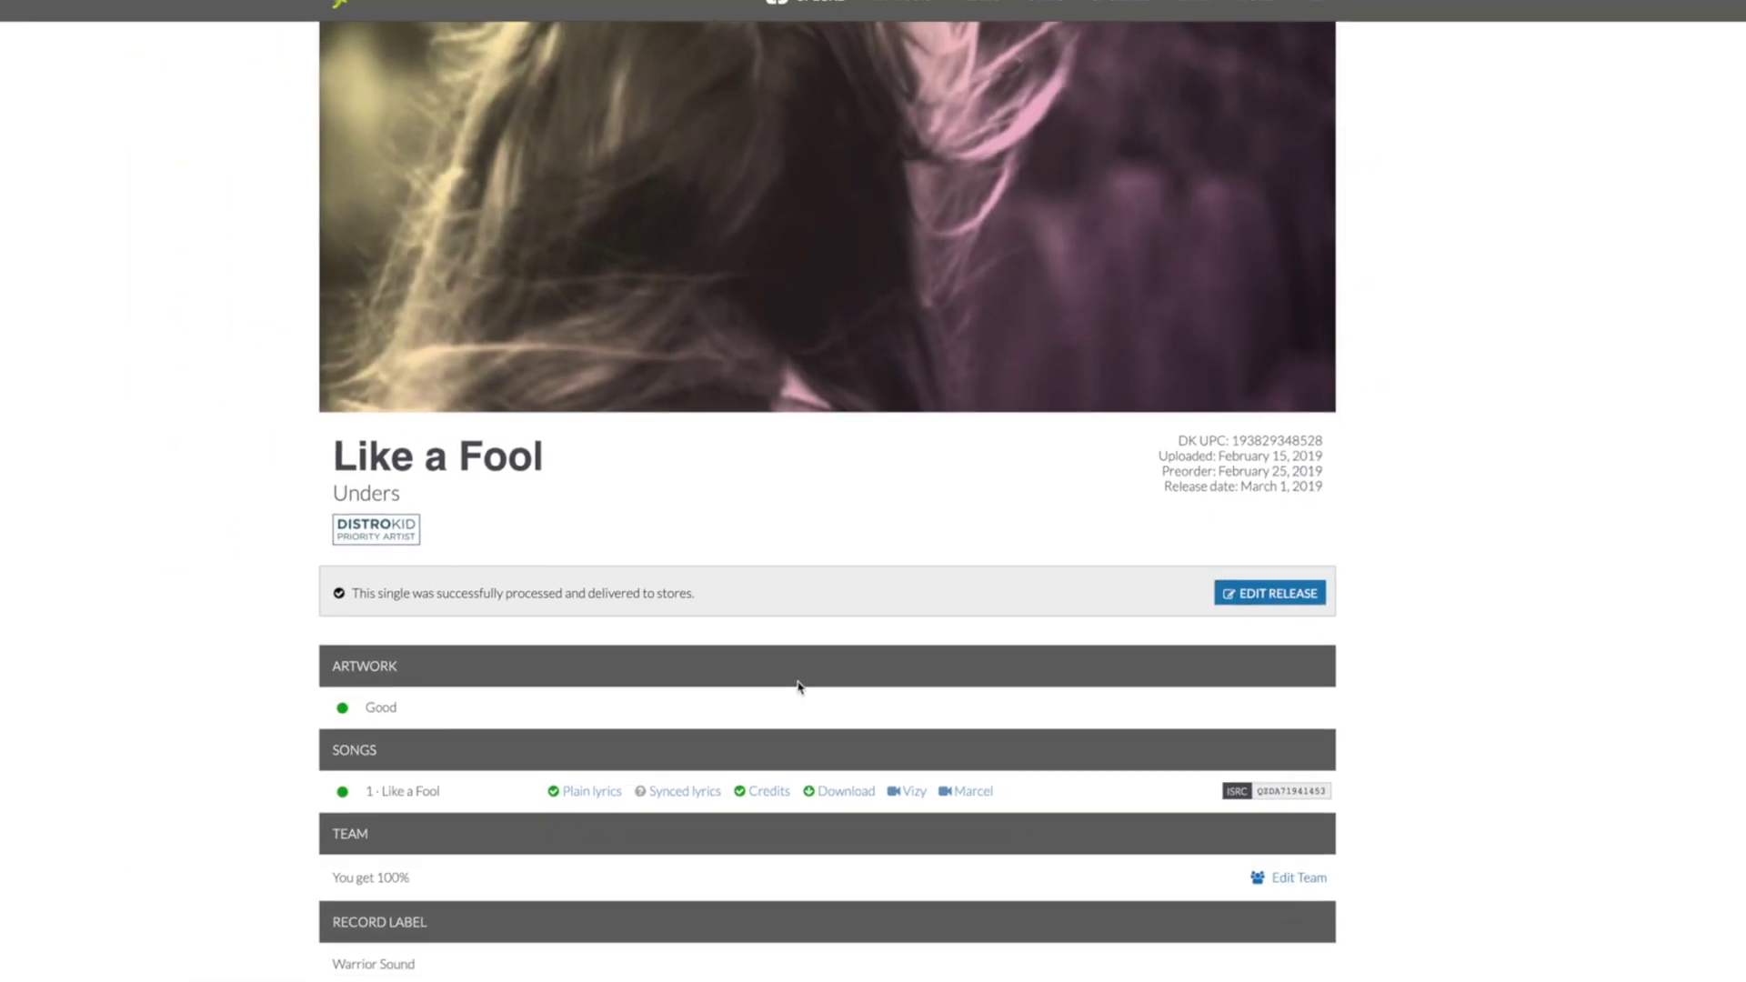
pyautogui.scroll(-10, 701, 776)
pyautogui.scroll(3, 701, 776)
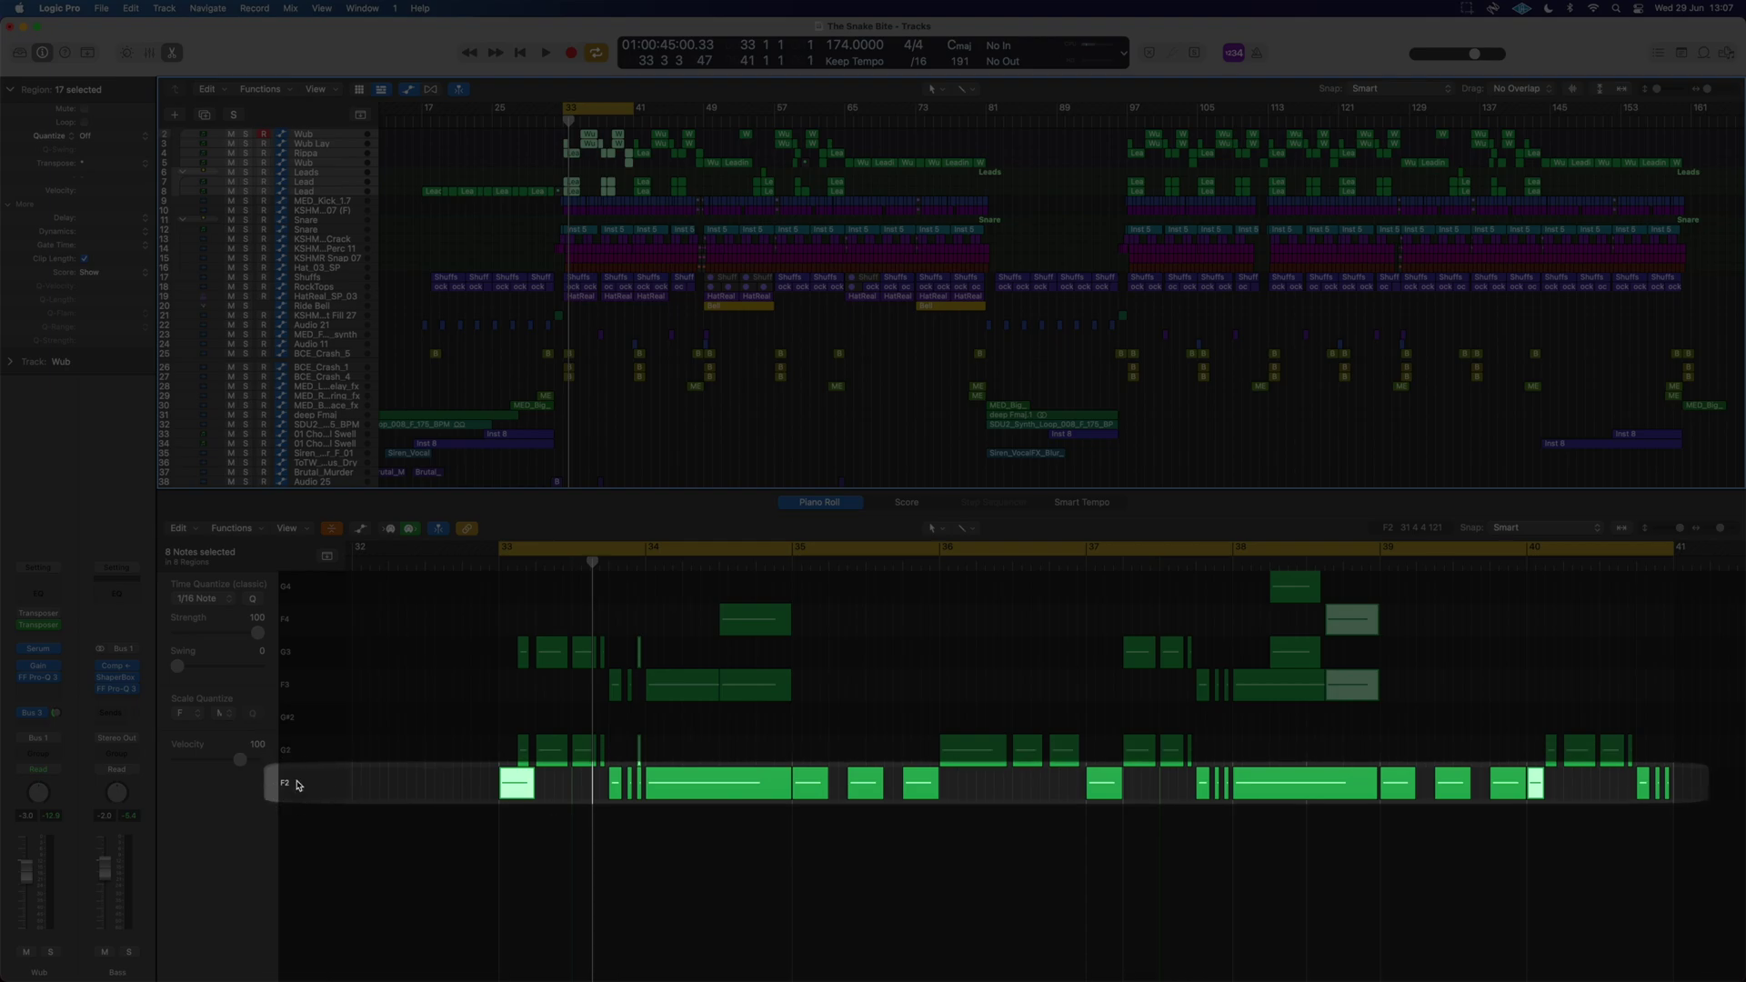
# - In The Snake Bite project, shorten the cycle range to bars 33 and 34 and expand the Basses and Leads track stacks
pyautogui.moveTo(524, 795)
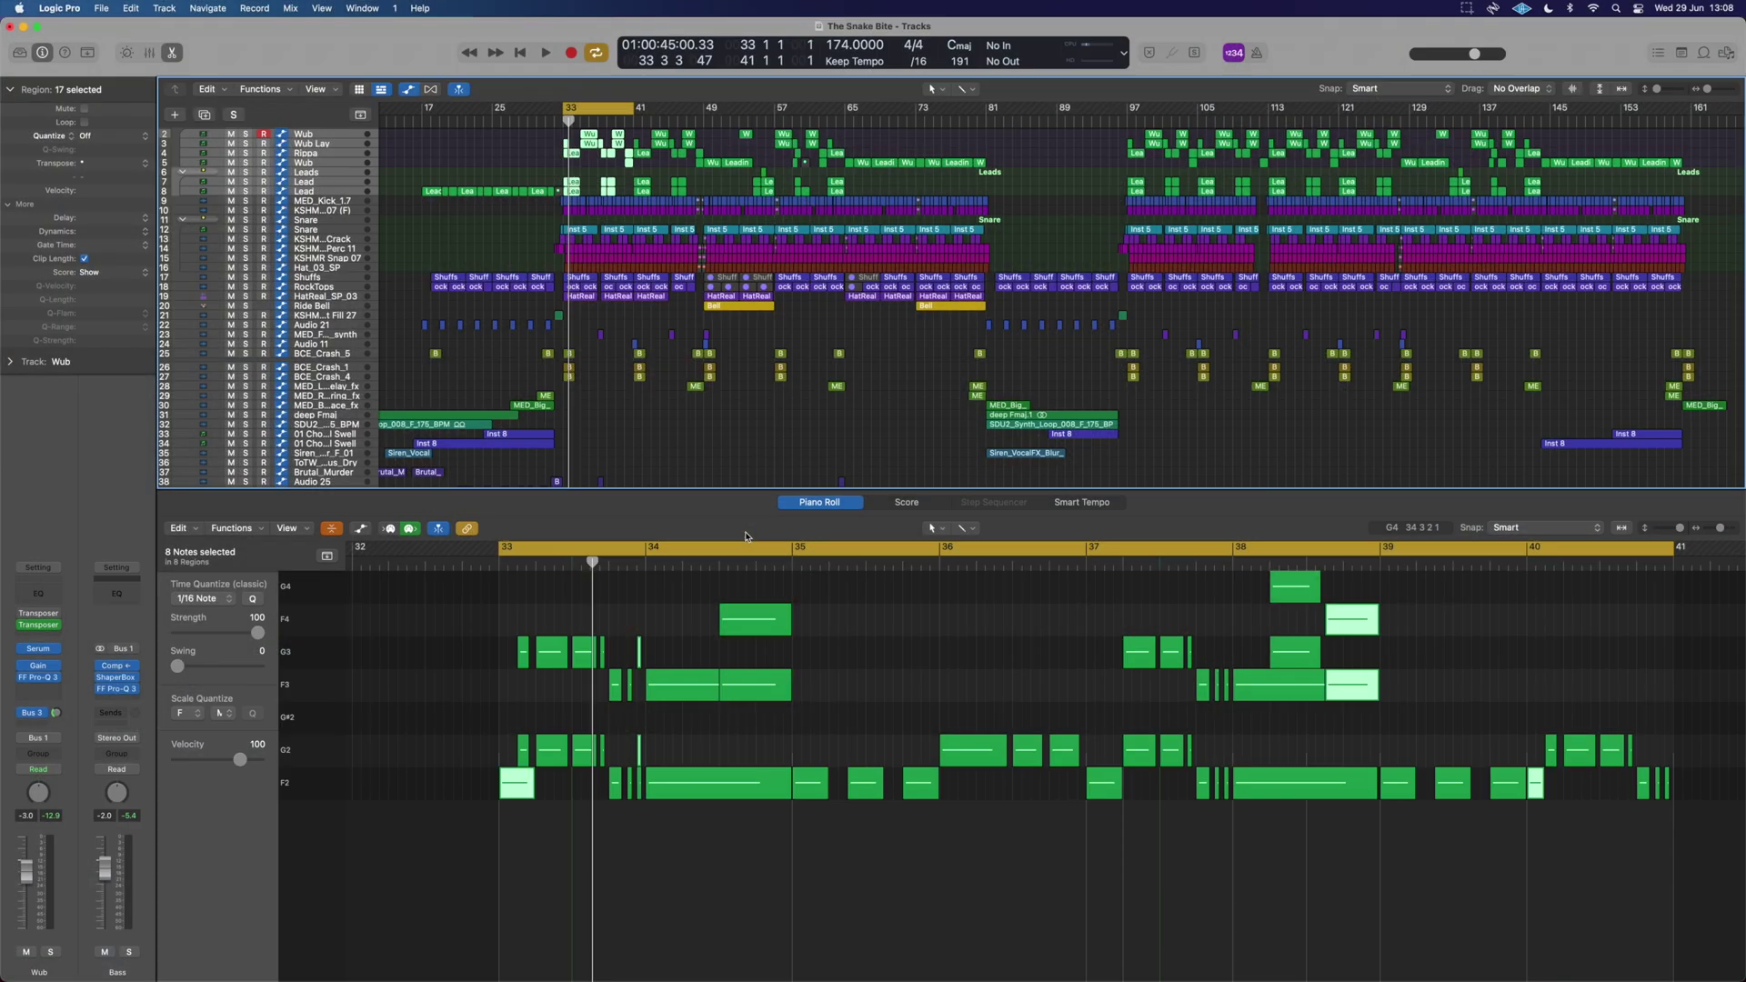
pyautogui.moveTo(624, 121); pyautogui.dragTo(581, 121)
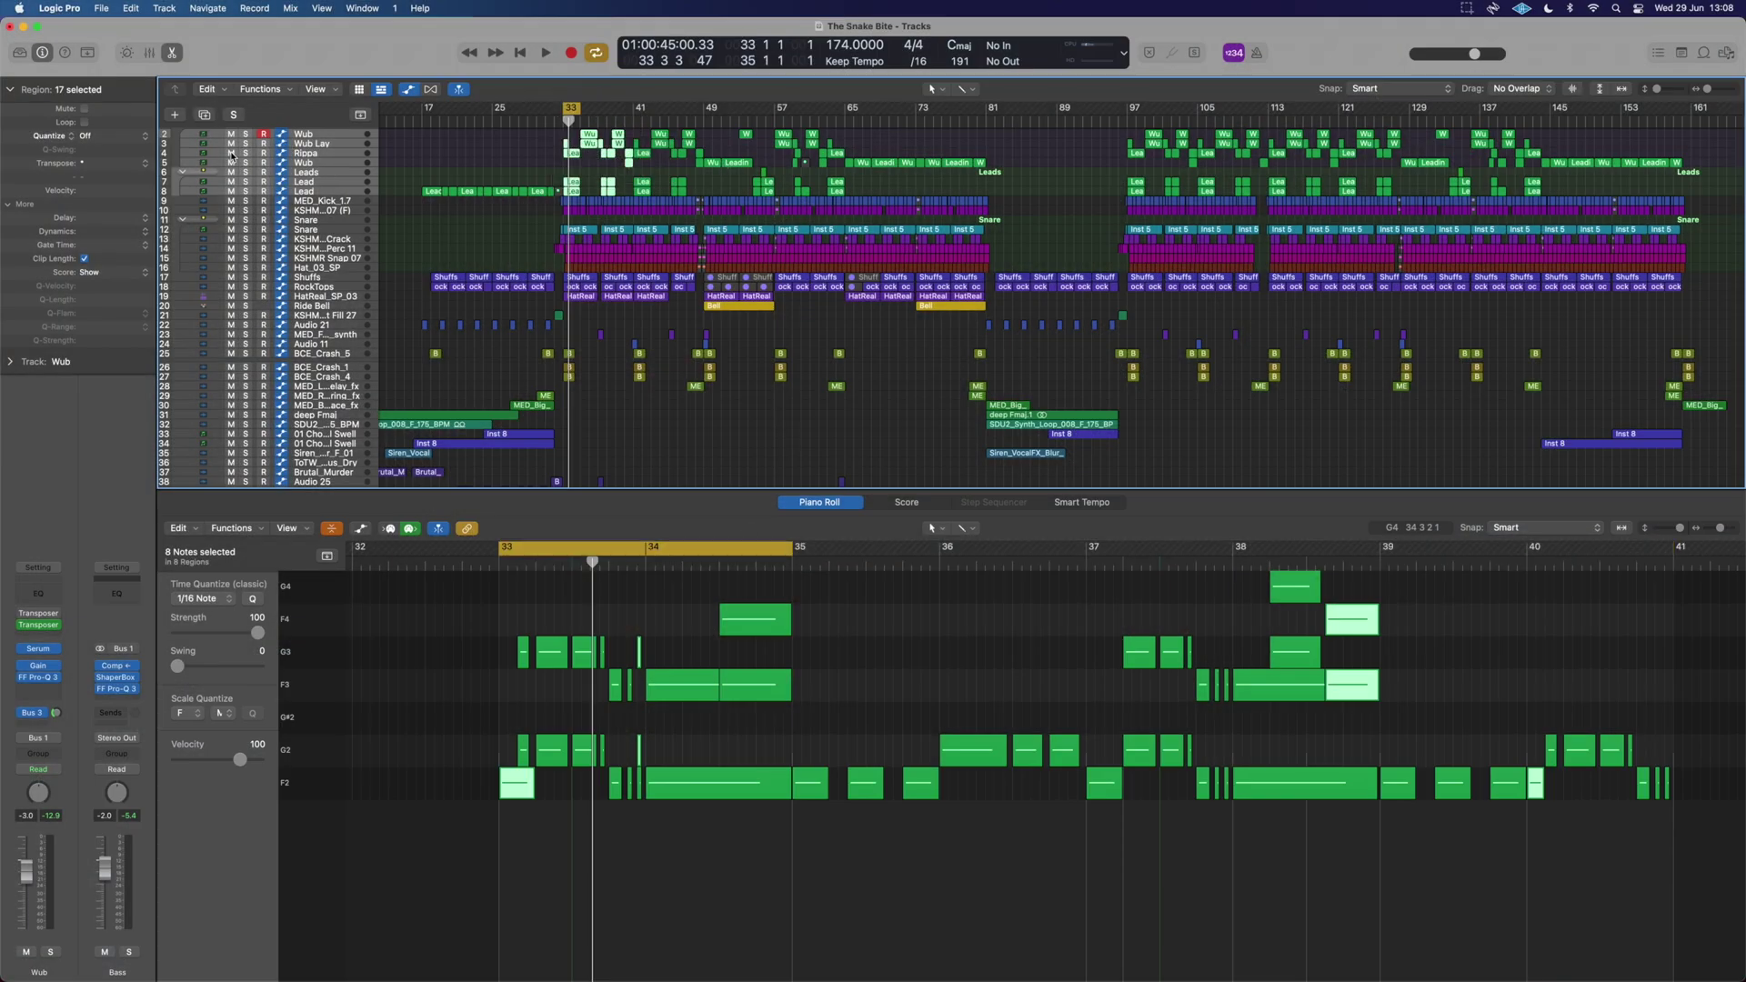
pyautogui.press('Left')
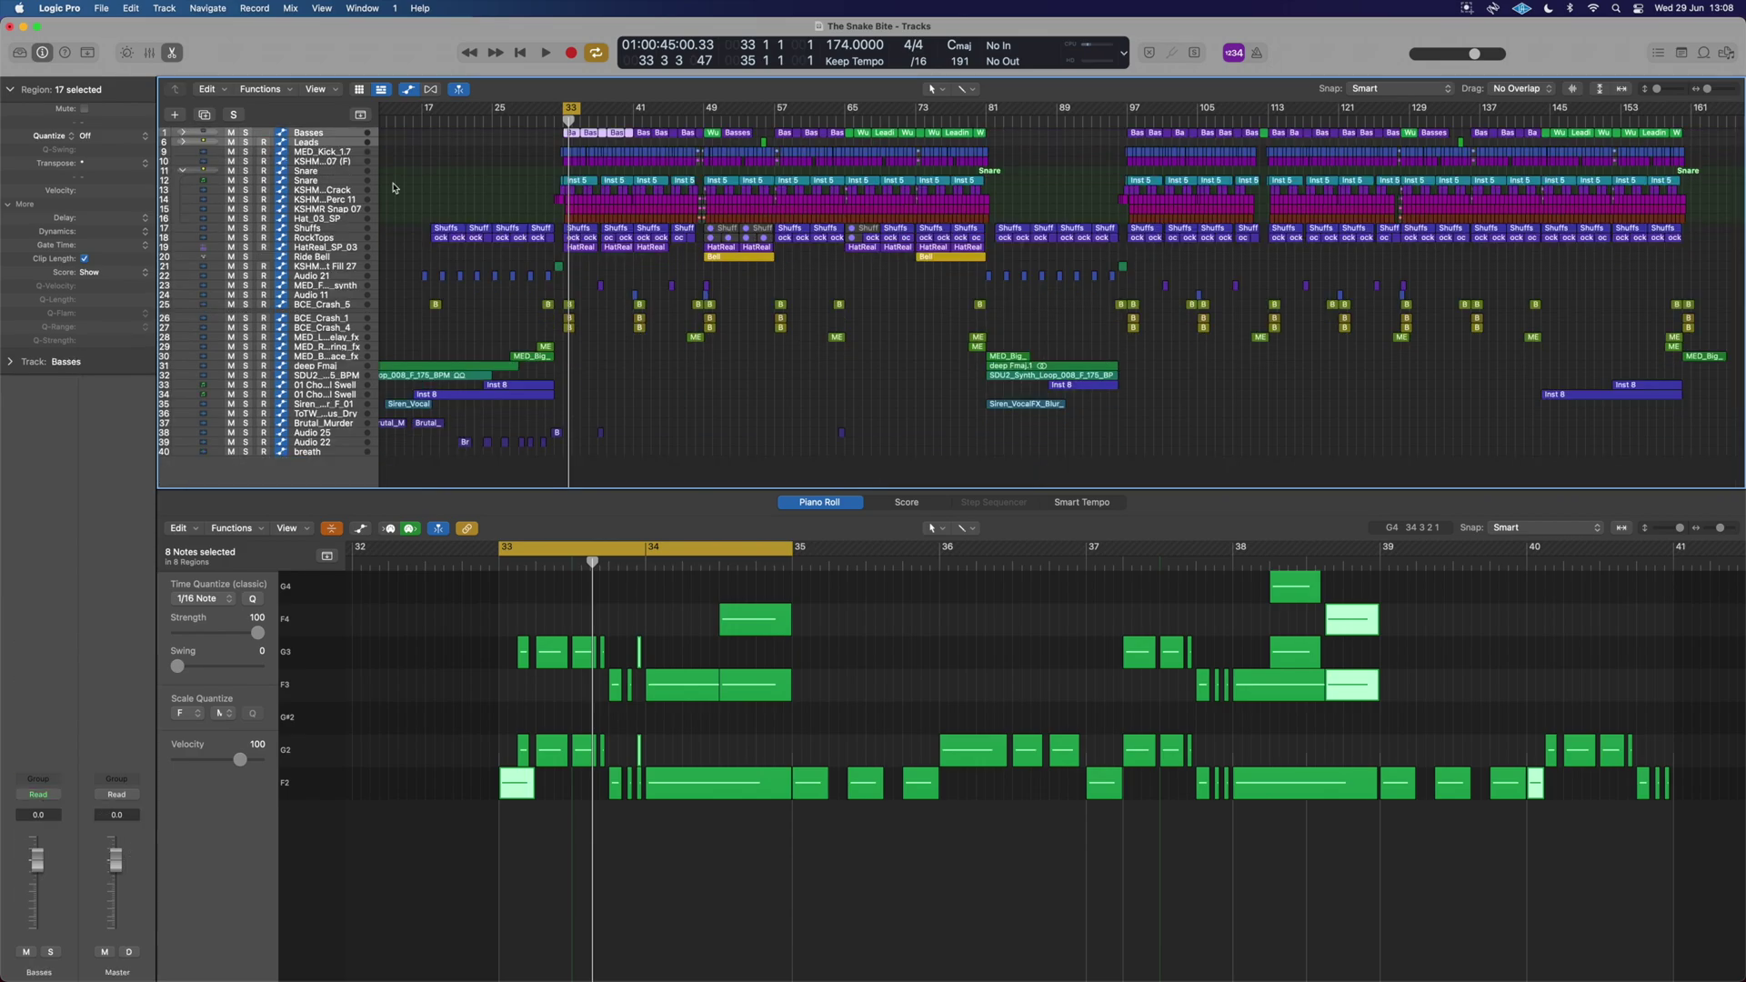
pyautogui.press('Right')
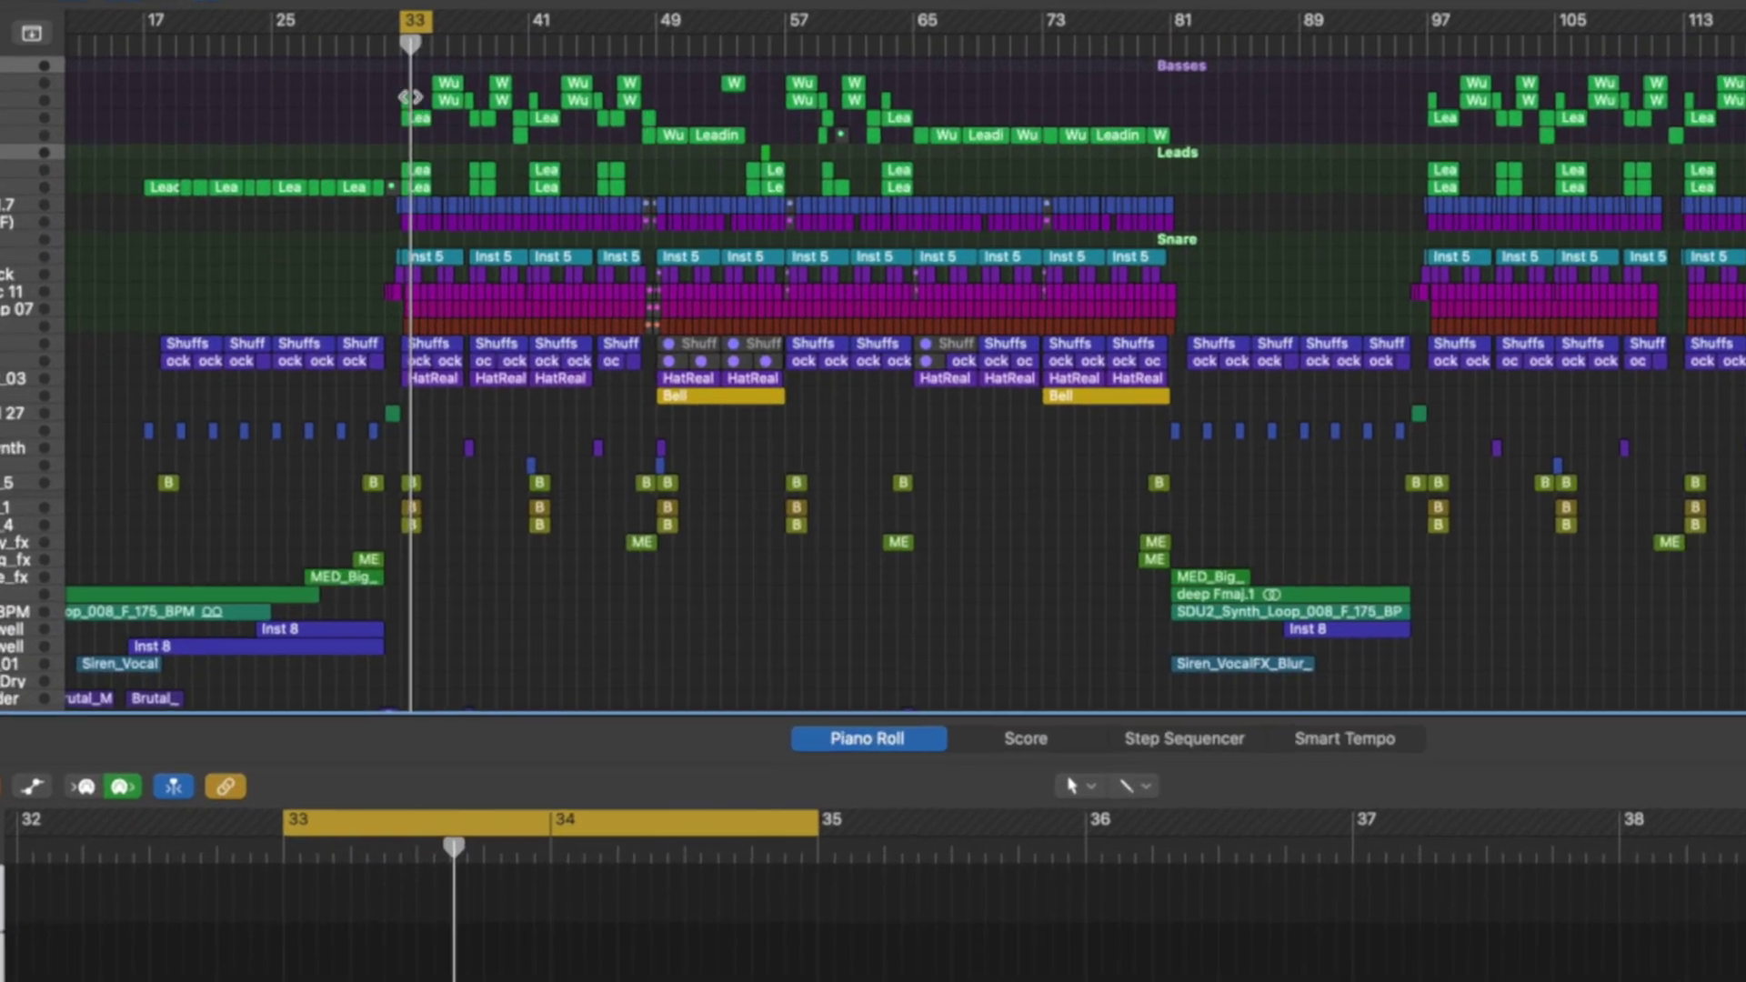
# - Solo the Wub Lay and Rippa basses and examine the bass and lead regions starting at bar 33 in the piano roll
pyautogui.click(407, 100)
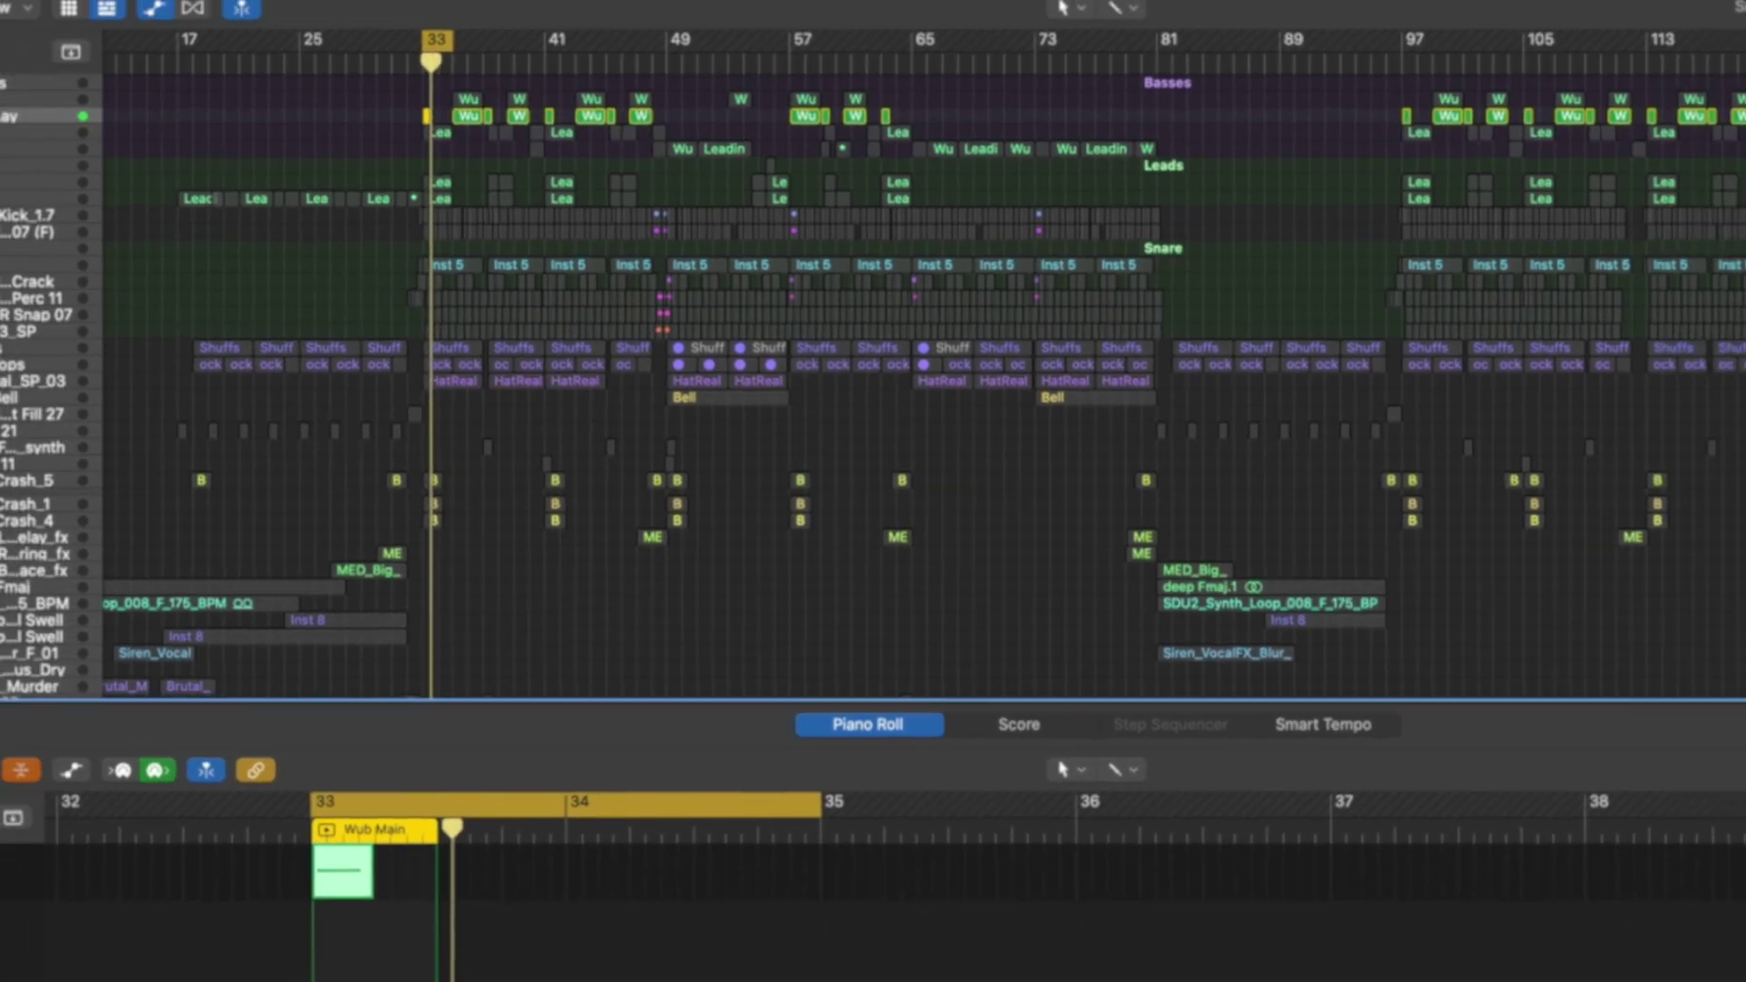
pyautogui.click(406, 114)
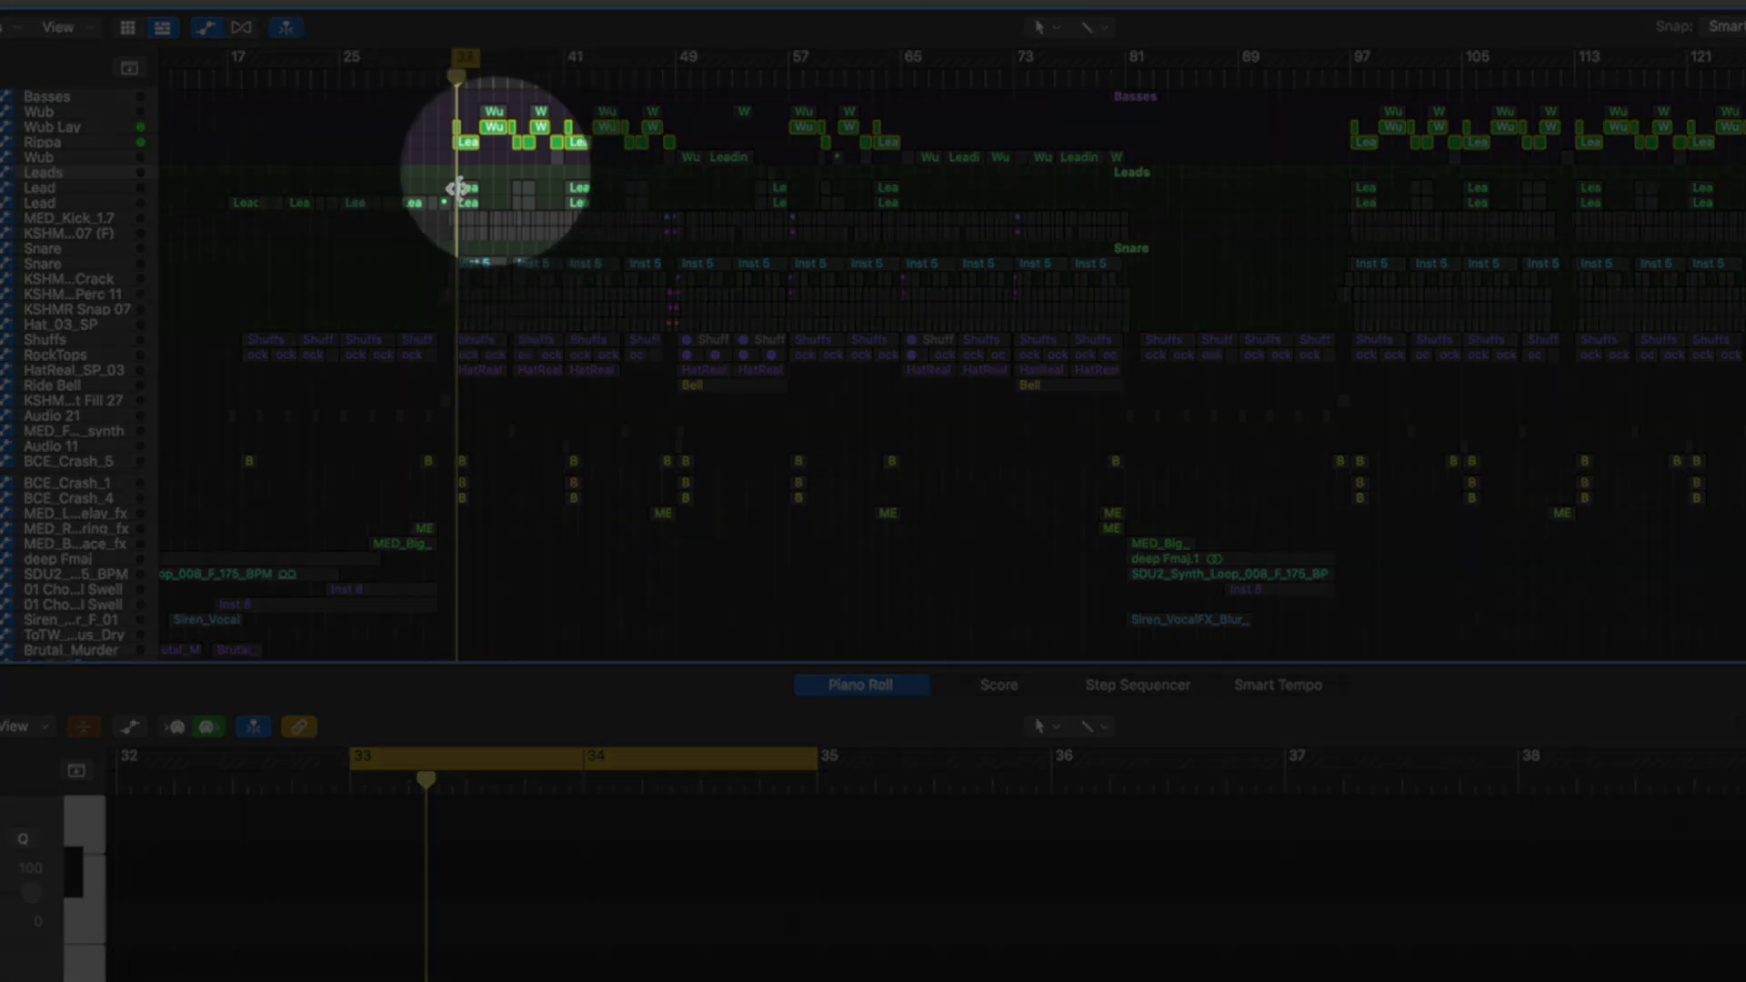
pyautogui.click(469, 188)
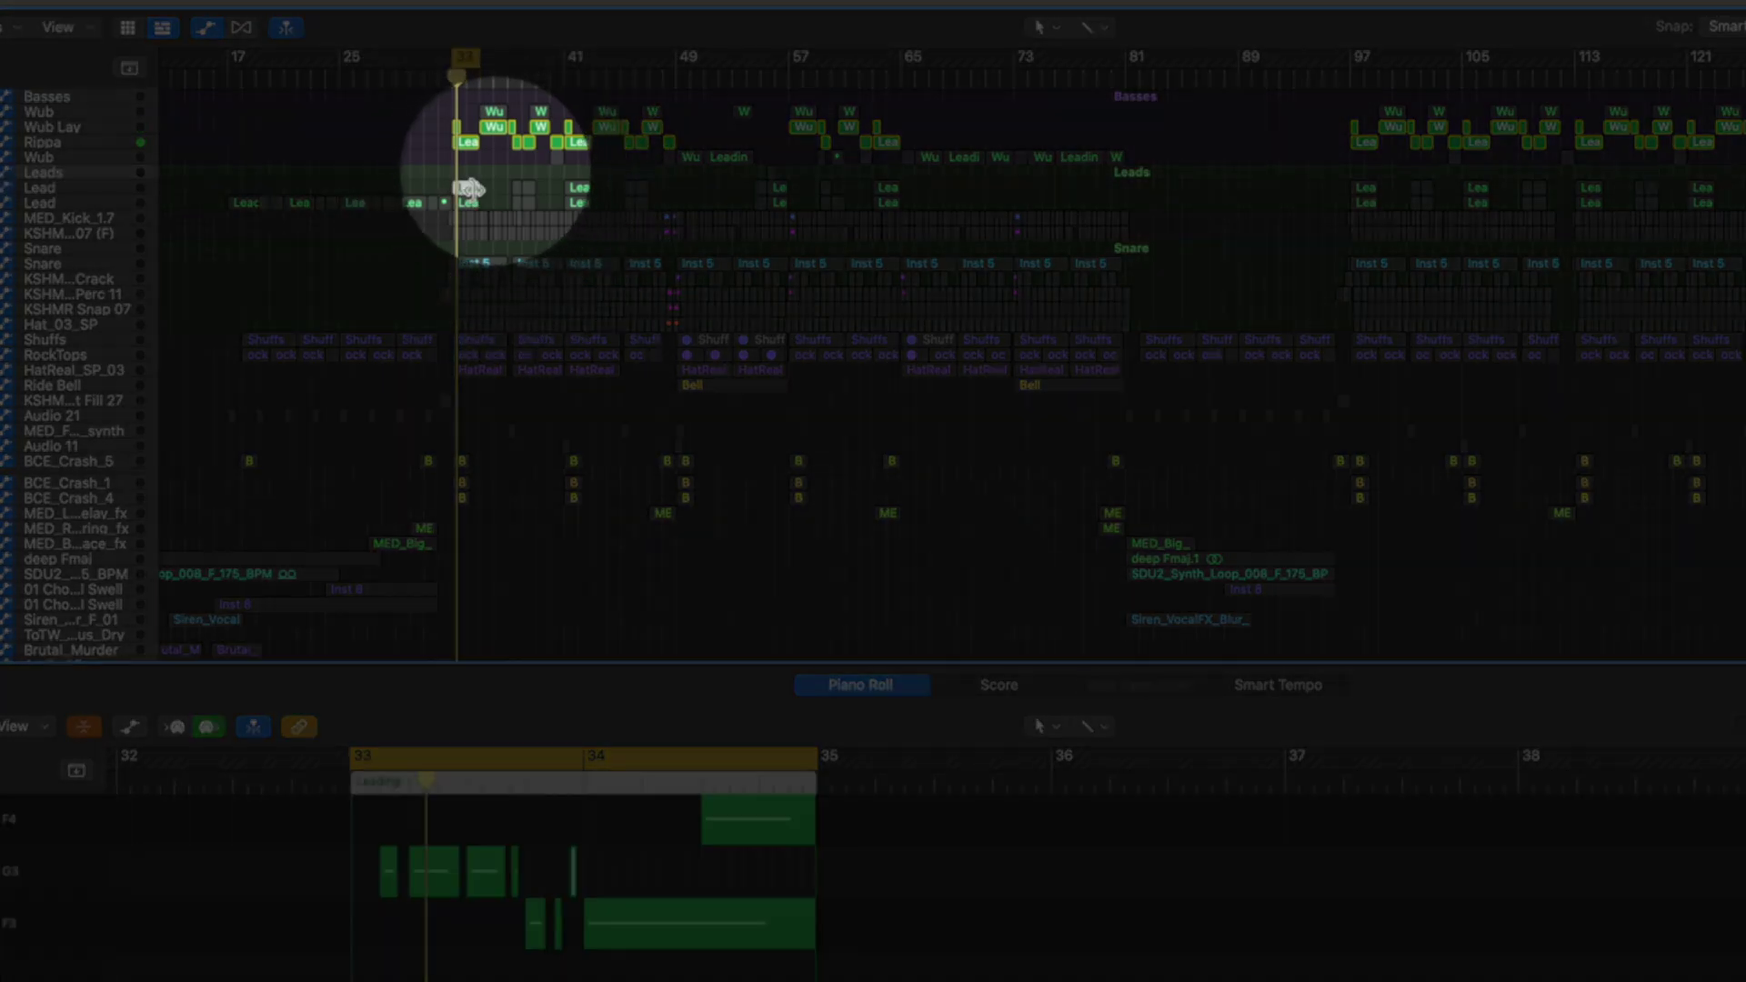
pyautogui.click(464, 202)
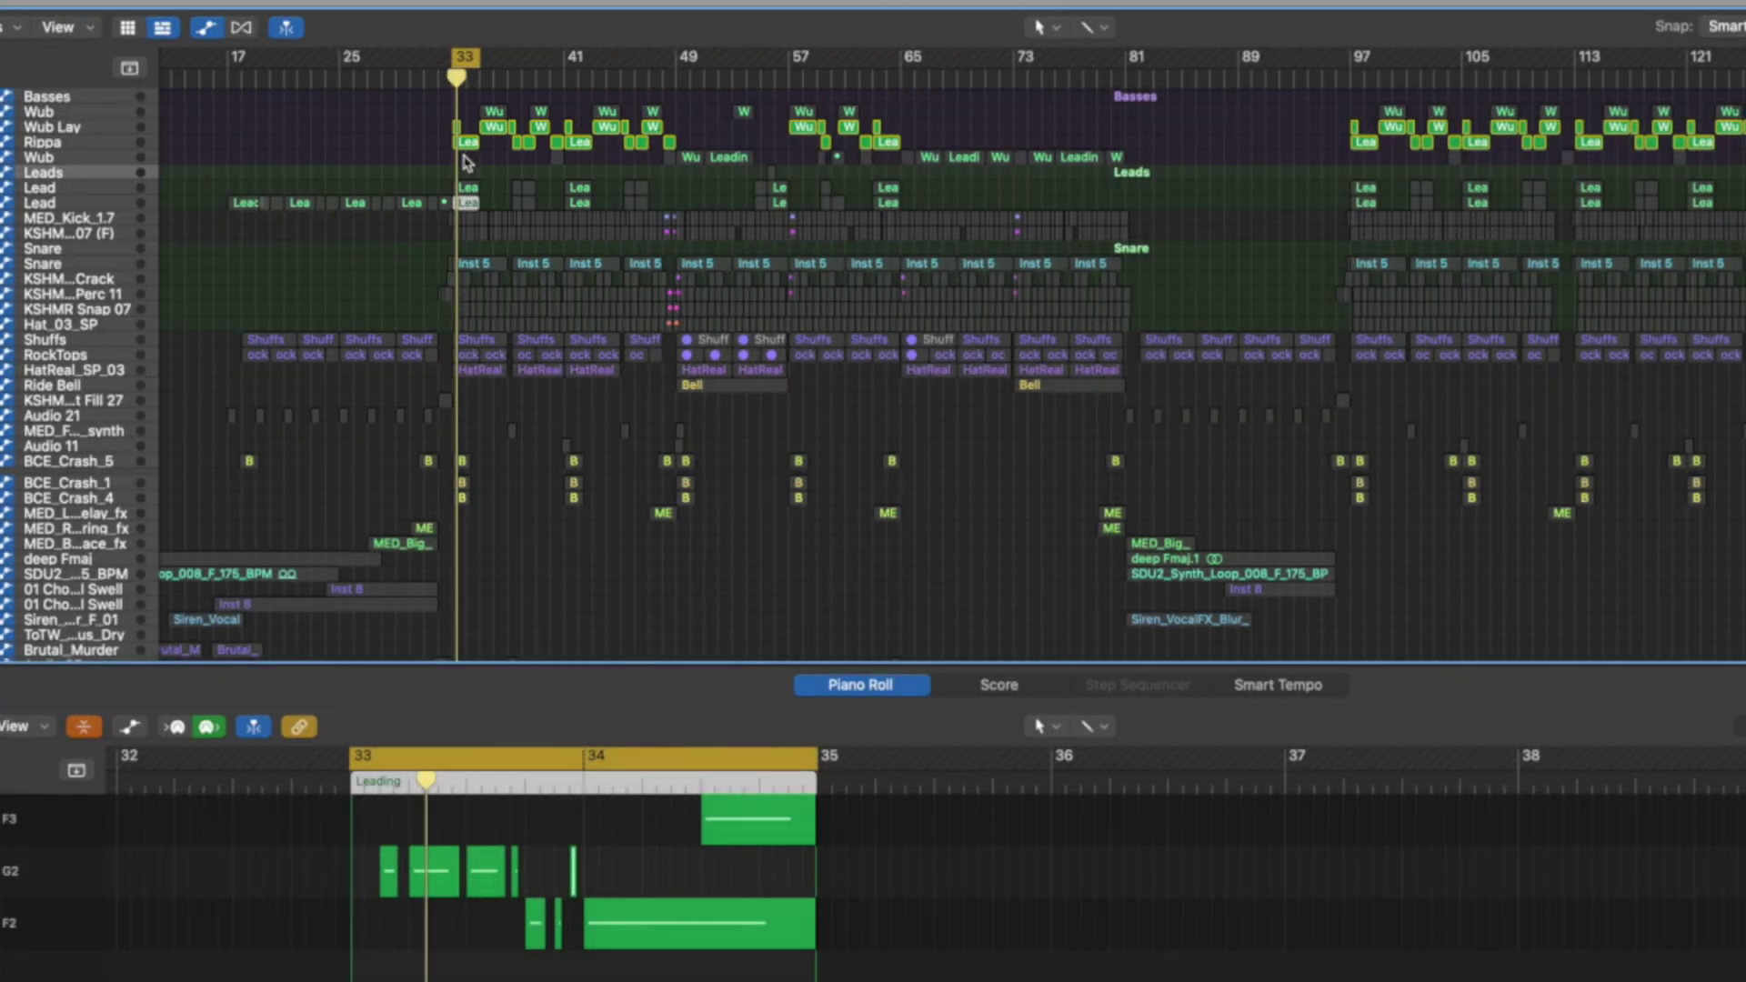
pyautogui.click(452, 143)
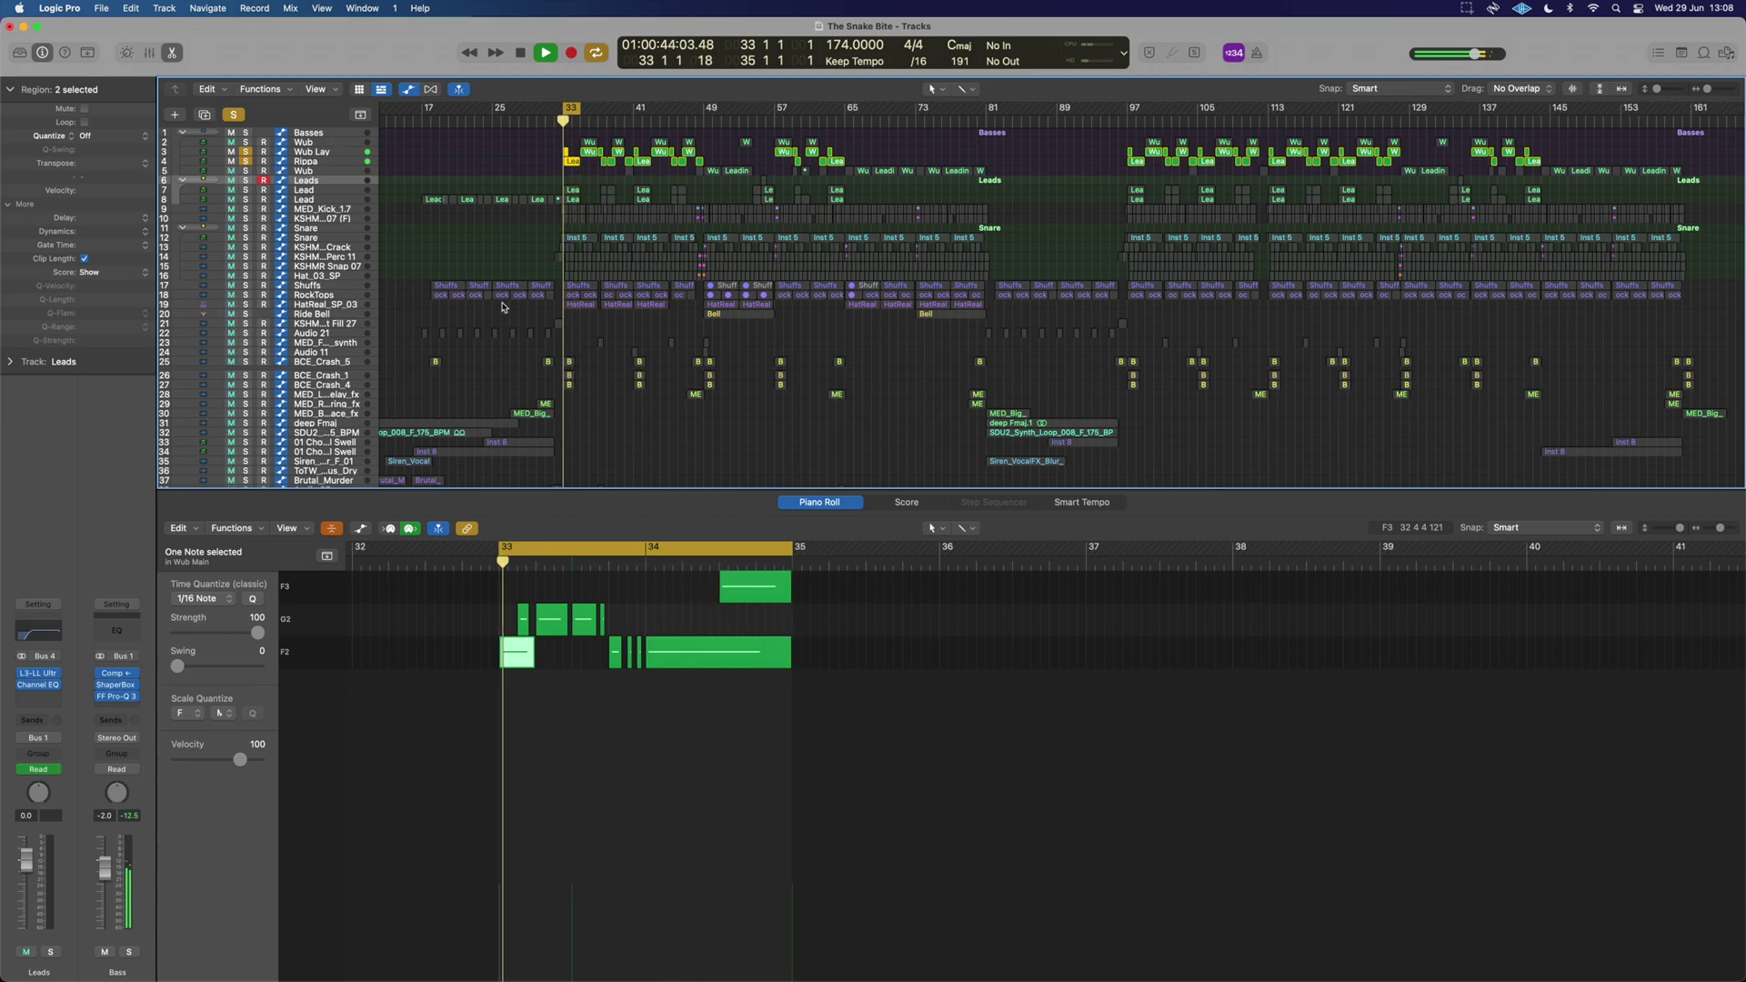
# - Shorten the cycle range to the first beat of bar 33 and clear the track solos
pyautogui.scroll(5, 506, 617)
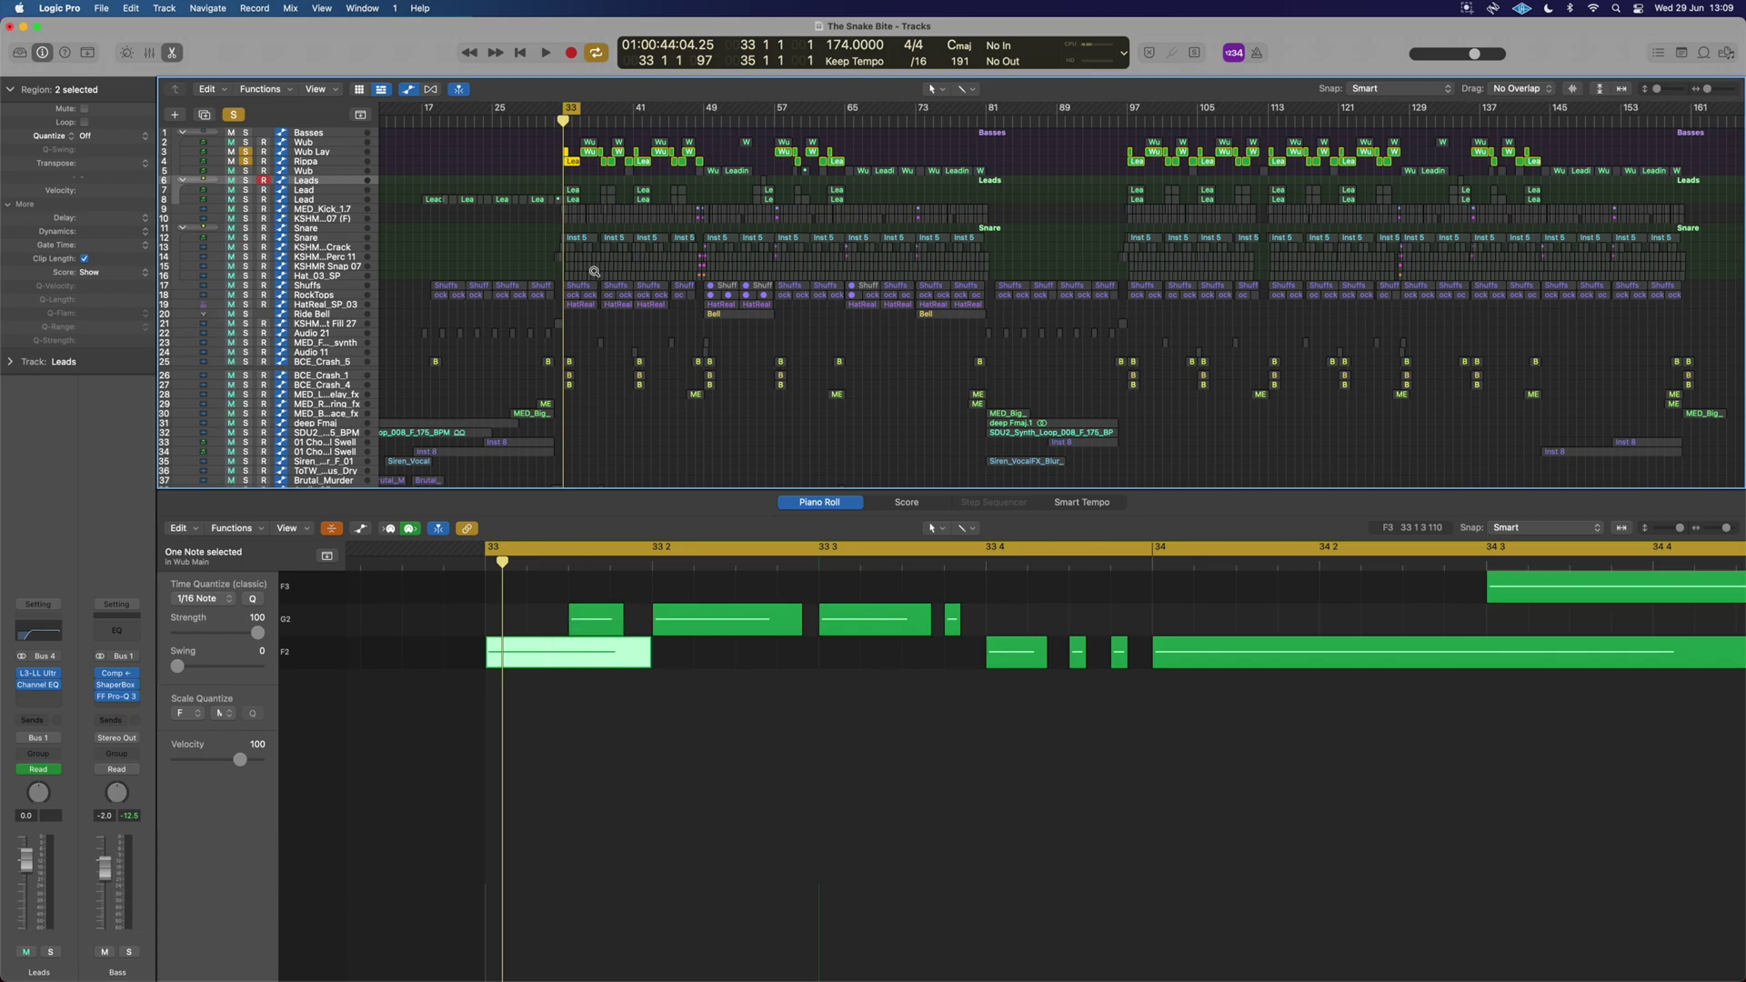
pyautogui.press('super+Right')
pyautogui.press('super+Right')
pyautogui.press('super+Right')
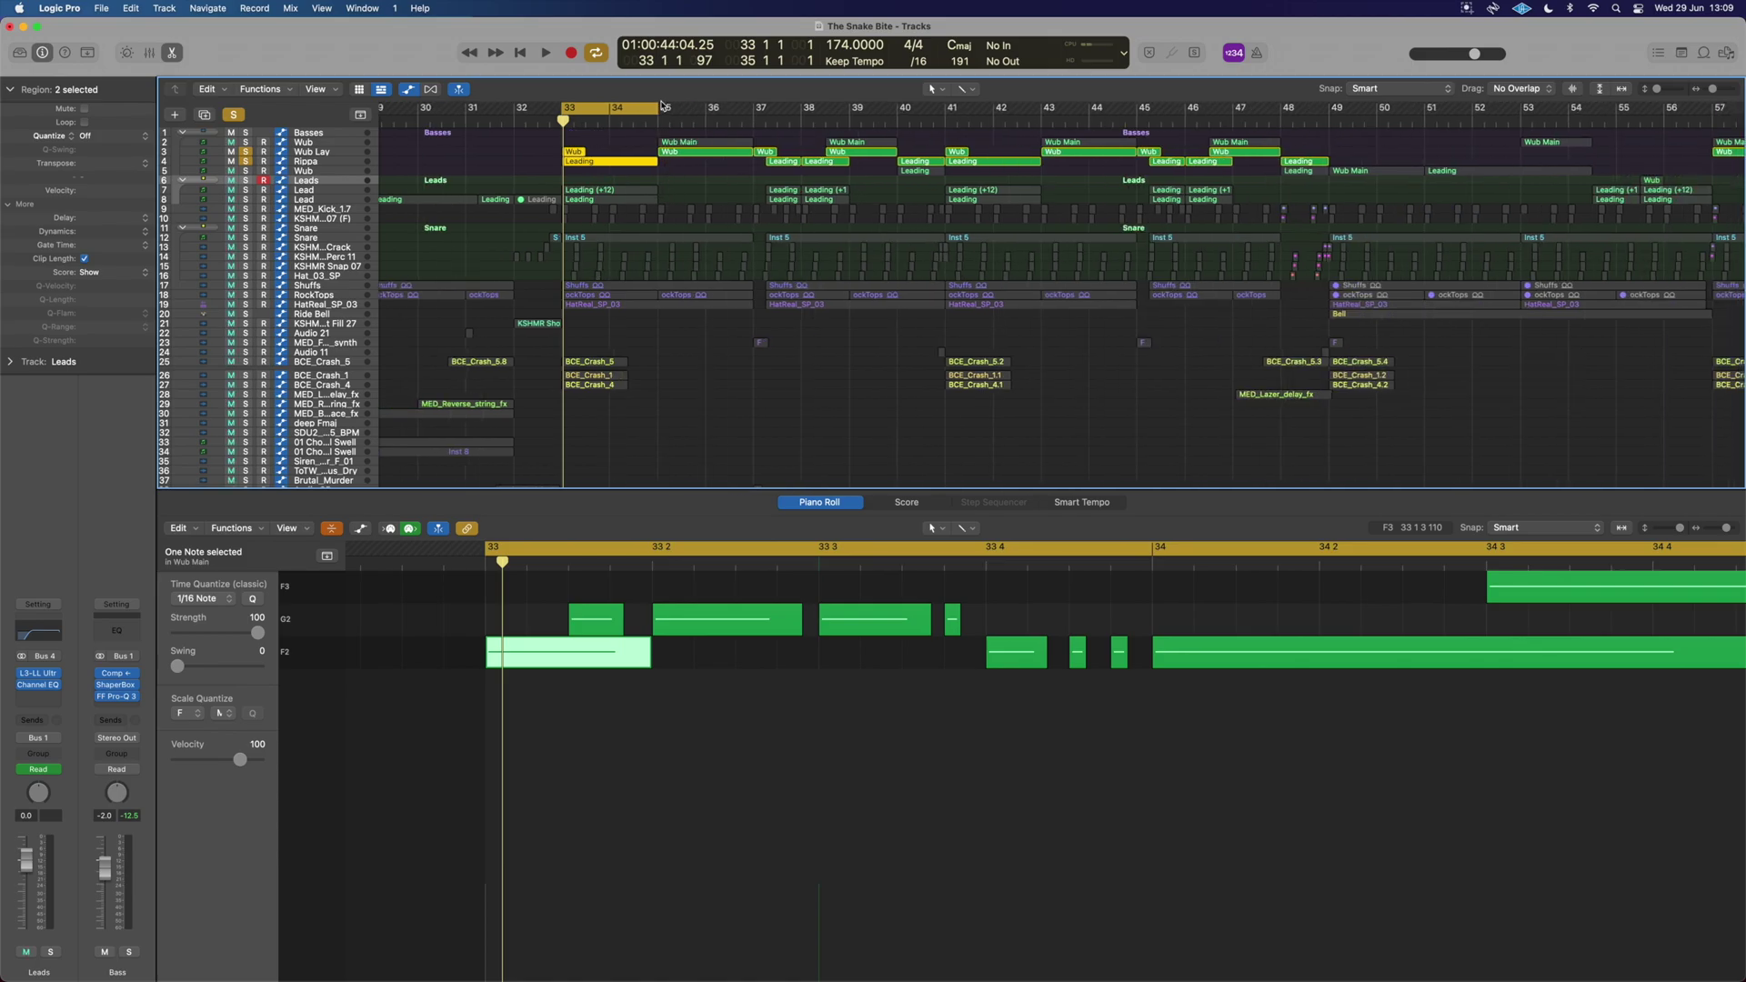
pyautogui.moveTo(655, 108); pyautogui.dragTo(571, 113)
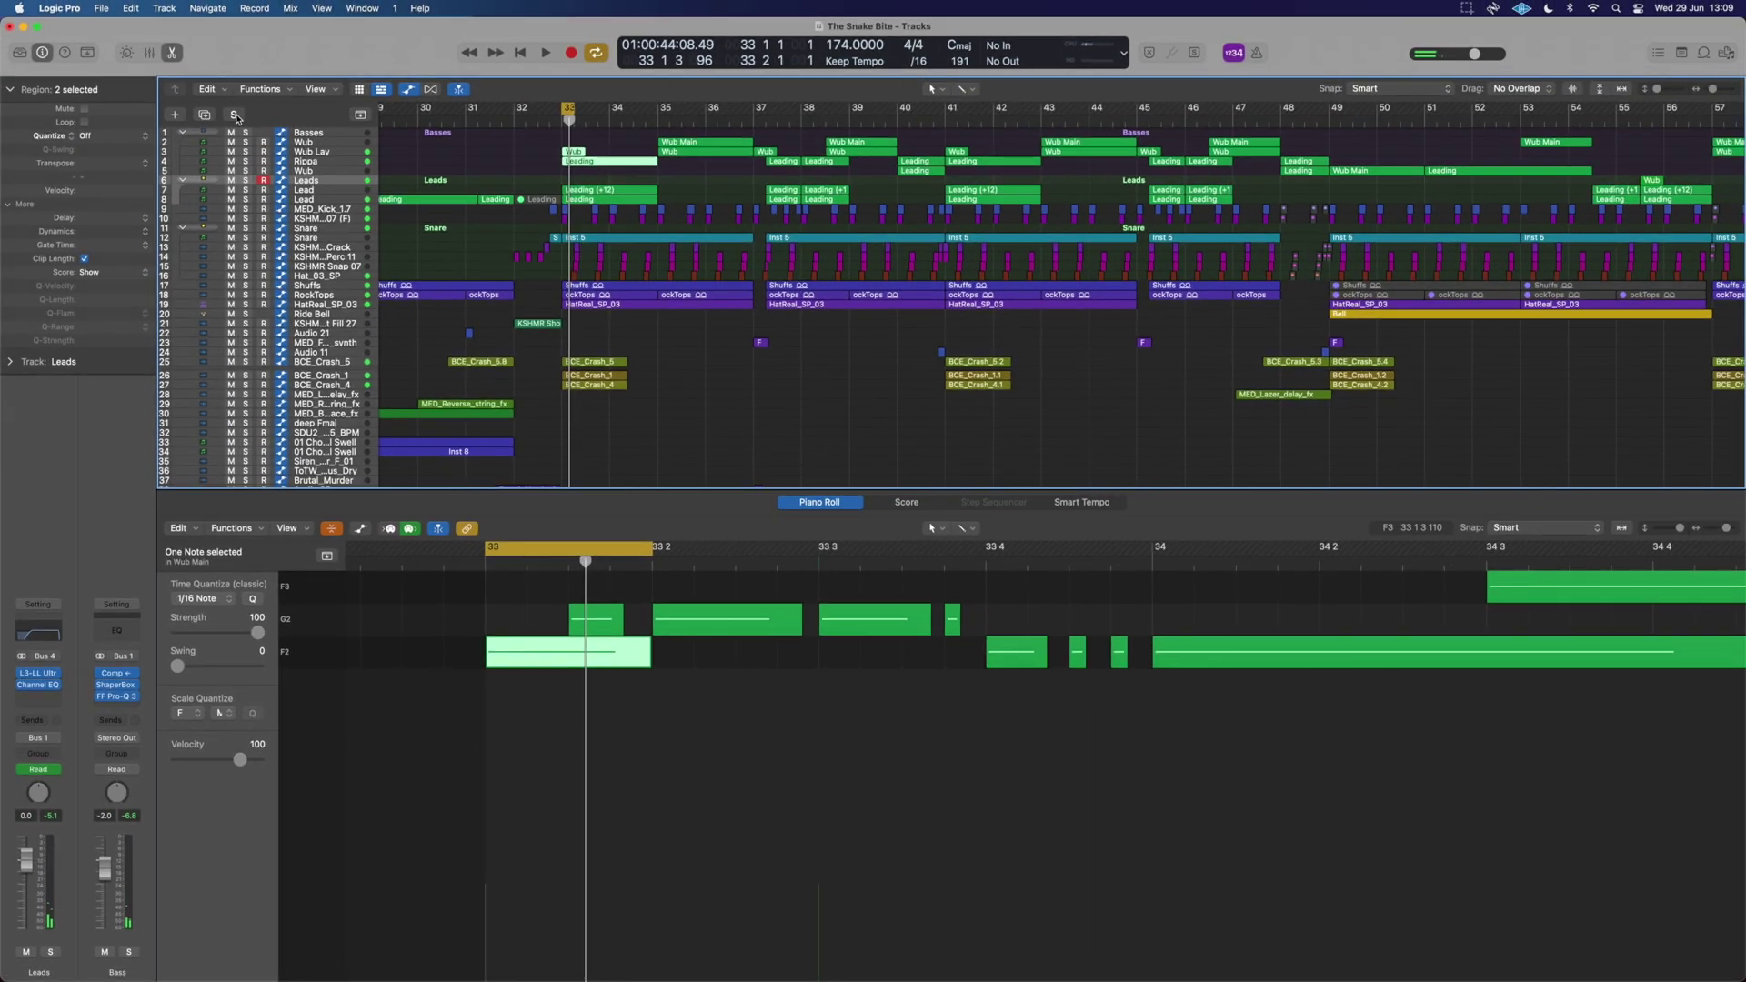
# - Add C3 notes midway between the existing eighth notes in the one-bar Lead region at bar 33, starting with the first two gaps
pyautogui.press('super+Left')
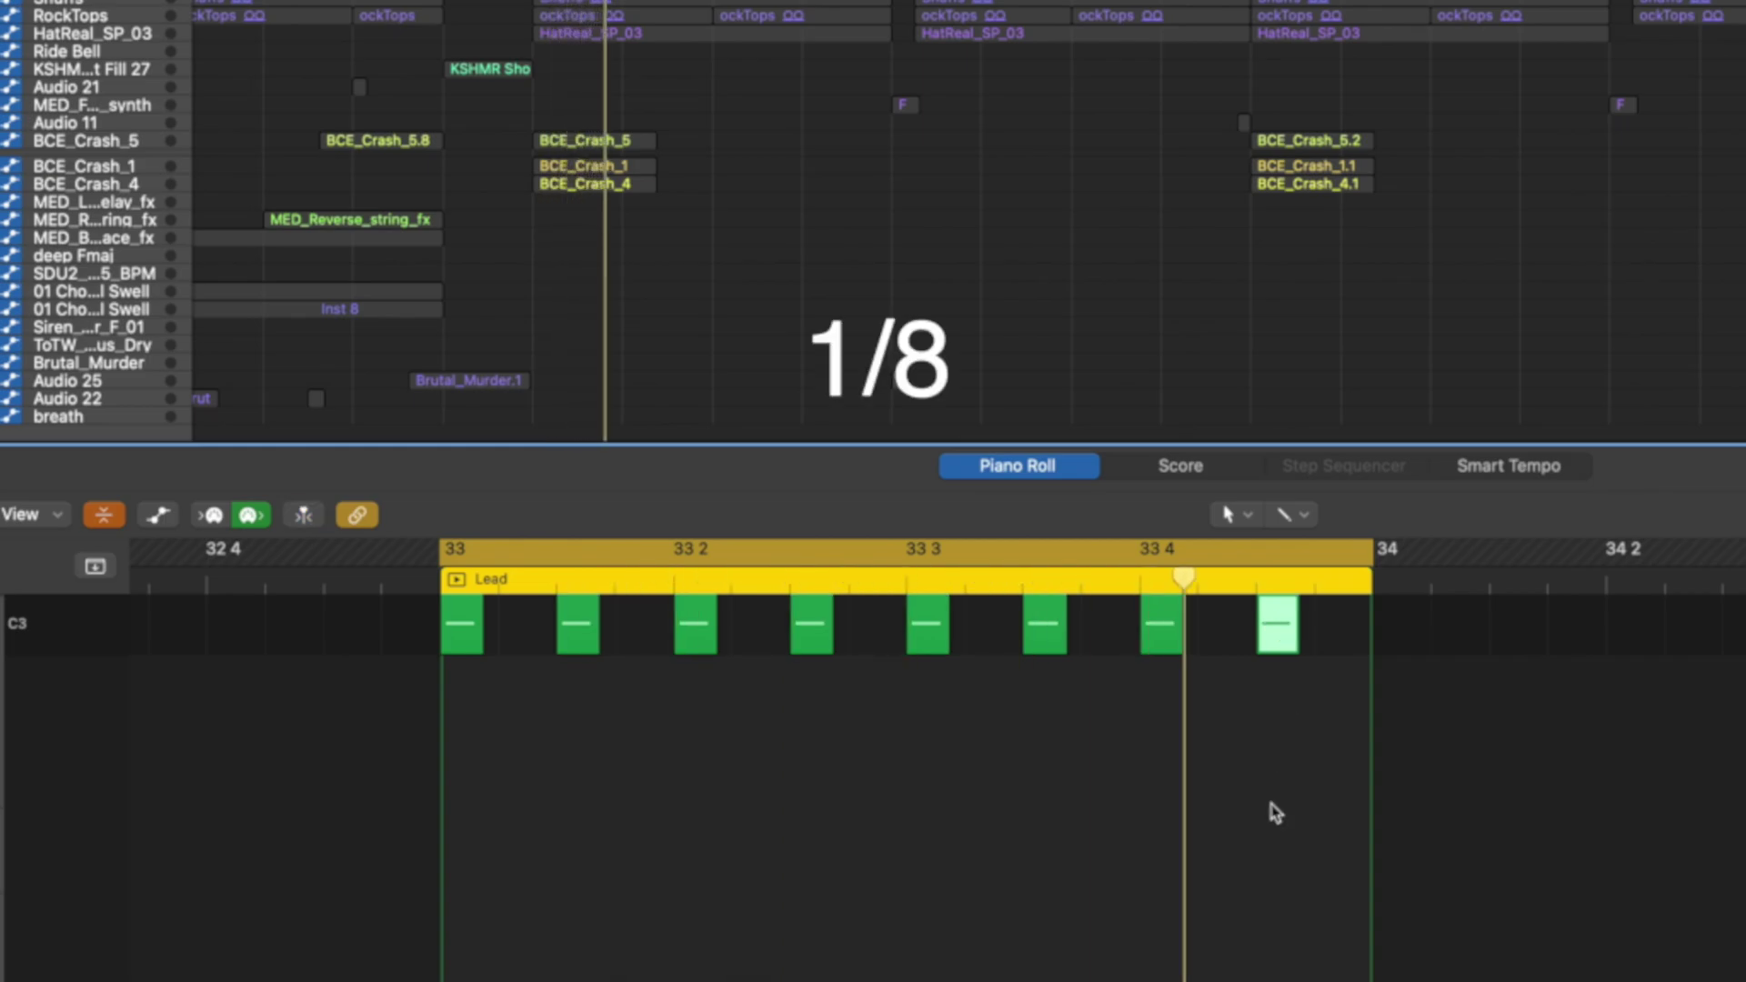
pyautogui.keyDown('super'); pyautogui.click(520, 624); pyautogui.keyUp('super')
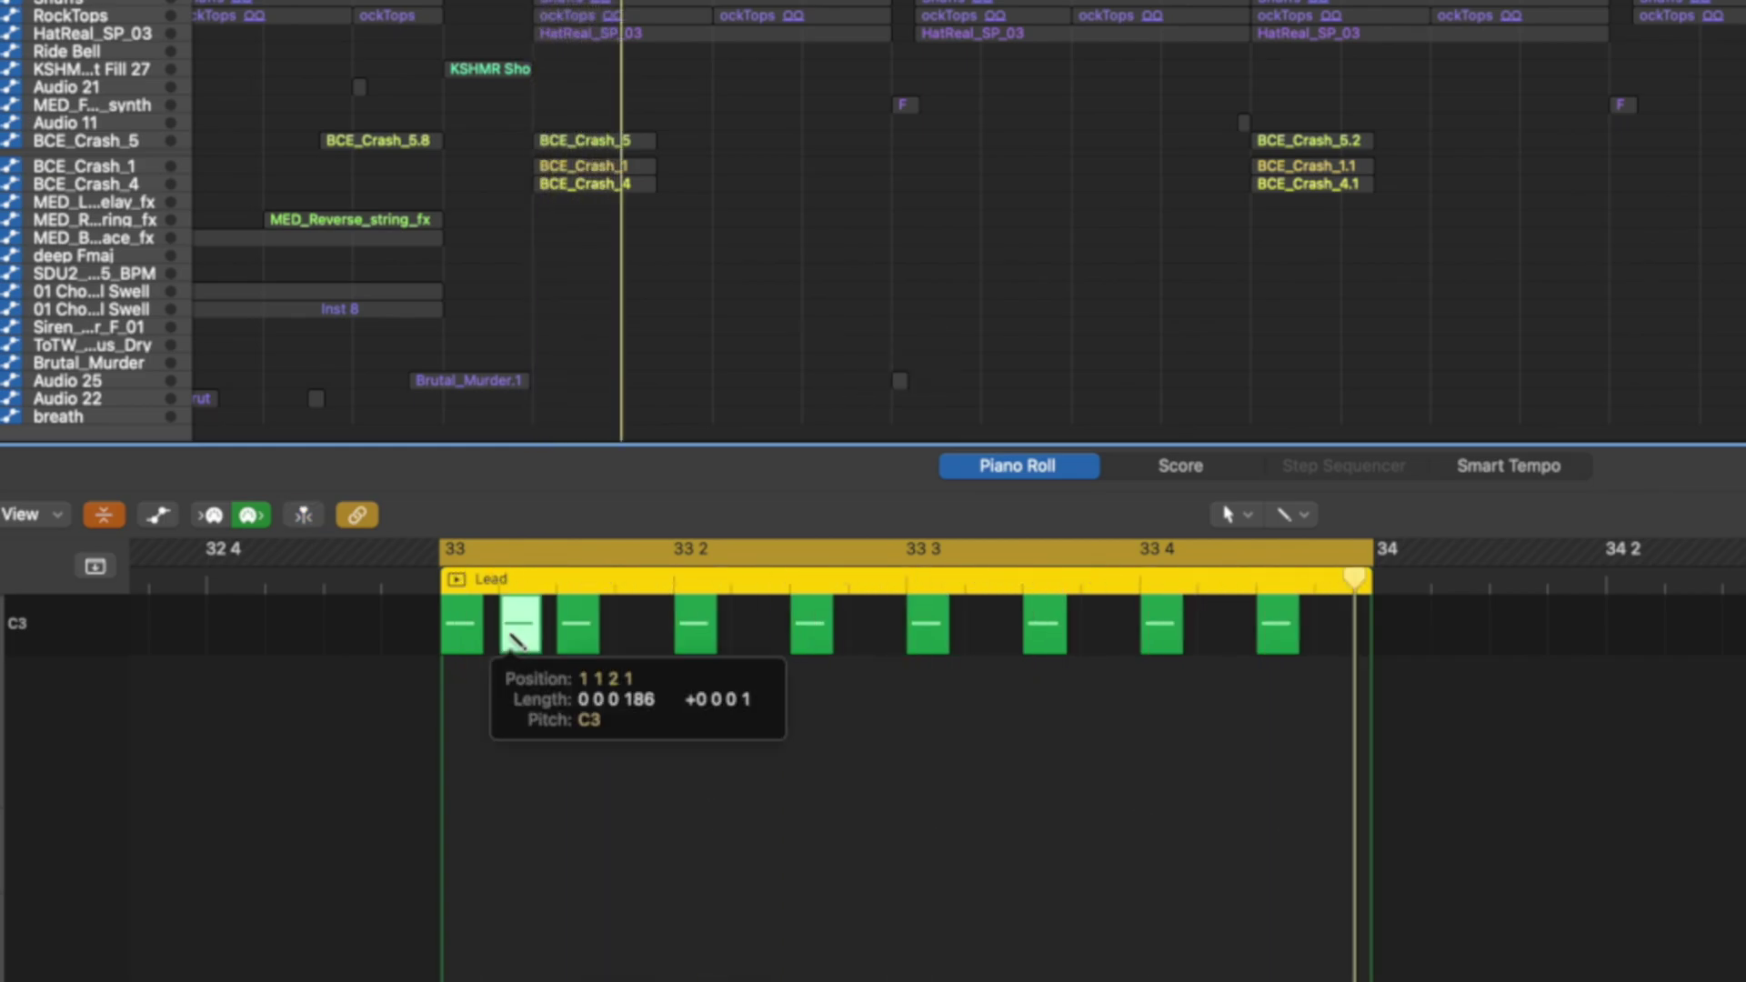
pyautogui.keyDown('super'); pyautogui.click(635, 626); pyautogui.keyUp('super')
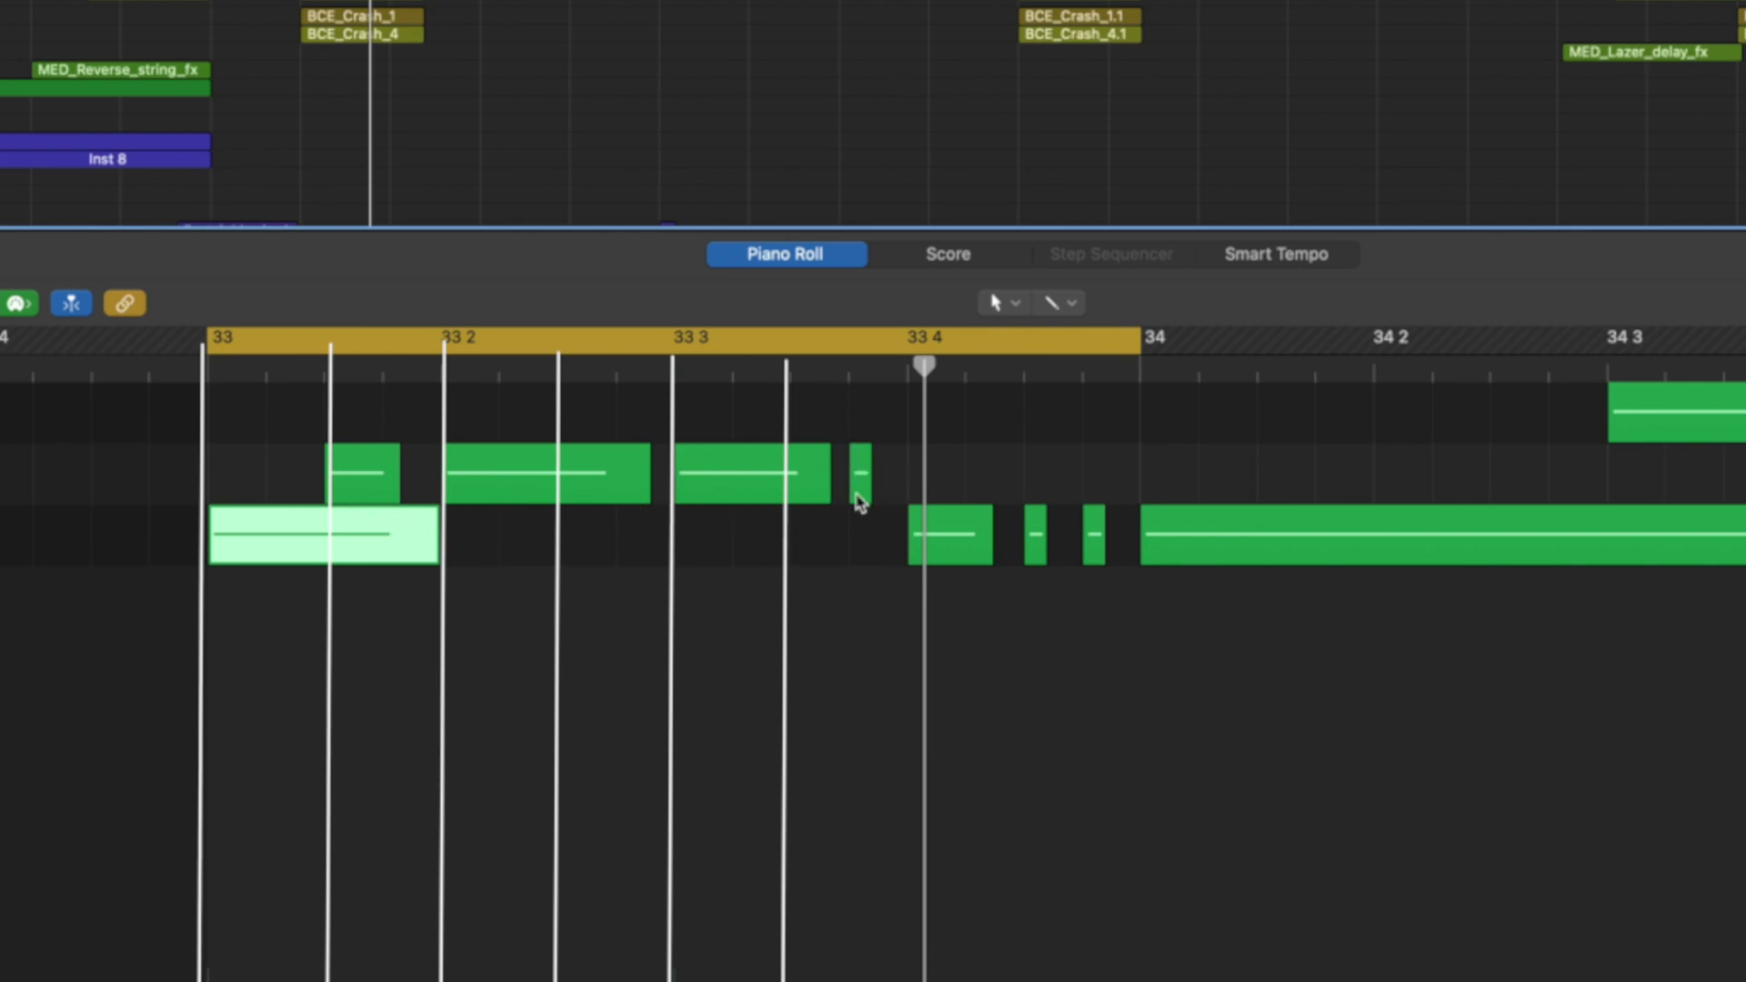
# - Try the short G2 note before beat 4 of bar 33 earlier on F3, solo Rippa to hear it, and undo the note move
pyautogui.moveTo(869, 491); pyautogui.dragTo(803, 419)
pyautogui.press('space')
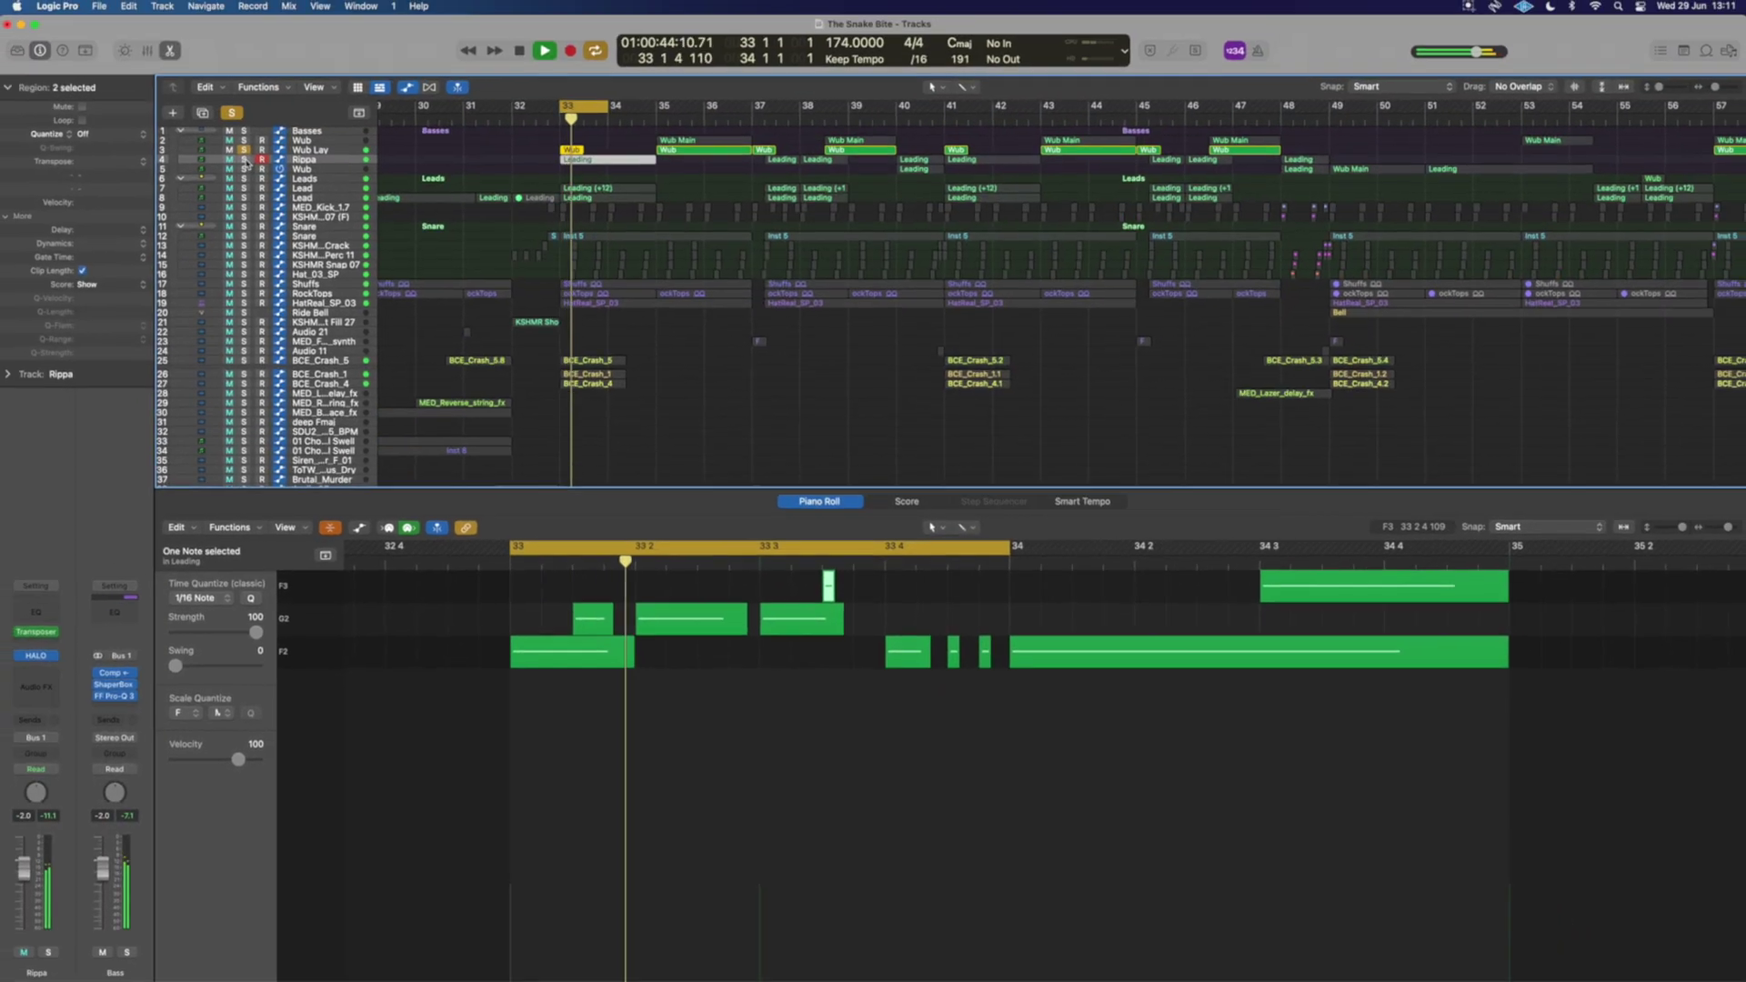
pyautogui.click(244, 160)
pyautogui.press('space')
pyautogui.press('super+z')
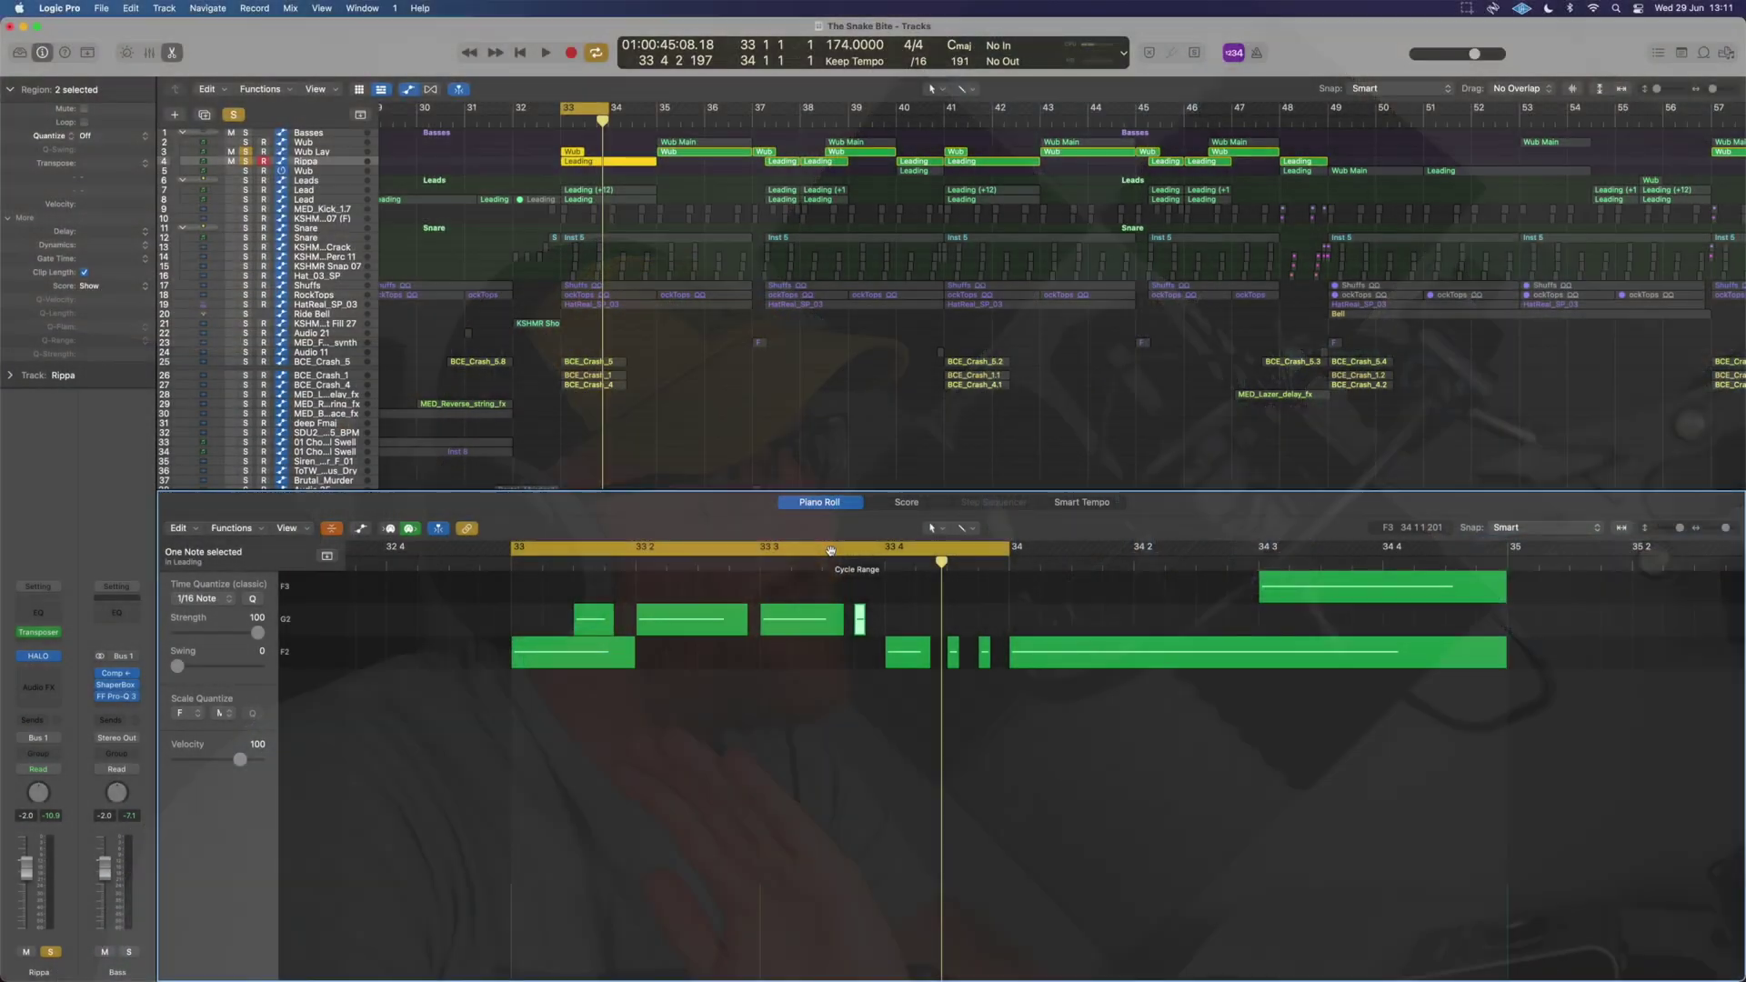
pyautogui.hscroll(3, 831, 550)
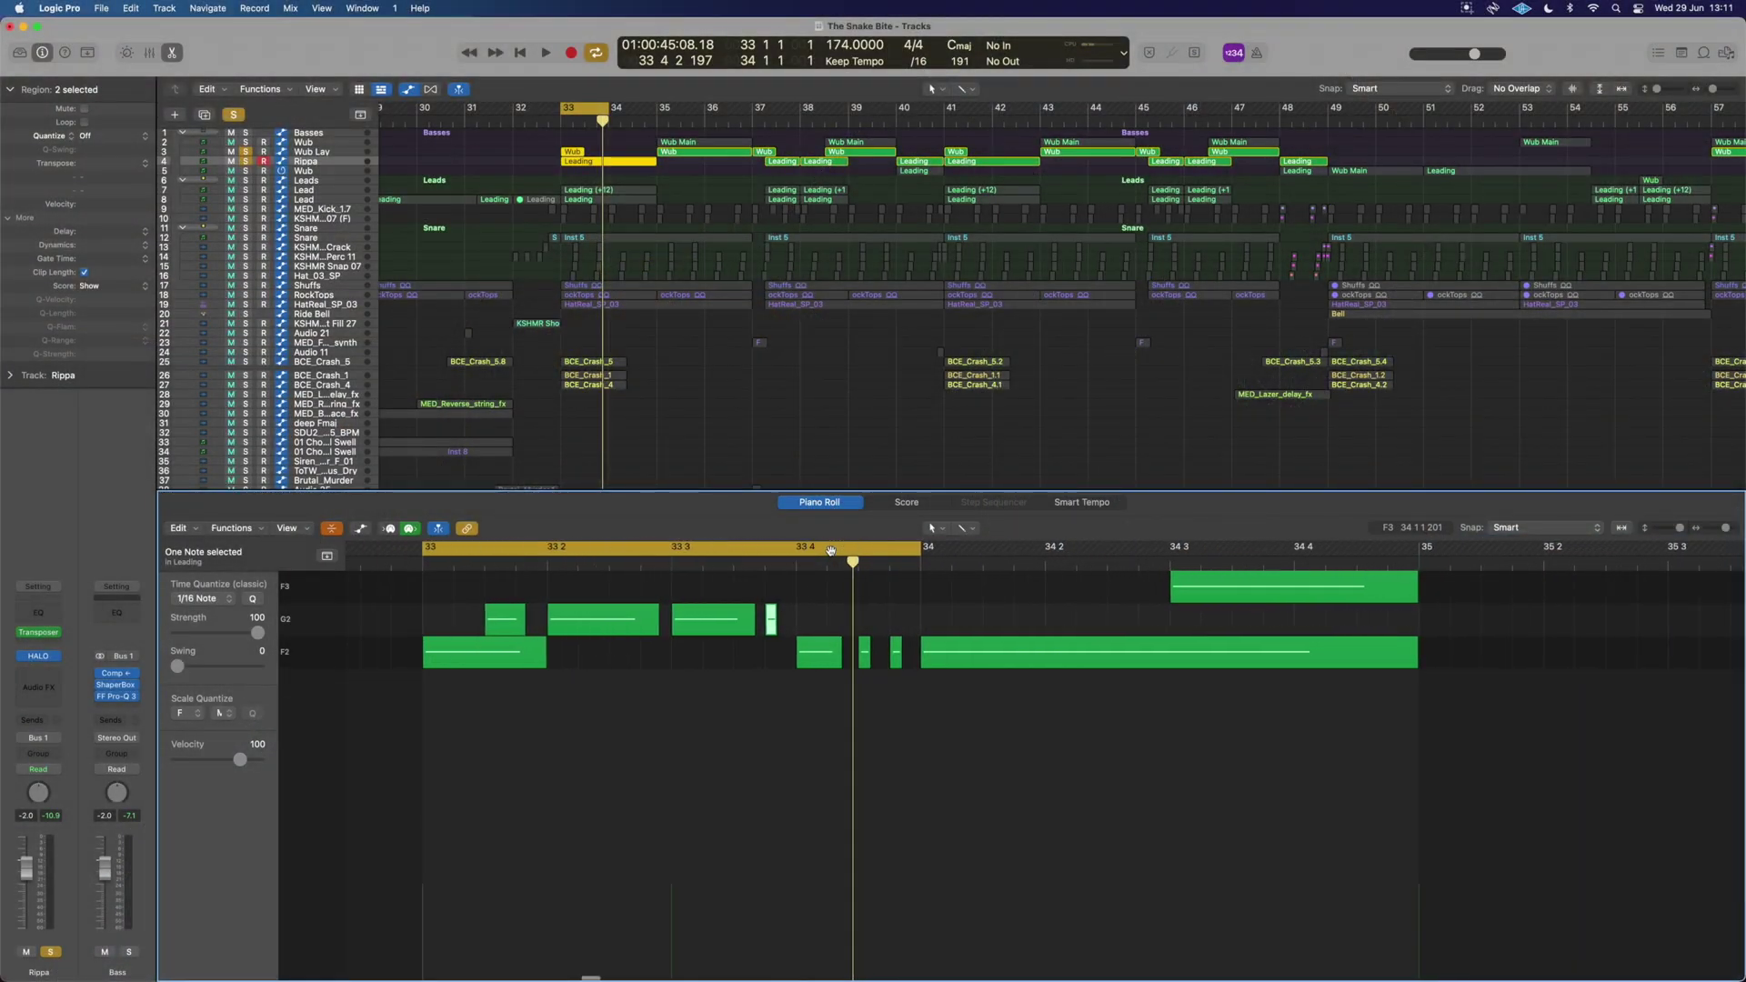
pyautogui.hscroll(-12, 1001, 682)
pyautogui.hscroll(8, 1204, 735)
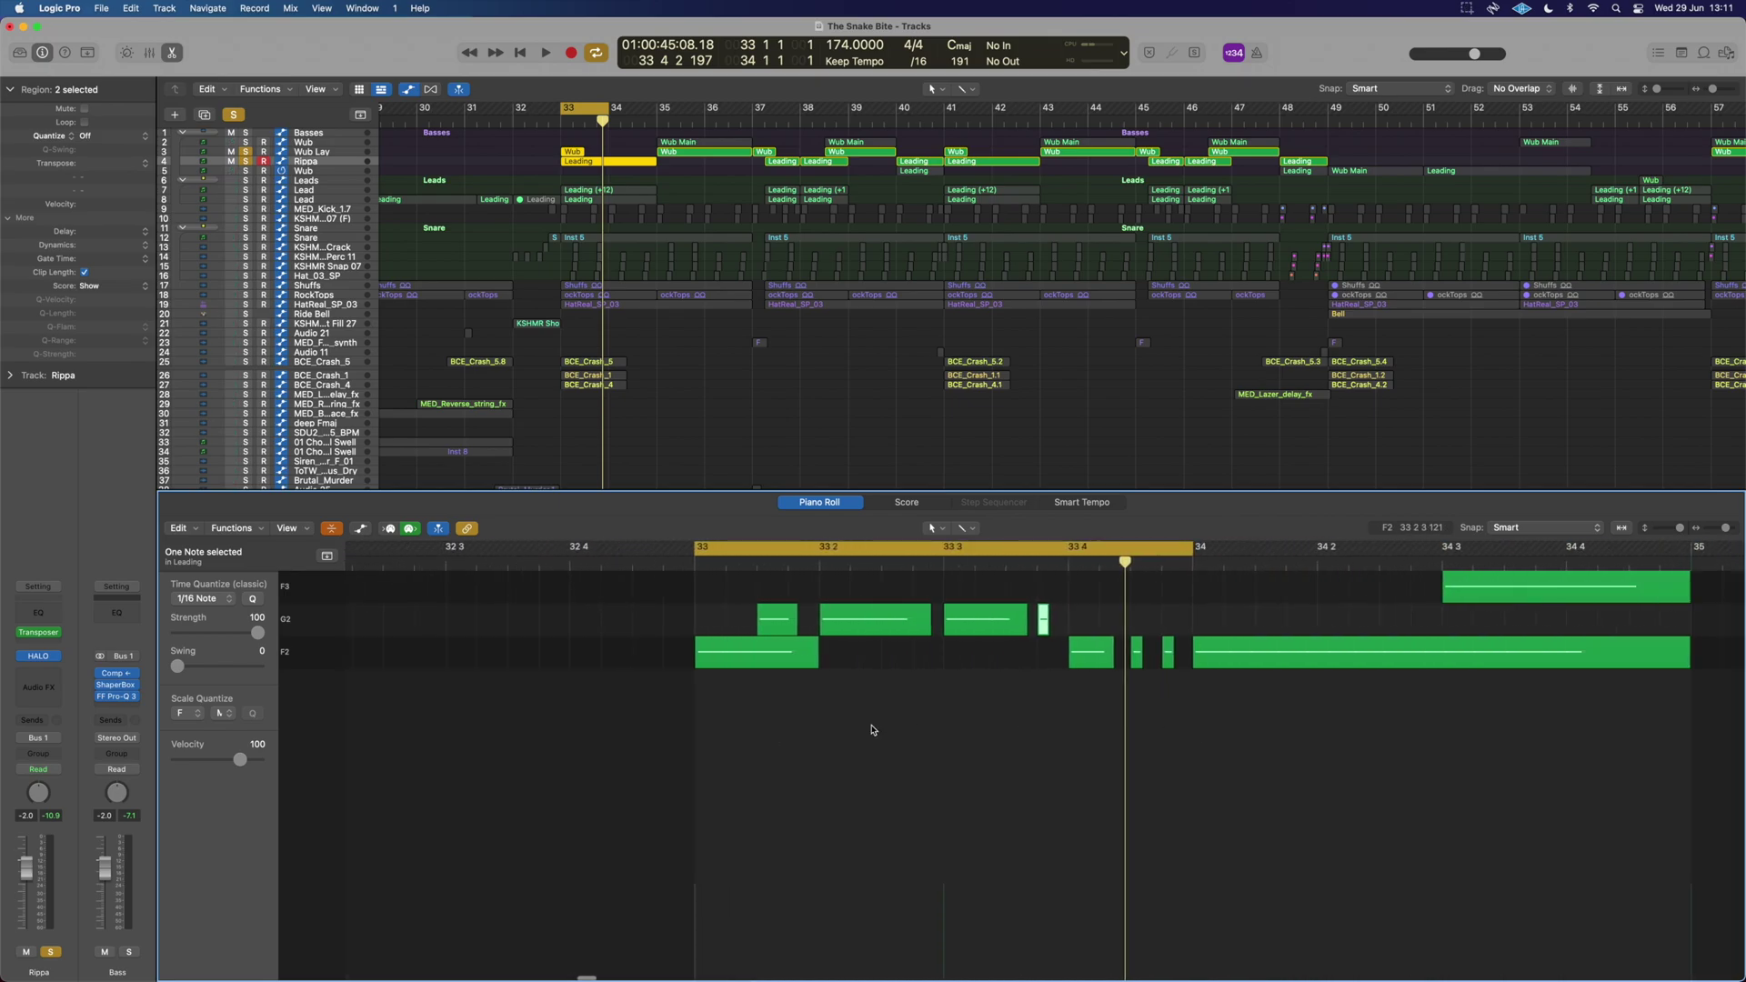
pyautogui.hscroll(3, 1119, 703)
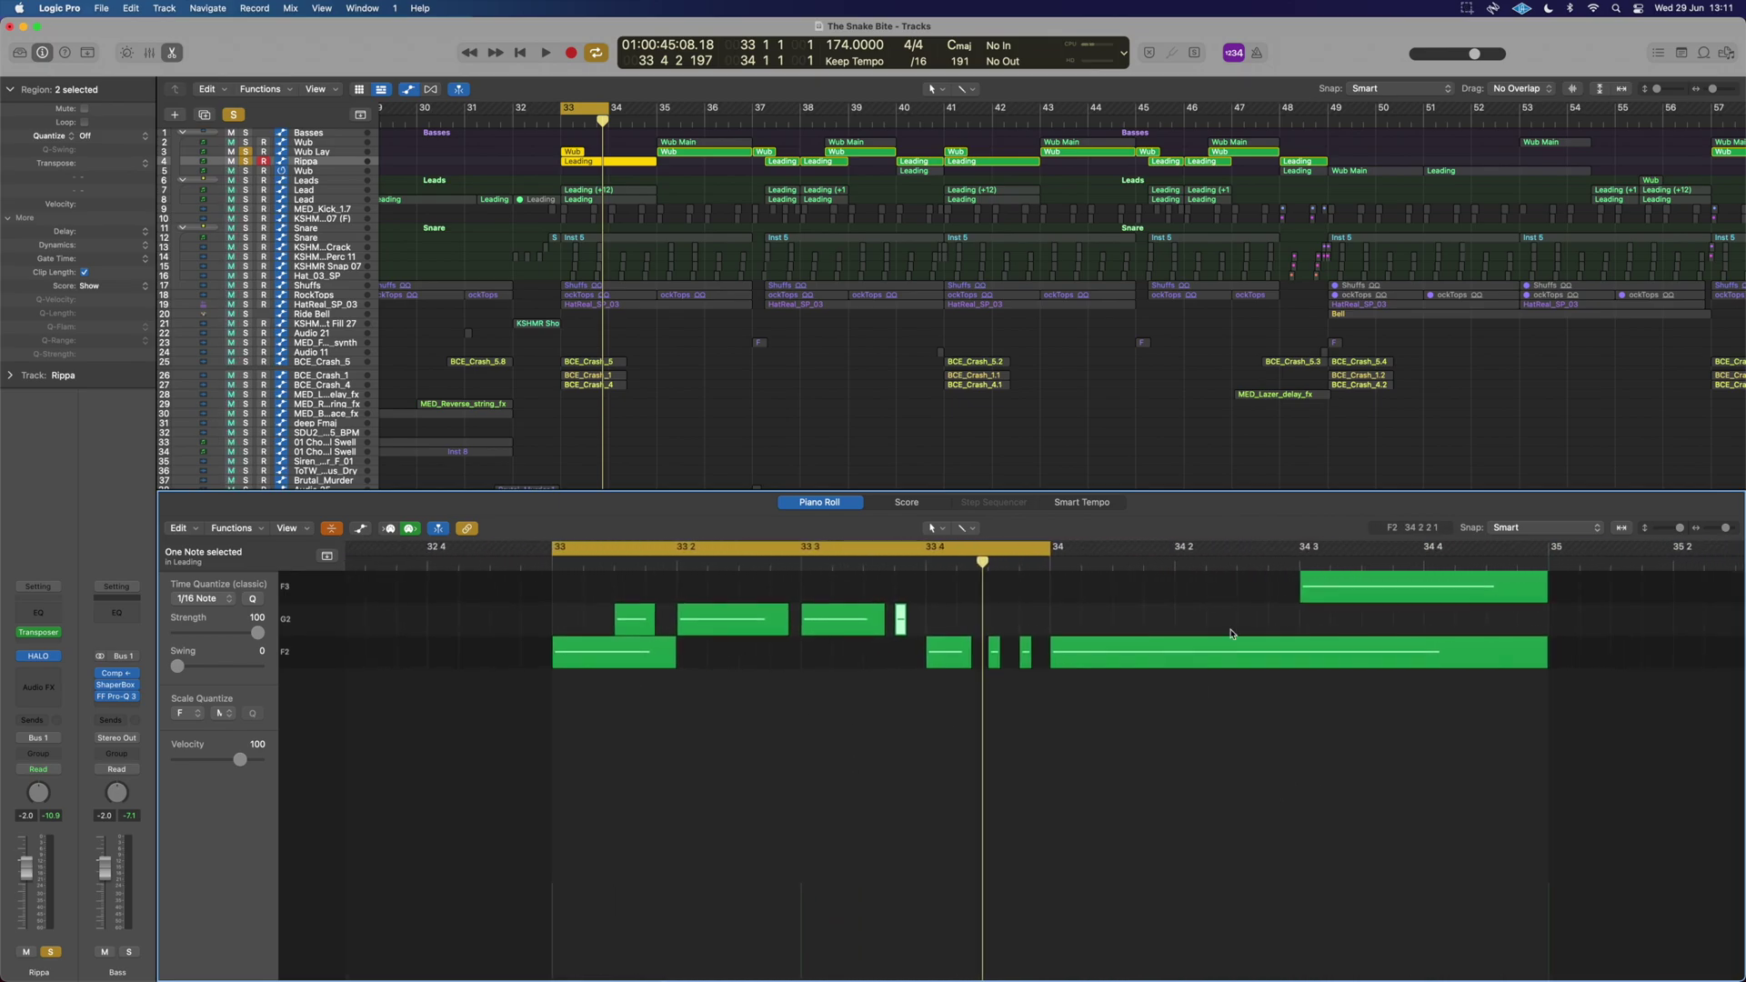
# - Play the cycled Rippa phrase from bar 33, and extend the cycle range's end to bar 37
pyautogui.press('space')
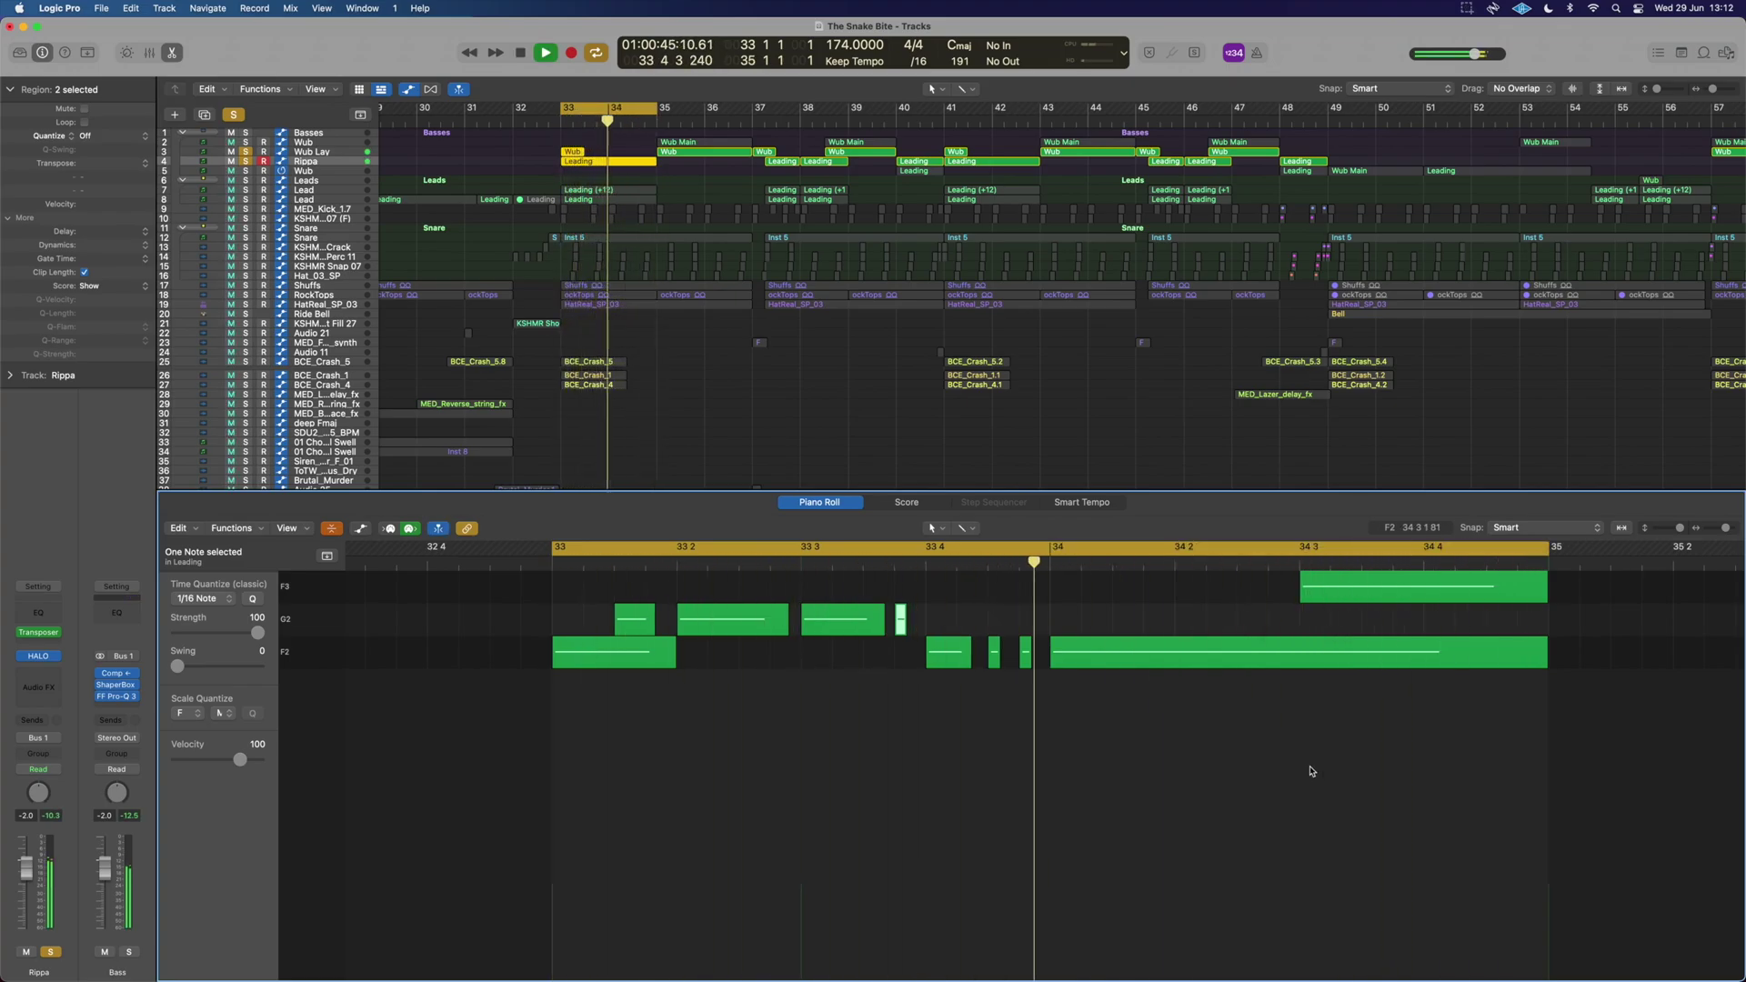
pyautogui.press('space')
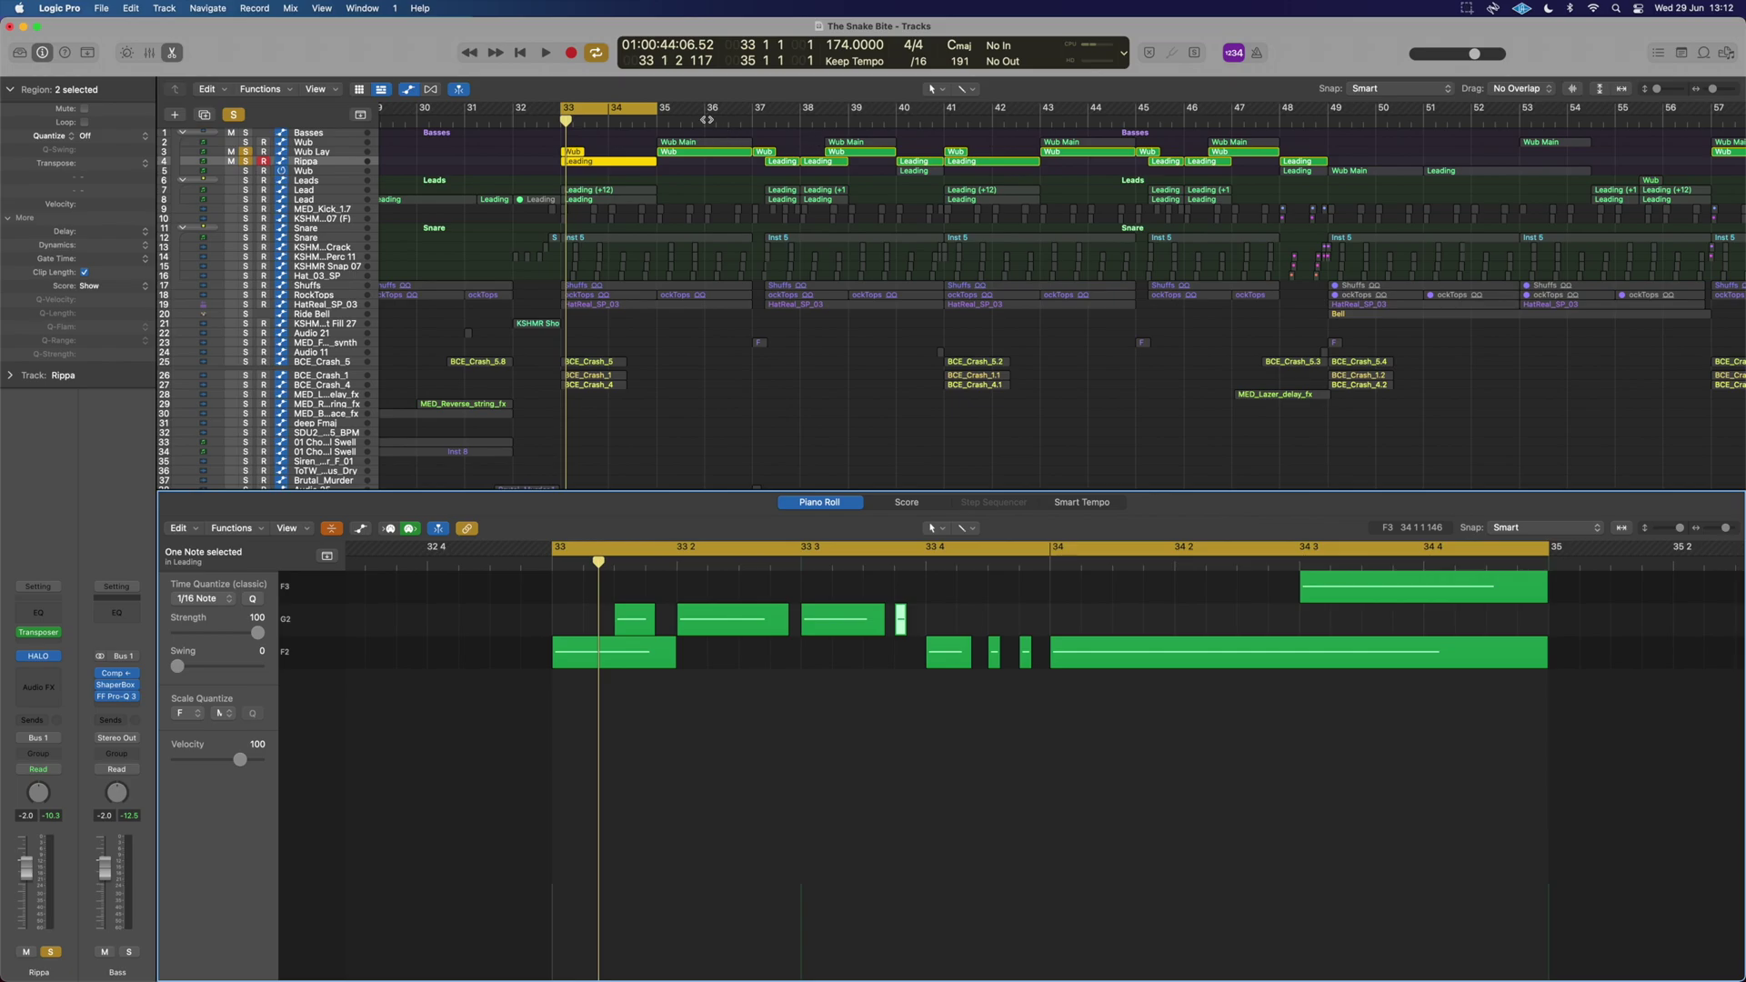
pyautogui.moveTo(655, 108); pyautogui.dragTo(752, 109)
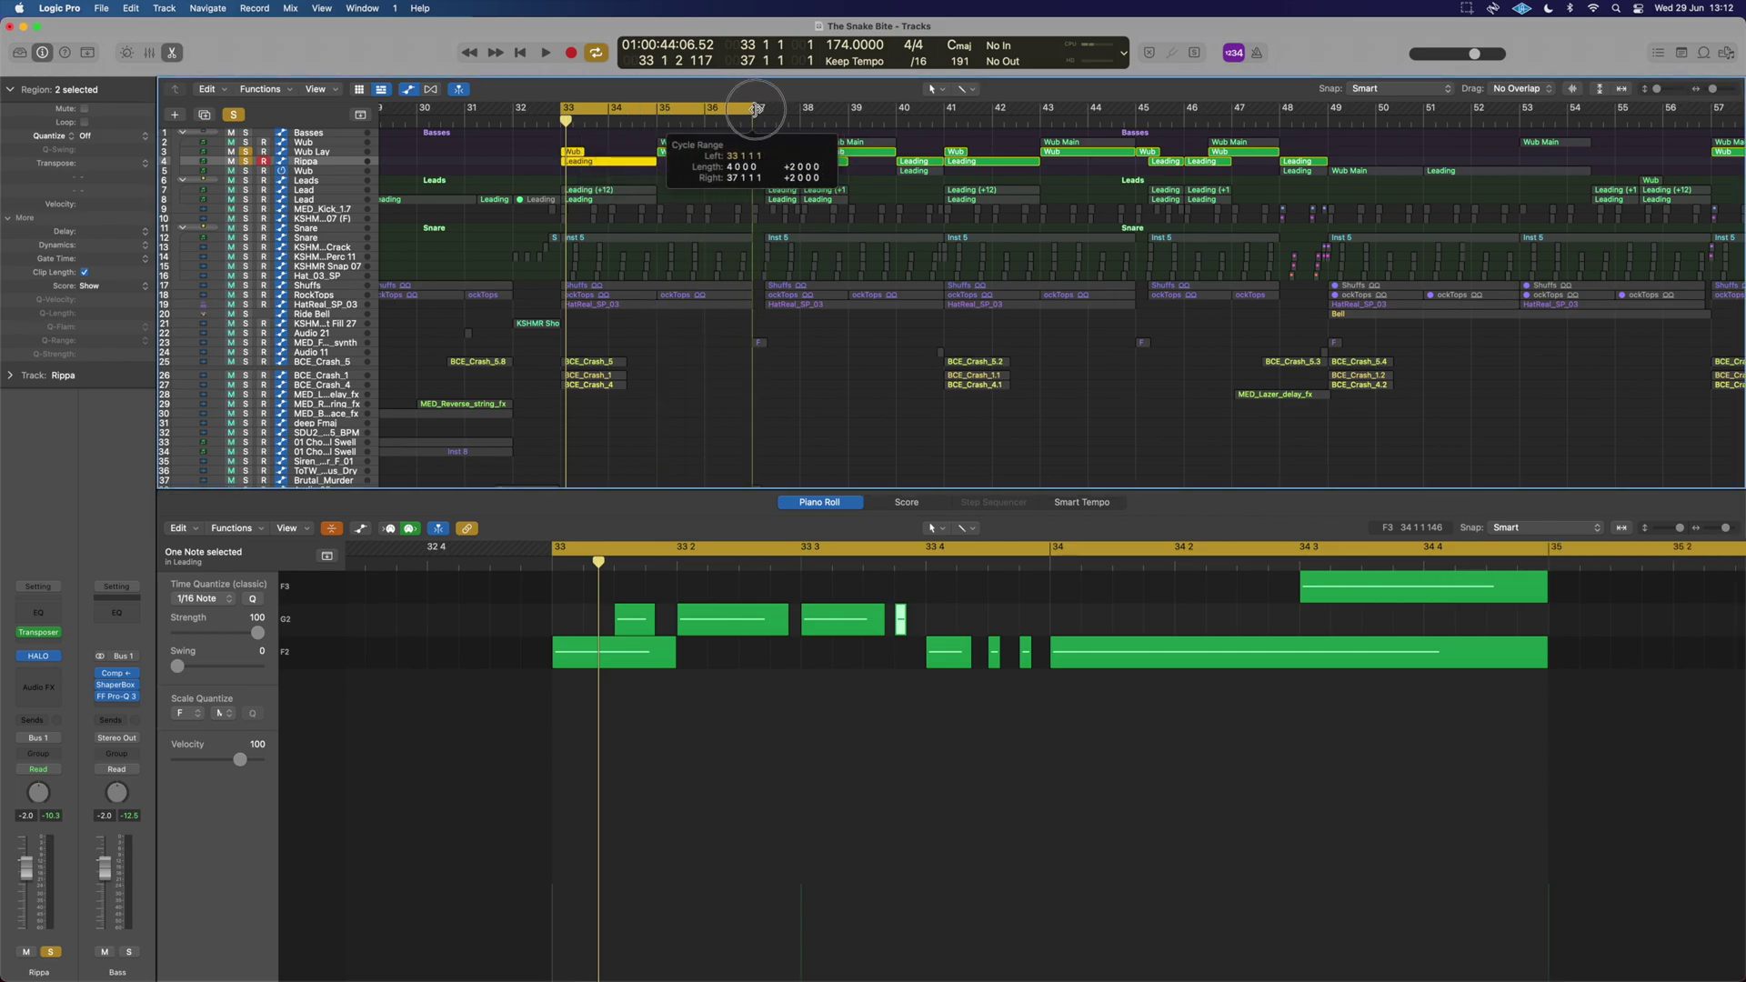
# - Include the Wub Lay region at bar 35 in the selection, solo the Wub track, and examine the bar 35 notes
pyautogui.keyDown('shift'); pyautogui.click(330, 153); pyautogui.keyUp('shift')
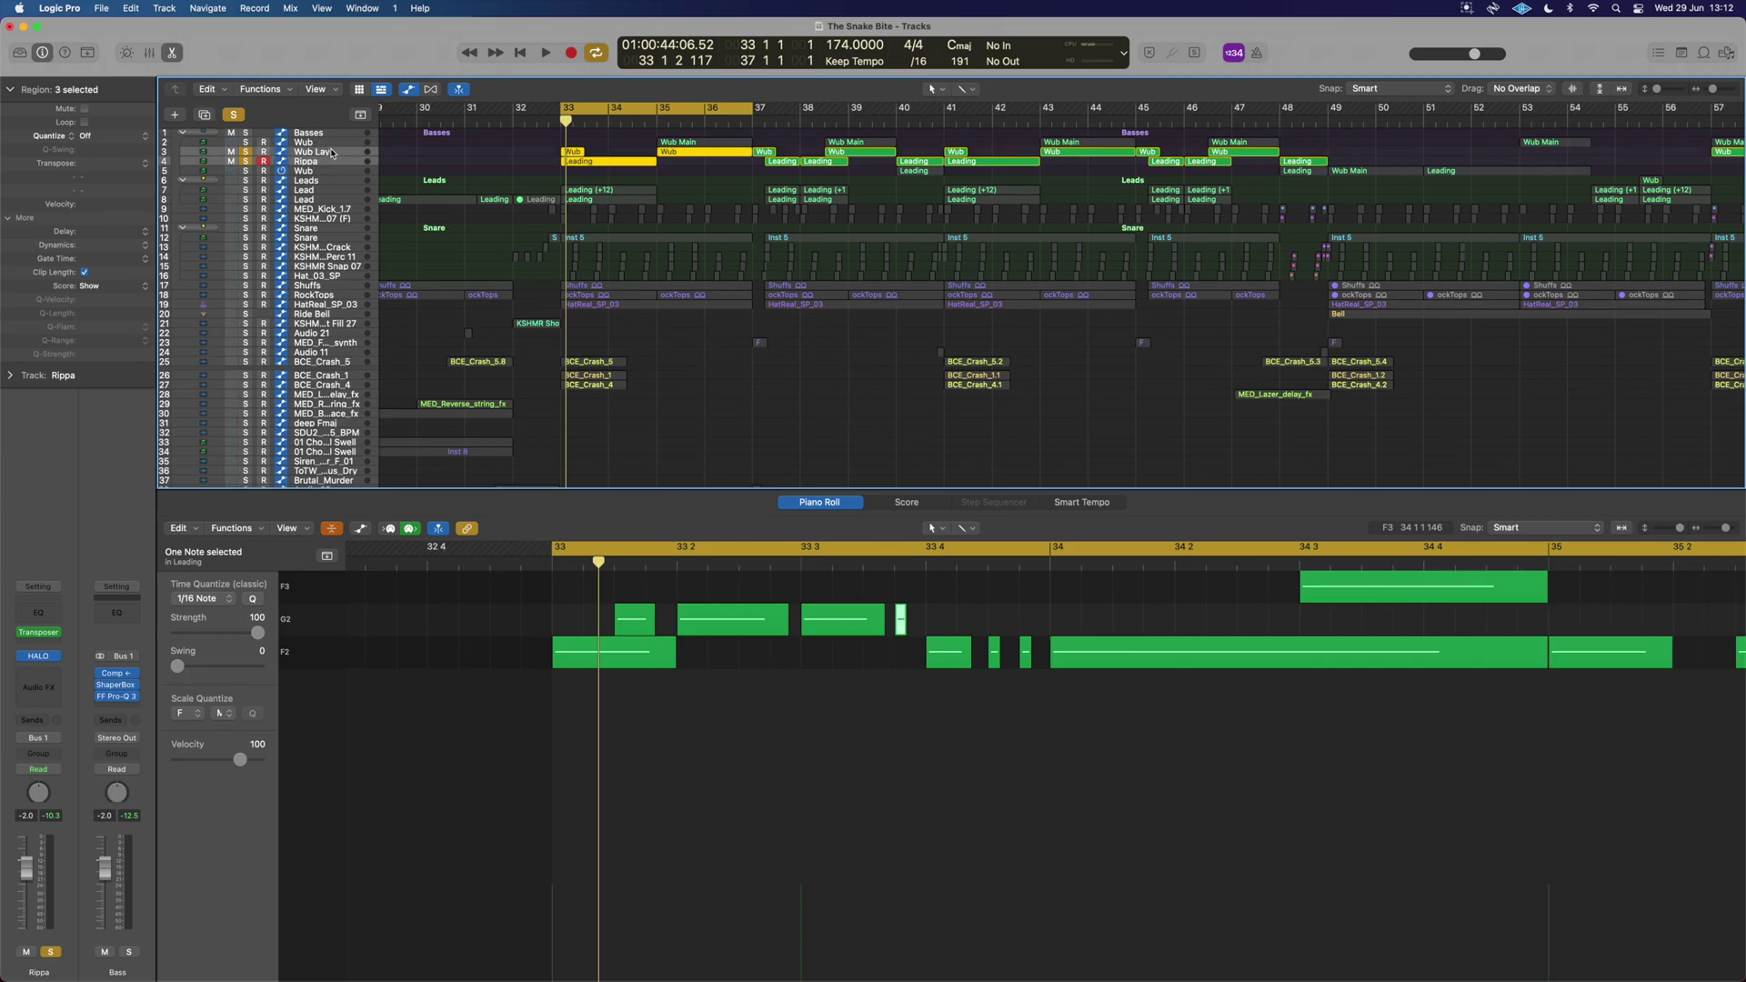
pyautogui.click(246, 143)
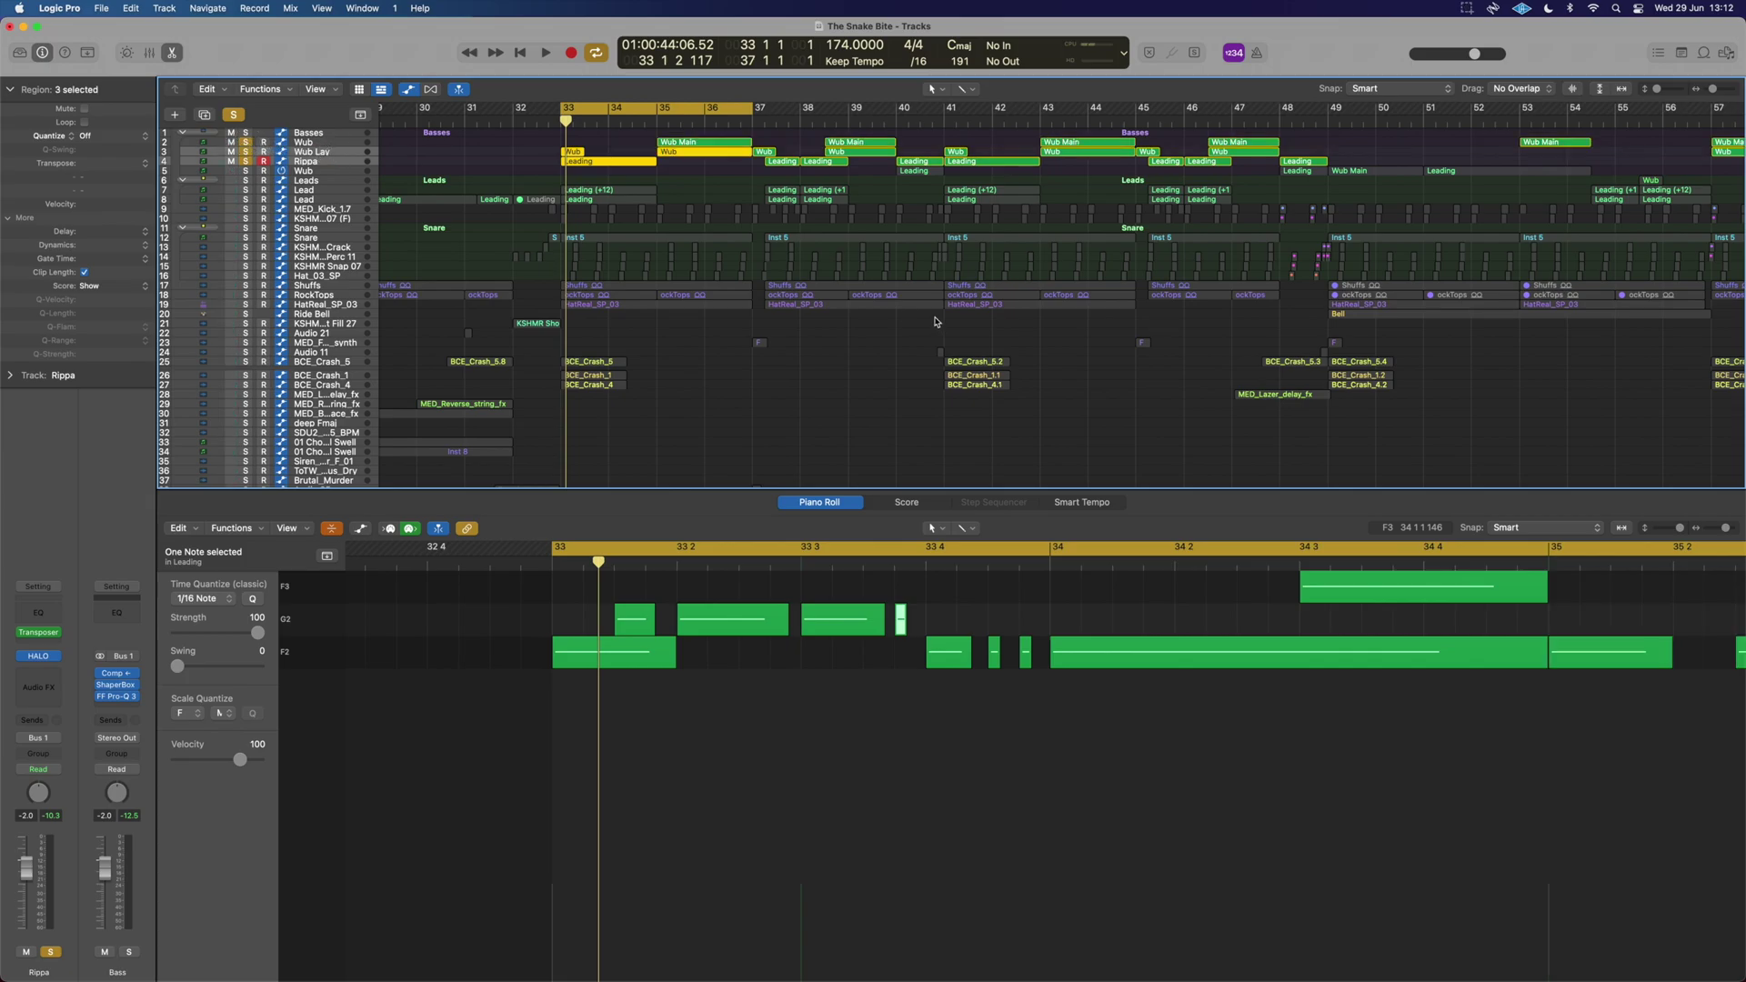
pyautogui.press('super+Left')
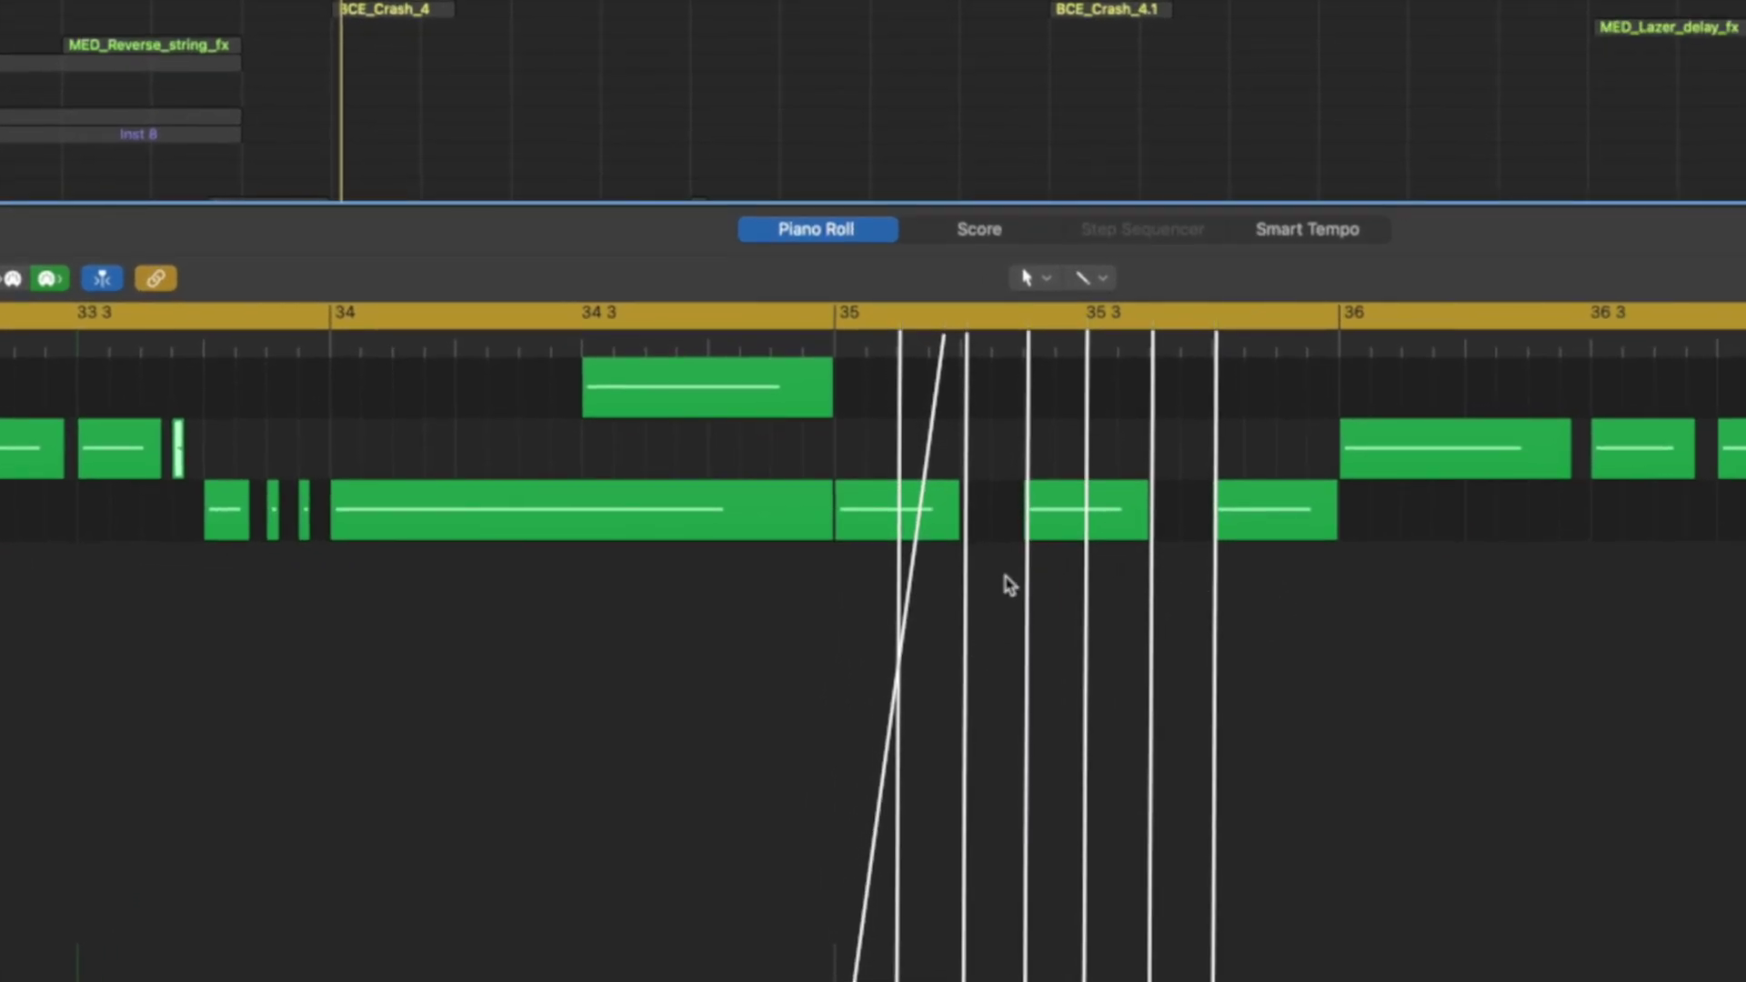
pyautogui.click(905, 520)
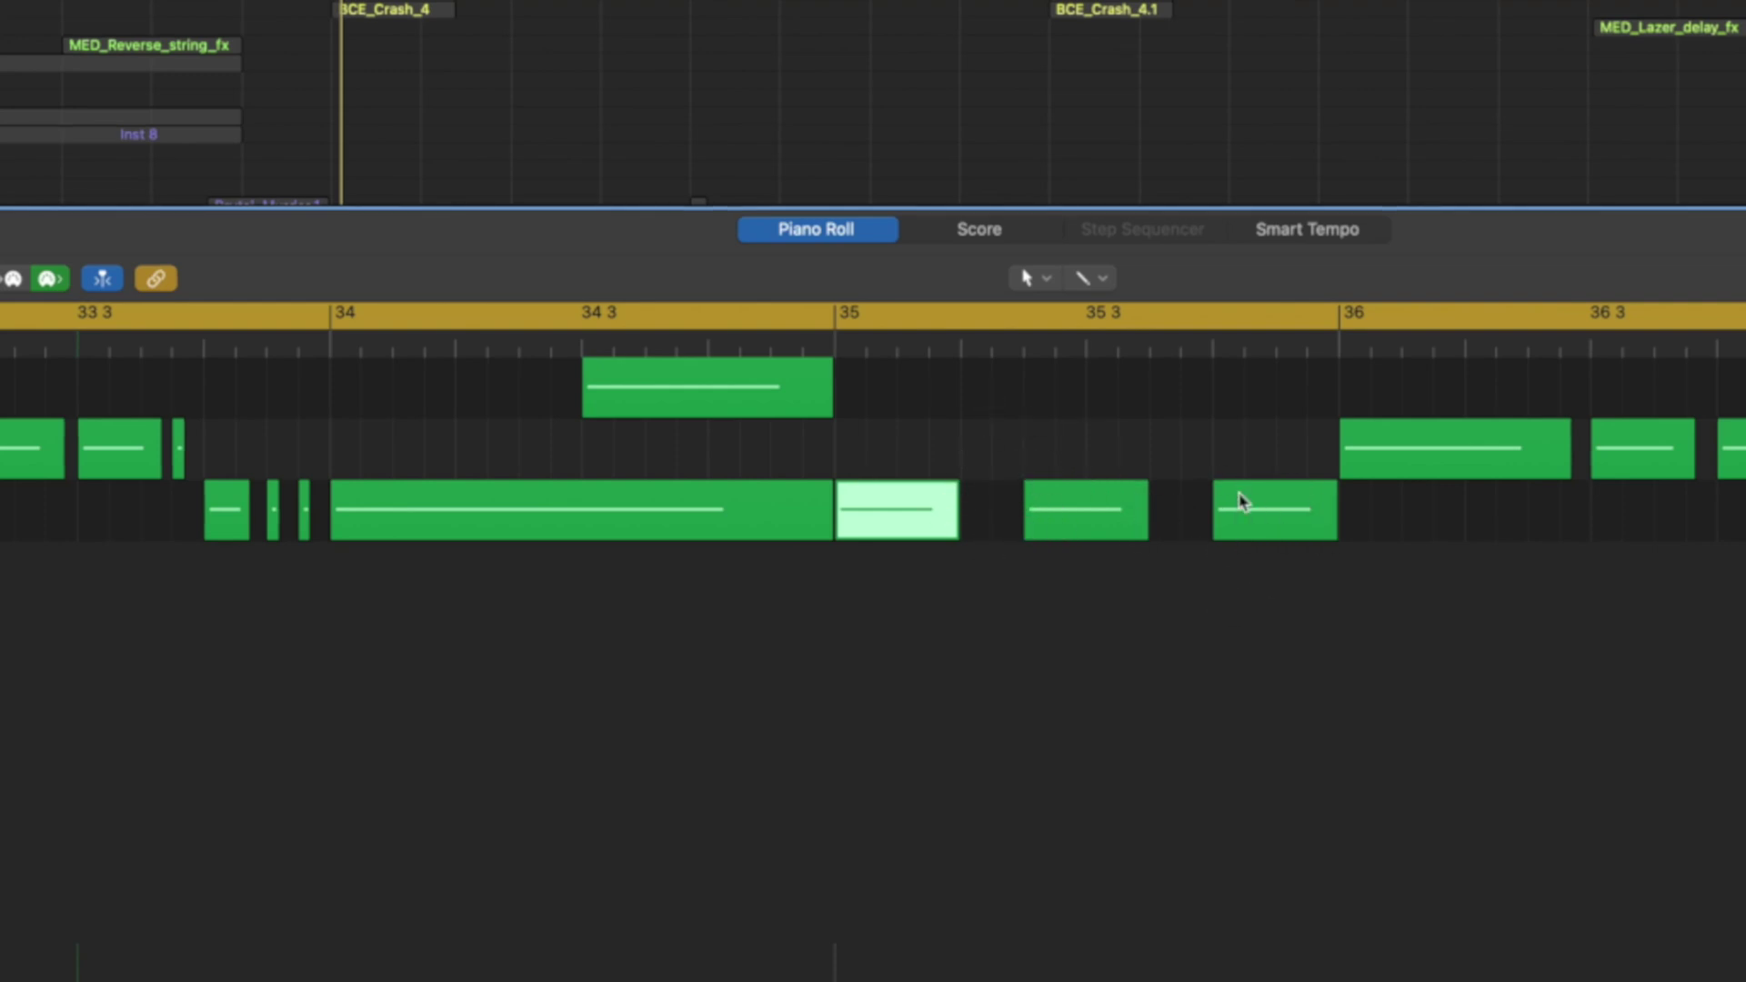
pyautogui.moveTo(1243, 501)
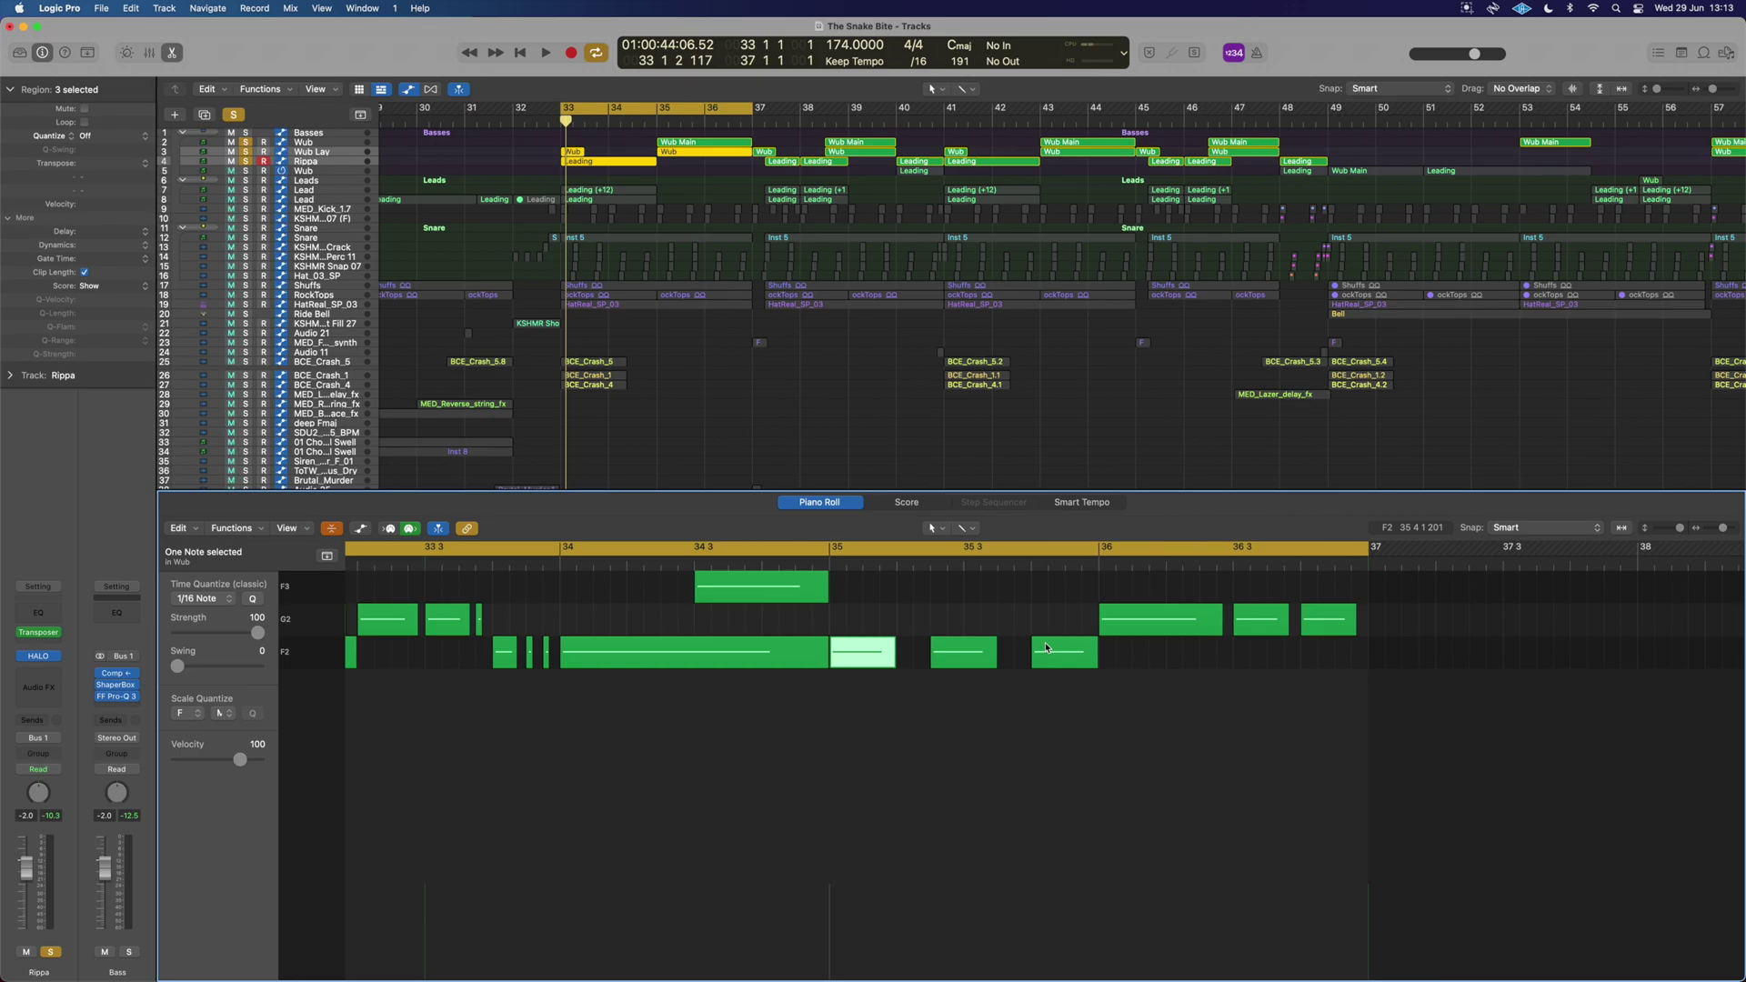
# - Cycle only bar 35 and listen to its bass rhythm against the soloed kick and snare
pyautogui.press('cmd+u')
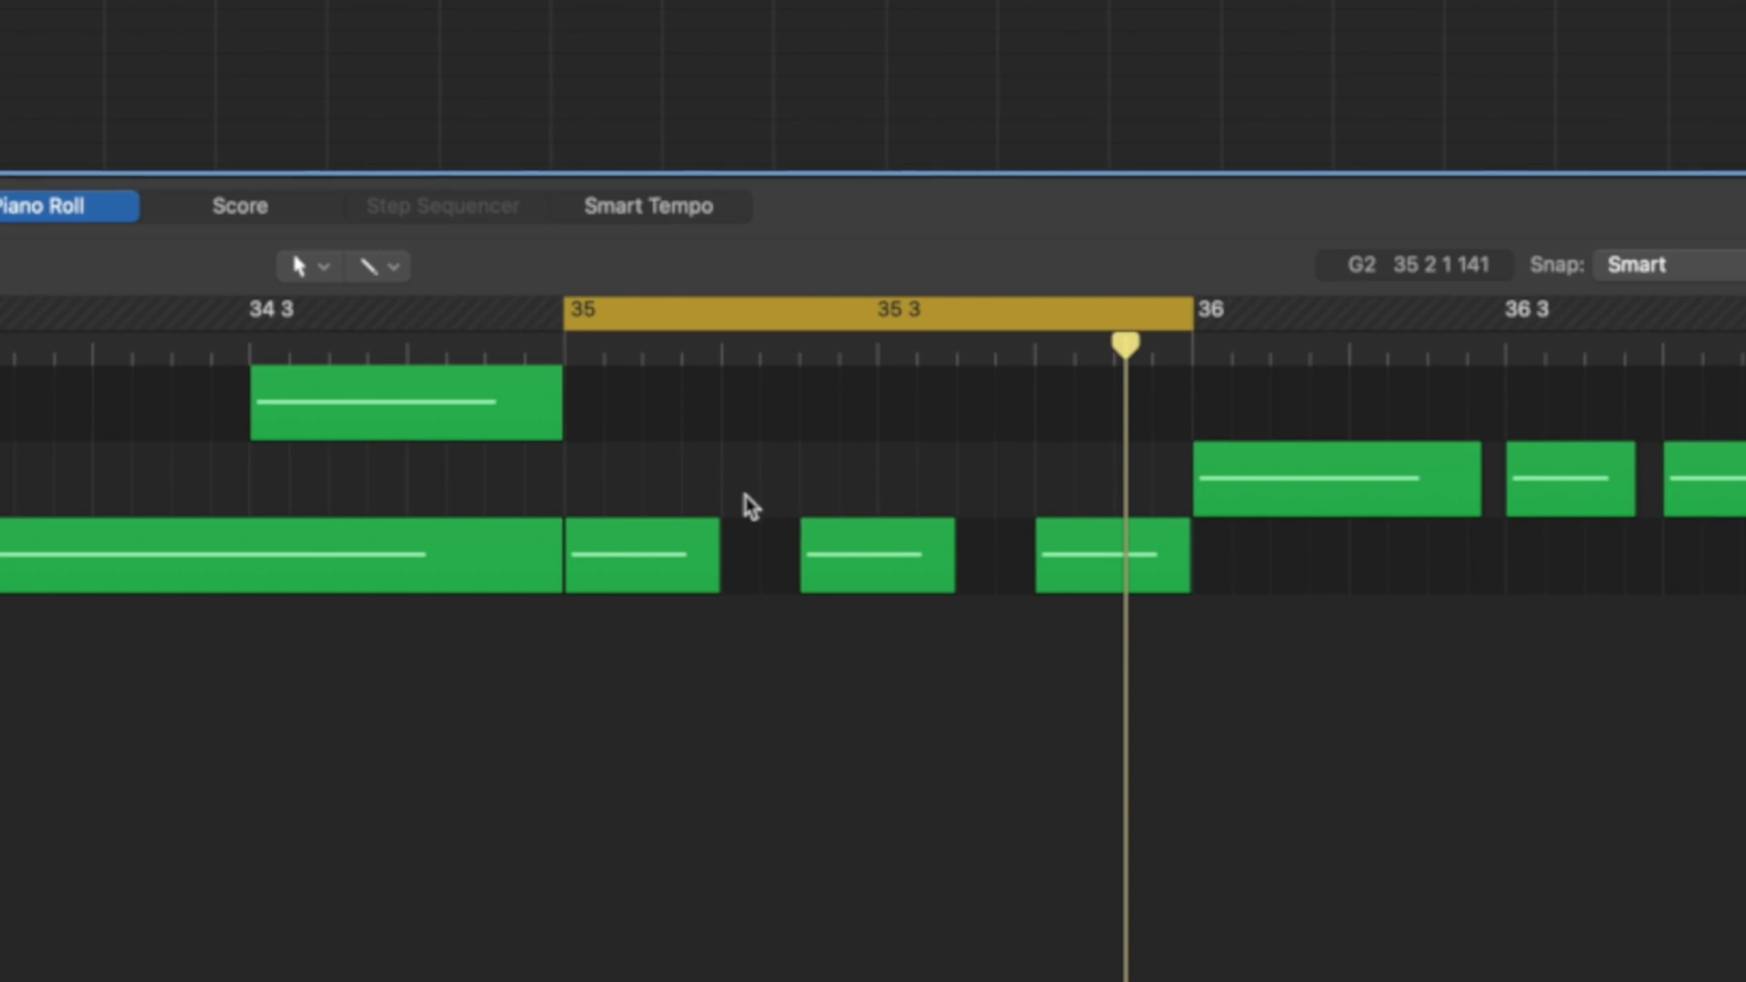
pyautogui.press('space')
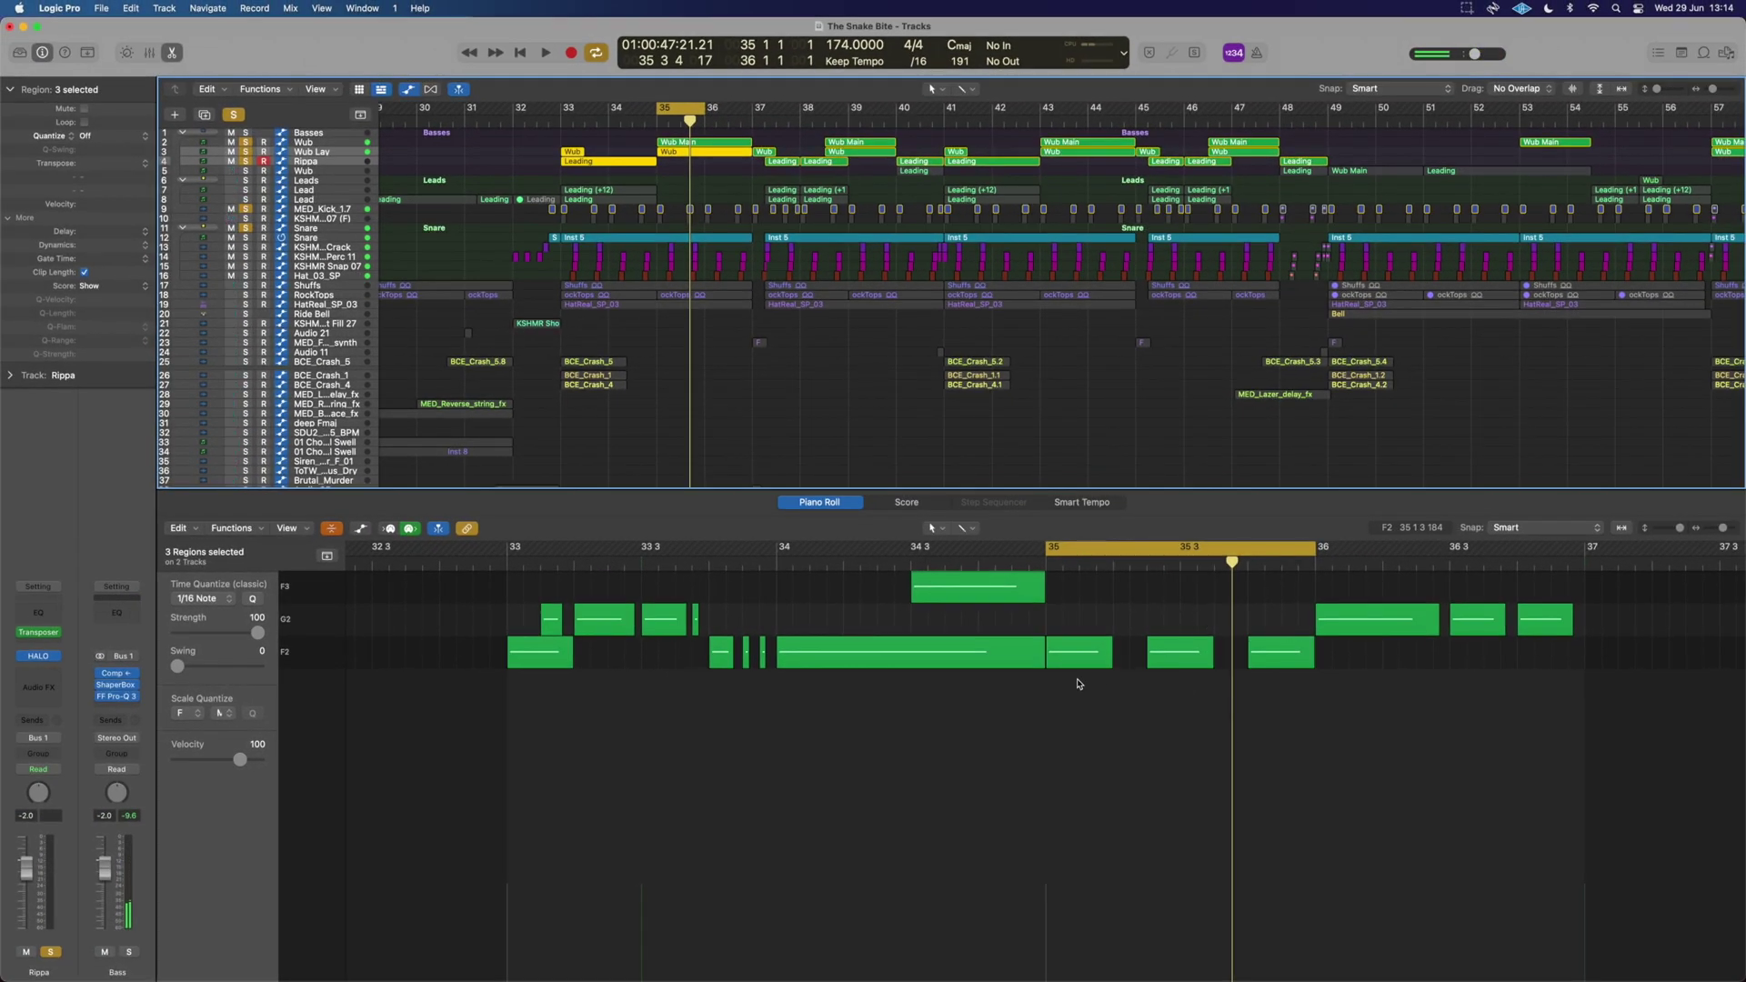
pyautogui.press('space')
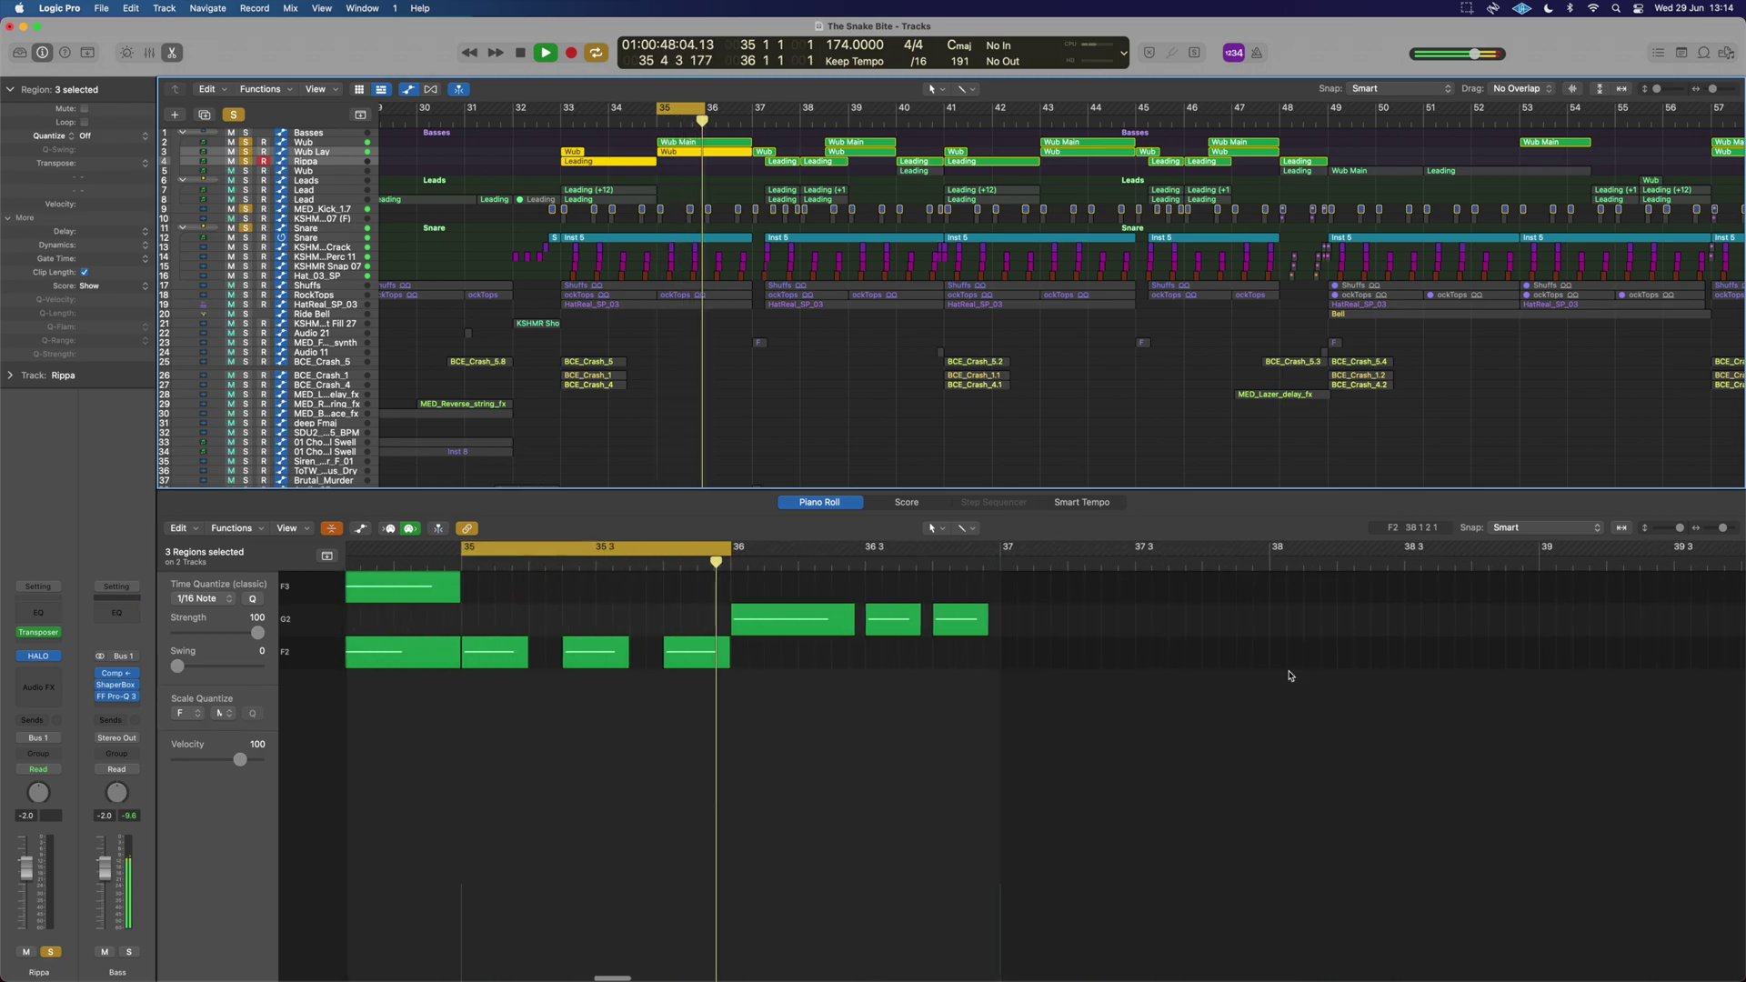
pyautogui.press('space')
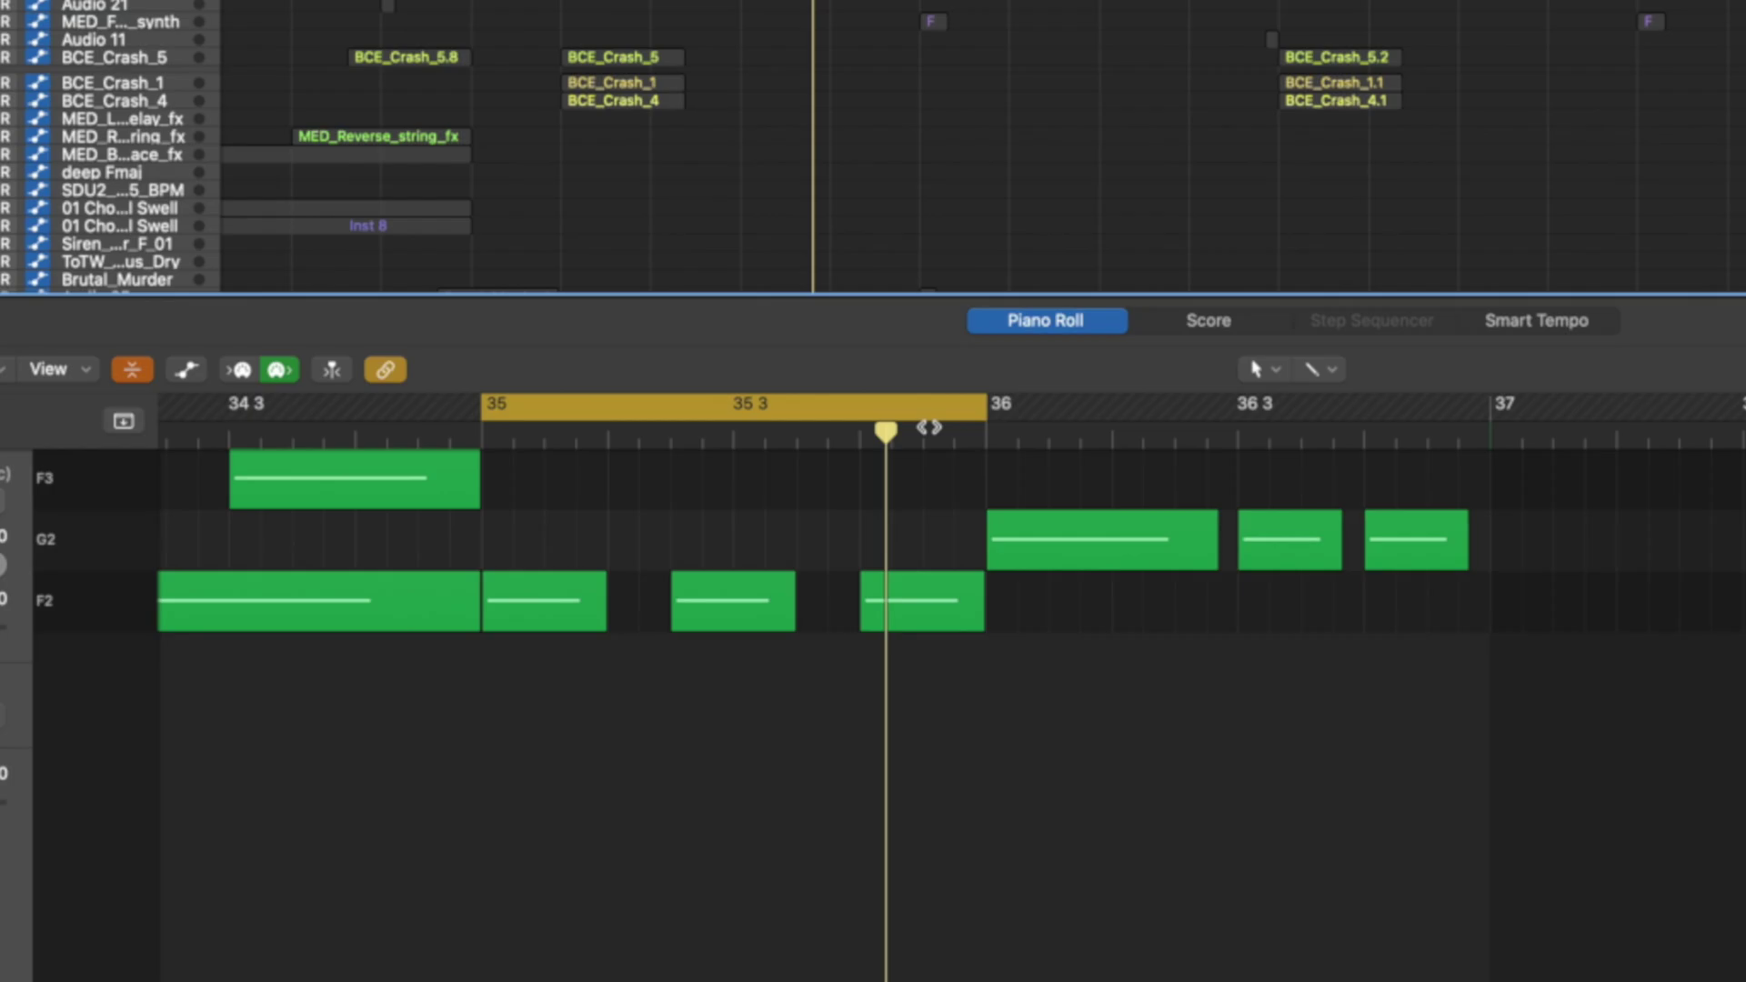
# - Extend the cycle range's end to bar 37 and listen to the bass phrase from bar 35
pyautogui.moveTo(987, 406); pyautogui.dragTo(1492, 405)
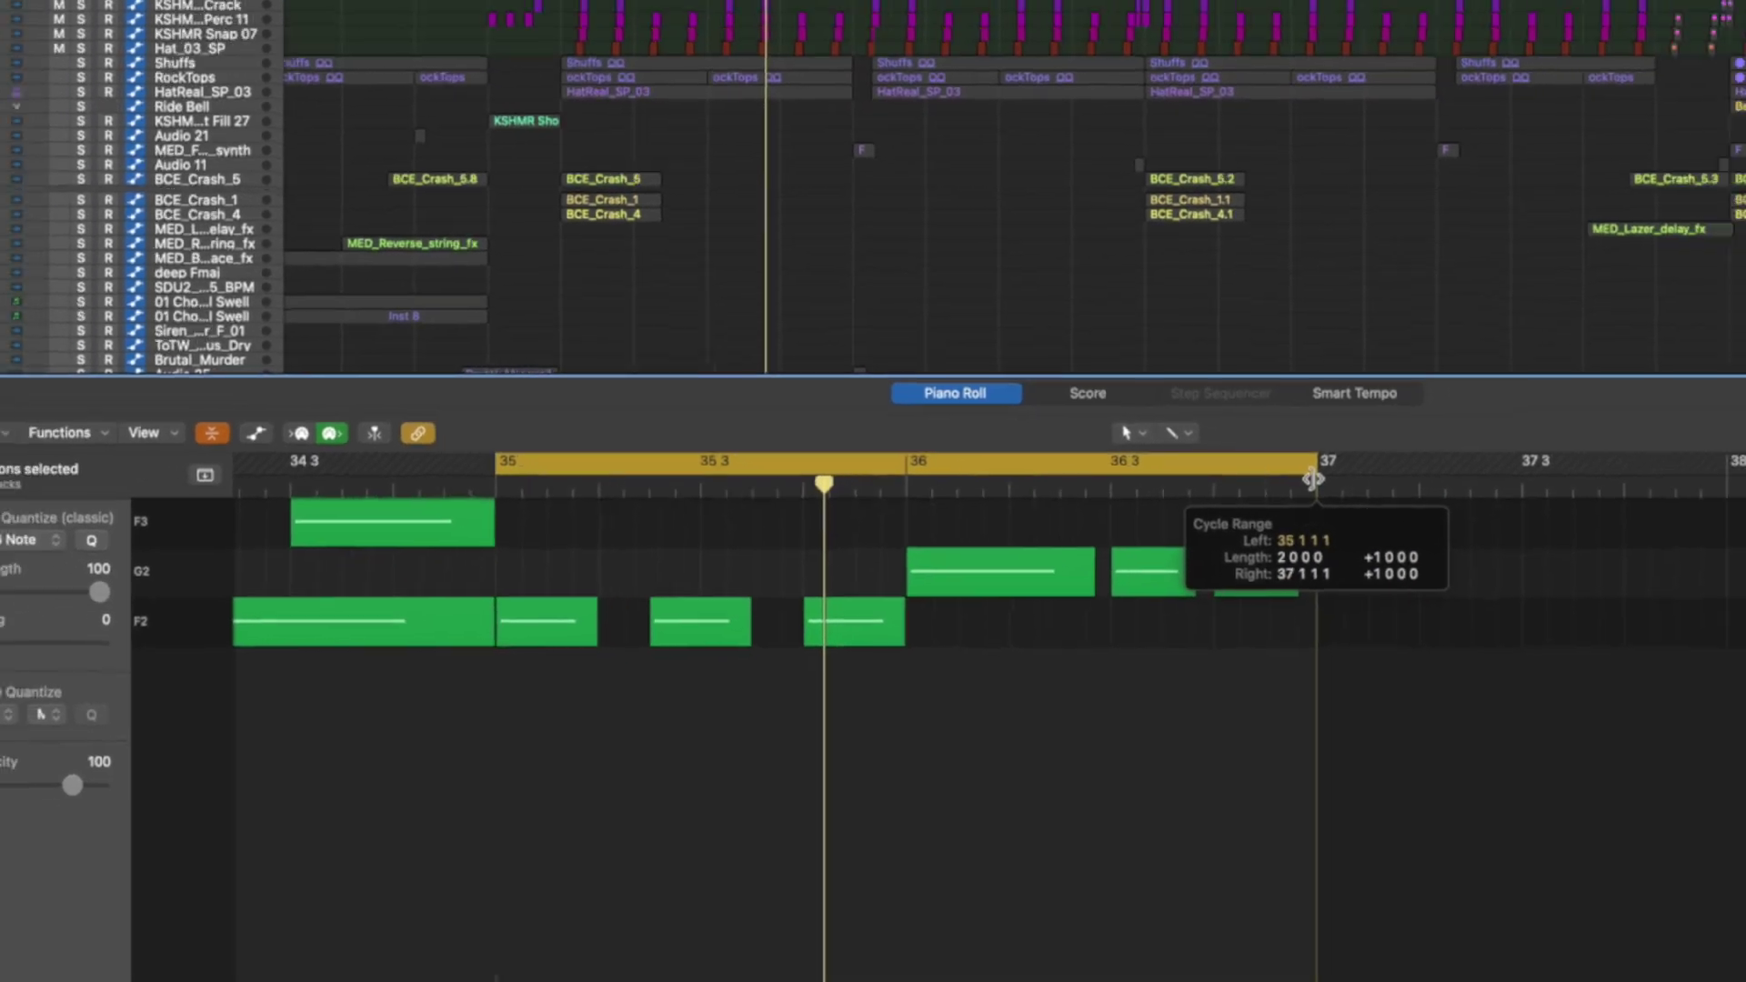
pyautogui.press('space')
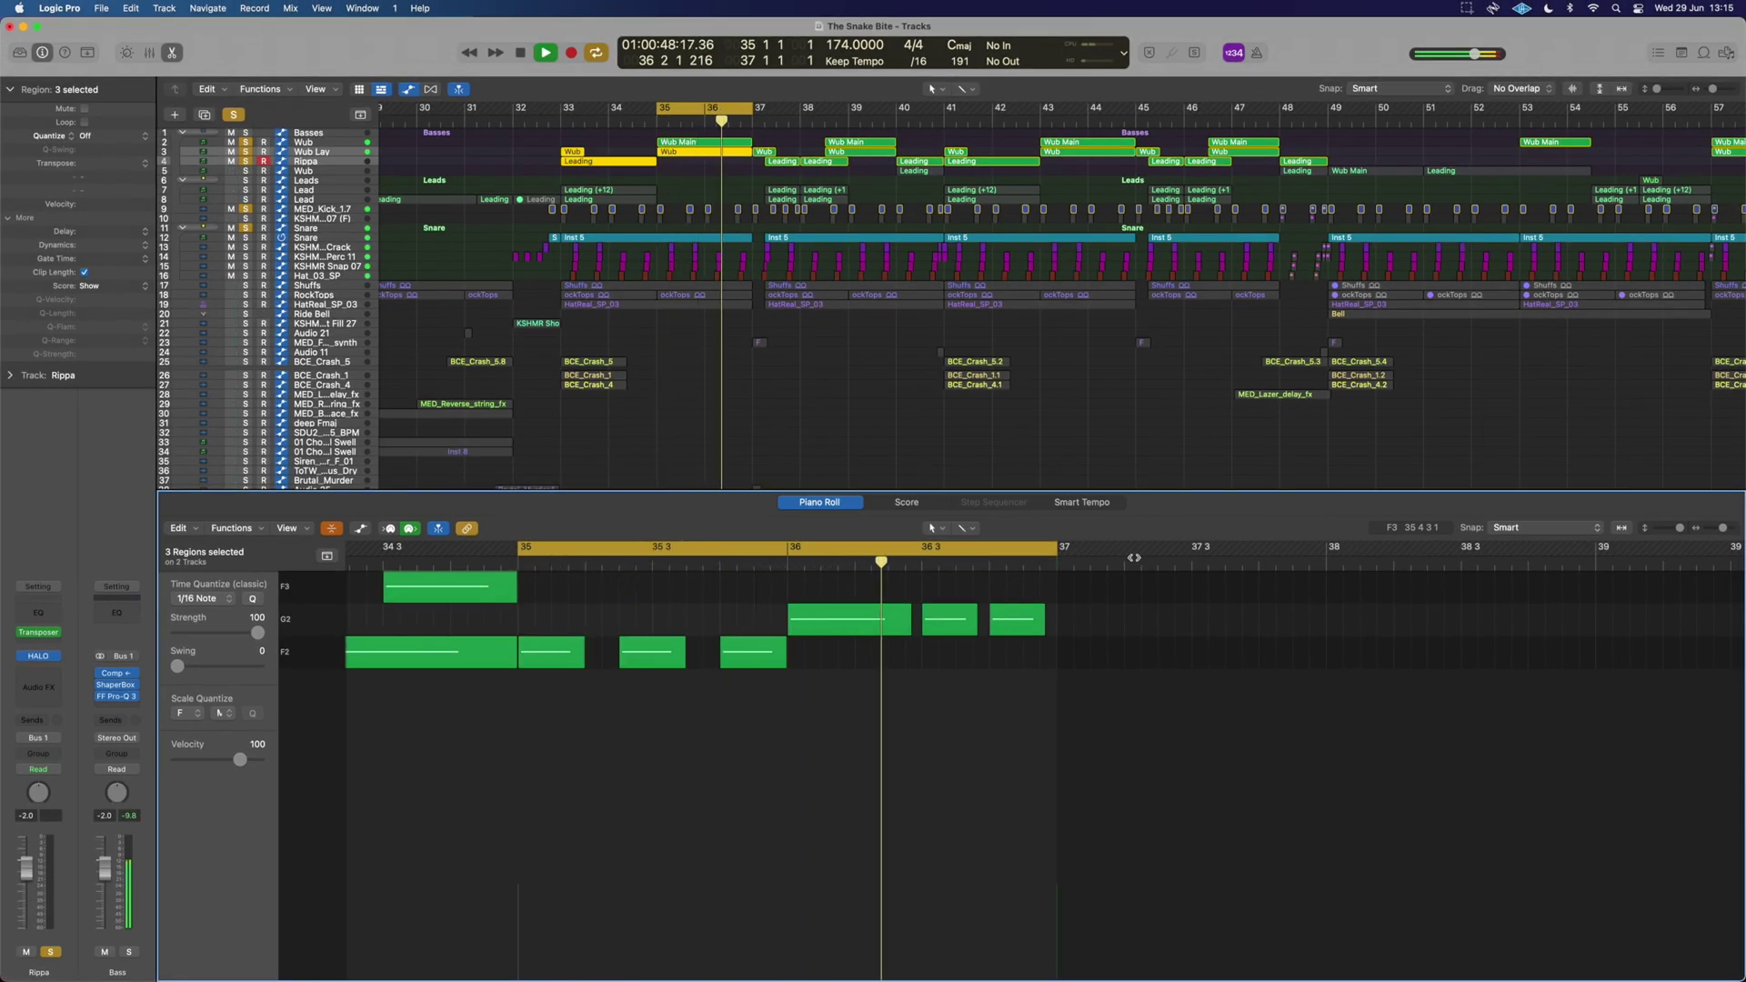
pyautogui.scroll(-5, 706, 584)
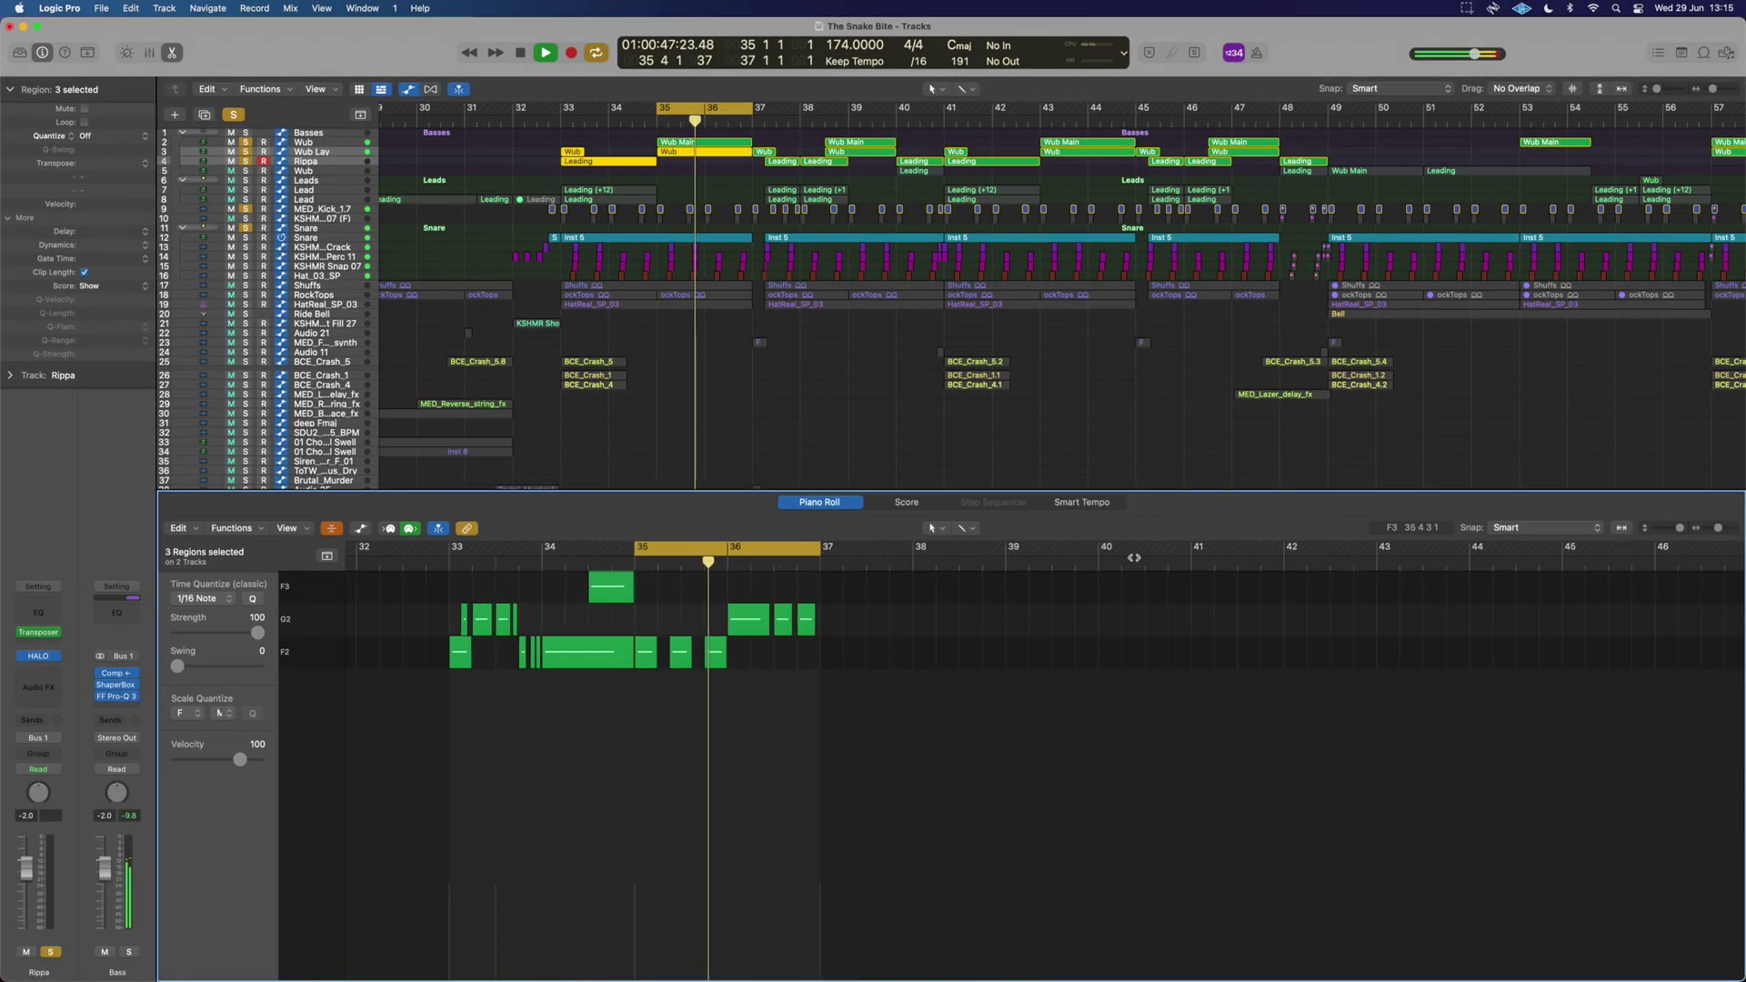
pyautogui.press('space')
# - Move the cycle start back to bar 33 and play the four-bar phrase with the Lead tracks also soloed
pyautogui.moveTo(637, 552); pyautogui.dragTo(457, 557)
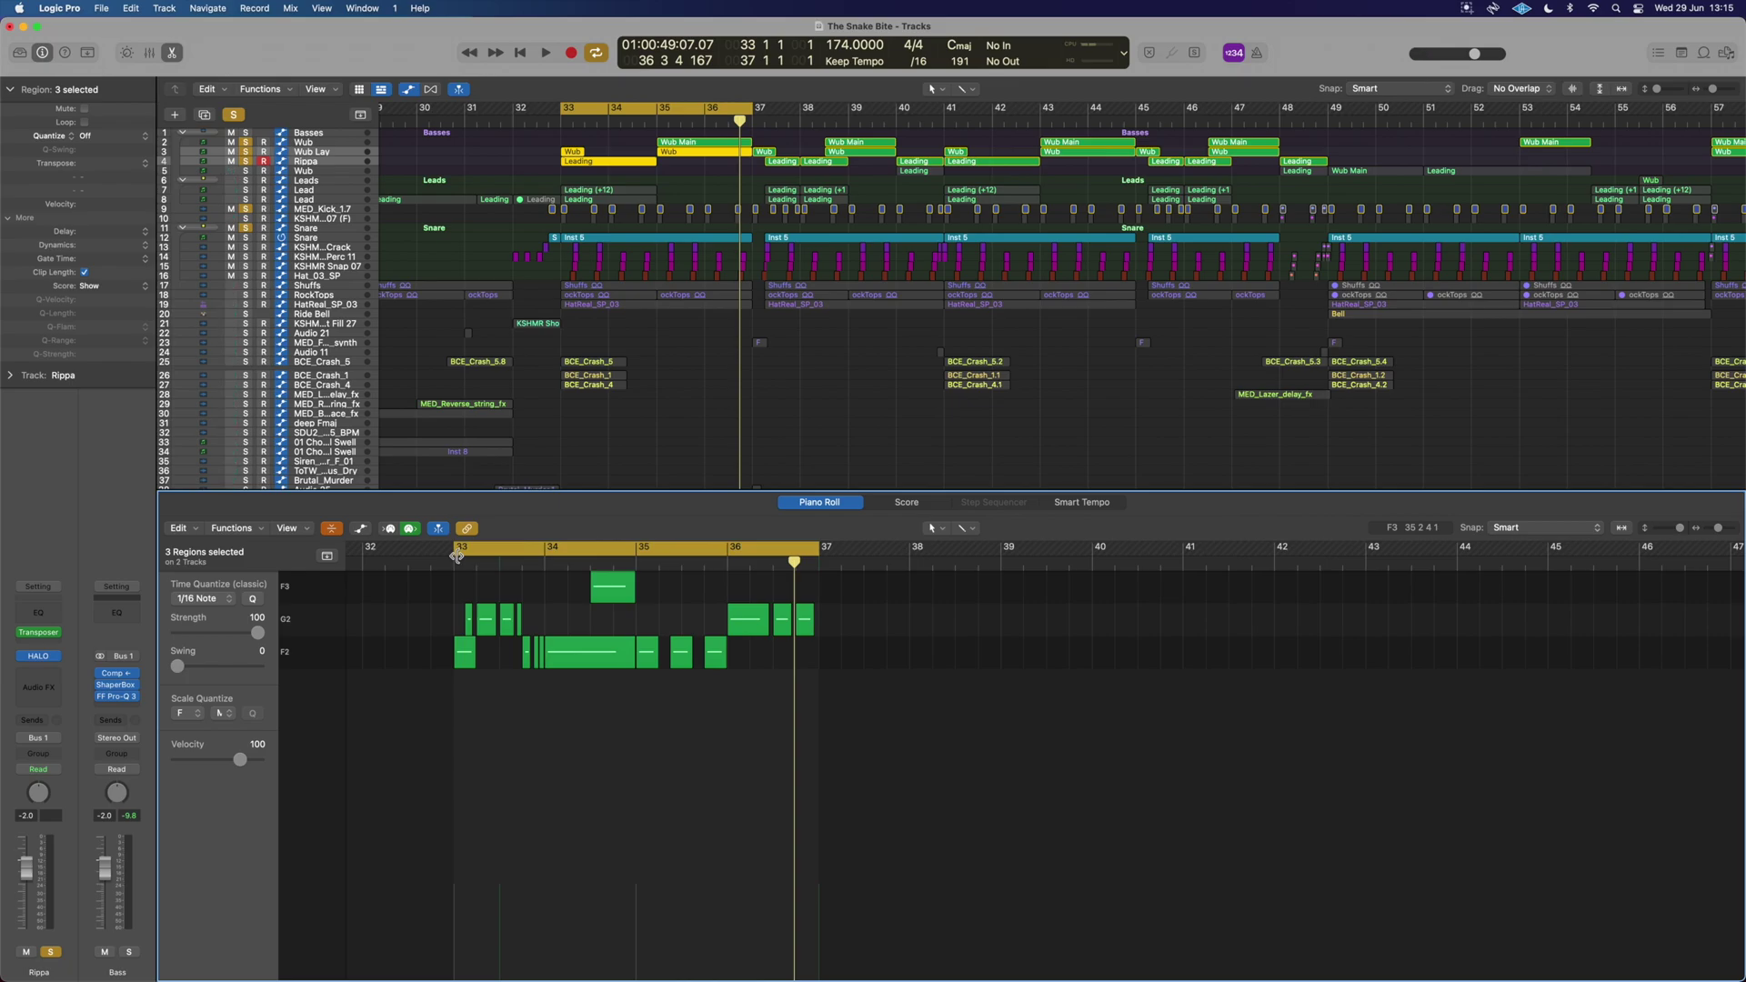
pyautogui.press('space')
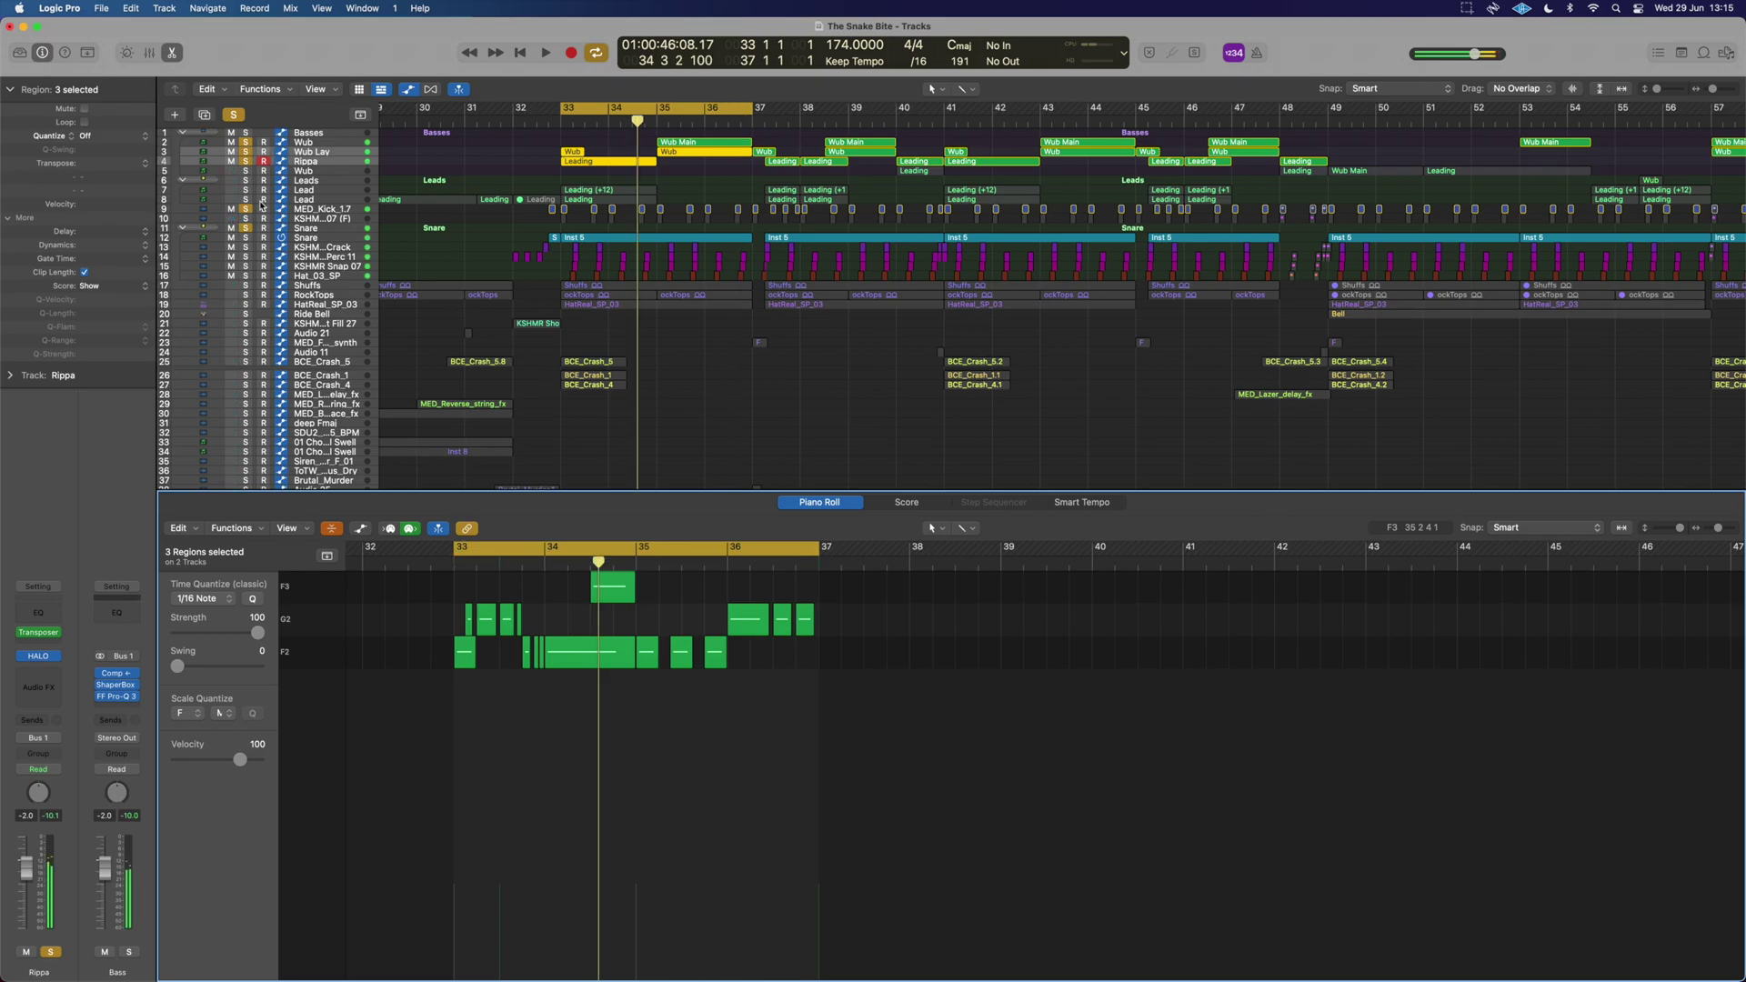
pyautogui.click(245, 191)
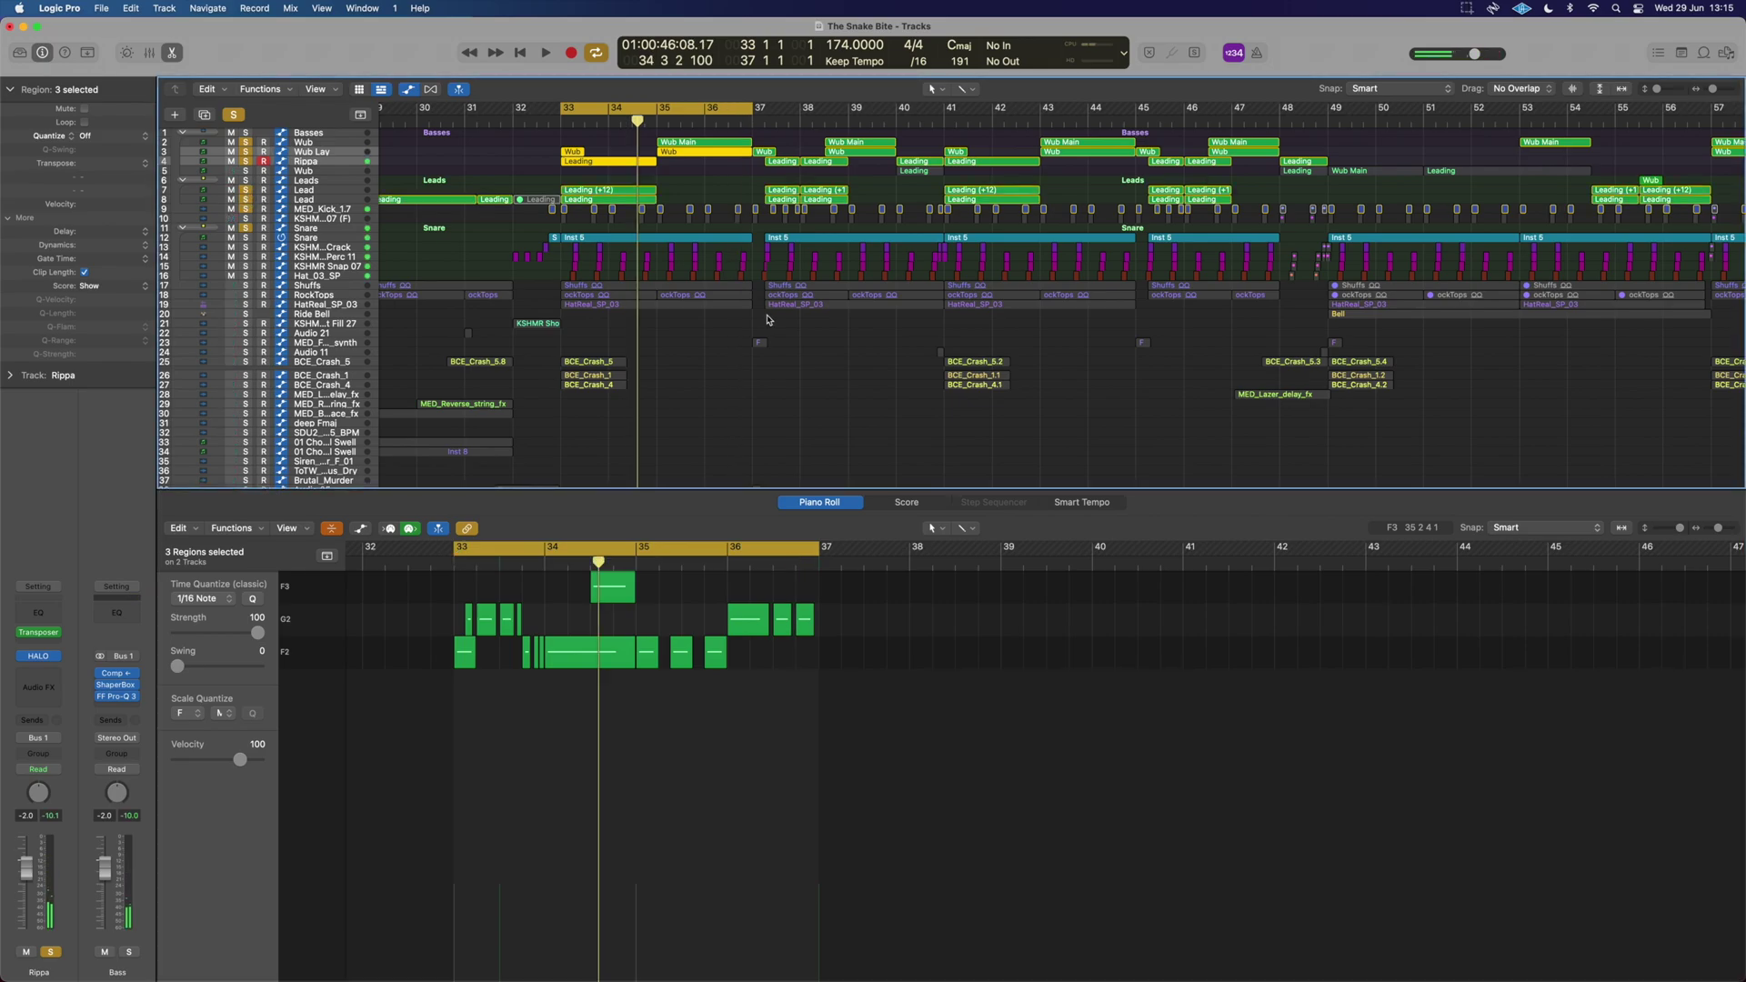
pyautogui.press('space')
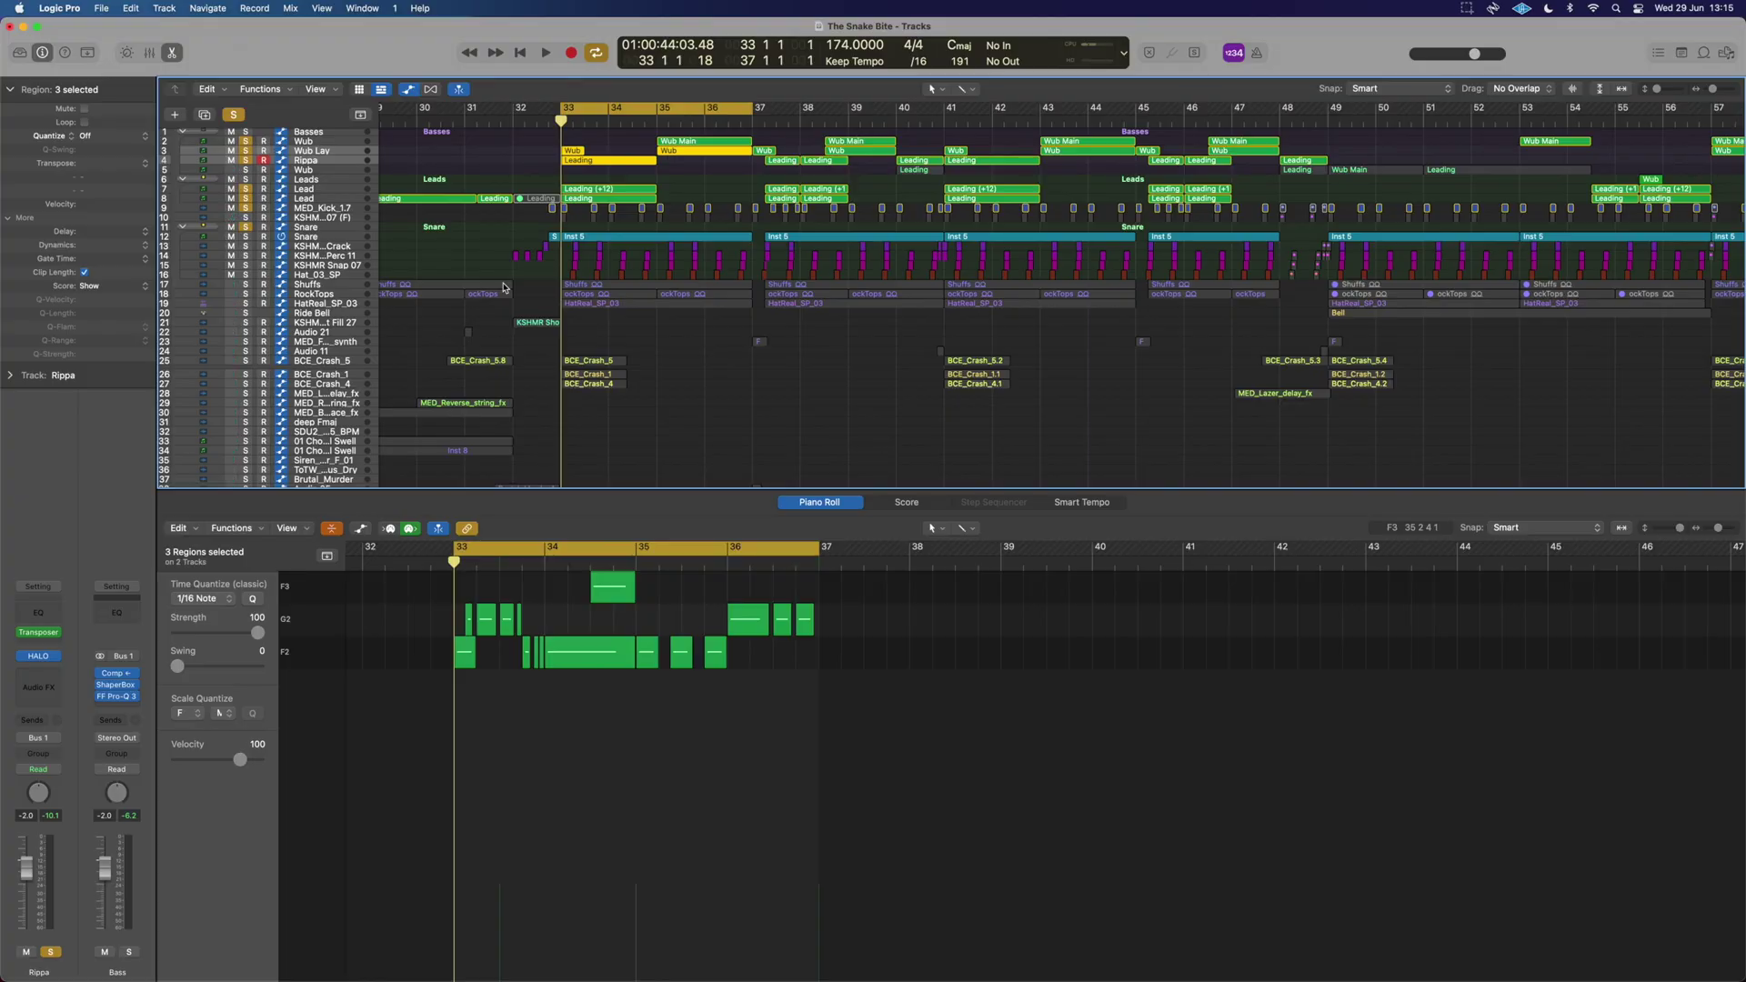
# - Show the bass and lead regions of bars 37 to 40 in the piano roll and play them in a cycle
pyautogui.moveTo(759, 129); pyautogui.dragTo(894, 204)
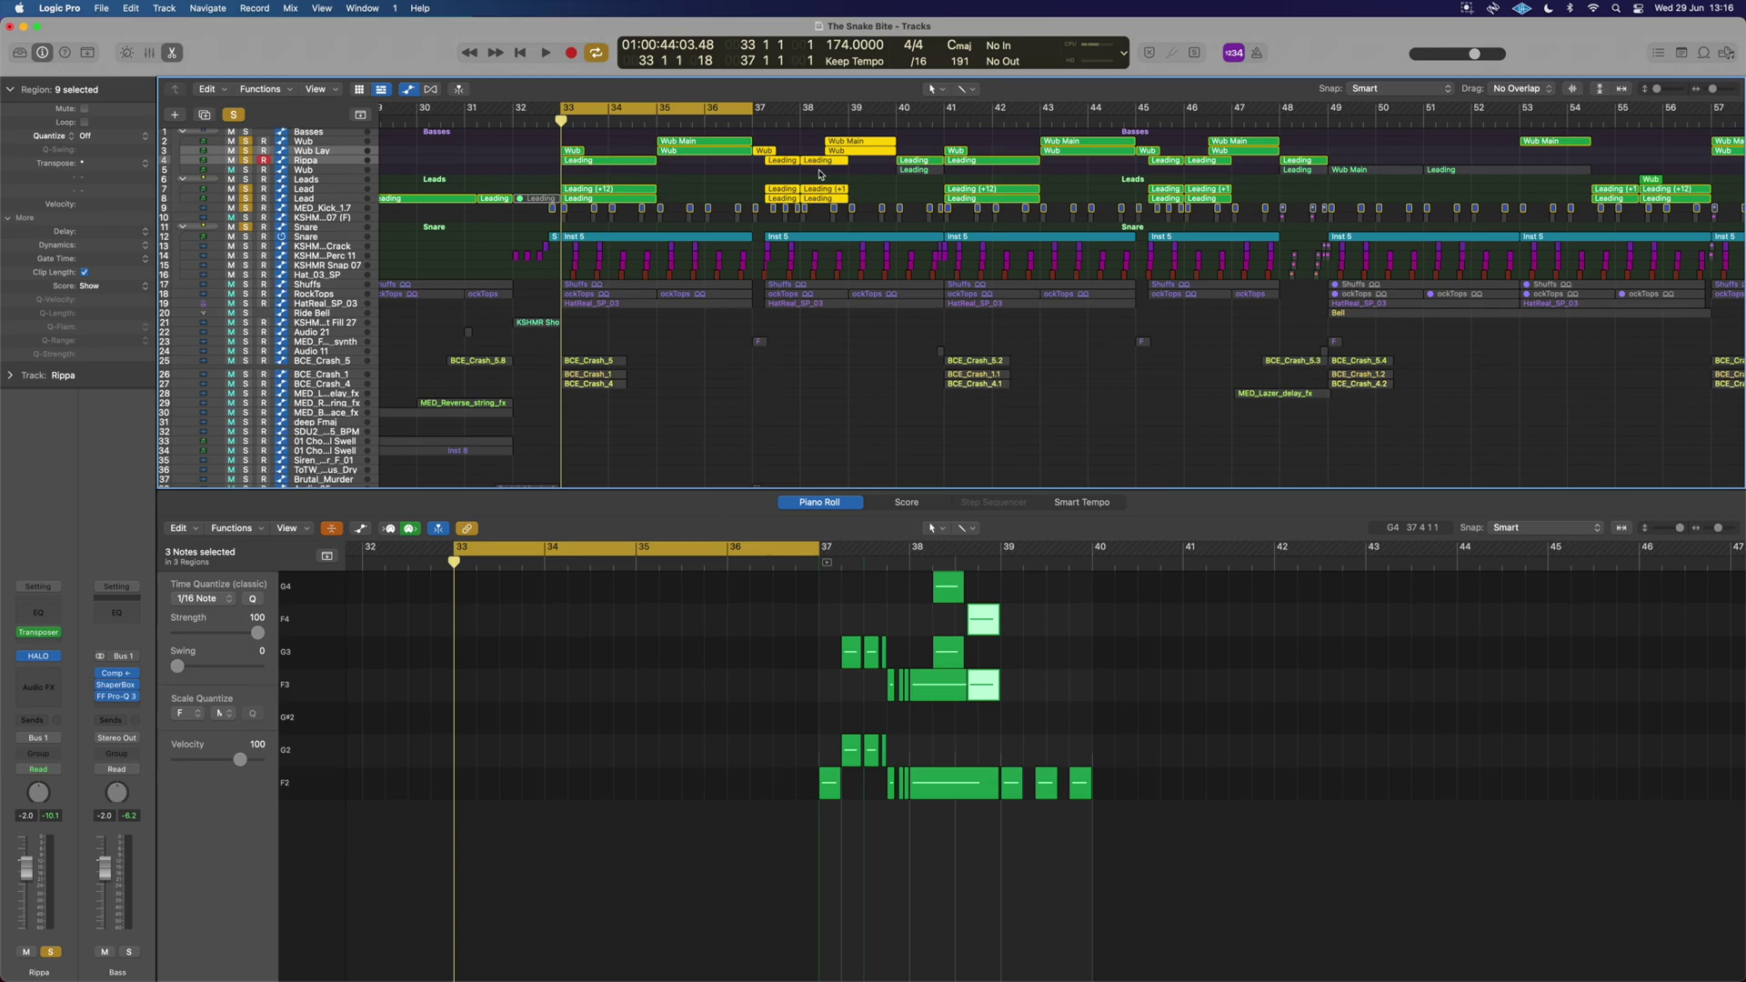
pyautogui.moveTo(774, 137); pyautogui.dragTo(913, 201)
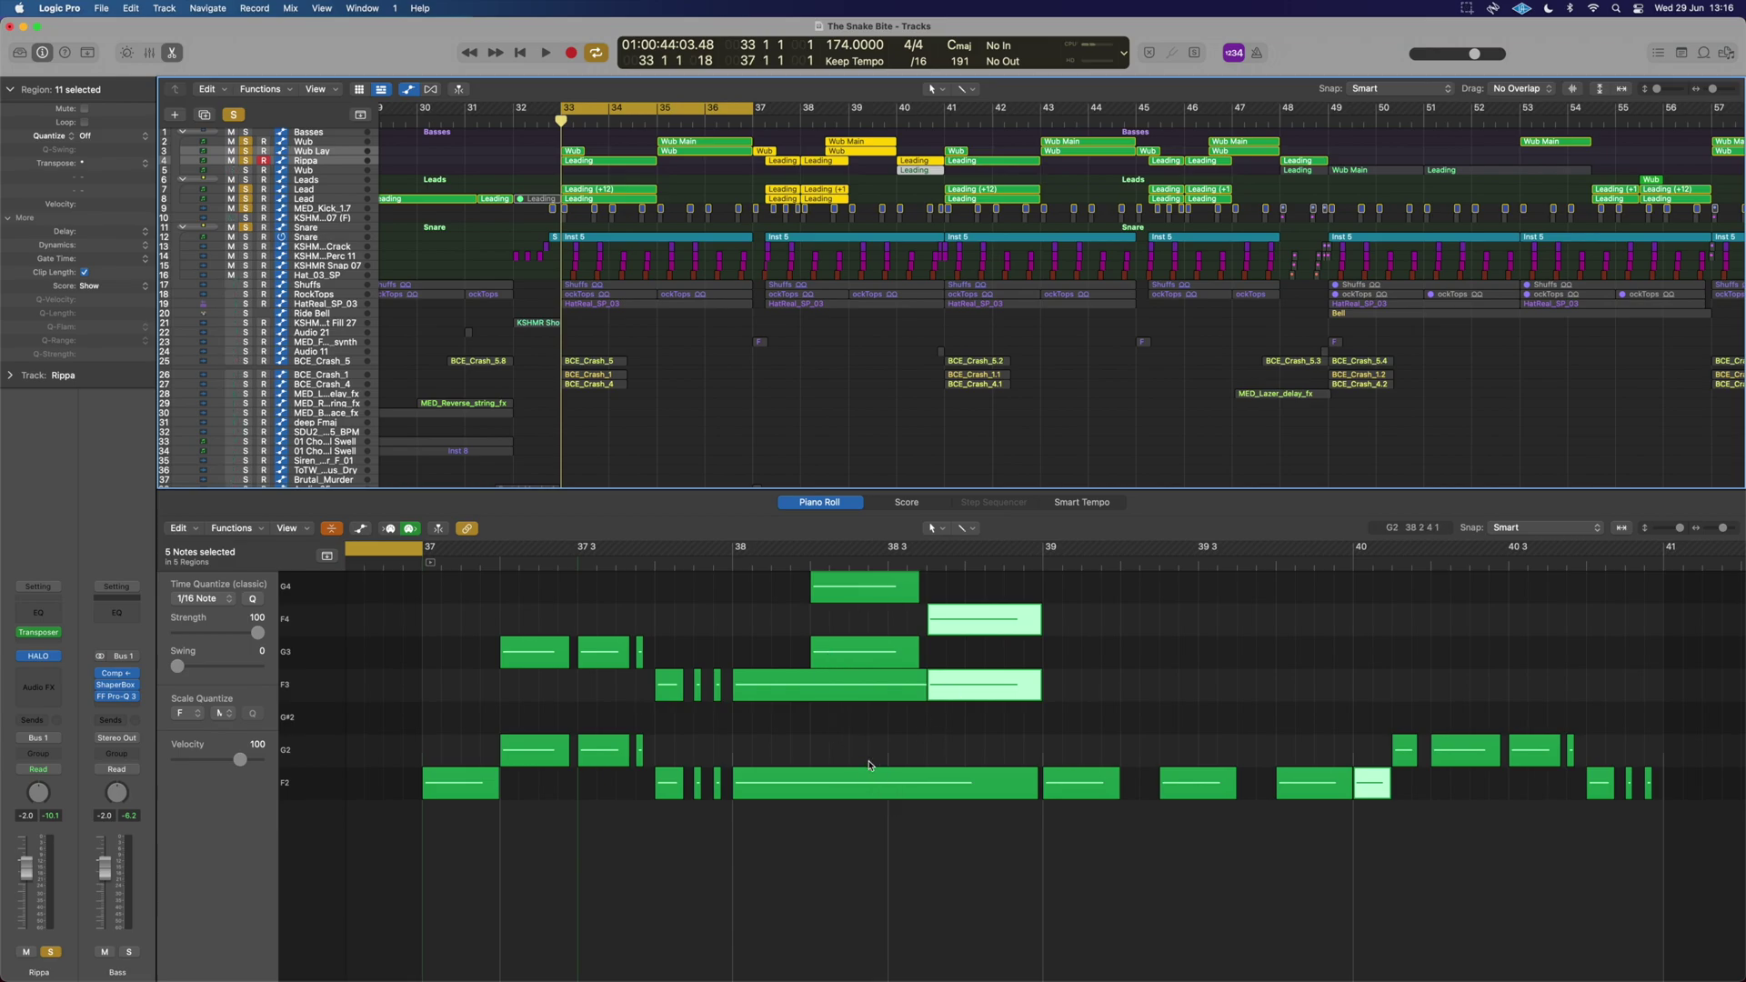
pyautogui.press('space')
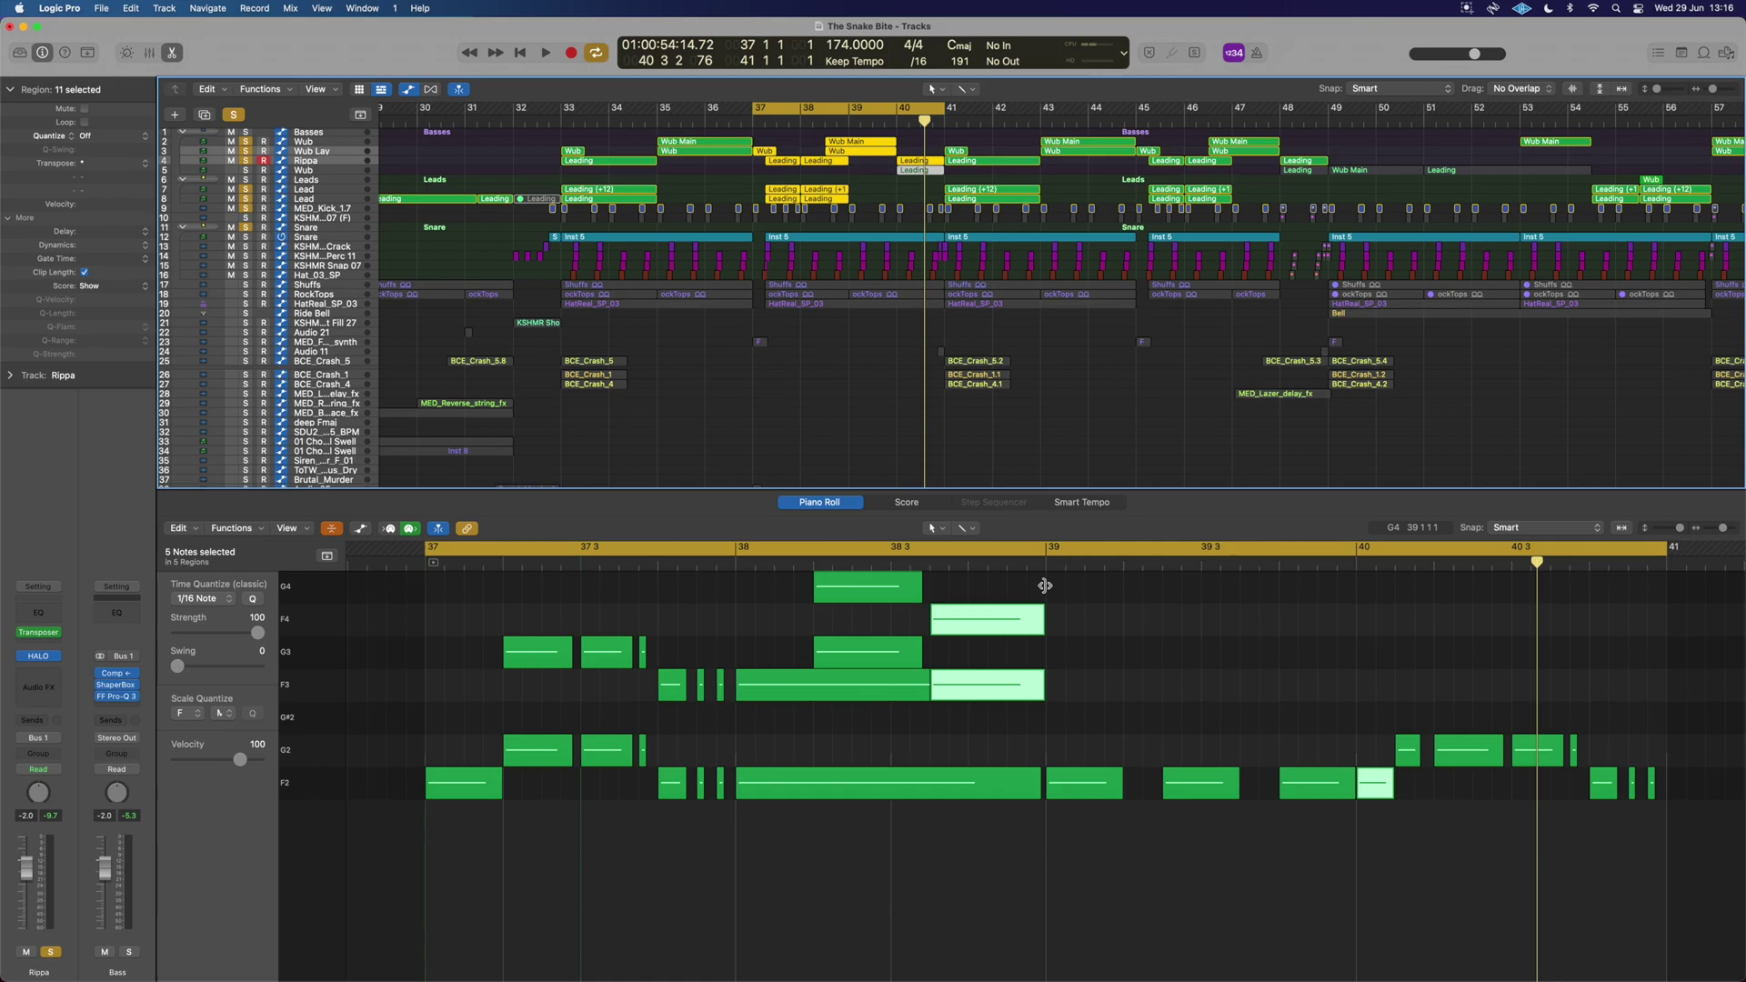
pyautogui.press('space')
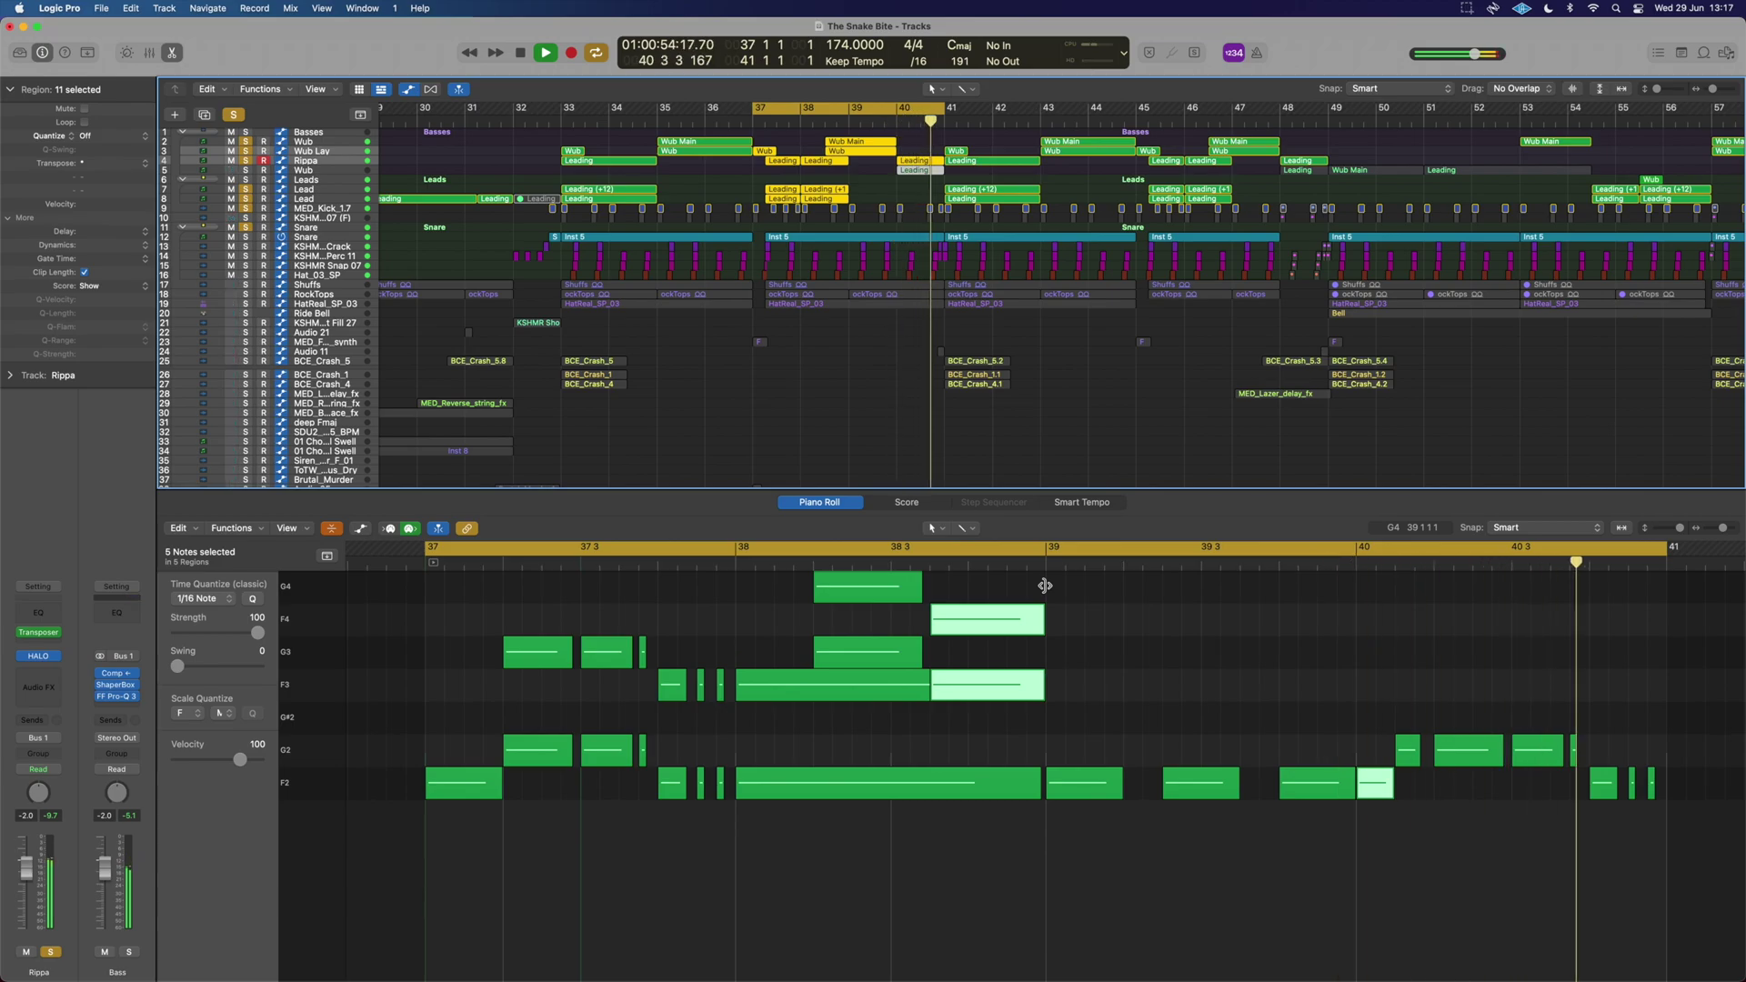
pyautogui.press('space')
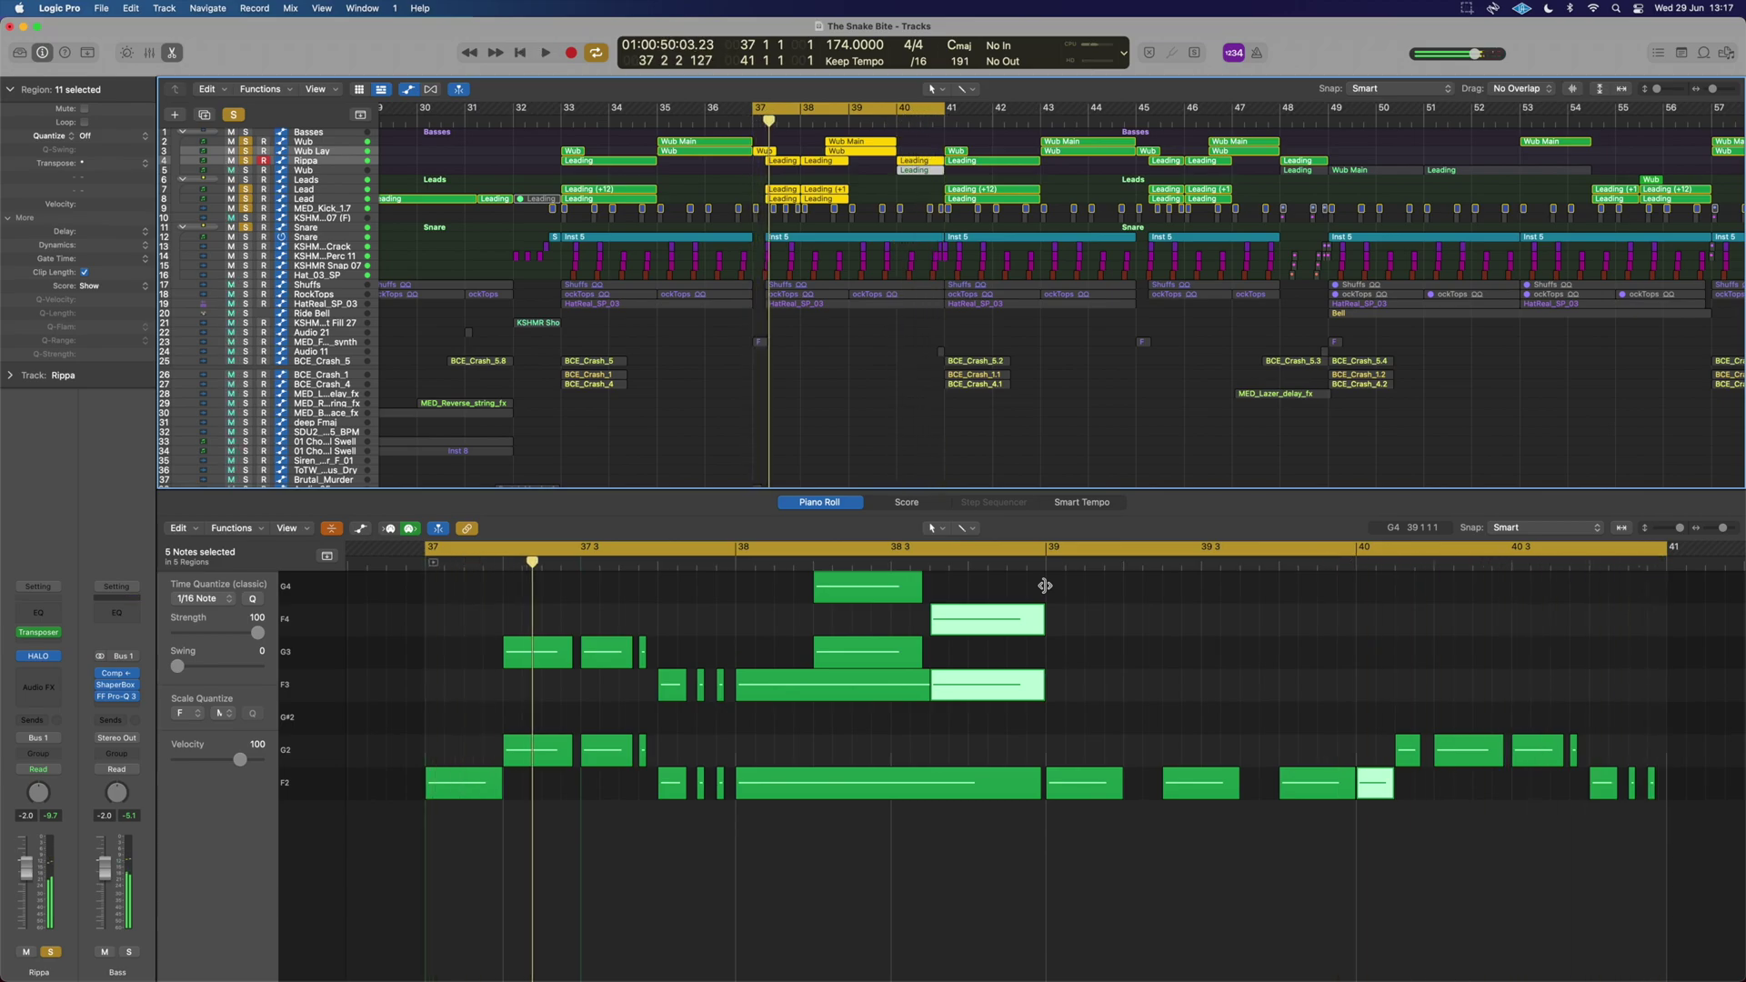
# - Extend the cycle start back to bar 33 and play the selected bass and lead regions of bars 33 to 40
pyautogui.moveTo(757, 108); pyautogui.dragTo(562, 108)
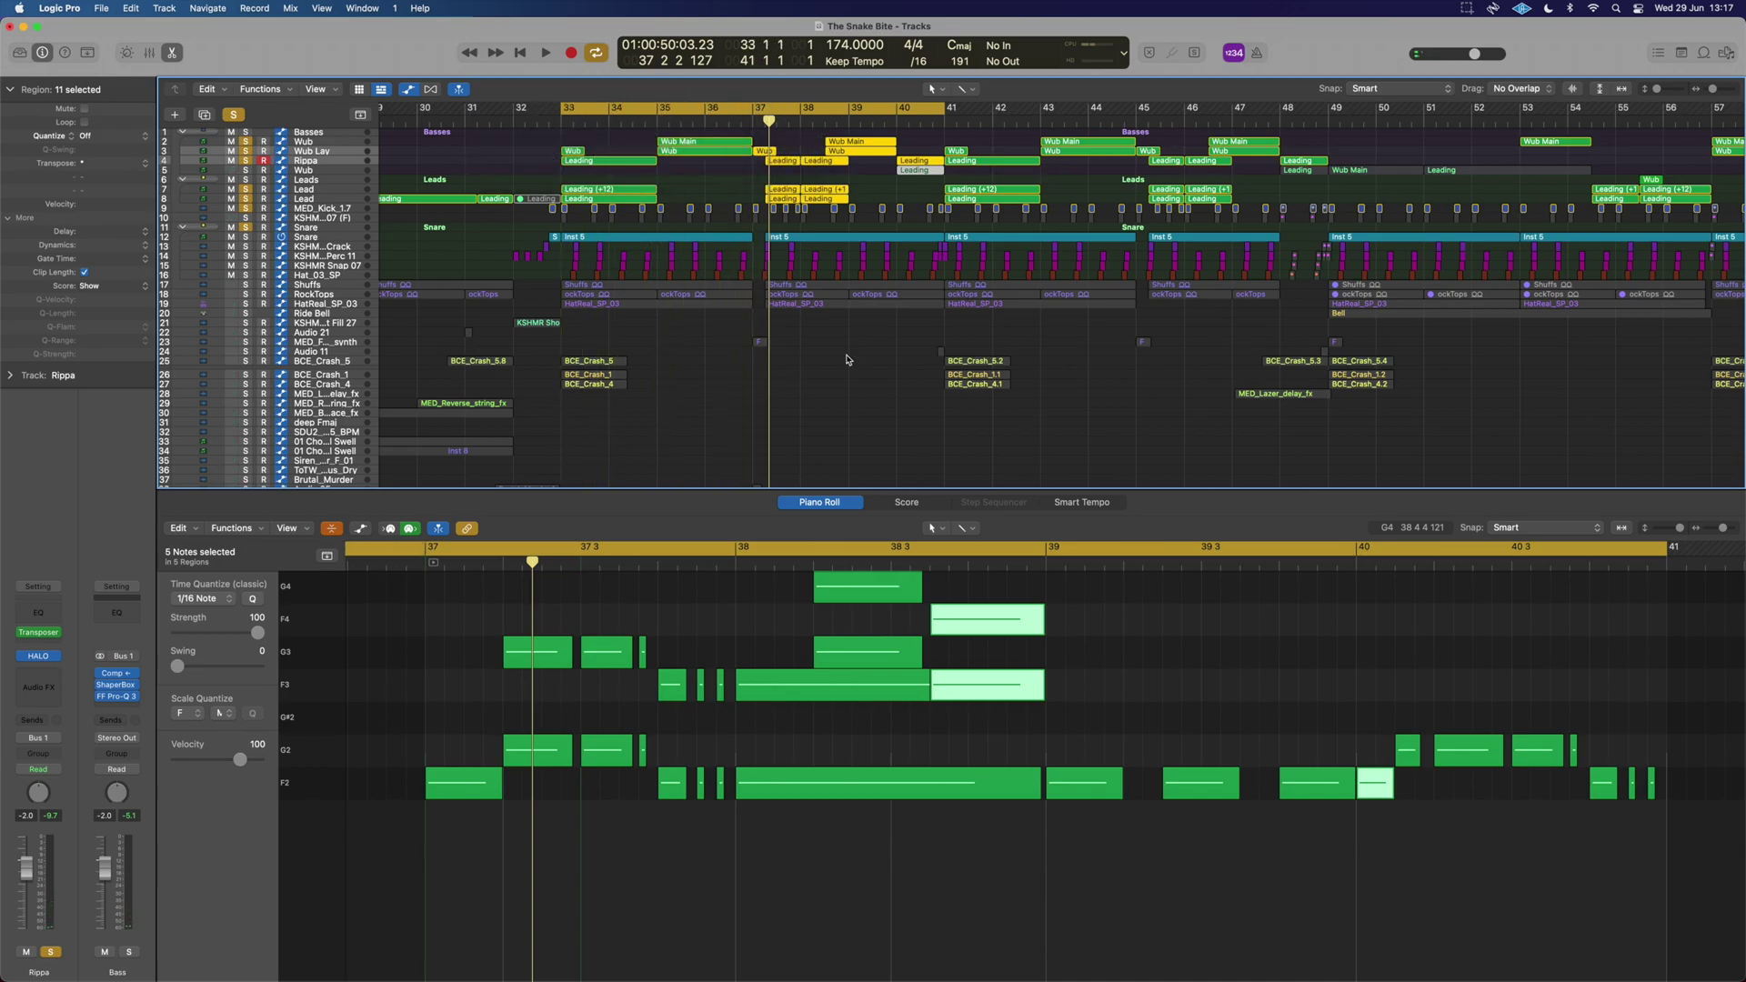
pyautogui.scroll(-3, 975, 648)
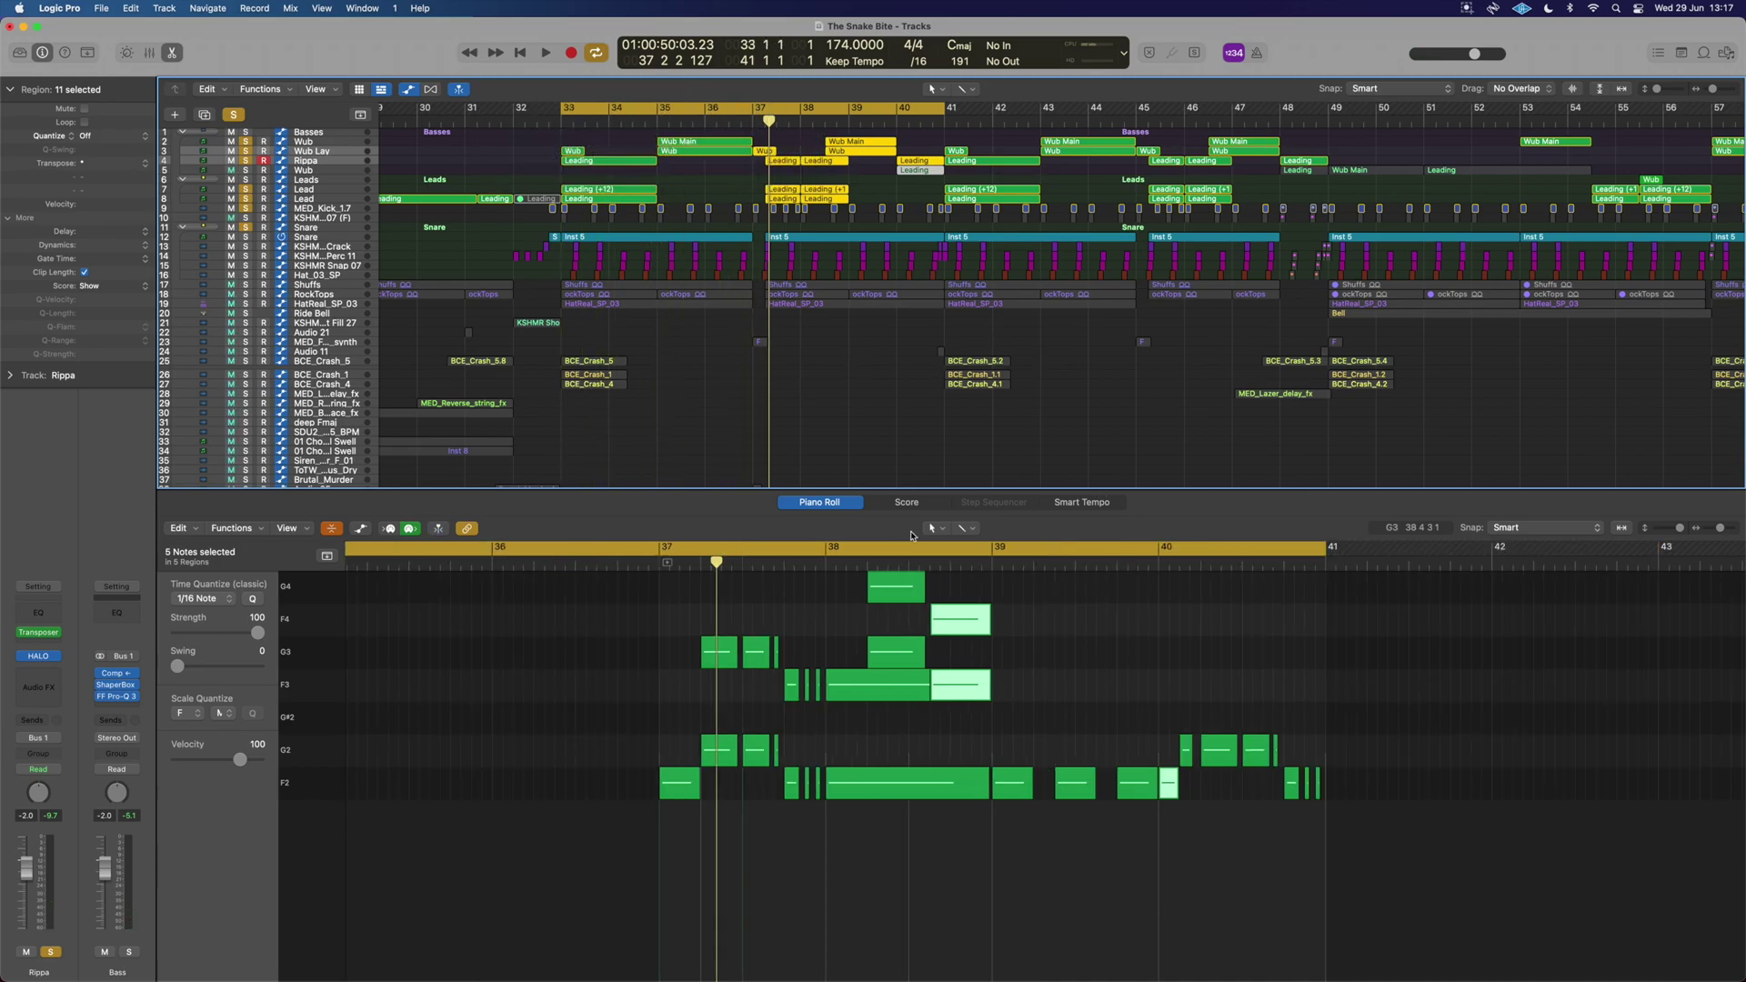
pyautogui.moveTo(558, 137); pyautogui.dragTo(929, 211)
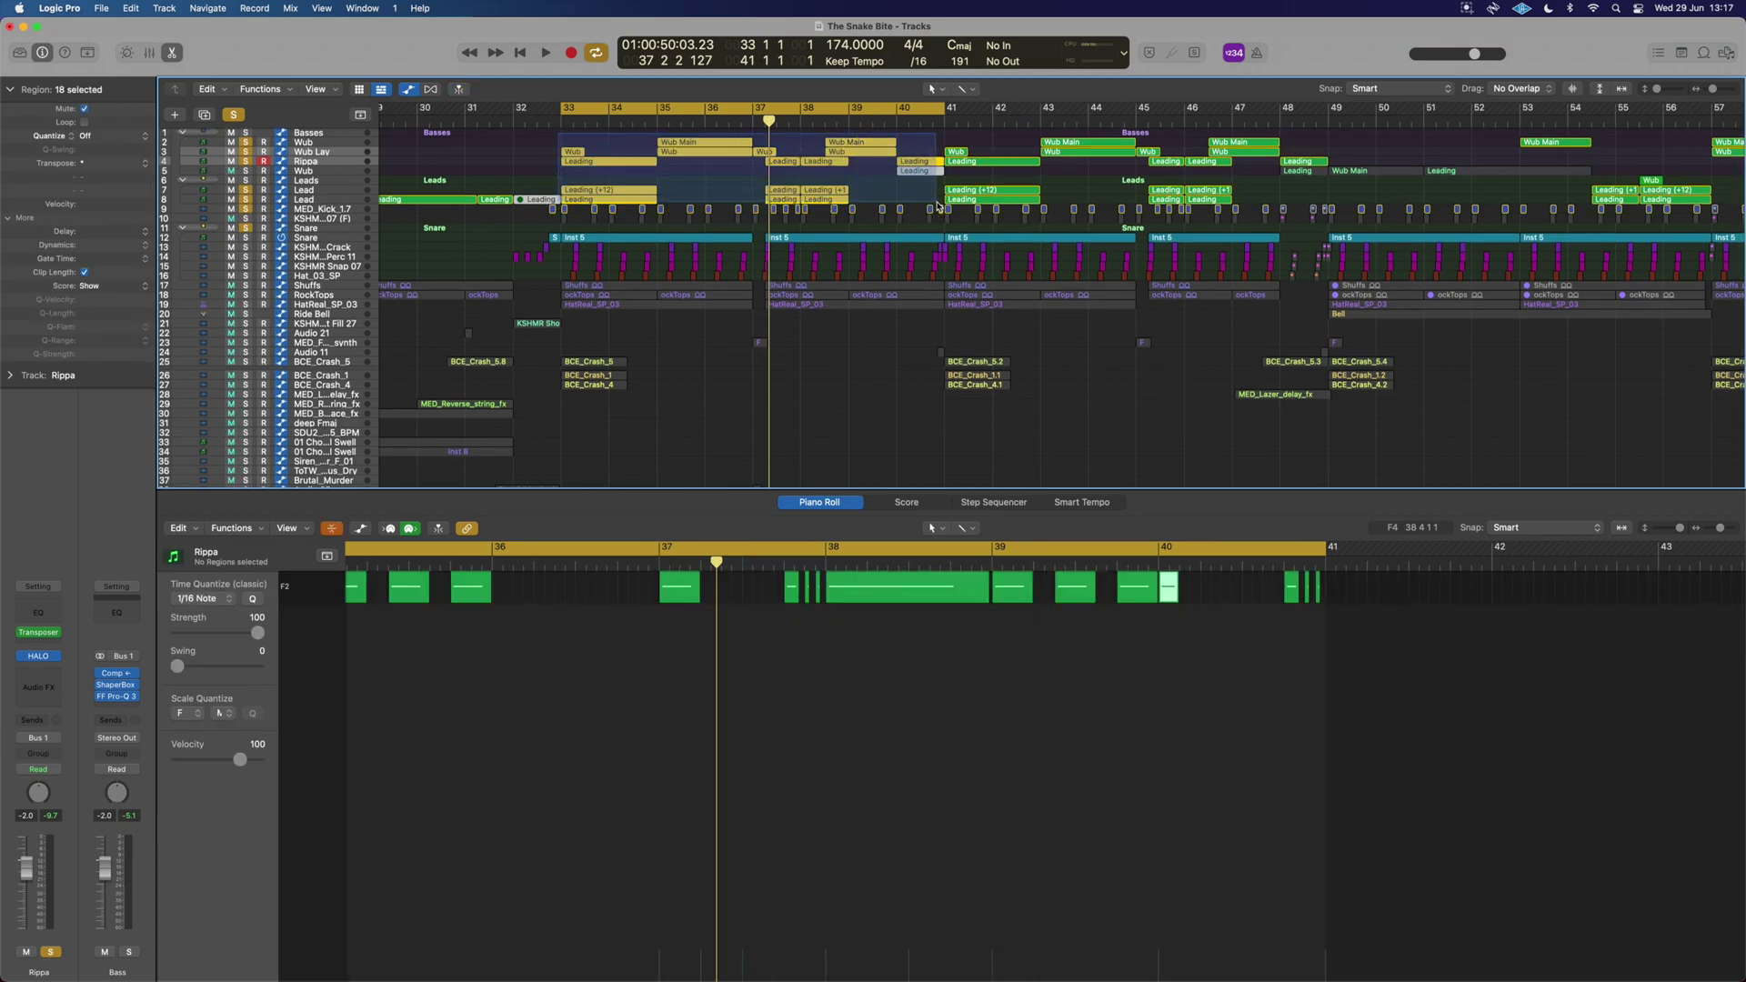
pyautogui.moveTo(937, 206); pyautogui.dragTo(937, 206)
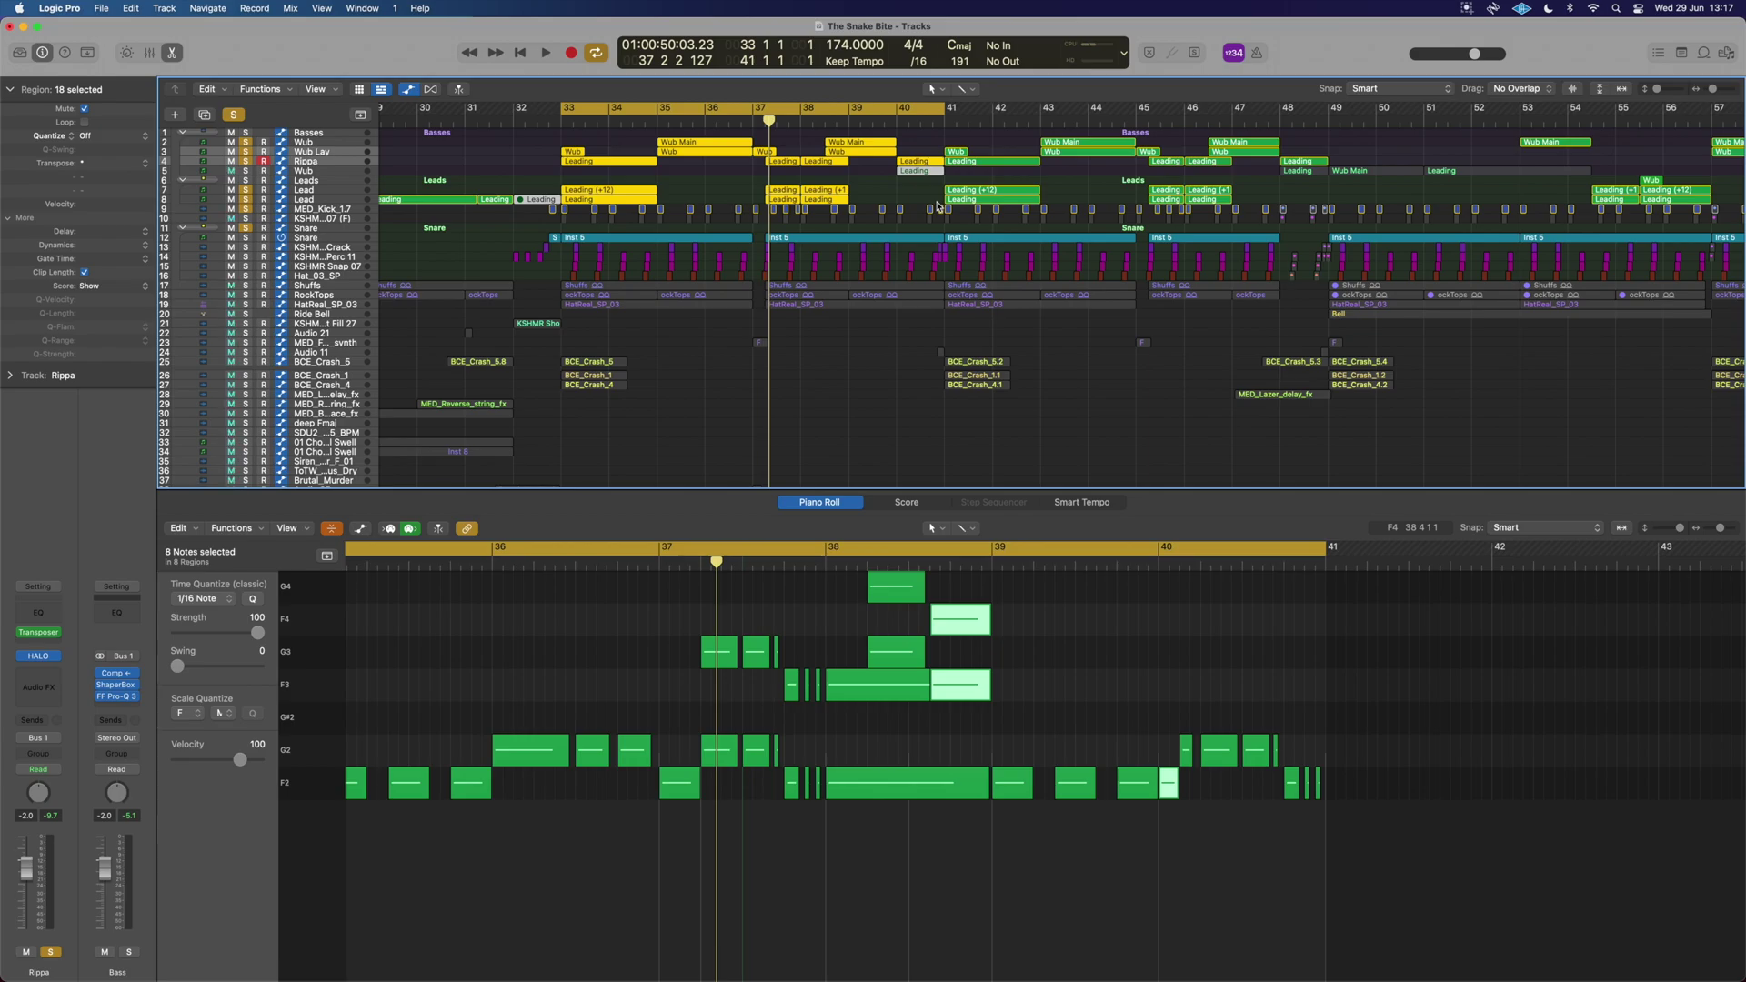
pyautogui.press('space')
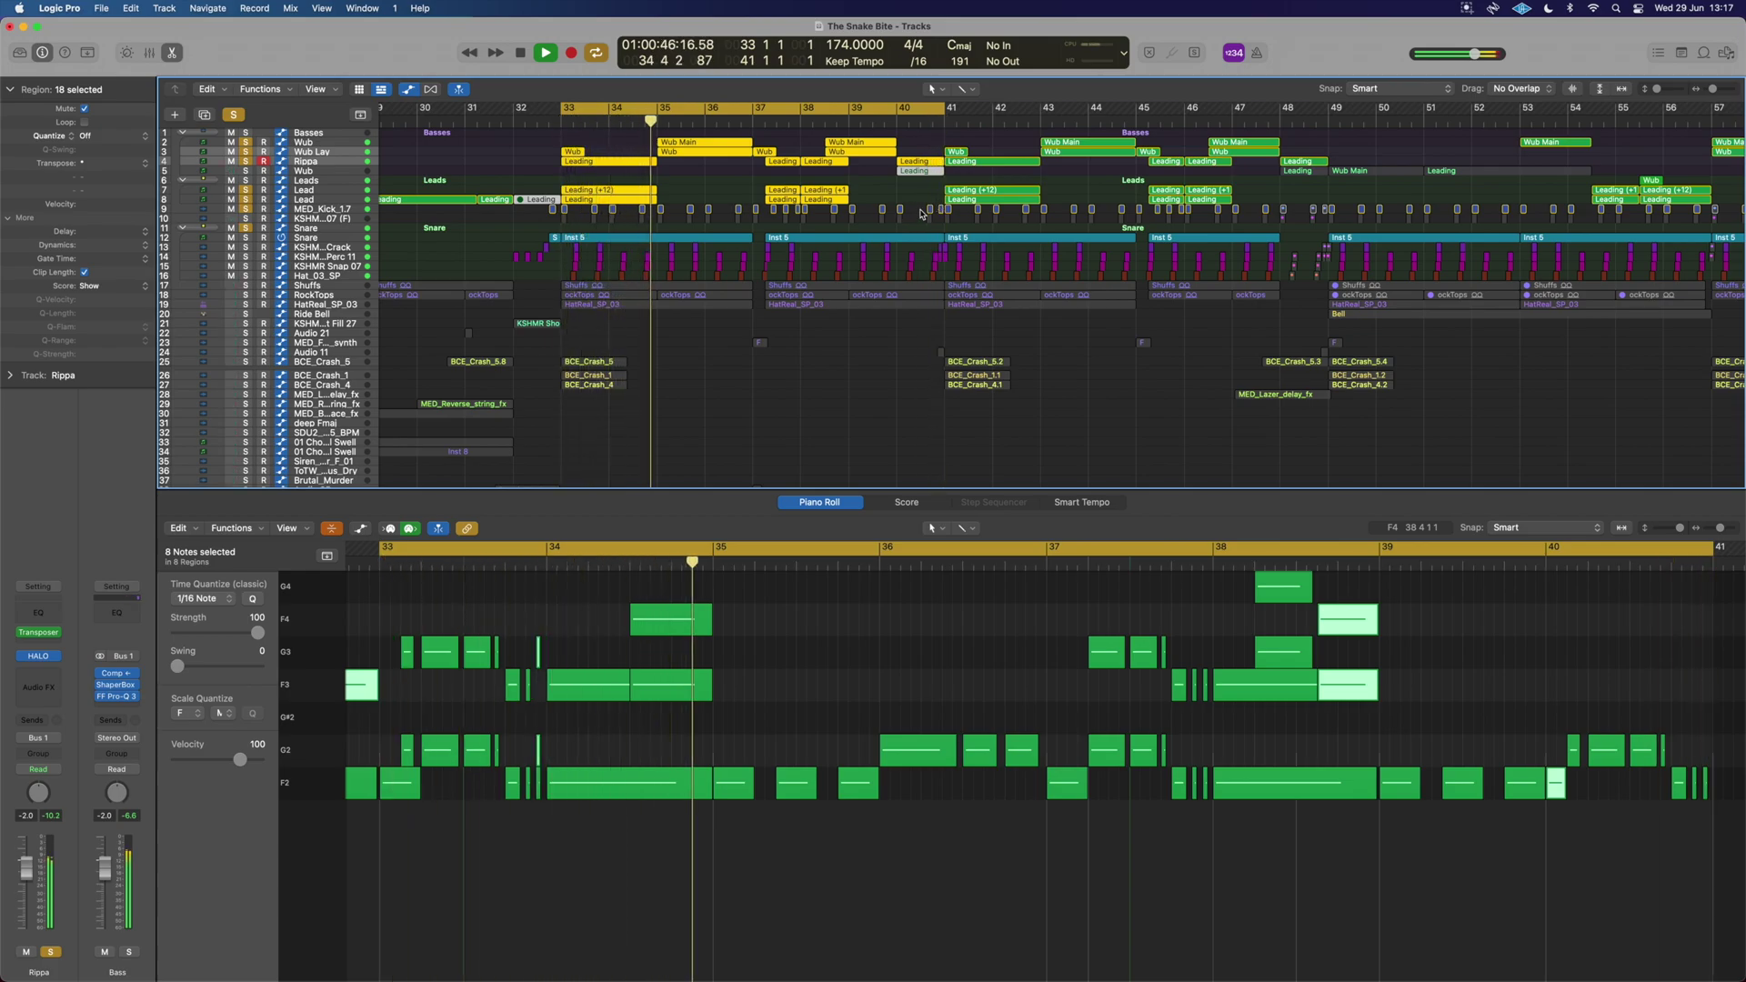
pyautogui.press('space')
# - Clear all track solos and play the full mix from bar 33 to bar 41
pyautogui.click(234, 113)
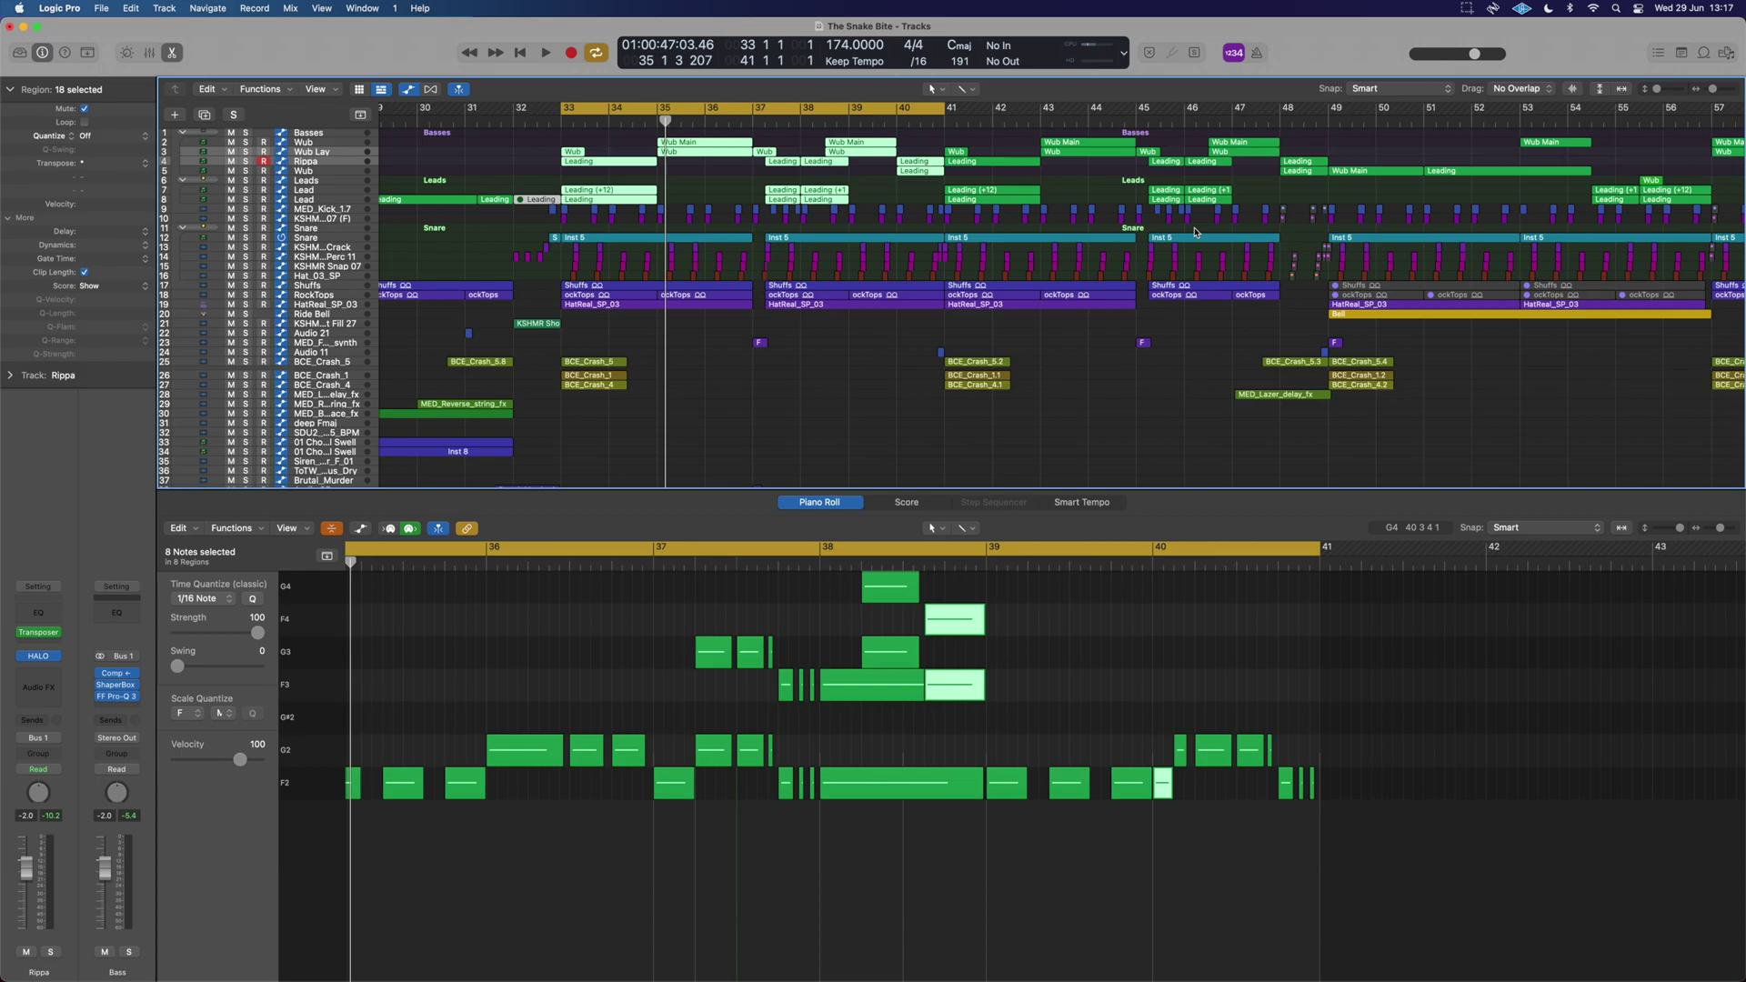
pyautogui.press('space')
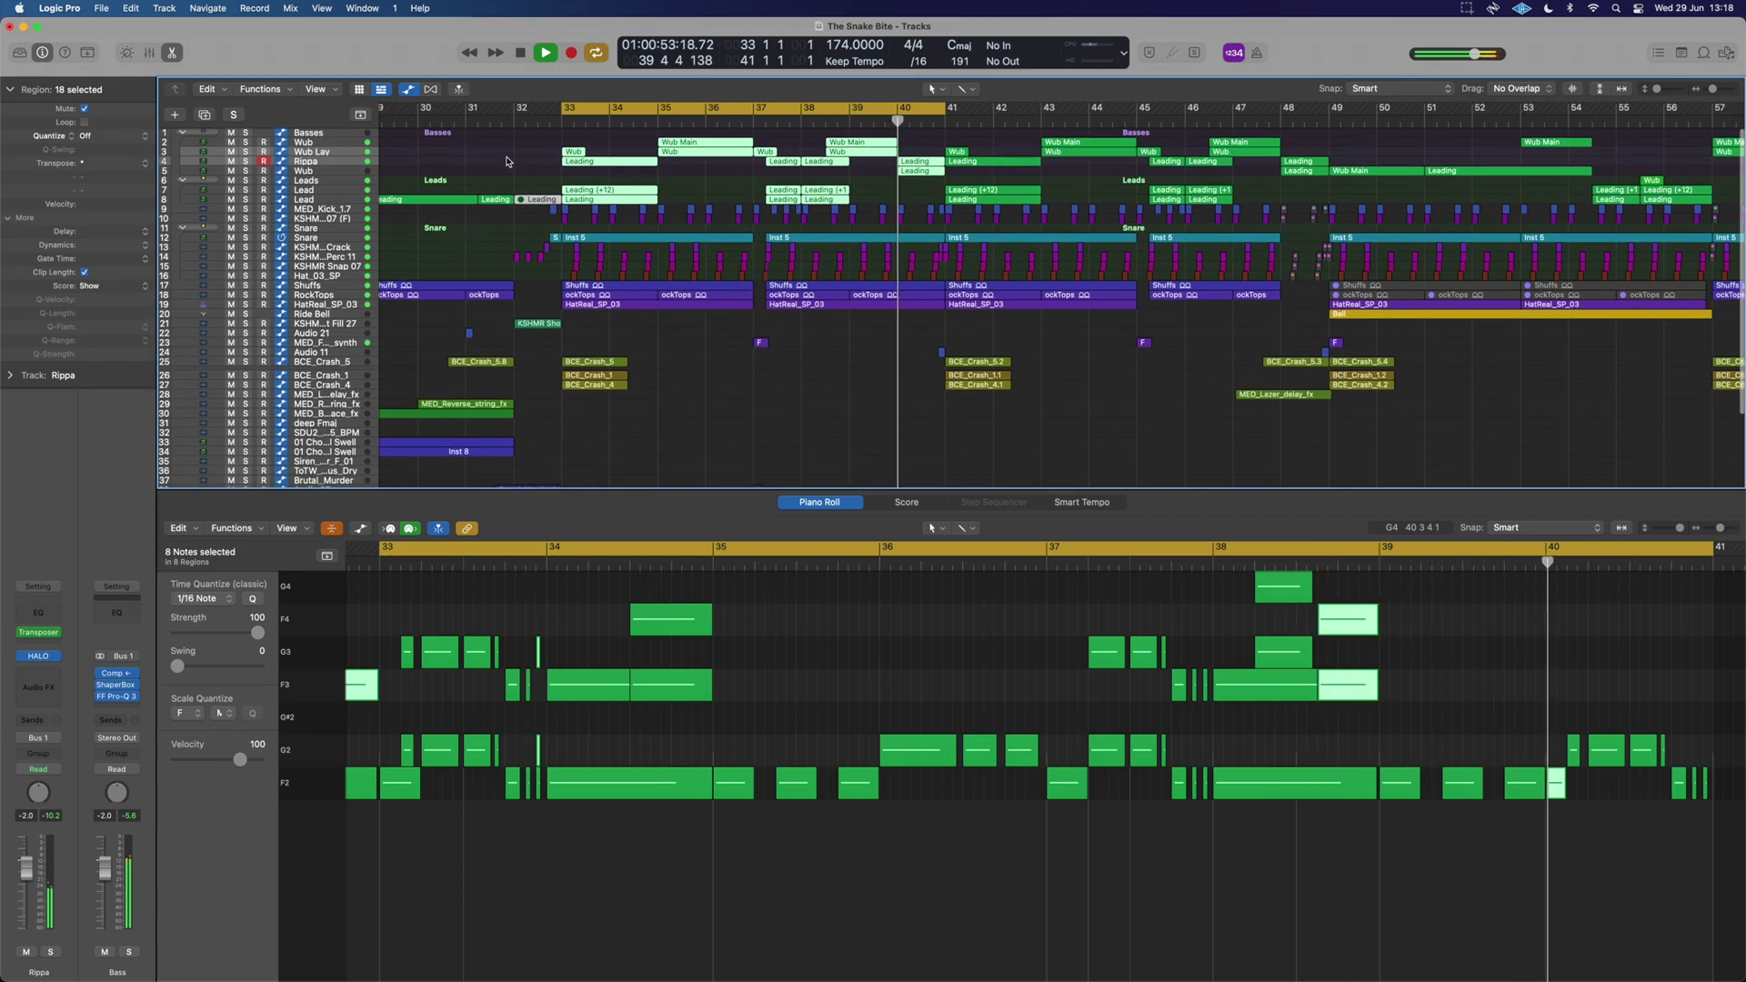
pyautogui.press('space')
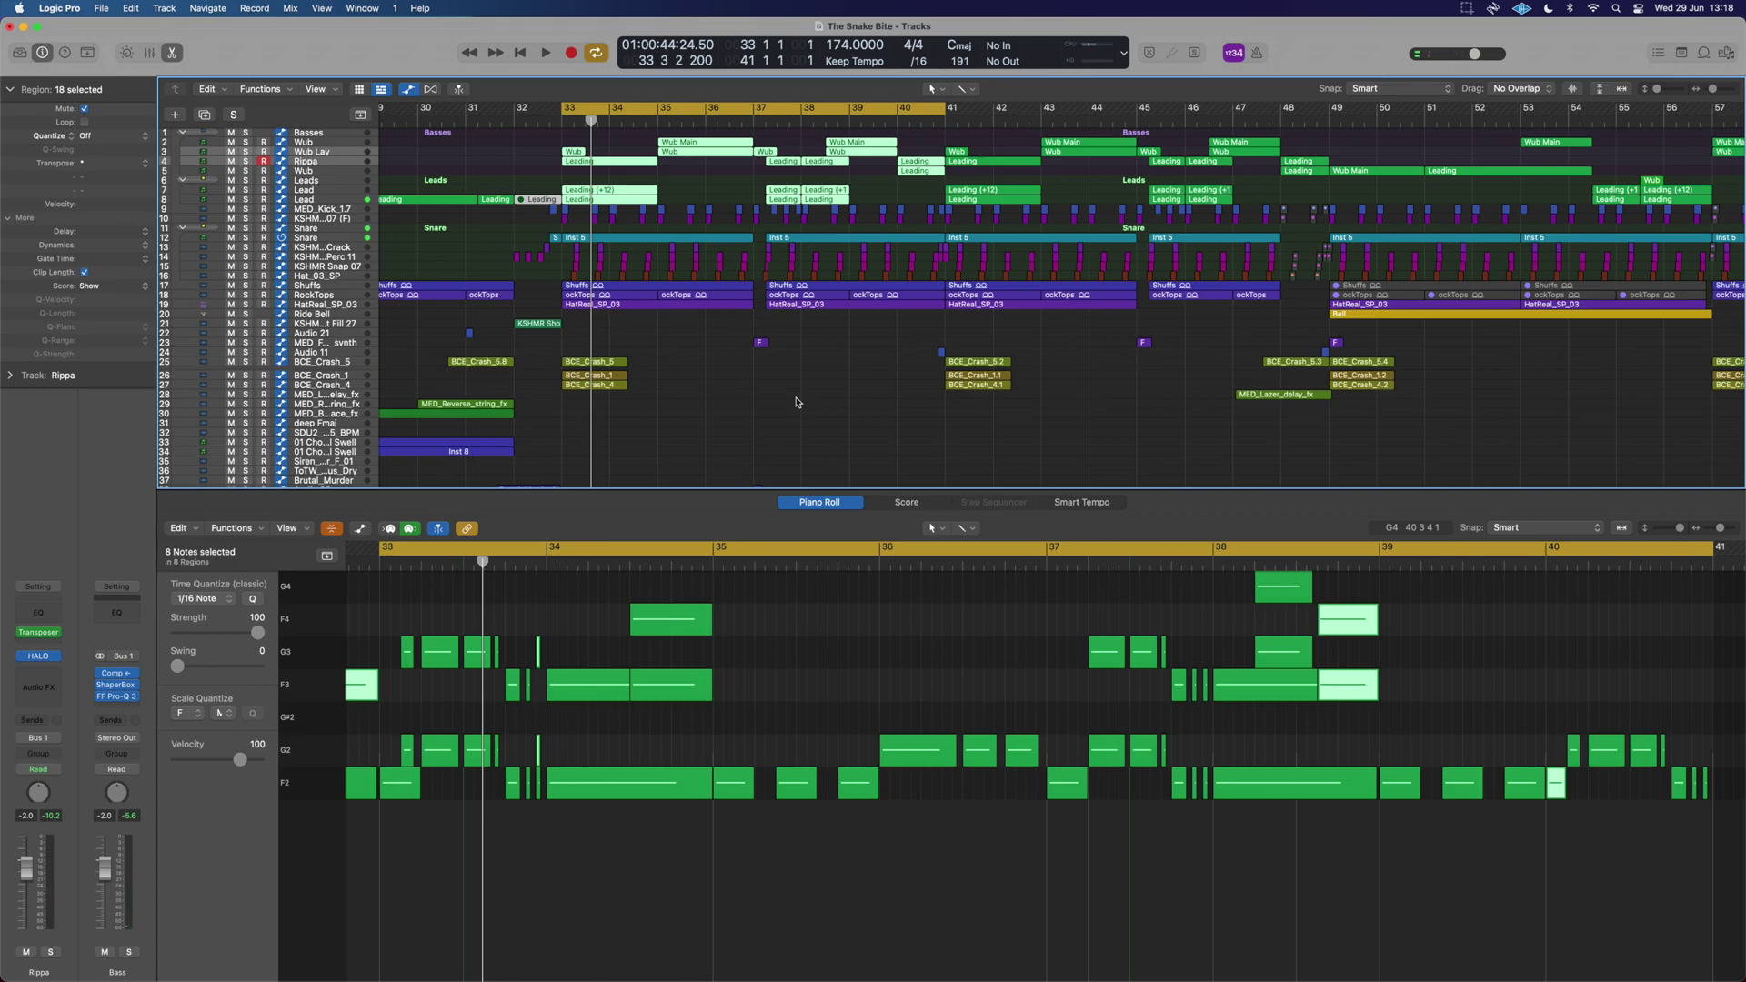
# - Set the cycle range to the eight-bar section from bar 49 to bar 57
pyautogui.keyDown('ctrl'); pyautogui.keyDown('alt'); pyautogui.click(821, 233); pyautogui.keyUp('alt'); pyautogui.keyUp('ctrl')
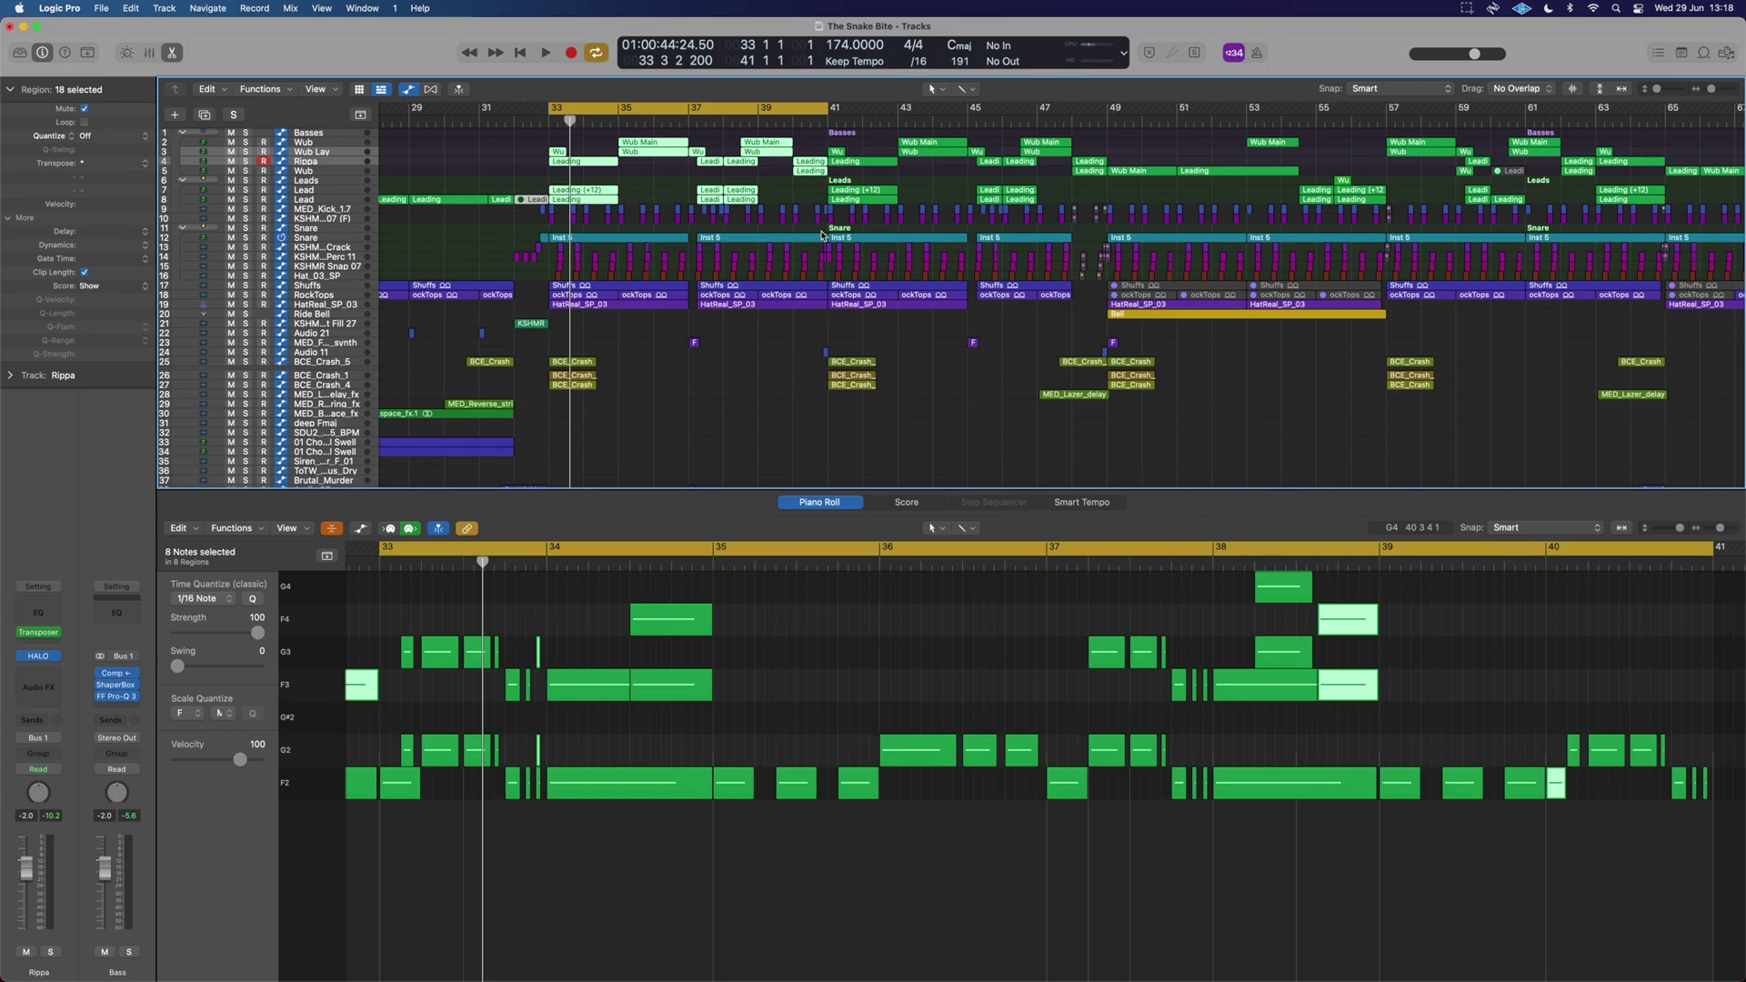
pyautogui.hscroll(3, 876, 318)
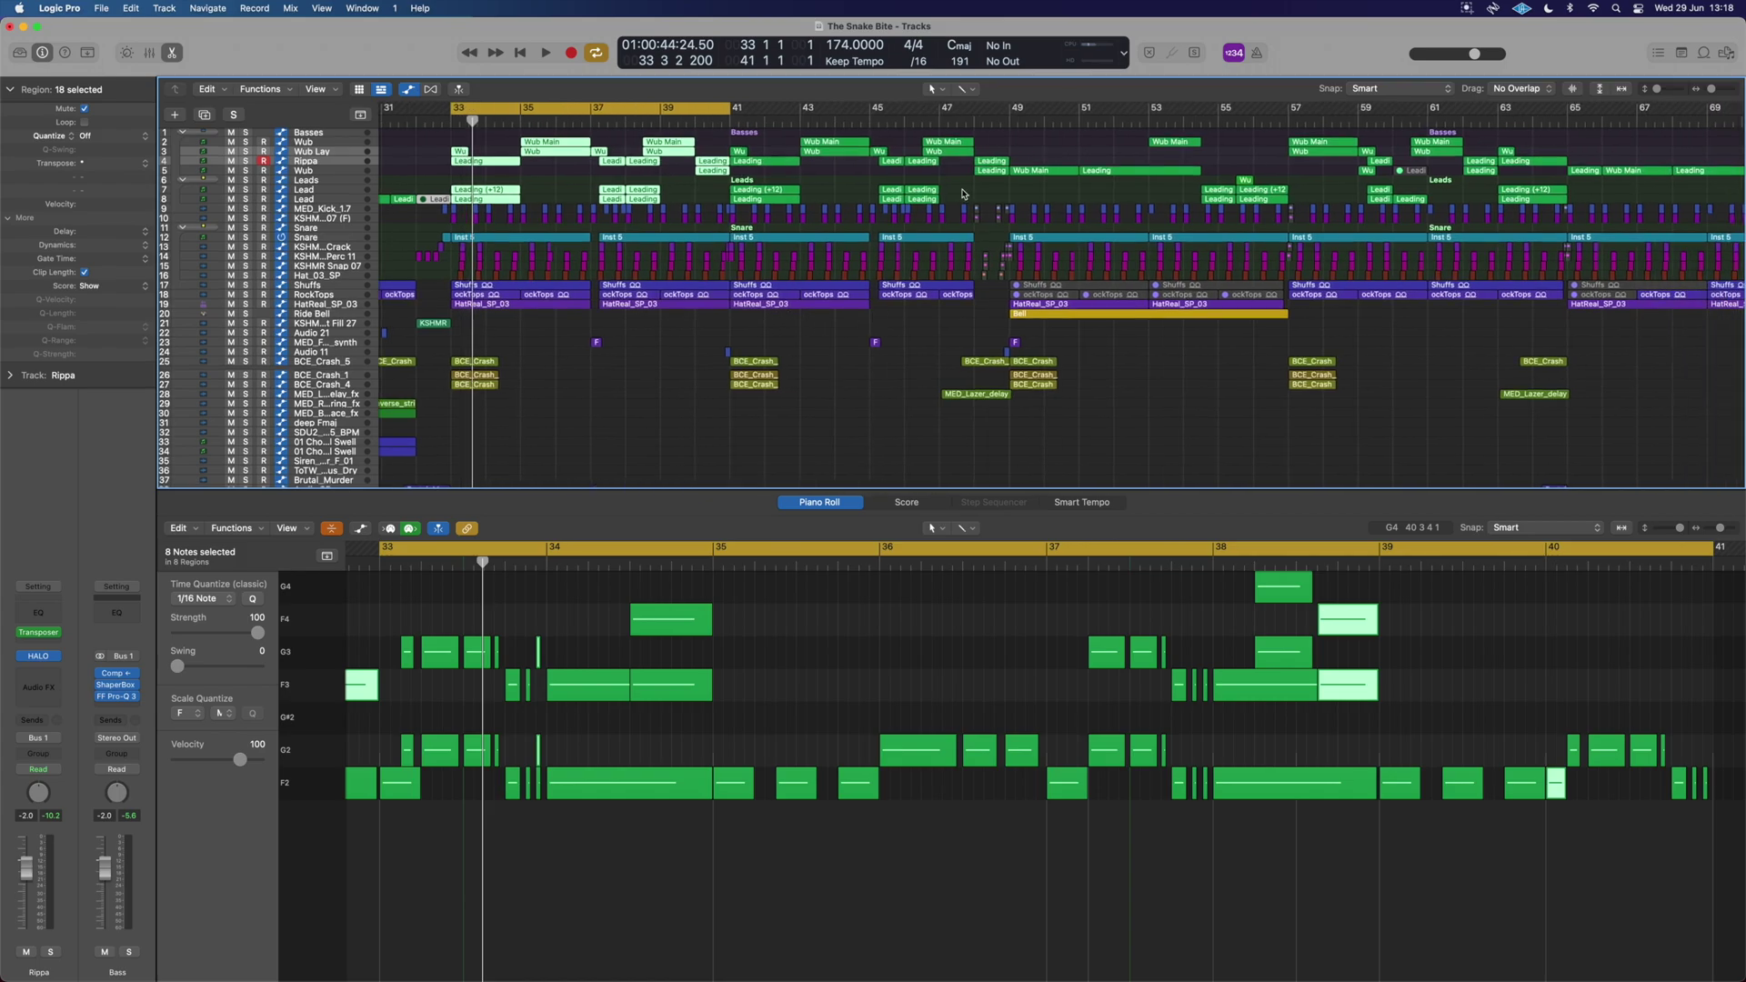
pyautogui.moveTo(1016, 111); pyautogui.dragTo(1286, 117)
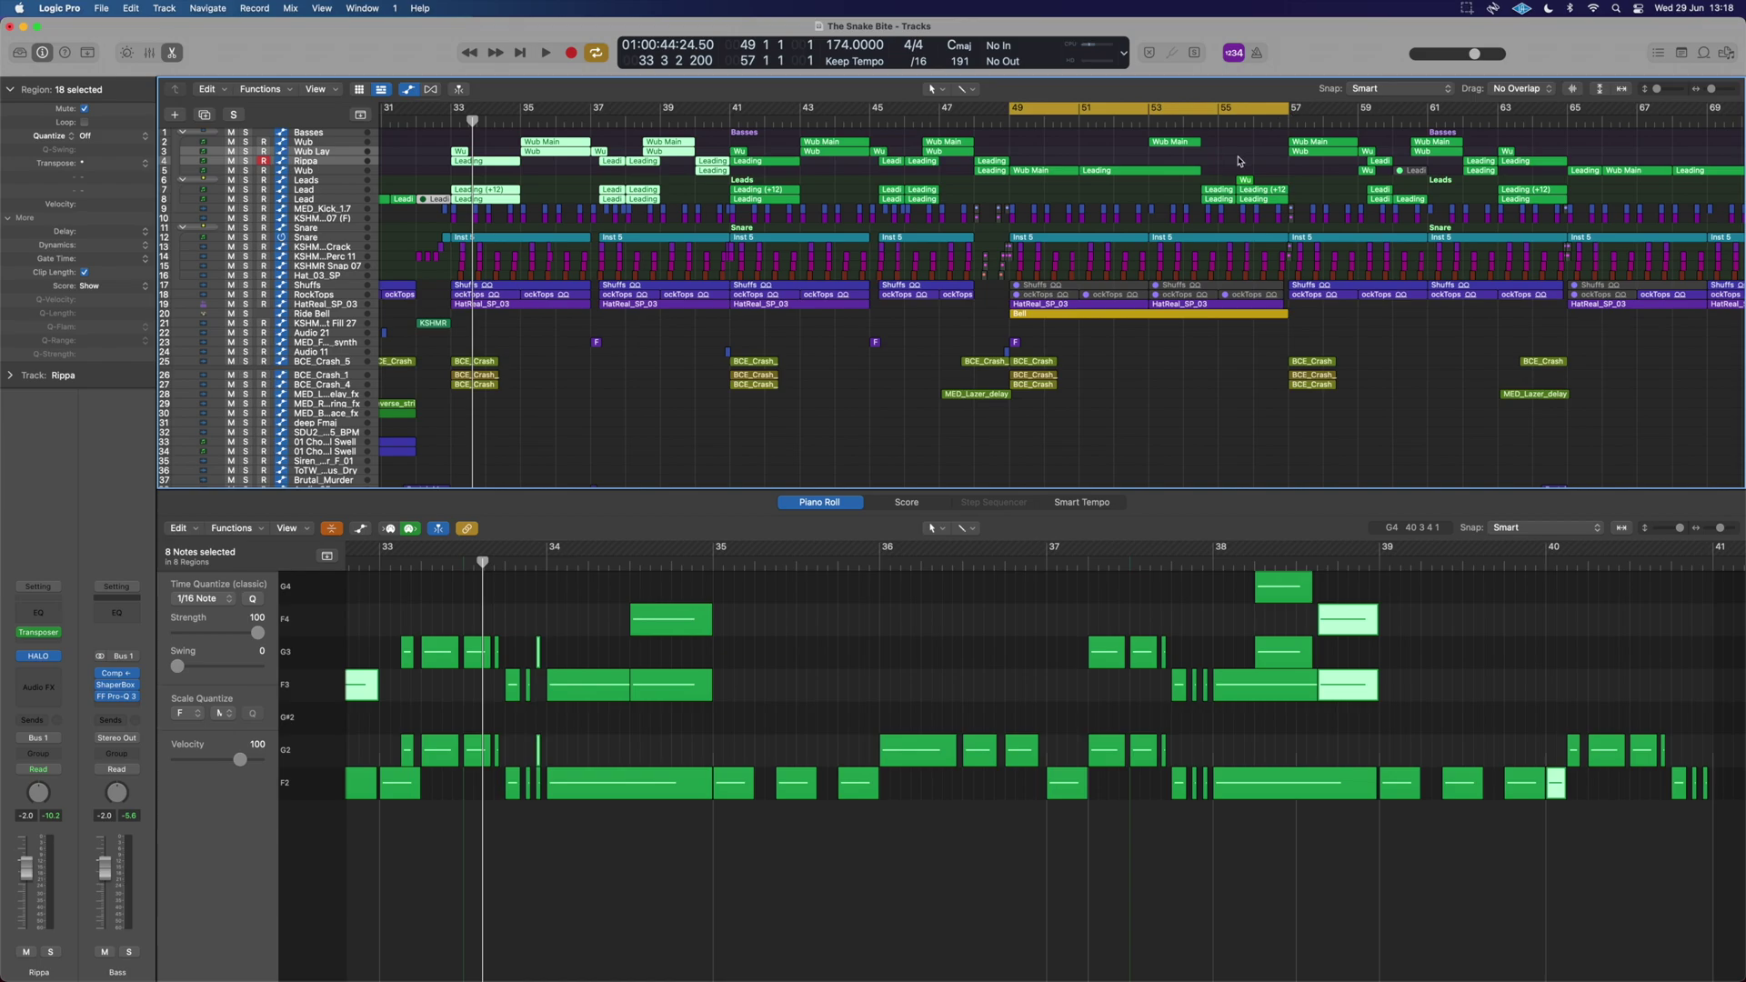
# - Select the three bass regions from bar 49 onward, fit the cycle range to them and play the phrase
pyautogui.click(1072, 171)
pyautogui.moveTo(1028, 155); pyautogui.dragTo(1013, 136)
pyautogui.press('space')
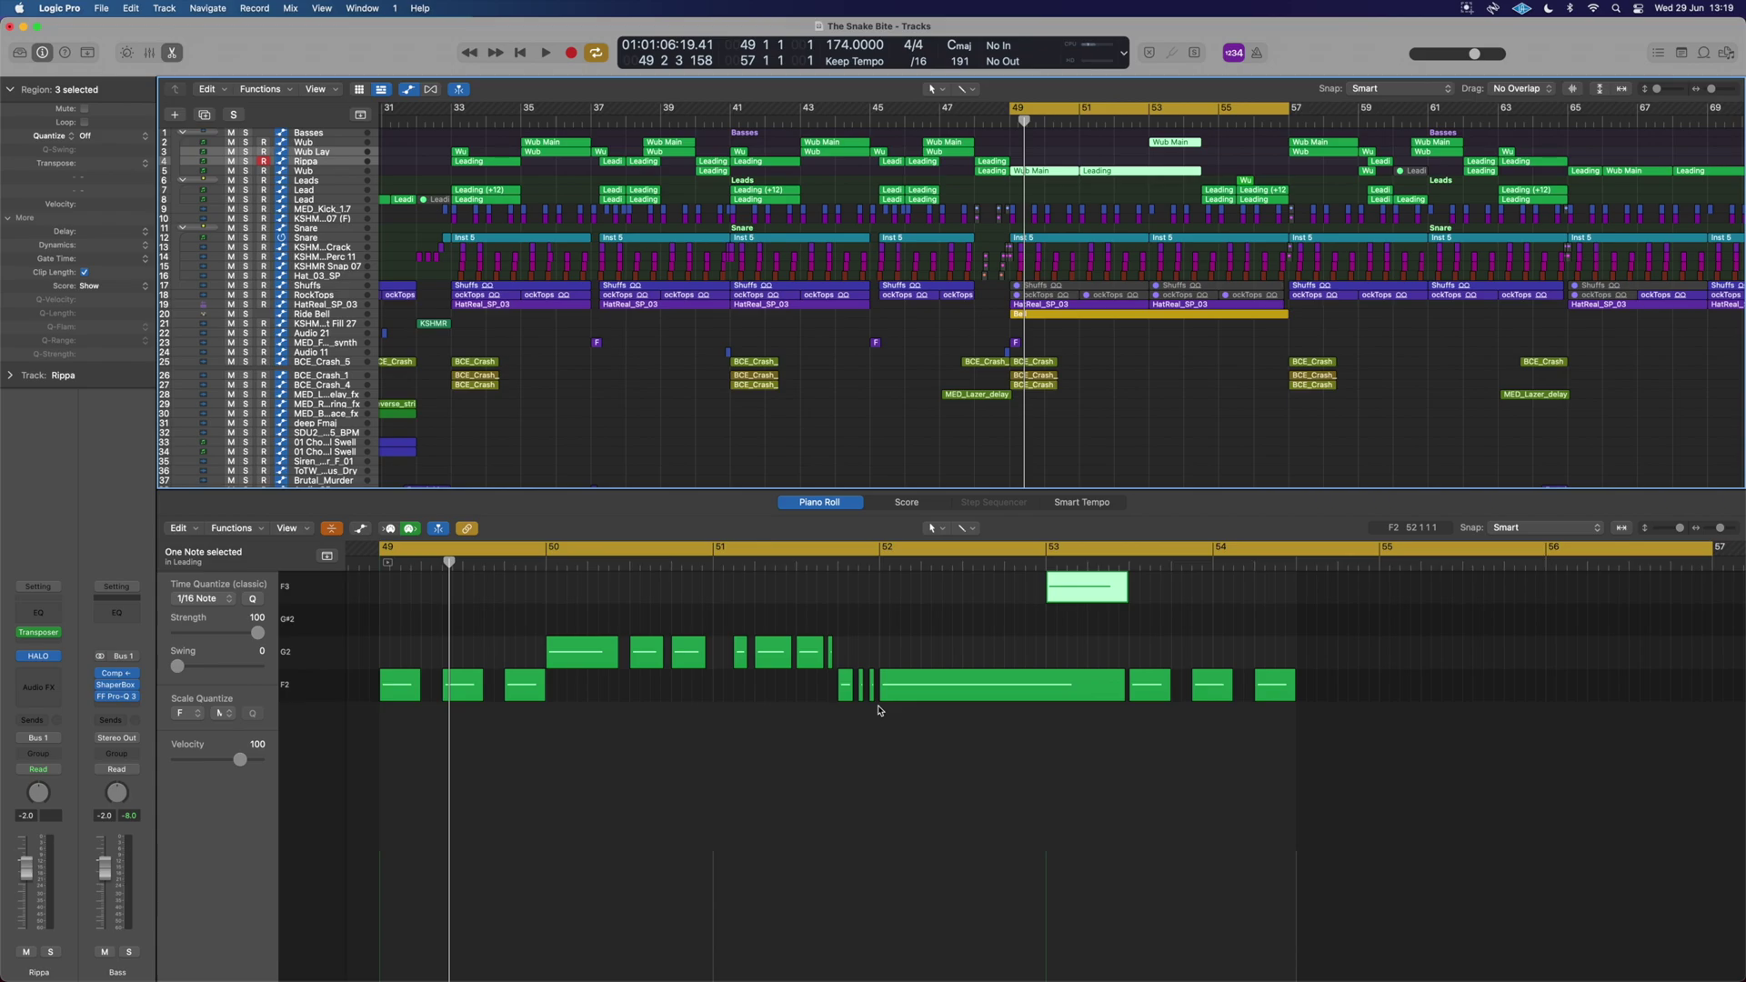
pyautogui.press('super+u')
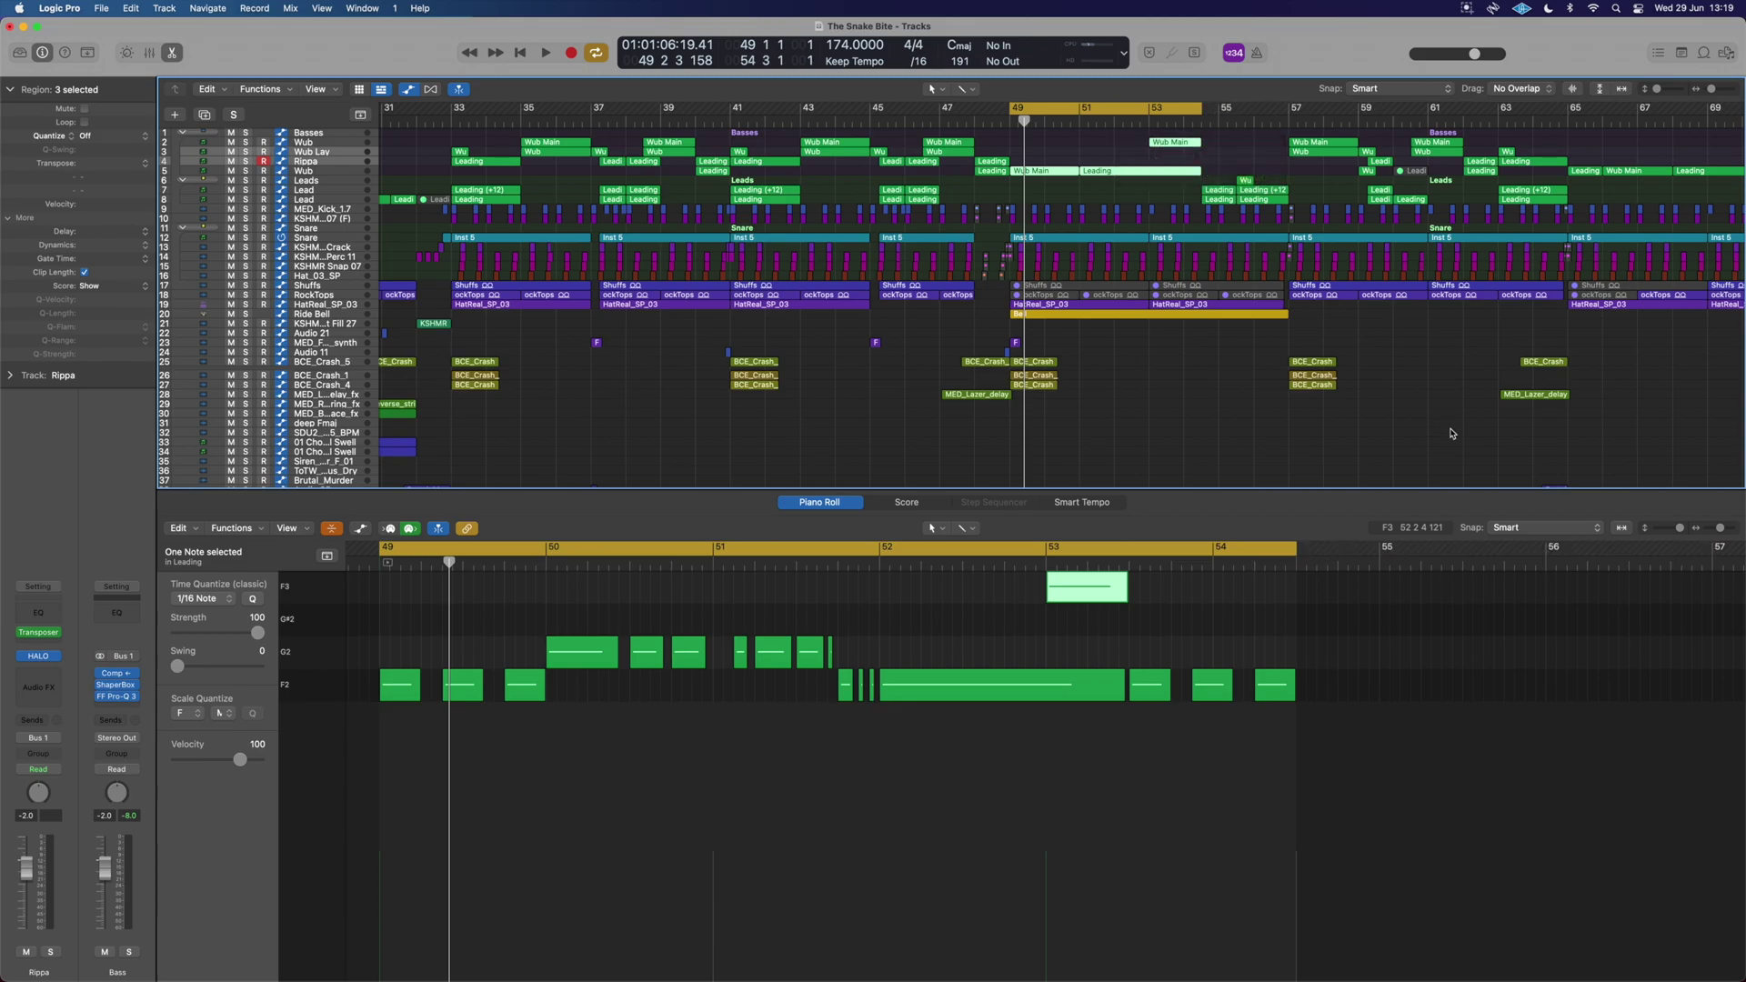
pyautogui.press('space')
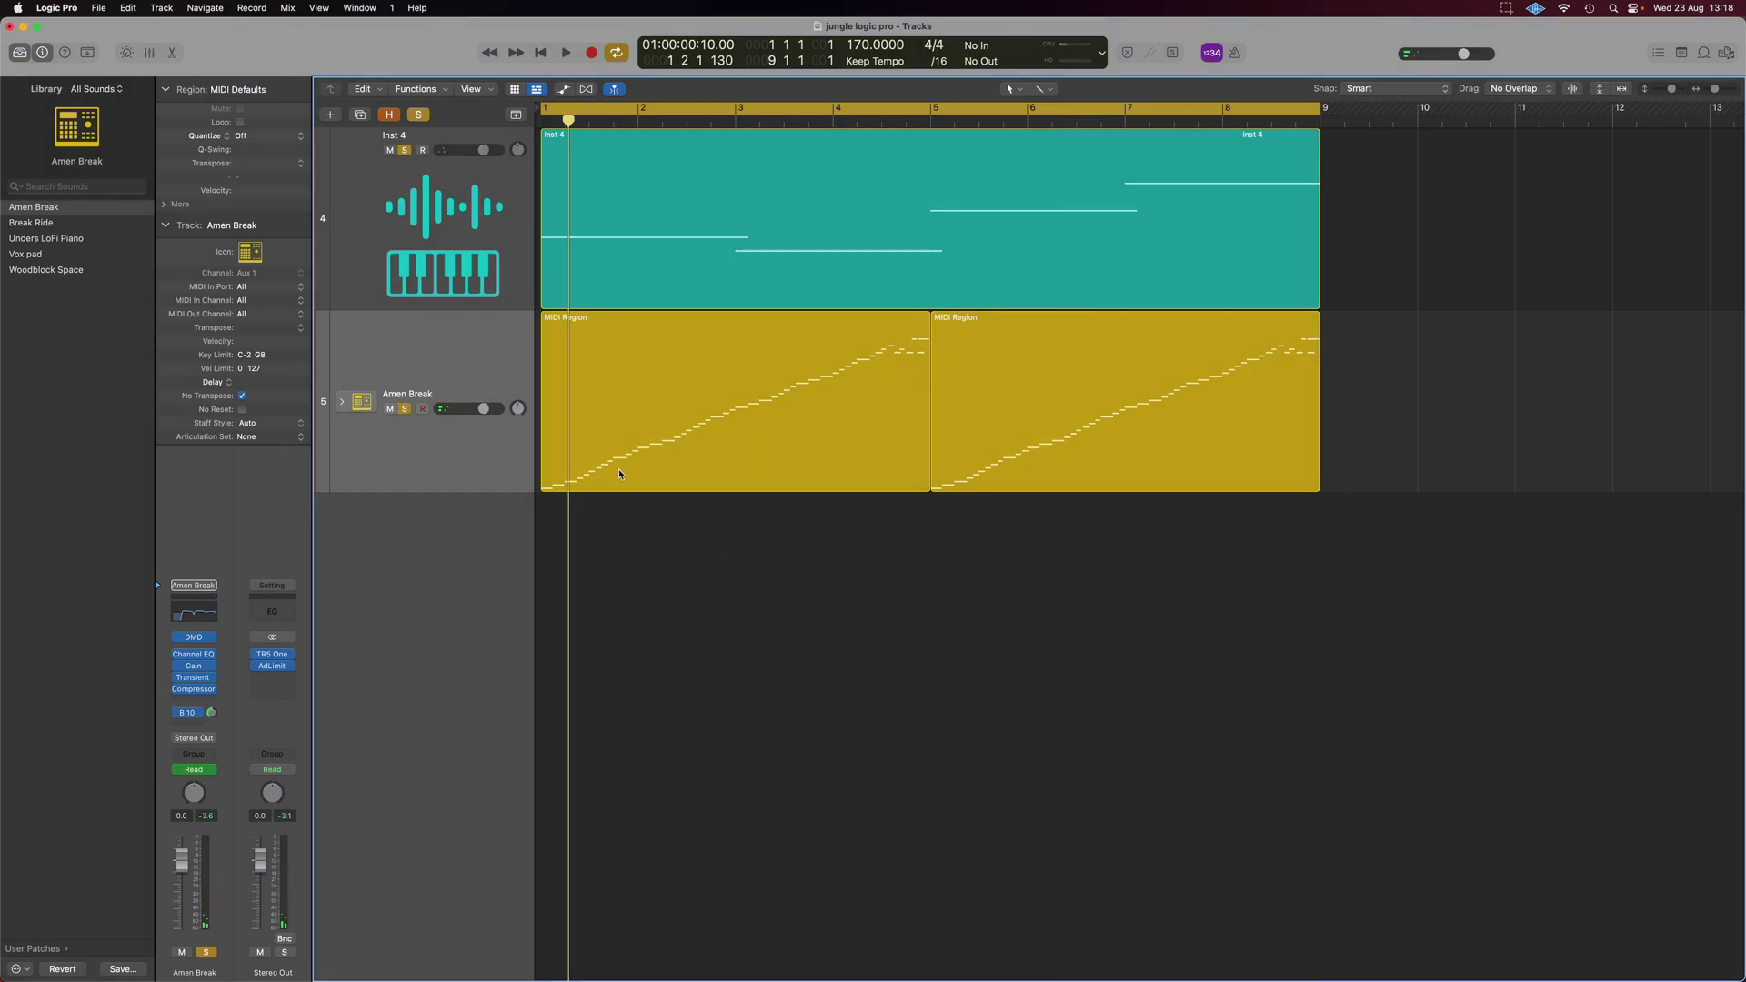
# - In the jungle project, audition the Amen Break without Inst 4, leave Inst 4 unsoloed and reveal the hidden tracks
pyautogui.click(404, 151)
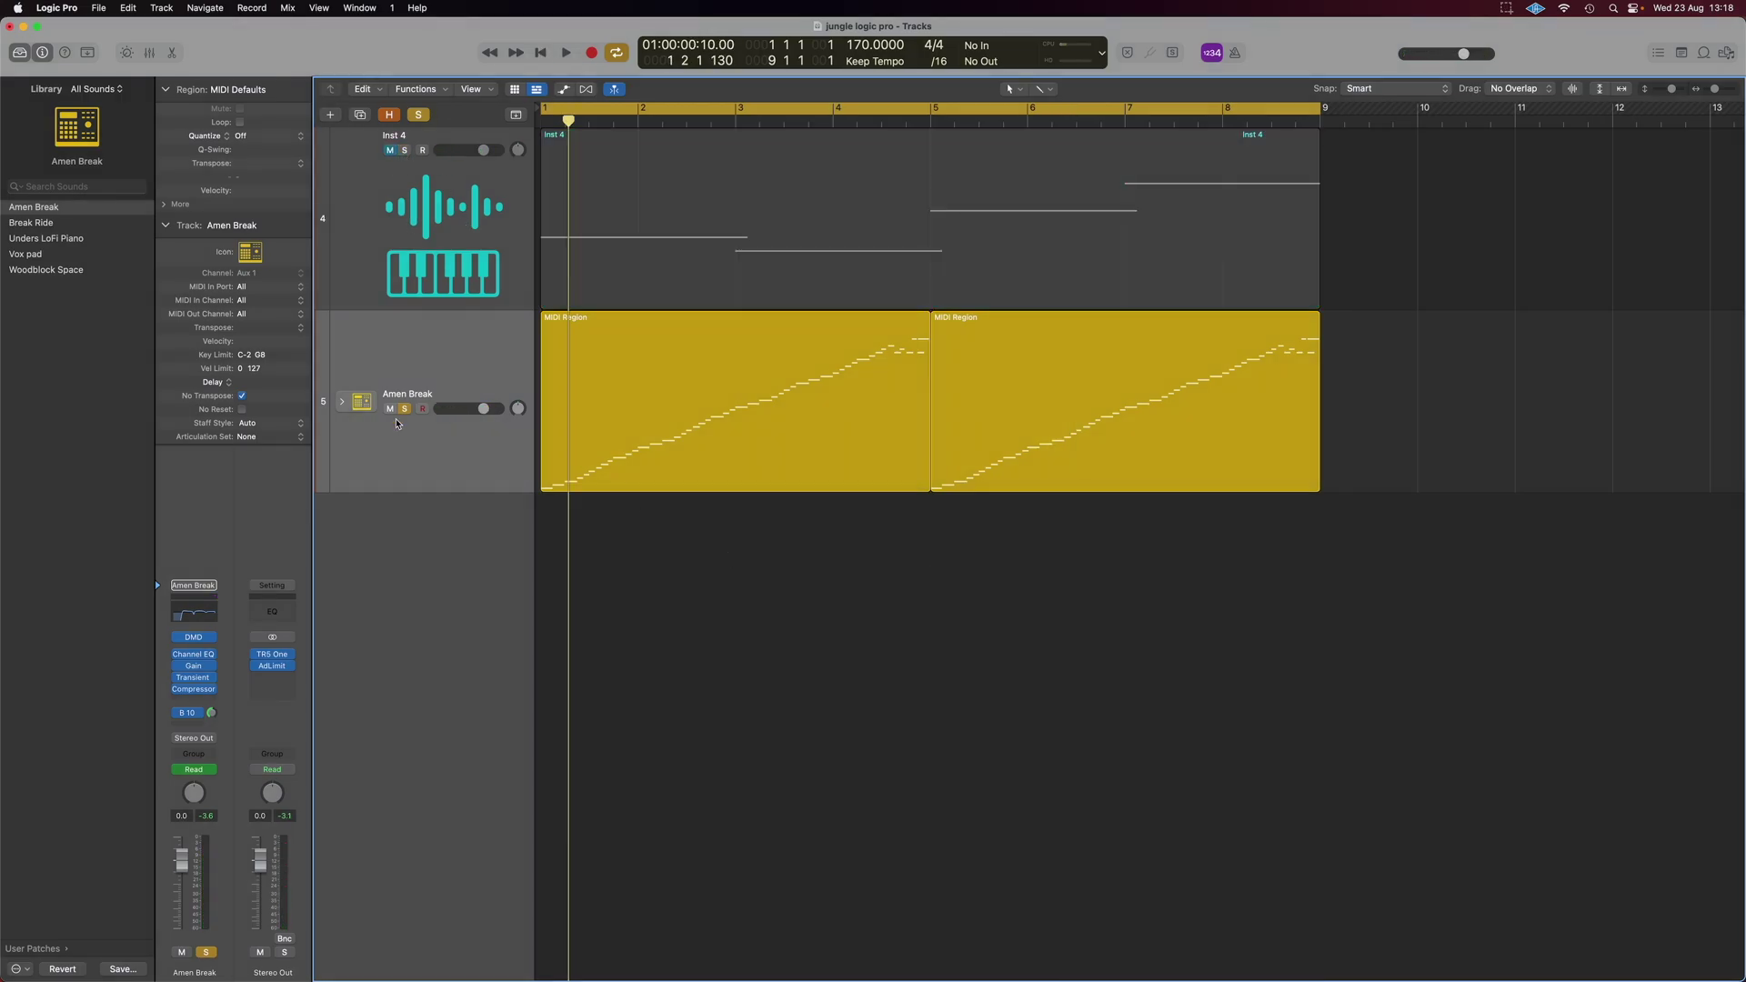
pyautogui.press('space')
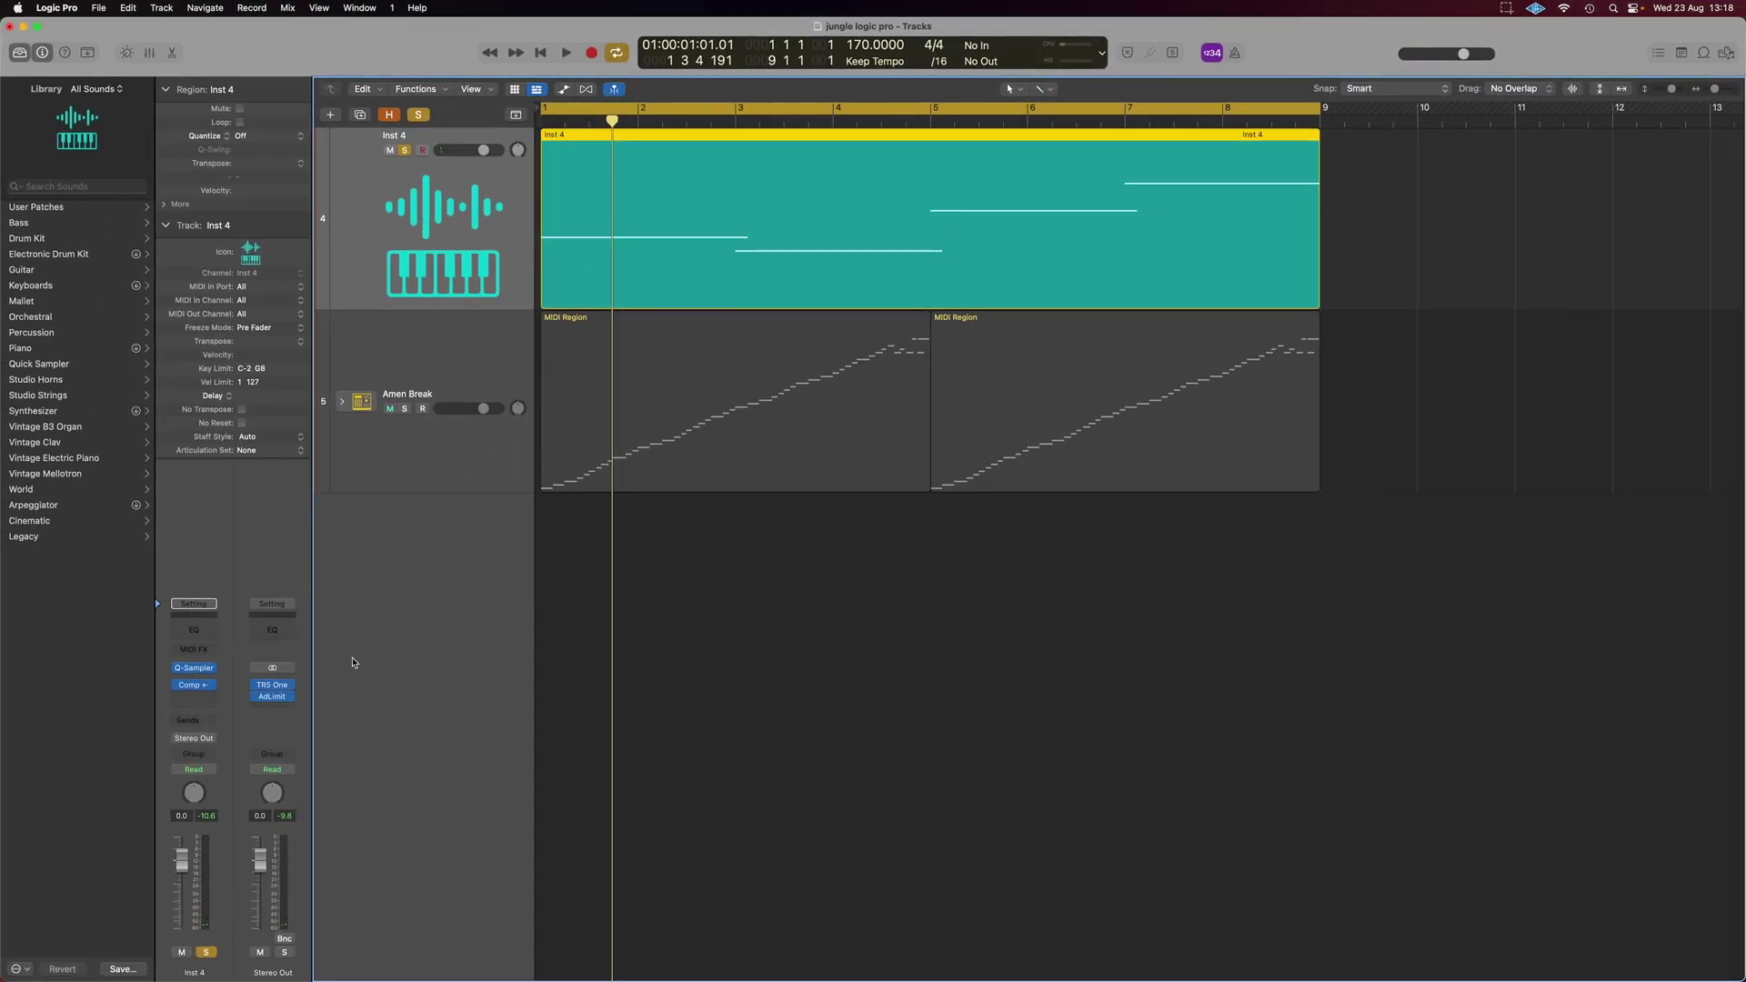
pyautogui.click(406, 150)
pyautogui.press('h')
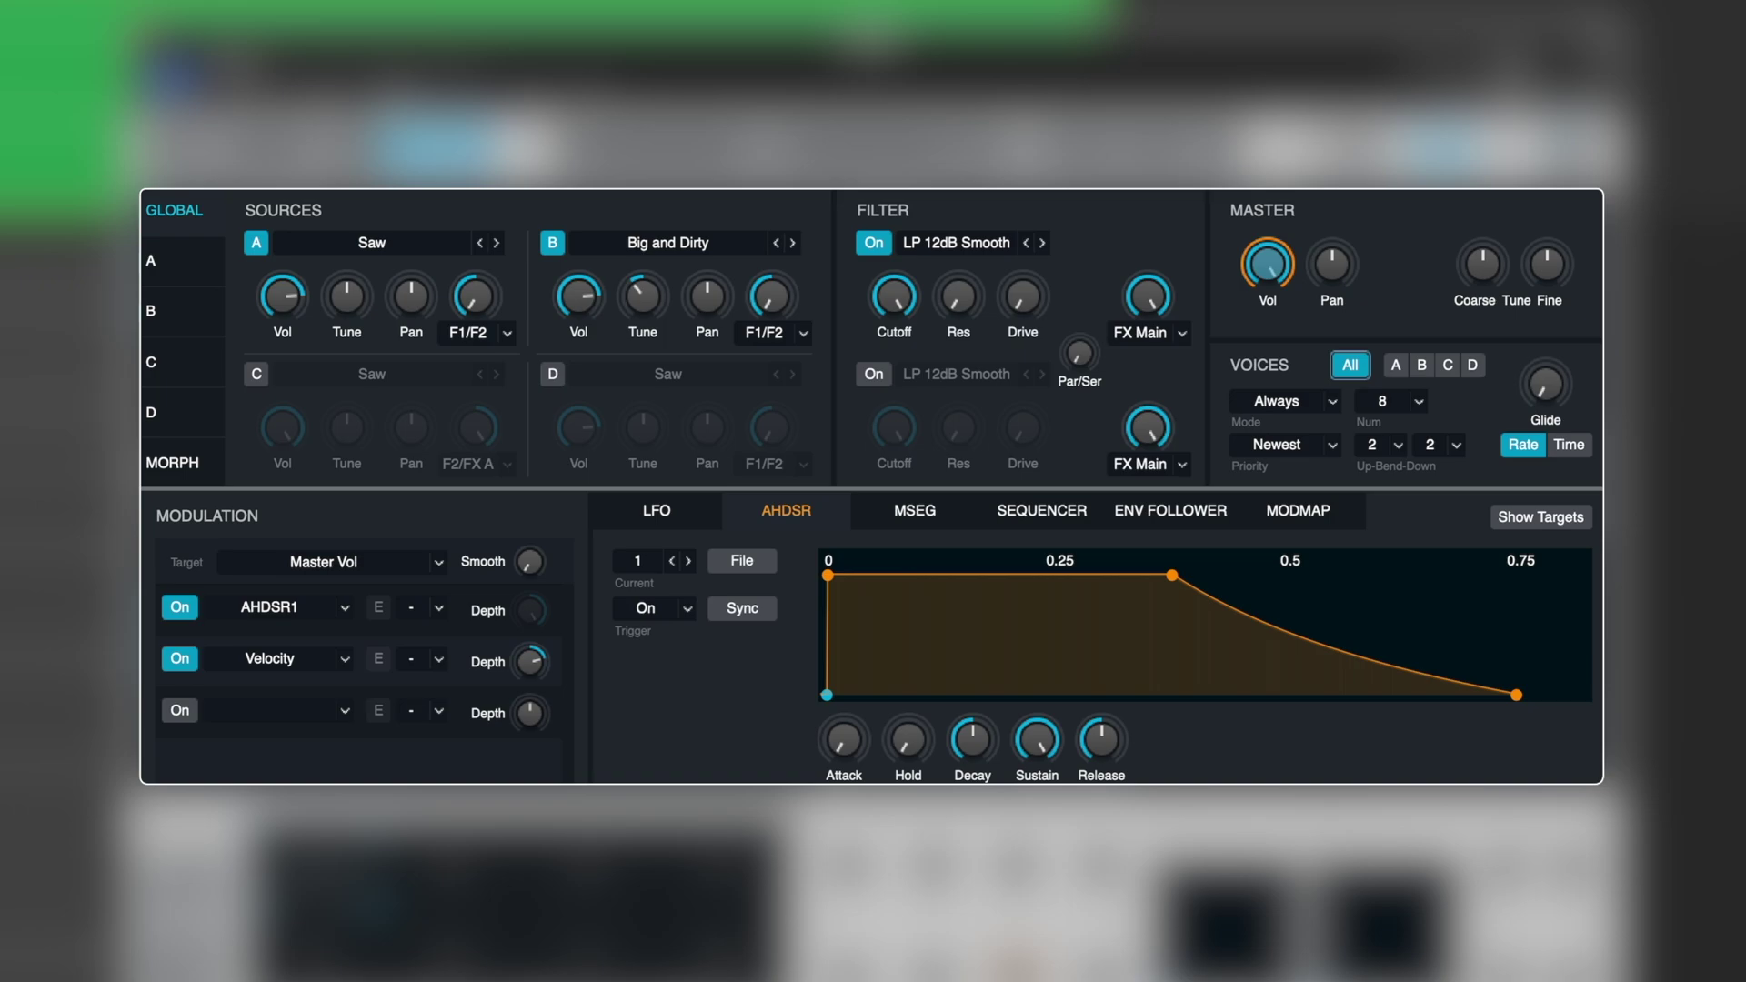
# - Initialize the preset of the first track's Alchemy synth and close its plug-in window
pyautogui.rightClick(1037, 193)
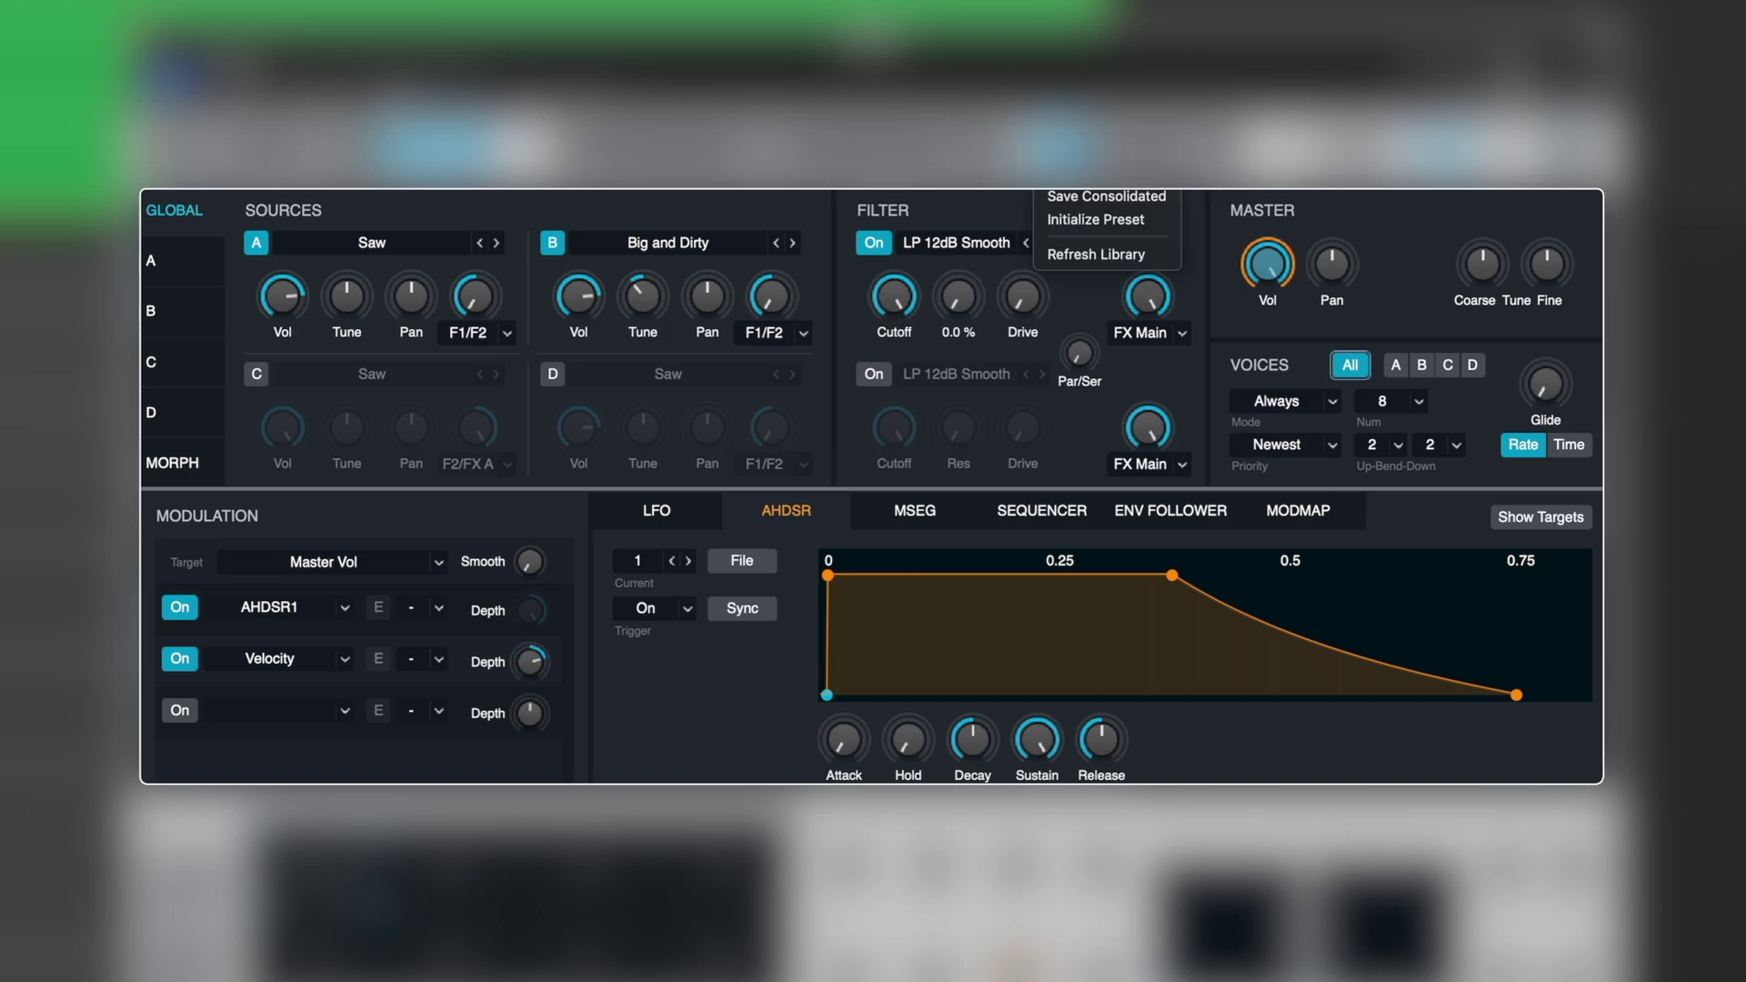
pyautogui.click(1069, 221)
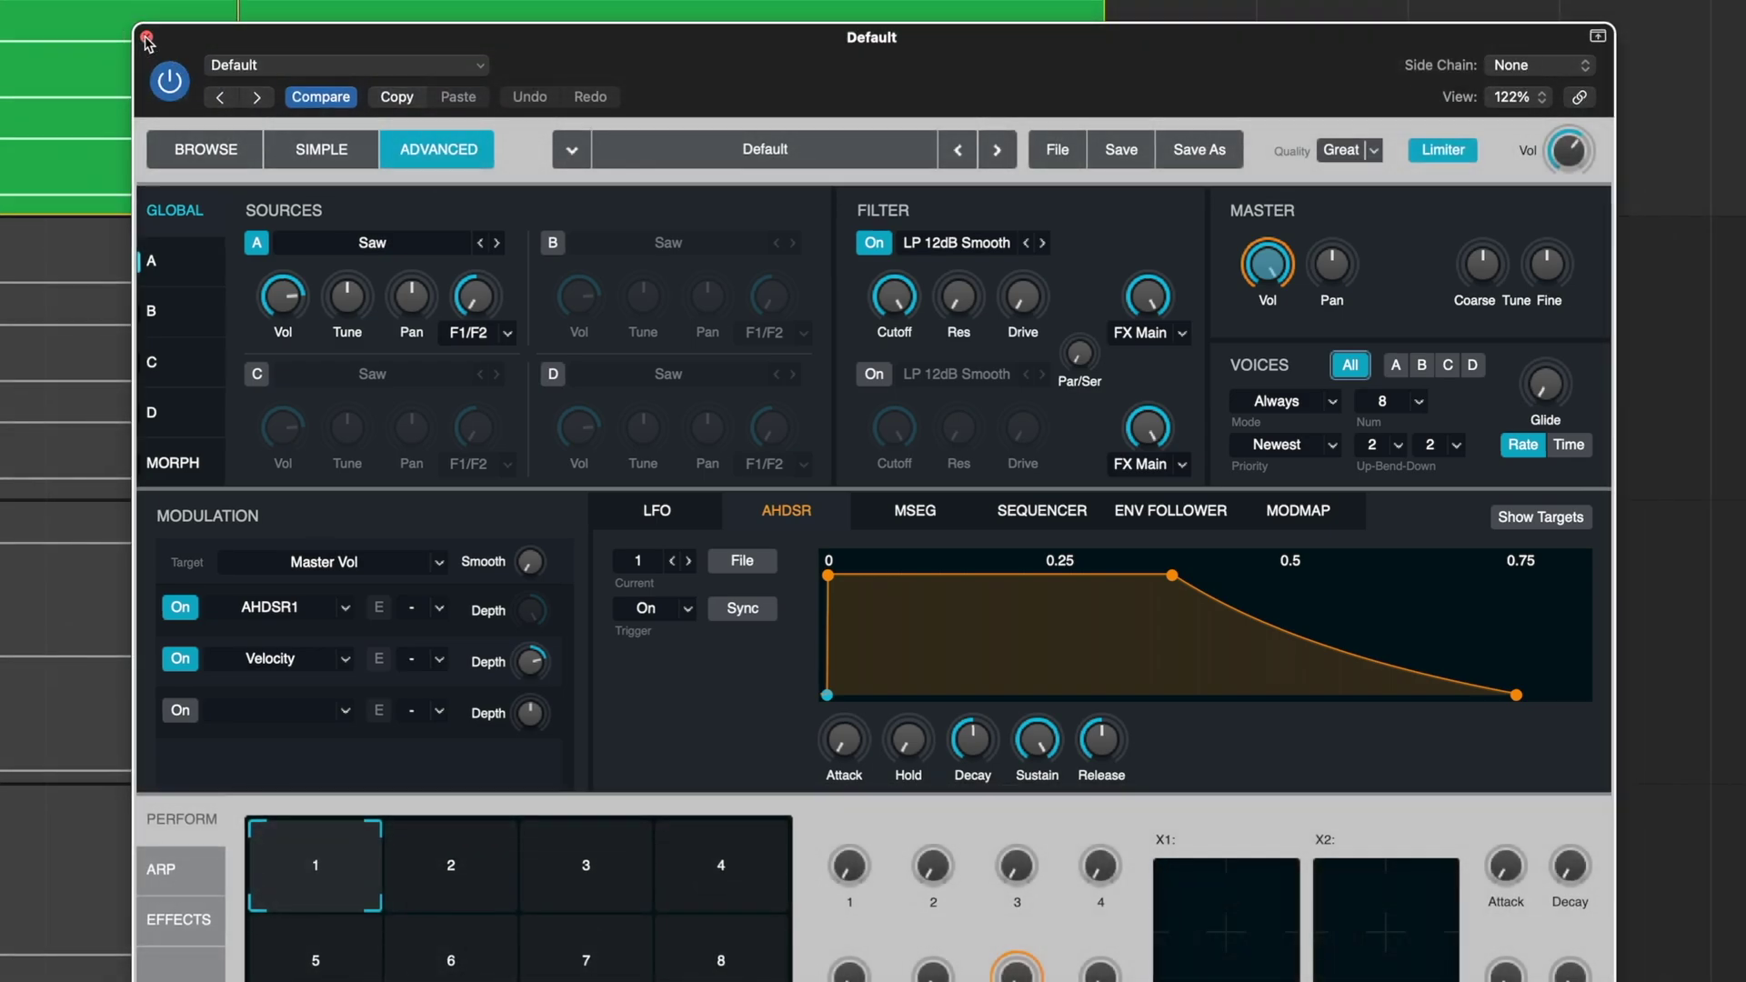
pyautogui.click(145, 40)
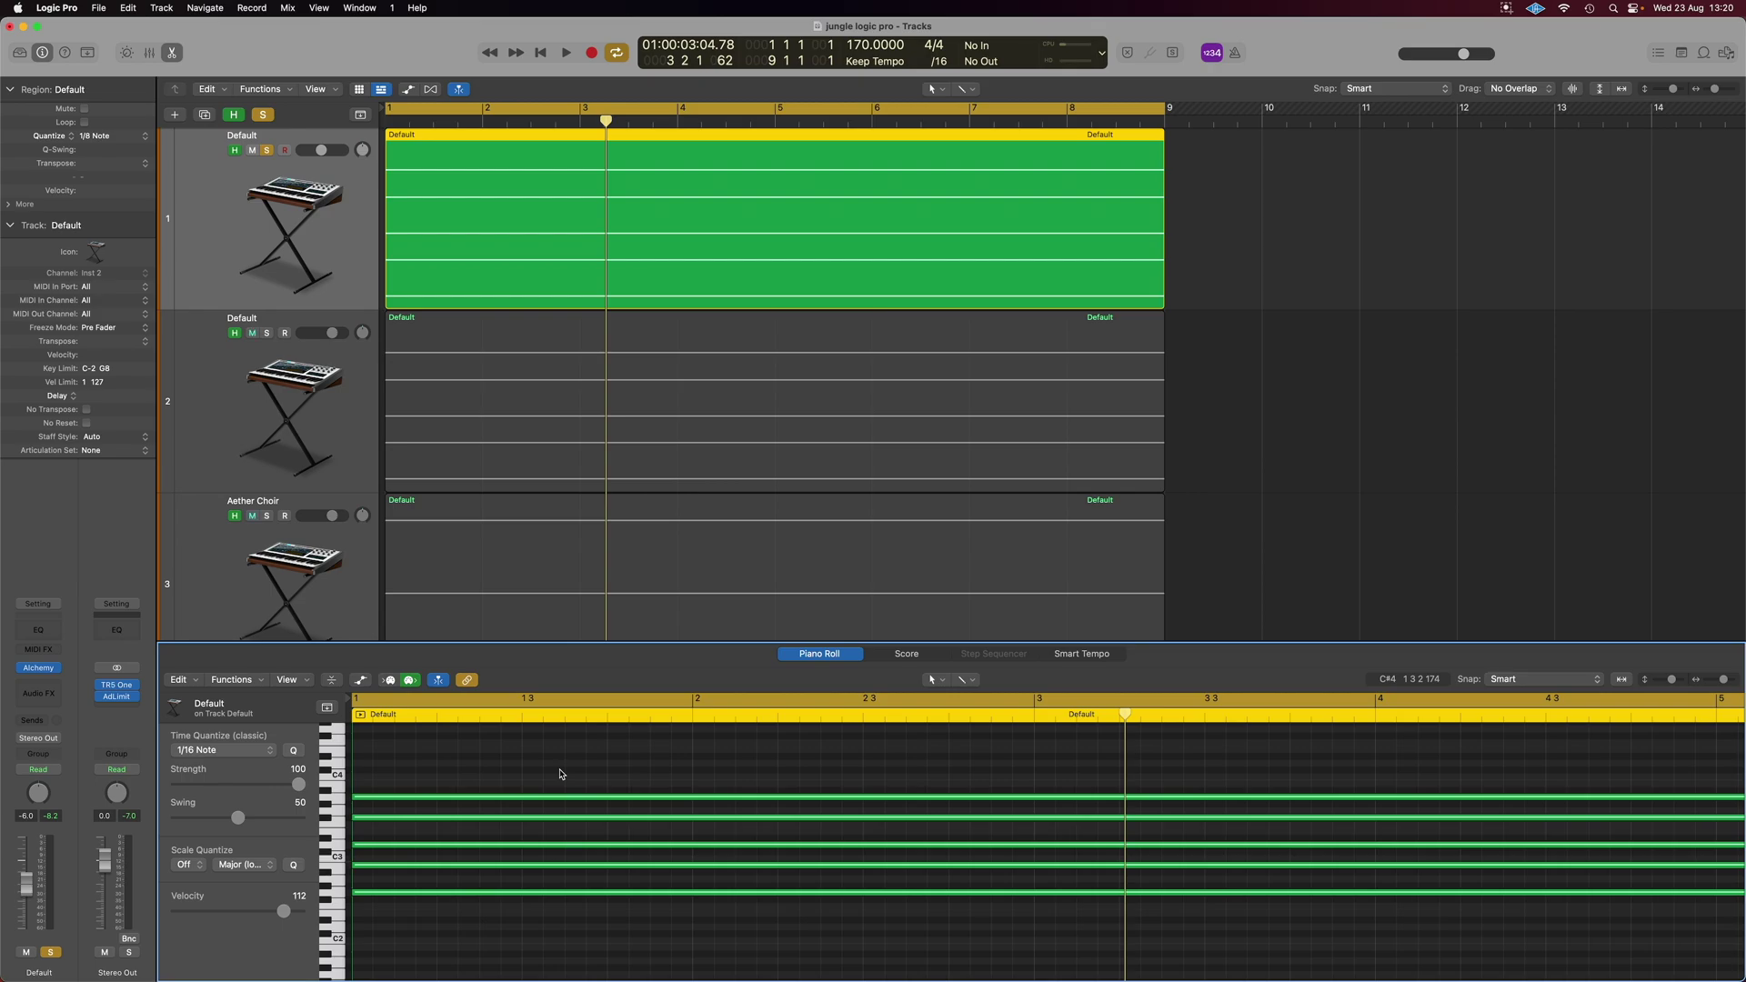
# - Delete all five long chord notes from the first track's Default region
pyautogui.moveTo(561, 774); pyautogui.dragTo(564, 901)
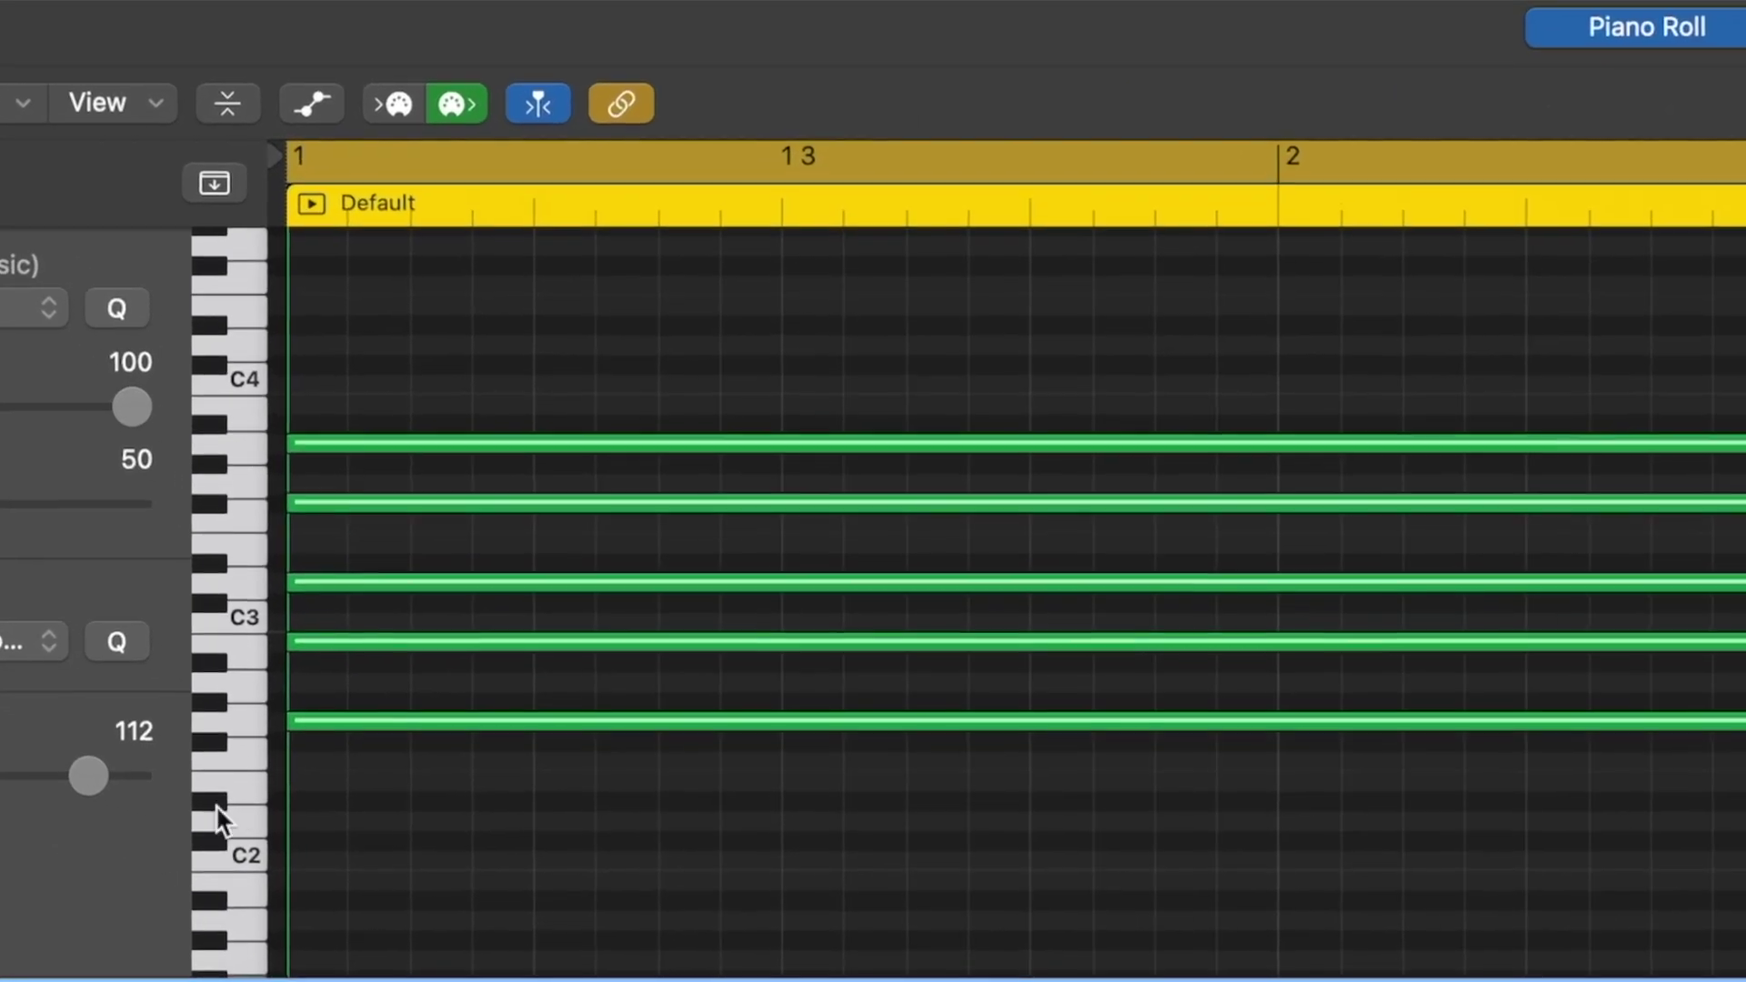
pyautogui.click(238, 722)
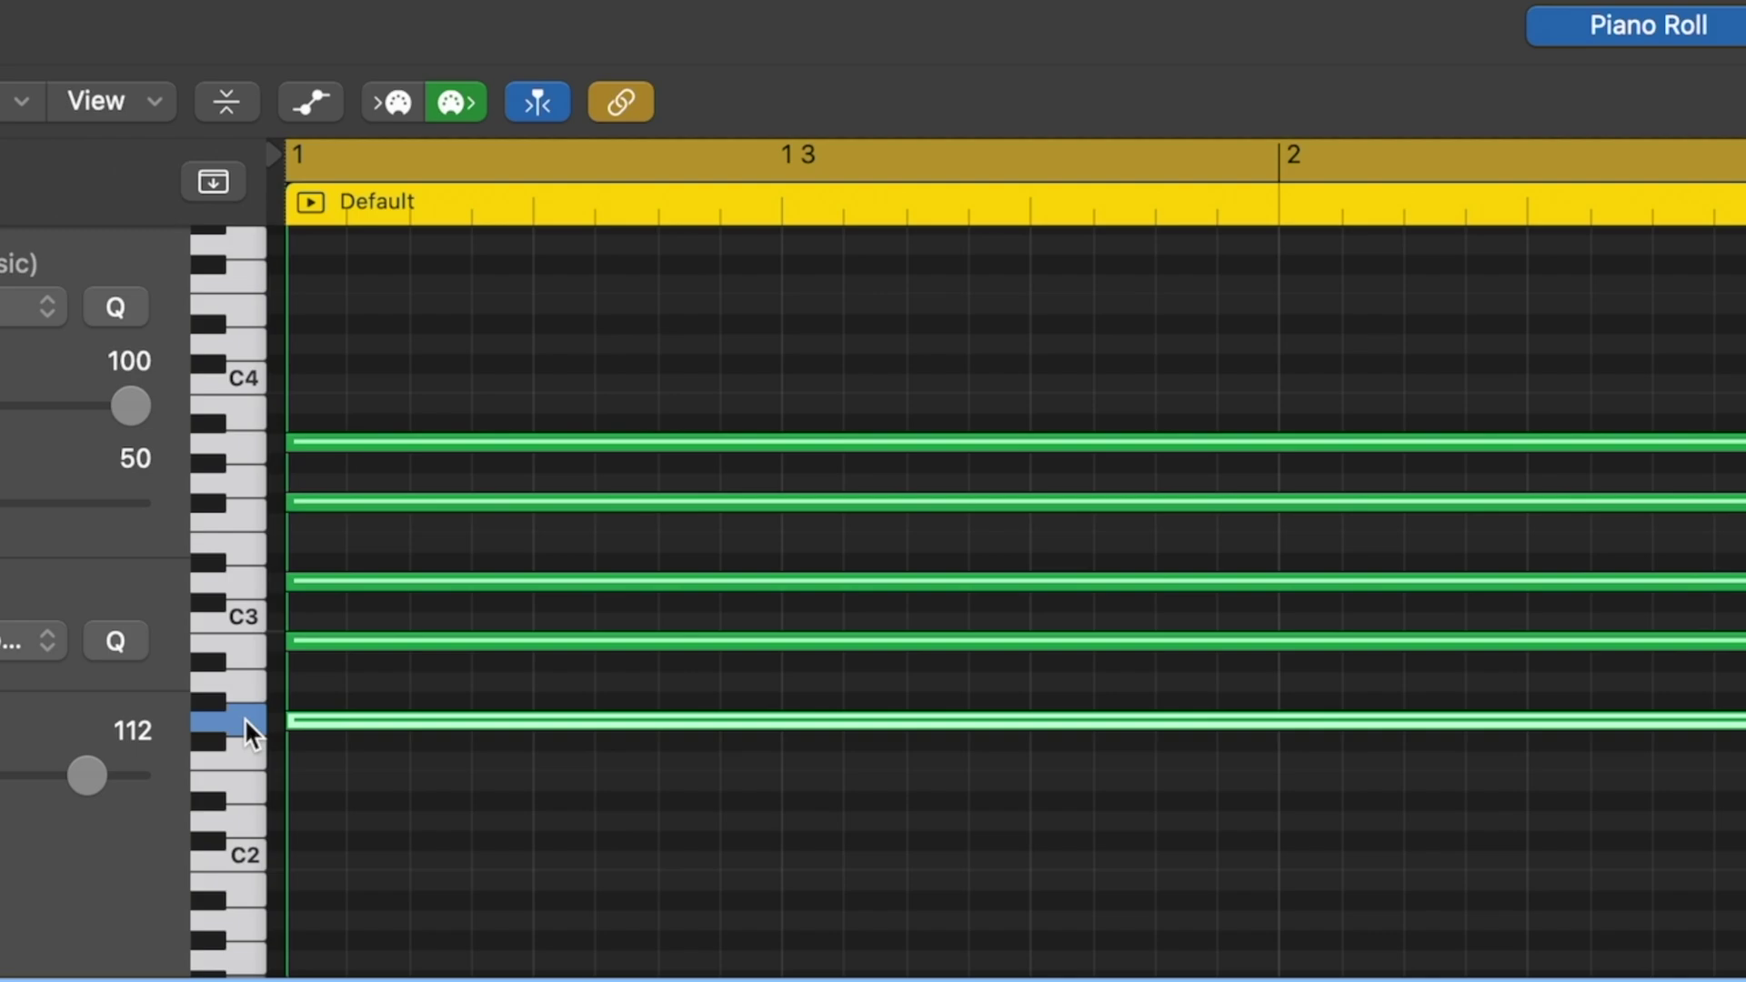
pyautogui.moveTo(702, 796); pyautogui.dragTo(700, 227)
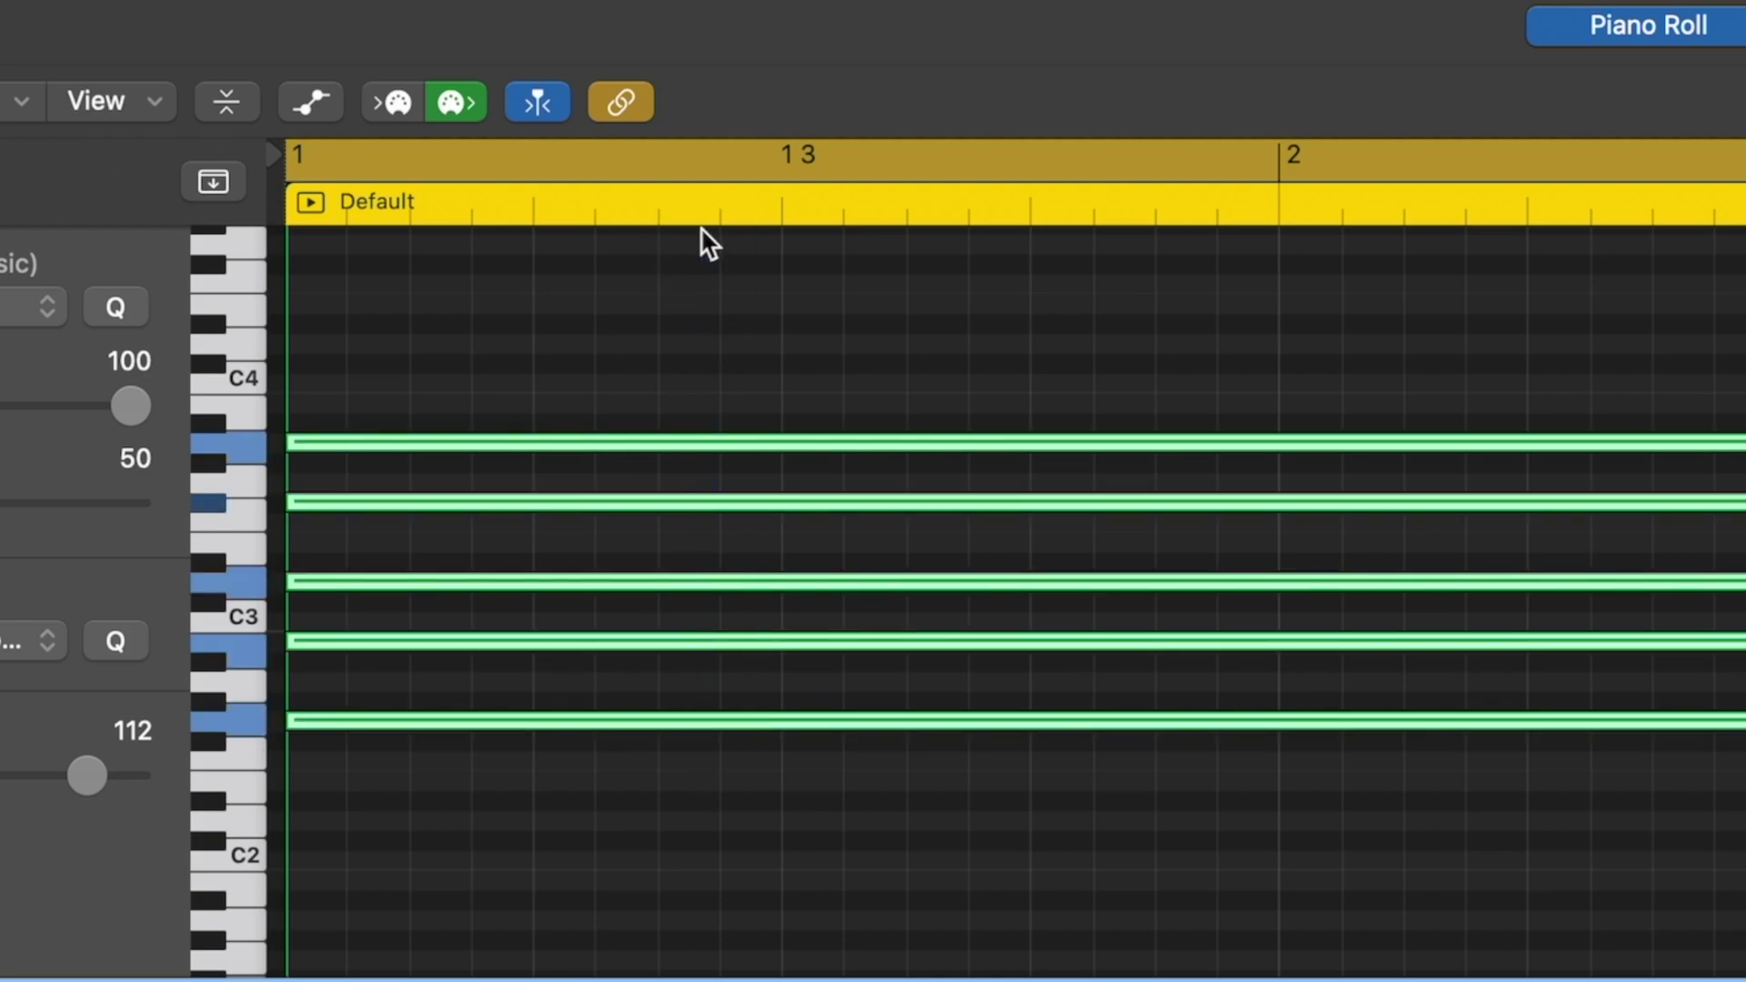
pyautogui.press('Delete')
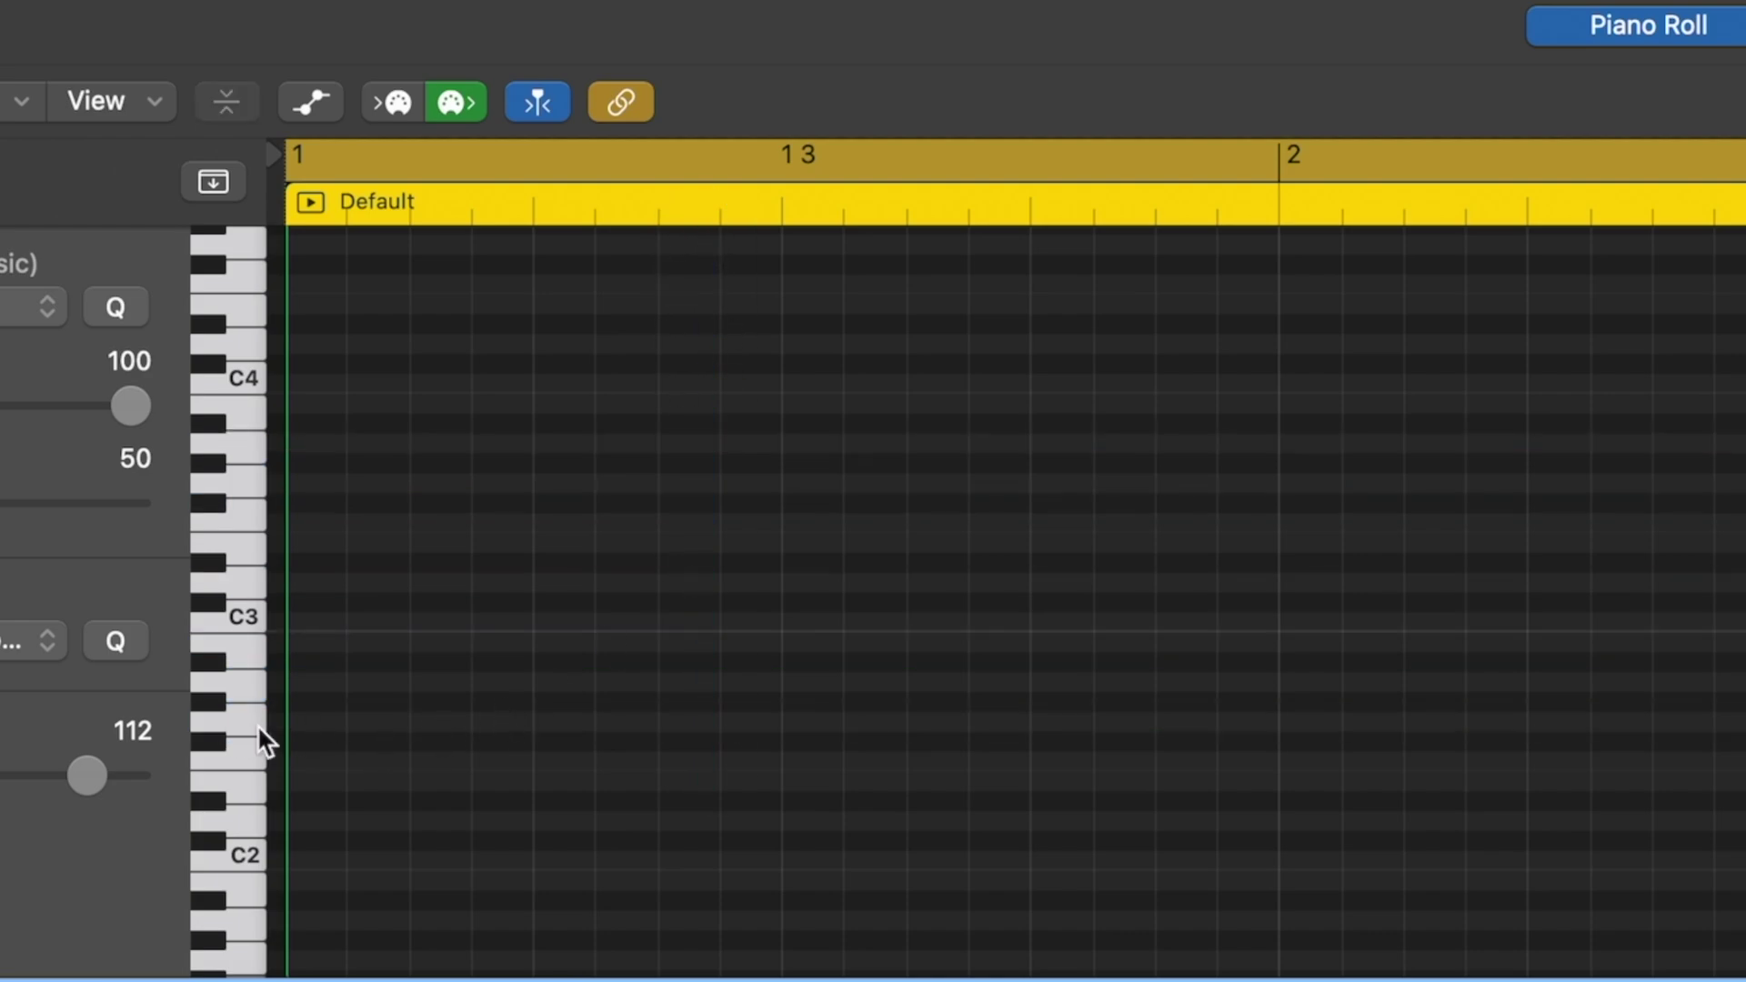
# - Draw a long G7/9 chord from bar 1 using G2, B2, D3, F3 and A3, select its notes and play it
pyautogui.click(292, 721)
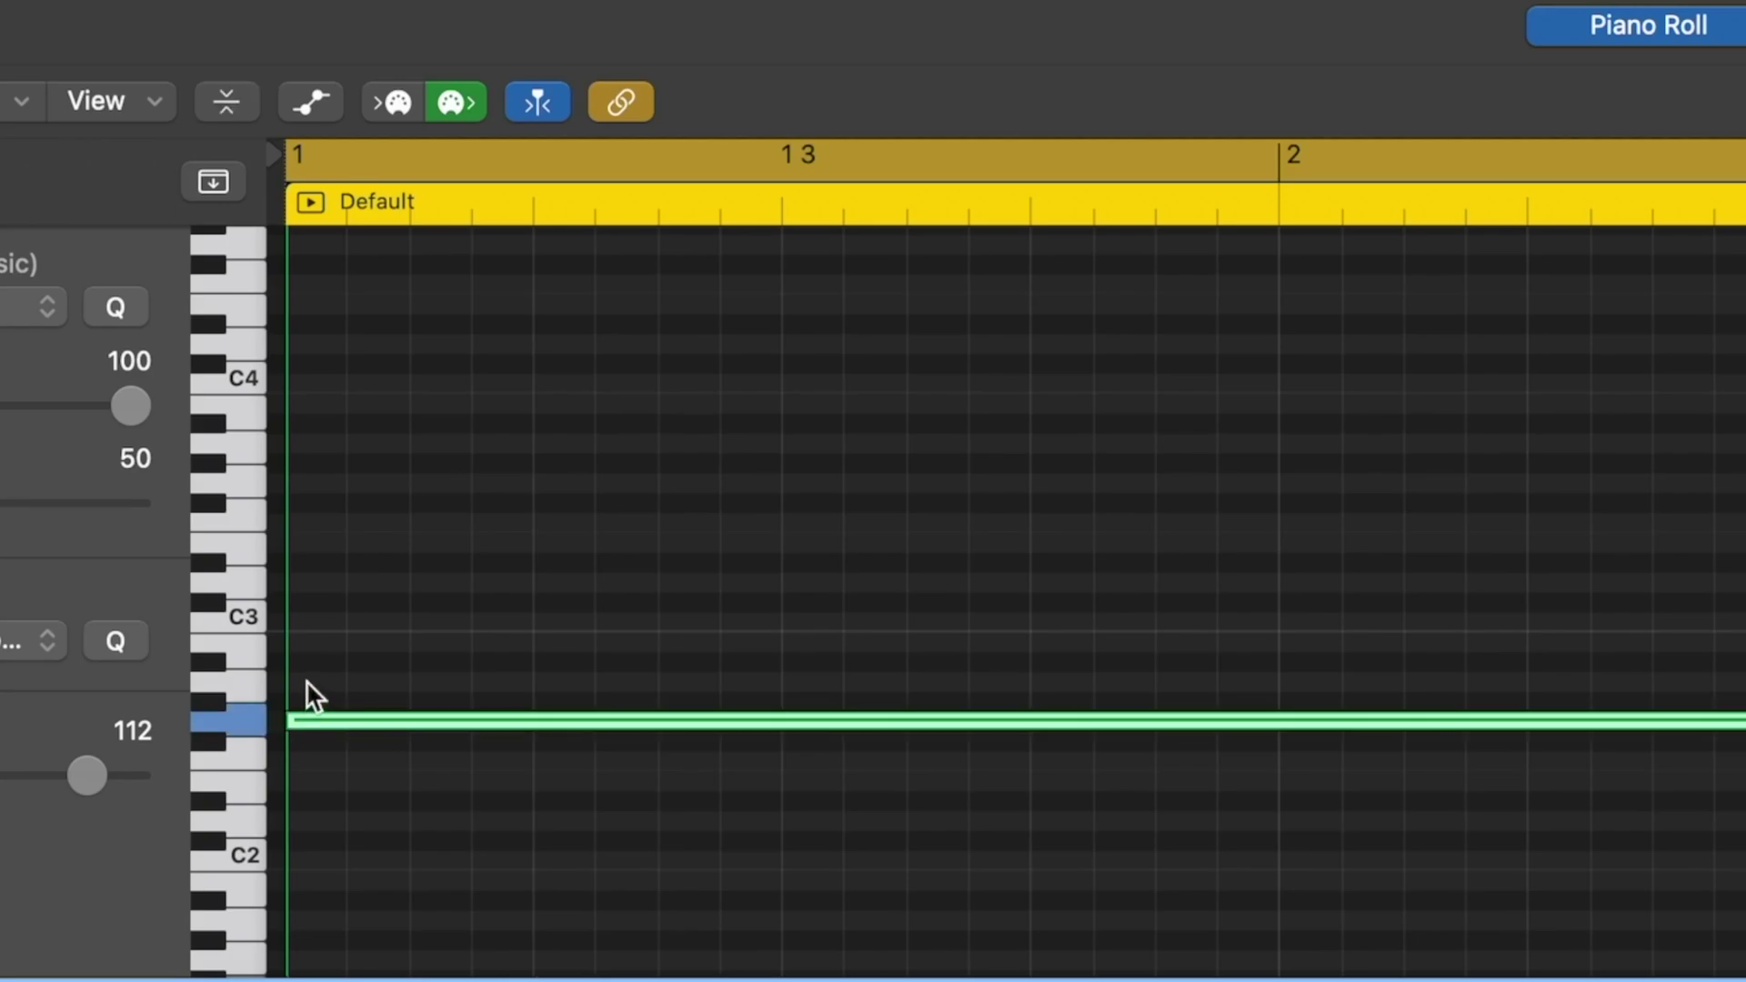
pyautogui.click(296, 641)
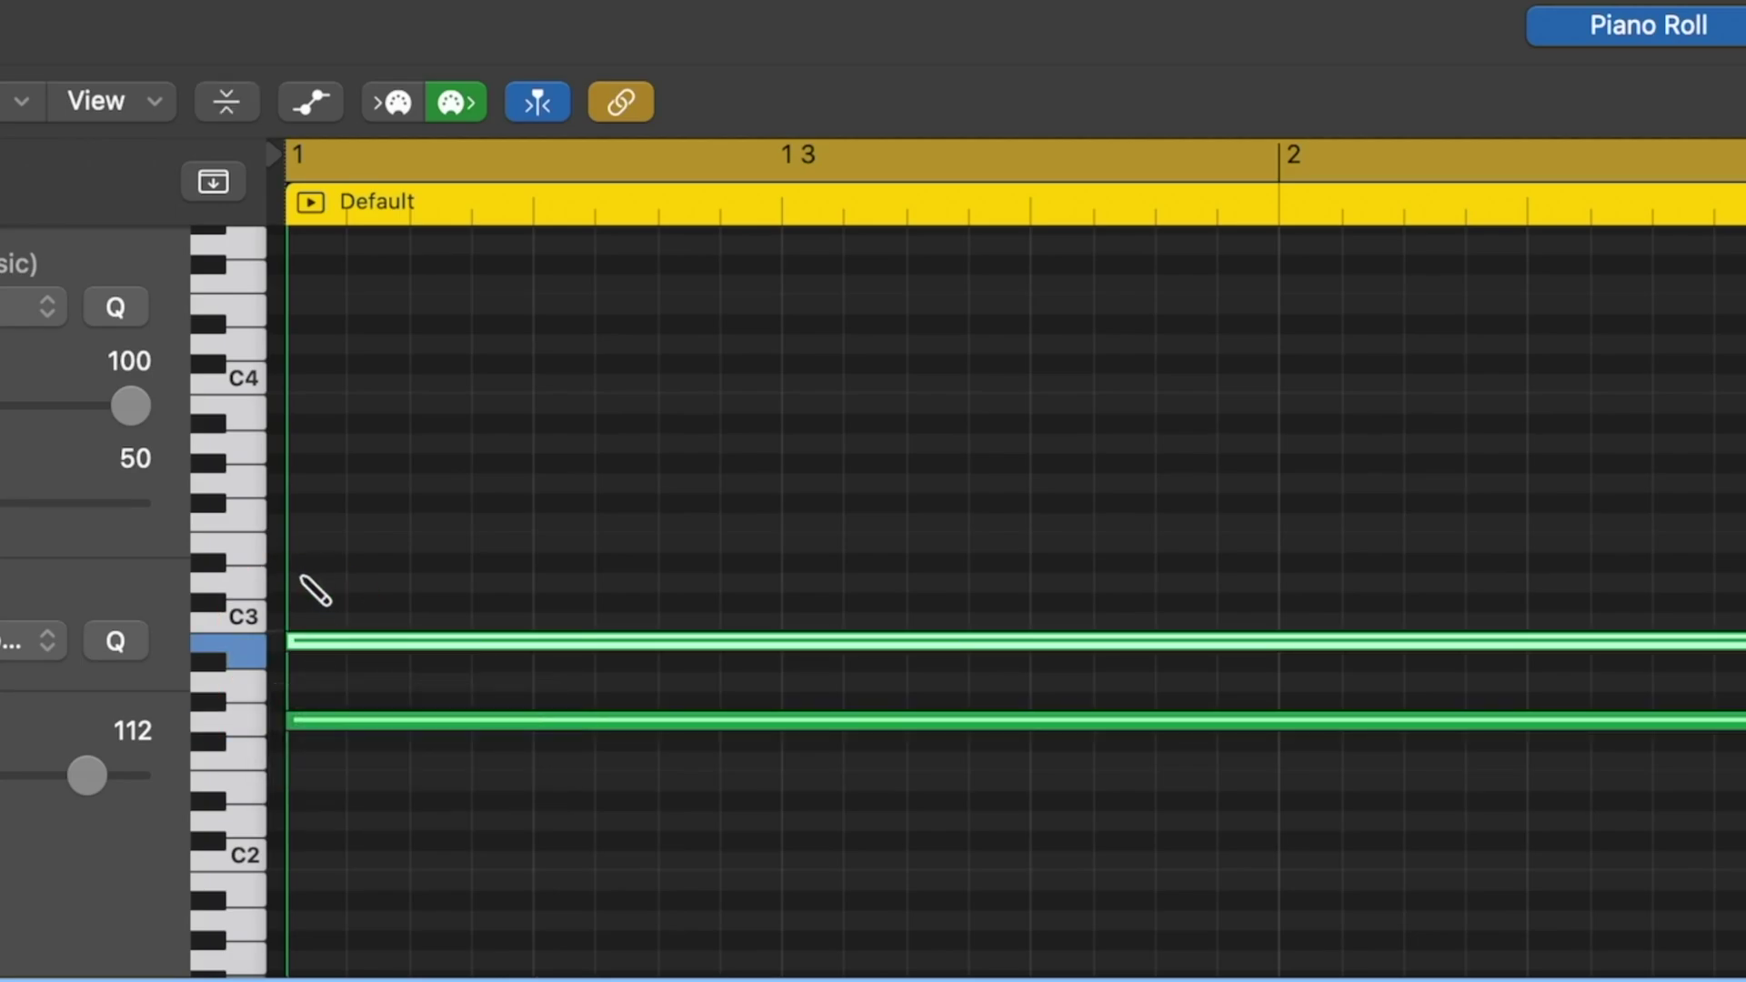
pyautogui.click(303, 582)
pyautogui.click(308, 525)
pyautogui.click(311, 444)
pyautogui.moveTo(413, 392); pyautogui.dragTo(422, 842)
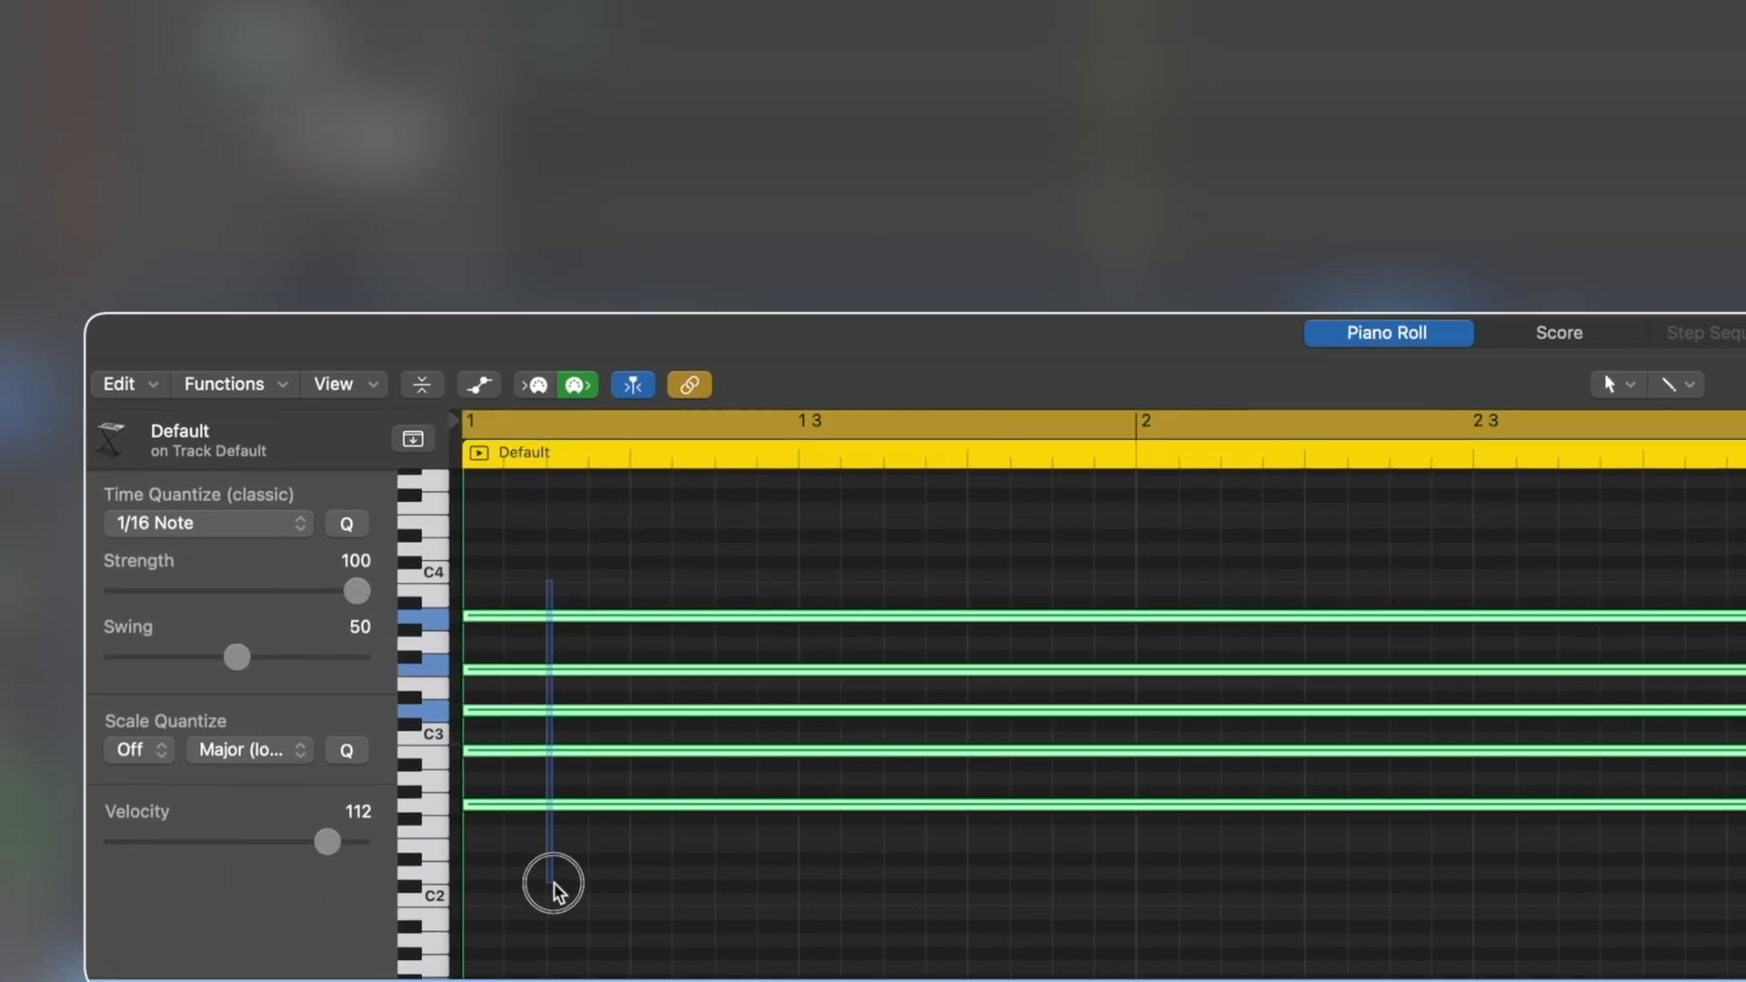
pyautogui.moveTo(553, 887); pyautogui.dragTo(553, 886)
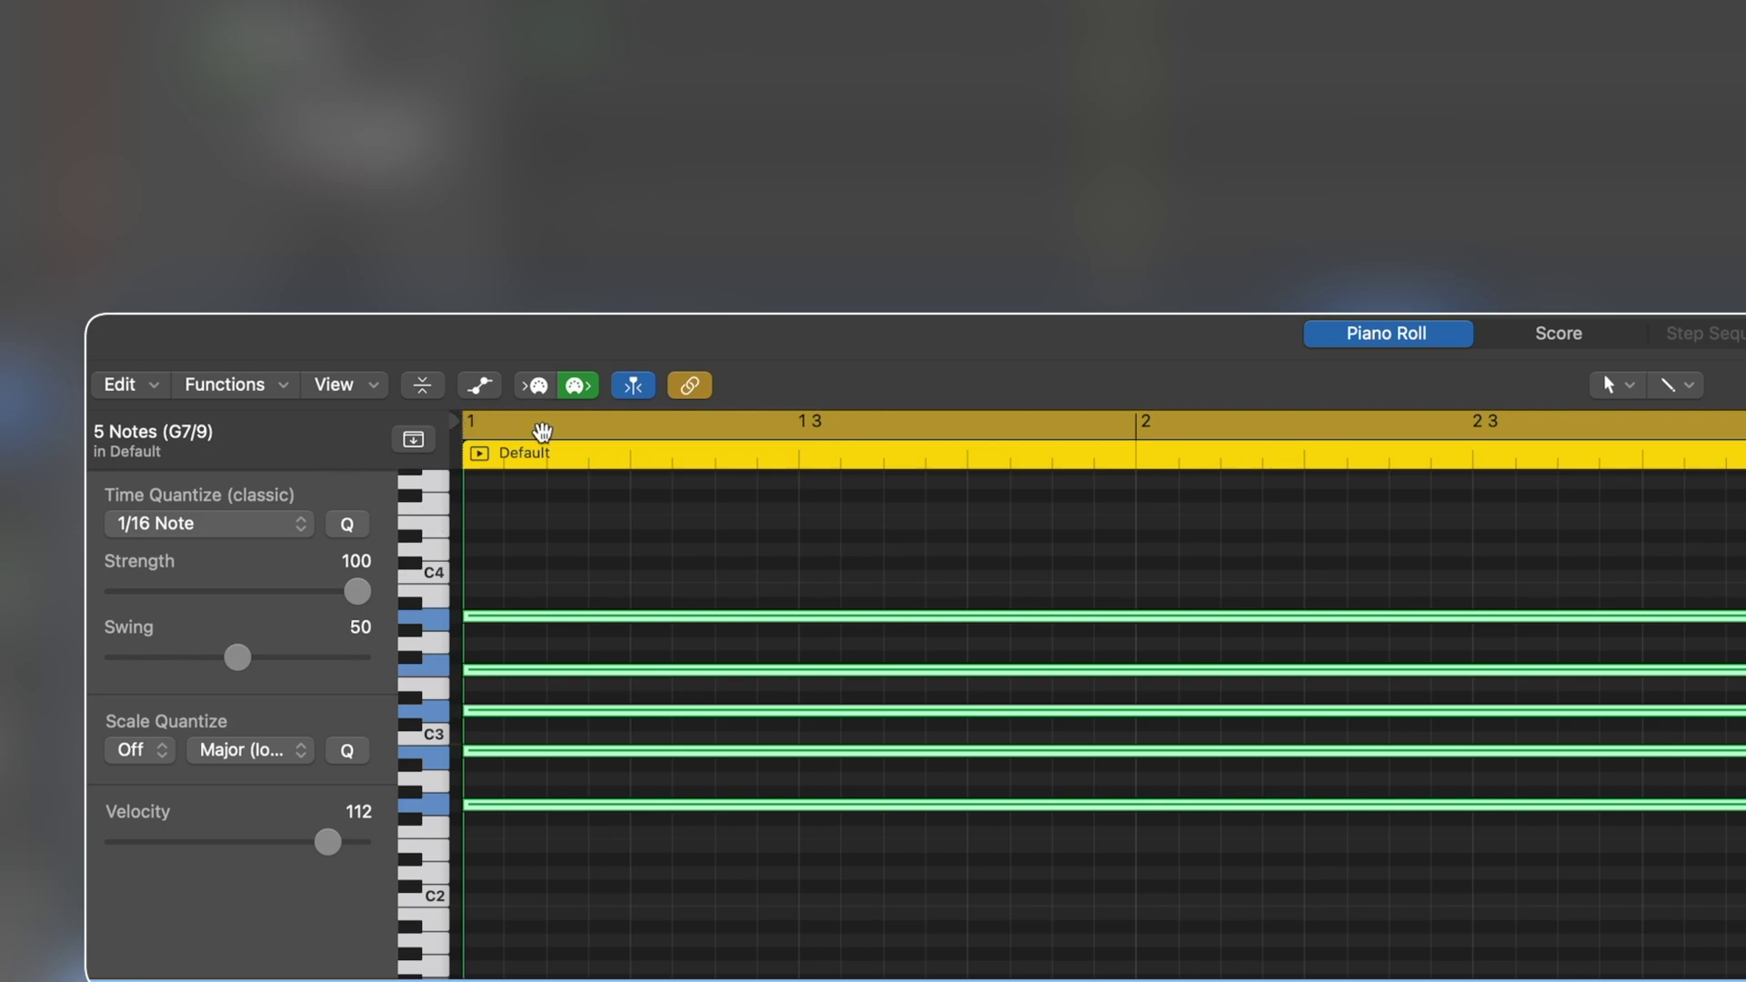
pyautogui.press('space')
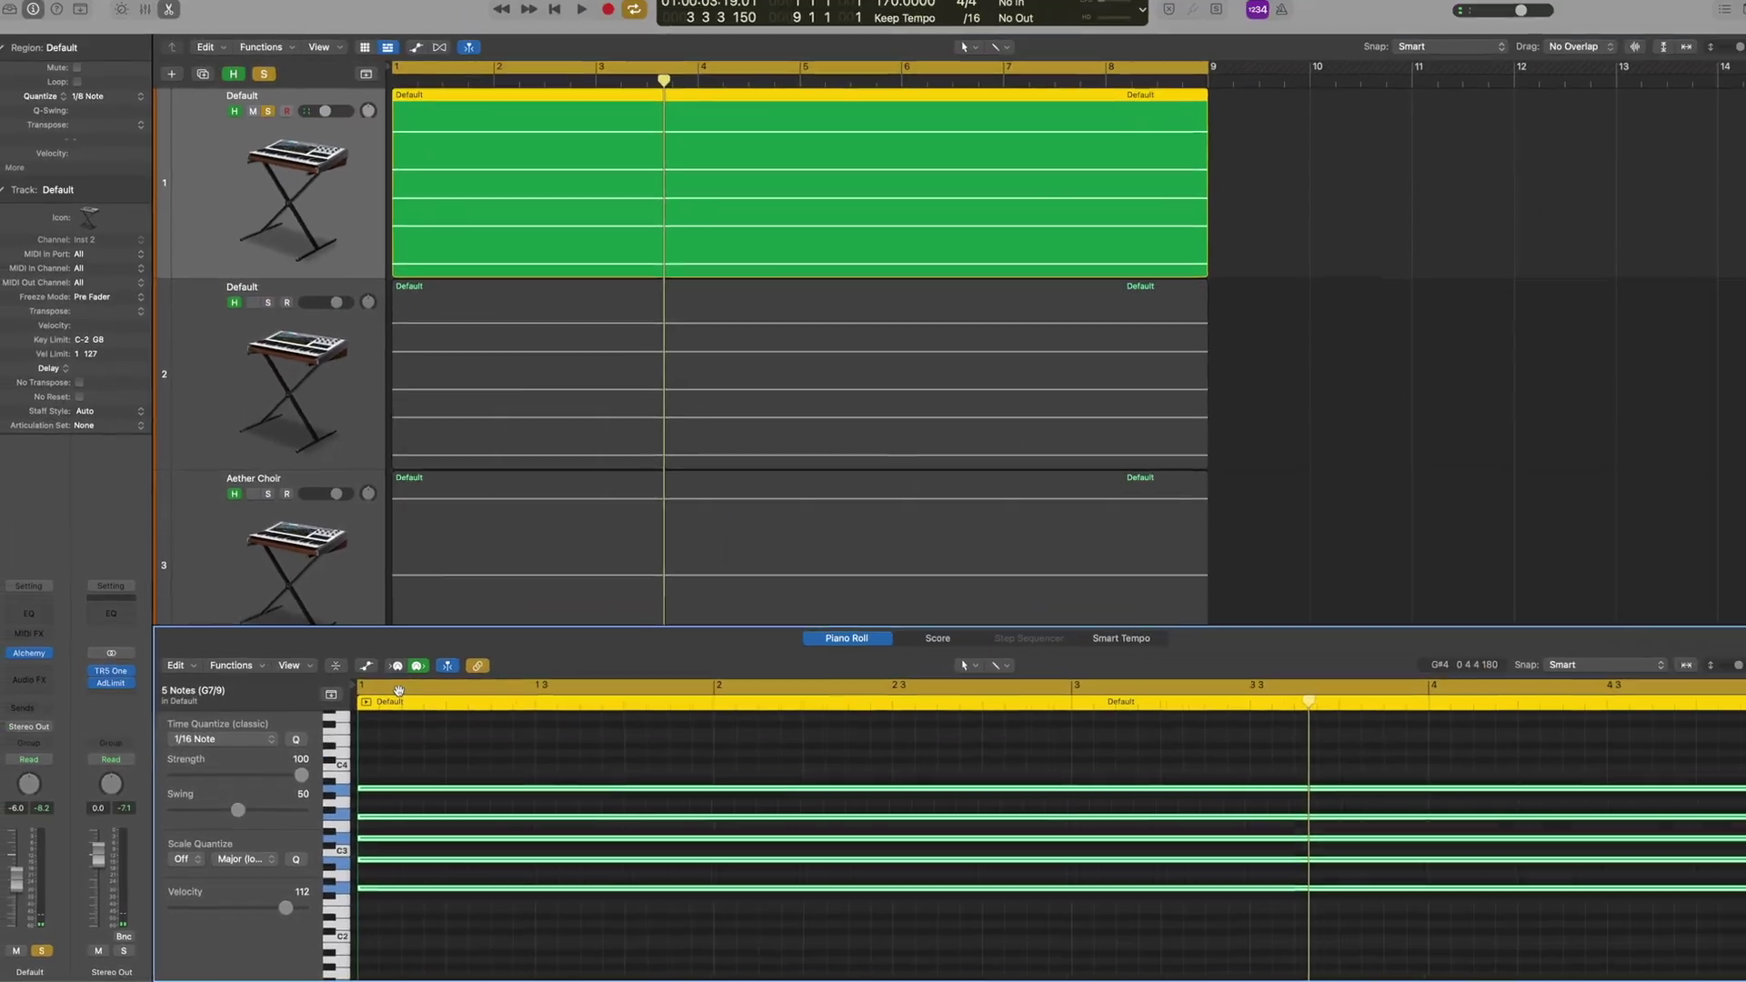
pyautogui.press('space')
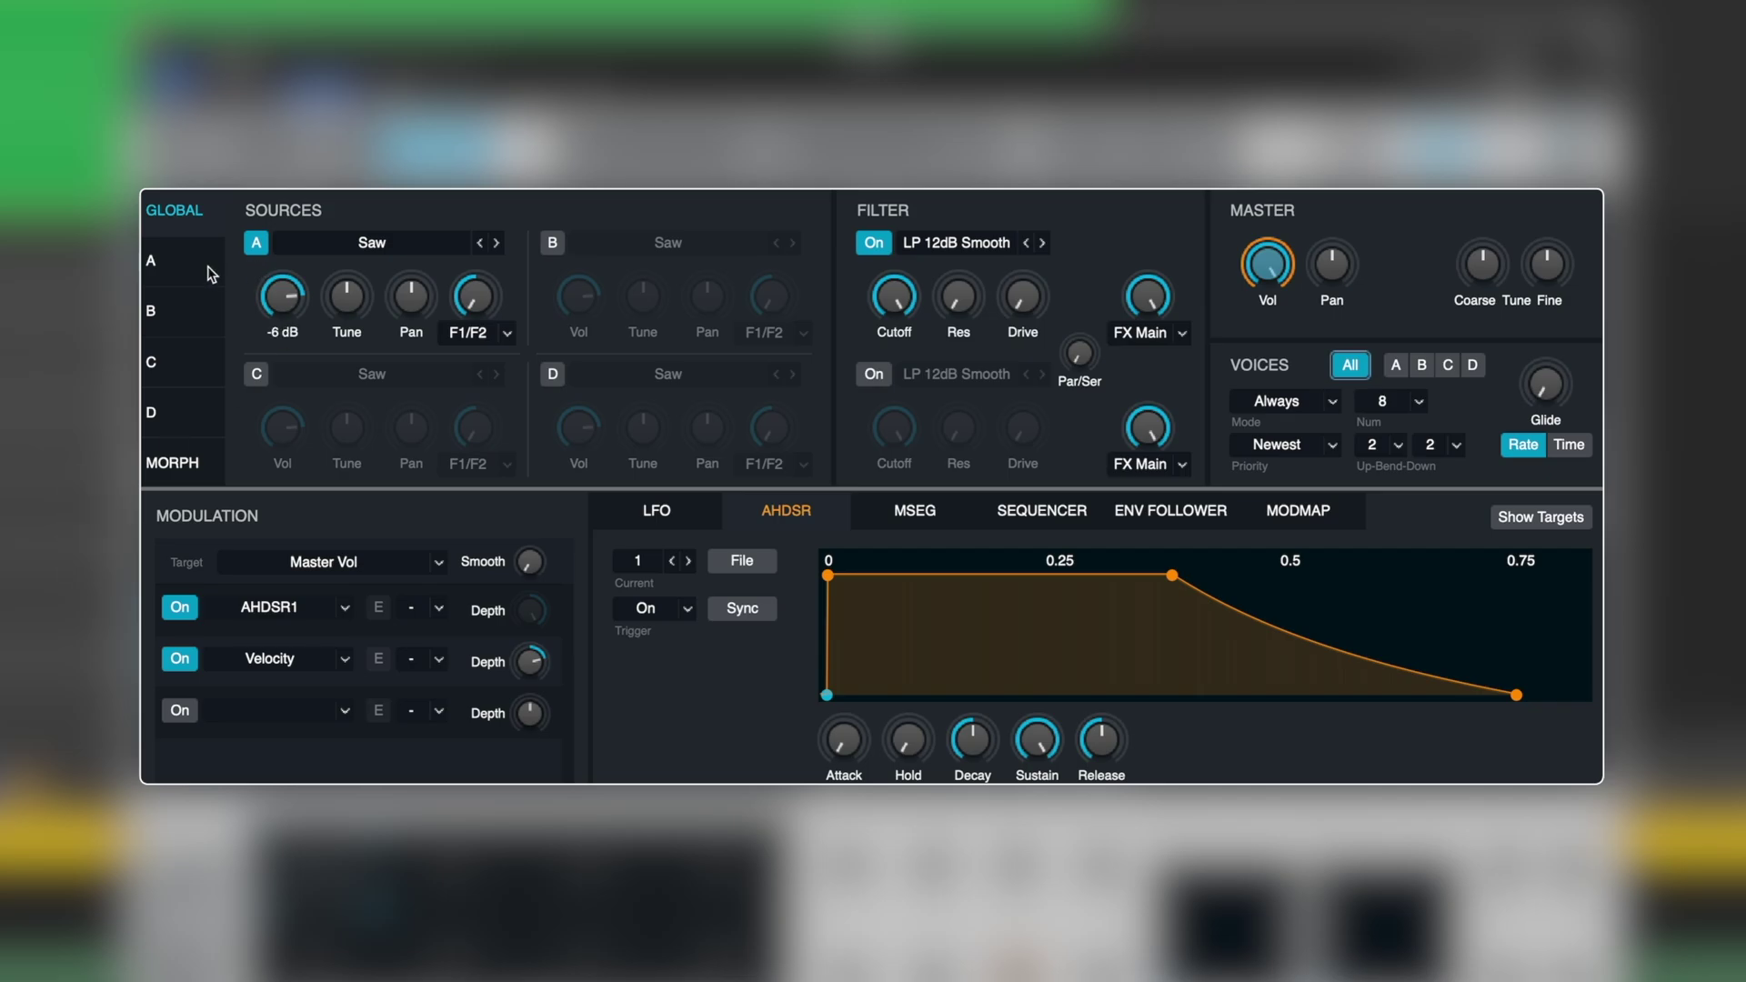
# - Raise the unison voice number of source A's Saw oscillator above 1 and reduce its unison detune
pyautogui.click(173, 263)
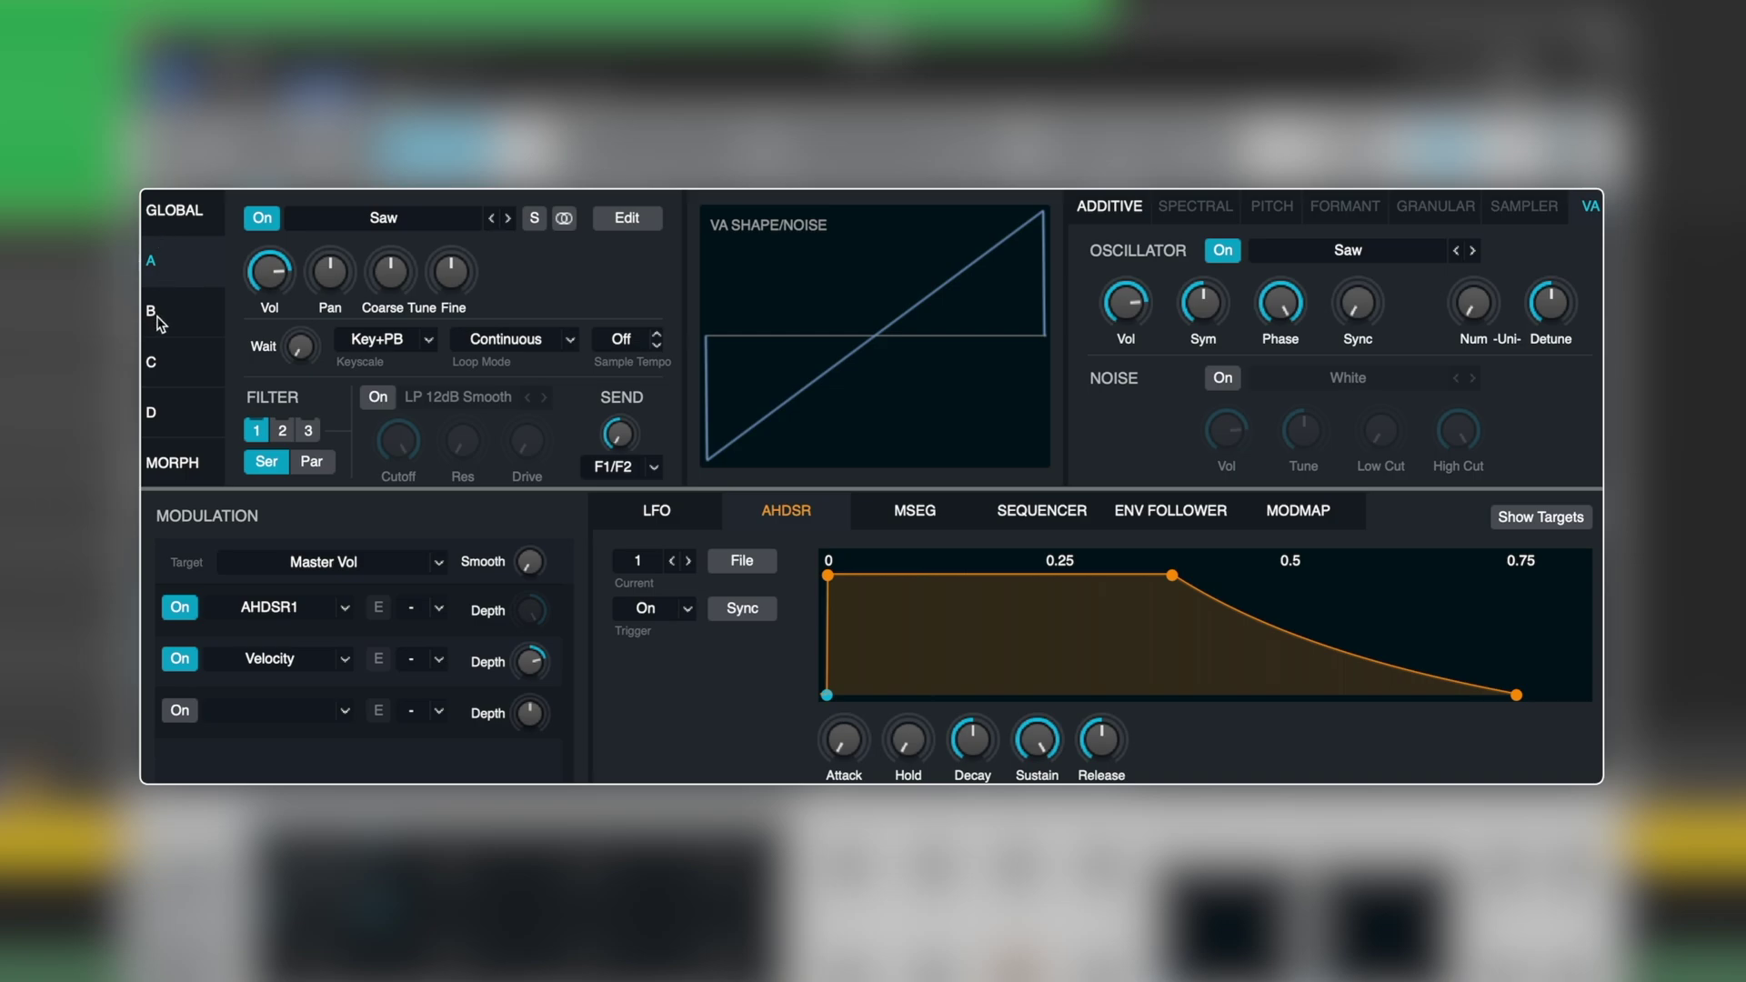
pyautogui.click(1475, 303)
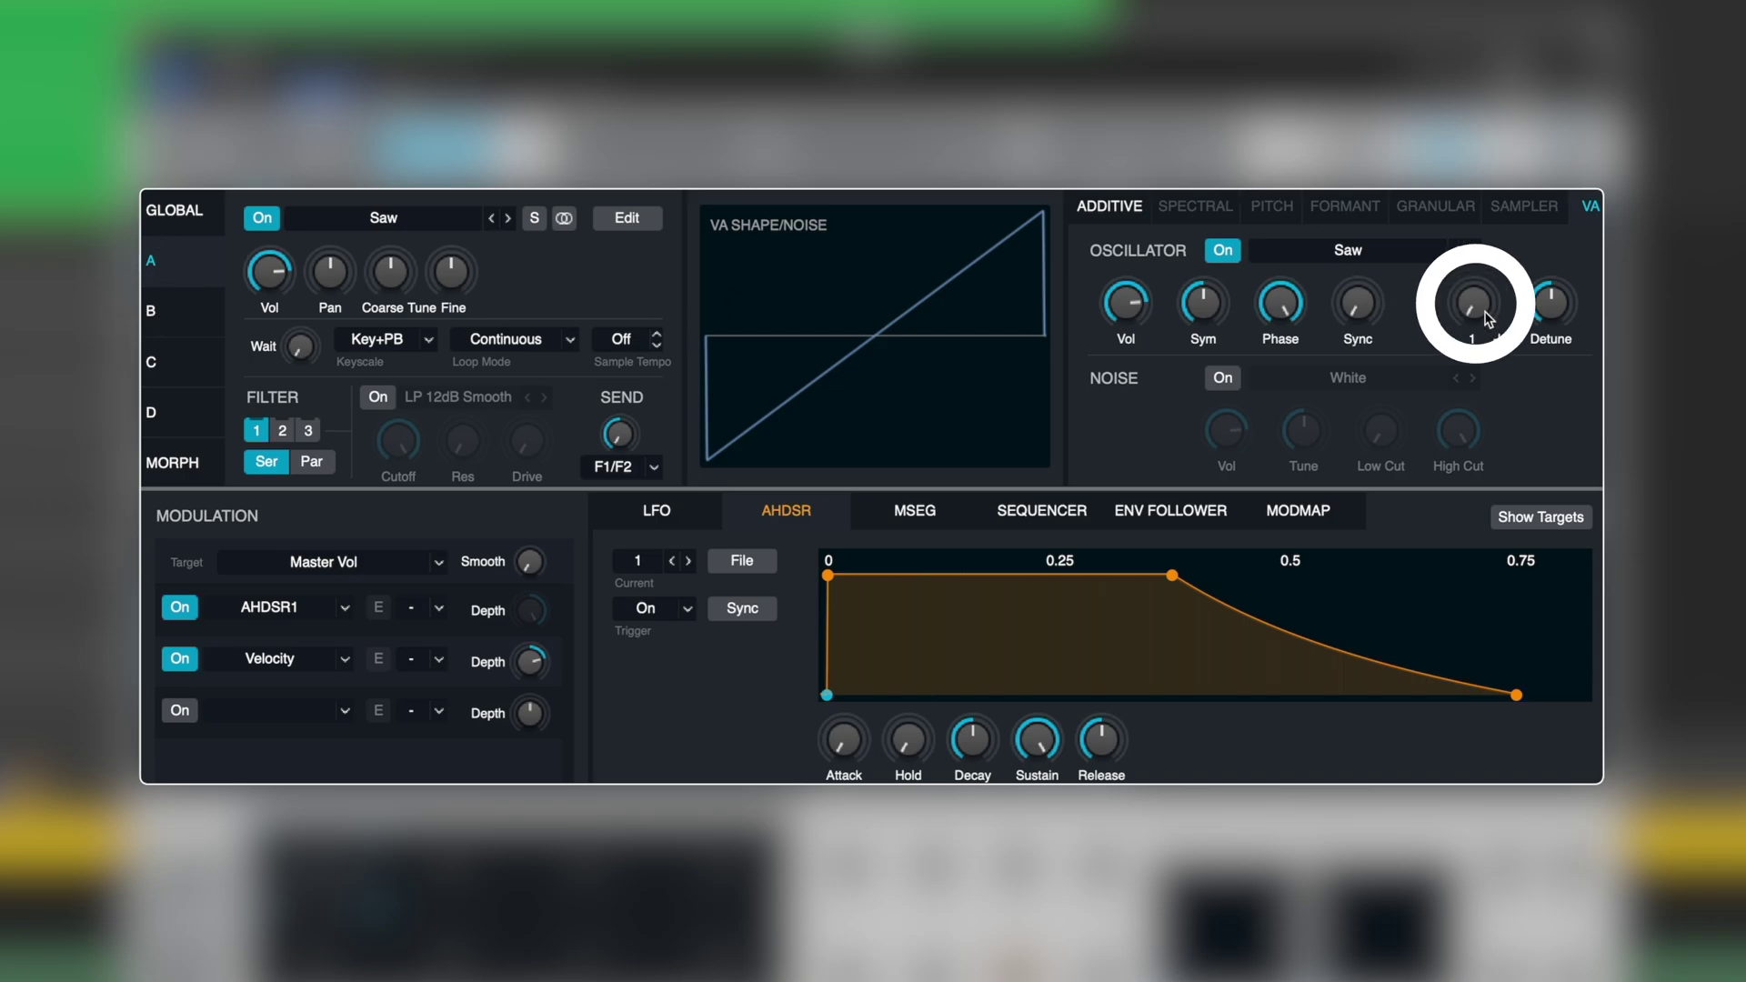
pyautogui.click(1549, 309)
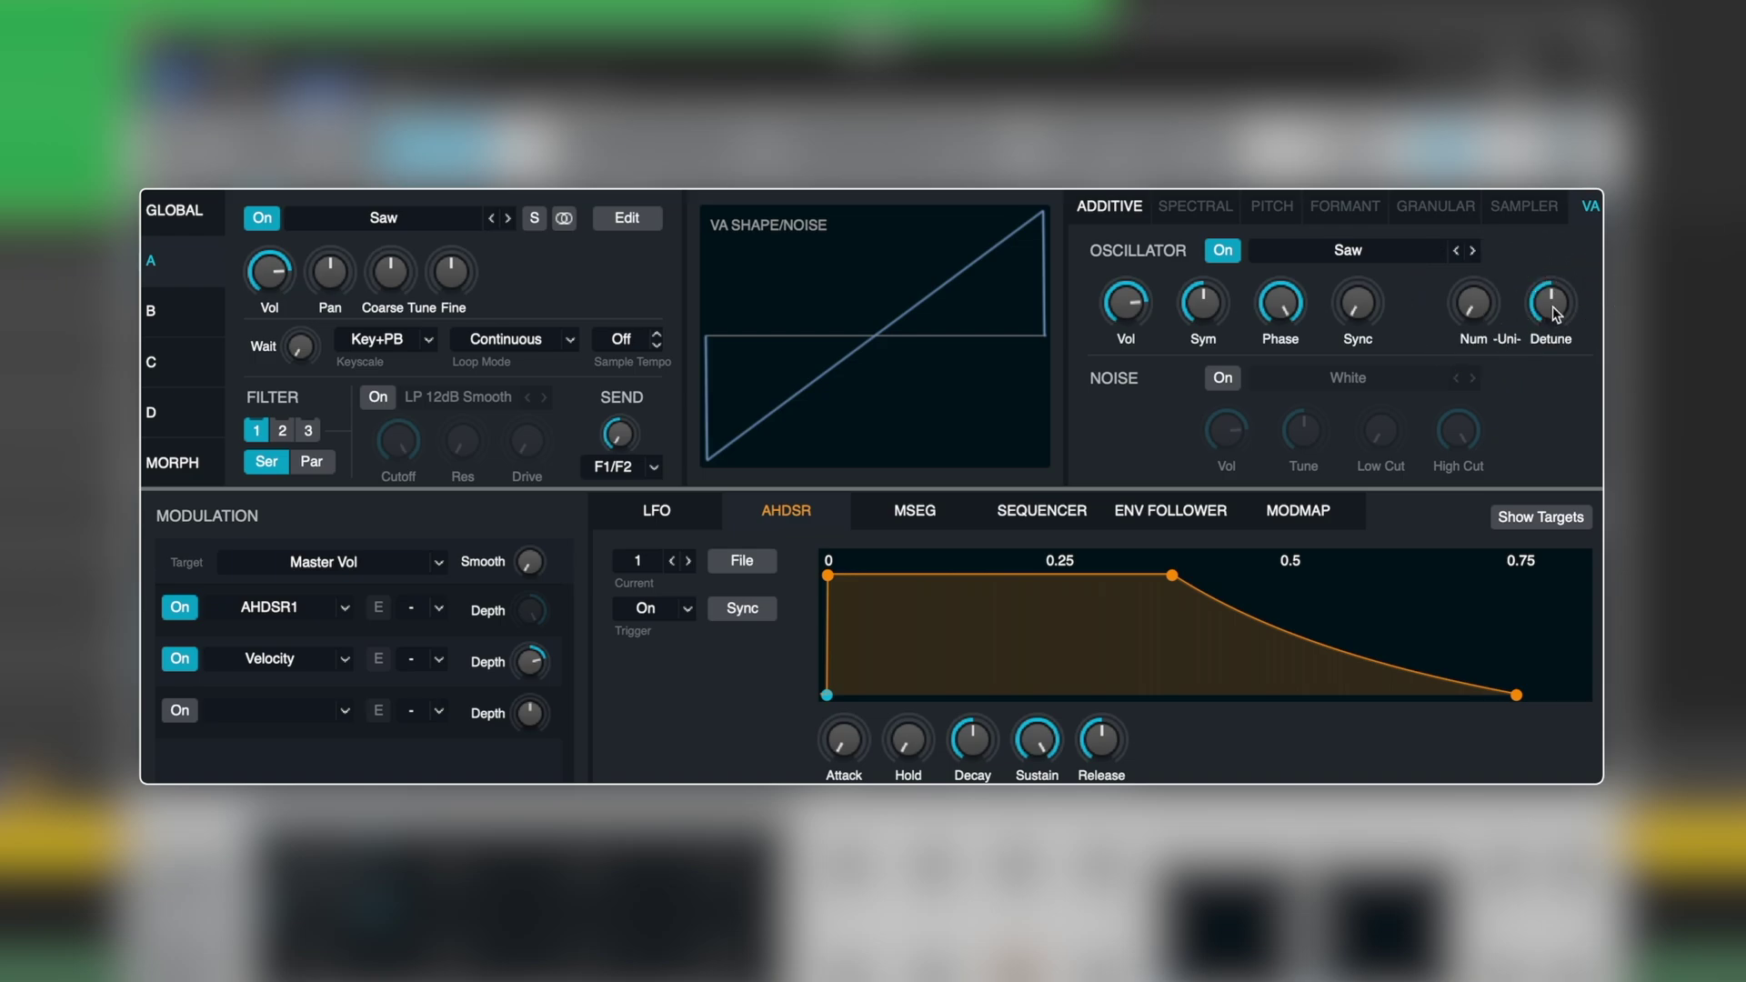
pyautogui.moveTo(1557, 314); pyautogui.dragTo(1554, 452)
pyautogui.keyDown('alt'); pyautogui.click(1553, 312); pyautogui.keyUp('alt')
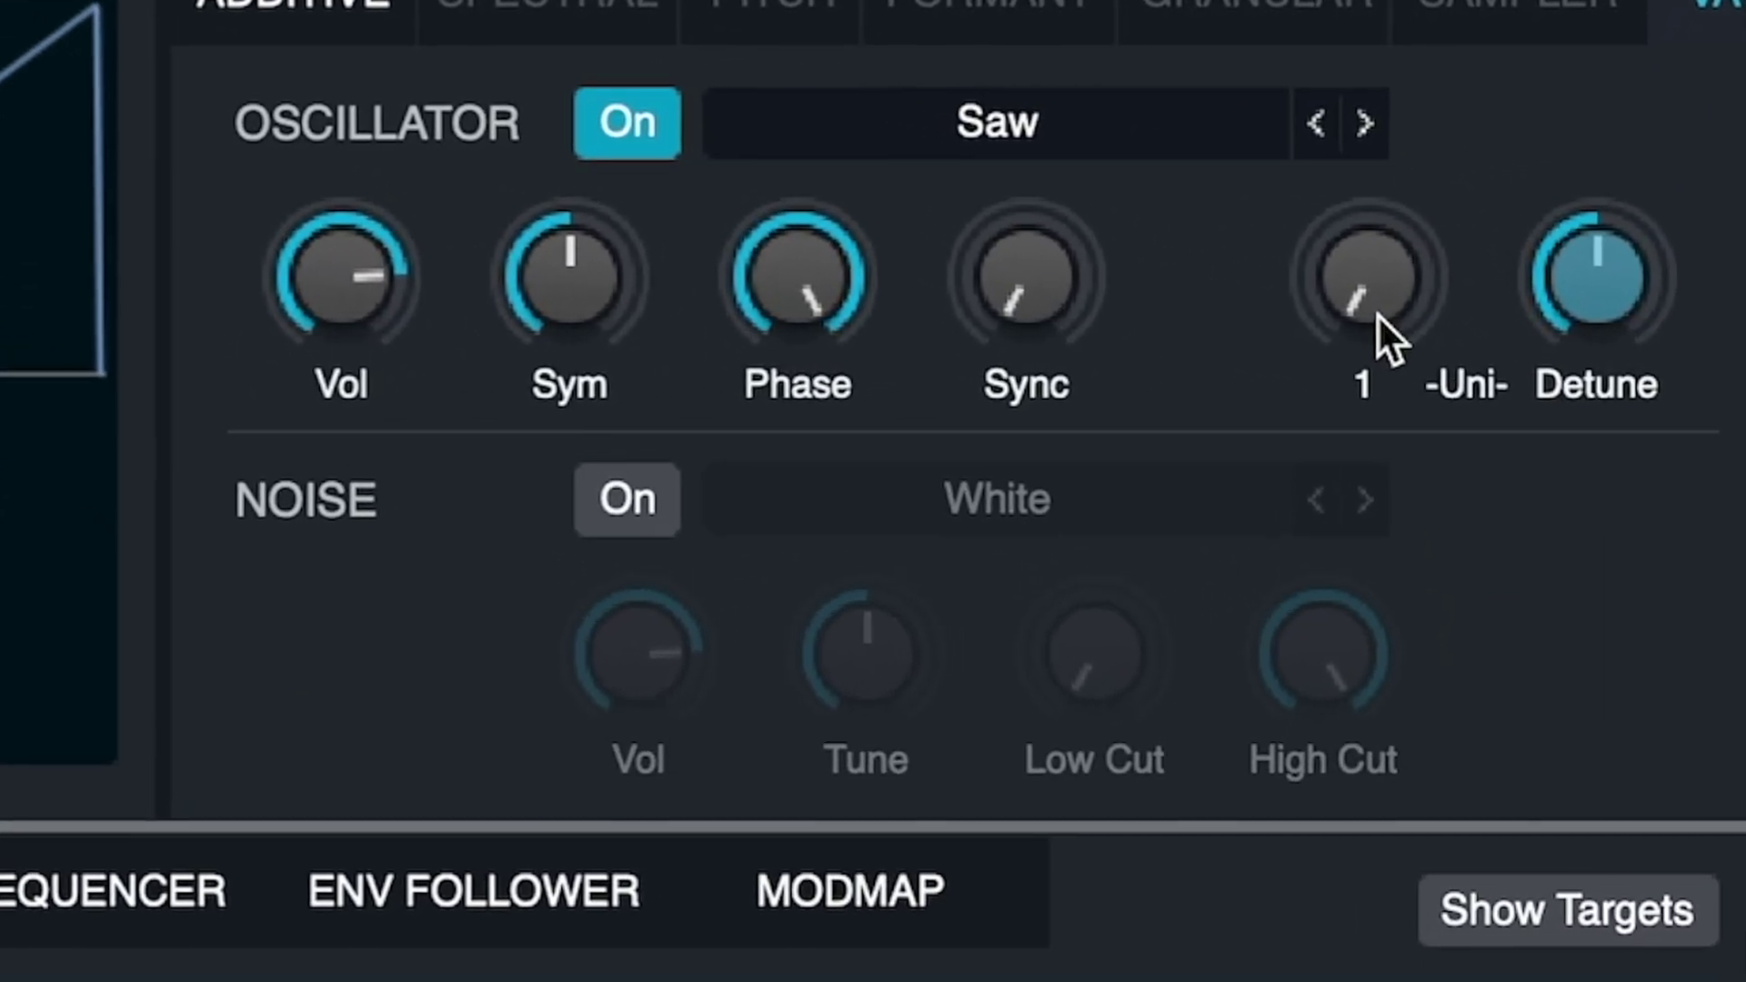
pyautogui.moveTo(1372, 309); pyautogui.dragTo(1403, 179)
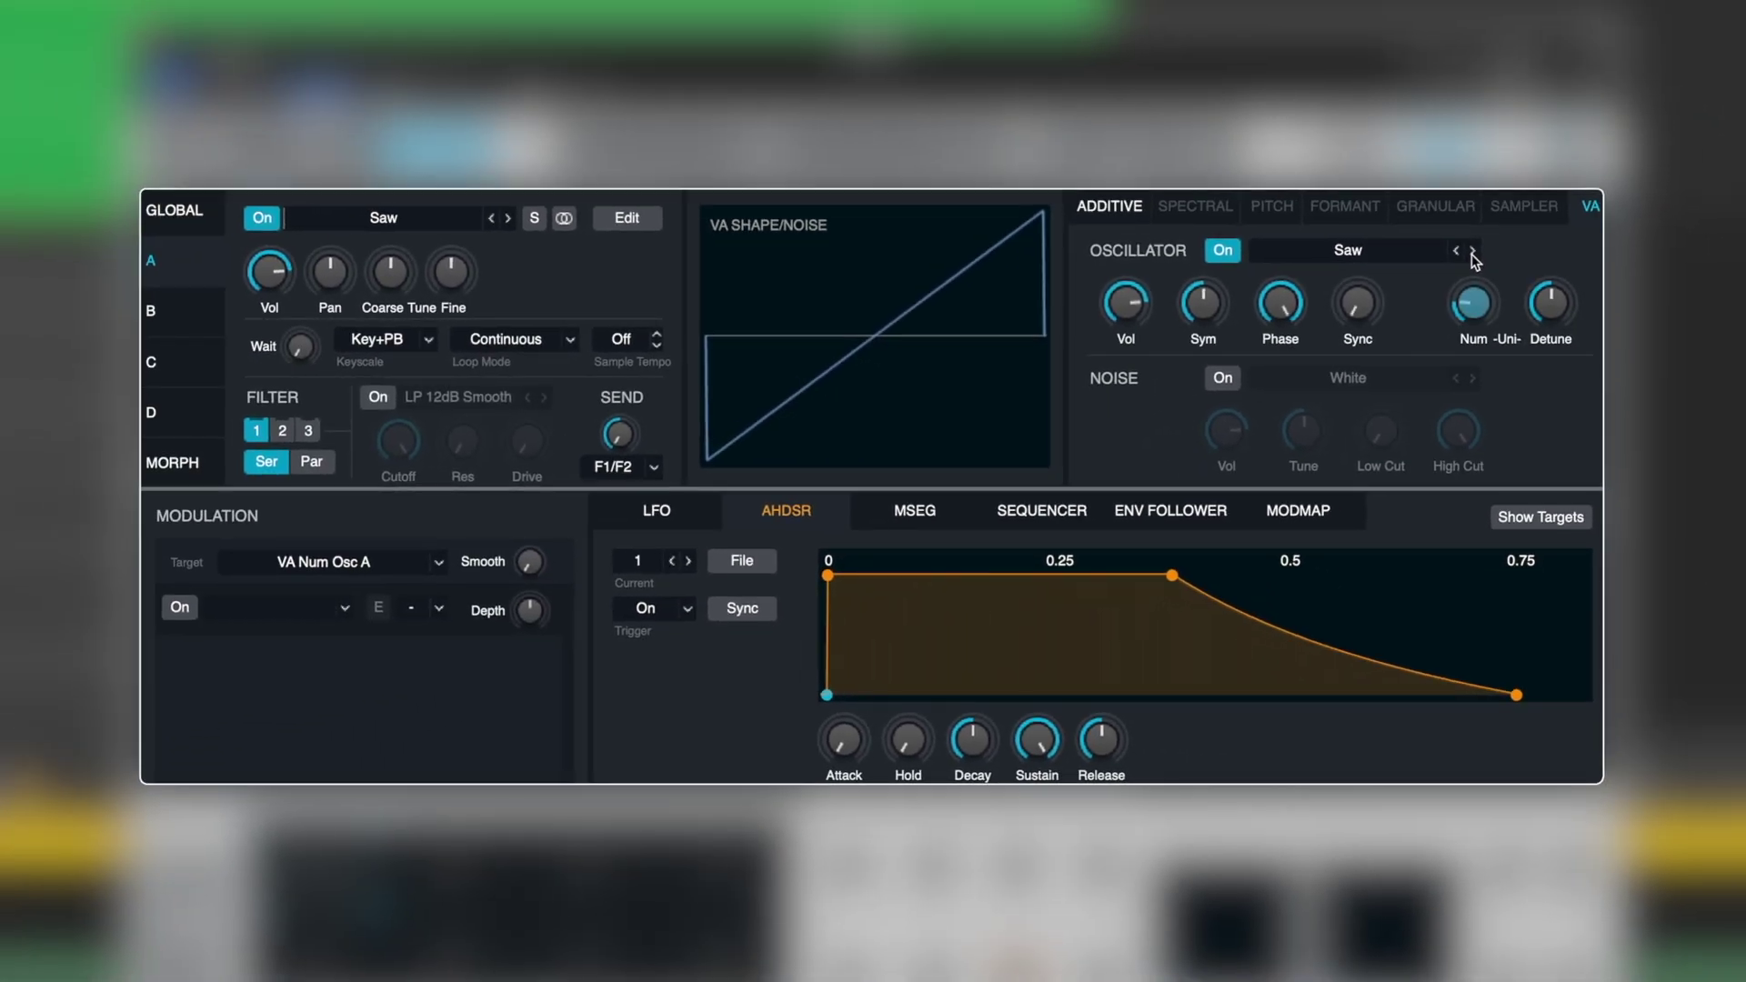
pyautogui.moveTo(1549, 324)
pyautogui.moveTo(1549, 329); pyautogui.dragTo(1539, 388)
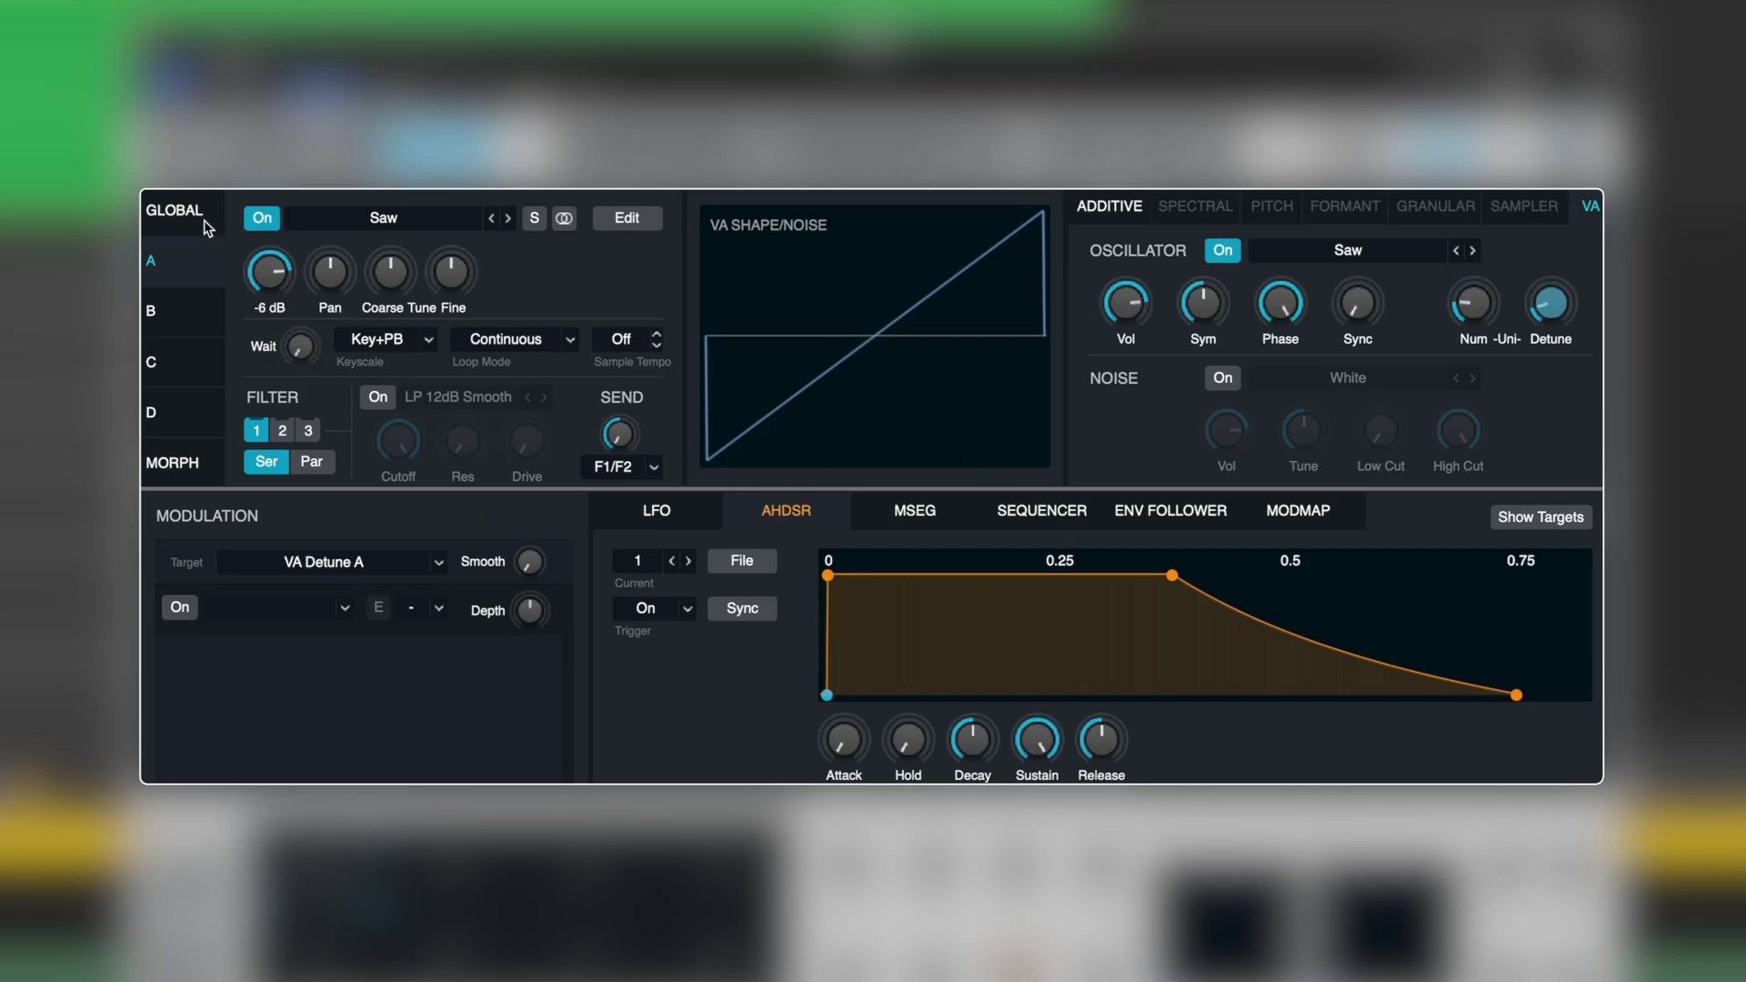
# - Enable source A's first filter with the LP 12dB Rich type and lower its cutoff
pyautogui.click(175, 210)
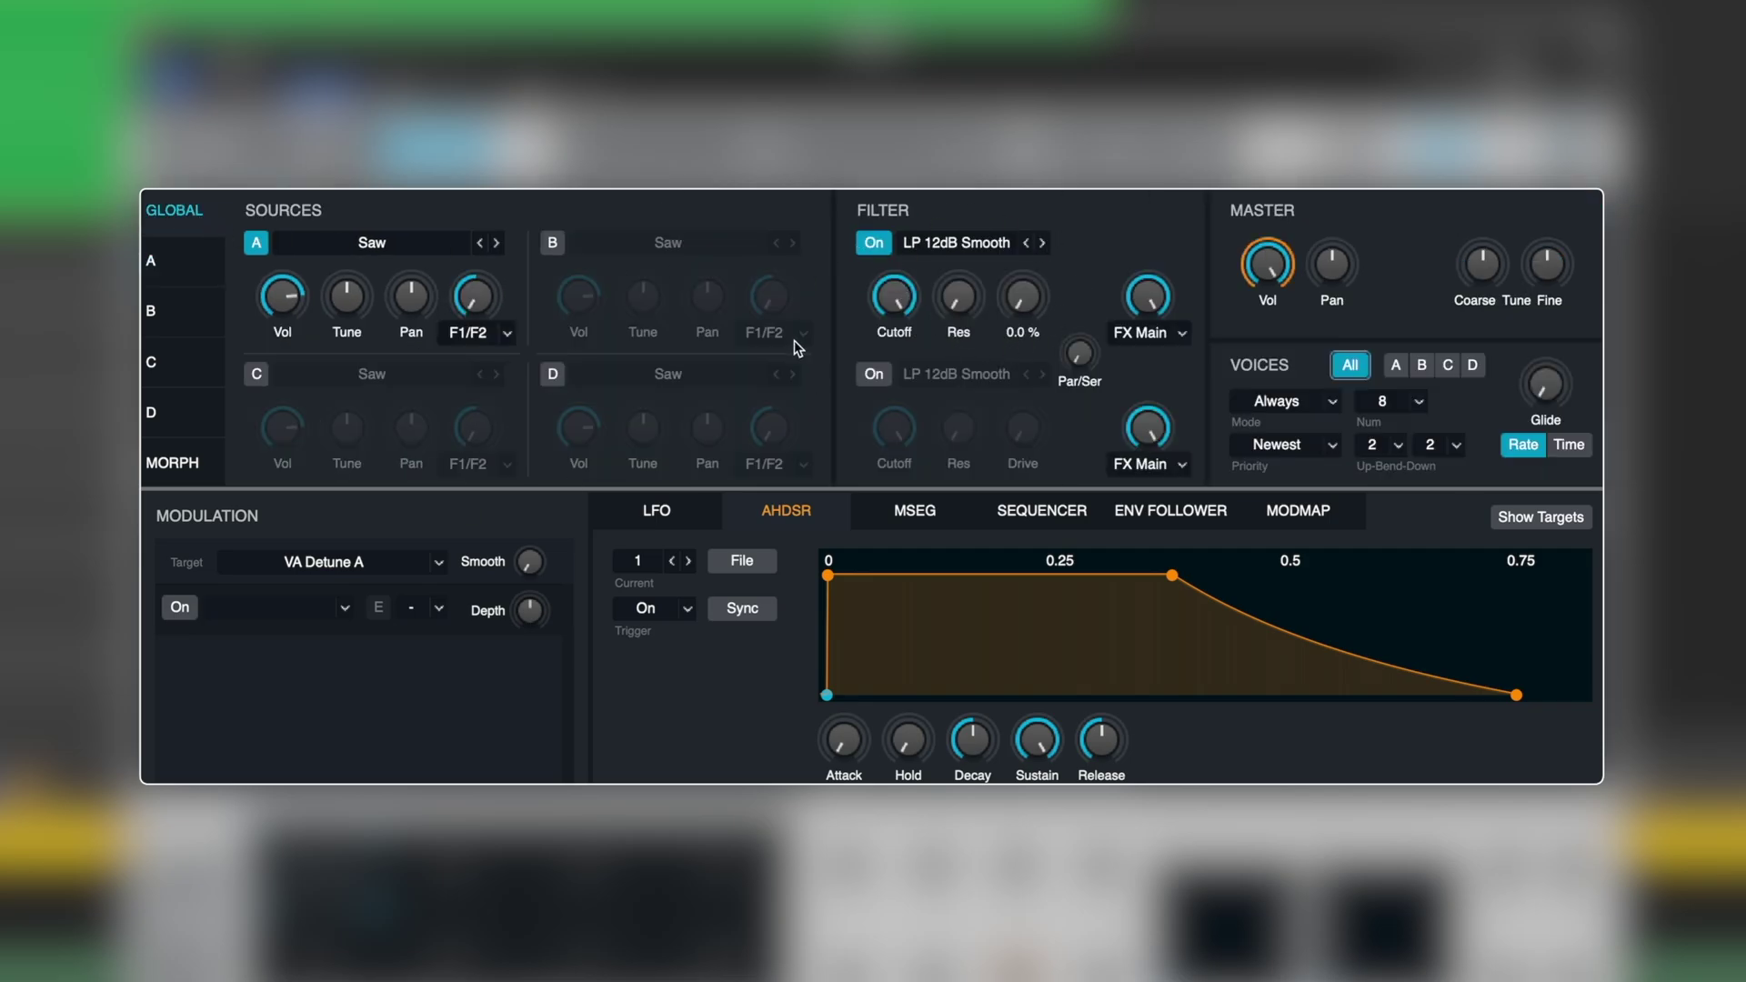
pyautogui.click(193, 277)
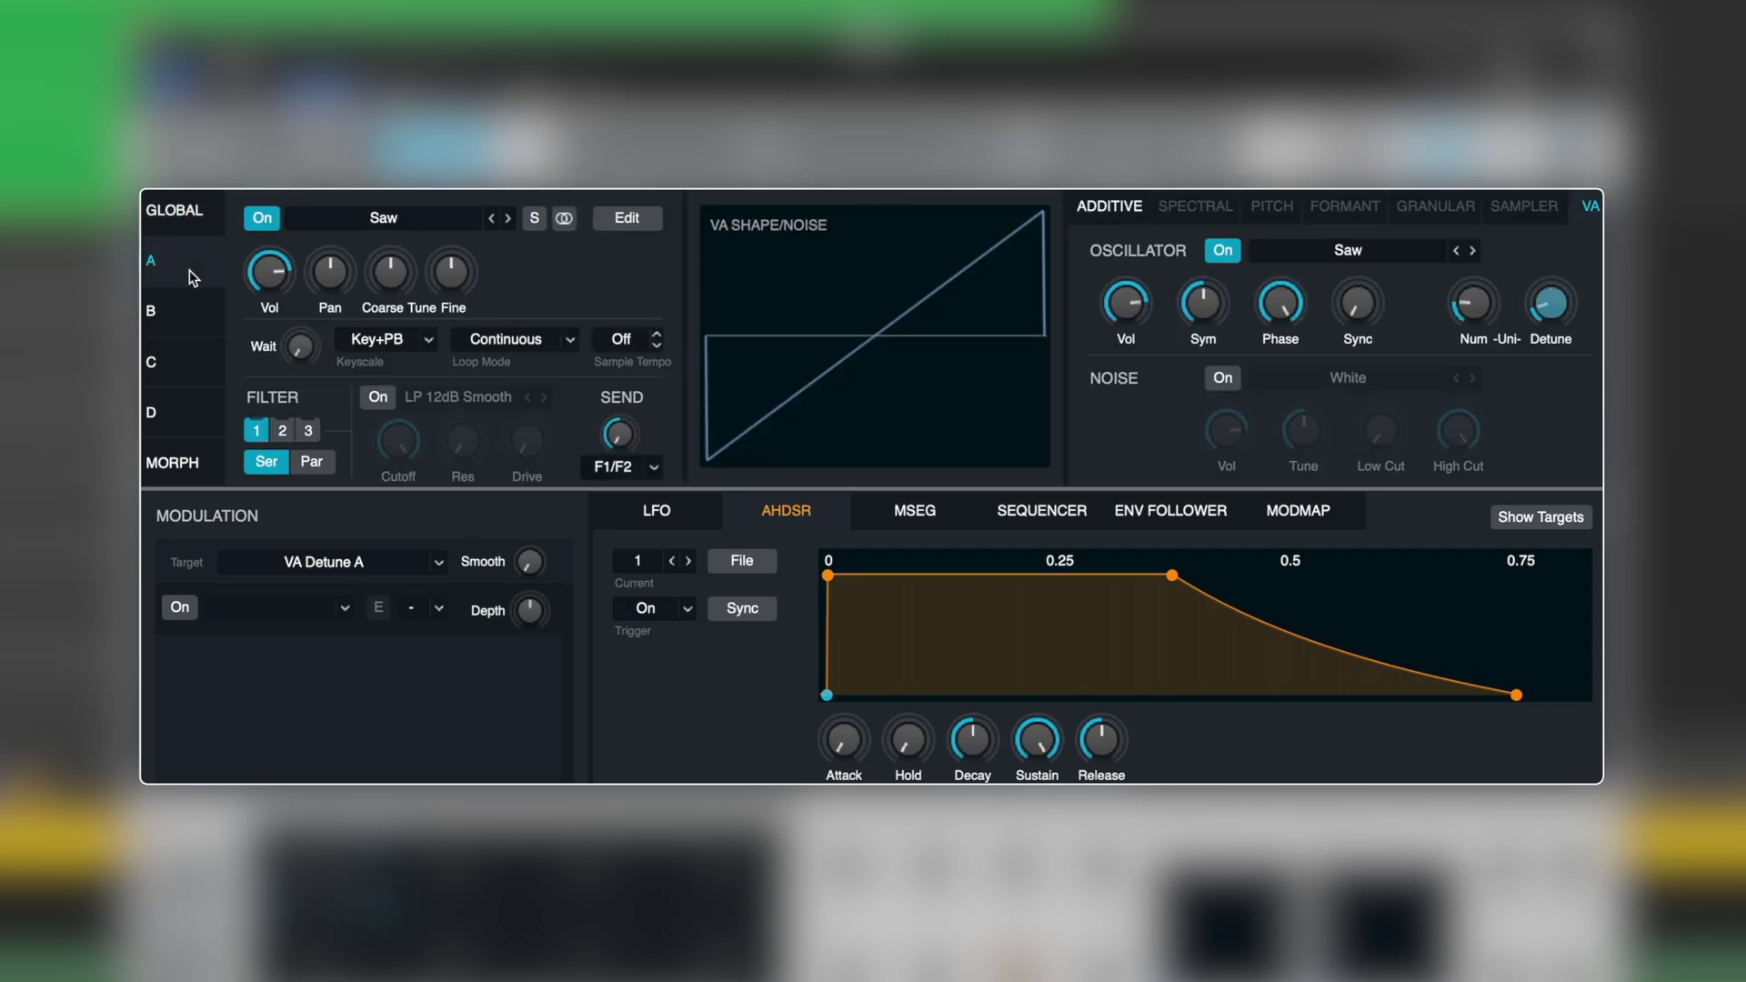
pyautogui.click(376, 397)
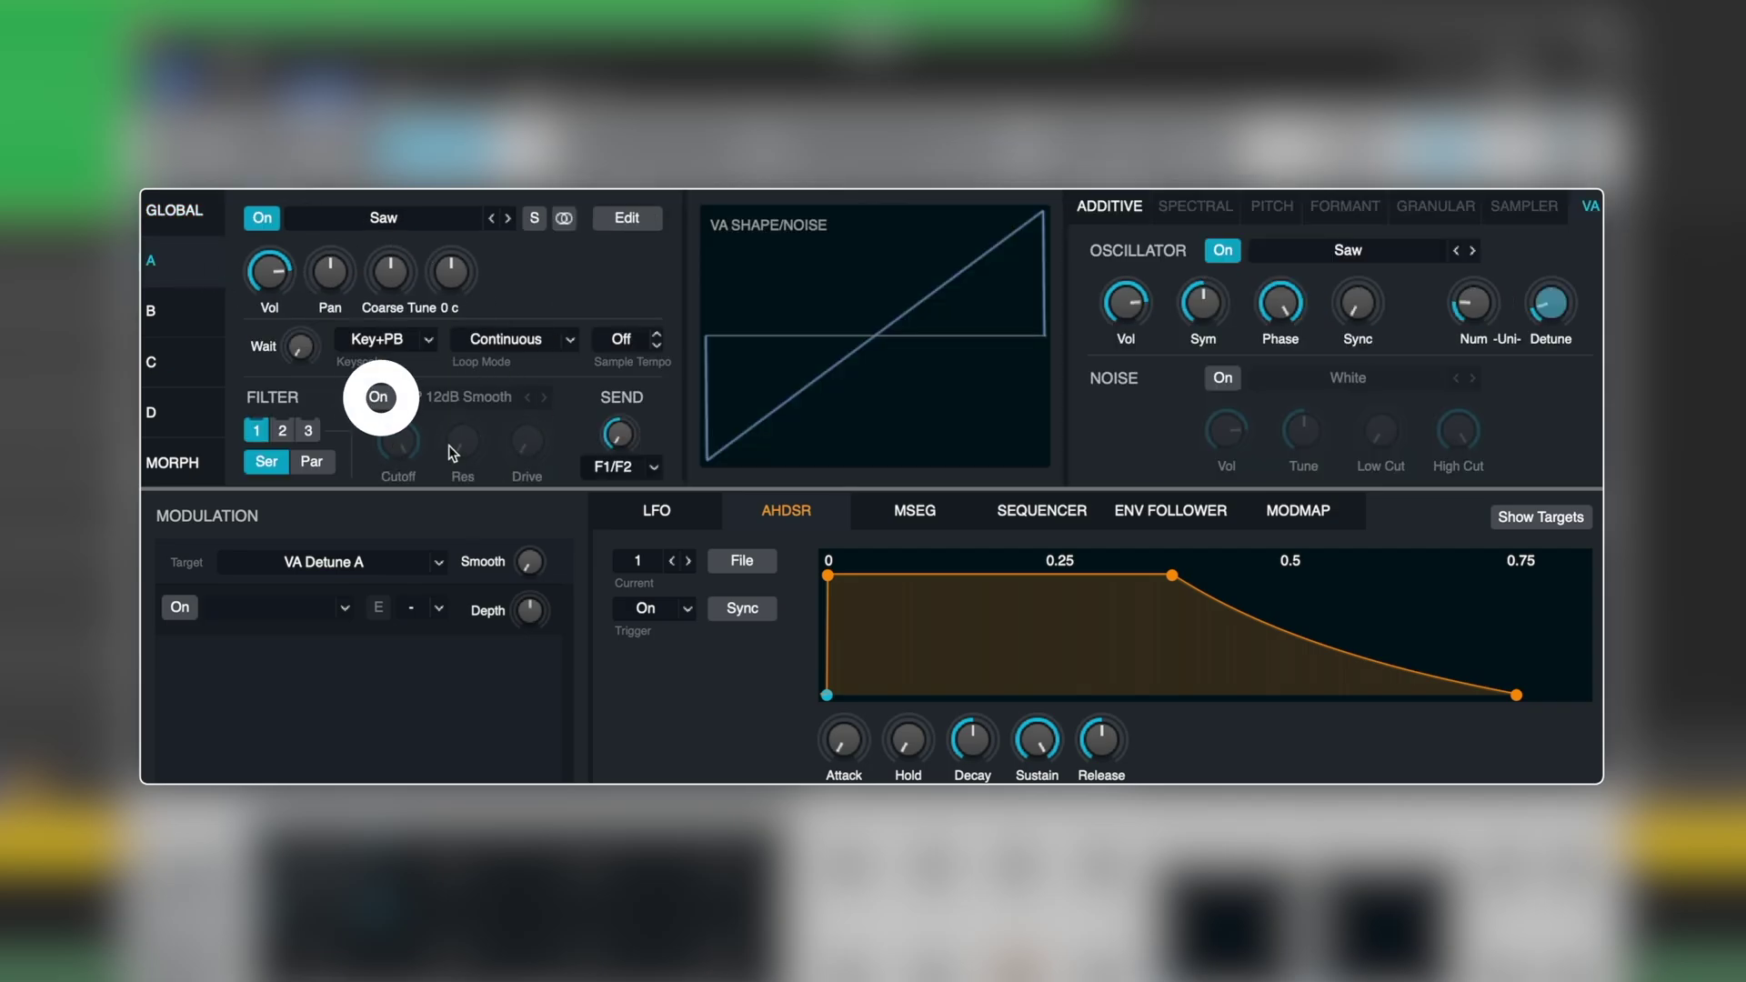
pyautogui.click(379, 399)
pyautogui.moveTo(401, 446); pyautogui.dragTo(415, 411)
pyautogui.moveTo(413, 440)
pyautogui.mouseDown()
pyautogui.moveTo(401, 459)
pyautogui.moveTo(421, 400)
pyautogui.moveTo(421, 455)
pyautogui.mouseUp()
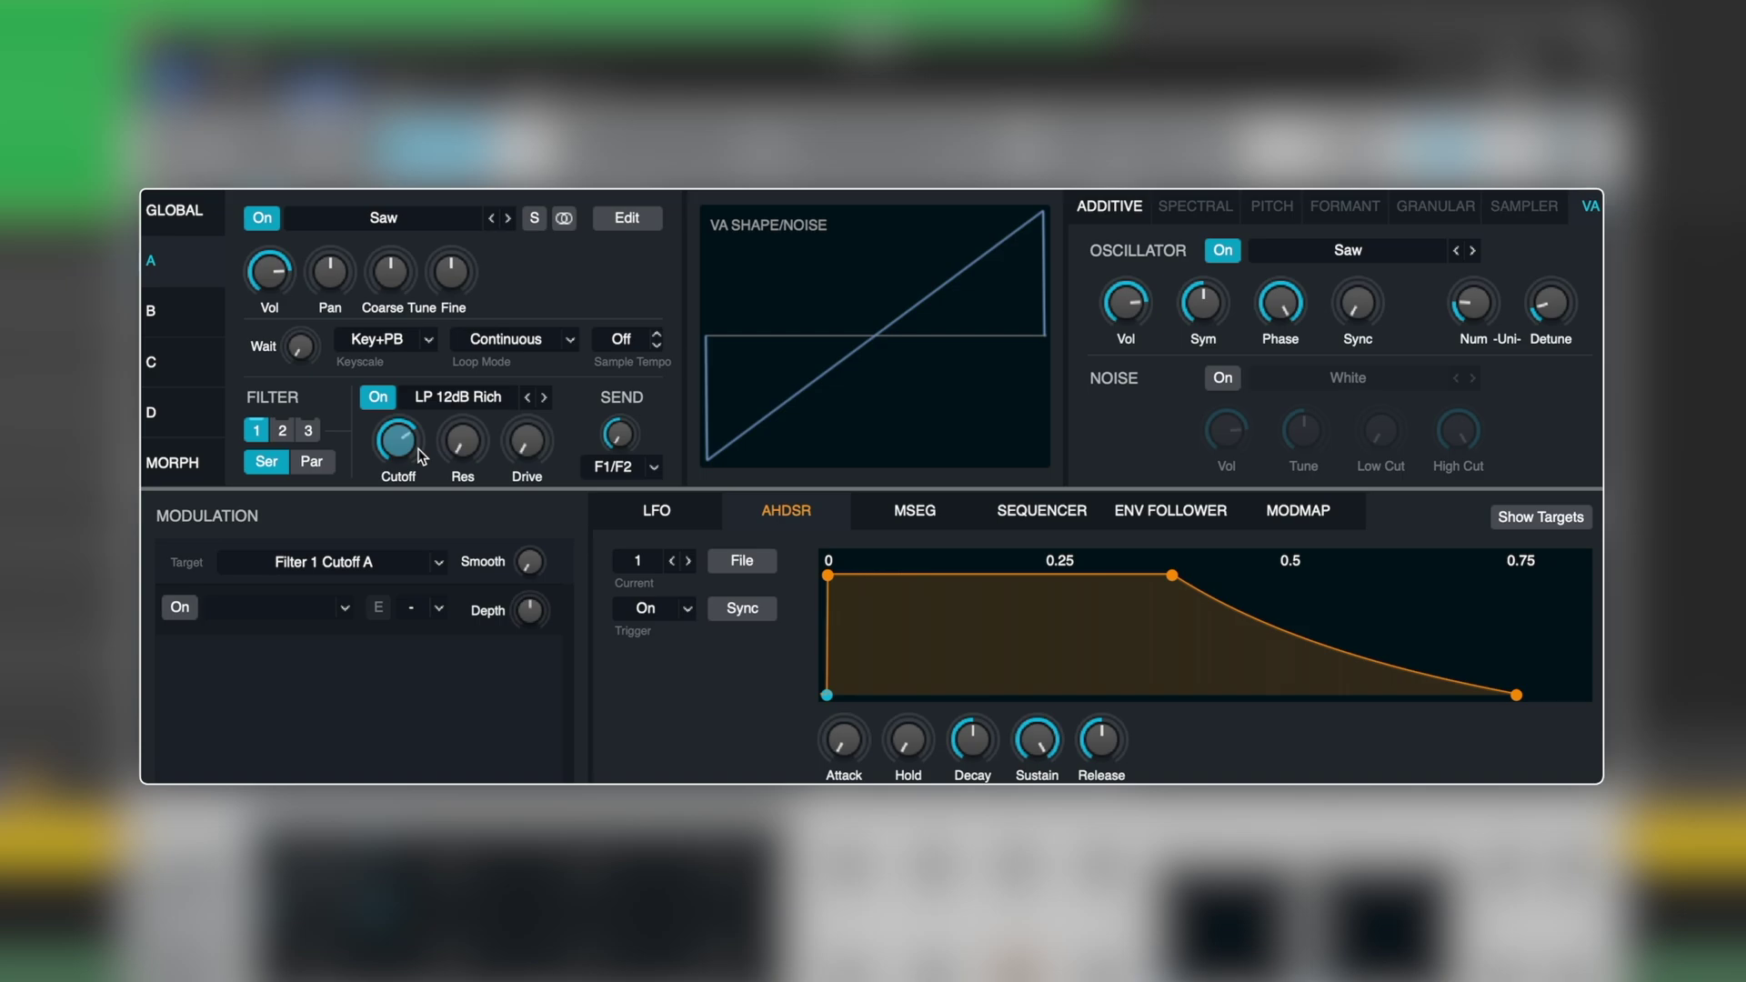
# - Turn on source A's noise generator, choose the Vinyl noise type and raise its low cut
pyautogui.click(1224, 378)
pyautogui.click(1348, 377)
pyautogui.click(1325, 670)
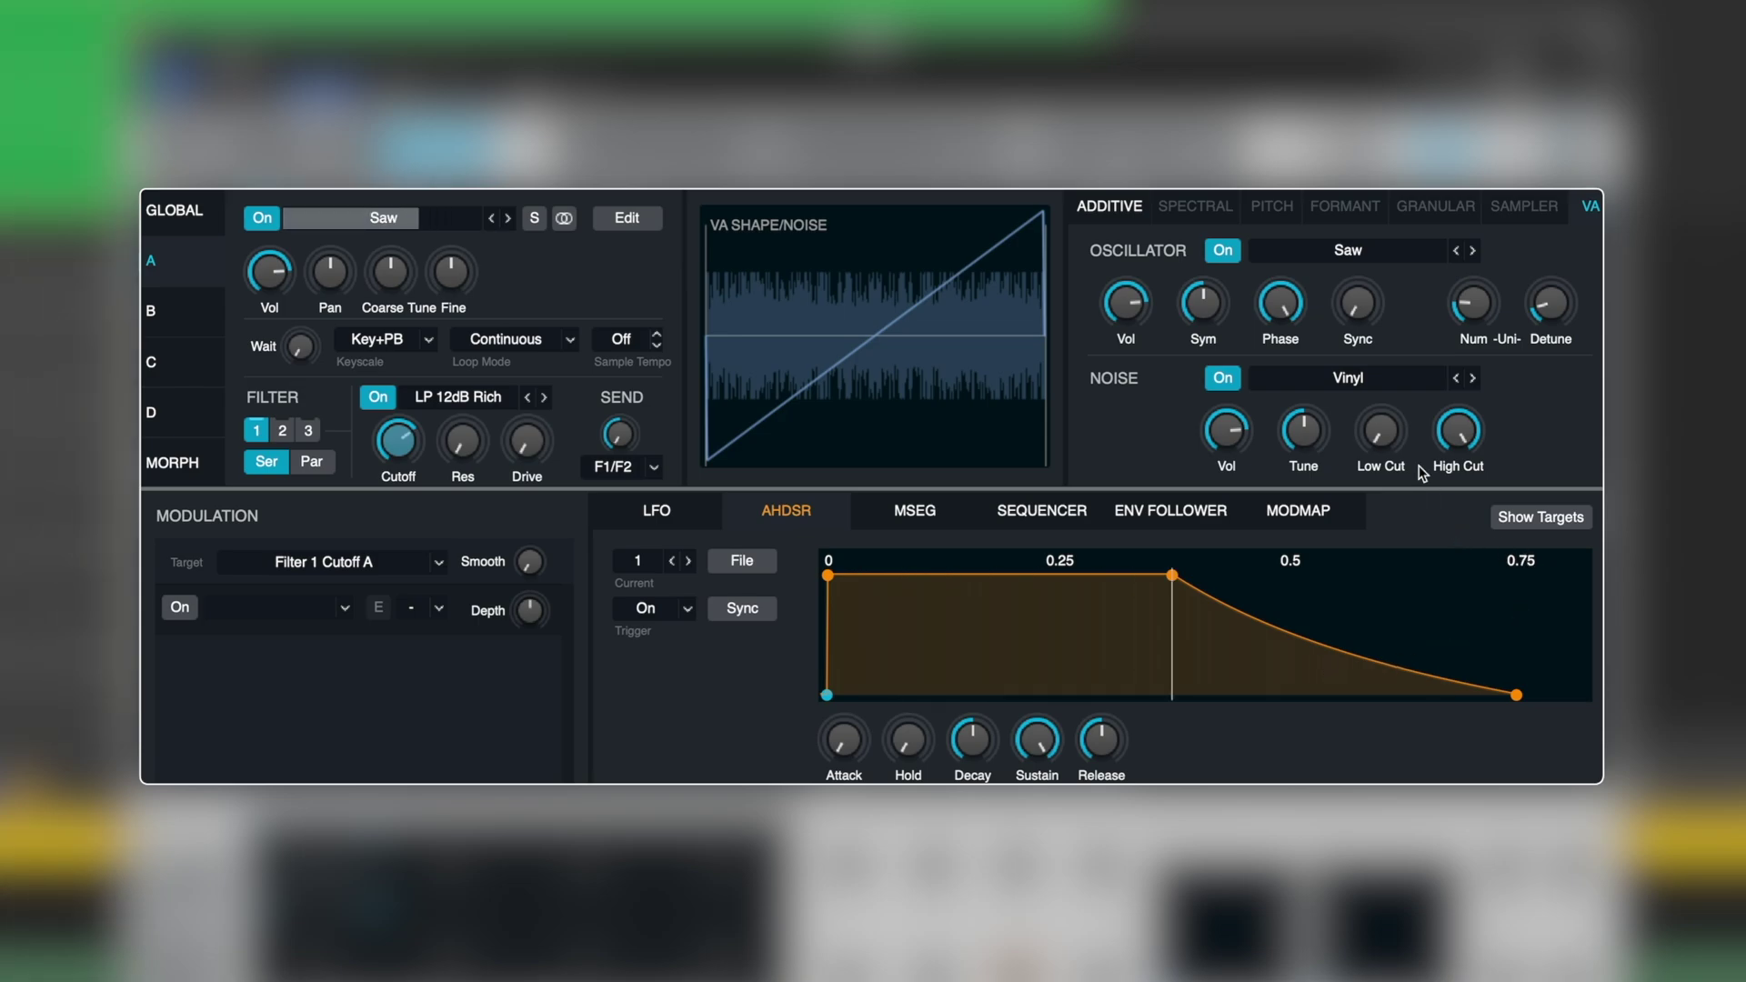
pyautogui.click(1379, 430)
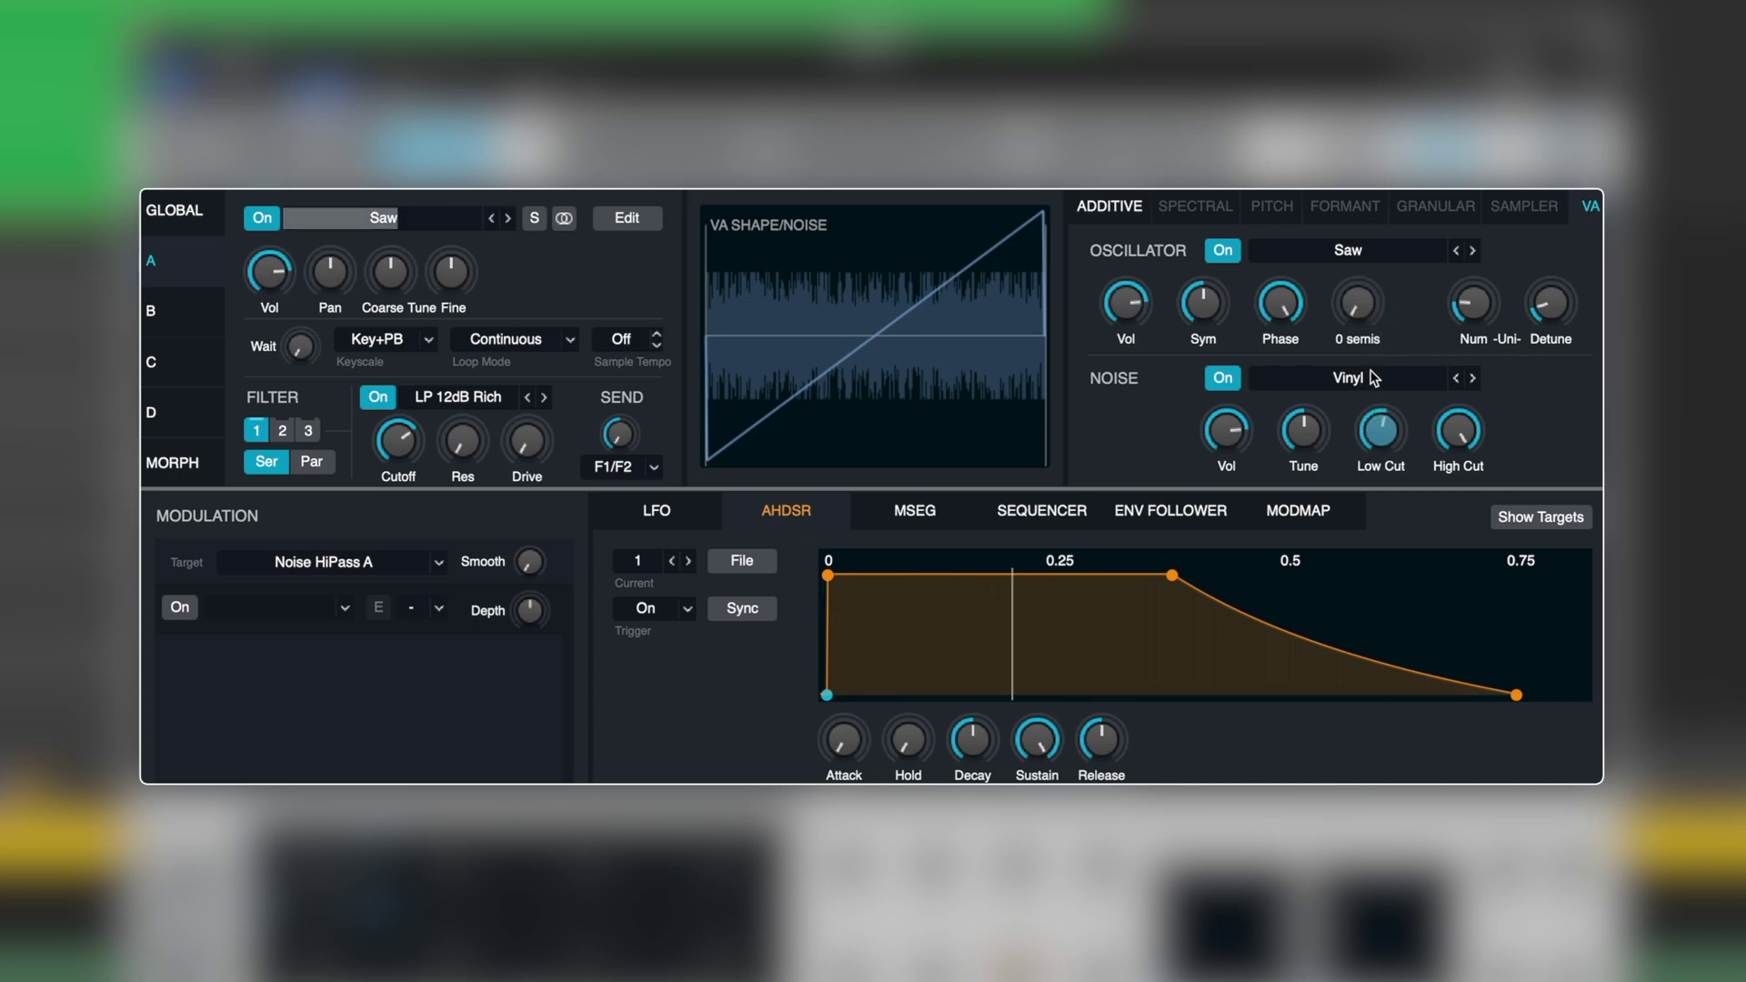
pyautogui.moveTo(1379, 446)
pyautogui.mouseDown()
pyautogui.moveTo(1383, 364)
pyautogui.moveTo(1378, 449)
pyautogui.mouseUp()
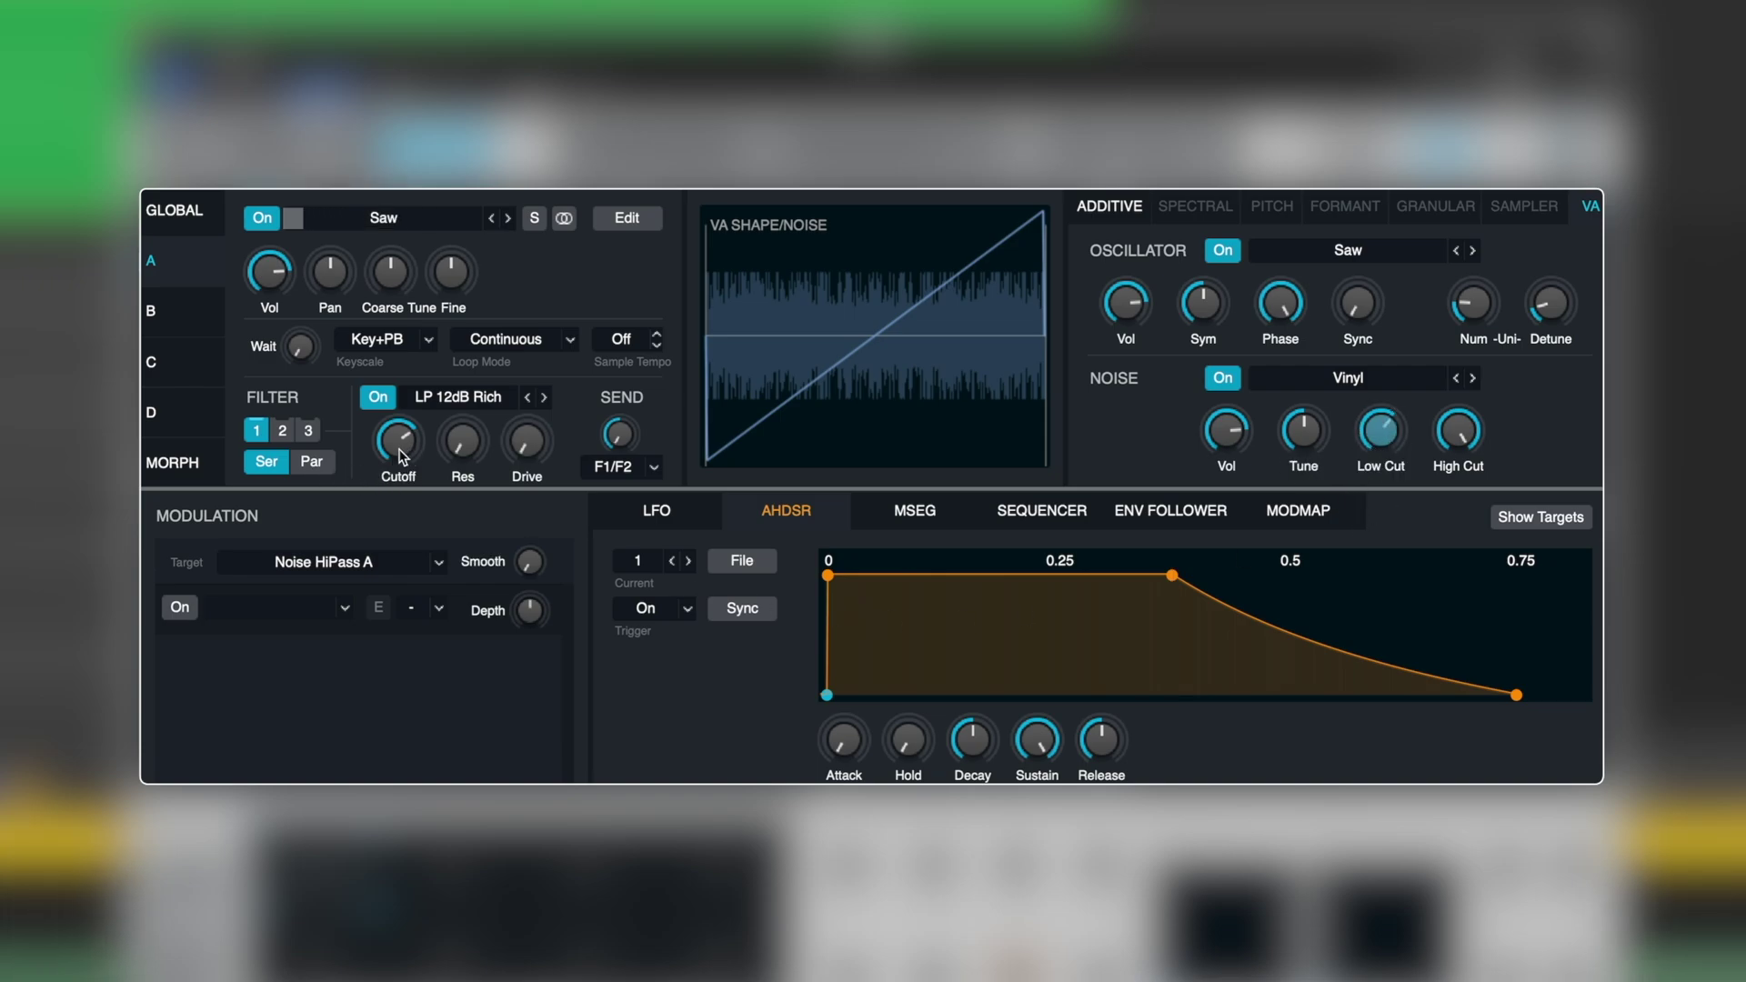
# - Lower the Vinyl noise volume slightly and set source A's filter cutoff to 4955 Hz
pyautogui.moveTo(401, 457); pyautogui.dragTo(385, 415)
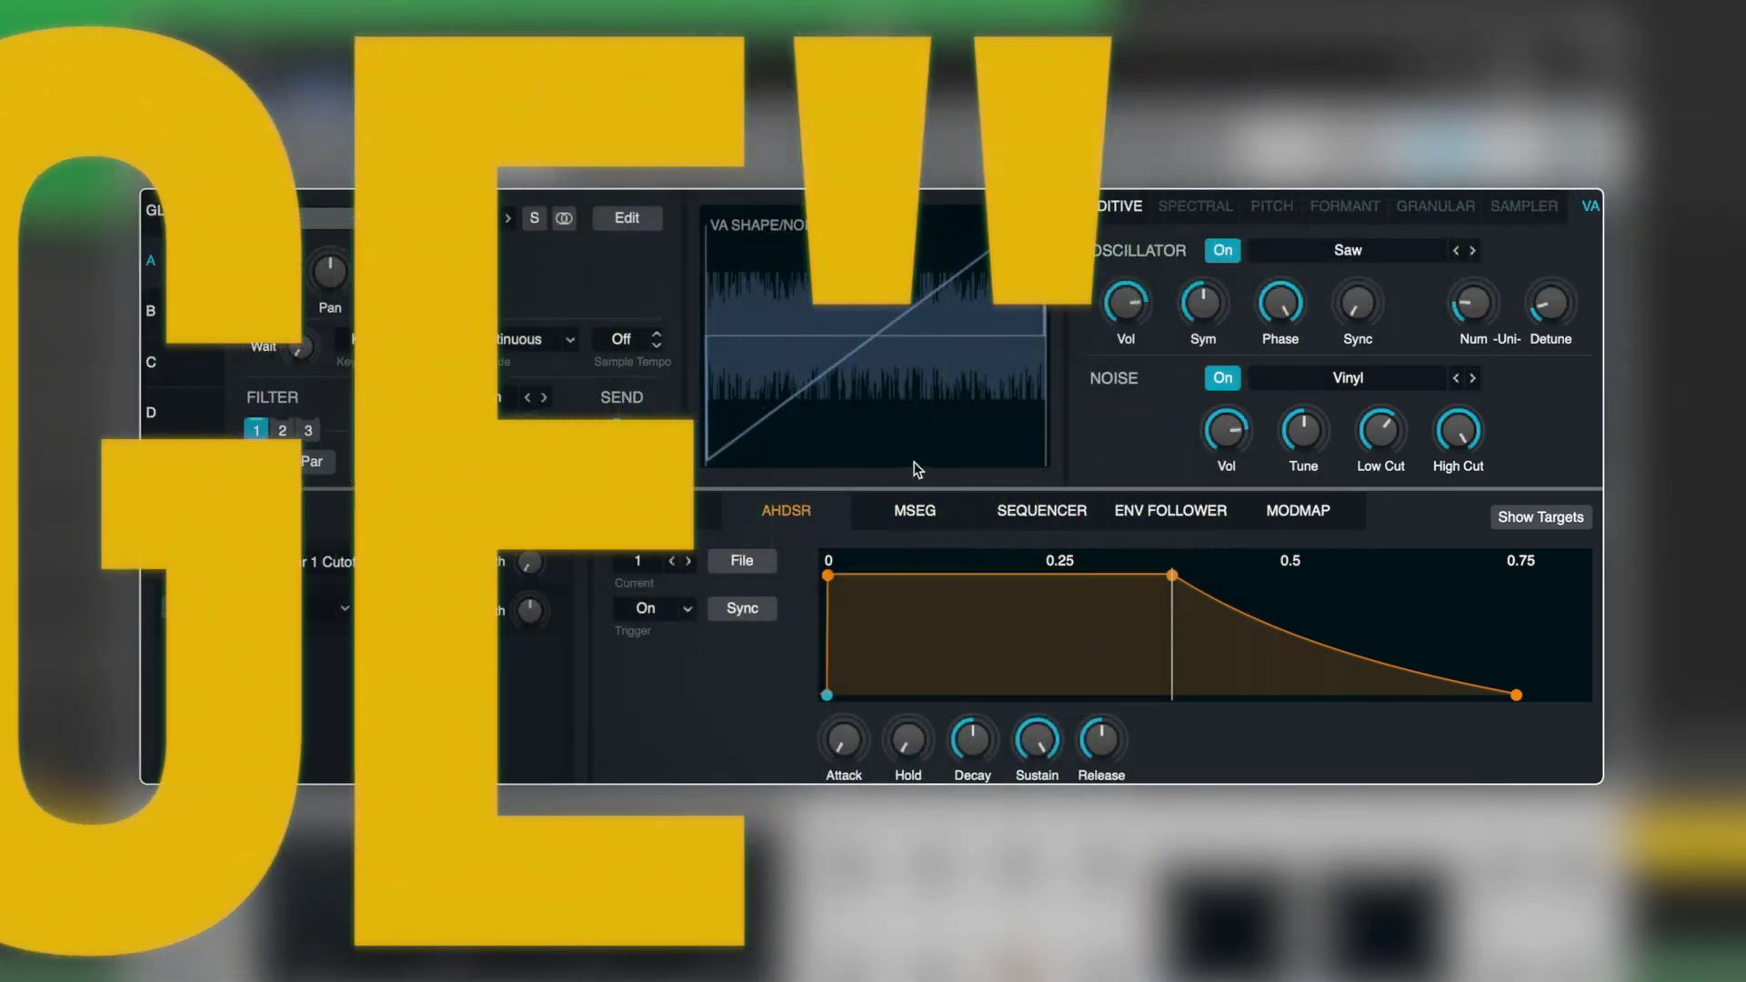
pyautogui.moveTo(1228, 446); pyautogui.dragTo(1237, 479)
pyautogui.moveTo(400, 440); pyautogui.dragTo(403, 444)
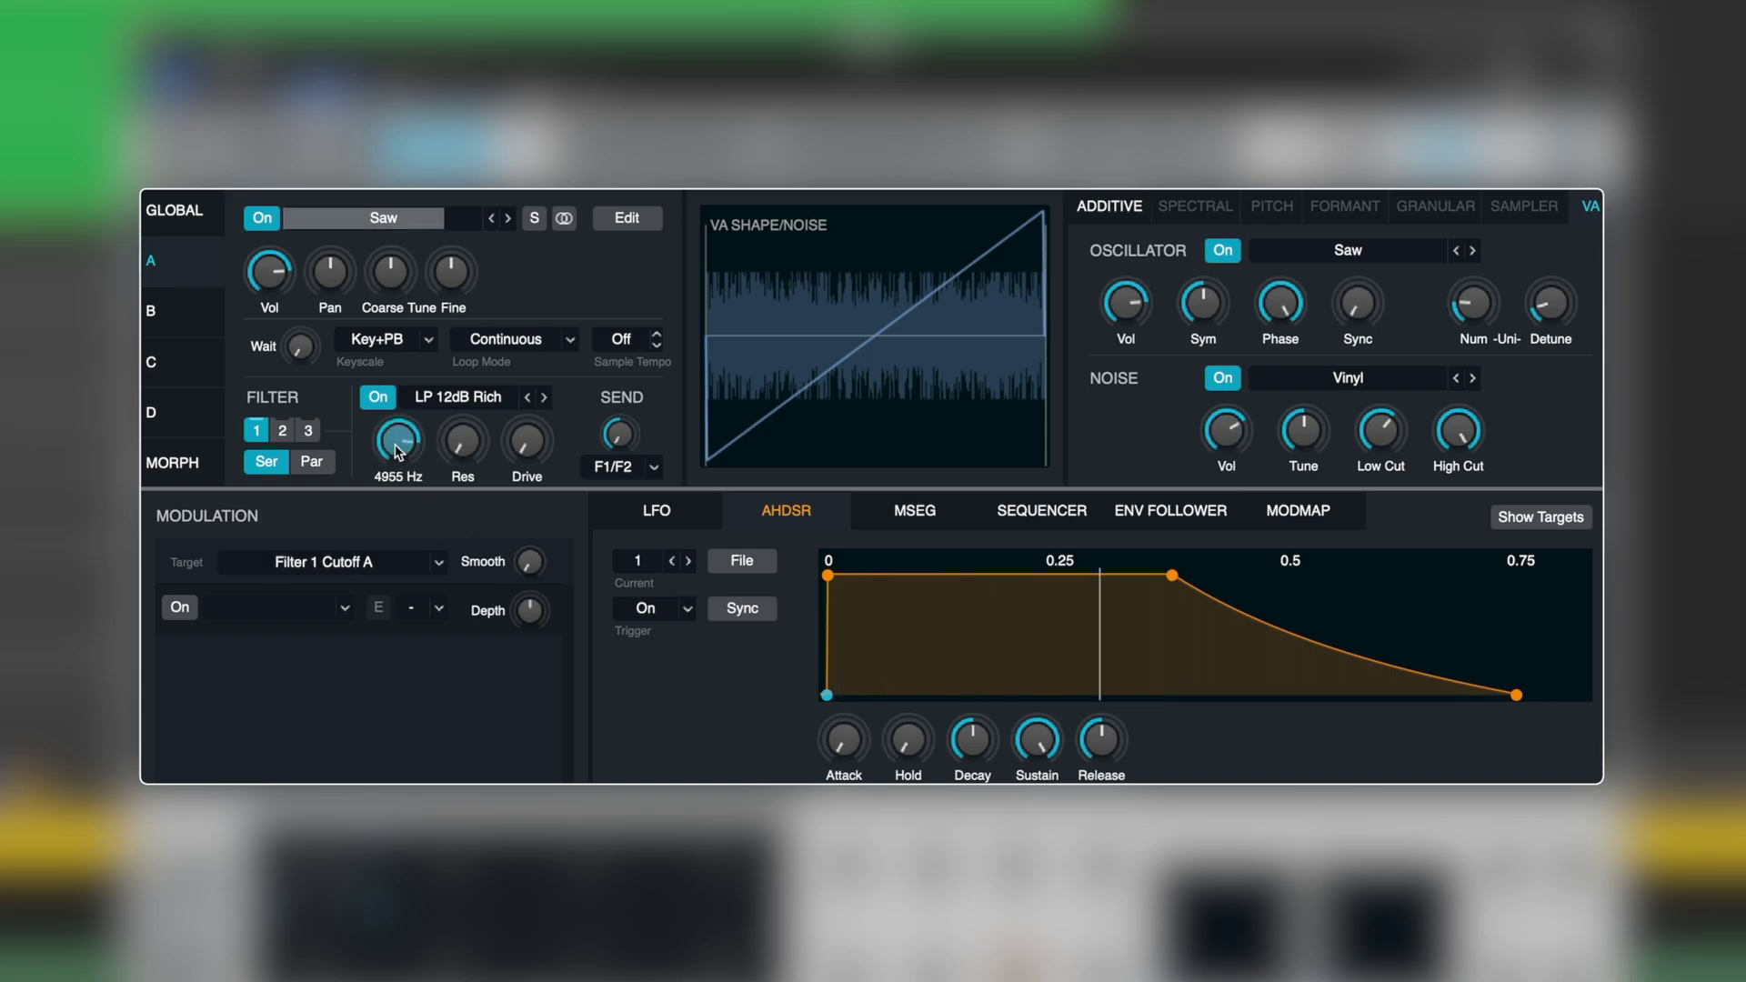
pyautogui.moveTo(407, 455)
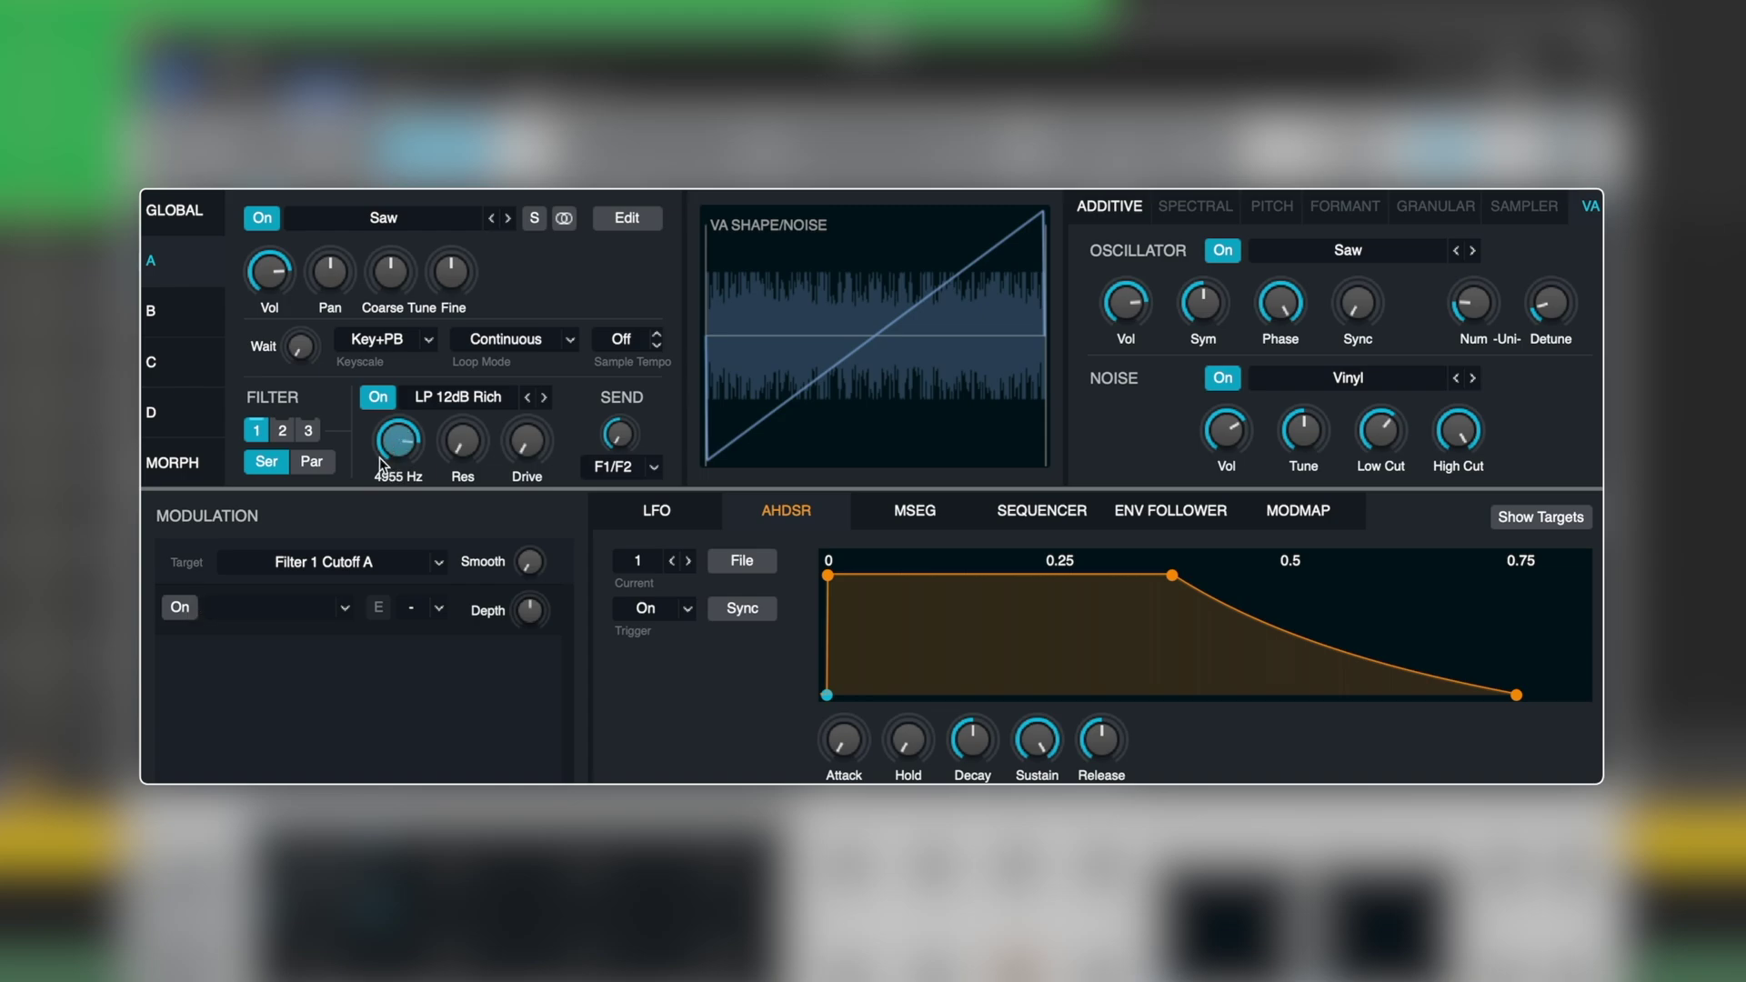
# - Enable modulation of source A's filter 1 cutoff and assign a new AHDSR envelope as its modulator
pyautogui.click(181, 607)
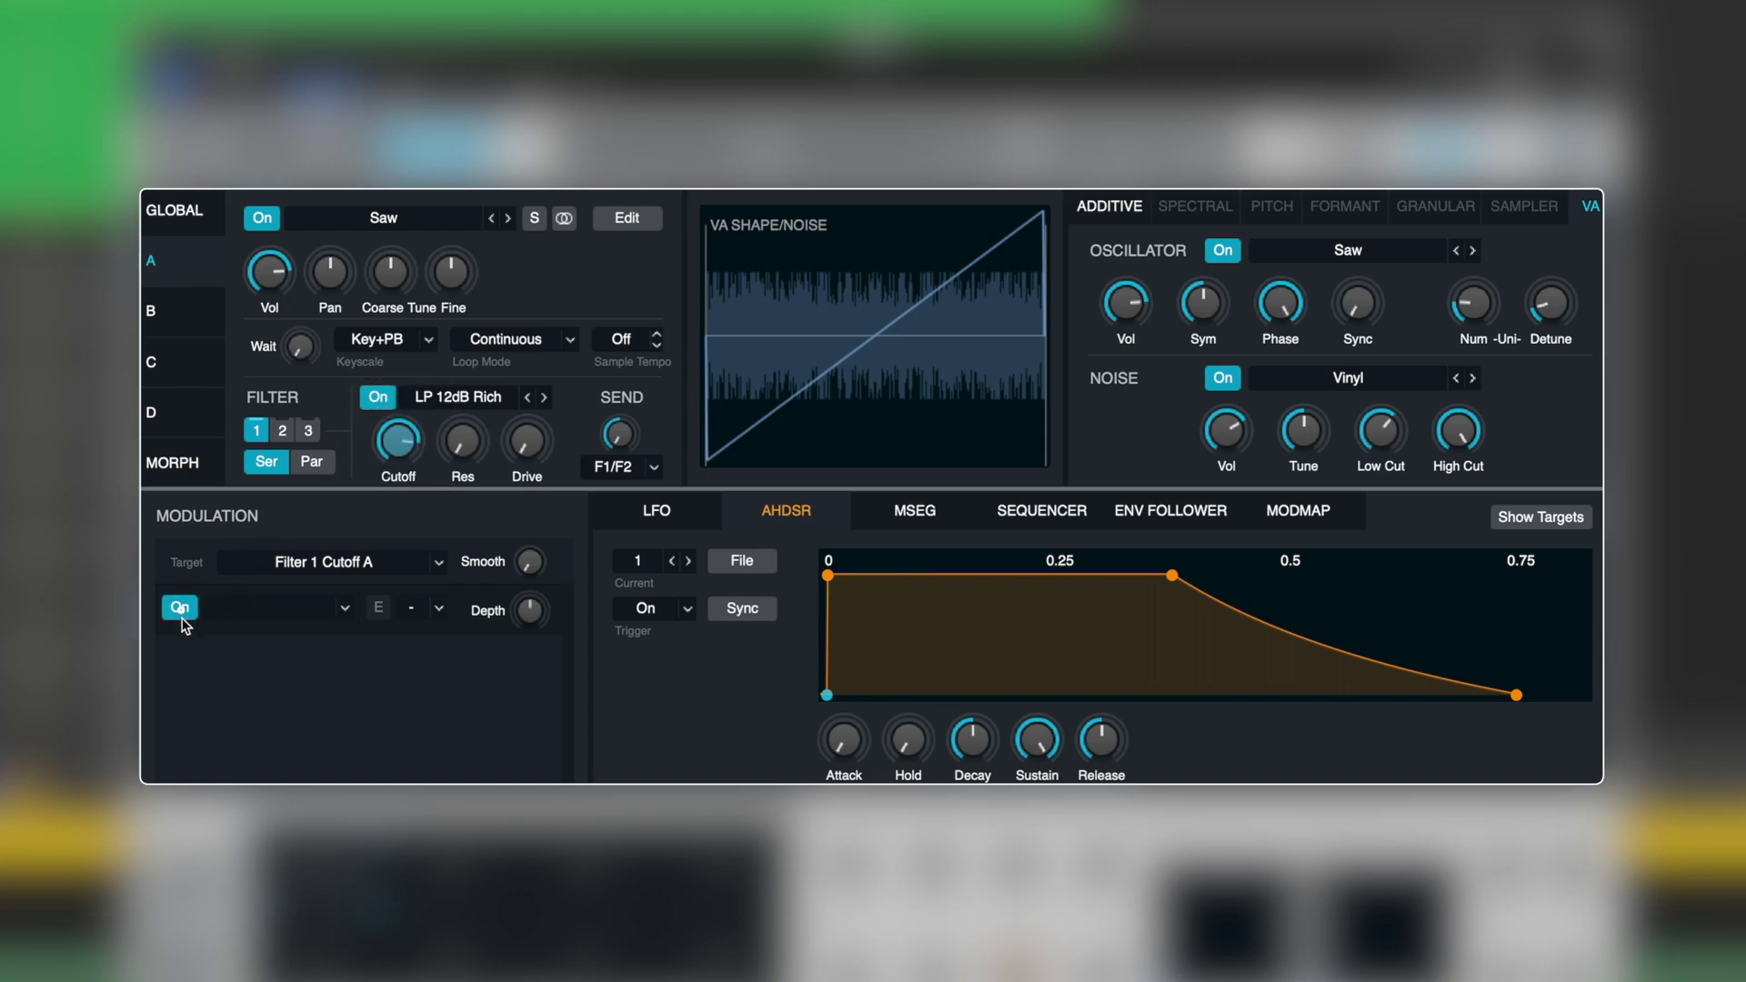
pyautogui.click(333, 616)
pyautogui.moveTo(335, 666)
pyautogui.click(435, 667)
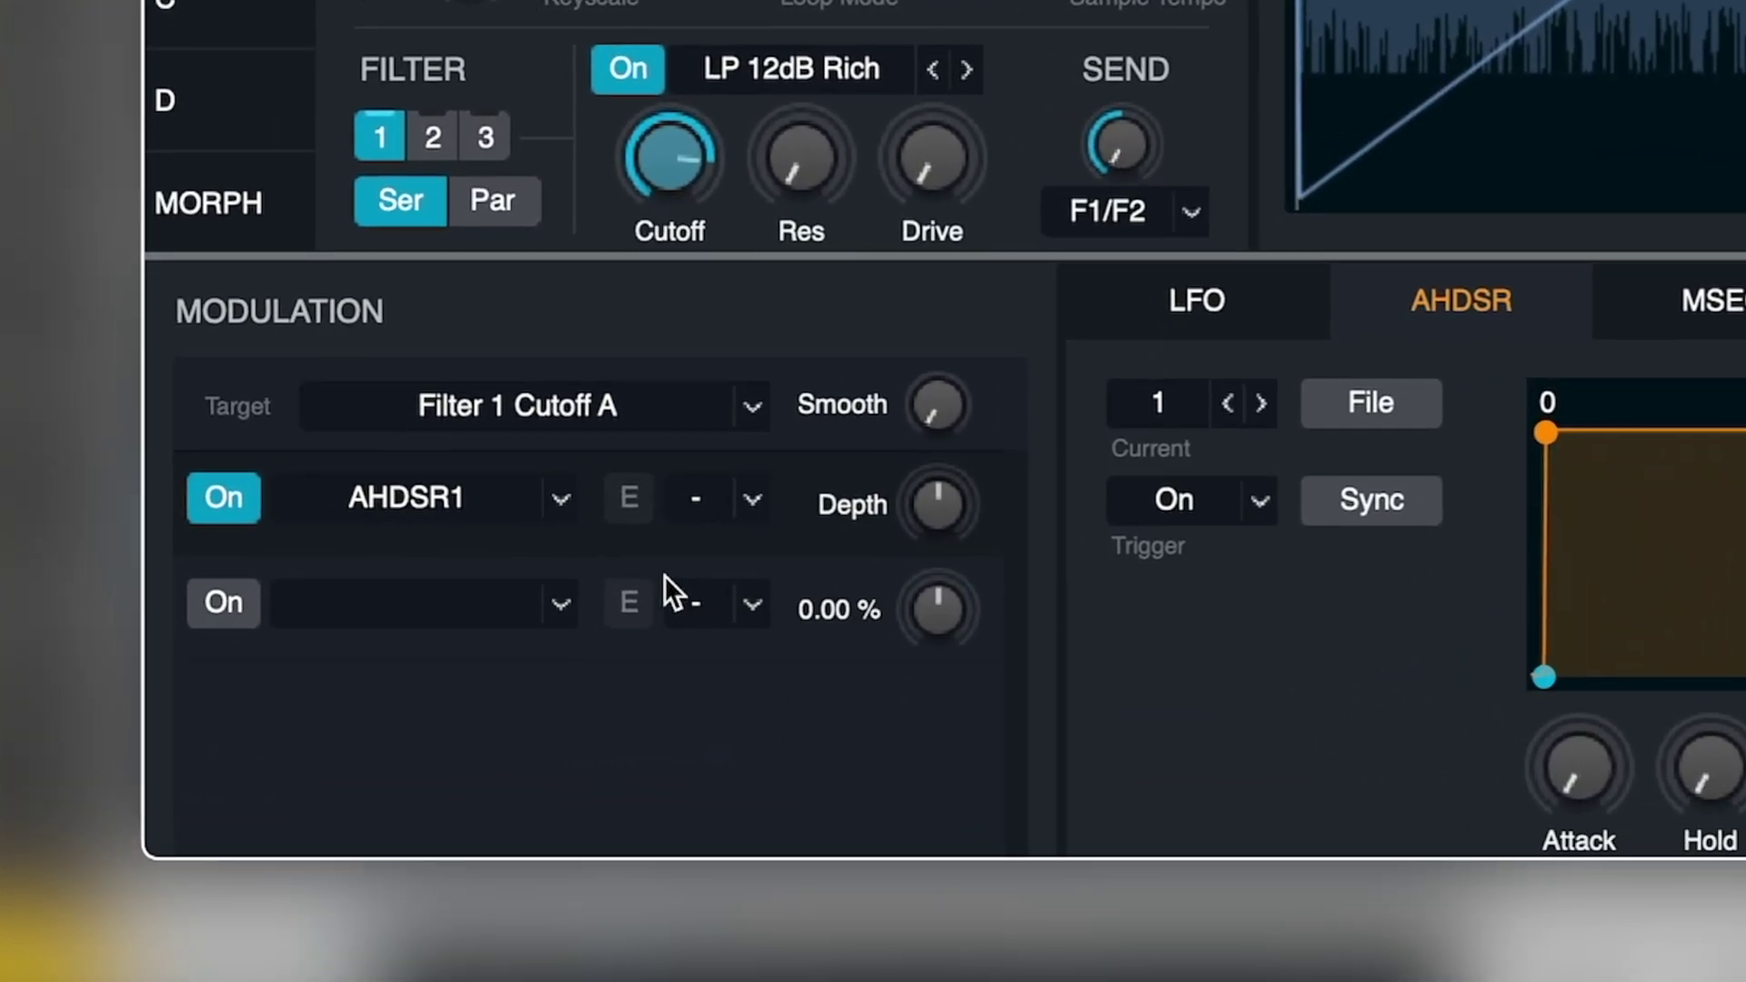
pyautogui.click(563, 506)
pyautogui.moveTo(566, 611)
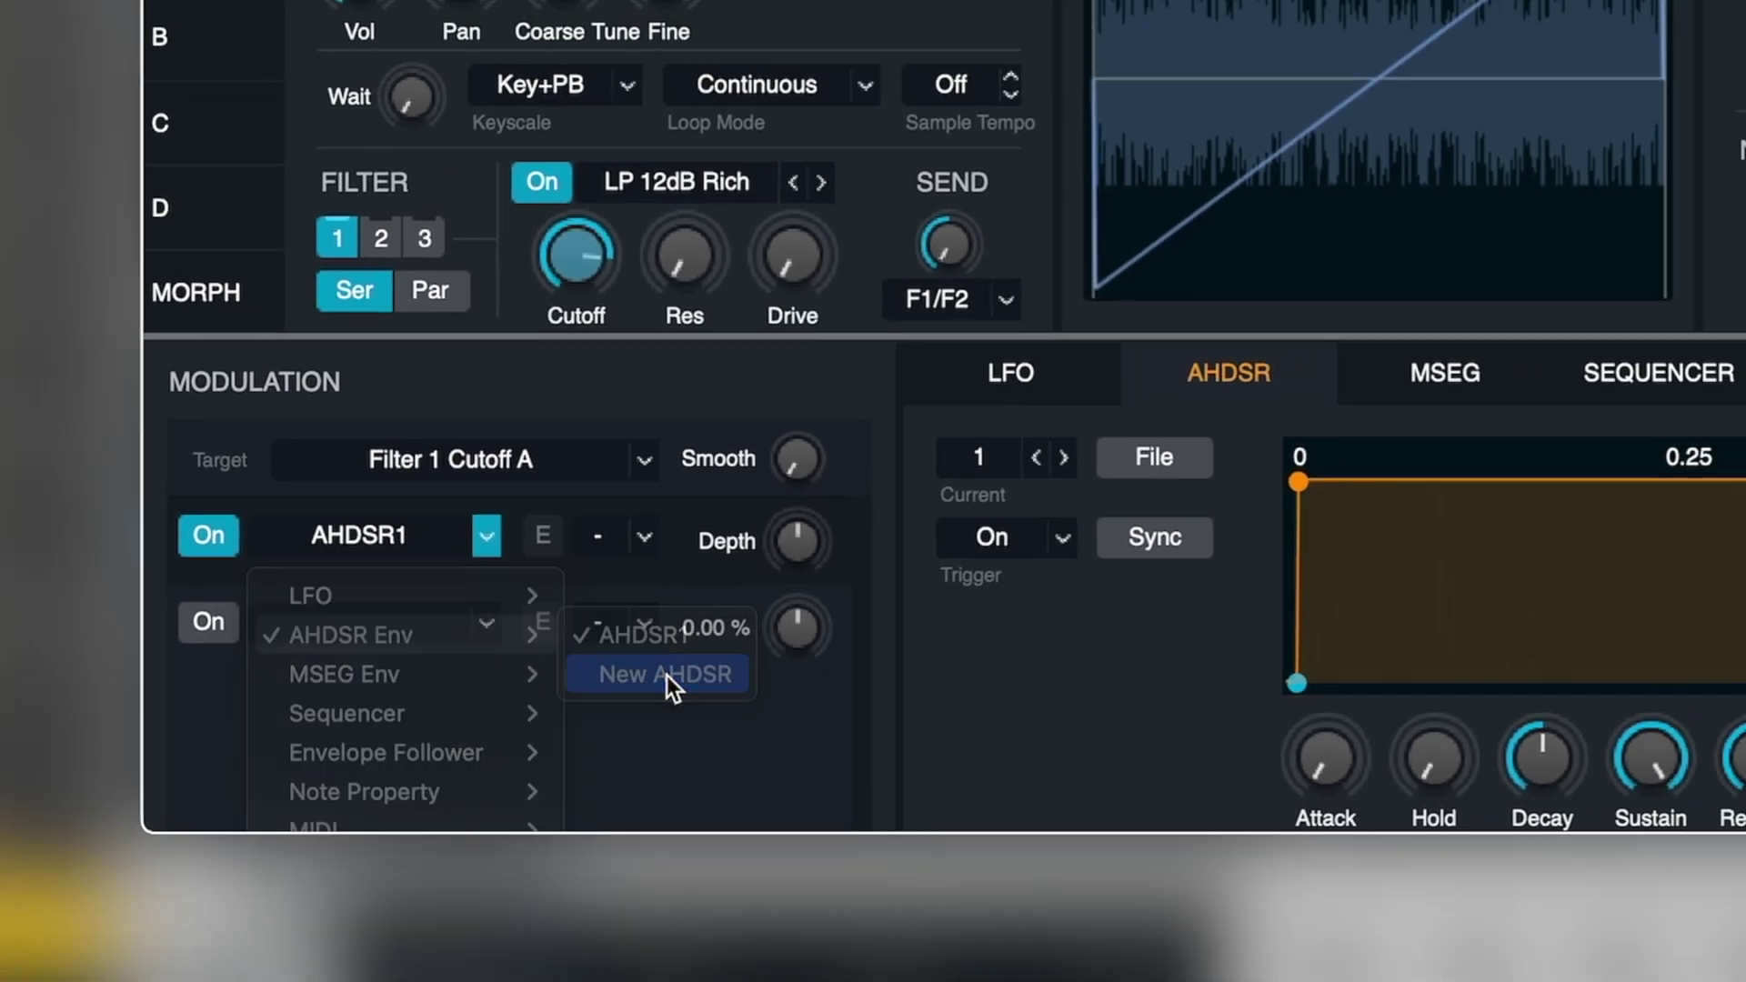
pyautogui.click(667, 677)
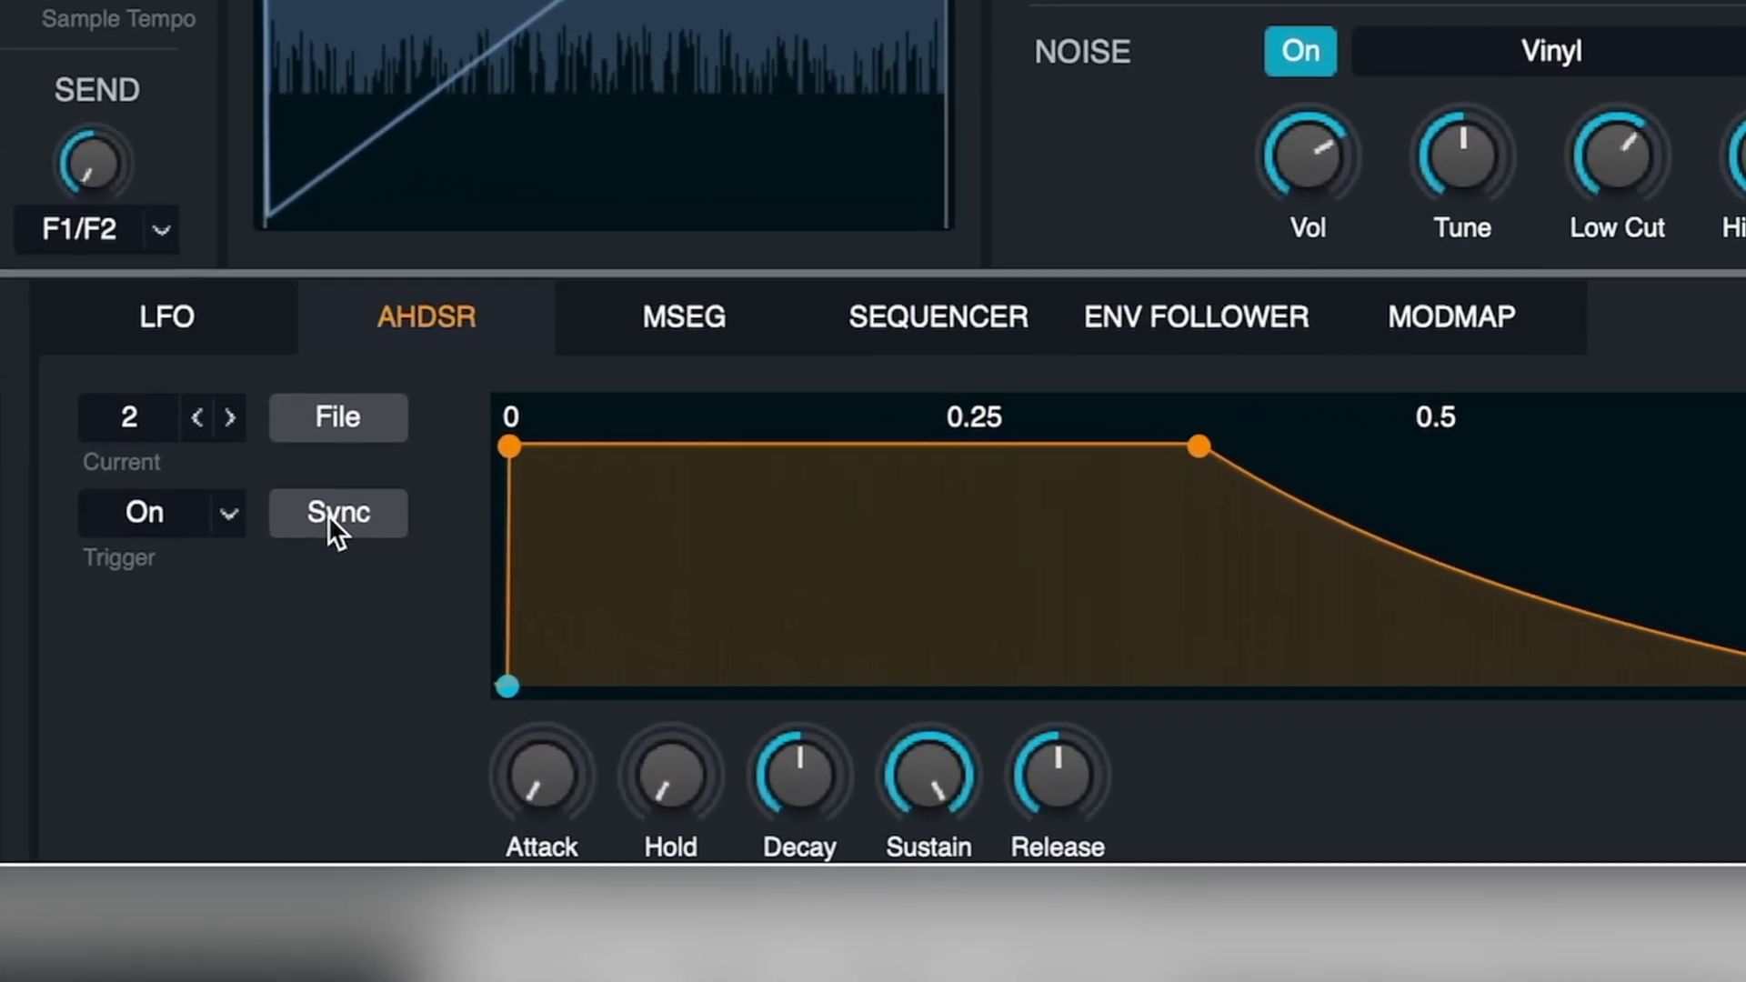
# - Sync the new envelope to tempo, extend and shape its attack up to beat 2, and lower the cutoff modulation depth slightly
pyautogui.click(1155, 537)
pyautogui.moveTo(502, 448); pyautogui.dragTo(799, 442)
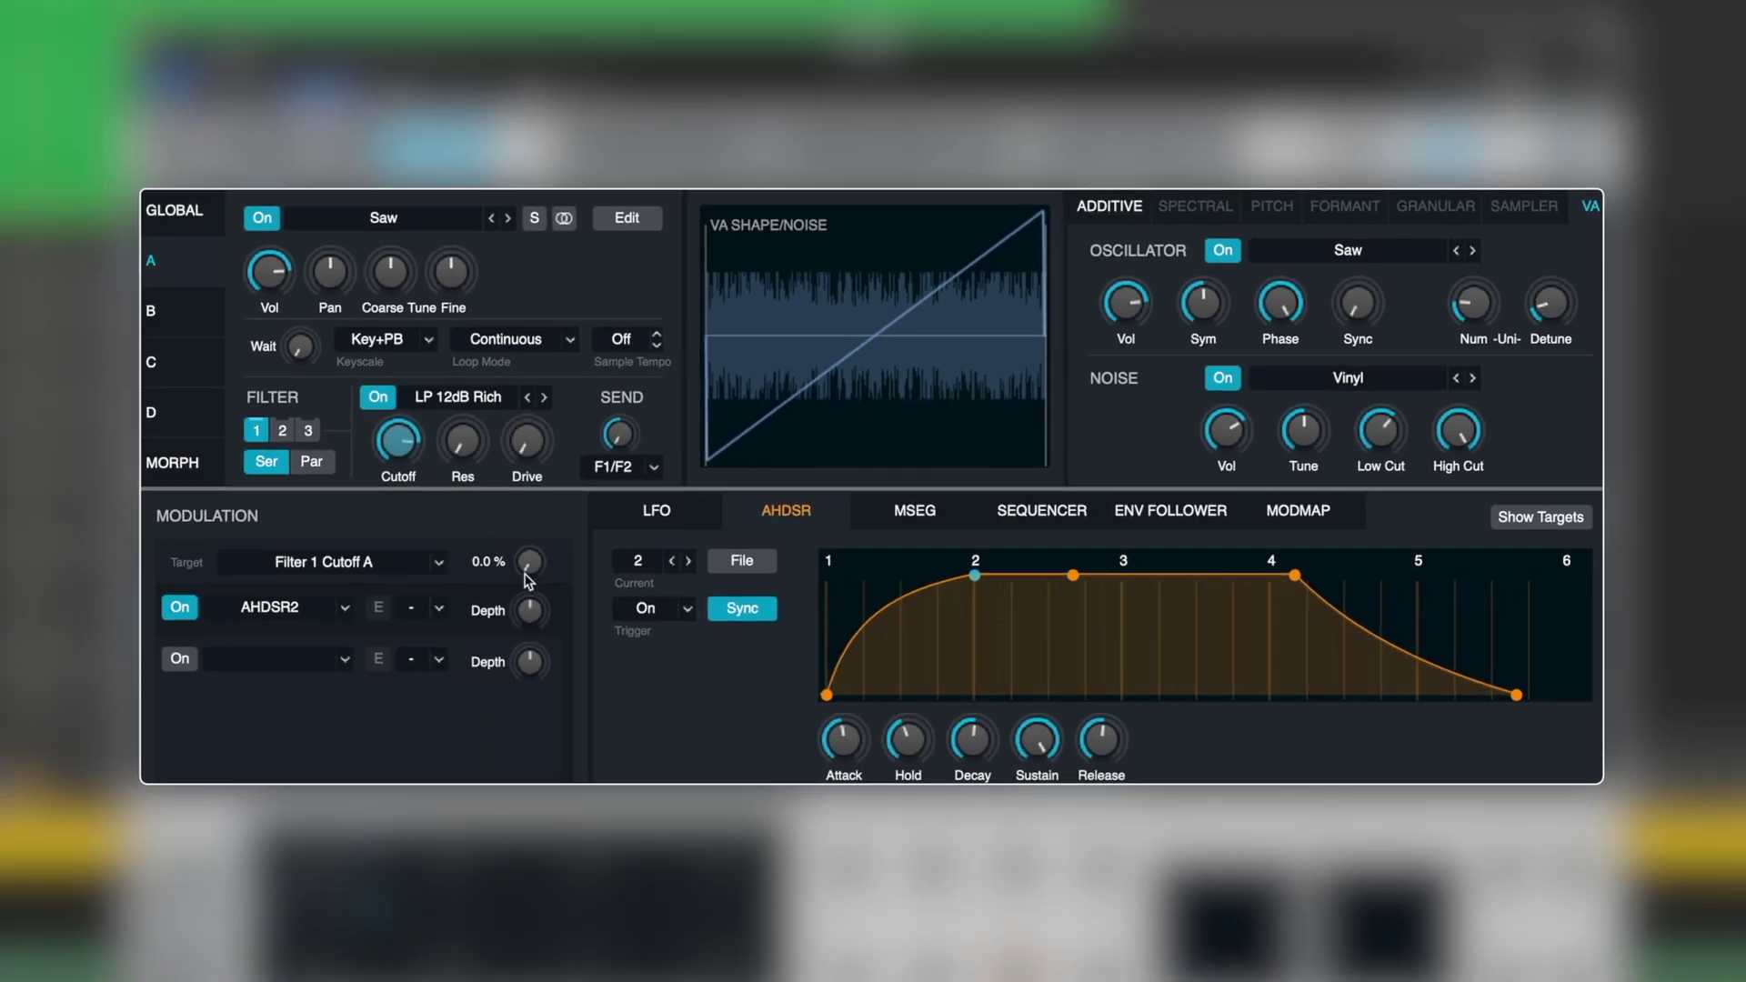
pyautogui.moveTo(532, 621); pyautogui.dragTo(529, 648)
pyautogui.moveTo(897, 604); pyautogui.dragTo(905, 626)
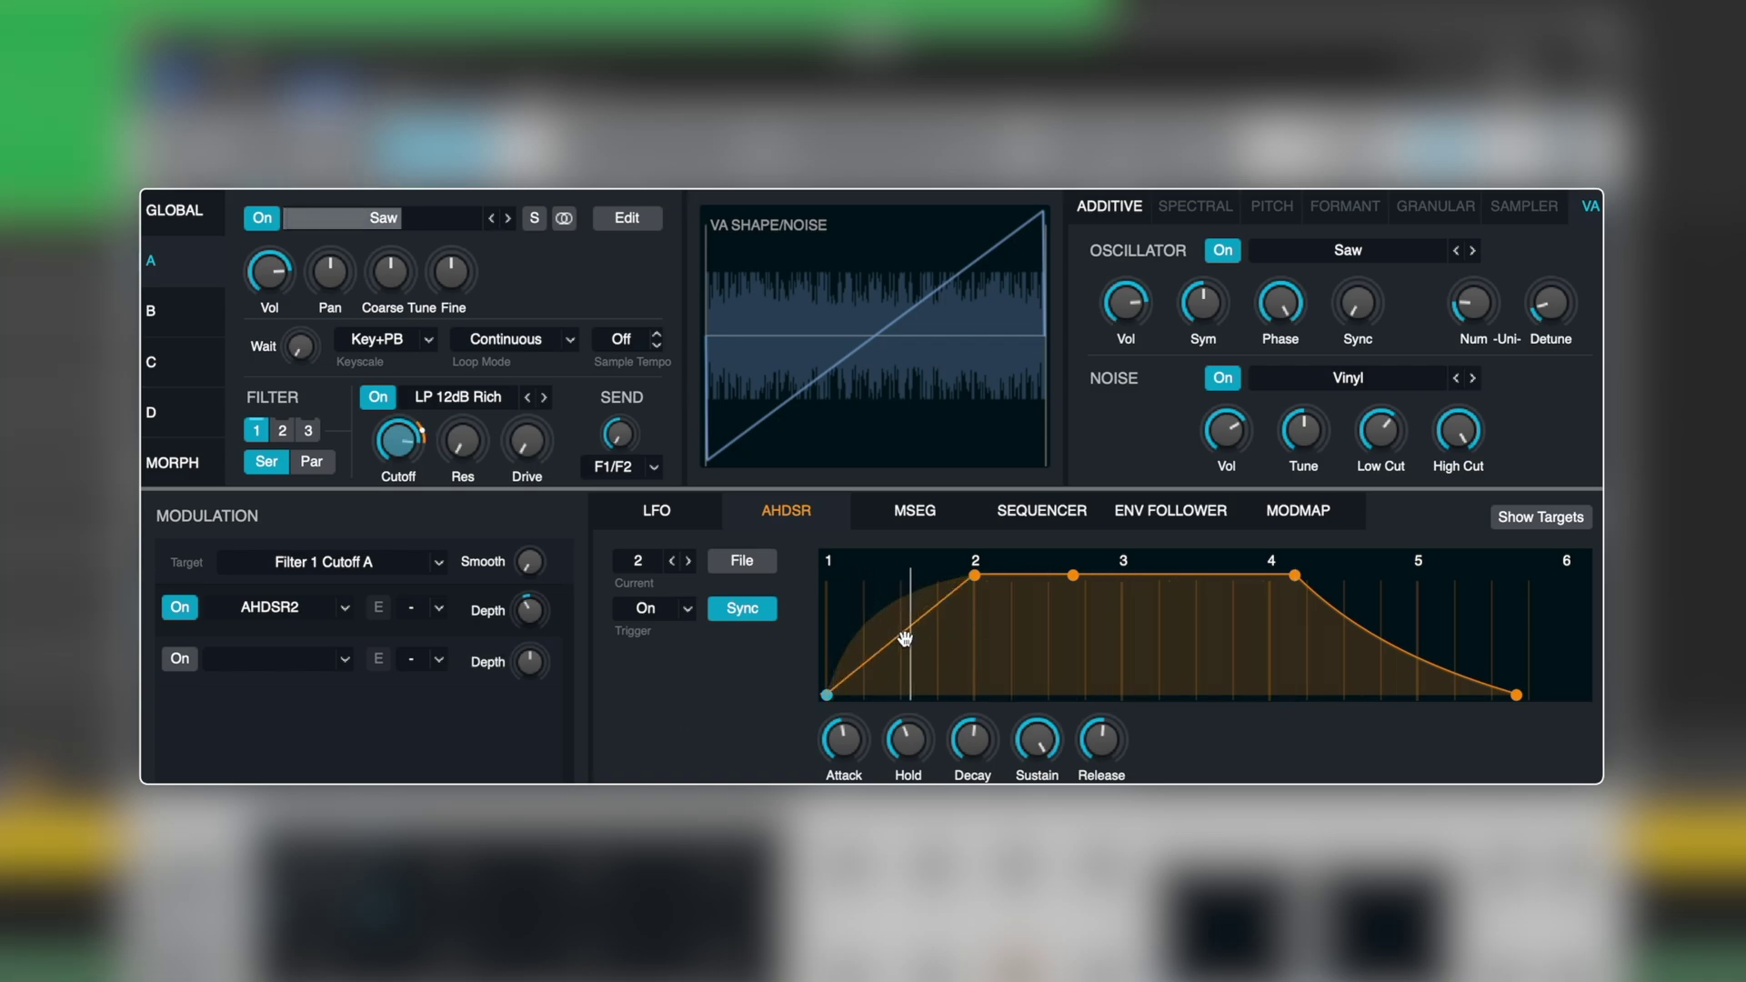
pyautogui.moveTo(889, 604); pyautogui.dragTo(904, 636)
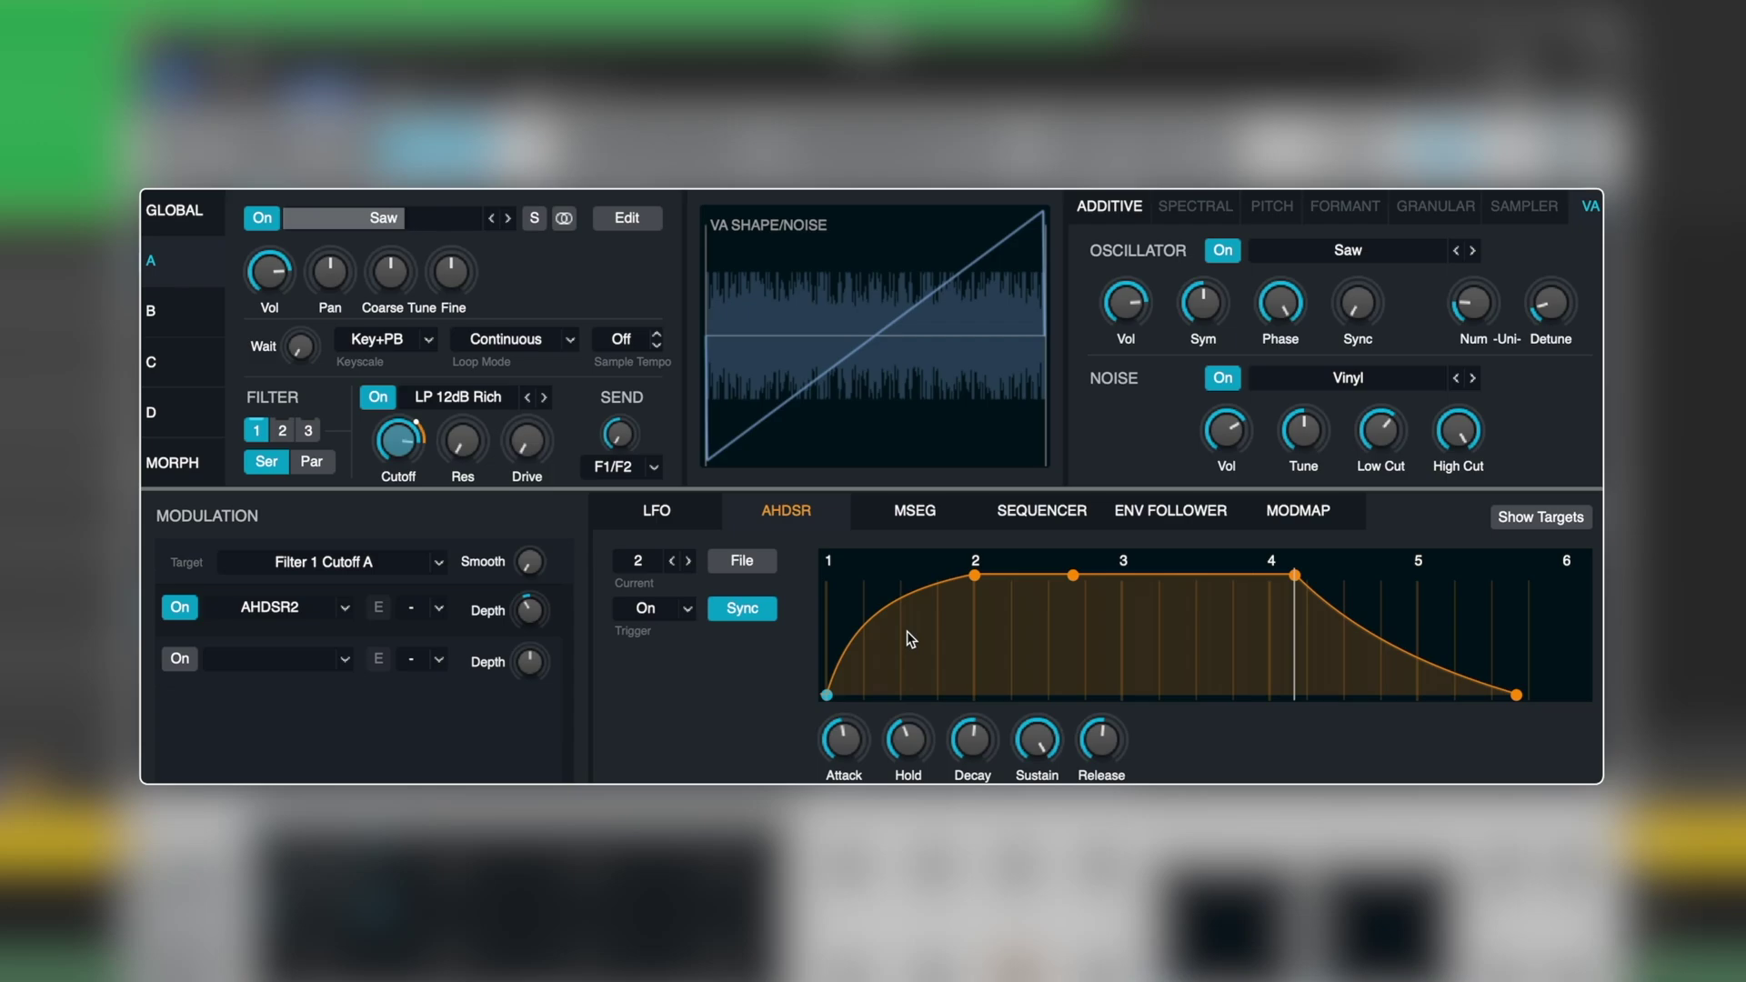
# - Turn on source B and lower its coarse tuning
pyautogui.click(191, 315)
pyautogui.click(263, 218)
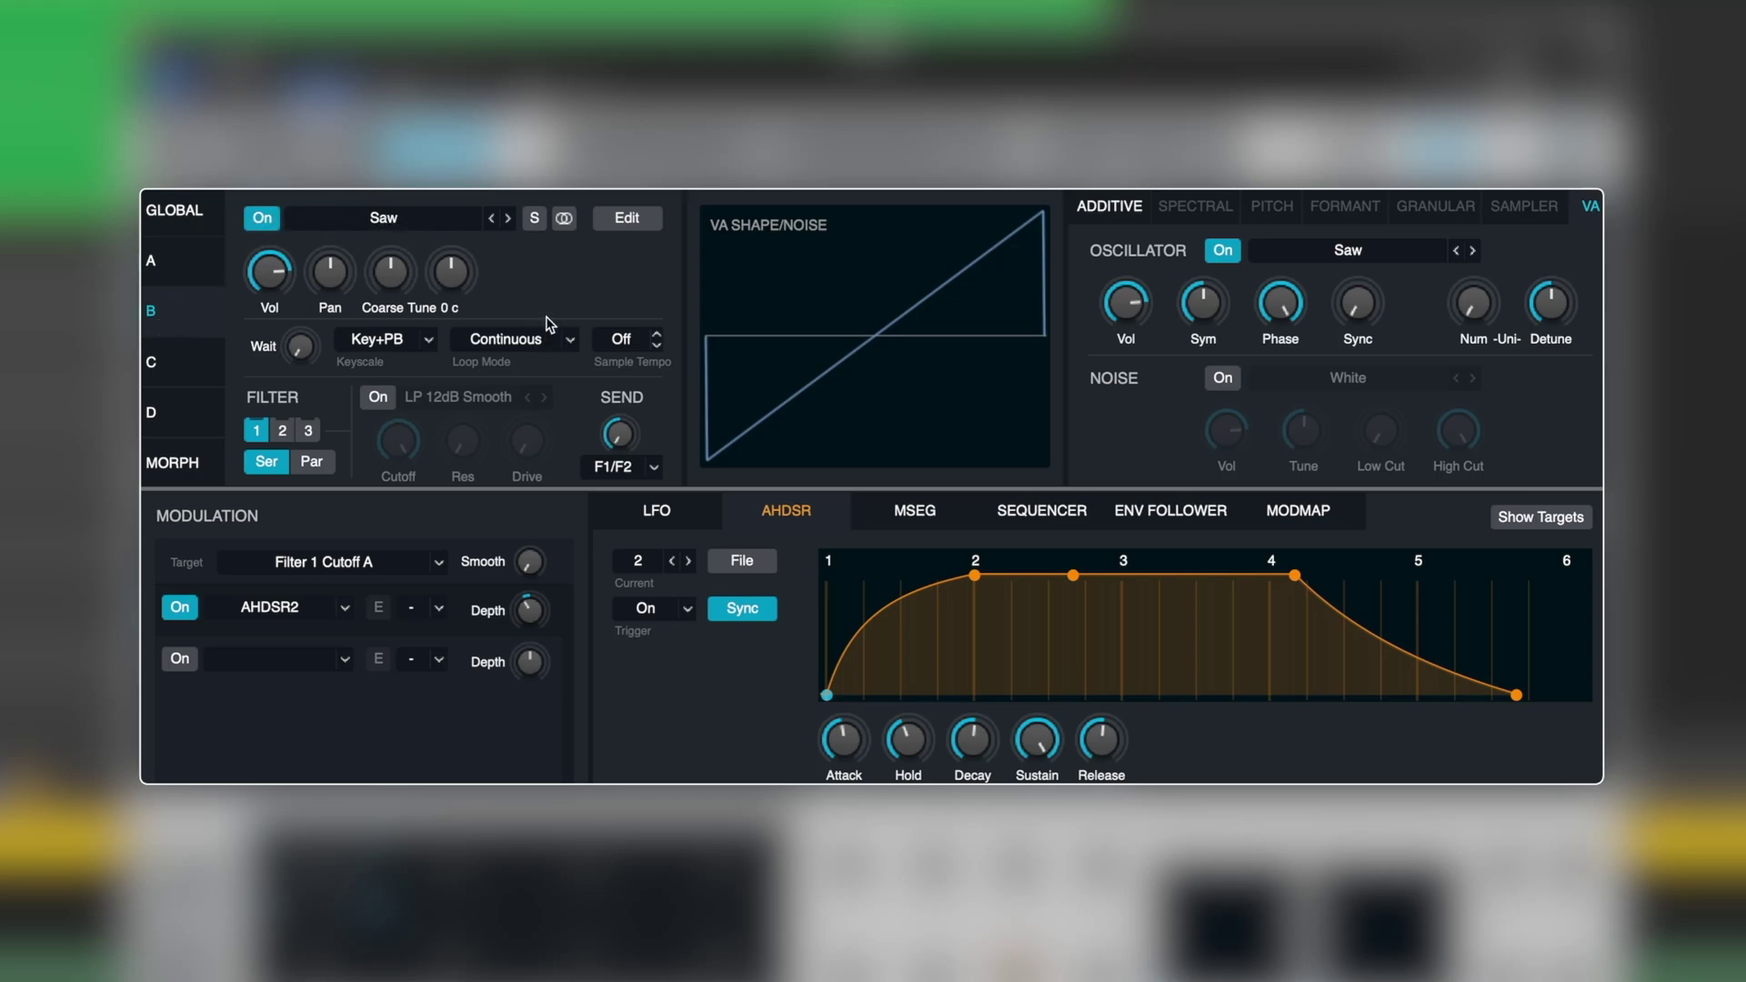
pyautogui.click(394, 276)
pyautogui.moveTo(397, 281); pyautogui.dragTo(405, 319)
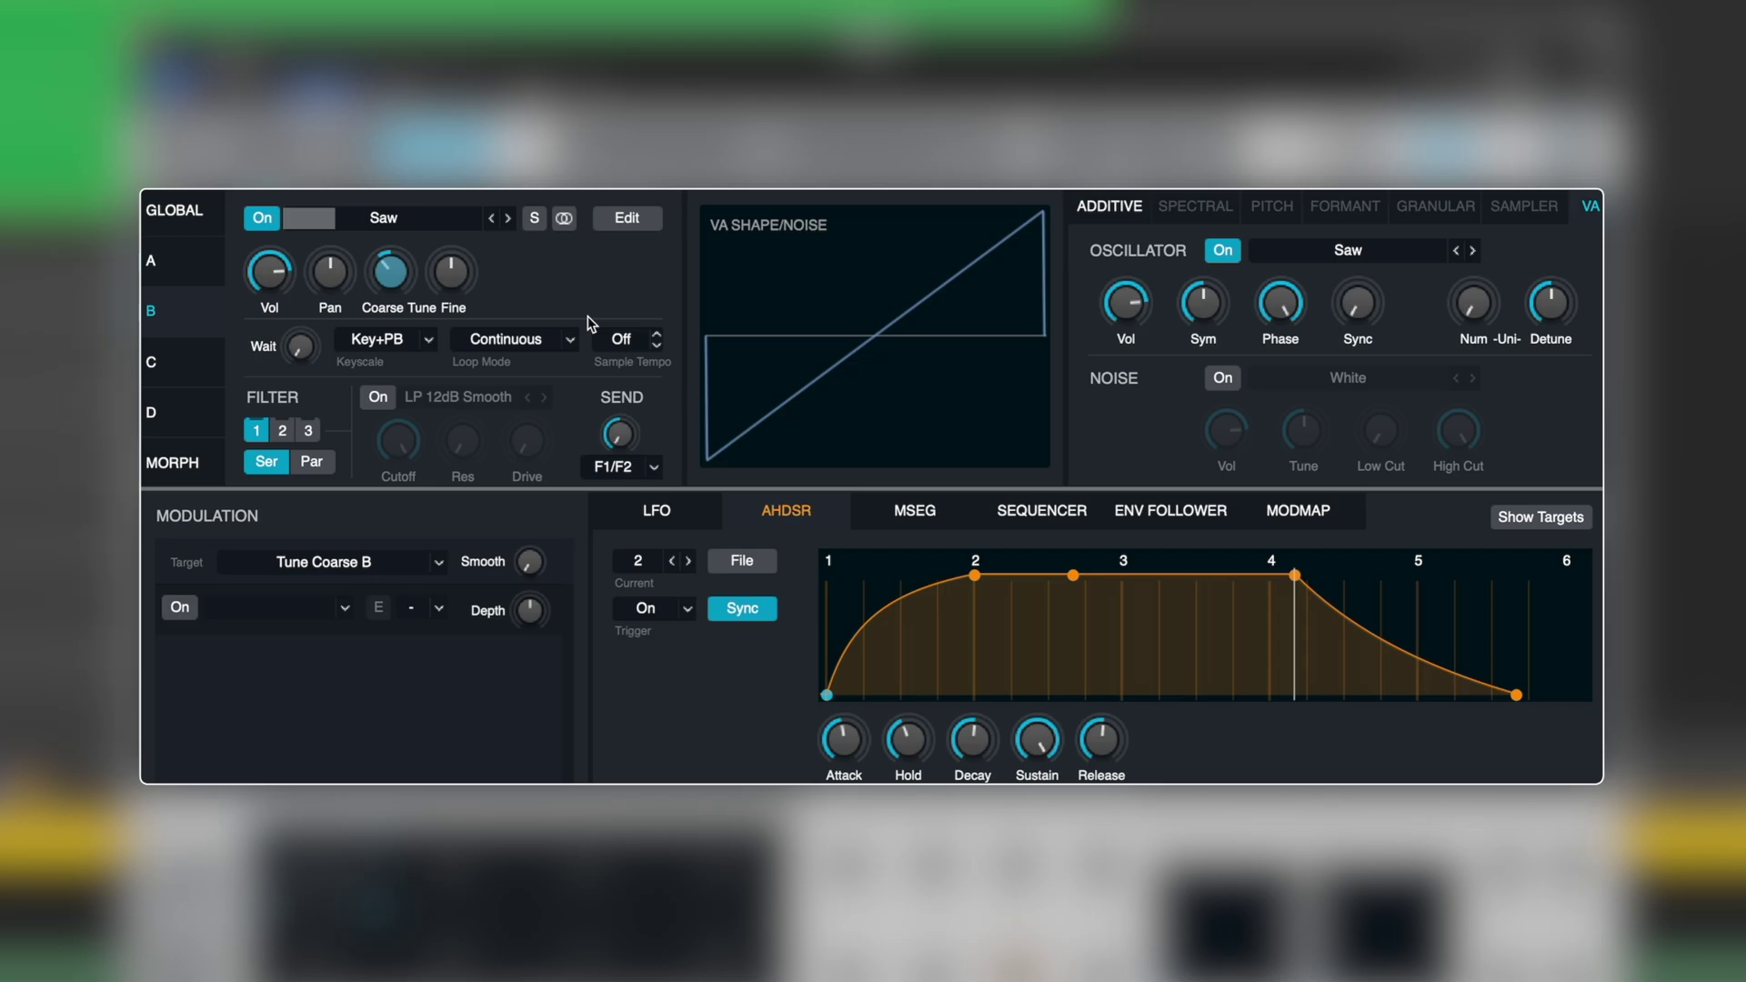
# - Load the complex VA waveform Big and Dirty into source B
pyautogui.click(417, 219)
pyautogui.moveTo(413, 276)
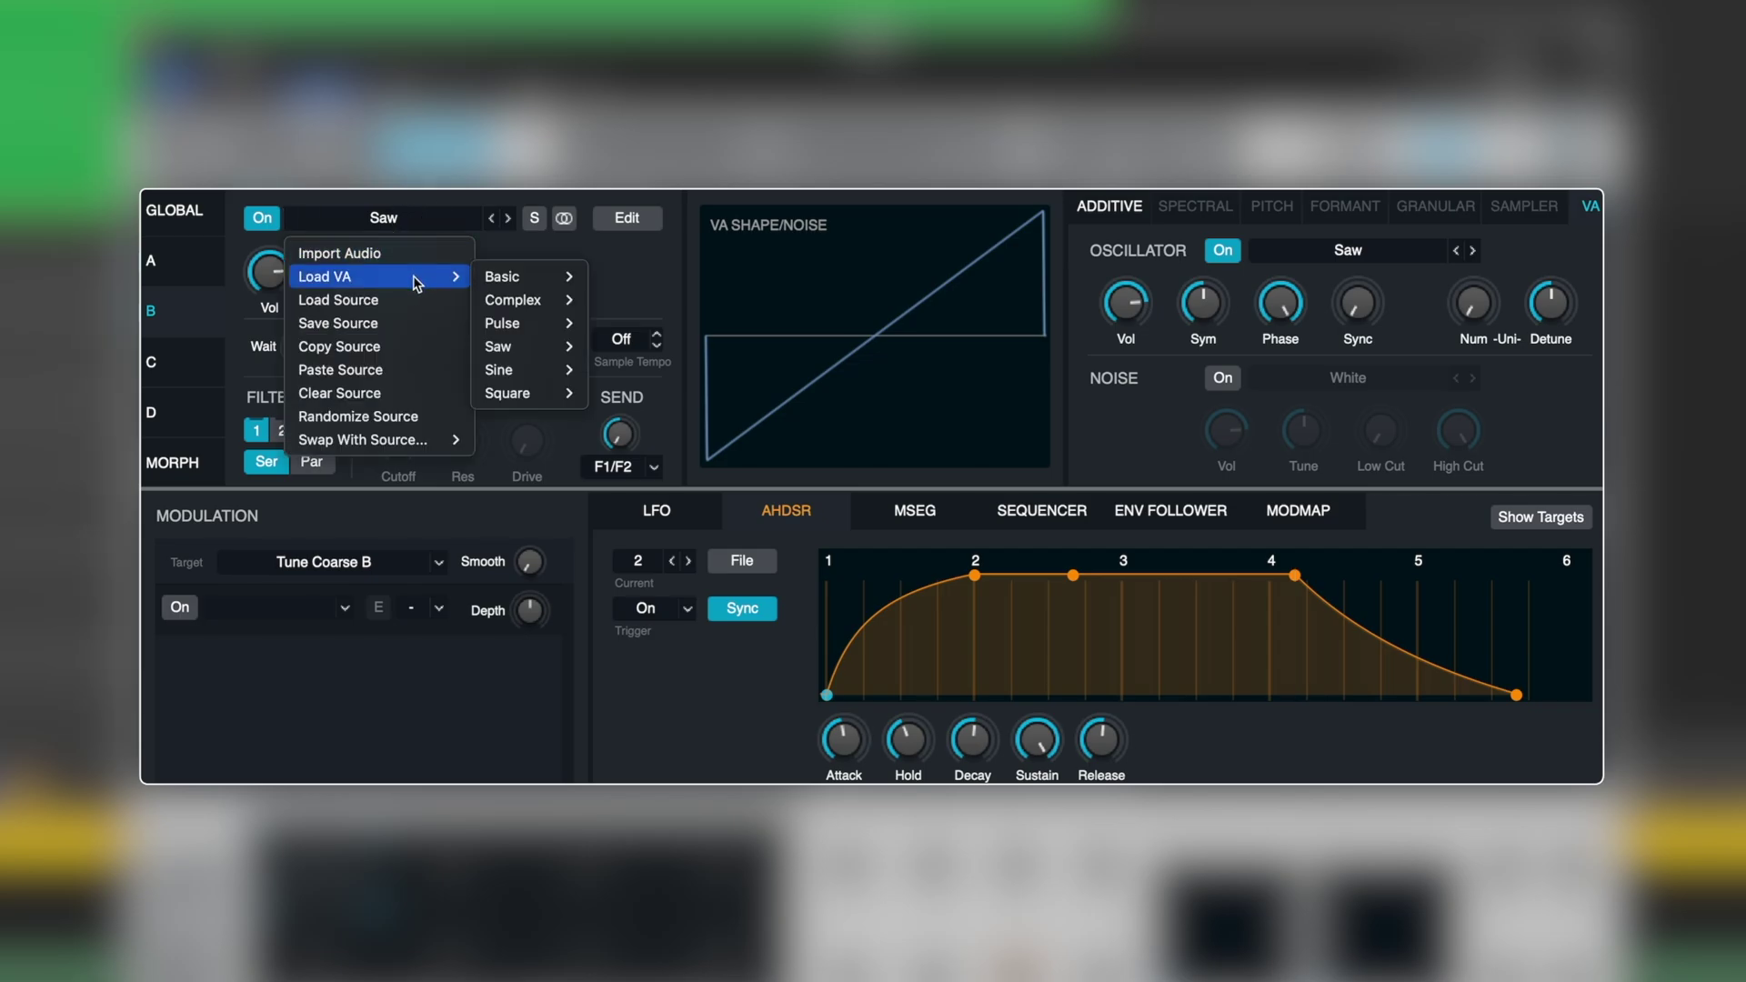
pyautogui.moveTo(516, 306)
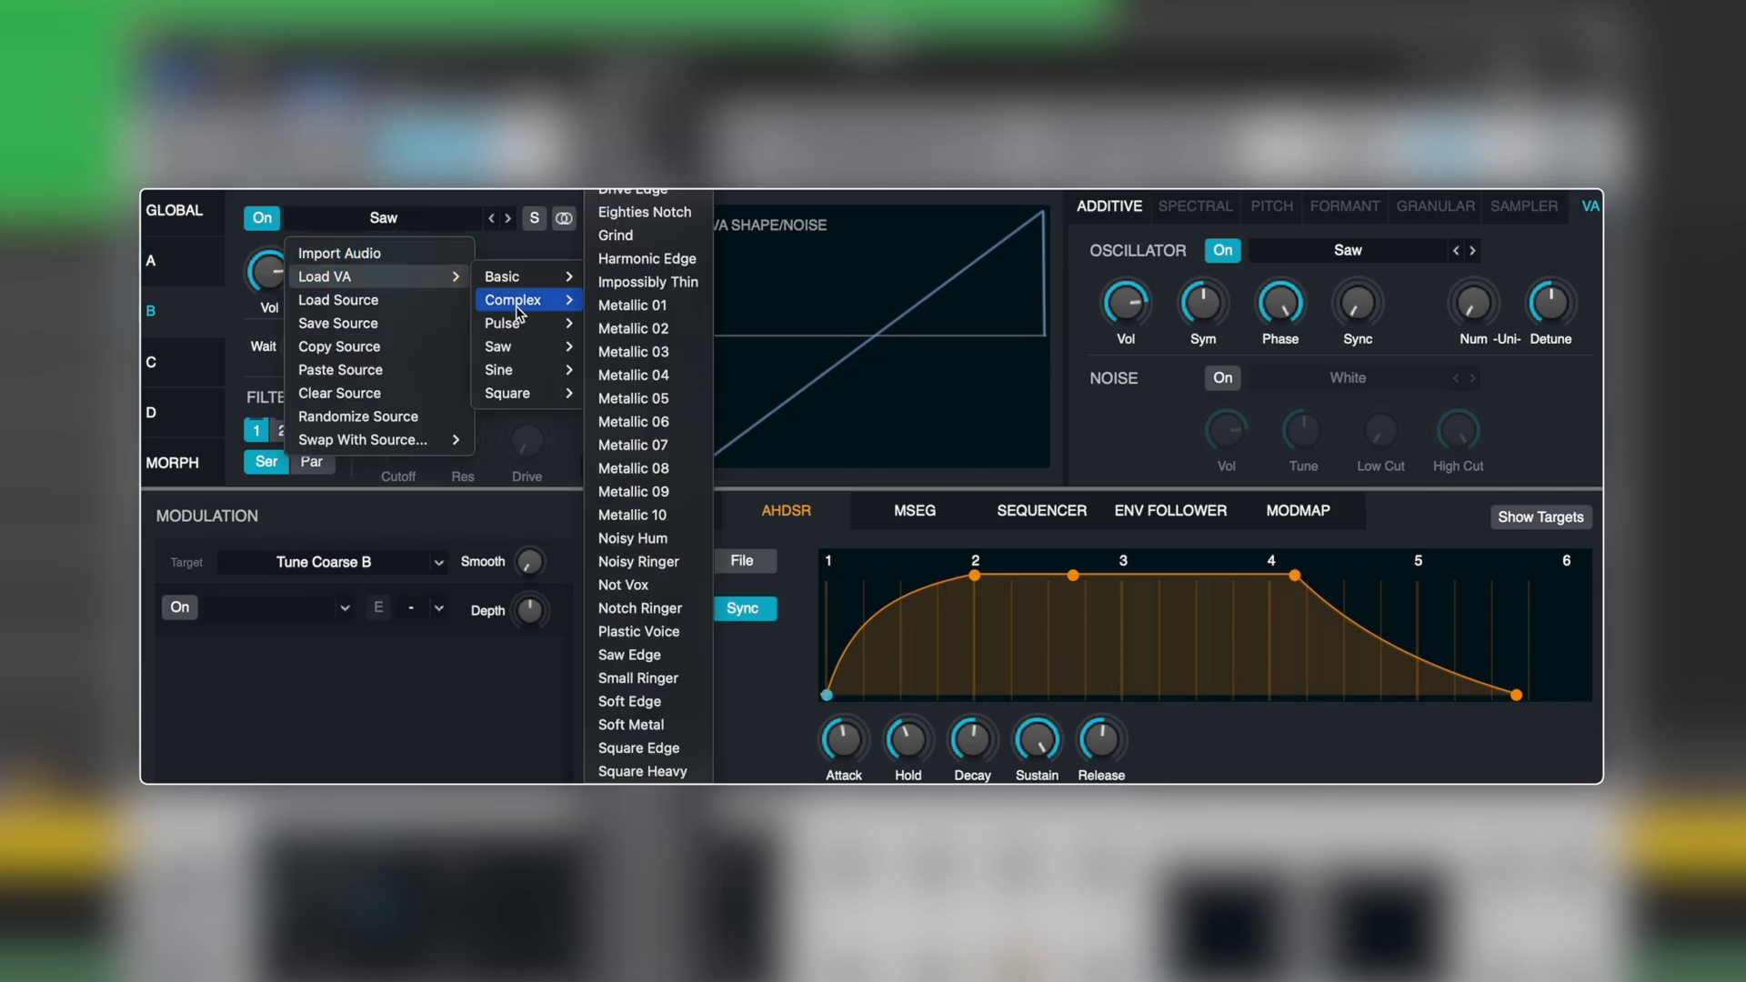
pyautogui.click(637, 82)
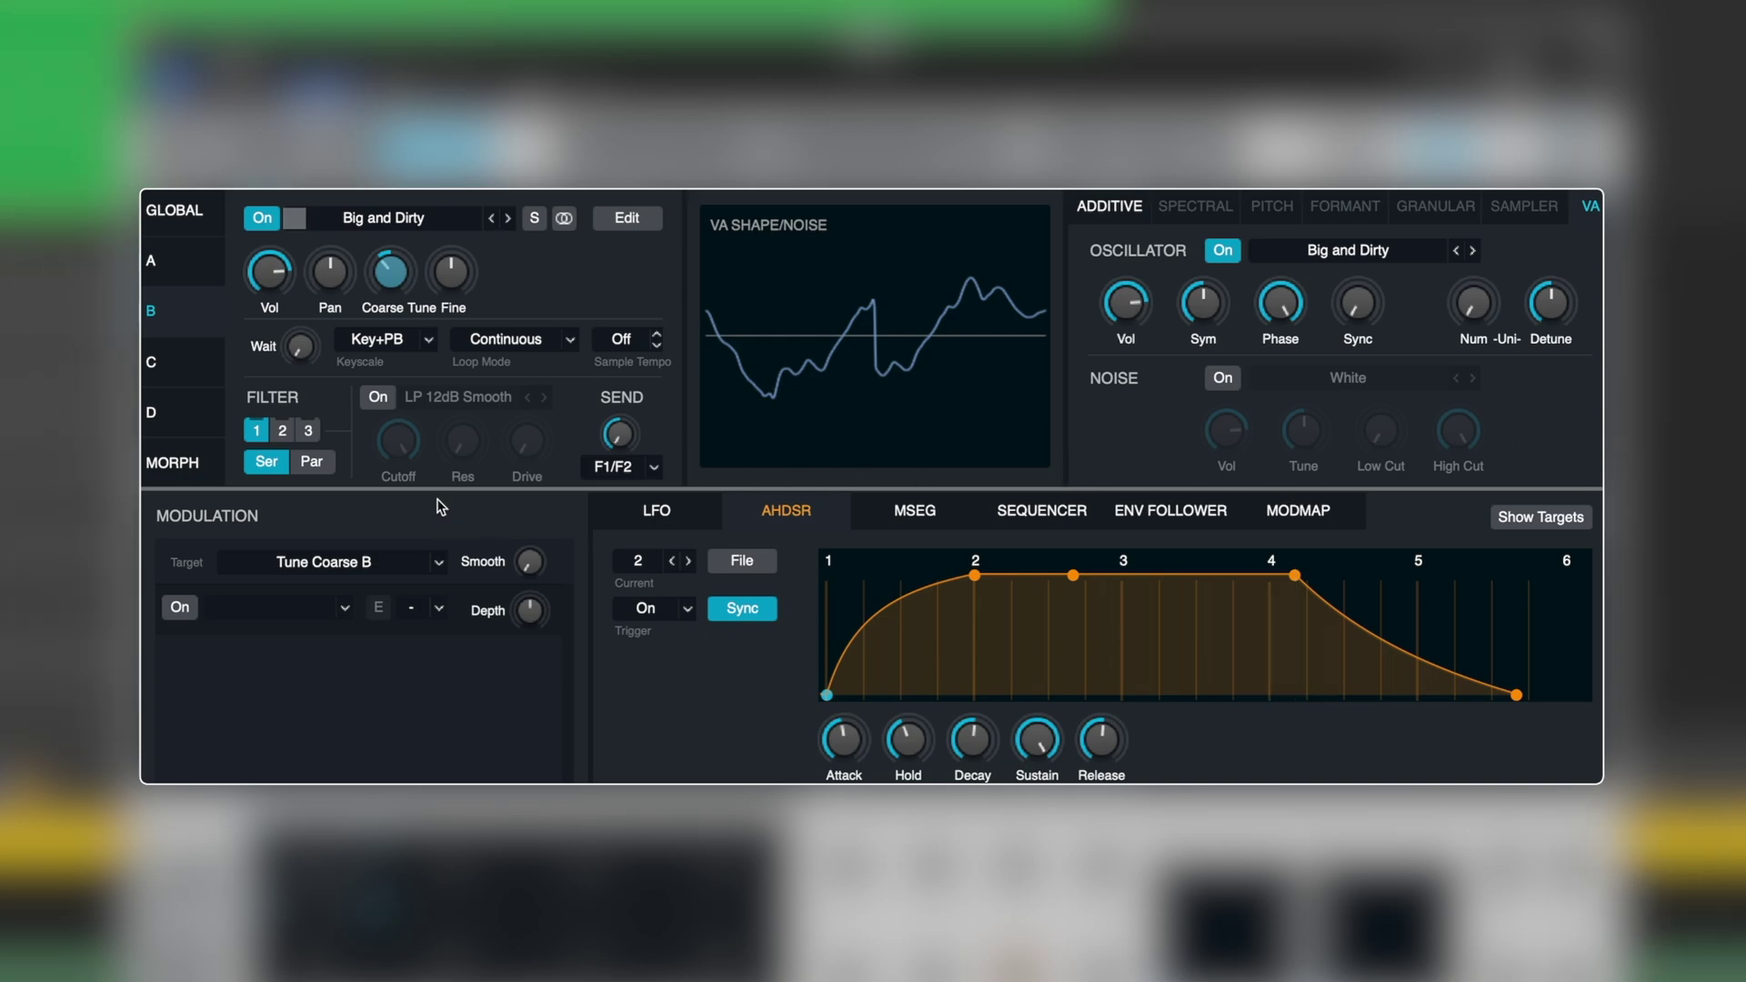
# - Enable source B's LP 12dB Smooth filter and lower its cutoff
pyautogui.click(386, 406)
pyautogui.click(398, 458)
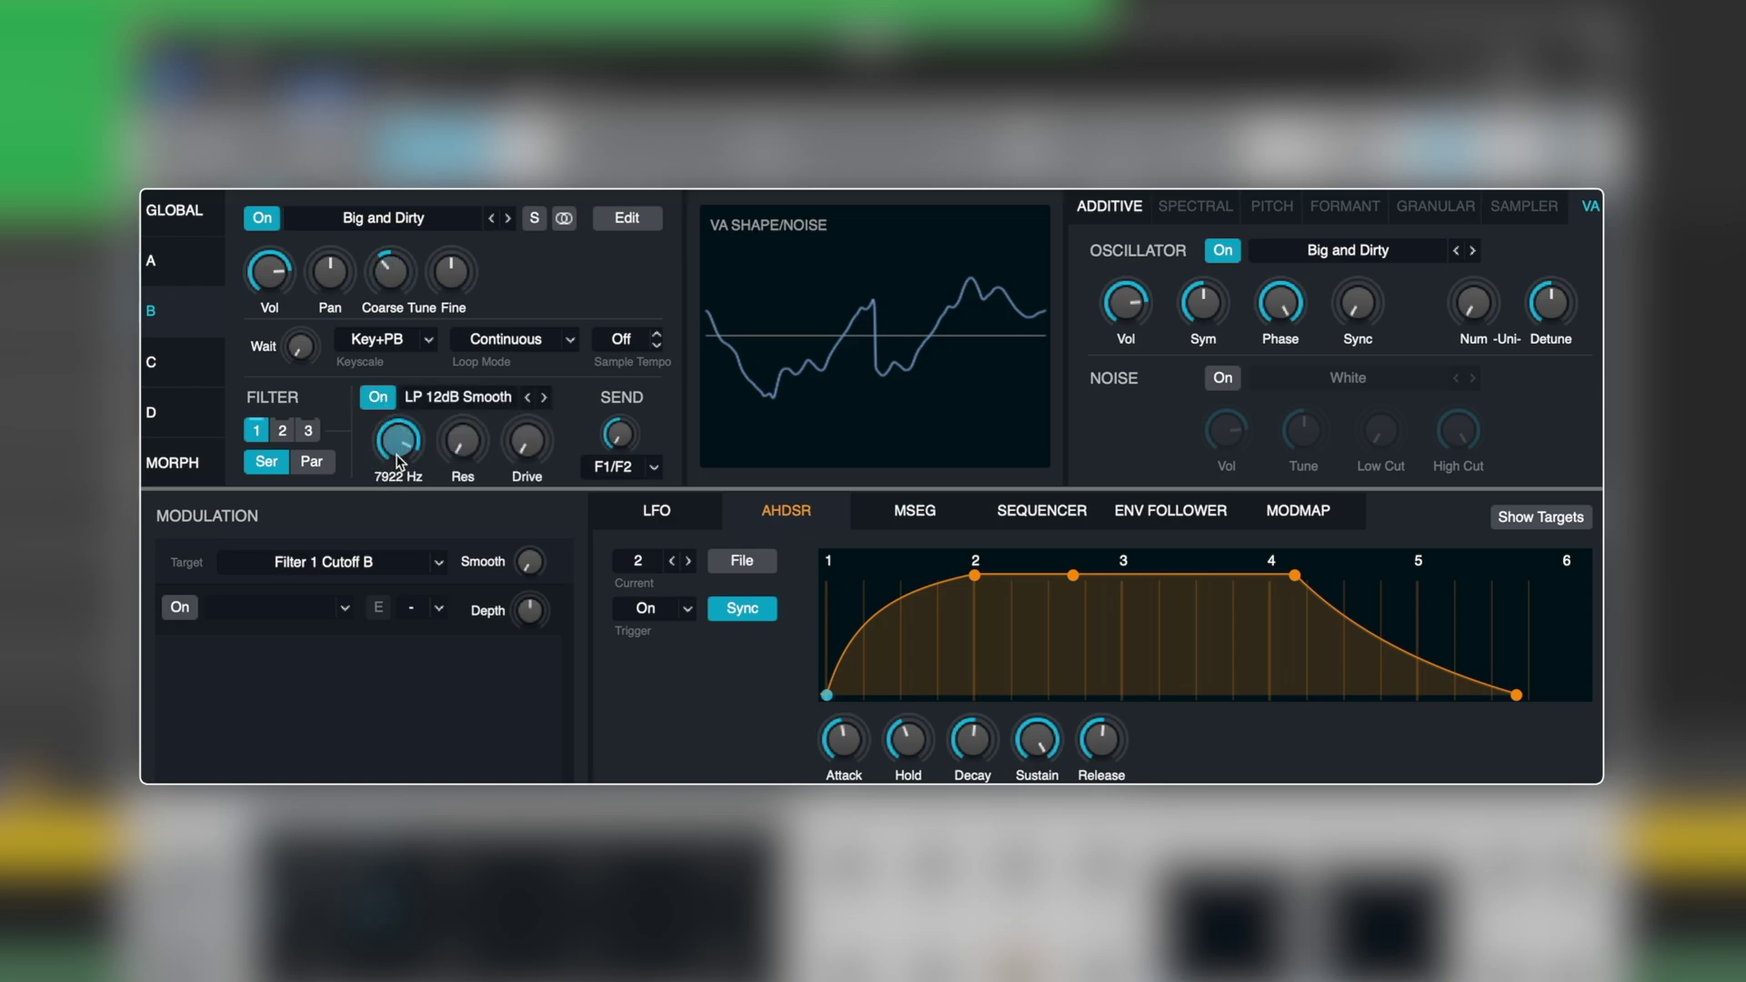
pyautogui.moveTo(404, 456); pyautogui.dragTo(402, 497)
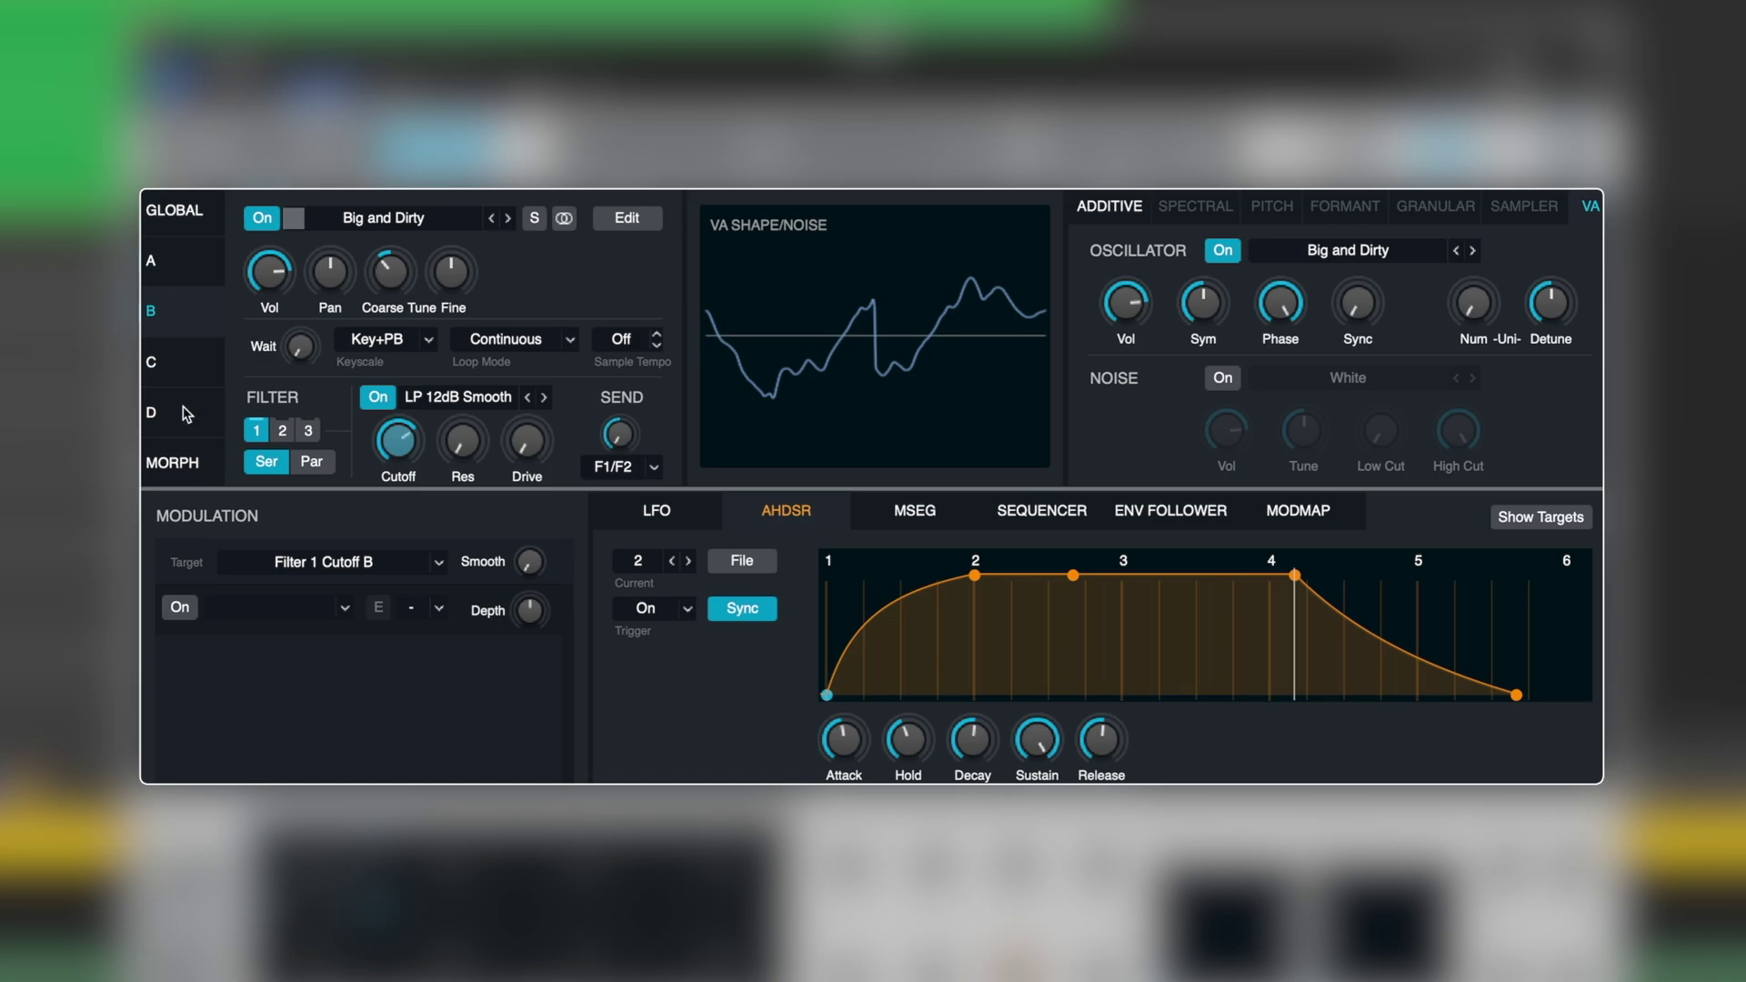
# - Compare the sound with source B off and on, leave it on and reduce its volume slightly
pyautogui.click(263, 220)
pyautogui.click(263, 220)
pyautogui.click(263, 220)
pyautogui.click(263, 220)
pyautogui.moveTo(275, 274); pyautogui.dragTo(271, 292)
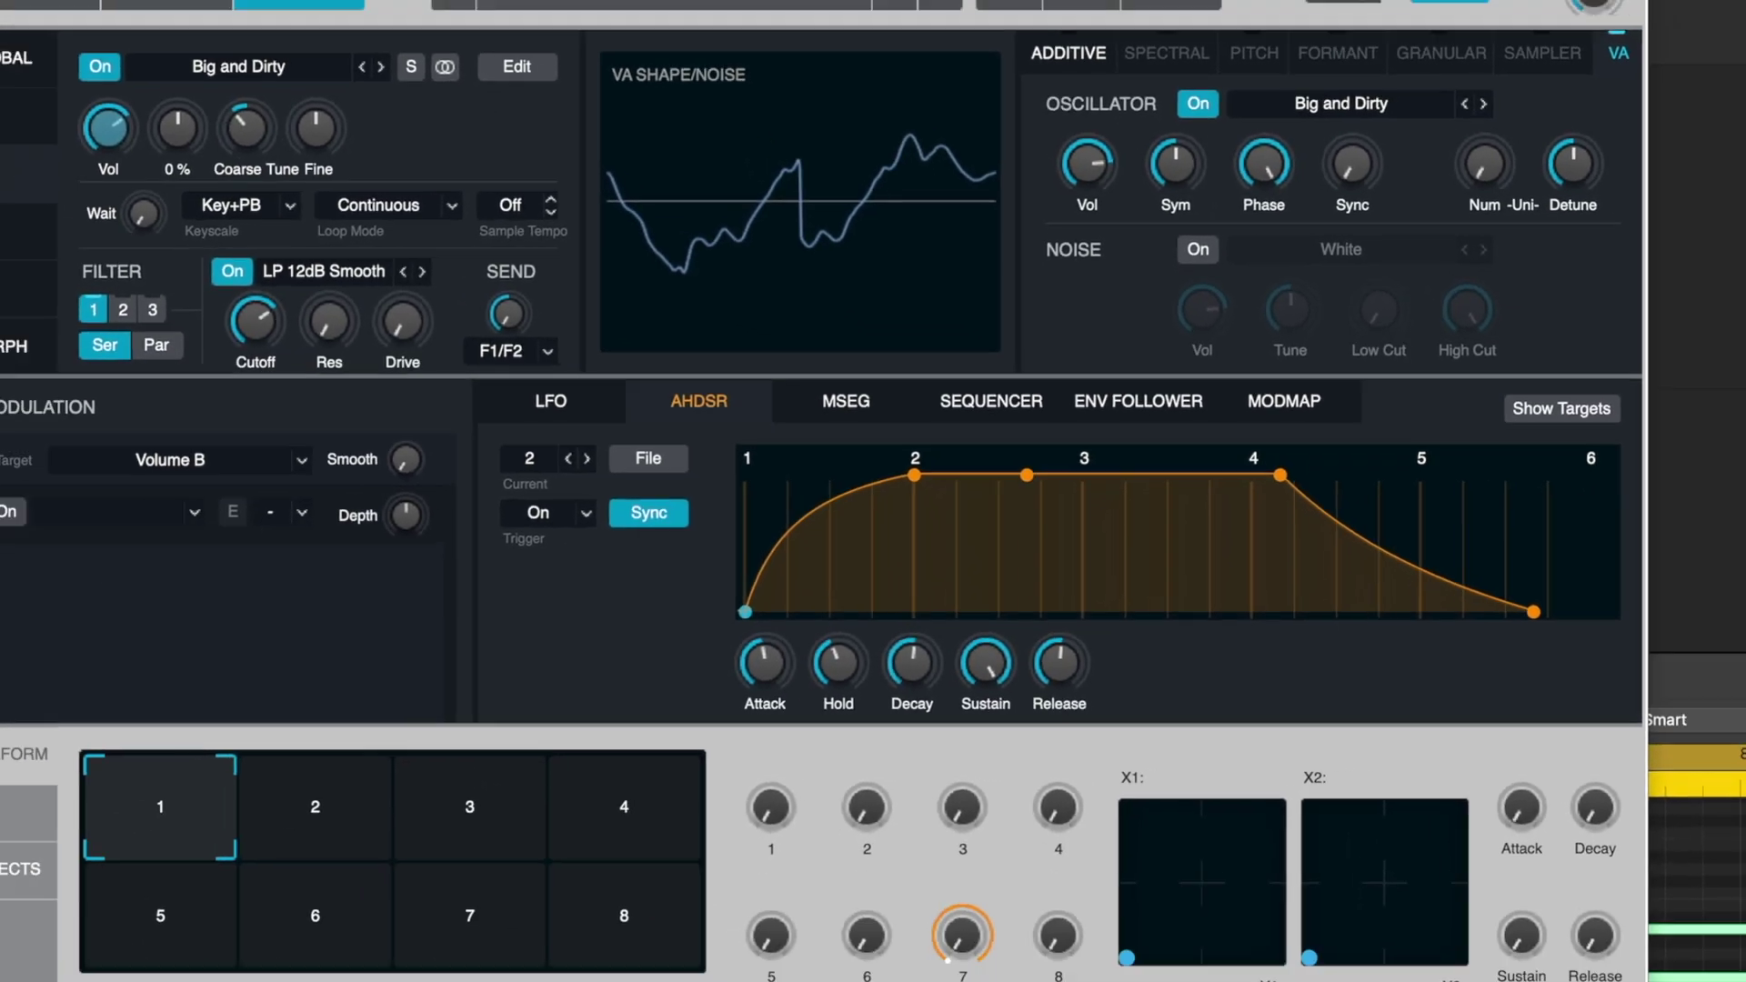
# - Add a Convolution Reverb to the main effects with the 03.5s Grand Hall Three-OST impulse and raise its wet level slightly
pyautogui.click(168, 930)
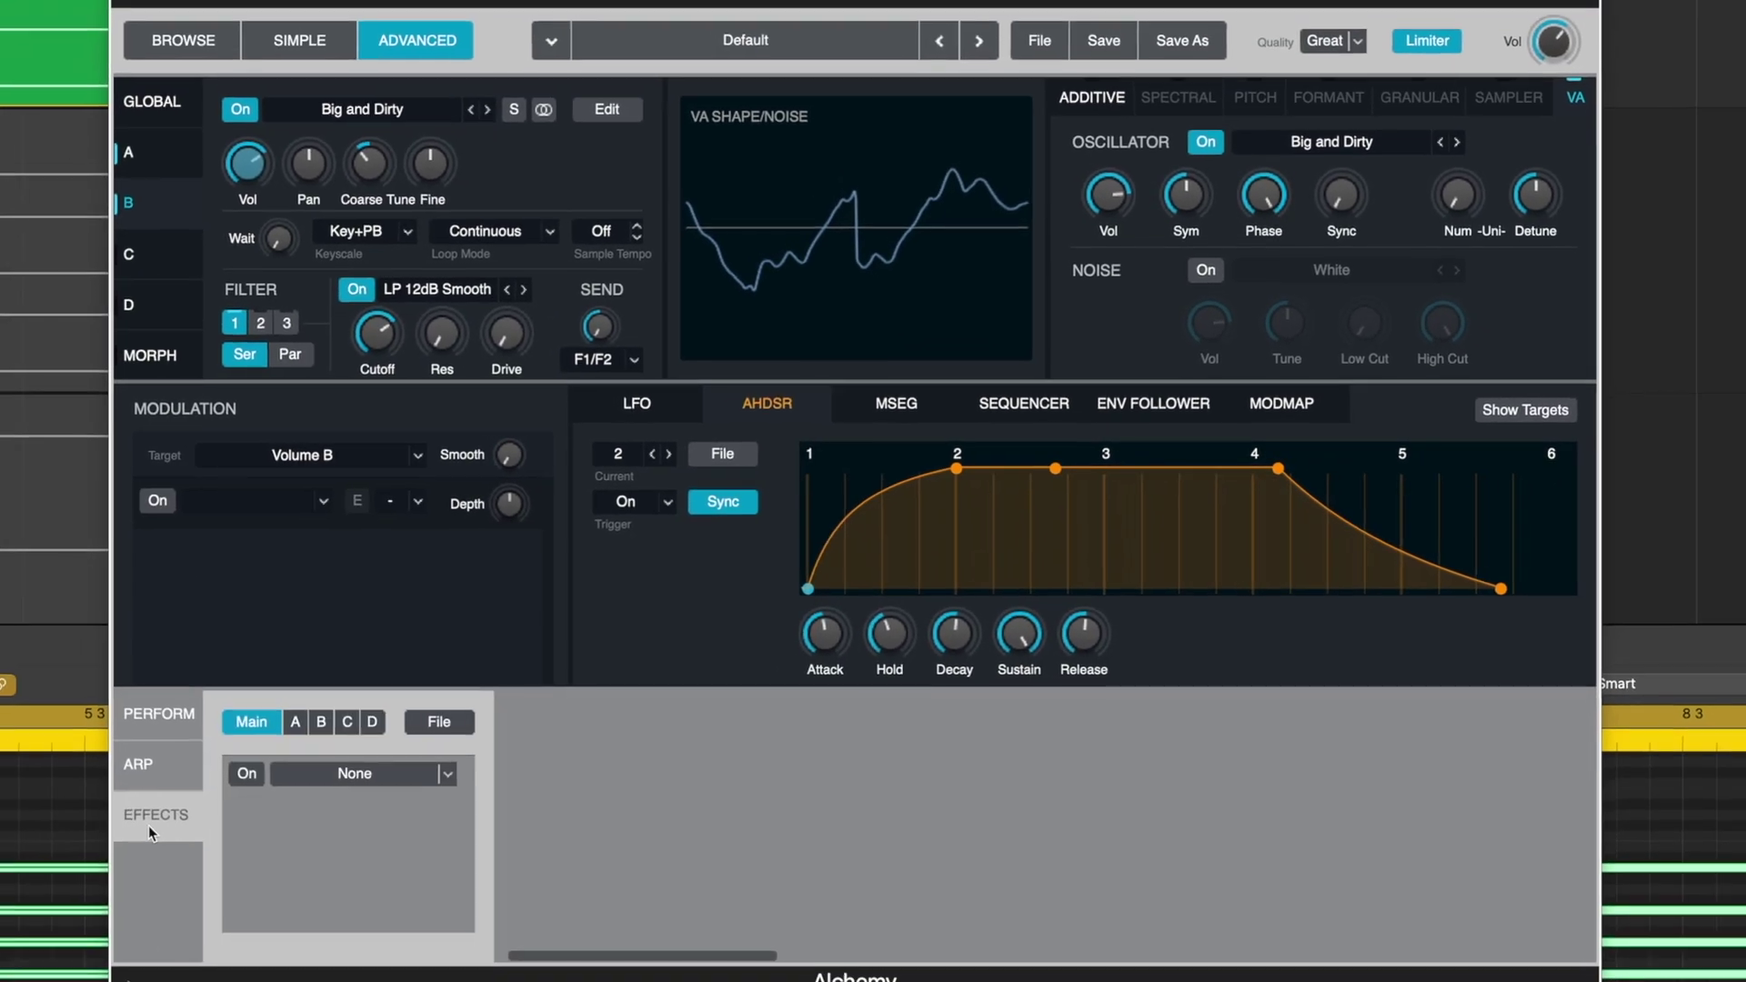
pyautogui.click(452, 774)
pyautogui.moveTo(394, 770)
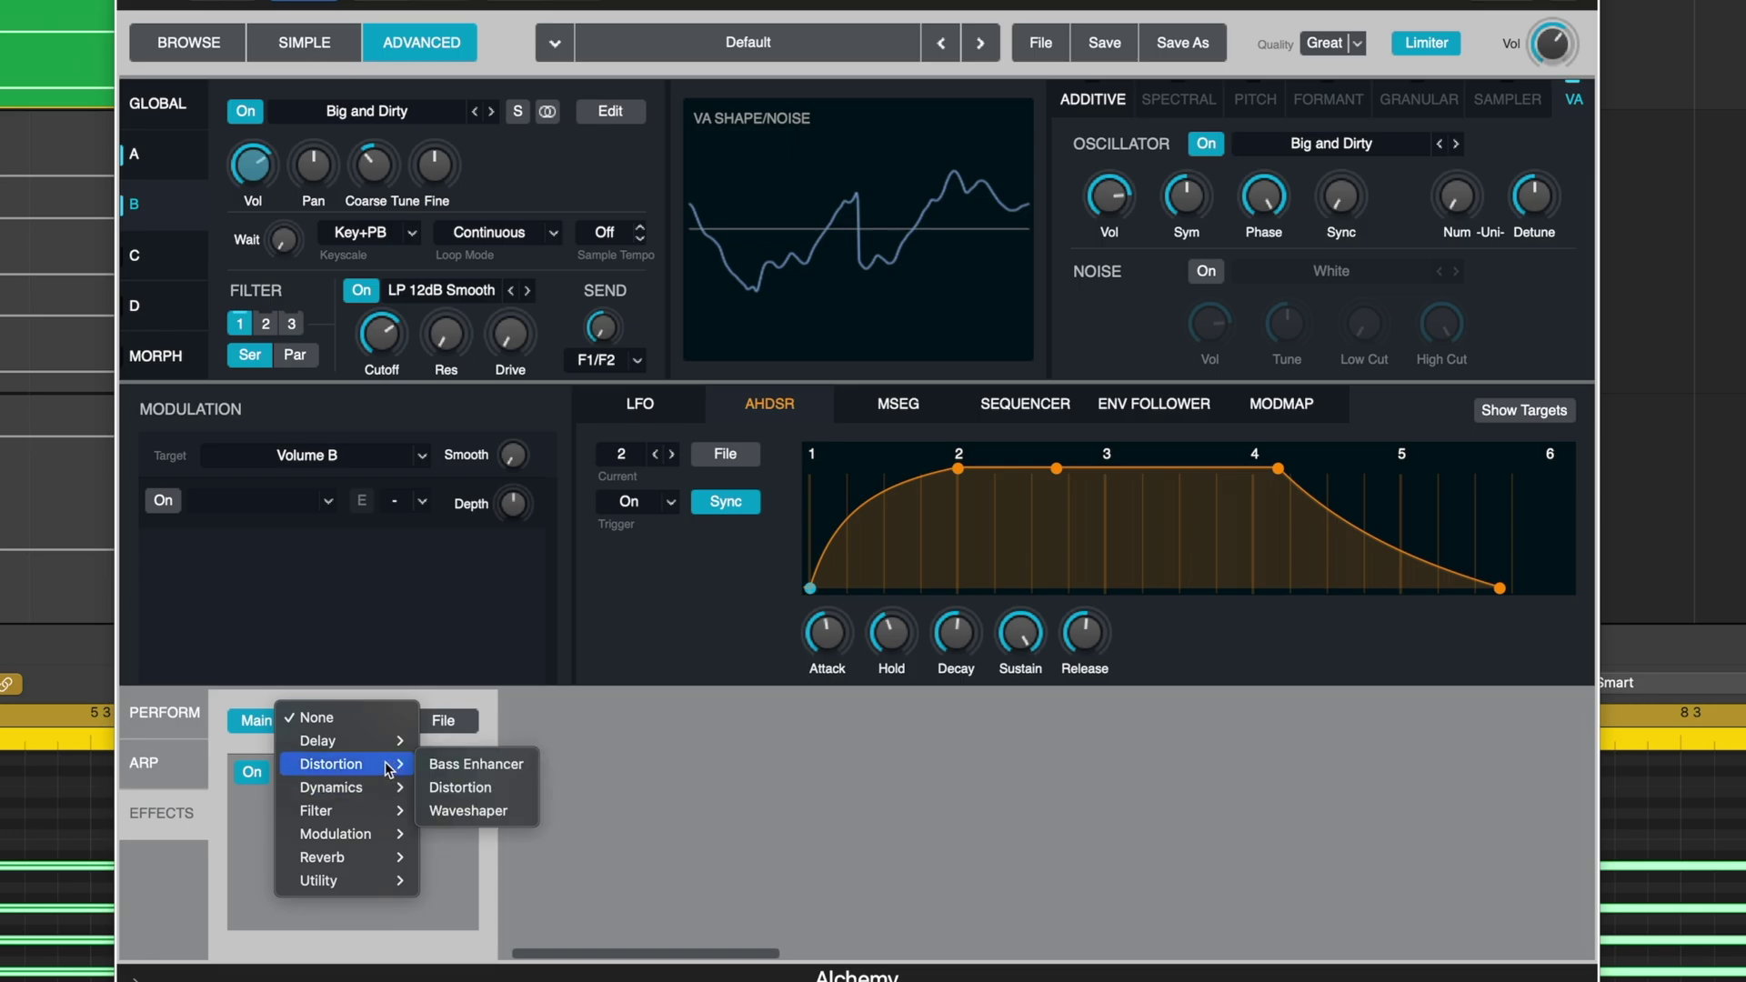
pyautogui.moveTo(382, 858)
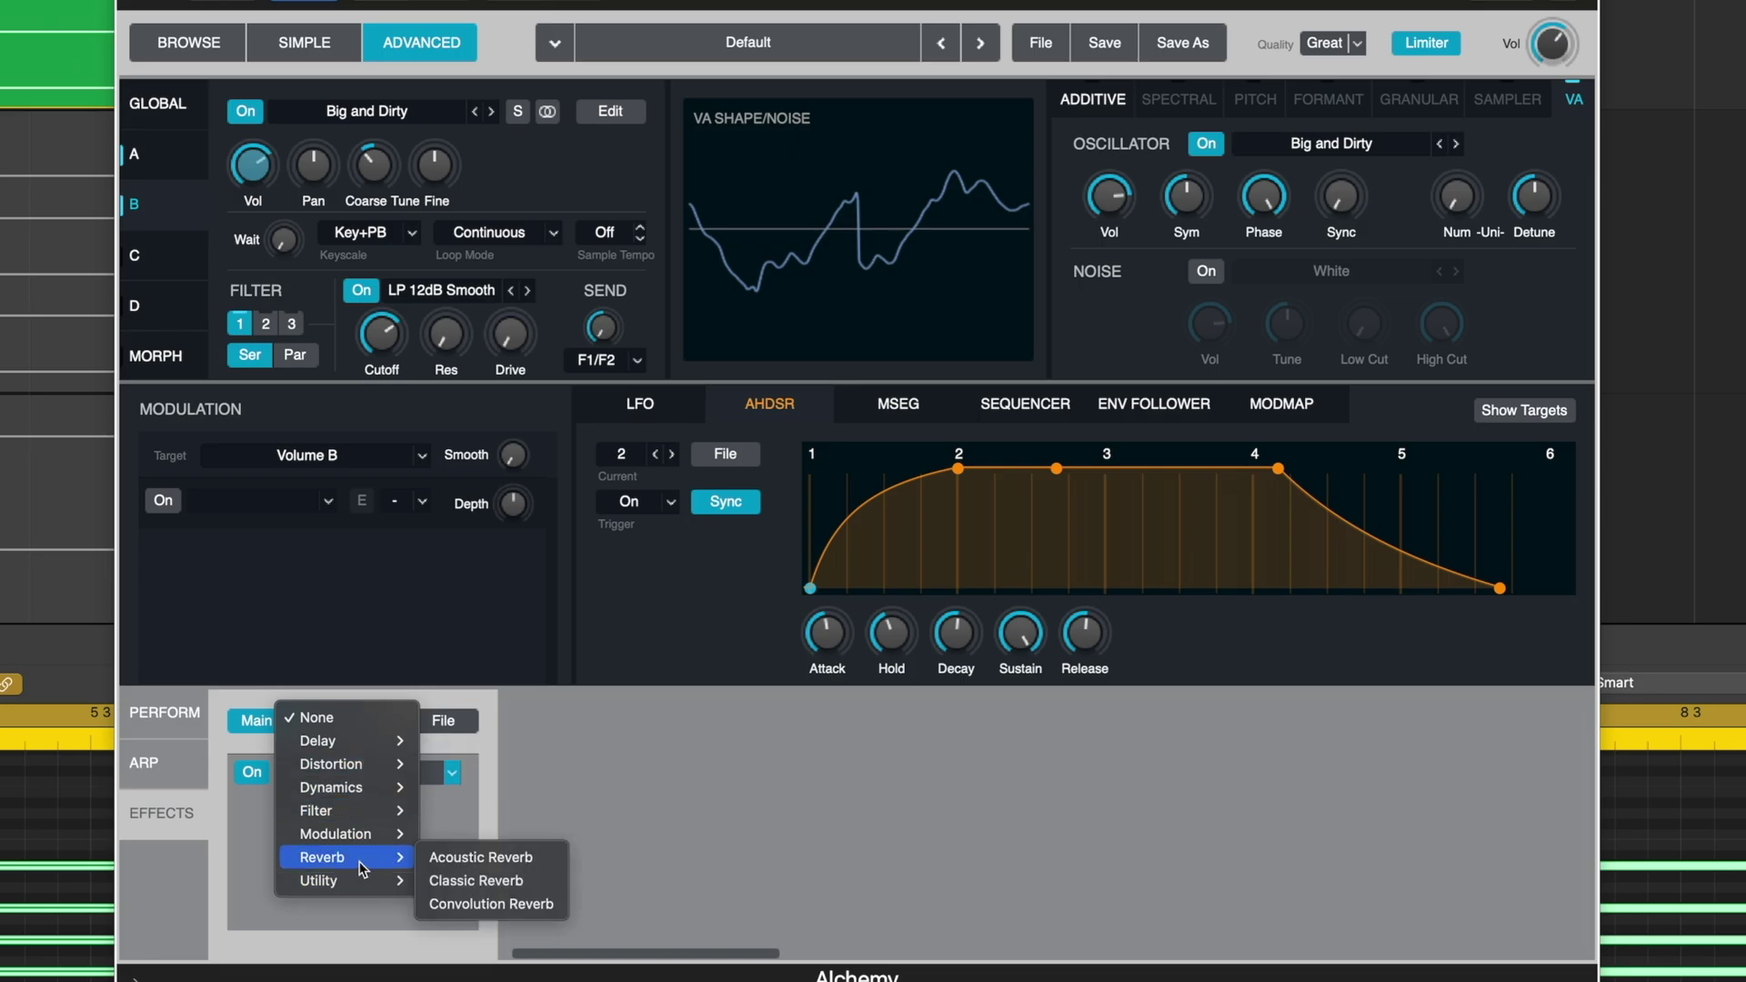
pyautogui.click(467, 902)
pyautogui.click(1426, 721)
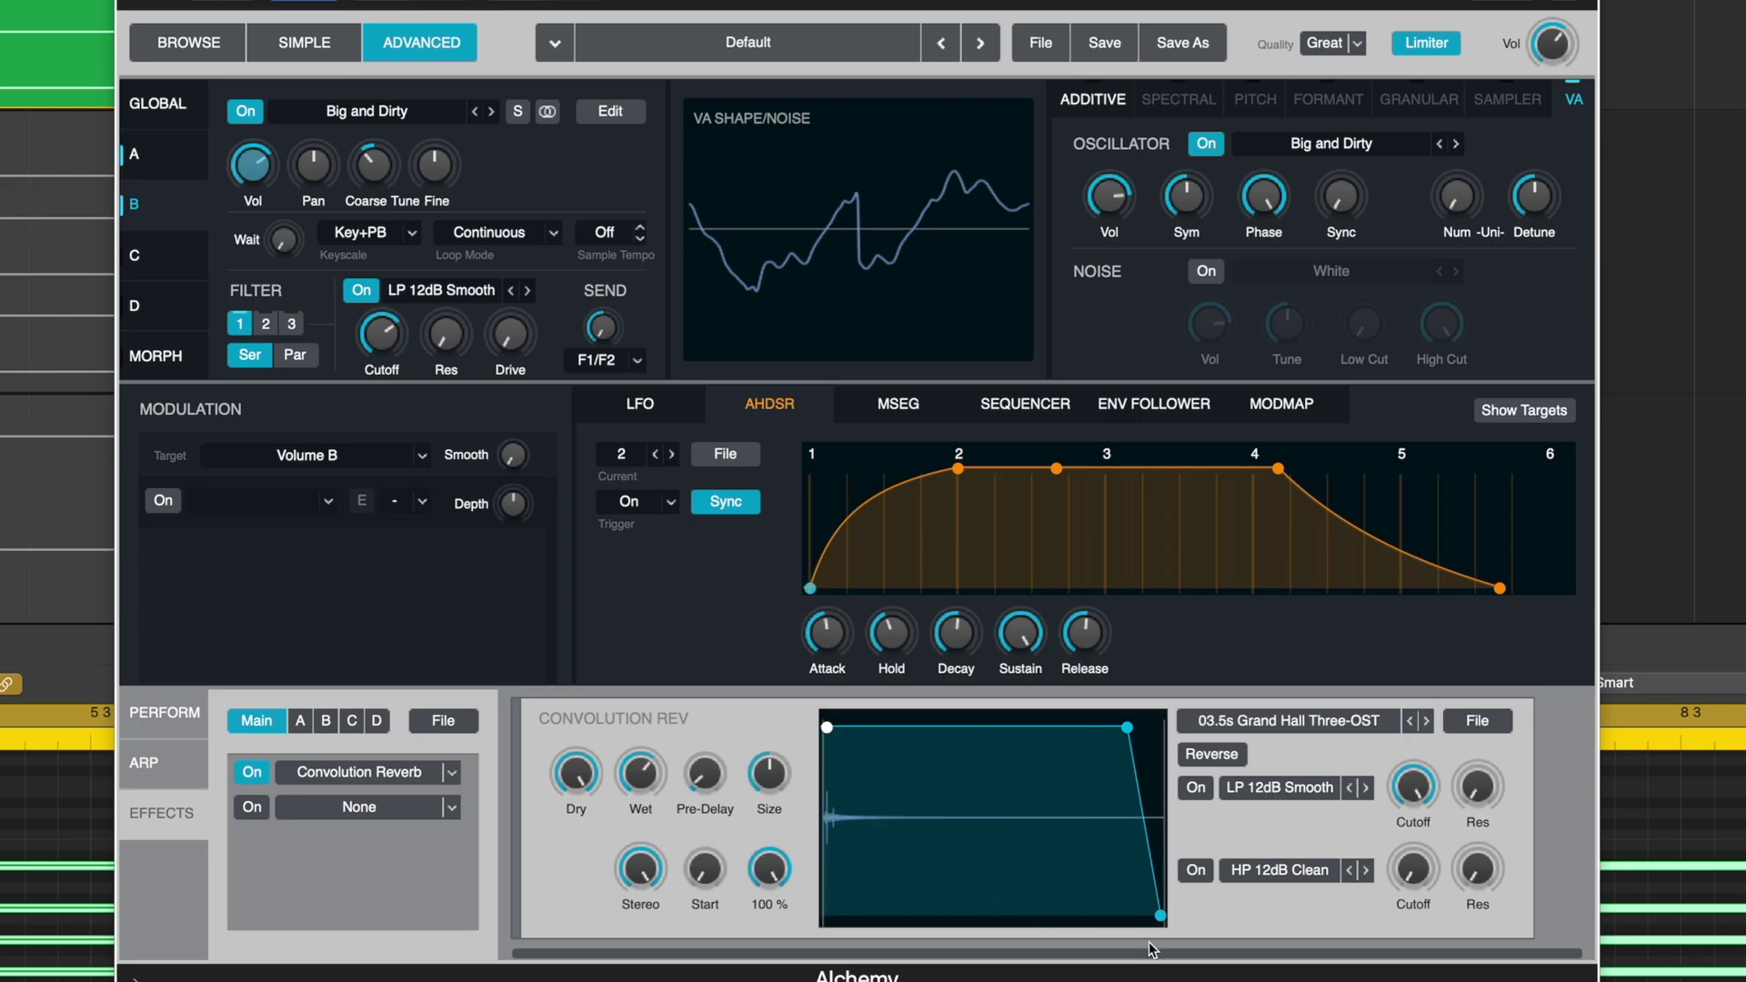
pyautogui.moveTo(642, 775)
pyautogui.mouseDown()
pyautogui.moveTo(624, 773)
pyautogui.moveTo(671, 860)
pyautogui.moveTo(646, 763)
pyautogui.mouseUp()
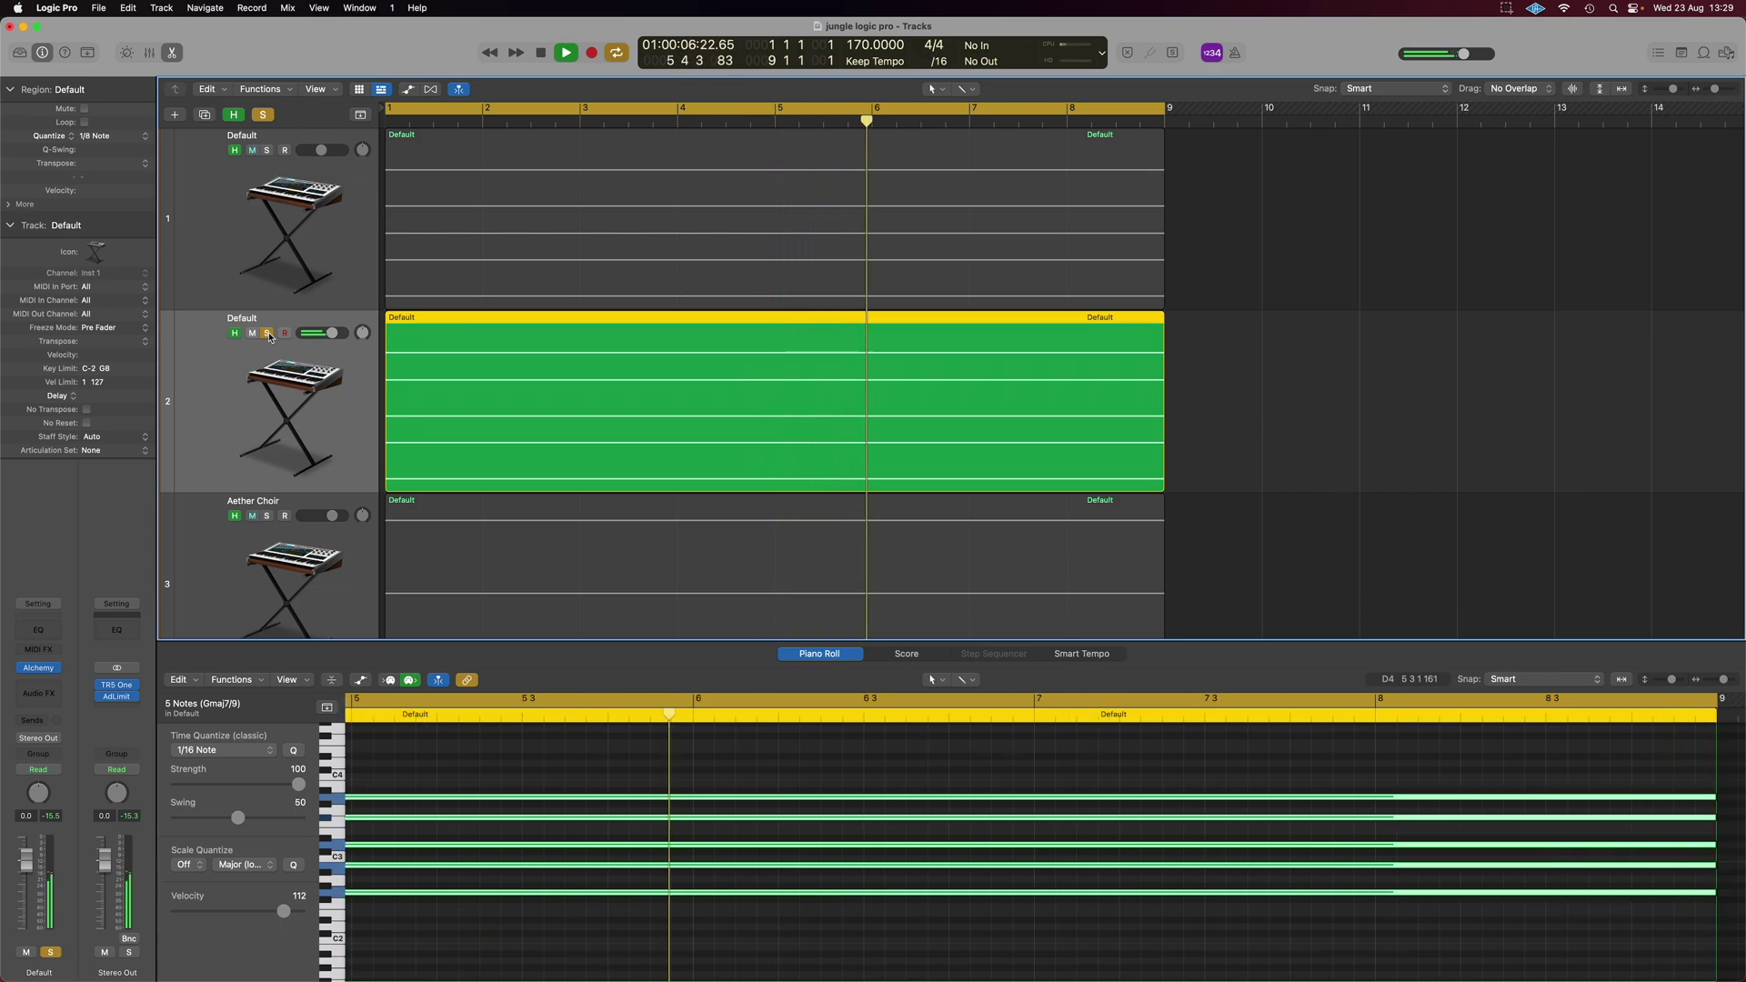
# - Review the second track's Alchemy arpeggiator settings and the available MIDI effects, and close the instrument
pyautogui.click(40, 669)
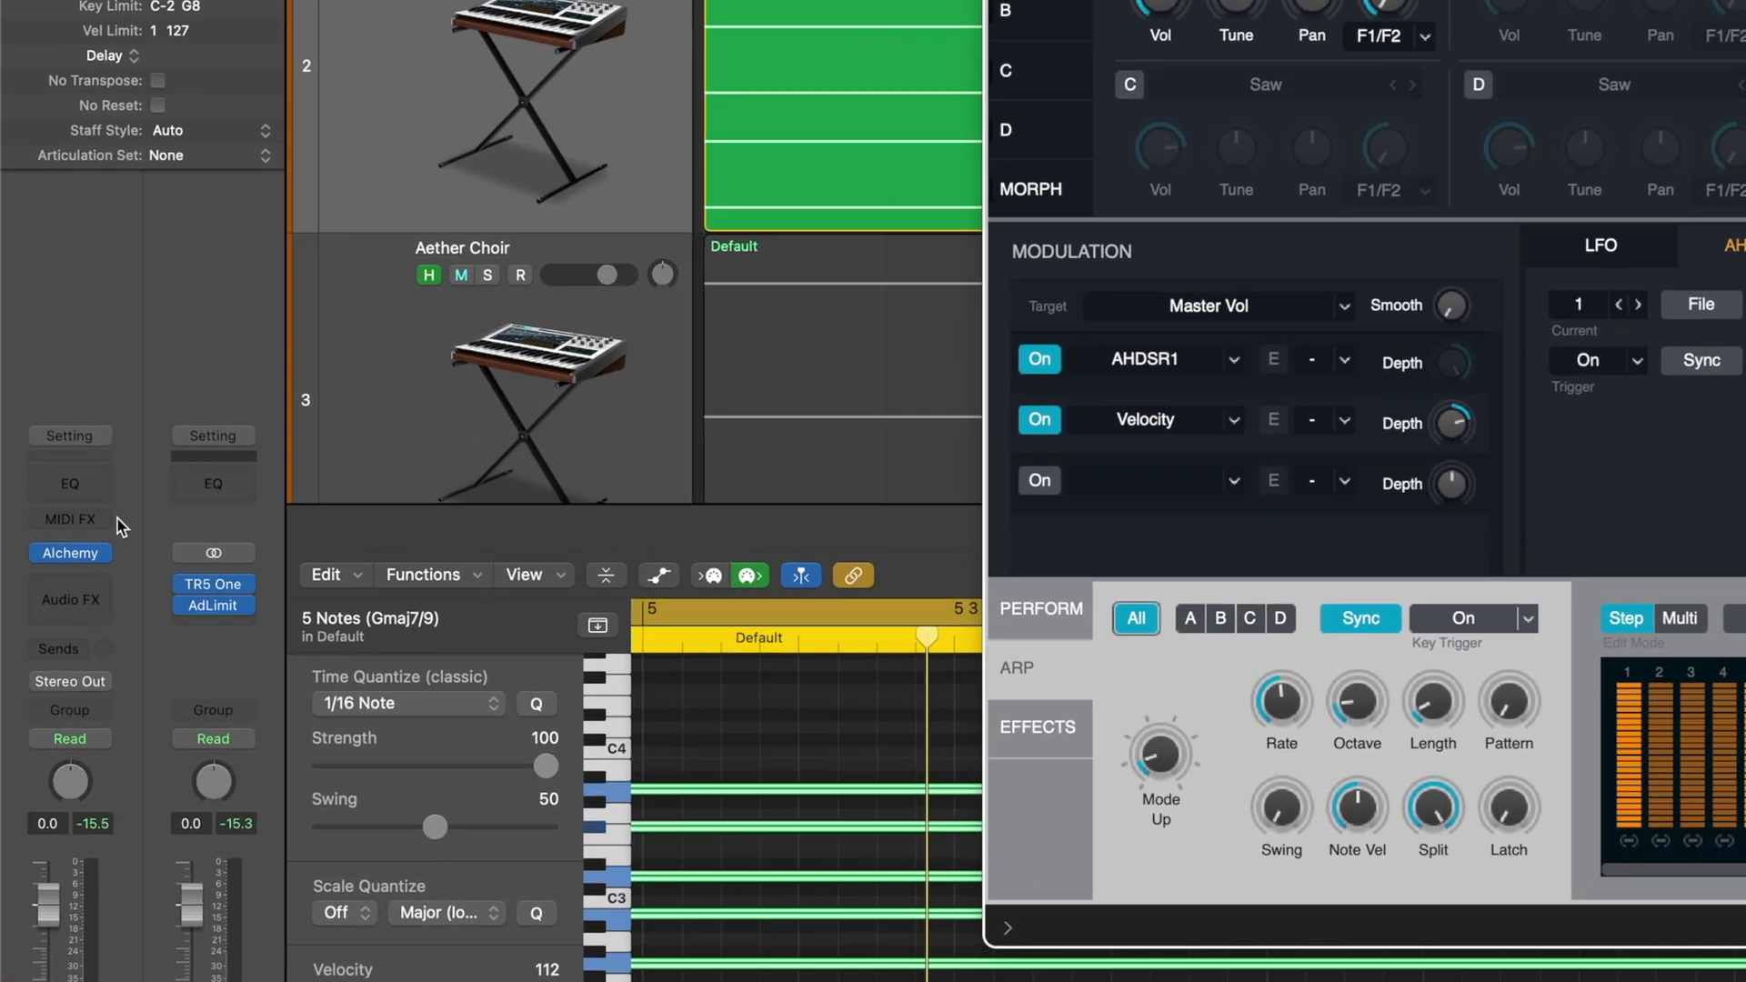
pyautogui.click(116, 520)
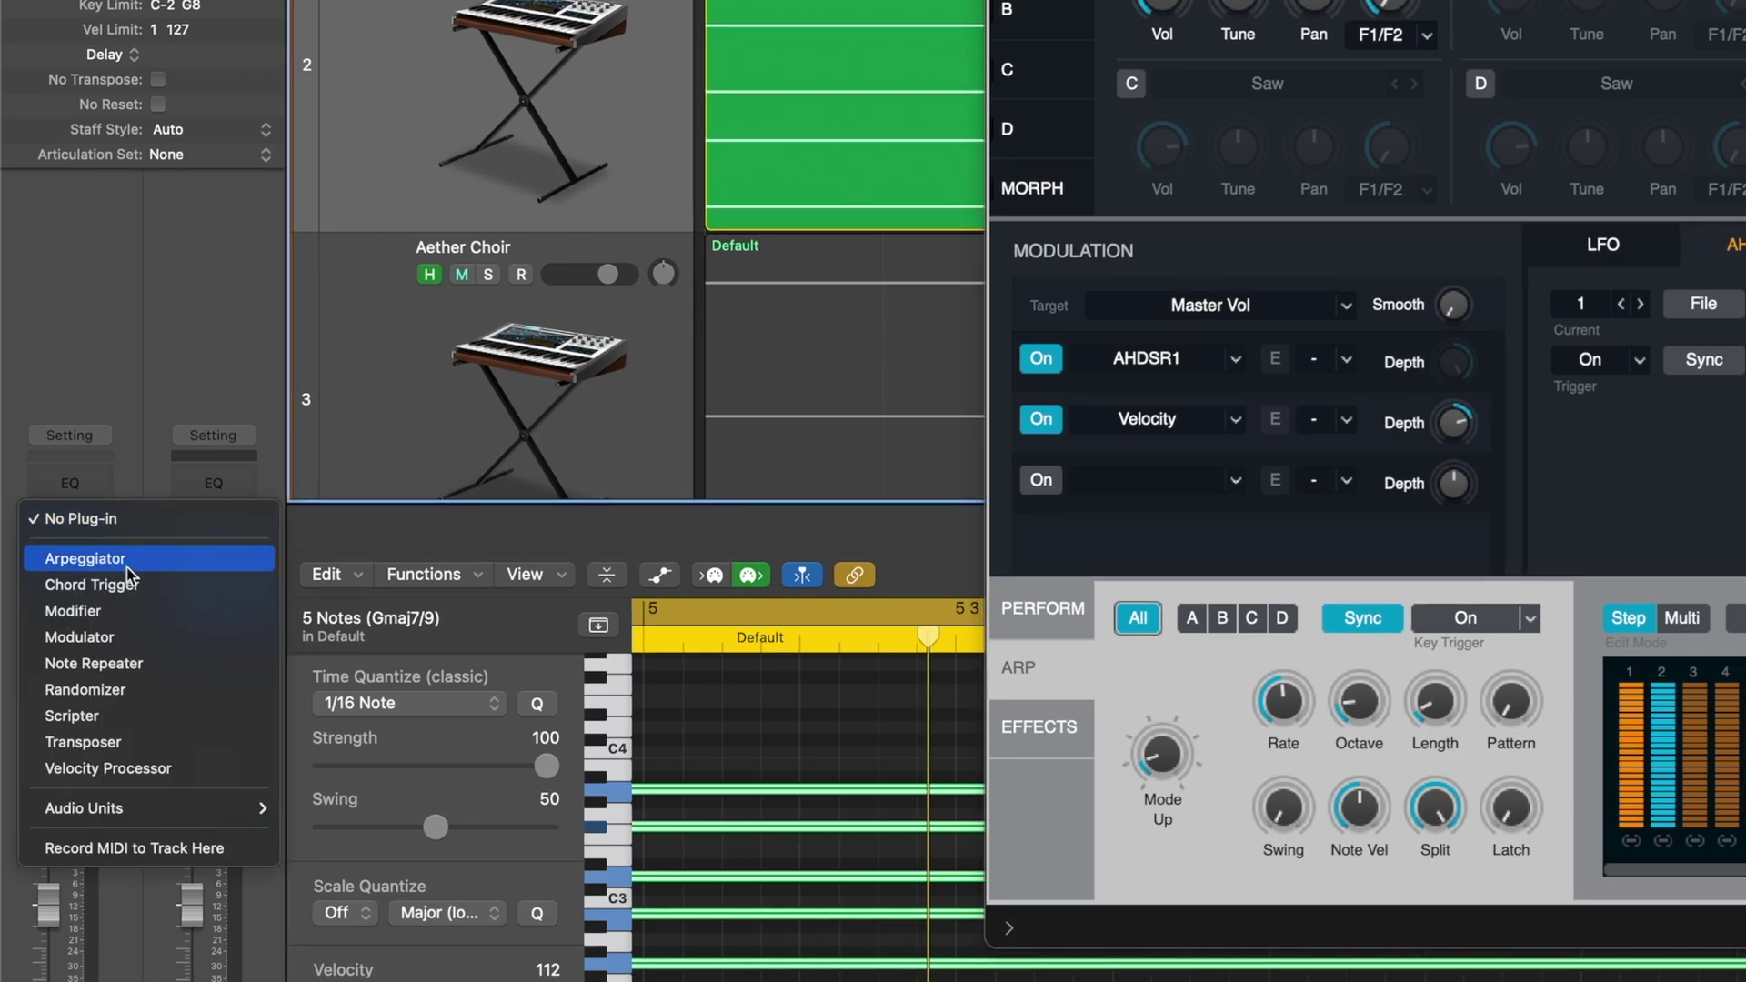
pyautogui.click(248, 361)
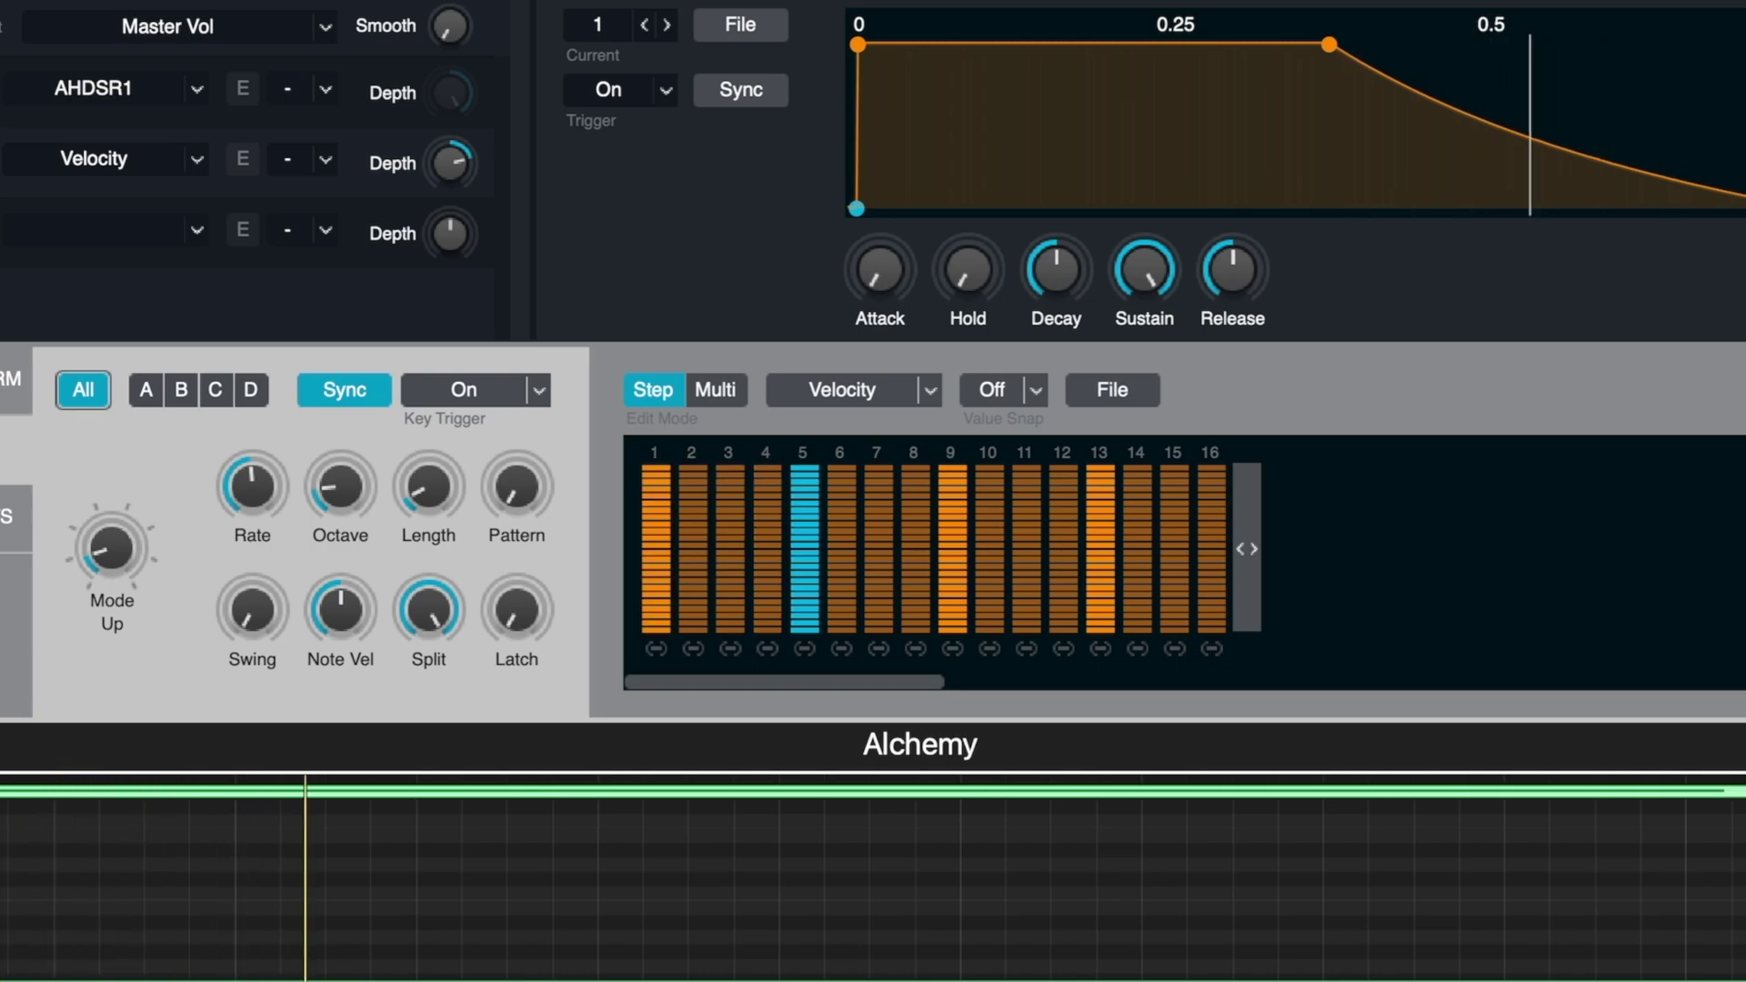
pyautogui.moveTo(242, 504)
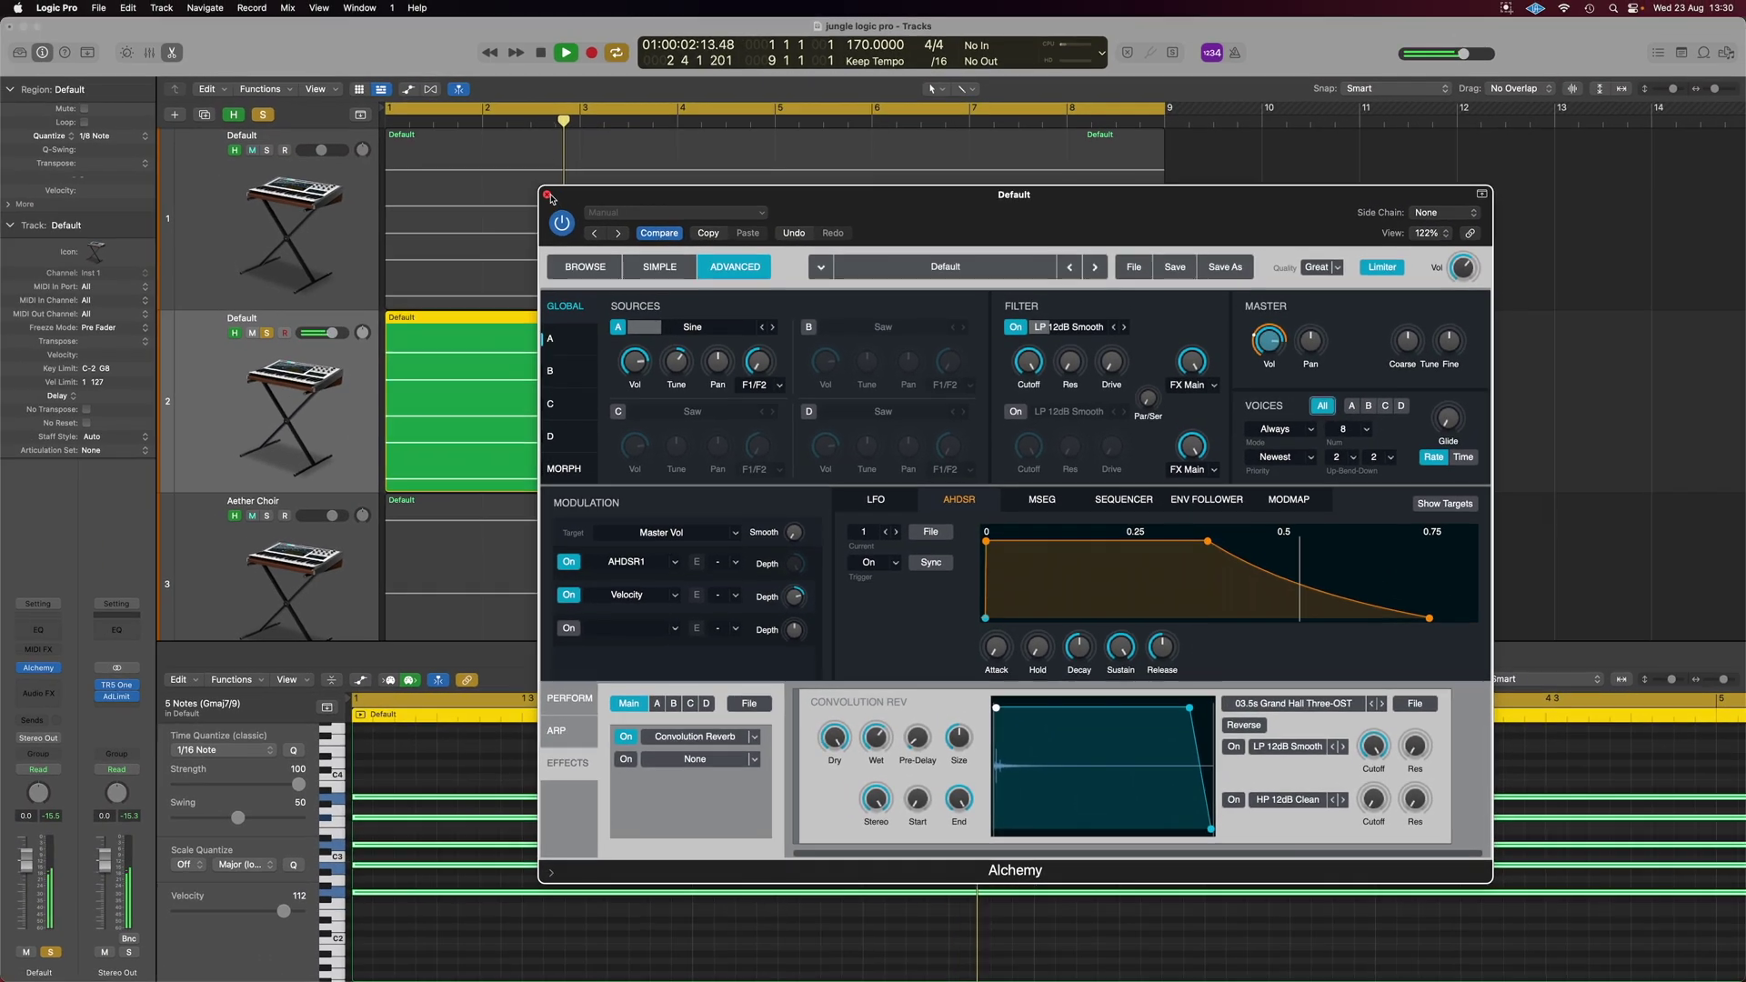
pyautogui.press('super+w')
# - Solo track 1 briefly alongside track 2 to compare the pads, stop playback and unsolo track 2
pyautogui.click(267, 151)
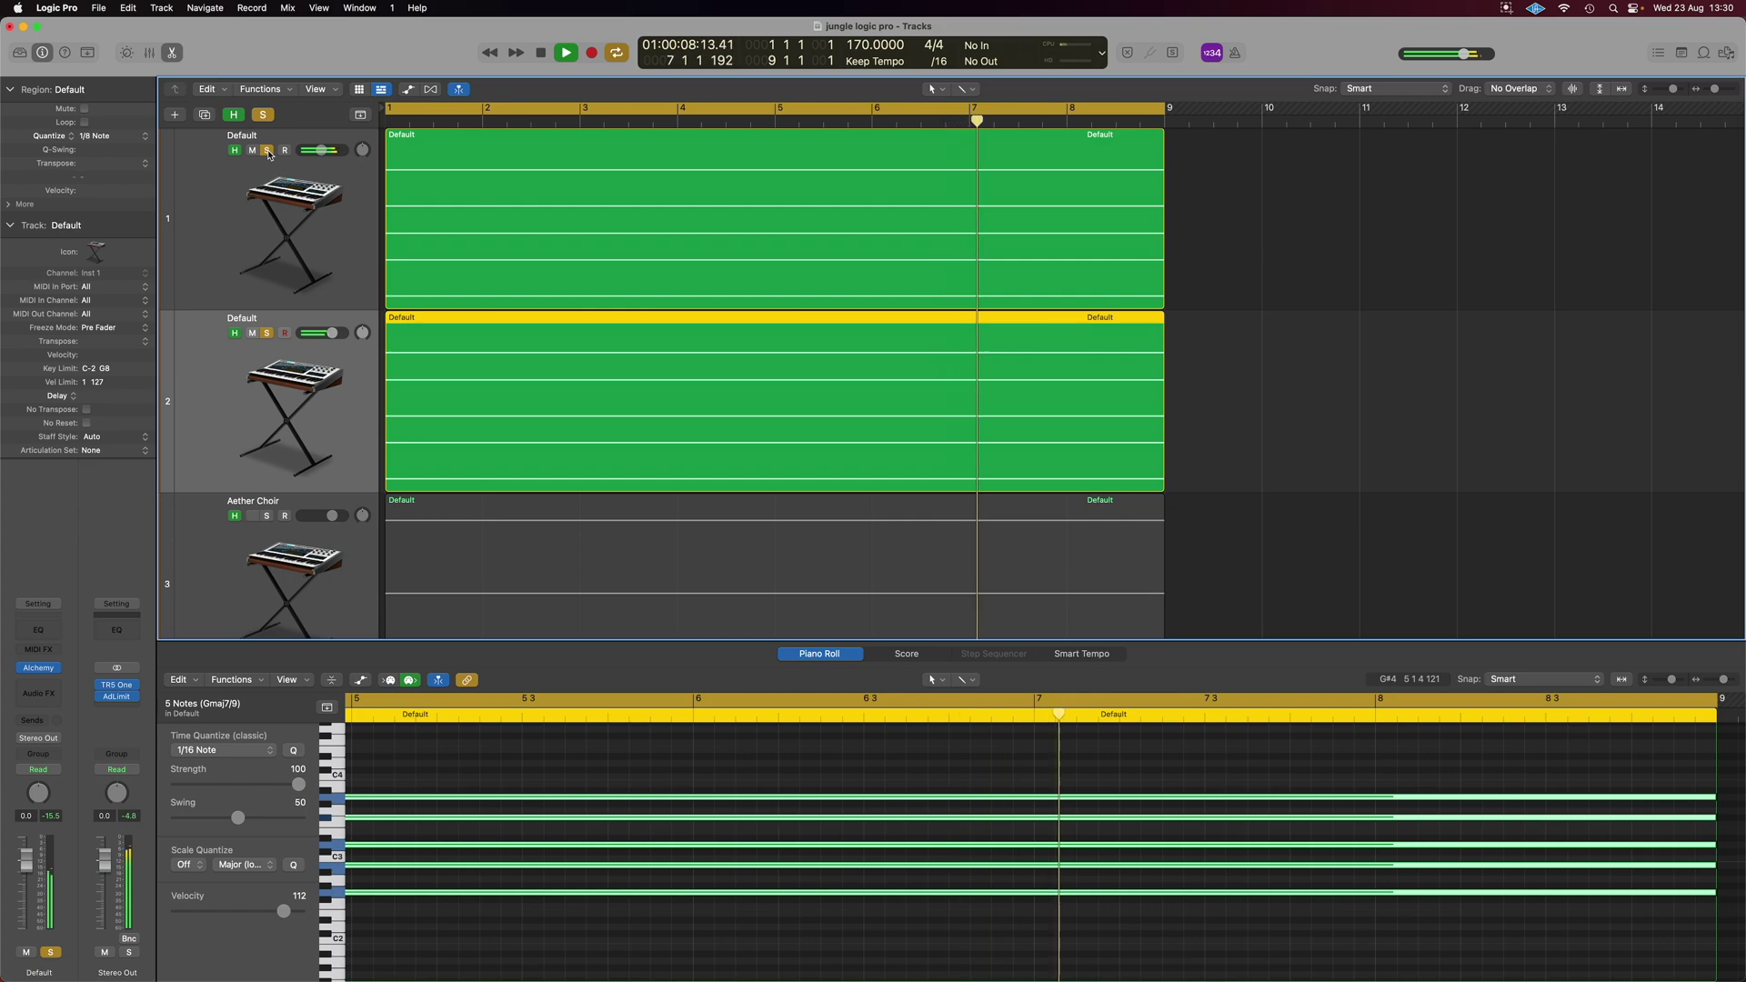
pyautogui.click(267, 151)
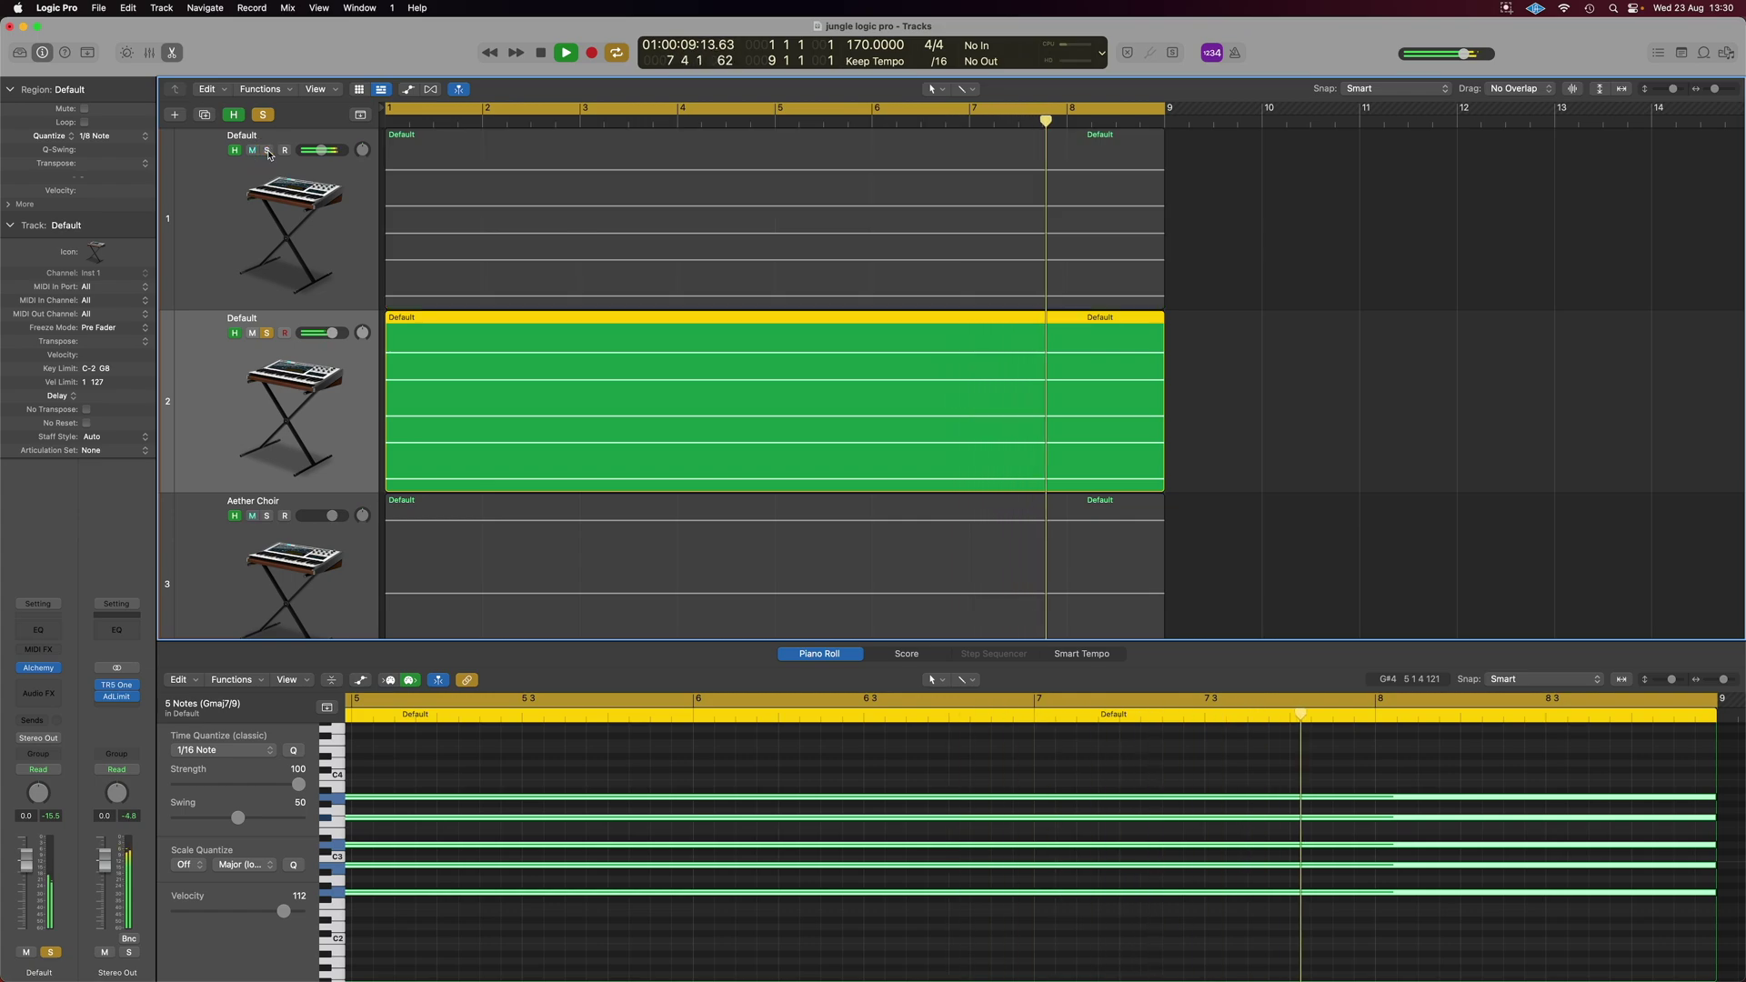
pyautogui.press('space')
pyautogui.click(267, 334)
pyautogui.scroll(-2, 314, 528)
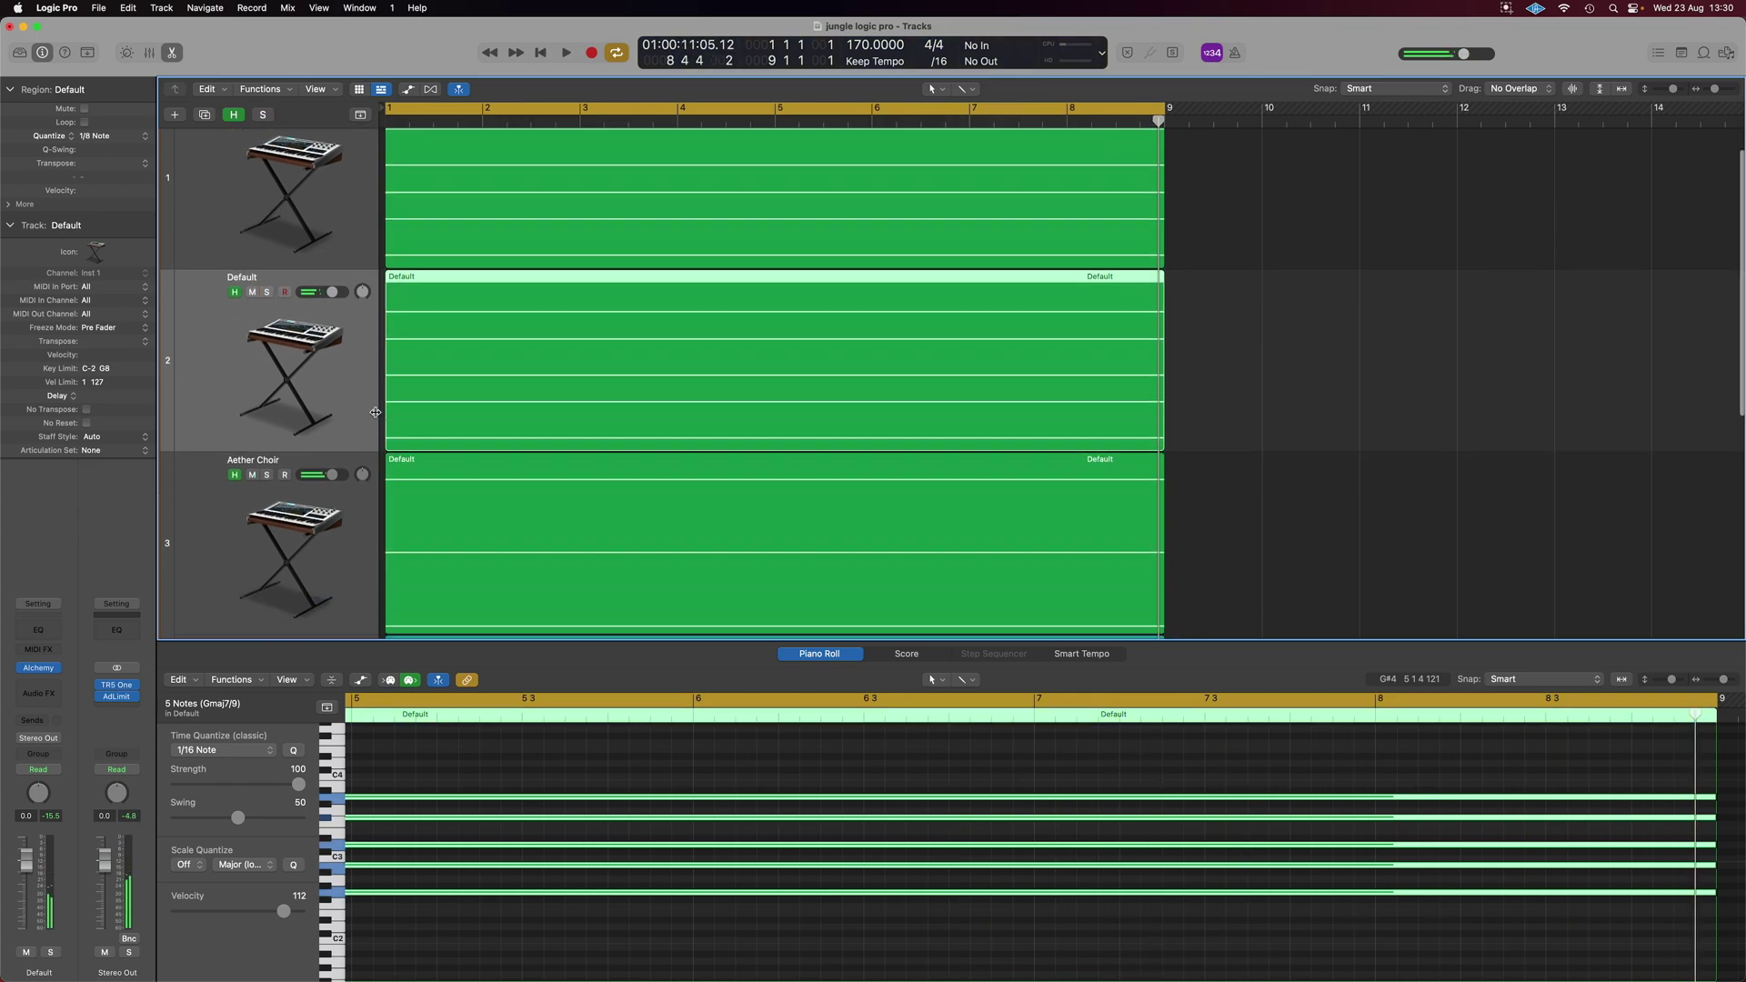
# - Select and solo the Aether Choir track, open its Alchemy instrument to audition it, and stop playback
pyautogui.click(278, 509)
pyautogui.click(267, 453)
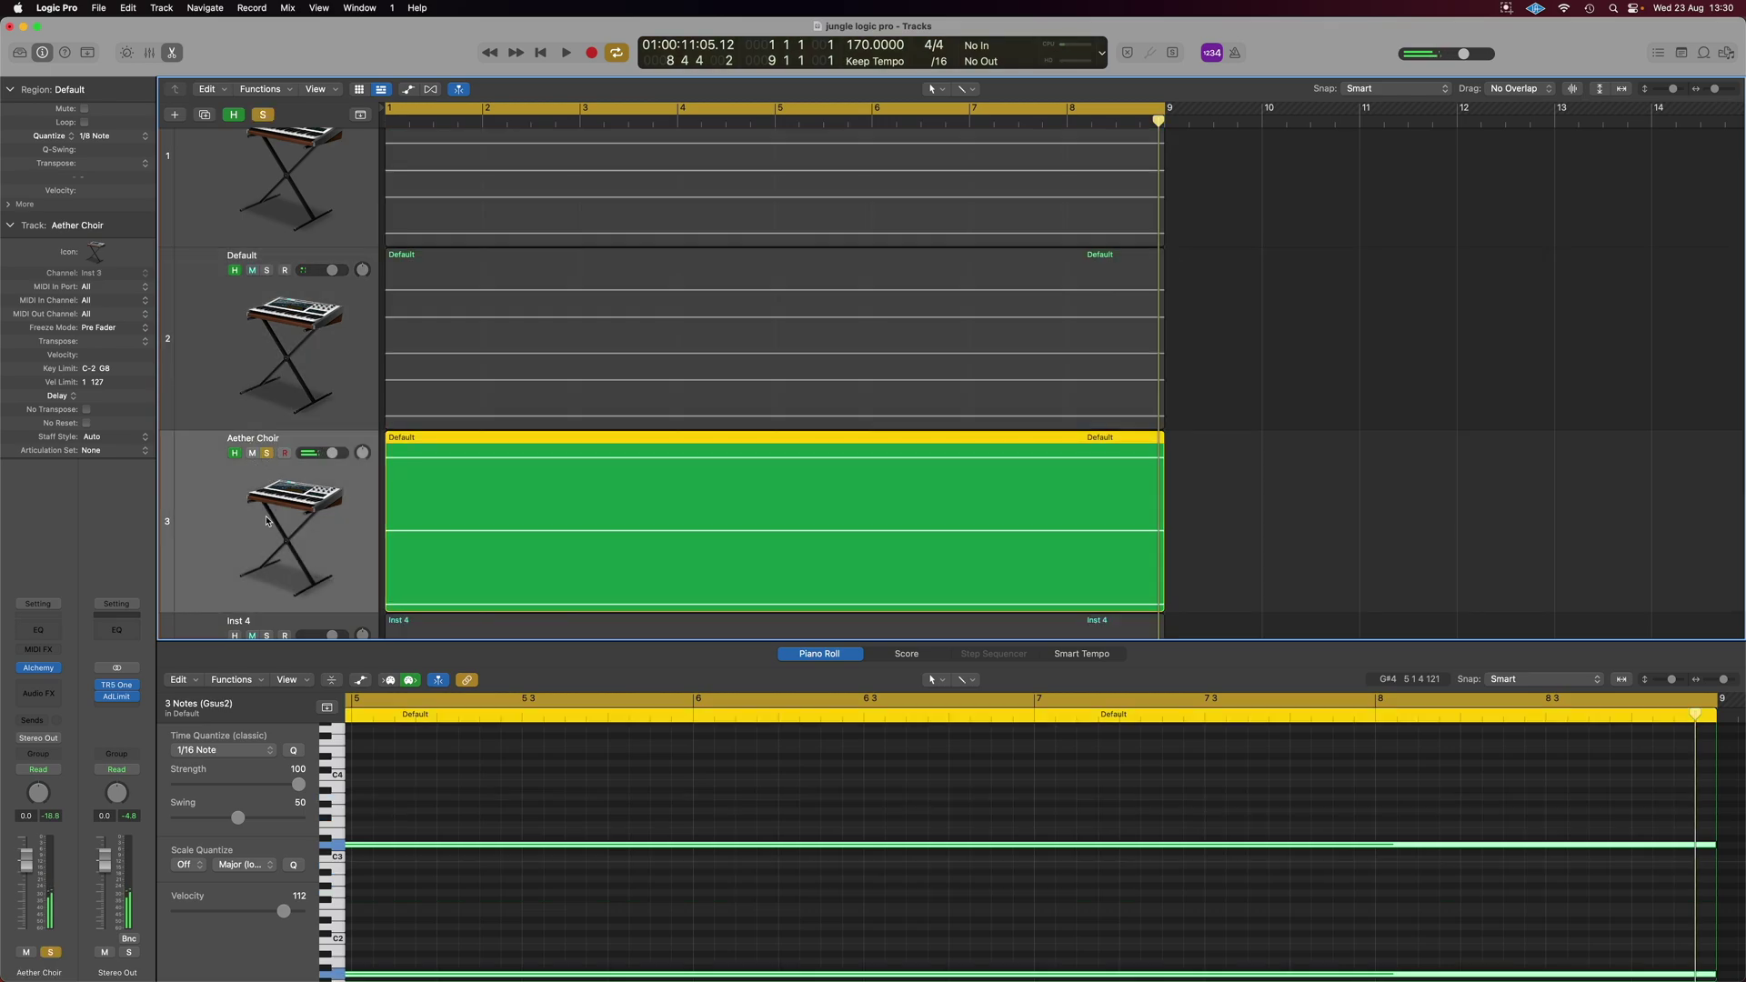
pyautogui.click(65, 668)
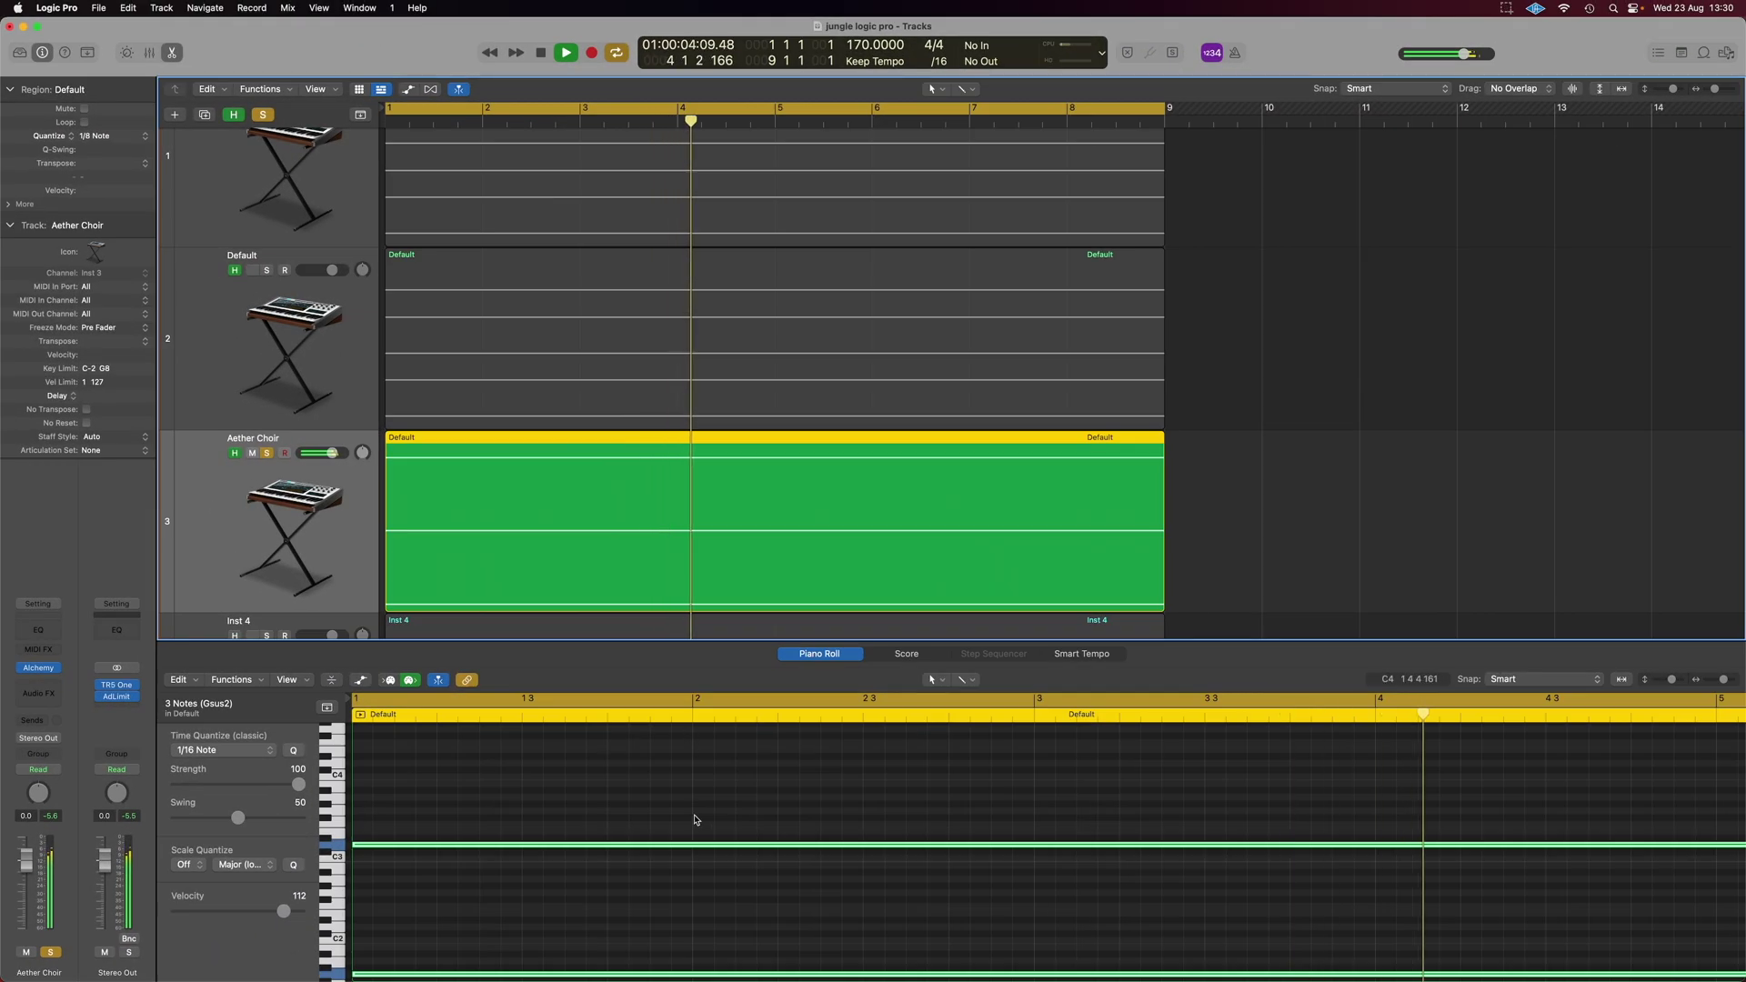
pyautogui.press('space')
# - Examine the Aether Choir region's lower notes in the piano roll, sounding the low note and the one just above C3
pyautogui.scroll(-2, 705, 827)
pyautogui.scroll(-3, 710, 833)
pyautogui.scroll(-1, 713, 834)
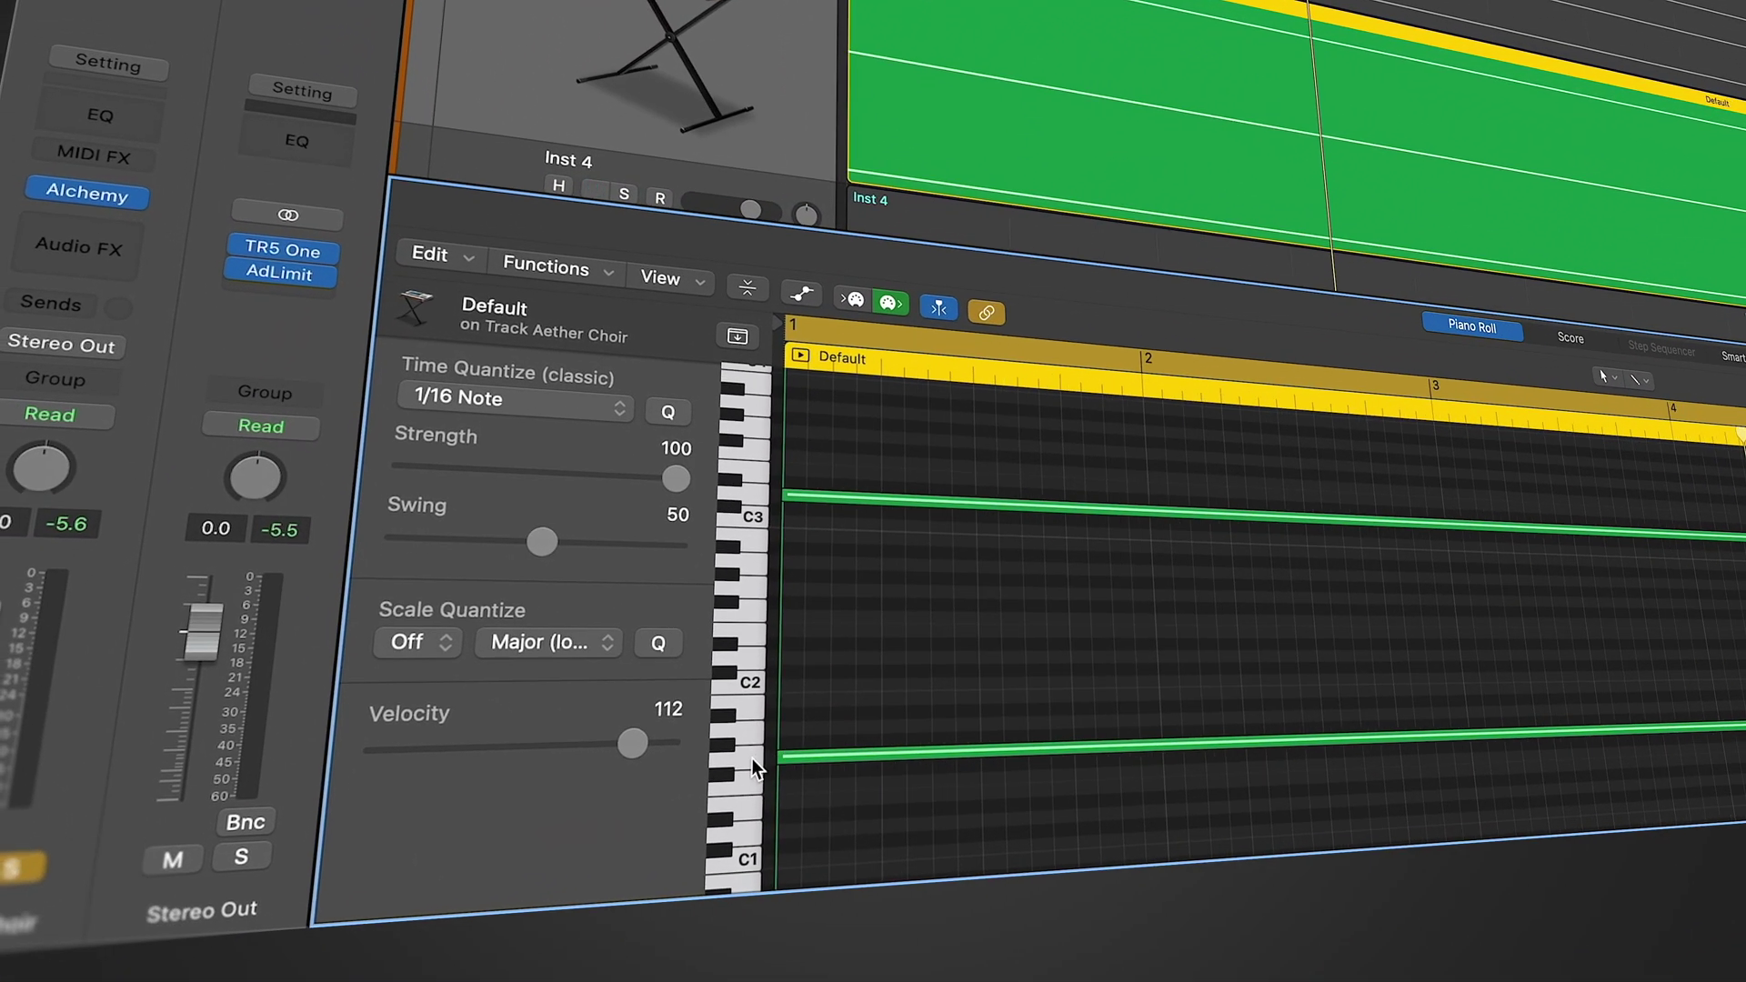
pyautogui.click(751, 759)
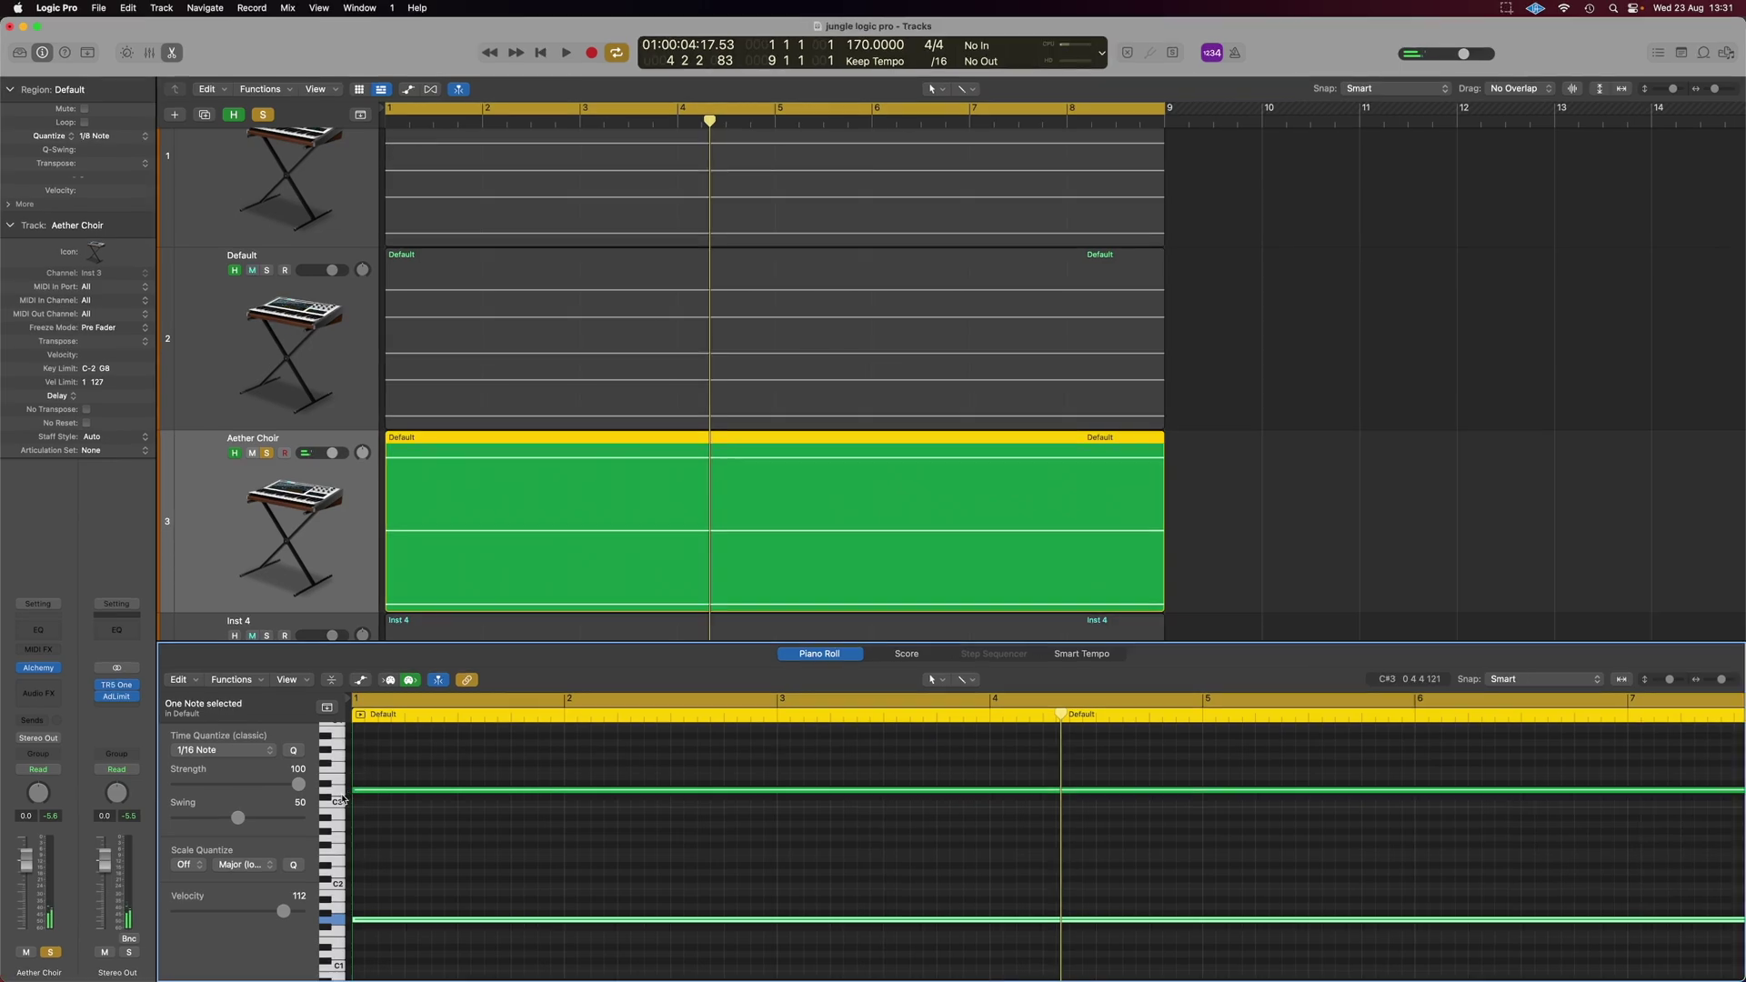
pyautogui.click(341, 795)
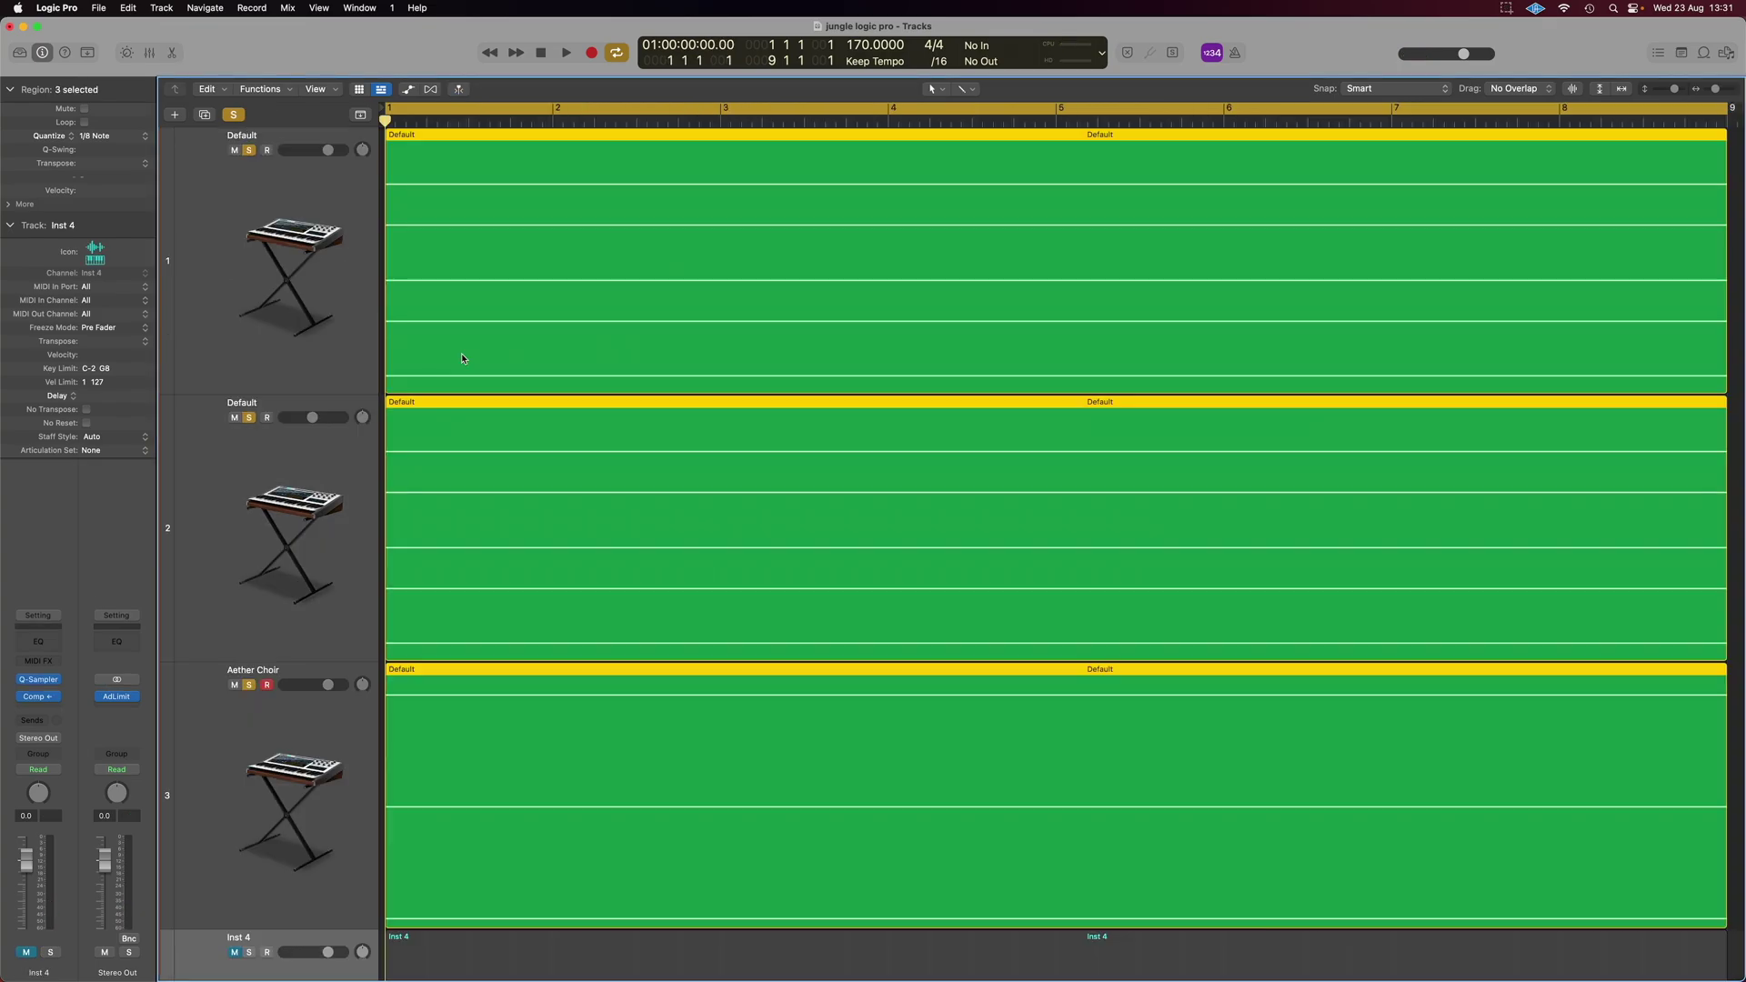
# - Play the three soloed pad tracks together, stop playback and select the first track
pyautogui.press('space')
pyautogui.click(275, 543)
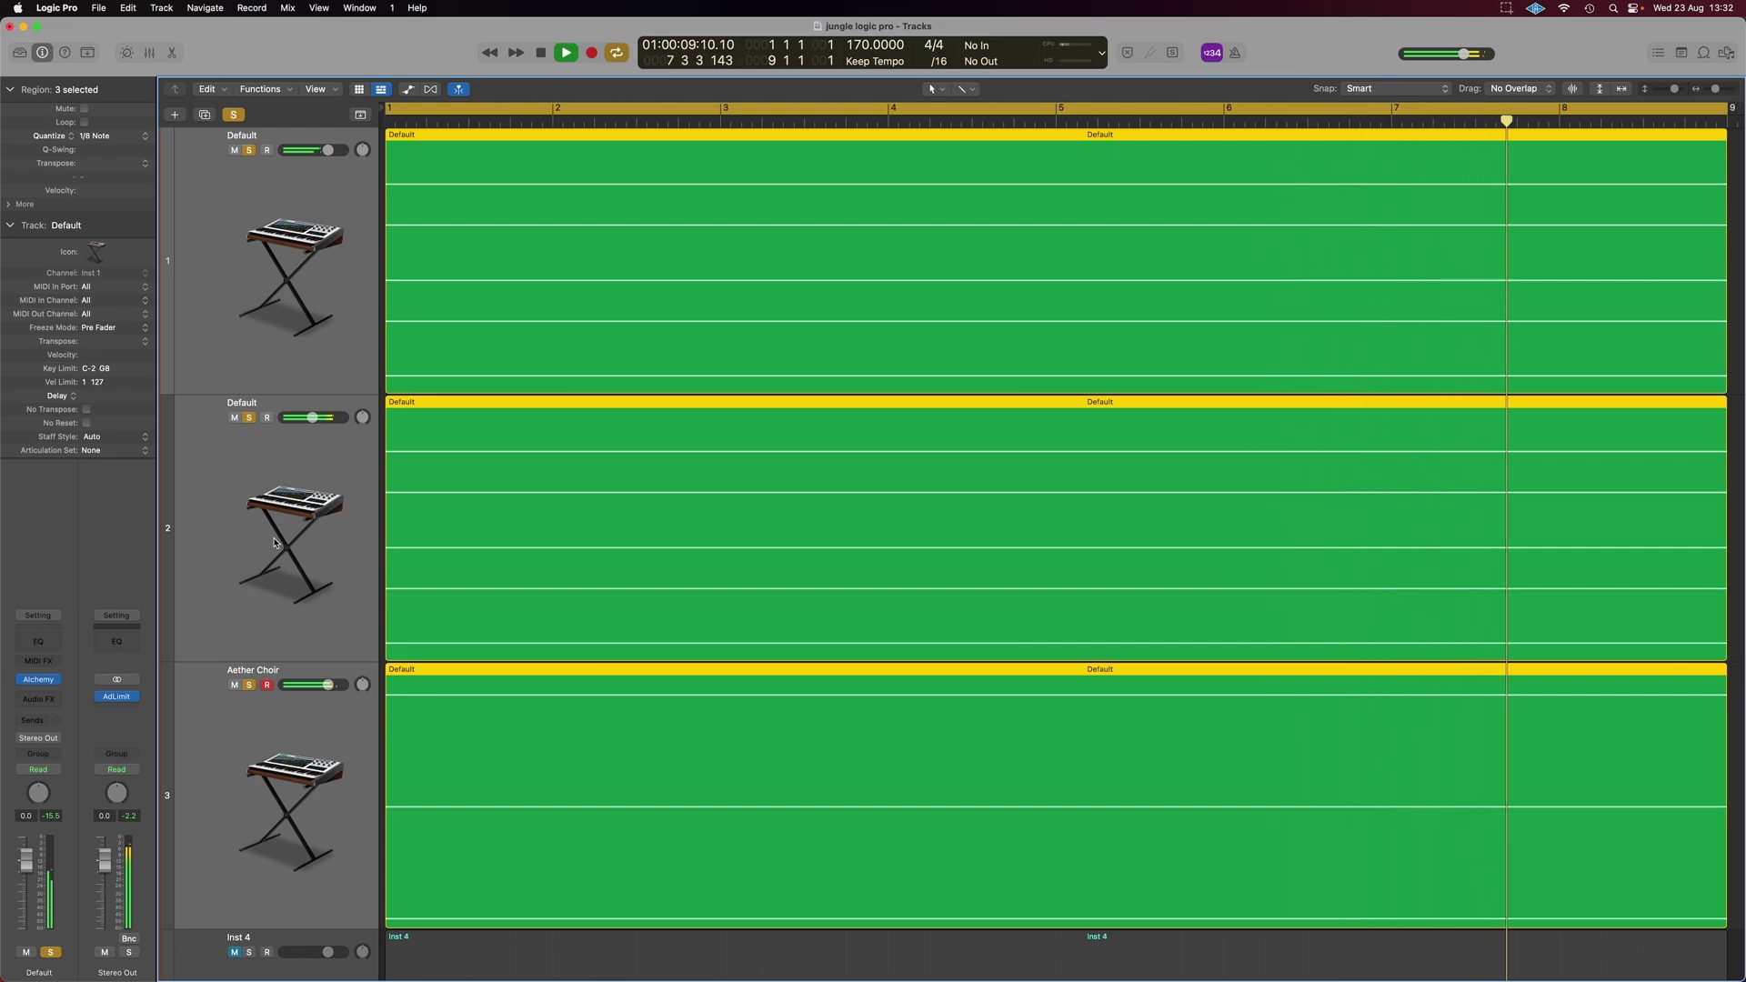
pyautogui.press('space')
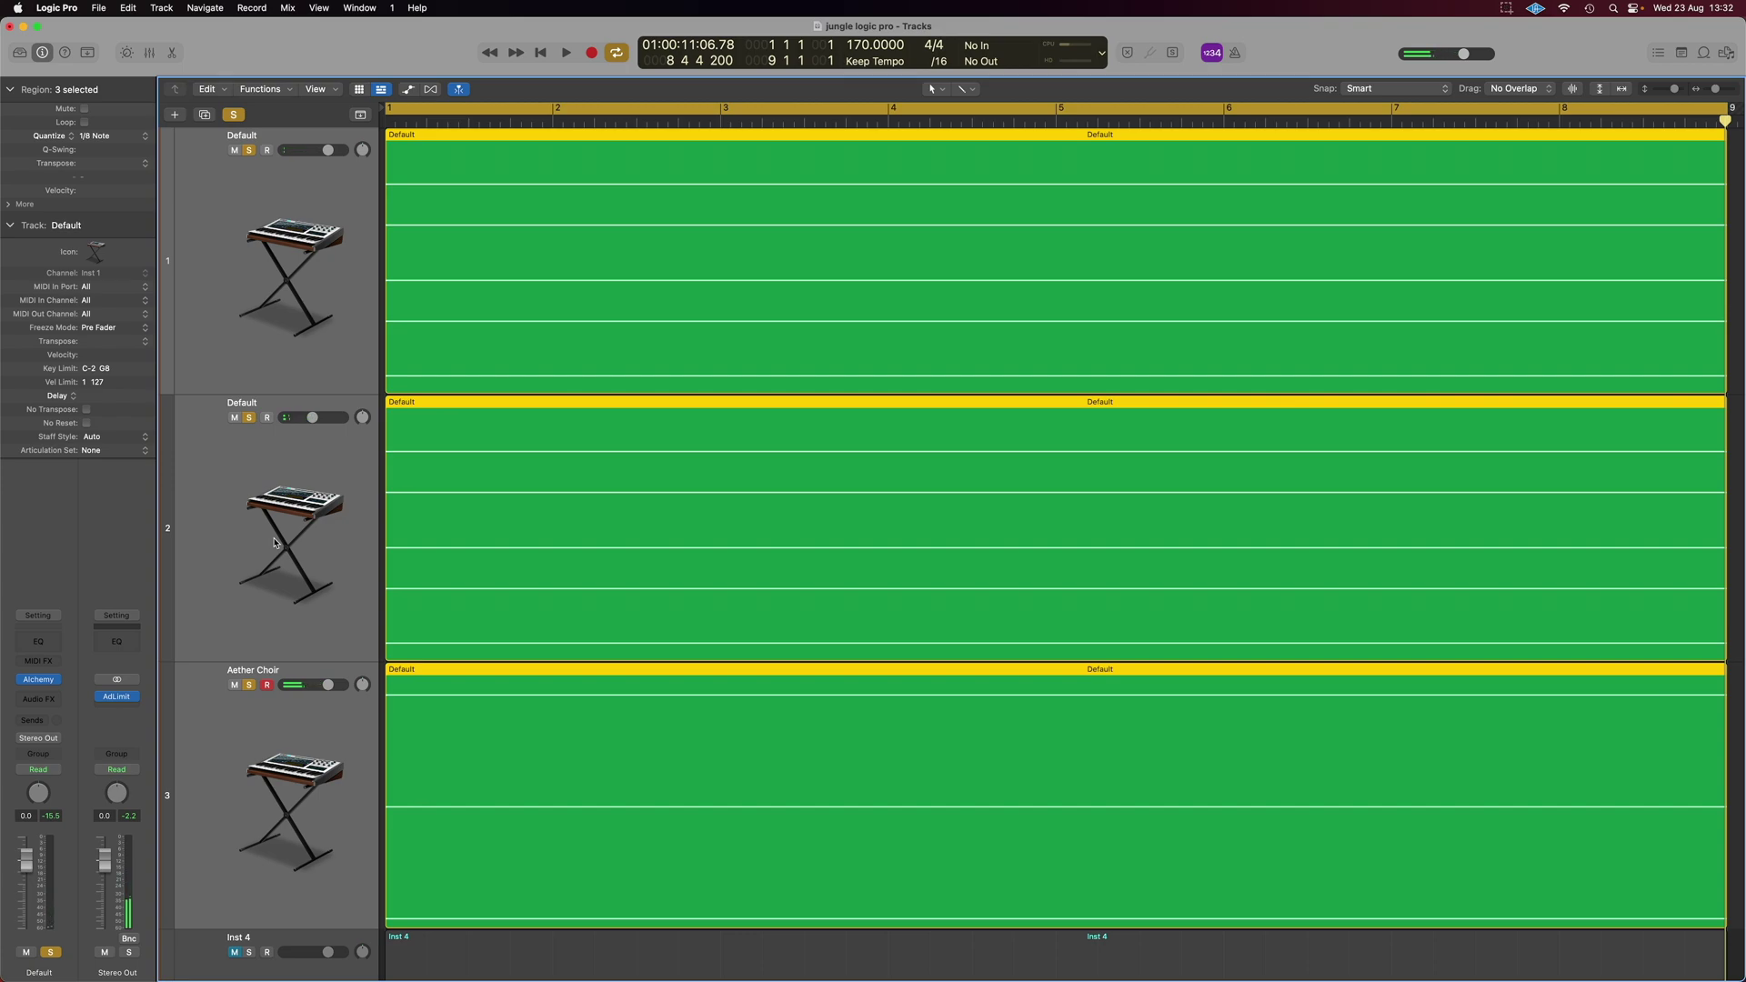
pyautogui.click(248, 167)
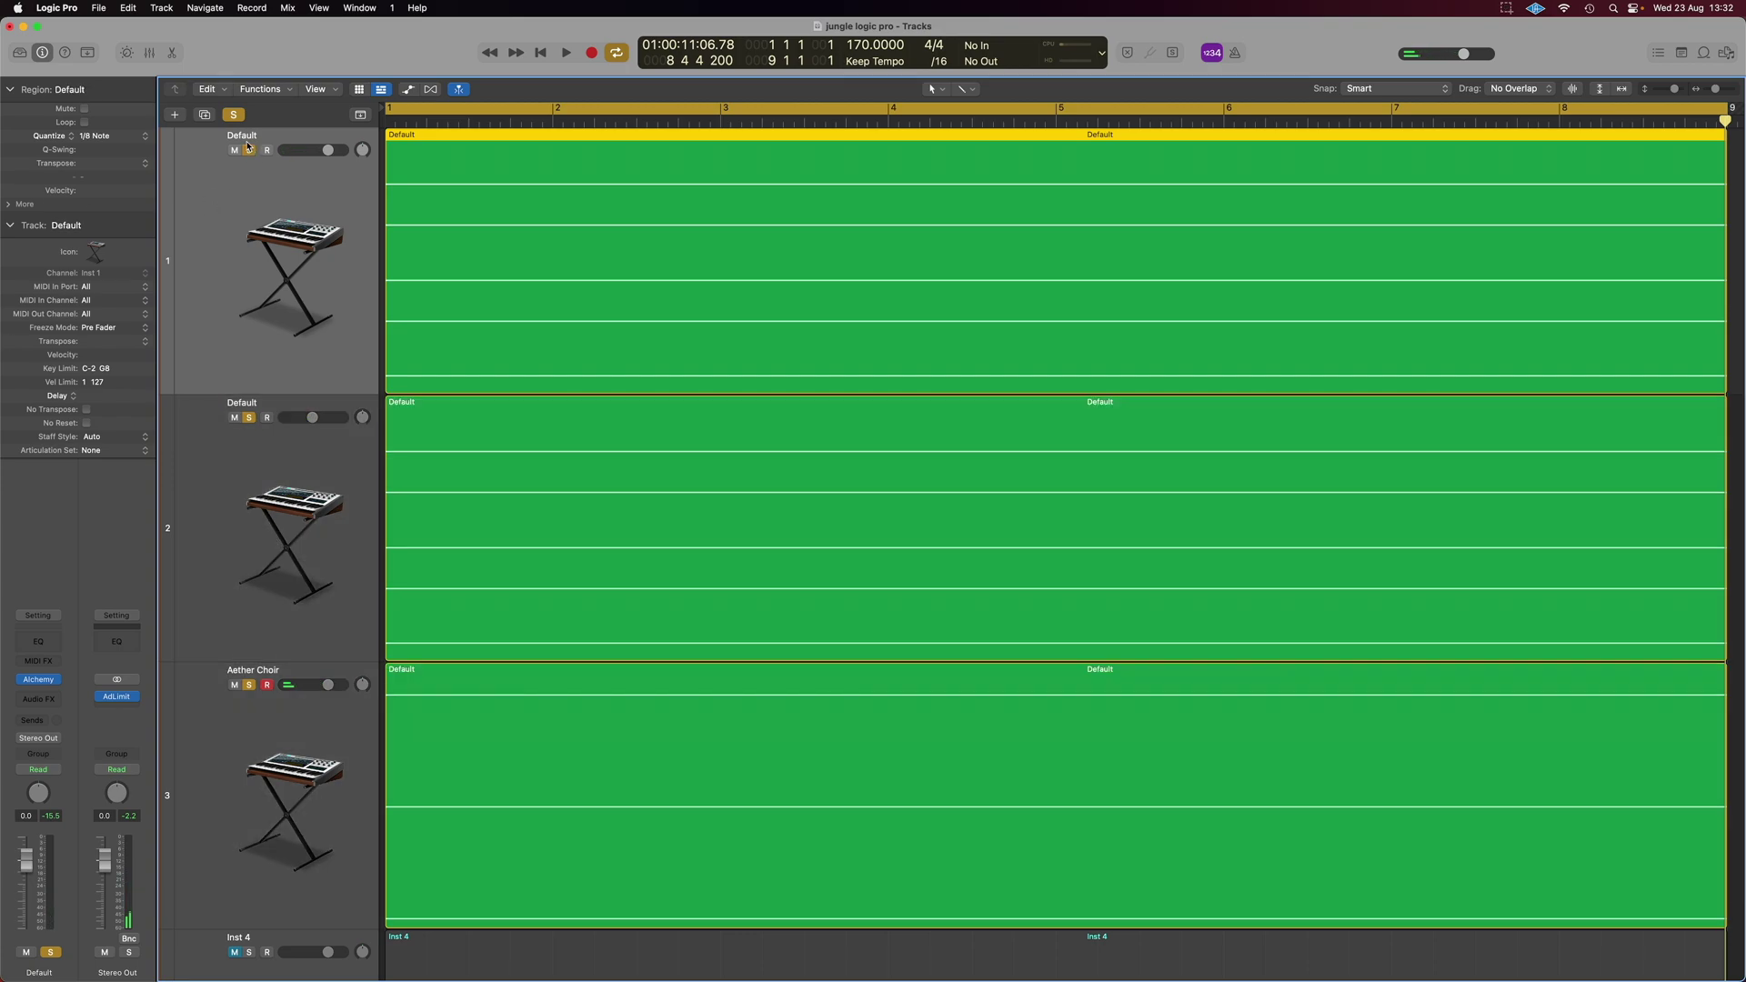
# - Unsolo the three pad tracks, shrink the track heights to show the whole arrangement, and deselect the regions
pyautogui.click(250, 151)
pyautogui.click(249, 418)
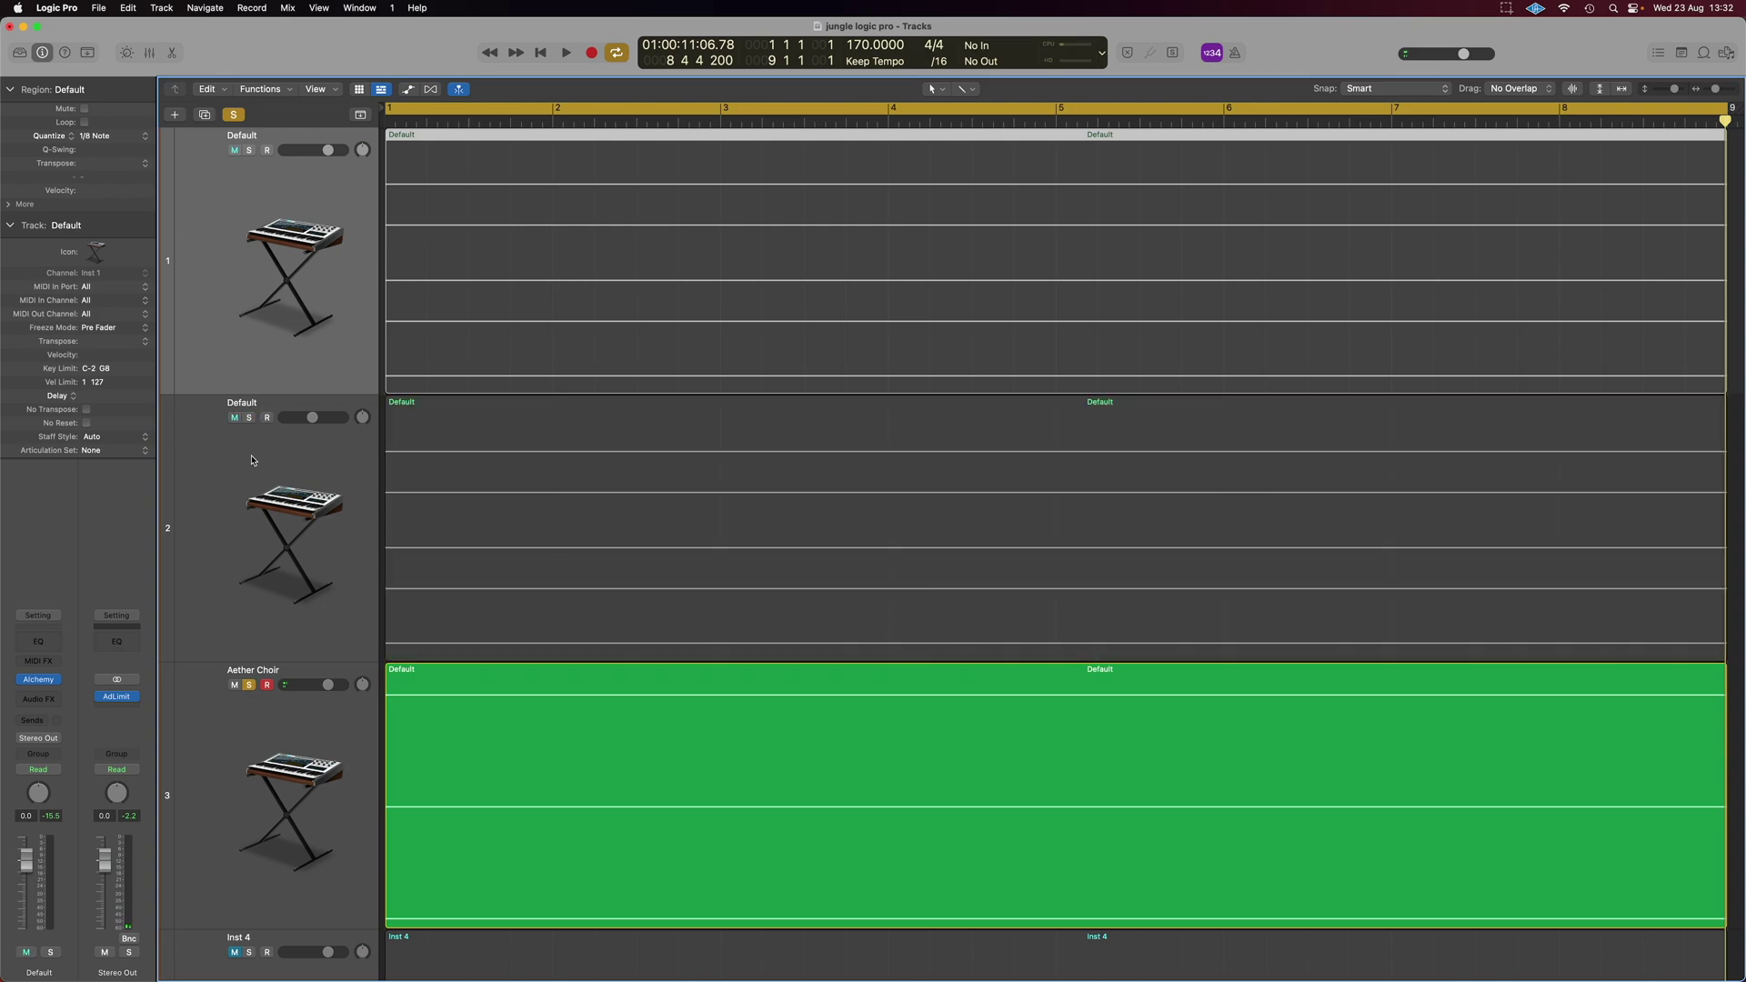
pyautogui.click(250, 690)
pyautogui.press('super+Up')
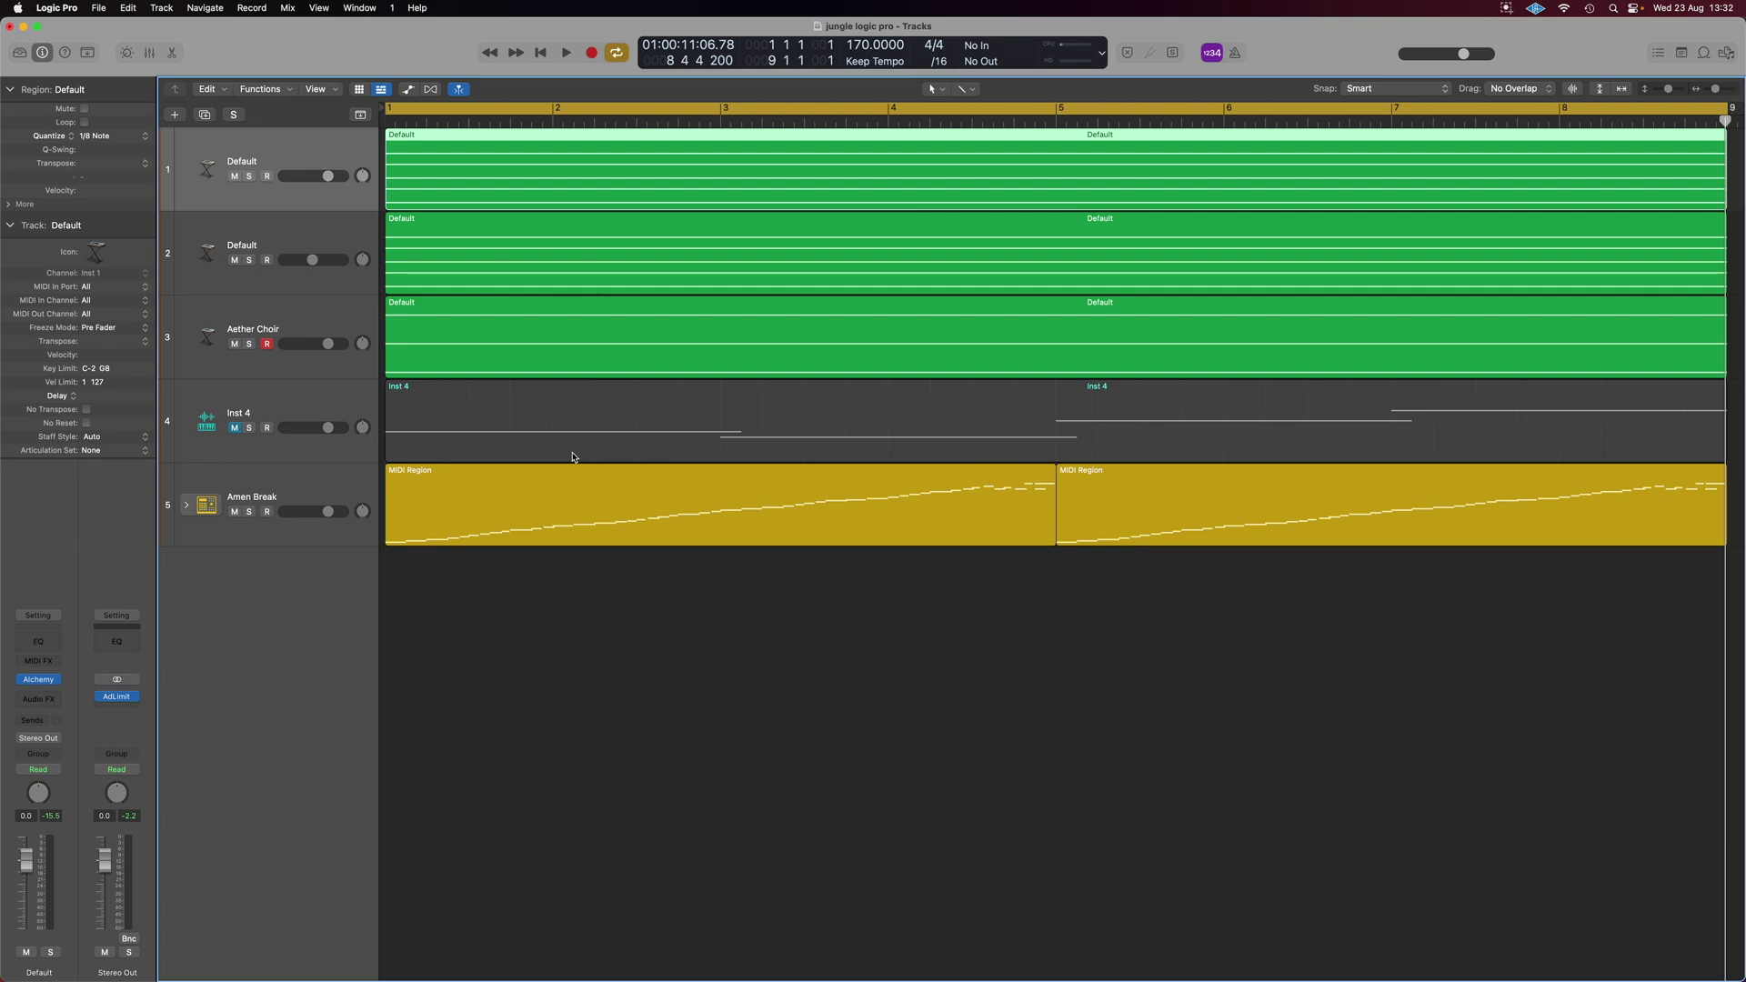
pyautogui.click(616, 608)
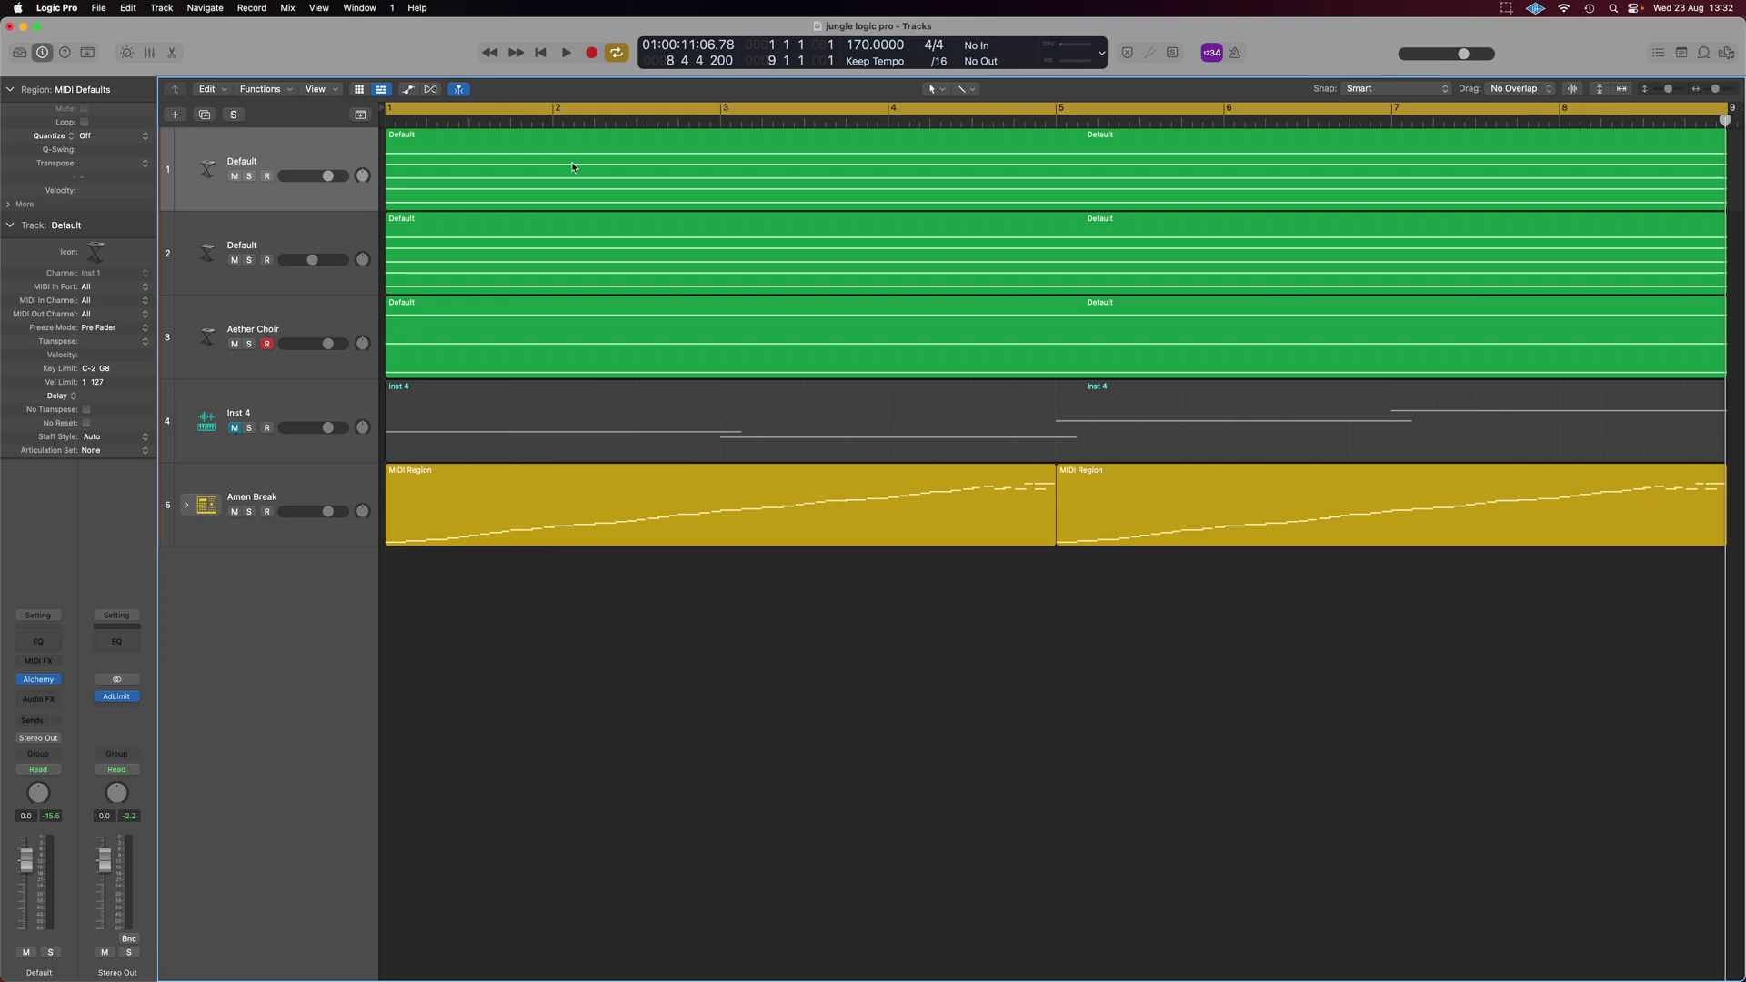
# - Select and solo the three pad tracks together and bounce them to audio as PAD_1
pyautogui.click(316, 244)
pyautogui.moveTo(321, 324); pyautogui.dragTo(295, 158)
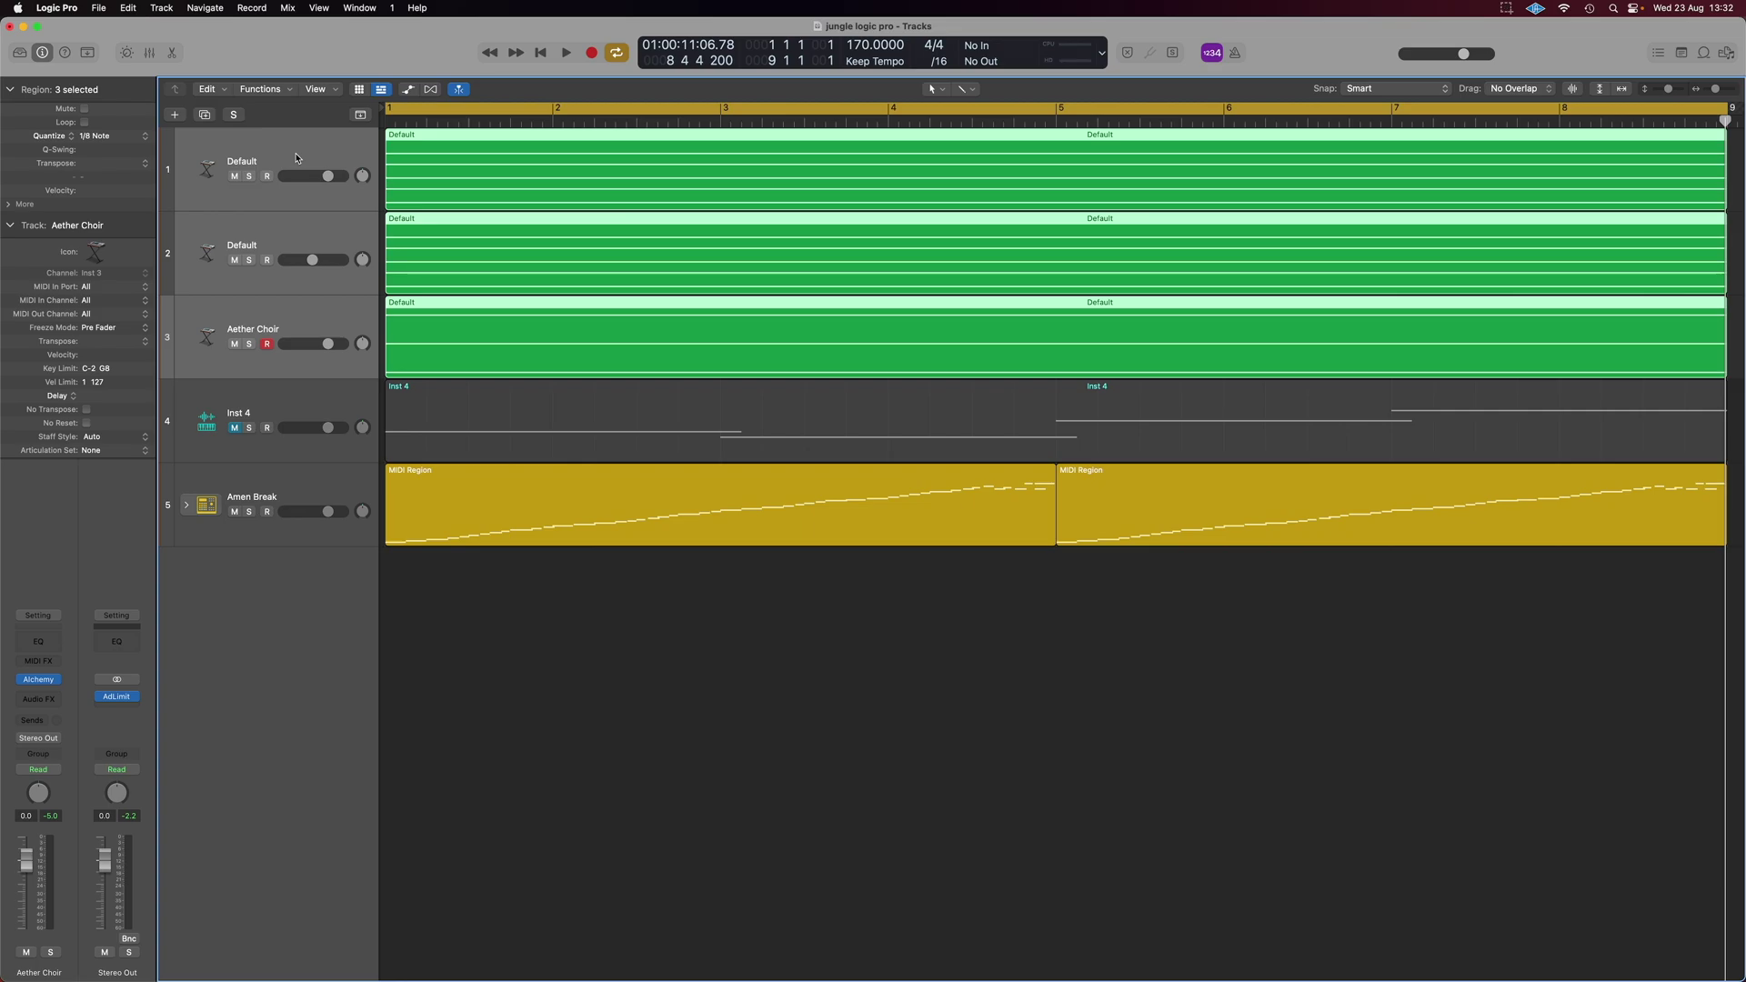
pyautogui.press('s')
pyautogui.press('super+b')
pyautogui.press('Escape')
pyautogui.click(1232, 632)
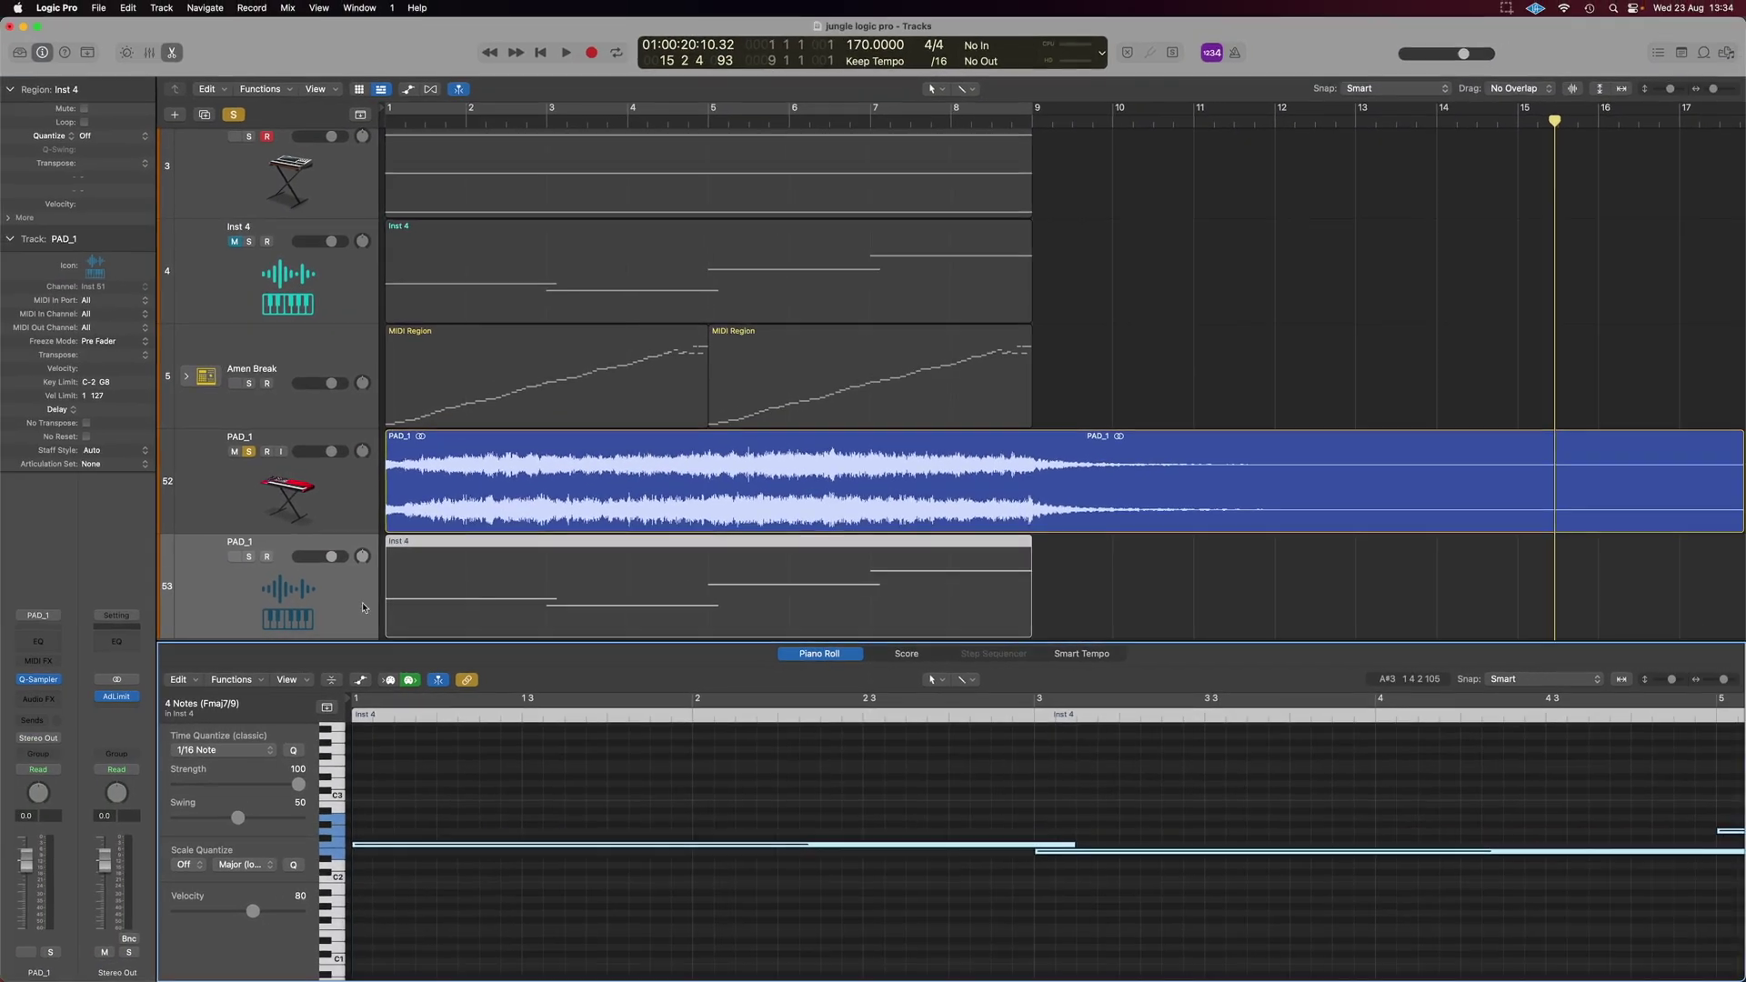
# - Solo the PAD_1 sampler track and enlarge the piano roll to examine where its Inst 4 region's notes overlap
pyautogui.click(247, 557)
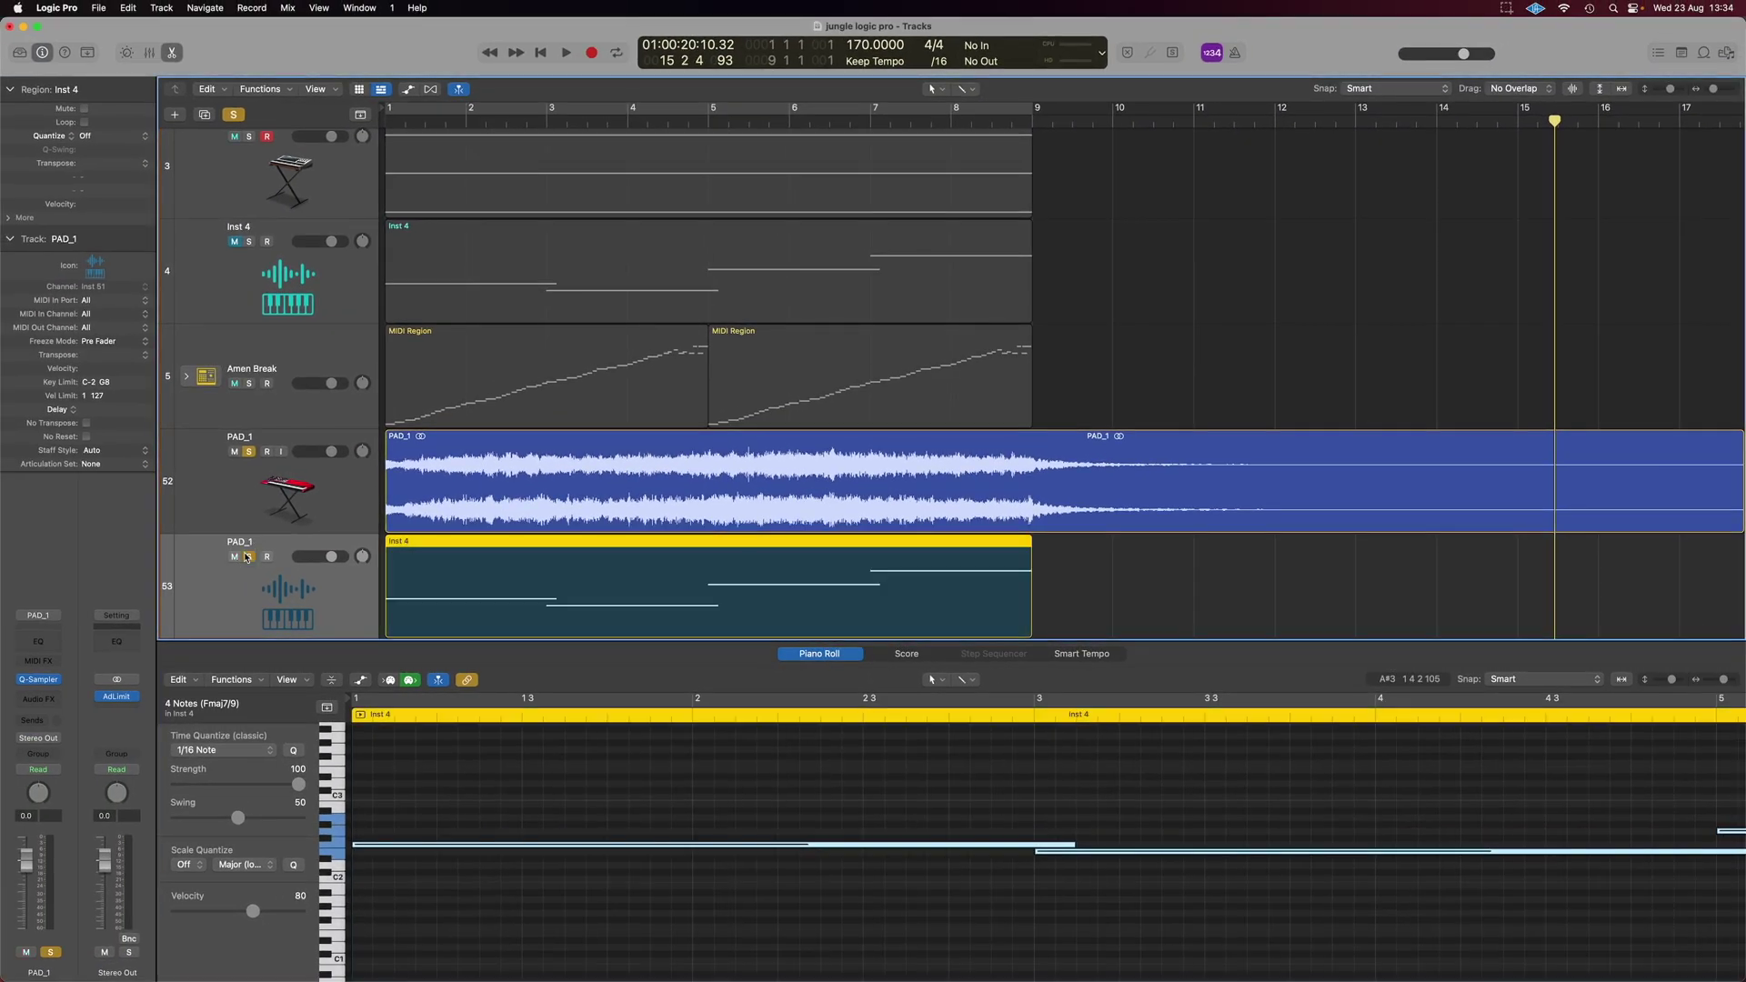
pyautogui.moveTo(546, 648); pyautogui.dragTo(545, 414)
pyautogui.keyDown('ctrl'); pyautogui.keyDown('alt'); pyautogui.click(552, 721); pyautogui.keyUp('alt'); pyautogui.keyUp('ctrl')
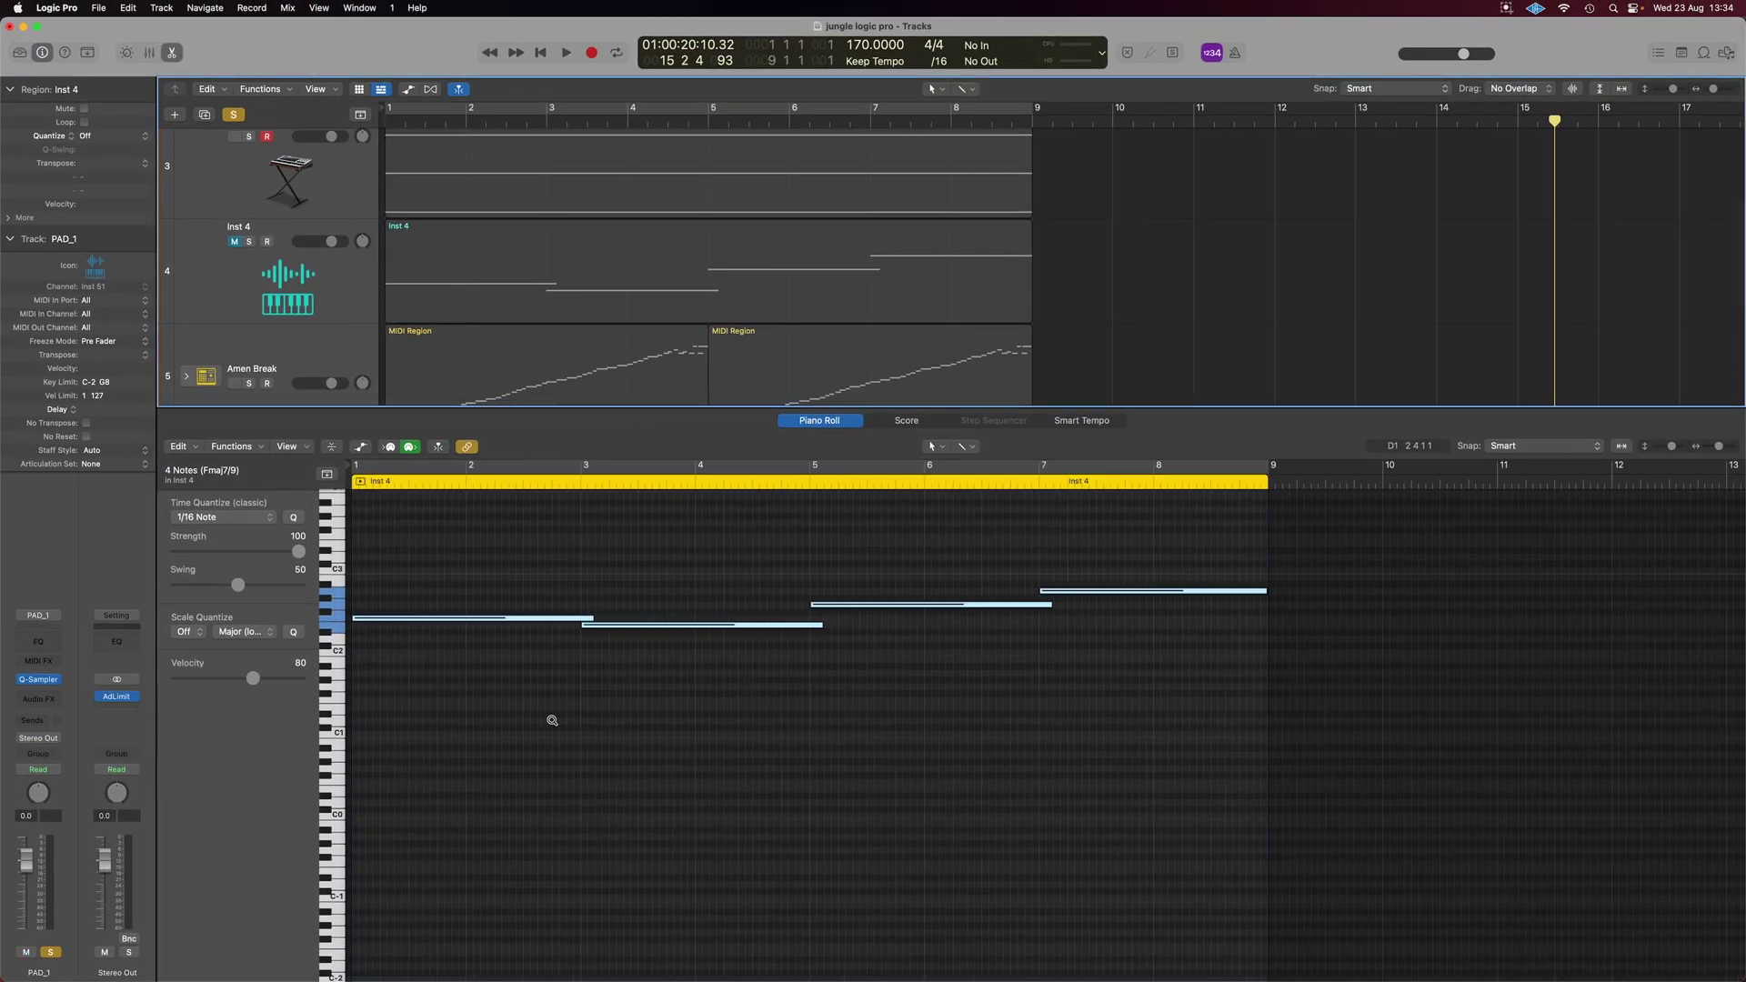
pyautogui.keyDown('ctrl'); pyautogui.keyDown('alt'); pyautogui.click(552, 720); pyautogui.keyUp('alt'); pyautogui.keyUp('ctrl')
pyautogui.click(652, 719)
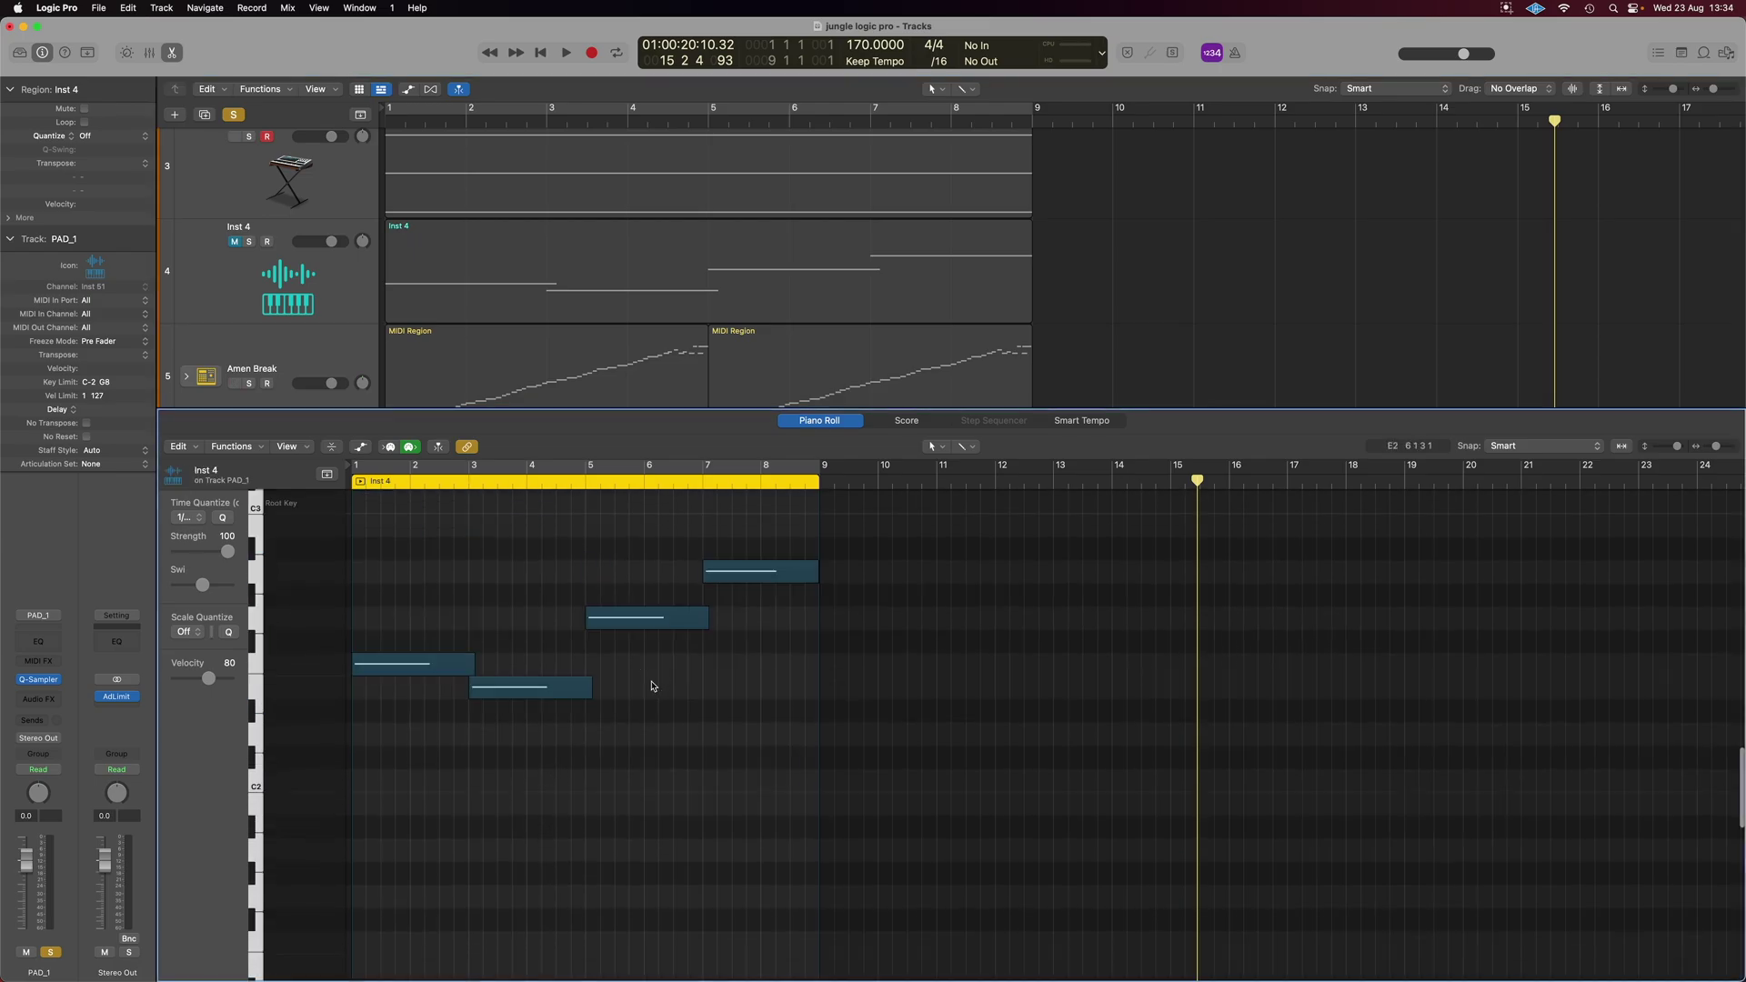
pyautogui.press('super+Right')
pyautogui.press('super+Right')
pyautogui.press('super+Right')
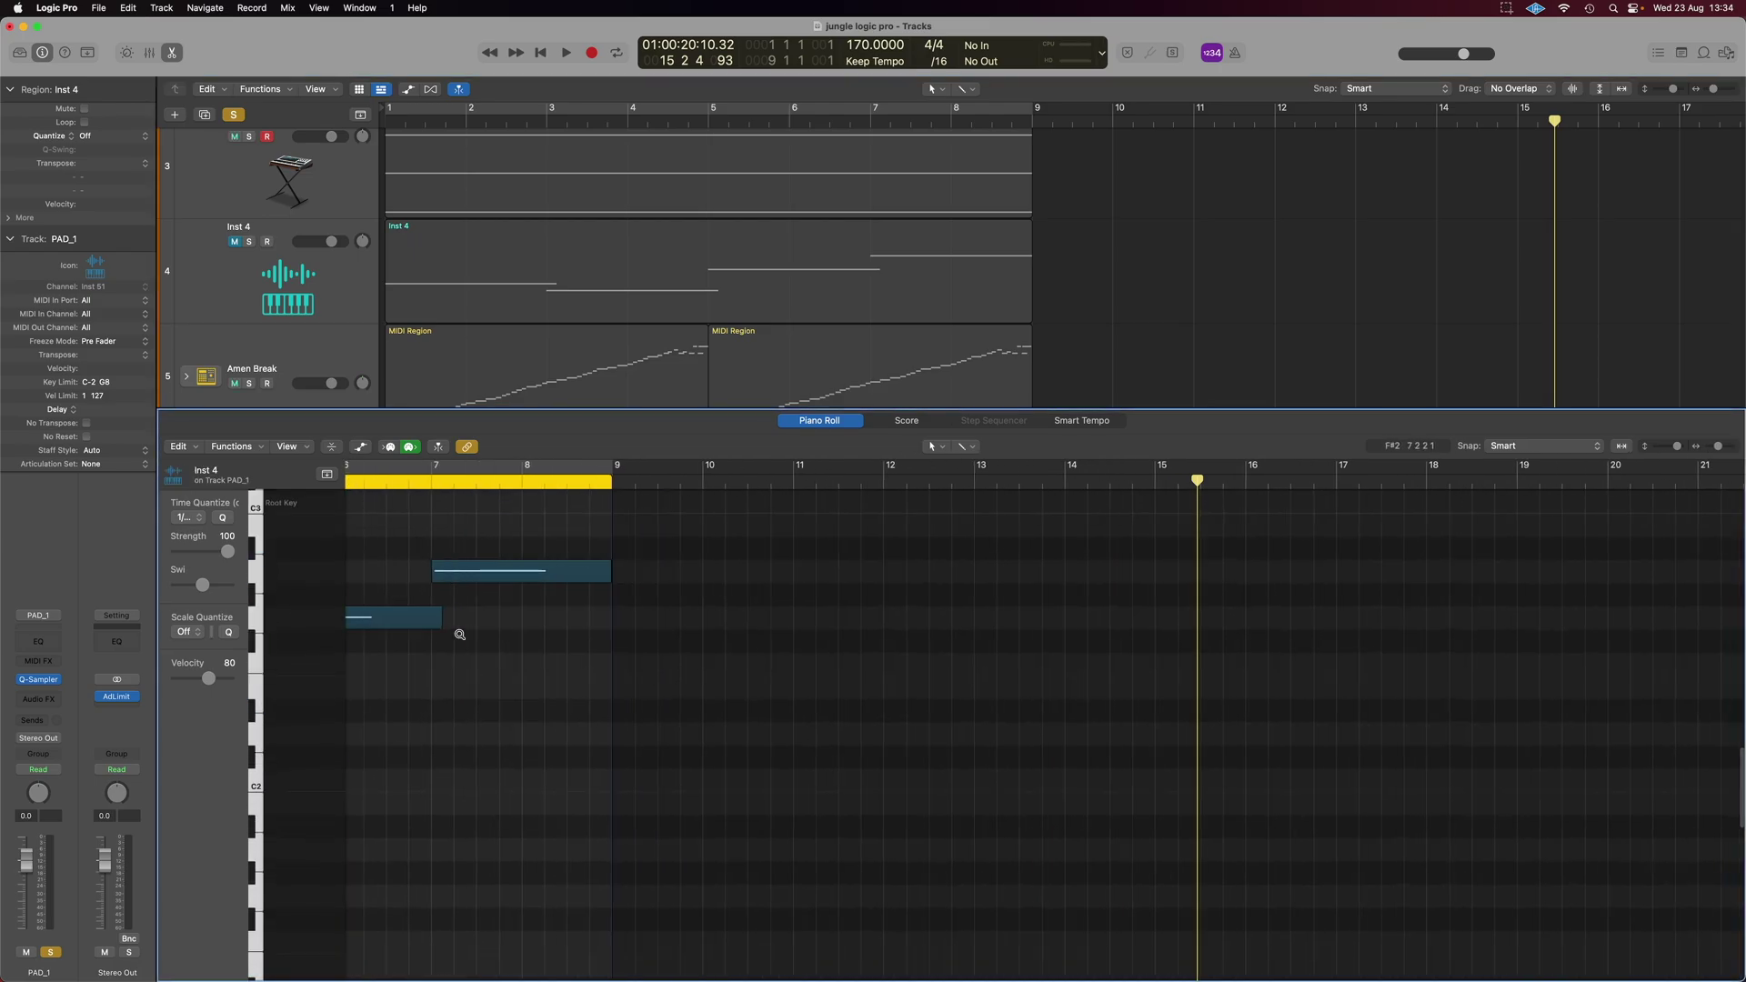
pyautogui.hscroll(-10, 459, 639)
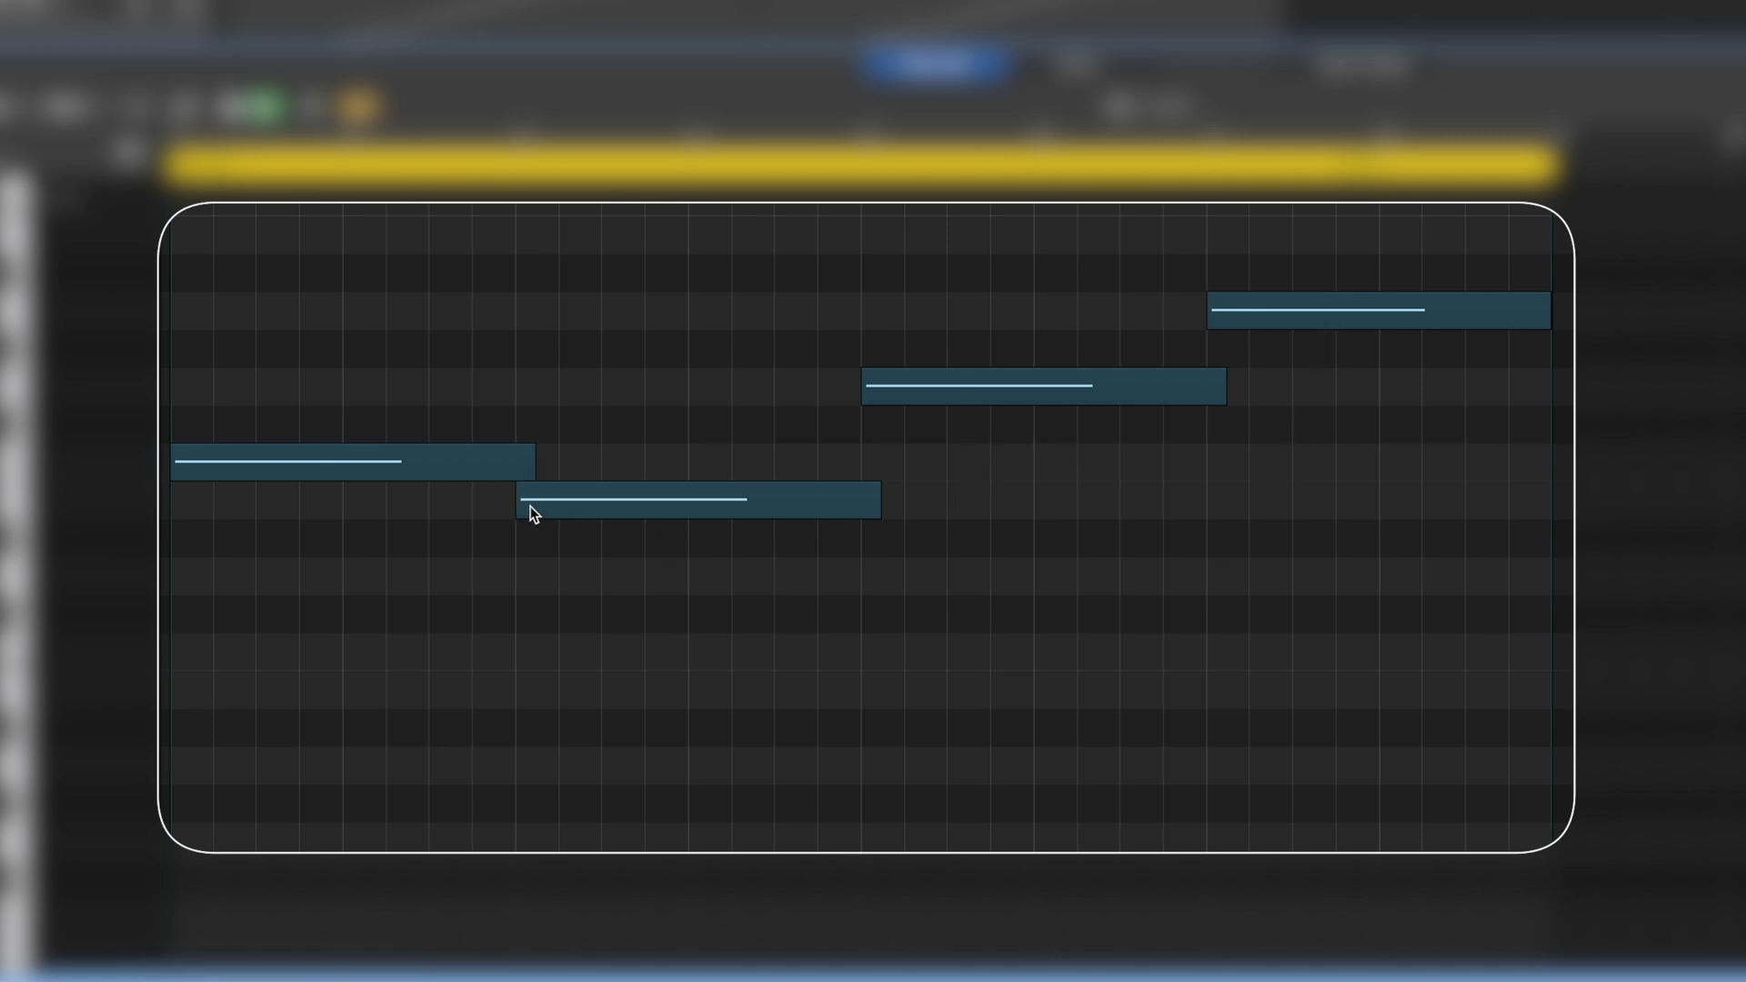
pyautogui.moveTo(507, 474)
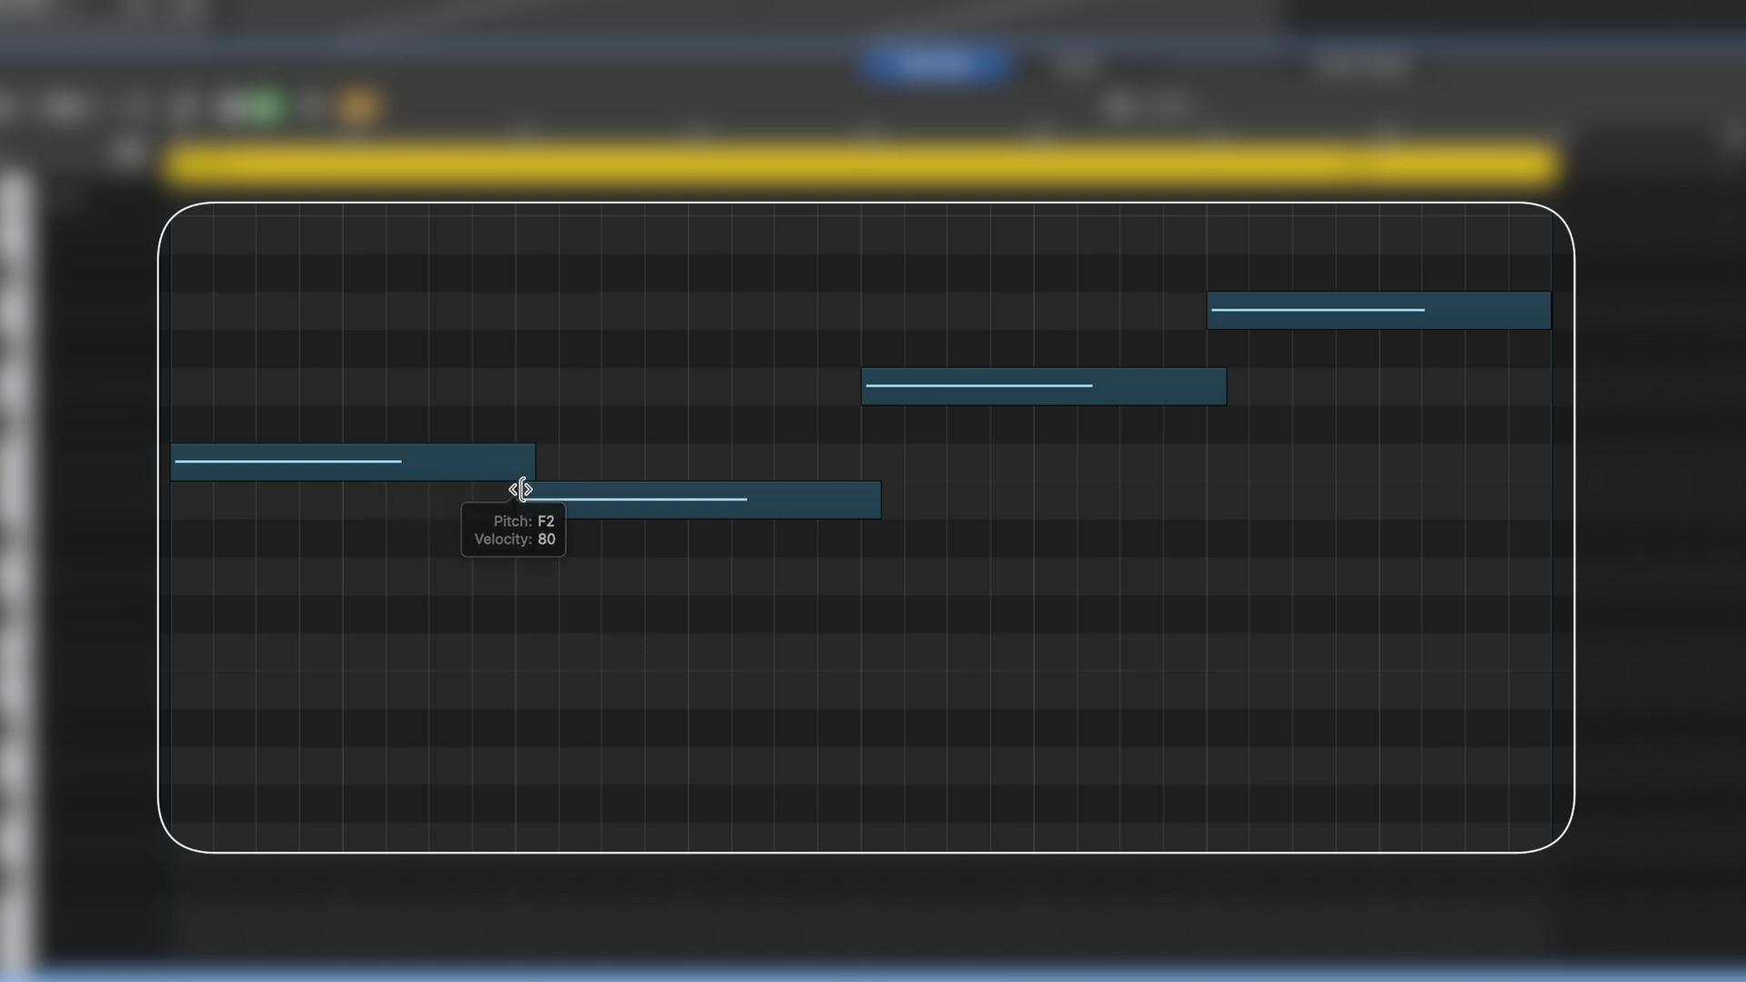
pyautogui.moveTo(531, 506)
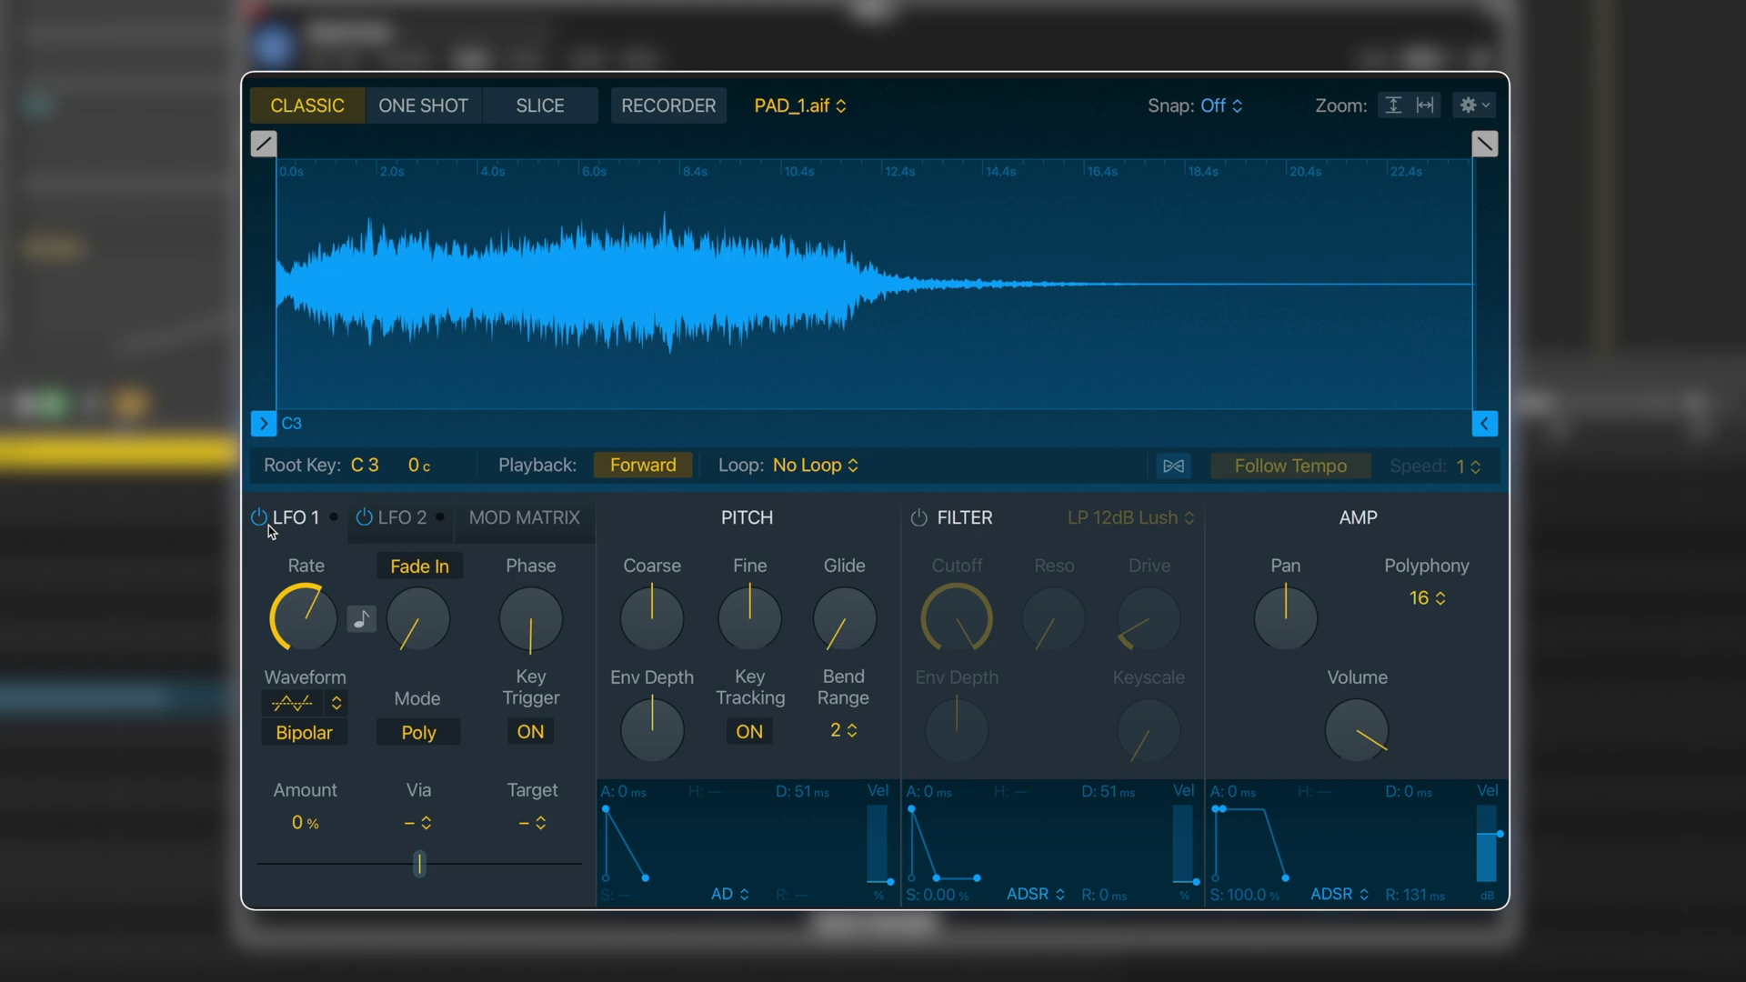
# - Audition the PAD_1 sample in Quick Sampler and set its polyphony to Mono
pyautogui.press('space')
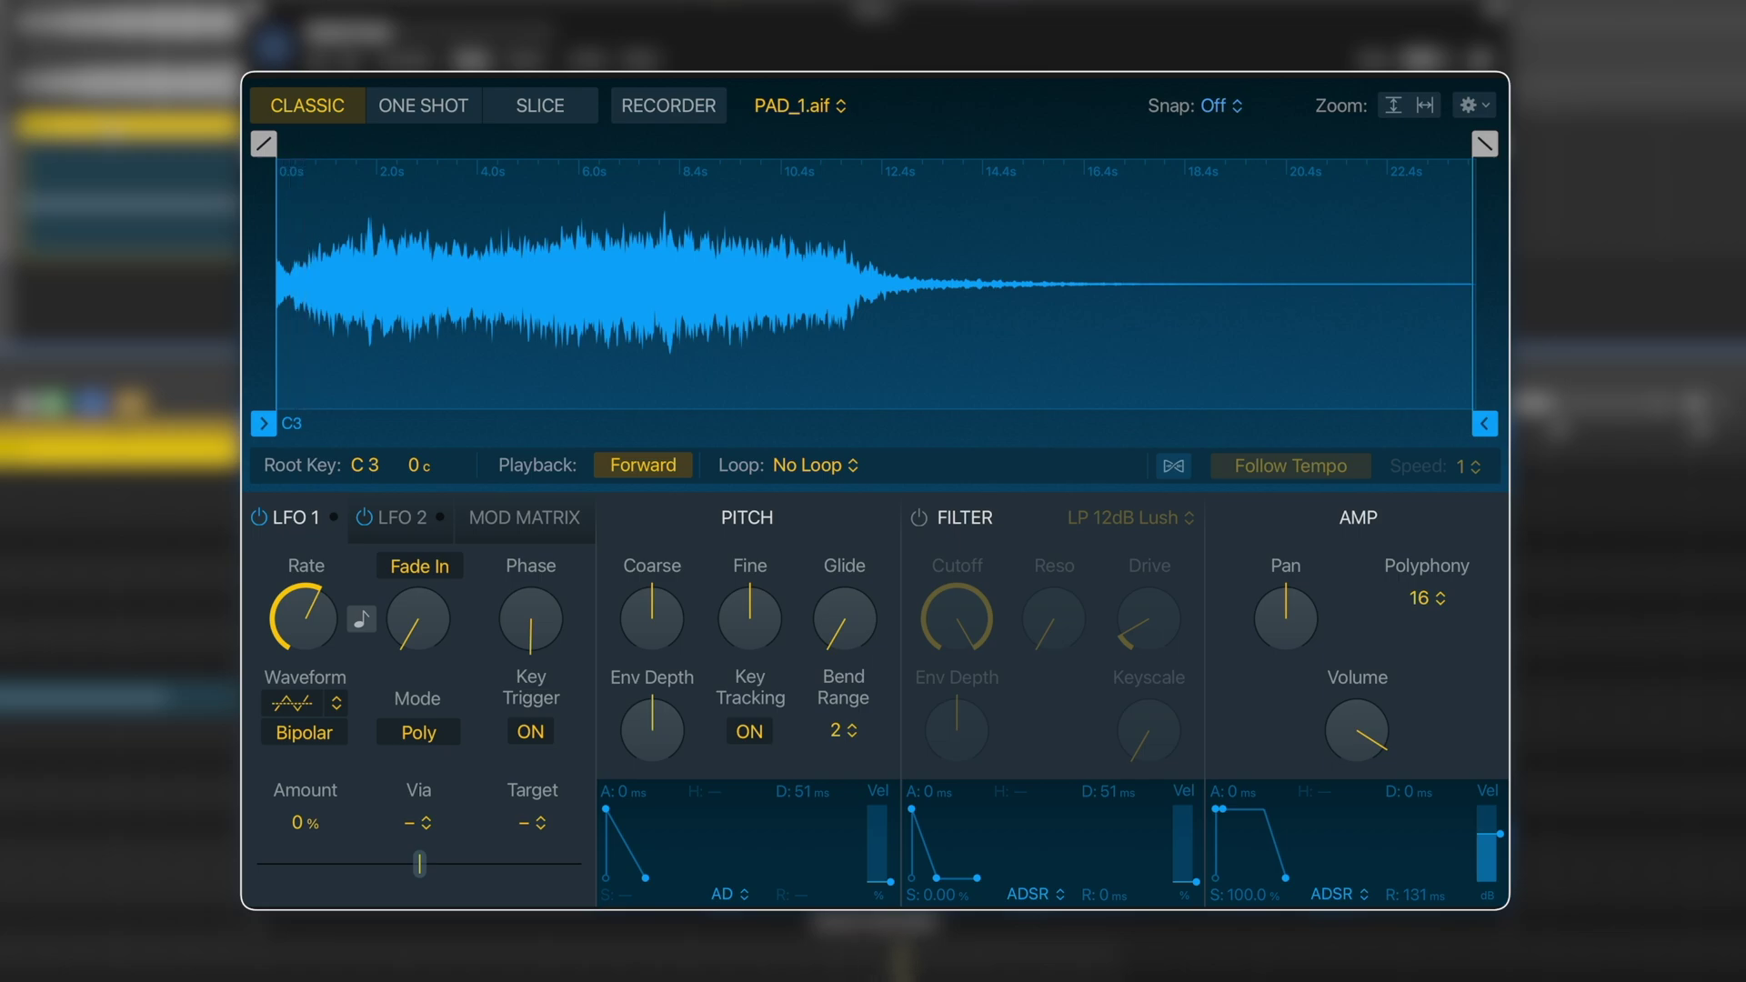
pyautogui.moveTo(1355, 742)
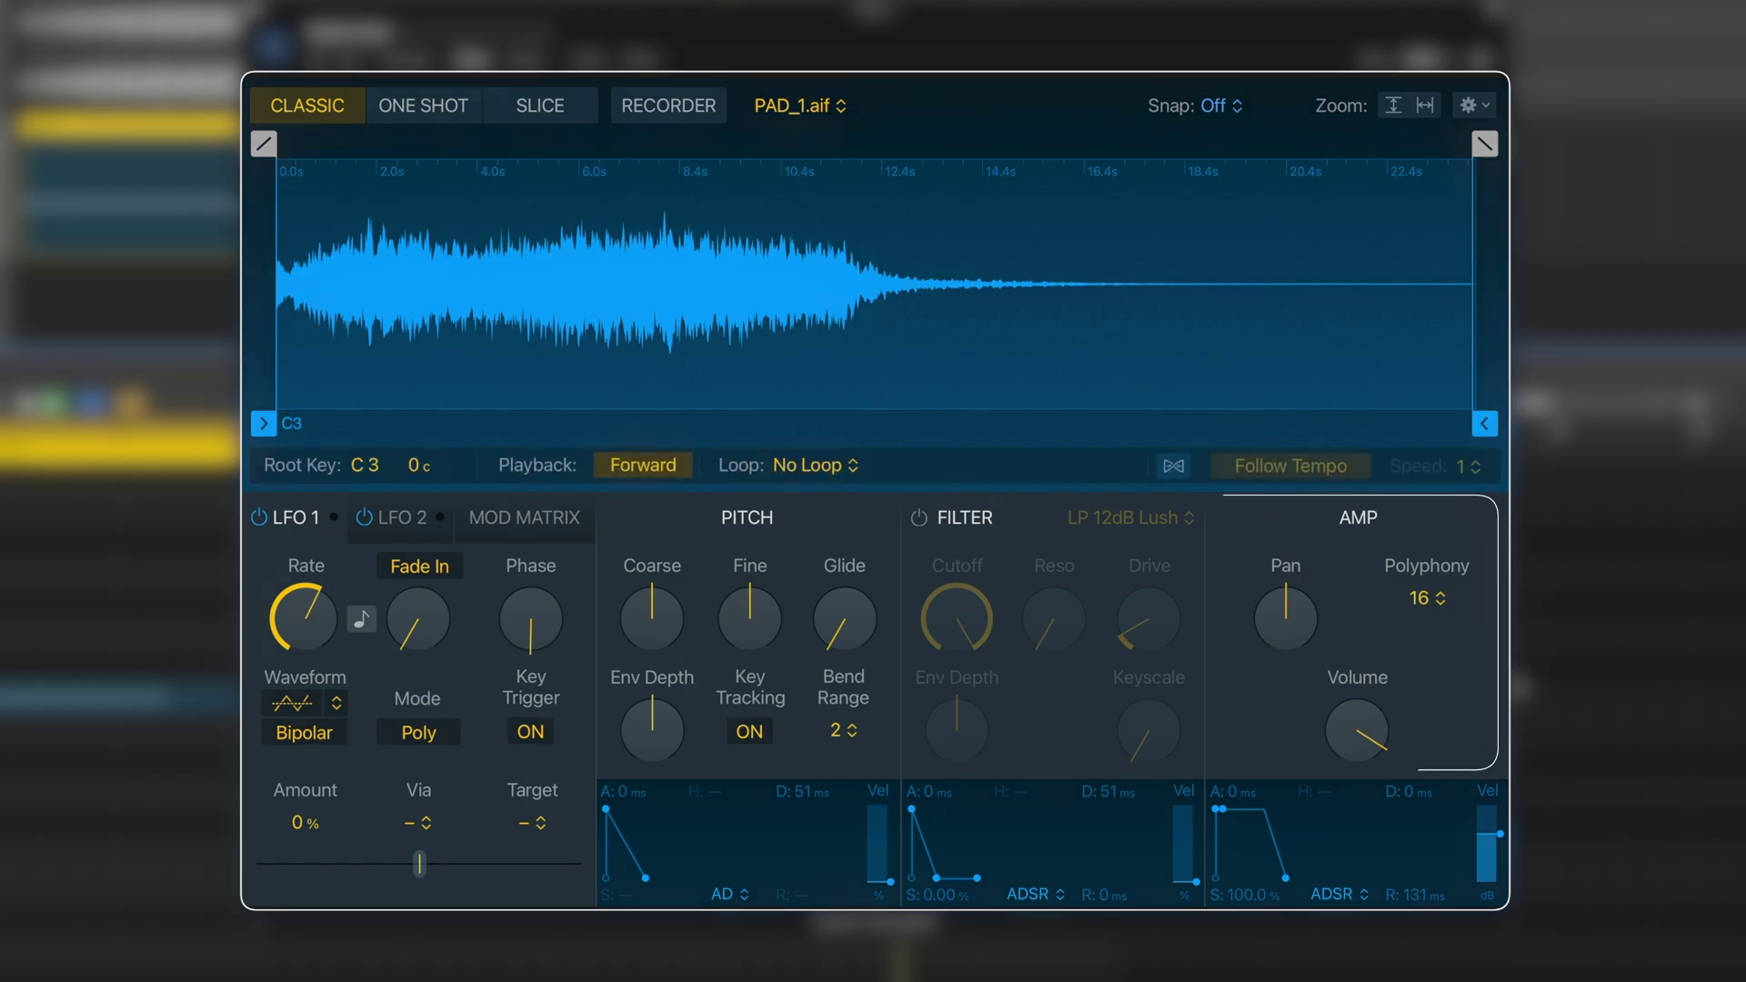
pyautogui.click(1425, 601)
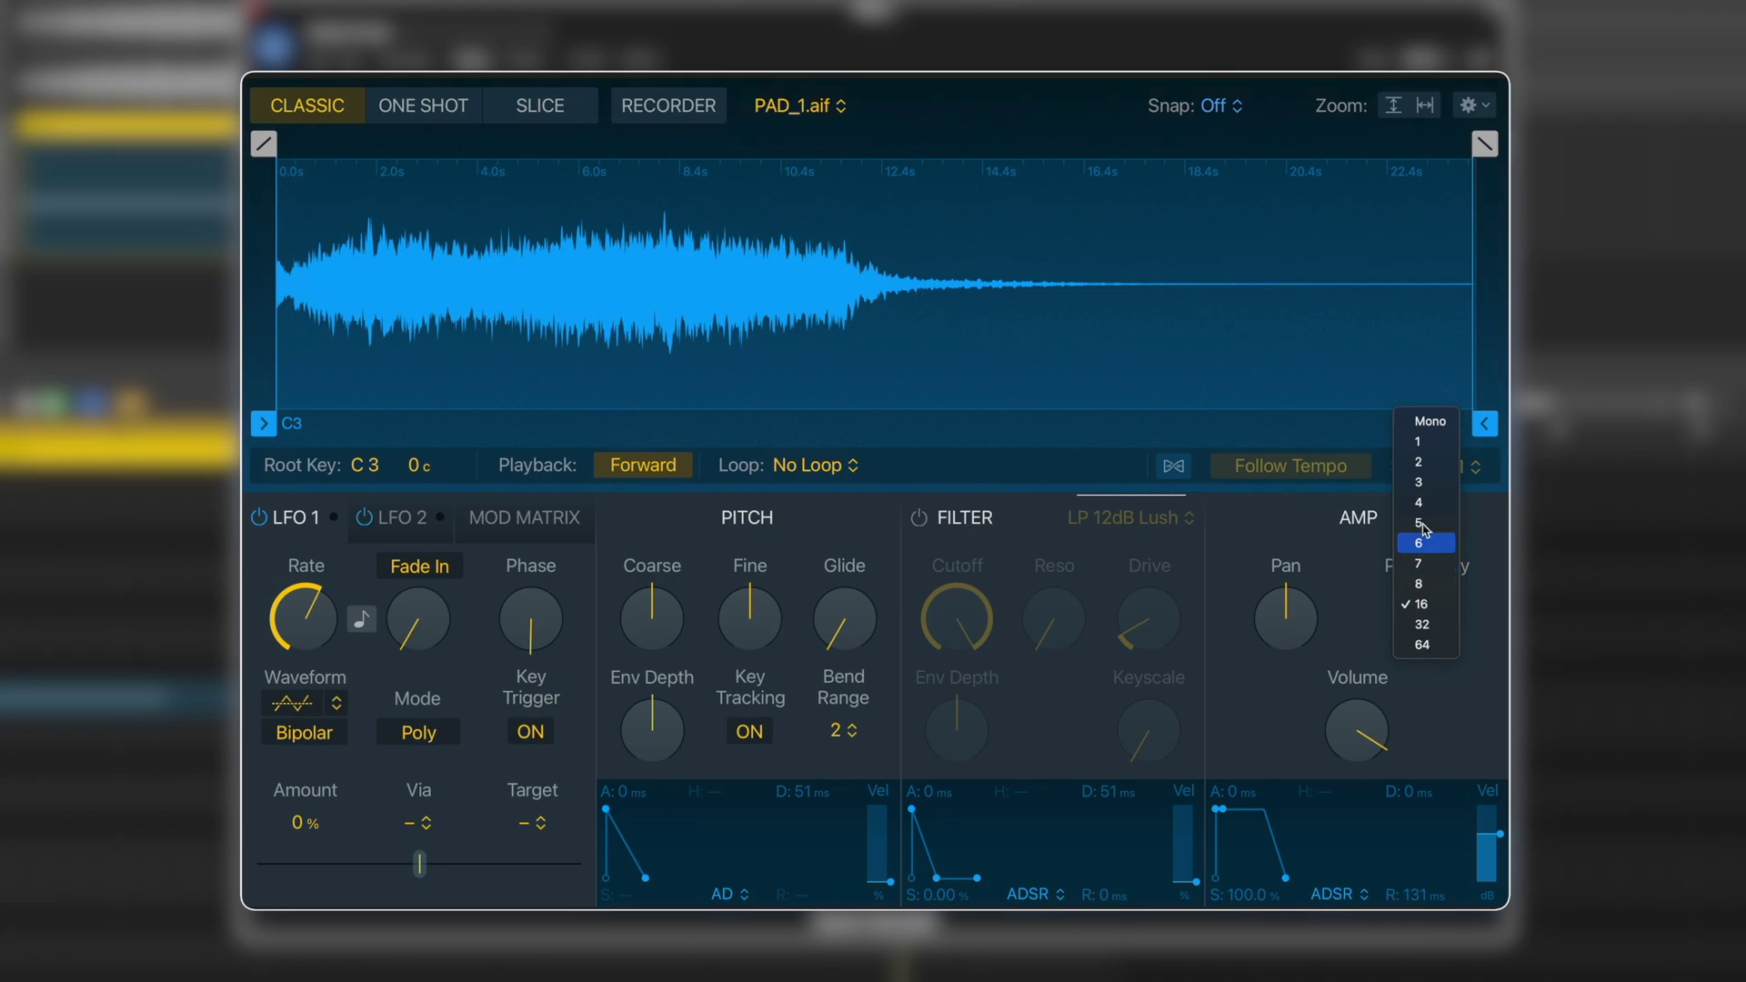
pyautogui.click(1430, 422)
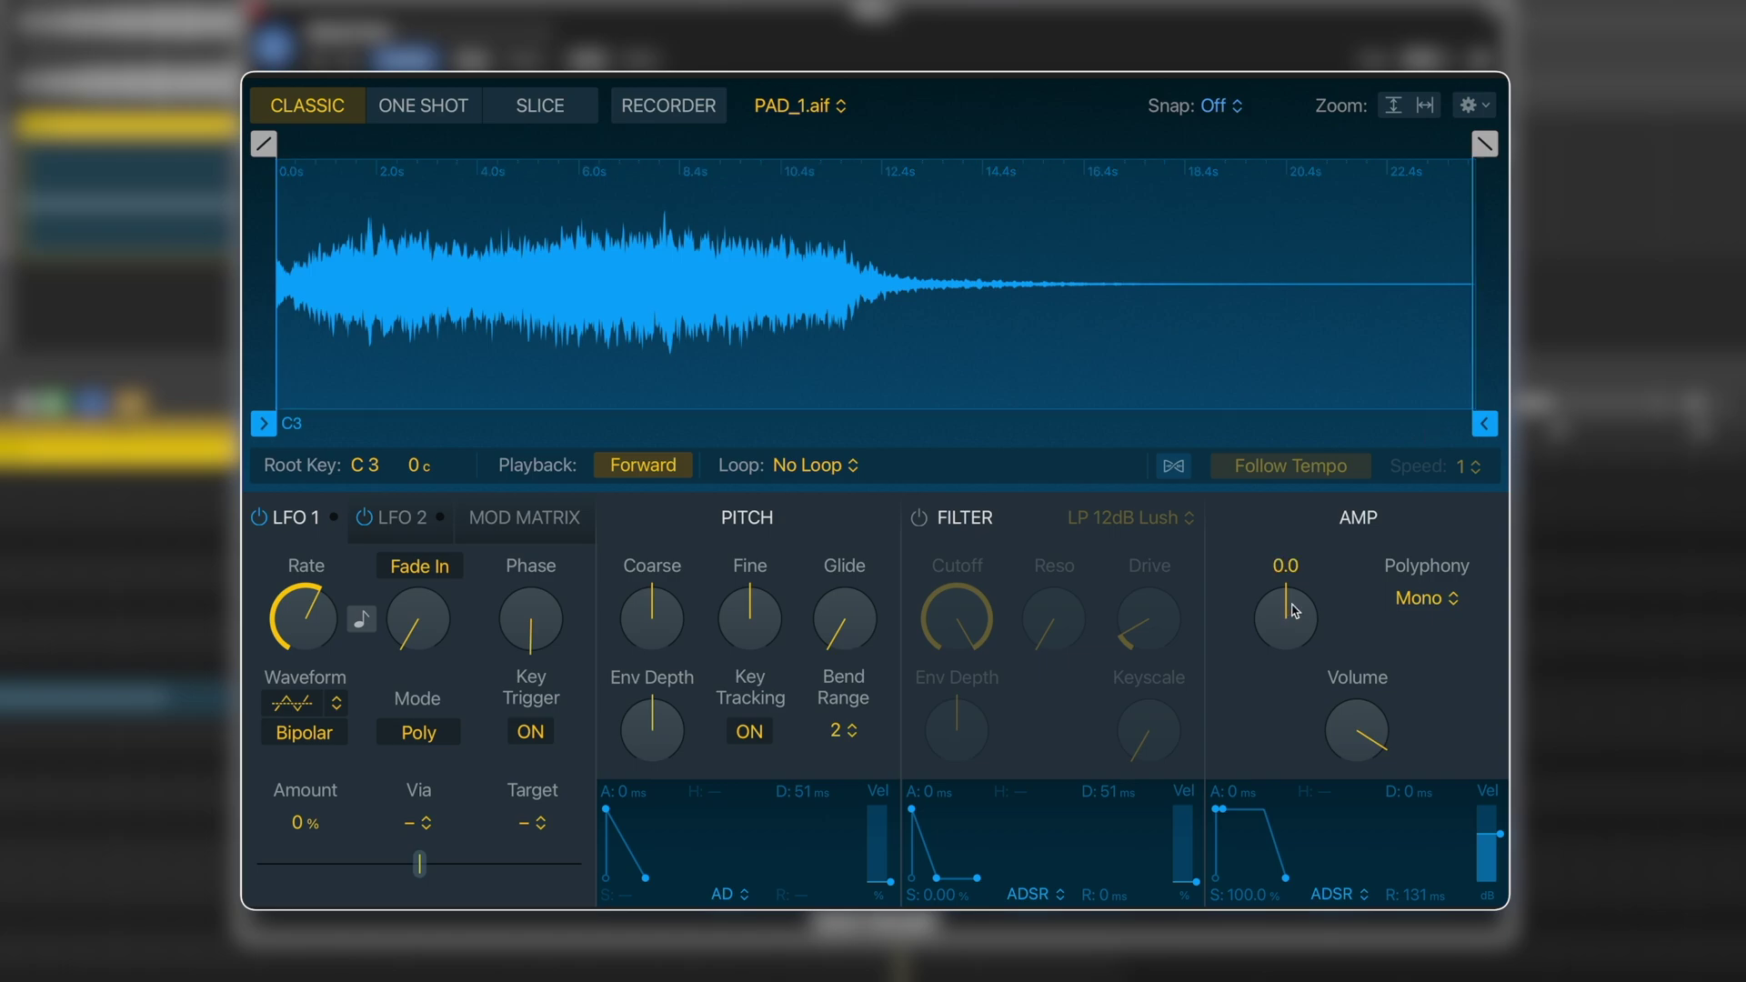
# - Raise the sampler's pitch glide and change the root key to G 3 while auditioning the pad
pyautogui.press('space')
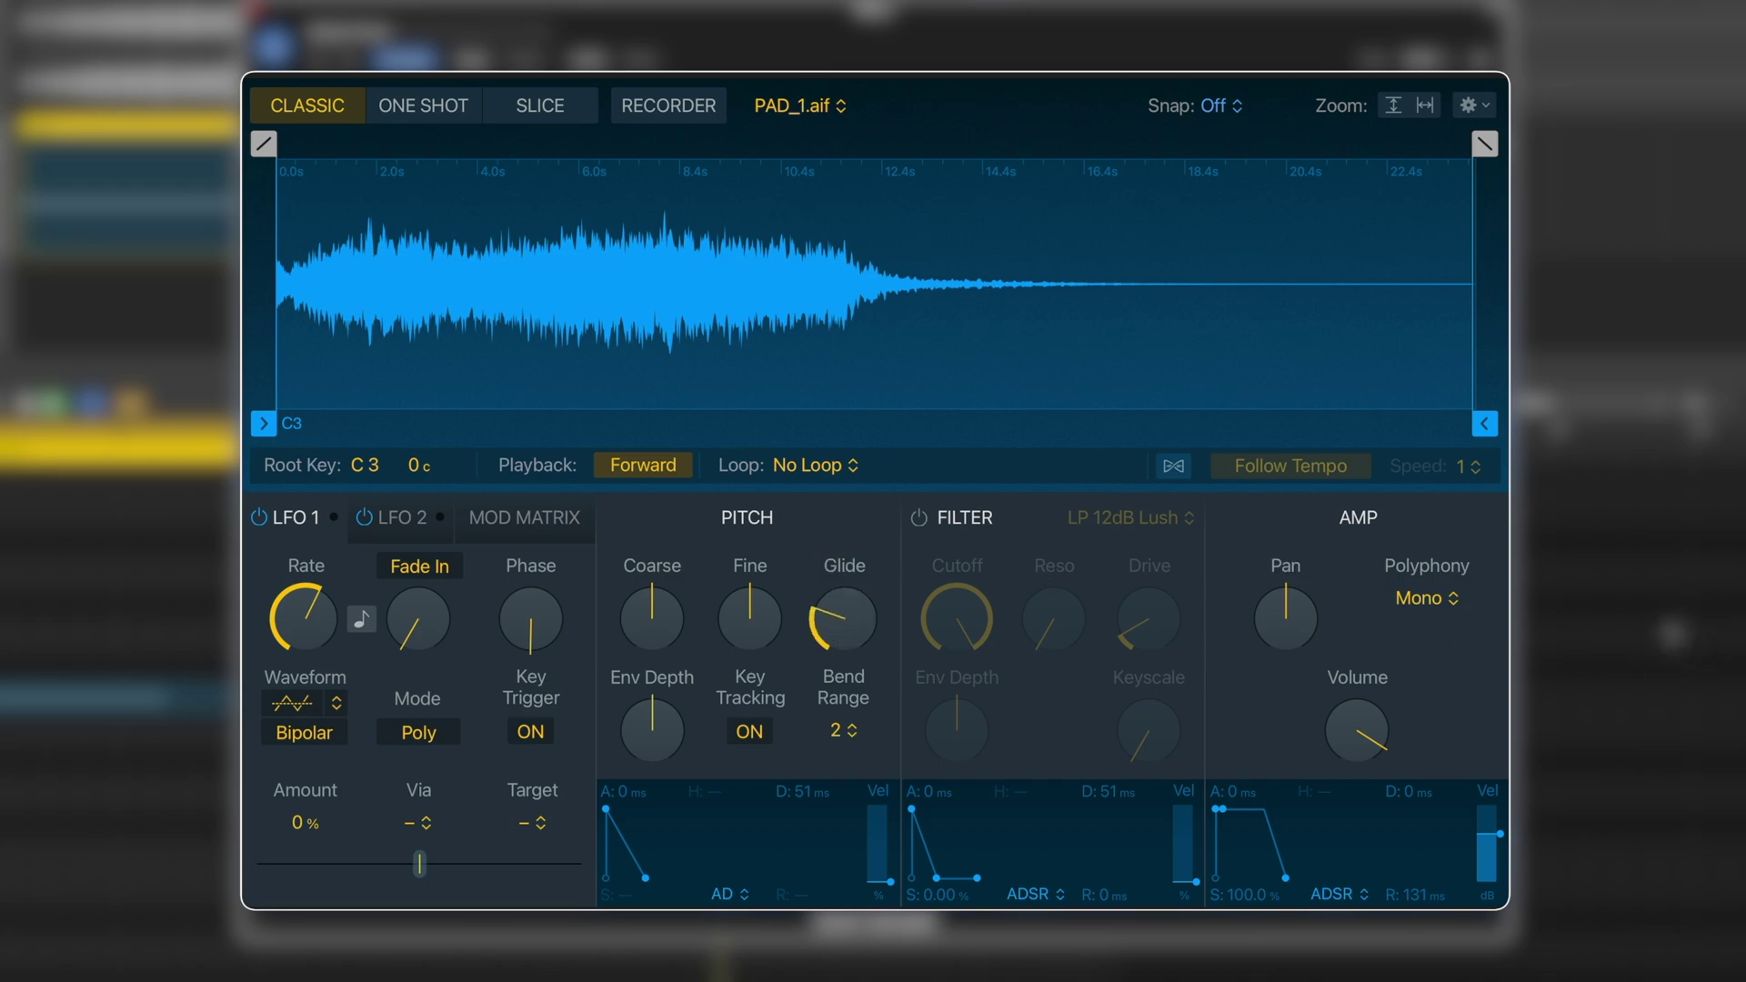
pyautogui.press('space')
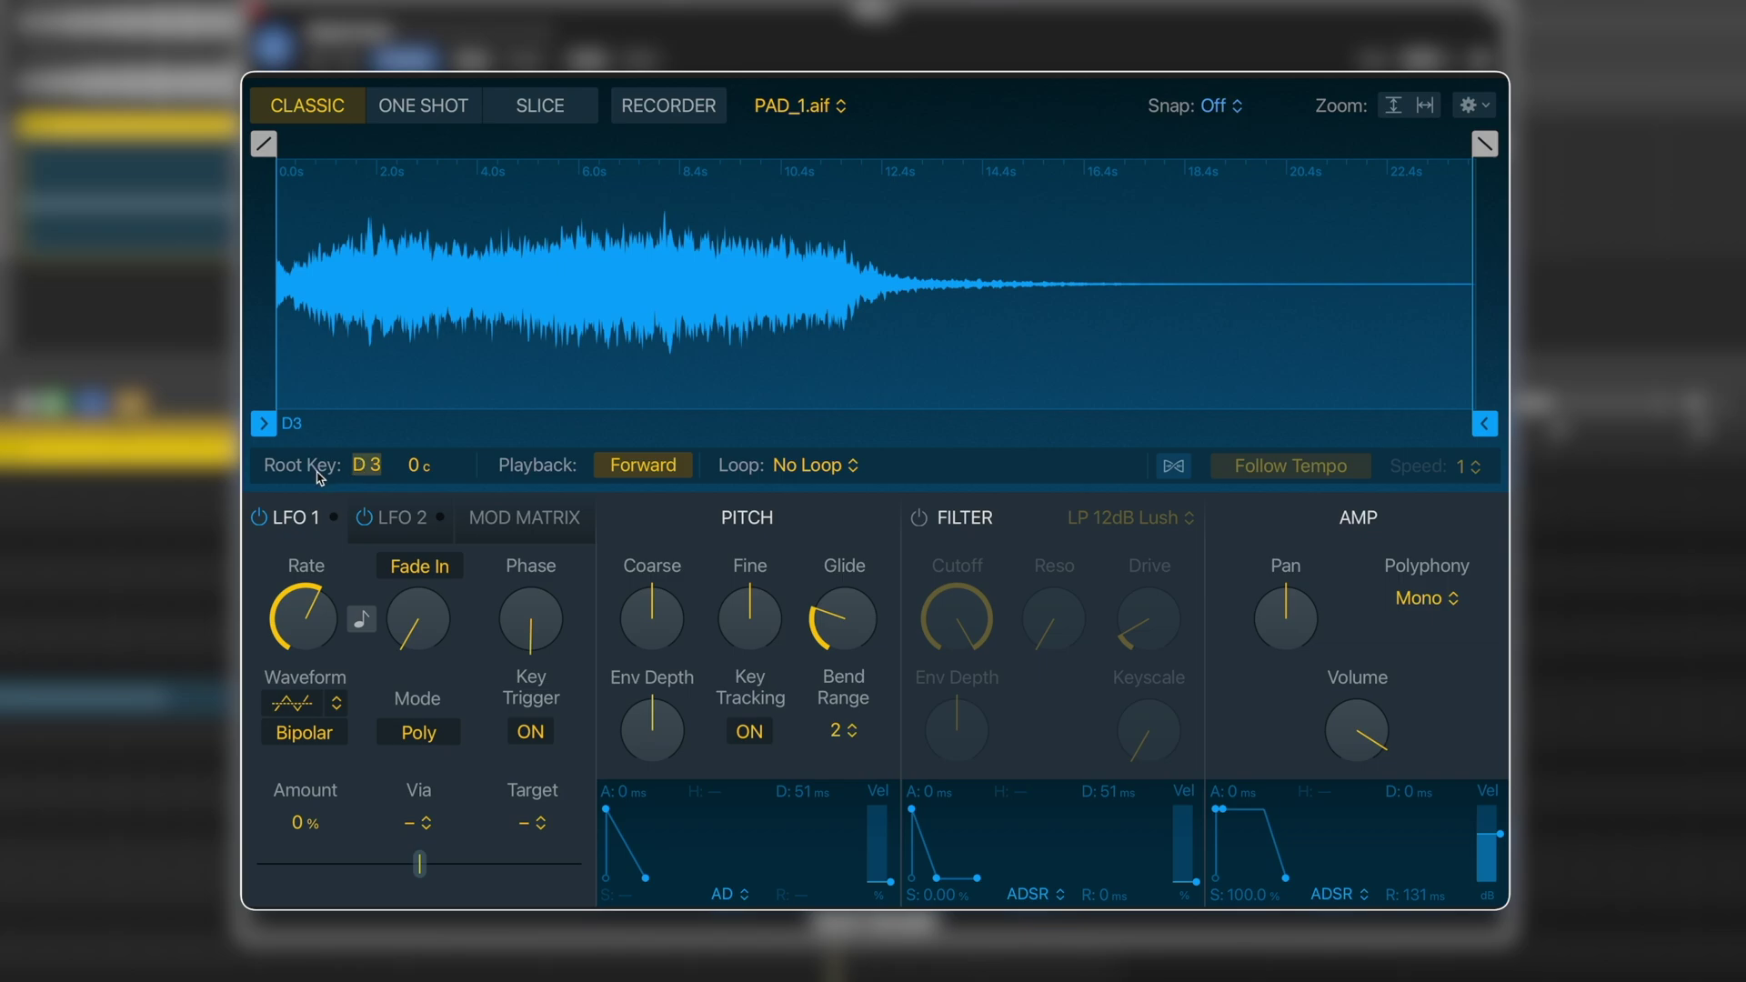
pyautogui.press('space')
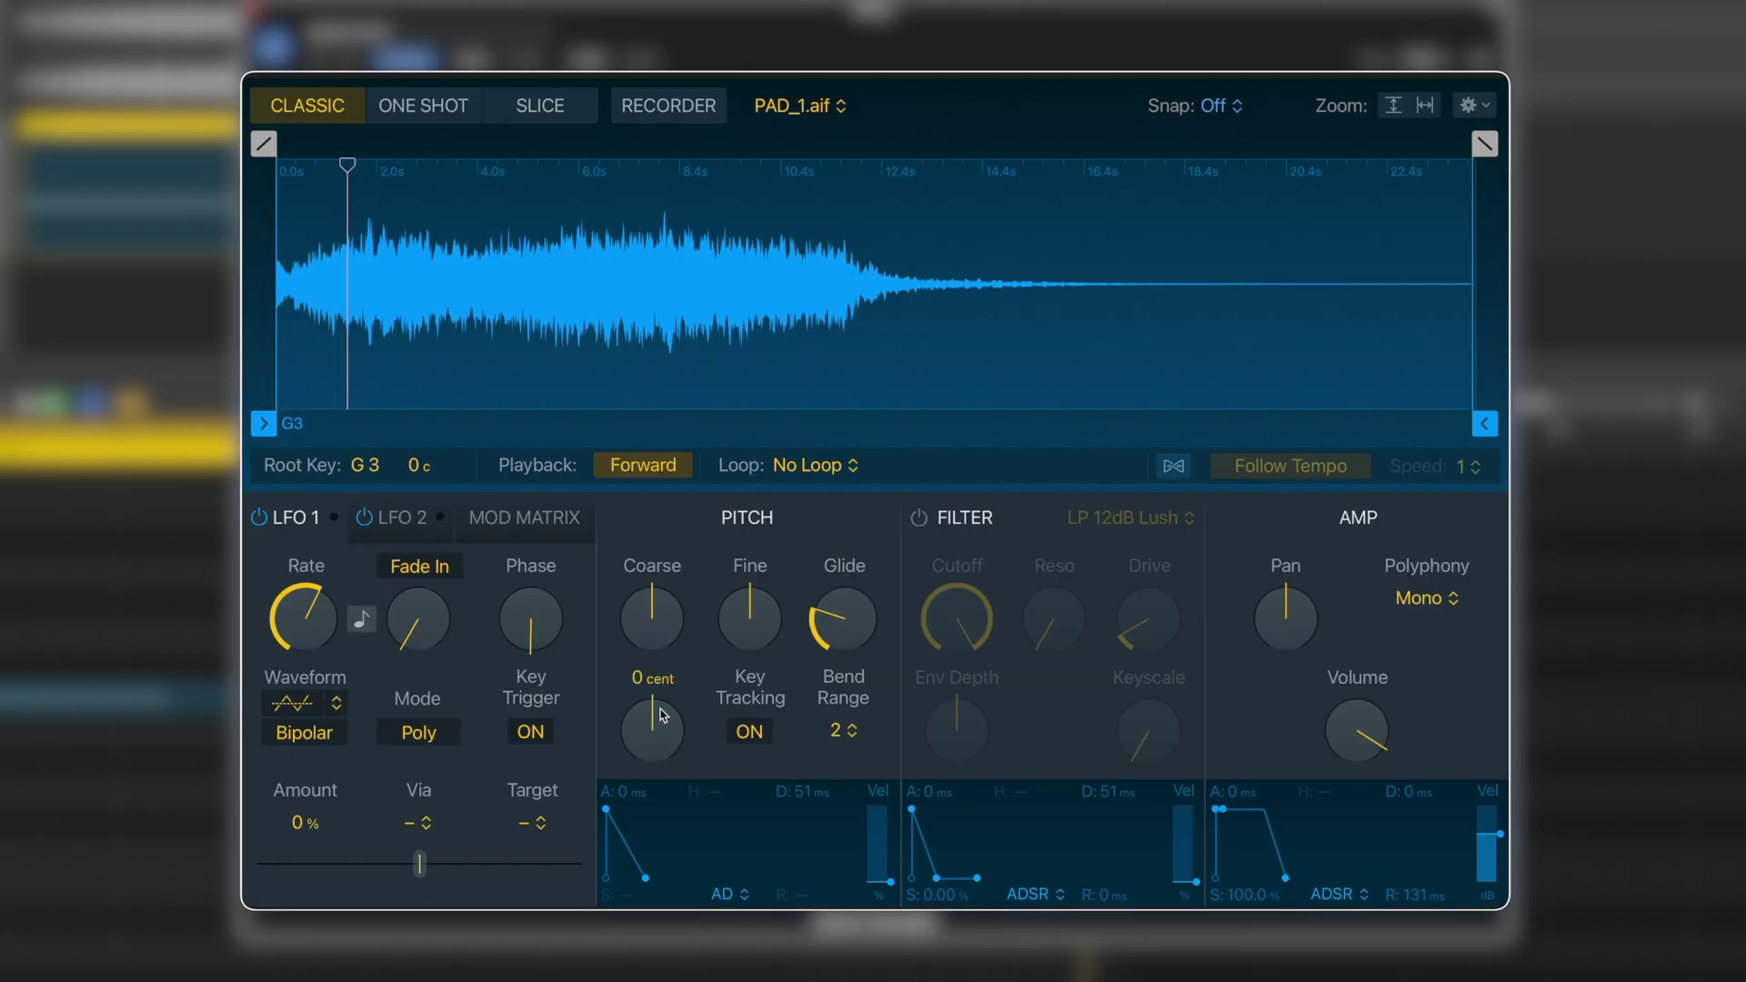
# - Increase the sampler's pitch glide further and set its polyphony to 1, with the root key at G 2
pyautogui.moveTo(837, 628); pyautogui.dragTo(853, 605)
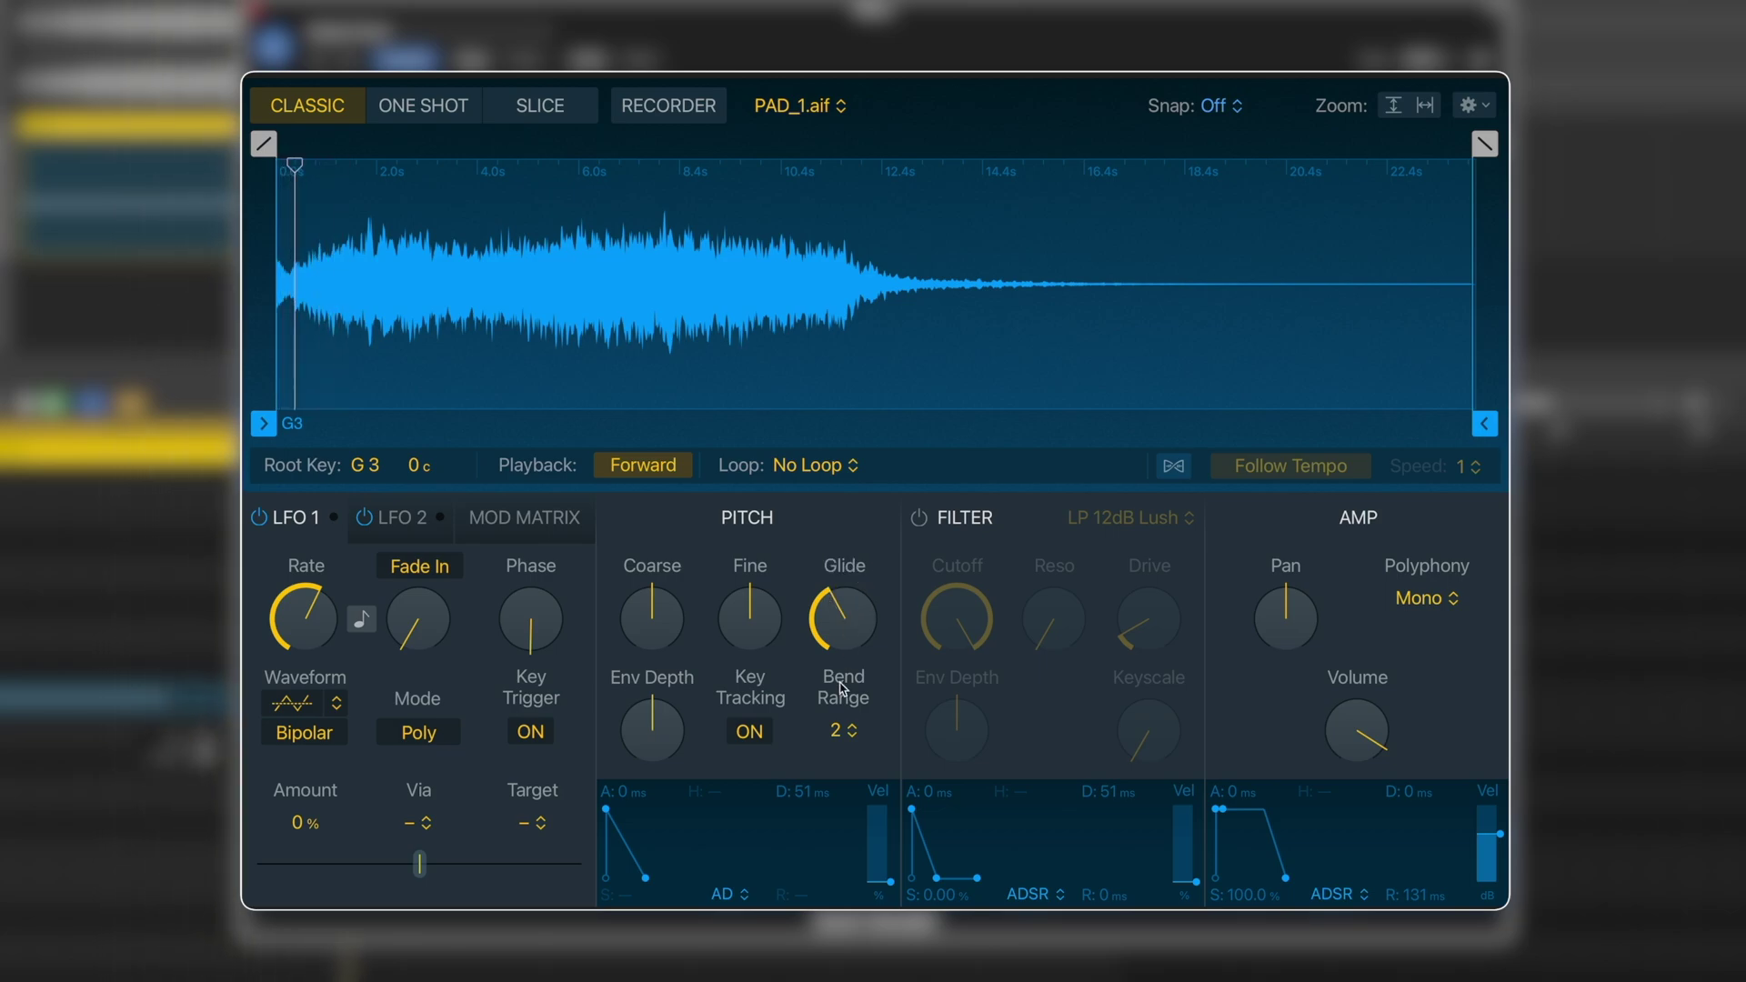
pyautogui.click(1426, 599)
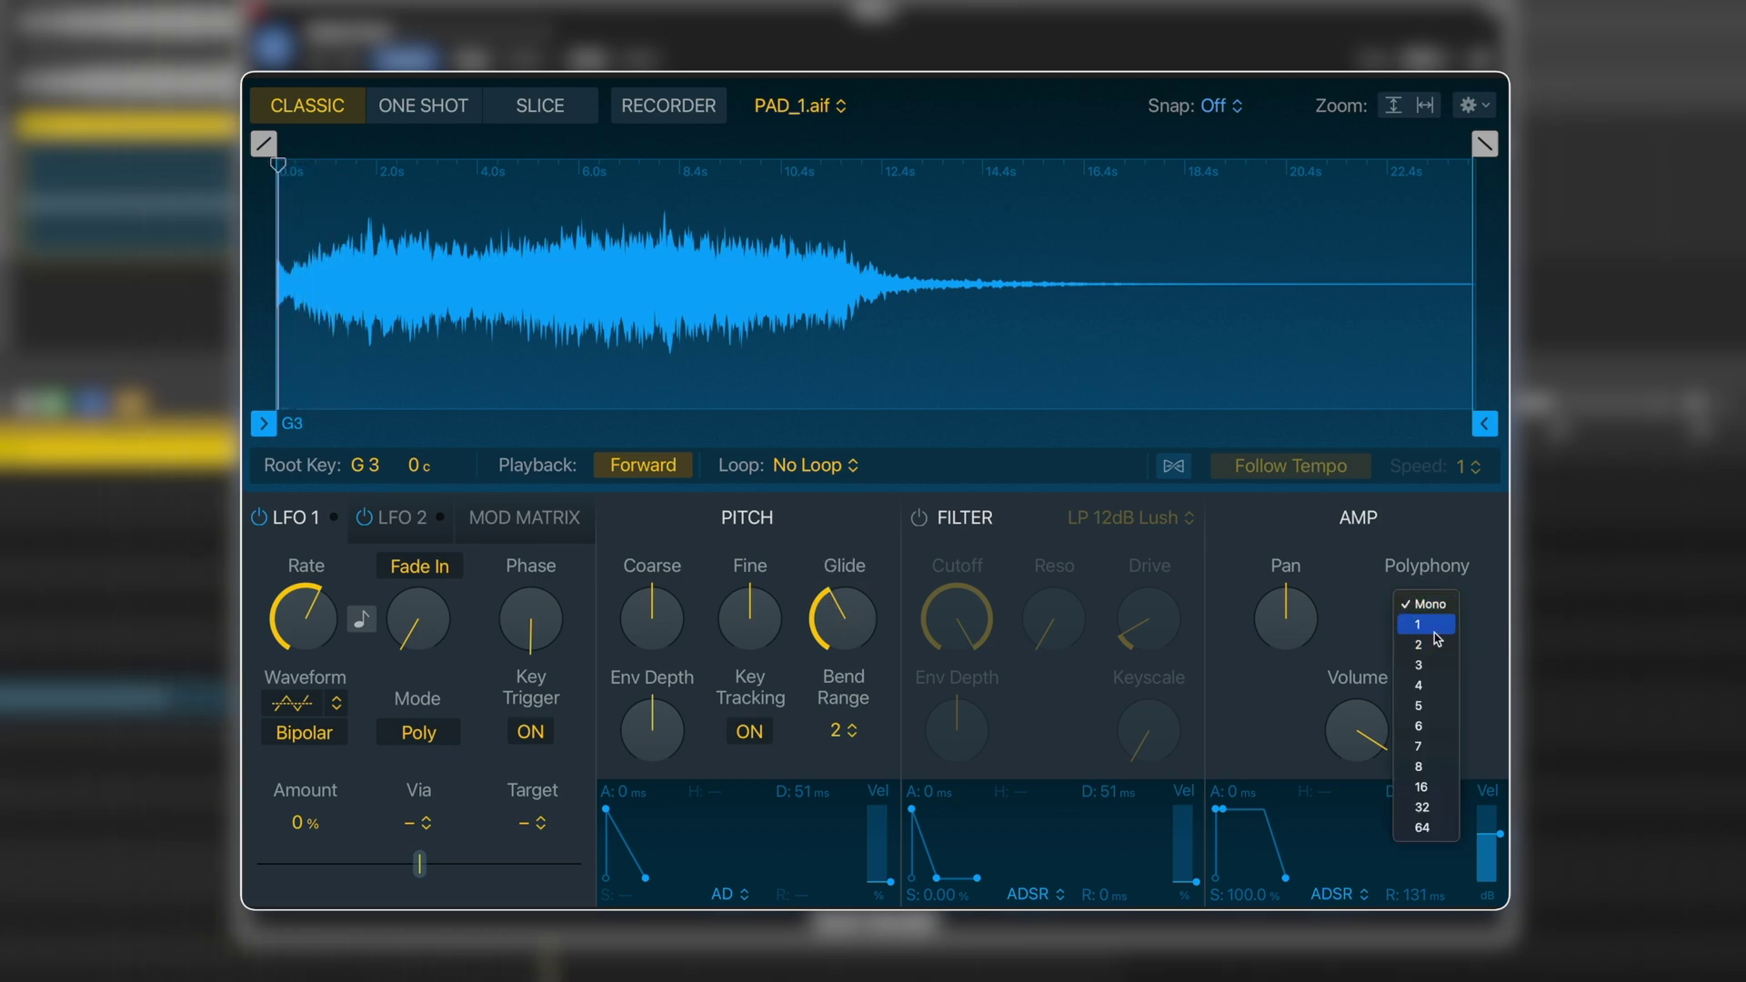
pyautogui.click(1427, 625)
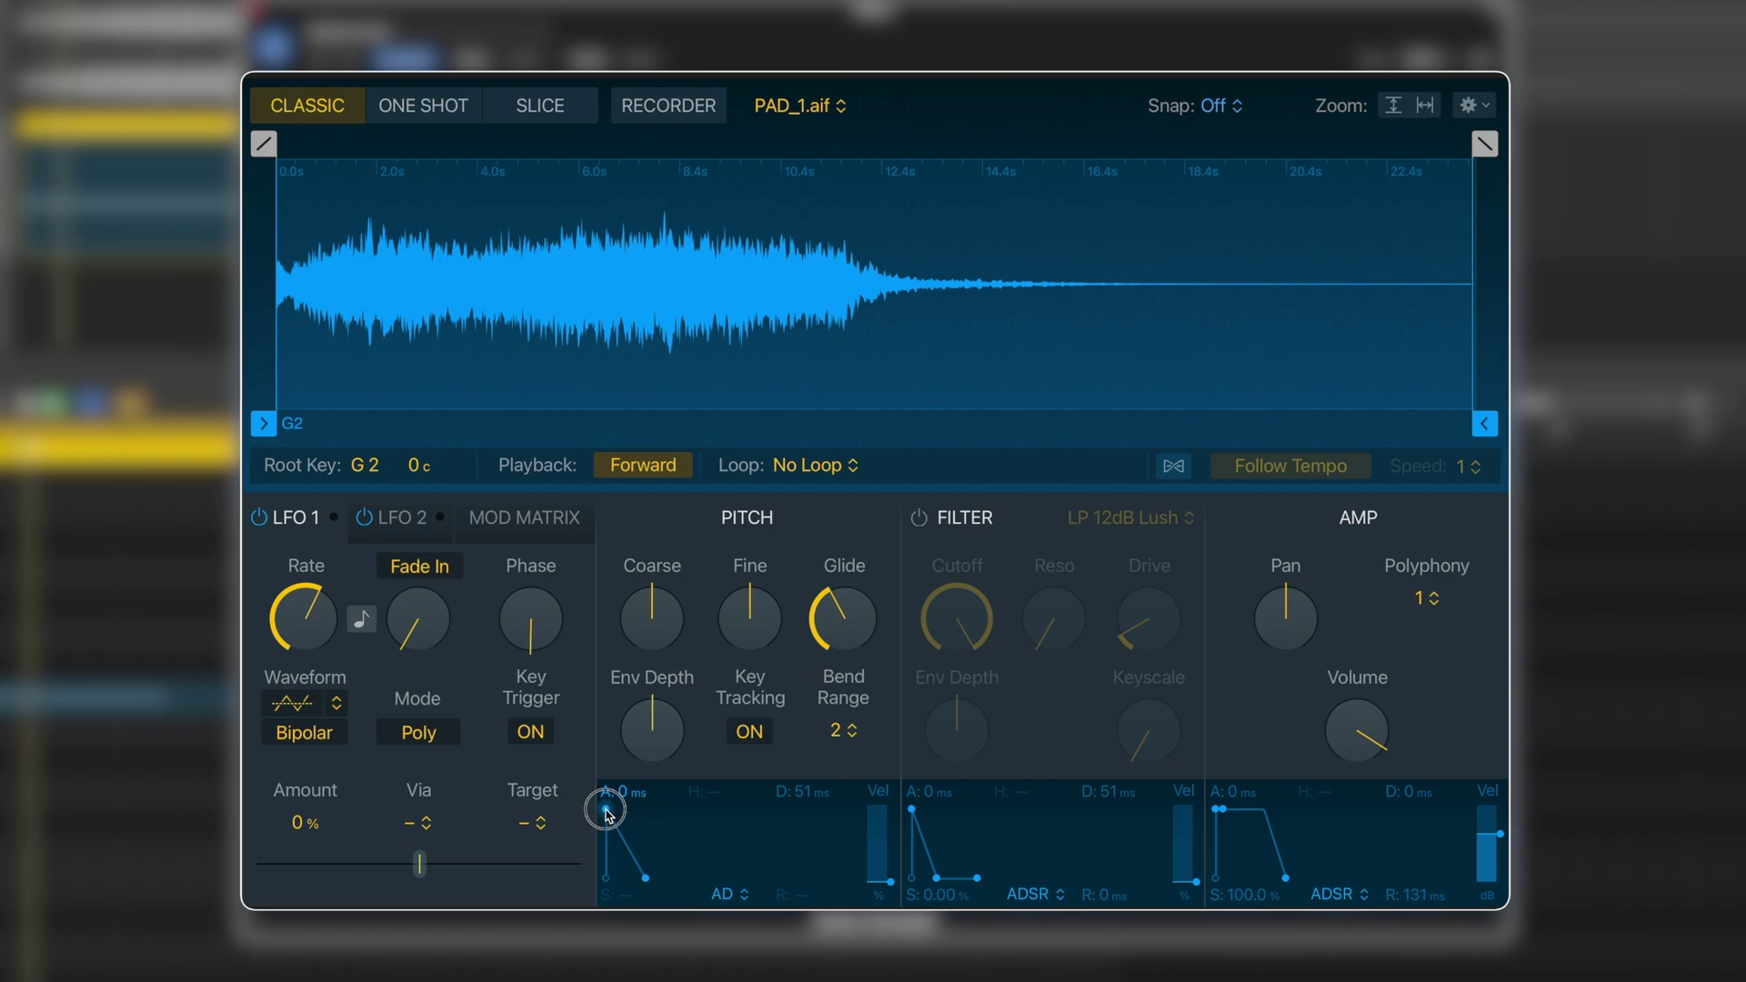
# - Set the pitch envelope's attack to 4.0 ms and move the sample start to 0.335 s
pyautogui.moveTo(623, 816); pyautogui.dragTo(670, 811)
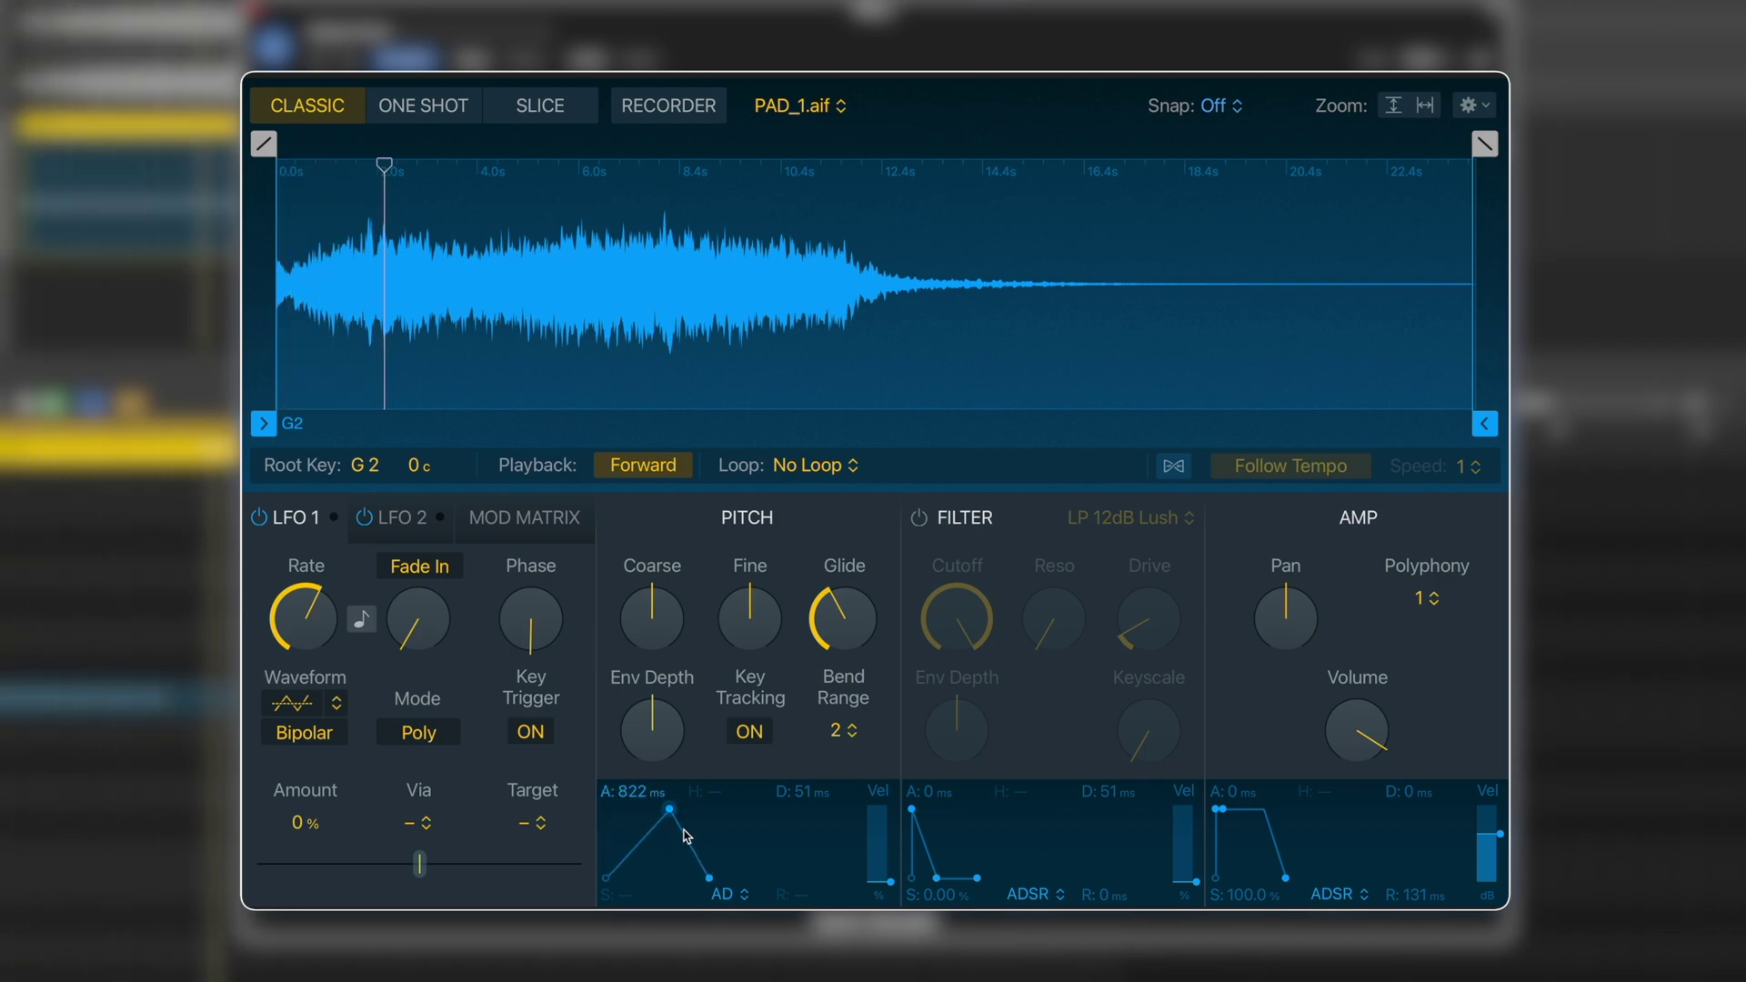
pyautogui.moveTo(669, 810); pyautogui.dragTo(619, 808)
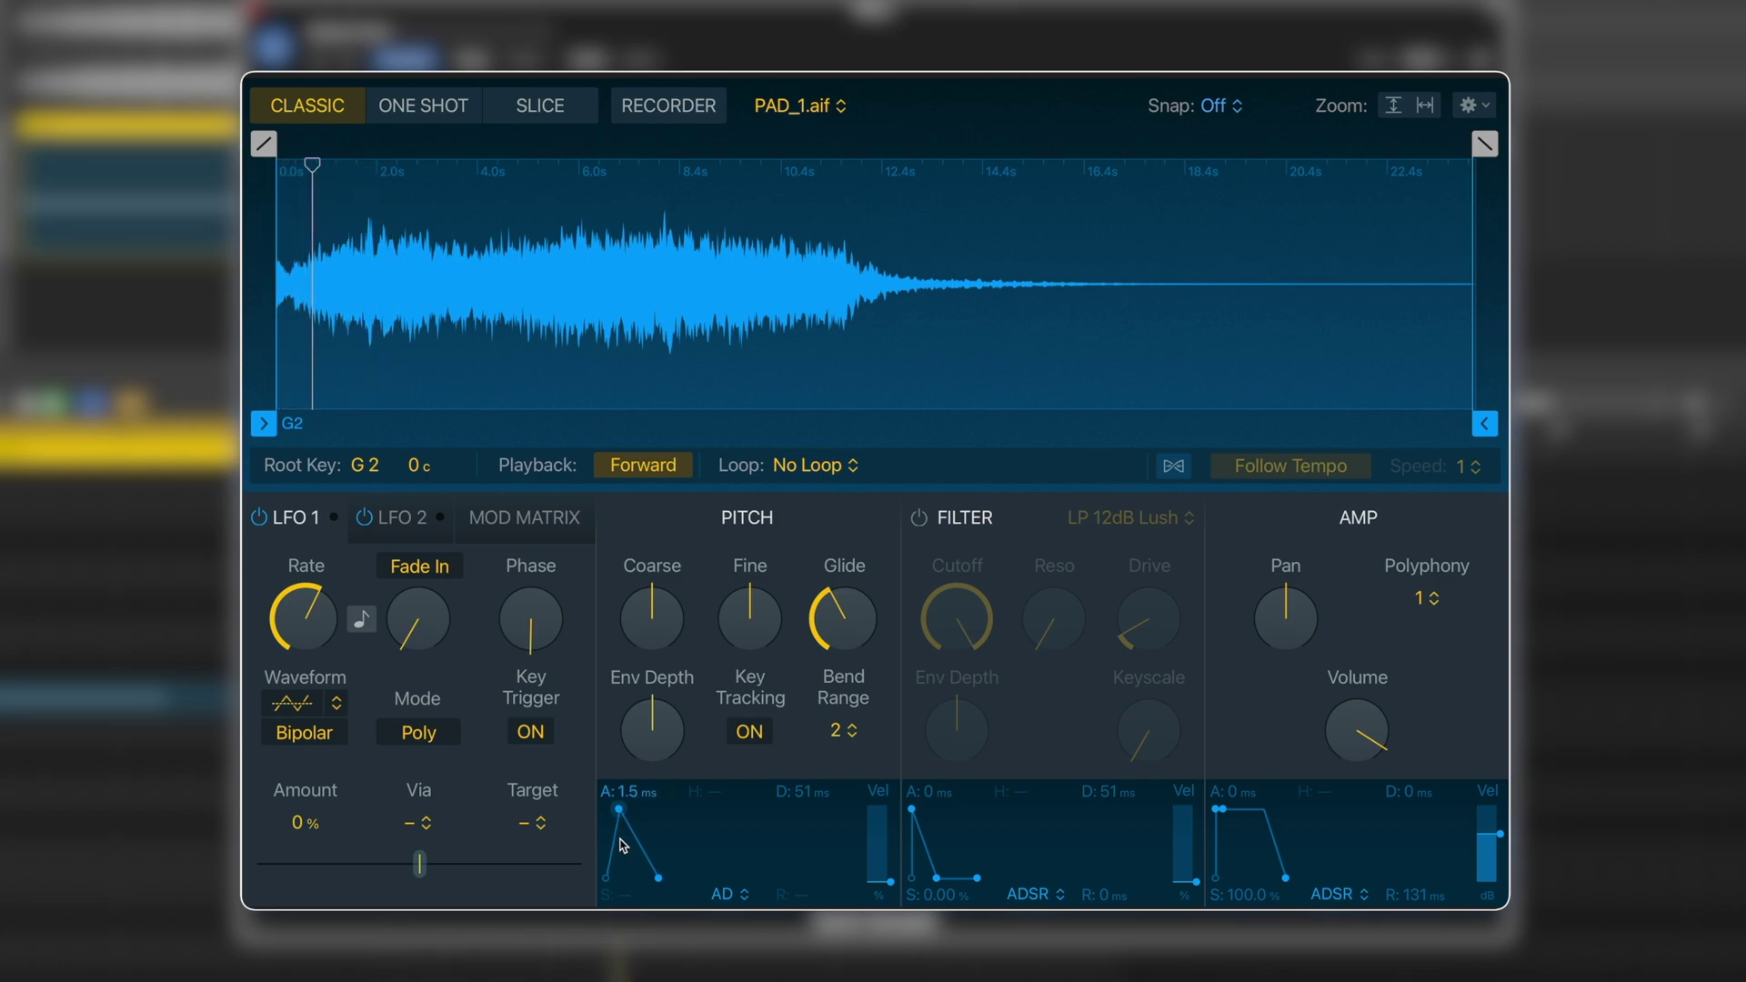
pyautogui.moveTo(621, 809); pyautogui.dragTo(624, 812)
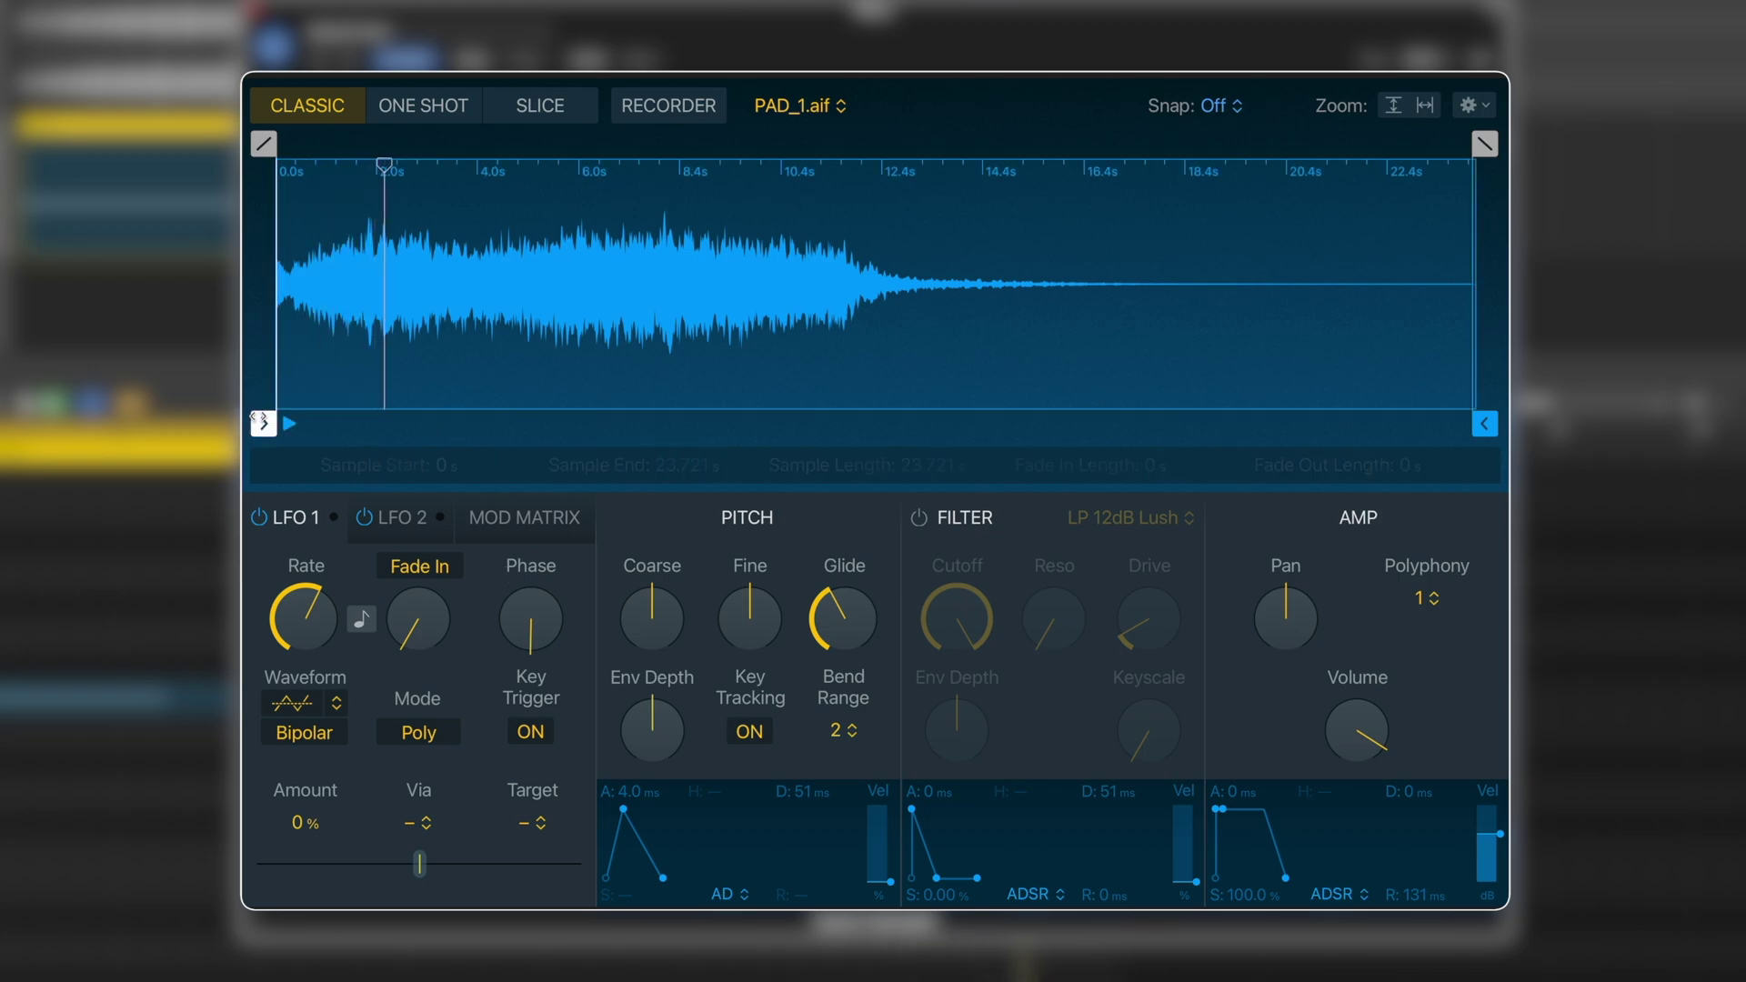
pyautogui.moveTo(261, 425)
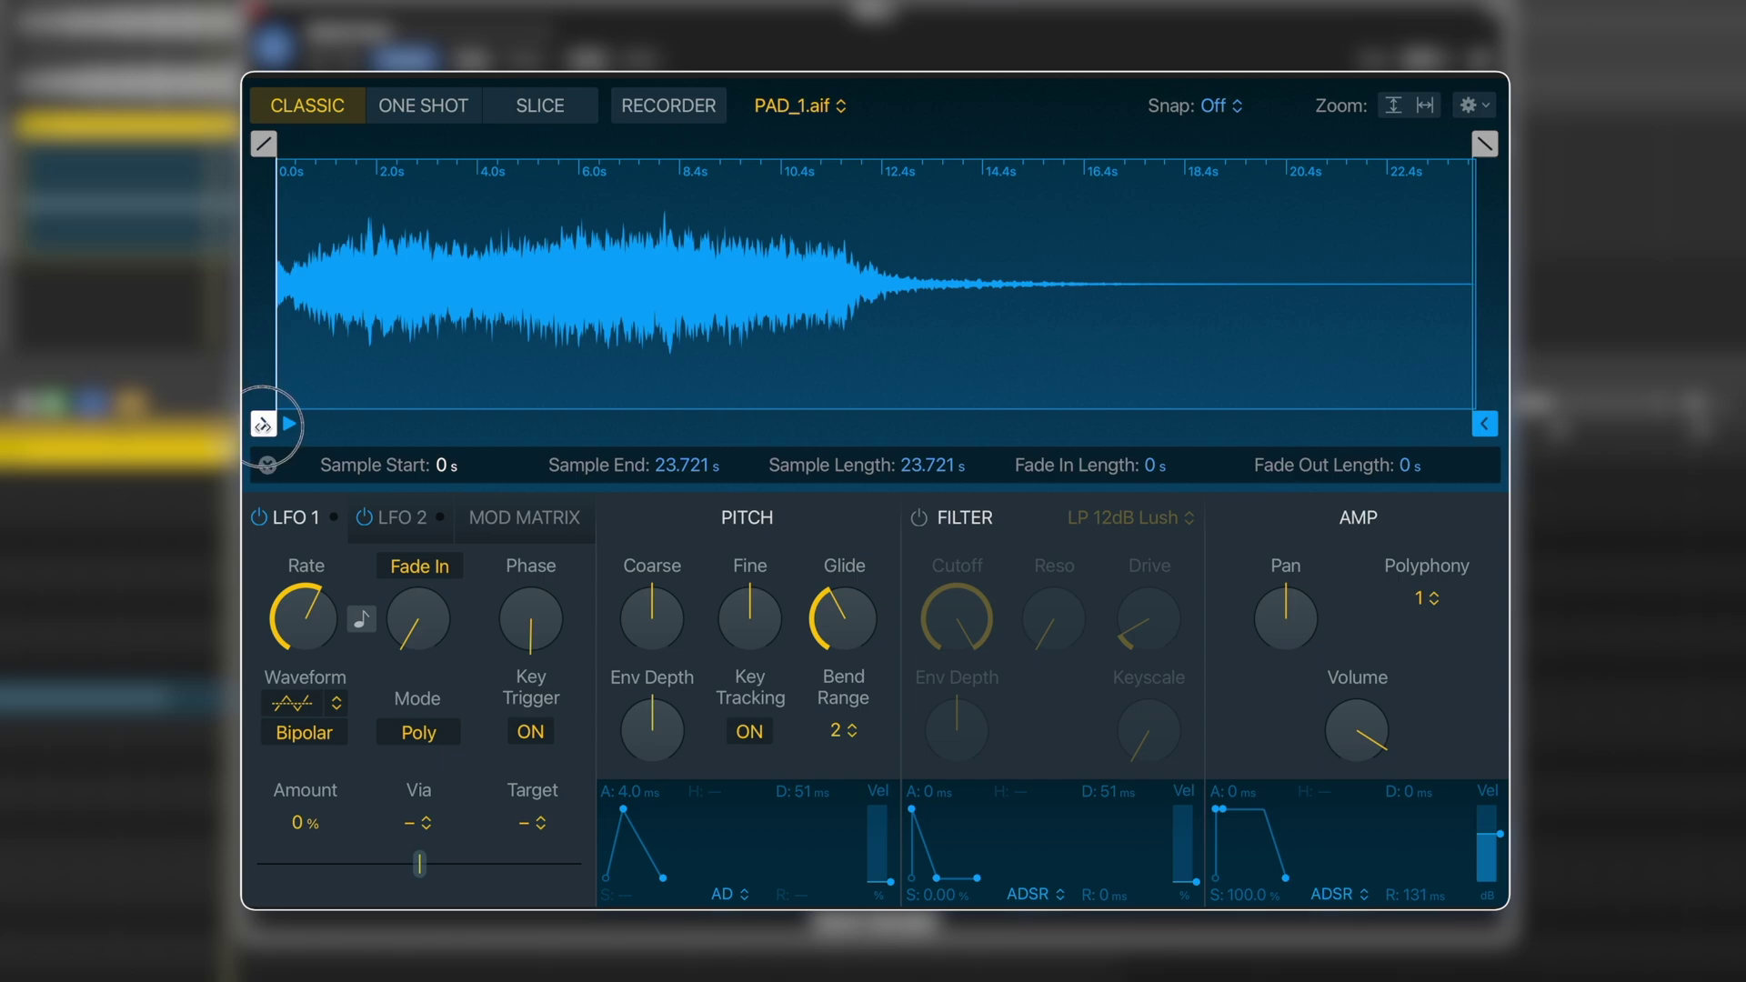
pyautogui.moveTo(262, 423); pyautogui.dragTo(297, 426)
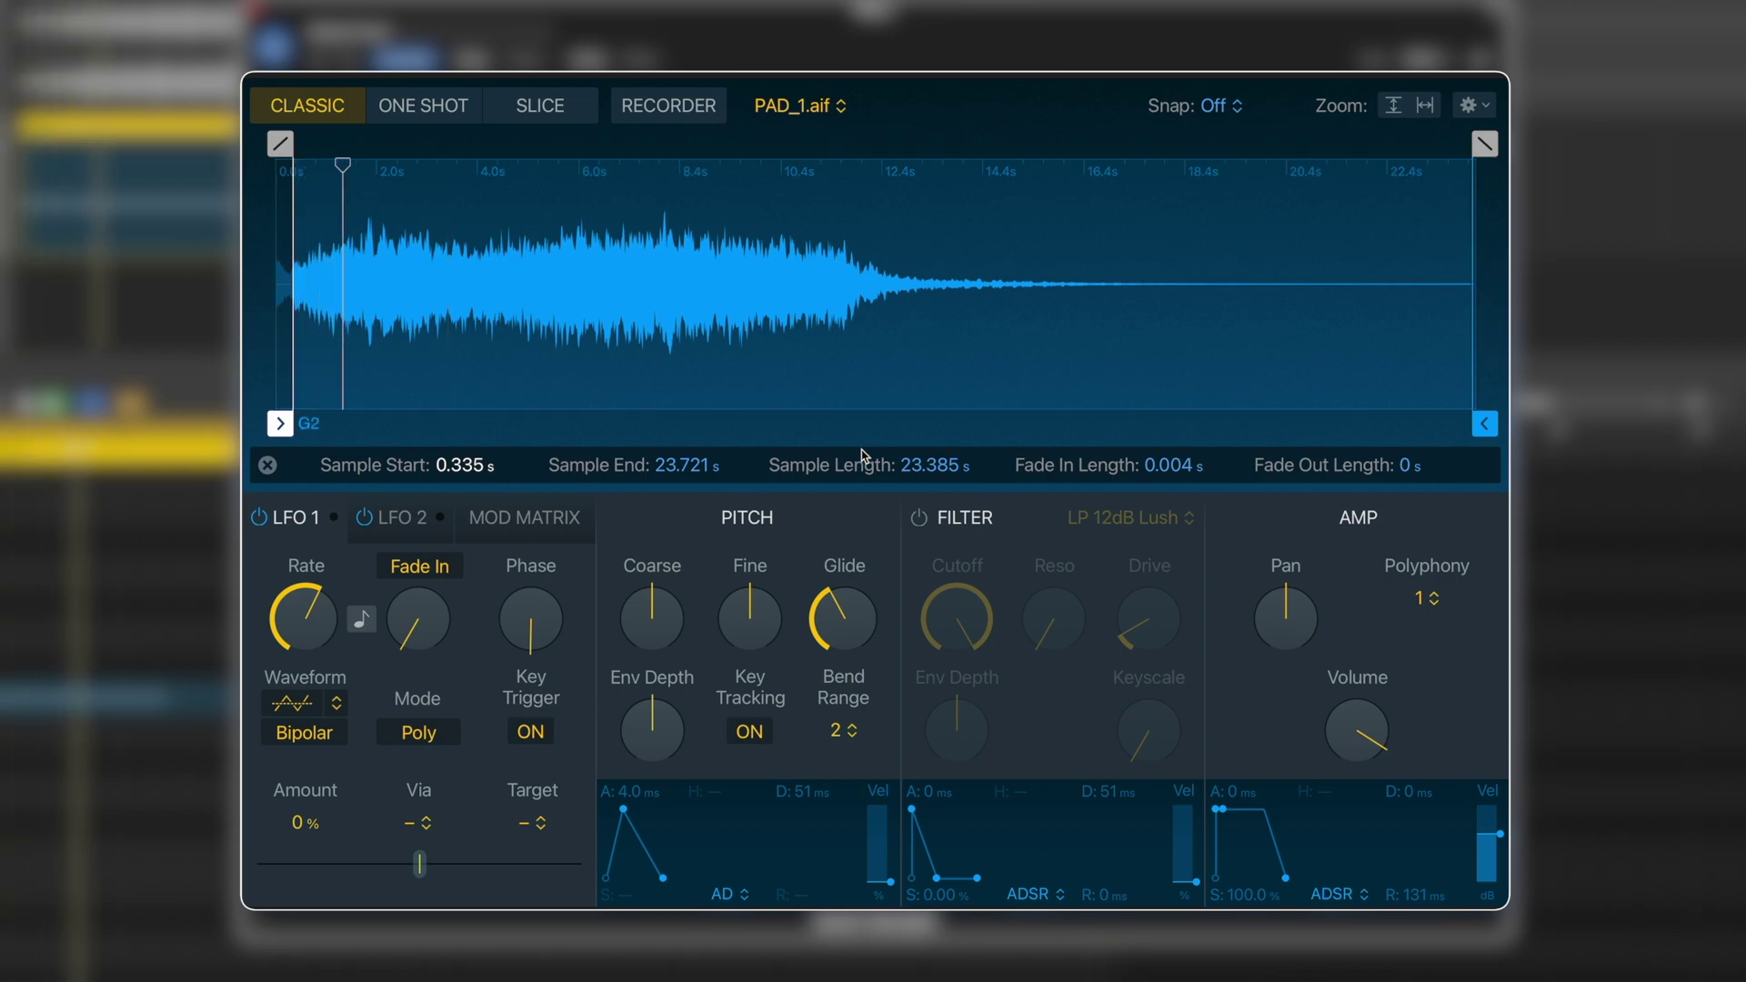
# - Enable the sampler's filter and set its type to LP 12dB Creamy
pyautogui.moveTo(663, 566)
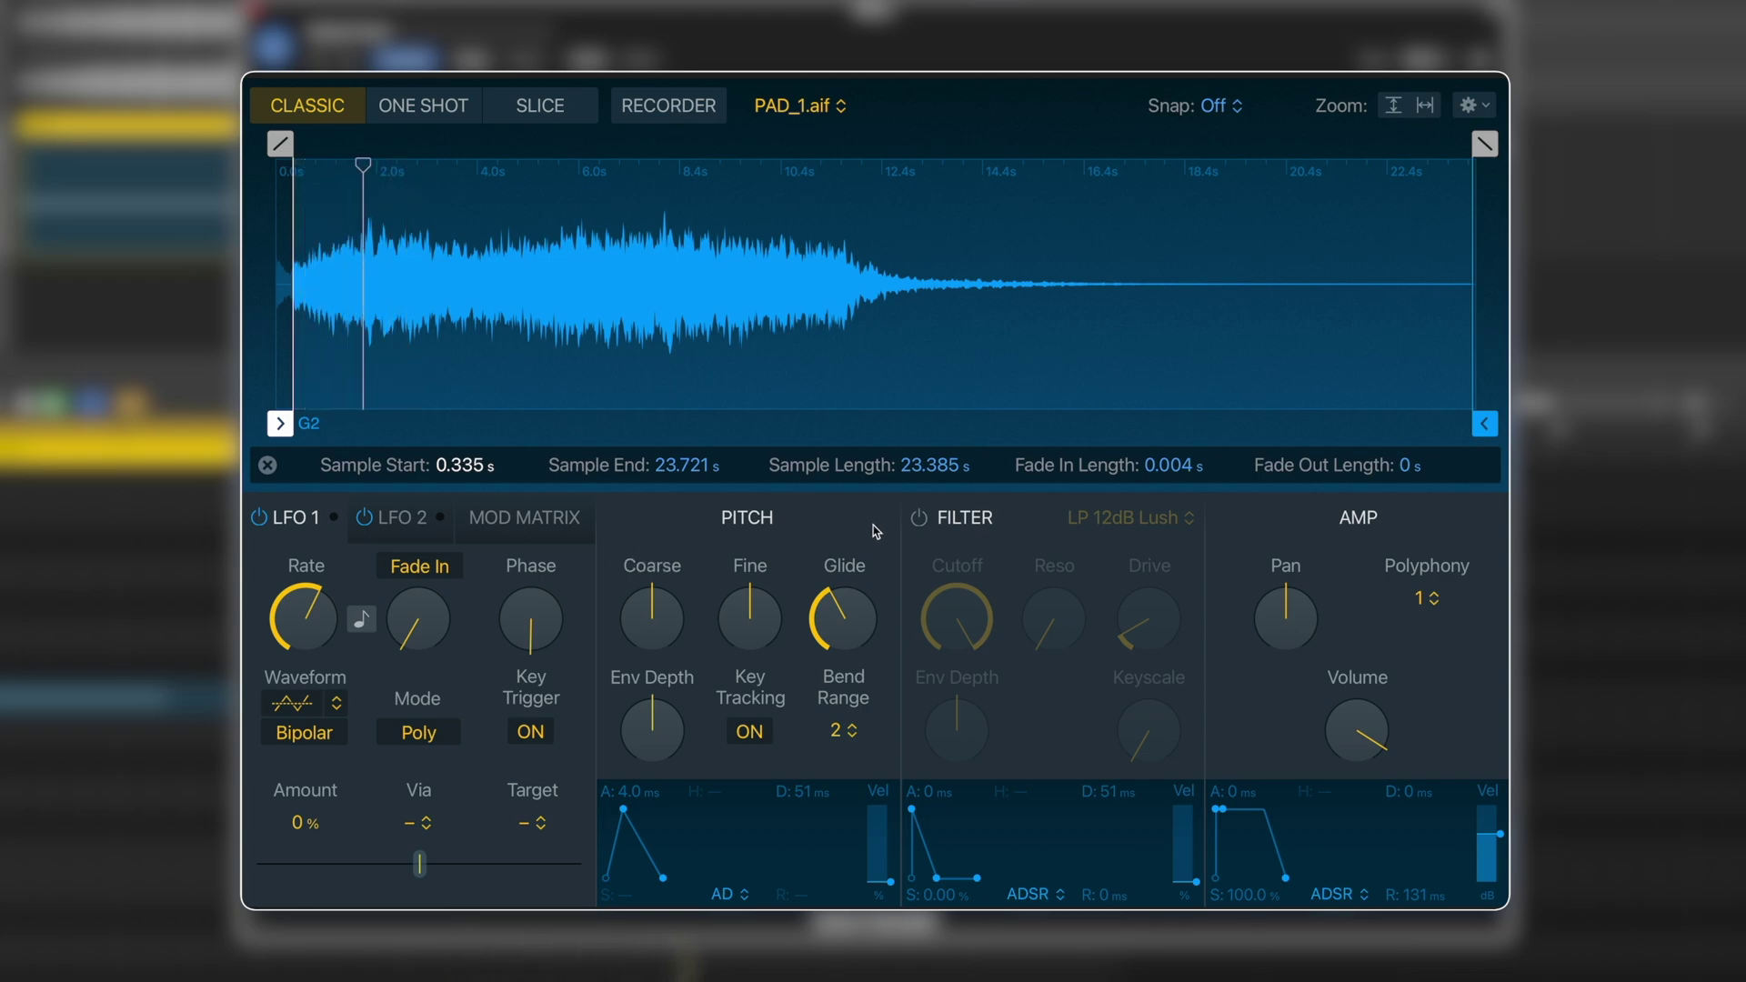
pyautogui.click(919, 518)
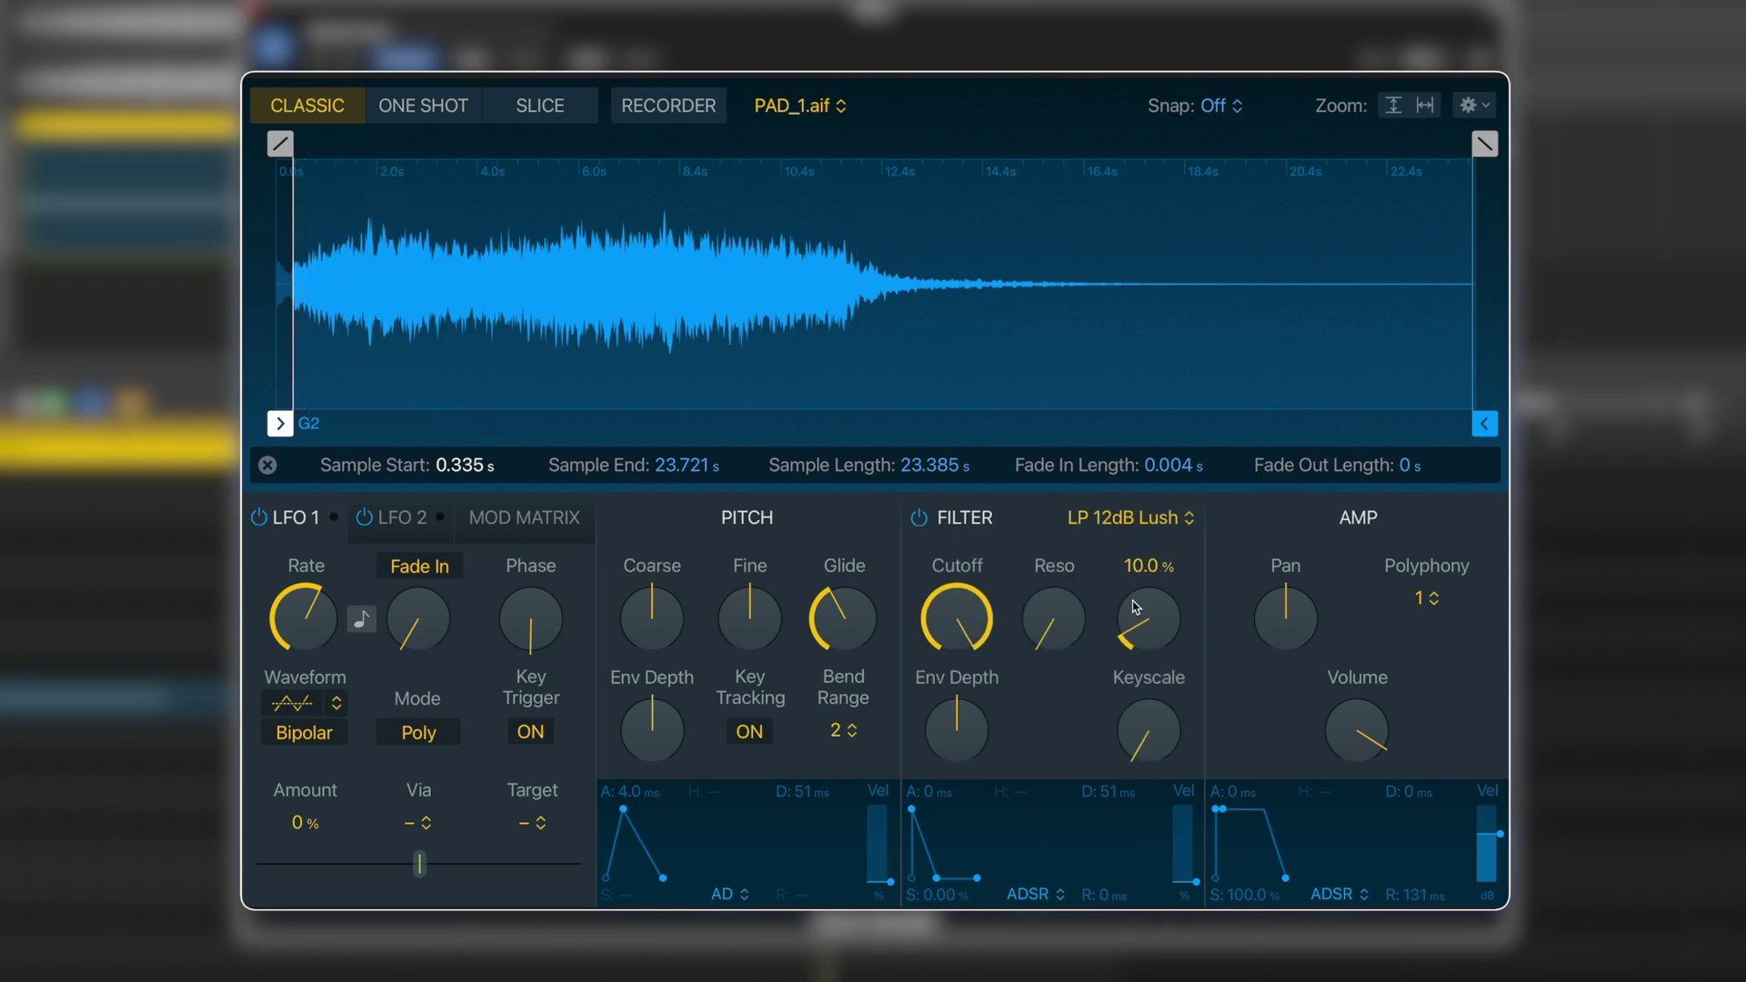
pyautogui.click(1136, 528)
pyautogui.click(947, 534)
pyautogui.click(1143, 525)
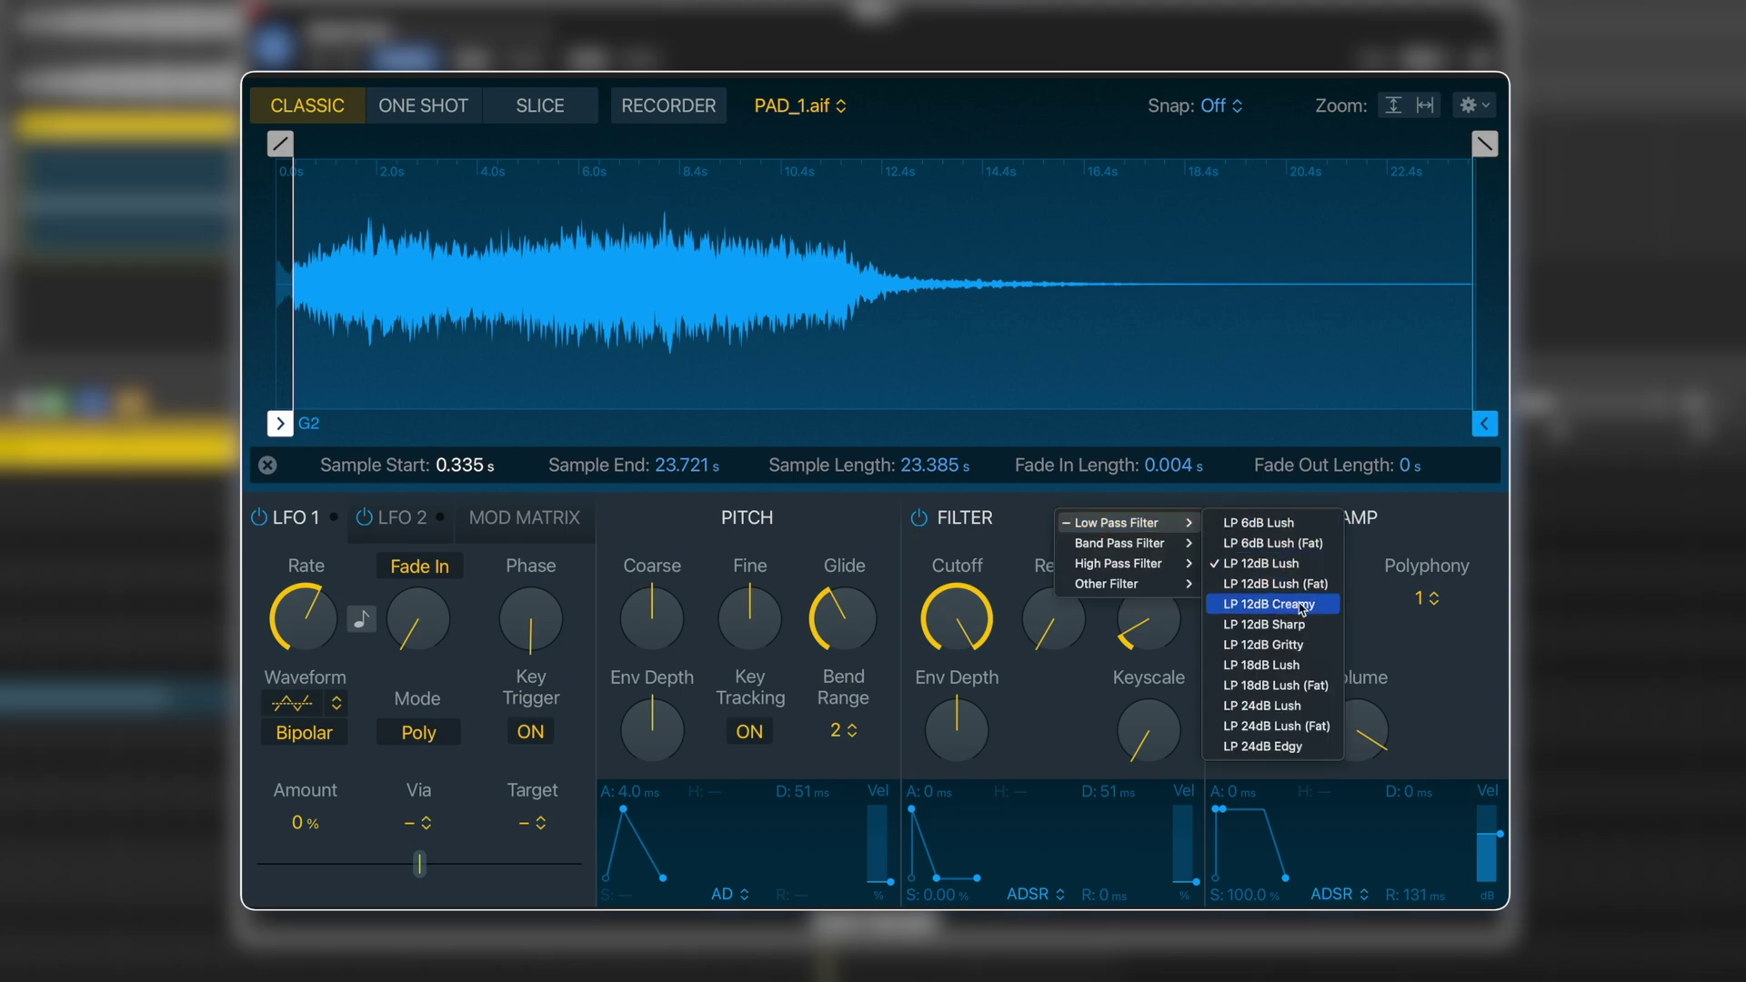
pyautogui.press('Escape')
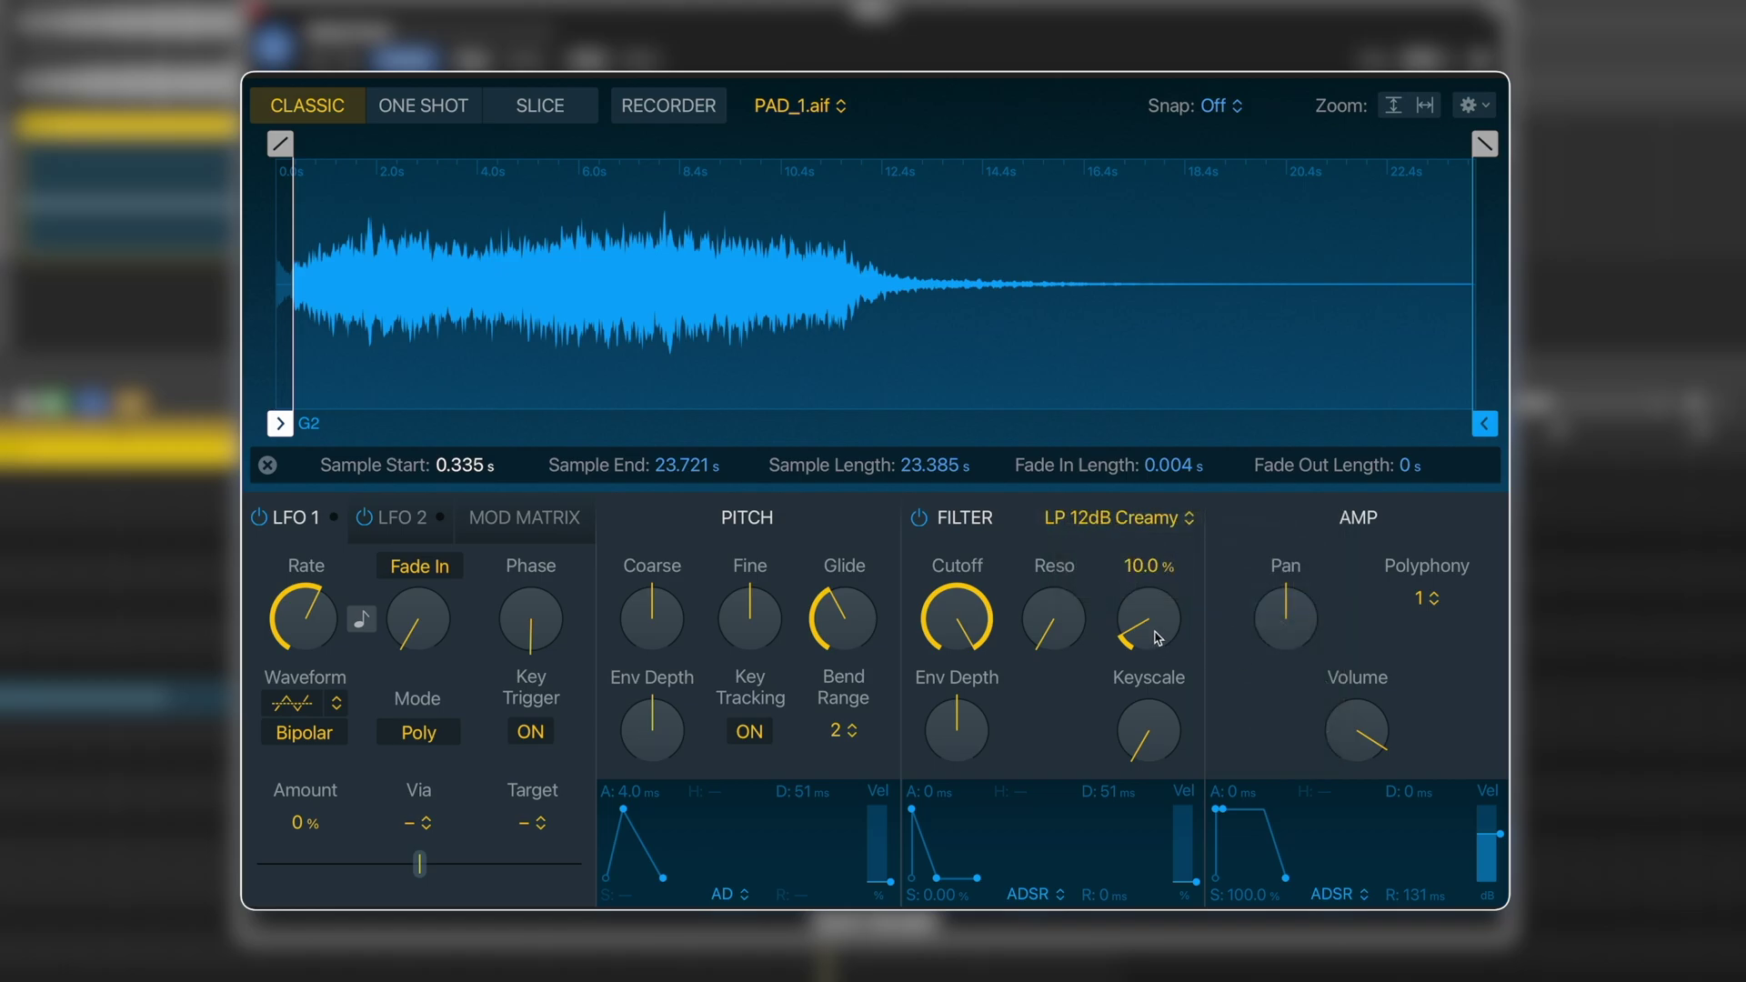
# - Increase the filter's drive slightly and lower its cutoff while the pad plays
pyautogui.moveTo(1158, 639)
pyautogui.mouseDown()
pyautogui.moveTo(1157, 588)
pyautogui.moveTo(1149, 624)
pyautogui.mouseUp()
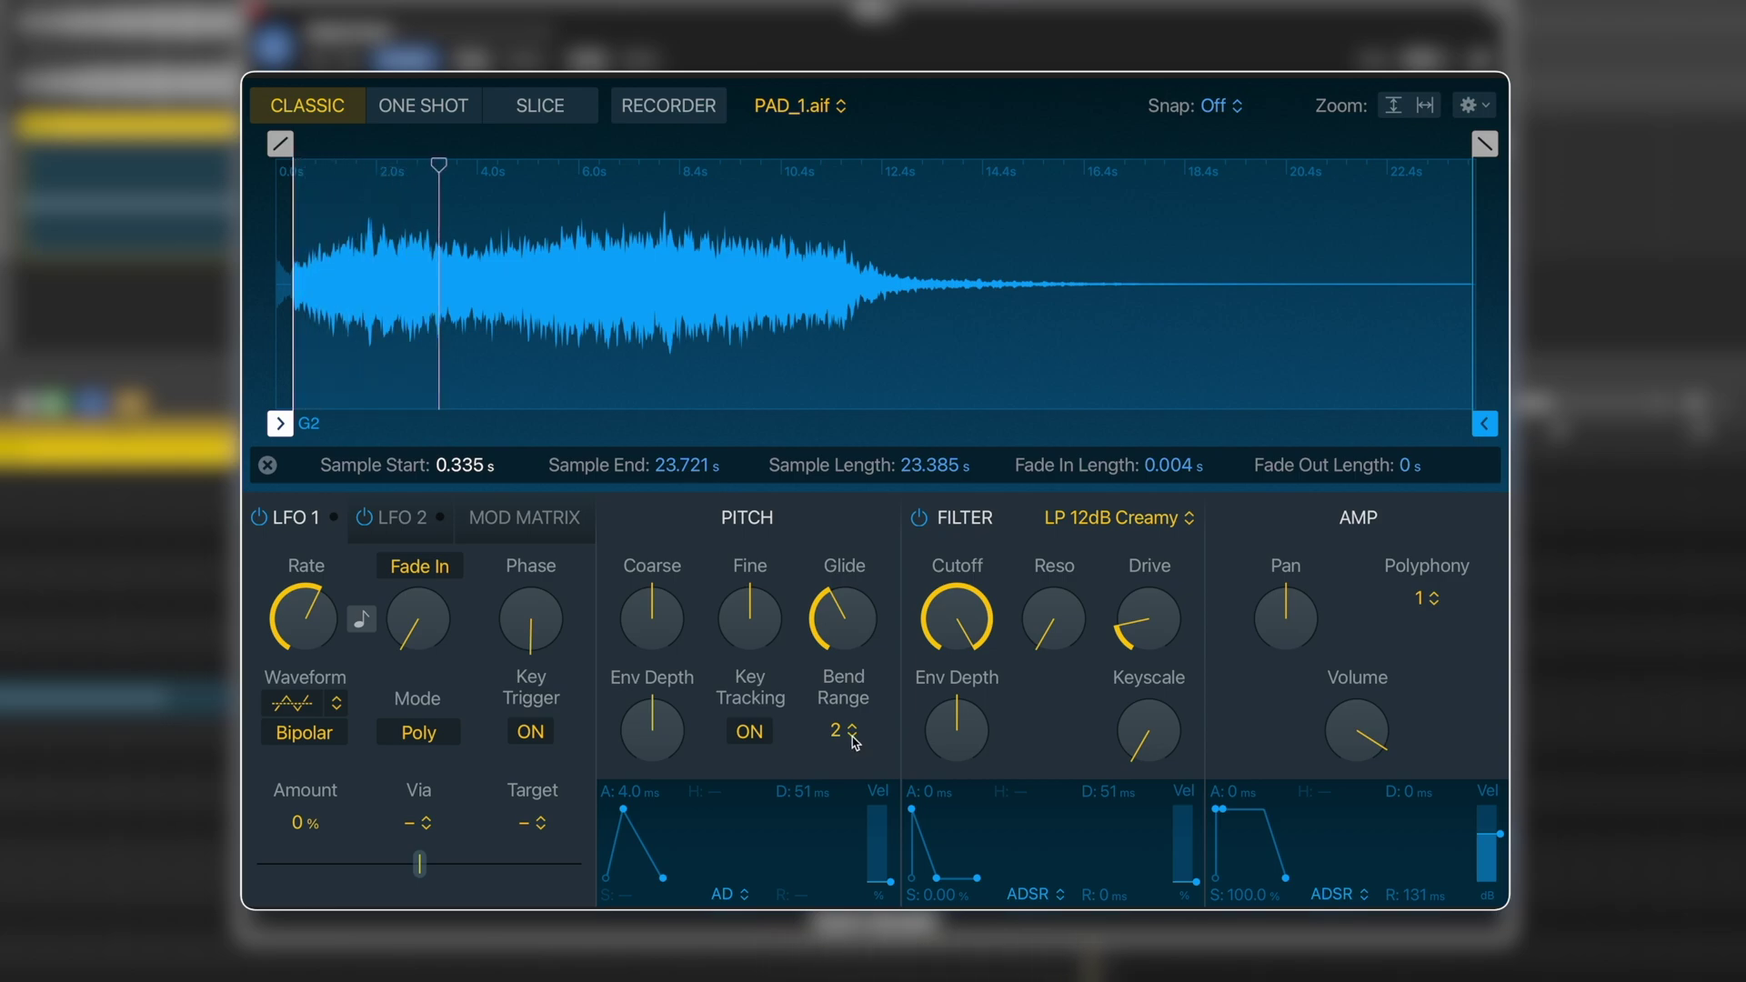
pyautogui.moveTo(633, 593)
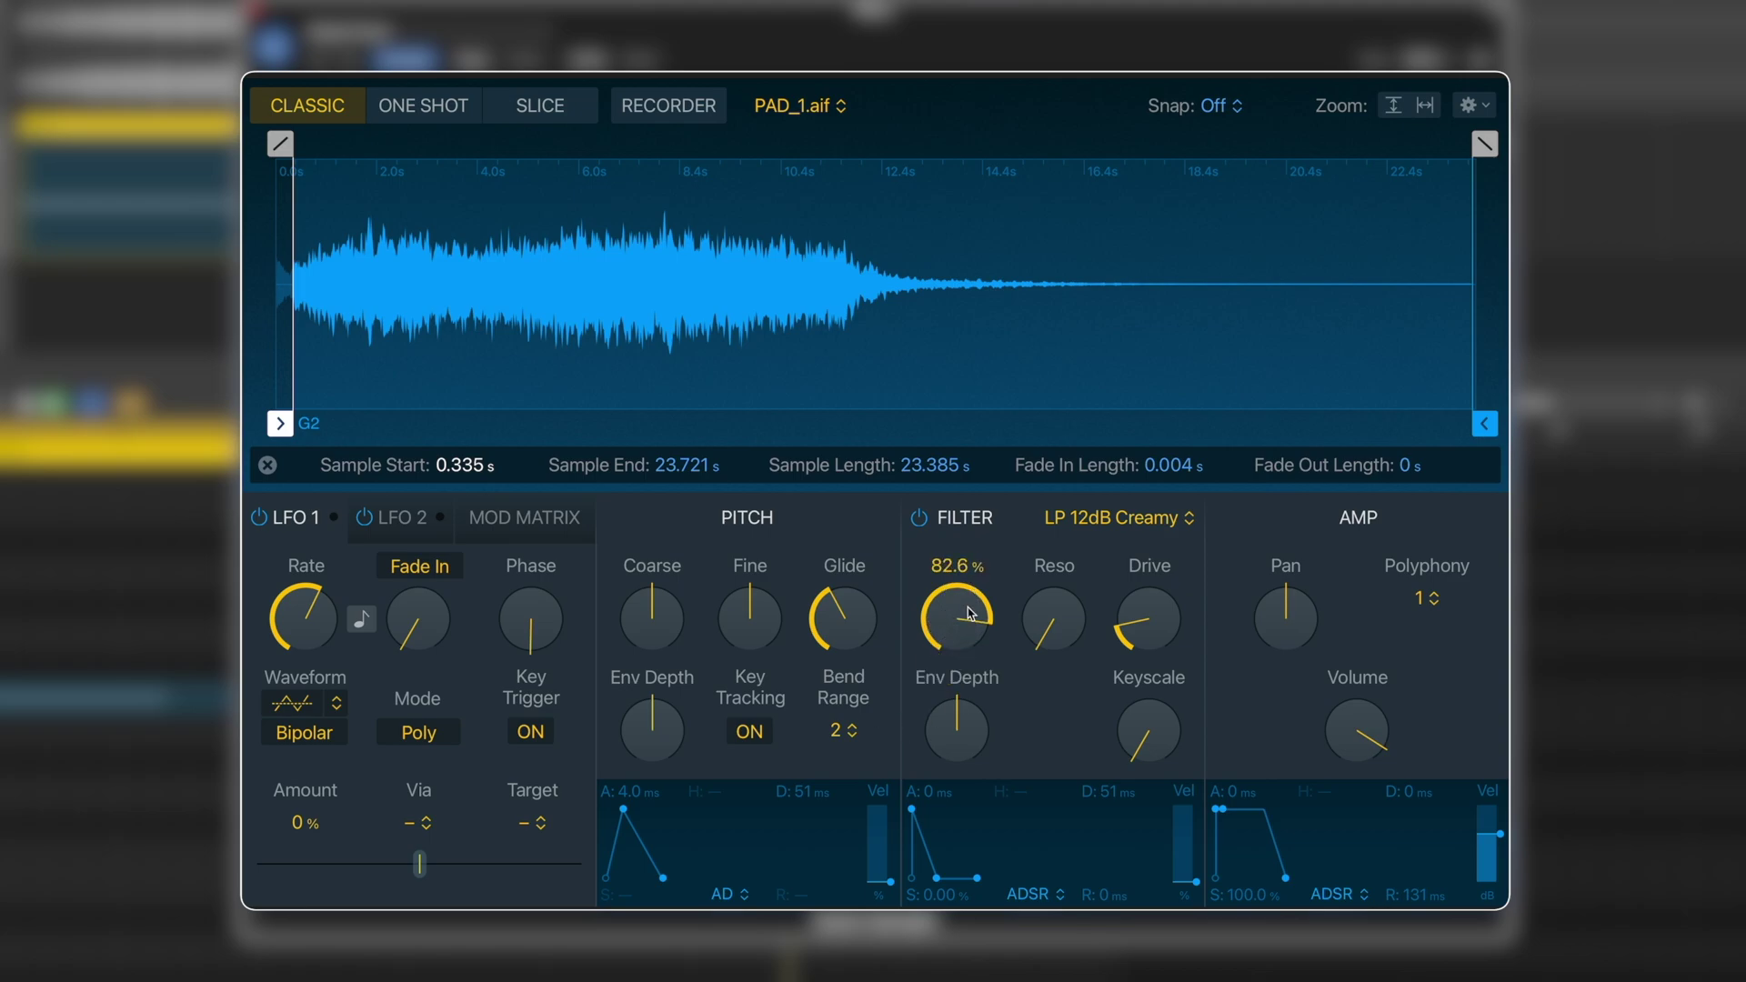
pyautogui.moveTo(969, 624); pyautogui.dragTo(971, 672)
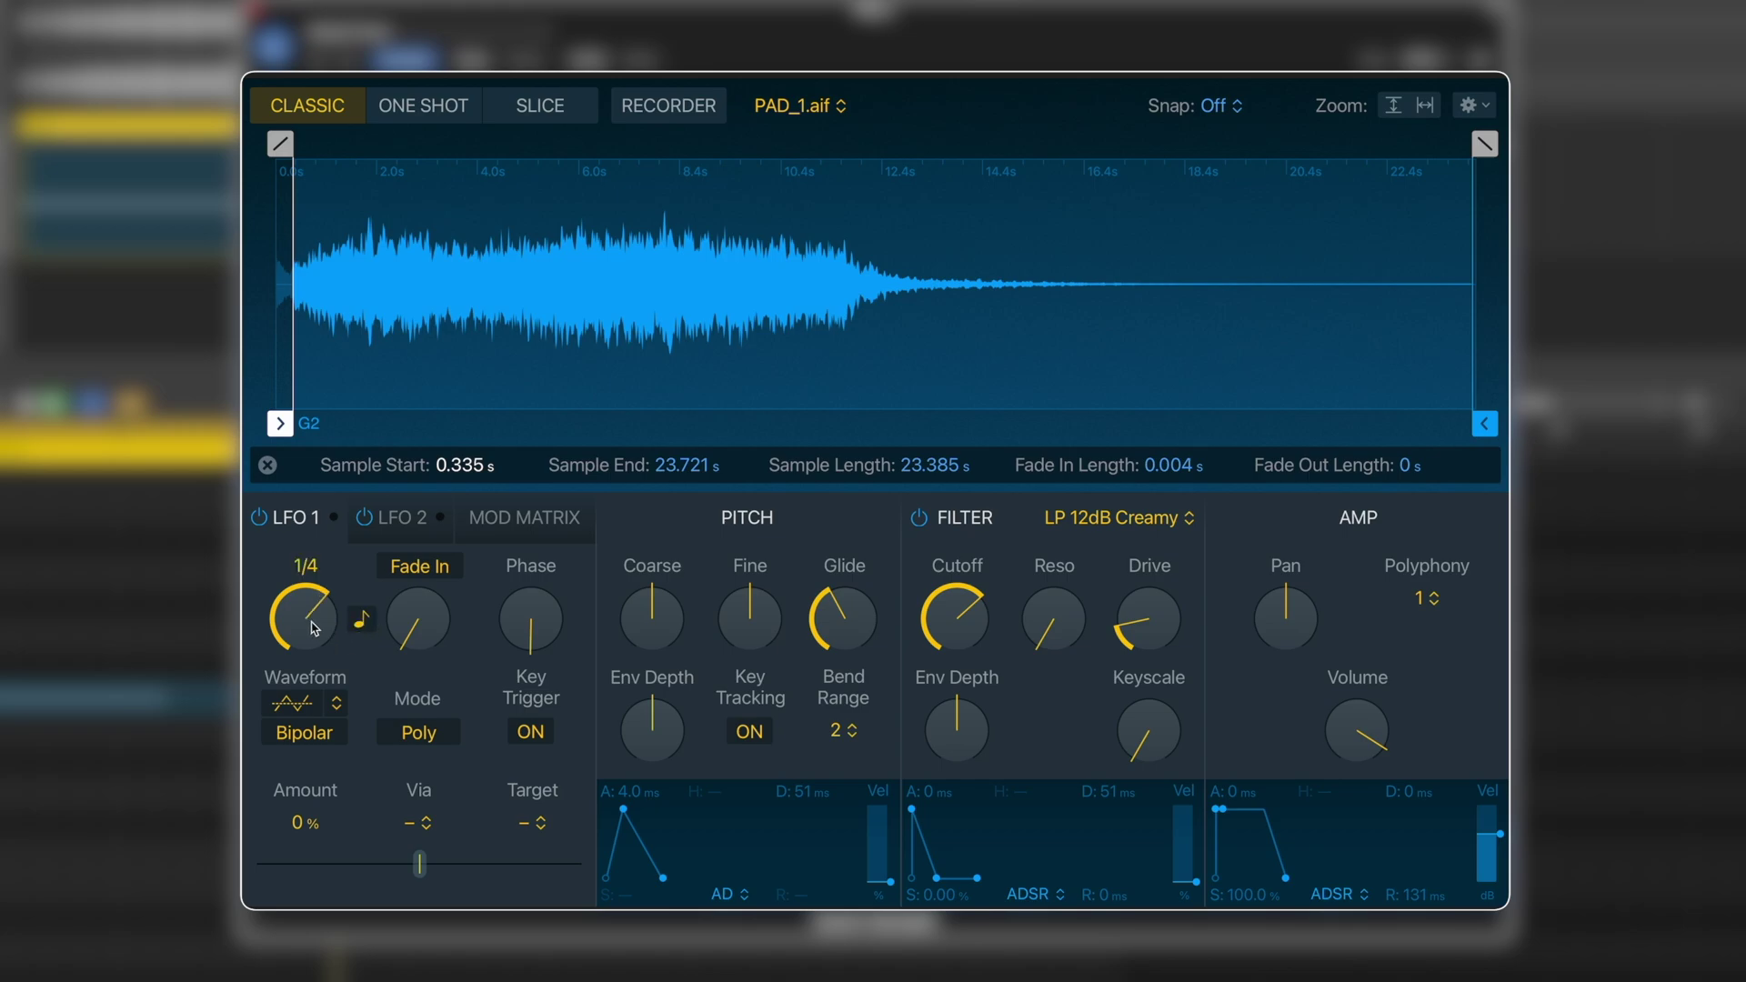
# - Route LFO 1 to the filter cutoff with a modulation amount of +2.8 %
pyautogui.click(540, 823)
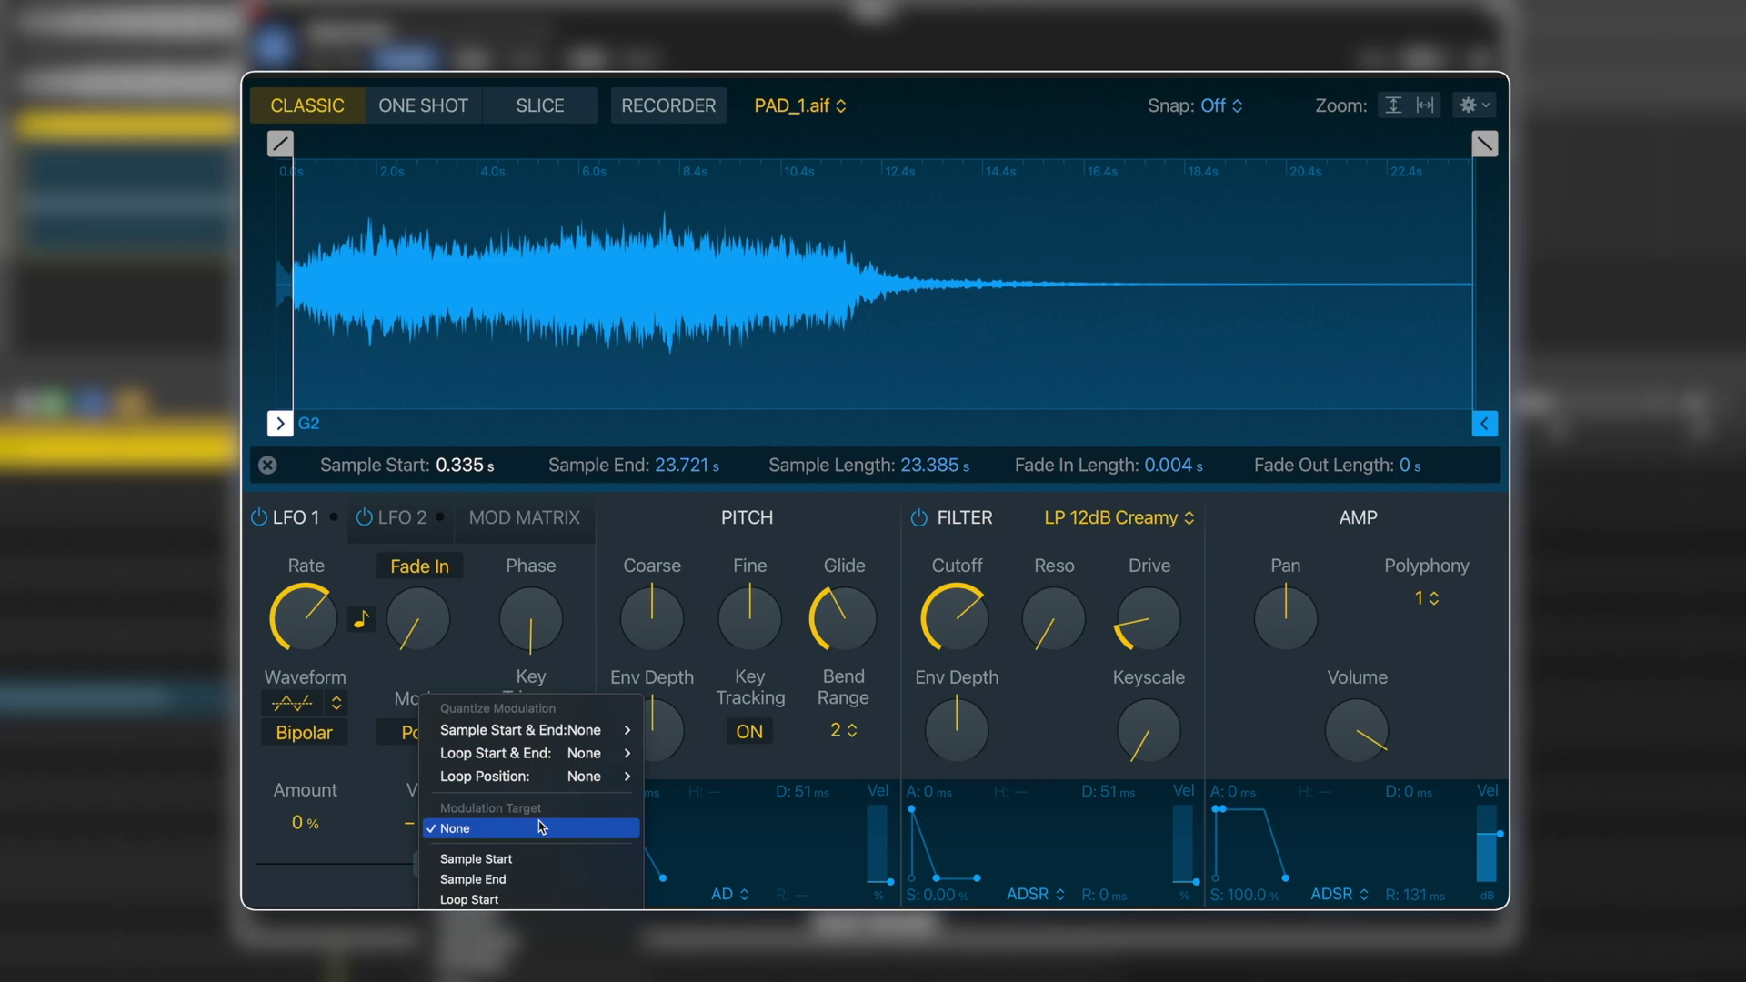
pyautogui.scroll(-5, 541, 826)
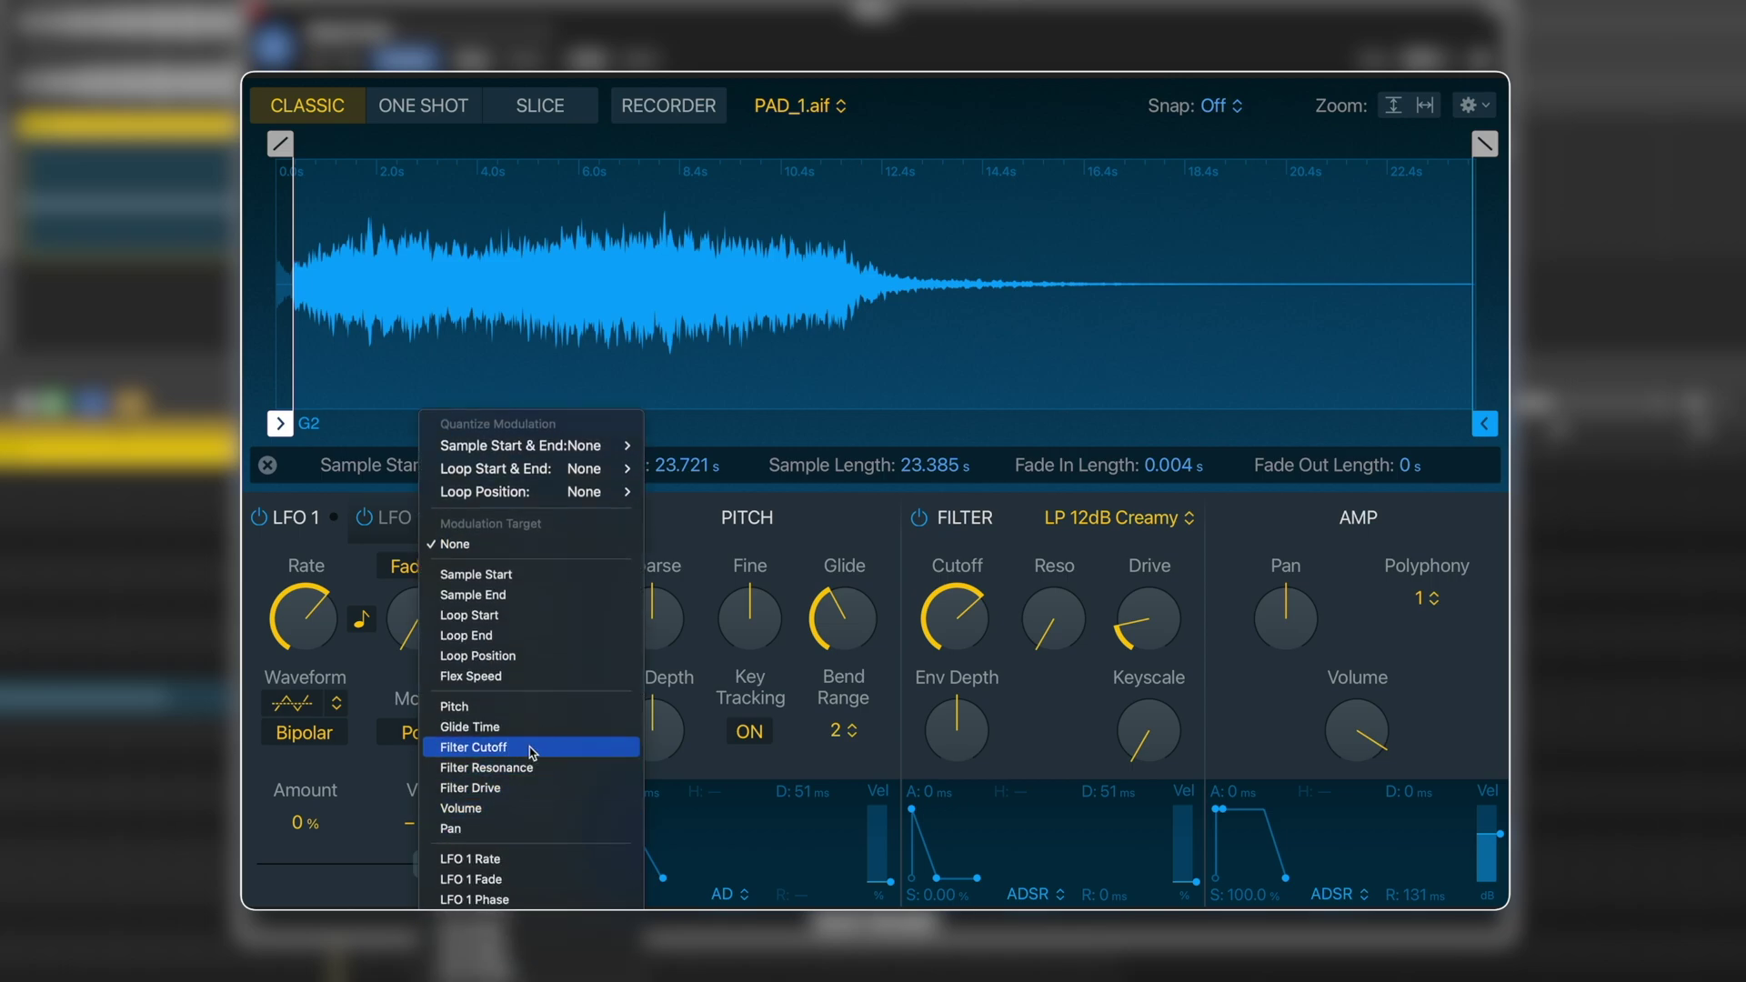
pyautogui.click(533, 750)
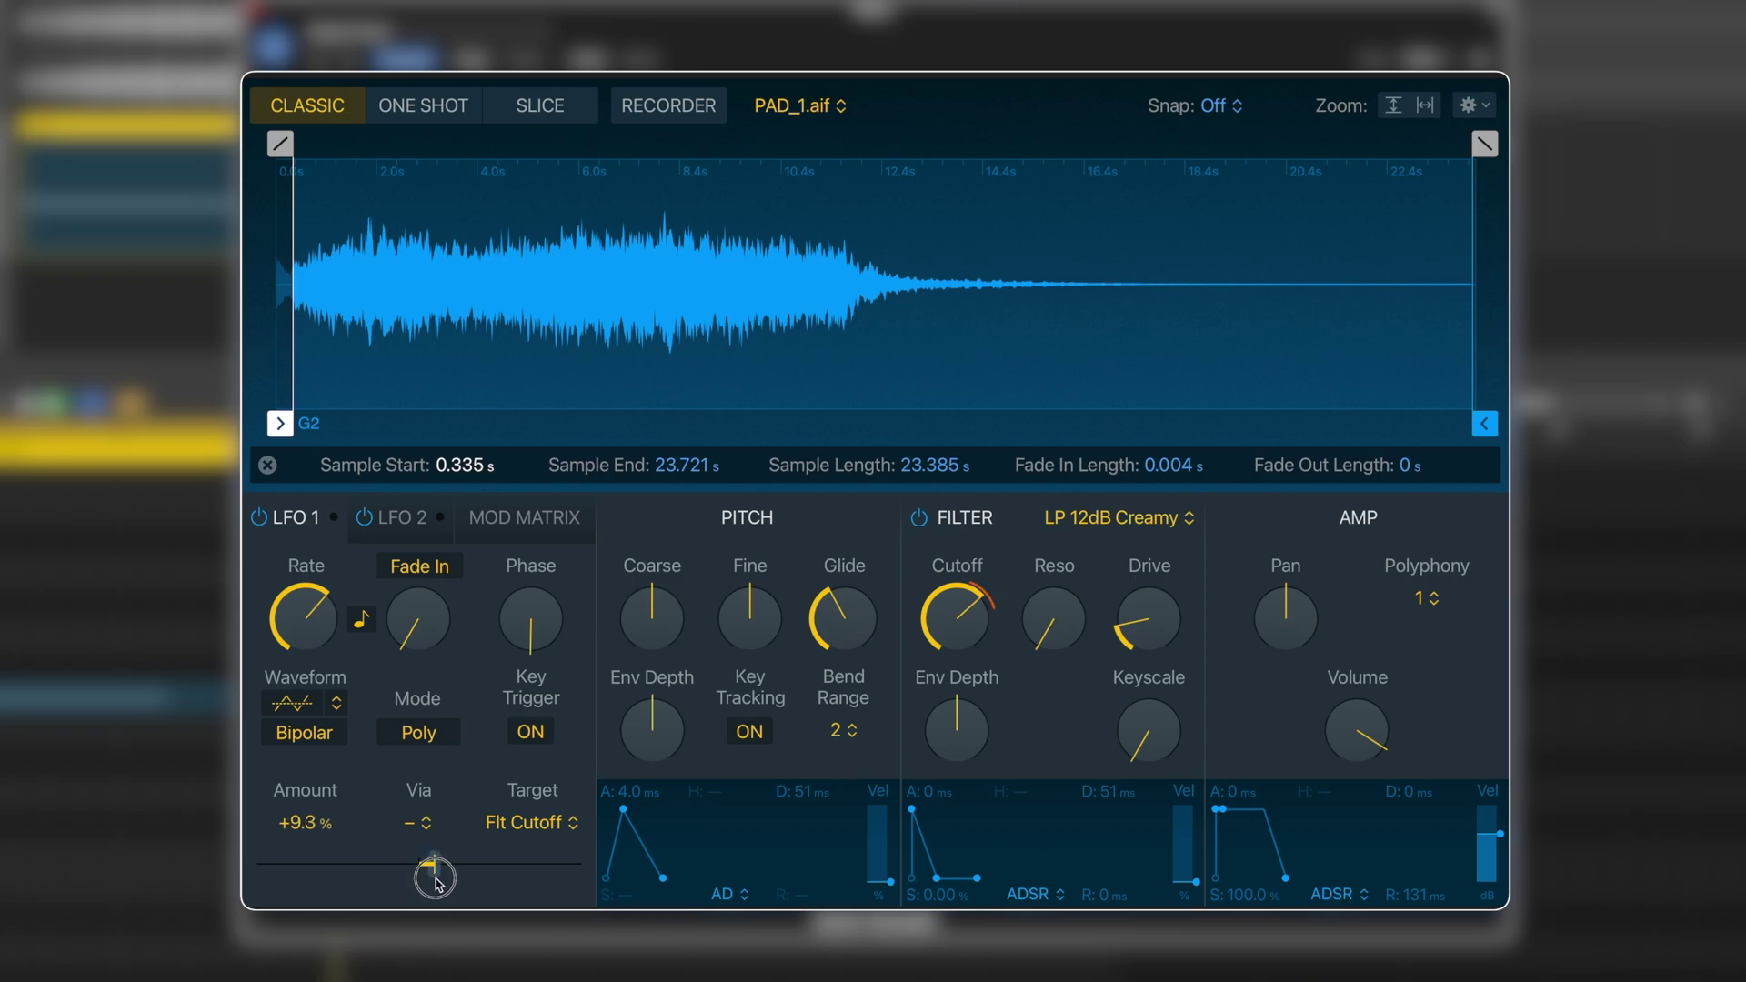
pyautogui.moveTo(437, 884); pyautogui.dragTo(424, 878)
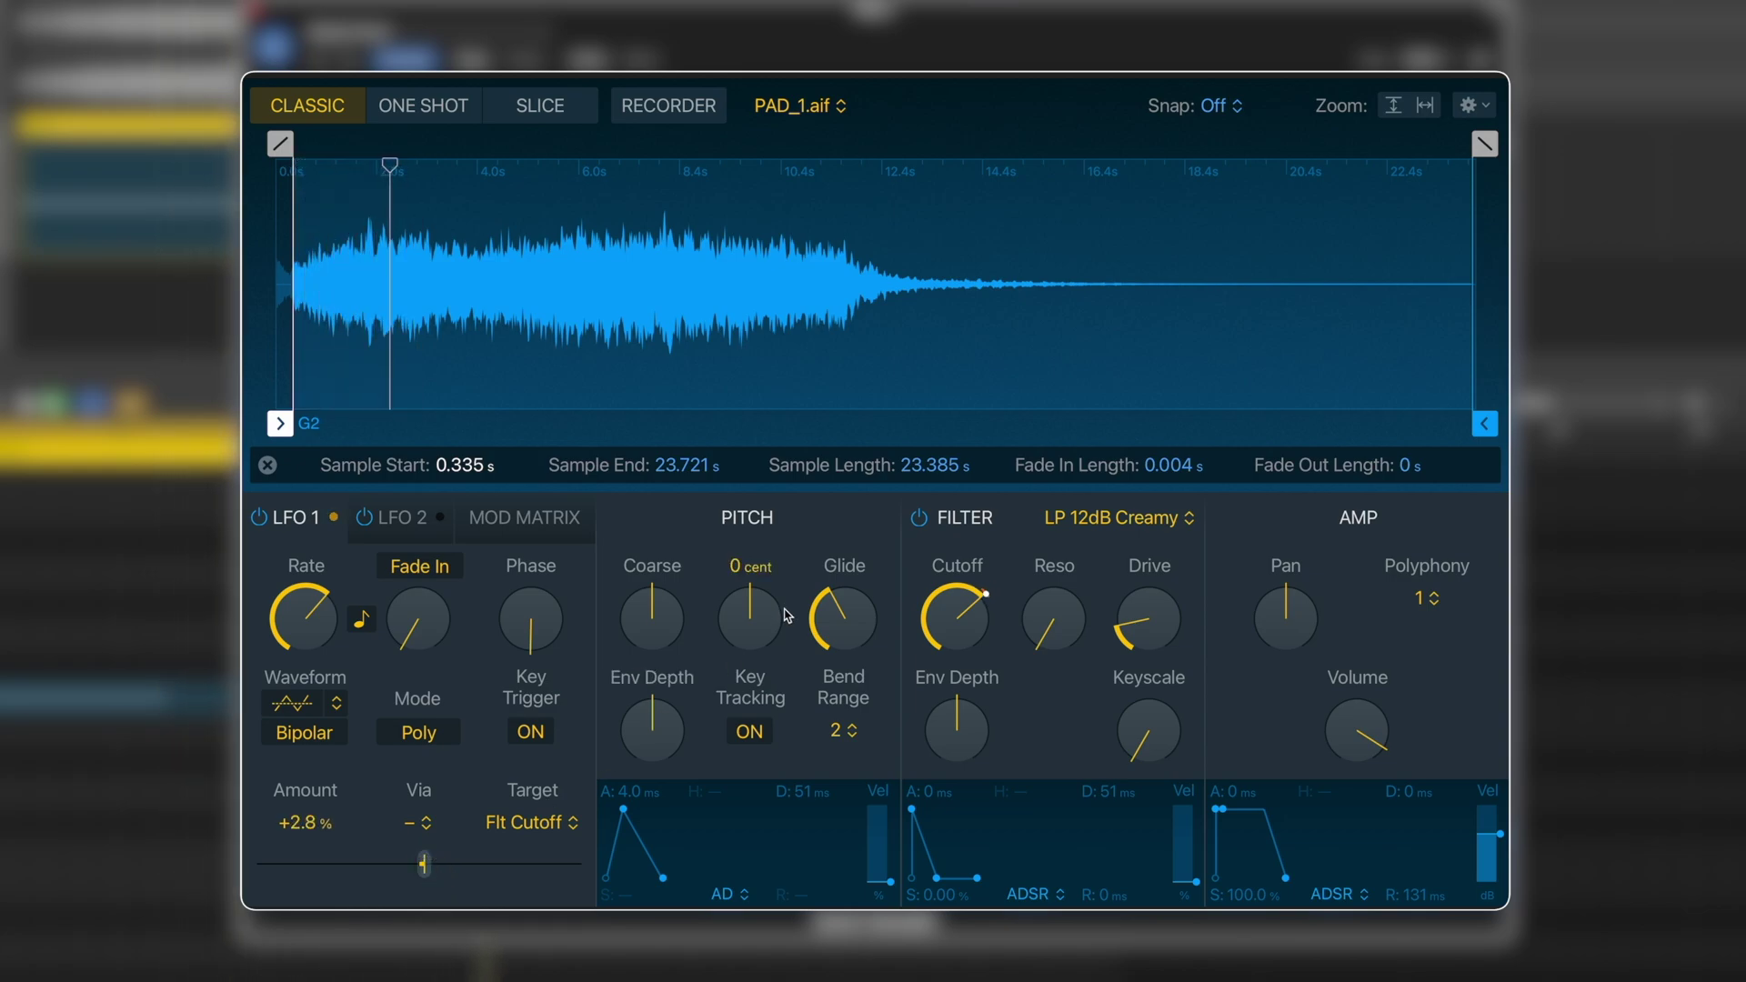
# - Slow down LFO 1's rate and set the filter resonance to about 31 % while the pad plays
pyautogui.moveTo(950, 632); pyautogui.dragTo(949, 631)
pyautogui.moveTo(311, 637); pyautogui.dragTo(311, 662)
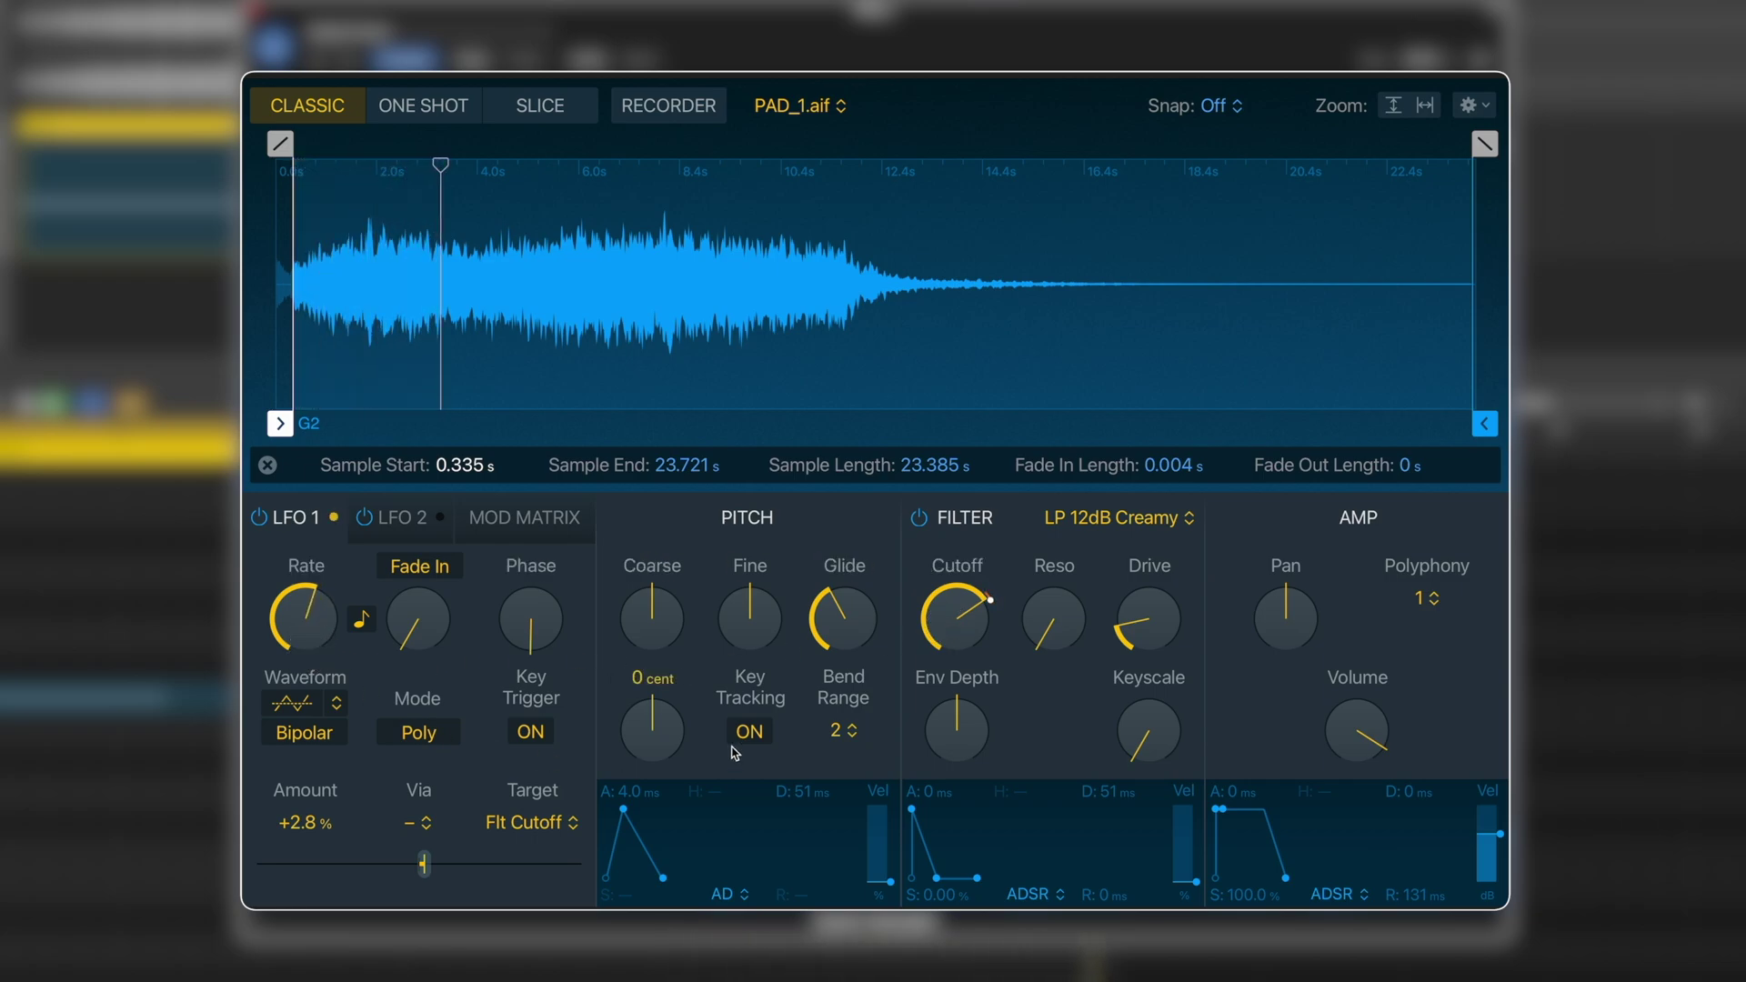
pyautogui.moveTo(1055, 621); pyautogui.dragTo(1083, 437)
pyautogui.moveTo(1070, 617); pyautogui.dragTo(1065, 673)
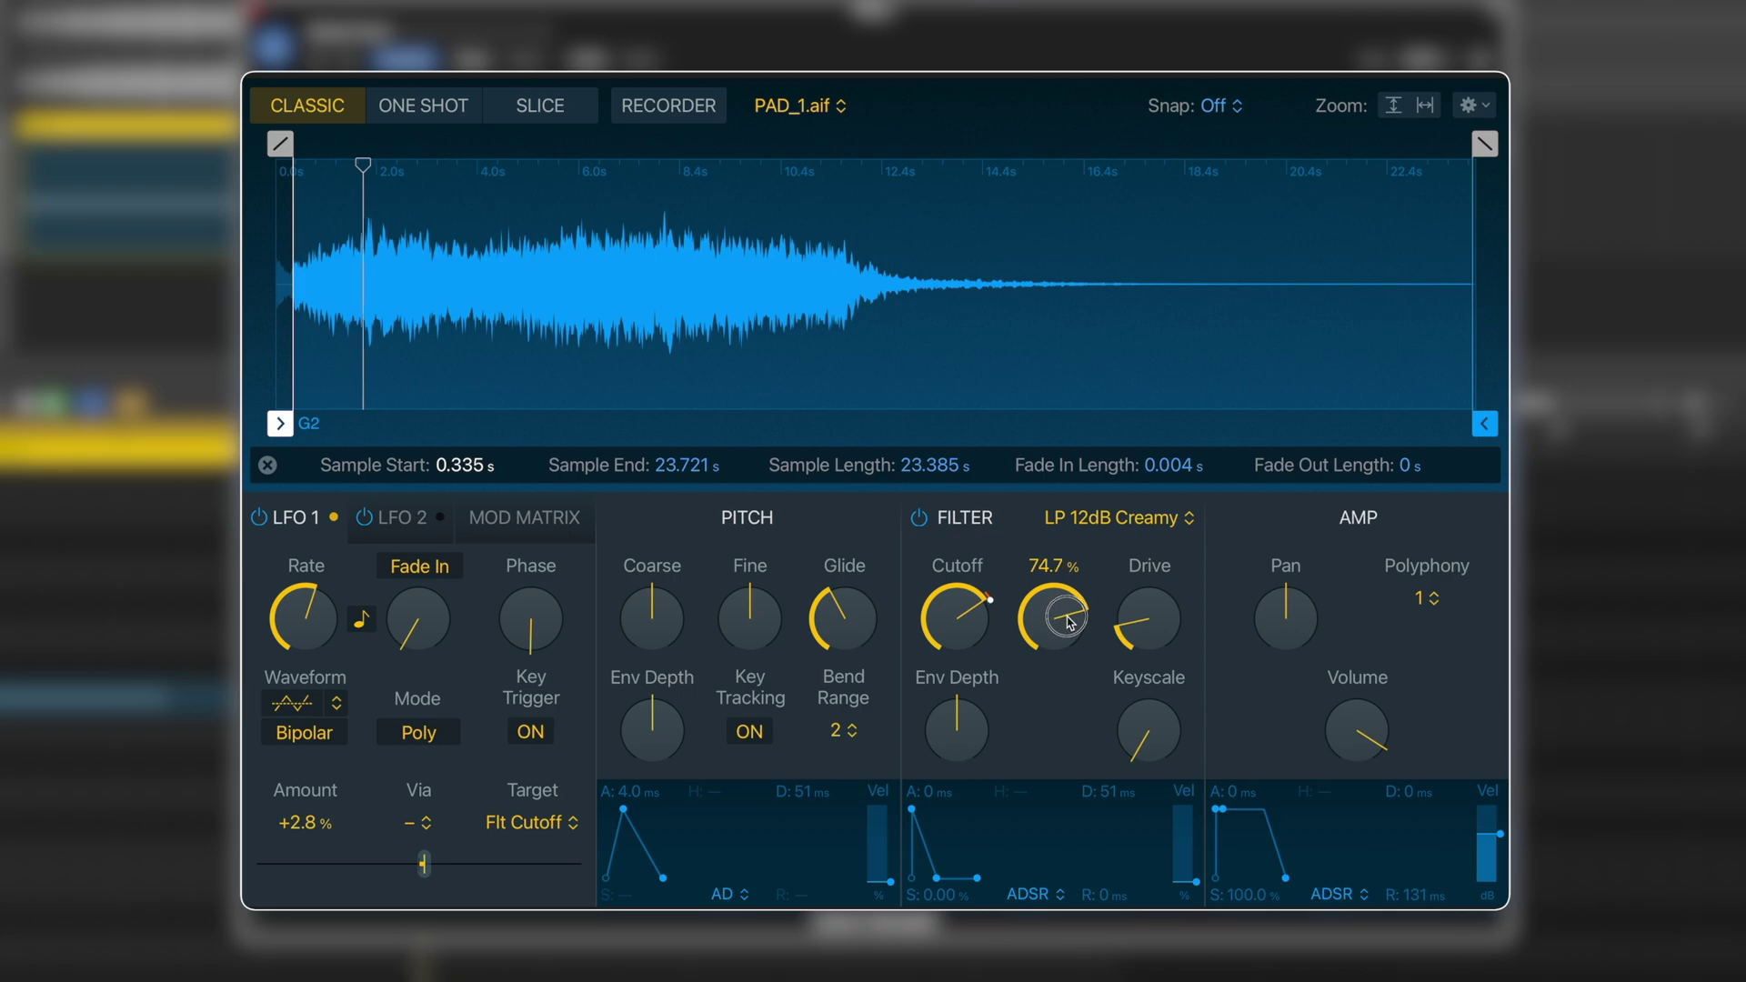
pyautogui.moveTo(1070, 628); pyautogui.dragTo(1092, 742)
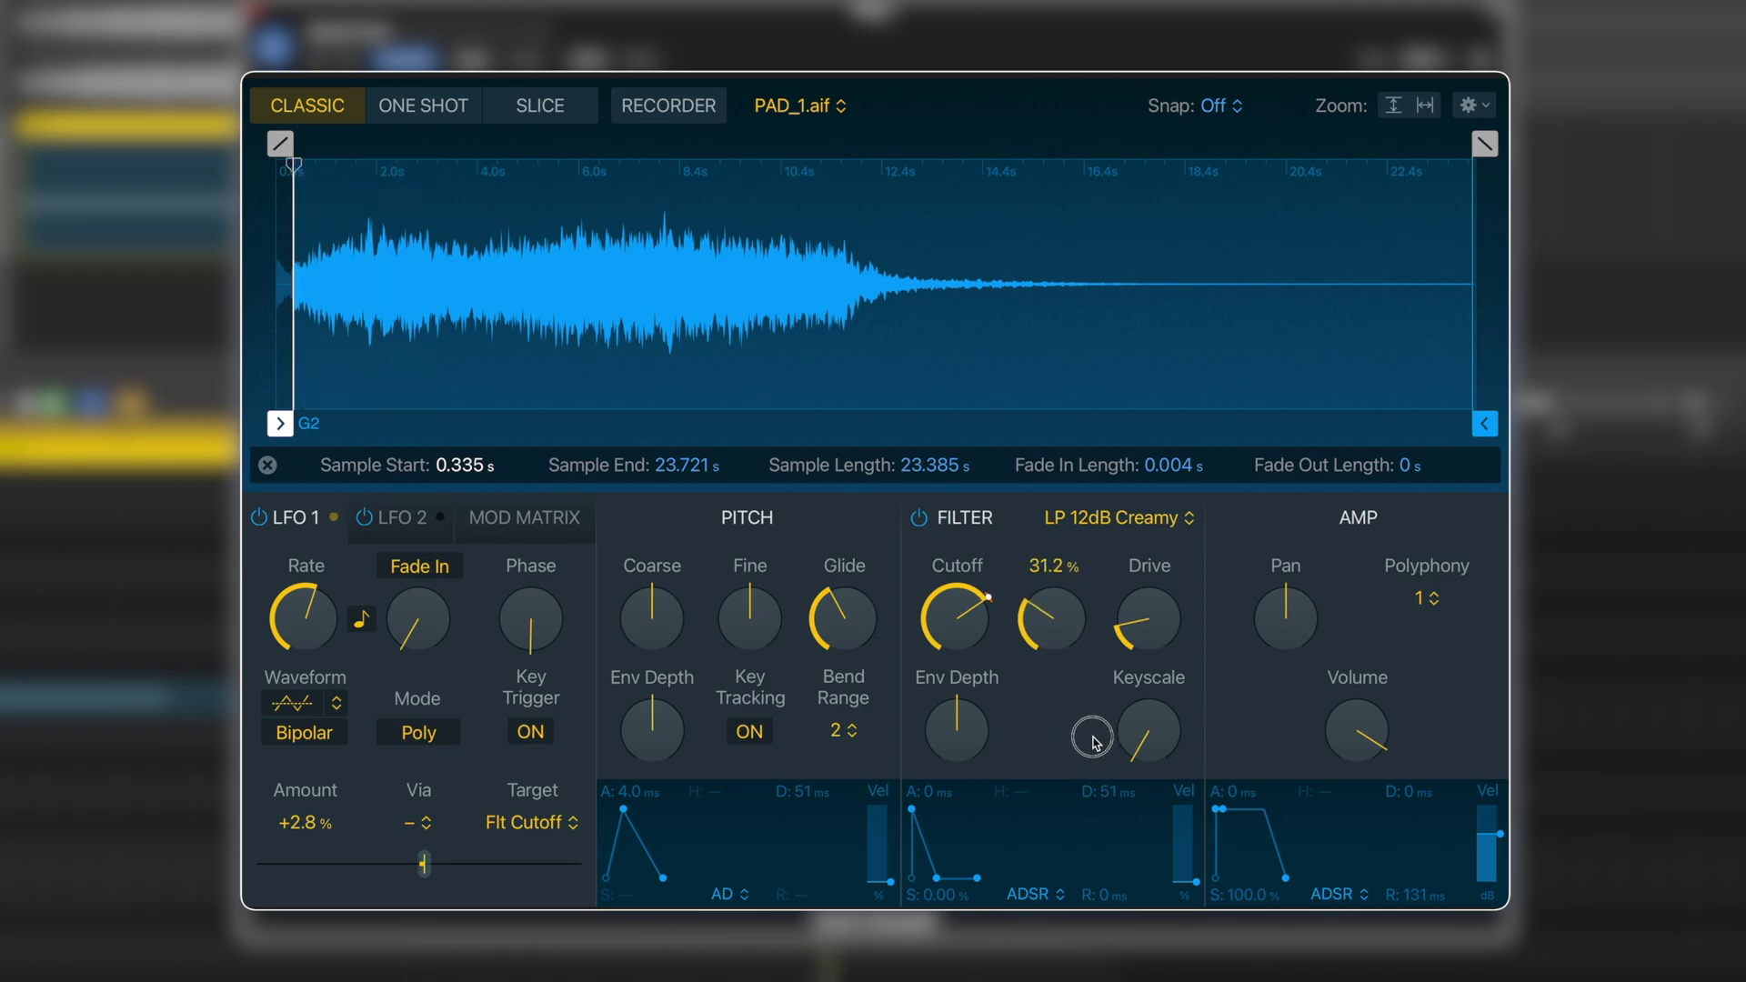
pyautogui.moveTo(880, 634)
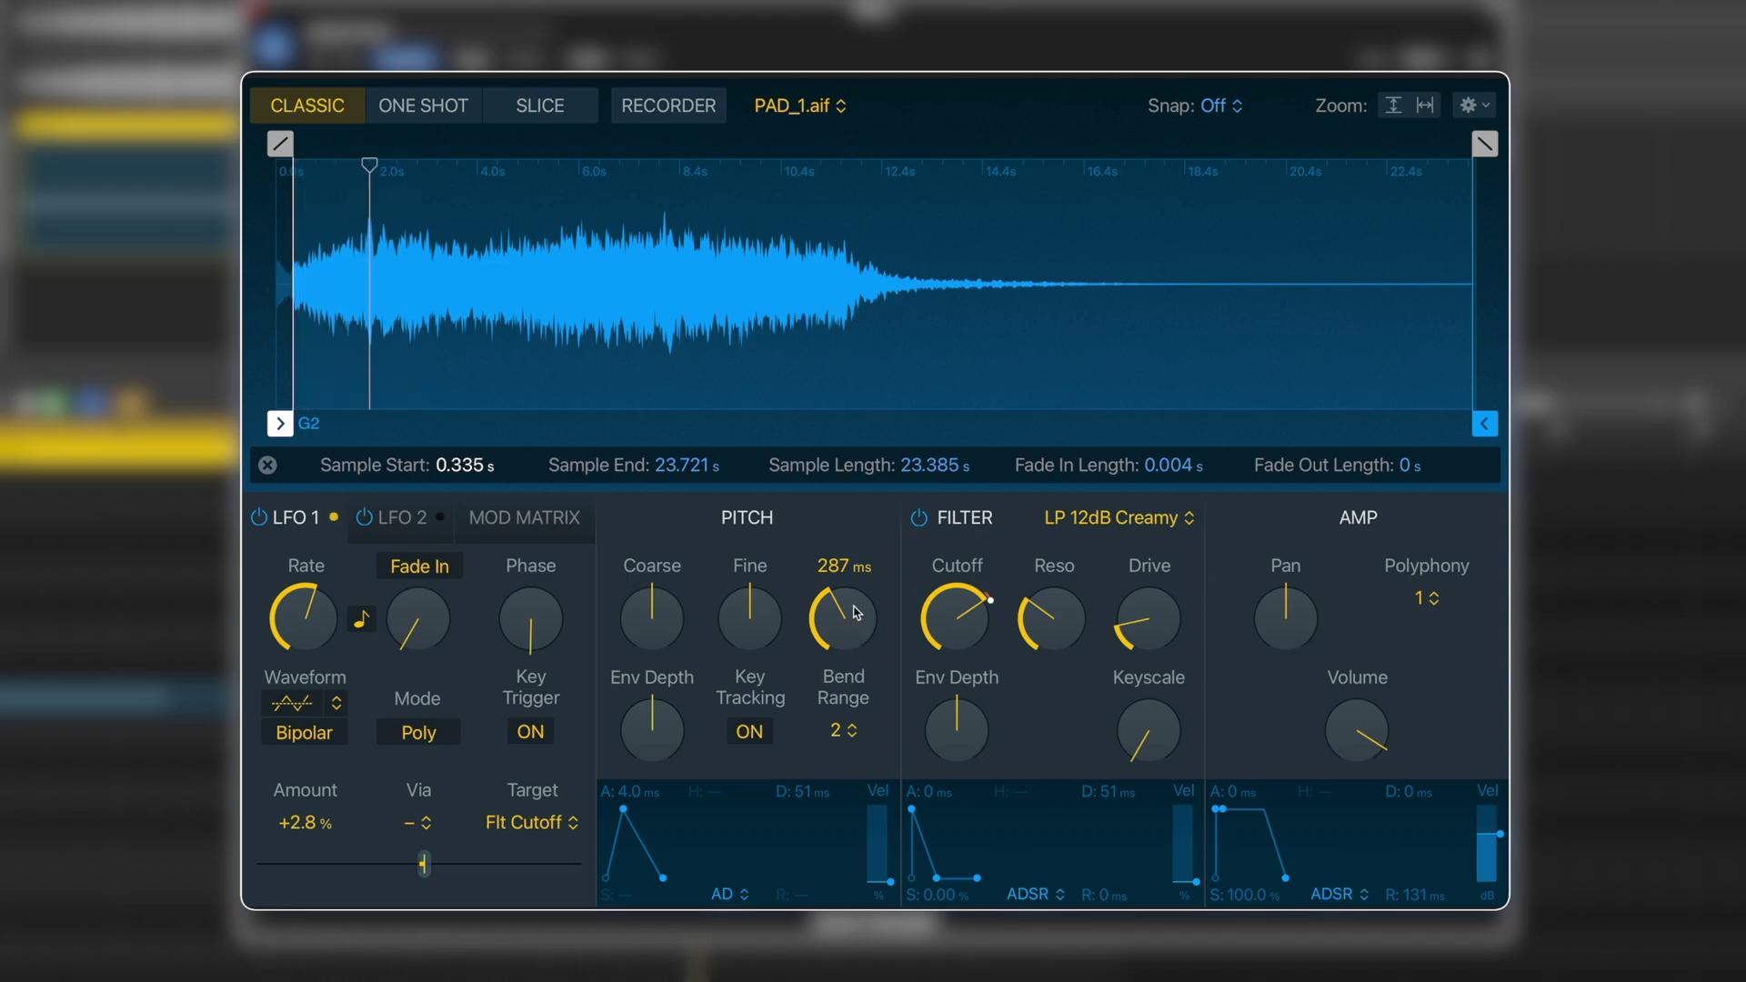
# - Enable Flex with Follow Tempo for the pad sample, audition several playback speeds, and set the speed to 8
pyautogui.moveTo(1151, 653)
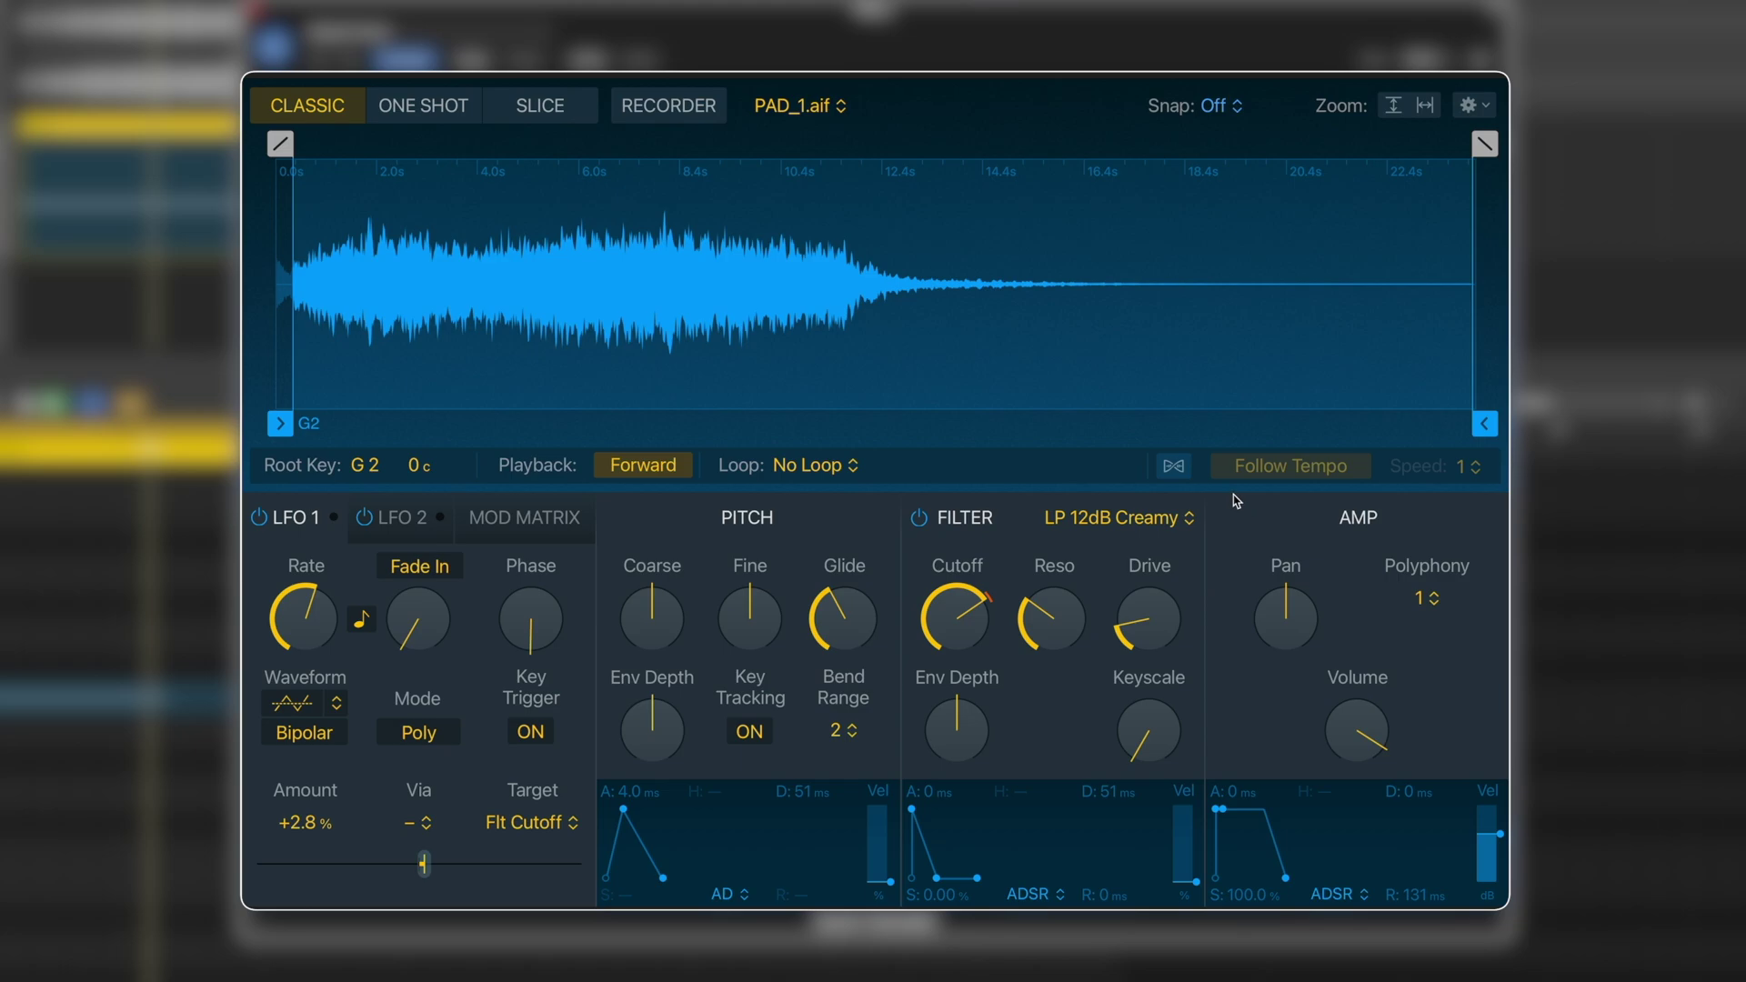
pyautogui.click(1173, 470)
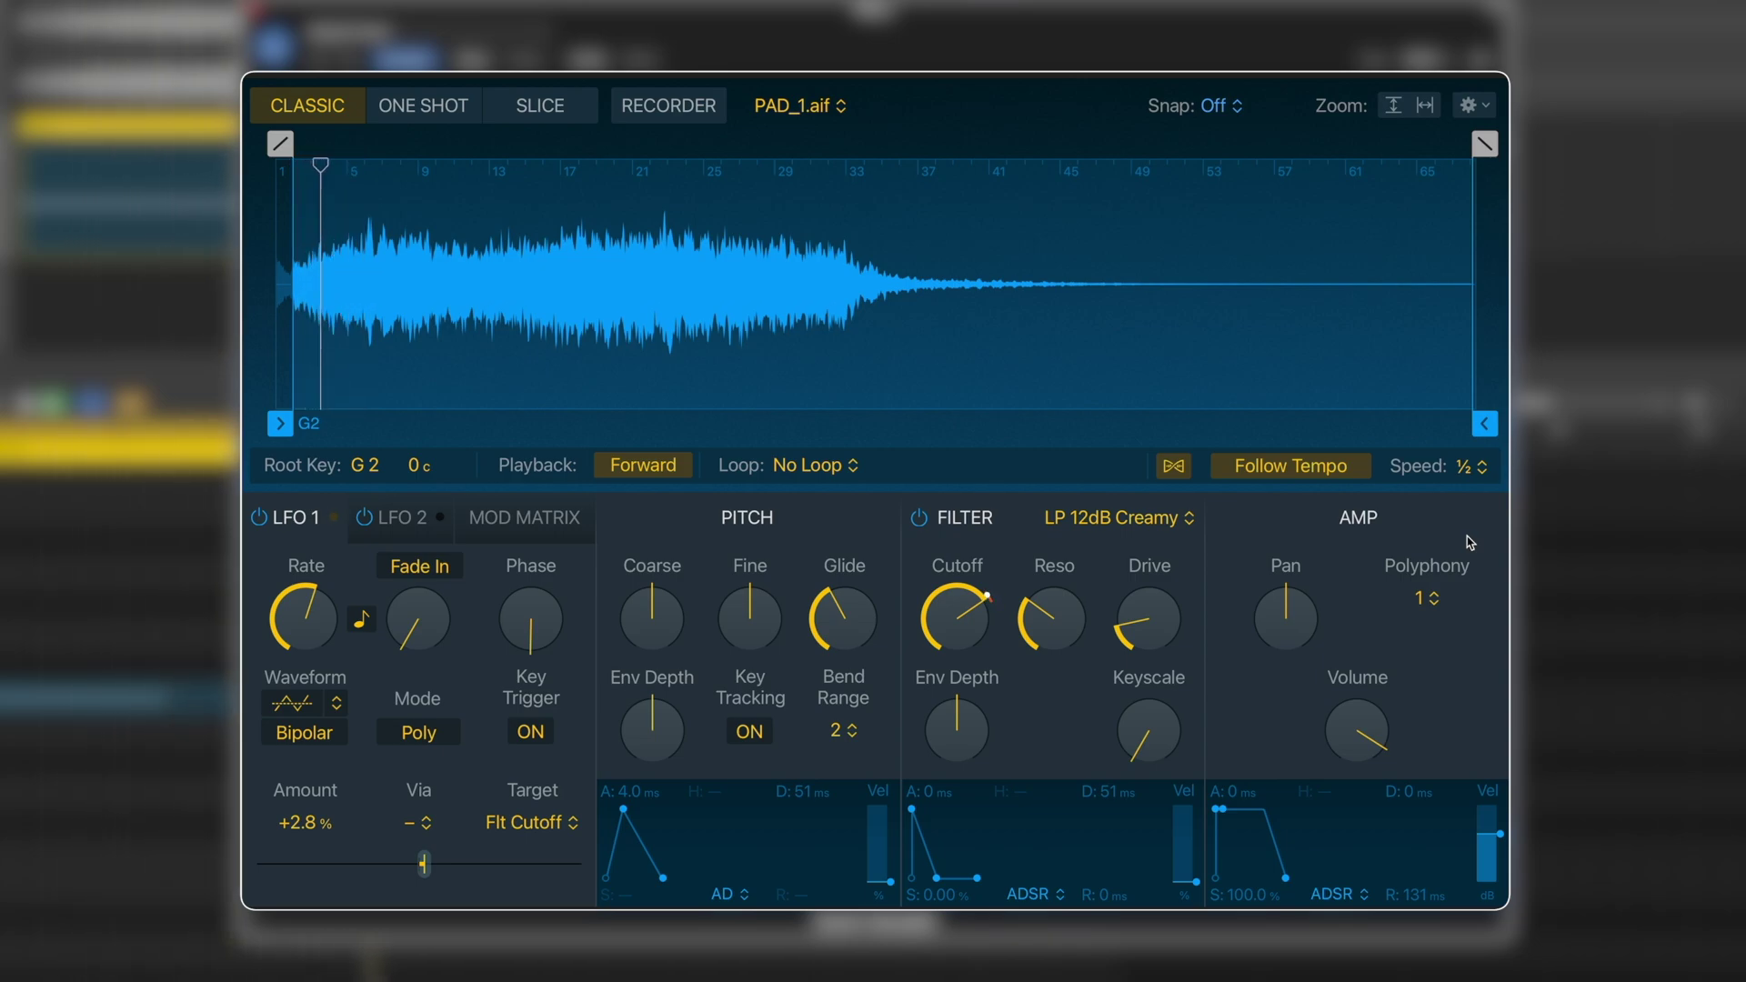
pyautogui.click(1469, 467)
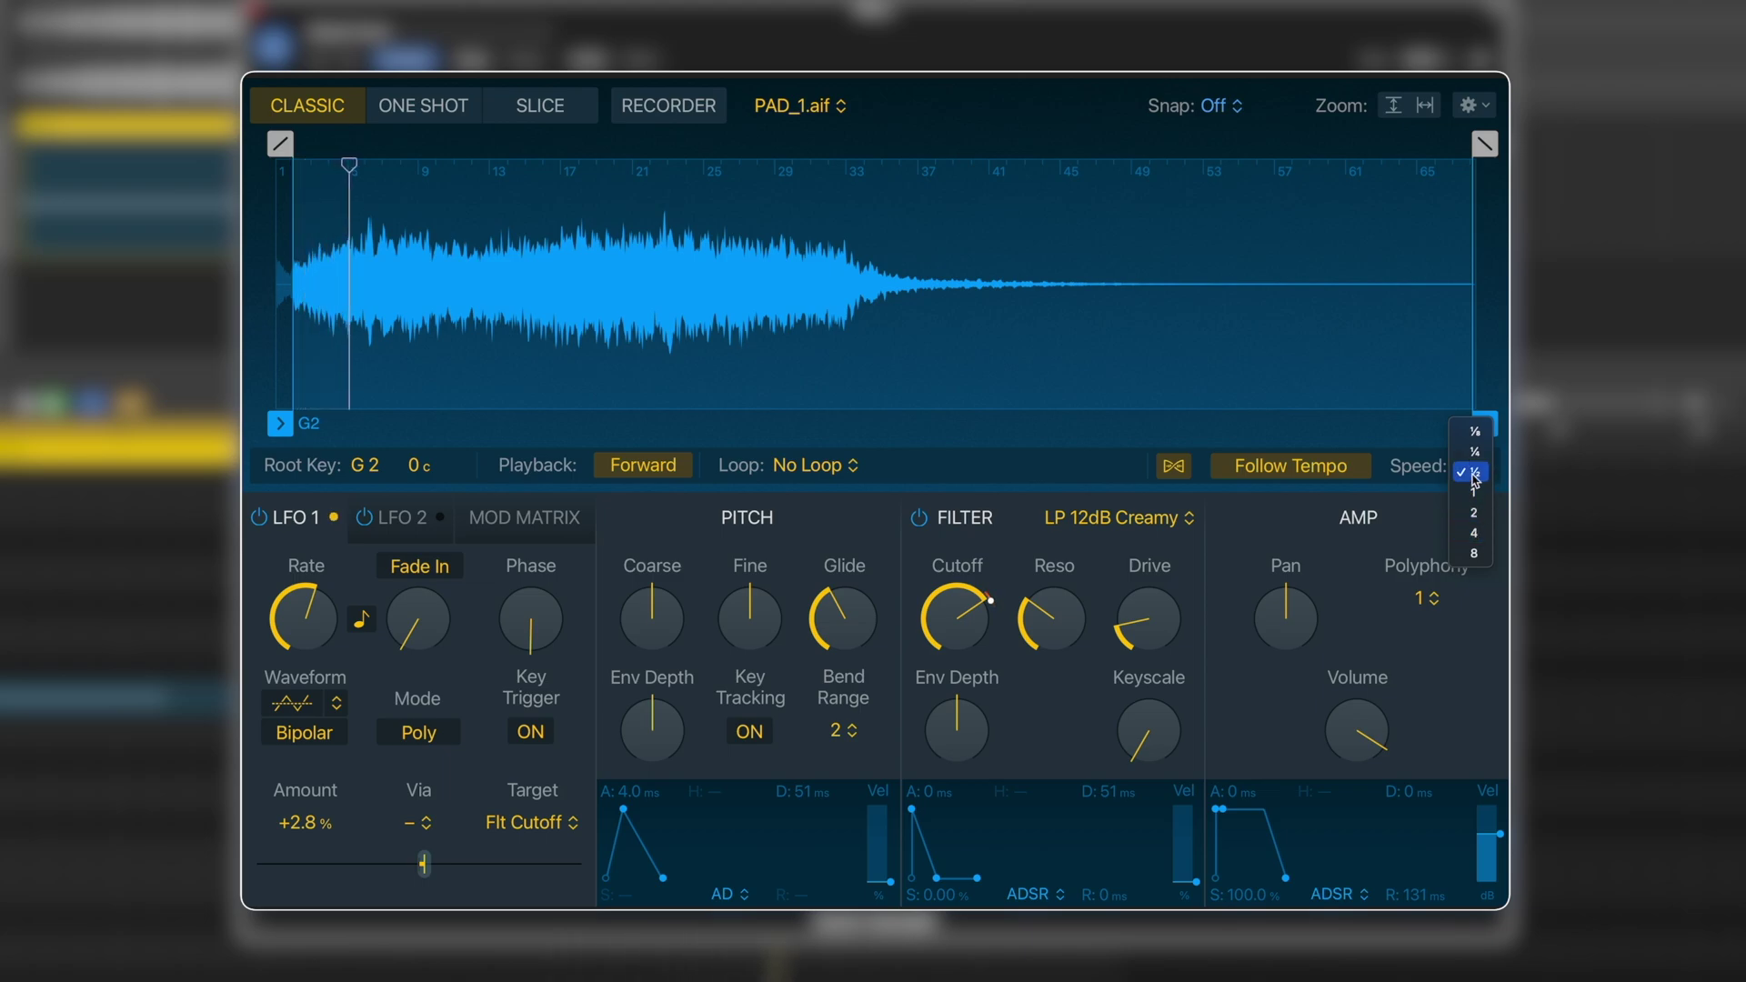
pyautogui.click(1475, 452)
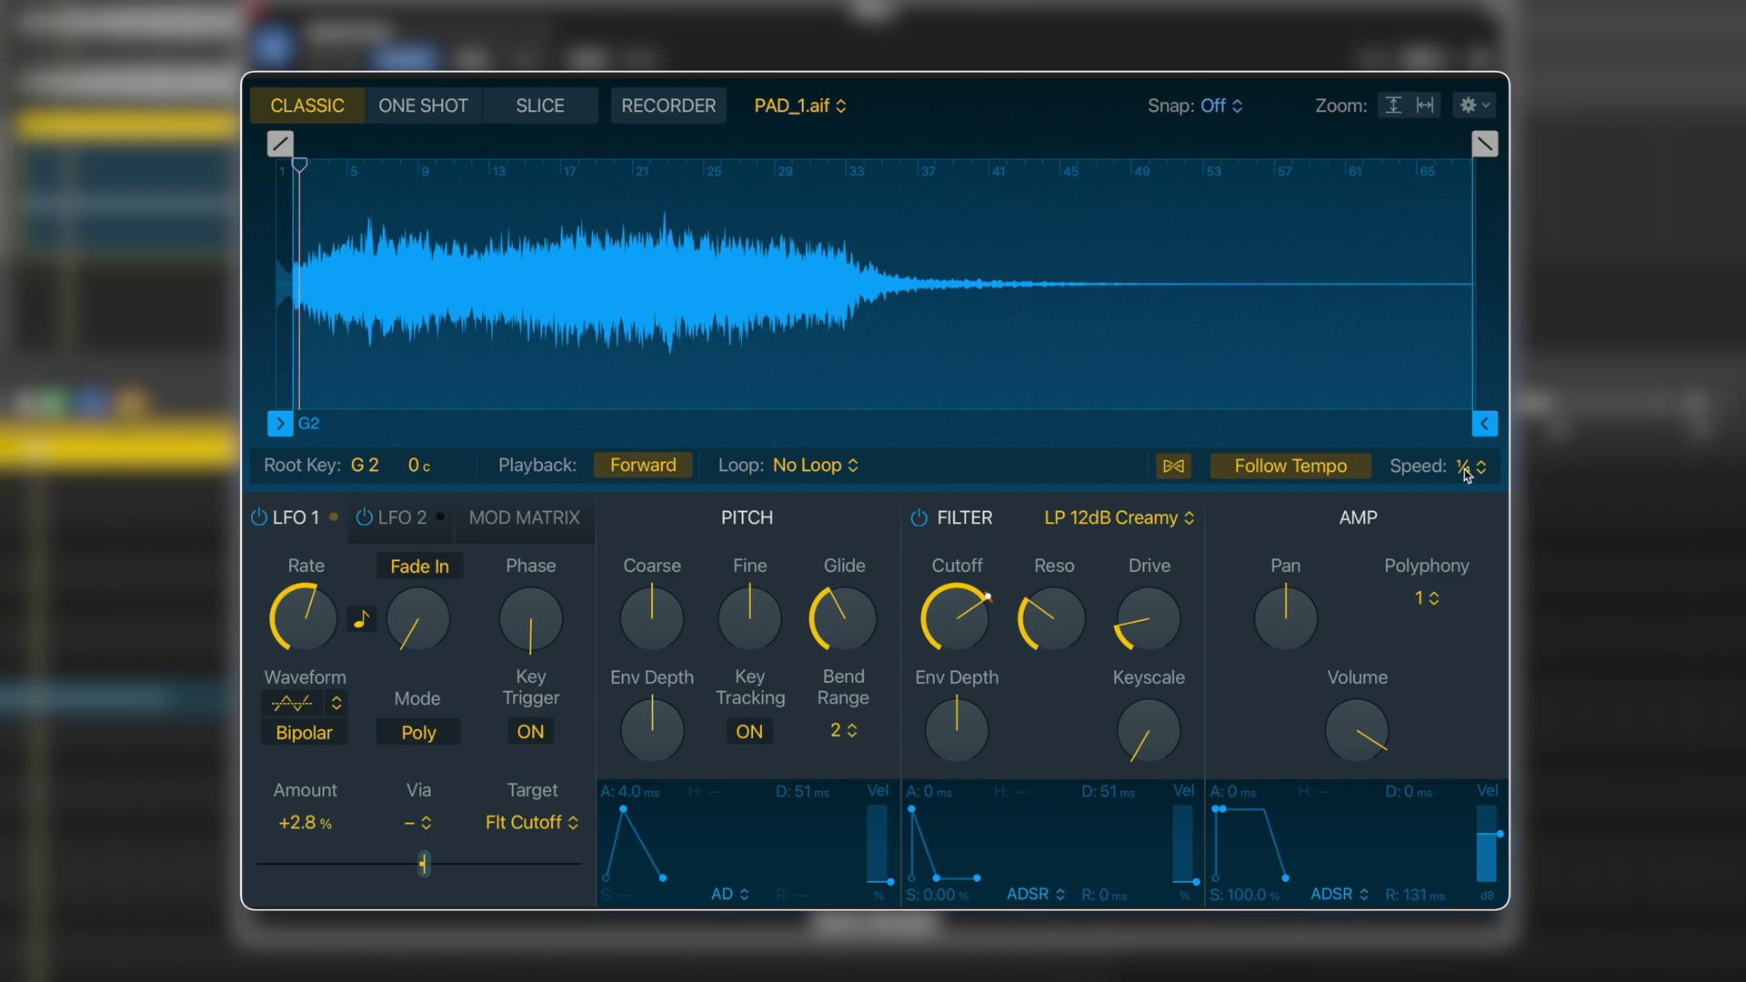
pyautogui.click(1470, 469)
pyautogui.click(1472, 473)
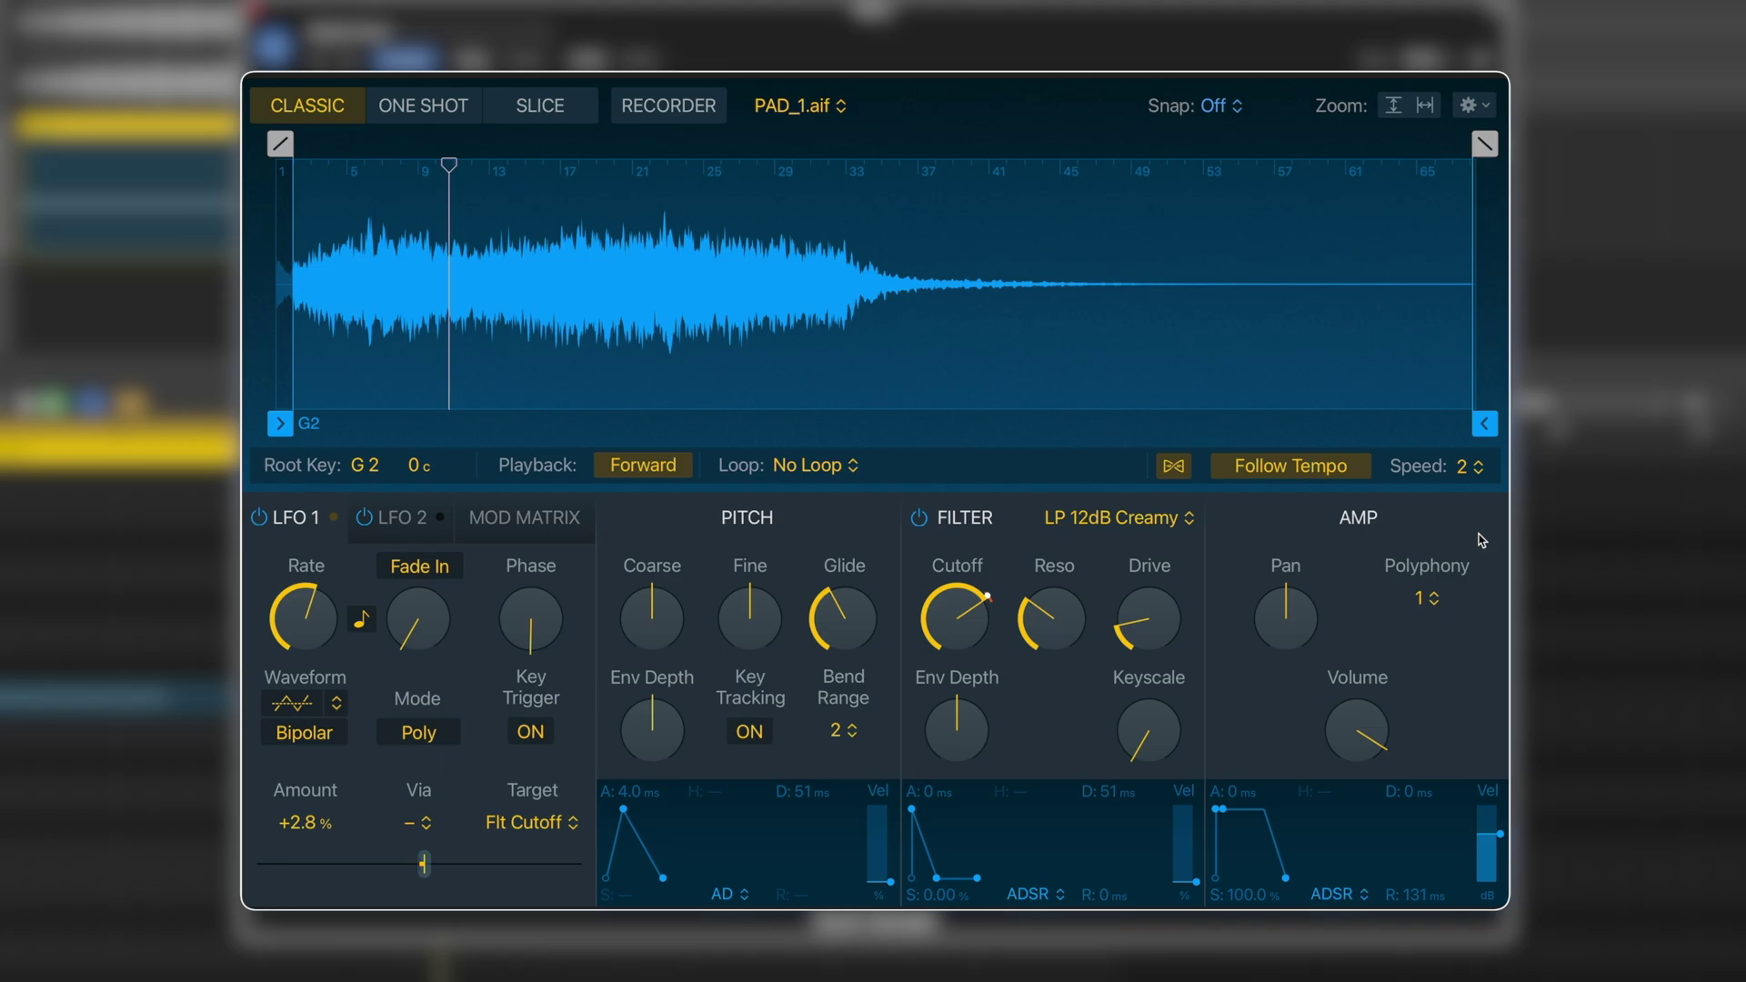
pyautogui.click(1467, 470)
pyautogui.click(1479, 502)
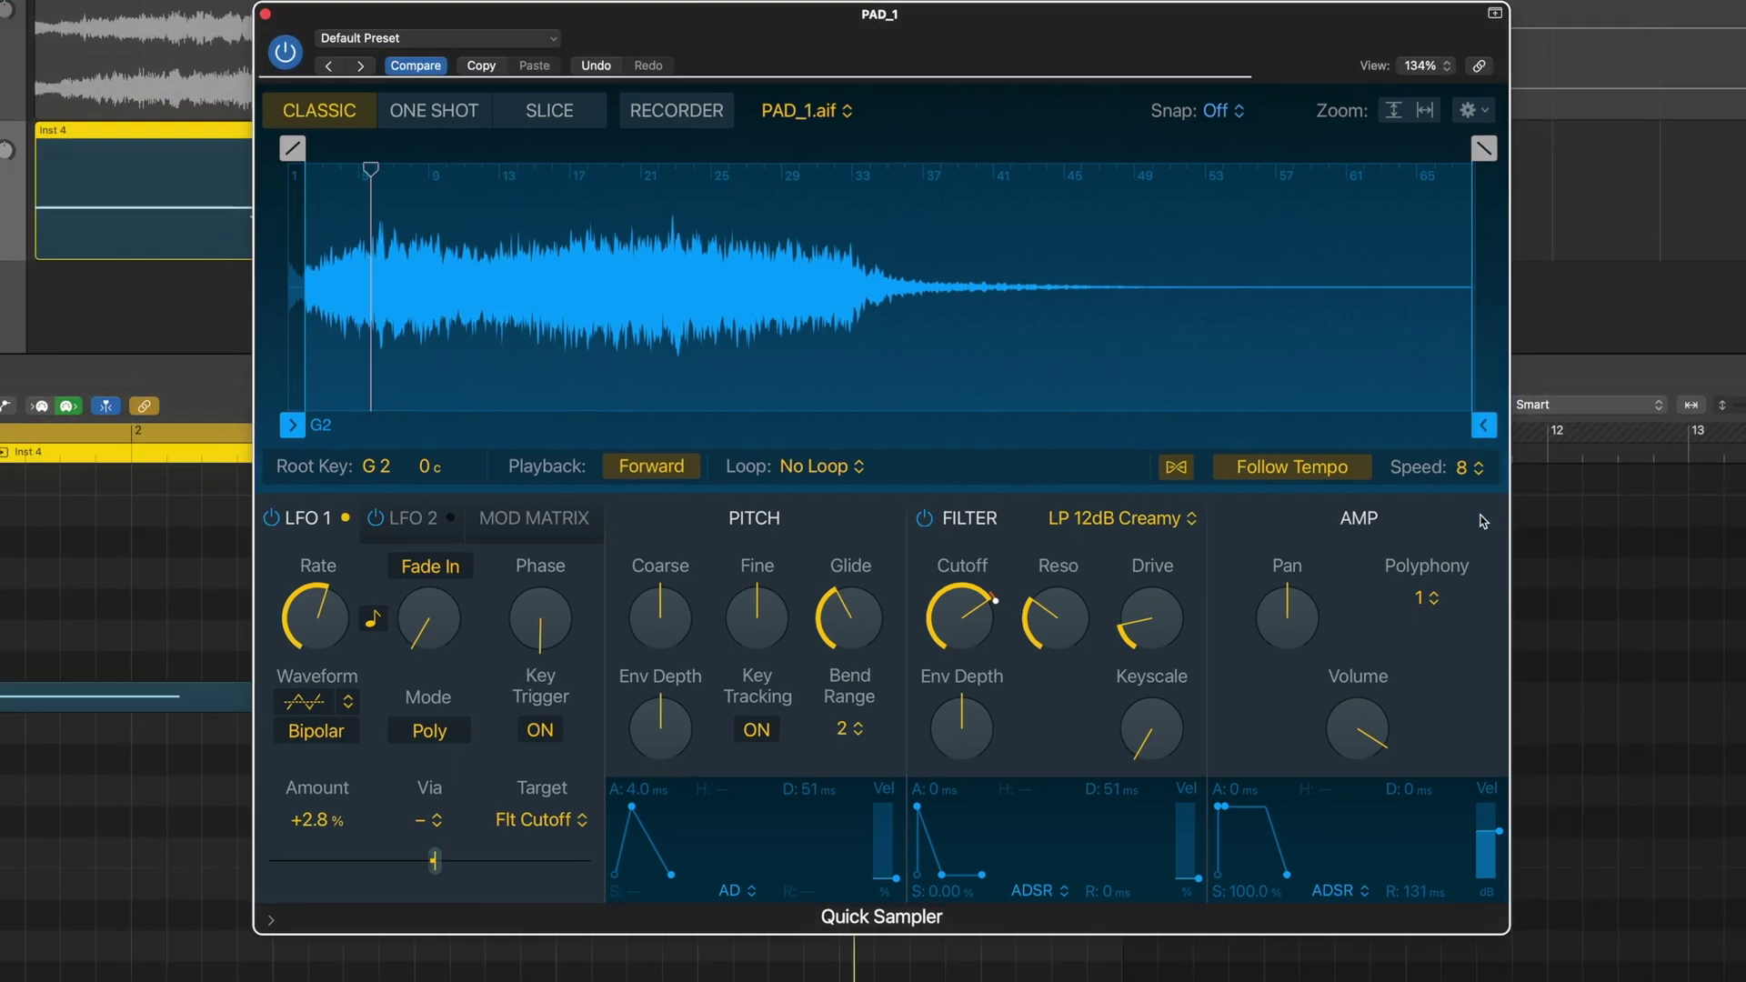
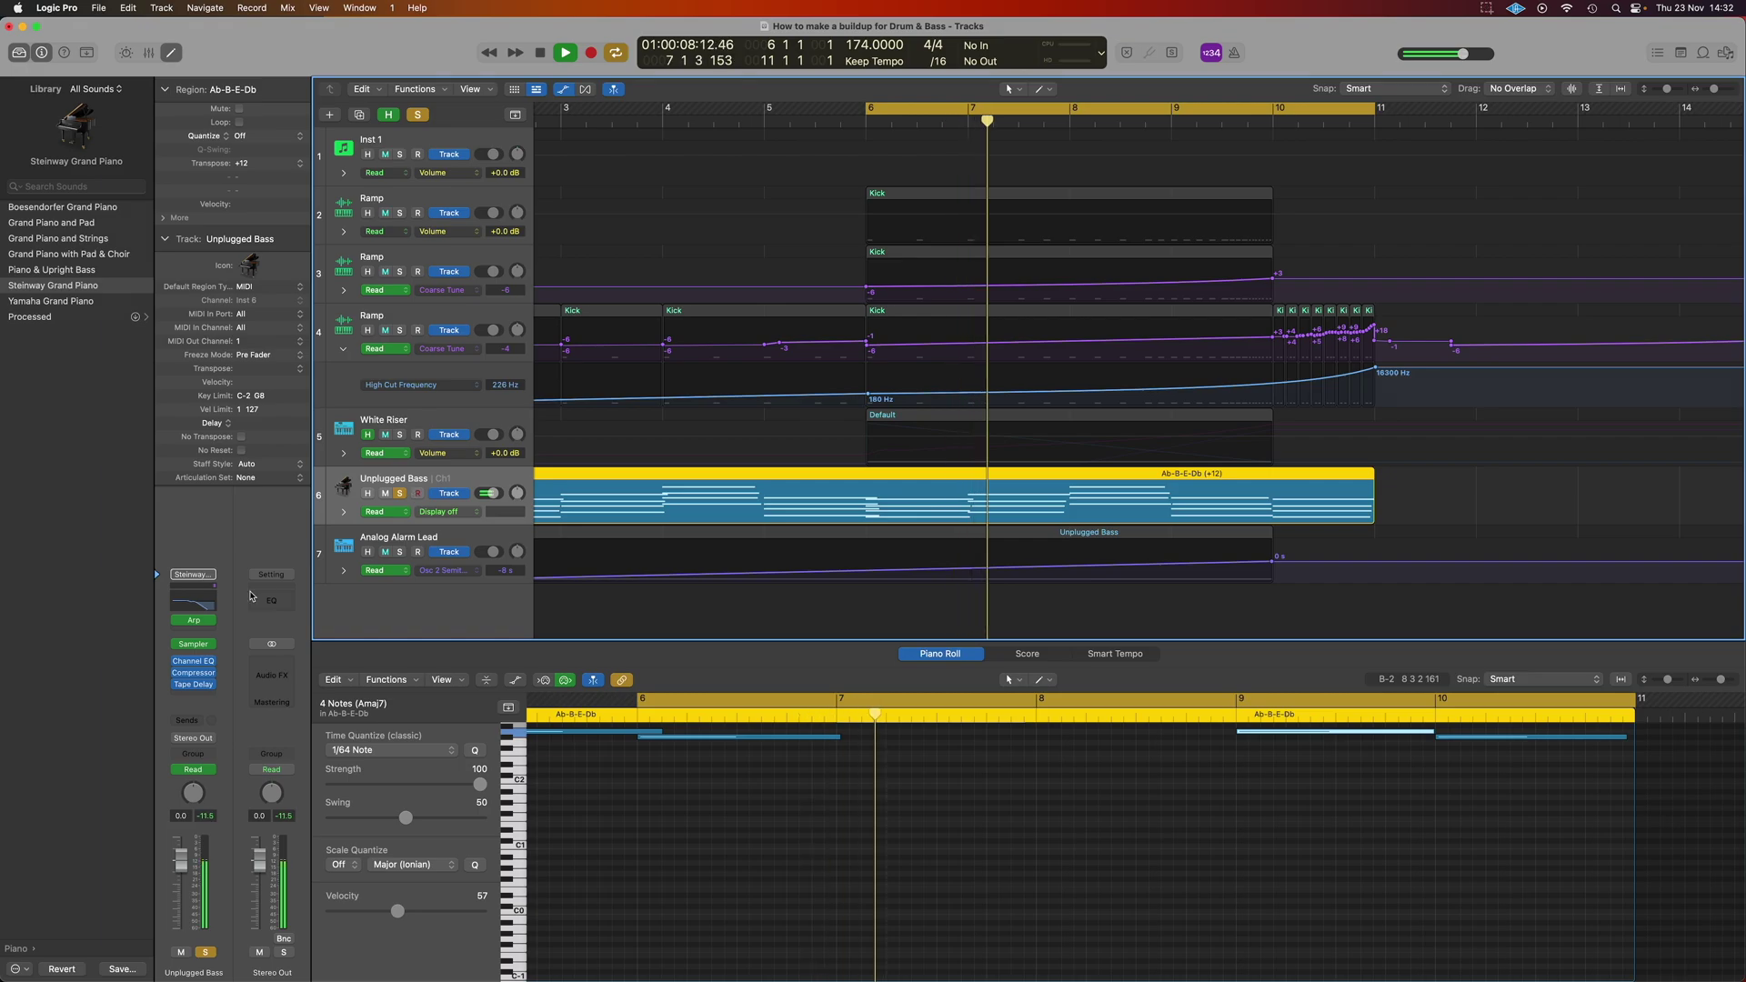
# - Inspect the Arpeggiator on the Unplugged Bass track in the buildup project, close it, and reveal the track's automation lanes
pyautogui.click(196, 626)
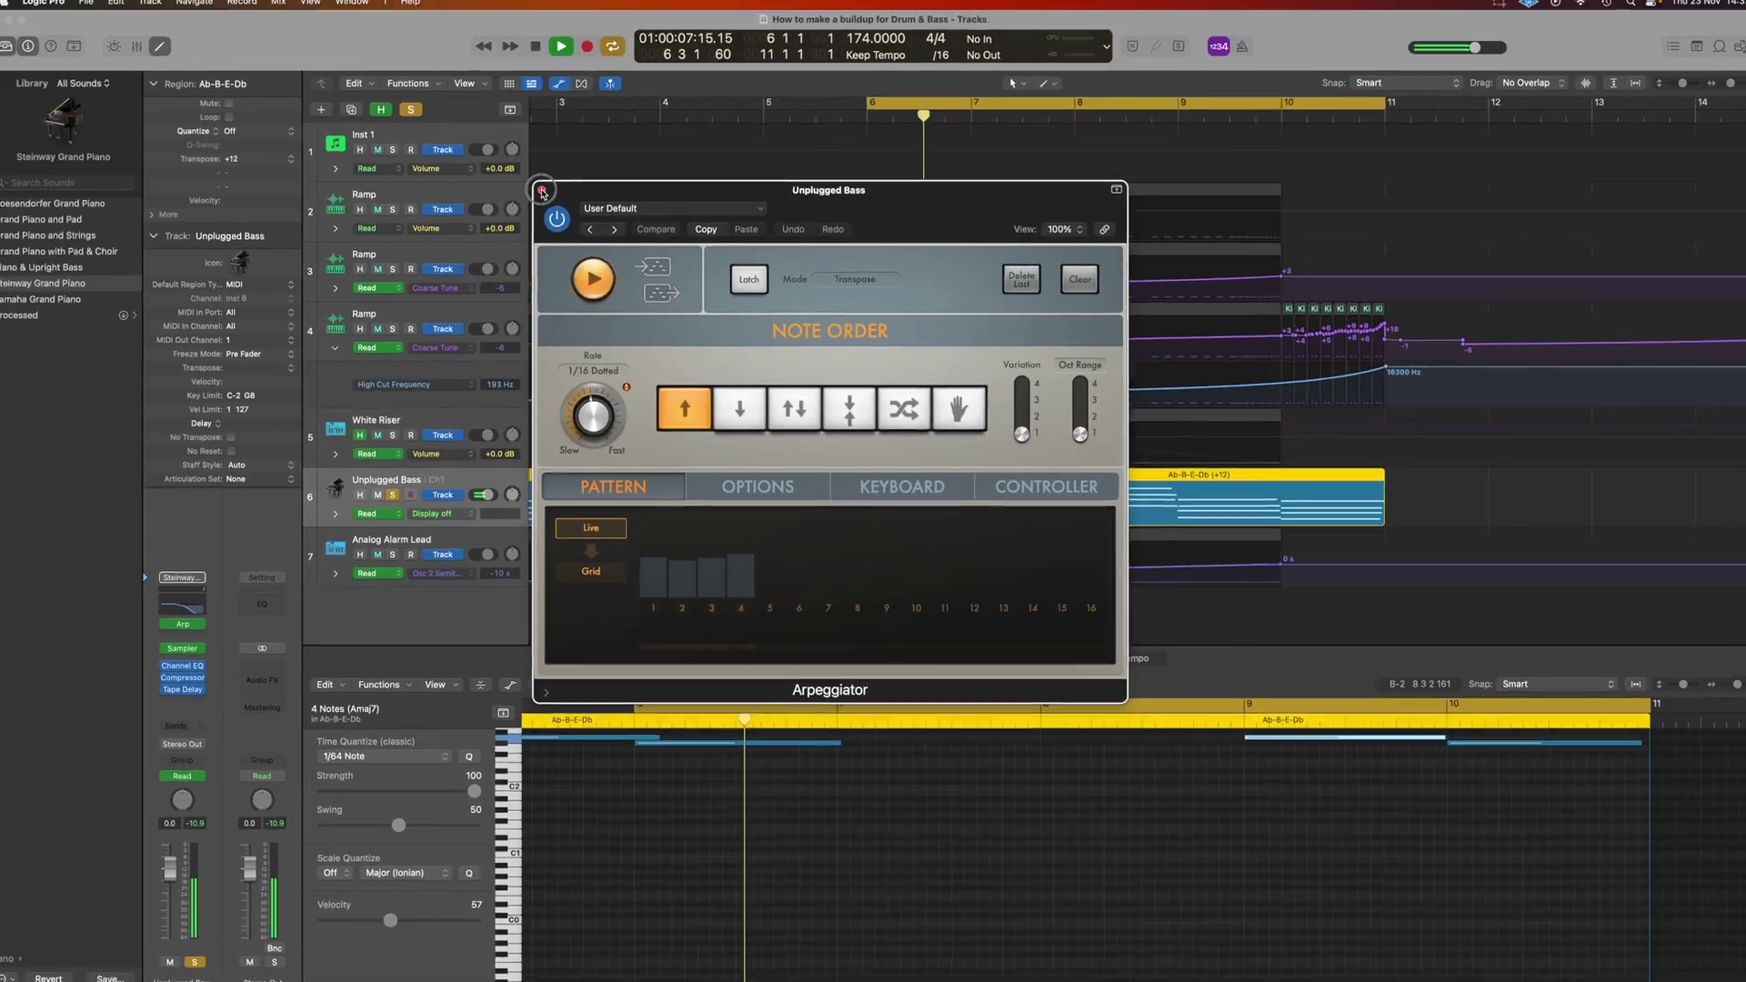
pyautogui.press('super+w')
pyautogui.press('super+Down')
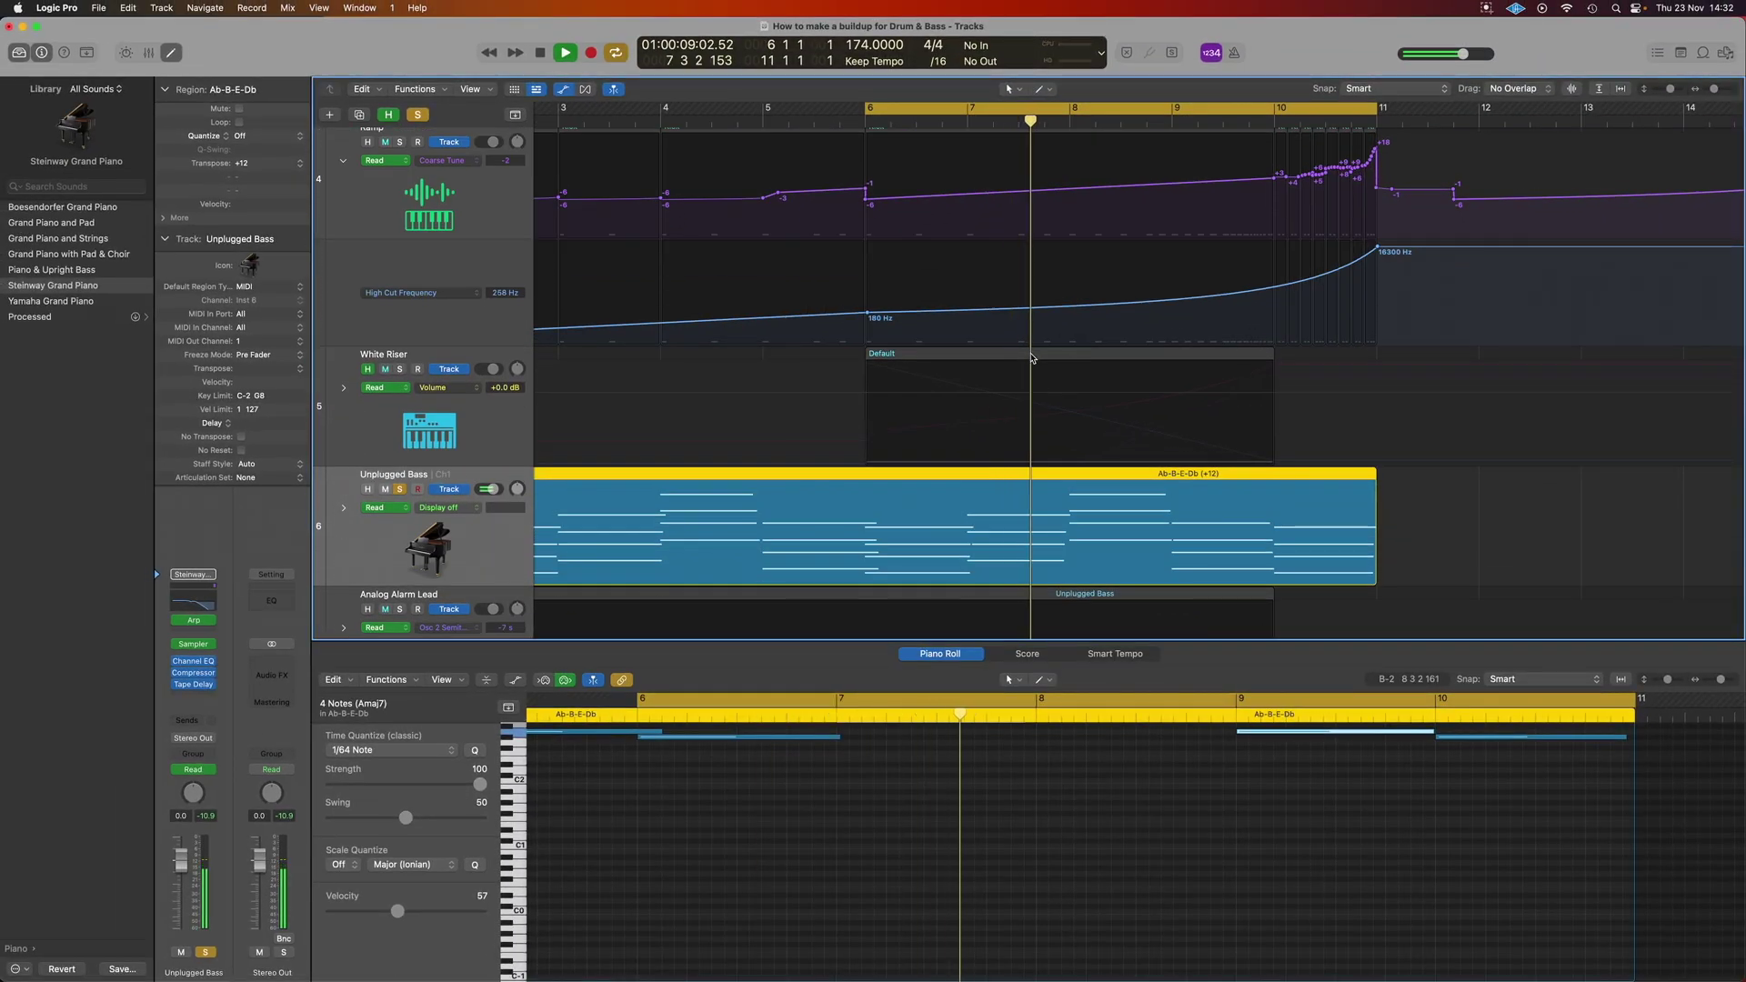
pyautogui.click(343, 507)
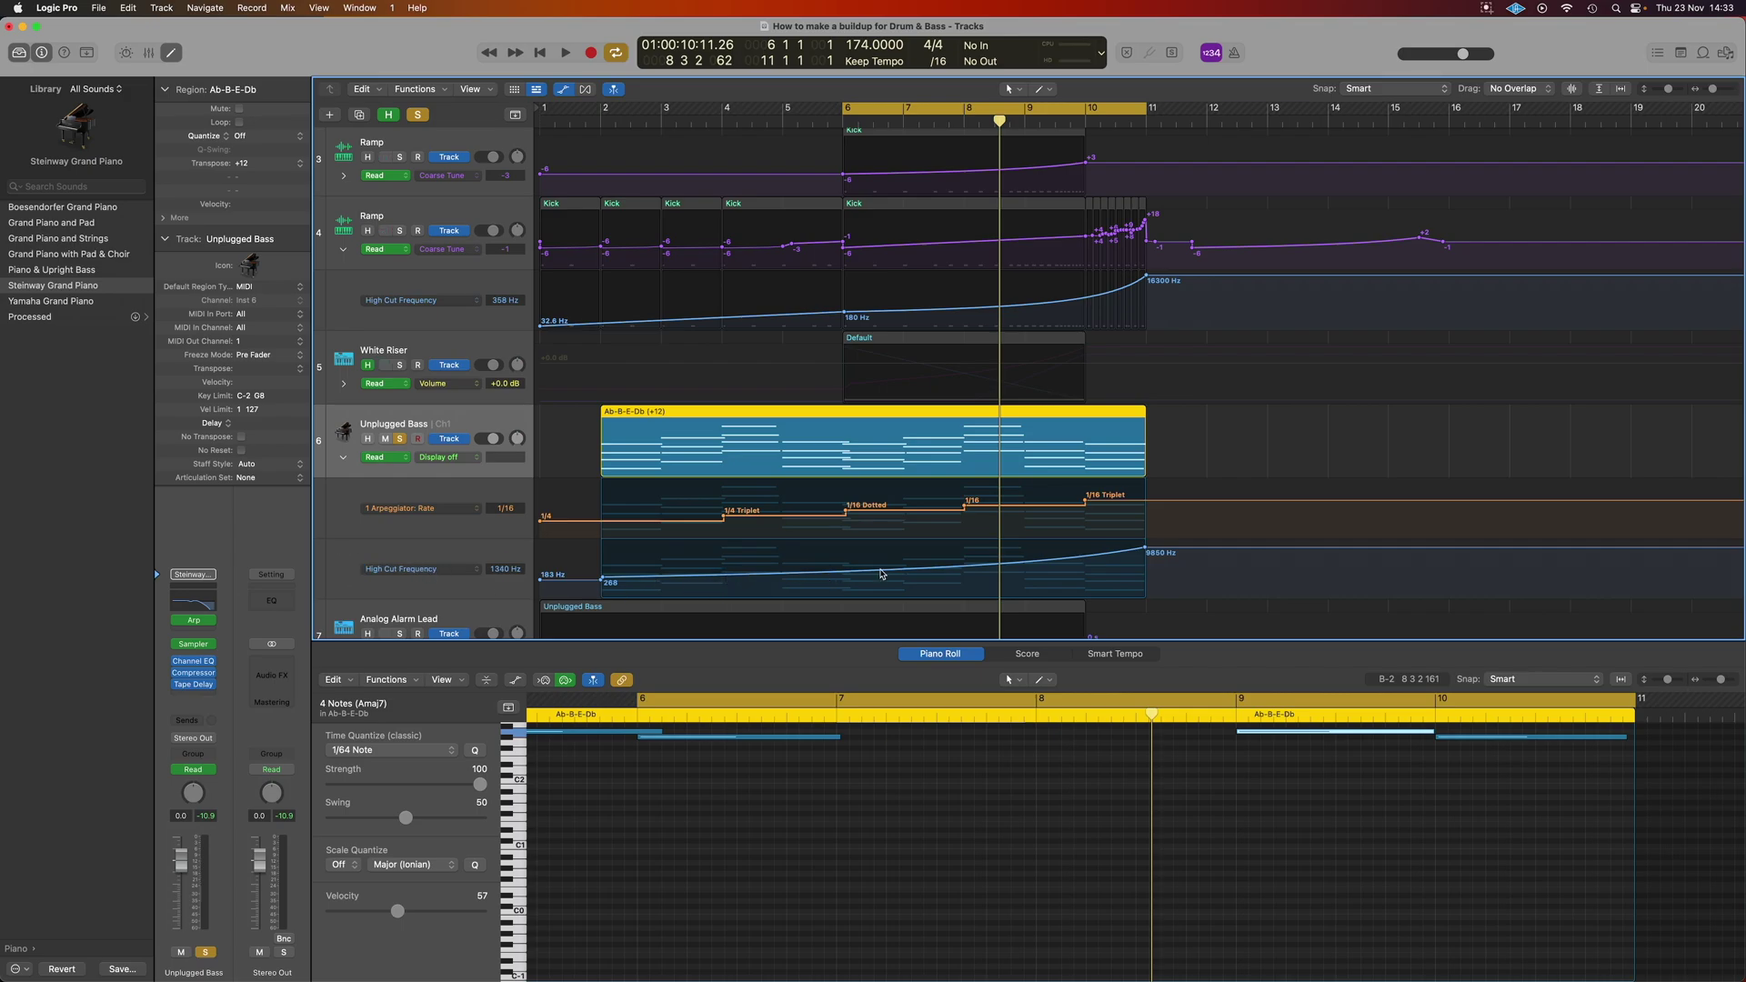
# - Bend the Unplugged Bass track's High Cut Frequency automation between 268 and 9850 Hz so most of its rise comes near the end
pyautogui.press('space')
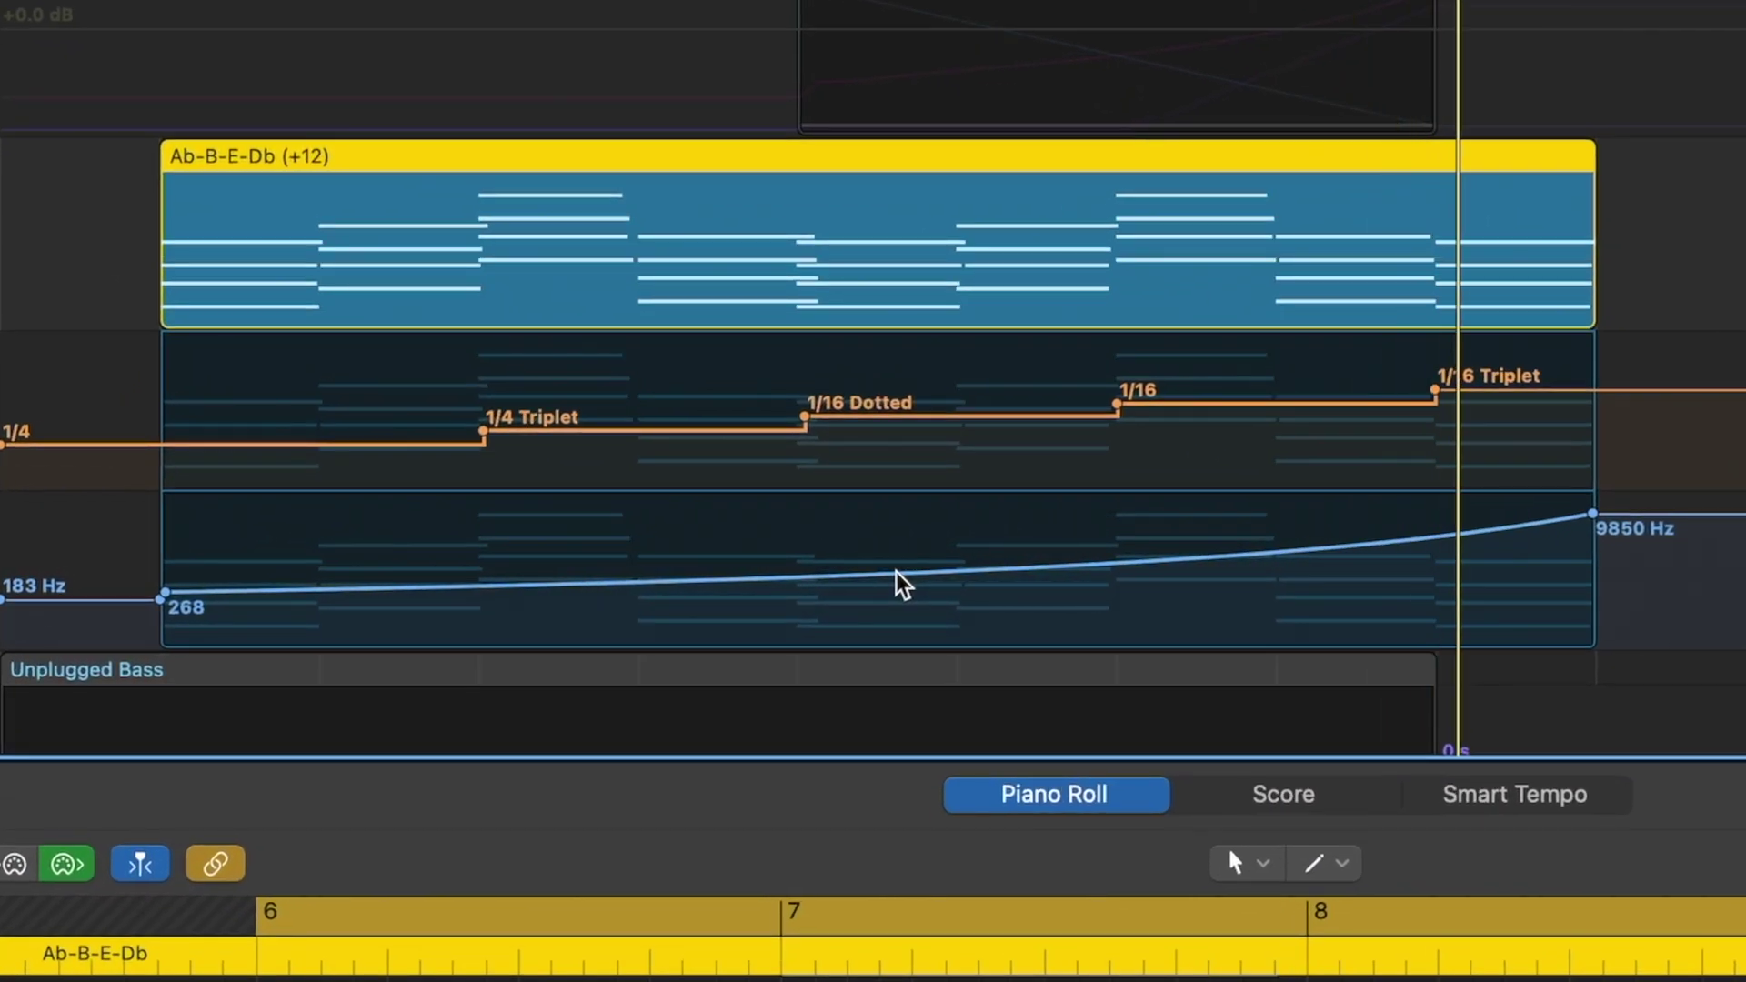
pyautogui.press('t')
pyautogui.press('u')
pyautogui.moveTo(1136, 575); pyautogui.dragTo(1119, 686)
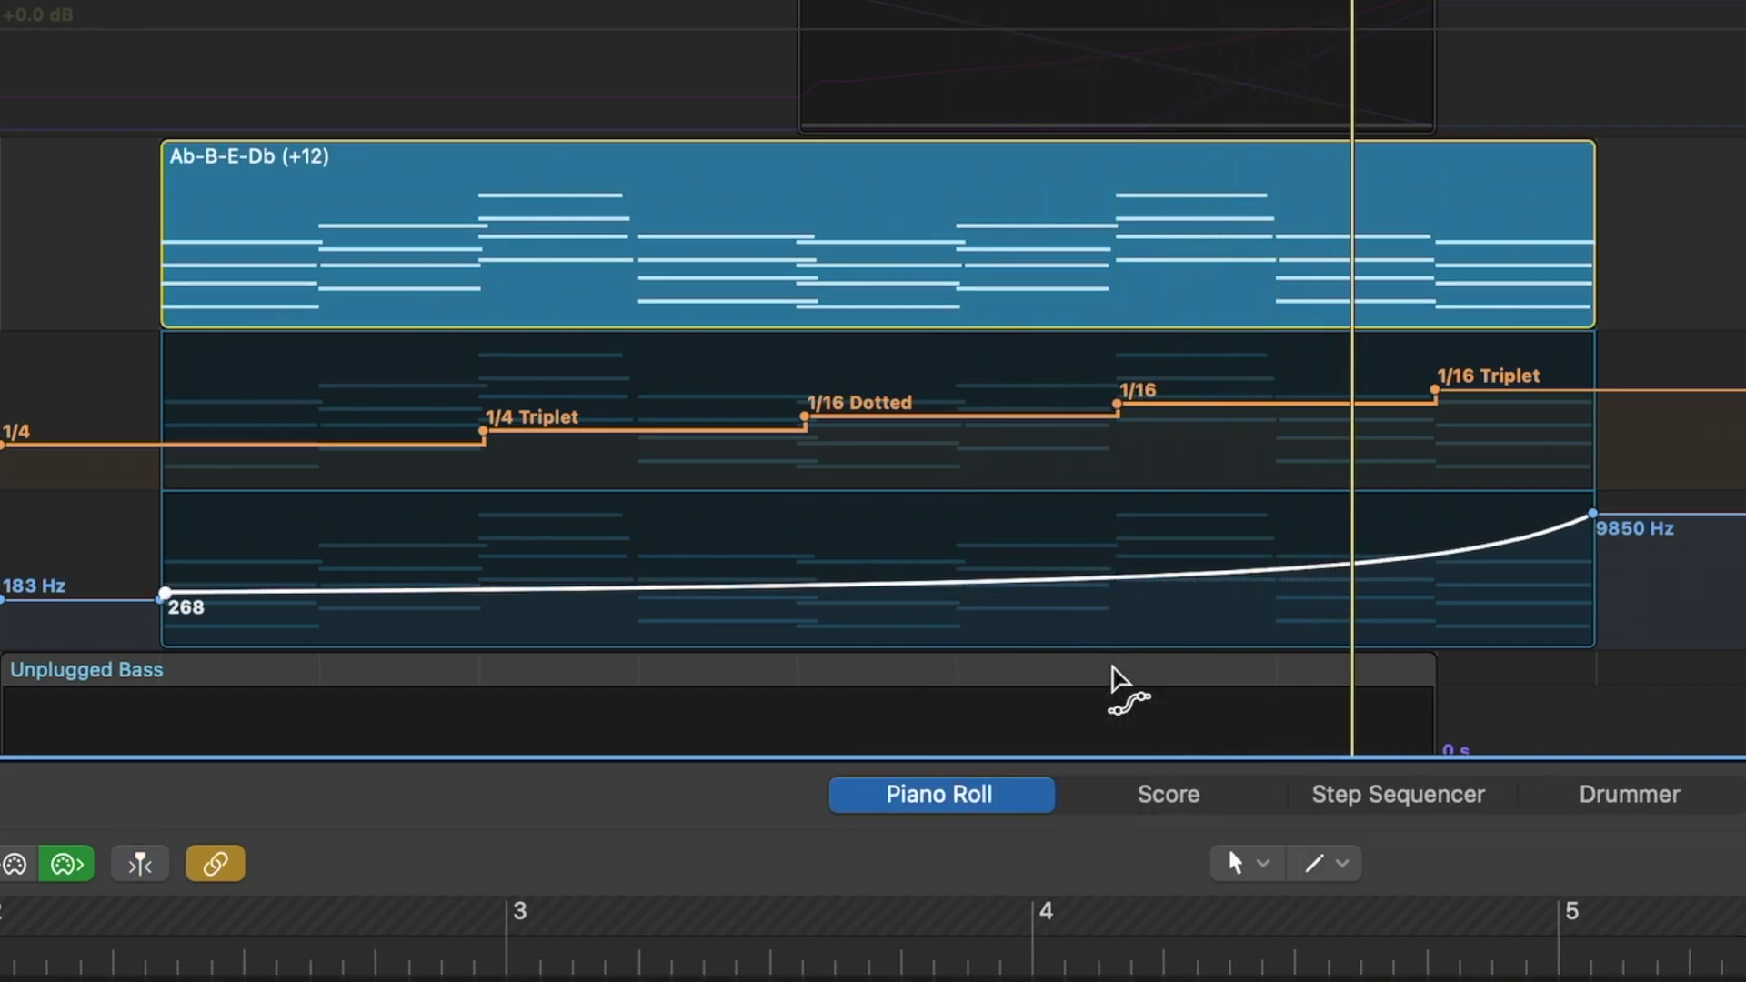
pyautogui.press('t')
pyautogui.press('t')
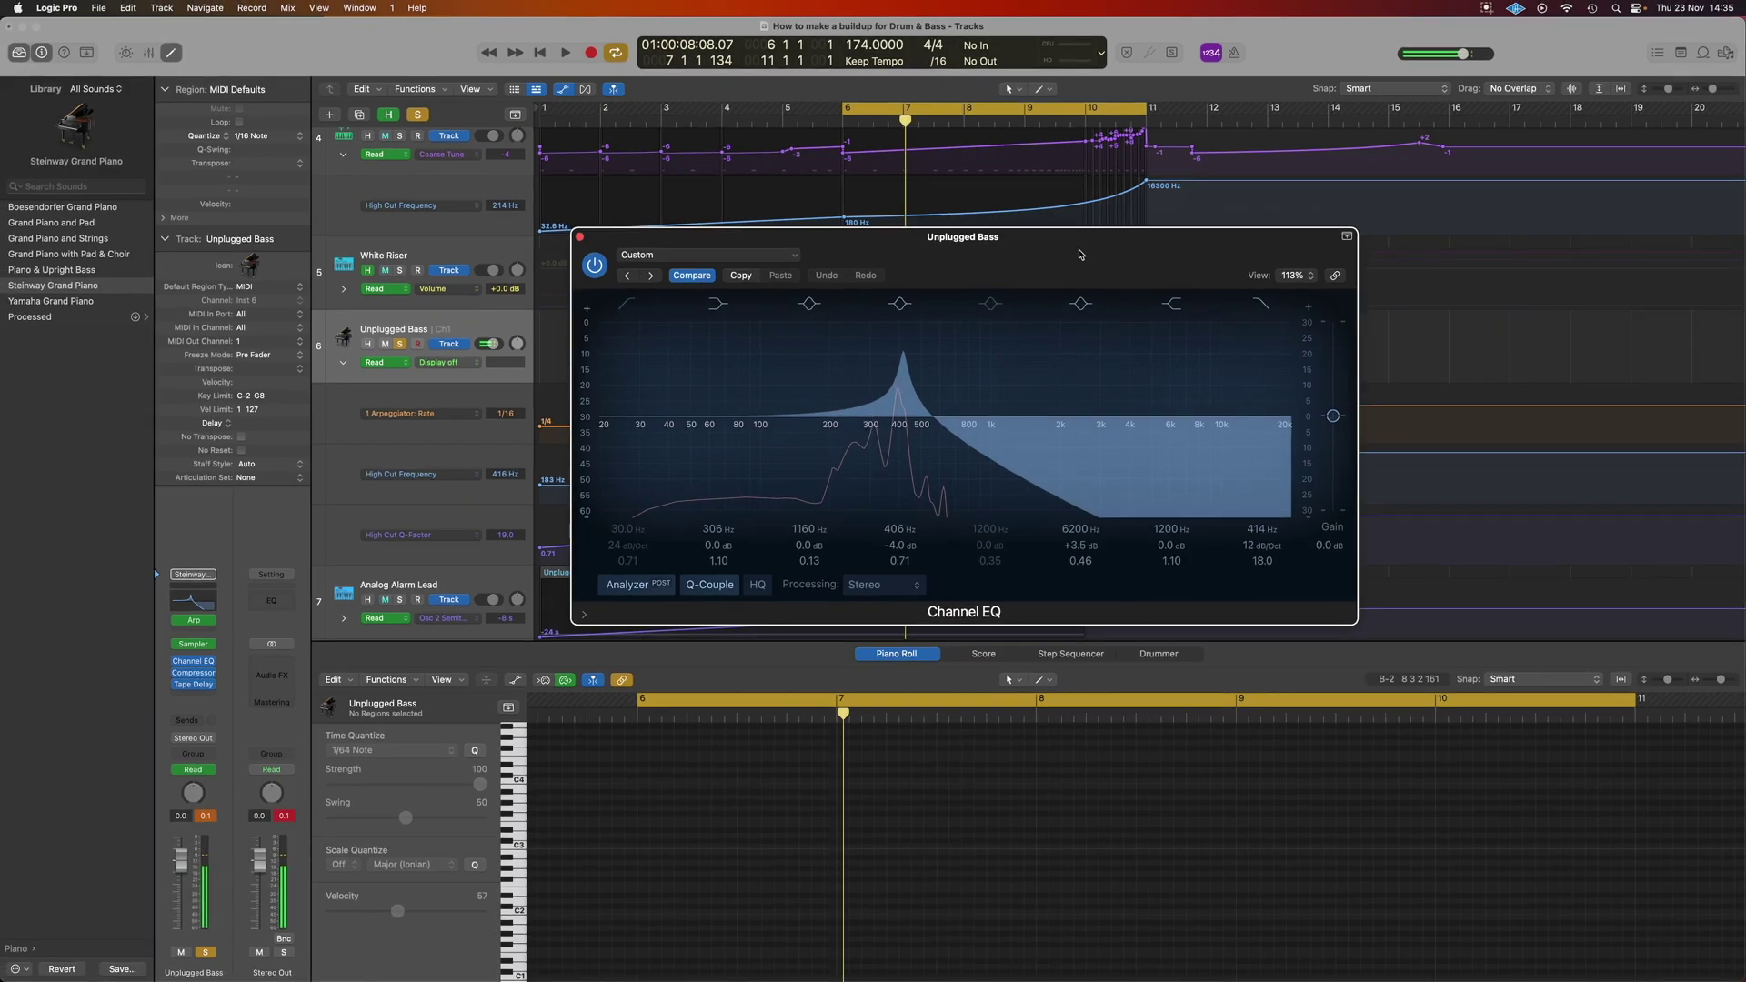
# - Close the Channel EQ and solo the fourth track, Ramp, together with Unplugged Bass
pyautogui.click(580, 238)
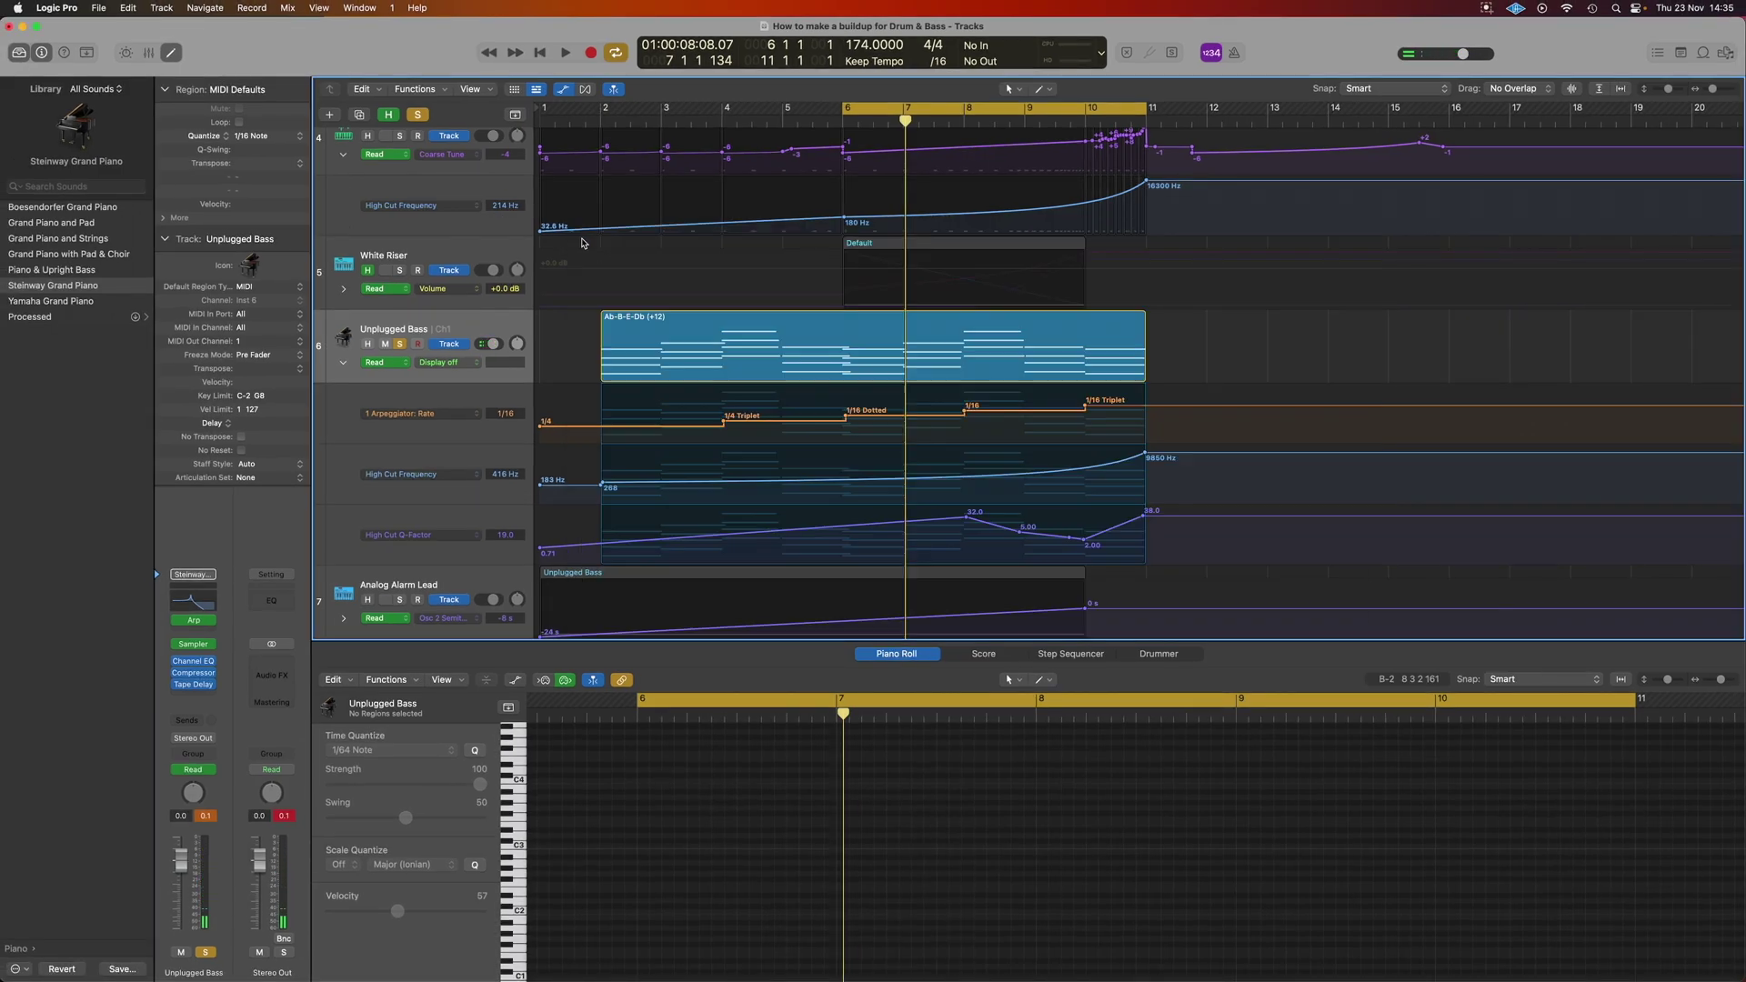
pyautogui.scroll(4, 459, 254)
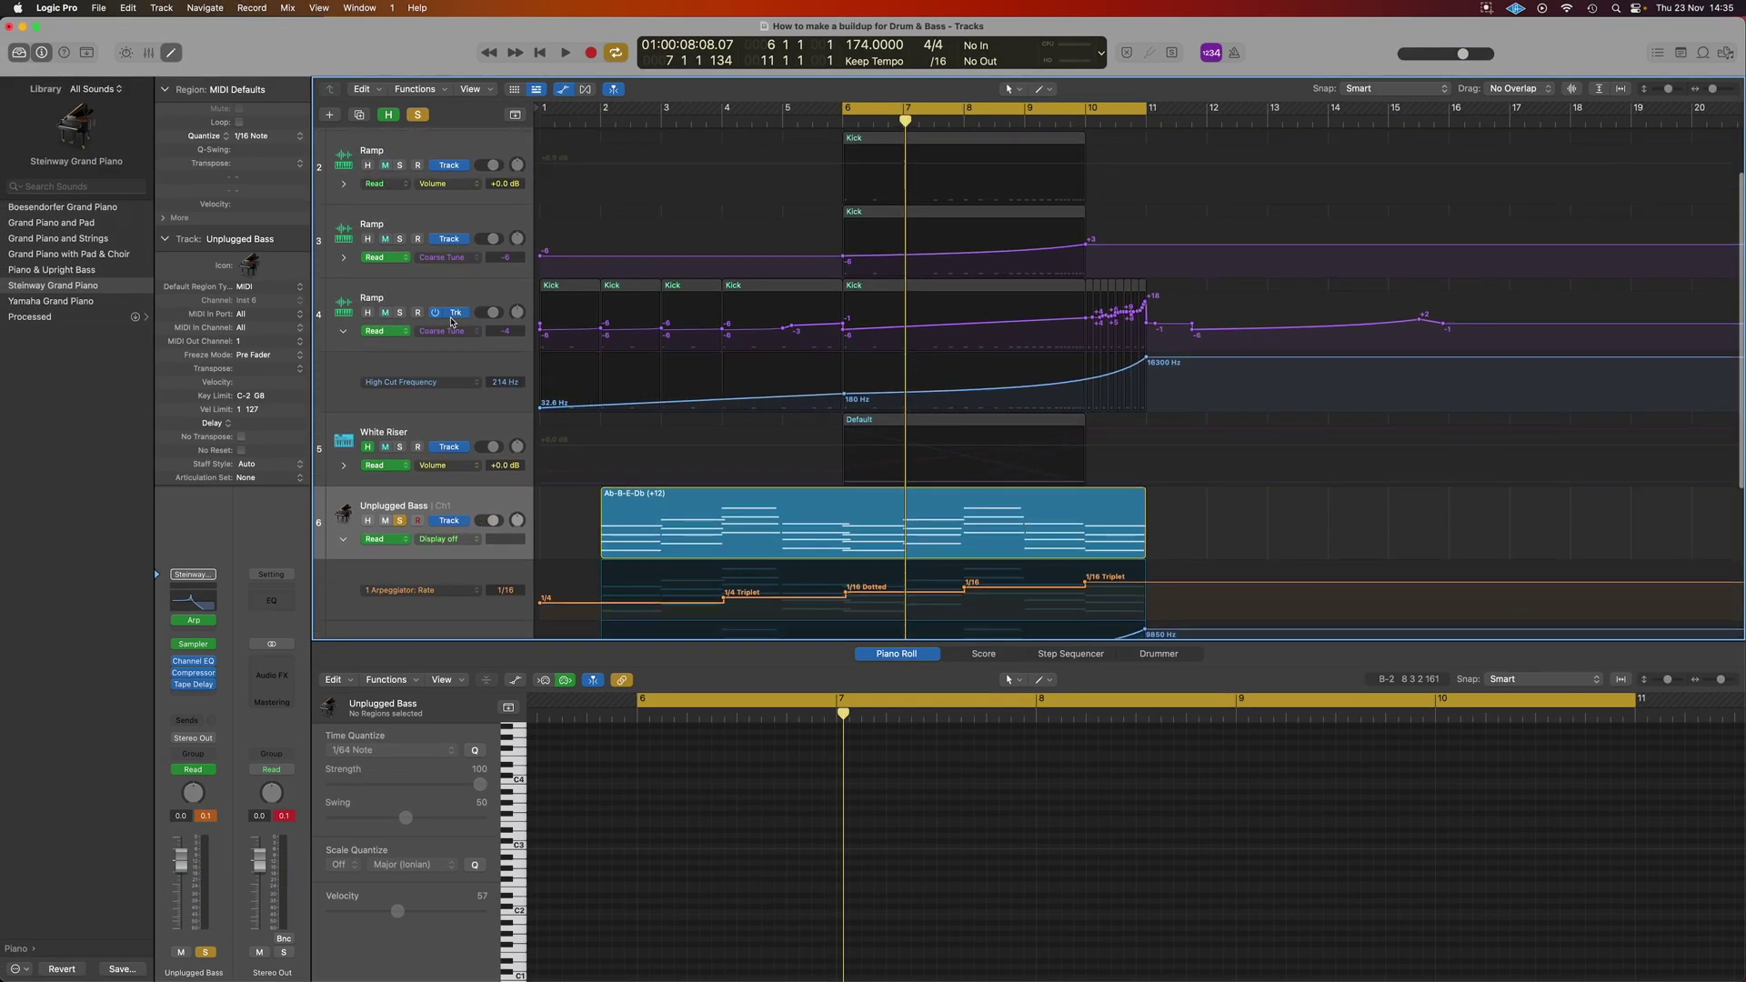
pyautogui.click(401, 312)
pyautogui.scroll(-3, 894, 393)
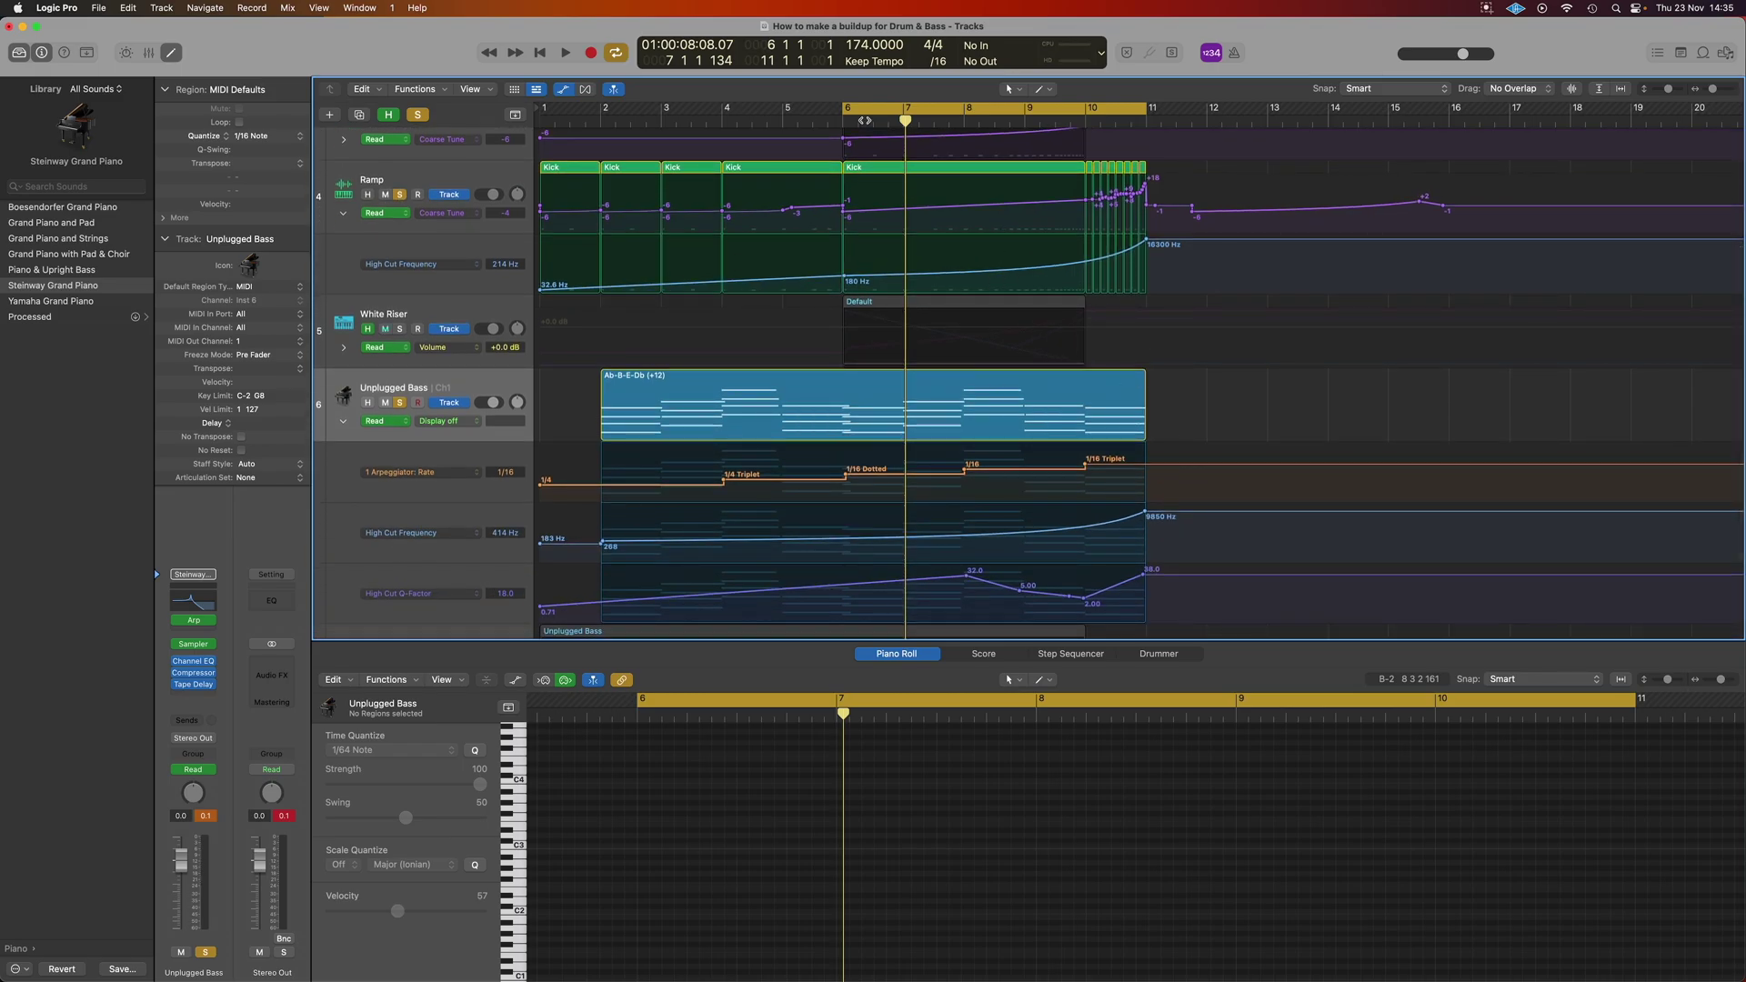
# - Extend the cycle range back to bar 1 and play through the soloed buildup tracks
pyautogui.moveTo(845, 110); pyautogui.dragTo(541, 109)
pyautogui.press('space')
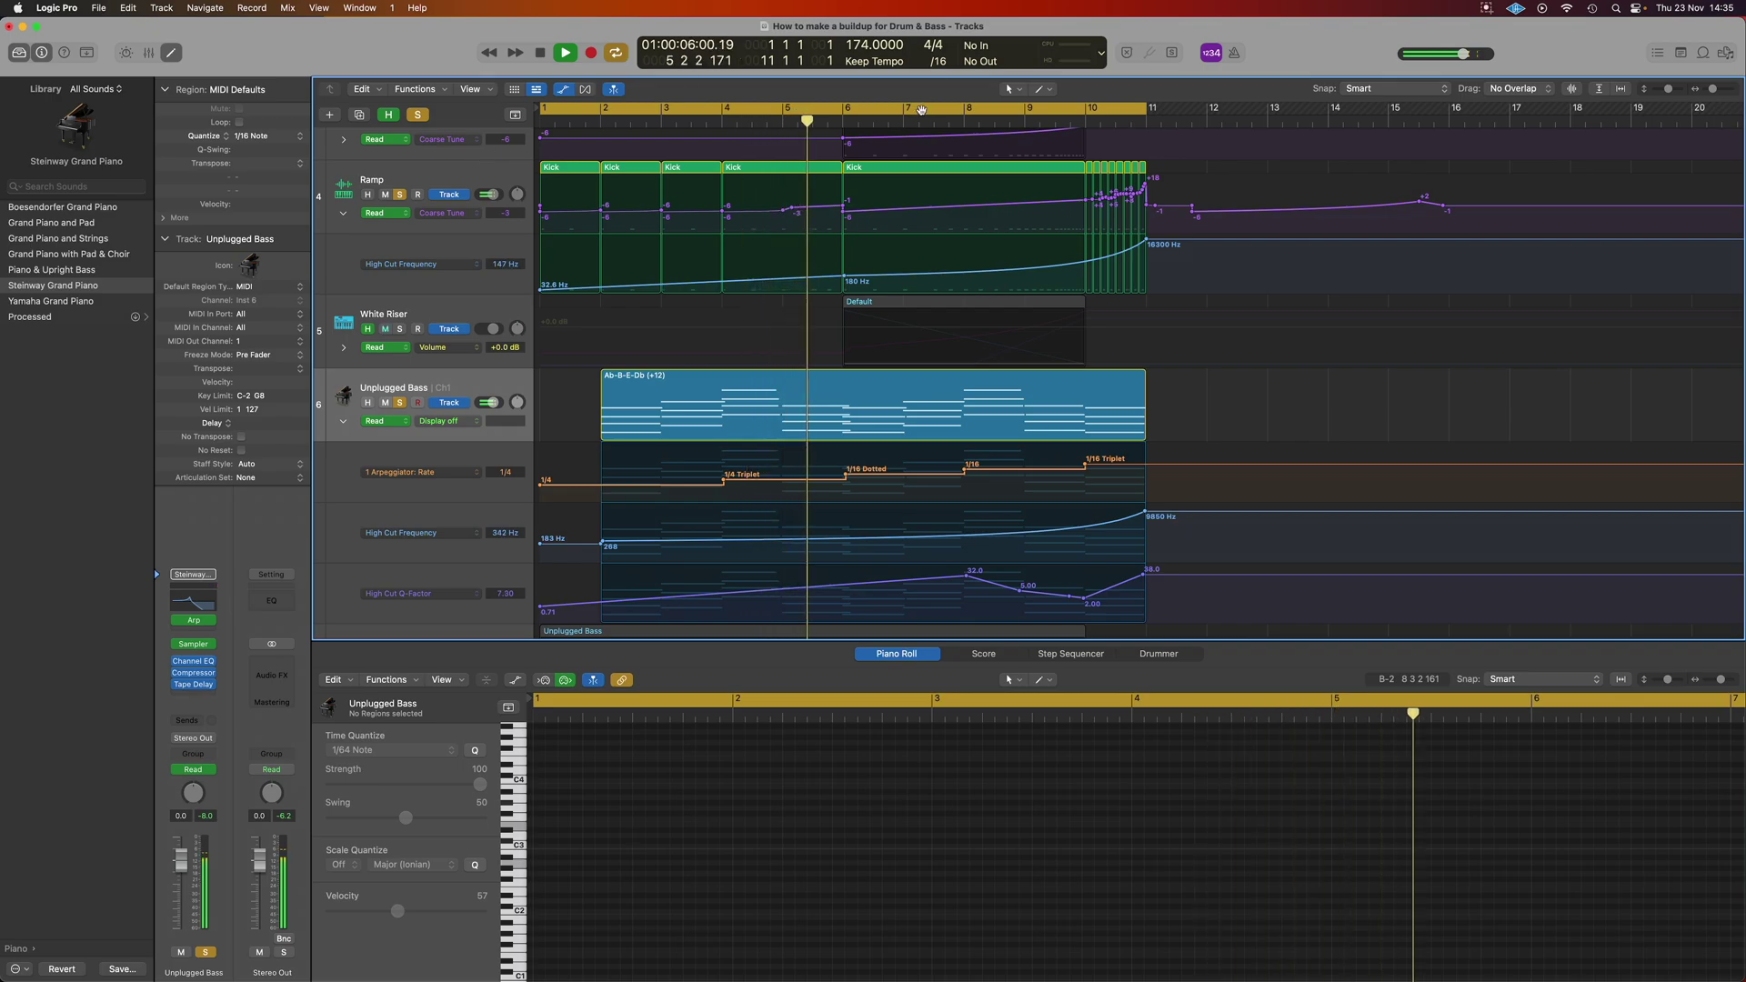
pyautogui.scroll(1, 922, 109)
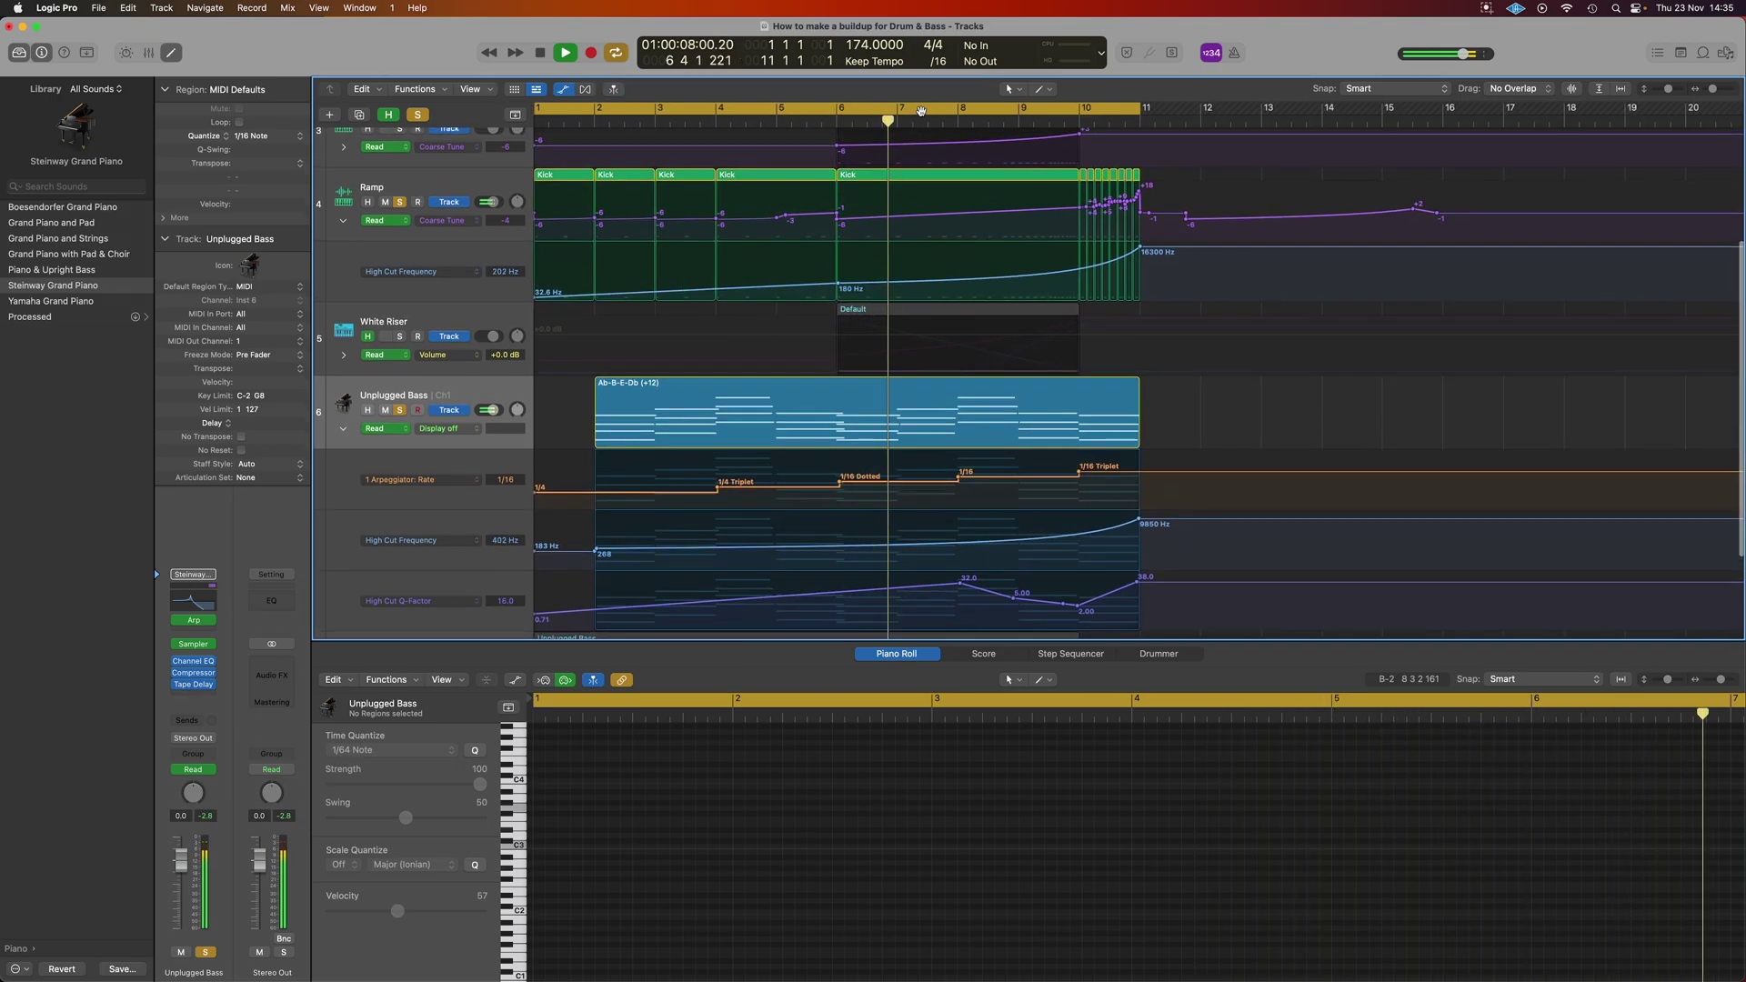
pyautogui.scroll(-2, 923, 110)
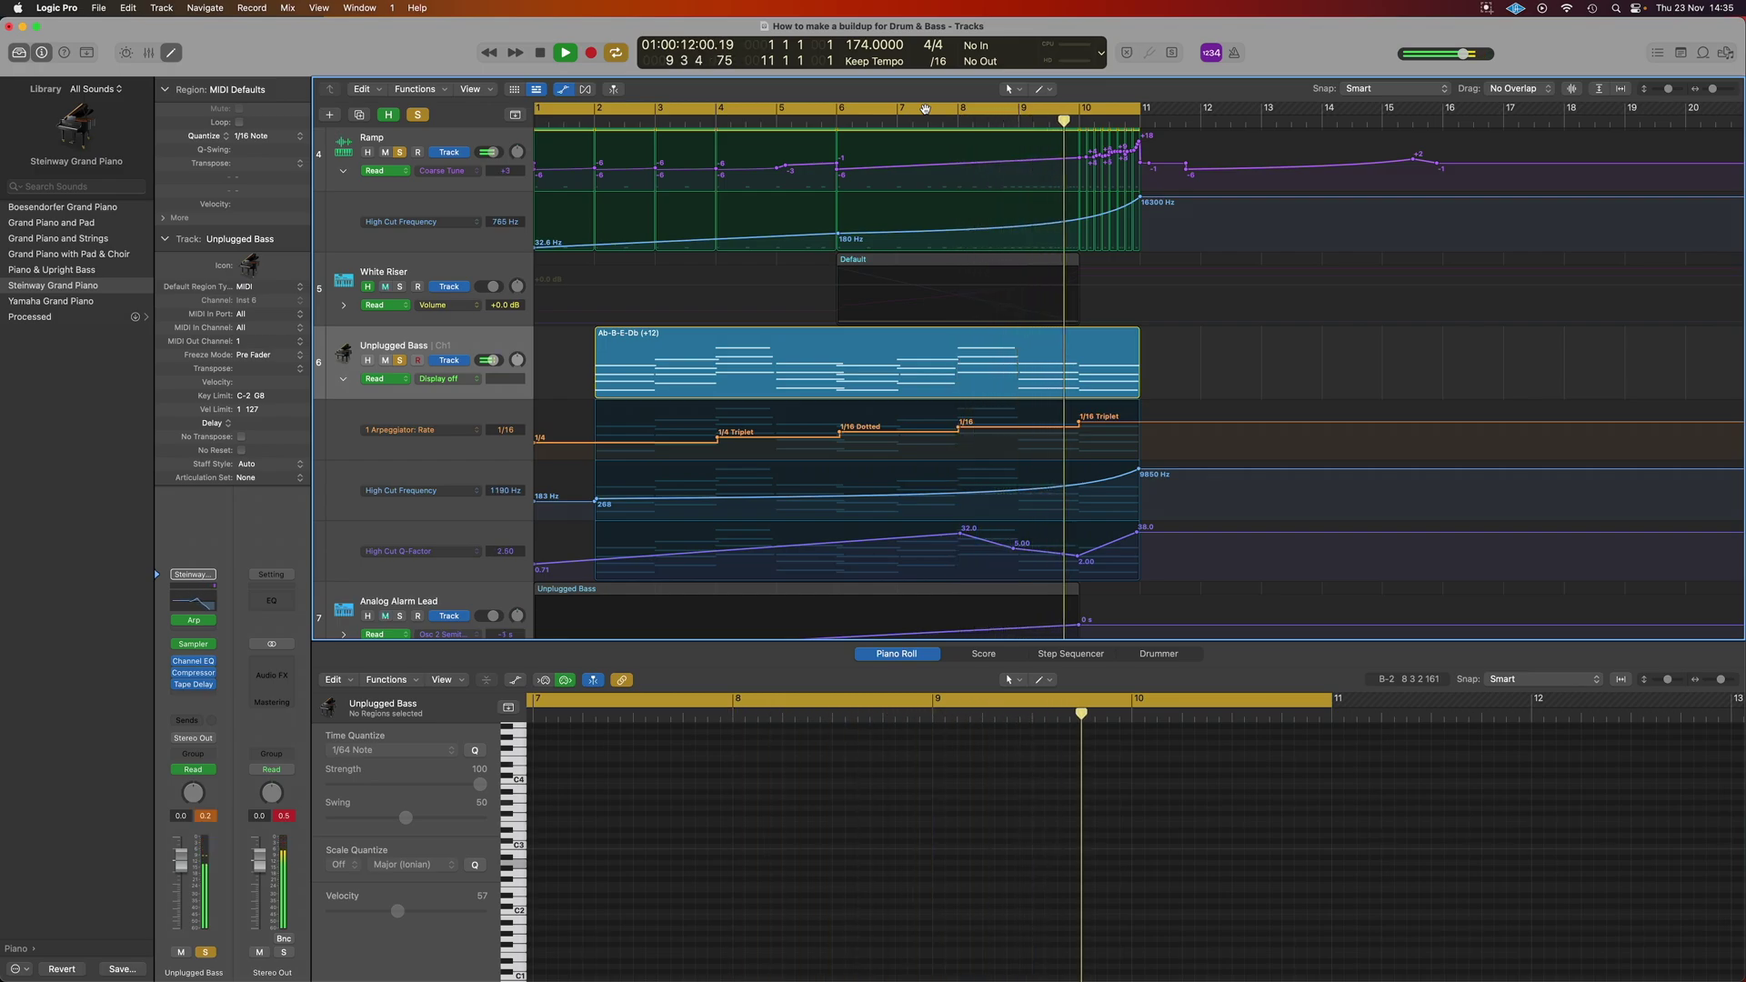
pyautogui.press('space')
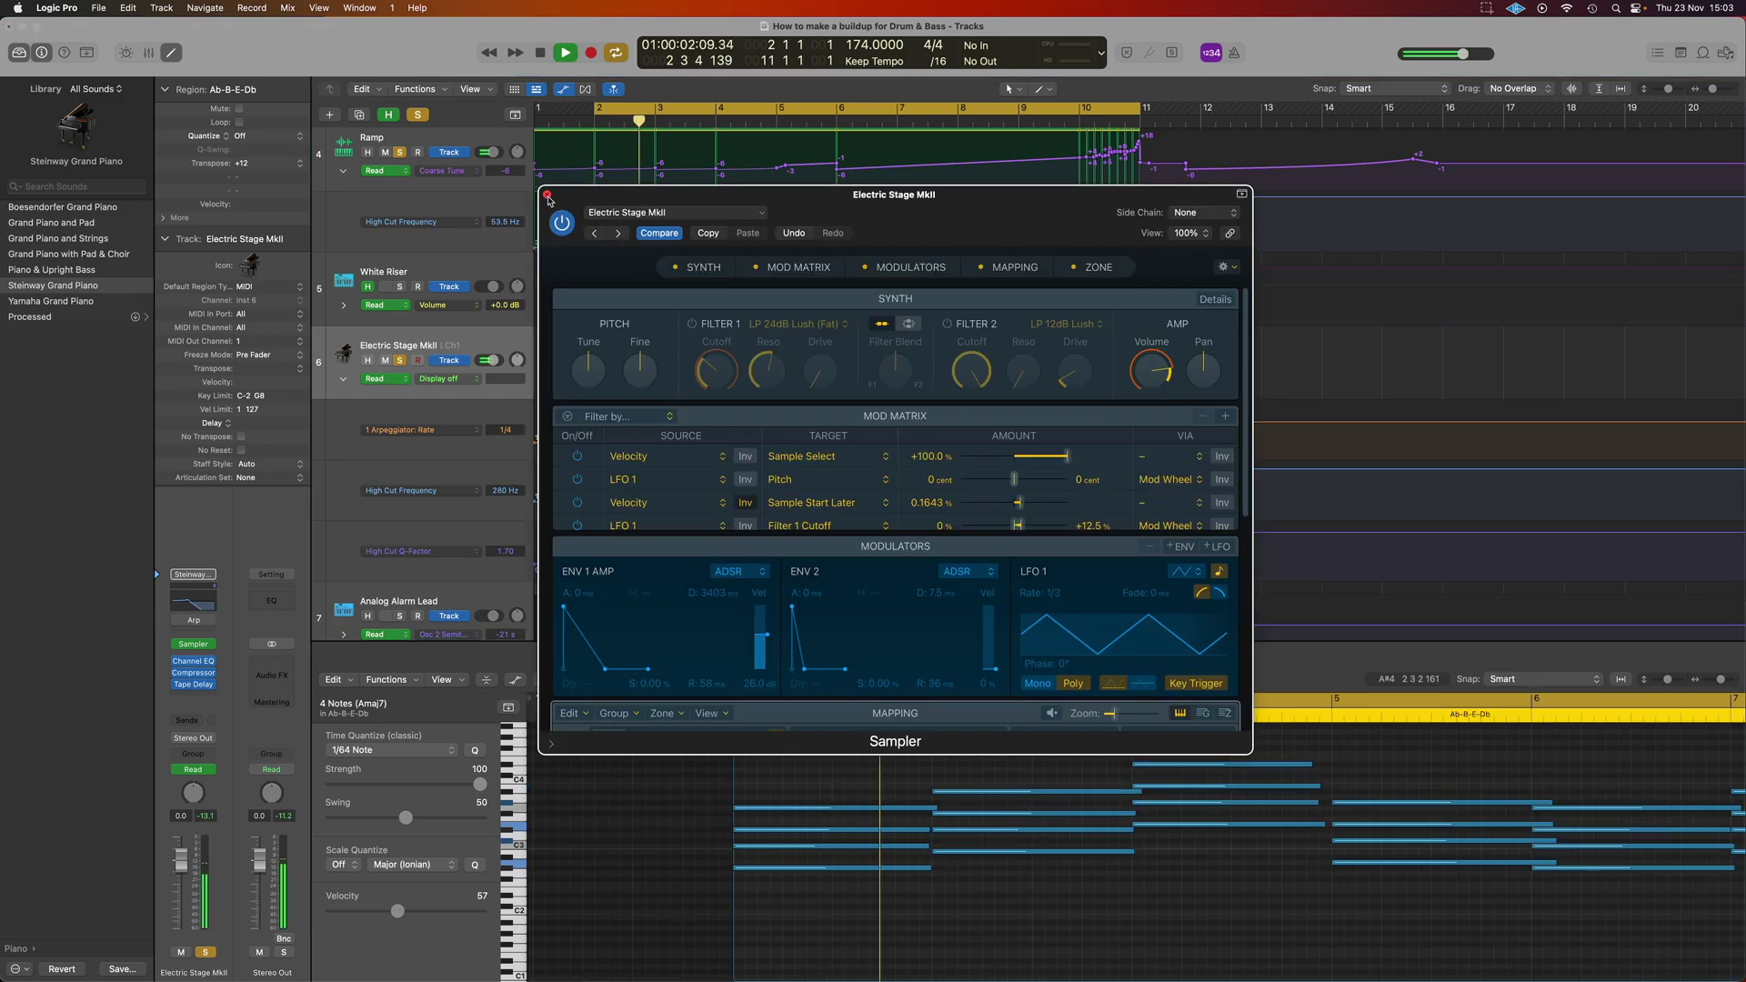
# - Close the Electric Stage MkII Sampler, stop playback, and split the chords in bars 6 and 7 into half-bar repeats
pyautogui.click(547, 195)
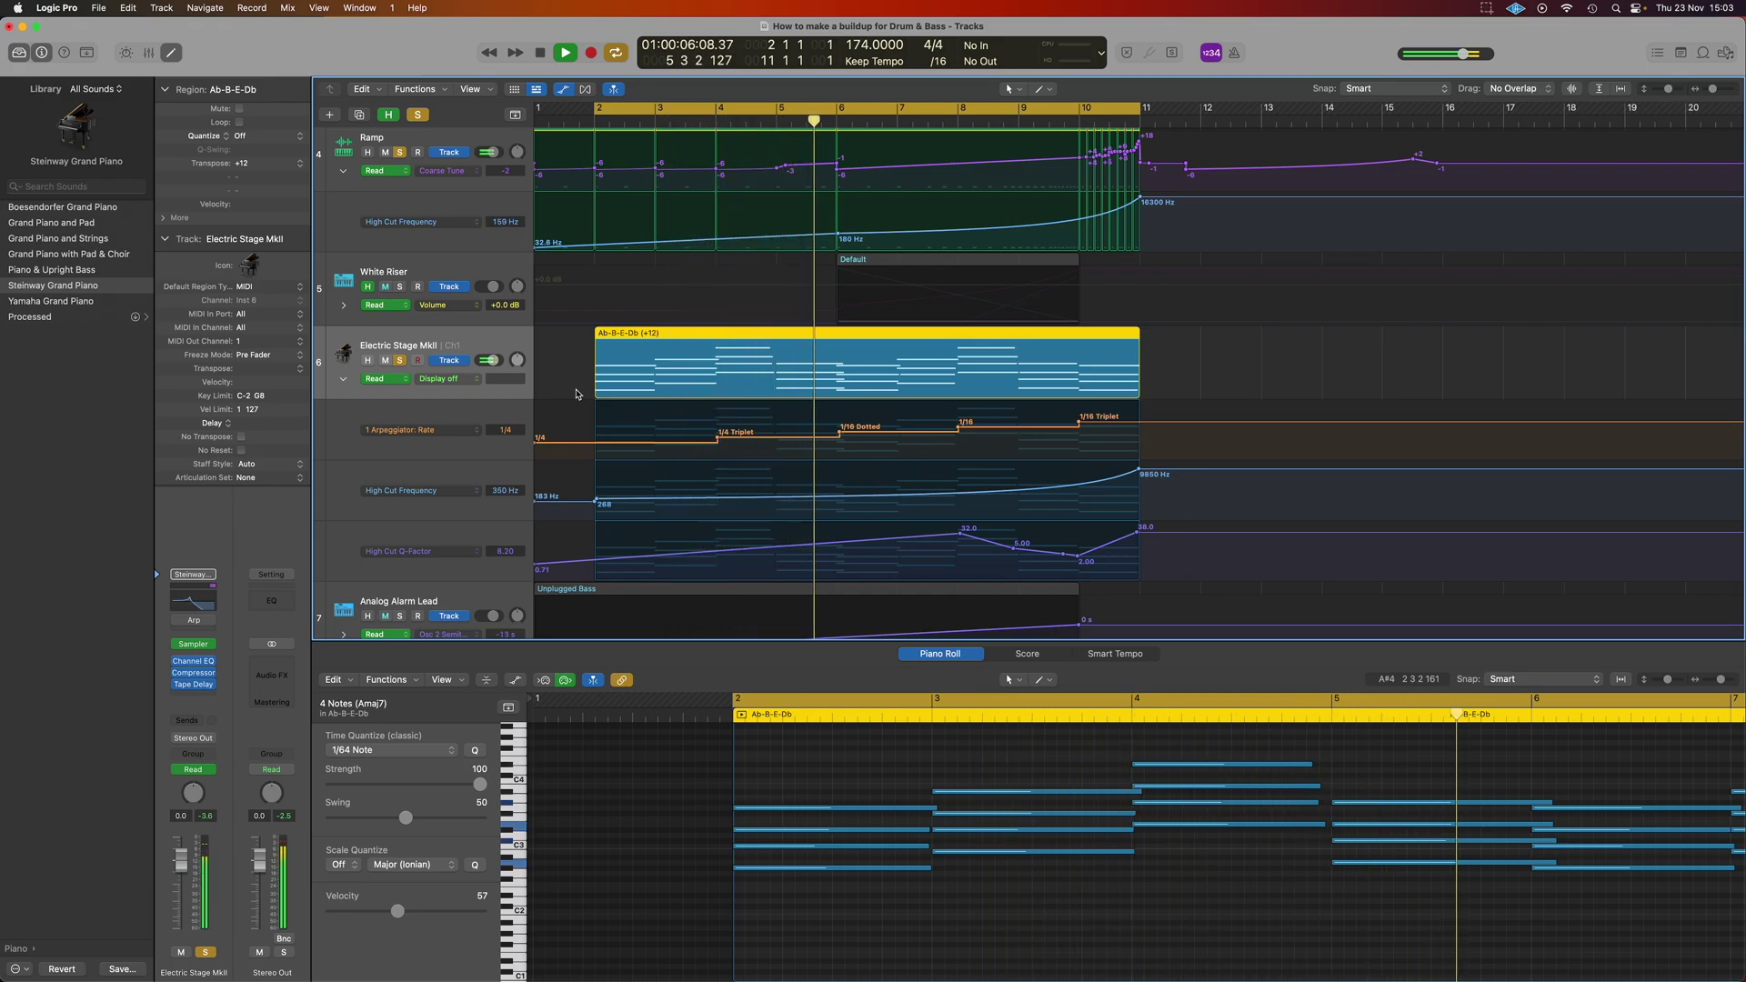
pyautogui.press('space')
pyautogui.scroll(-5, 1250, 949)
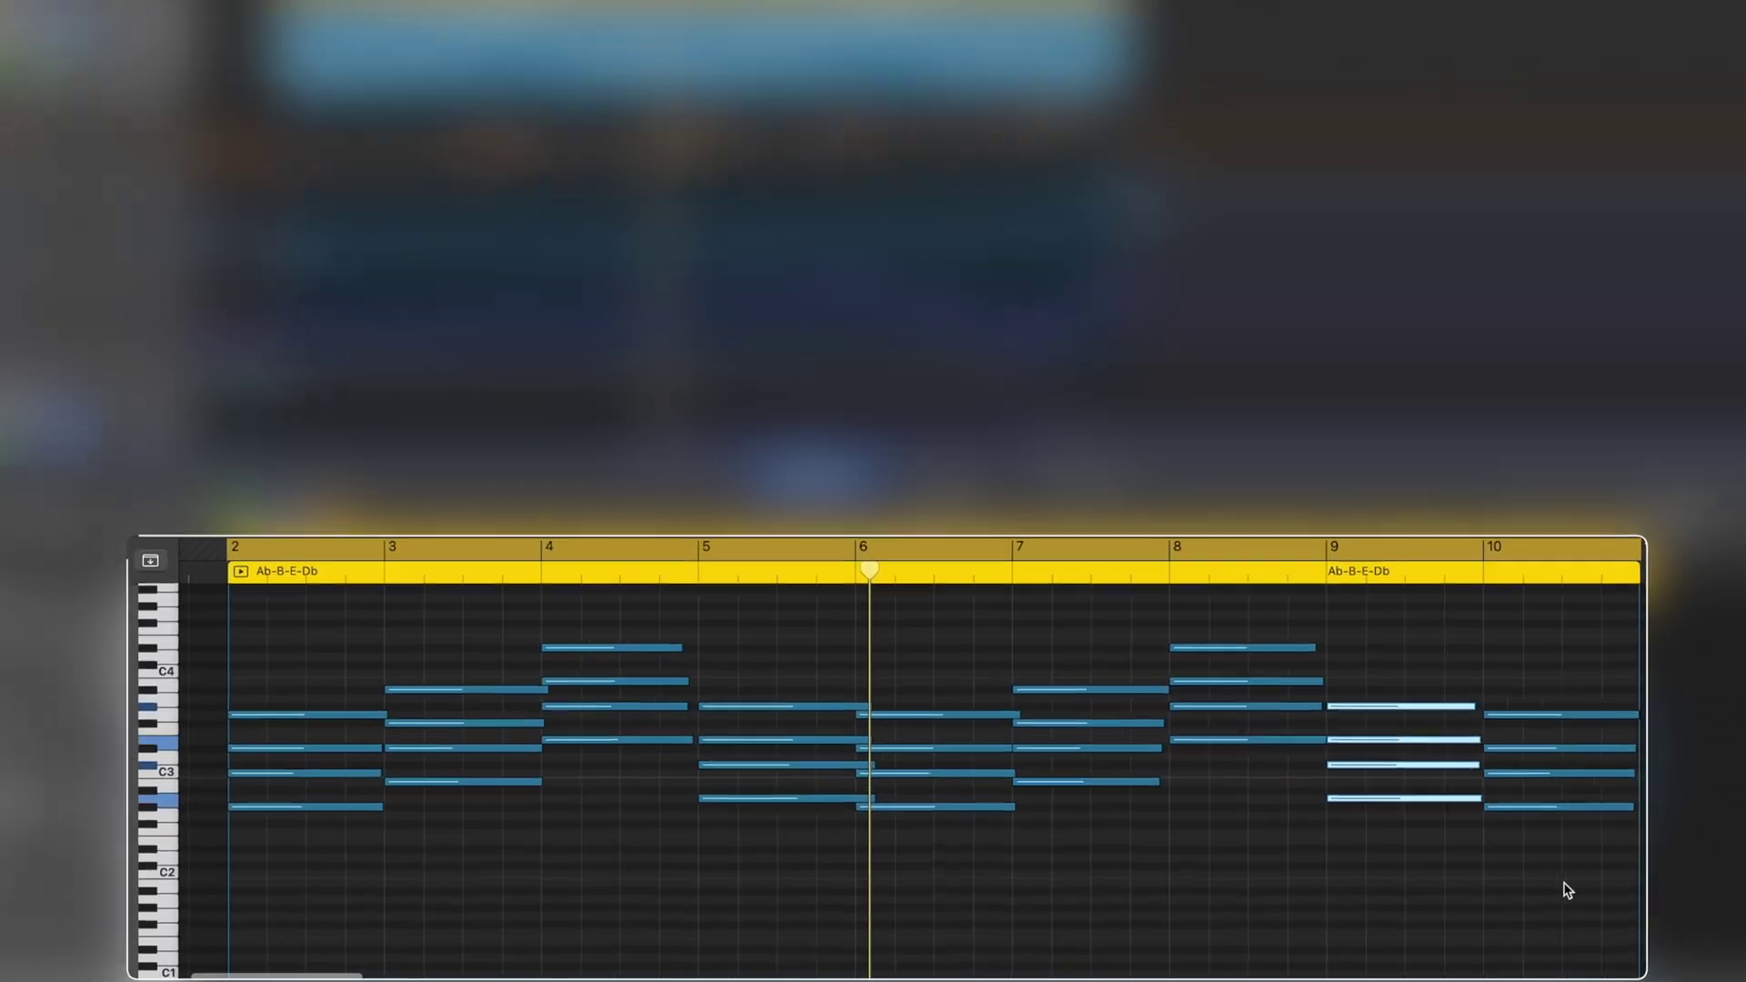
pyautogui.moveTo(1440, 916); pyautogui.dragTo(1044, 749)
pyautogui.moveTo(952, 604); pyautogui.dragTo(1575, 852)
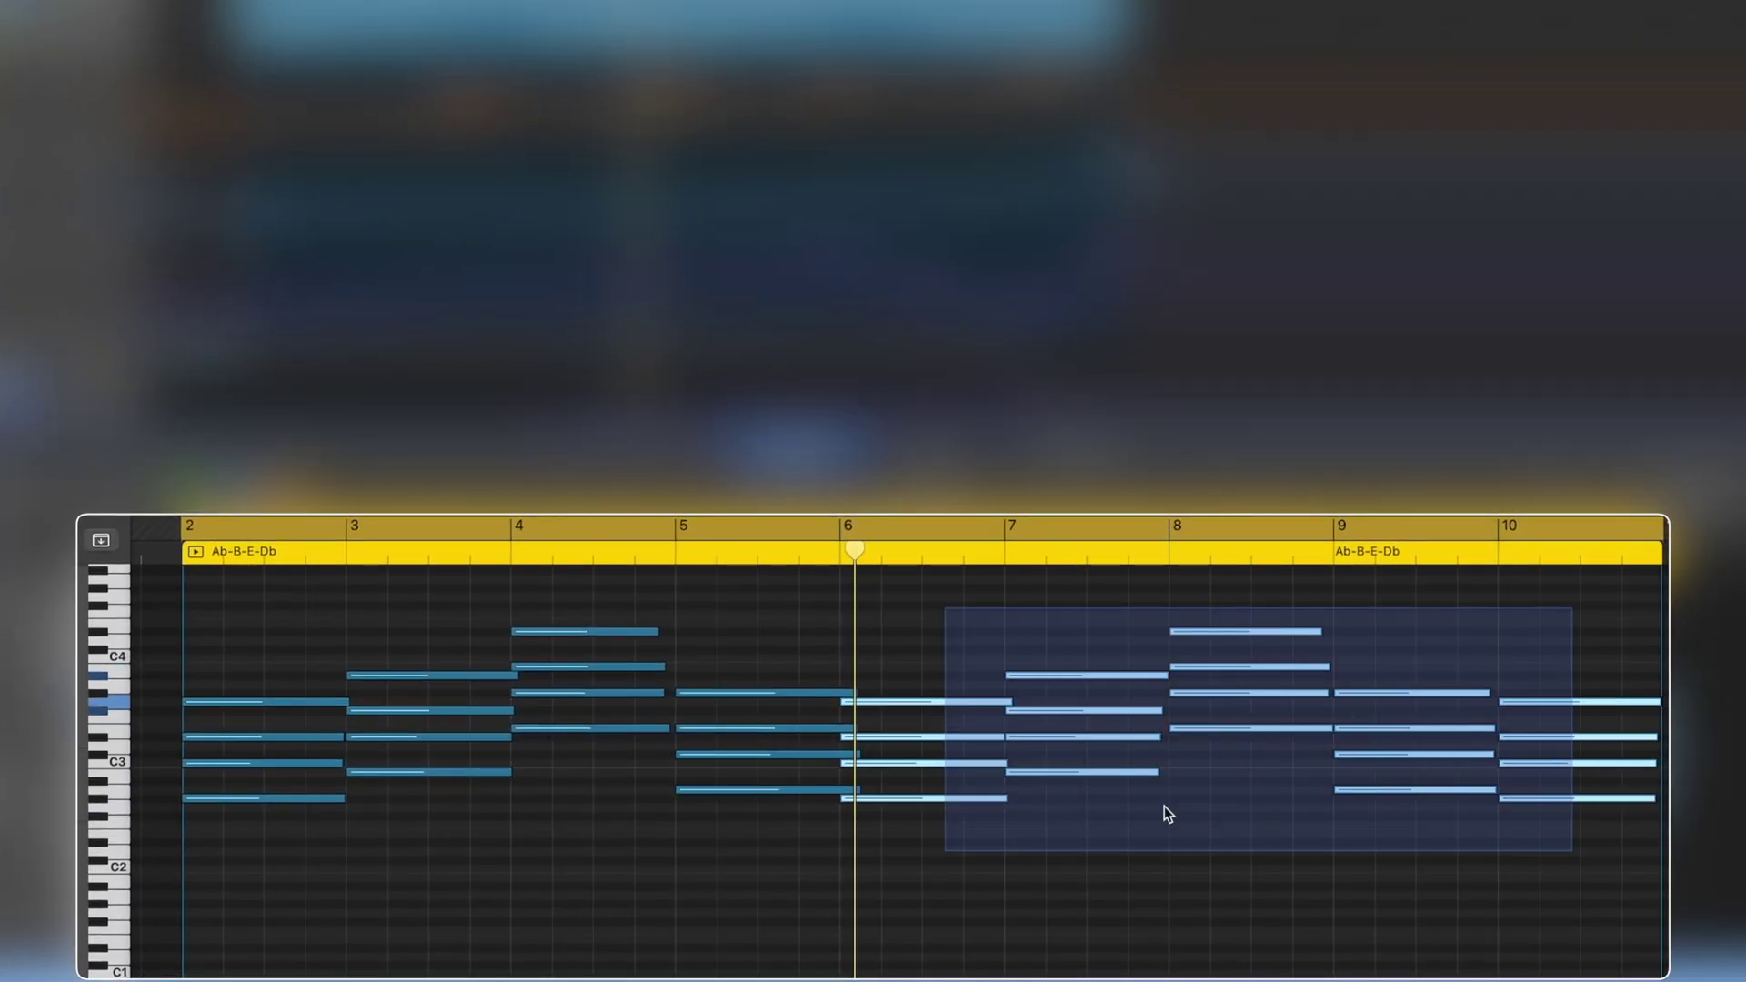
pyautogui.moveTo(1001, 800); pyautogui.dragTo(949, 805)
# - Split the chords in bars 8 and 9 into quarter-note repeats and bar 10 into eighth-note repeats, and play the buildup
pyautogui.moveTo(1635, 844); pyautogui.dragTo(1155, 571)
pyautogui.moveTo(1235, 735)
pyautogui.mouseDown()
pyautogui.moveTo(1197, 729)
pyautogui.moveTo(1228, 728)
pyautogui.mouseUp()
pyautogui.moveTo(1659, 844); pyautogui.dragTo(1519, 688)
pyautogui.scroll(5, 1519, 688)
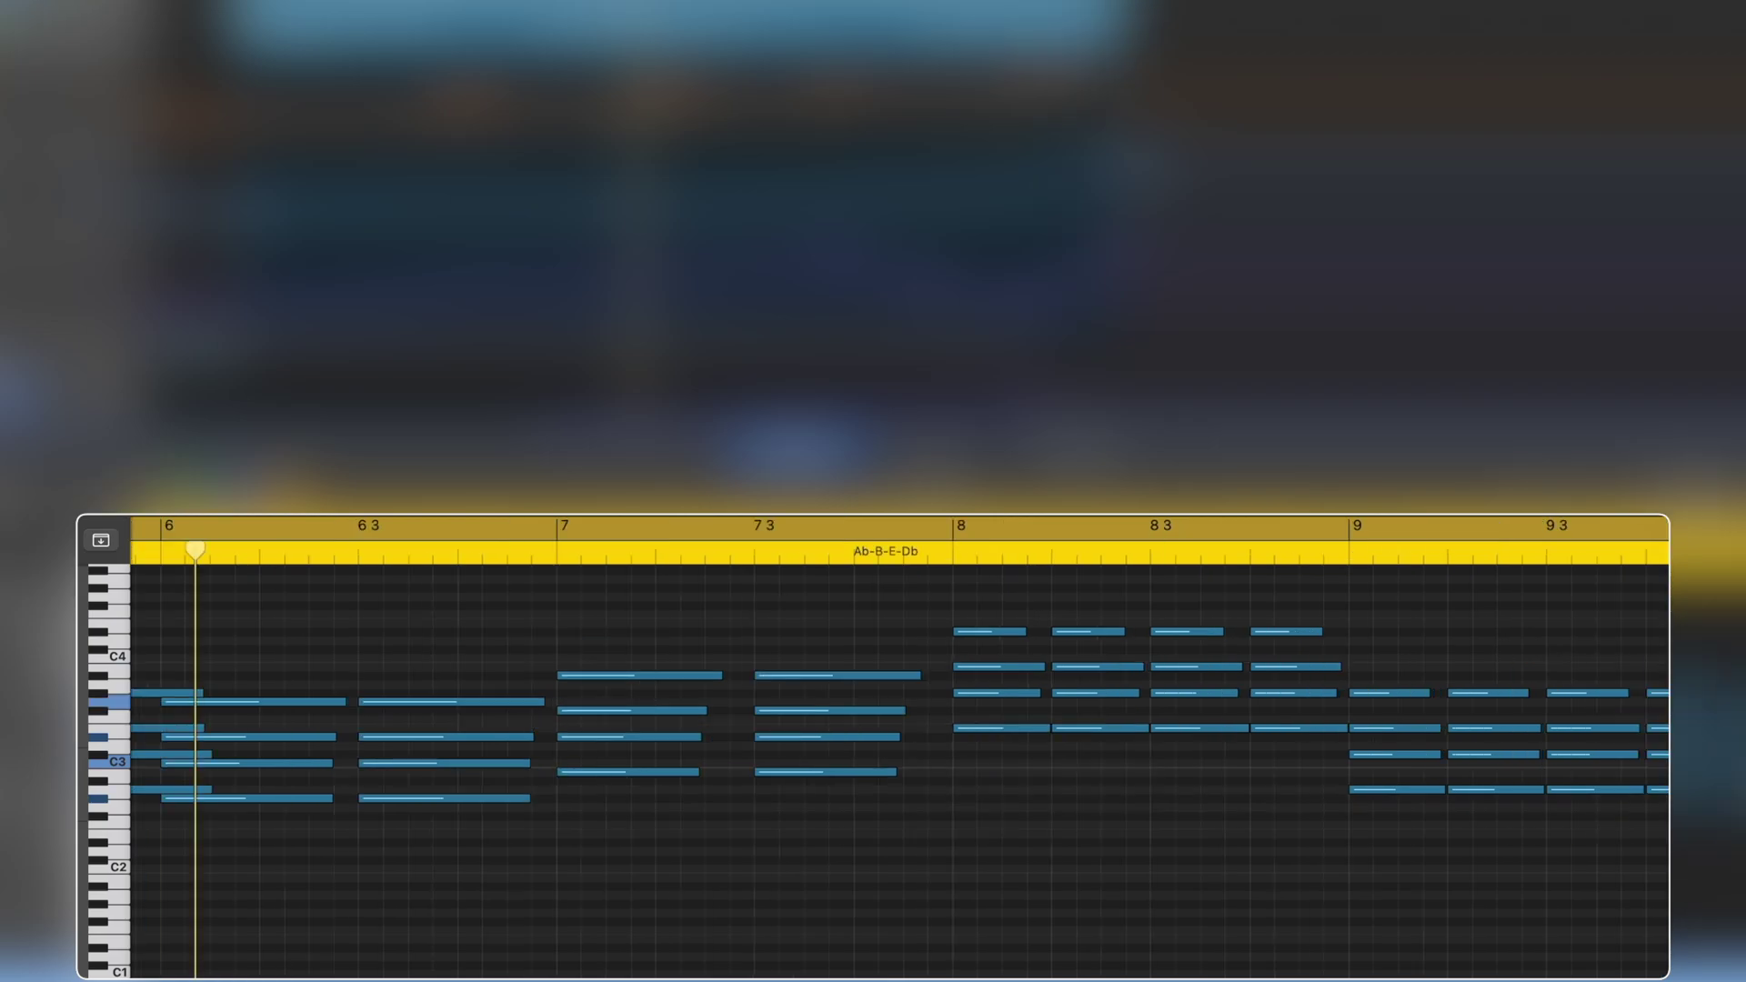
pyautogui.keyDown('ctrl'); pyautogui.keyDown('alt'); pyautogui.click(1631, 741); pyautogui.keyUp('alt'); pyautogui.keyUp('ctrl')
pyautogui.scroll(3, 983, 708)
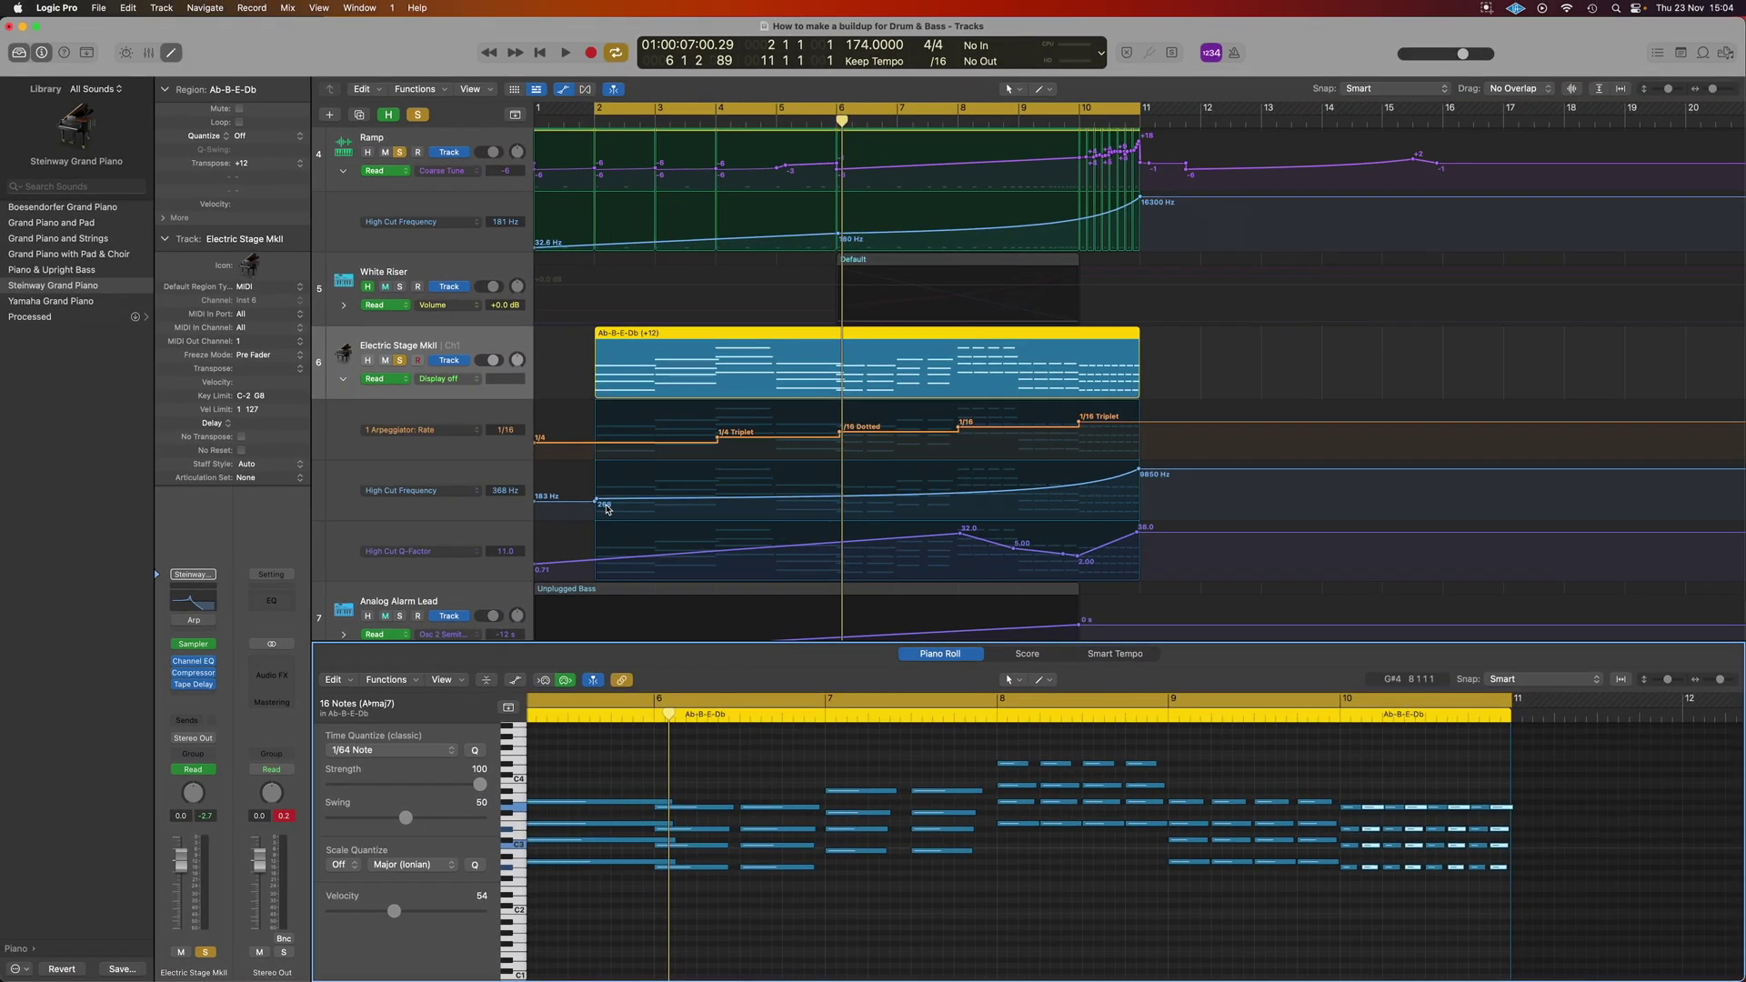
pyautogui.press('space')
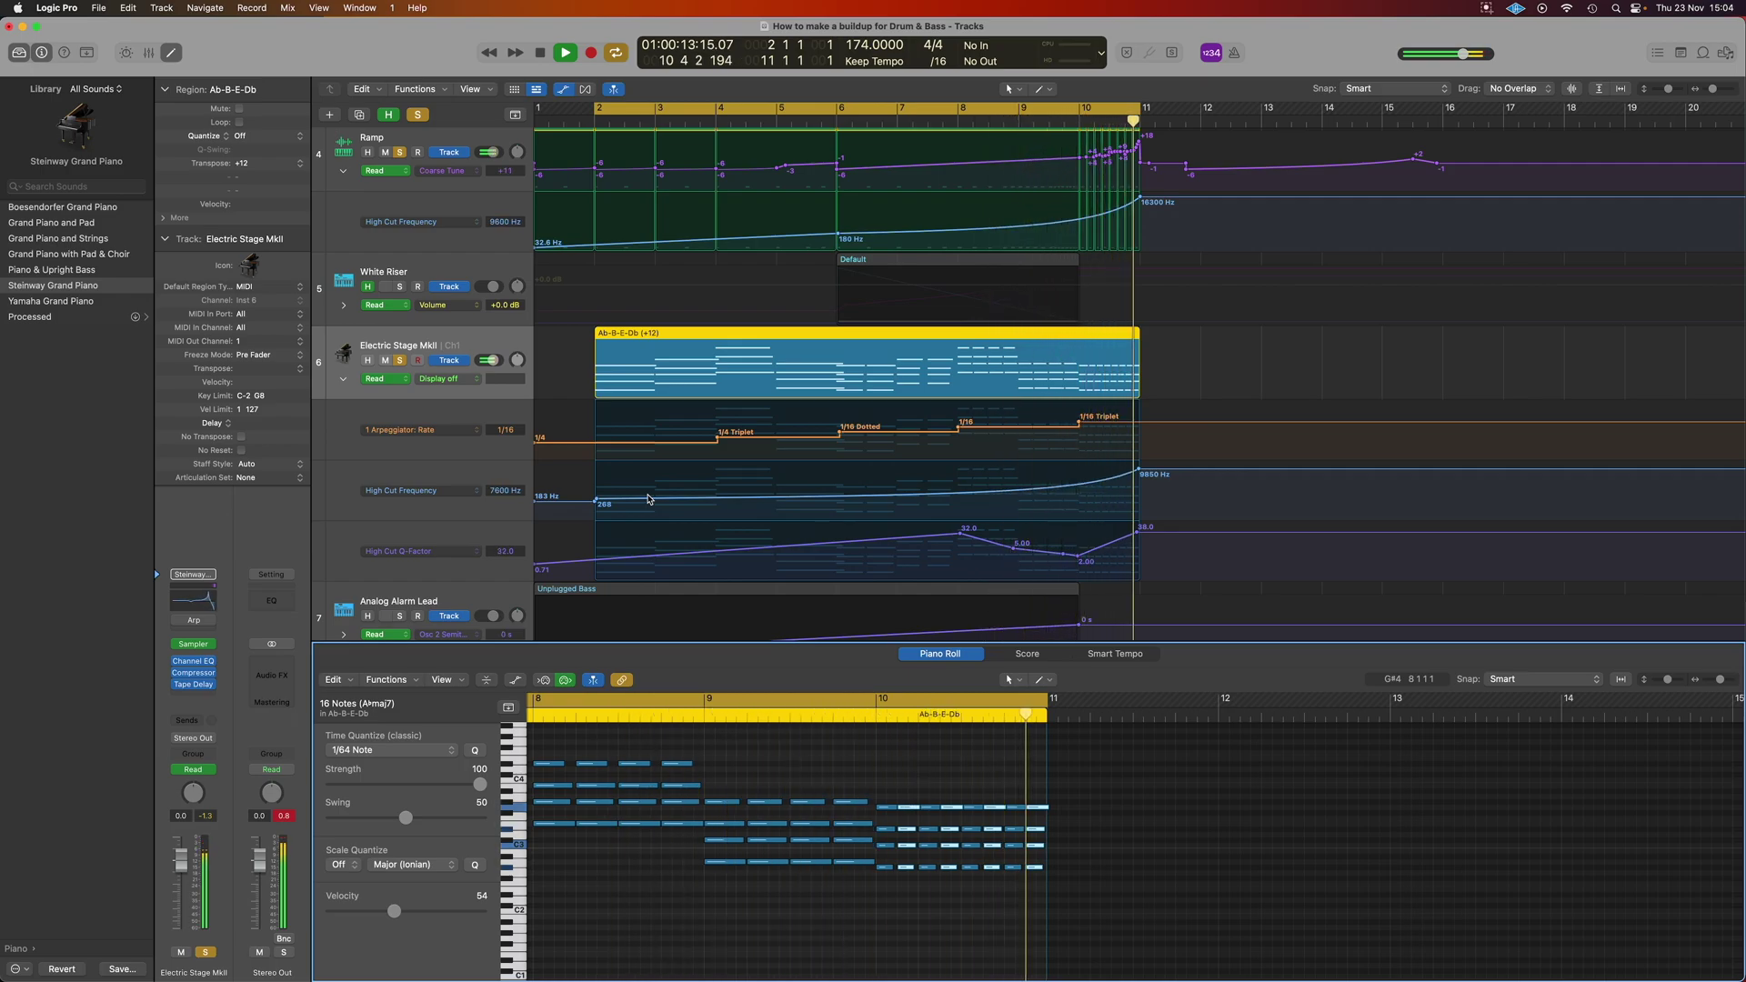
pyautogui.press('space')
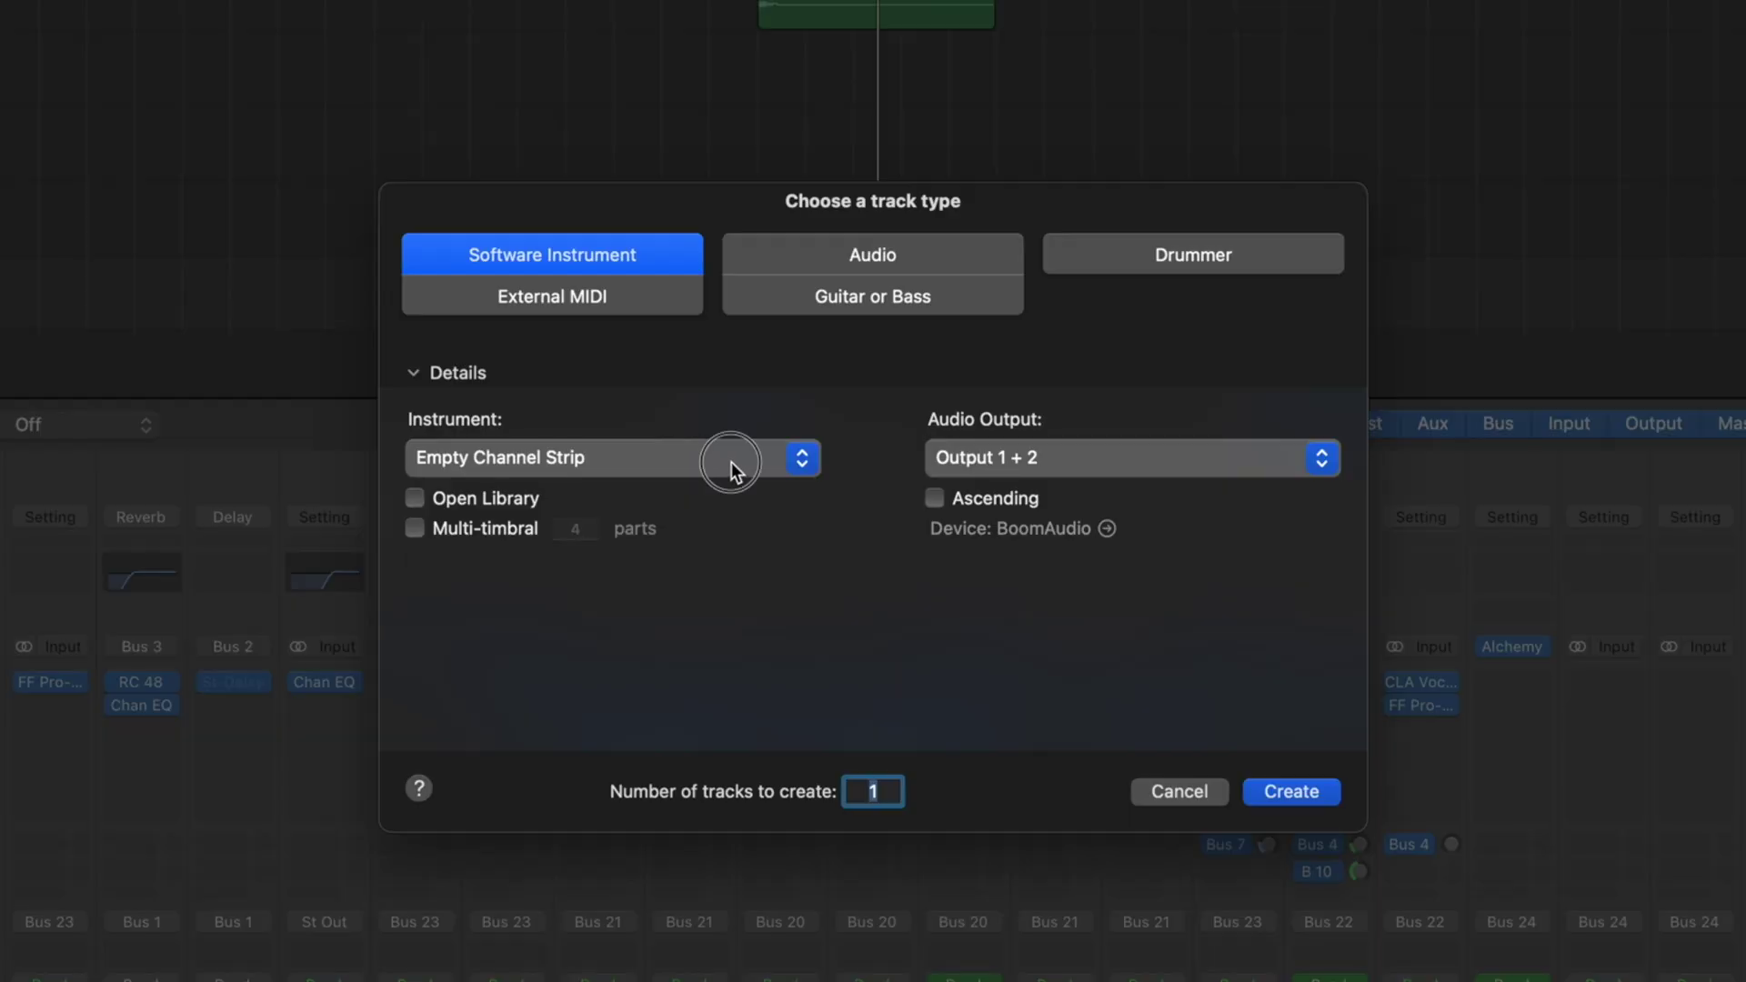
# - Create a software instrument track with Alchemy, turn on the white noise in source A, and show the global settings
pyautogui.click(728, 462)
pyautogui.moveTo(649, 540)
pyautogui.click(760, 518)
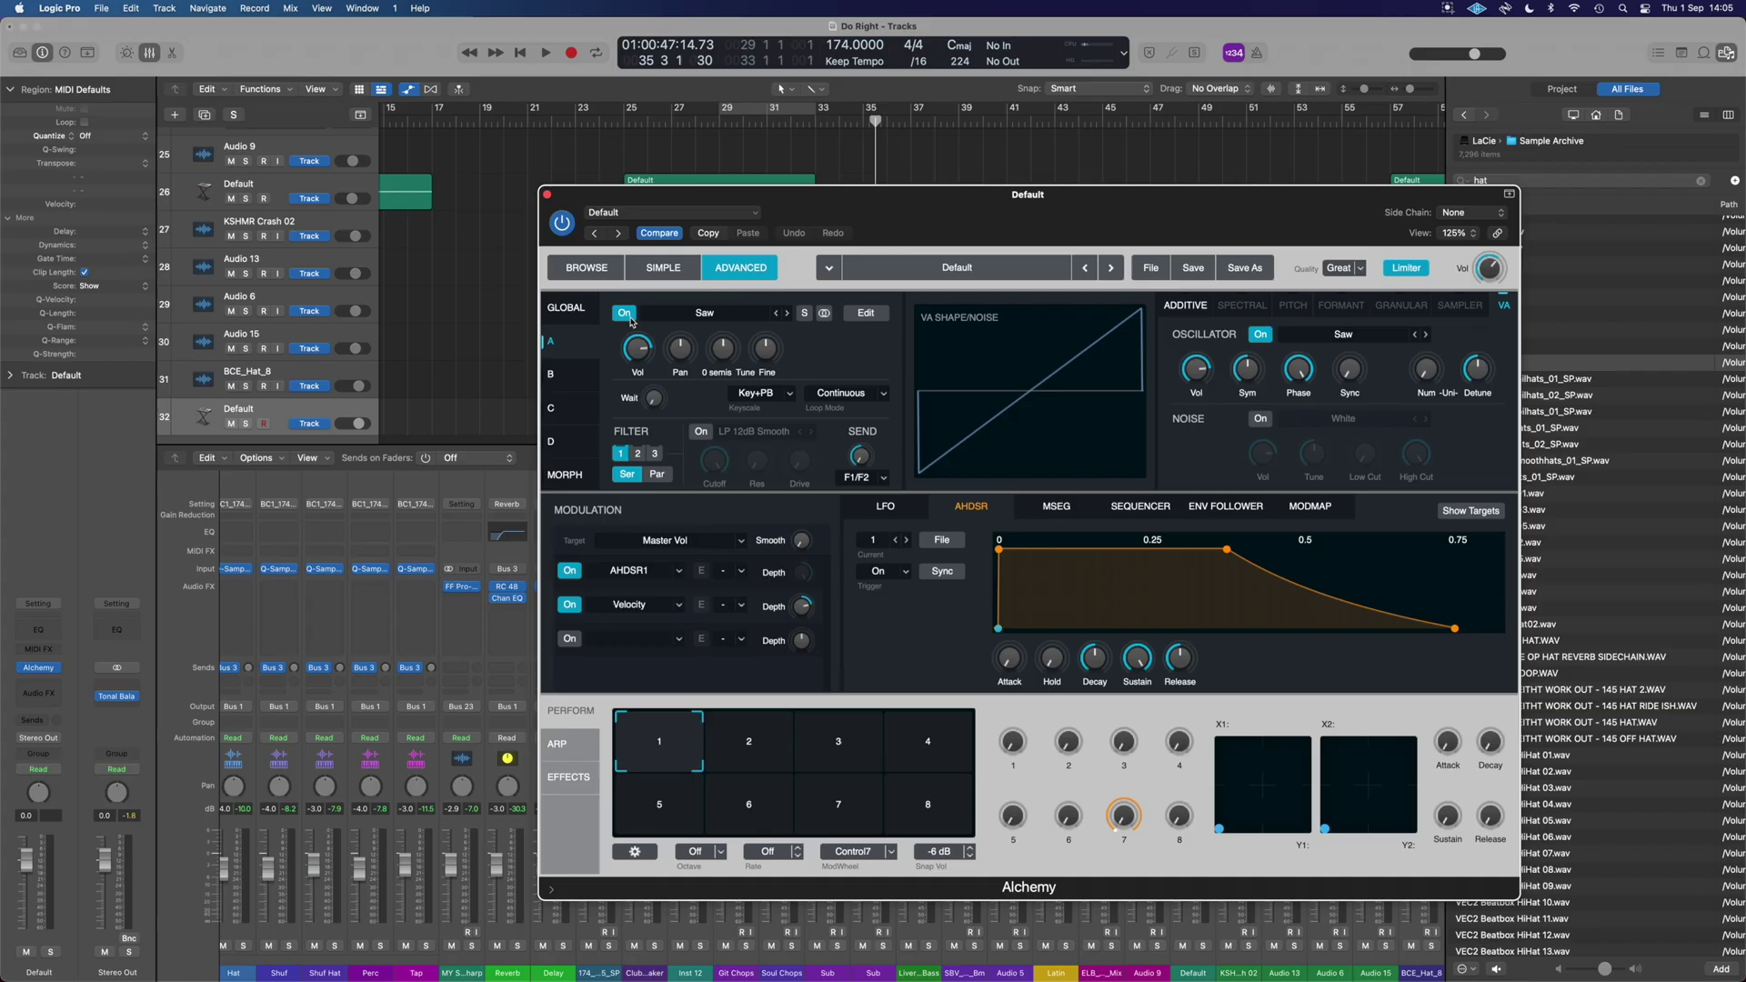
pyautogui.click(1260, 420)
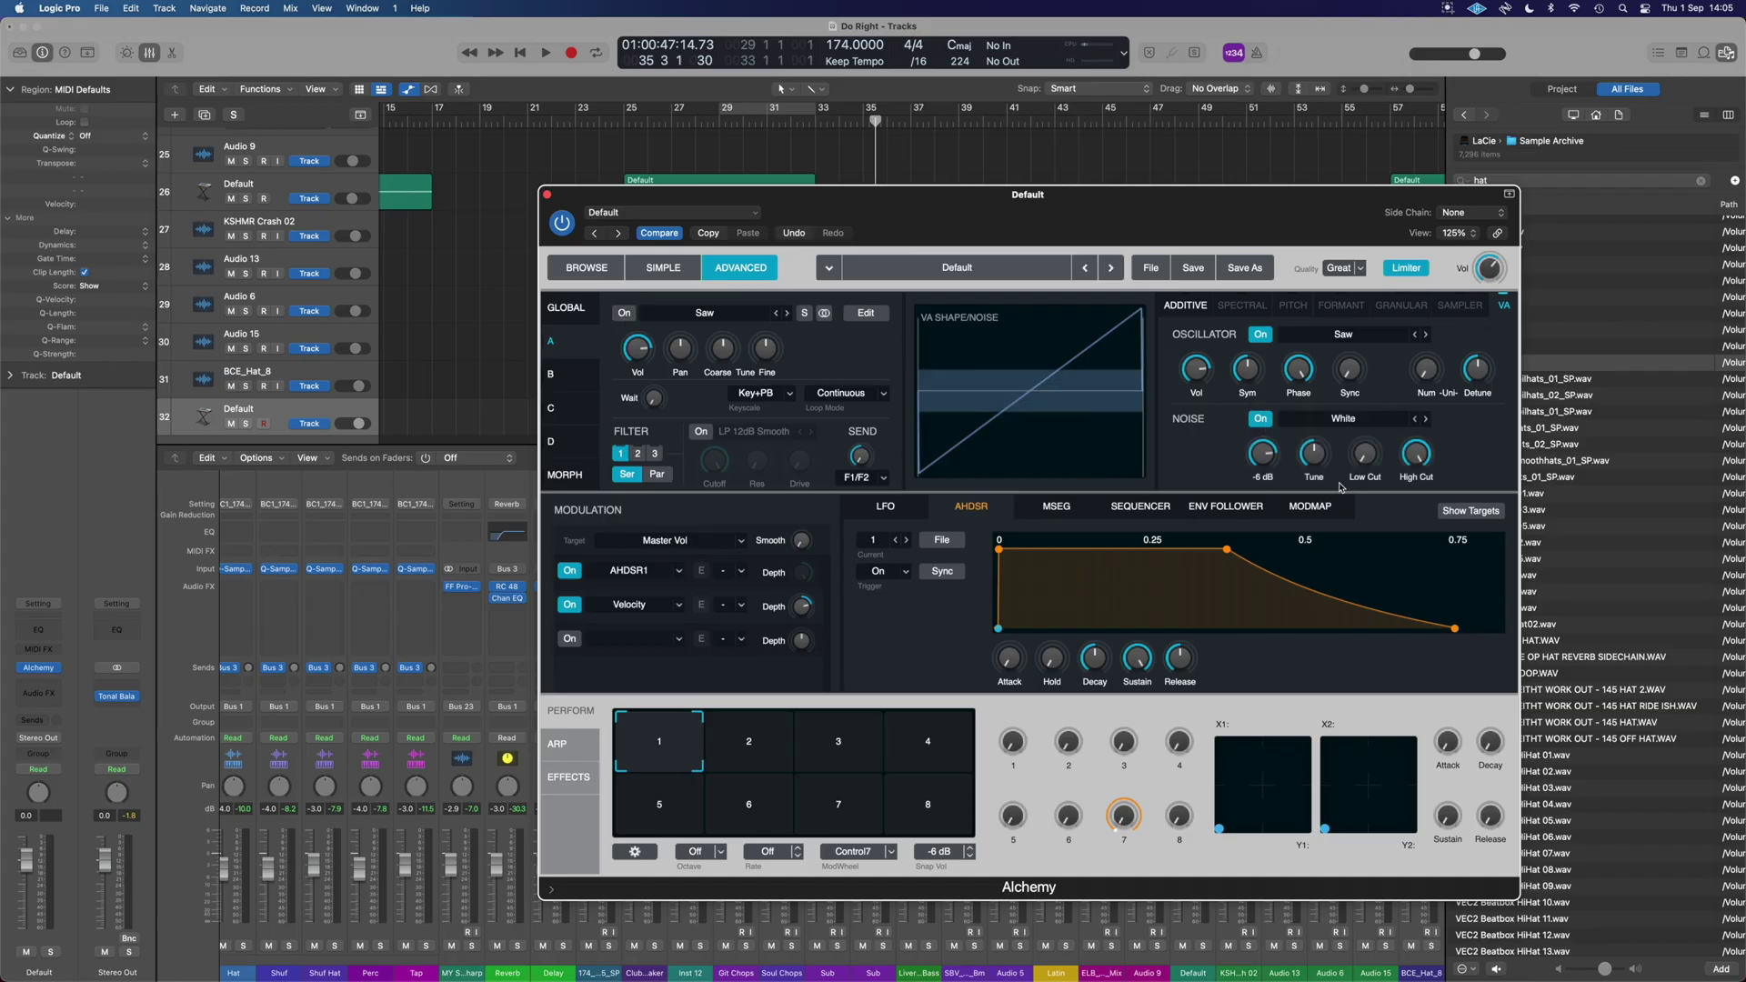
pyautogui.click(1364, 453)
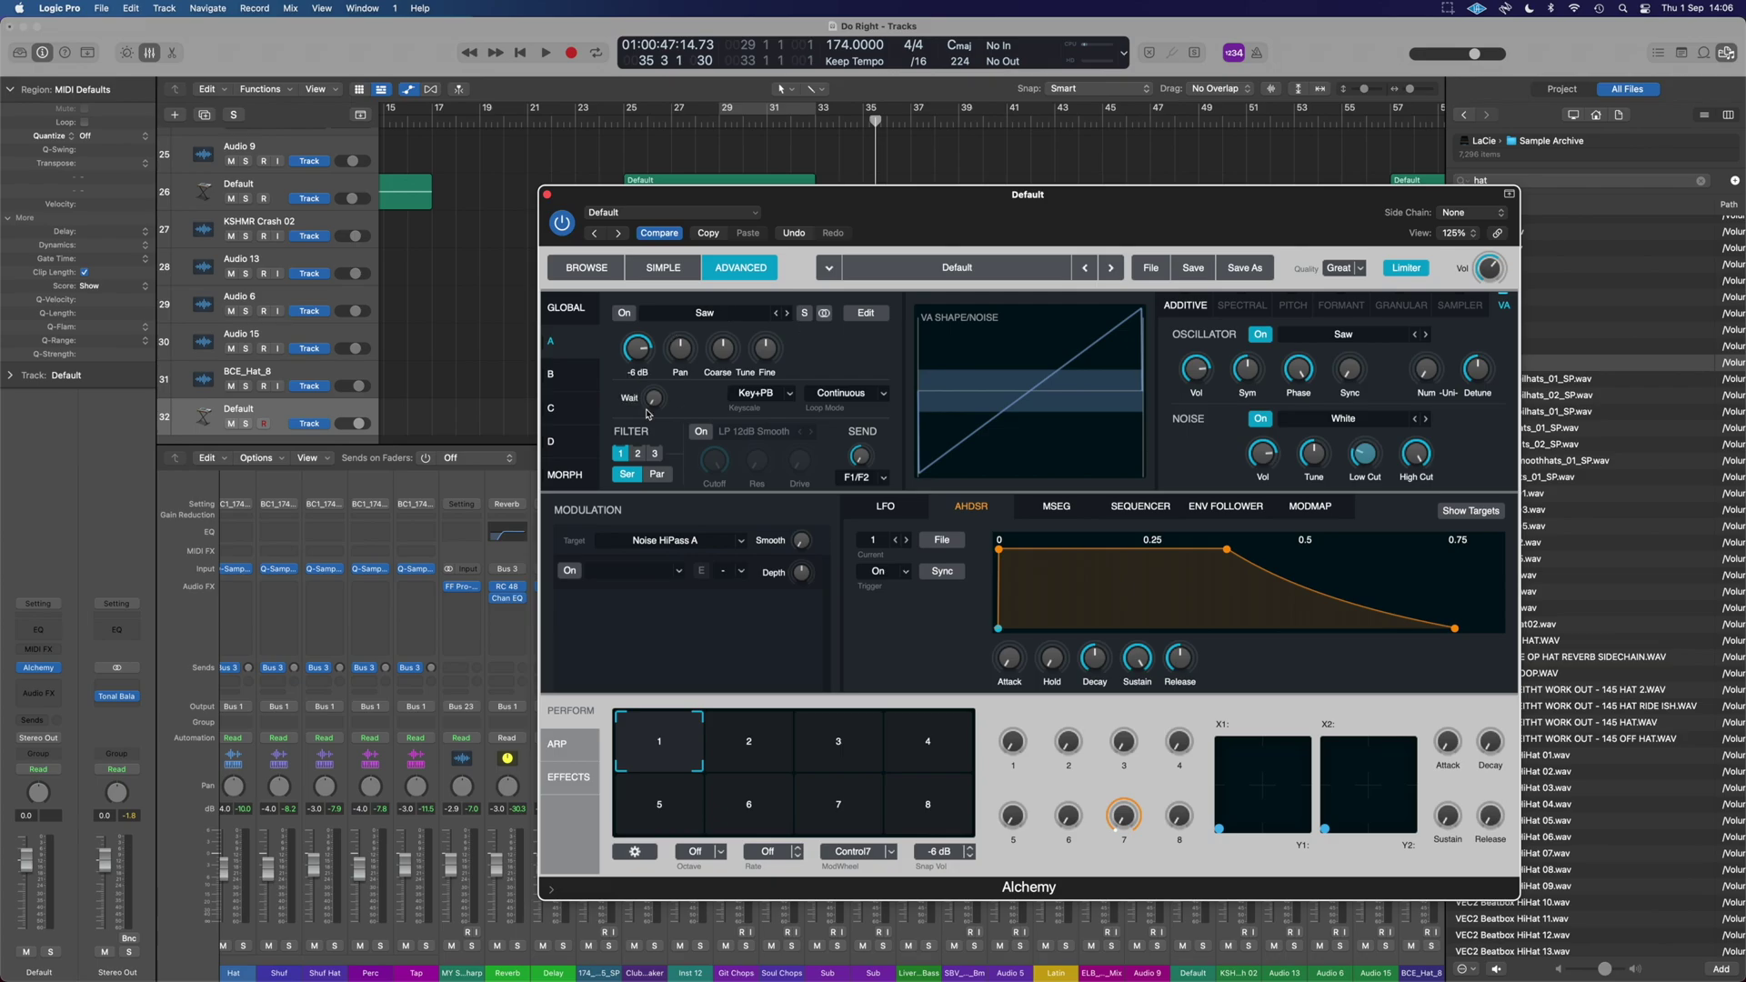
pyautogui.click(550, 312)
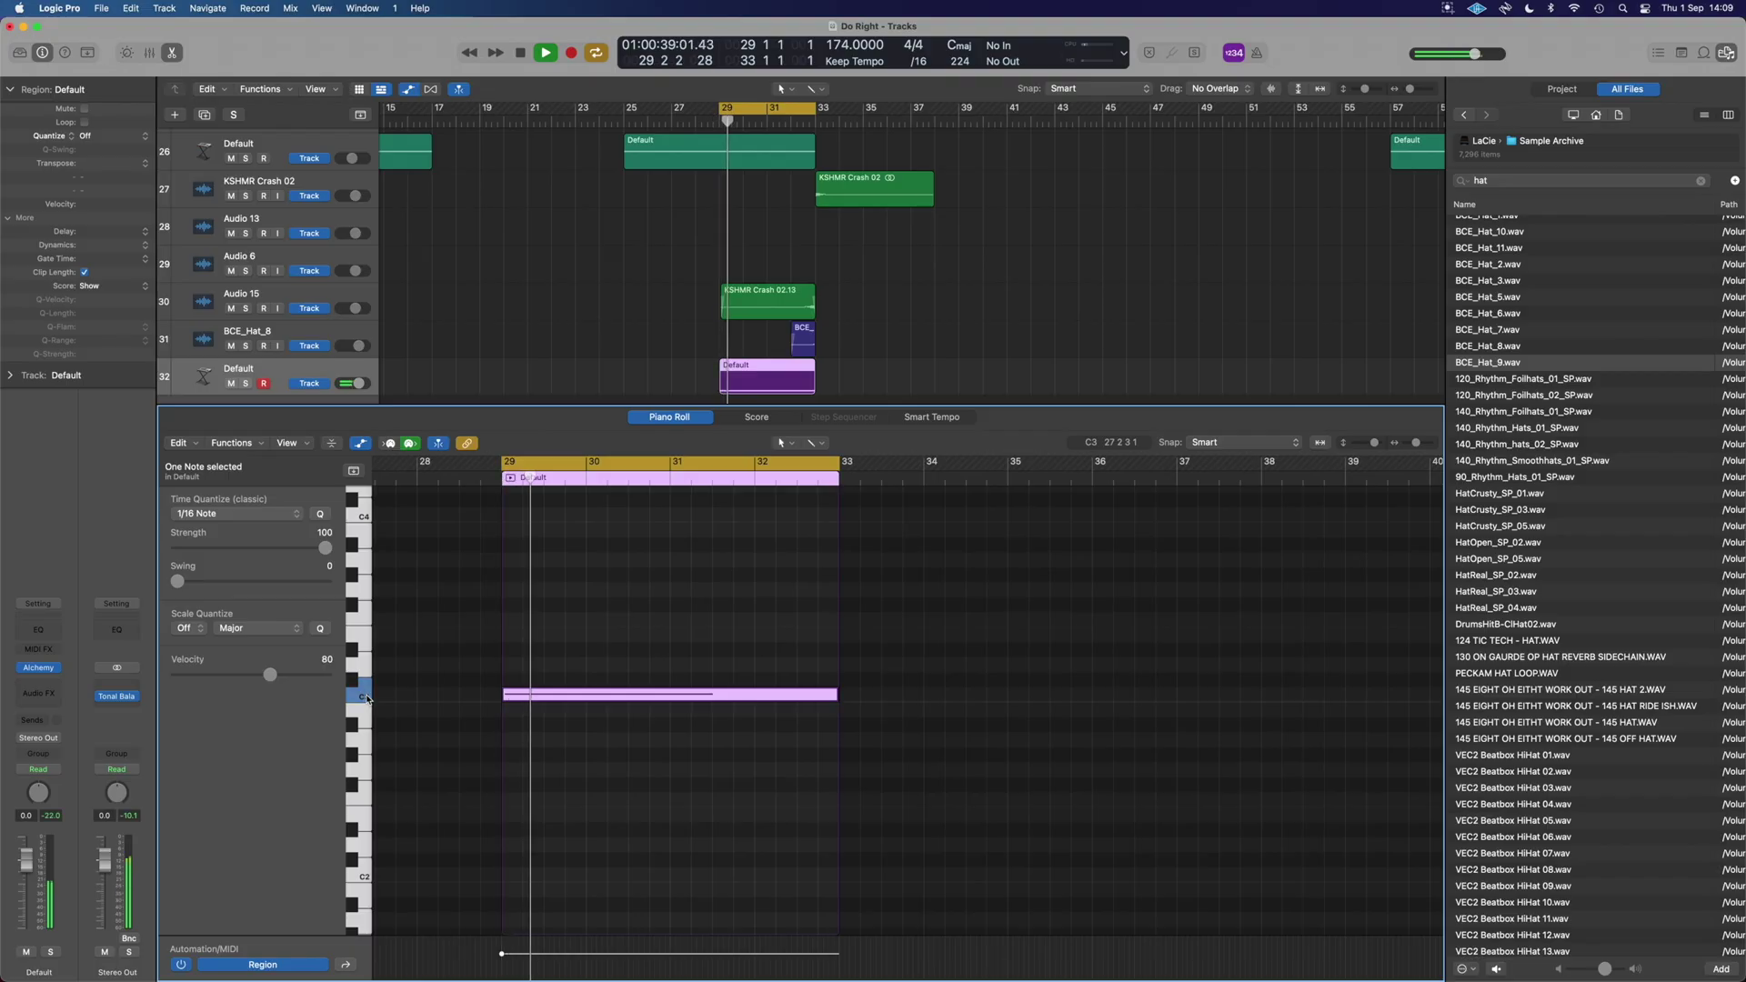
# - Stop playback, close the Piano Roll, show track automation, set track 32's automation mode to Latch, and bring back the Alchemy window
pyautogui.press('space')
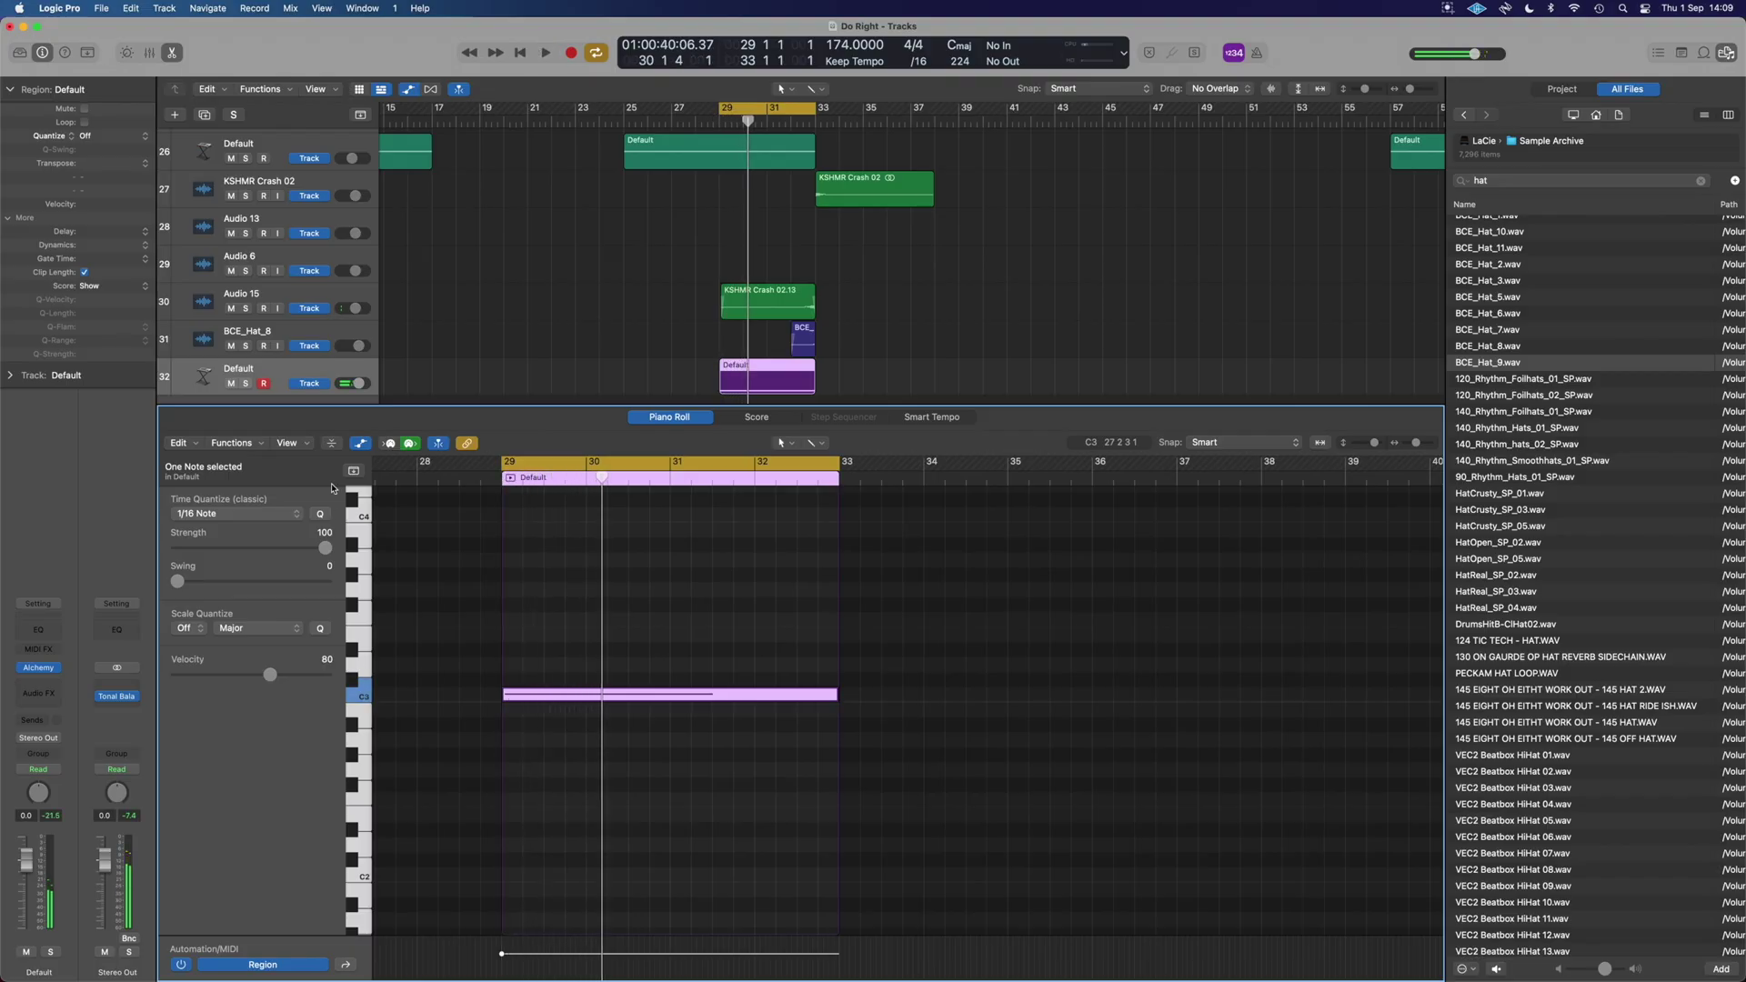
pyautogui.press('p')
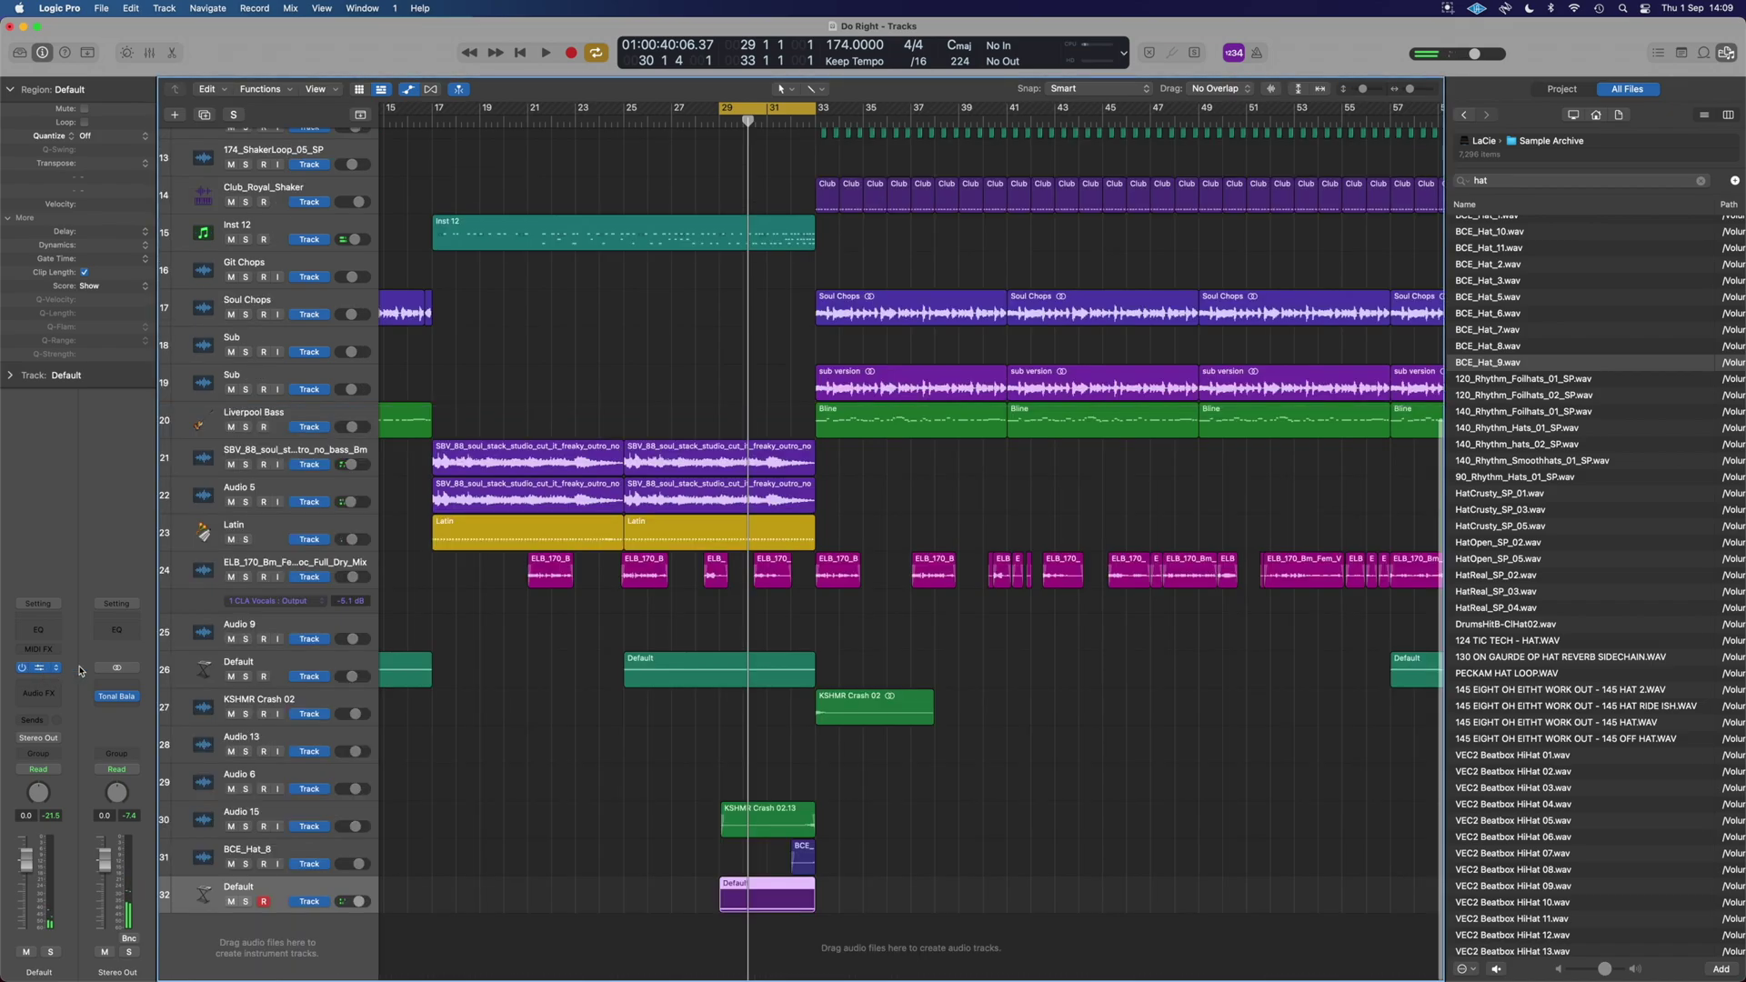
pyautogui.press('a')
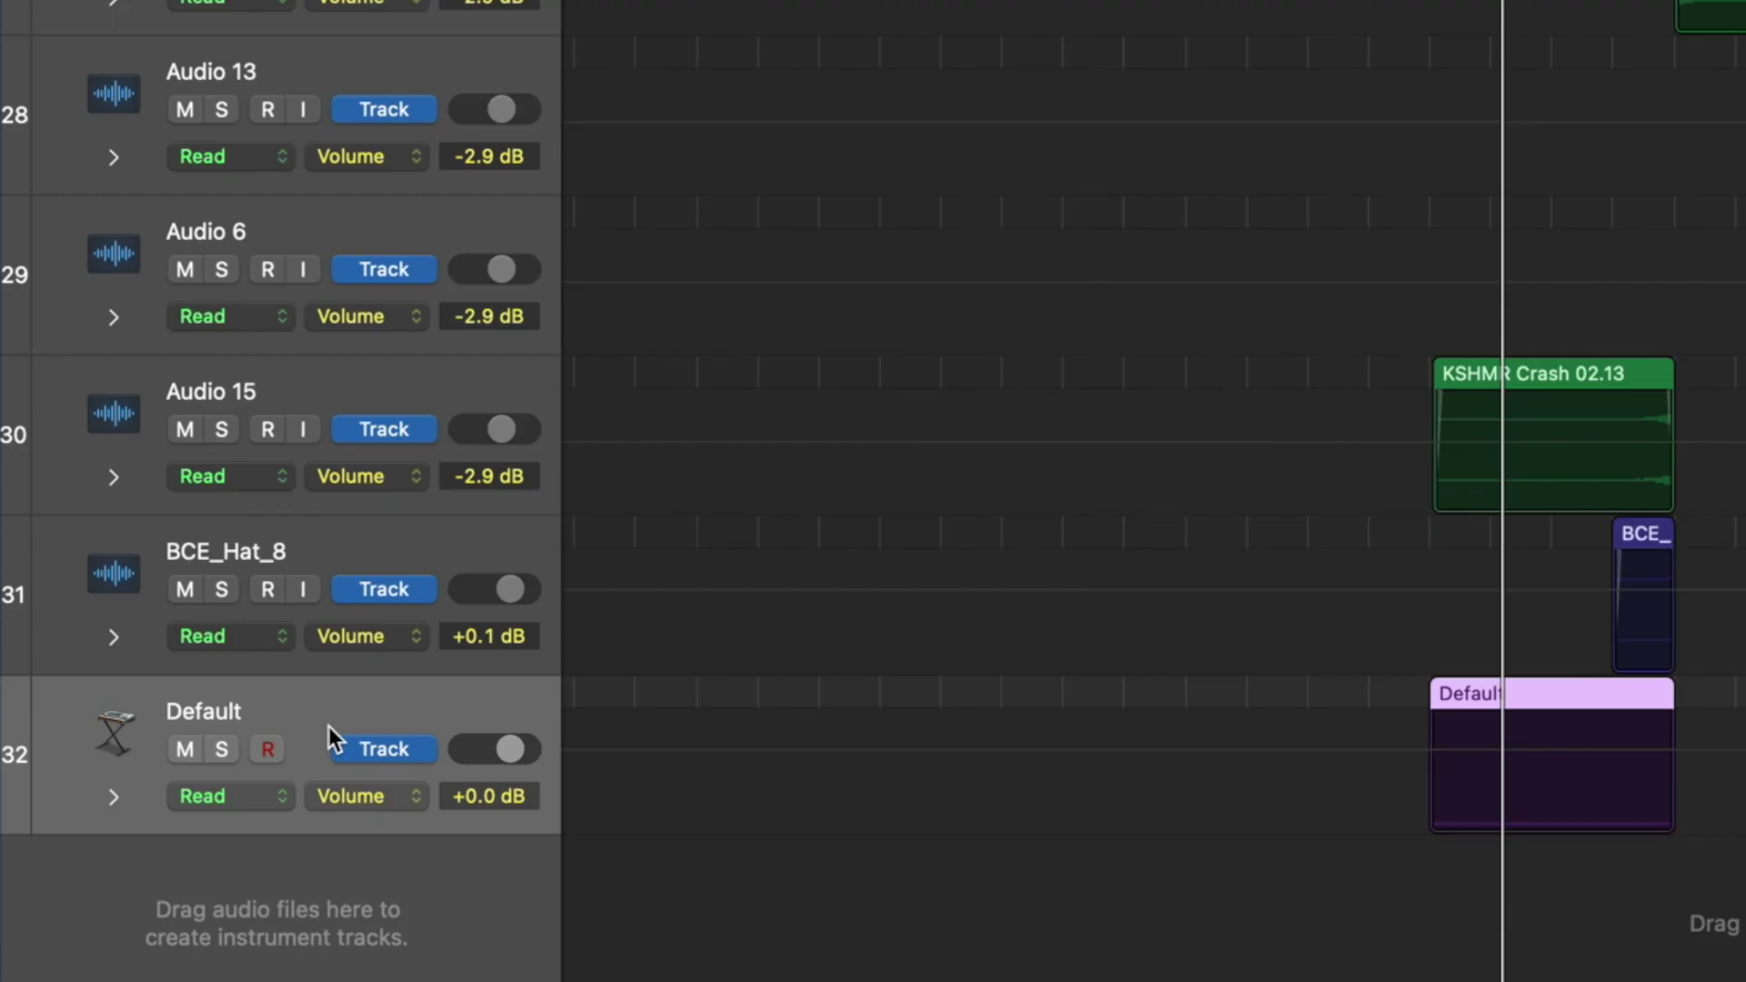
pyautogui.click(260, 805)
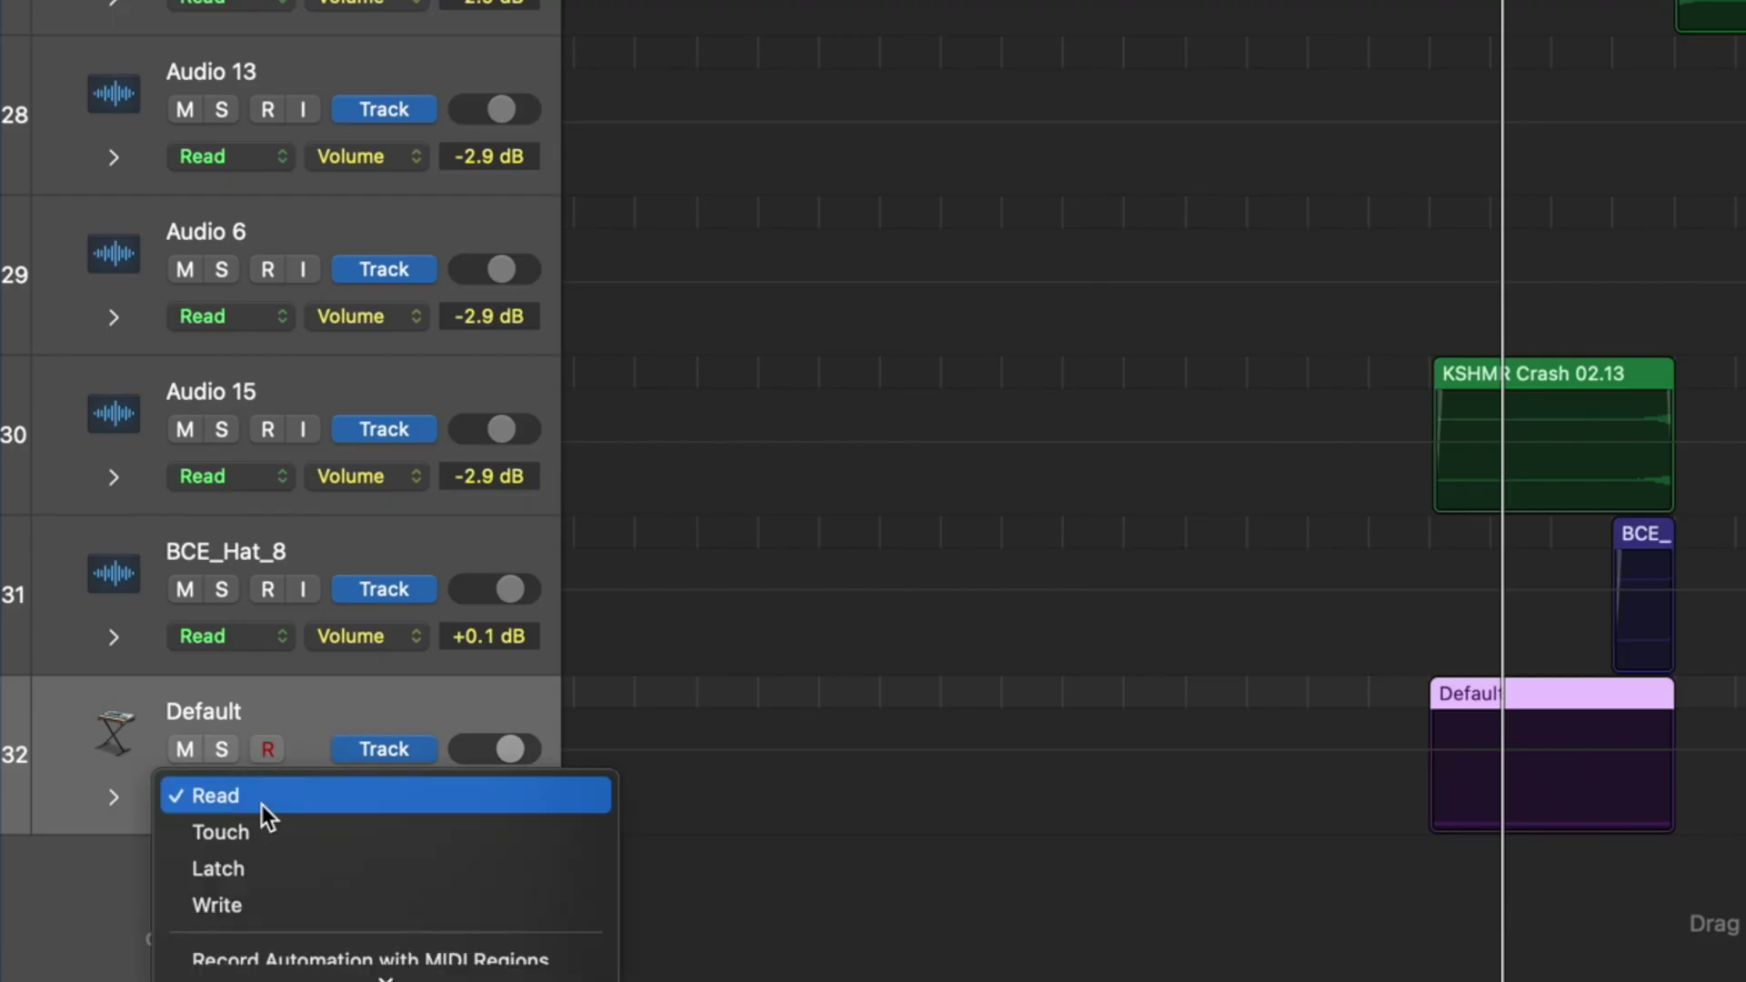
pyautogui.click(304, 866)
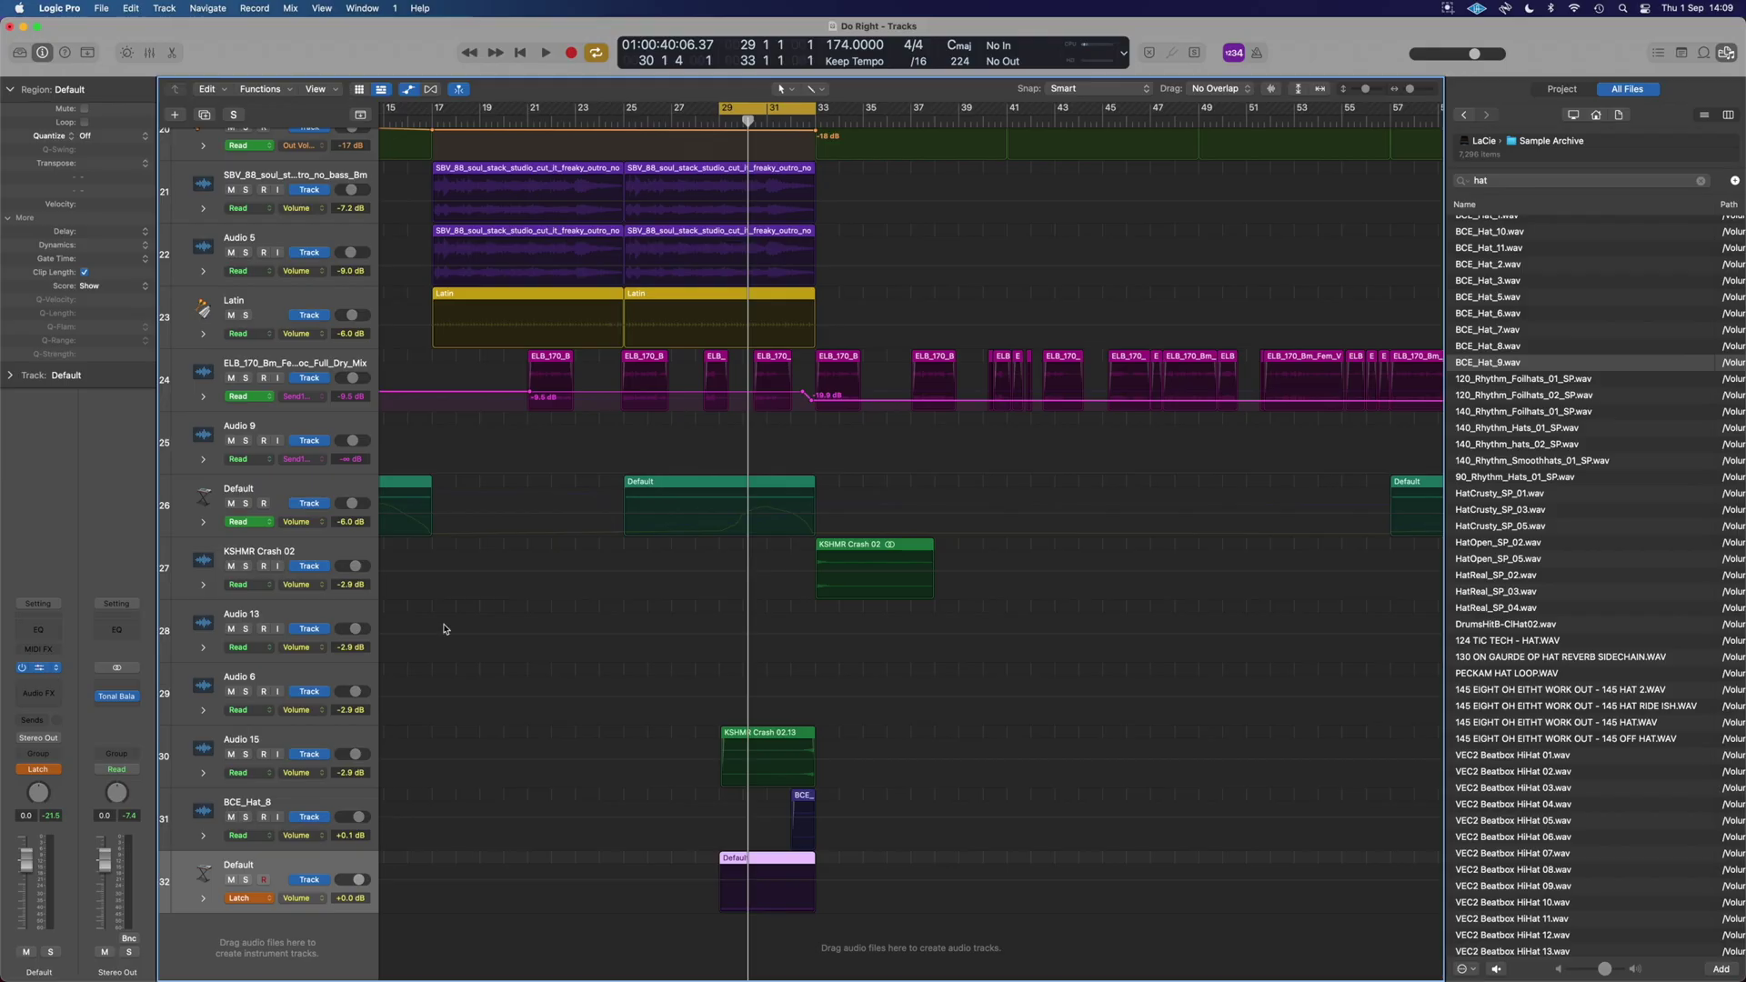
pyautogui.press('v')
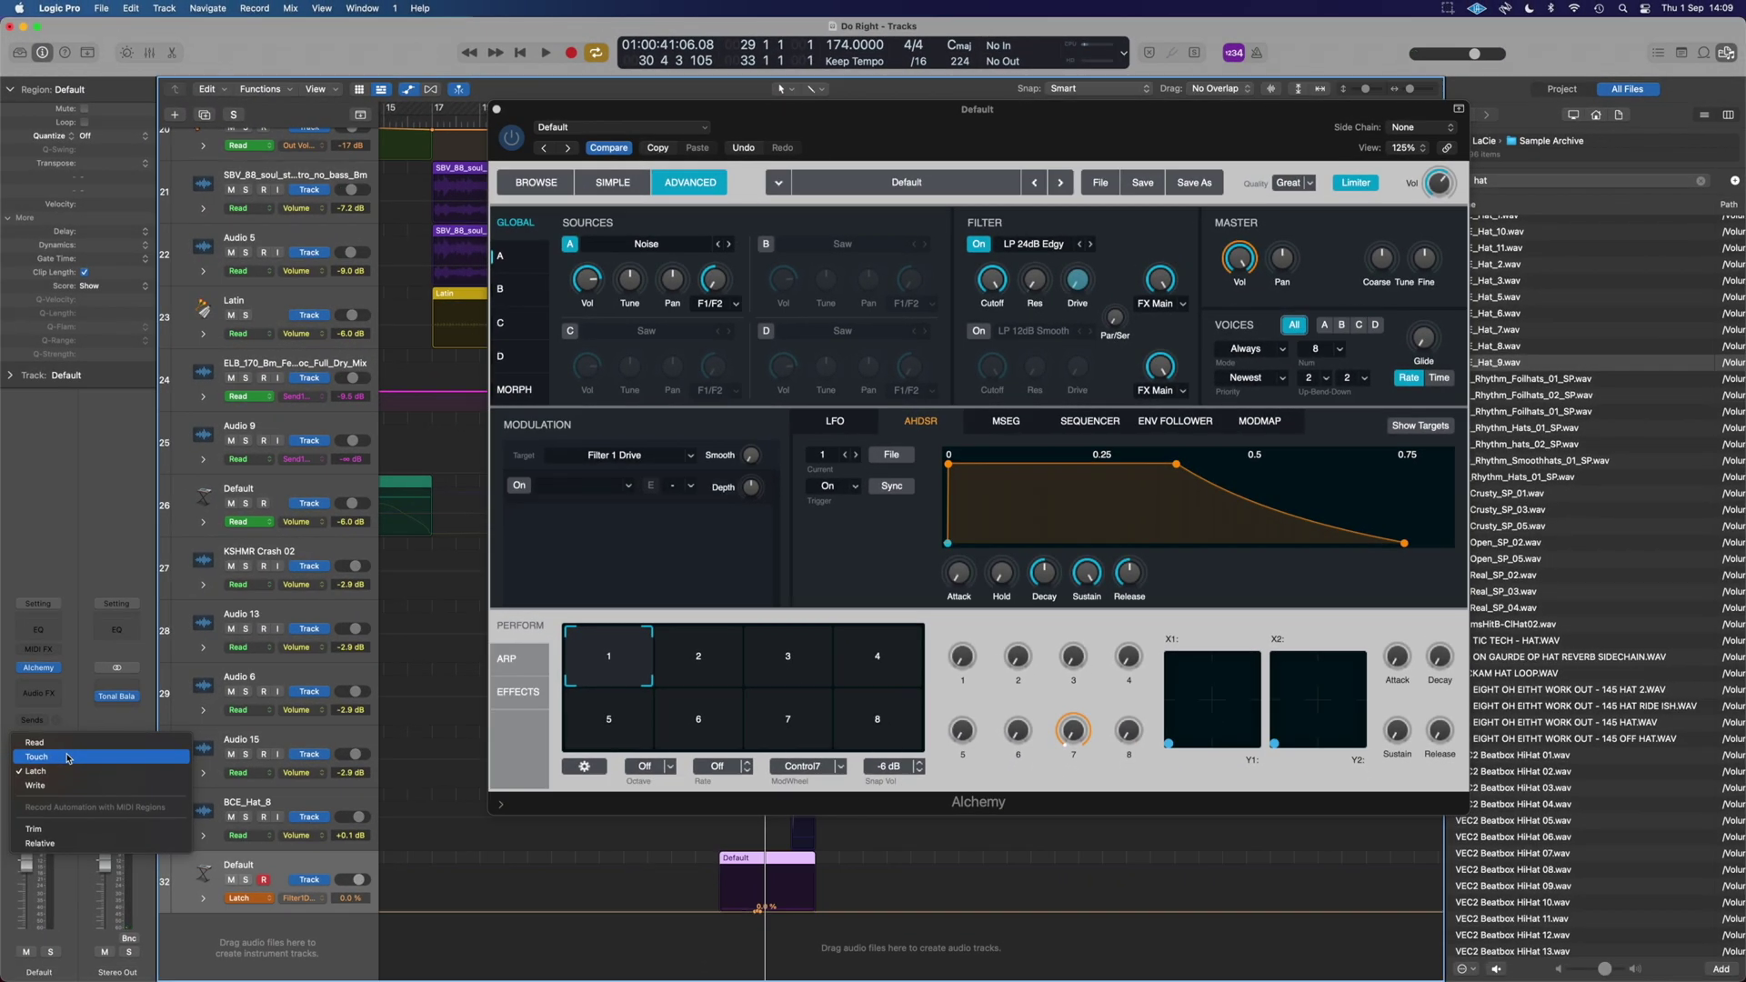
# - Return track 32's automation mode to Read, close Alchemy, and expand the track's lanes for all its automated filter parameters
pyautogui.click(80, 748)
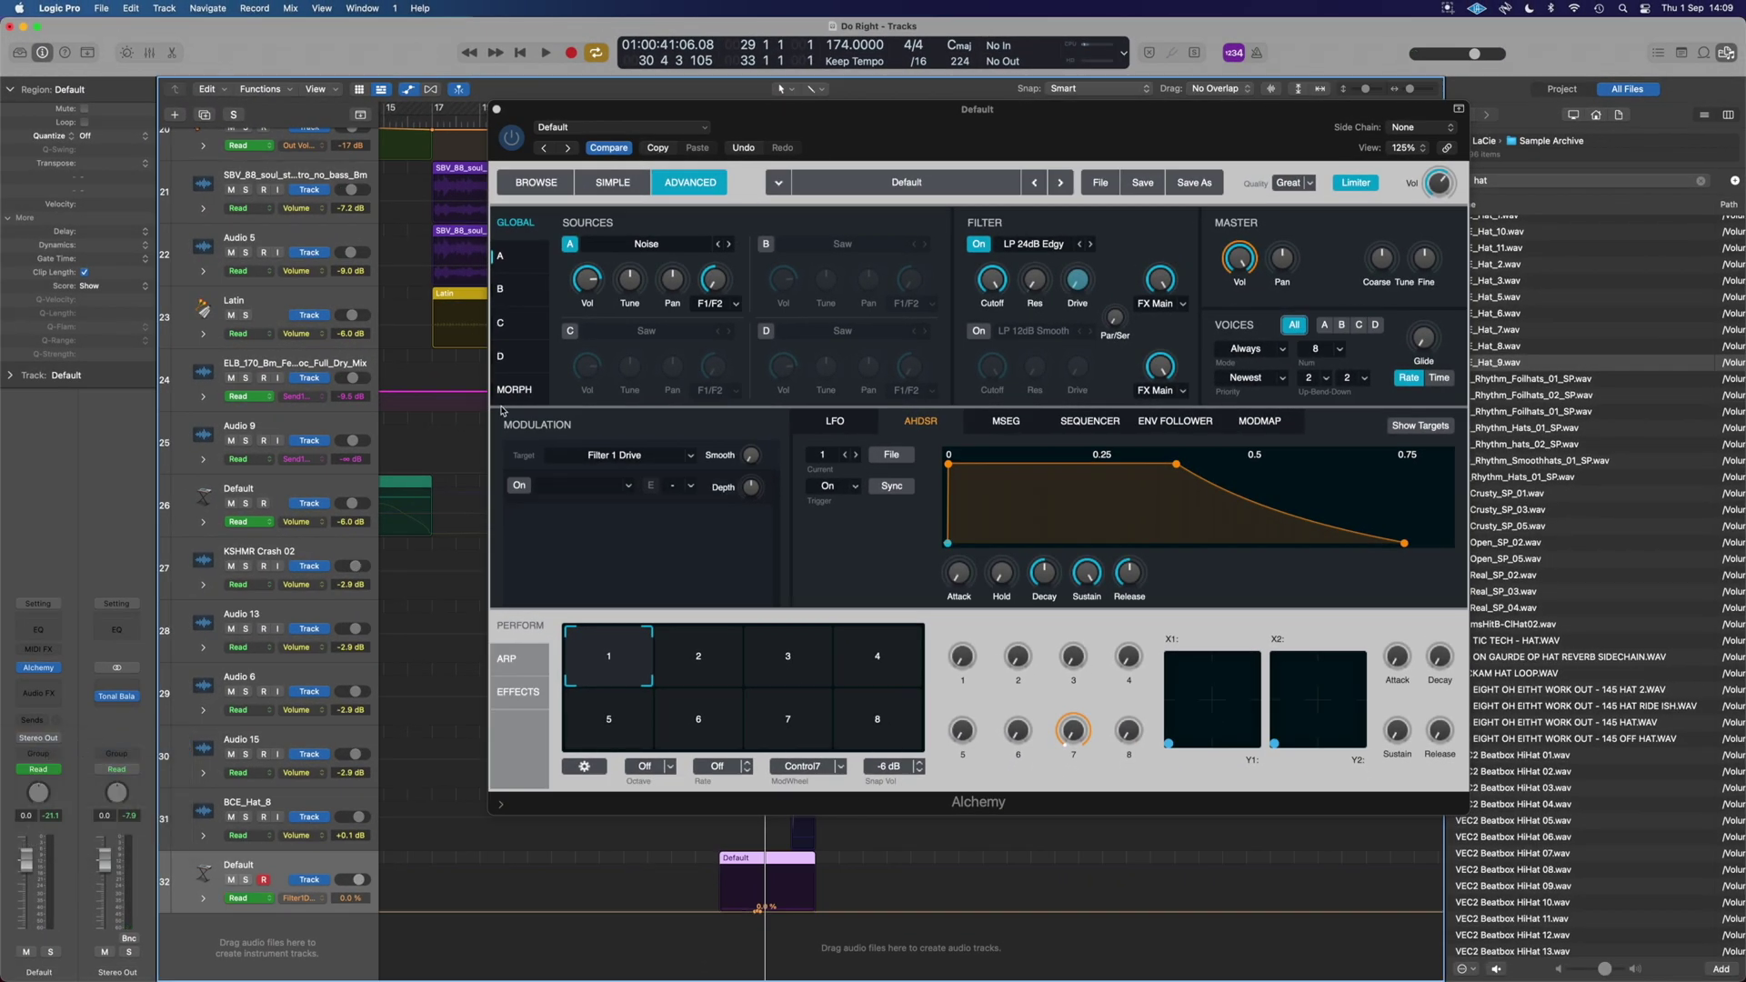
pyautogui.click(498, 111)
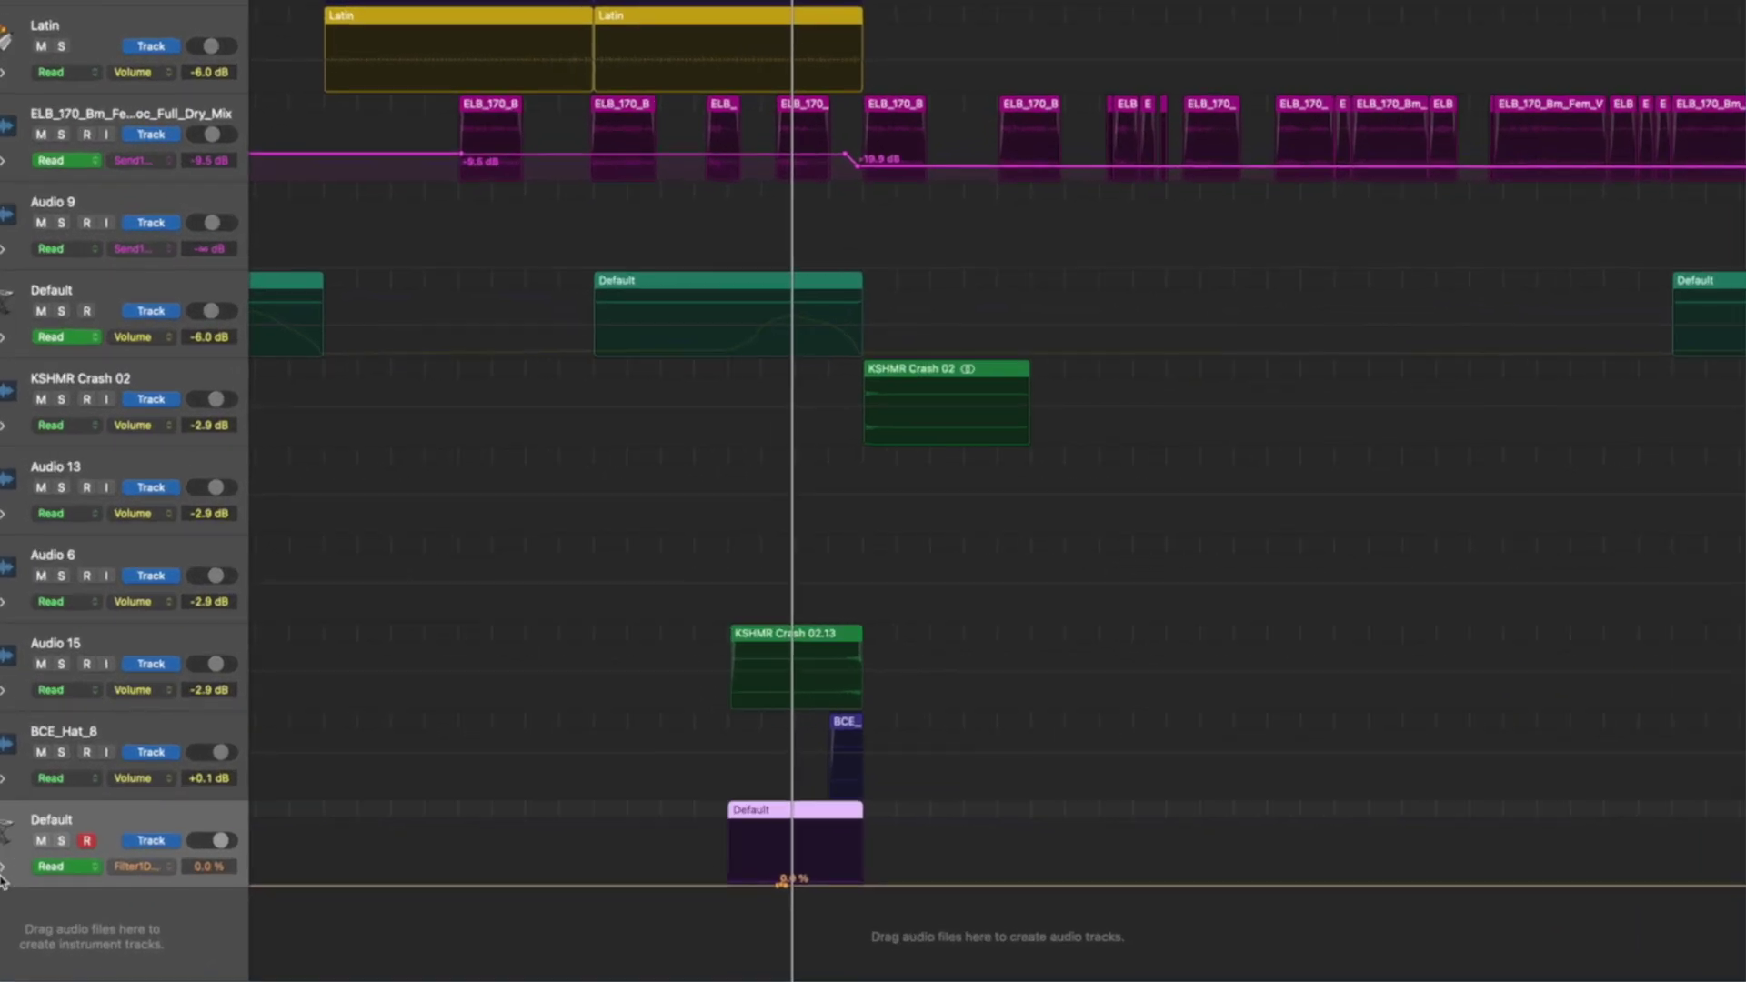
pyautogui.click(3, 868)
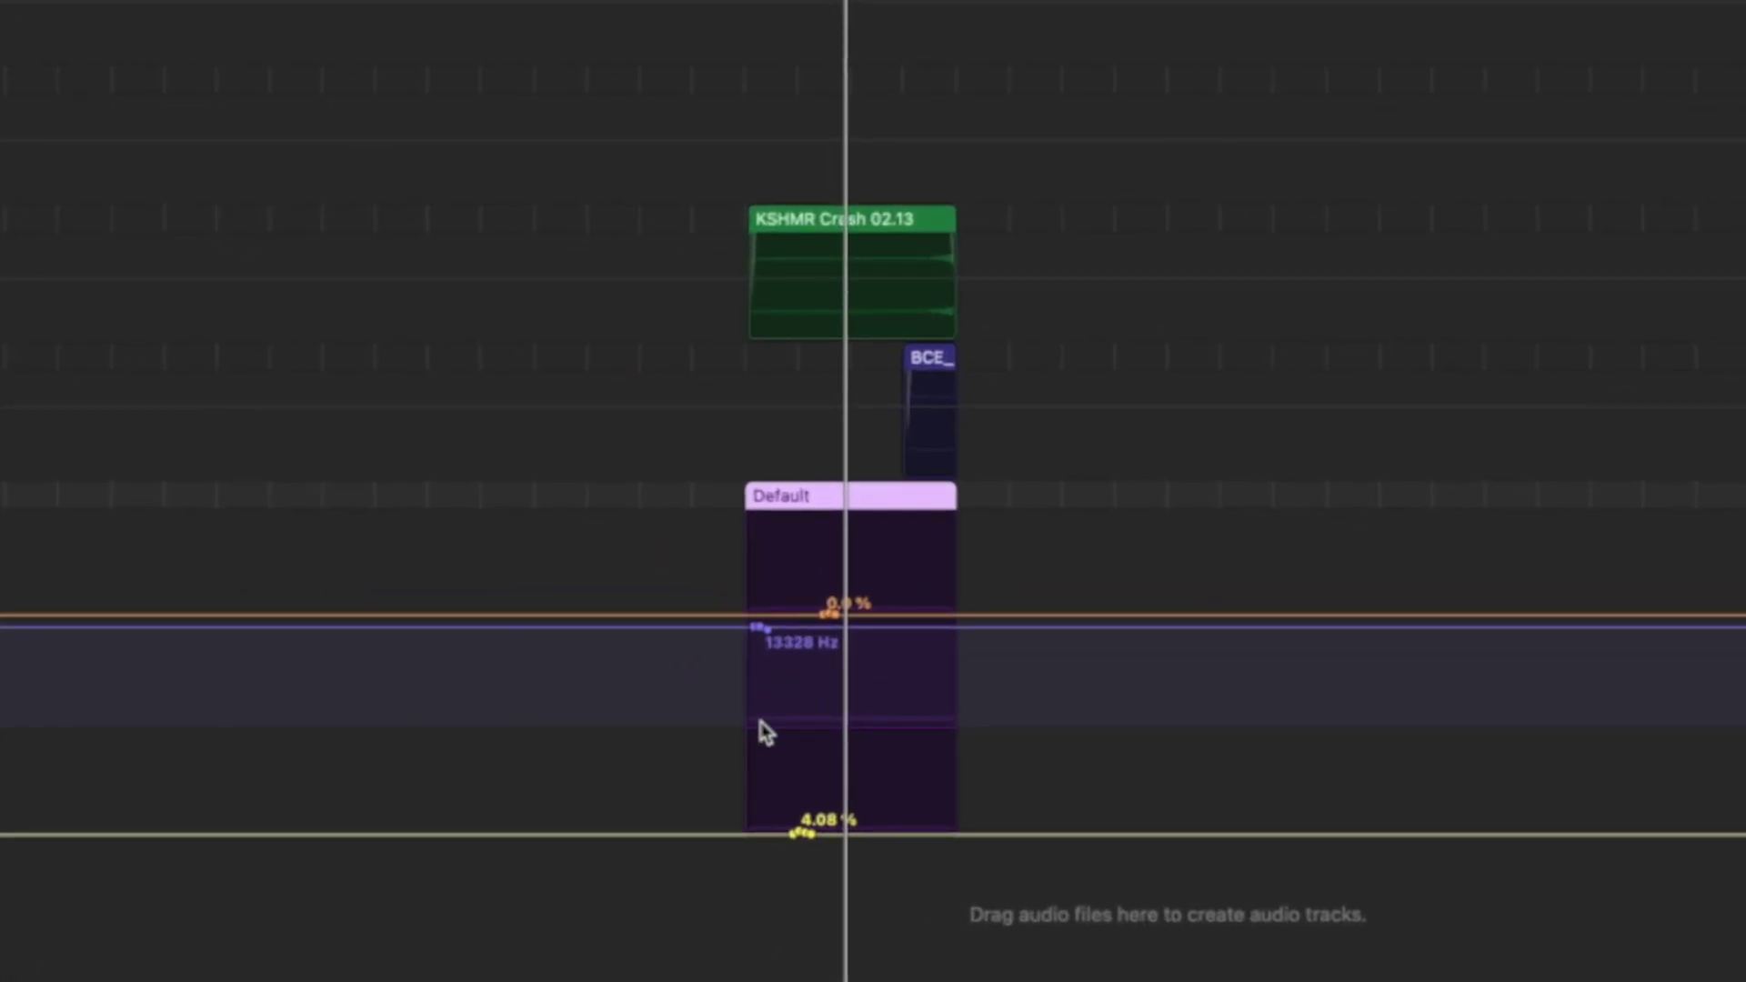
# - Draw Filter 1 Cutoff automation across the noise region, curving up from 90 Hz at bar 29 to about 12593 Hz at the region's end
pyautogui.click(747, 701)
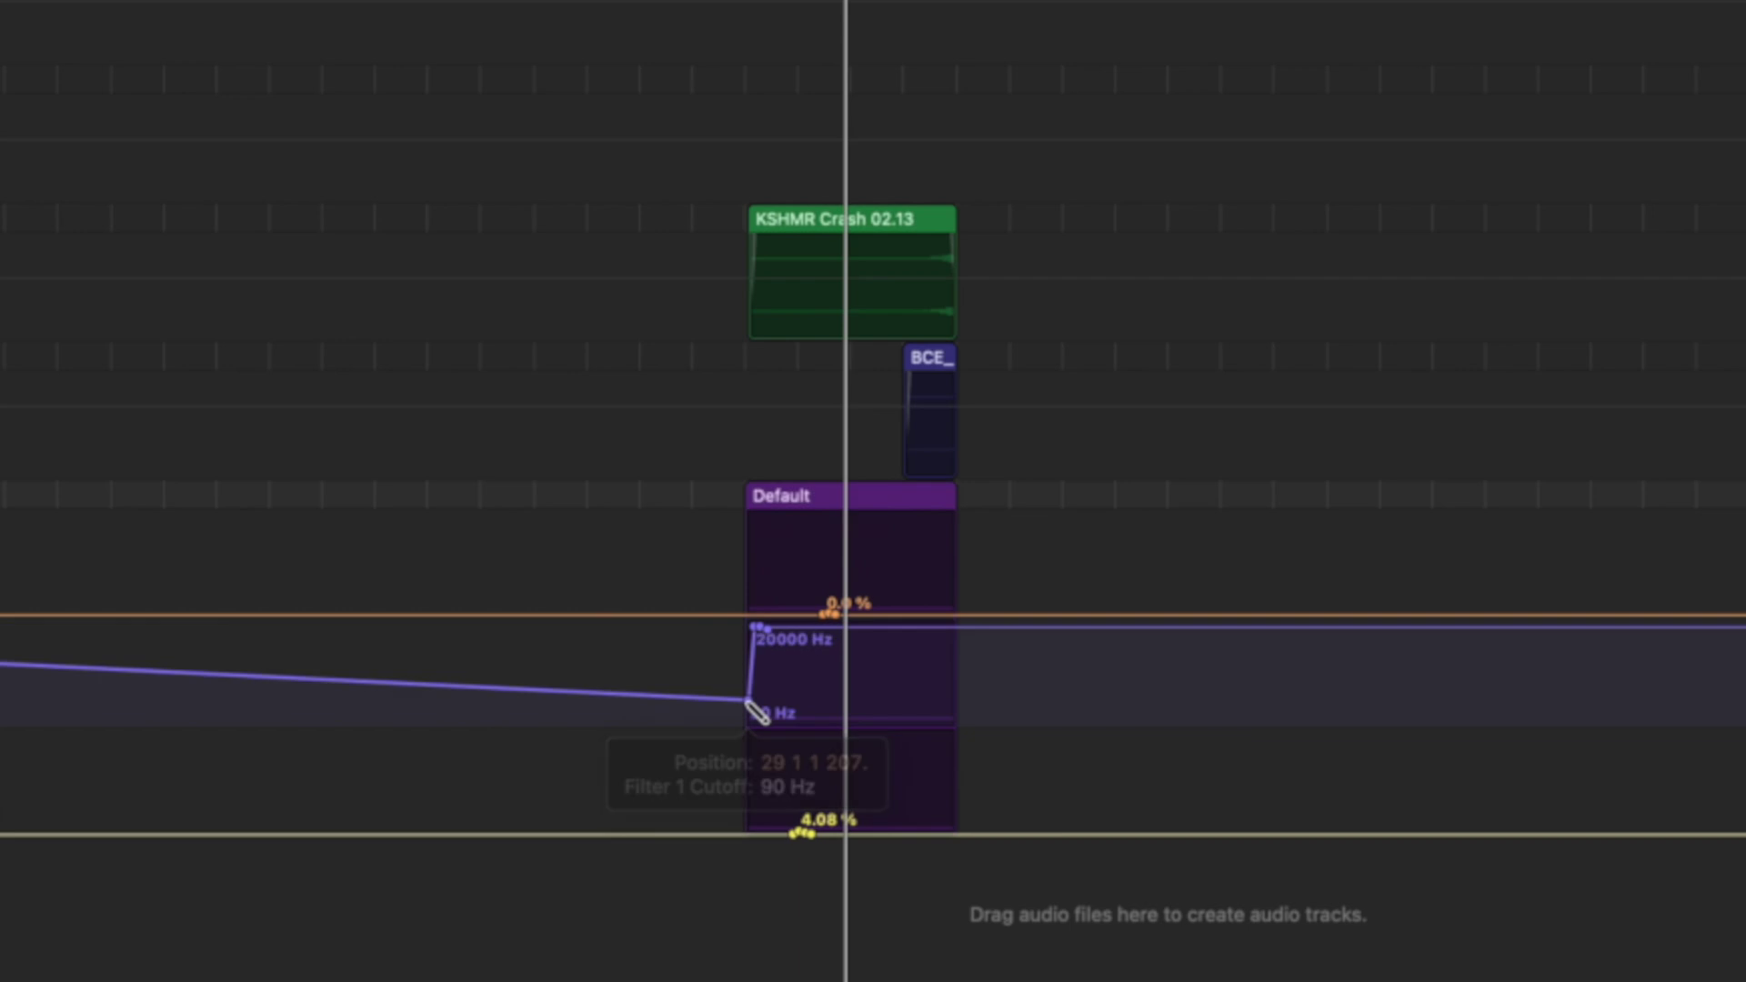
pyautogui.click(749, 704)
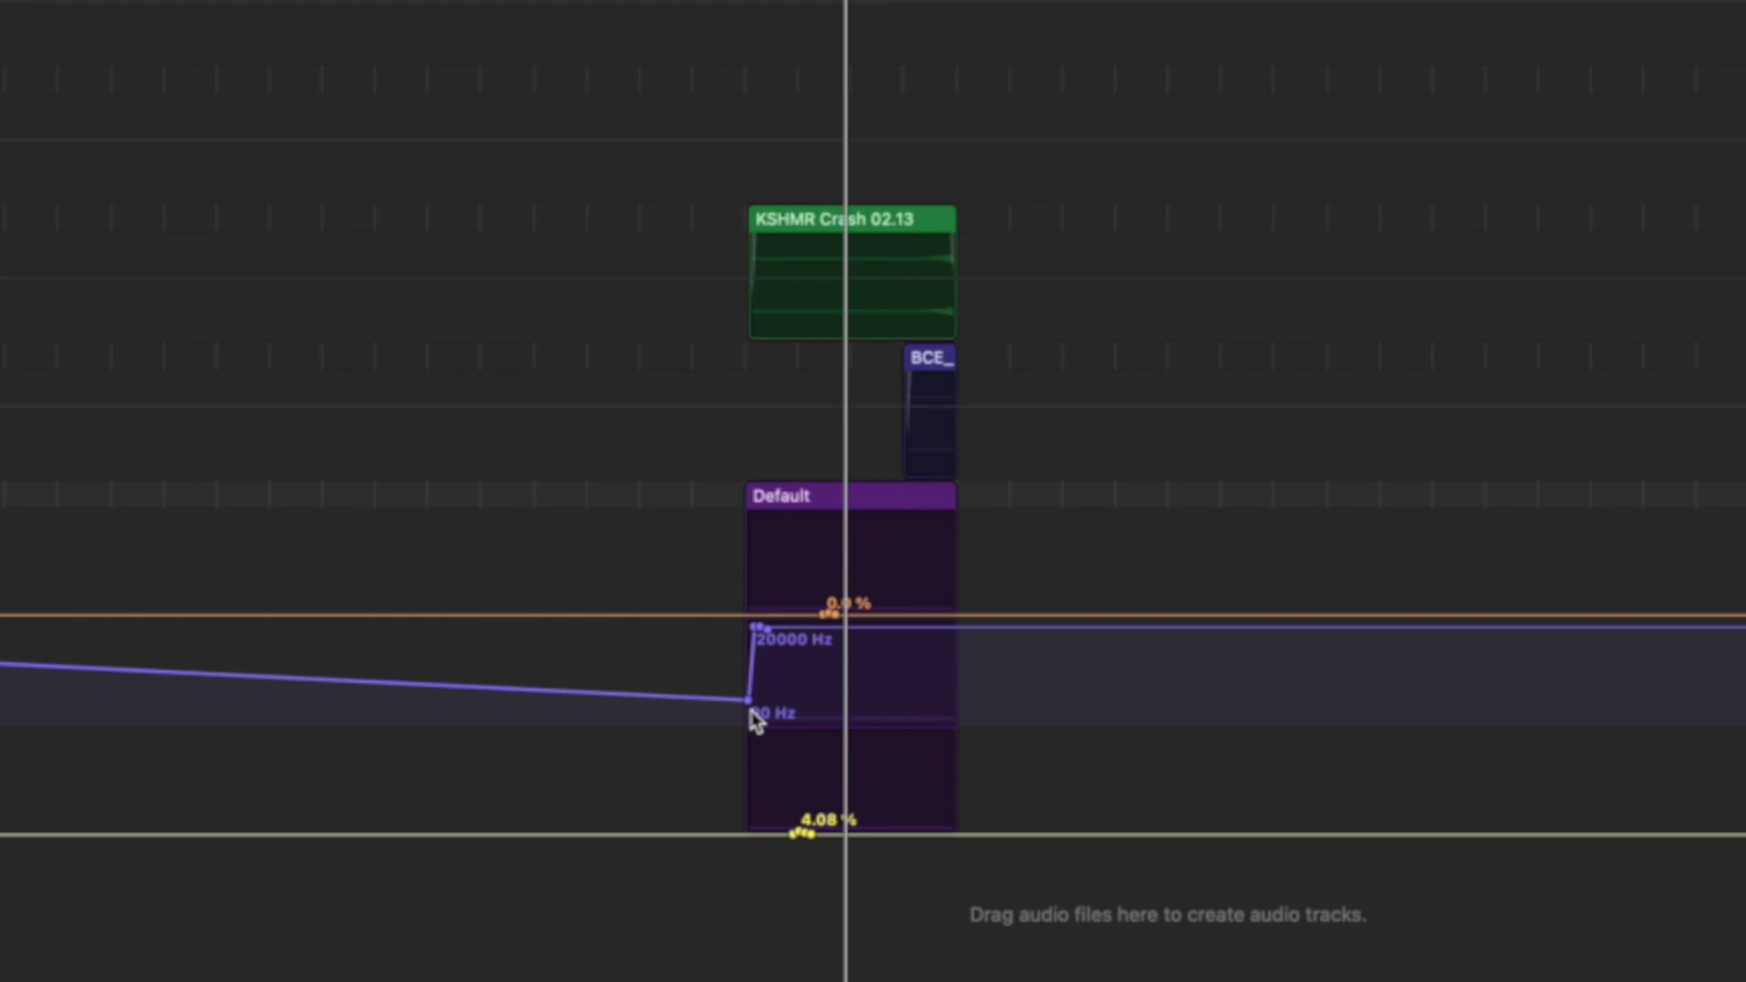
pyautogui.moveTo(752, 701)
pyautogui.mouseDown()
pyautogui.moveTo(932, 669)
pyautogui.moveTo(951, 626)
pyautogui.mouseUp()
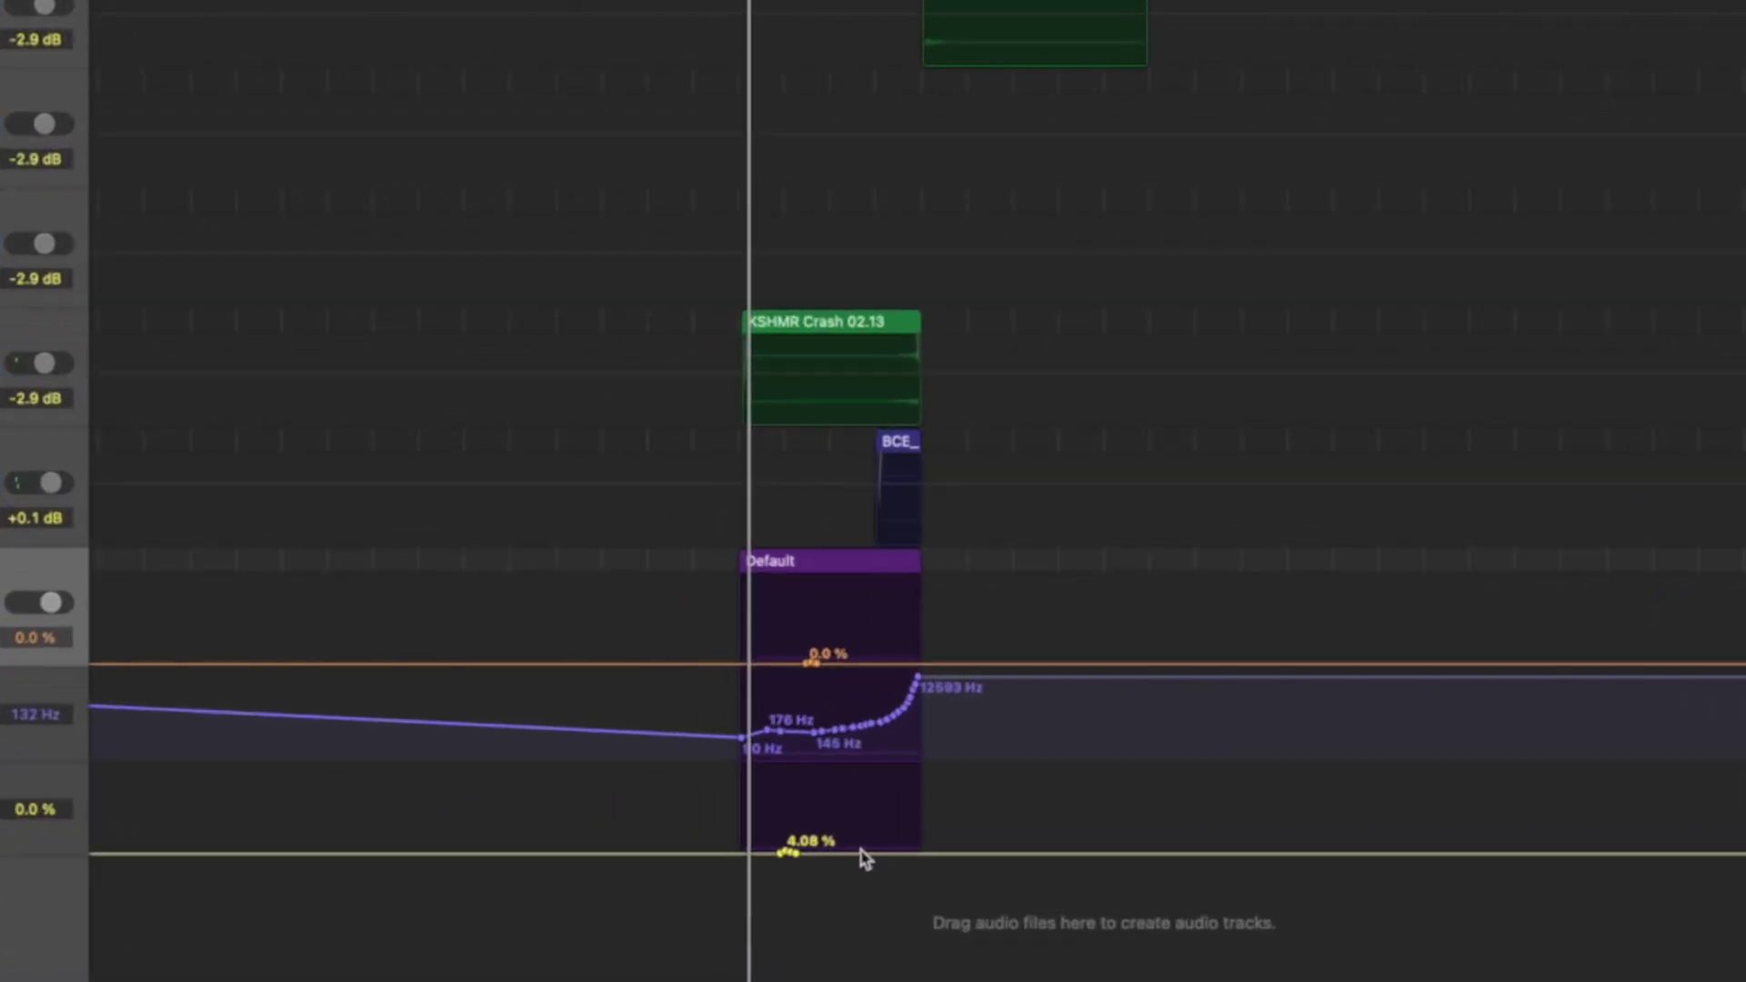
# - Draw Filter 1 resonance automation peaking at about 72.6% and falling to 5.47%, and raise the filter drive to about 43% at the region's end
pyautogui.moveTo(854, 823)
pyautogui.mouseDown()
pyautogui.moveTo(919, 764)
pyautogui.moveTo(951, 823)
pyautogui.mouseUp()
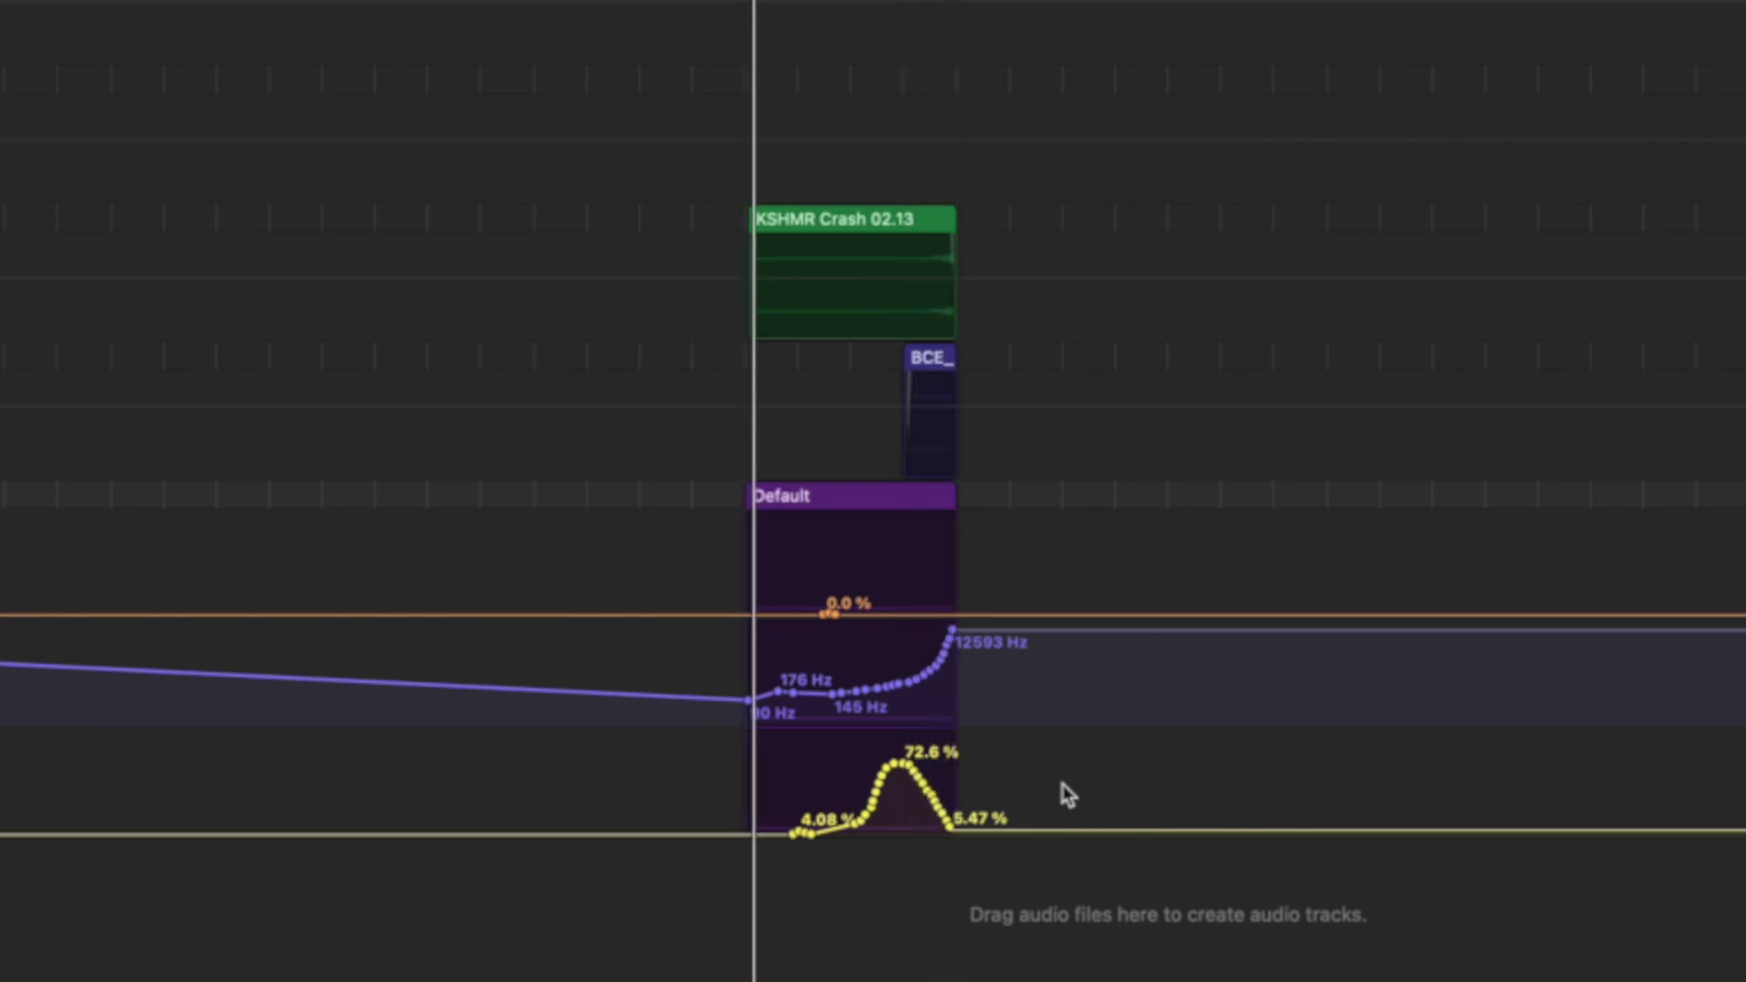
pyautogui.moveTo(952, 575); pyautogui.dragTo(906, 622)
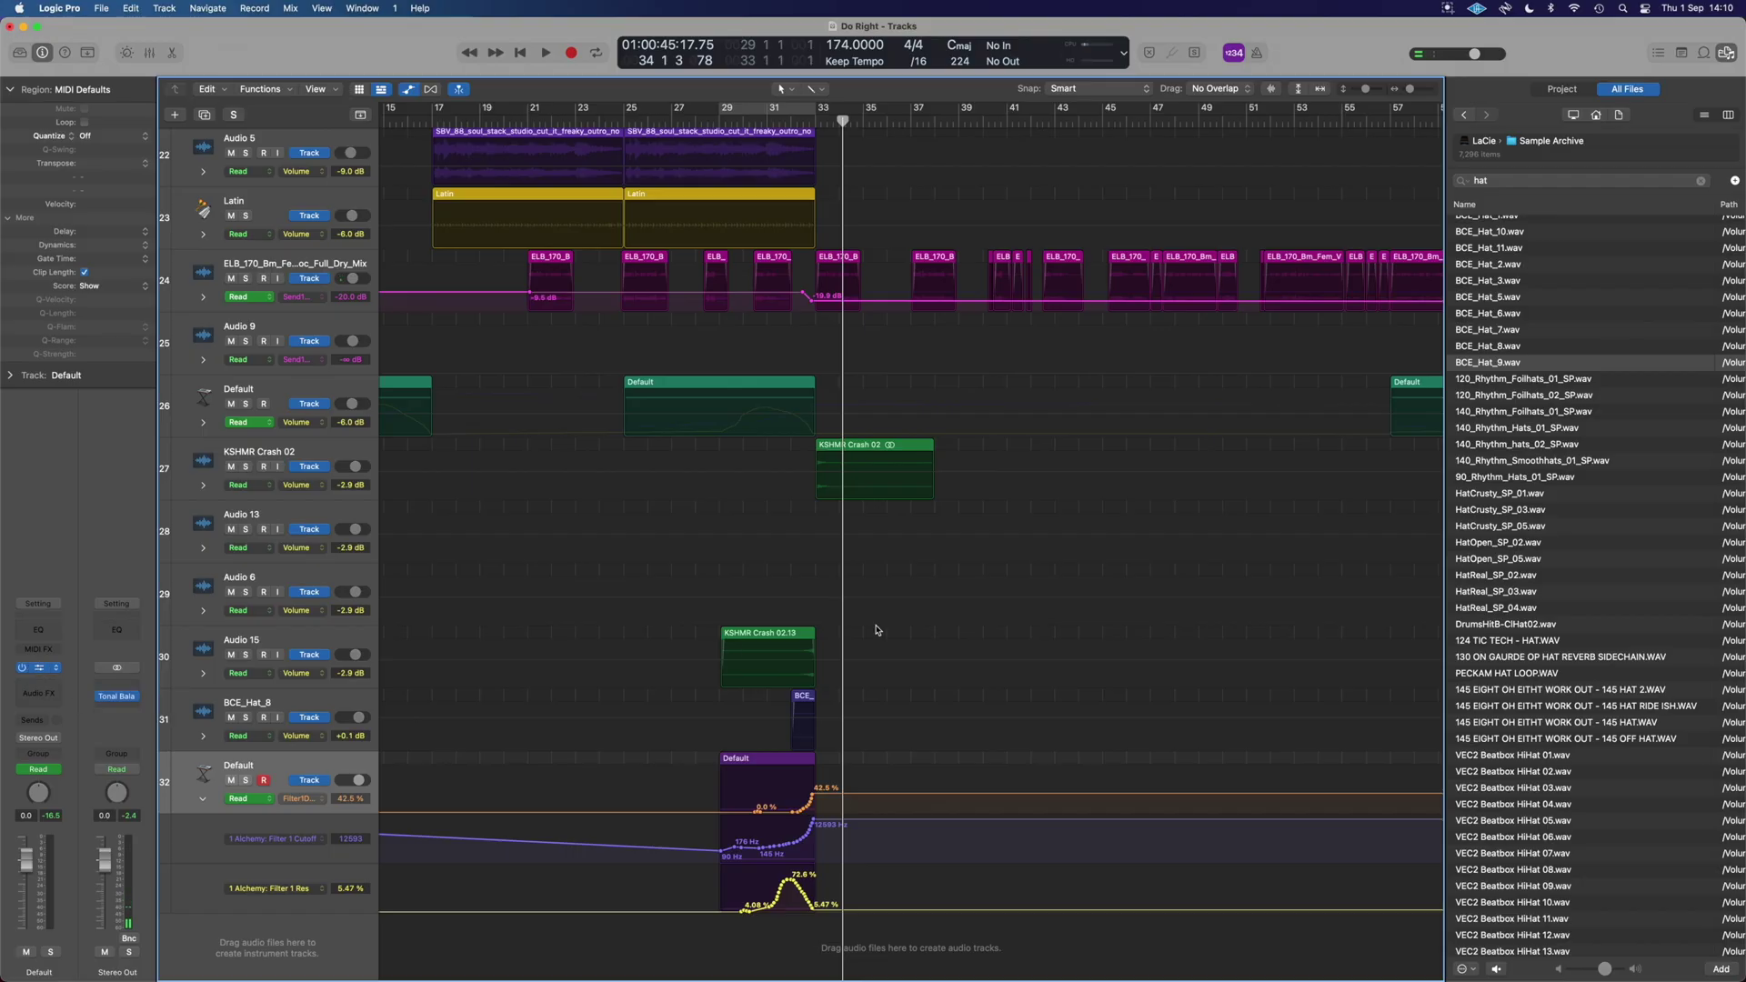
# - Reopen Alchemy on the noise track and add an Acoustic Reverb to its main effects rack
pyautogui.press('v')
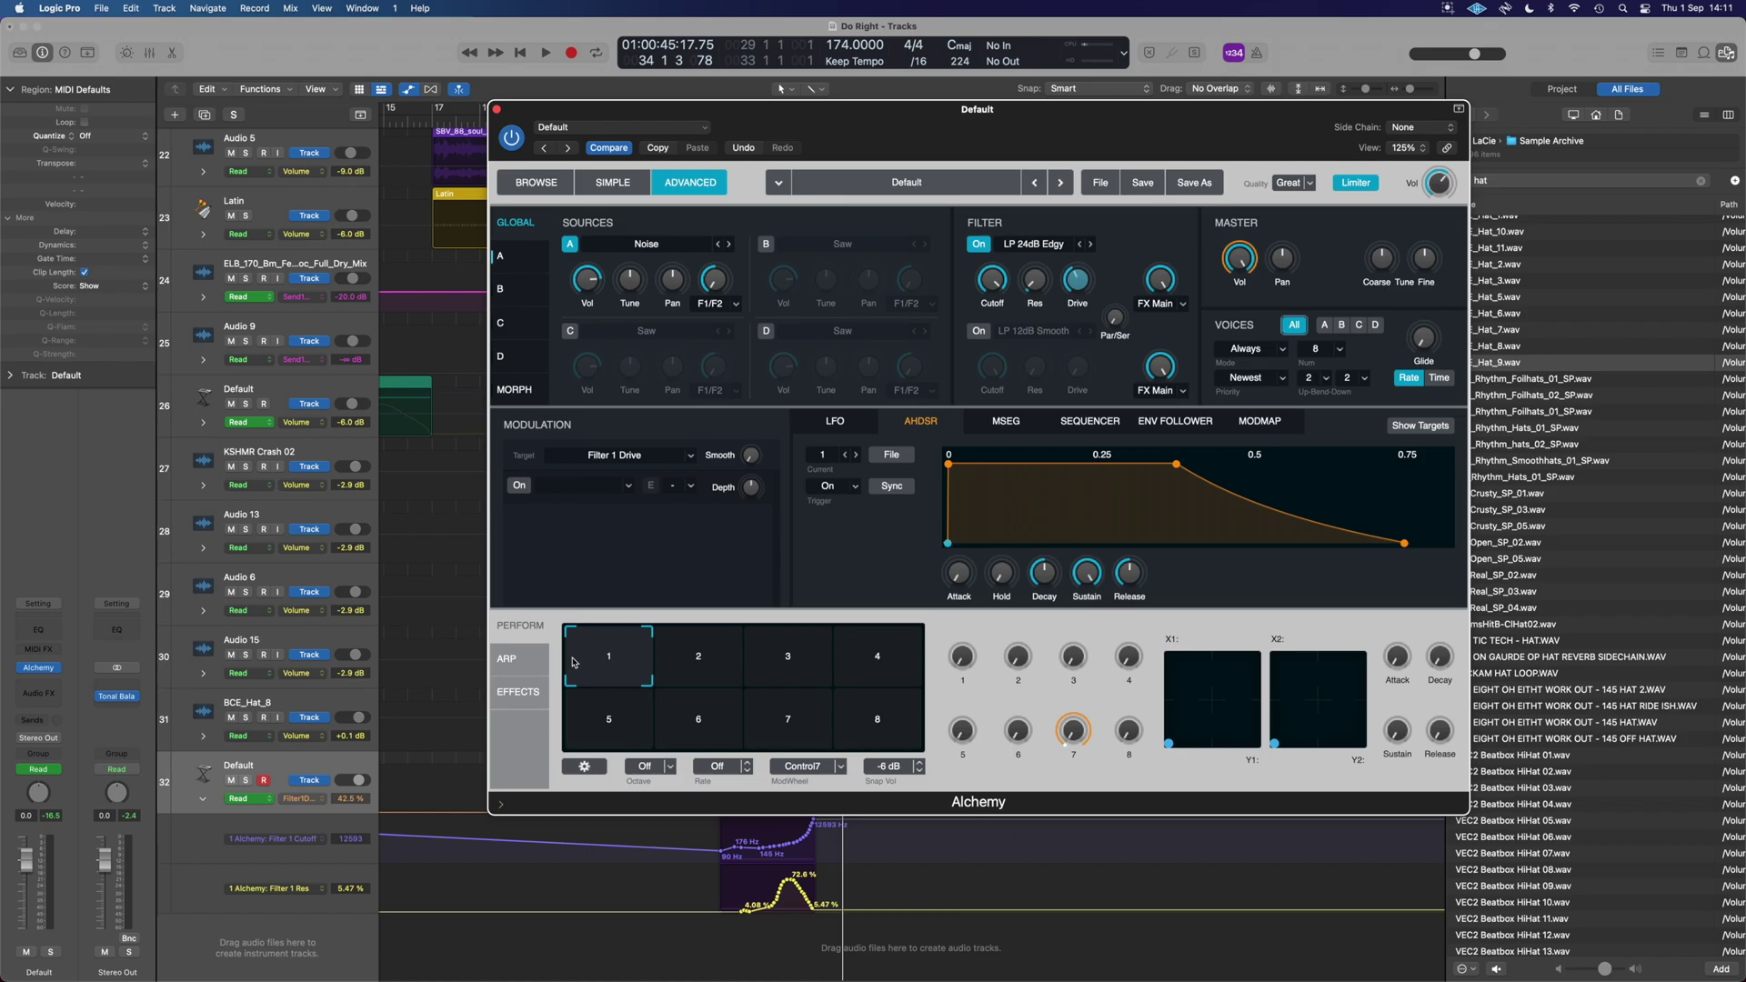
pyautogui.click(519, 694)
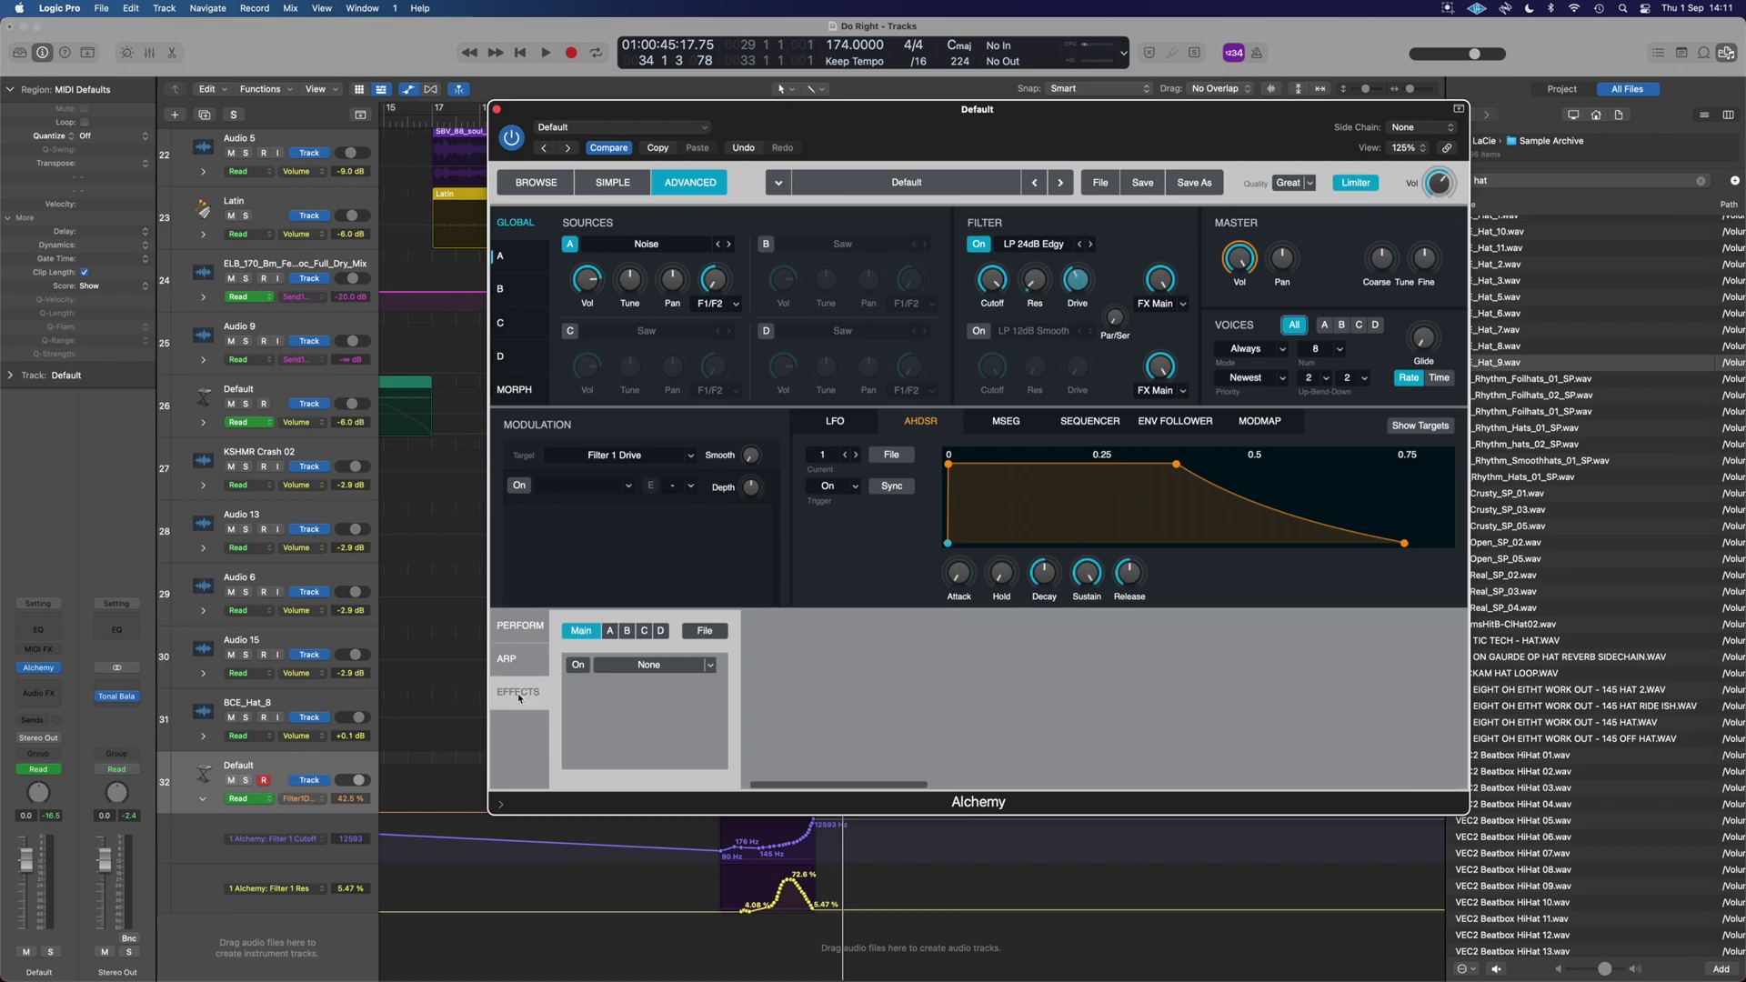
pyautogui.click(706, 669)
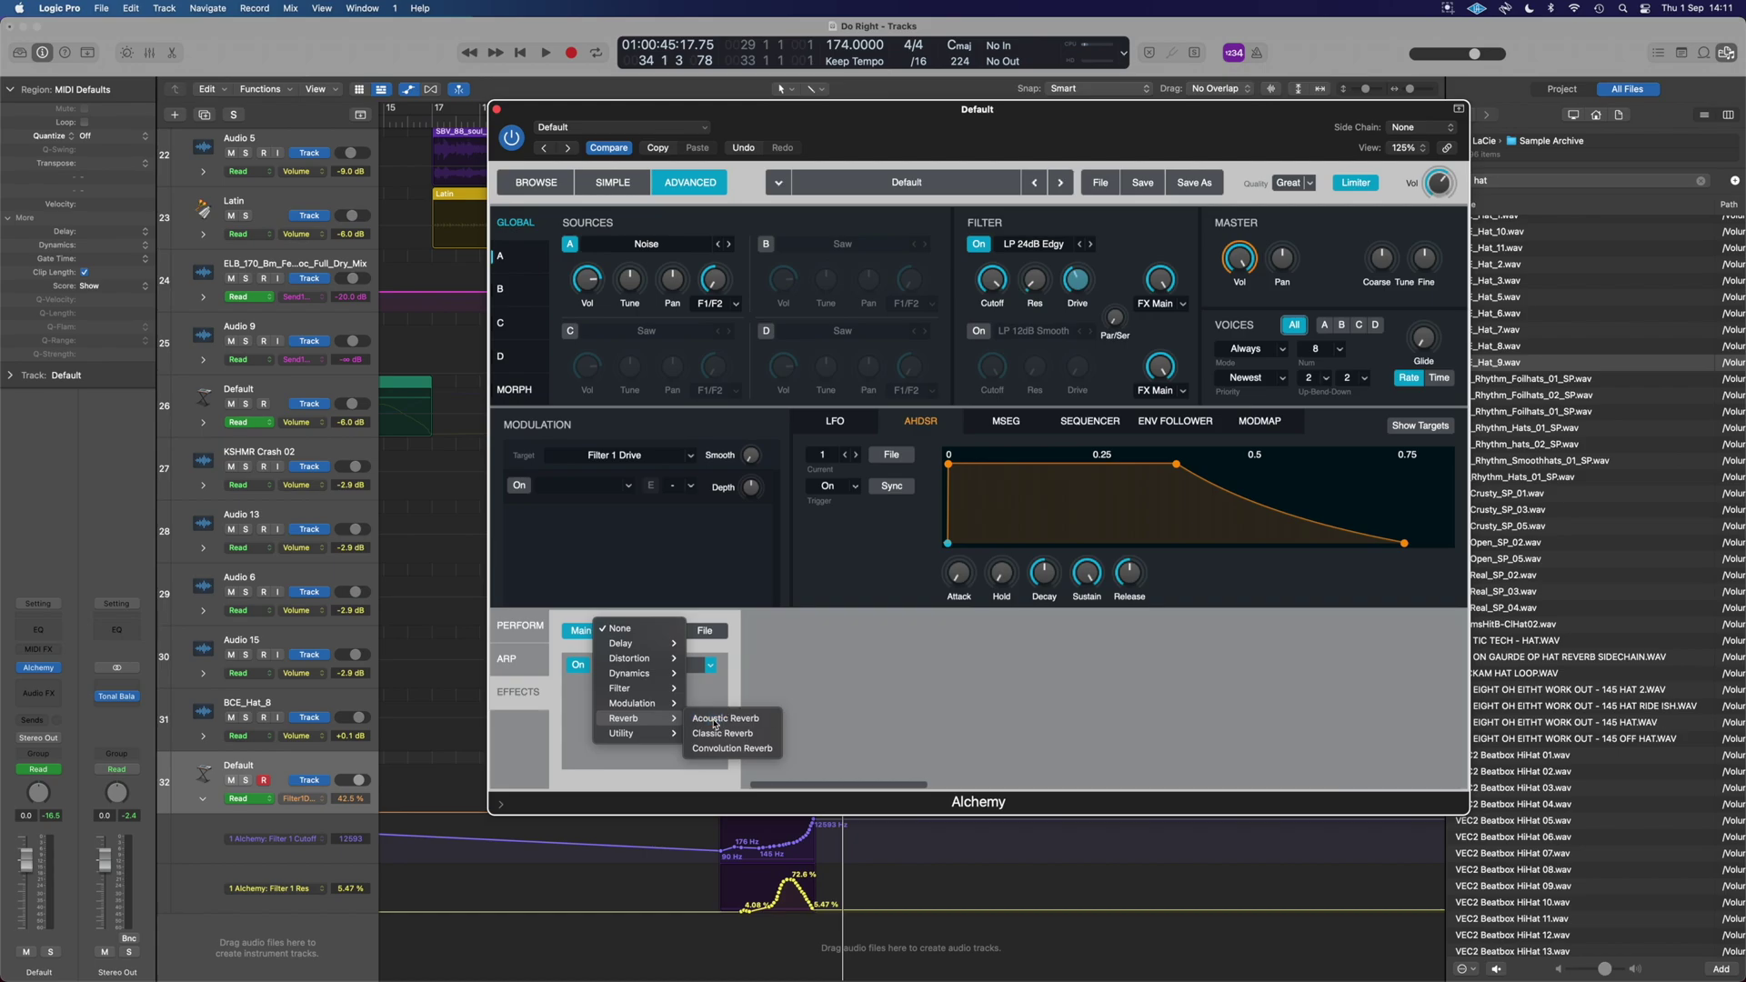
pyautogui.click(715, 720)
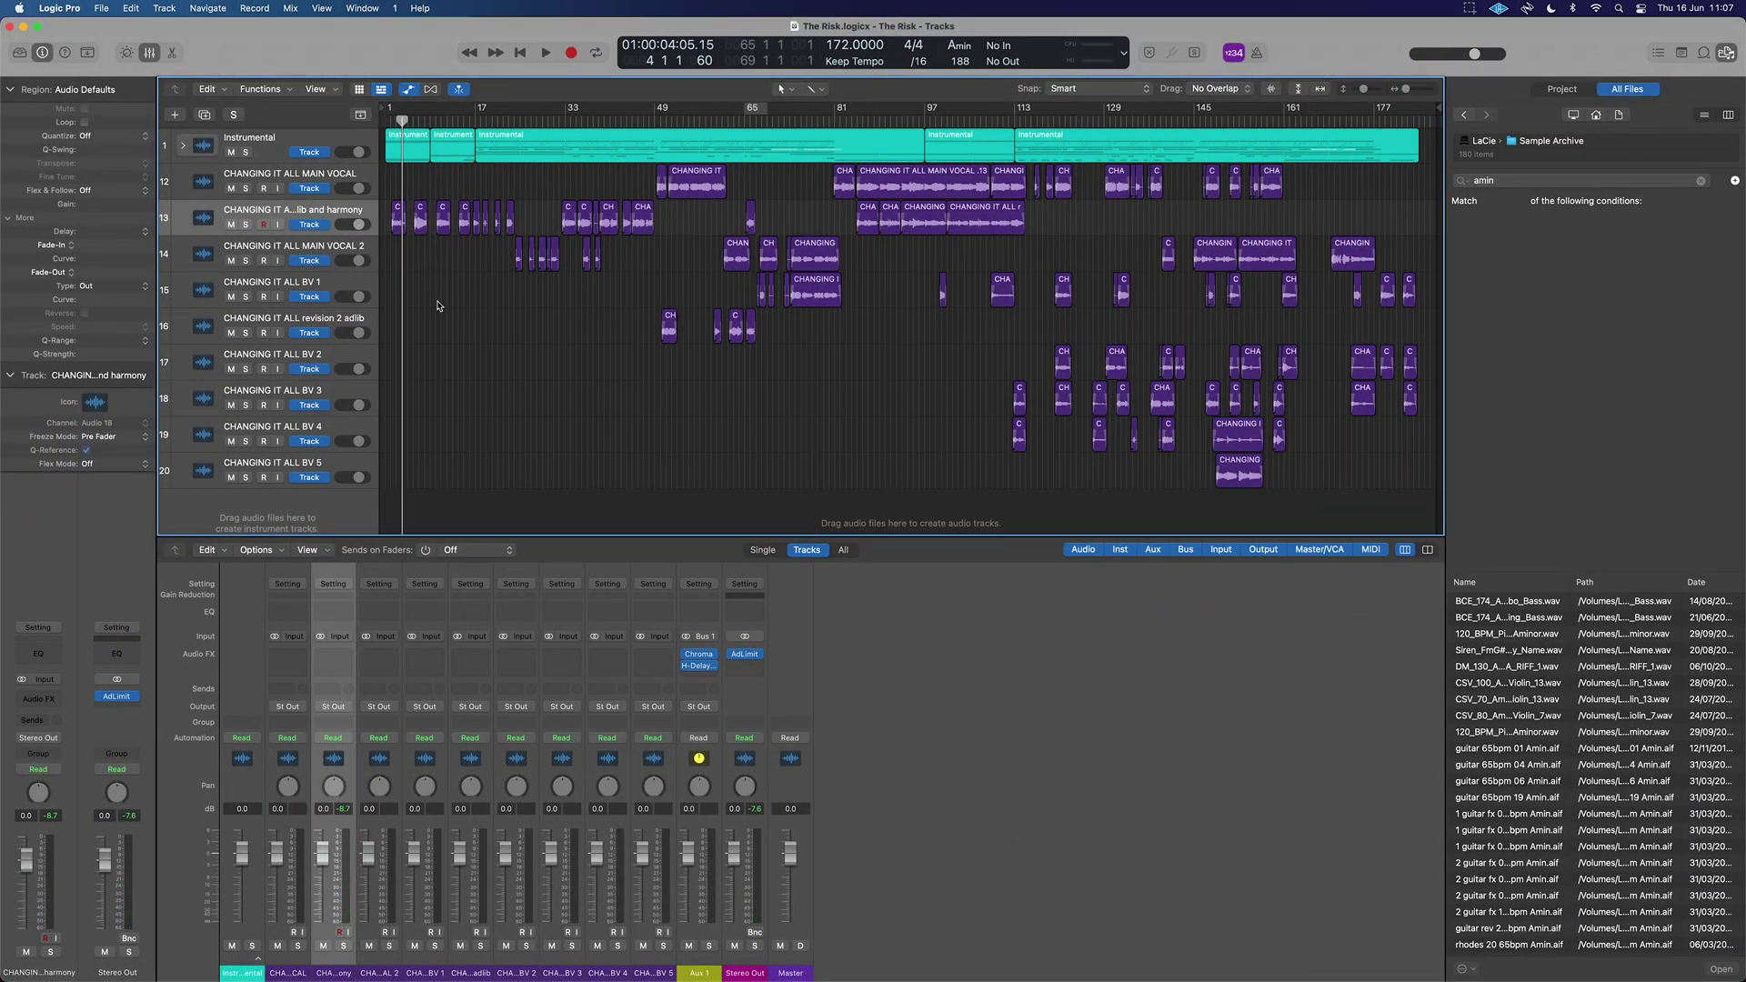
# - Create two new audio tracks below CHANGING IT ALL BV 5 in The Risk project
pyautogui.click(350, 468)
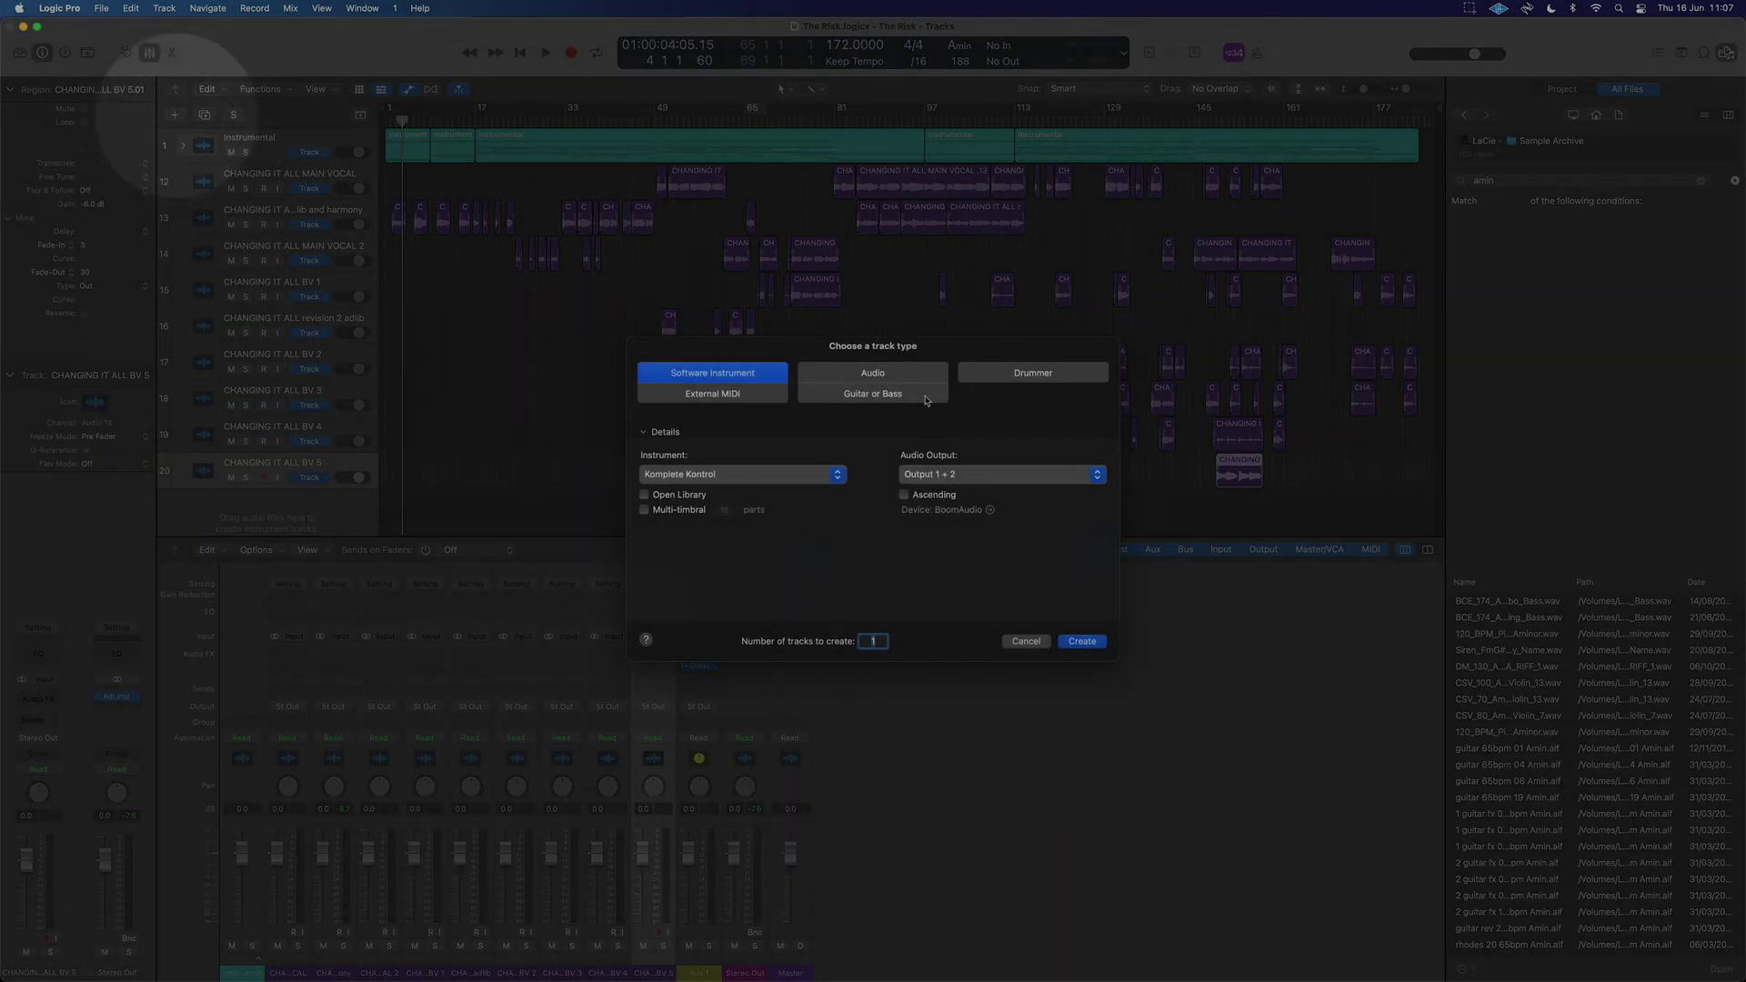
pyautogui.click(873, 373)
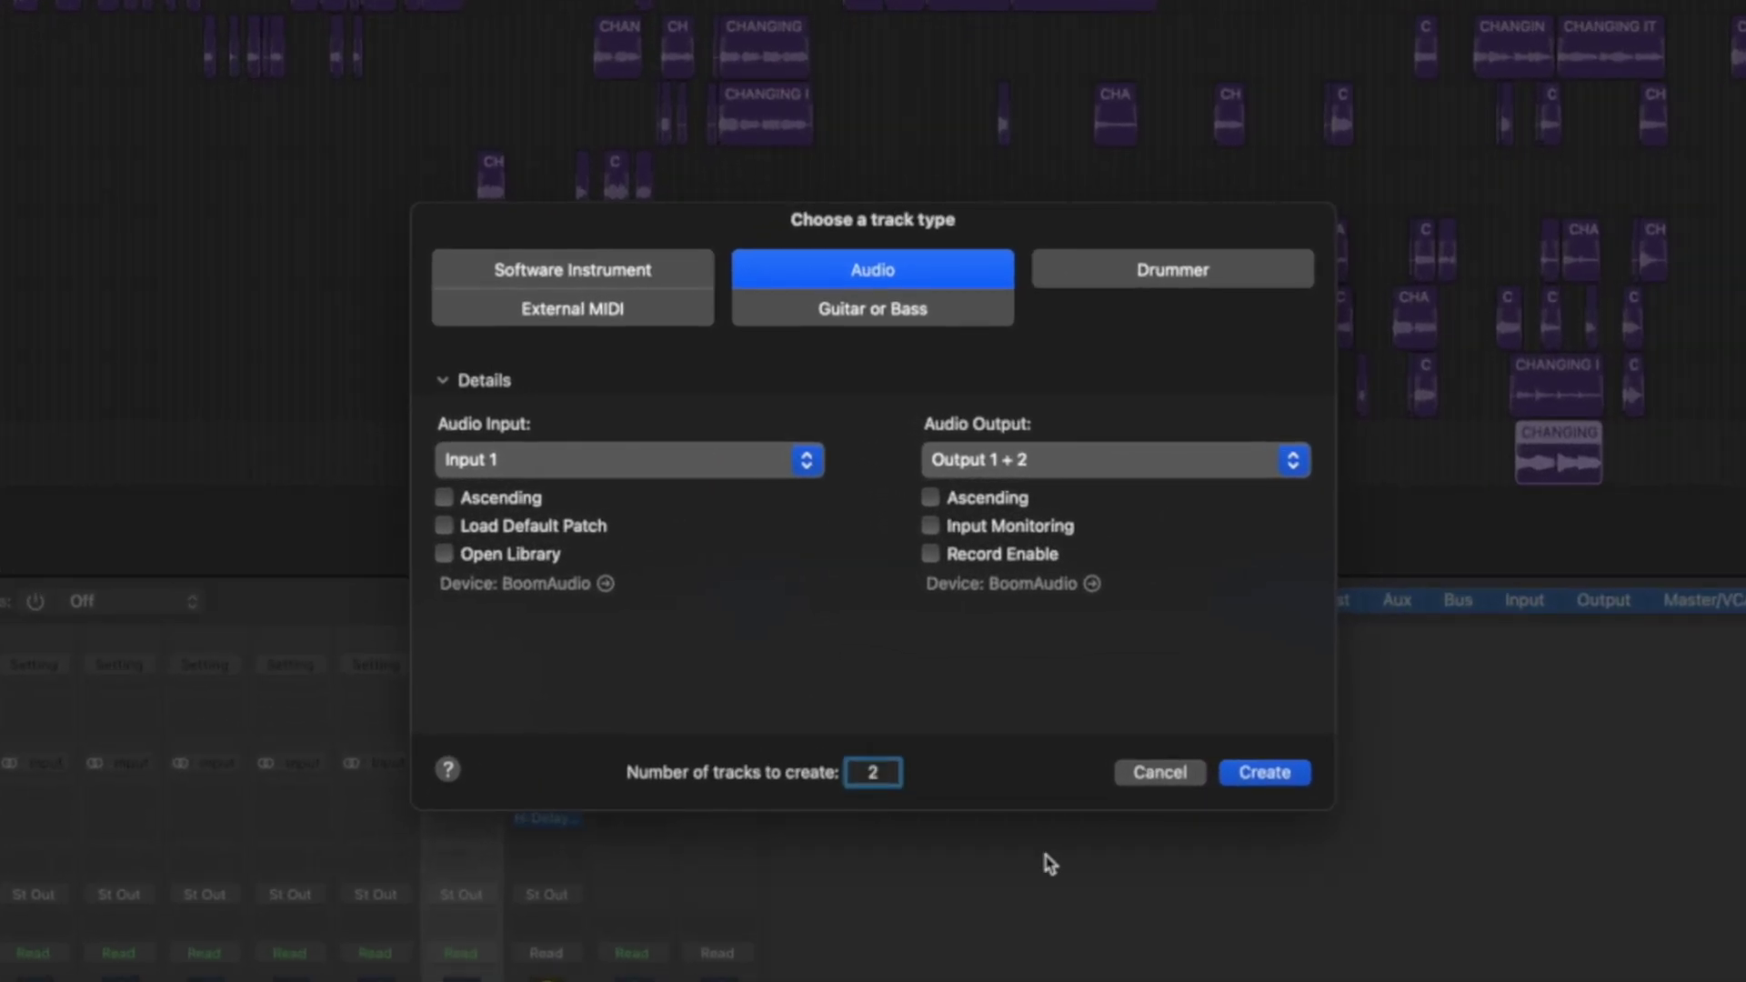
pyautogui.click(1292, 782)
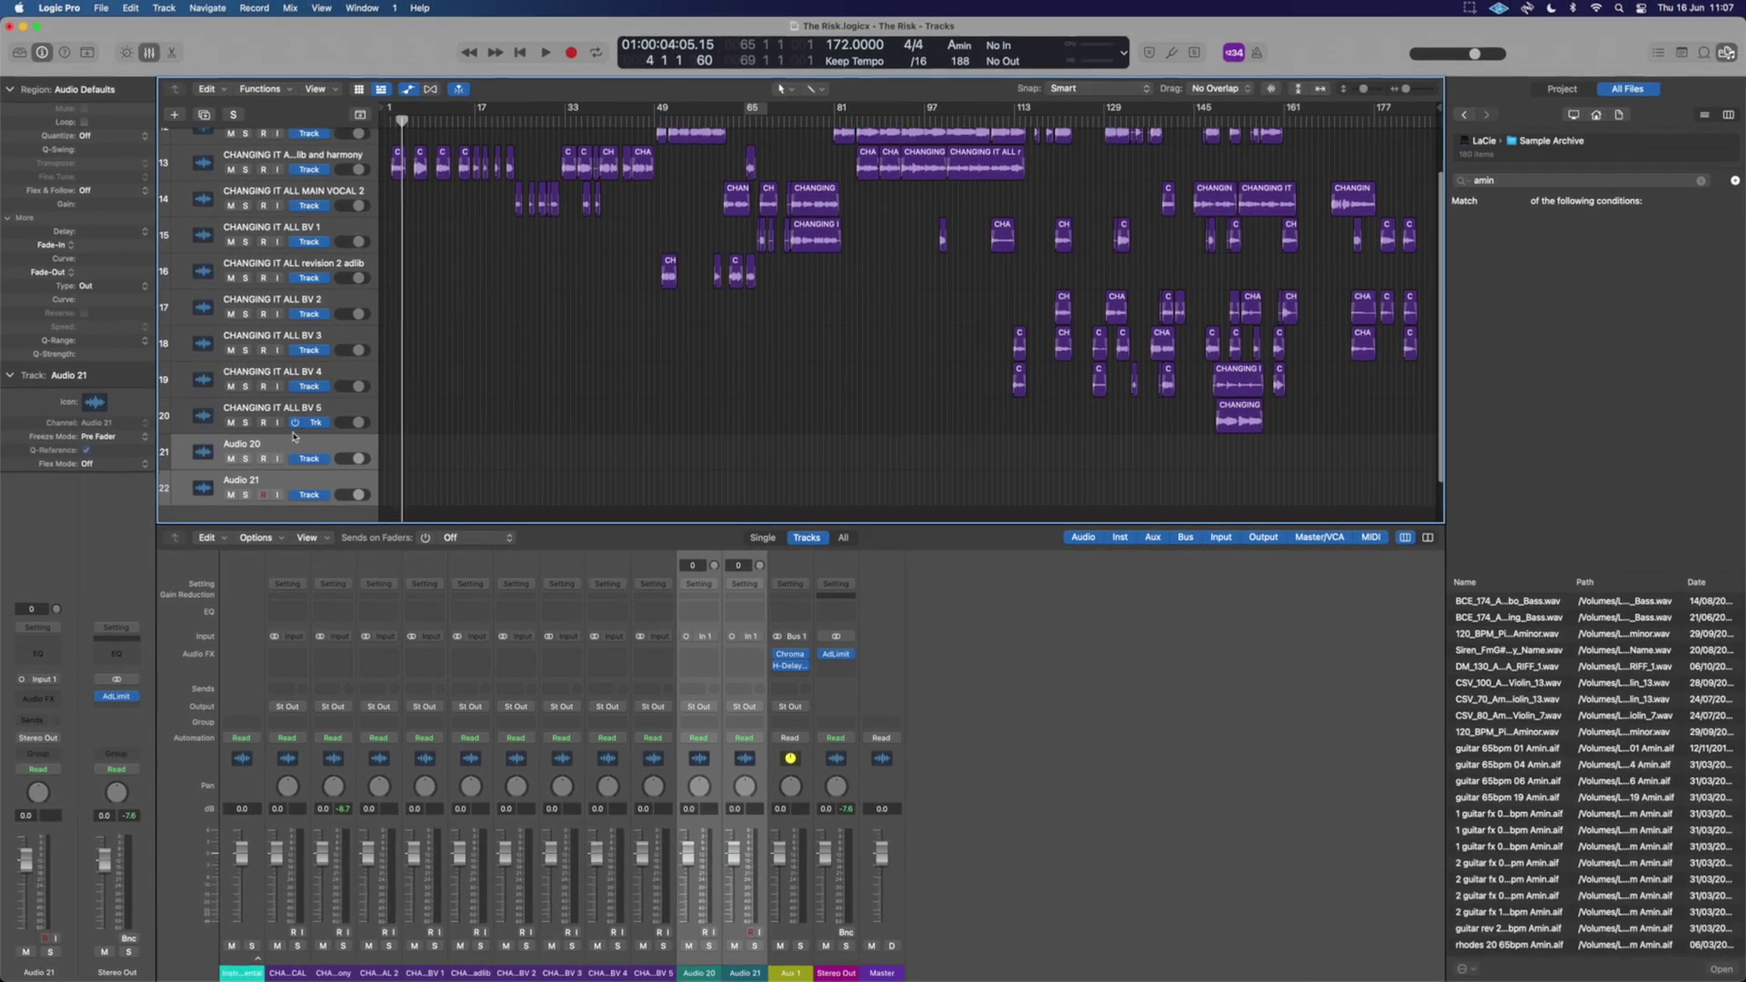
# - Copy the first vocal region of the adlib and harmony track to the Audio 20 track at the same position
pyautogui.scroll(2, 431, 254)
pyautogui.press('super+Up')
pyautogui.click(398, 209)
pyautogui.moveTo(398, 206); pyautogui.dragTo(391, 460)
pyautogui.keyDown('ctrl'); pyautogui.keyDown('alt'); pyautogui.click(419, 459); pyautogui.keyUp('alt'); pyautogui.keyUp('ctrl')
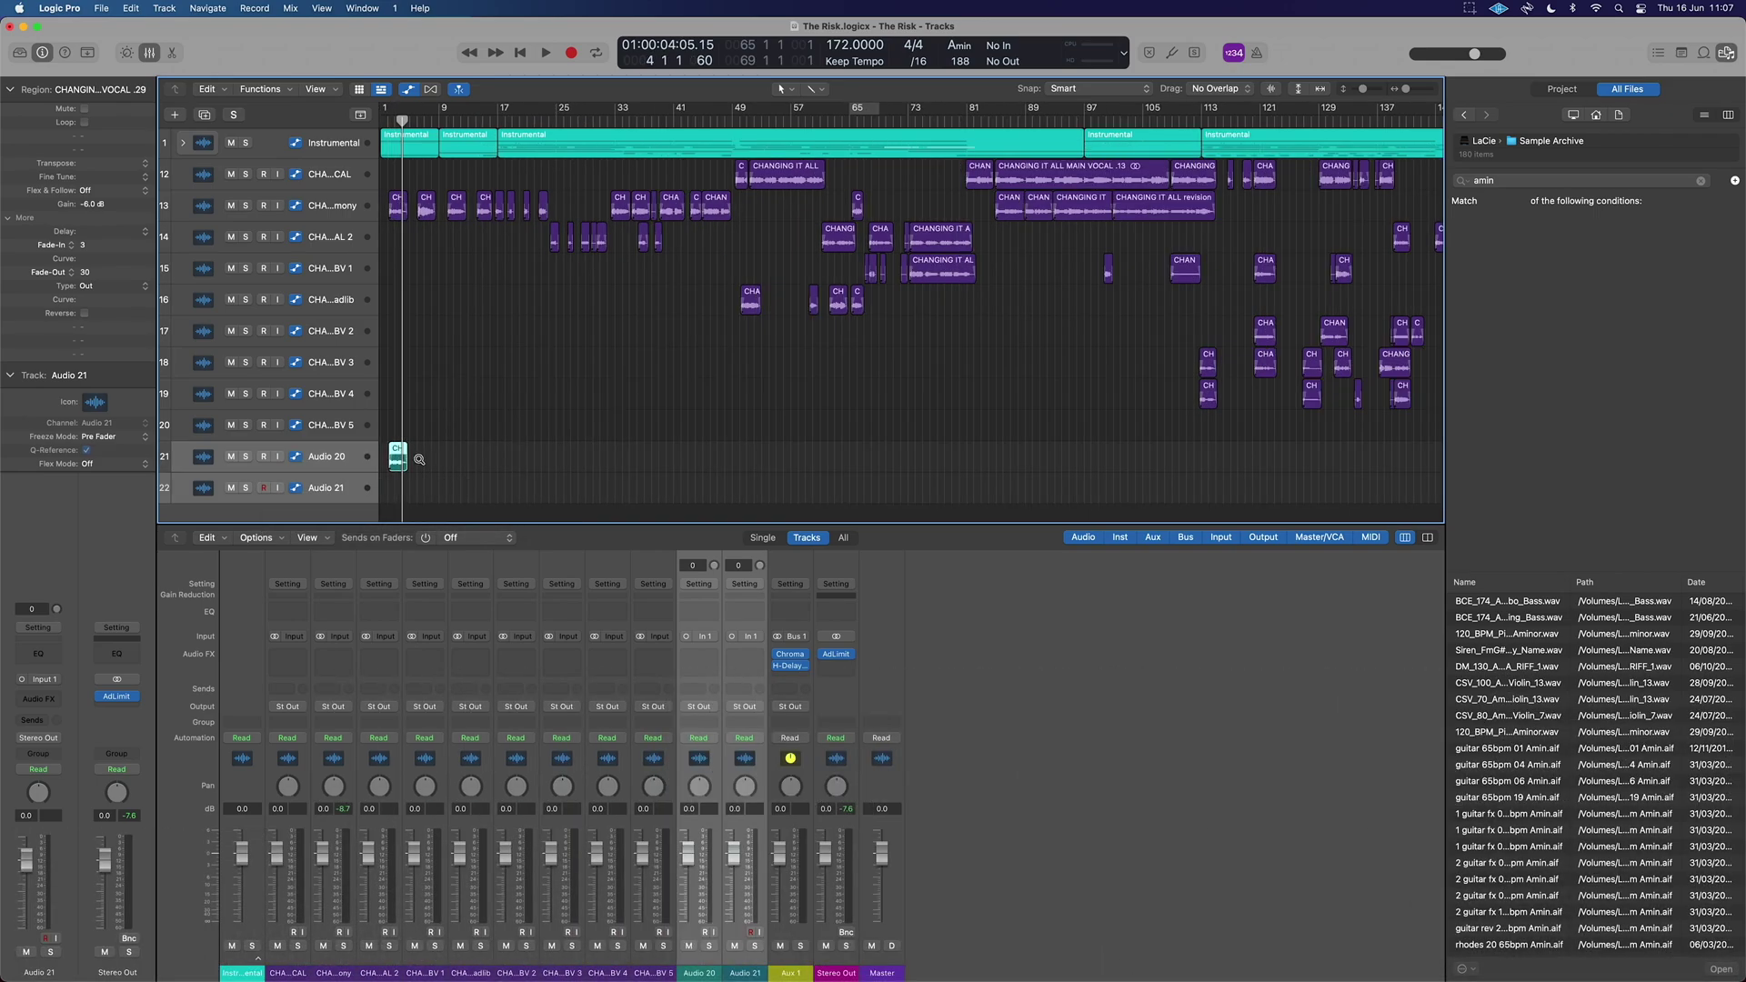
pyautogui.hscroll(-2, 514, 458)
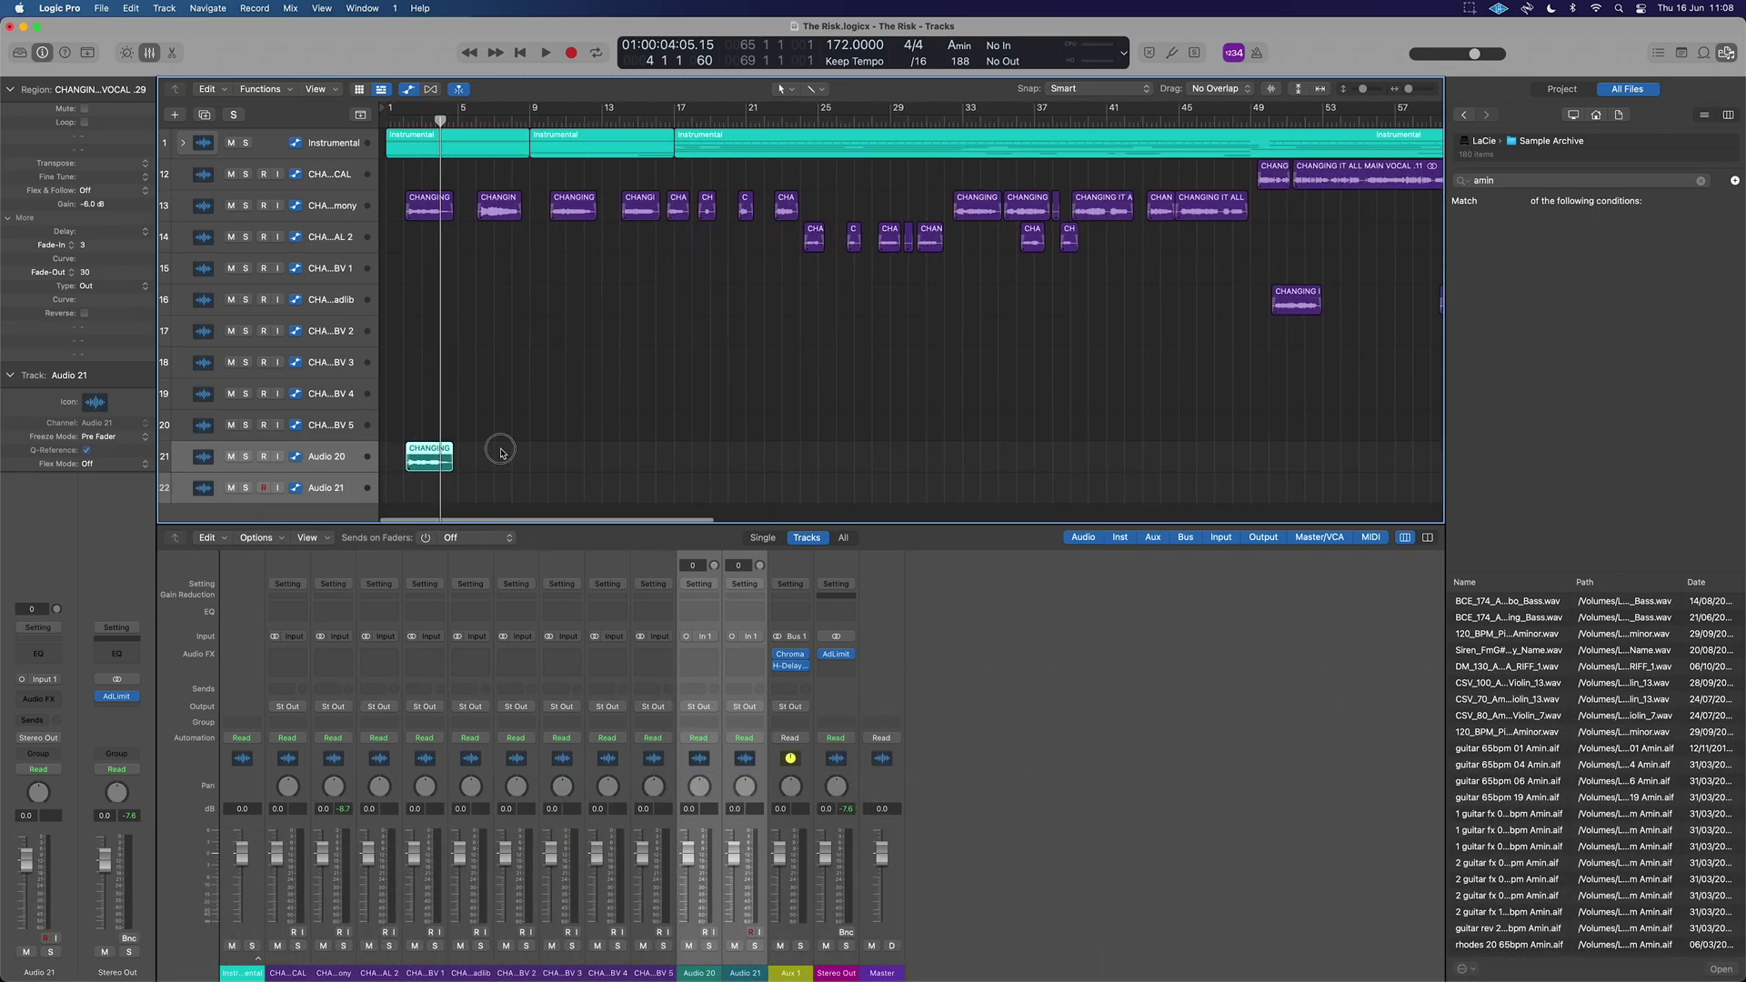
pyautogui.keyDown('ctrl'); pyautogui.keyDown('alt'); pyautogui.click(501, 454); pyautogui.keyUp('alt'); pyautogui.keyUp('ctrl')
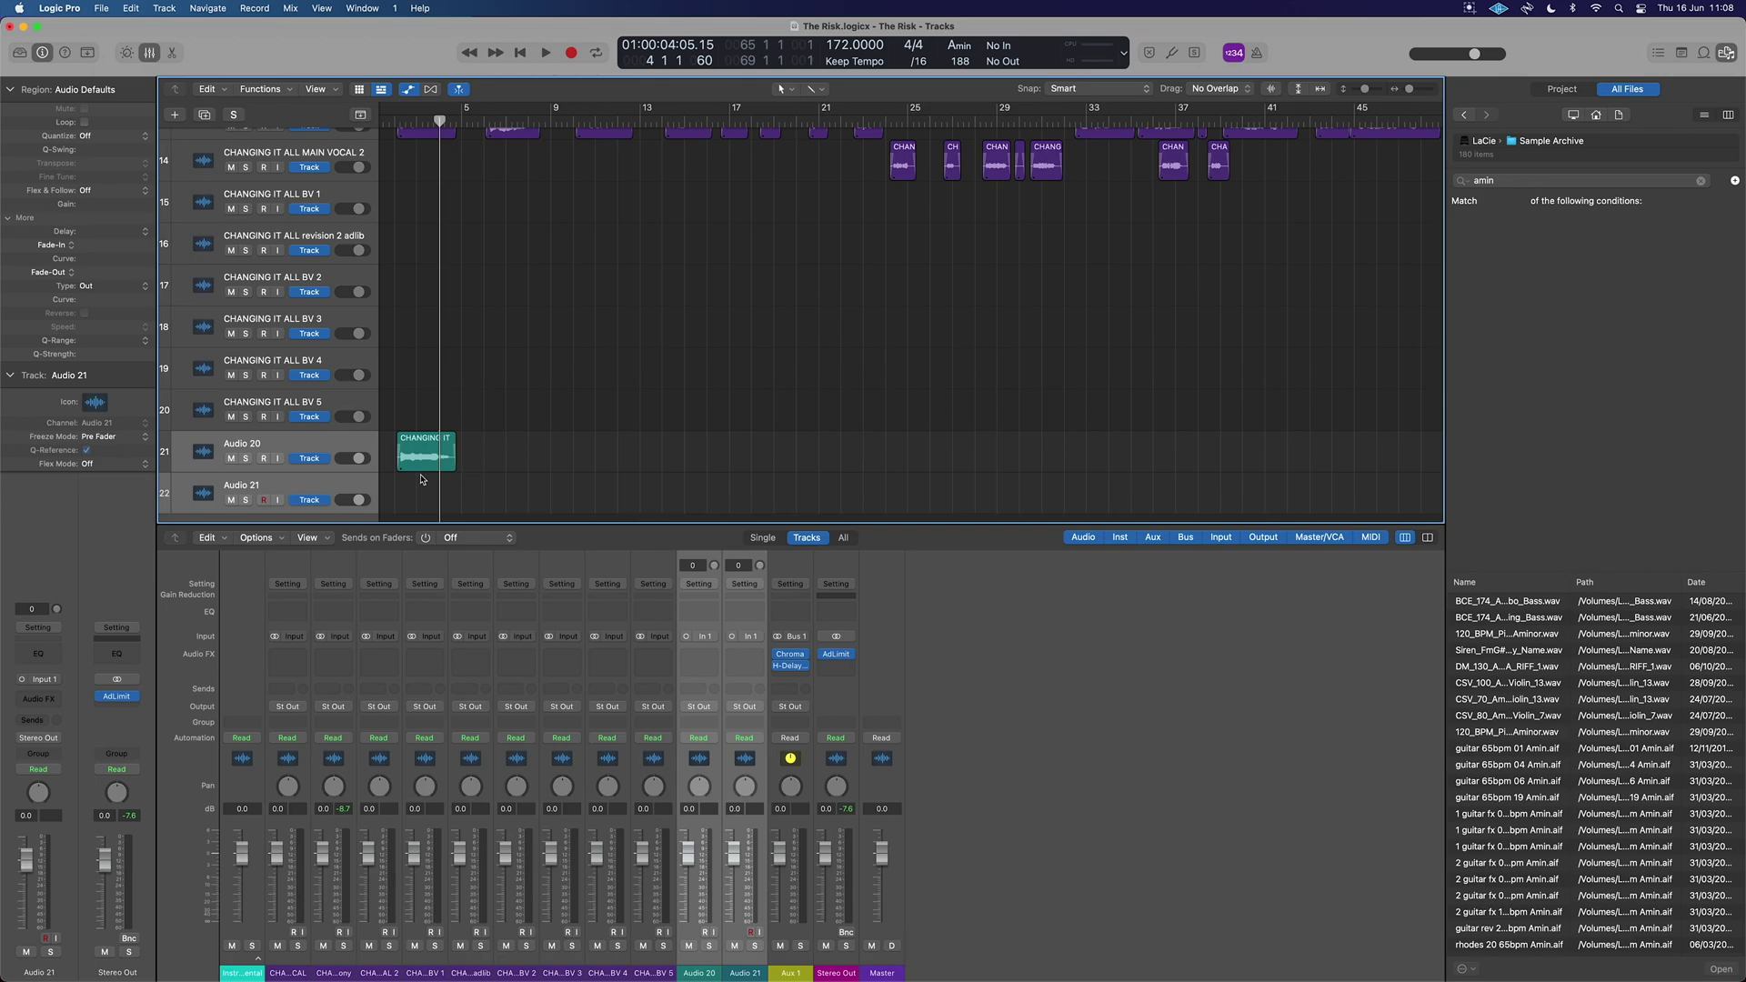
# - Insert a Mono->Stereo Space Designer reverb on the Audio 20 channel
pyautogui.click(342, 448)
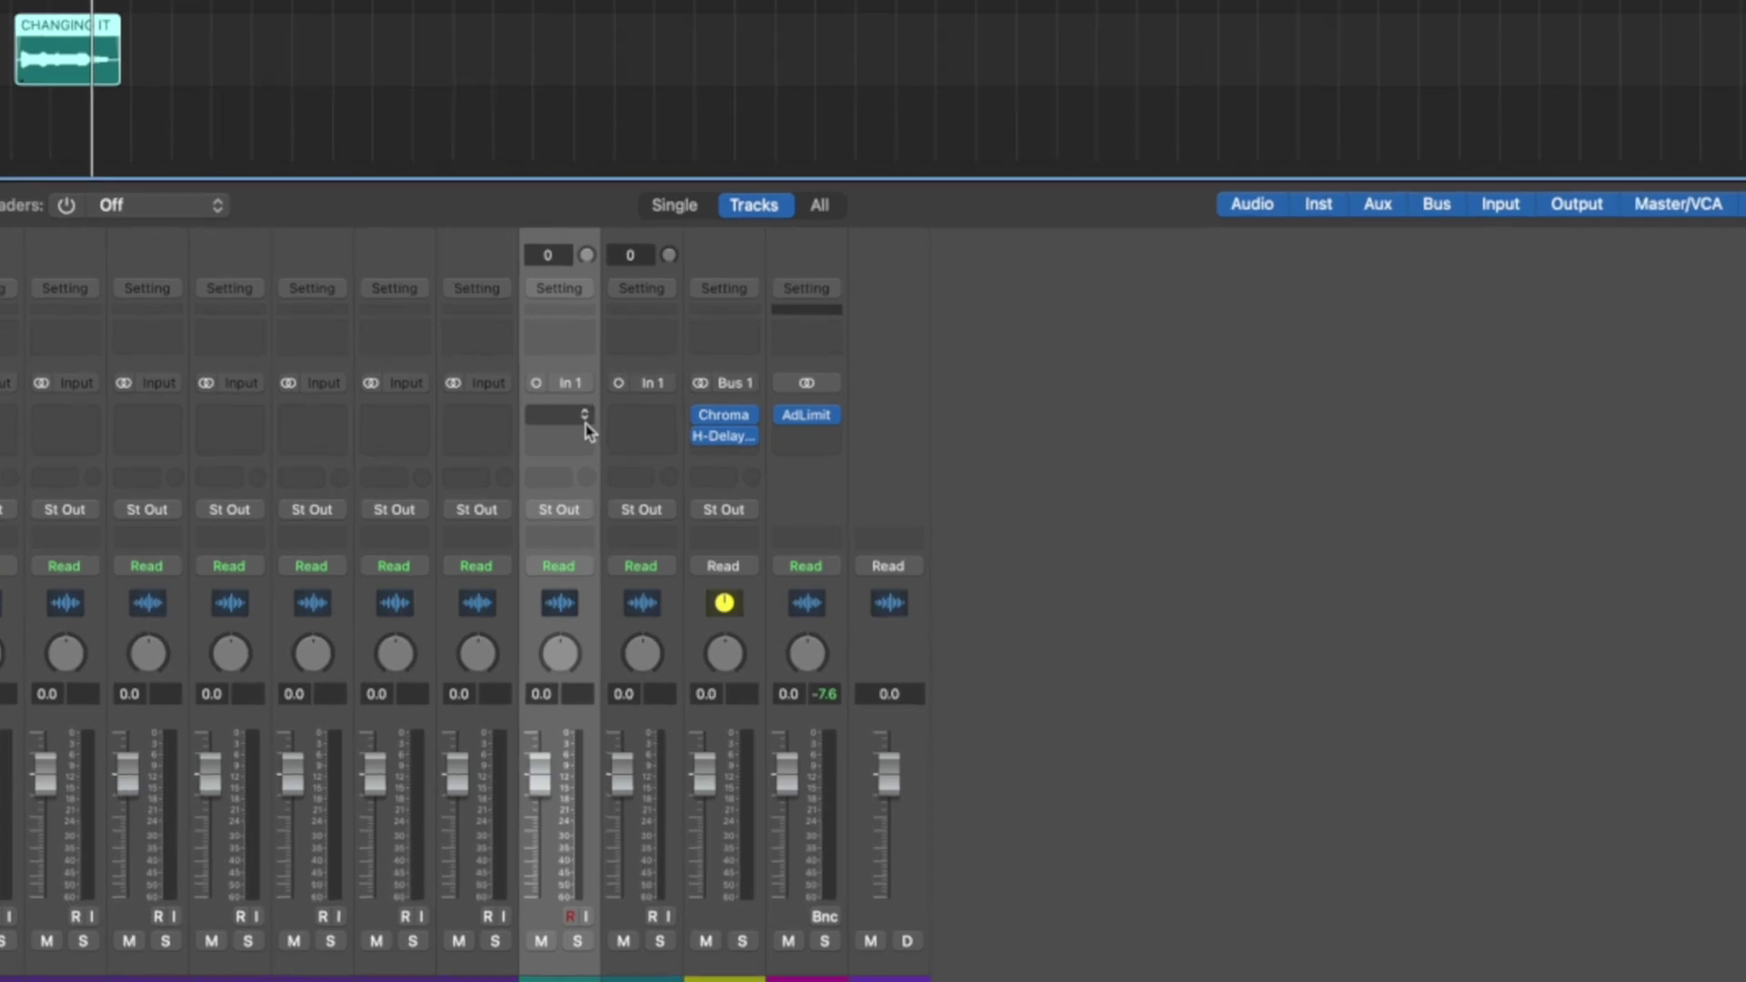
pyautogui.click(586, 420)
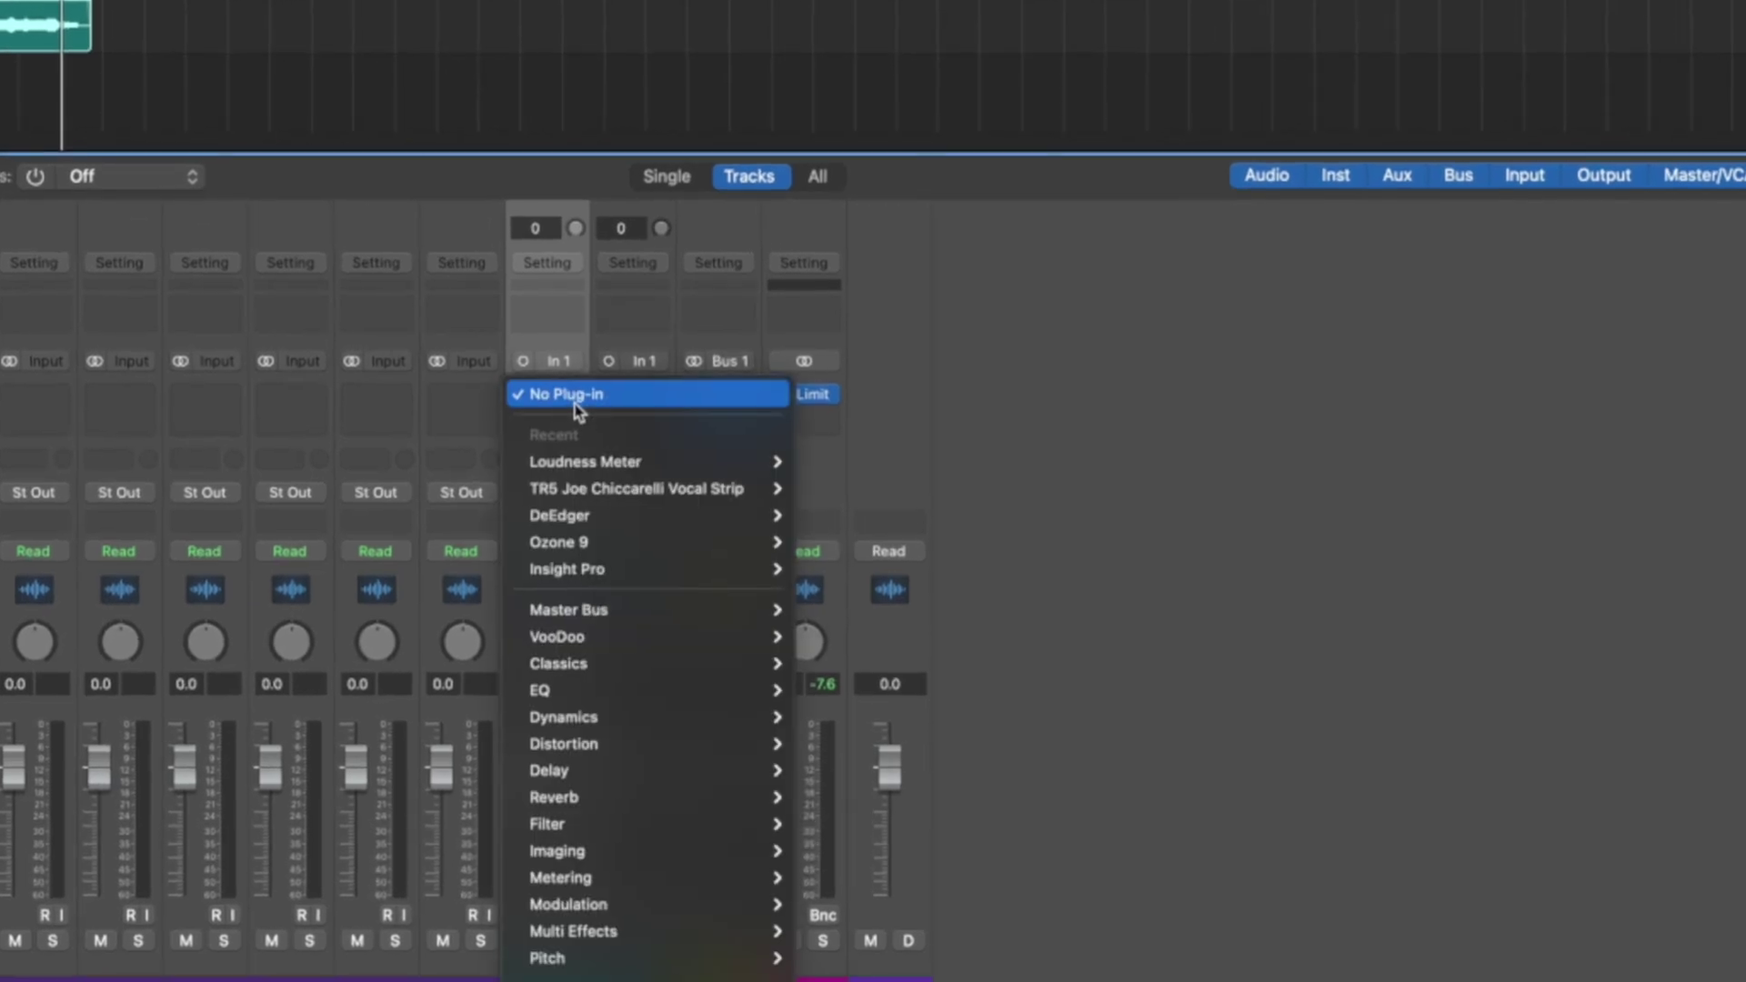
pyautogui.moveTo(646, 801)
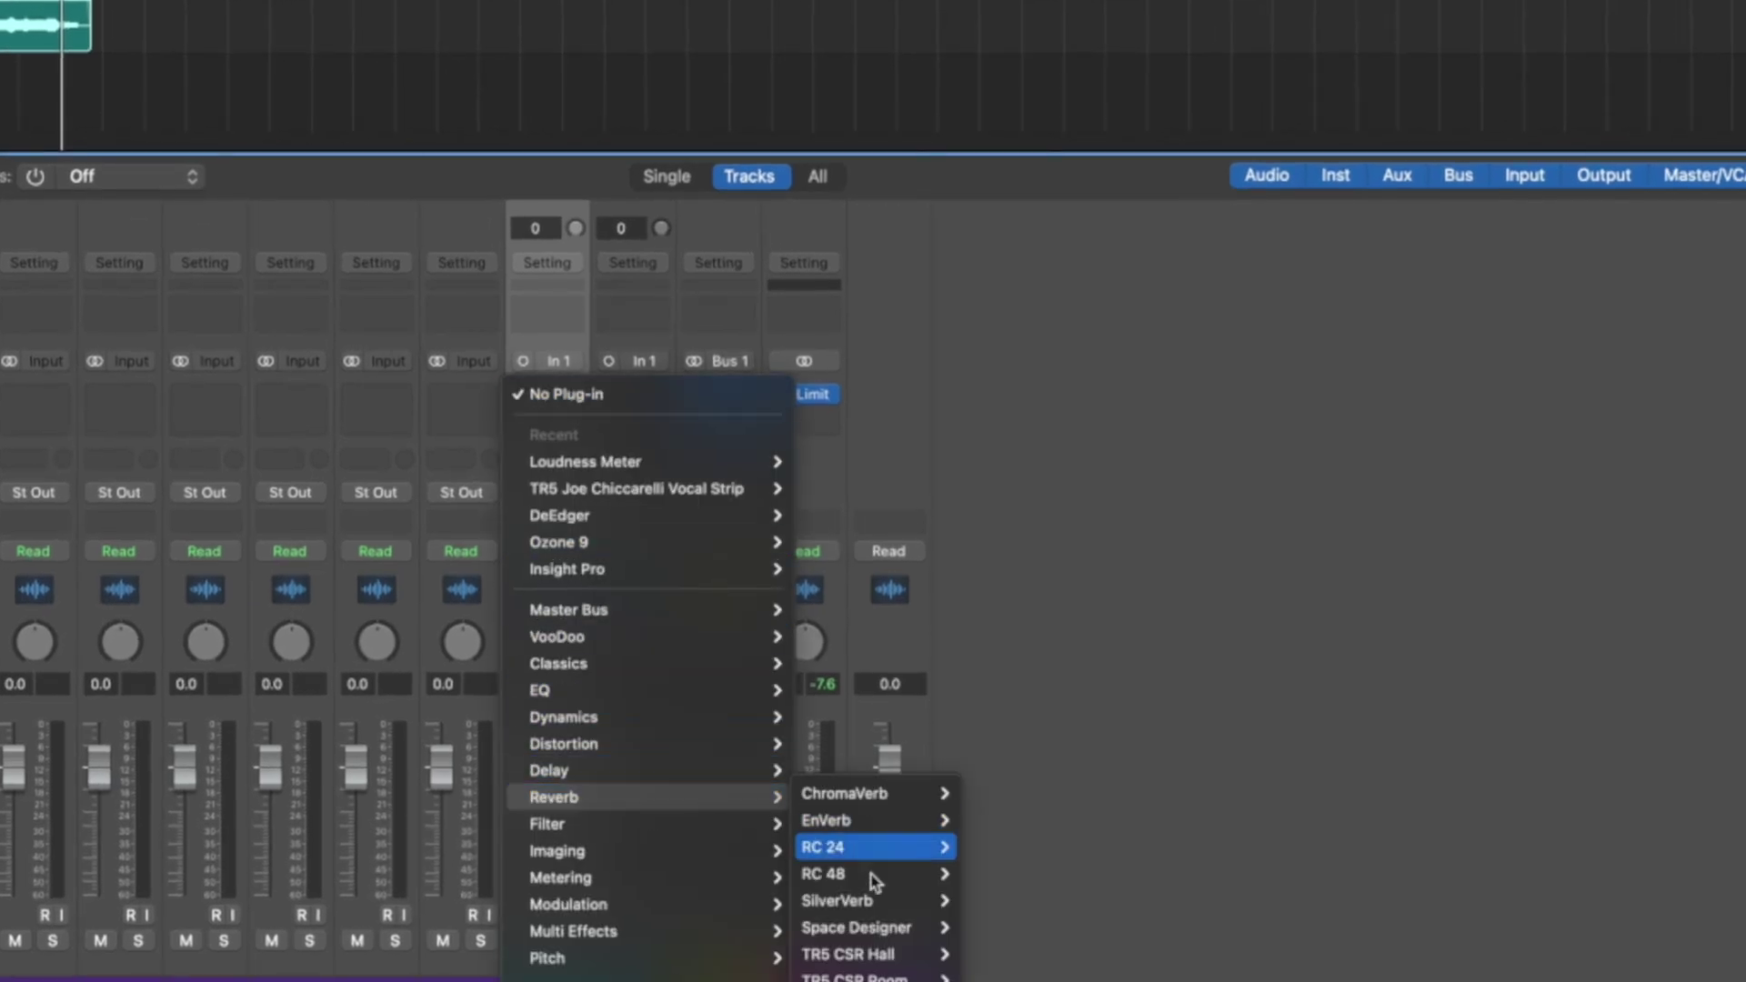
pyautogui.moveTo(835, 937)
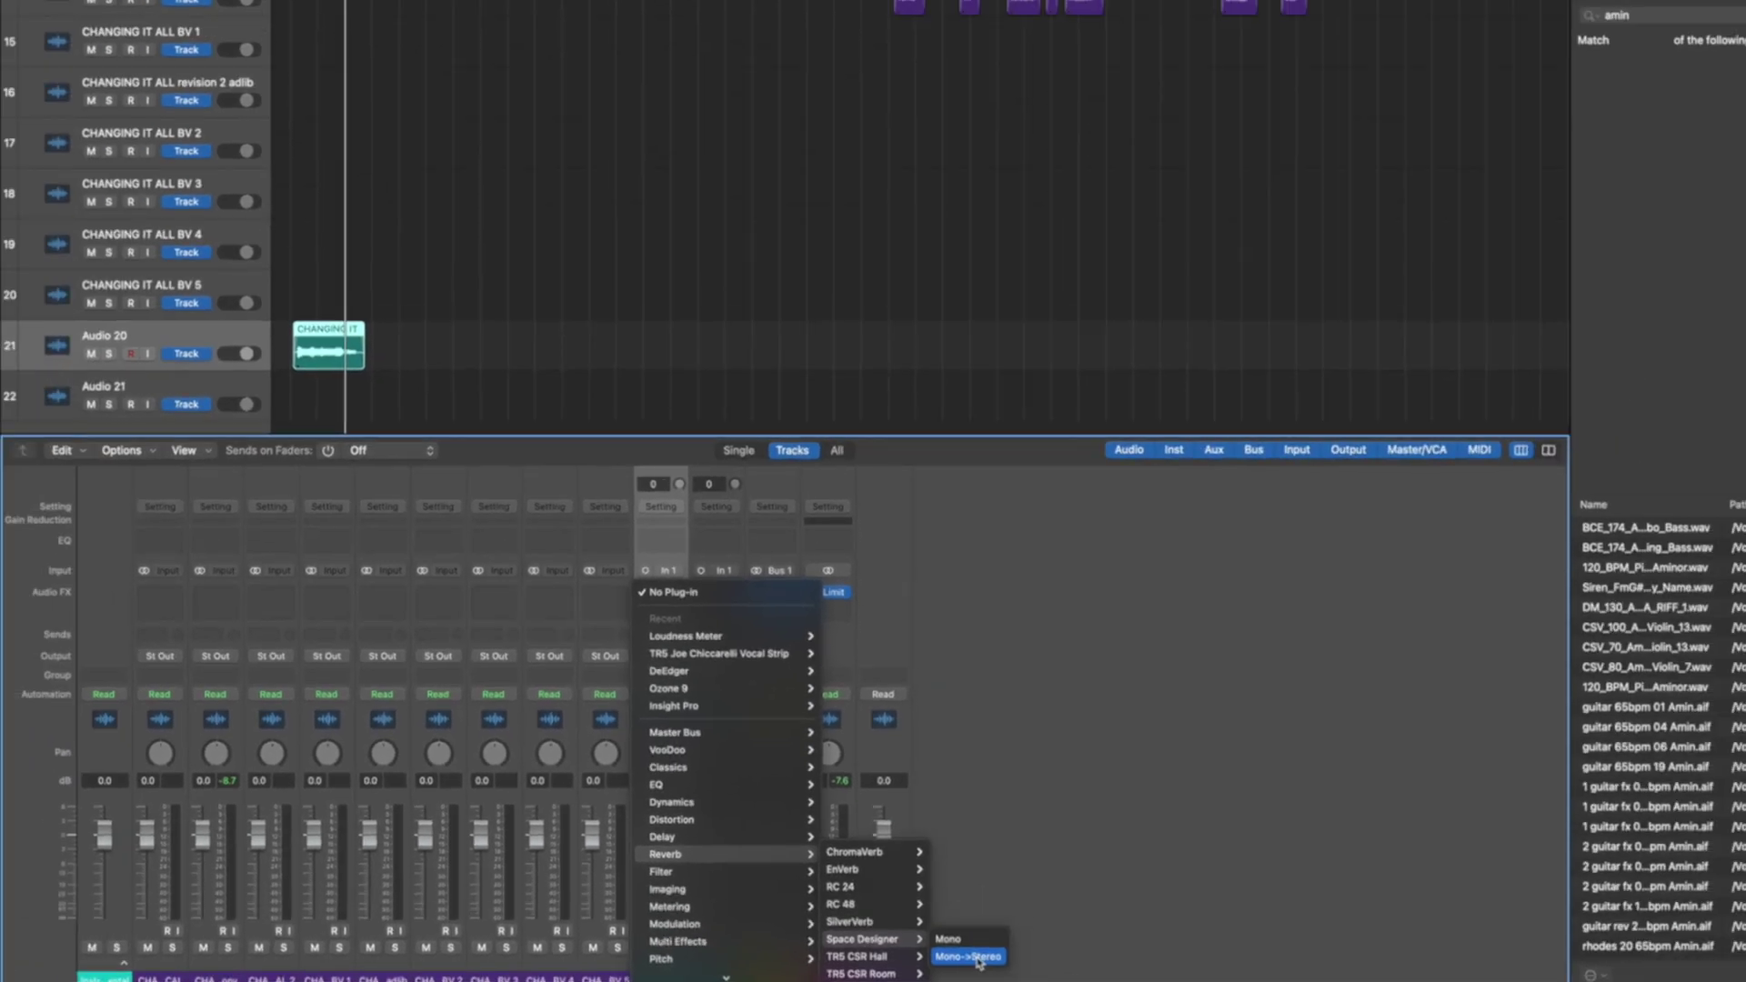
# - Insert a mono-to-stereo Space Designer reverb on Audio 20 and audition the vocal region with the Dry signal muted
pyautogui.click(1024, 930)
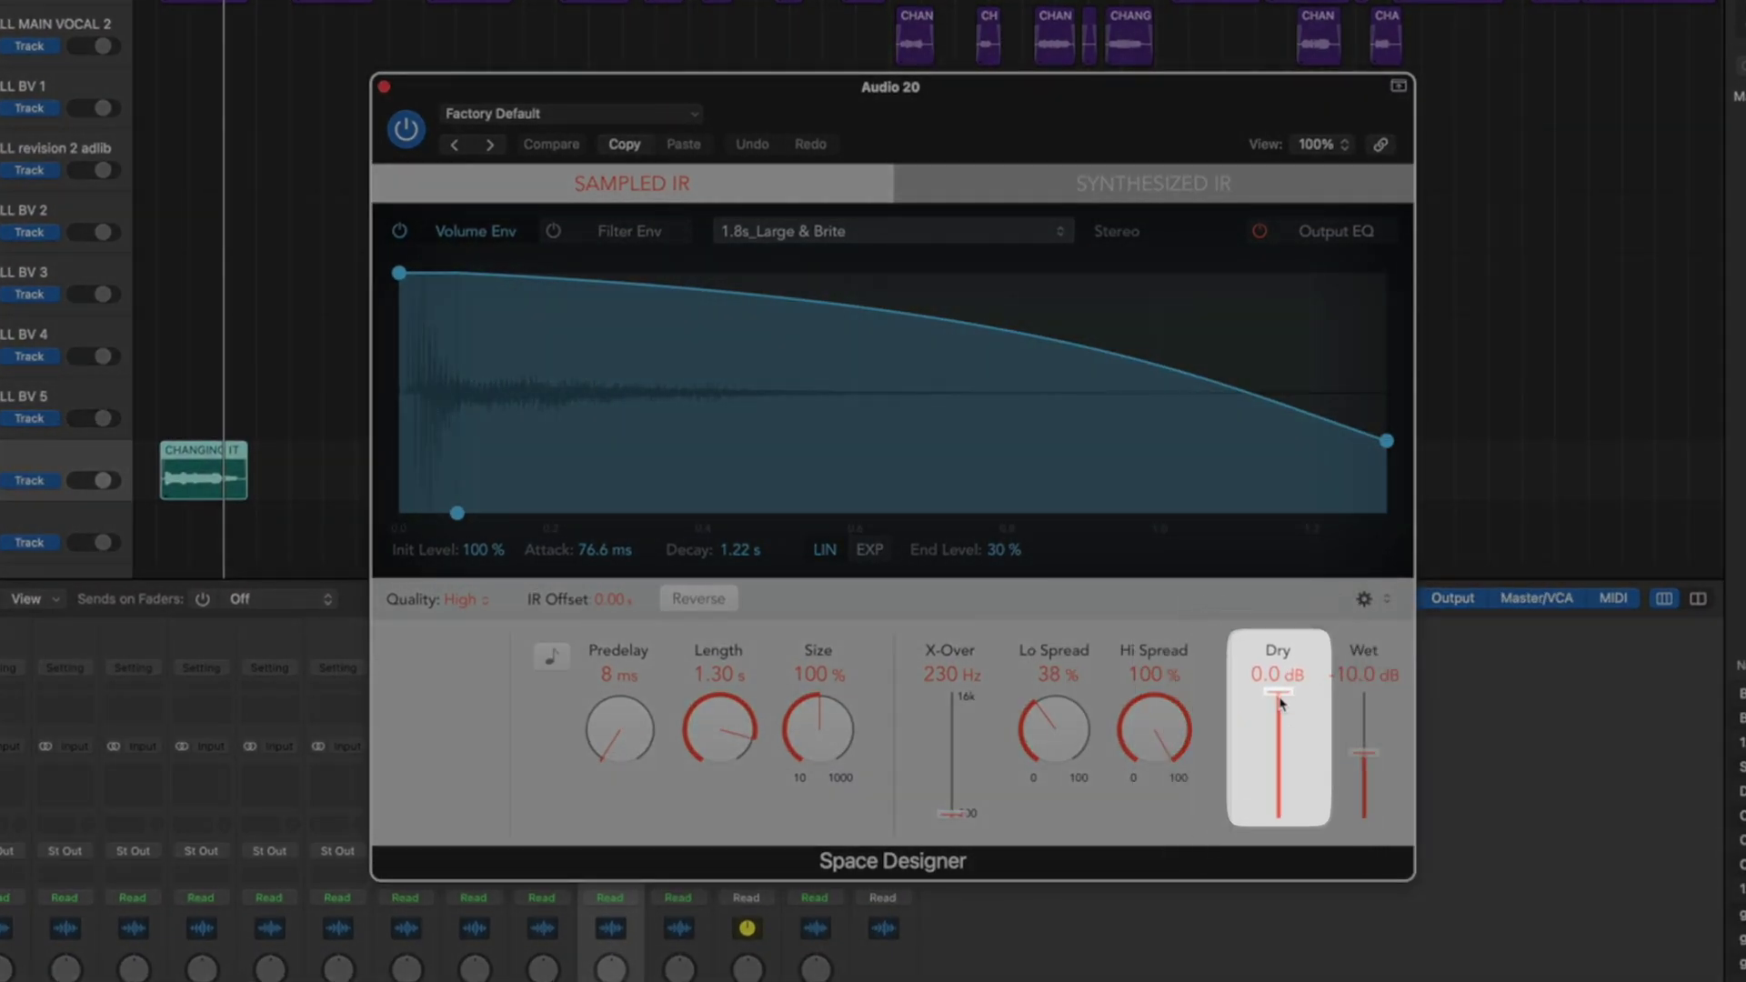
pyautogui.moveTo(1281, 703); pyautogui.dragTo(1298, 951)
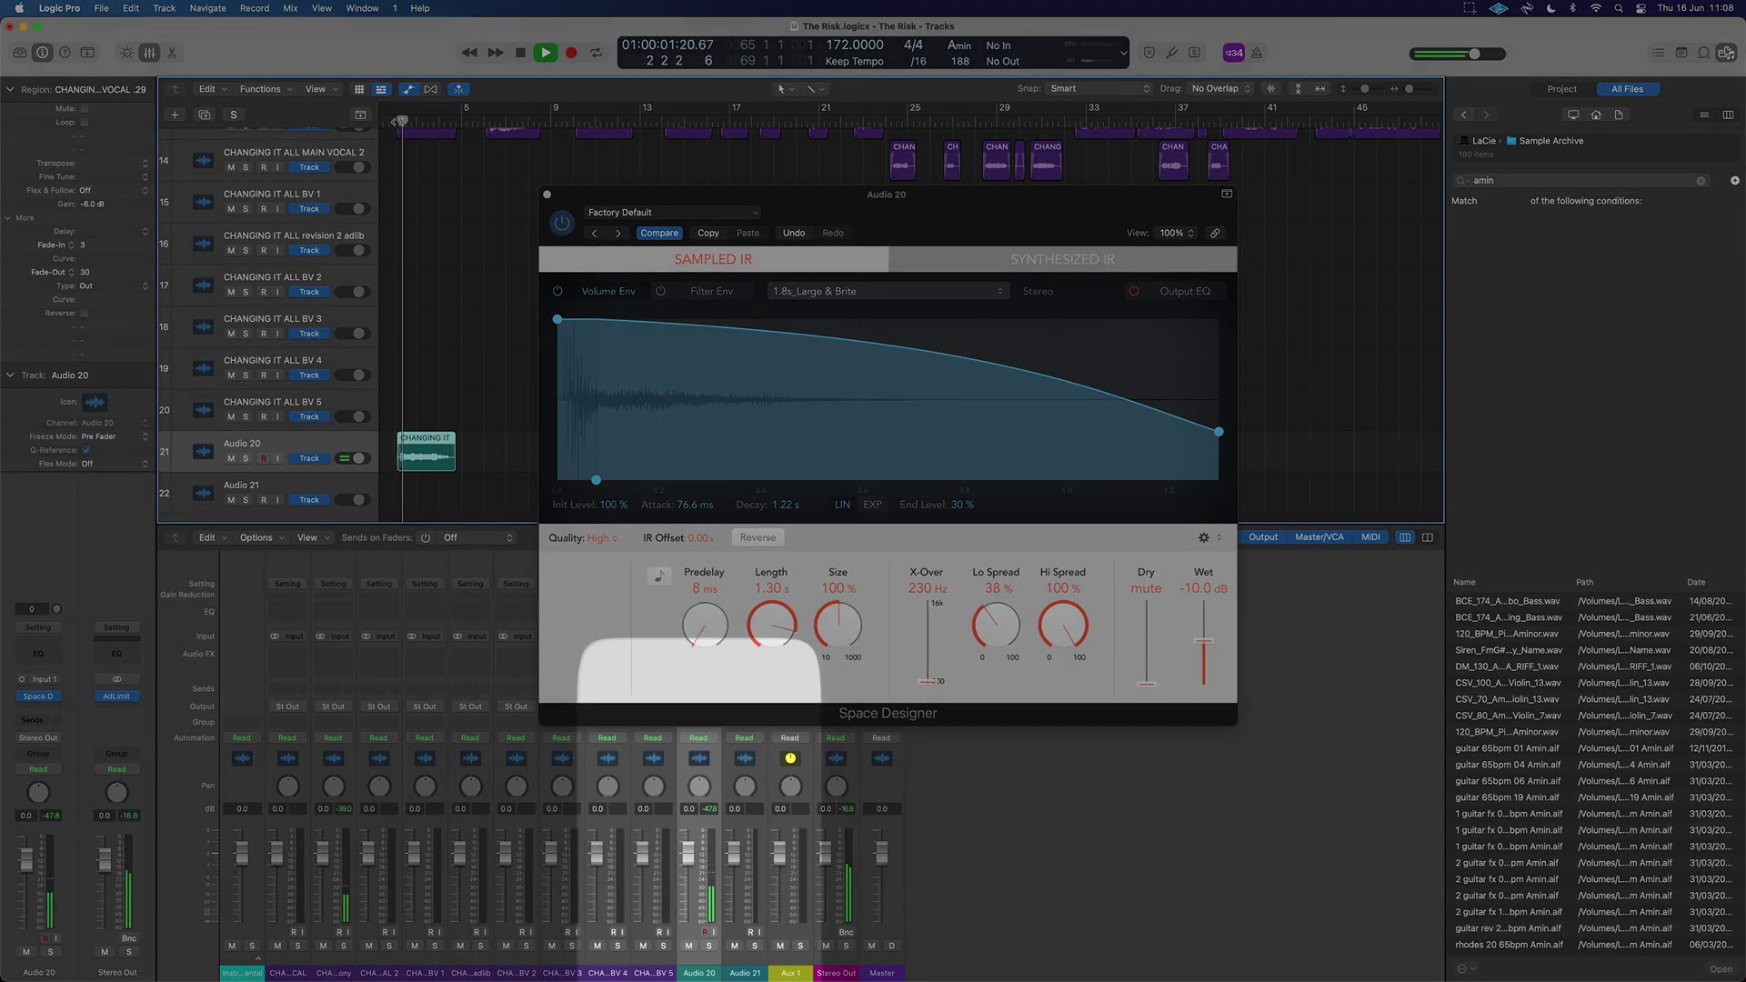
pyautogui.press('space')
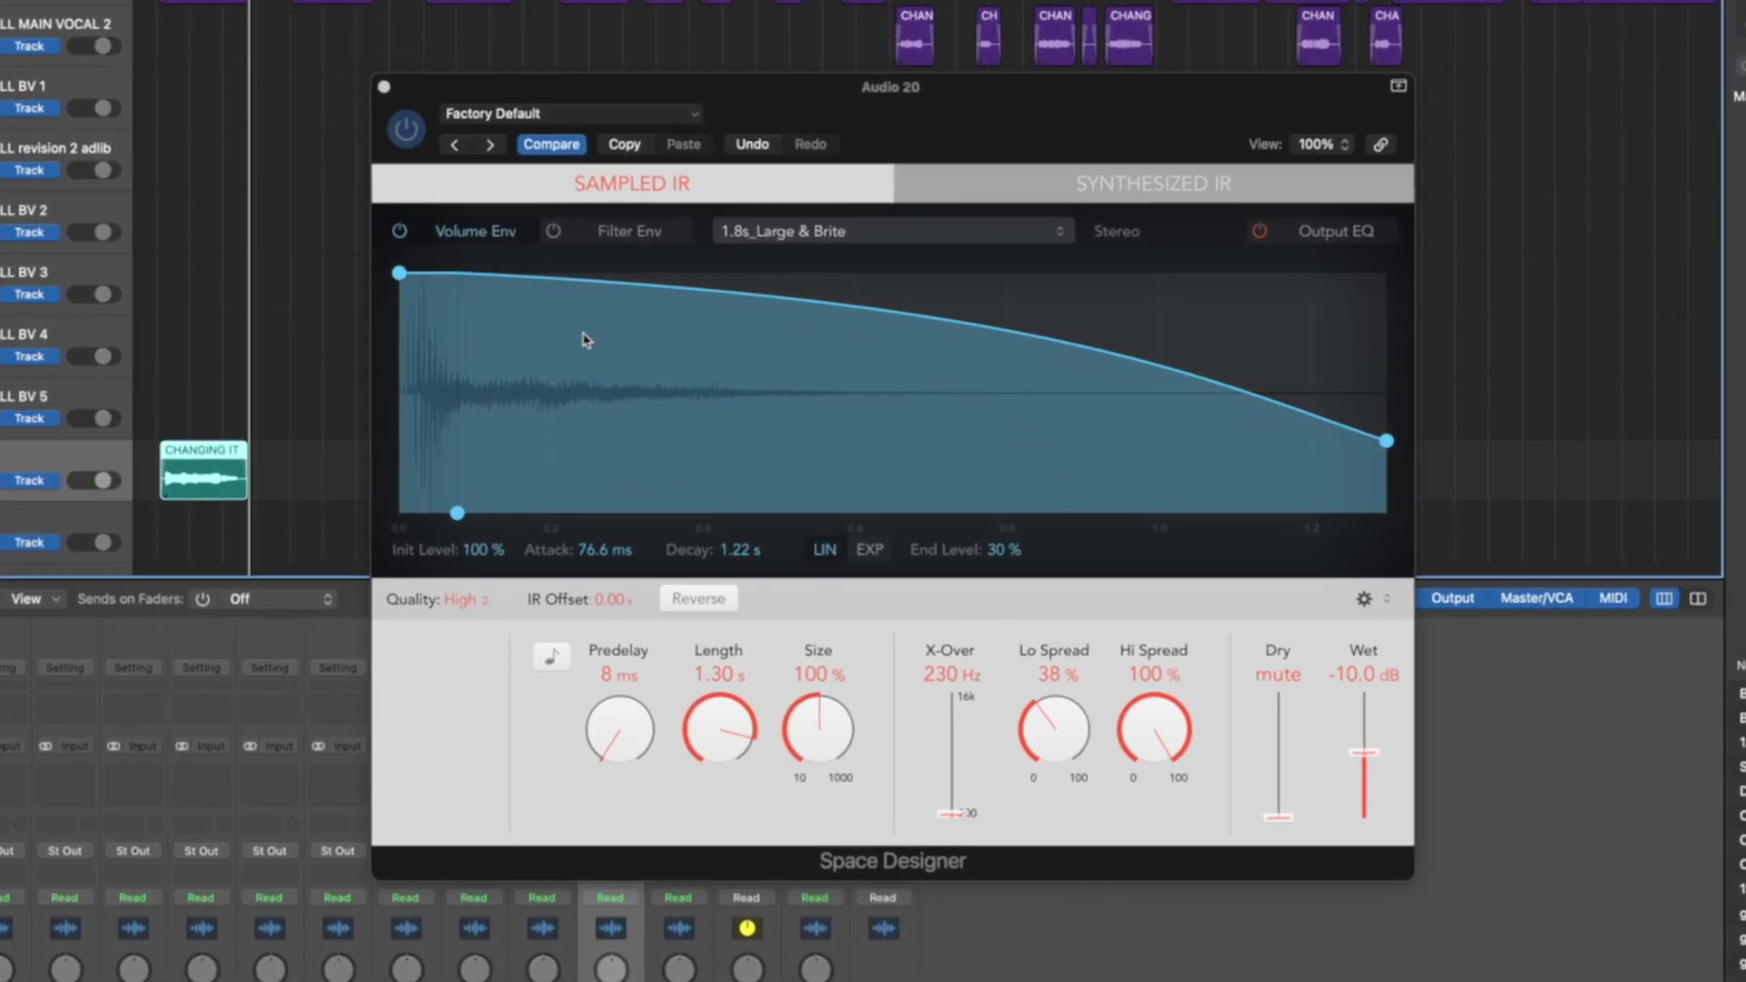
# - Load the 09.0s Abbey hall preset from Space Designer's large spaces
pyautogui.click(1005, 238)
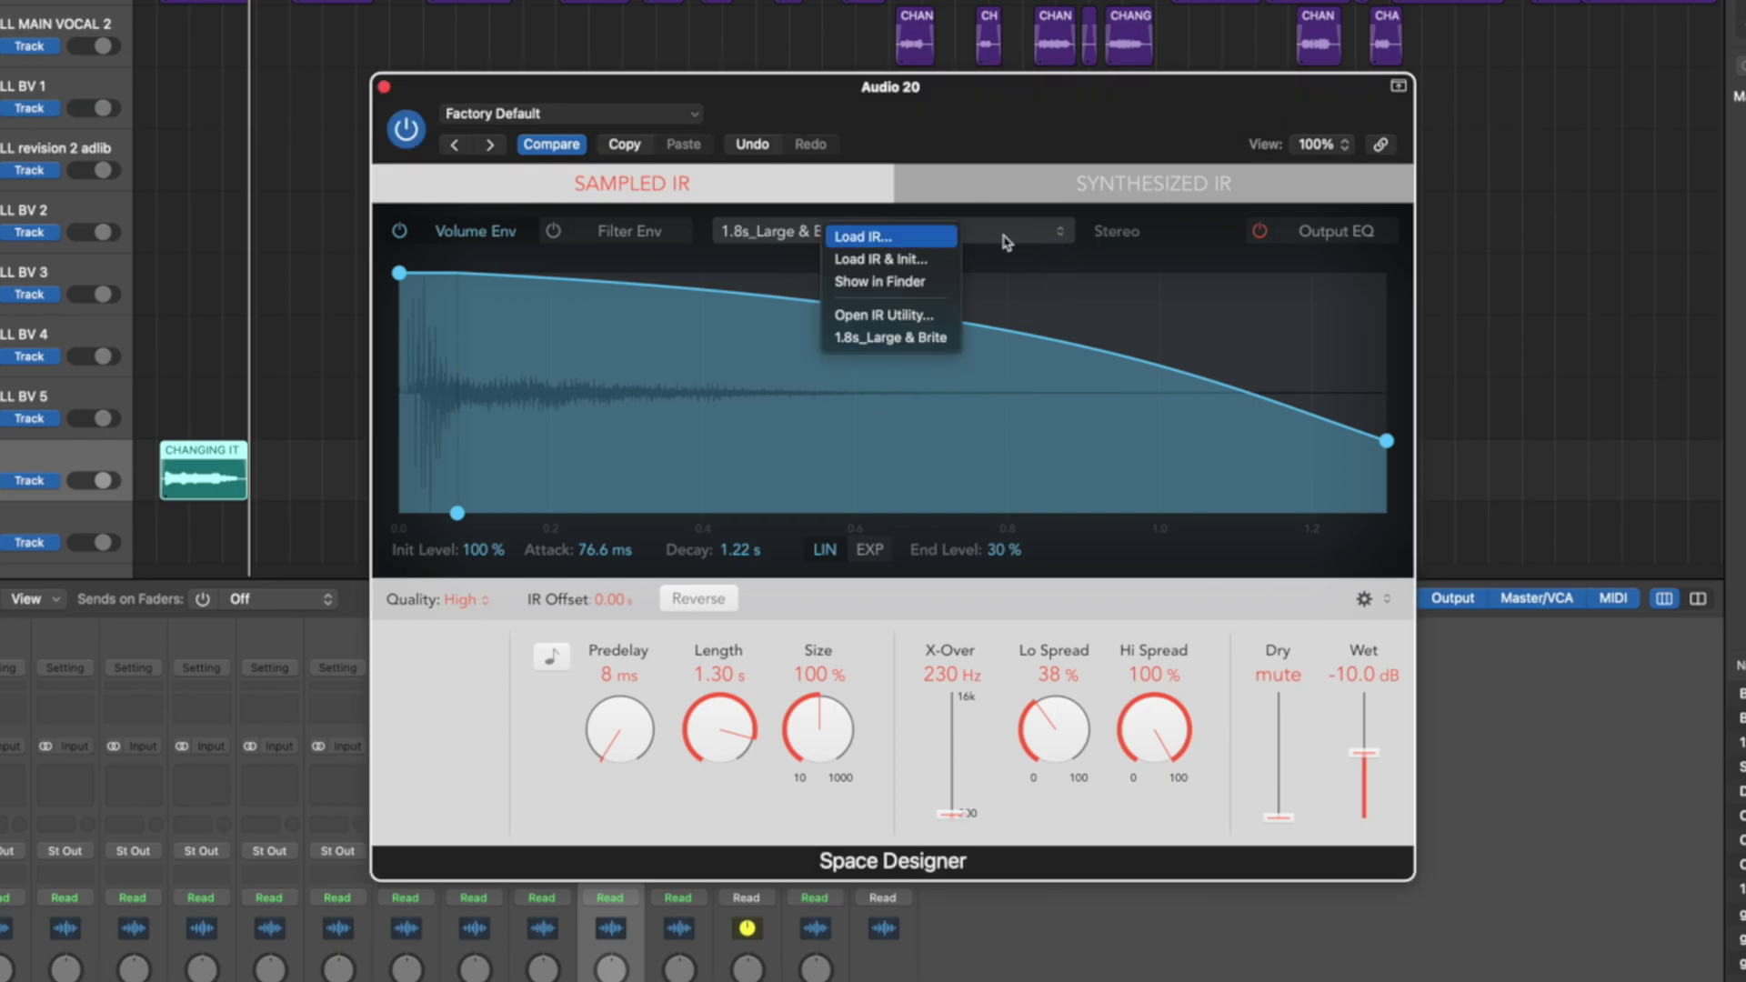
pyautogui.click(496, 187)
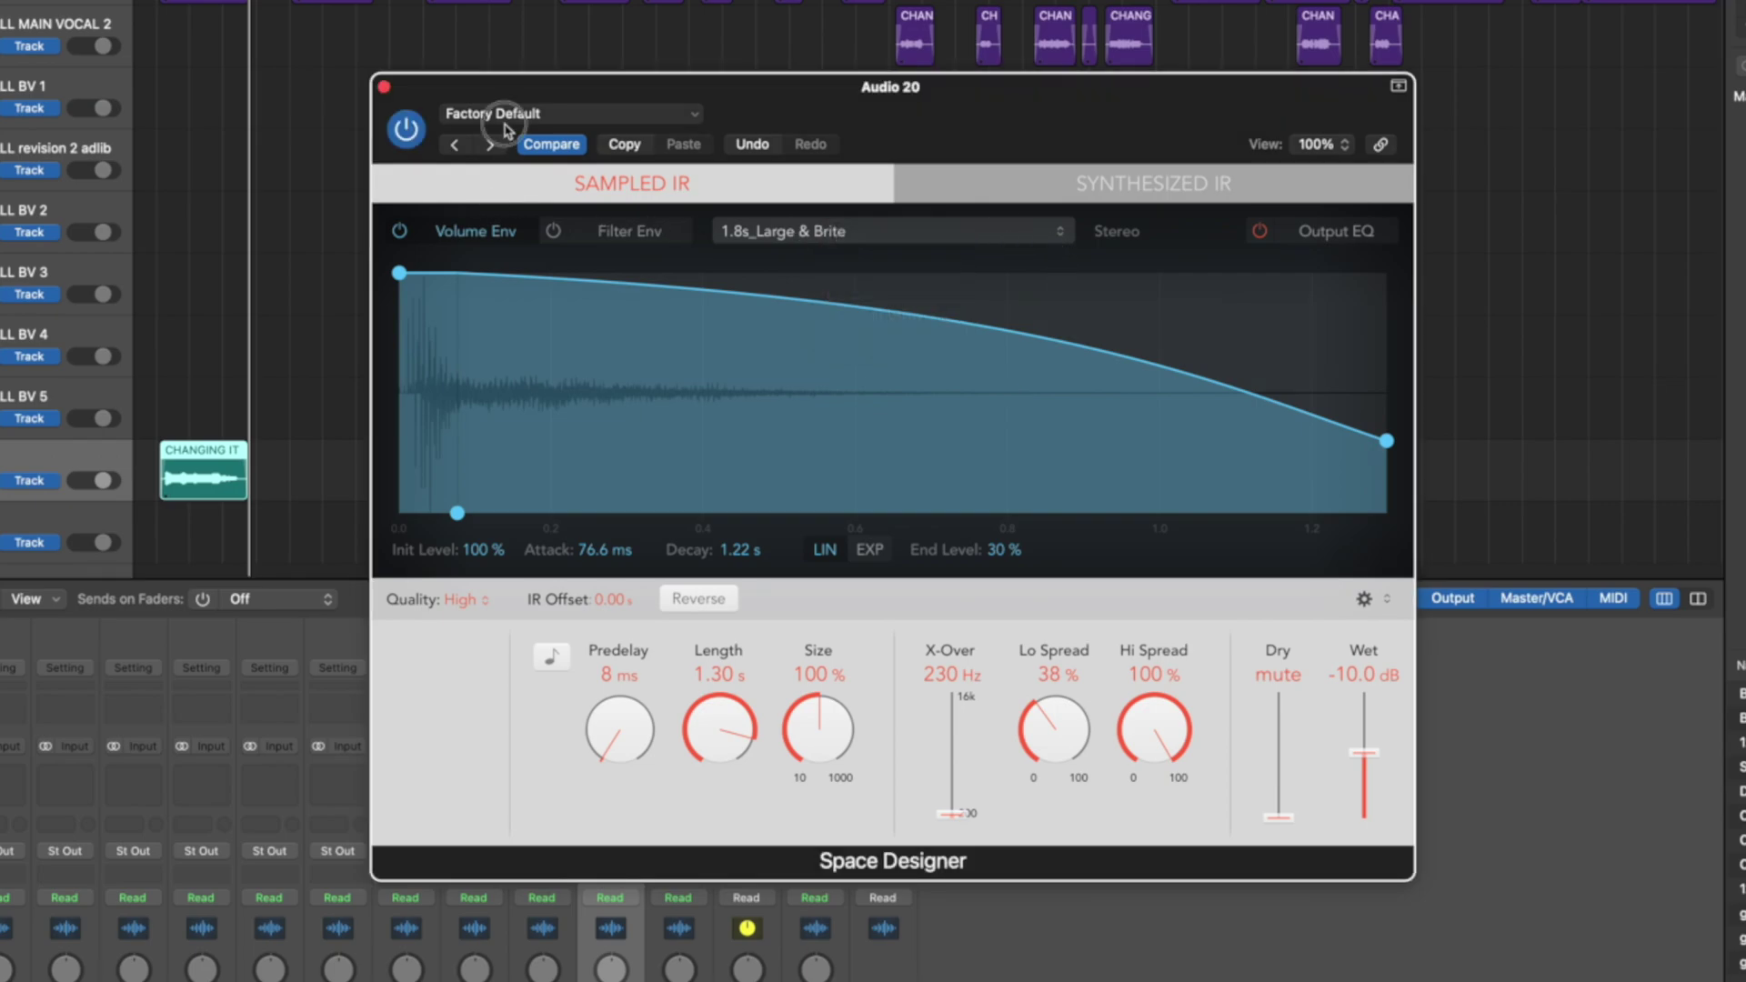
pyautogui.click(491, 112)
pyautogui.moveTo(628, 542)
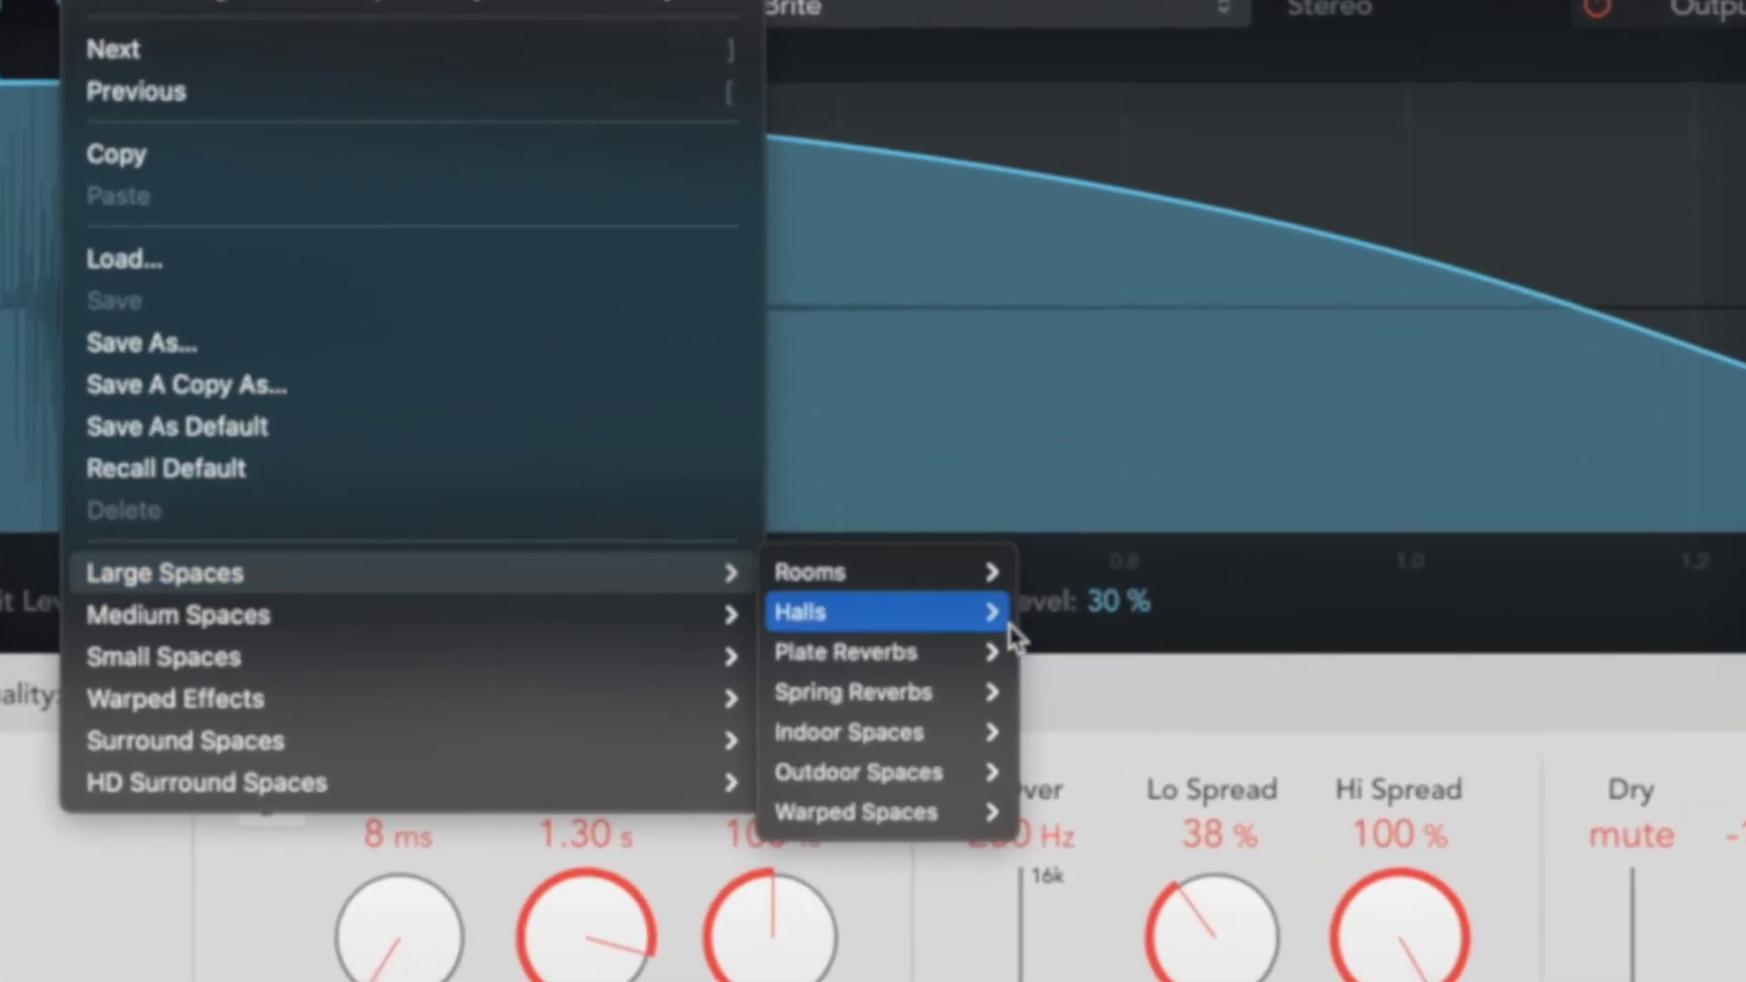
pyautogui.moveTo(926, 627)
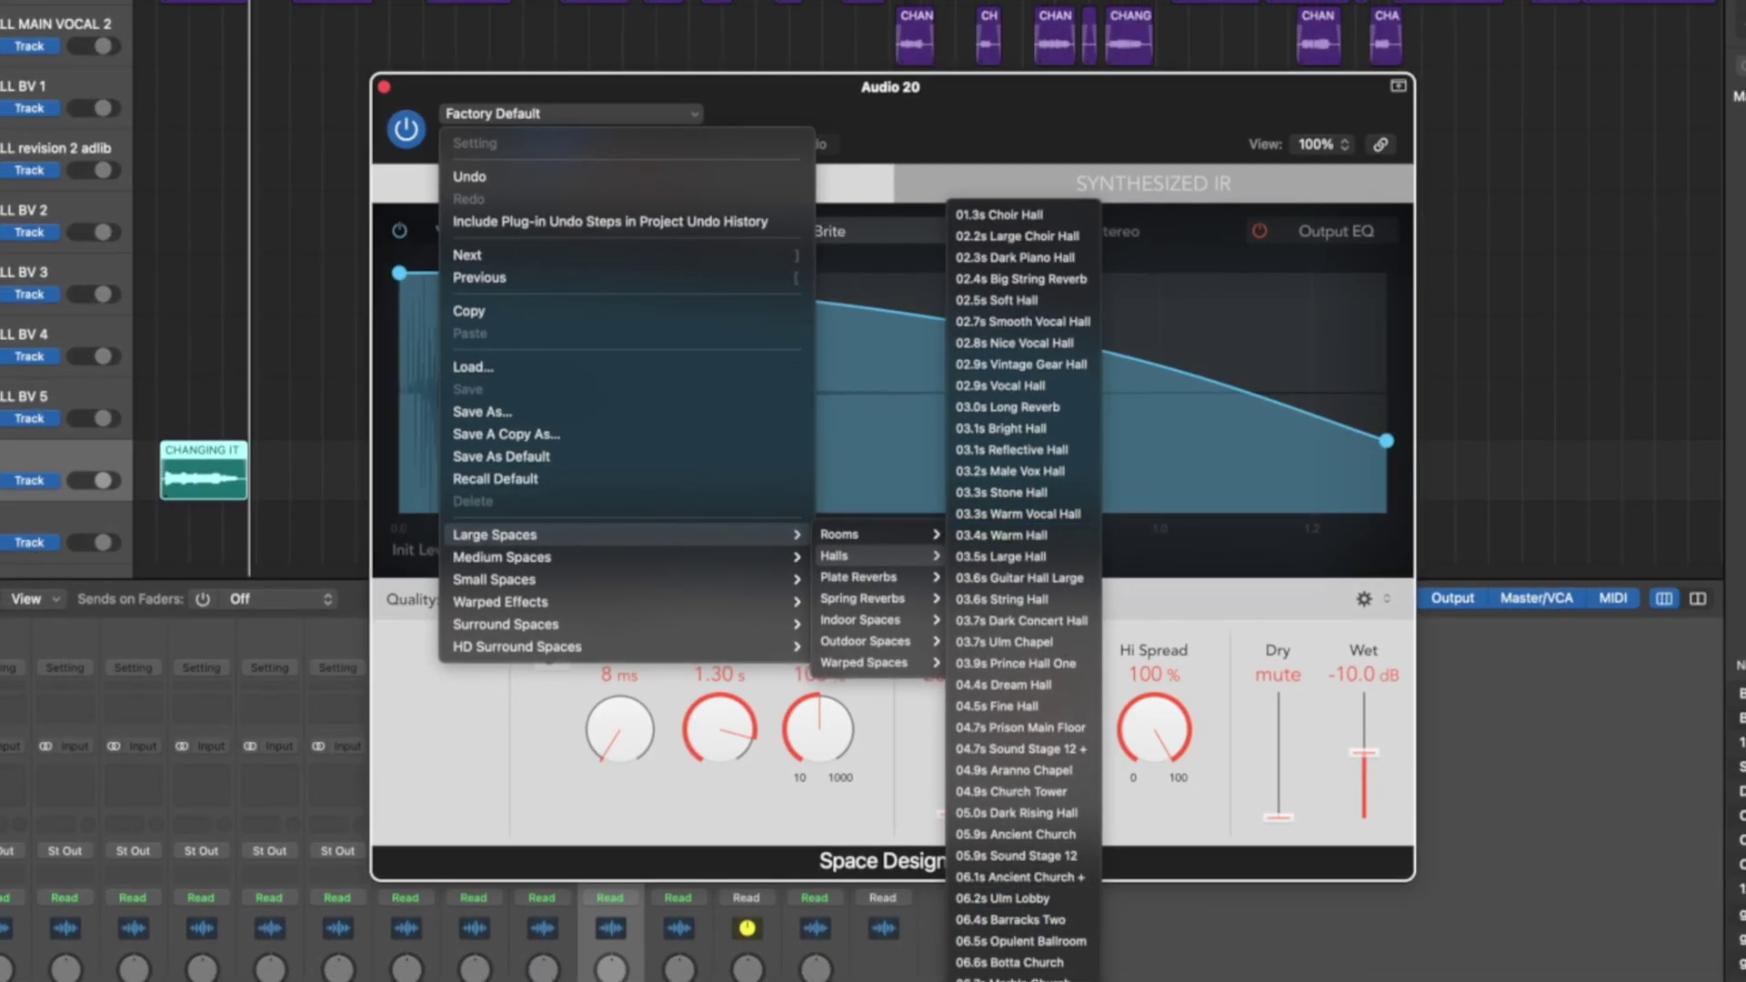
pyautogui.click(1019, 981)
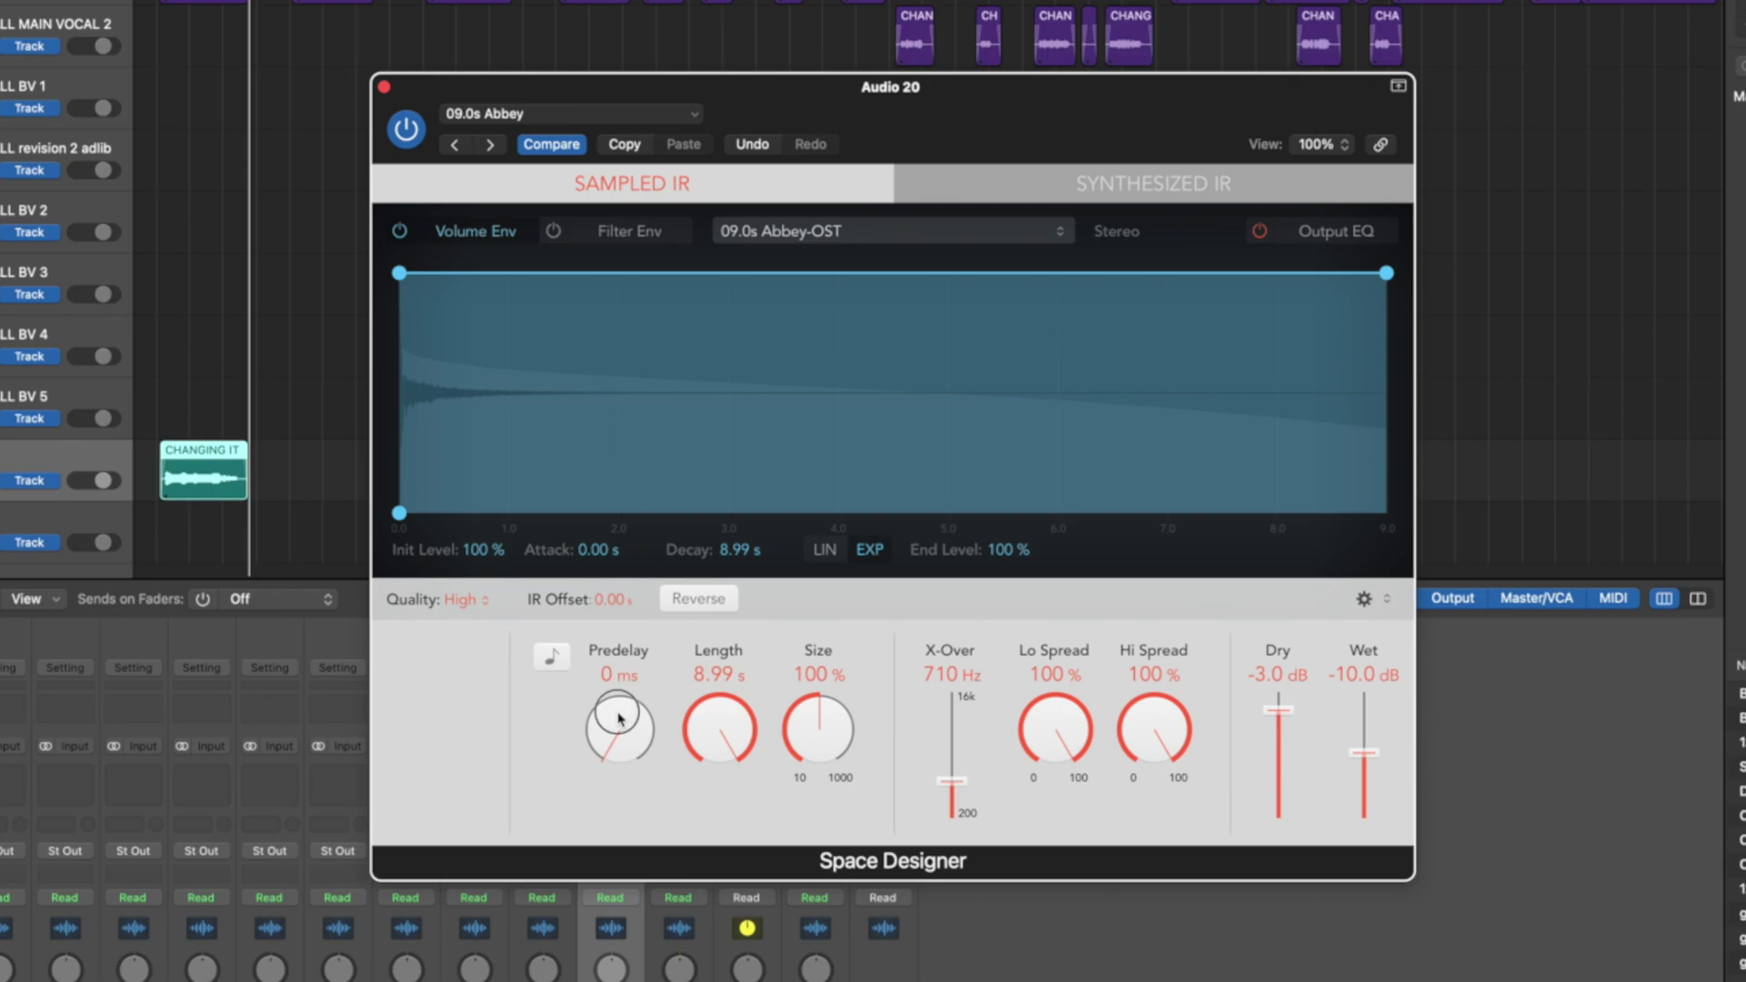
# - Set the Abbey reverb's Size to 190 %, audition it on the vocal region and mute the Dry signal
pyautogui.moveTo(835, 754); pyautogui.dragTo(844, 723)
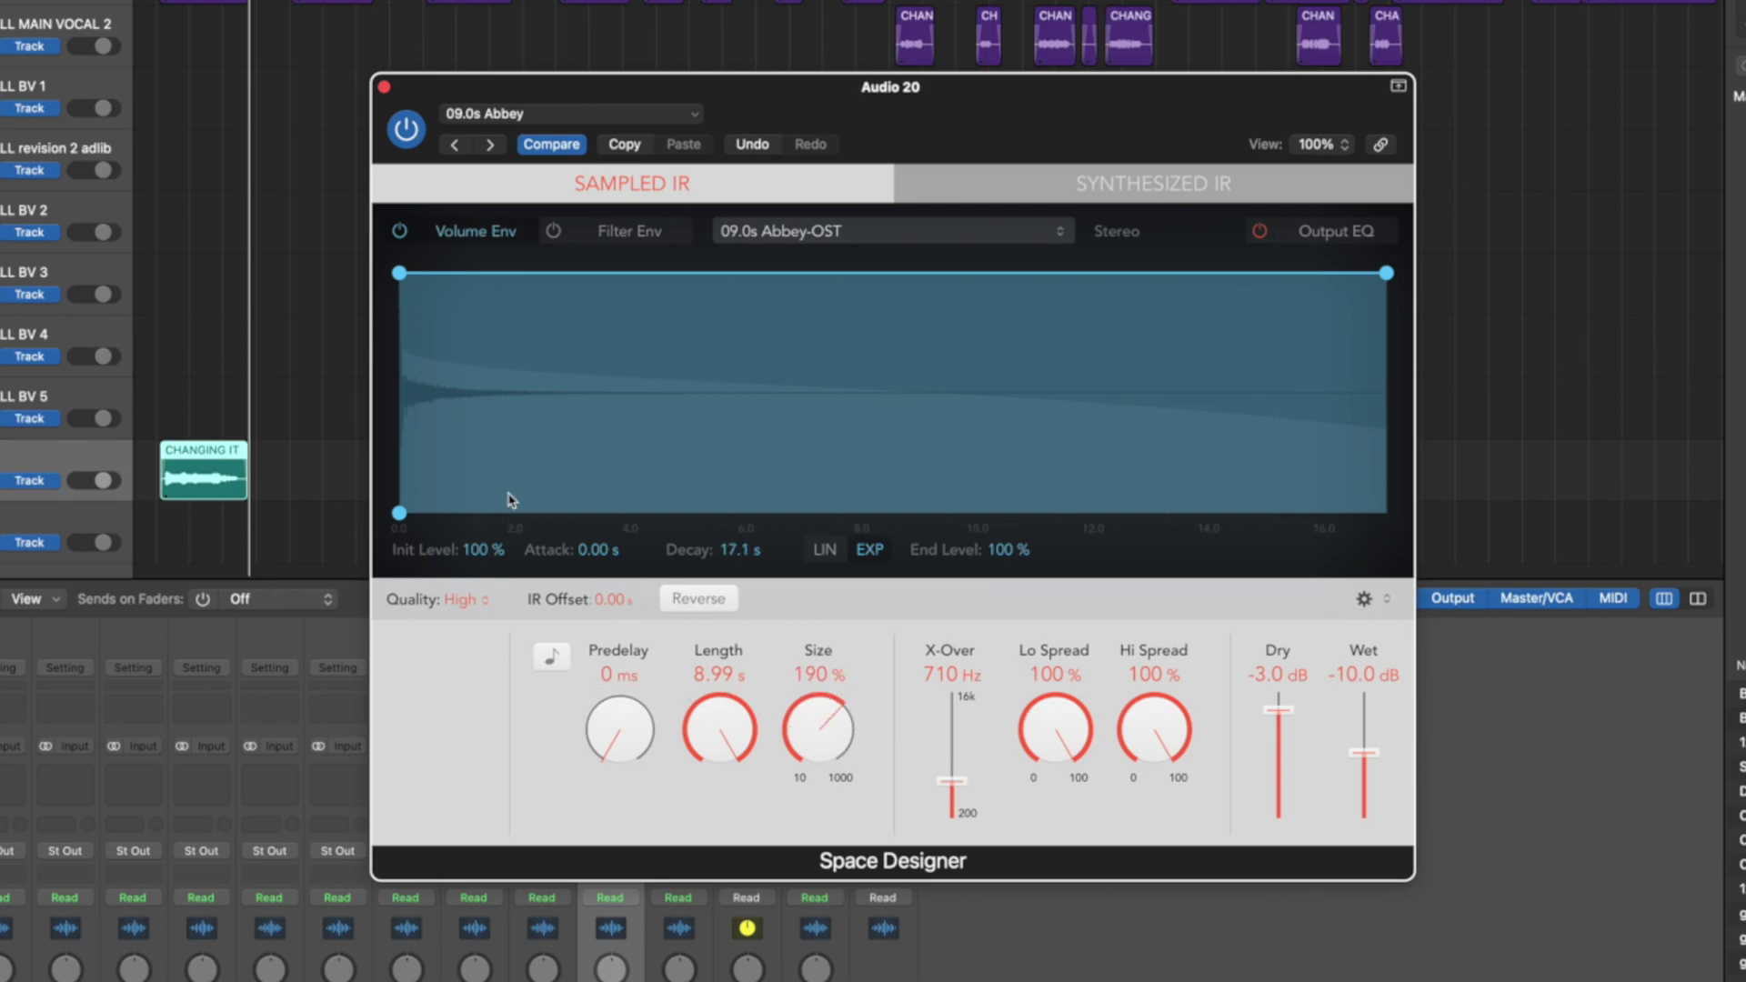
pyautogui.click(202, 459)
pyautogui.press('space')
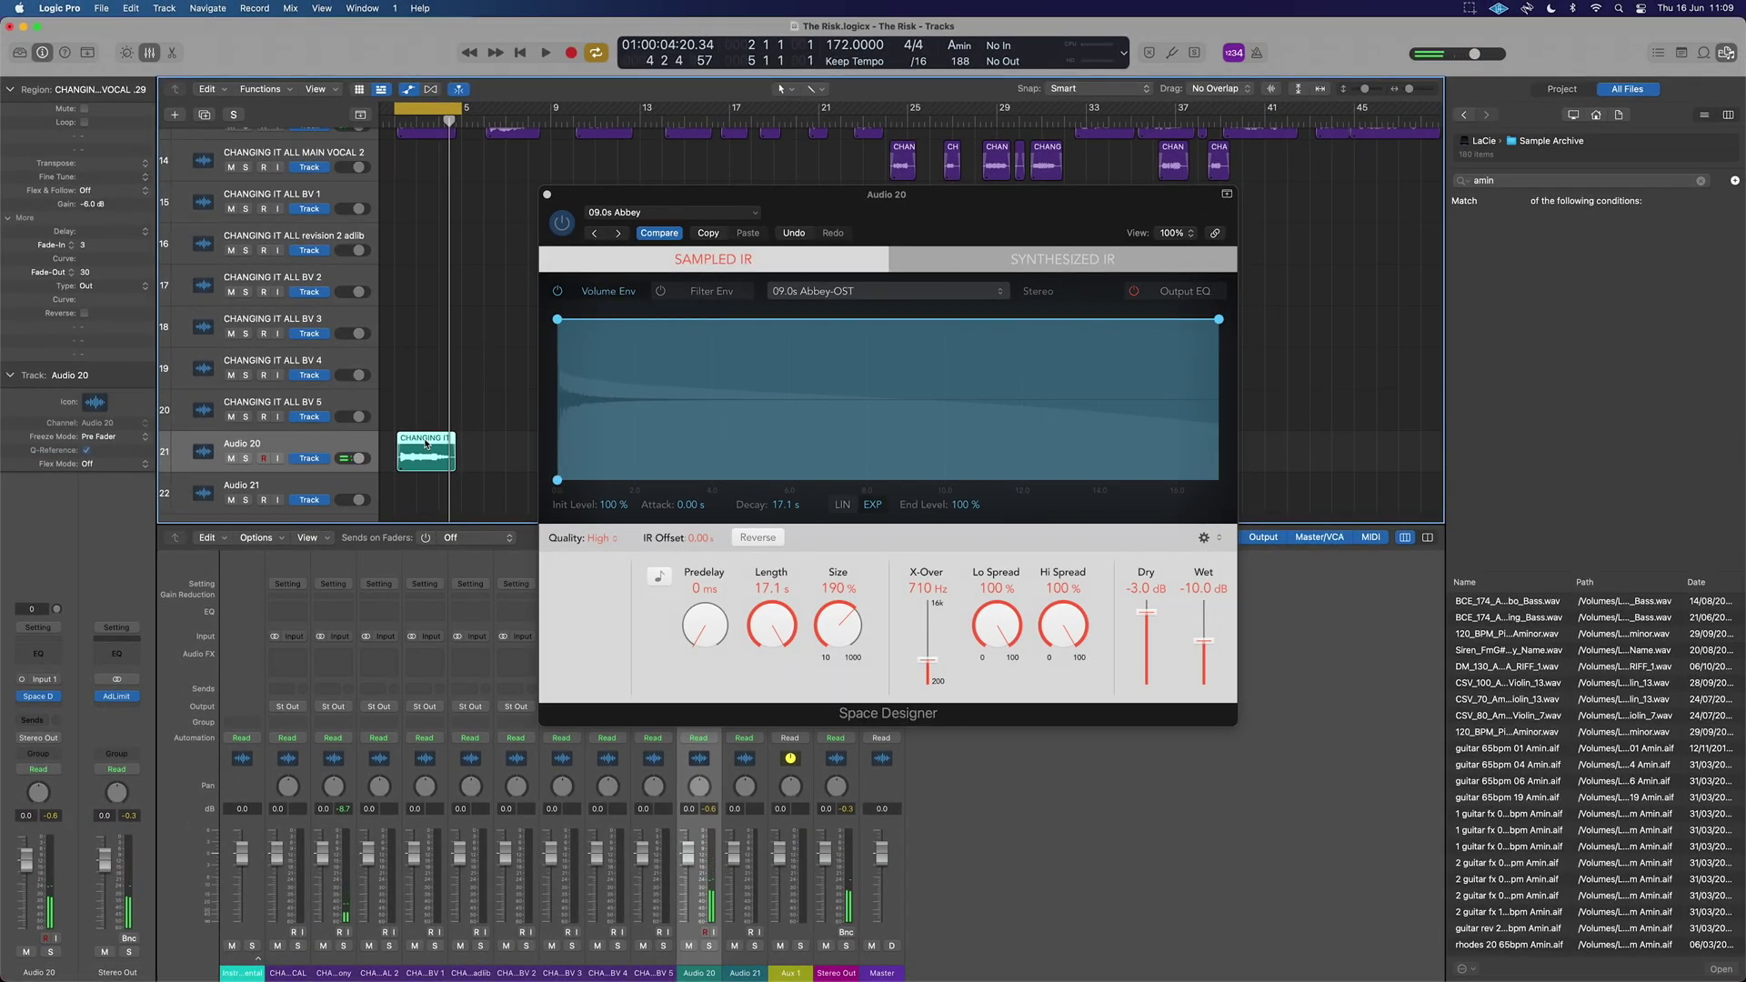
pyautogui.scroll(-1, 426, 443)
pyautogui.moveTo(1146, 611); pyautogui.dragTo(1152, 760)
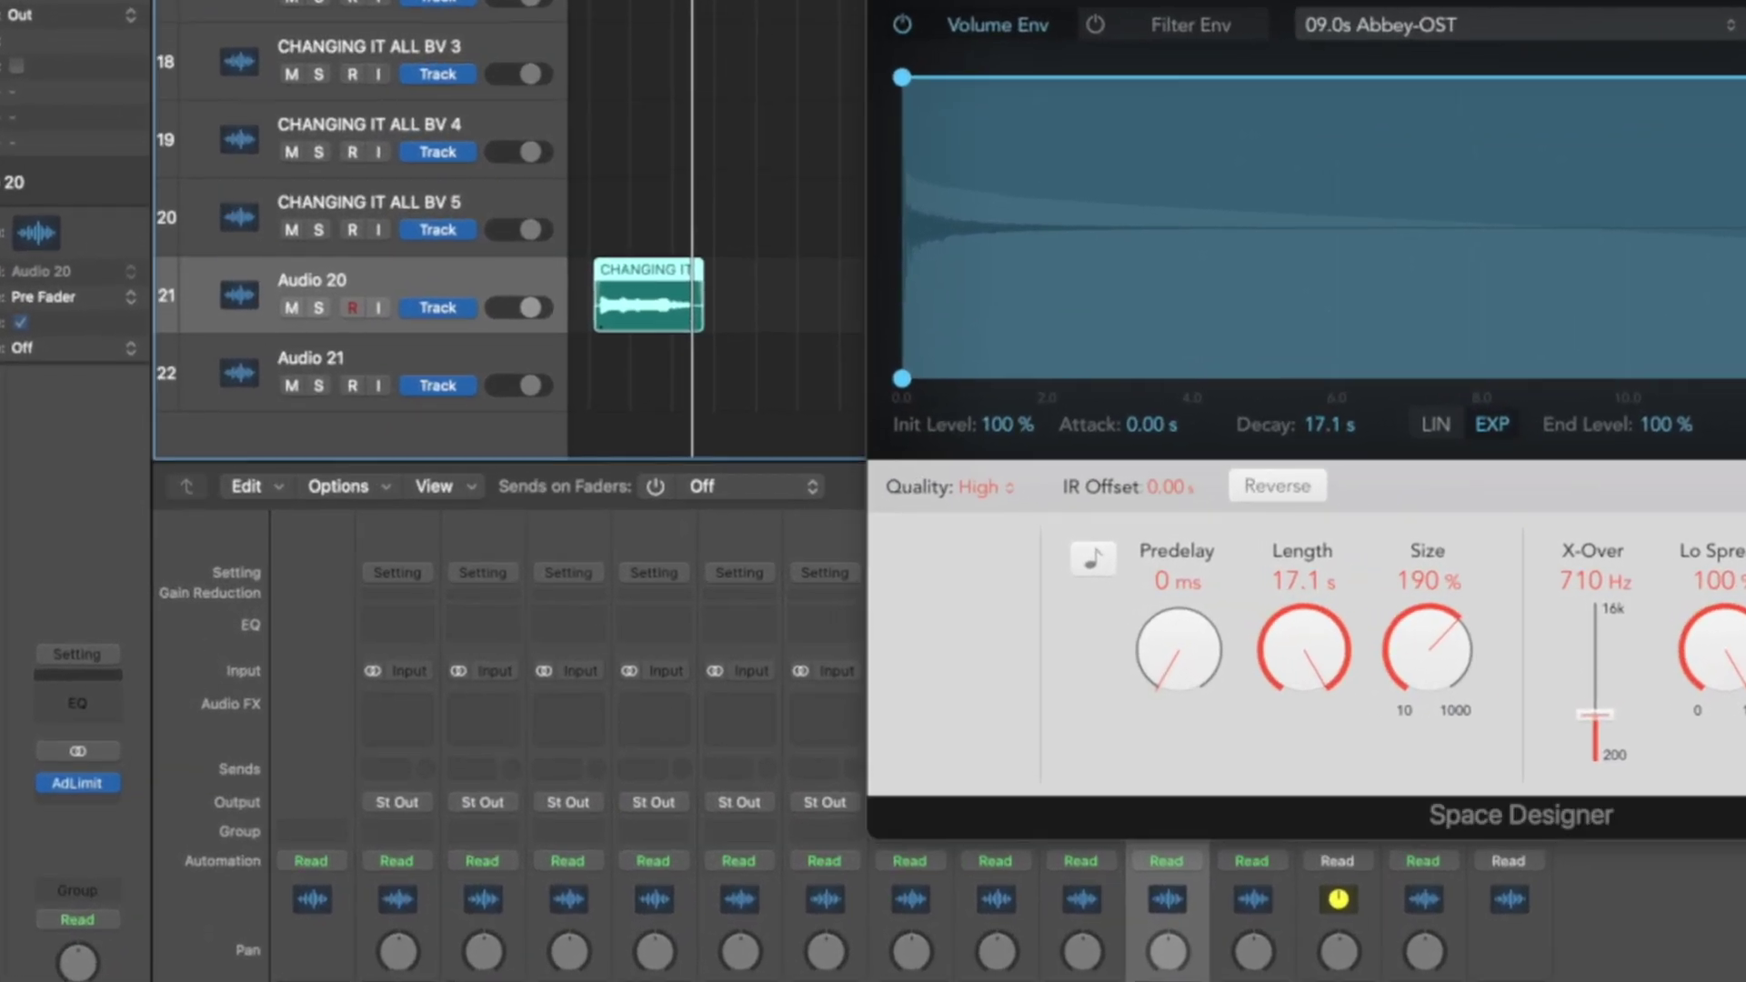
# - Bounce the Audio 20 vocal region in place to a new track named SD To REV Vox, leaving the source and including the audio tail
pyautogui.rightClick(641, 269)
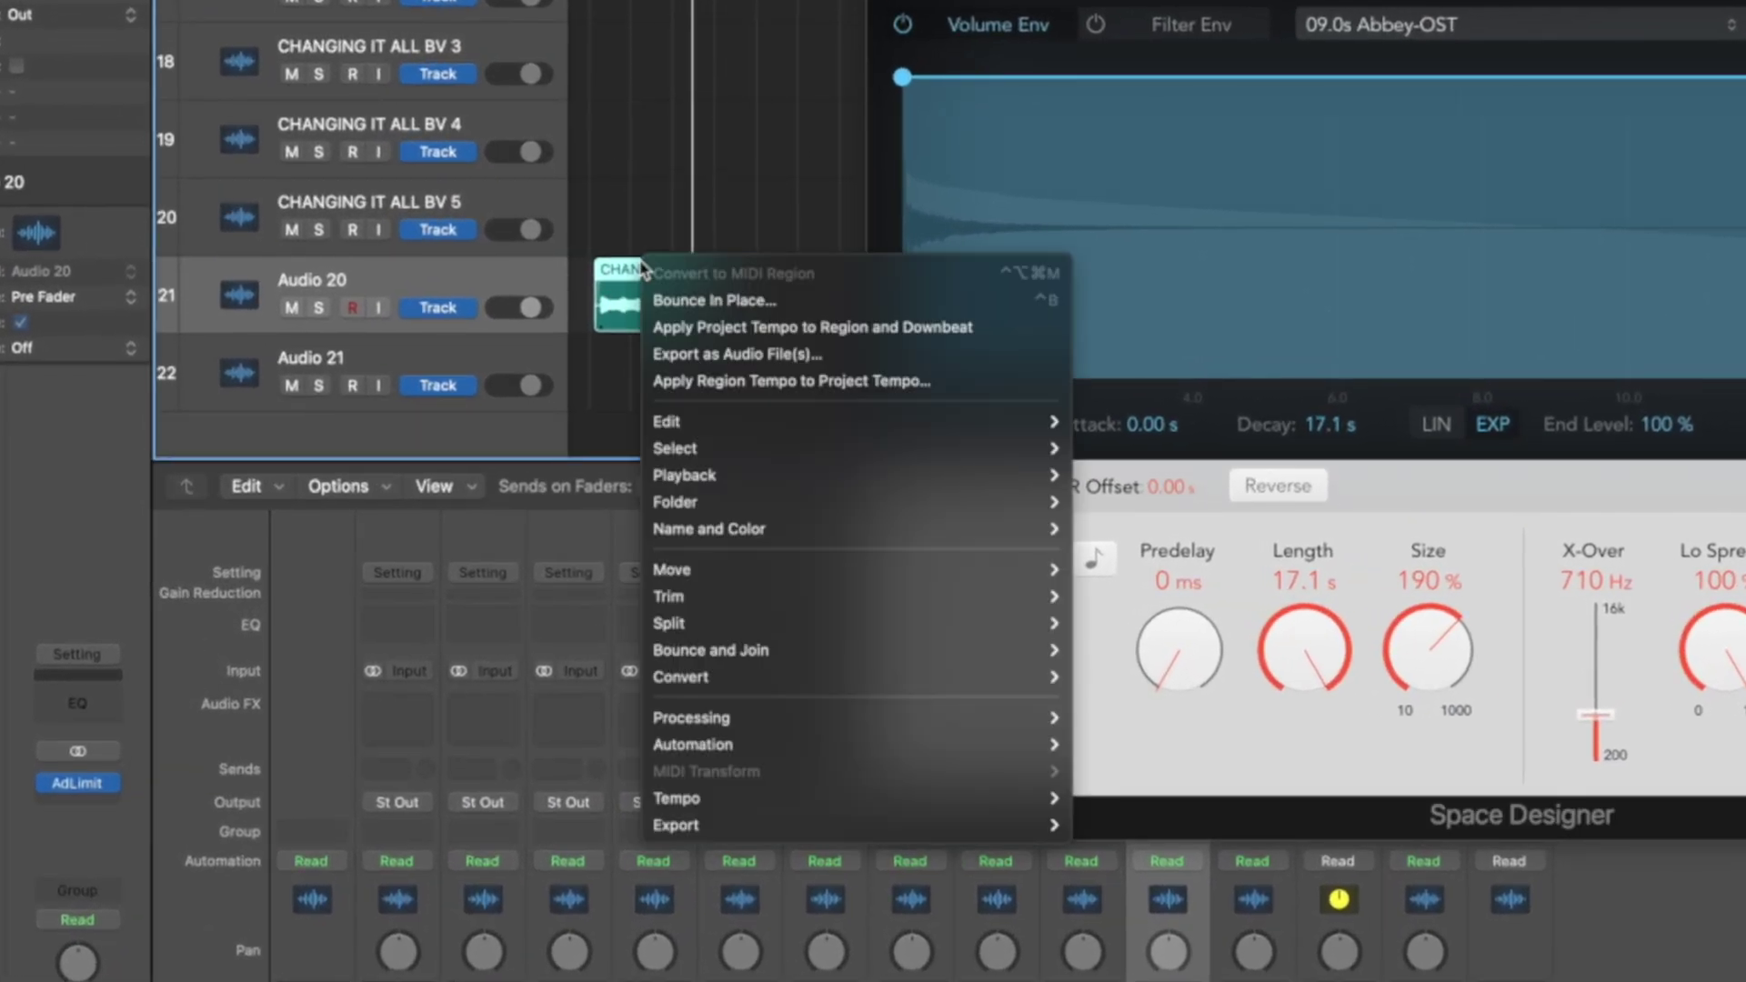
pyautogui.moveTo(839, 657)
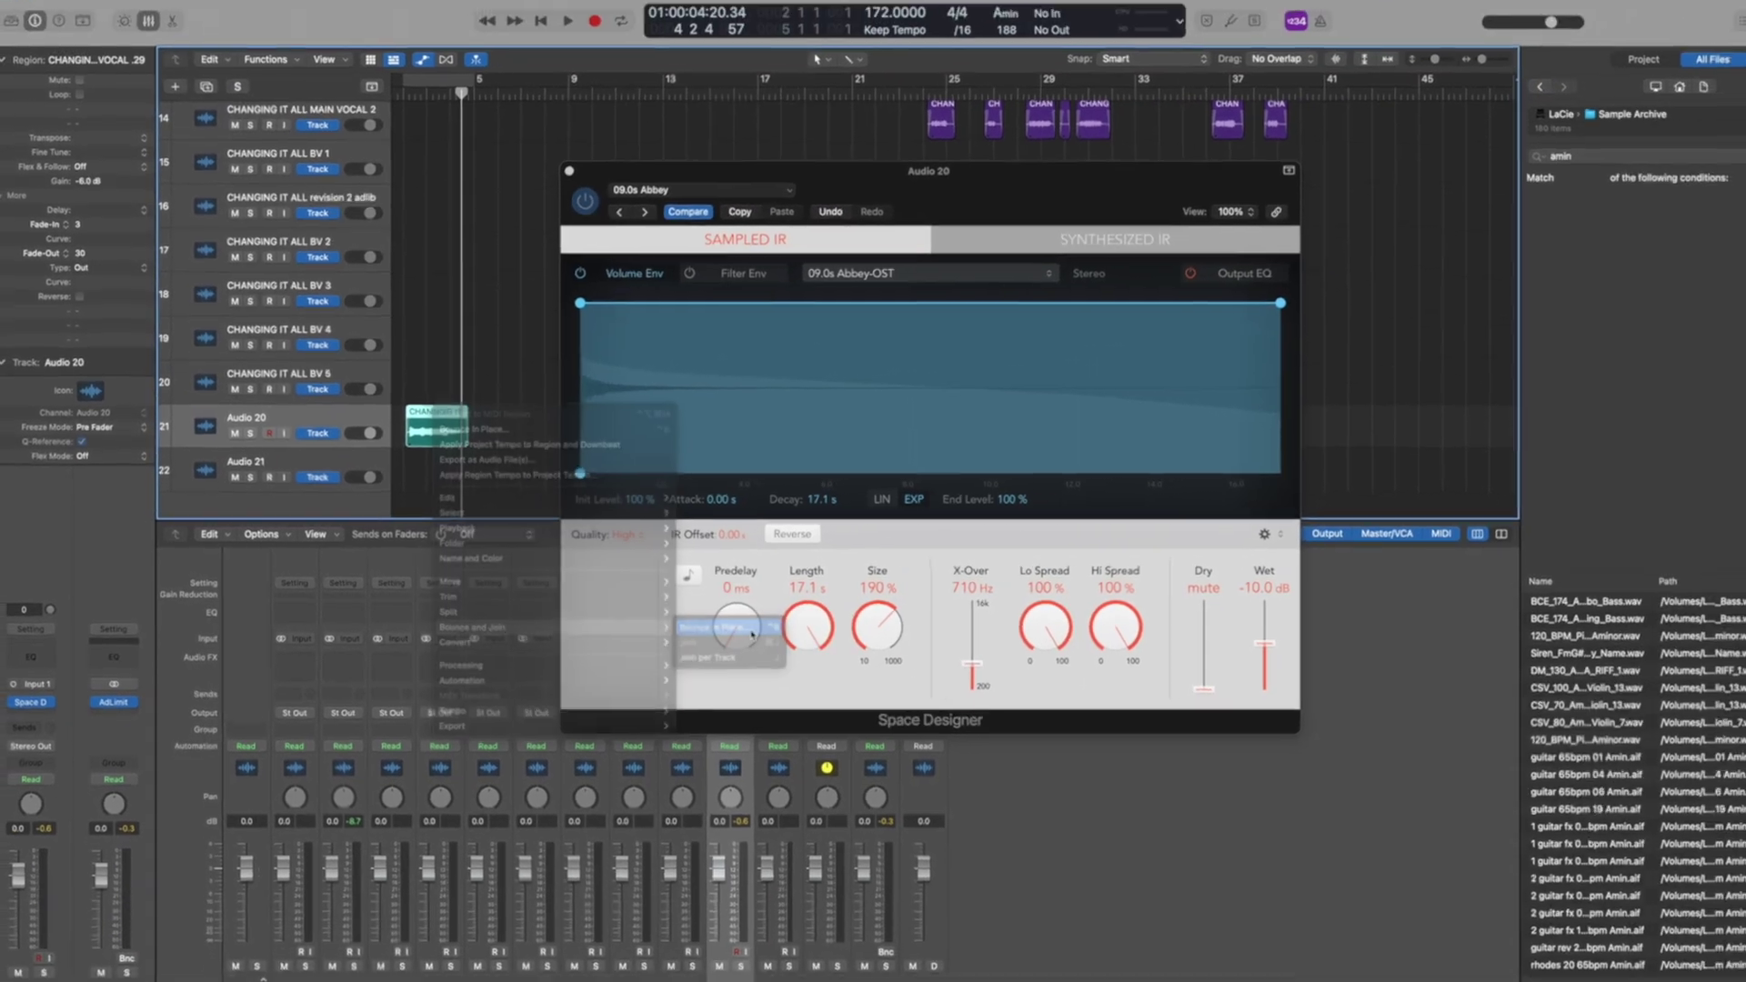
pyautogui.click(751, 634)
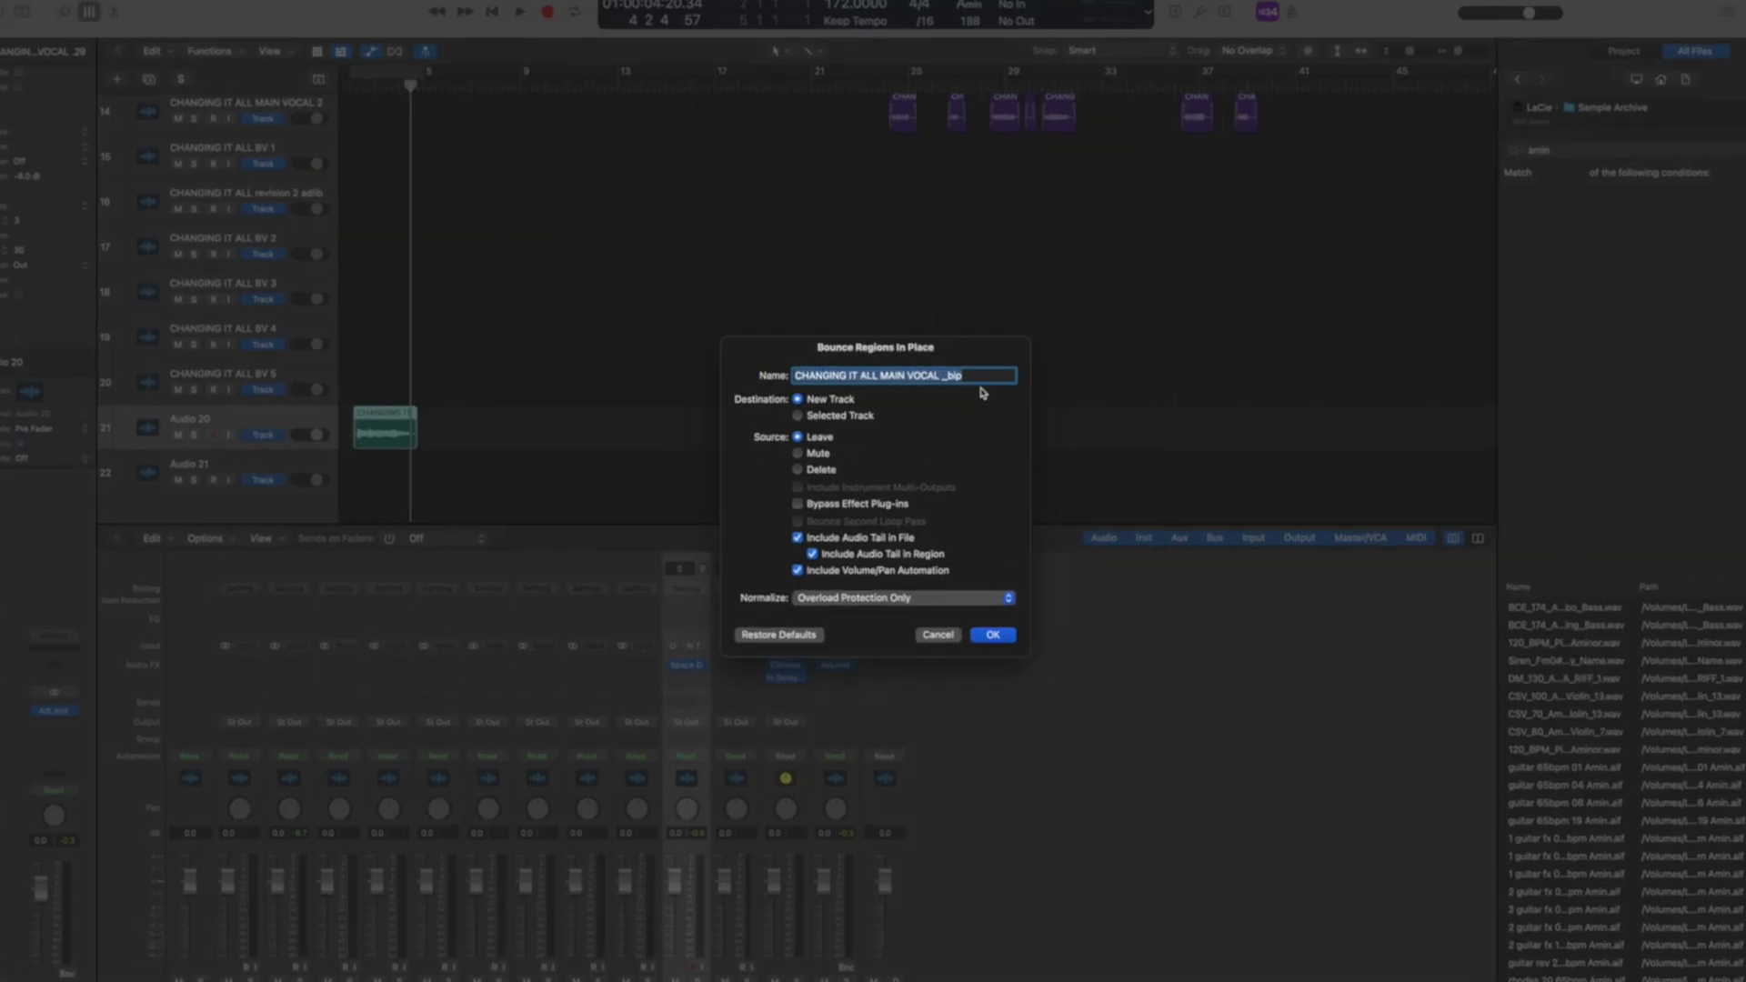
pyautogui.write('SD To REV Vox')
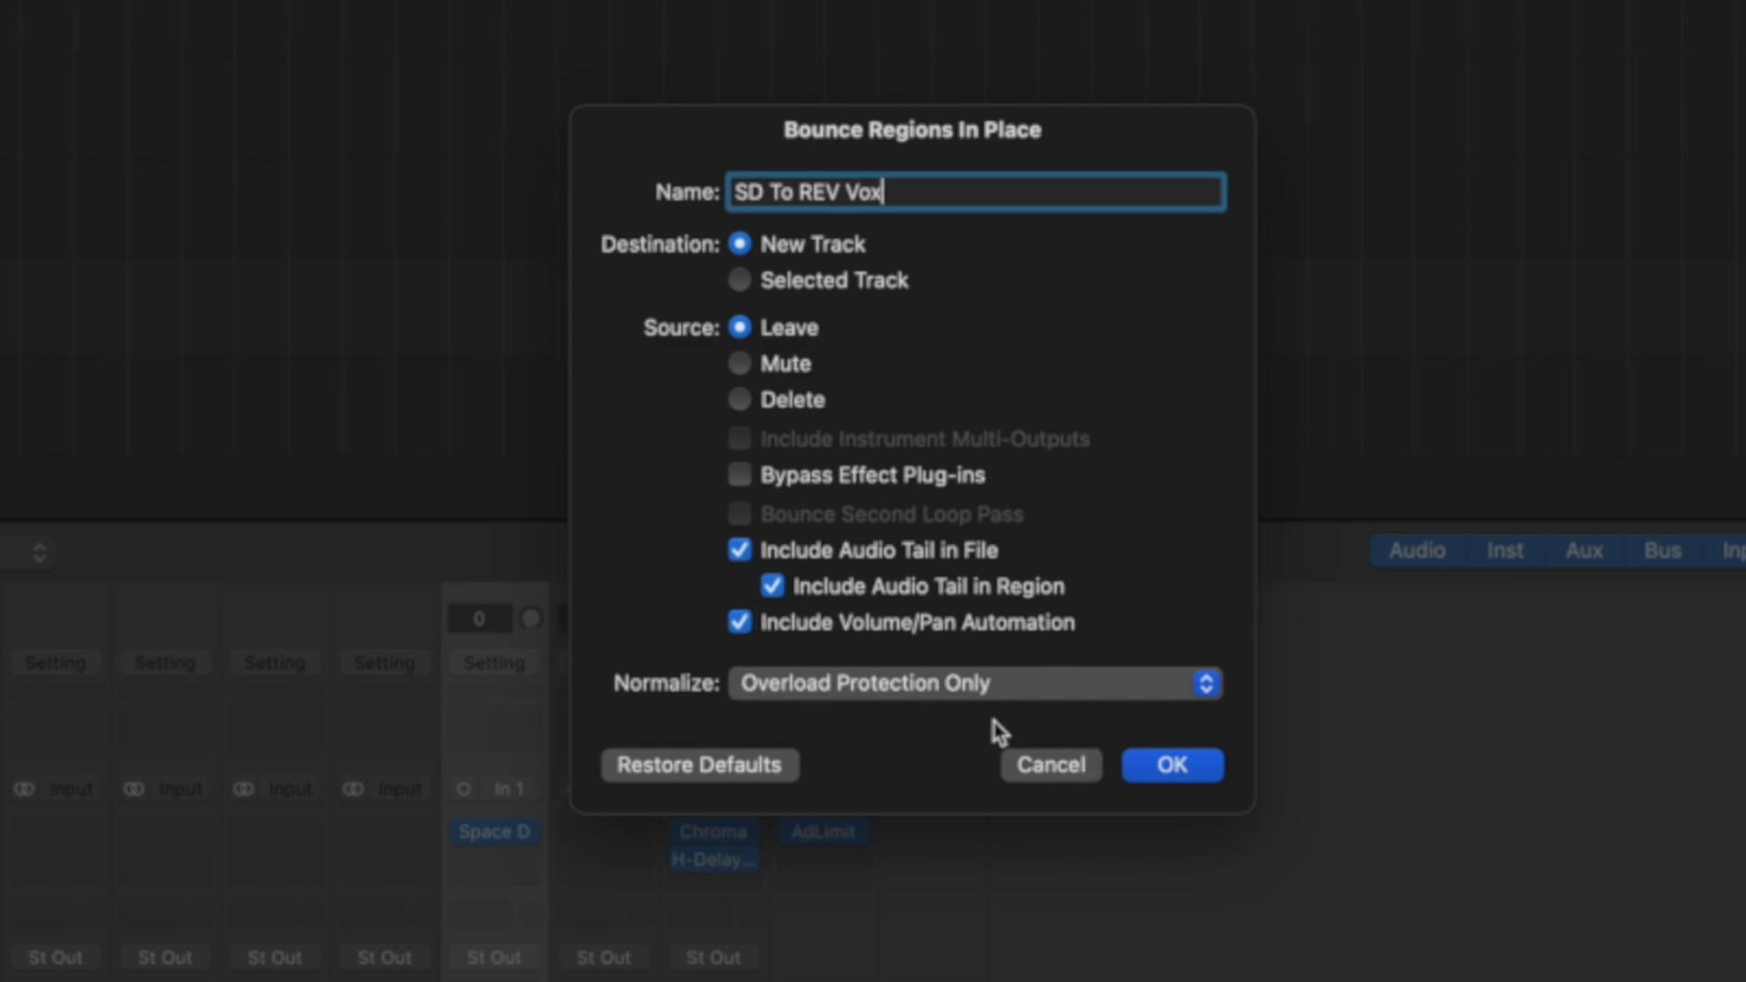
pyautogui.click(1172, 765)
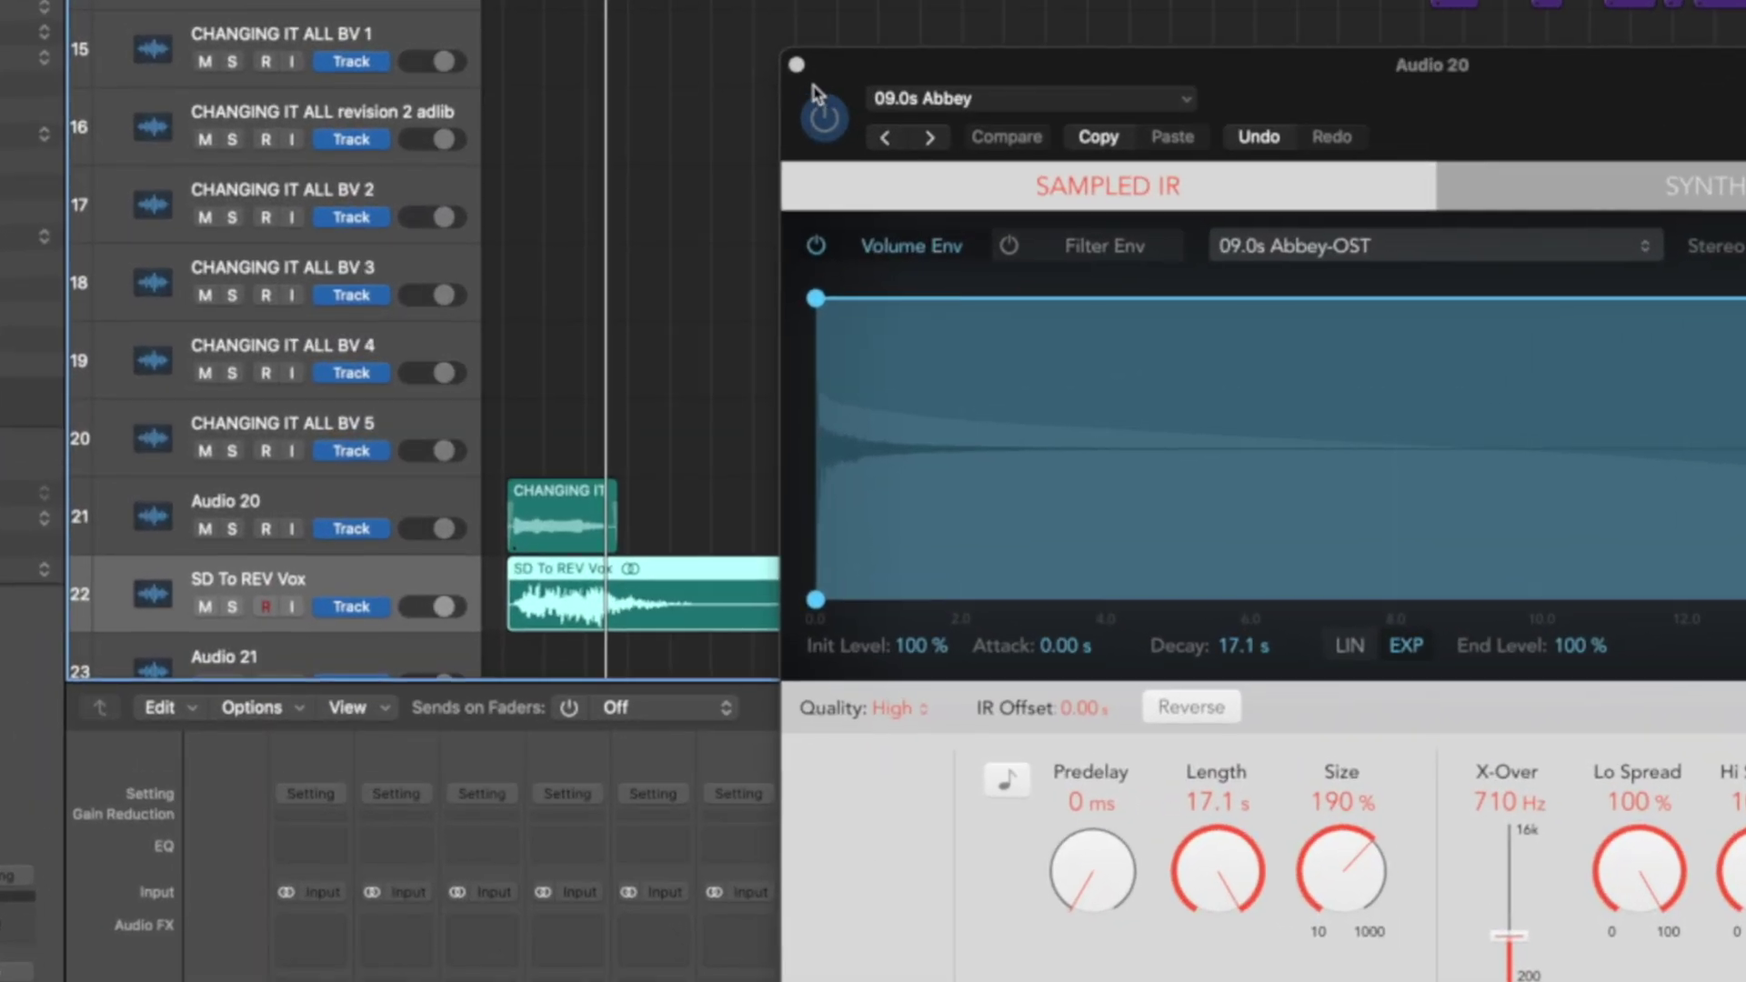
# - Close the Space Designer window, then solo the SD To REV Vox track and play it back
pyautogui.click(797, 64)
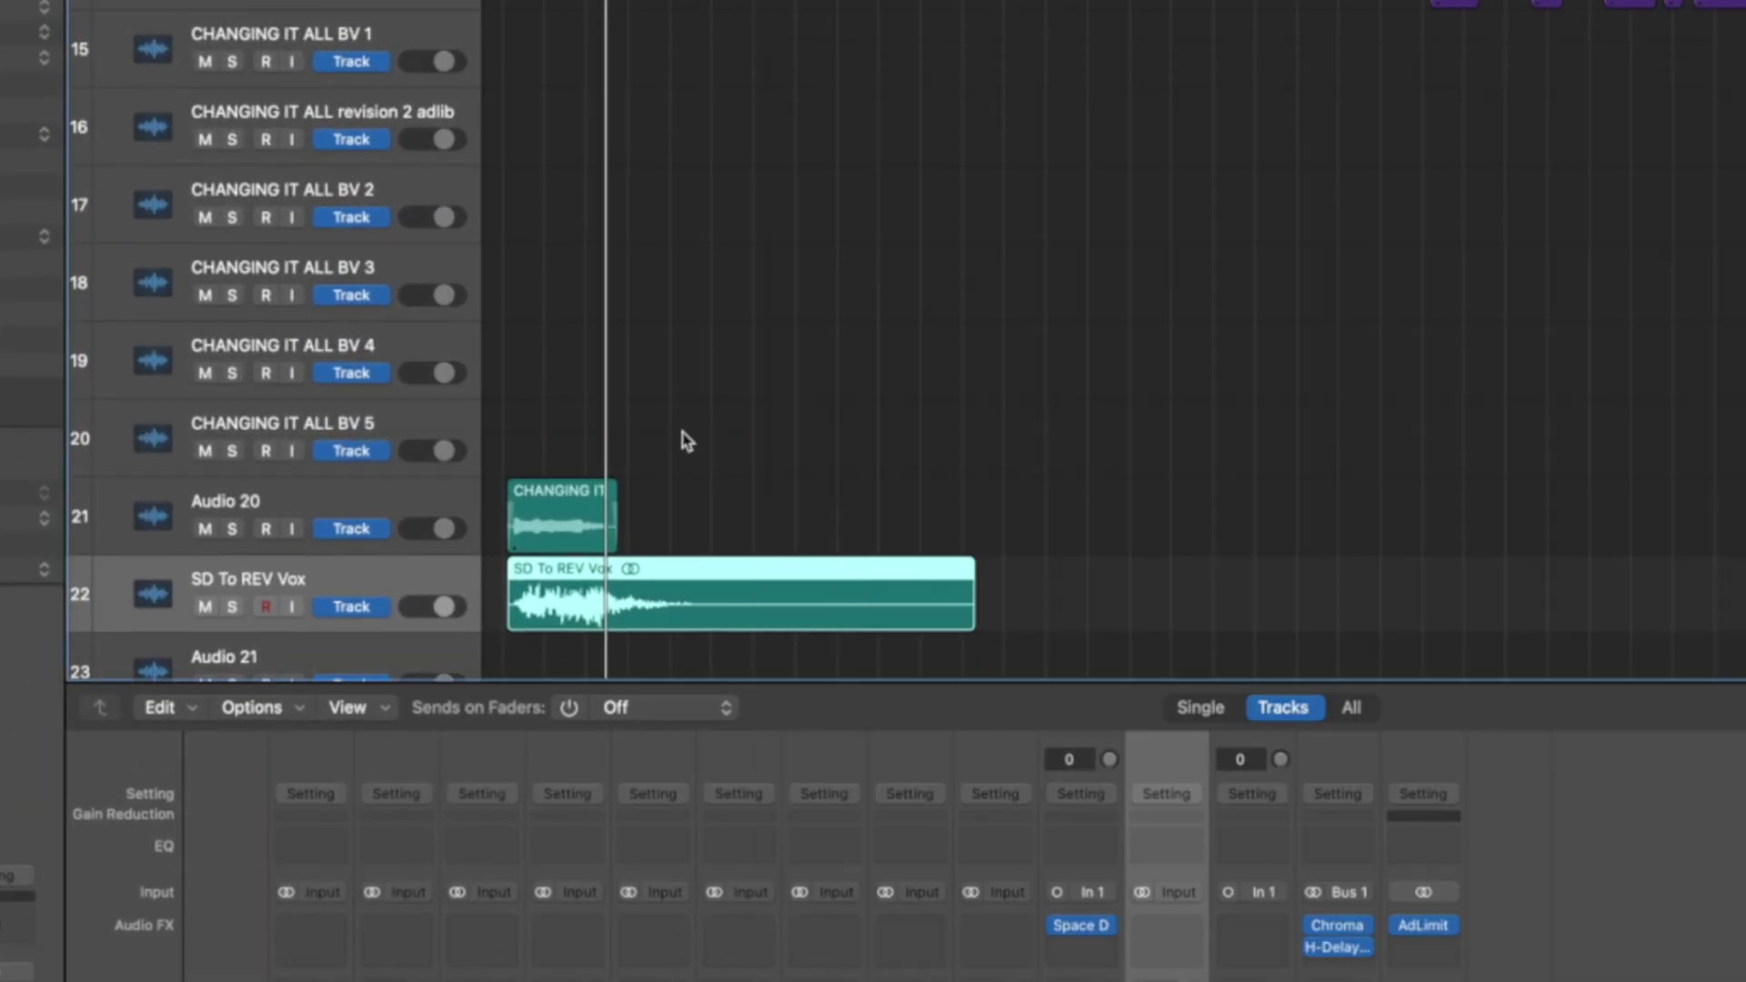
pyautogui.click(233, 607)
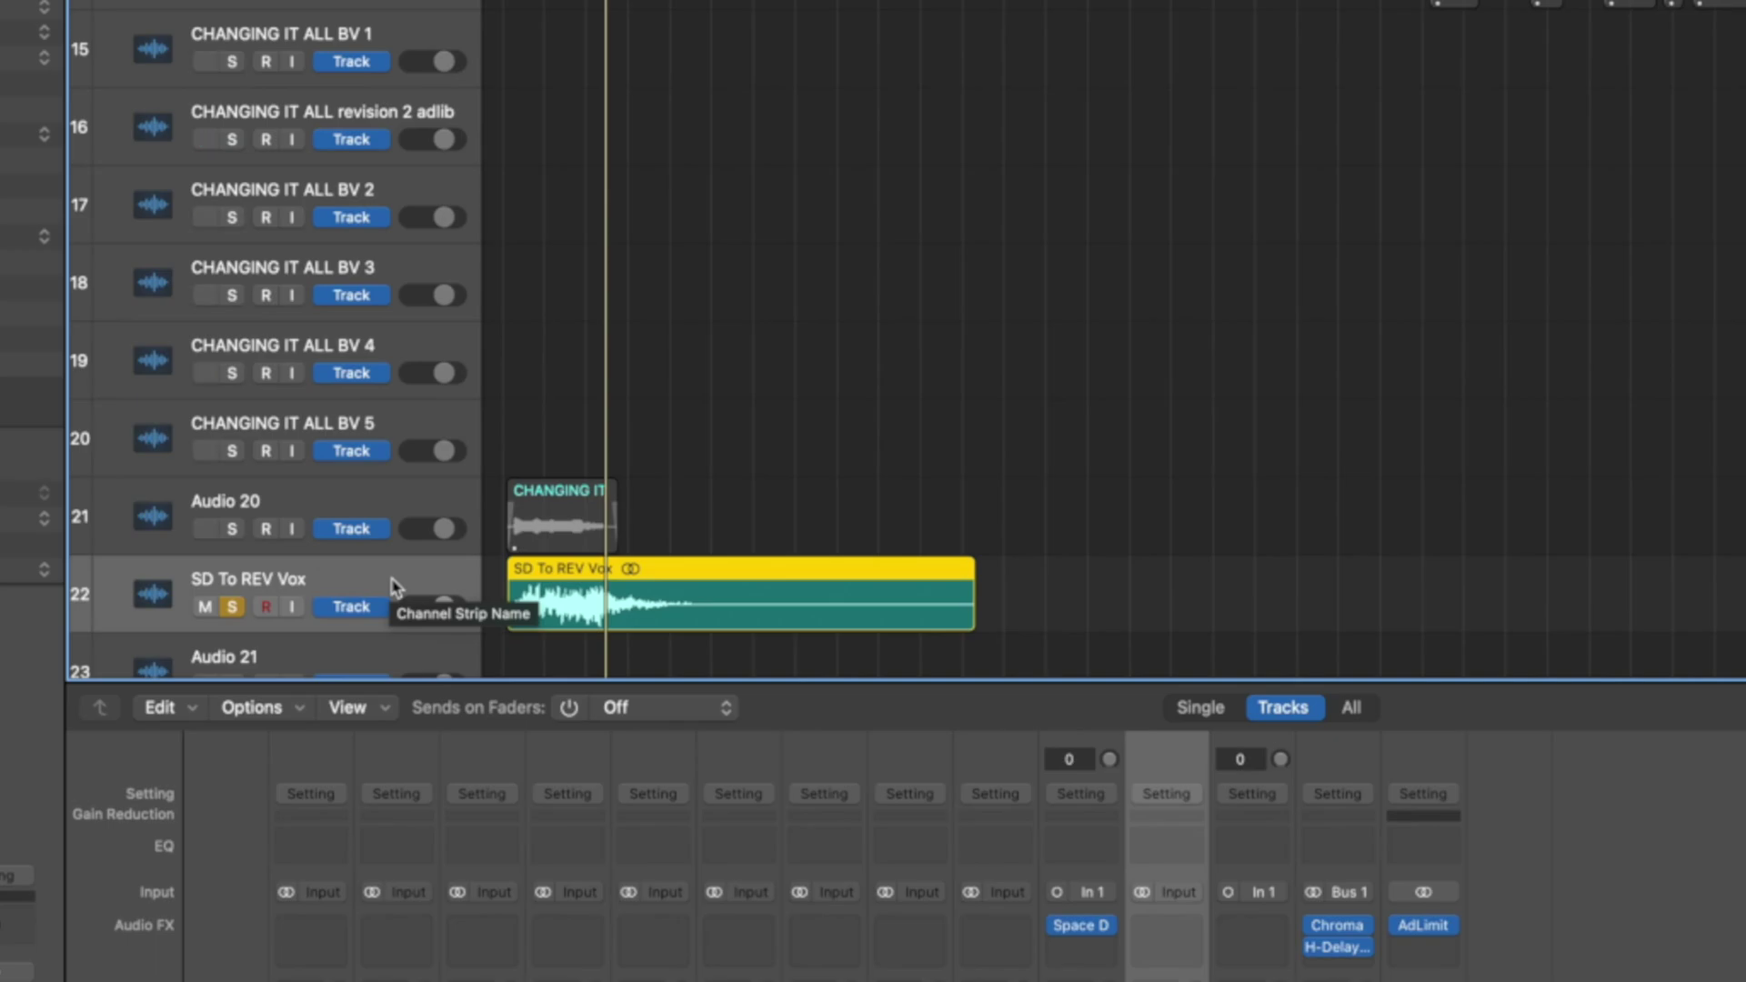
pyautogui.press('space')
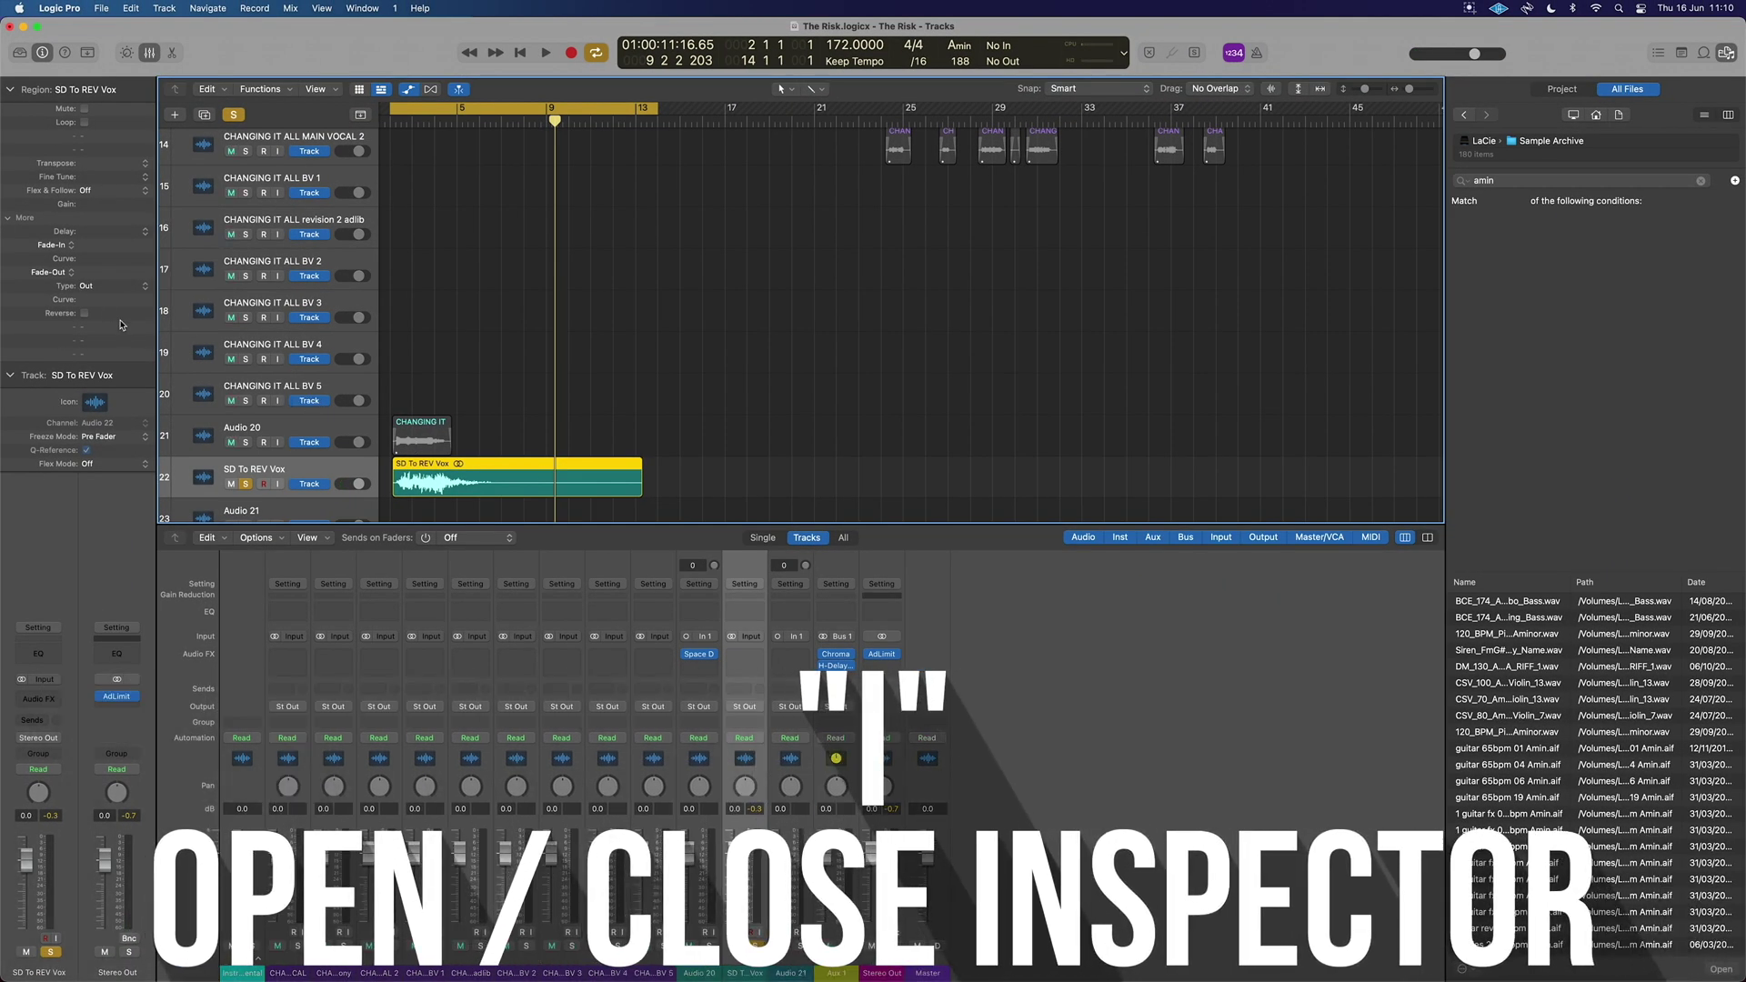
# - Reverse the bounced SD To REV Vox region in its region parameters
pyautogui.press('i')
pyautogui.press('i')
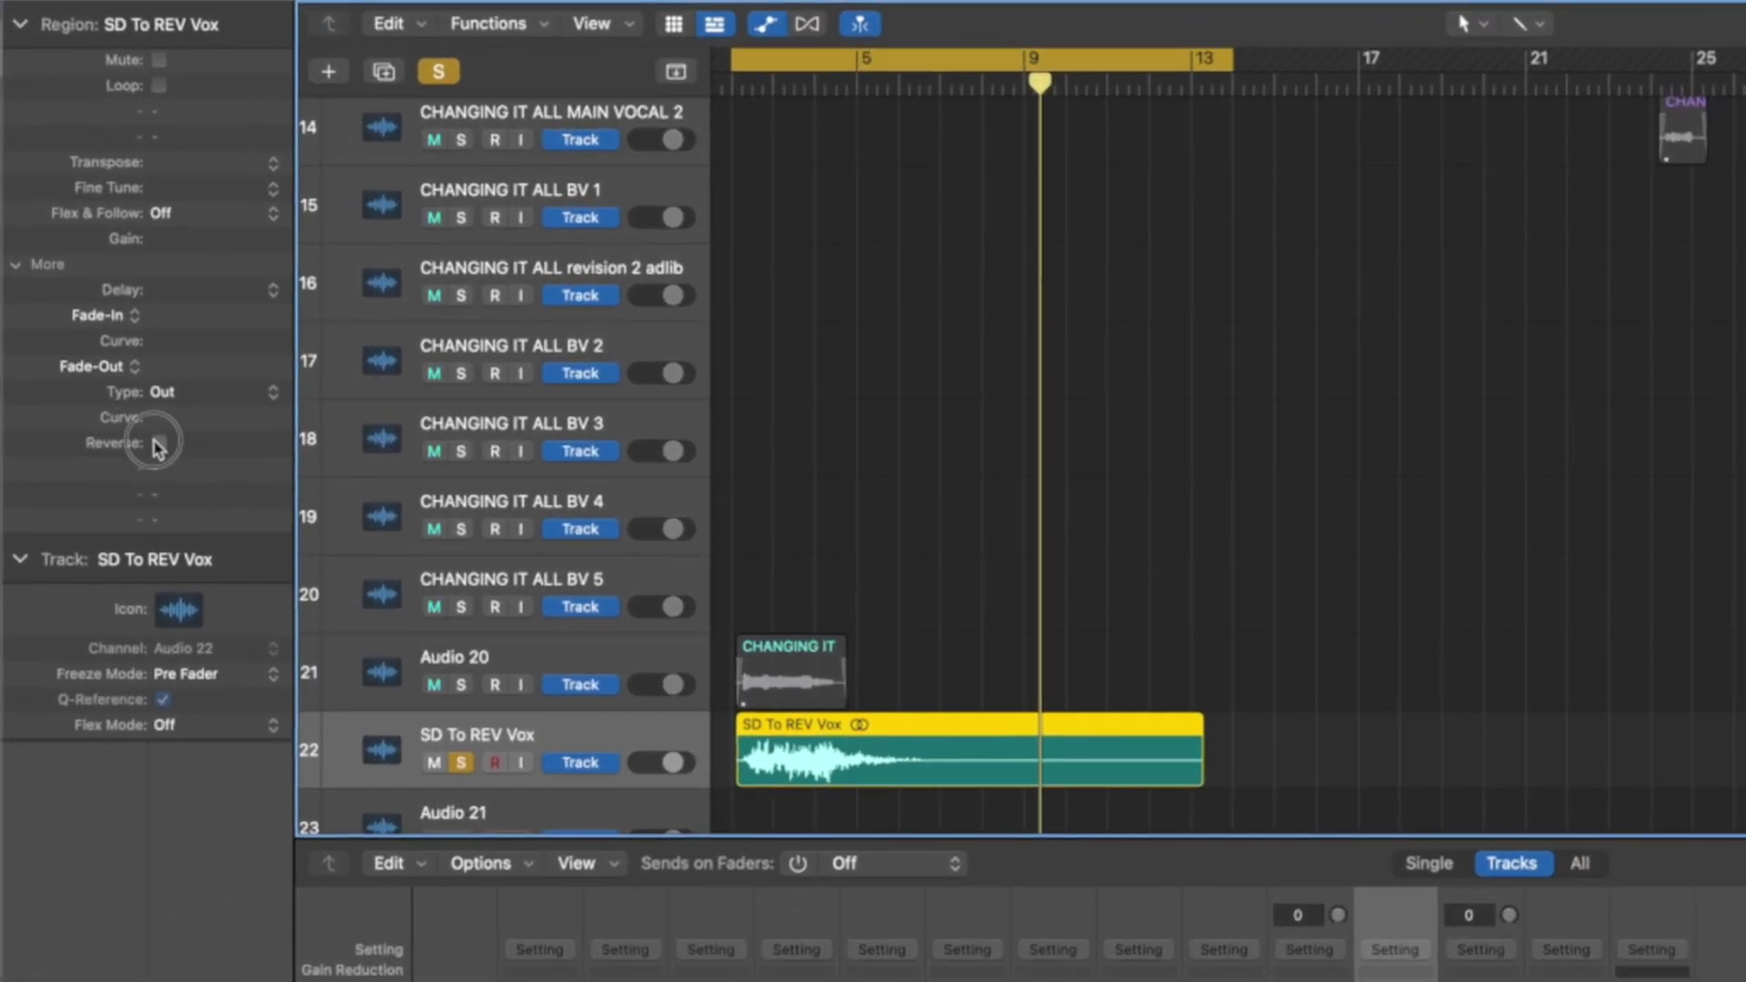
pyautogui.click(159, 446)
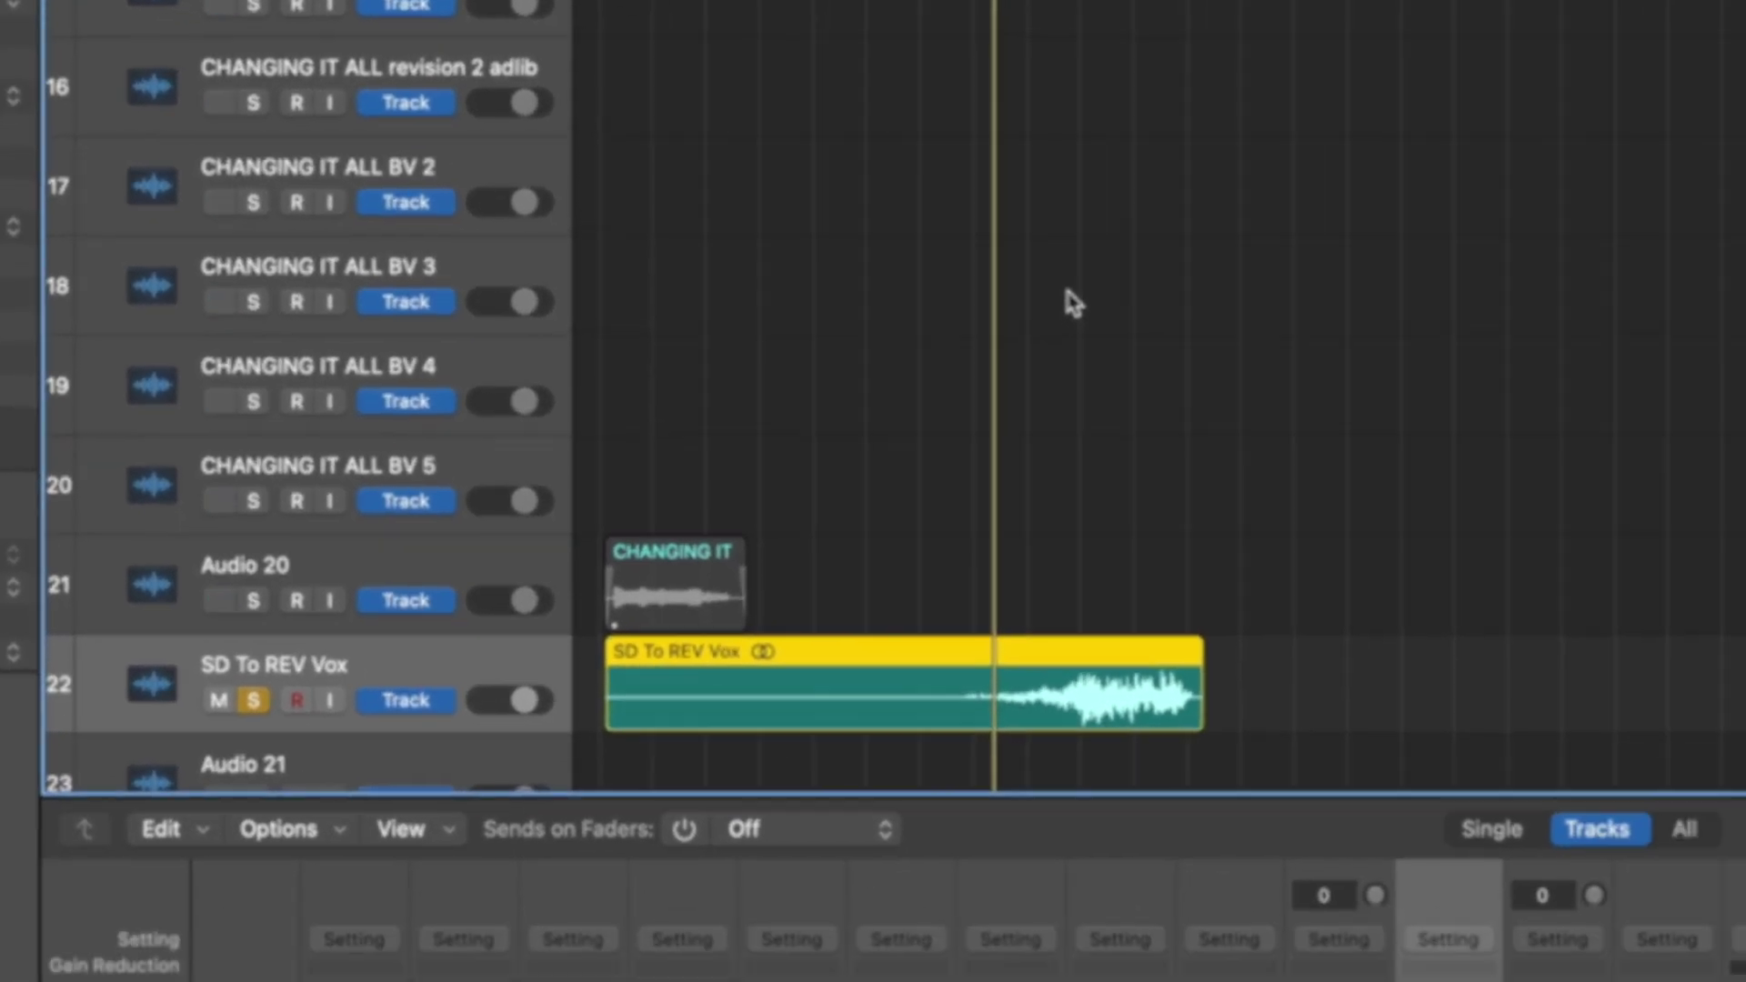
# - Trim the loud end and the silent start off the reversed region and give it short fades at both ends
pyautogui.keyDown('ctrl'); pyautogui.keyDown('alt'); pyautogui.click(1071, 302); pyautogui.keyUp('alt'); pyautogui.keyUp('ctrl')
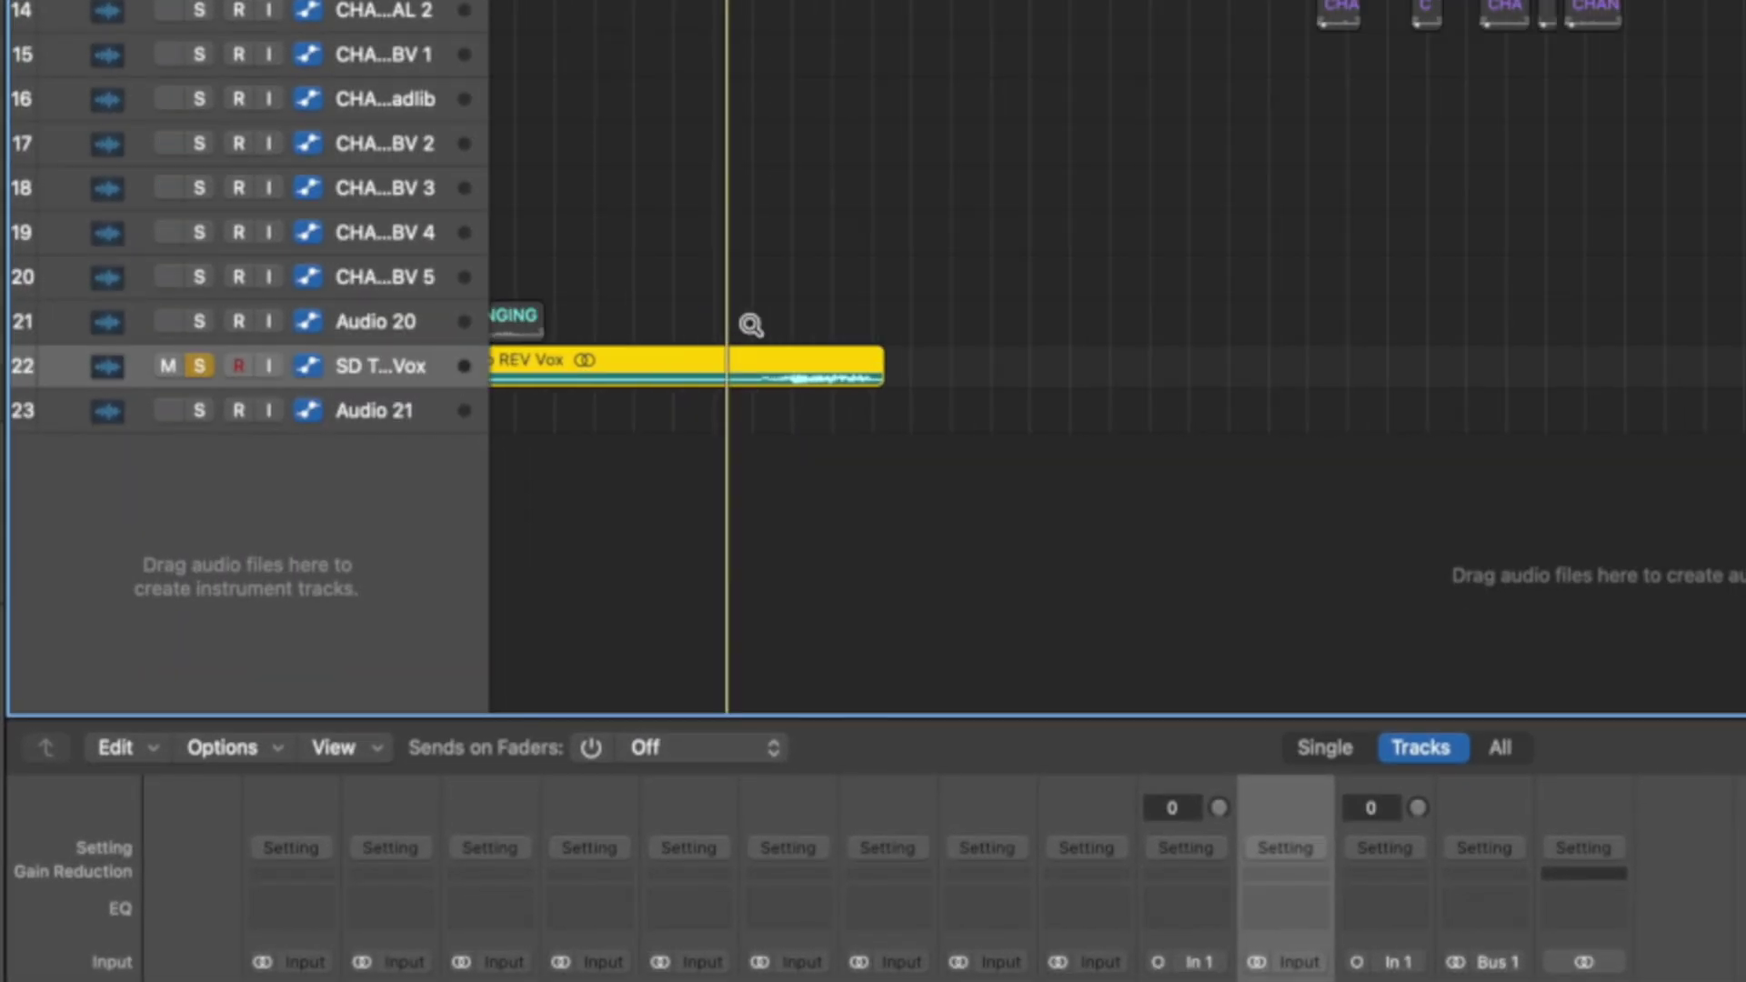
pyautogui.keyDown('ctrl'); pyautogui.keyDown('alt'); pyautogui.click(751, 325); pyautogui.keyUp('alt'); pyautogui.keyUp('ctrl')
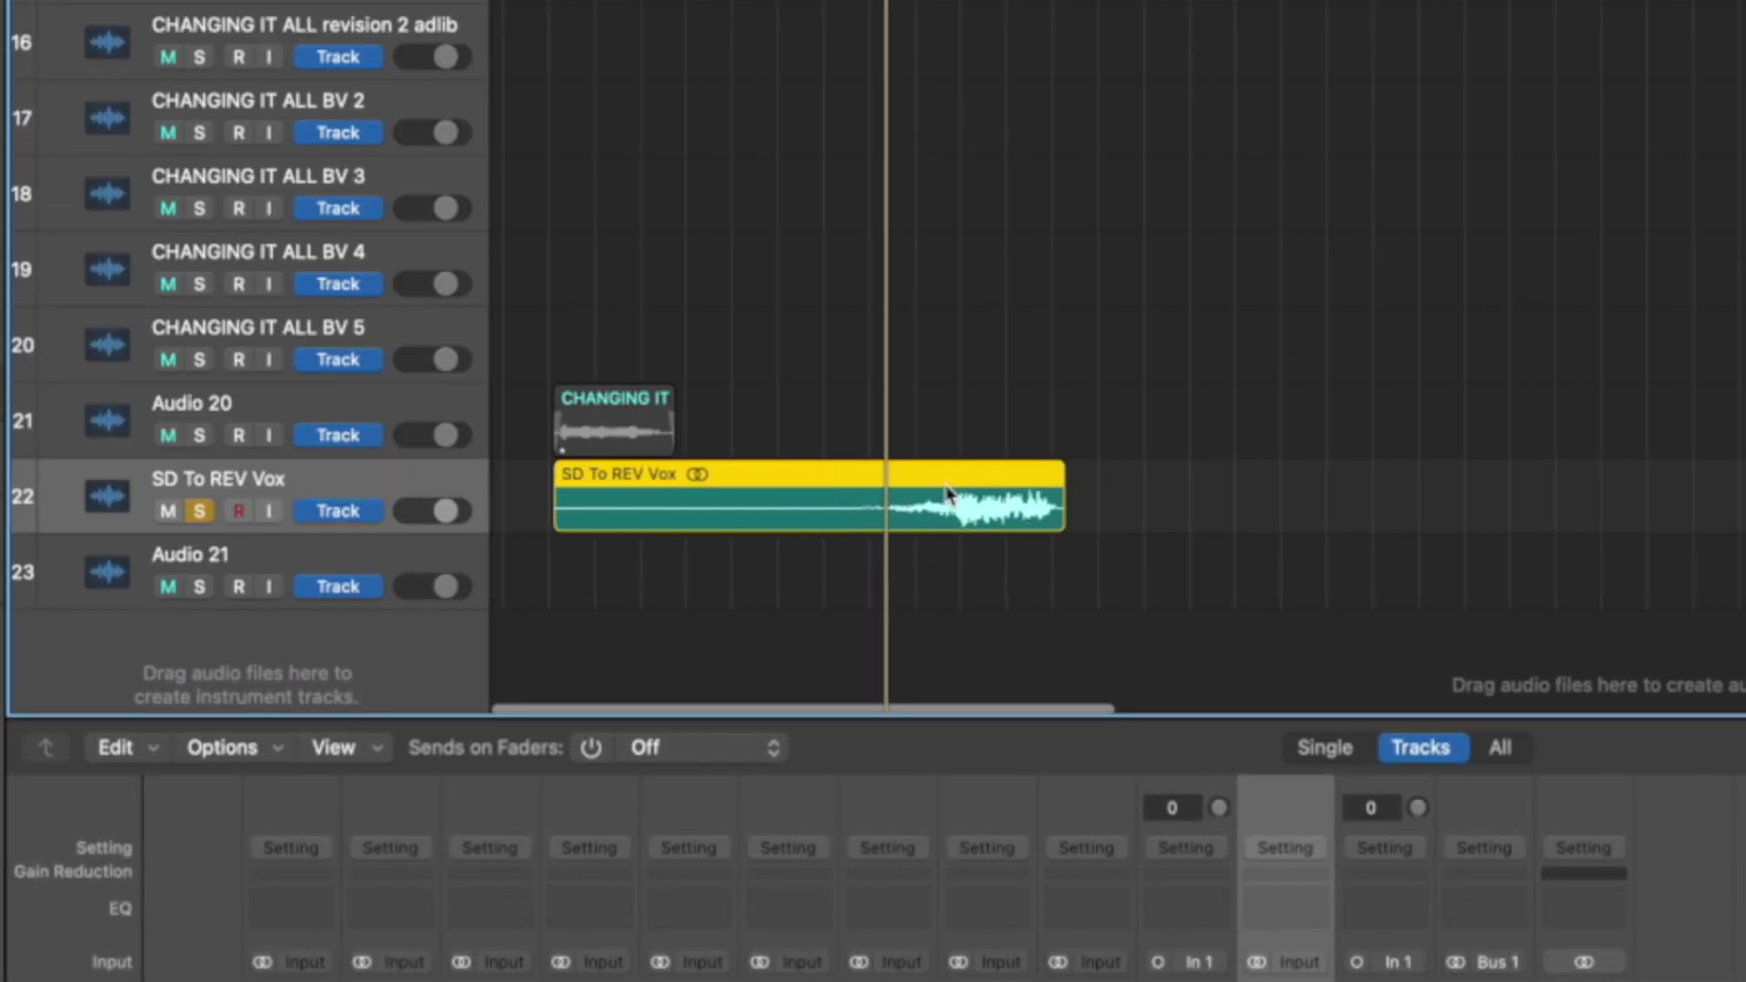
pyautogui.moveTo(1067, 528); pyautogui.dragTo(952, 534)
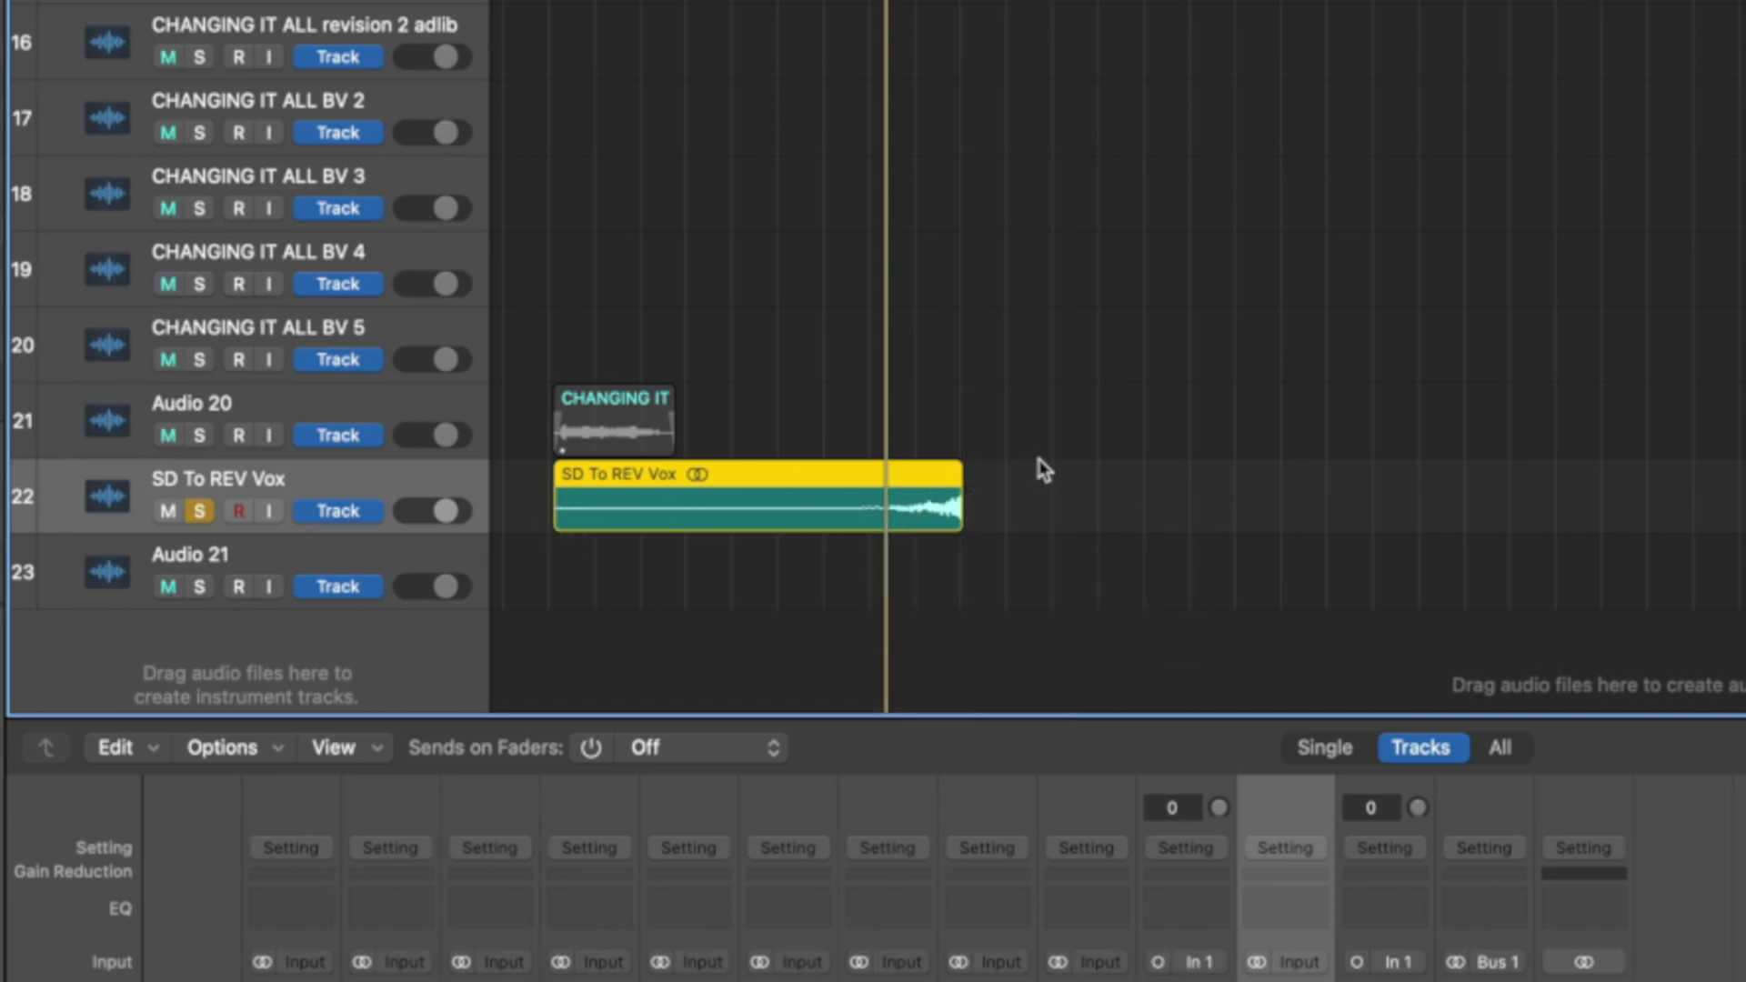
pyautogui.moveTo(553, 523); pyautogui.dragTo(784, 520)
pyautogui.press('super+Right')
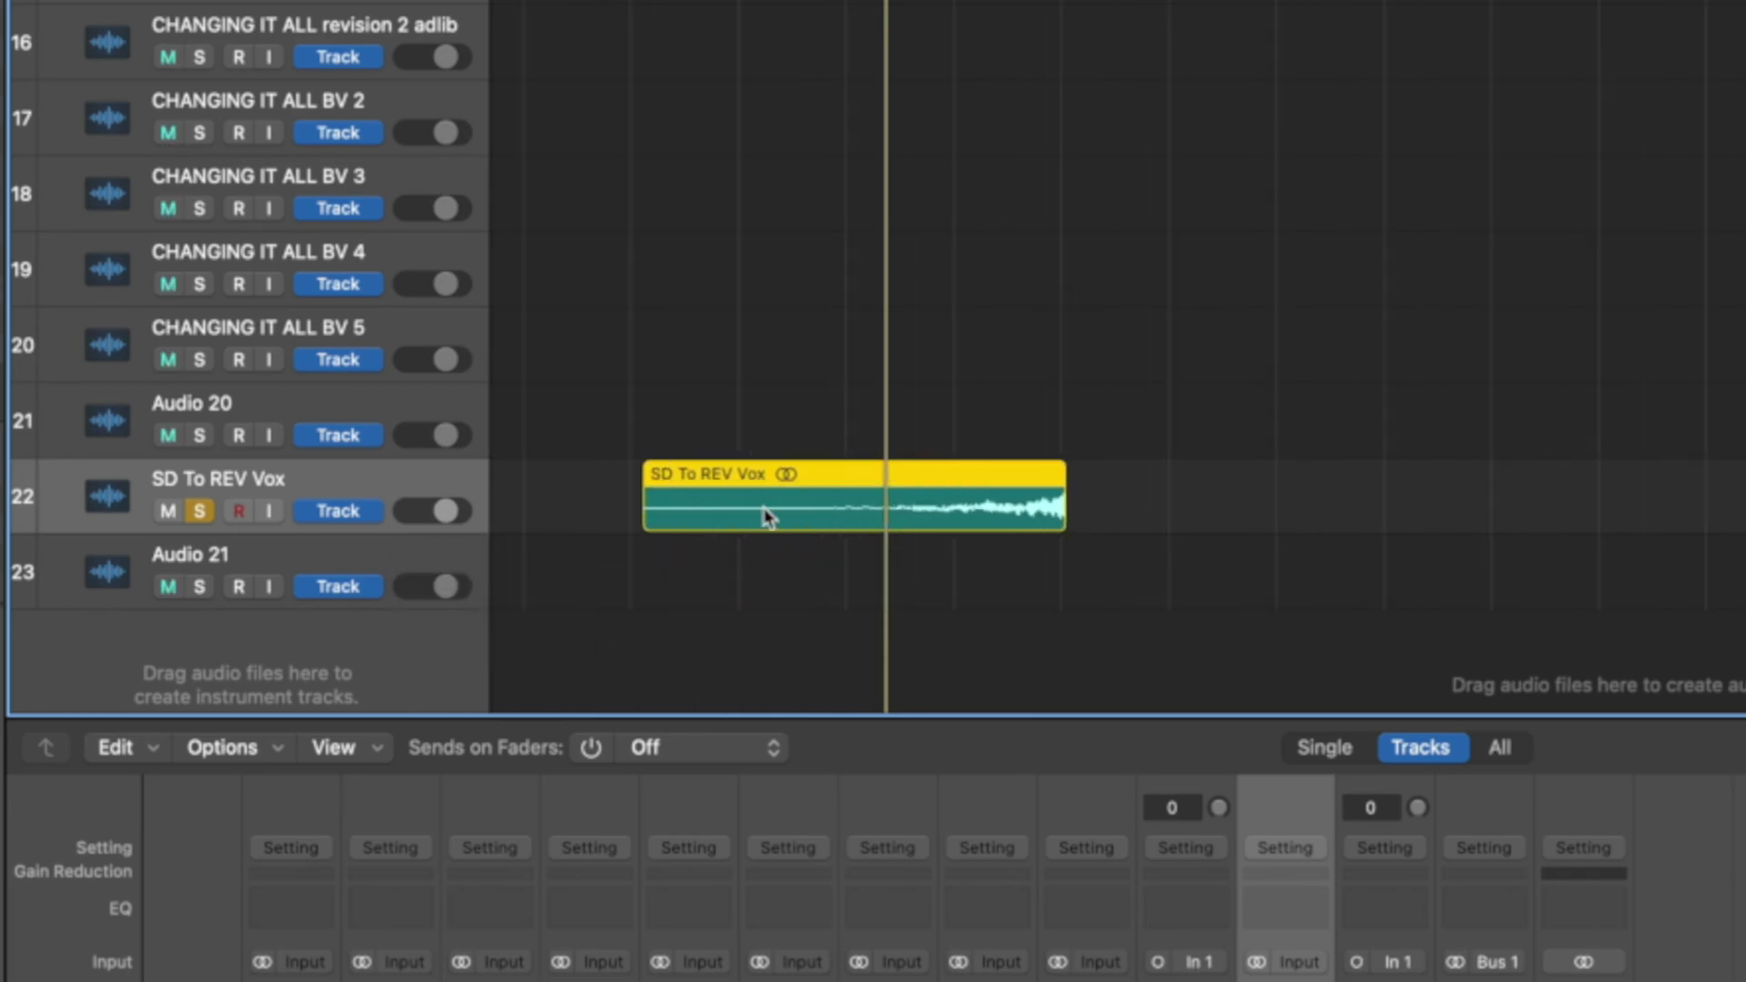
pyautogui.click(655, 491)
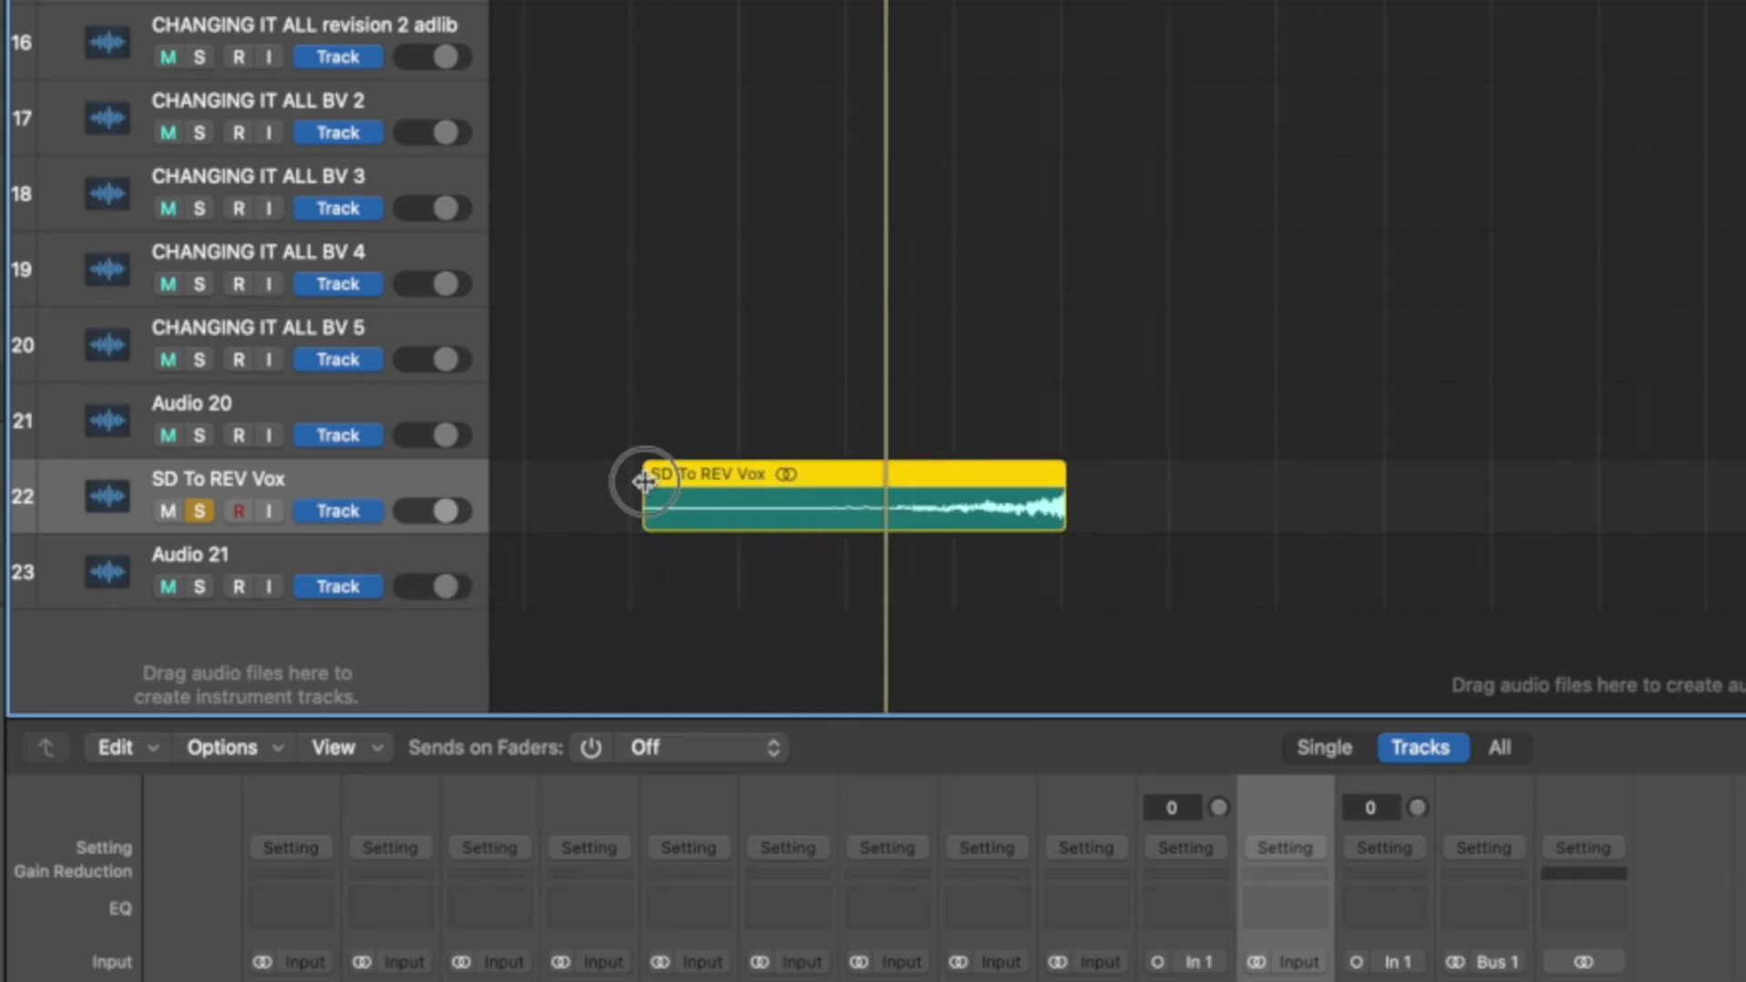
pyautogui.keyDown('ctrl'); pyautogui.keyDown('alt'); pyautogui.click(1091, 484); pyautogui.keyUp('alt'); pyautogui.keyUp('ctrl')
pyautogui.keyDown('ctrl'); pyautogui.keyDown('alt'); pyautogui.click(1006, 433); pyautogui.keyUp('alt'); pyautogui.keyUp('ctrl')
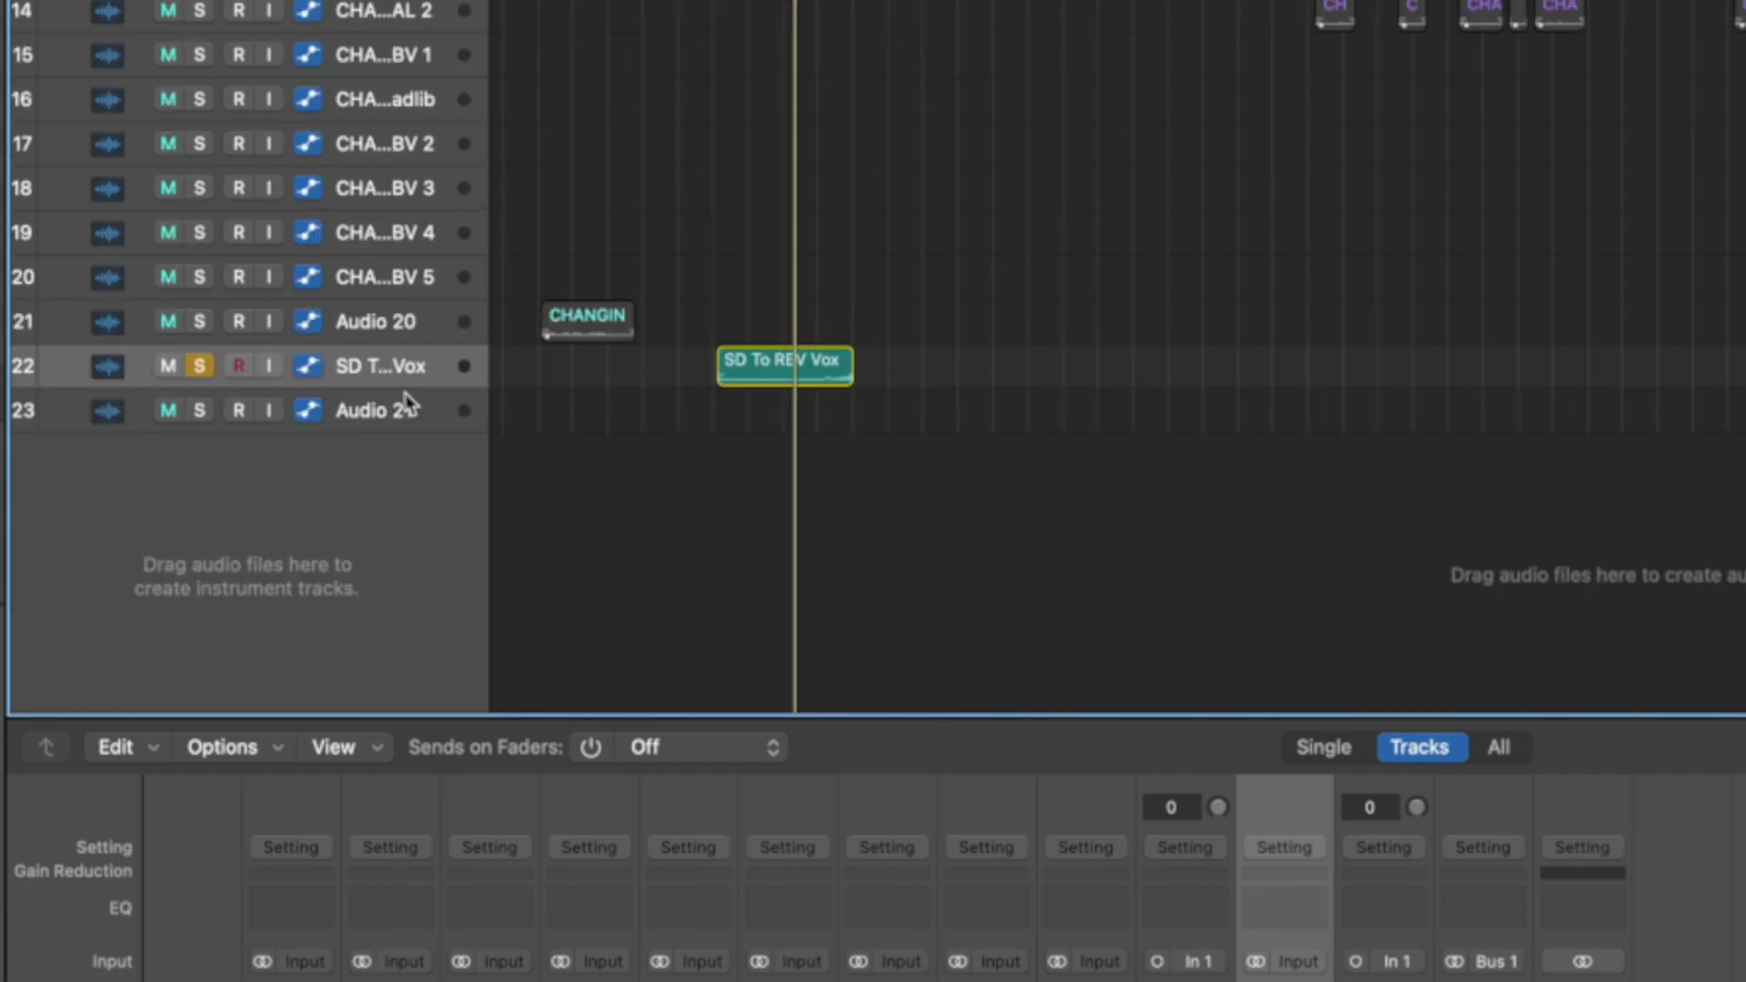
# - Move the SD To REV Vox track directly below the adlib and harmony track and shift its region to the project start
pyautogui.moveTo(390, 360); pyautogui.dragTo(356, 0)
pyautogui.moveTo(327, 113); pyautogui.dragTo(327, 115)
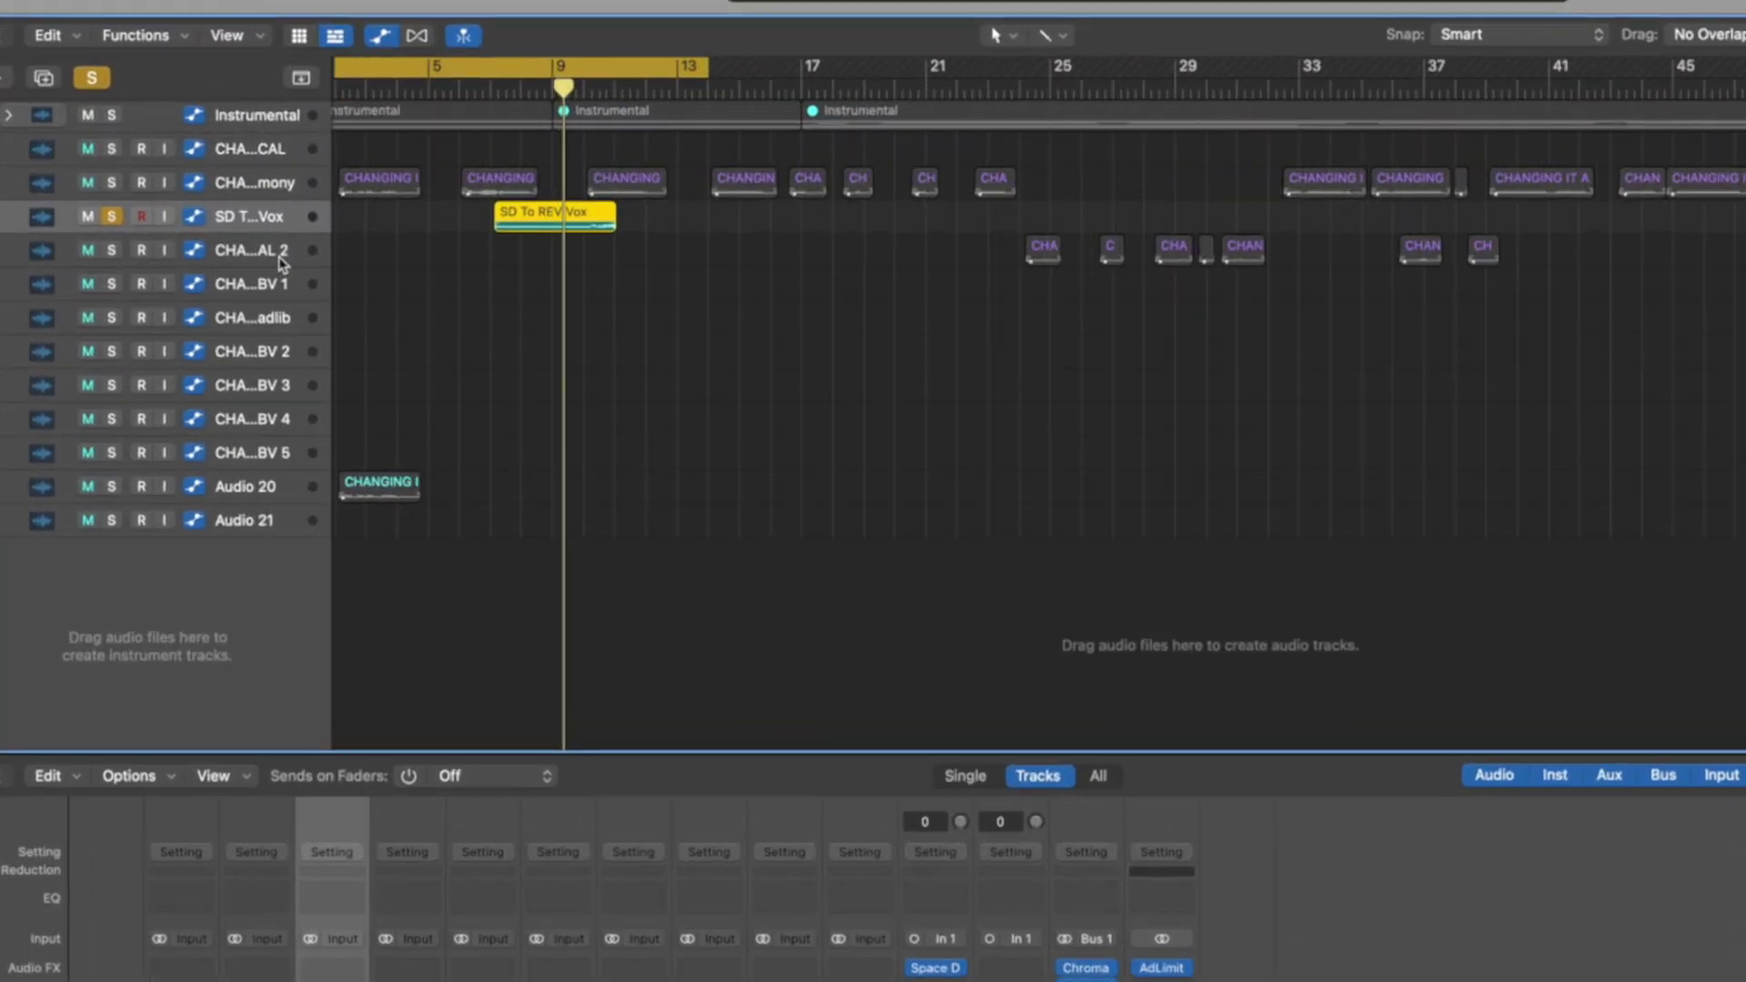
pyautogui.moveTo(725, 244); pyautogui.dragTo(361, 263)
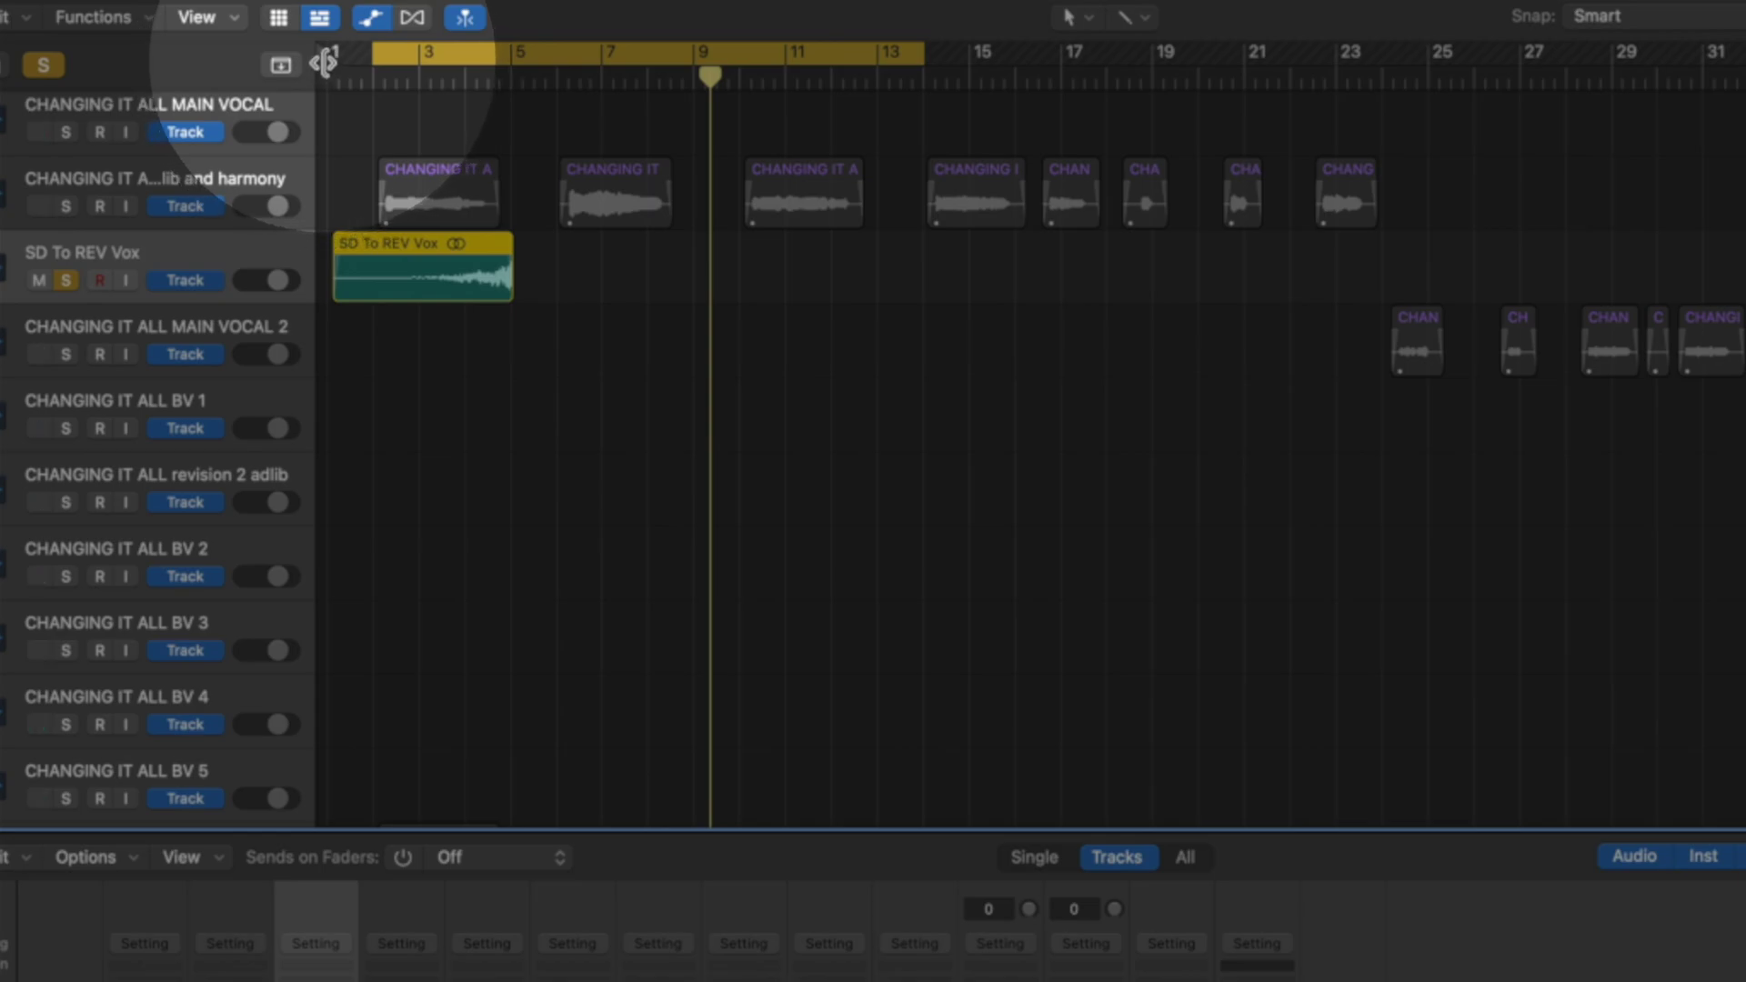
# - Extend the project start back to -3 3 1 1 and move the reversed region earlier so it ends where the first vocal phrase begins
pyautogui.moveTo(324, 61); pyautogui.dragTo(169, 60)
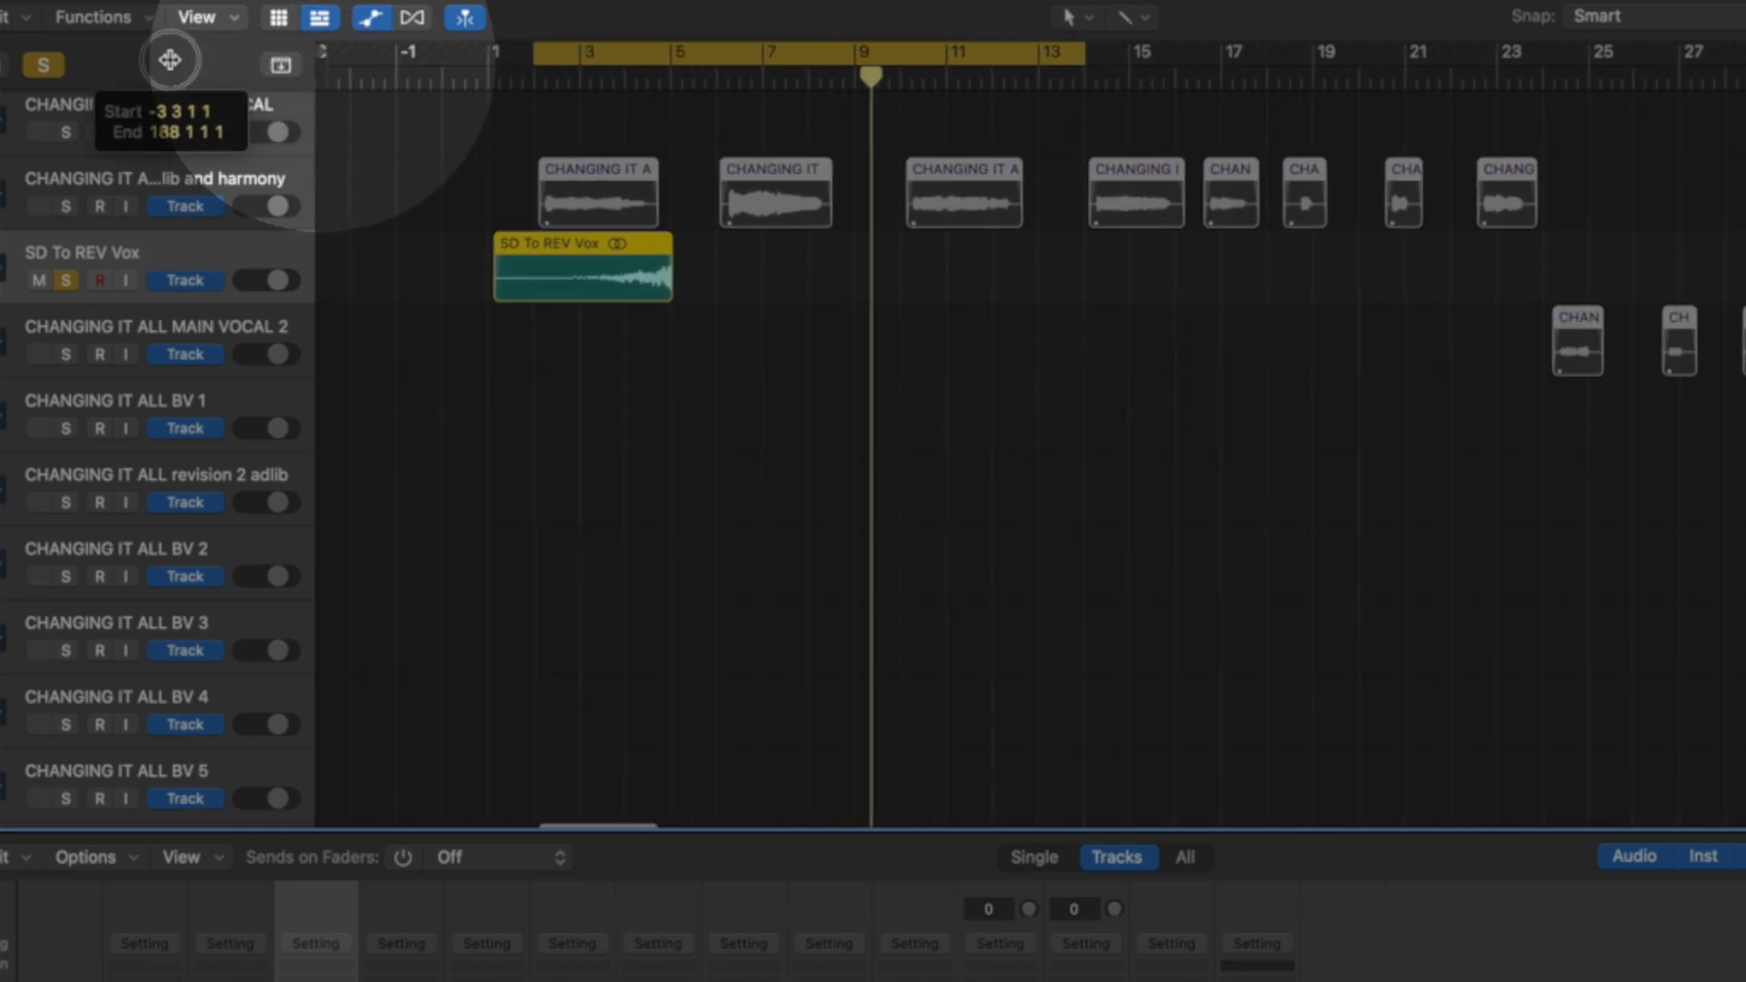
pyautogui.moveTo(628, 253); pyautogui.dragTo(507, 251)
pyautogui.scroll(10, 506, 250)
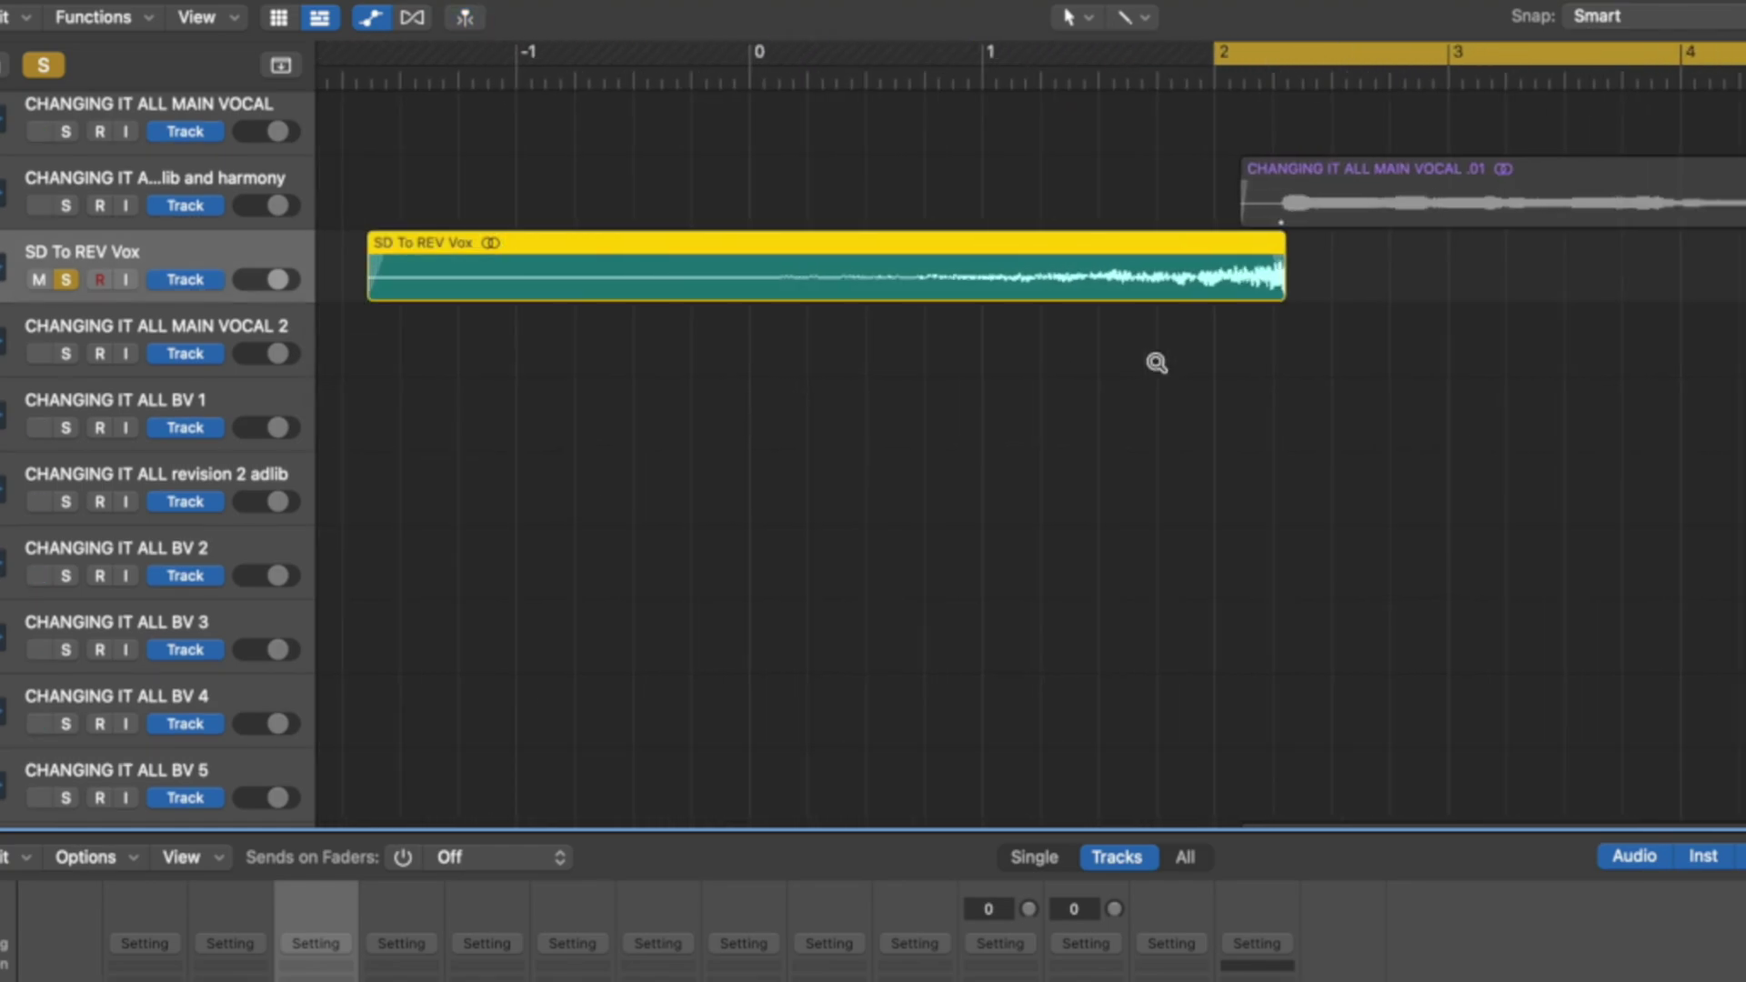
pyautogui.scroll(3, 1222, 373)
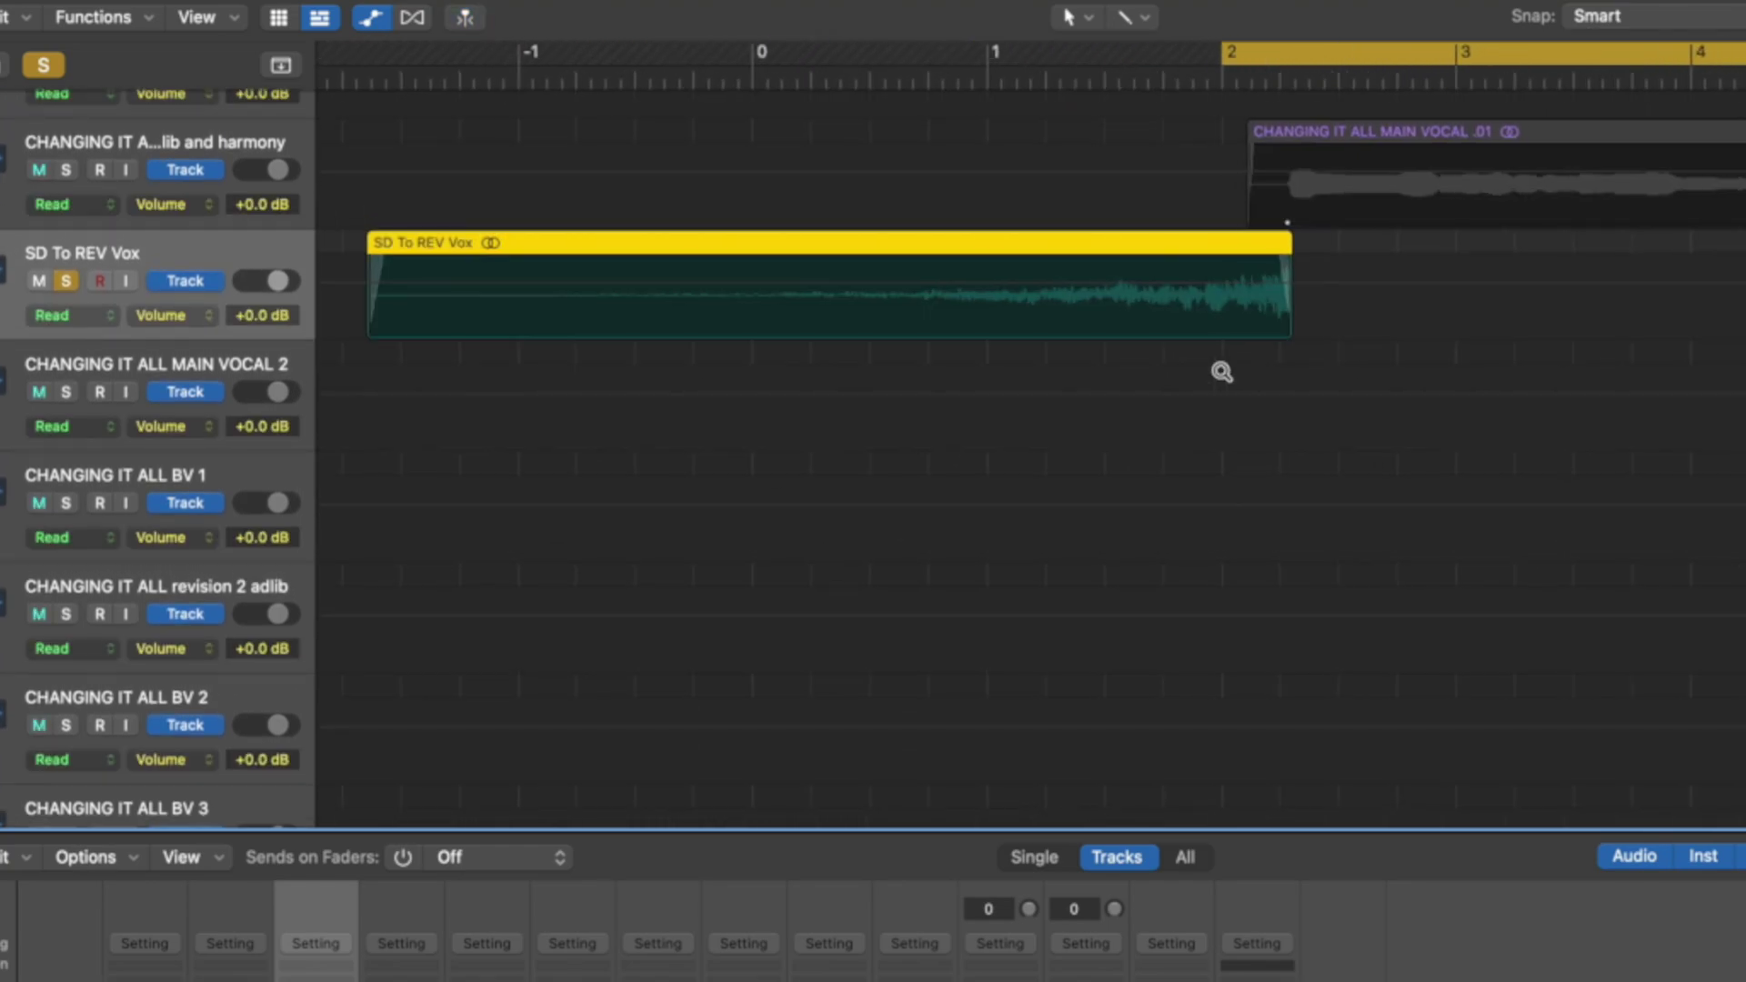
pyautogui.scroll(3, 1222, 376)
pyautogui.scroll(-5, 1224, 379)
pyautogui.scroll(-3, 1225, 378)
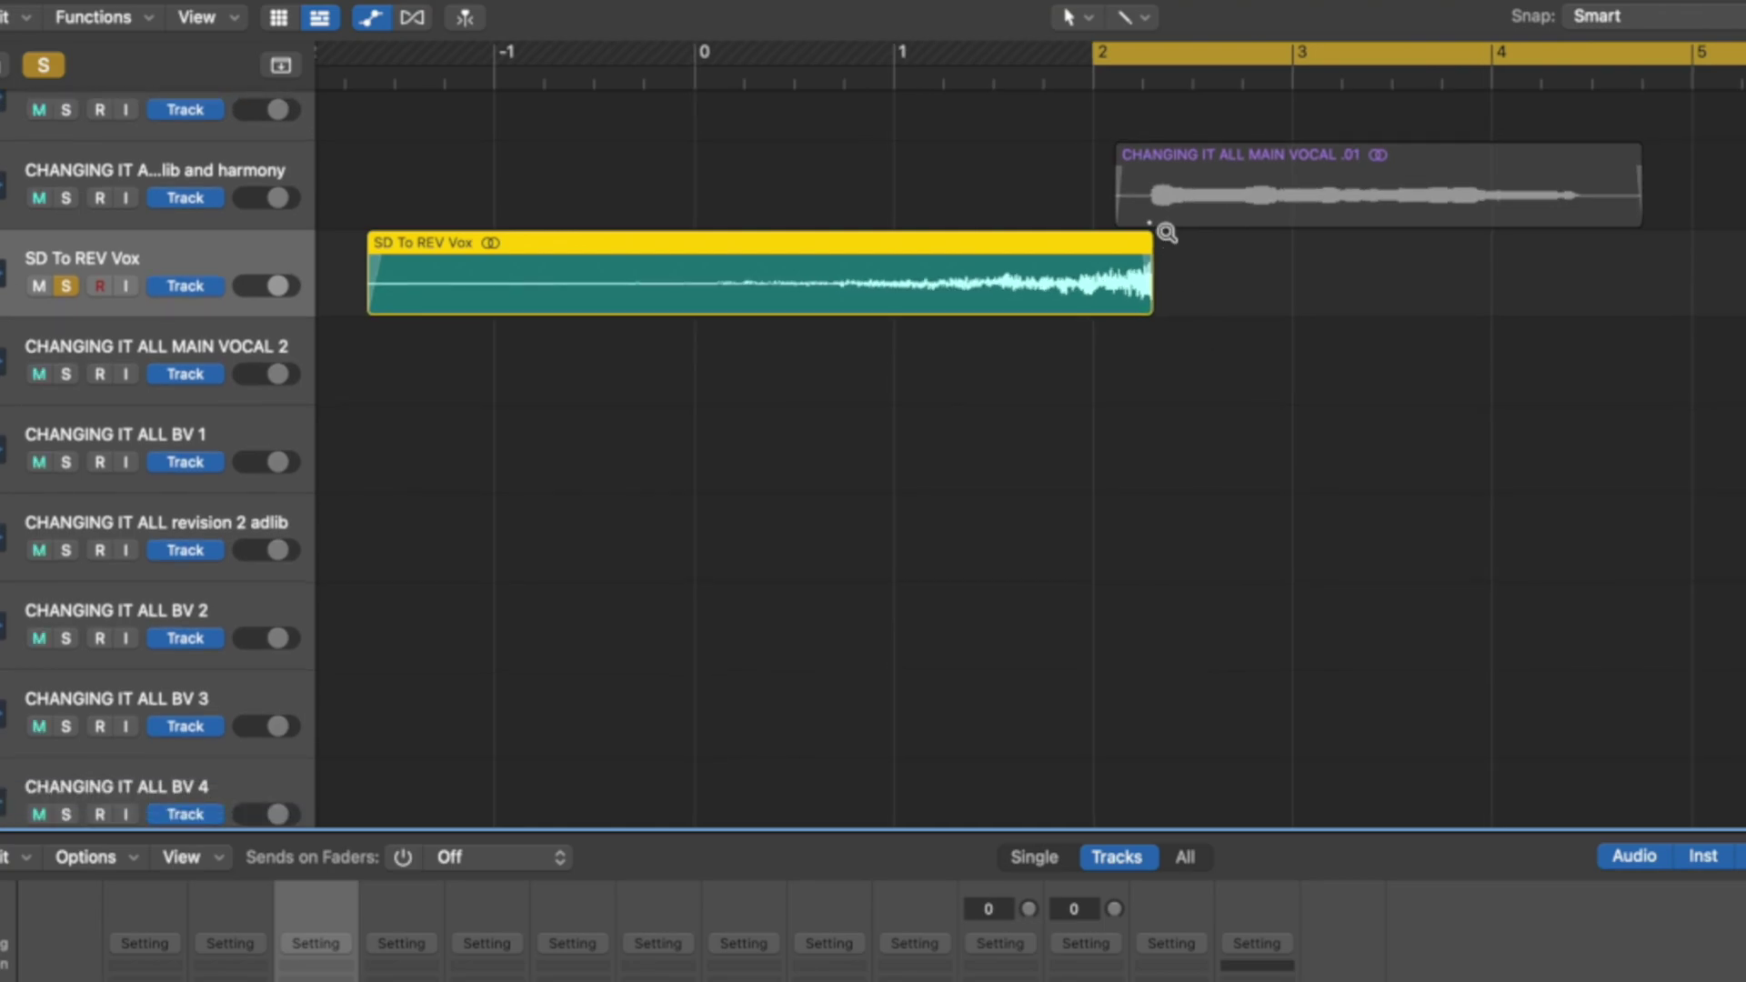
pyautogui.scroll(-5, 1165, 255)
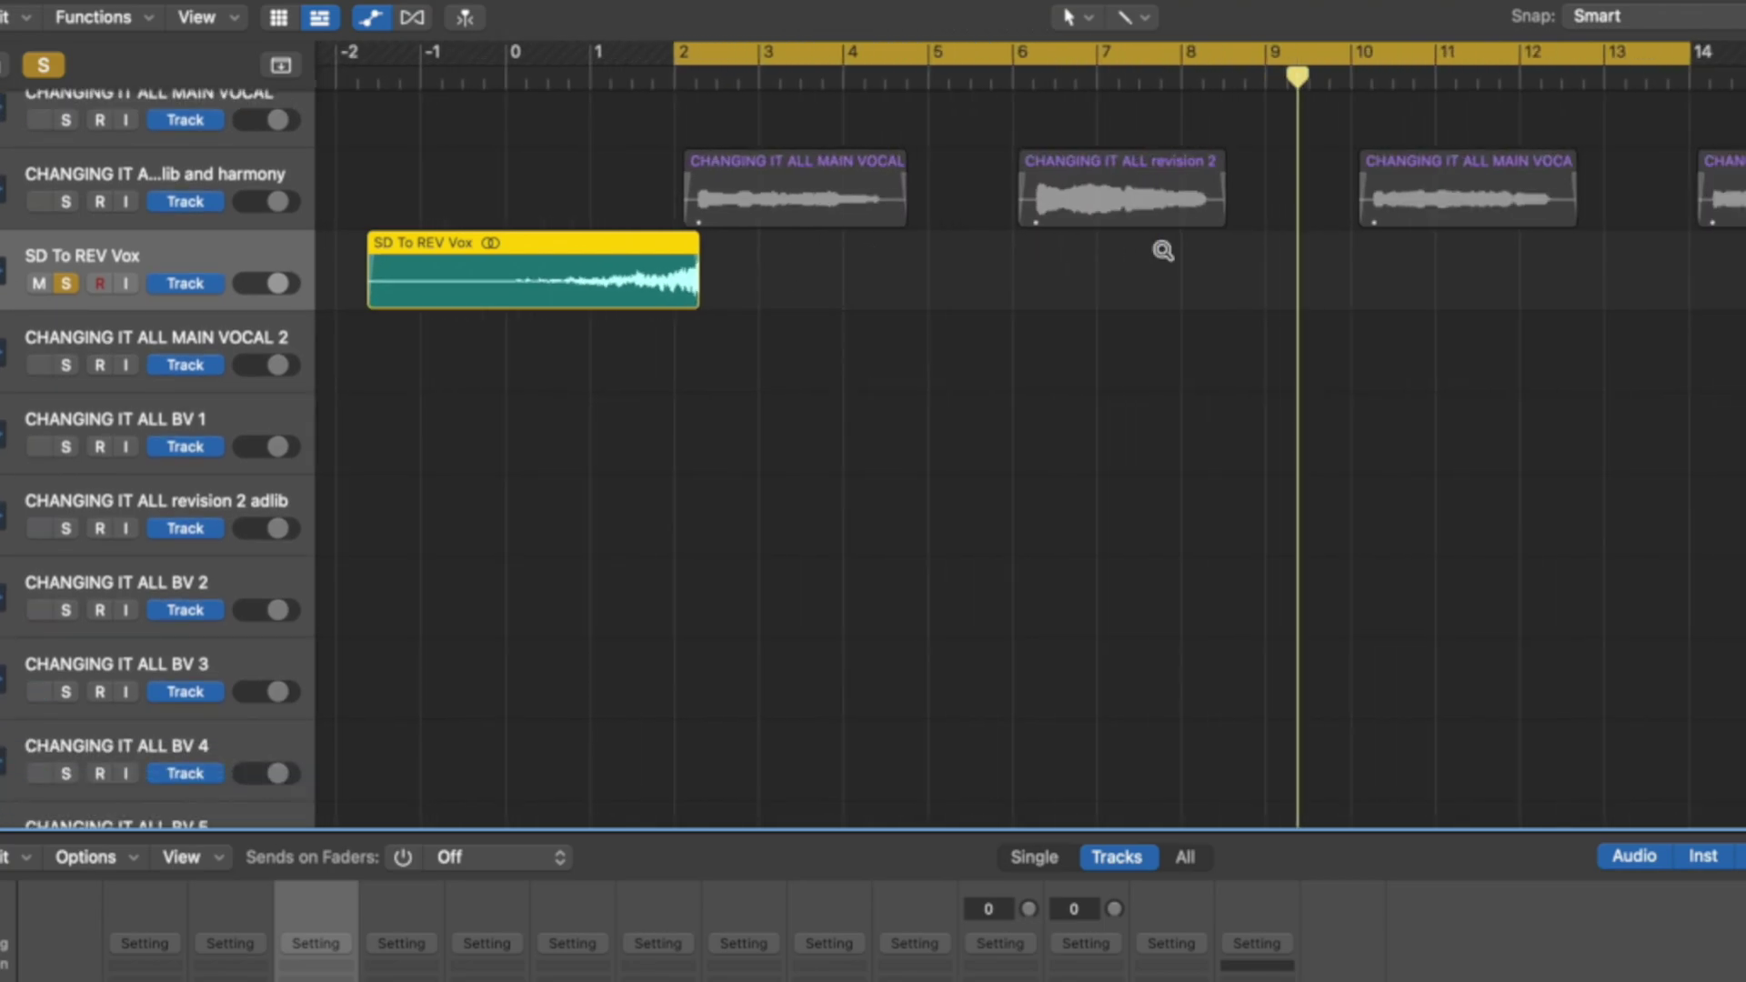
# - Solo the adlib and harmony track as well and extend the cycle range back to just before the reversed region
pyautogui.click(774, 152)
pyautogui.moveTo(669, 52); pyautogui.dragTo(355, 71)
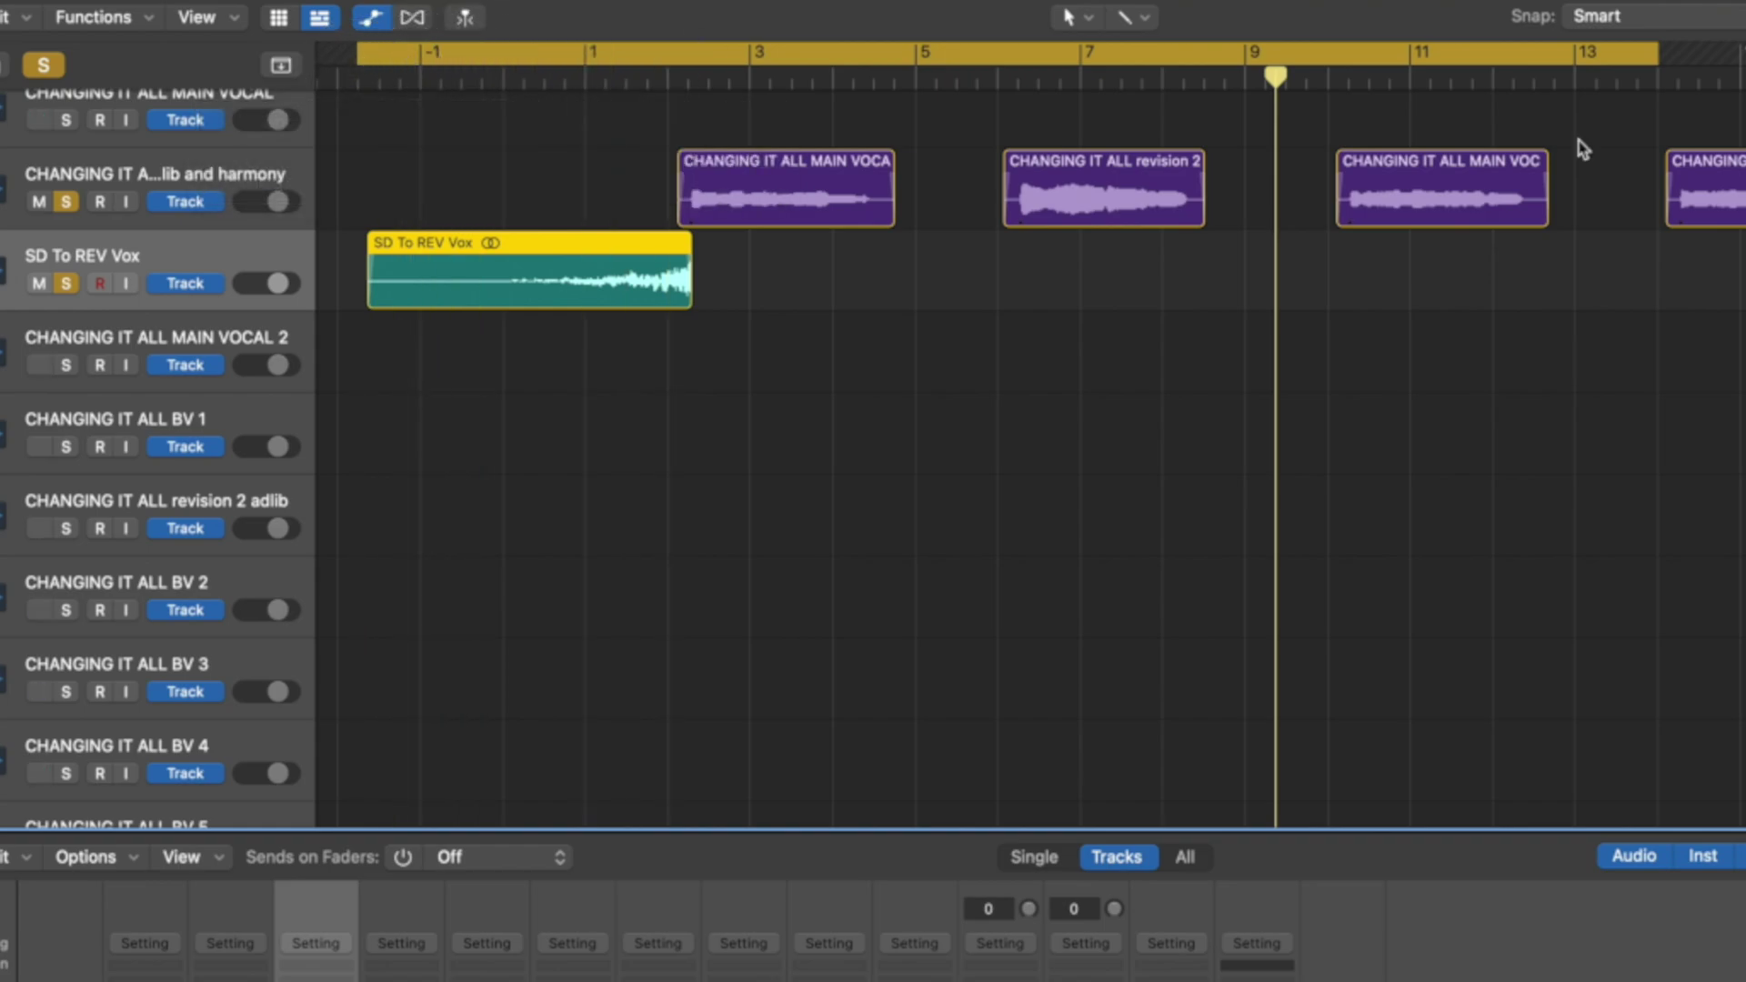
# - Shorten the cycle range to end at bar 5 and play the reversed swell into the first vocal phrase
pyautogui.moveTo(1648, 47); pyautogui.dragTo(908, 52)
pyautogui.press('space')
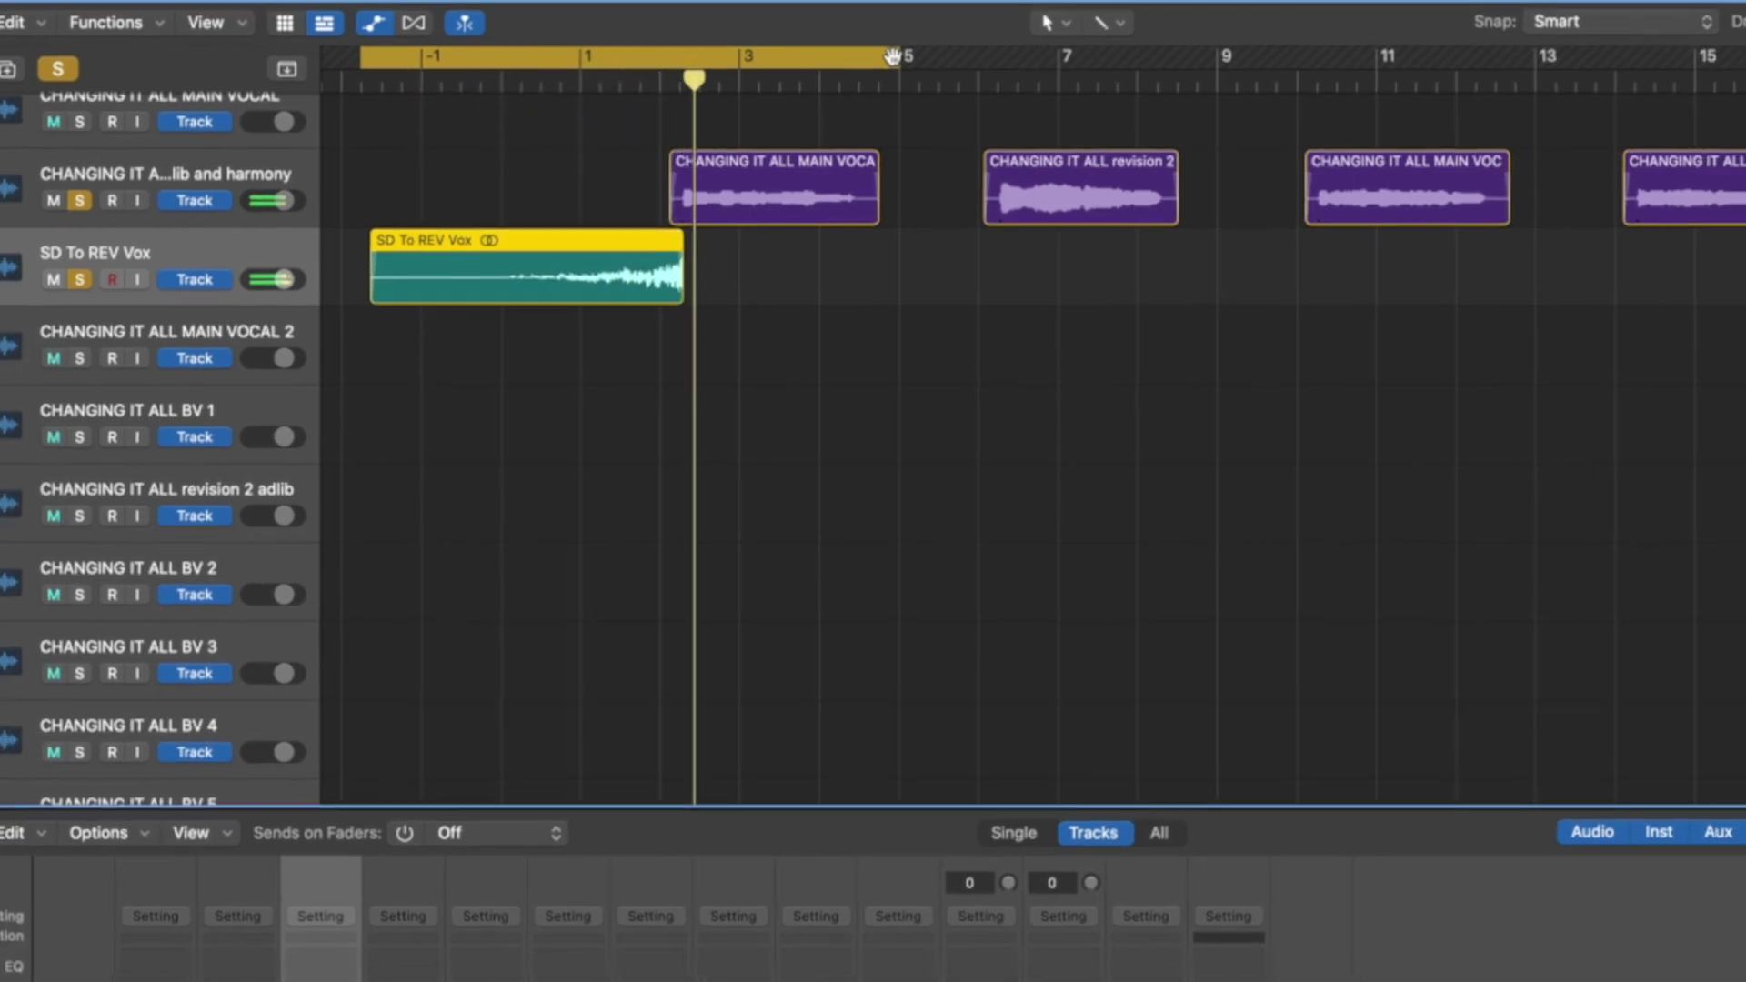
pyautogui.press('space')
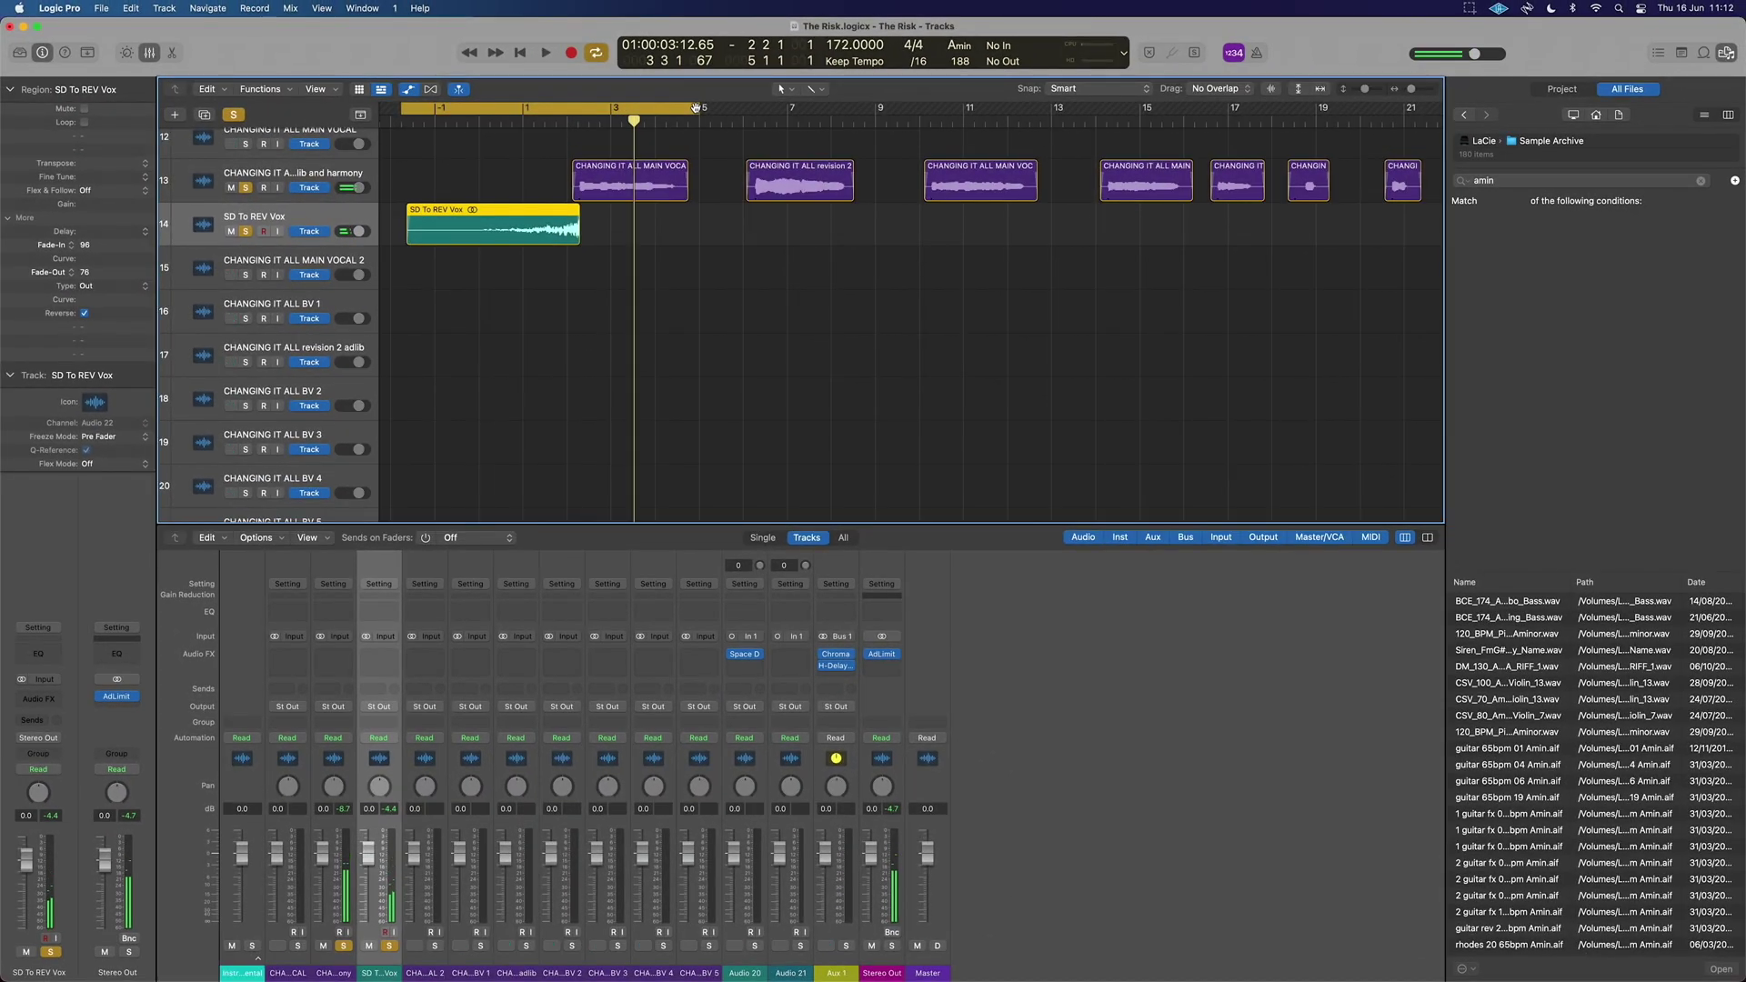
# - Extend the end of the SD To REV Vox region under the first vocal phrase with a long fade-out, and audition the blend
pyautogui.moveTo(579, 227)
pyautogui.mouseDown()
pyautogui.moveTo(643, 225)
pyautogui.moveTo(573, 223)
pyautogui.mouseUp()
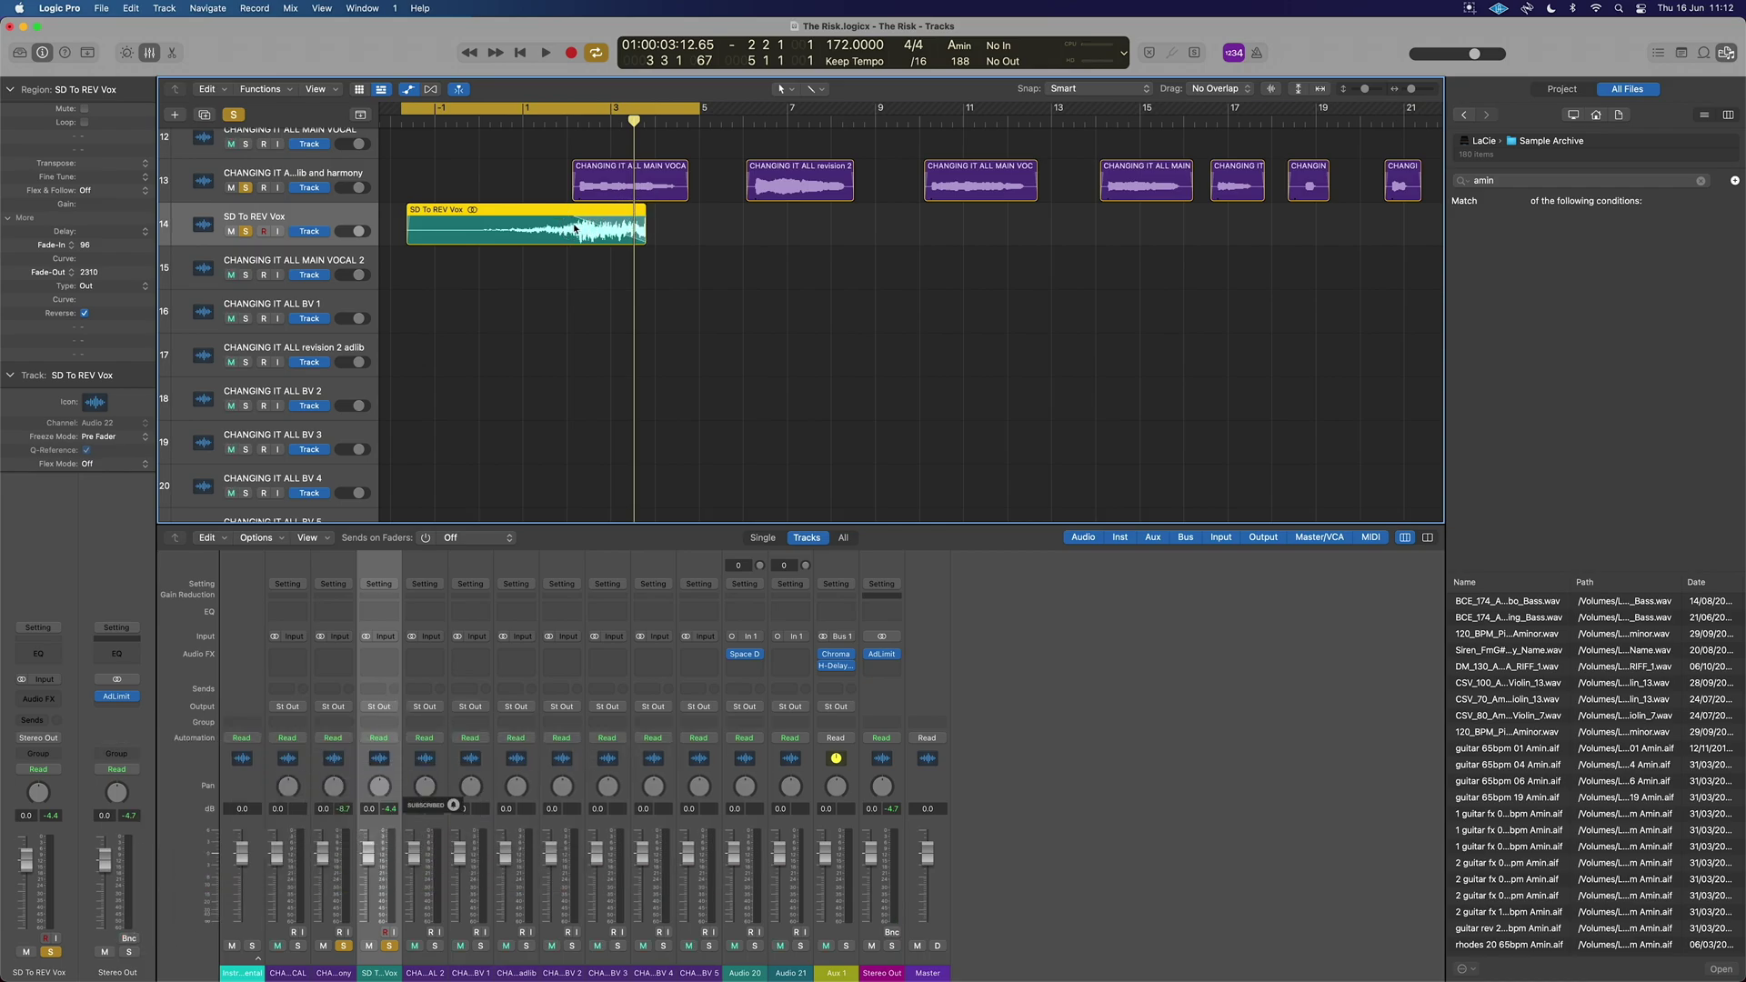
pyautogui.press('space')
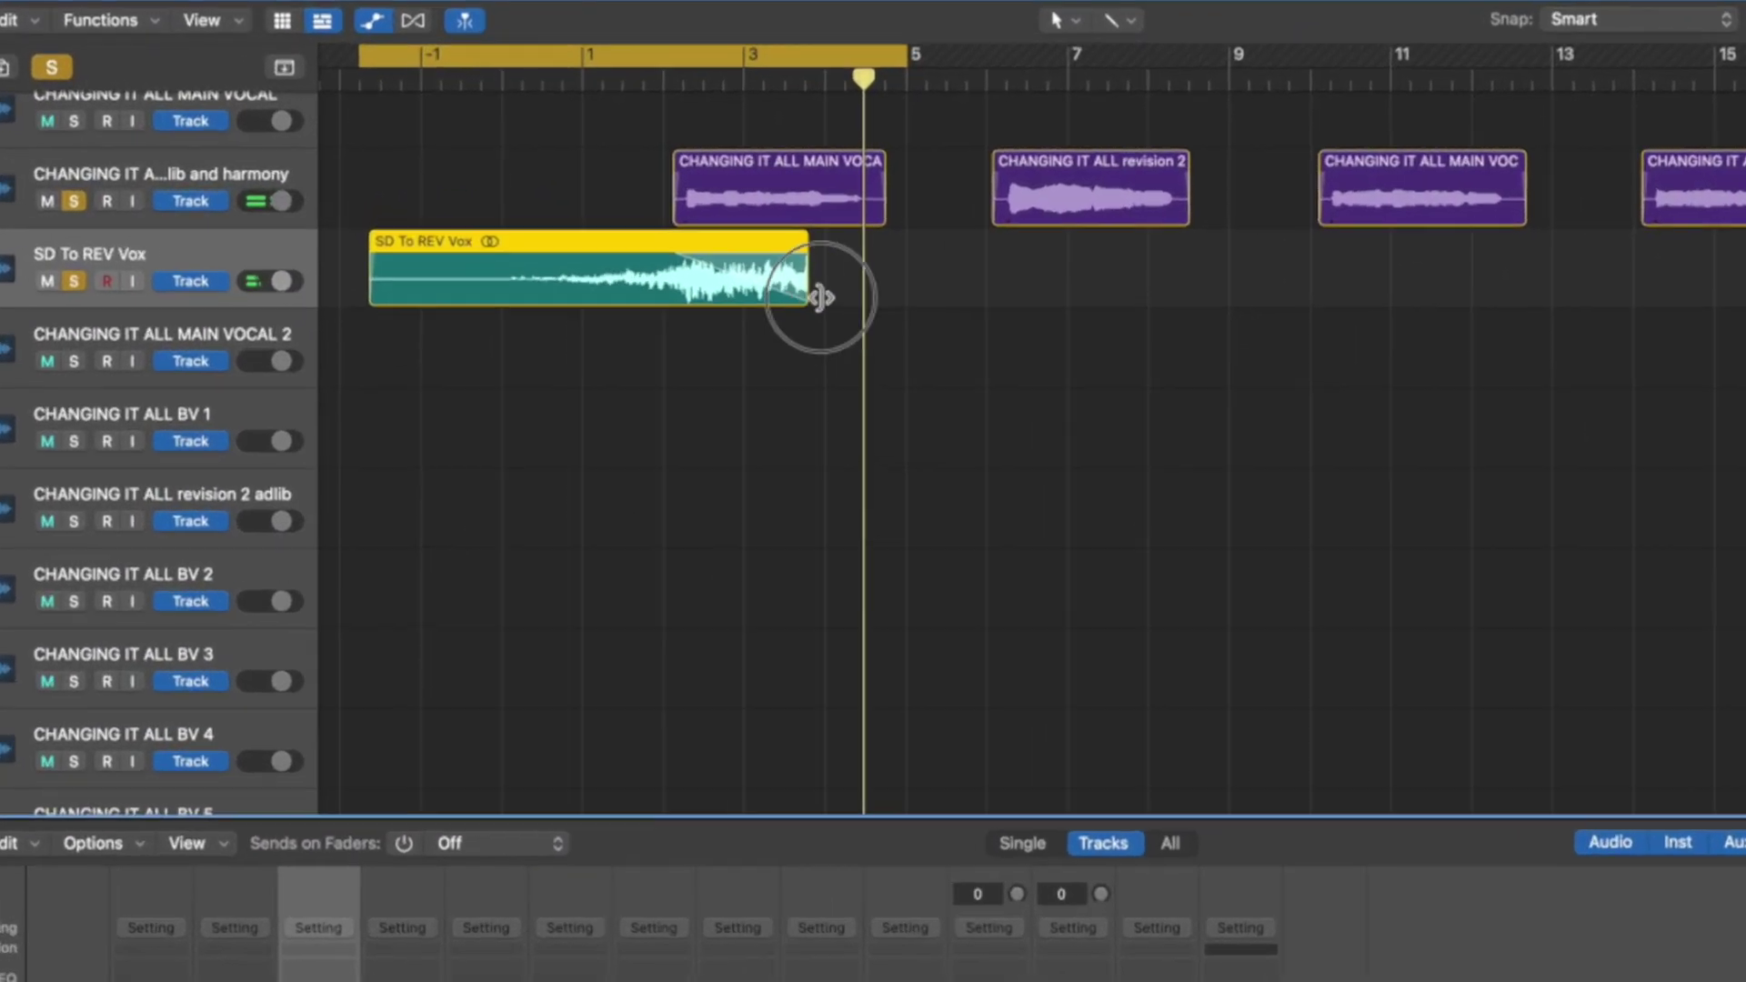
pyautogui.moveTo(820, 297); pyautogui.dragTo(899, 304)
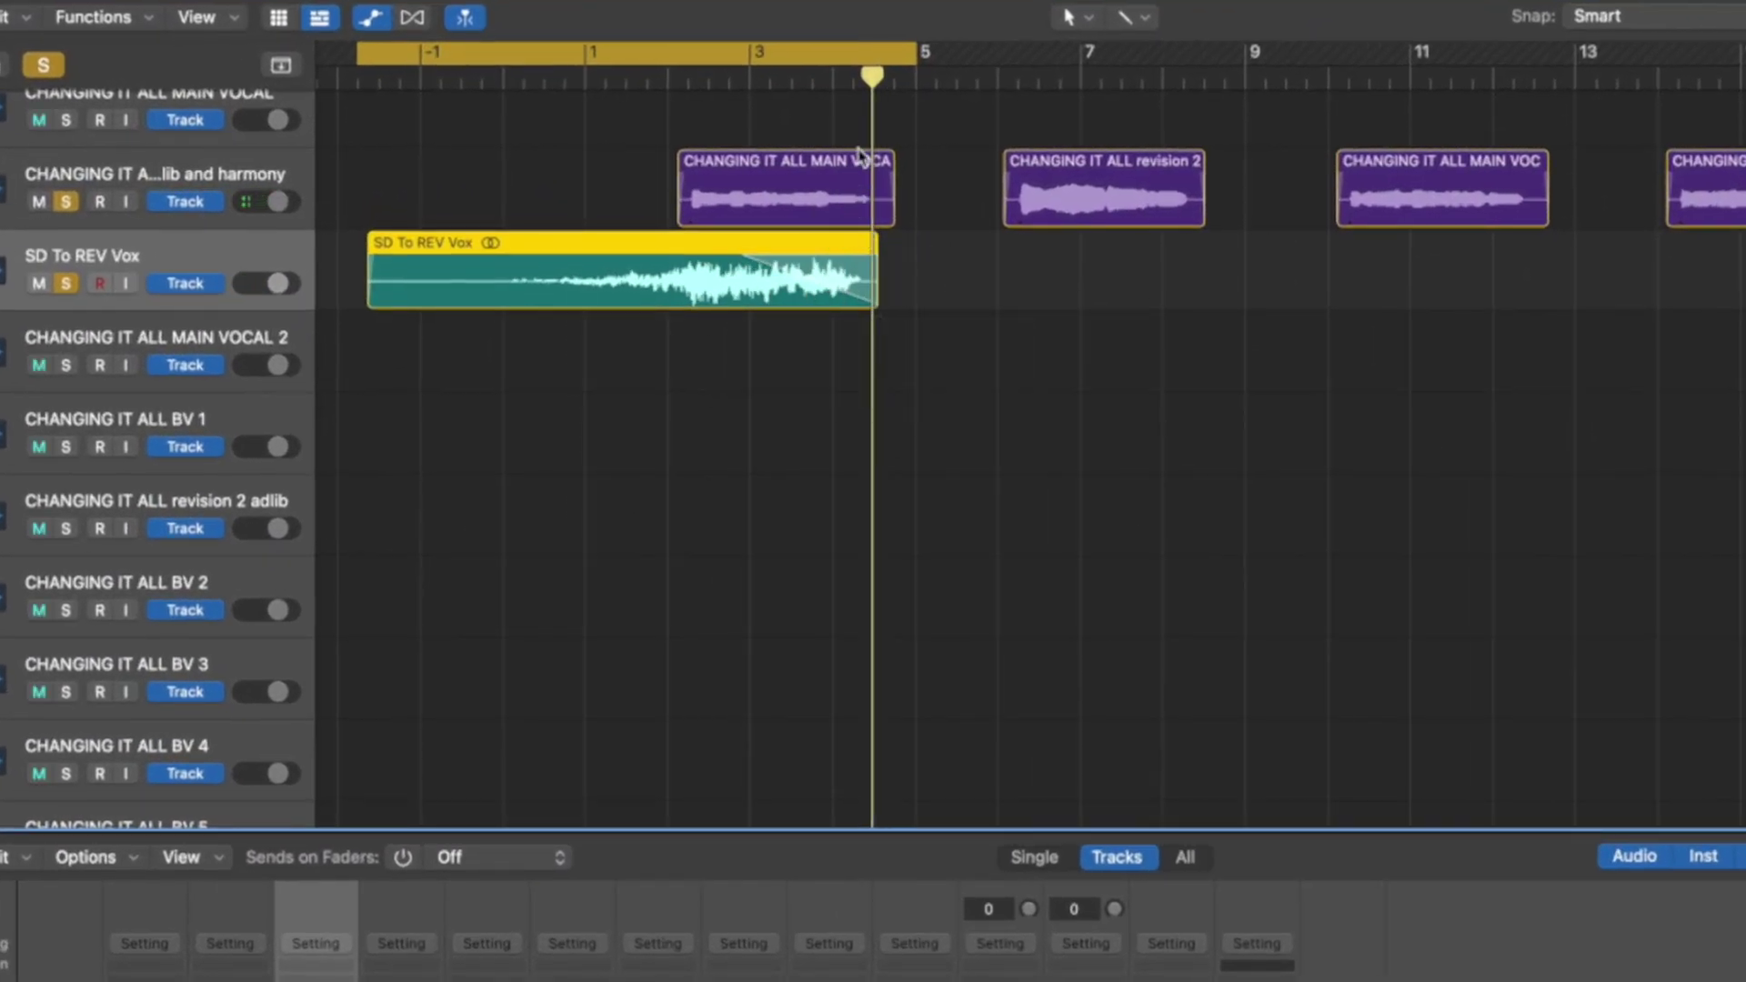
pyautogui.press('super+Right')
pyautogui.moveTo(491, 247); pyautogui.dragTo(507, 254)
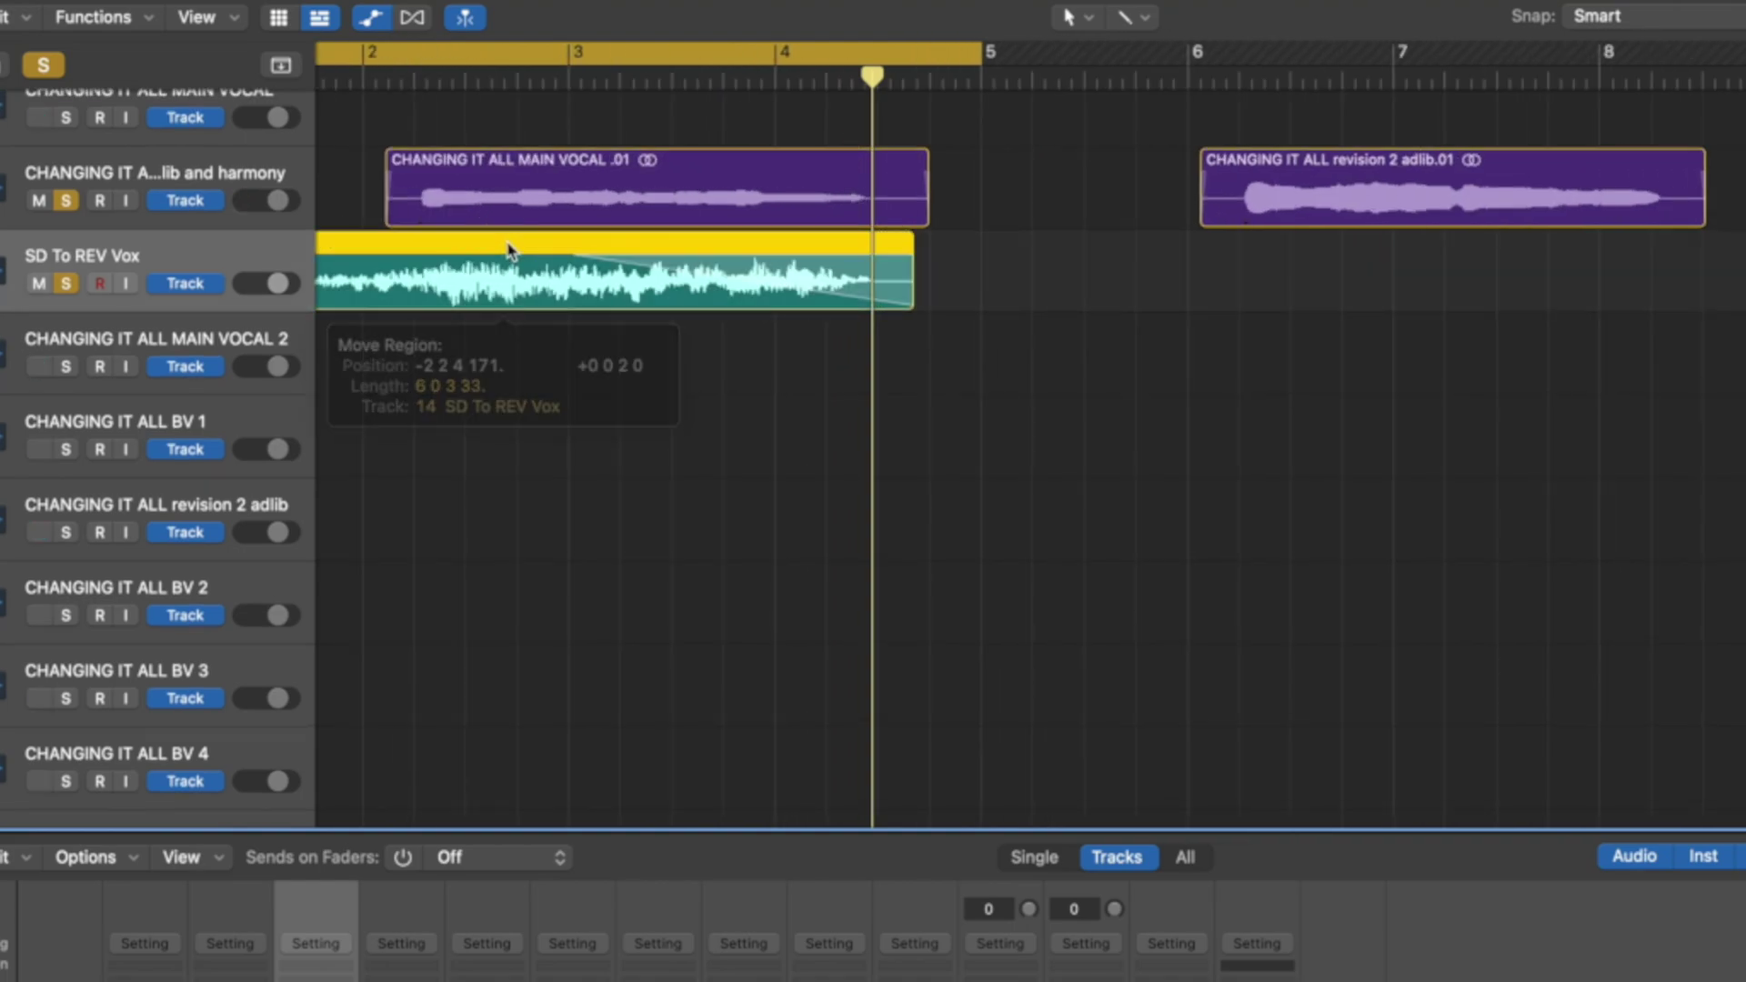
pyautogui.press('super+Left')
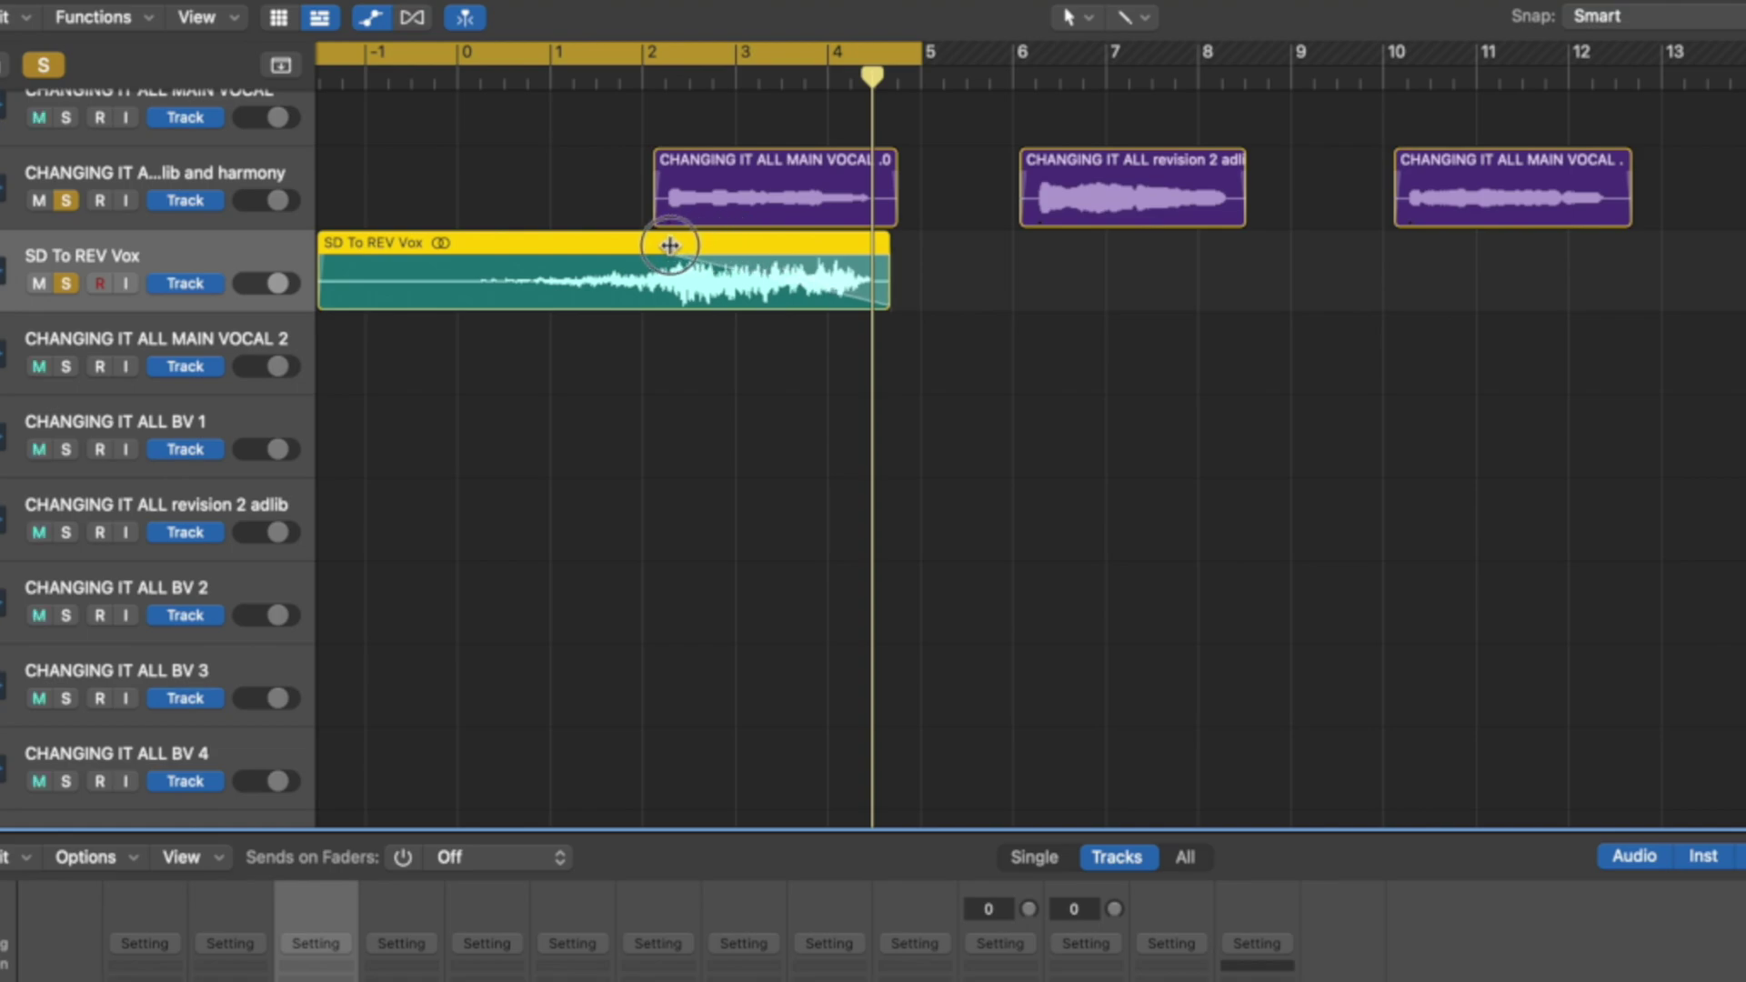
pyautogui.press('space')
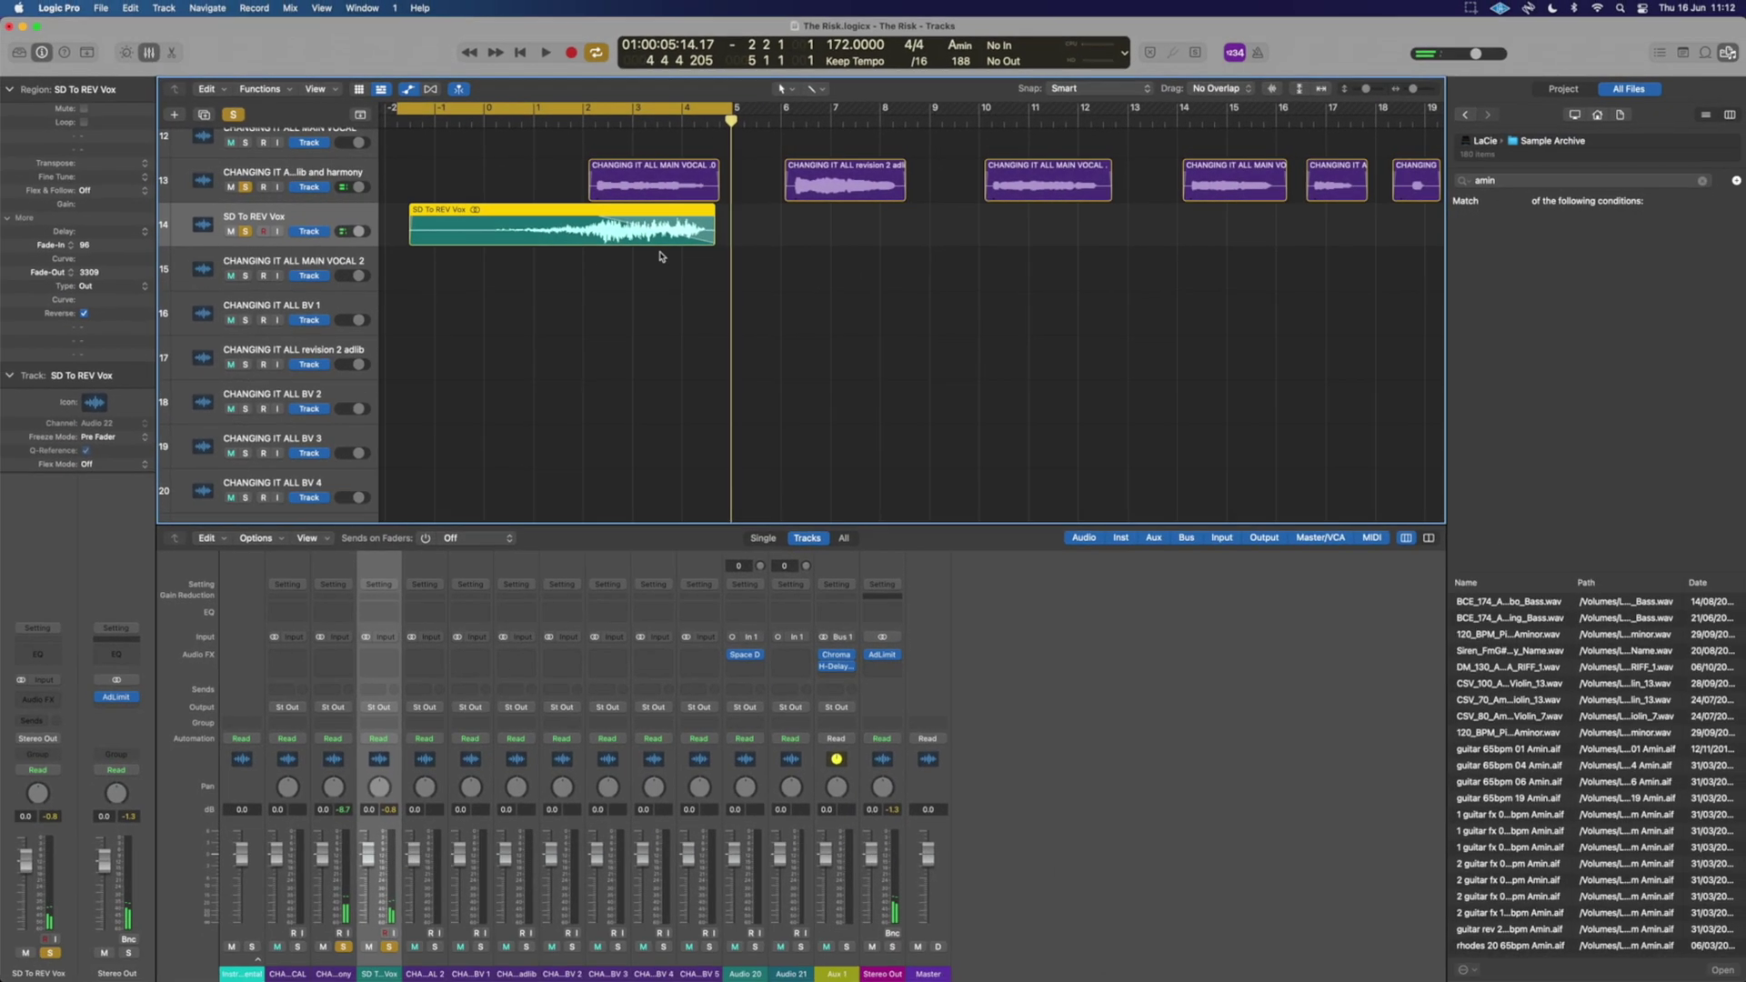
pyautogui.scroll(-5, 661, 253)
pyautogui.scroll(-2, 660, 253)
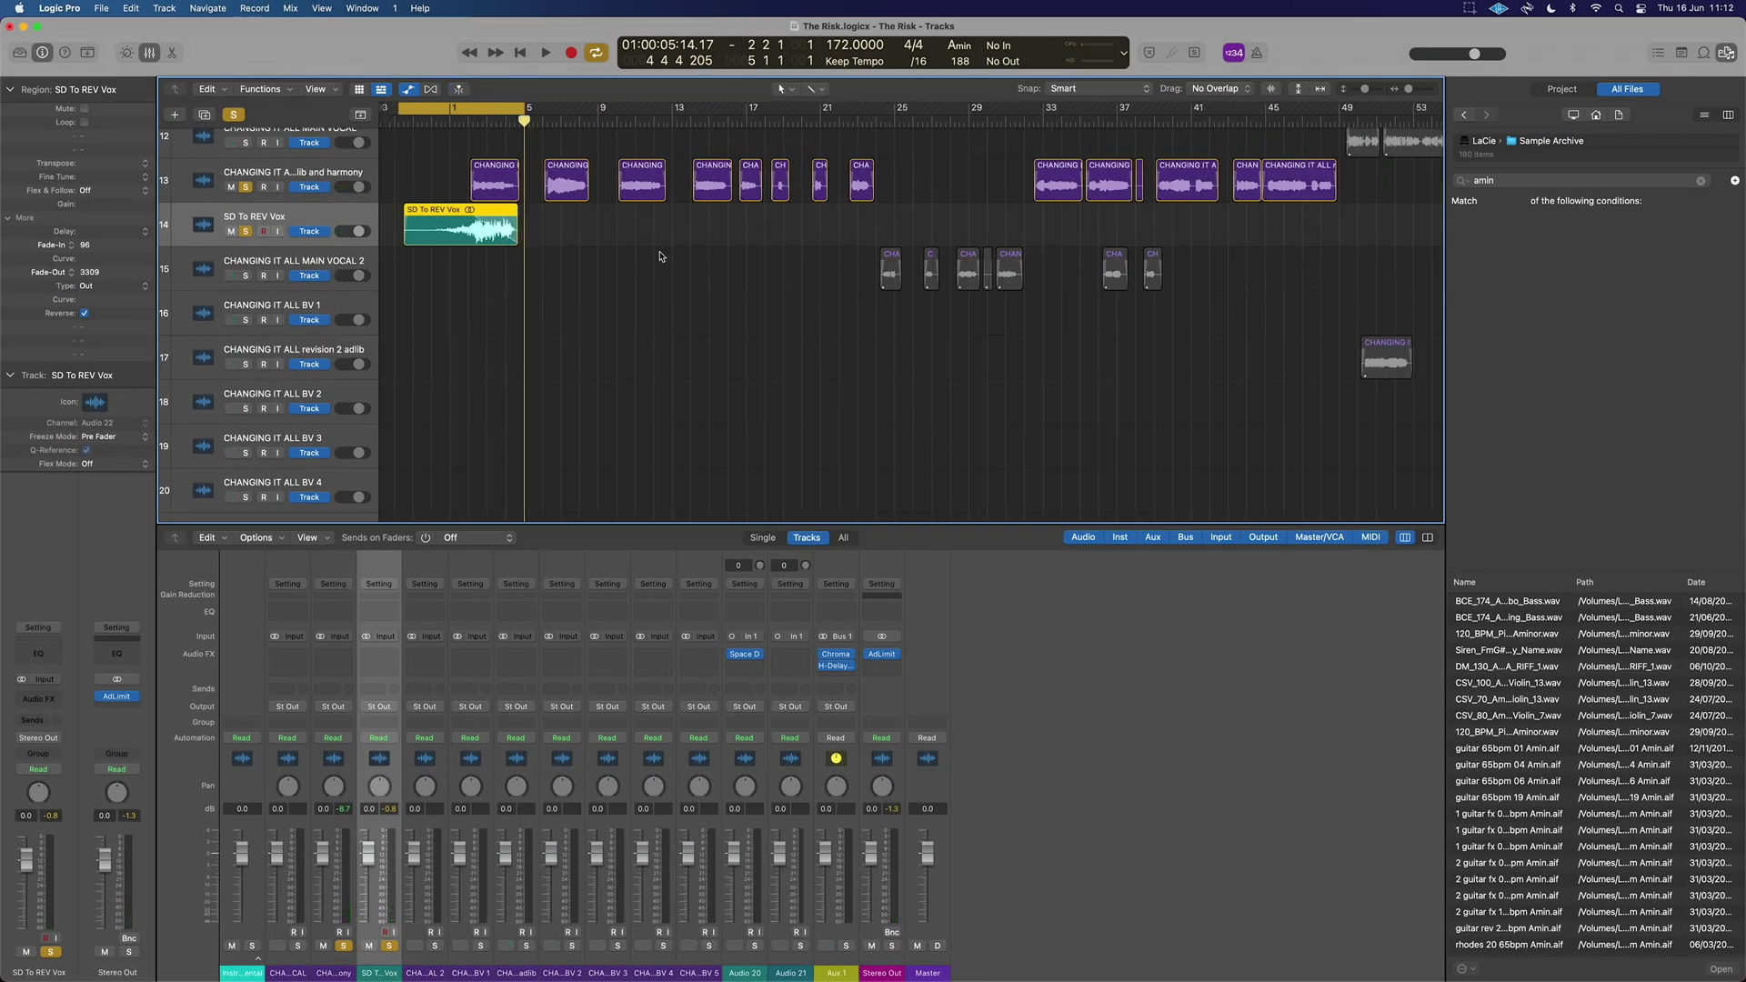
pyautogui.press('space')
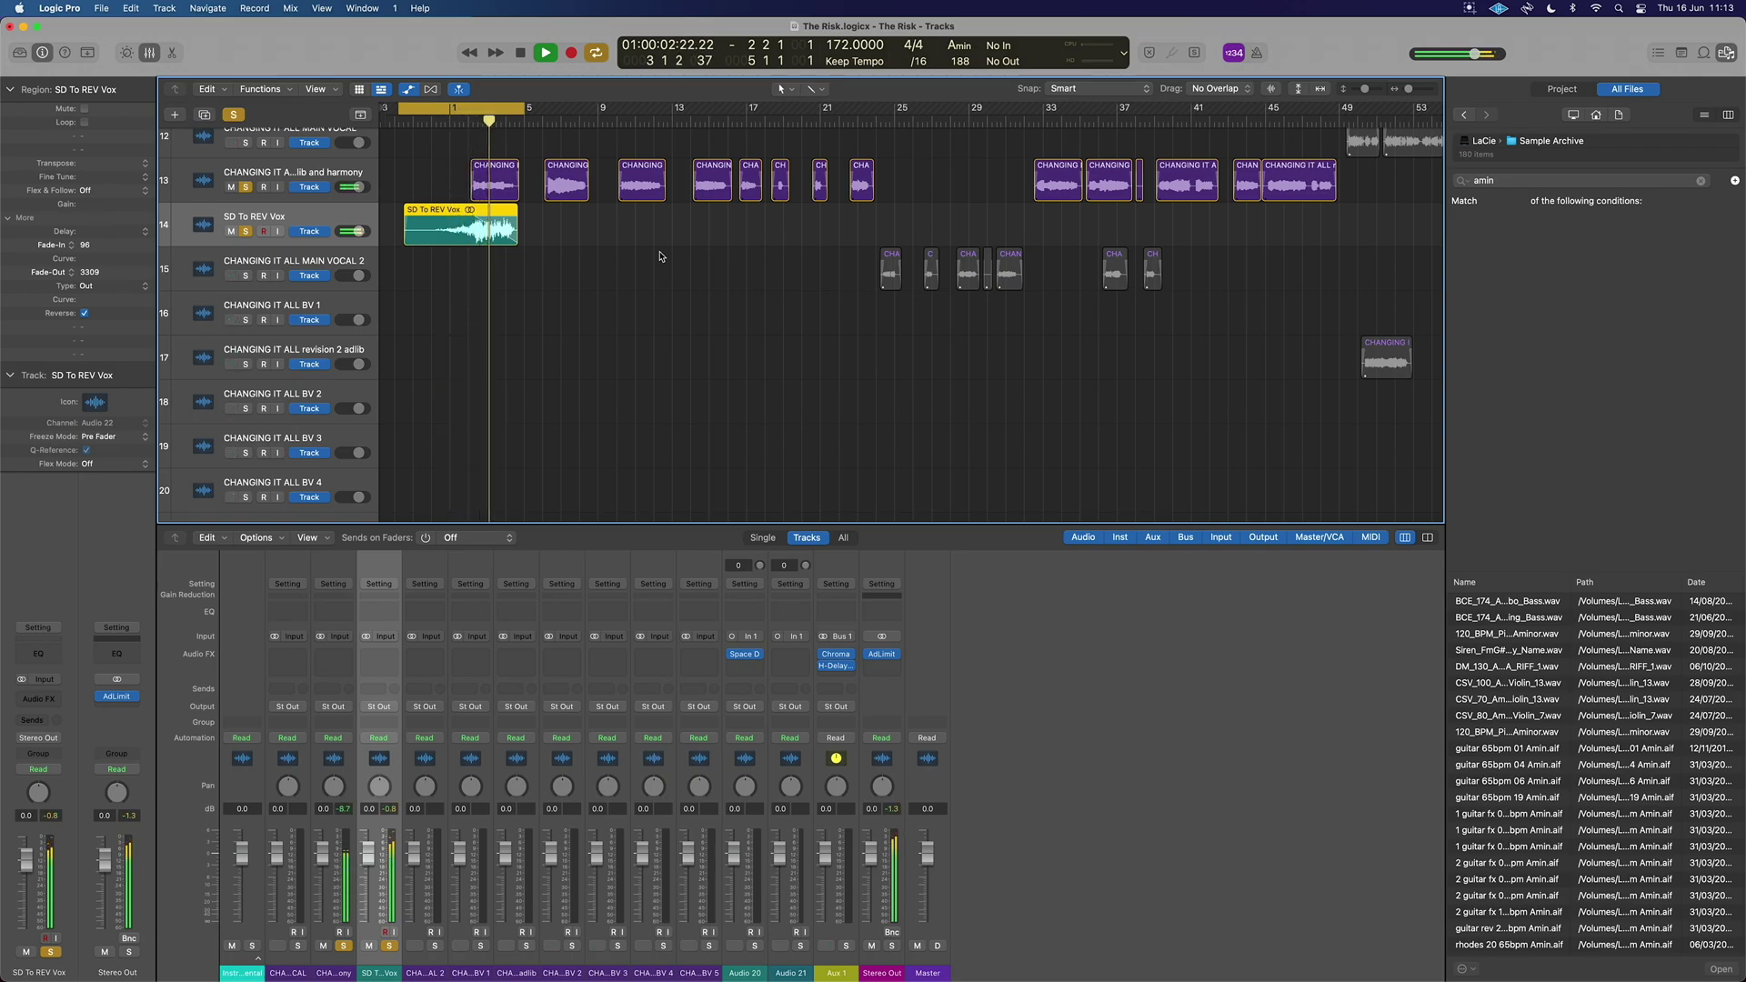
pyautogui.press('space')
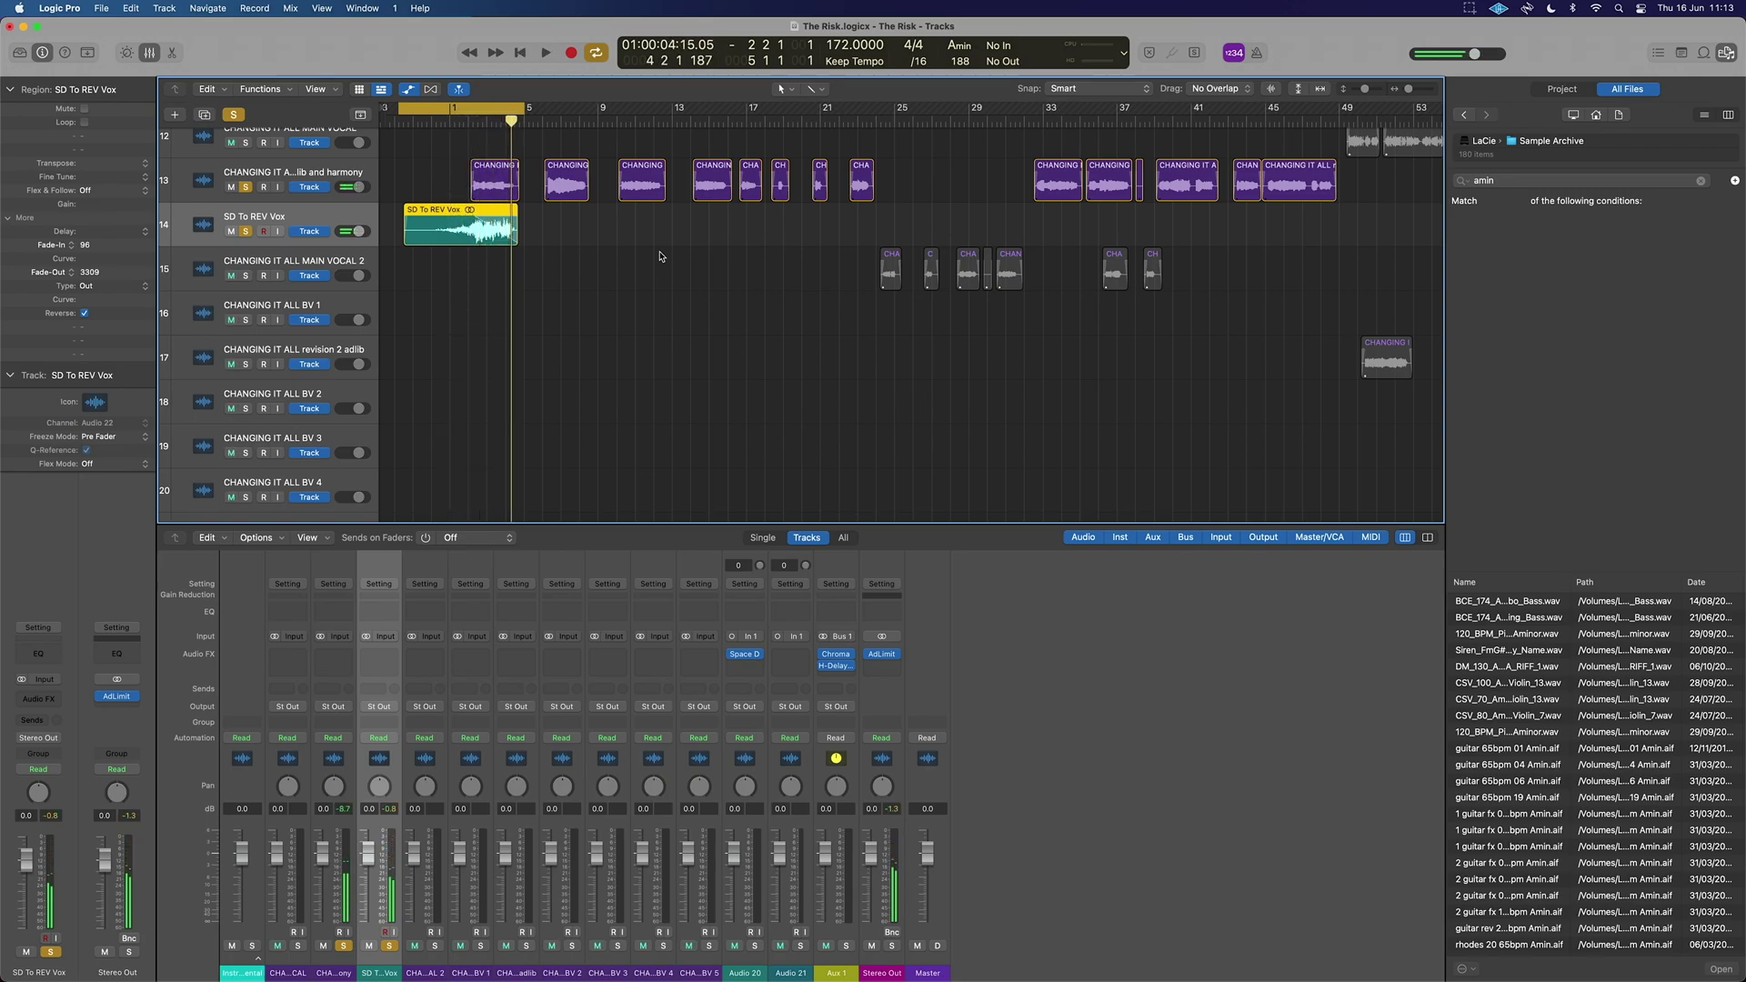
# - Move the vocal phrase region from the Audio 20 track down to the Audio 21 track
pyautogui.press('super+Up')
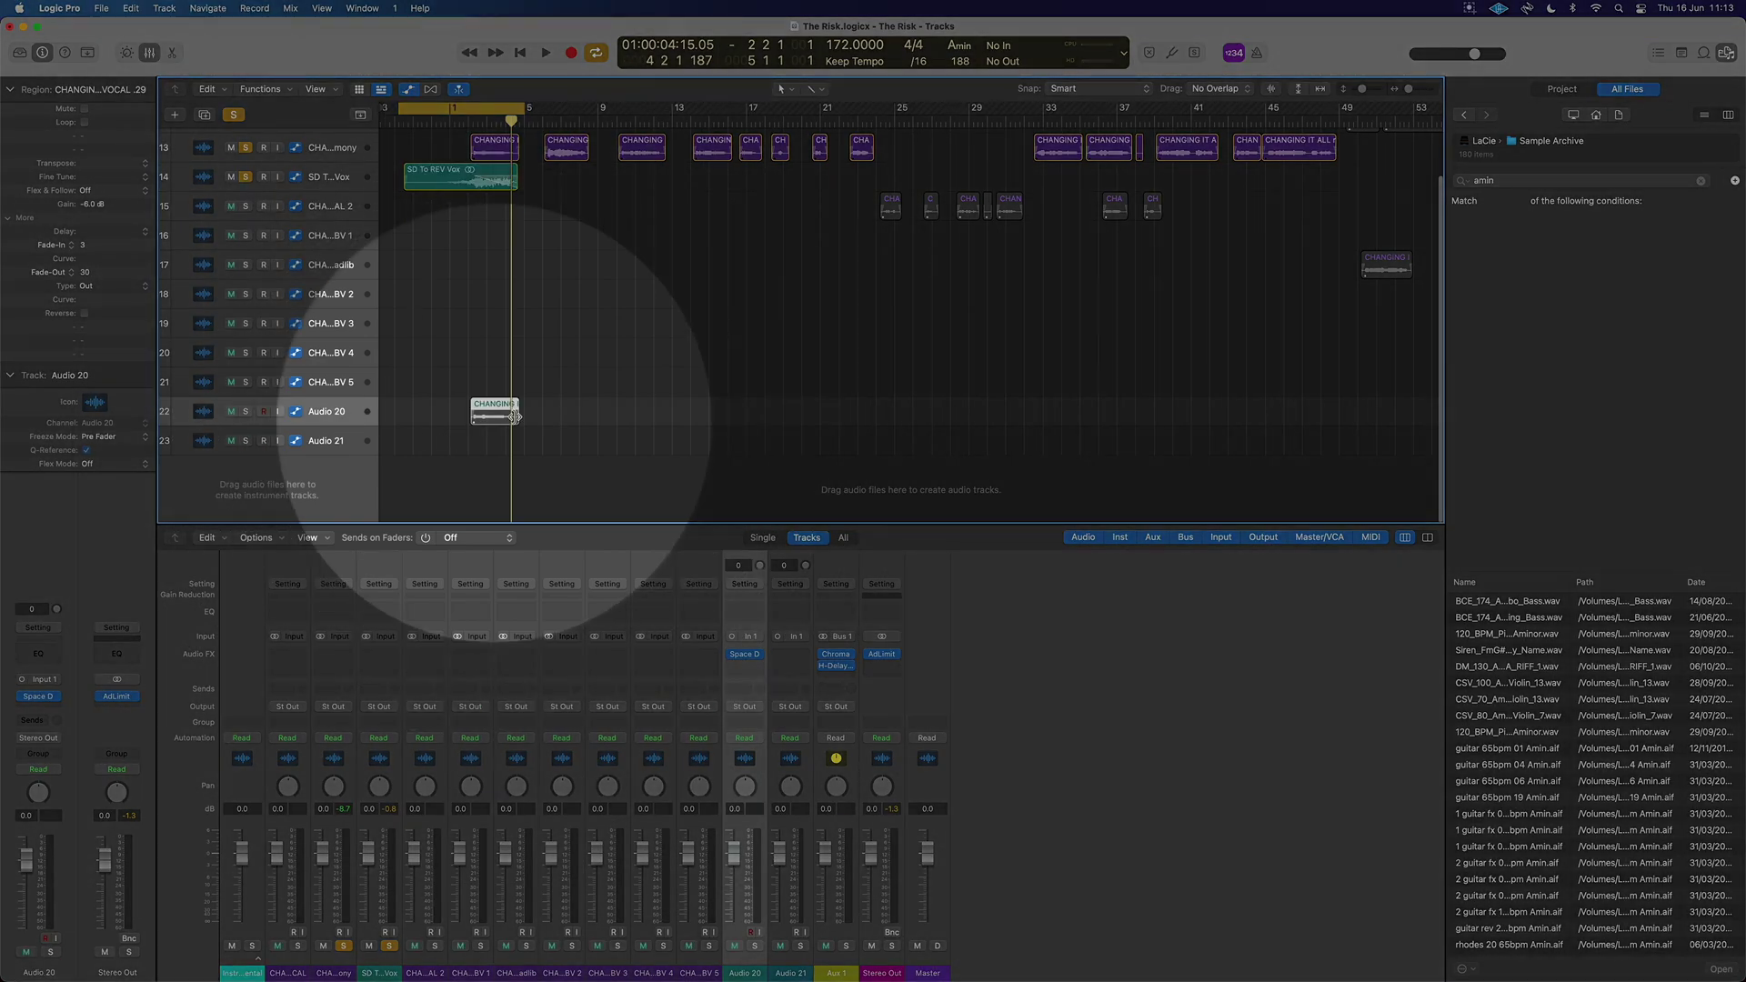
pyautogui.moveTo(492, 411); pyautogui.dragTo(492, 438)
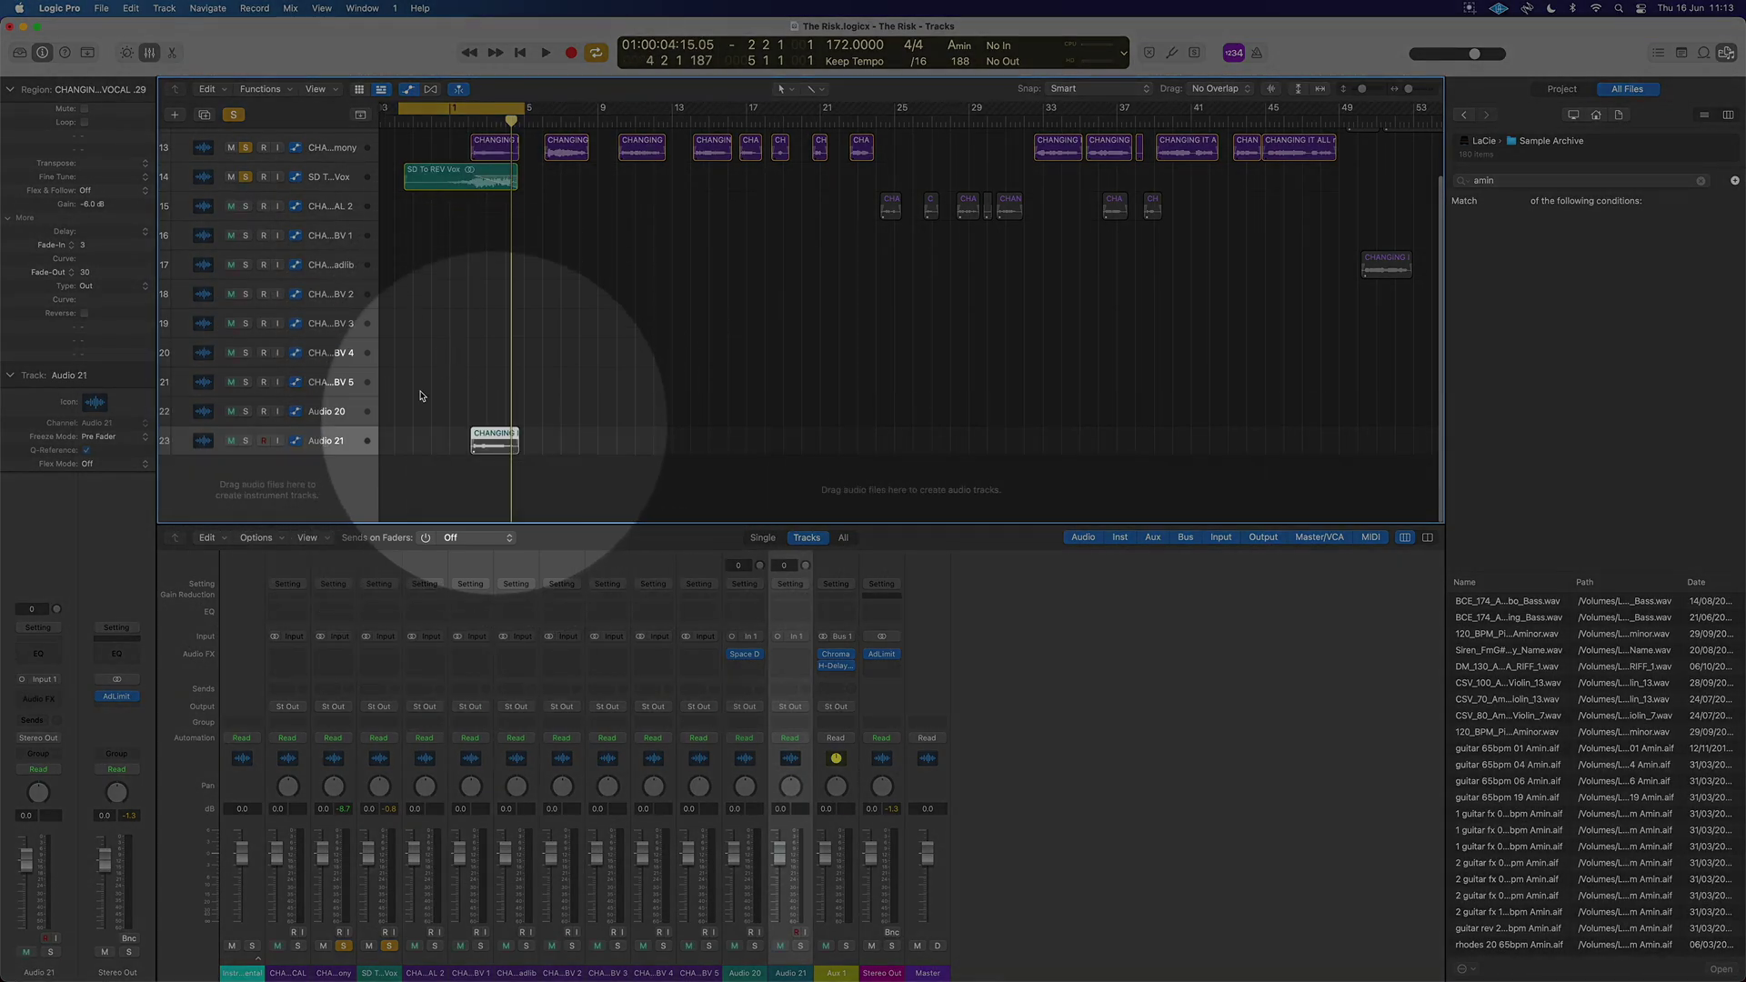
pyautogui.press('z')
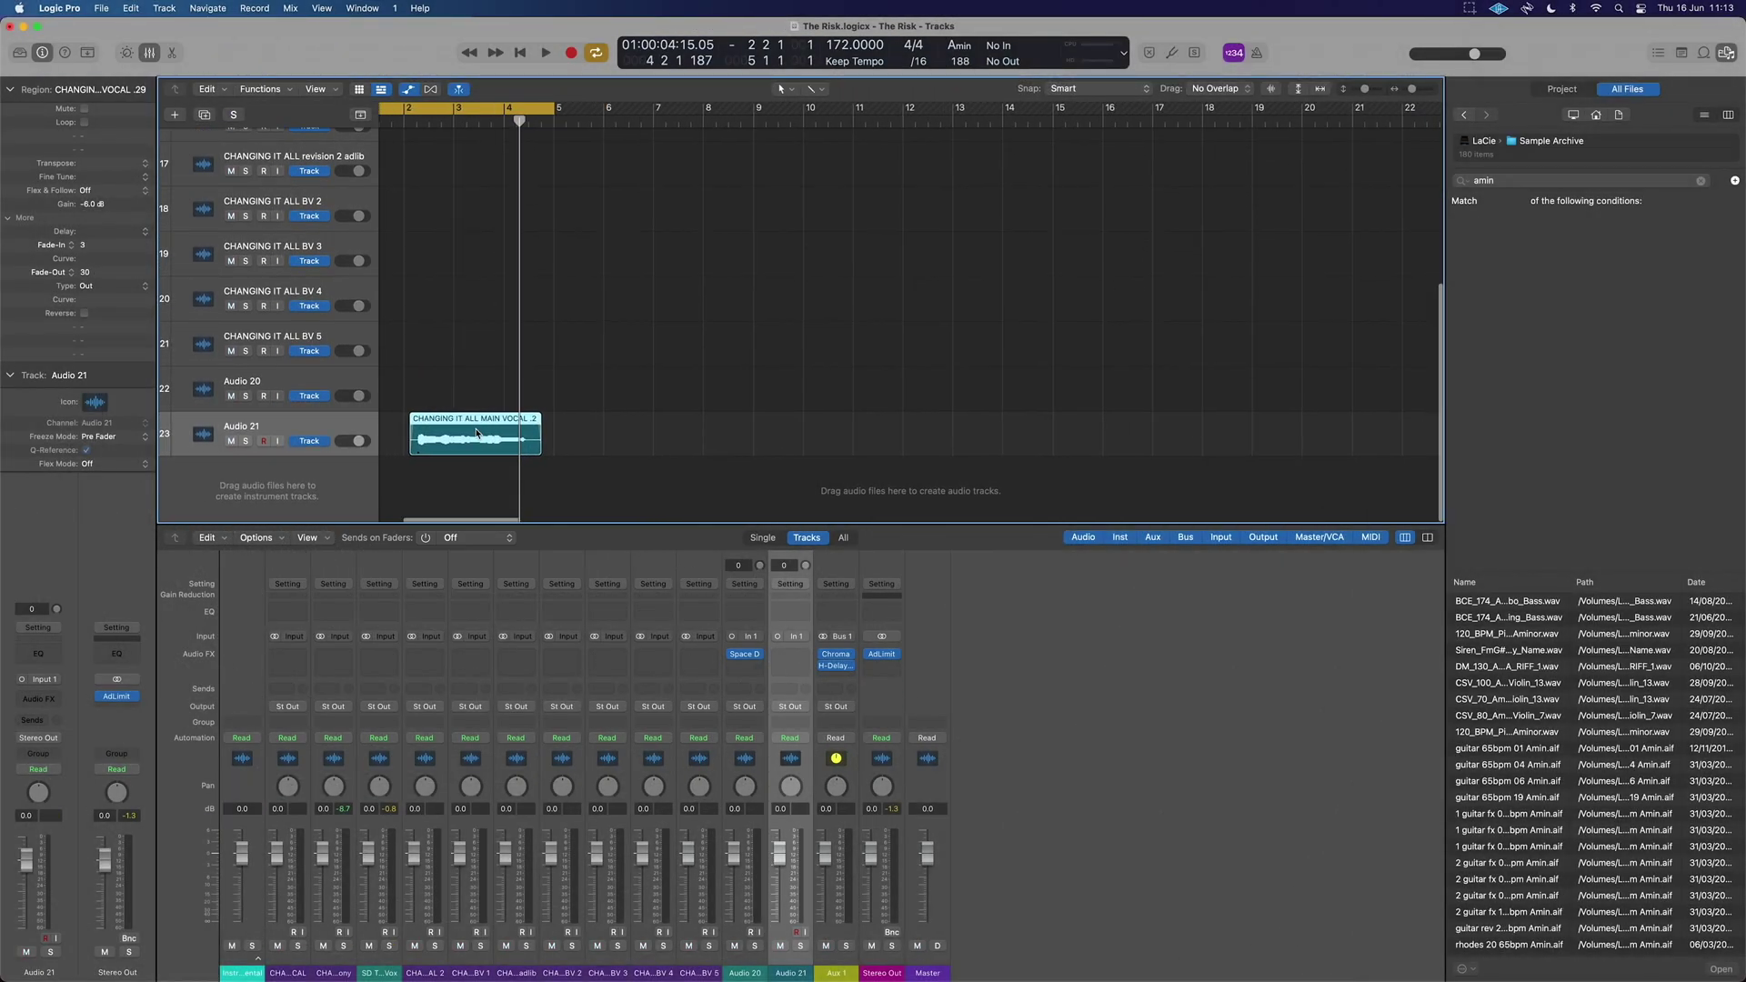
# - Reverse the Audio 21 vocal region and add a Tape Delay to its track with Dry 0%, Wet 58% and Feedback 41%
pyautogui.click(796, 656)
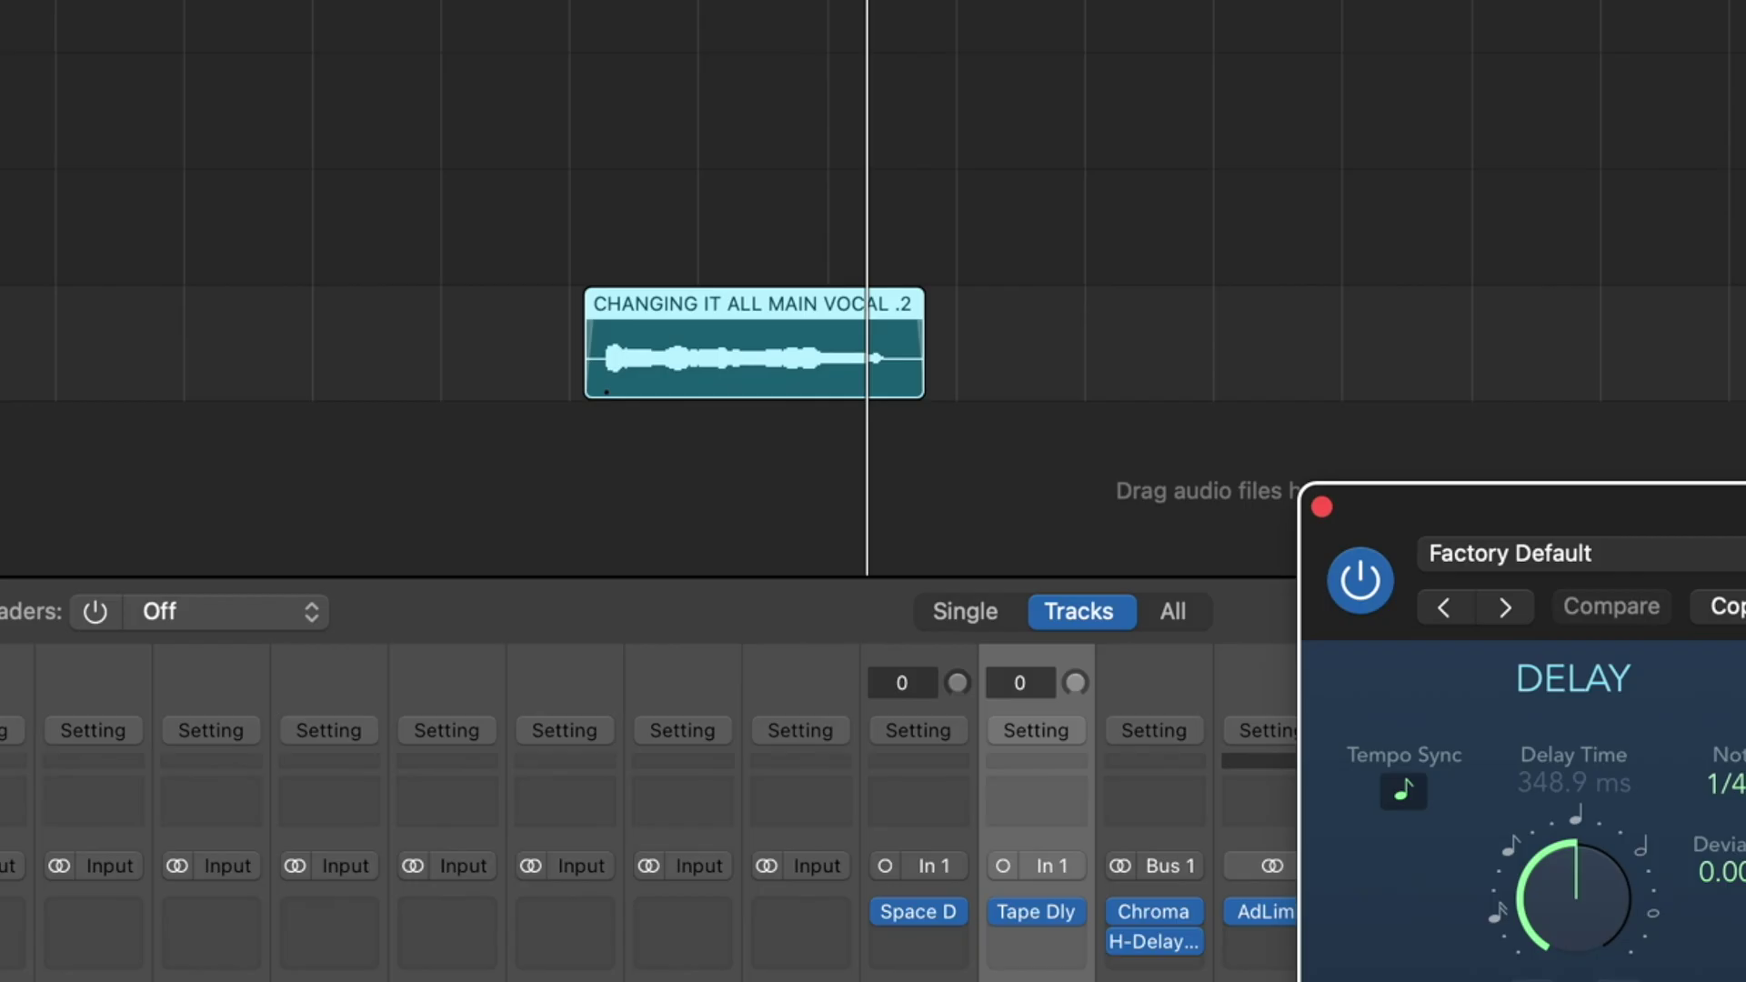
pyautogui.click(85, 314)
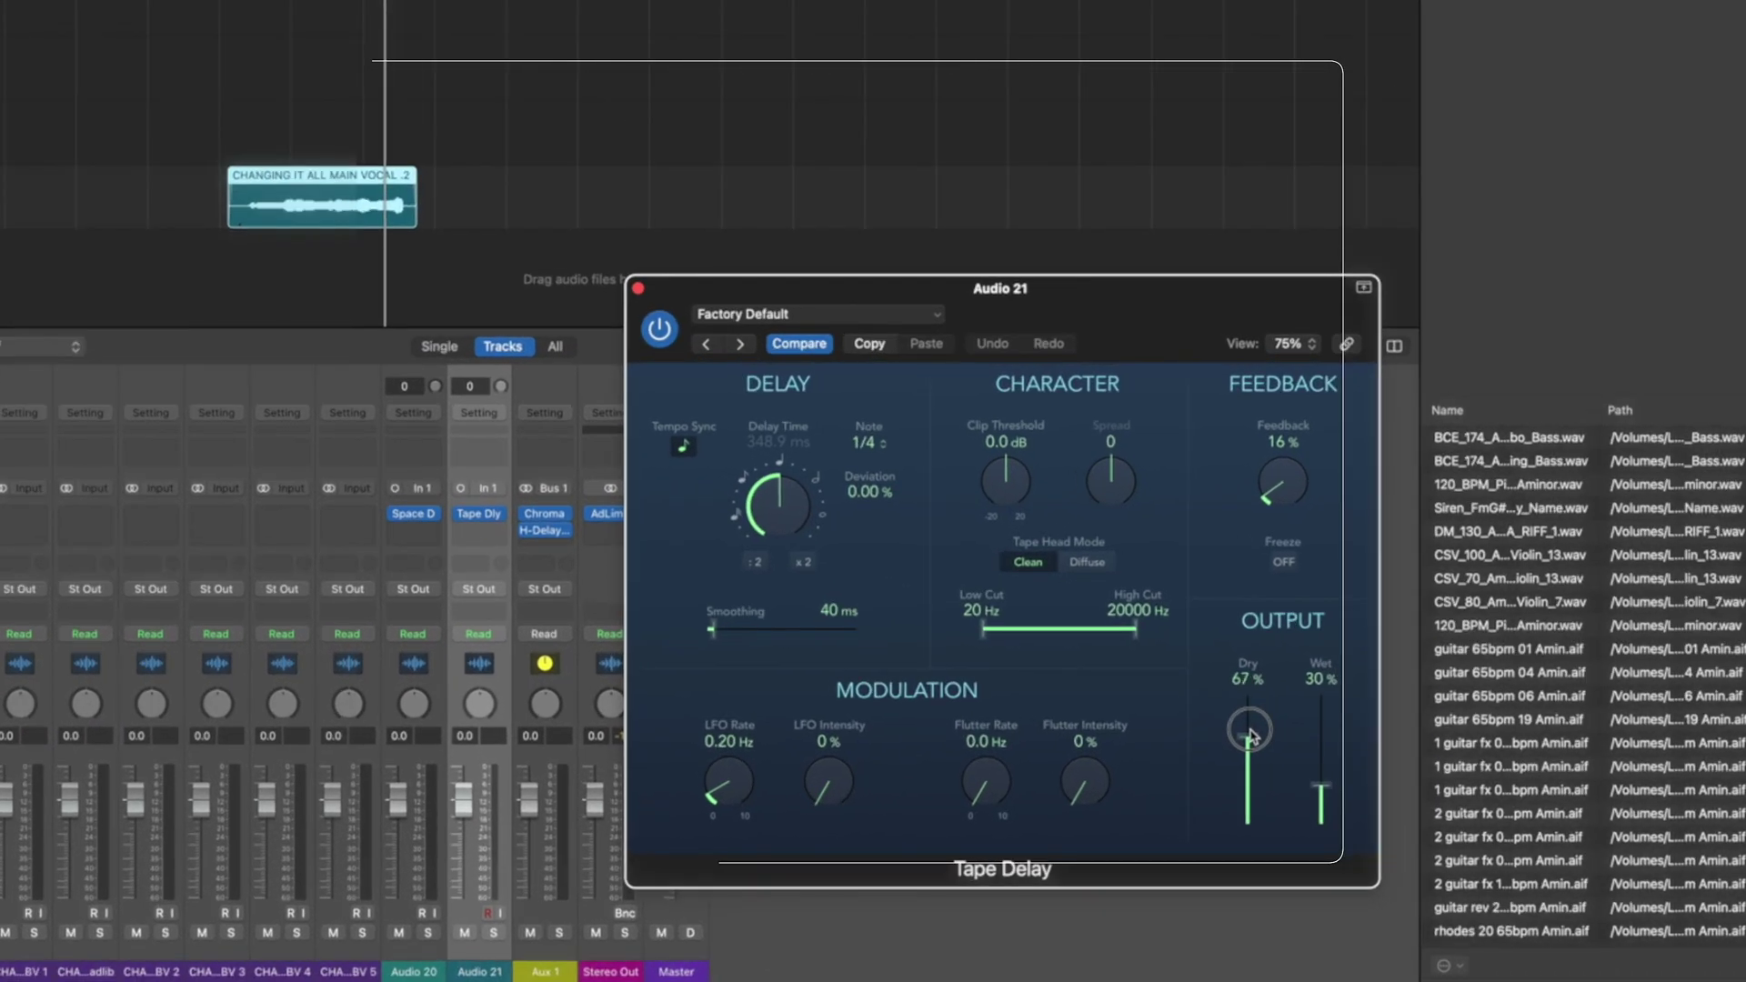
pyautogui.moveTo(1325, 808); pyautogui.dragTo(1346, 912)
pyautogui.moveTo(1273, 737); pyautogui.dragTo(1265, 682)
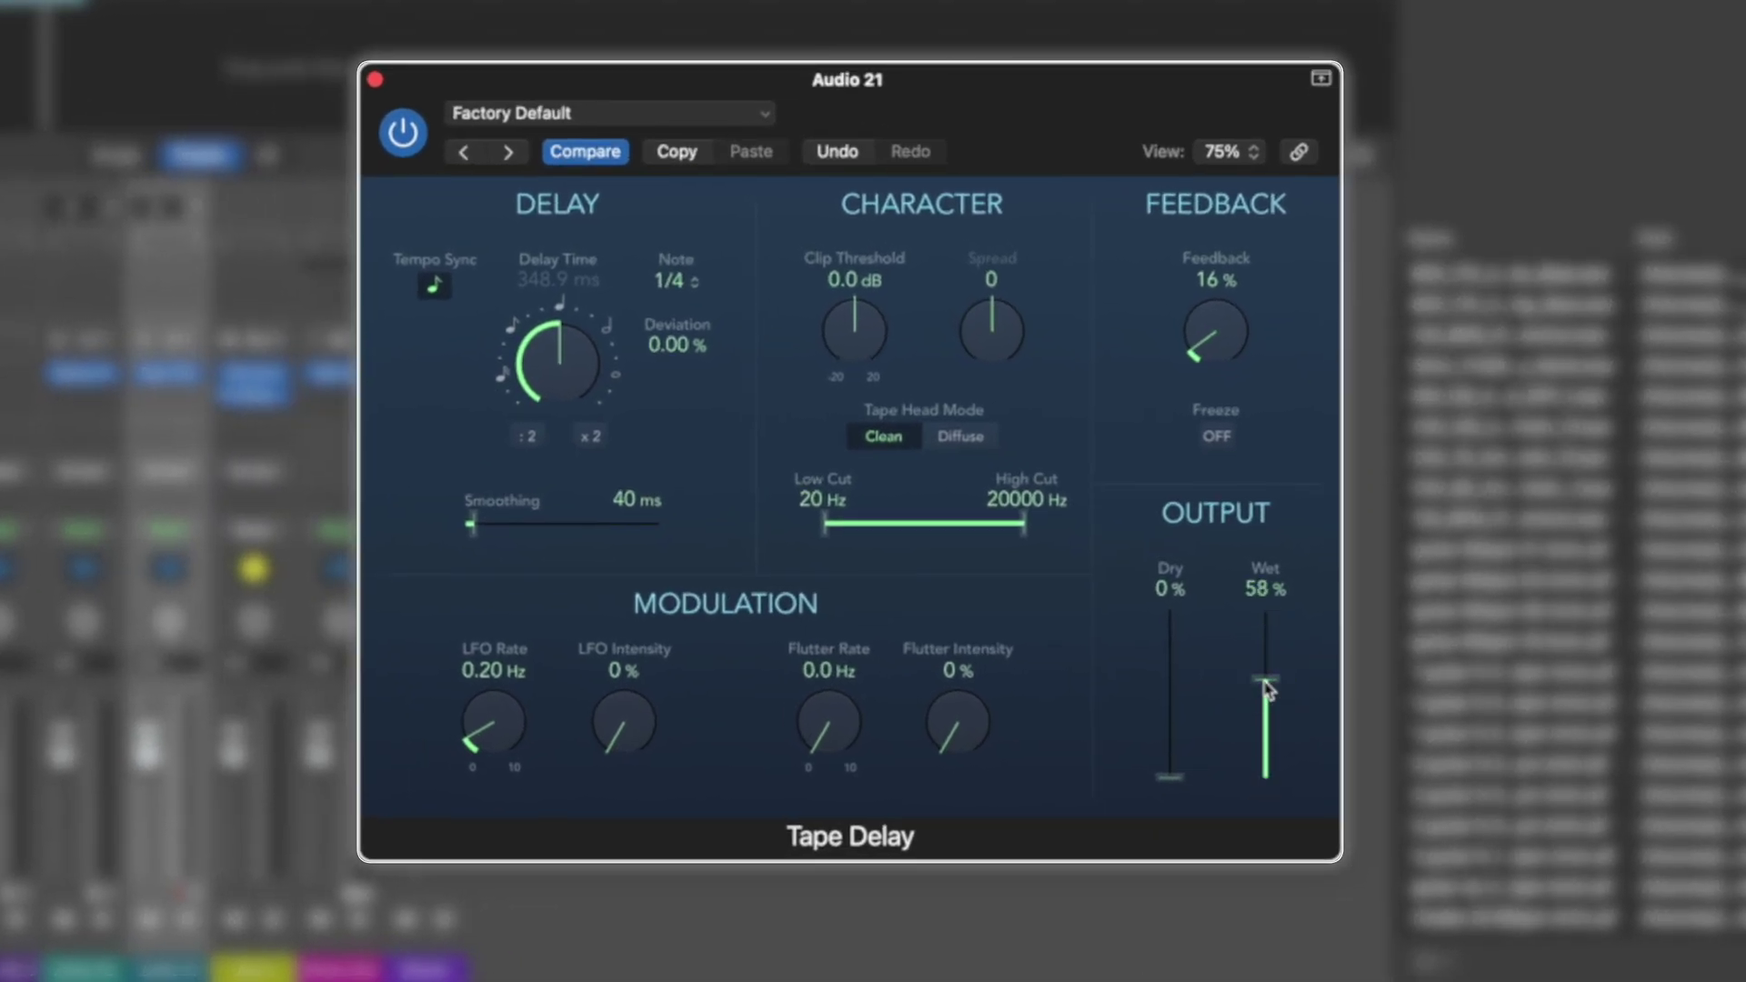
pyautogui.moveTo(1225, 355); pyautogui.dragTo(1217, 309)
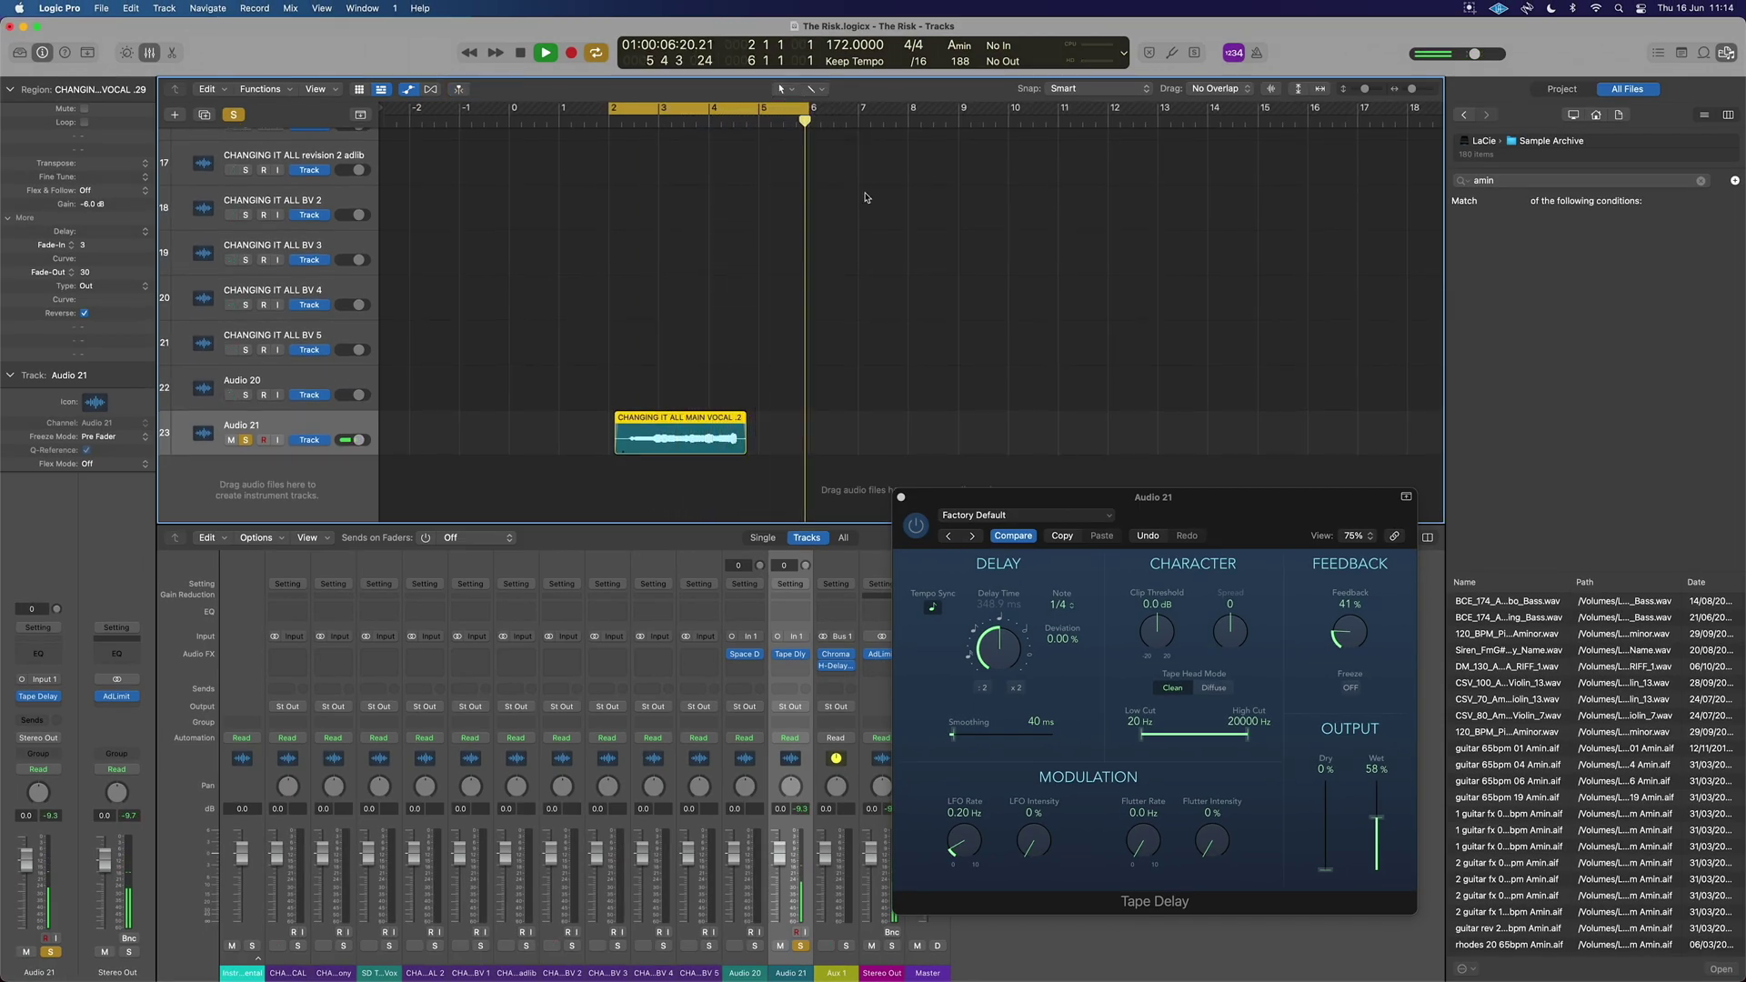
# - Extend the cycle range to bar 9 and bounce the Audio 21 region in place to a new track named Dely Vx To Rev
pyautogui.moveTo(809, 109); pyautogui.dragTo(956, 123)
pyautogui.press('space')
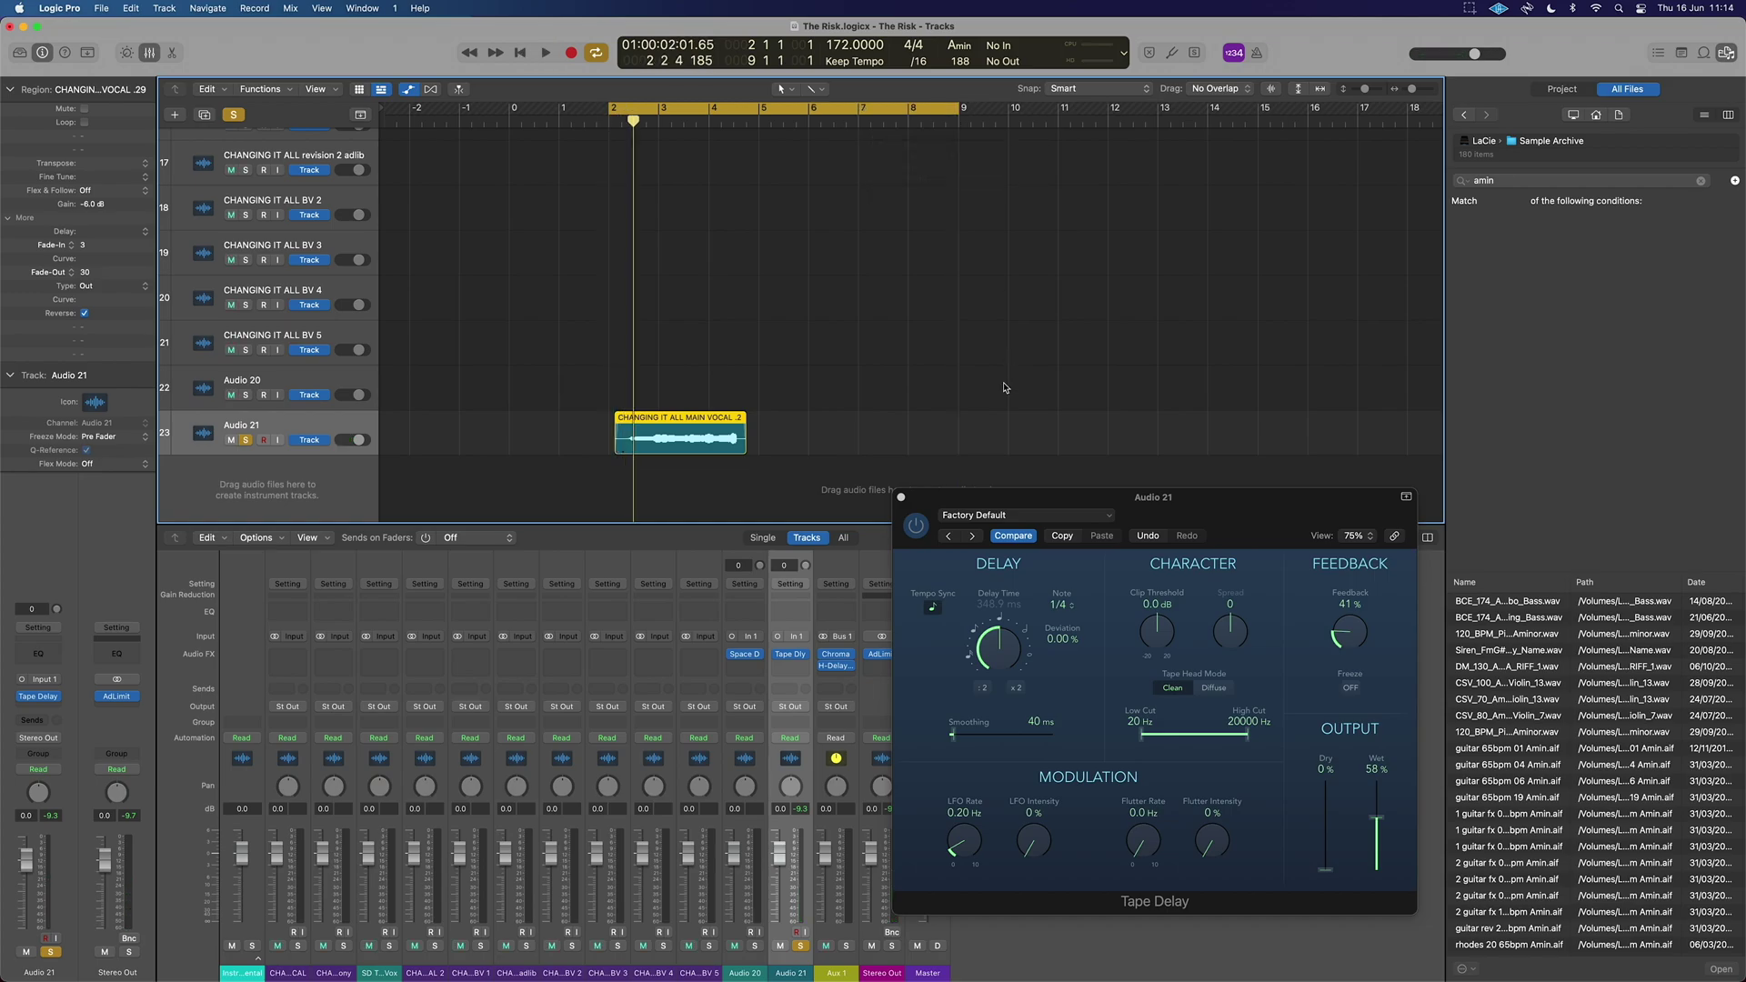
pyautogui.rightClick(693, 424)
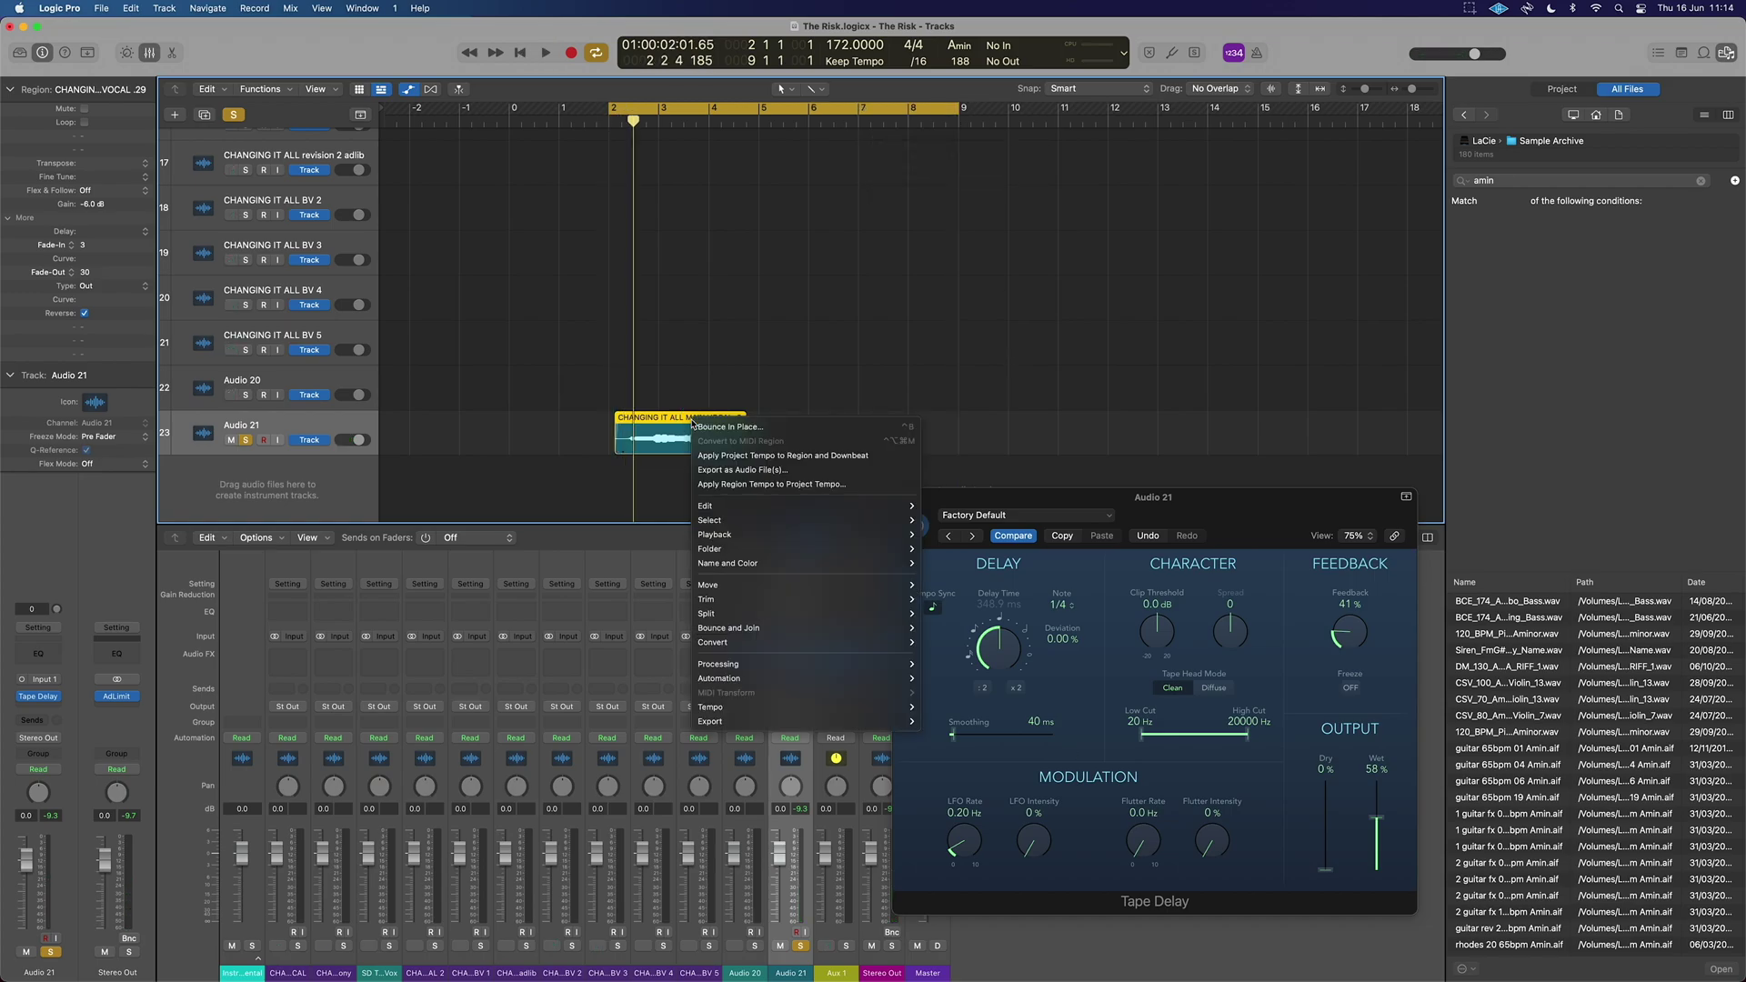
pyautogui.moveTo(727, 628)
pyautogui.click(953, 634)
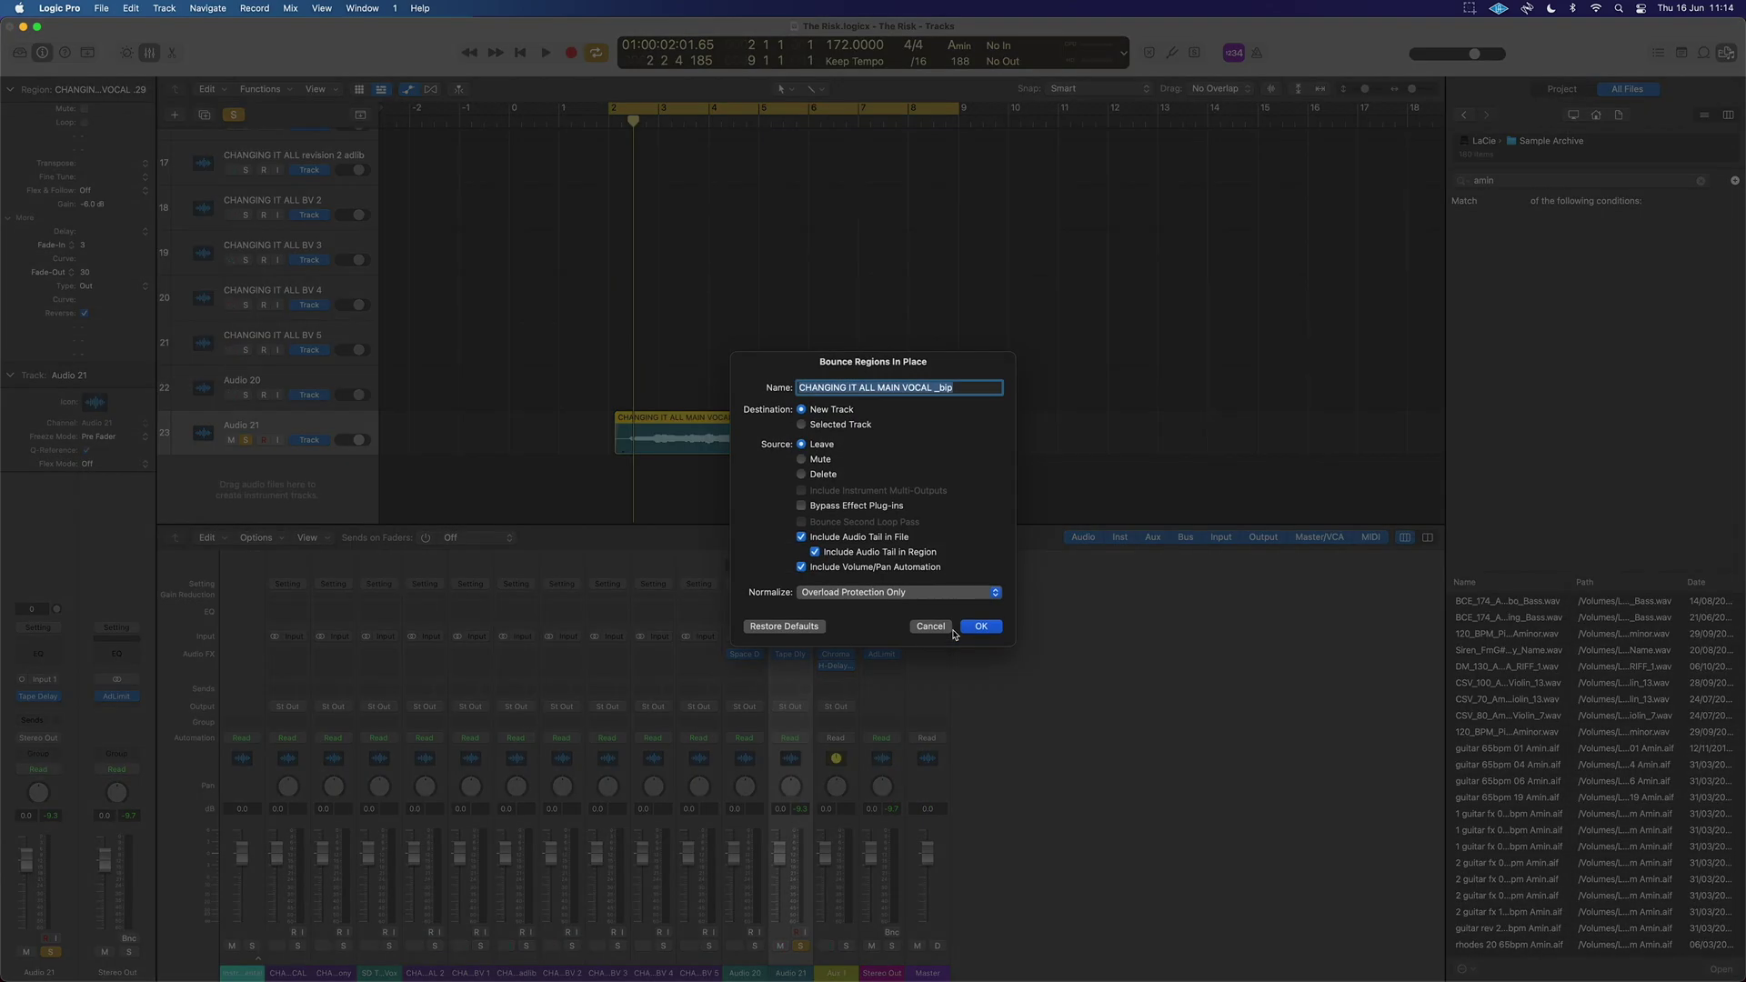
pyautogui.click(766, 382)
pyautogui.write('Dely Vx To Rev')
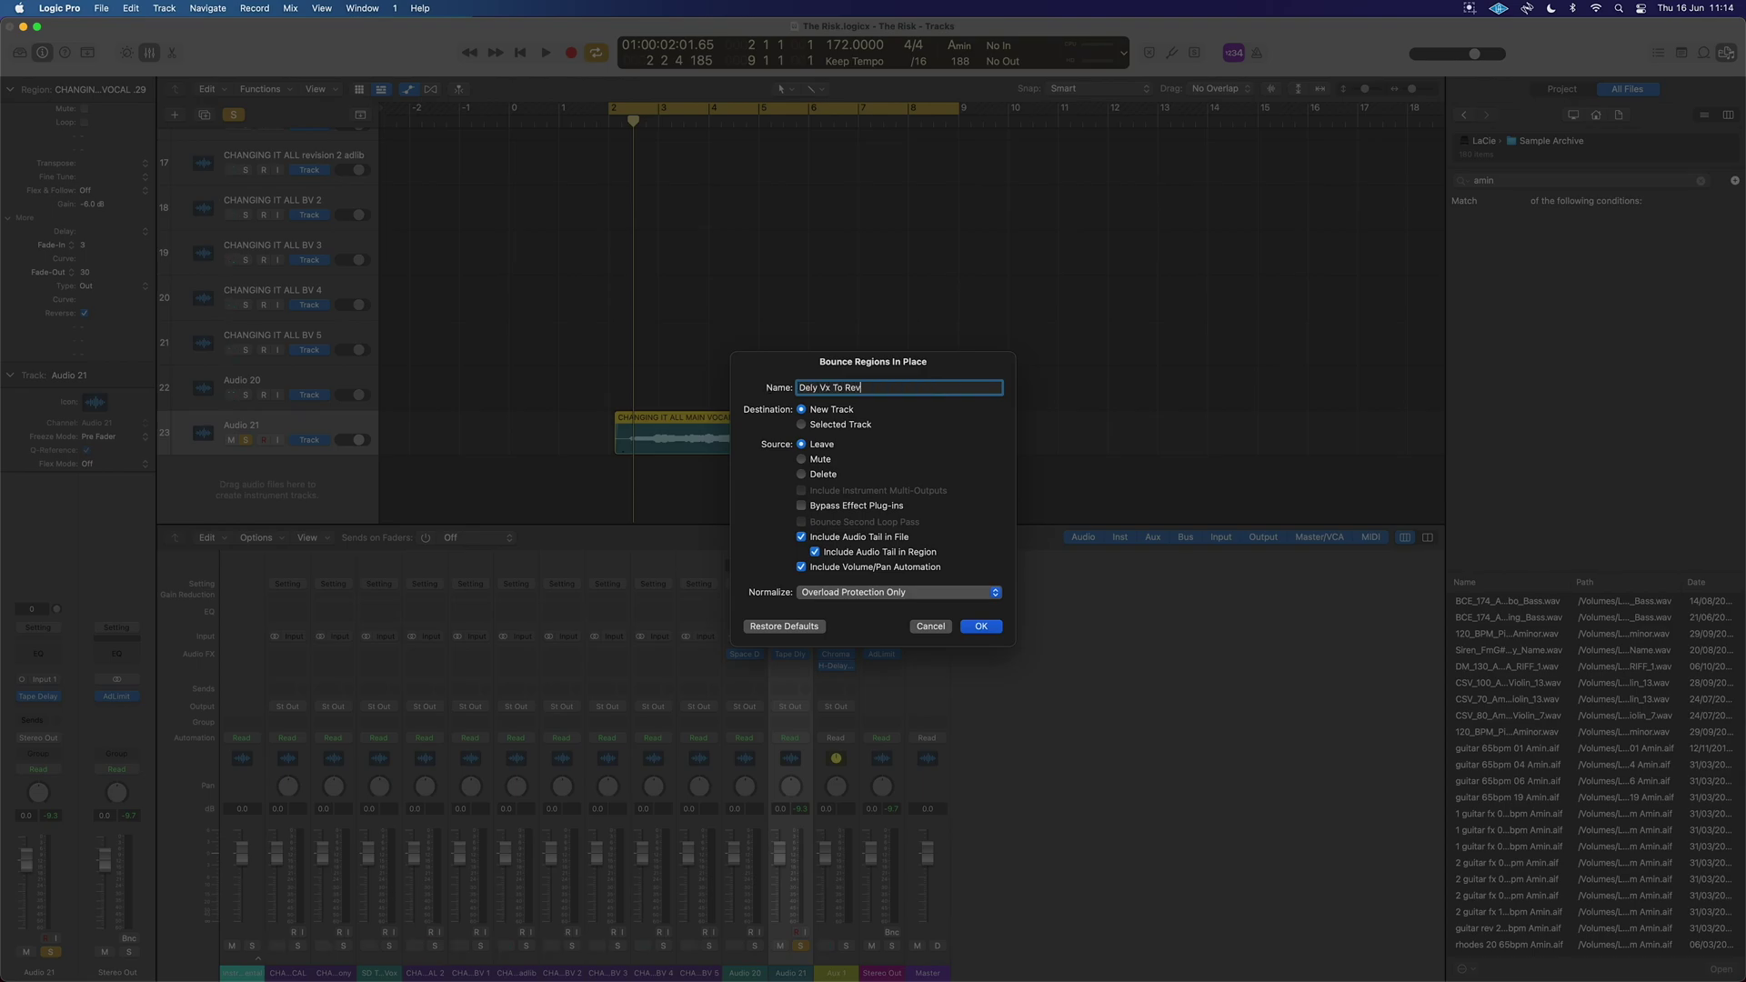
pyautogui.click(980, 628)
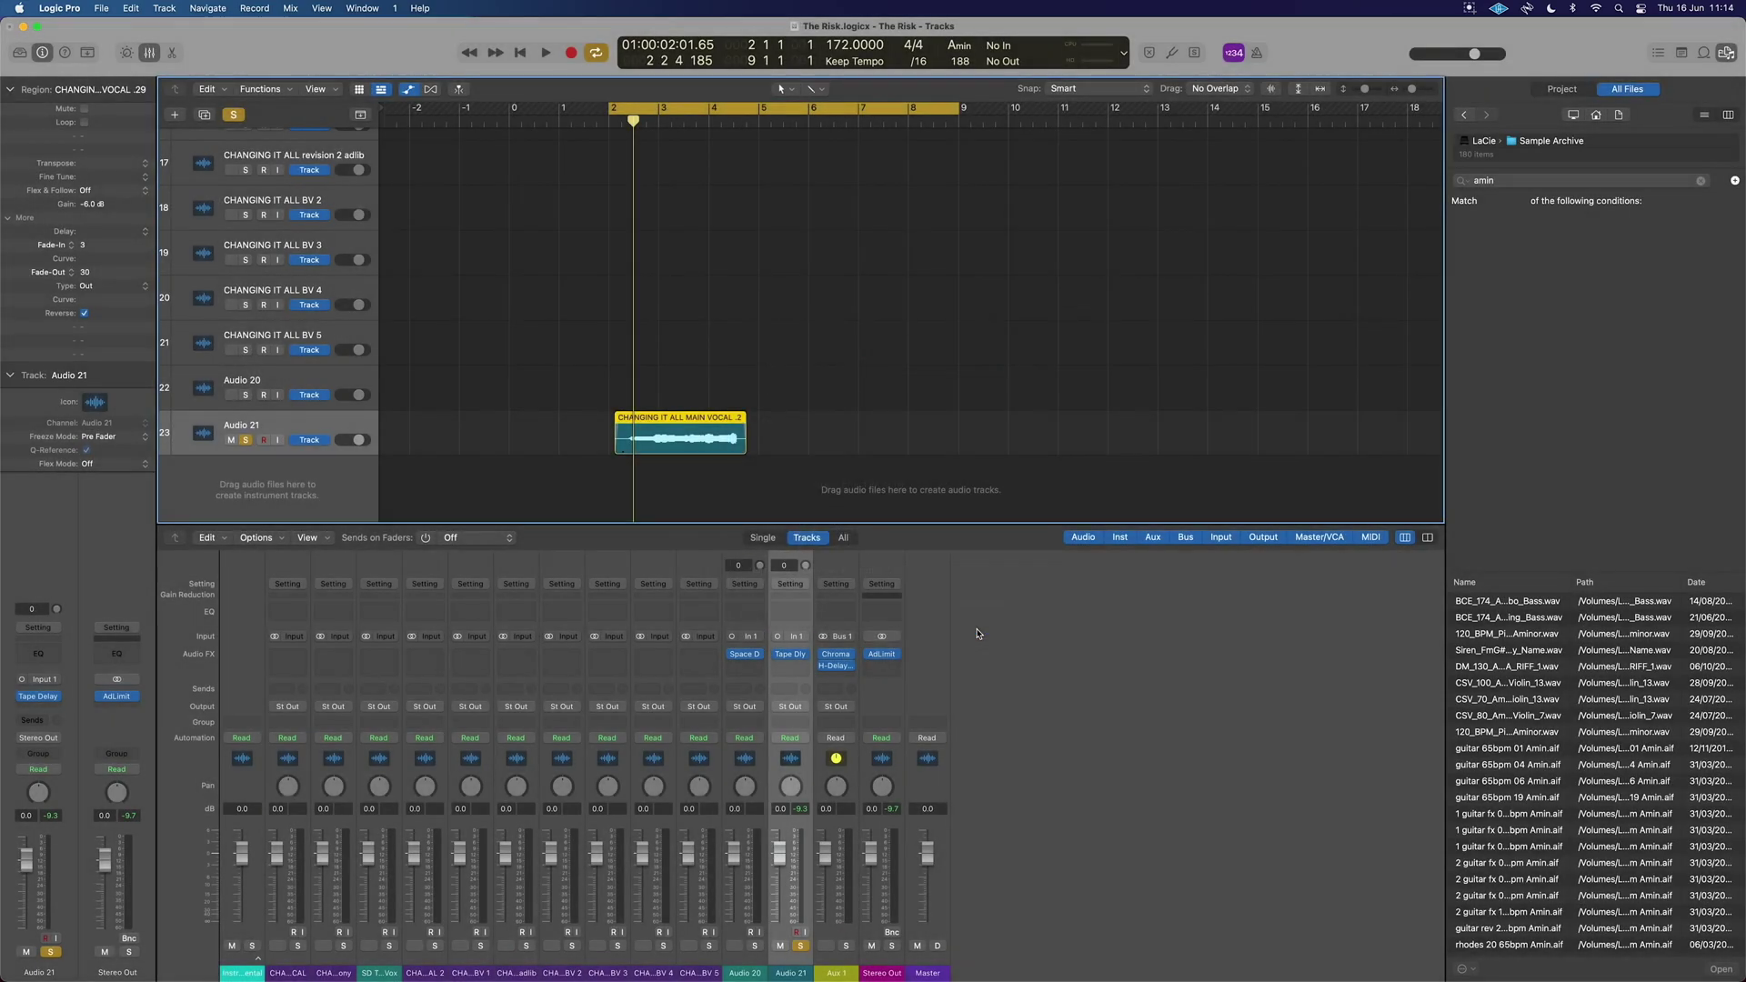
# - Audition the bounced delay soloed, trim its region to the tail after the vocal phrase and reverse that tail
pyautogui.click(245, 457)
pyautogui.press('space')
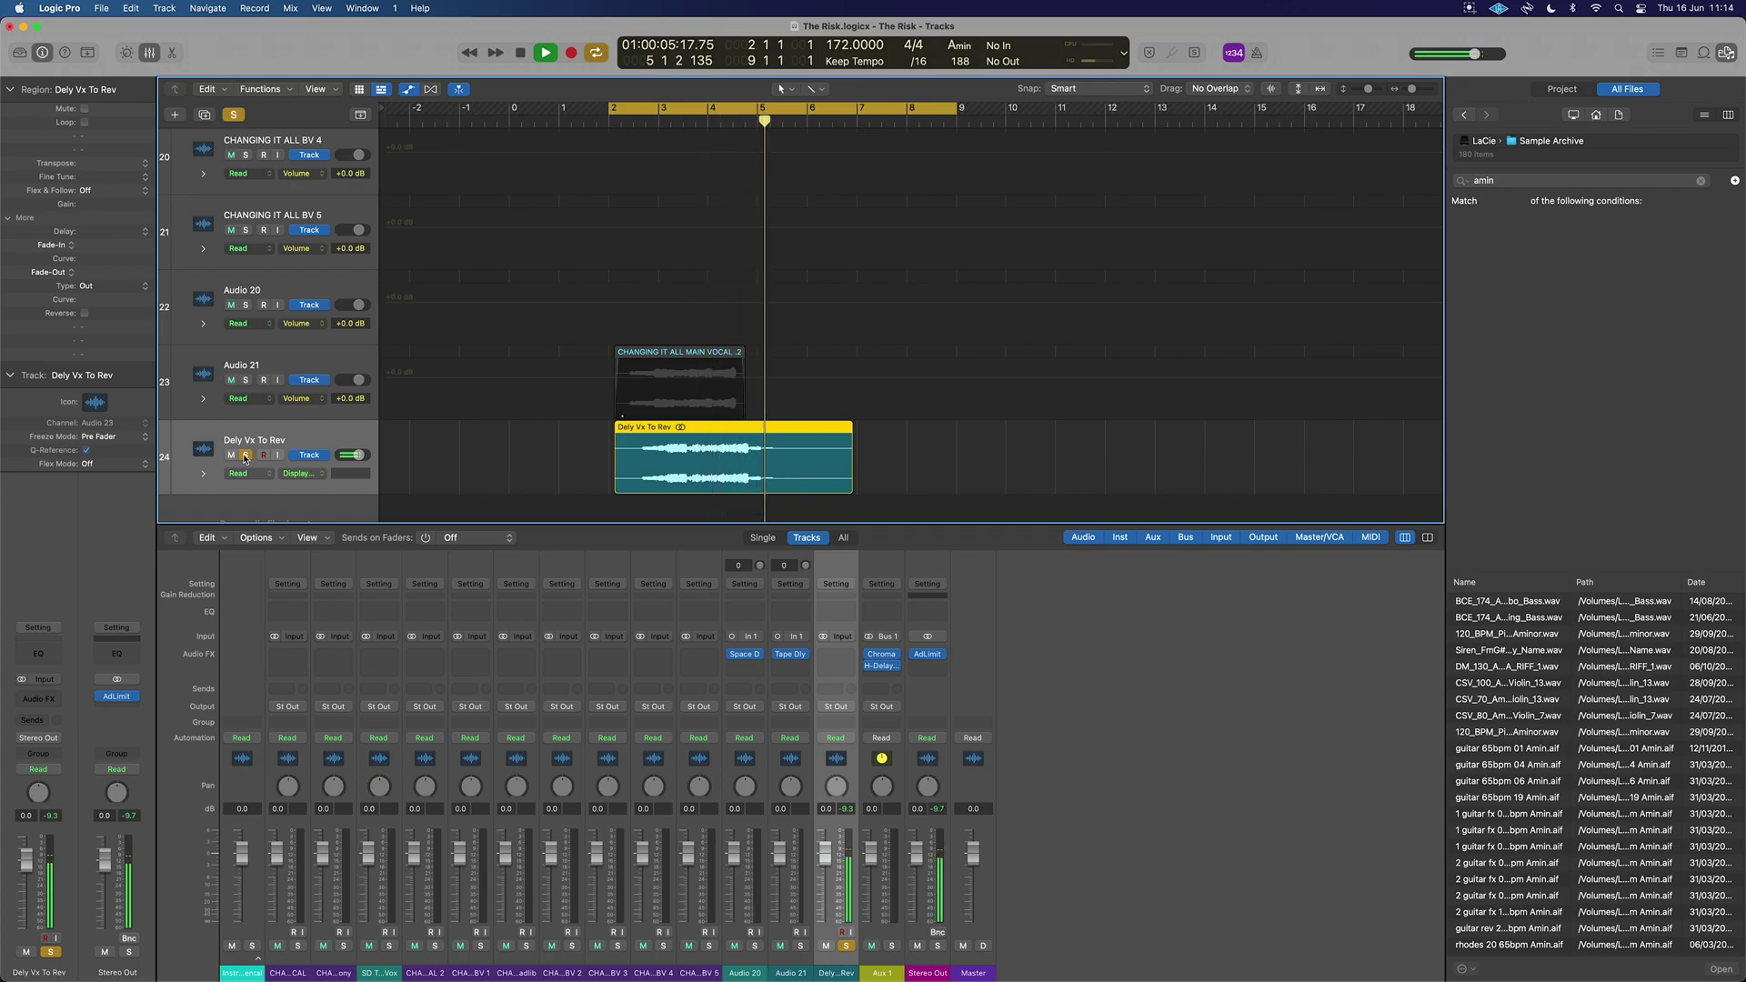
pyautogui.press('space')
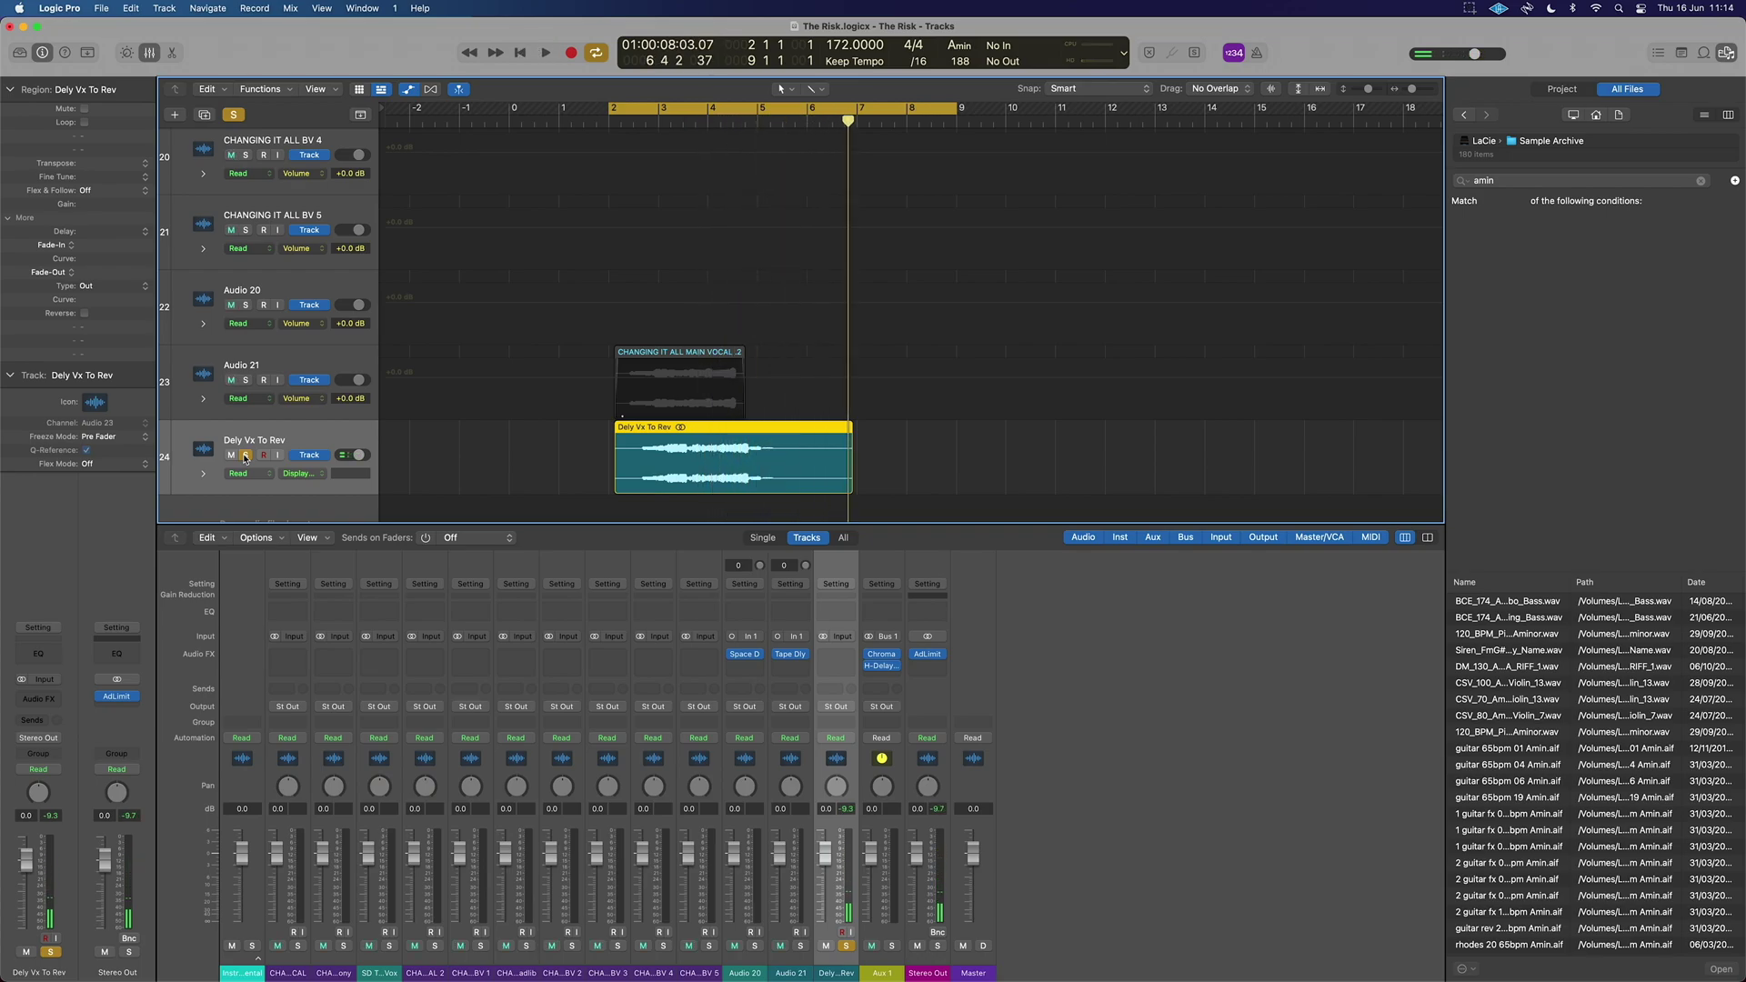
pyautogui.moveTo(621, 487); pyautogui.dragTo(746, 487)
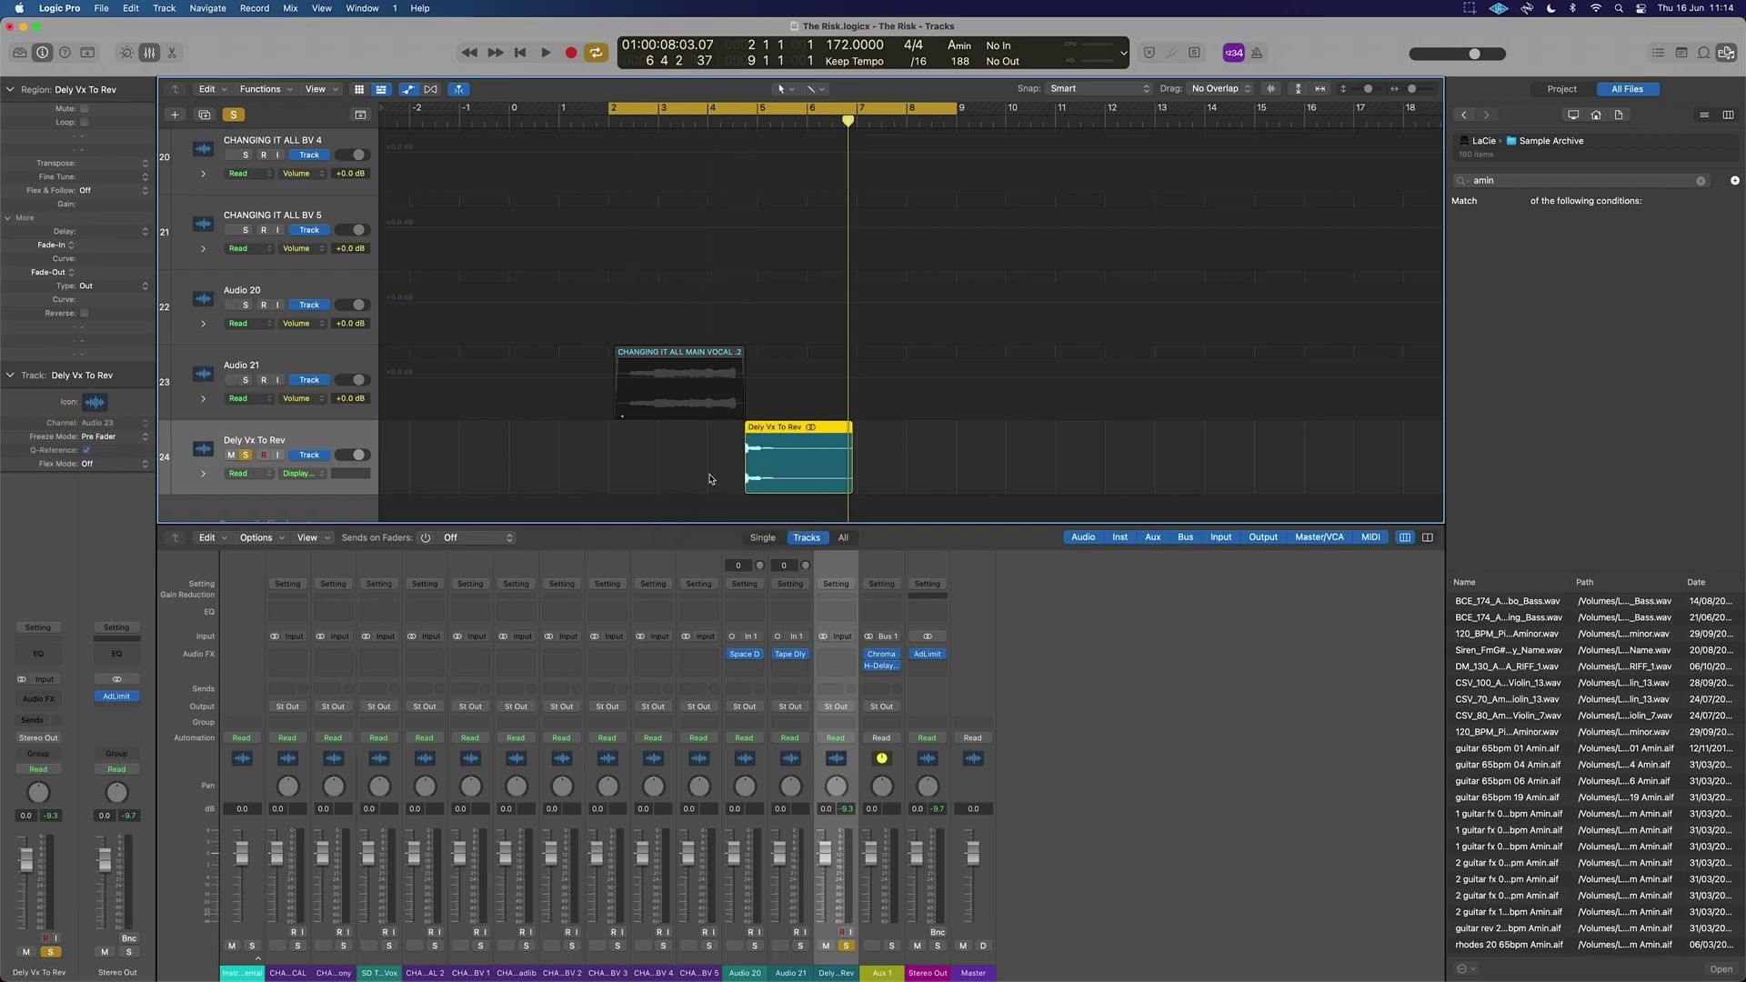
pyautogui.scroll(3, 687, 425)
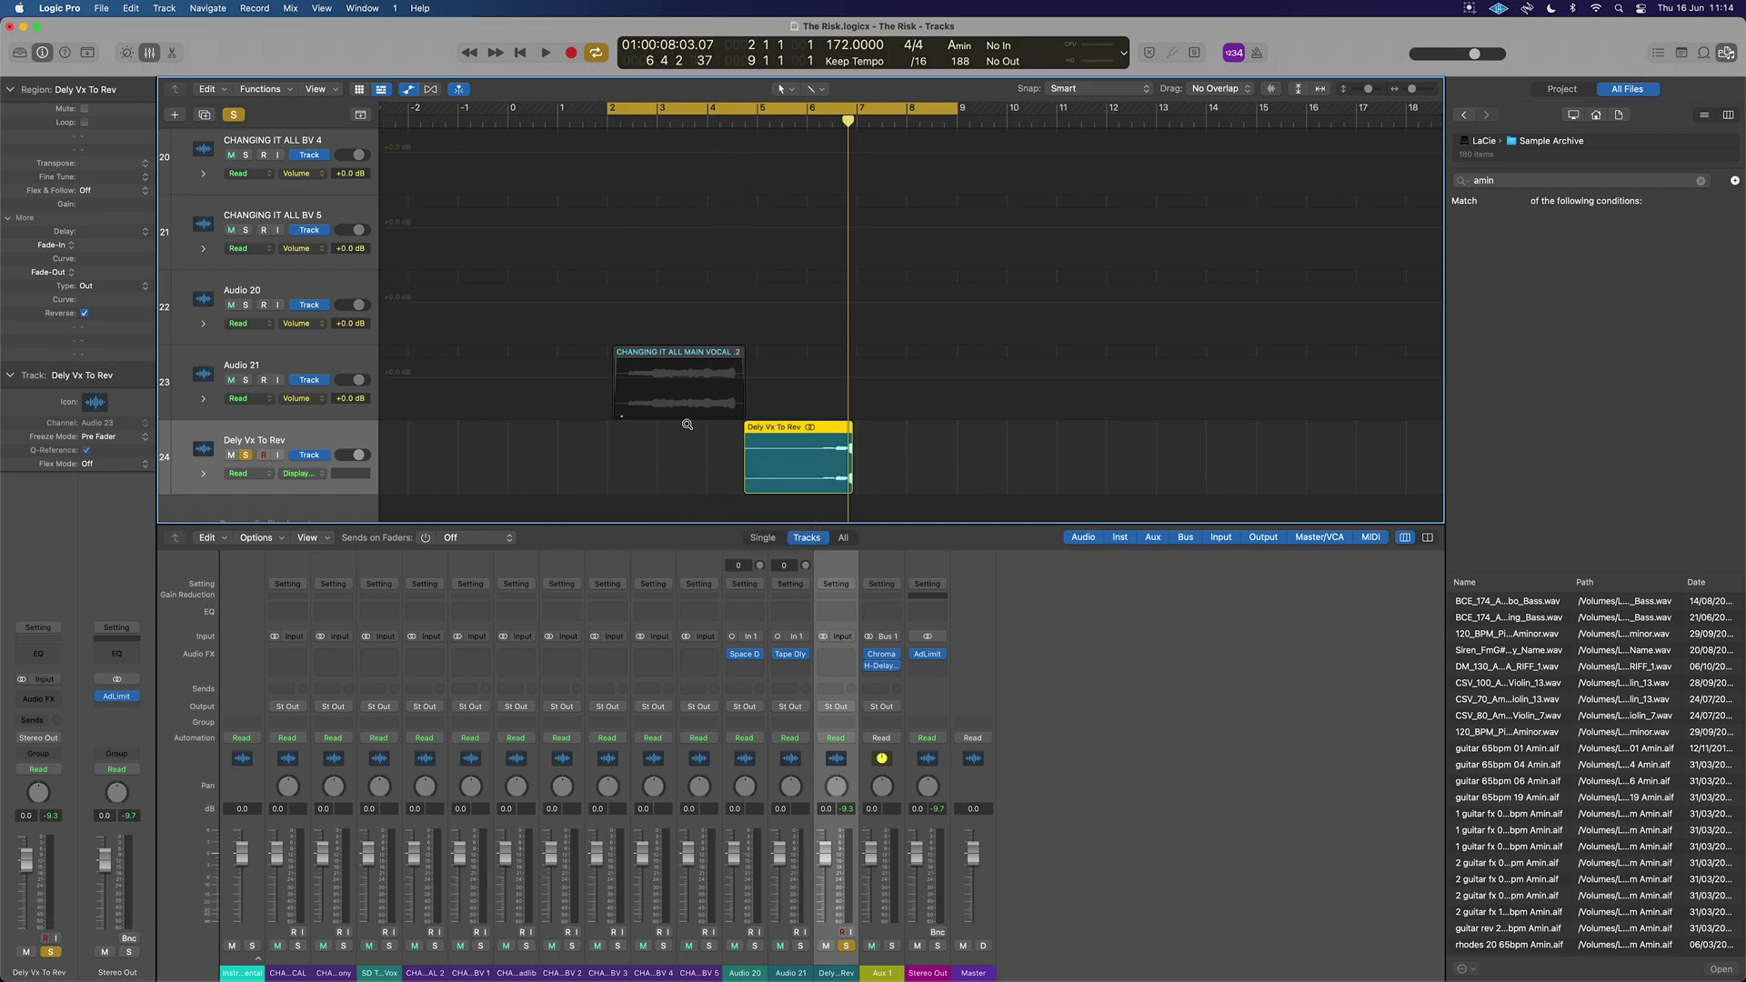
# - Move the Dely Vx To Rev track directly below the SD To REV Vox track
pyautogui.scroll(-6, 687, 425)
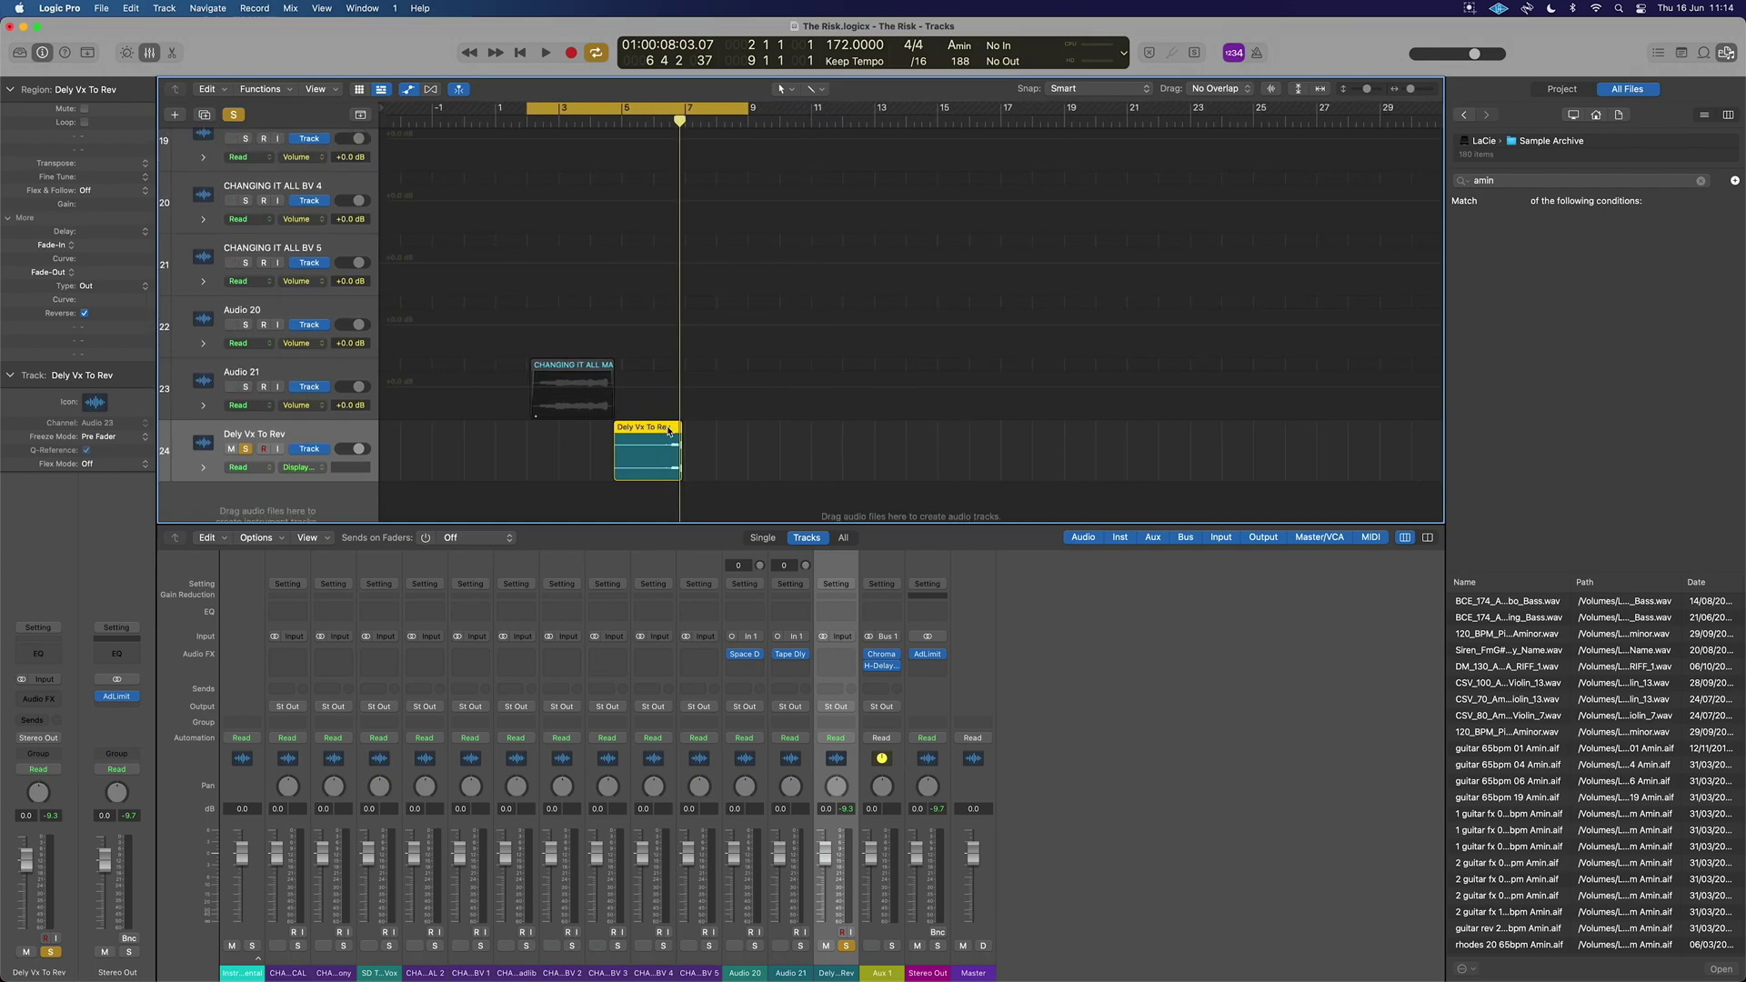
pyautogui.scroll(-5, 473, 423)
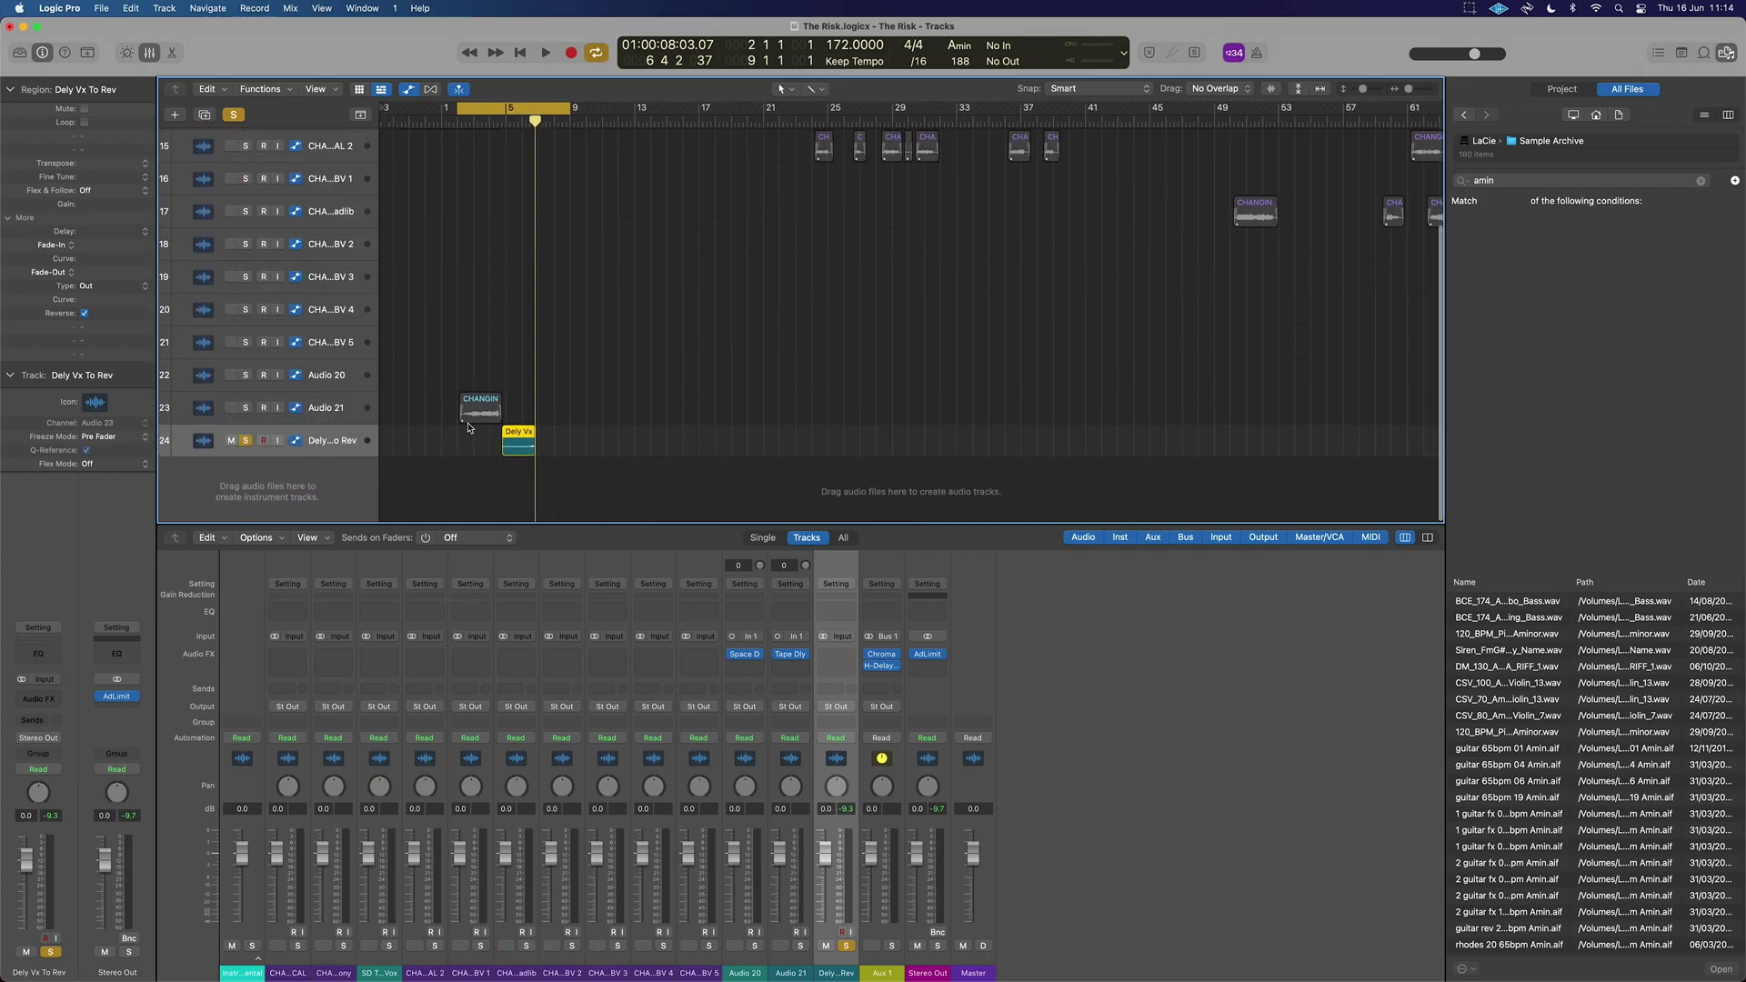
pyautogui.moveTo(350, 428); pyautogui.dragTo(345, 227)
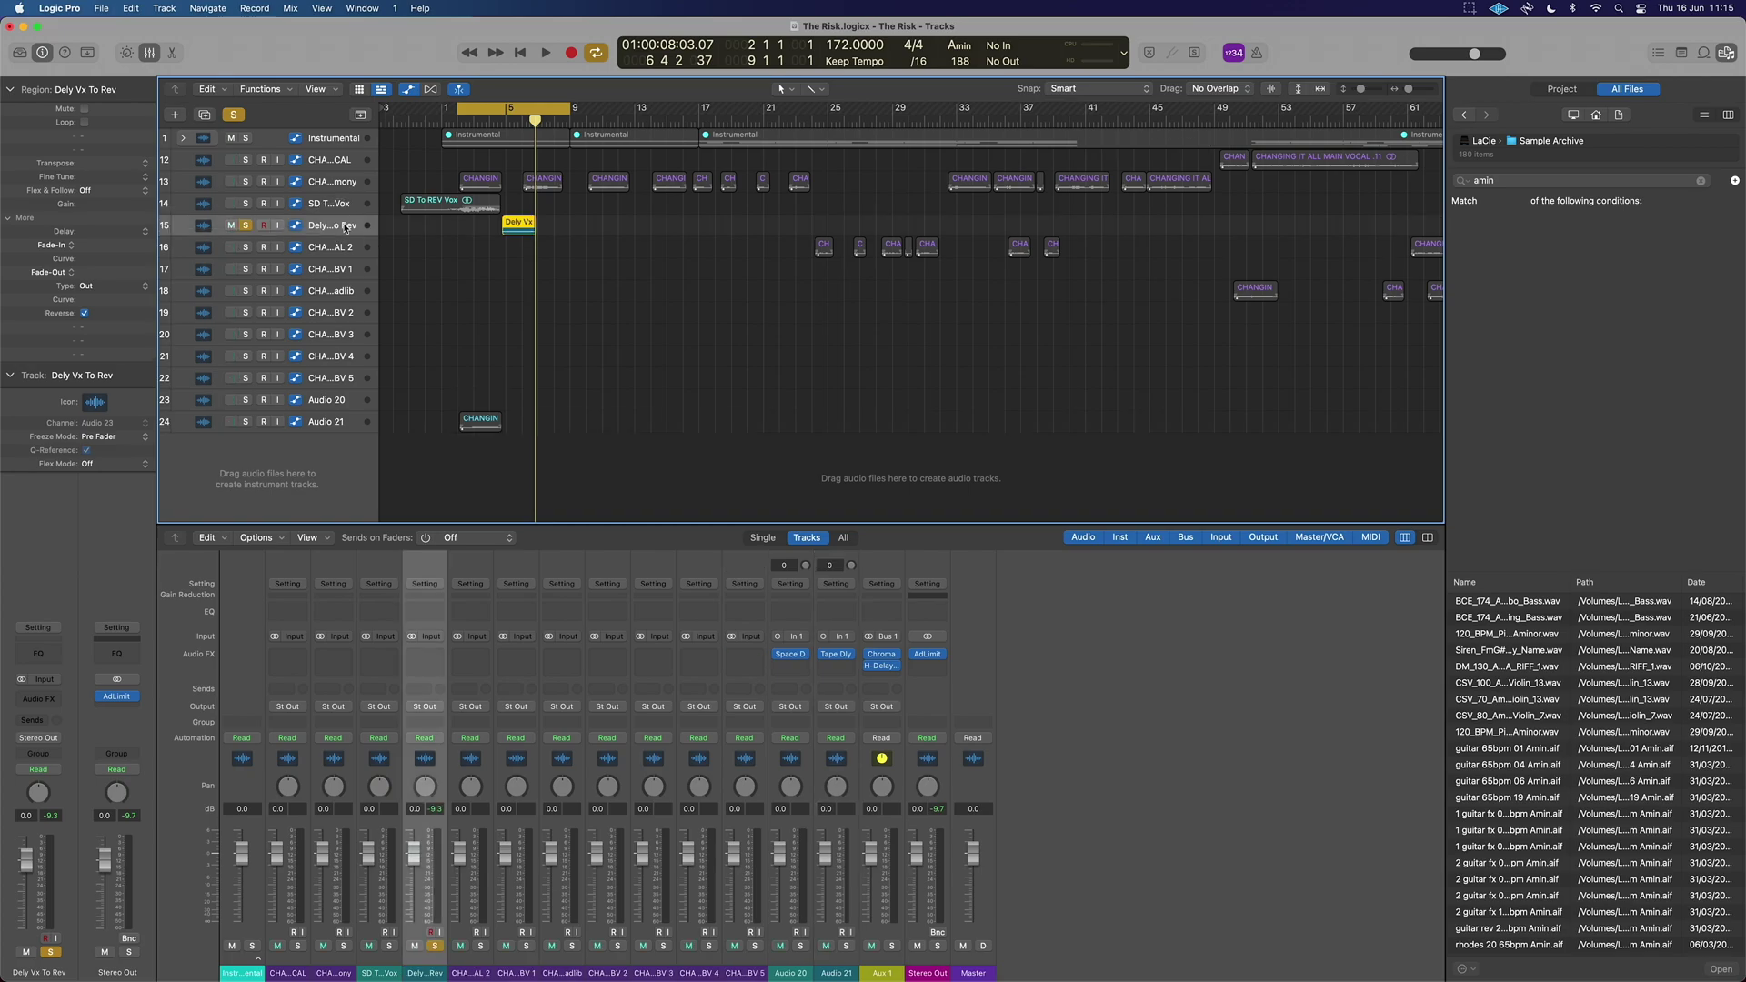
# - Move the reversed delay region earlier so it ends where the first vocal sounds, at 2 2 1 161, and give it a short fade-out
pyautogui.scroll(5, 538, 226)
pyautogui.moveTo(924, 232); pyautogui.dragTo(664, 154)
pyautogui.click(659, 112)
pyautogui.scroll(5, 660, 116)
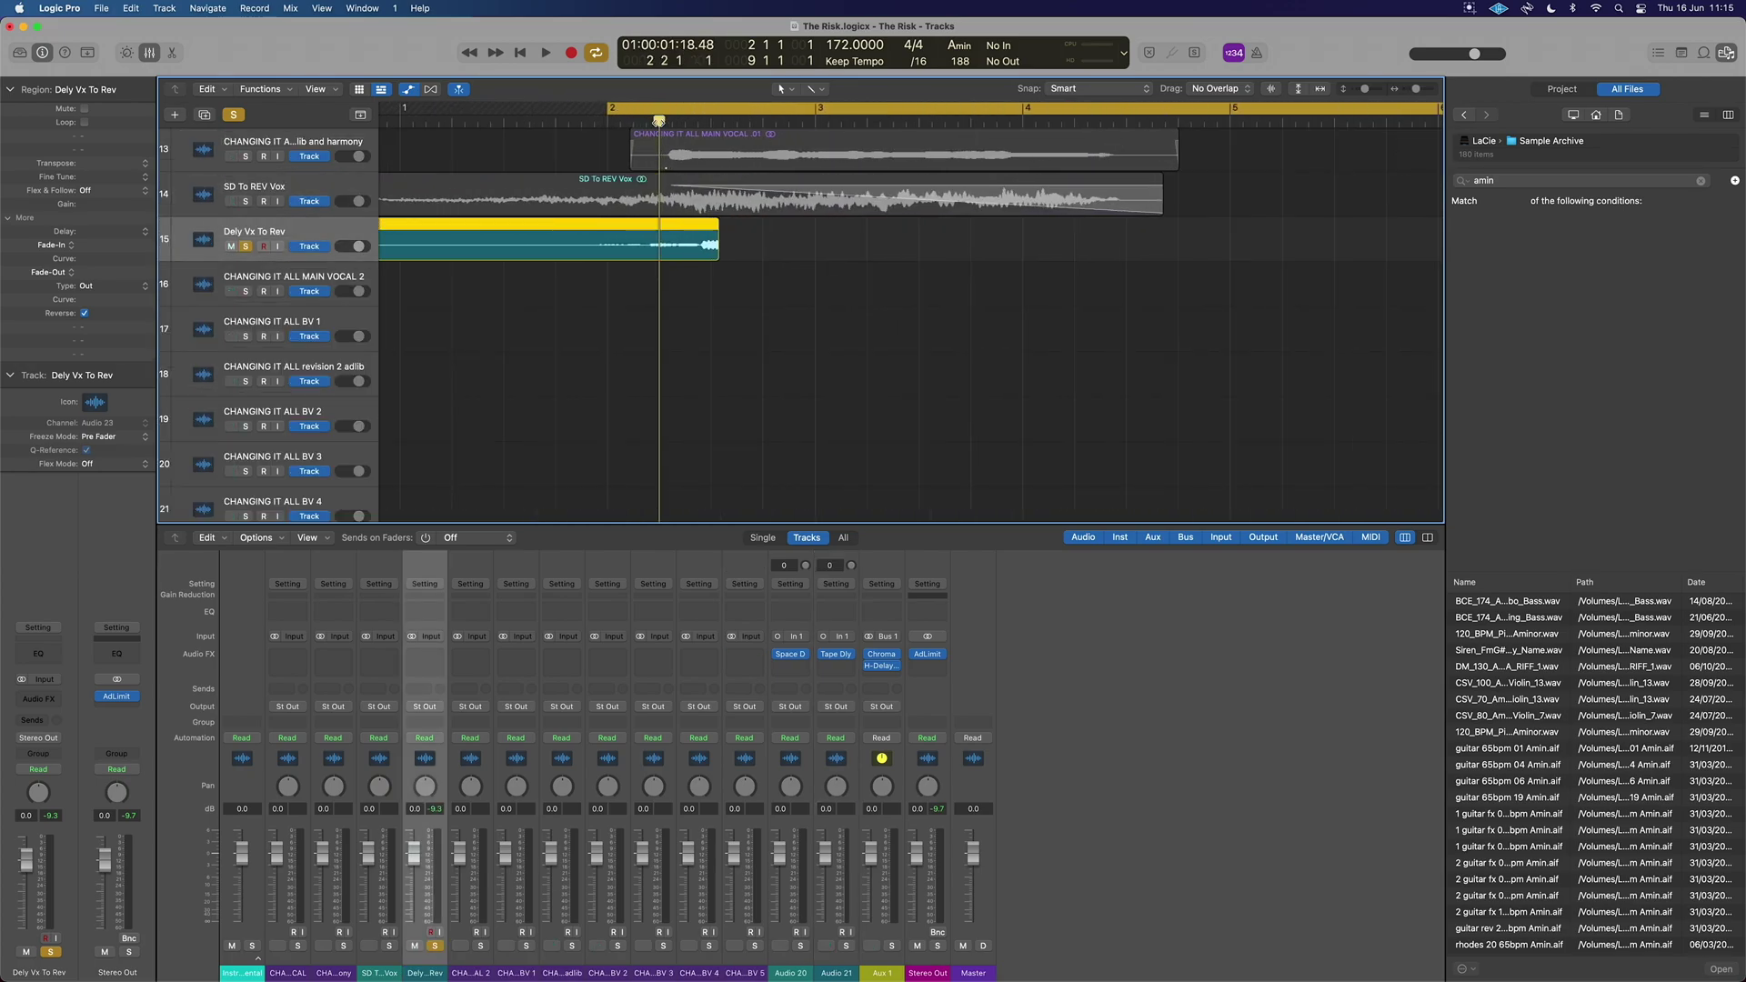
pyautogui.scroll(1, 657, 117)
pyautogui.moveTo(658, 119); pyautogui.dragTo(676, 119)
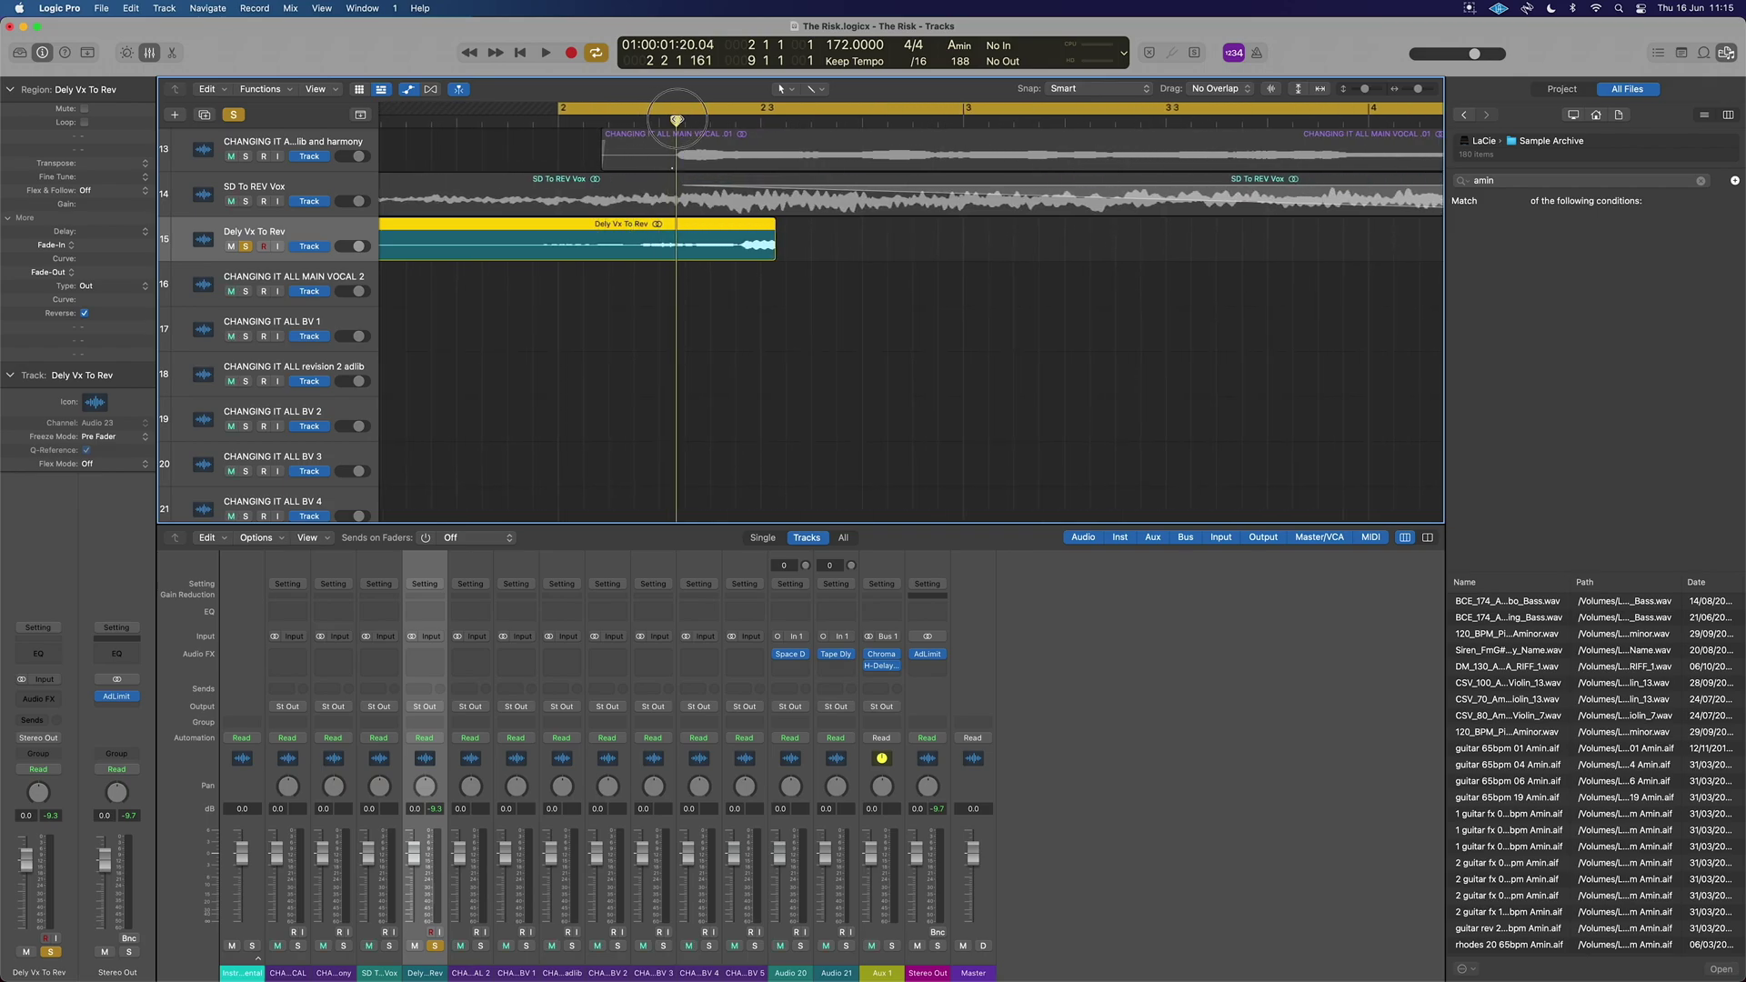
pyautogui.moveTo(774, 228); pyautogui.dragTo(677, 237)
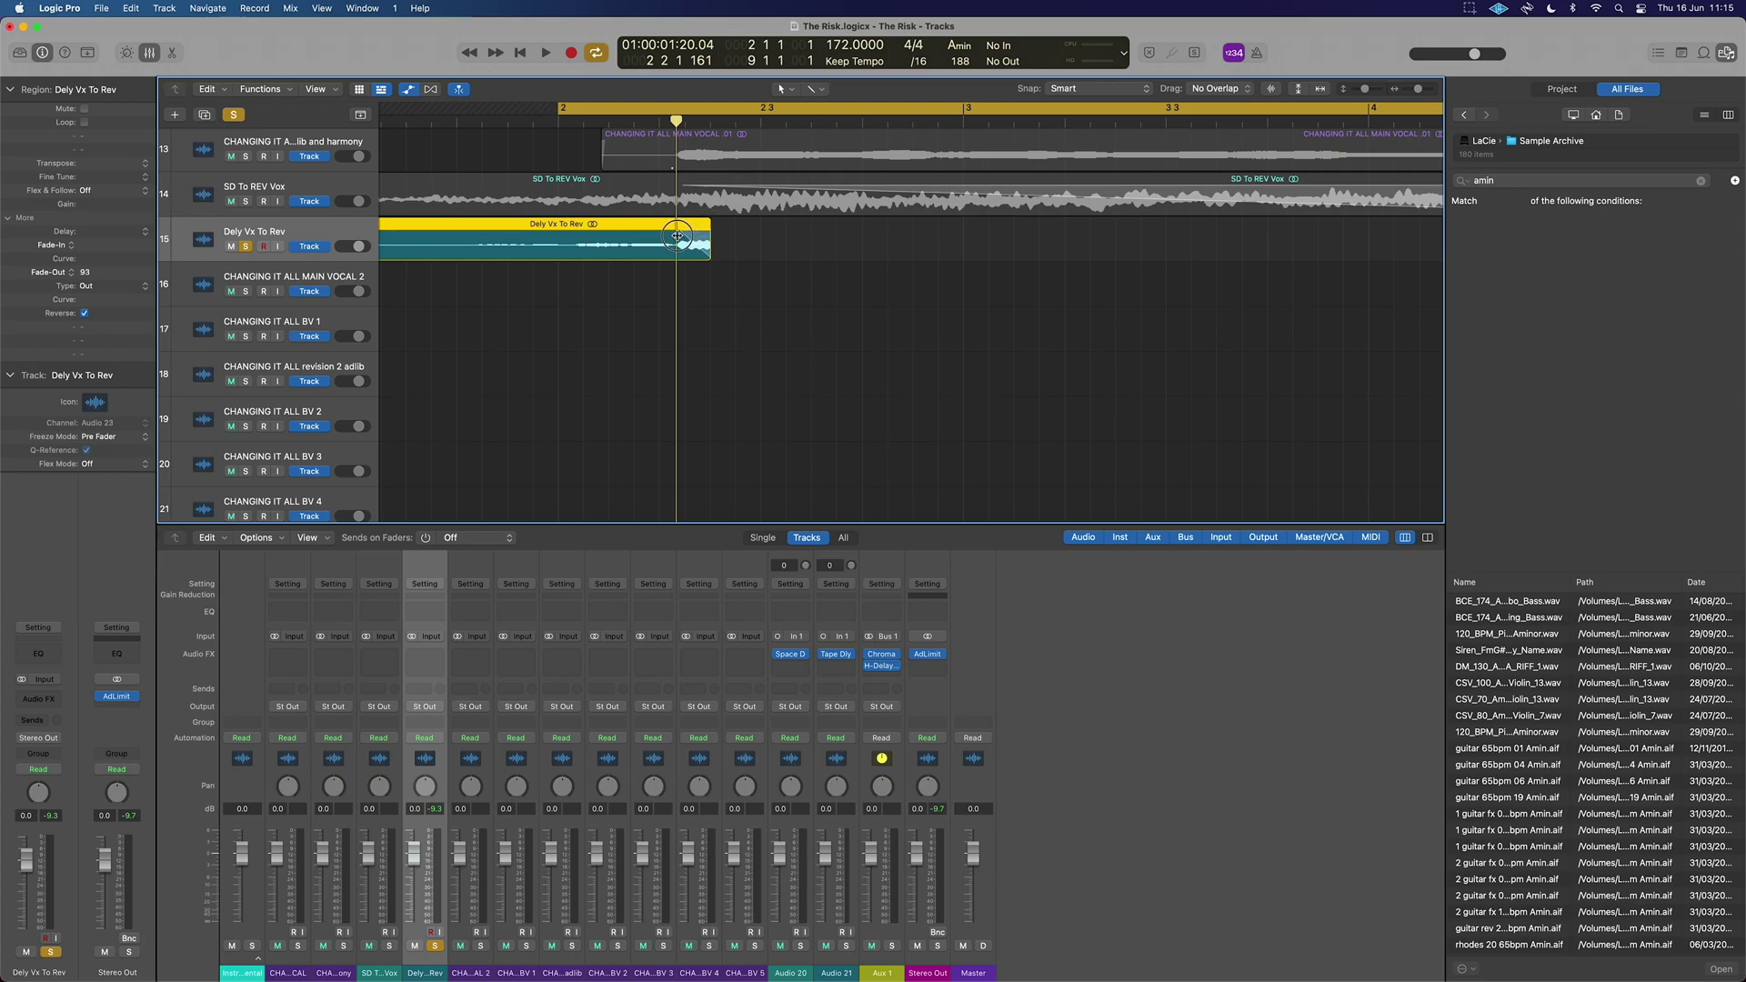
# - Solo the adlib and harmony and SD To REV Vox tracks as well, and play from before the first vocal phrase
pyautogui.press('z')
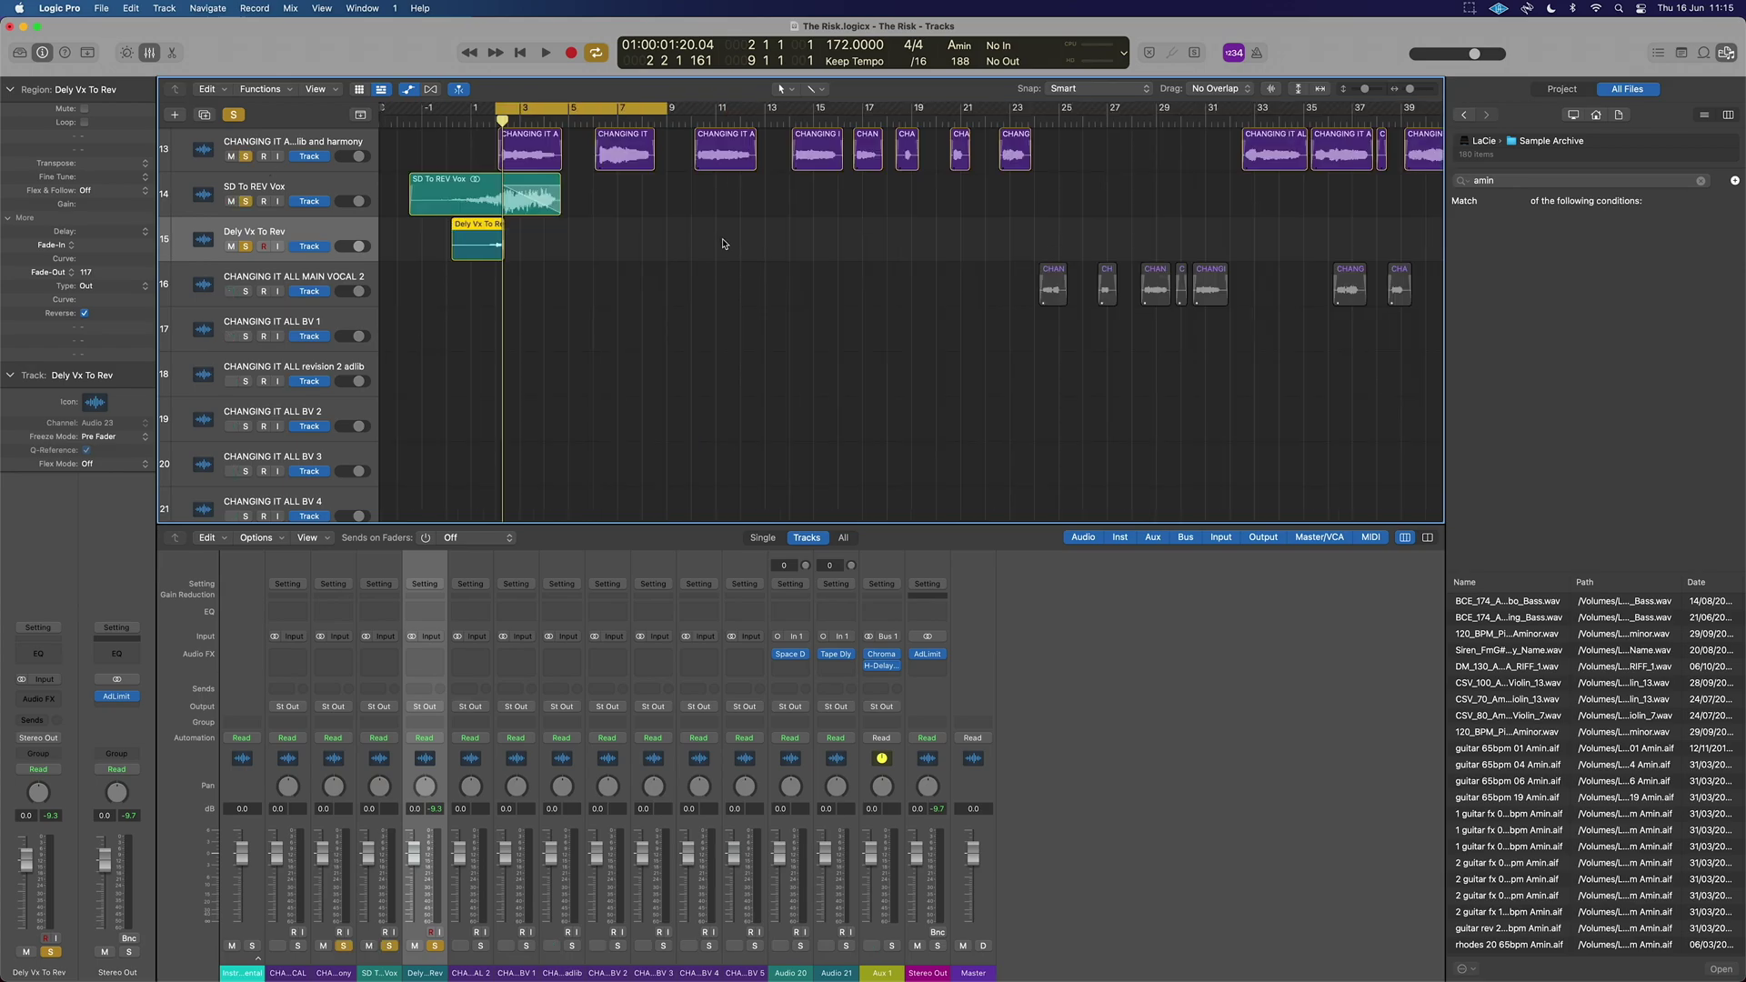
pyautogui.moveTo(503, 121); pyautogui.dragTo(423, 114)
pyautogui.press('space')
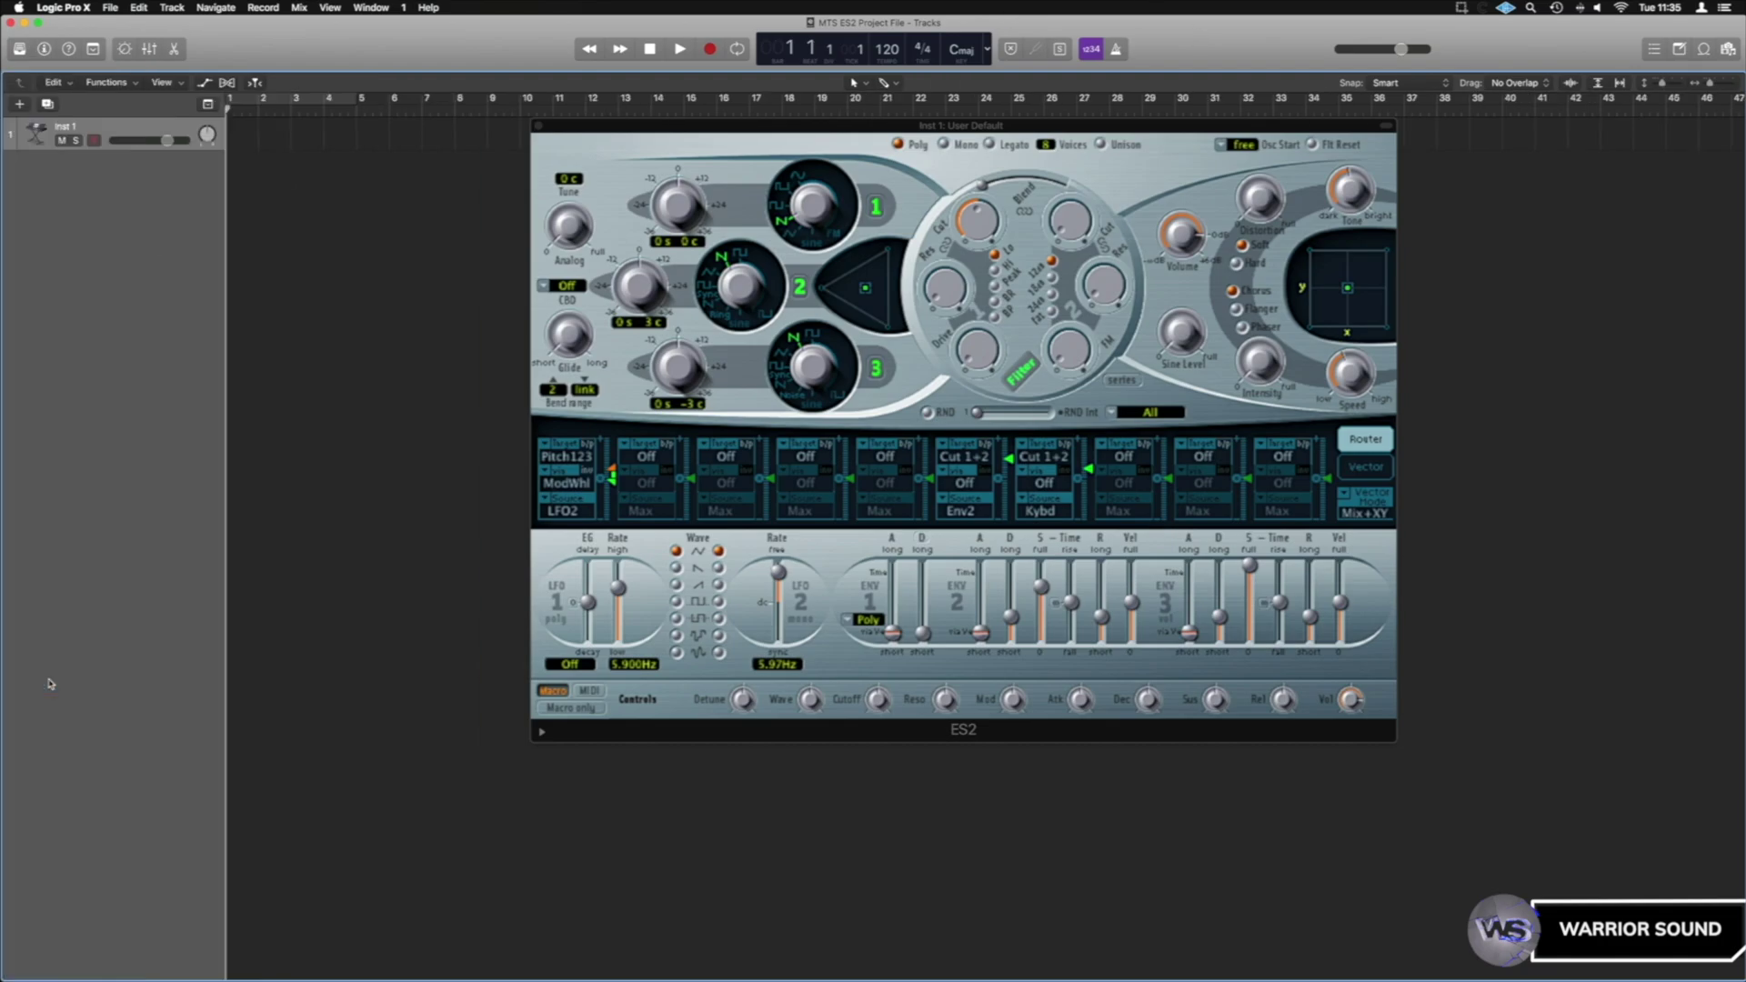
# - Load the stereo version of ES2 (Synthesizer 2) as the instrument on the Inst 1 track
pyautogui.click(52, 693)
pyautogui.moveTo(50, 718)
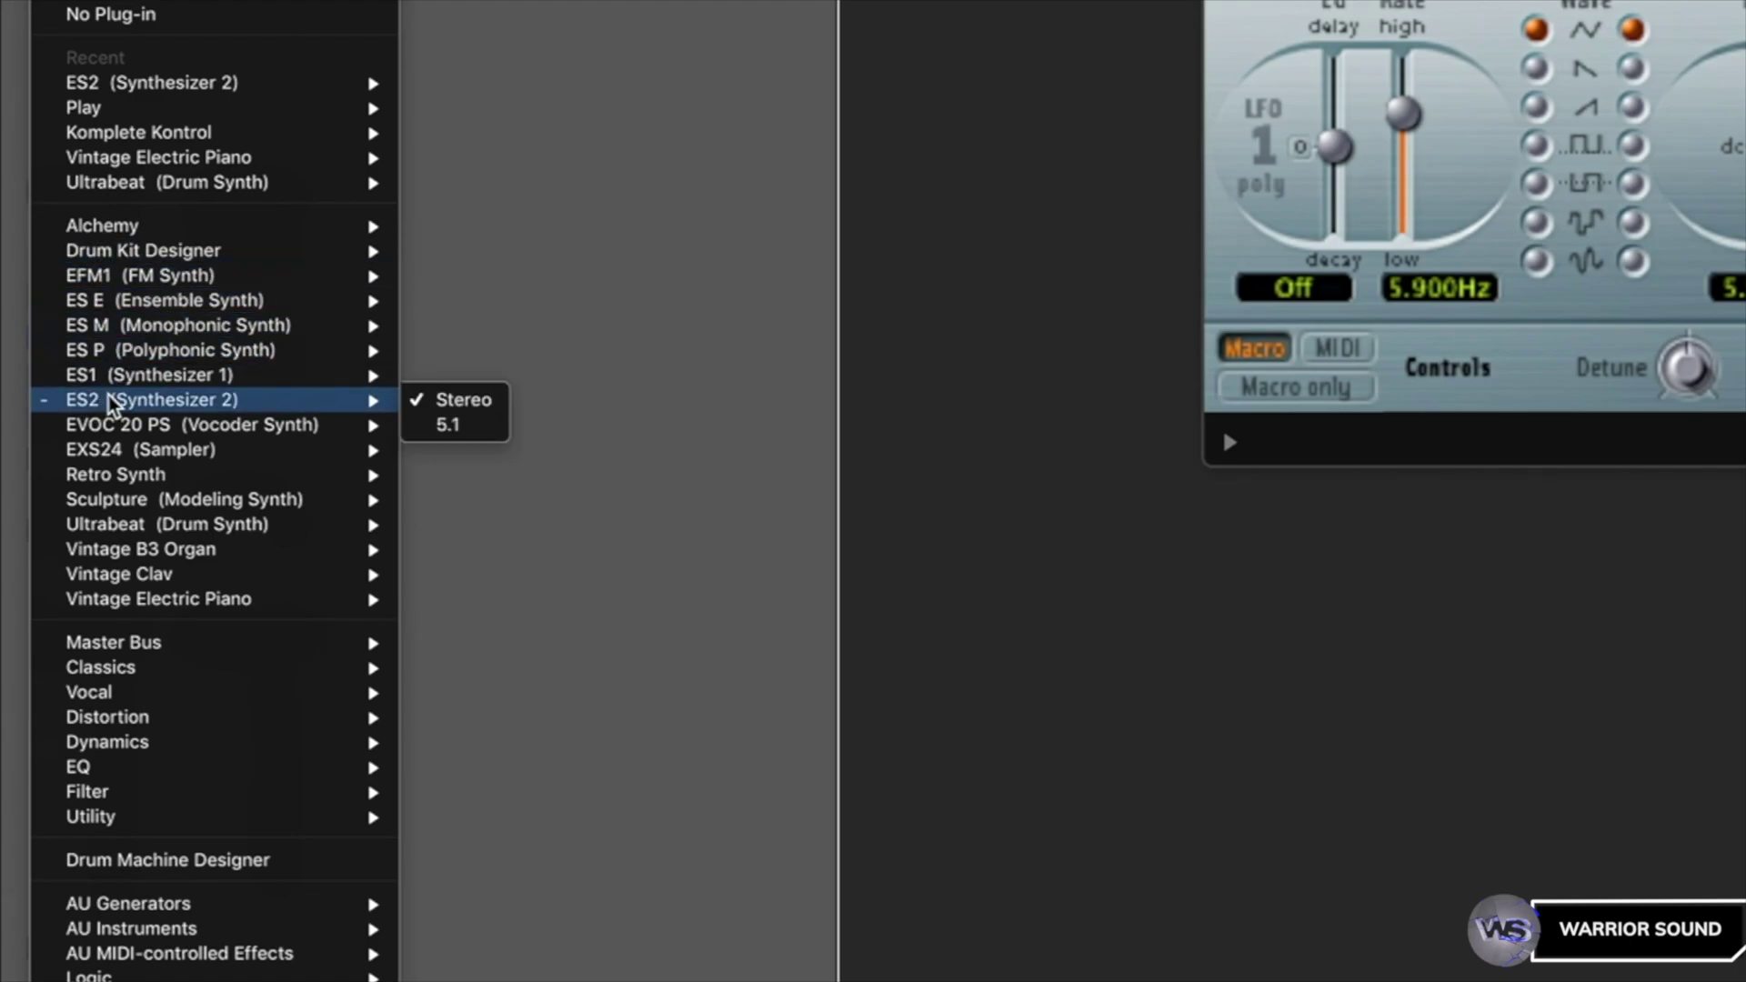
pyautogui.click(464, 400)
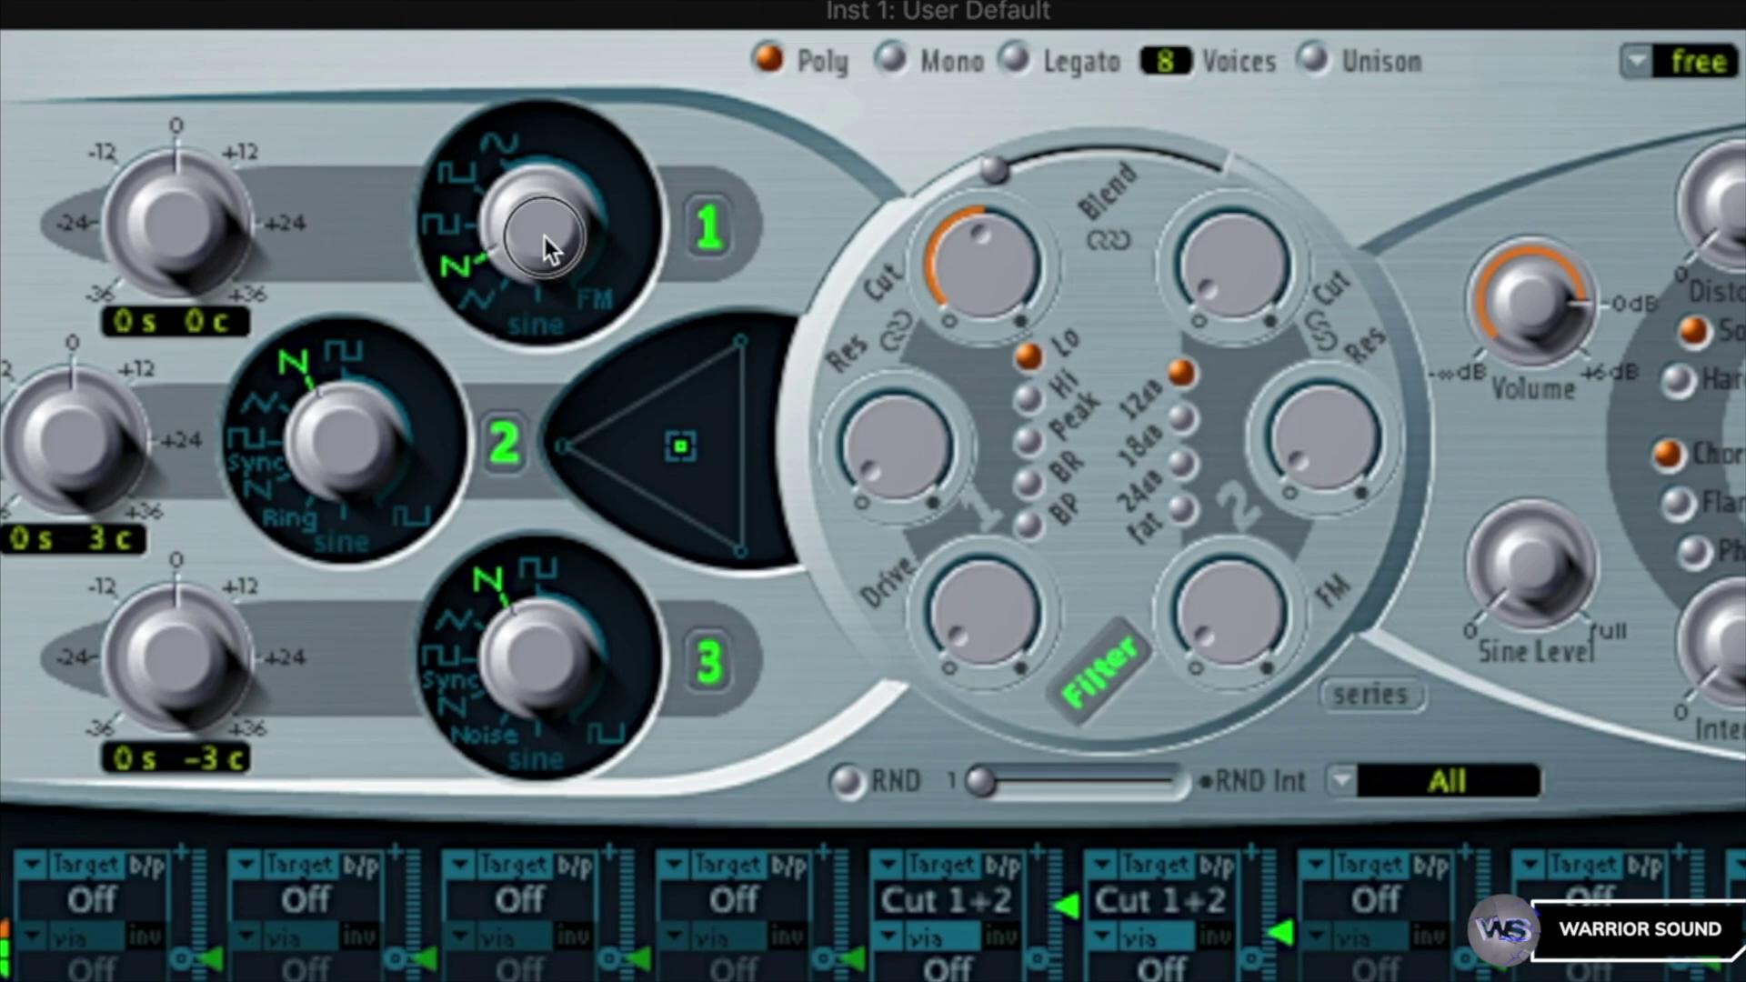
# - Set oscillator 1 to a square wave, and try weighting the oscillator mix triangle towards oscillator 1 before resetting it to the centre
pyautogui.moveTo(542, 228); pyautogui.dragTo(522, 183)
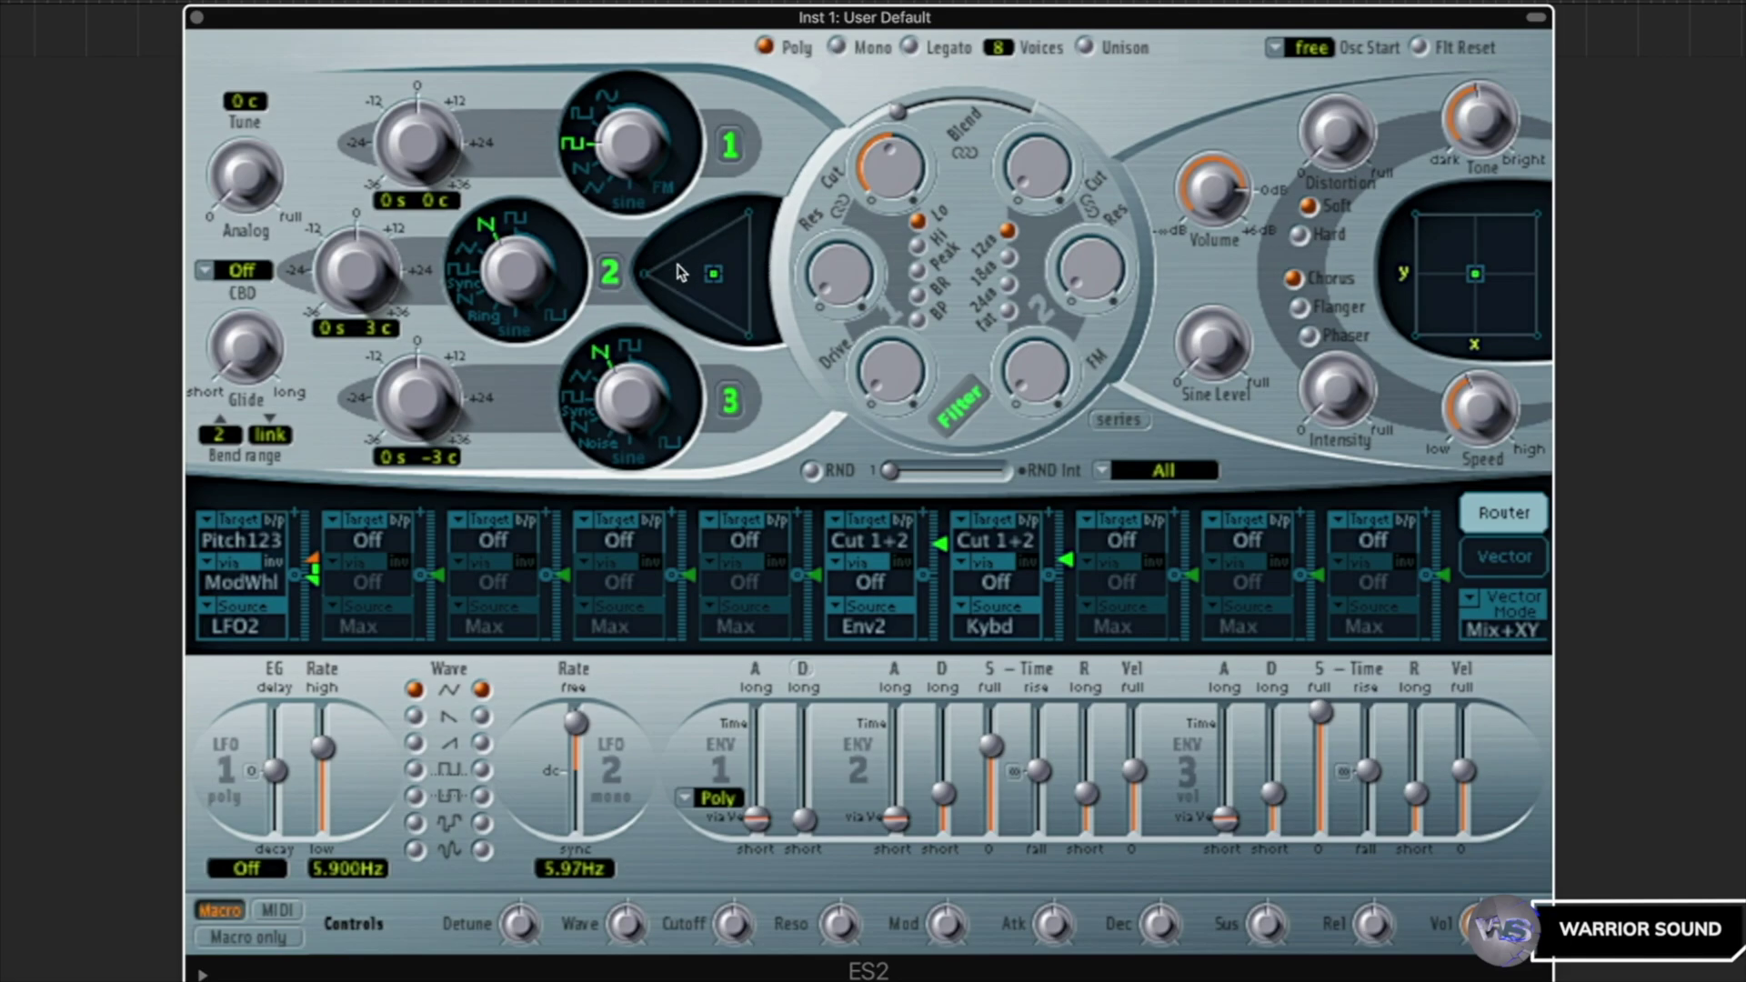
pyautogui.moveTo(715, 276); pyautogui.dragTo(741, 236)
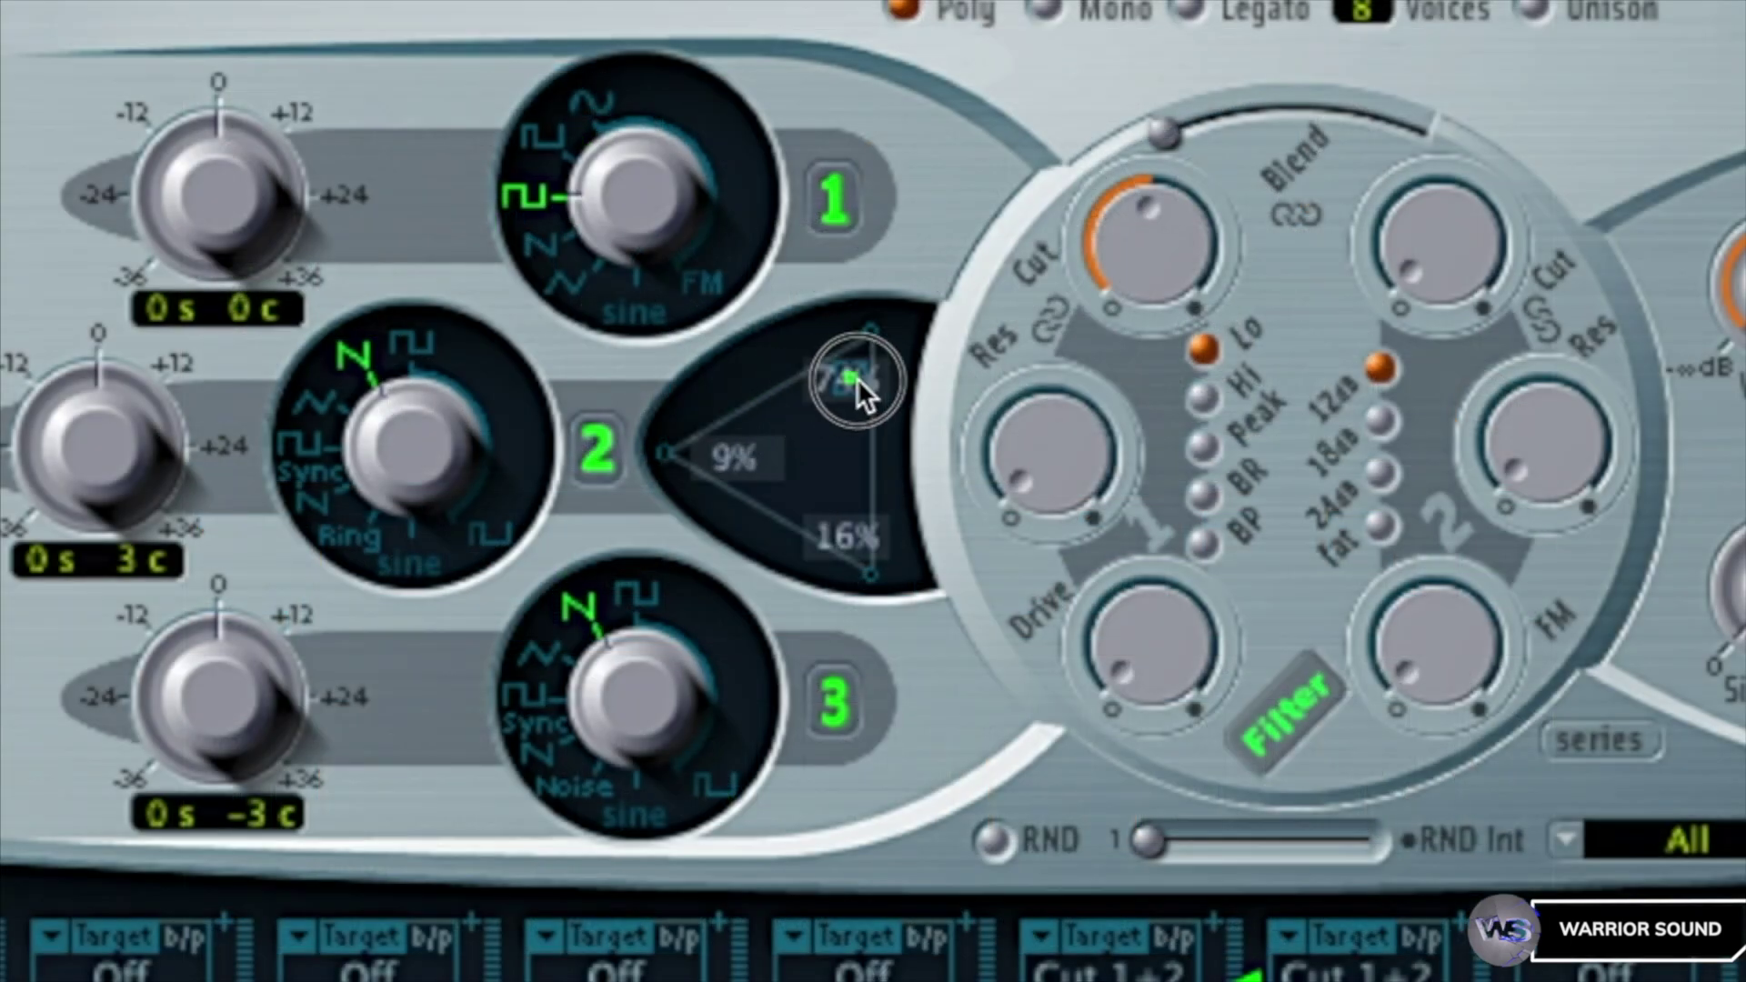
pyautogui.moveTo(856, 378); pyautogui.dragTo(809, 454)
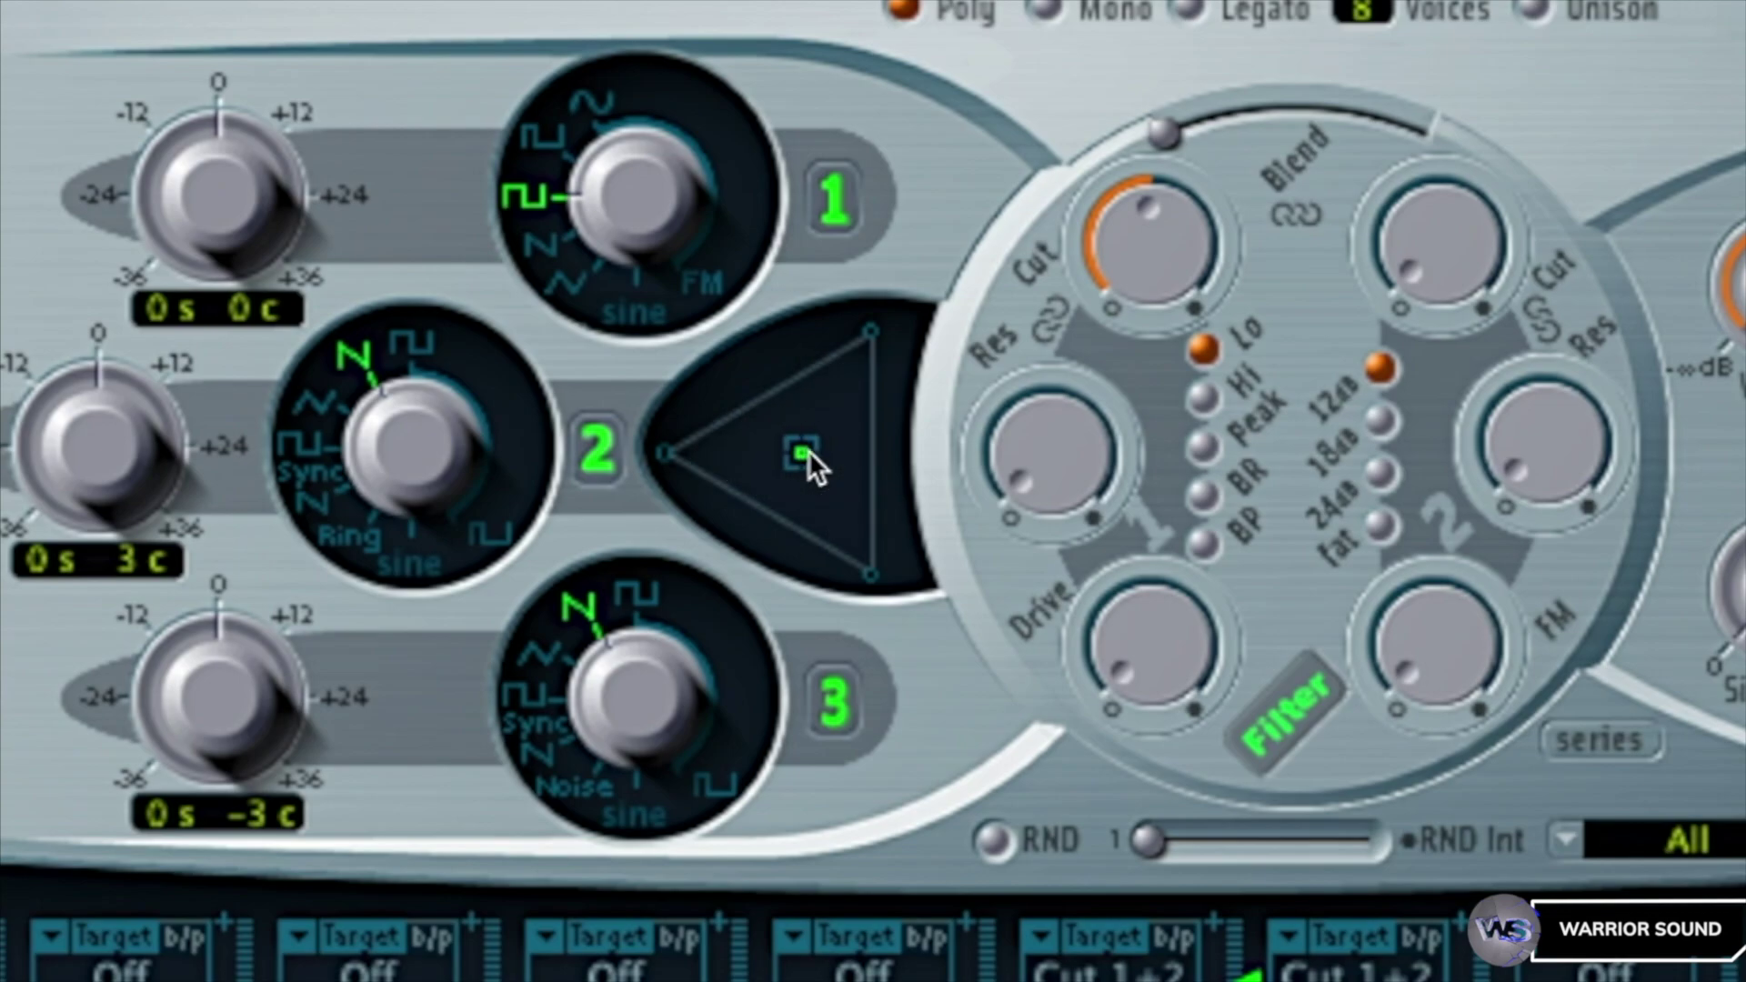
pyautogui.moveTo(799, 452); pyautogui.dragTo(833, 411)
pyautogui.keyDown('alt'); pyautogui.click(830, 411); pyautogui.keyUp('alt')
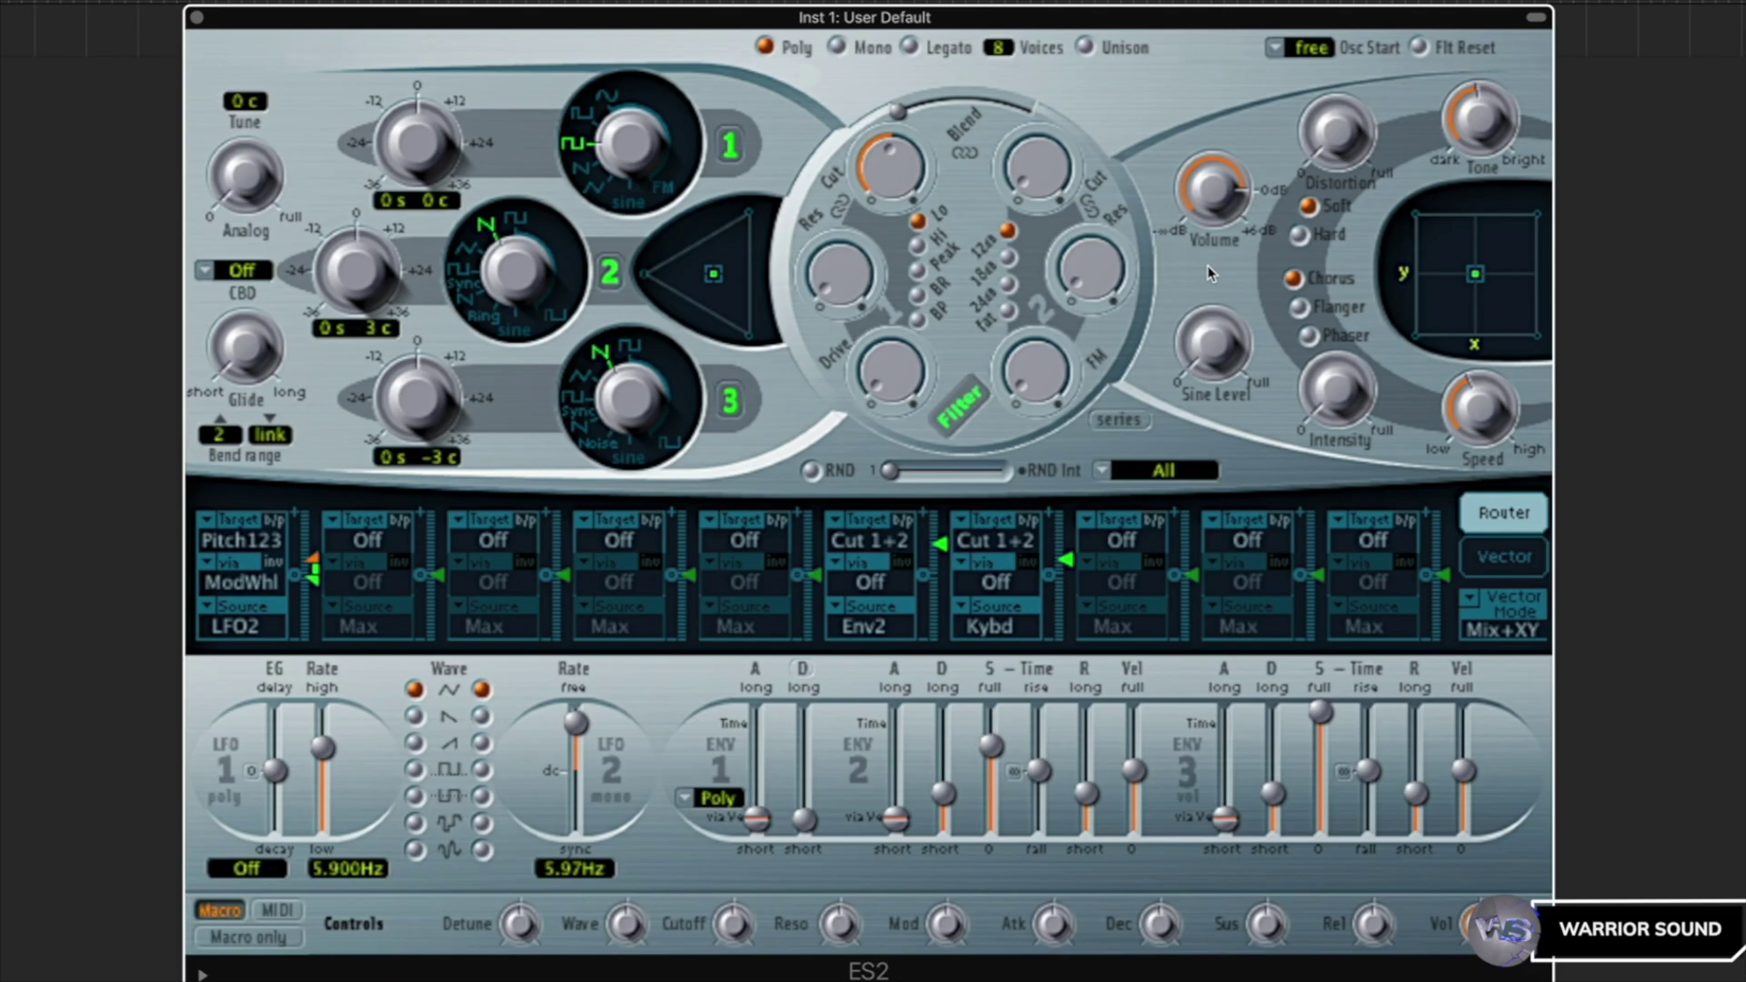
# - Try moving the filter Blend to -1.00 and switch filter 1 to band-pass (BP) mode
pyautogui.moveTo(887, 118); pyautogui.dragTo(858, 139)
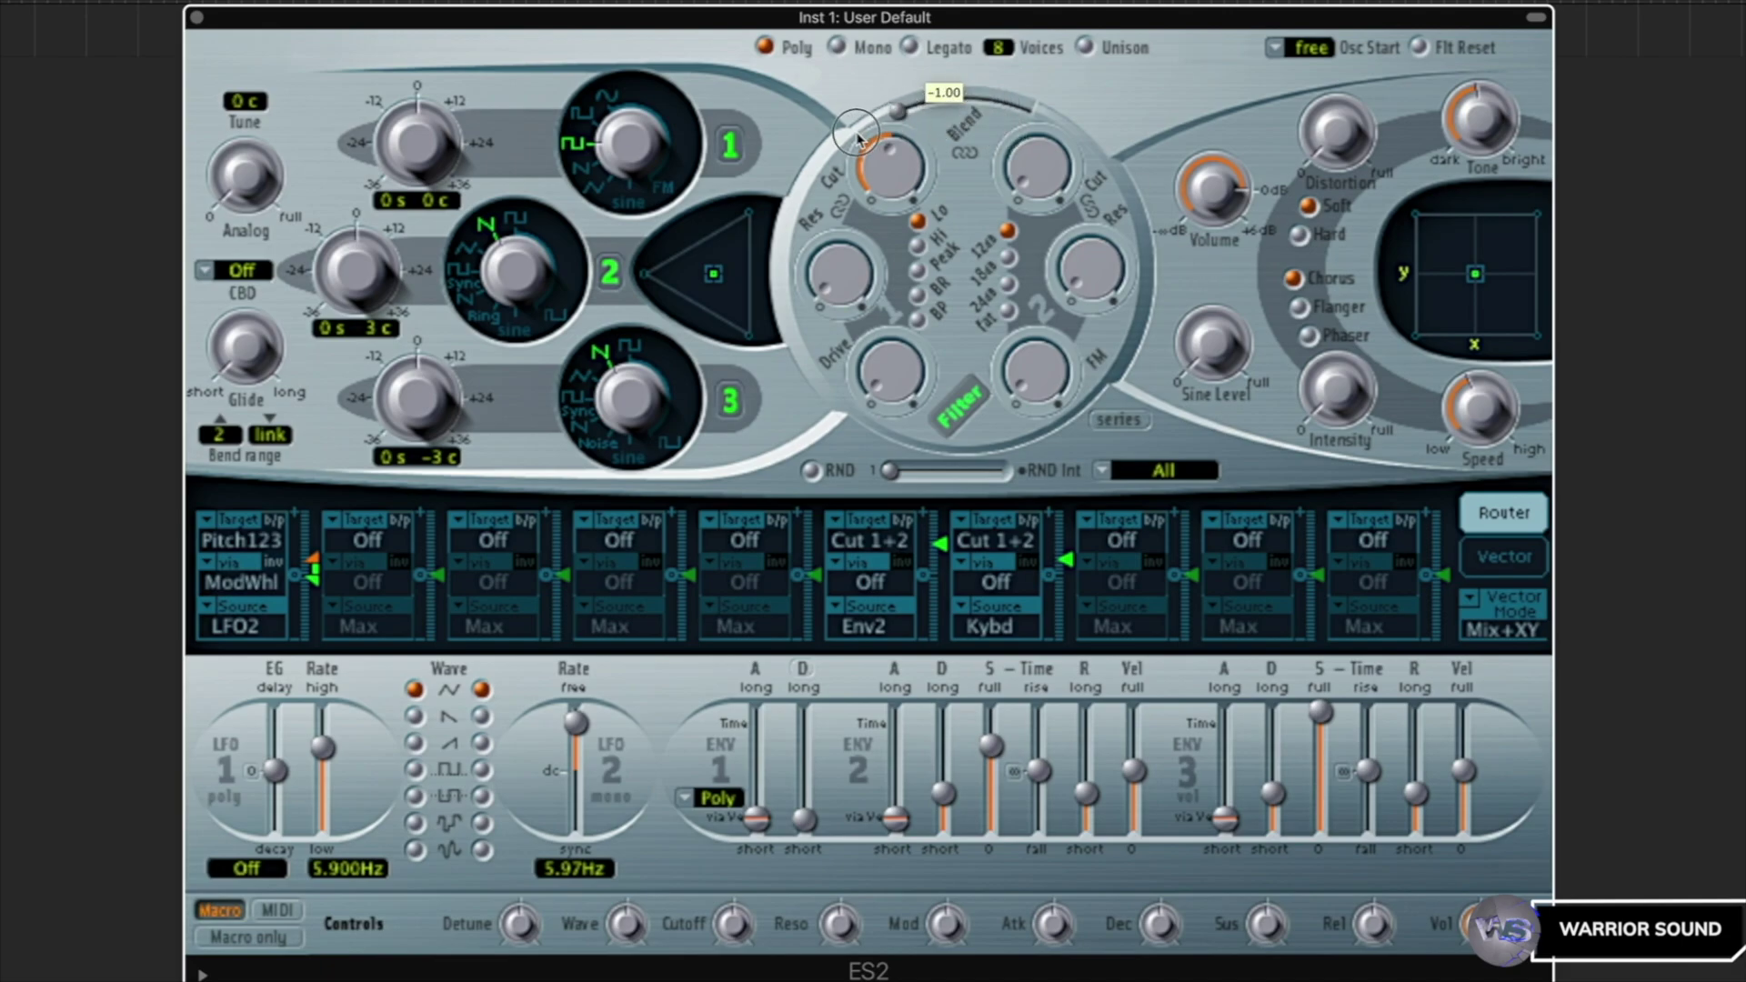
pyautogui.click(915, 318)
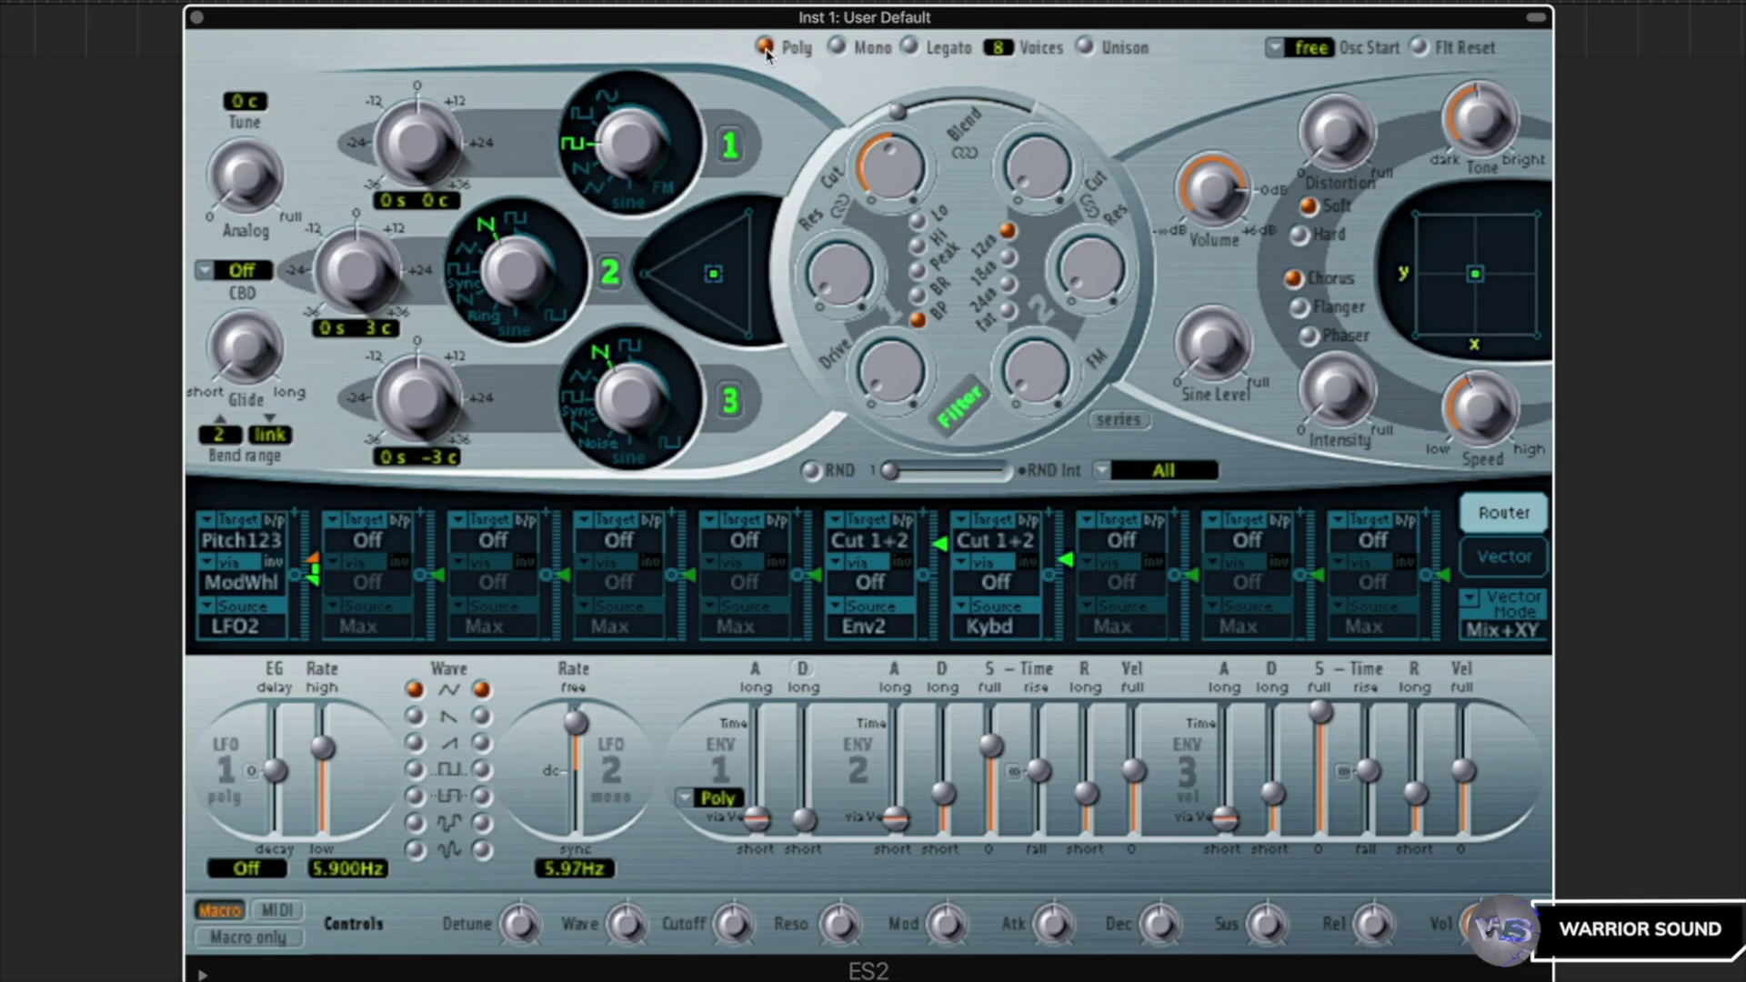
# - Try the Mono, Legato and Unison voice settings, leaving the synth in Legato mode
pyautogui.click(837, 47)
pyautogui.click(909, 47)
pyautogui.click(1087, 47)
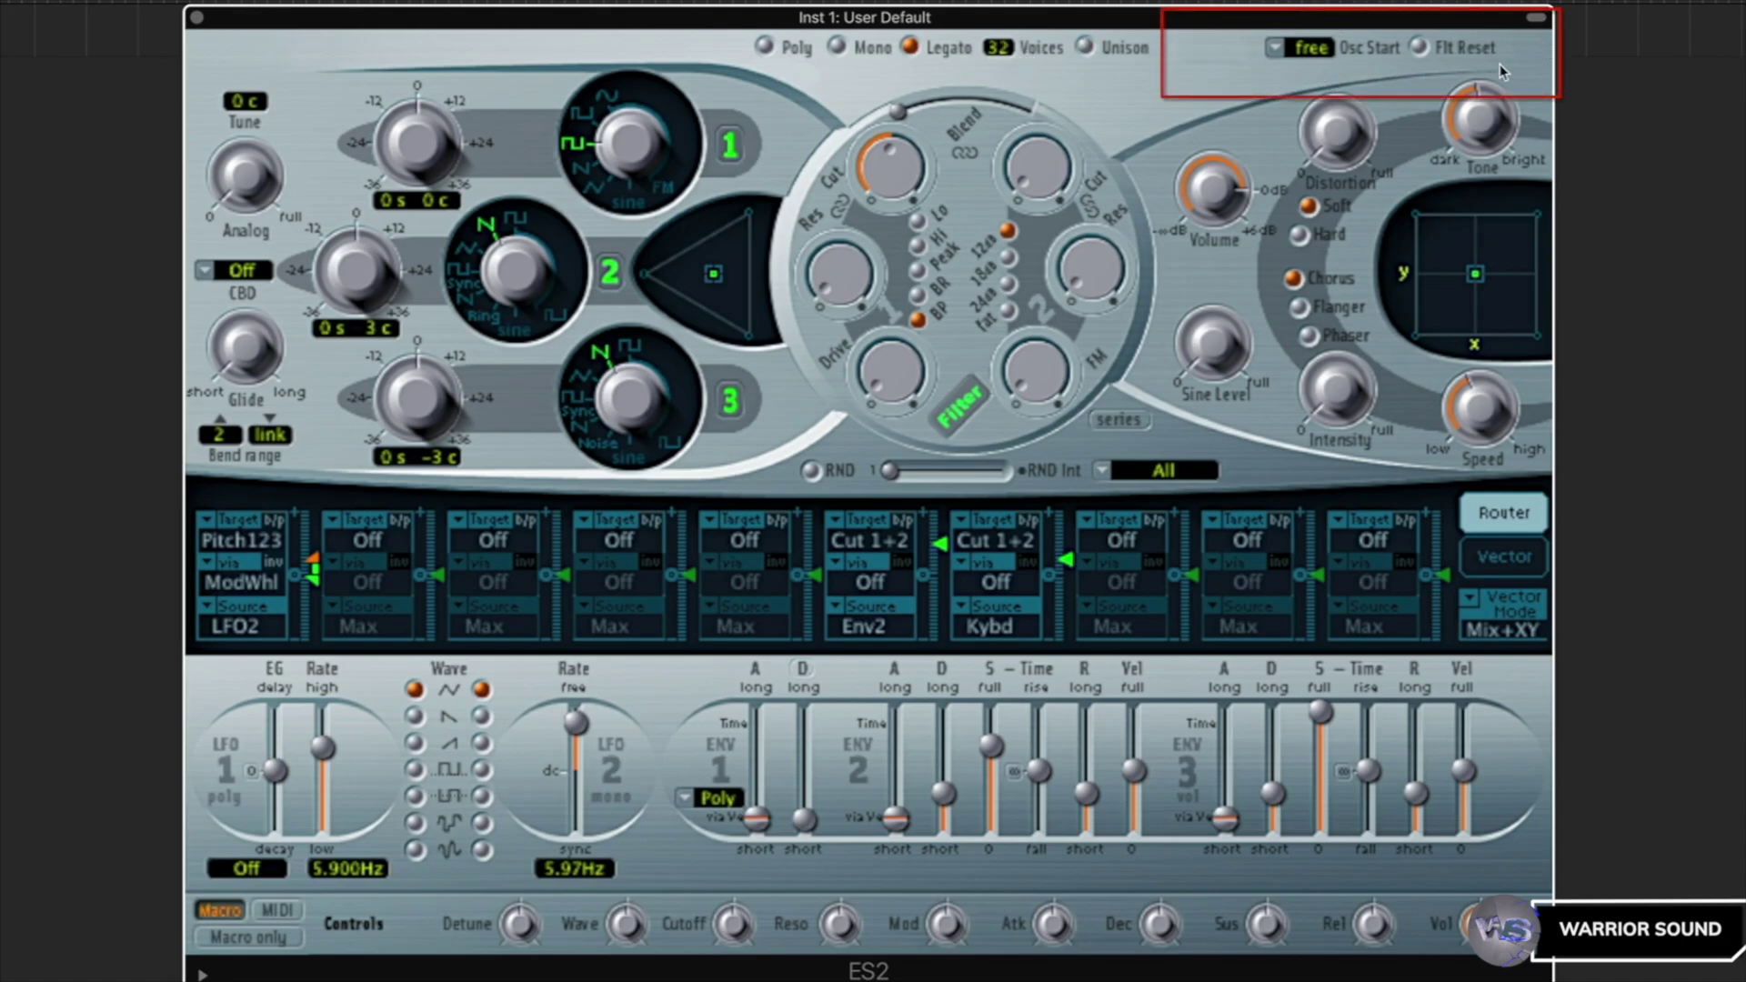
# - Turn on Flt Reset and look through the Osc Start options without changing the free setting
pyautogui.click(1419, 47)
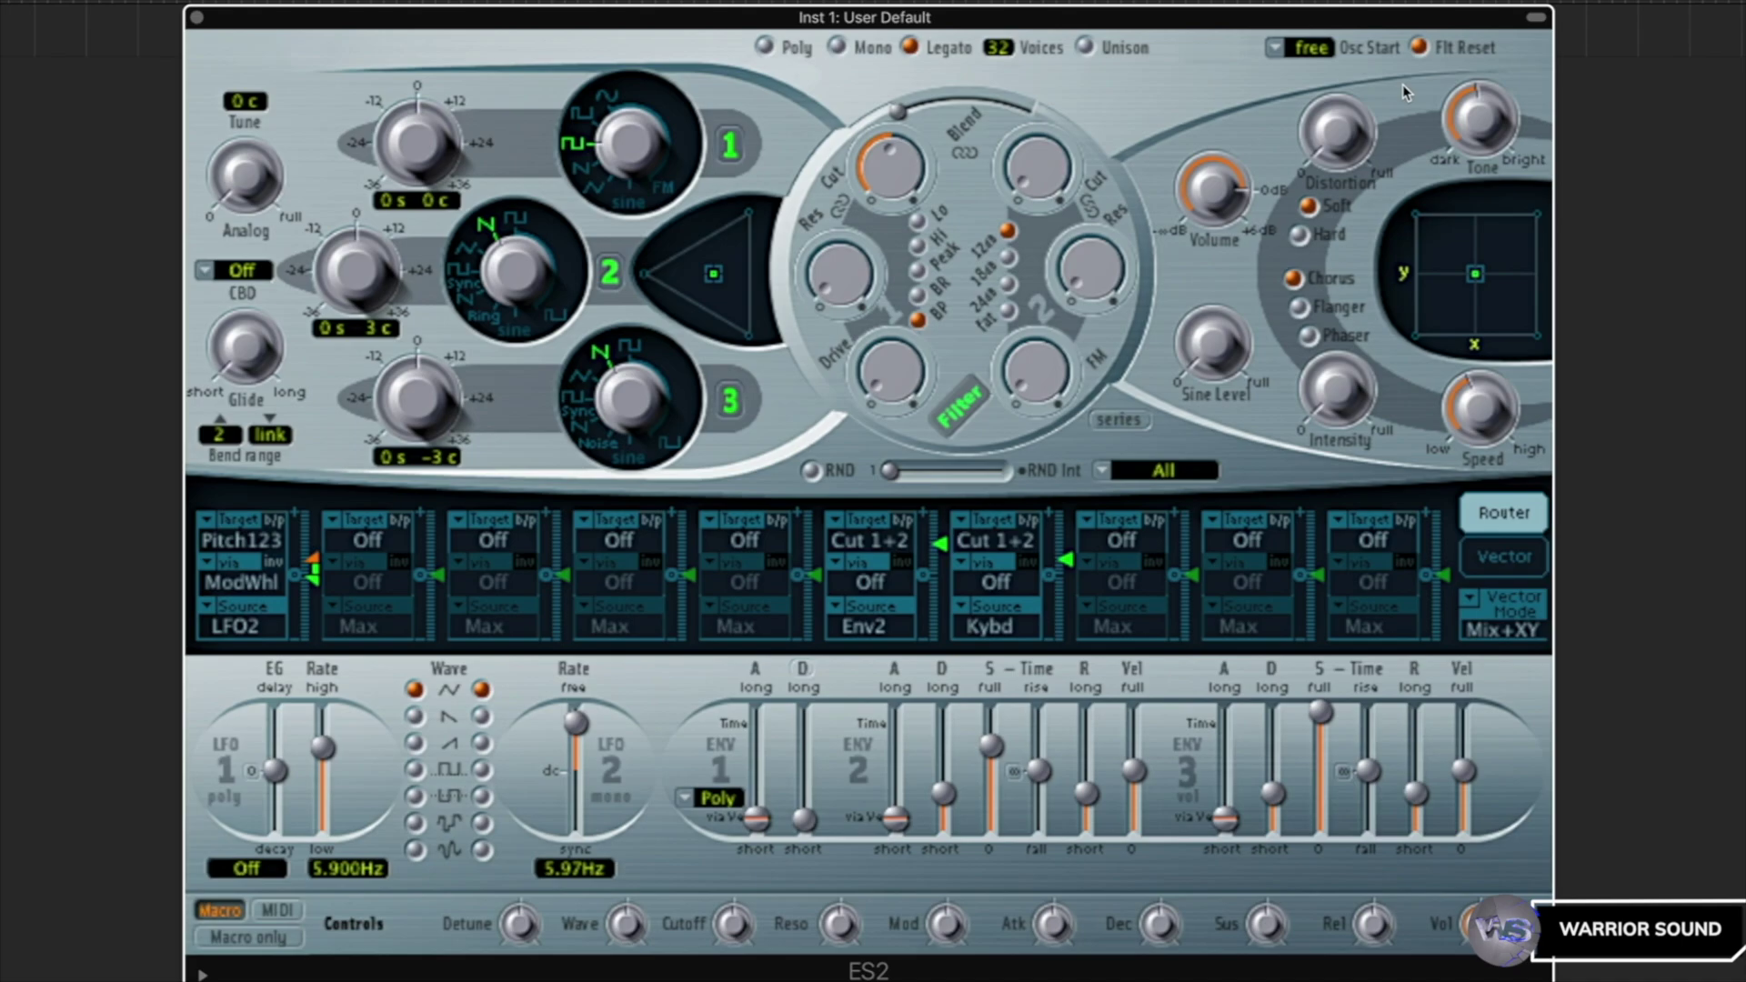
pyautogui.click(1274, 51)
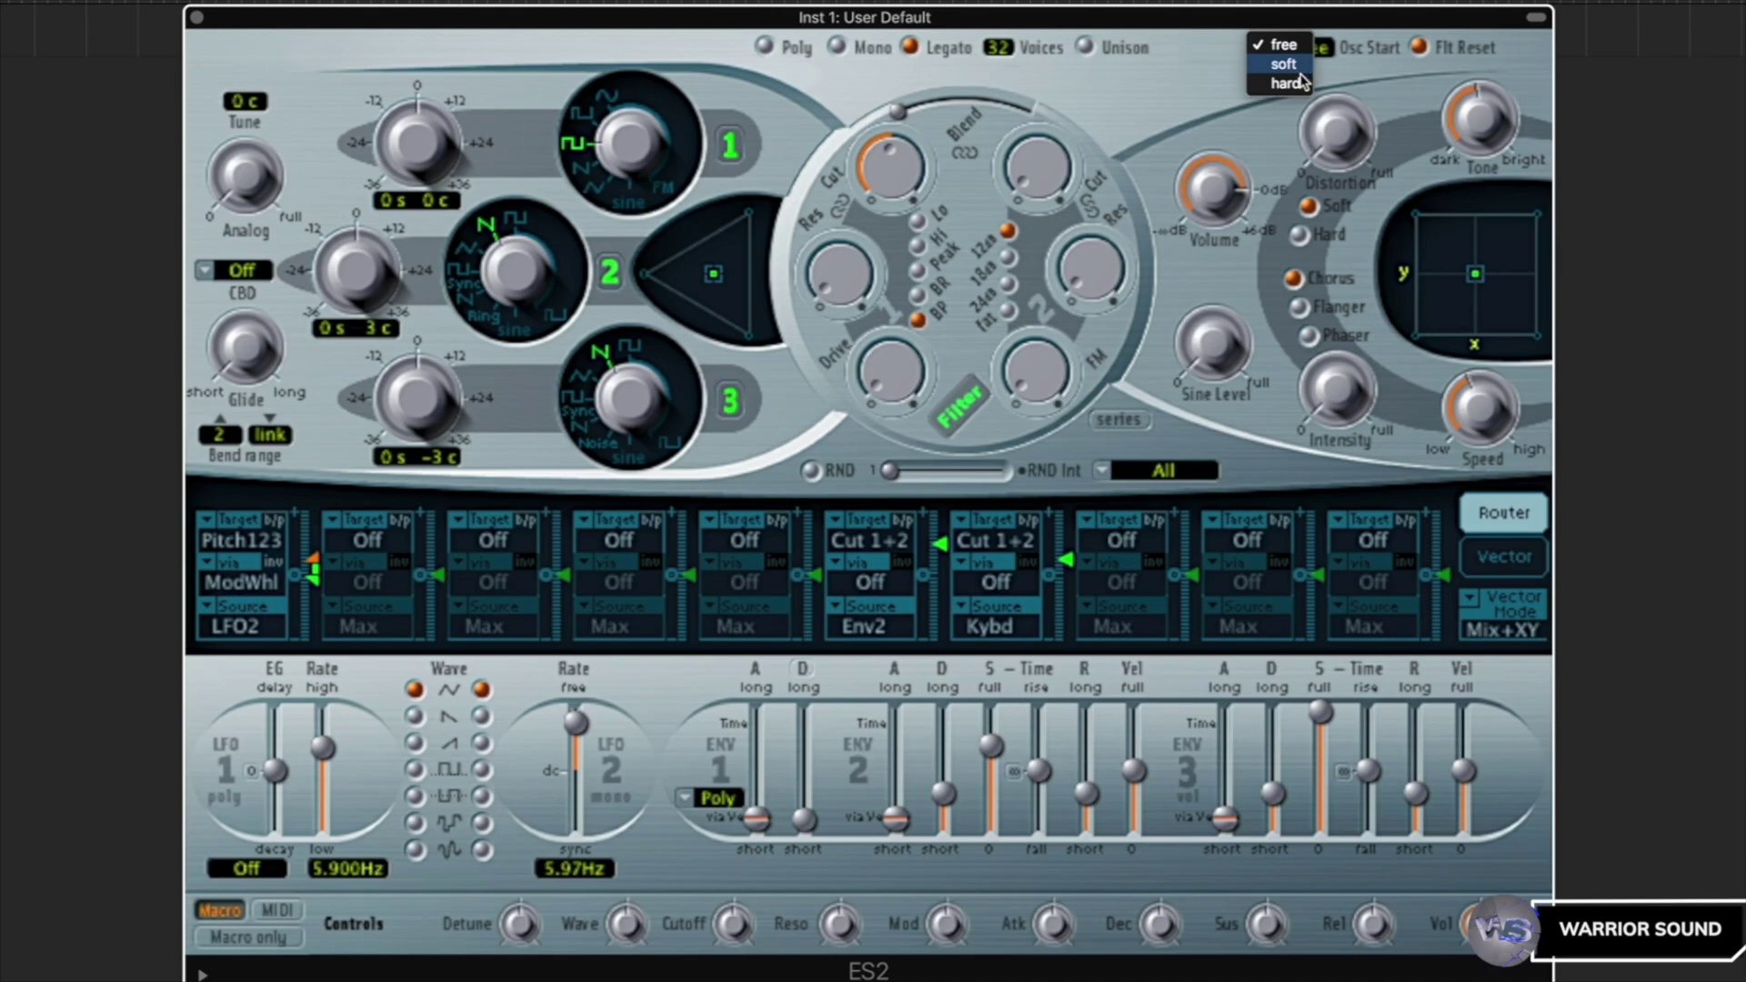
pyautogui.click(1228, 52)
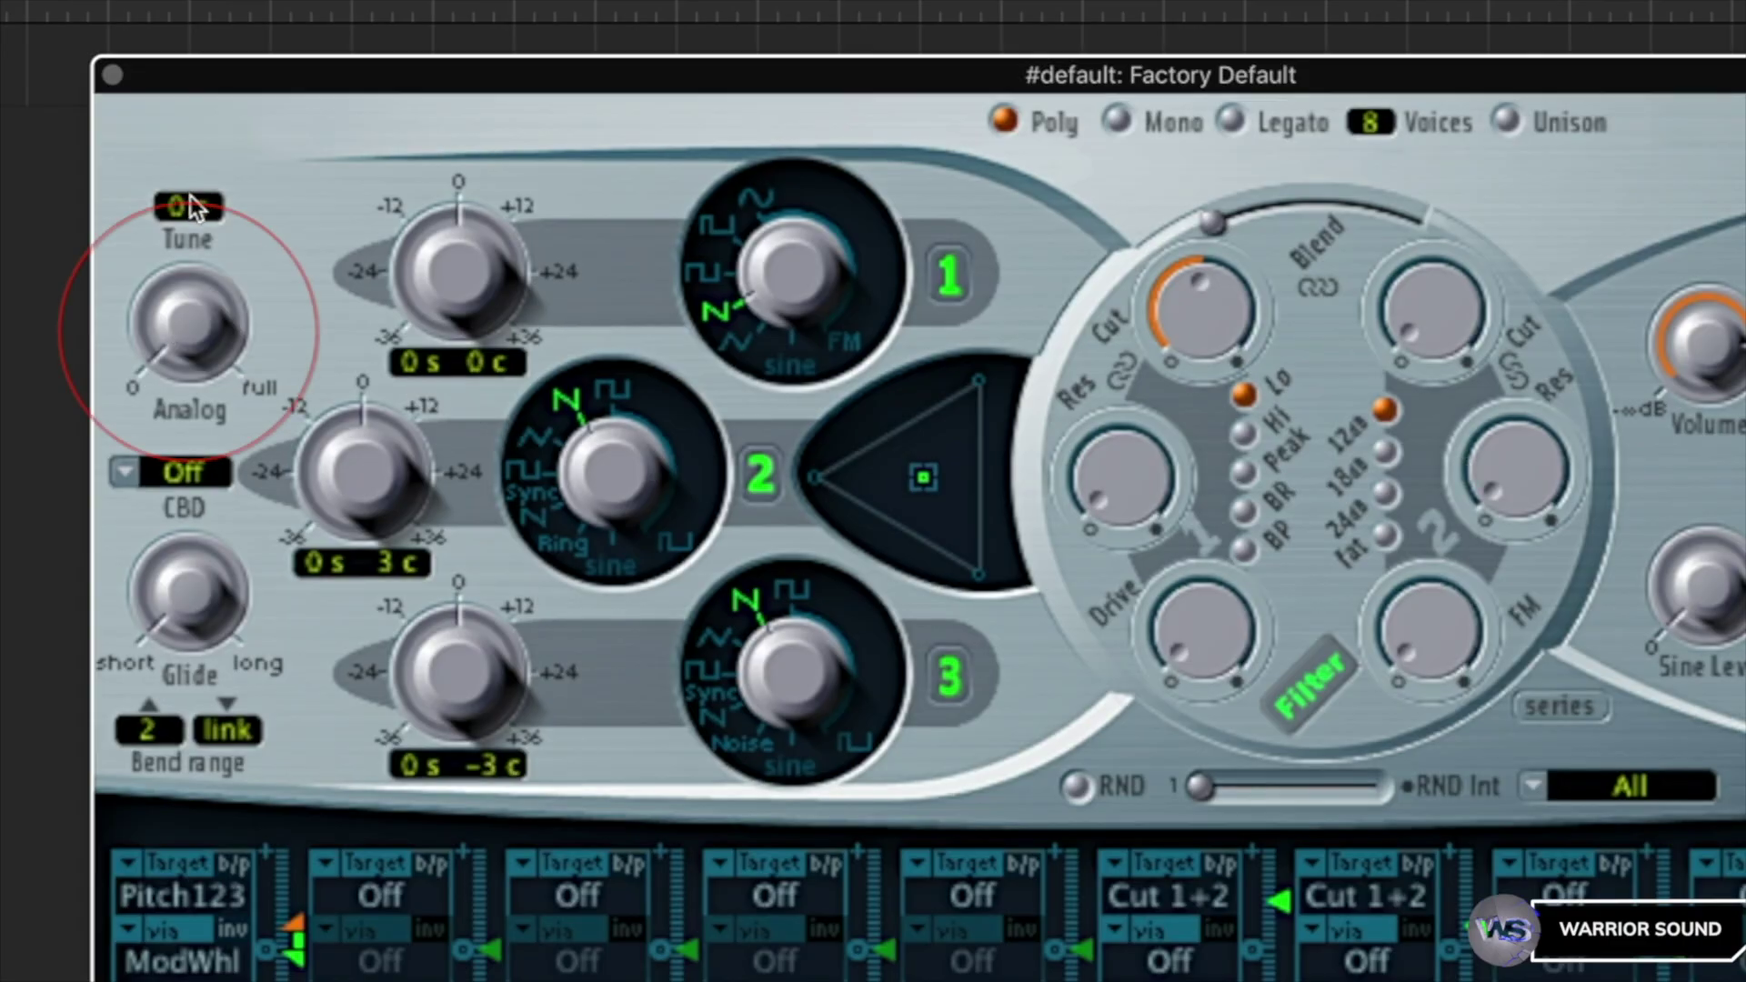
# - Raise the Analog amount close to full and turn on Unison
pyautogui.moveTo(198, 331); pyautogui.dragTo(198, 182)
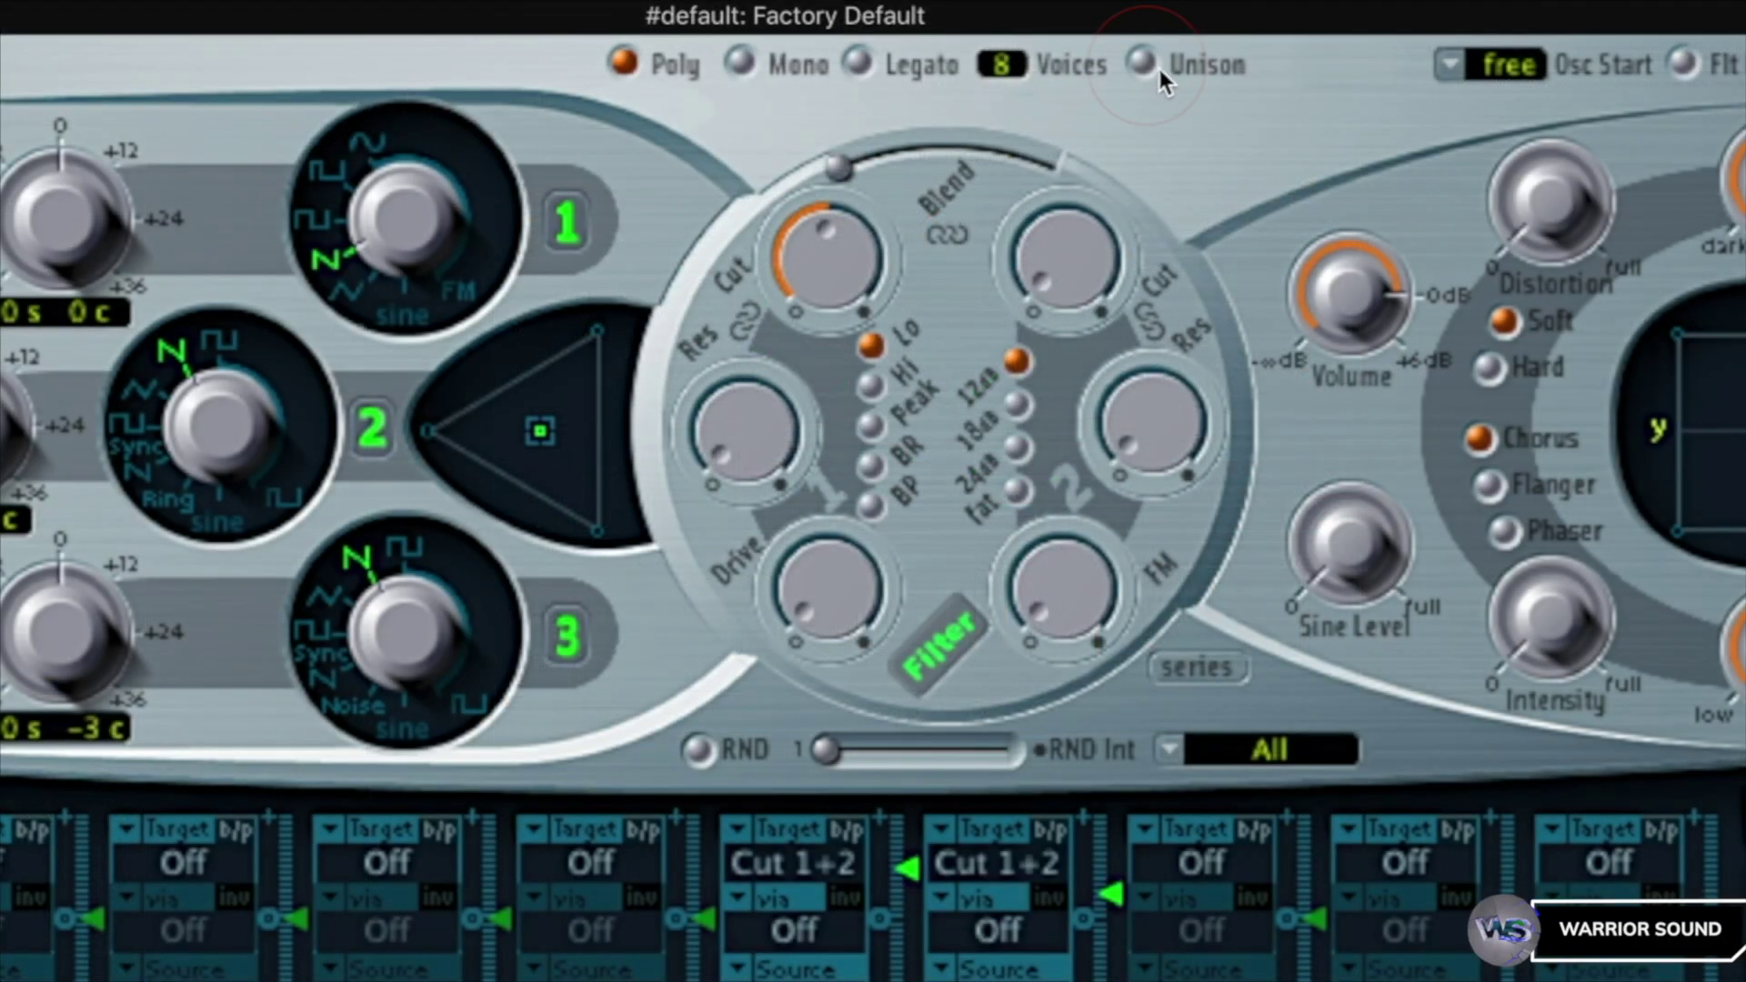
pyautogui.click(1062, 156)
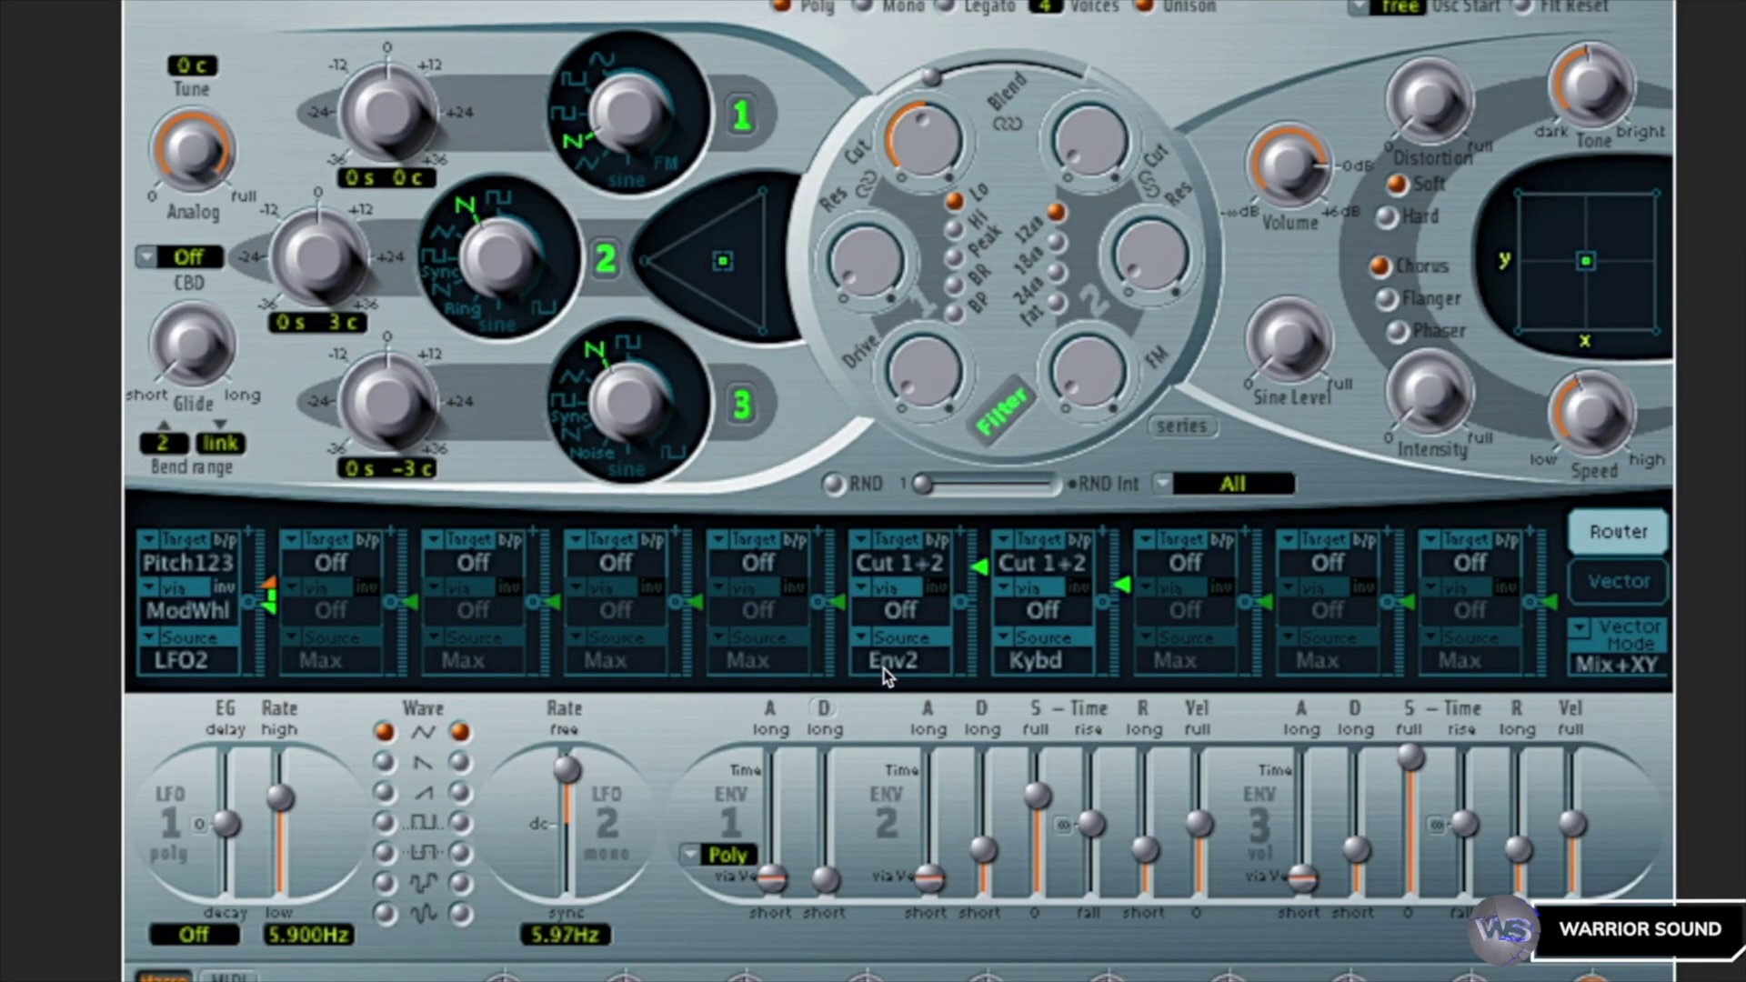
# - Set the router targets for both Cut 1+2 modulations and the Pitch123 modulation to Off
pyautogui.click(1029, 564)
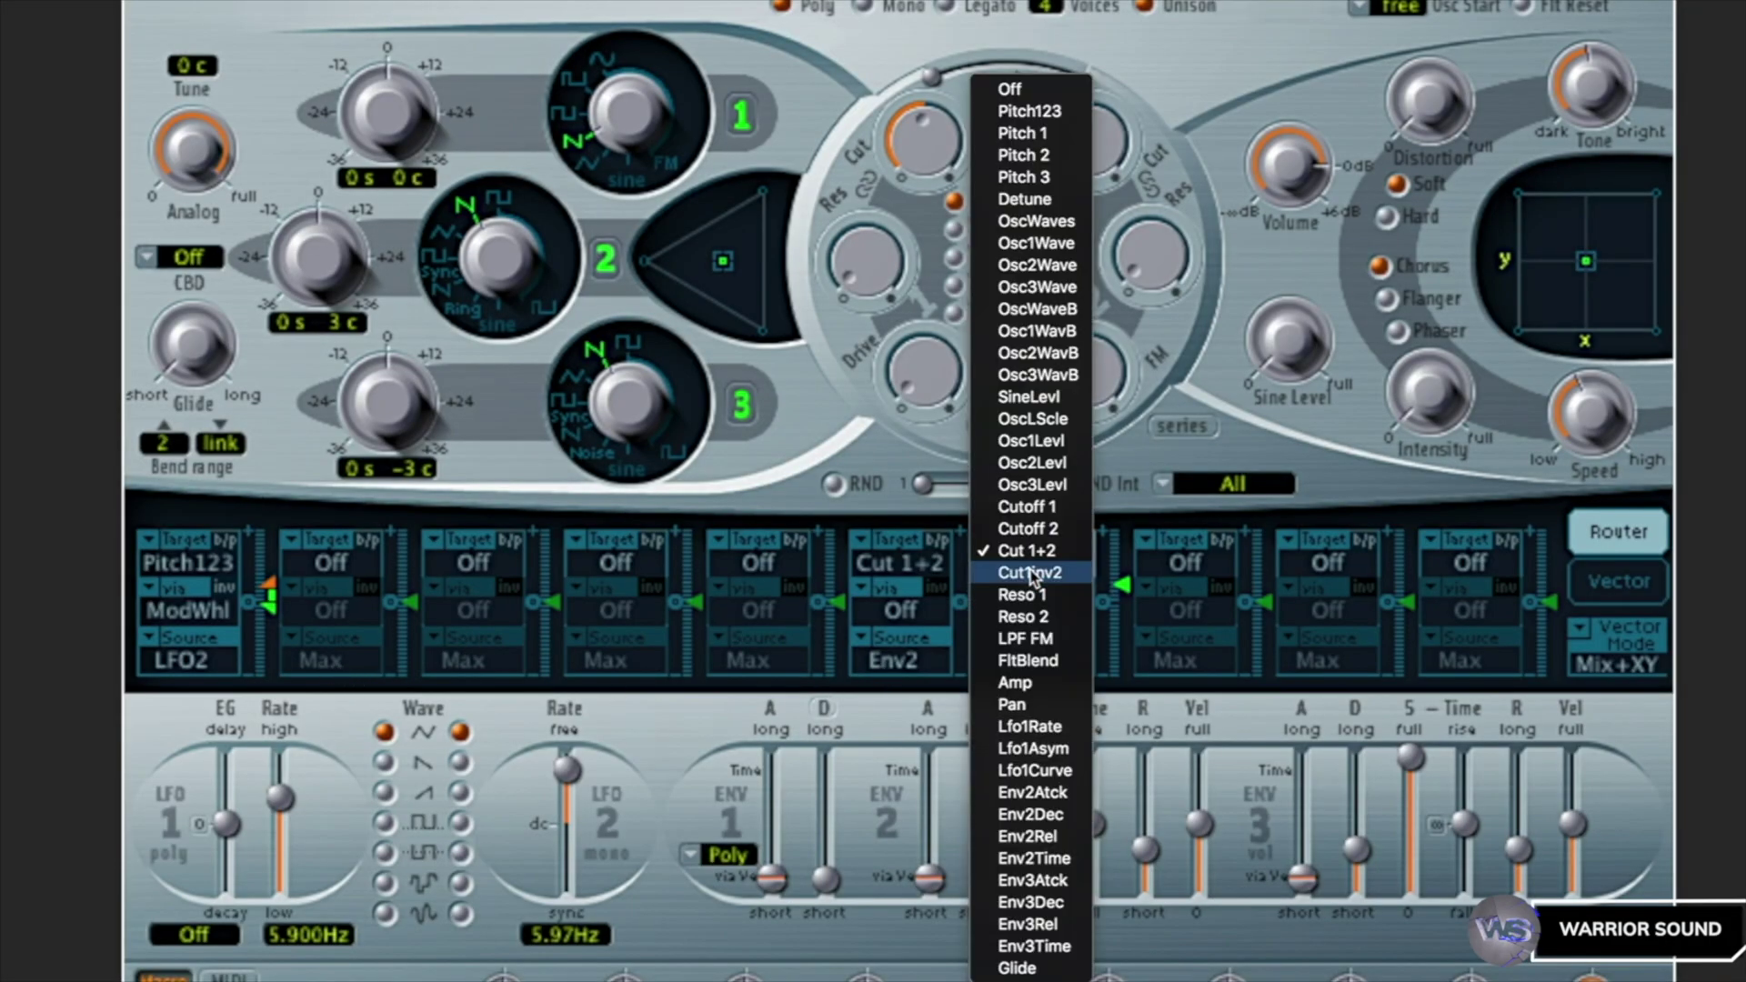
pyautogui.press('Return')
pyautogui.click(924, 565)
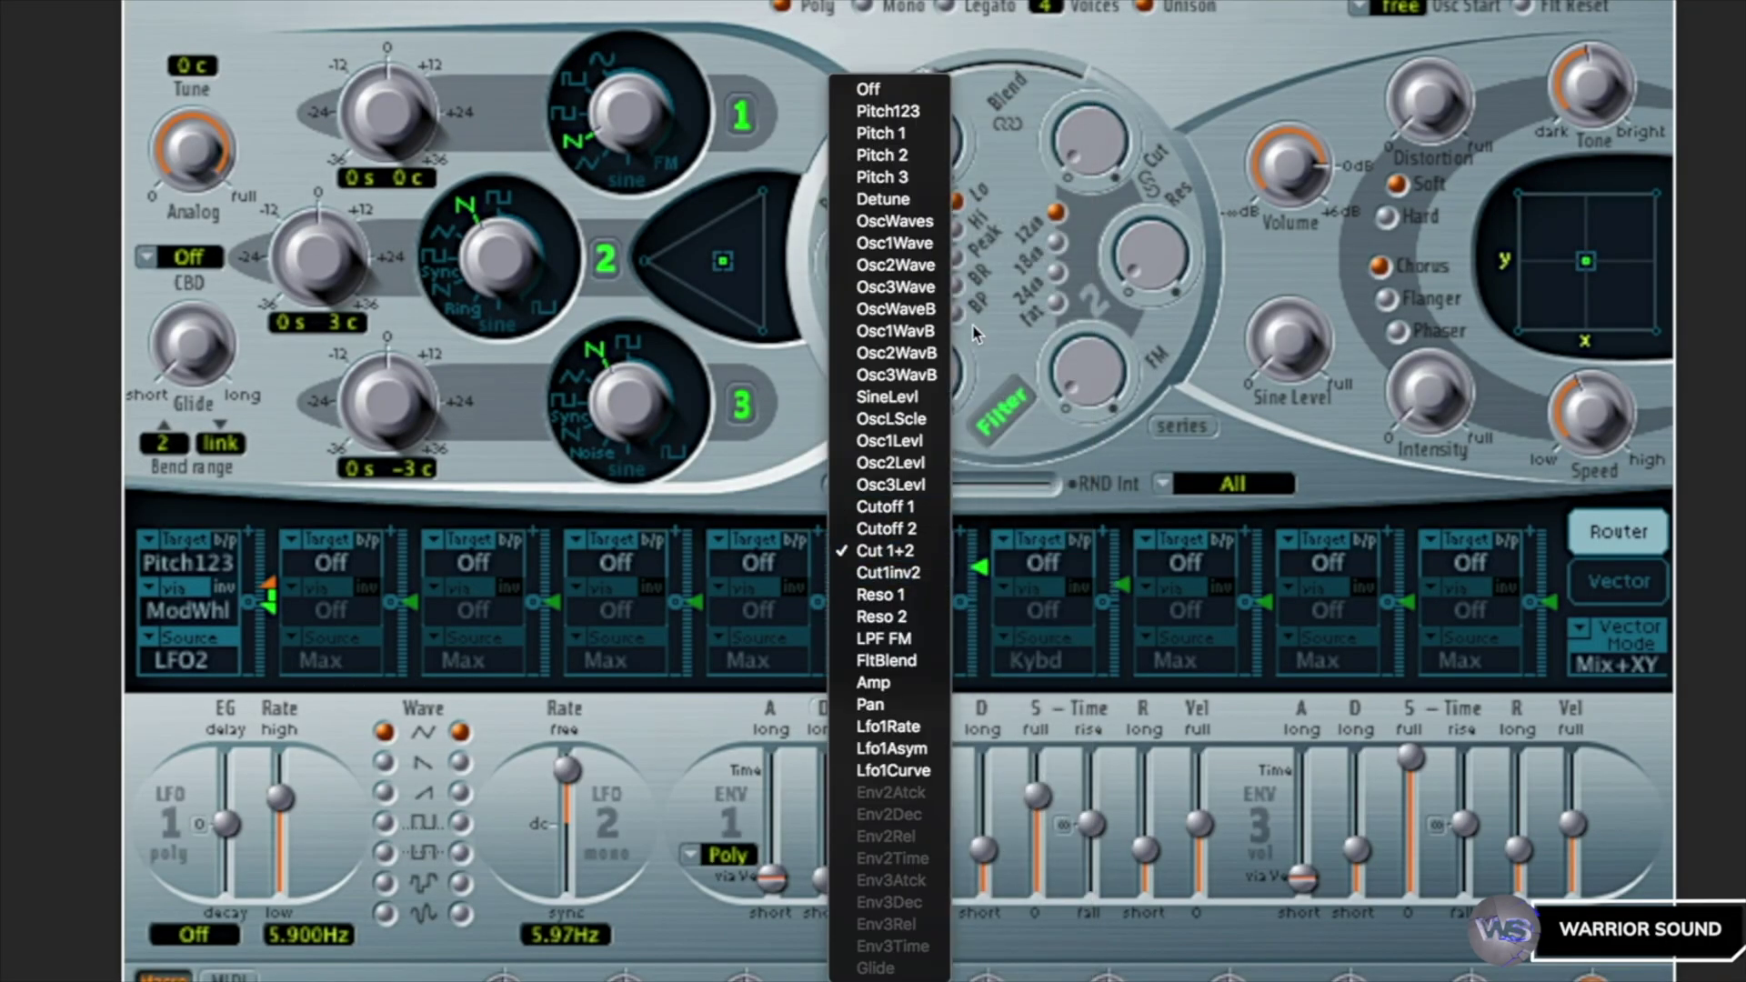
pyautogui.press('Return')
pyautogui.click(209, 564)
pyautogui.click(608, 582)
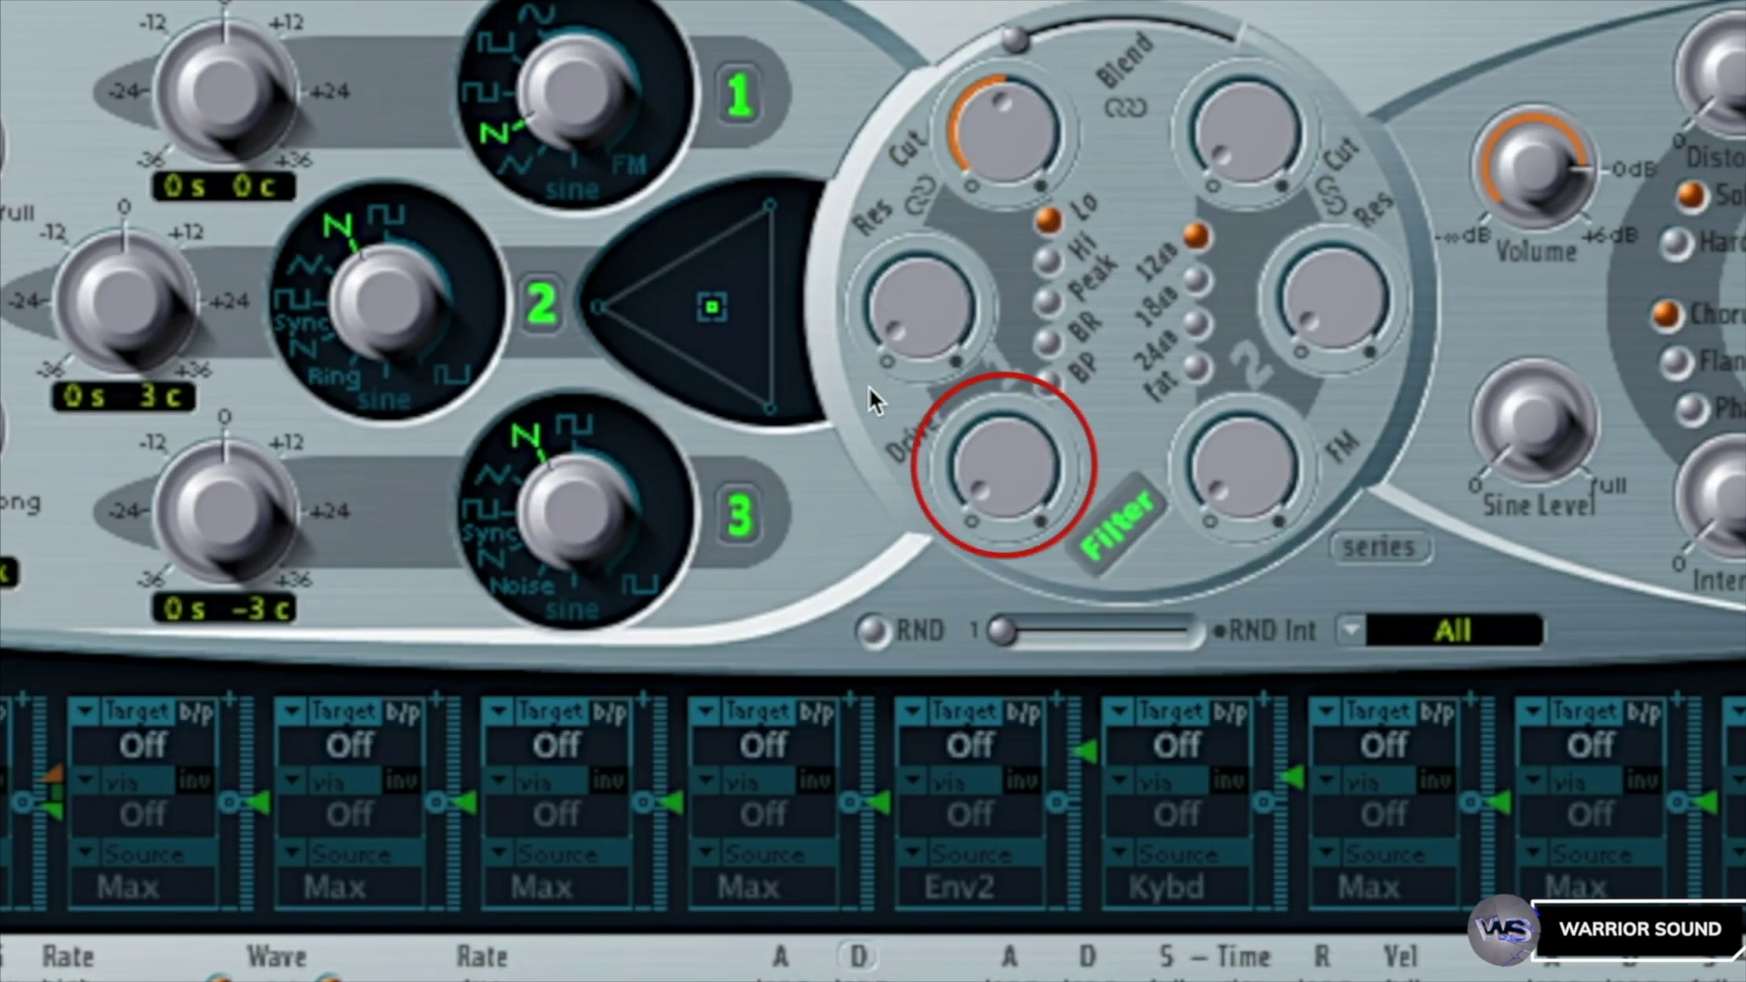
# - Raise the filter Drive to a little under halfway, keeping Analog close to full
pyautogui.moveTo(1017, 488); pyautogui.dragTo(1014, 284)
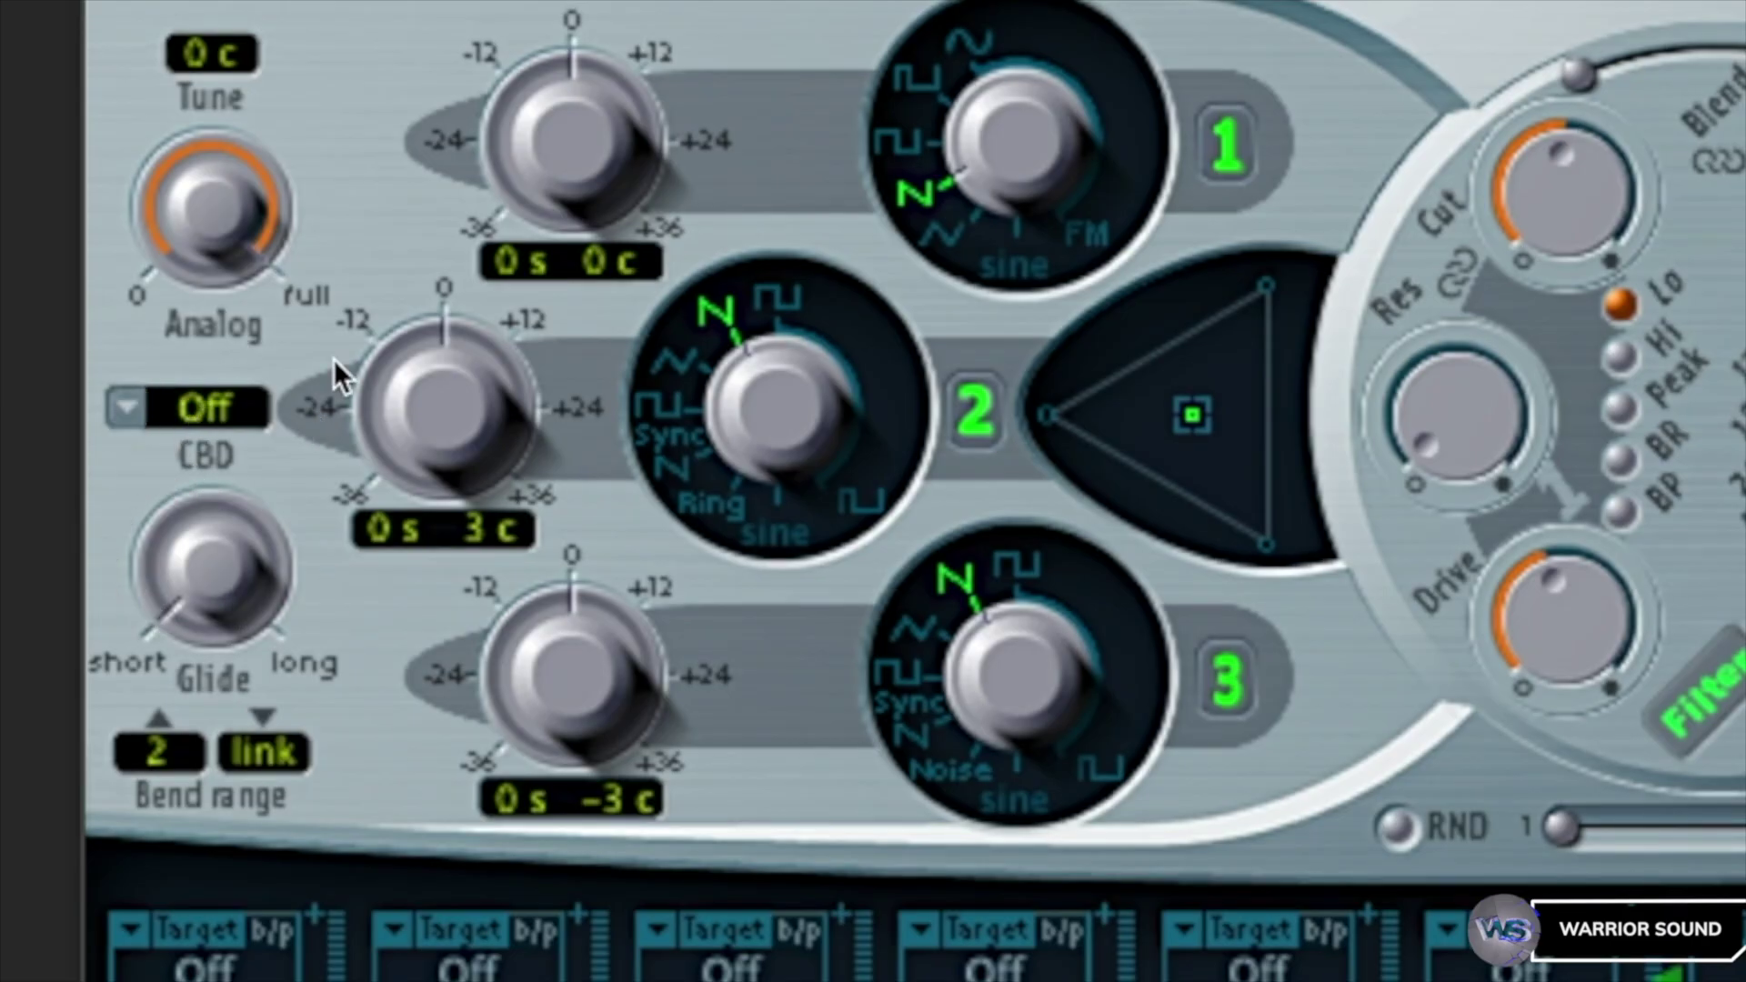
pyautogui.moveTo(233, 200); pyautogui.dragTo(297, 86)
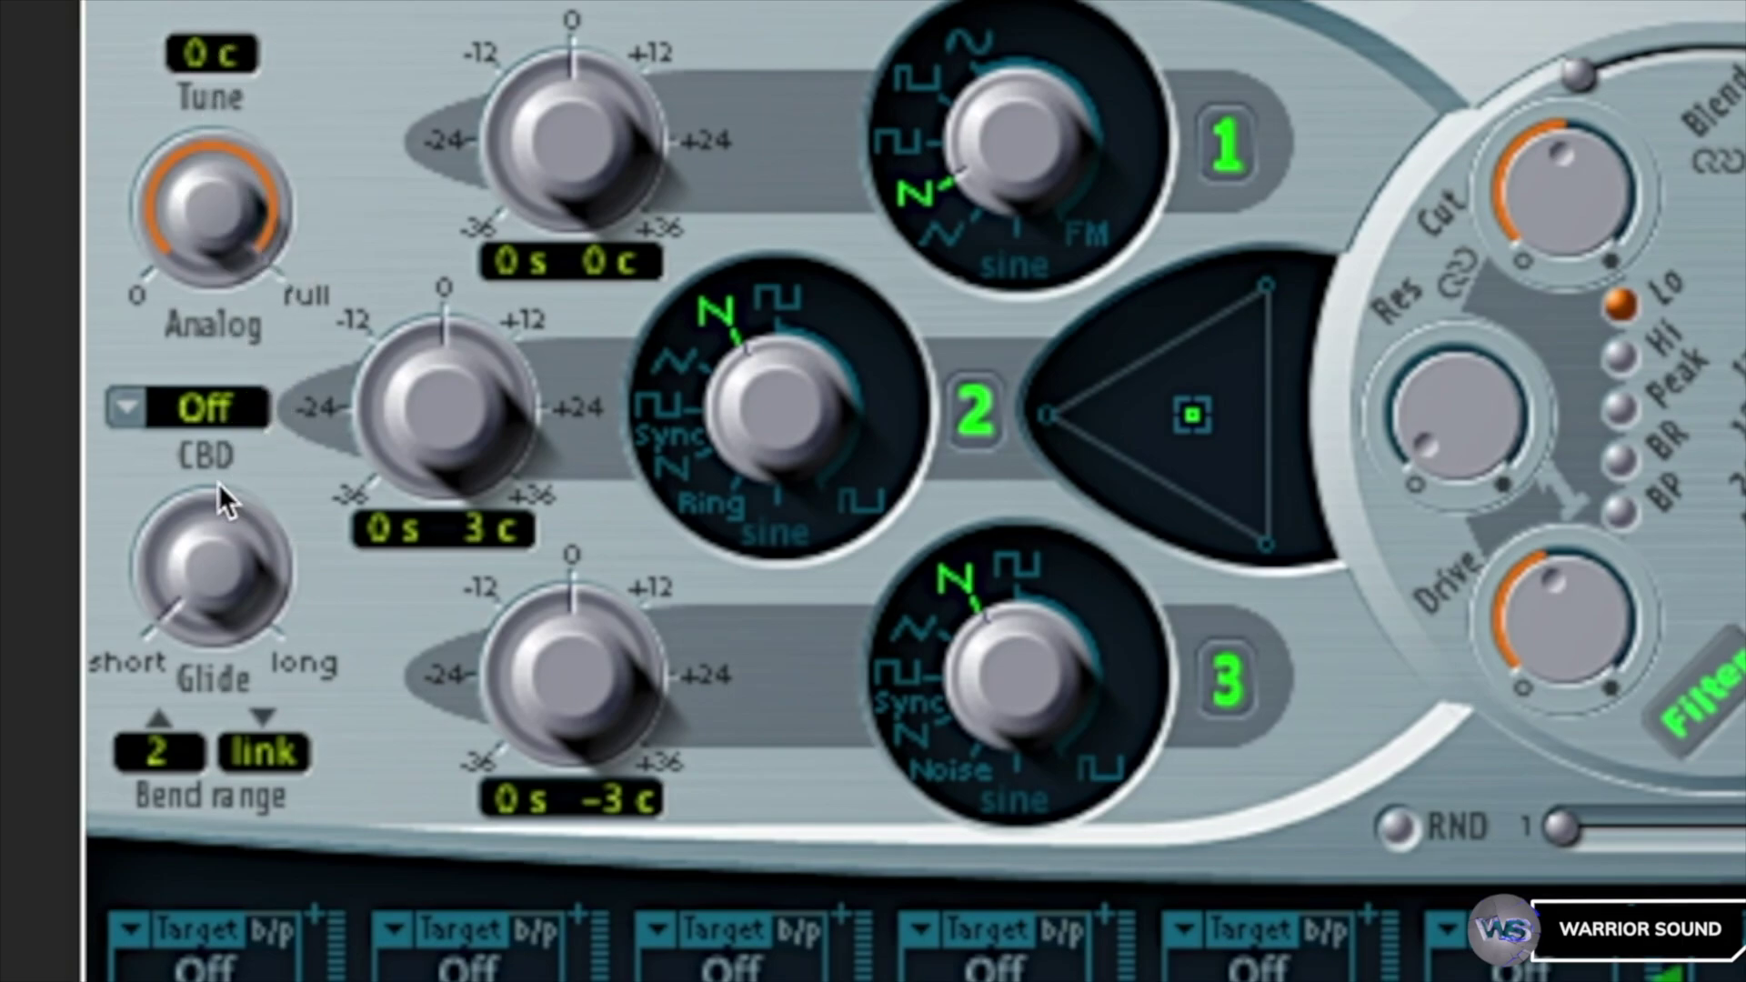
# - Compare the CBD settings 50%, Off and 100%, and leave CBD at 50%
pyautogui.click(145, 400)
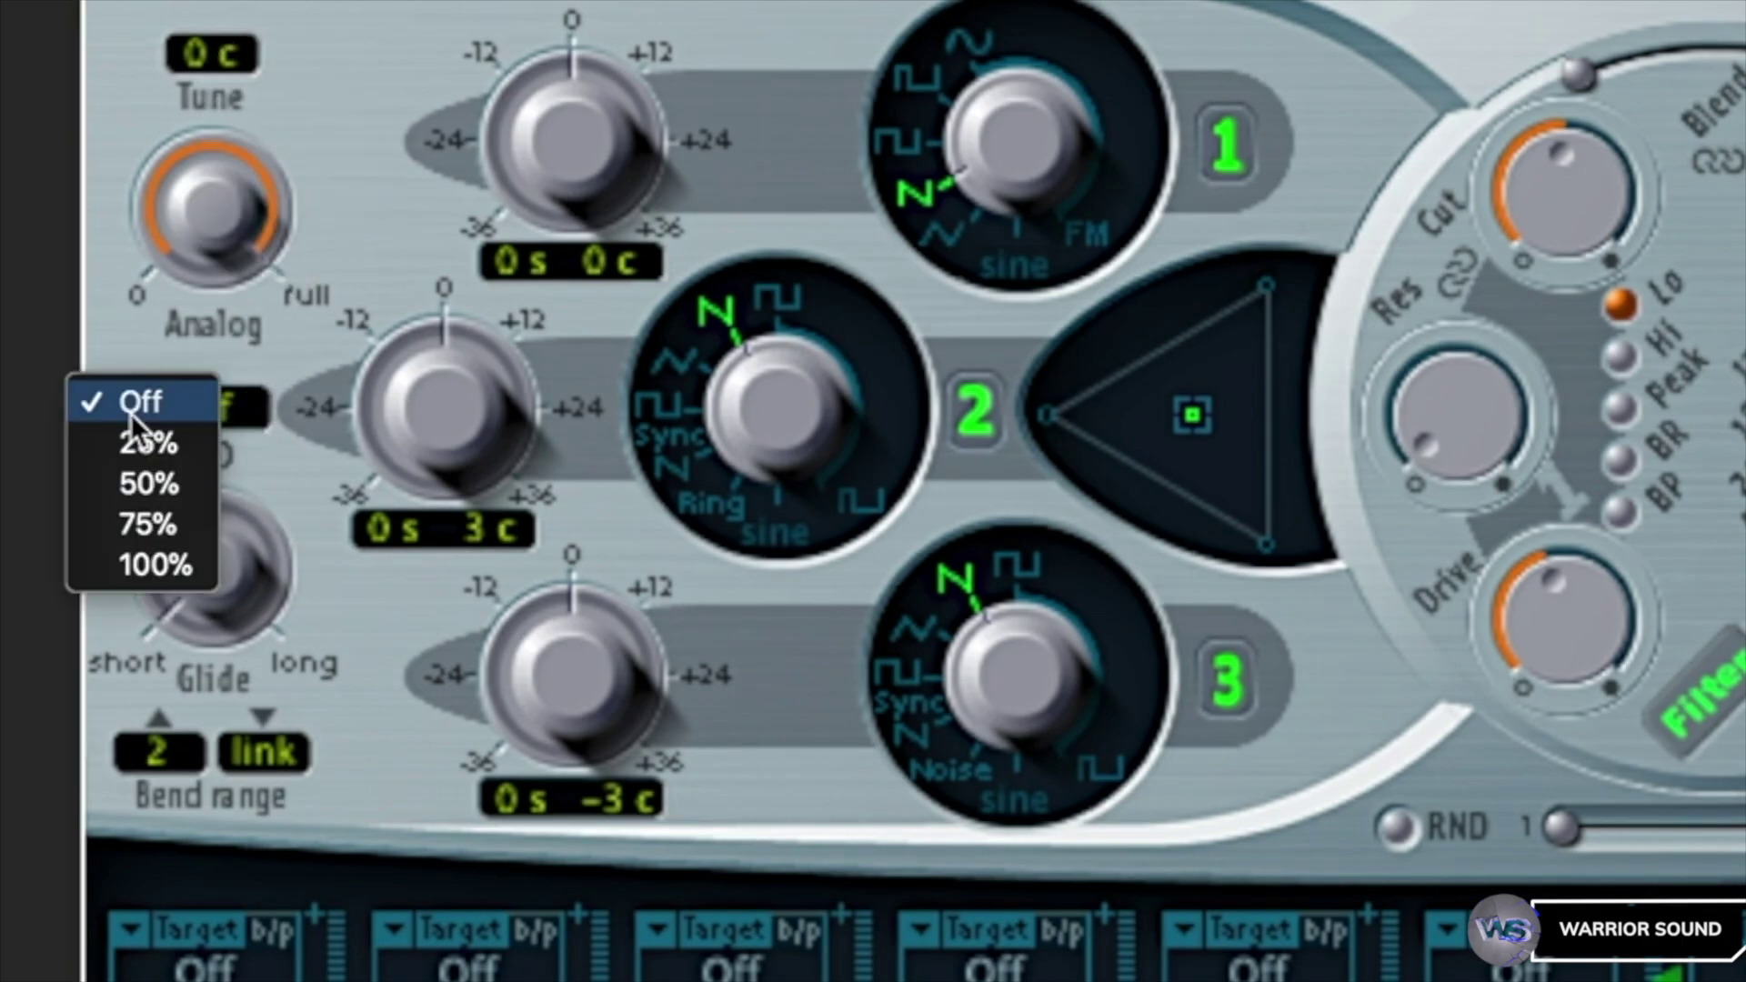
pyautogui.click(191, 493)
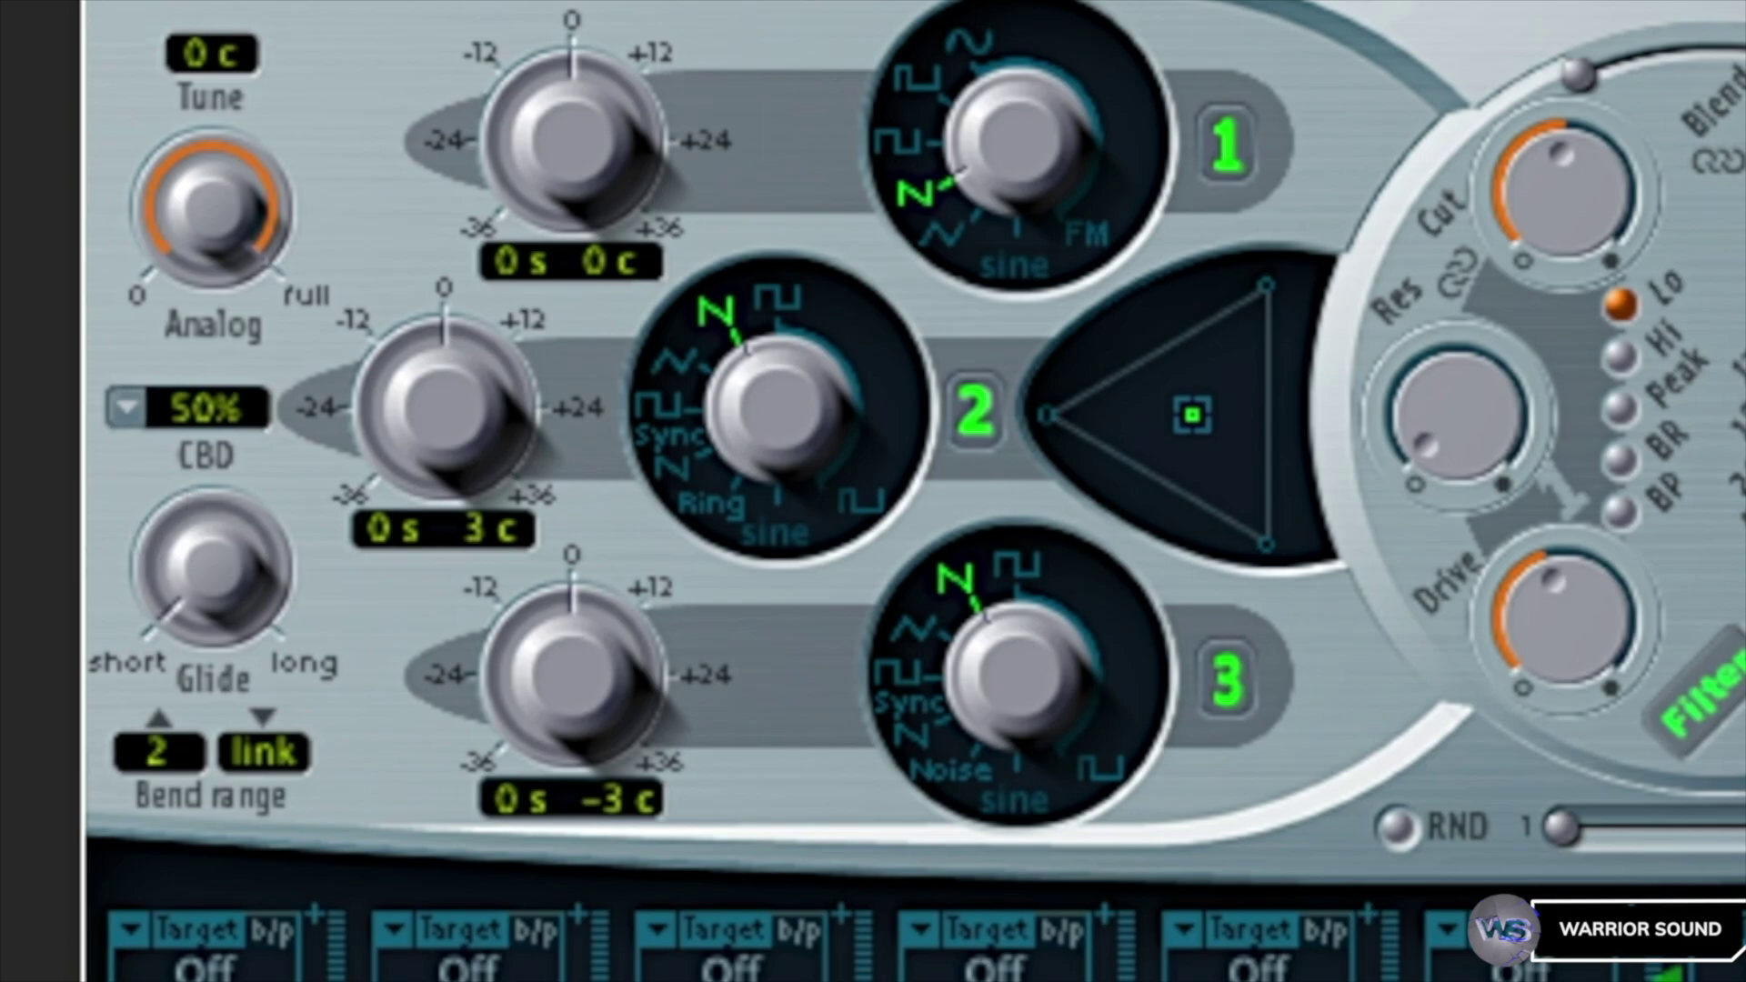
pyautogui.click(144, 417)
pyautogui.click(186, 330)
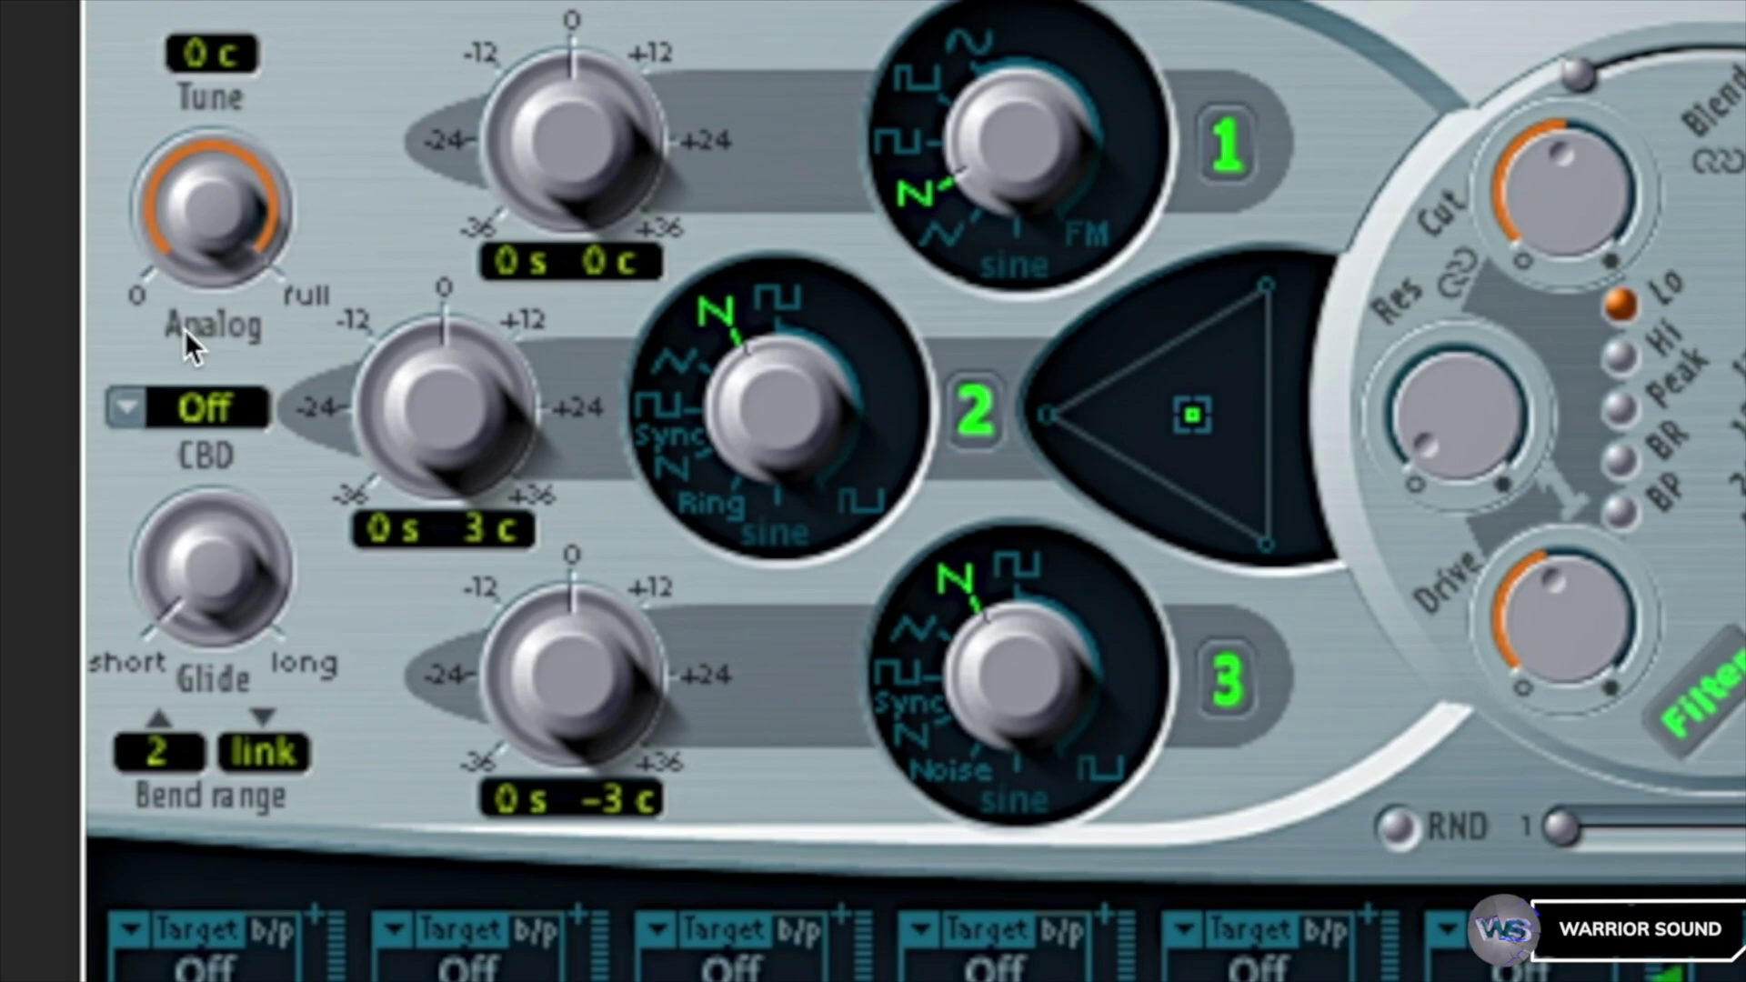
pyautogui.click(127, 408)
pyautogui.click(168, 488)
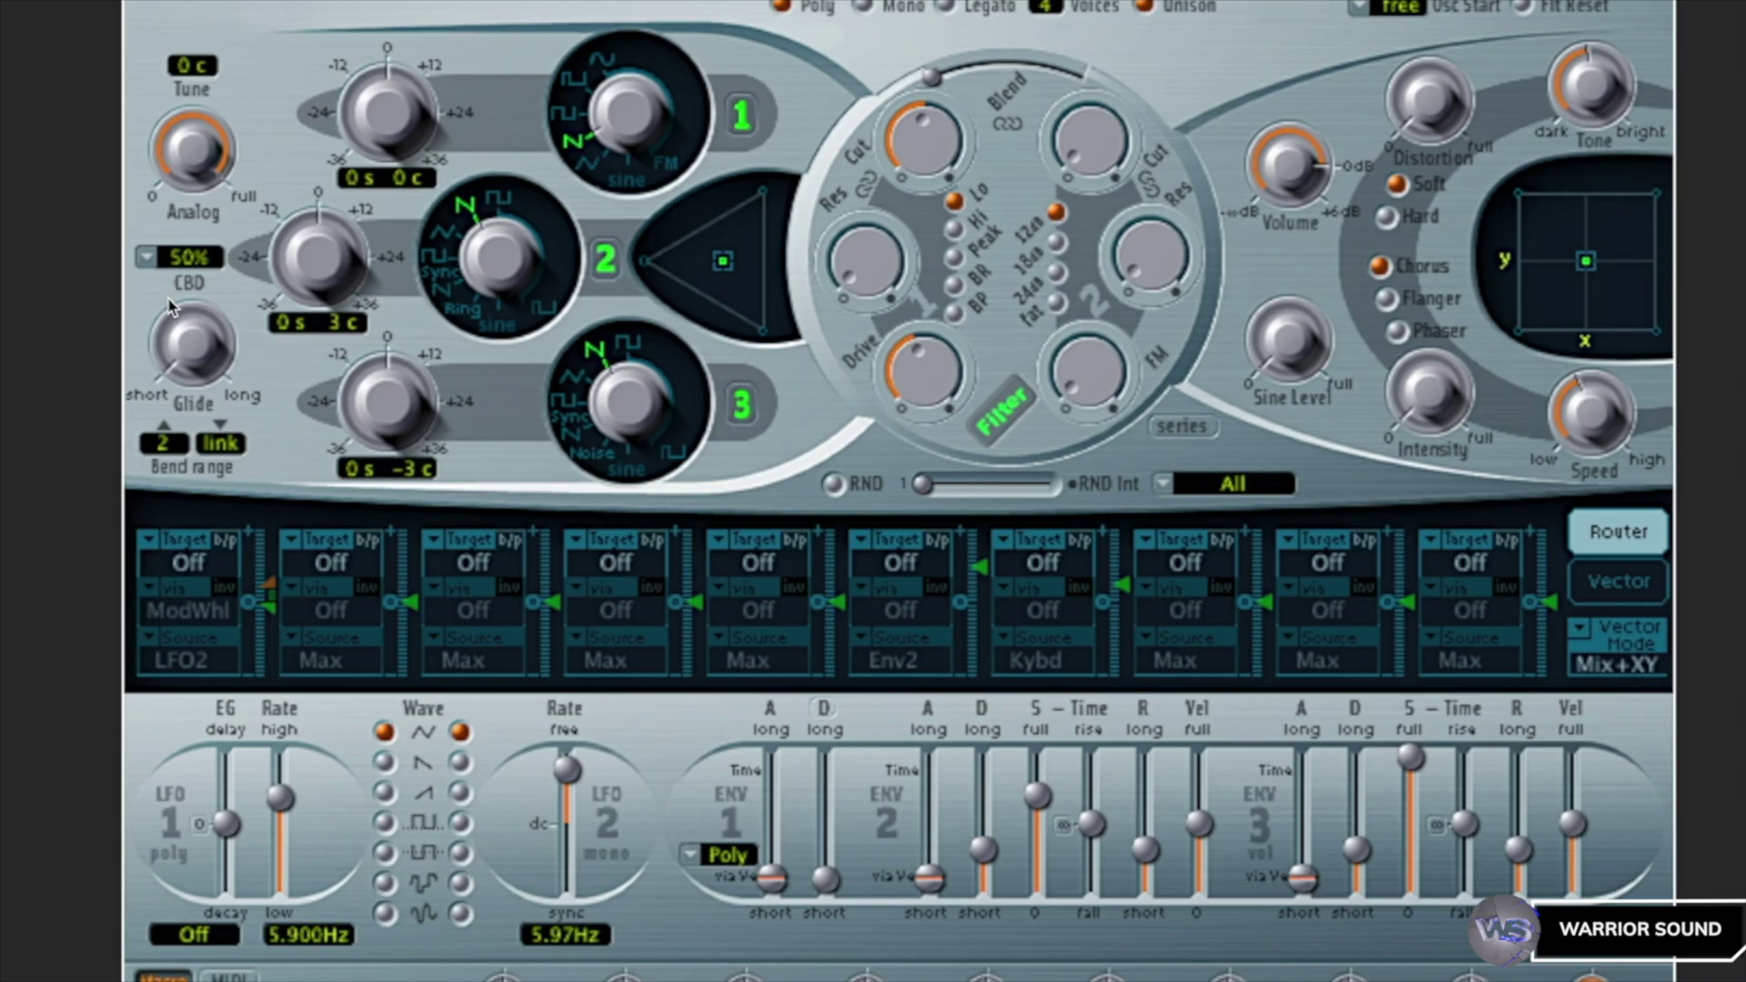
pyautogui.click(146, 257)
pyautogui.click(177, 289)
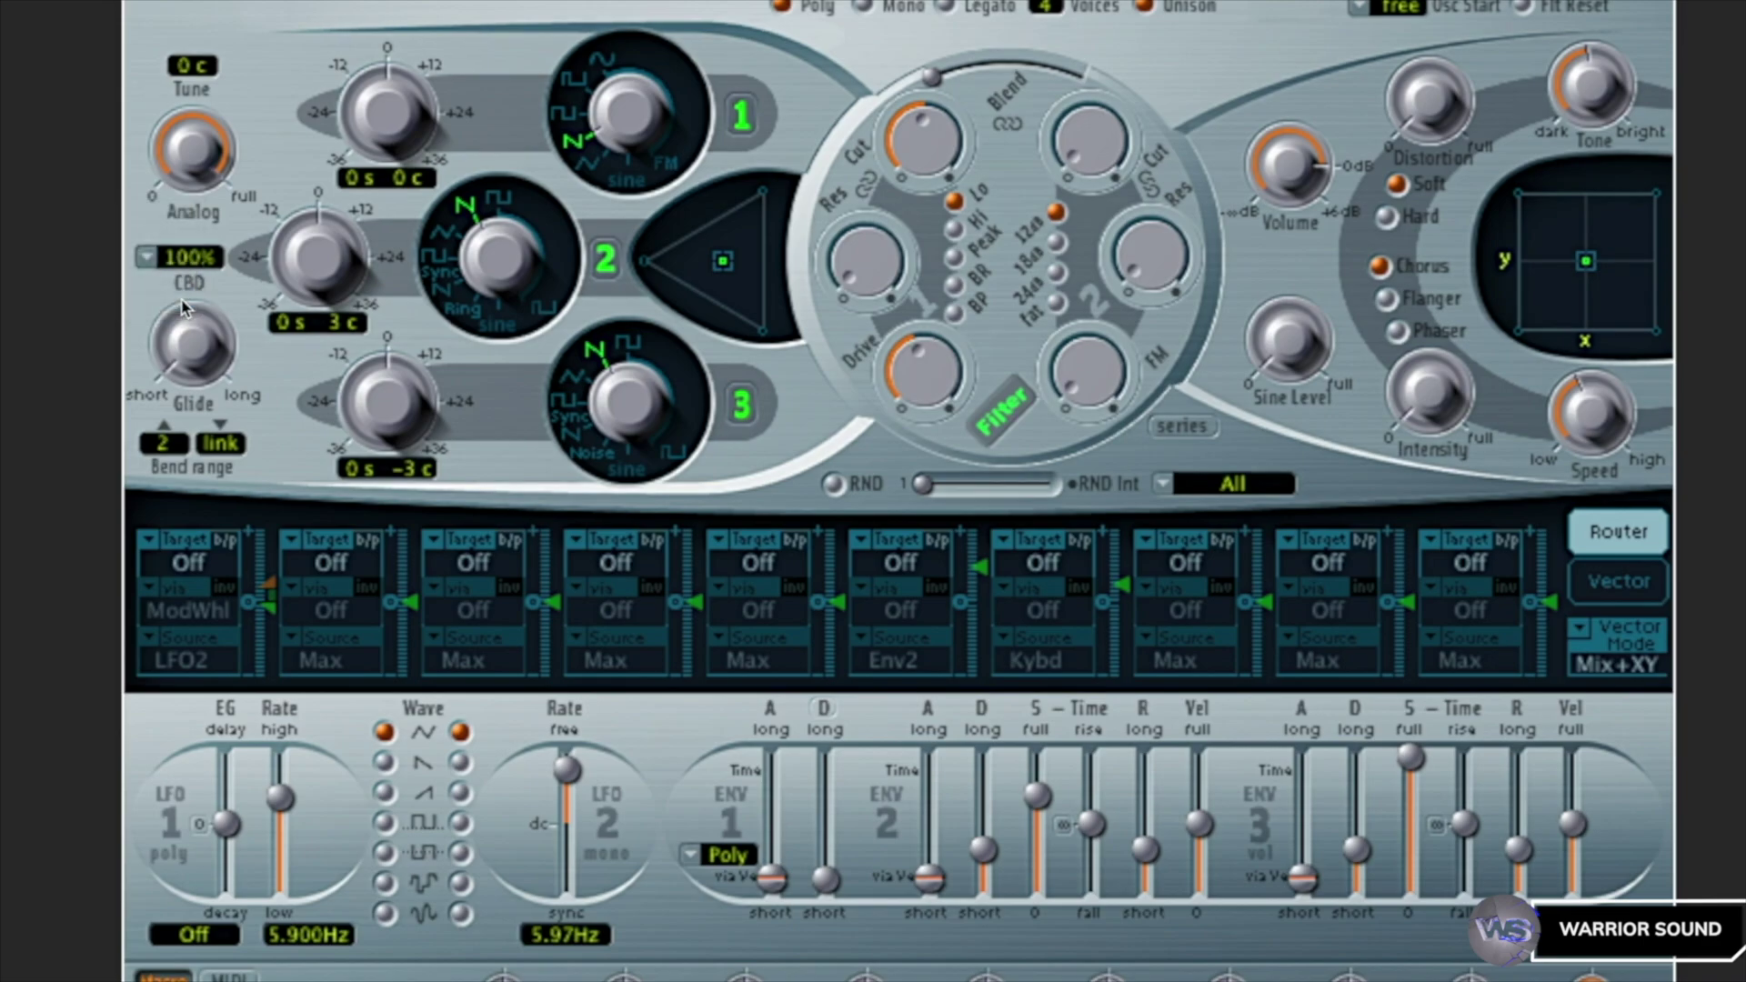
pyautogui.hotkey('ctrl', 'z')
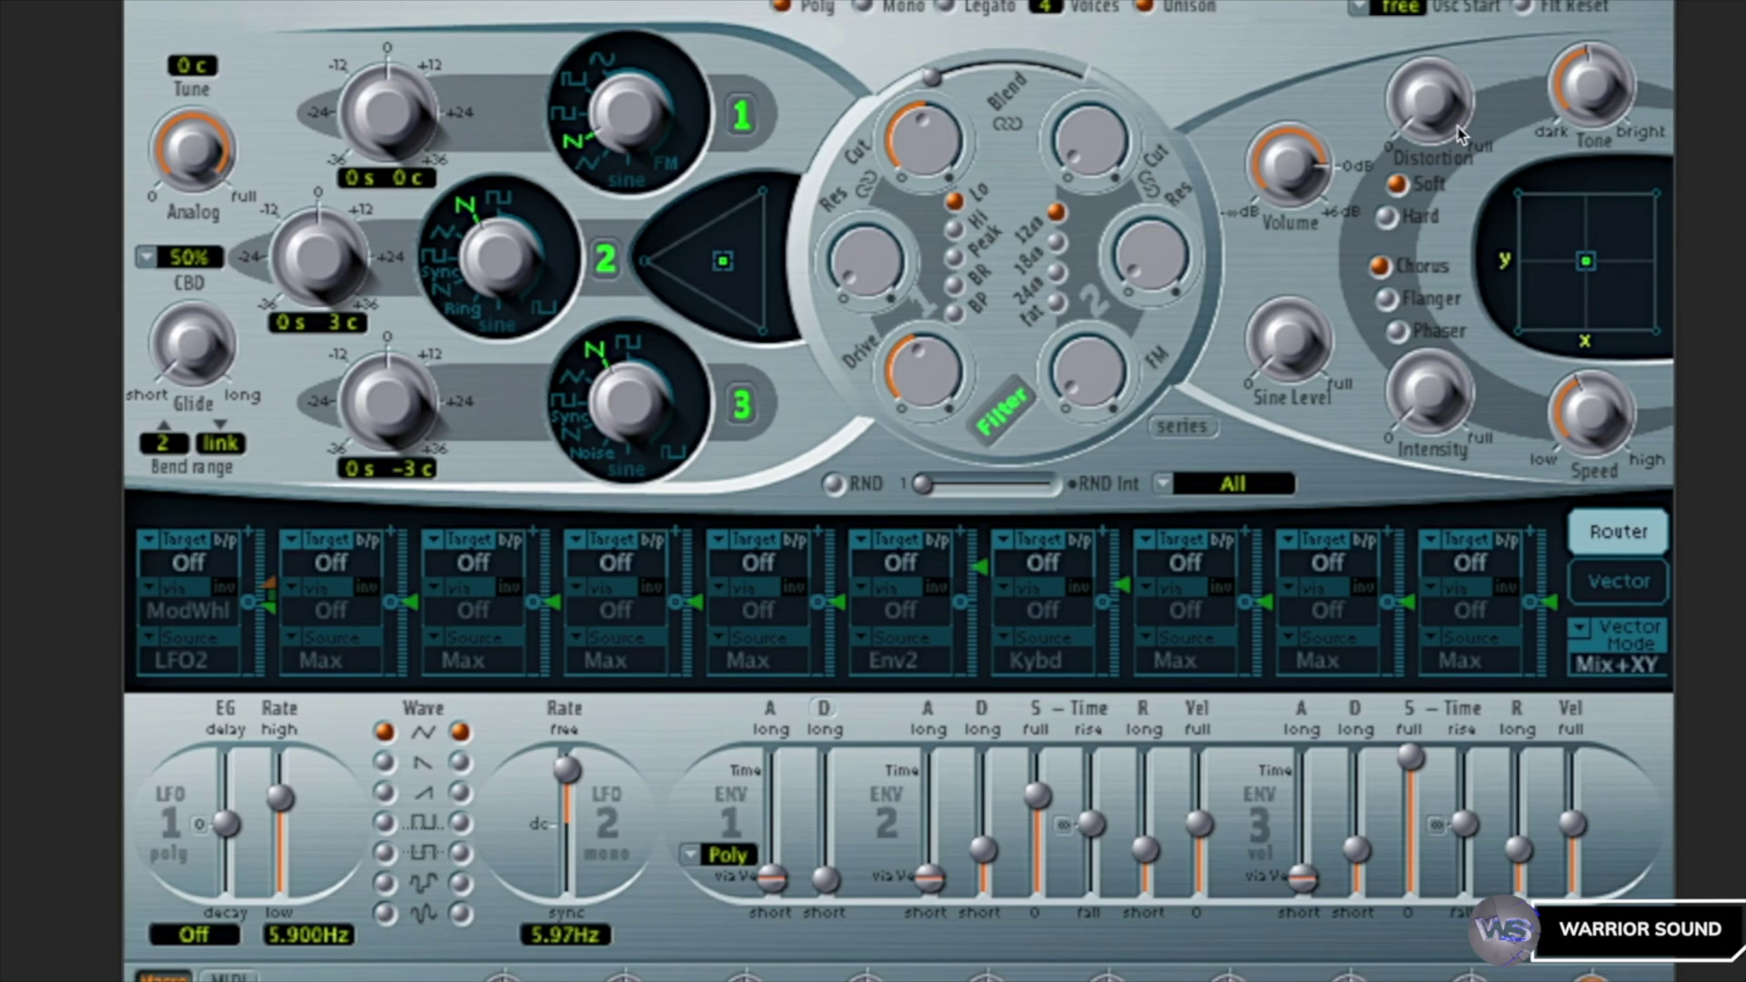
# - Raise the Distortion to a little under halfway and increase filter 1's cutoff and resonance
pyautogui.moveTo(1447, 107); pyautogui.dragTo(1437, 2)
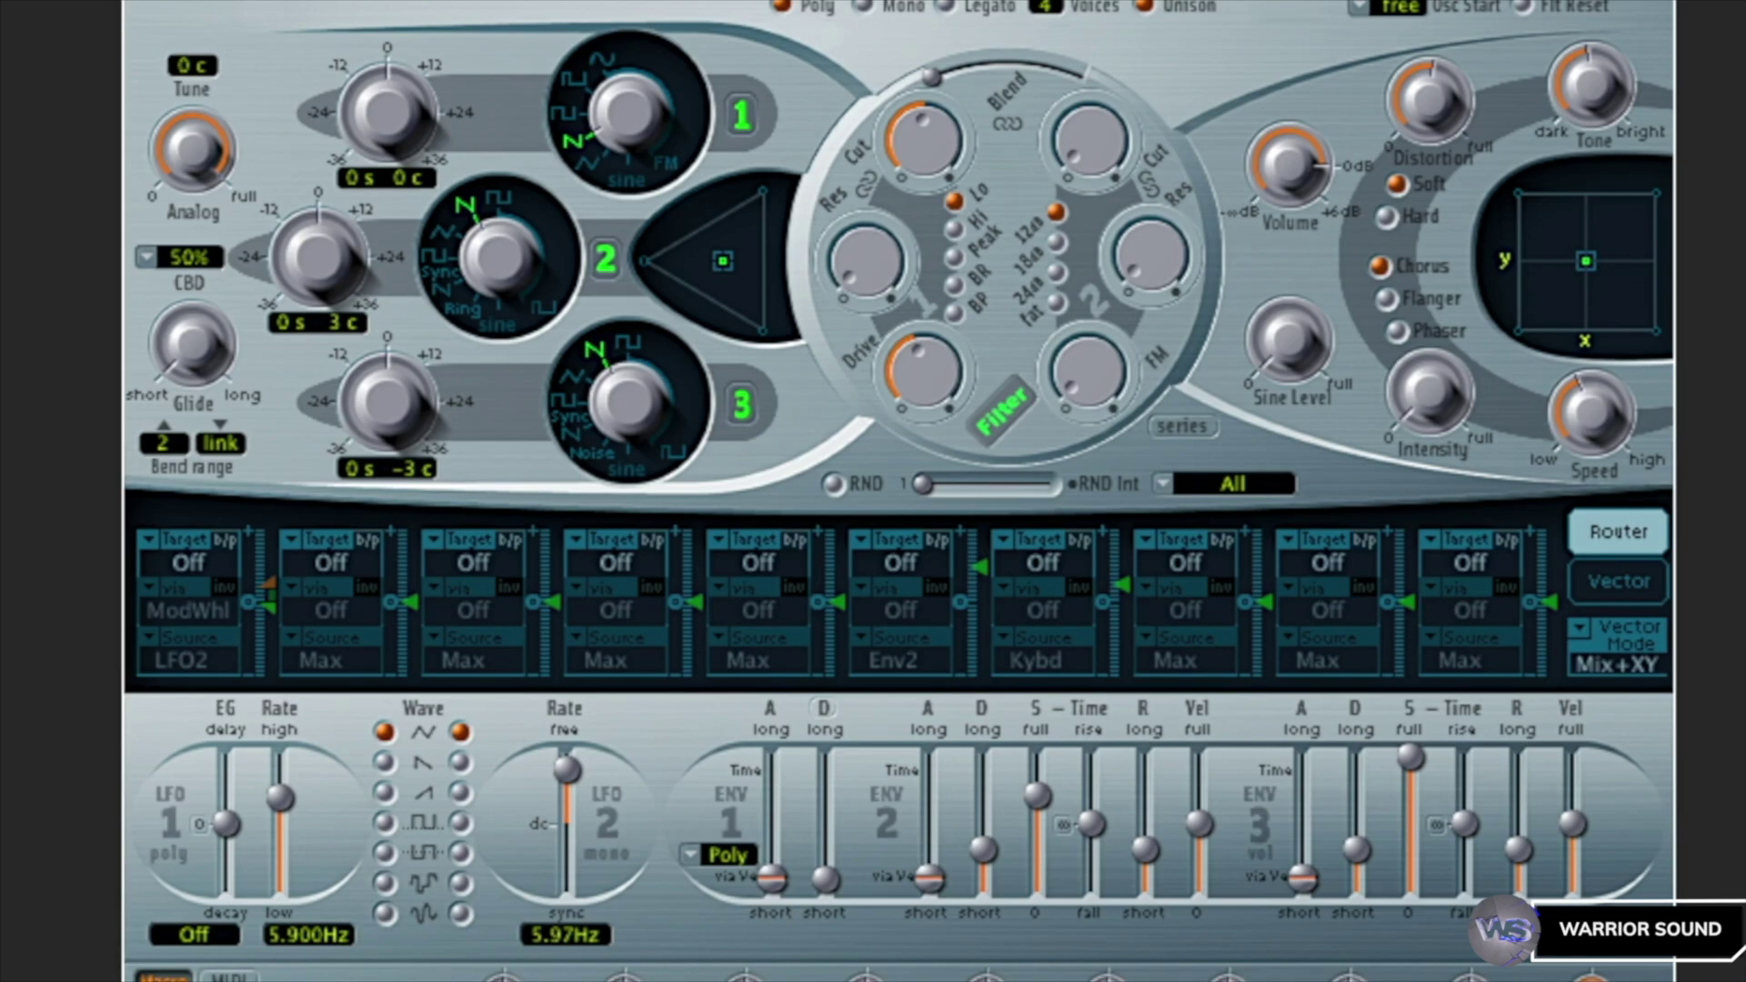
pyautogui.moveTo(926, 118)
pyautogui.mouseDown()
pyautogui.moveTo(926, 95)
pyautogui.moveTo(922, 126)
pyautogui.mouseUp()
pyautogui.click(875, 273)
pyautogui.moveTo(885, 273); pyautogui.dragTo(891, 323)
pyautogui.moveTo(924, 144); pyautogui.dragTo(928, 153)
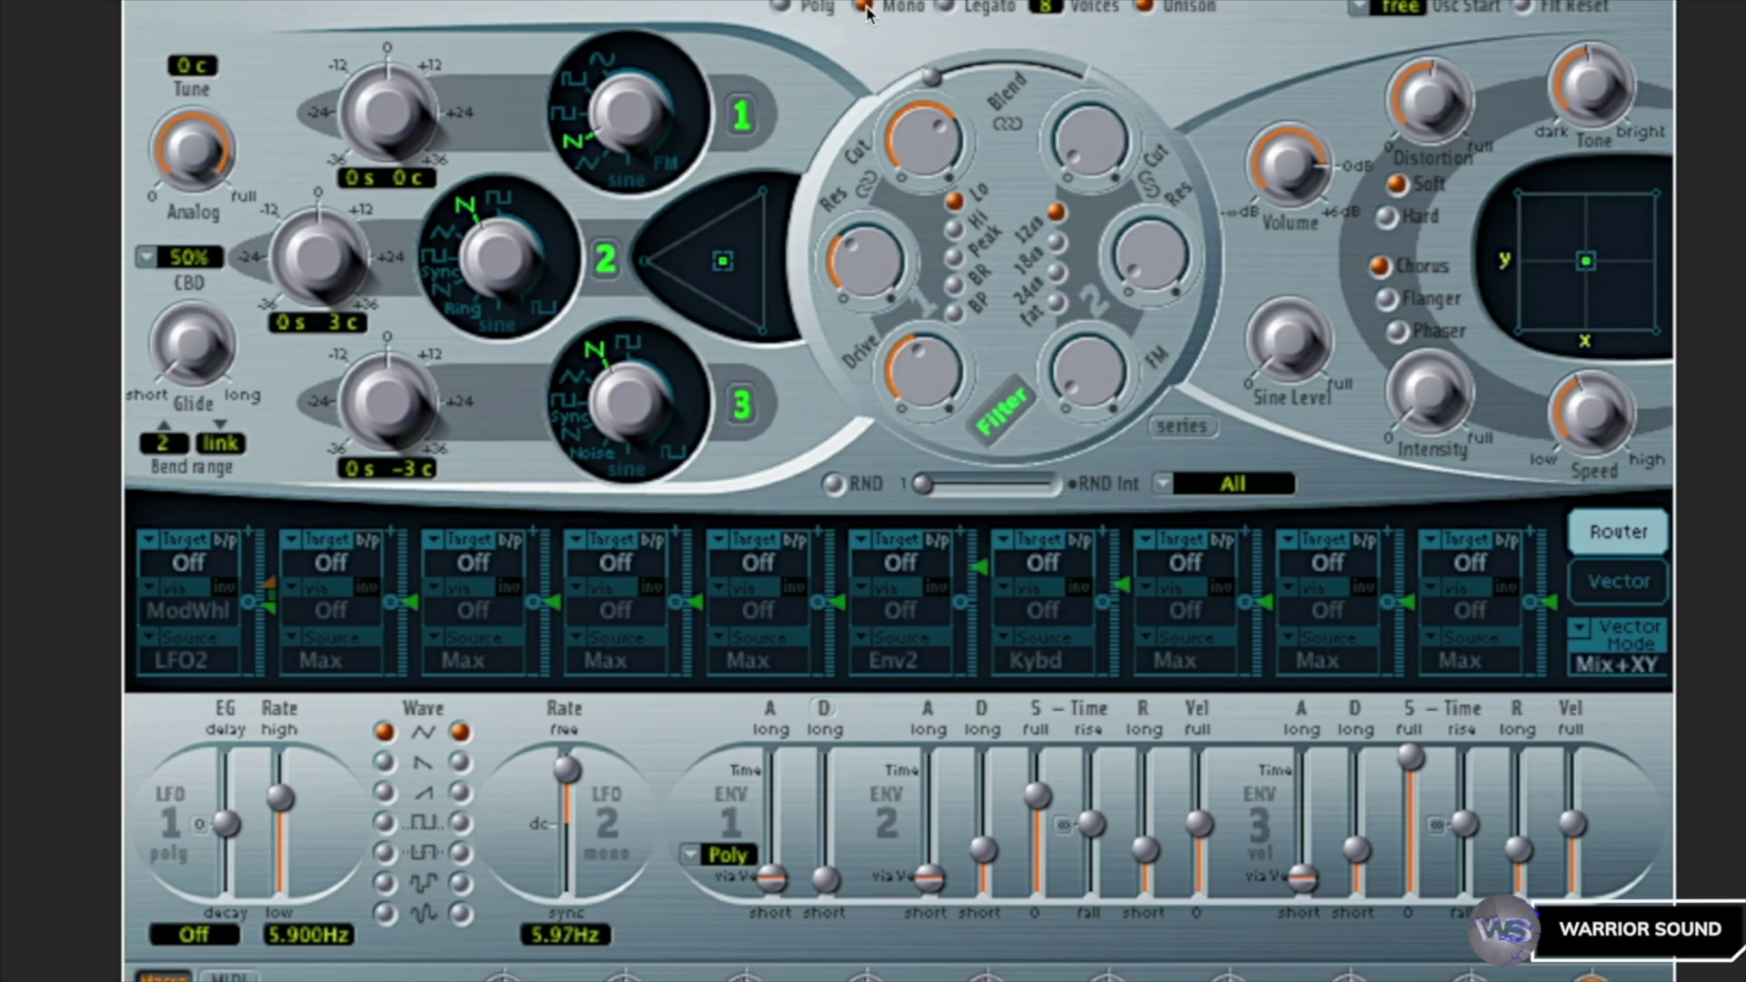
# - Fine-tune the Distortion amount and set Analog to about 0.893
pyautogui.click(937, 178)
pyautogui.moveTo(1432, 107); pyautogui.dragTo(1439, 153)
pyautogui.moveTo(1442, 130); pyautogui.dragTo(1439, 105)
pyautogui.moveTo(209, 173); pyautogui.dragTo(218, 182)
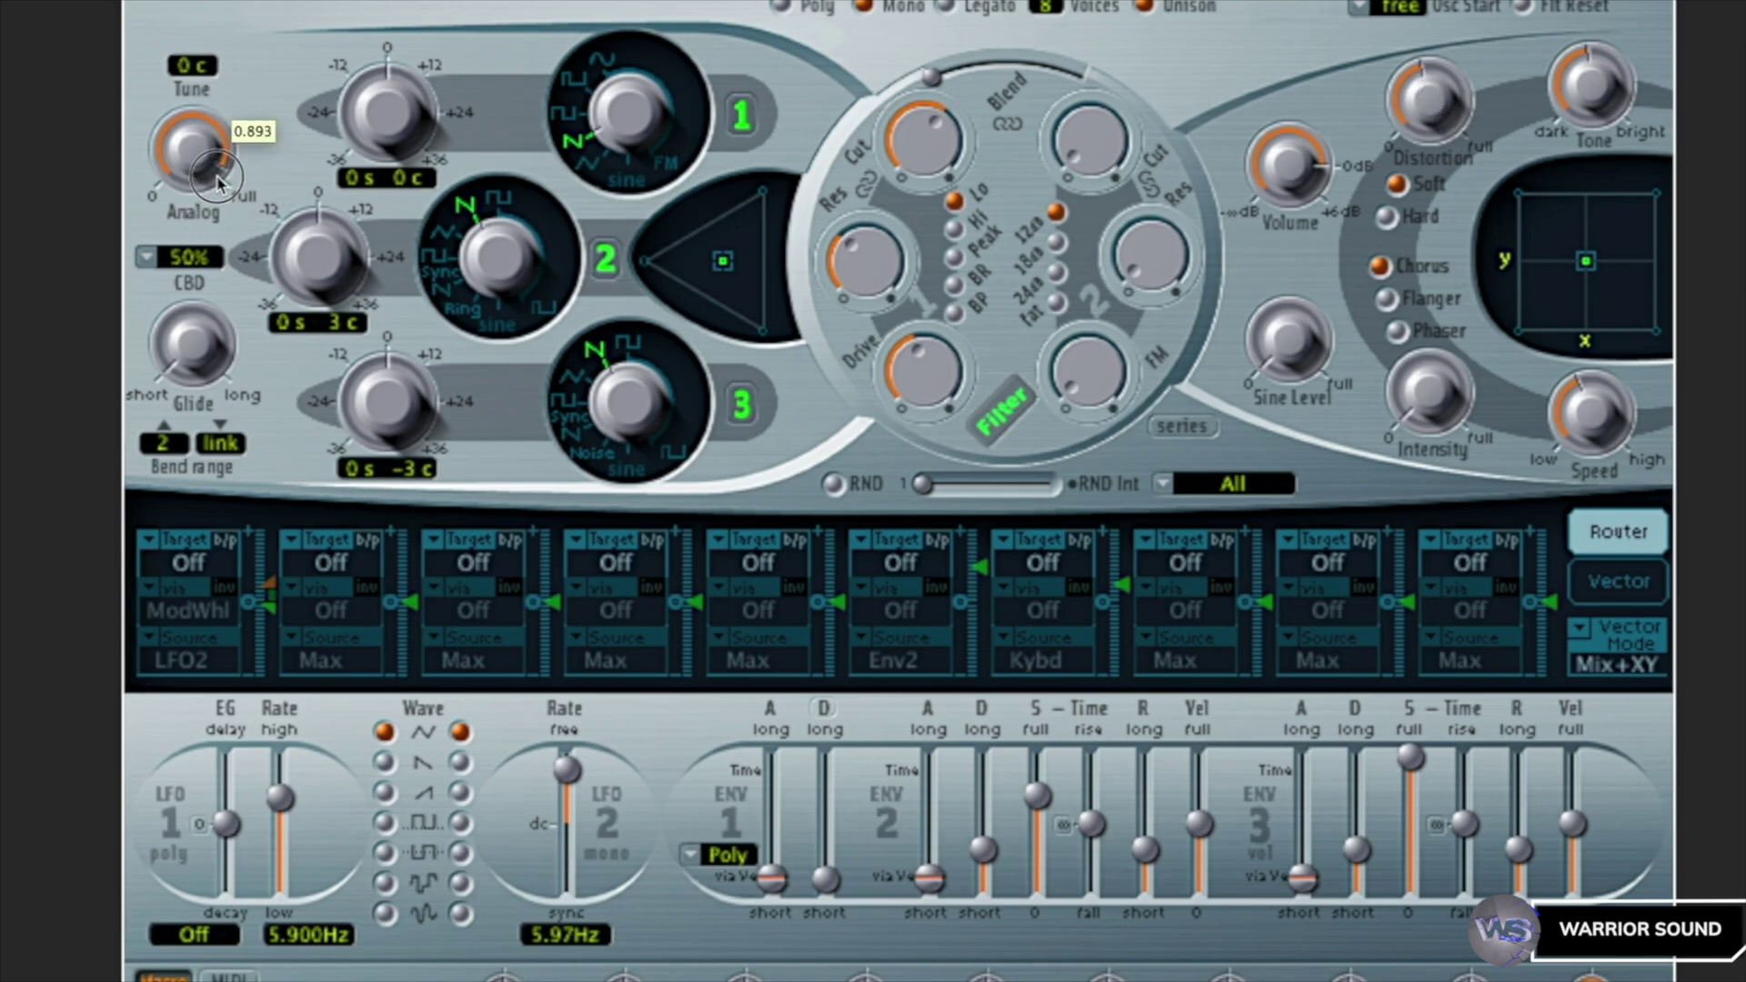
# - Try CBD at 25% and set it back to 50%
pyautogui.click(173, 259)
pyautogui.click(159, 254)
pyautogui.click(172, 258)
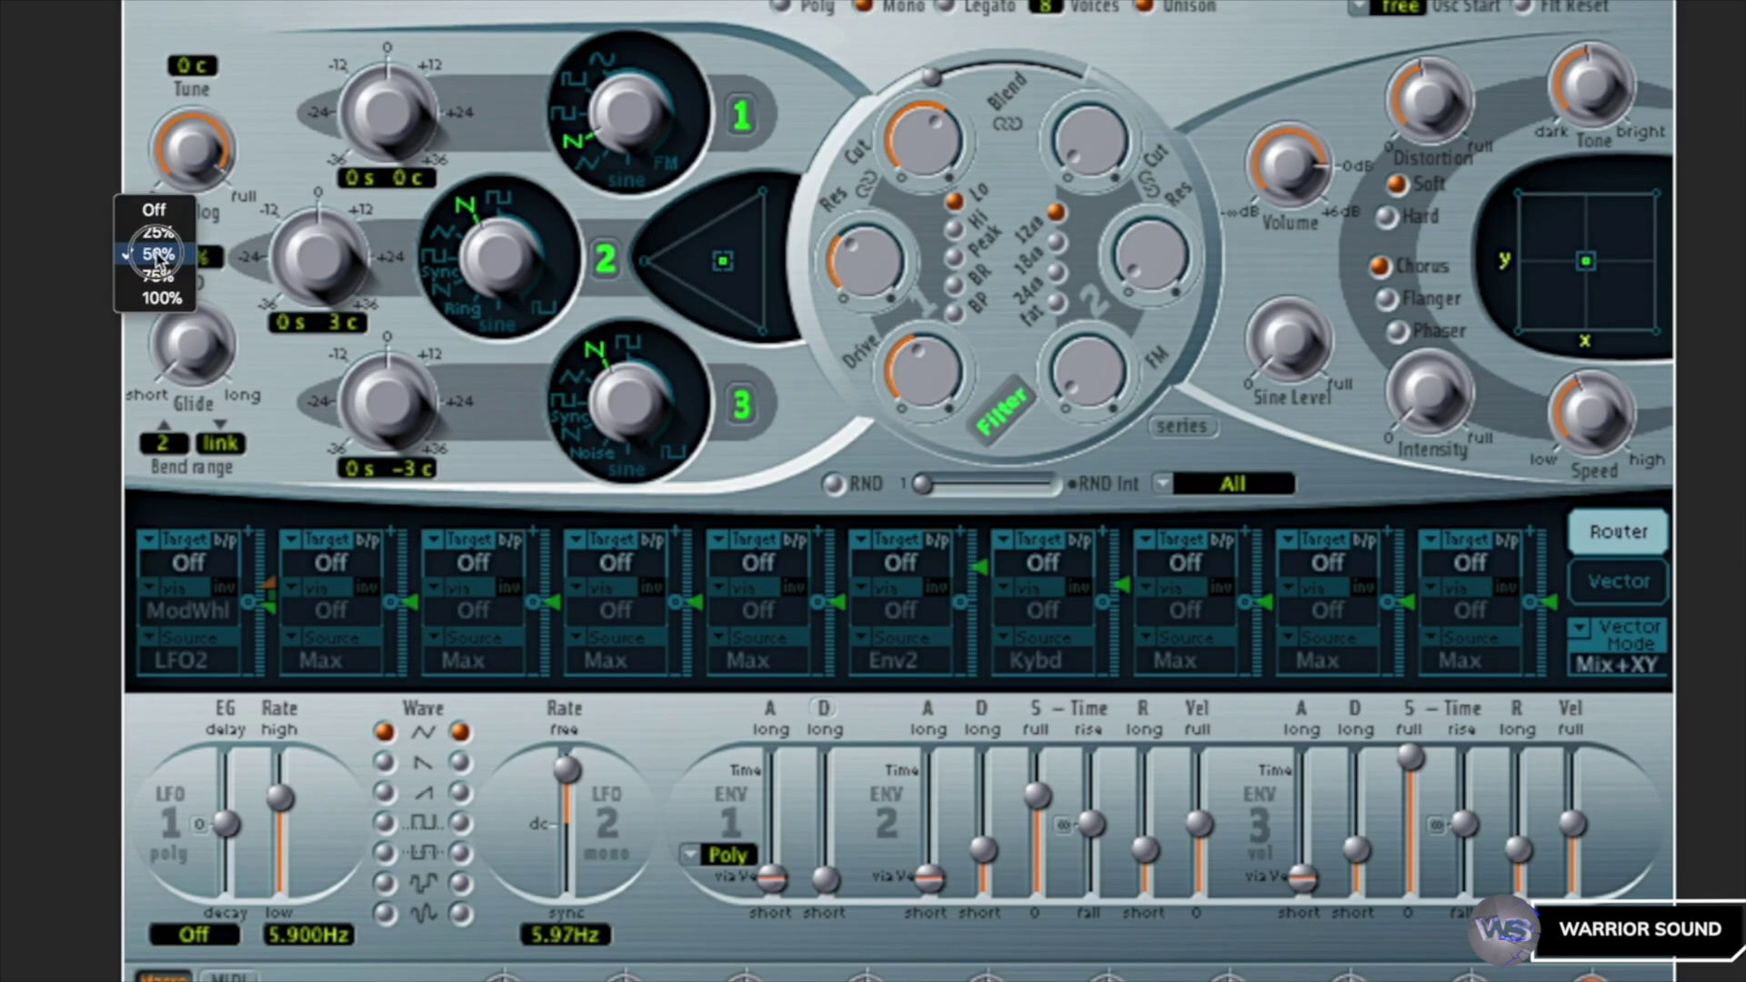
pyautogui.click(167, 238)
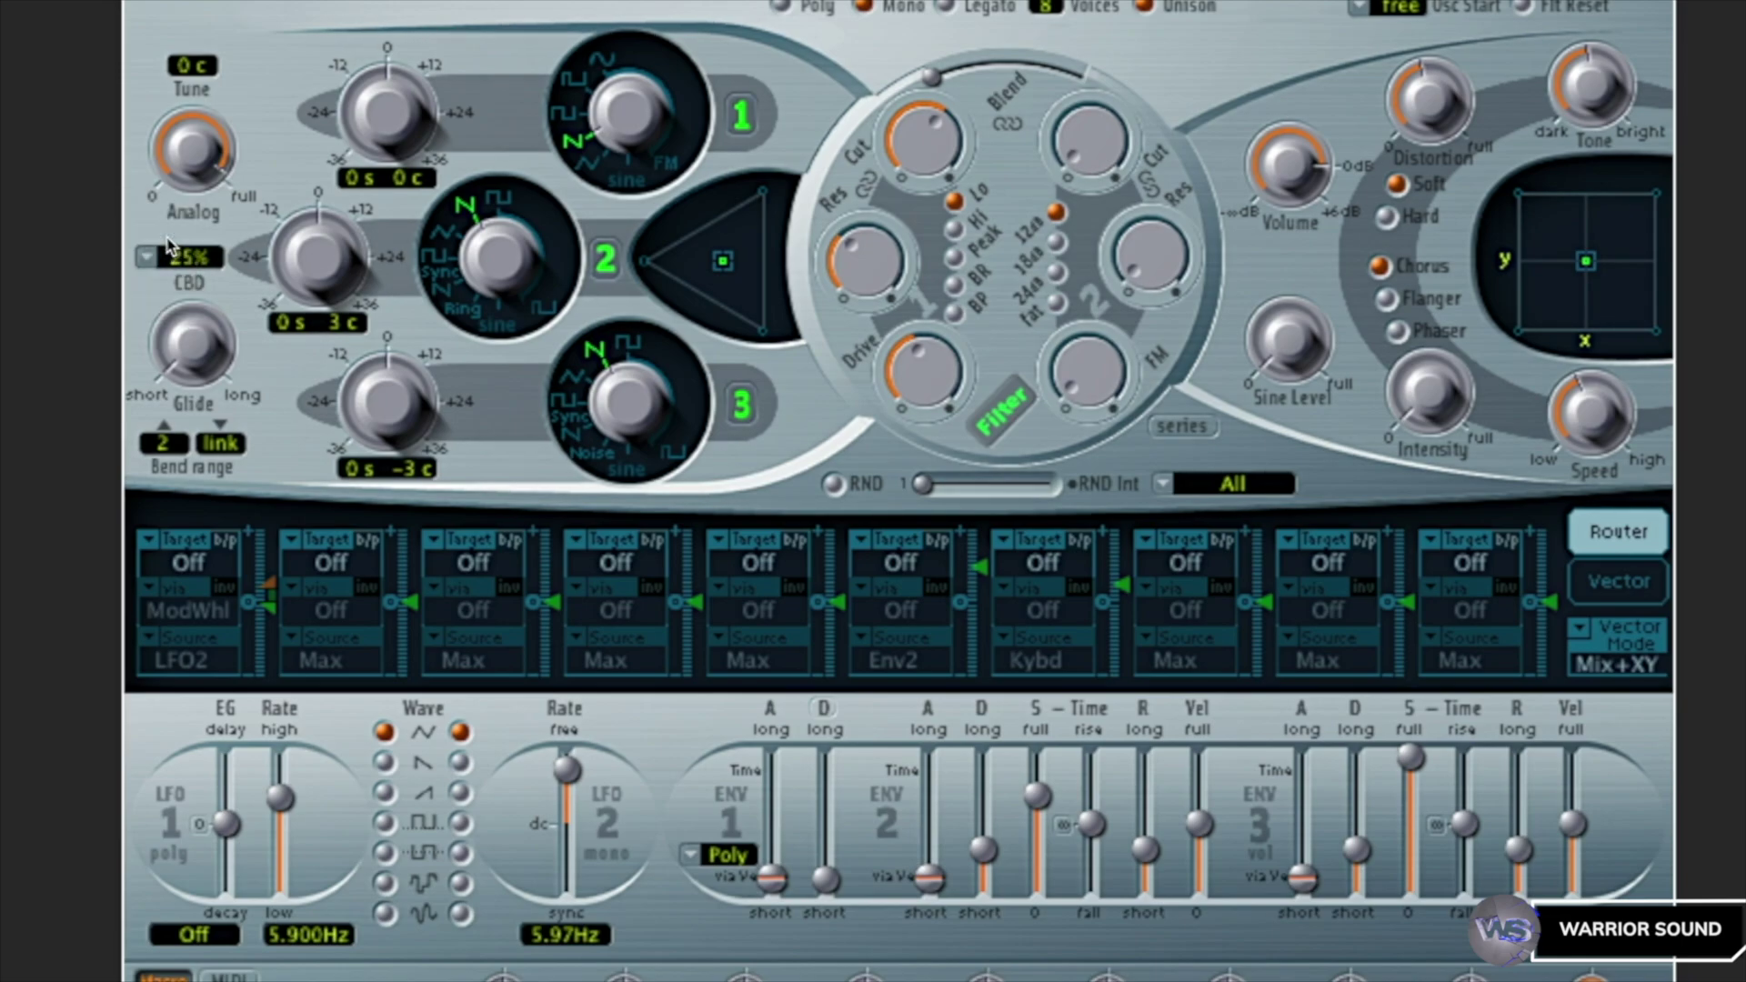
pyautogui.click(152, 263)
pyautogui.click(159, 278)
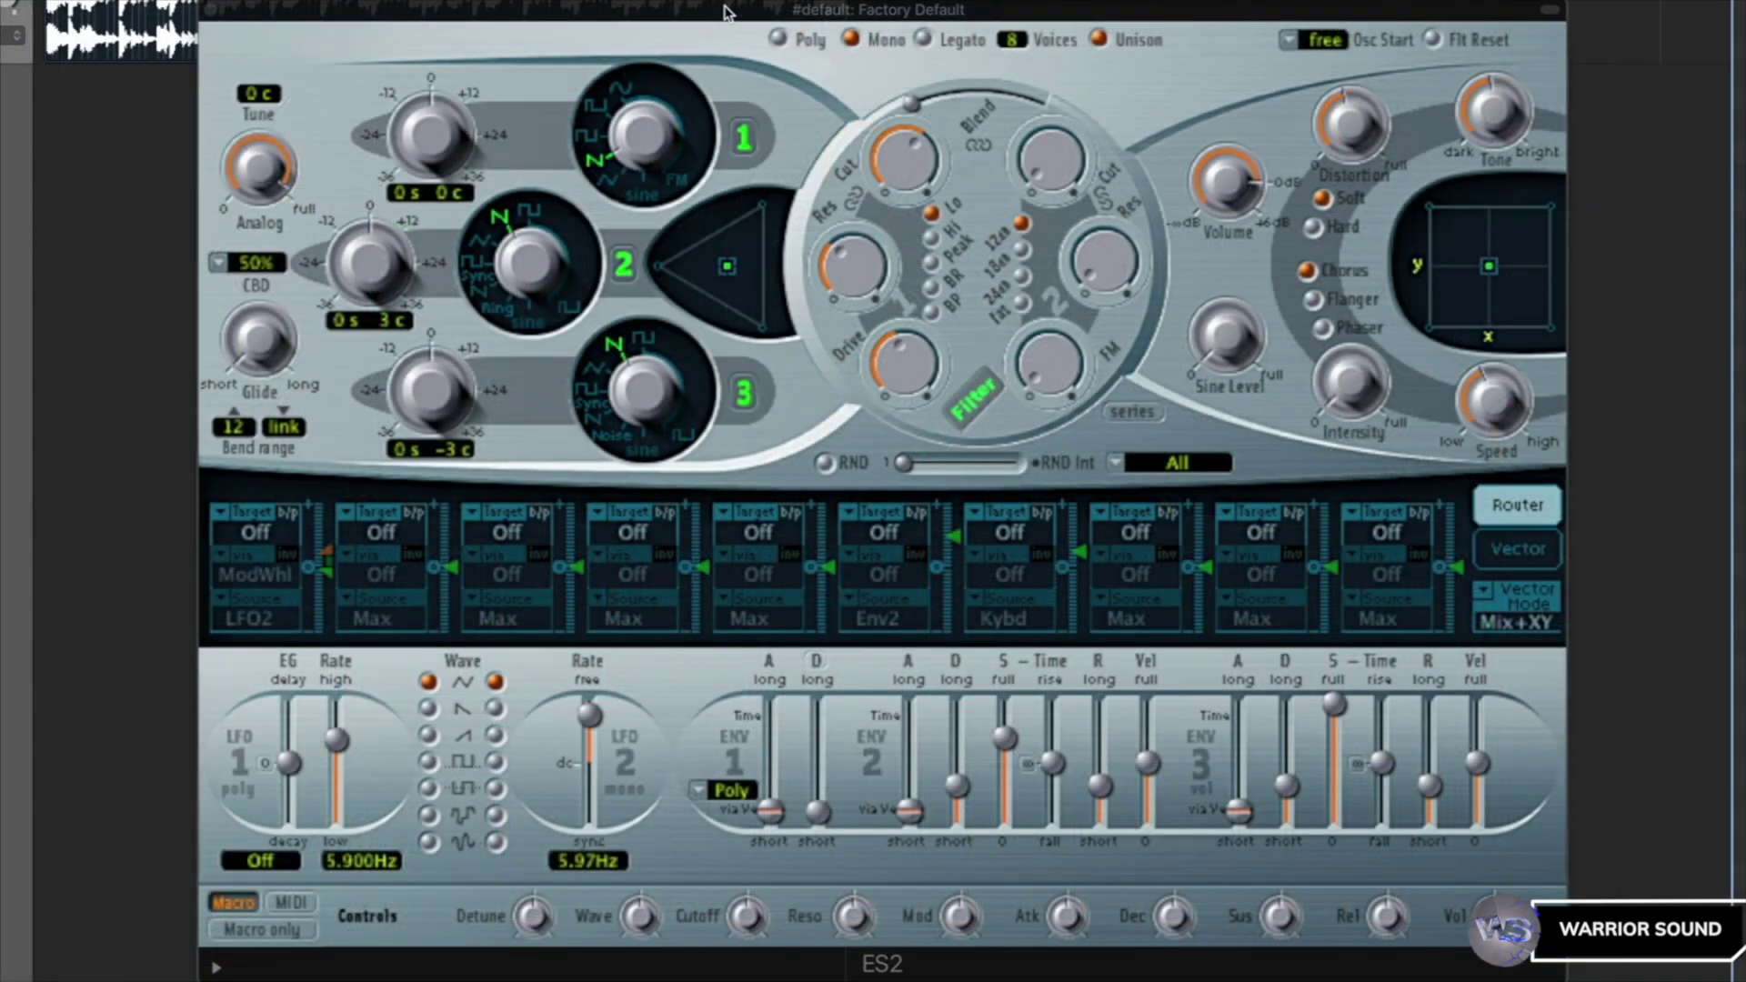
# - Reveal the ES2 window's header with the preset controls and reposition the window
pyautogui.click(1550, 11)
pyautogui.click(1550, 13)
pyautogui.click(1550, 13)
pyautogui.click(1550, 13)
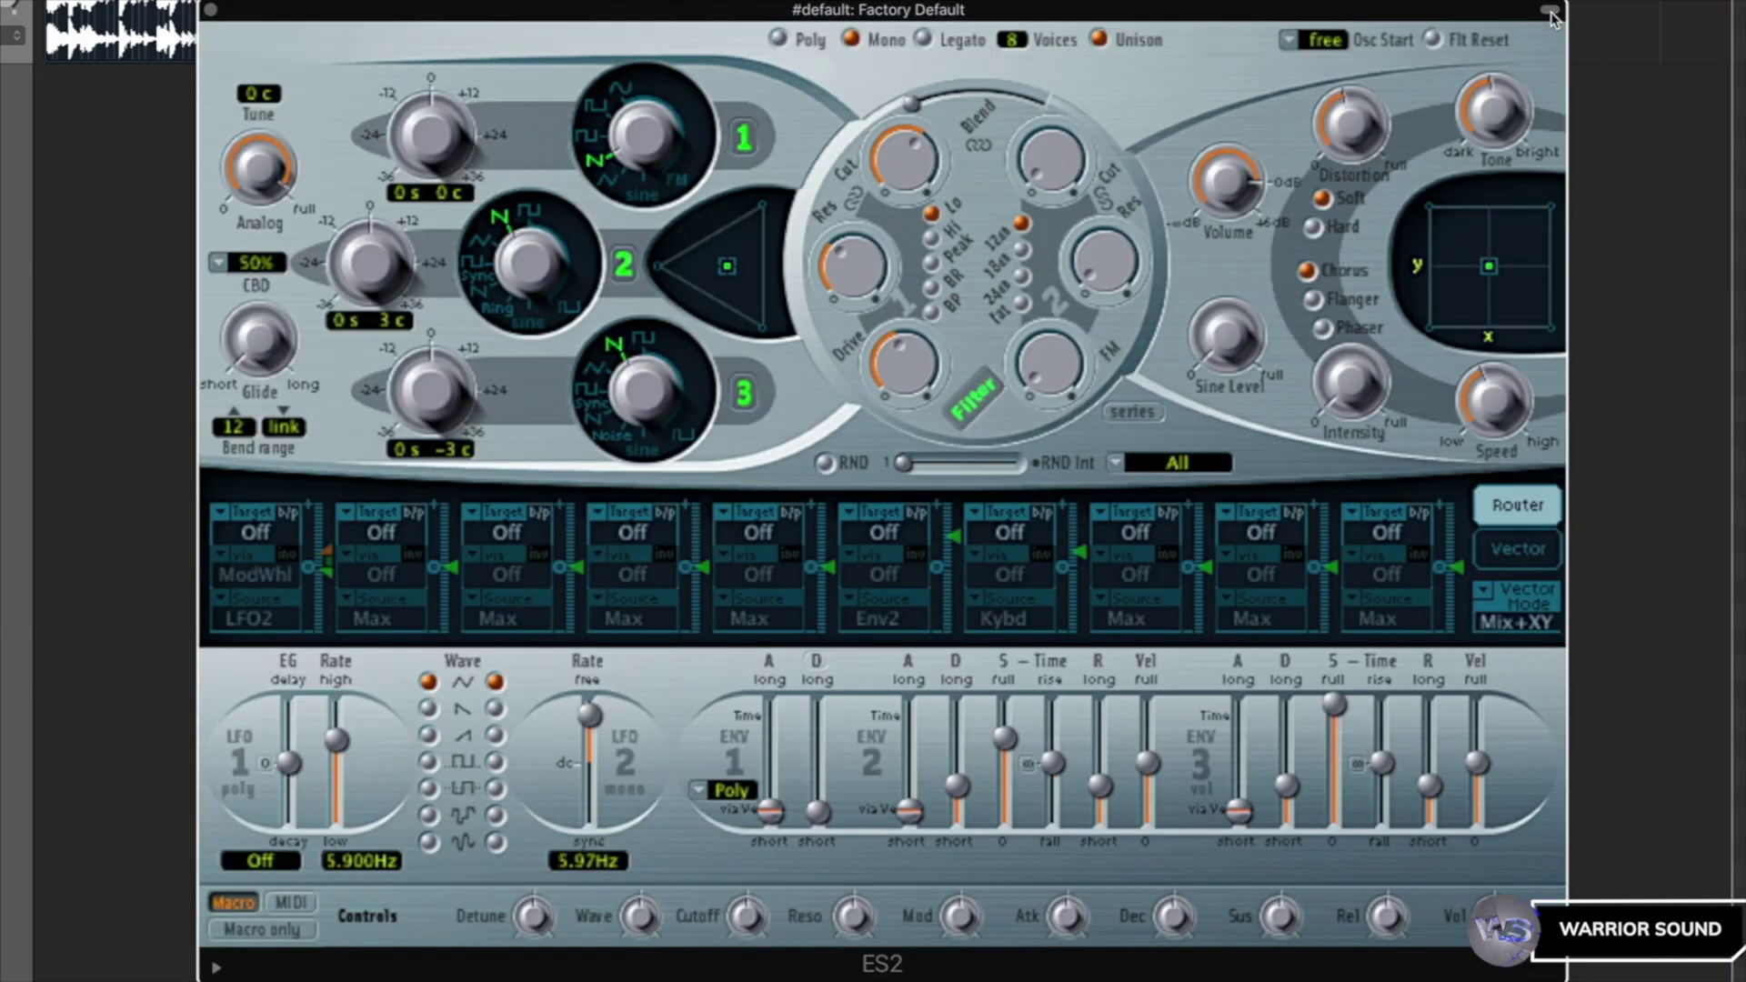
pyautogui.click(1550, 13)
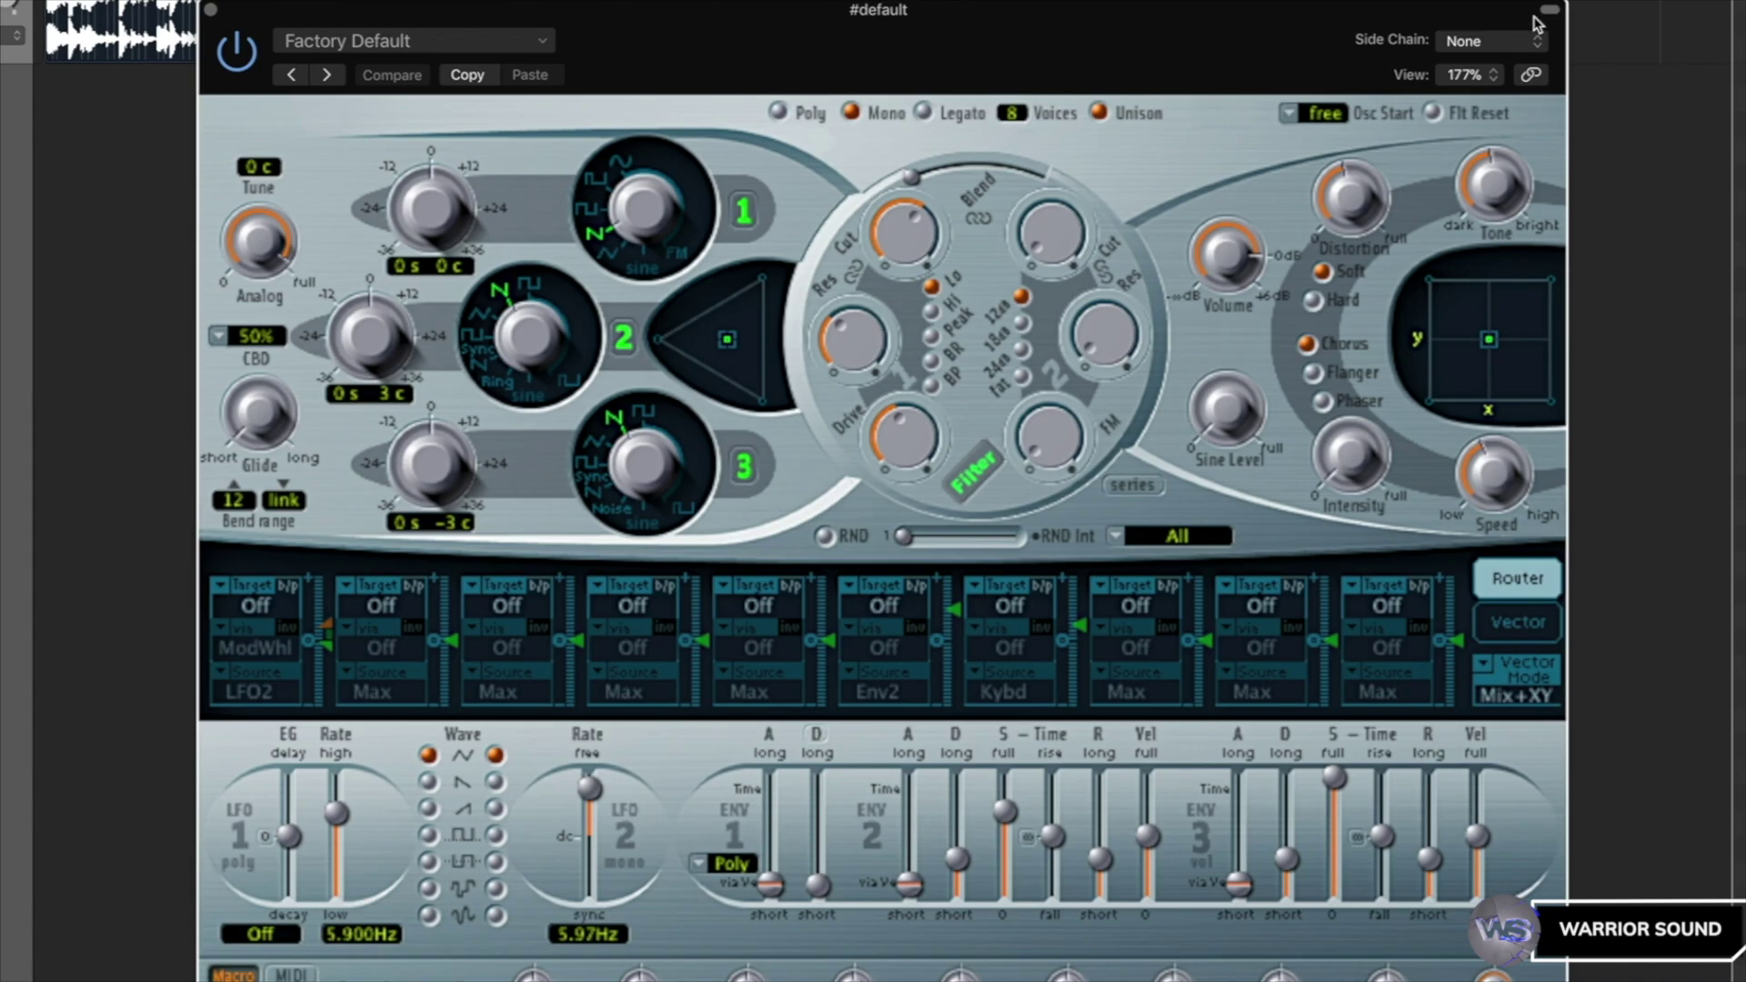
pyautogui.moveTo(1421, 25); pyautogui.dragTo(1423, 0)
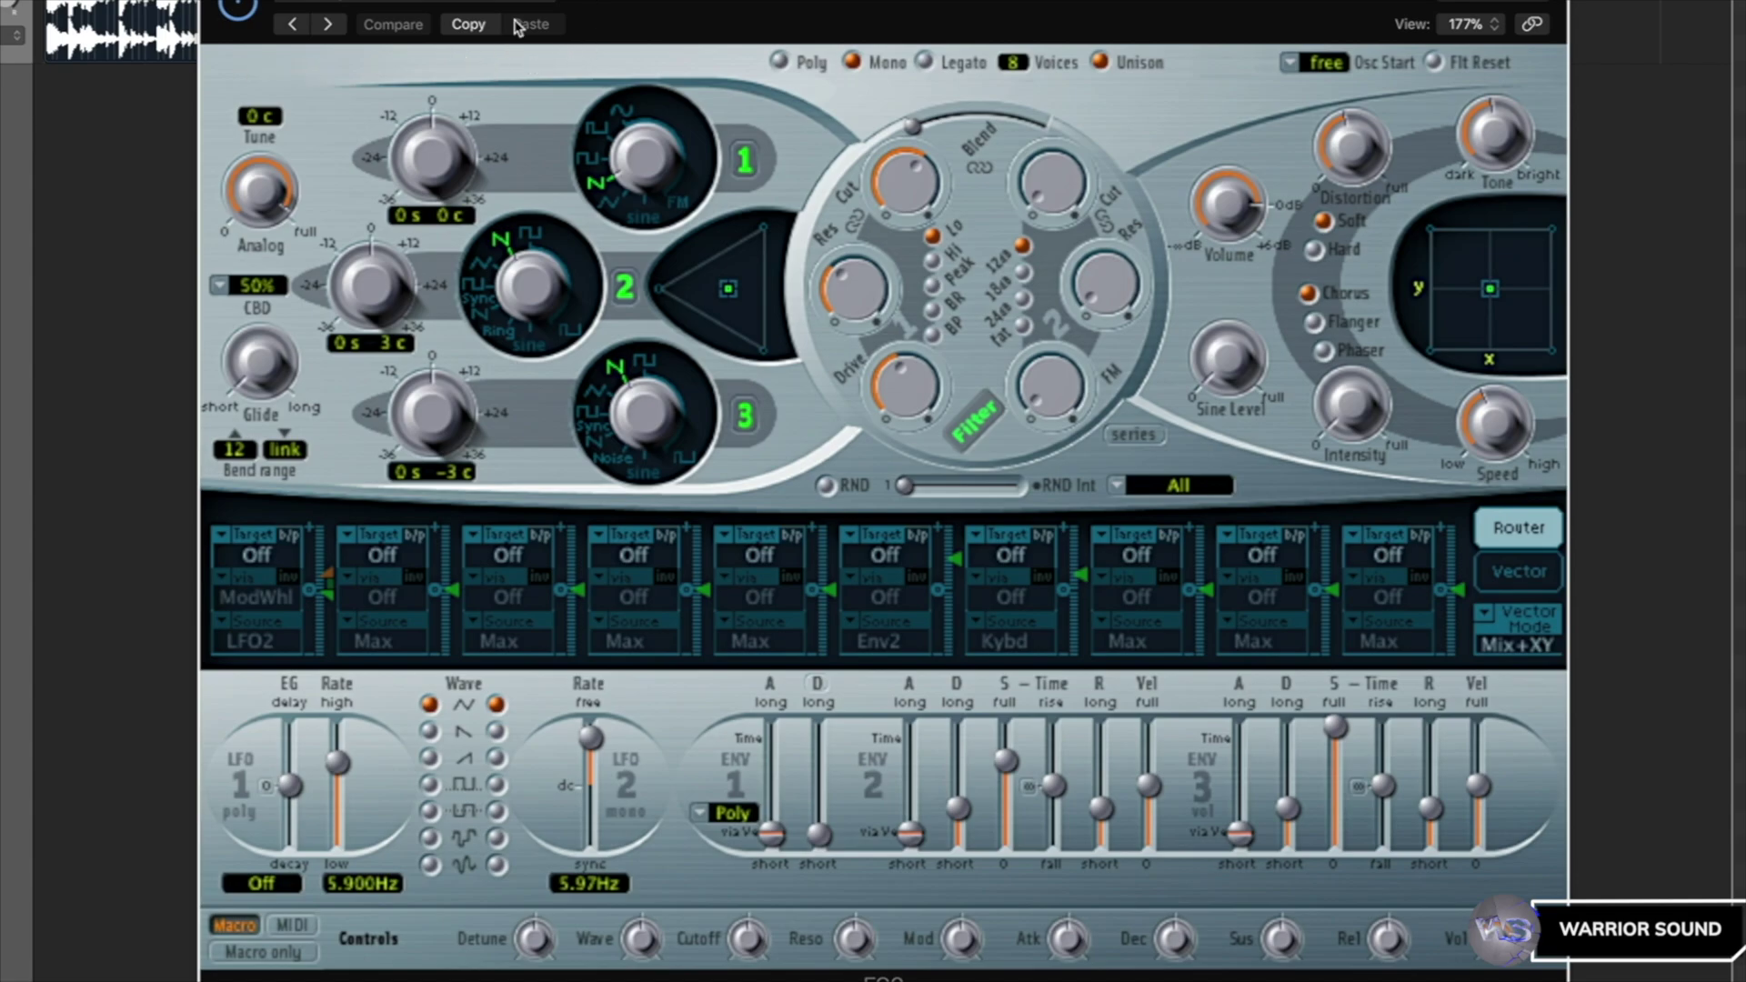
# - Save the patch as MTS Reese Demo in the ES2 folder and load it from the preset list
pyautogui.click(543, 2)
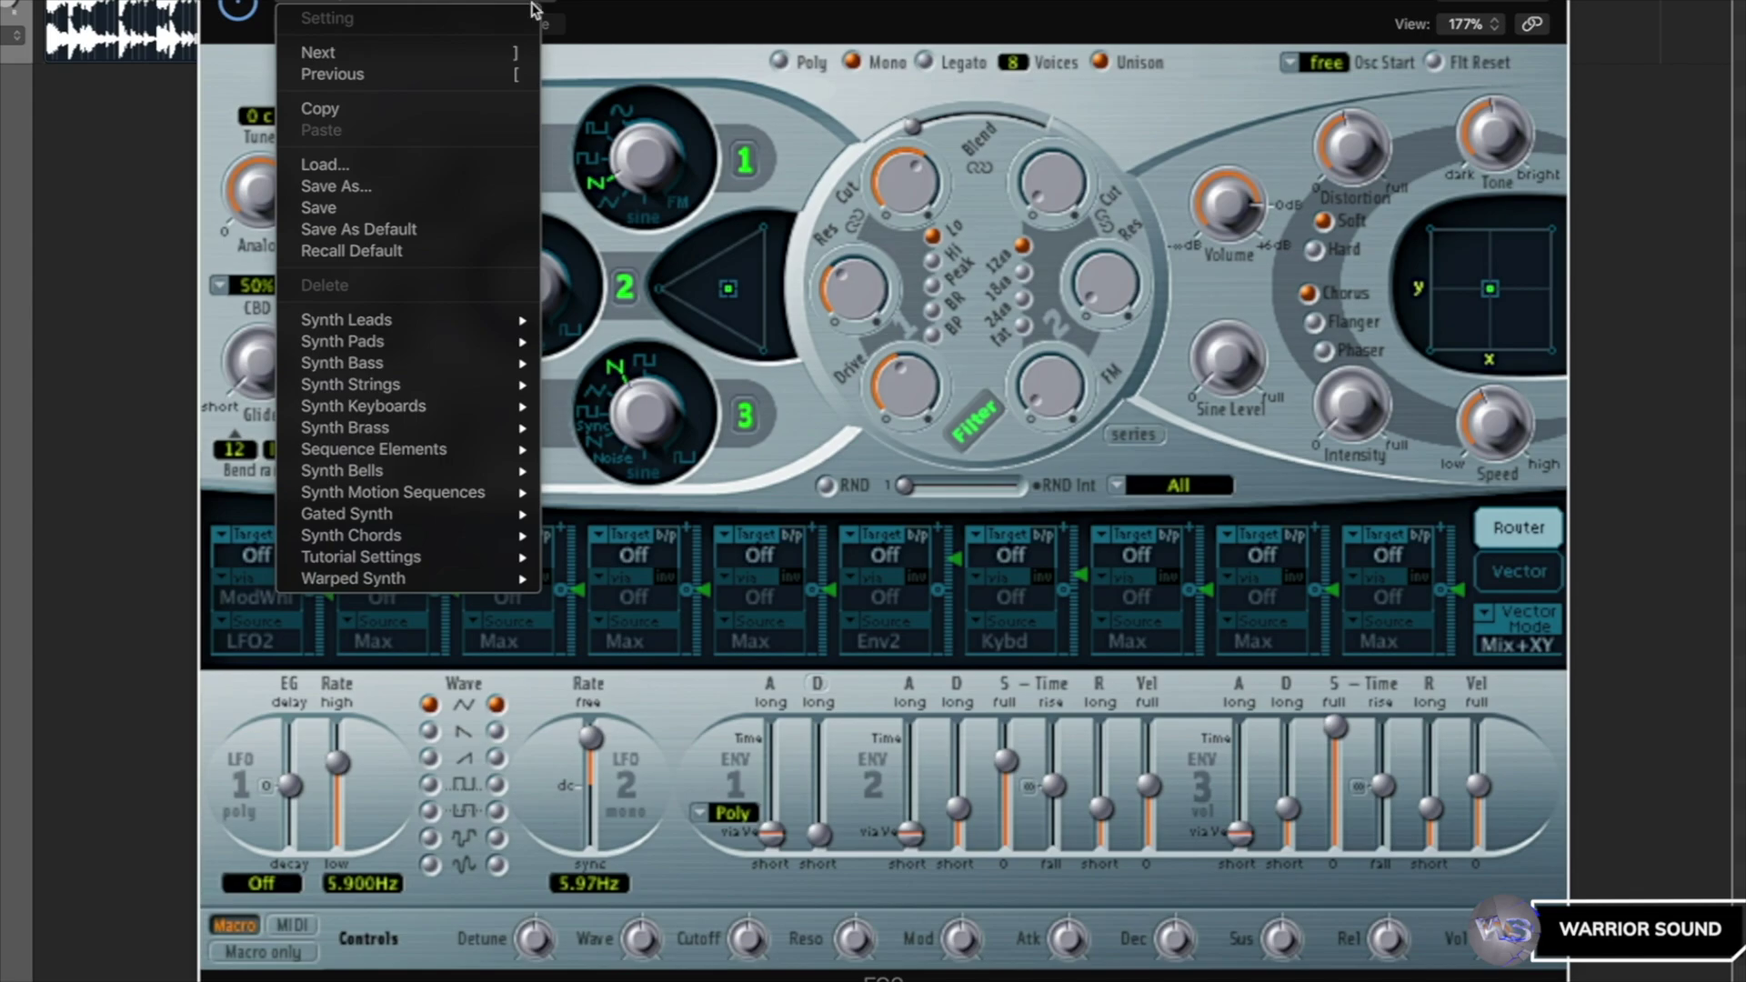
pyautogui.click(449, 185)
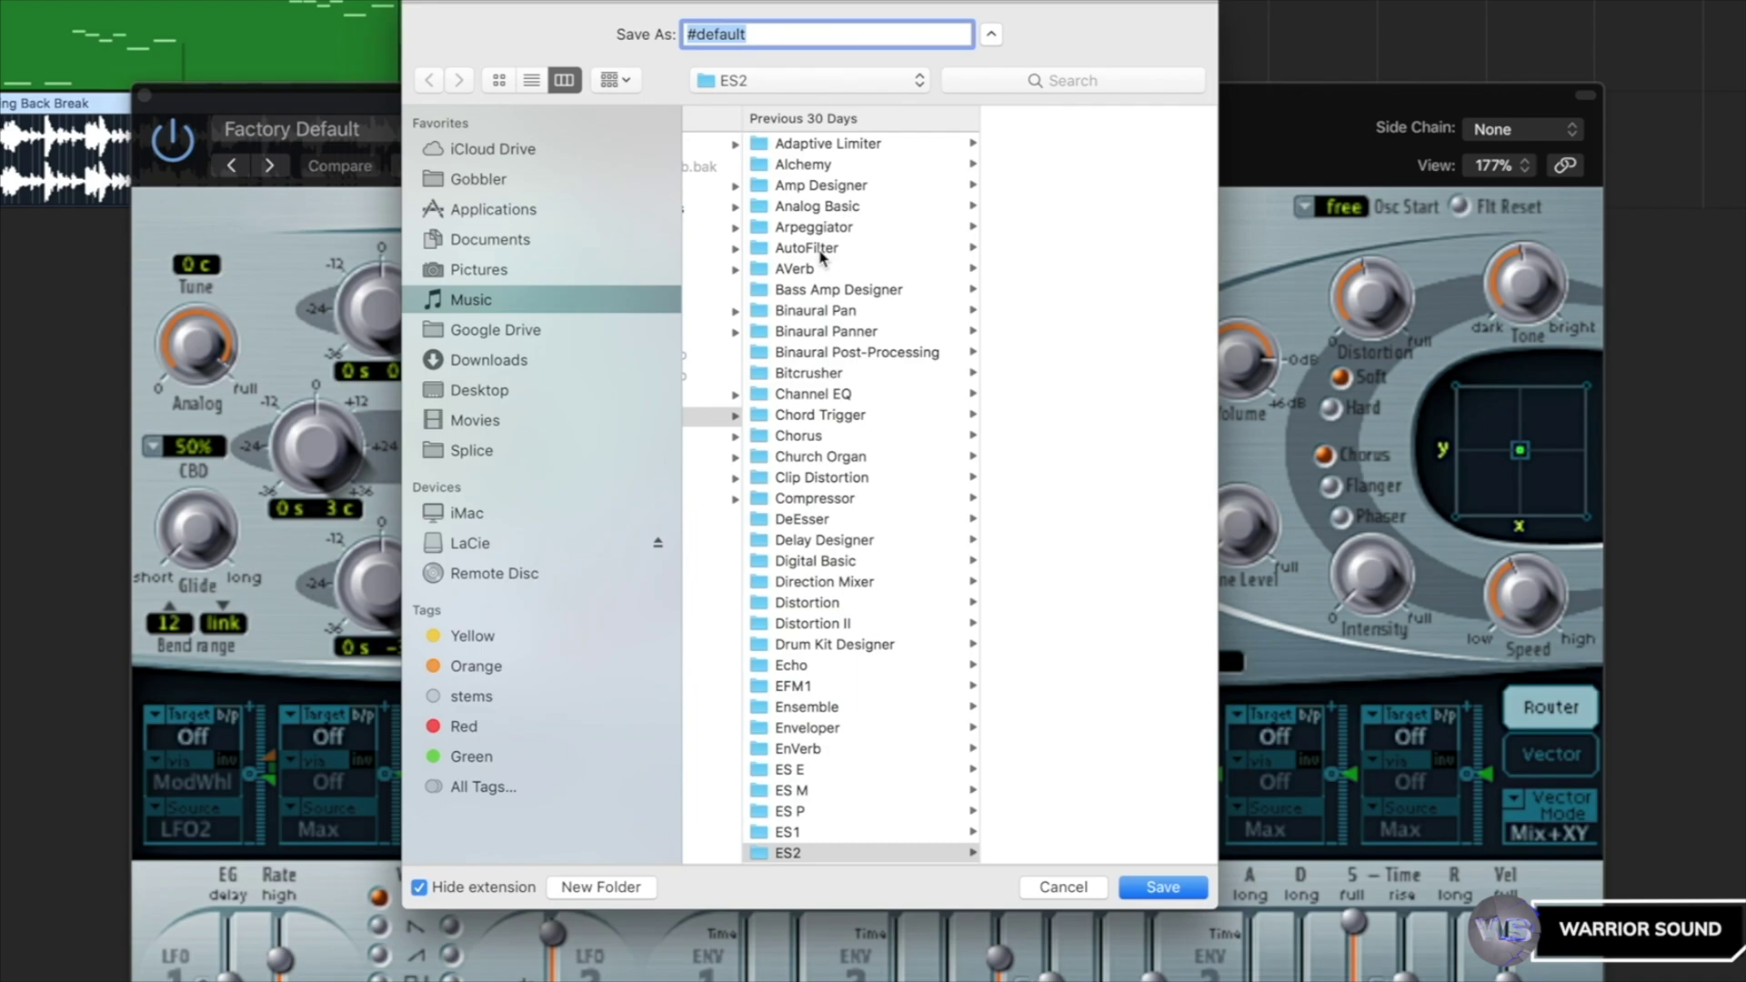
pyautogui.scroll(-5, 820, 258)
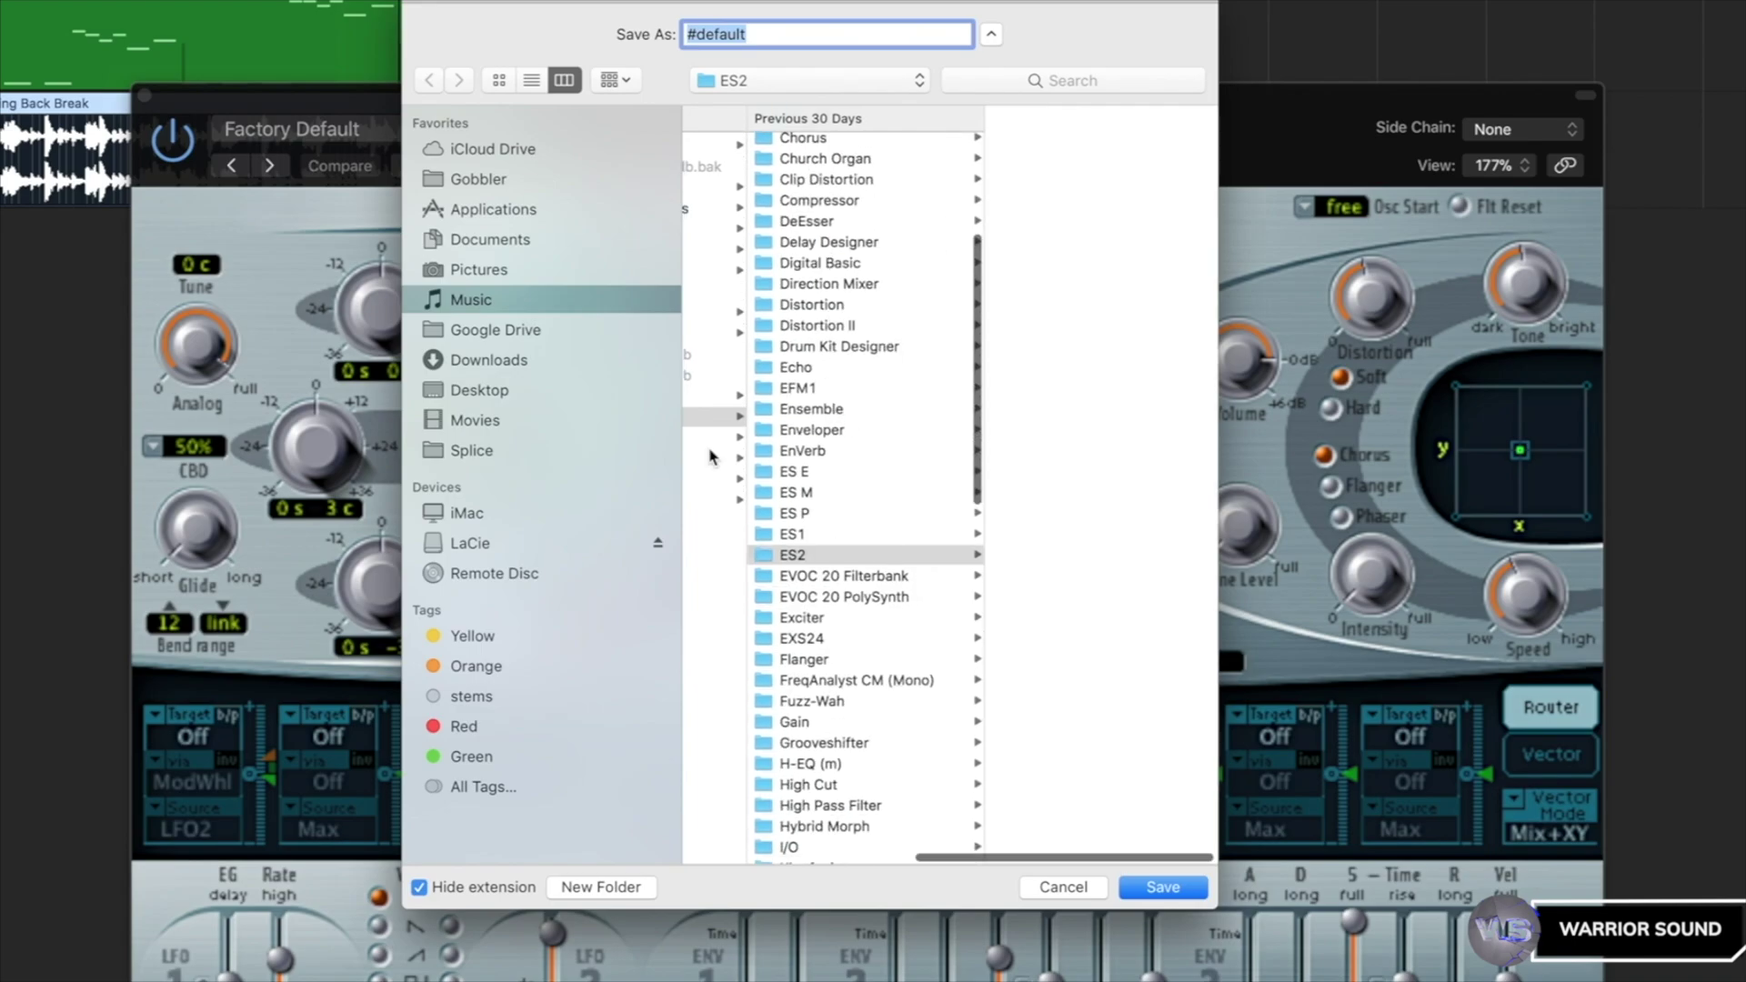
pyautogui.hscroll(-1, 1098, 544)
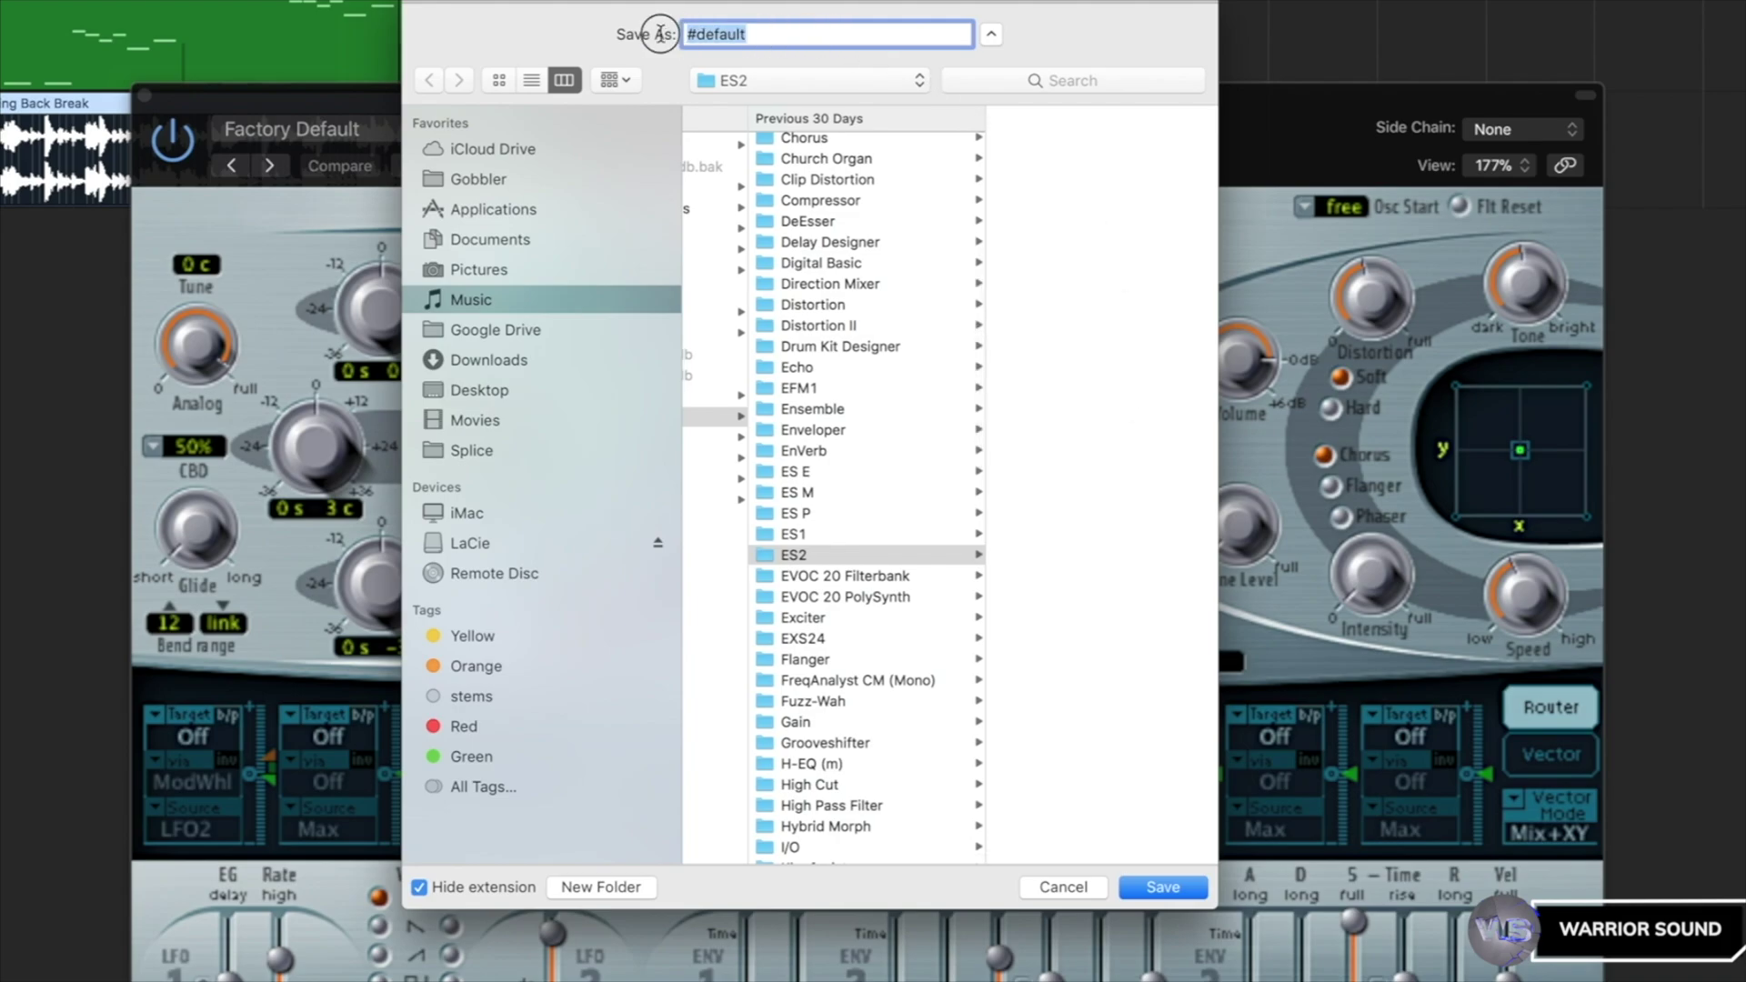
pyautogui.write('MTS Reese D')
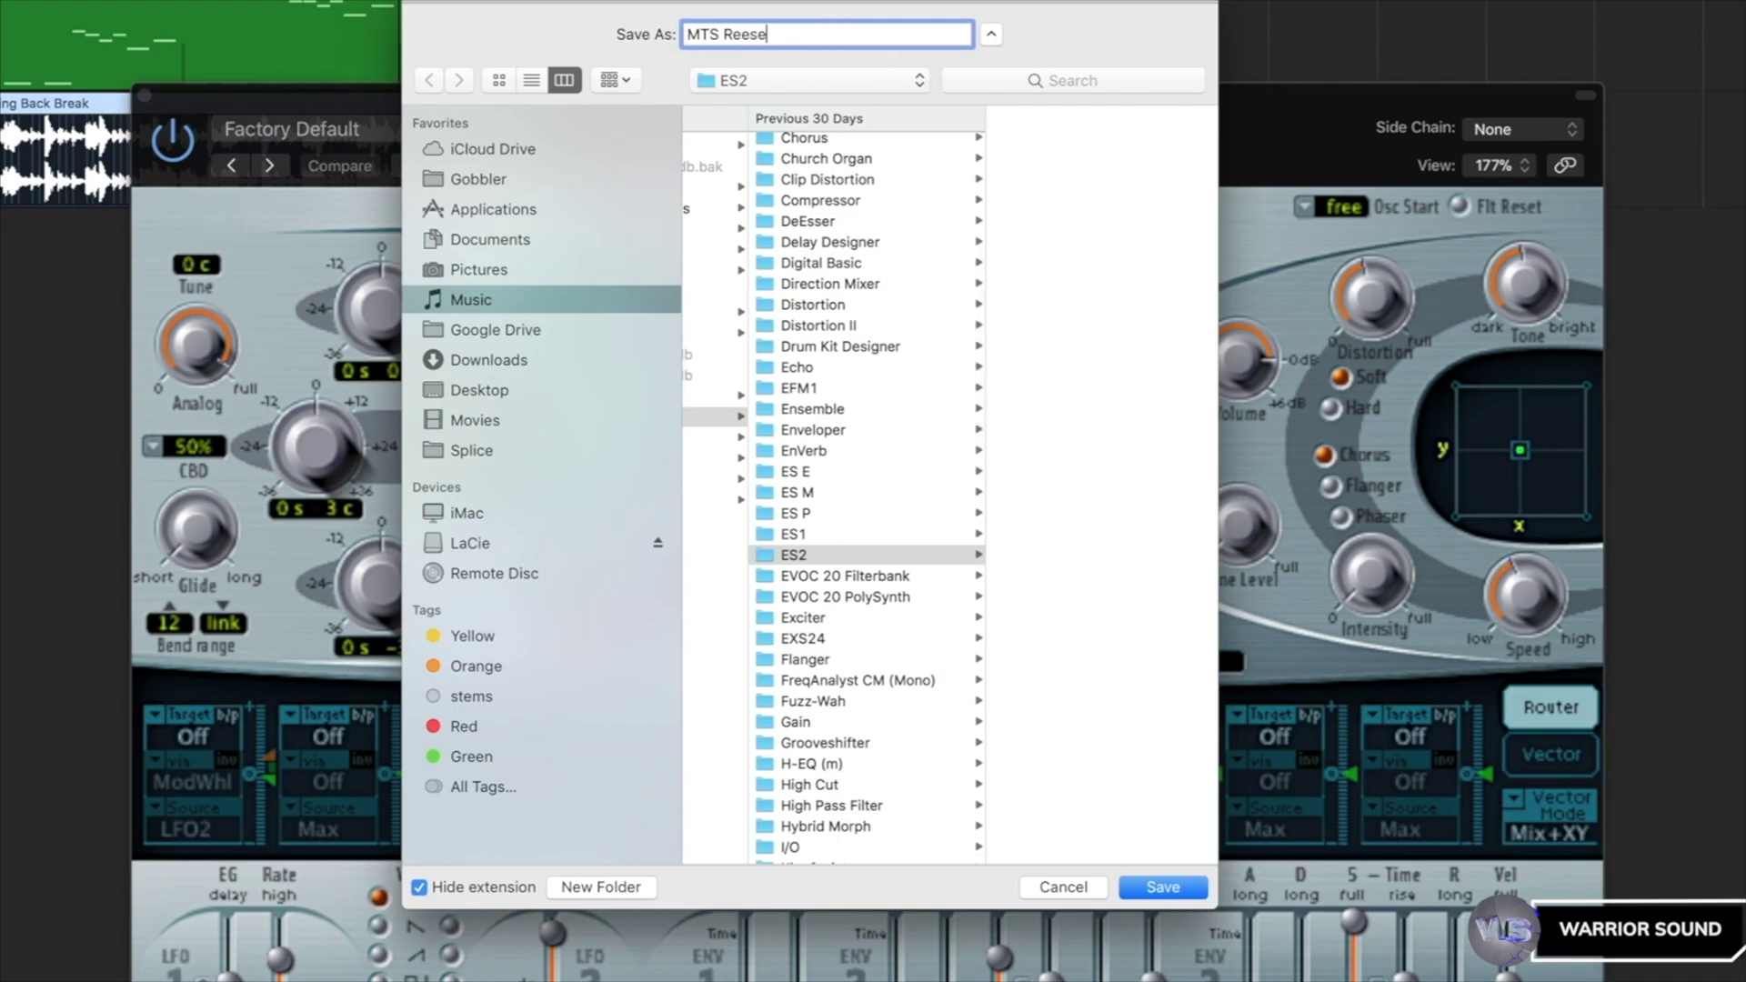
pyautogui.write('emo')
pyautogui.press('Return')
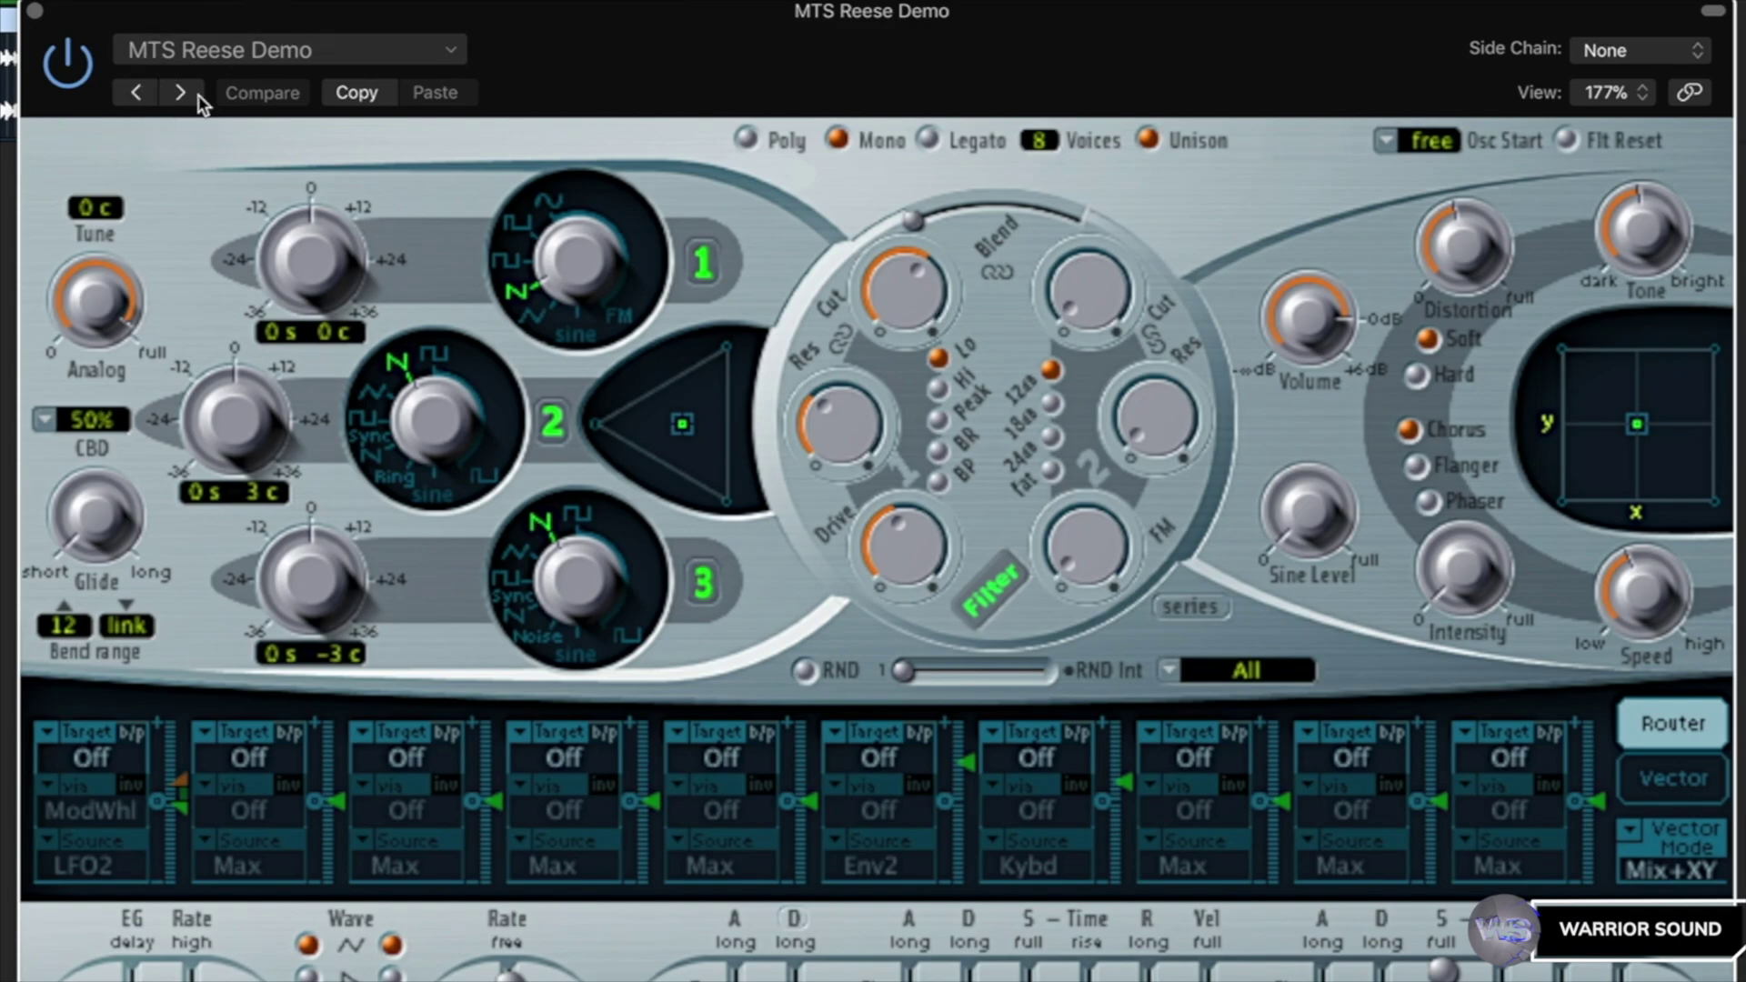
pyautogui.click(277, 50)
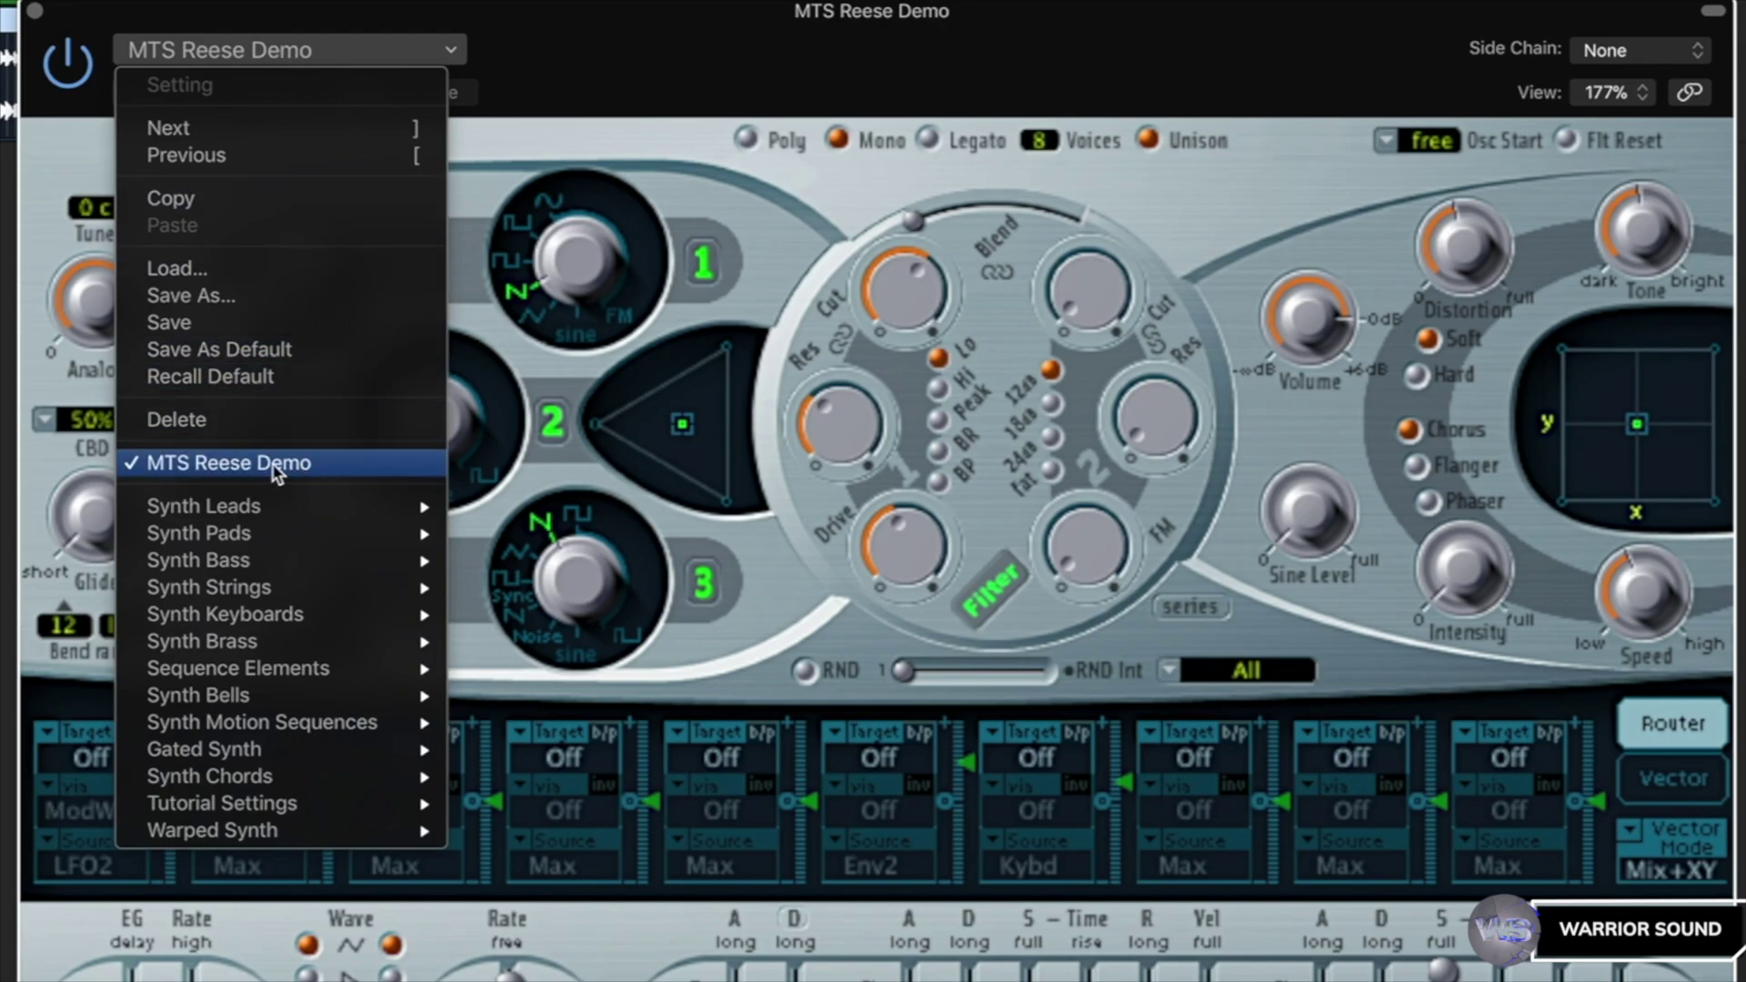
pyautogui.click(355, 465)
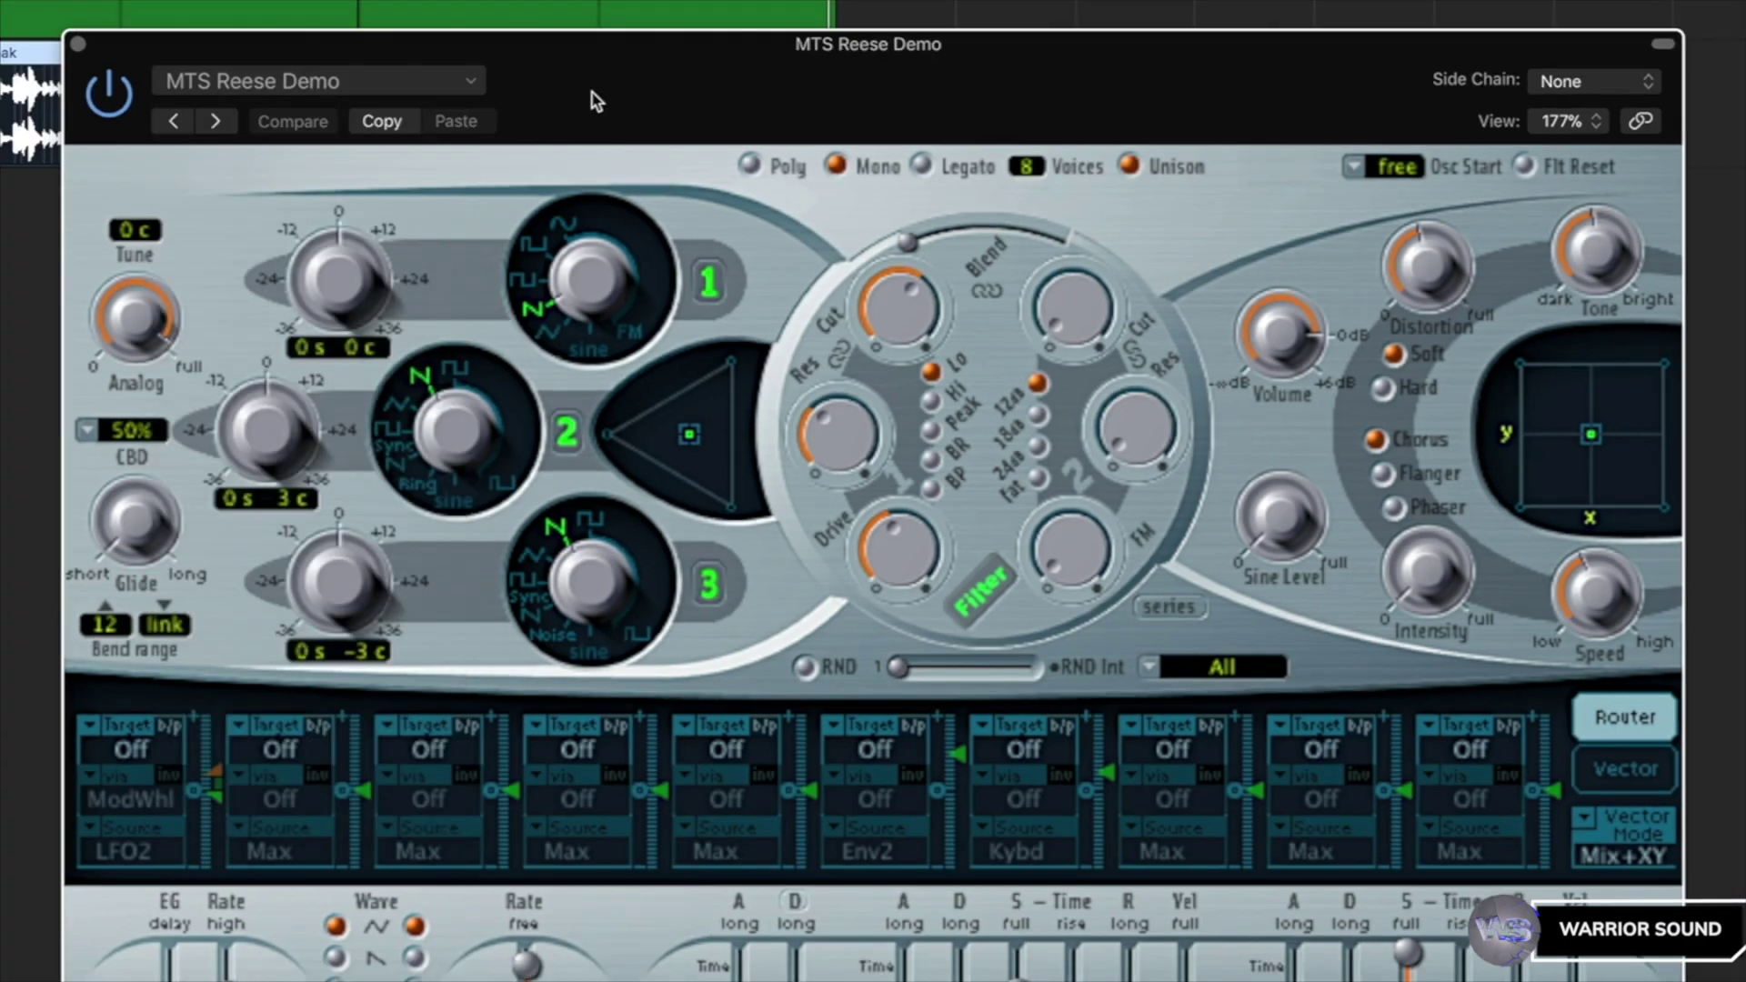
# - Save another copy of MTS Reese Demo into a new folder named User inside the ES2 folder
pyautogui.click(376, 84)
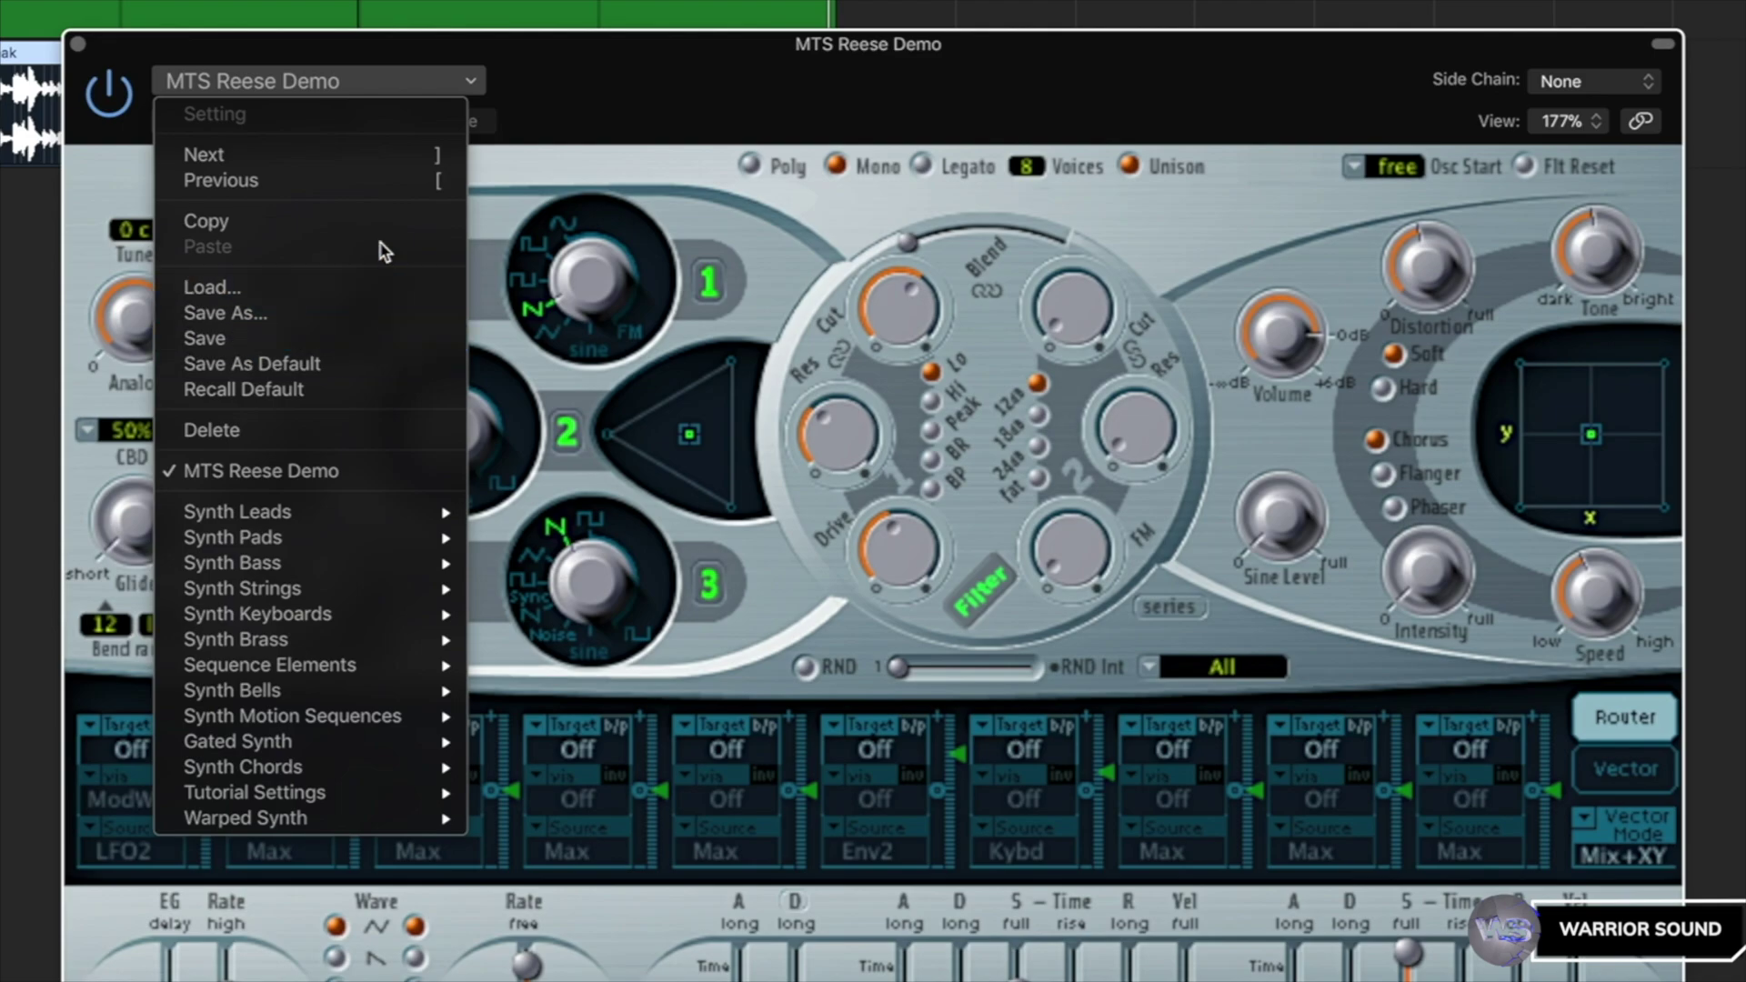
pyautogui.click(357, 311)
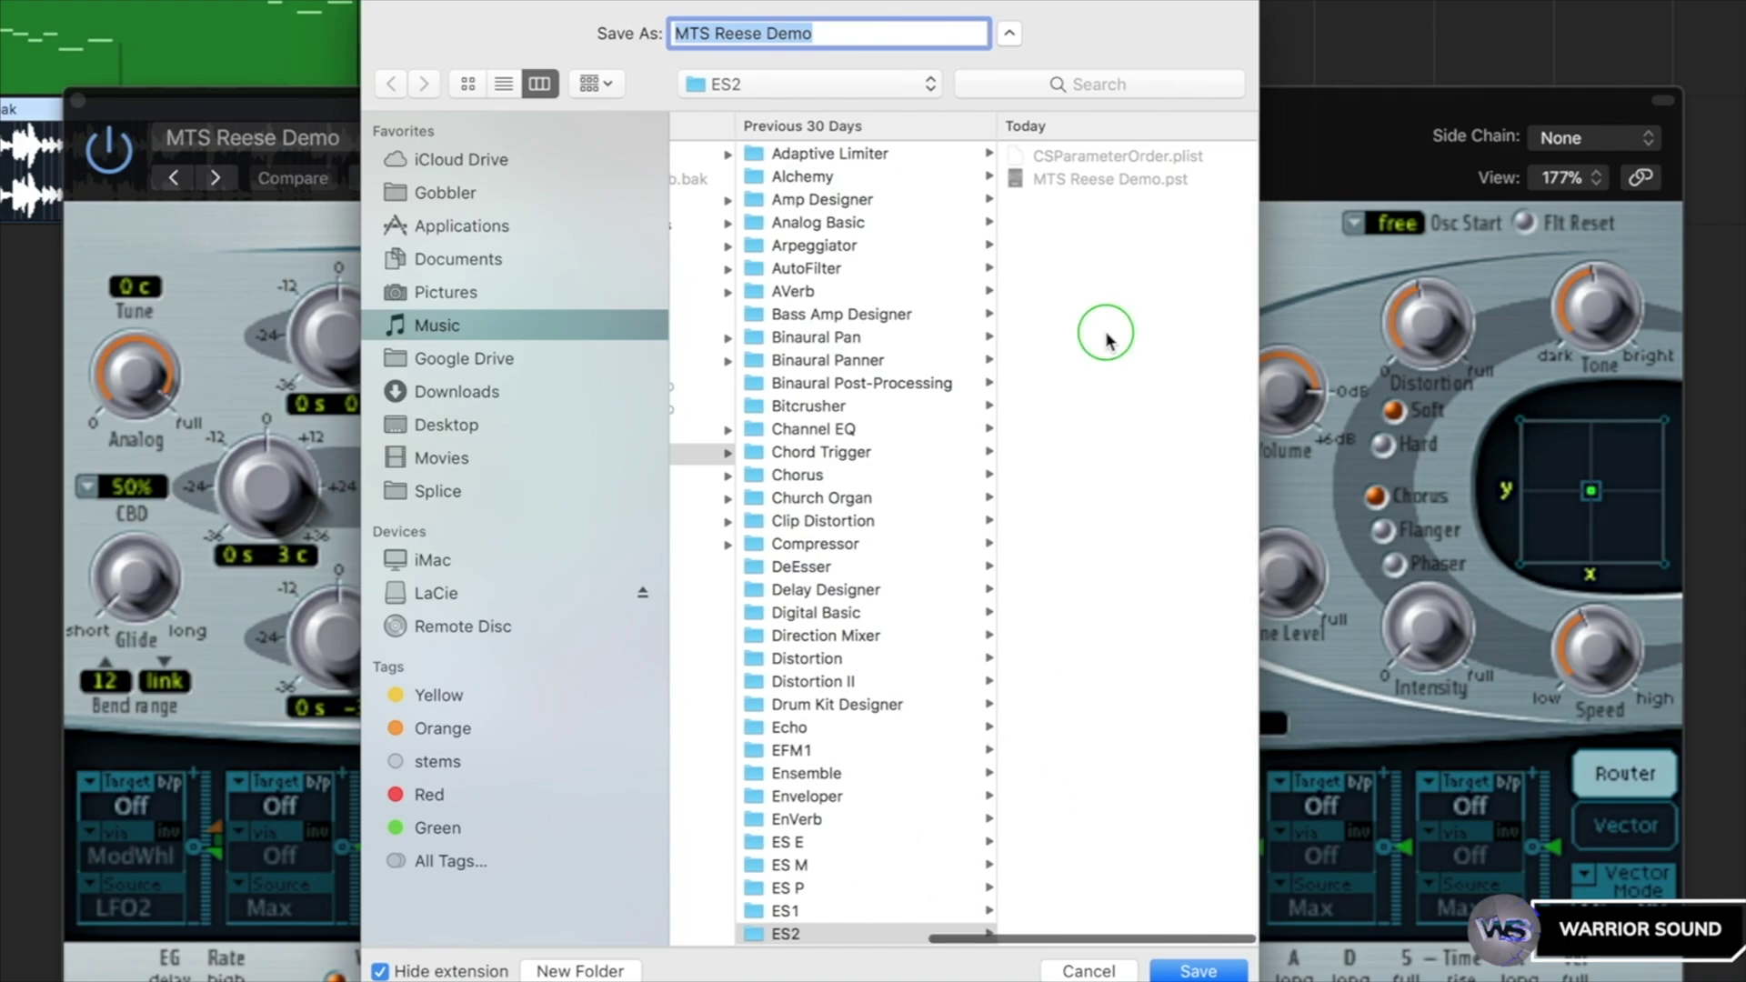
pyautogui.click(613, 971)
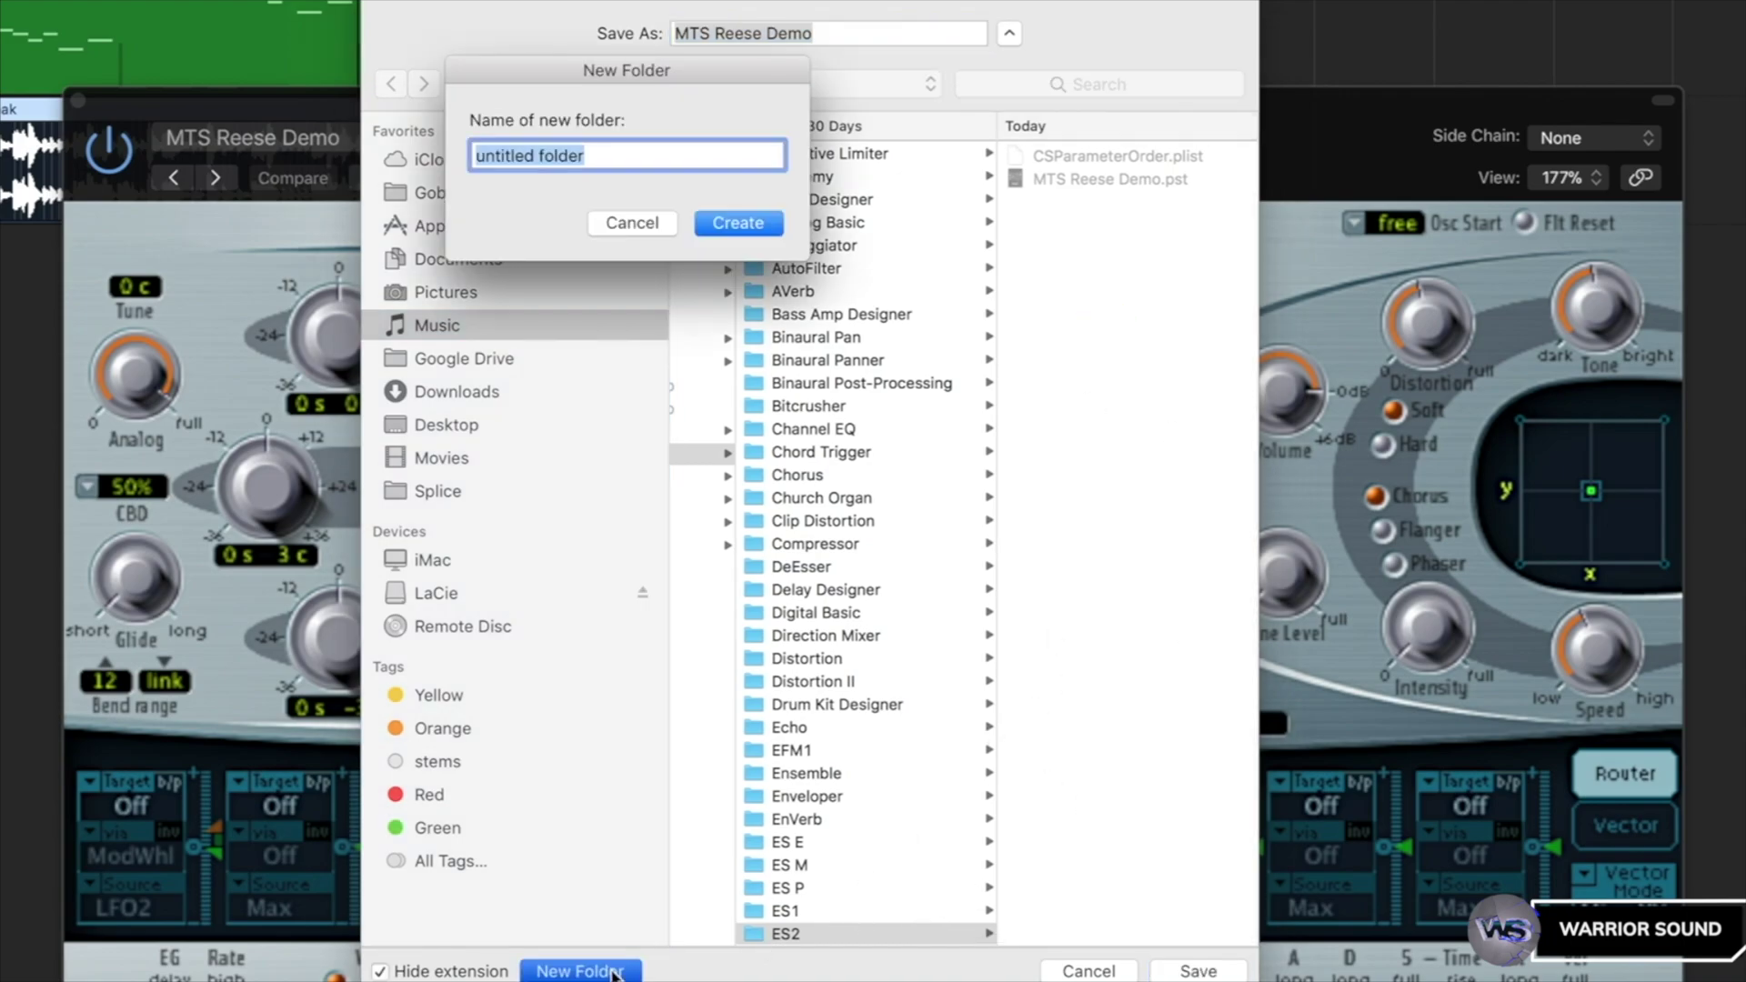
pyautogui.write('User')
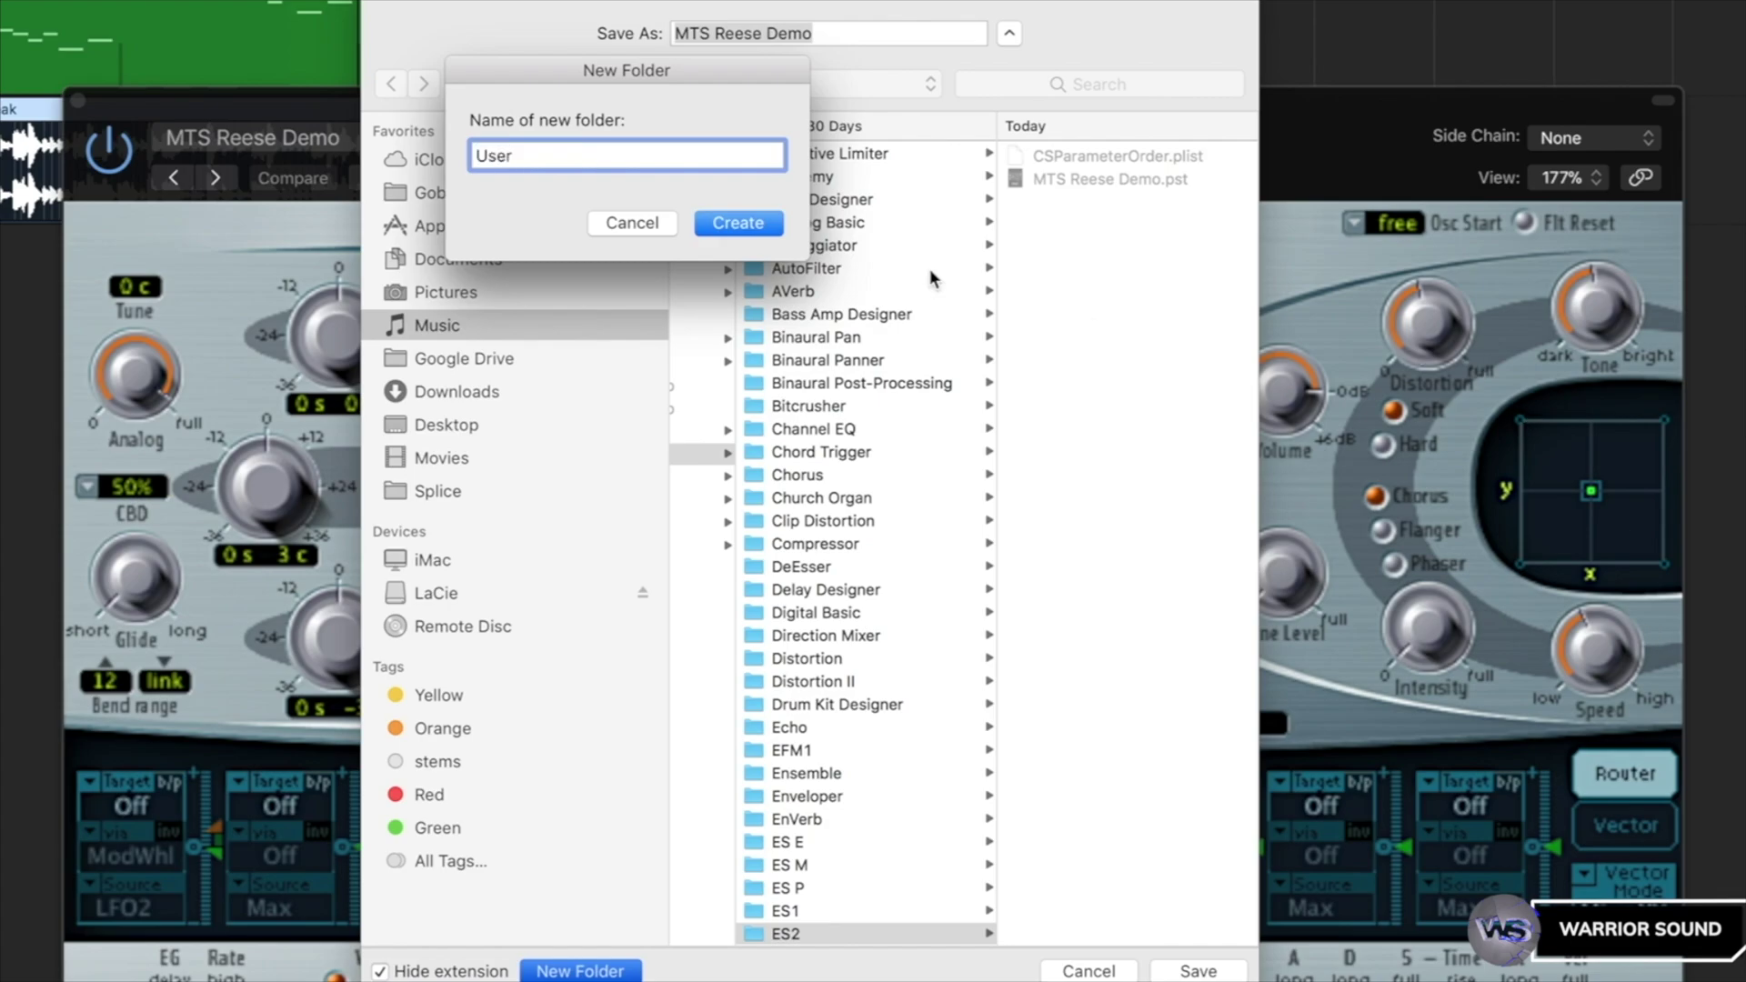
pyautogui.press('Return')
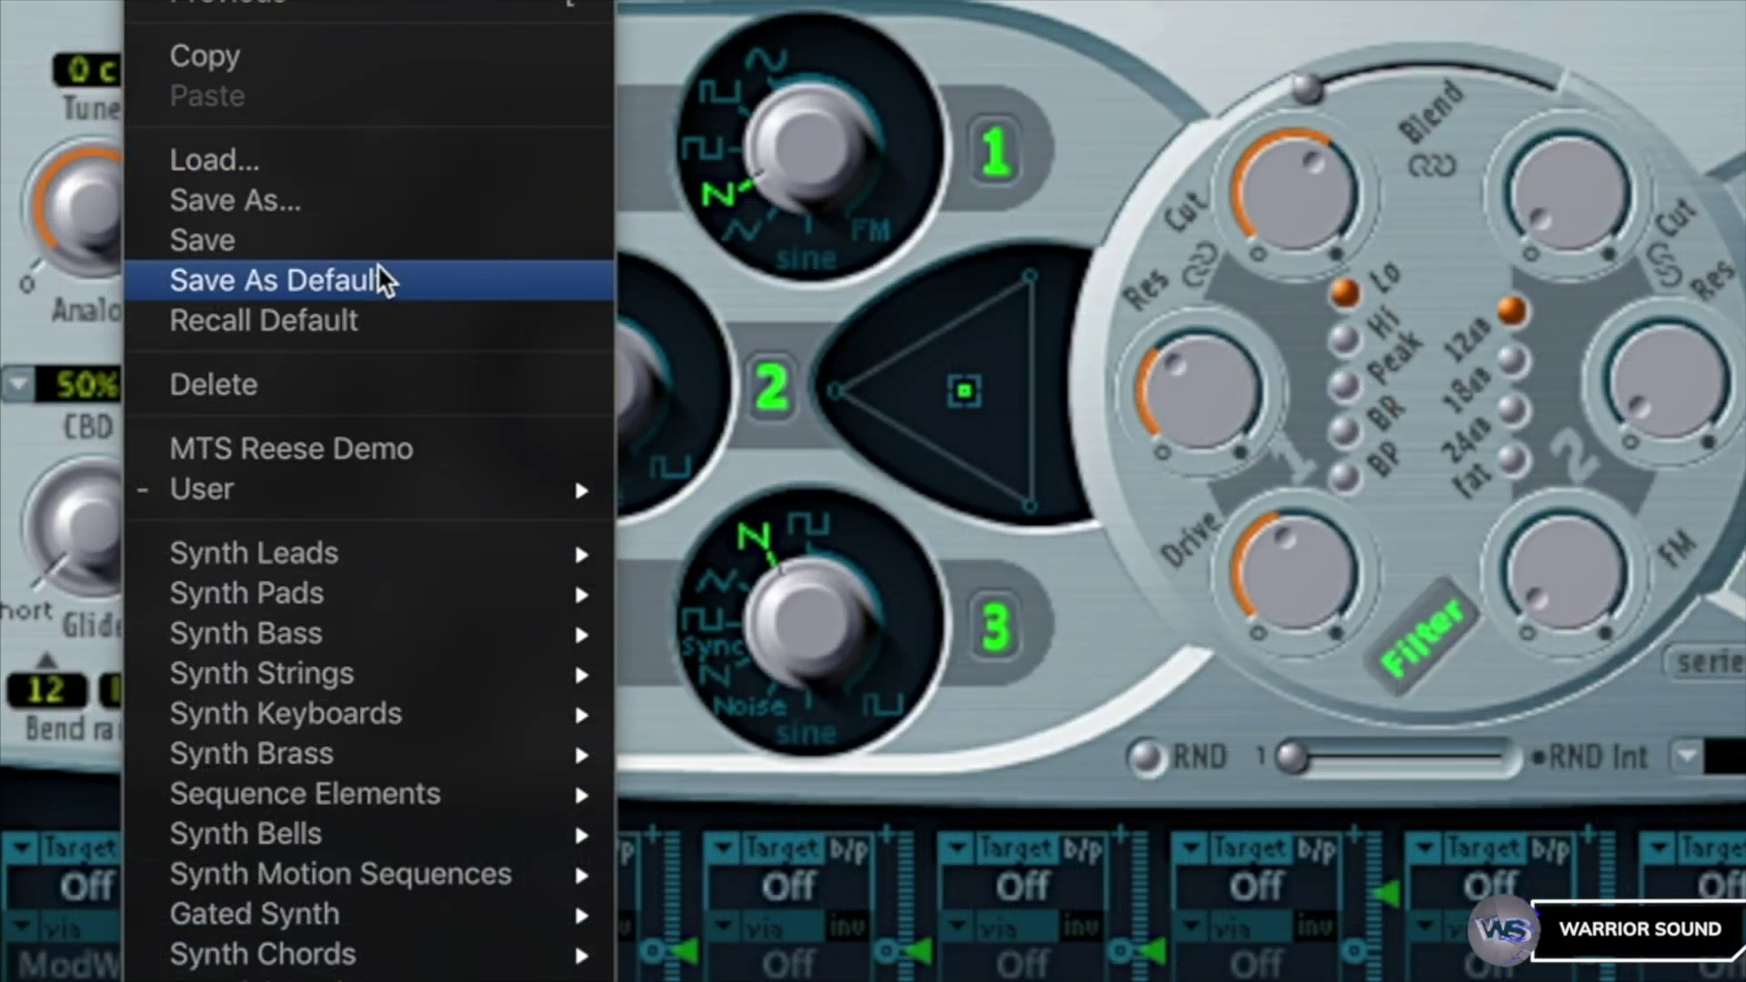
# - Load MTS Reese Demo from the User preset folder and play the project briefly to hear it
pyautogui.moveTo(300, 509)
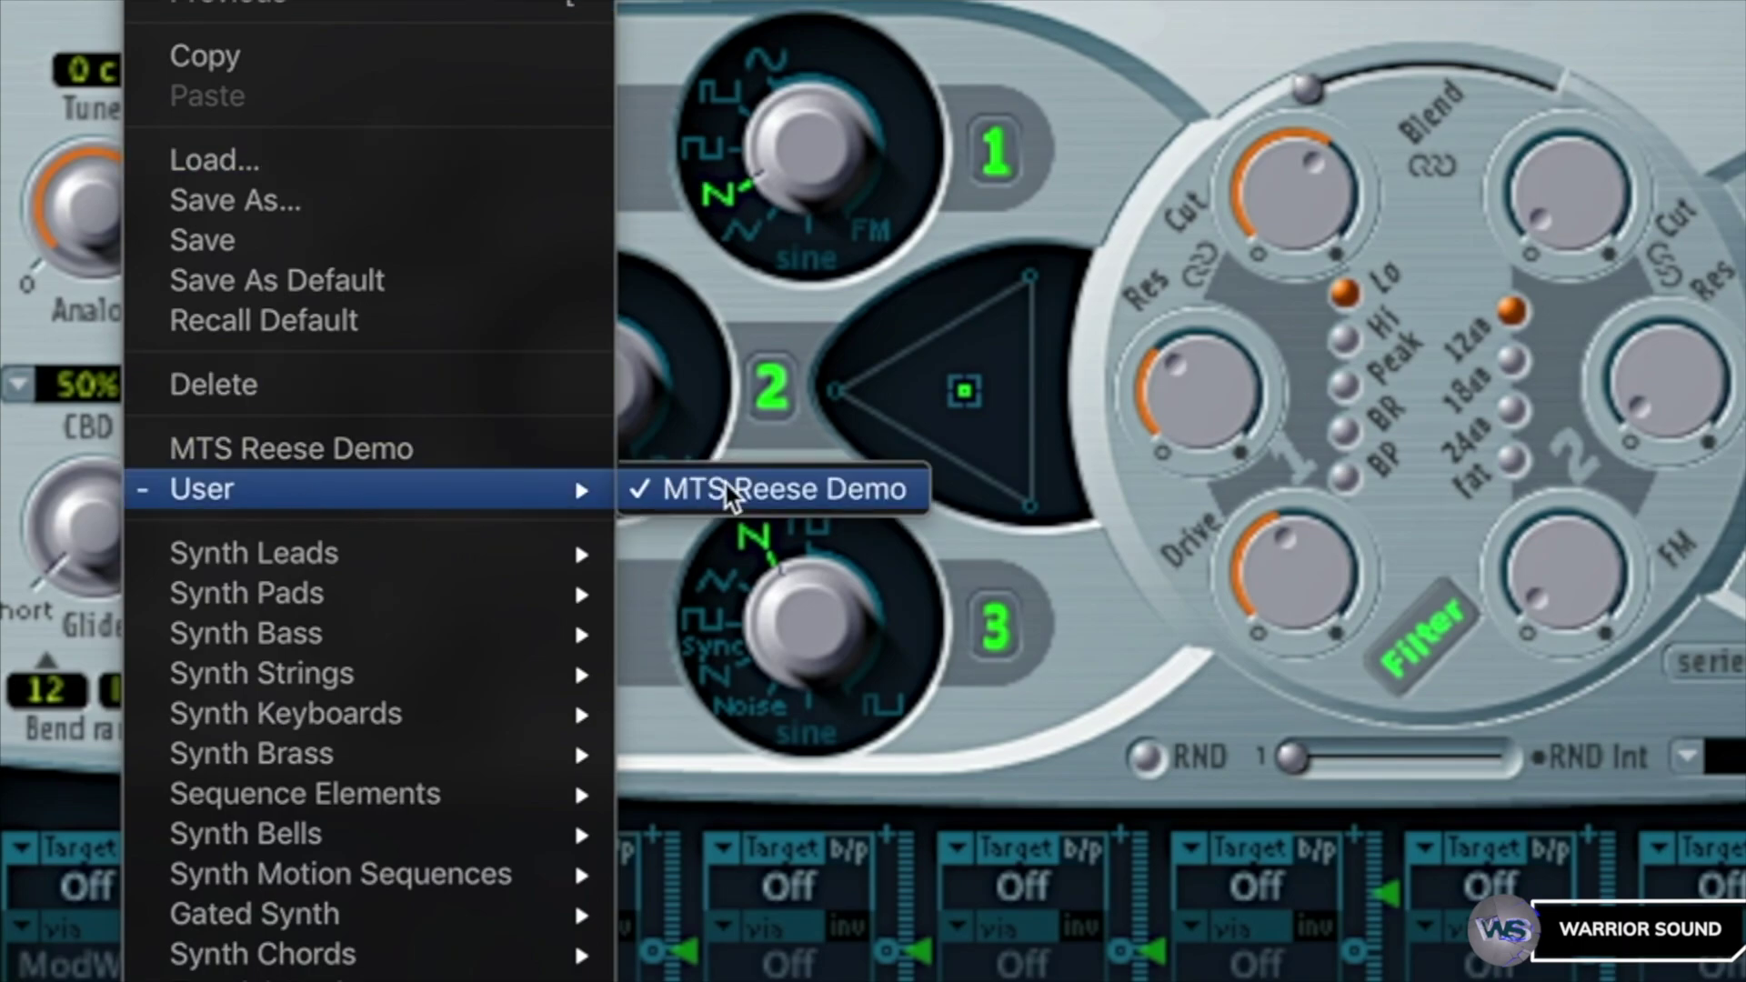
pyautogui.click(726, 488)
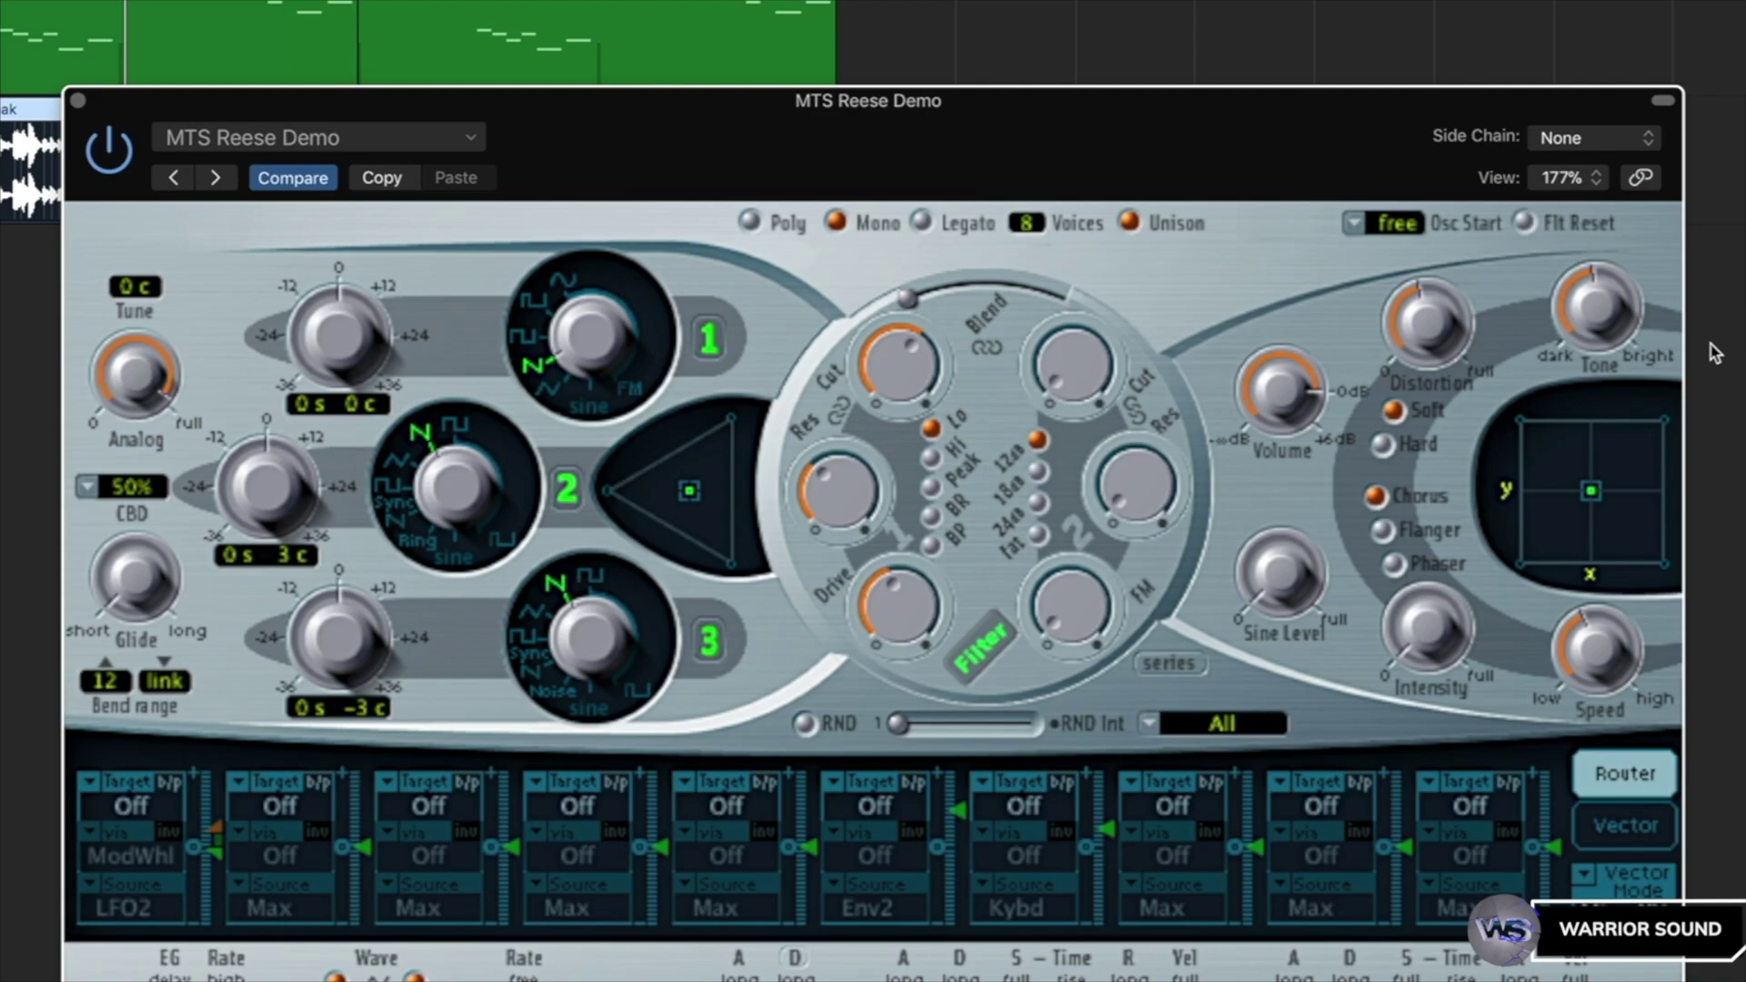
pyautogui.click(435, 146)
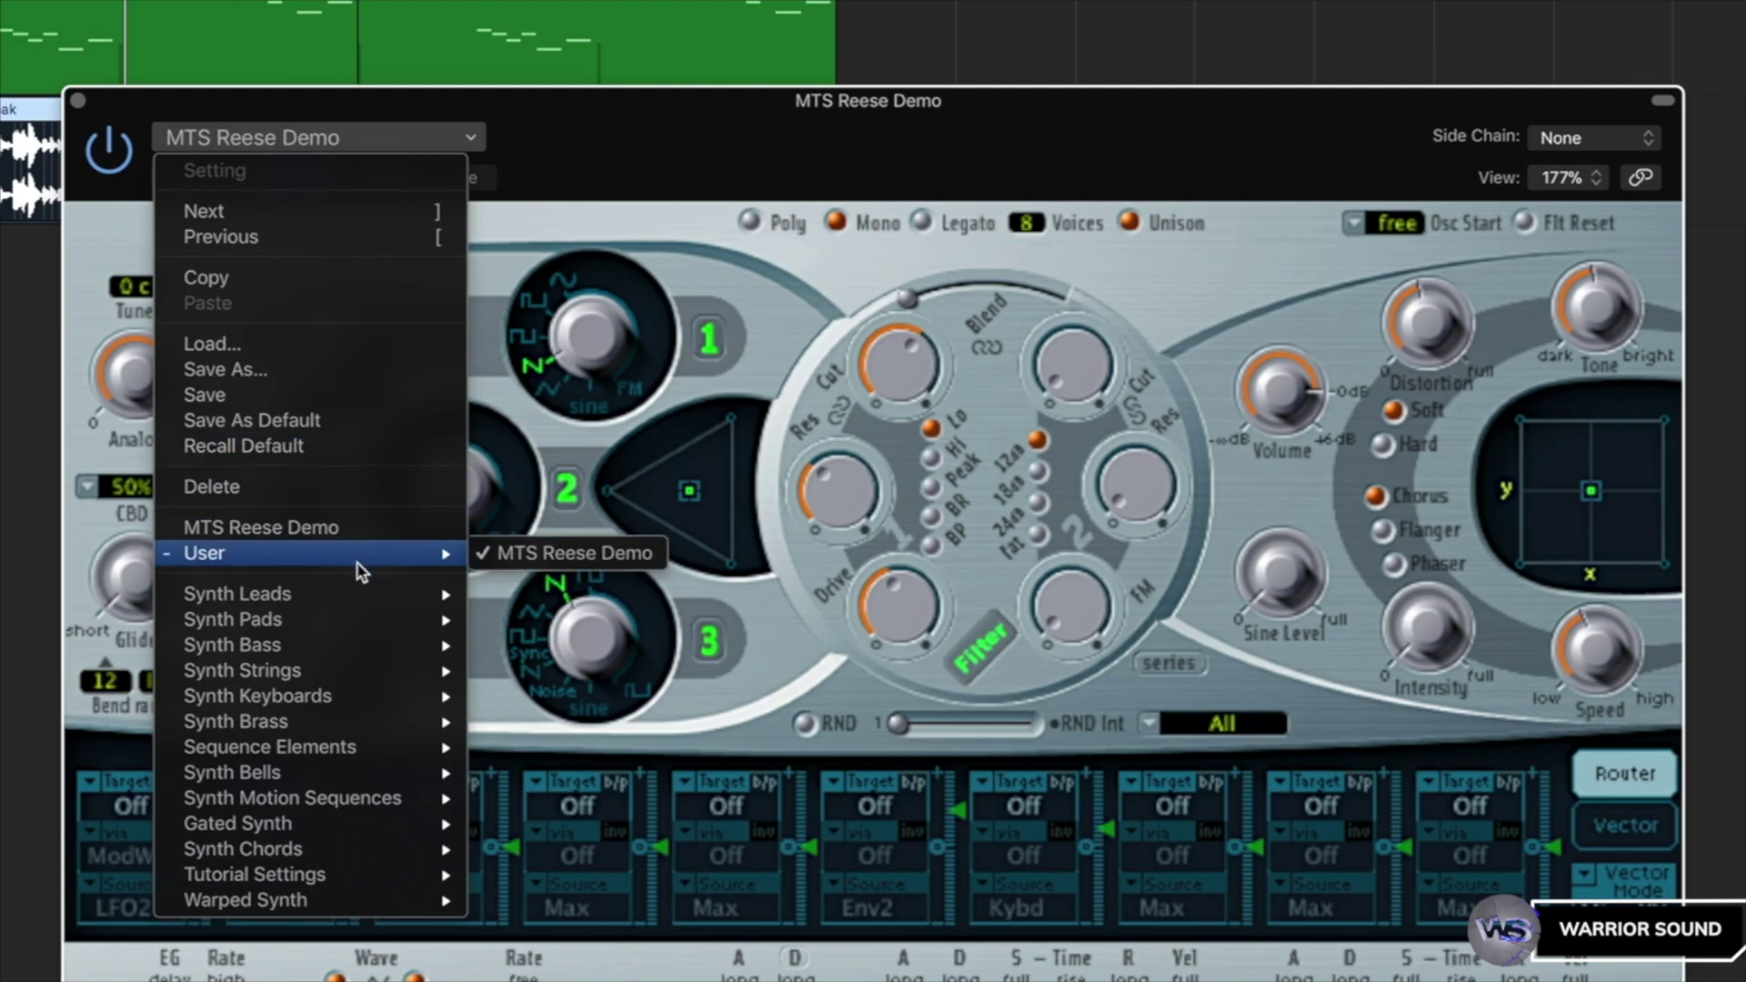
pyautogui.moveTo(371, 568)
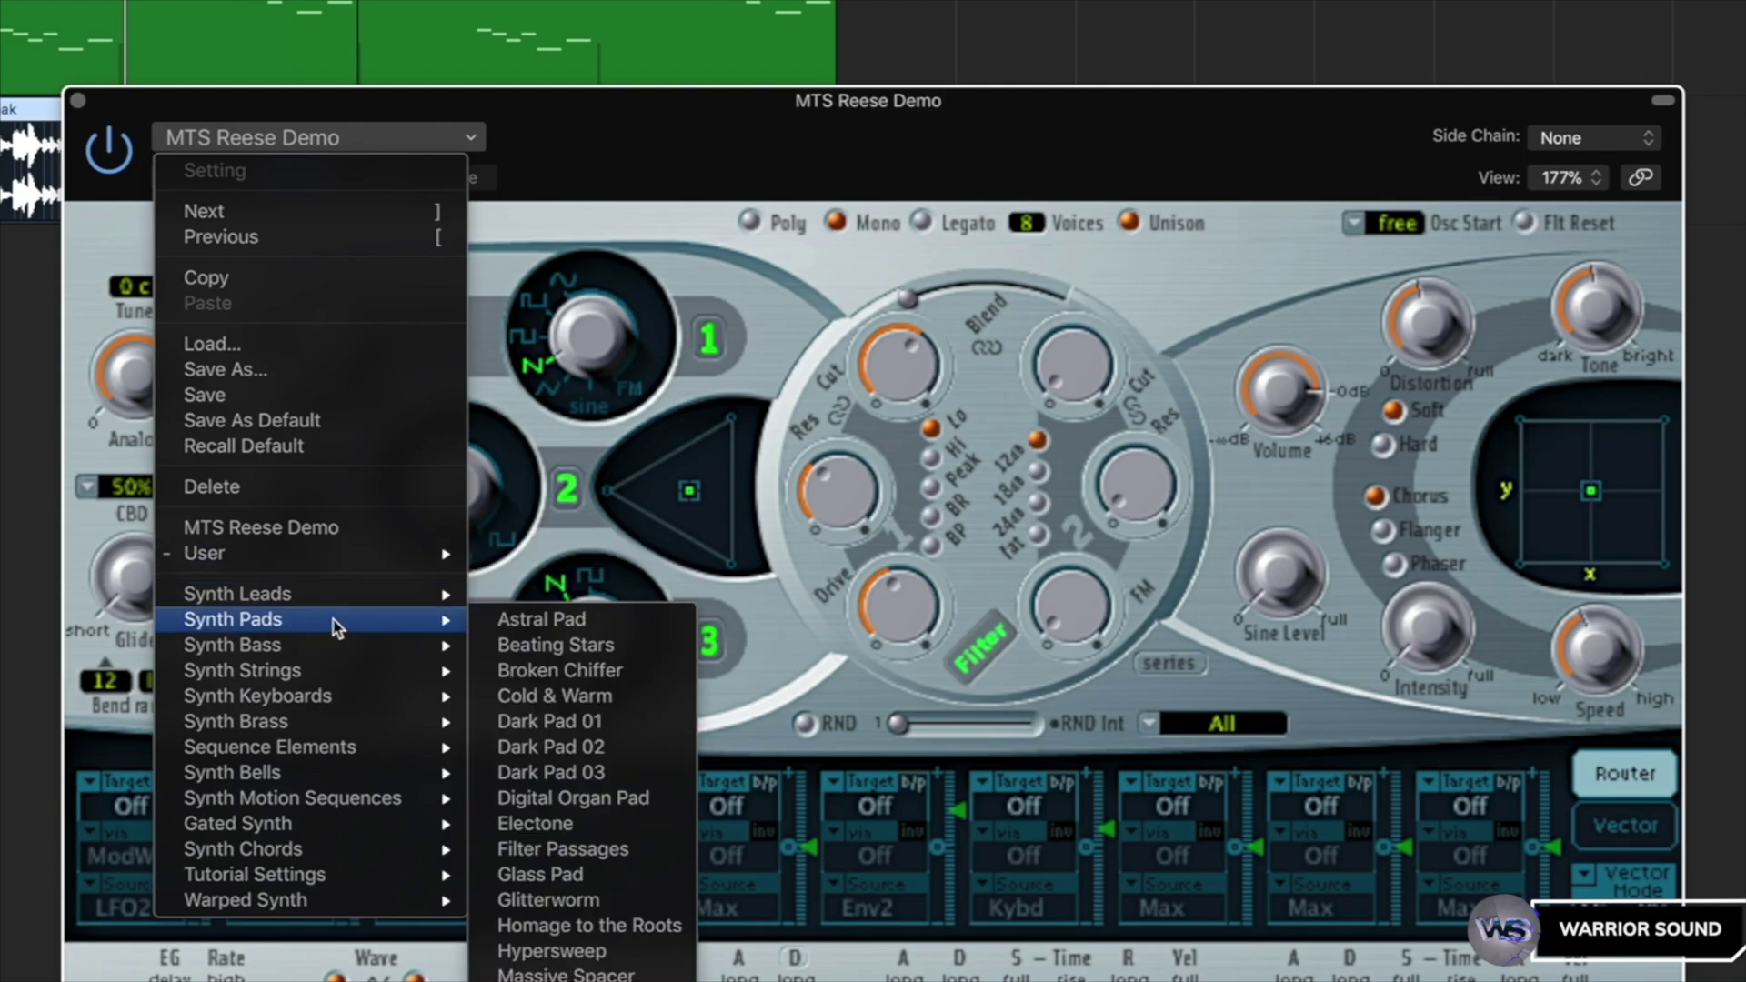
pyautogui.moveTo(328, 723)
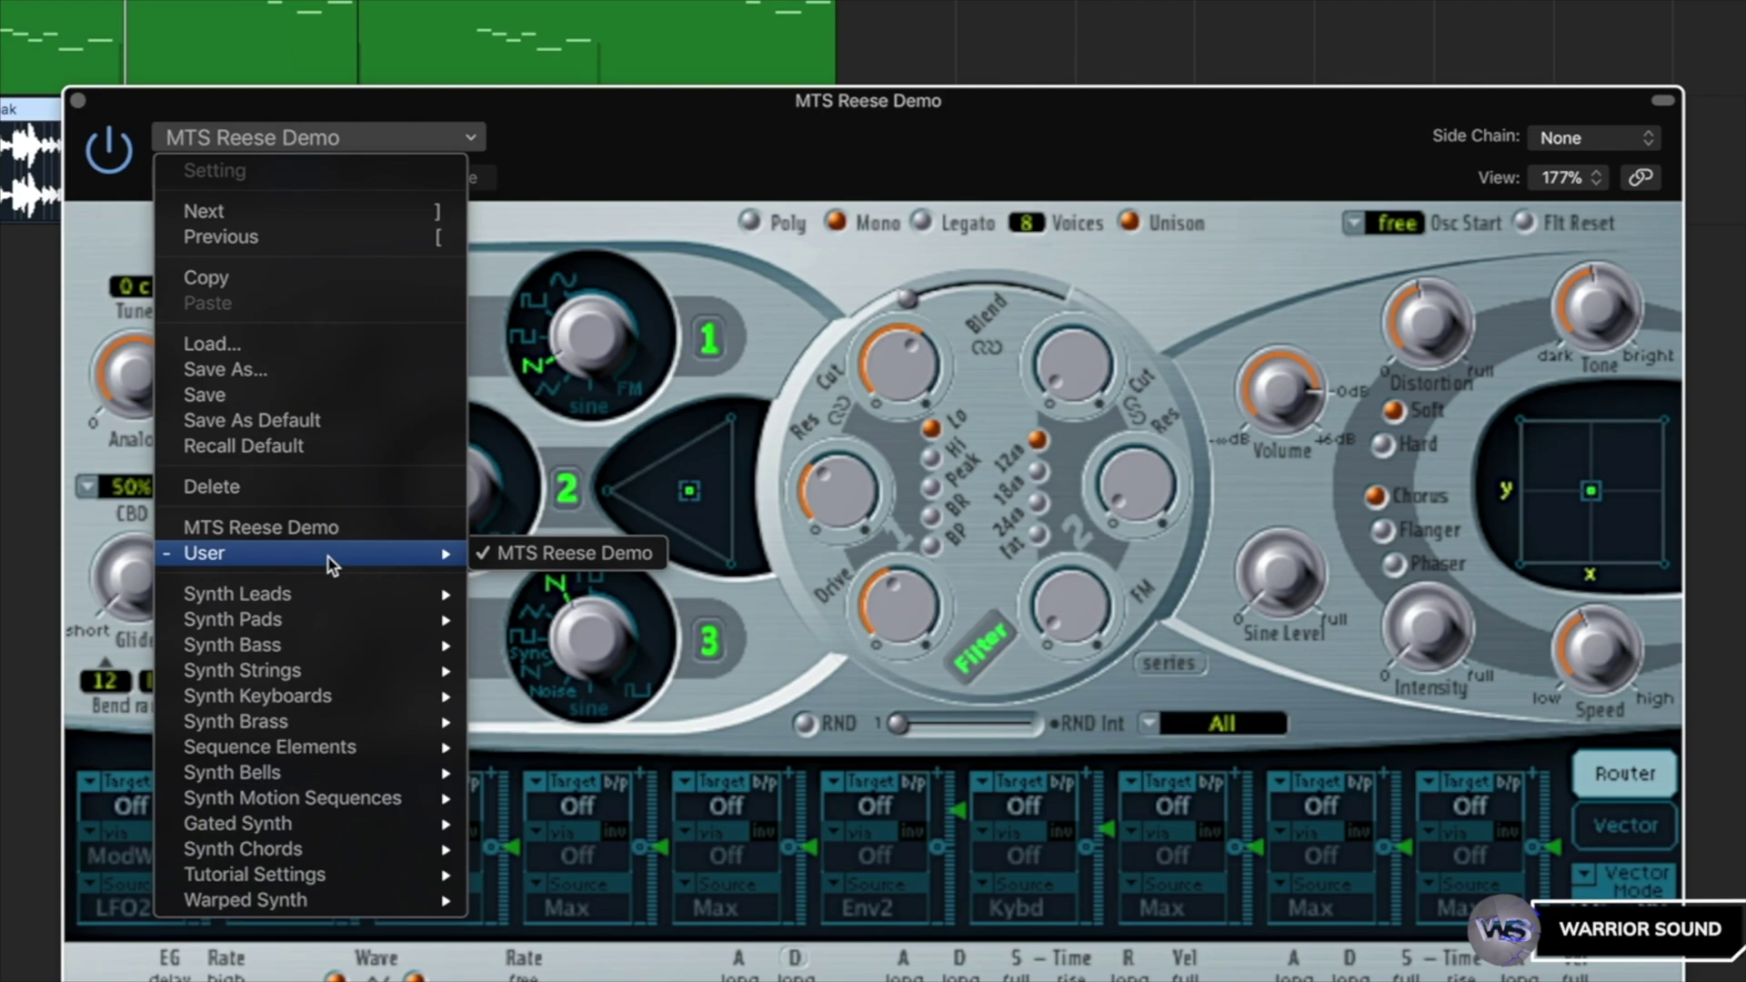
pyautogui.click(575, 553)
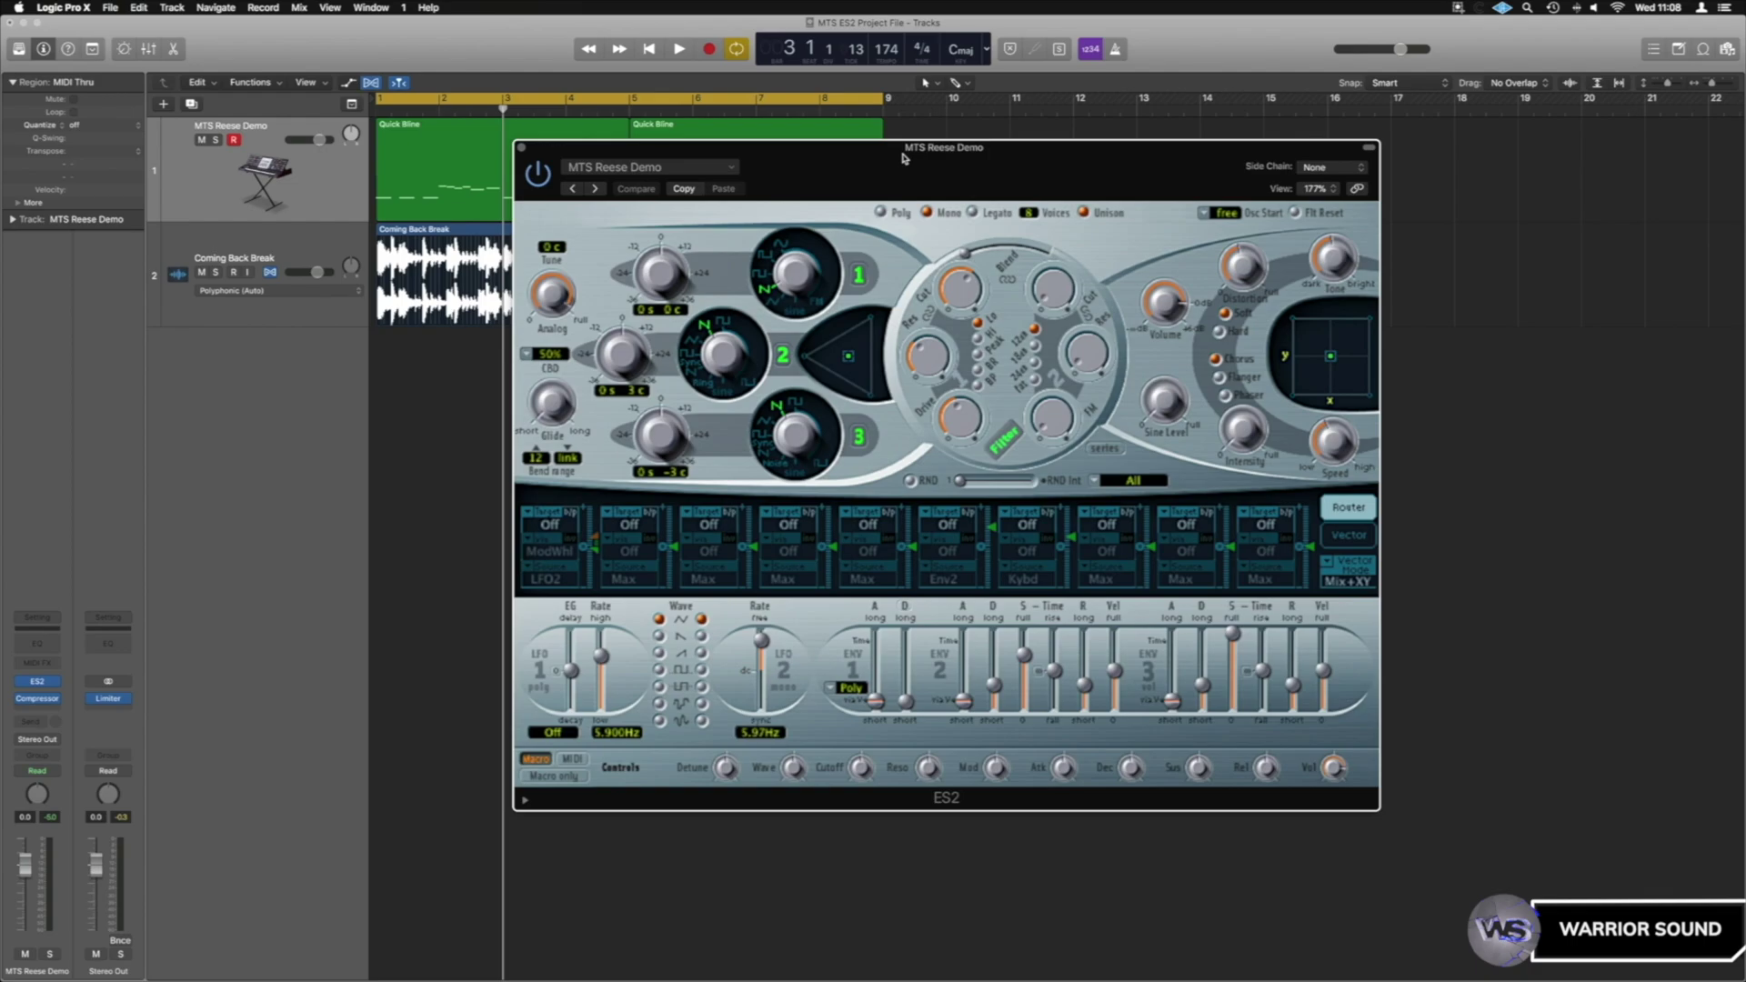
pyautogui.press('space')
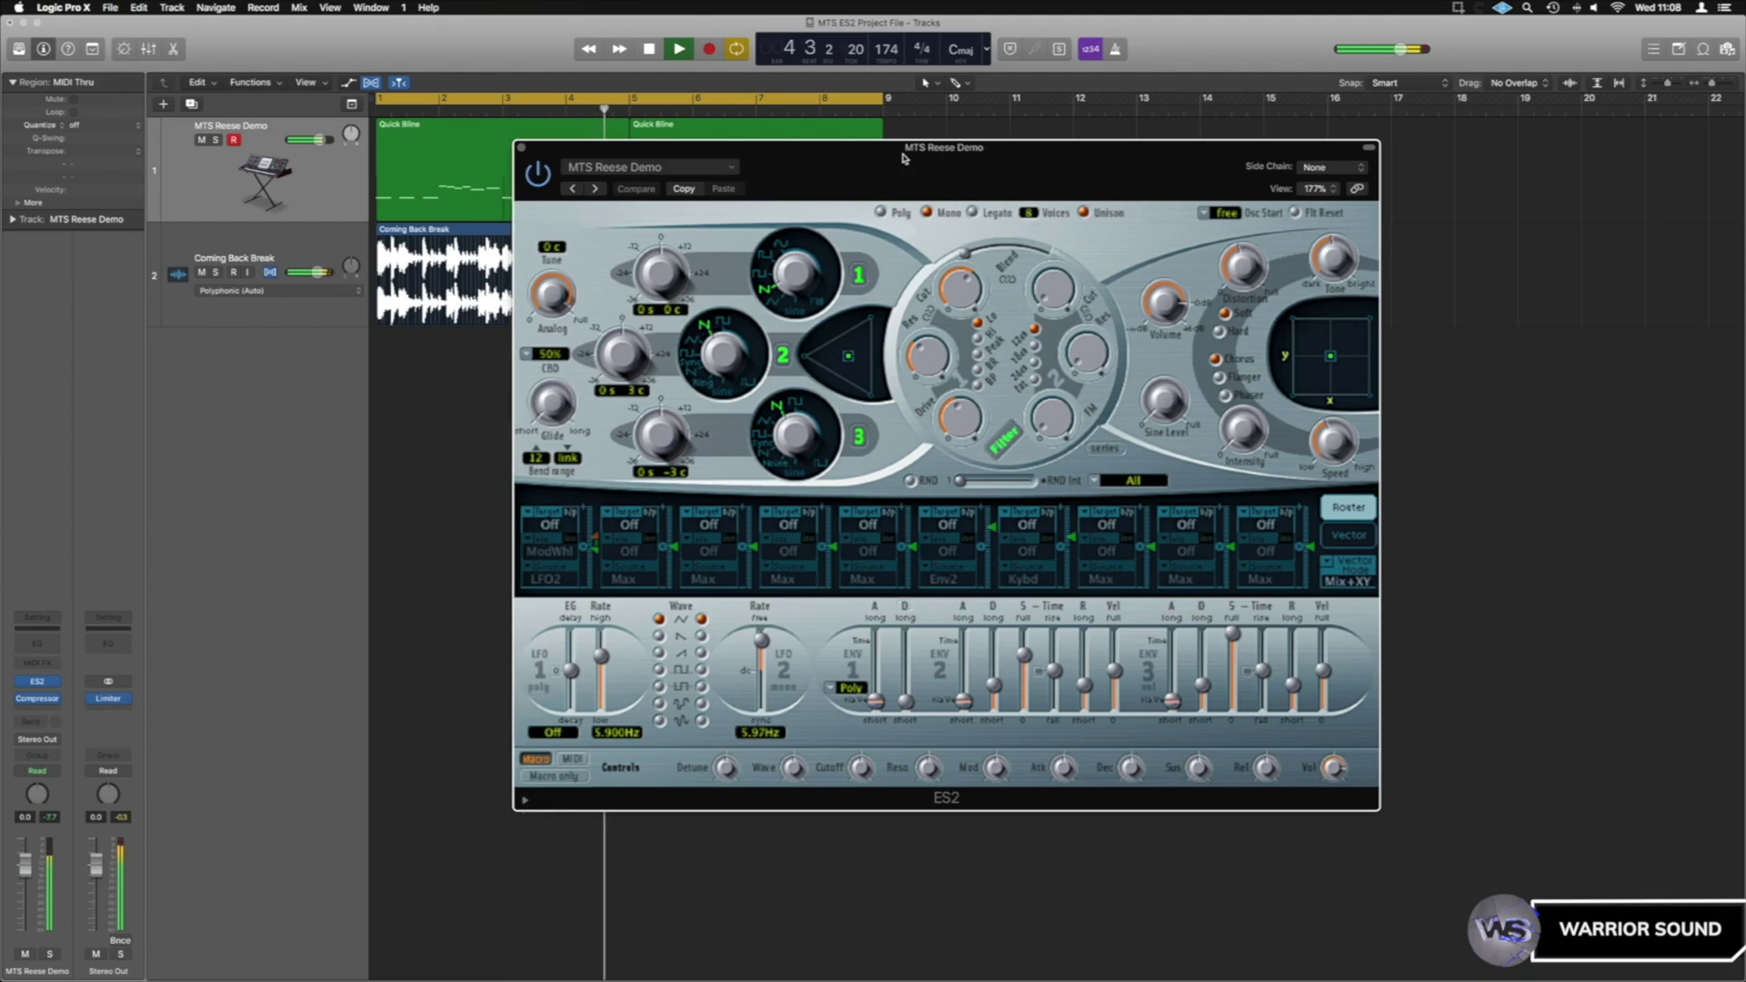
pyautogui.press('space')
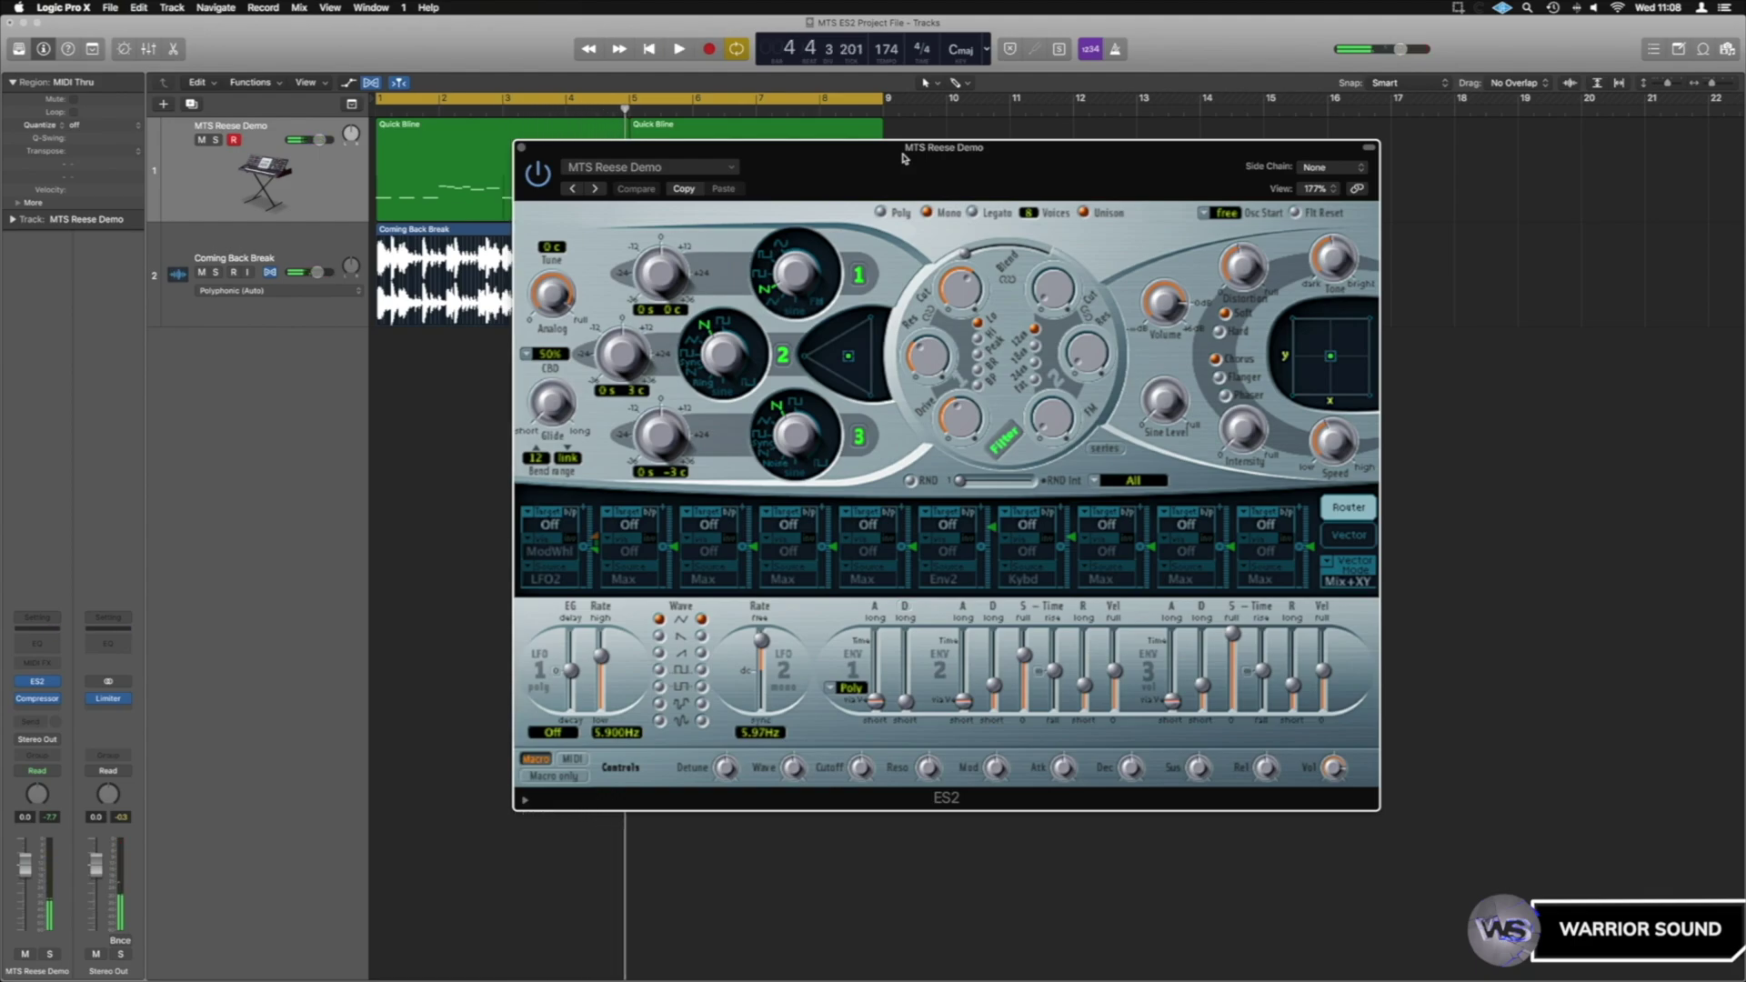
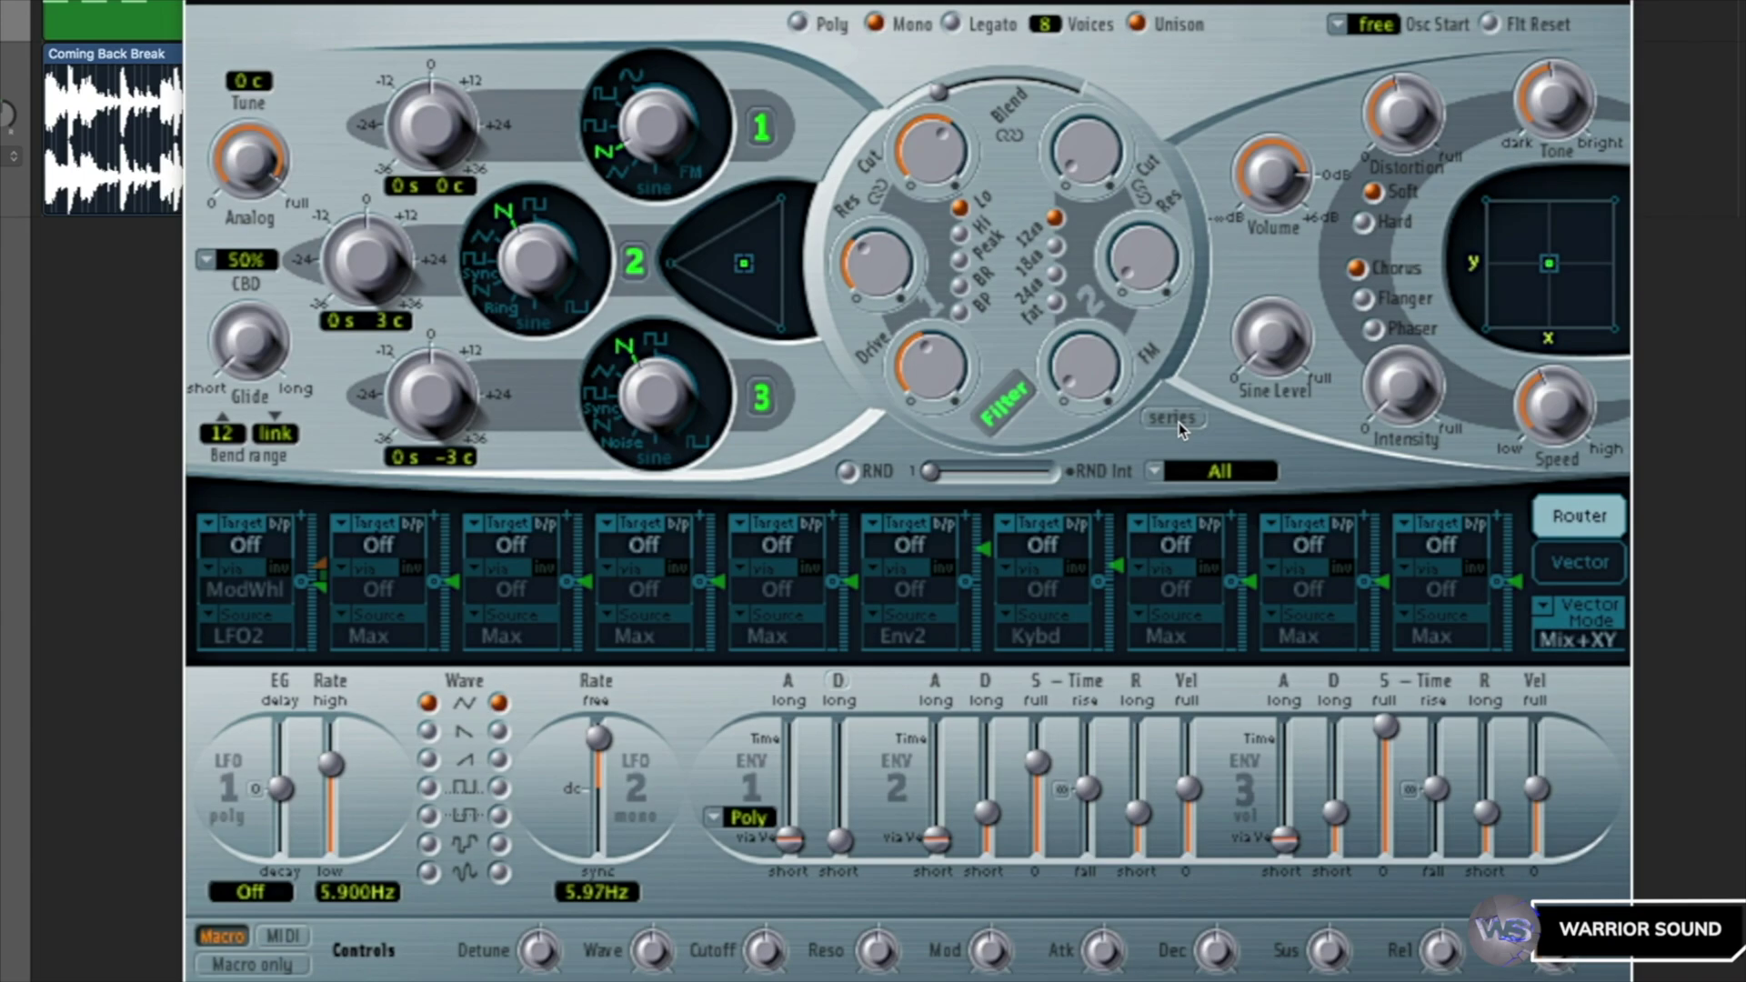
# - Compare the parallel and series filter configurations, and leave the filters in series
pyautogui.click(1179, 422)
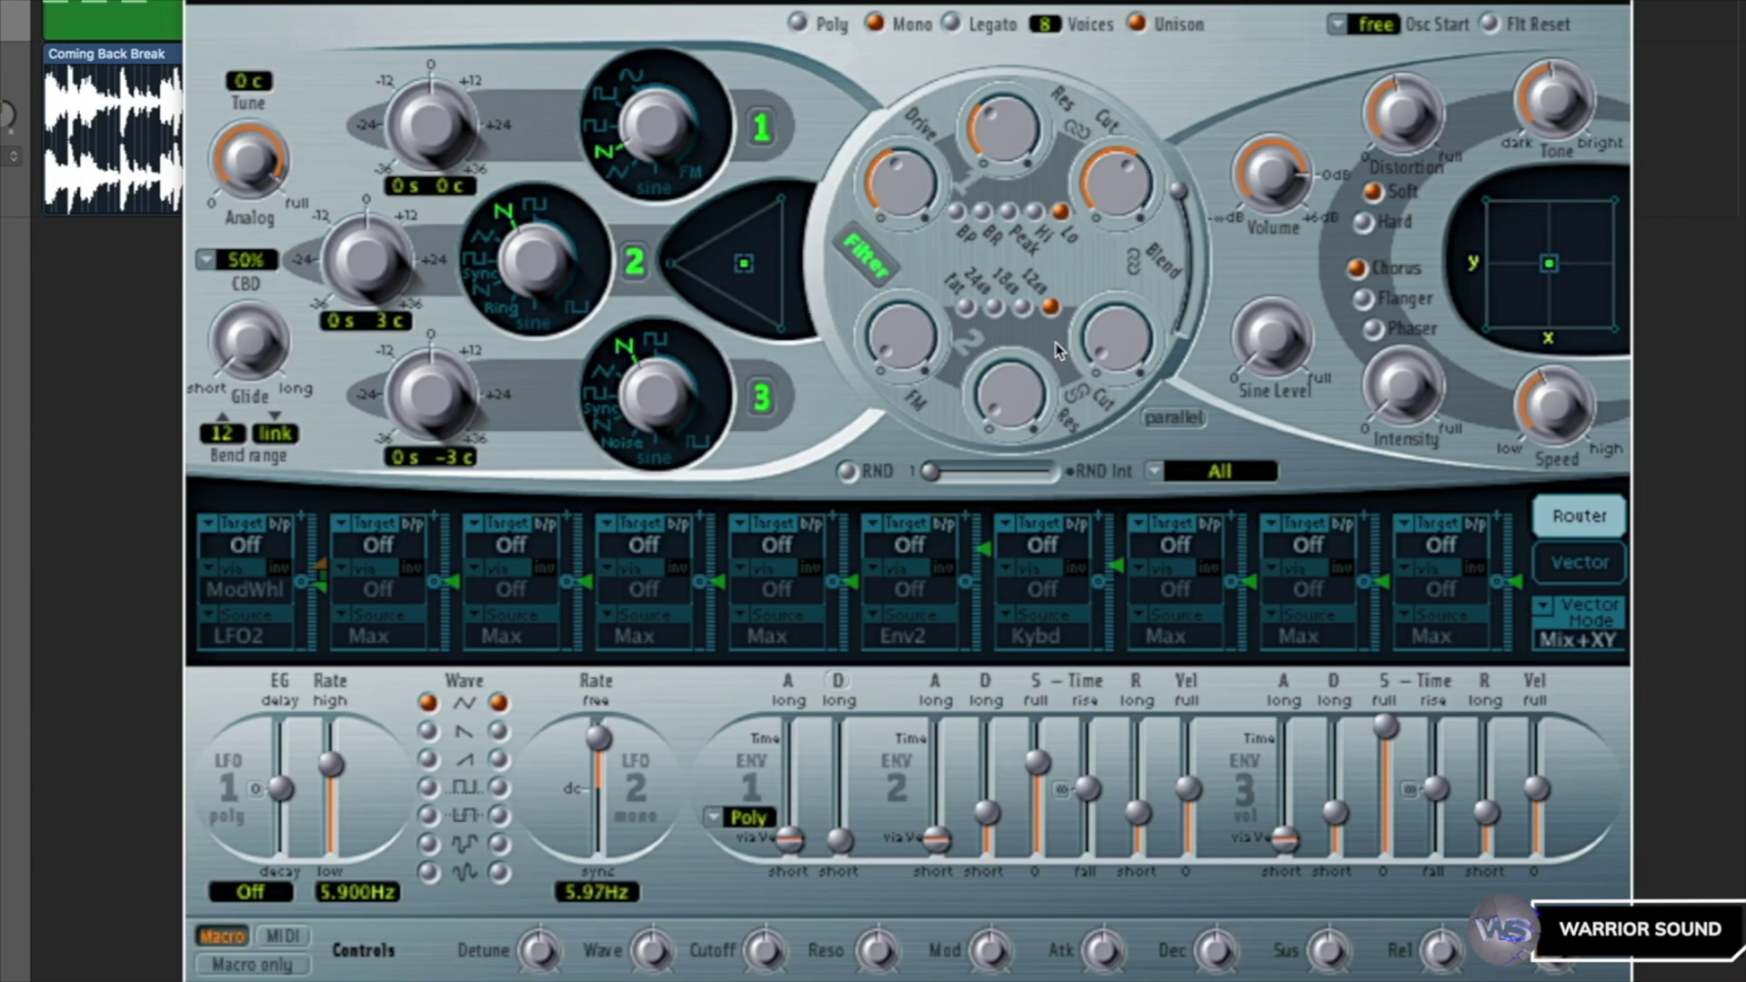
pyautogui.click(1195, 419)
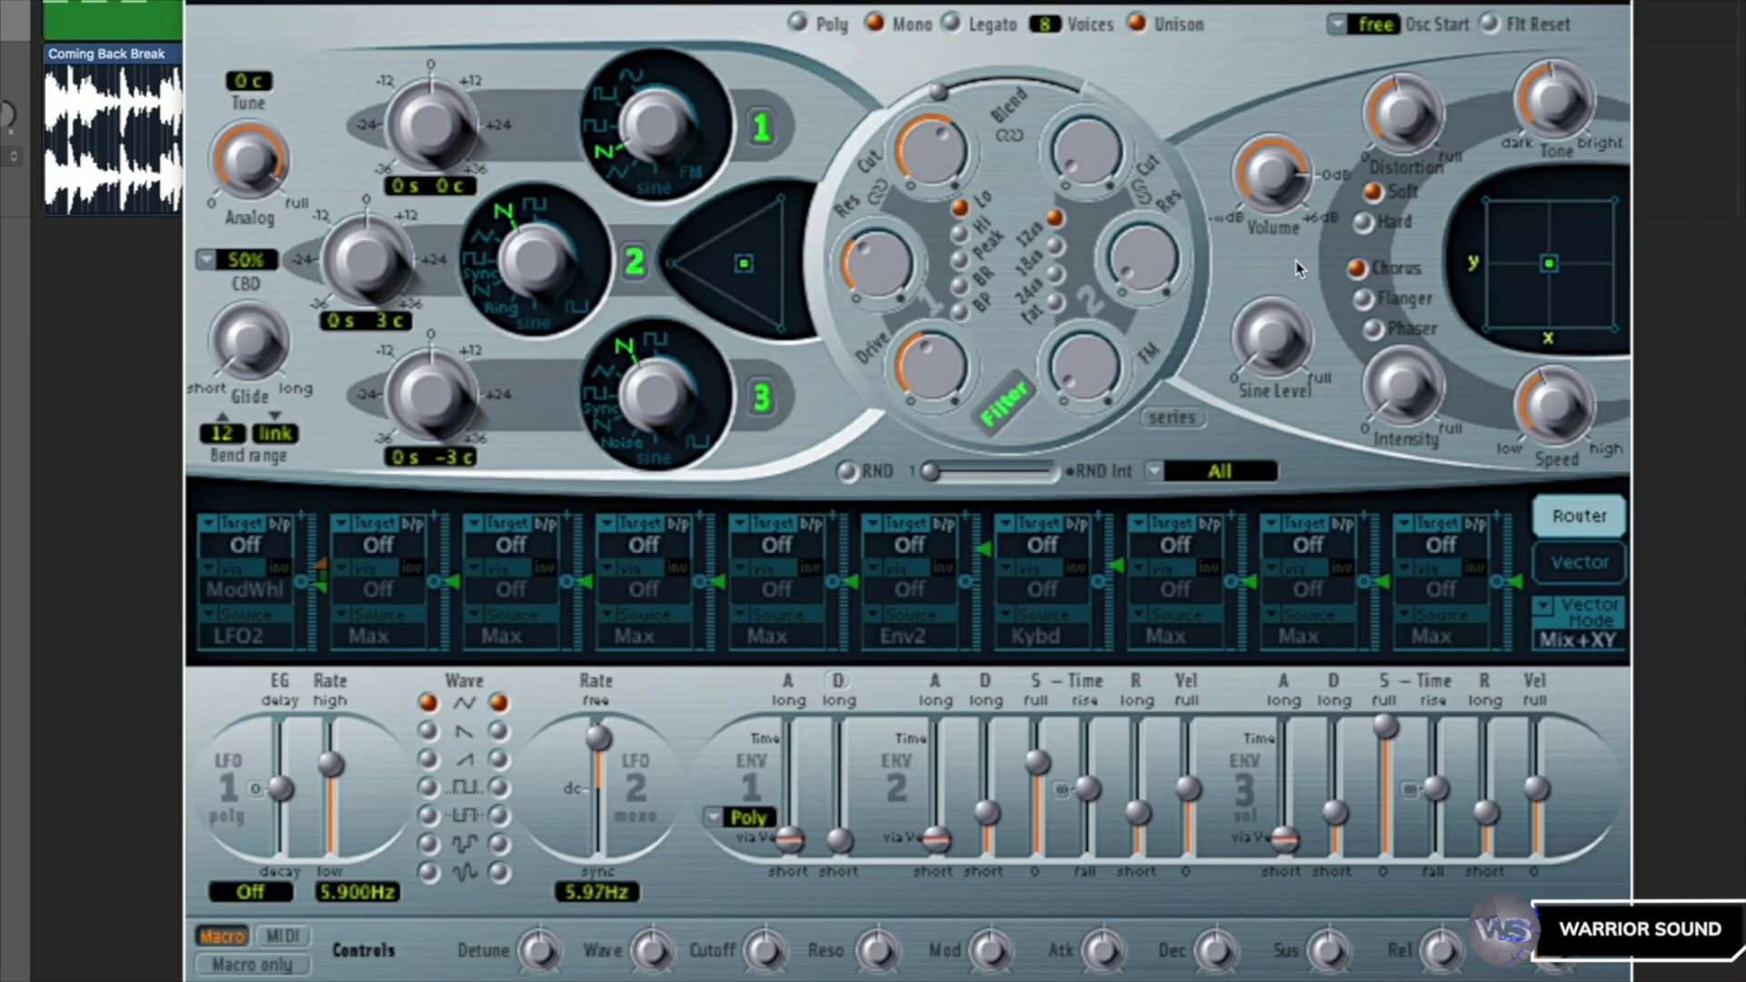
pyautogui.click(1184, 417)
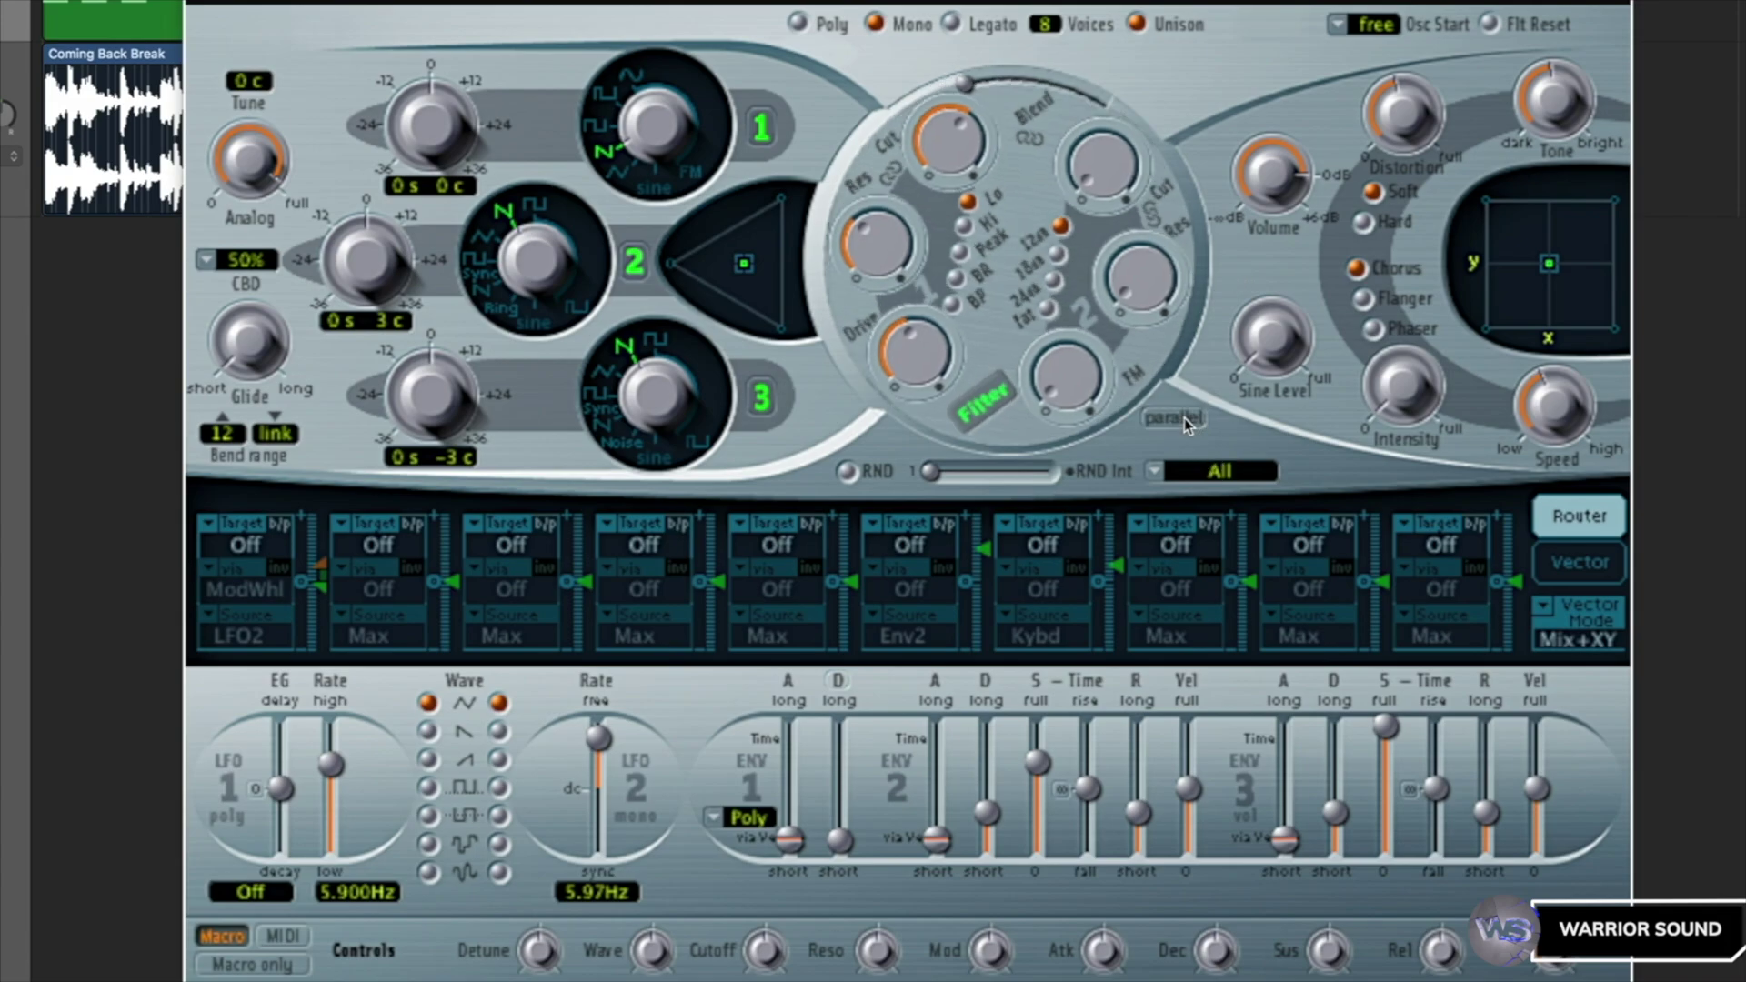
pyautogui.click(1174, 418)
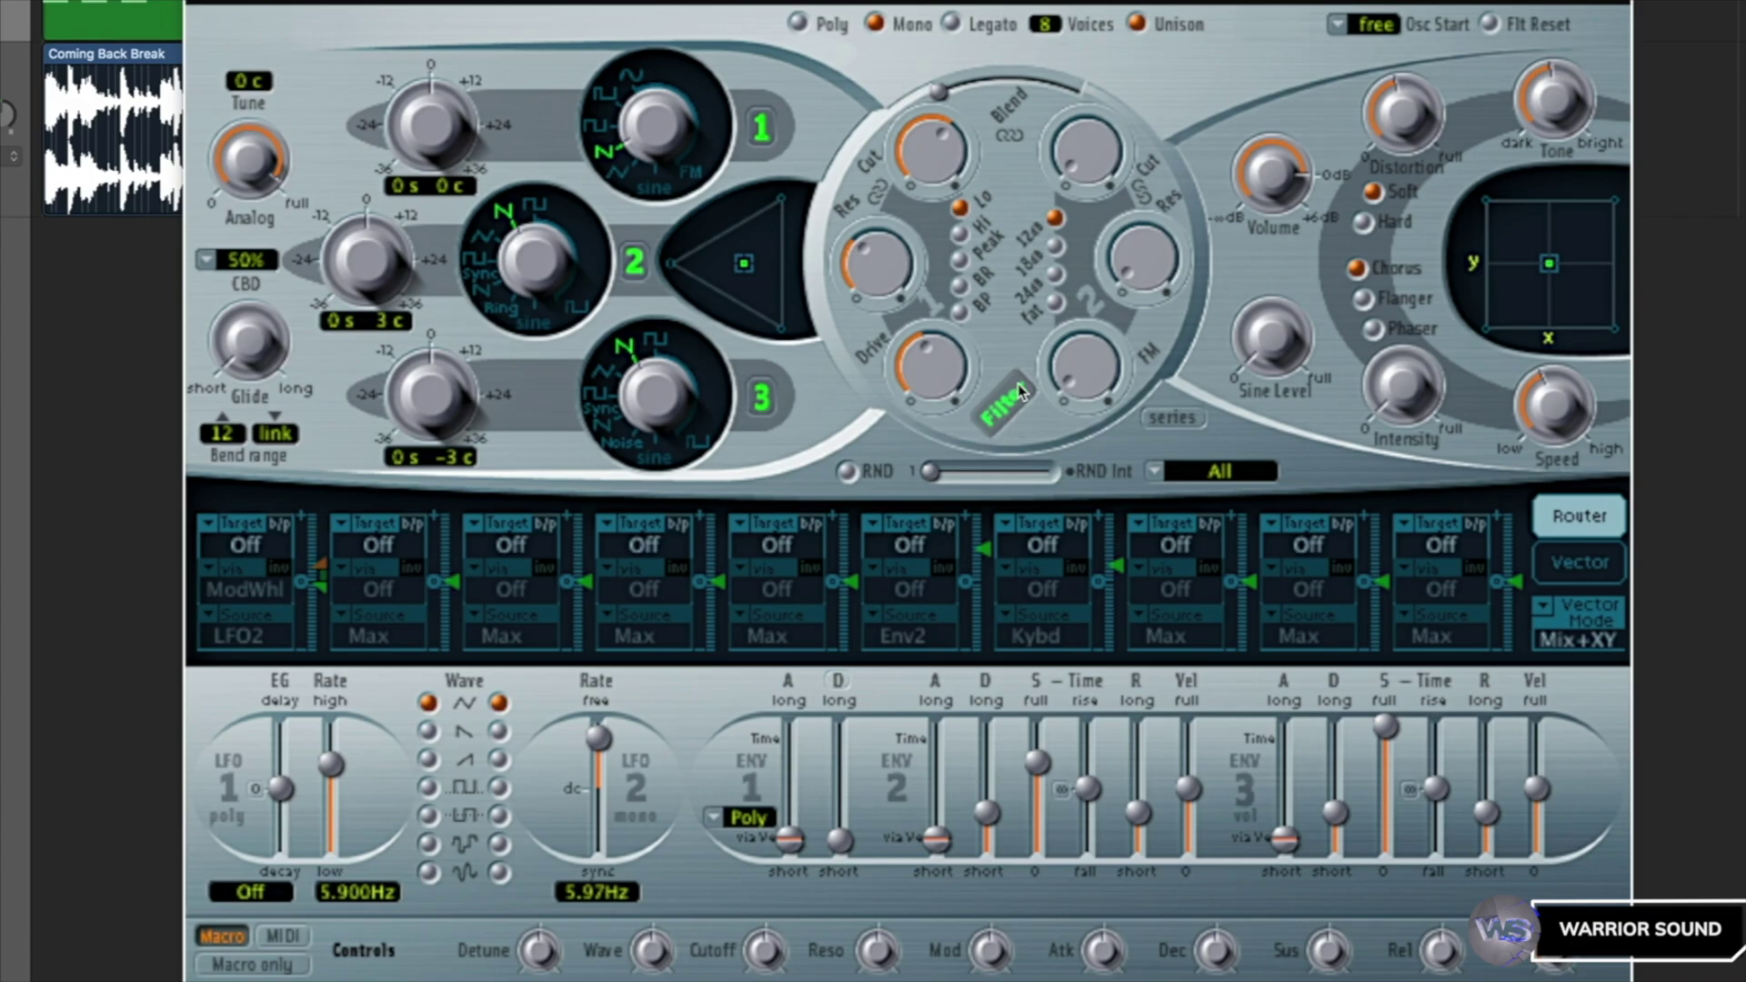
pyautogui.click(1172, 417)
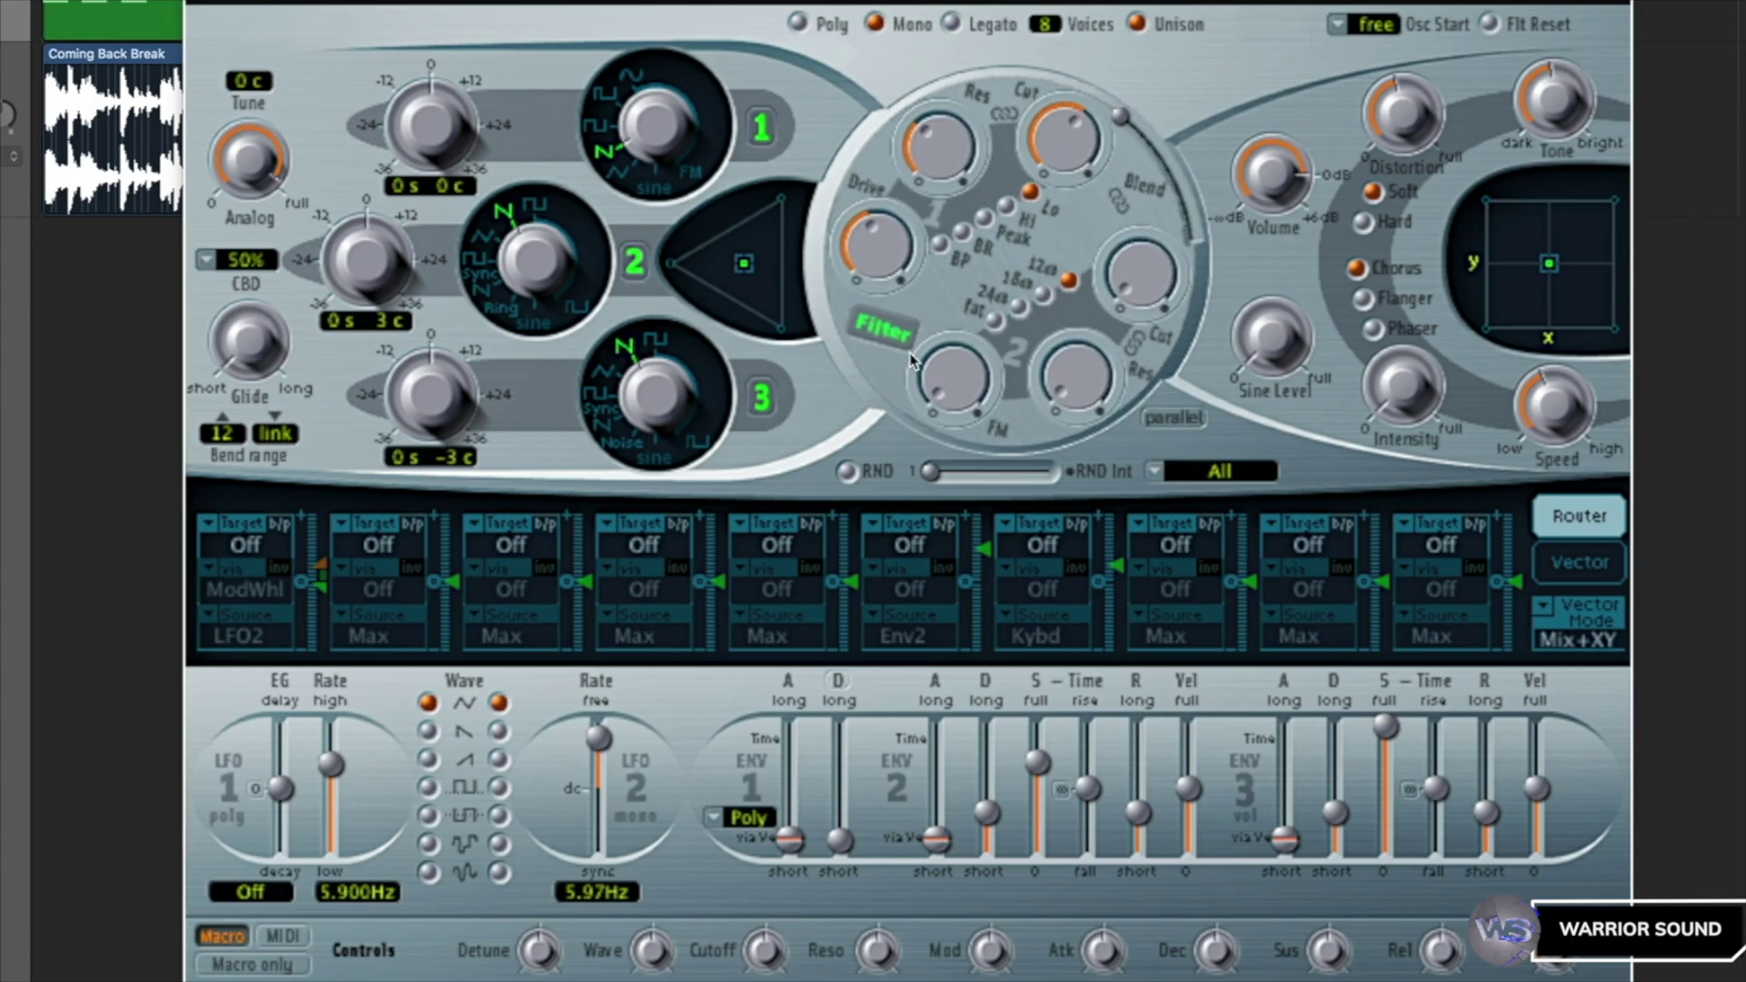
pyautogui.click(1173, 417)
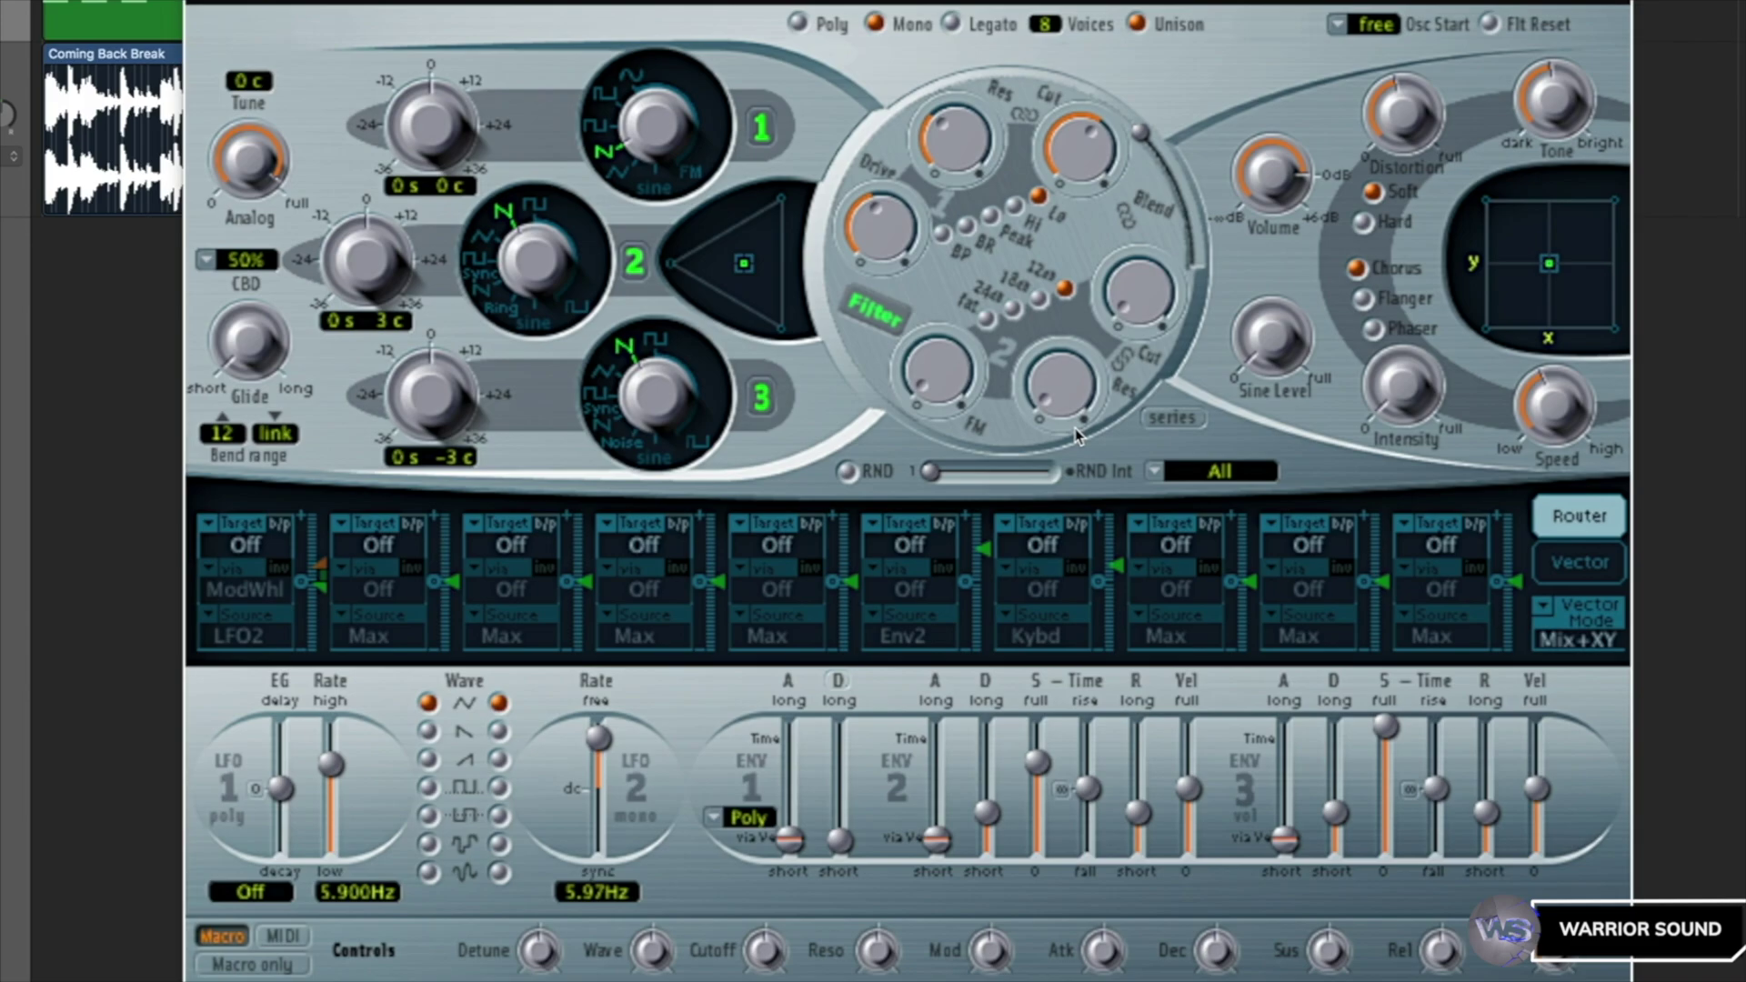
# - Switch the whole filter section off and on several times, and leave it on
pyautogui.click(1017, 405)
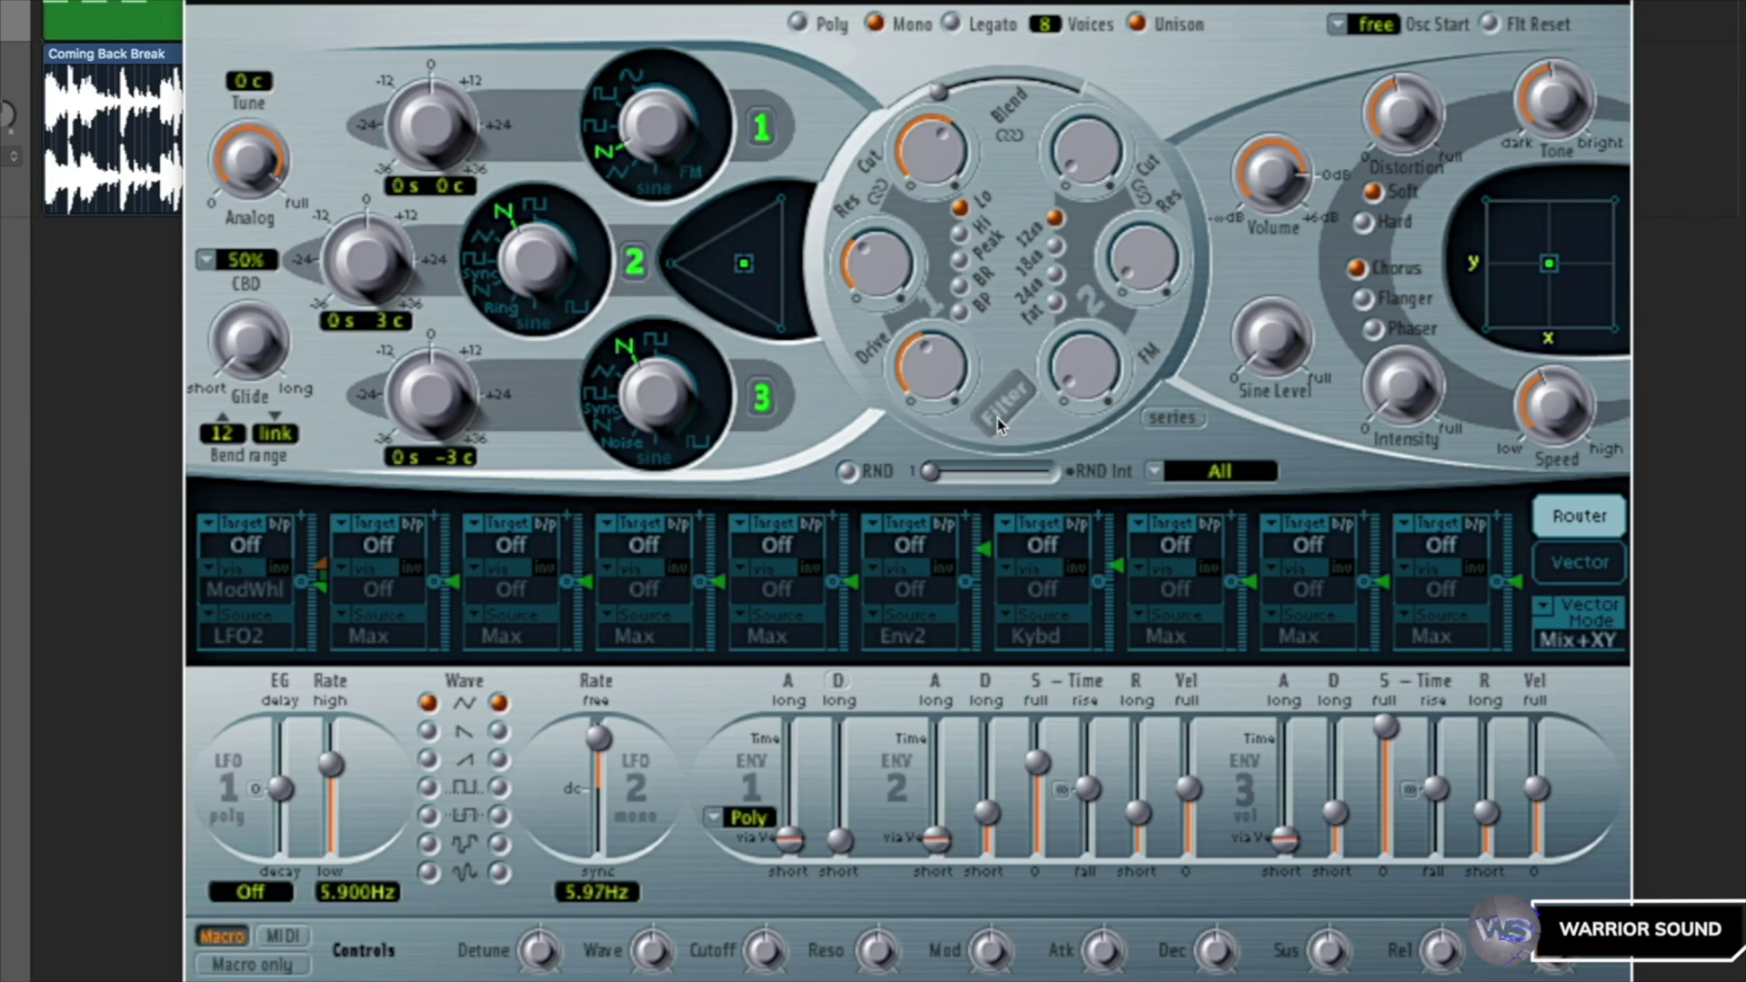
pyautogui.click(1000, 421)
pyautogui.click(1001, 421)
pyautogui.click(1001, 421)
pyautogui.click(1000, 421)
pyautogui.click(1001, 414)
# - Adjust filter 1's cutoff and resonance together with the link control between them, leaving the cutoff slightly higher
pyautogui.moveTo(879, 268)
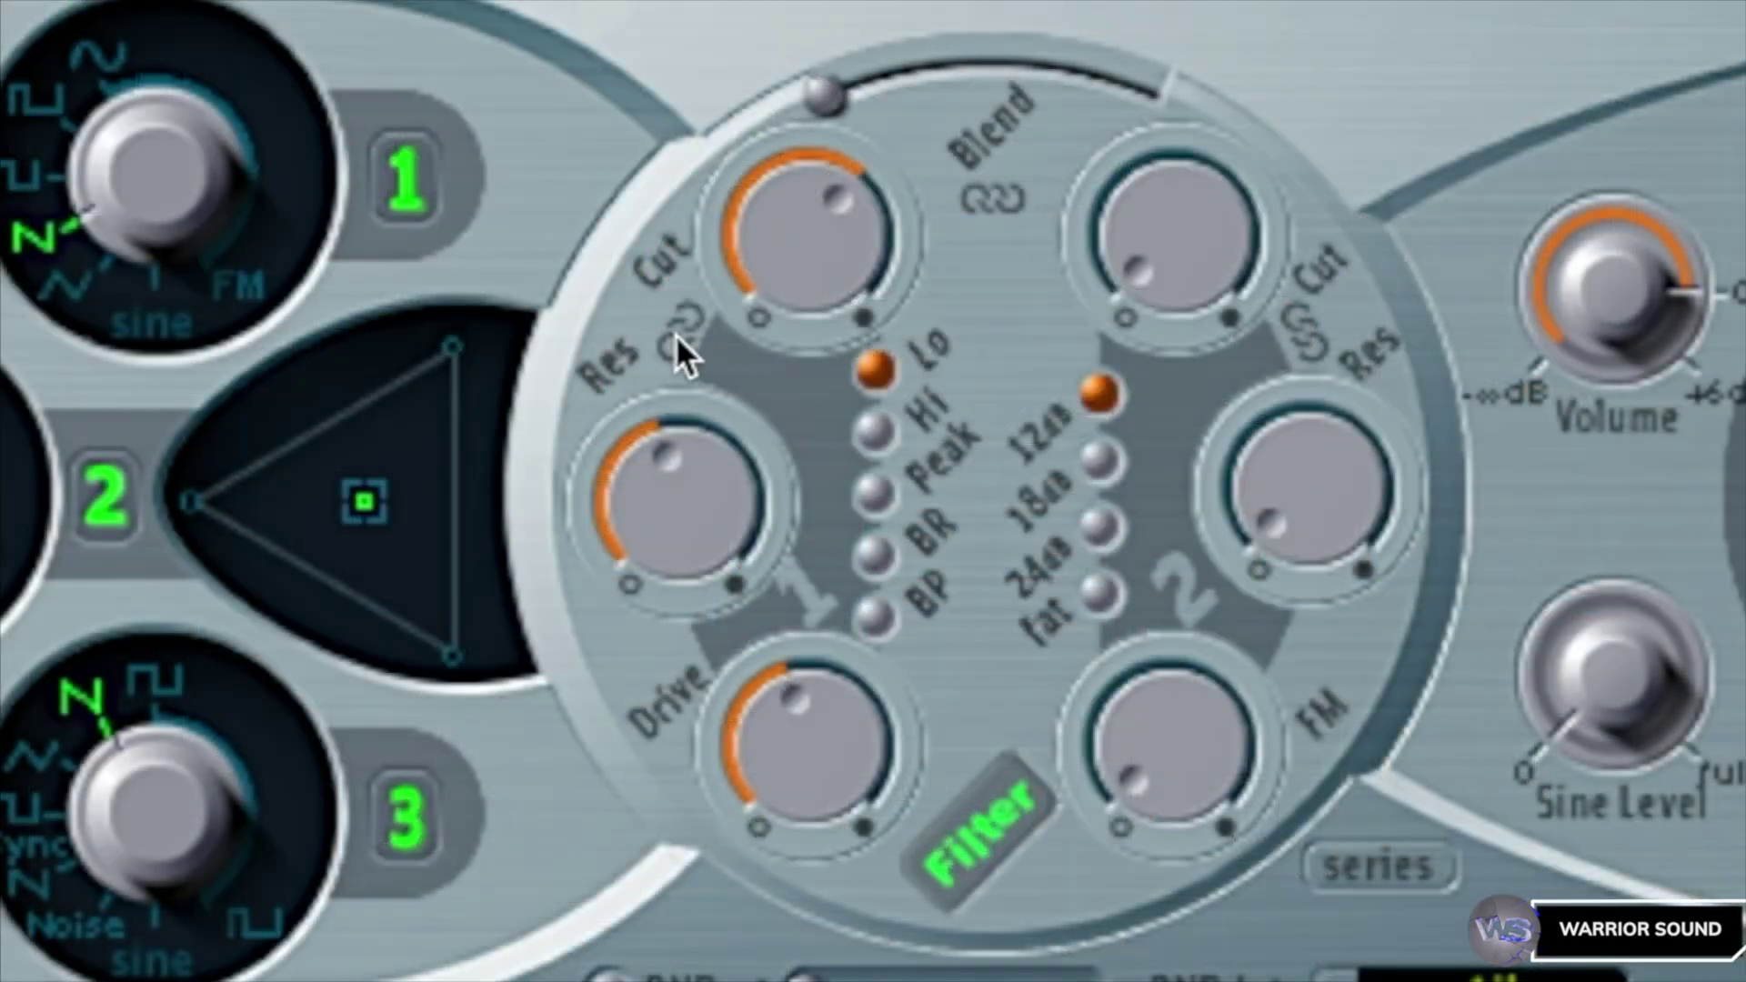
pyautogui.moveTo(684, 335); pyautogui.dragTo(594, 125)
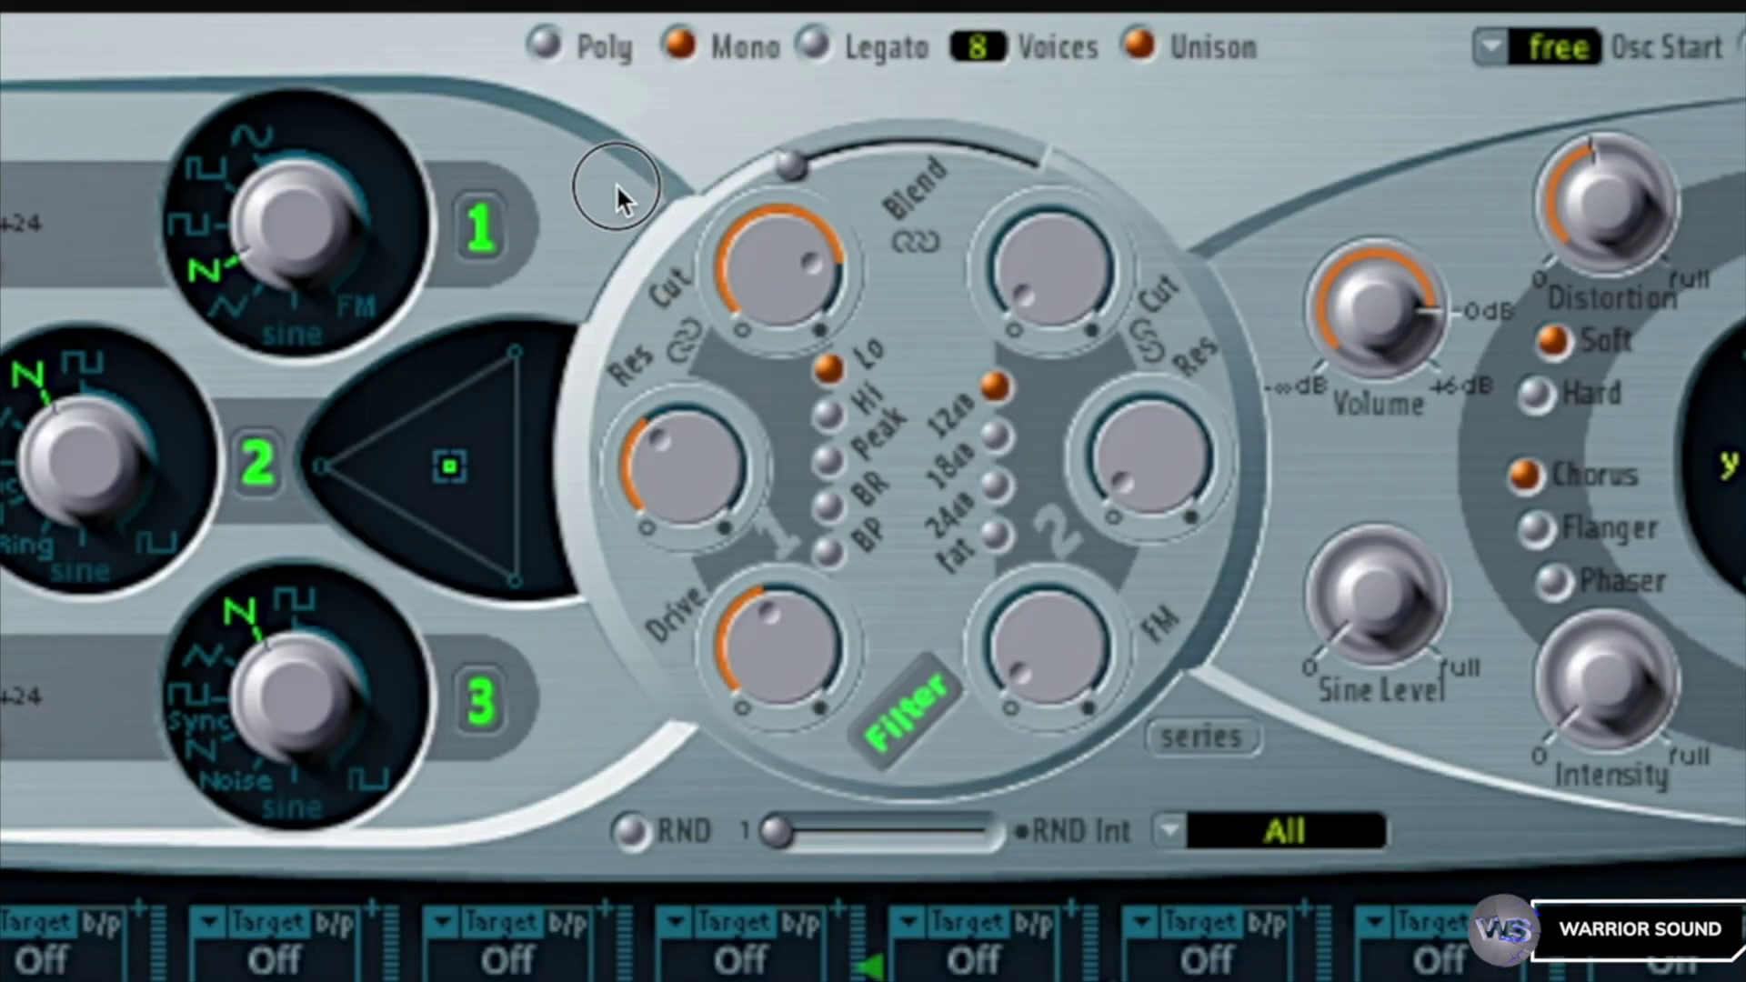
pyautogui.moveTo(614, 183); pyautogui.dragTo(871, 282)
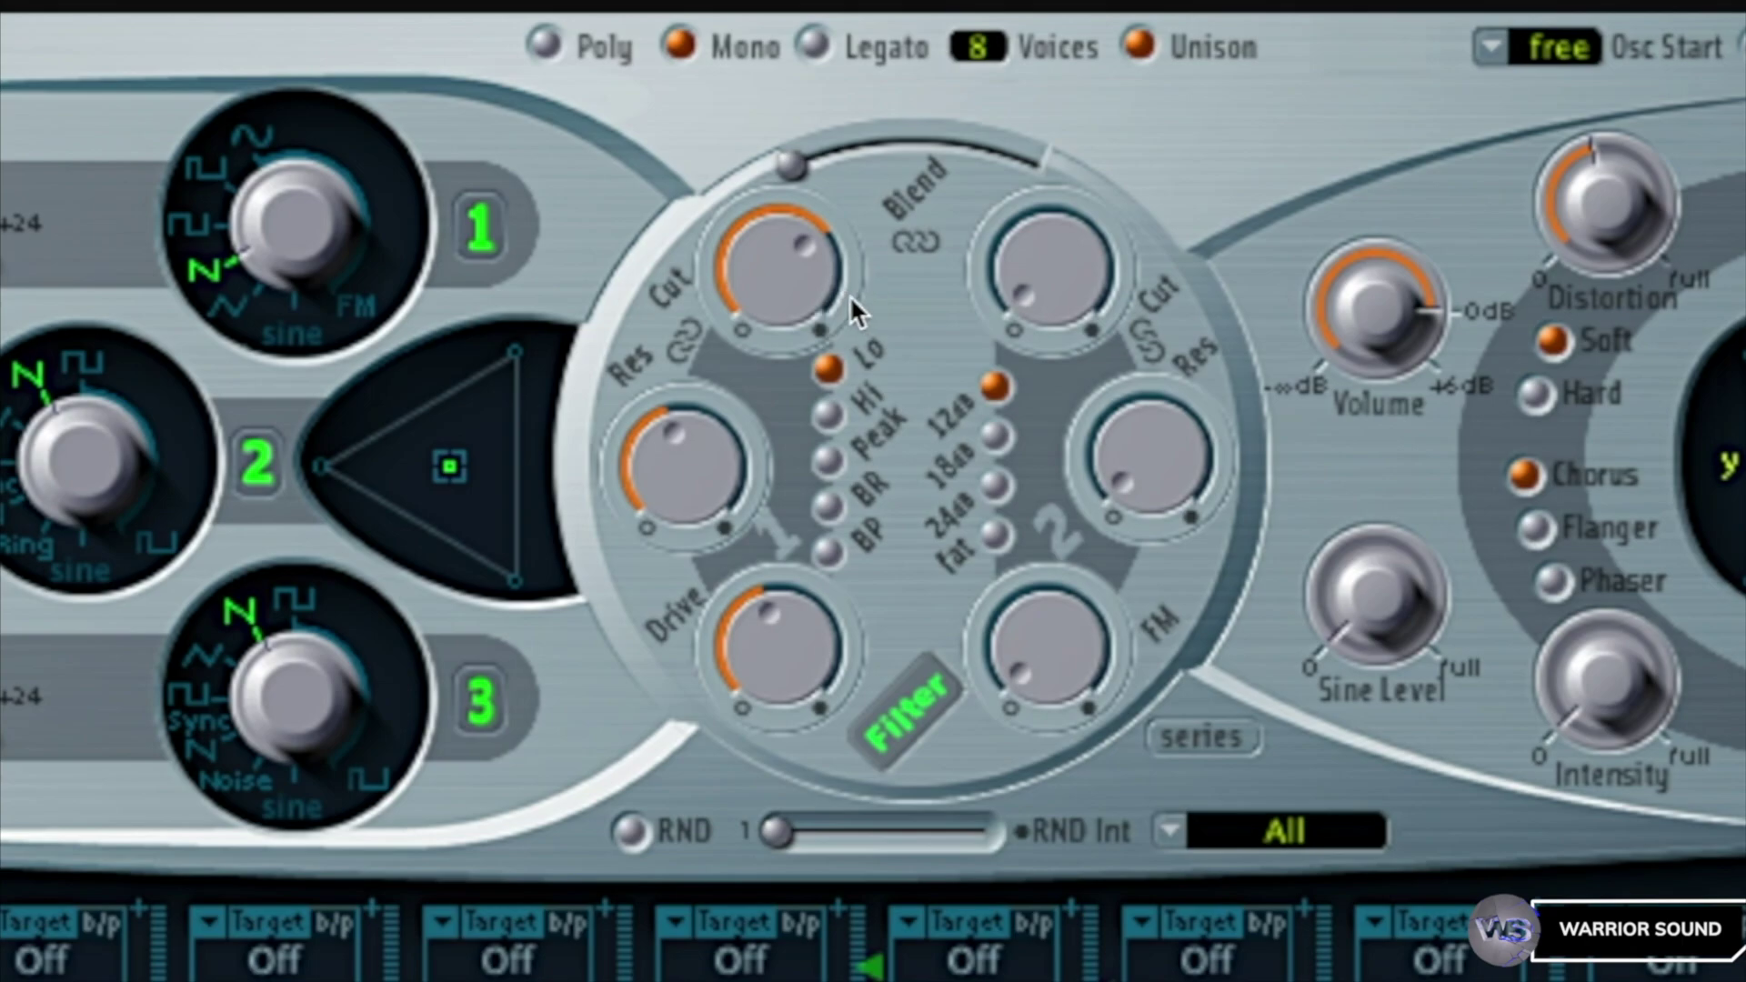
# - Sweep filter 1's cutoff in low-pass mode down to a low setting, switch to high-pass mode and sweep the cutoff high
pyautogui.moveTo(795, 258); pyautogui.dragTo(783, 559)
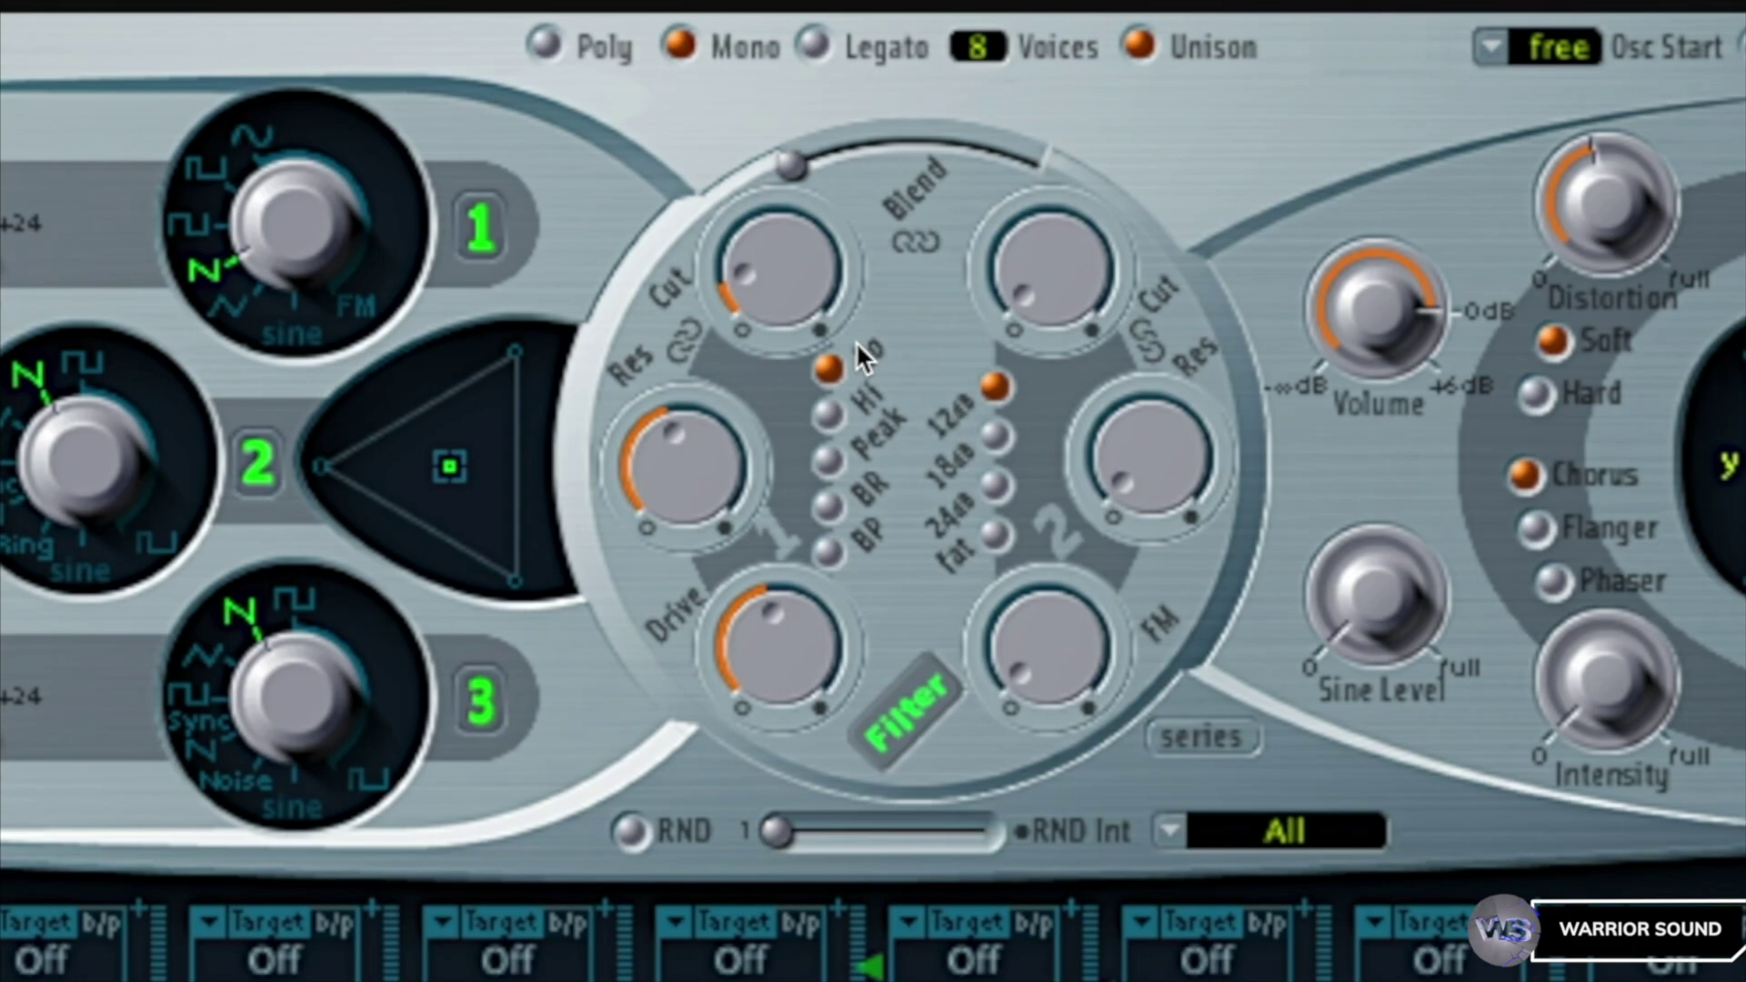
pyautogui.moveTo(780, 277)
pyautogui.mouseDown()
pyautogui.moveTo(788, 5)
pyautogui.moveTo(795, 372)
pyautogui.moveTo(776, 297)
pyautogui.mouseUp()
pyautogui.moveTo(771, 244)
pyautogui.mouseDown()
pyautogui.moveTo(795, 7)
pyautogui.moveTo(777, 263)
pyautogui.mouseUp()
pyautogui.click(828, 413)
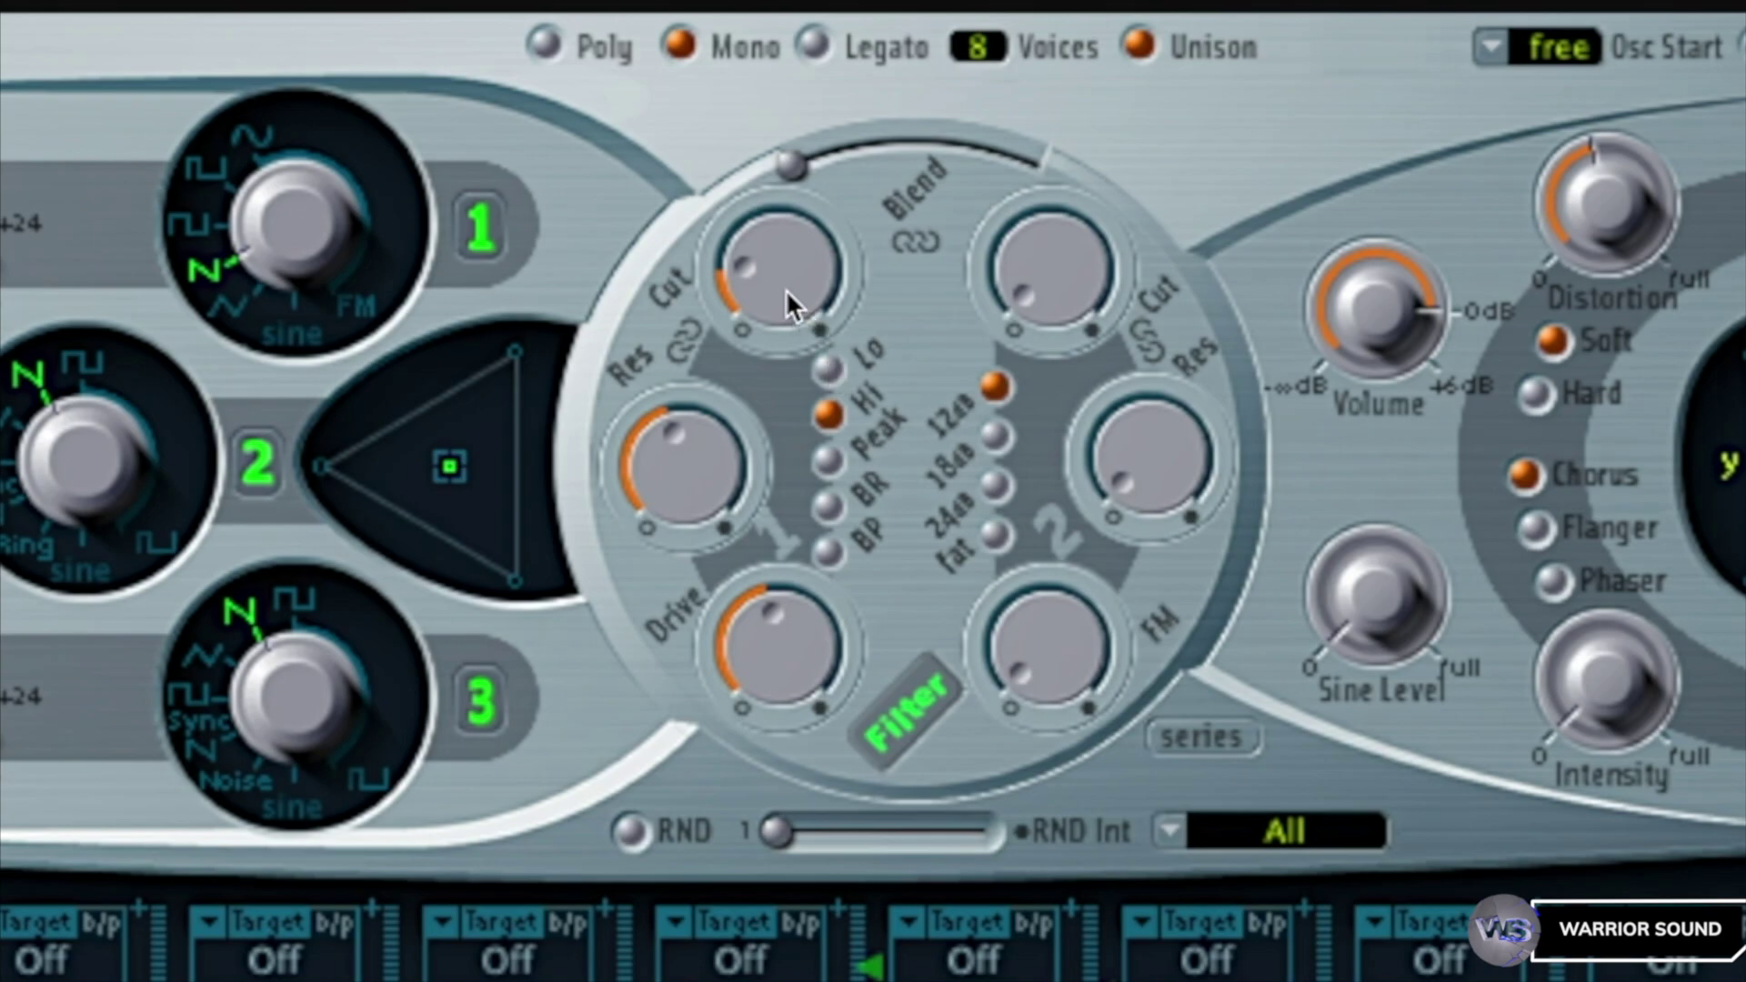
pyautogui.moveTo(788, 288); pyautogui.dragTo(842, 7)
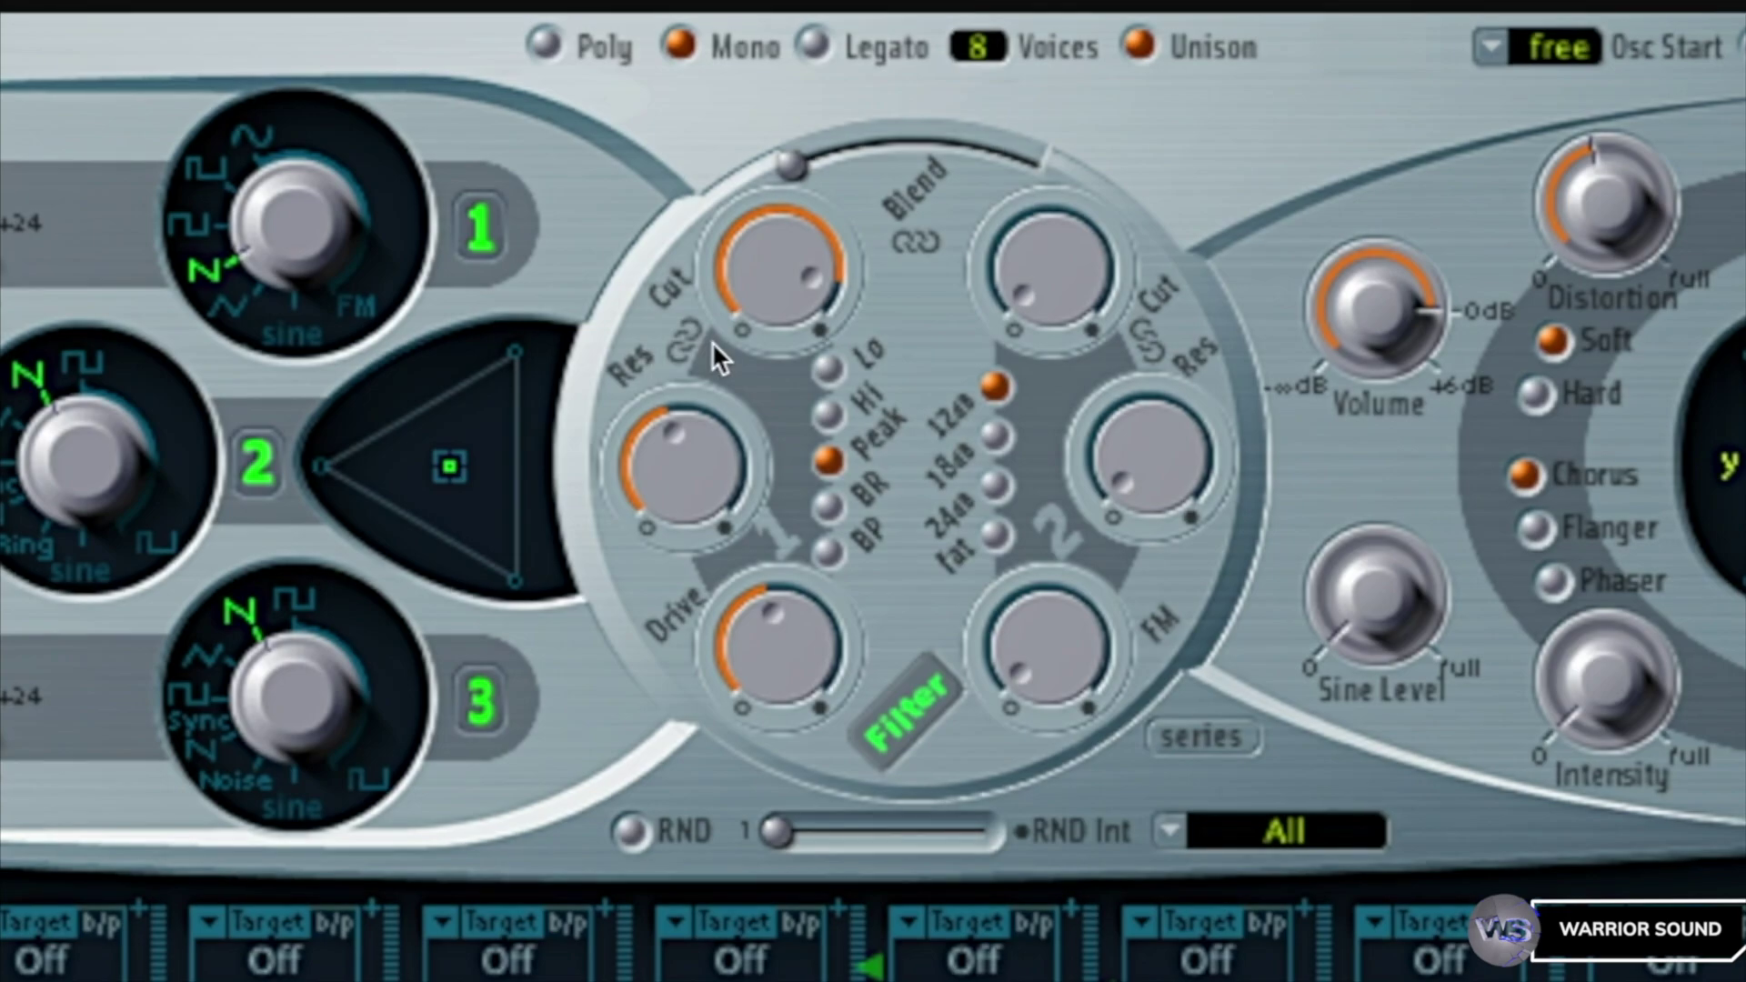
# - Compare filter 1's Peak, BR and BP modes while moving its cutoff, leaving BP selected with the cutoff about midway
pyautogui.moveTo(789, 265); pyautogui.dragTo(829, 238)
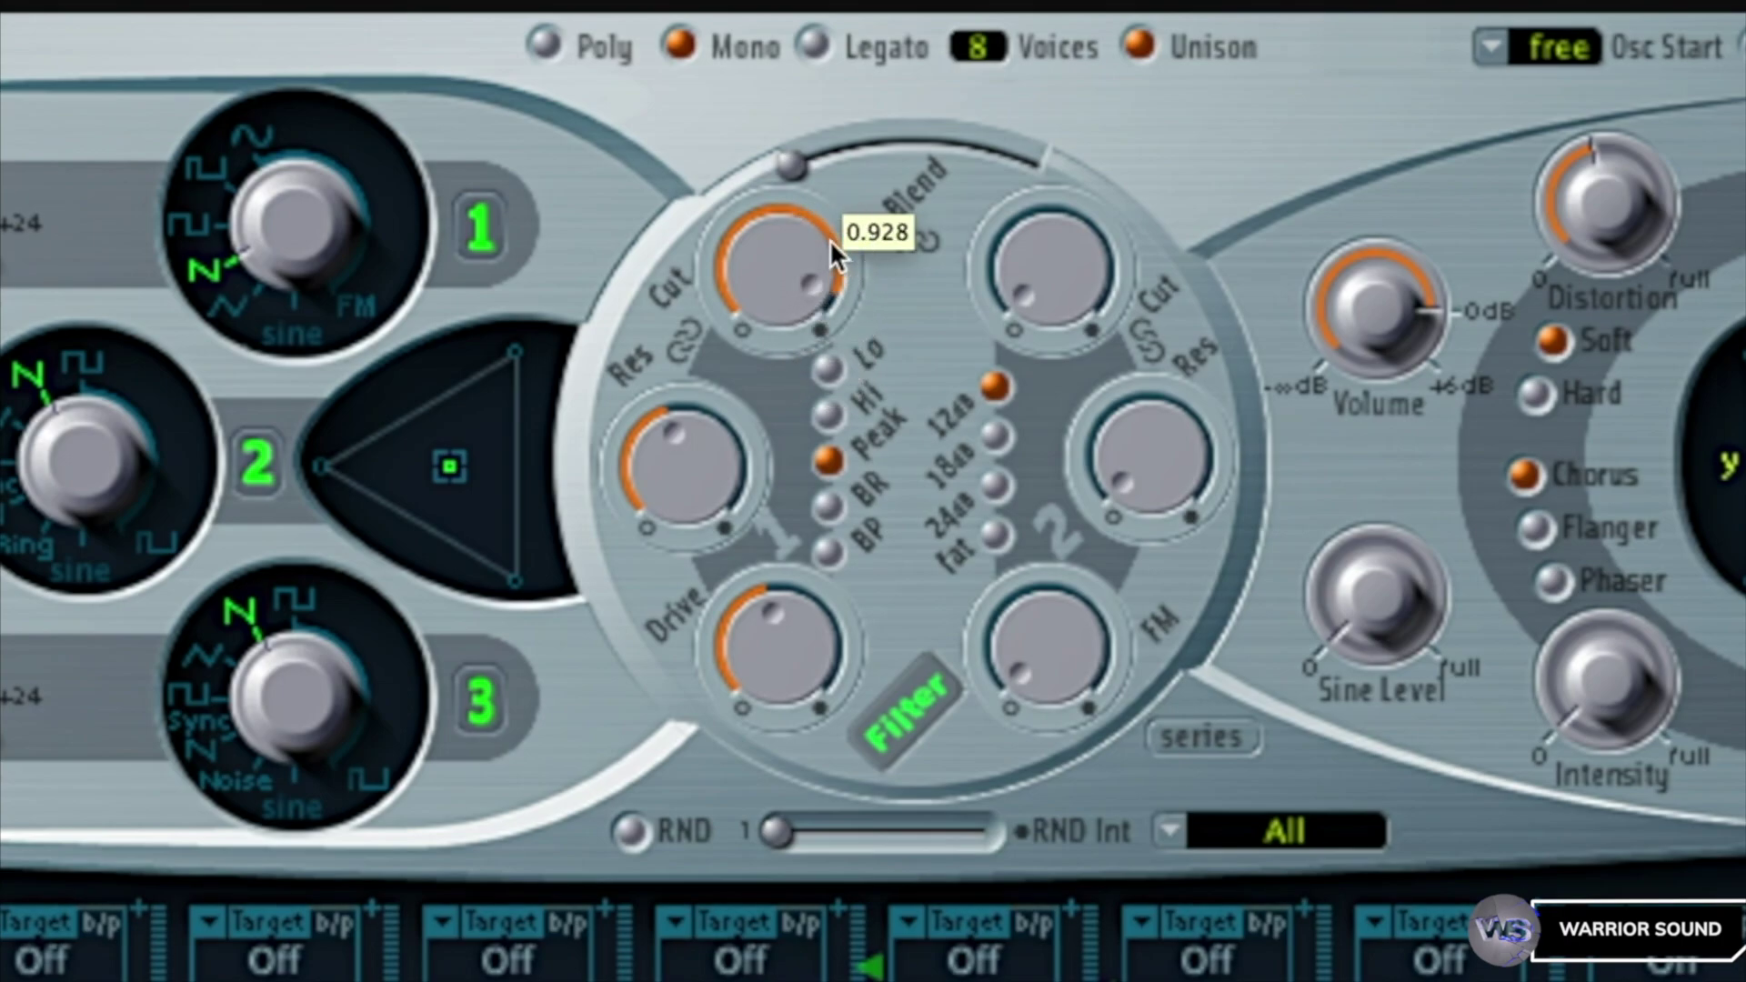
pyautogui.click(825, 504)
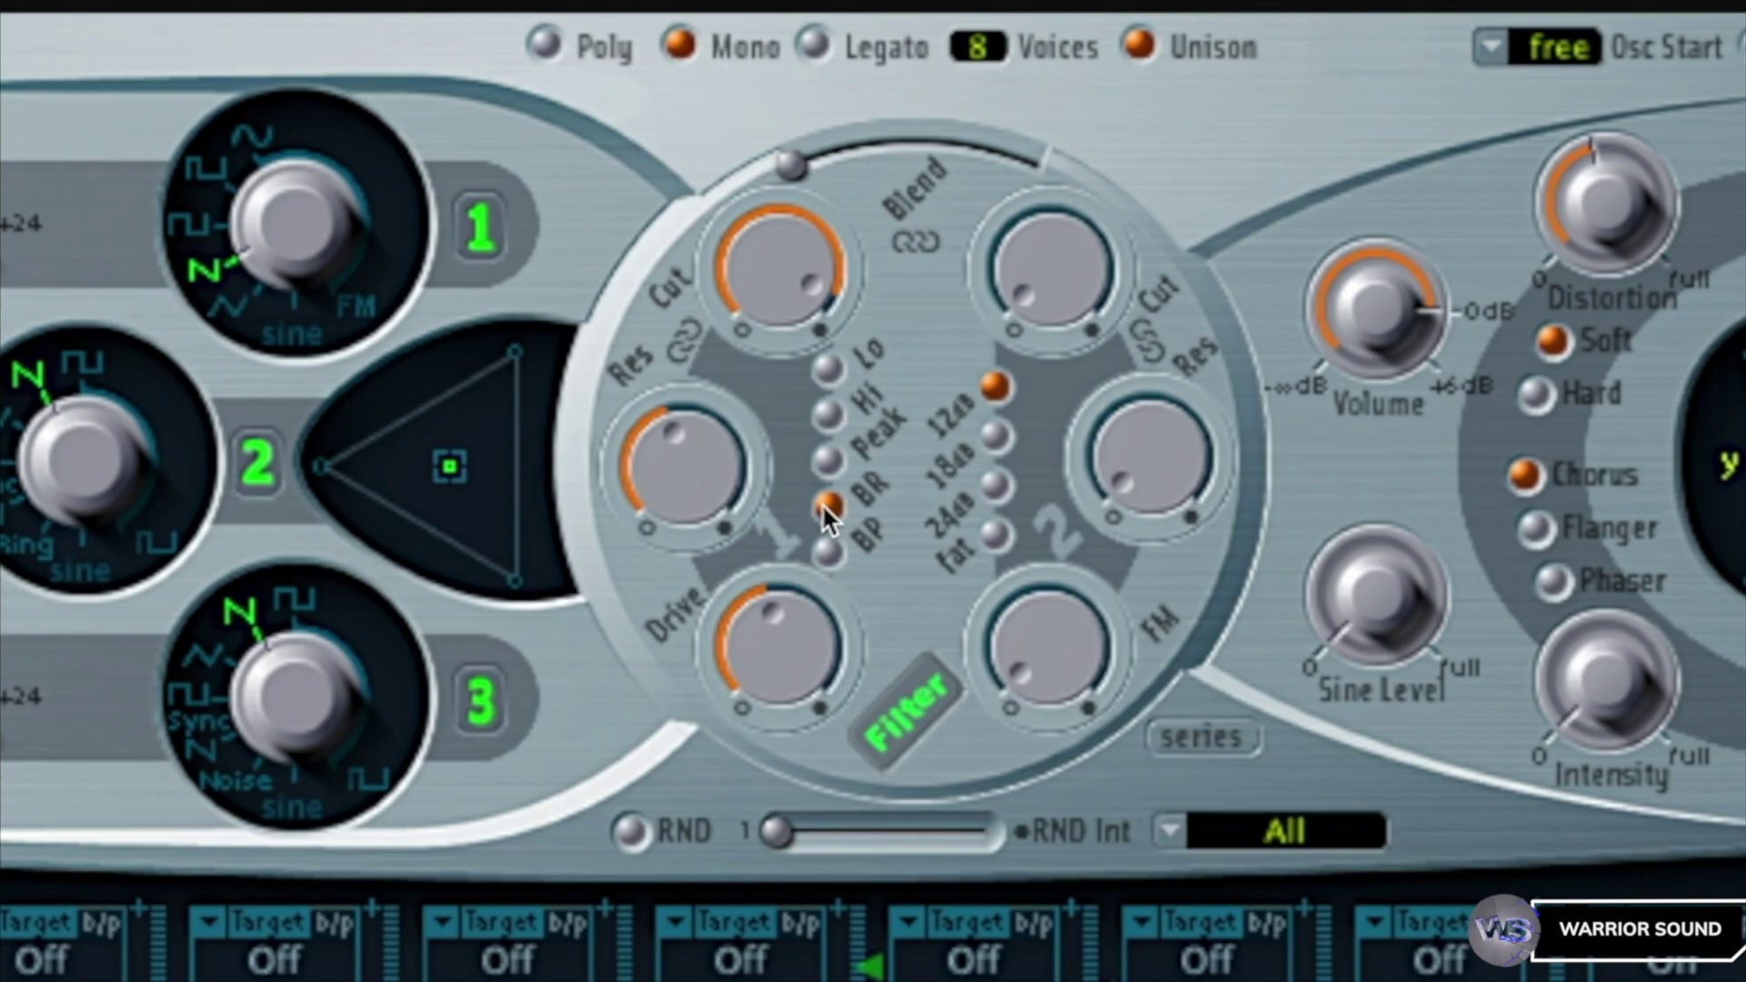
pyautogui.moveTo(782, 269); pyautogui.dragTo(816, 475)
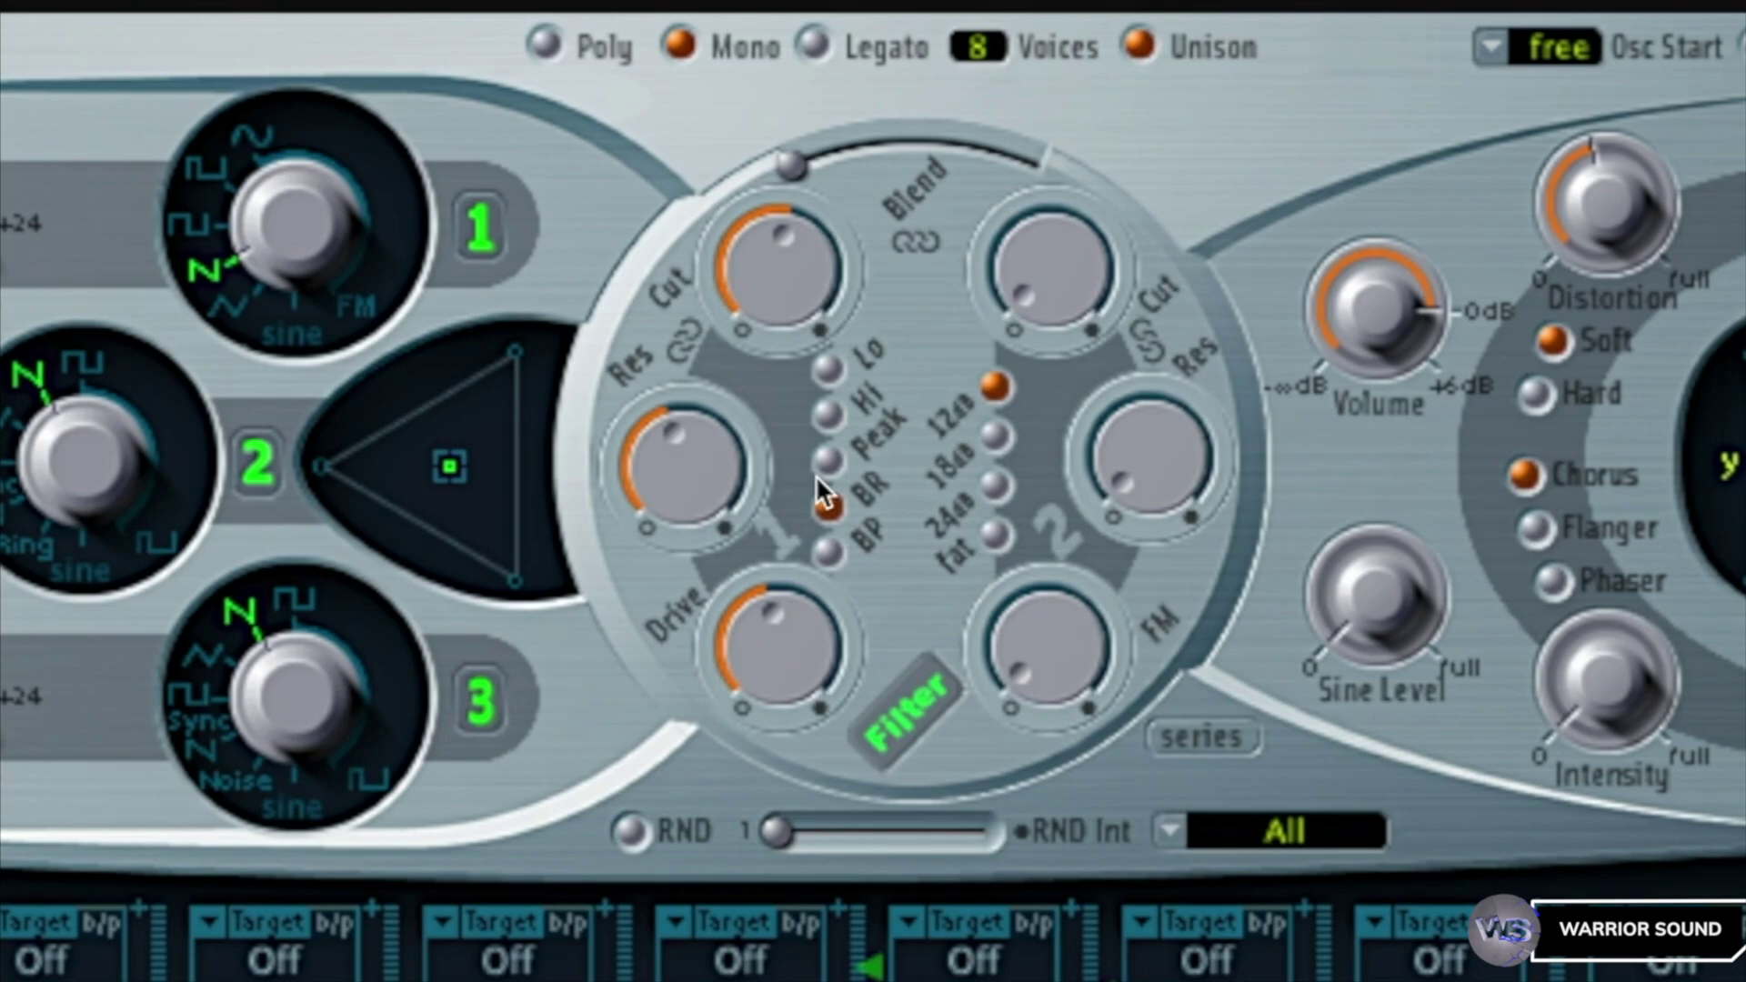
pyautogui.click(827, 552)
pyautogui.moveTo(795, 277)
pyautogui.mouseDown()
pyautogui.moveTo(791, 453)
pyautogui.moveTo(810, 153)
pyautogui.moveTo(806, 298)
pyautogui.mouseUp()
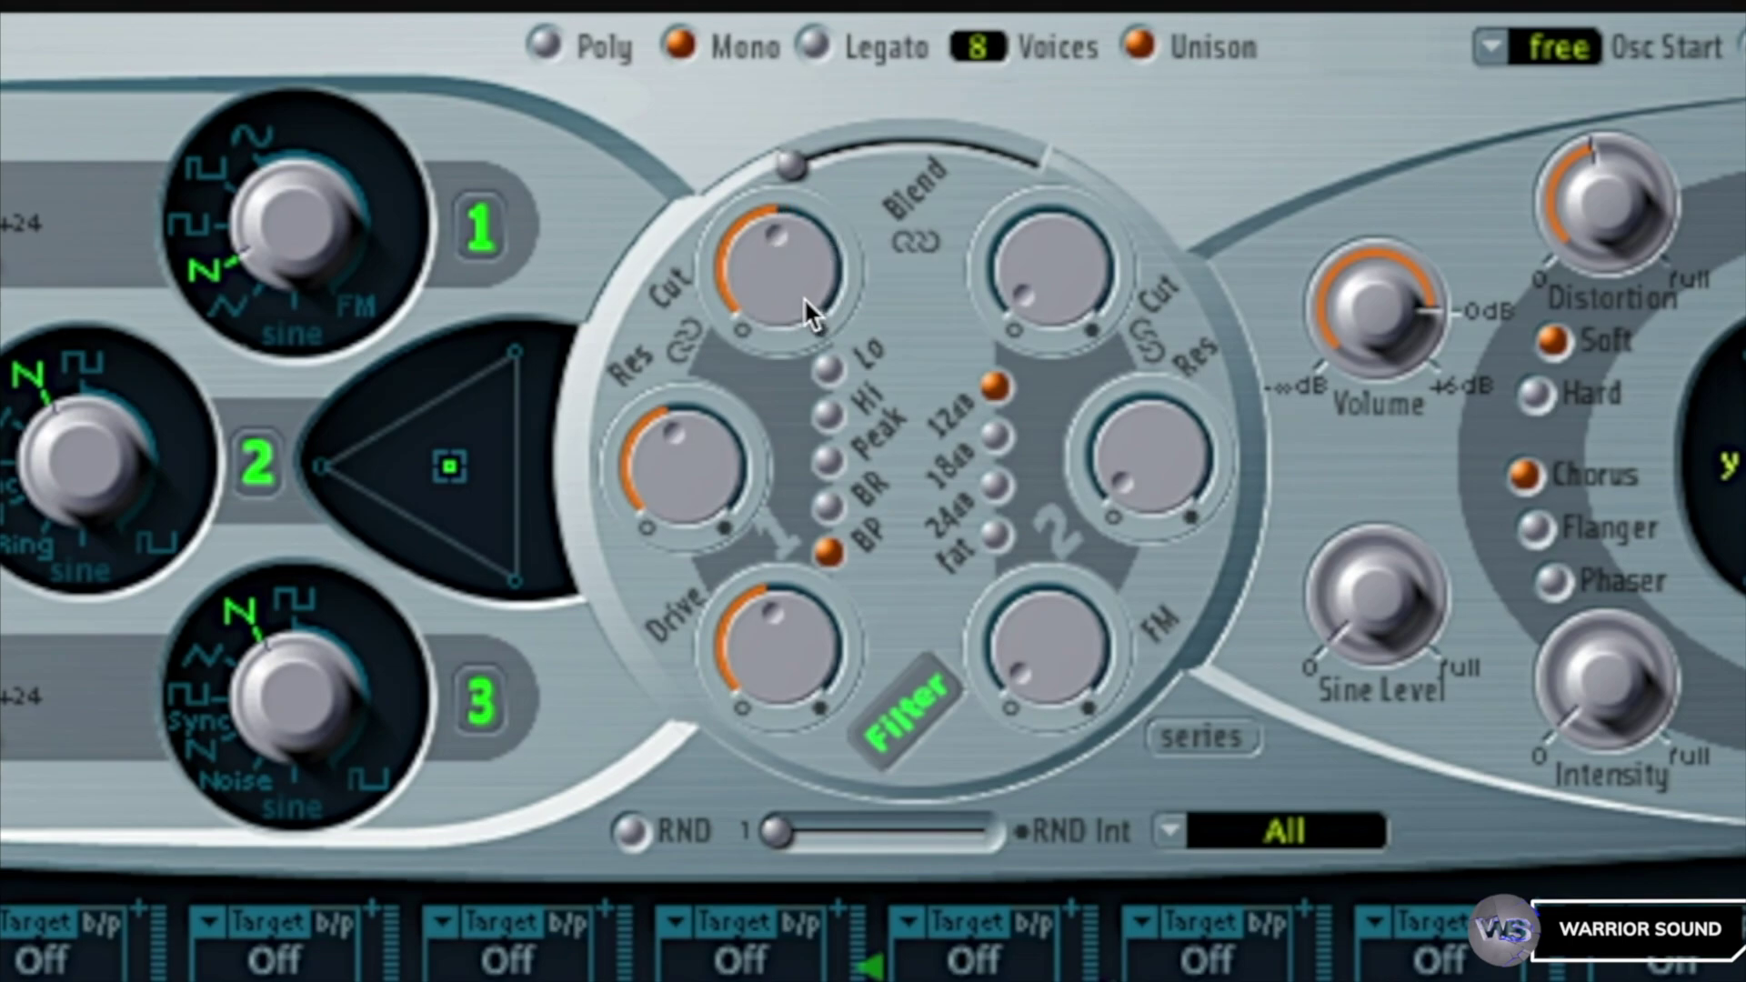
# - Move the filter blend fully over to filter 2 and try its cutoff
pyautogui.moveTo(788, 167); pyautogui.dragTo(1037, 173)
pyautogui.moveTo(1068, 280); pyautogui.dragTo(994, 401)
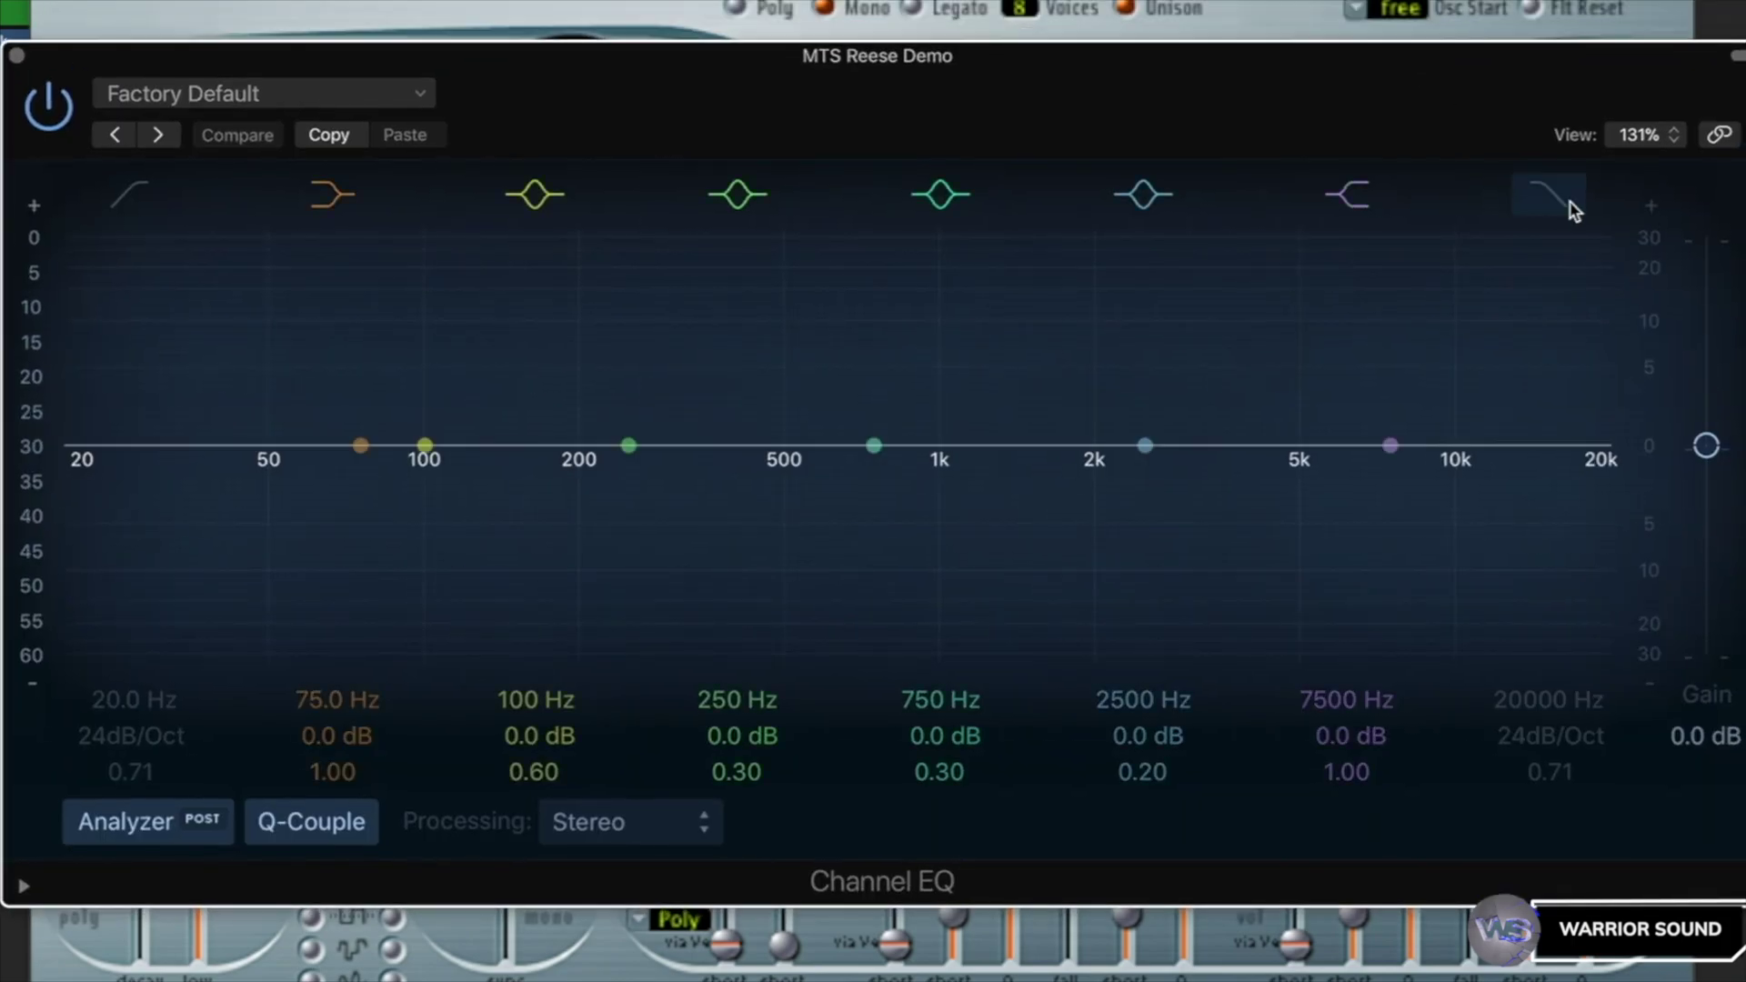
# - In the Channel EQ, enable the high-cut band at 640 Hz with a 12 dB/Oct slope and increase the slope to compare the curves
pyautogui.click(1571, 206)
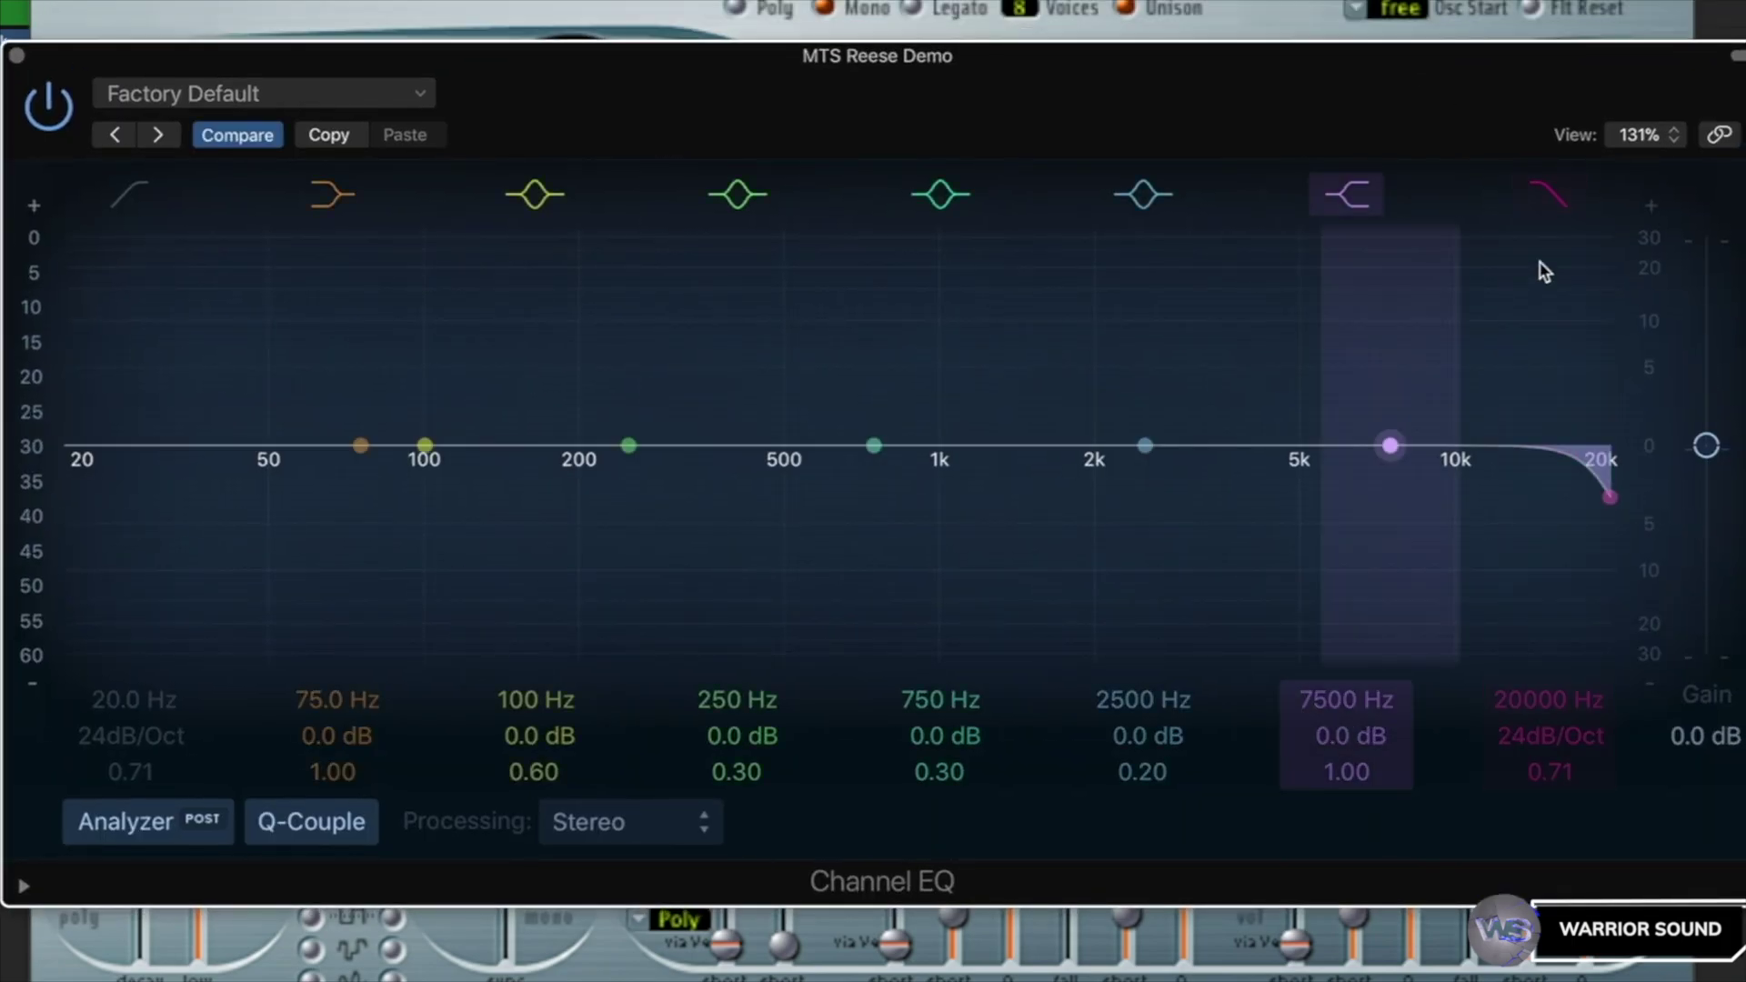
pyautogui.moveTo(1608, 498); pyautogui.dragTo(772, 507)
pyautogui.moveTo(1551, 736); pyautogui.dragTo(1551, 750)
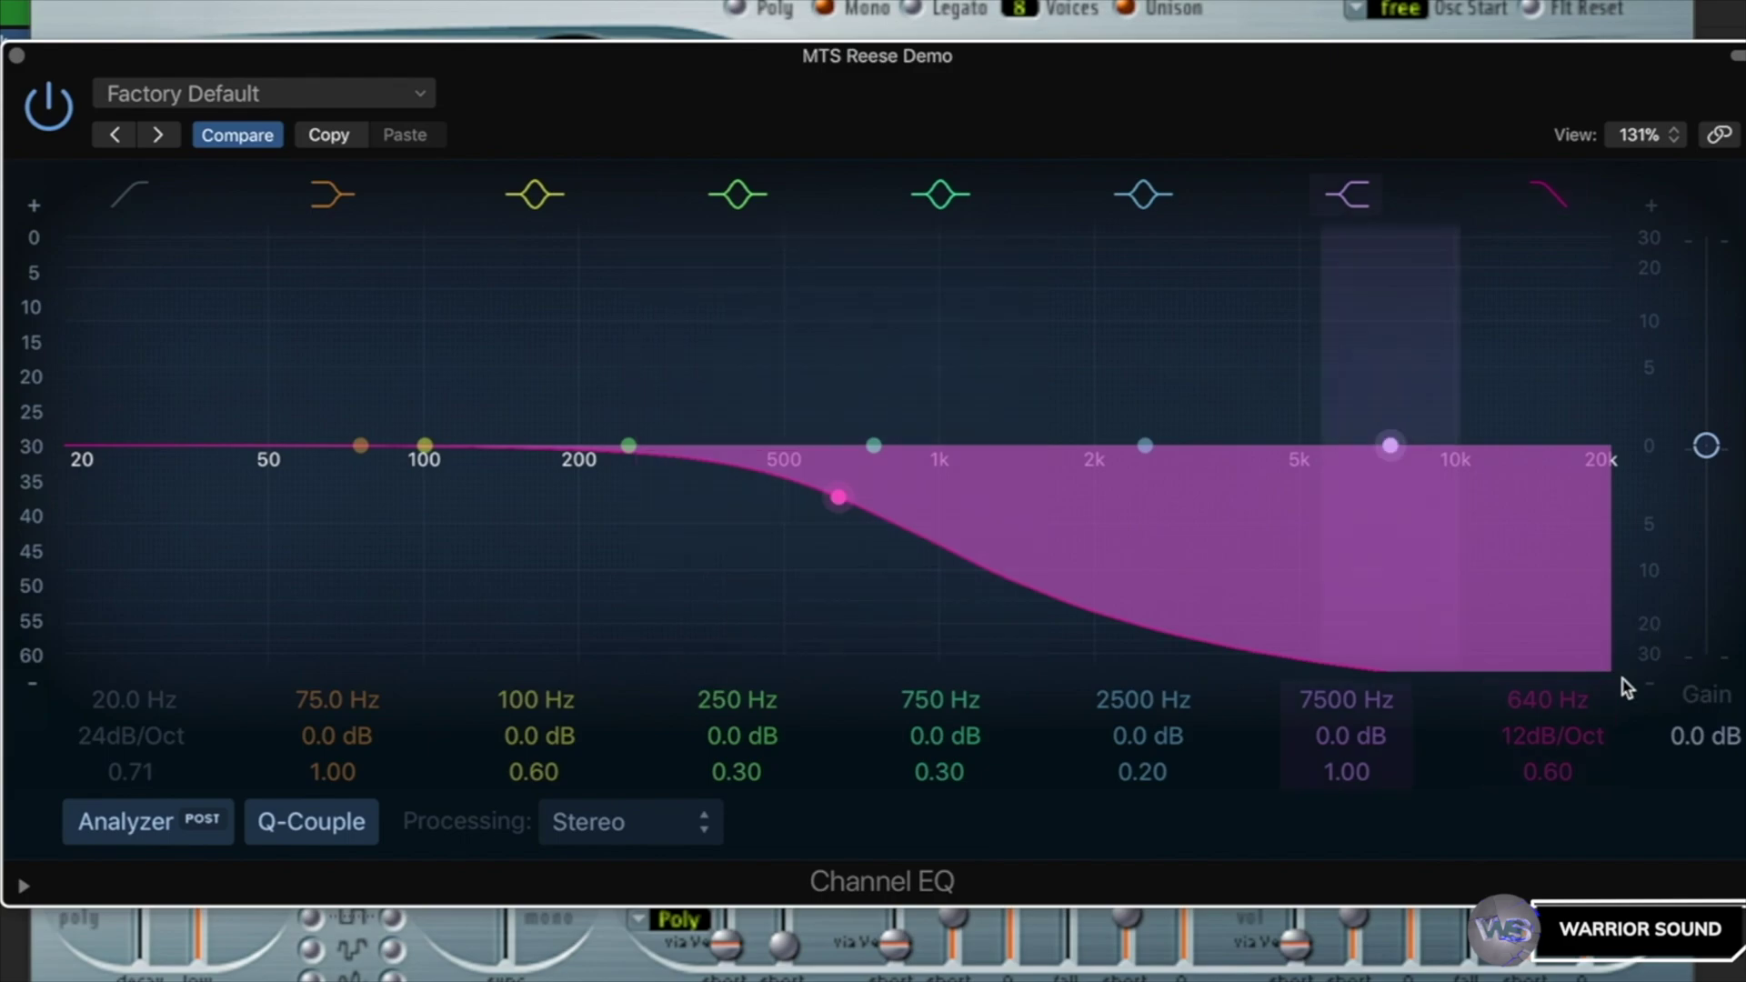
pyautogui.moveTo(1553, 736); pyautogui.dragTo(1552, 723)
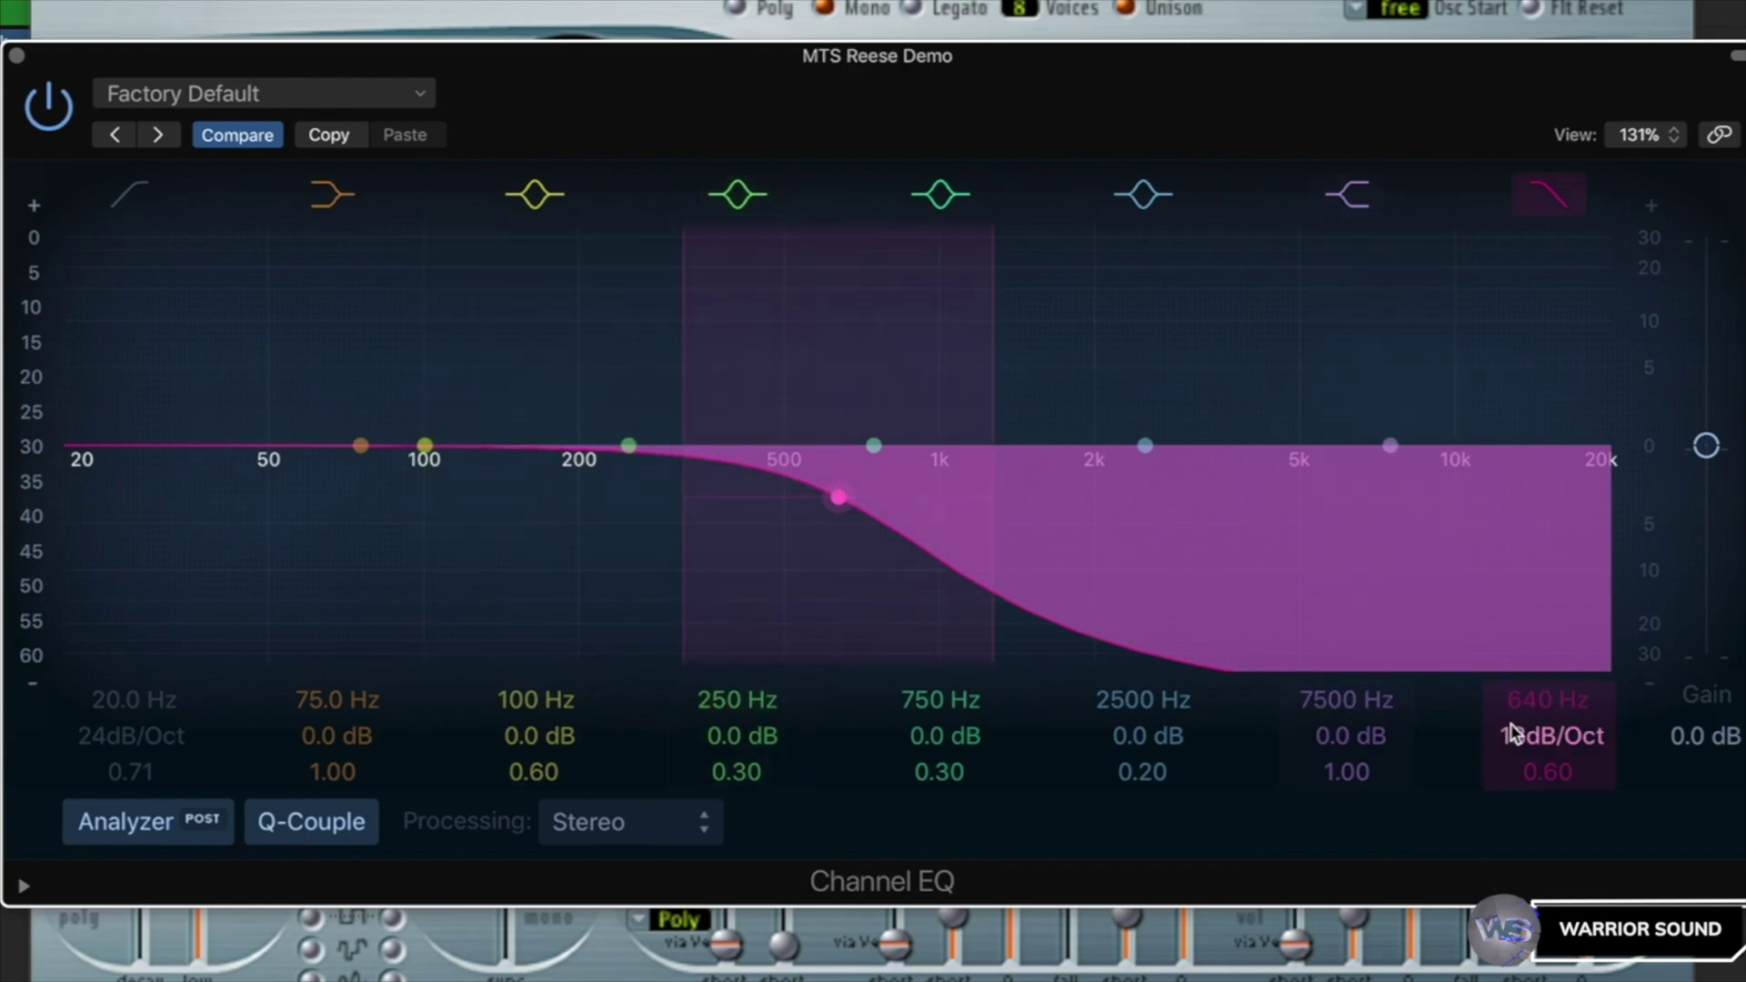
pyautogui.moveTo(1524, 737); pyautogui.dragTo(1525, 726)
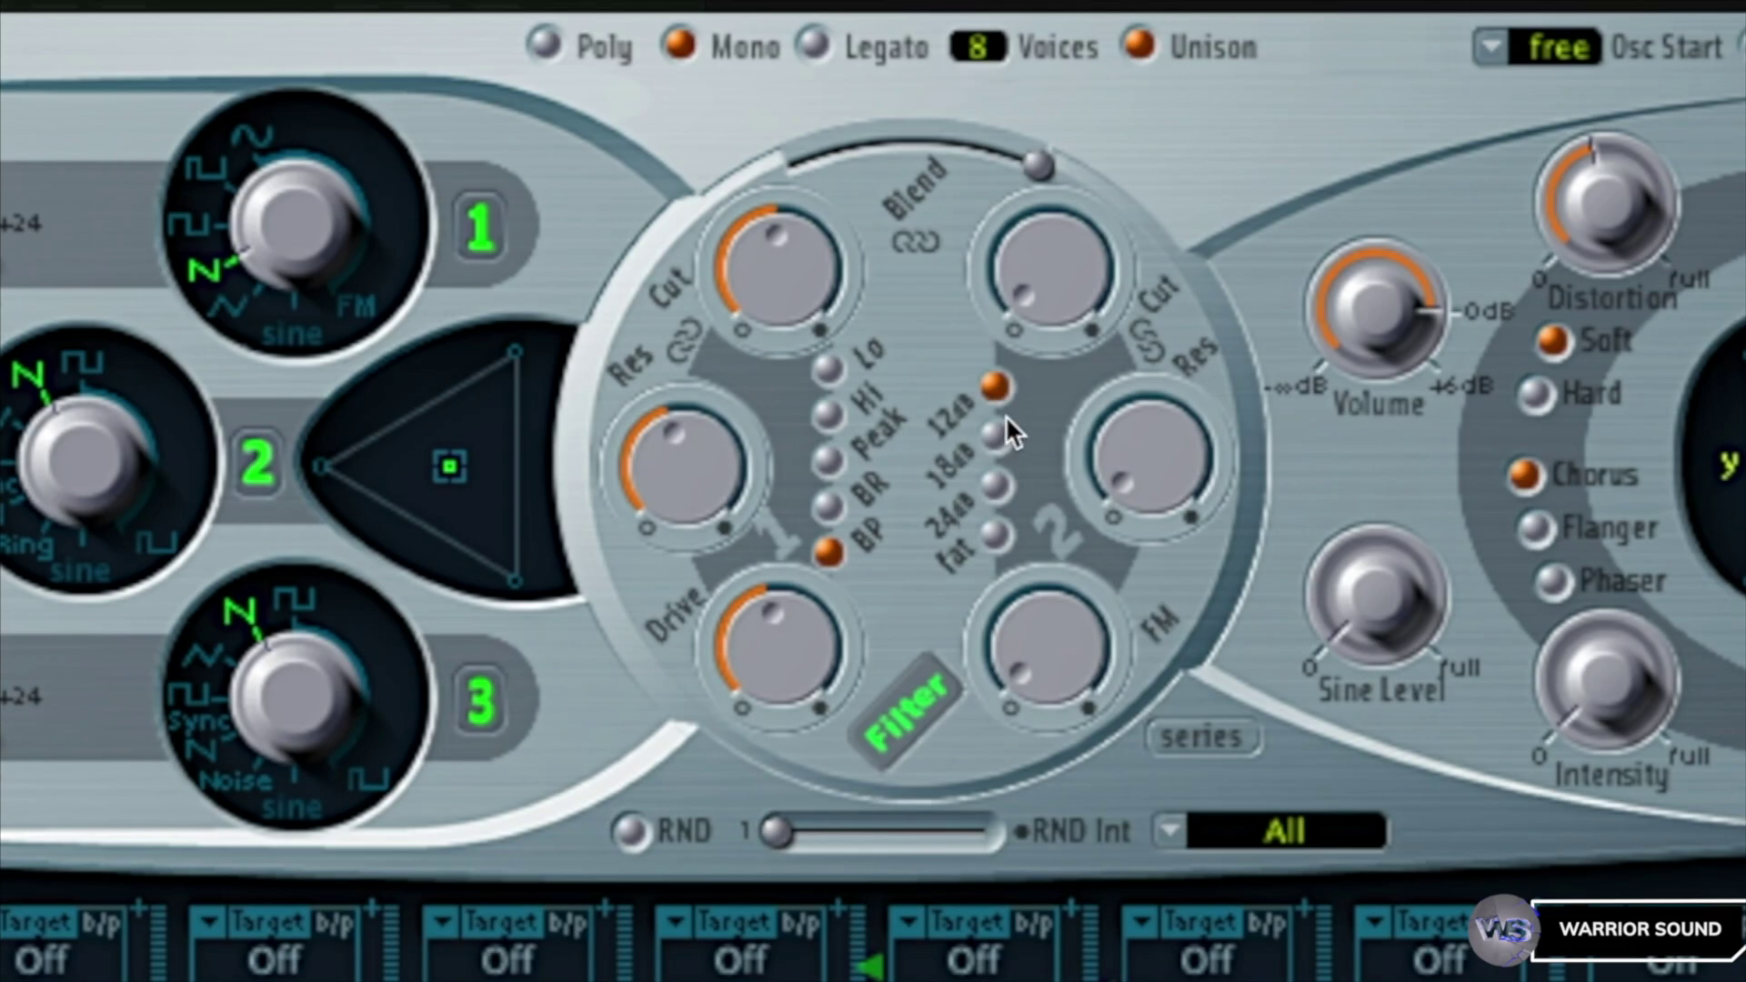
# - Raise filter 2's cutoff to about midway, compare its 12, 18 and 24 dB slopes, and leave 24 dB selected with fat on
pyautogui.moveTo(1040, 291); pyautogui.dragTo(1071, 8)
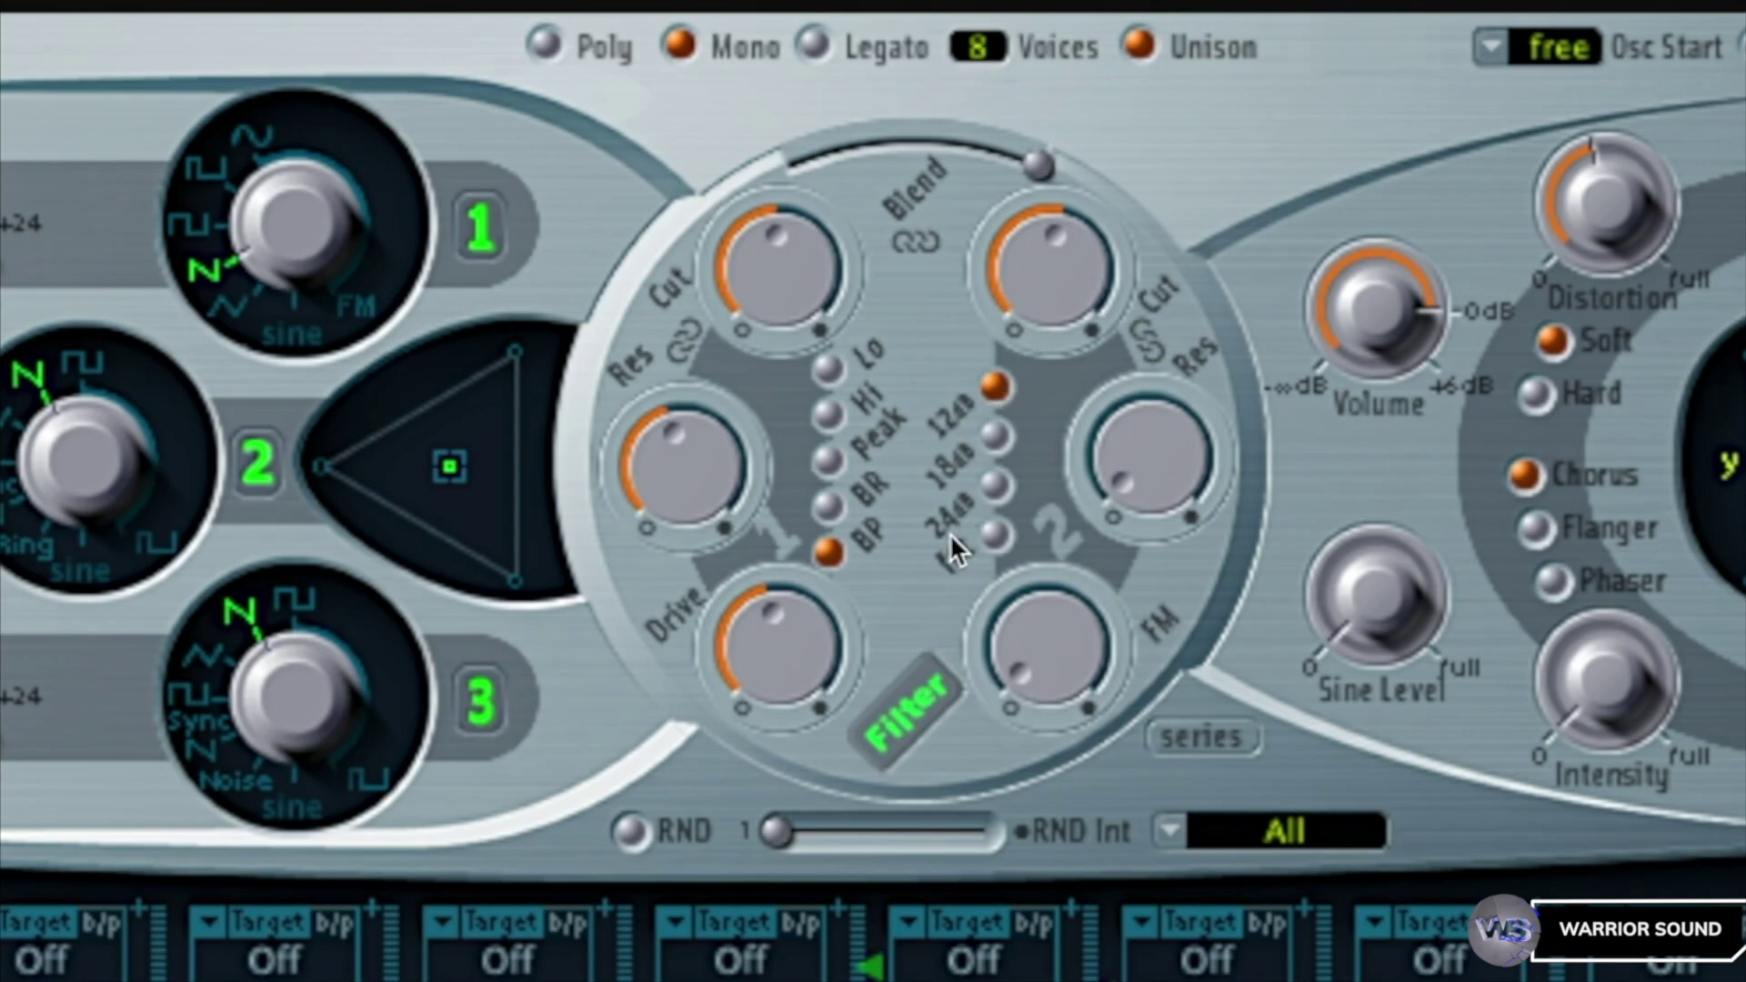
pyautogui.click(998, 436)
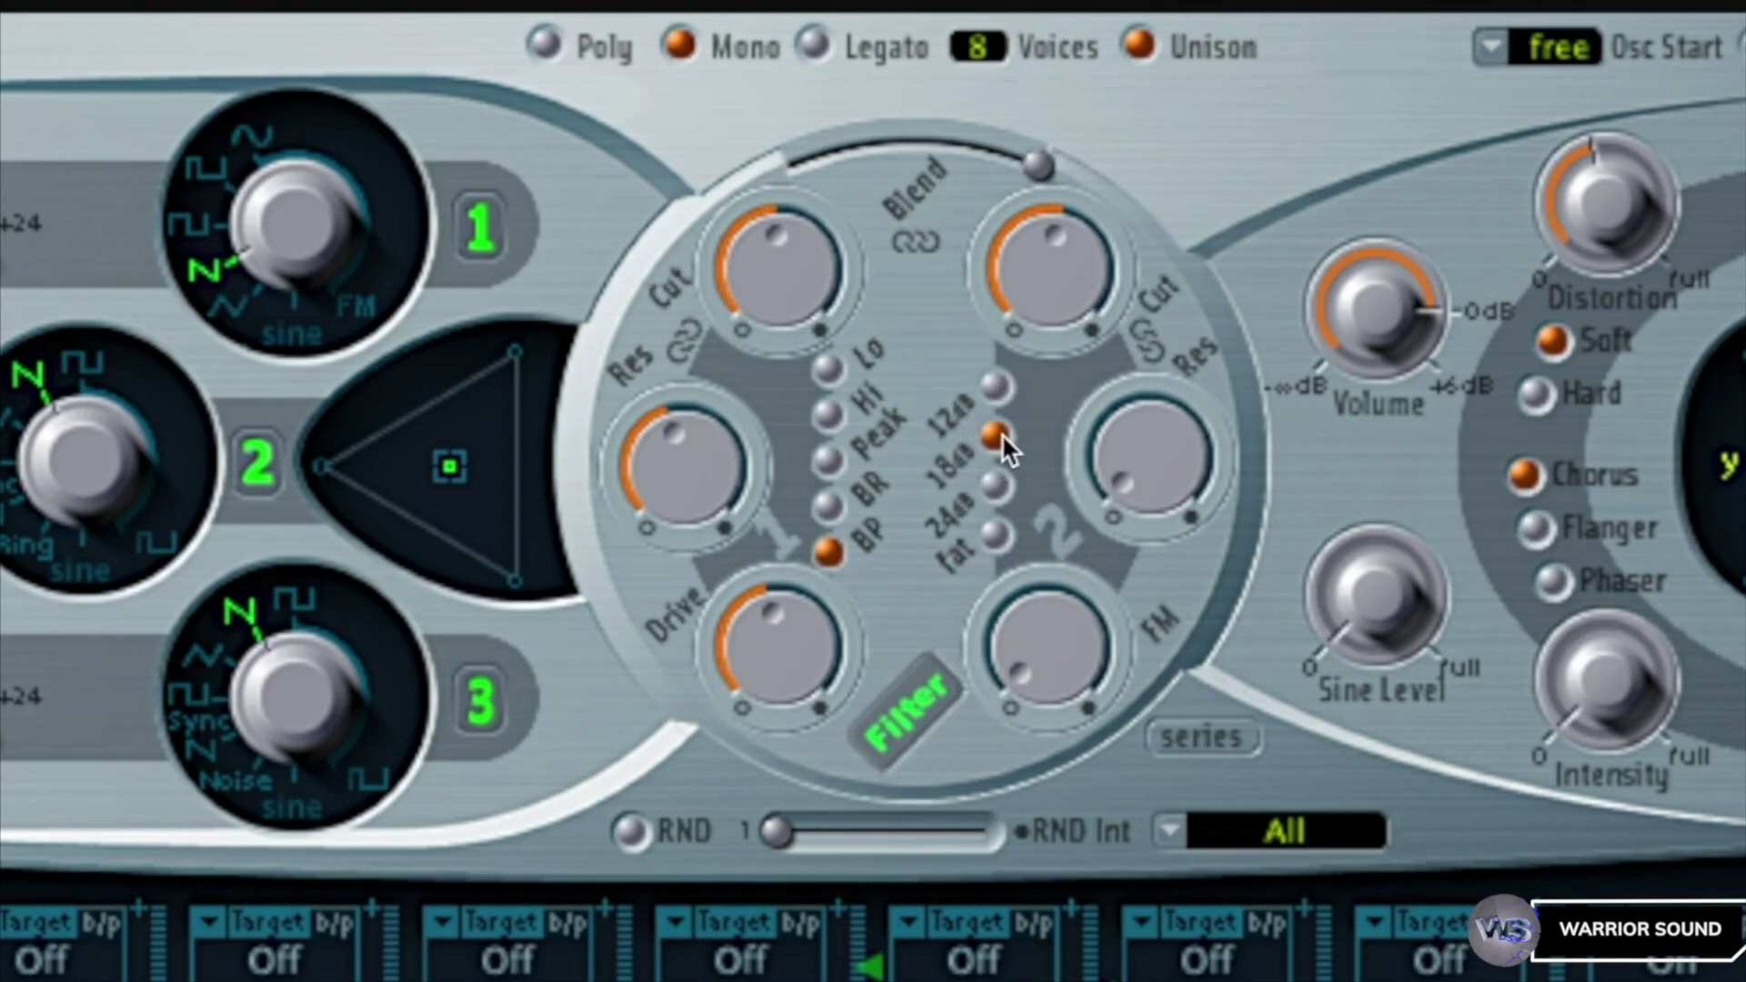
pyautogui.click(998, 484)
pyautogui.click(1002, 489)
pyautogui.click(996, 436)
pyautogui.click(997, 391)
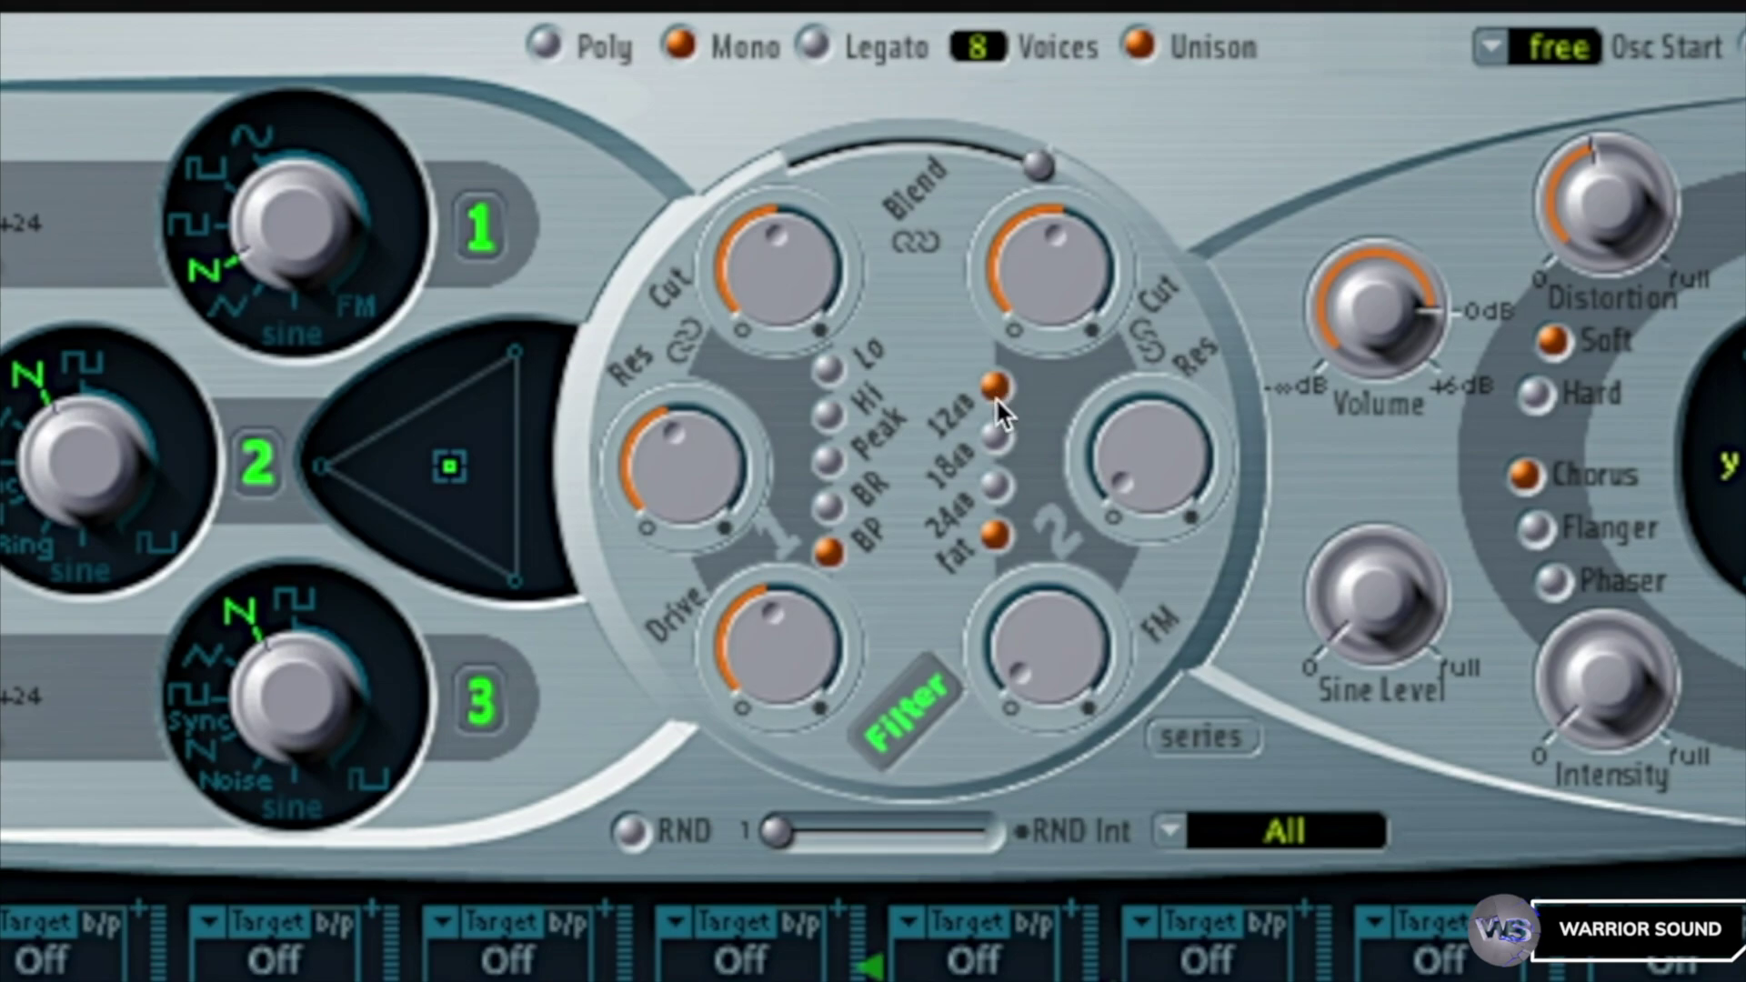
pyautogui.click(996, 486)
# - Raise filter 2's FM amount, increase its cutoff, and return the FM amount to zero
pyautogui.moveTo(1082, 648); pyautogui.dragTo(1145, 698)
pyautogui.moveTo(1052, 668); pyautogui.dragTo(1078, 254)
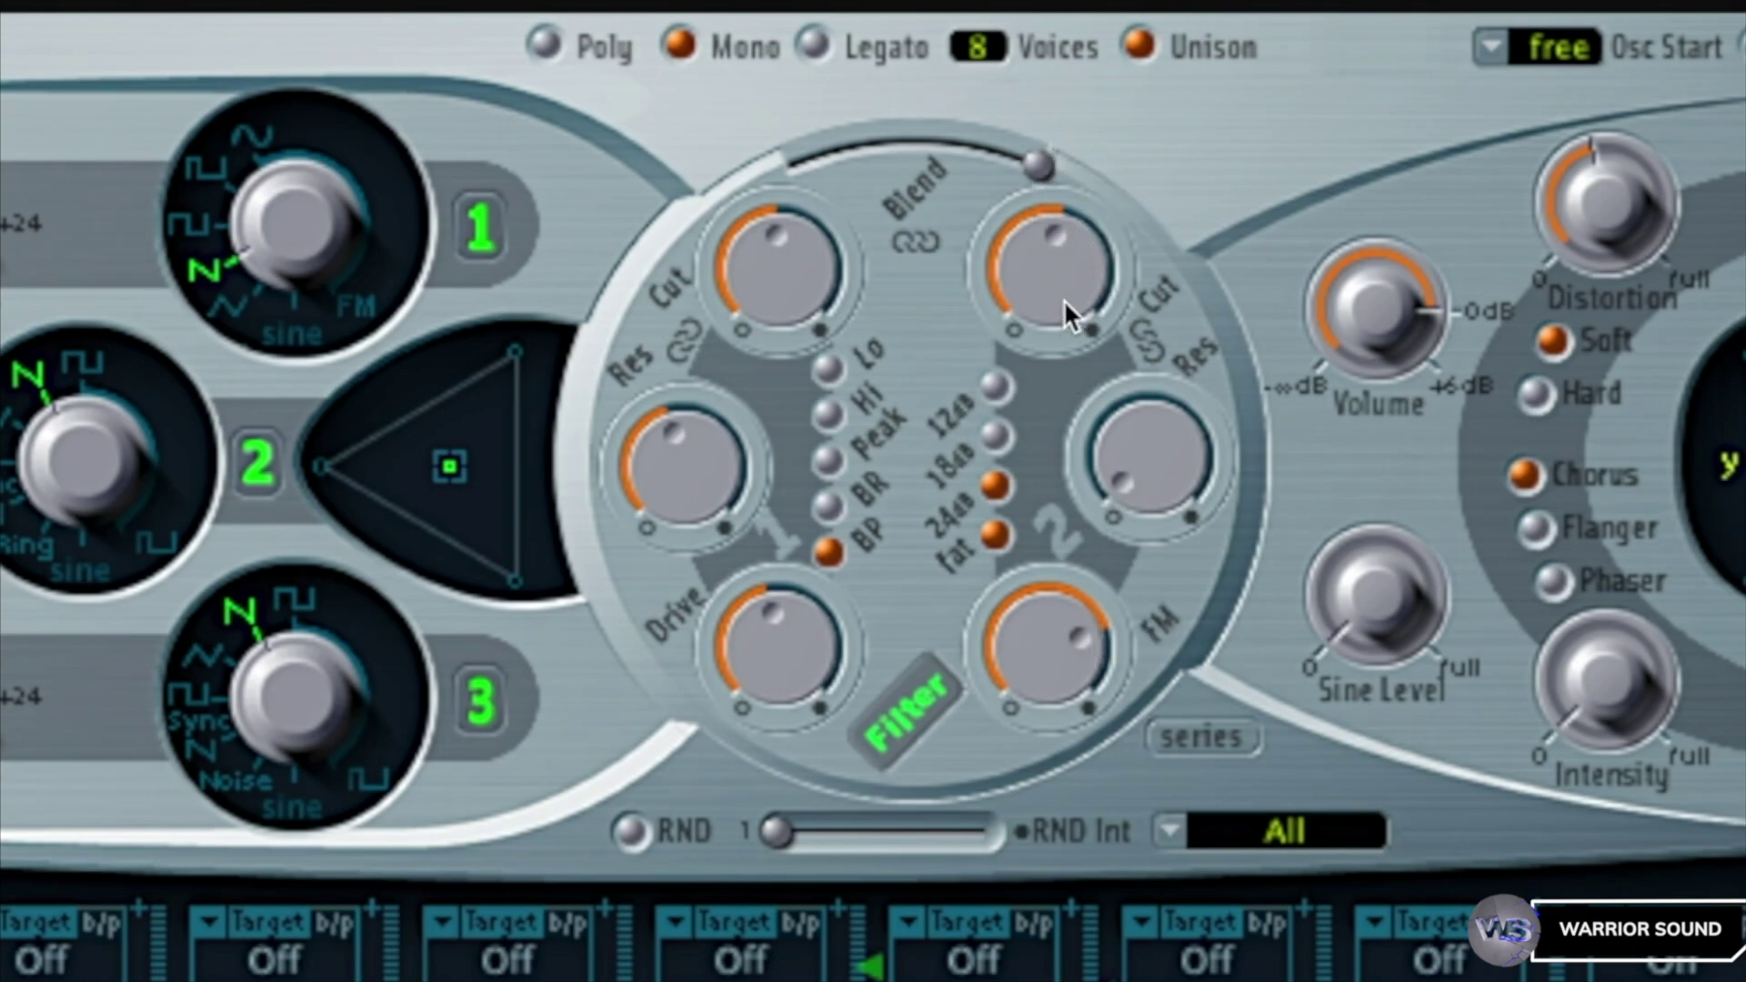
pyautogui.moveTo(1071, 313); pyautogui.dragTo(1079, 178)
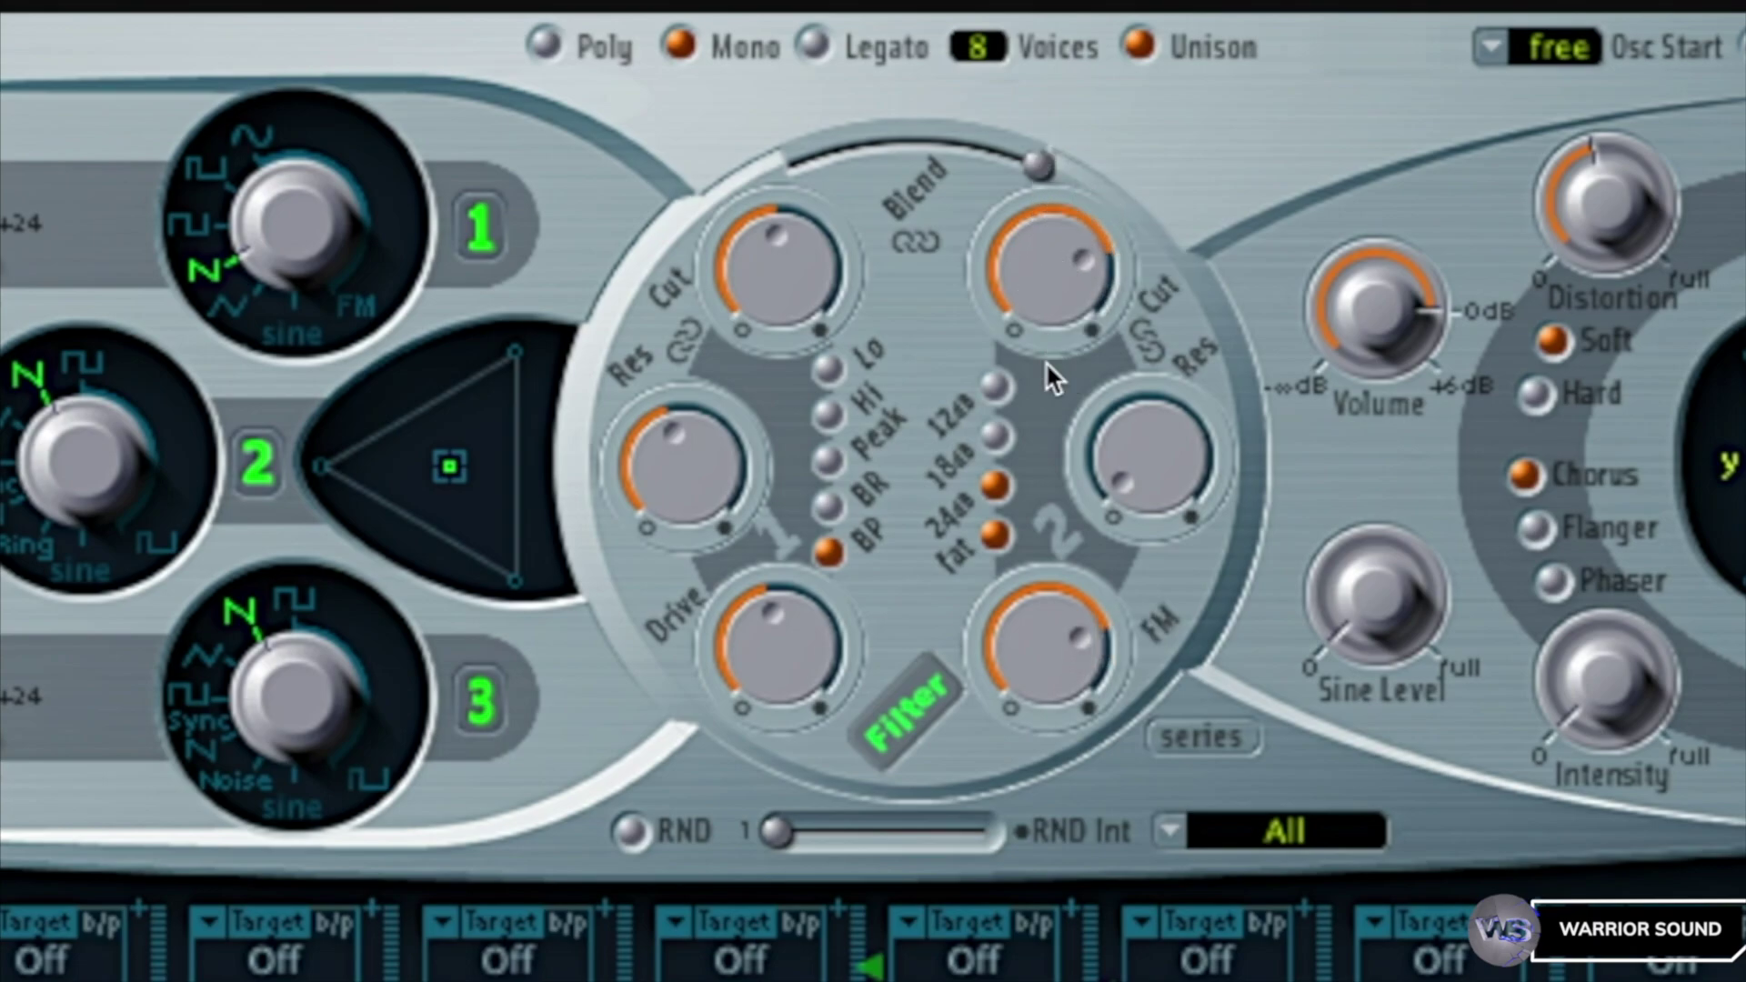
pyautogui.moveTo(1057, 615); pyautogui.dragTo(1100, 758)
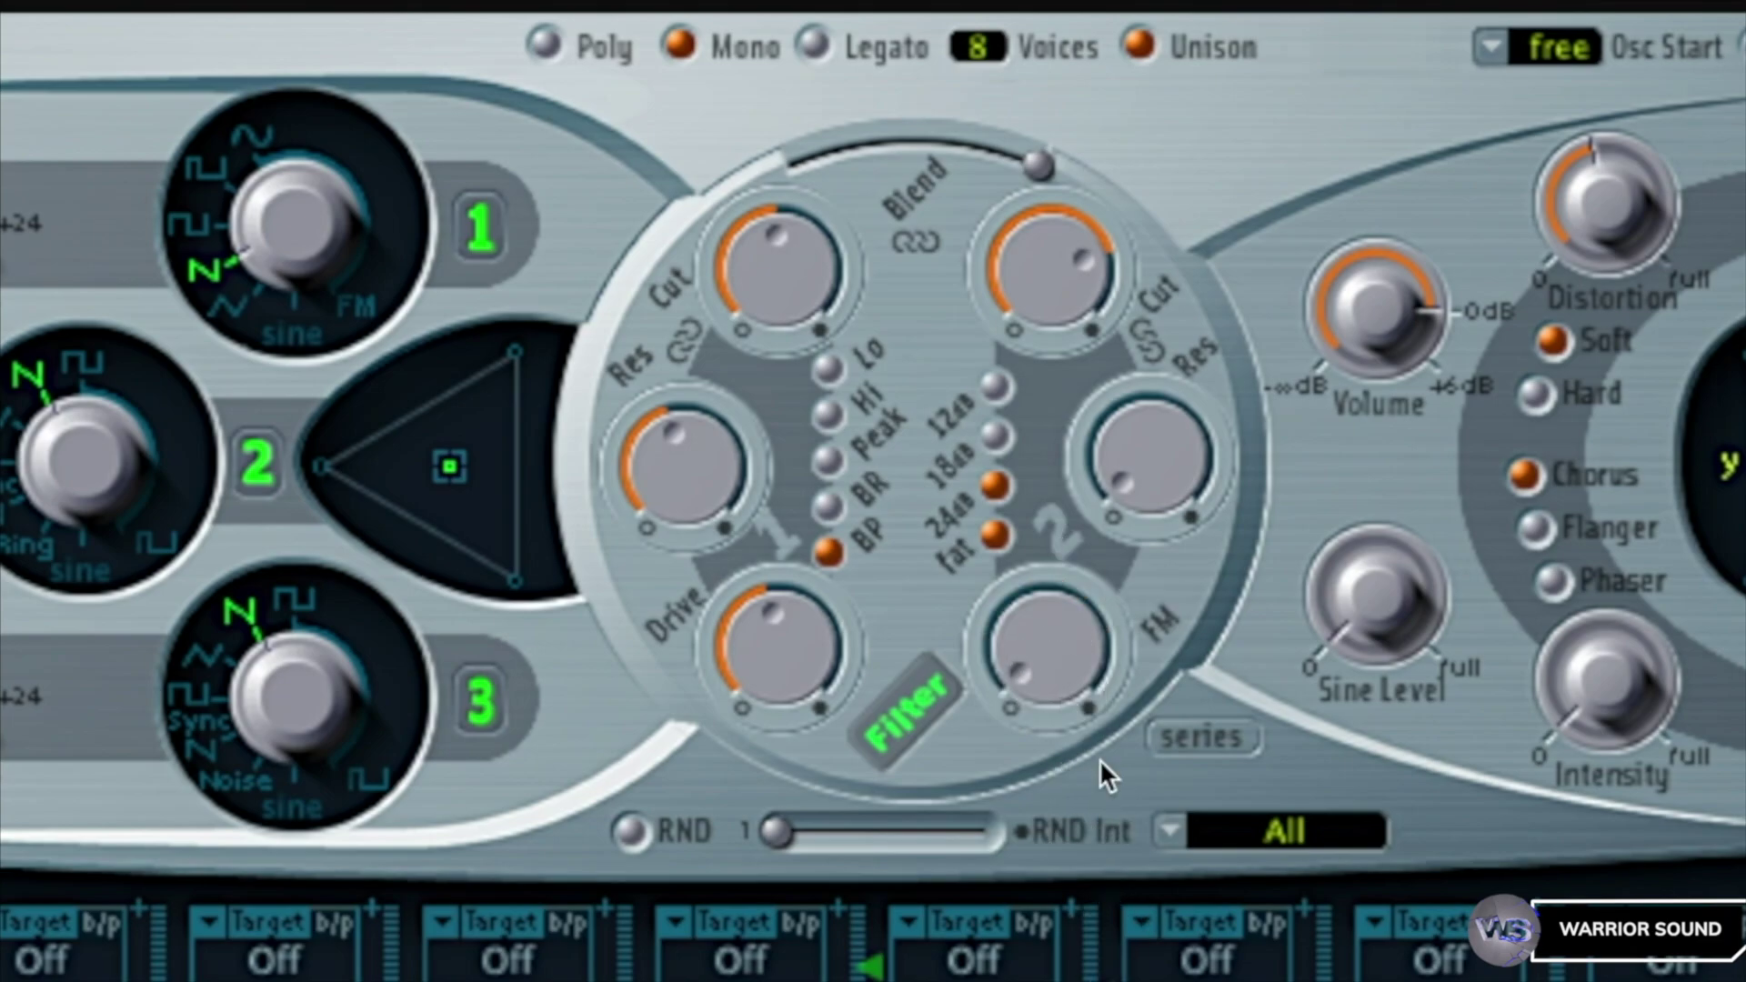
# - Alternate between raising filter 2's FM amount and its cutoff, and set the blend midway between the two filters
pyautogui.moveTo(1044, 669); pyautogui.dragTo(1065, 413)
pyautogui.moveTo(1055, 275); pyautogui.dragTo(1052, 183)
pyautogui.moveTo(1053, 662); pyautogui.dragTo(1062, 590)
pyautogui.moveTo(1044, 332); pyautogui.dragTo(1052, 235)
pyautogui.moveTo(1061, 651); pyautogui.dragTo(1062, 619)
pyautogui.moveTo(1037, 166); pyautogui.dragTo(919, 139)
pyautogui.moveTo(1072, 641); pyautogui.dragTo(1104, 619)
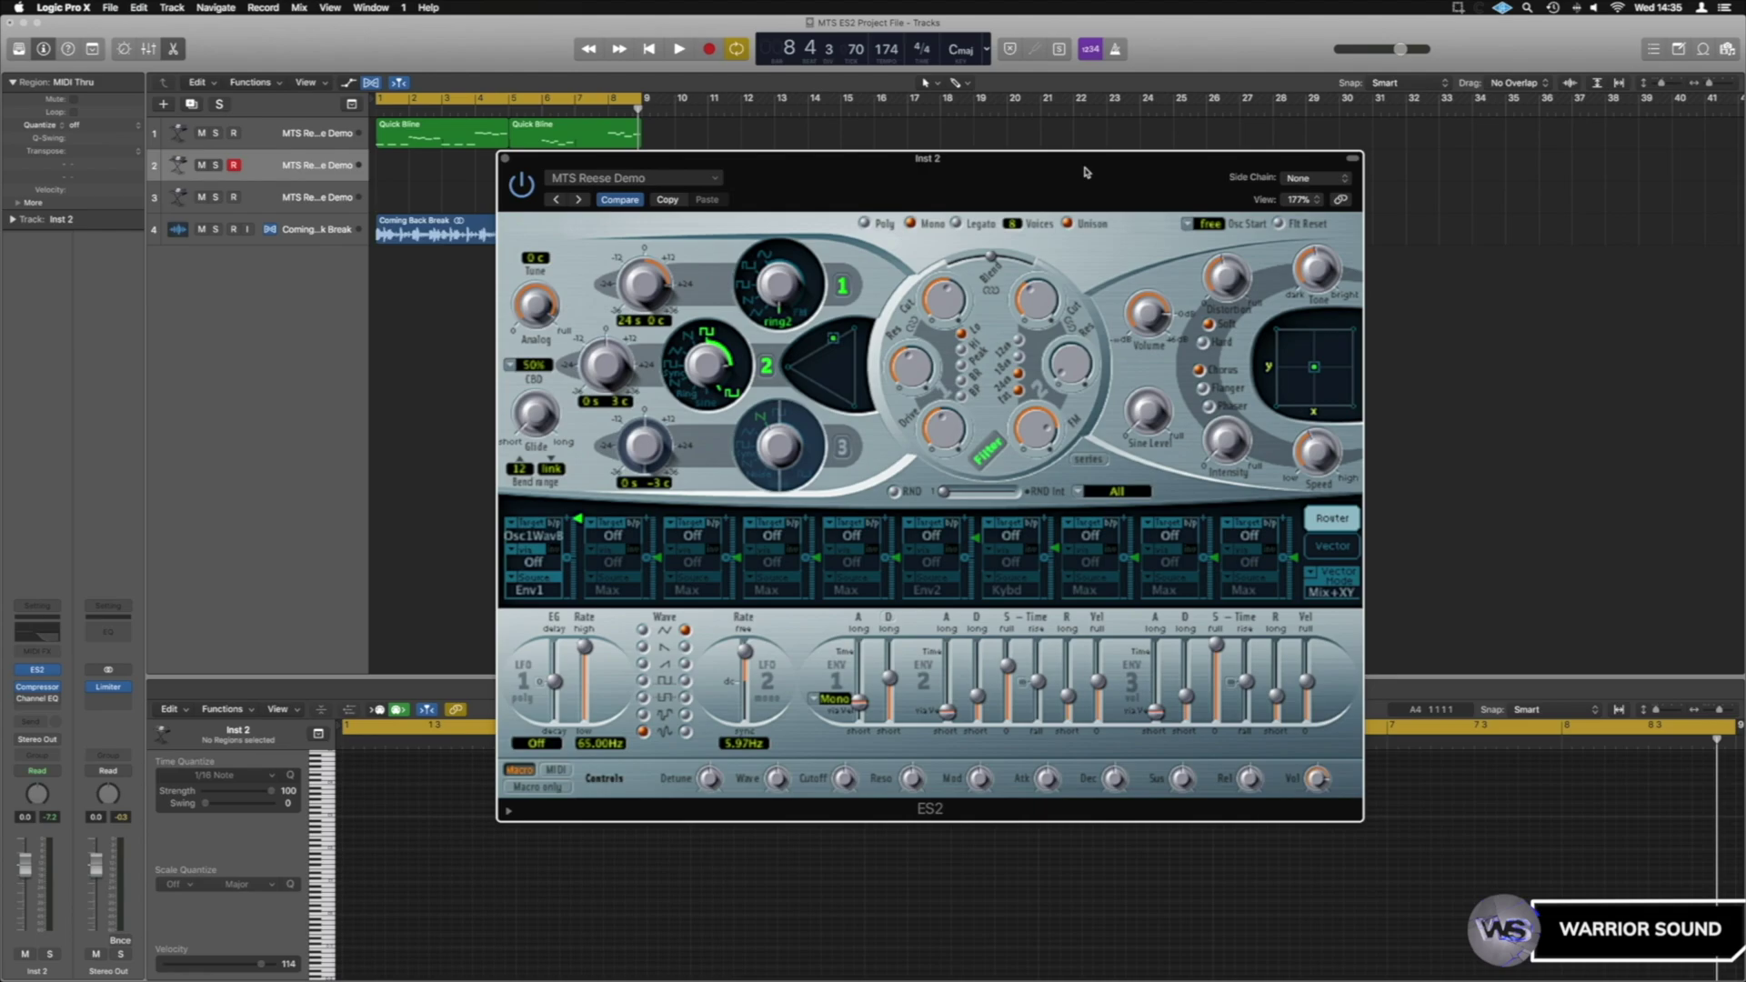
# - Move the ES2 window clear of the regions, select the third and the first track, play the arrangement, and close the ES2 window
pyautogui.moveTo(864, 183); pyautogui.dragTo(1003, 148)
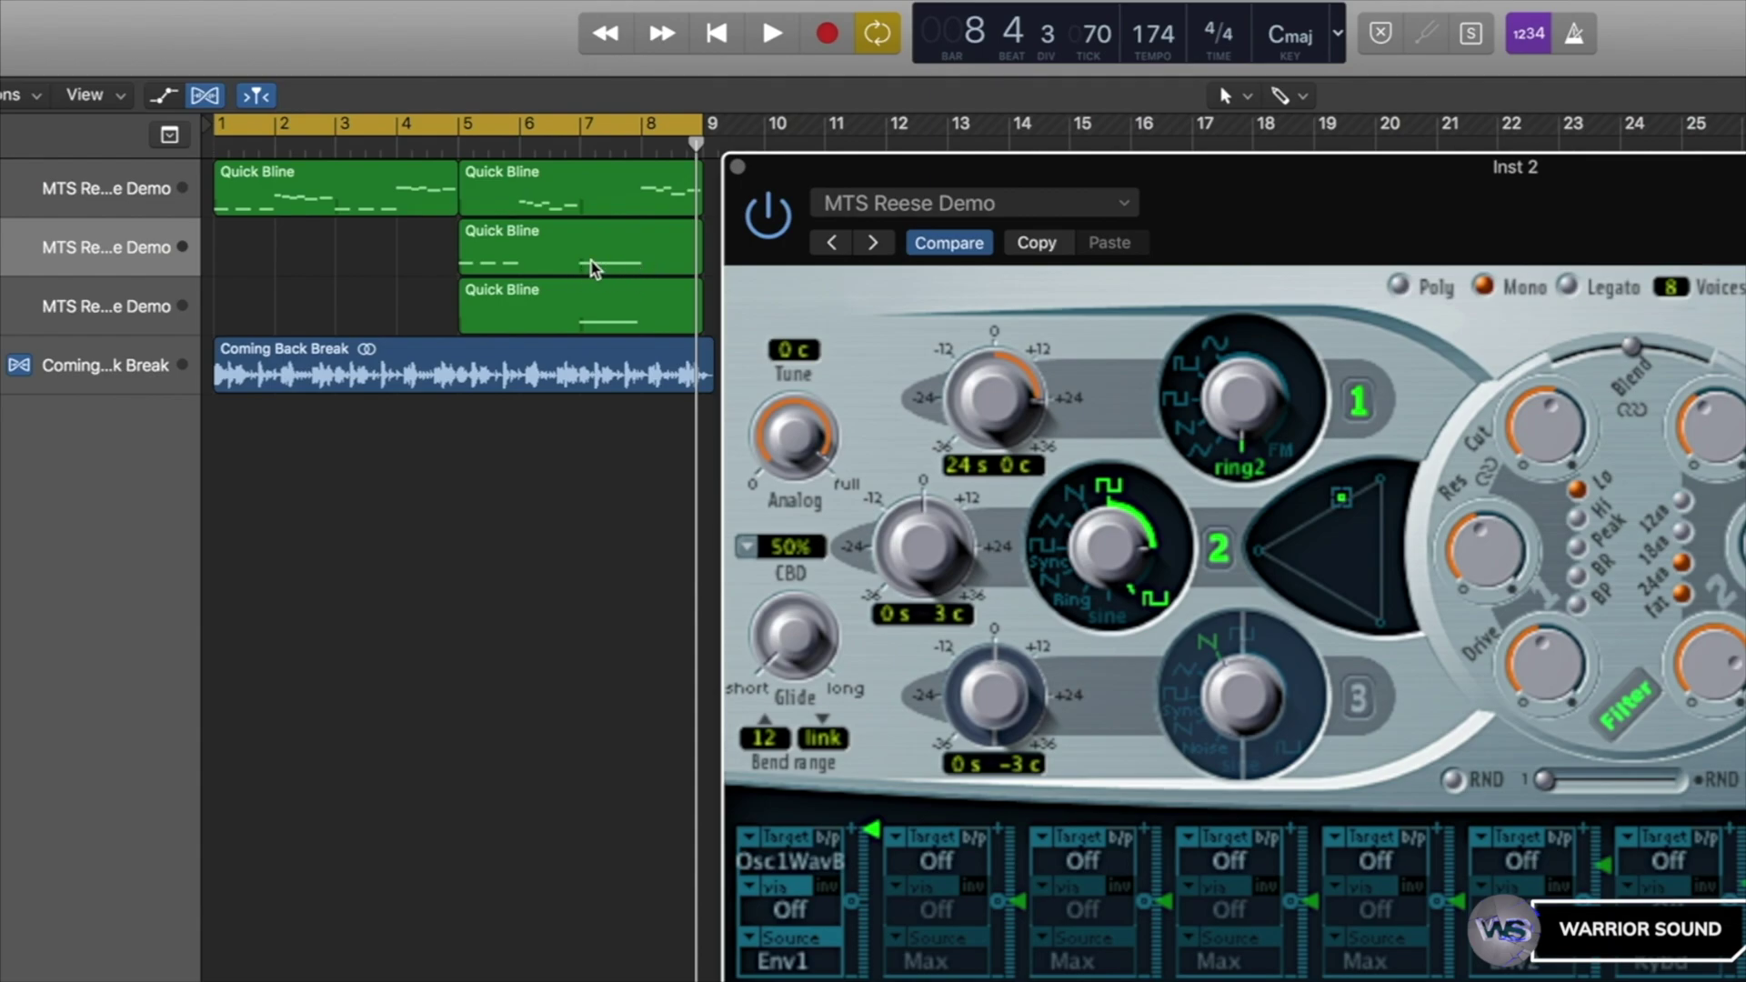
pyautogui.click(41, 302)
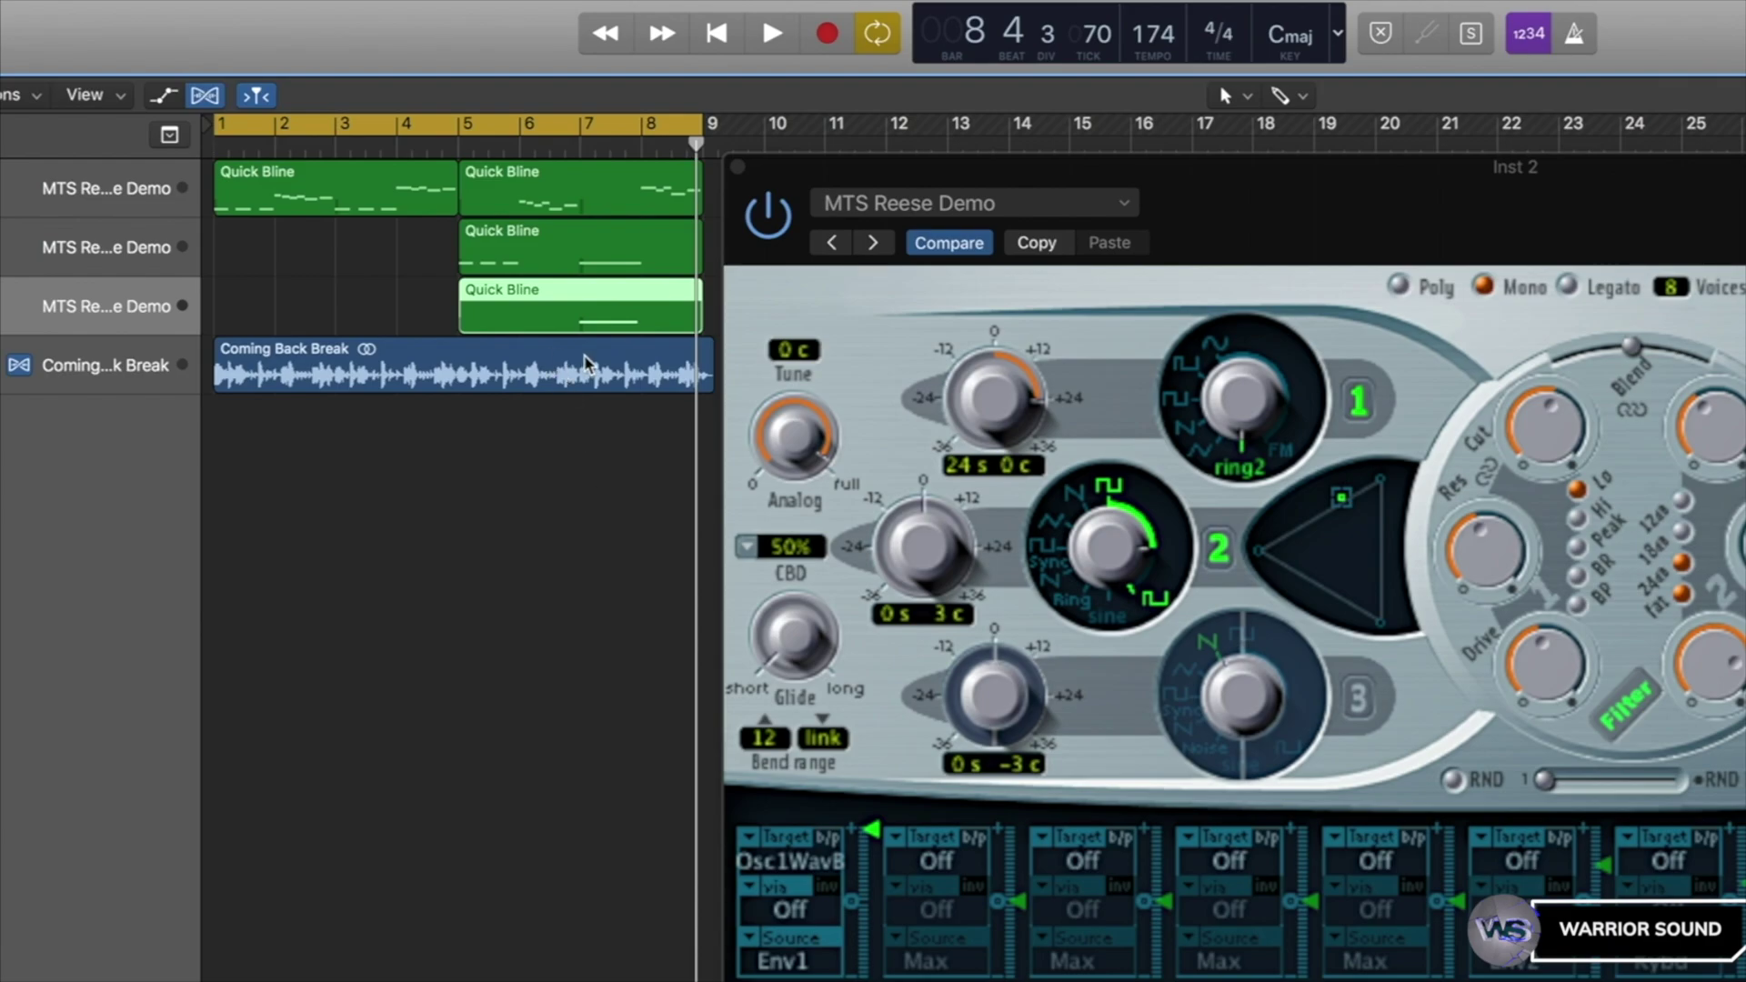
pyautogui.click(24, 189)
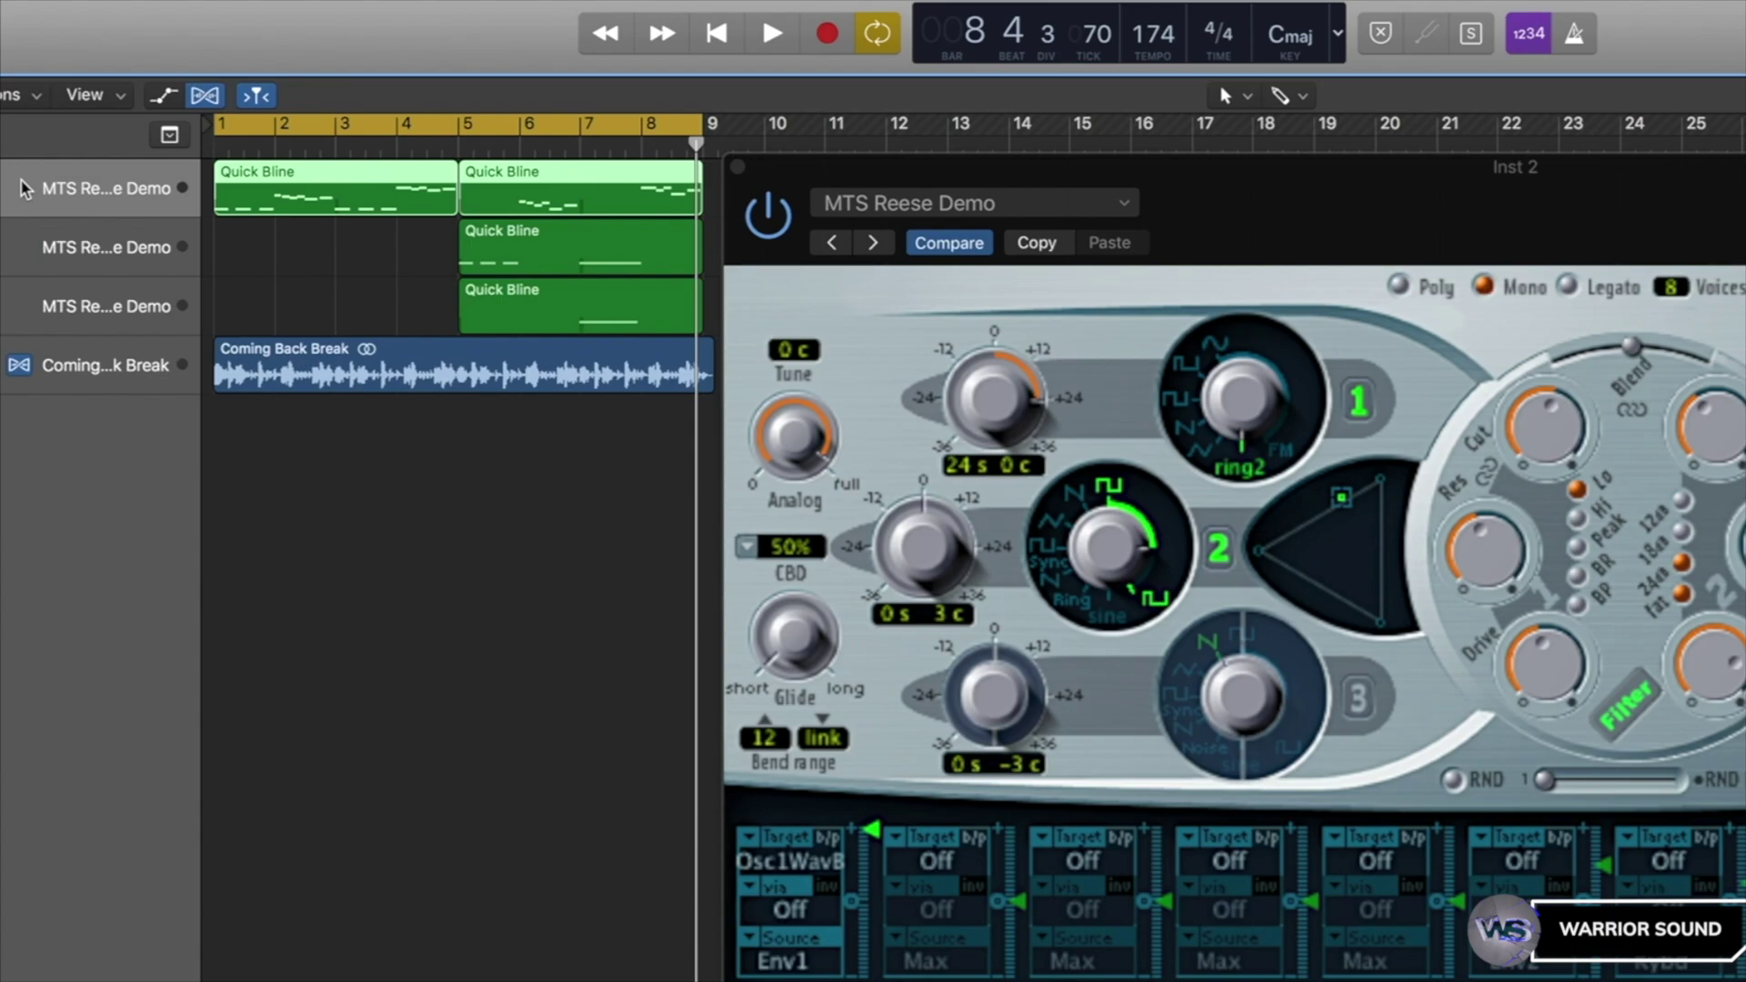
pyautogui.press('space')
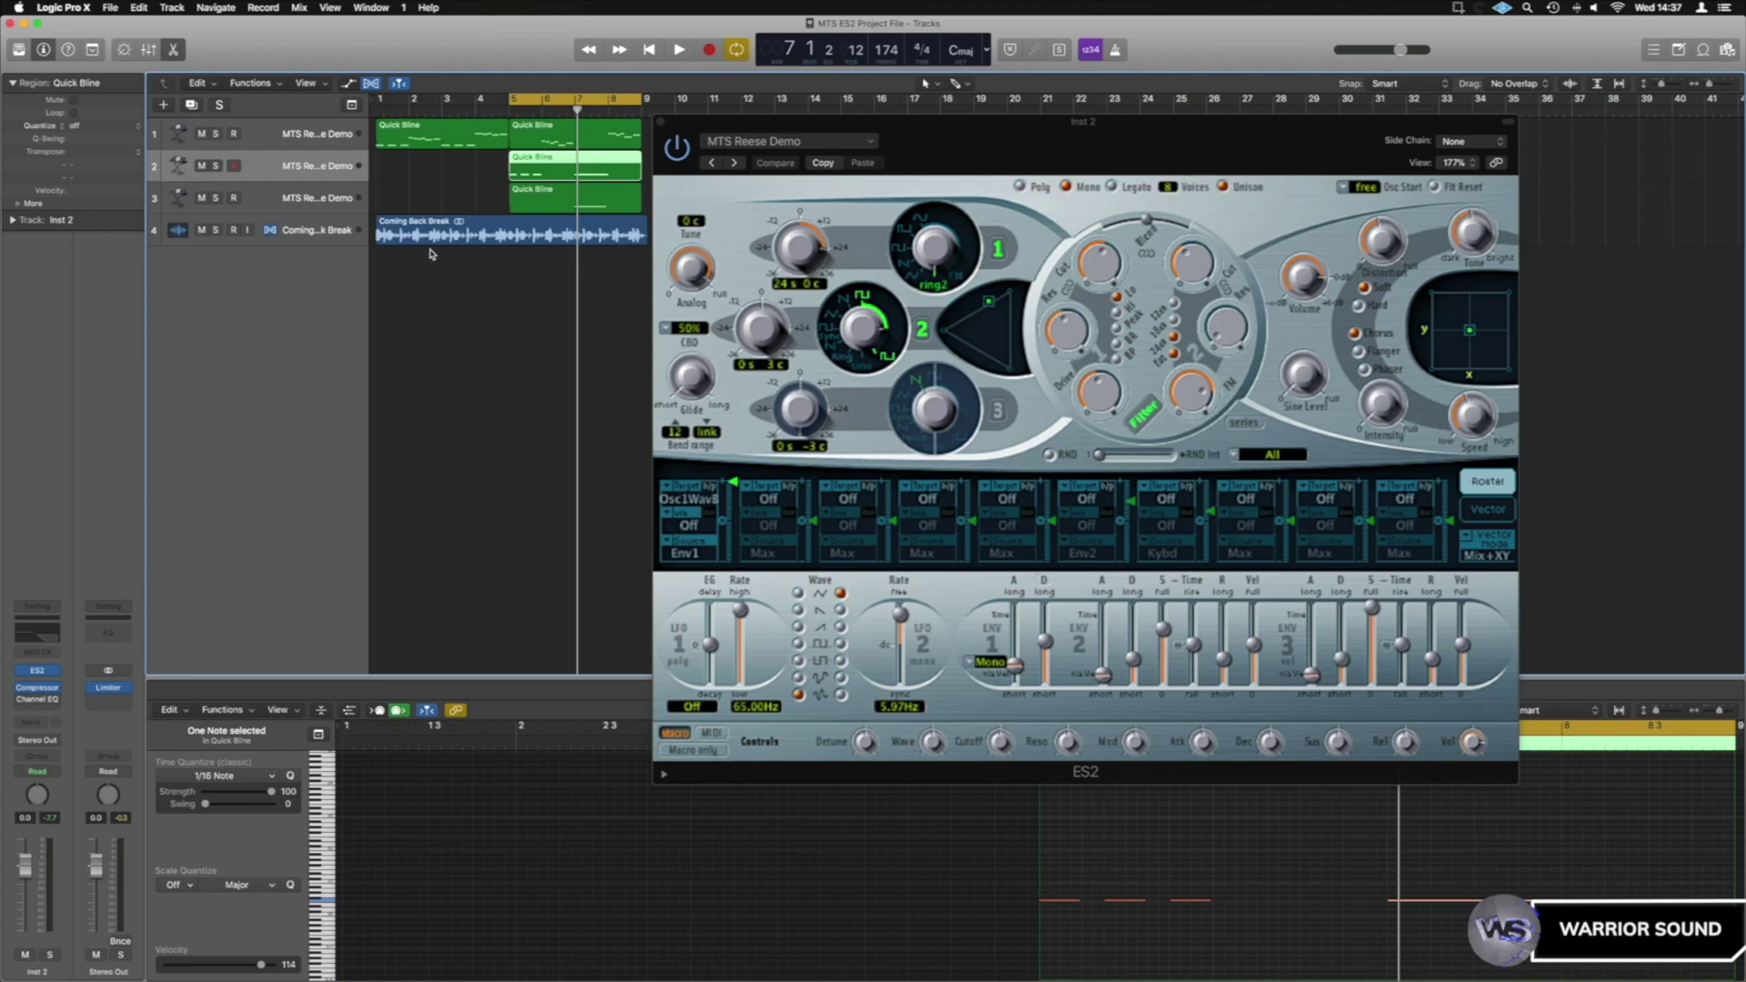
pyautogui.click(662, 122)
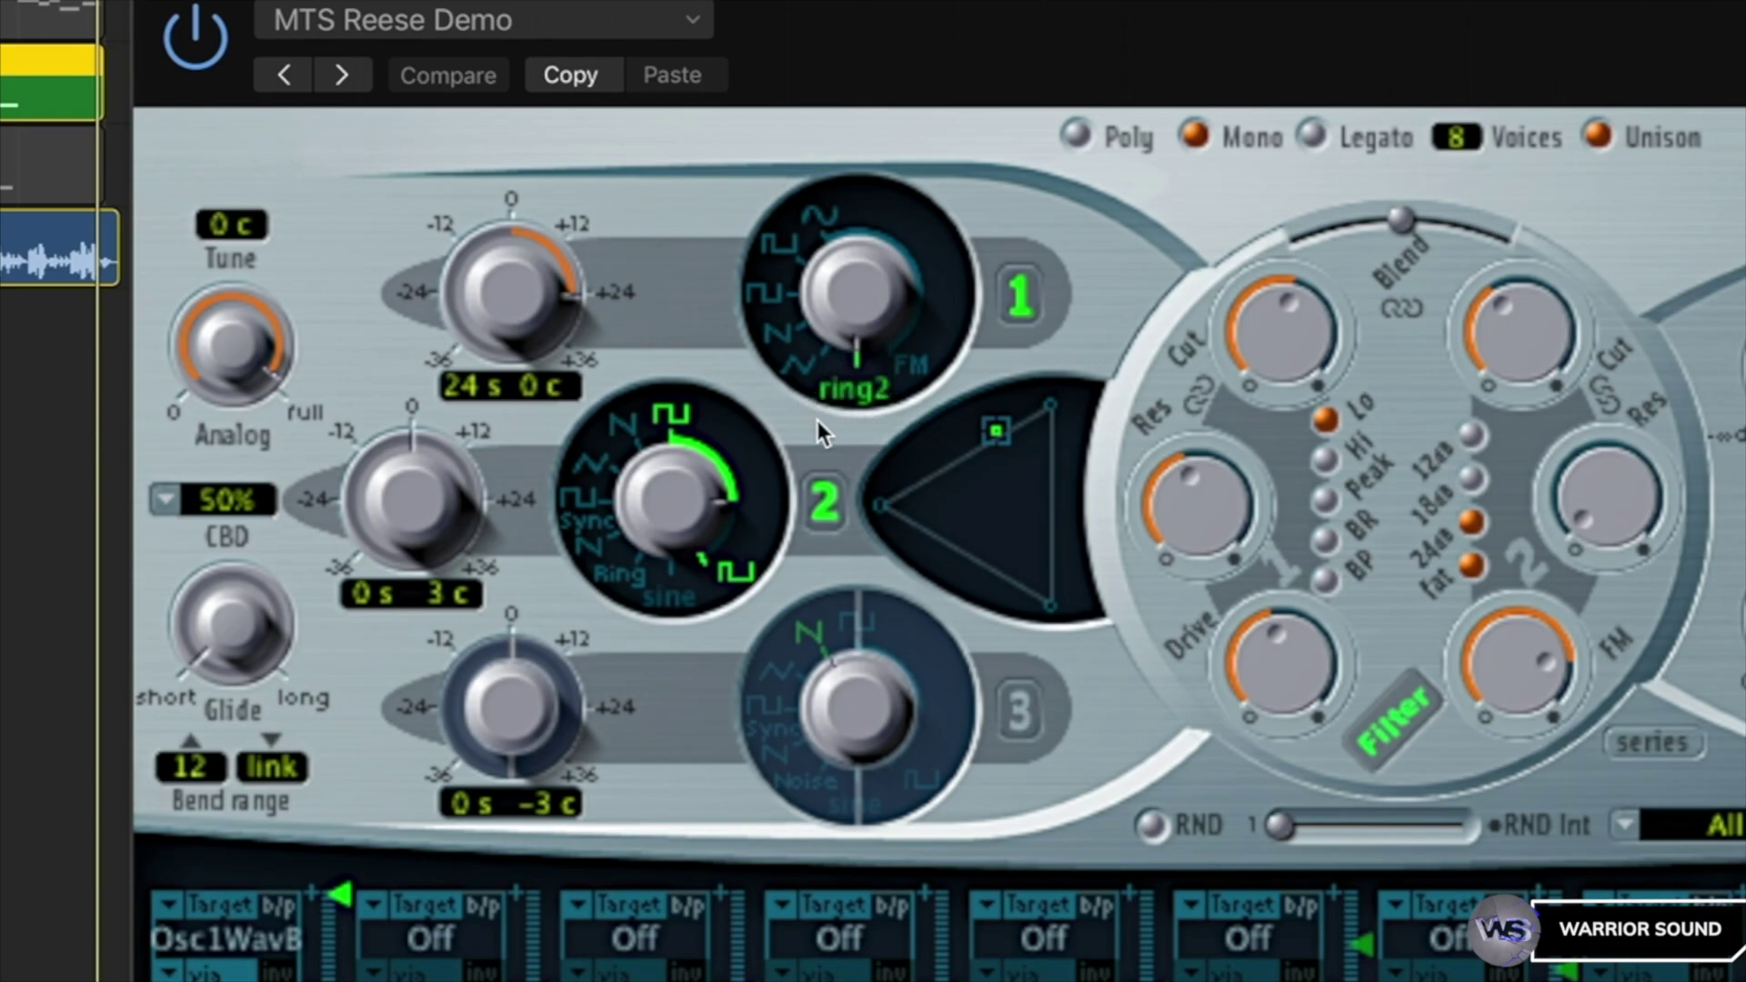
# - Browse the digital waveform list of oscillator 1 and keep ring2
pyautogui.click(854, 391)
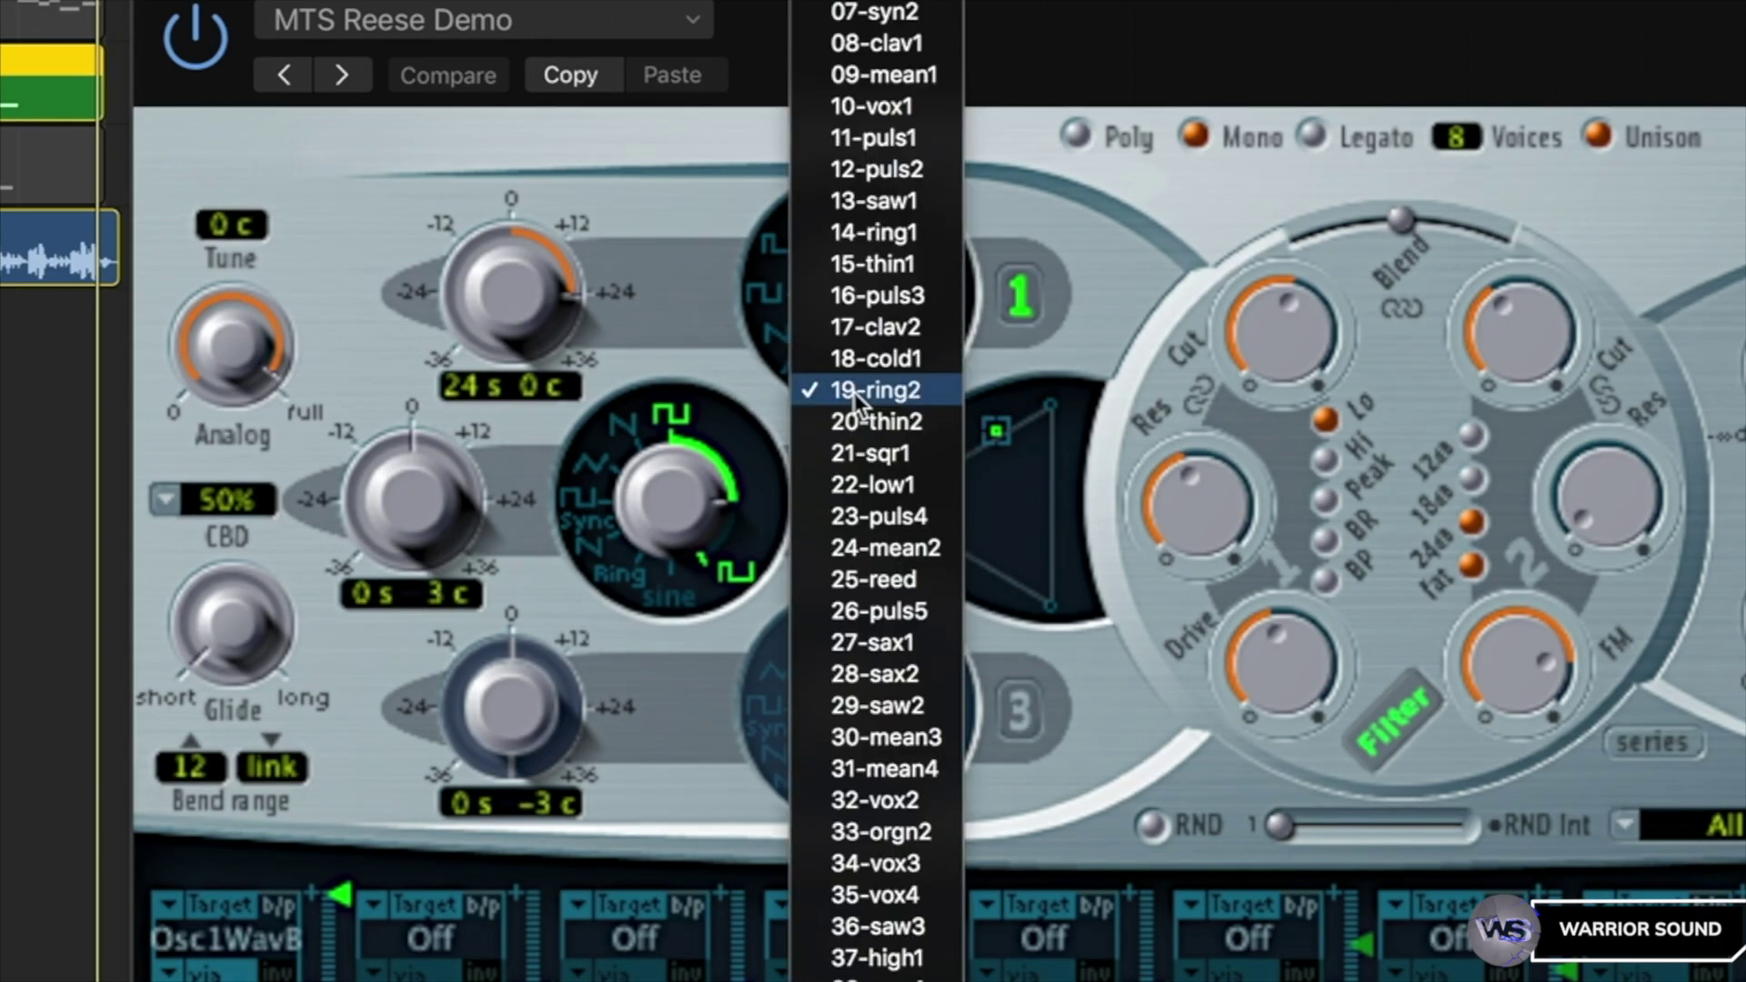
pyautogui.scroll(-8, 855, 392)
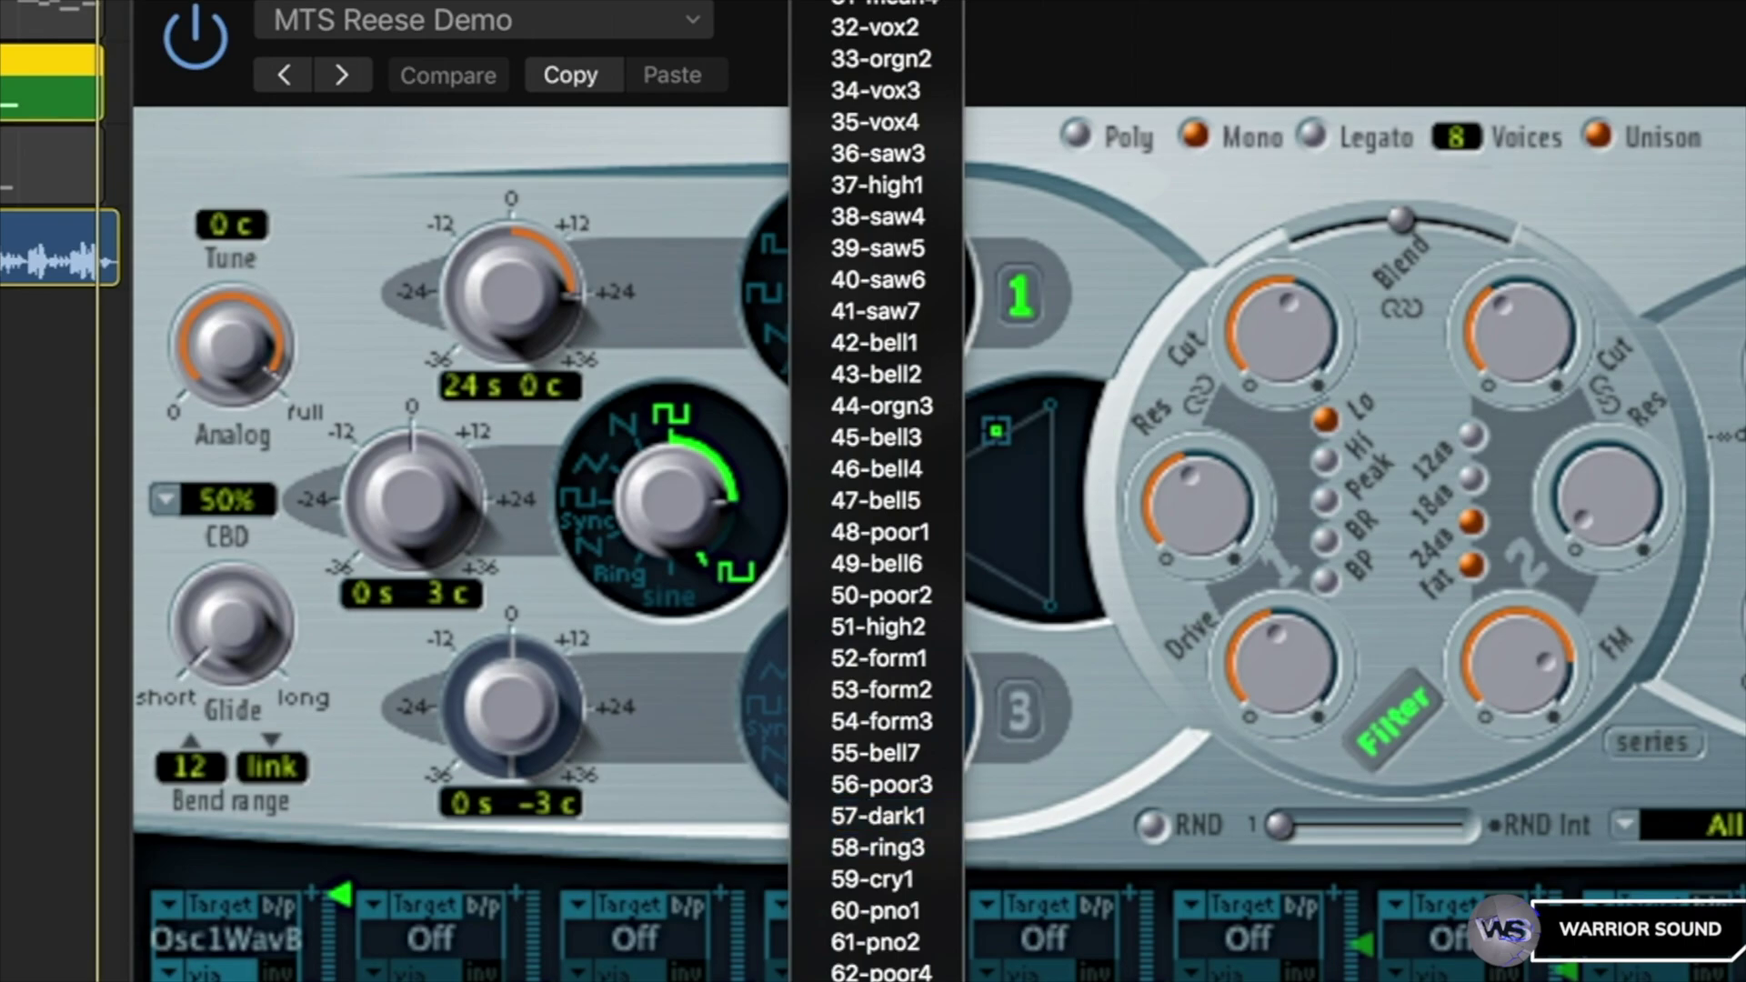
pyautogui.click(1116, 25)
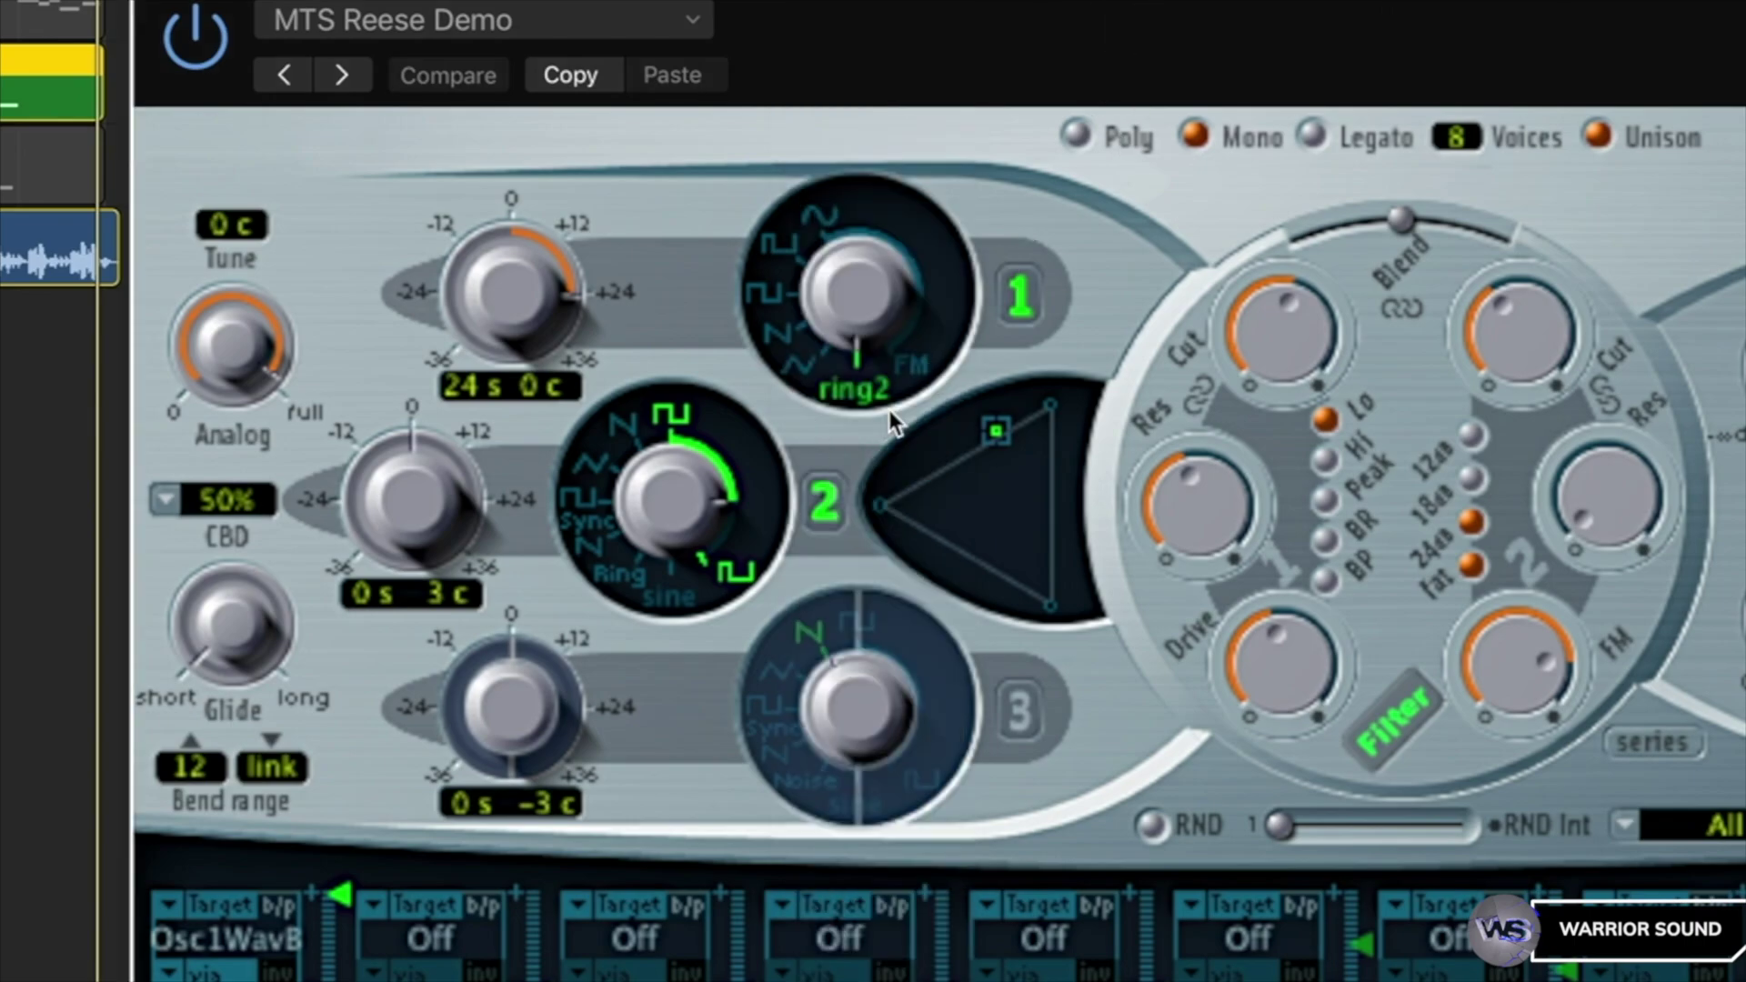
pyautogui.click(860, 396)
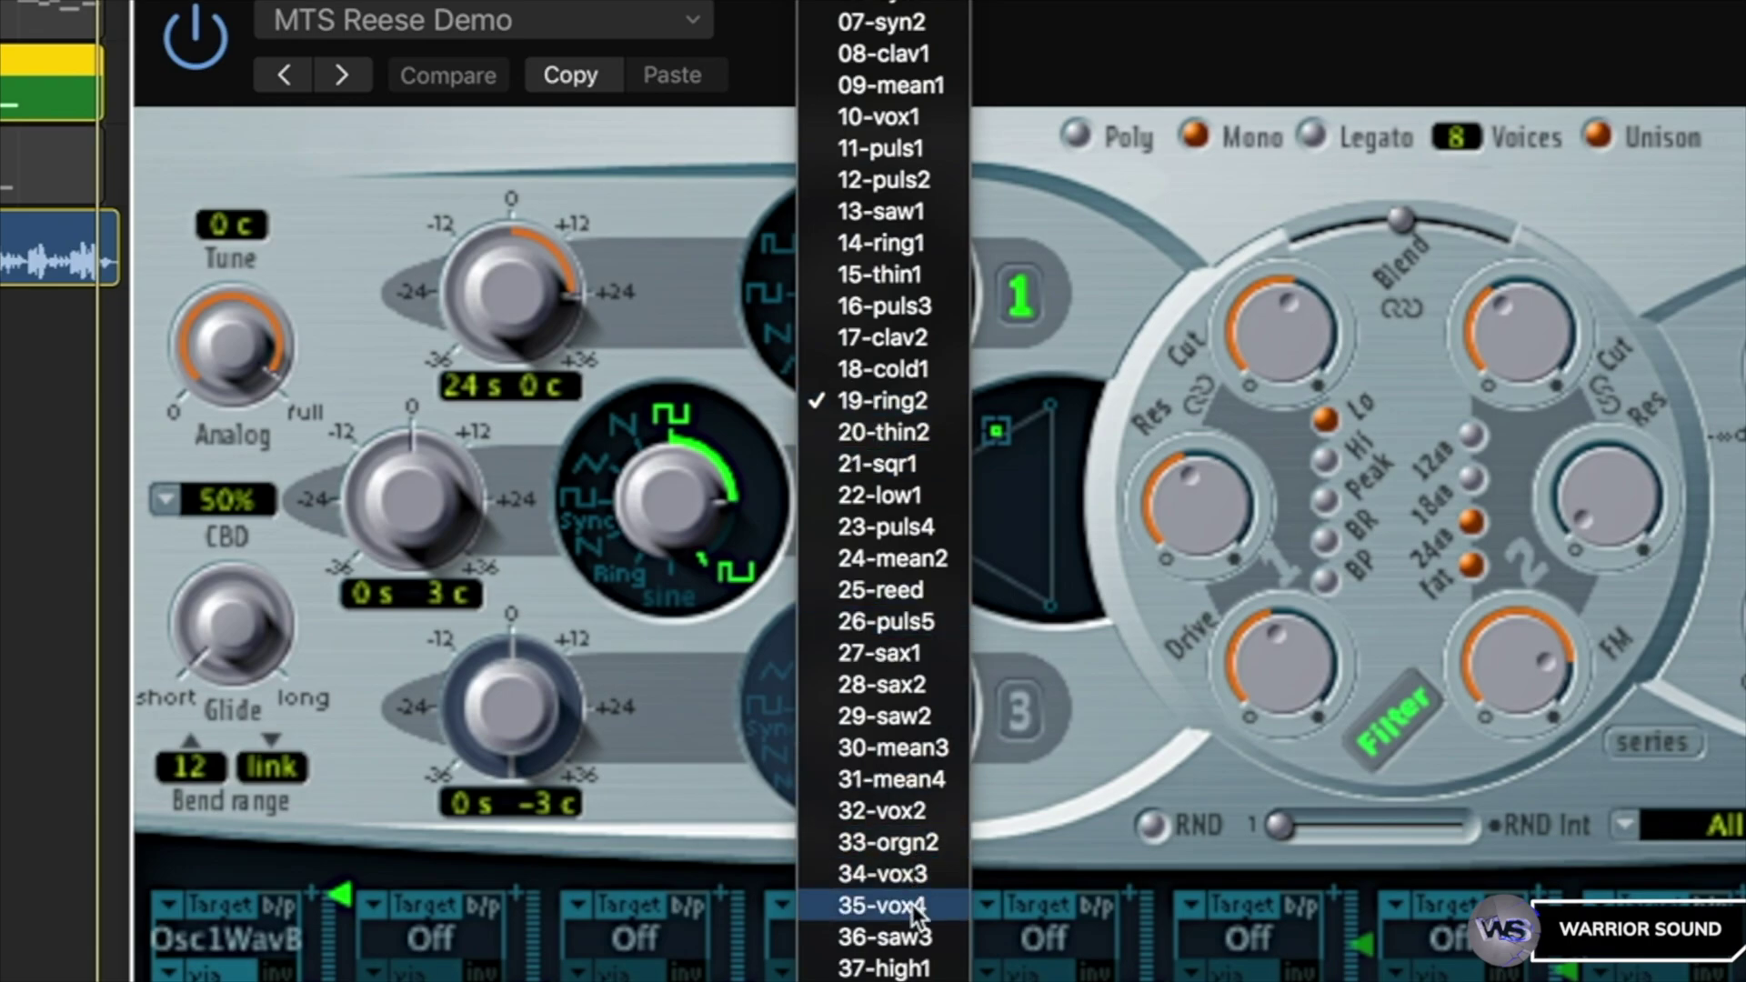
pyautogui.click(1096, 51)
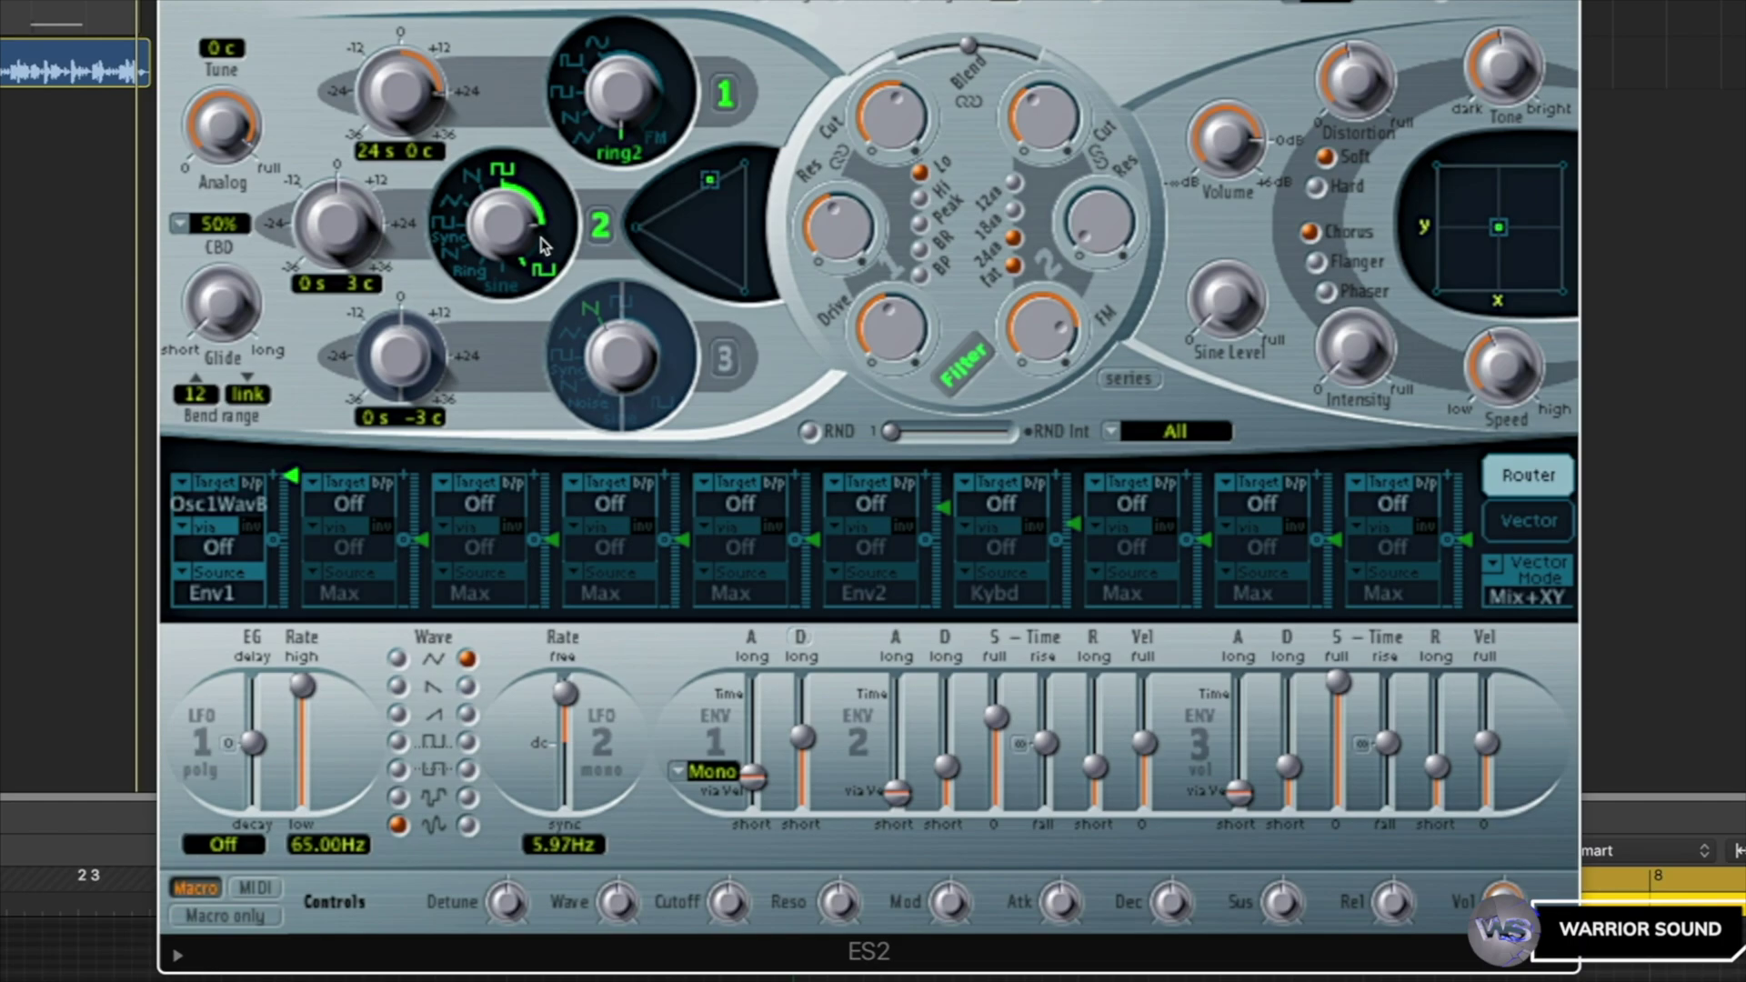
# - Mute and restore oscillator 1, and move the oscillator mix to oscillator 2's corner and back towards oscillator 1
pyautogui.click(725, 94)
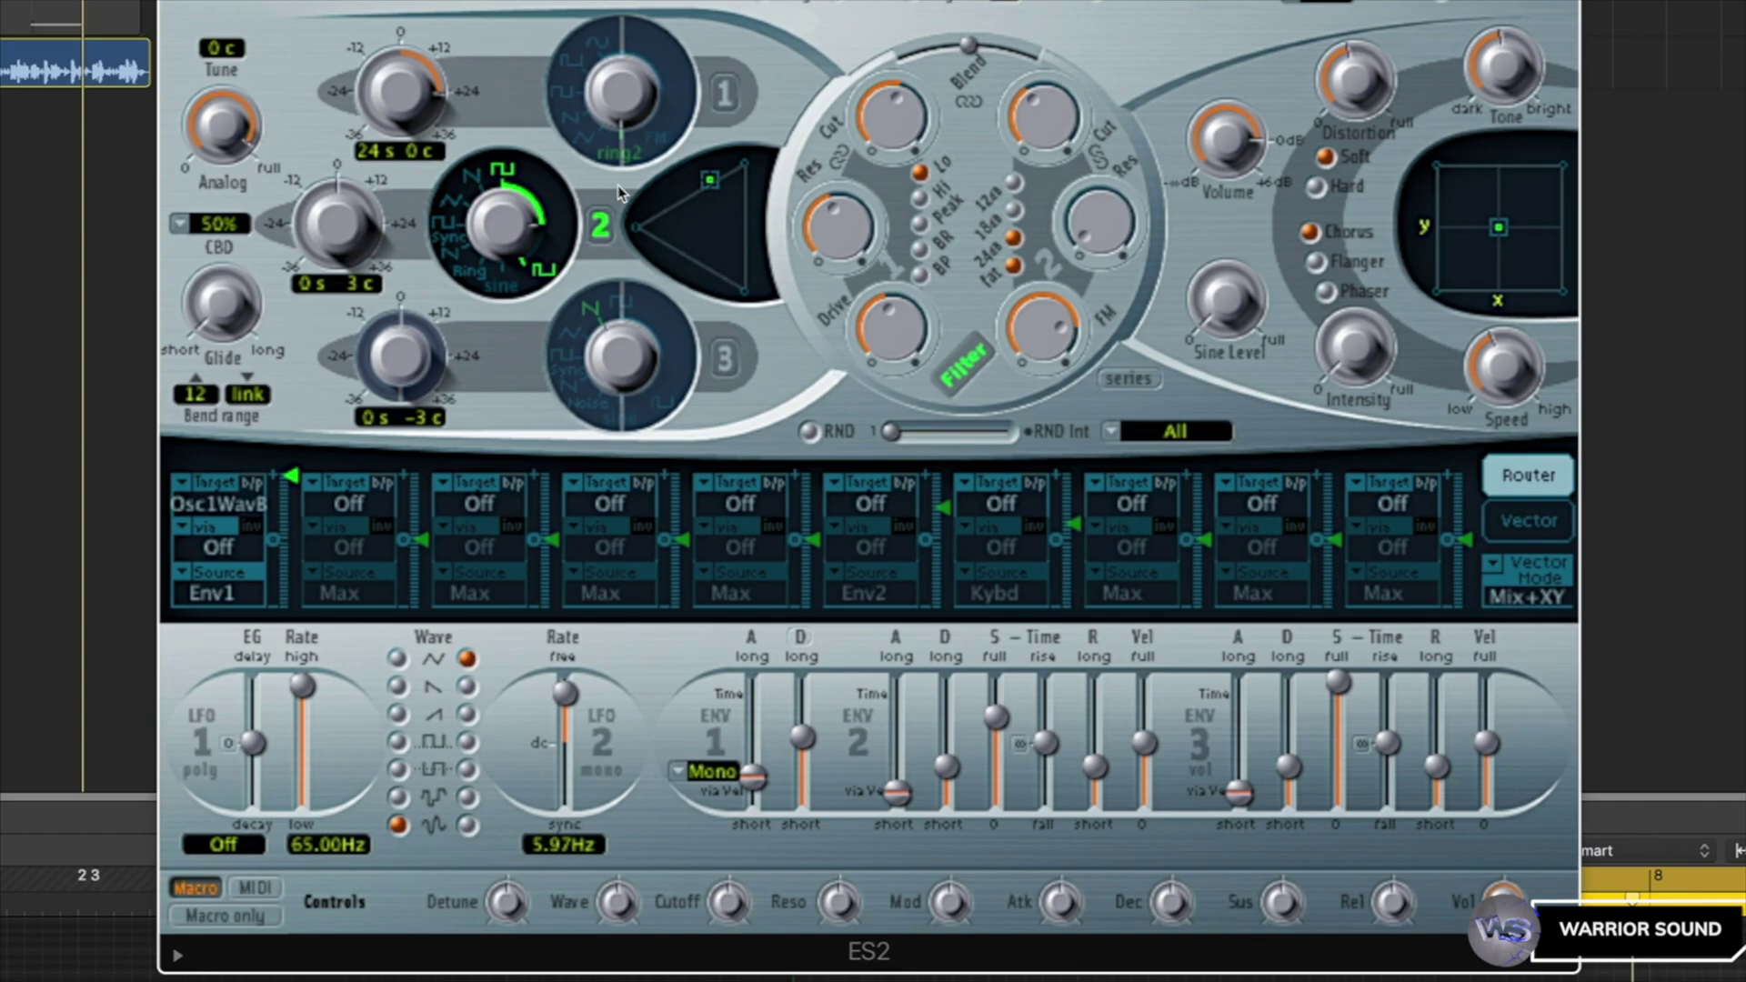
pyautogui.click(725, 96)
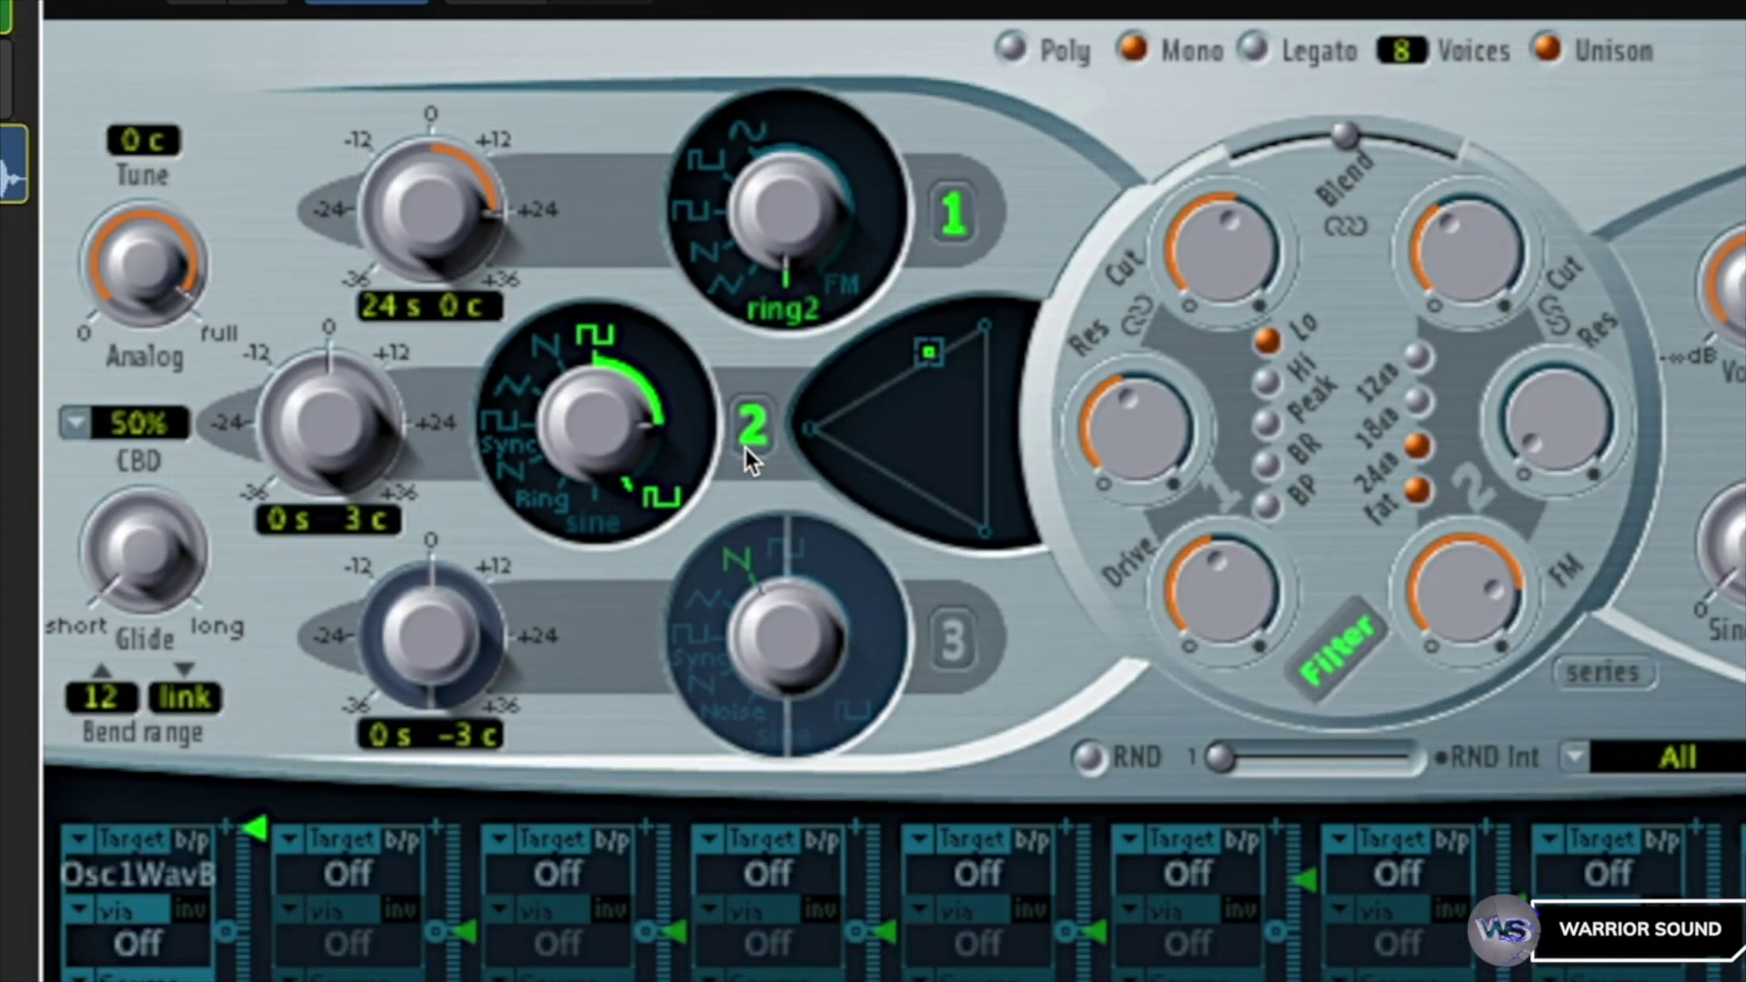
pyautogui.moveTo(925, 357); pyautogui.dragTo(819, 428)
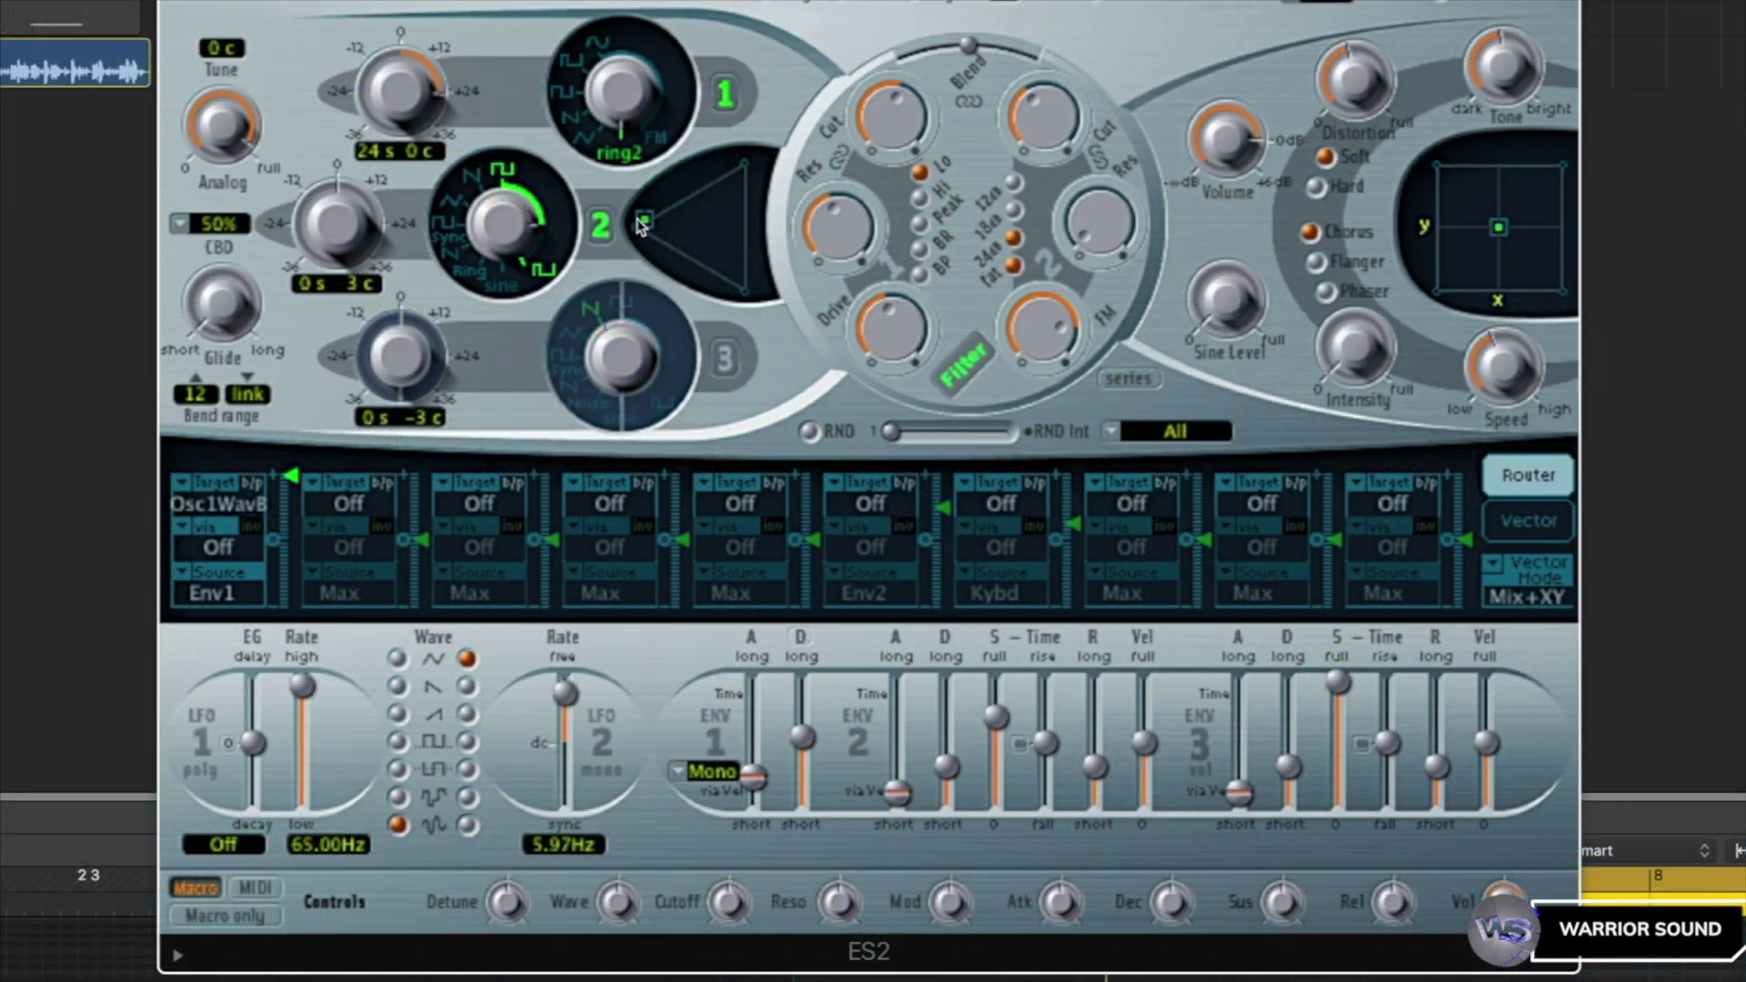
pyautogui.moveTo(639, 224); pyautogui.dragTo(710, 169)
pyautogui.moveTo(705, 189); pyautogui.dragTo(715, 189)
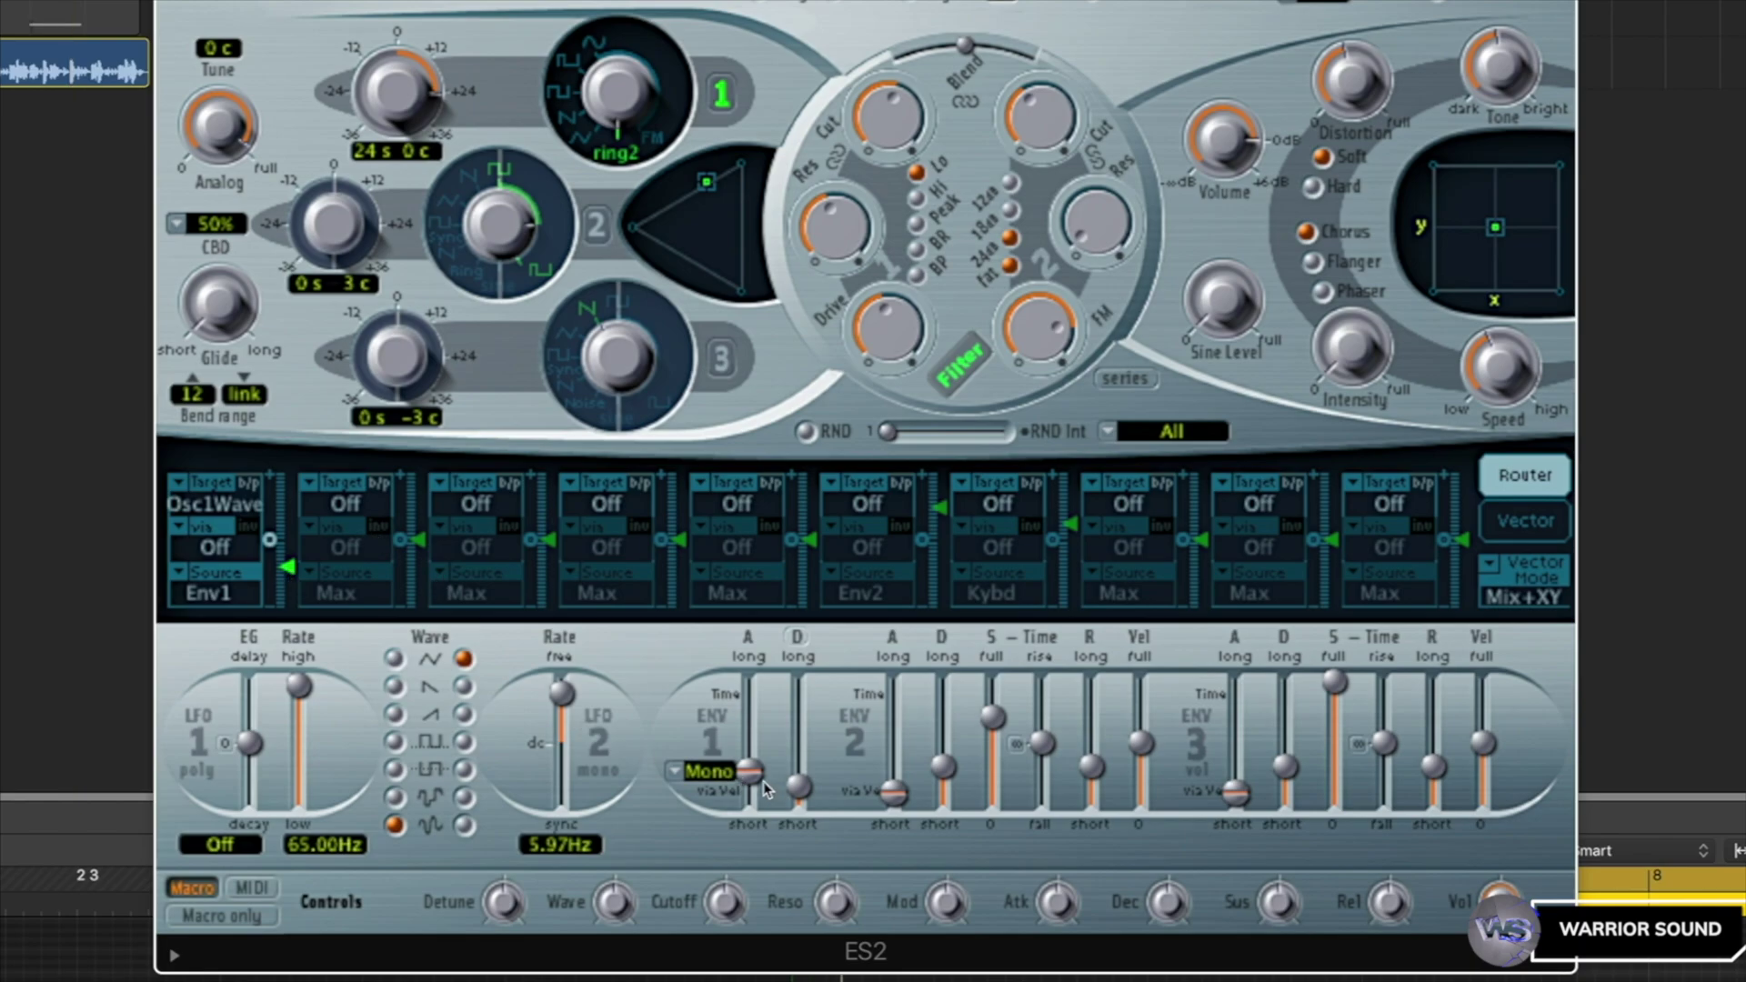
# - Try an envelope 1 attack of 870 ms and shorten it to 240 ms
pyautogui.moveTo(757, 780); pyautogui.dragTo(757, 737)
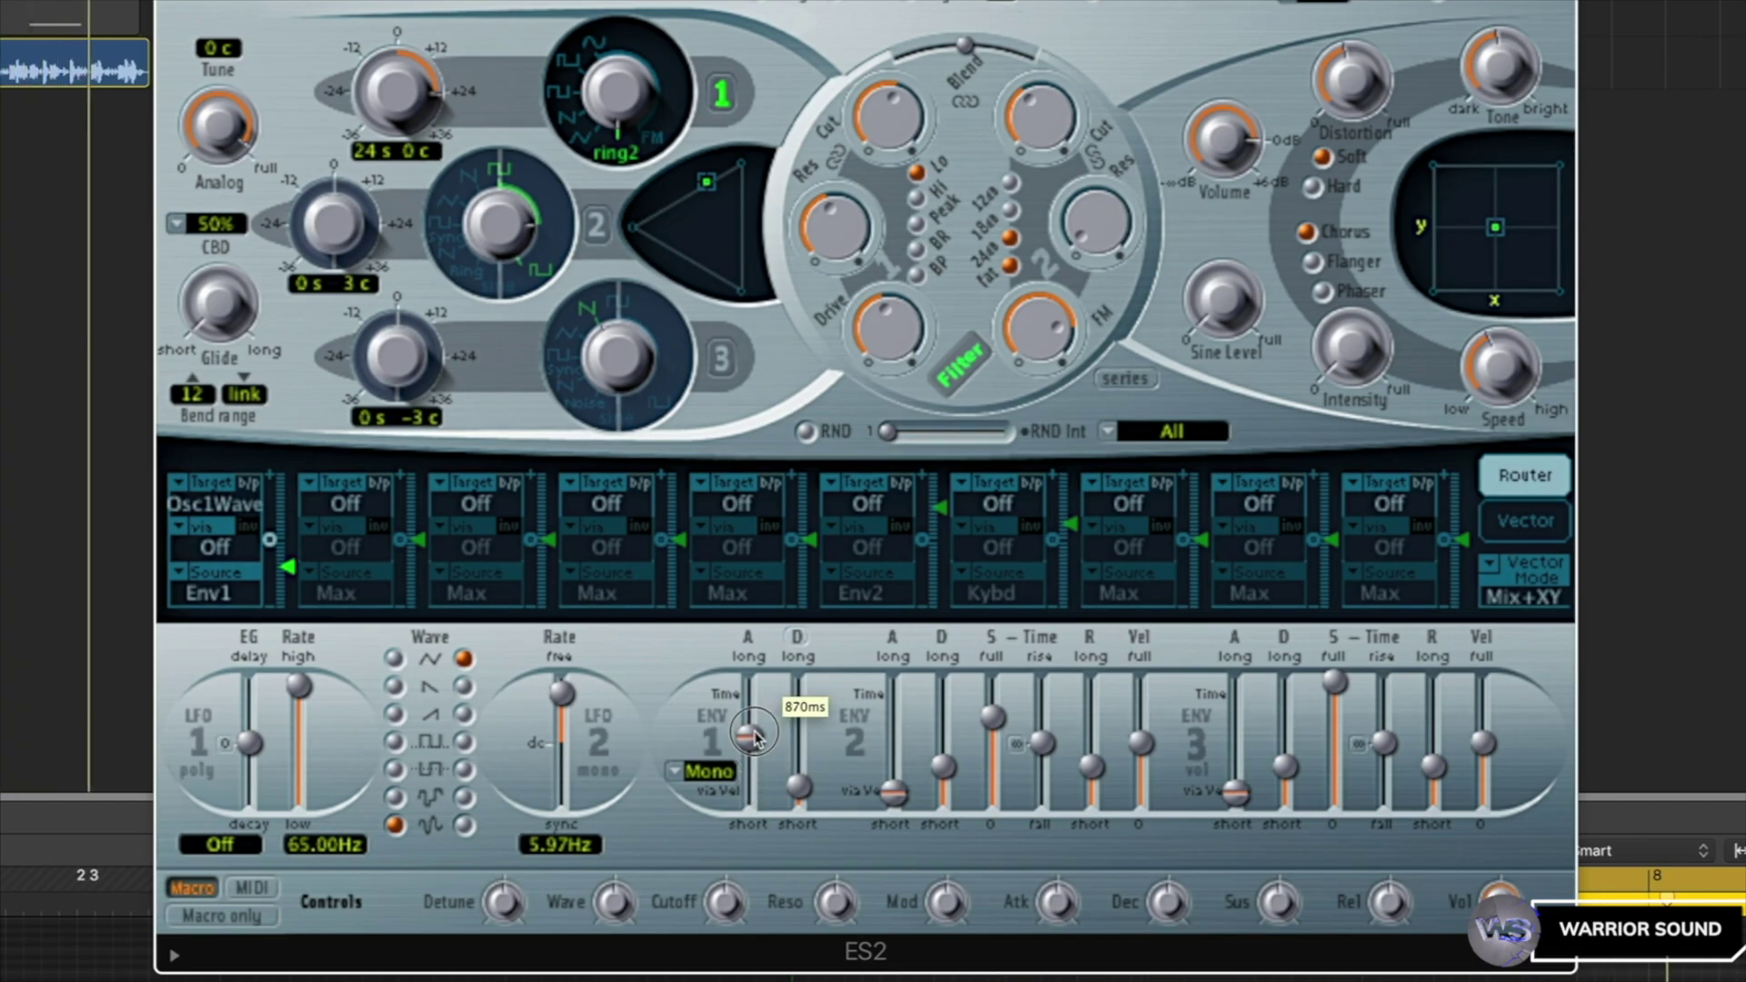
pyautogui.moveTo(753, 735); pyautogui.dragTo(753, 753)
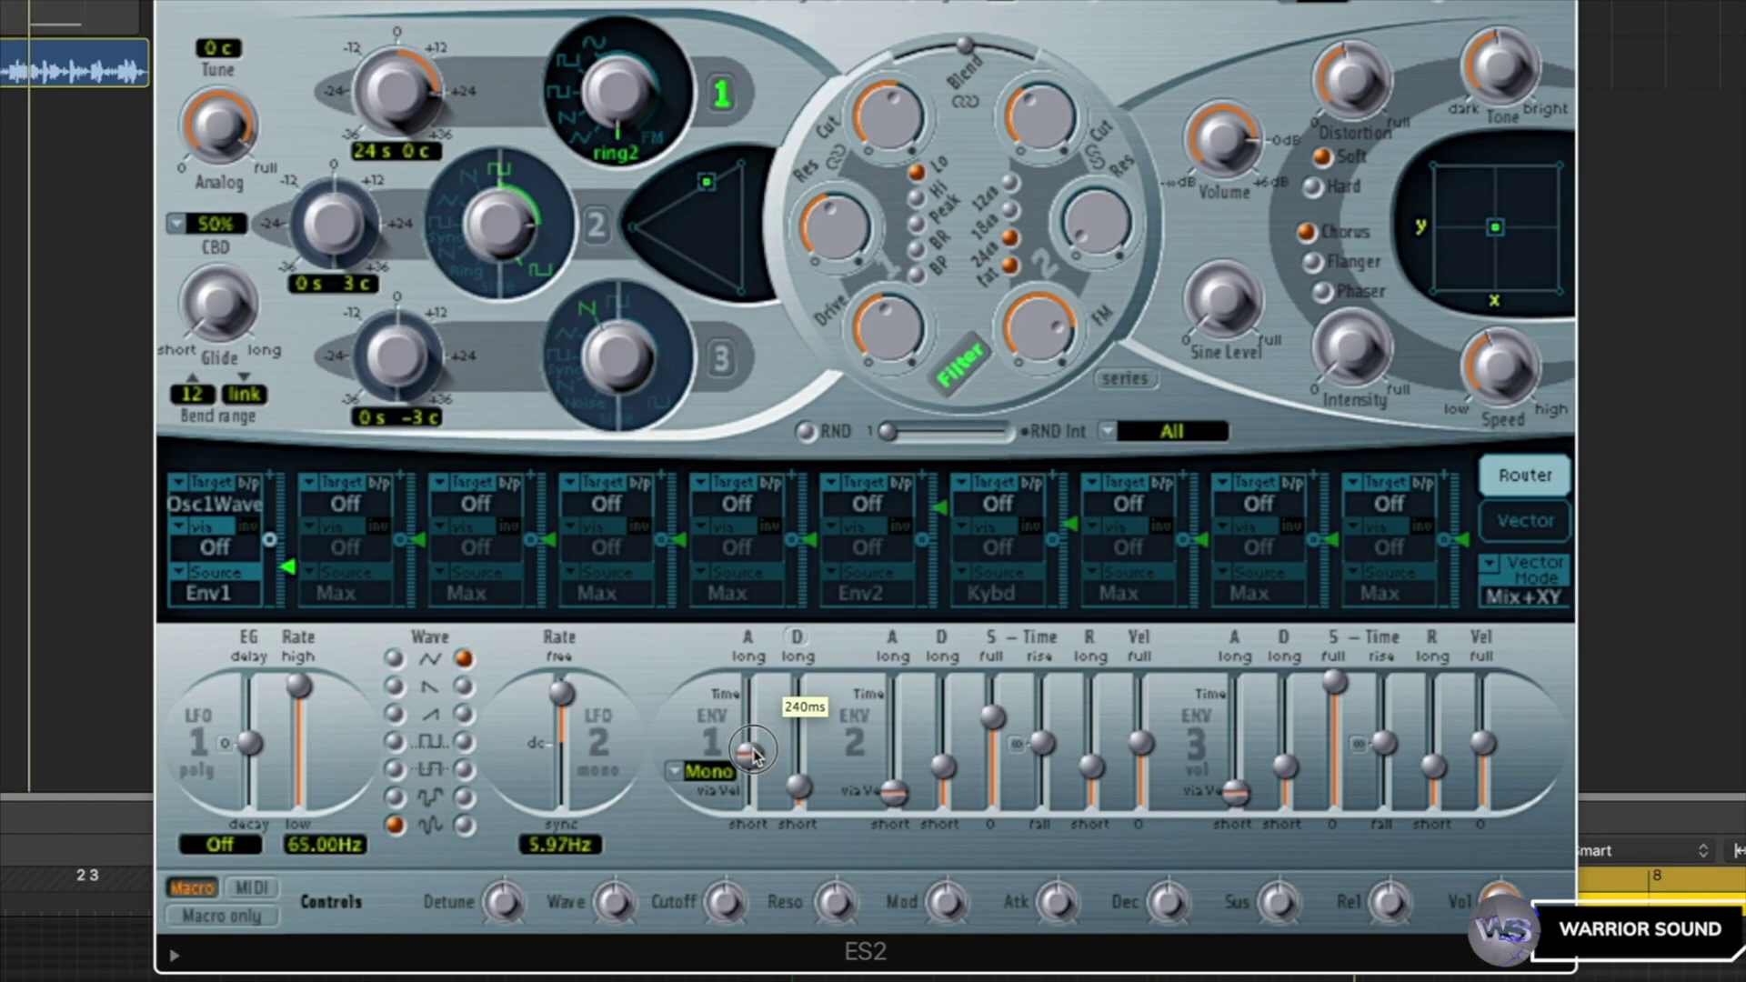
# - Shorten envelope 1's attack, and modulate Osc1Wave from LFO1 at 0.140 Hz with a raised amount
pyautogui.moveTo(753, 754)
pyautogui.mouseDown()
pyautogui.moveTo(754, 802)
pyautogui.moveTo(759, 784)
pyautogui.mouseUp()
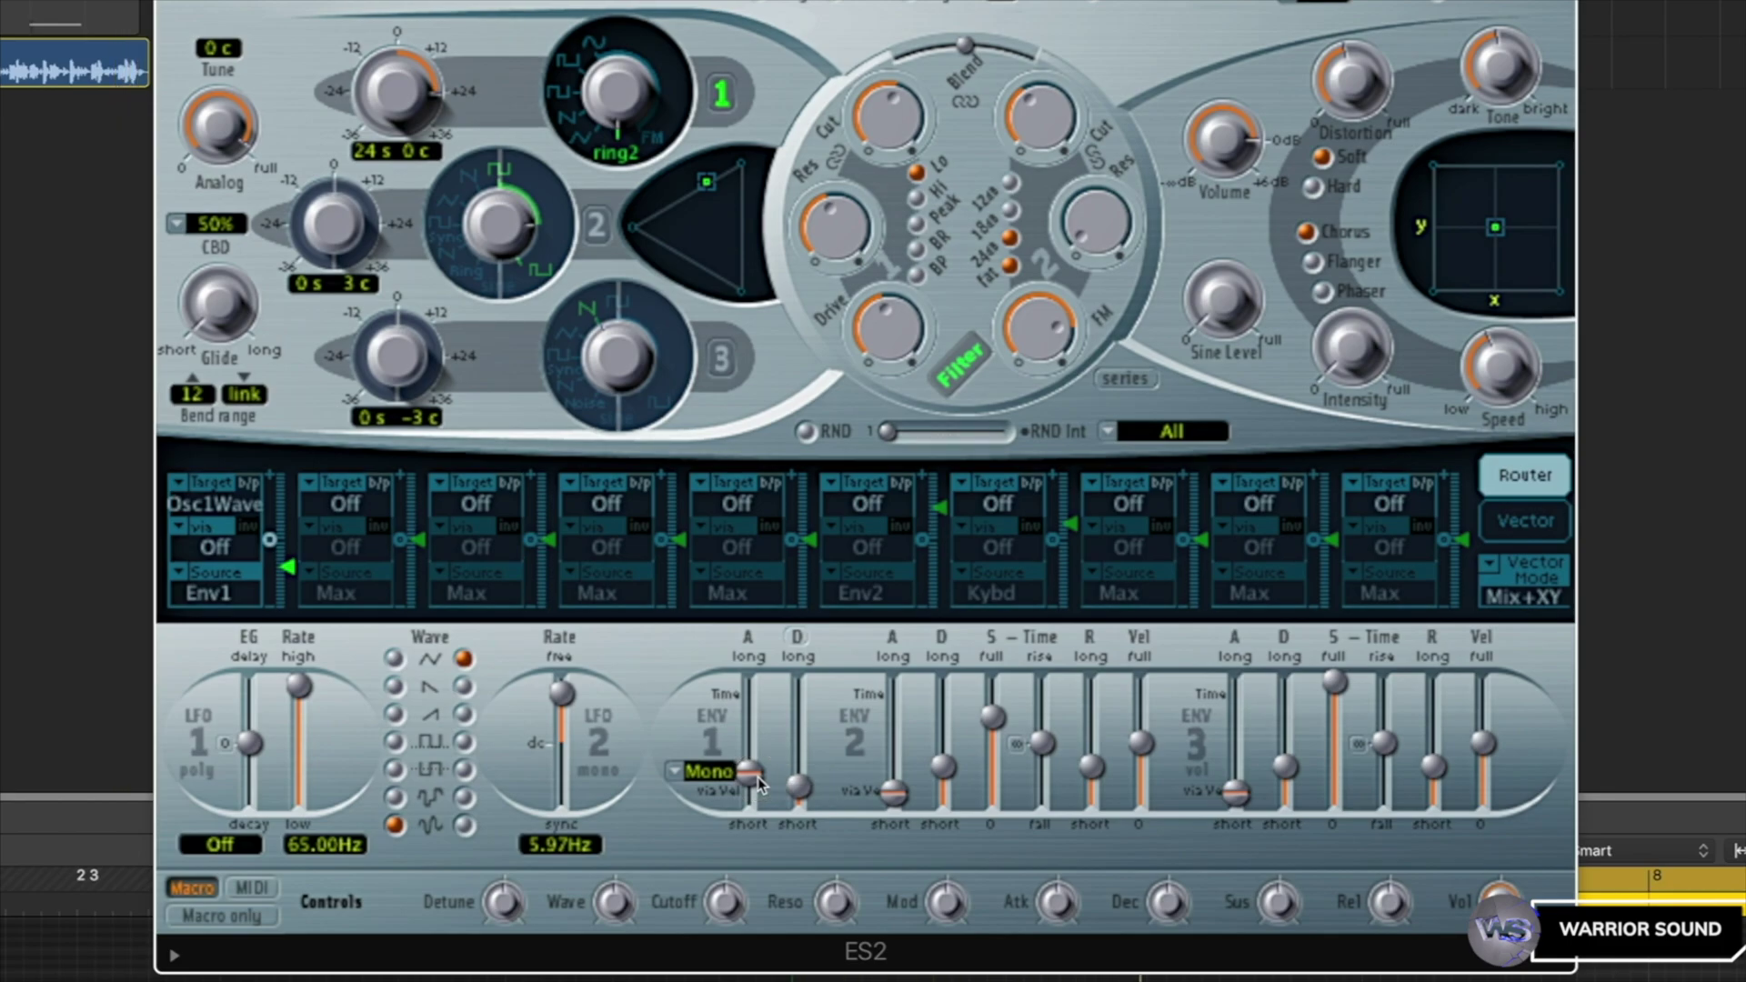
pyautogui.click(219, 605)
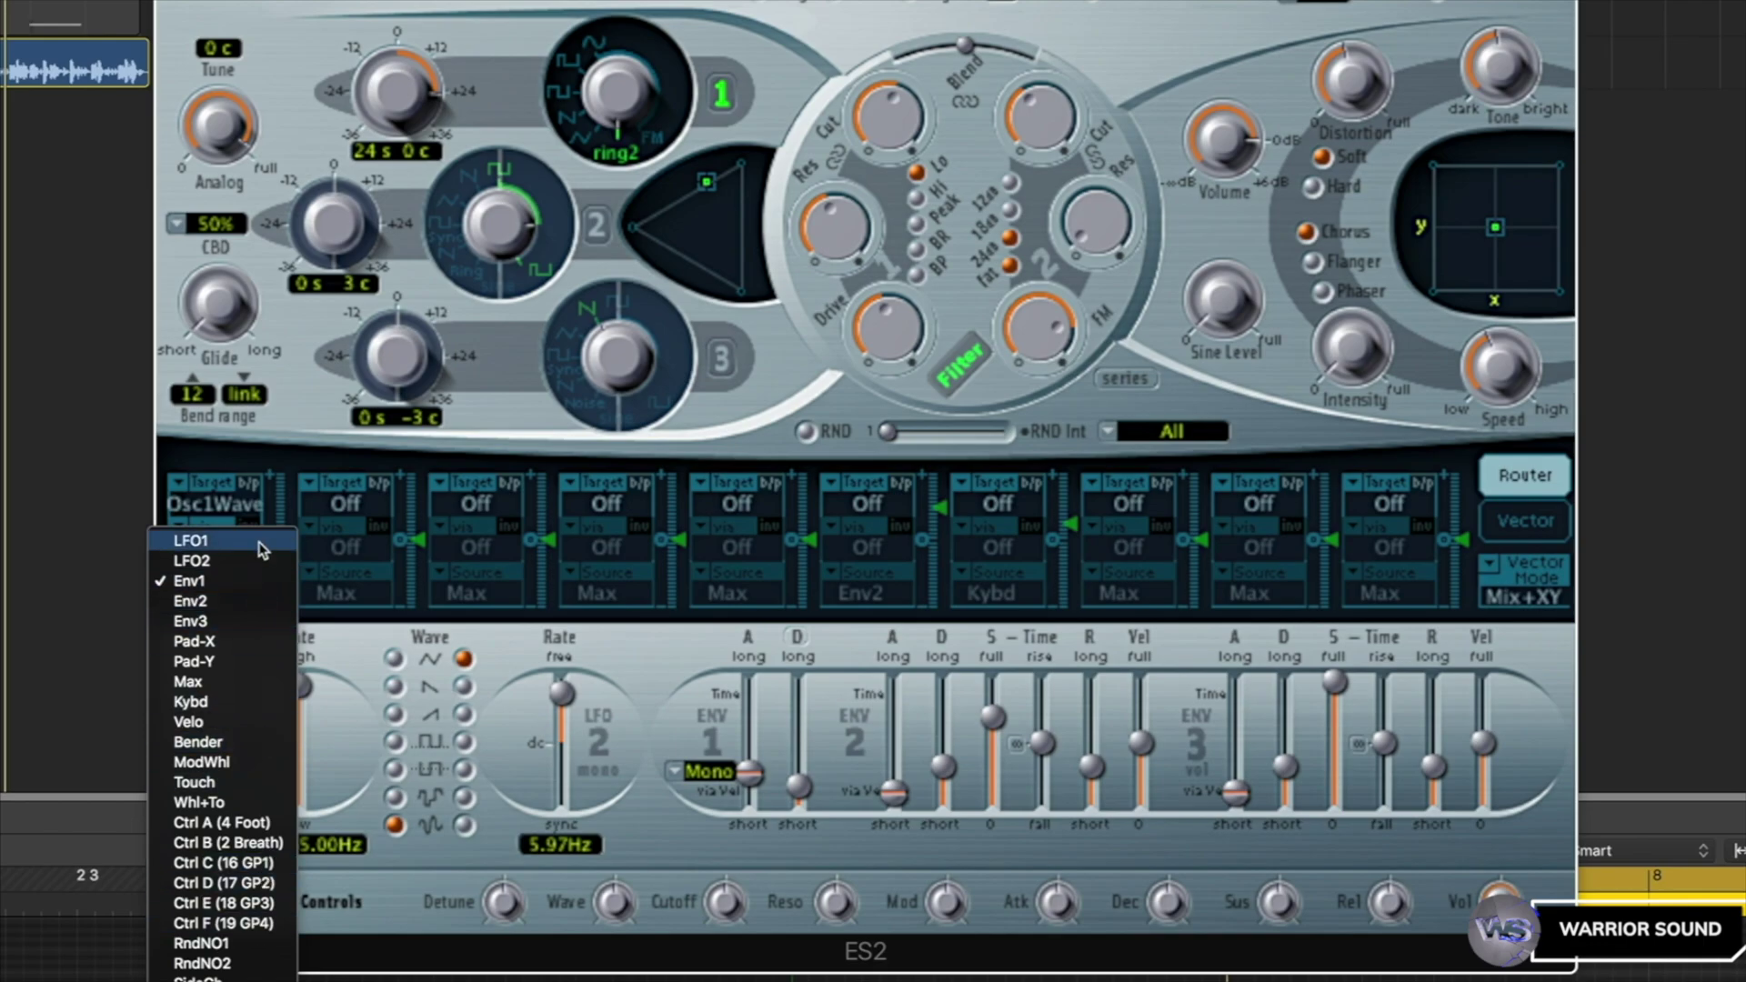
pyautogui.click(260, 542)
pyautogui.moveTo(302, 688); pyautogui.dragTo(303, 778)
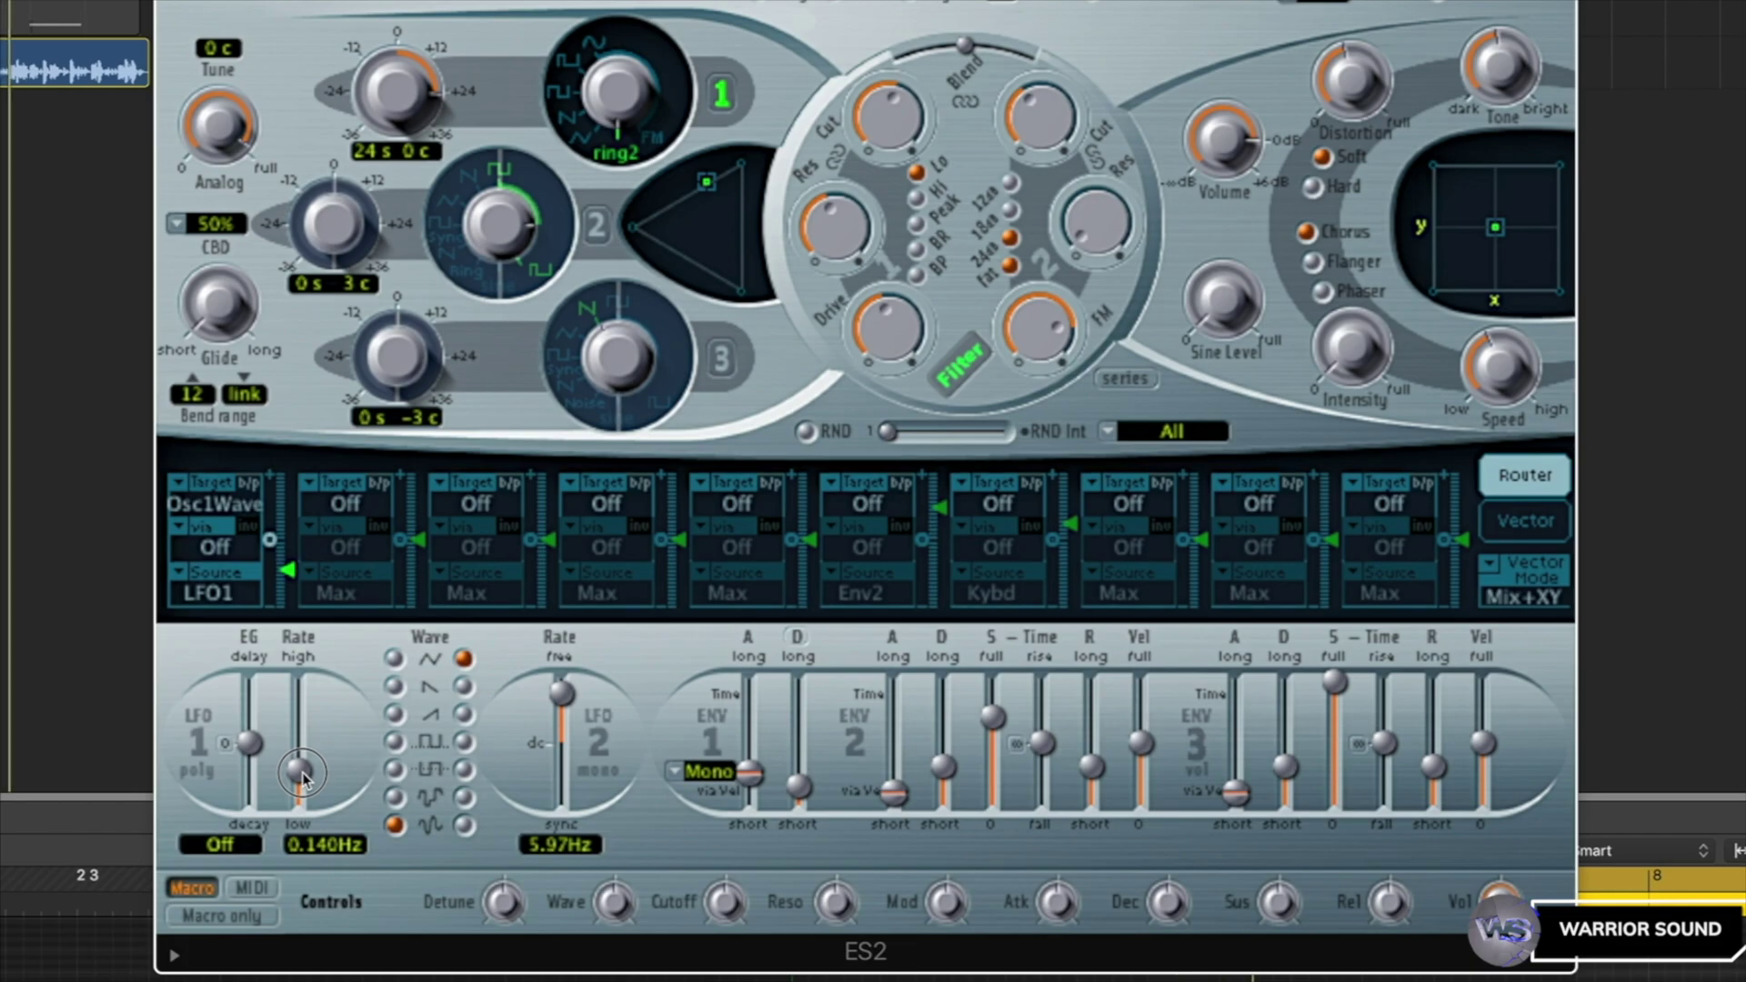
pyautogui.moveTo(288, 572); pyautogui.dragTo(301, 495)
# - Return the Osc1Wave modulation source to Env1 with a slightly negative amount, and turn oscillator 2 back on
pyautogui.moveTo(232, 593); pyautogui.dragTo(232, 619)
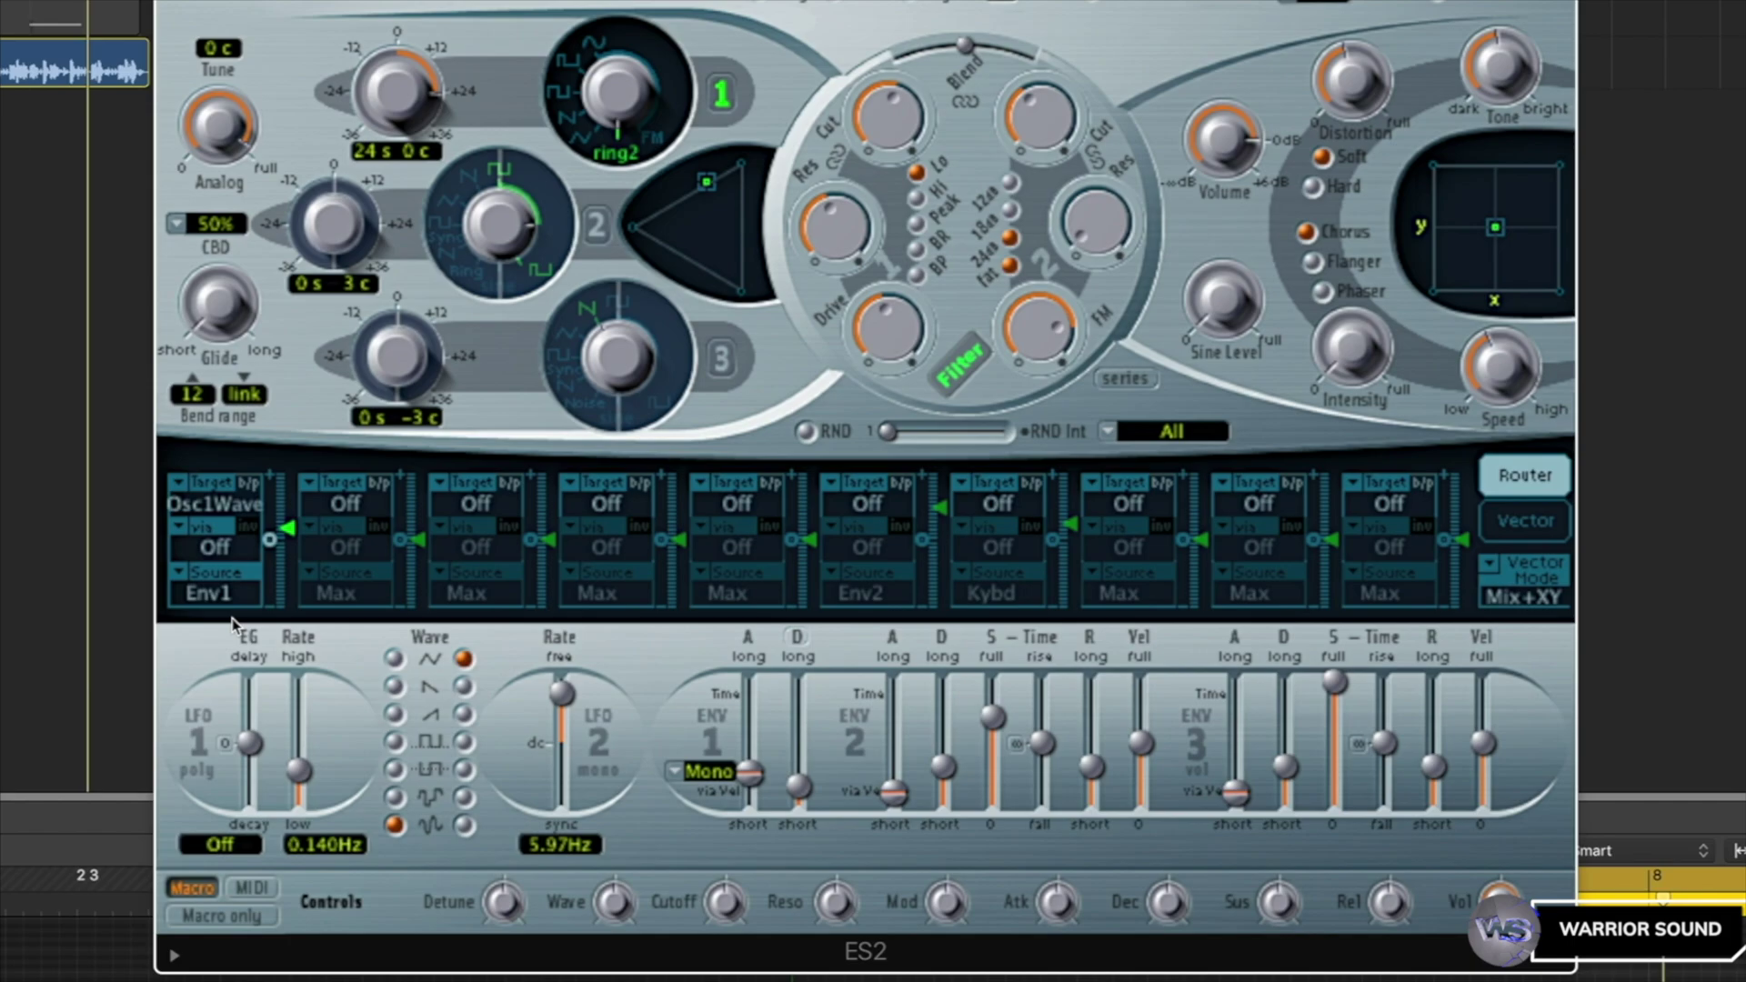
pyautogui.moveTo(289, 530); pyautogui.dragTo(293, 591)
pyautogui.click(596, 224)
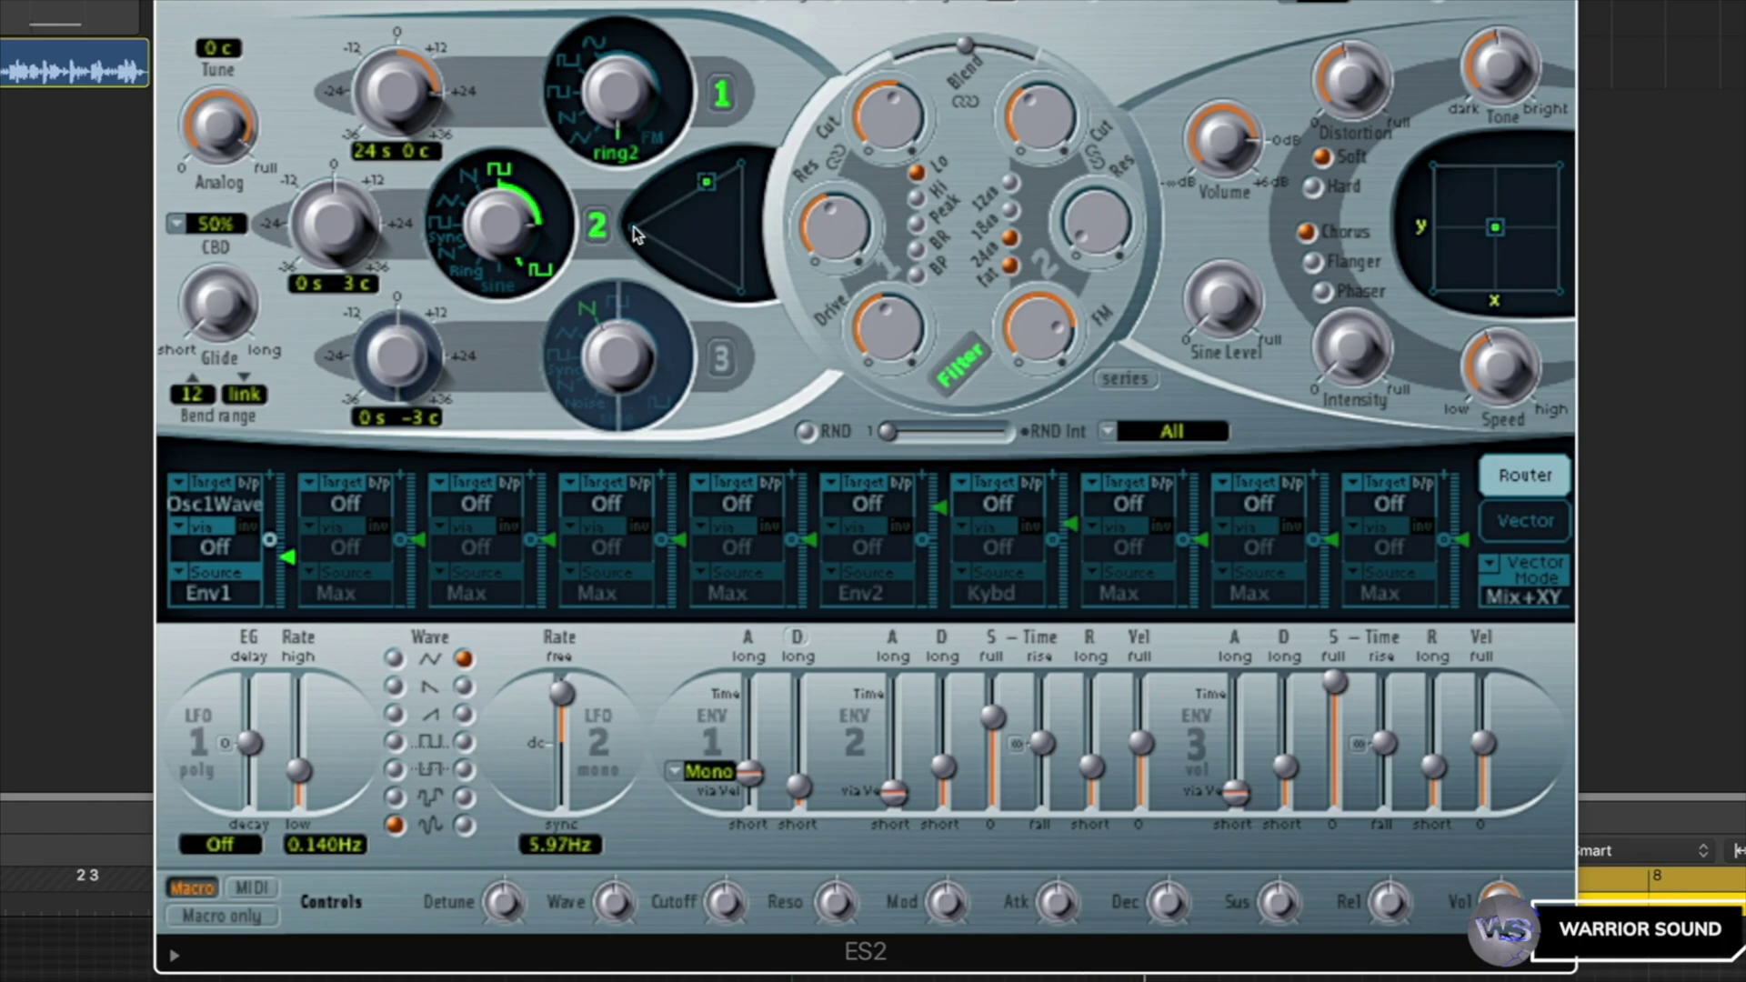
pyautogui.moveTo(287, 557); pyautogui.dragTo(288, 563)
# - Shorten envelope 1's attack further, and switch the Osc1Wave modulation target to Off
pyautogui.moveTo(750, 774); pyautogui.dragTo(753, 771)
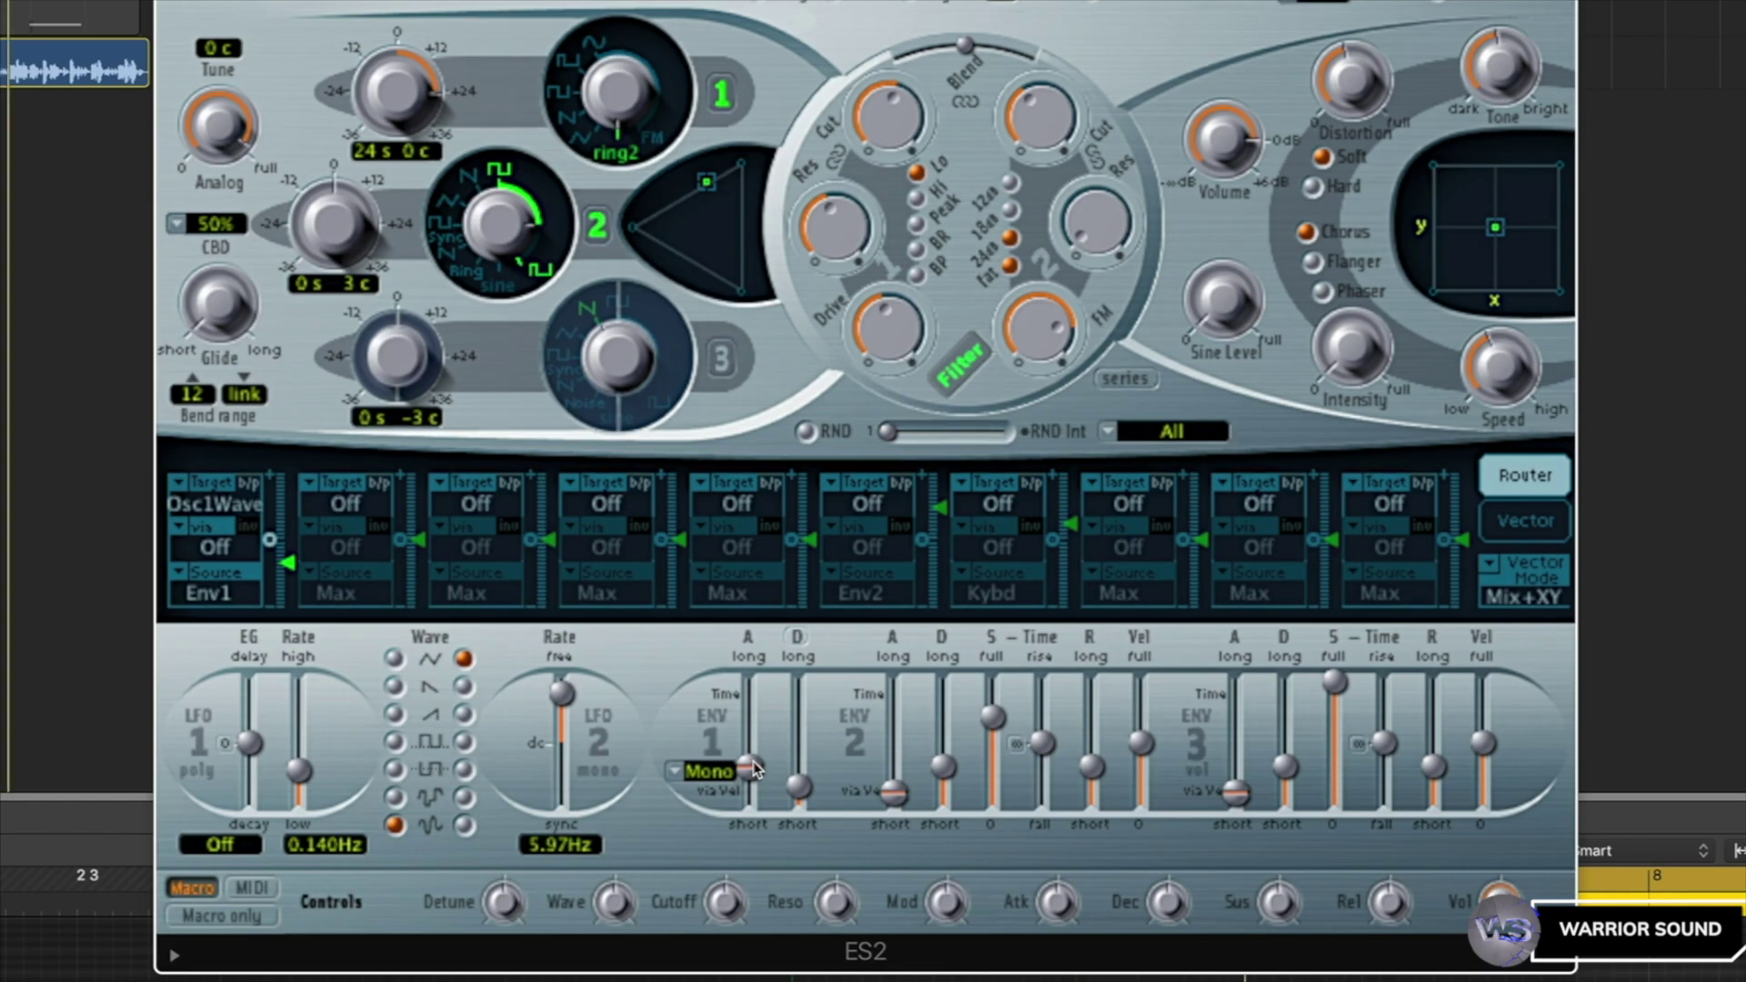
pyautogui.moveTo(755, 776); pyautogui.dragTo(748, 789)
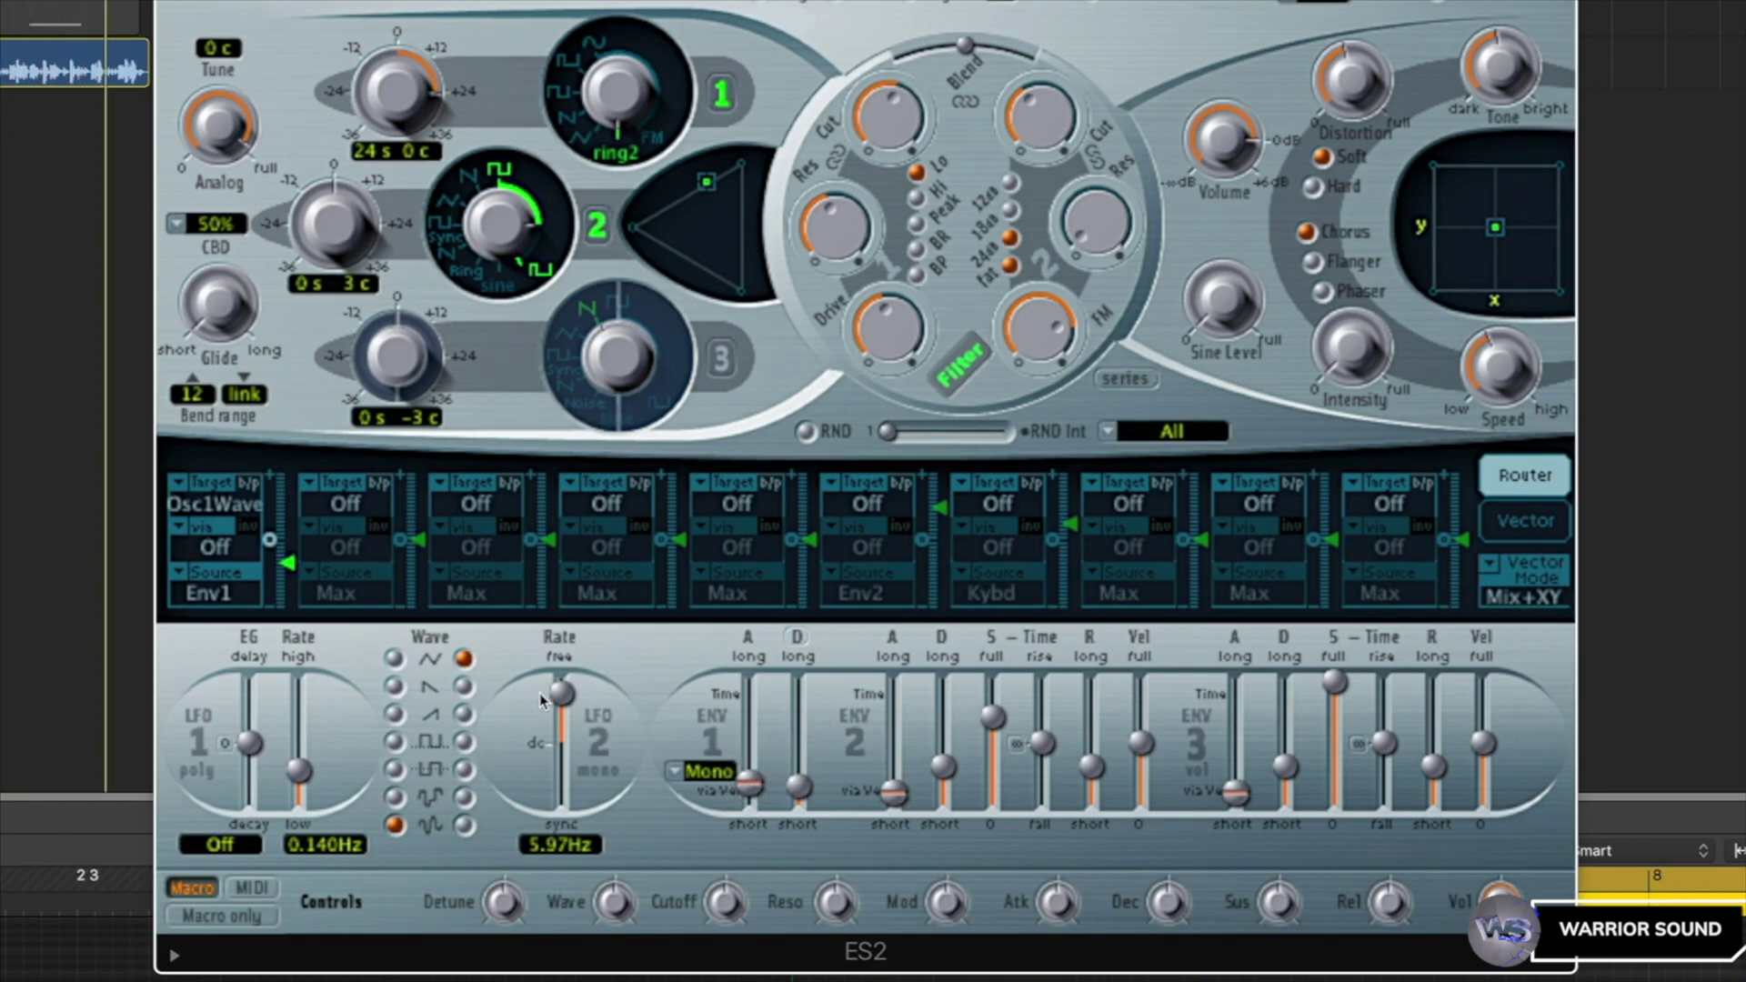
pyautogui.click(214, 503)
pyautogui.click(187, 351)
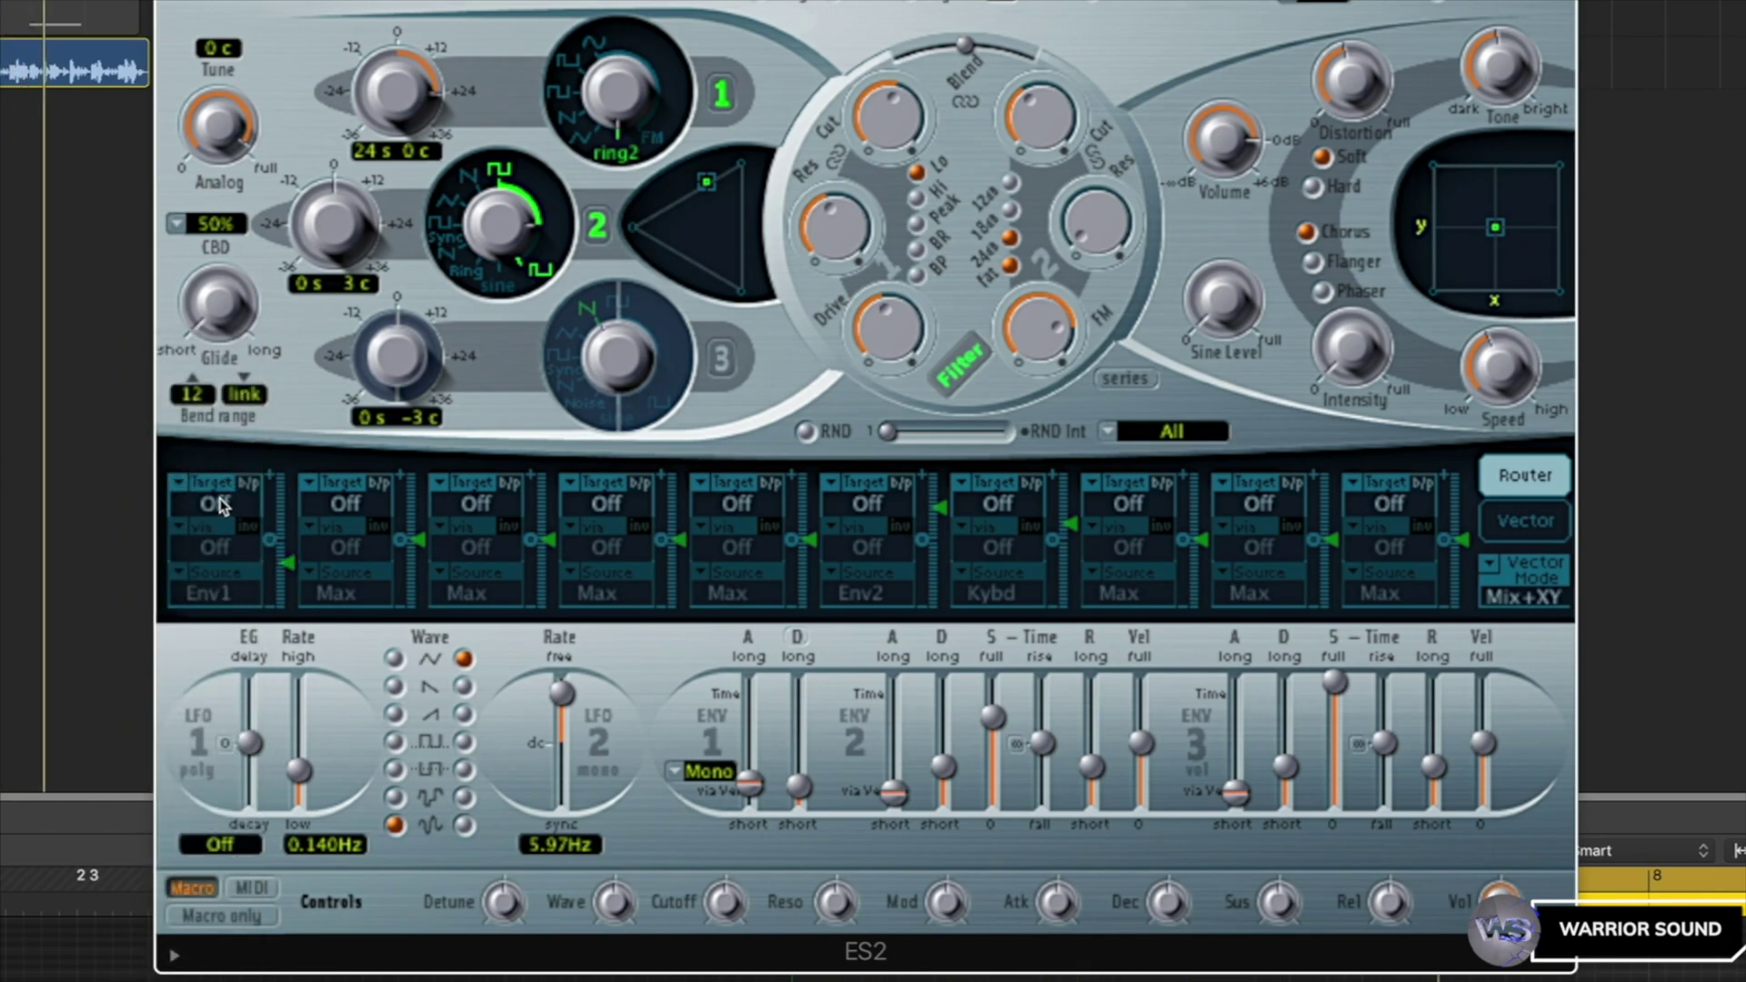
pyautogui.moveTo(707, 181); pyautogui.dragTo(715, 178)
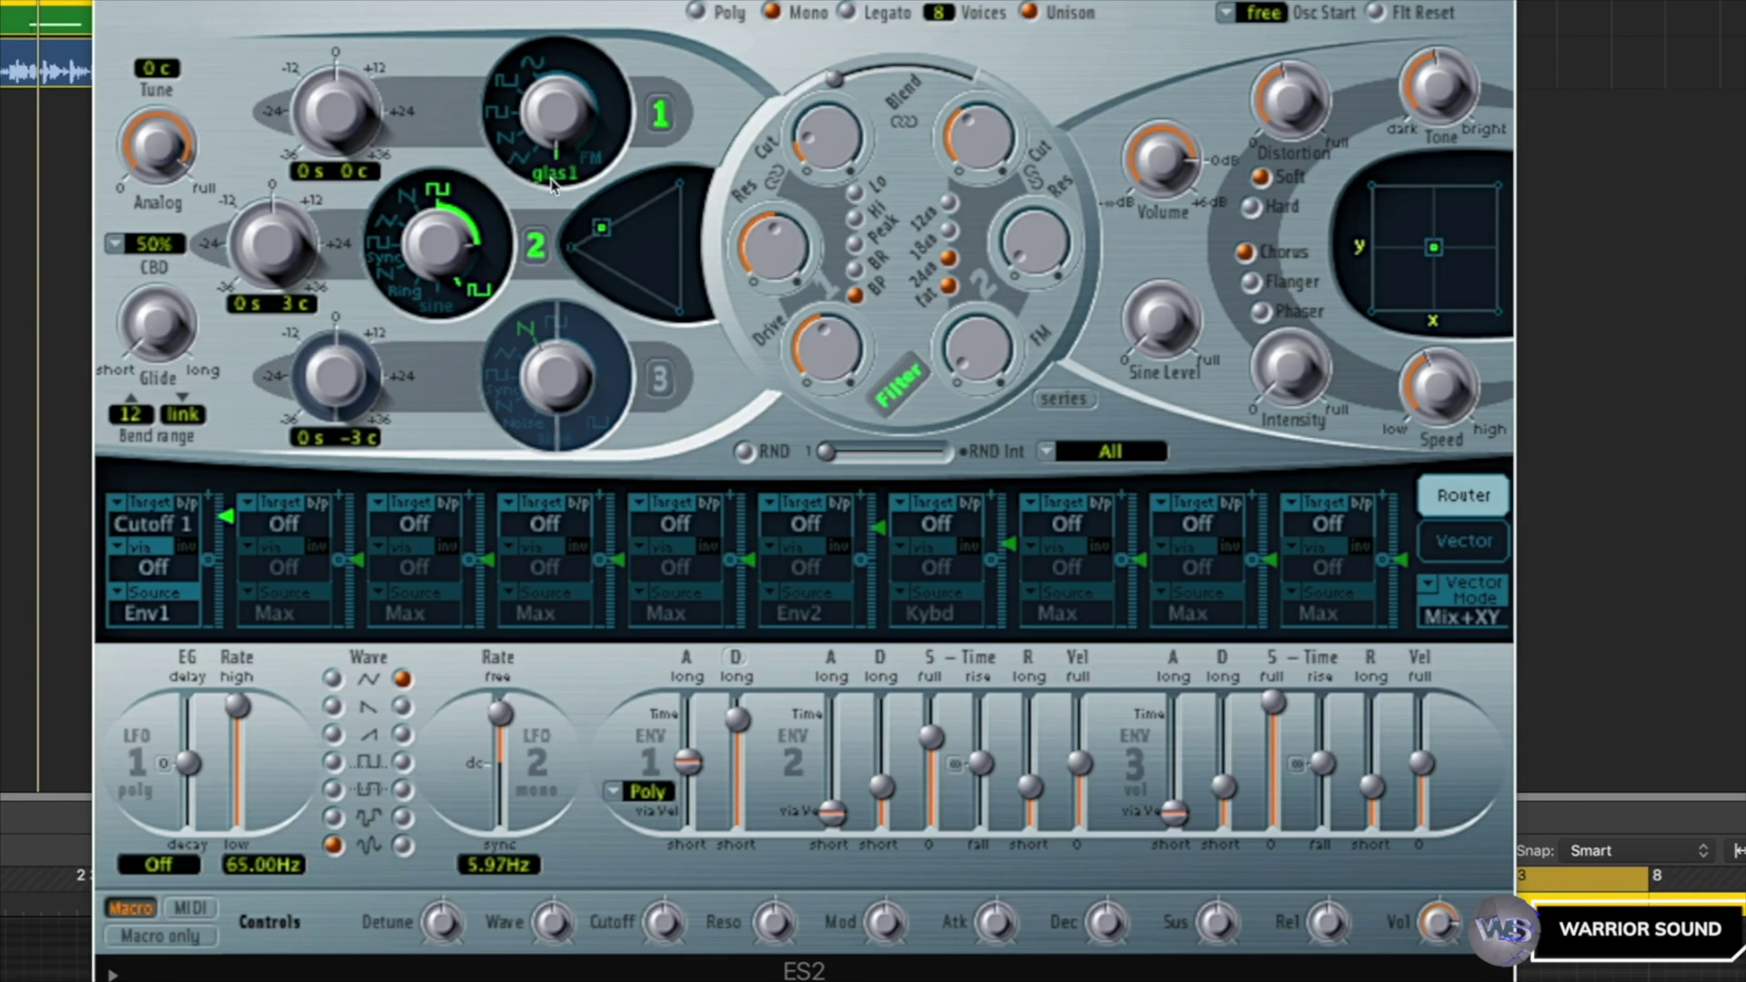
# - Bypass and restore the filter, then try envelope 1's attack and decay at their shortest and lengthen both again
pyautogui.click(905, 391)
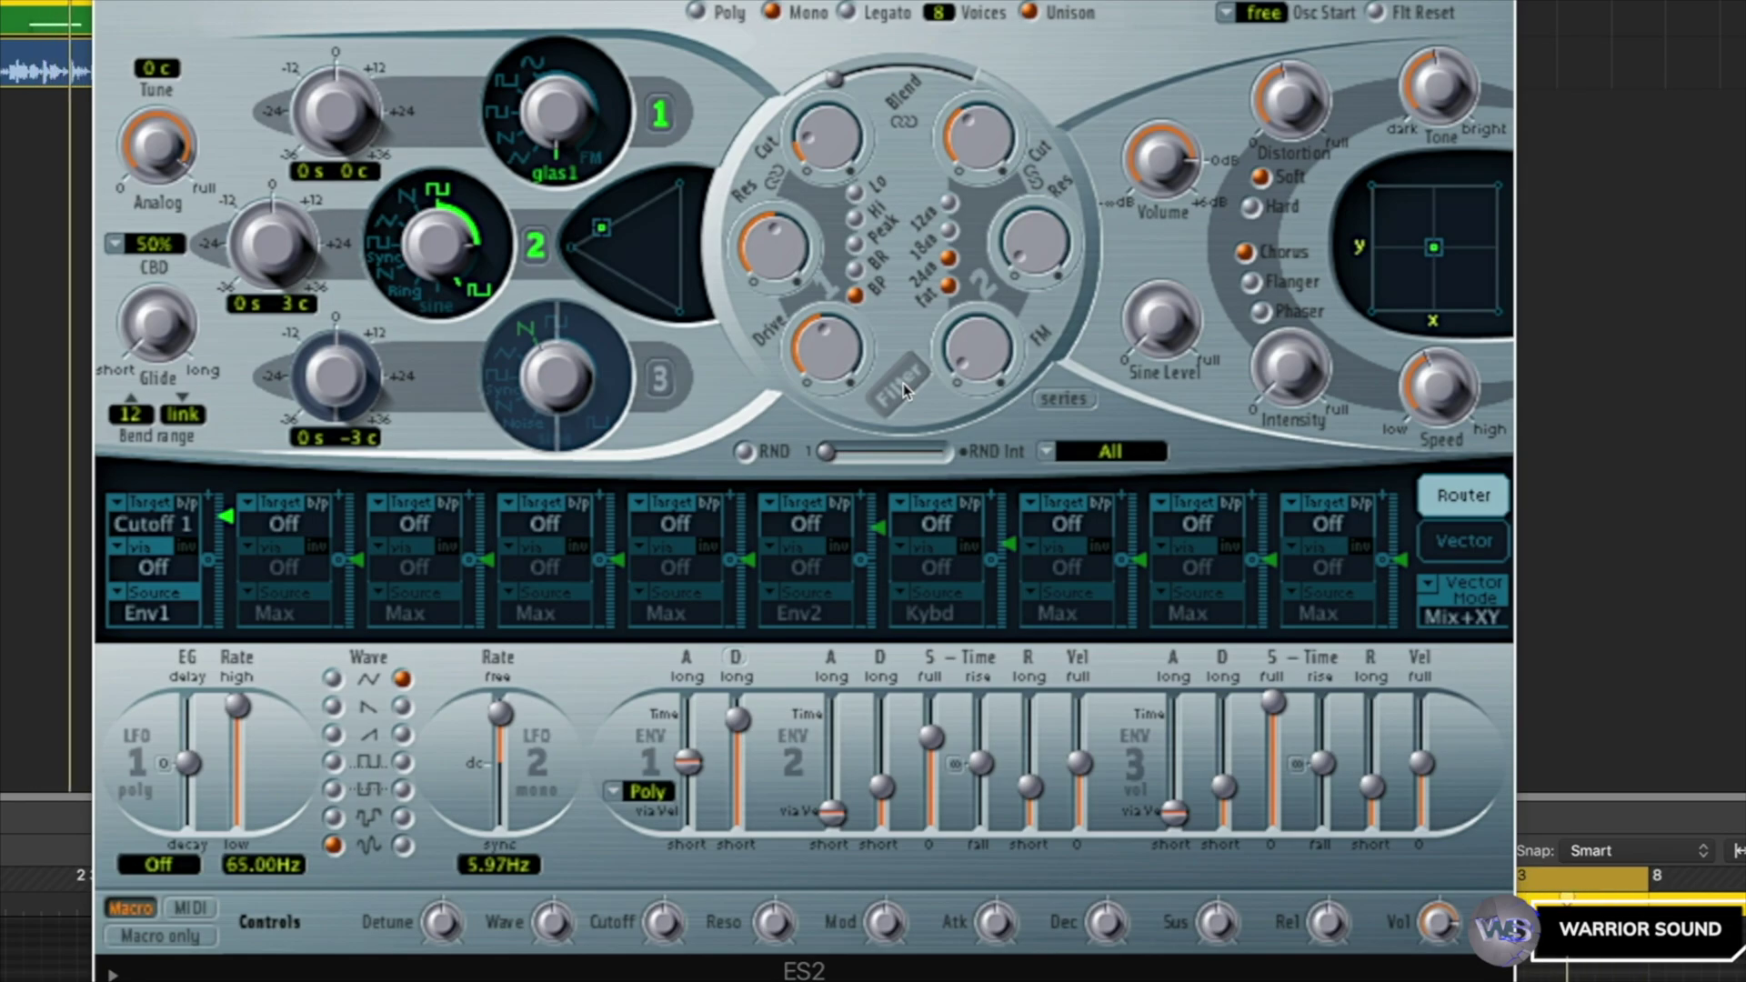
pyautogui.click(906, 391)
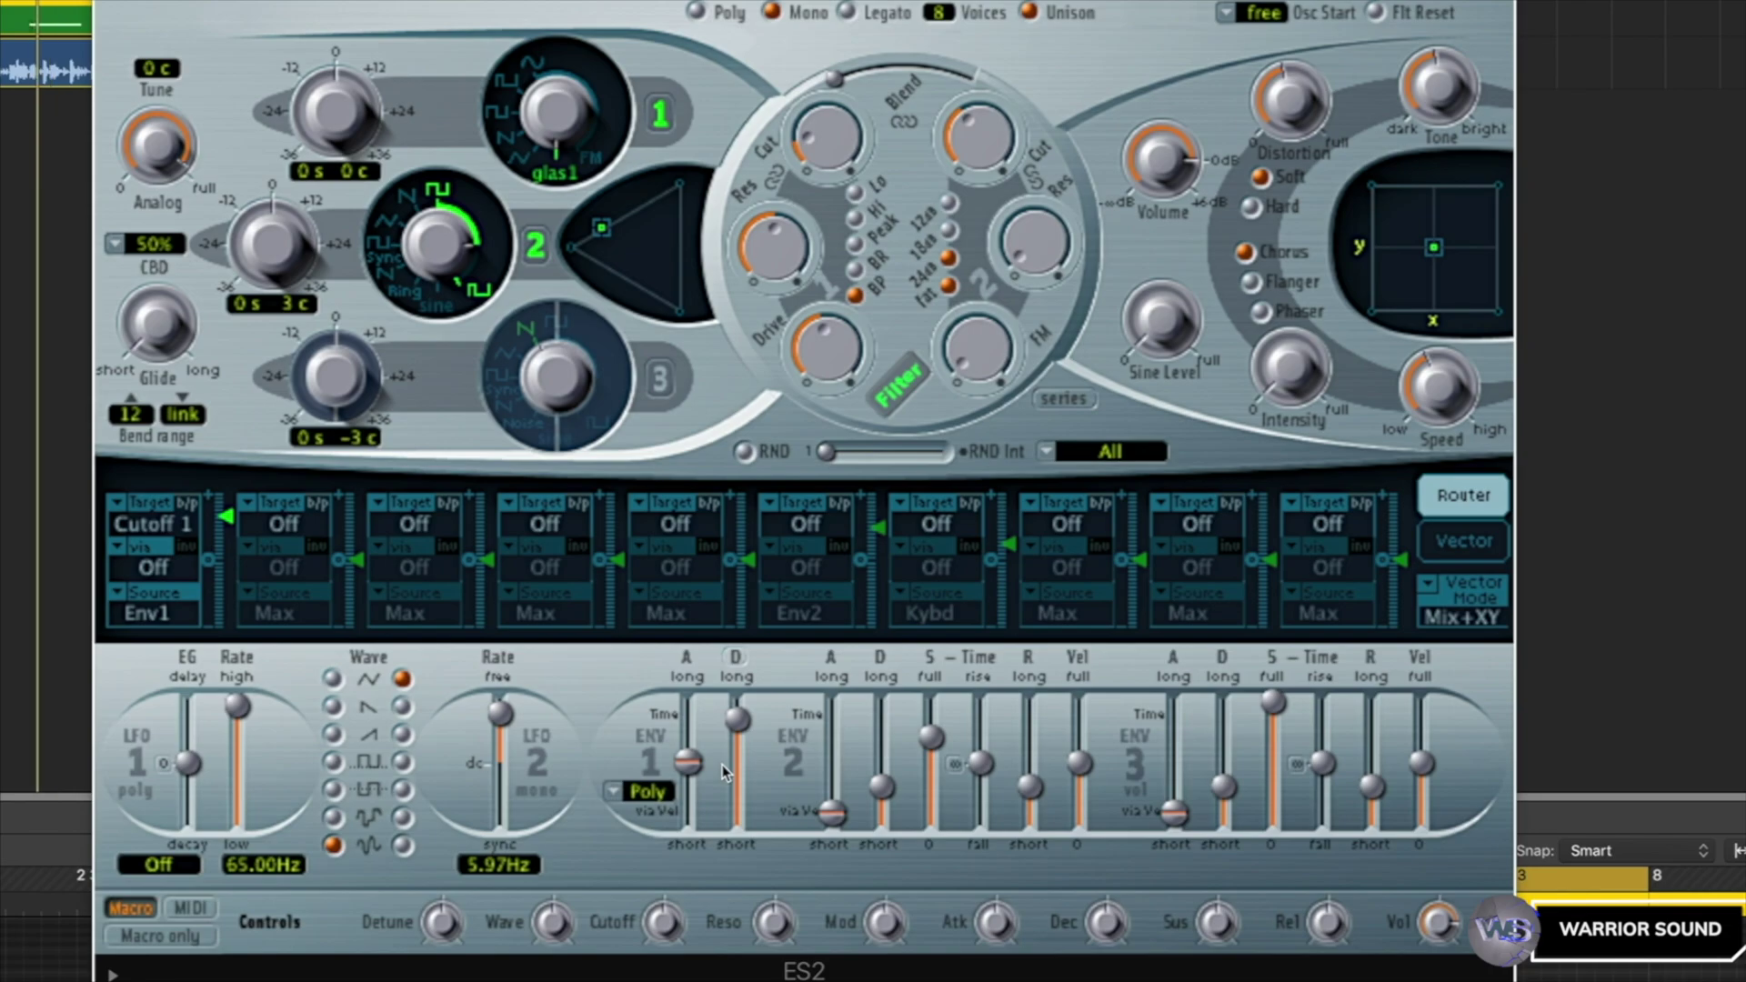
pyautogui.moveTo(688, 762); pyautogui.dragTo(689, 823)
pyautogui.moveTo(744, 725); pyautogui.dragTo(749, 873)
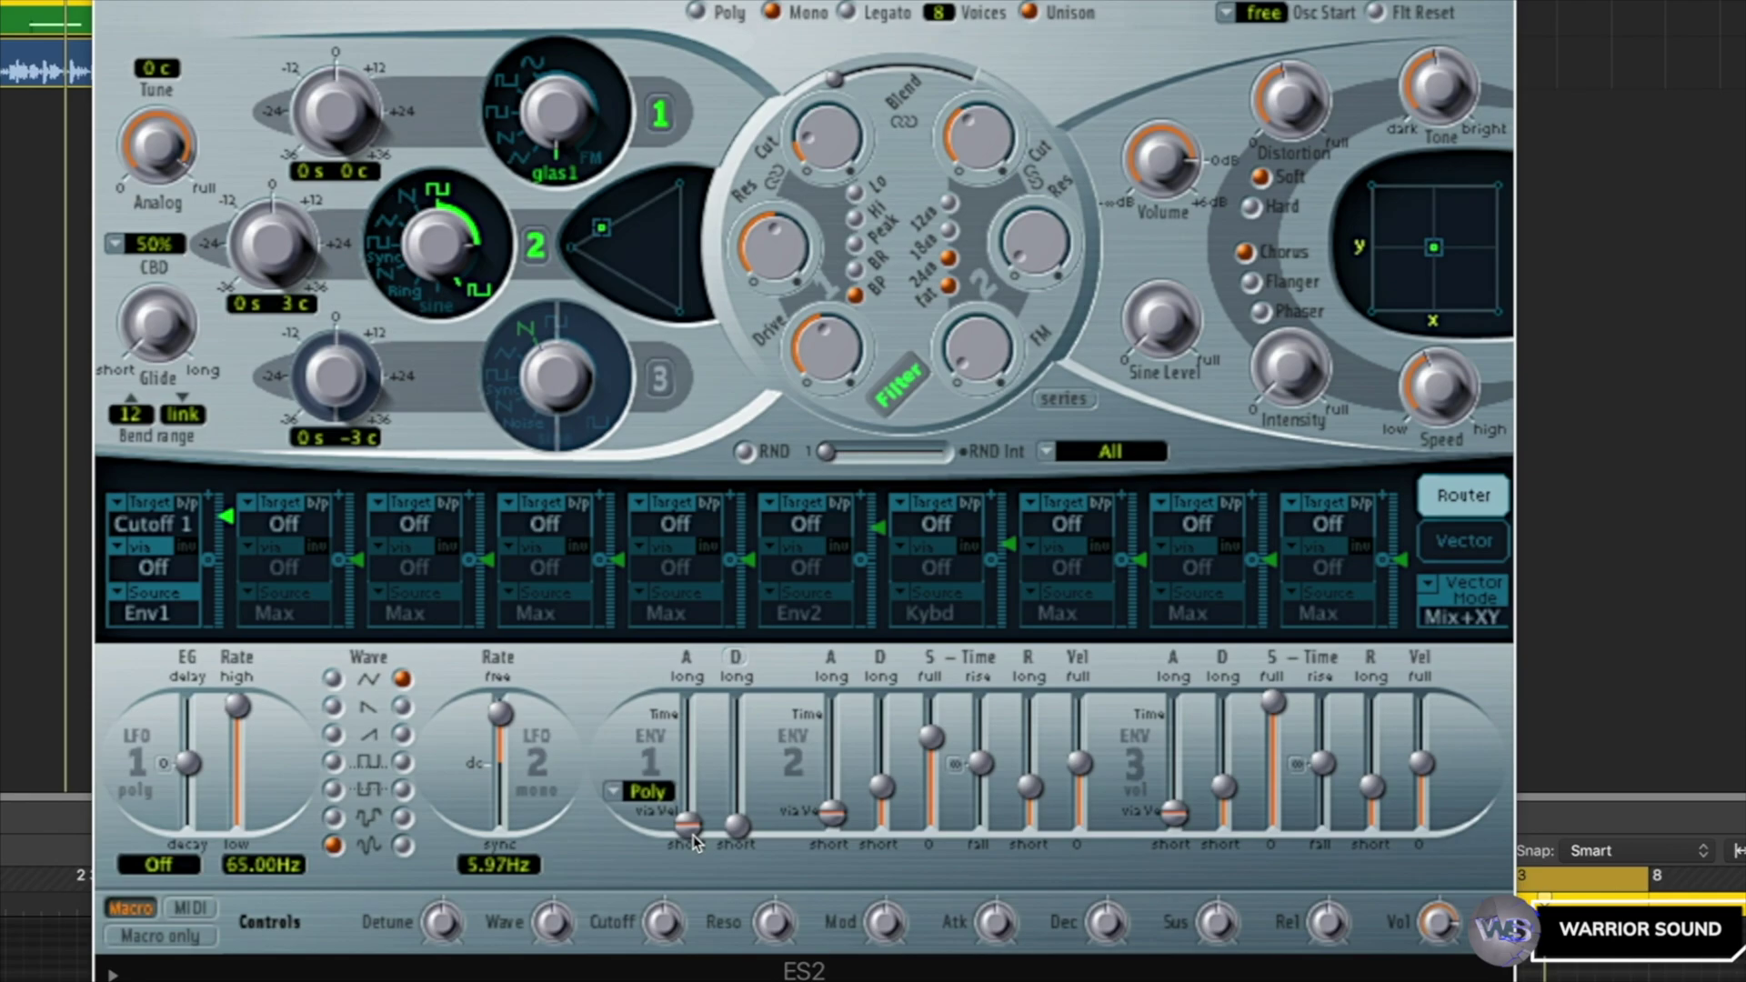
pyautogui.moveTo(693, 835); pyautogui.dragTo(691, 762)
pyautogui.moveTo(737, 824); pyautogui.dragTo(739, 713)
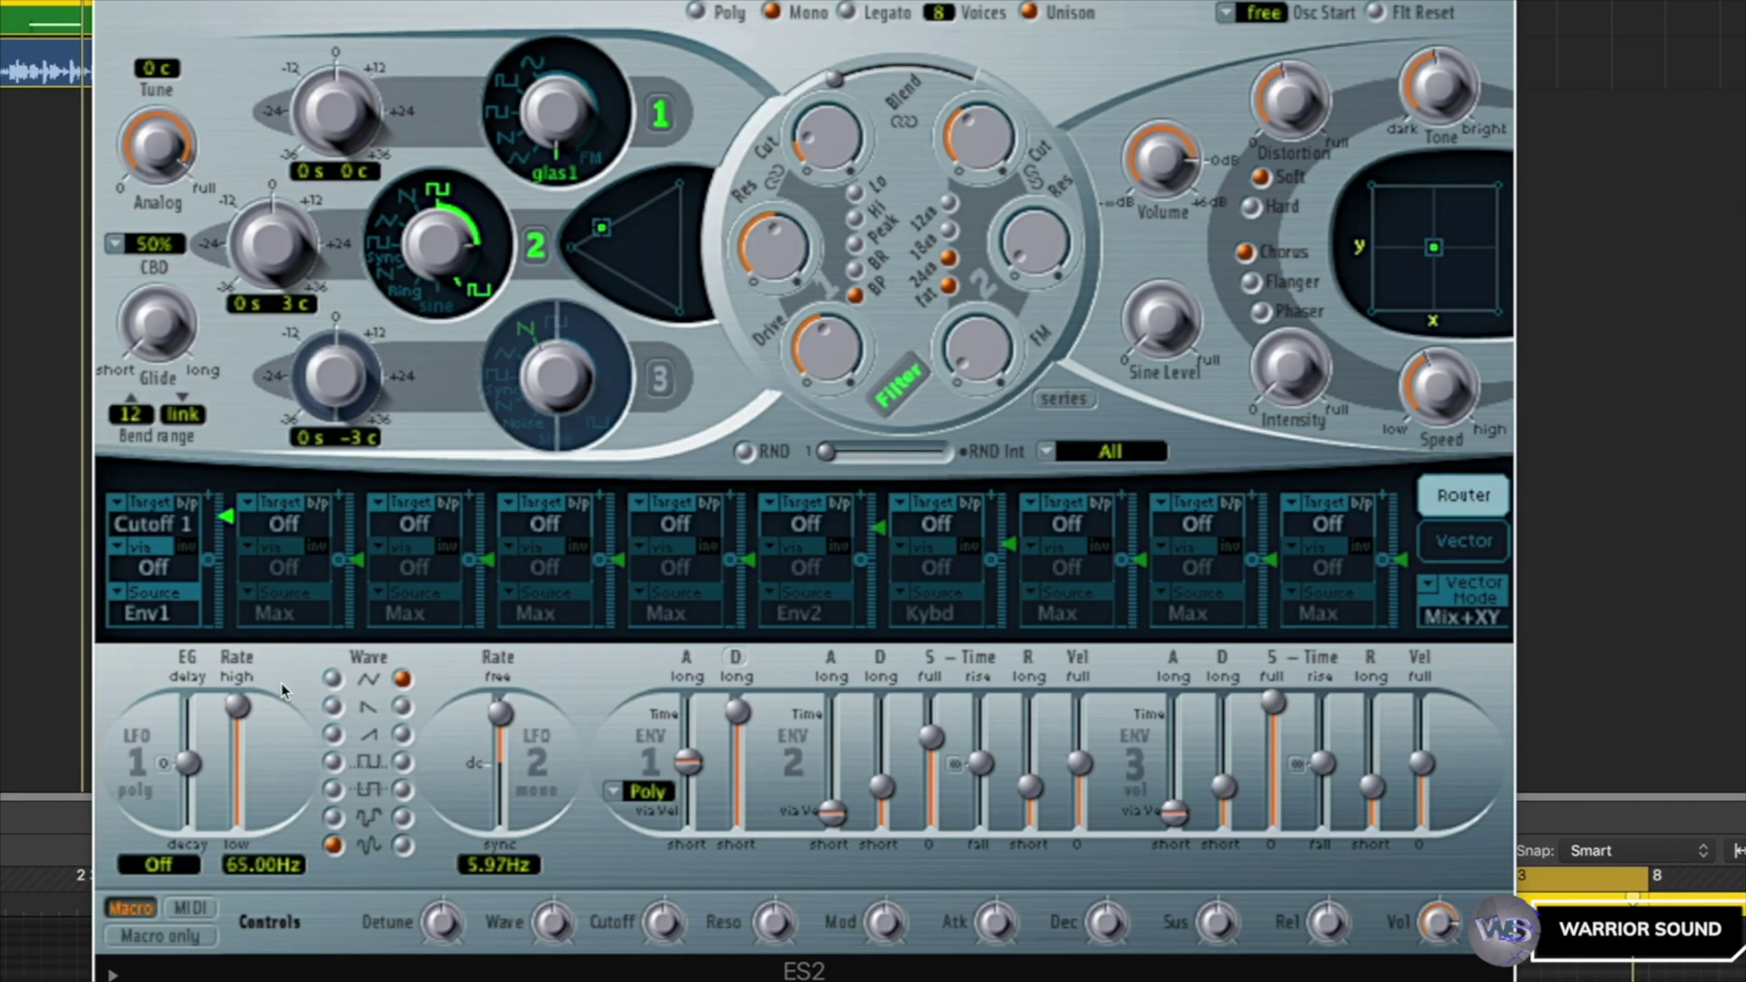
# - Set up the second modulation routing with Reso 1 as the target and LFO2 as the source
pyautogui.click(289, 524)
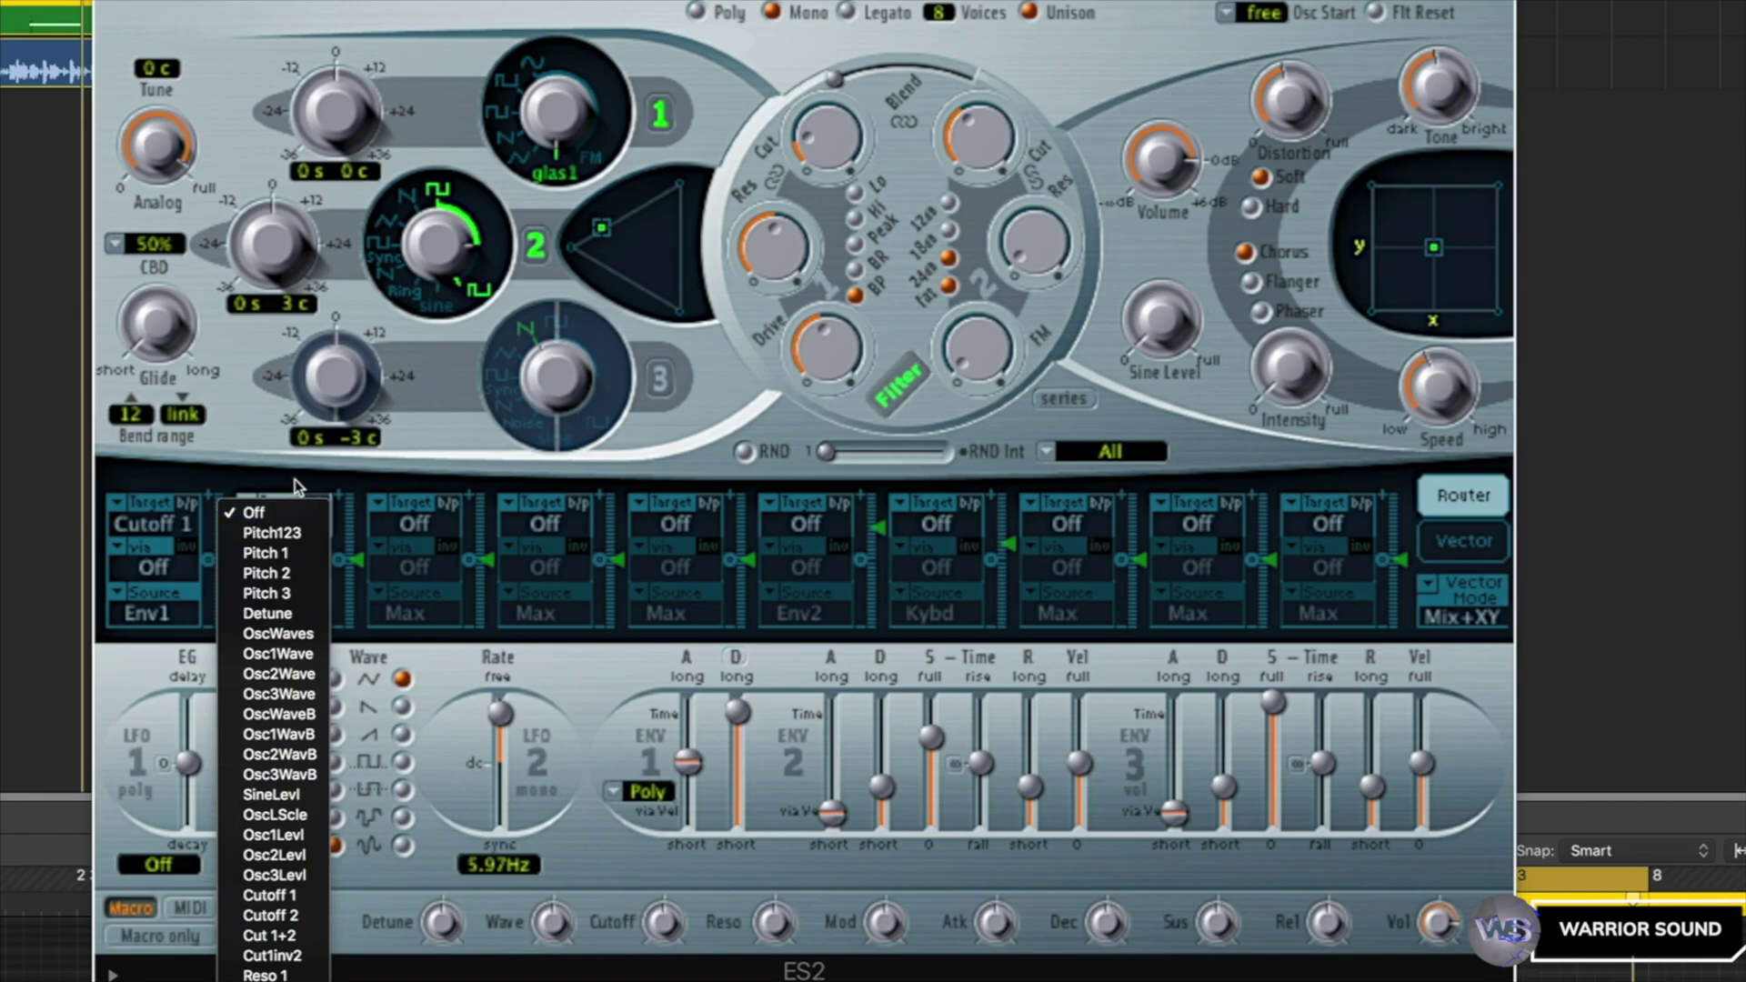
pyautogui.click(296, 514)
pyautogui.click(284, 525)
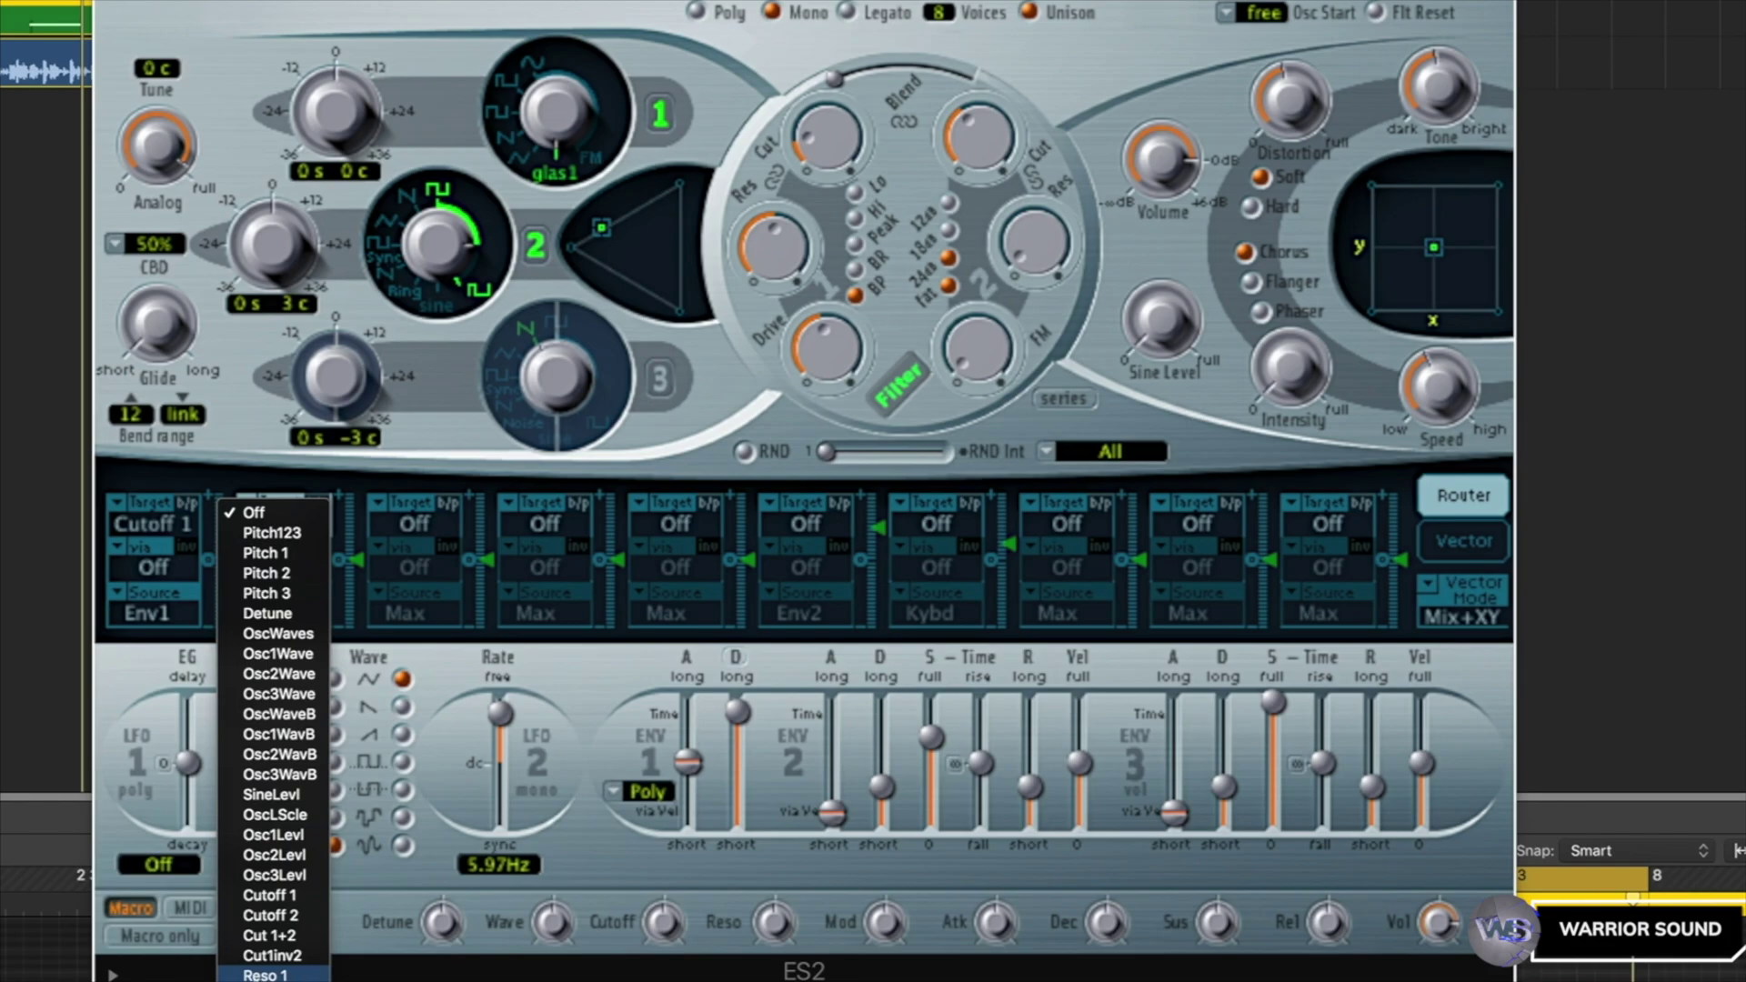
pyautogui.click(273, 975)
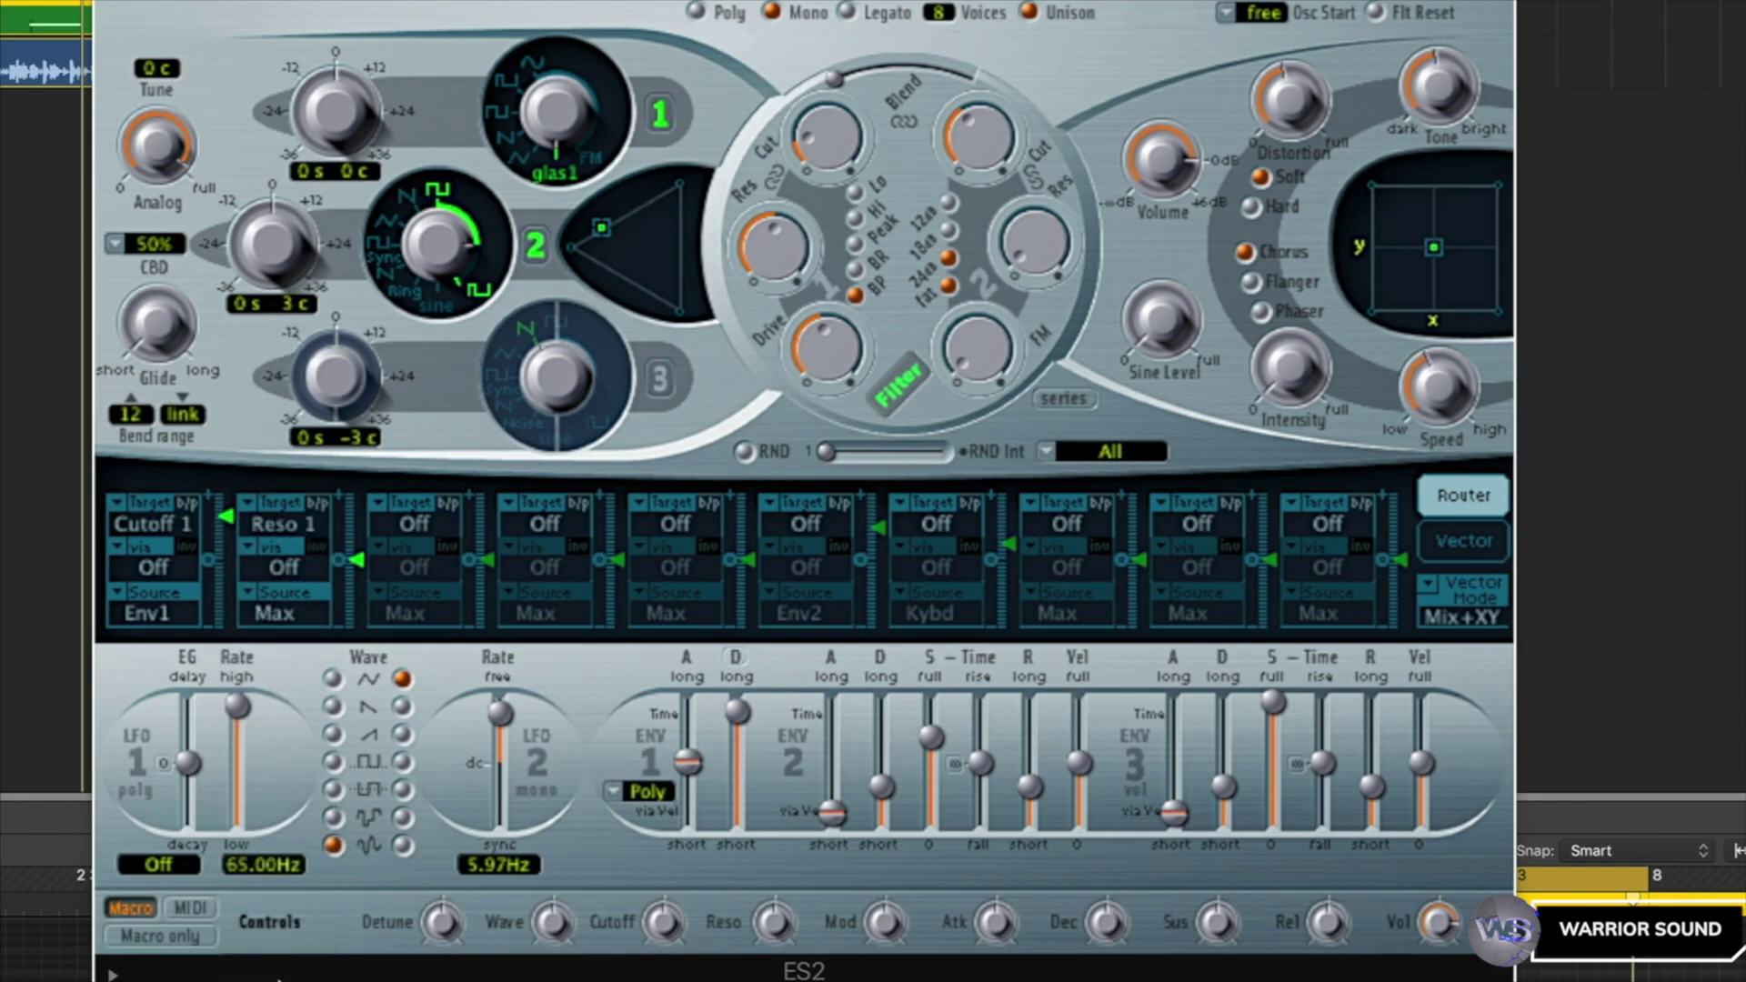
pyautogui.click(286, 613)
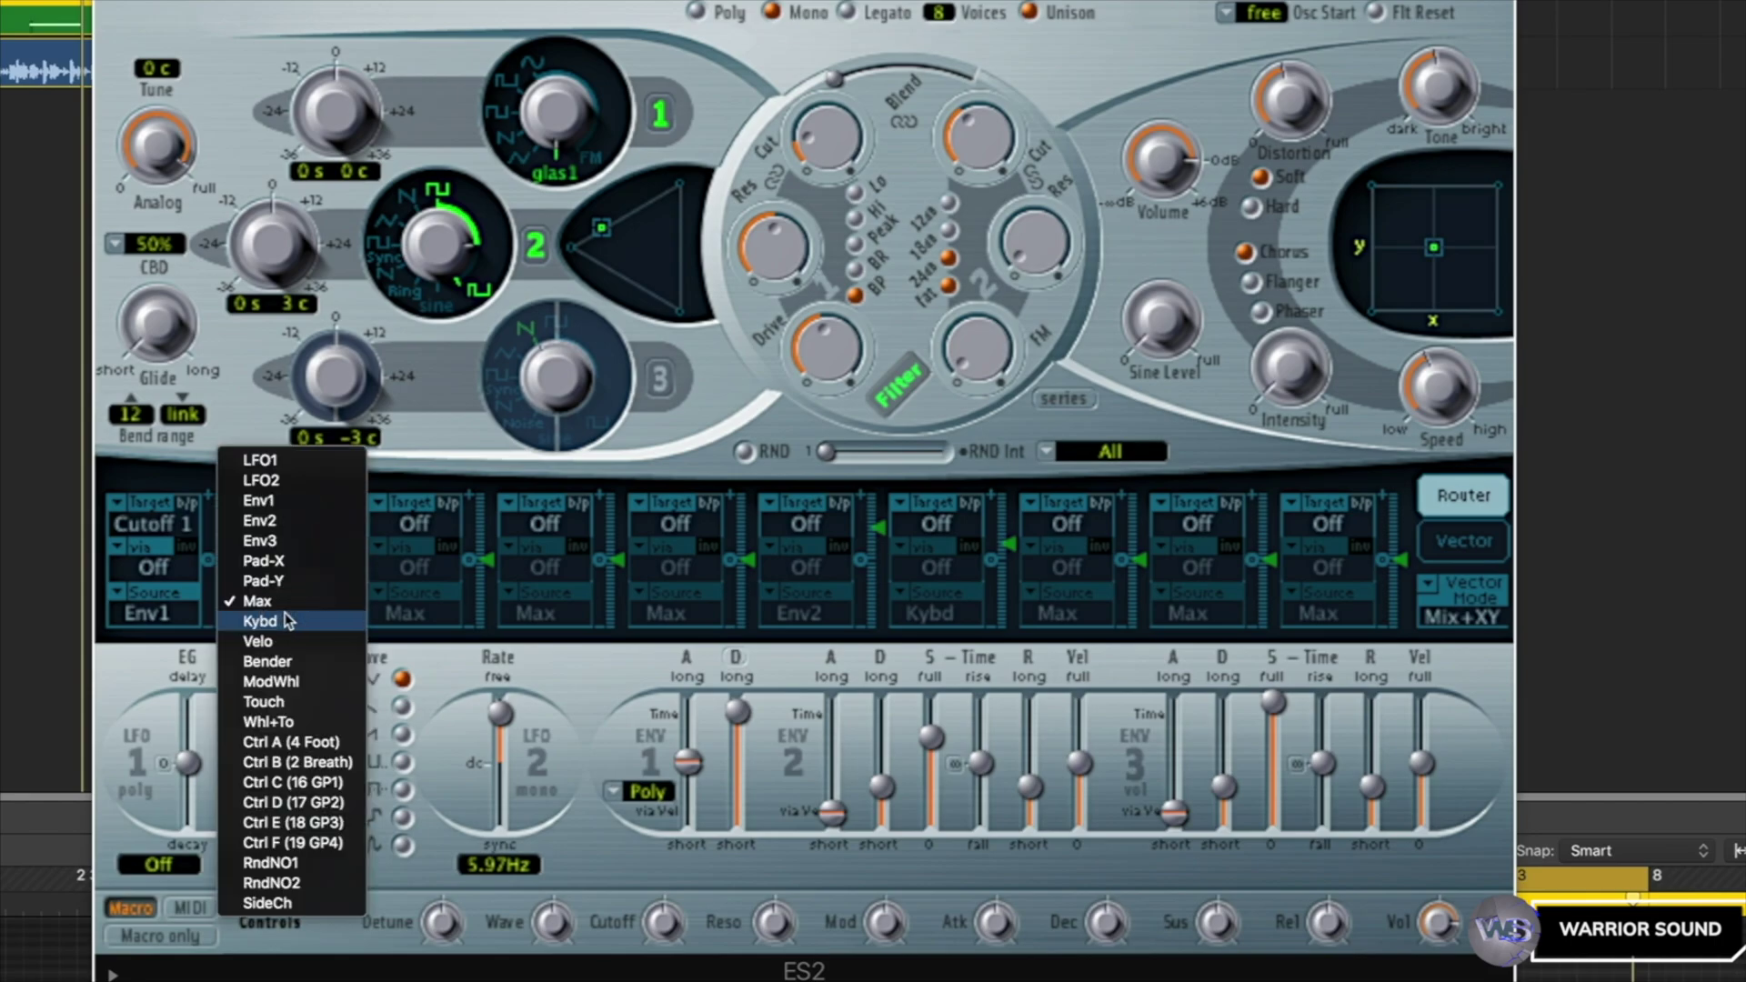
pyautogui.click(290, 480)
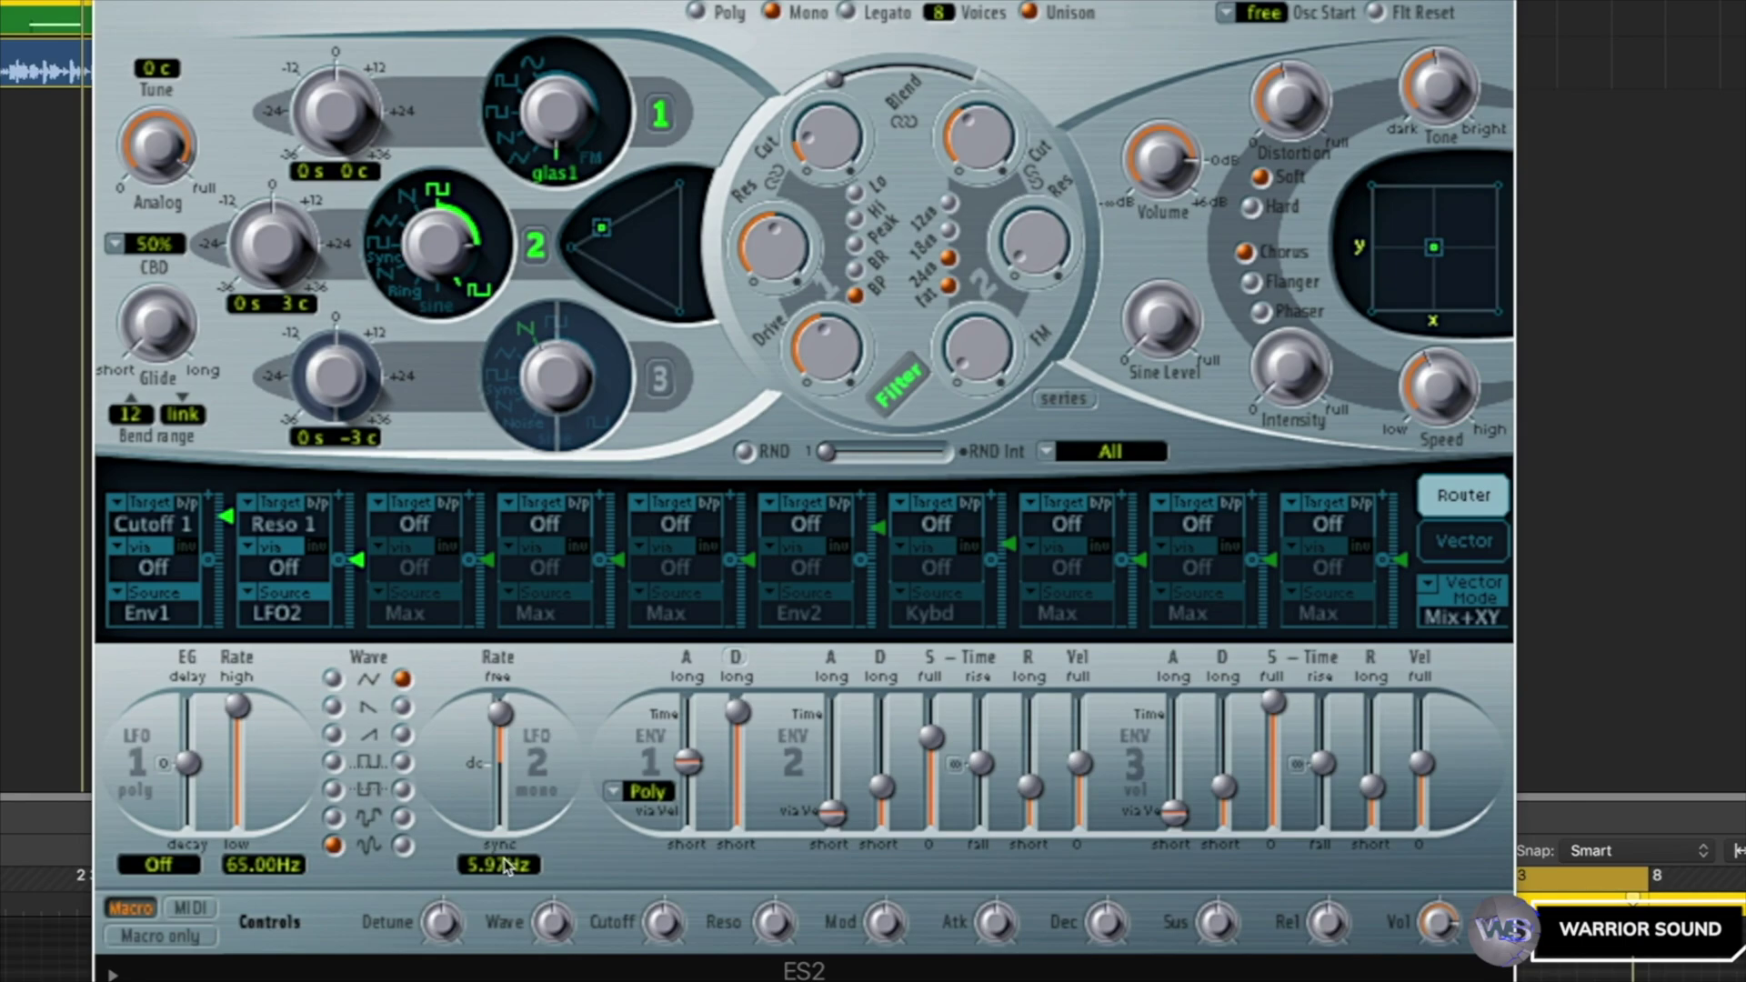
# - Sync LFO2's rate to 1/4 with a rising sawtooth wave, and raise its modulation amount on Reso 1
pyautogui.moveTo(509, 747); pyautogui.dragTo(499, 799)
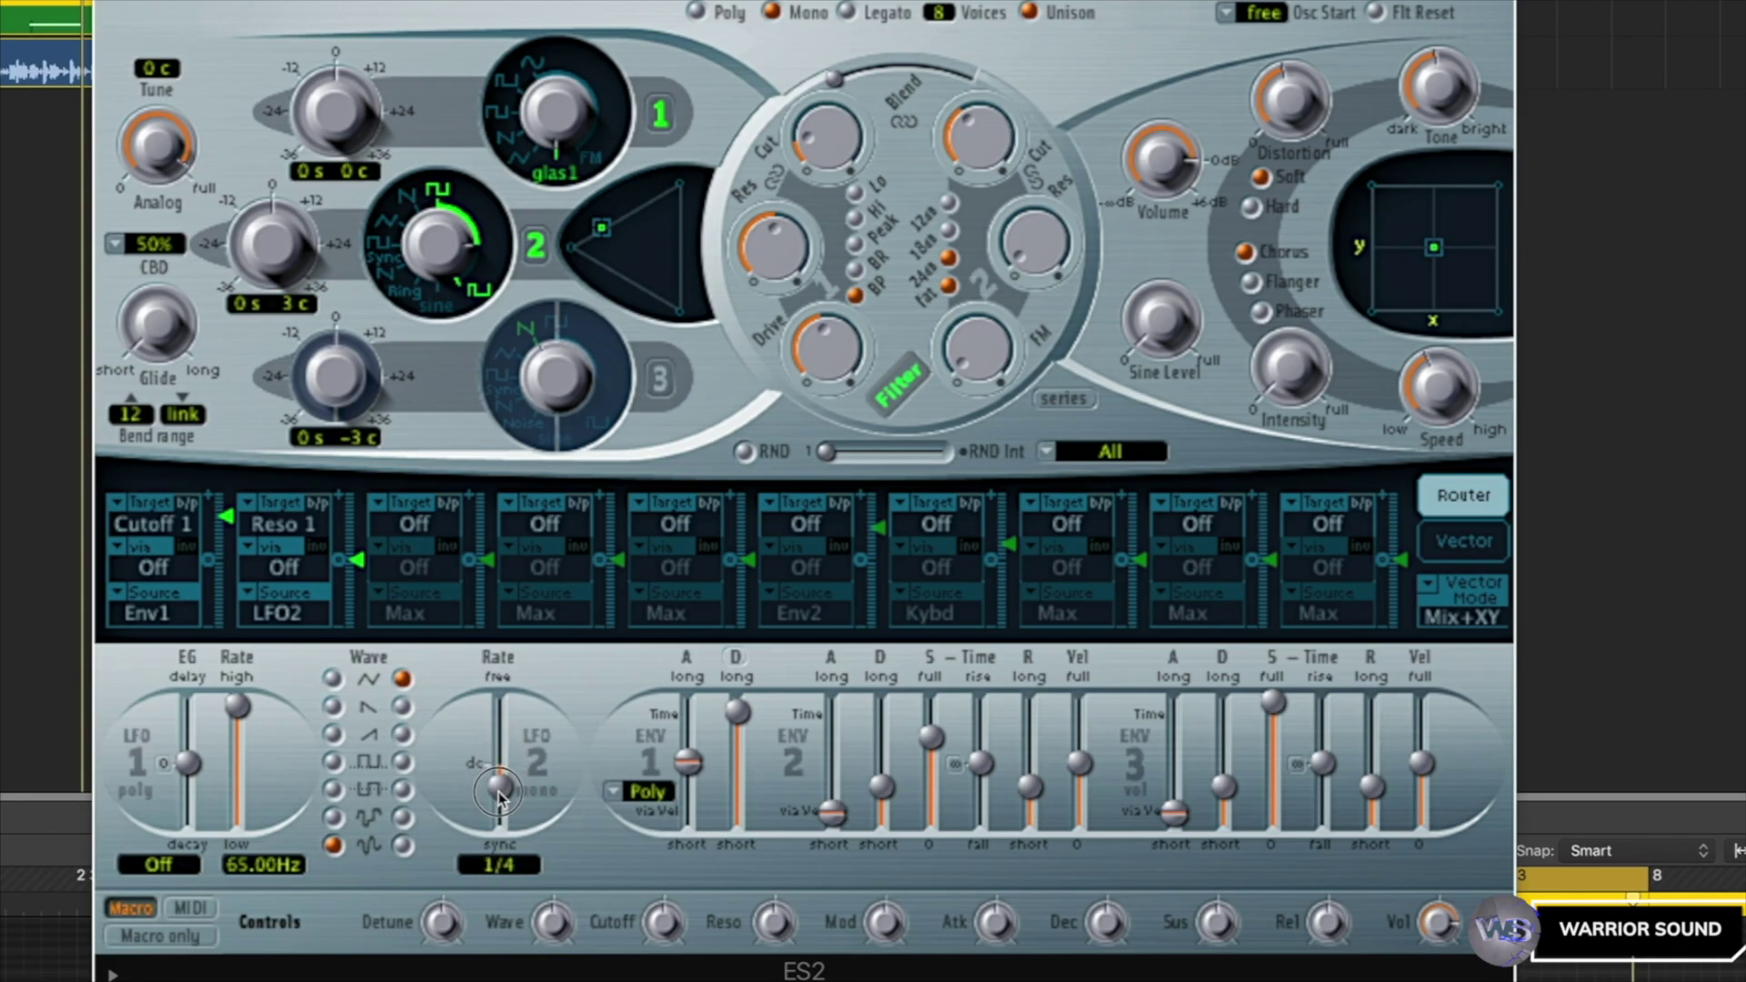
pyautogui.moveTo(357, 560); pyautogui.dragTo(357, 538)
pyautogui.moveTo(358, 538); pyautogui.dragTo(357, 516)
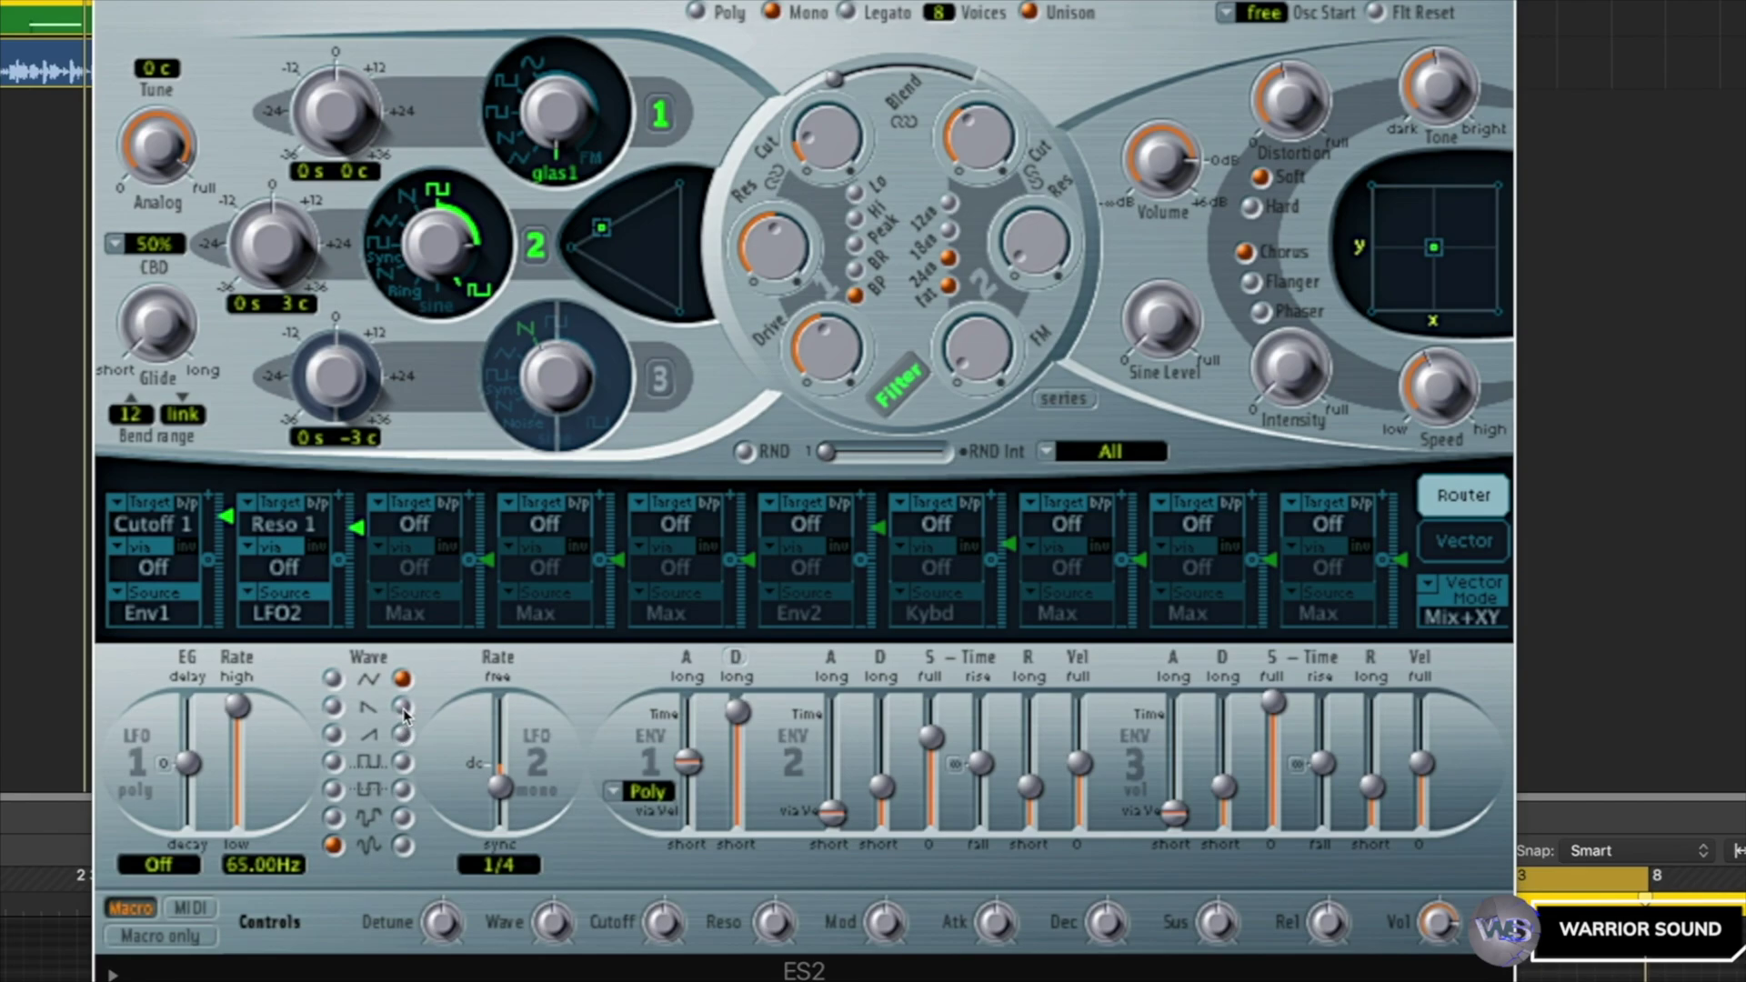
pyautogui.click(401, 735)
pyautogui.moveTo(502, 787); pyautogui.dragTo(505, 791)
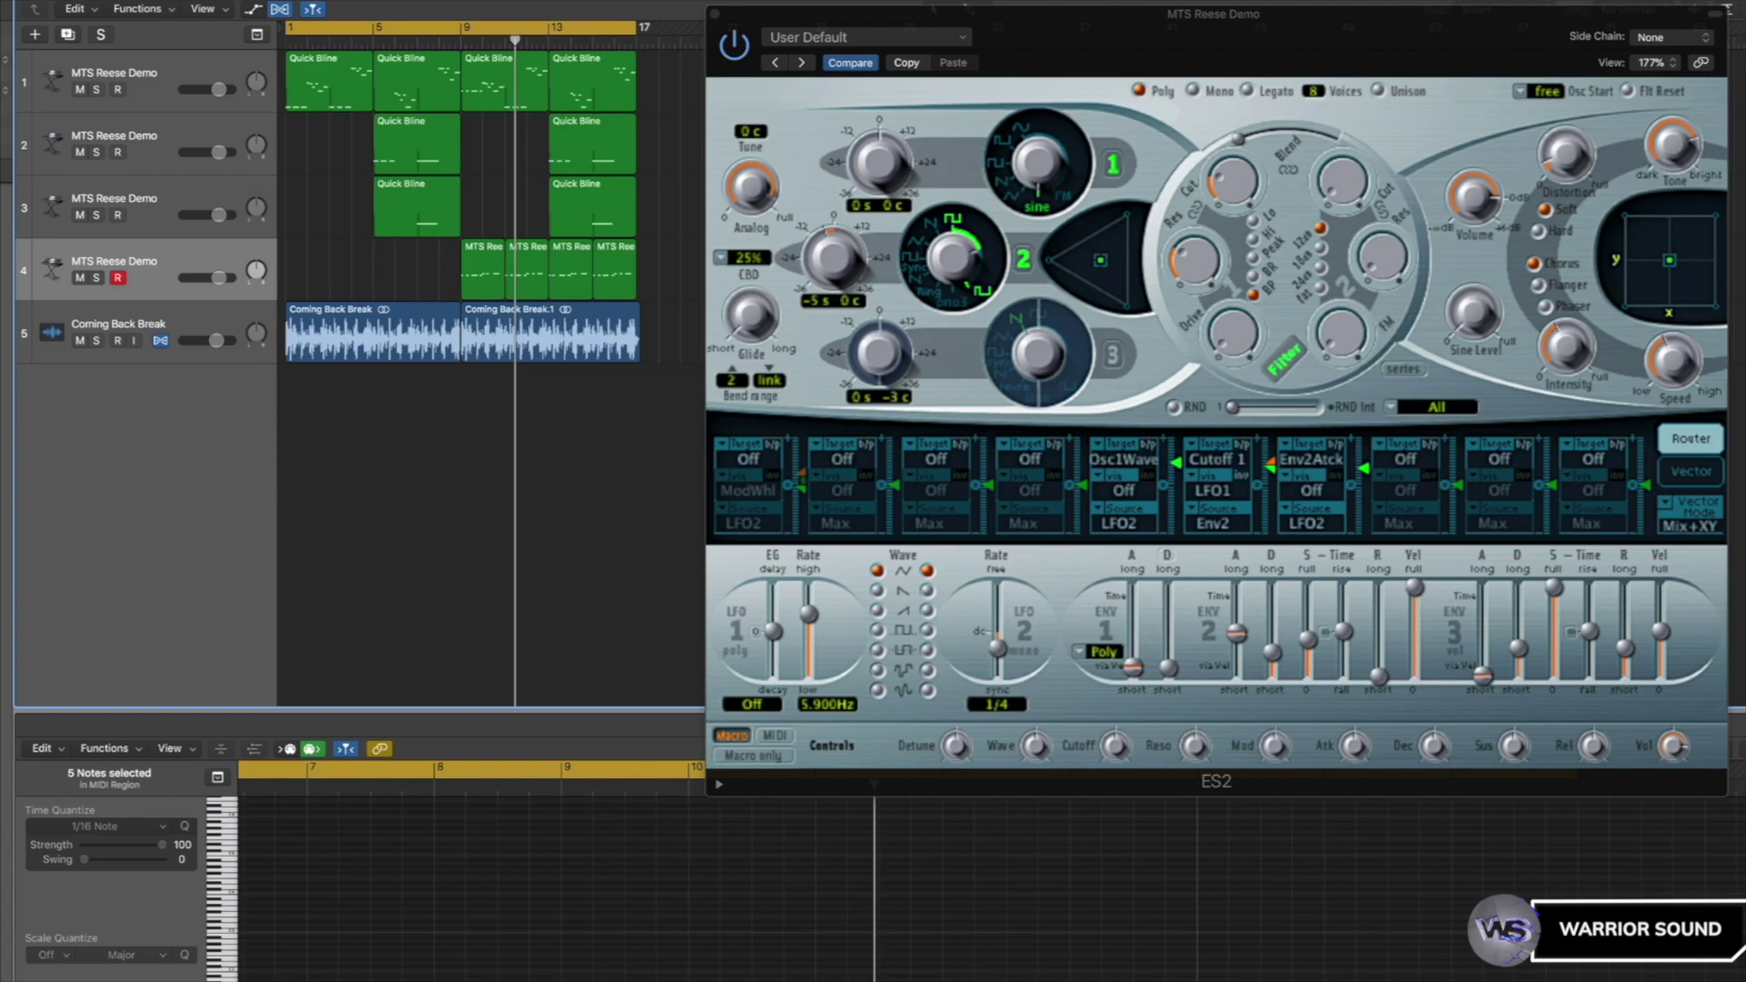
# - Set the cycle range from bar 9 to bar 17, solo the fourth track and play it
pyautogui.press('Return')
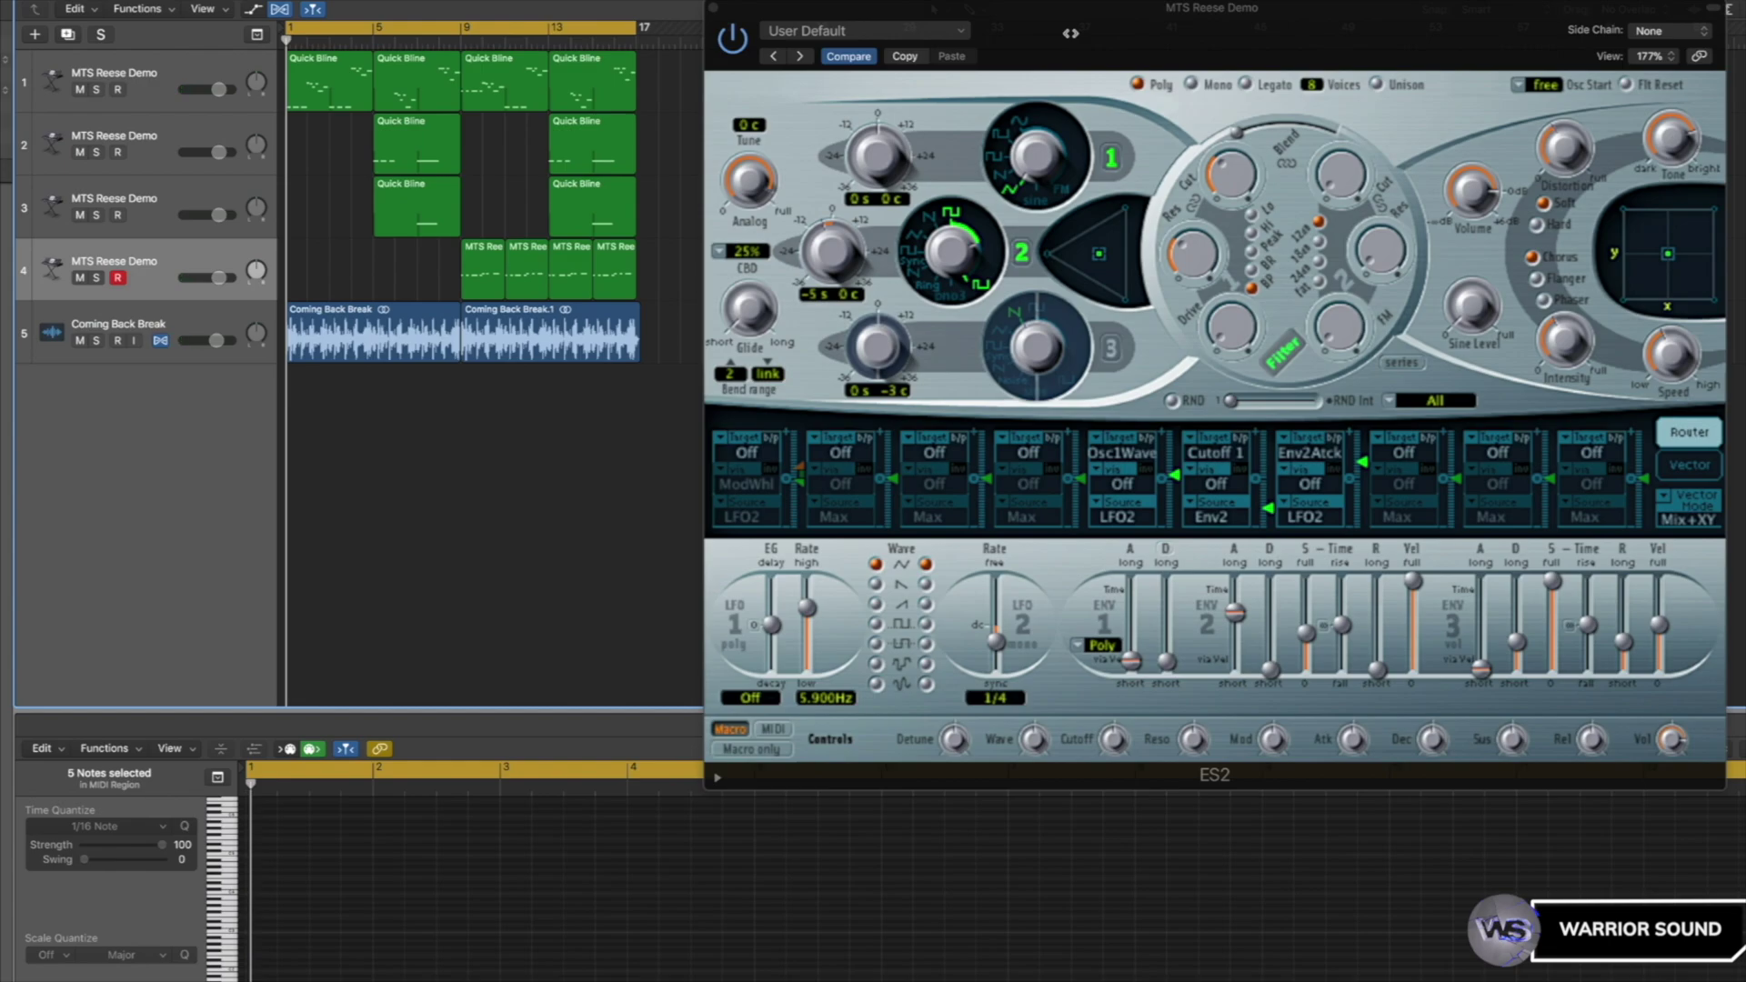
pyautogui.moveTo(464, 28); pyautogui.dragTo(637, 41)
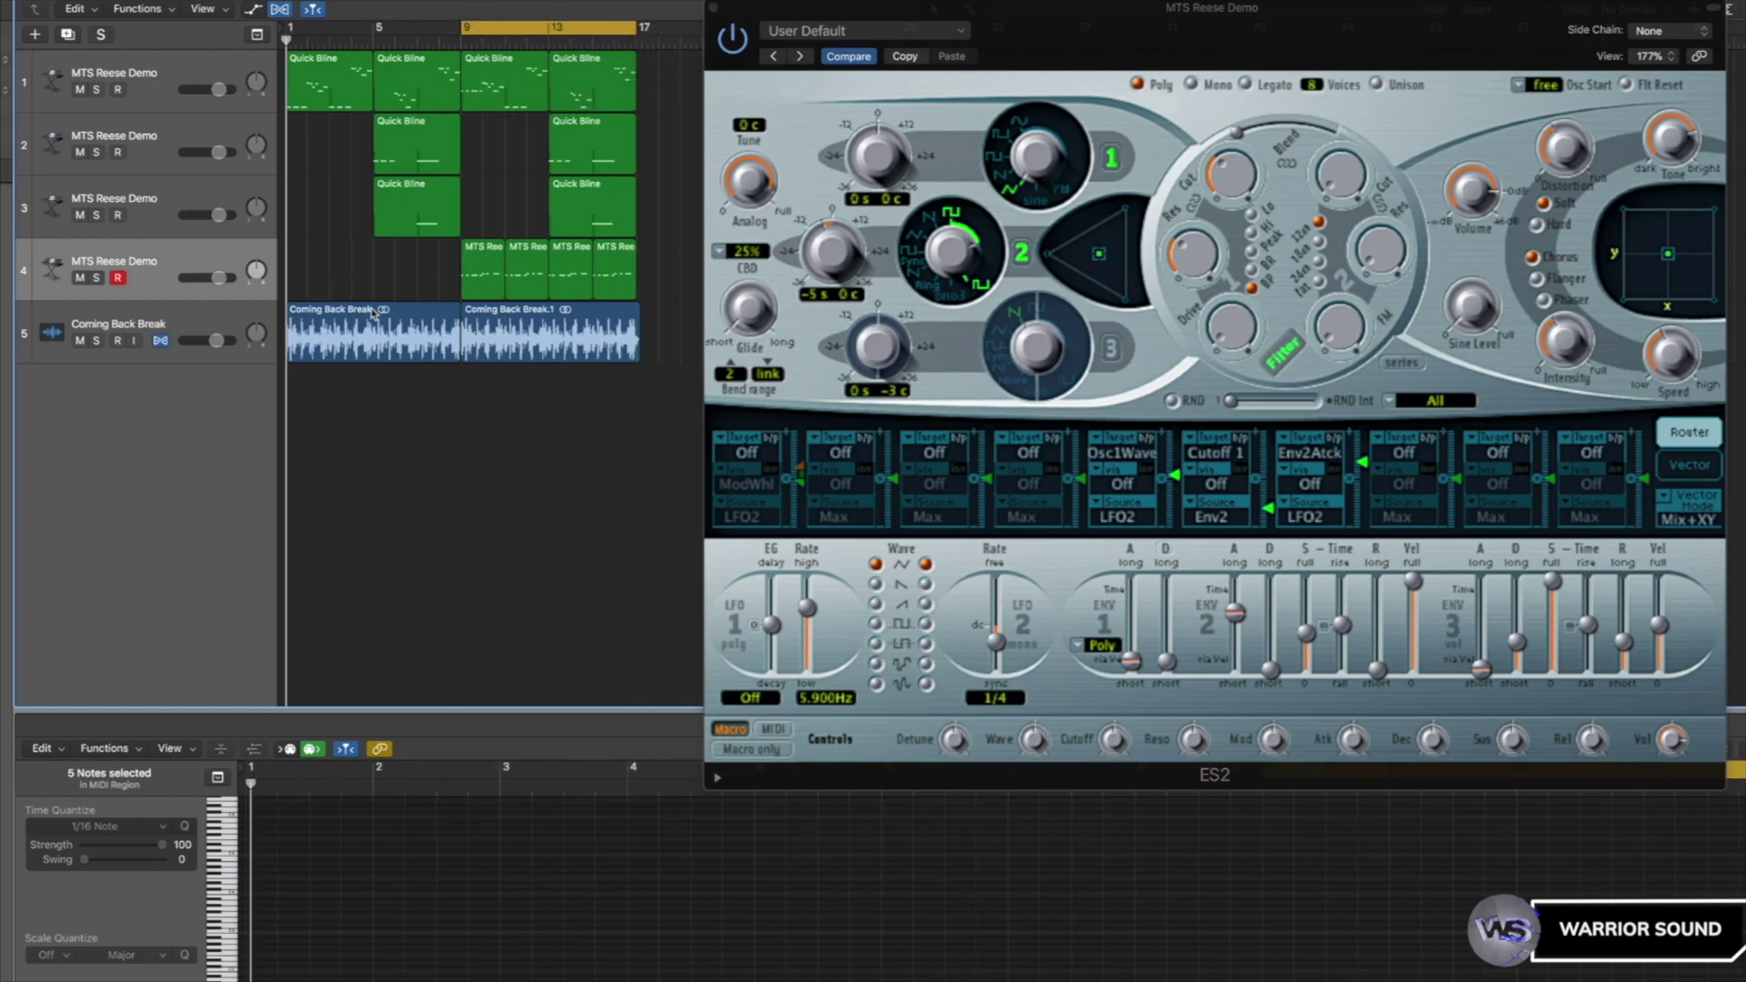
pyautogui.click(98, 278)
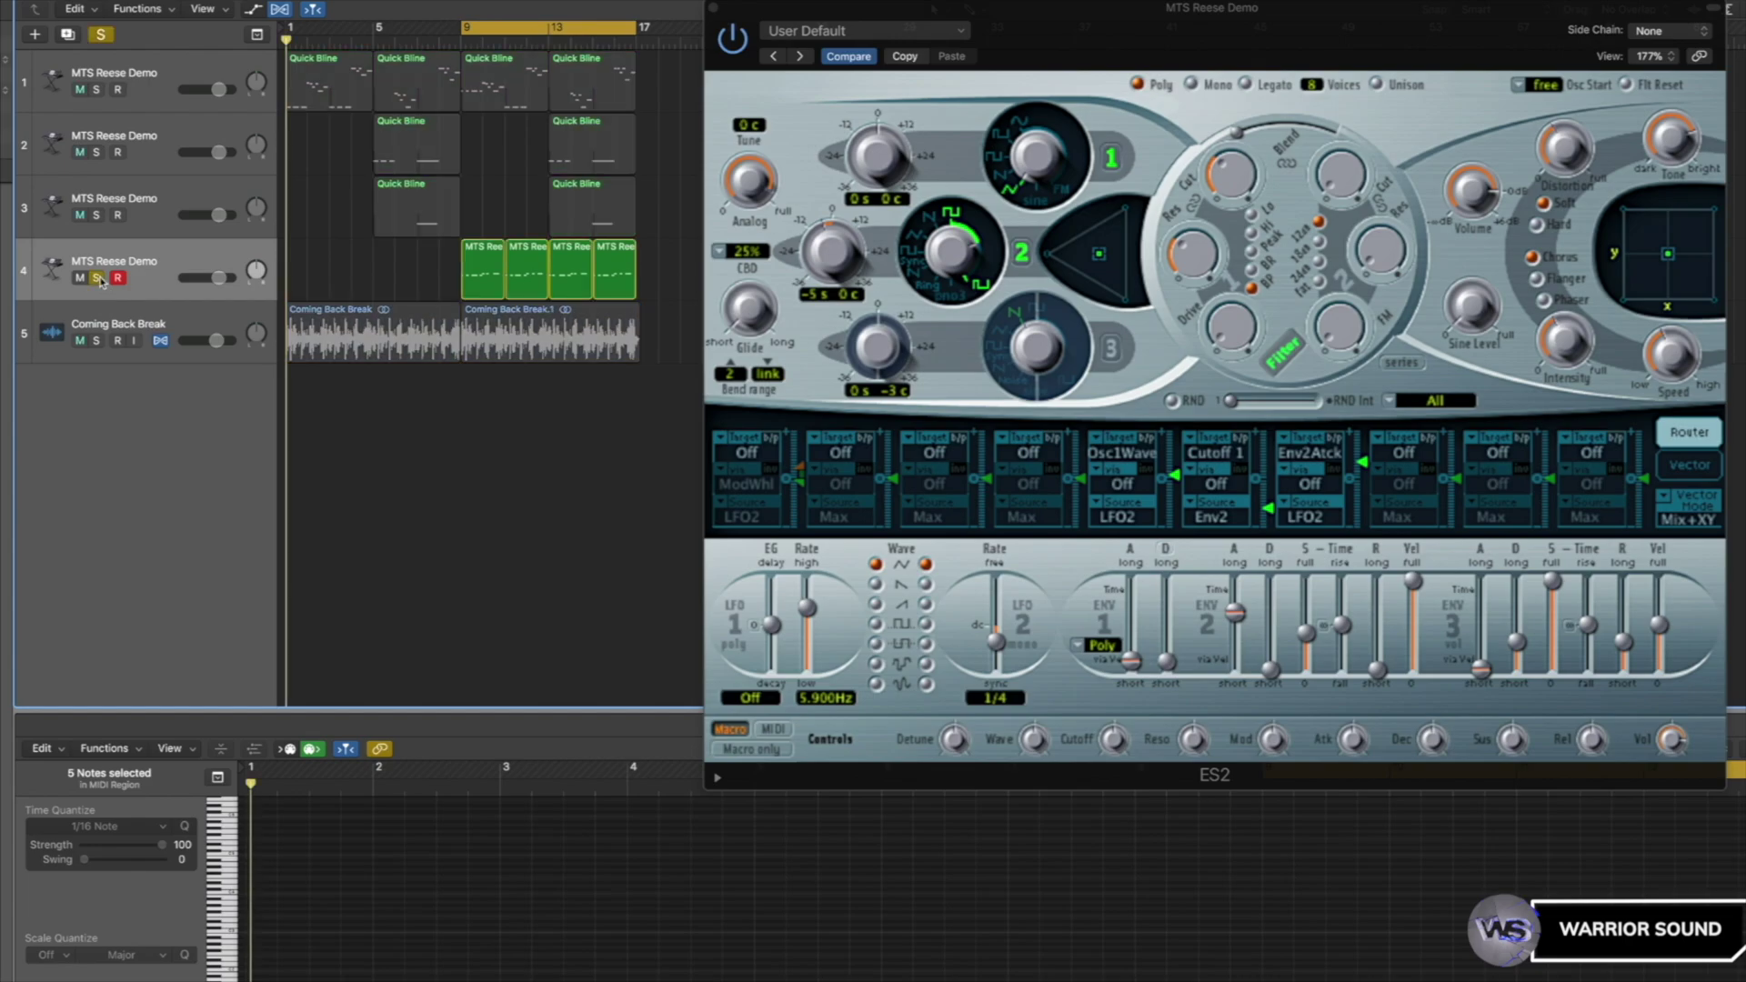
pyautogui.press('space')
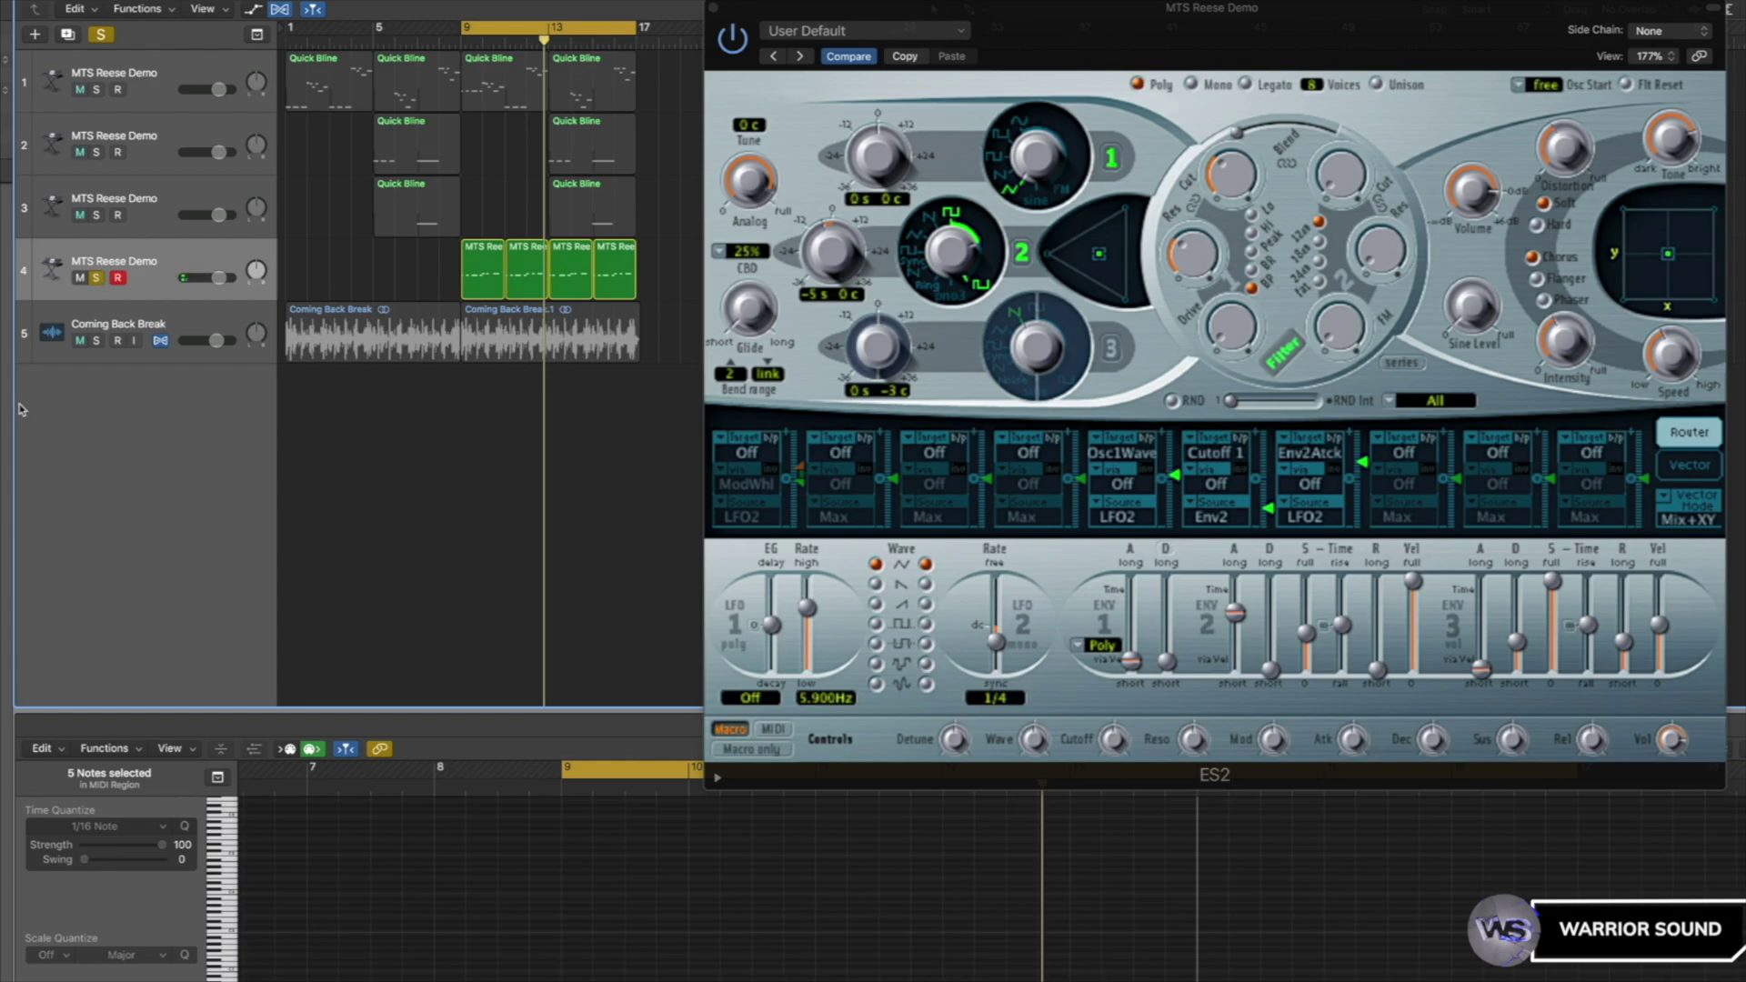
# - Play the fourth track together with the soloed Coming Back Break track, and unsolo the break
pyautogui.click(96, 341)
pyautogui.press('space')
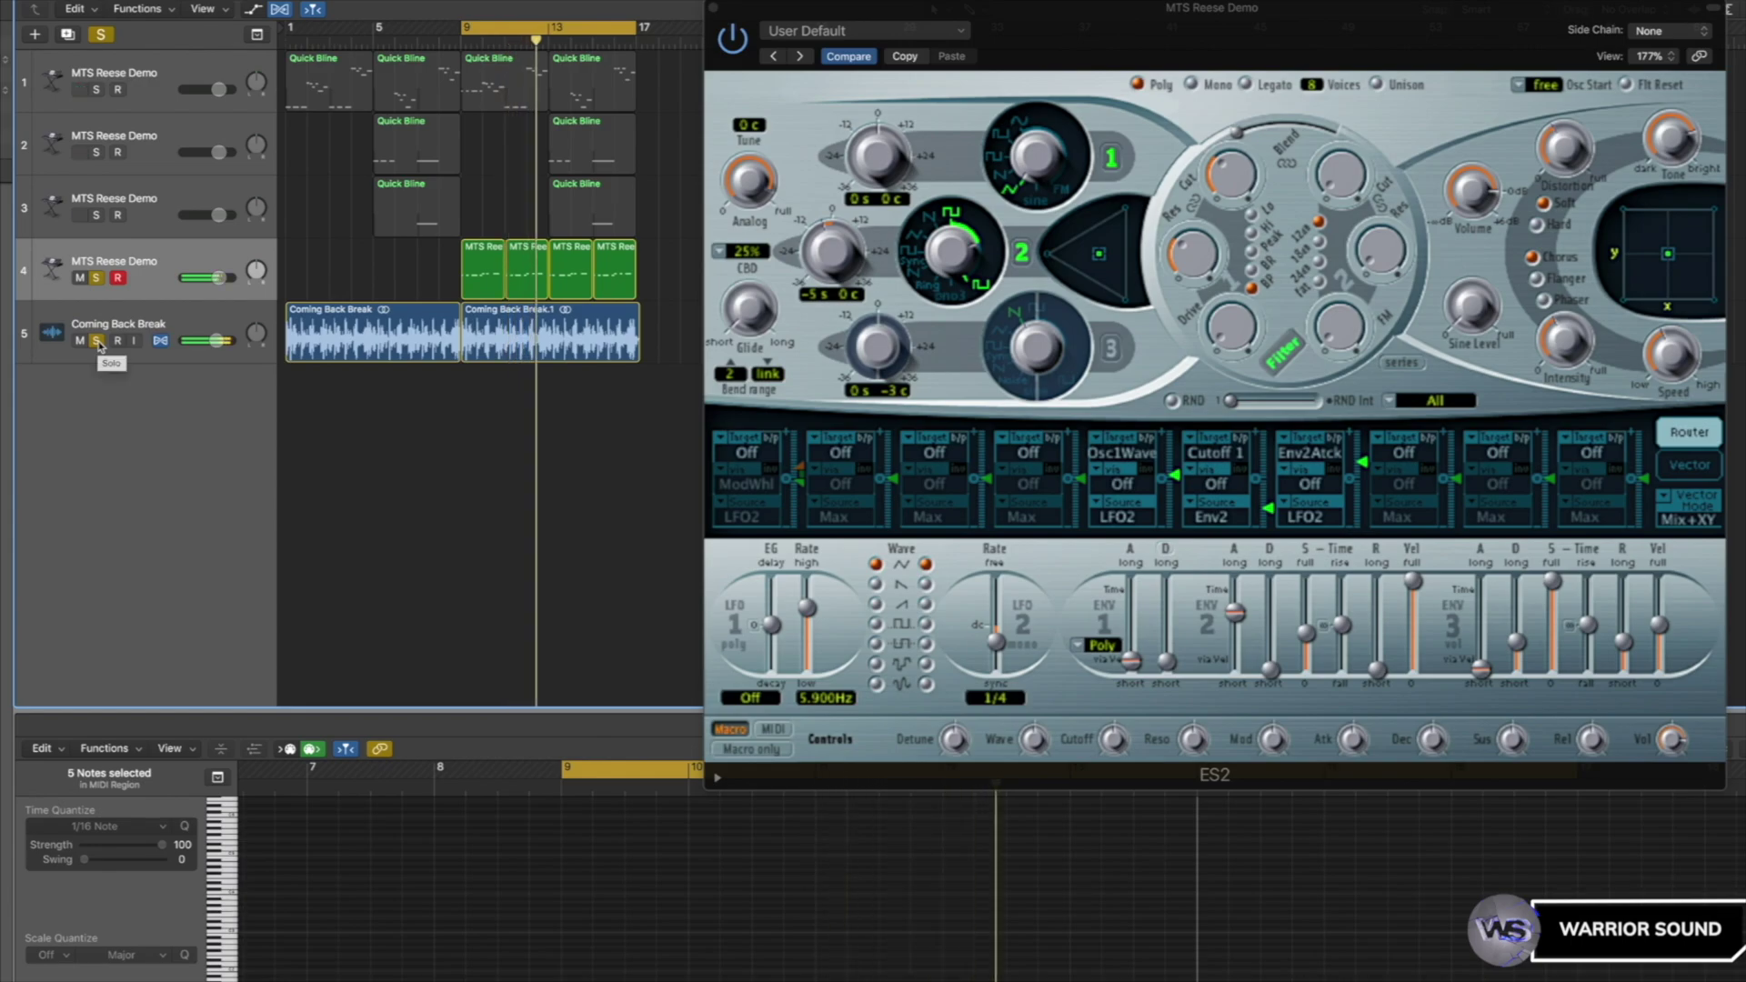
pyautogui.click(97, 342)
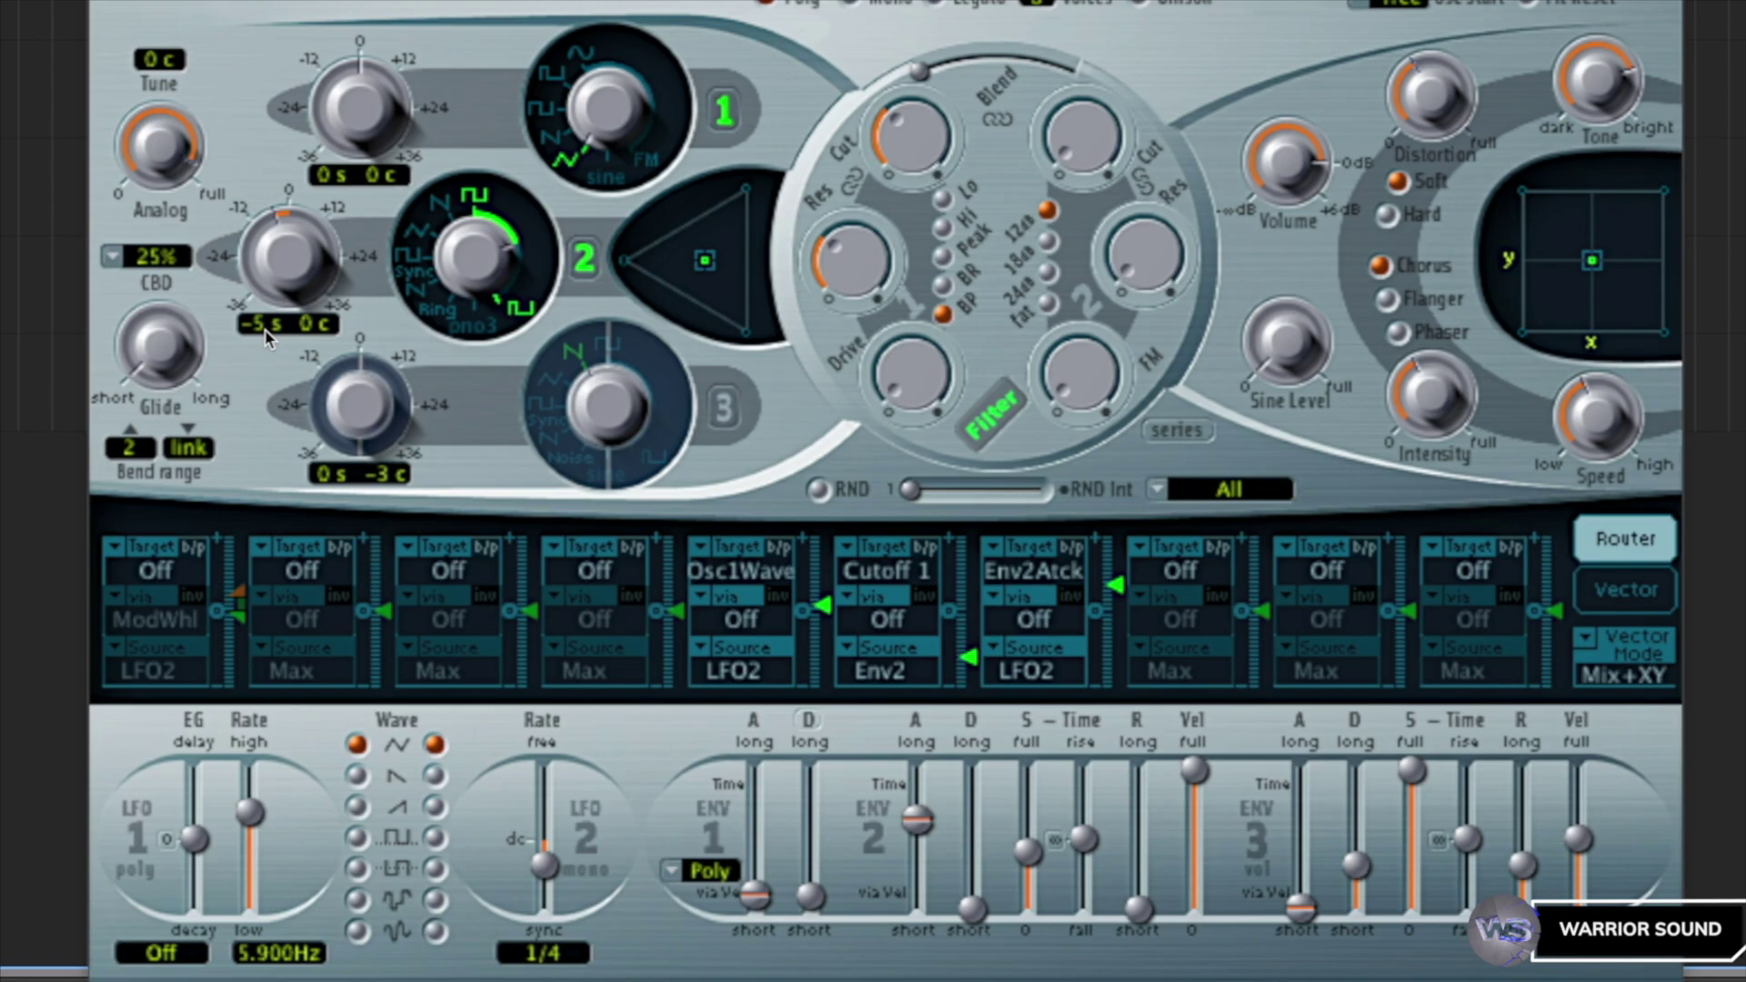
# - Try oscillator 2 at 0 semitones and return it to -5, and lower filter 1's cutoff slightly
pyautogui.moveTo(269, 339); pyautogui.dragTo(202, 275)
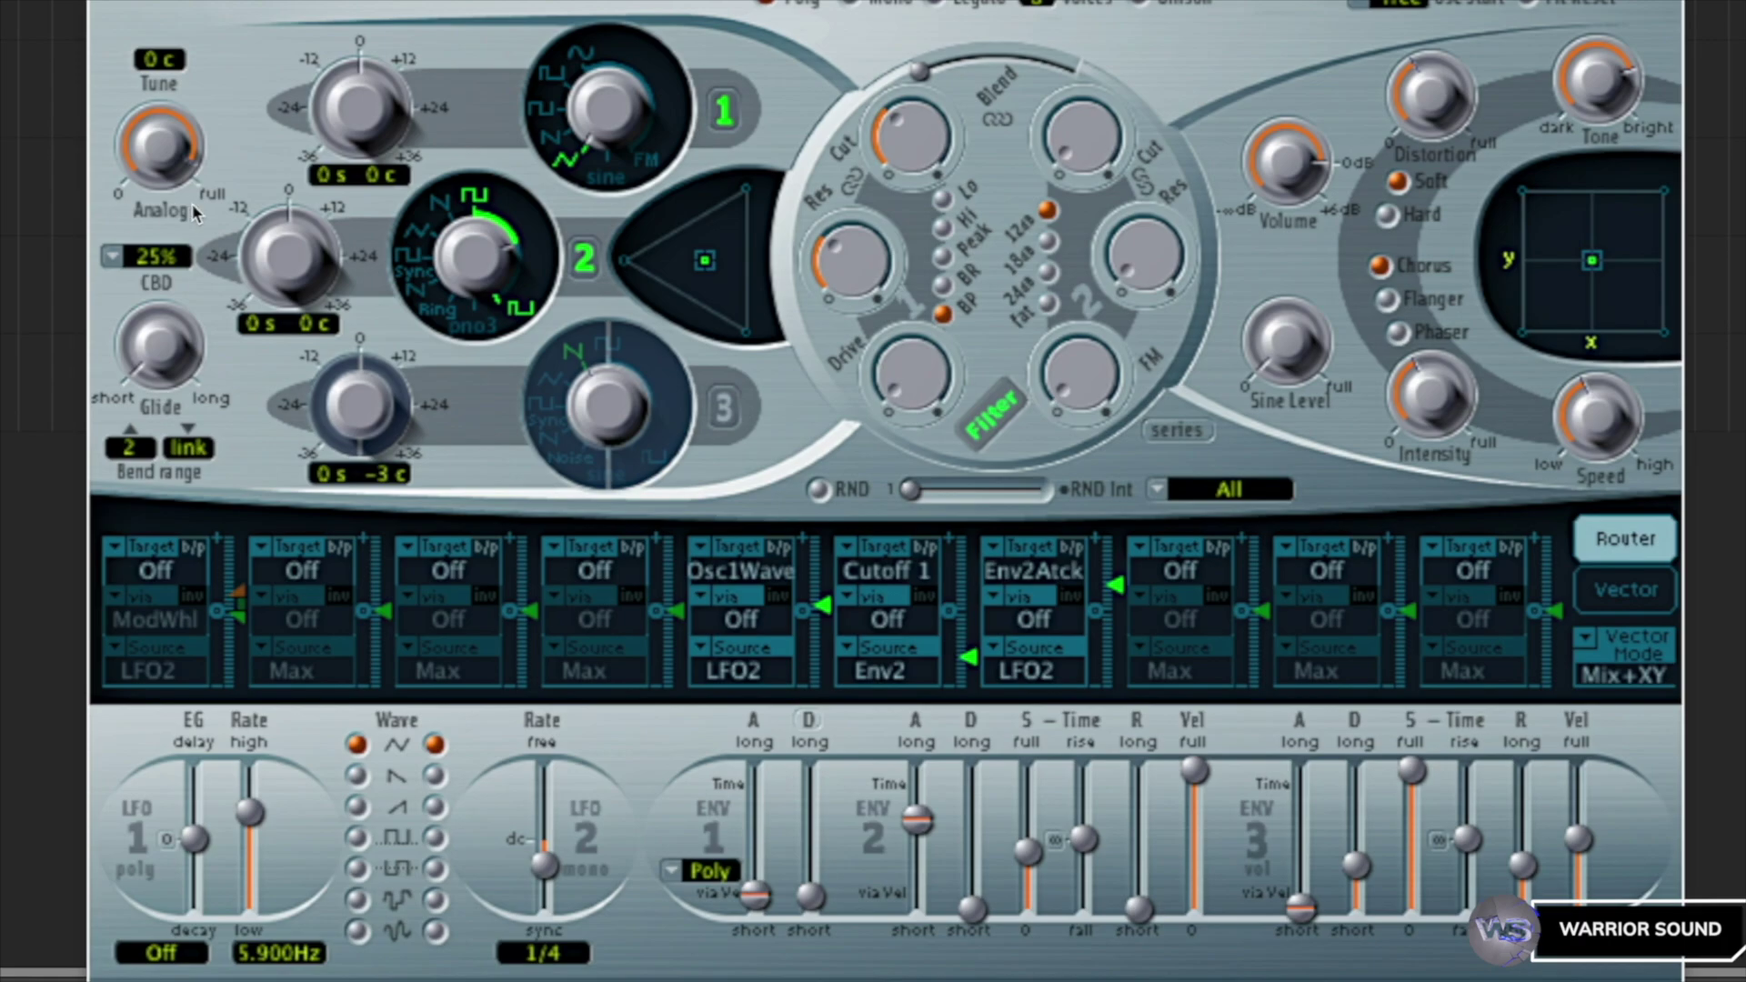
pyautogui.moveTo(280, 229); pyautogui.dragTo(255, 327)
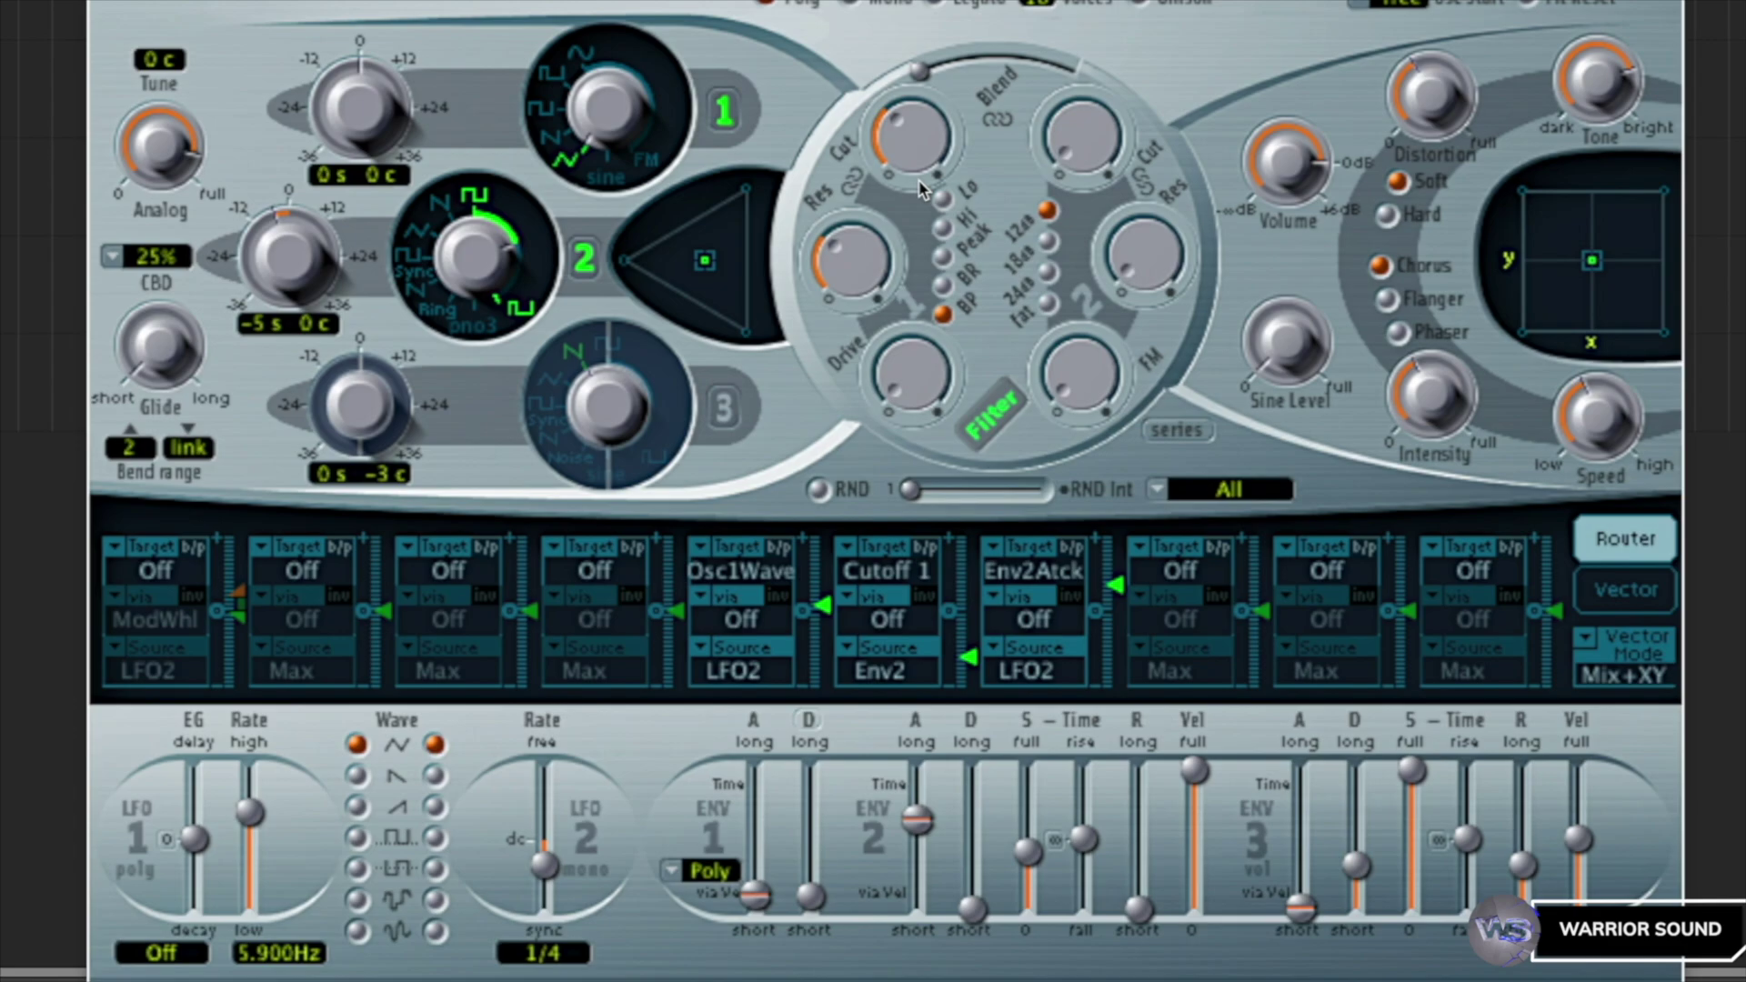
pyautogui.moveTo(920, 129); pyautogui.dragTo(887, 235)
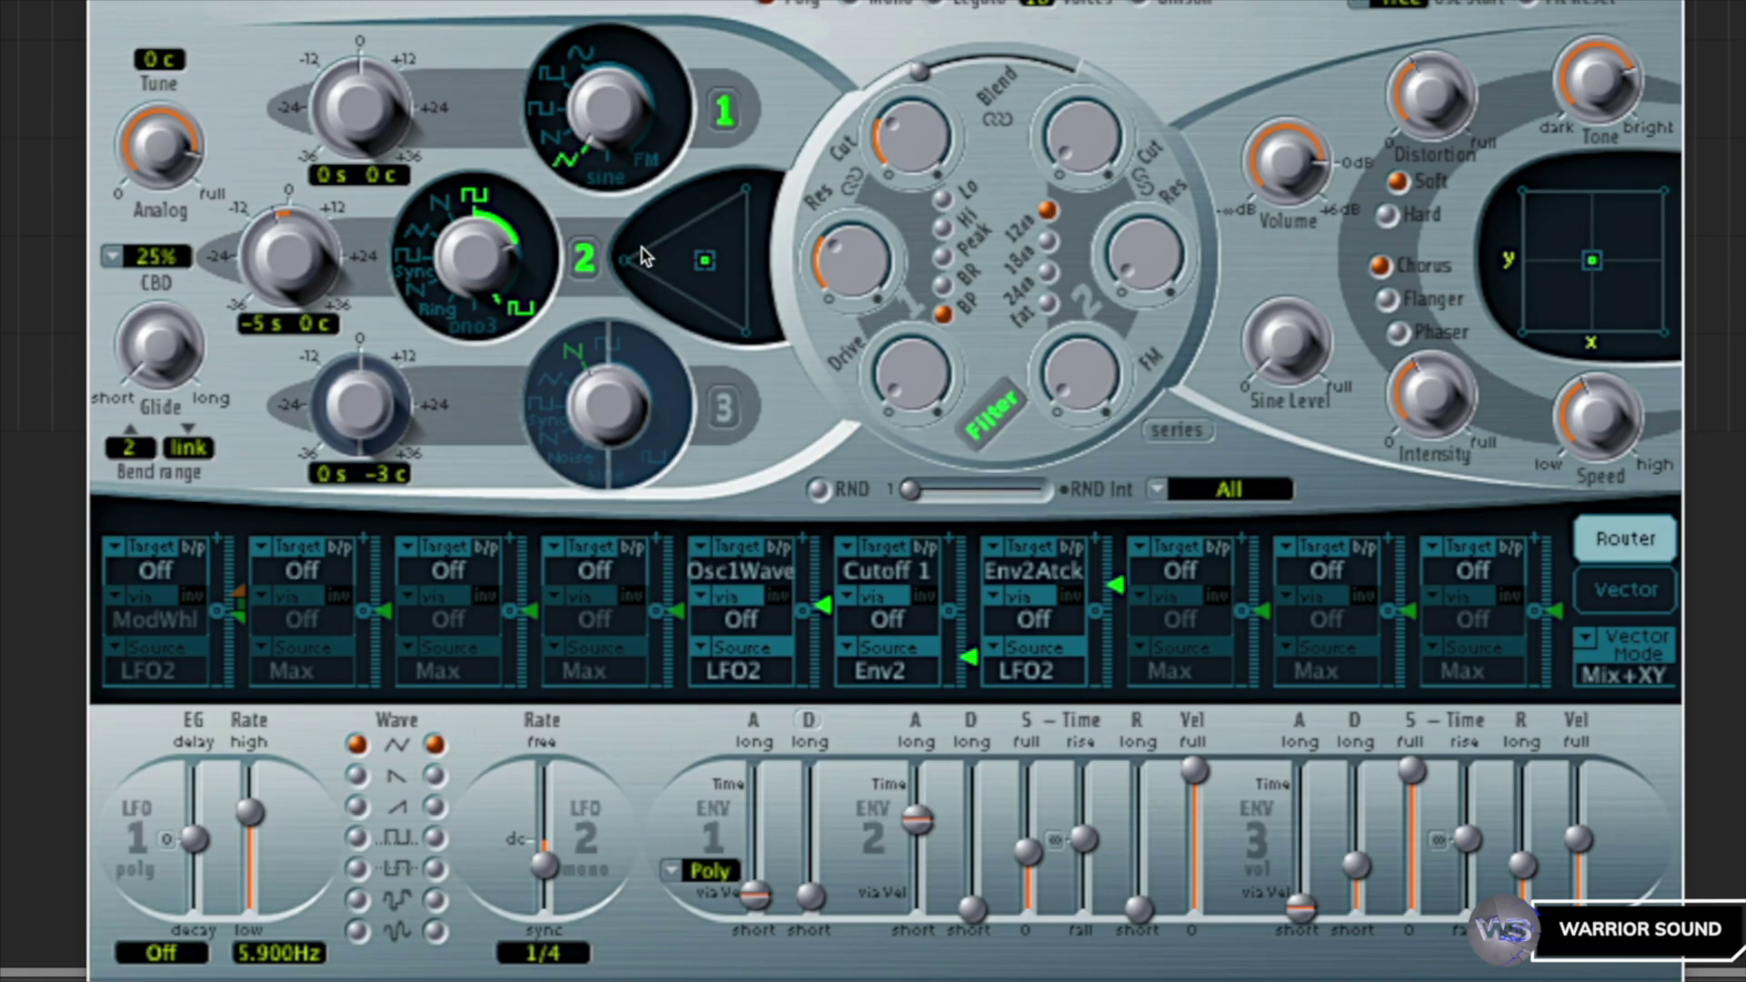
# - Change oscillator 1's waveform to the digital wave glas2
pyautogui.click(610, 180)
pyautogui.click(618, 191)
pyautogui.click(625, 239)
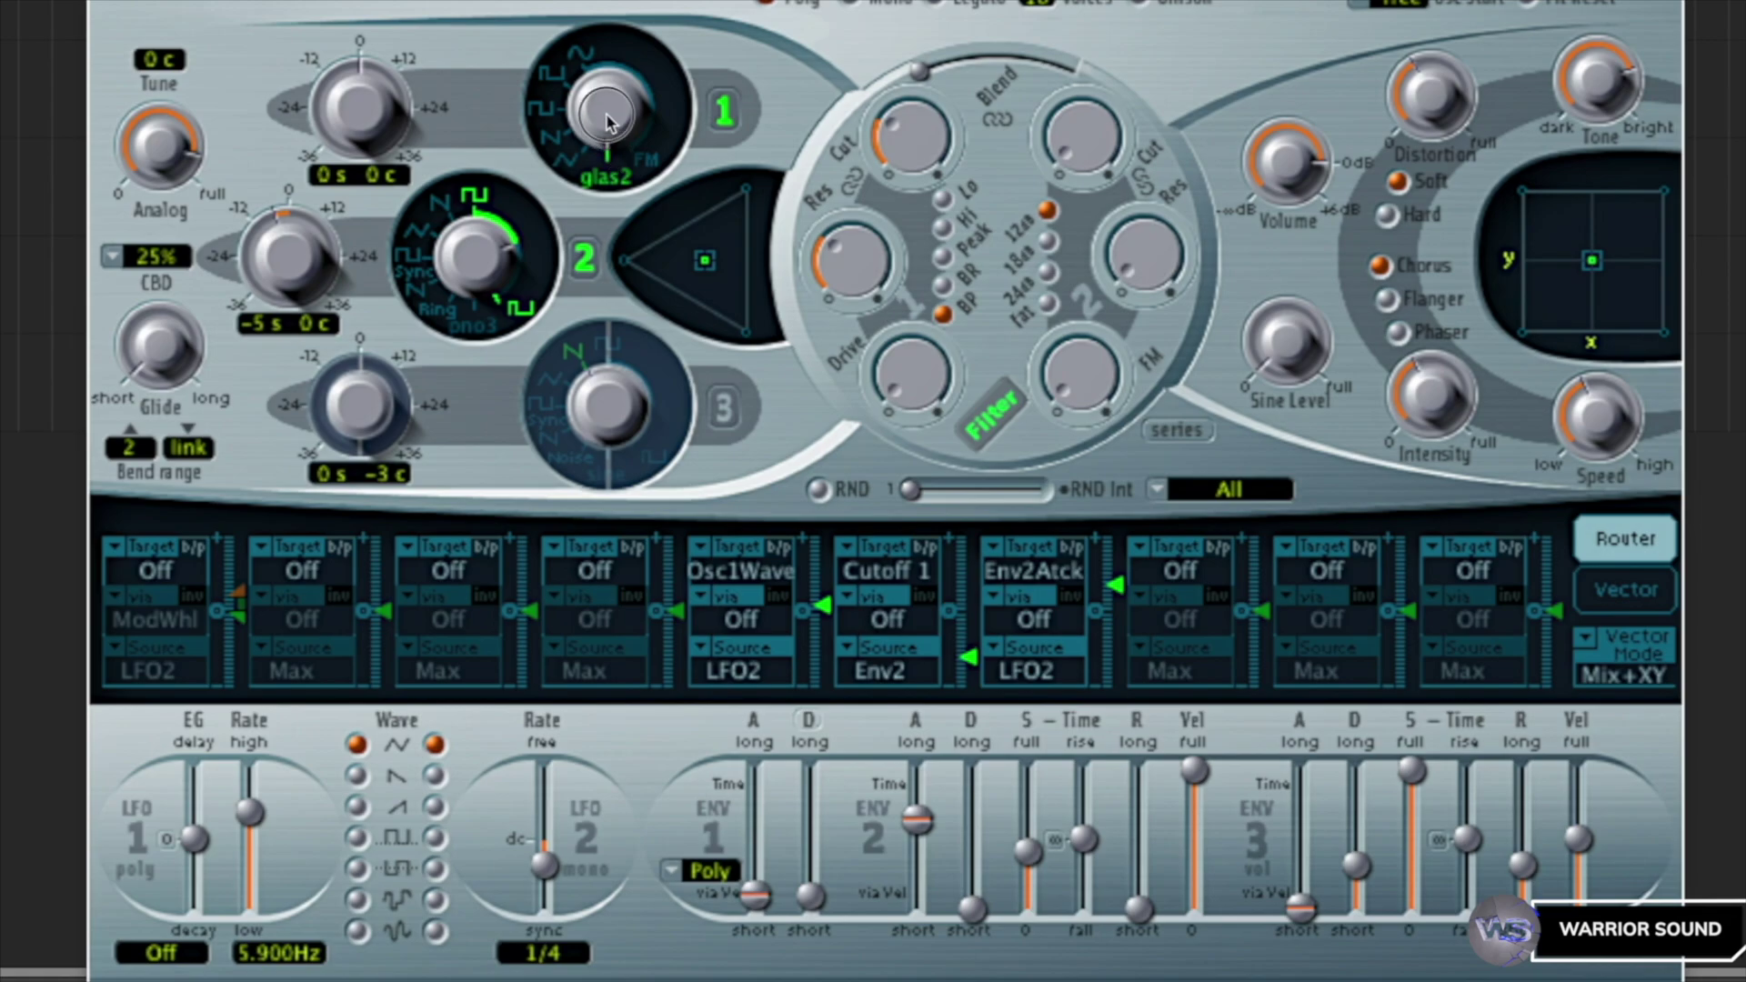
pyautogui.moveTo(602, 72); pyautogui.dragTo(608, 153)
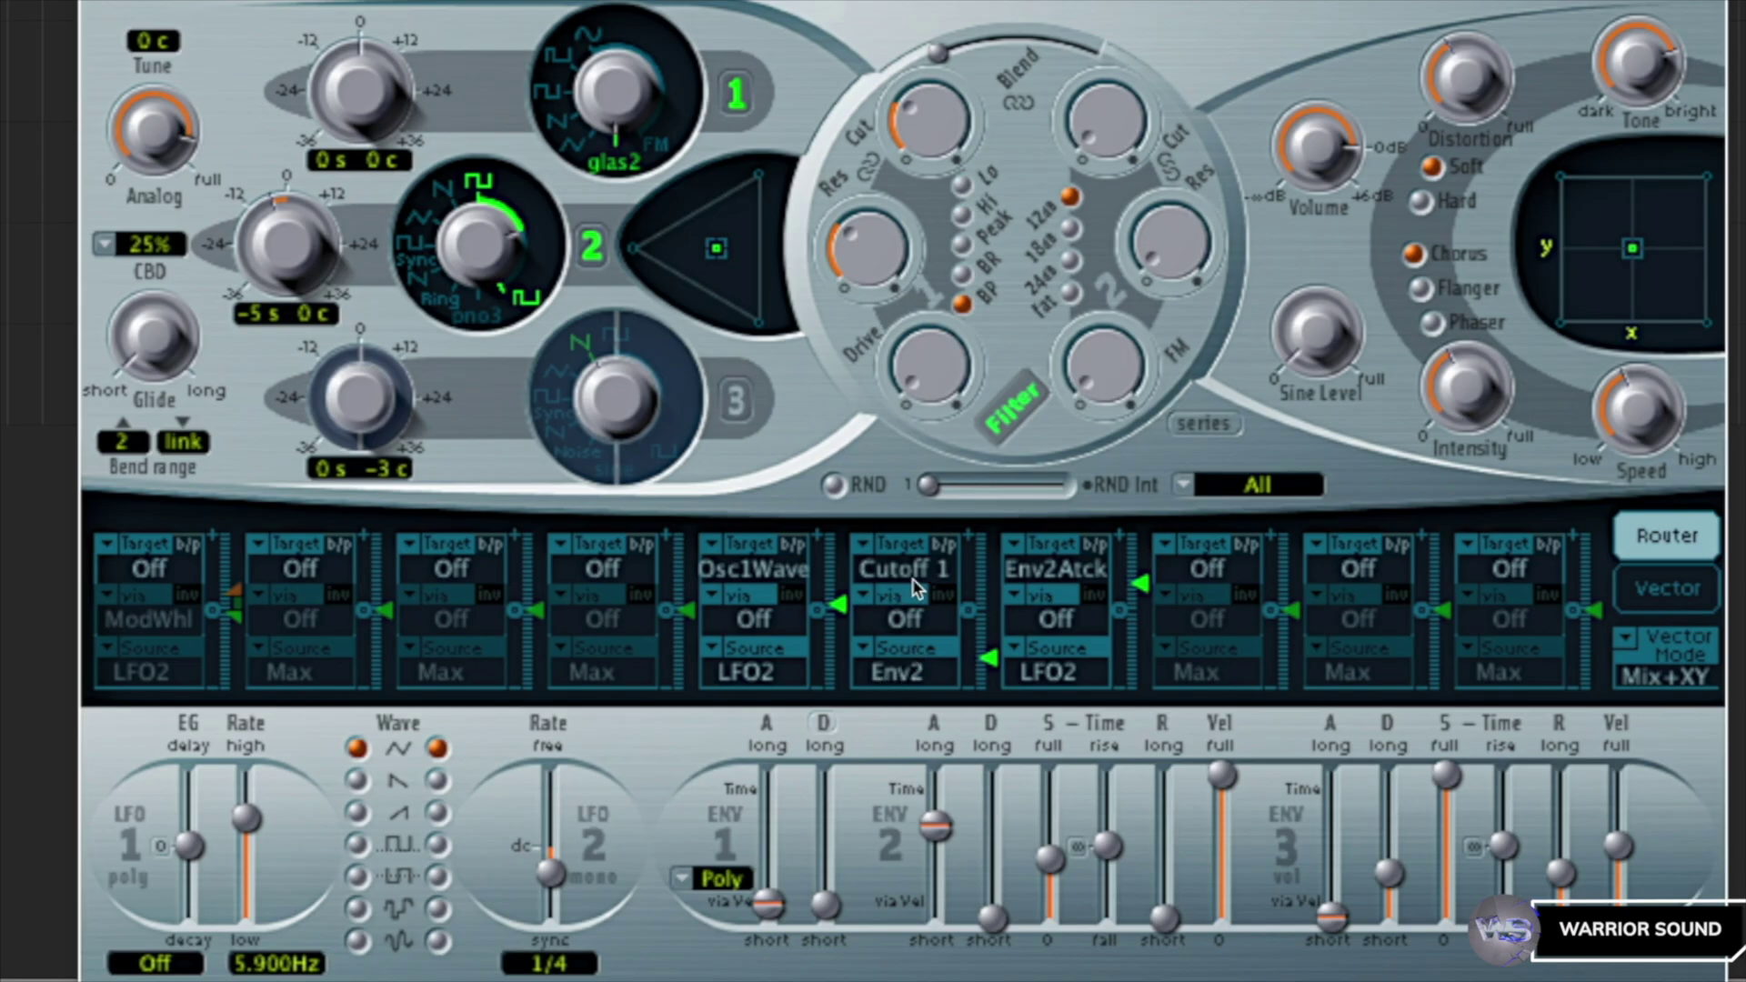
# - Try zero and positive Env2 modulation amounts on Cutoff 1, and sweep filter 1's cutoff down
pyautogui.moveTo(972, 597)
pyautogui.mouseDown()
pyautogui.moveTo(990, 642)
pyautogui.moveTo(995, 579)
pyautogui.moveTo(991, 619)
pyautogui.mouseUp()
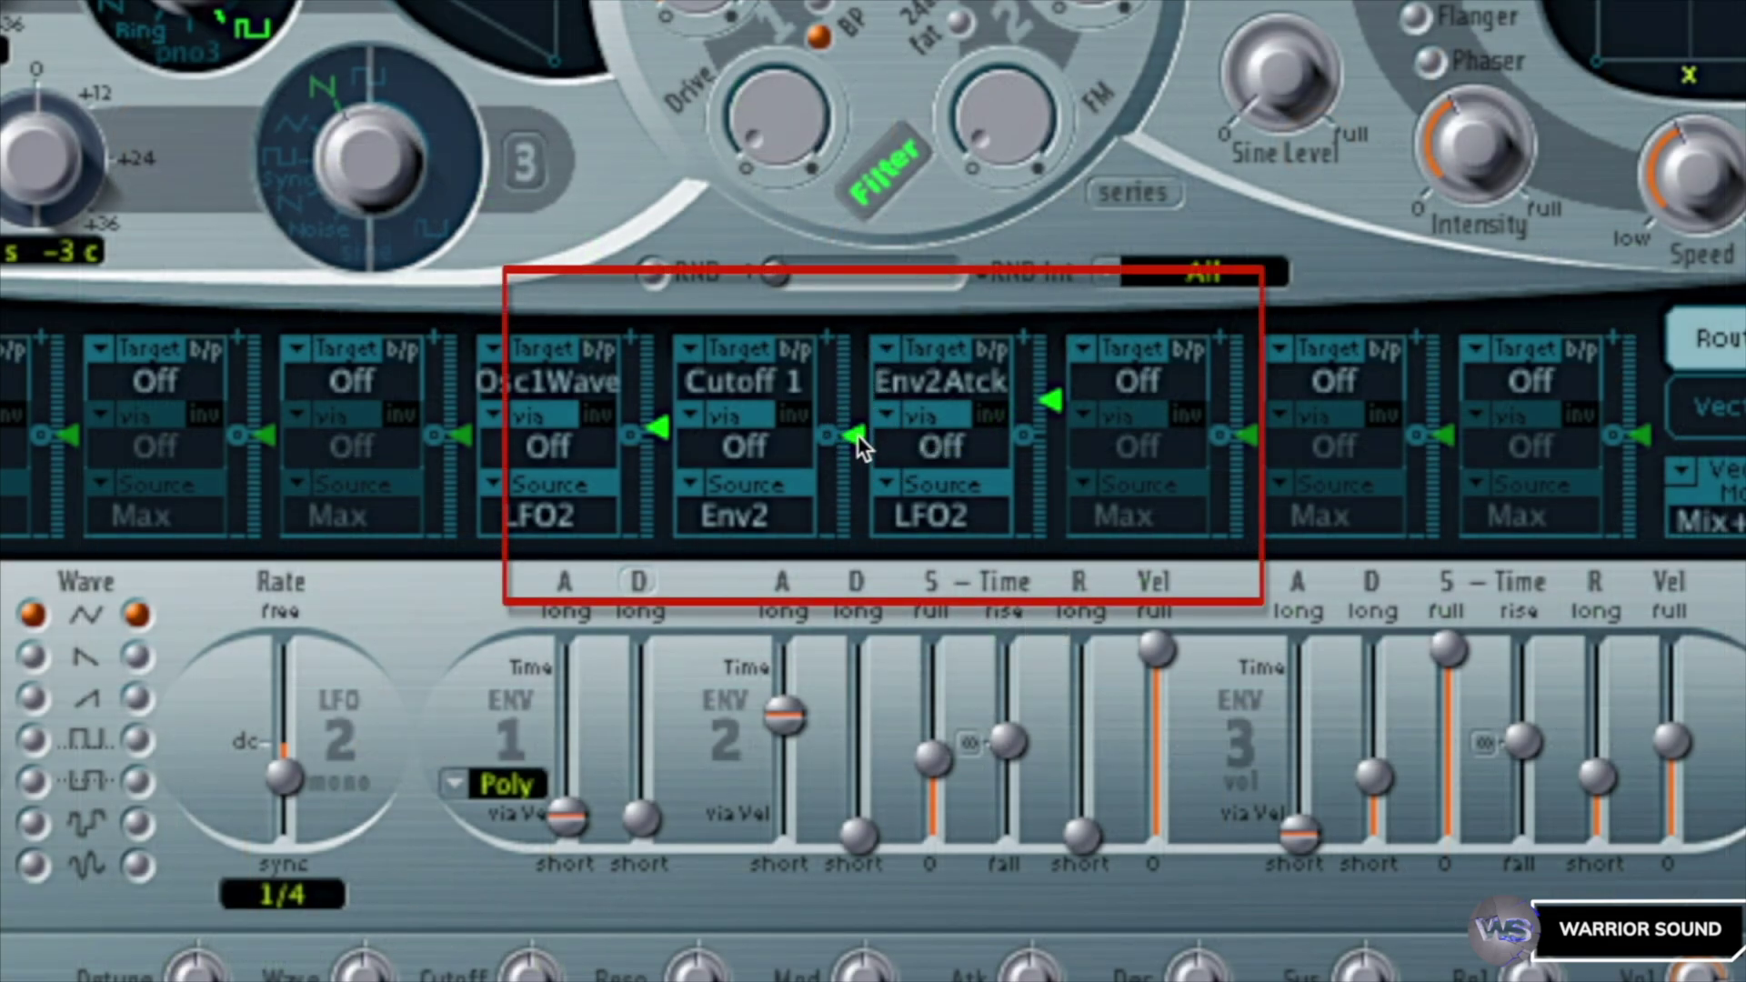
pyautogui.moveTo(859, 435); pyautogui.dragTo(855, 315)
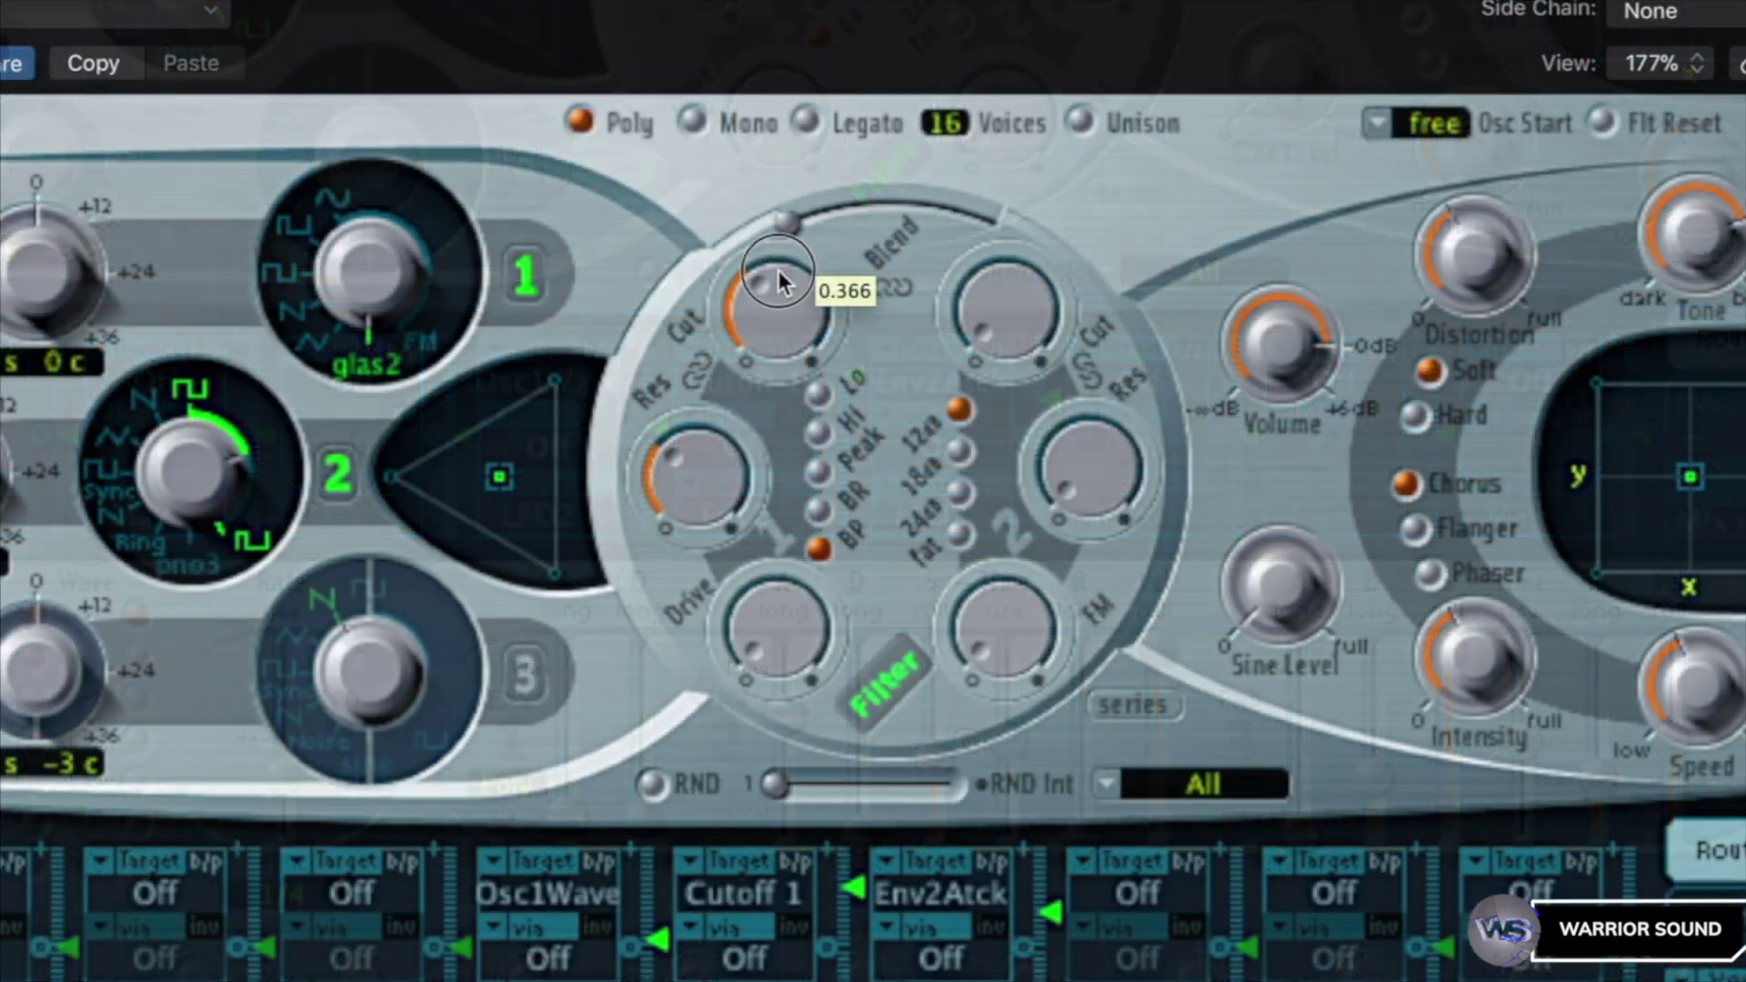
pyautogui.moveTo(778, 291); pyautogui.dragTo(756, 422)
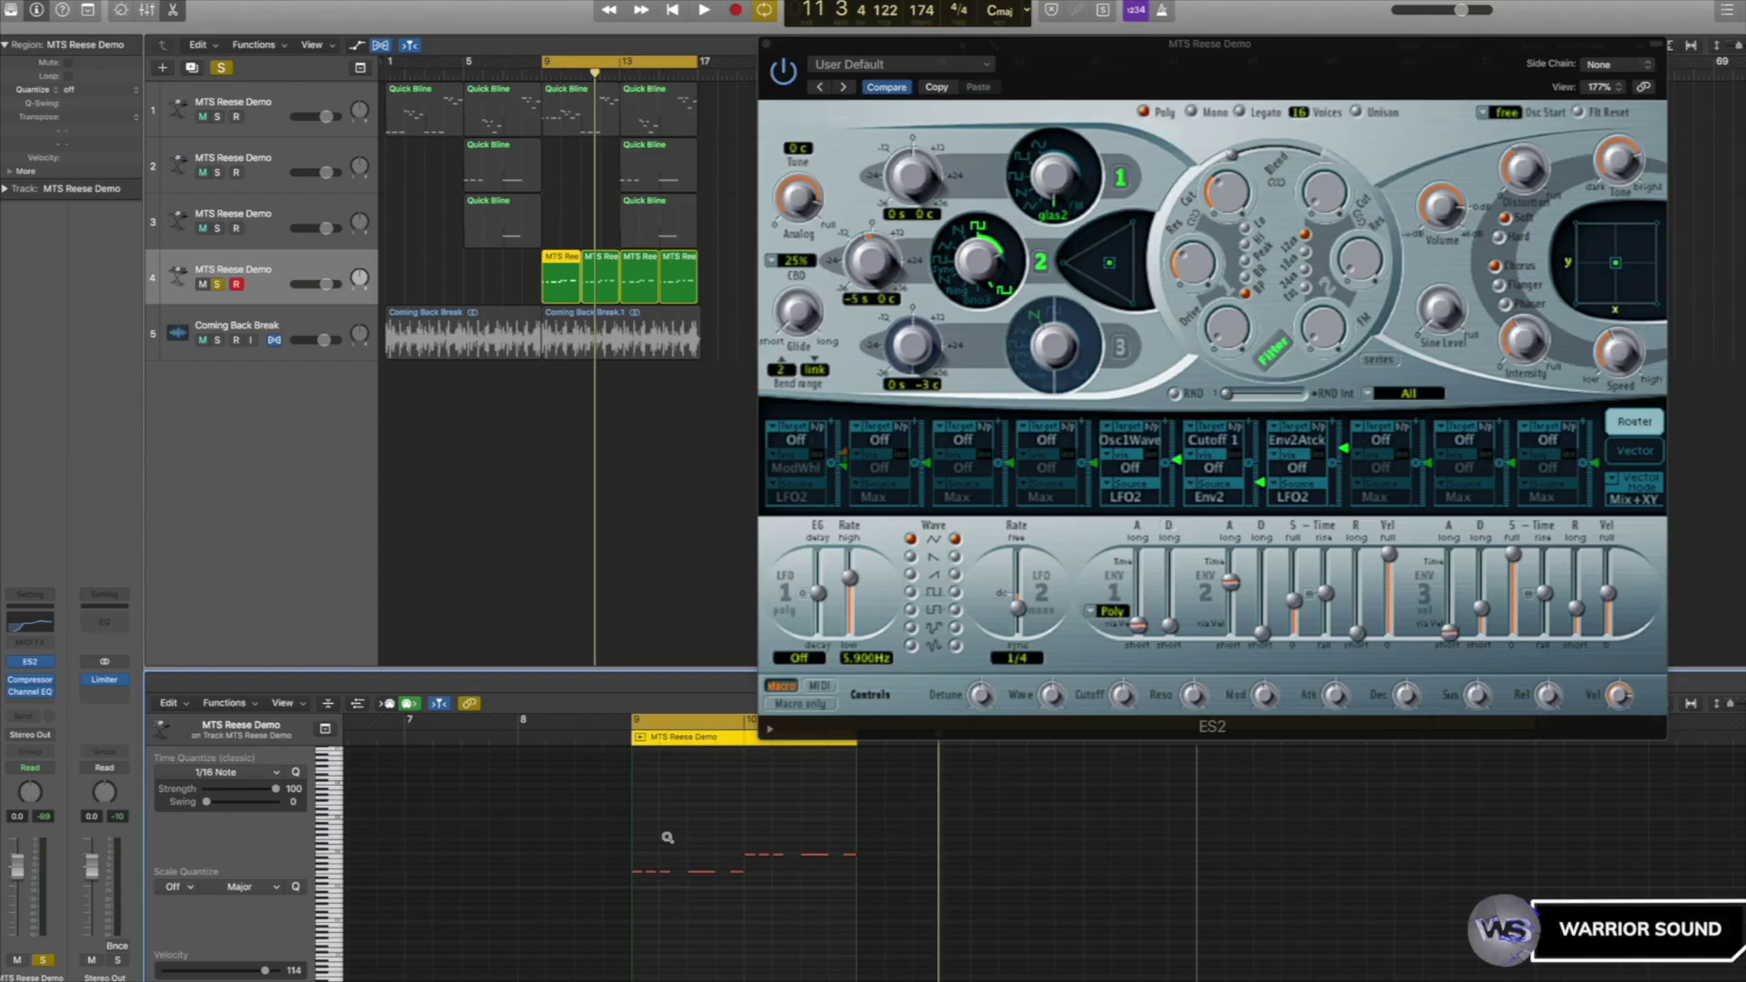
# - Switch the ES2 filter section off and back on
pyautogui.press('z')
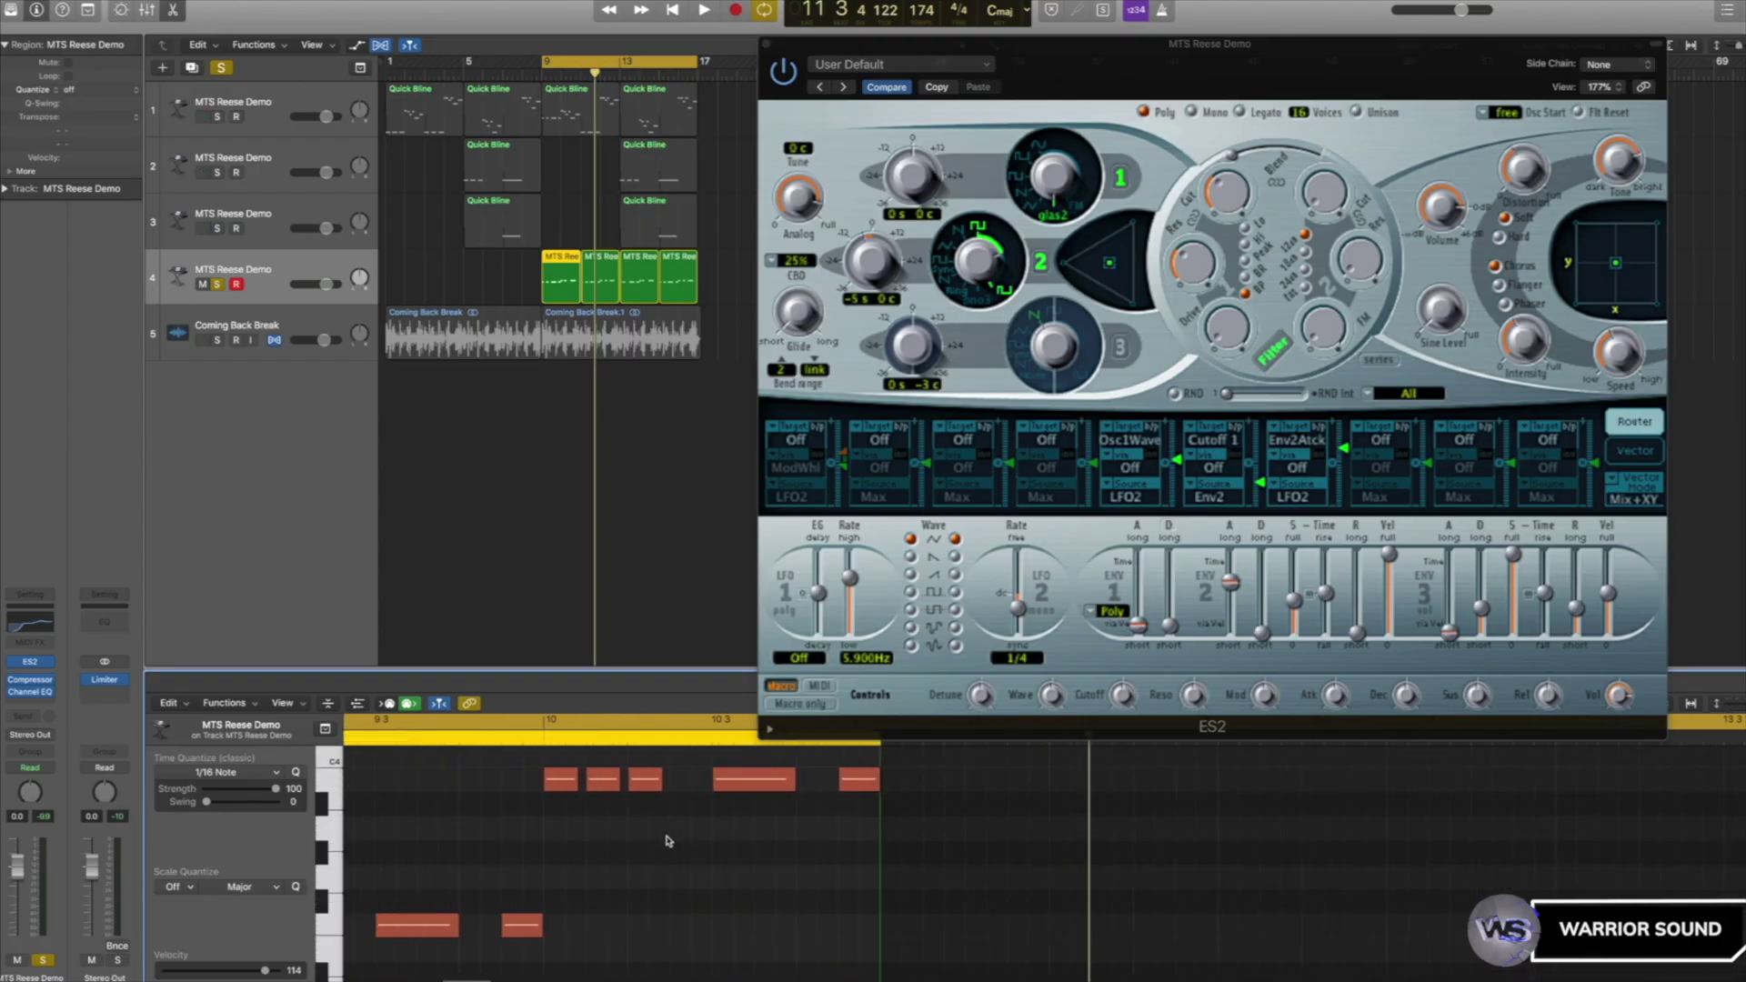
pyautogui.scroll(5, 668, 838)
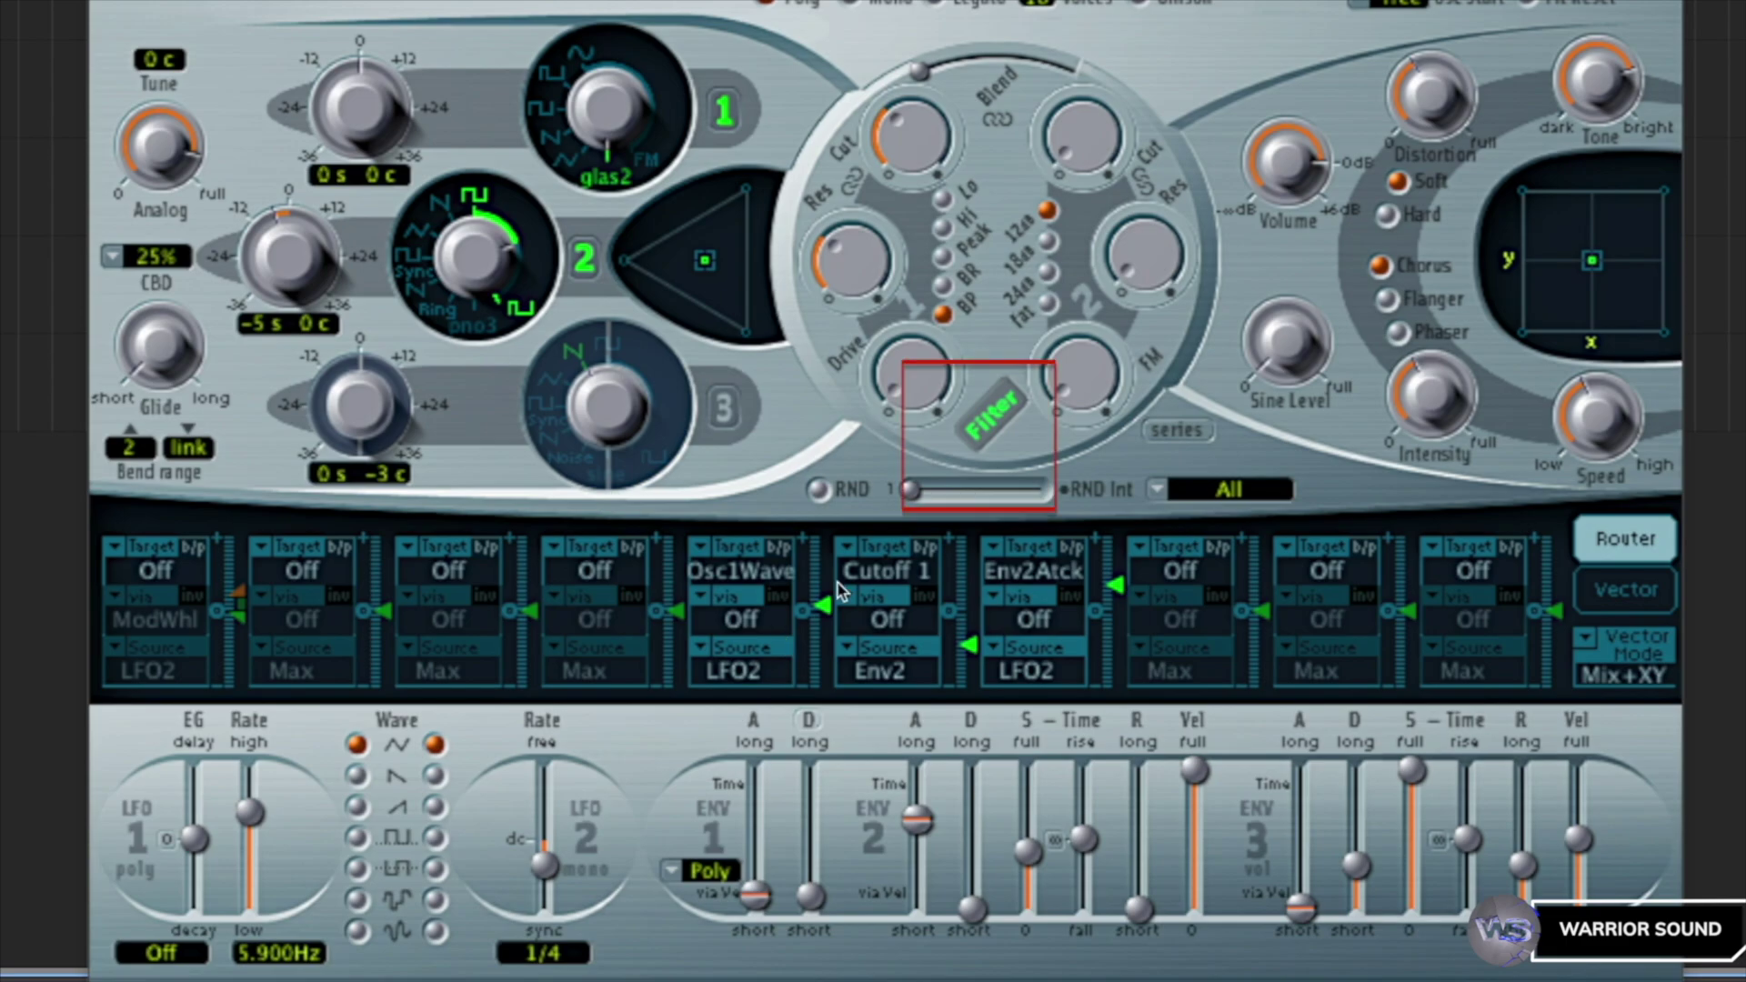
pyautogui.click(982, 407)
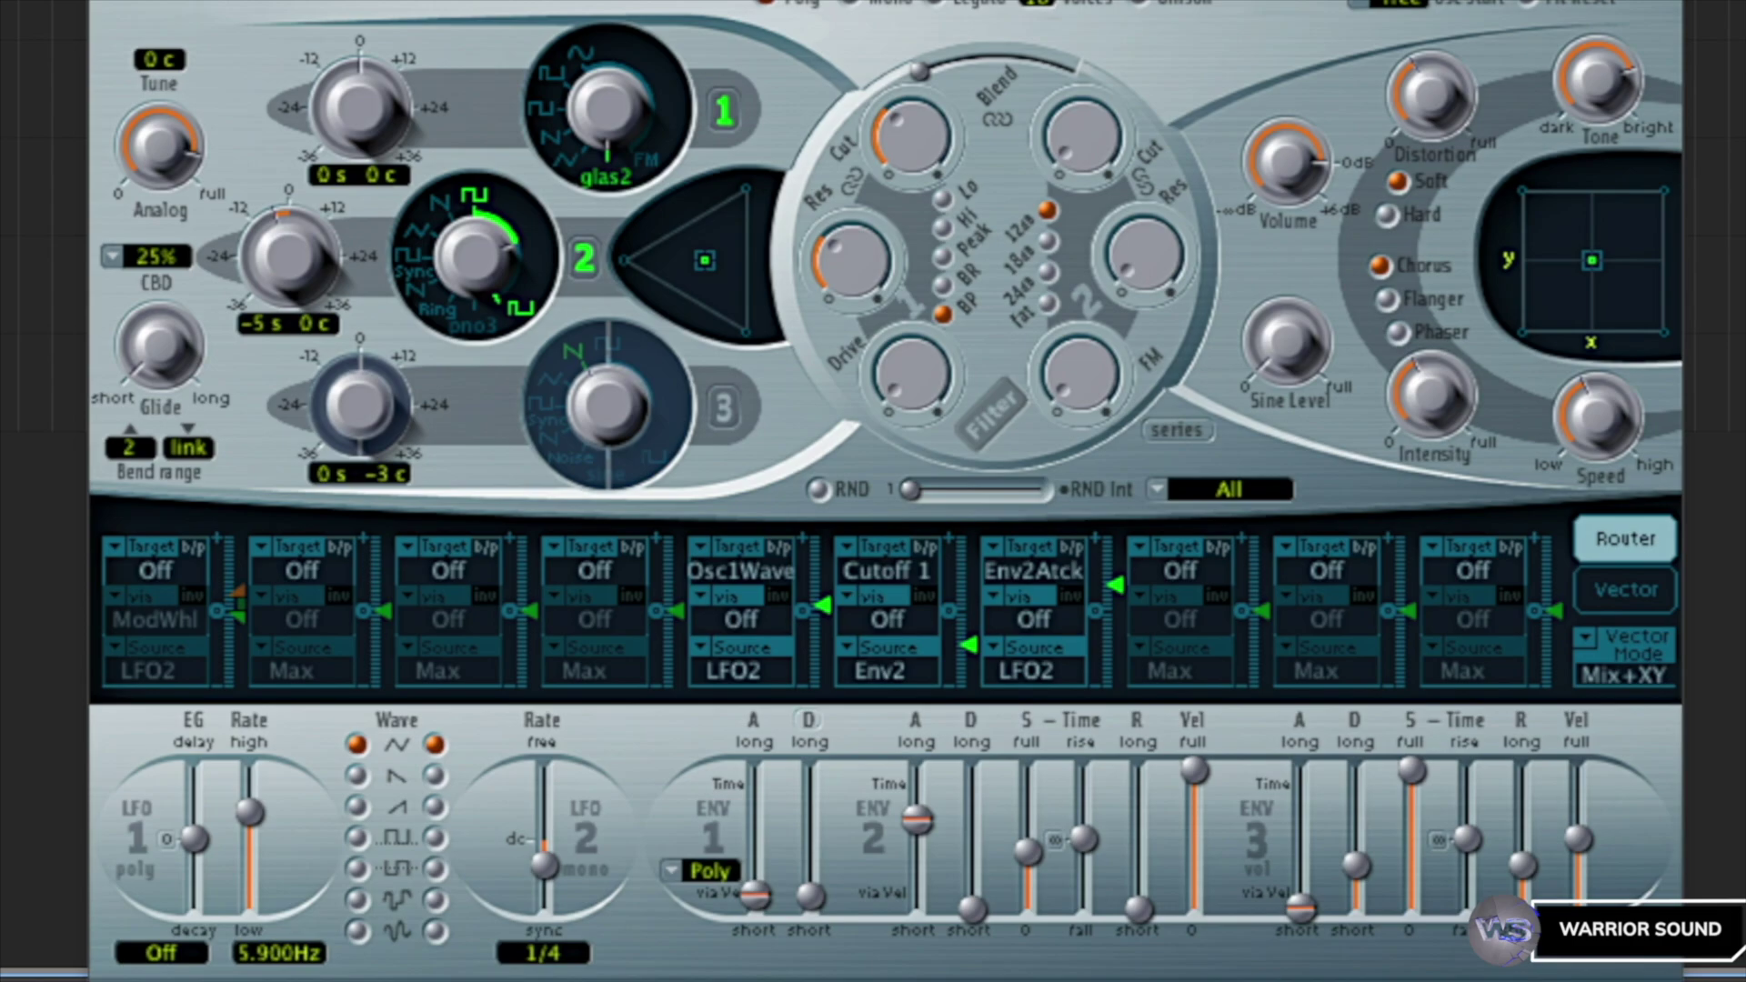
pyautogui.click(1012, 405)
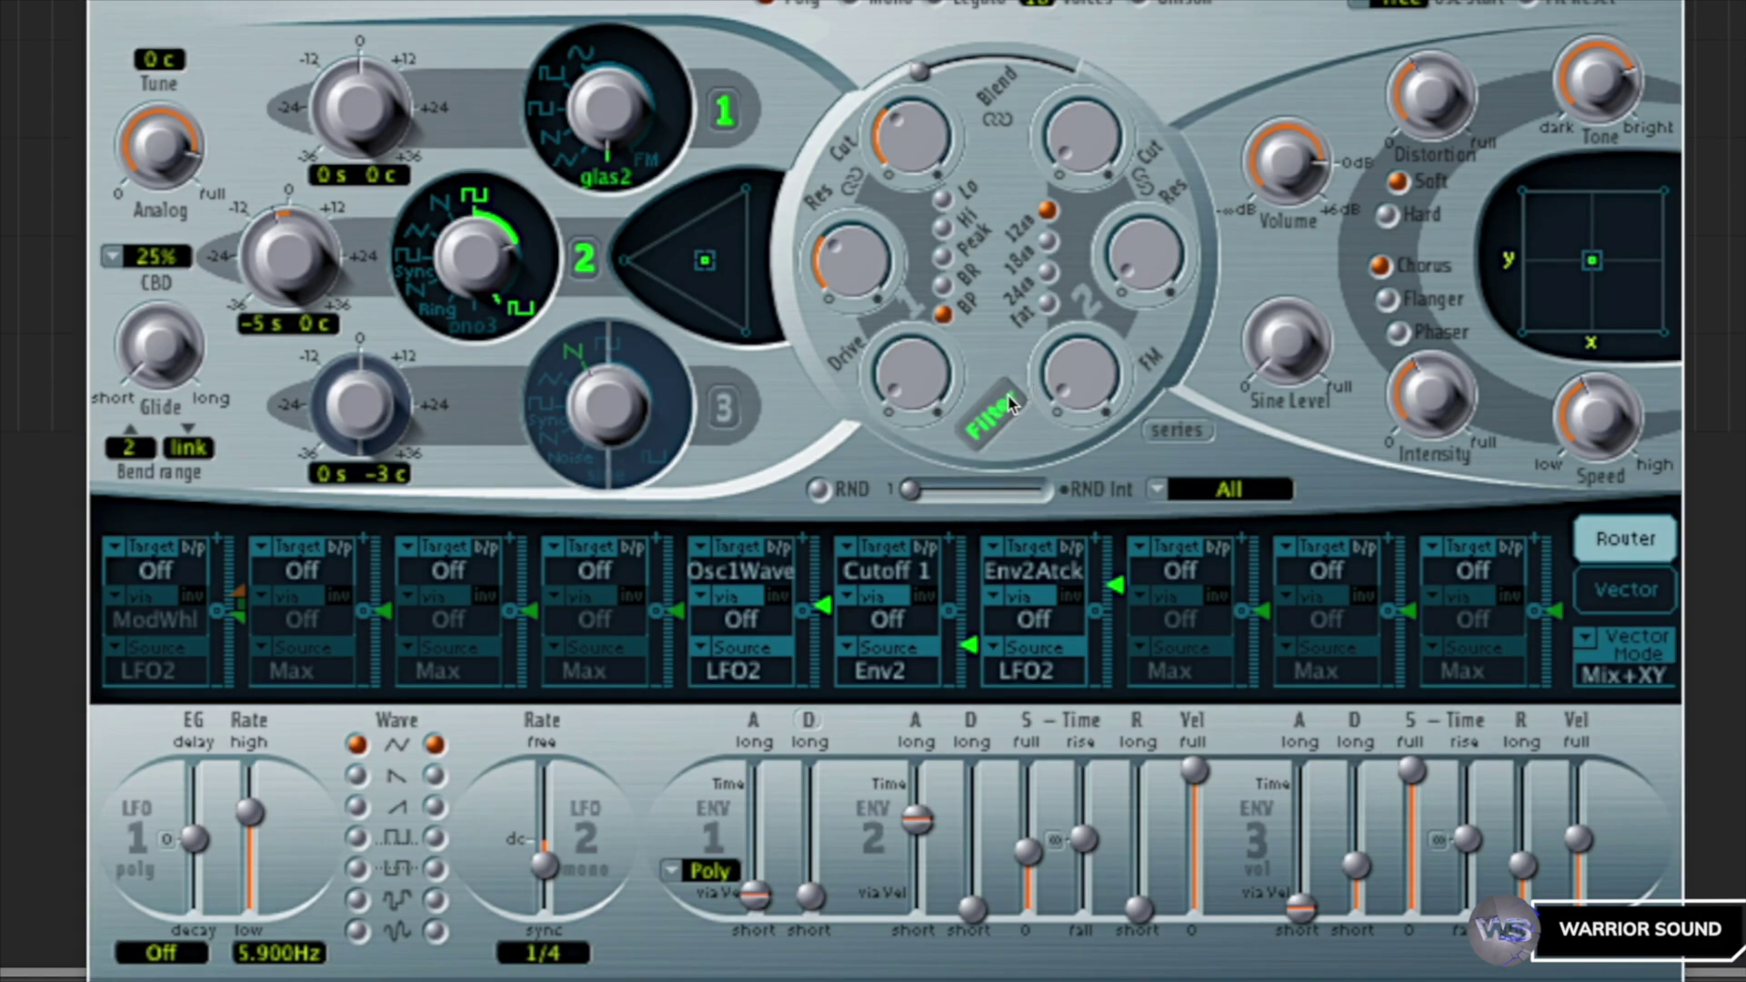
# - Lower filter 1's cutoff slightly and nudge envelope 2's attack up
pyautogui.moveTo(884, 132); pyautogui.dragTo(905, 186)
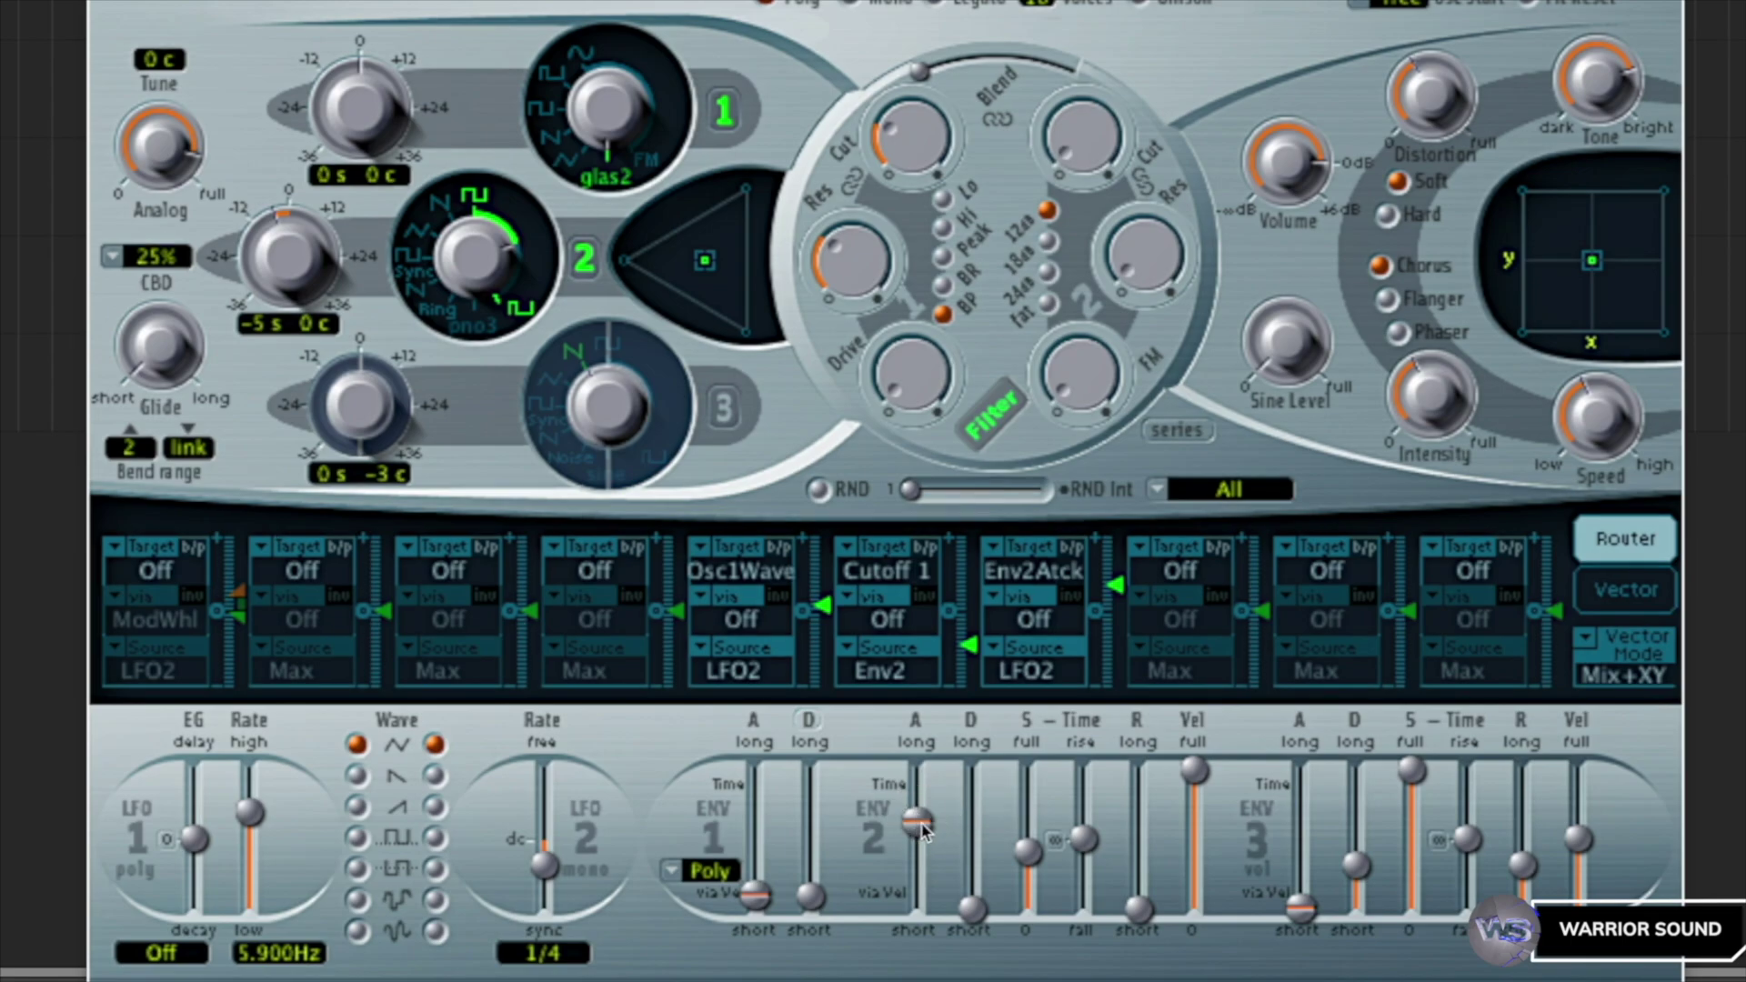
pyautogui.moveTo(917, 822); pyautogui.dragTo(917, 819)
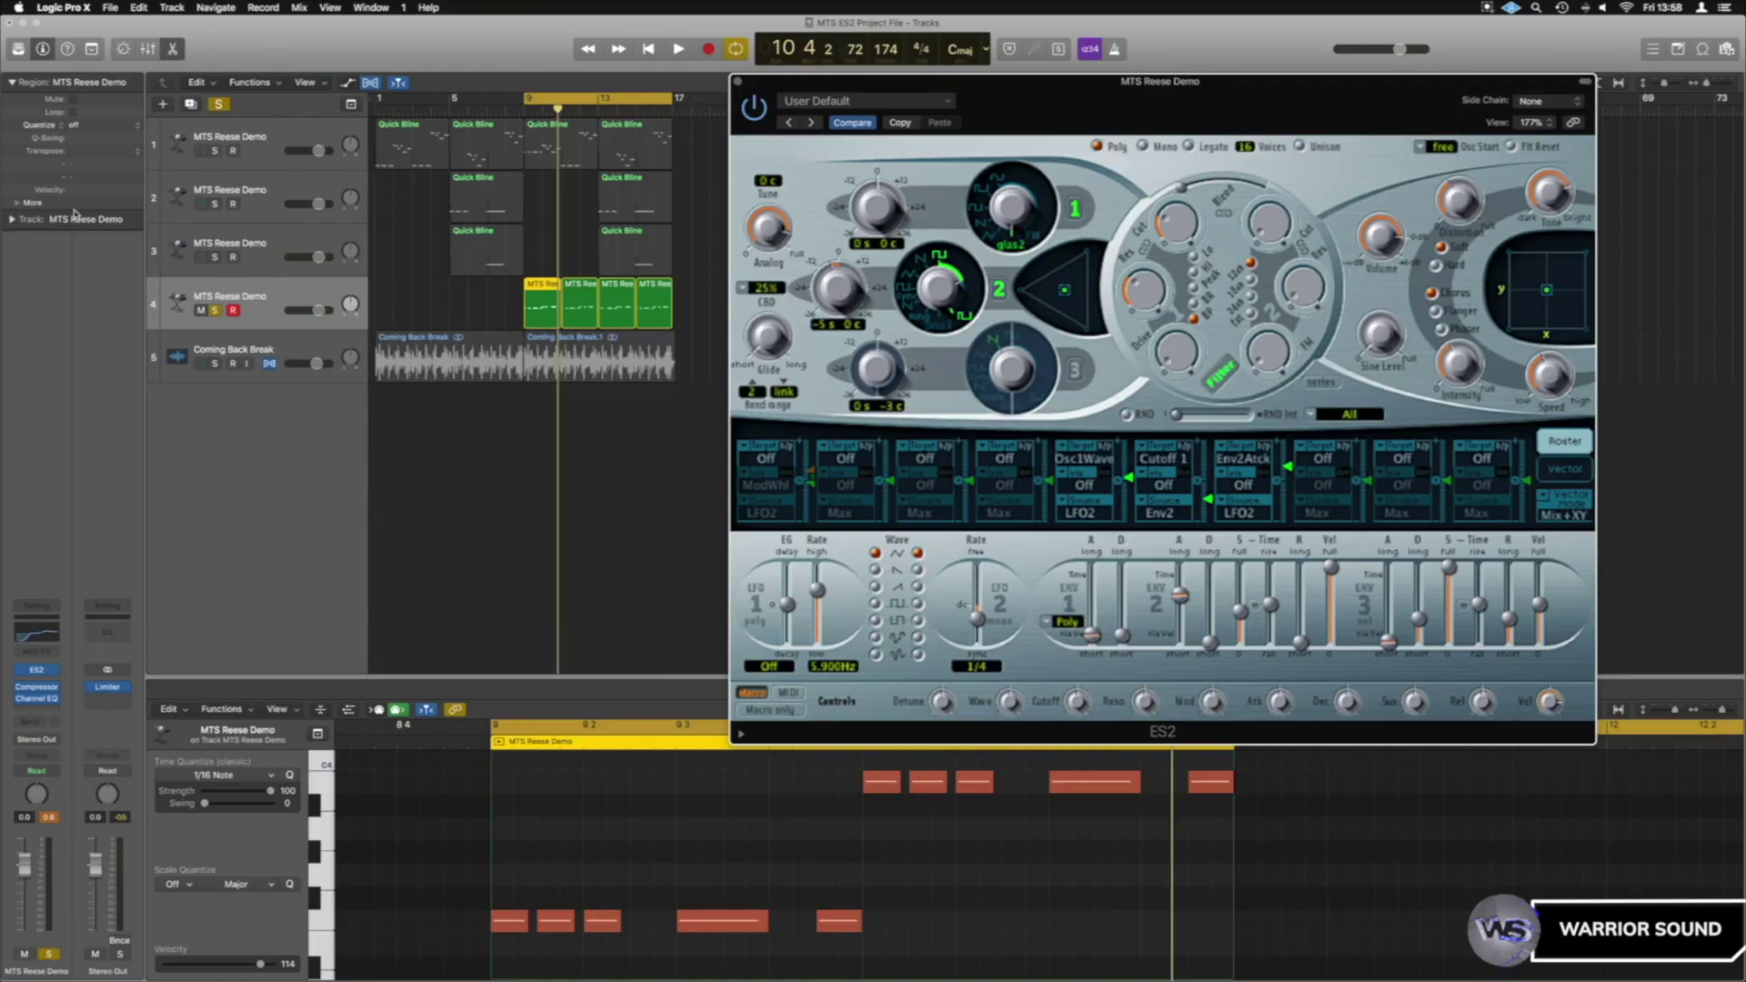
# - Expand the selected MTS Reese region's additional parameters and open its Delay value list
pyautogui.press('i')
pyautogui.click(51, 352)
pyautogui.press('i')
pyautogui.press('i')
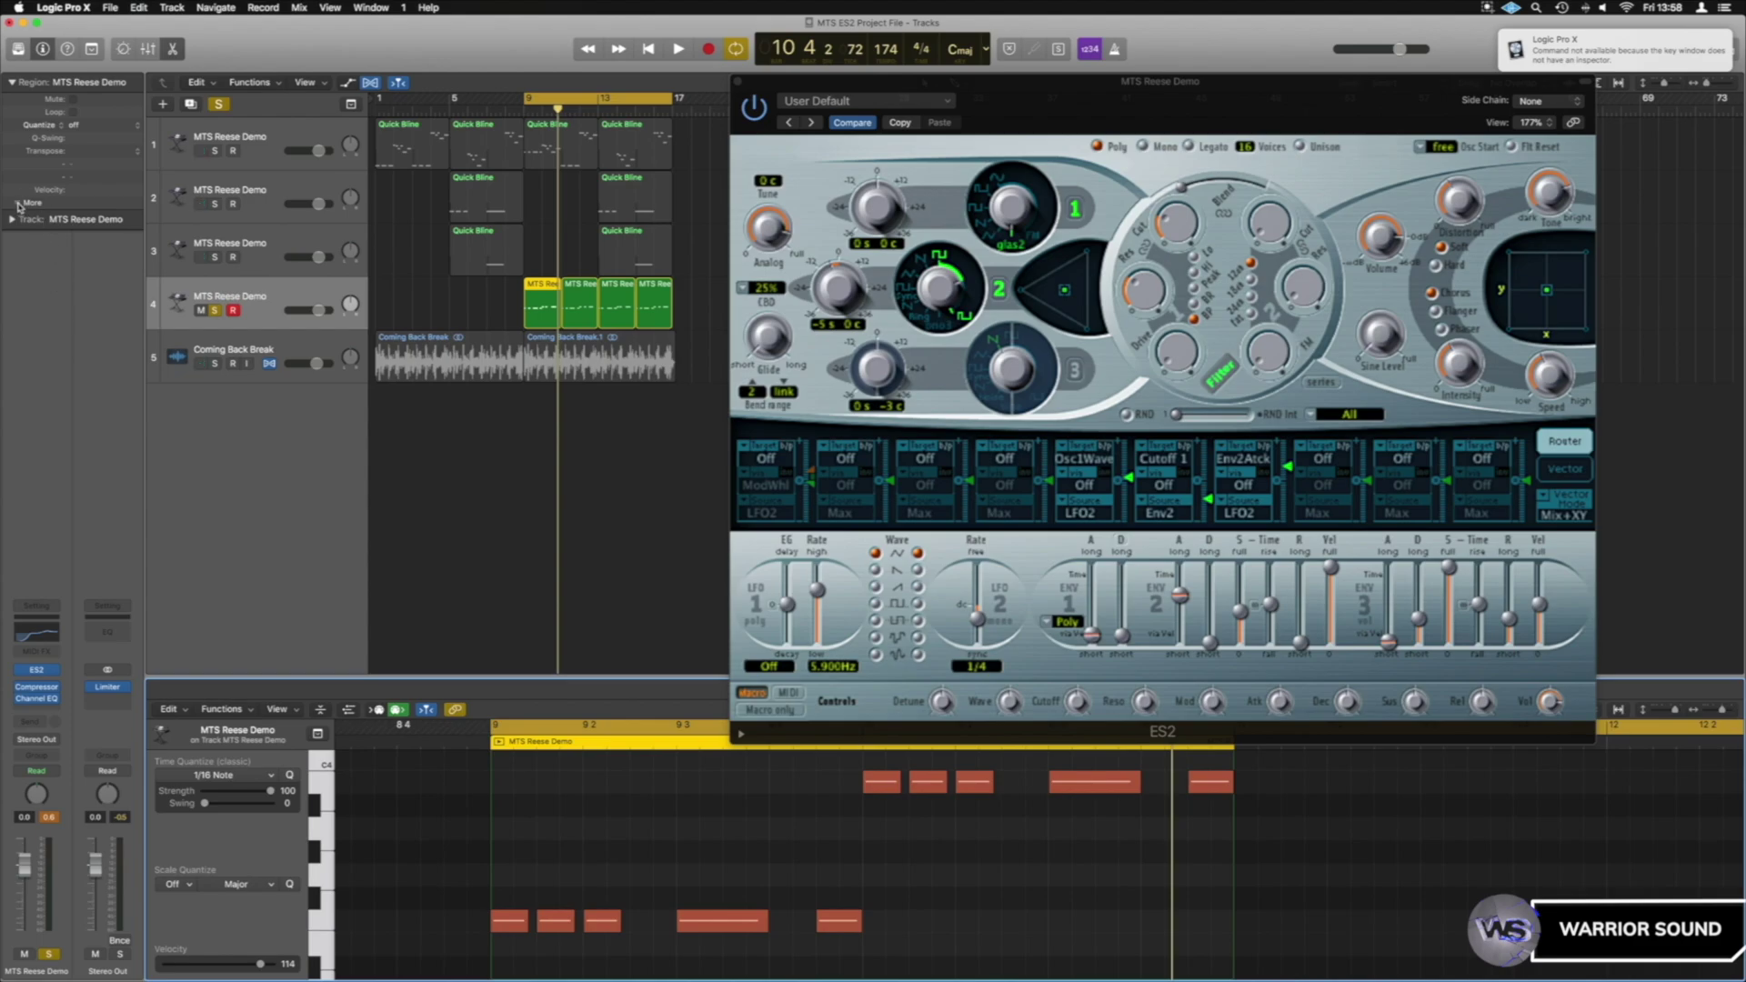
pyautogui.click(17, 204)
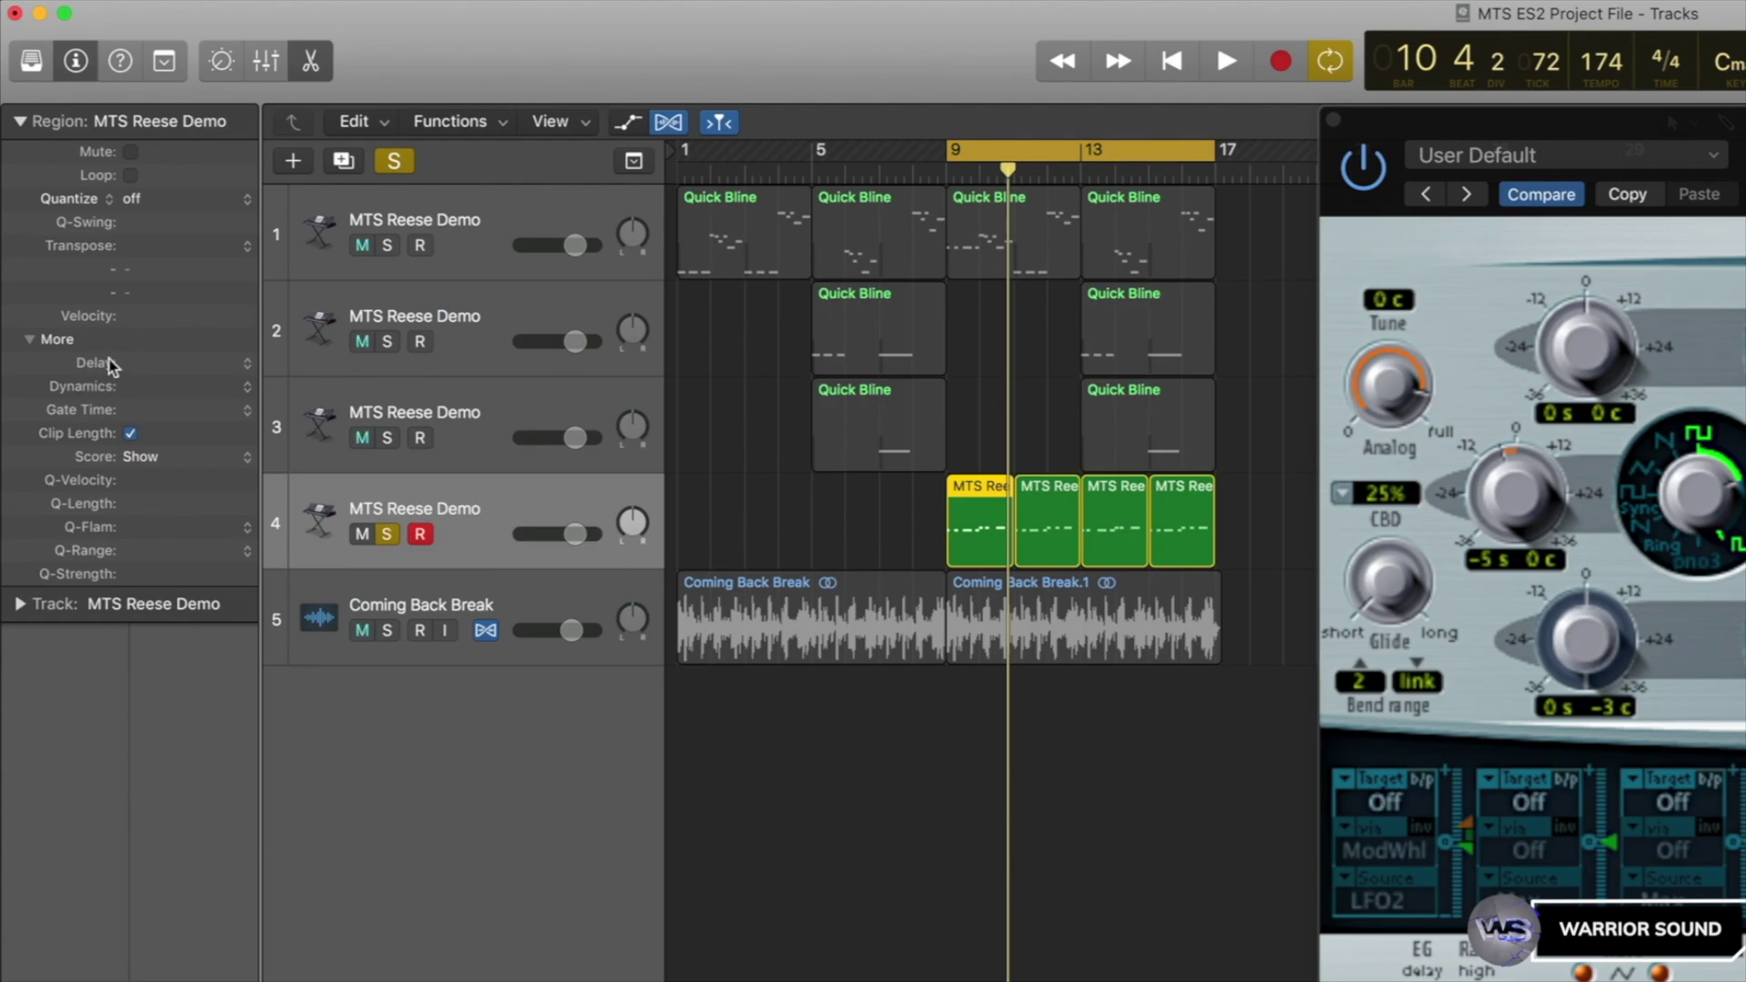
pyautogui.click(239, 364)
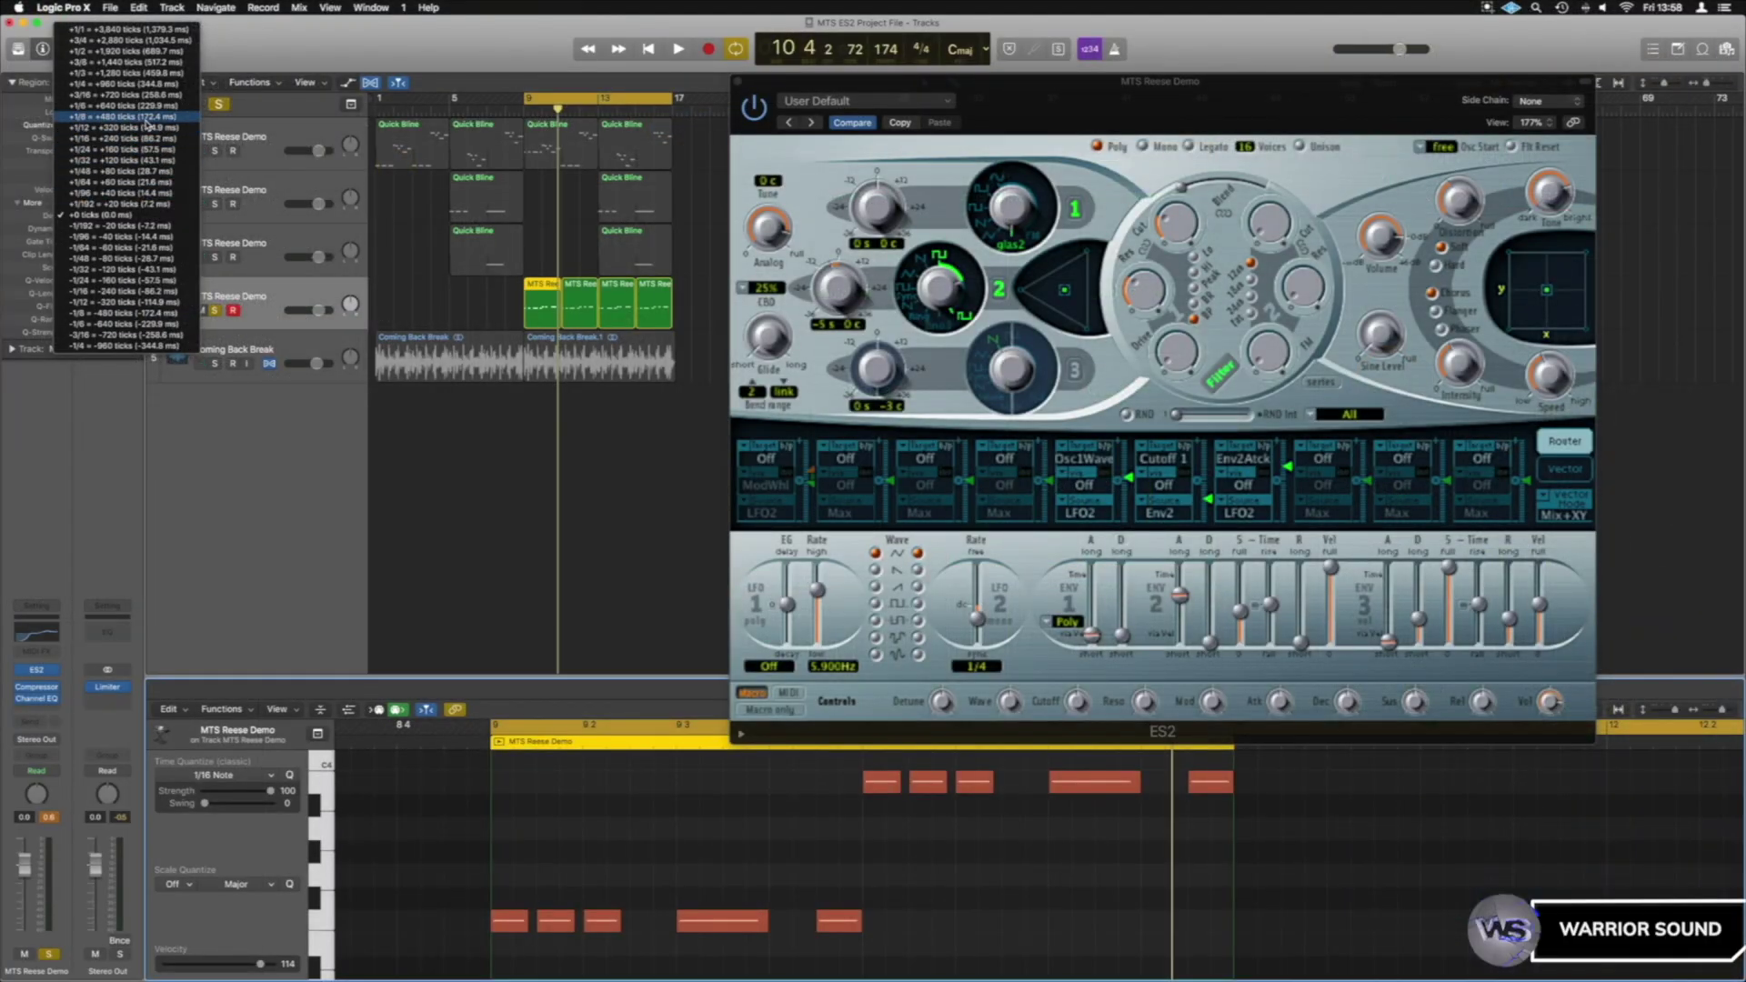
pyautogui.click(1182, 597)
# - Shorten envelope 2's attack and play the soloed fourth track
pyautogui.moveTo(1181, 596); pyautogui.dragTo(1182, 622)
pyautogui.click(1182, 617)
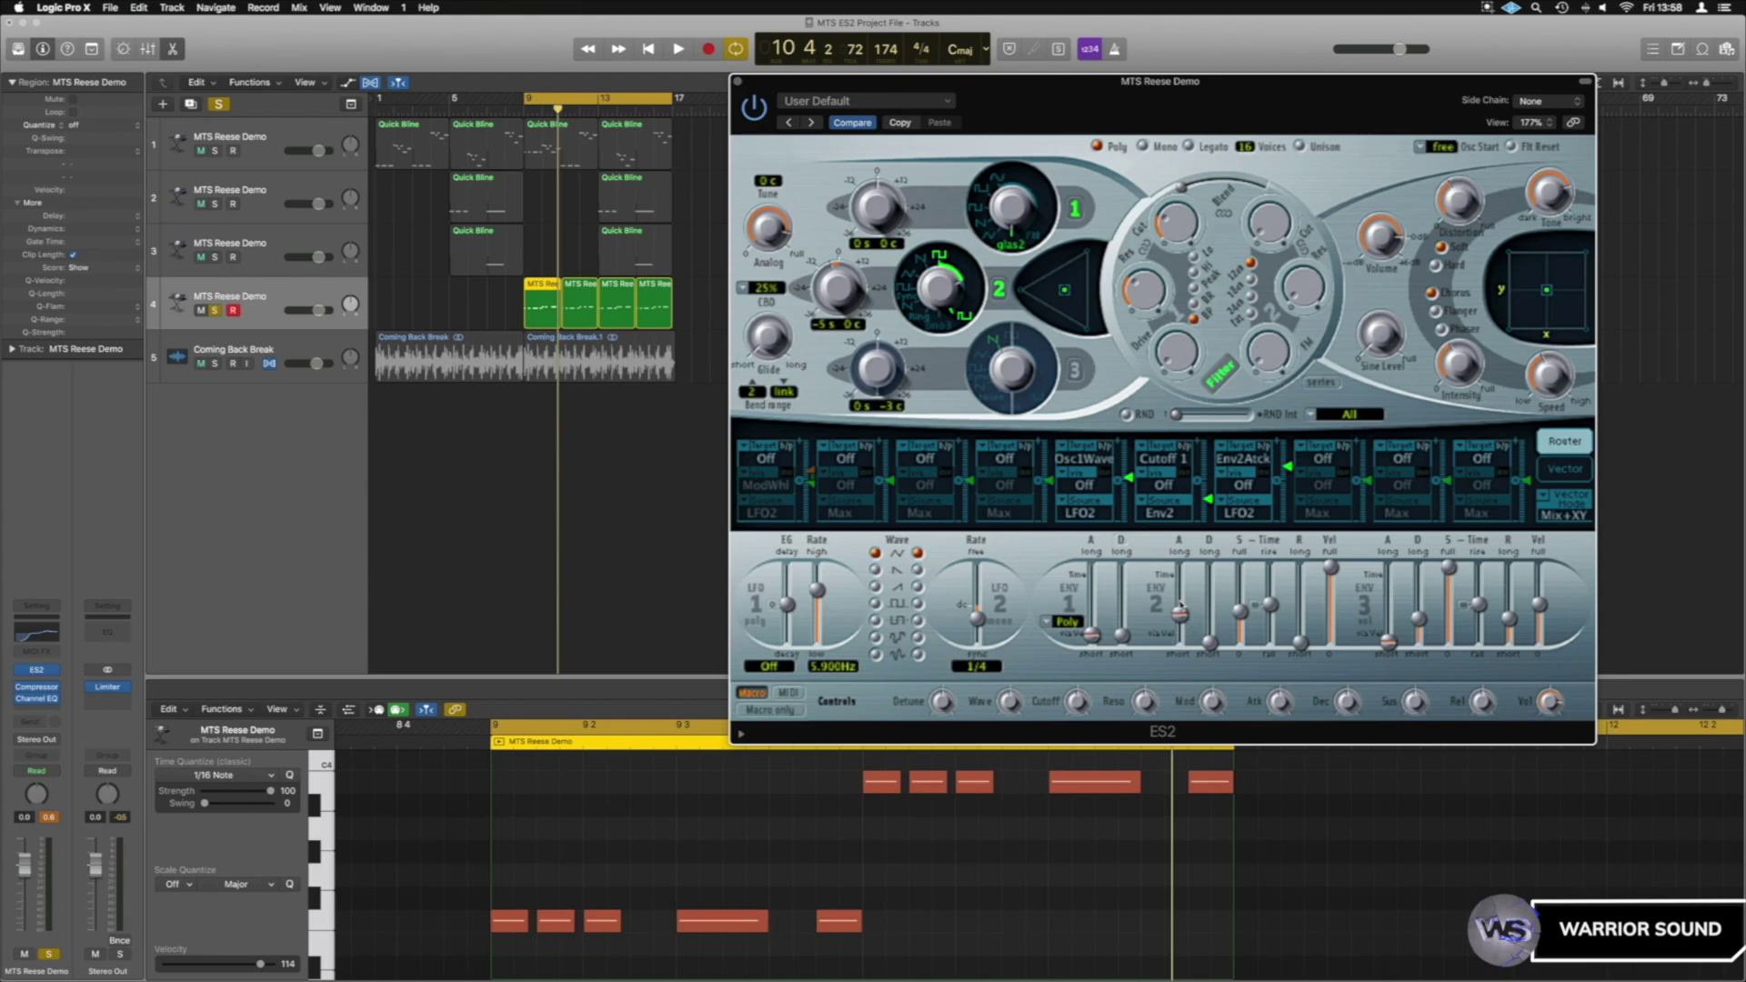
pyautogui.press('space')
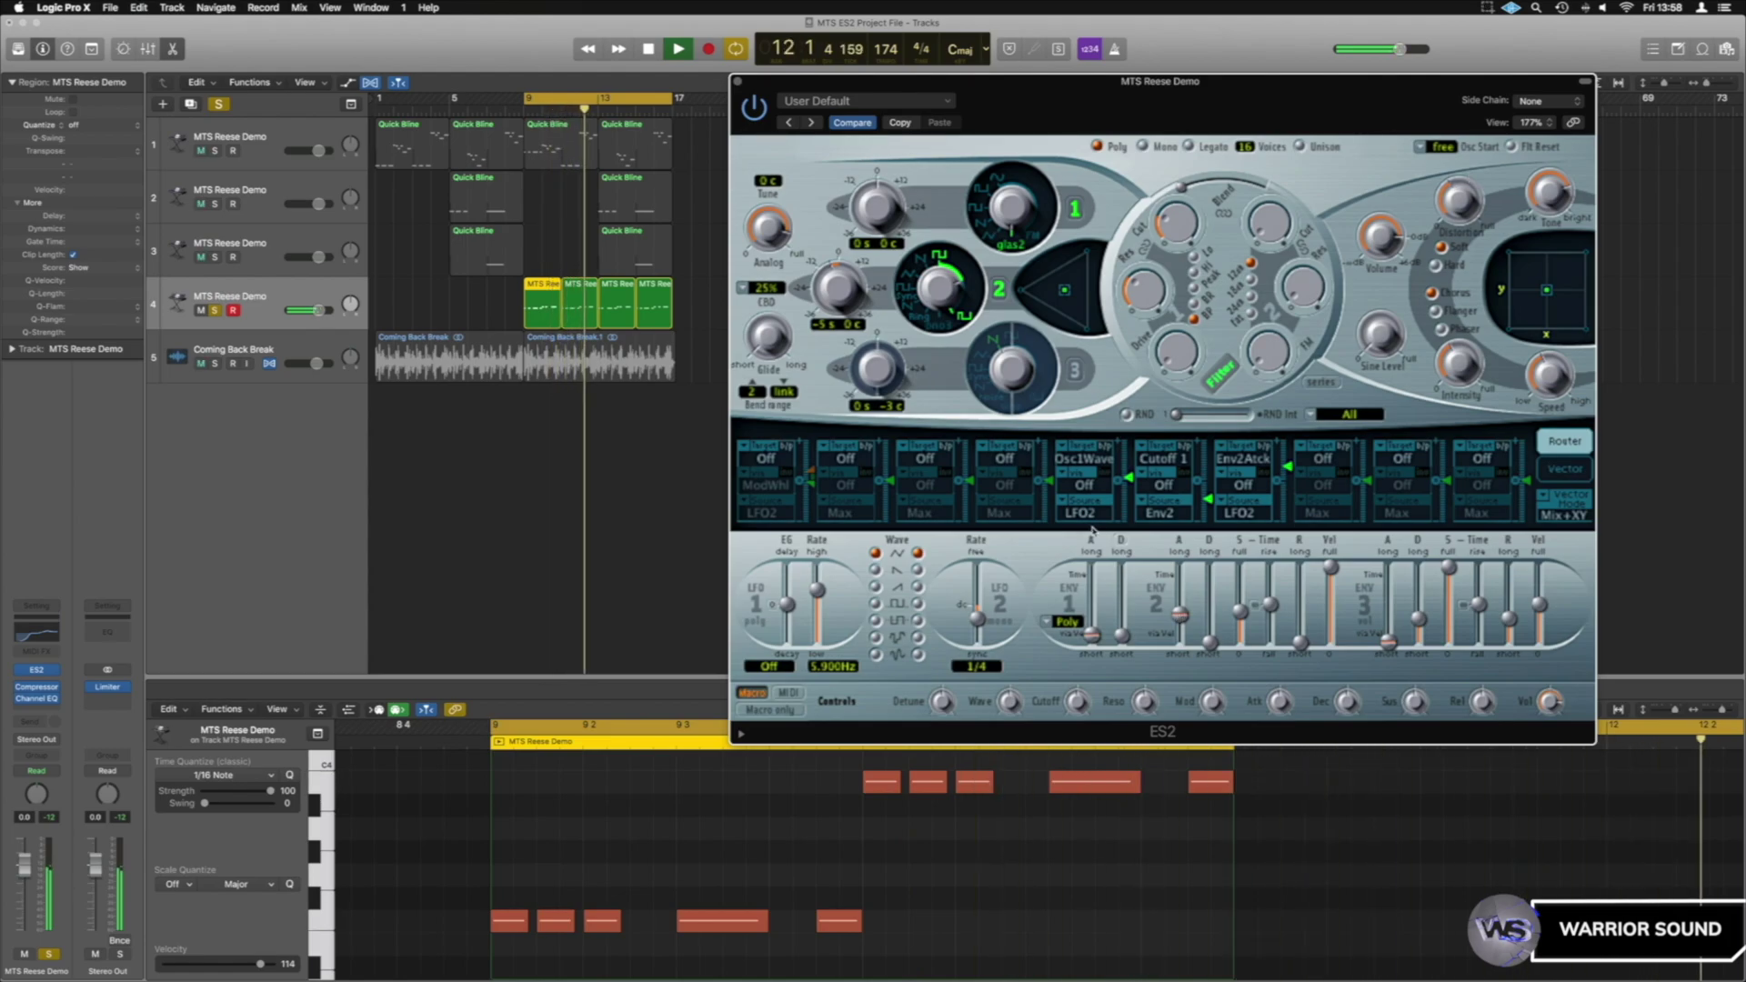
pyautogui.press('space')
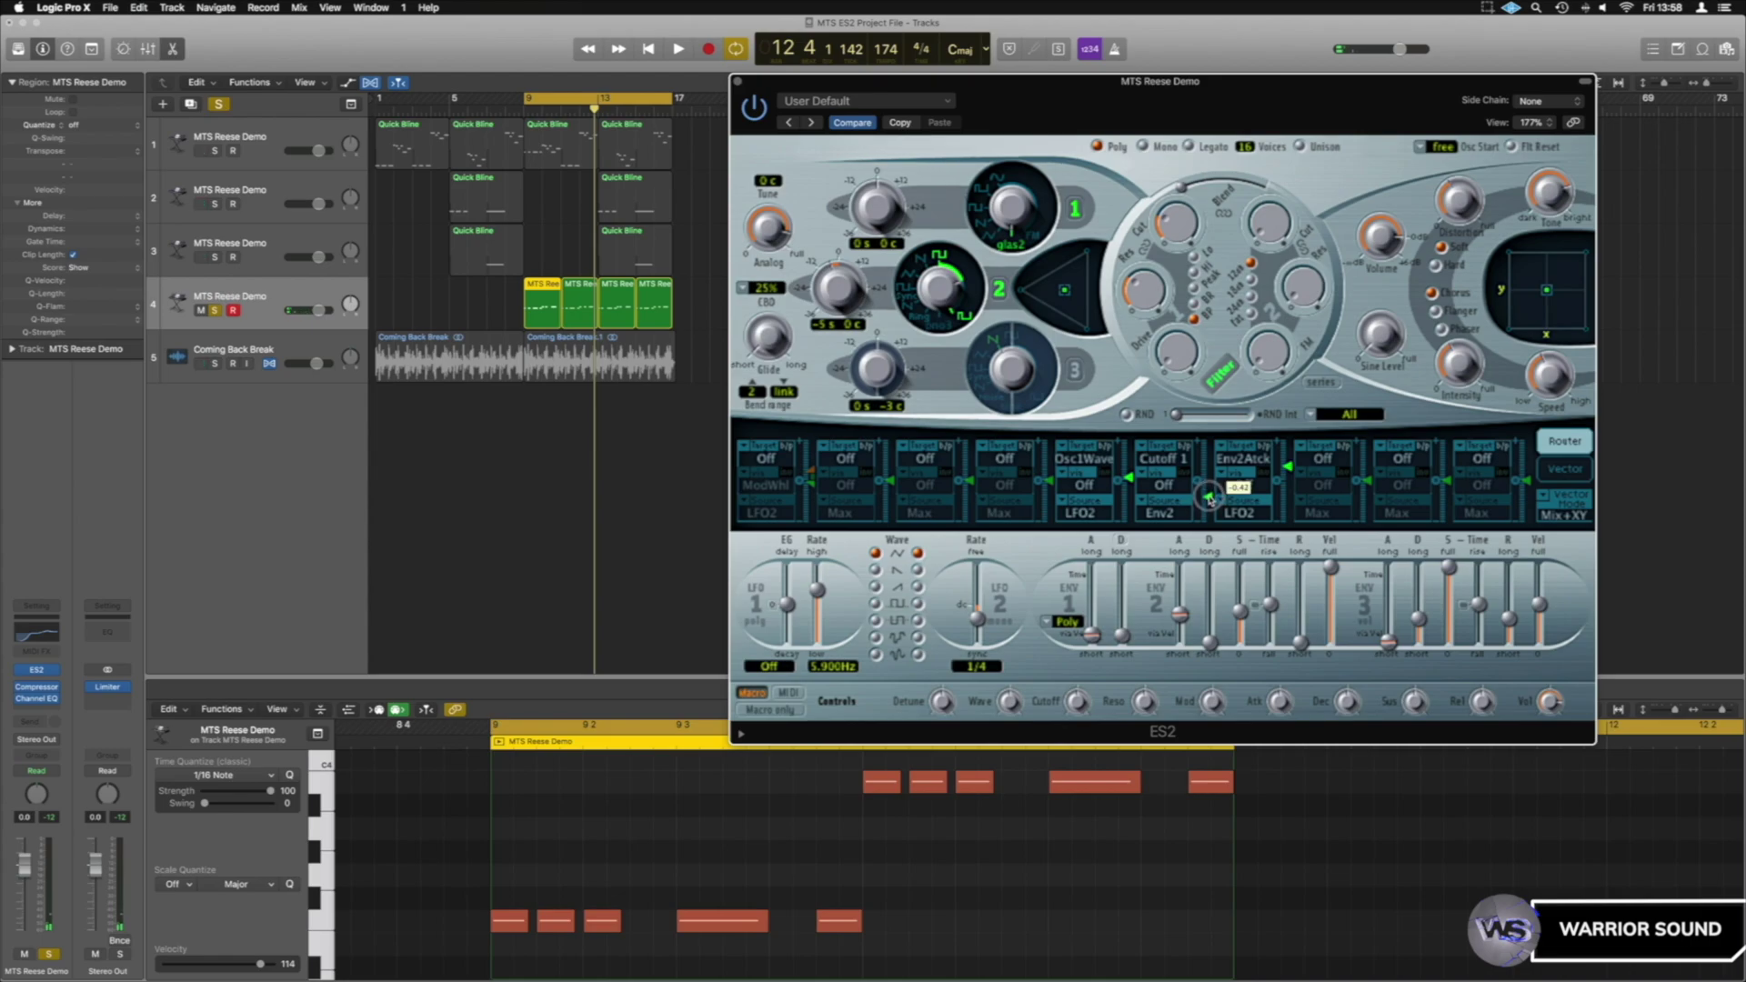
# - Raise filter 1's cutoff and make Env2's modulation of Cutoff 1 more strongly negative during playback
pyautogui.moveTo(1178, 231); pyautogui.dragTo(1180, 154)
pyautogui.moveTo(1210, 501); pyautogui.dragTo(1210, 529)
pyautogui.press('space')
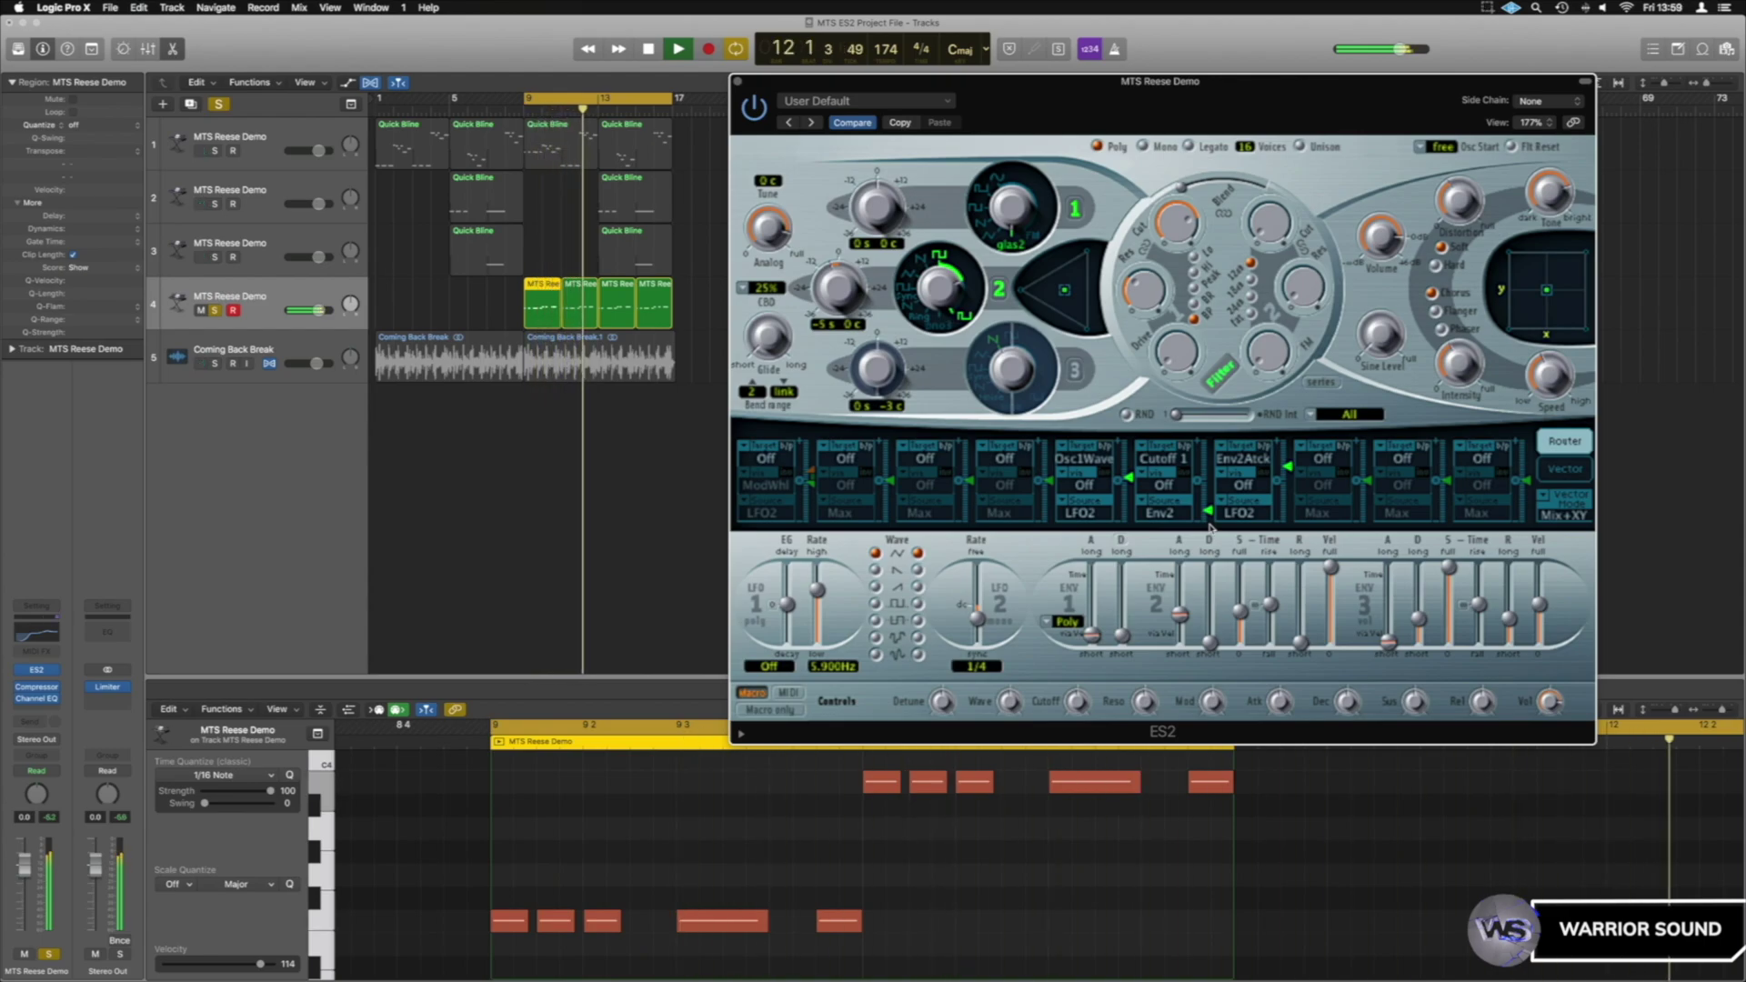
pyautogui.press('space')
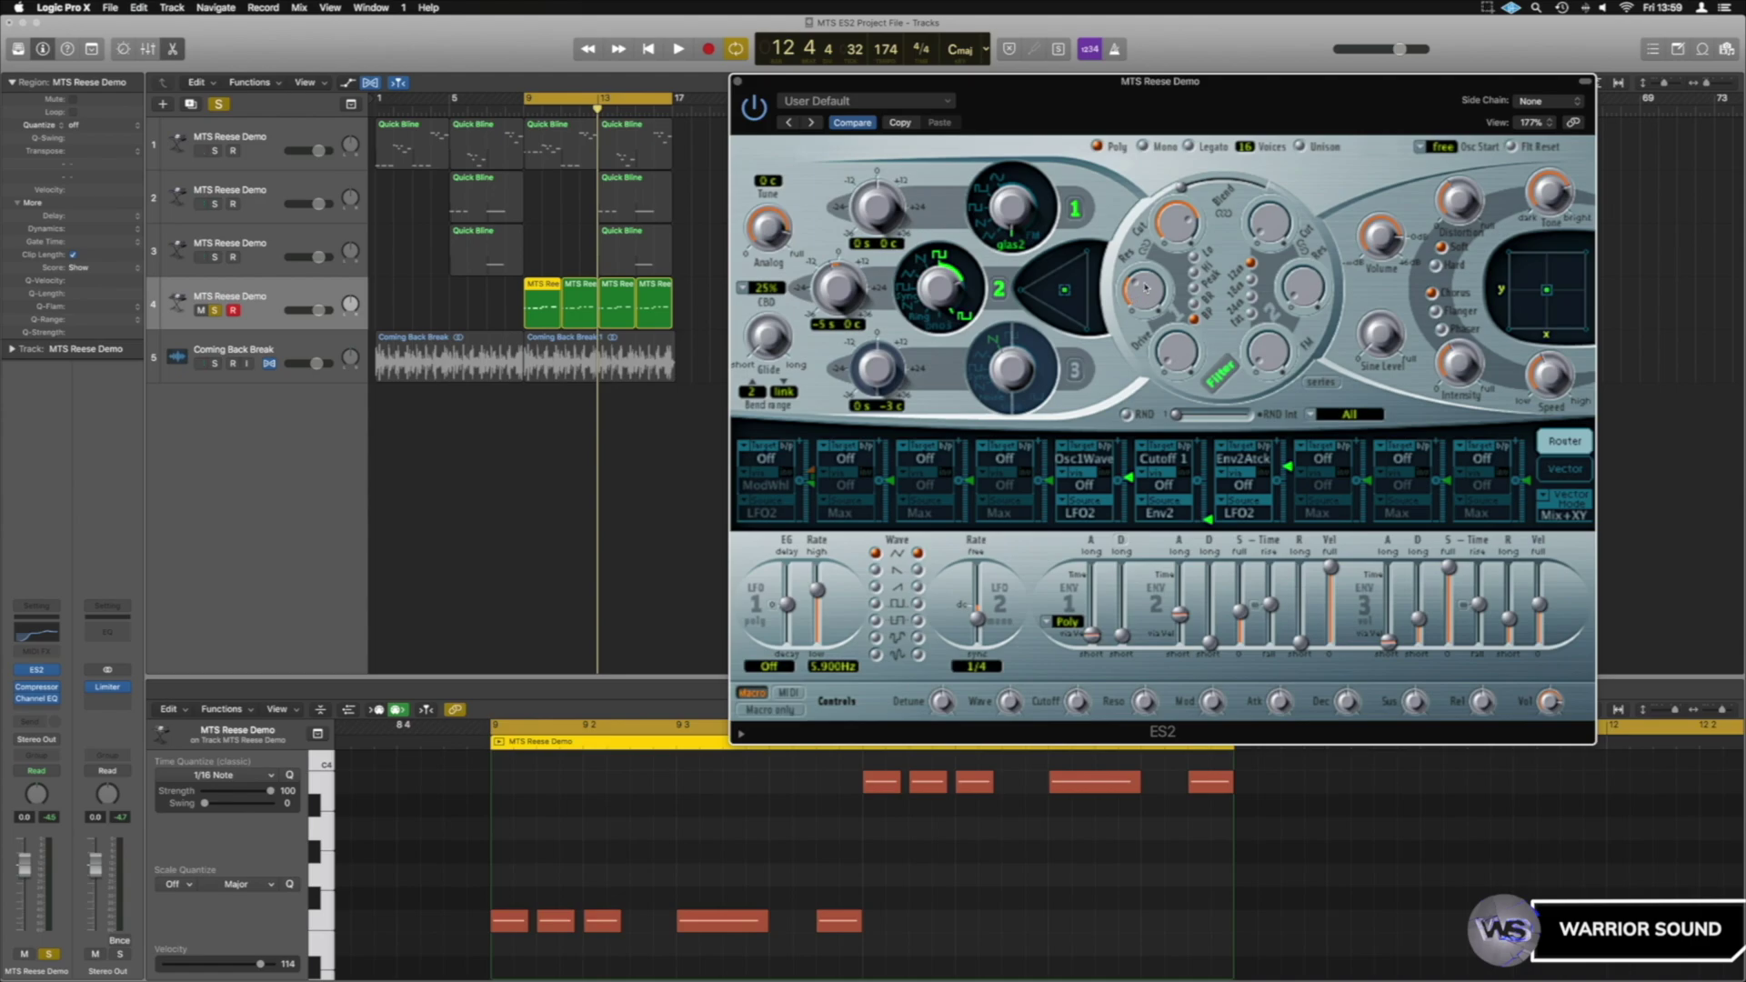
# - Sweep filter 1's resonance down to minimum, up high and back to a low setting during playback
pyautogui.moveTo(1146, 289); pyautogui.dragTo(1141, 350)
pyautogui.press('space')
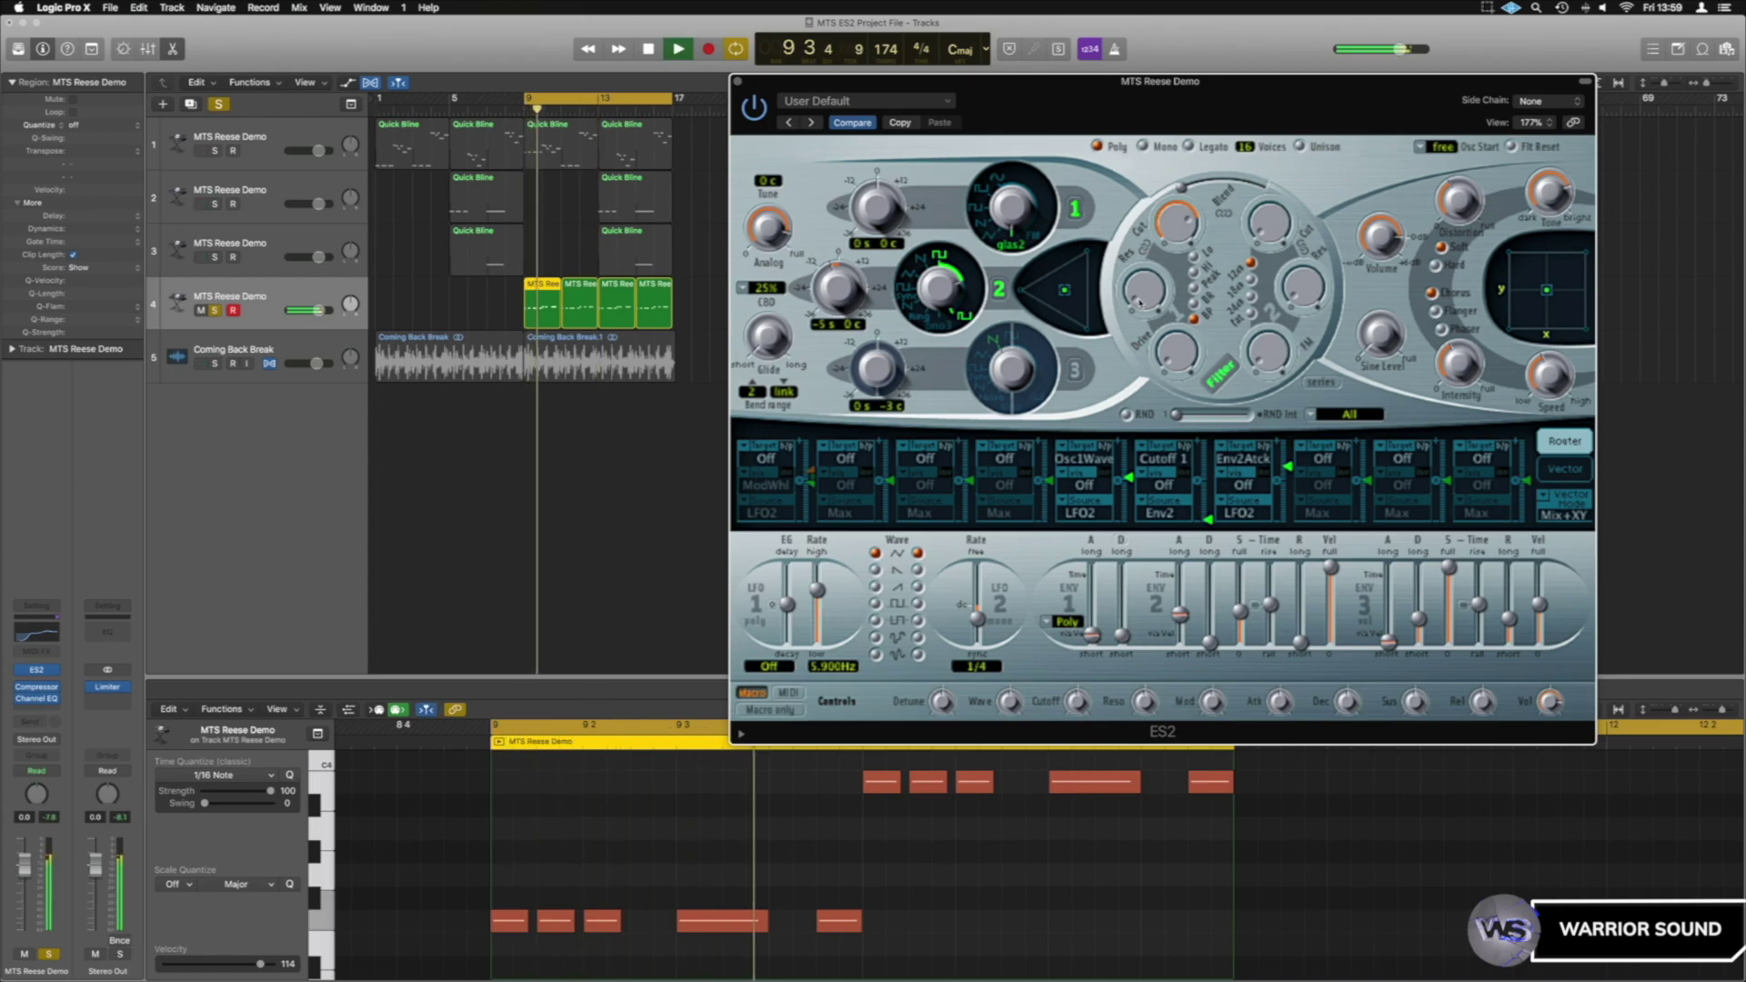
pyautogui.moveTo(1151, 305); pyautogui.dragTo(1148, 133)
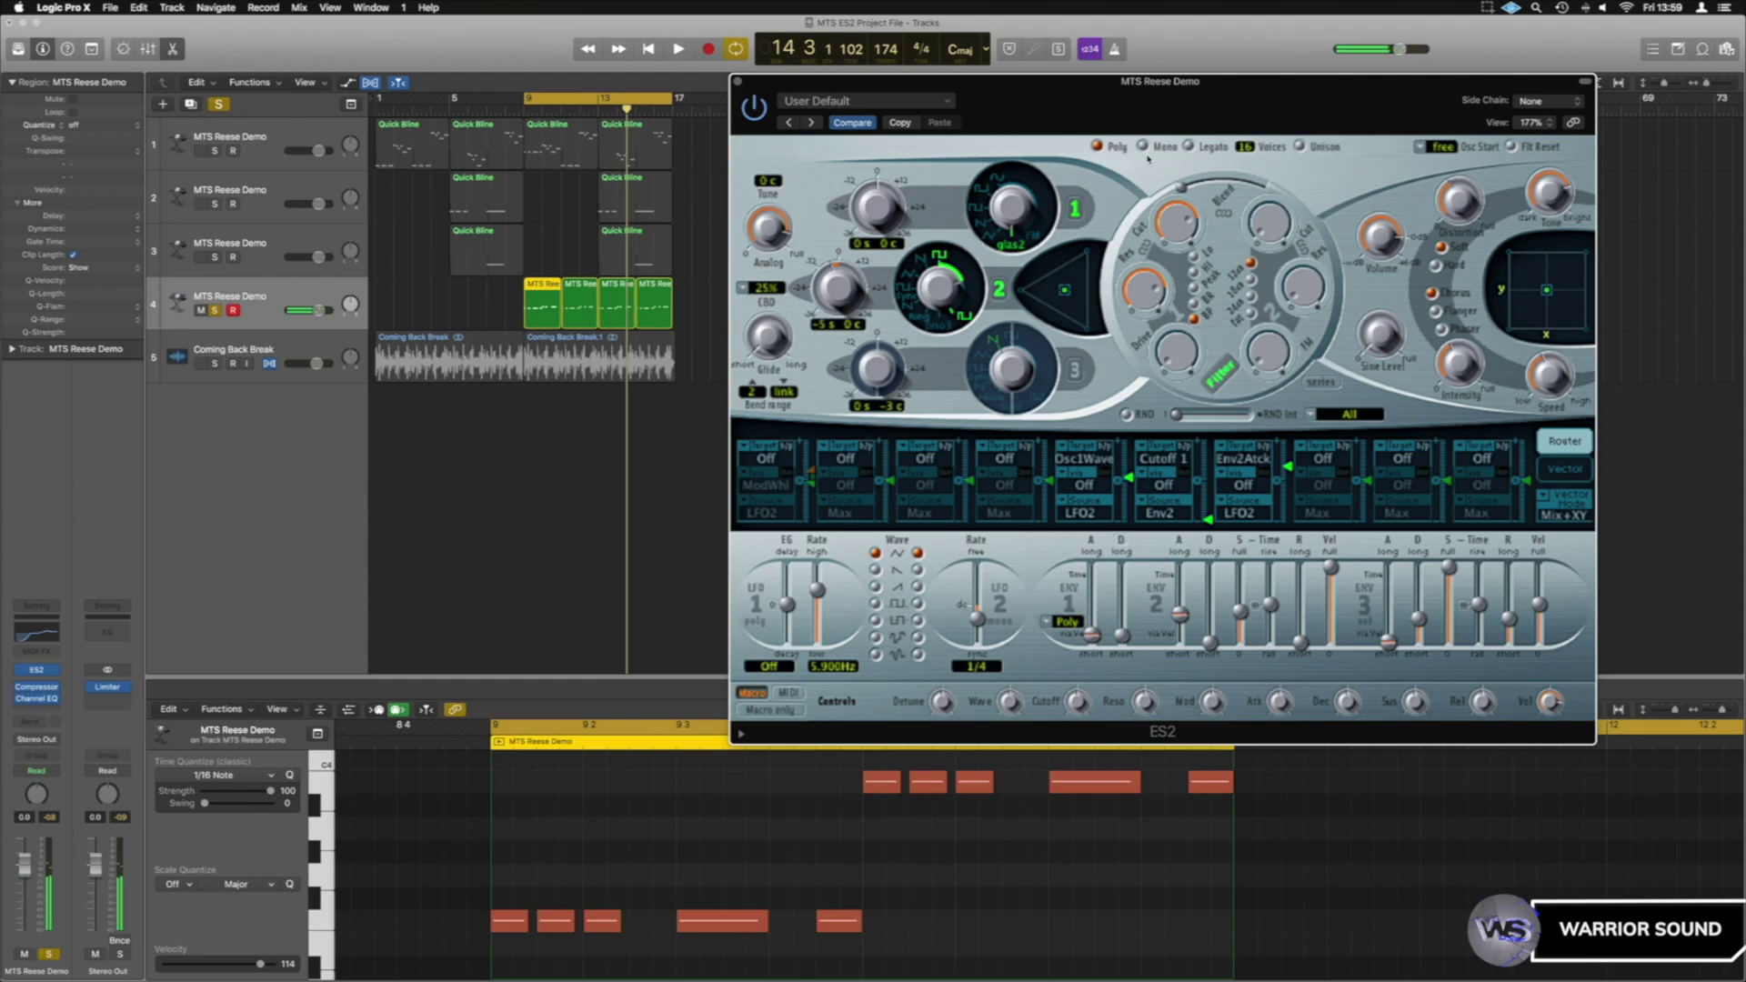
pyautogui.press('space')
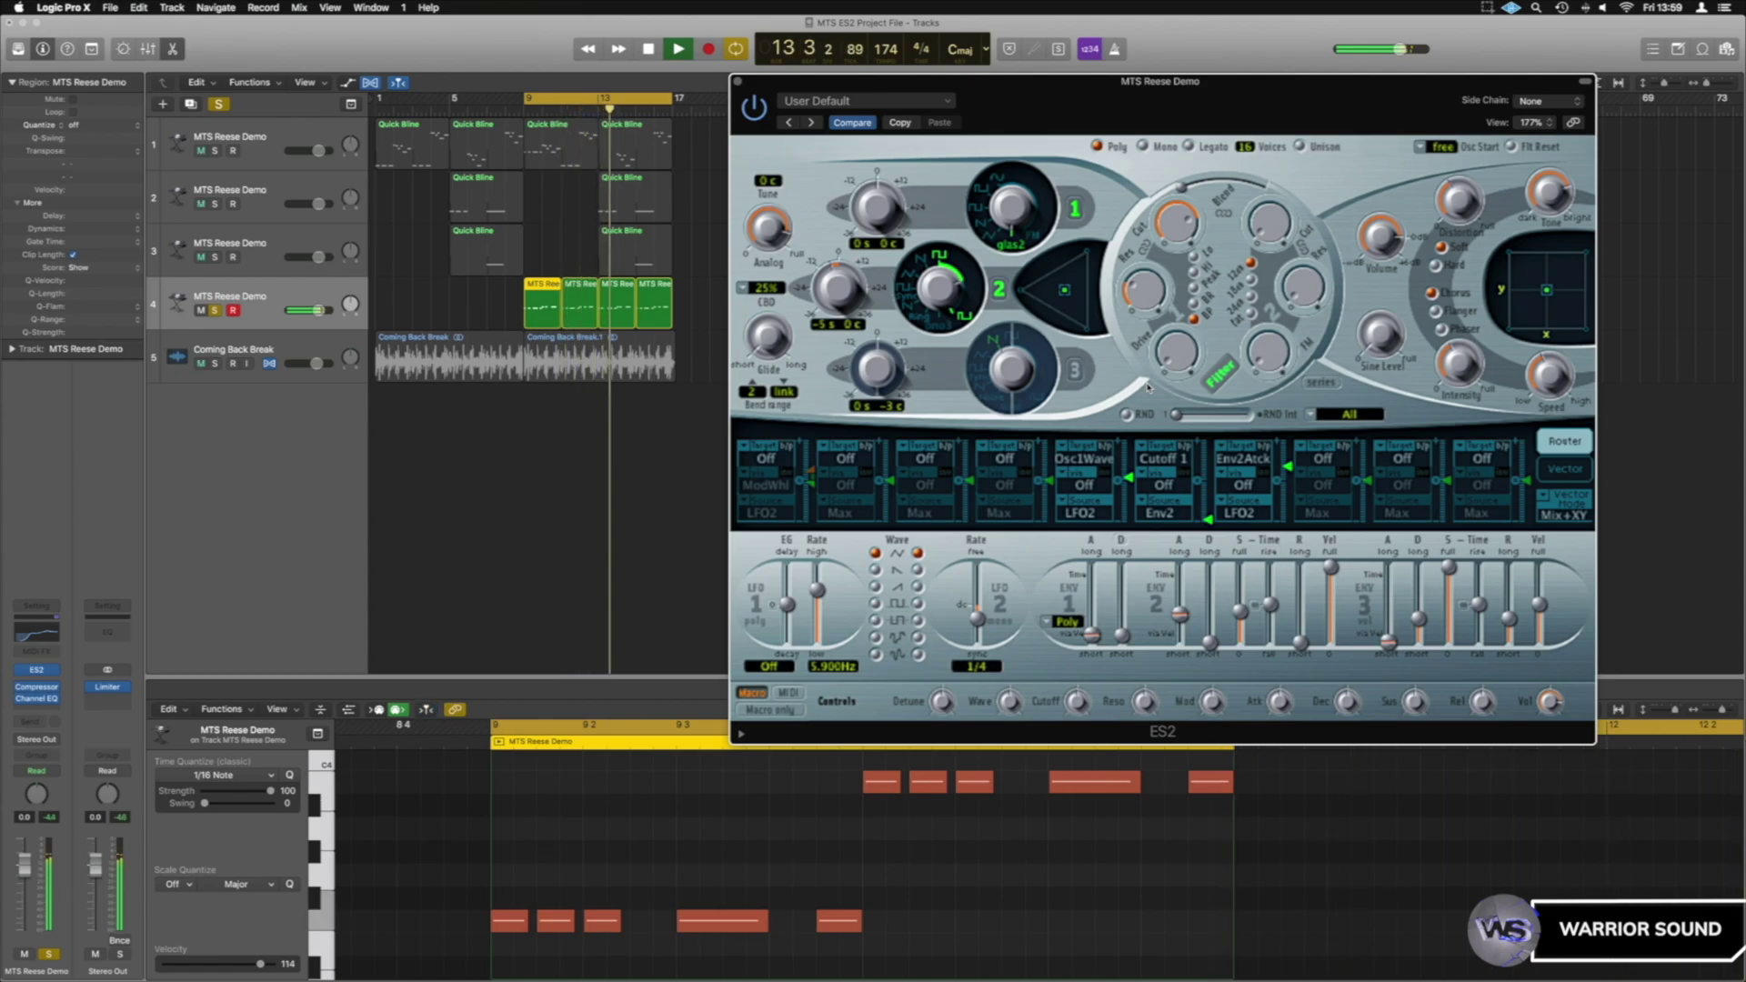
pyautogui.press('space')
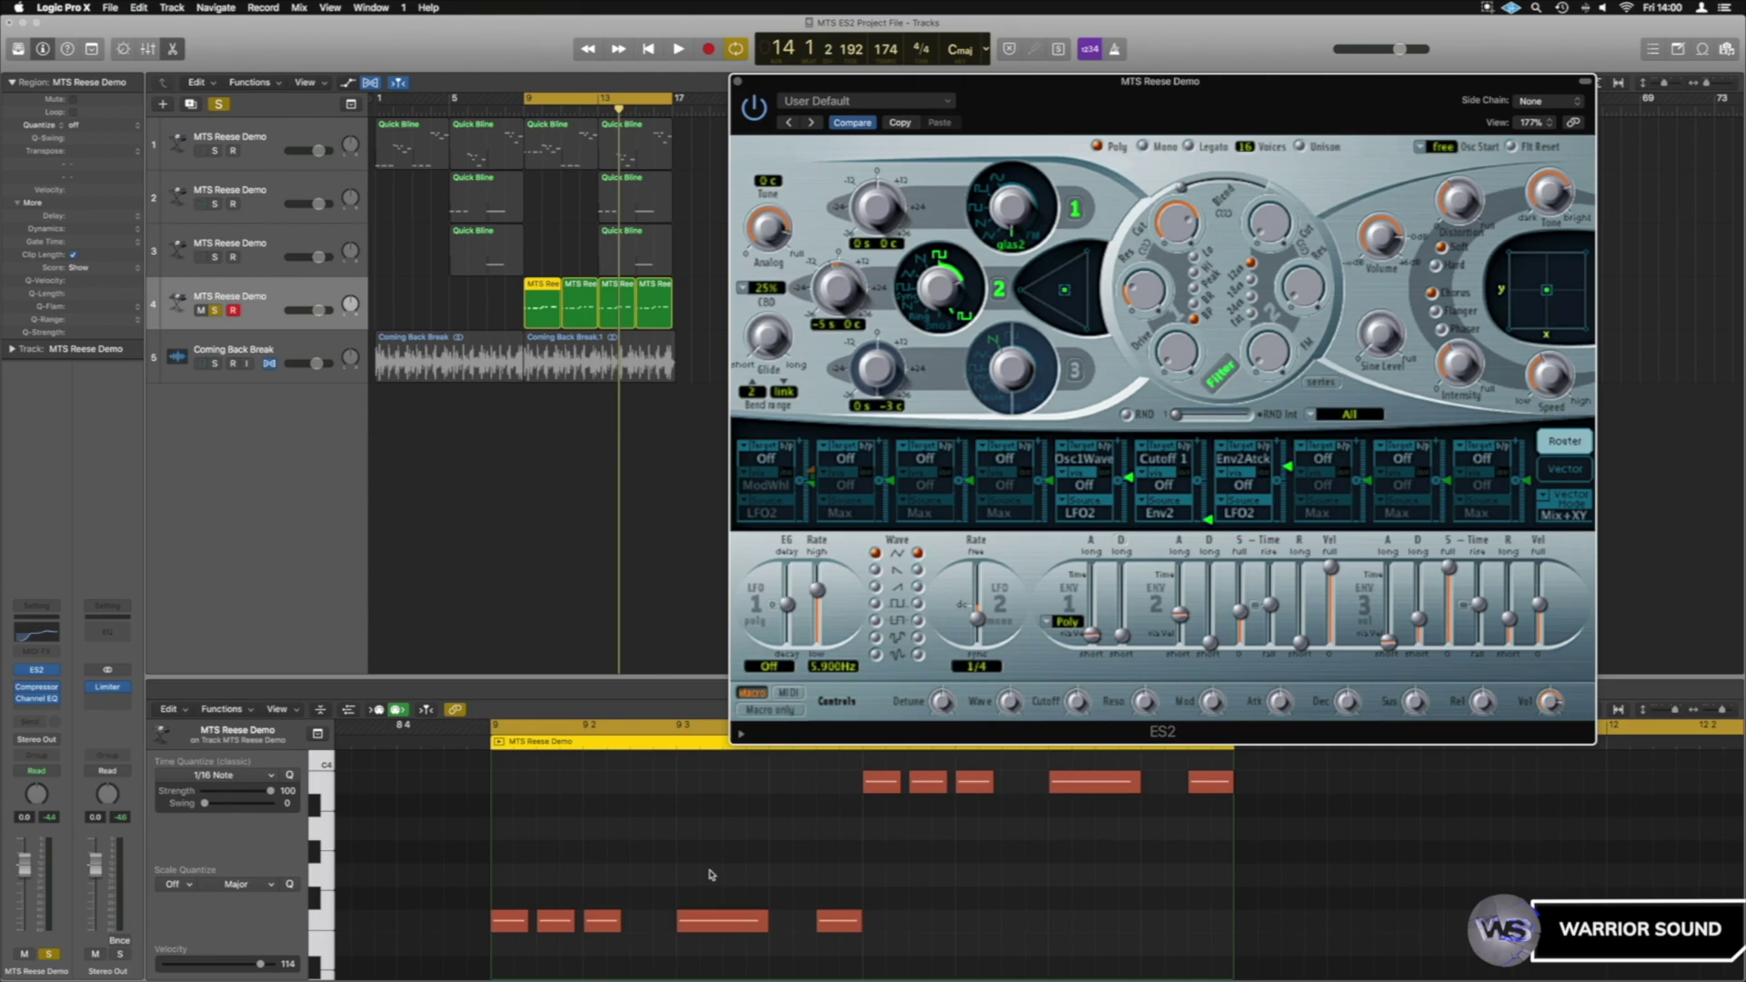
pyautogui.scroll(1, 519, 920)
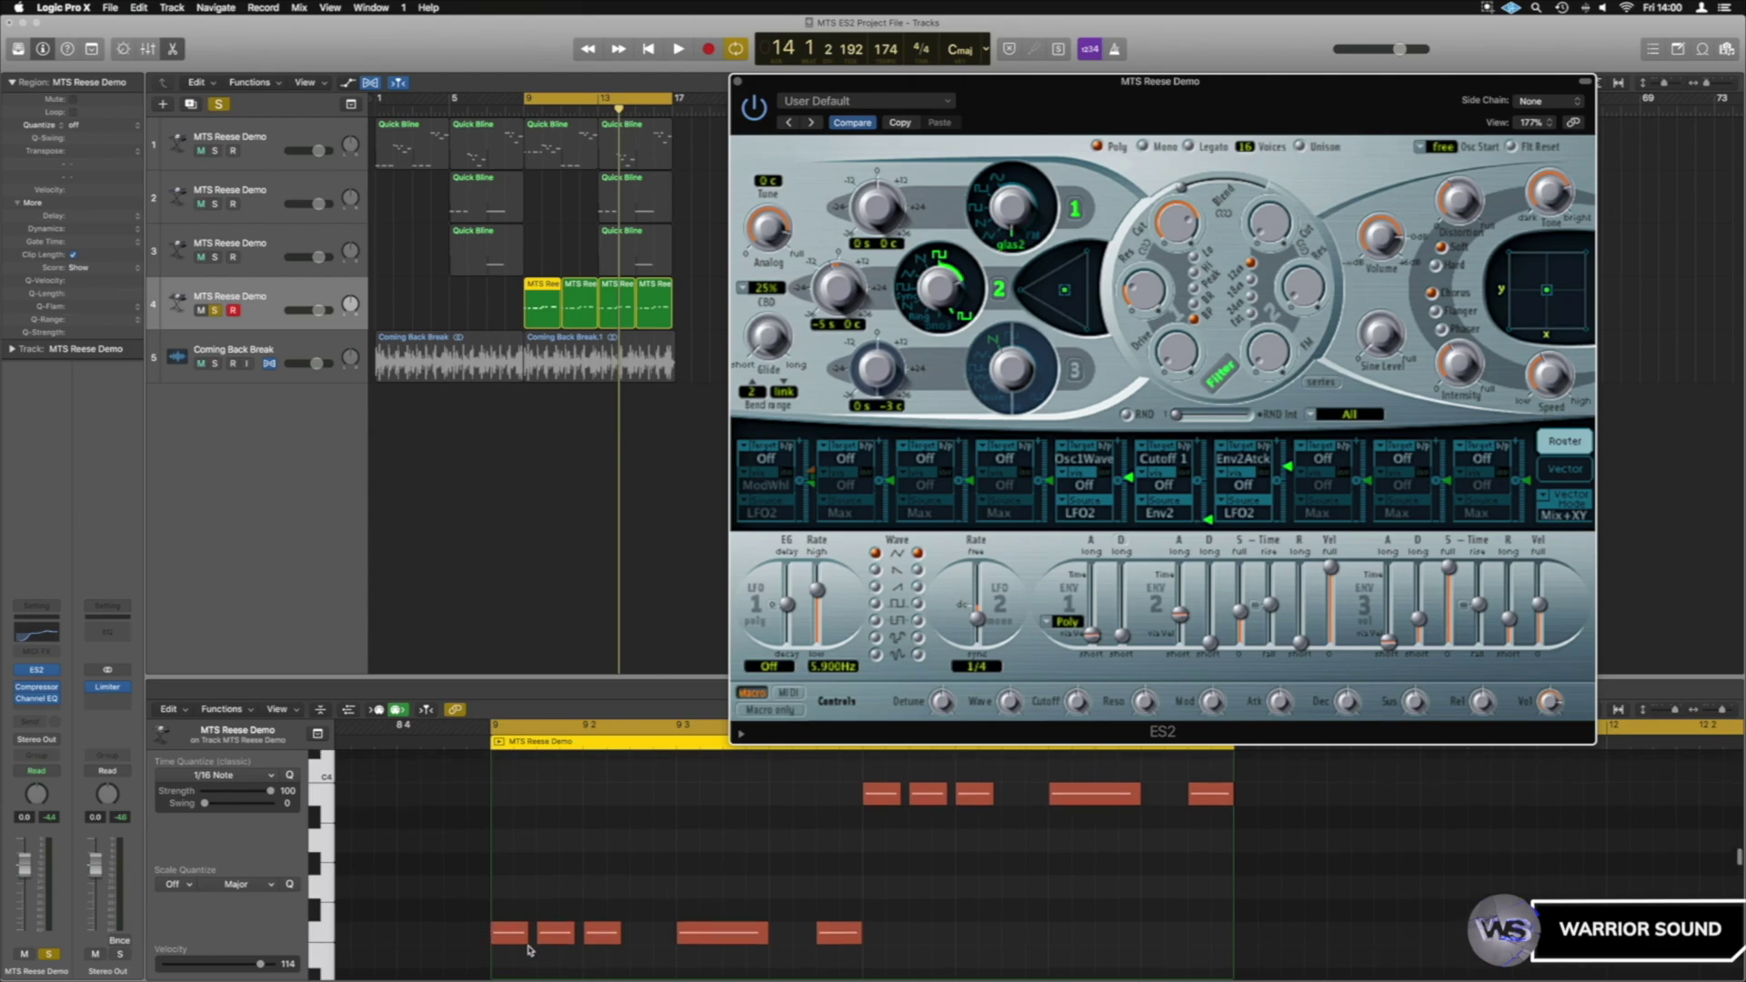
pyautogui.moveTo(508, 930)
pyautogui.press('super+d')
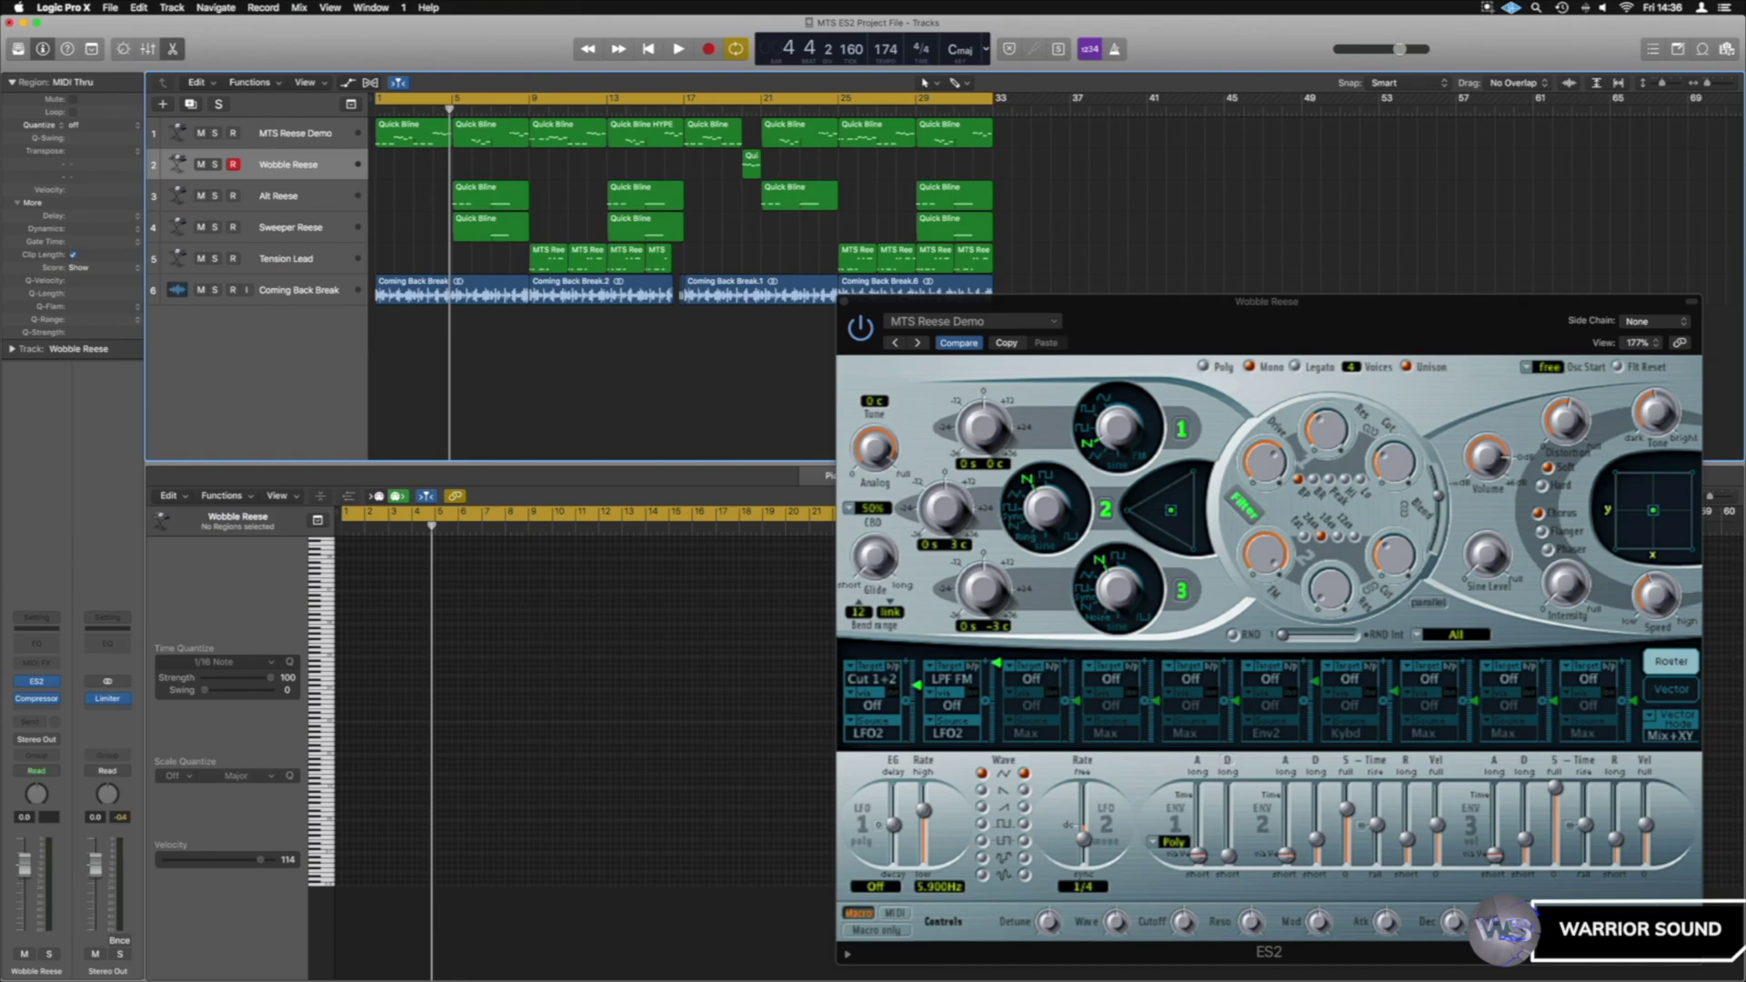
# - Set the cycle range to bars 17 to 21 and play it
pyautogui.click(696, 98)
pyautogui.moveTo(685, 100); pyautogui.dragTo(765, 122)
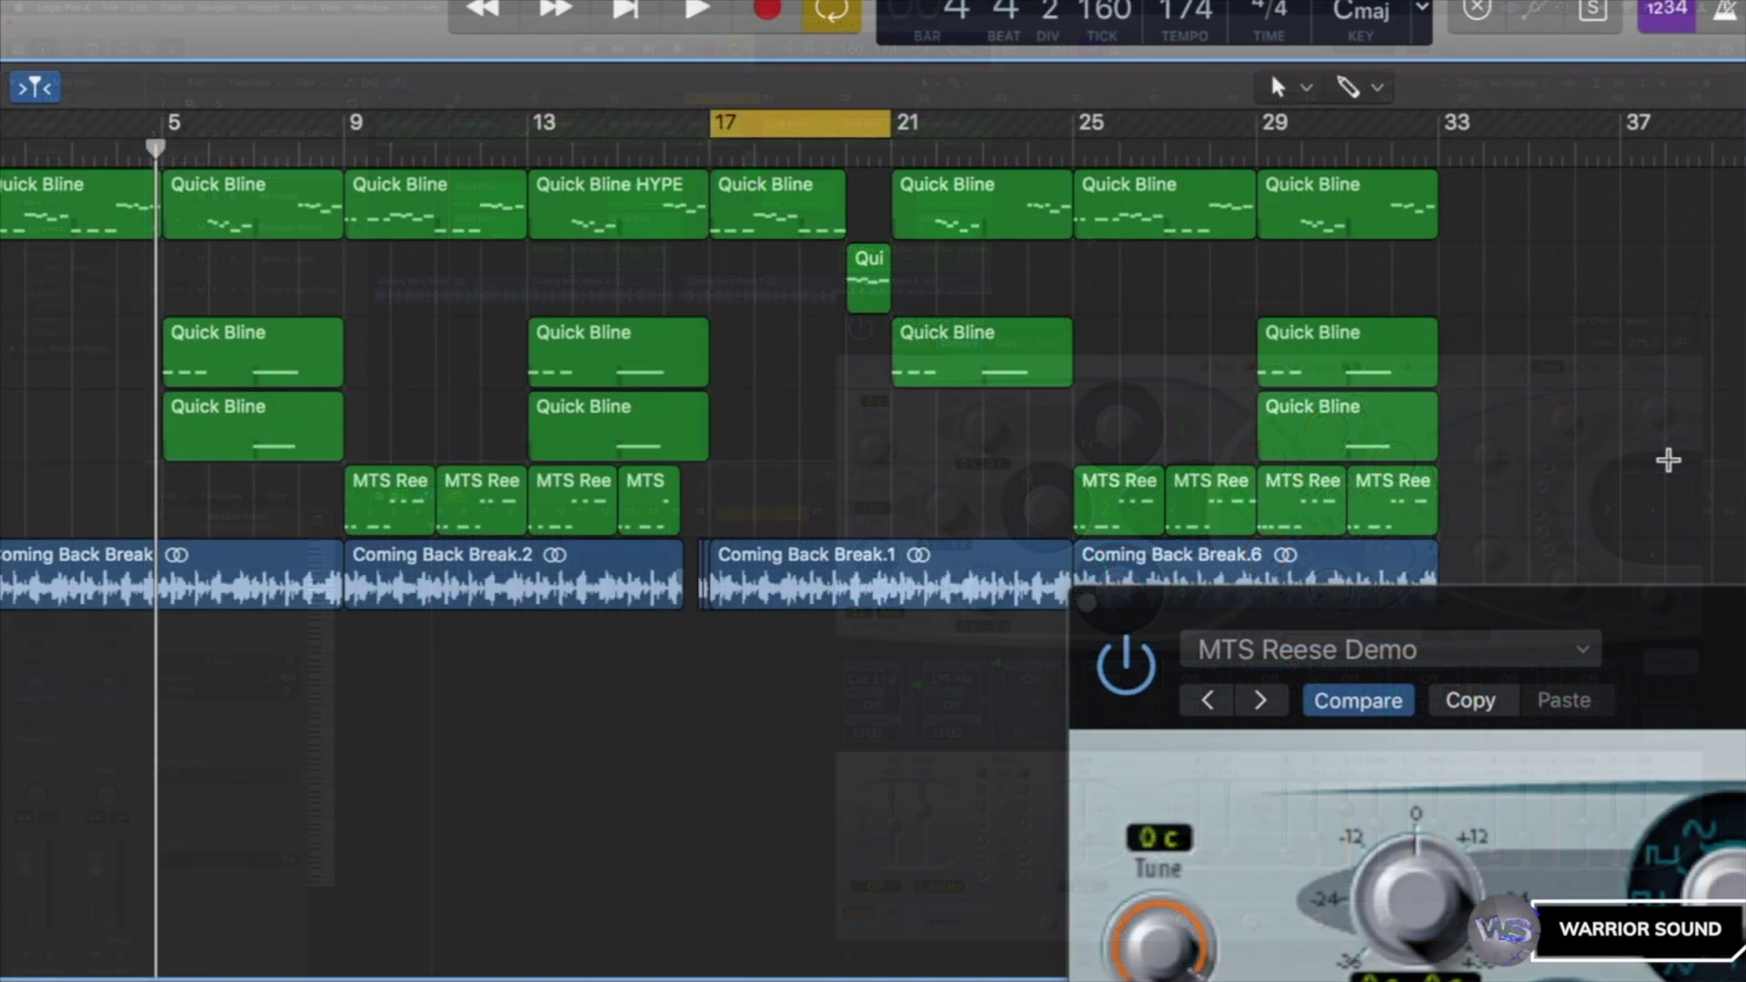
pyautogui.press('space')
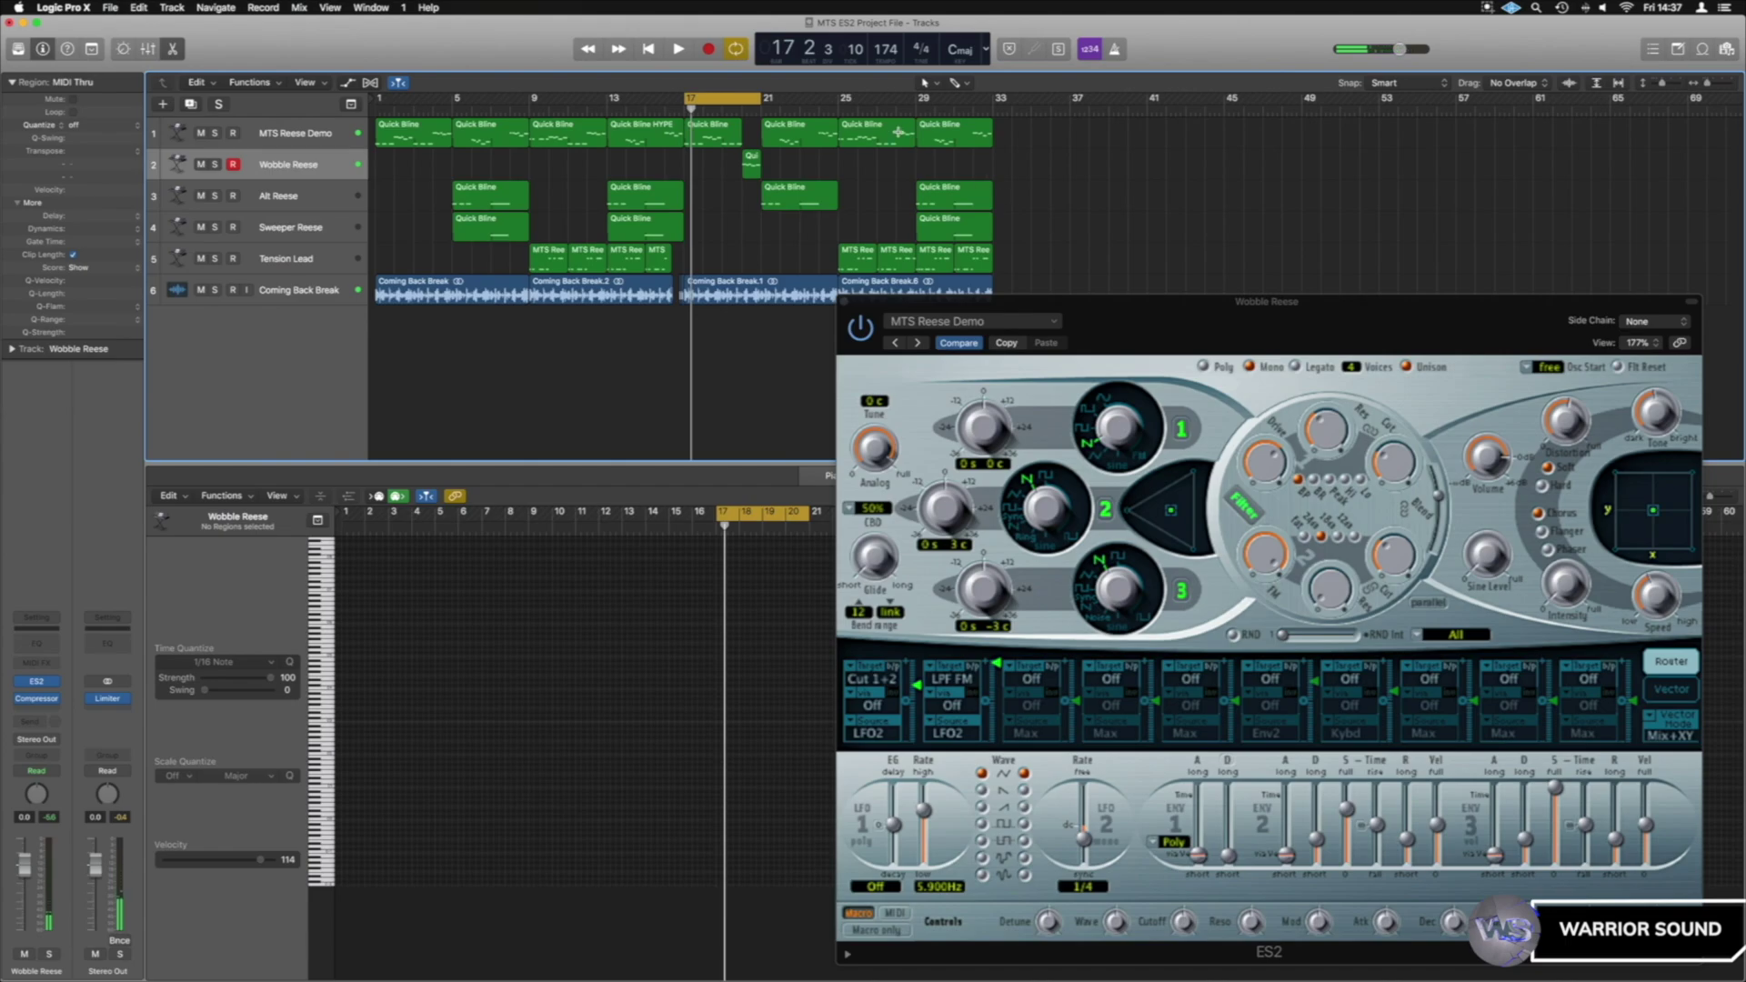
# - Shorten the cycle range to bar 20 around the Wobble Reese region, then solo the Wobble Reese track and play it
pyautogui.click(742, 102)
pyautogui.moveTo(742, 102); pyautogui.dragTo(757, 102)
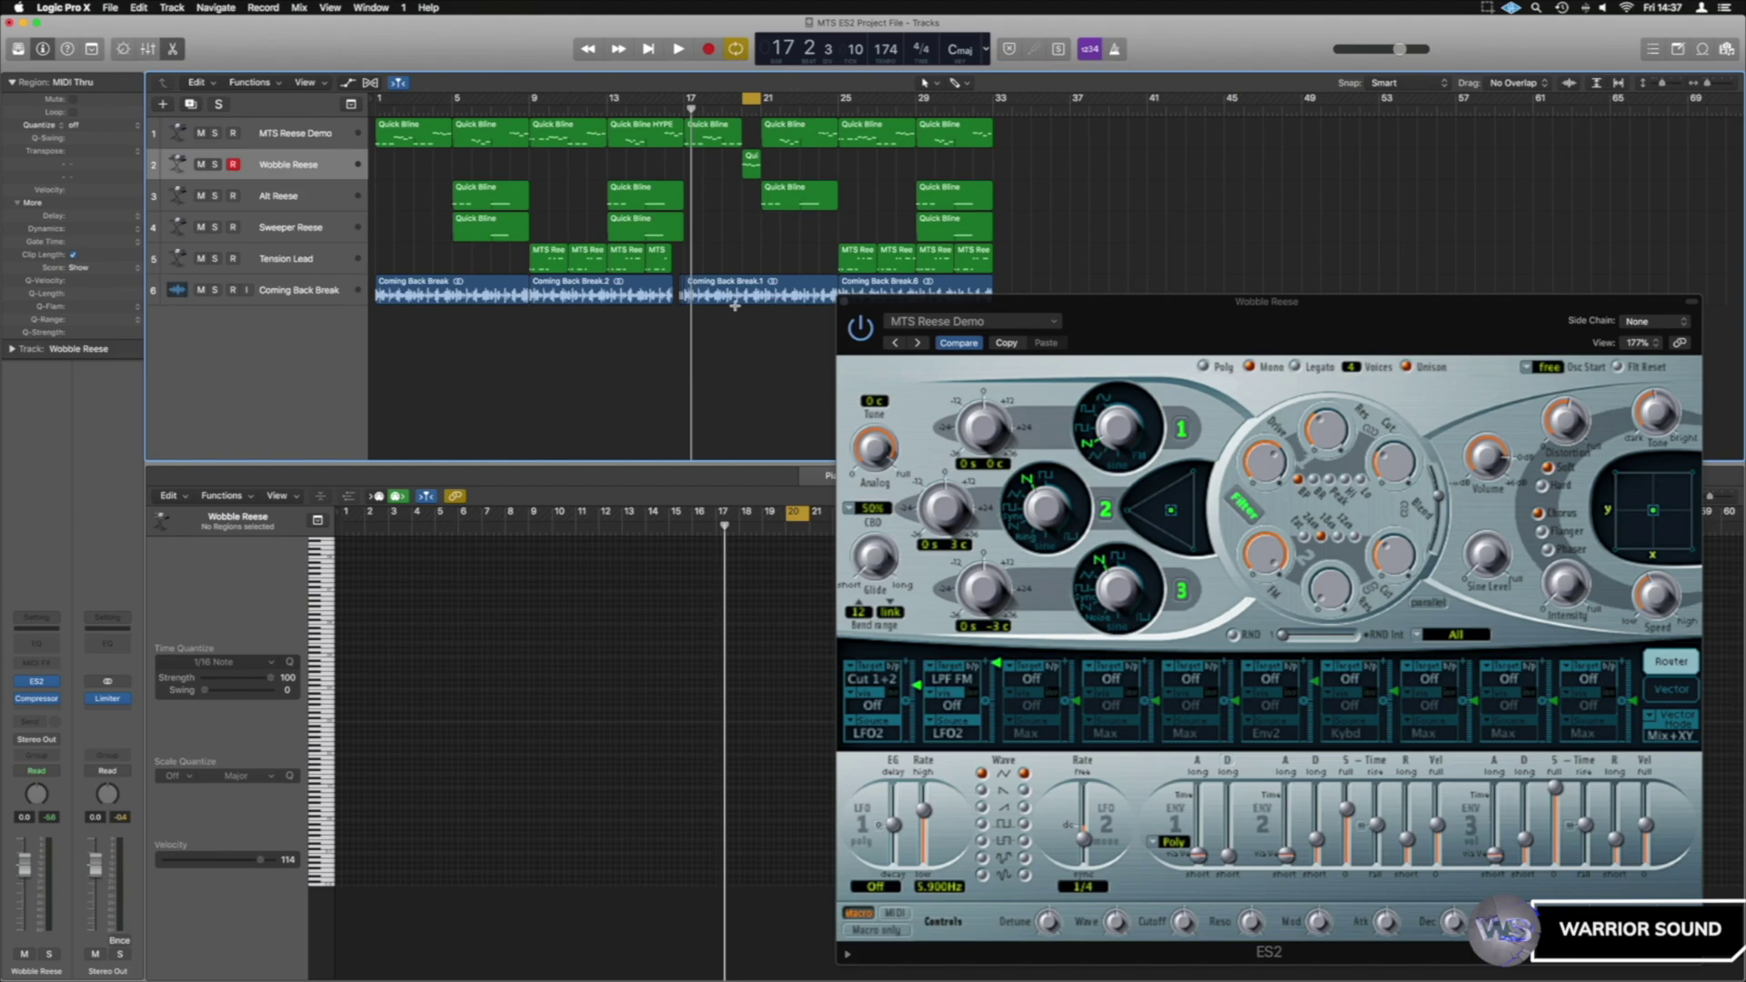
pyautogui.click(215, 164)
pyautogui.press('space')
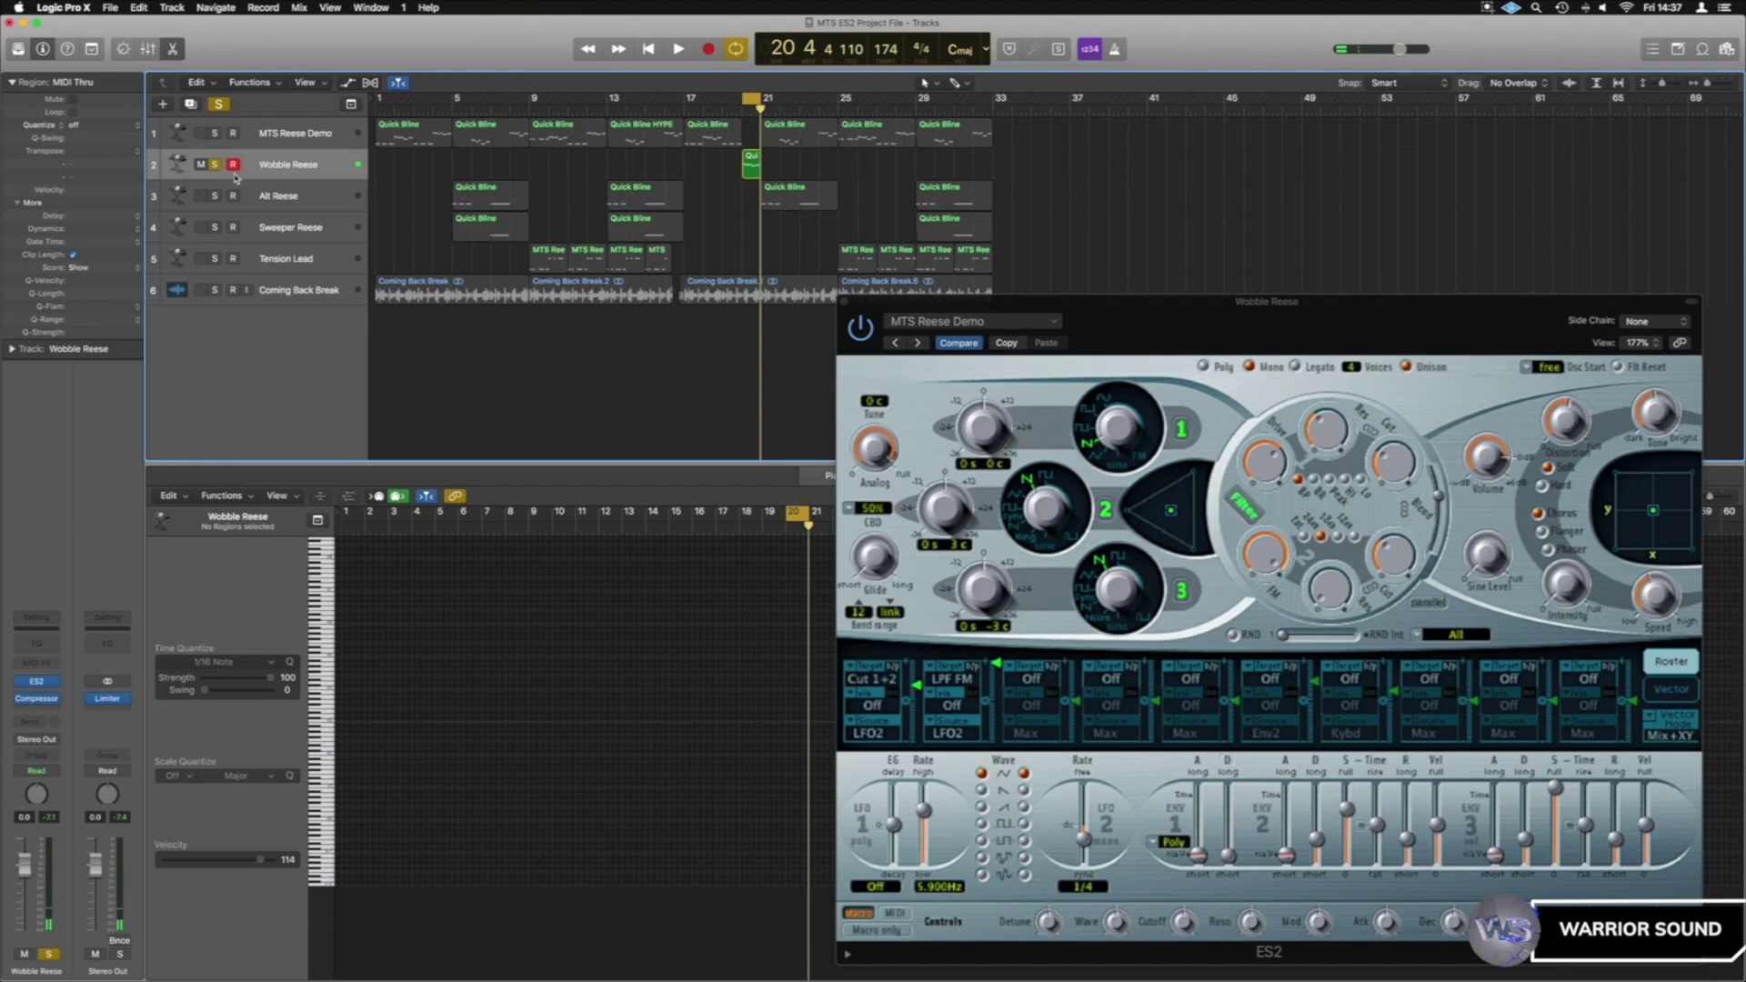
pyautogui.press('super+Right')
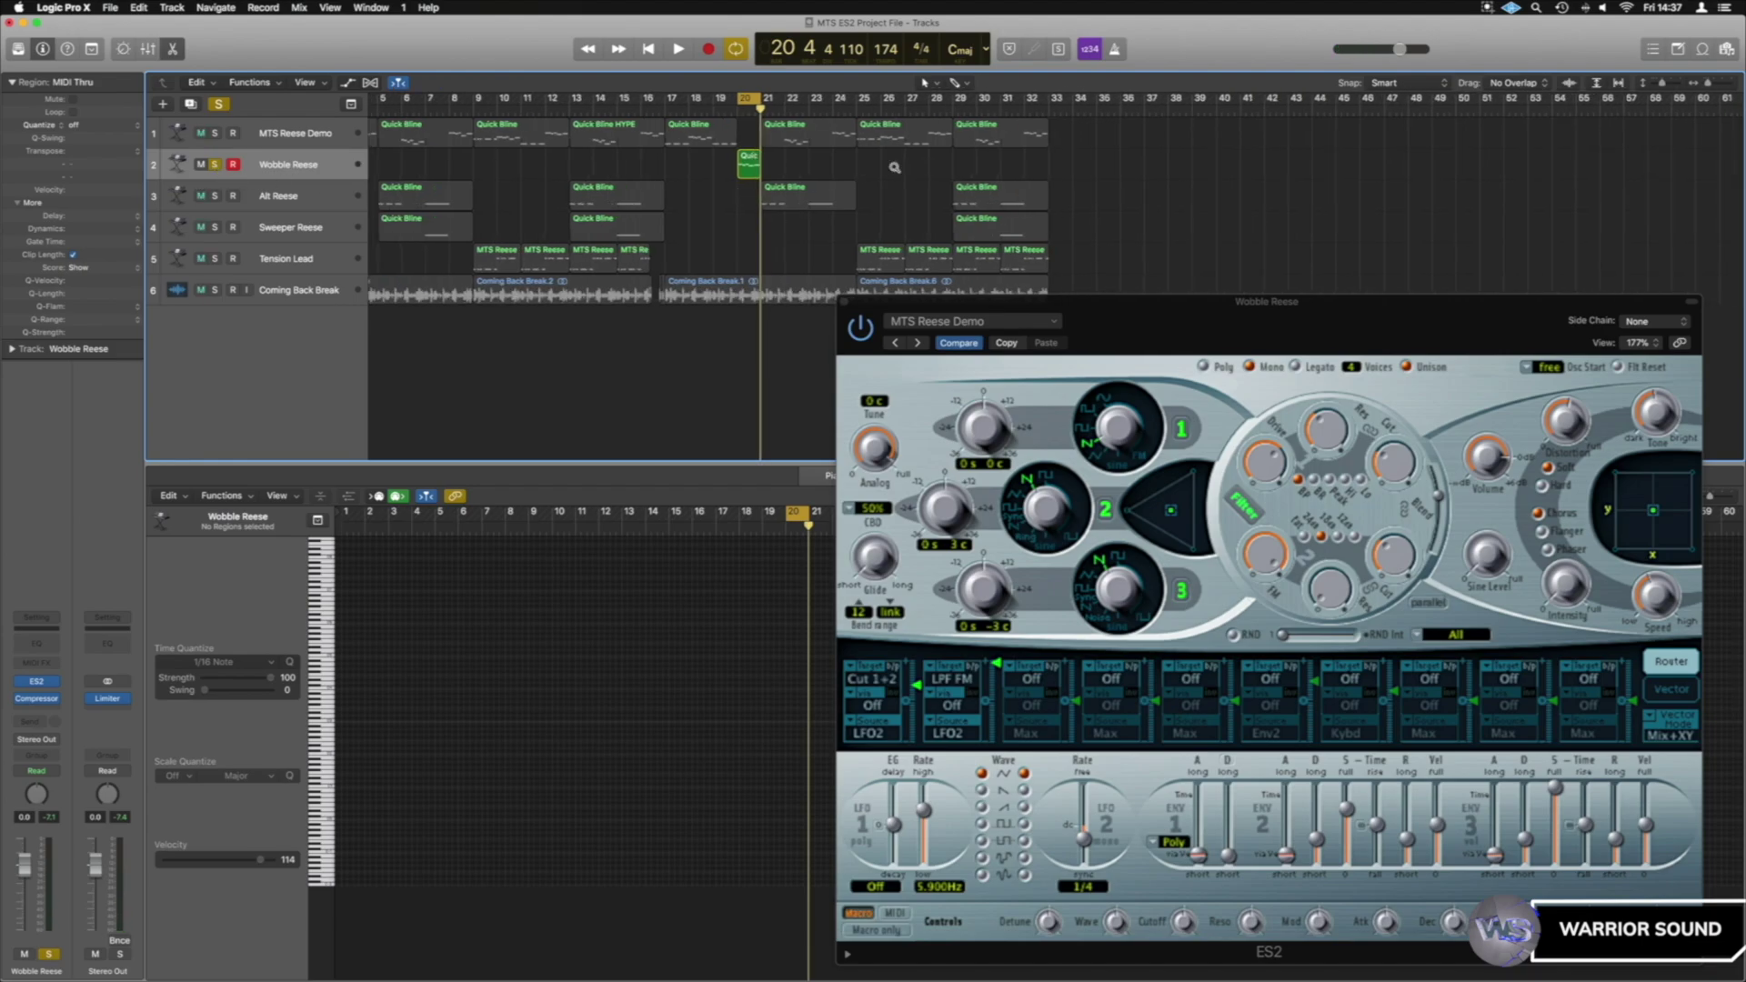
pyautogui.moveTo(1253, 340); pyautogui.dragTo(966, 197)
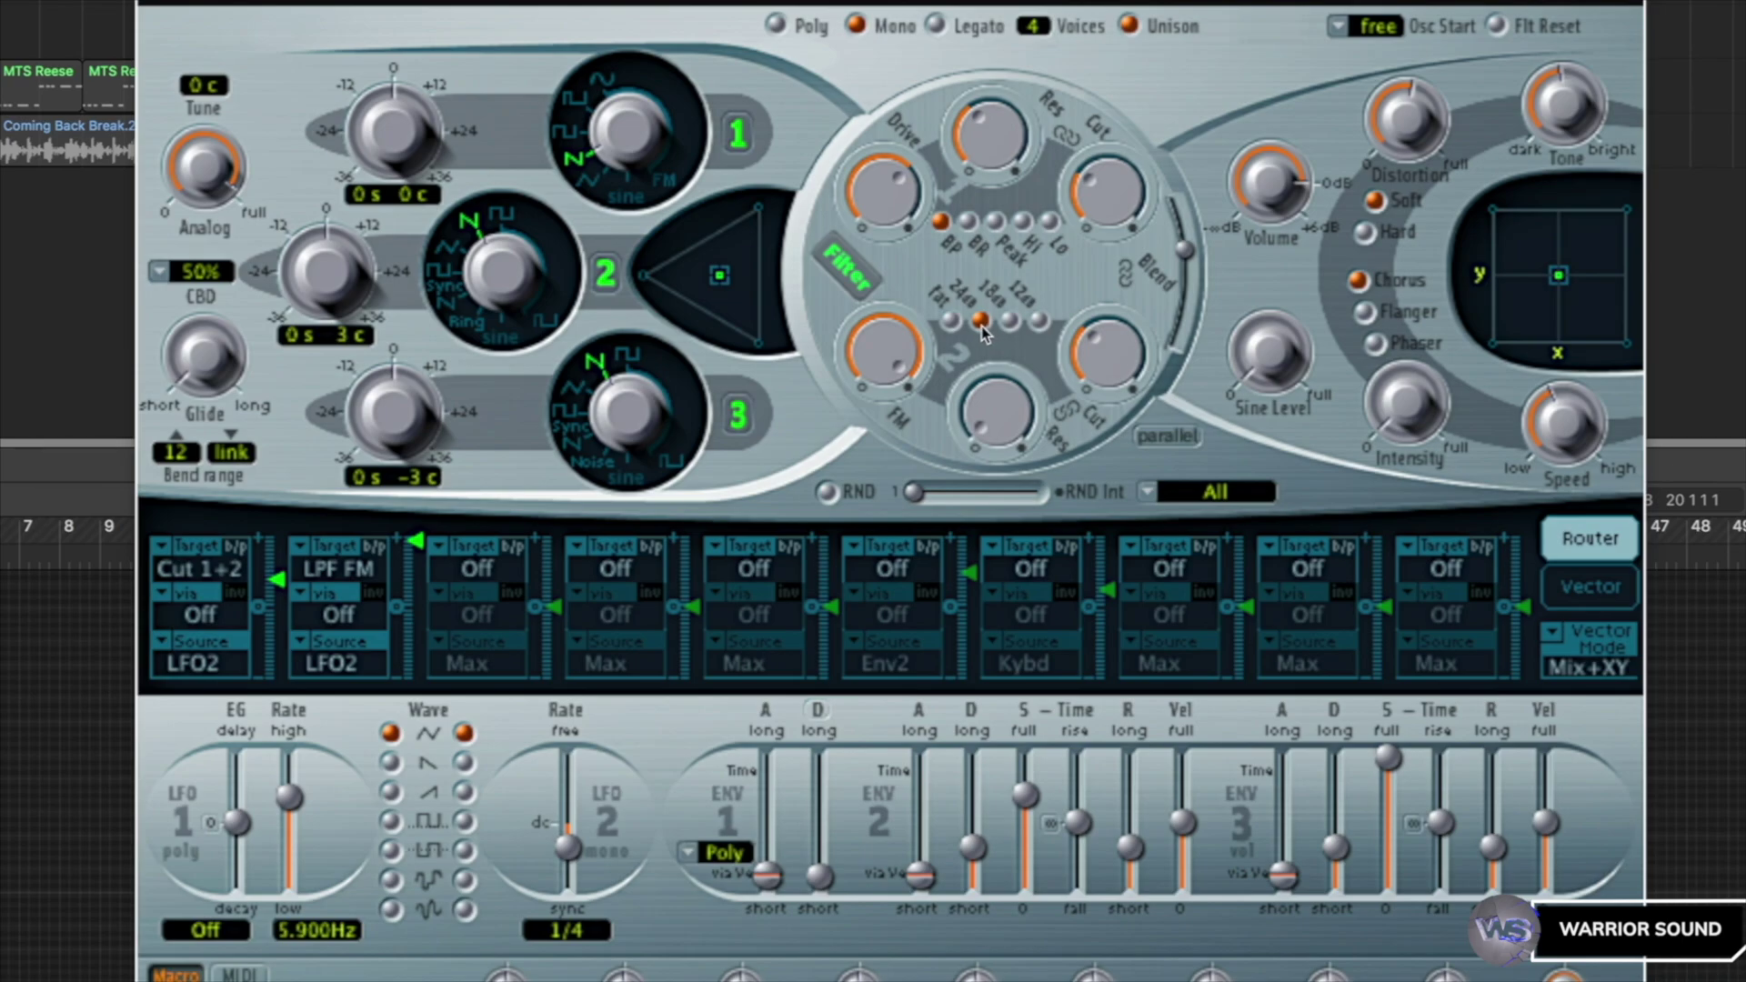
pyautogui.click(1098, 361)
pyautogui.moveTo(1098, 360); pyautogui.dragTo(1098, 357)
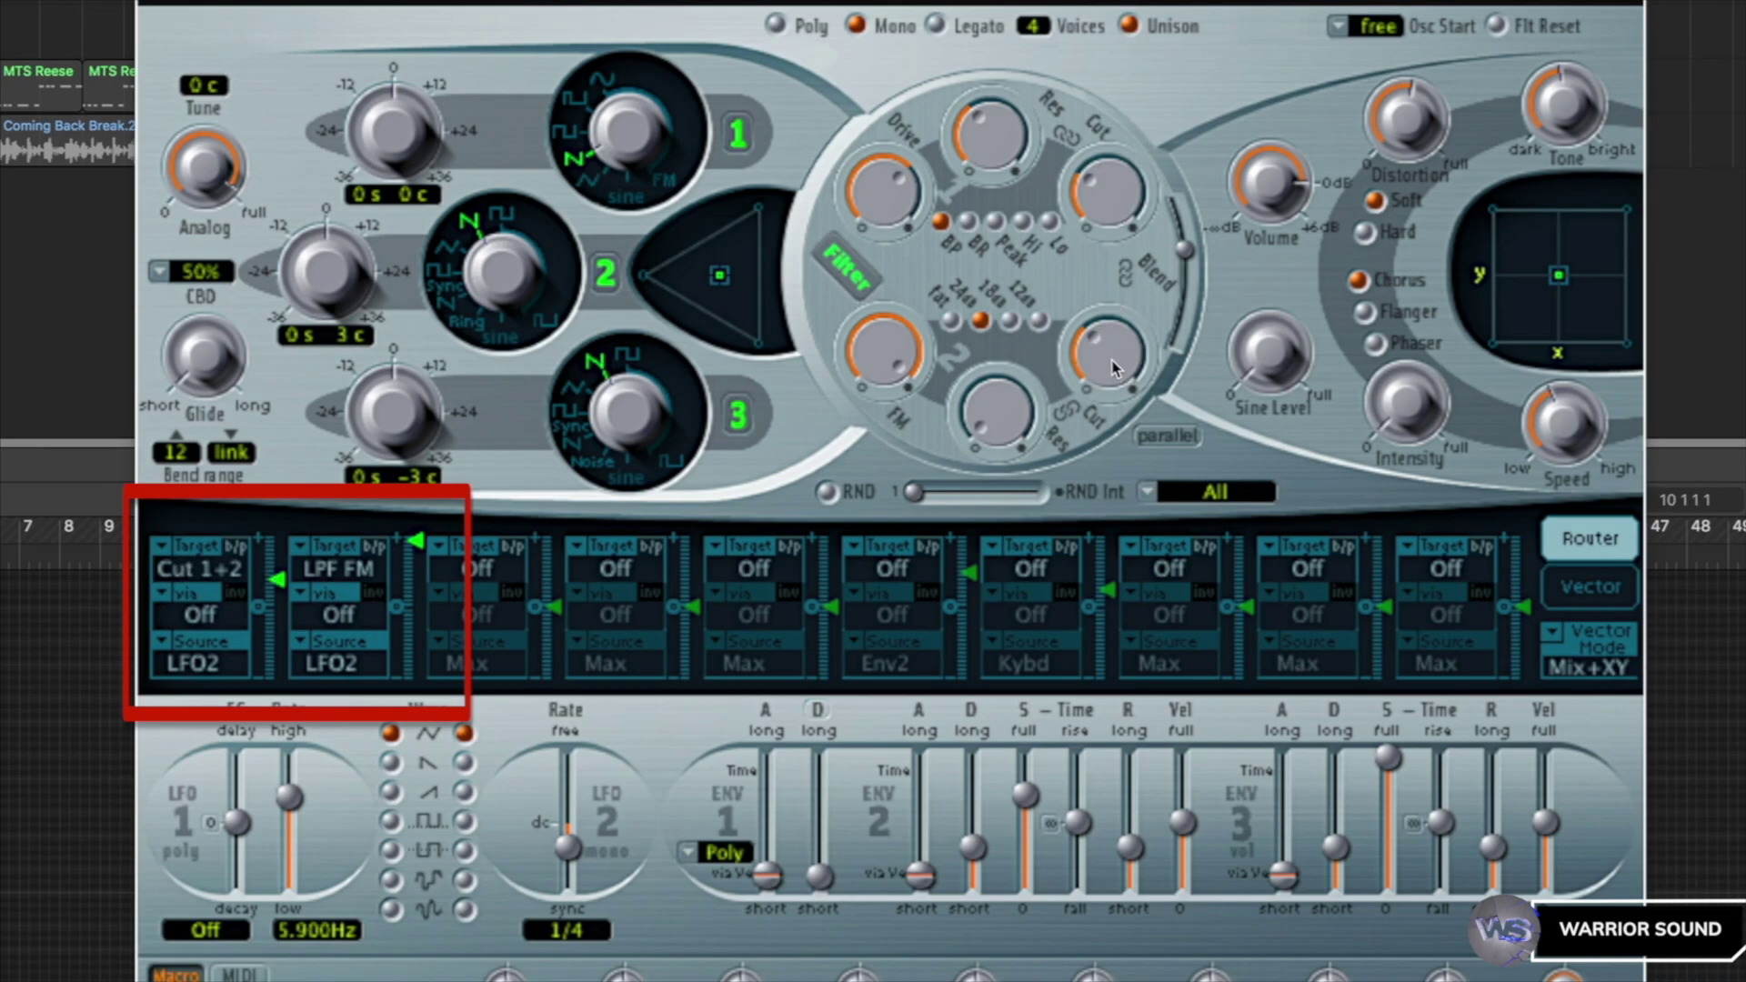
pyautogui.click(1132, 307)
pyautogui.moveTo(1133, 306); pyautogui.dragTo(1124, 350)
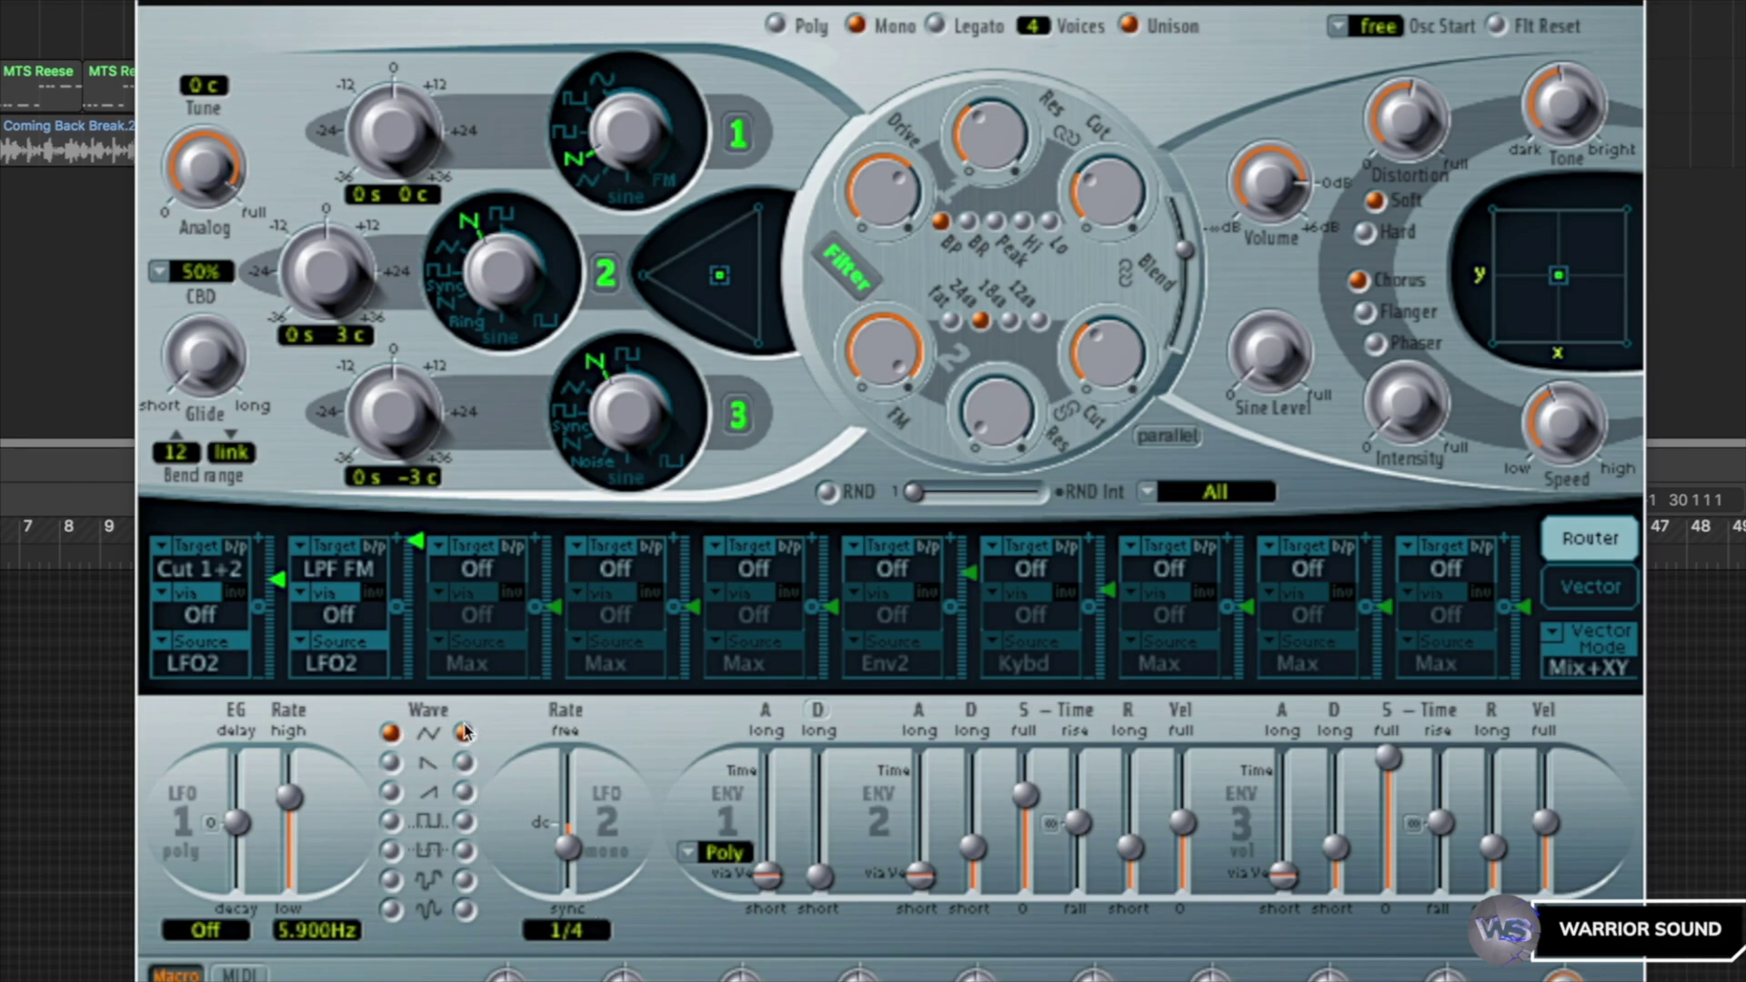
# - Try LFO 2's other waveforms, return it to the triangle, and raise filter 2's cutoff slightly
pyautogui.click(464, 763)
pyautogui.click(464, 791)
pyautogui.click(464, 821)
pyautogui.click(464, 851)
pyautogui.click(464, 734)
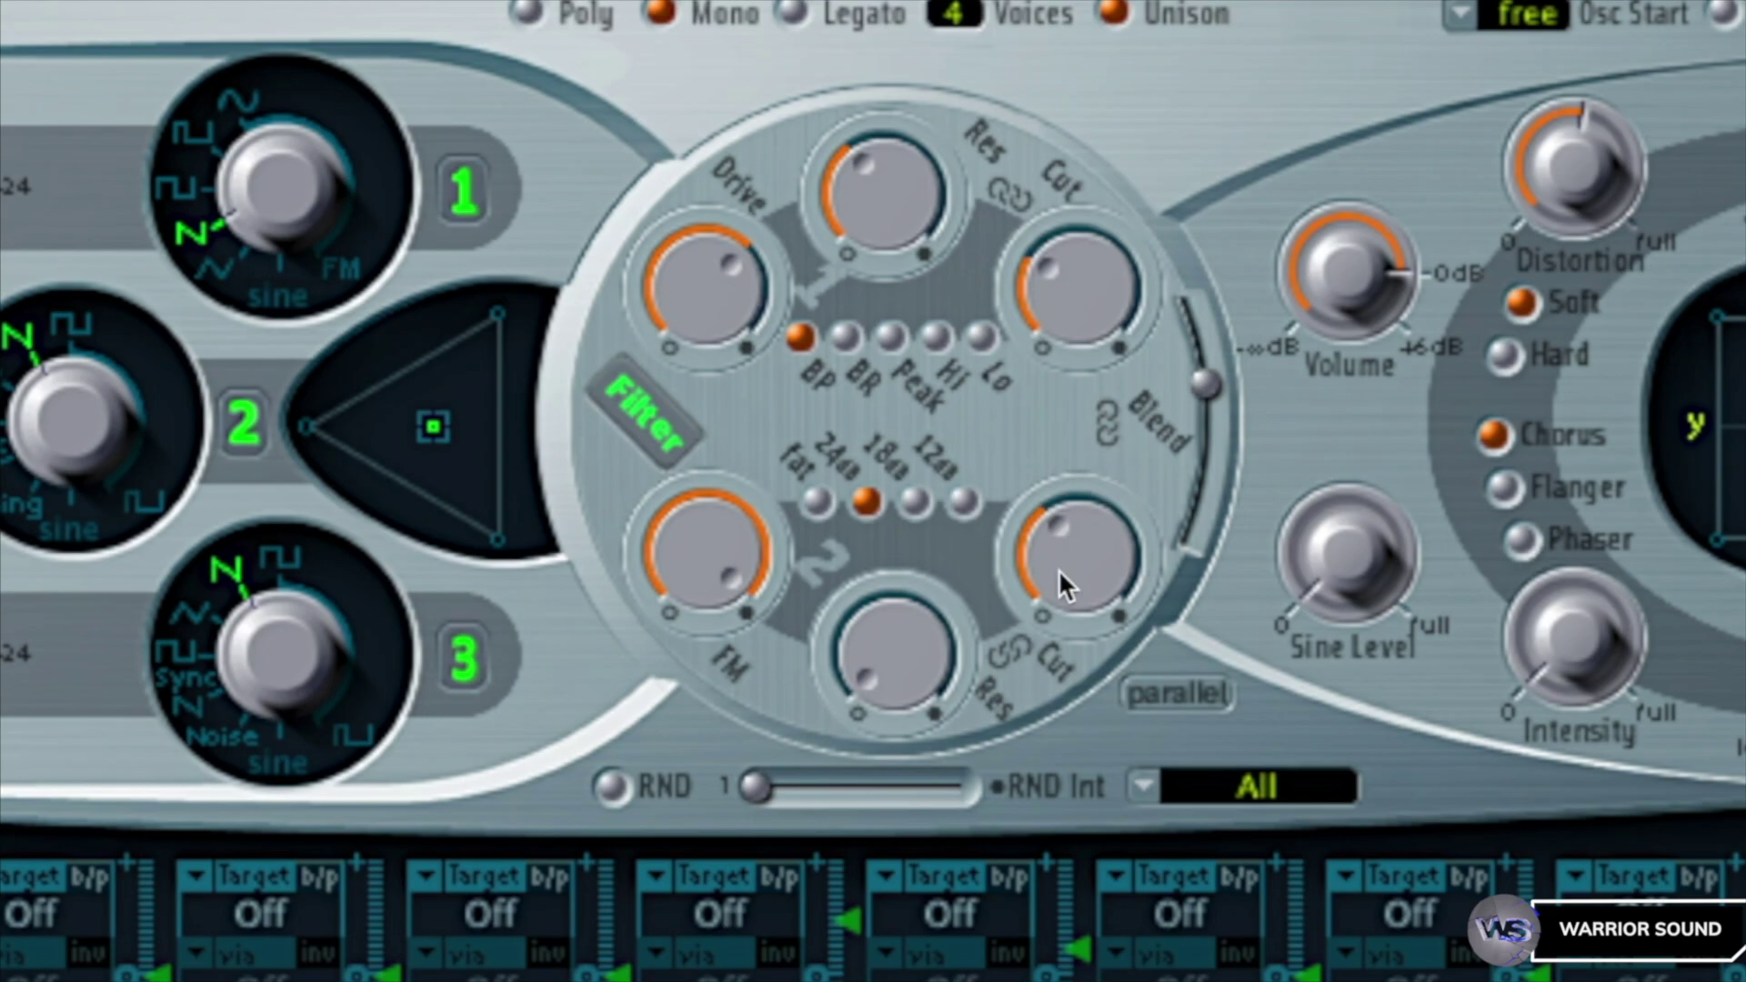
pyautogui.moveTo(1080, 569)
pyautogui.mouseDown()
pyautogui.moveTo(1122, 459)
pyautogui.moveTo(1082, 544)
pyautogui.mouseUp()
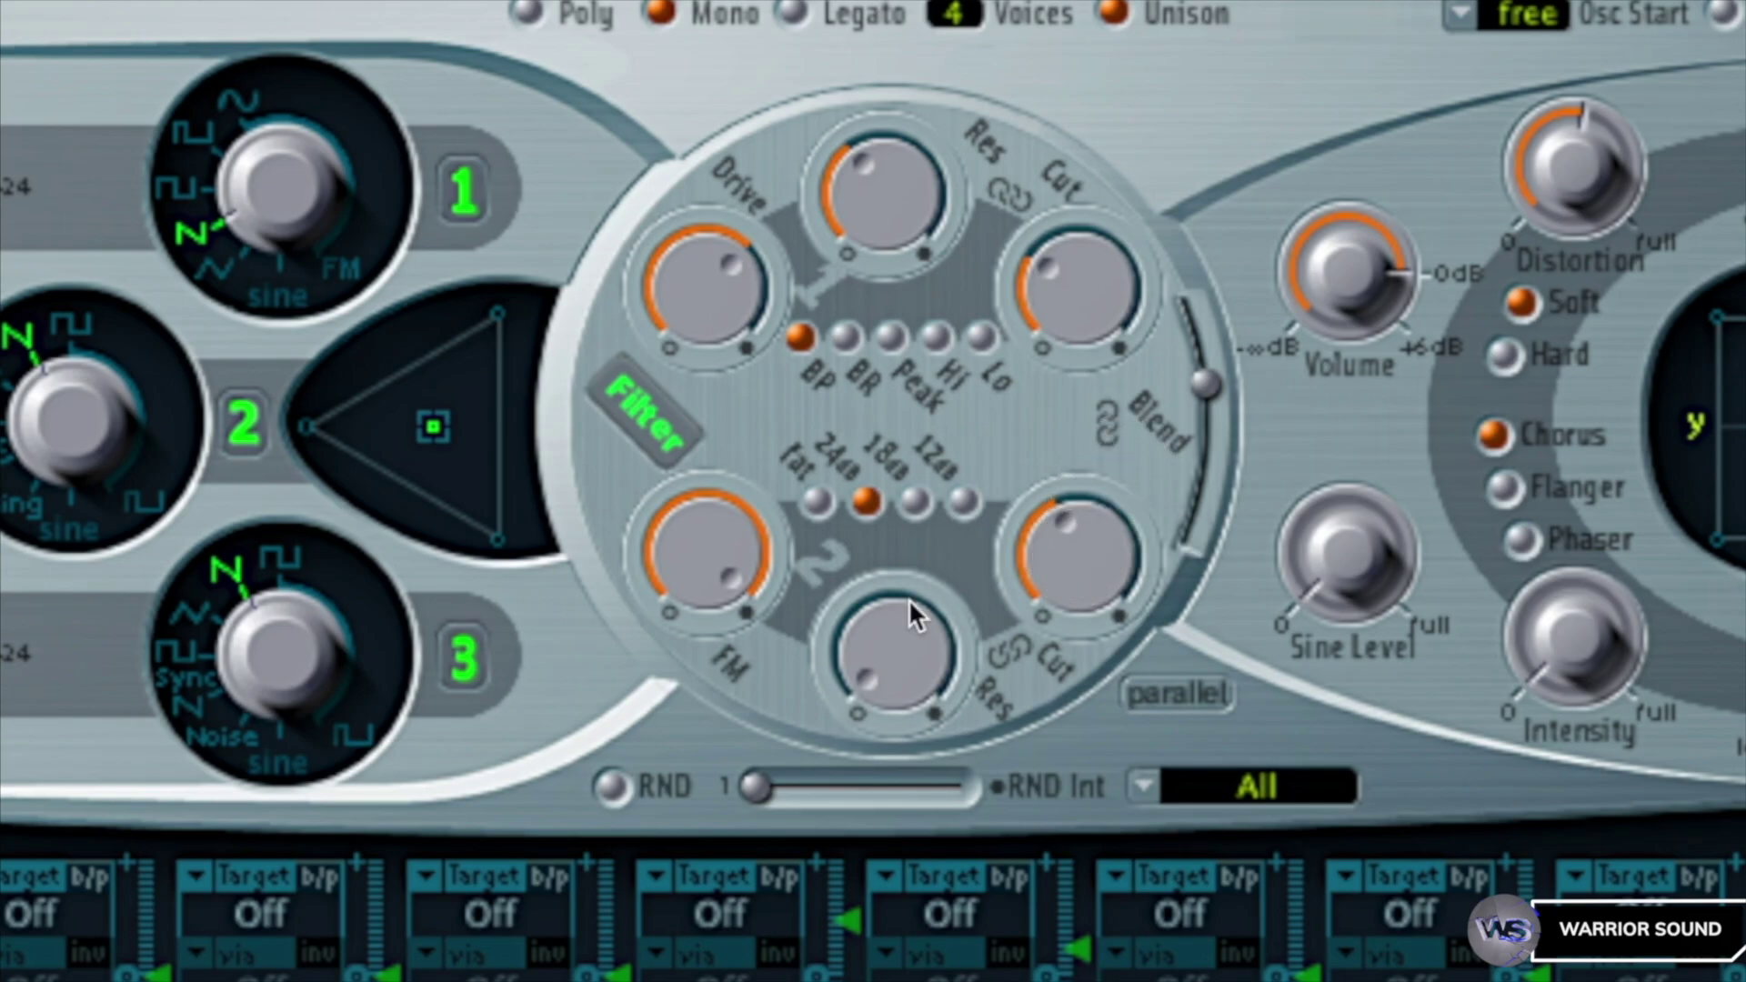
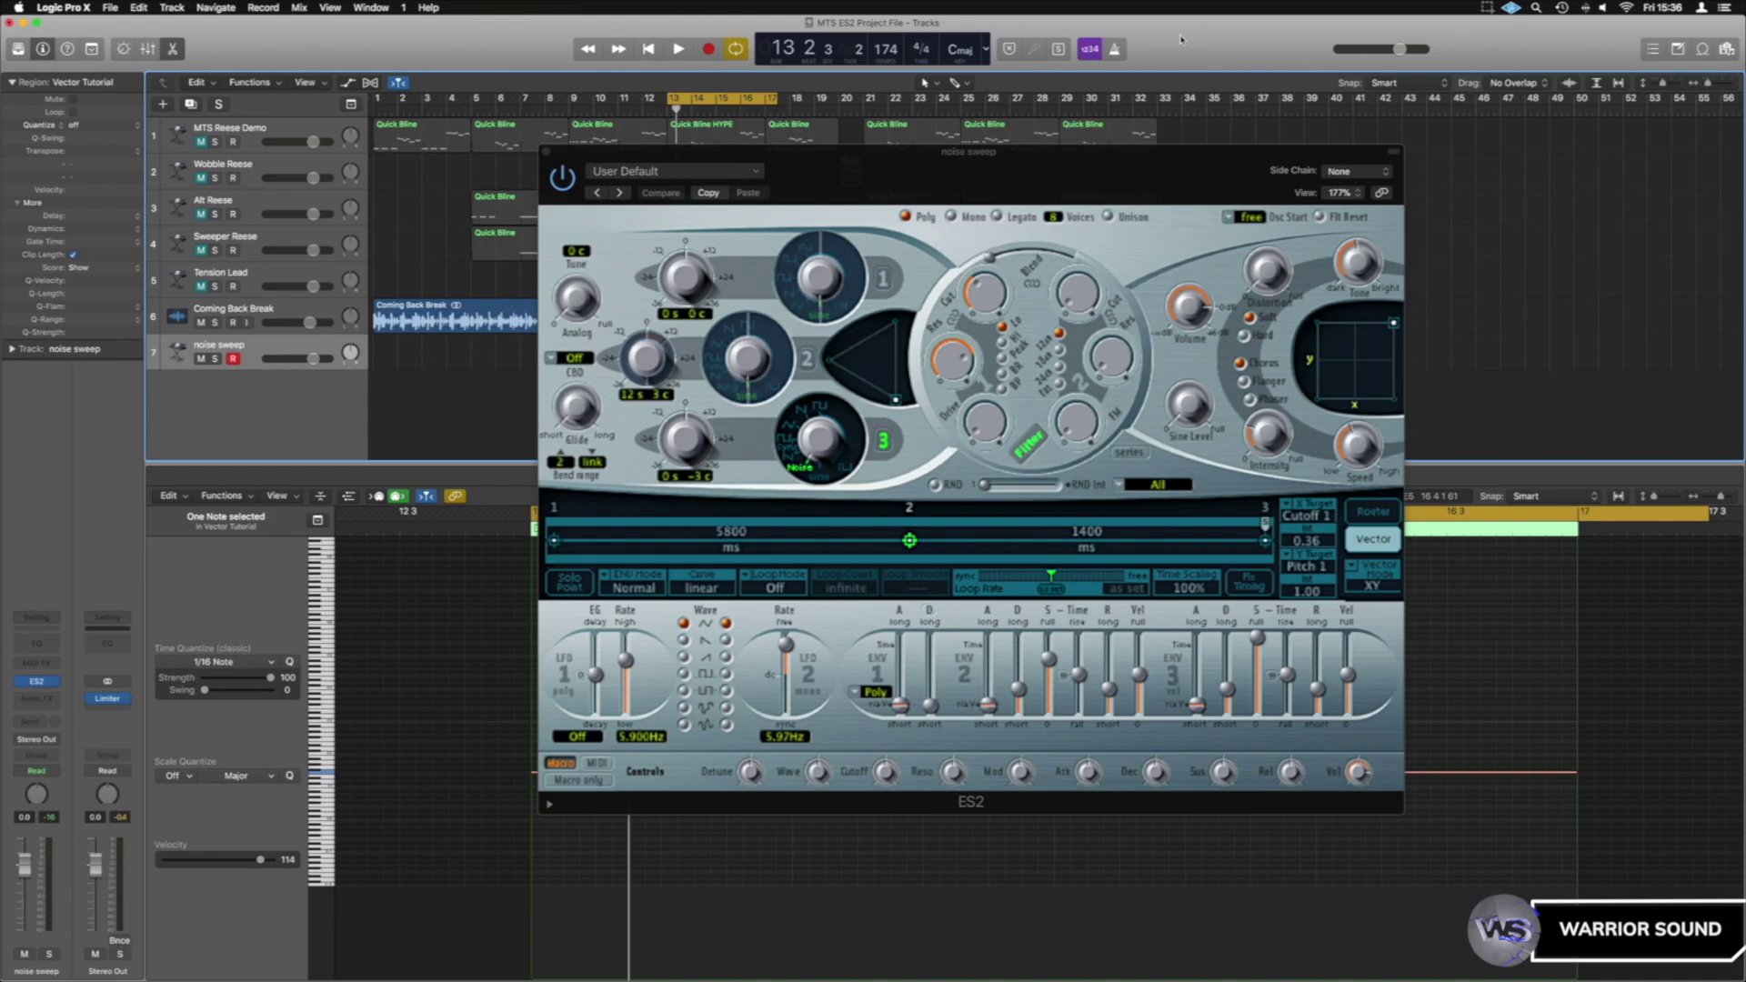
# - Reposition the noise sweep track's ES2 window beside its Vector Tutorial region and play the cycle
pyautogui.moveTo(672, 327); pyautogui.dragTo(926, 268)
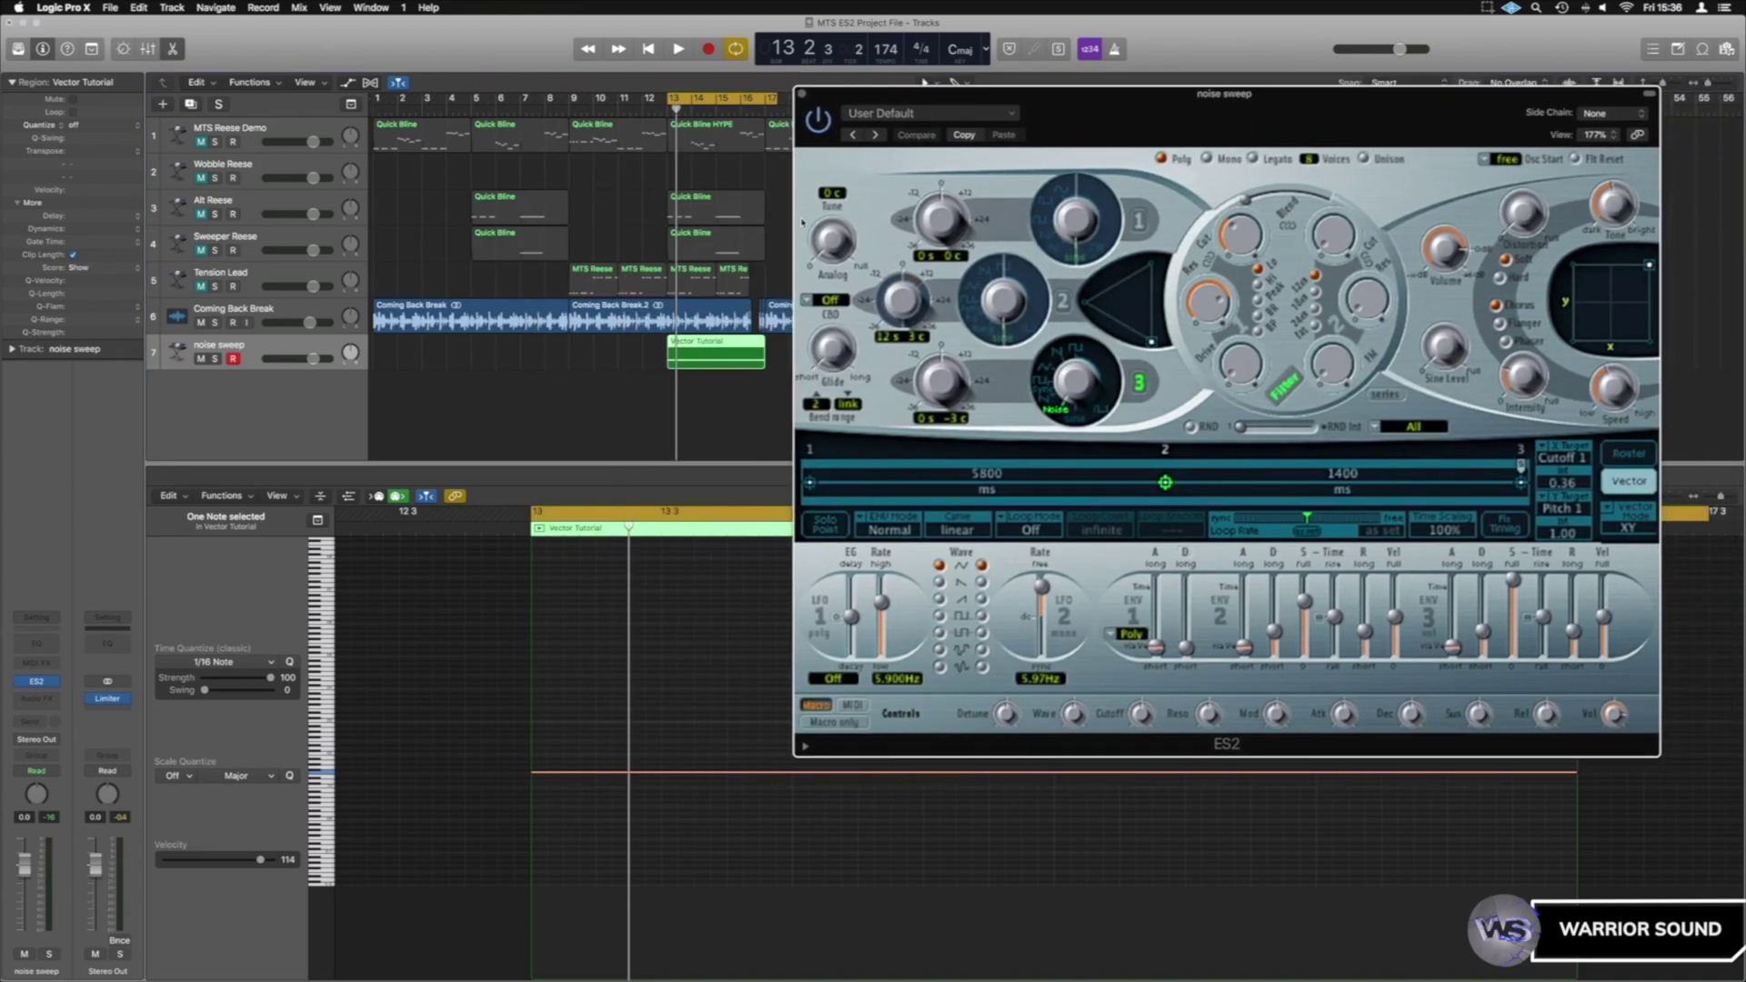
pyautogui.click(1048, 131)
pyautogui.moveTo(1214, 115); pyautogui.dragTo(1148, 113)
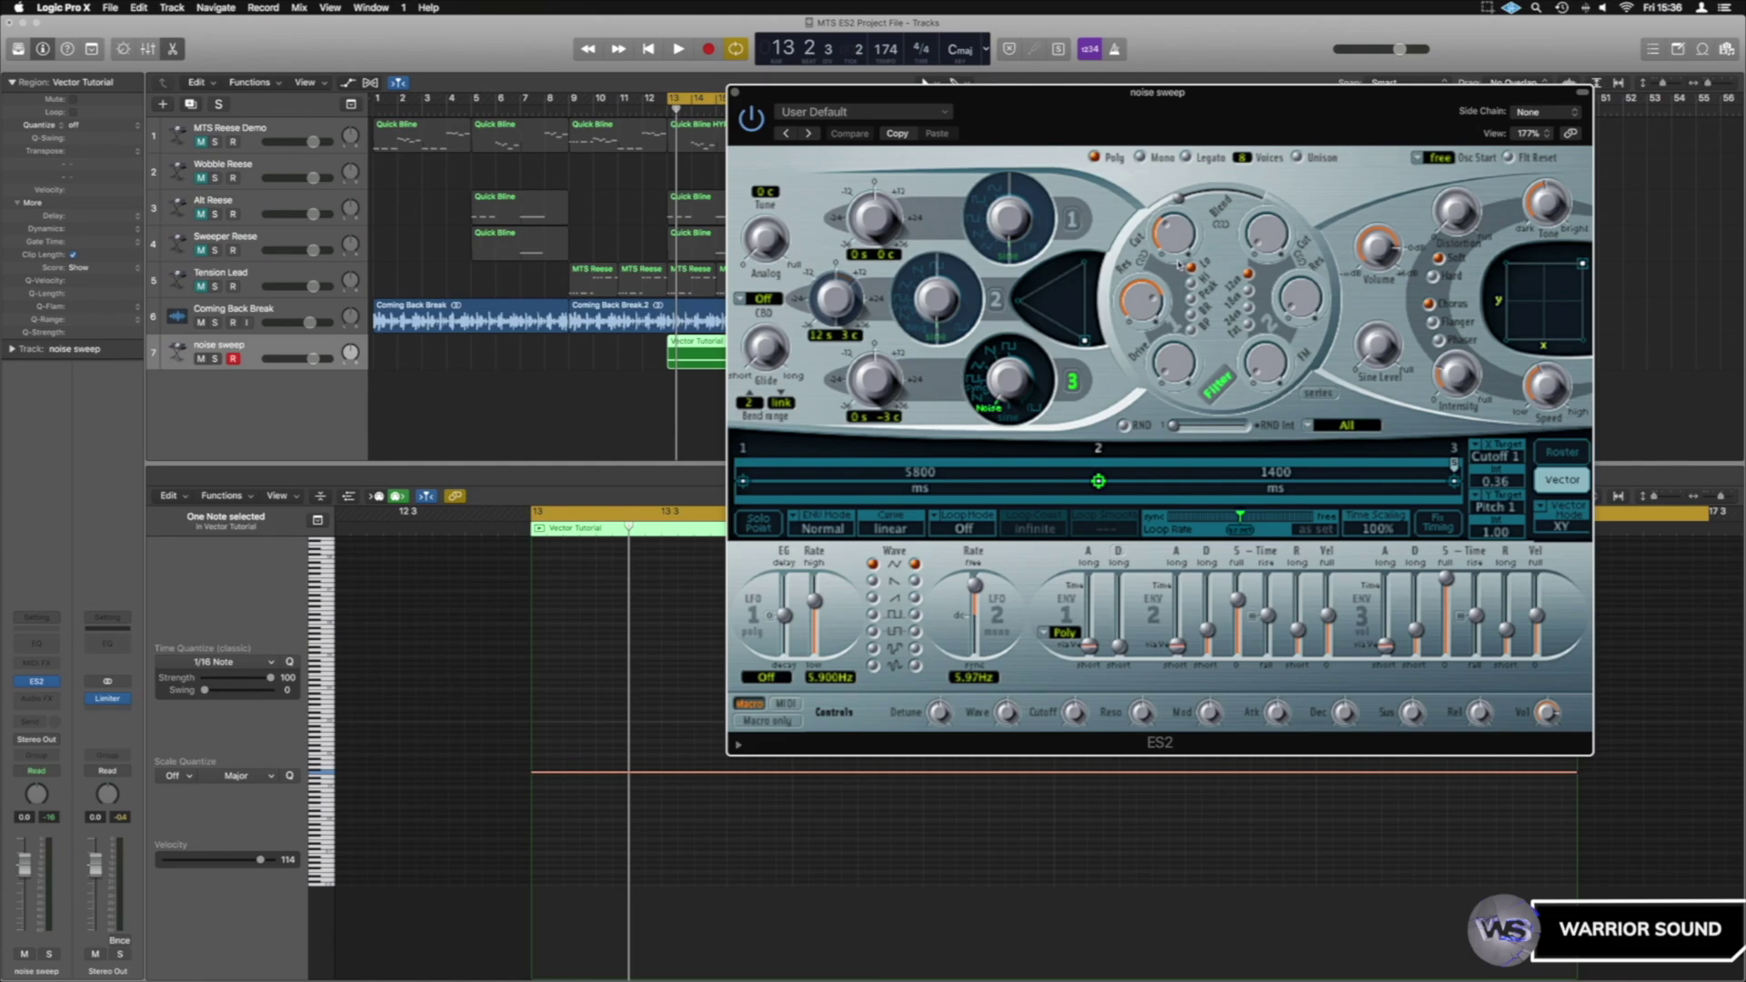
pyautogui.moveTo(1206, 117); pyautogui.dragTo(1226, 158)
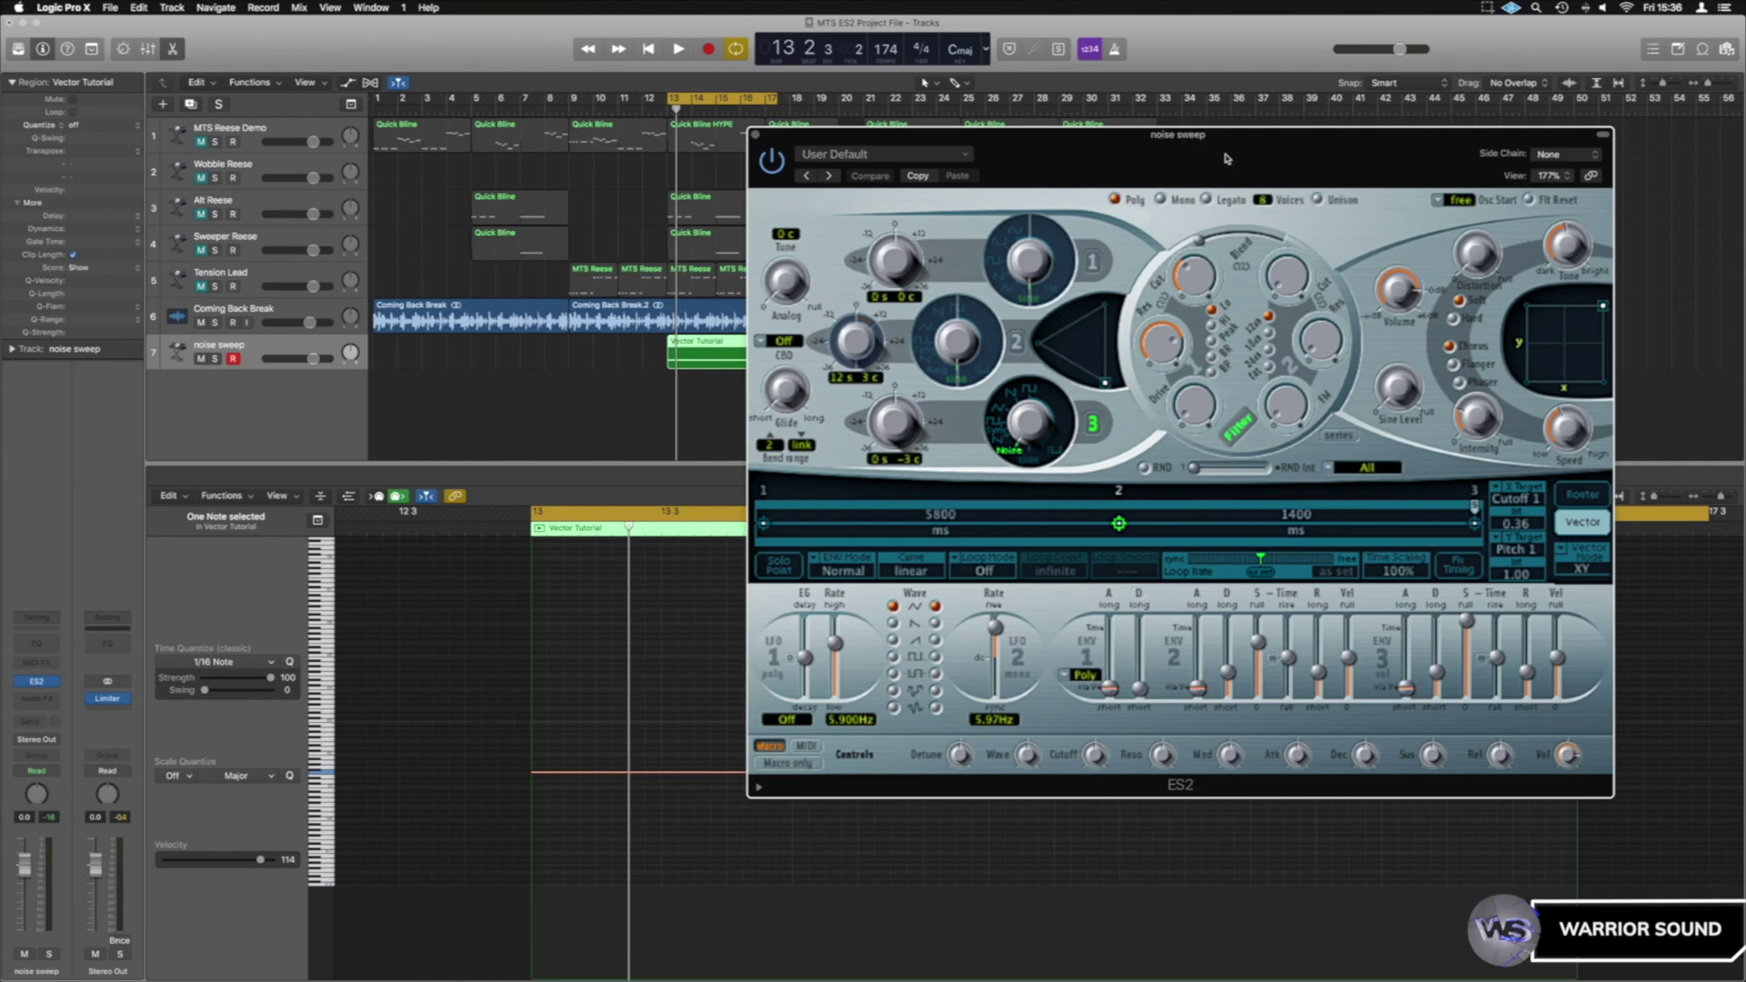
pyautogui.press('space')
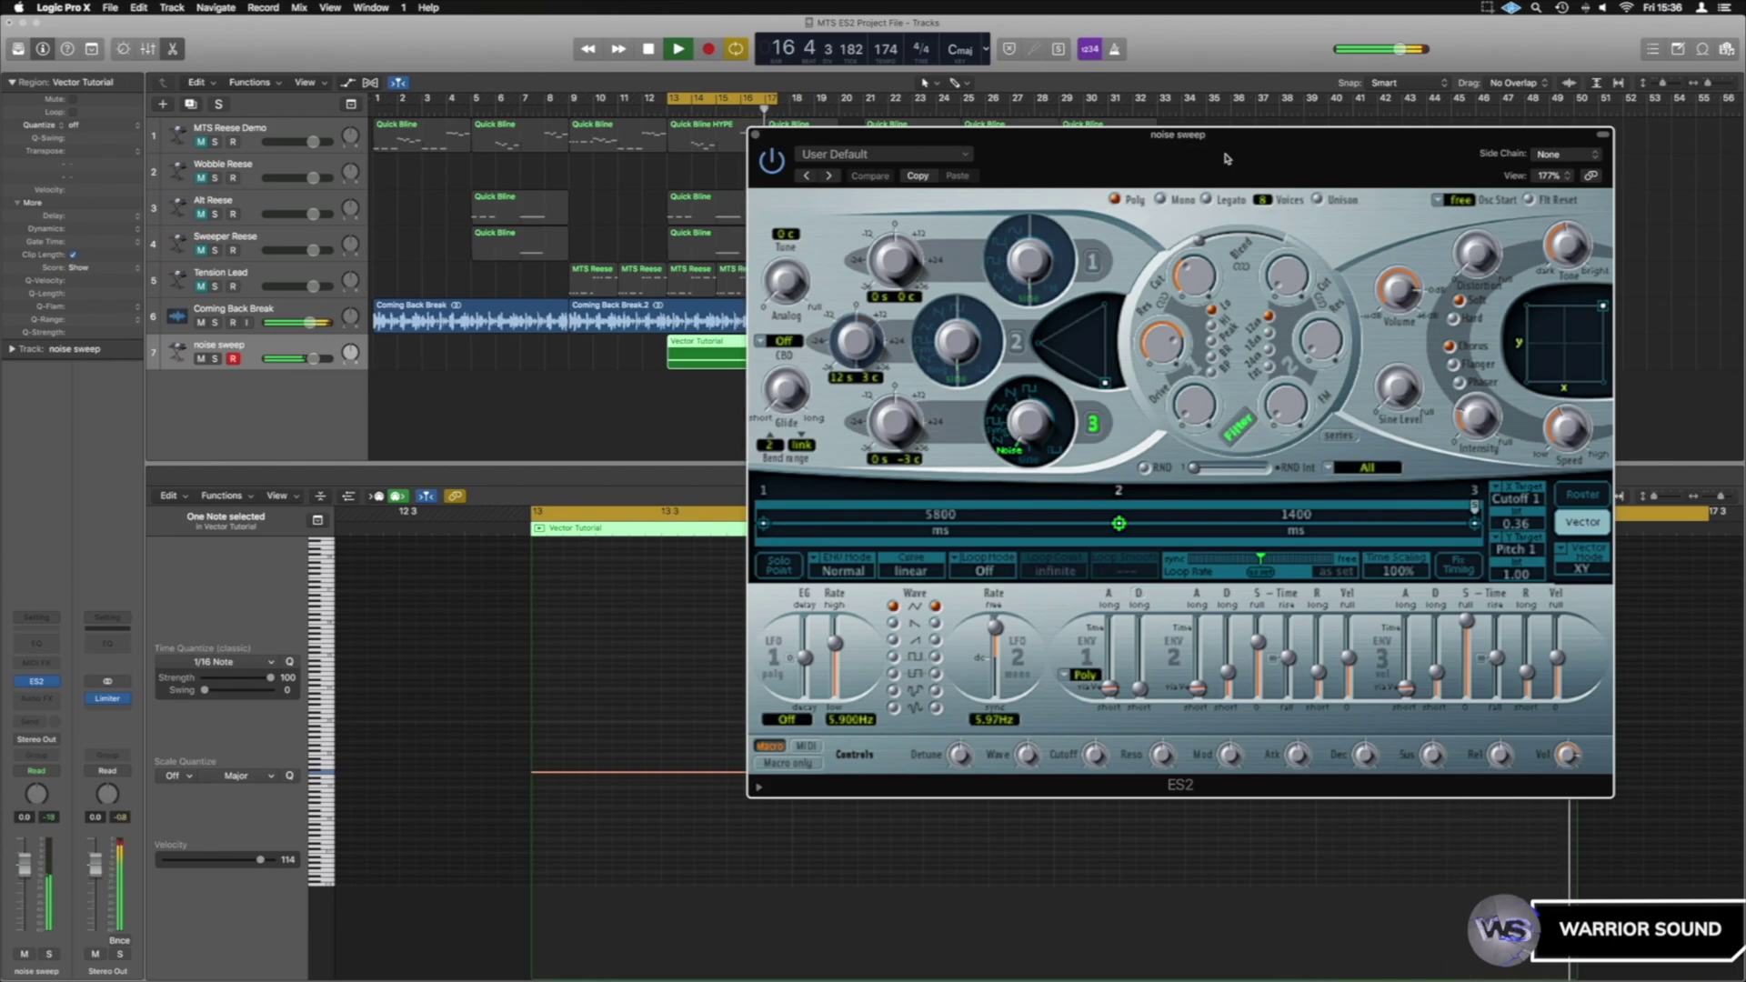
# - Stop playback, move the noise sweep's ES2 window aside, and compare its vector envelope view with the modulation router
pyautogui.press('space')
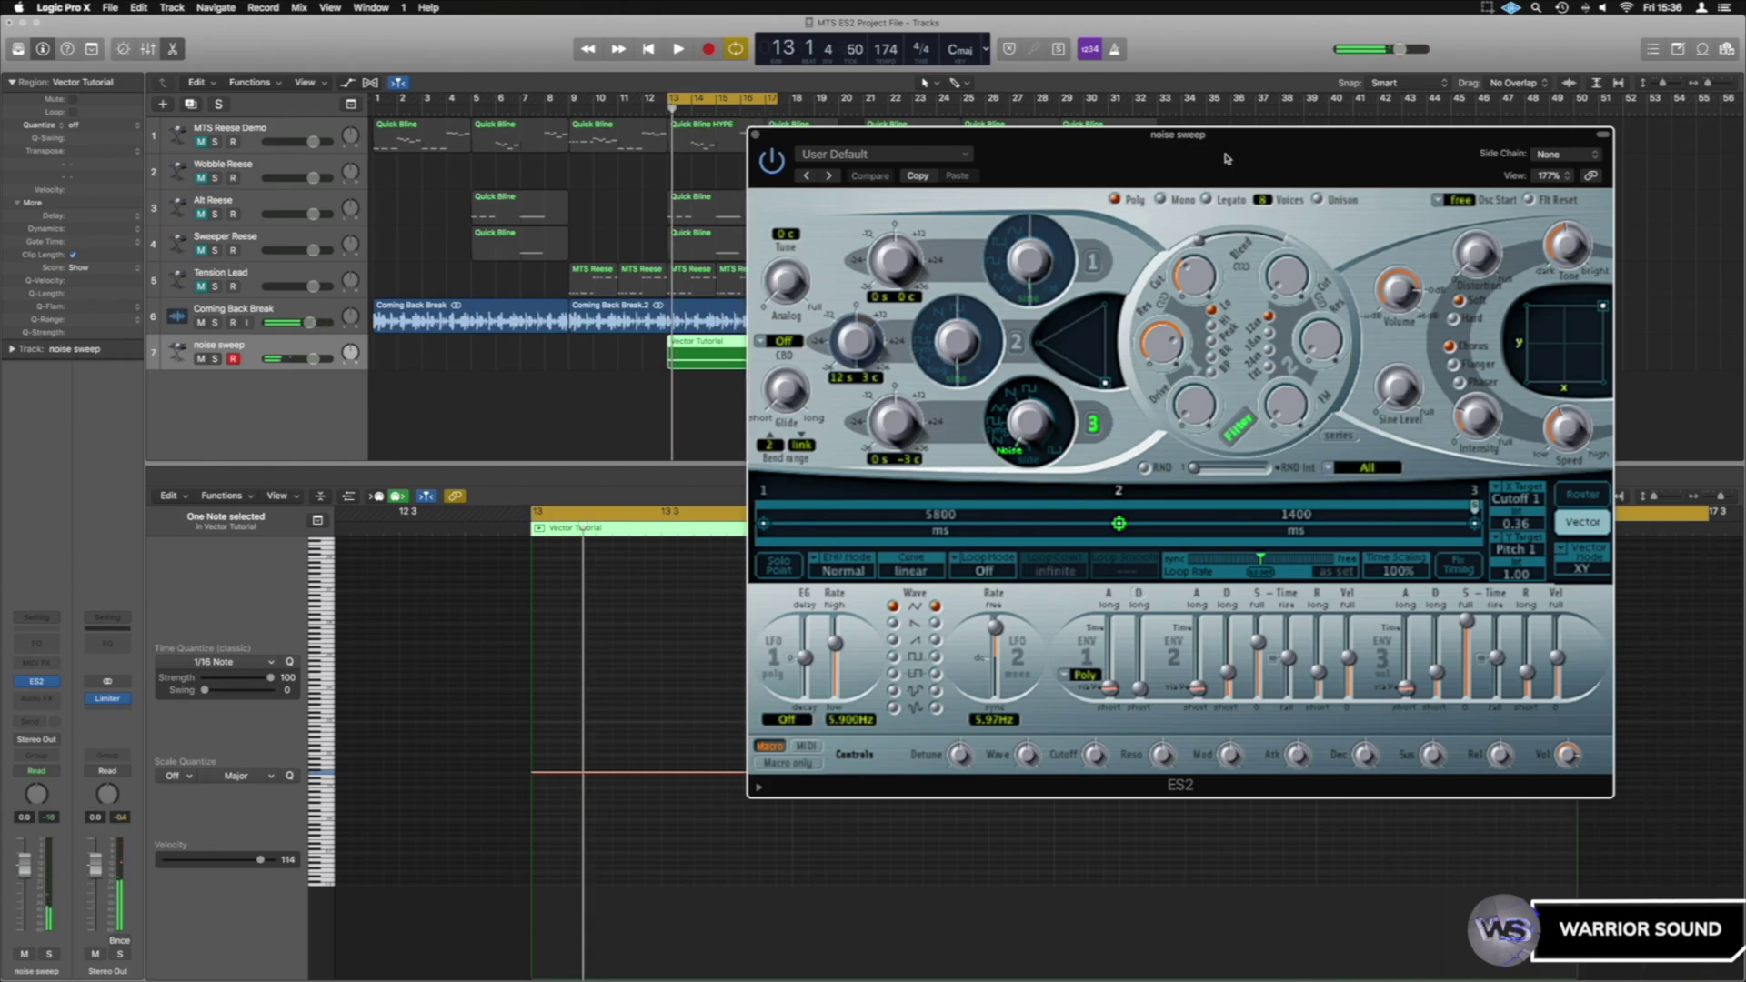
pyautogui.moveTo(1240, 164); pyautogui.dragTo(1083, 166)
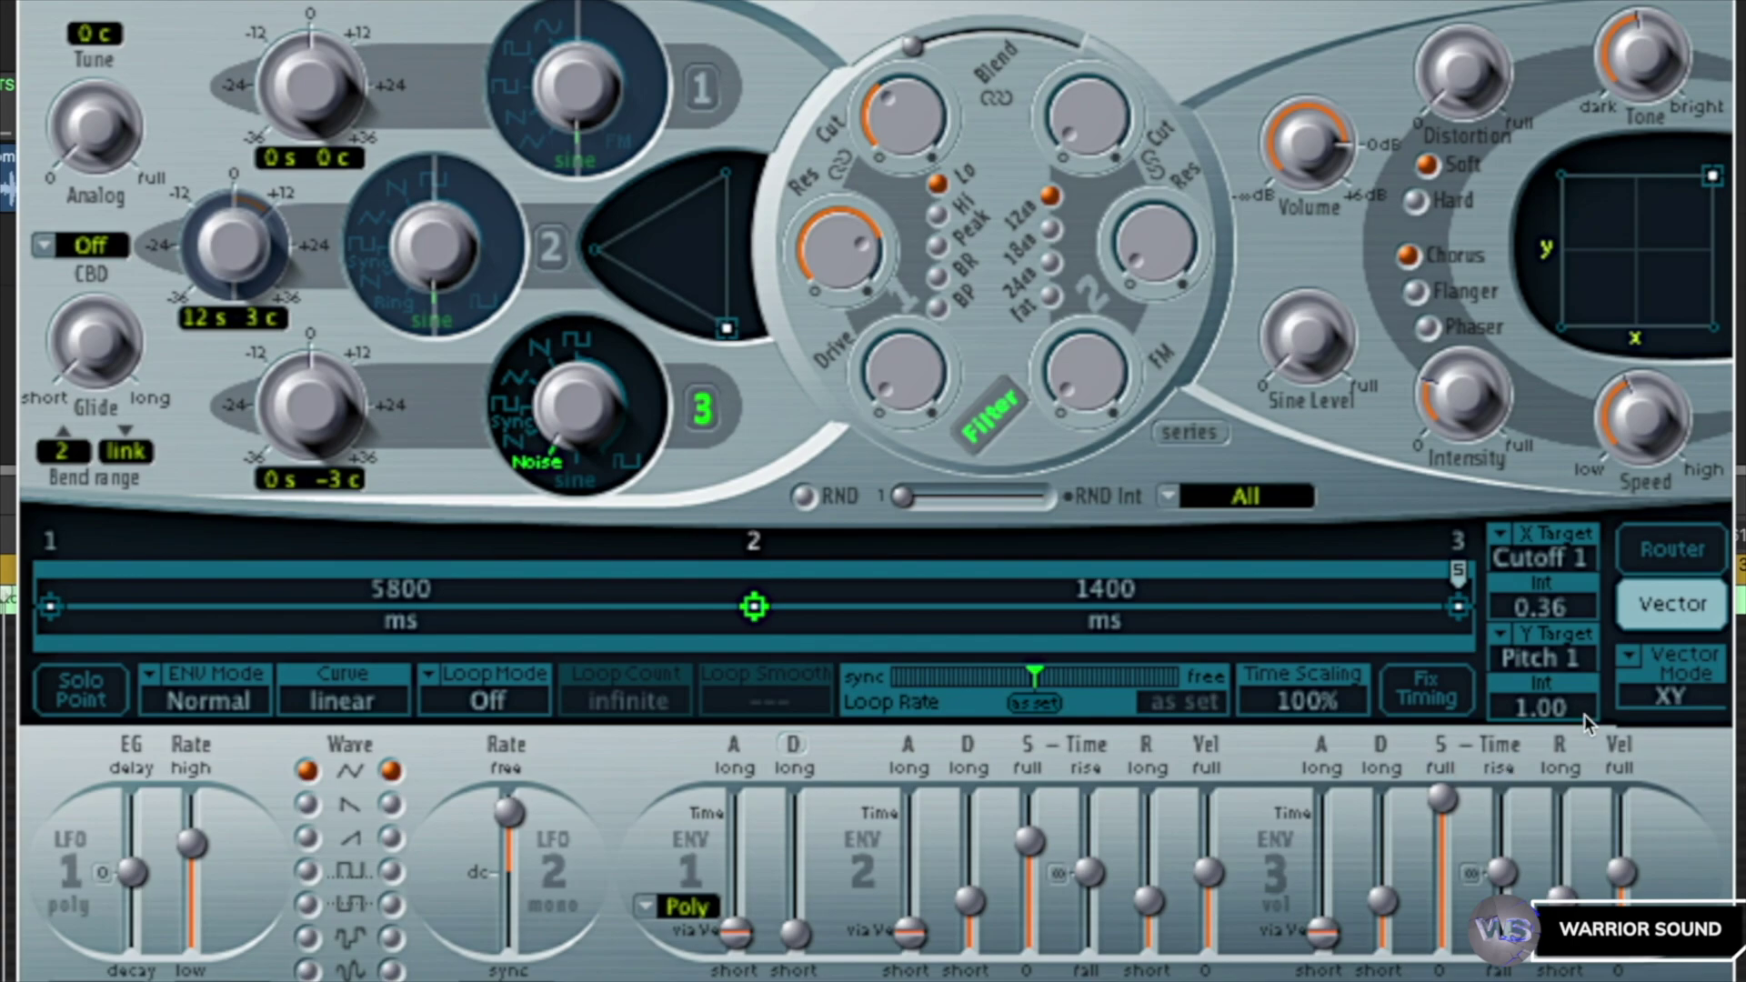
pyautogui.click(1667, 548)
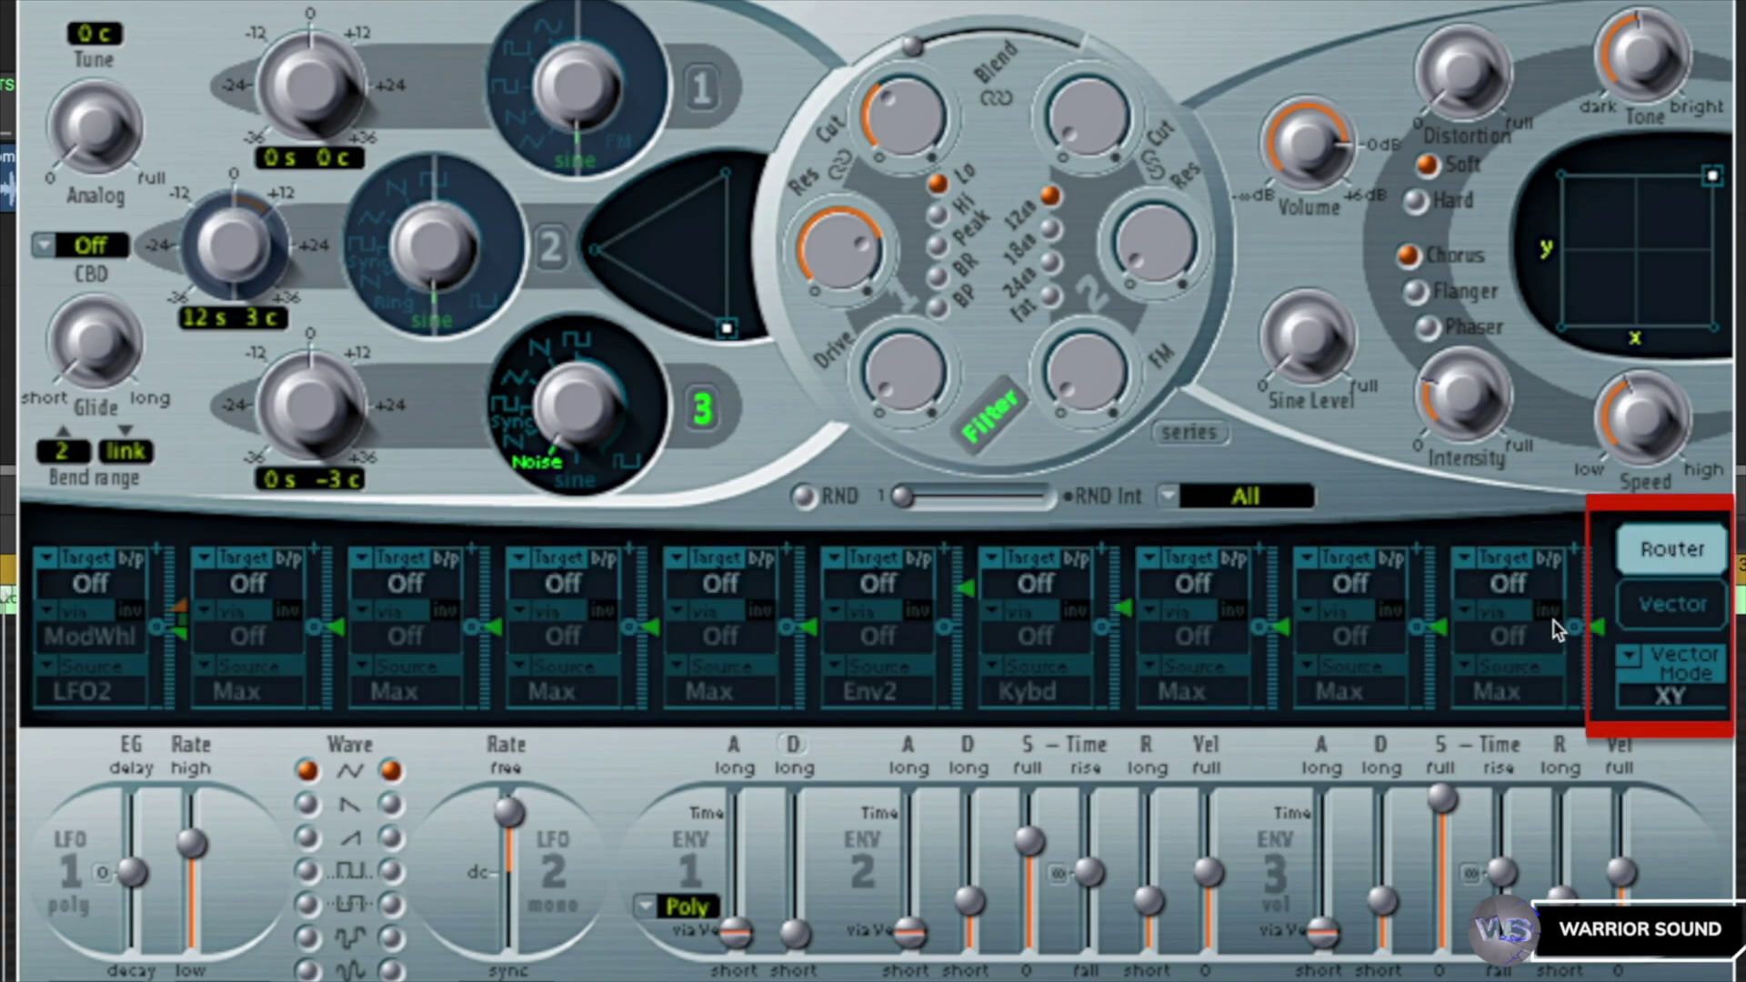
pyautogui.click(1666, 611)
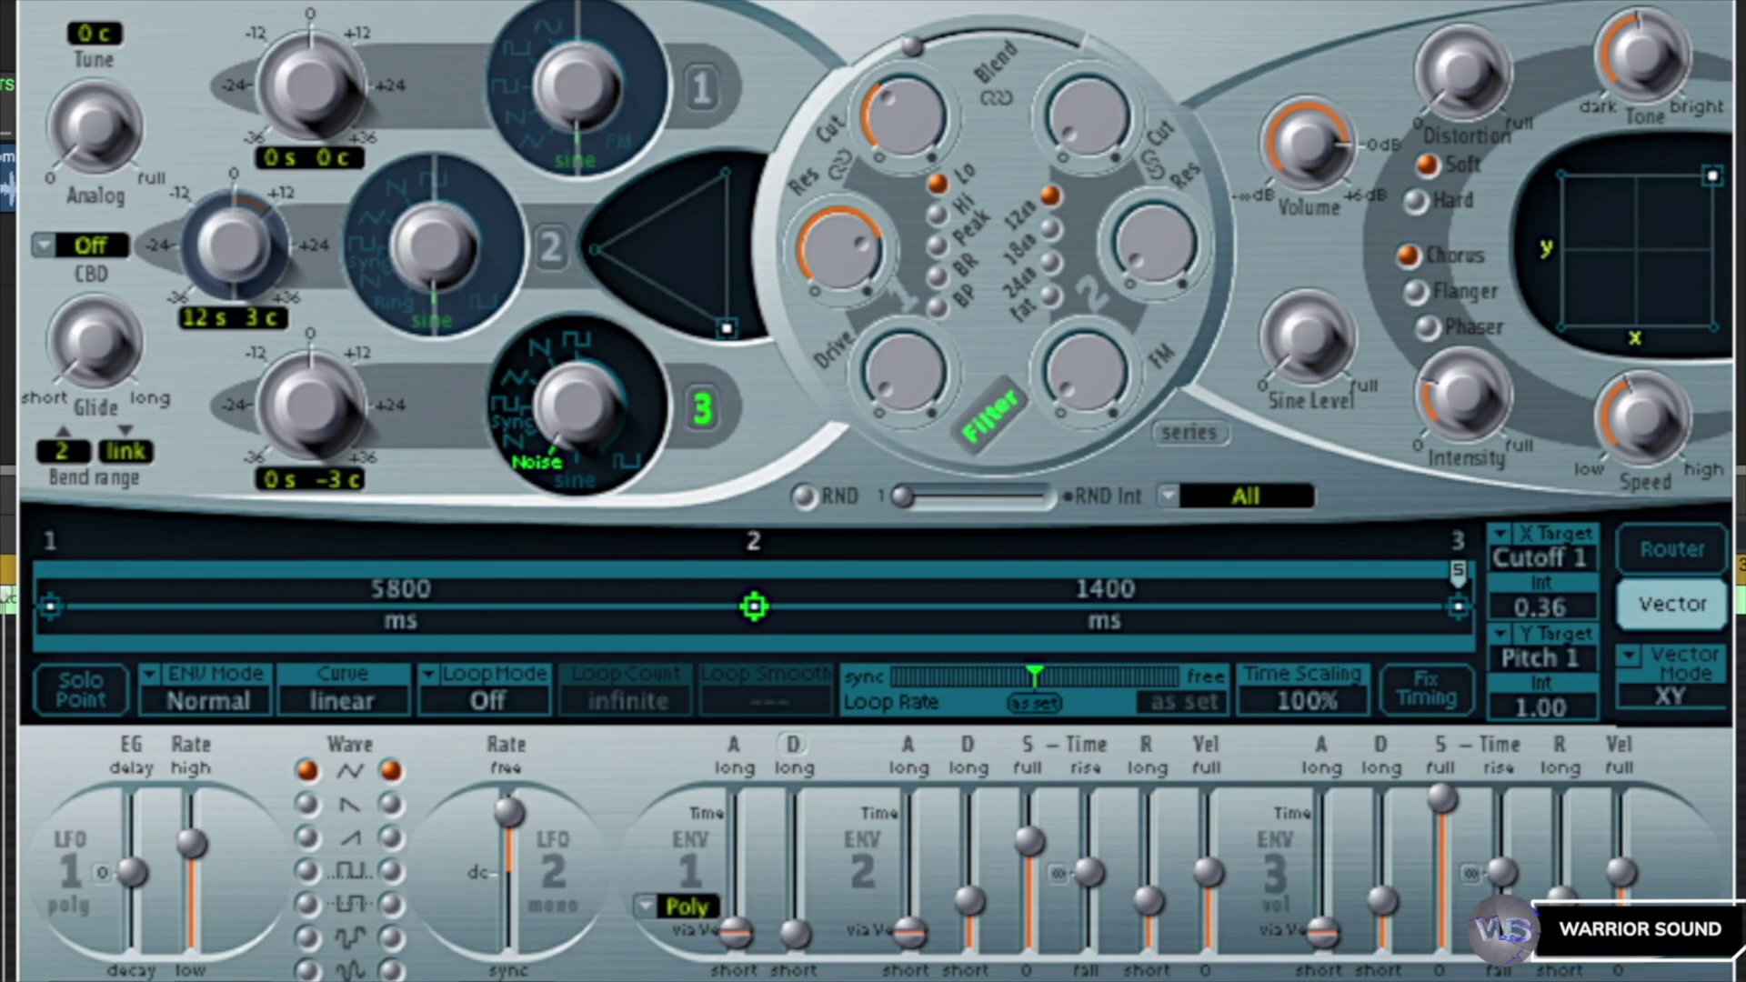
pyautogui.click(1683, 555)
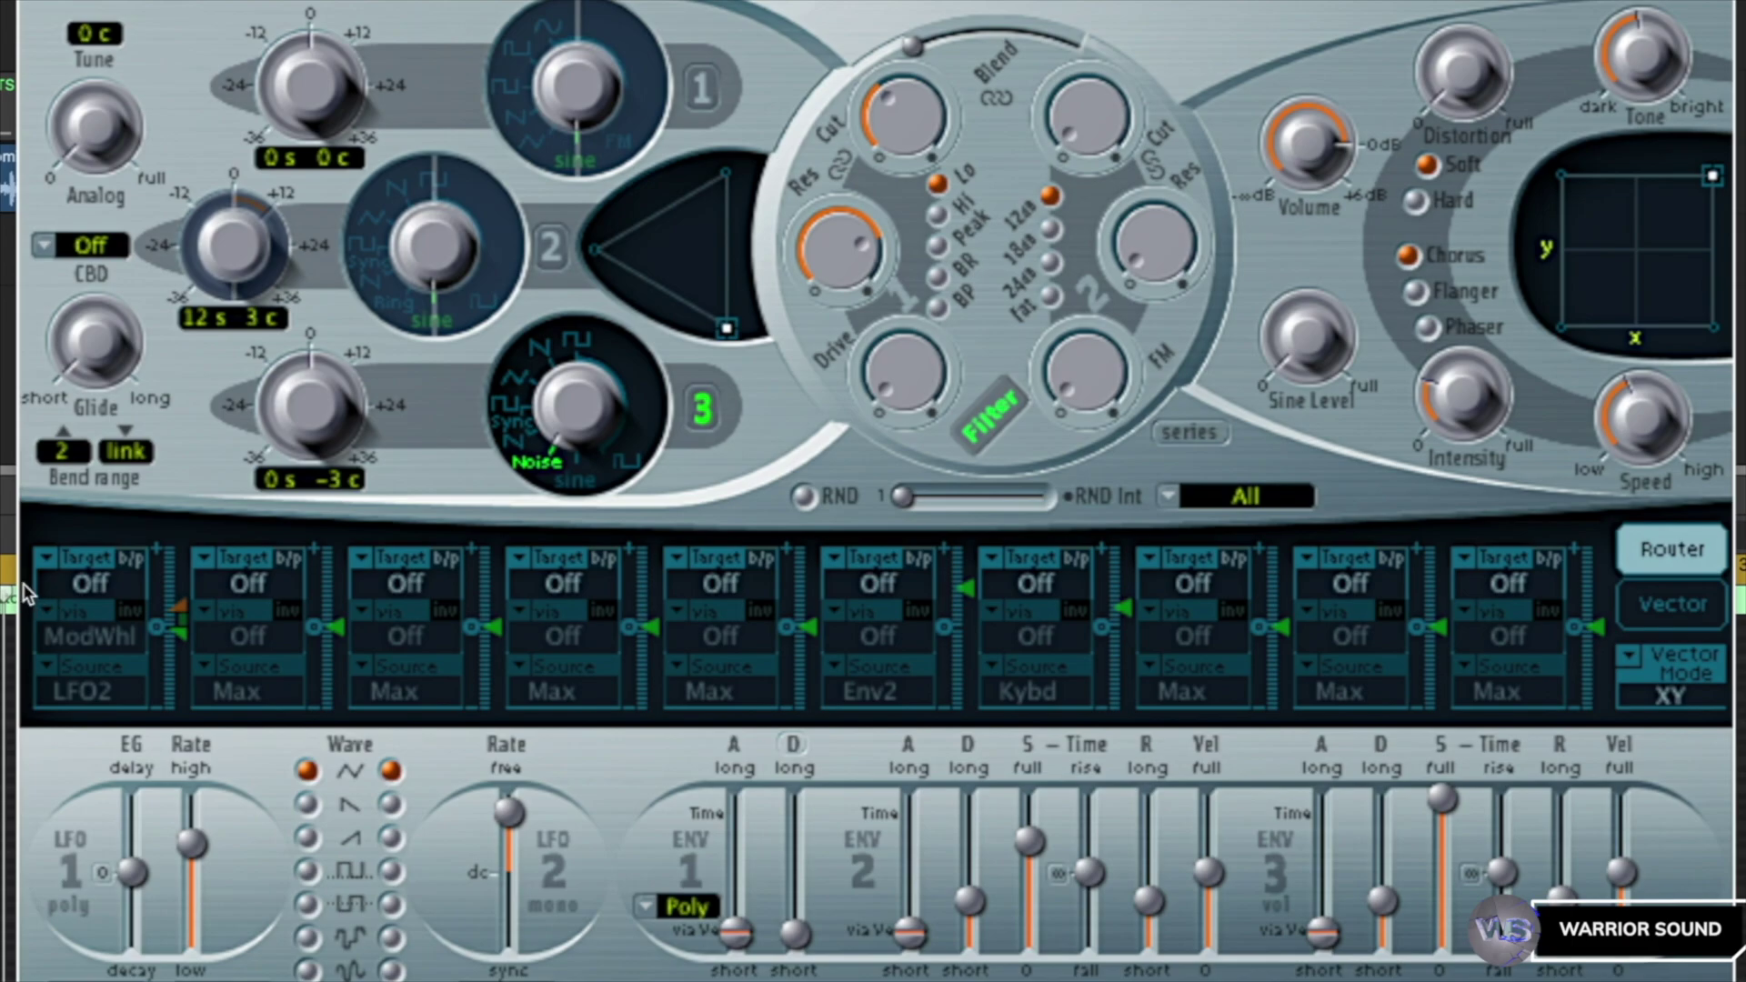
# - Try Pitch 1 as the first router slot's target, check its source options, reset the target to Off, and return to the vector envelope
pyautogui.click(86, 584)
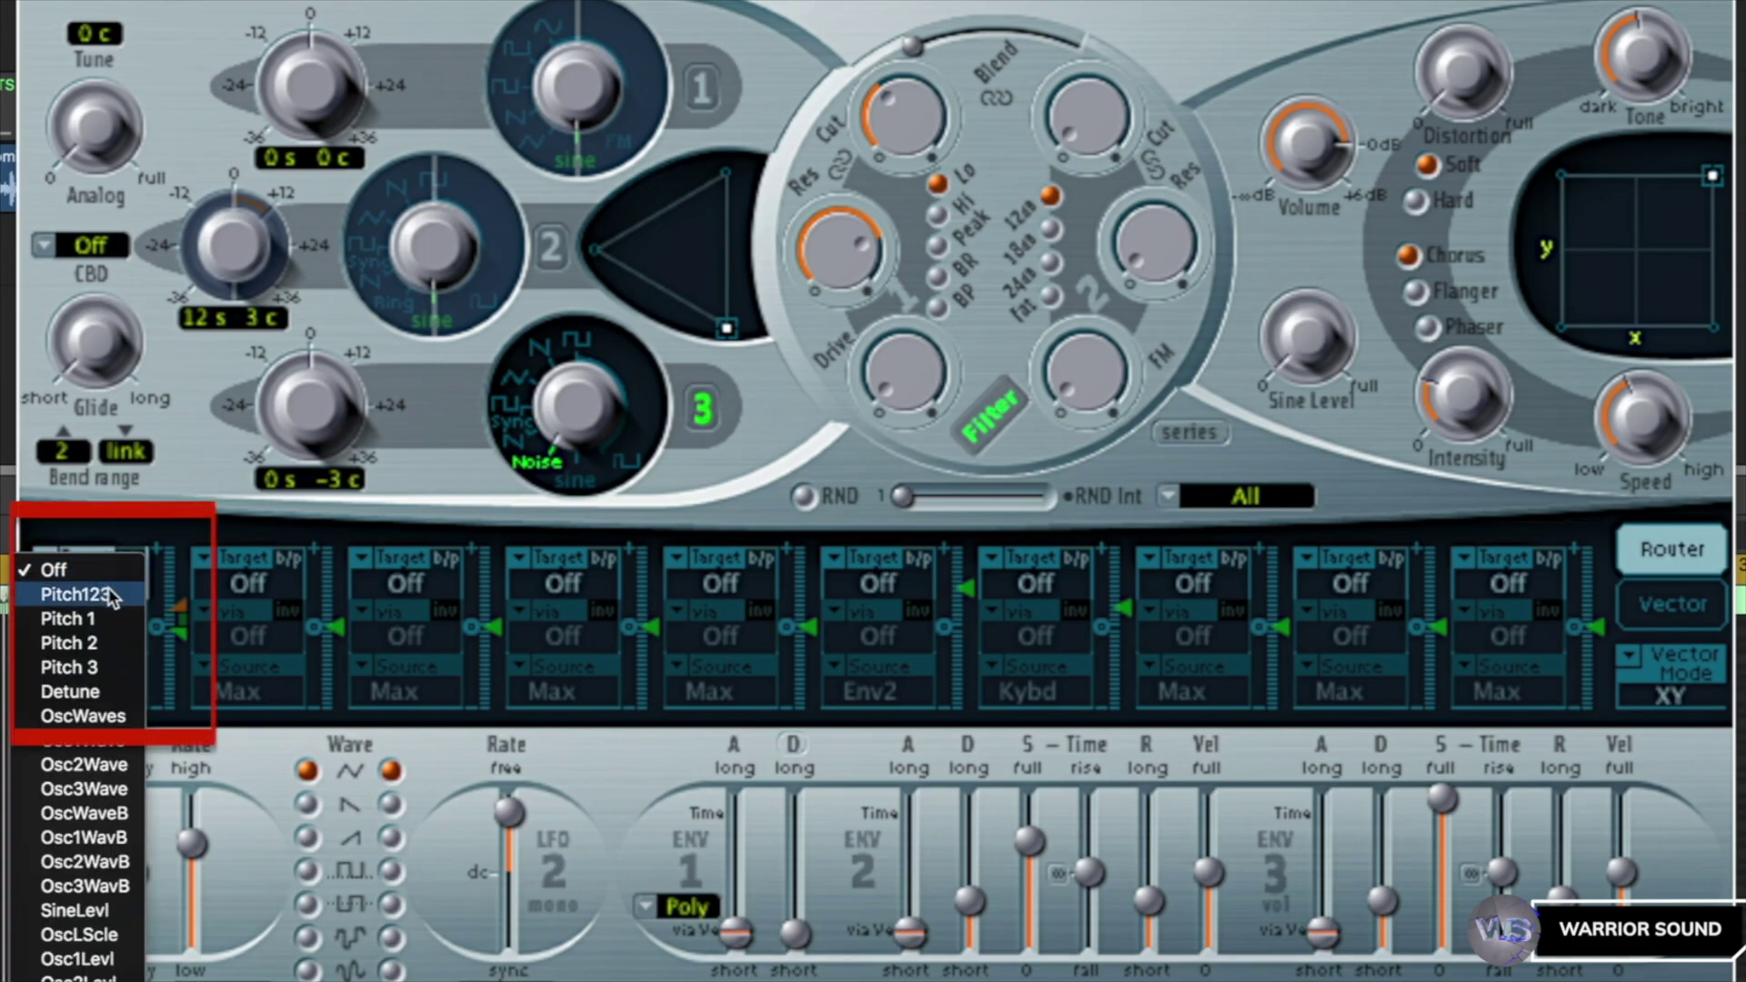
pyautogui.click(73, 618)
pyautogui.click(120, 701)
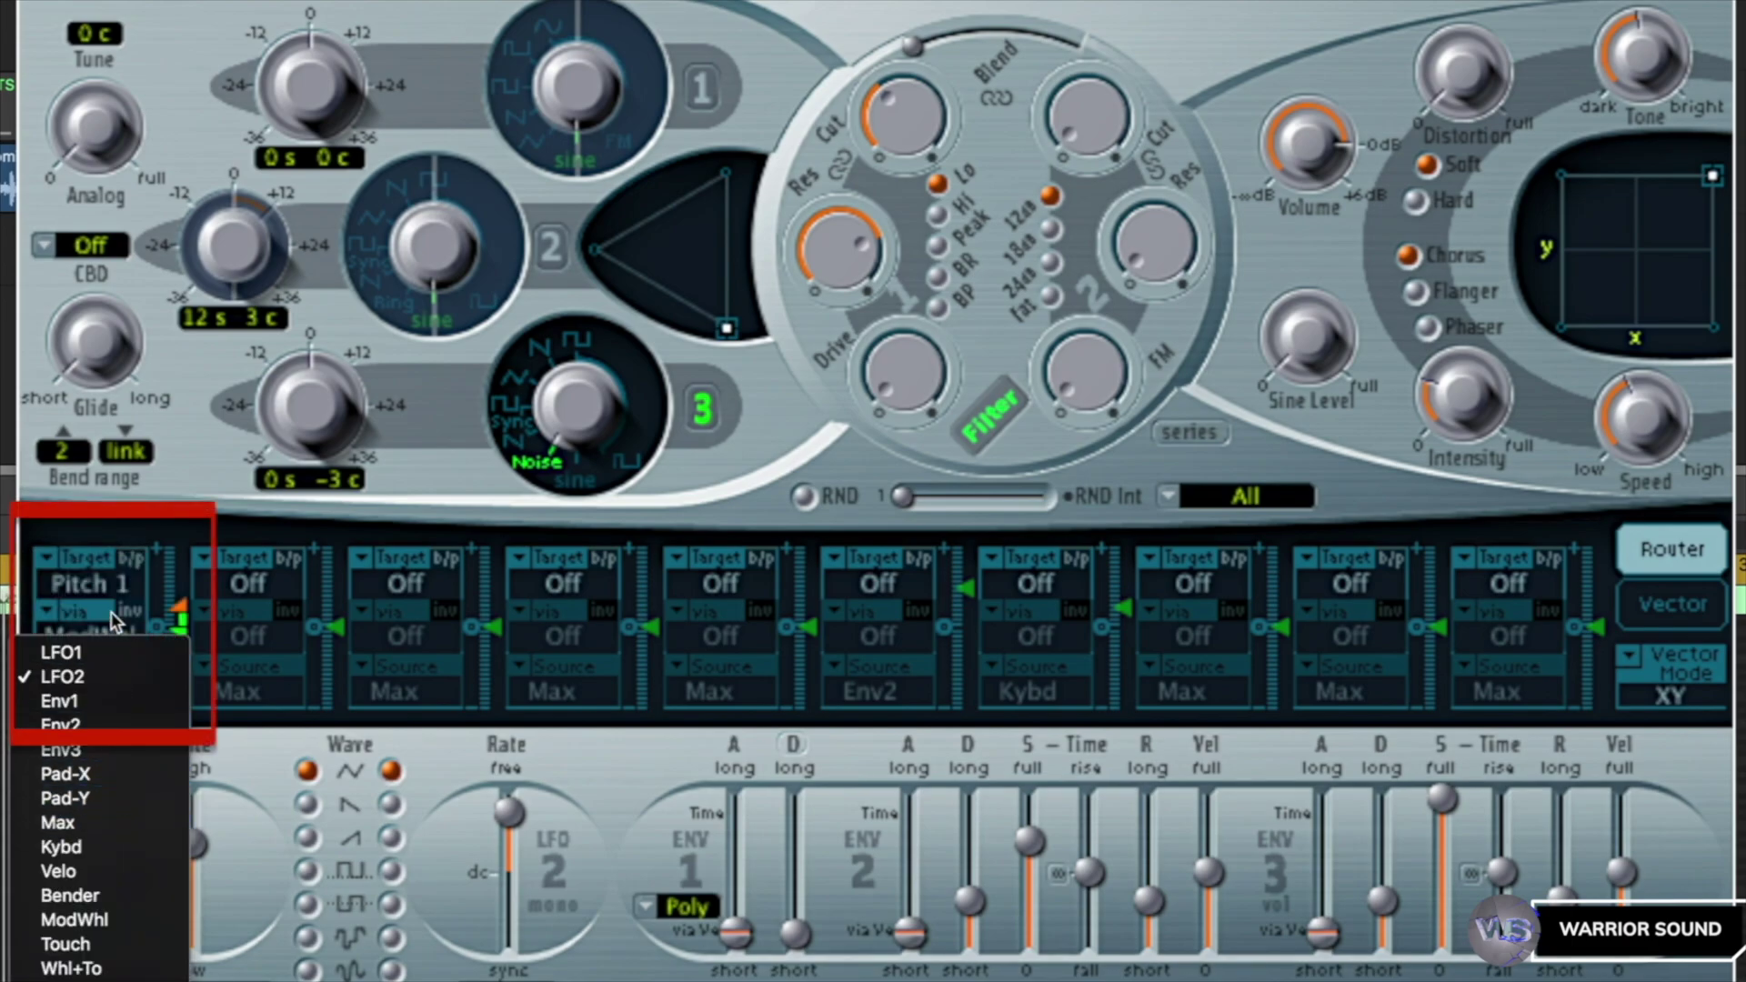
pyautogui.click(104, 586)
pyautogui.click(104, 586)
pyautogui.click(73, 542)
pyautogui.click(1677, 613)
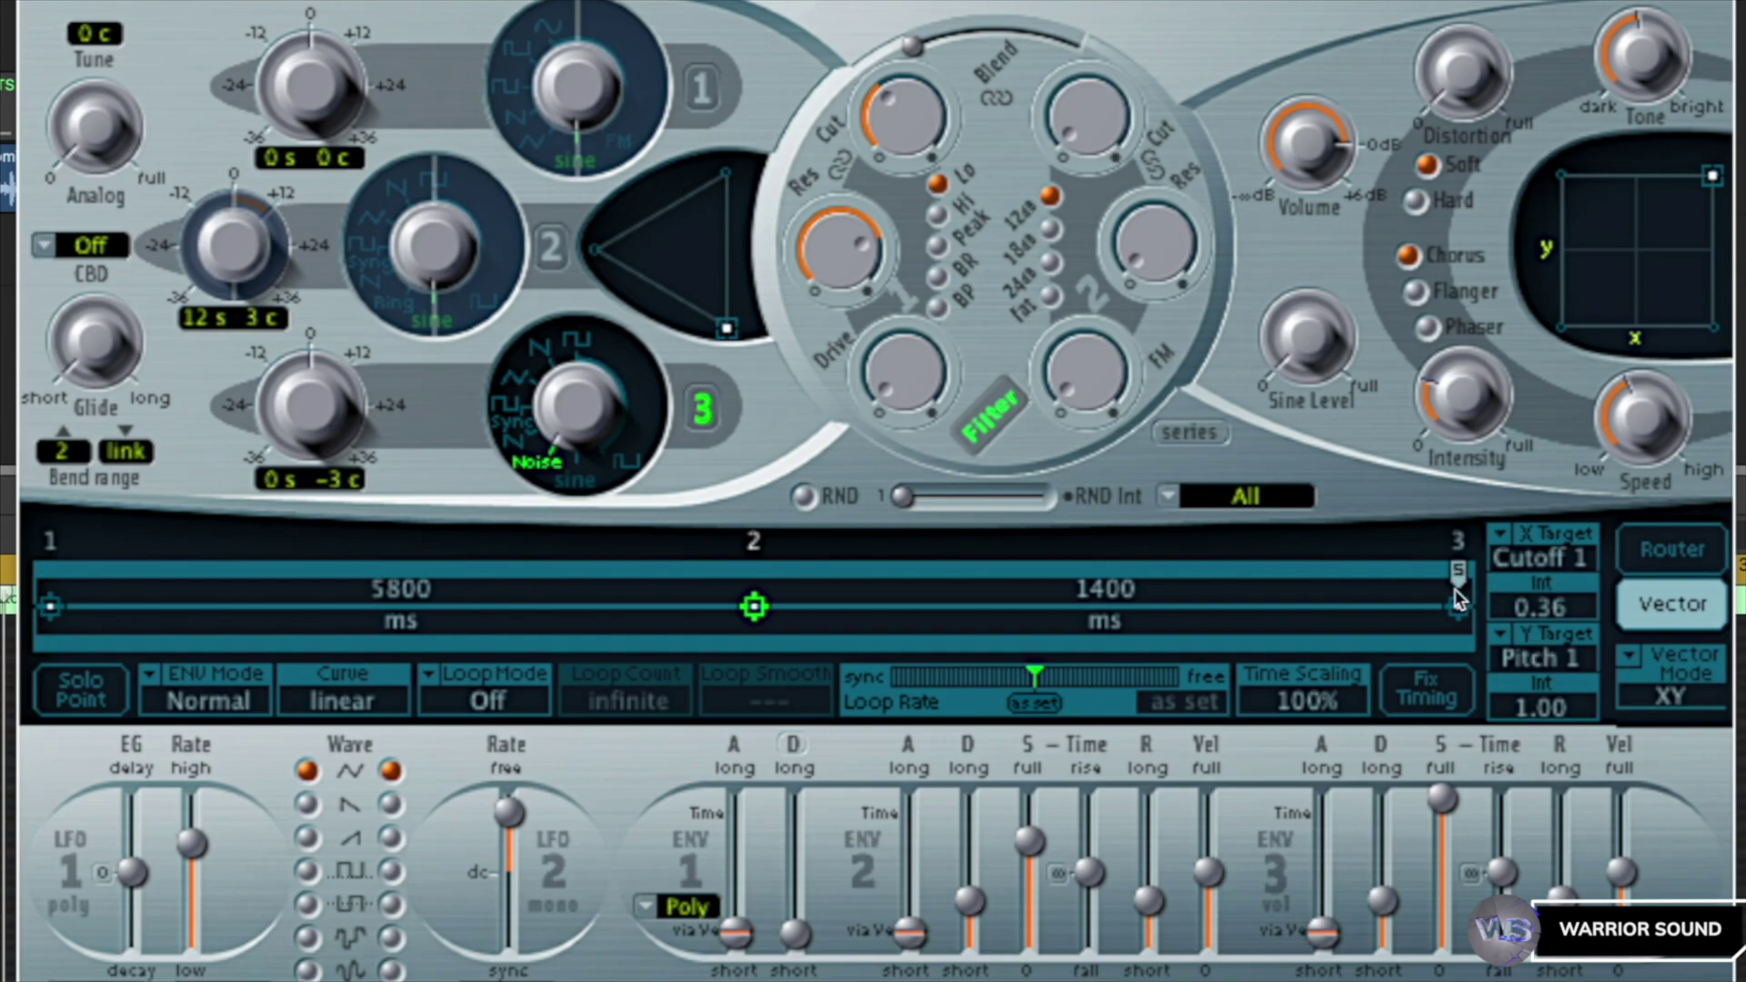
# - Examine the XY positions of vector envelope points 1, 2 and 3 by selecting each in turn, finishing on point 1
pyautogui.click(51, 607)
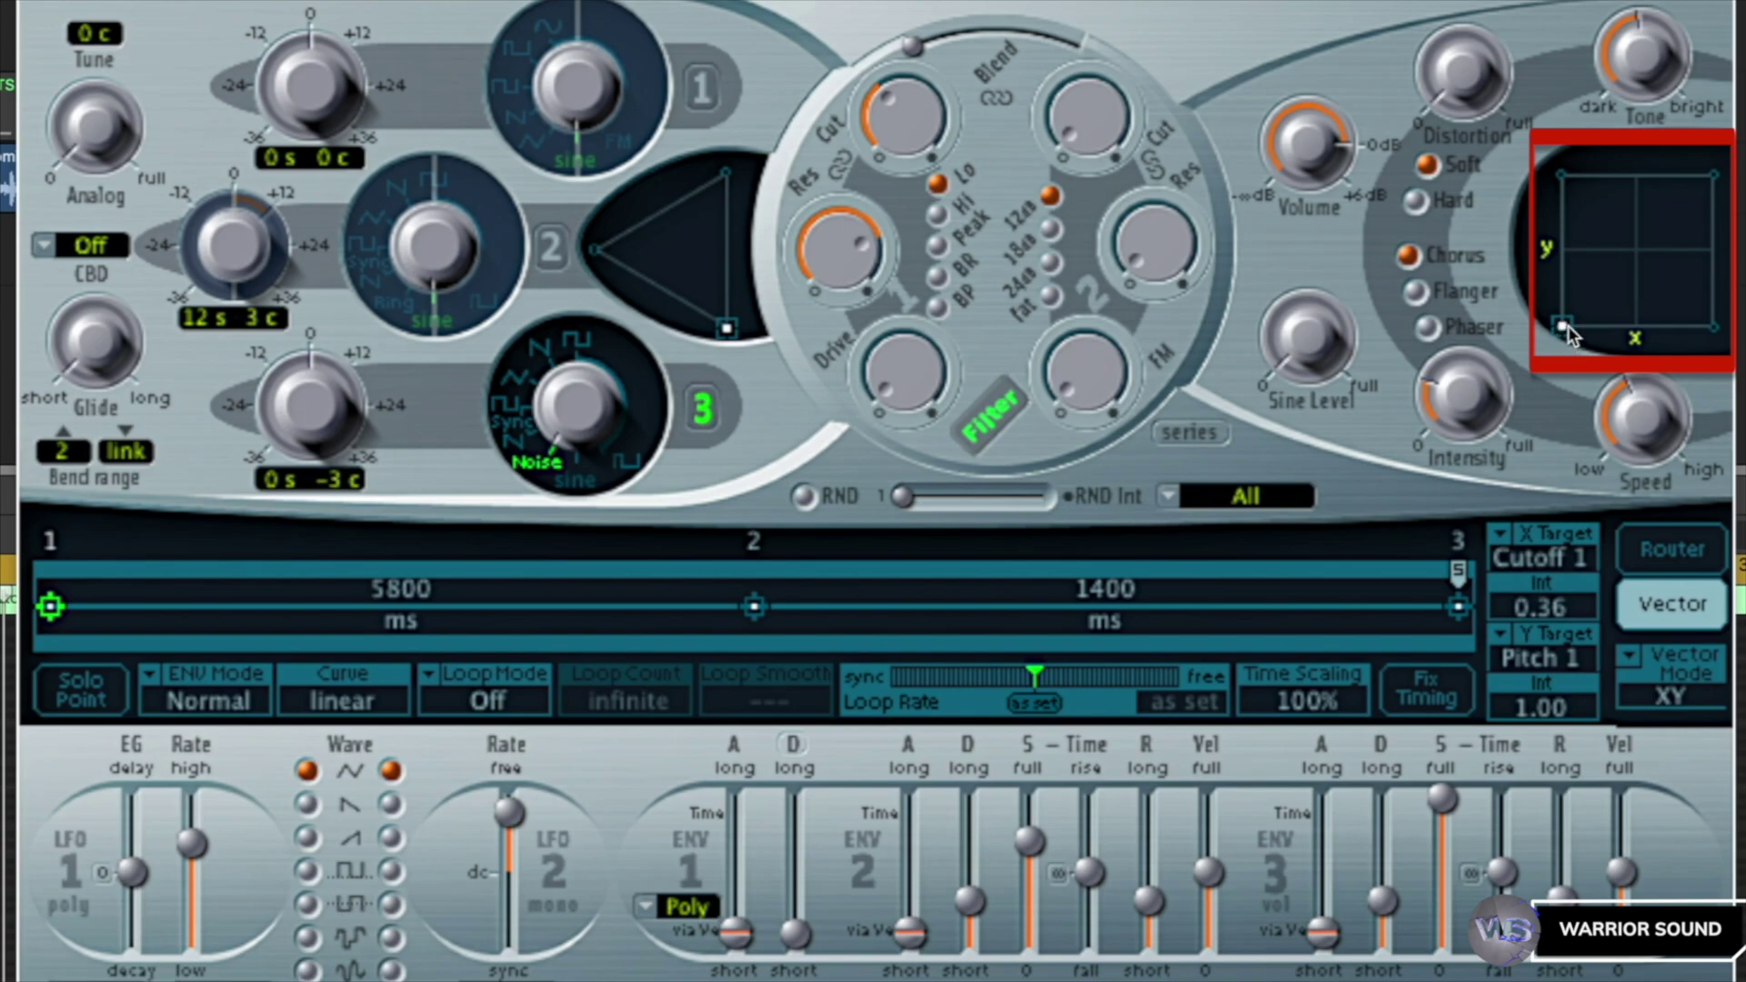
pyautogui.moveTo(1559, 329); pyautogui.dragTo(1708, 244)
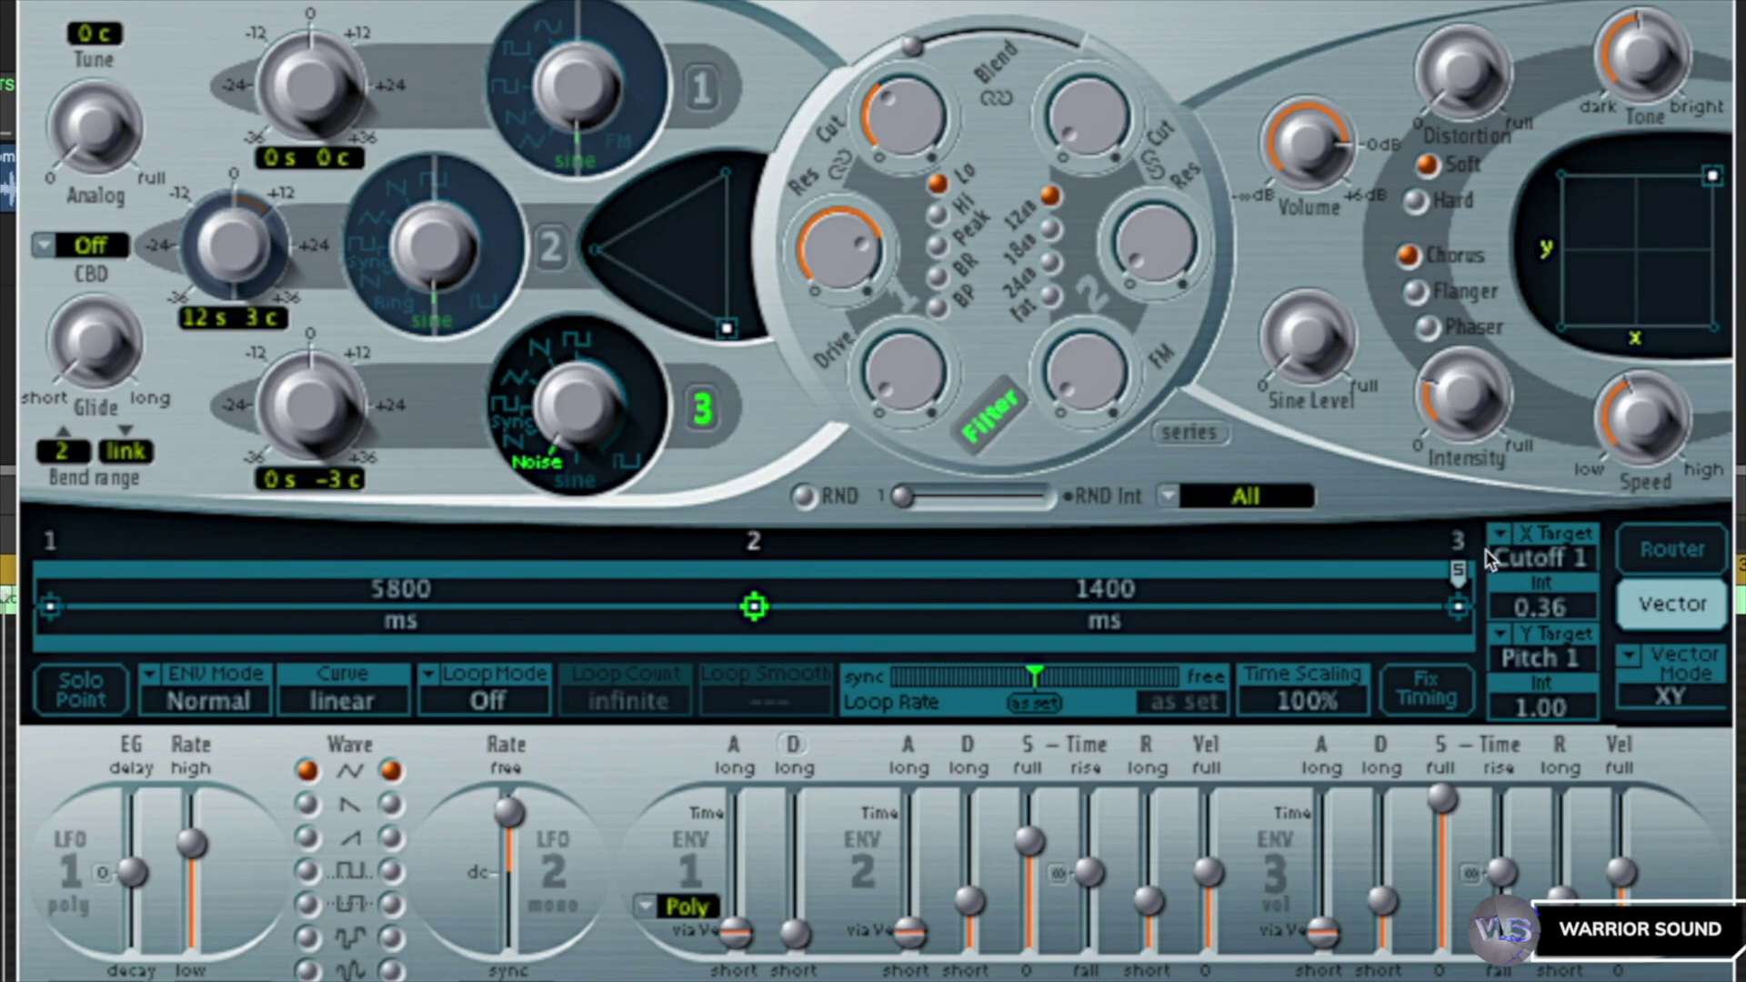
pyautogui.click(1460, 614)
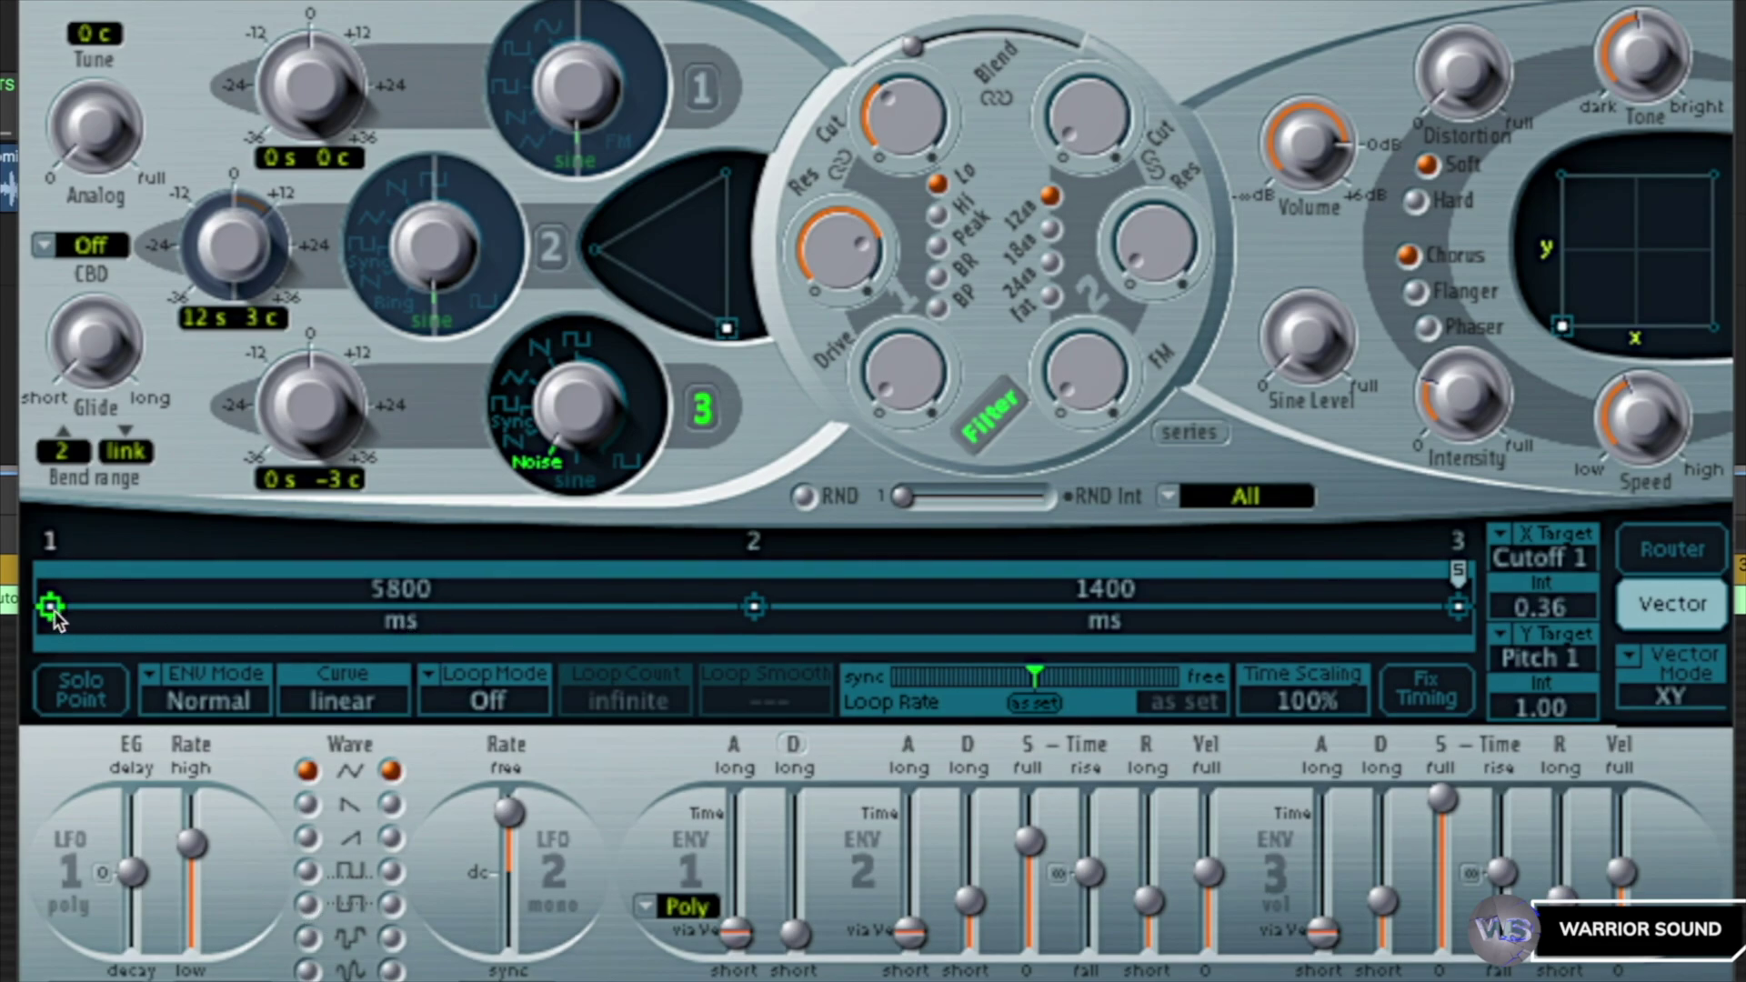
pyautogui.click(754, 608)
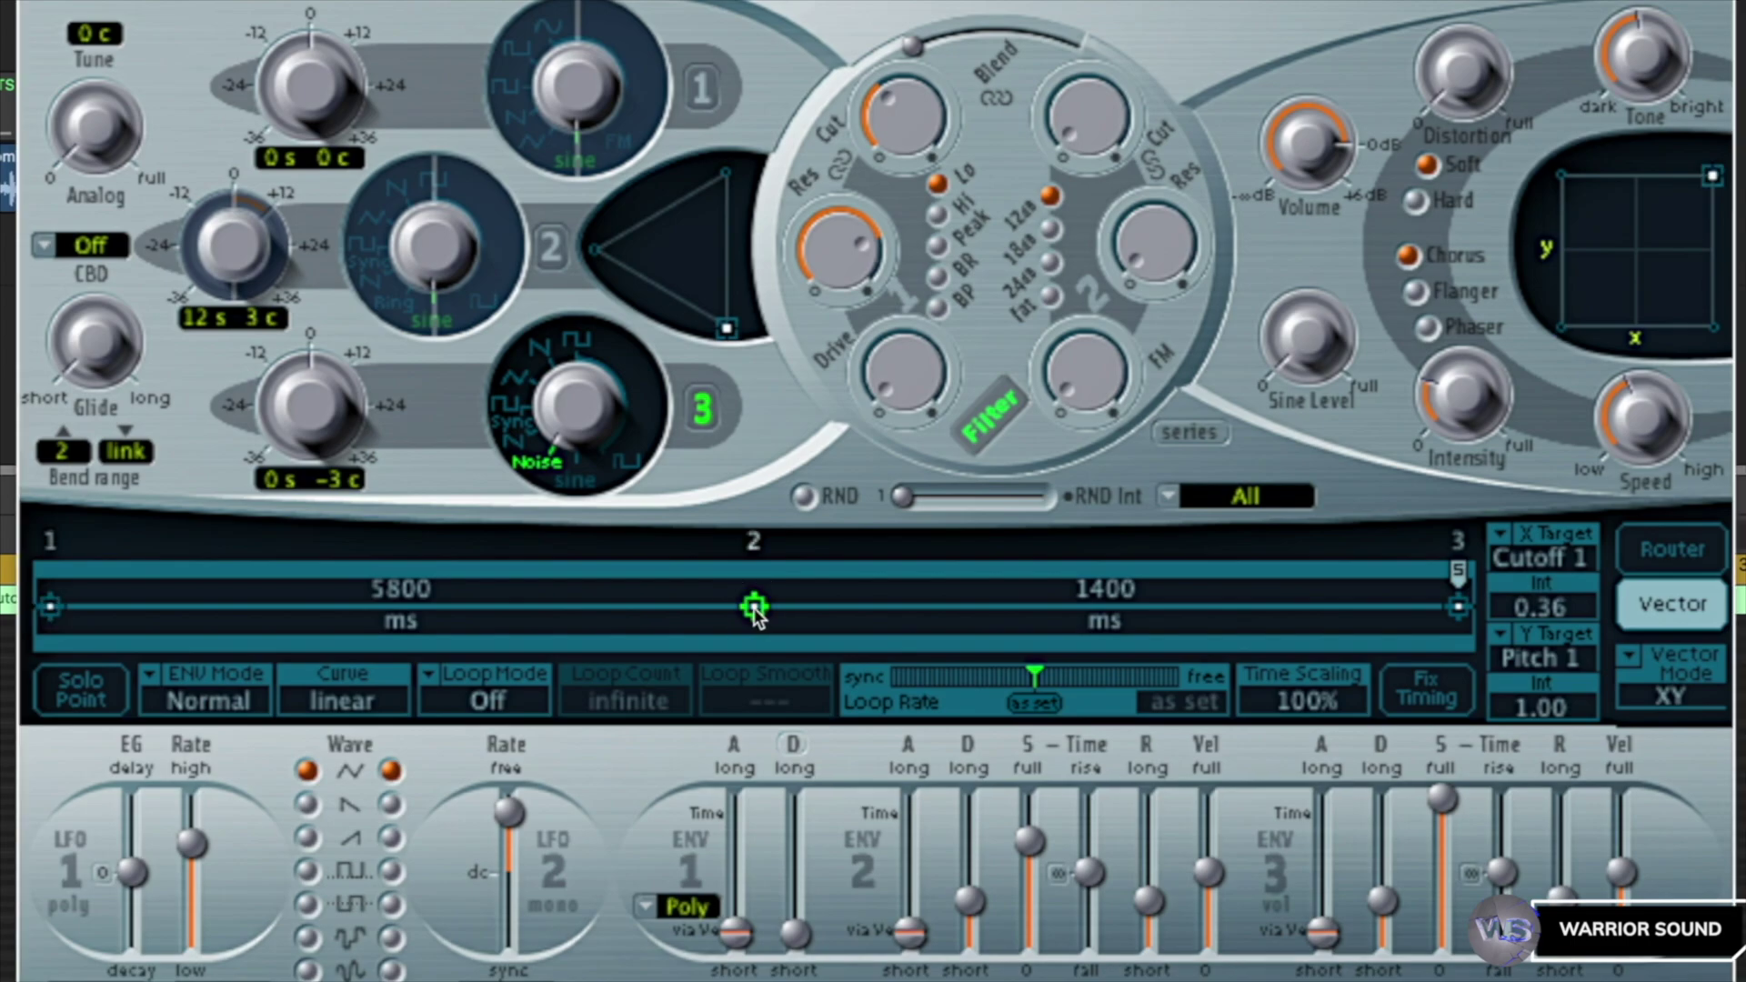
pyautogui.click(50, 606)
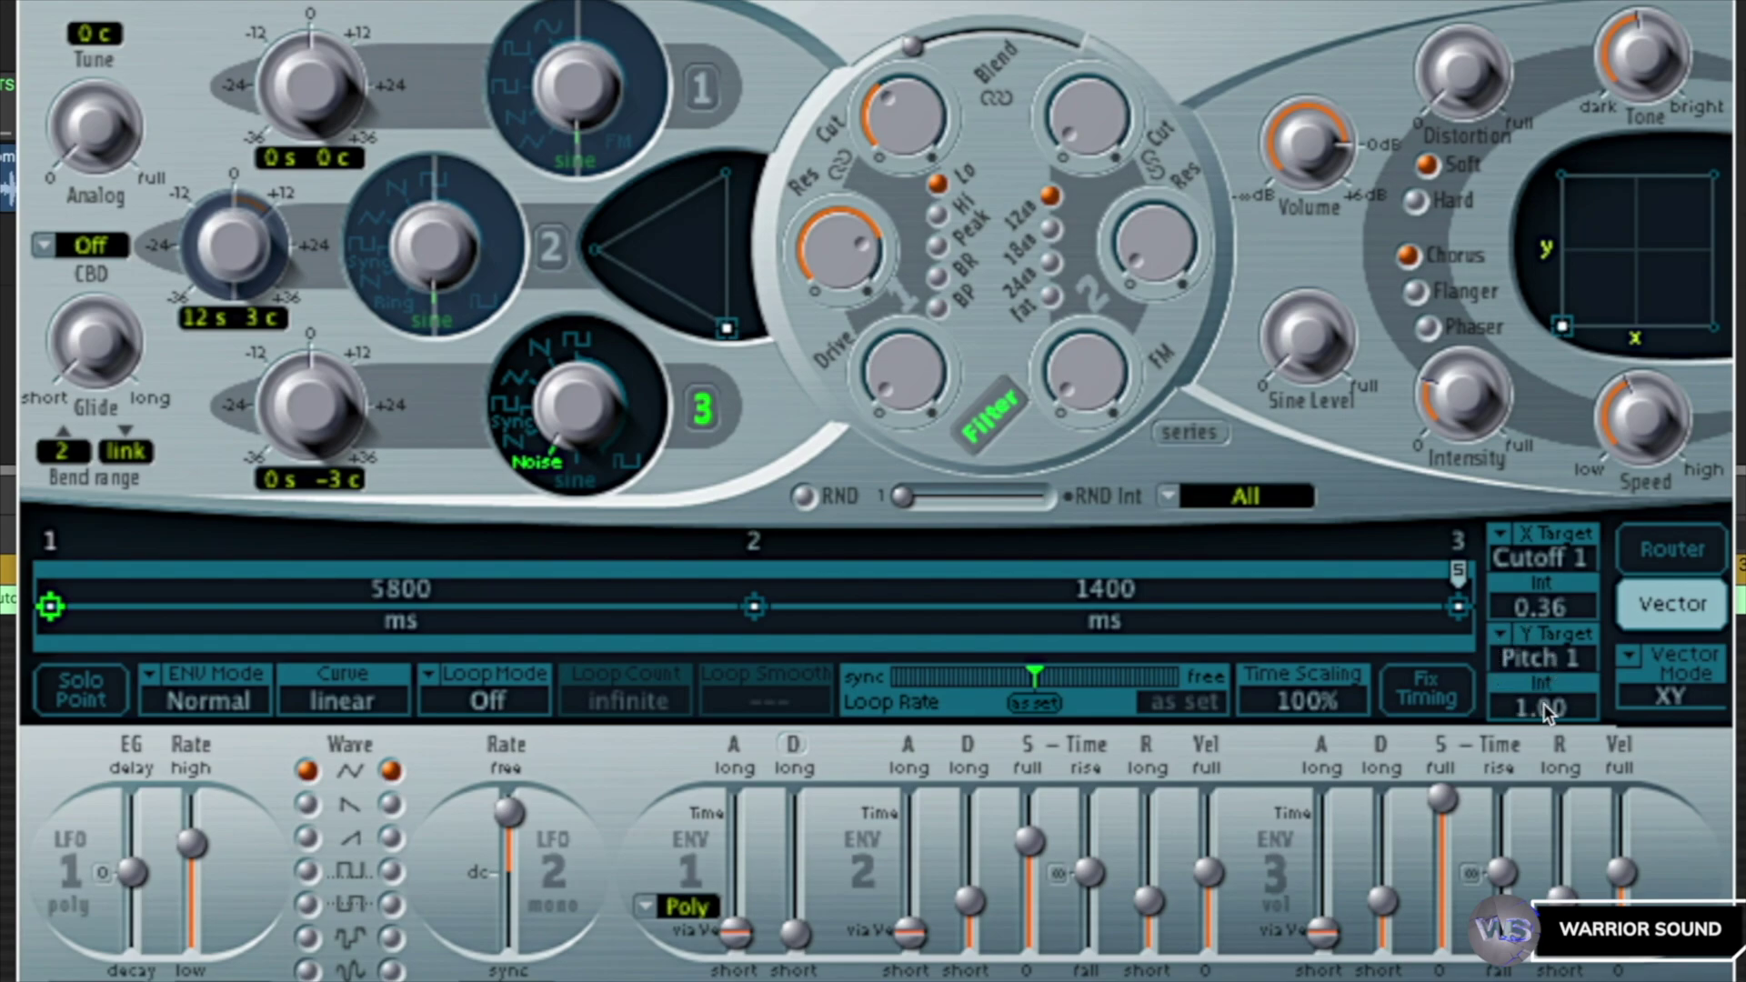
# - Turn on oscillator 2, centre the oscillator mix in the triangle, and adjust oscillator 2's tuning, ending at 12 s 3 c
pyautogui.click(548, 253)
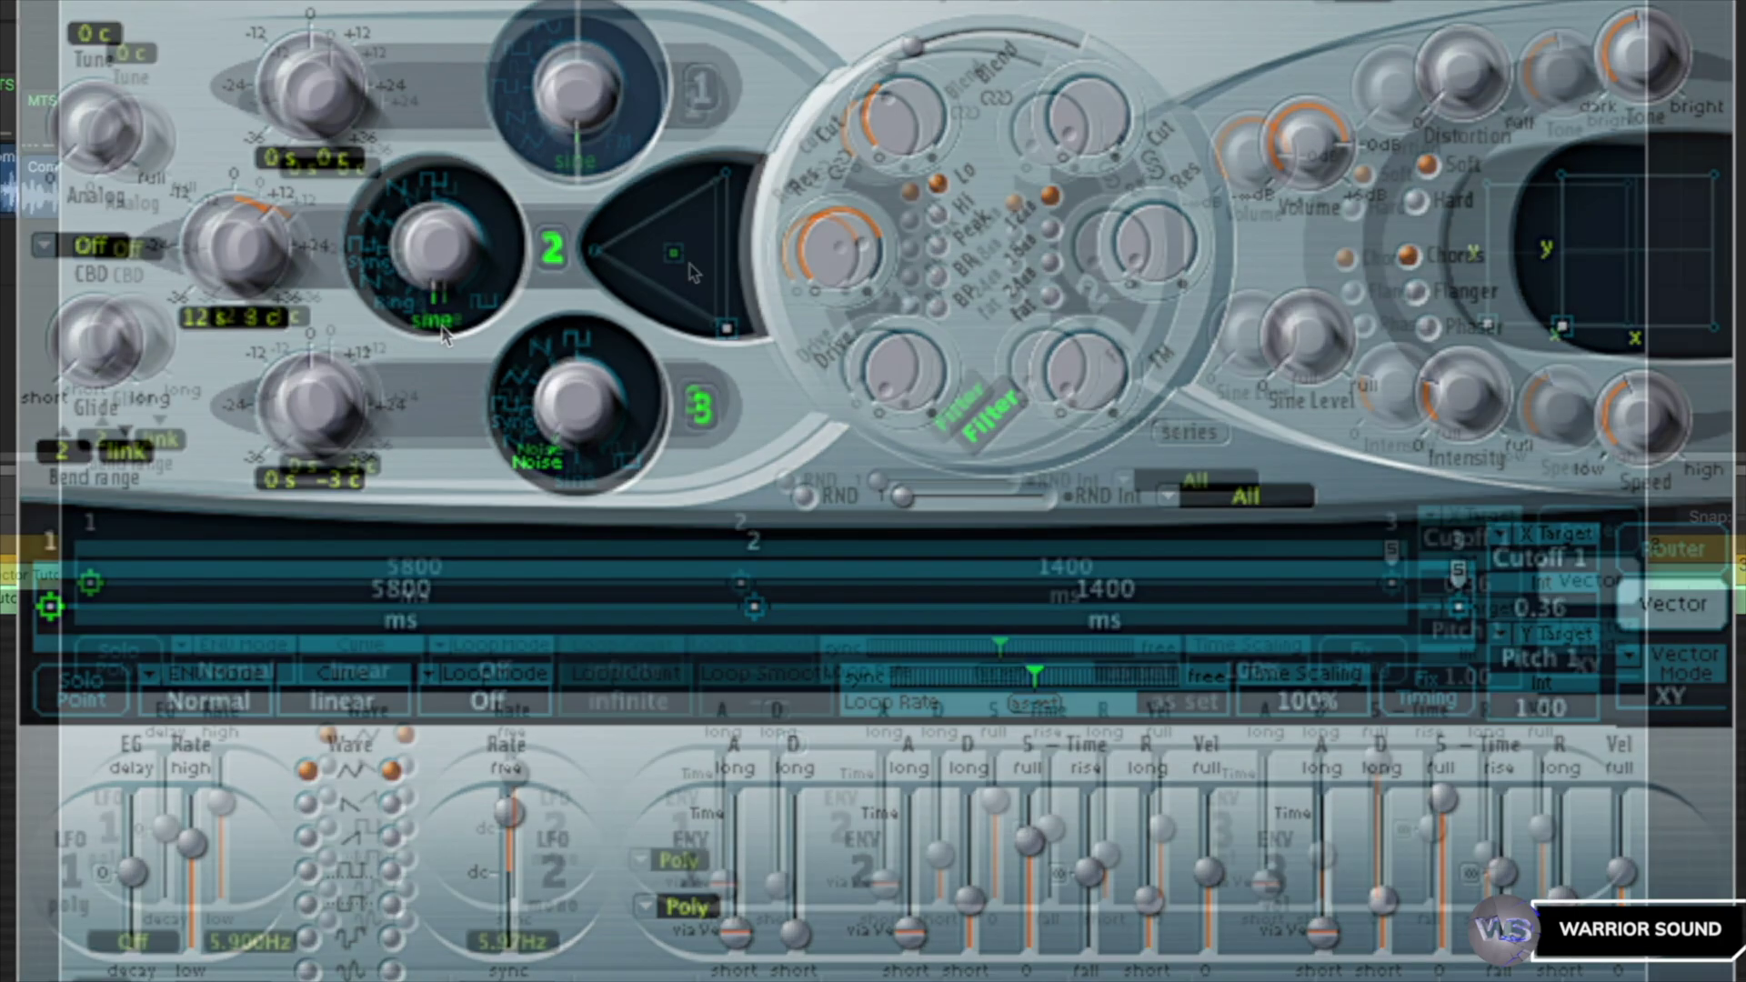
pyautogui.click(682, 251)
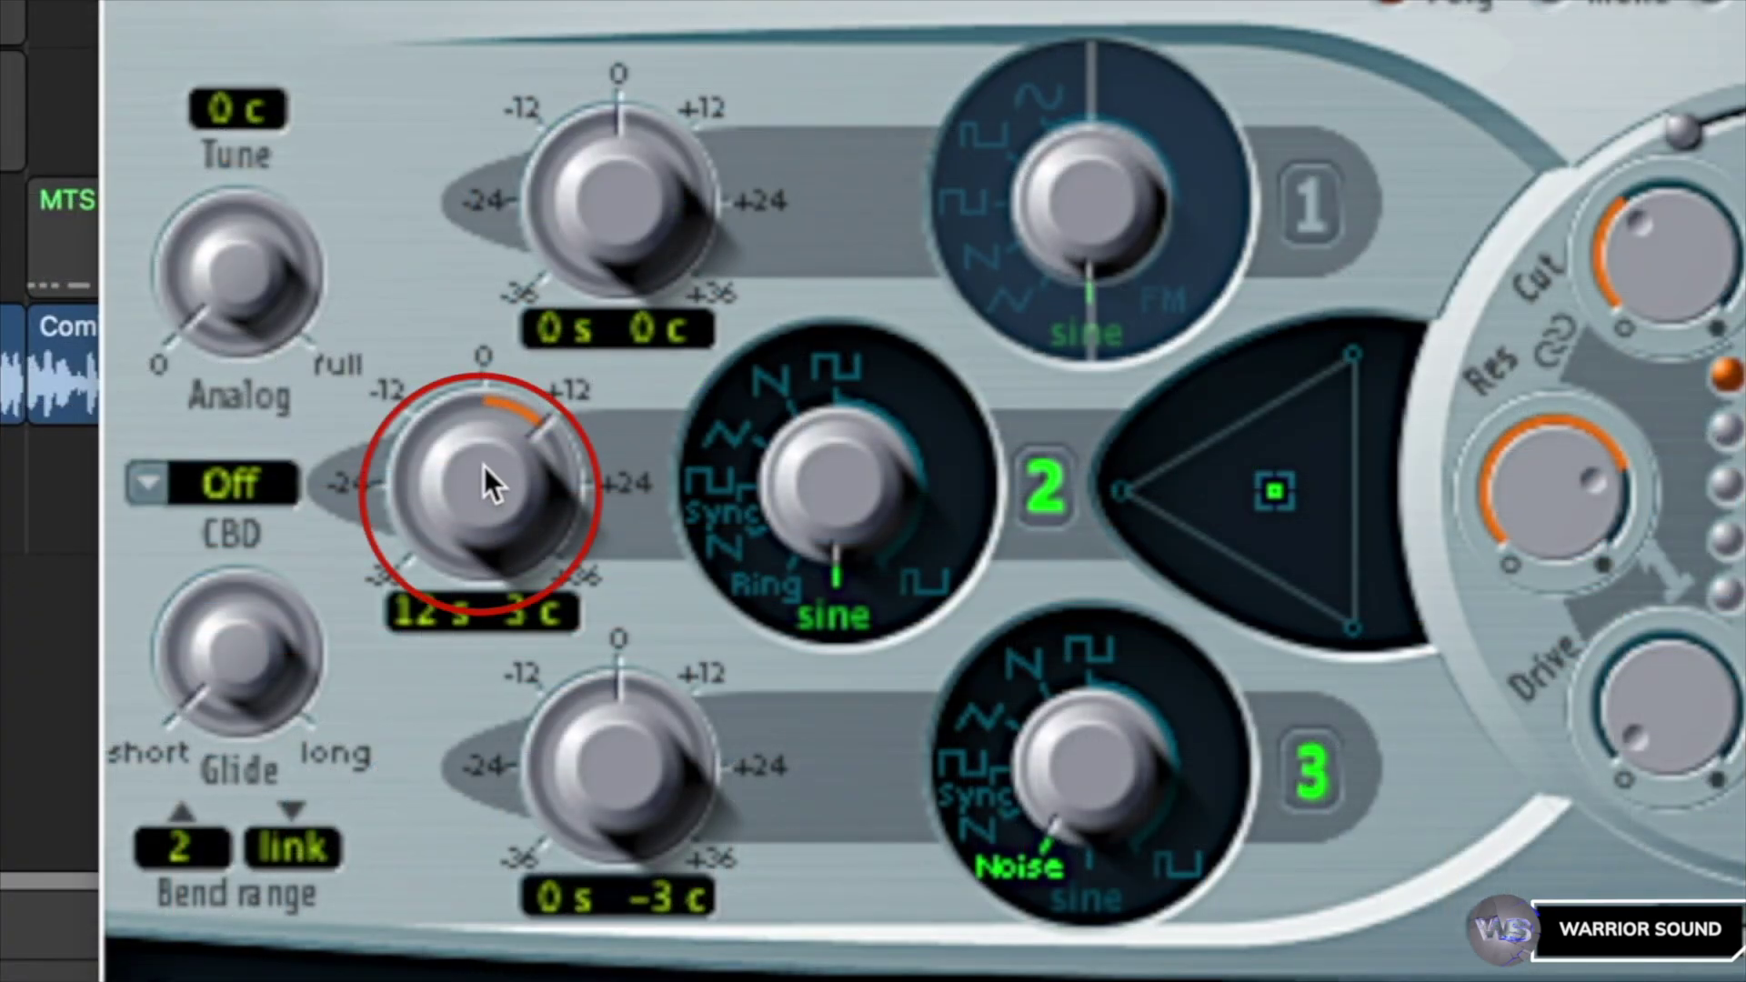
pyautogui.moveTo(494, 500); pyautogui.dragTo(491, 429)
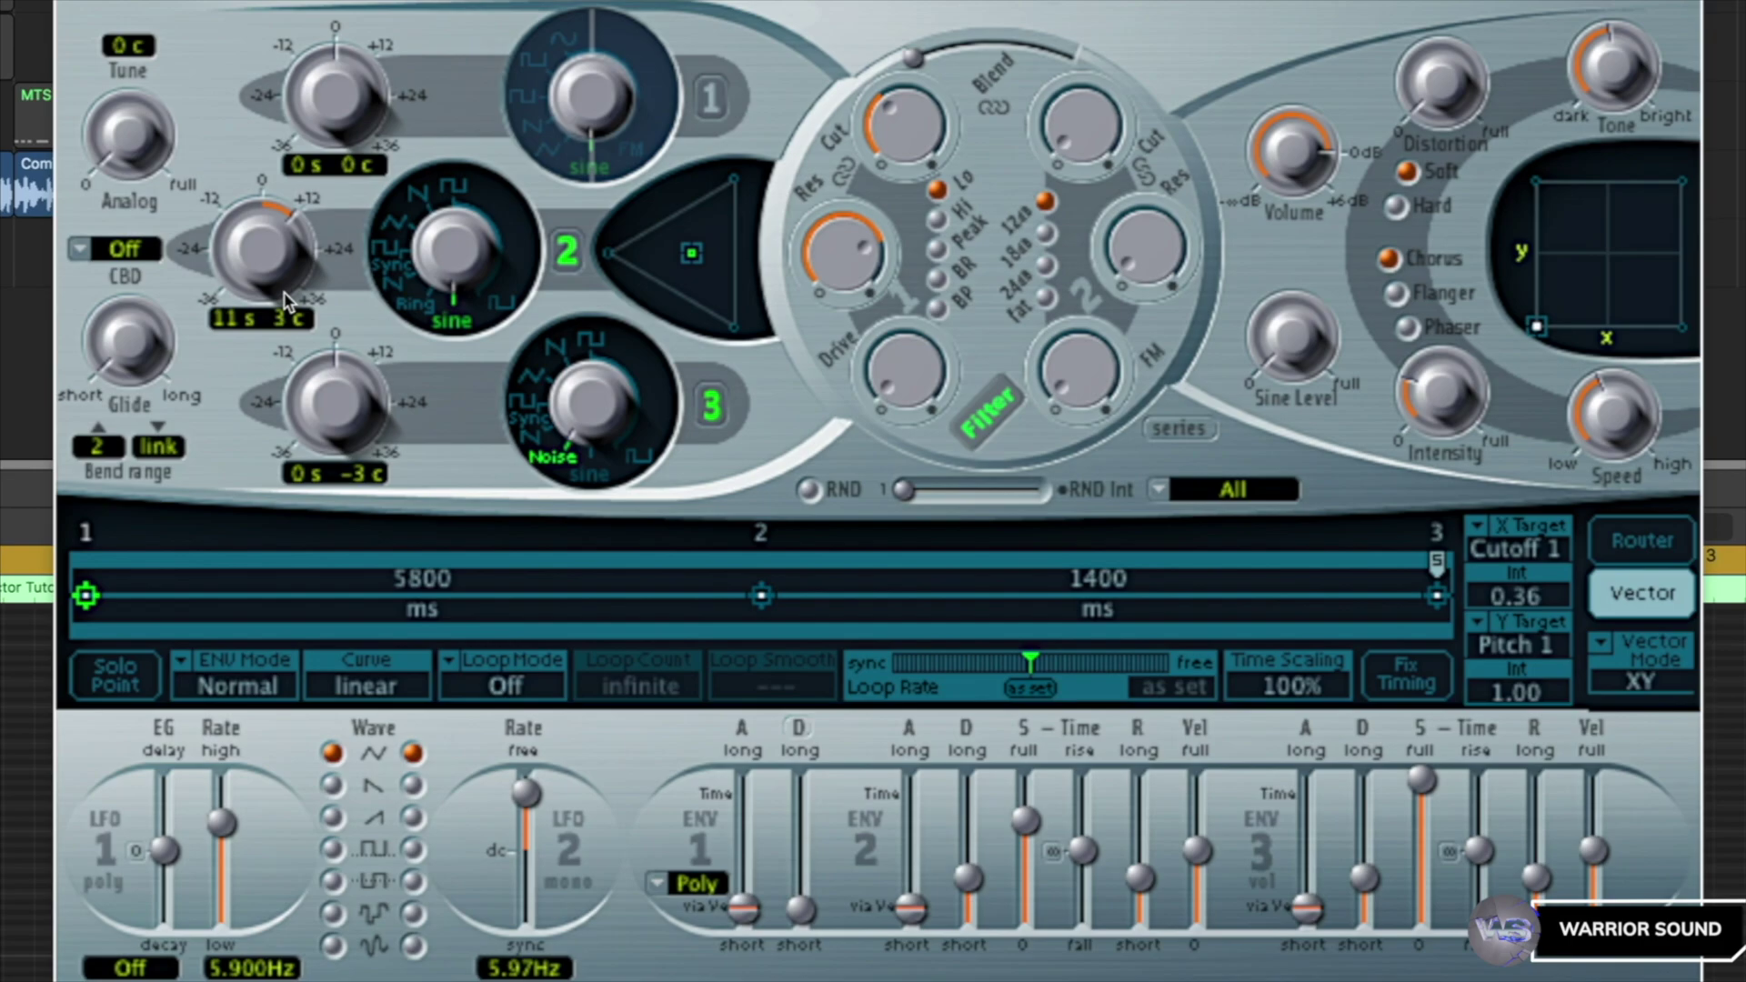
pyautogui.moveTo(277, 281); pyautogui.dragTo(279, 276)
# - Set the vector mode to Mix+XY and move envelope point 3's oscillator mix to the oscillator 3 corner of the triangle
pyautogui.click(1613, 653)
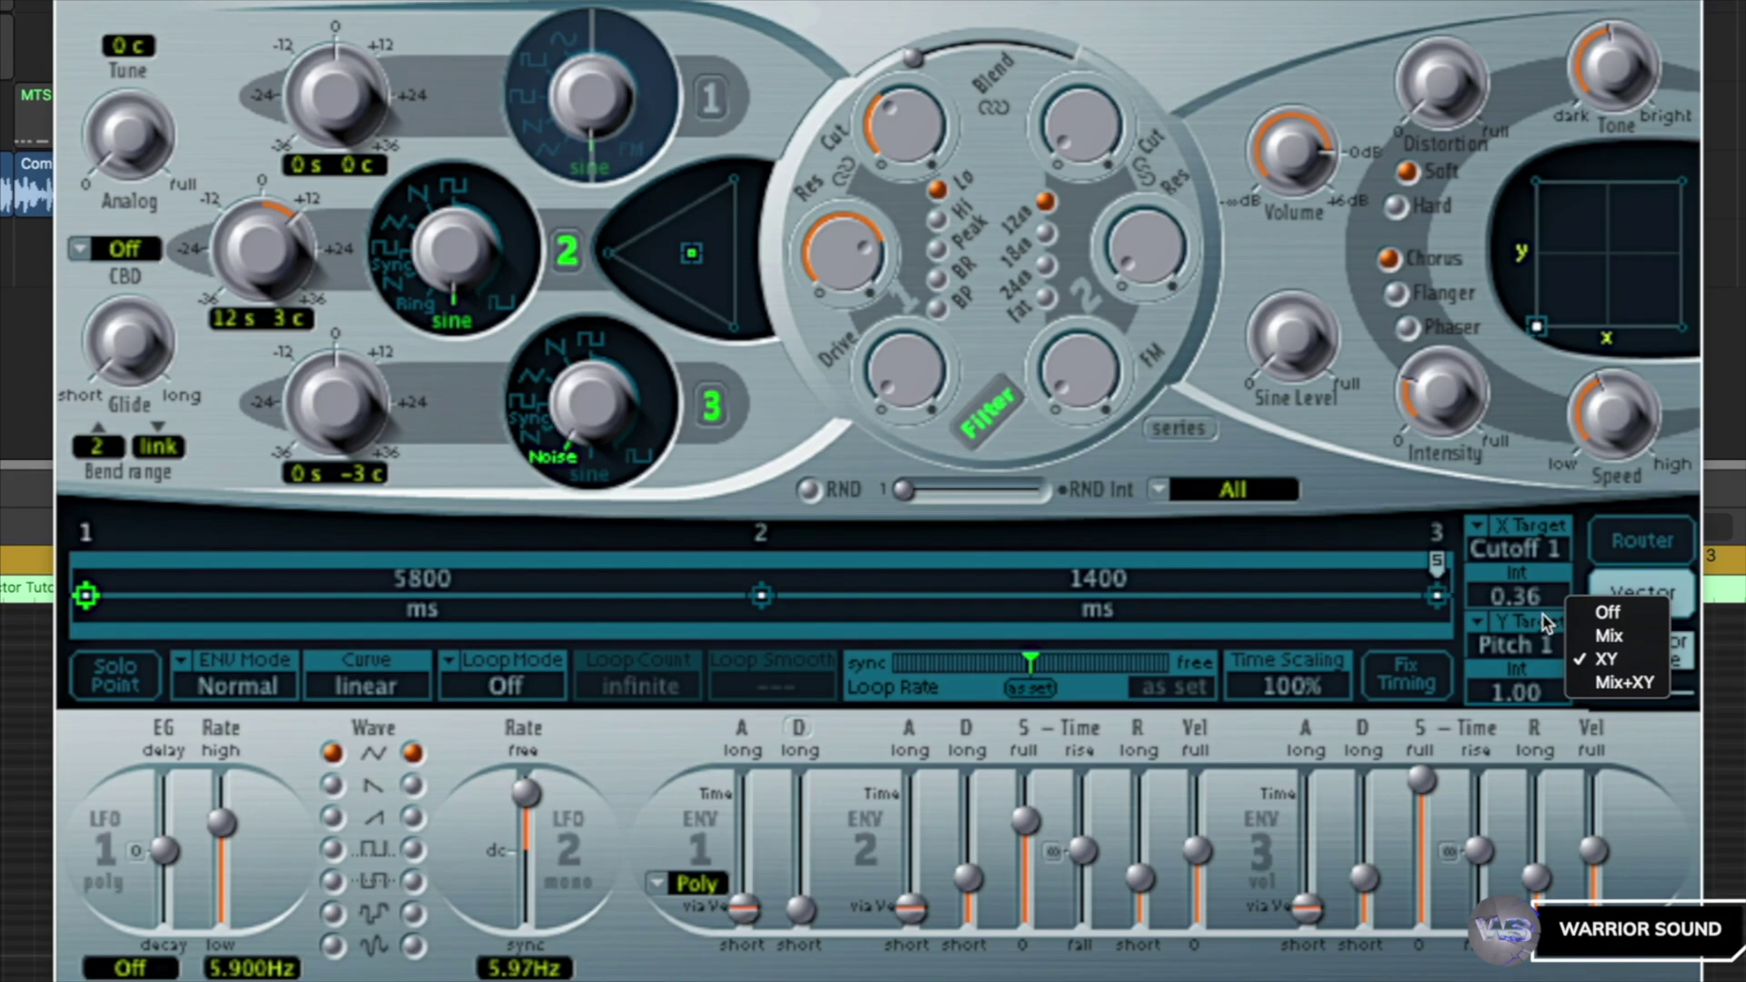
pyautogui.click(1618, 686)
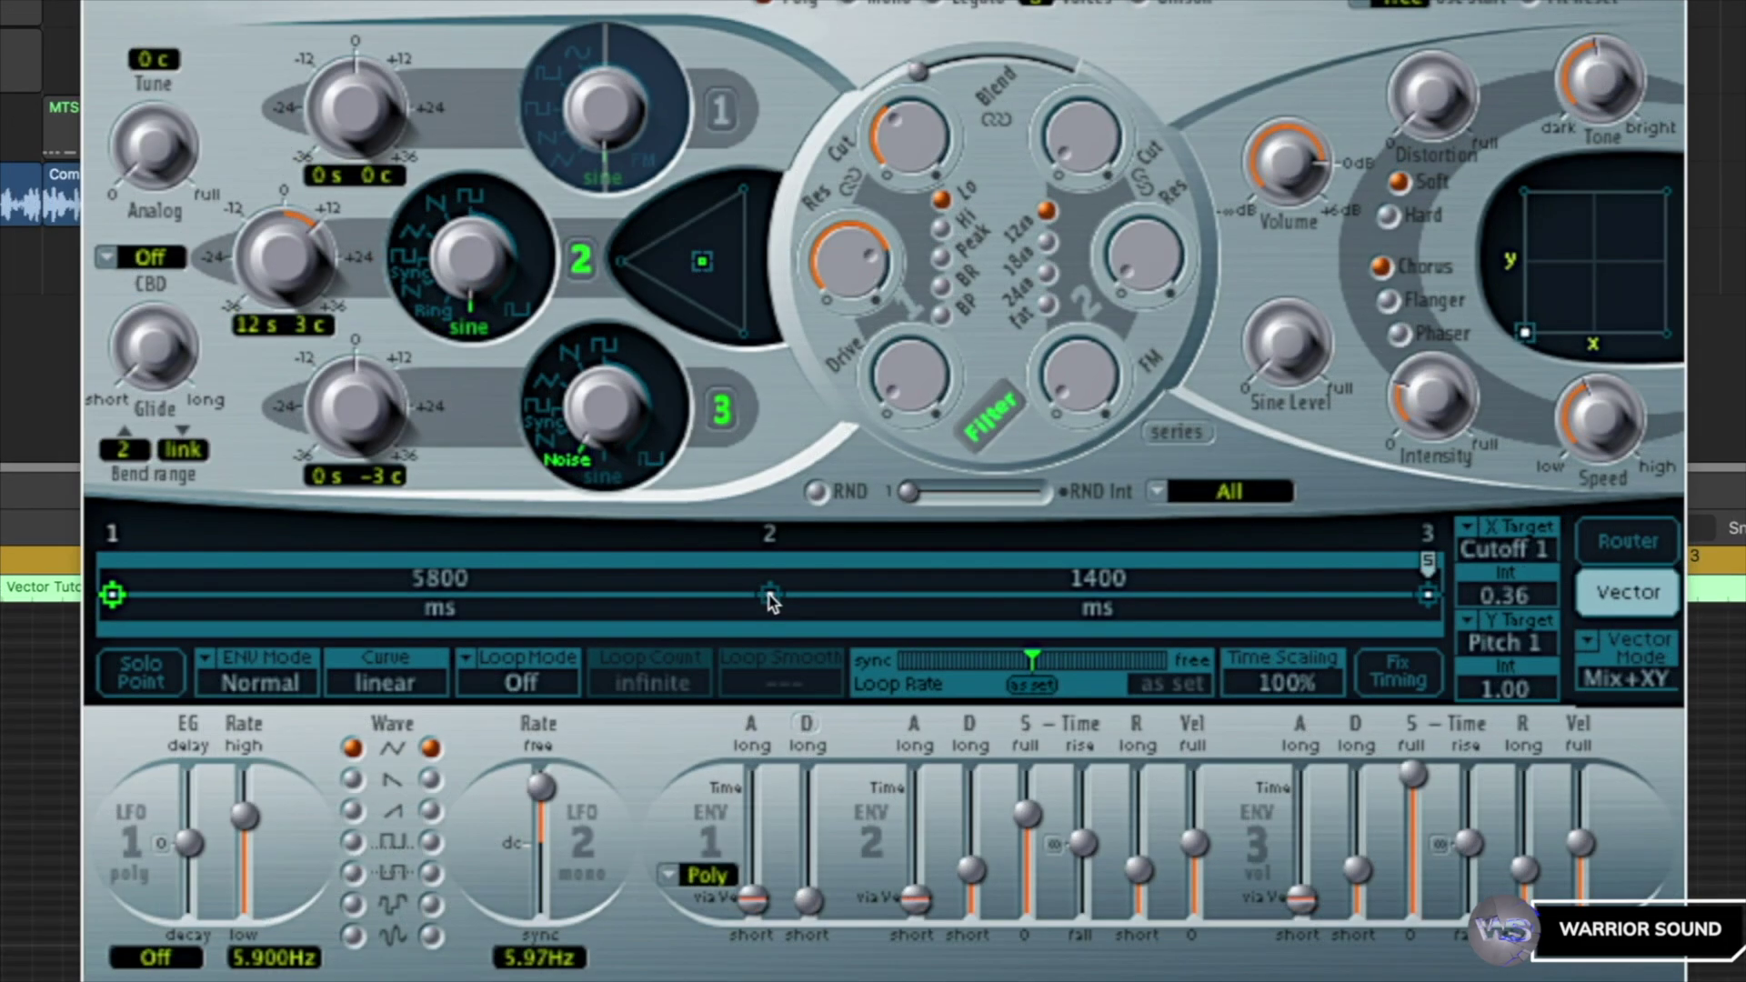
pyautogui.click(769, 597)
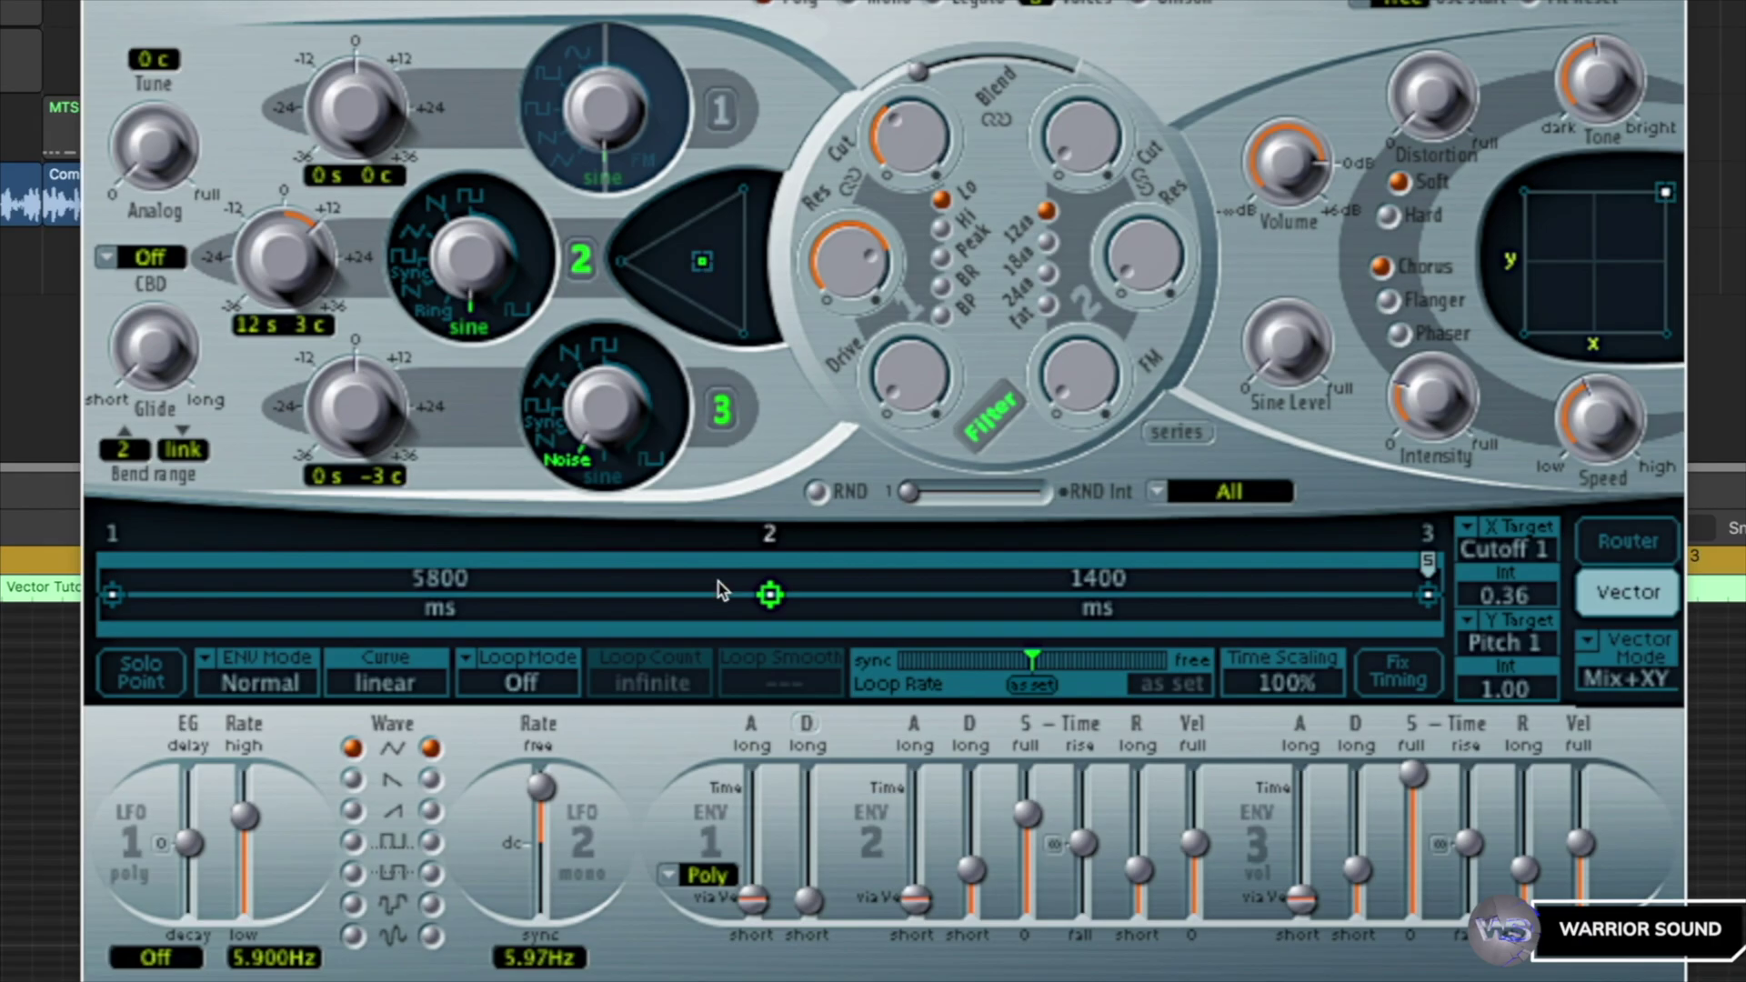
pyautogui.click(1429, 597)
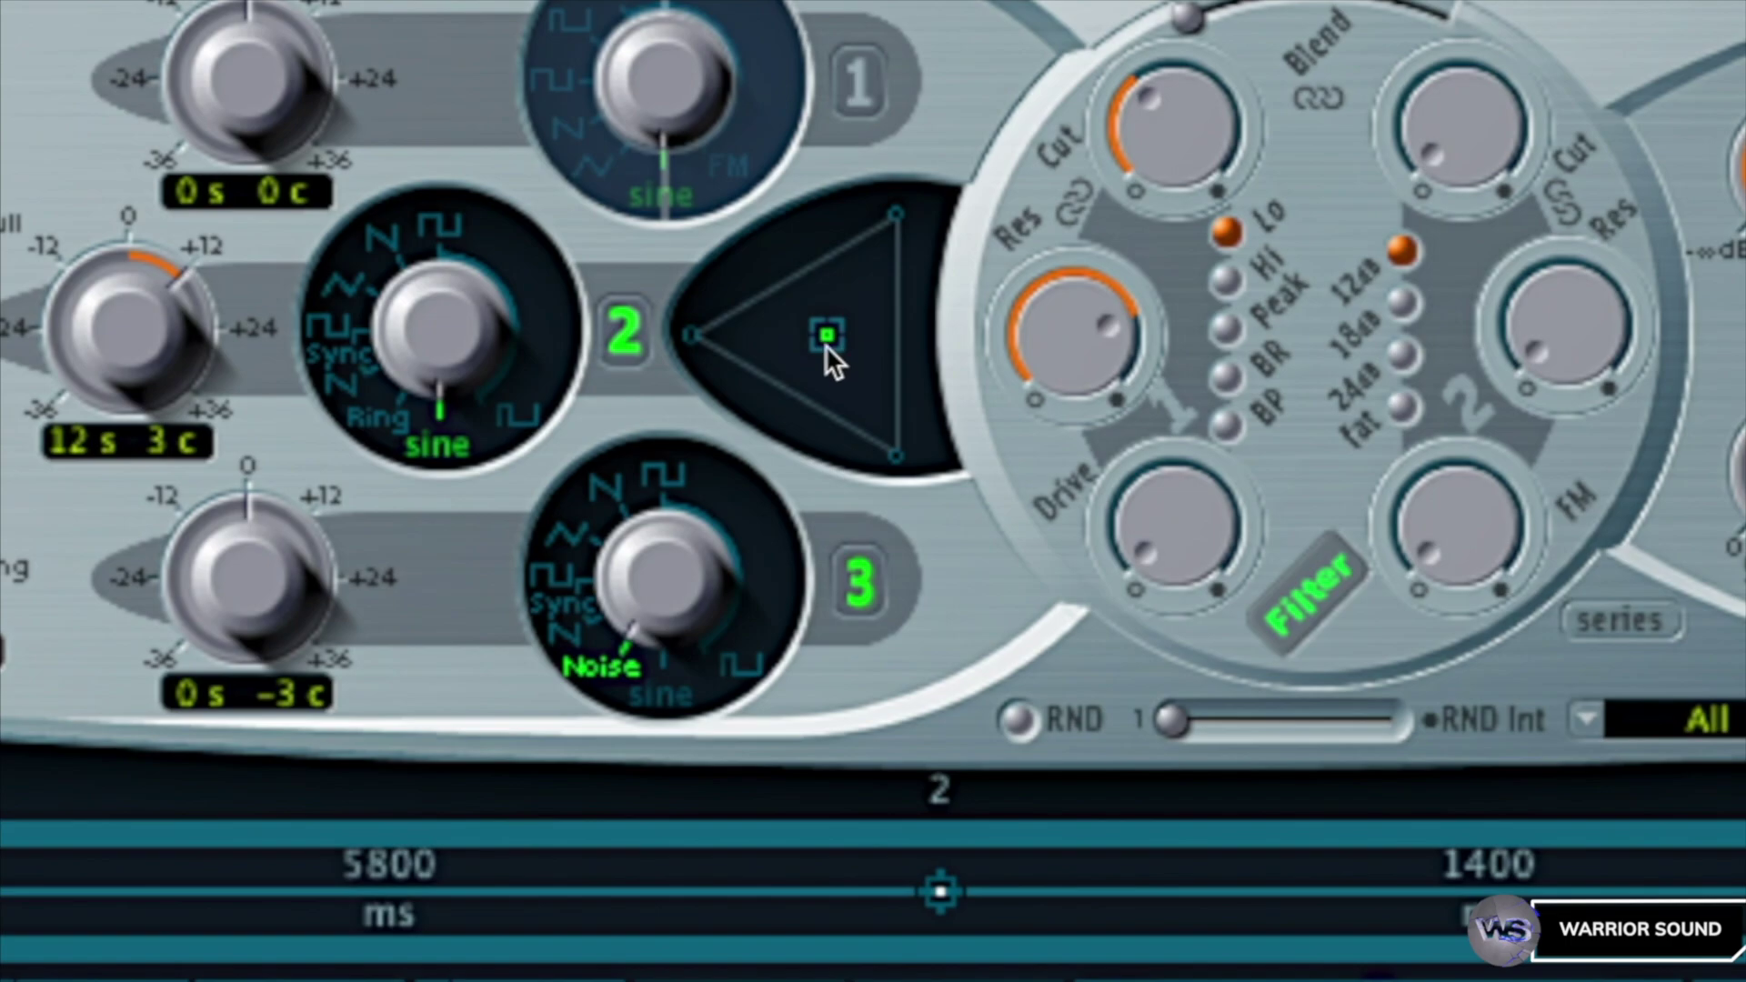
pyautogui.moveTo(826, 346); pyautogui.dragTo(905, 477)
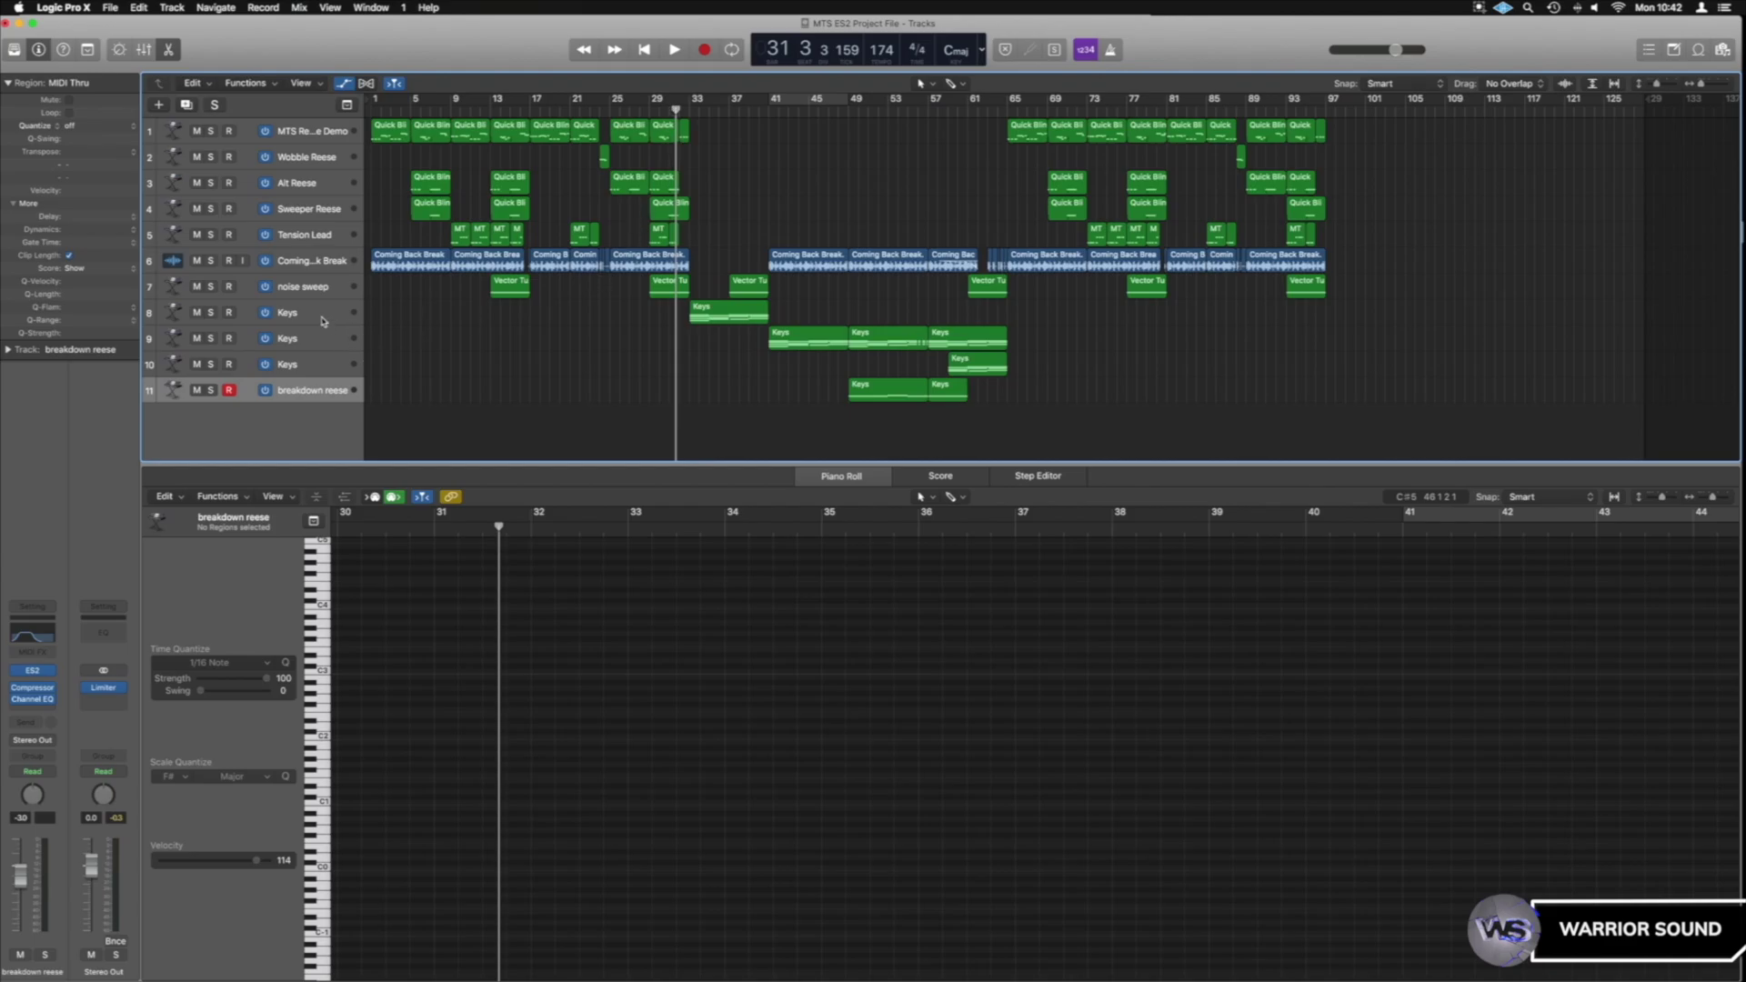
# - Open the ES2 on the first Keys track and recall its default setting
pyautogui.click(323, 320)
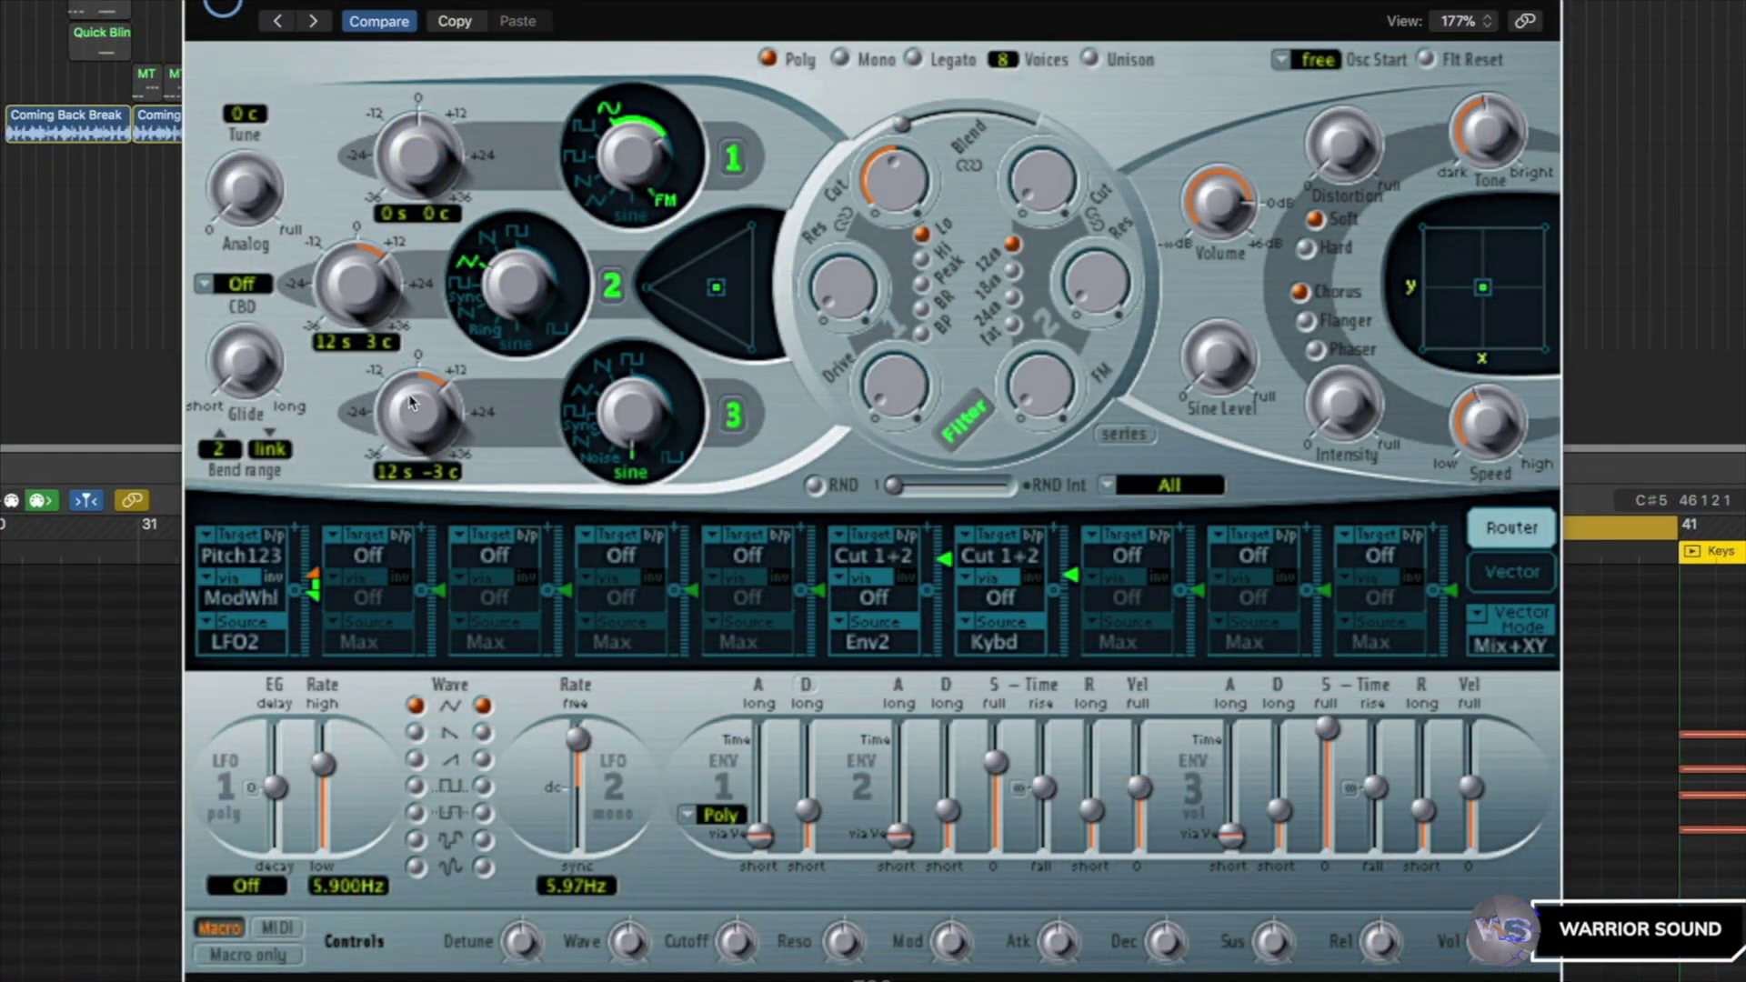
pyautogui.click(525, 5)
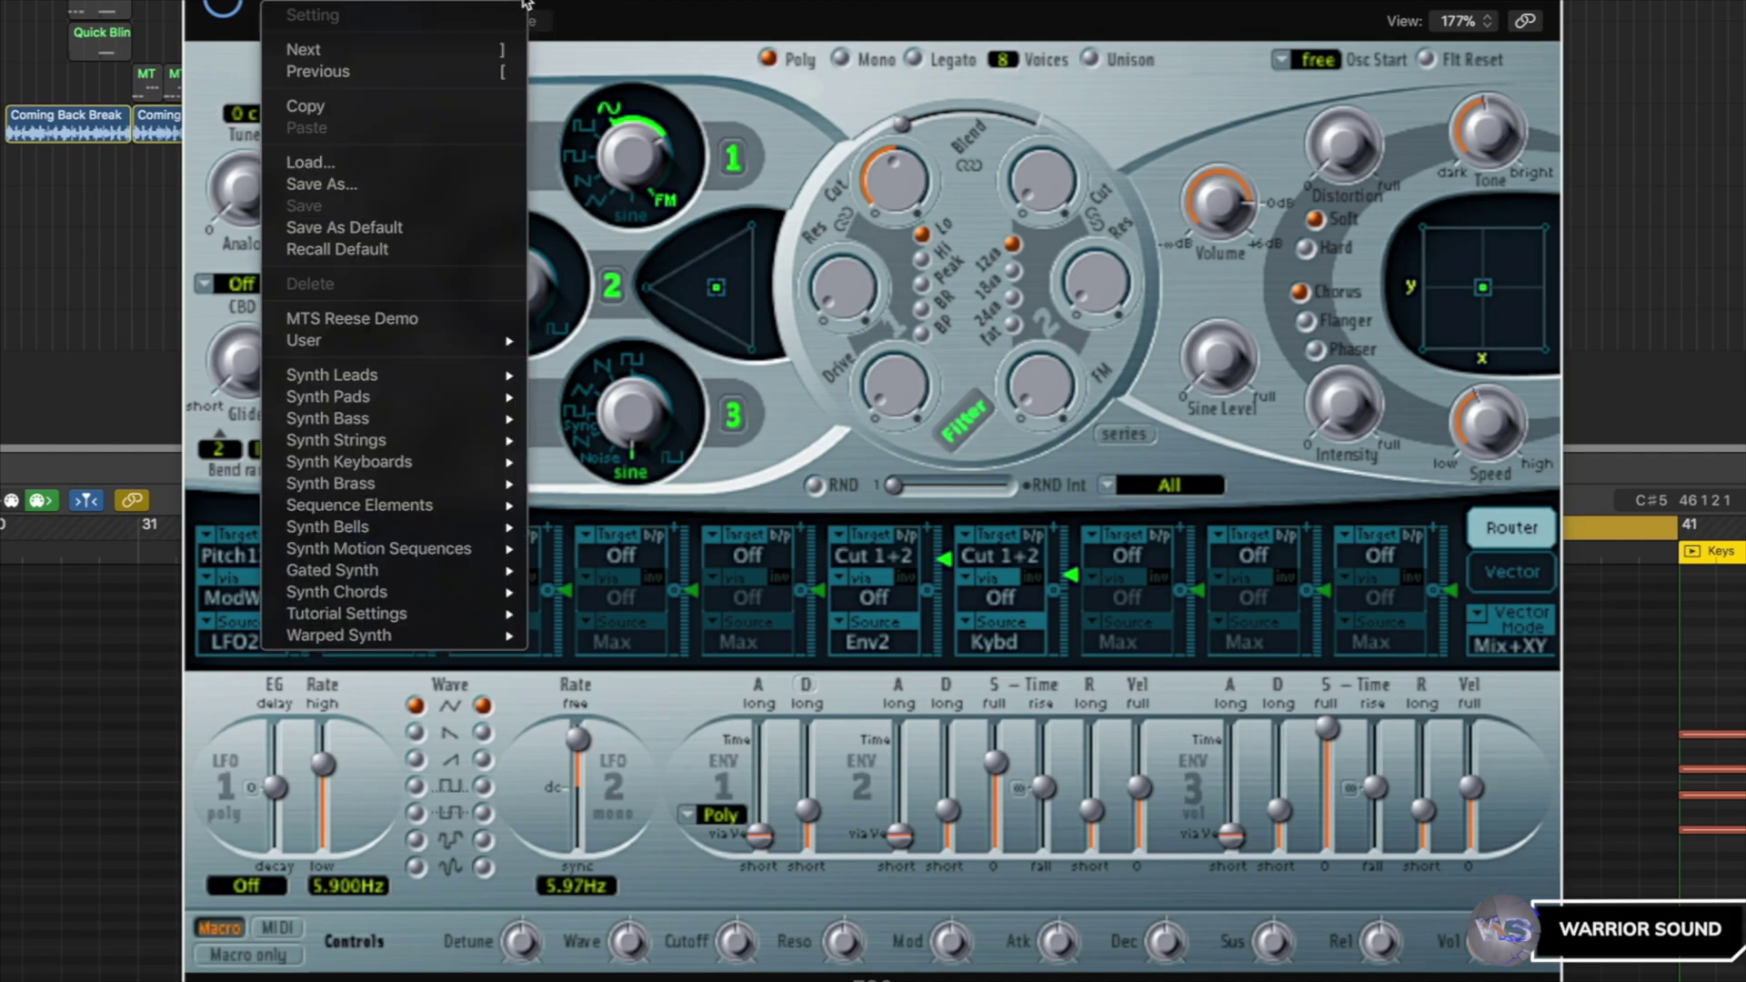
pyautogui.click(462, 238)
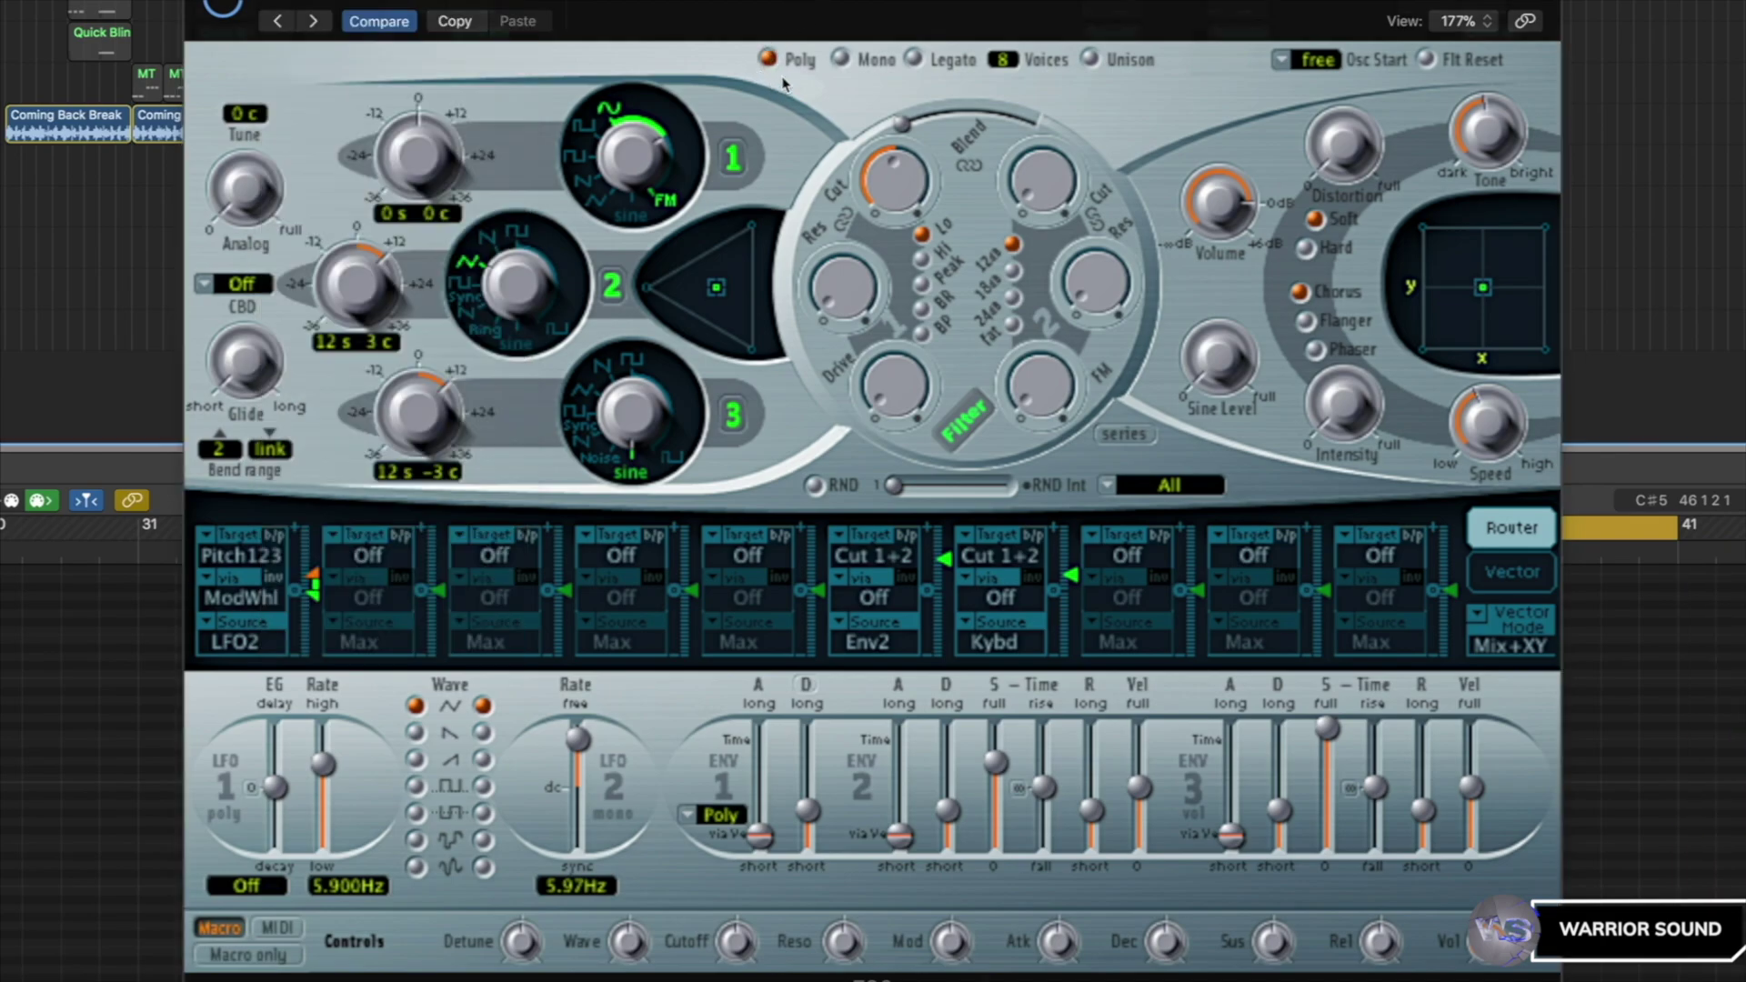
# - Try the Mono and Legato voice modes, return to Poly, and look over the ES2 preset categories
pyautogui.click(842, 60)
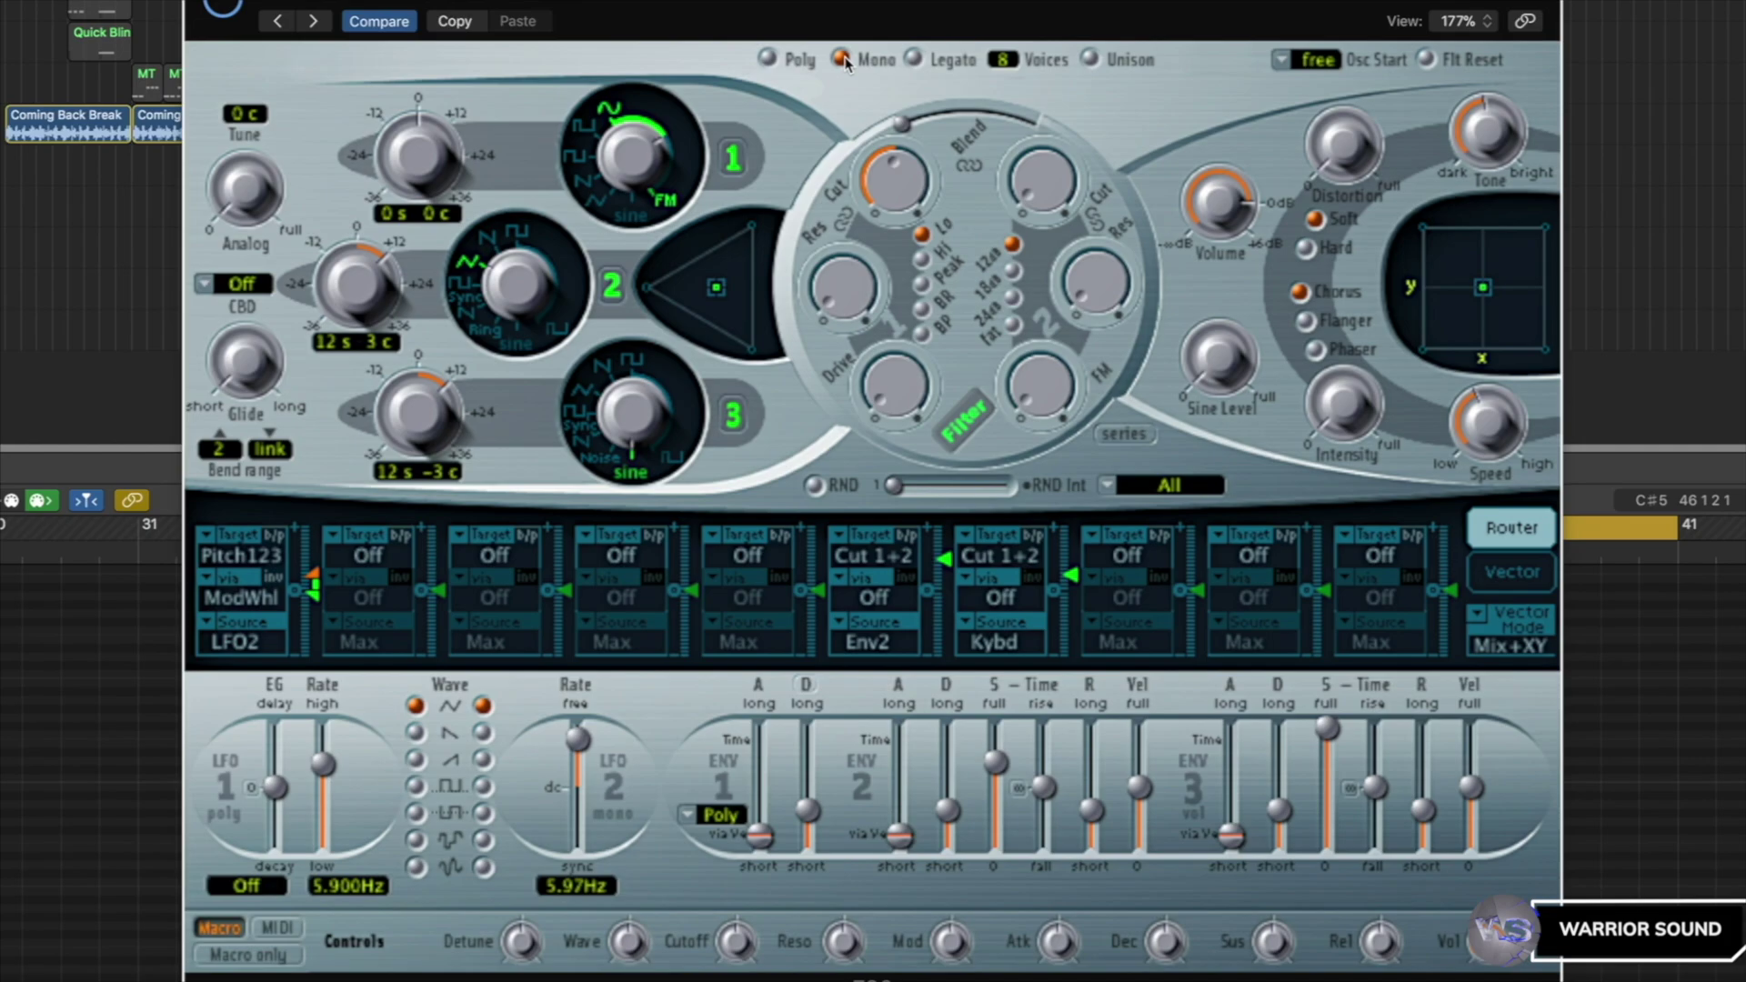
pyautogui.click(915, 59)
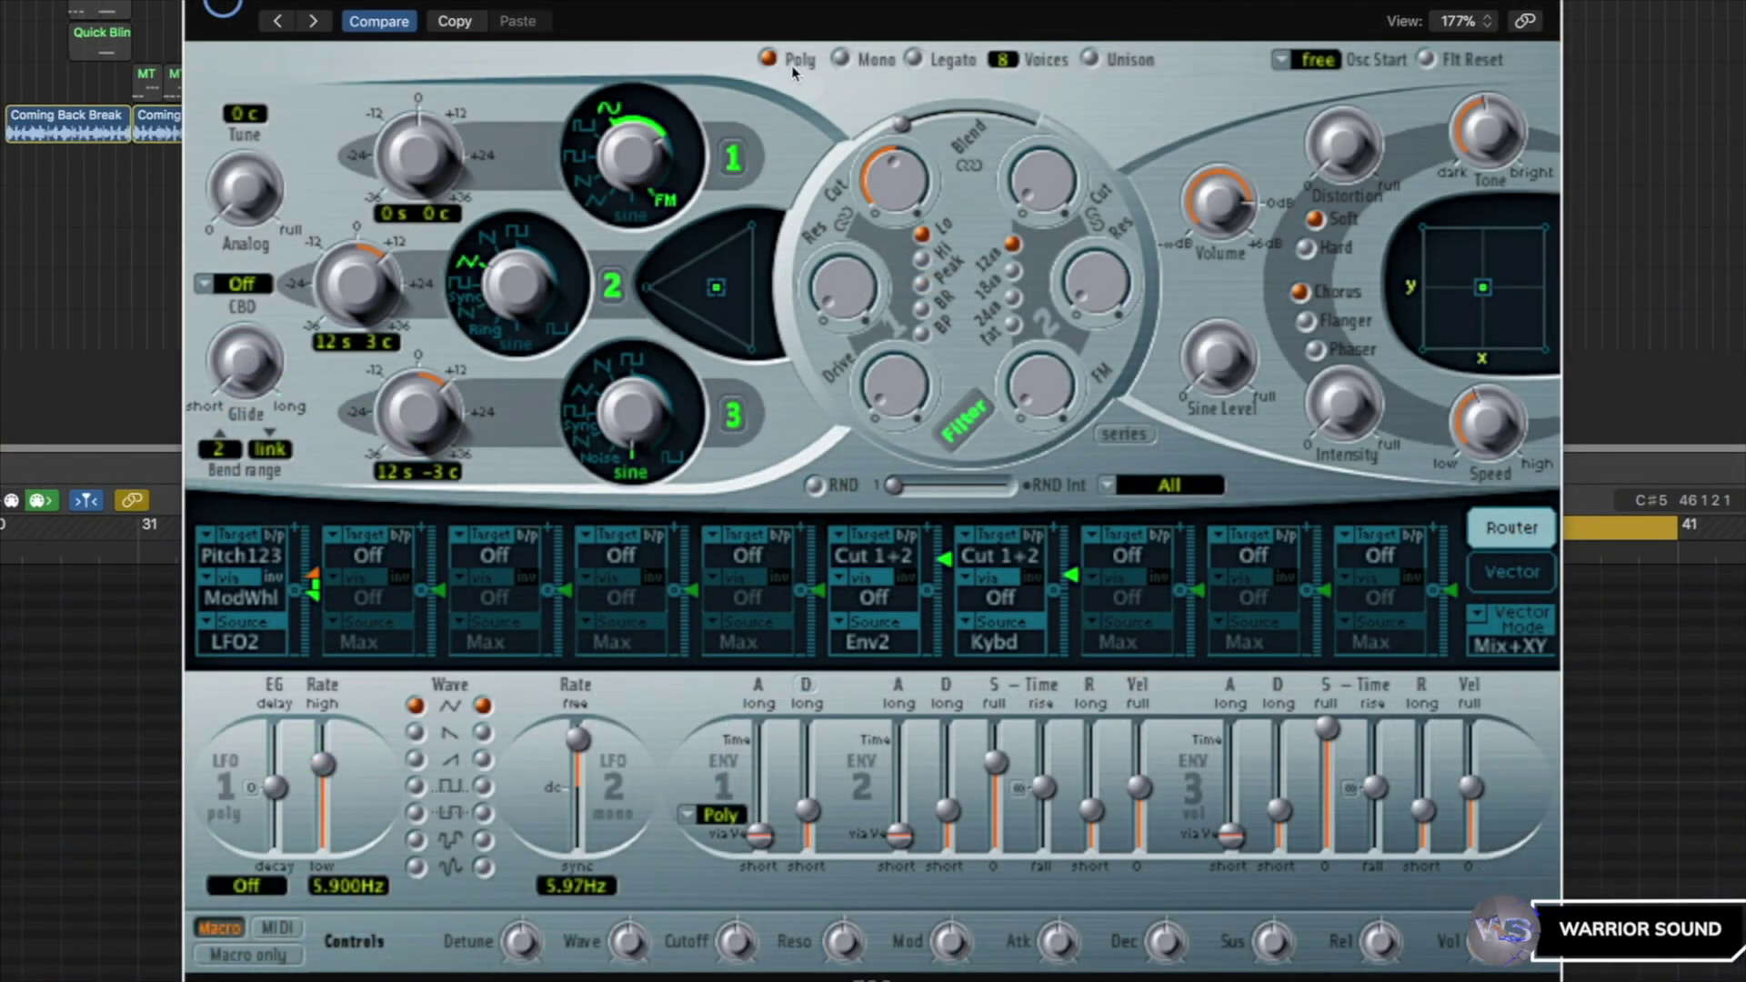
pyautogui.click(685, 274)
pyautogui.click(526, 8)
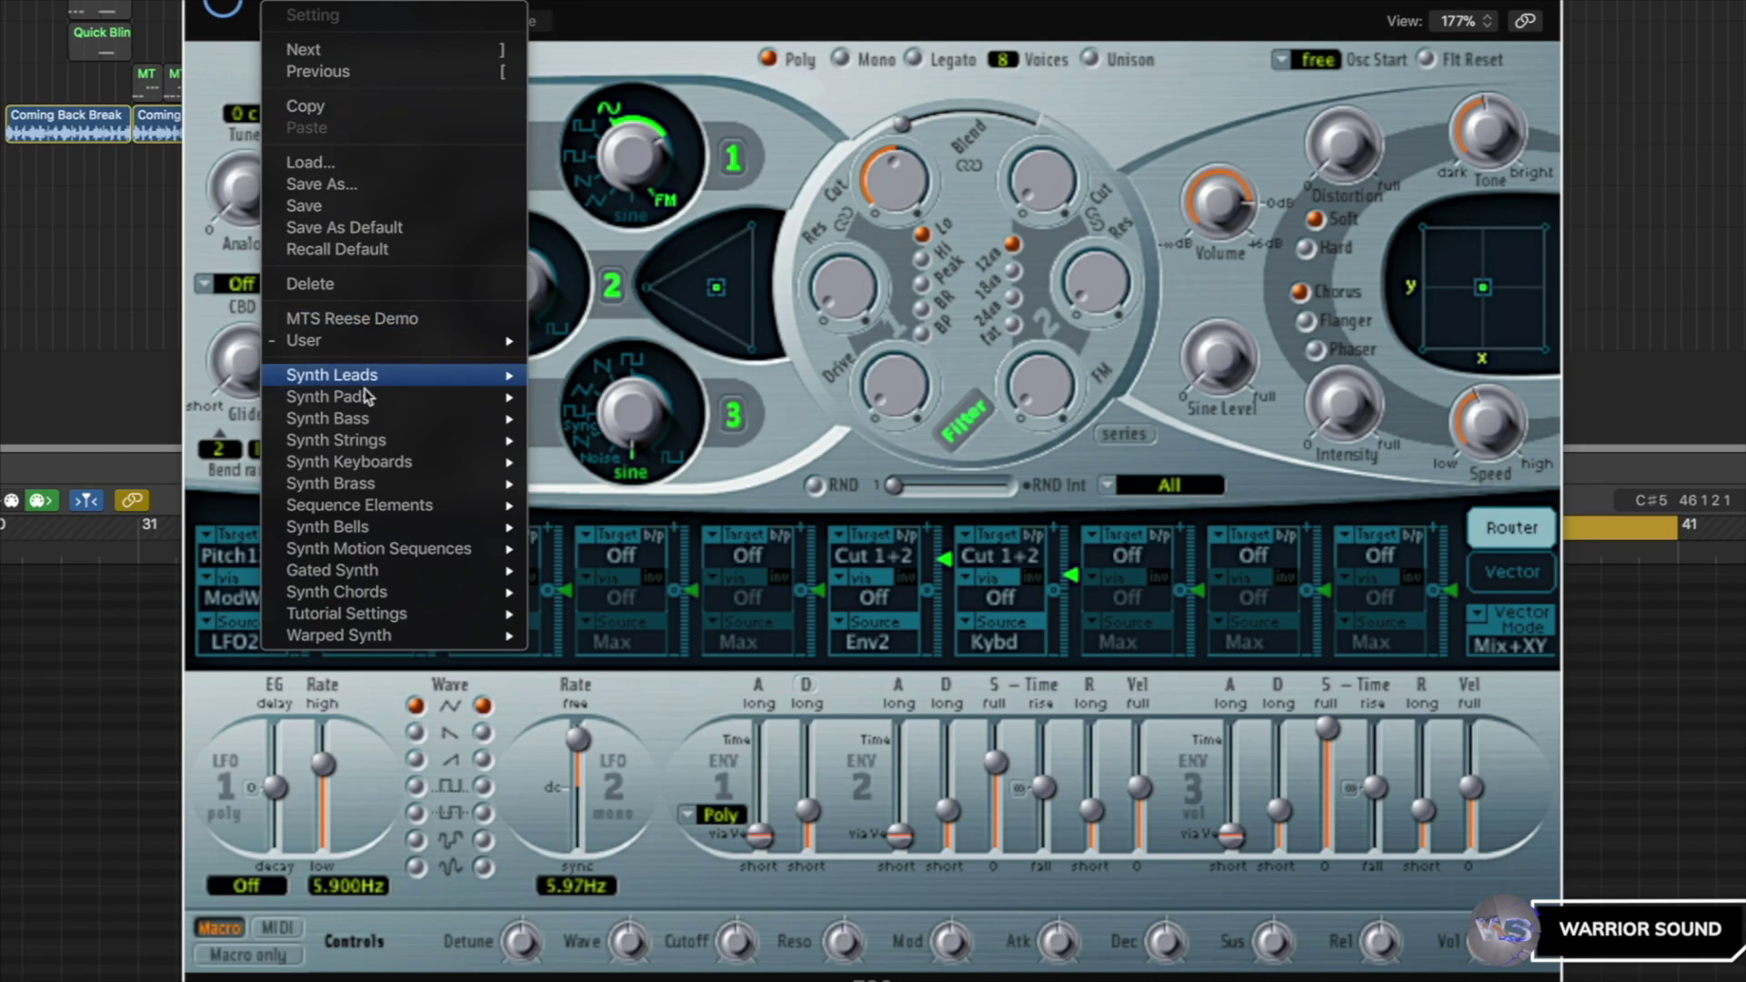
pyautogui.moveTo(338, 464)
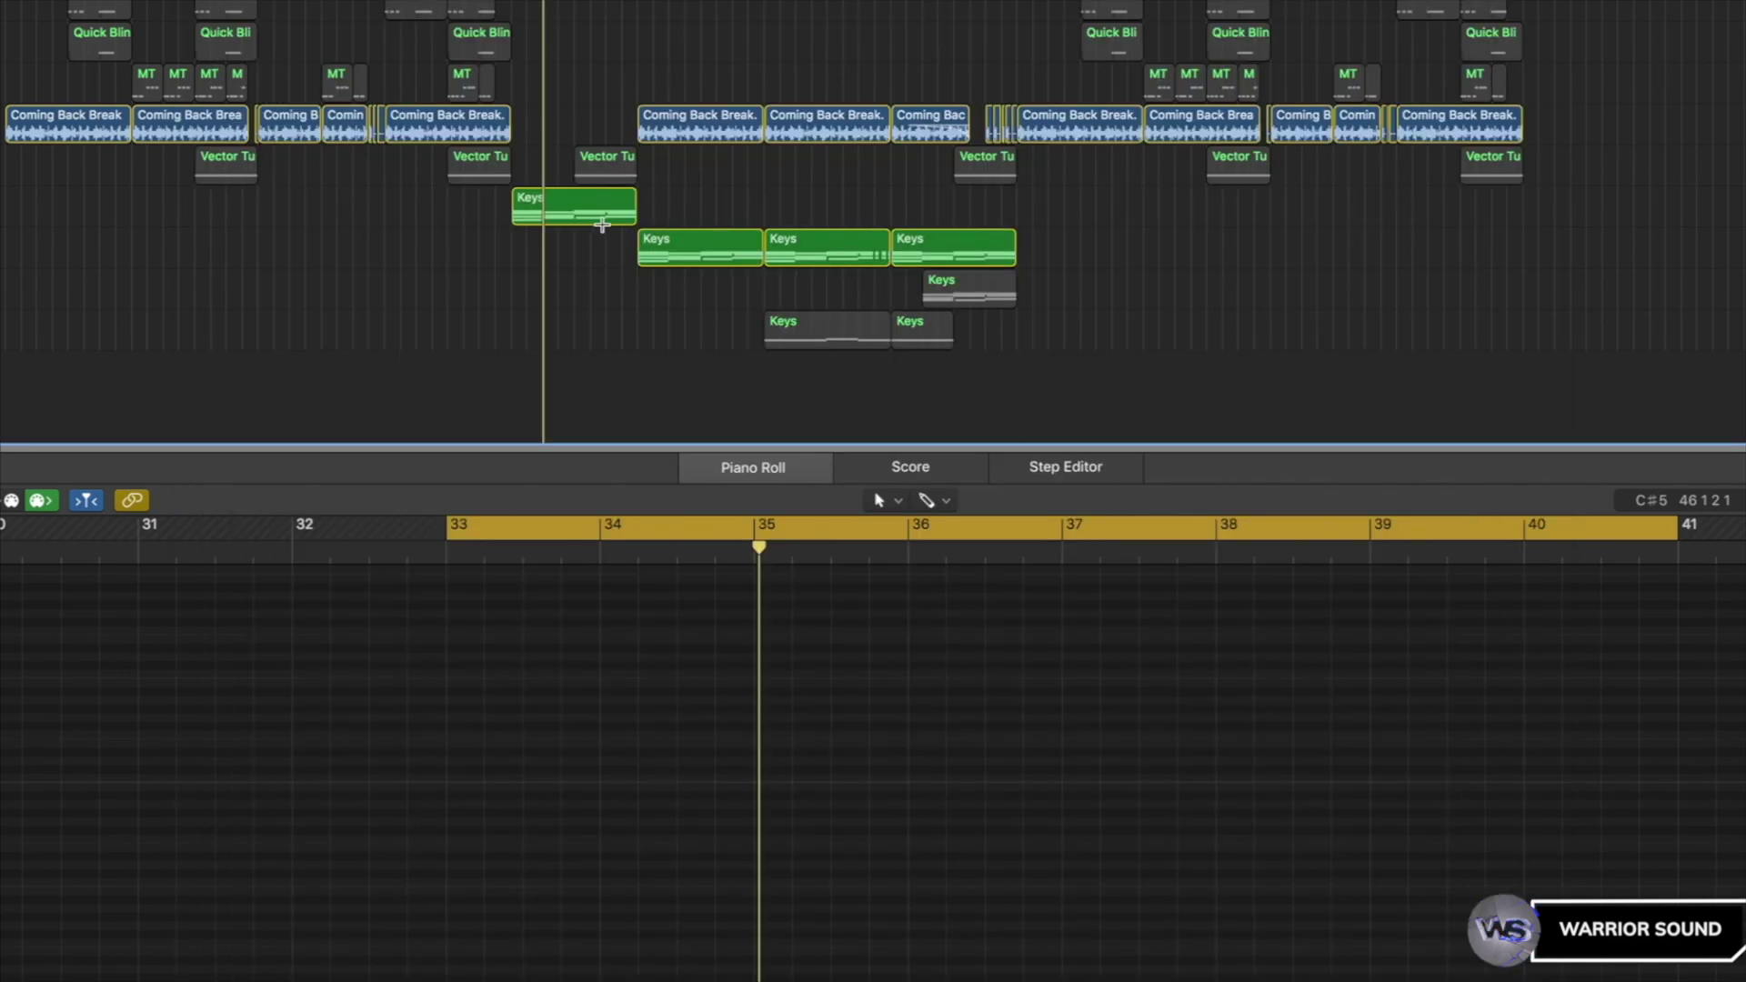
# - Select the Keys region at bar 33, enlarge the Piano Roll, and highlight its four chords one after another
pyautogui.click(590, 205)
pyautogui.moveTo(1160, 445); pyautogui.dragTo(1155, 255)
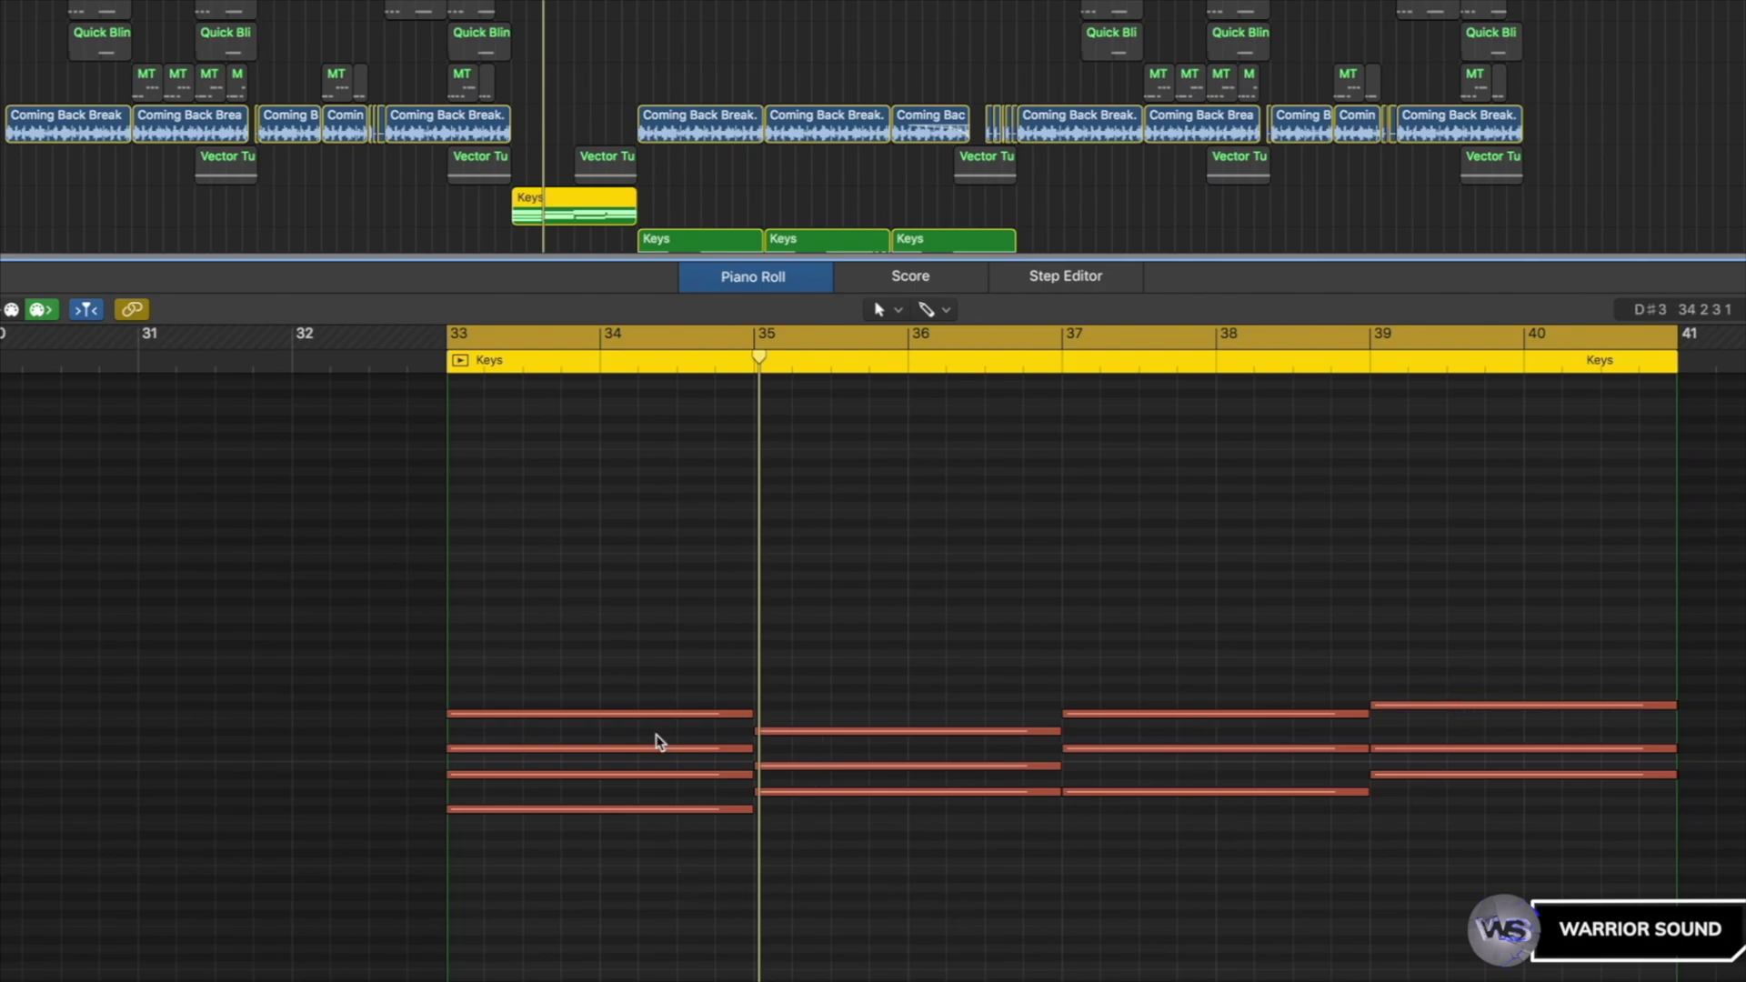
pyautogui.moveTo(646, 866); pyautogui.dragTo(644, 675)
pyautogui.click(907, 823)
pyautogui.moveTo(899, 846); pyautogui.dragTo(889, 706)
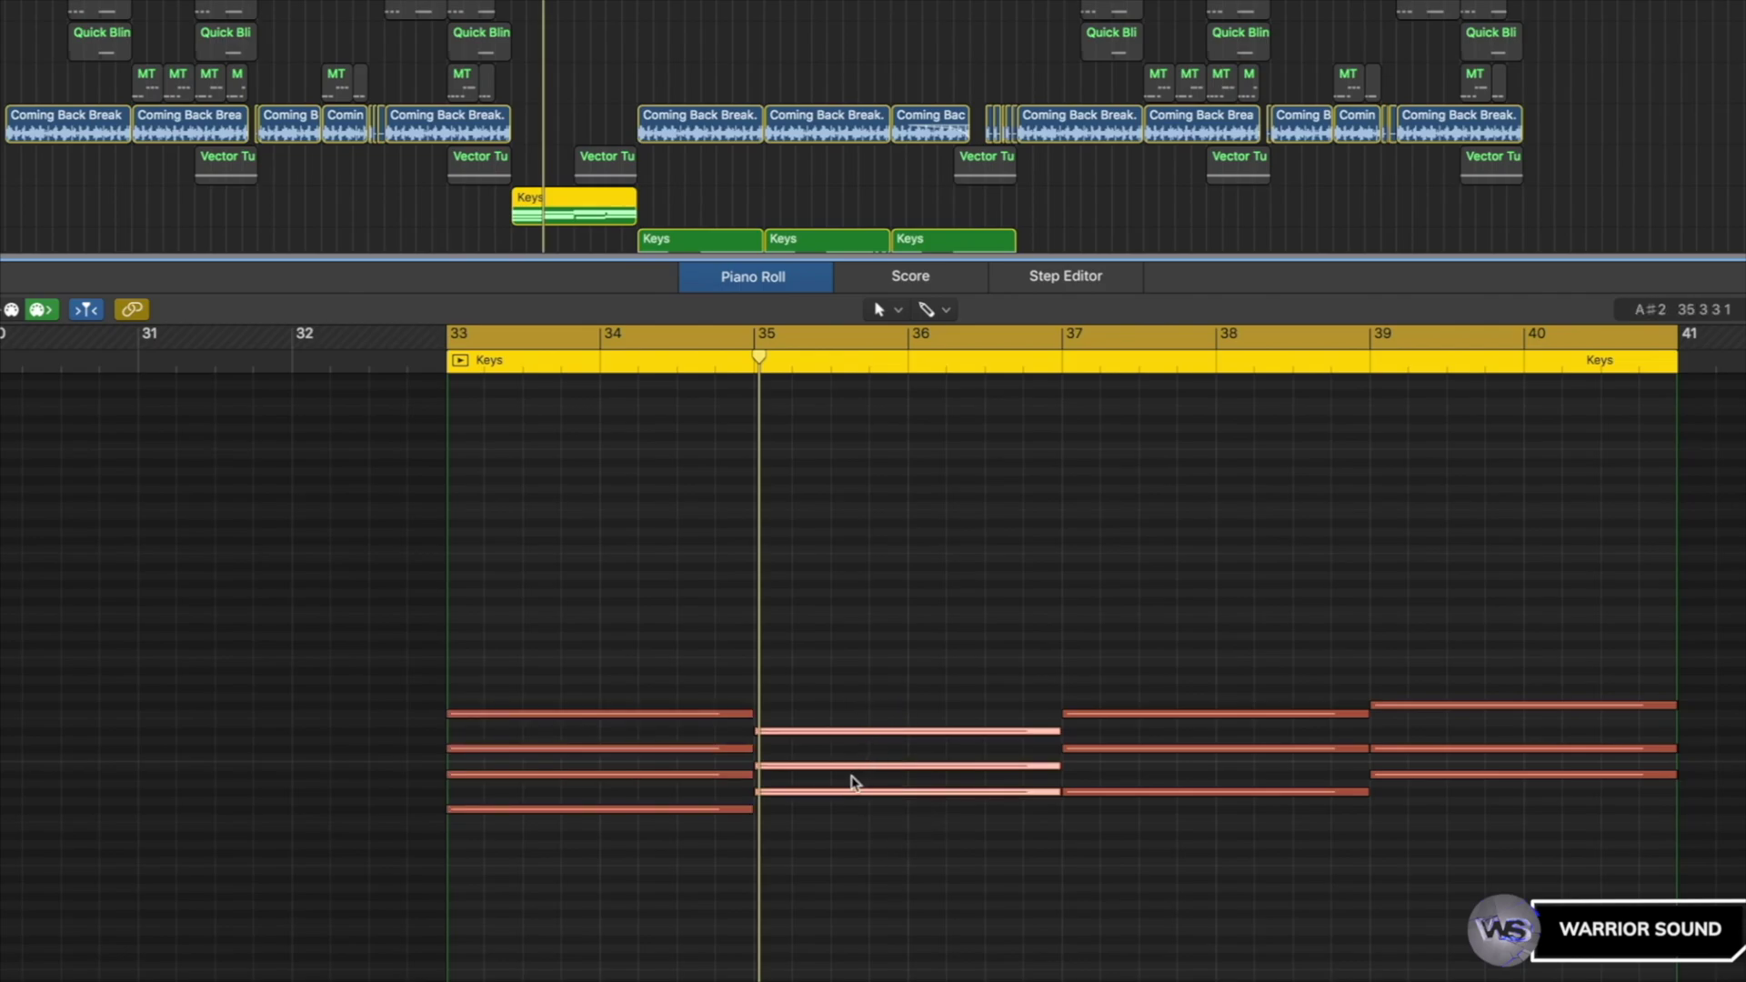
pyautogui.moveTo(1237, 839); pyautogui.dragTo(1231, 677)
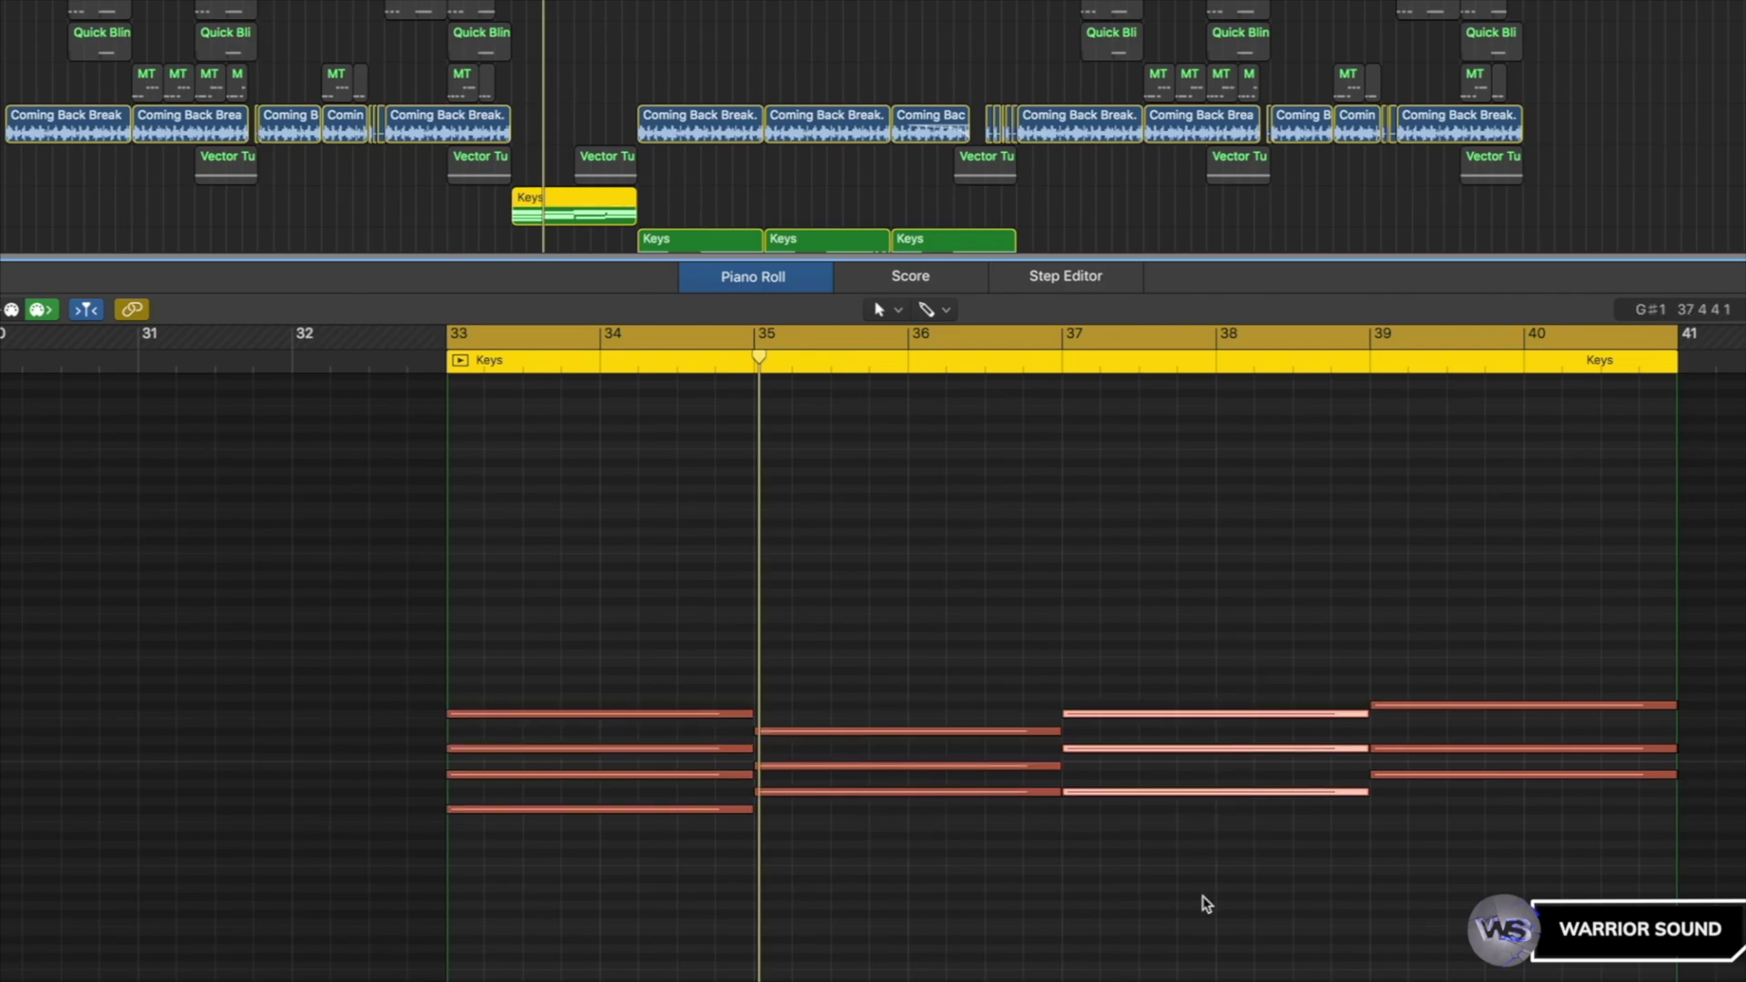
pyautogui.moveTo(1517, 829); pyautogui.dragTo(1517, 678)
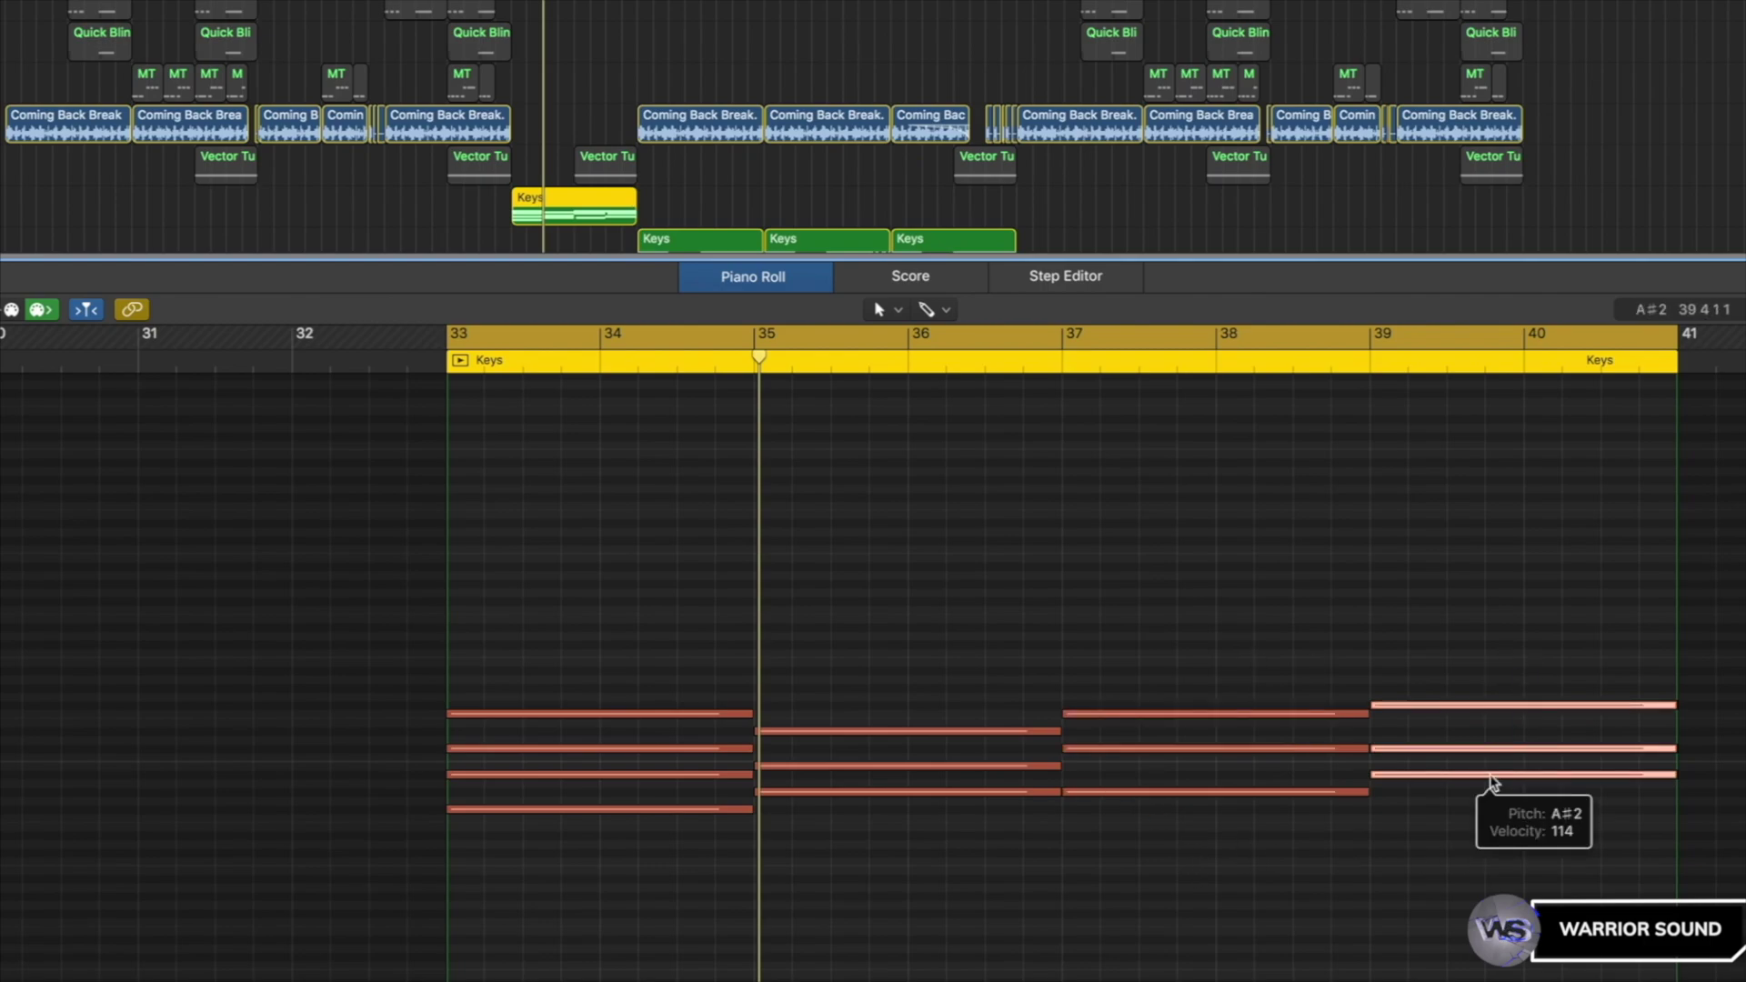
pyautogui.click(1724, 794)
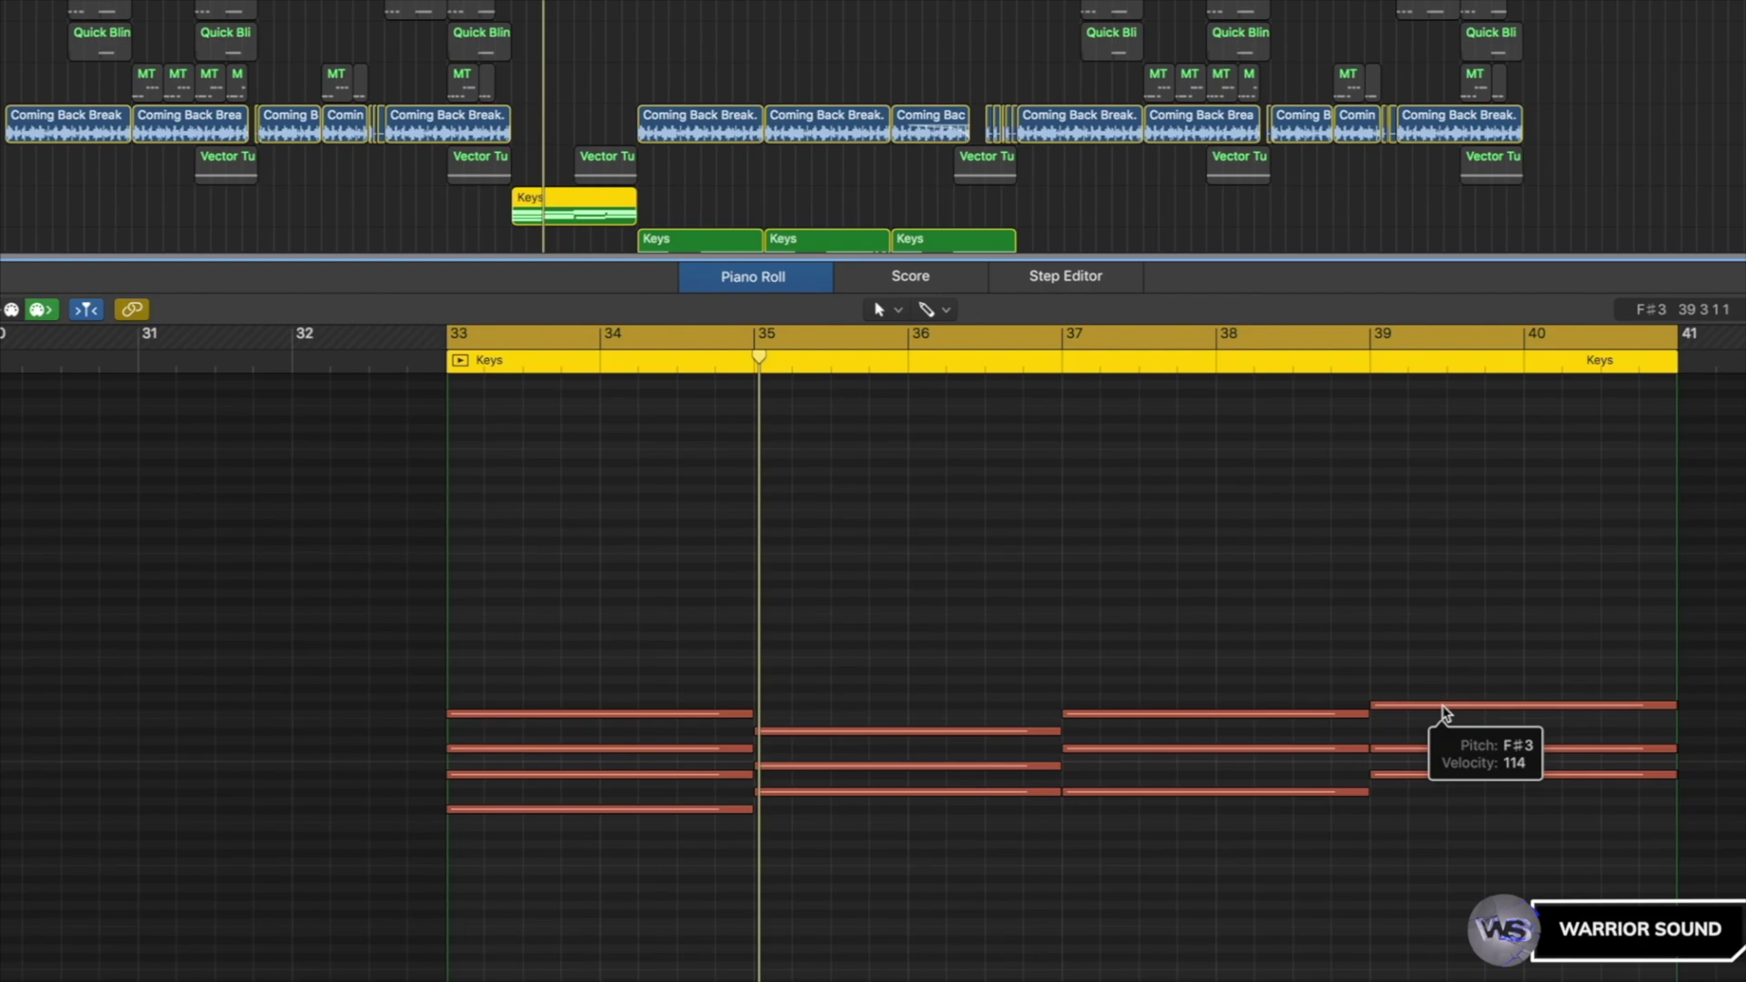
# - Highlight the last chord's F#3 note and the first chord's notes, clear the selection, and play the Keys region
pyautogui.moveTo(1446, 714); pyautogui.dragTo(1445, 707)
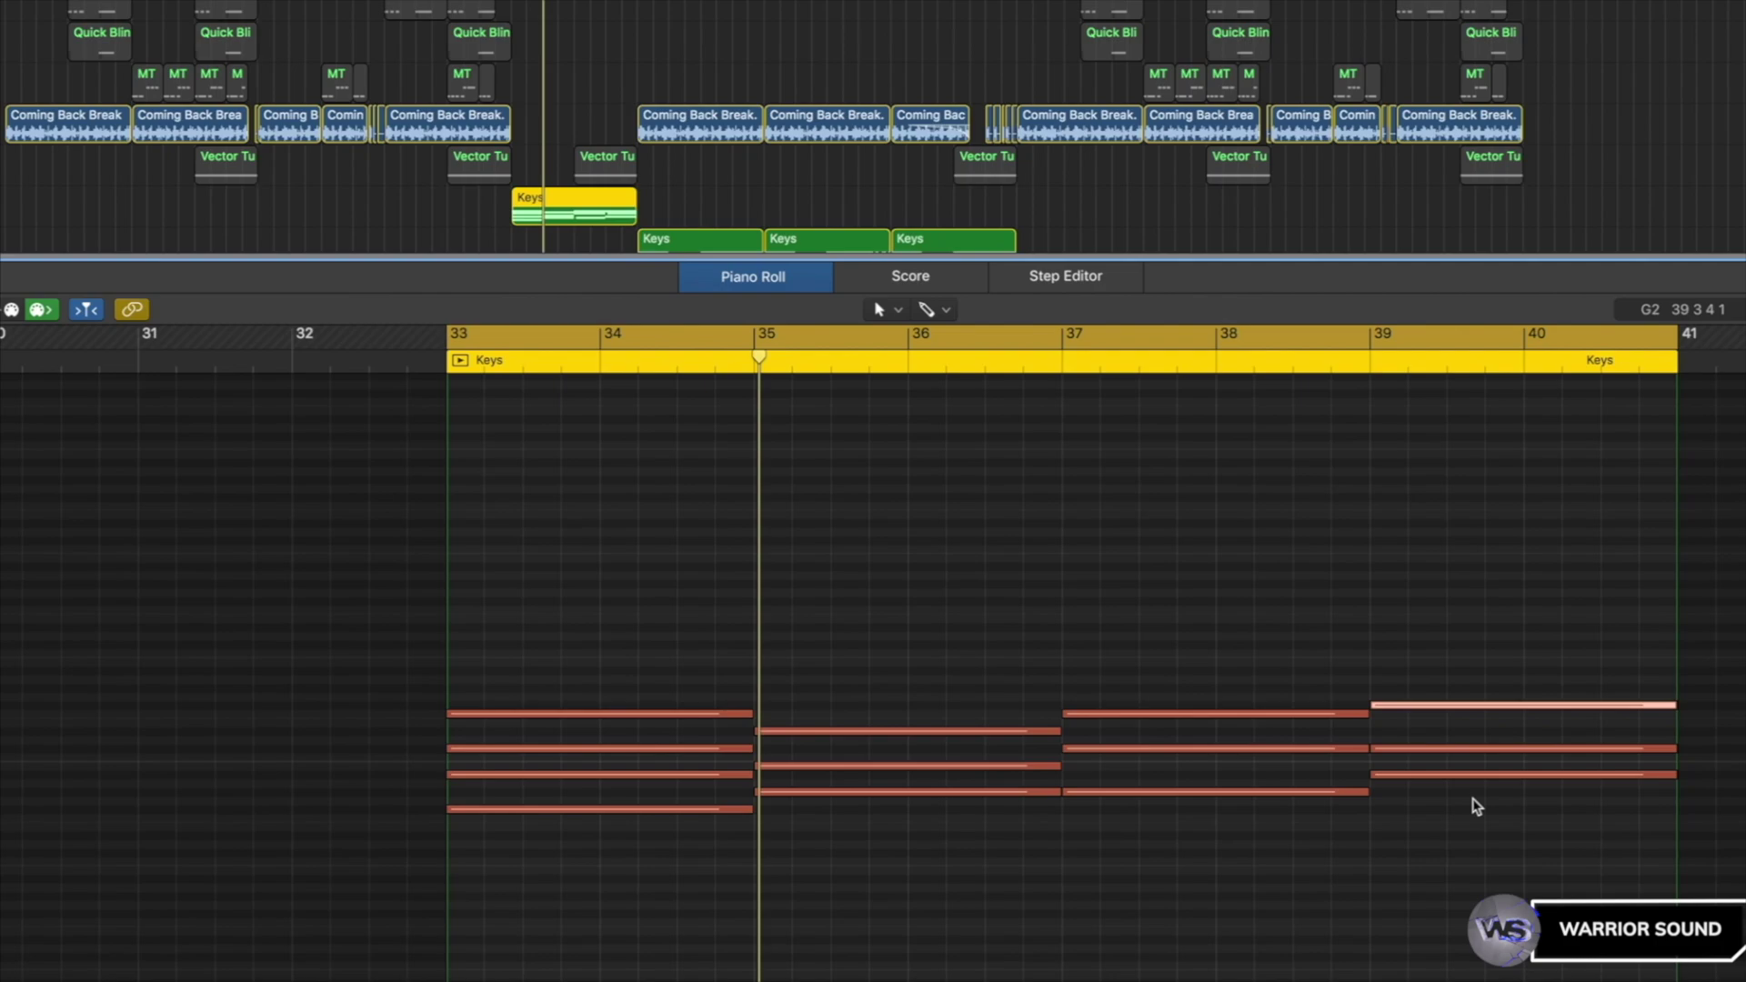
pyautogui.moveTo(585, 818); pyautogui.dragTo(627, 705)
pyautogui.click(969, 935)
pyautogui.press('space')
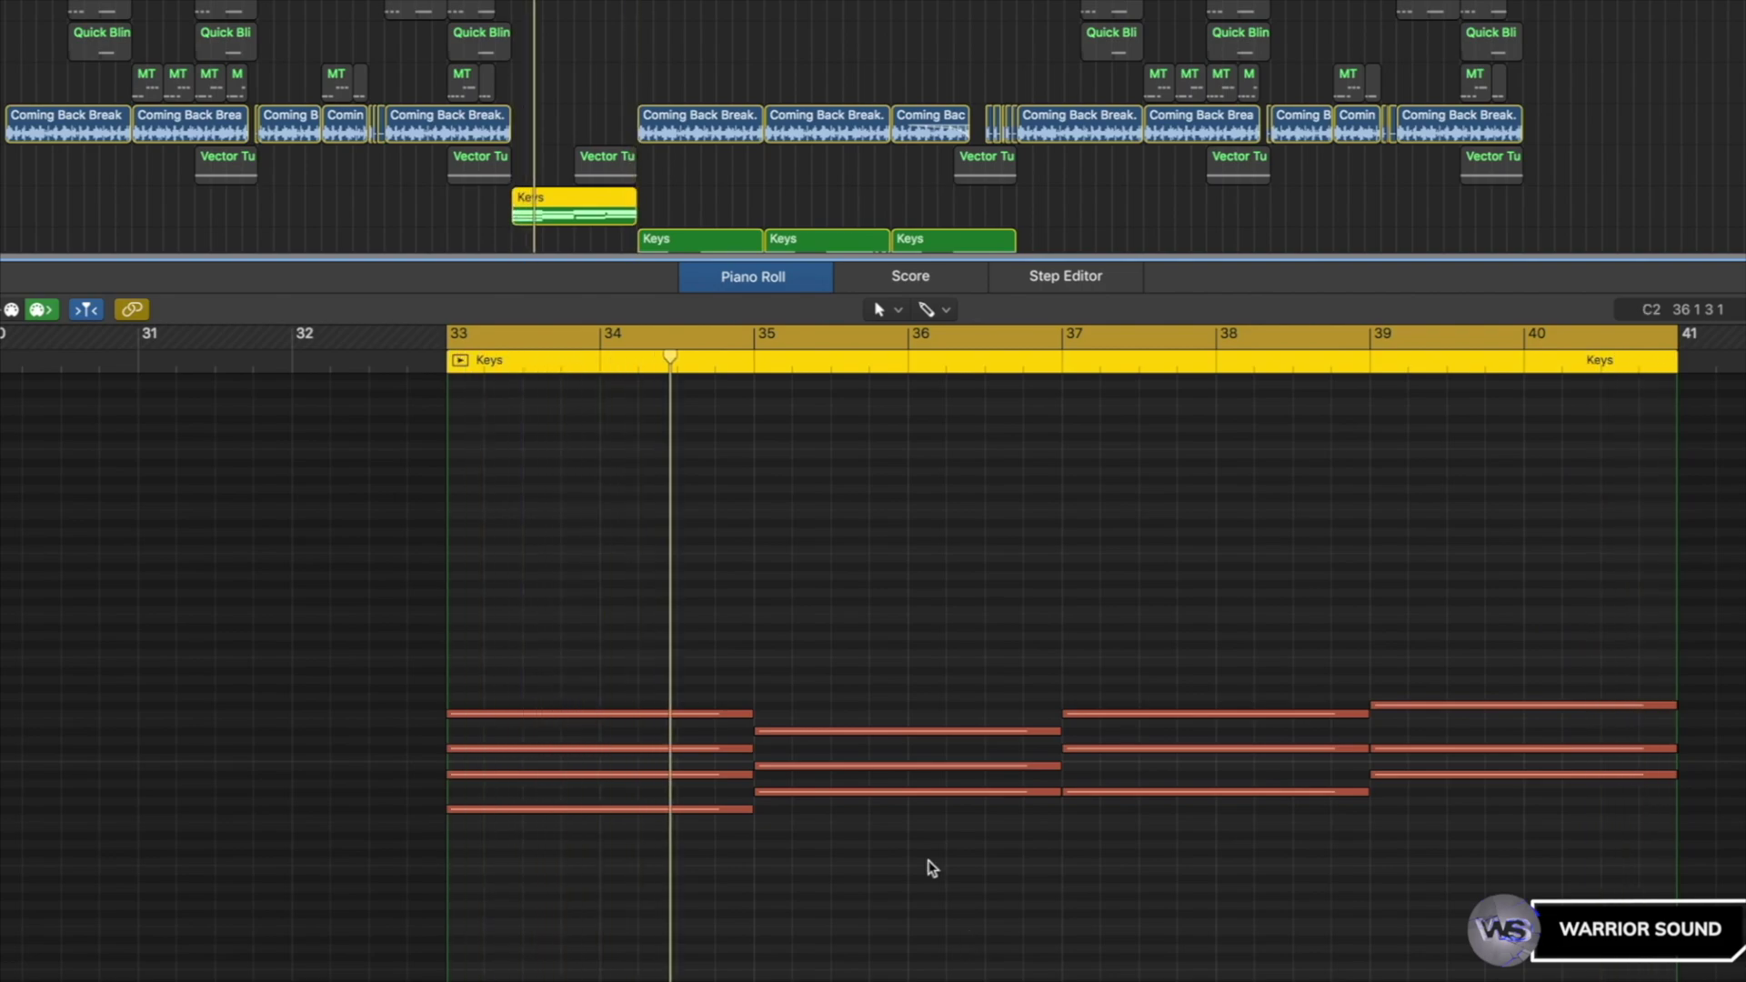
# - Move the cycle range to bars 17–21 and show the MTS Reese Demo track's bar 17 Quick Bline region enlarged in the Piano Roll
pyautogui.click(1049, 238)
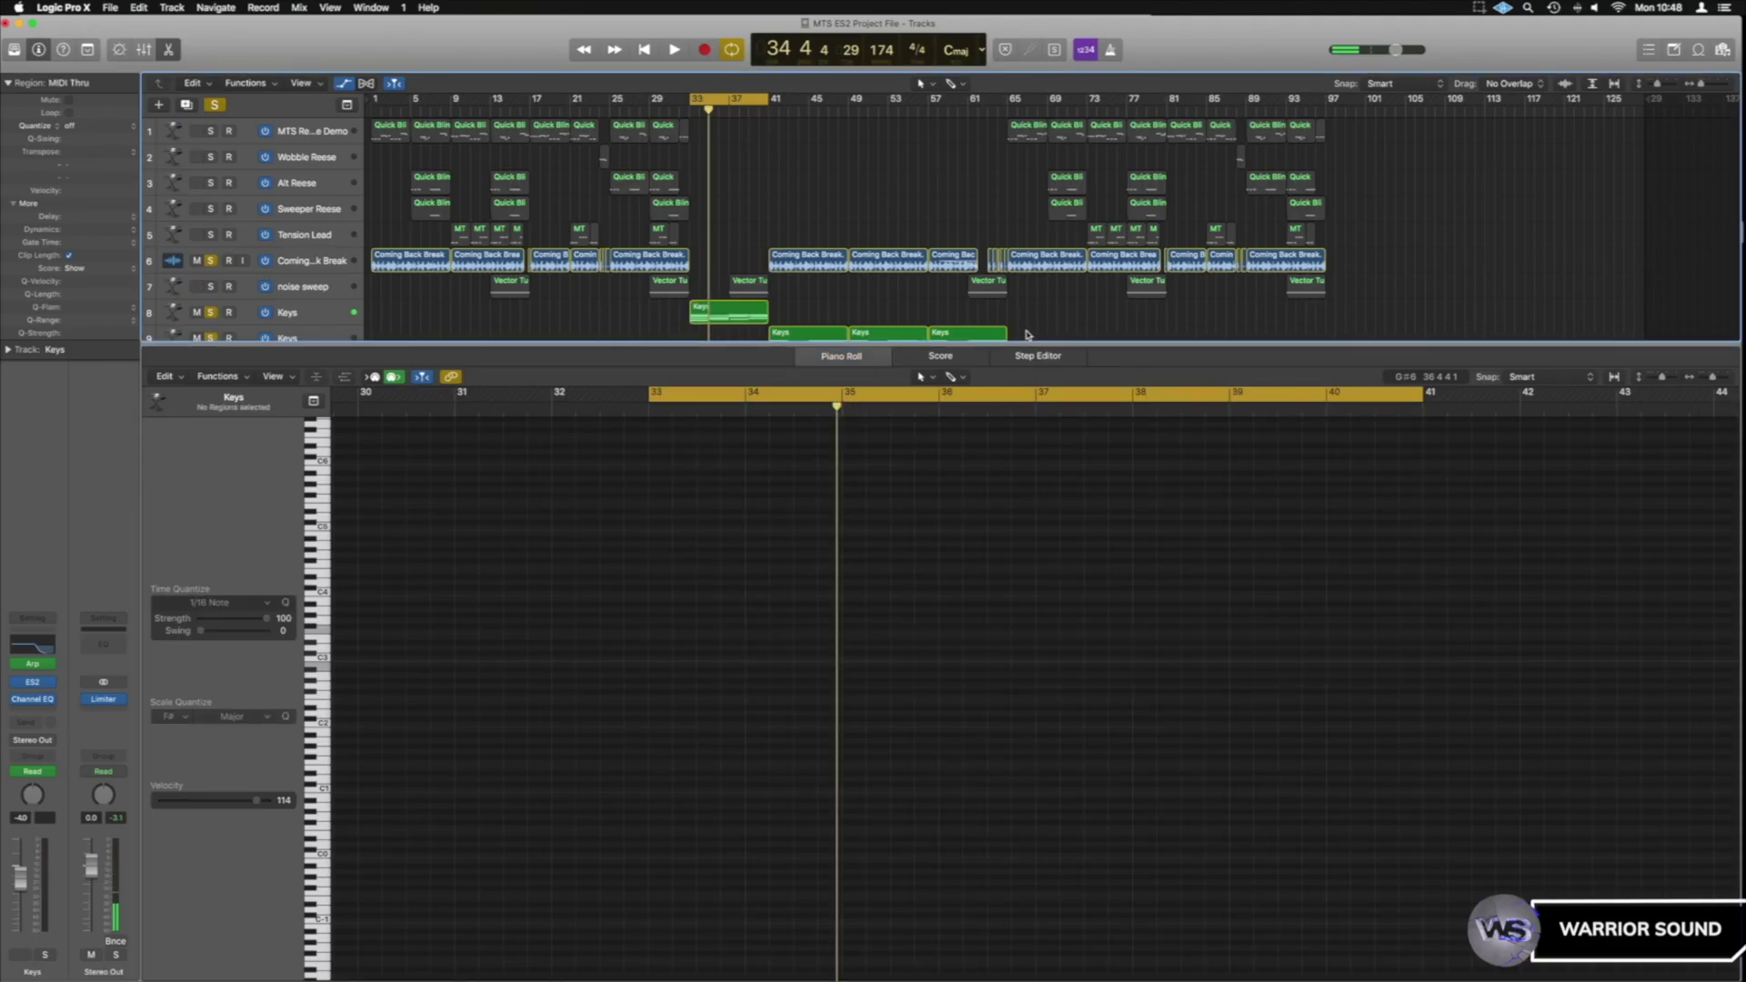
pyautogui.click(746, 101)
pyautogui.moveTo(536, 103); pyautogui.dragTo(571, 102)
pyautogui.click(541, 128)
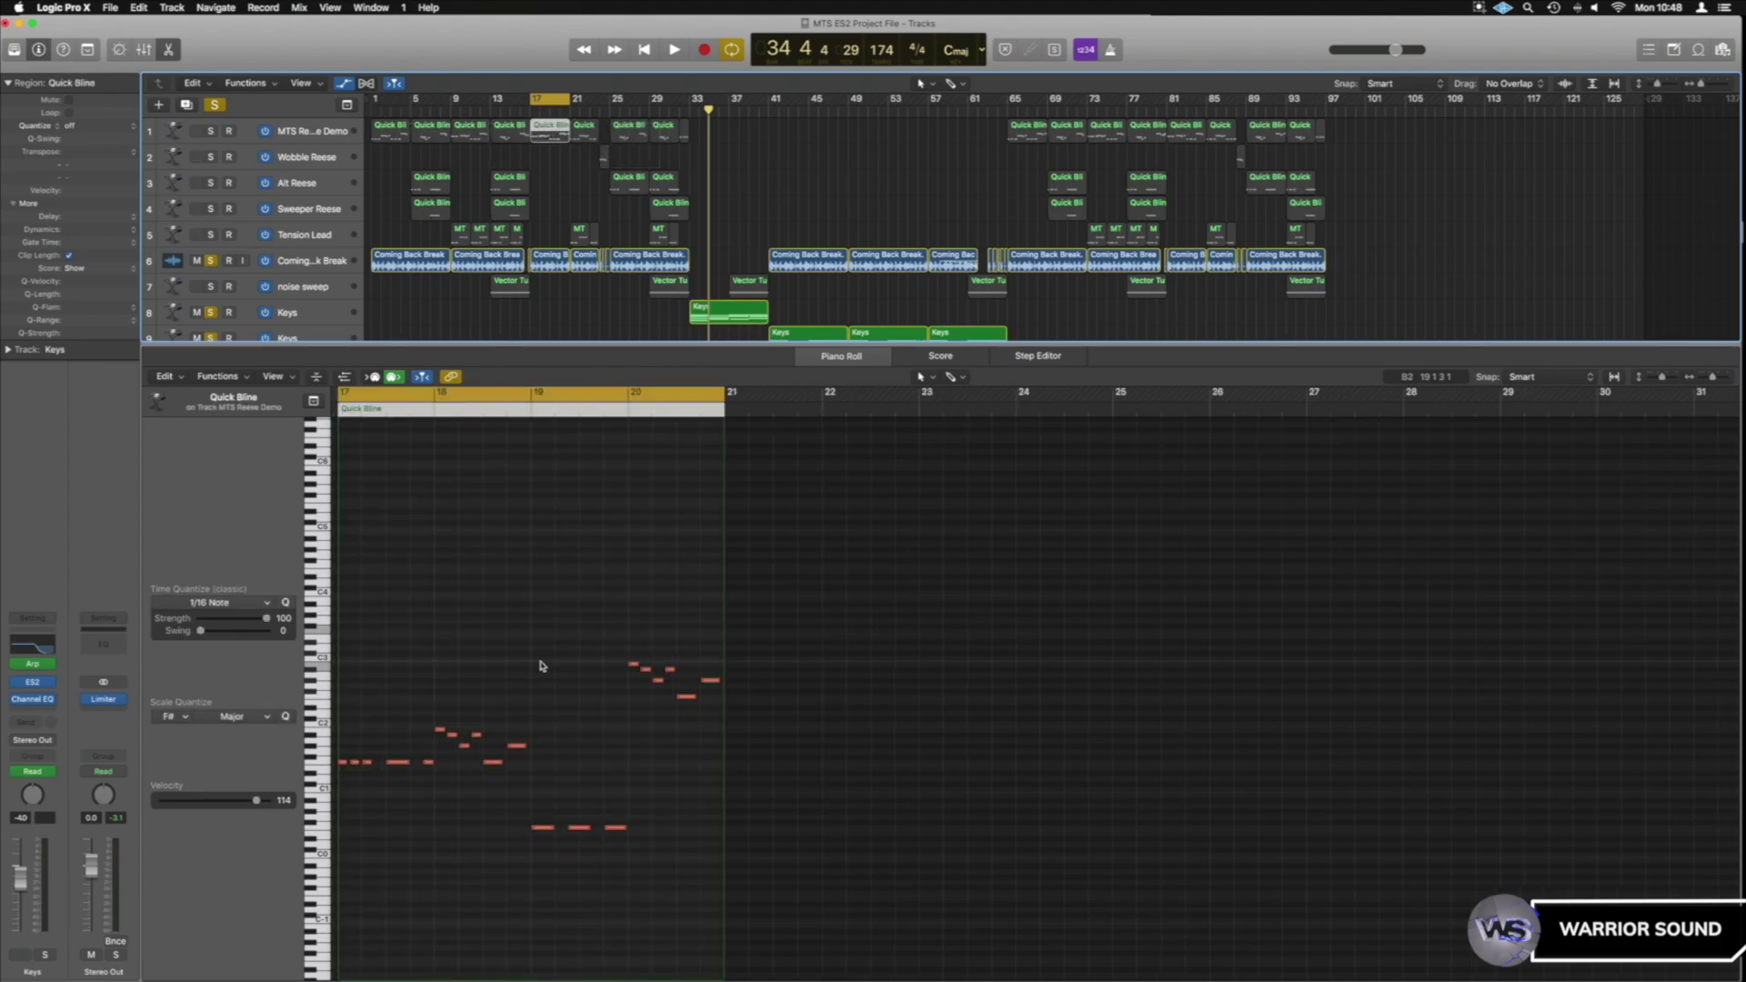
pyautogui.press('z')
pyautogui.scroll(-3, 540, 667)
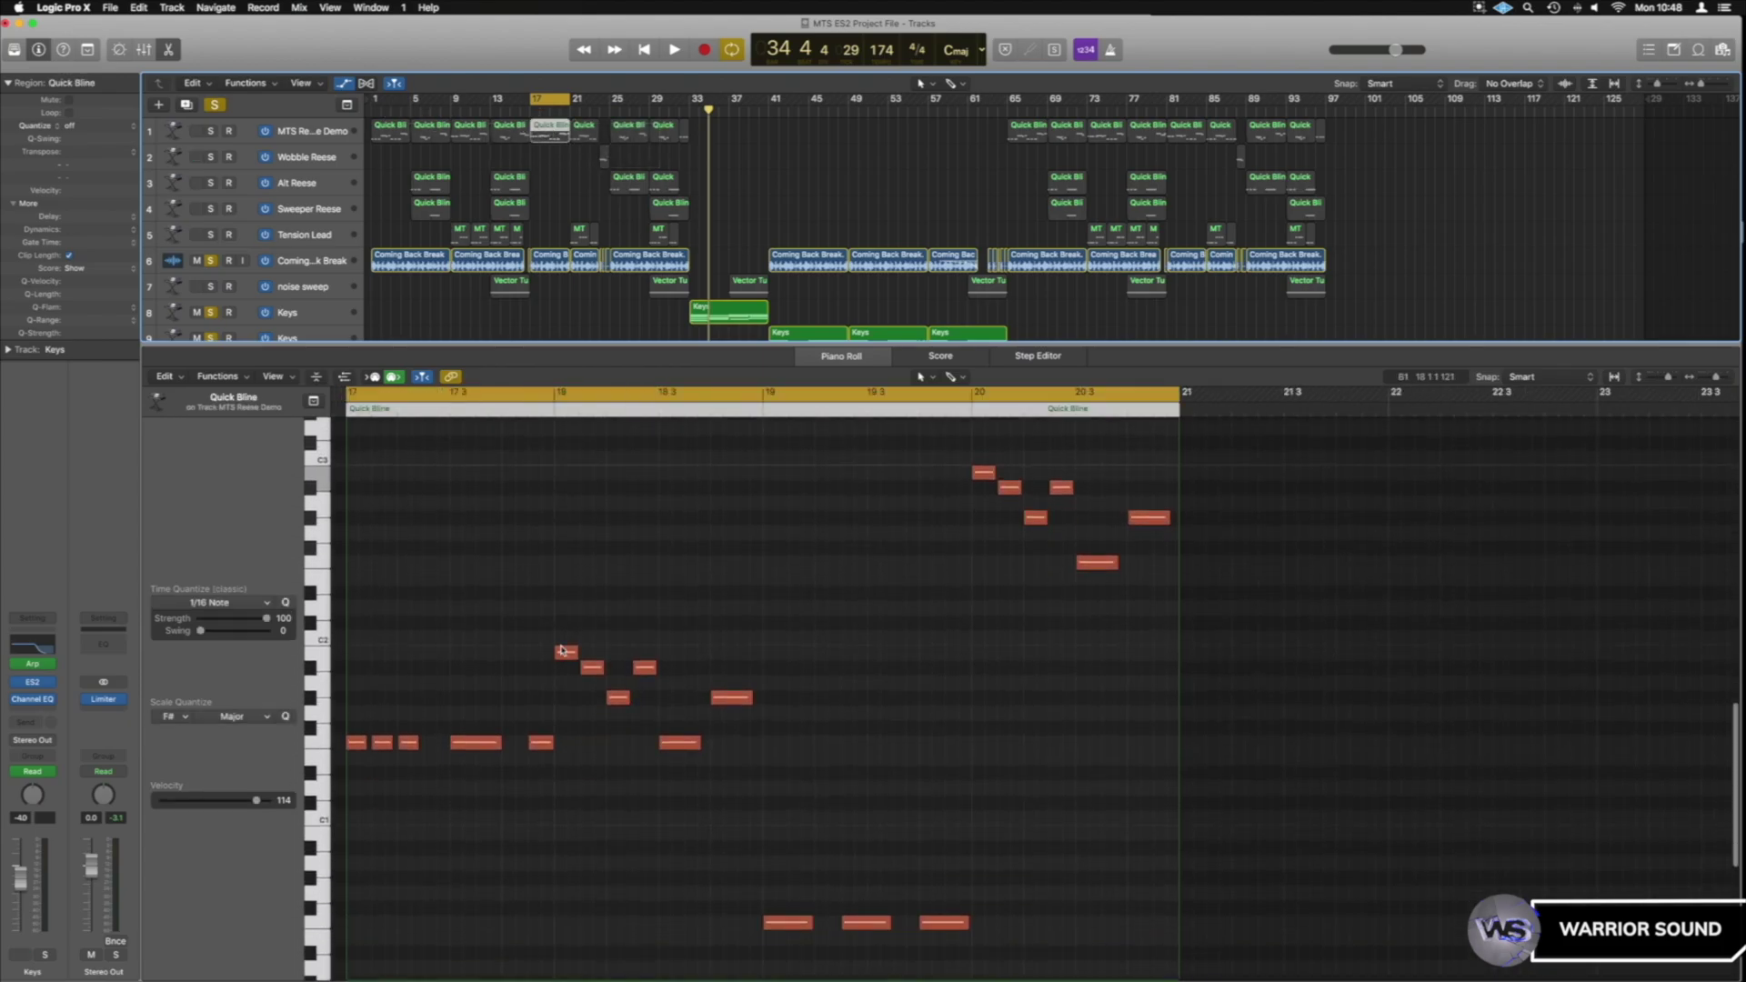
# - Raise the first note at bar 18 to C2, solo the MTS Reese Demo track, and play the region
pyautogui.click(566, 653)
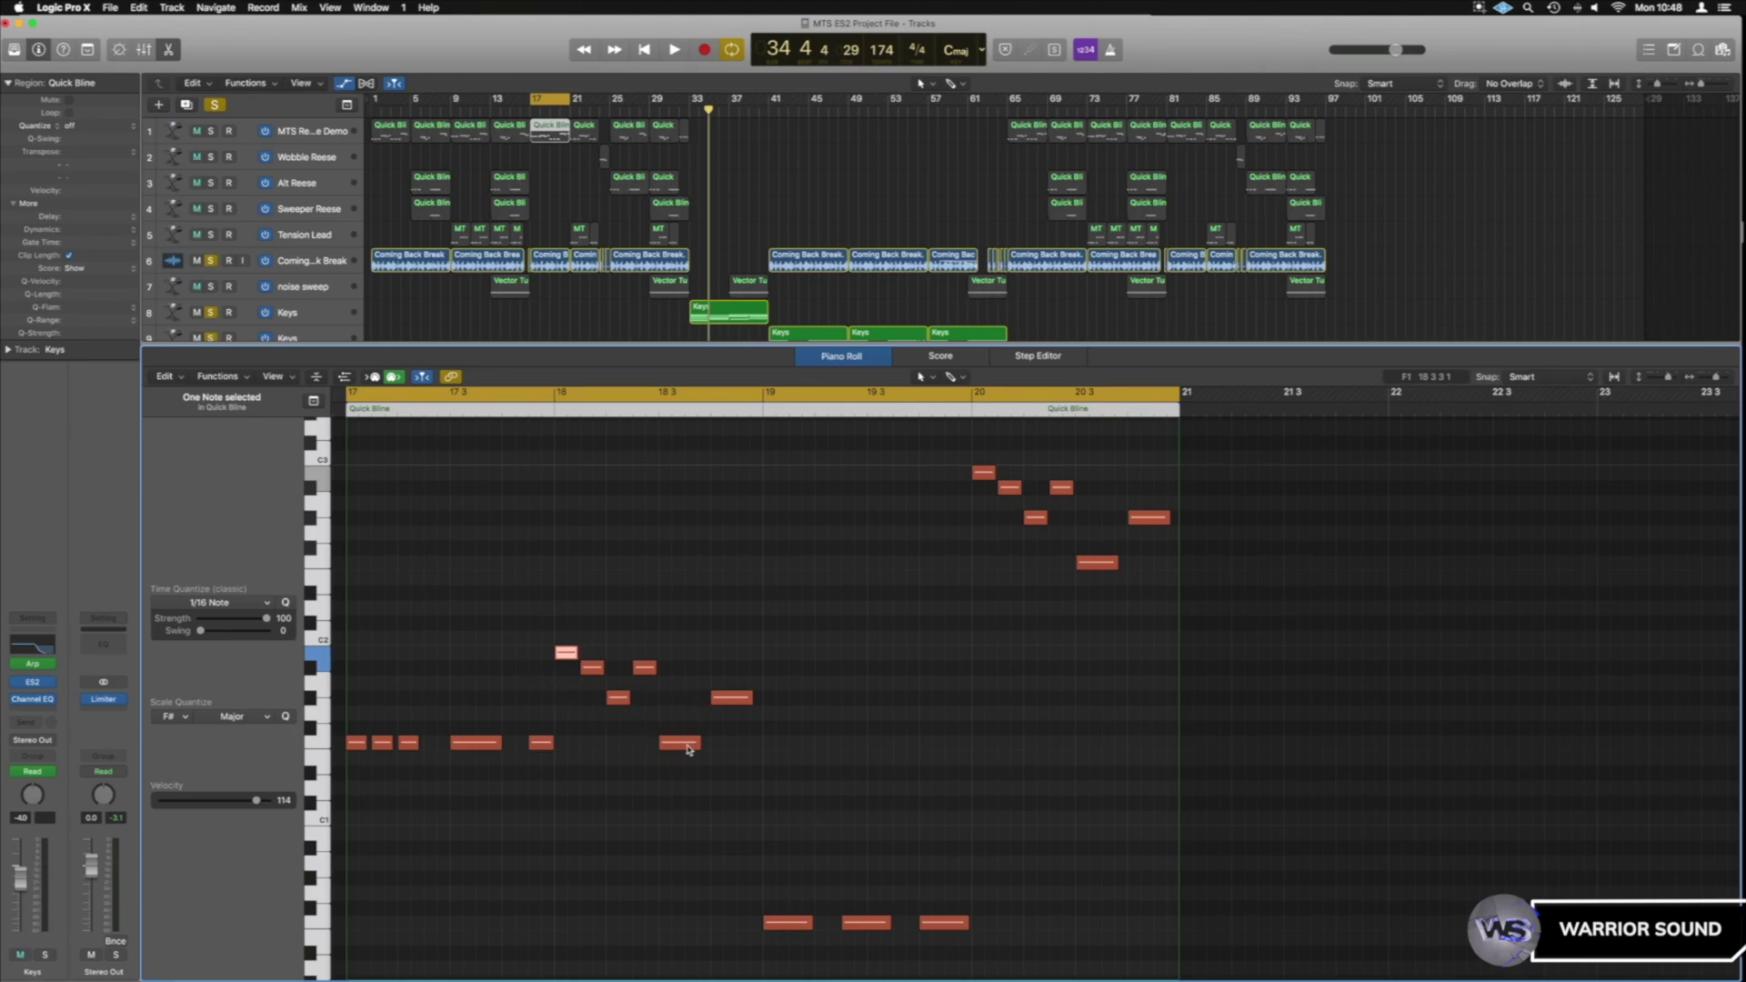
pyautogui.moveTo(689, 749)
pyautogui.moveTo(565, 652); pyautogui.dragTo(567, 640)
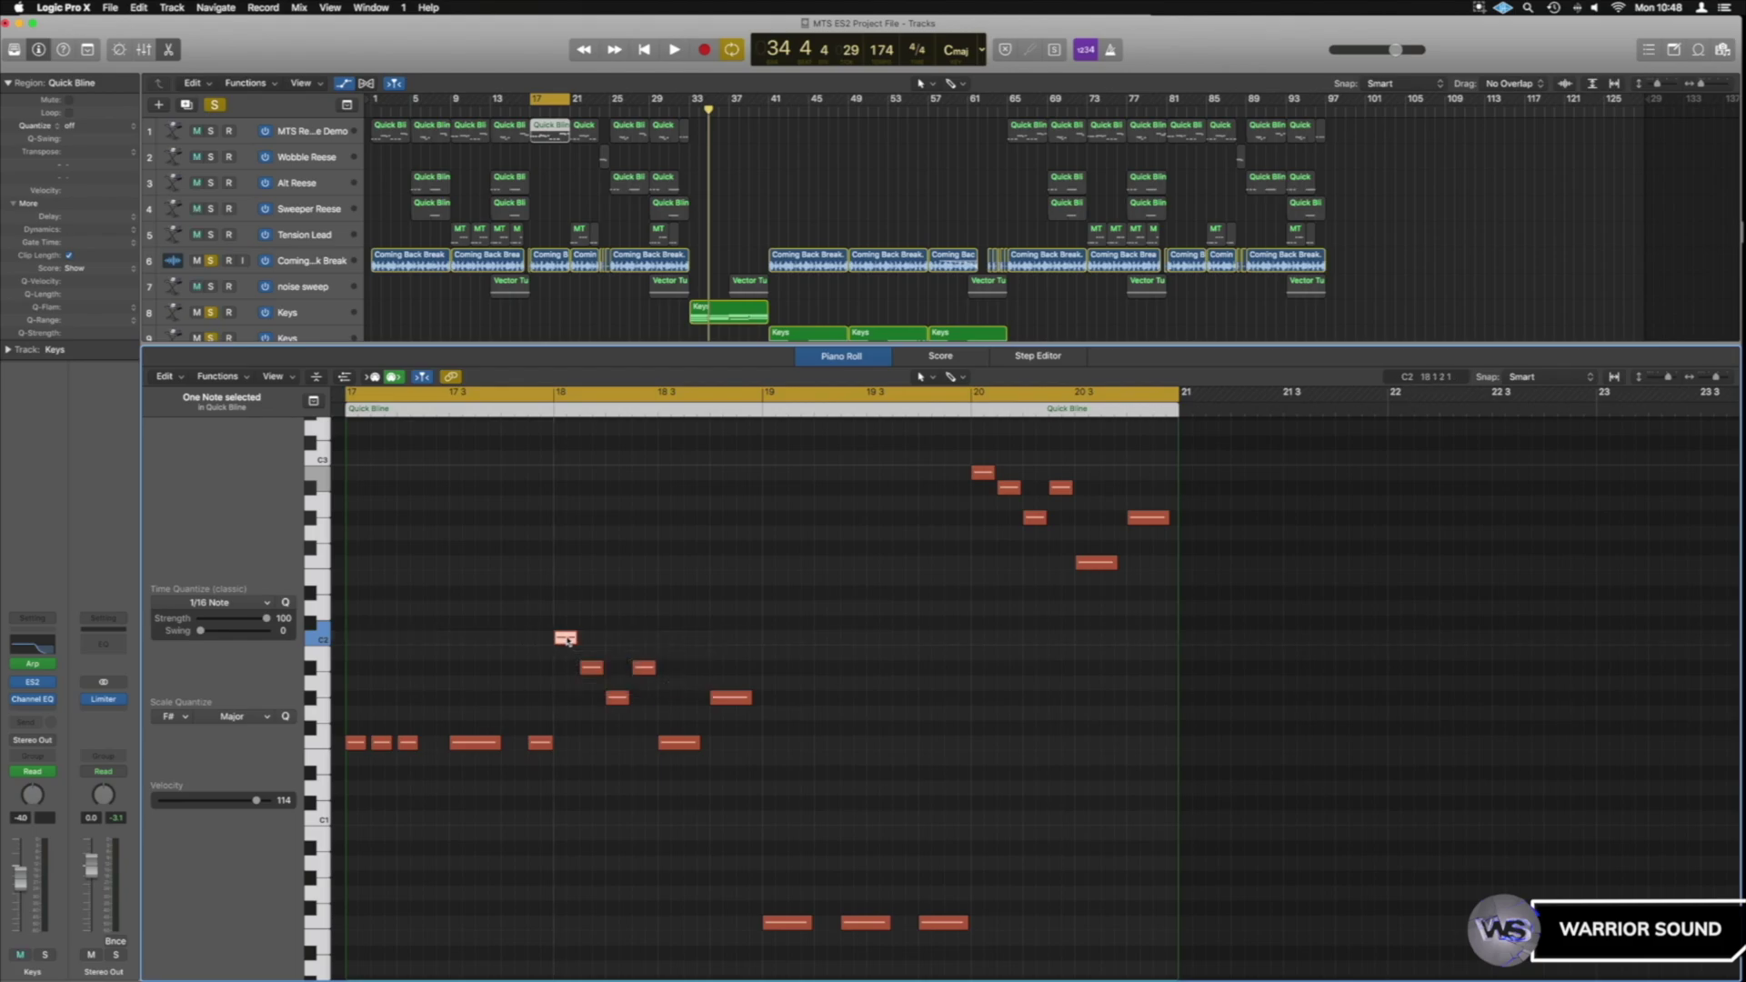
pyautogui.click(212, 131)
pyautogui.press('space')
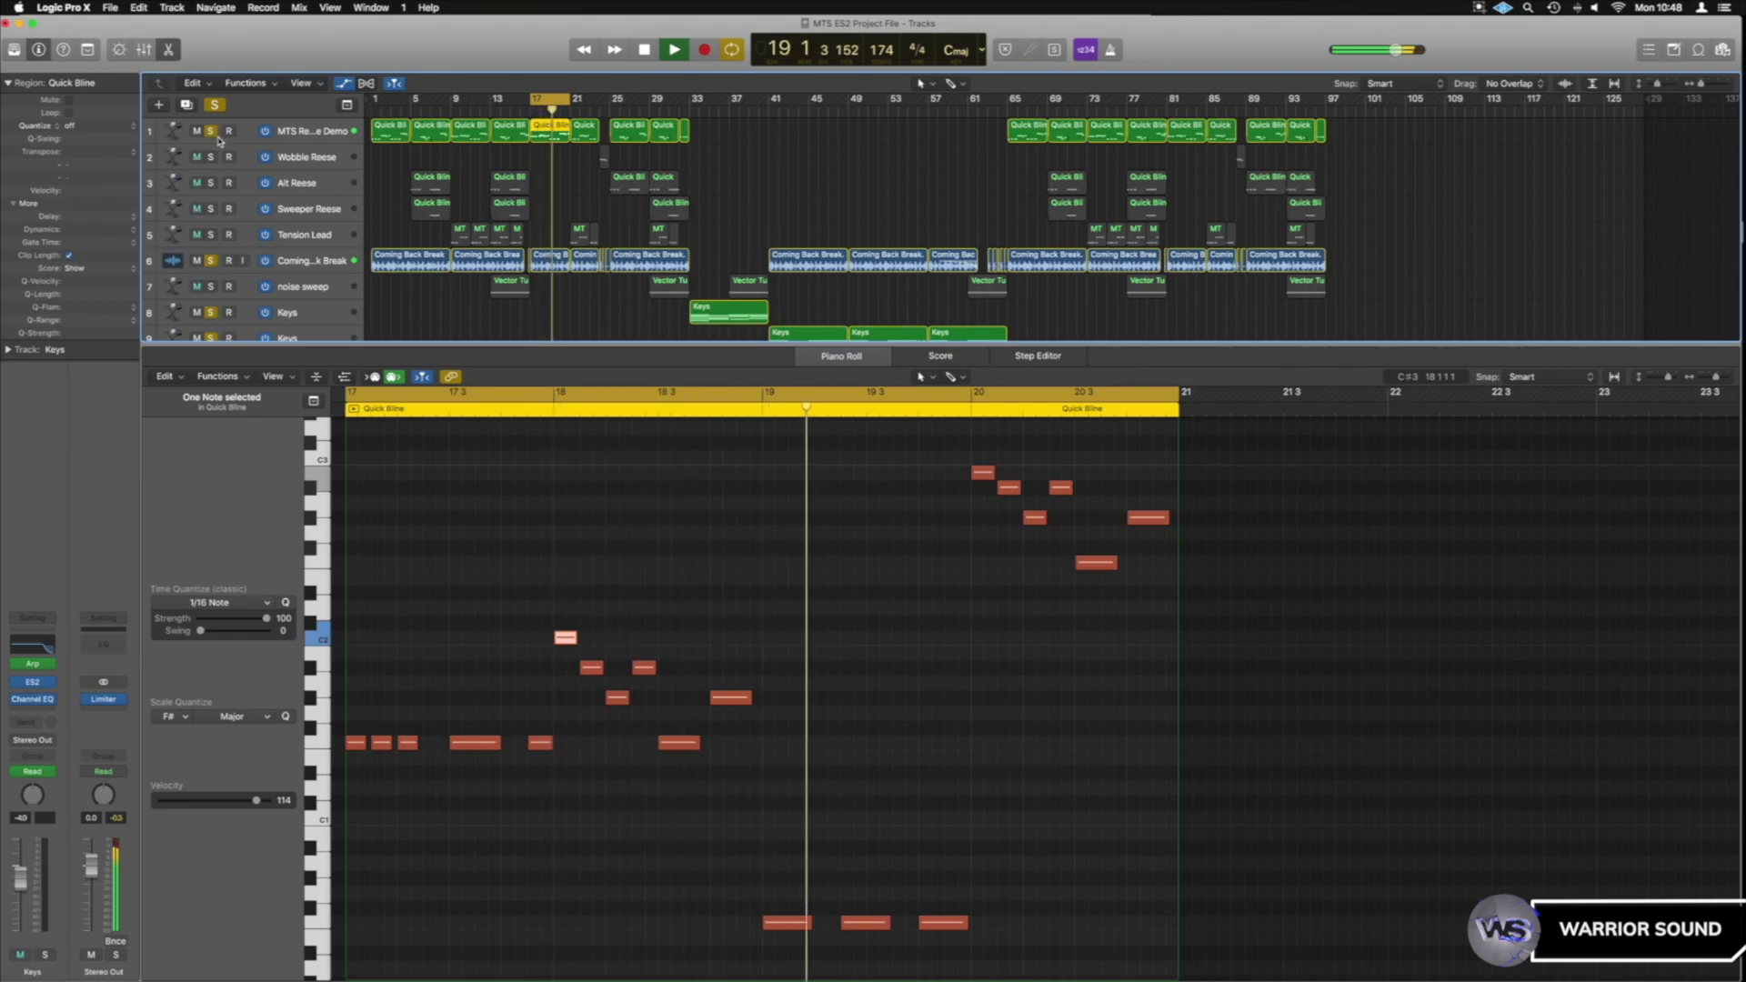
# - Lower the first note at bar 18 back to B1 and play the Quick Bline region for comparison
pyautogui.press('space')
pyautogui.moveTo(565, 638); pyautogui.dragTo(565, 652)
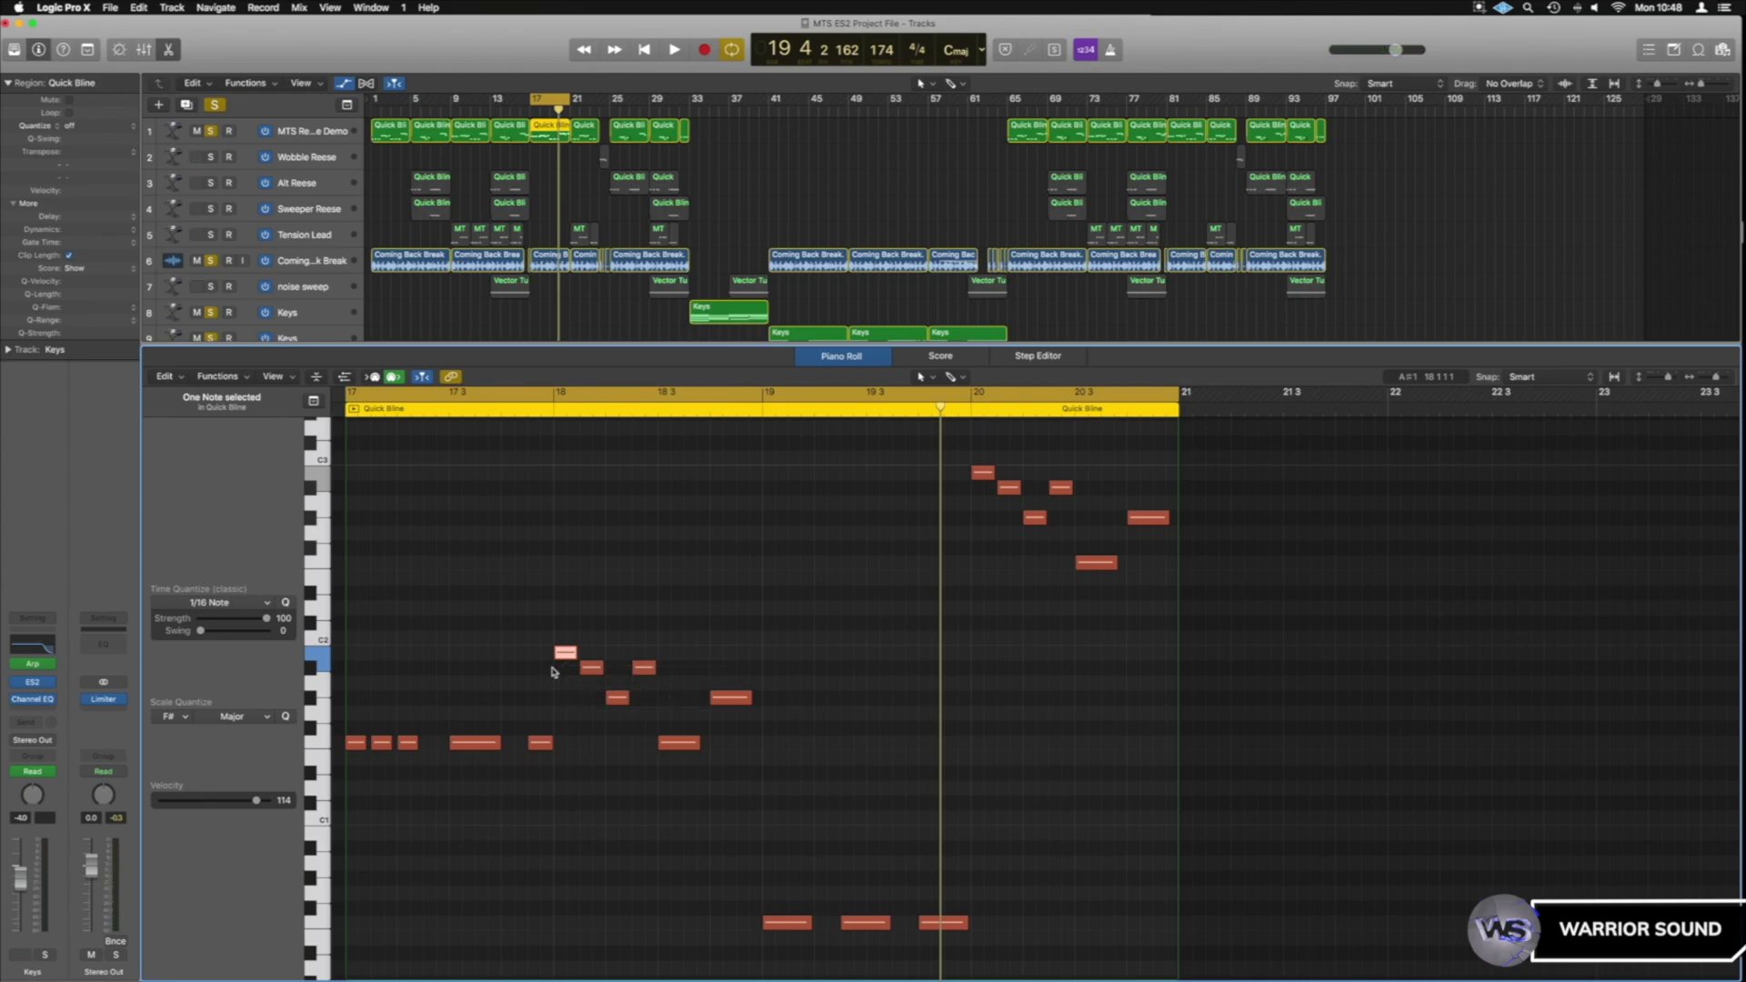
pyautogui.press('space')
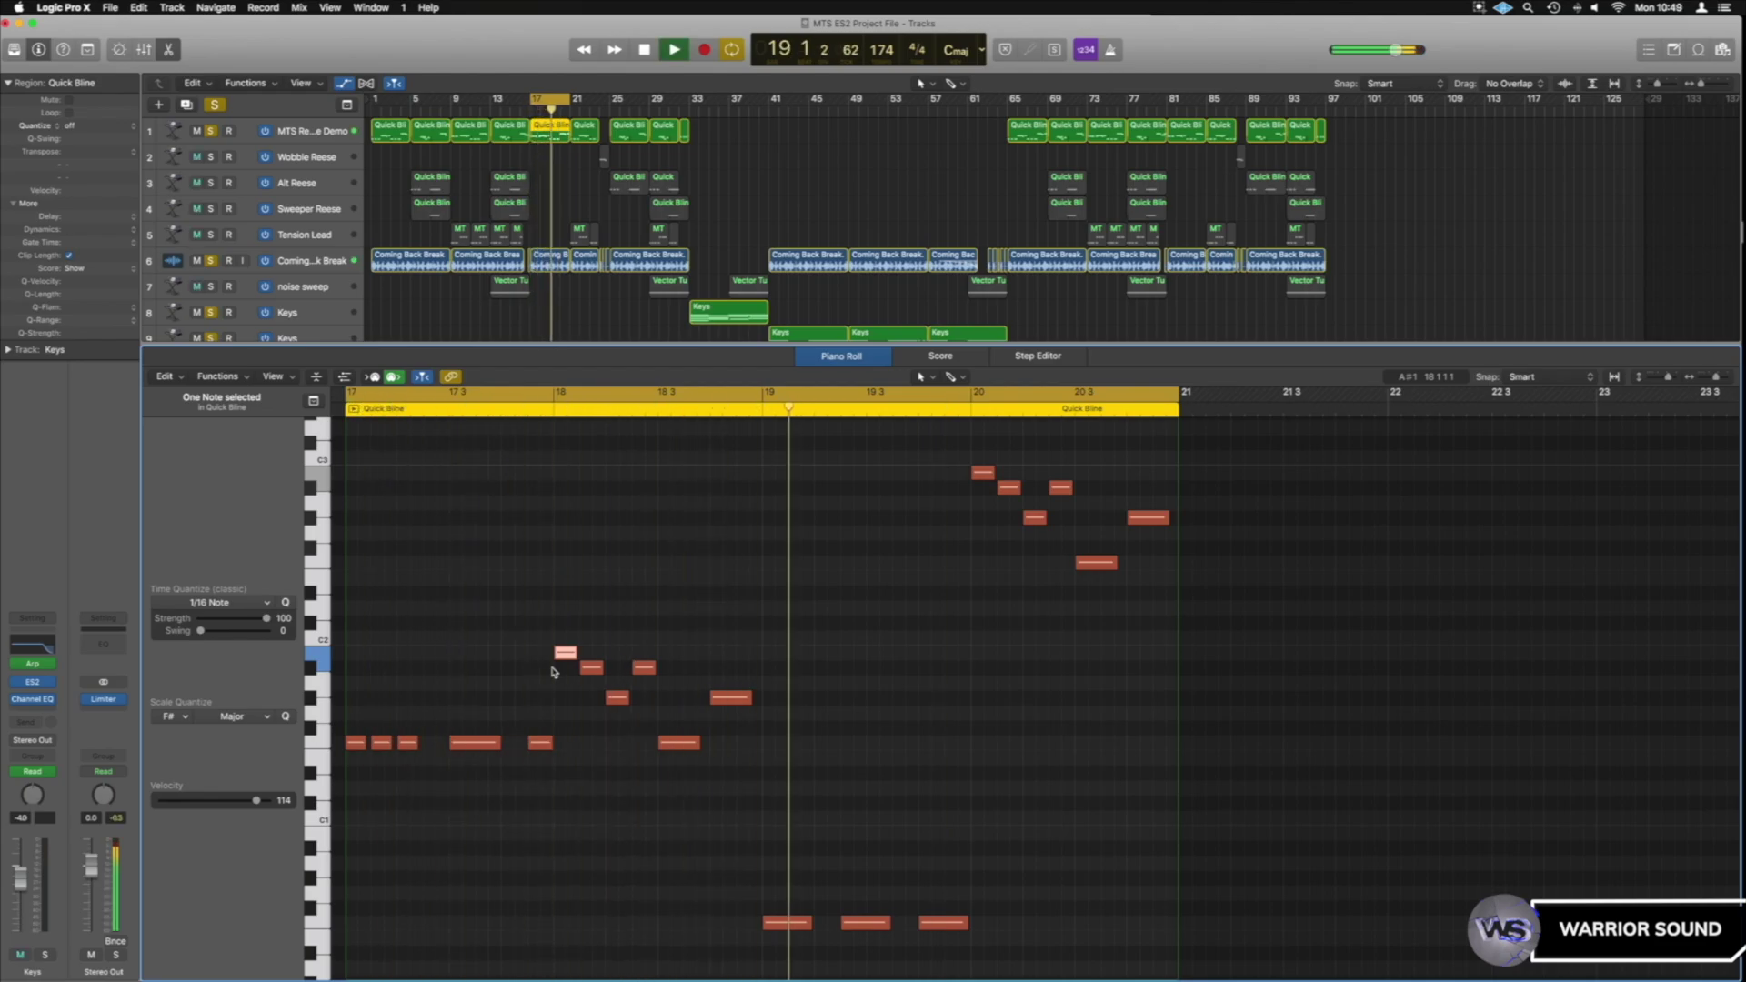
pyautogui.press('space')
# - Close the Piano Roll, enlarge the track heights, and move the cycle range to bars 41–49, leaving cycling off
pyautogui.press('e')
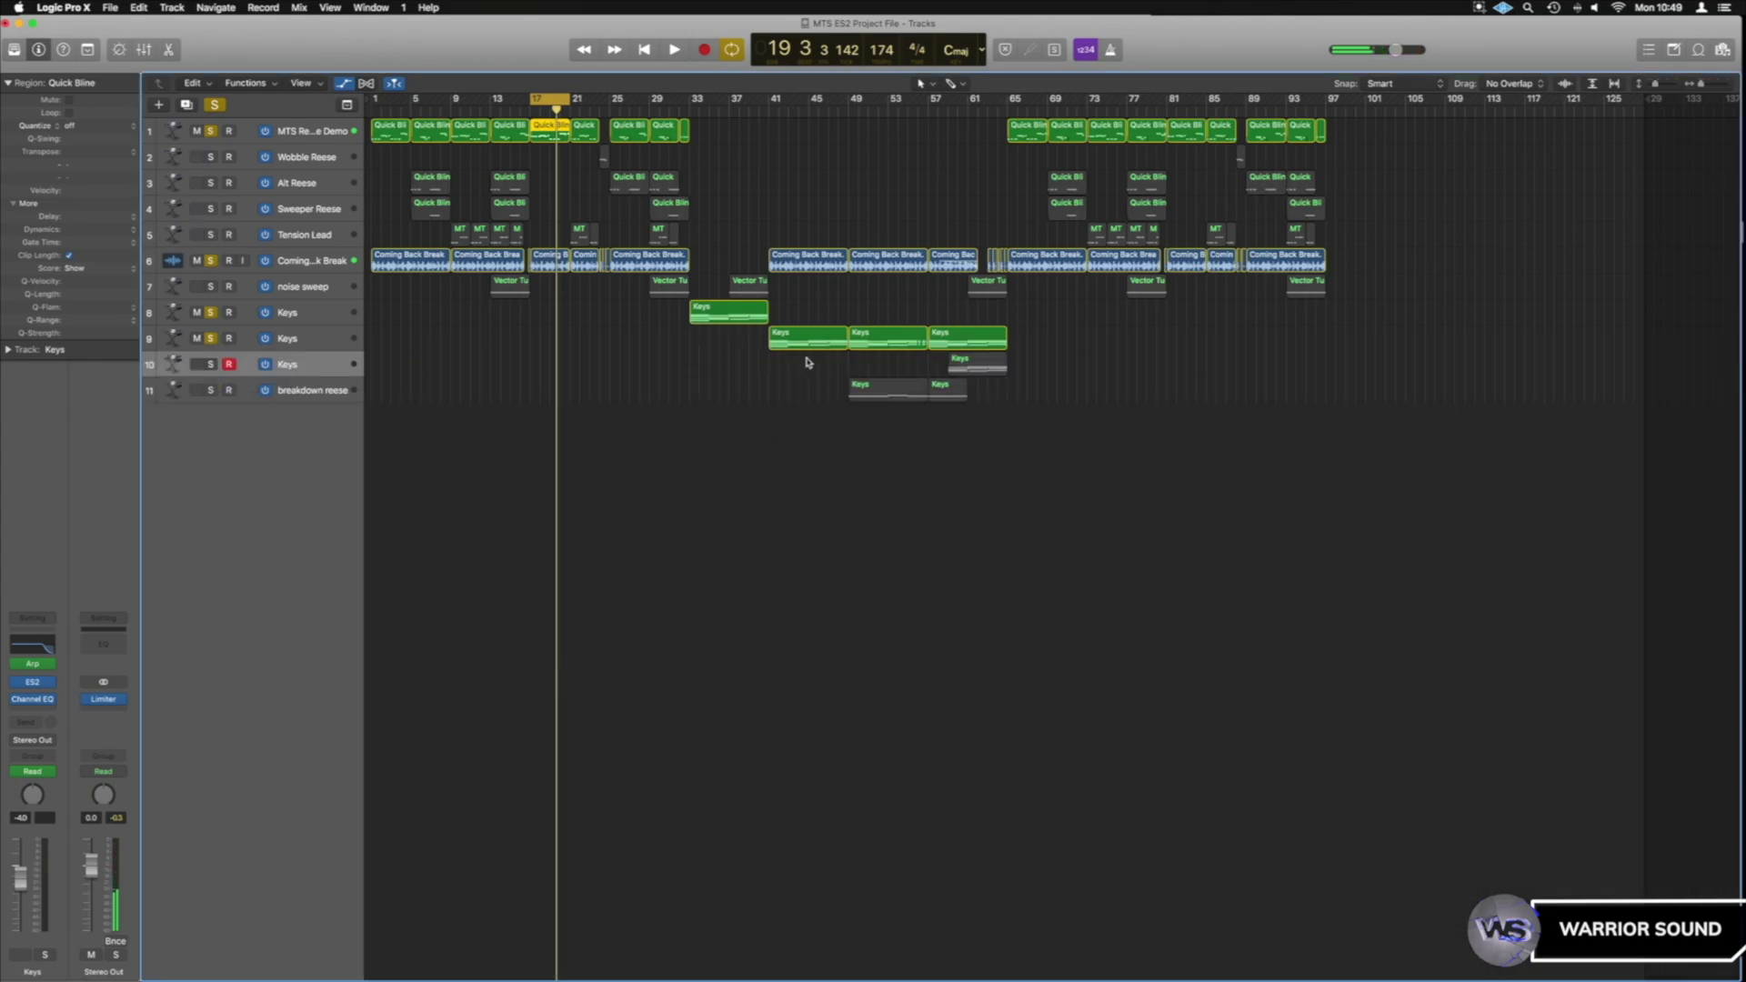
pyautogui.moveTo(543, 98); pyautogui.dragTo(849, 100)
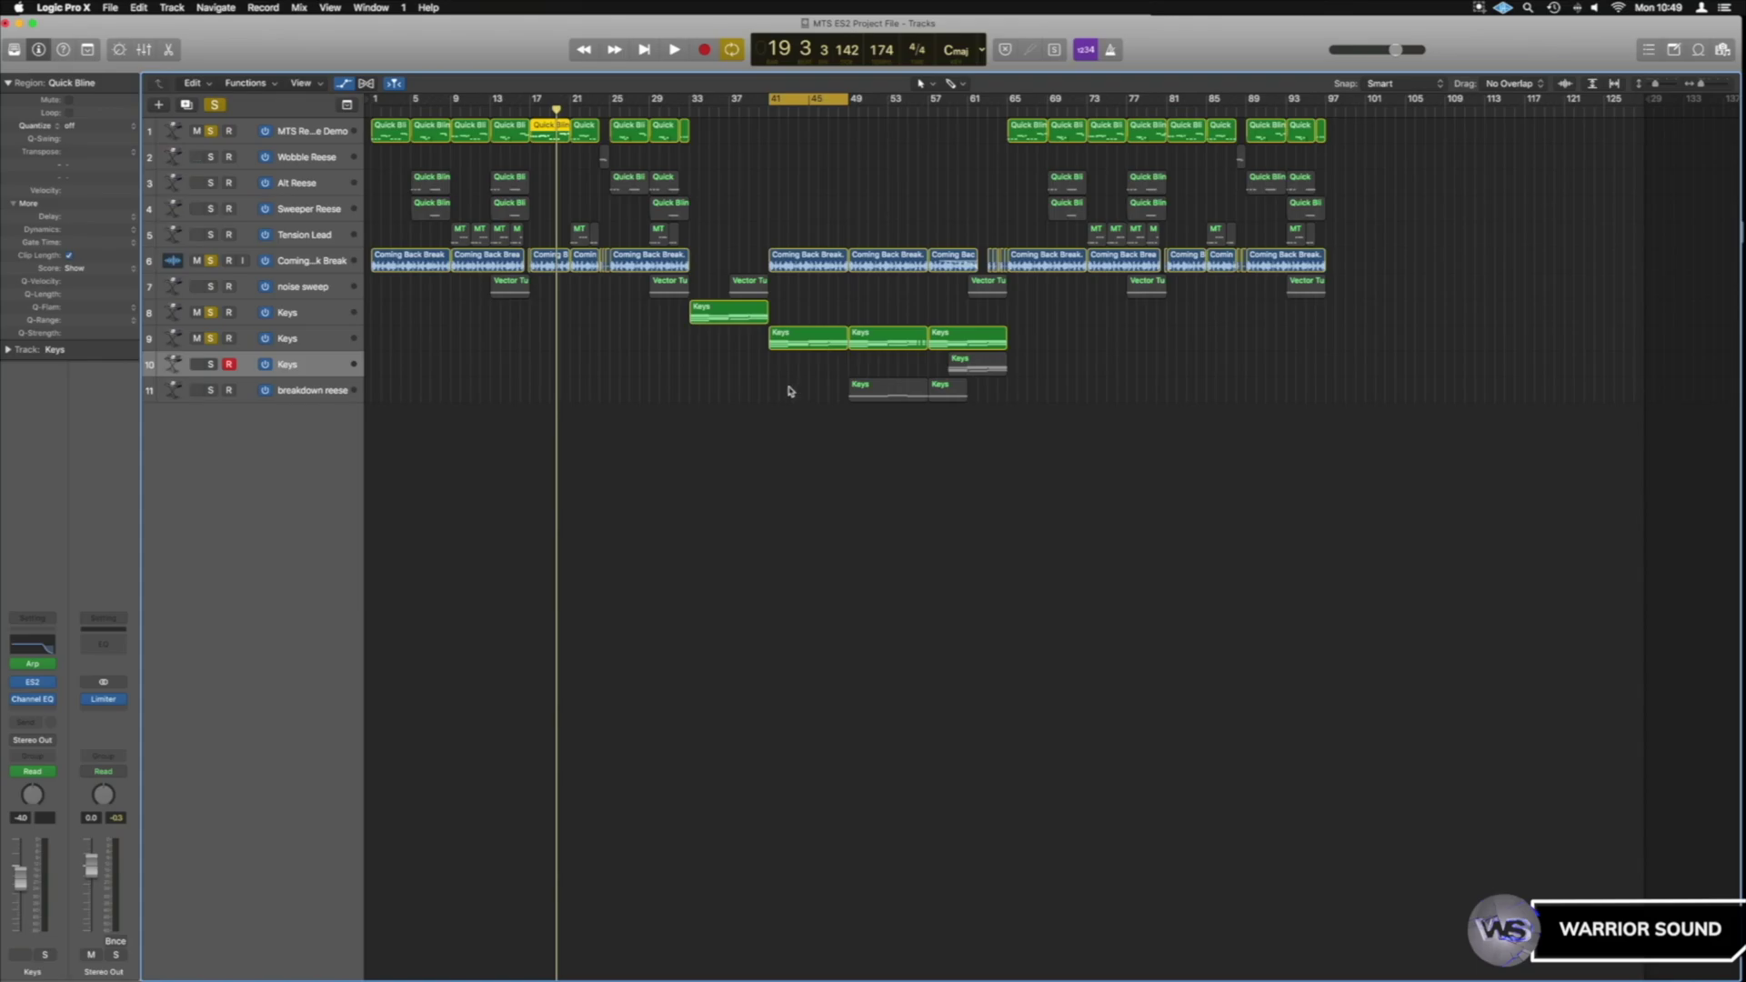
pyautogui.press('super+Down')
pyautogui.click(798, 103)
# - Clear all track solos and play the full arrangement from bar 32 through the breakdown into the second drop
pyautogui.click(219, 106)
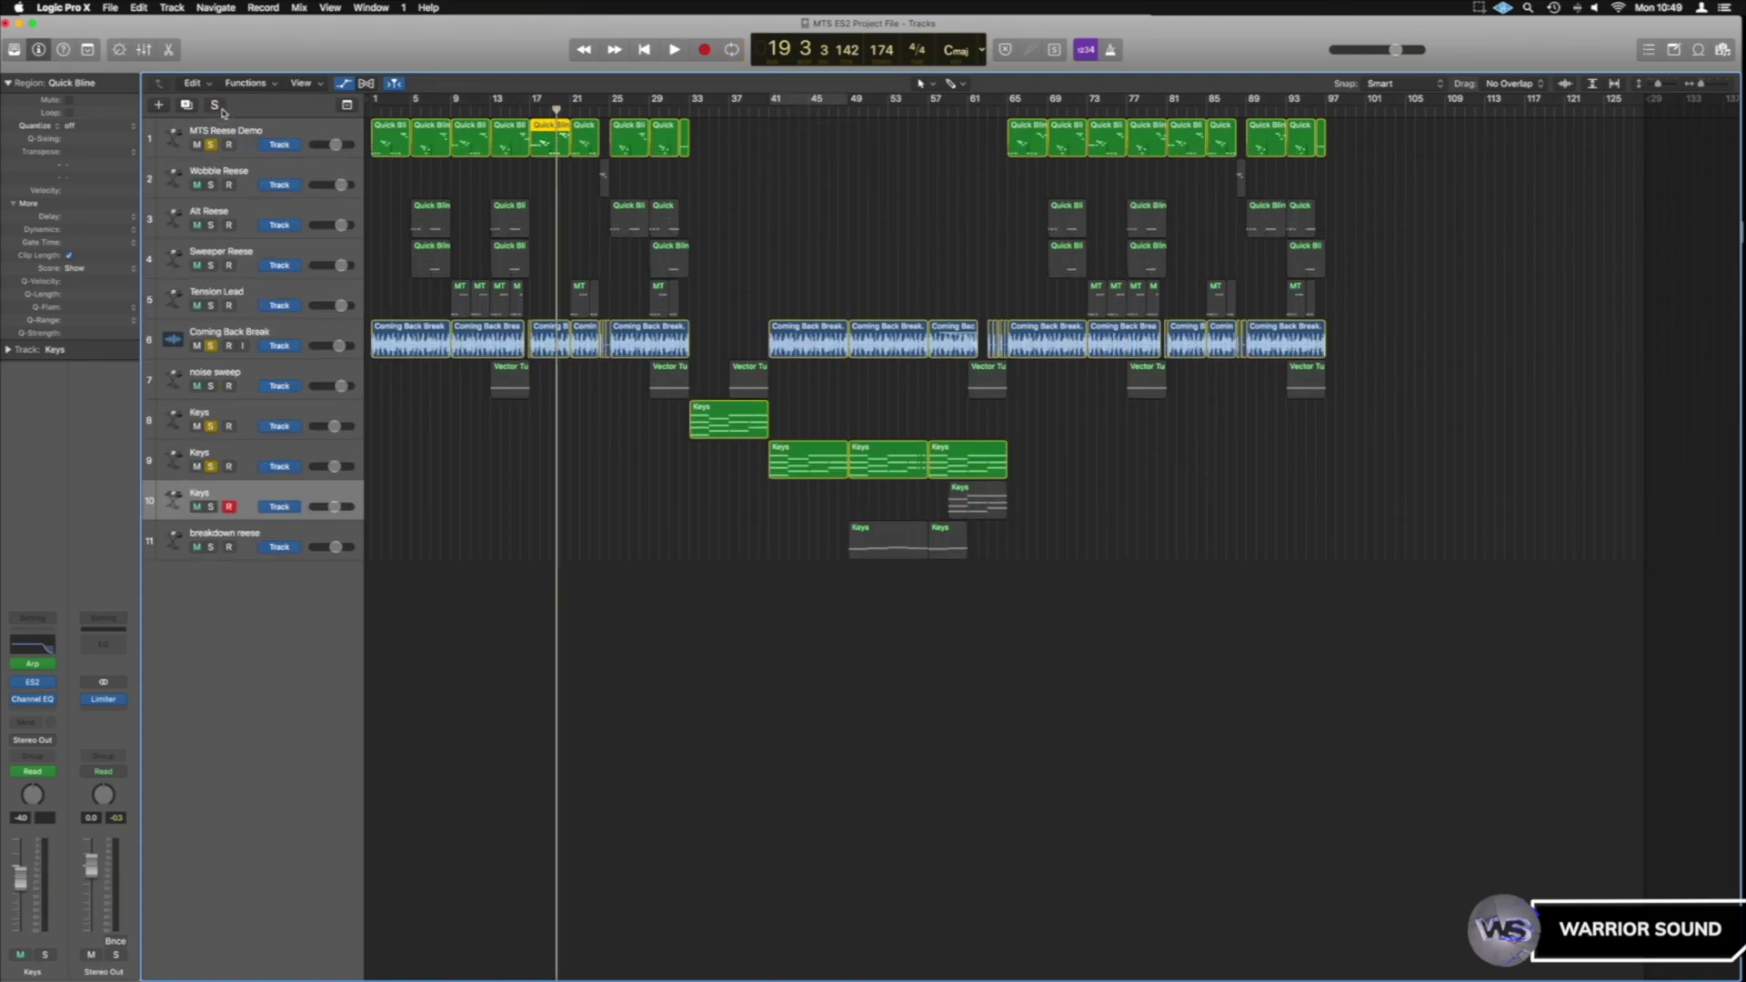
pyautogui.click(681, 110)
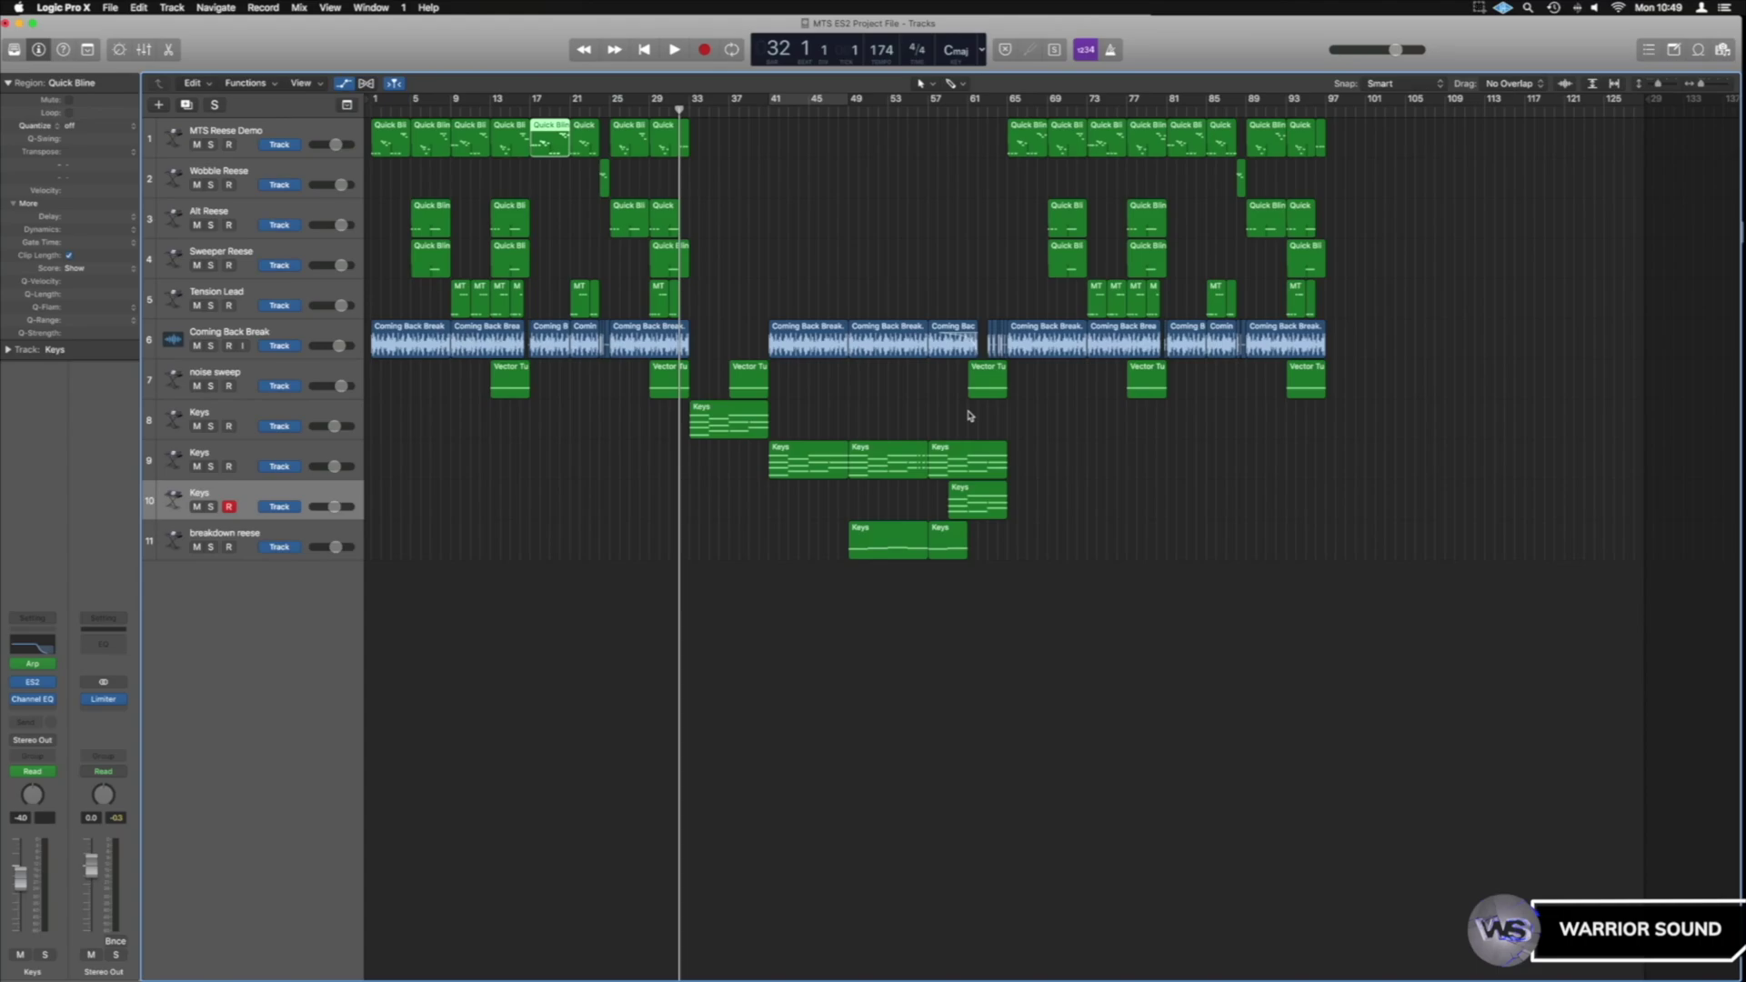
pyautogui.press('space')
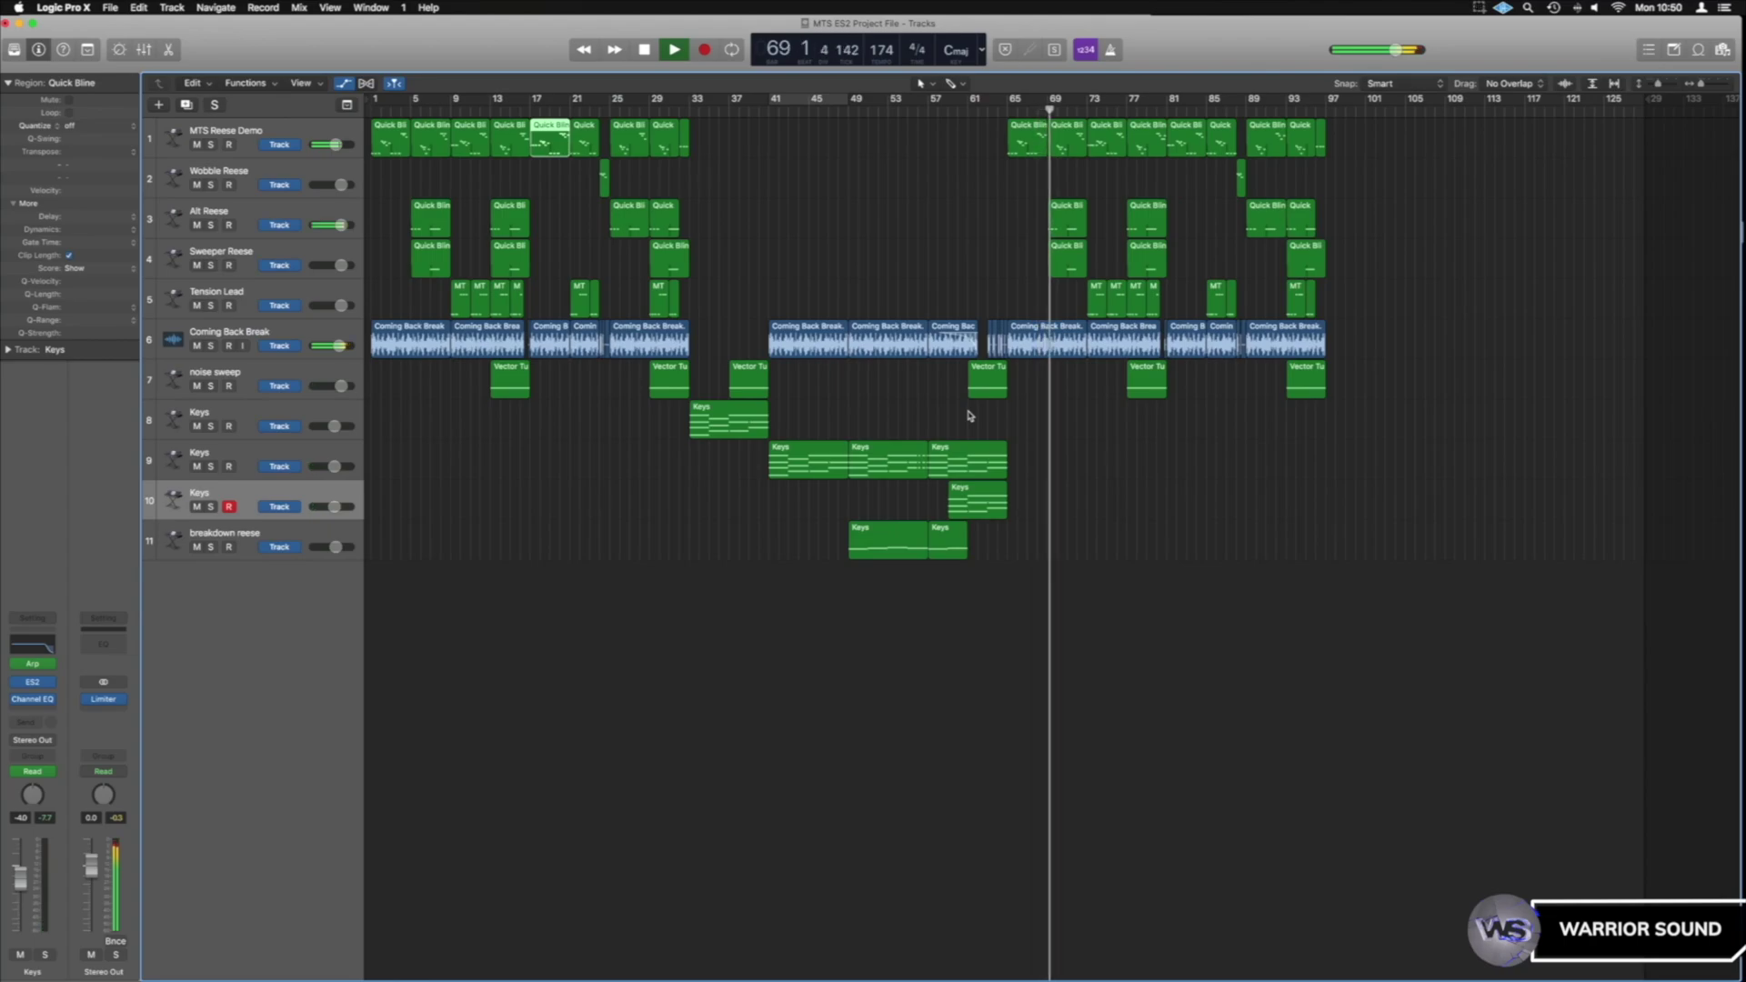
pyautogui.press('space')
# - Return to bar 36, look over the ES2 organ patch on the first Keys track, and close it
pyautogui.click(716, 107)
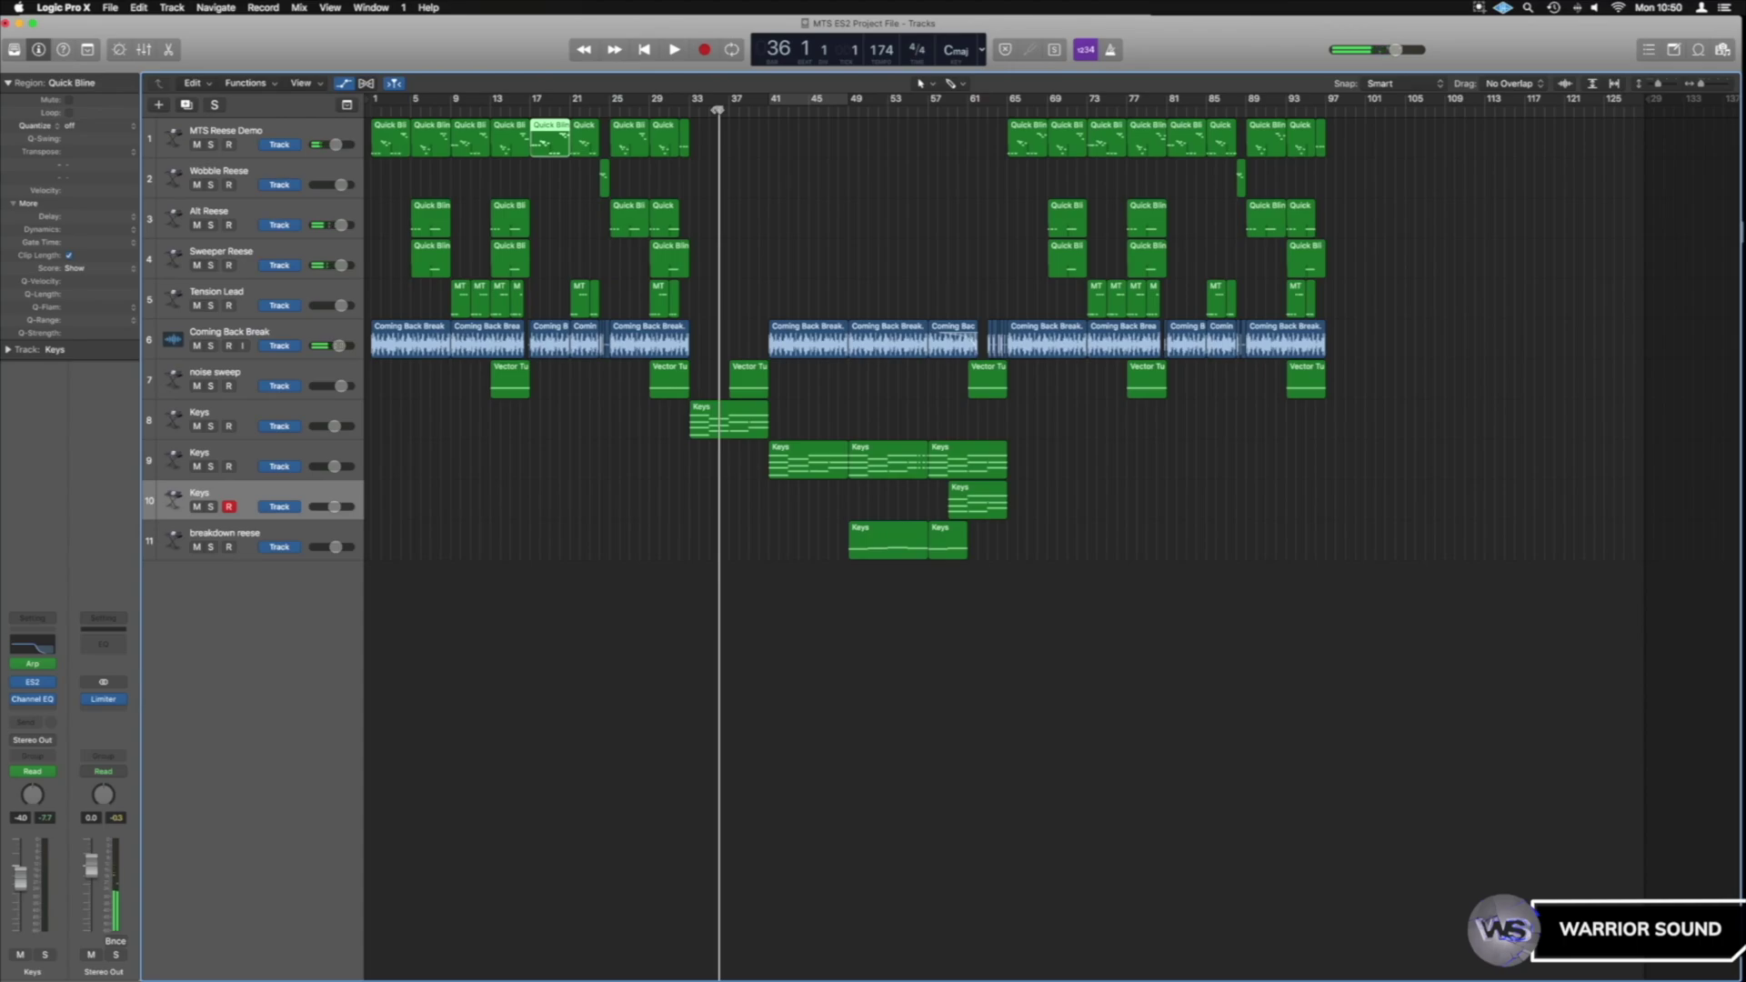
pyautogui.click(277, 415)
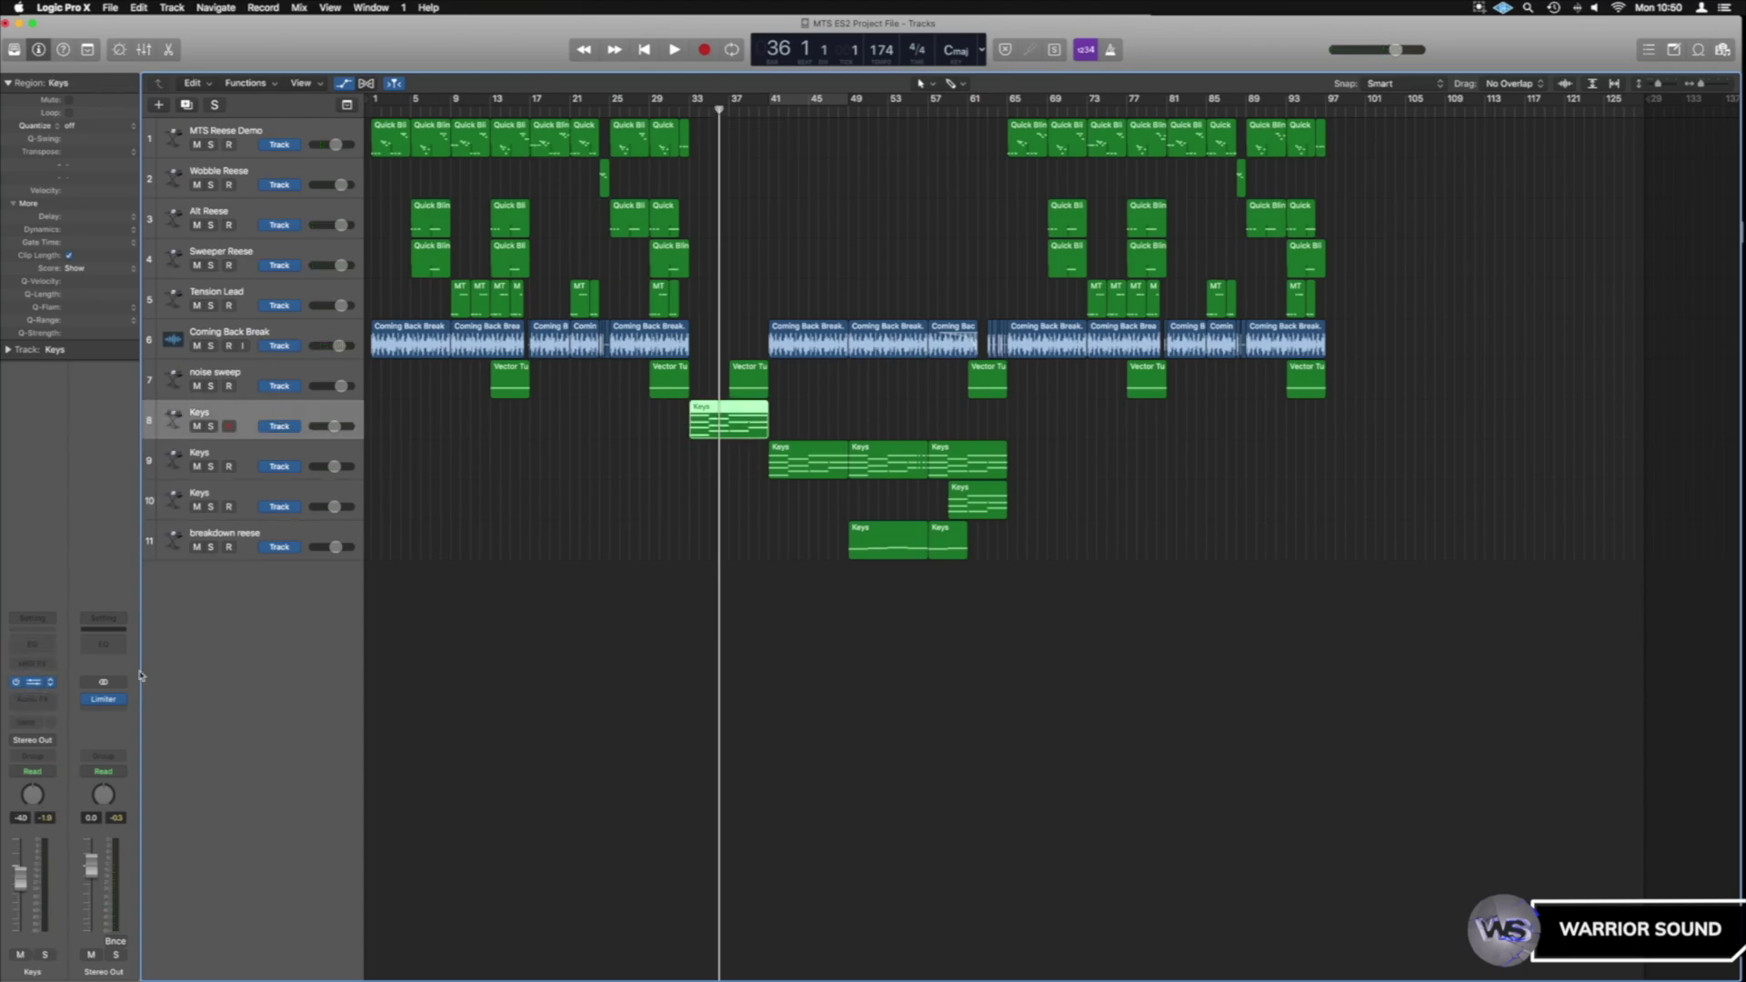
pyautogui.click(32, 681)
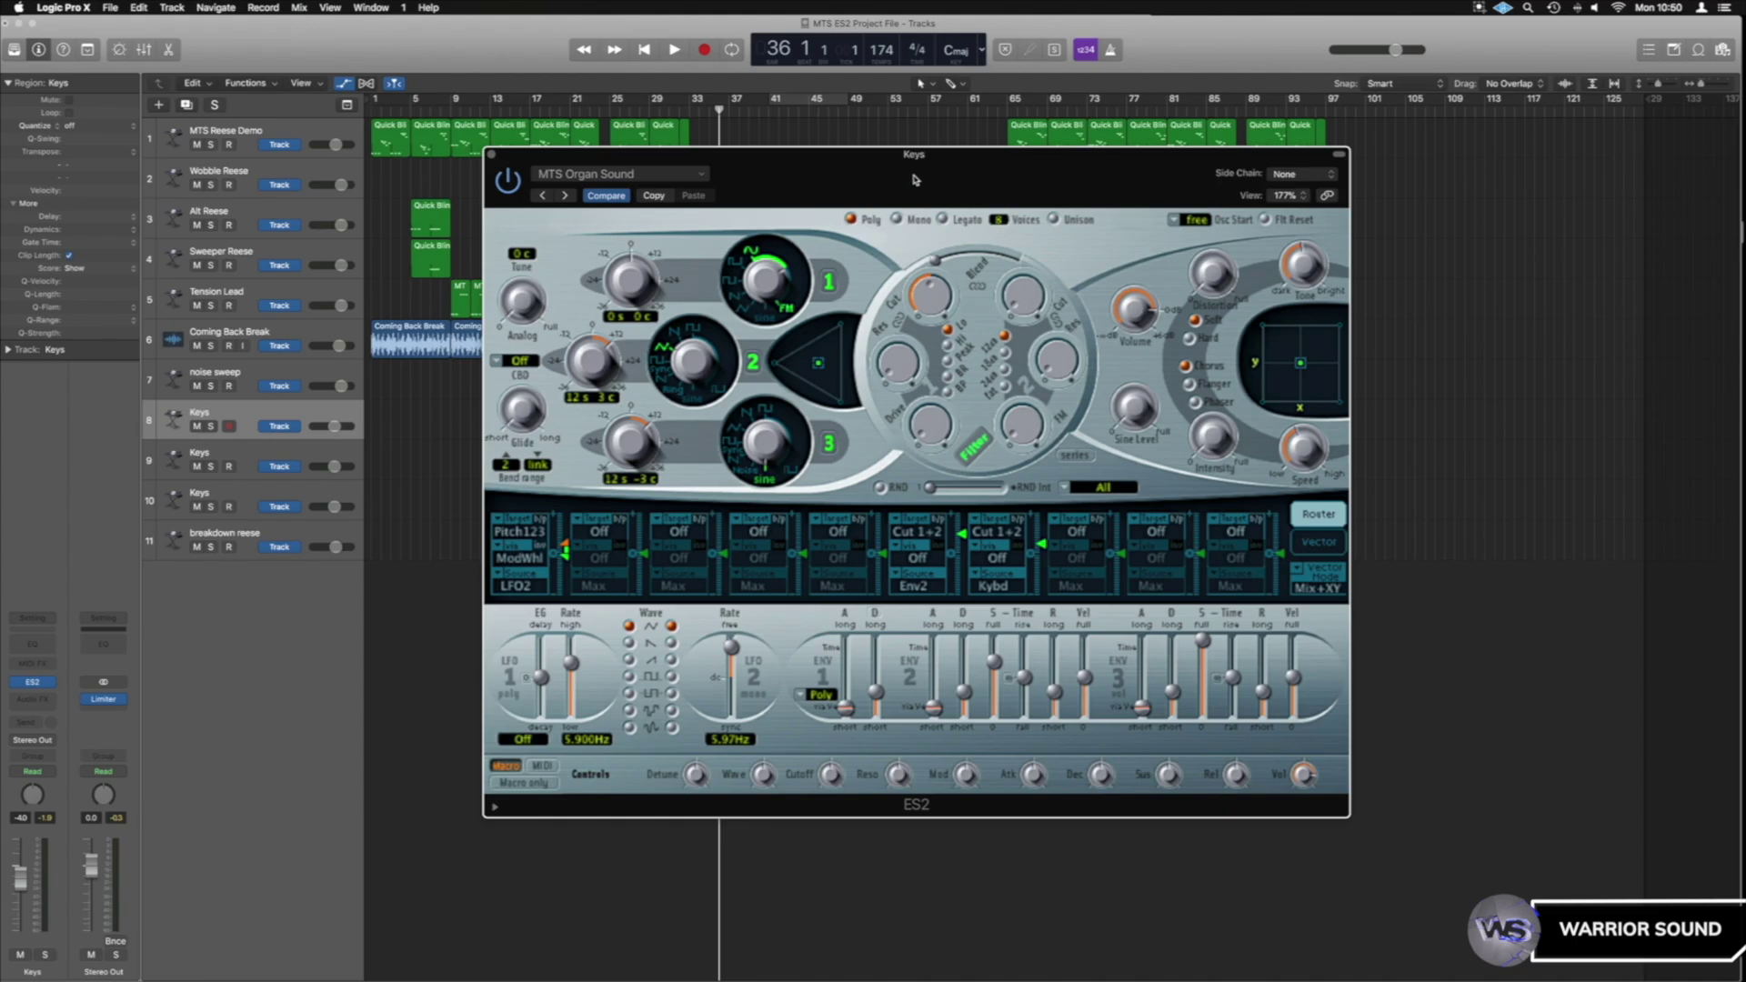
pyautogui.click(492, 155)
# - Cycle bars 41–49, open the Noise Gate on the second Keys track, and check its side chain source, Coming Back Break
pyautogui.click(802, 103)
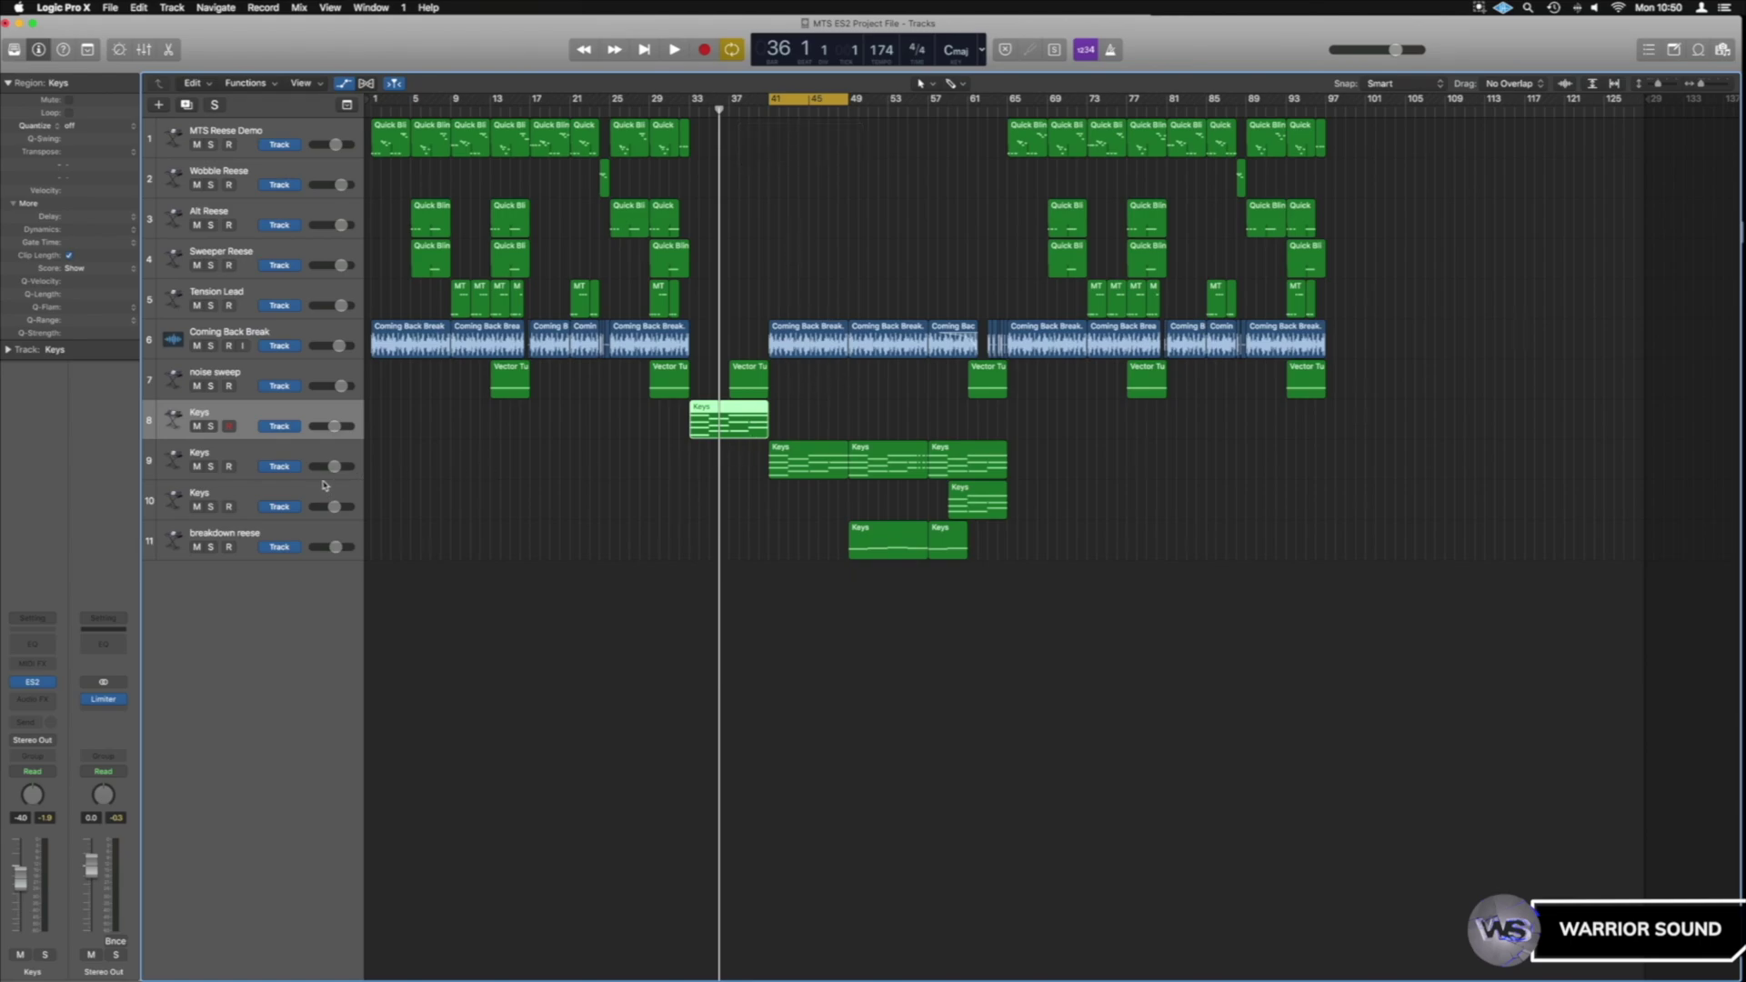
pyautogui.click(309, 455)
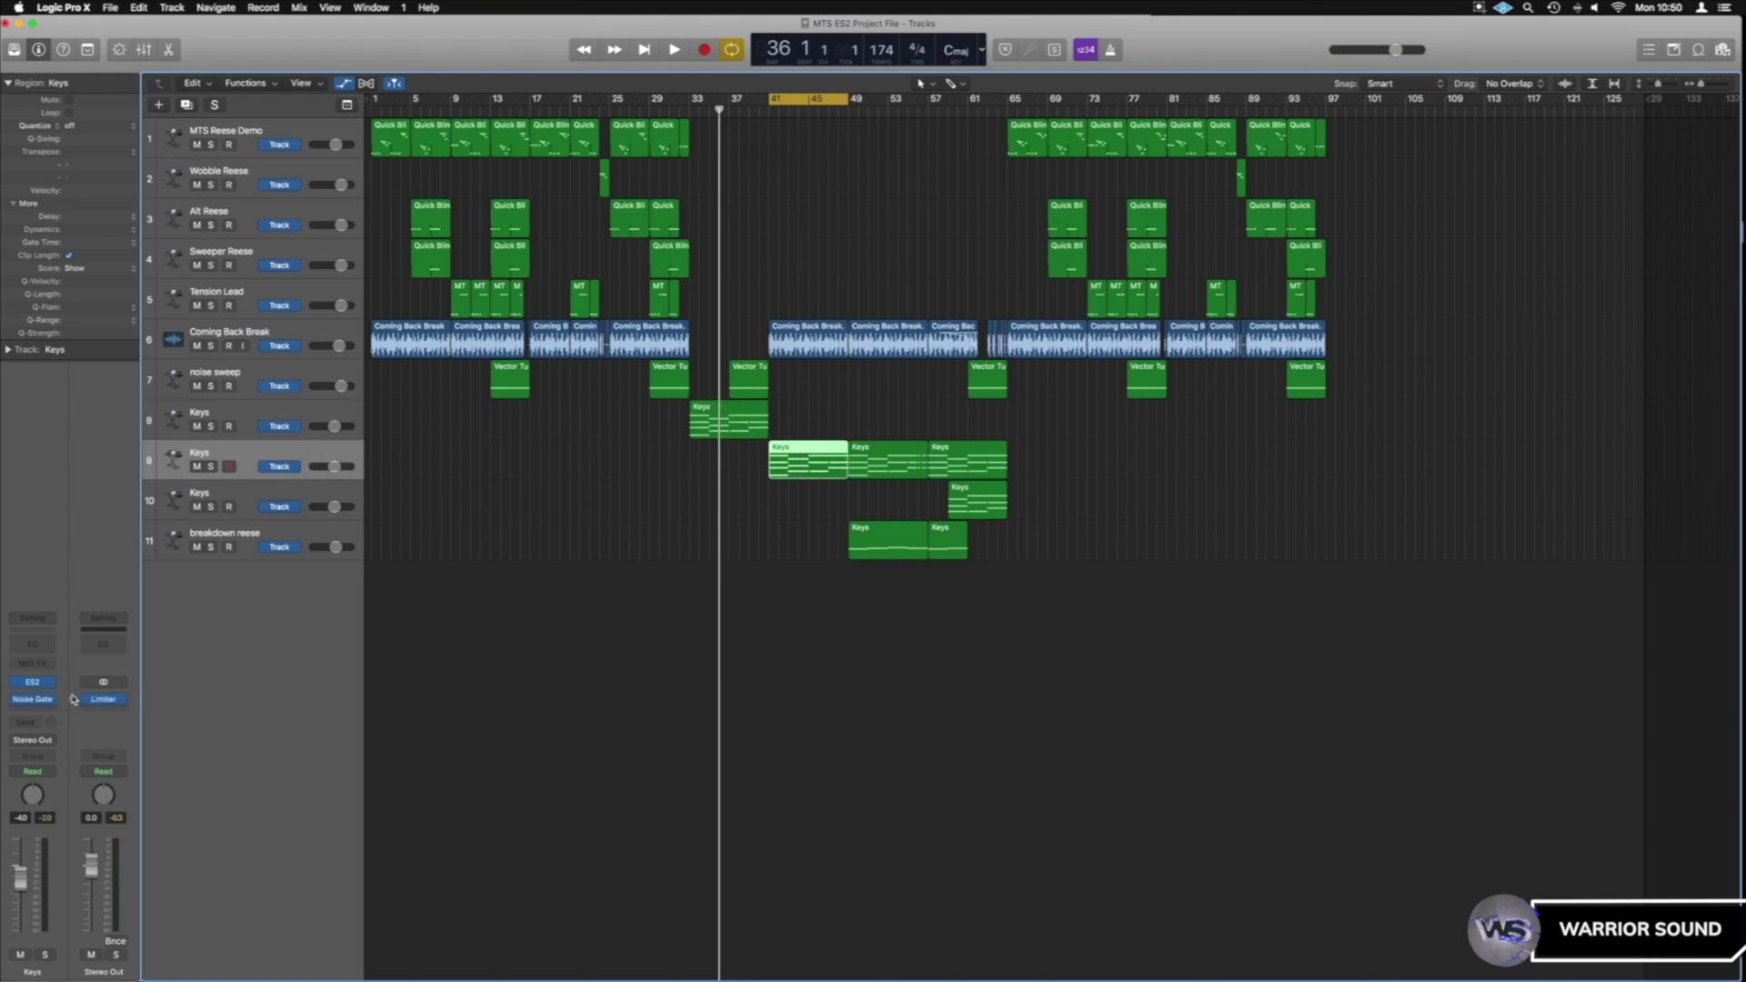
pyautogui.click(32, 700)
pyautogui.moveTo(338, 95); pyautogui.dragTo(527, 252)
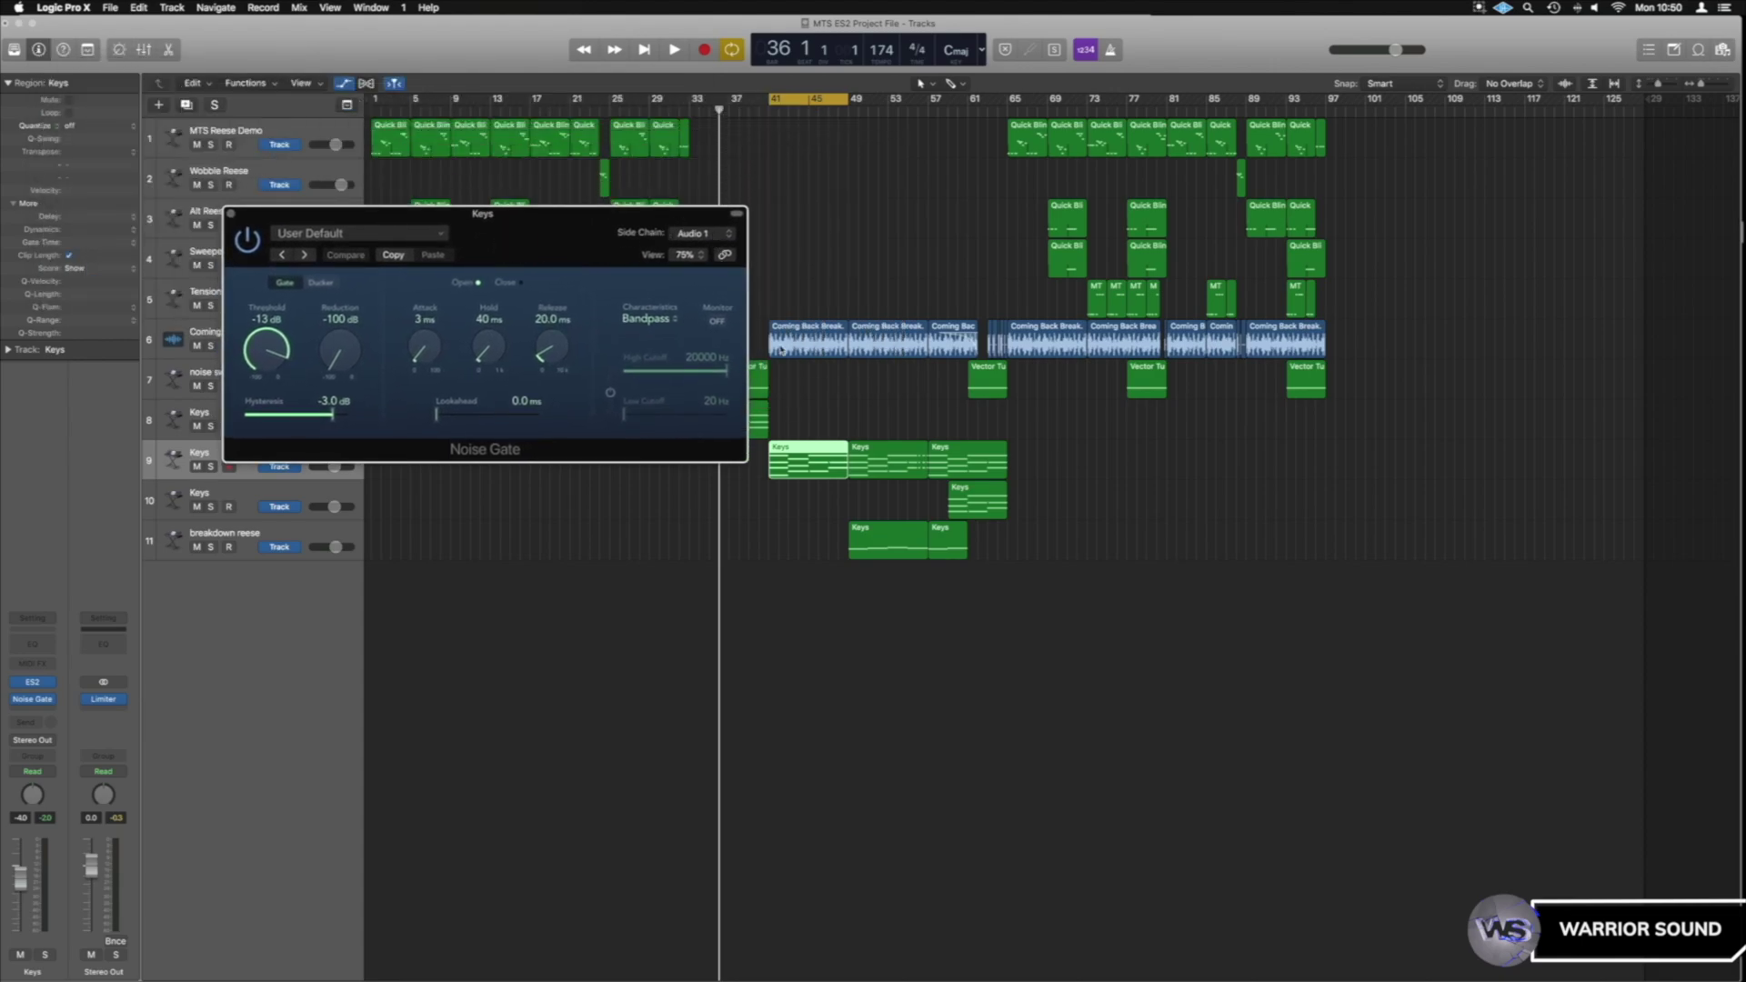
pyautogui.click(701, 234)
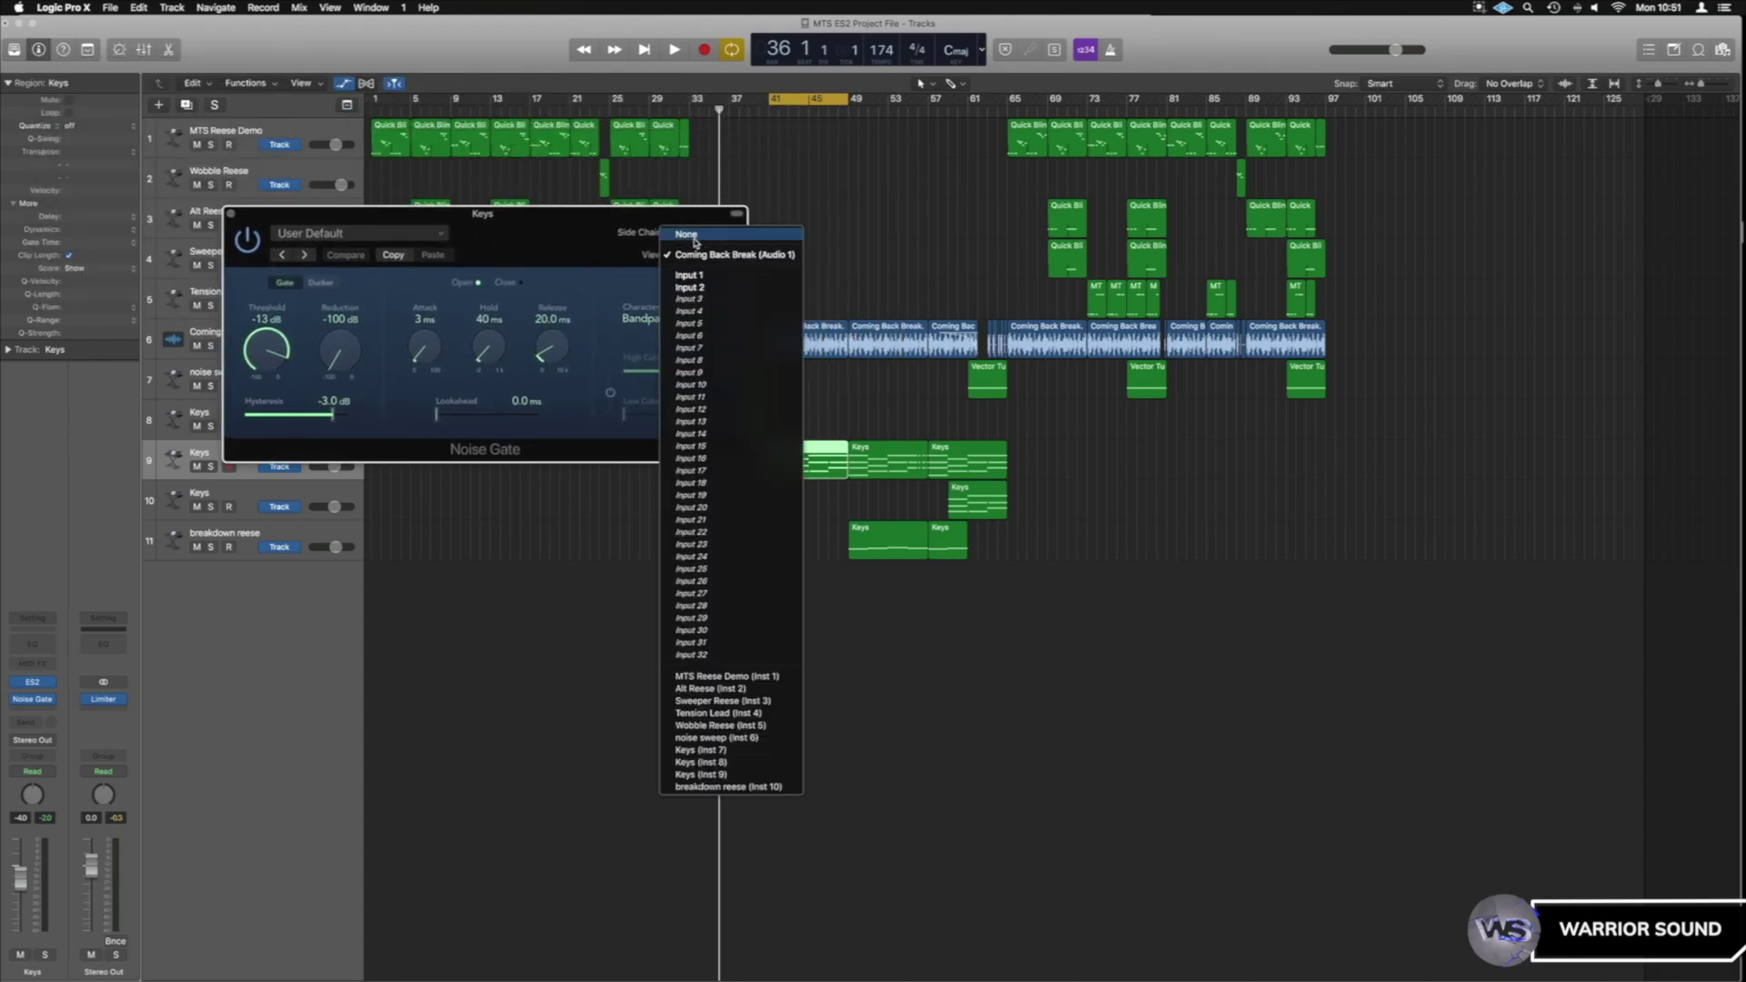
pyautogui.click(611, 224)
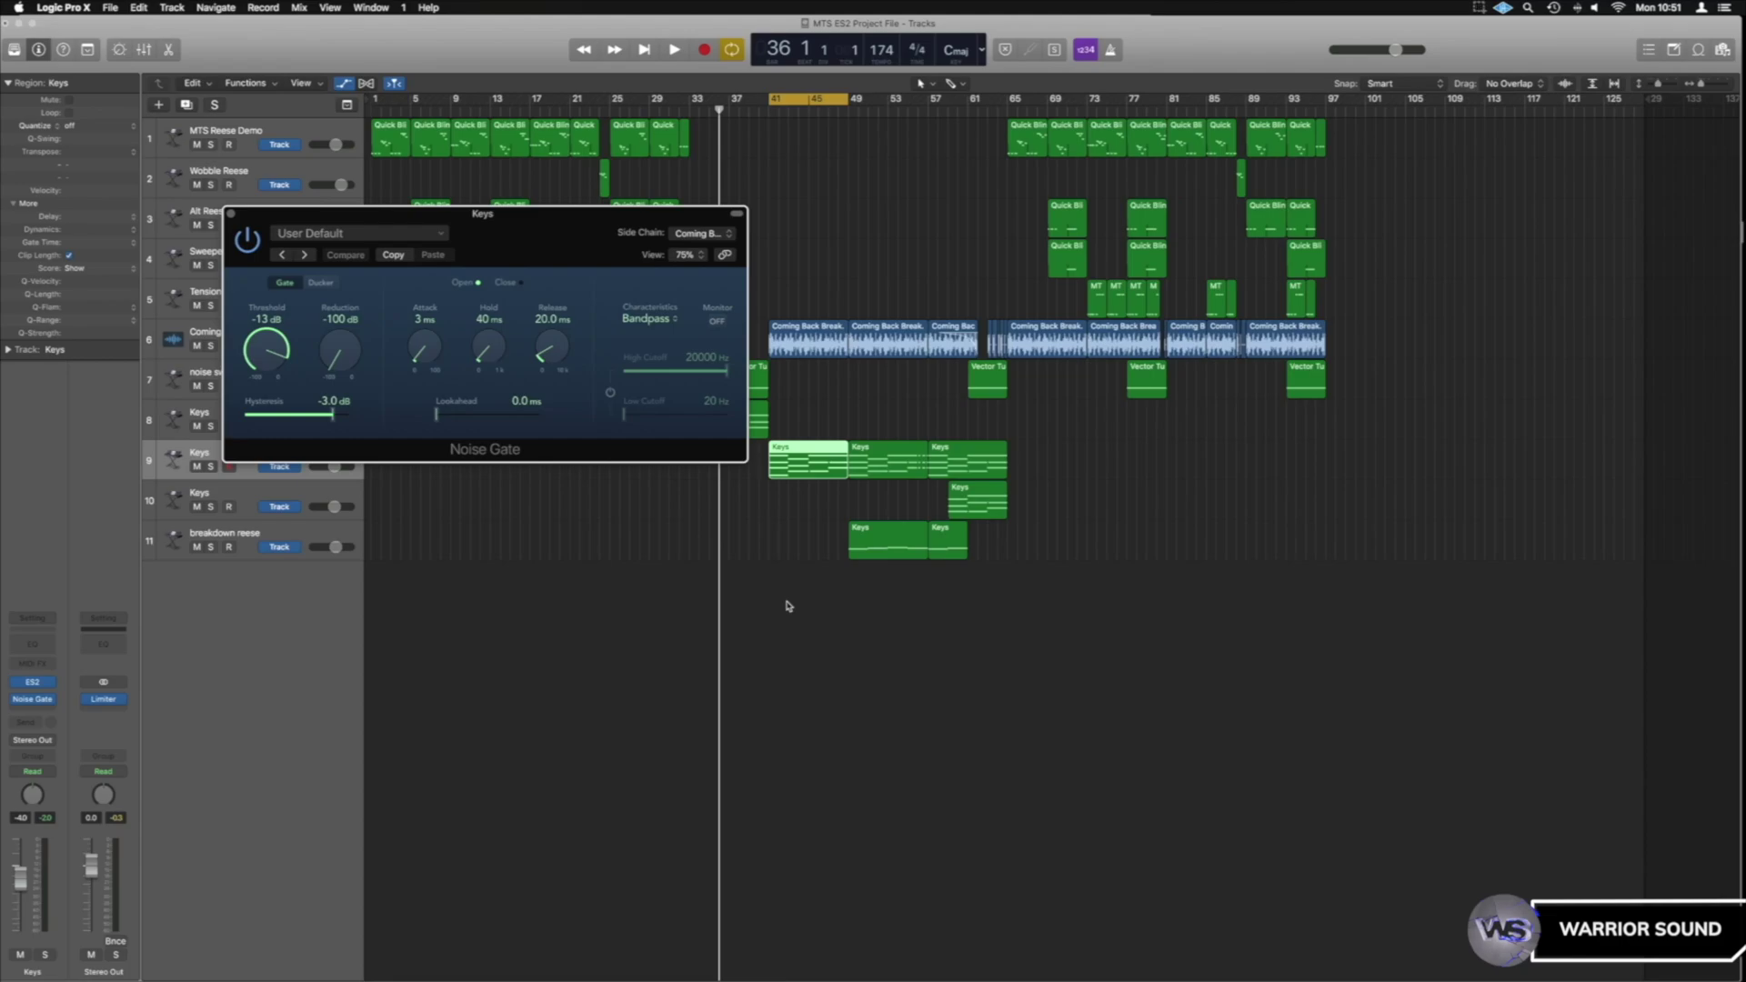
# - Play the bars 41–49 cycle to hear the side-chained gate on the Keys, and close the Noise Gate
pyautogui.press('space')
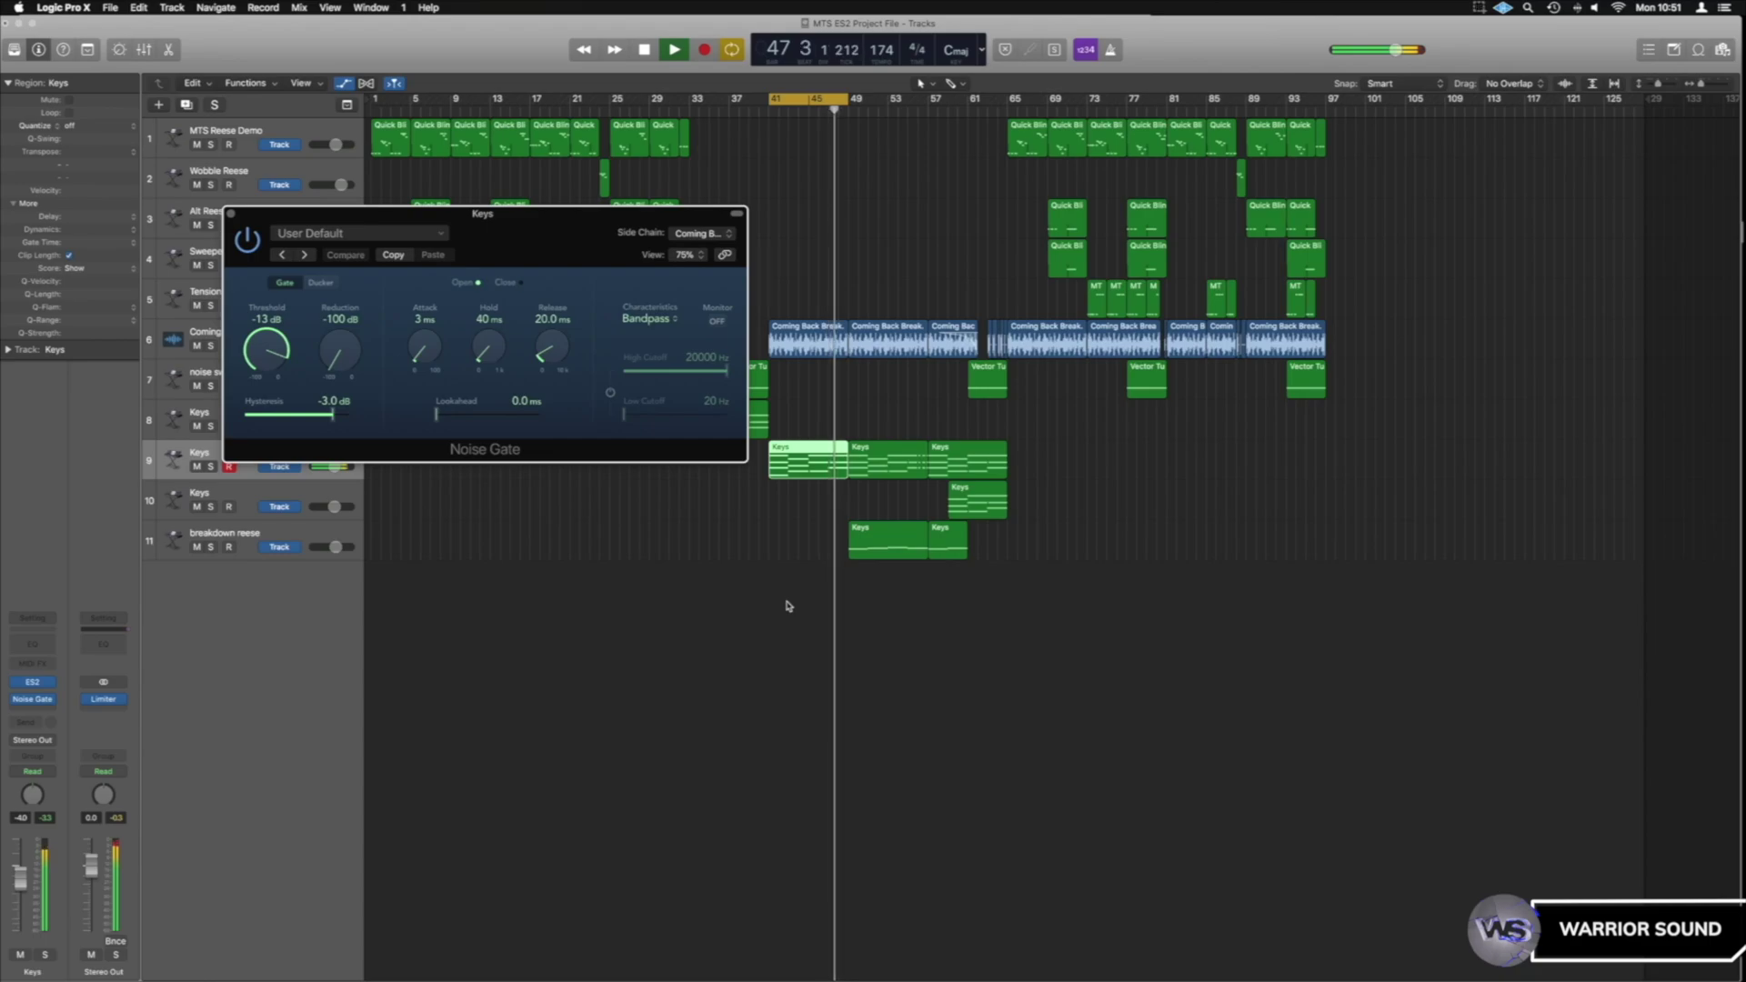
pyautogui.press('space')
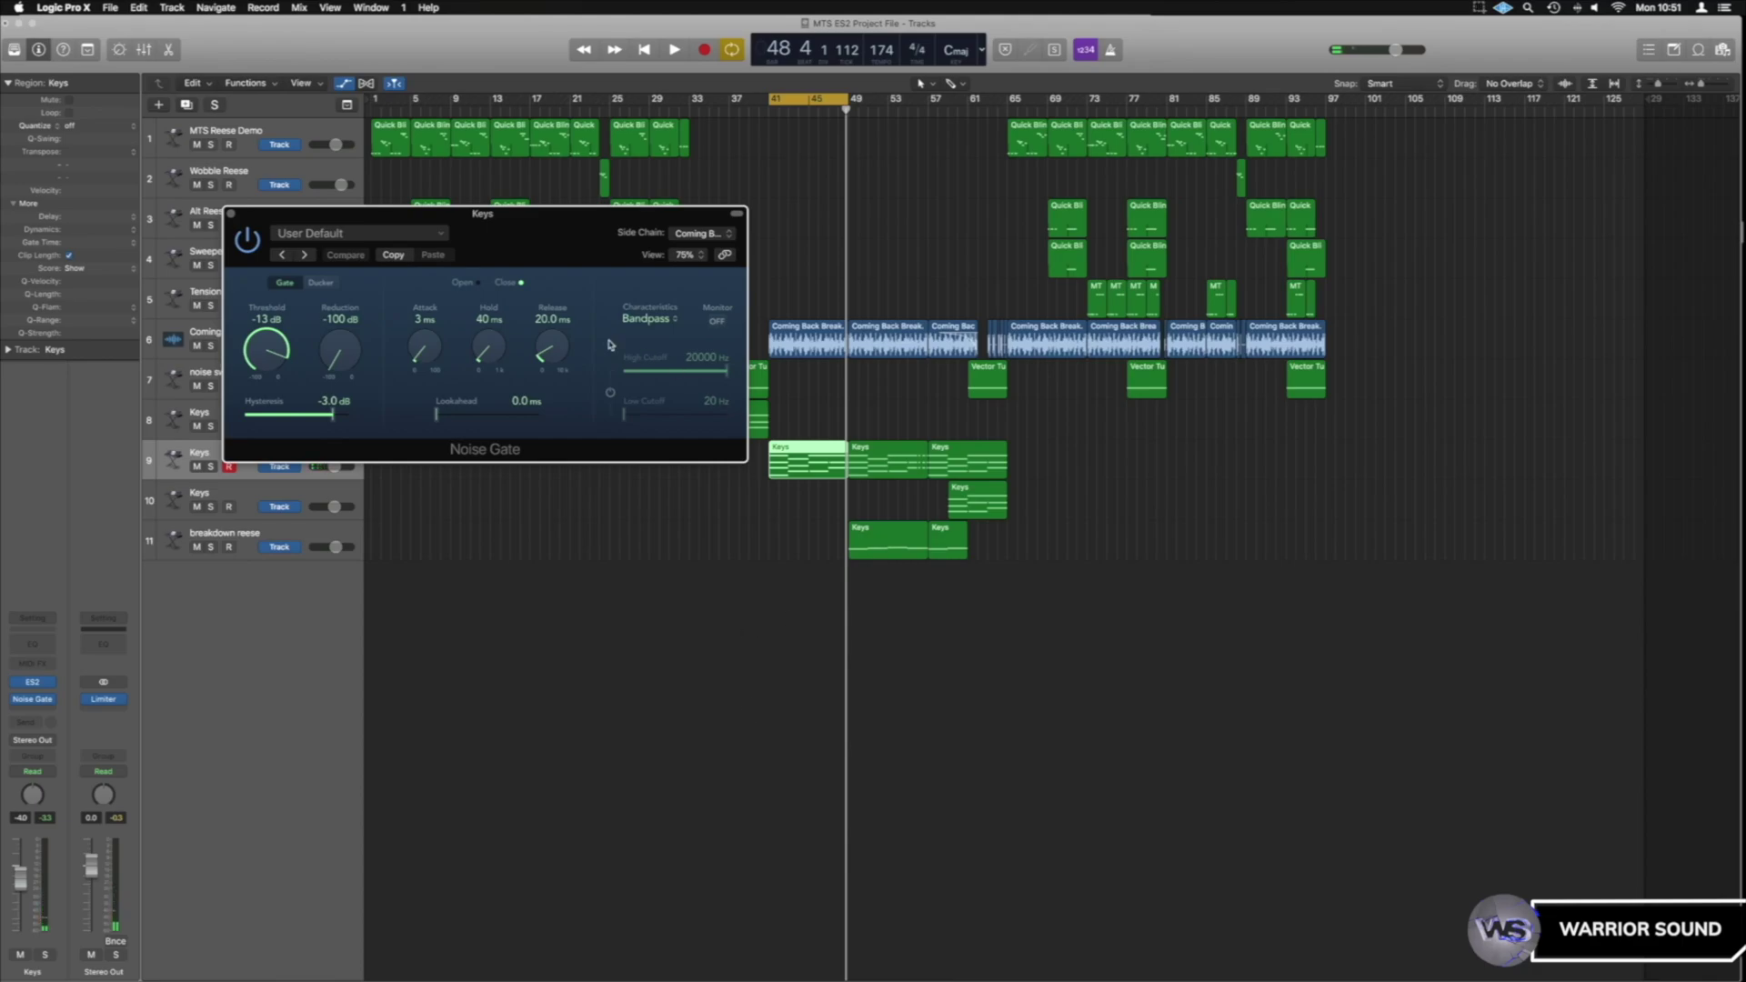
pyautogui.click(231, 216)
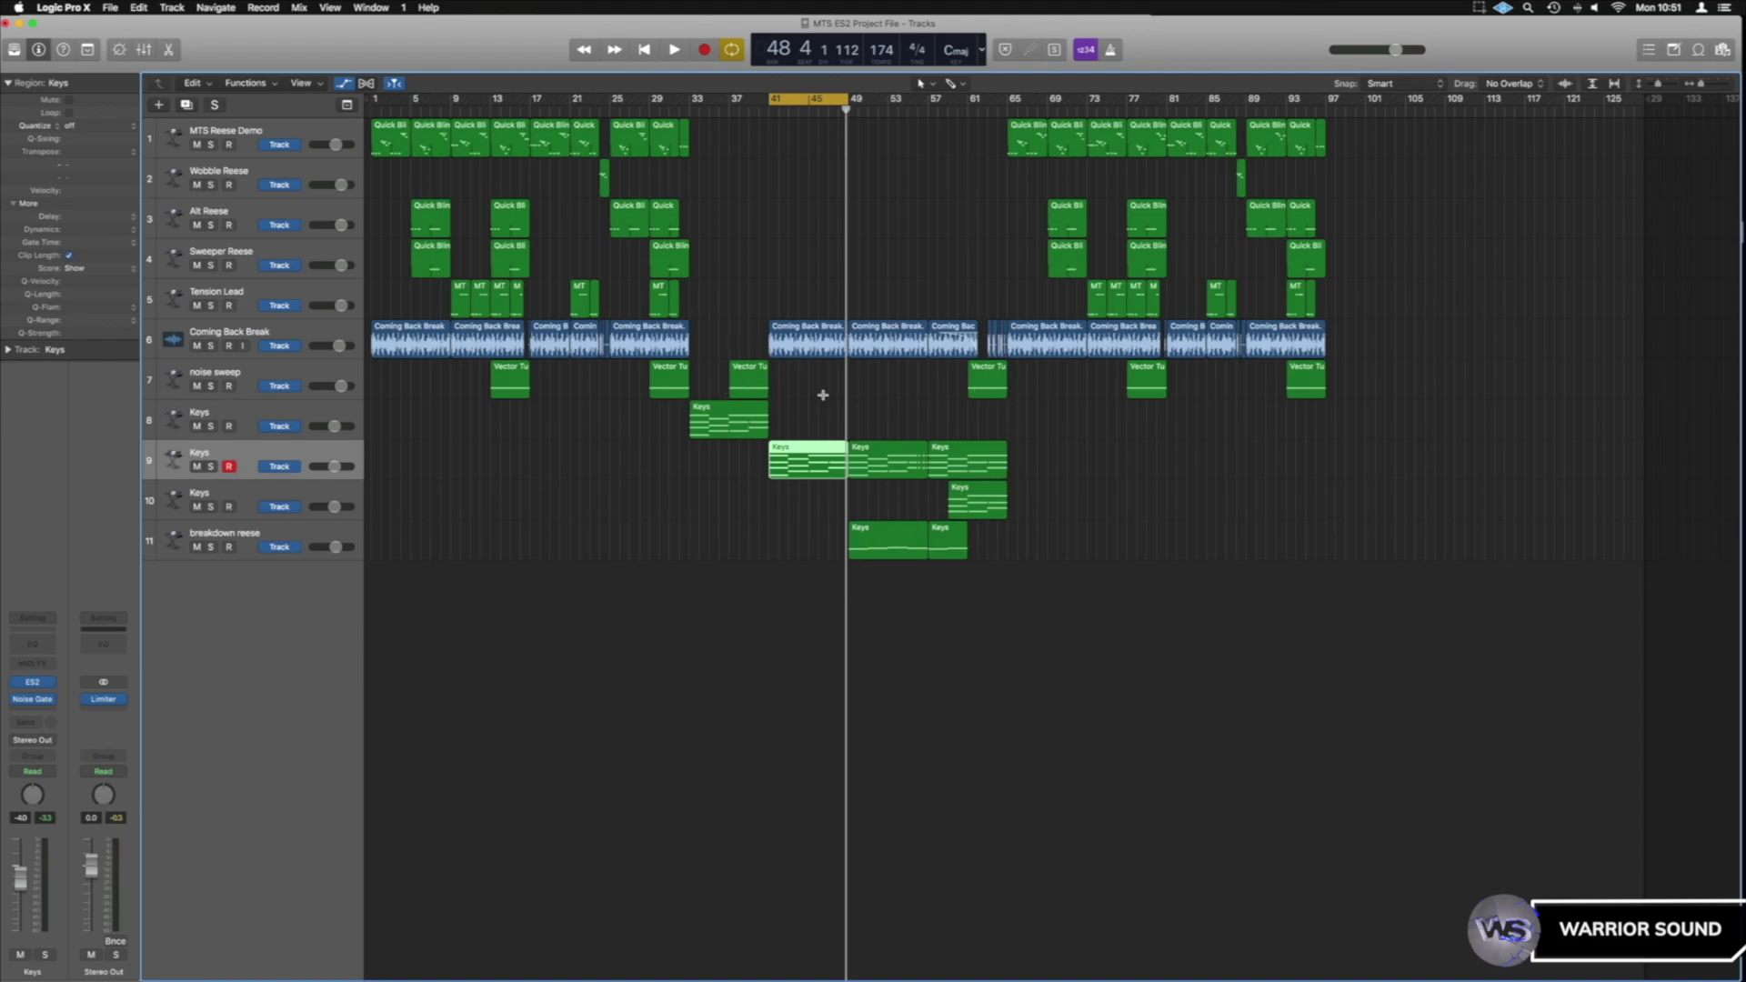
# - Move the third Keys track's region to bar 35 with its automation, turn cycling off, and play from bar 33
pyautogui.moveTo(991, 494); pyautogui.dragTo(762, 502)
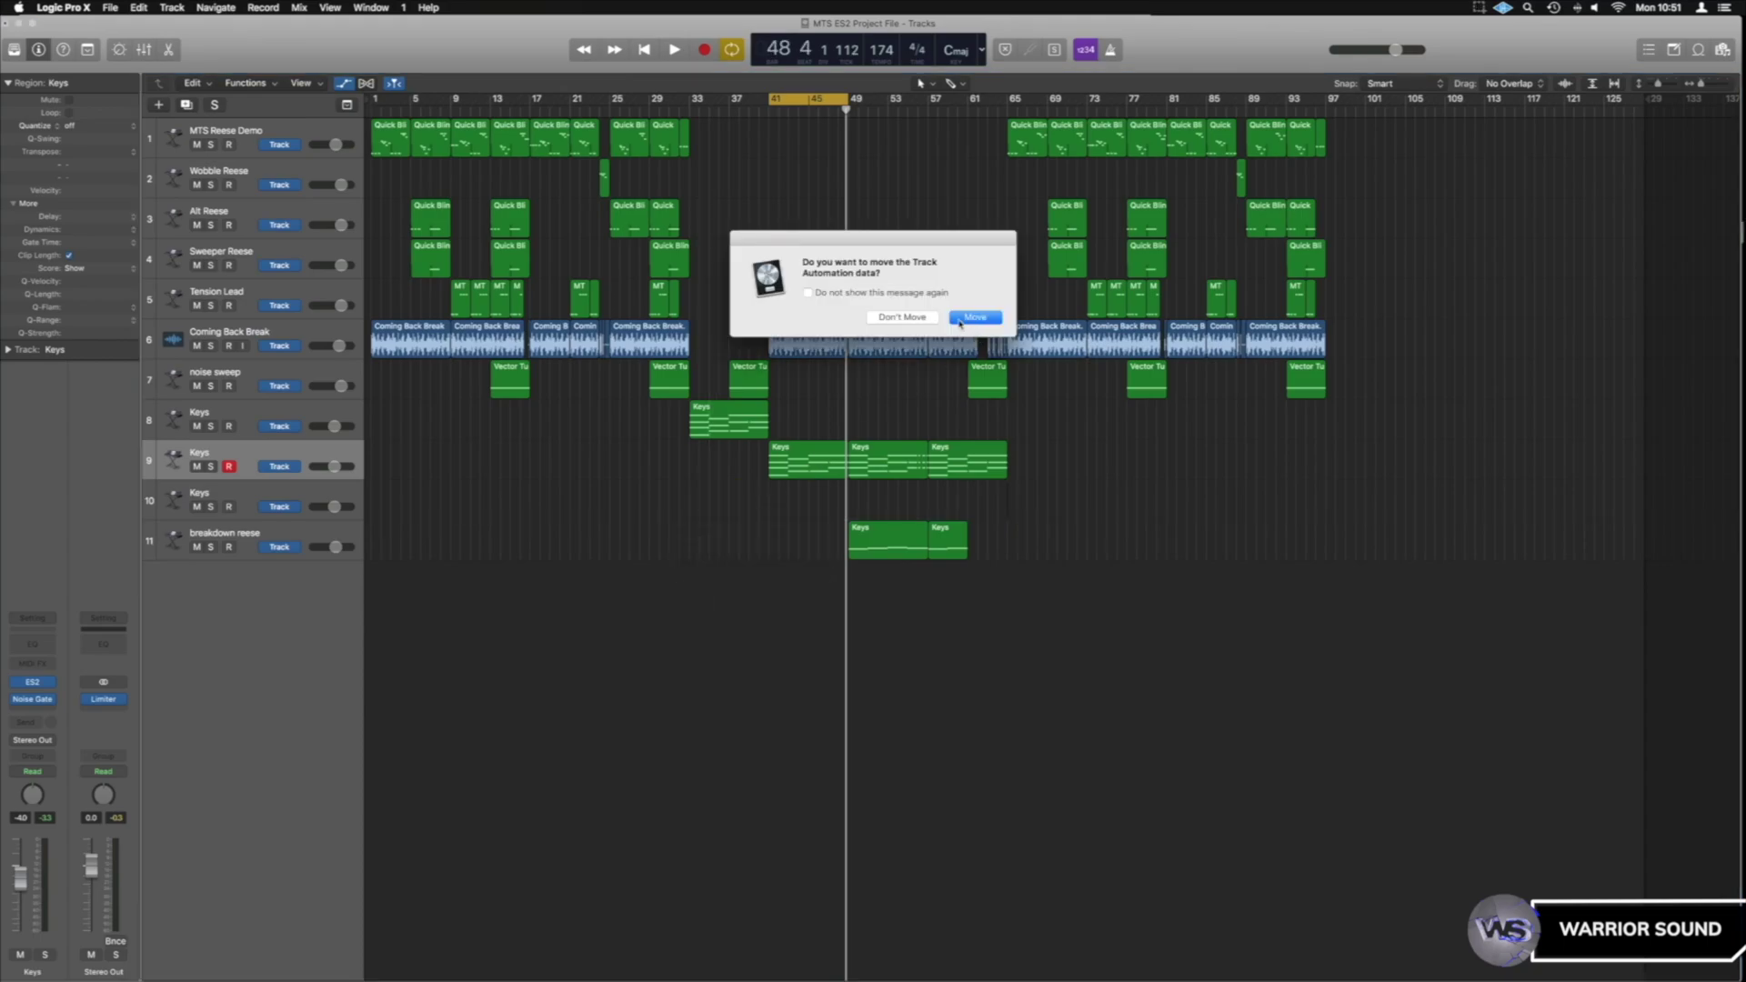
pyautogui.click(961, 319)
pyautogui.click(797, 100)
pyautogui.click(679, 112)
pyautogui.click(688, 110)
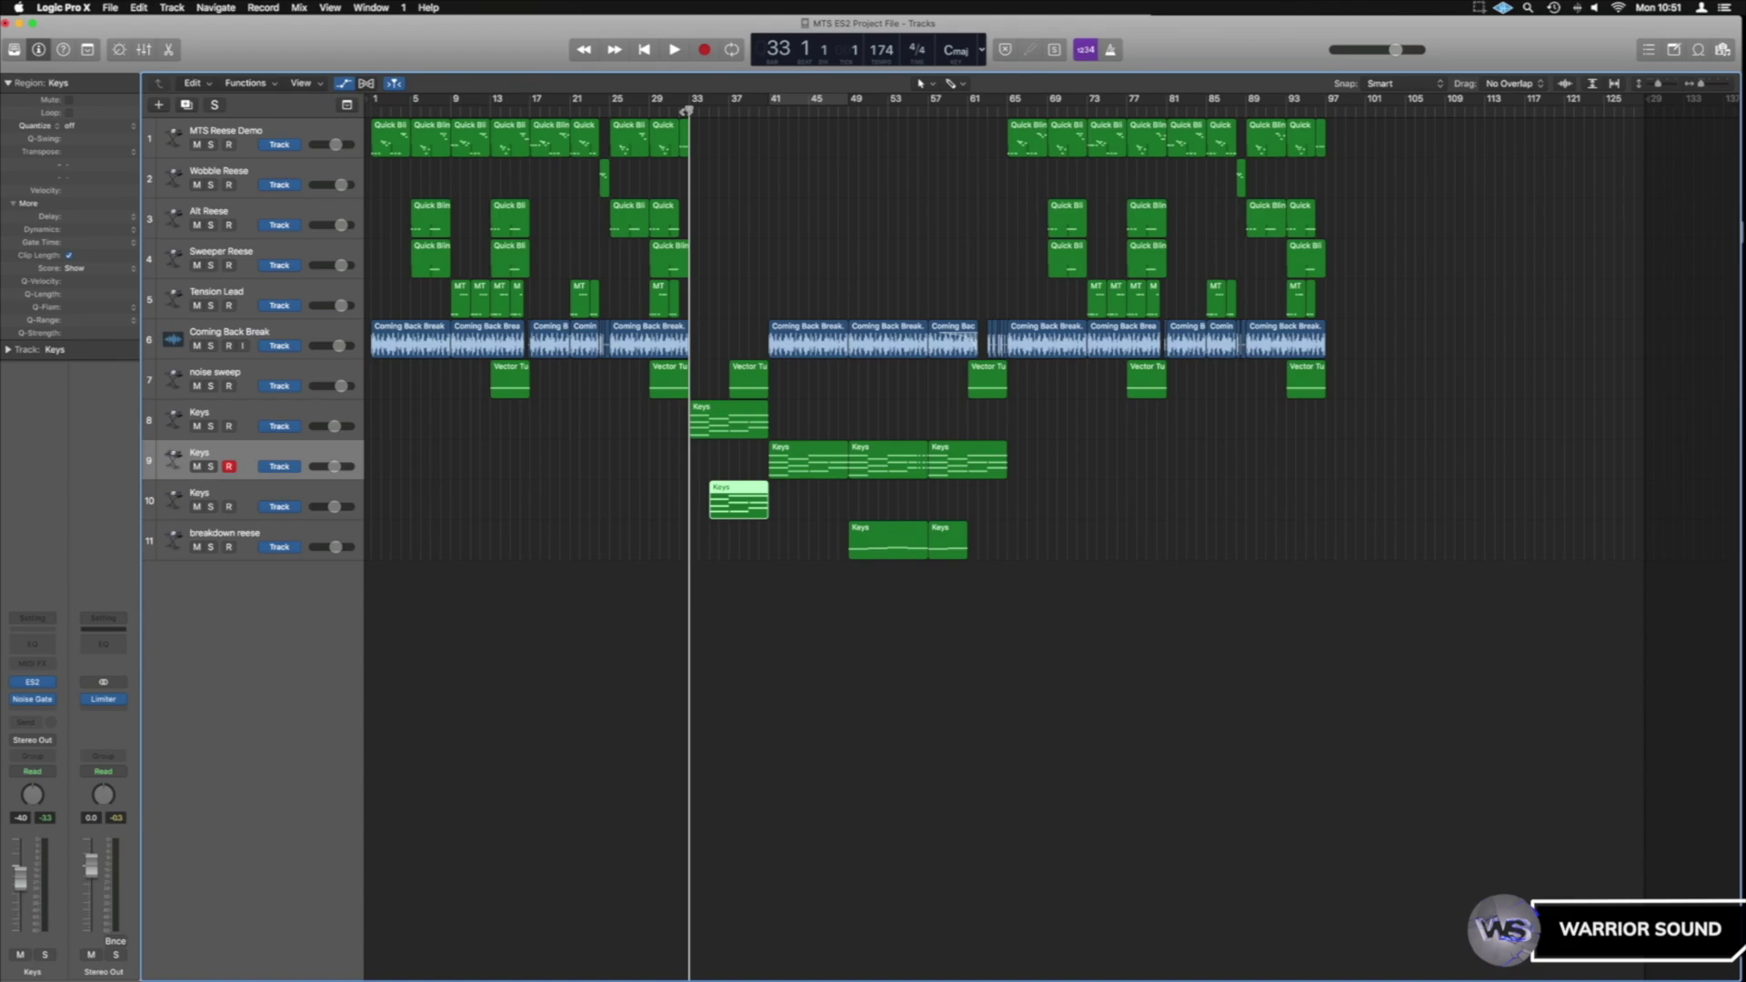
pyautogui.press('space')
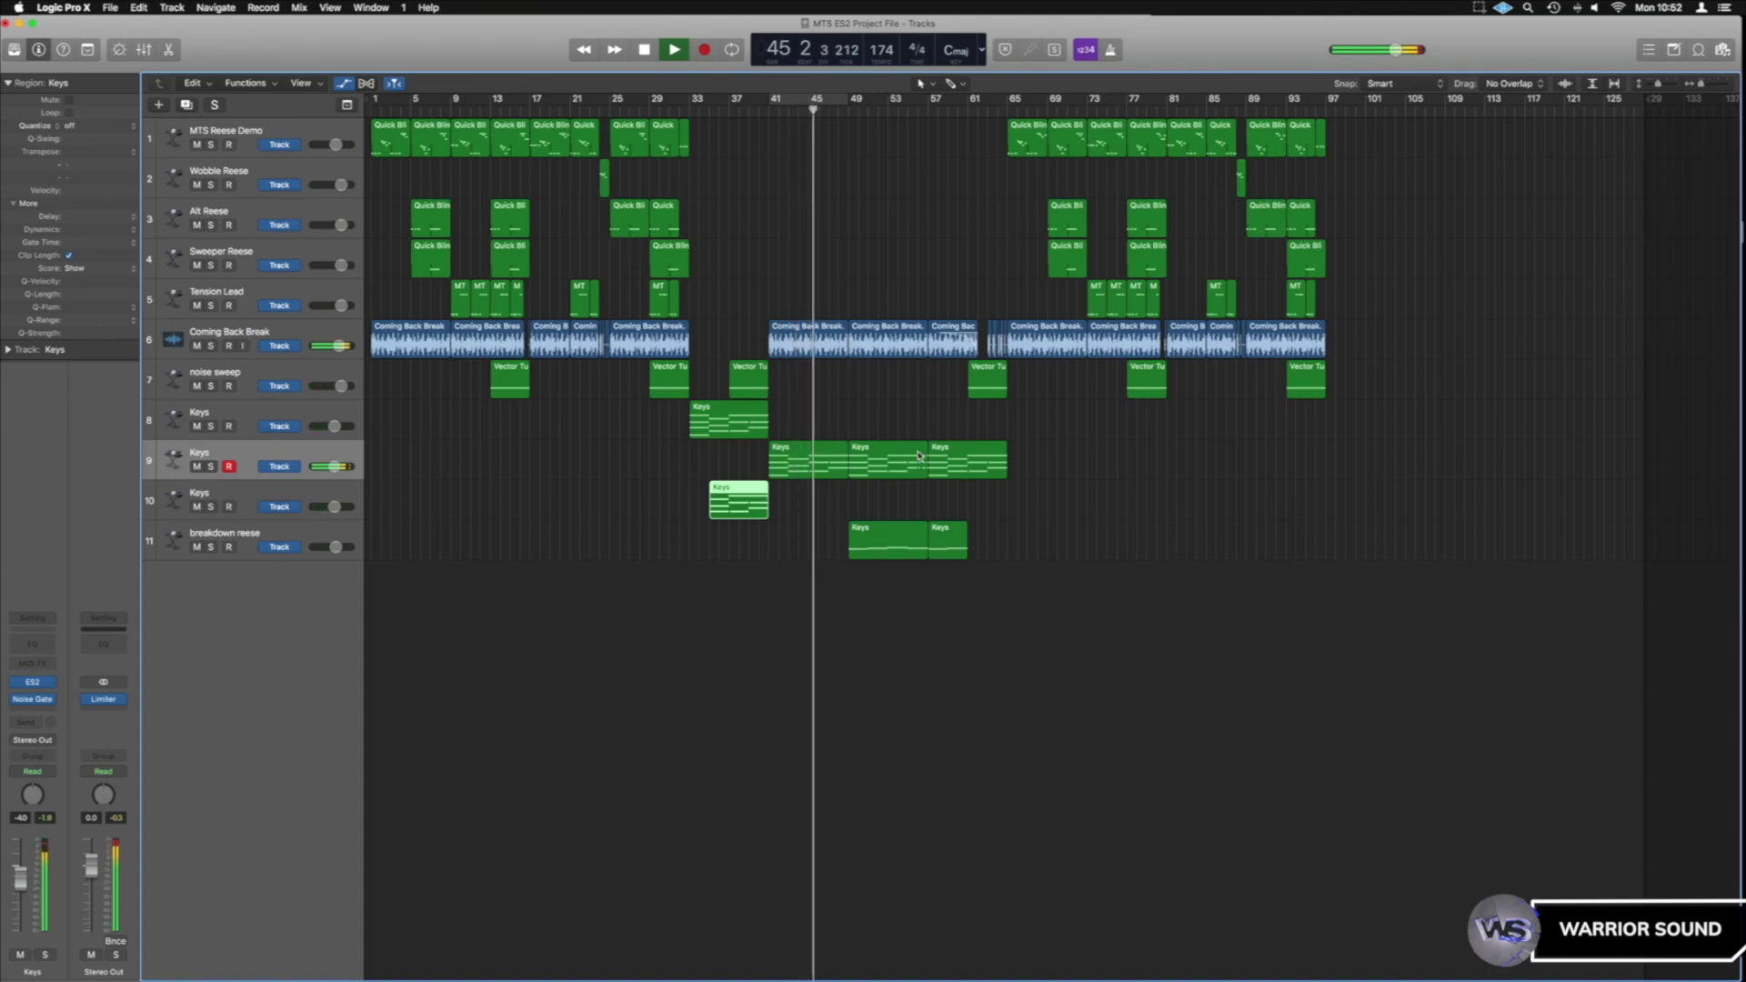
# - Shift the regions on tracks 1–7 from bar 57 onward 20 bars later, and copy the preceding Coming Back Break region to bar 57
pyautogui.moveTo(1355, 402); pyautogui.dragTo(965, 118)
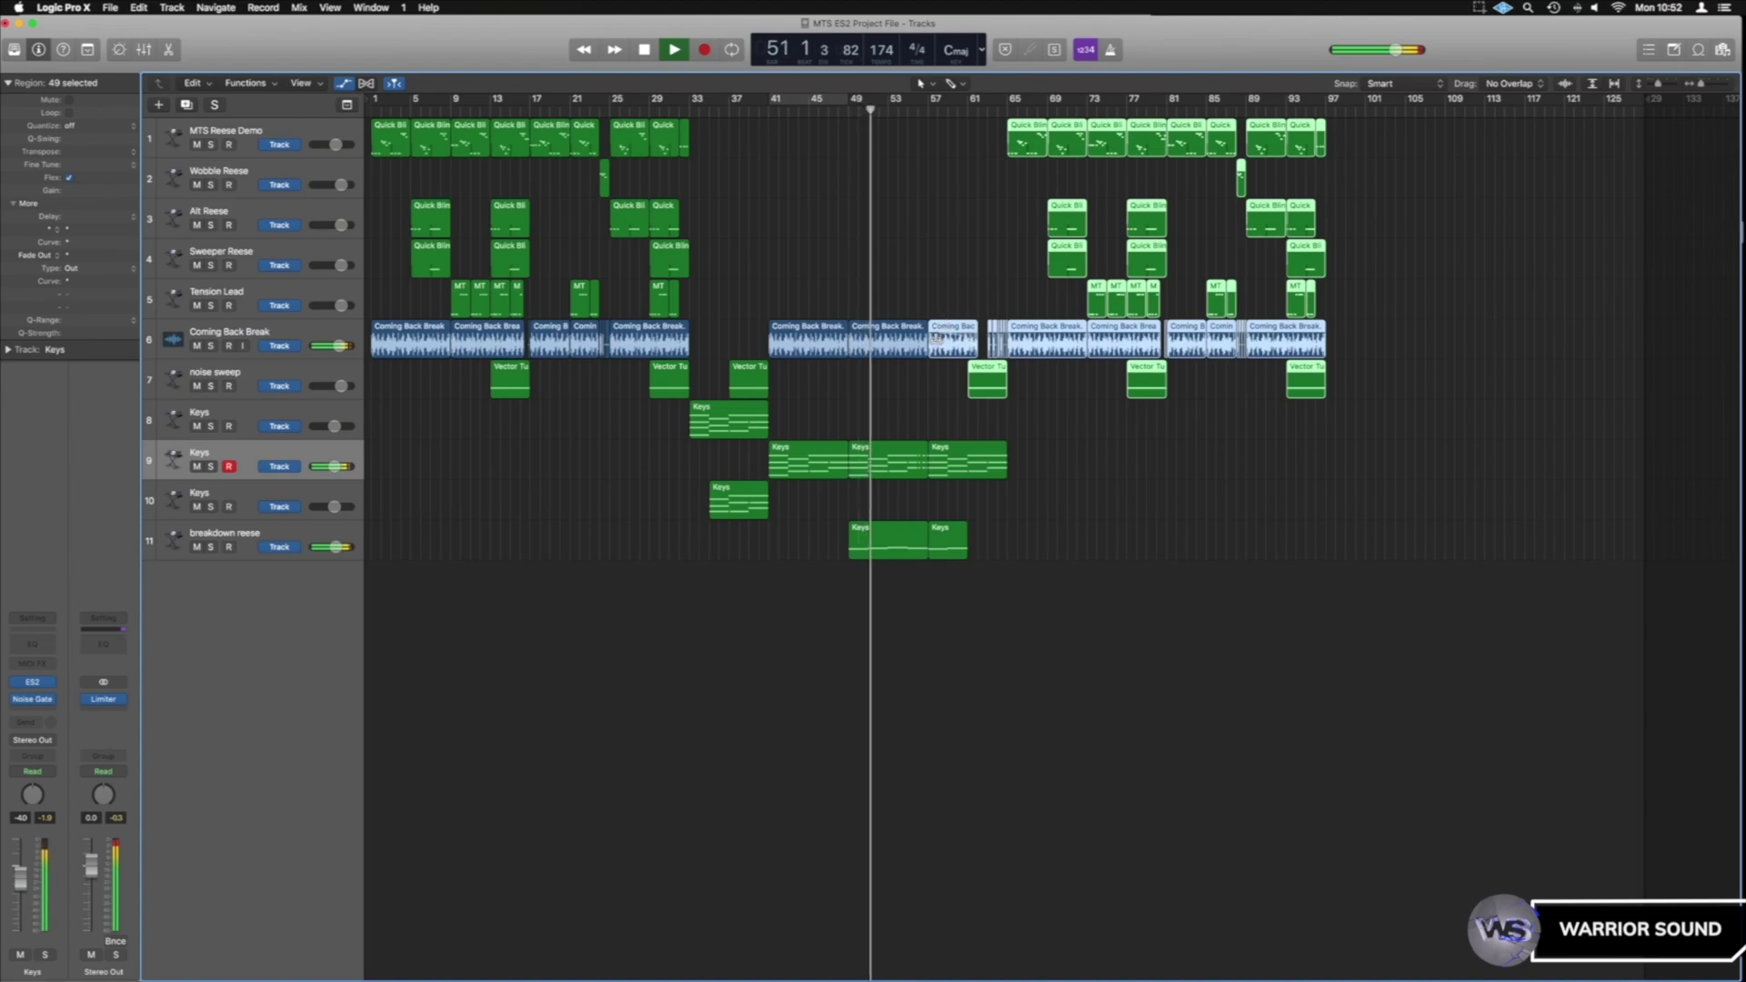
pyautogui.moveTo(1012, 322); pyautogui.dragTo(1211, 324)
pyautogui.moveTo(902, 335); pyautogui.dragTo(967, 335)
# - Copy the bar 35 Keys region to bar 59, shorten the Keys region above it to bar 63, and cycle bars 41–65
pyautogui.moveTo(738, 500); pyautogui.dragTo(987, 472)
pyautogui.click(980, 314)
pyautogui.moveTo(1007, 106); pyautogui.dragTo(772, 108)
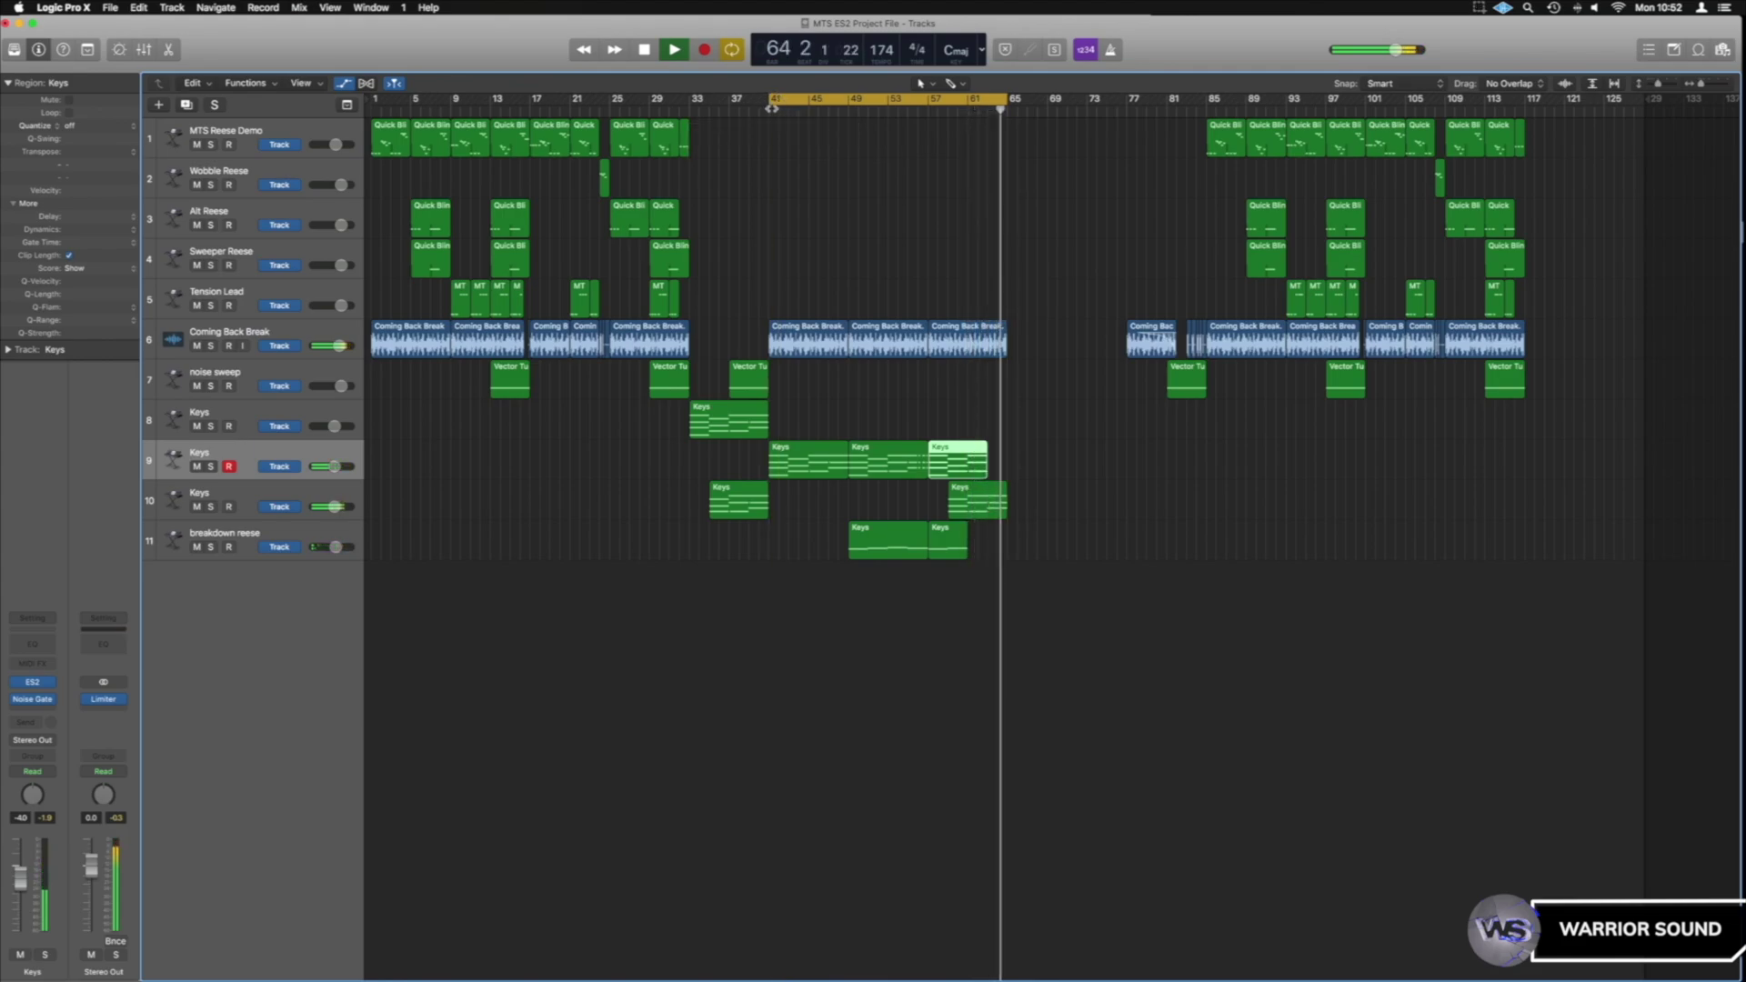
# - Copy the breakdown reese region at bar 49 to bar 41 and stop playback
pyautogui.click(880, 535)
pyautogui.press('super+c')
pyautogui.press('super+v')
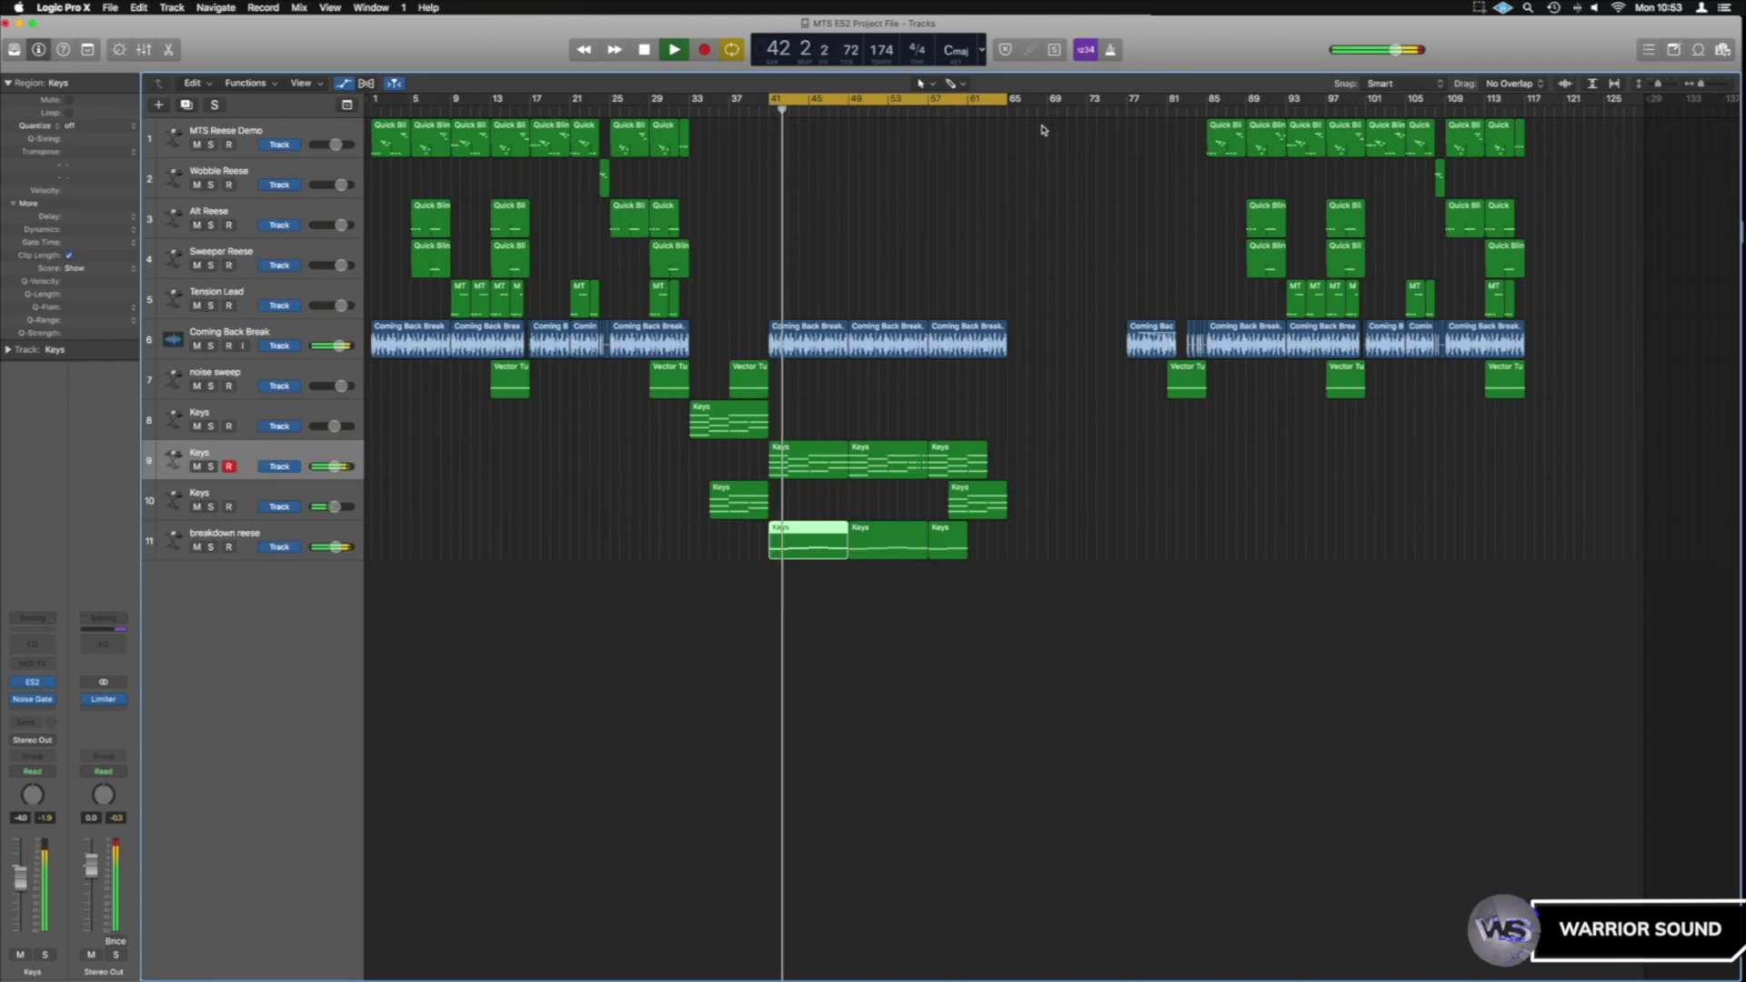
pyautogui.press('space')
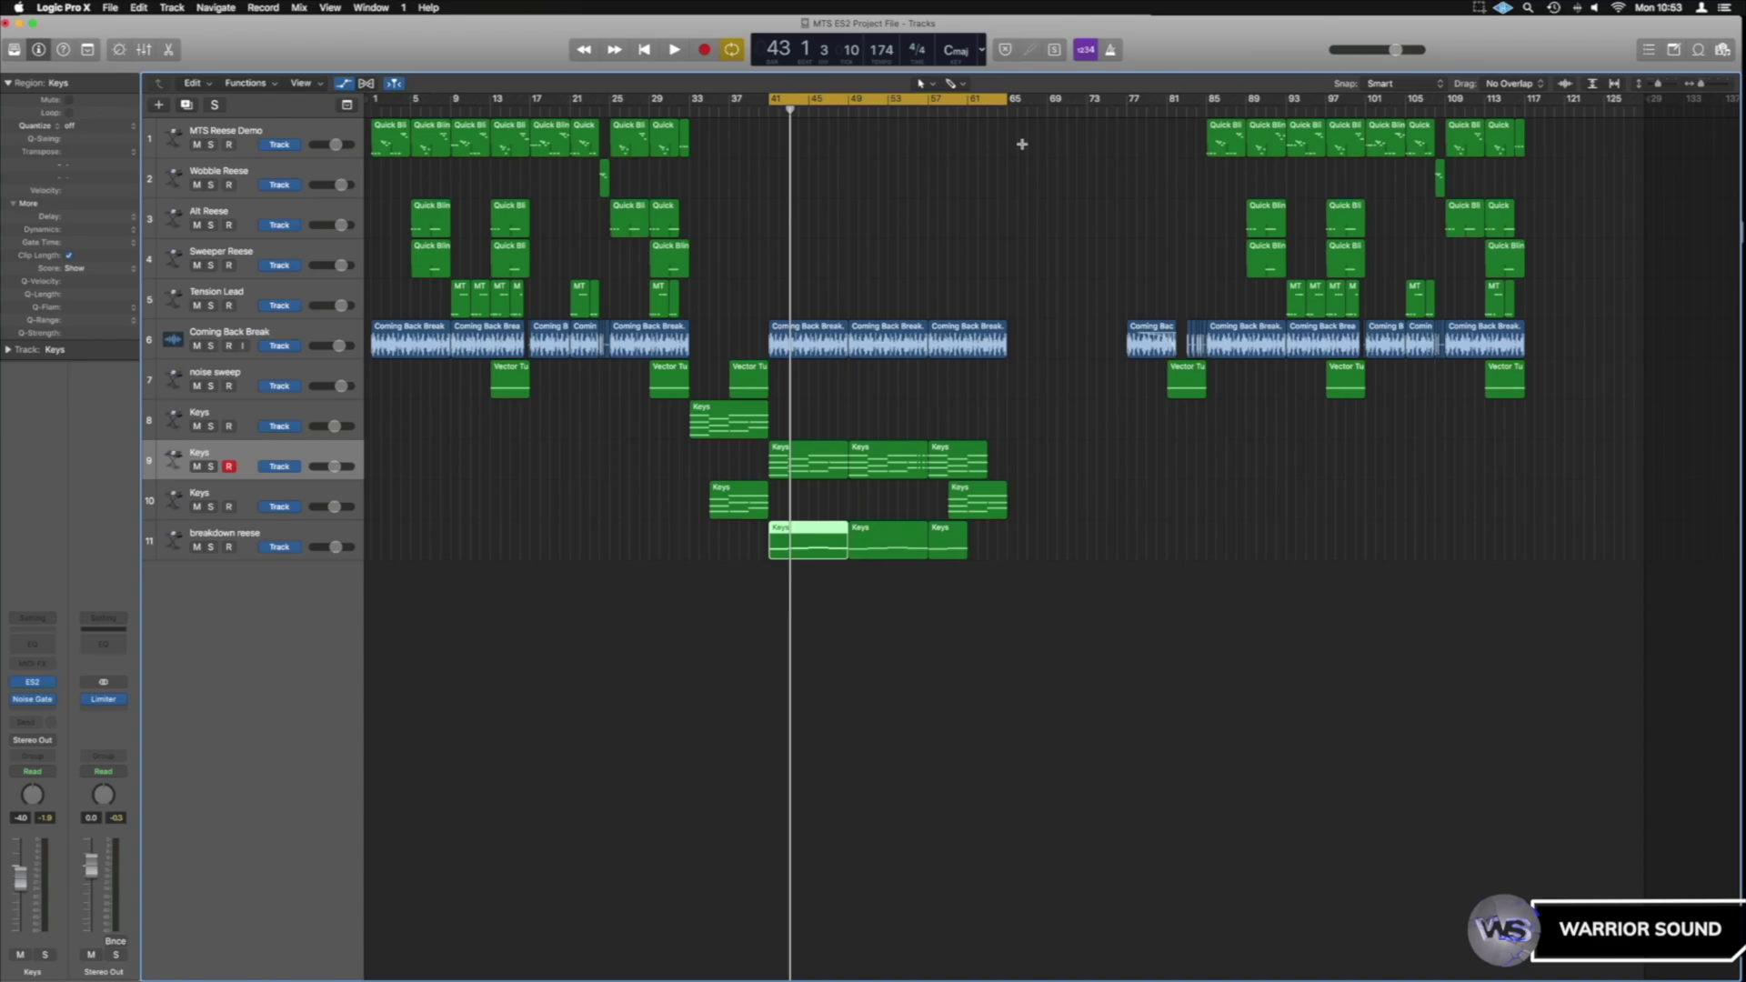
# - Move the shifted second-drop regions on tracks 1–7 back 12 bars to start at bar 65, and turn cycling off
pyautogui.moveTo(1558, 377); pyautogui.dragTo(1099, 122)
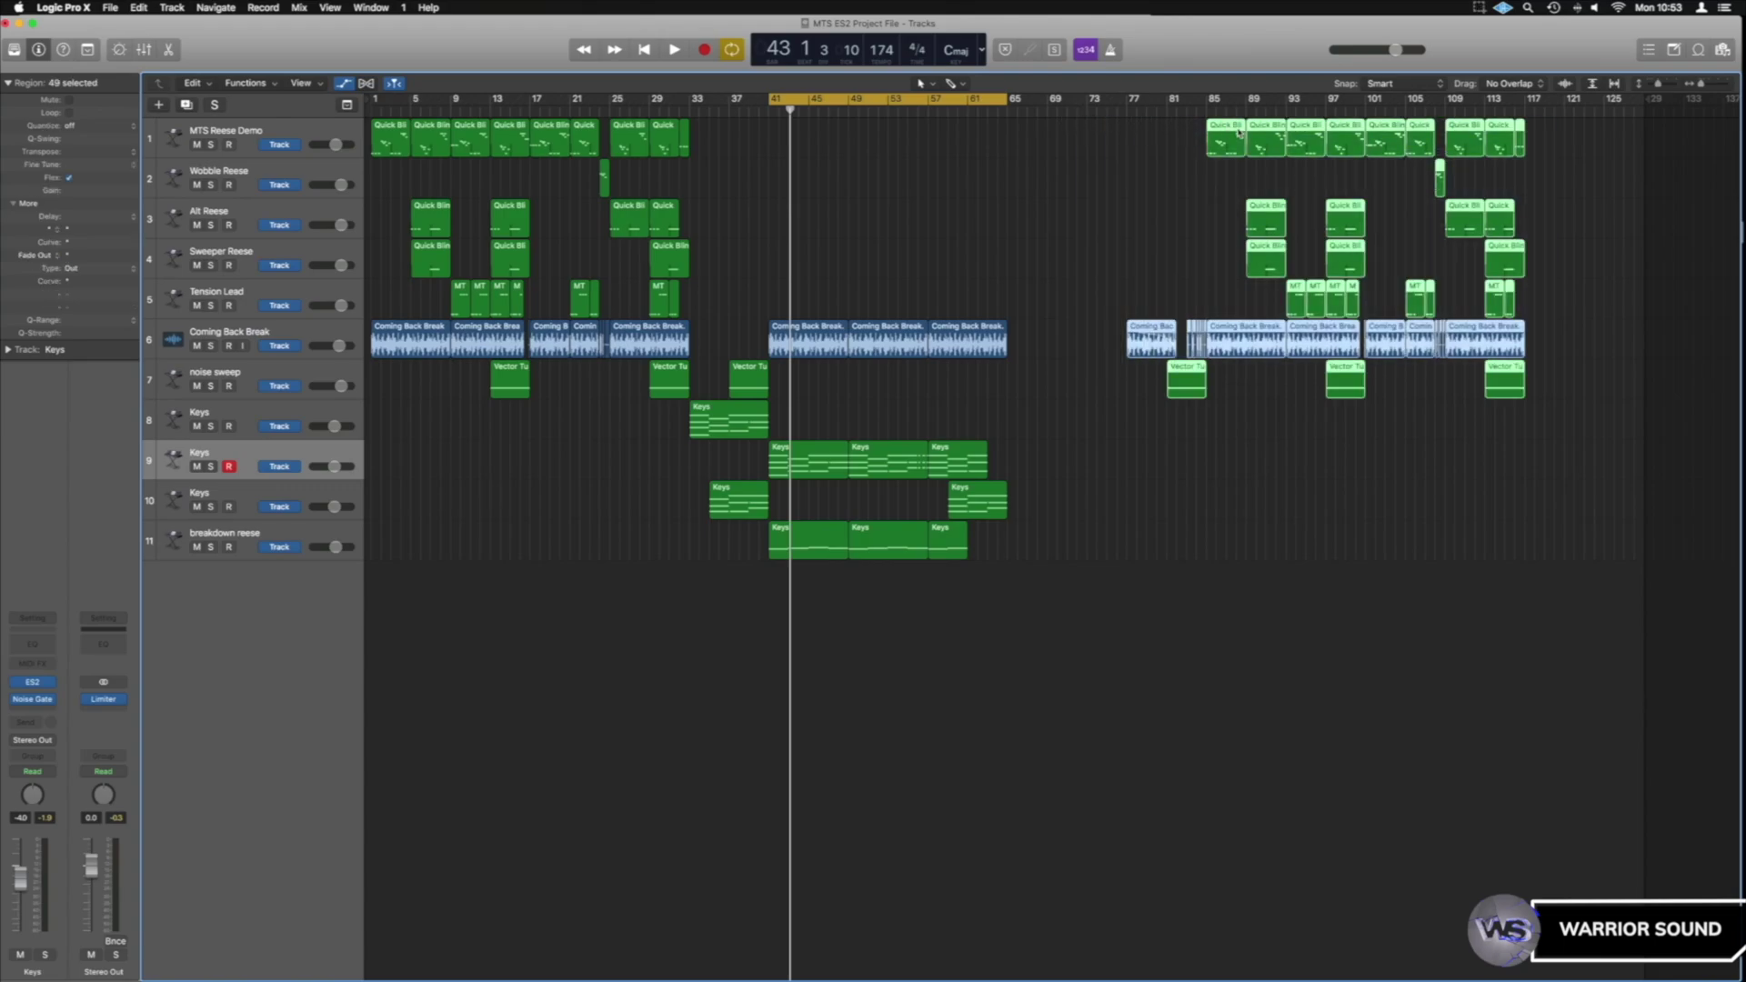
pyautogui.moveTo(1239, 133); pyautogui.dragTo(1116, 134)
pyautogui.click(991, 106)
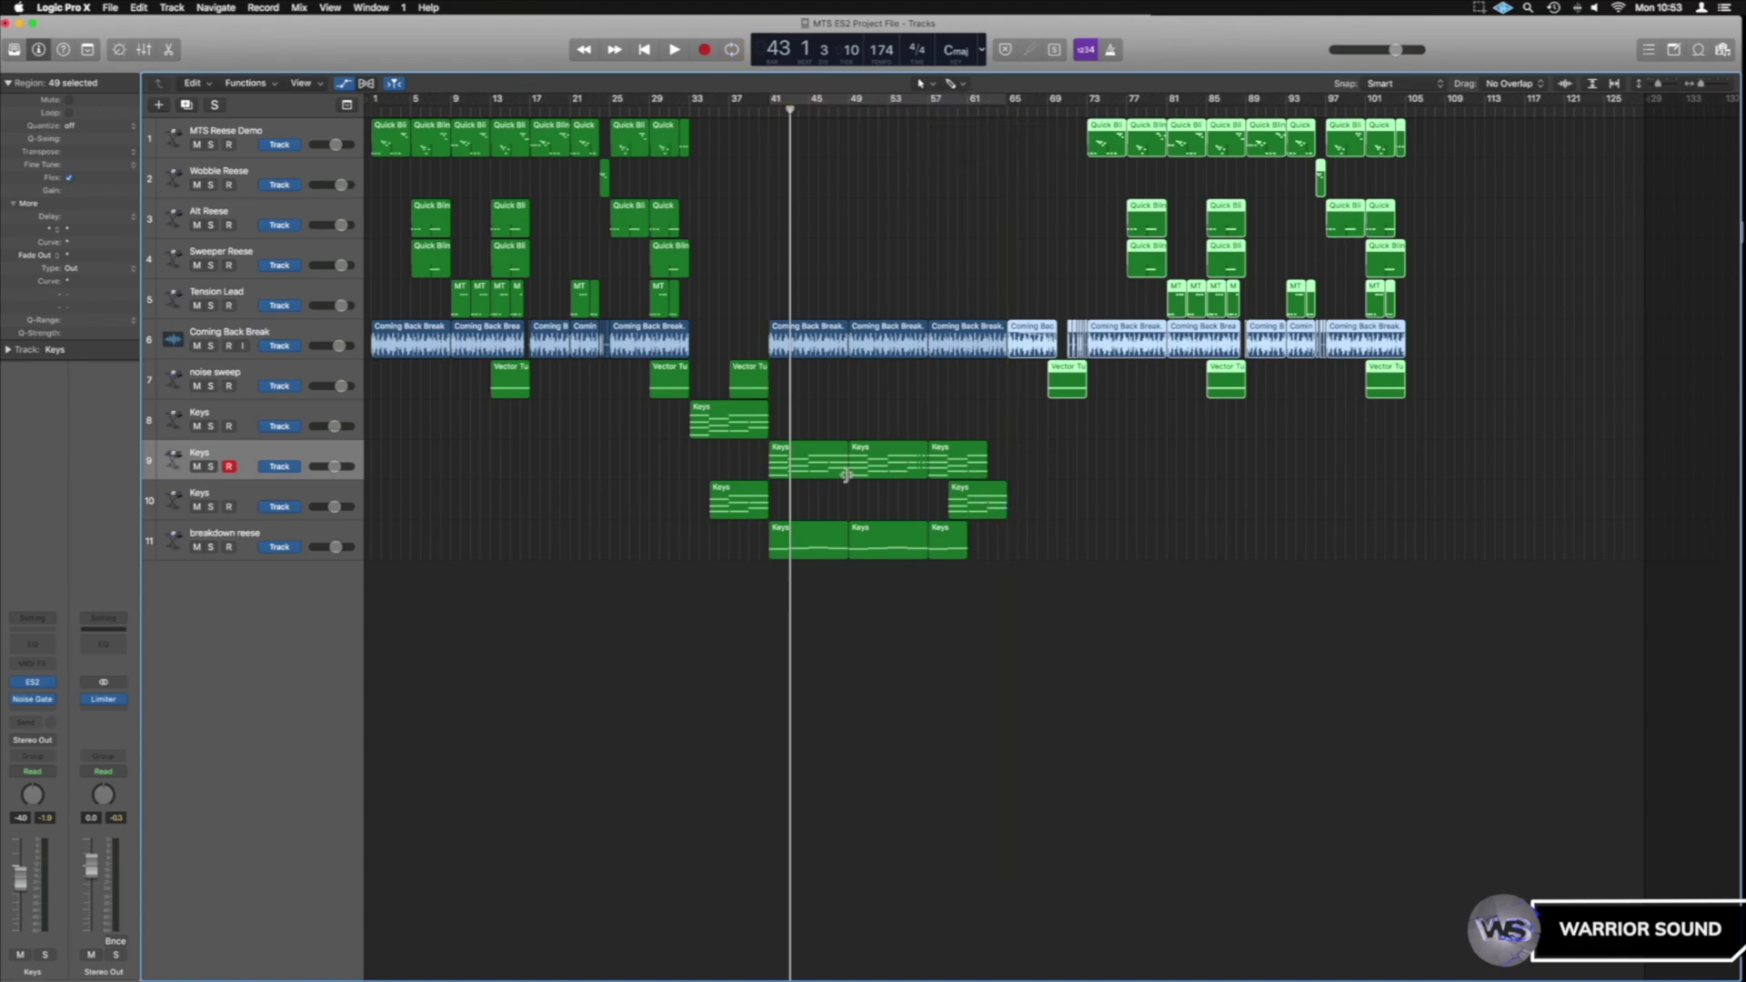
# - Copy the second Keys track's bar 41 region to bar 65, and move the bar 59 Keys region to bar 67 with its automation
pyautogui.click(827, 452)
pyautogui.moveTo(827, 452); pyautogui.dragTo(1043, 466)
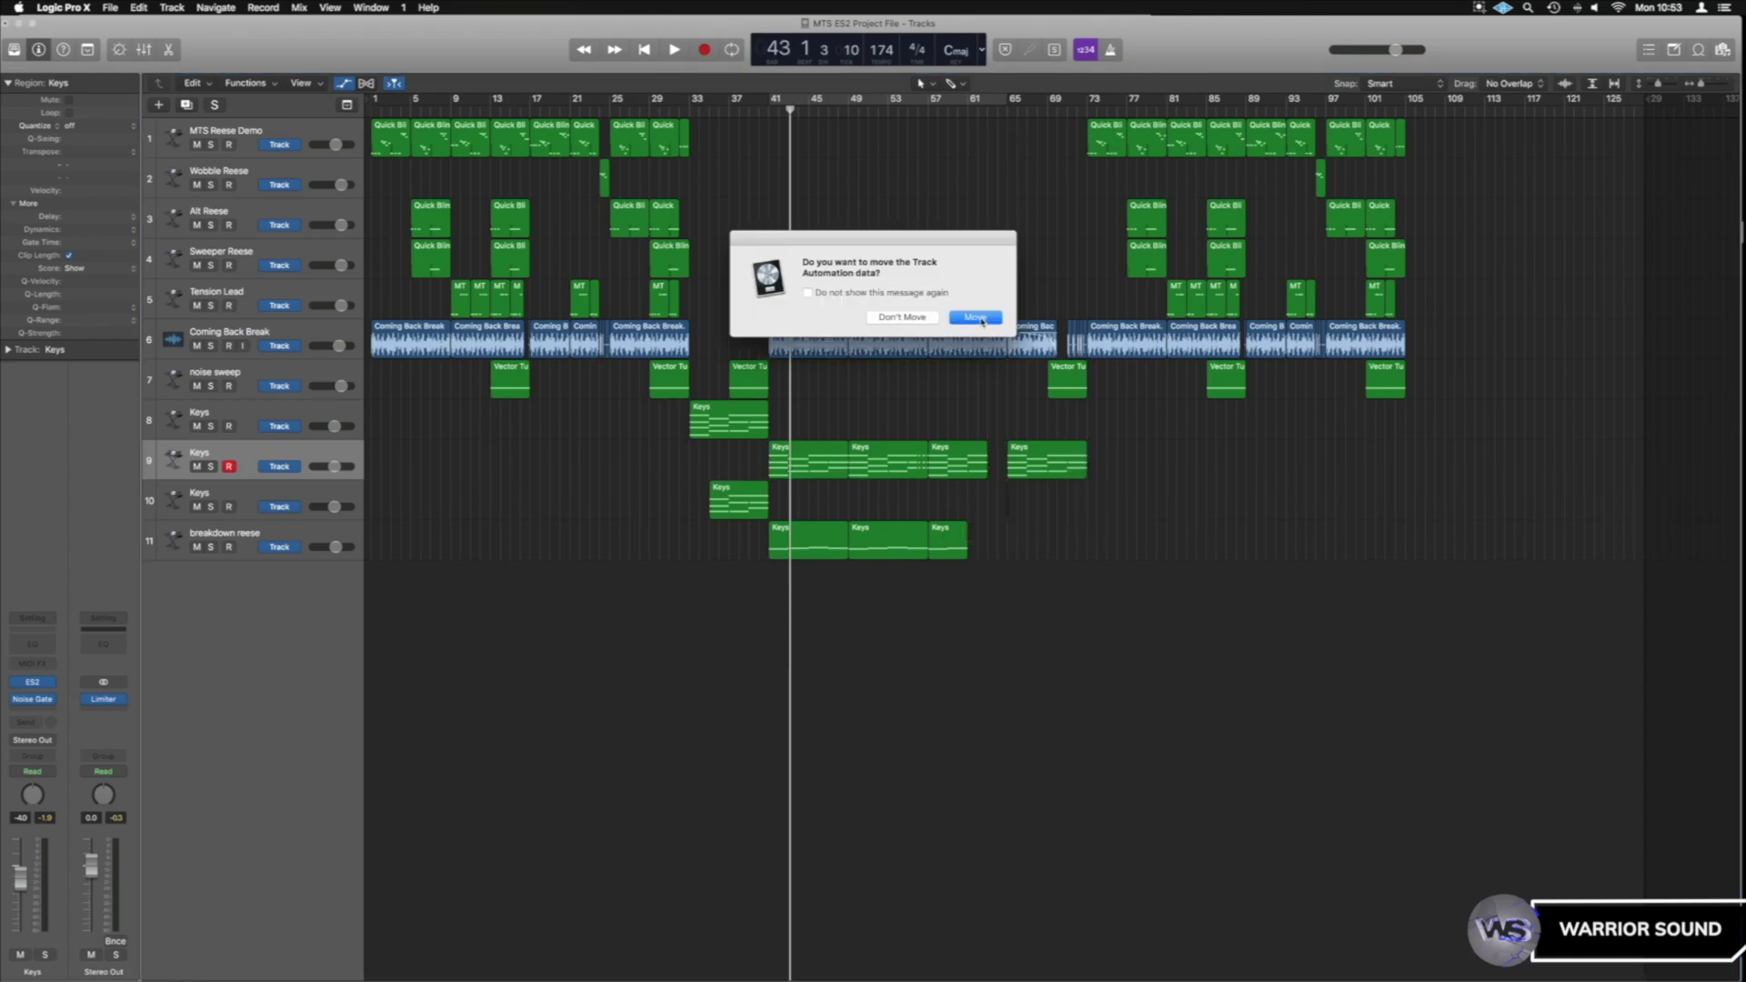
pyautogui.click(975, 317)
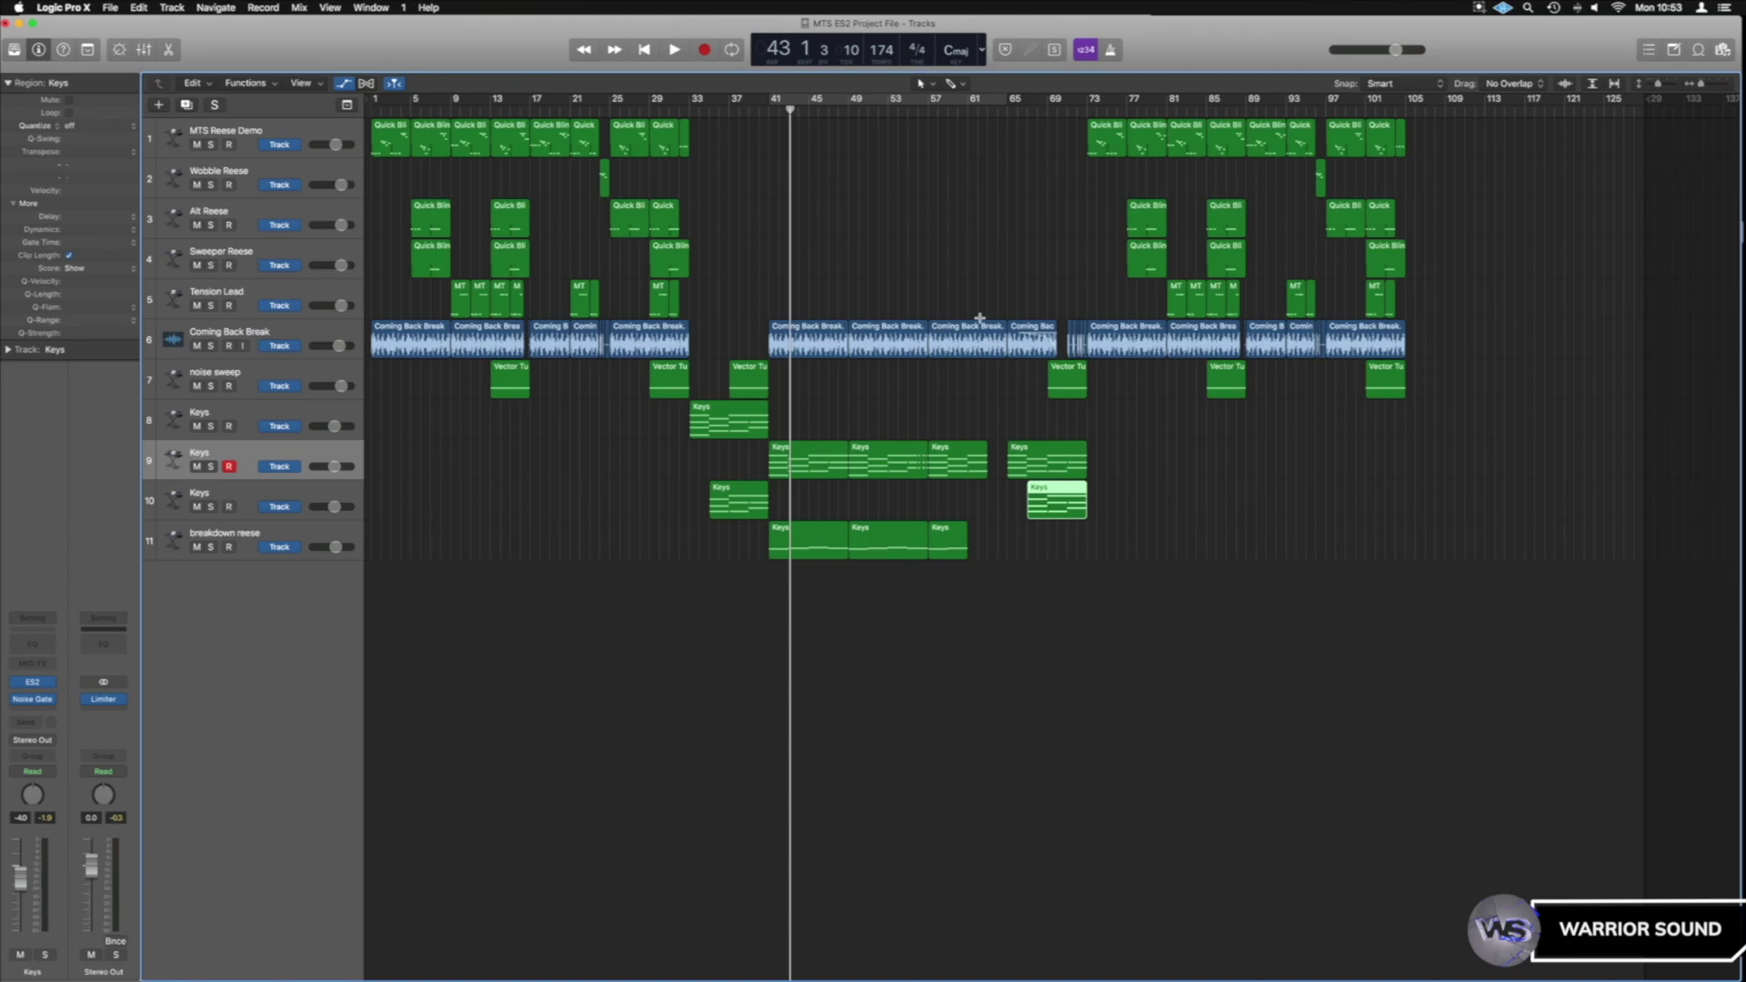
# - Examine the notes of the bar 49 Keys region on track 9 in the Piano Roll, and return to the full arrangement
pyautogui.click(1040, 108)
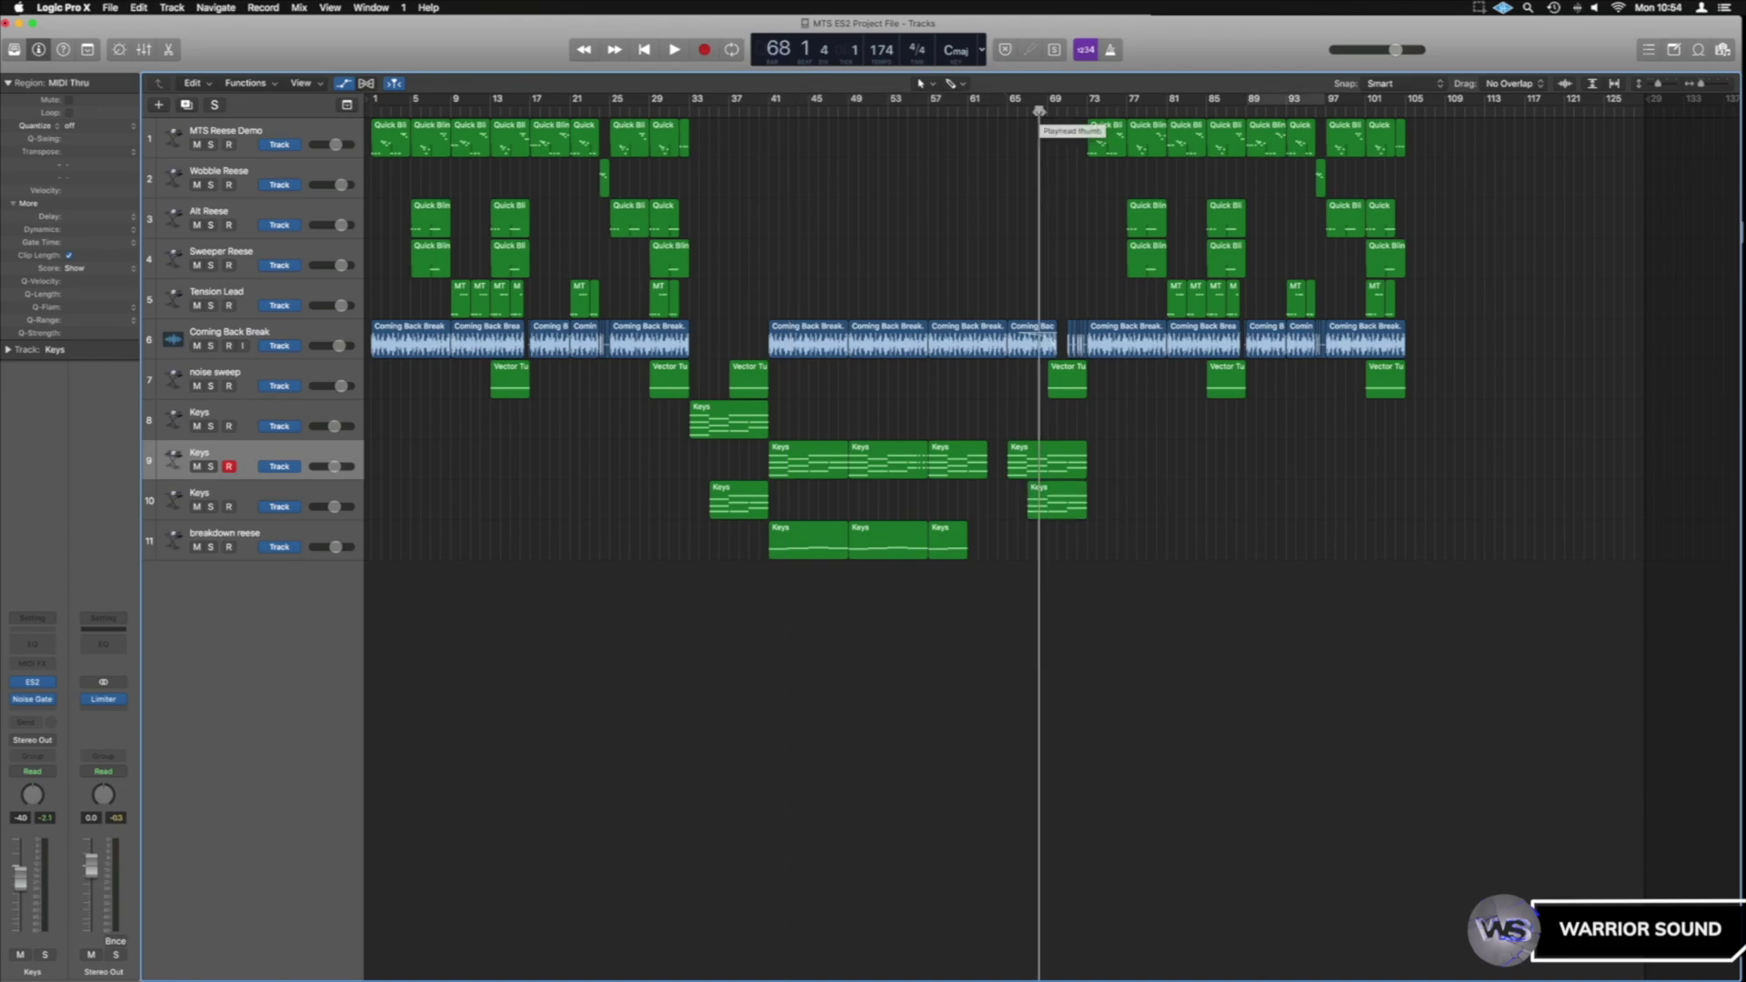
pyautogui.click(900, 448)
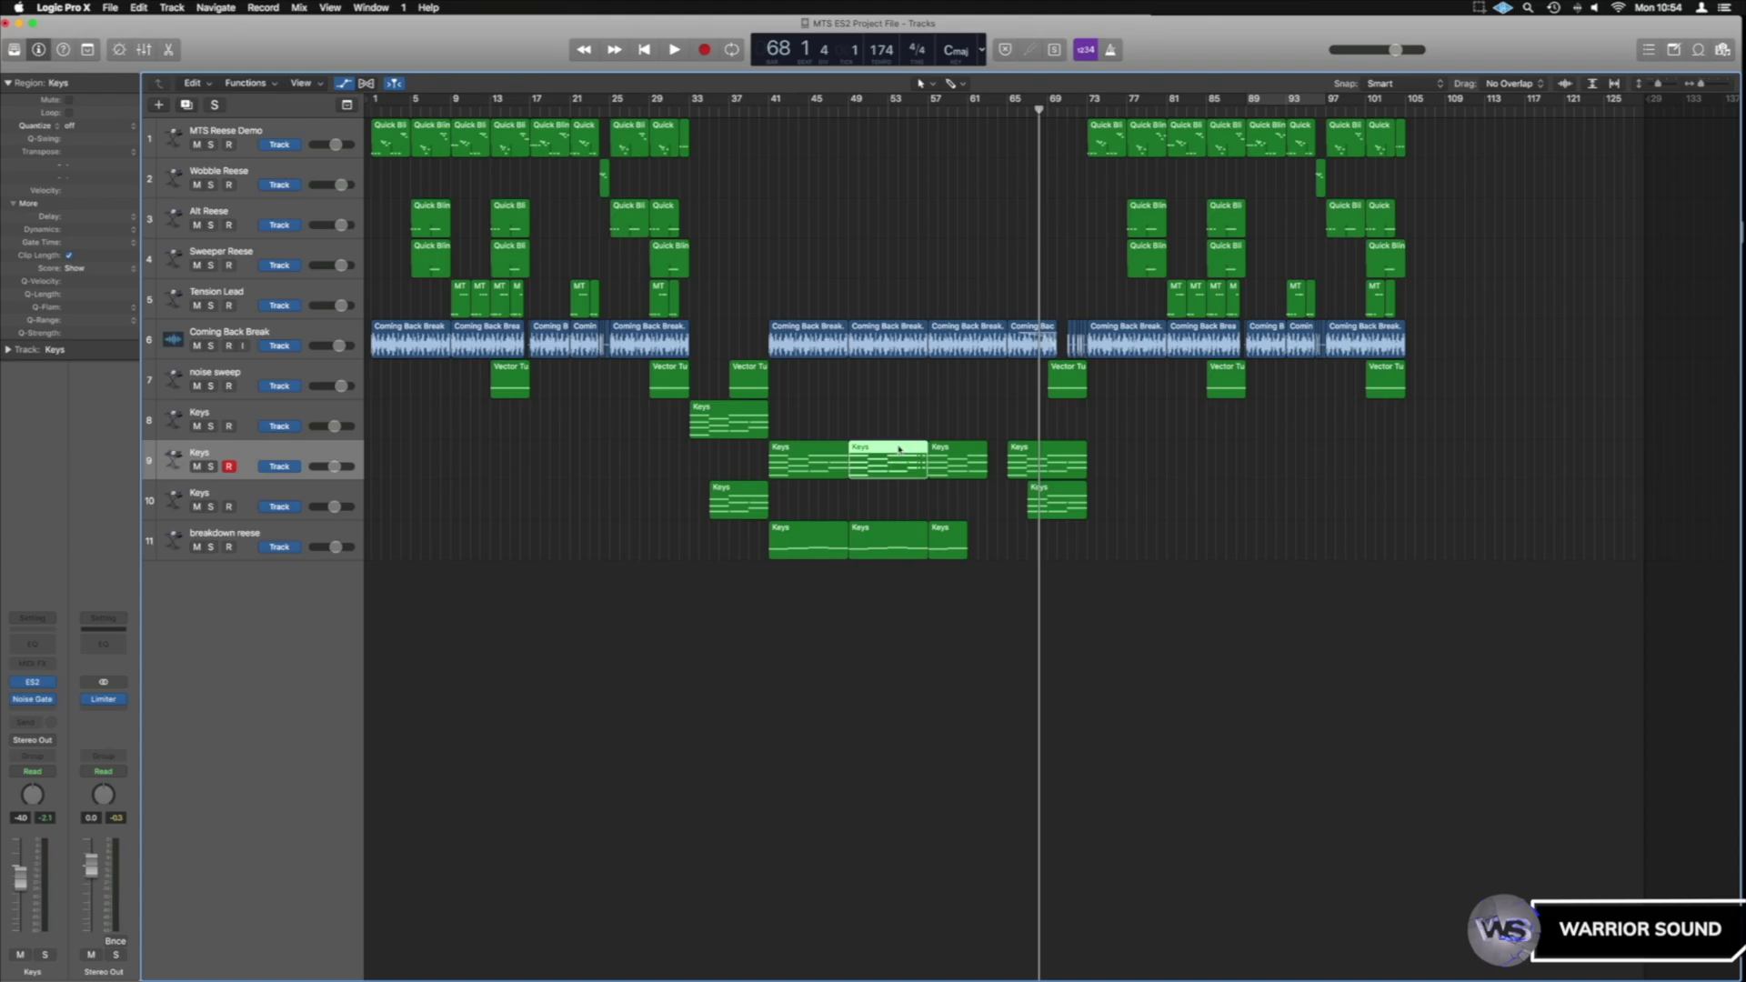
pyautogui.doubleClick(900, 448)
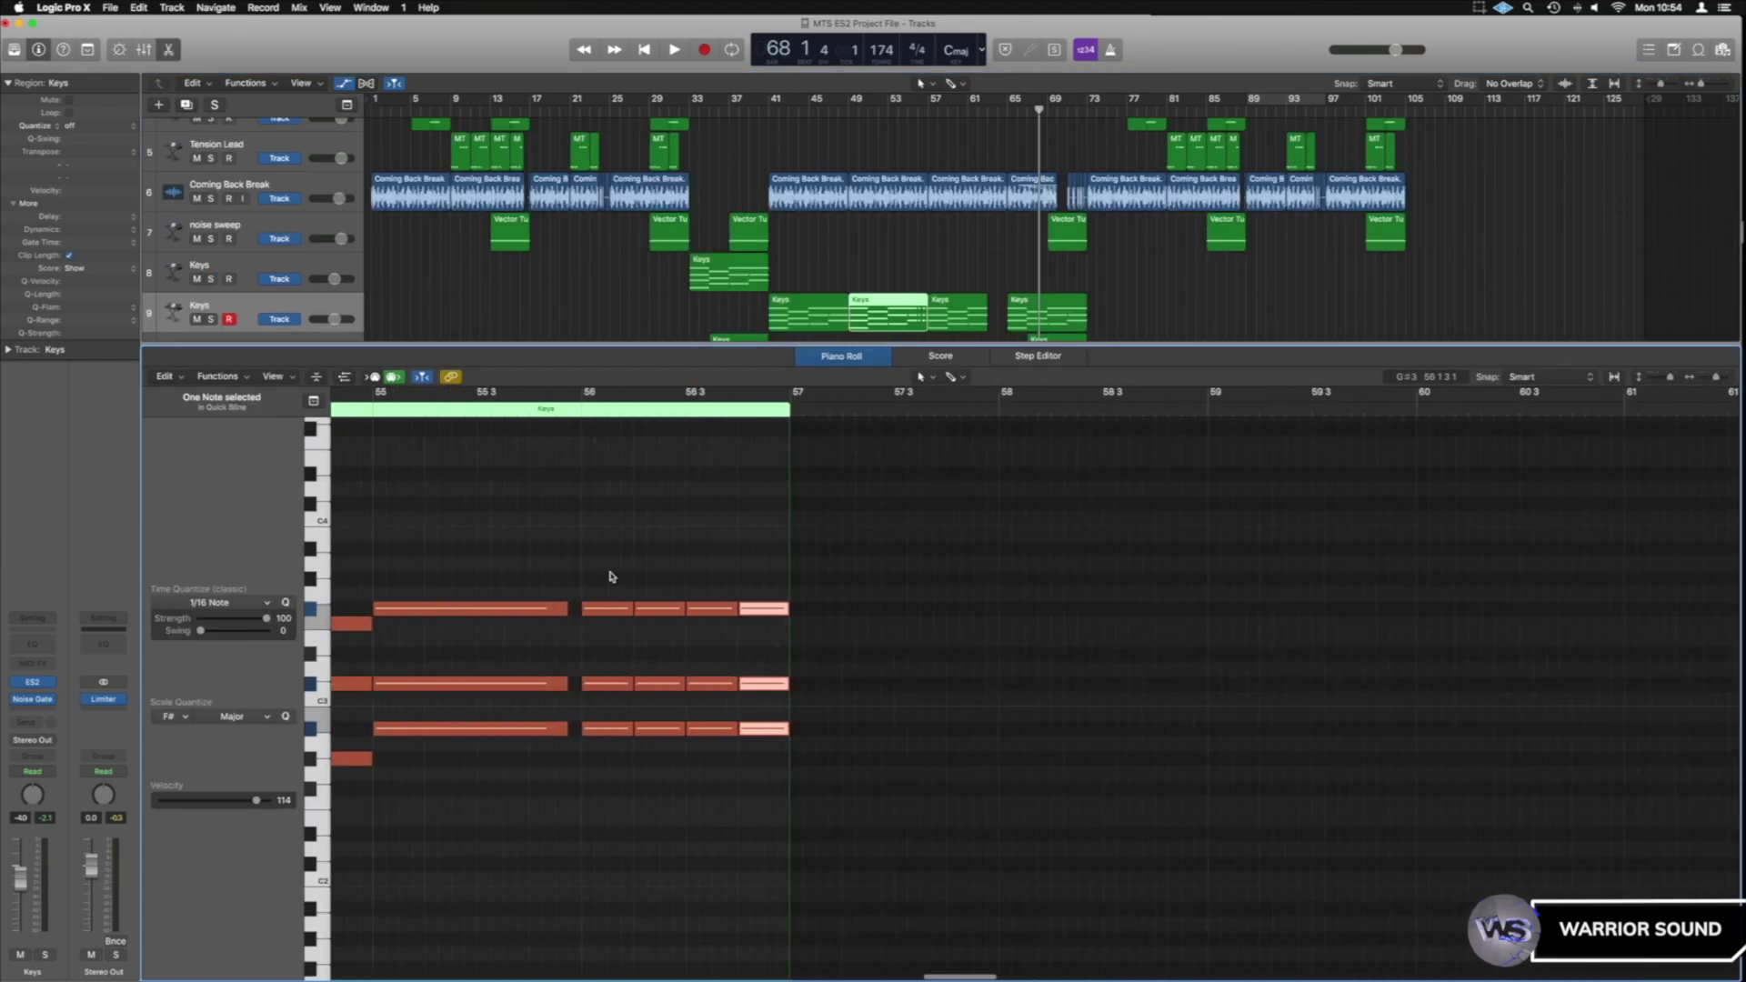
pyautogui.press('e')
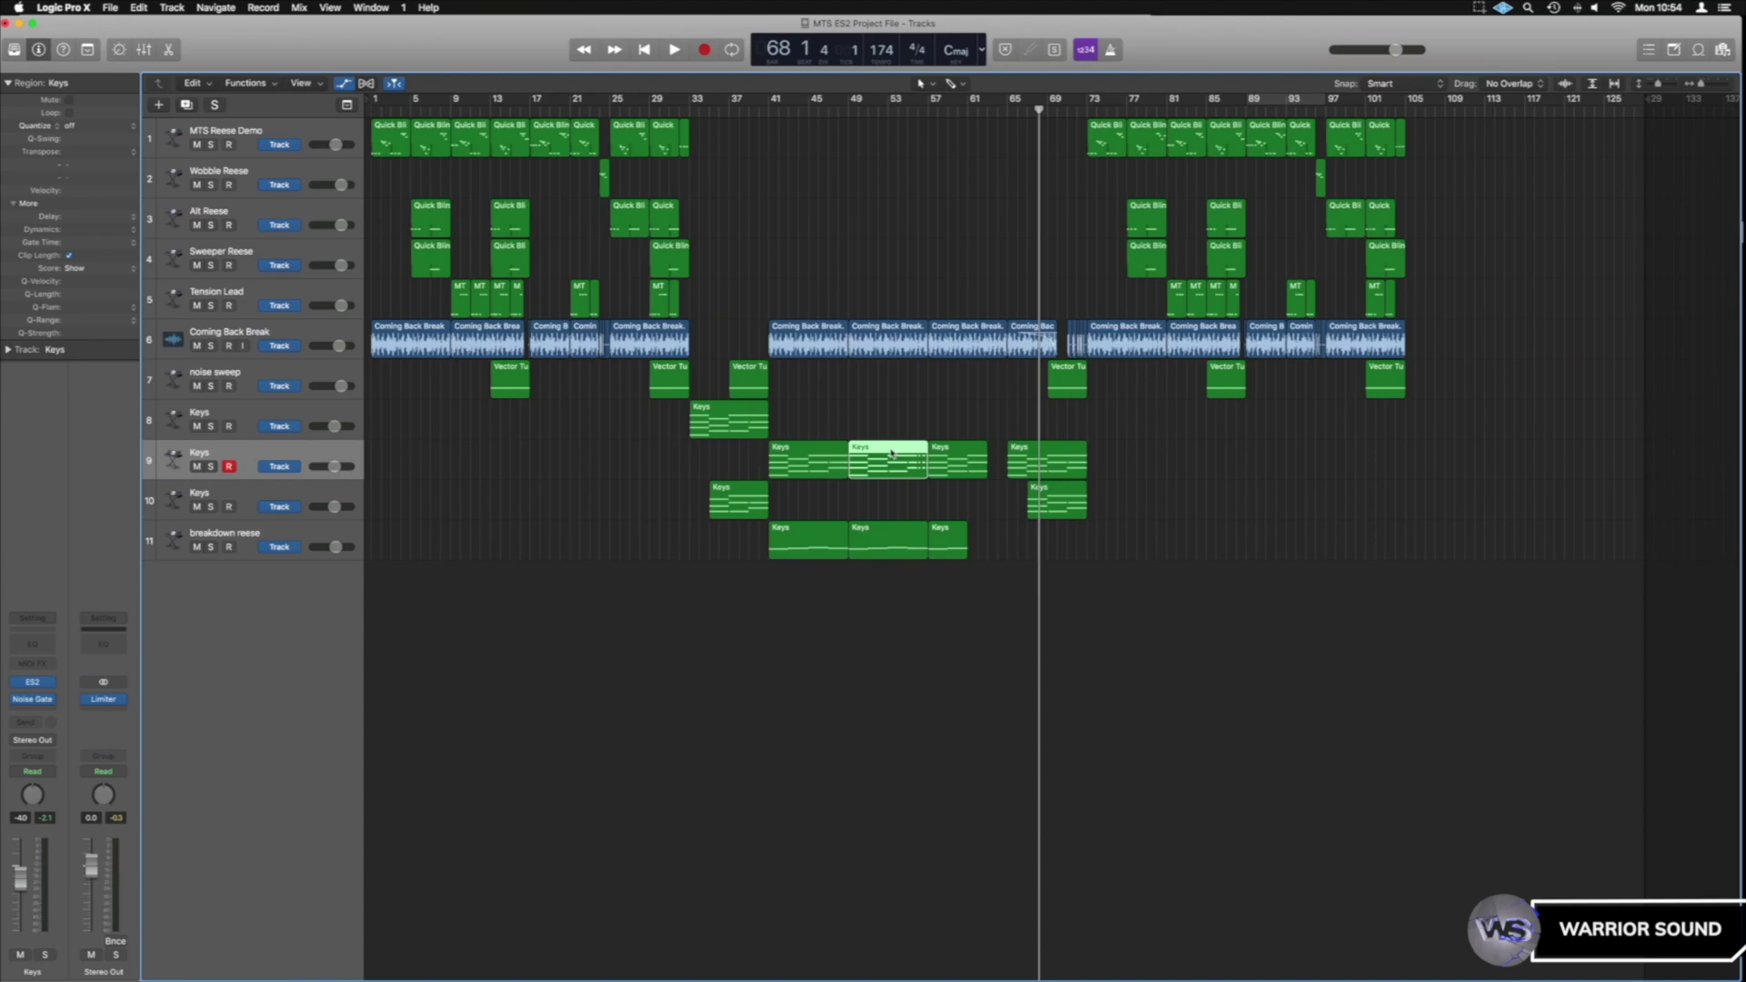
pyautogui.click(876, 496)
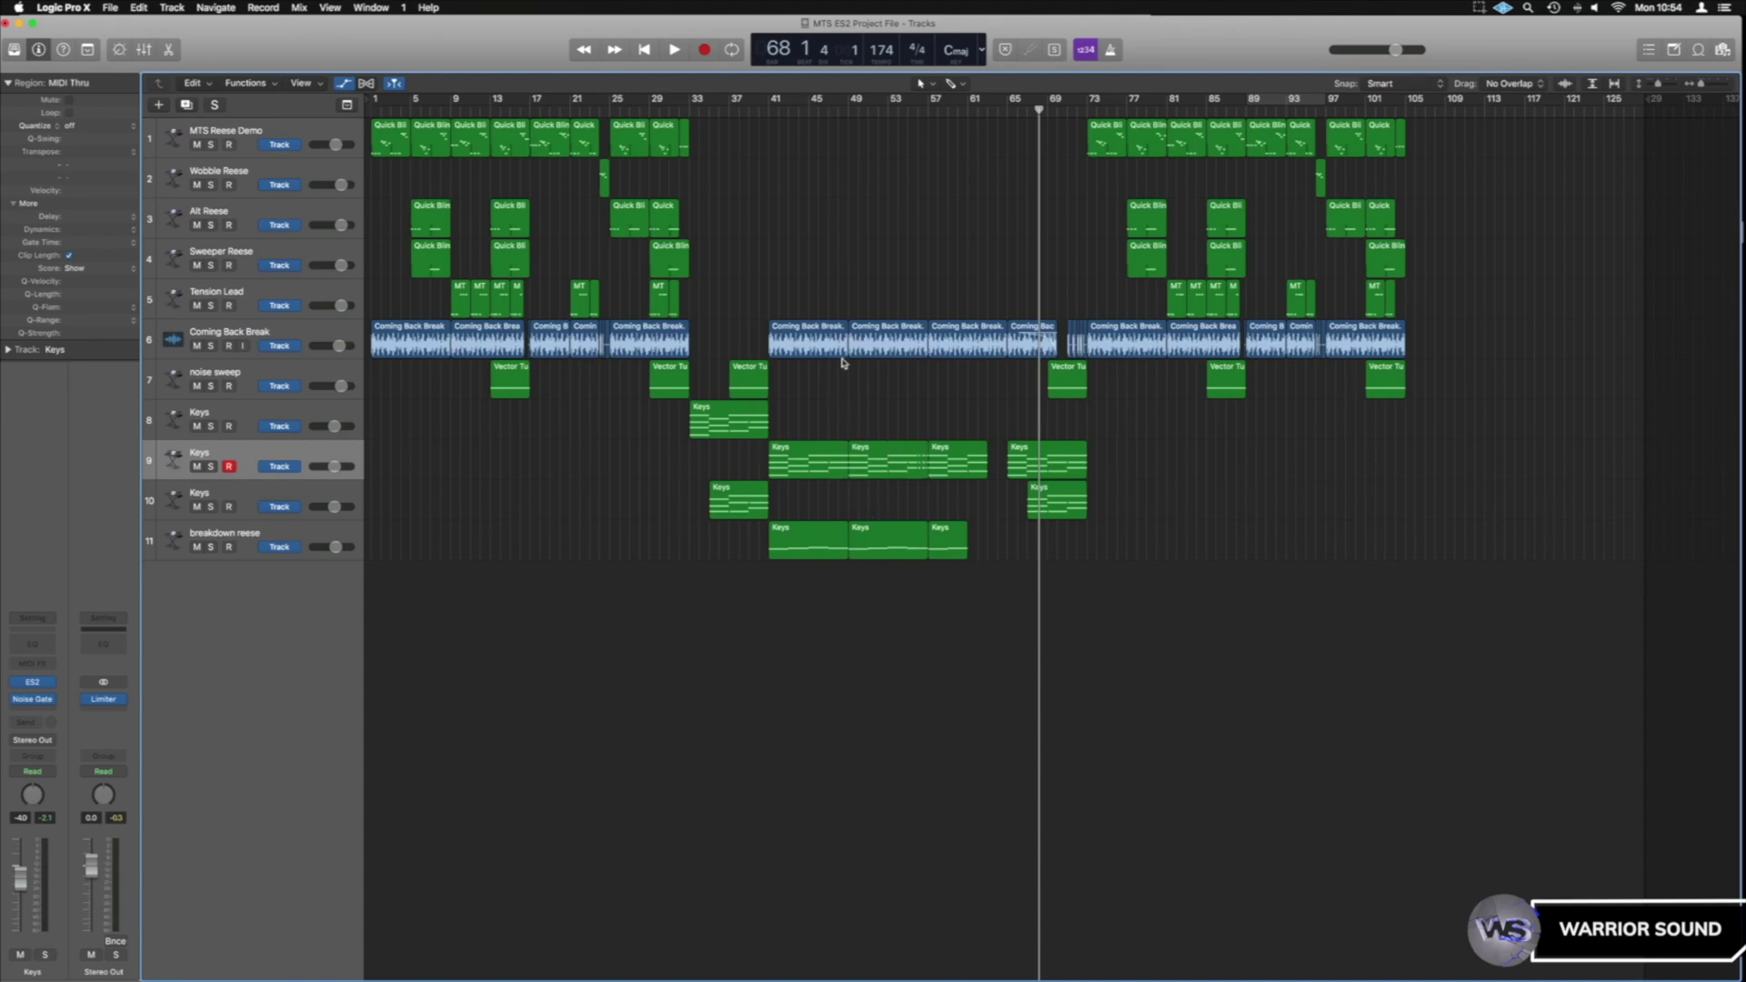
# - Check the effect plug-ins on the Keys tracks 10 and 9, including the Noise Gate insert
pyautogui.click(250, 495)
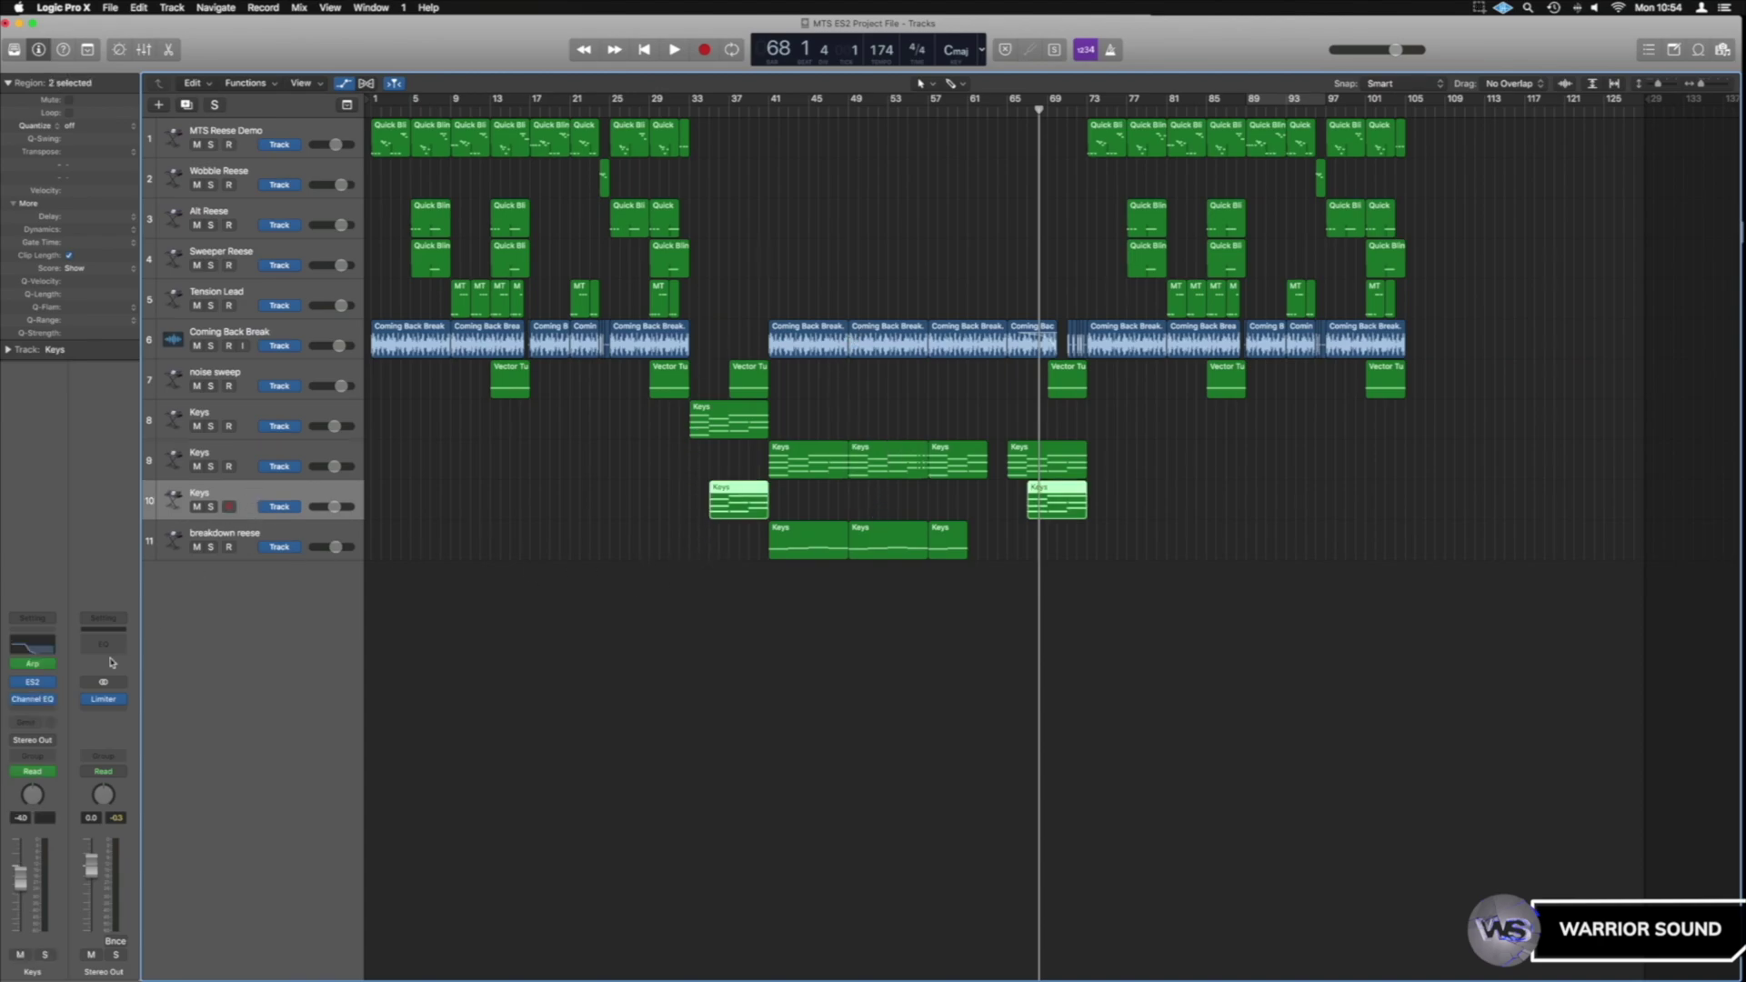
pyautogui.click(303, 461)
pyautogui.click(35, 703)
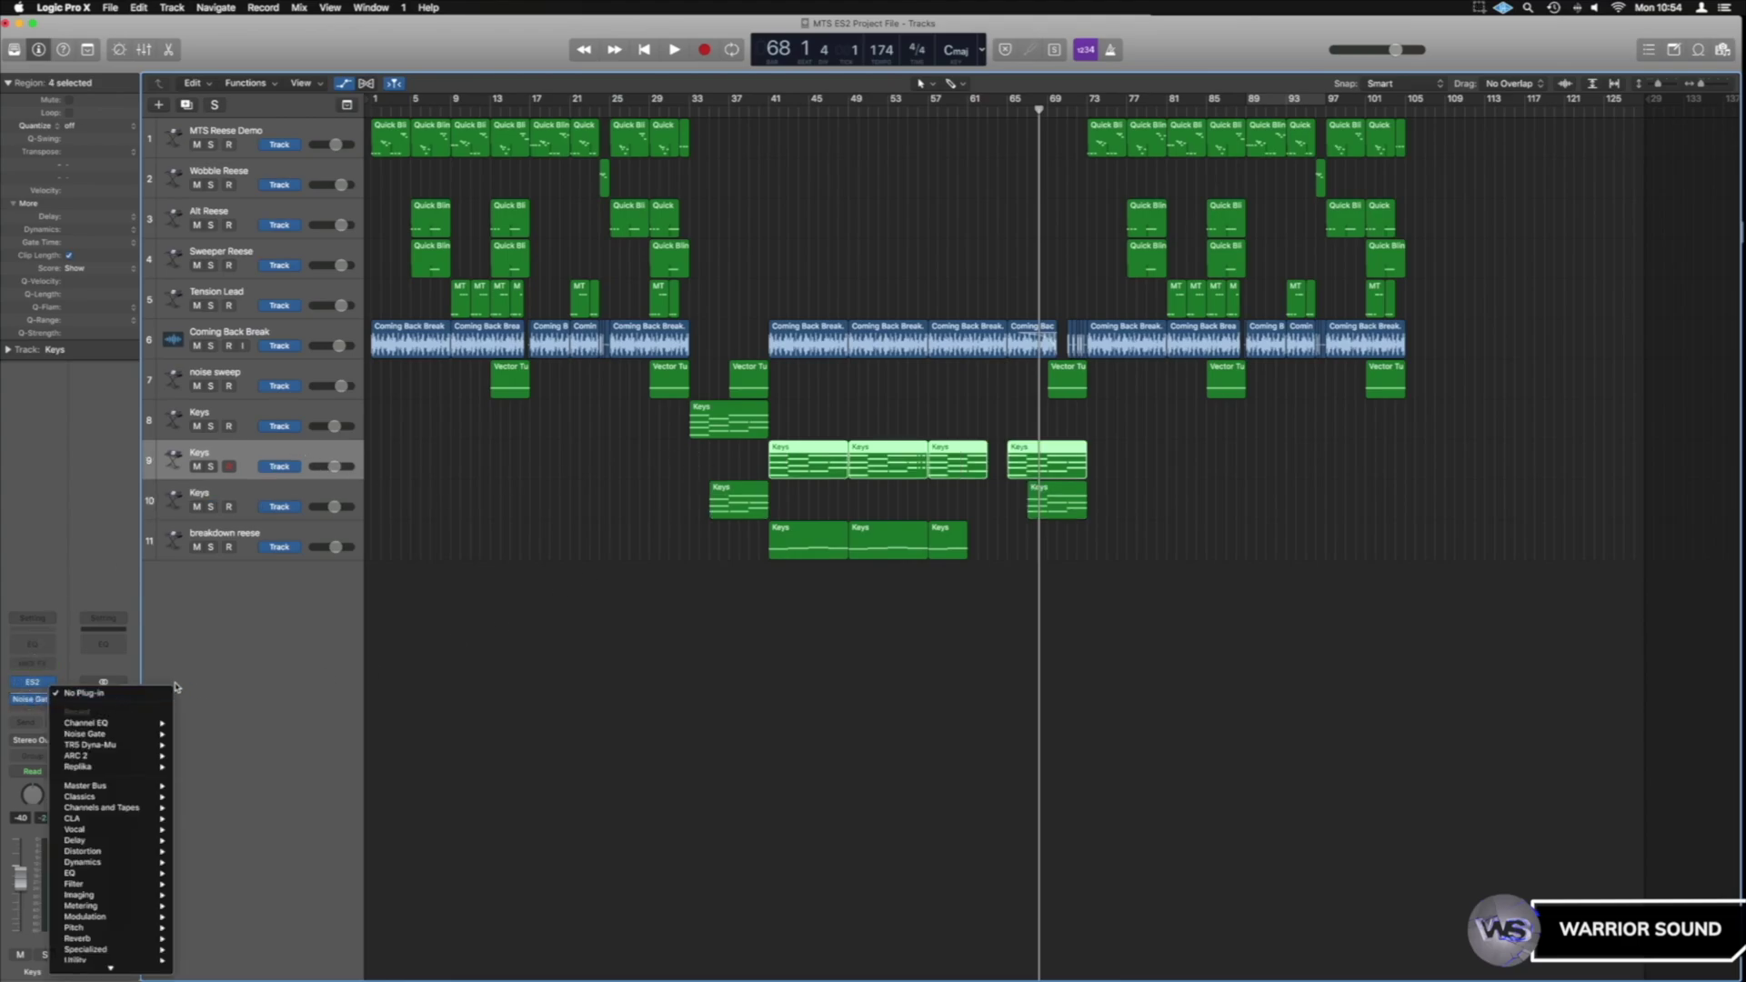
pyautogui.click(53, 697)
pyautogui.click(34, 700)
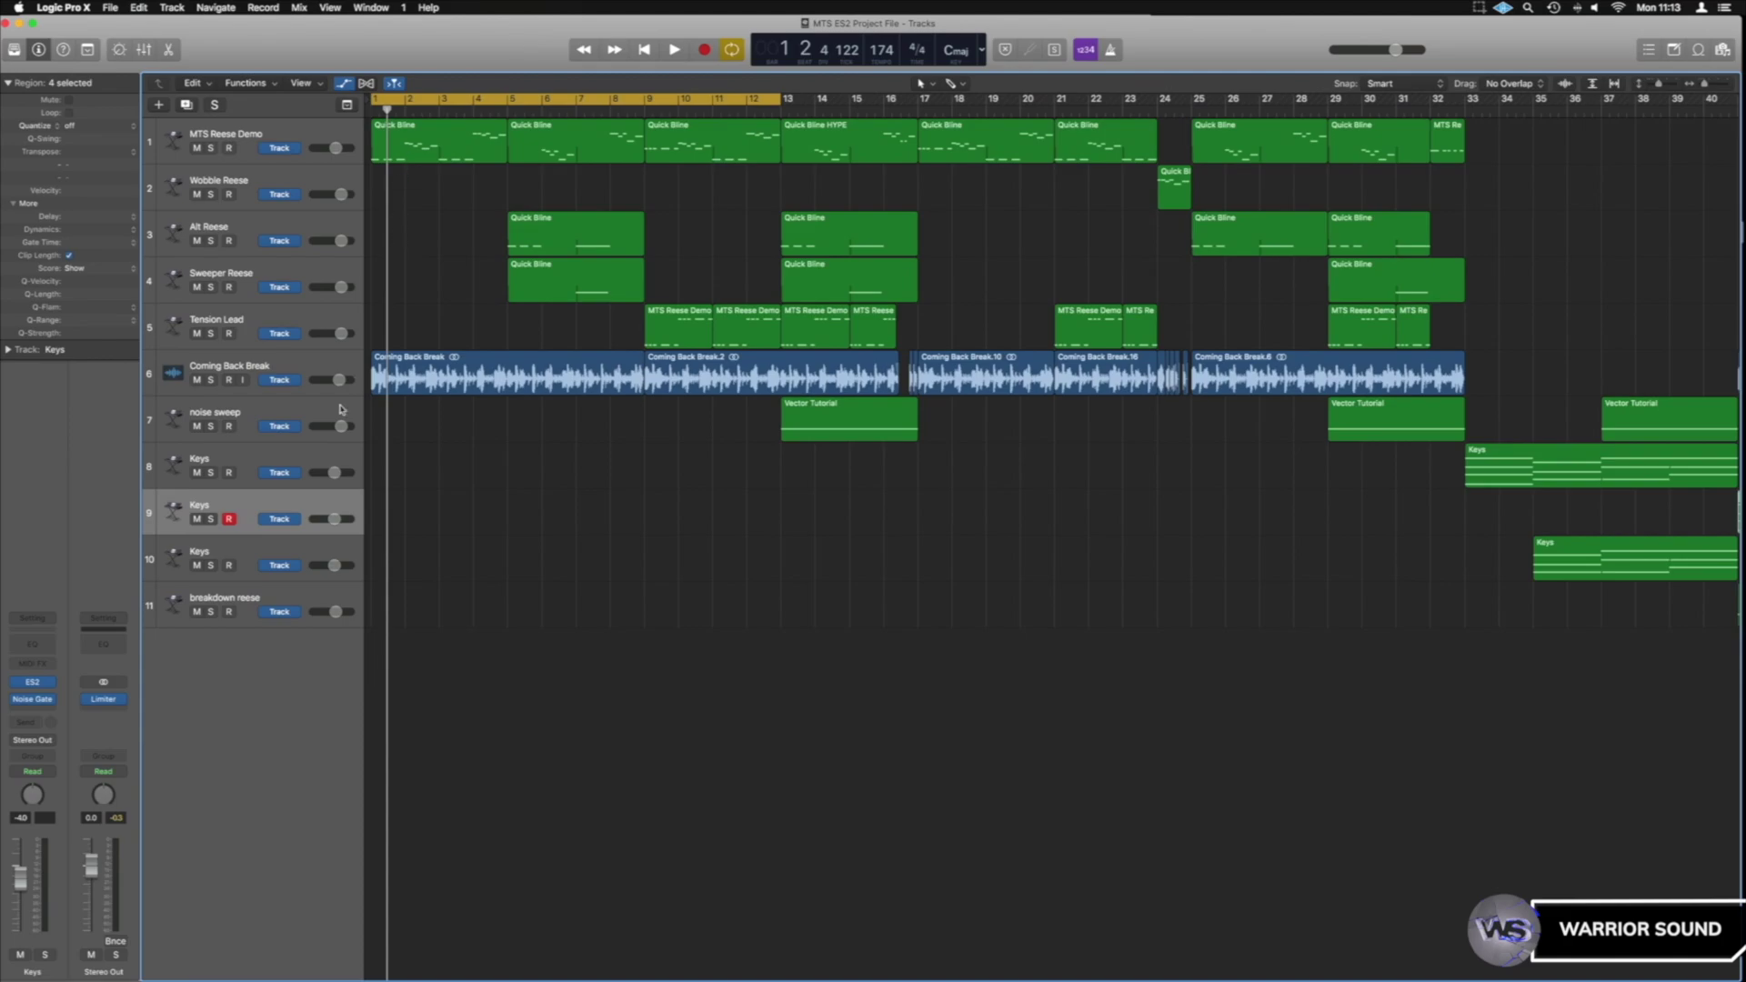
# - Move the Coming Back Break track below breakdown reese, and briefly toggle its solo on and off
pyautogui.moveTo(291, 373); pyautogui.dragTo(294, 605)
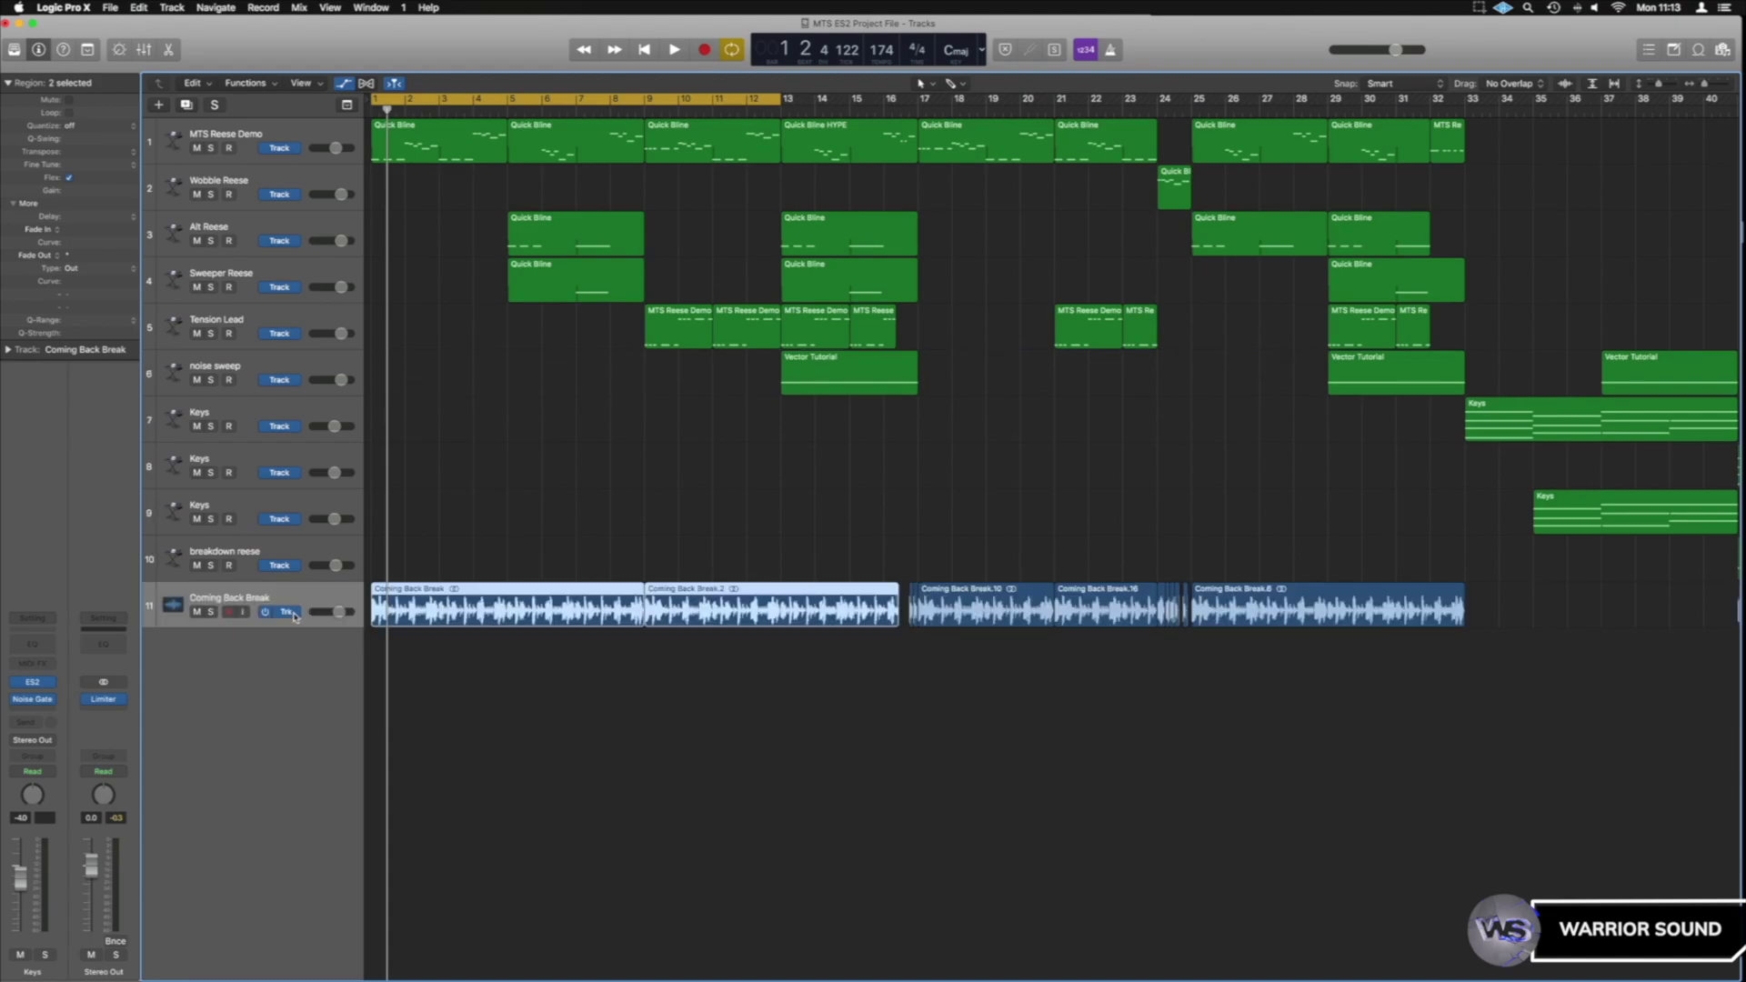
pyautogui.click(498, 656)
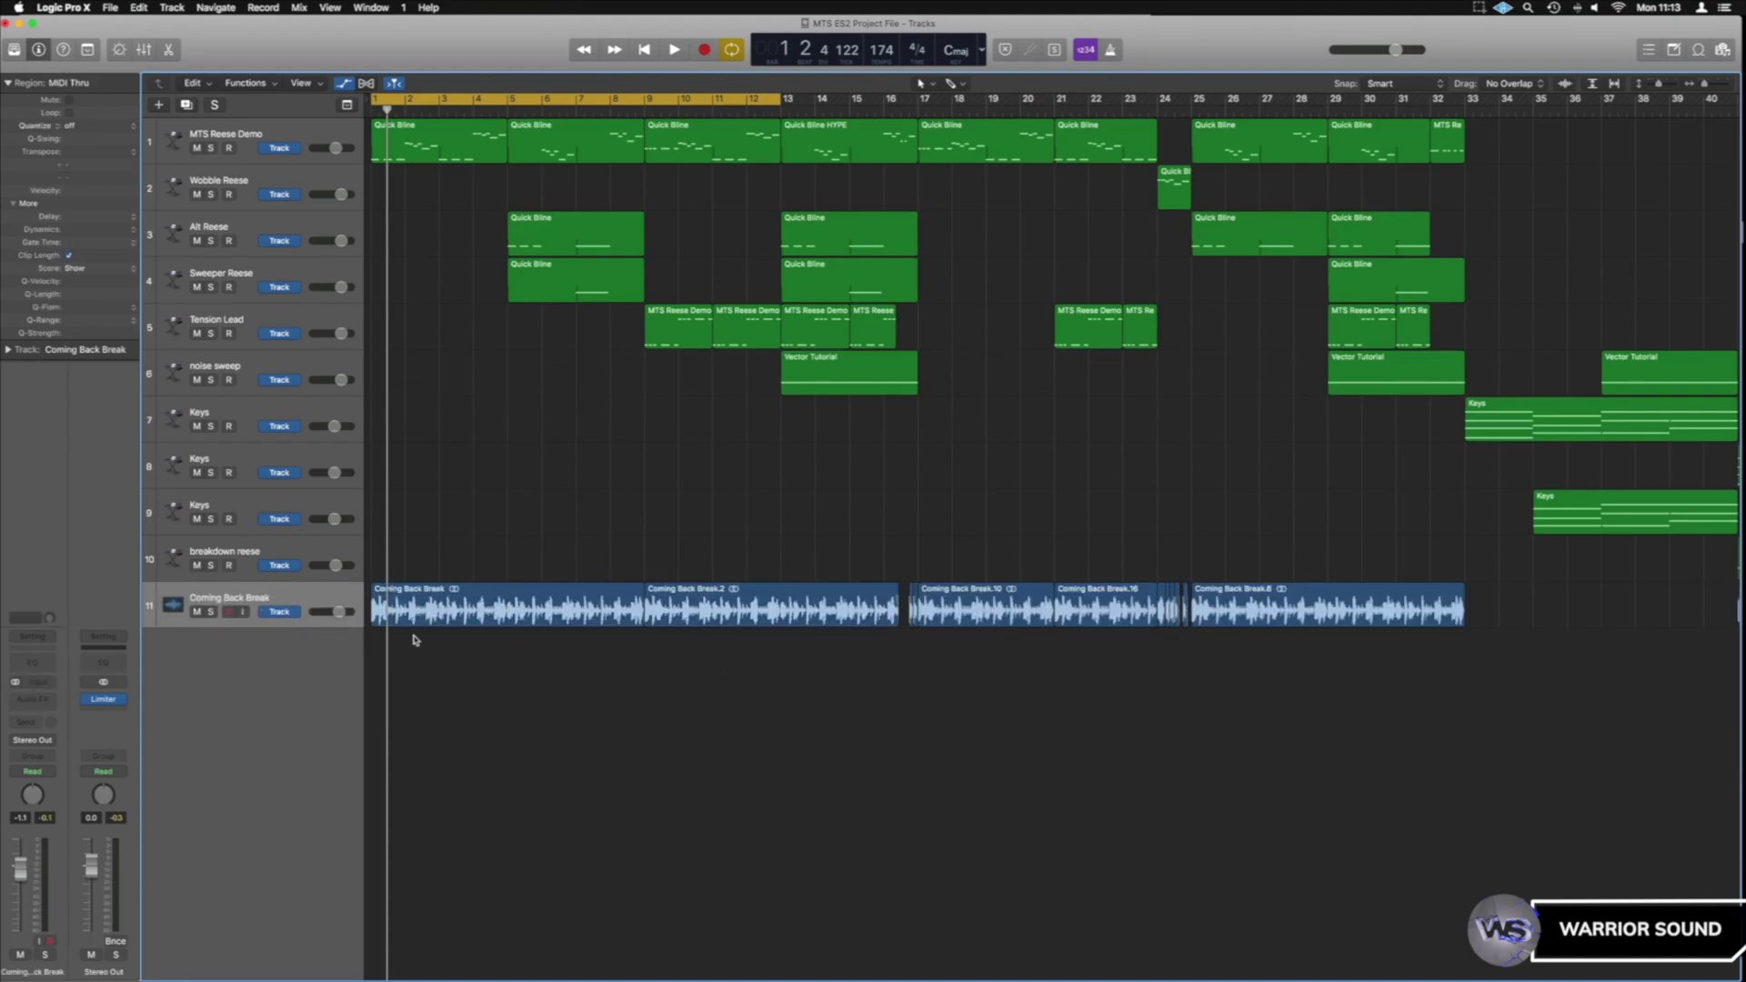
pyautogui.click(357, 615)
pyautogui.click(210, 613)
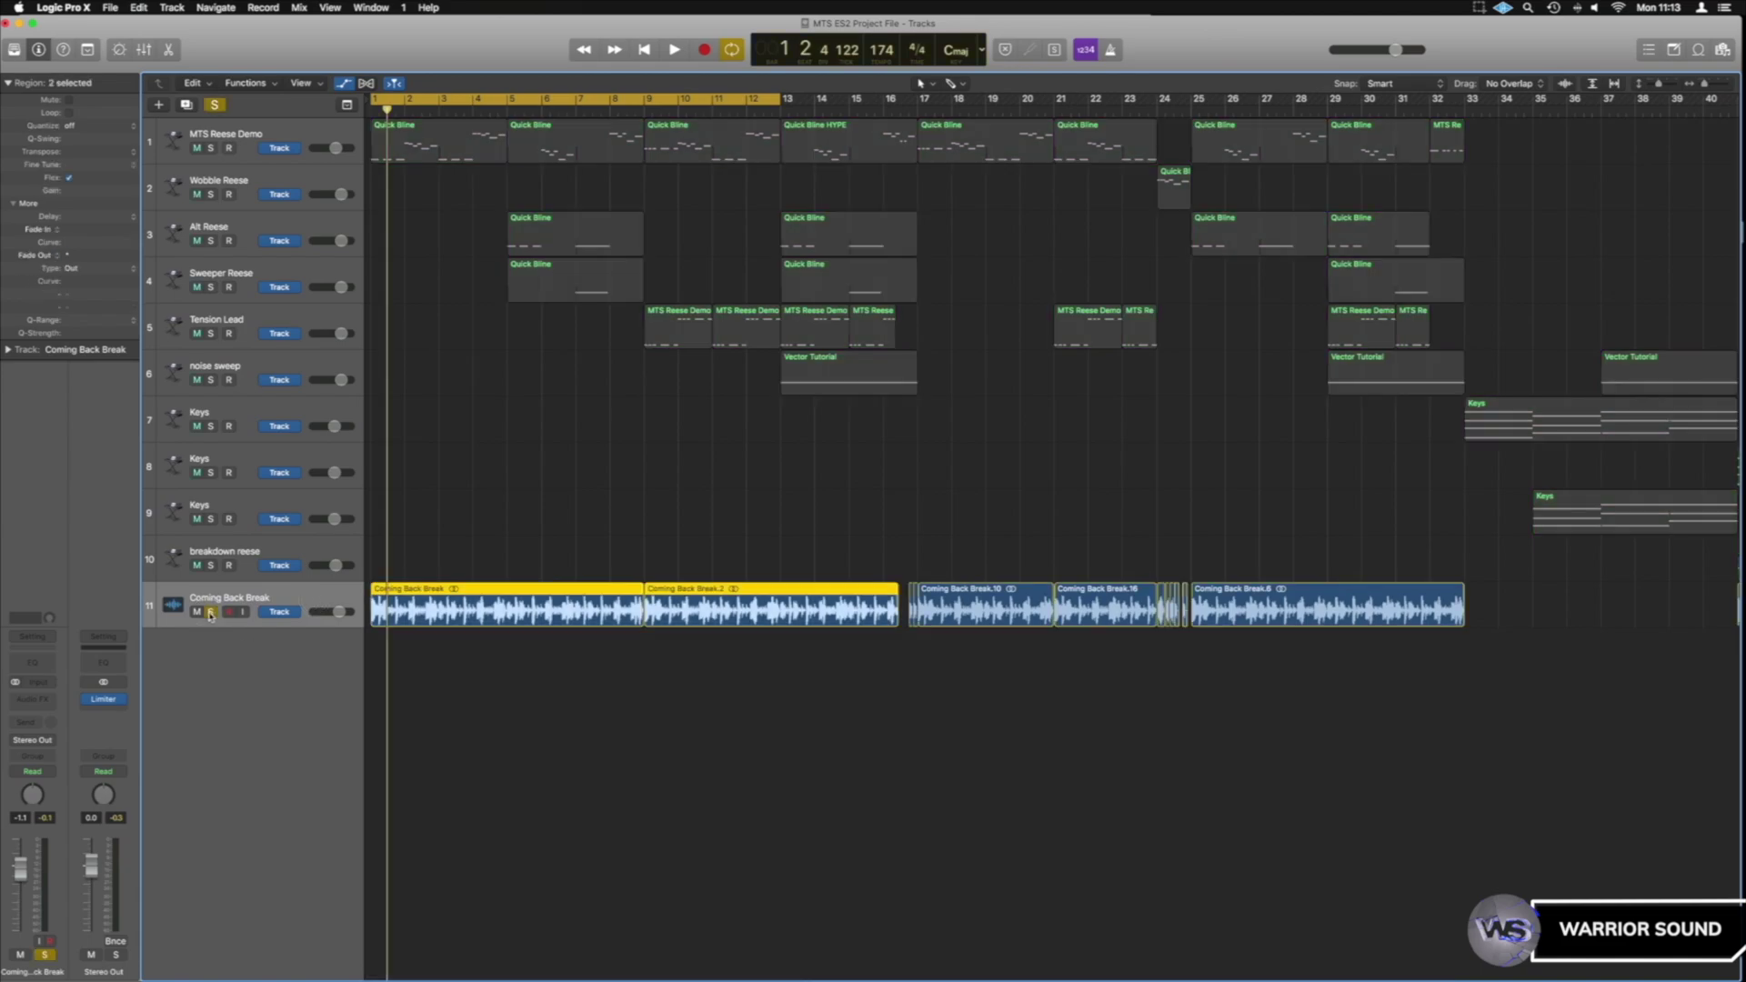
pyautogui.click(210, 613)
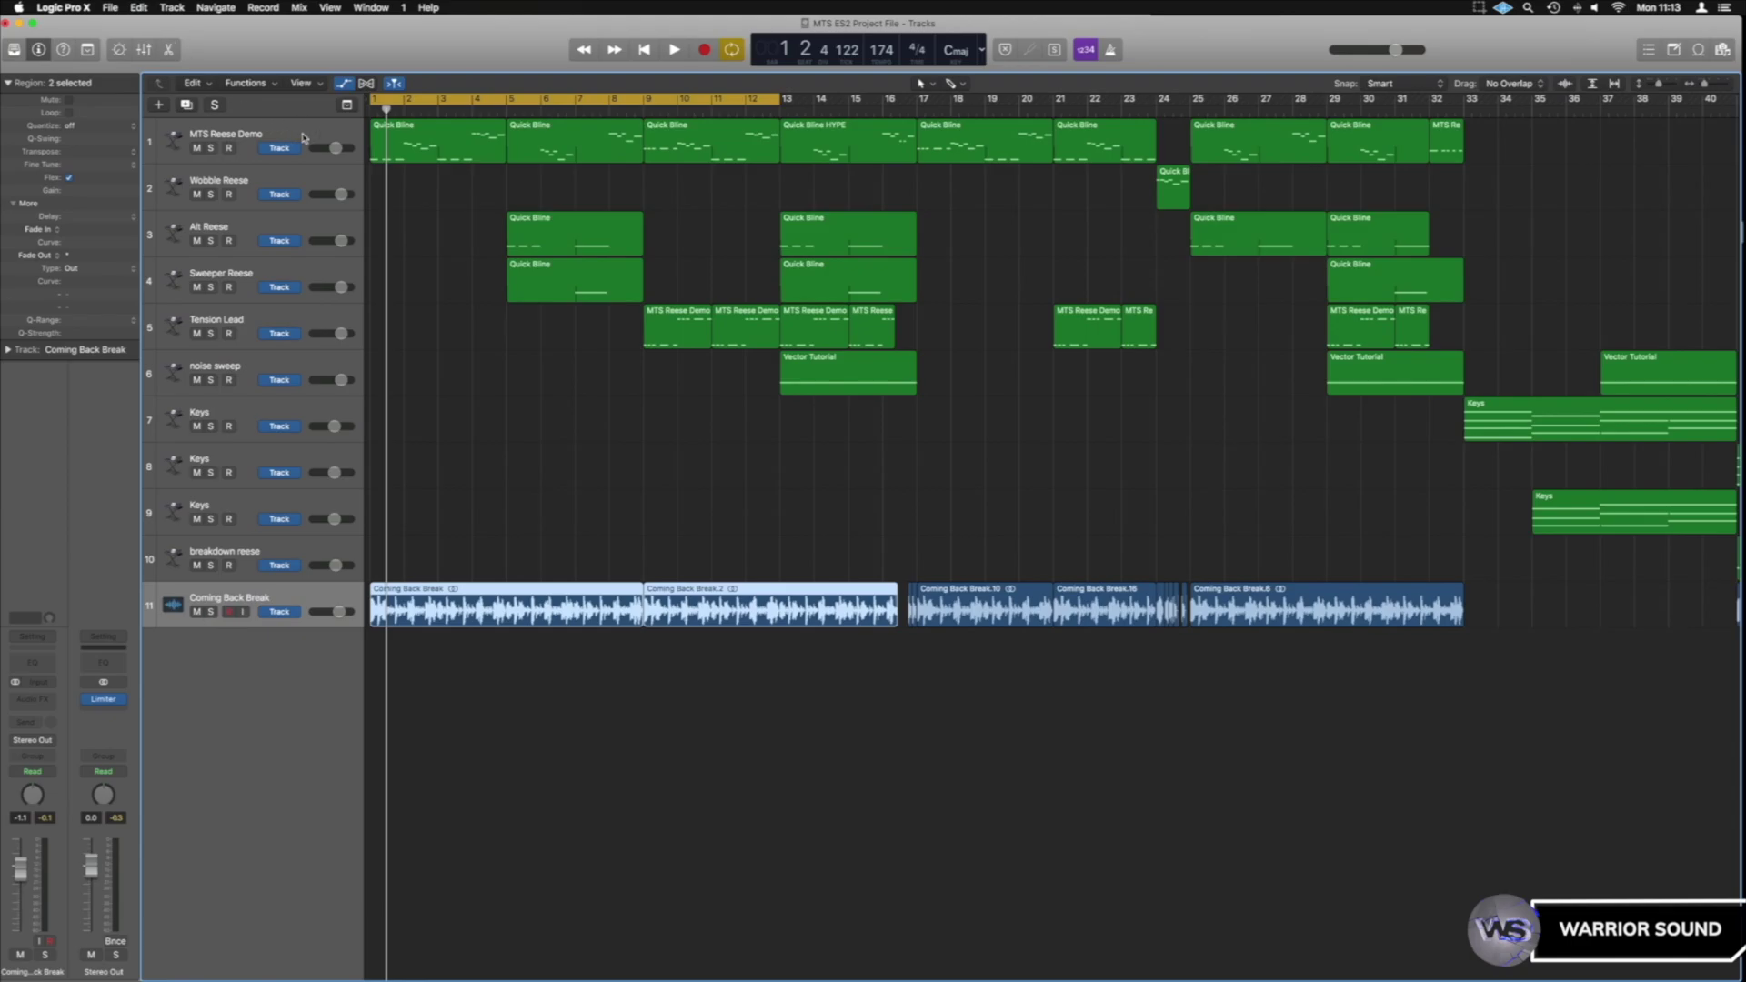
# - Inspect the Compressor on the MTS Reese Demo track with its side-chain source, and close the plug-in window
pyautogui.click(256, 136)
pyautogui.click(37, 702)
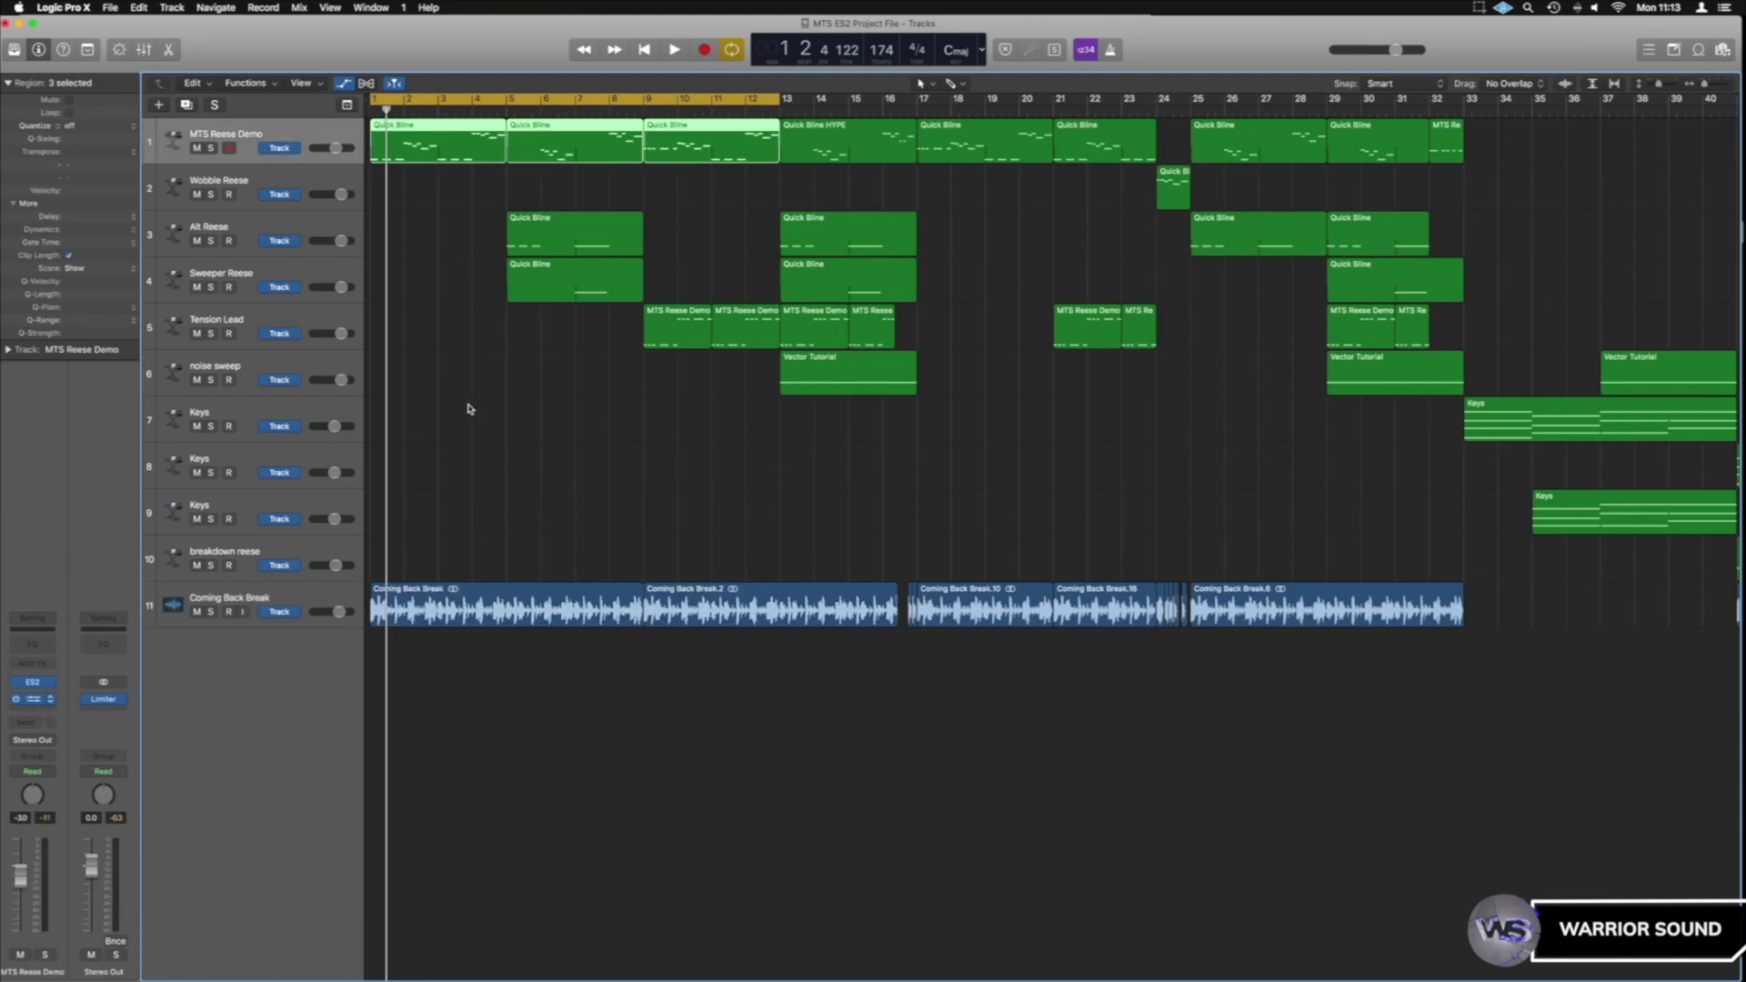
pyautogui.click(471, 408)
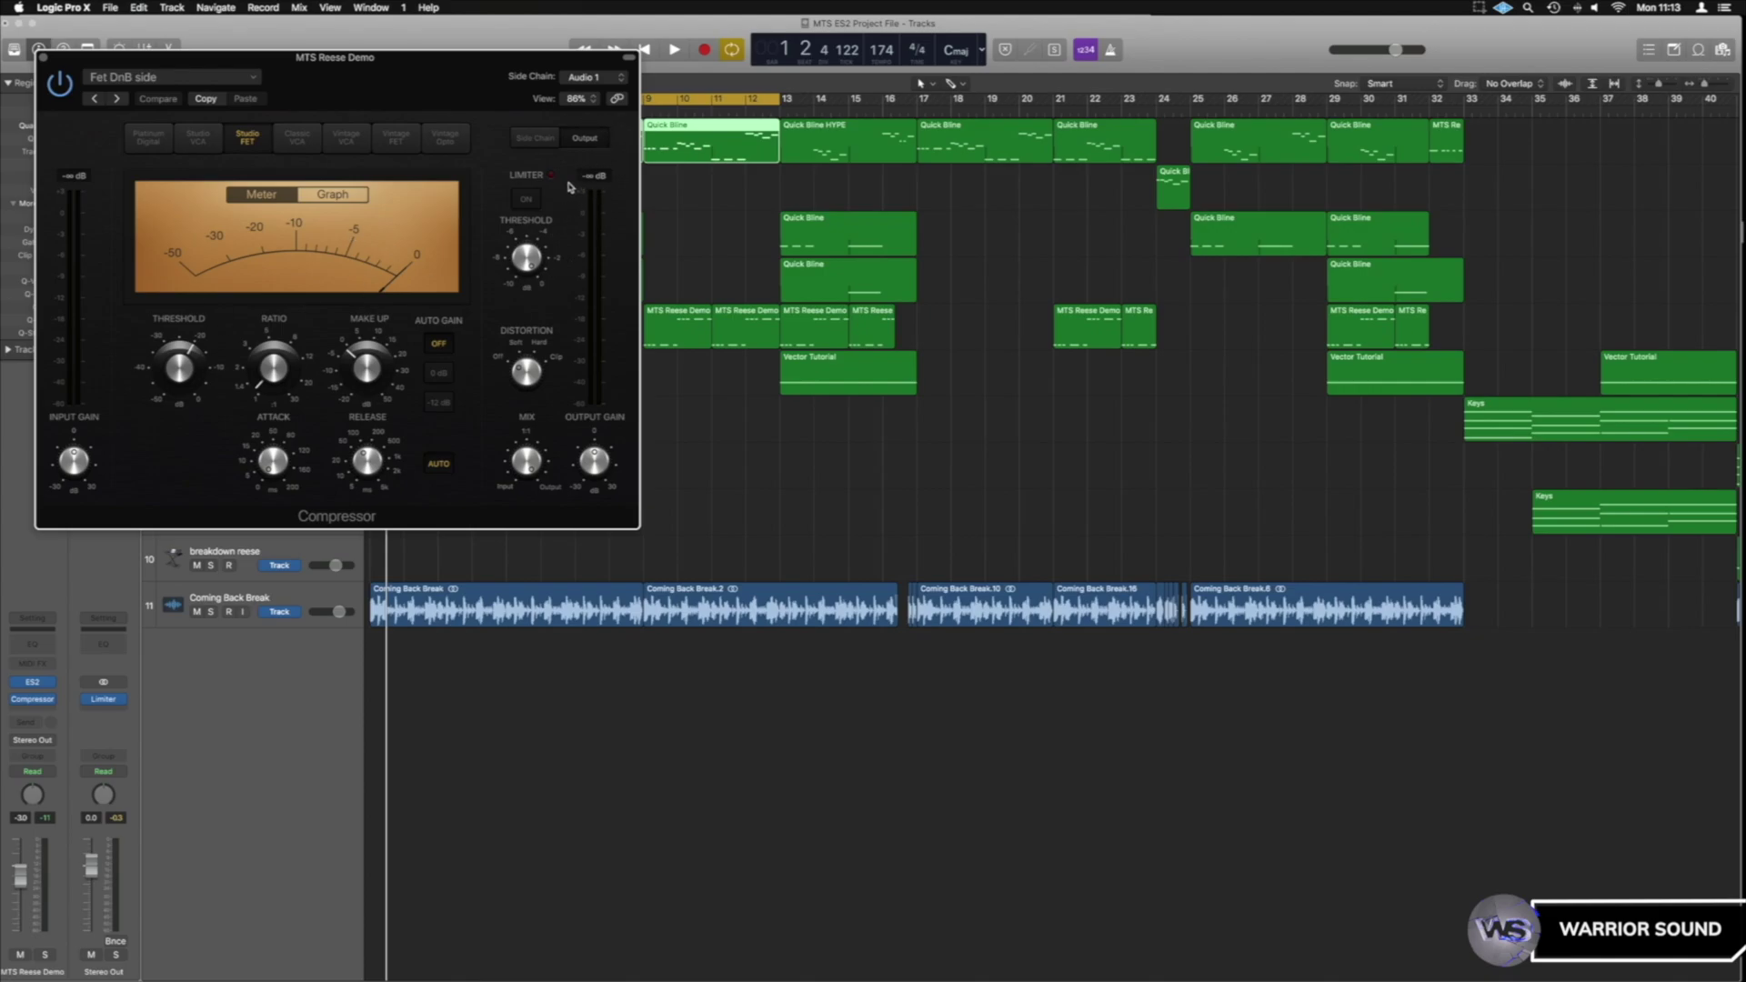
pyautogui.click(41, 57)
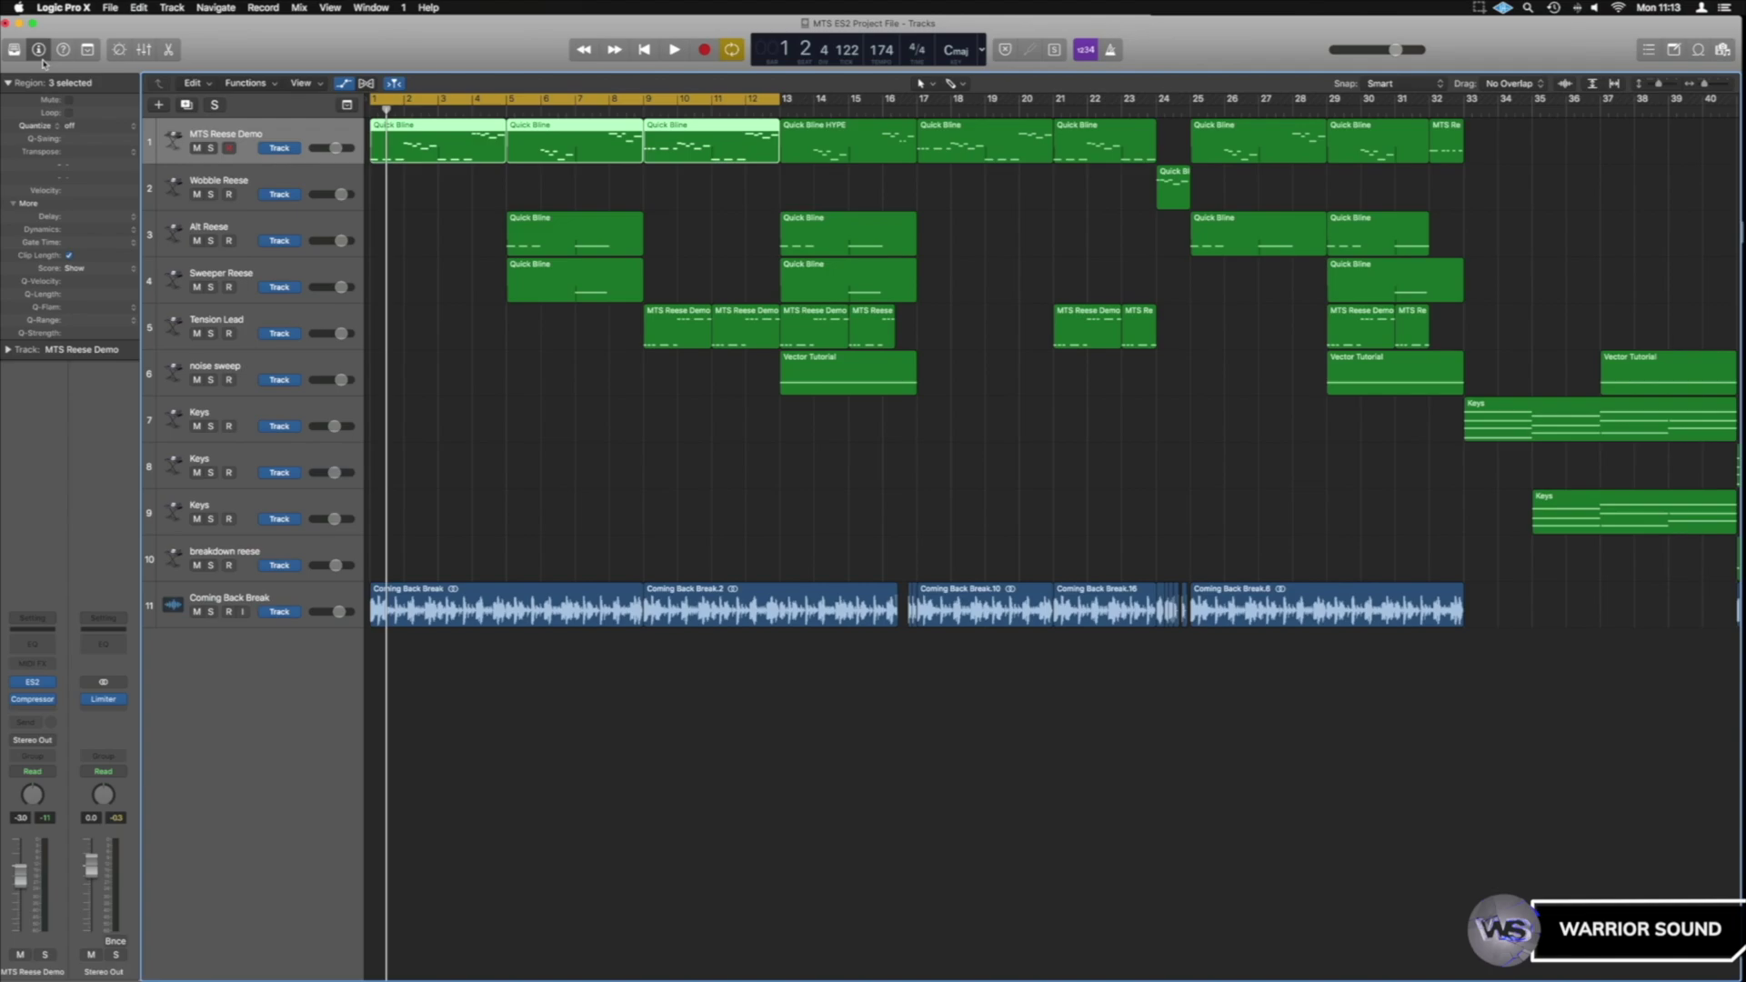
# - Solo the Coming Back Break track, listen to its opening bars, and return the playhead to the start
pyautogui.click(296, 607)
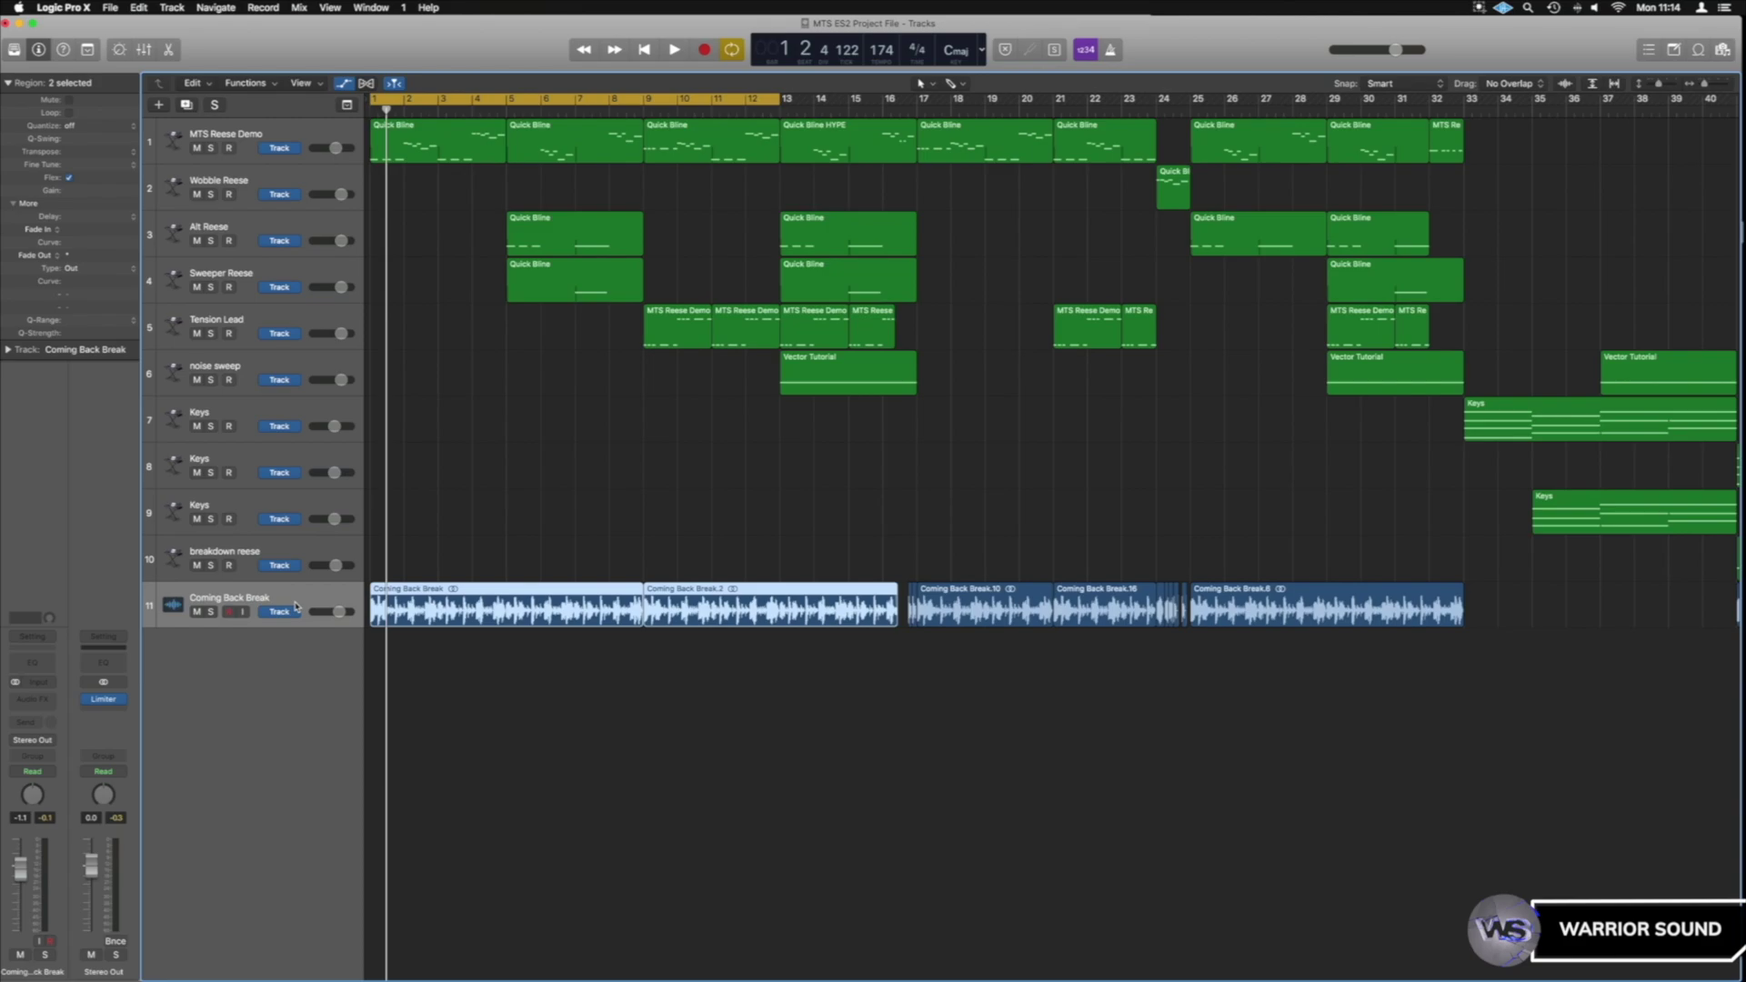
pyautogui.click(210, 612)
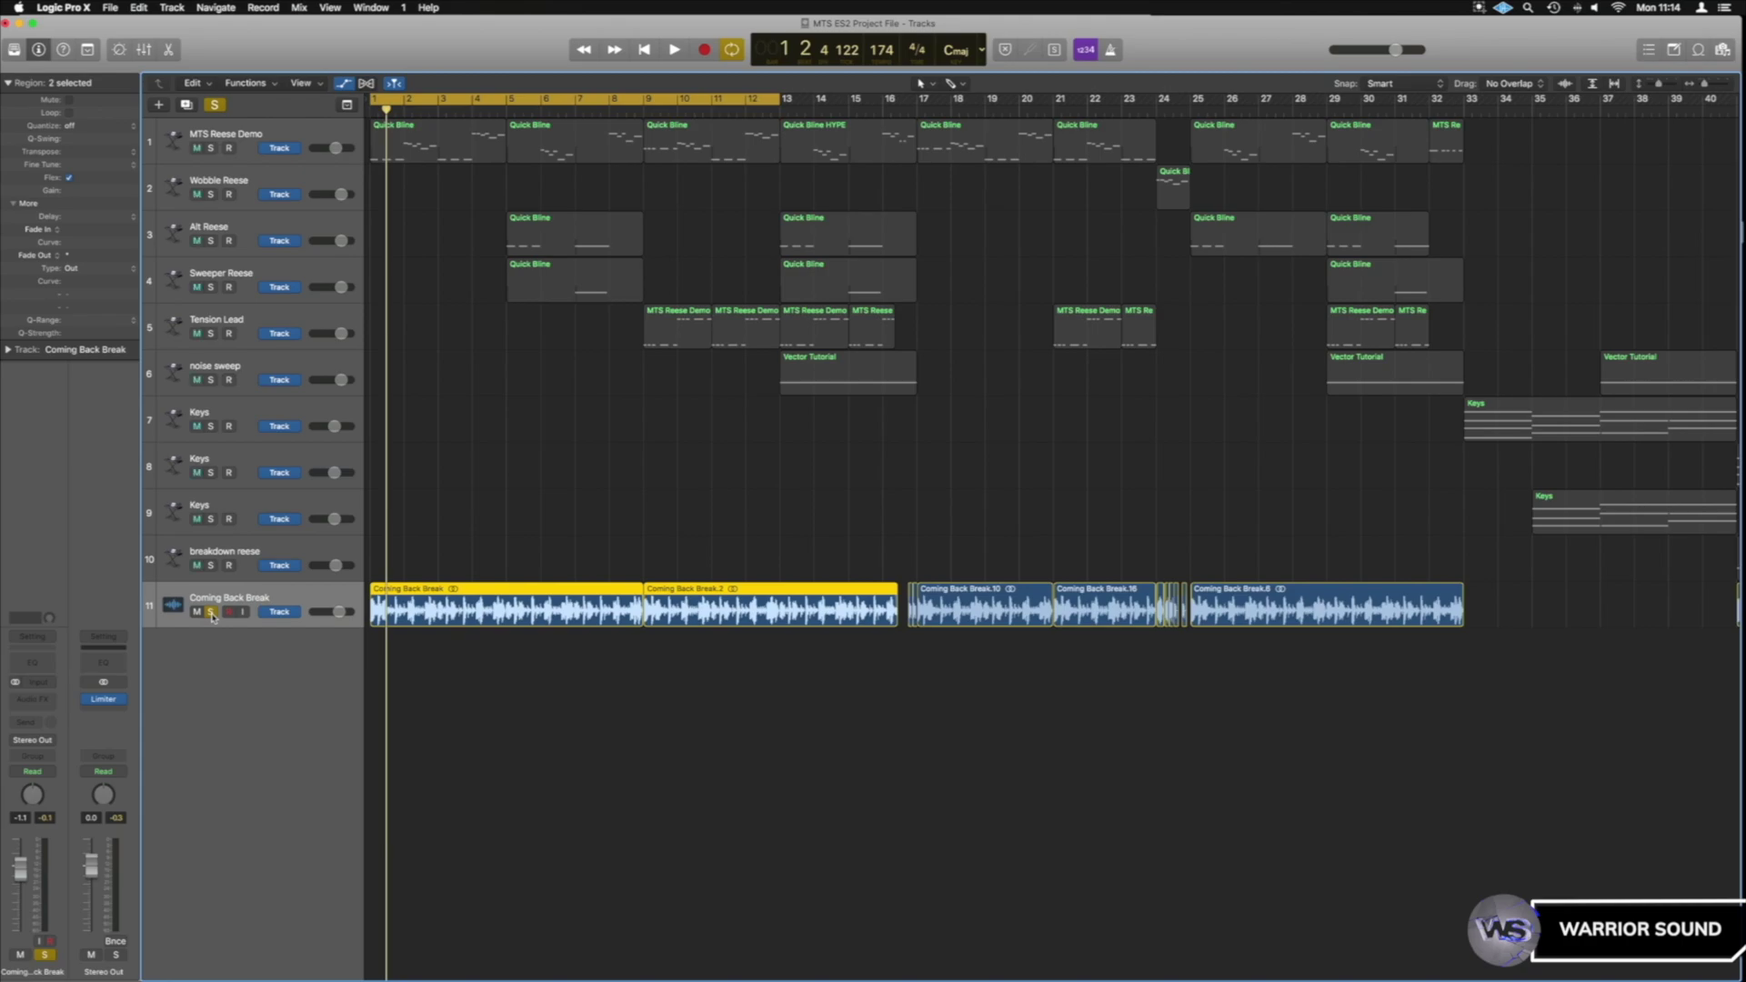
pyautogui.press('space')
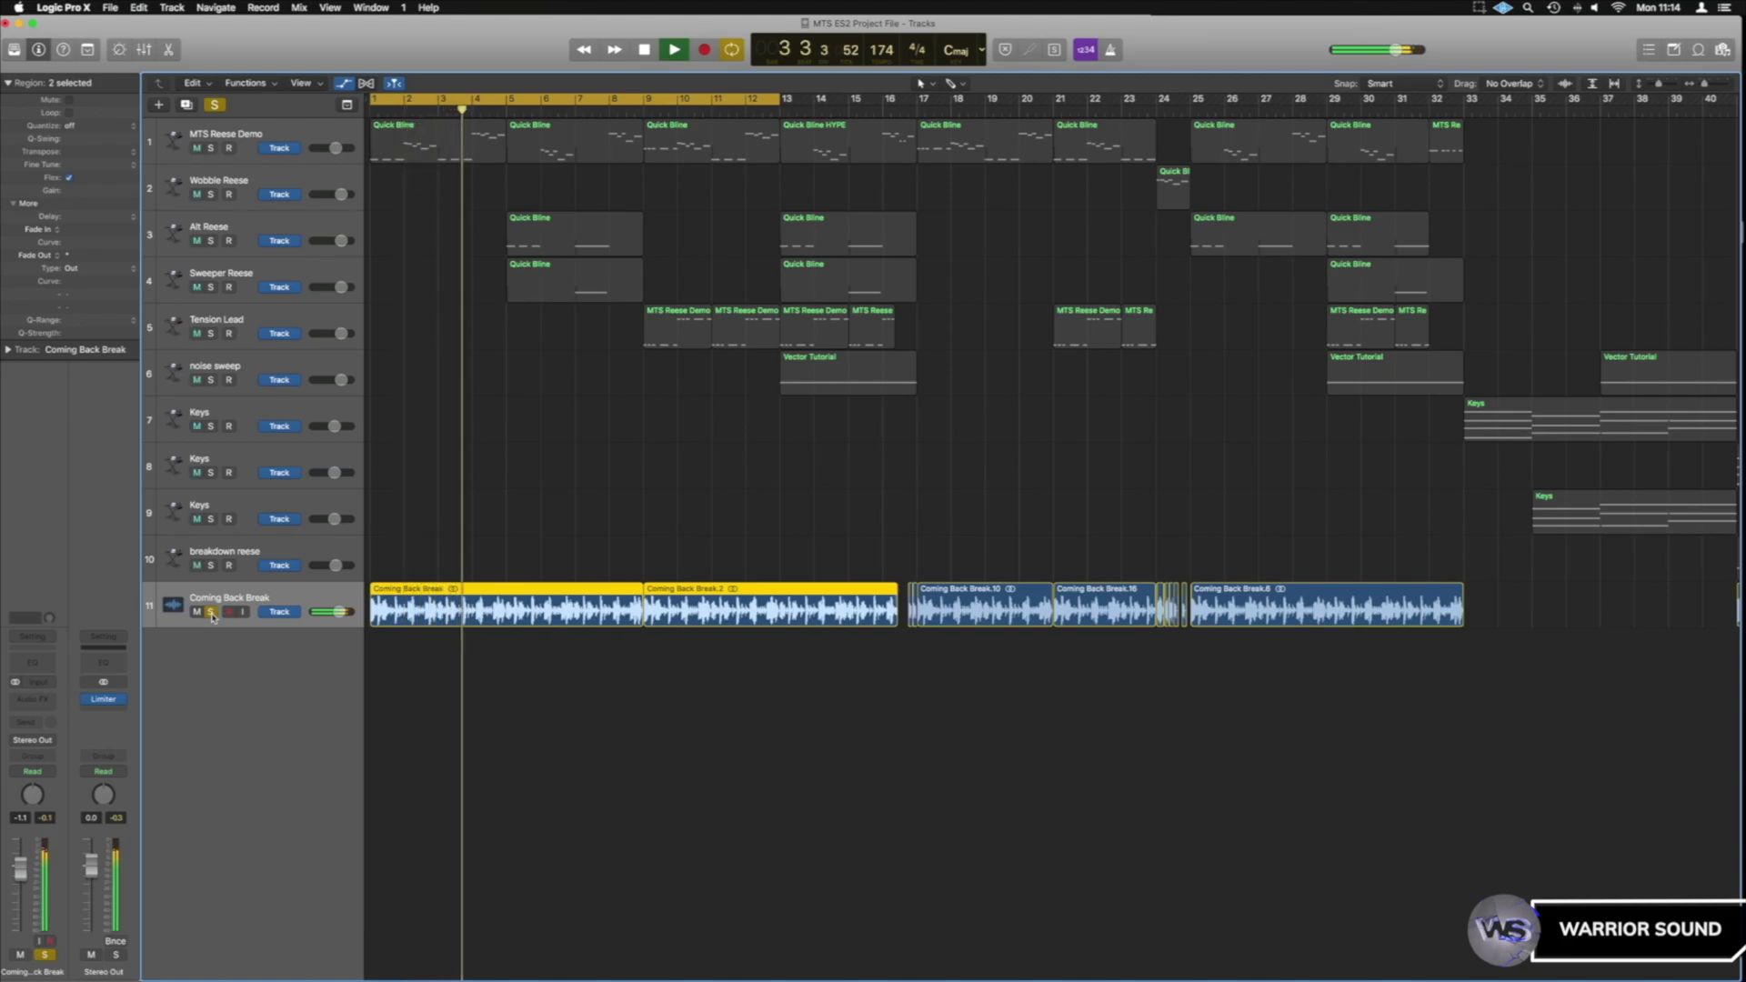
pyautogui.press('space')
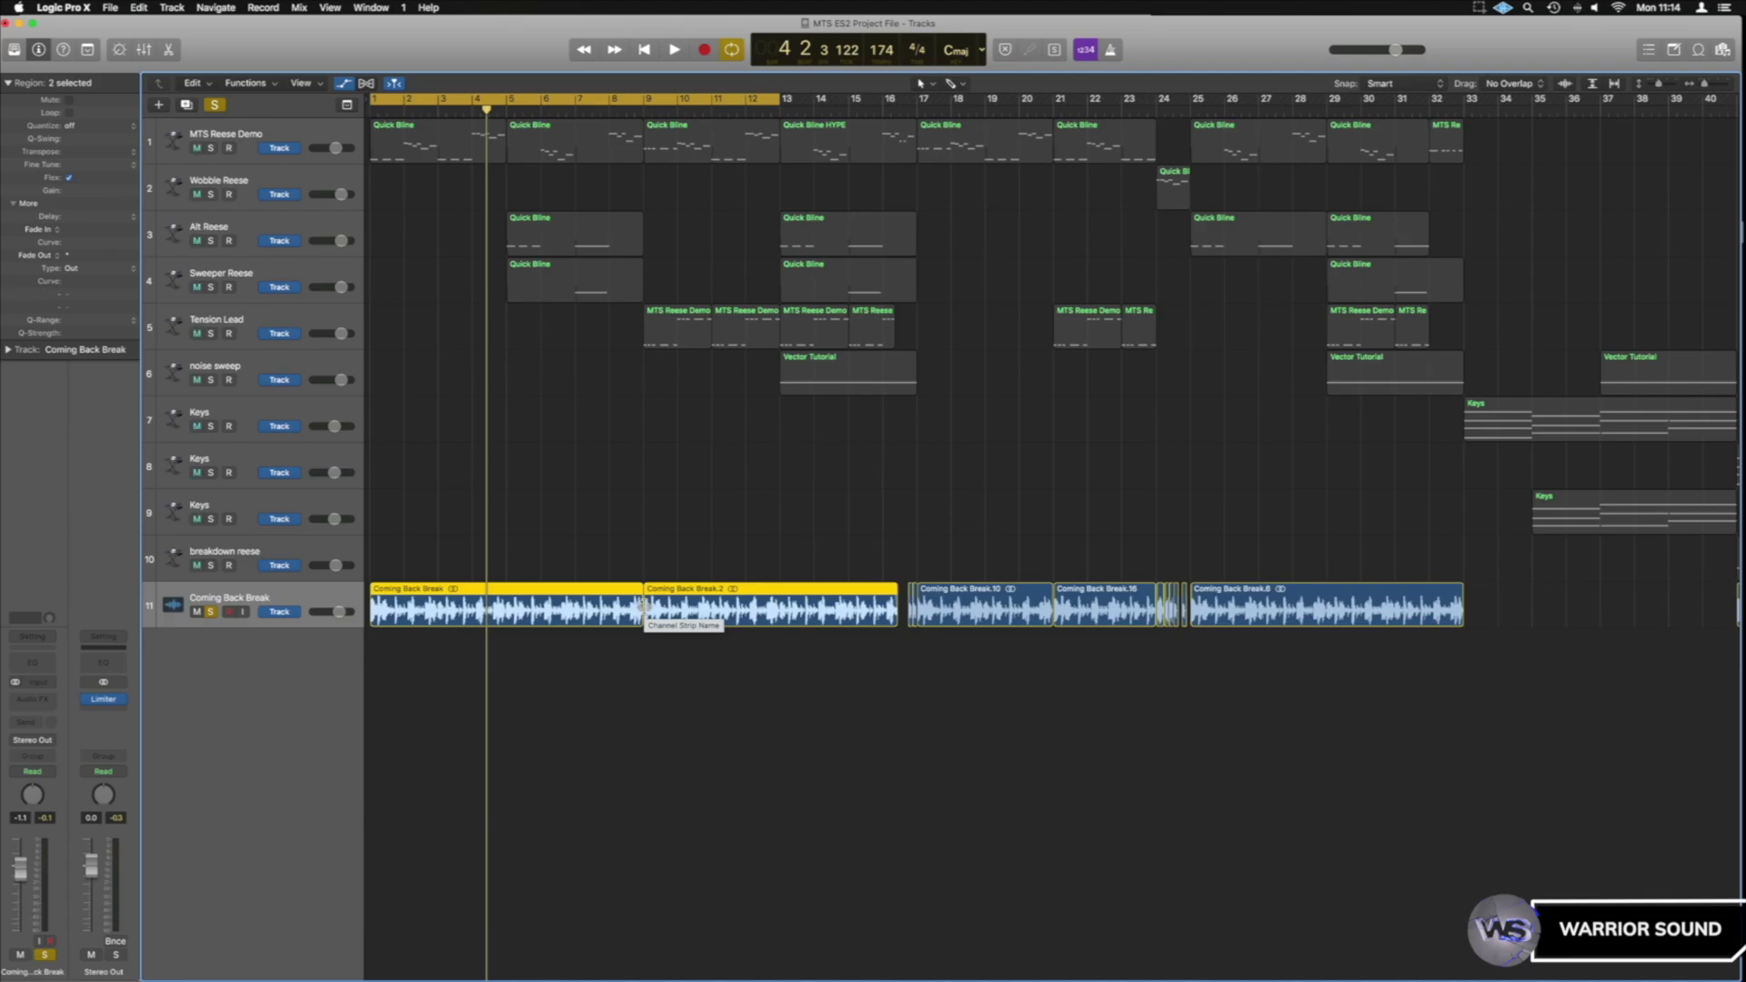
pyautogui.press('Return')
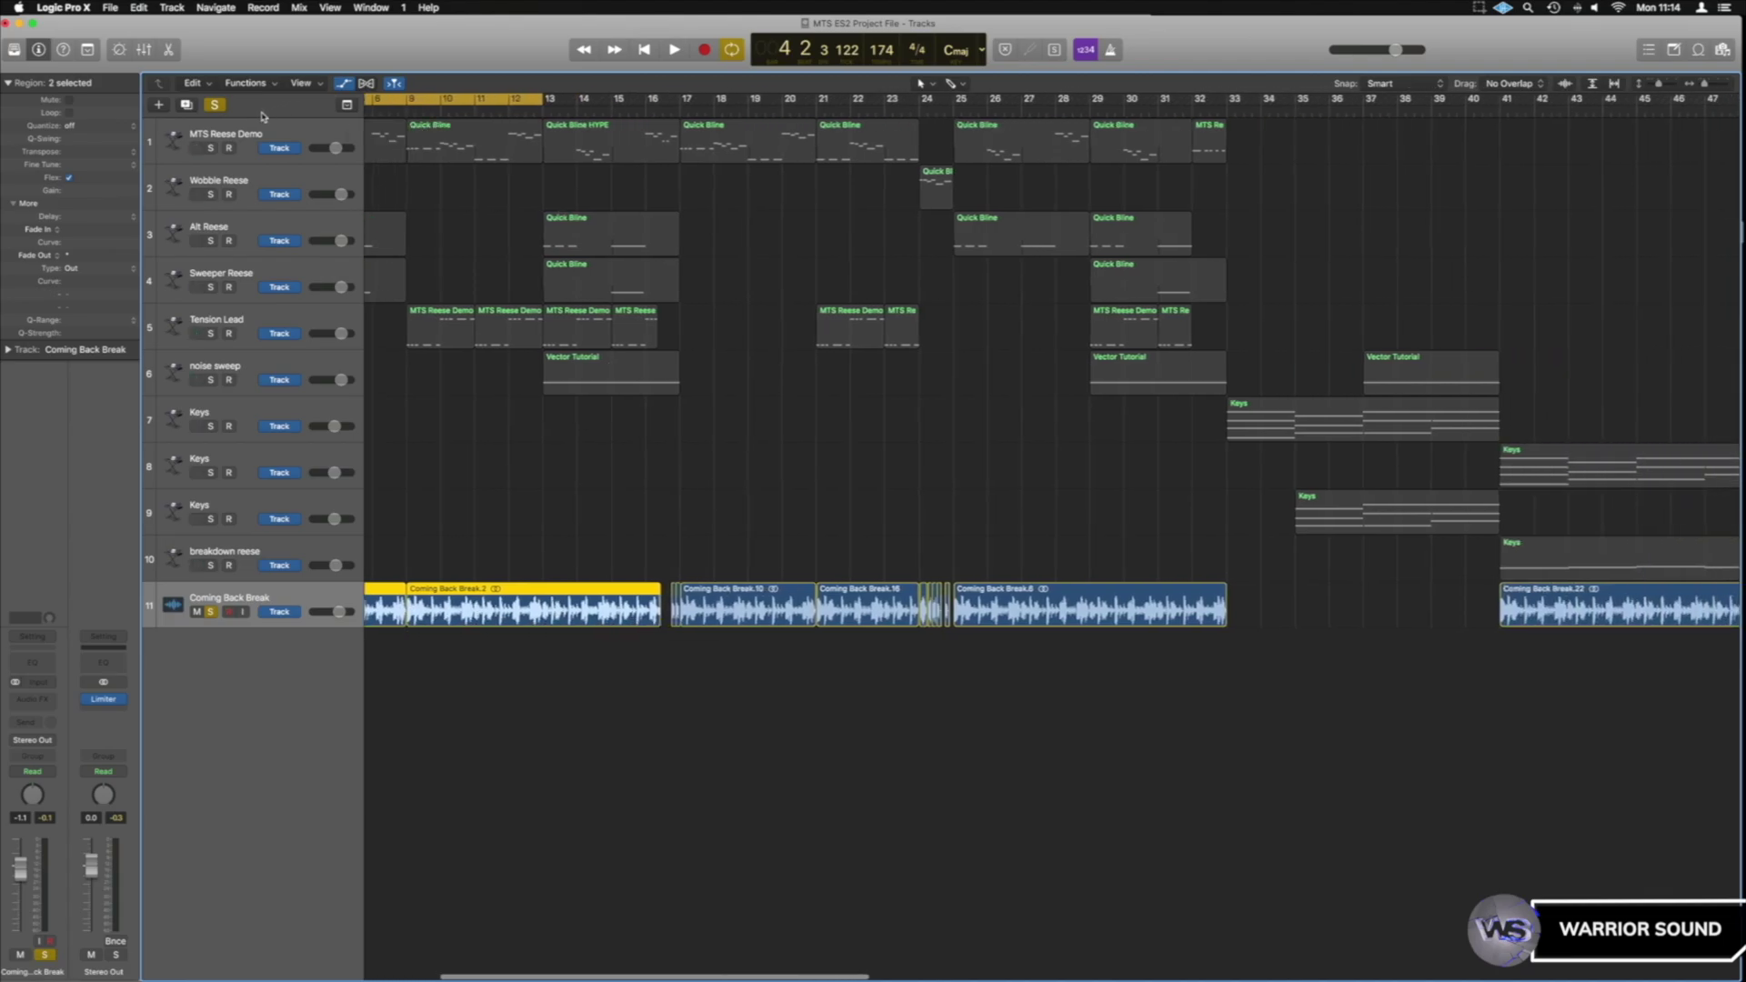
# - Clear the solo and listen to the first bars of the full arrangement
pyautogui.click(215, 104)
pyautogui.press('space')
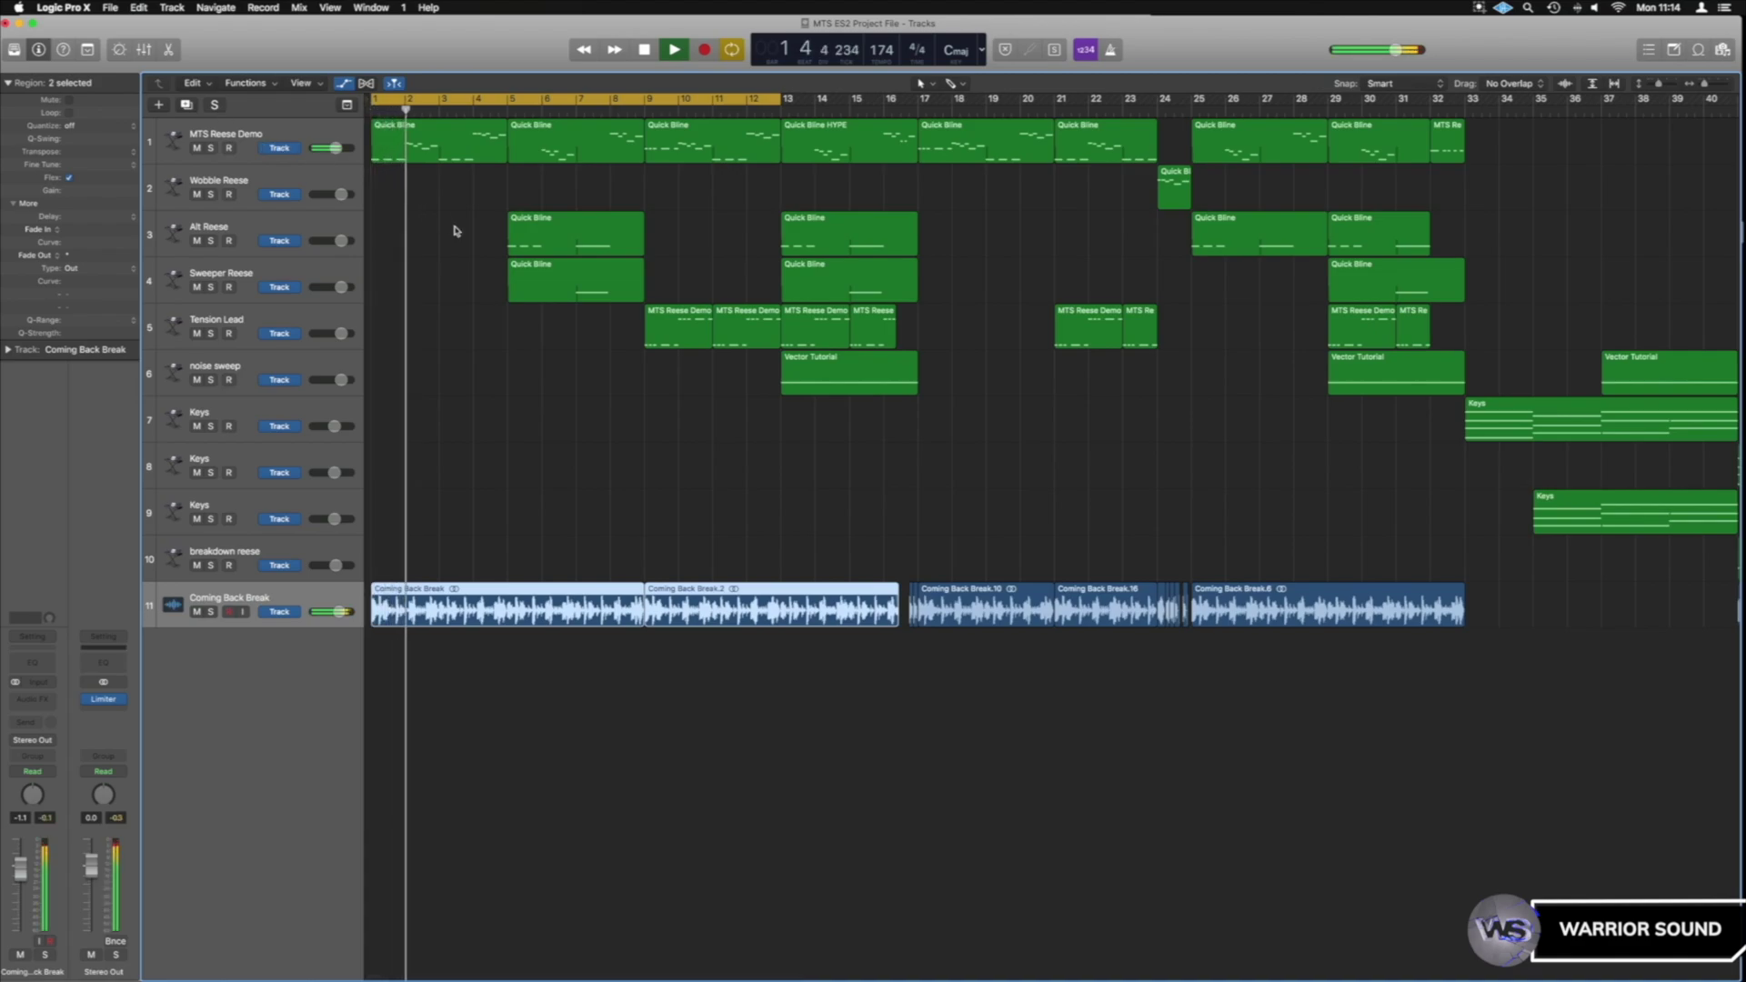
pyautogui.press('space')
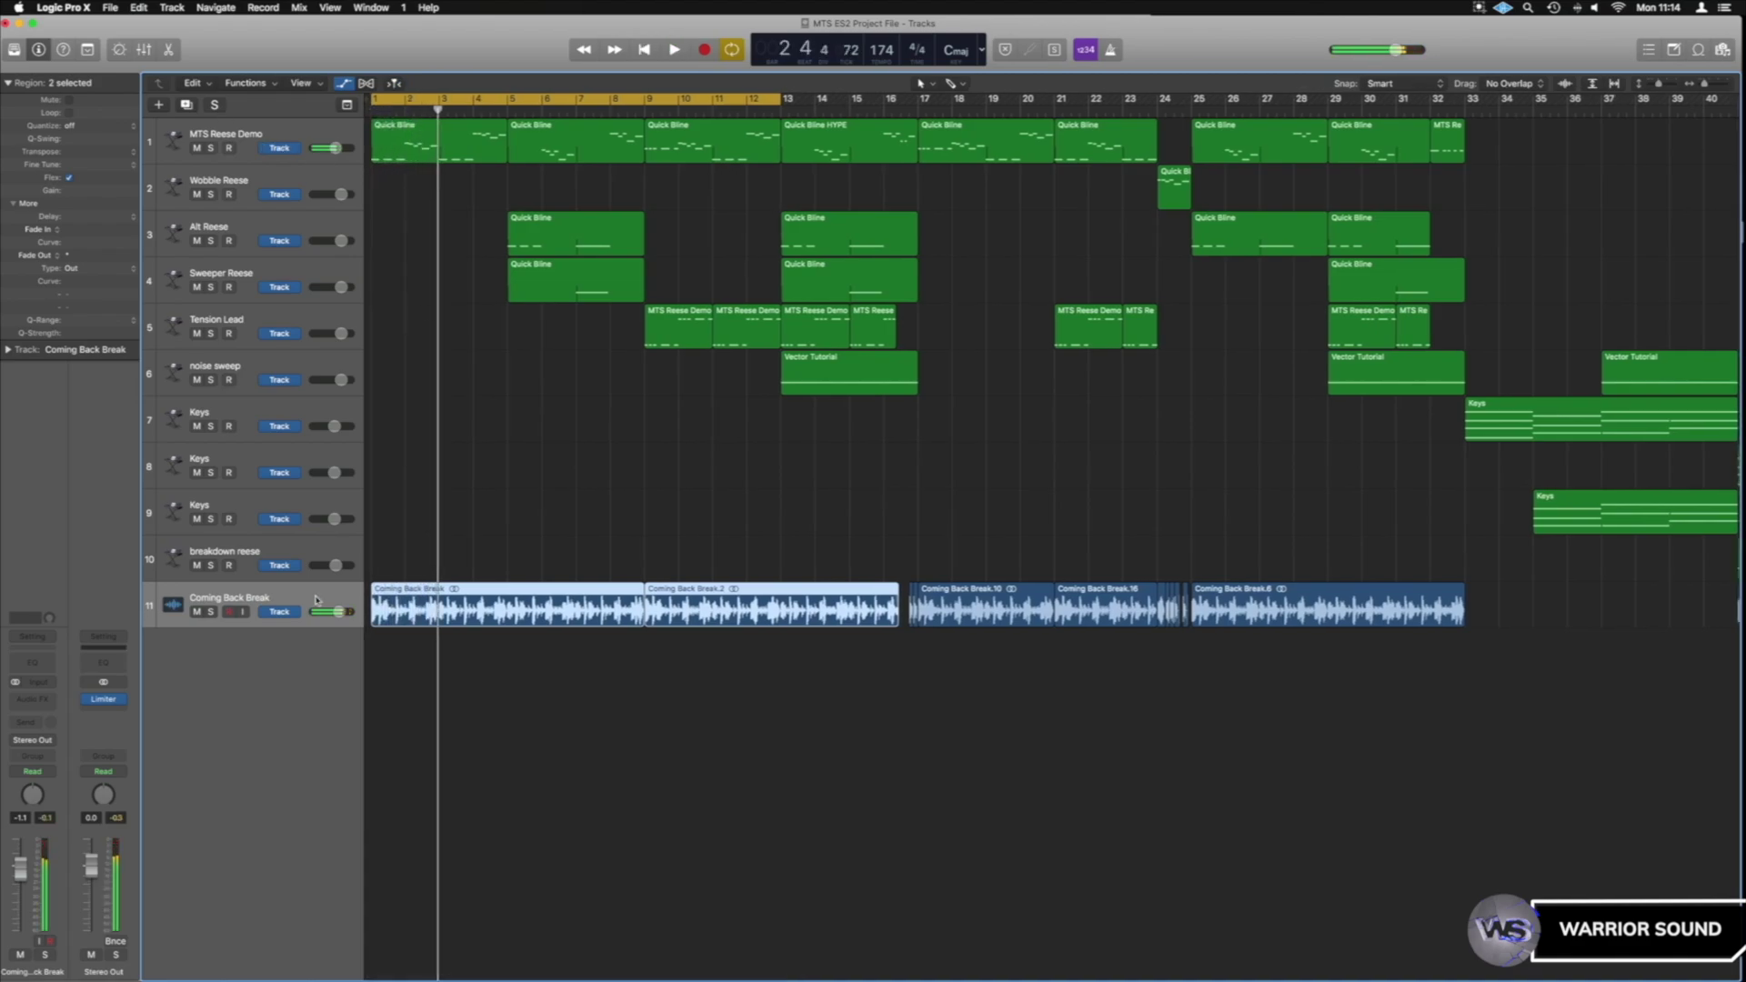
# - Duplicate the breakdown reese track, place the copy below Coming Back Break, and rename it Kick ES2
pyautogui.click(301, 551)
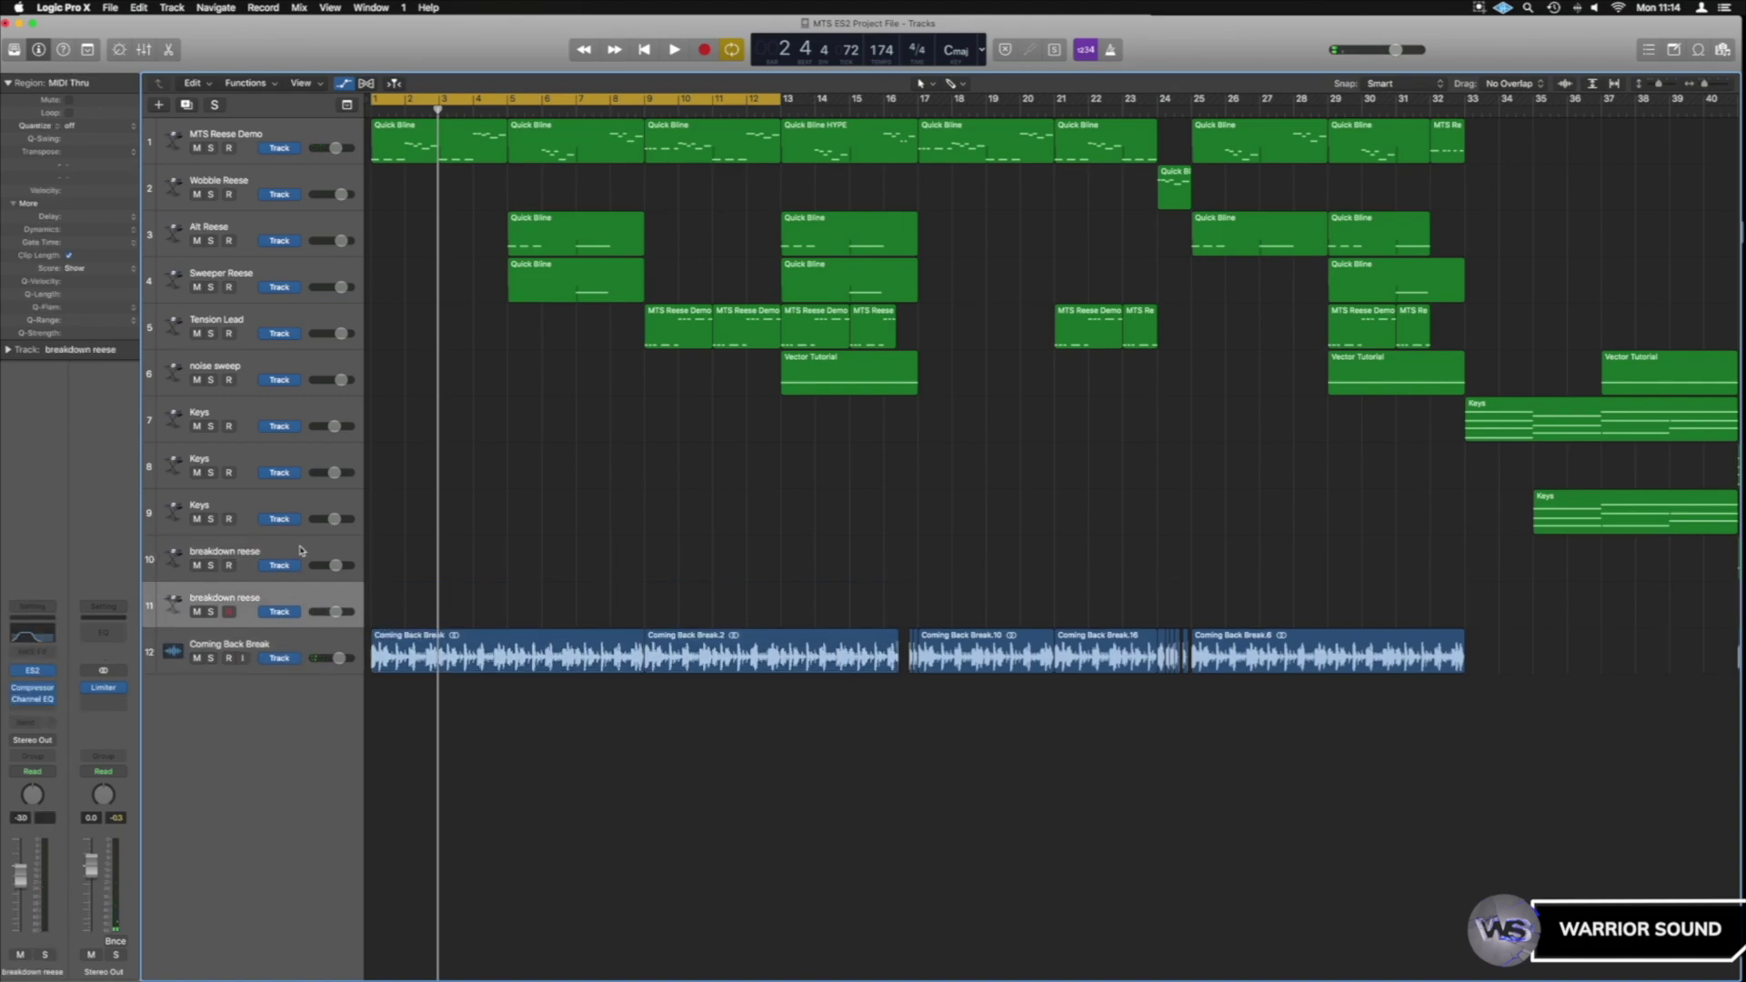
pyautogui.doubleClick(301, 703)
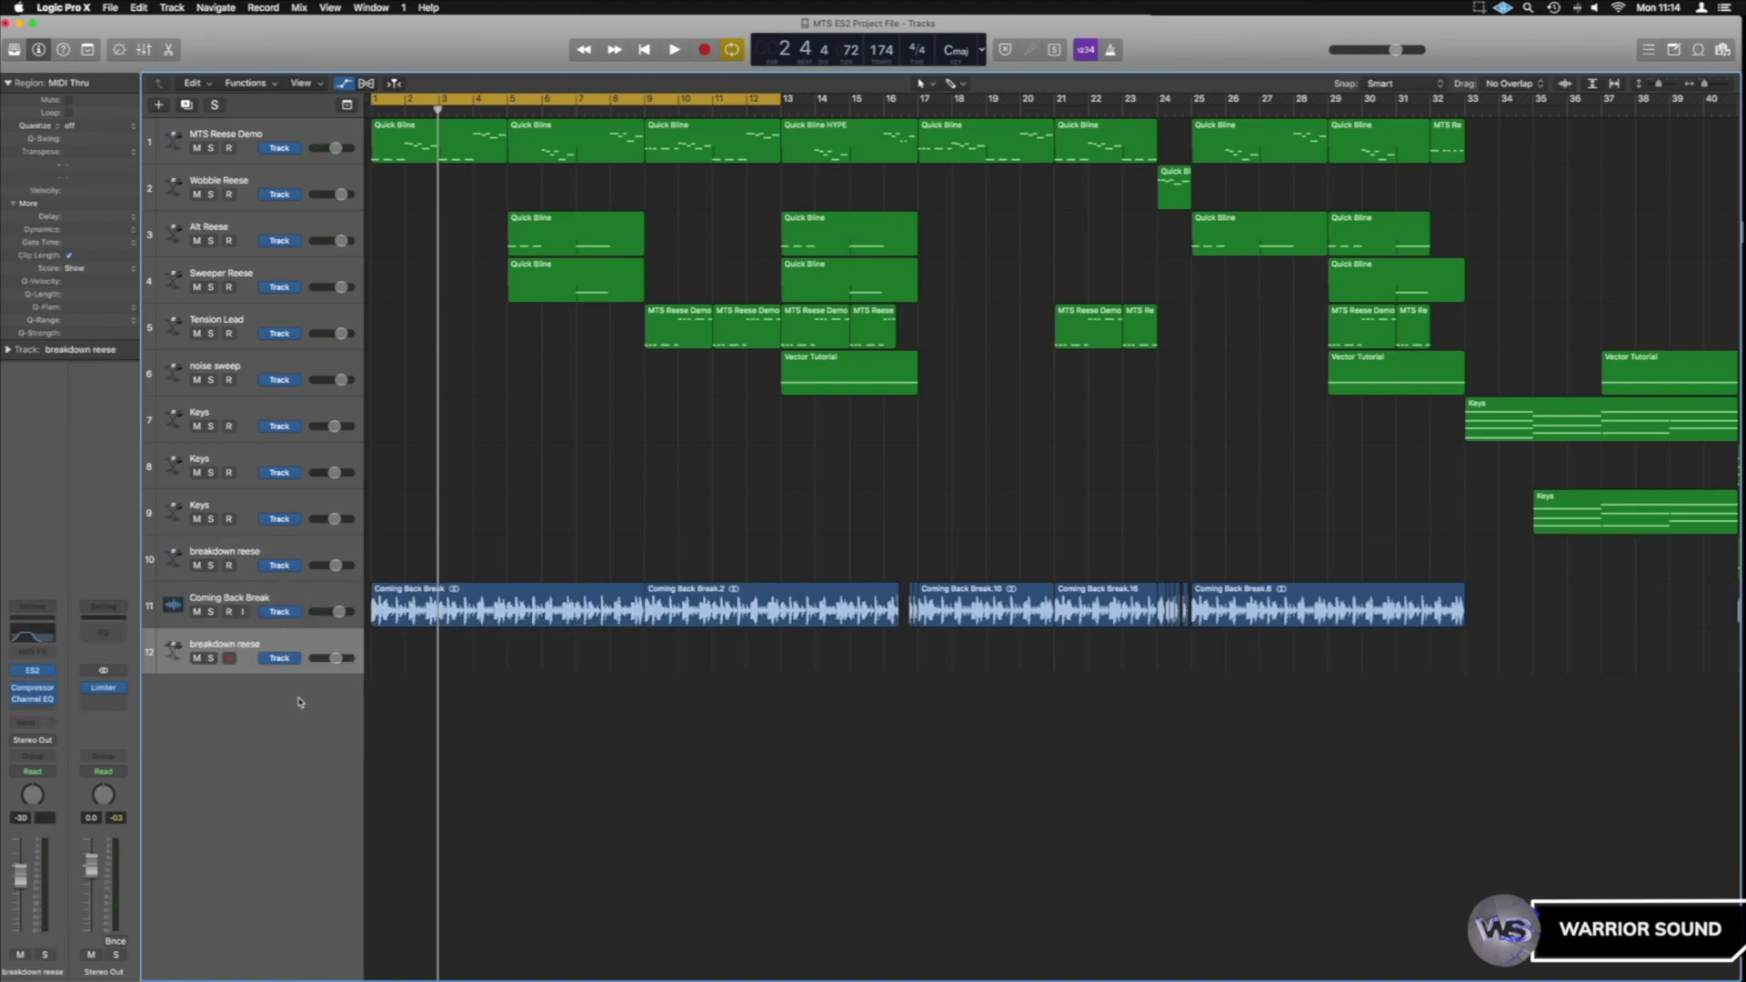
pyautogui.doubleClick(224, 644)
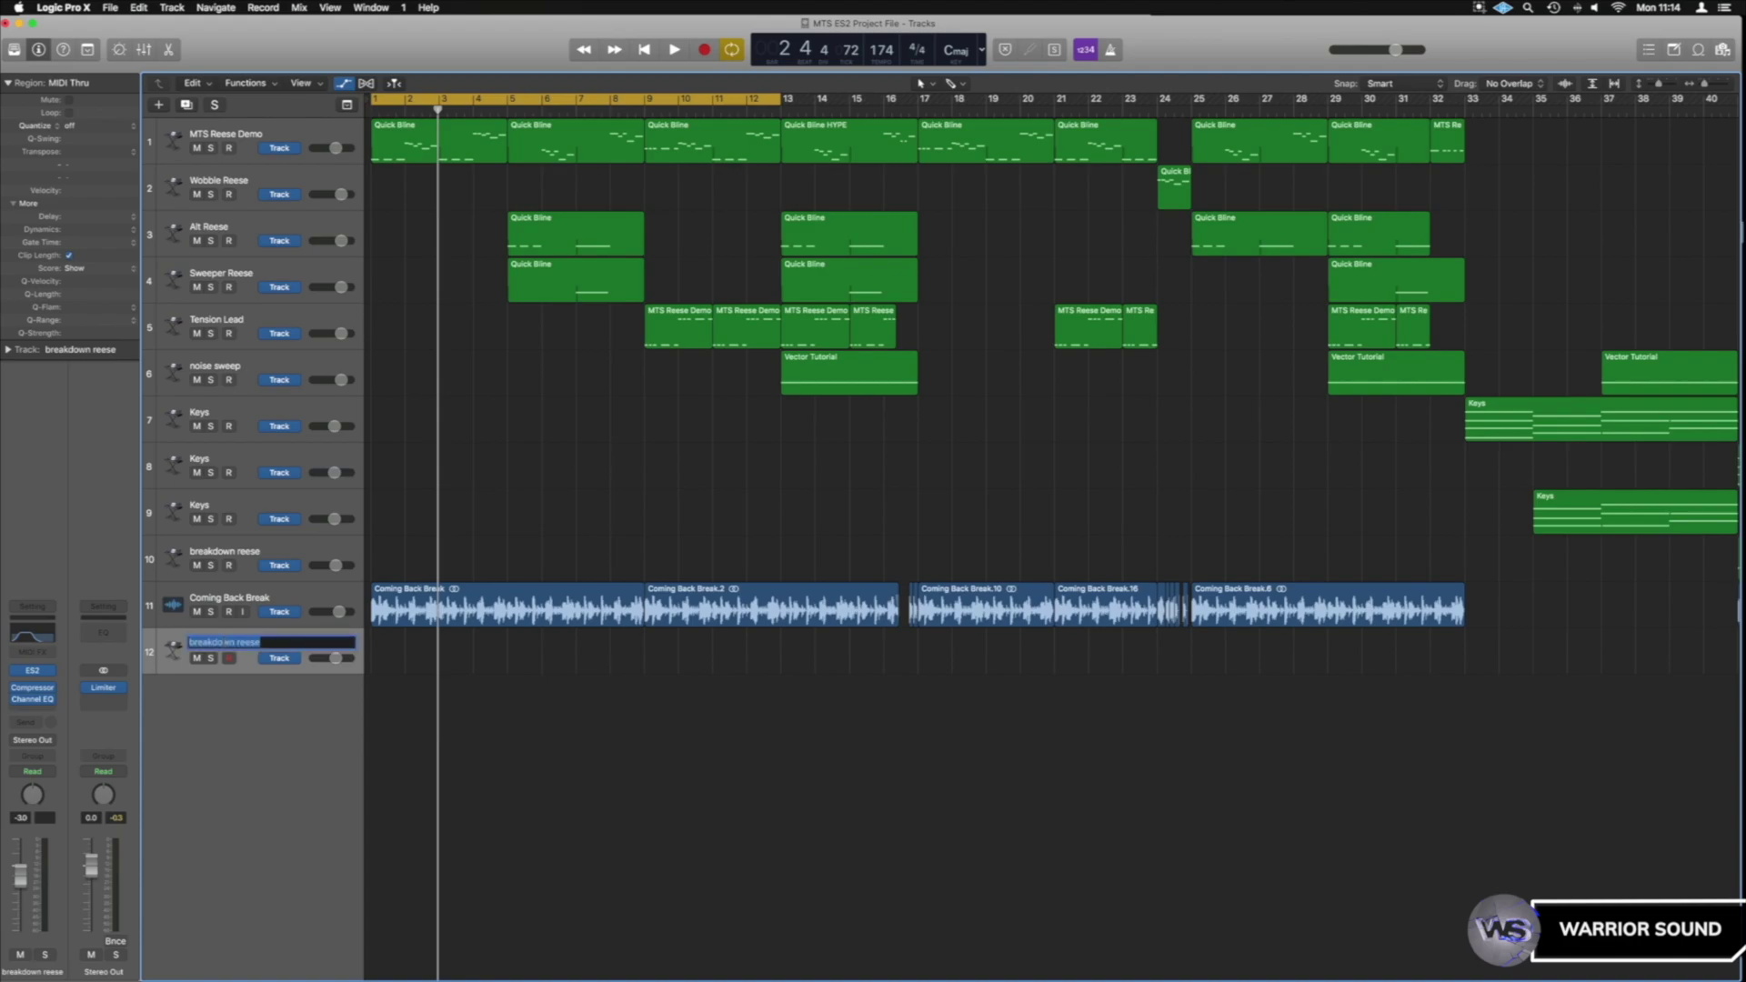
pyautogui.write('Kick ES2')
pyautogui.press('Return')
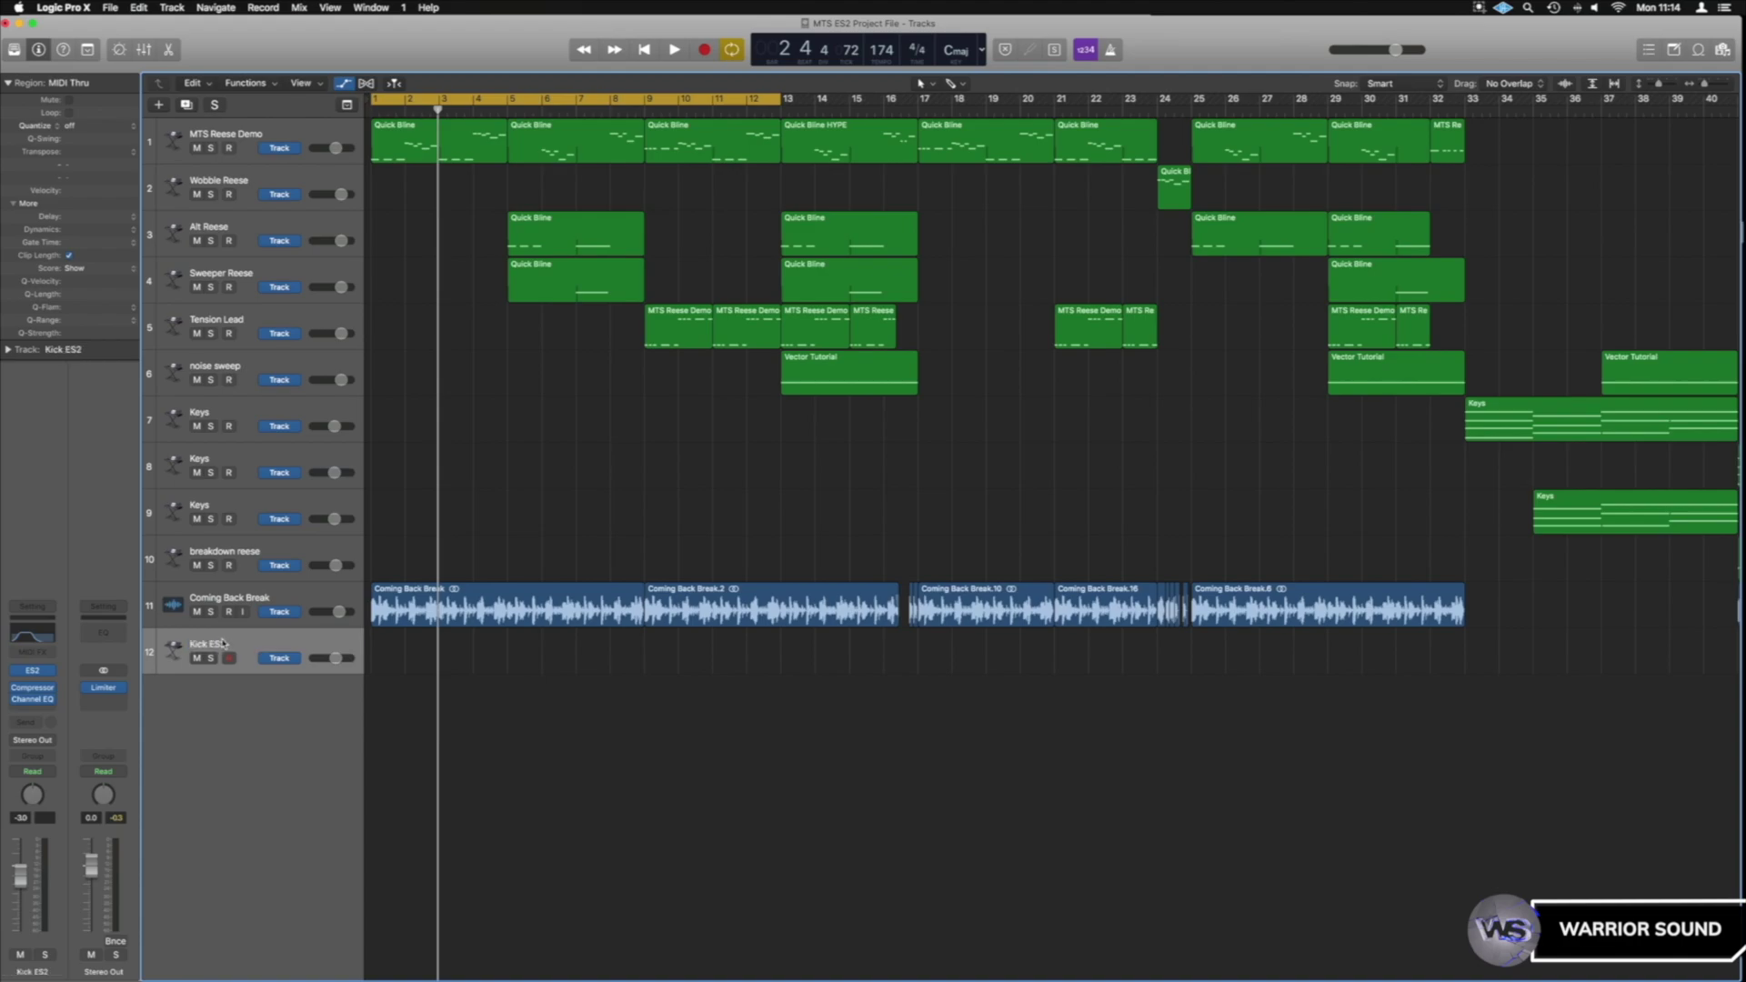
# - Remove the Compressor and Channel EQ plug-ins from the Kick ES2 track
pyautogui.click(53, 689)
pyautogui.click(50, 701)
pyautogui.click(54, 700)
pyautogui.click(36, 708)
# - Open the ES2 on the Kick ES2 track and load the Analog Saw Init preset from Tutorial Settings
pyautogui.click(32, 682)
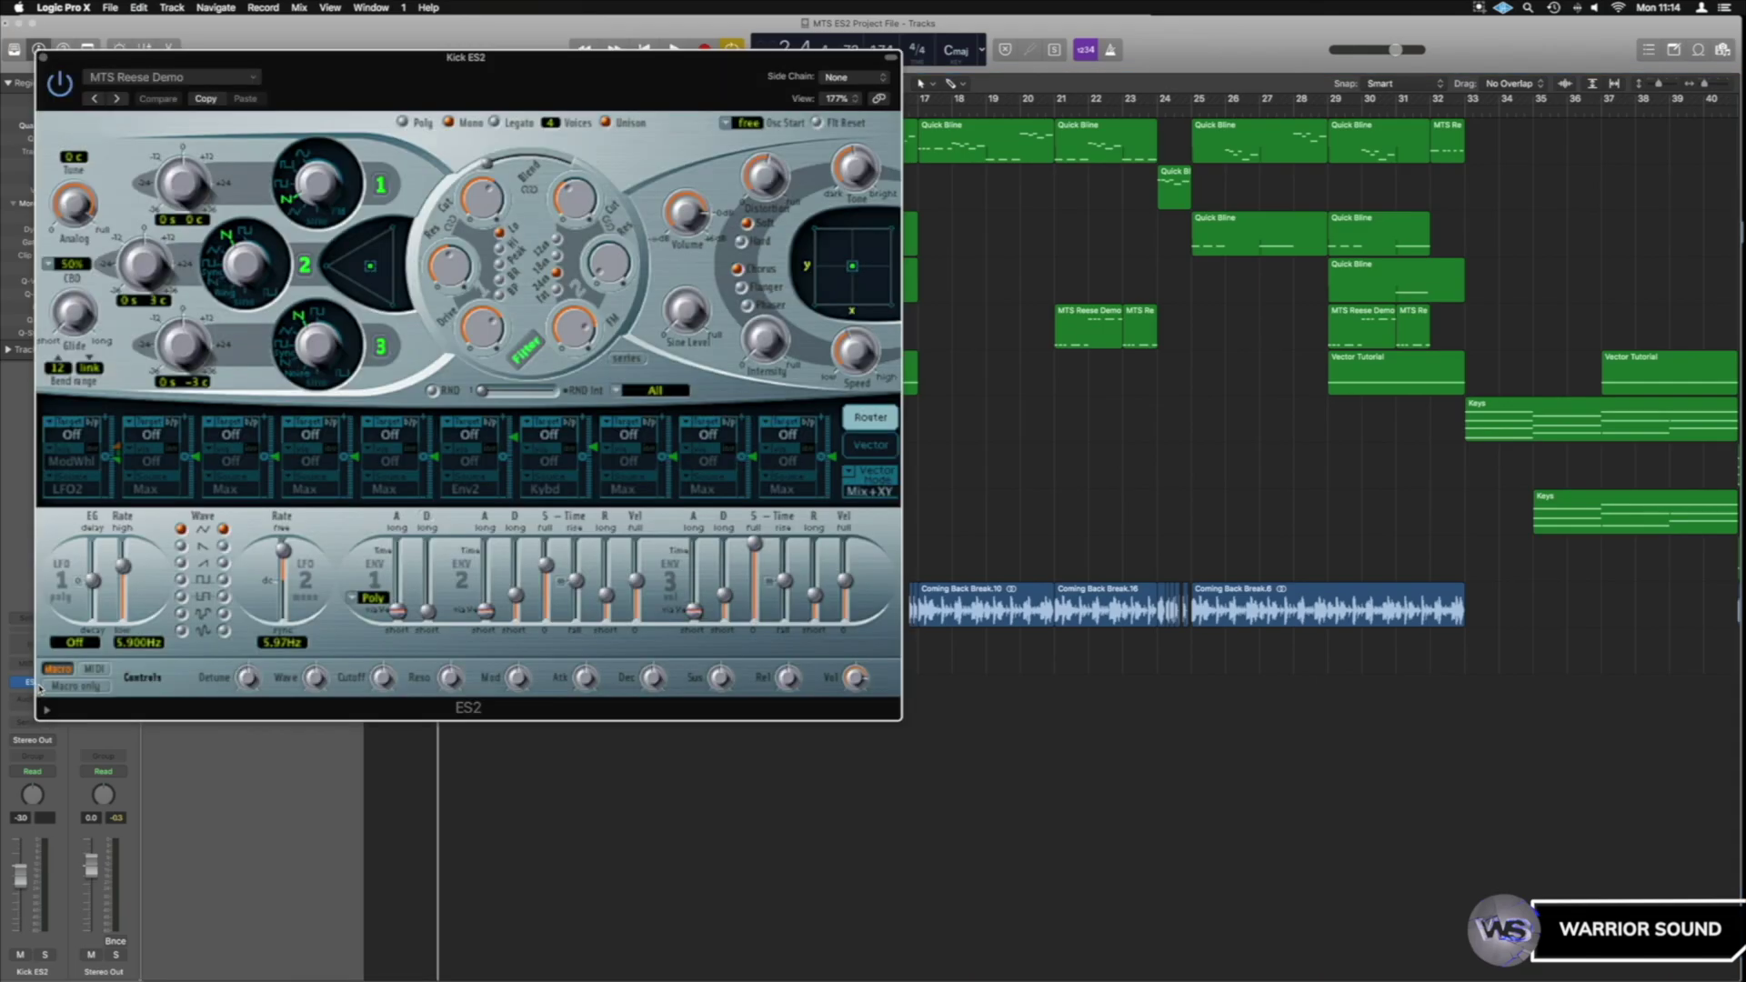
pyautogui.moveTo(455, 80); pyautogui.dragTo(1001, 162)
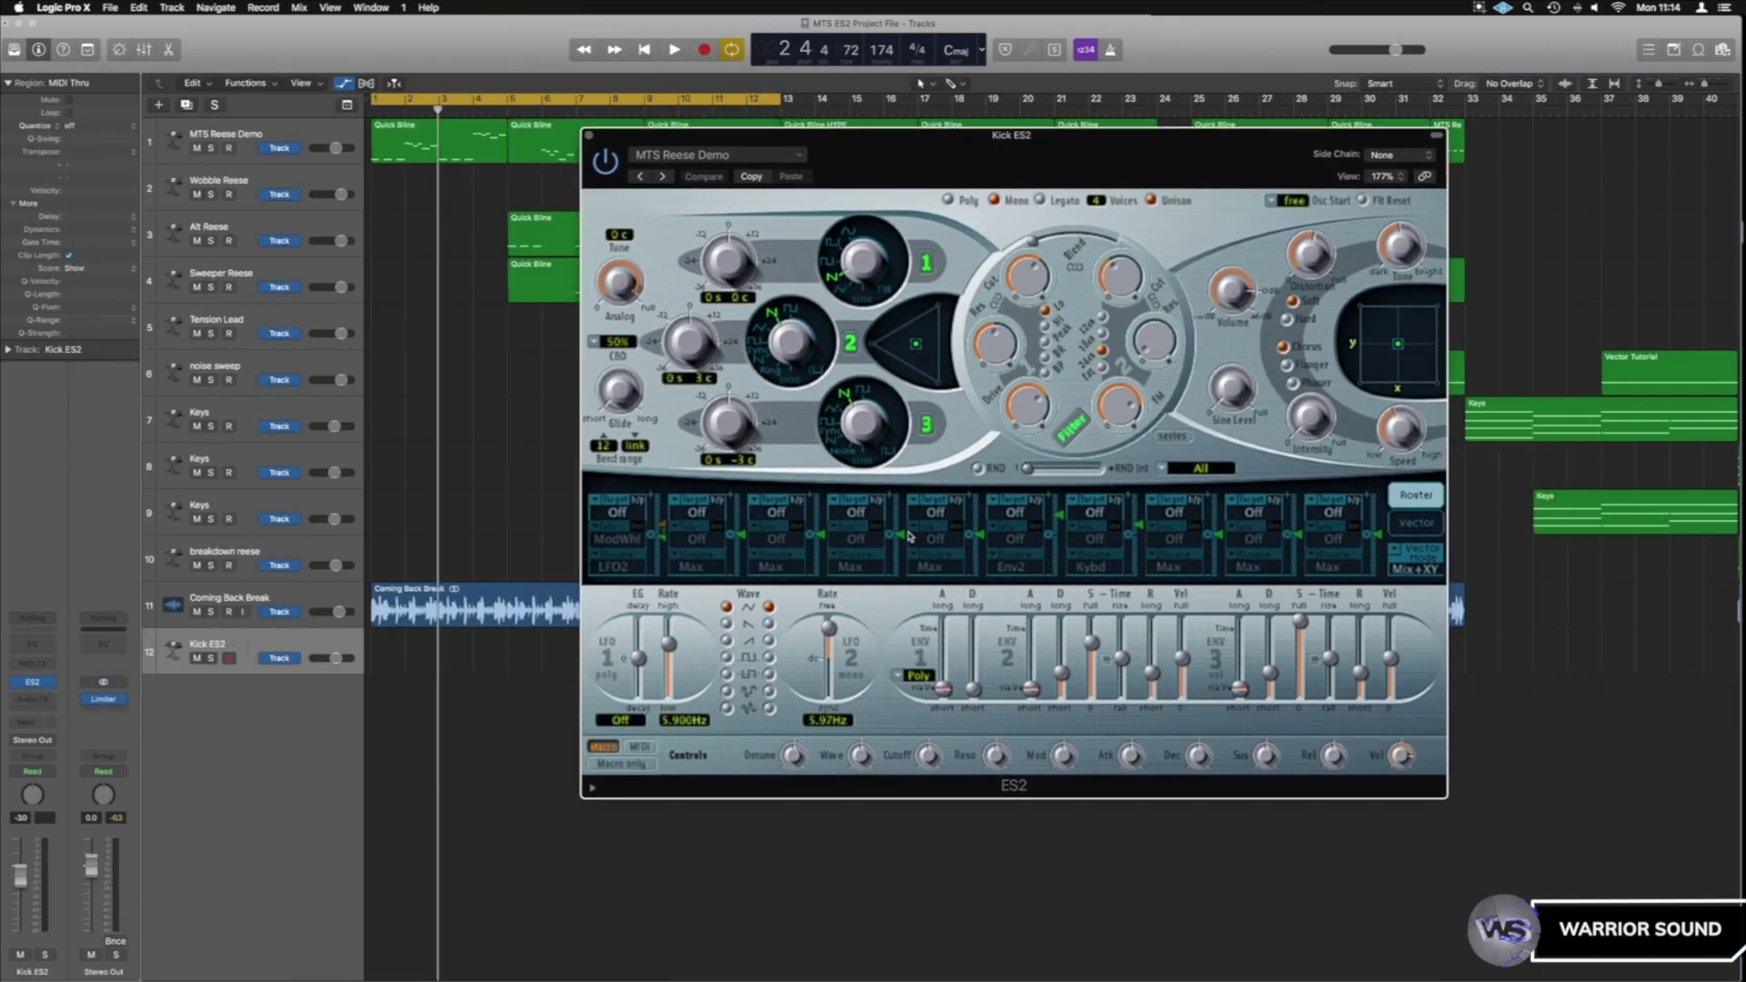
pyautogui.click(764, 167)
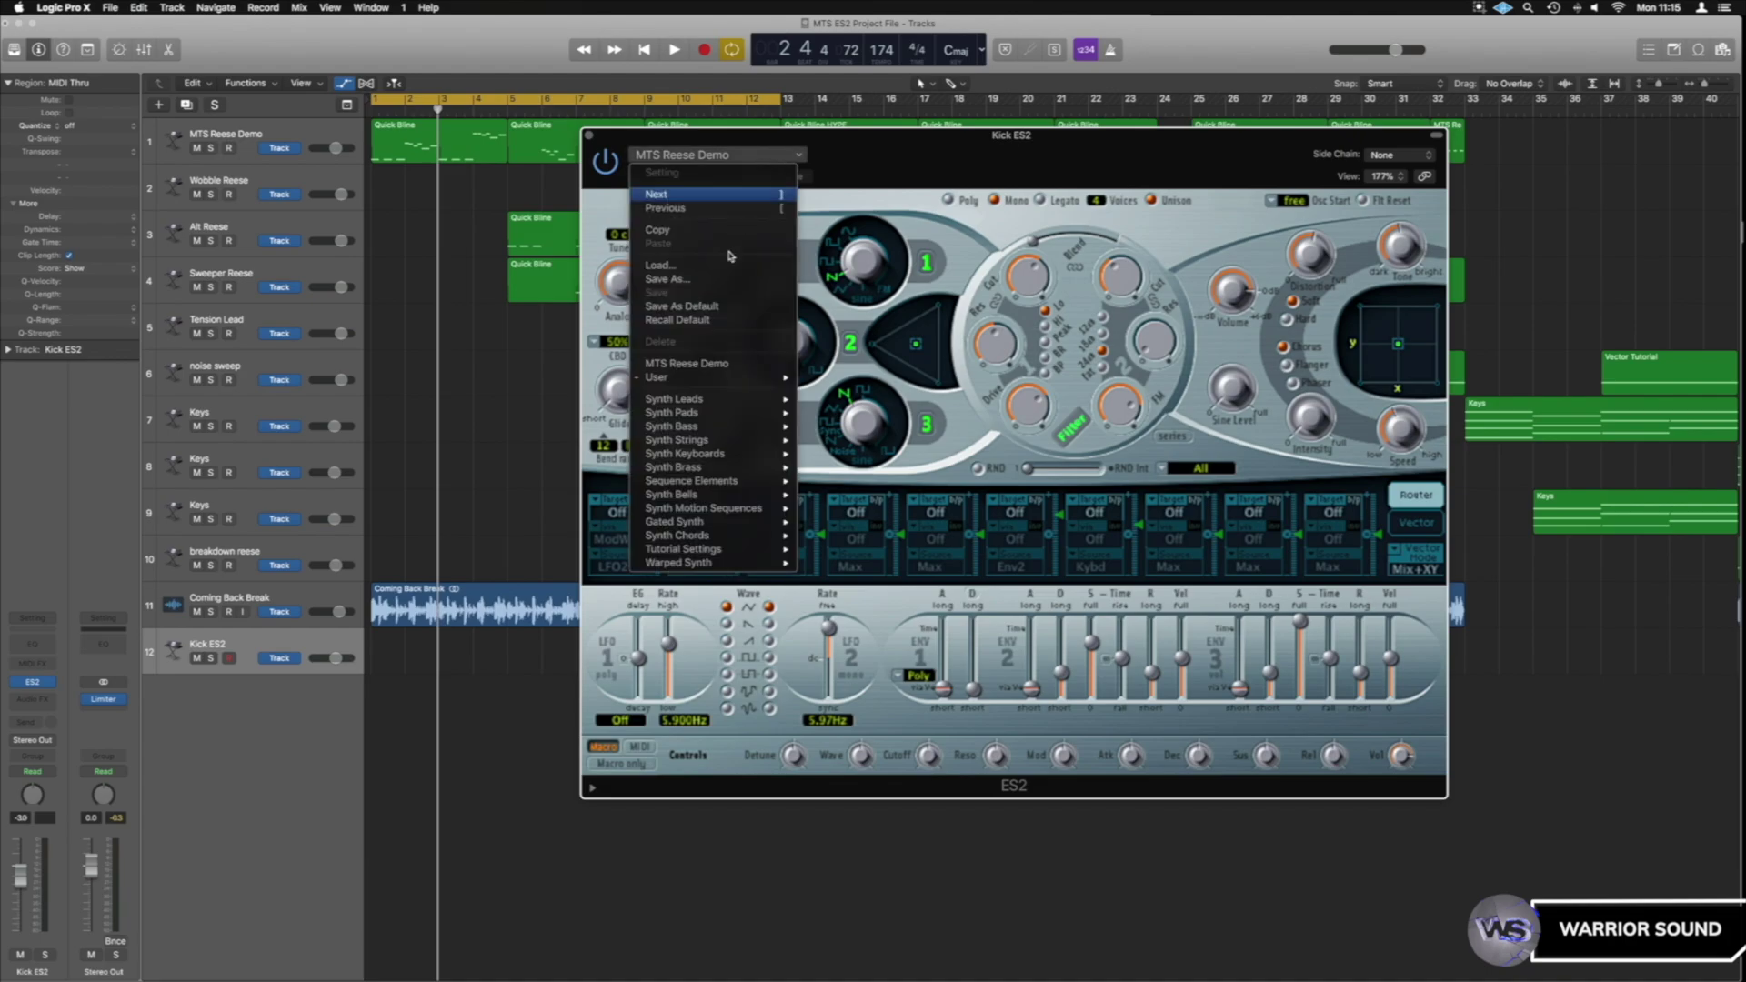
pyautogui.moveTo(718, 553)
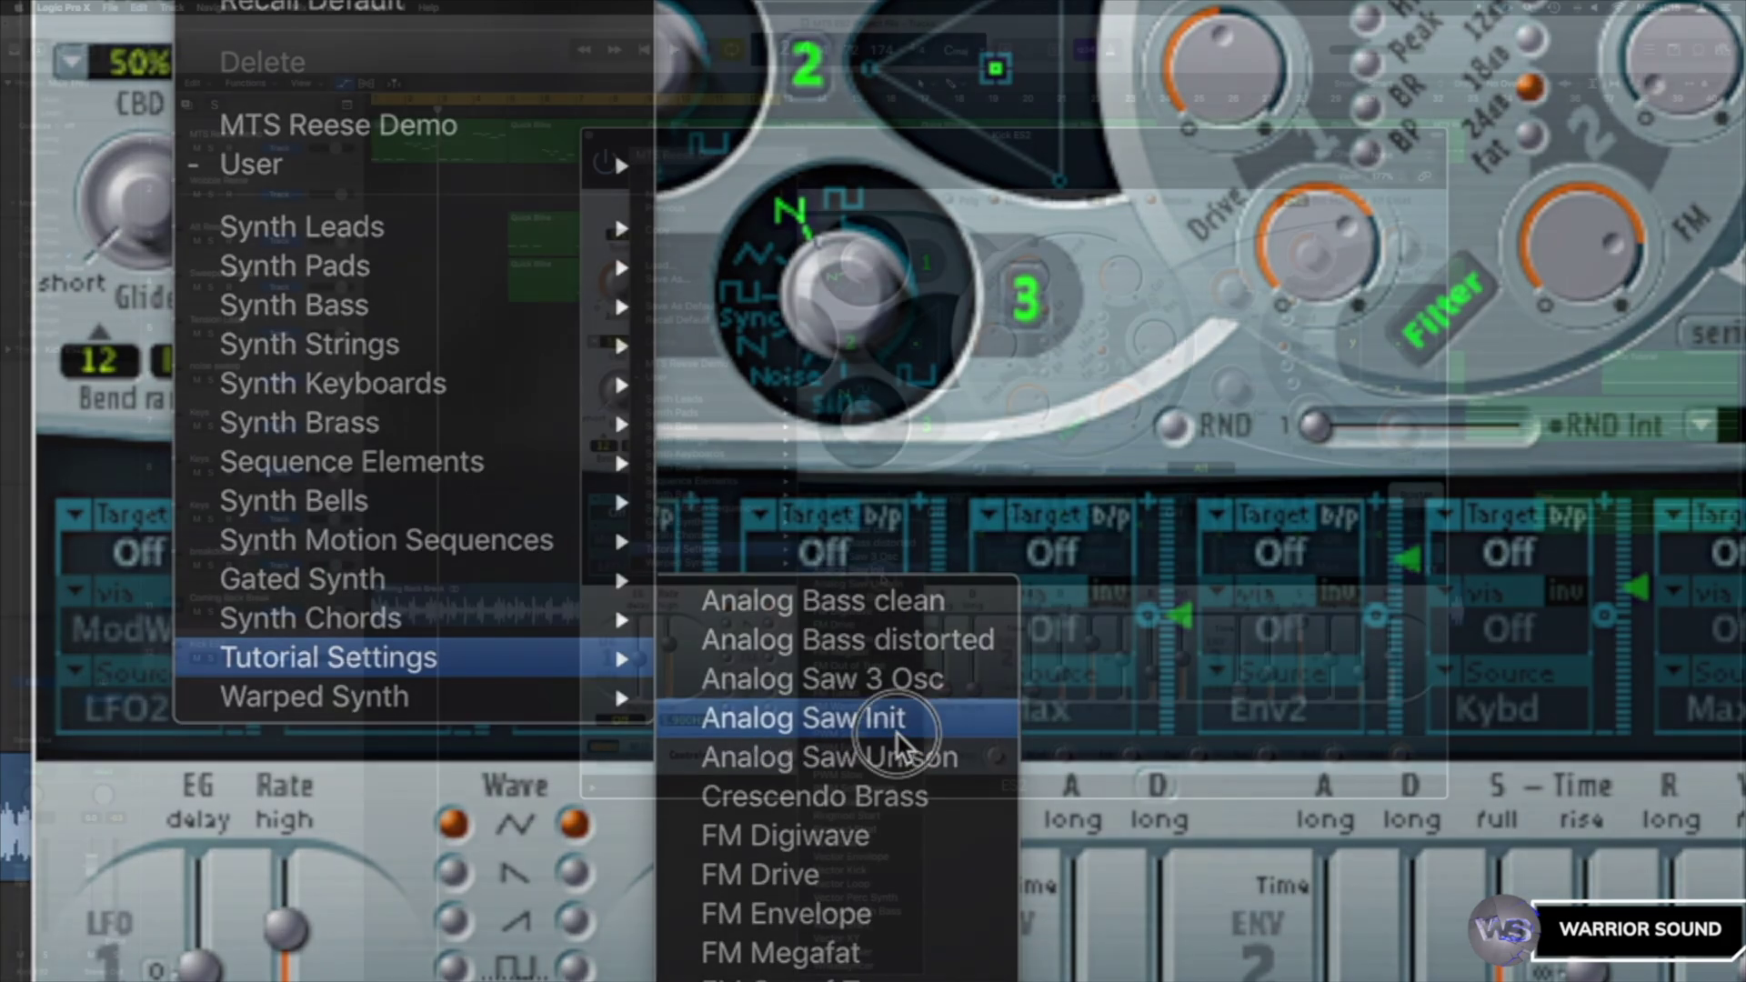
pyautogui.click(899, 733)
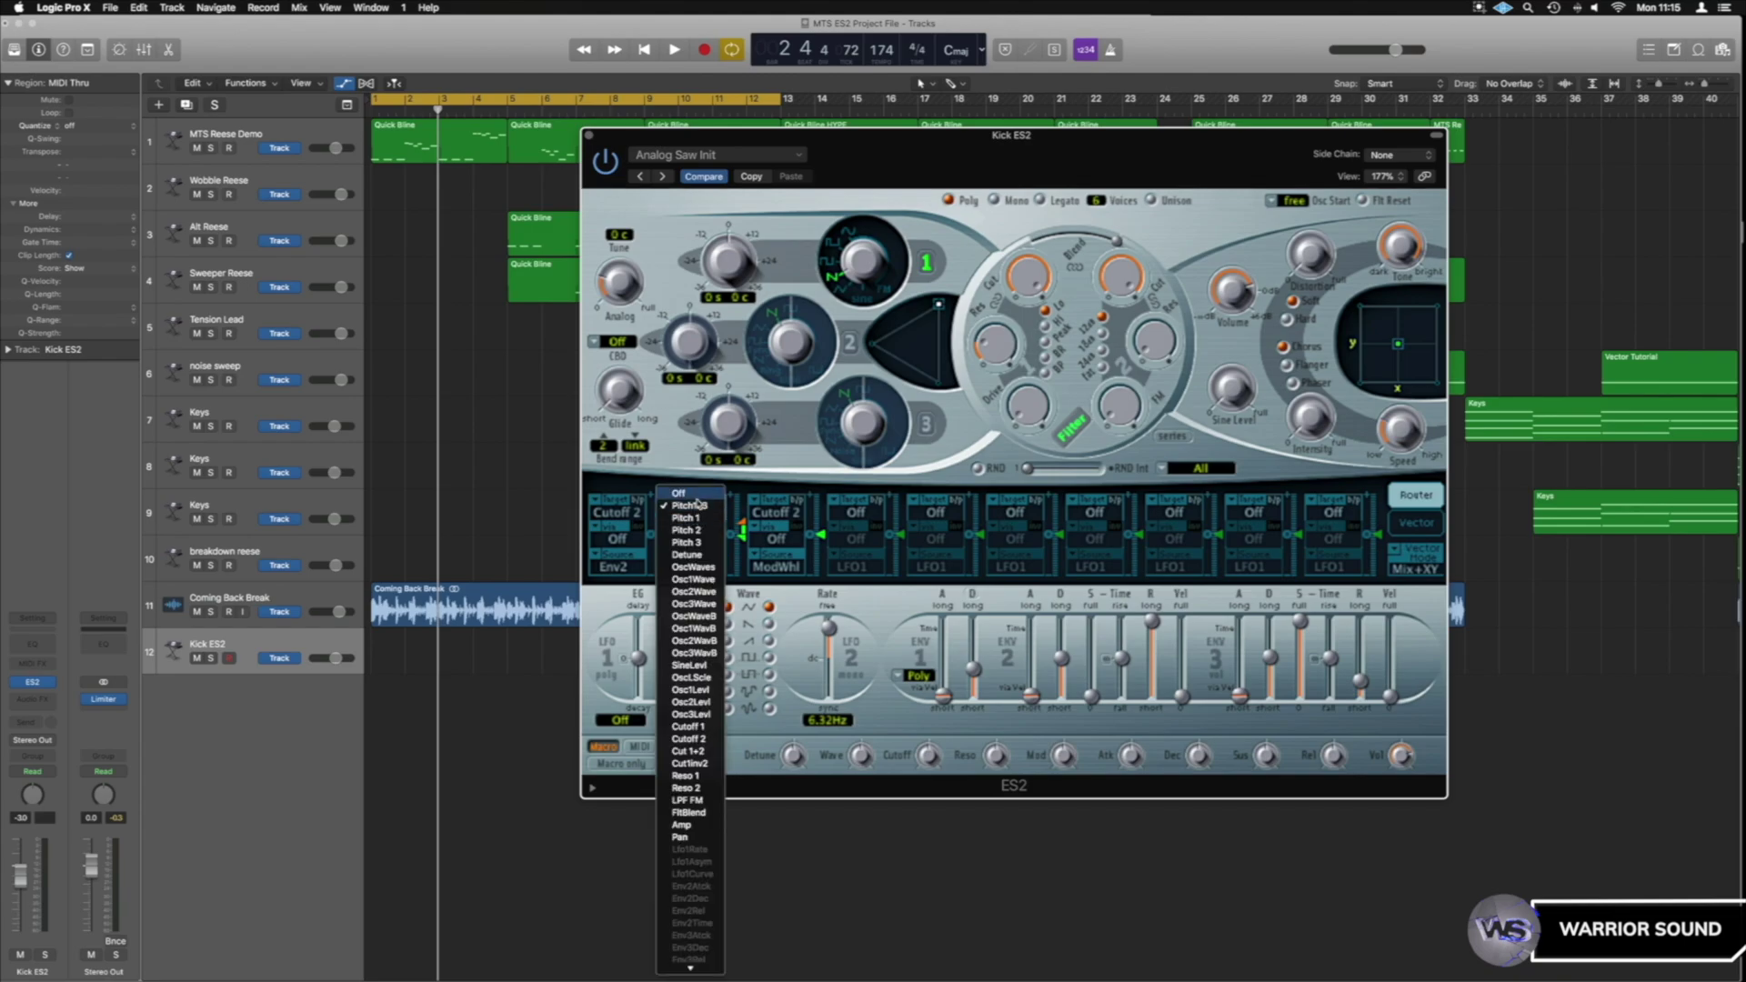
# - Set the targets of the ES2's first three modulation routings to Off, clearing Pitch123 and both Cutoff 2 assignments
pyautogui.click(697, 494)
pyautogui.click(787, 511)
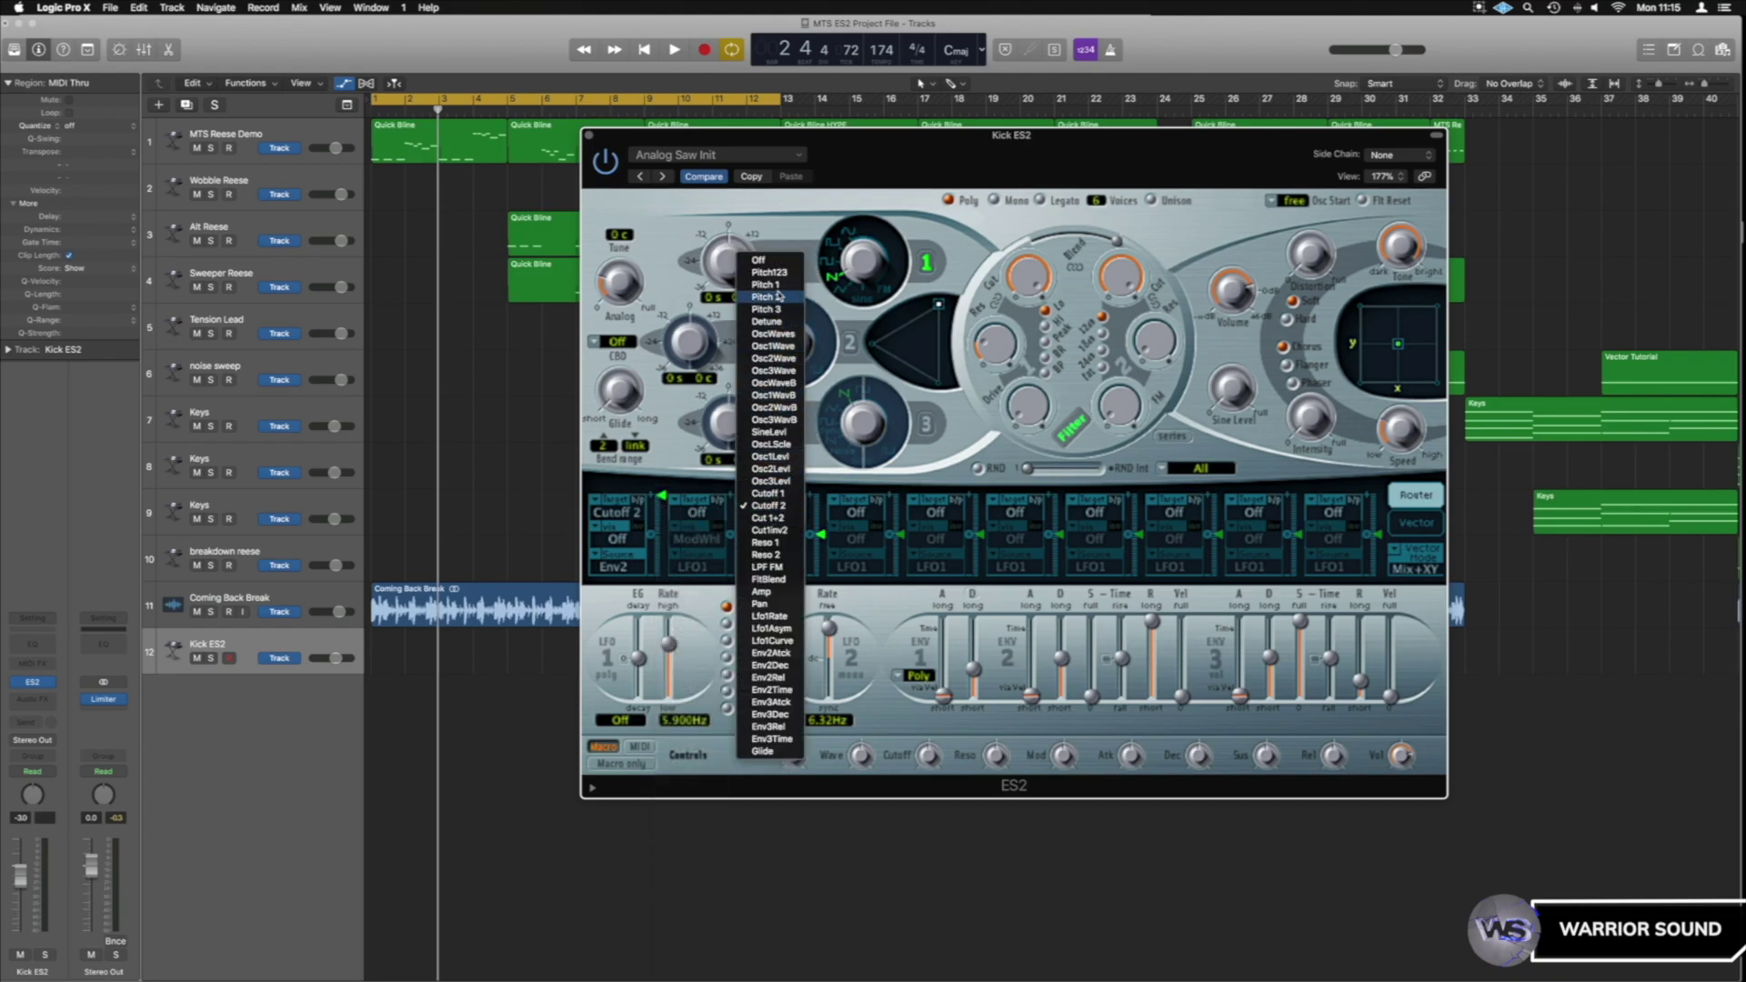
pyautogui.click(775, 261)
pyautogui.click(617, 511)
pyautogui.click(600, 261)
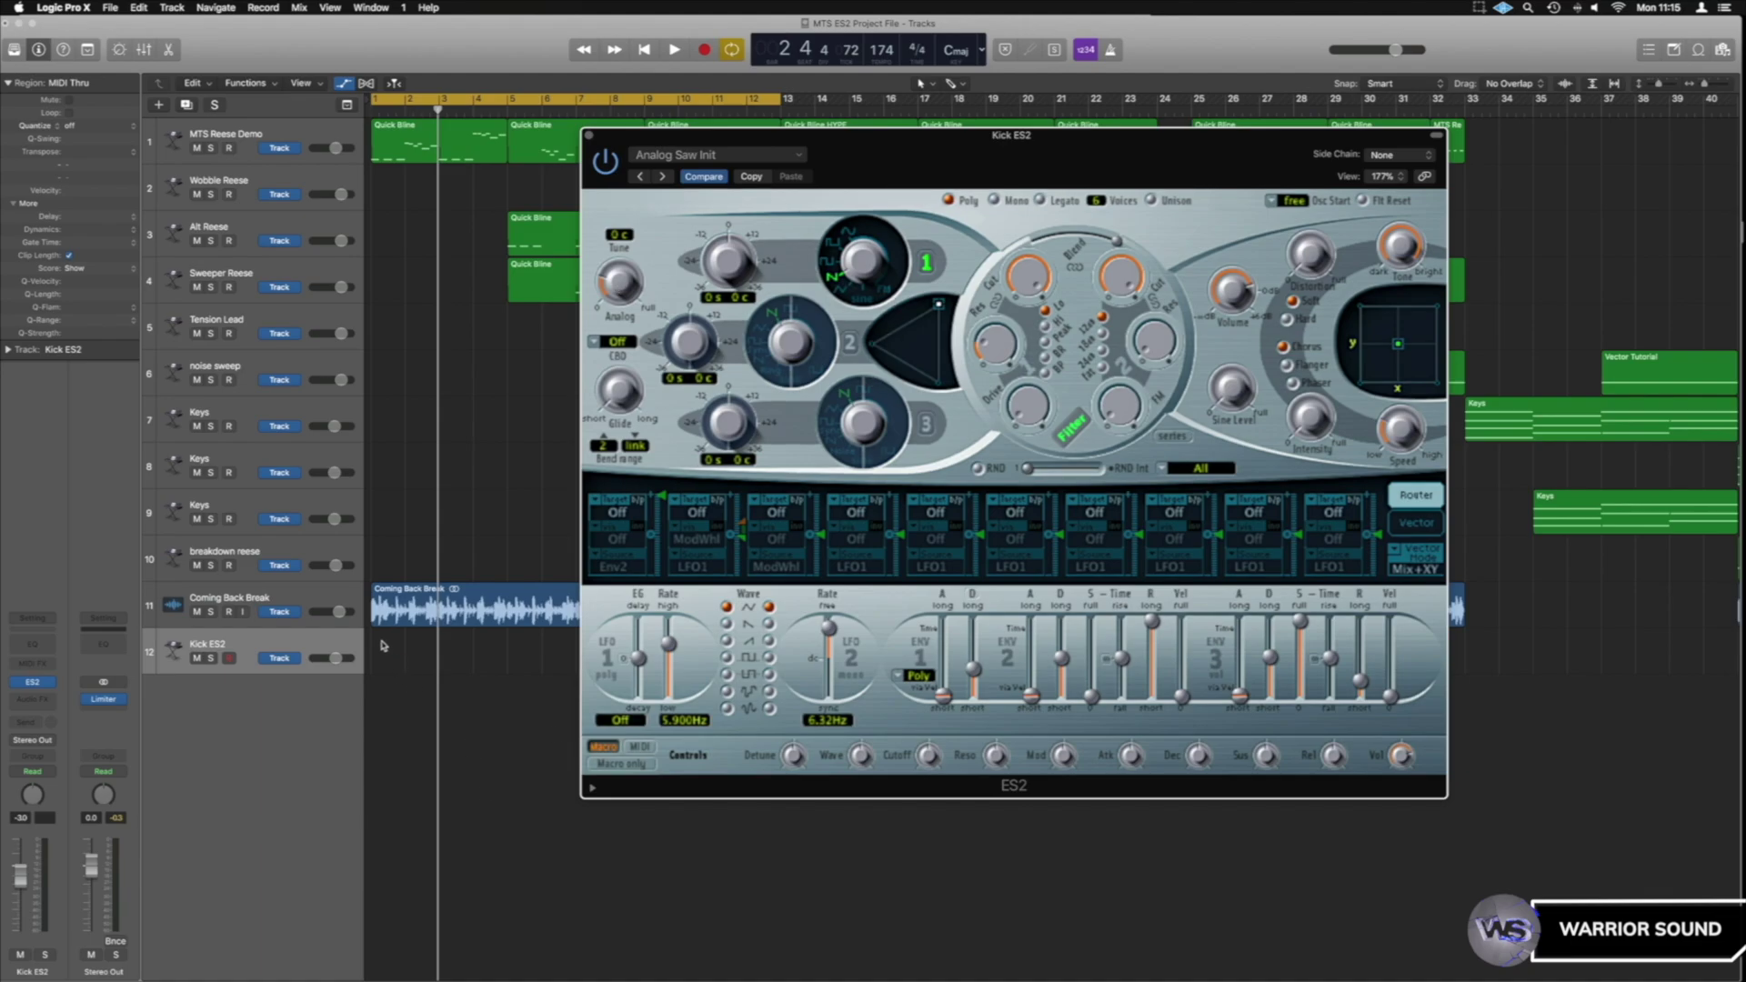
# - Create an empty four-bar region at bar 1 on the Kick ES2 track, and shorten the cycle range to those four bars
pyautogui.moveTo(378, 644); pyautogui.dragTo(507, 653)
pyautogui.moveTo(506, 101); pyautogui.dragTo(373, 104)
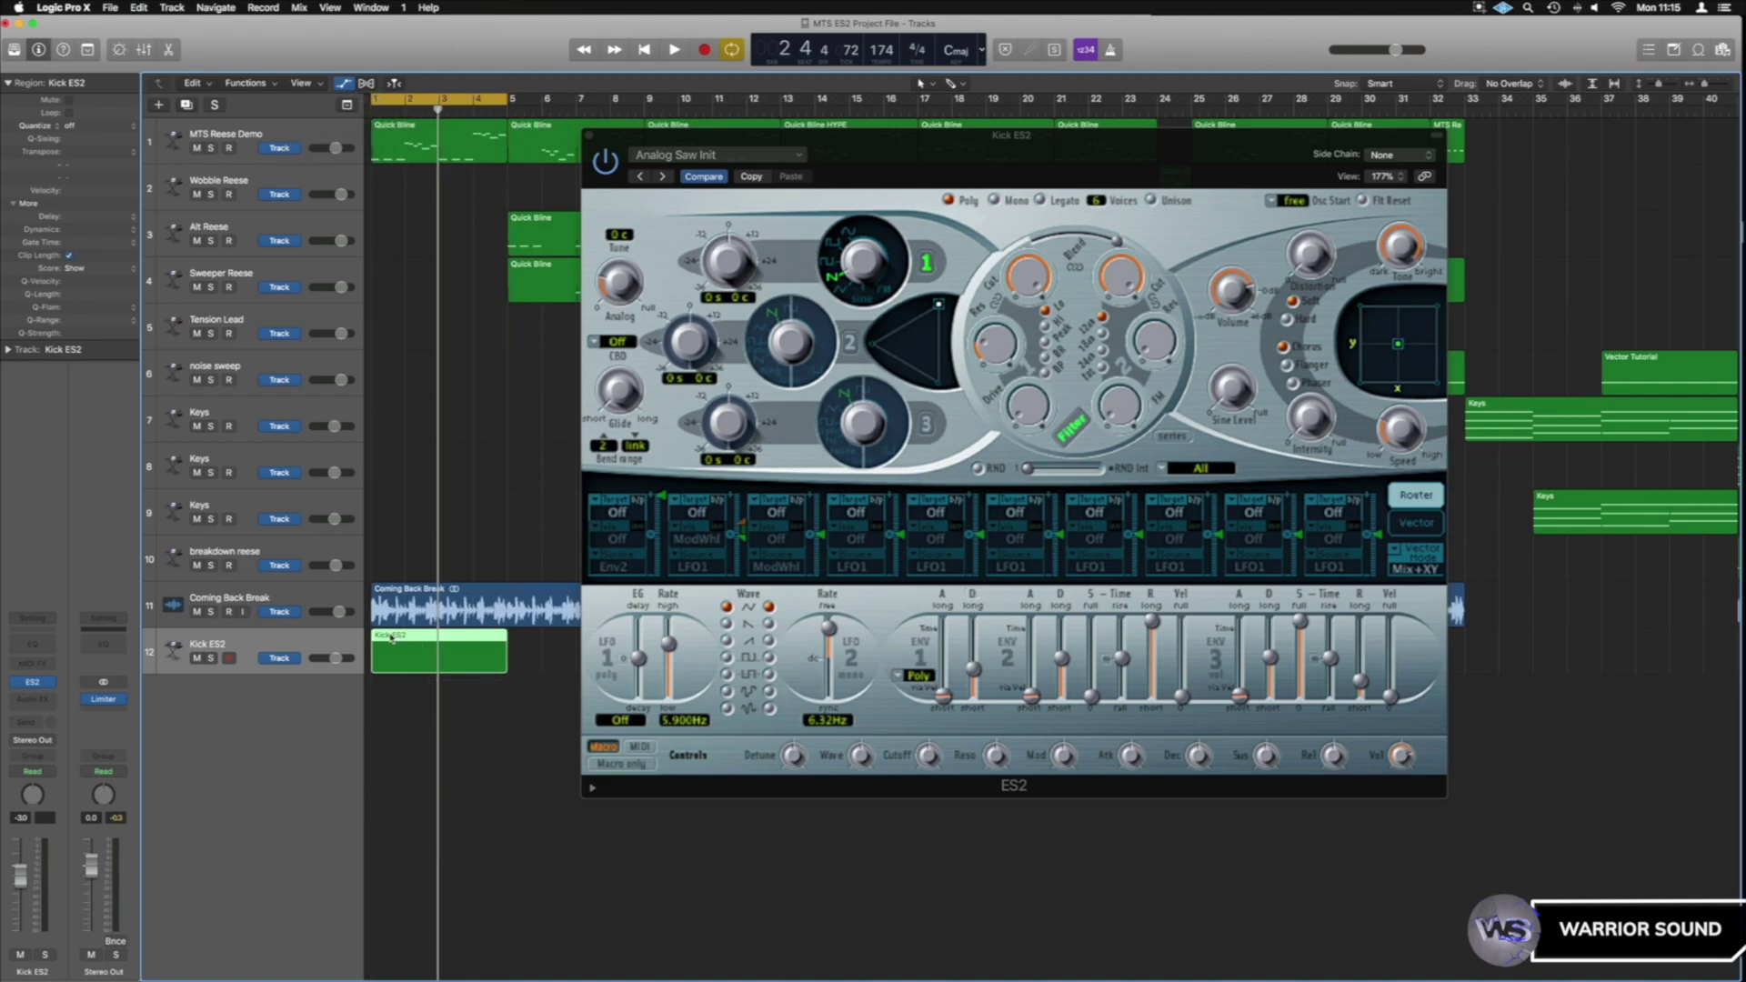
# - Open the Kick ES2 region's notes and place a short F#1 note at the start of bar 1
pyautogui.doubleClick(437, 639)
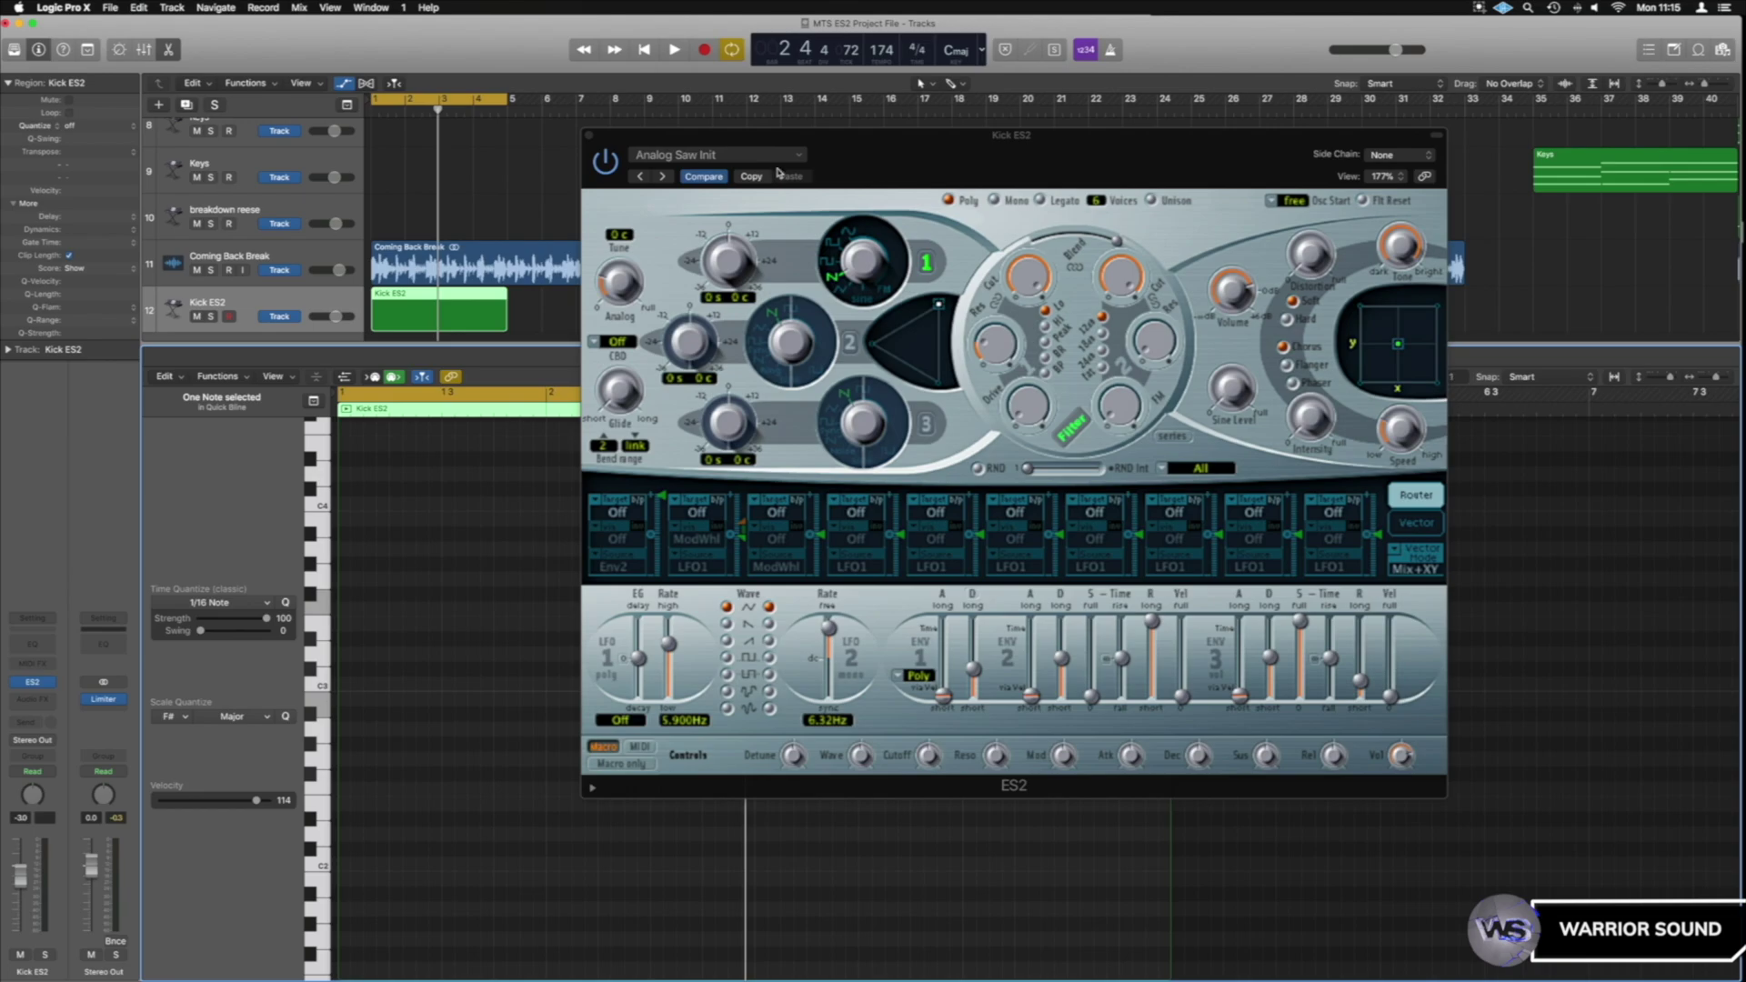
pyautogui.moveTo(641, 152); pyautogui.dragTo(843, 121)
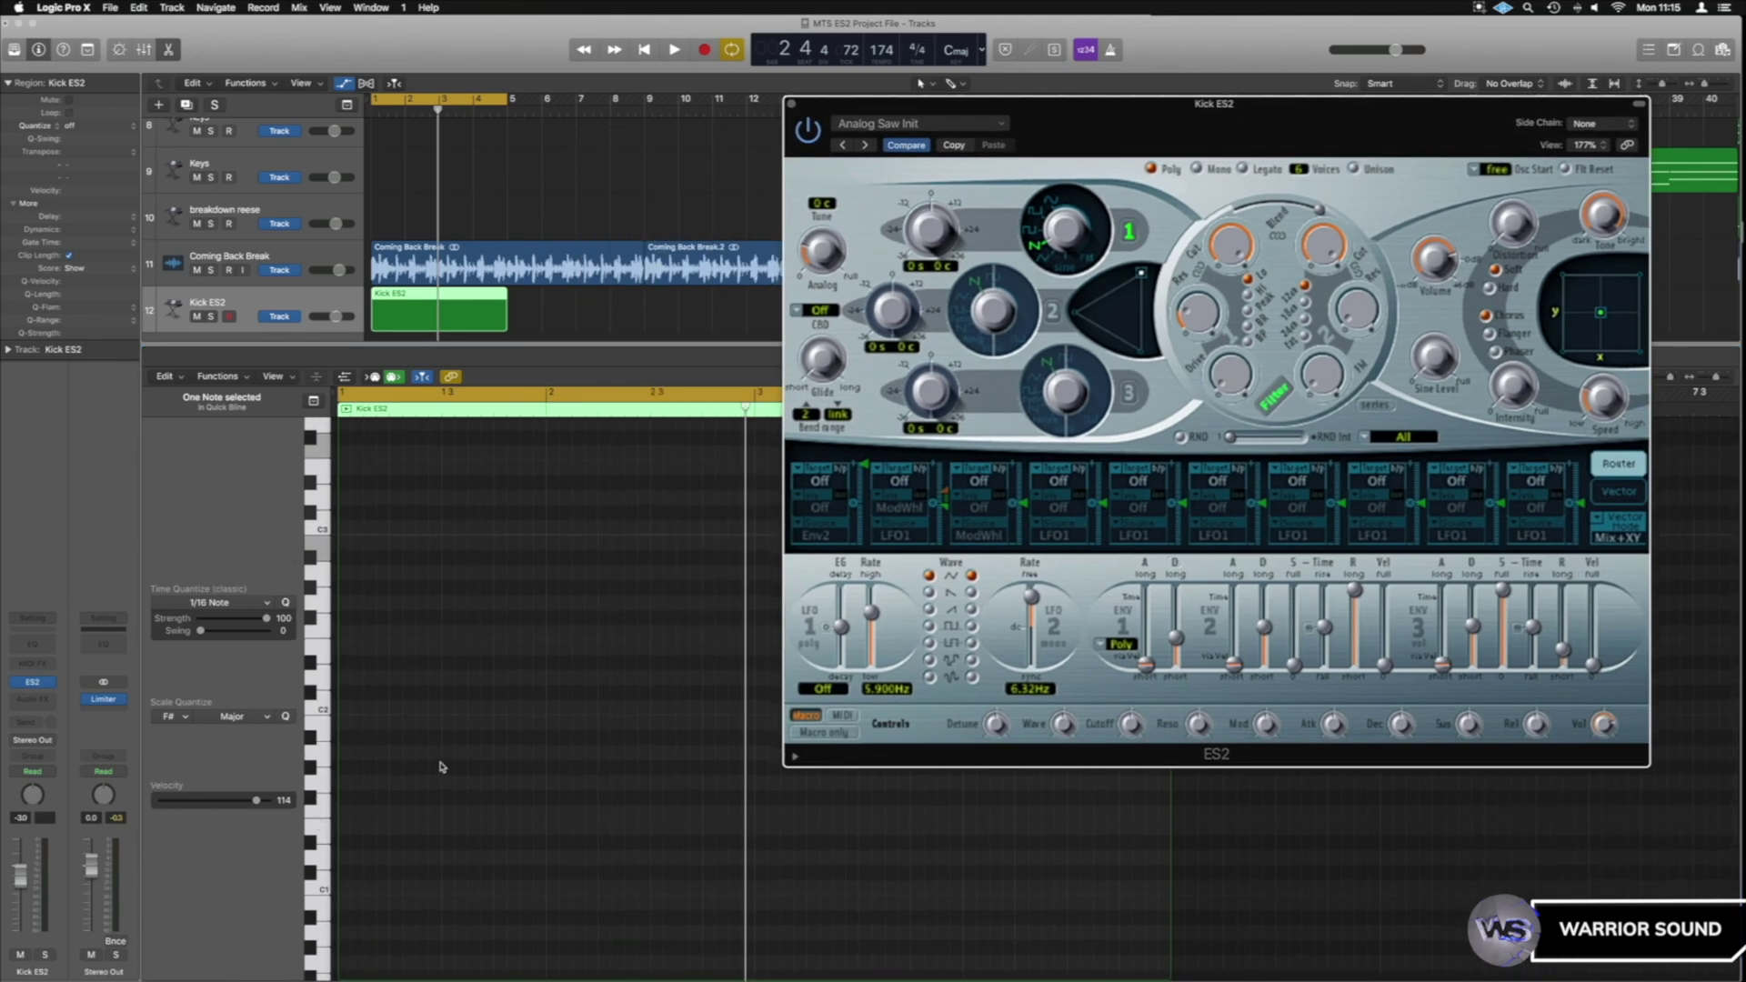
pyautogui.click(793, 108)
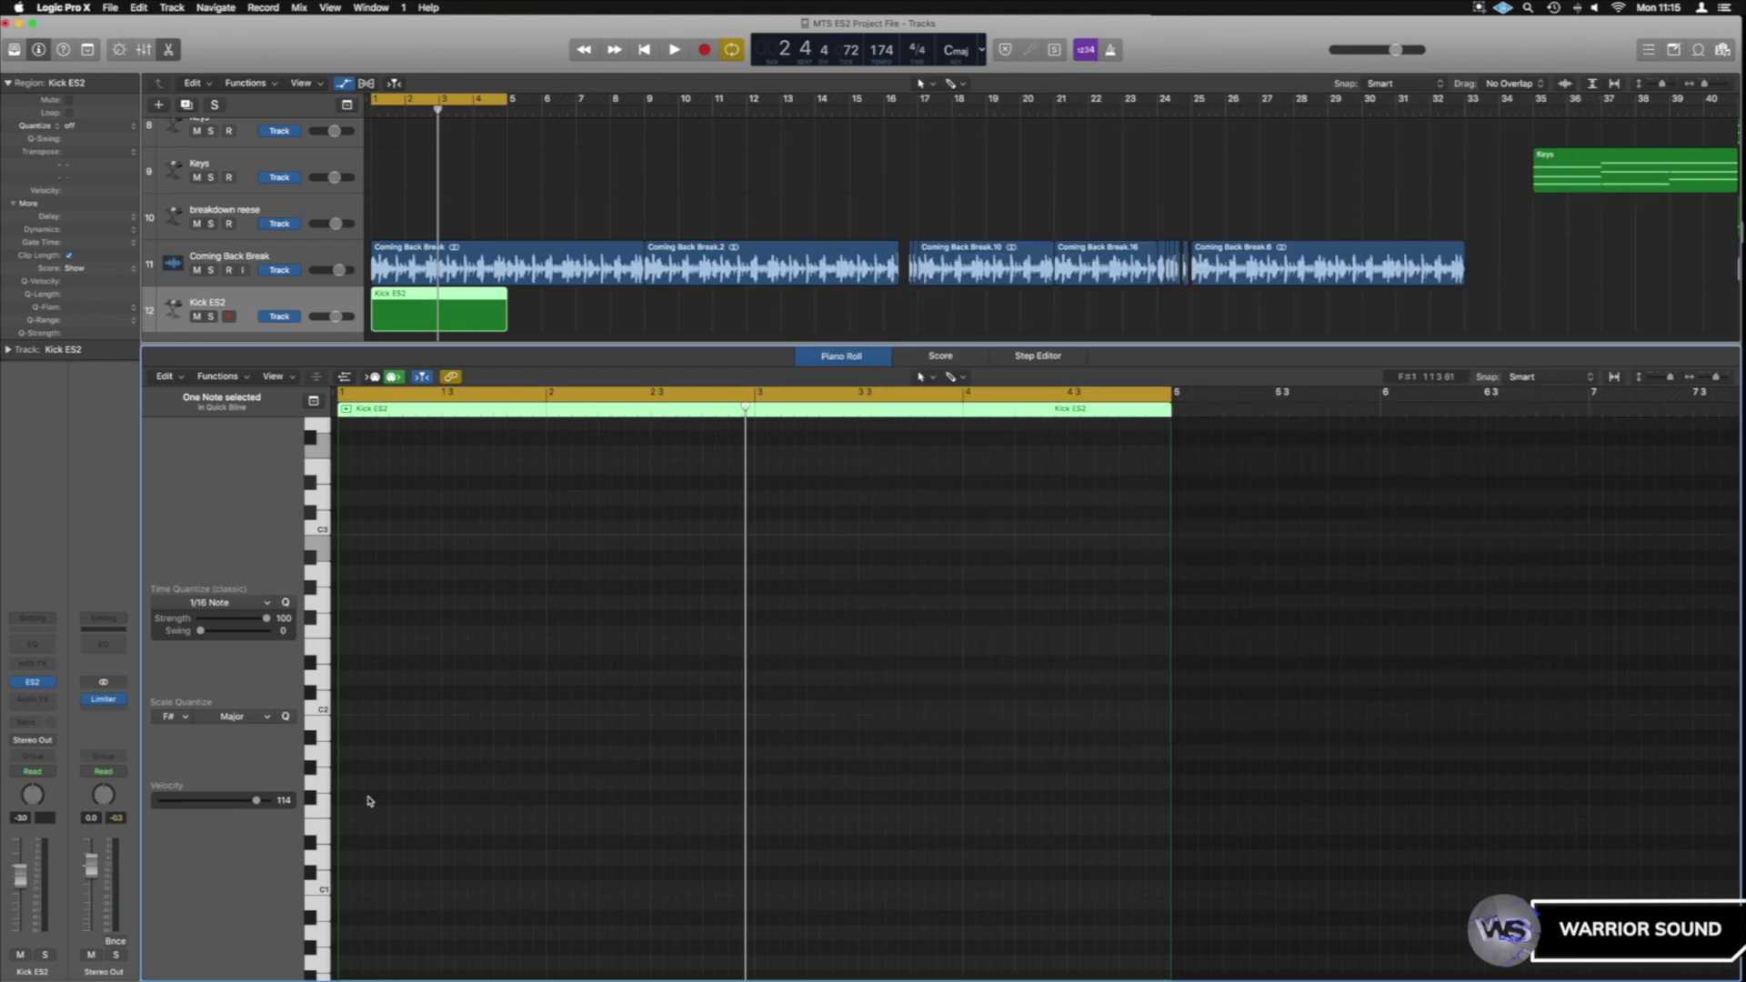
pyautogui.moveTo(358, 799); pyautogui.dragTo(349, 800)
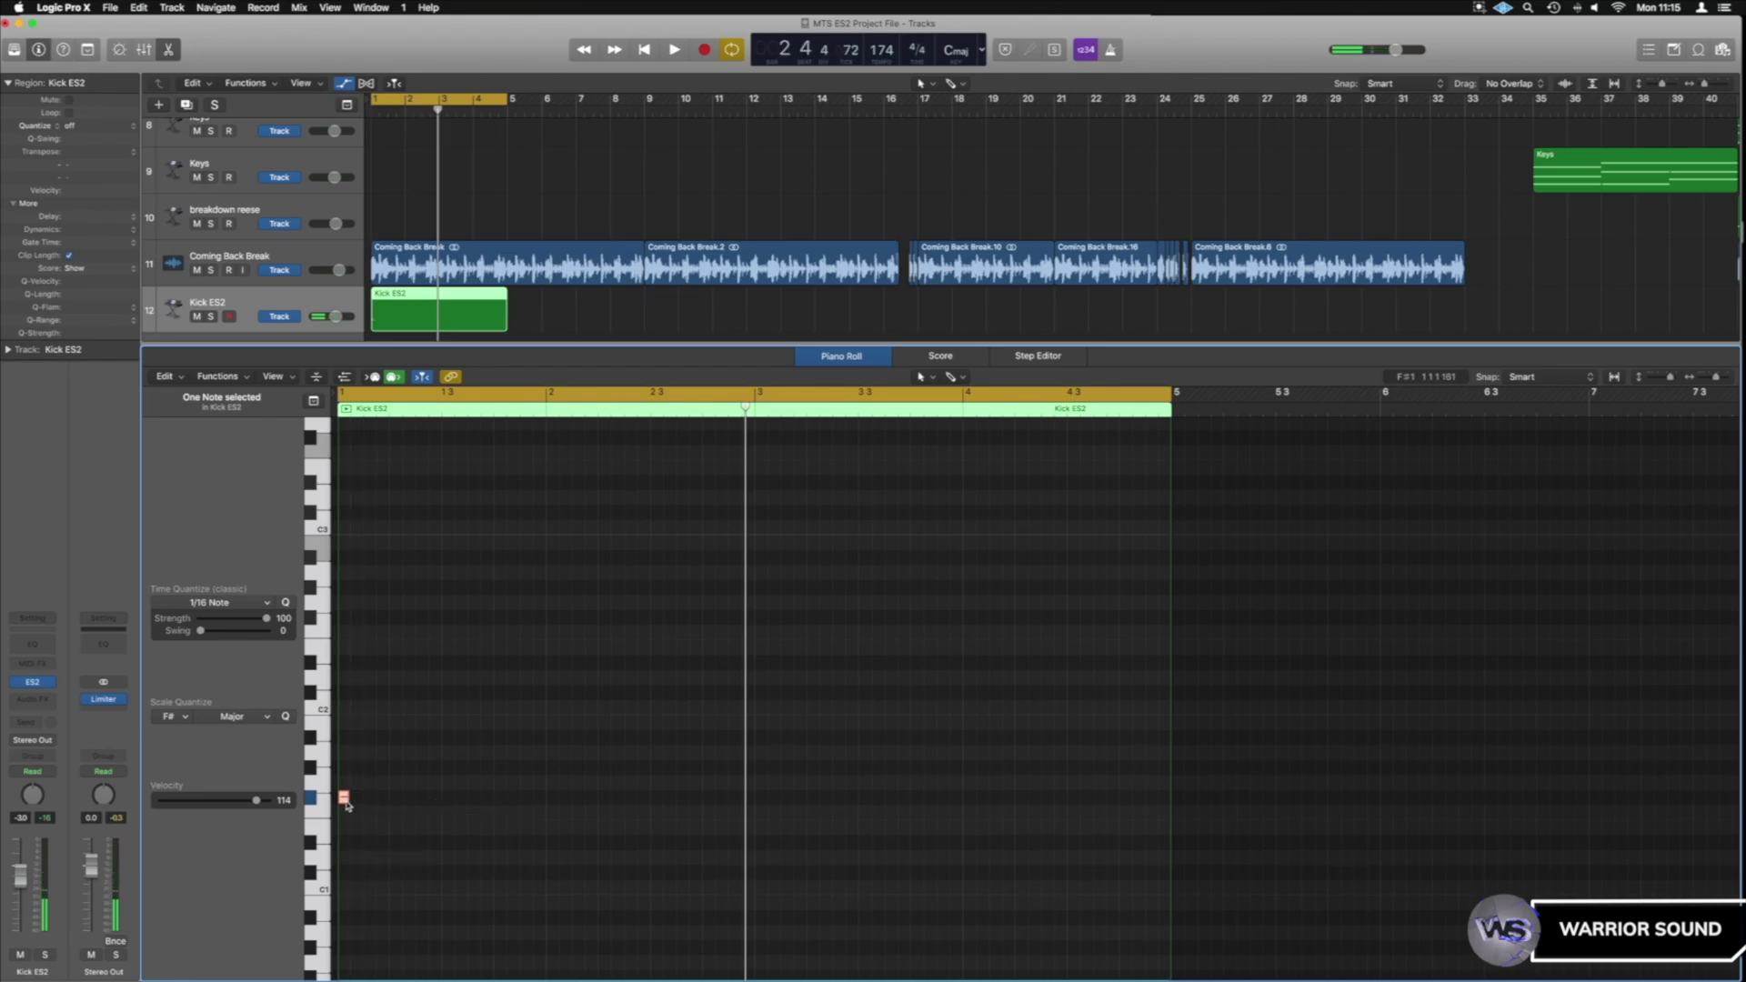
pyautogui.click(346, 800)
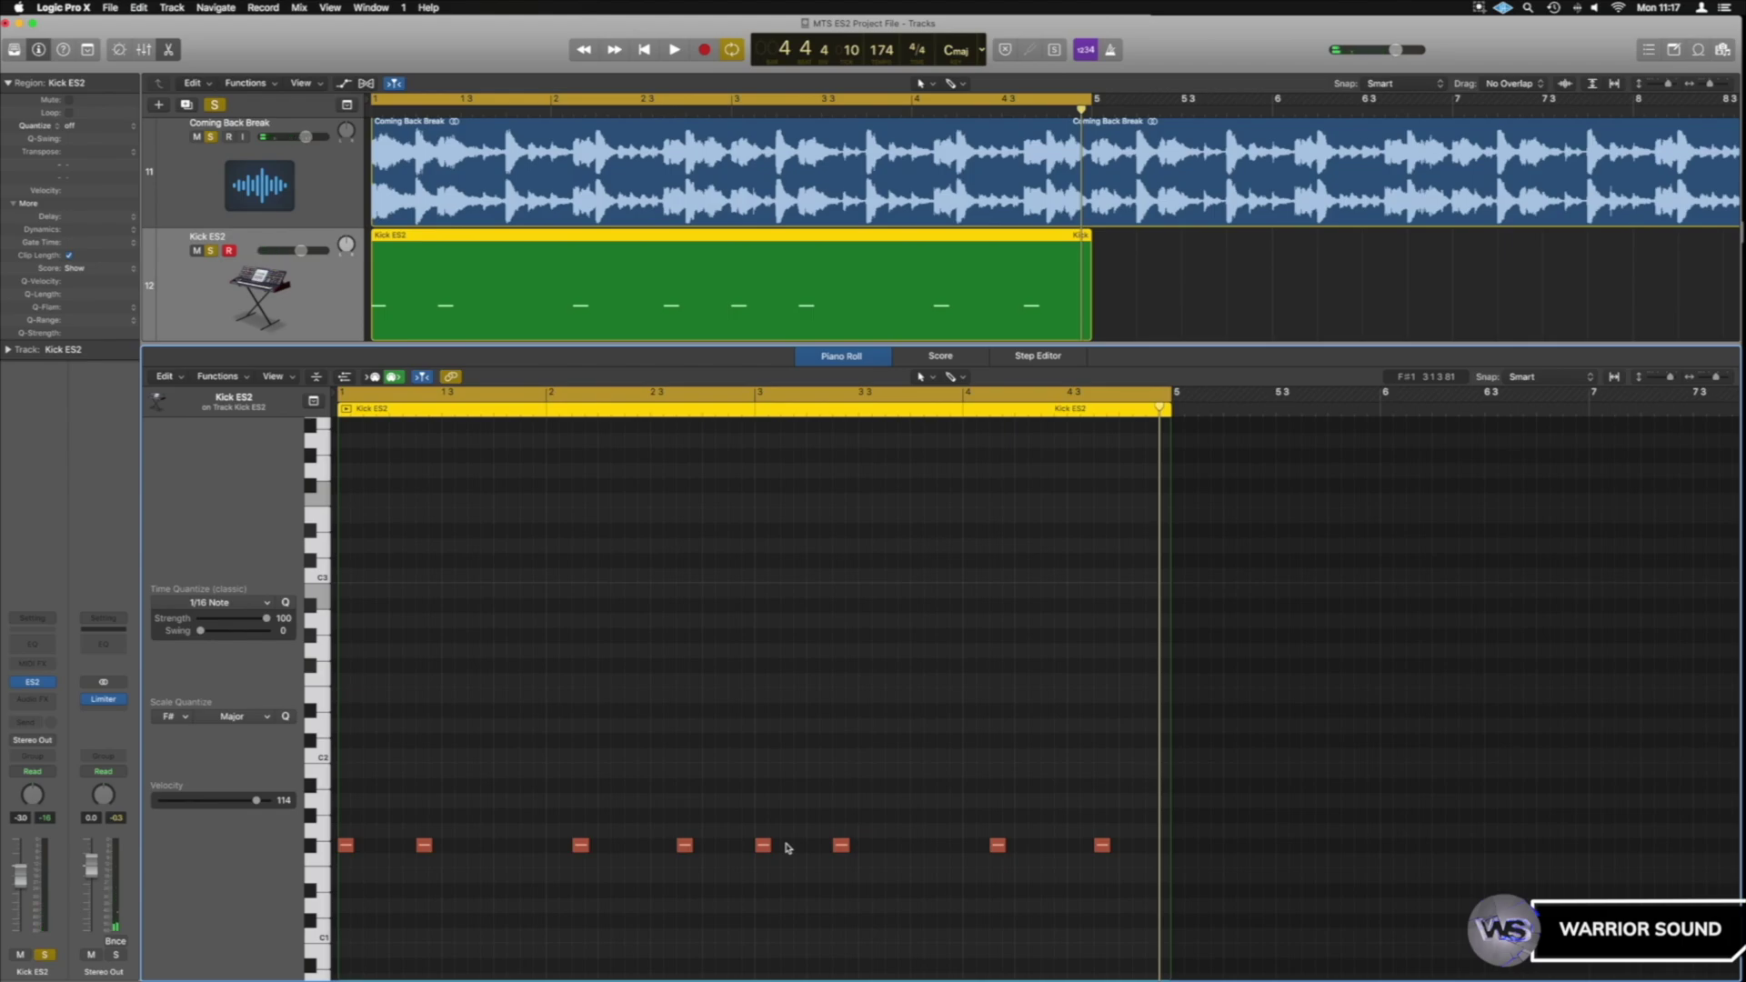
# - Audition the kick pattern and set the Kick ES2 synth's oscillator 1 waveform to sine
pyautogui.press('space')
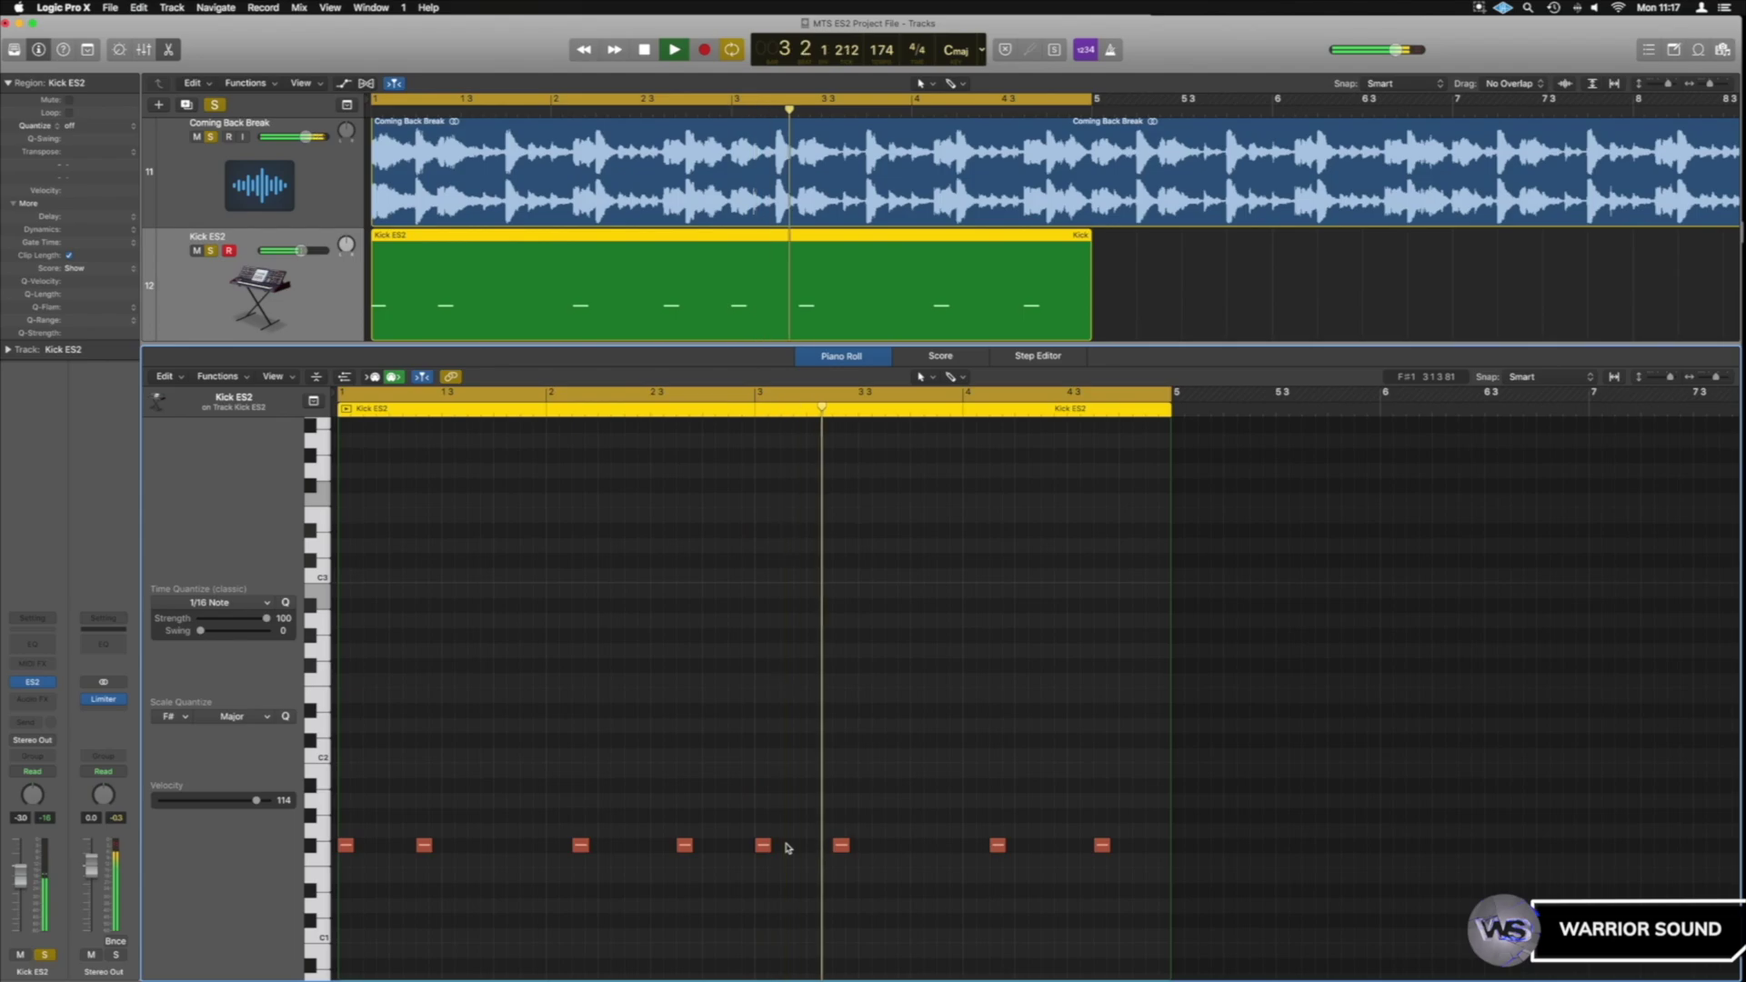
pyautogui.press('space')
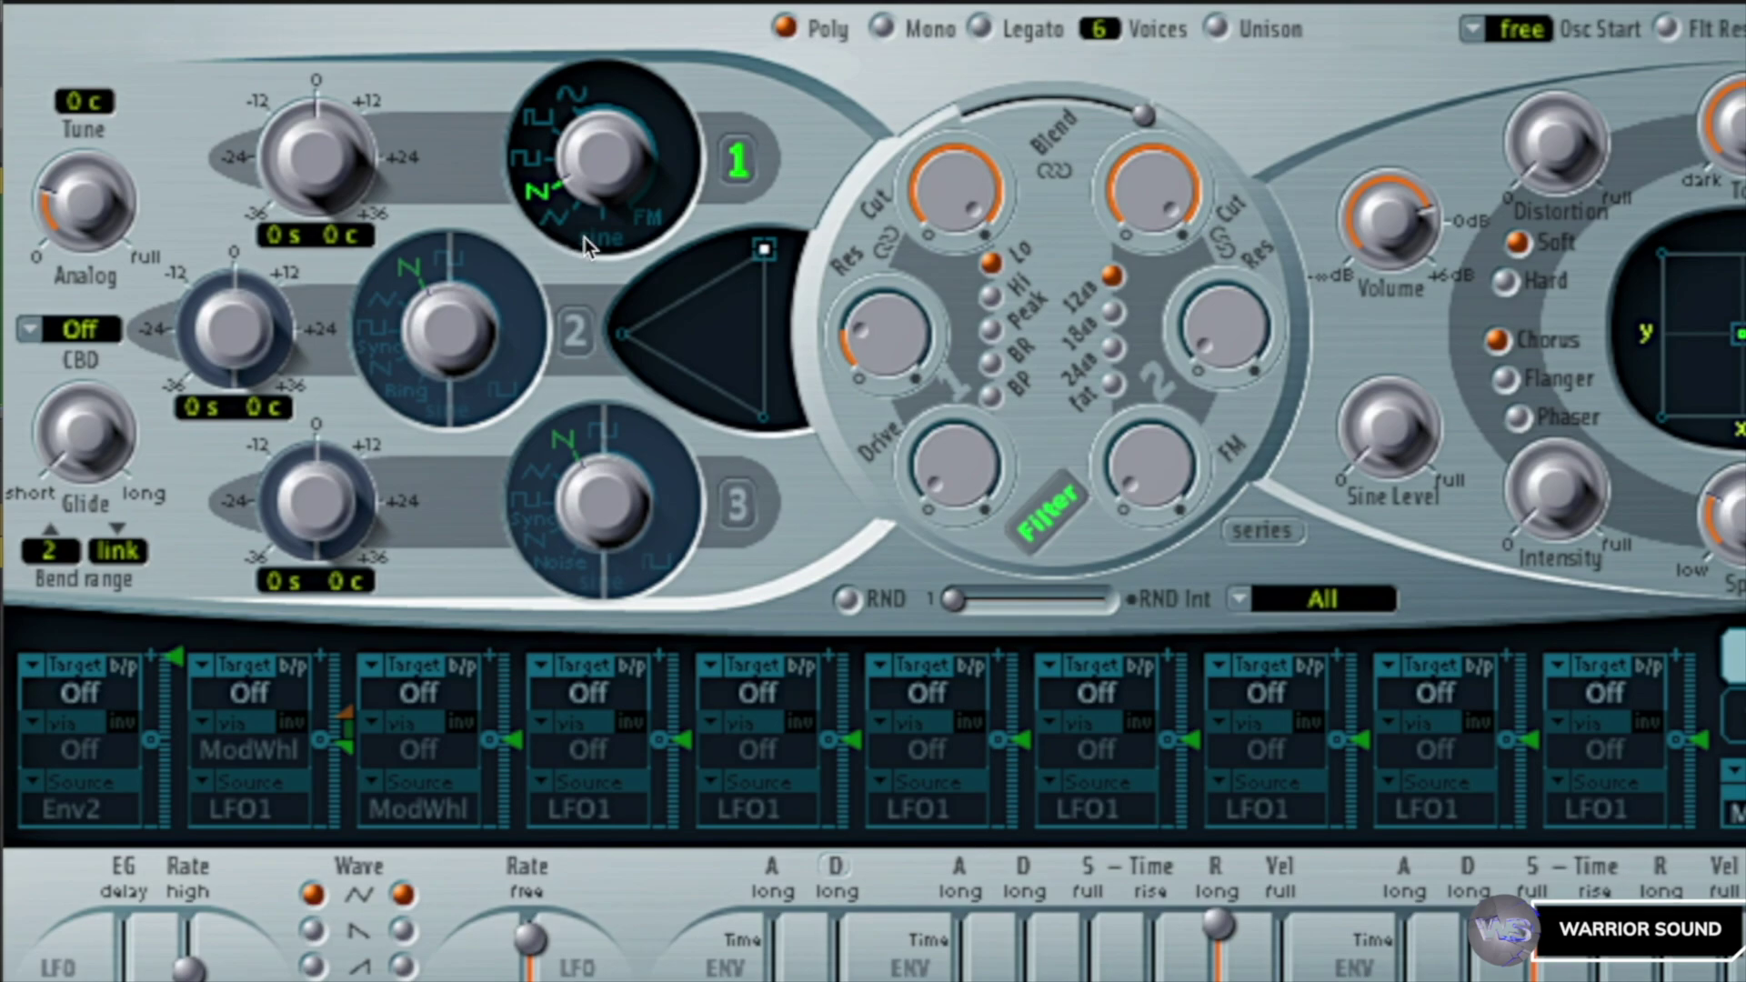
pyautogui.moveTo(605, 160); pyautogui.dragTo(619, 291)
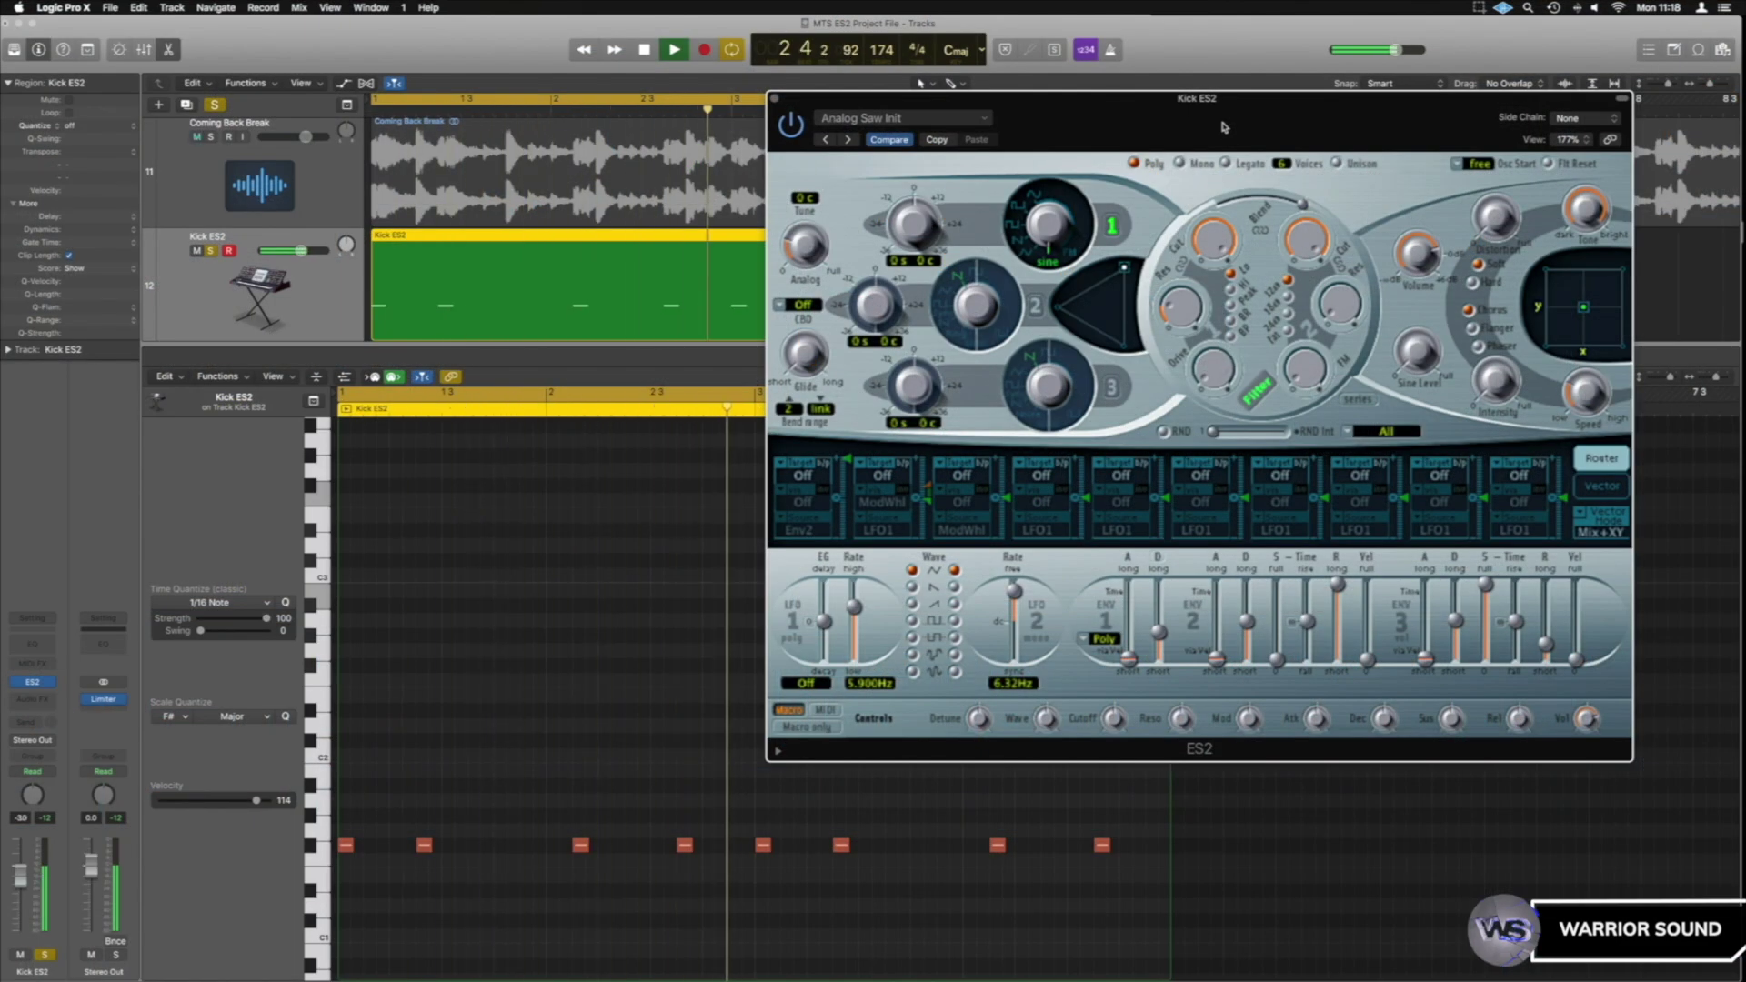
pyautogui.press('space')
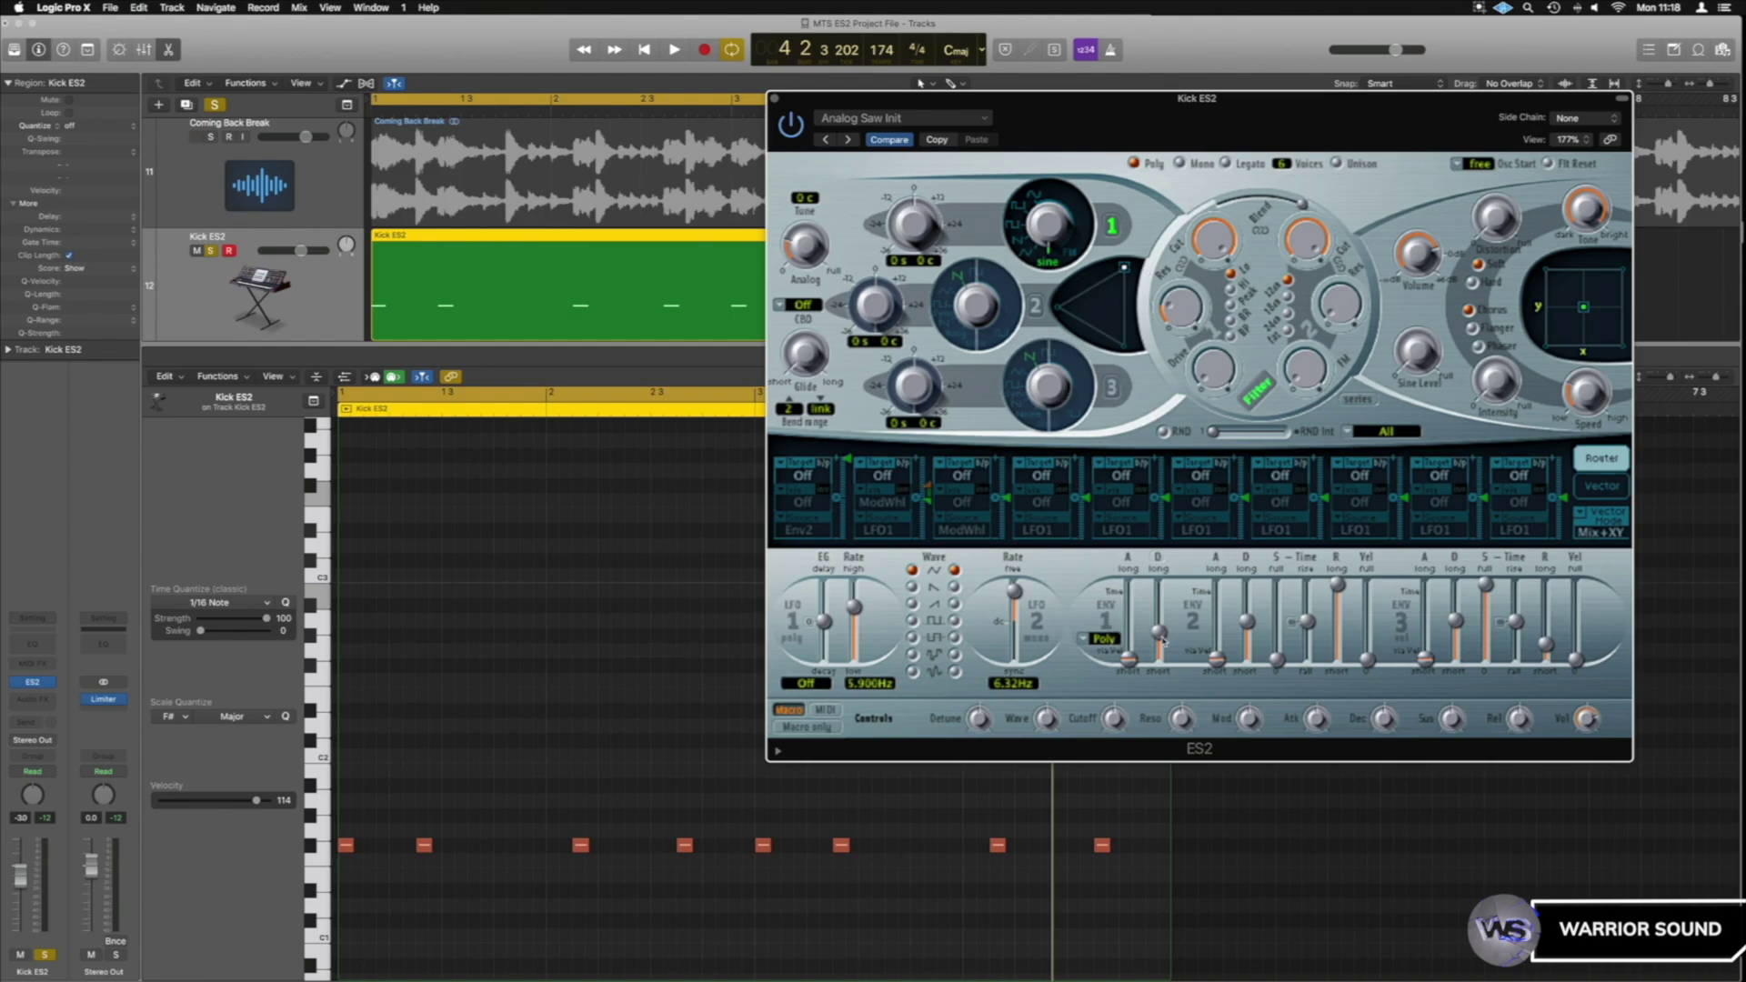
# - Target the first modulation slot, sourced from Env2, at Pitch 1 and set a negative modulation amount while listening
pyautogui.click(798, 476)
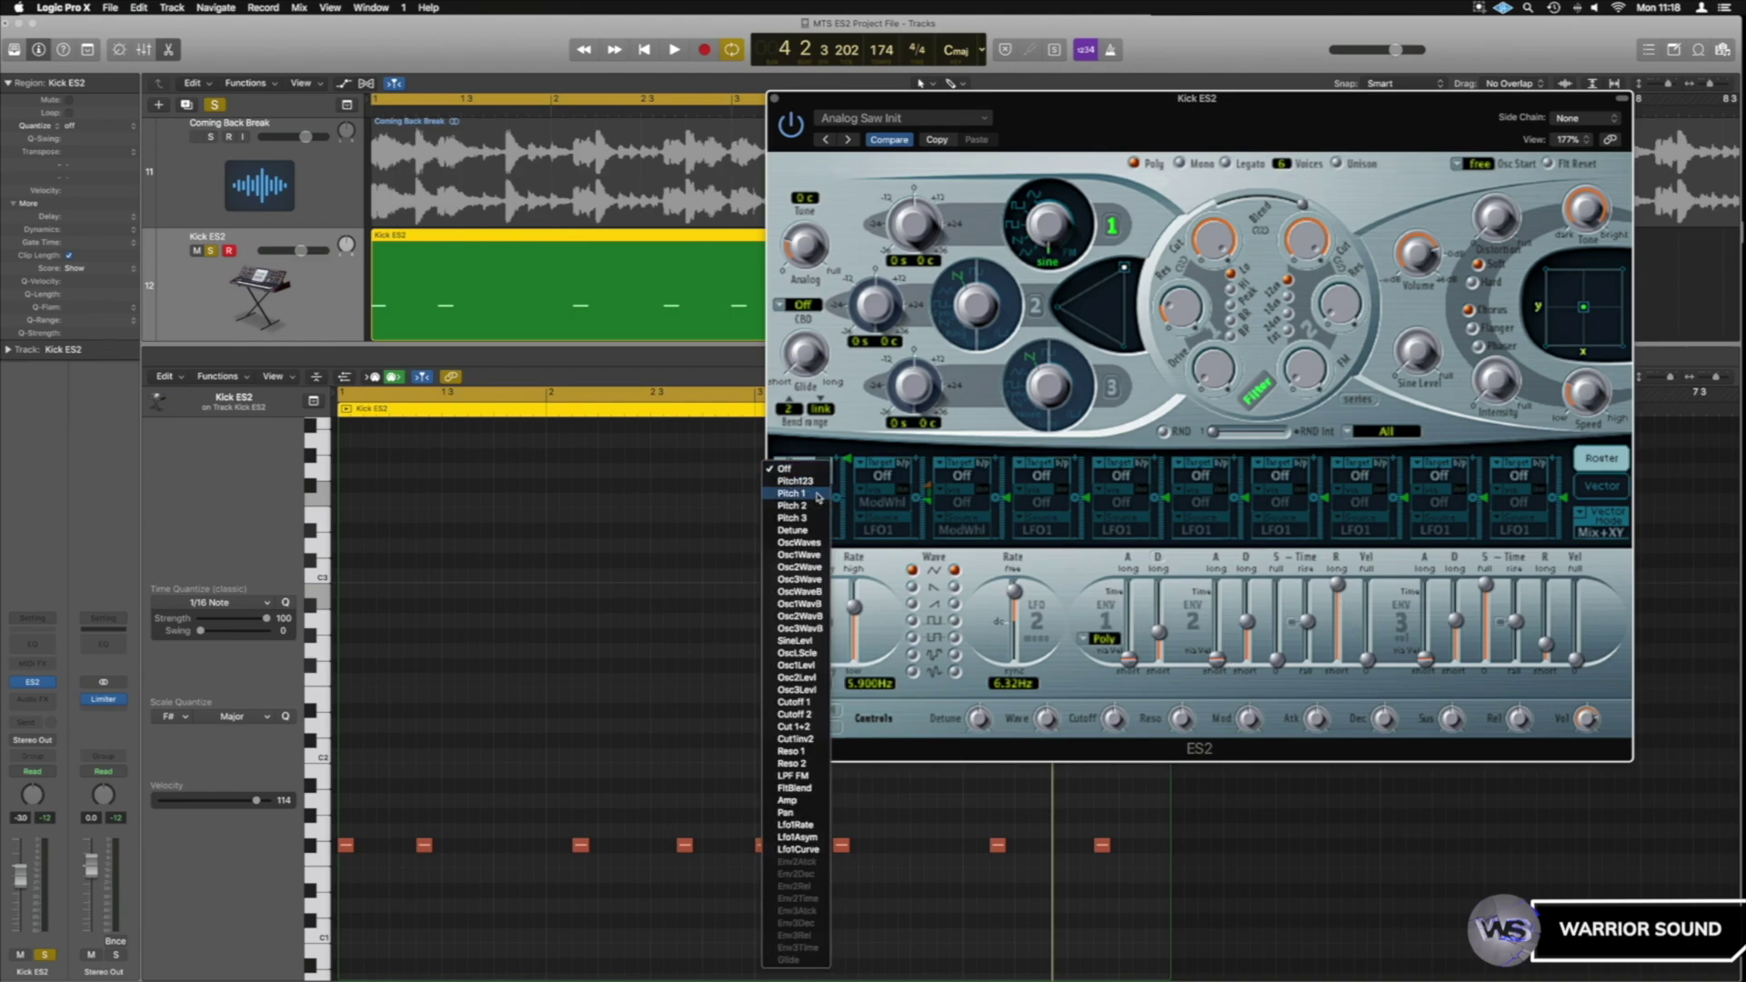
pyautogui.click(817, 497)
pyautogui.press('space')
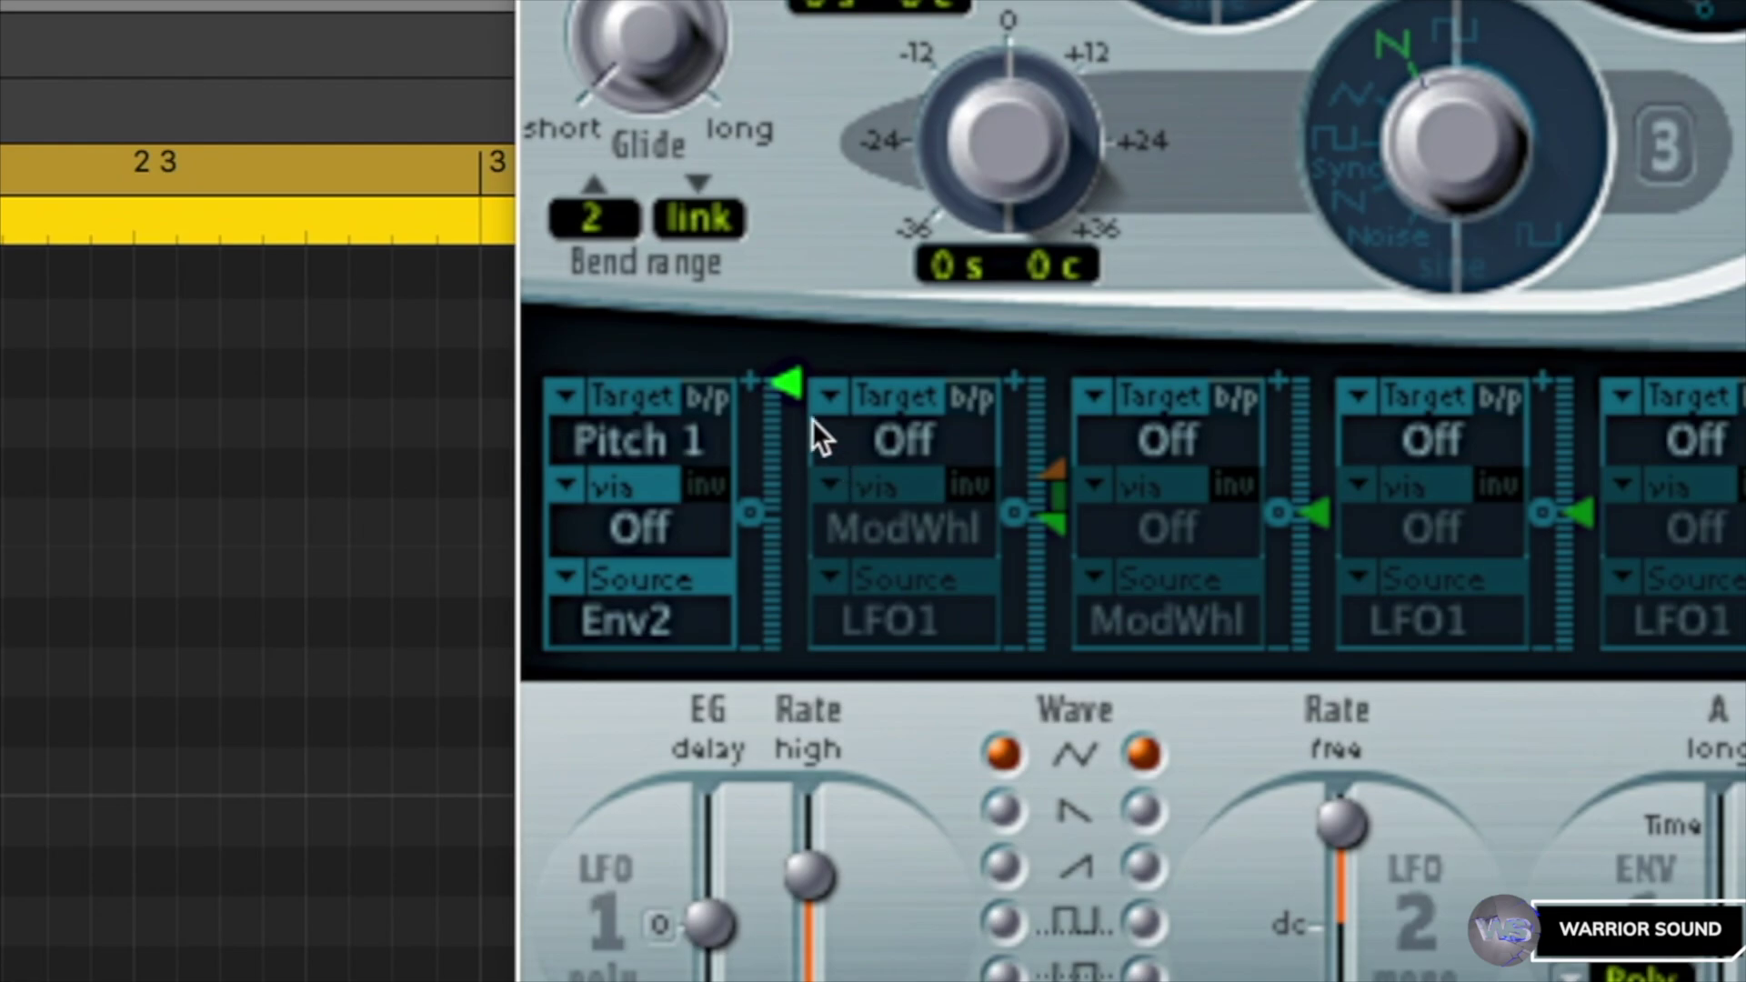
pyautogui.moveTo(794, 397); pyautogui.dragTo(789, 737)
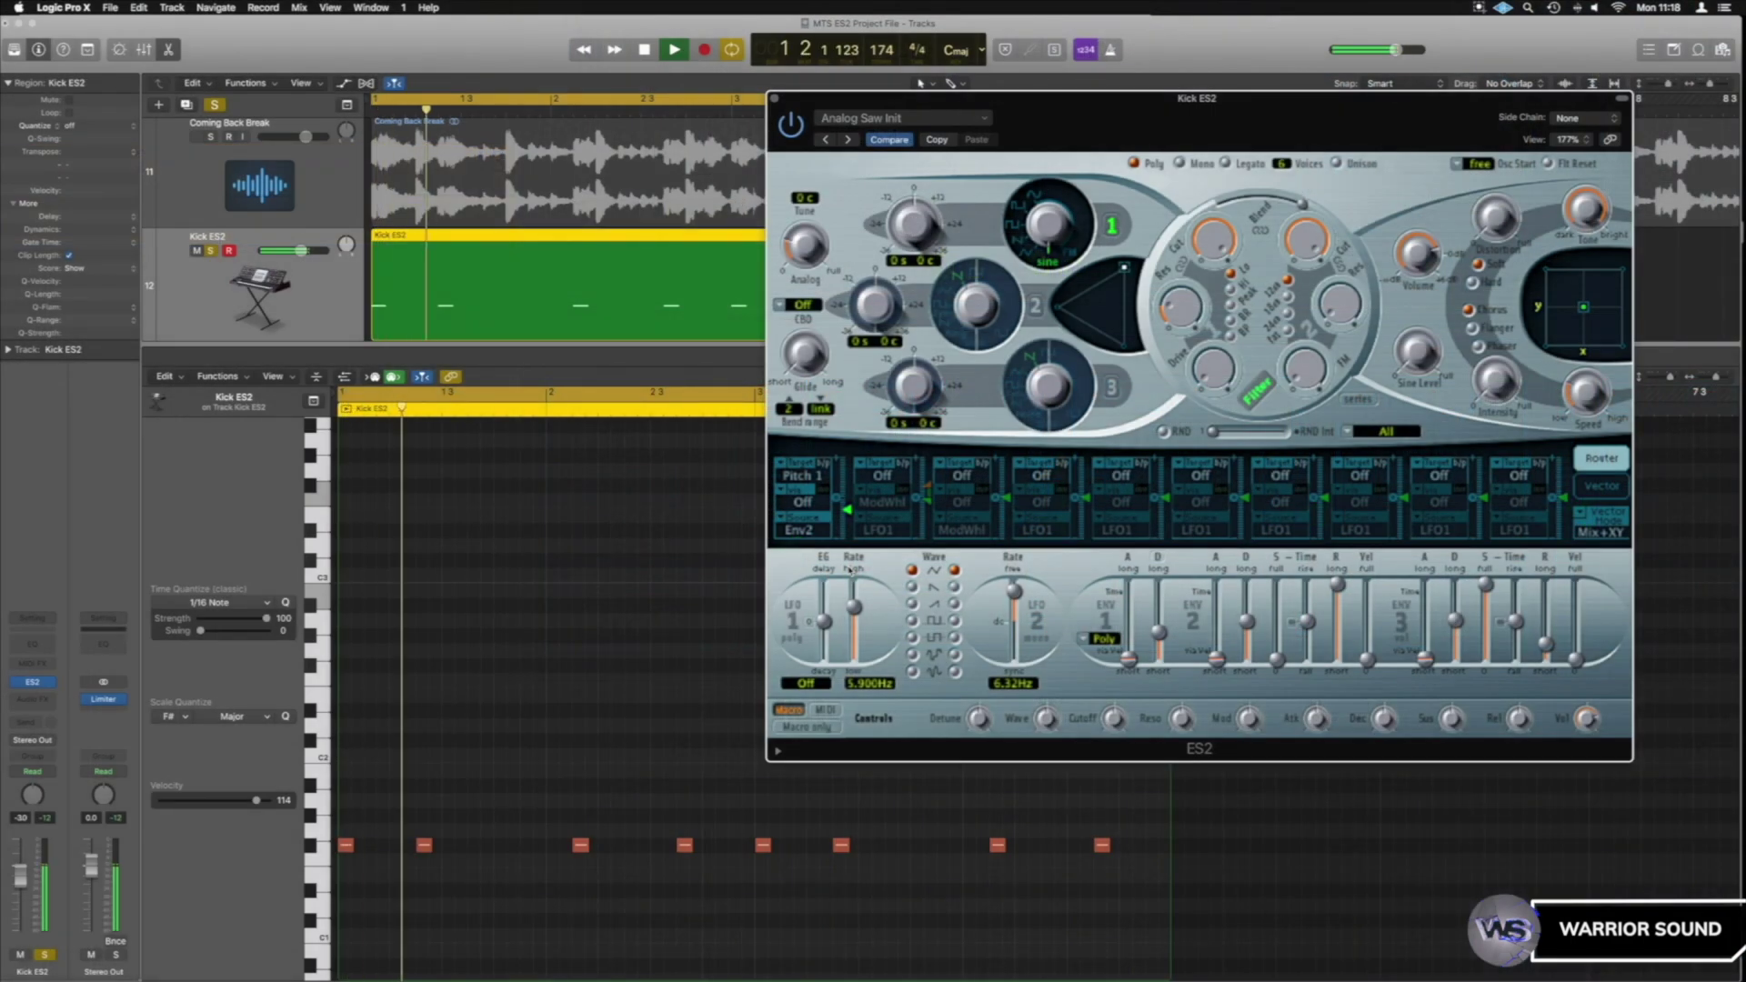
pyautogui.moveTo(850, 569); pyautogui.dragTo(852, 537)
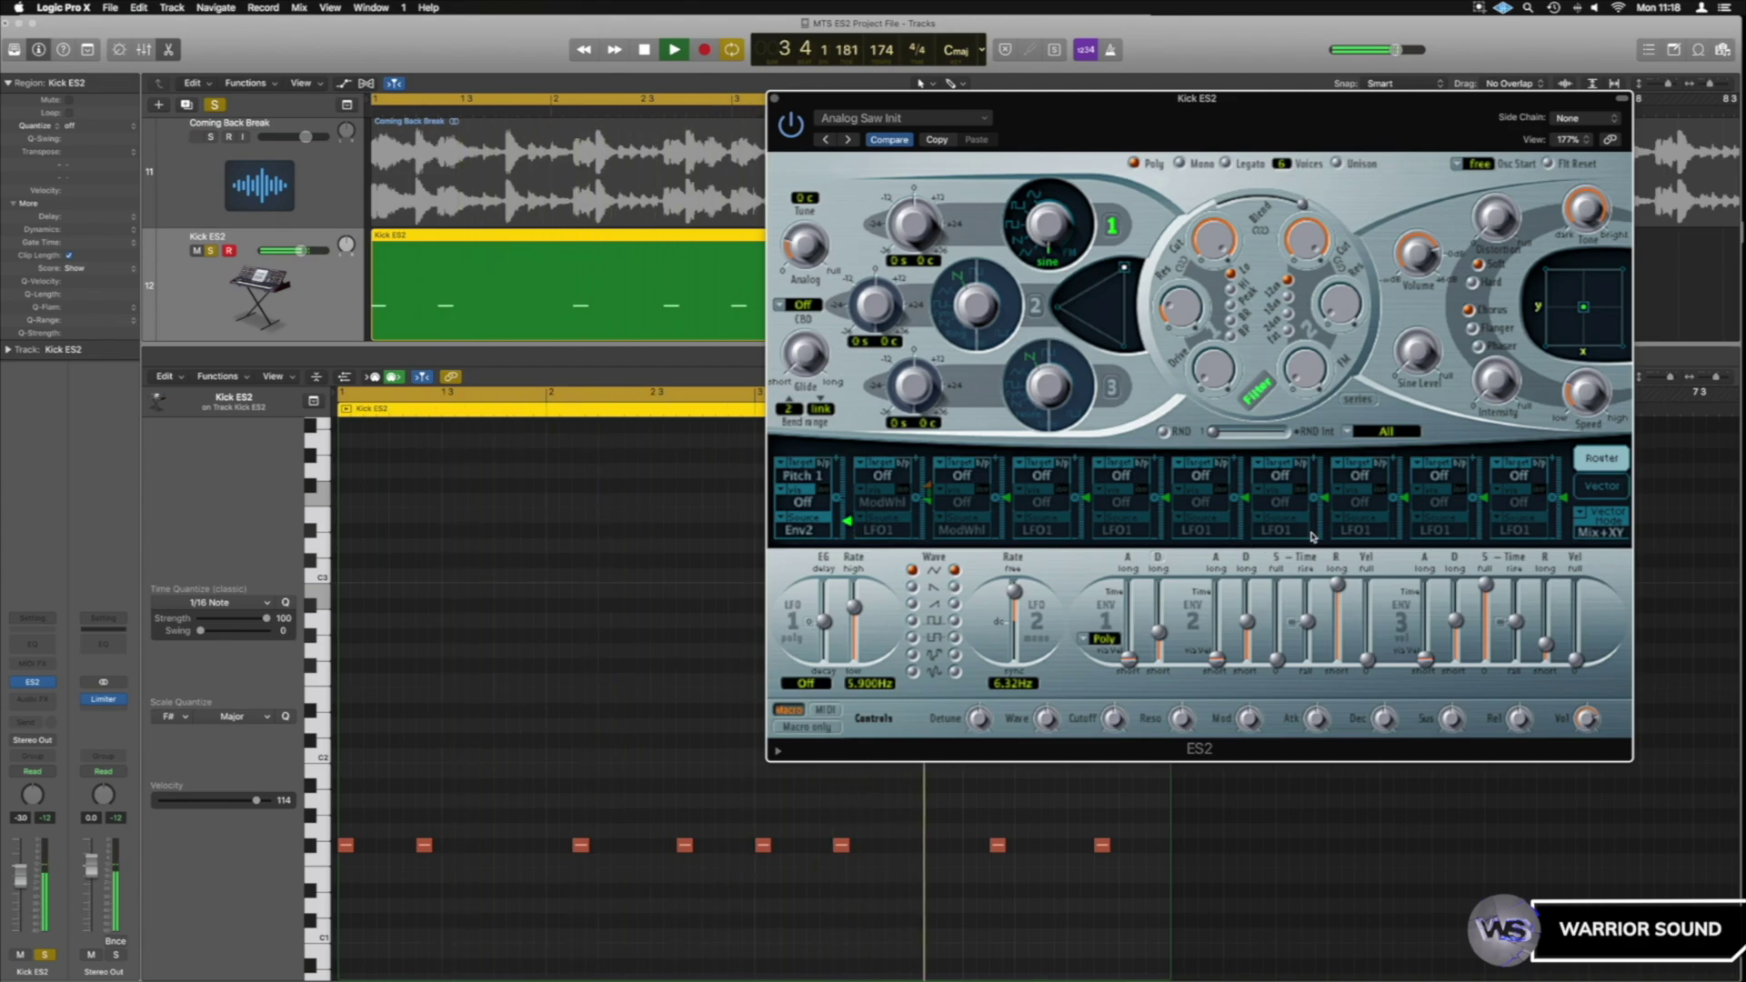
pyautogui.press('space')
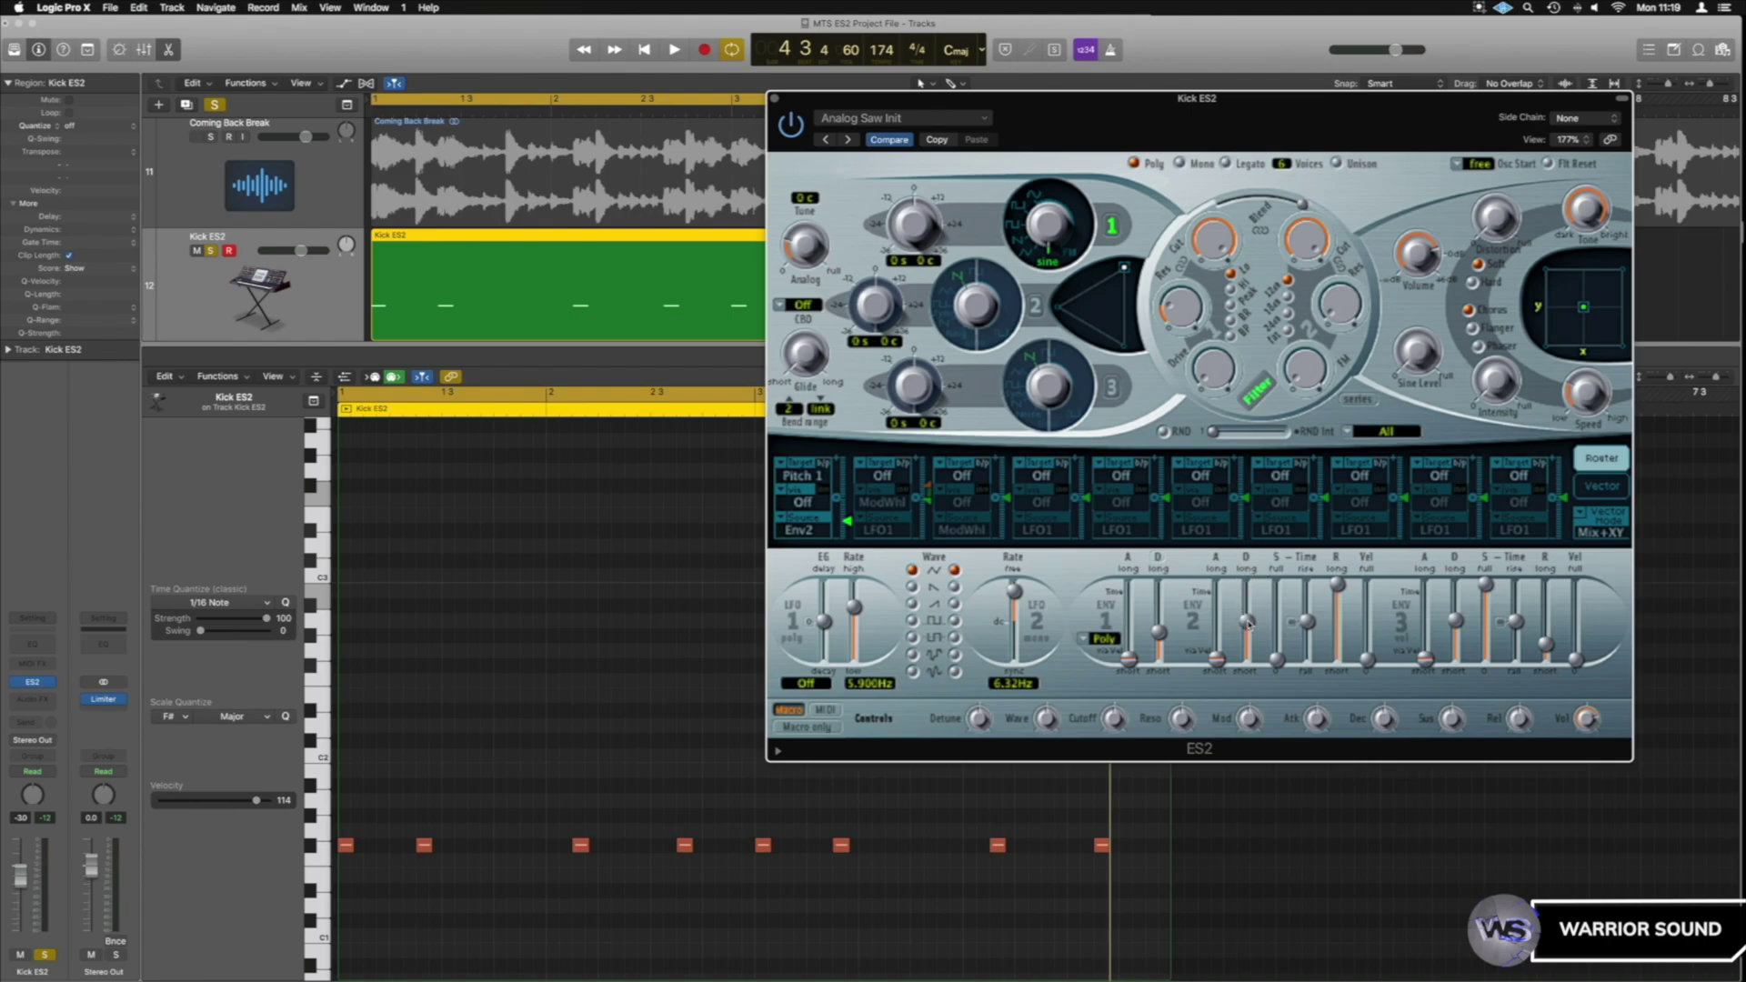
# - Raise envelope 2's decay and sustain to full during playback and fine-tune the negative Pitch 1 modulation amount
pyautogui.press('space')
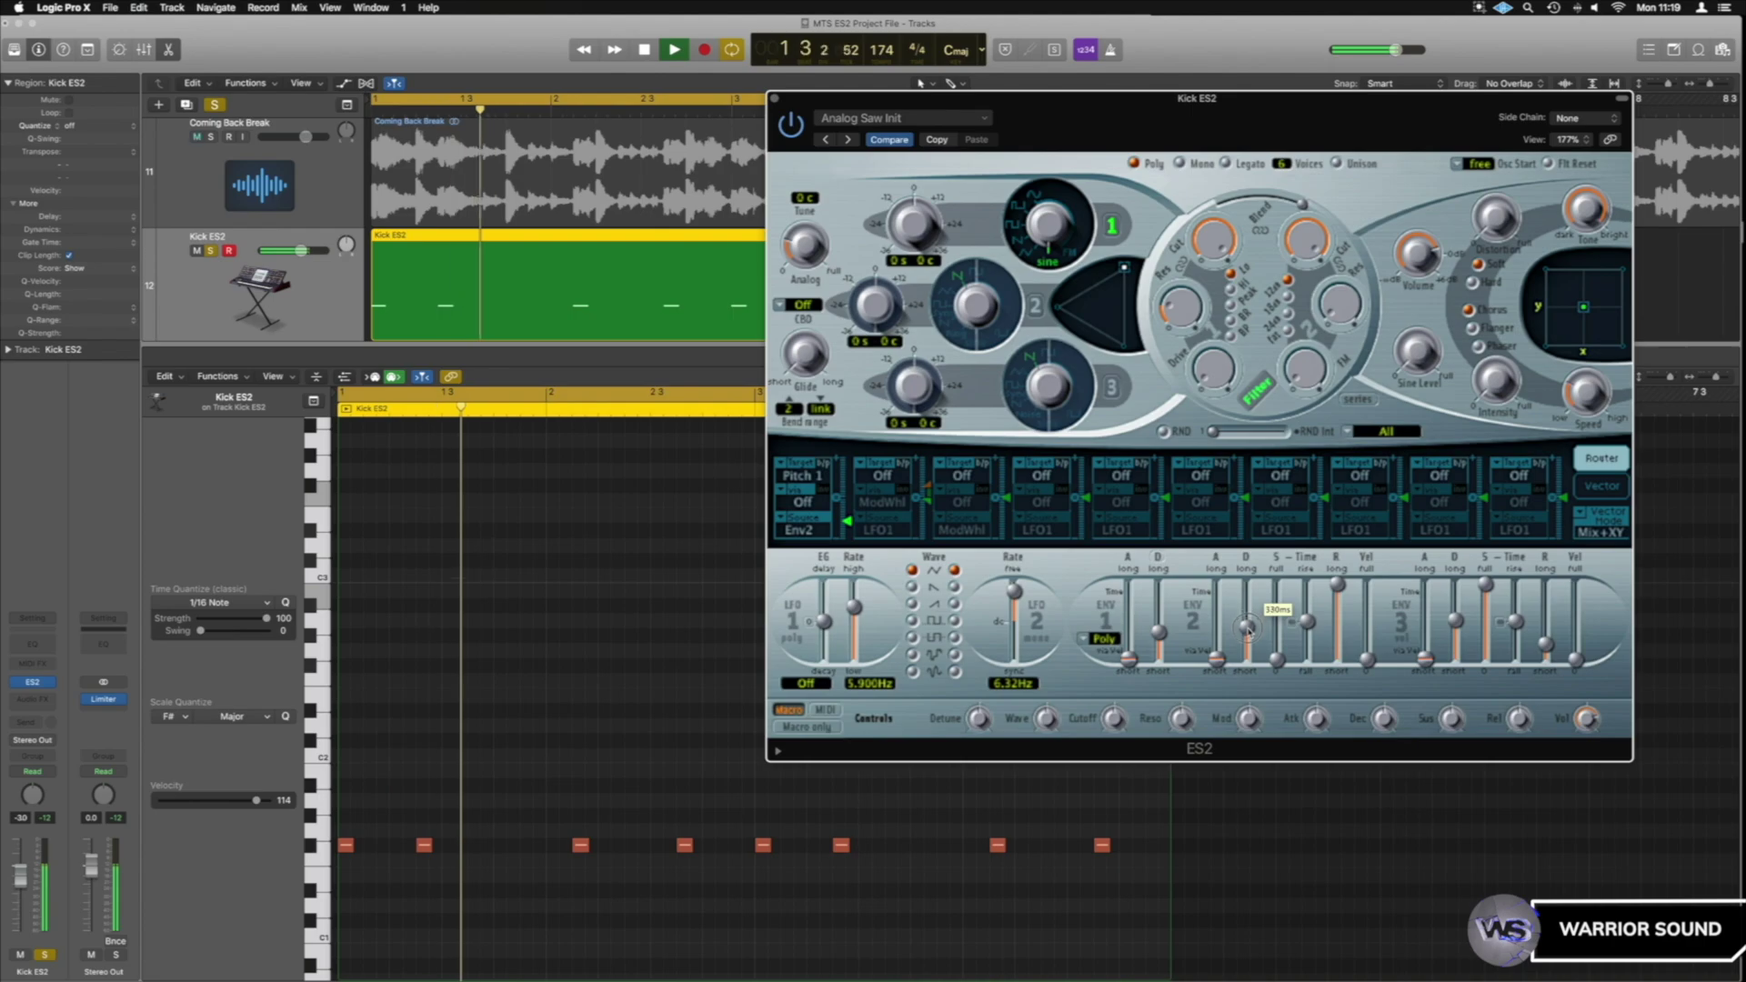
pyautogui.moveTo(1248, 623); pyautogui.dragTo(1250, 651)
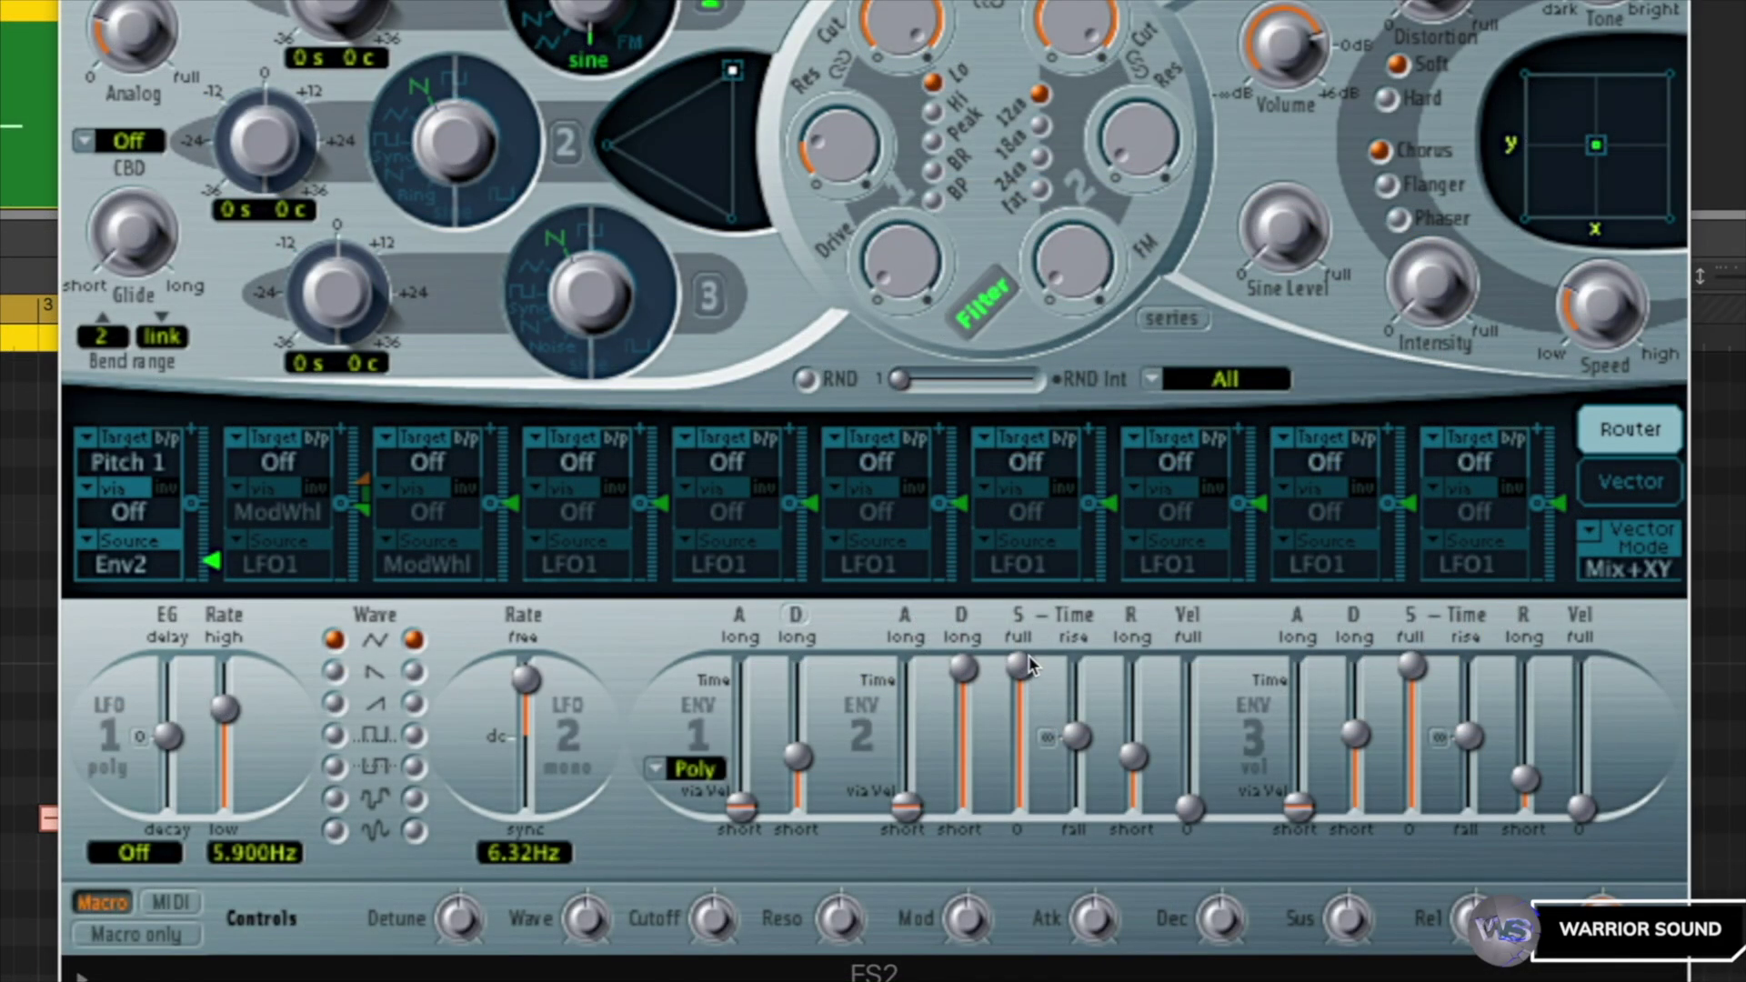
pyautogui.click(1022, 678)
pyautogui.moveTo(213, 568)
pyautogui.mouseDown()
pyautogui.moveTo(211, 528)
pyautogui.moveTo(217, 558)
pyautogui.mouseUp()
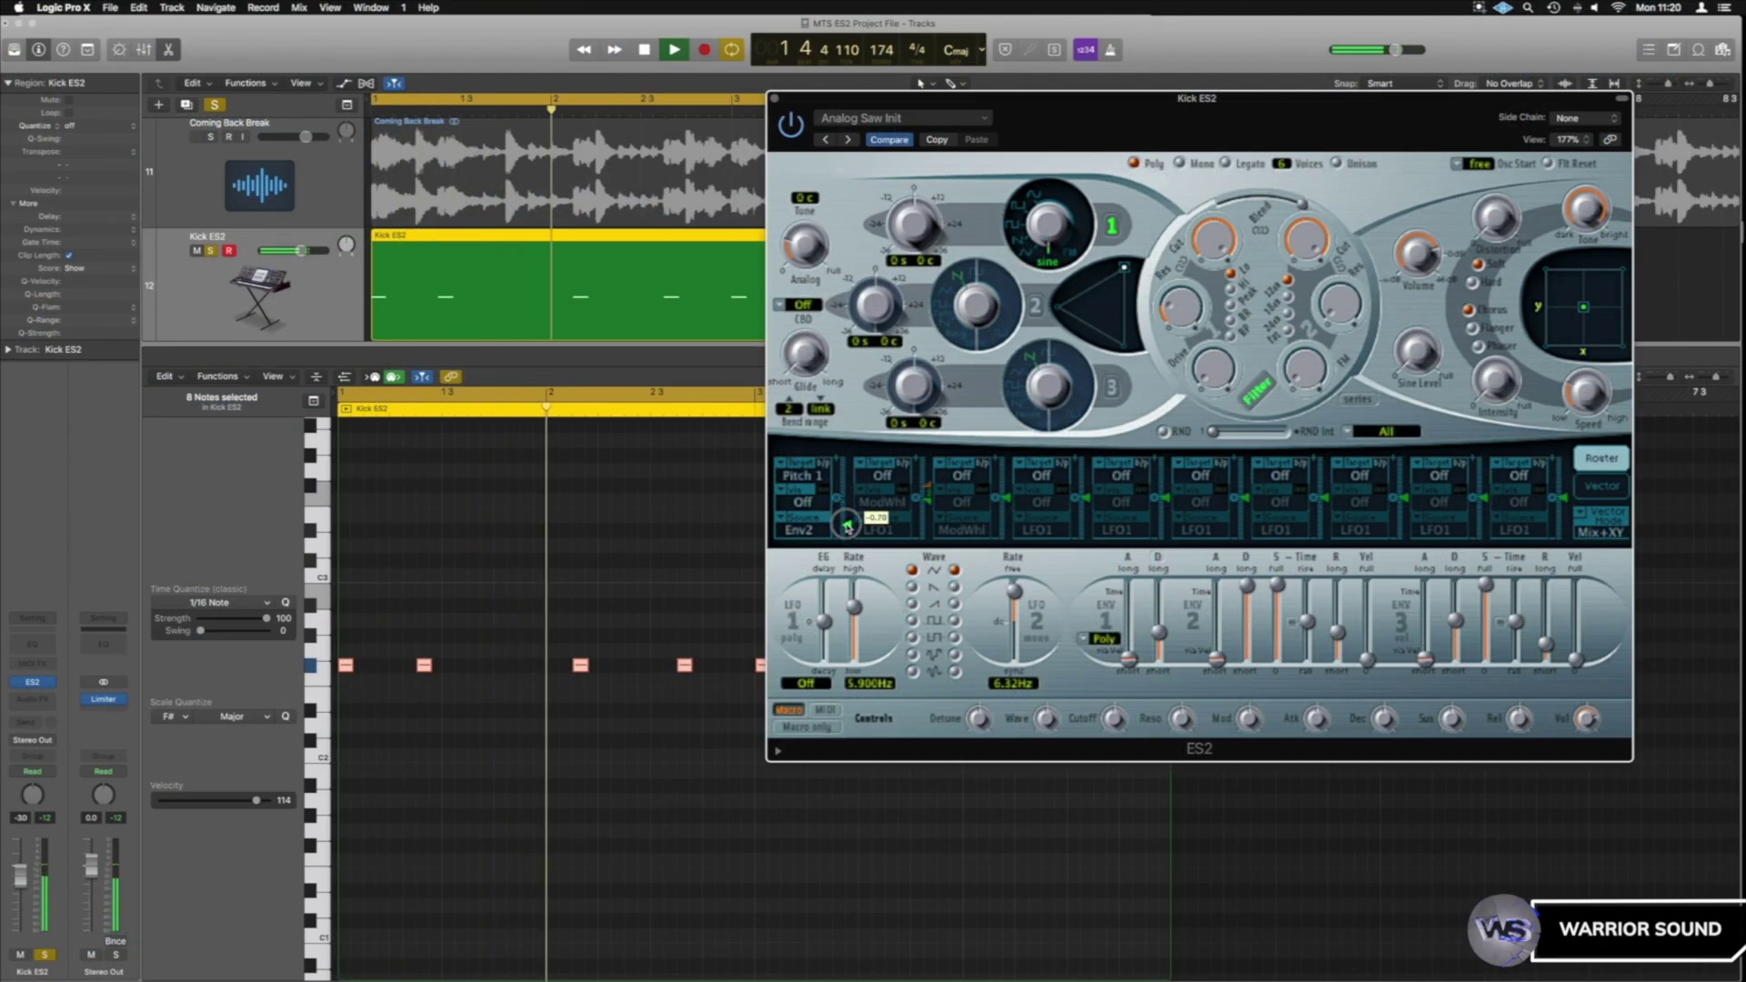
pyautogui.moveTo(847, 525); pyautogui.dragTo(848, 533)
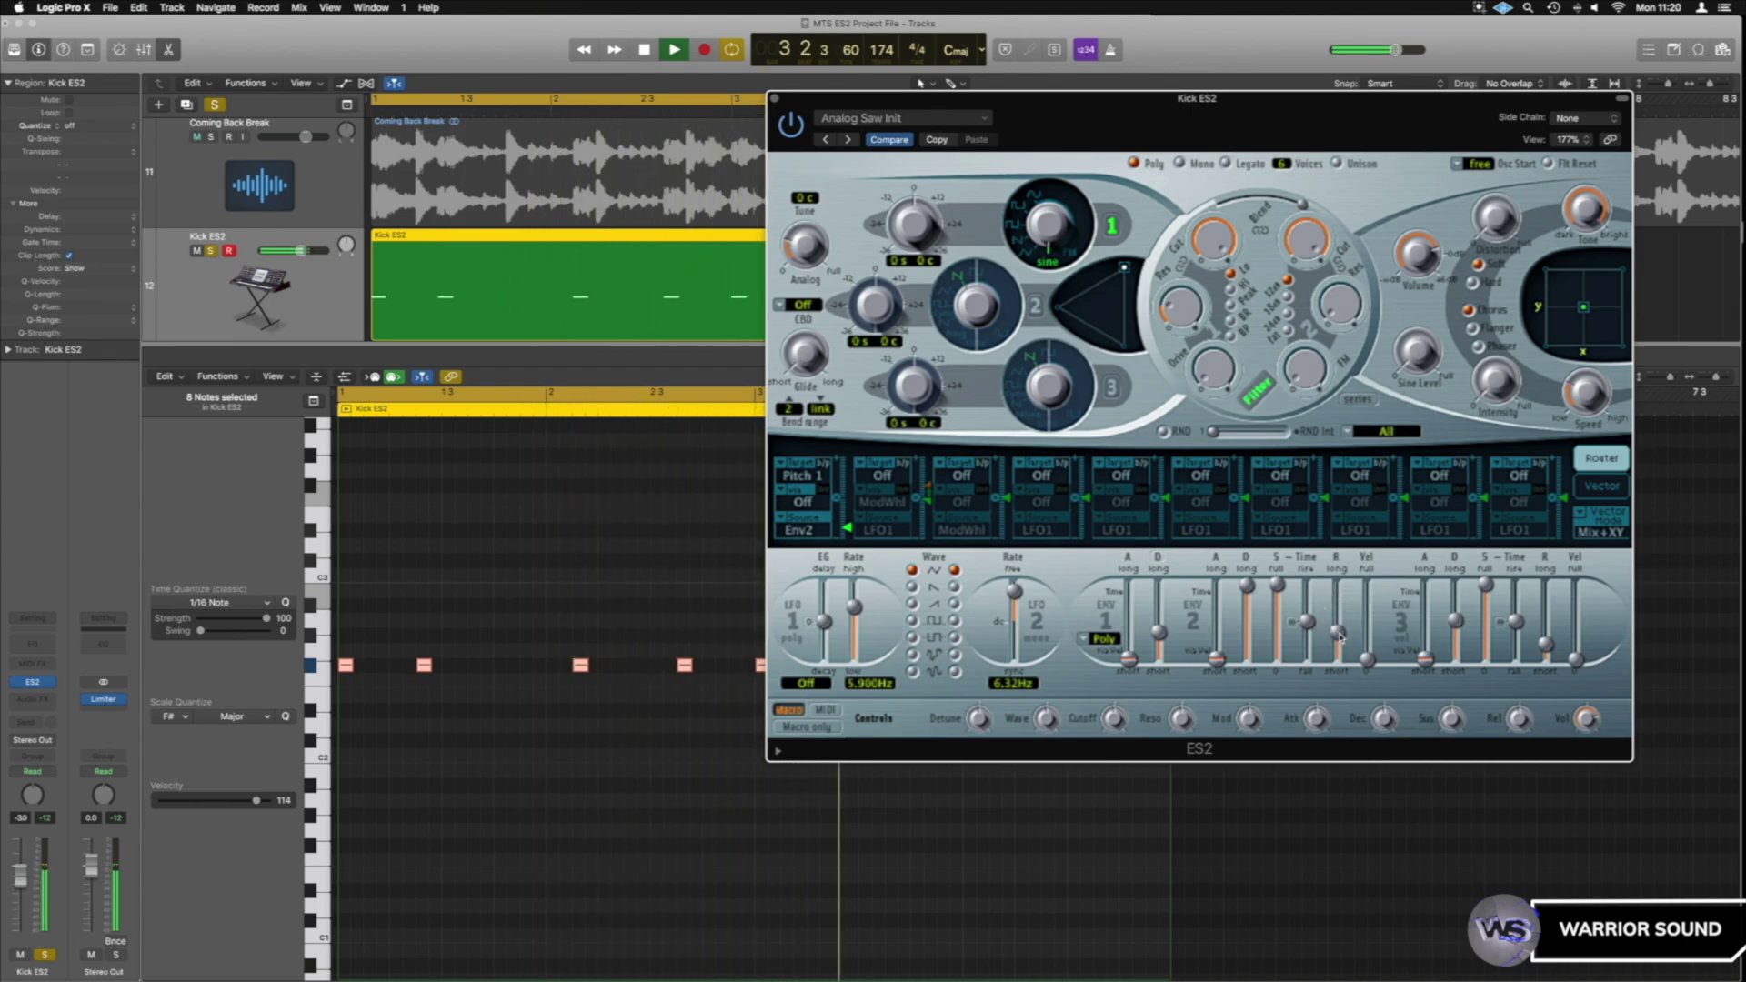
# - Try long and short release times on envelope 2 during playback and settle the release near mid-range
pyautogui.moveTo(1342, 627); pyautogui.dragTo(1333, 619)
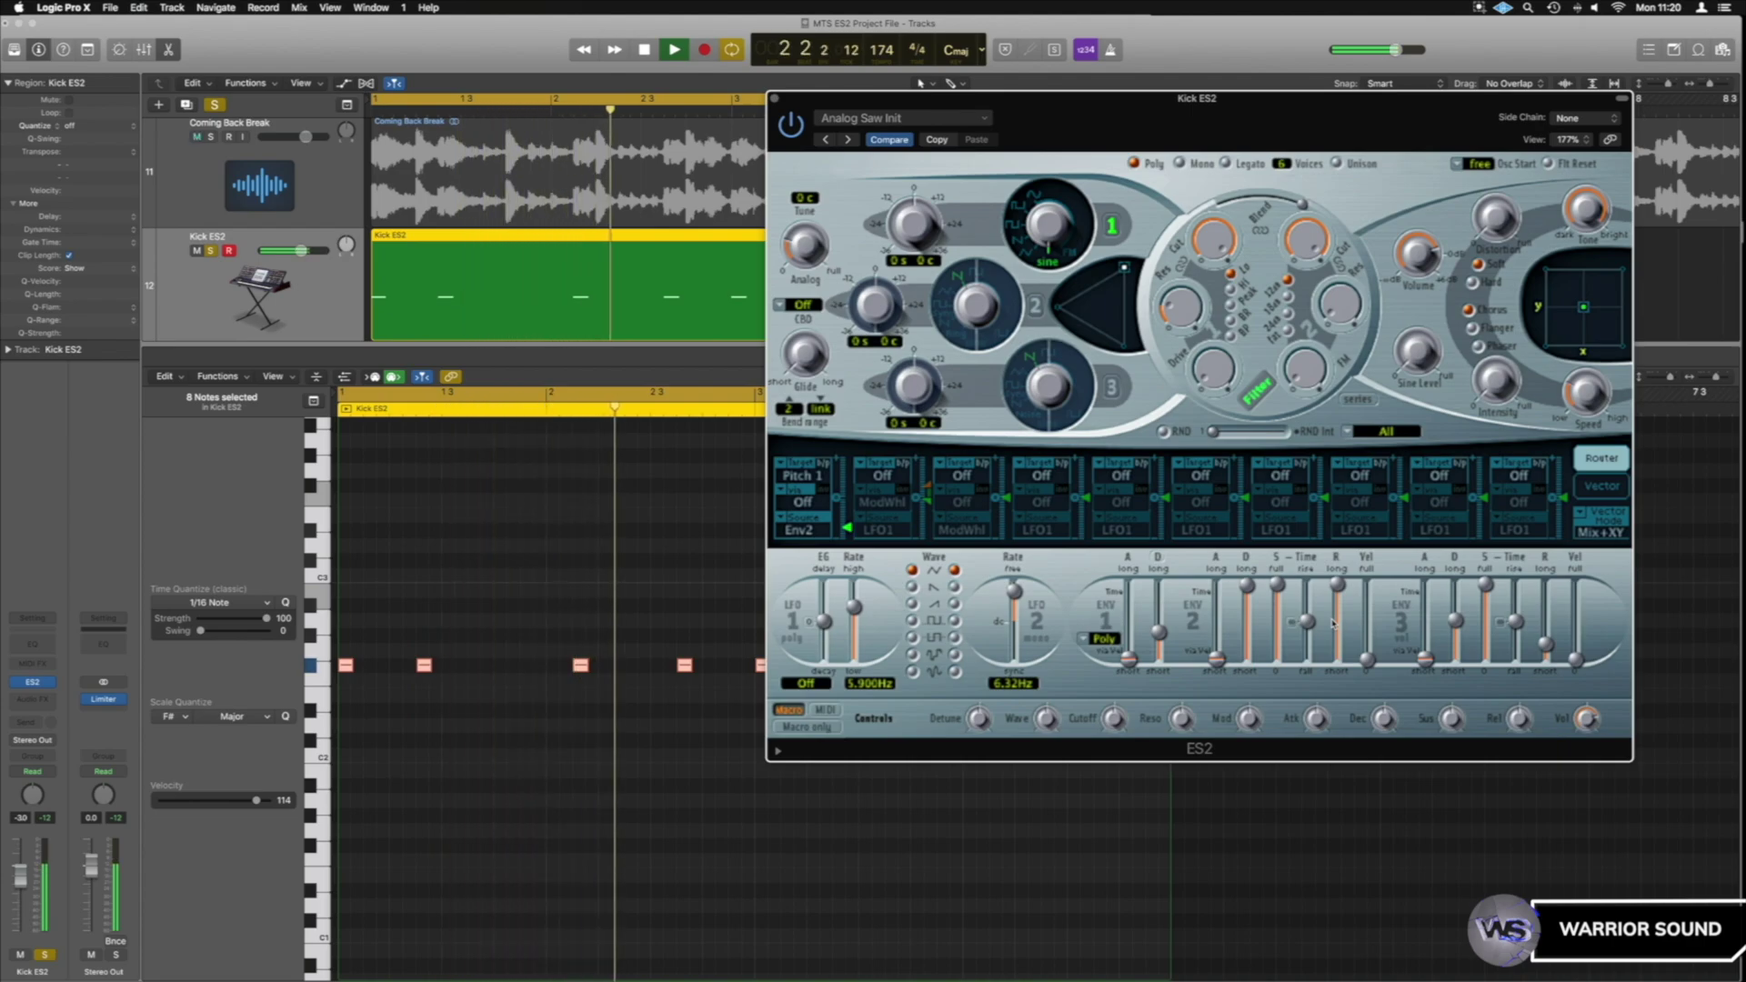
pyautogui.moveTo(1333, 623); pyautogui.dragTo(1341, 672)
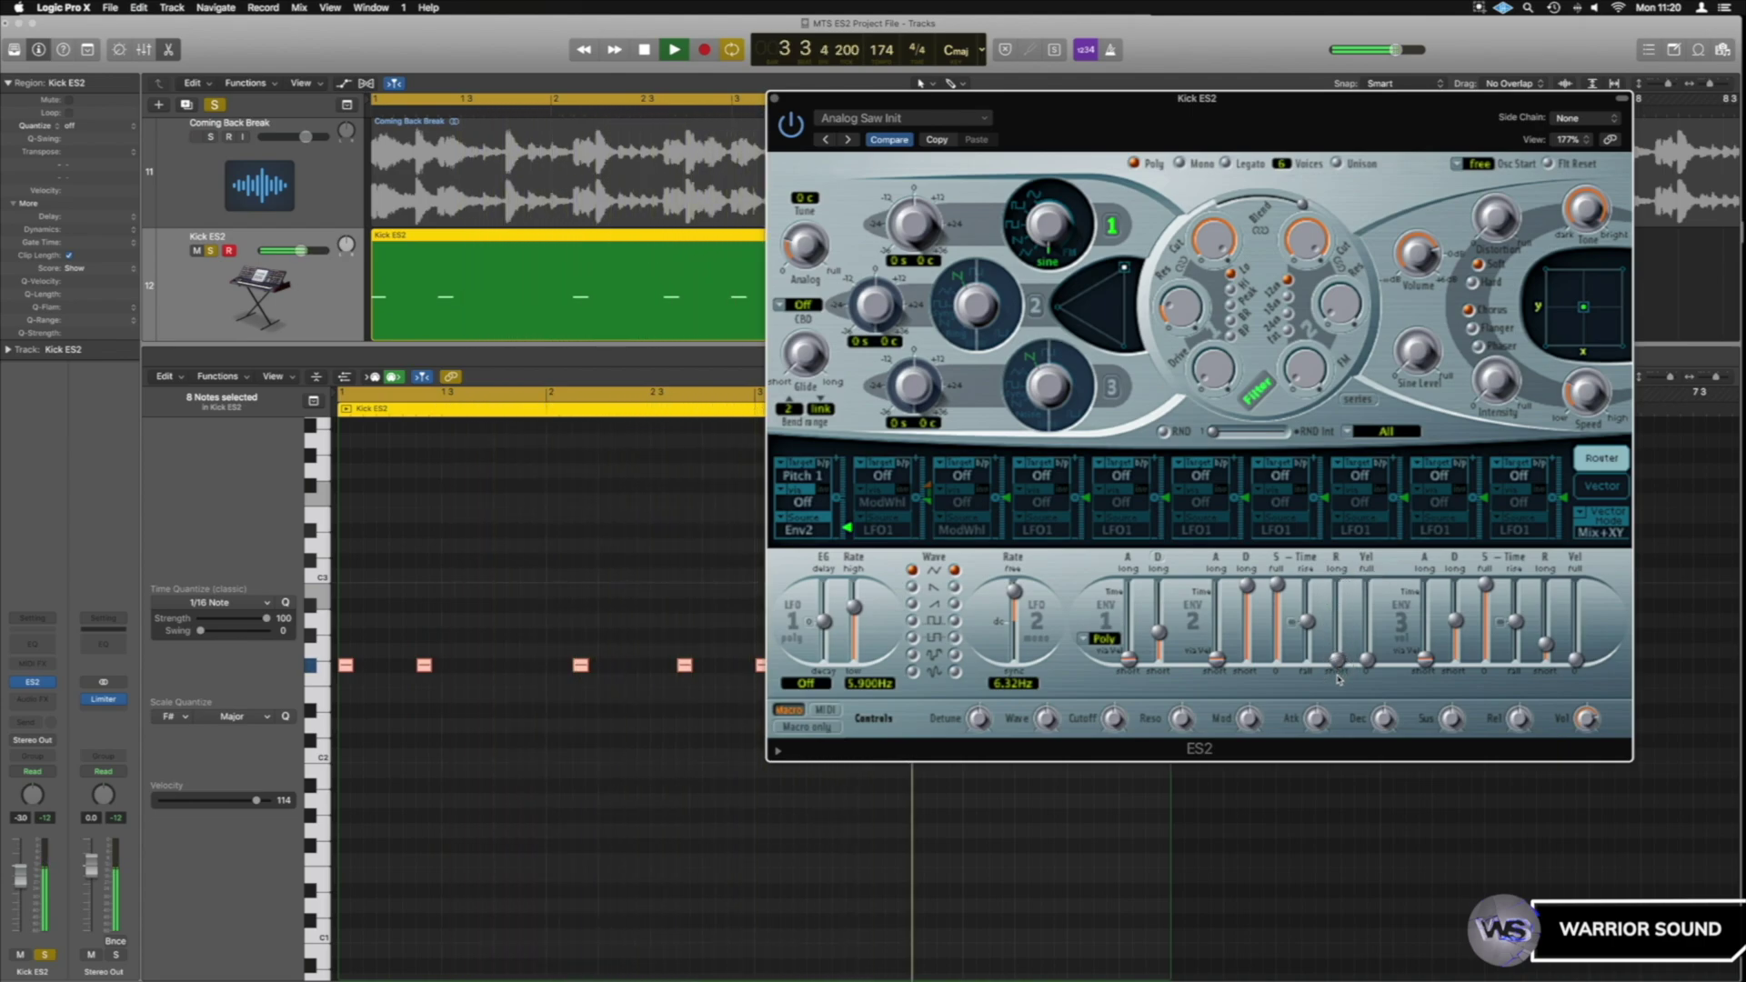
pyautogui.moveTo(1338, 678); pyautogui.dragTo(1340, 618)
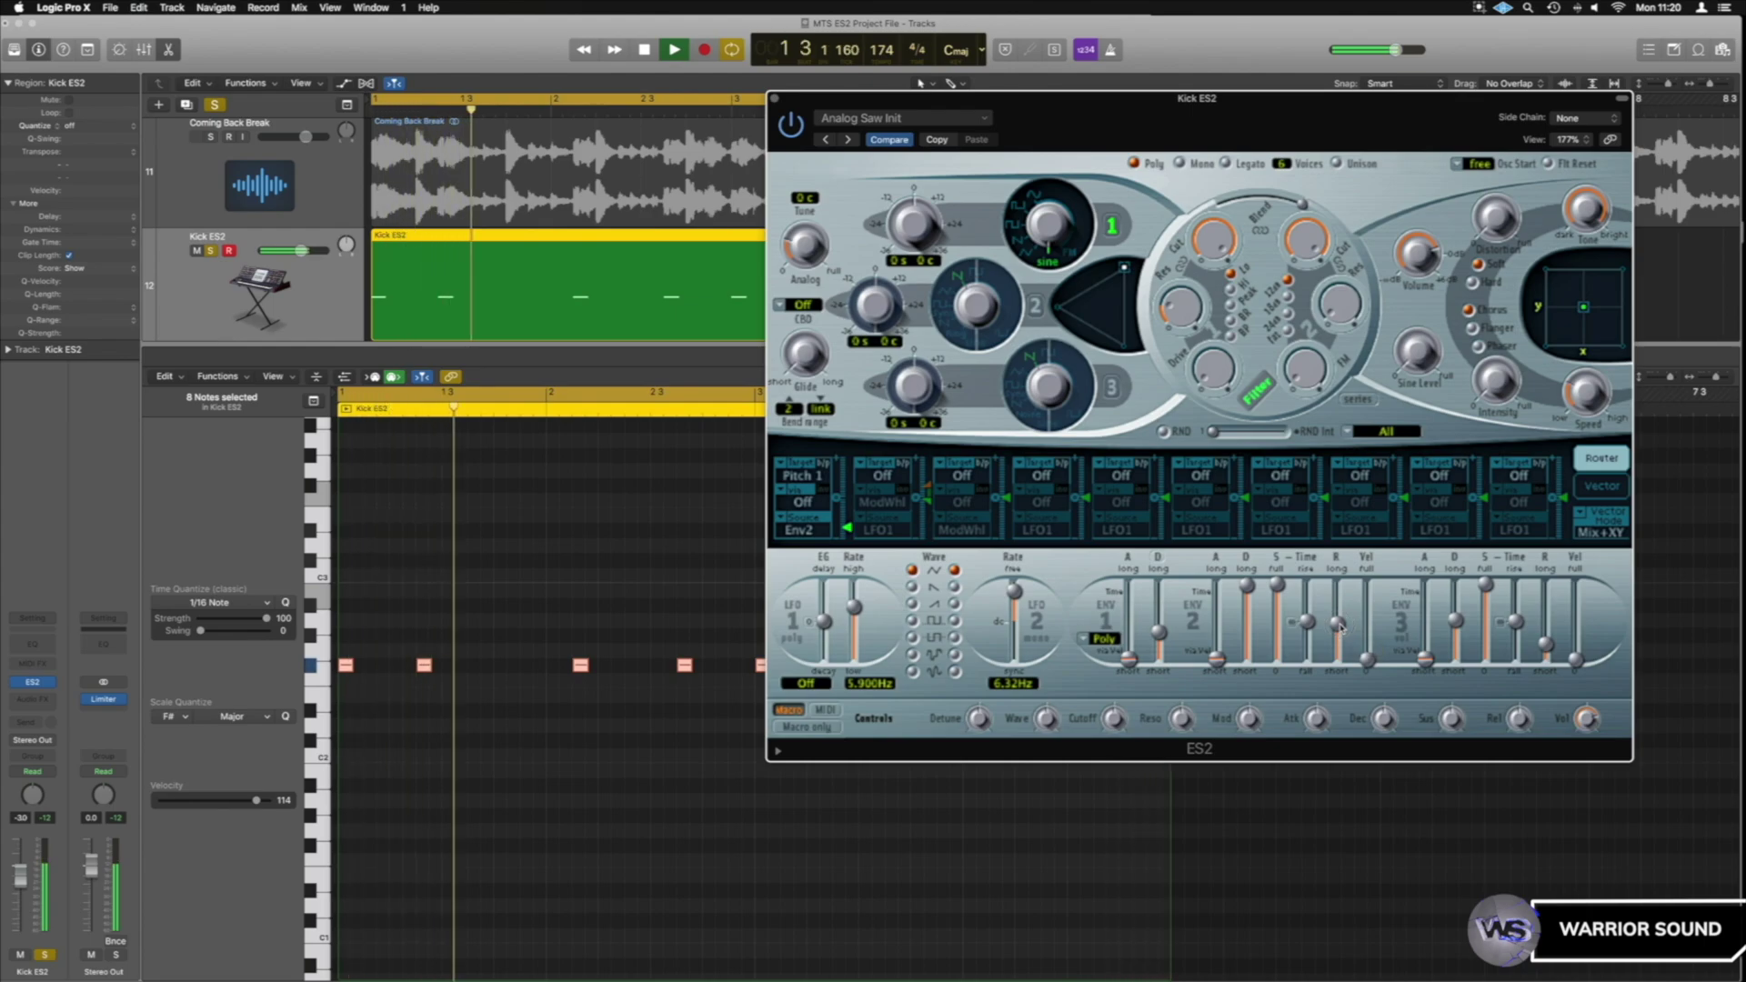
pyautogui.moveTo(1341, 627); pyautogui.dragTo(1341, 626)
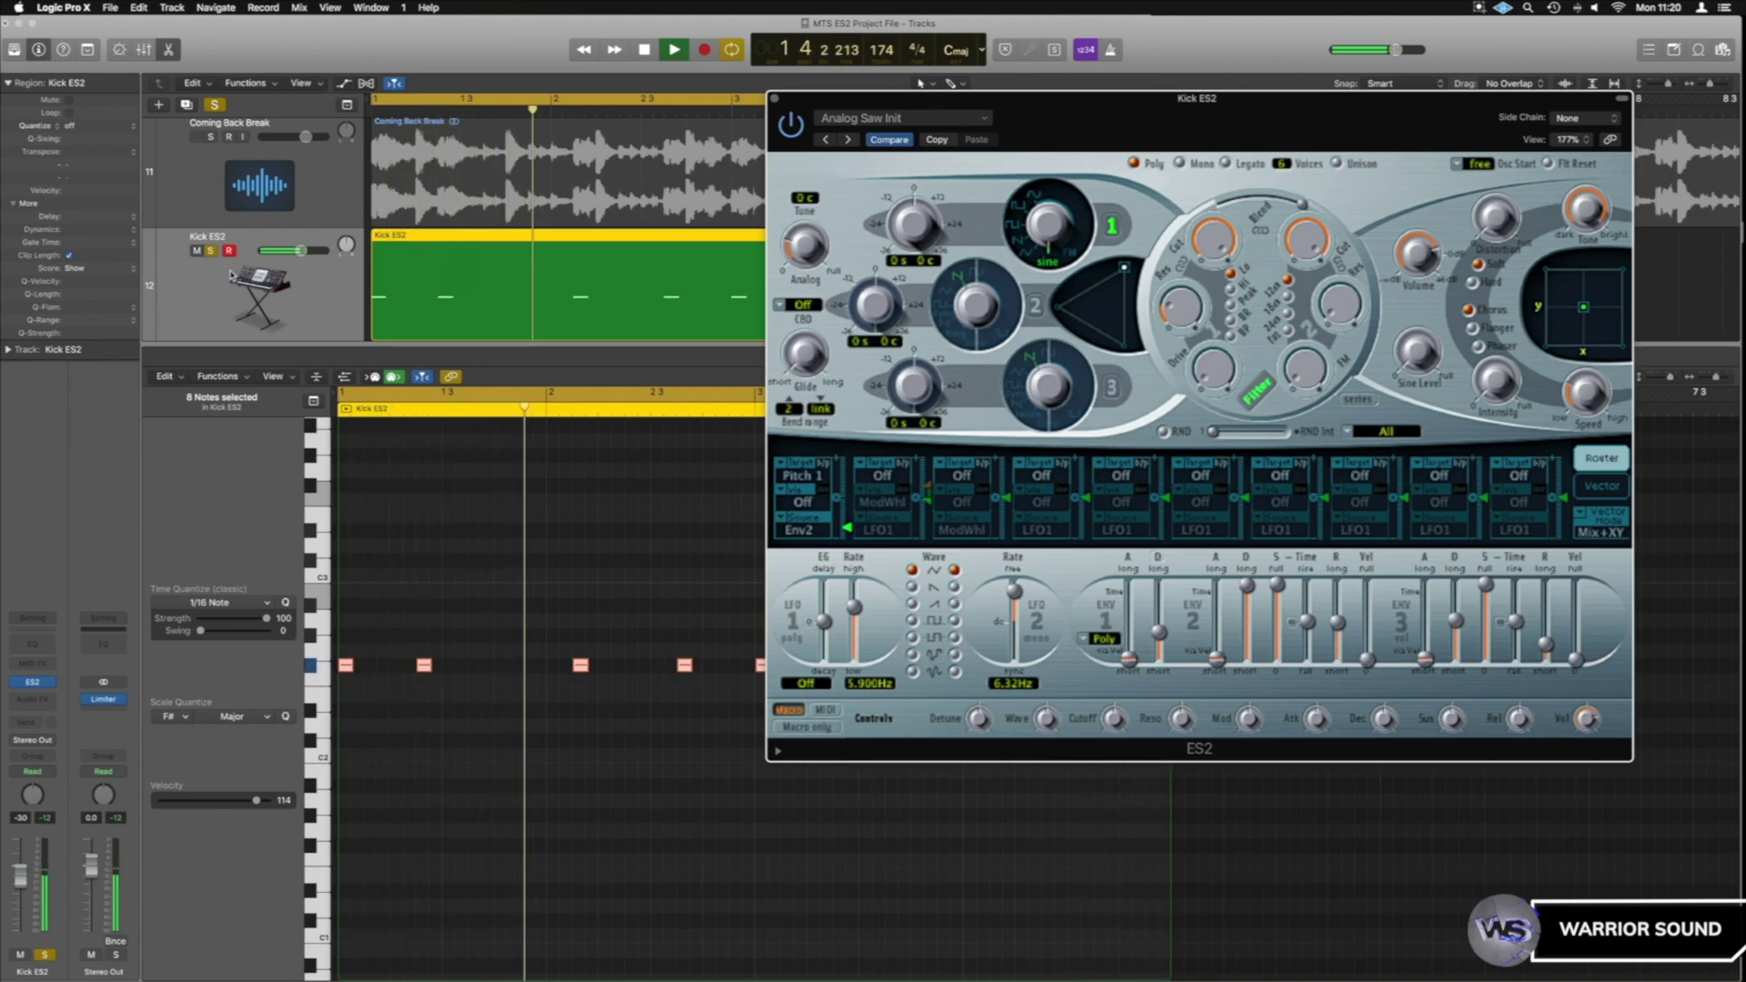
# - Solo the Coming Back Break track and compare the beat with and without the Kick ES2 track
pyautogui.click(211, 137)
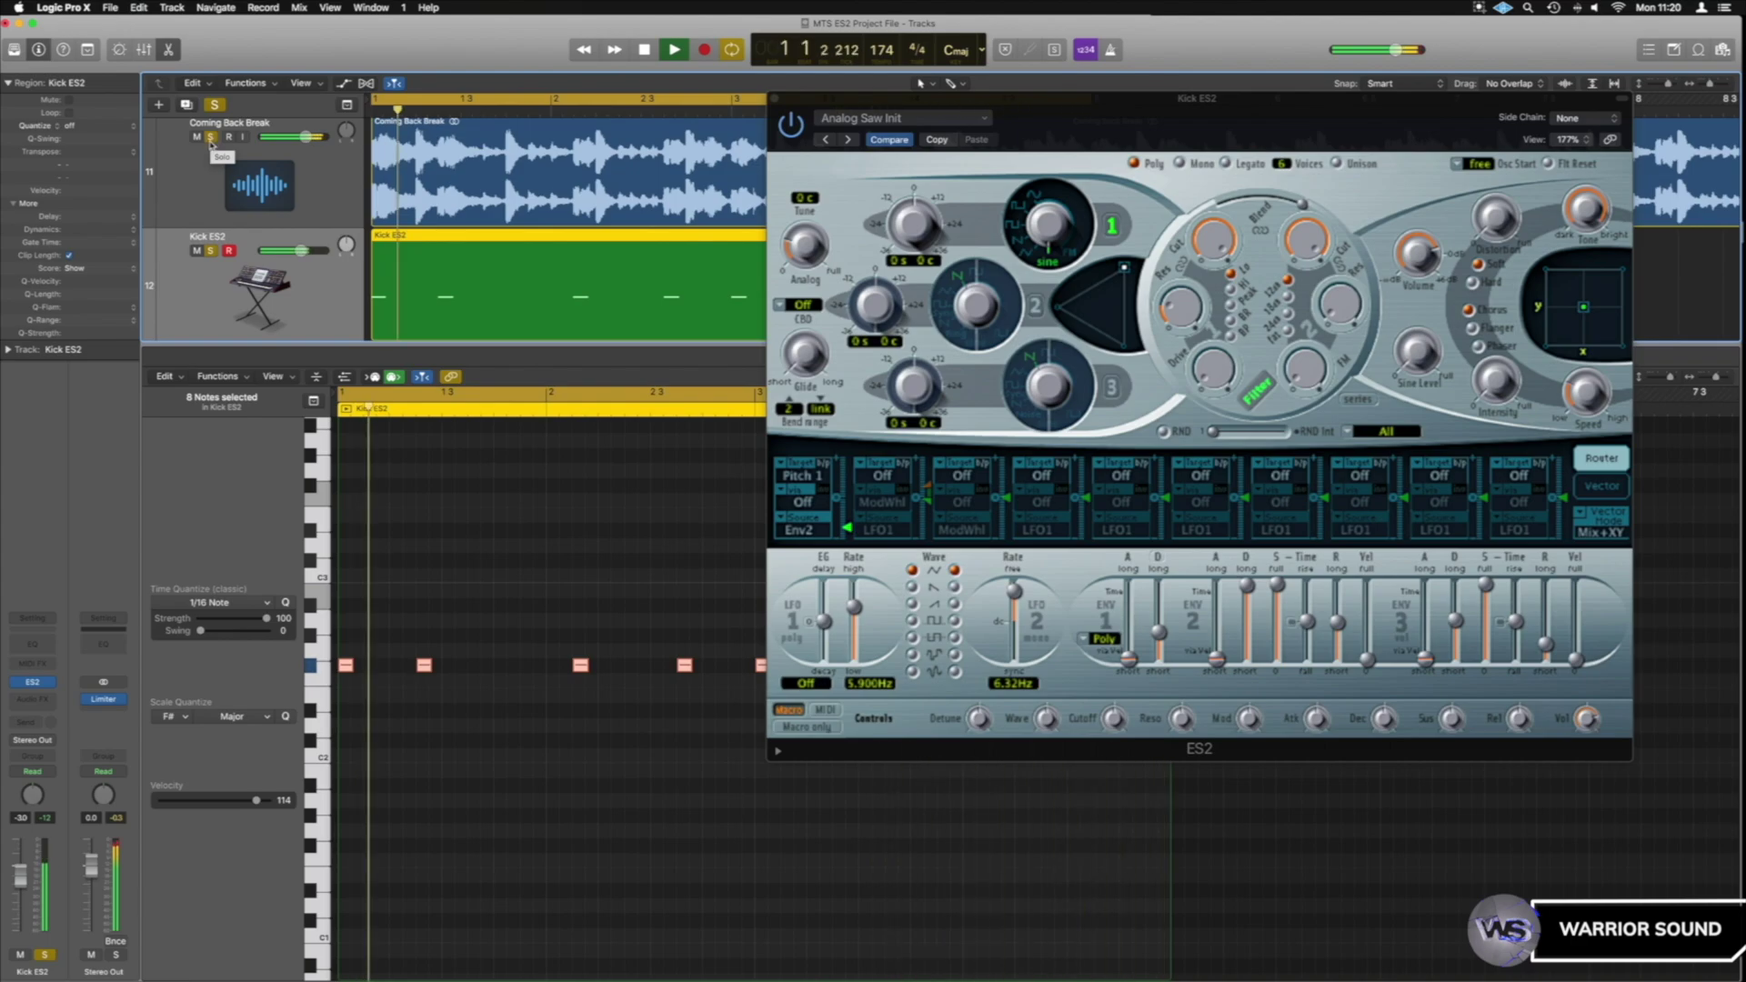
pyautogui.press('space')
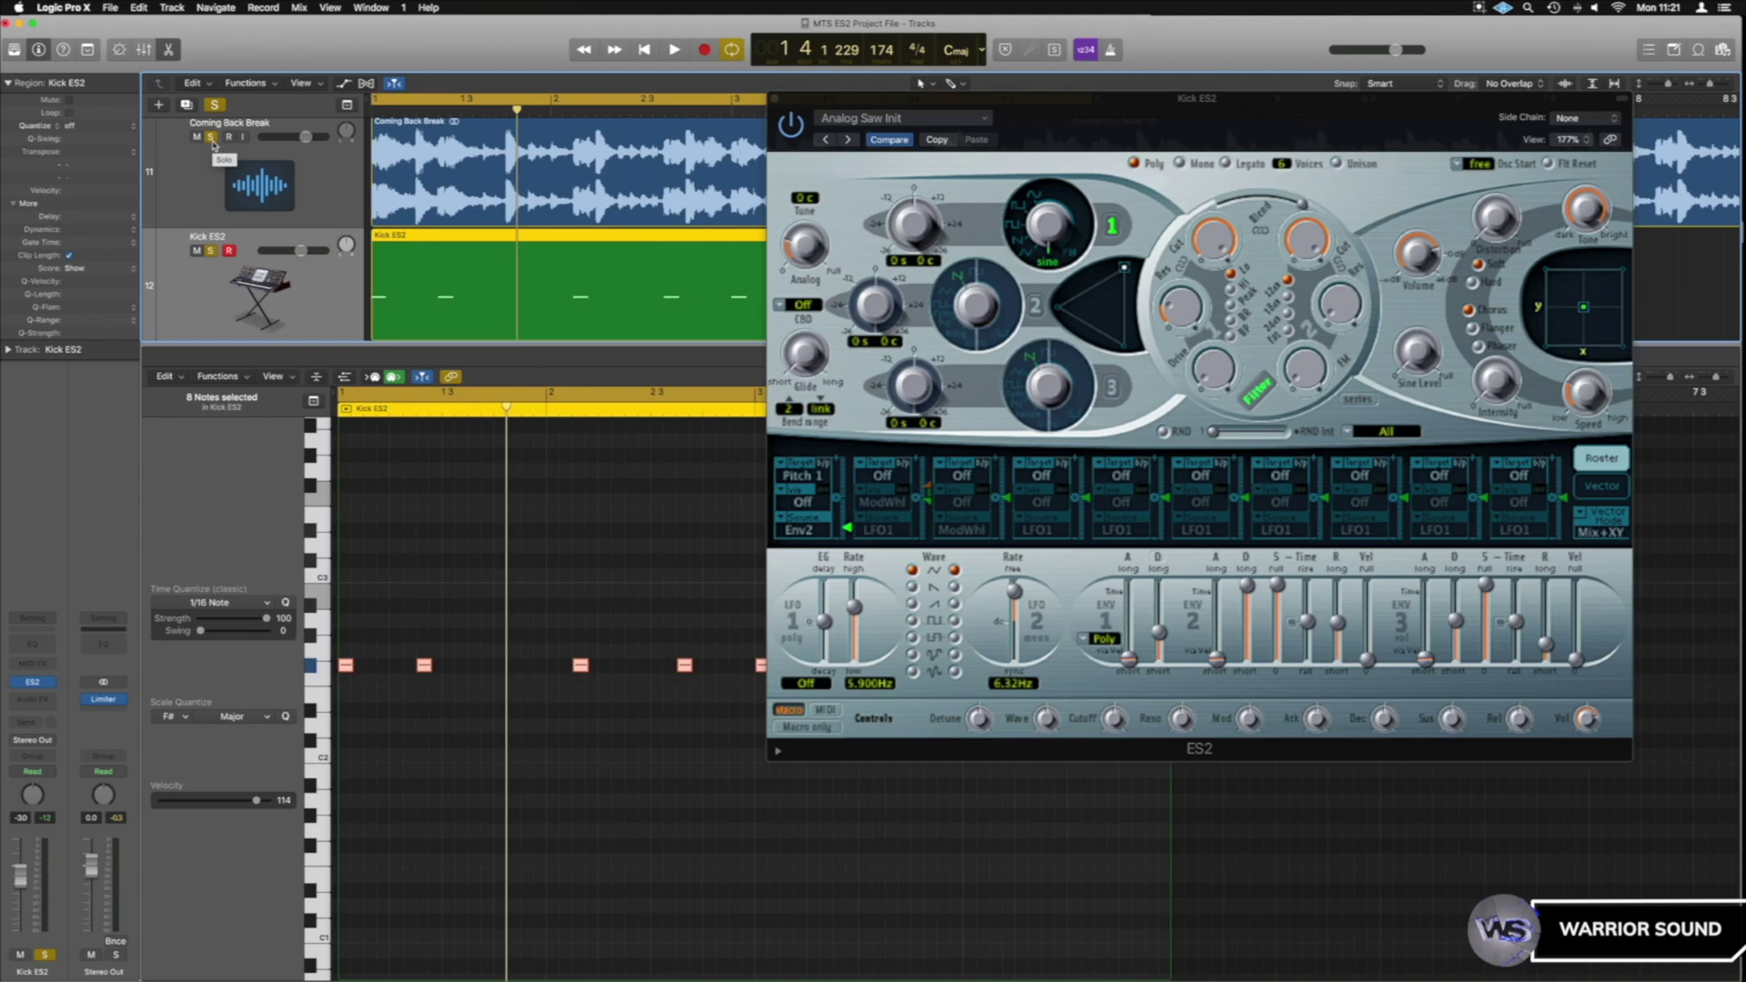
pyautogui.press('space')
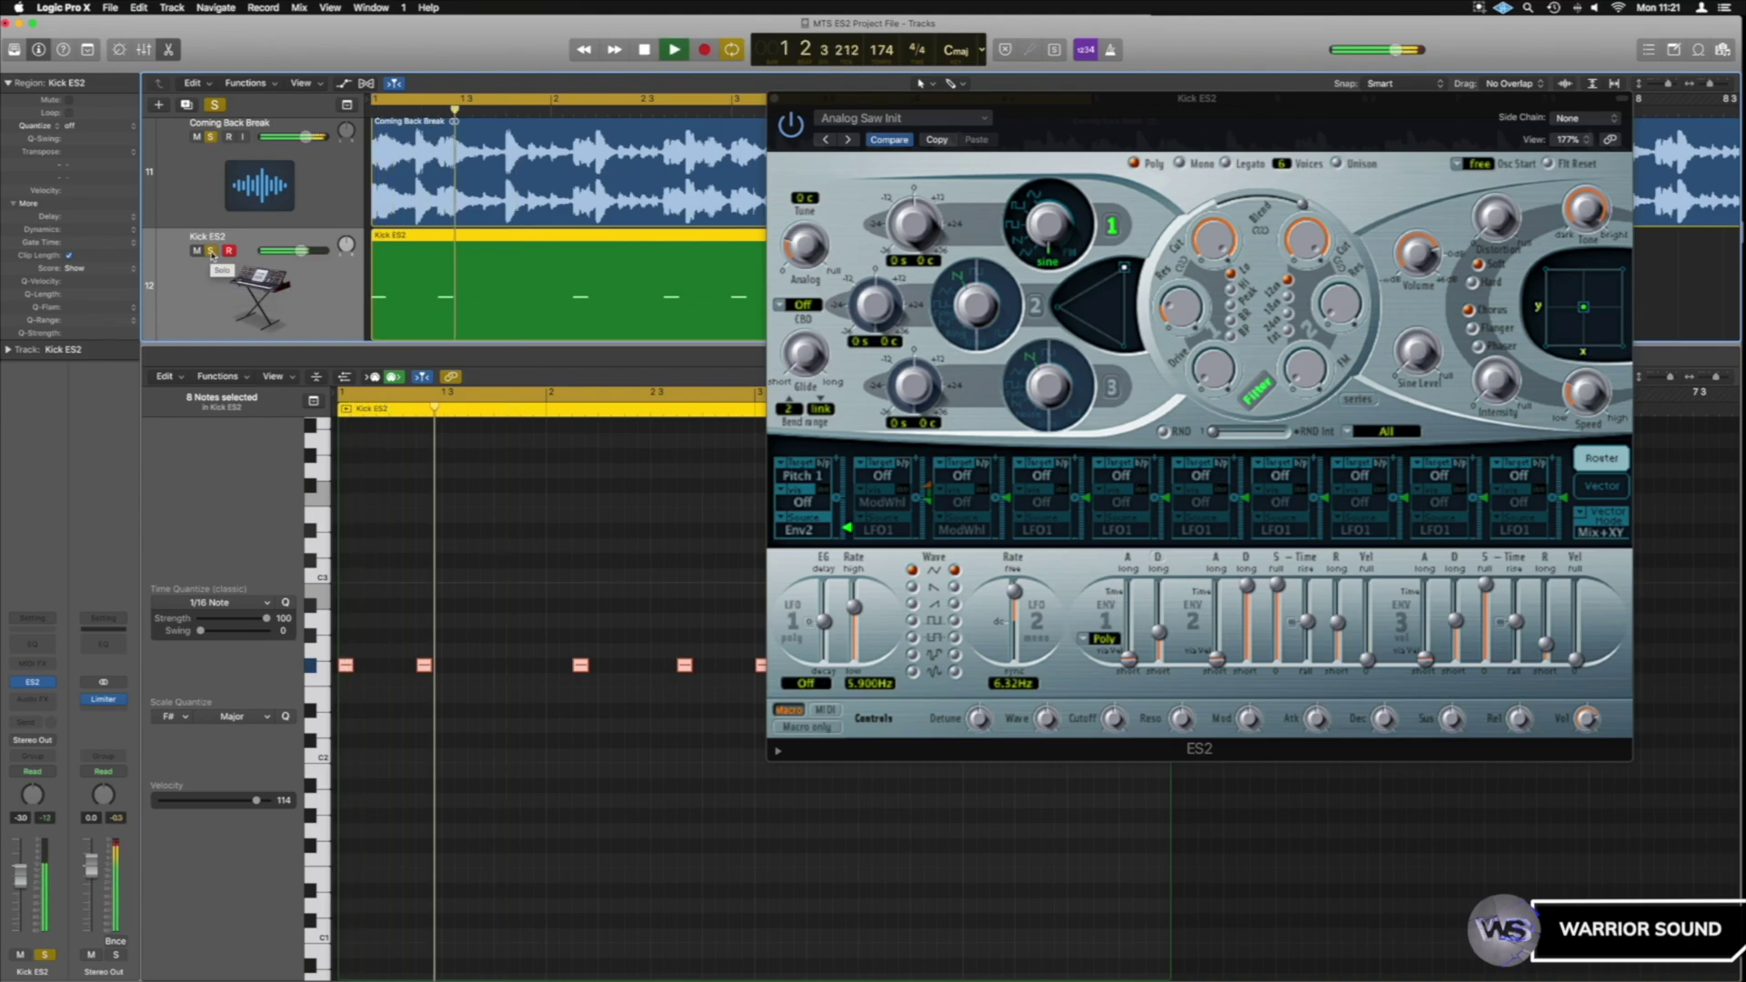
pyautogui.click(211, 251)
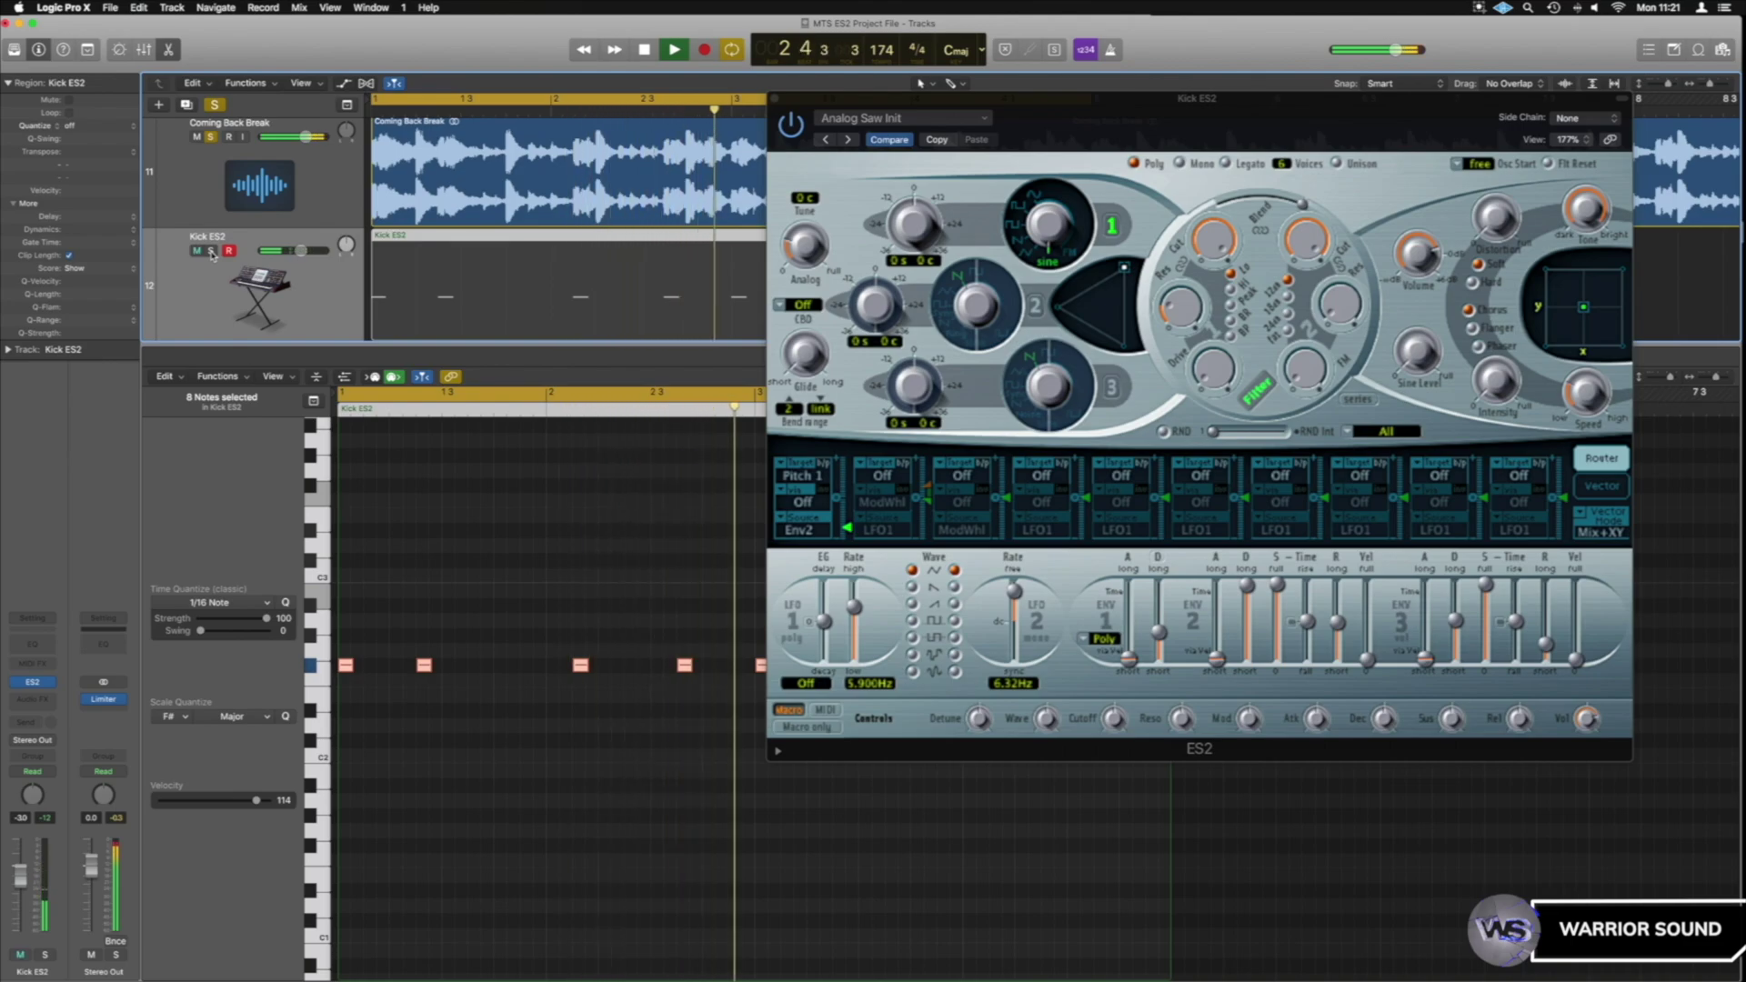
pyautogui.click(211, 251)
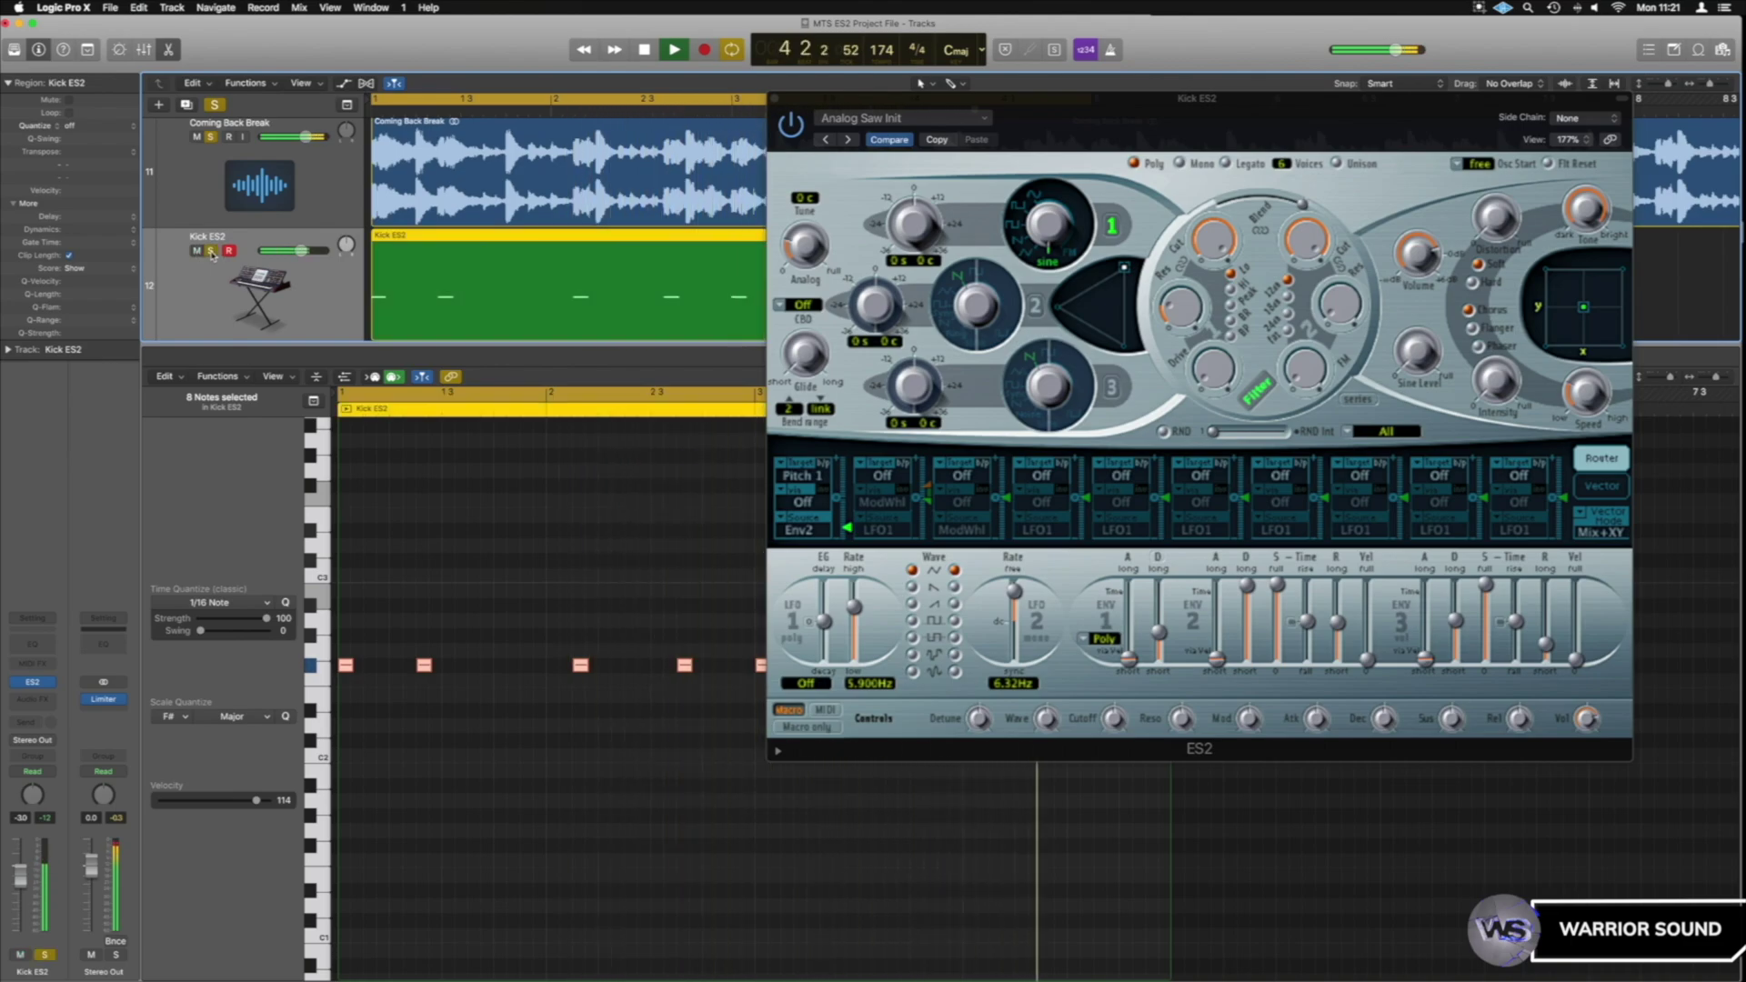
# - Fine-tune the Env2 to Pitch 1 modulation amount to about -0.70 against the break, and stop playback
pyautogui.click(852, 531)
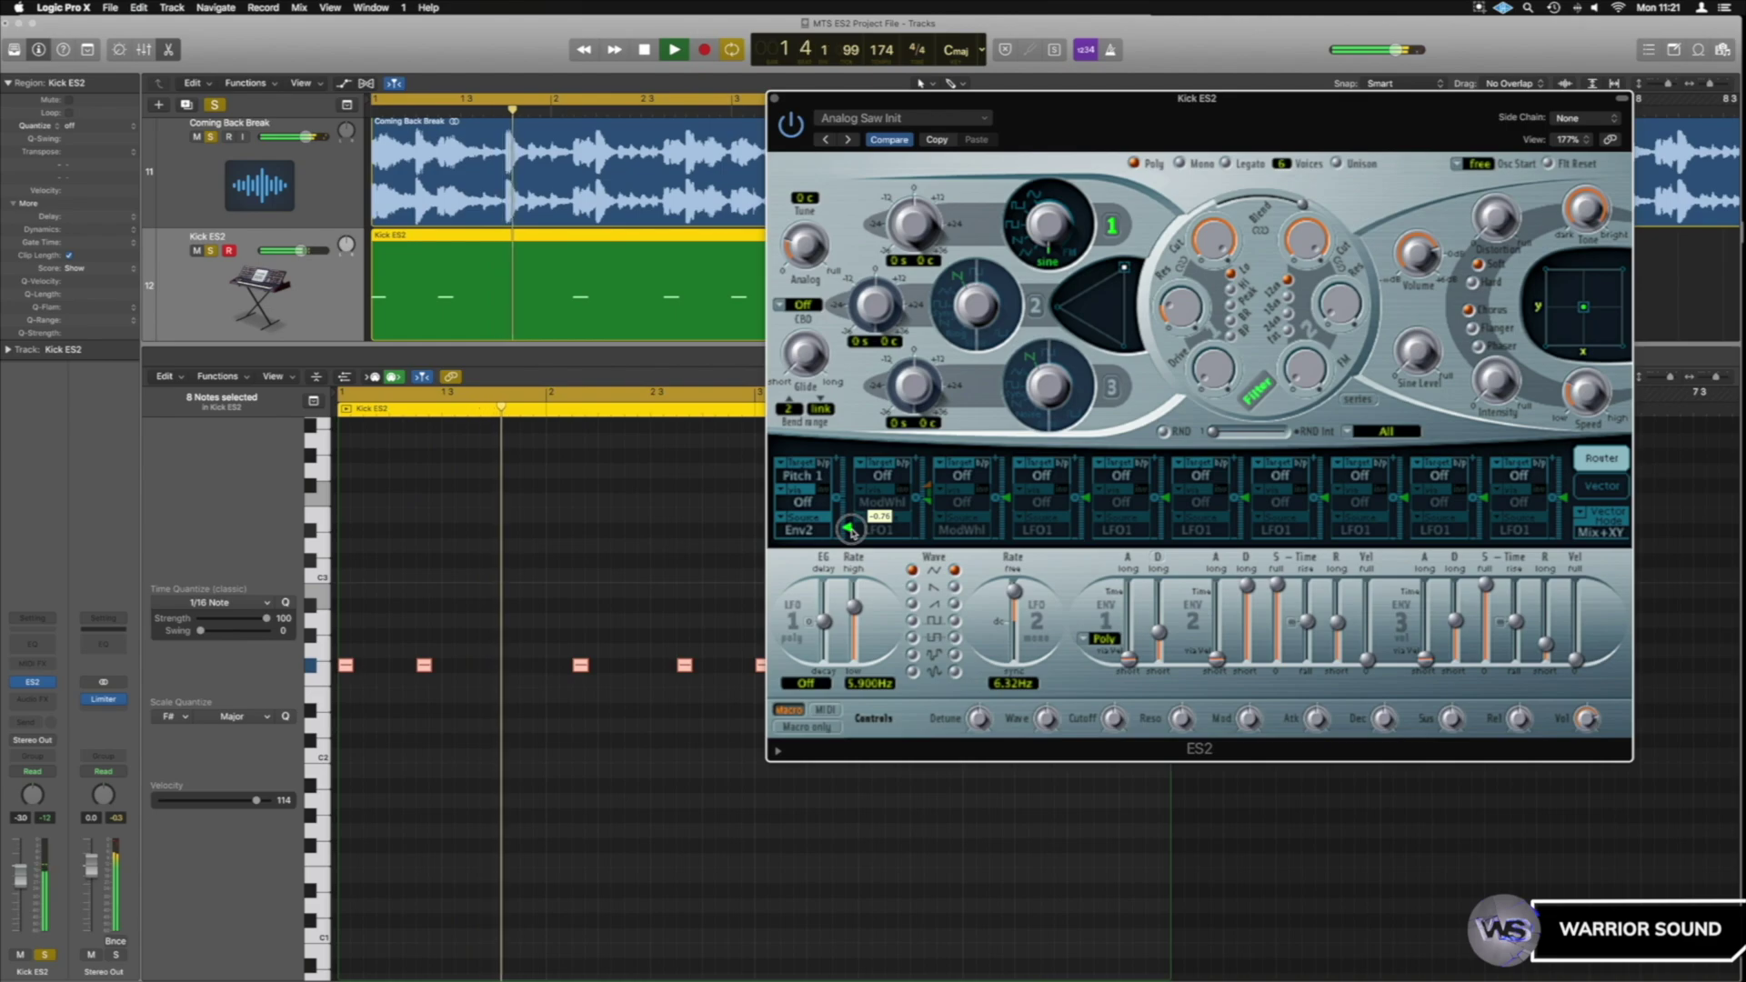
pyautogui.moveTo(852, 531); pyautogui.dragTo(855, 529)
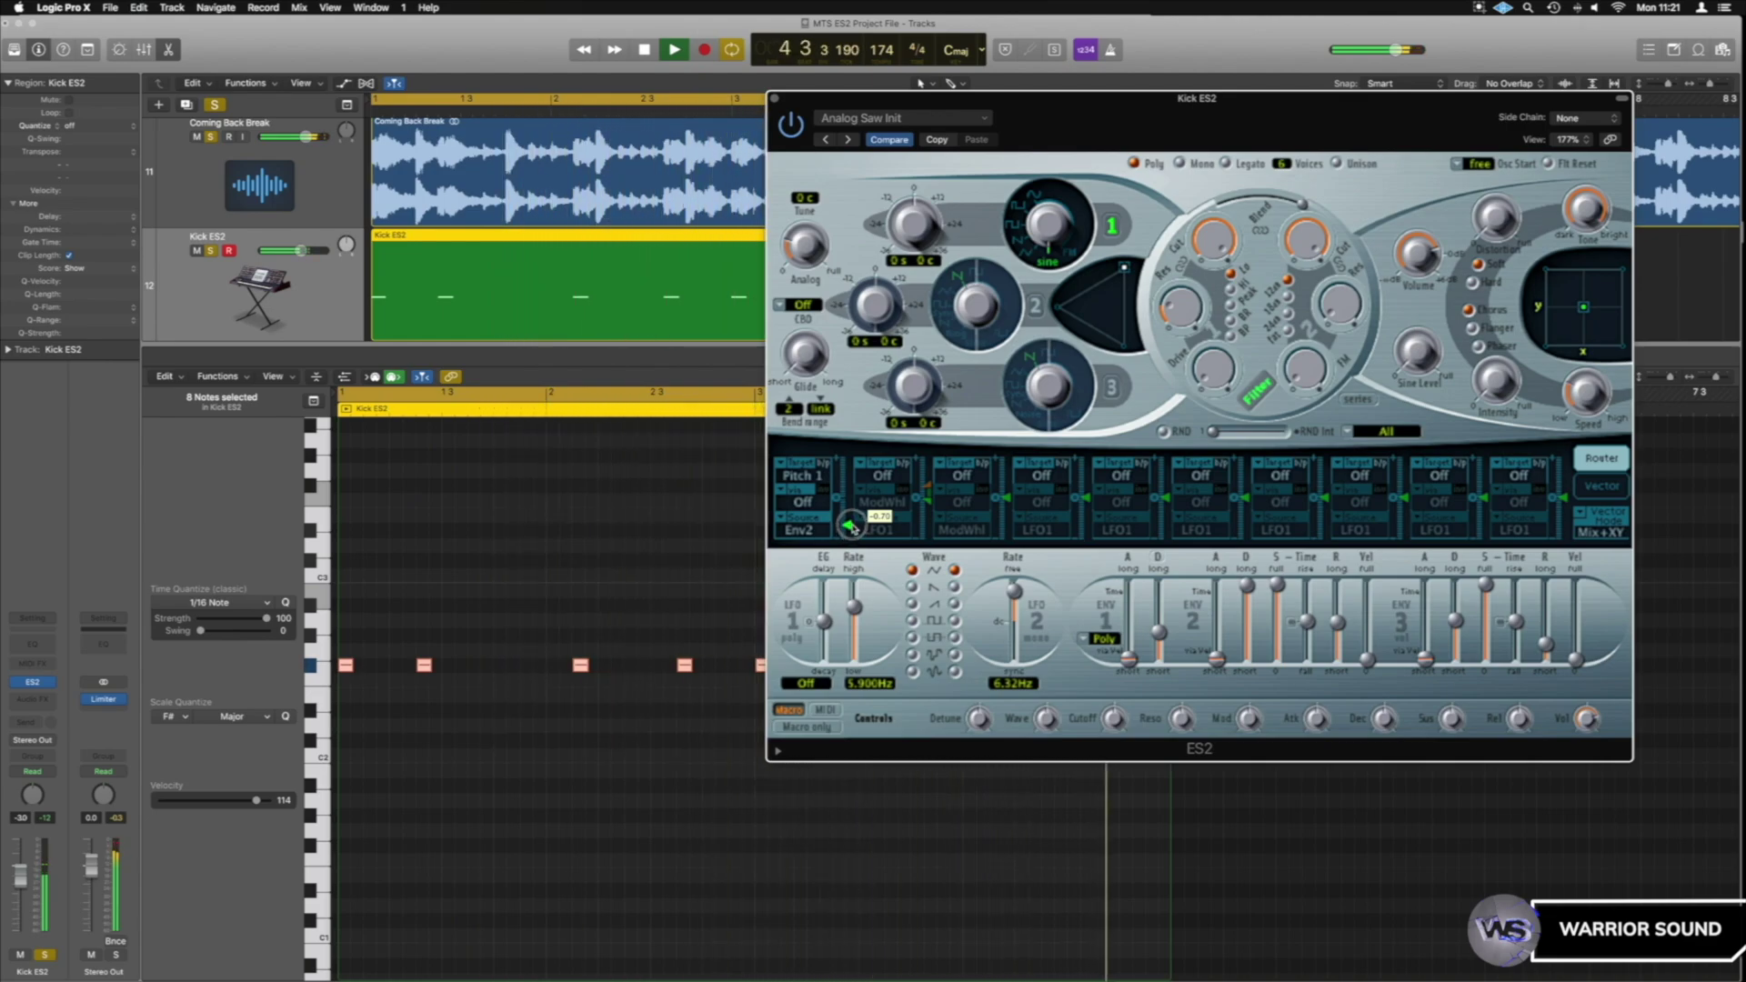
pyautogui.moveTo(852, 527); pyautogui.dragTo(853, 526)
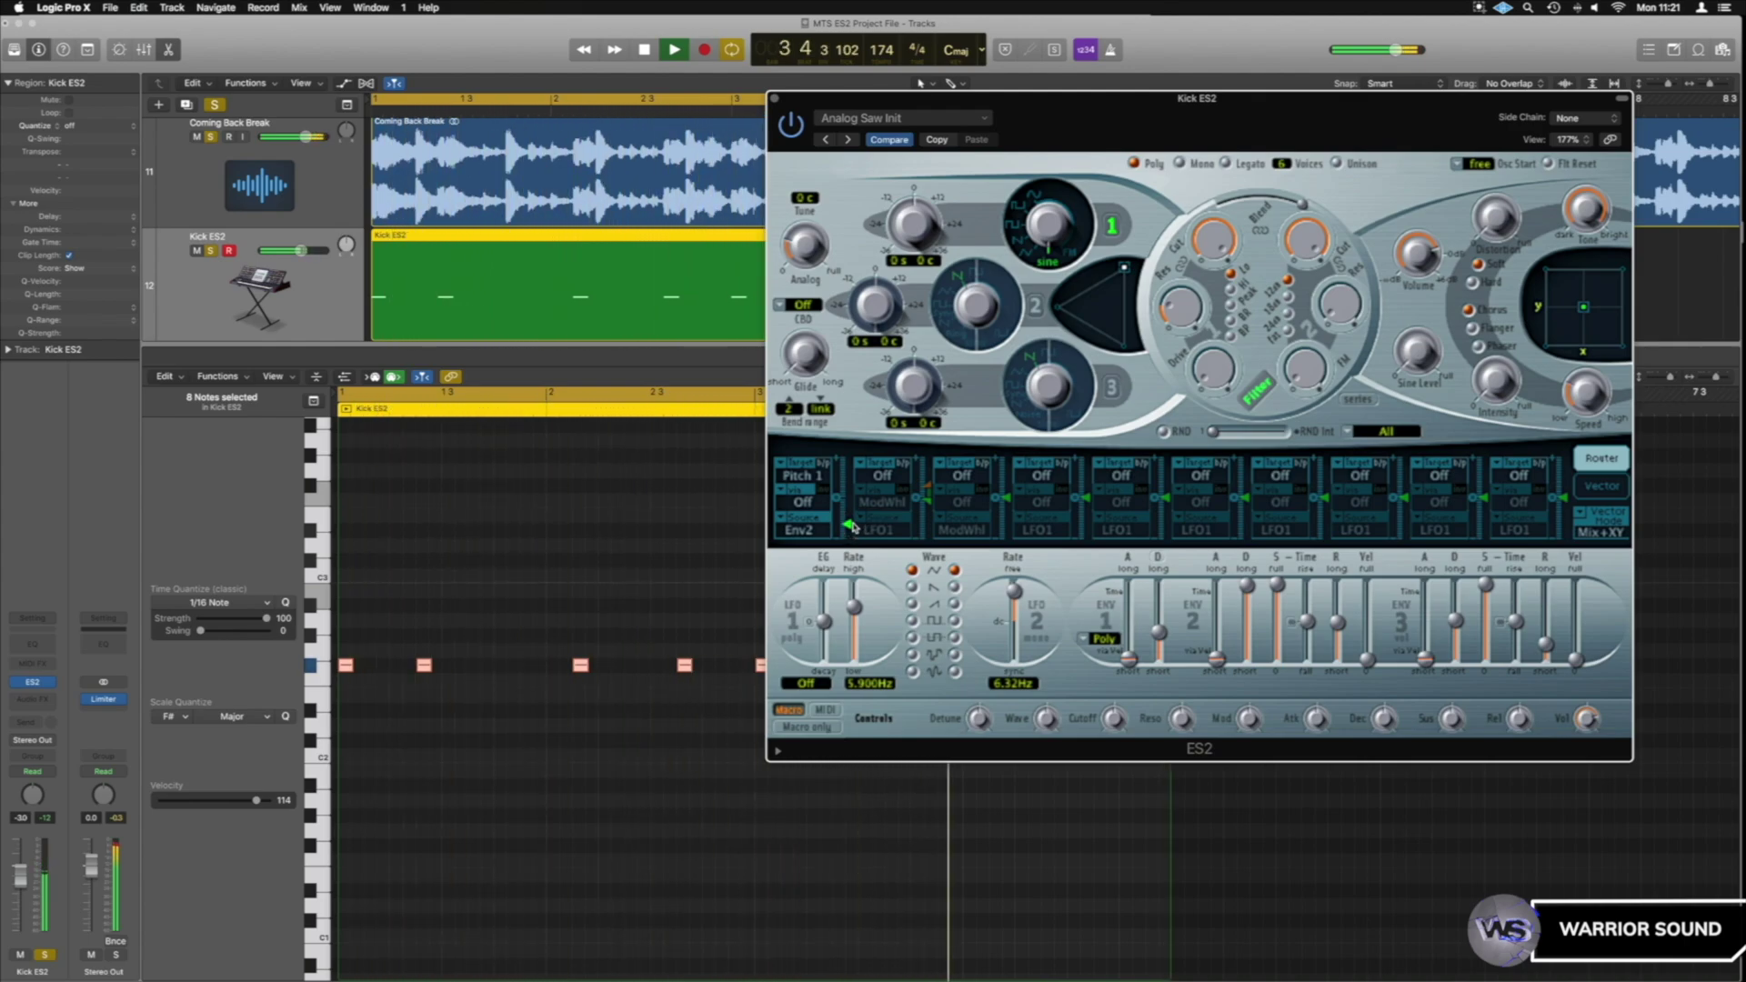
pyautogui.press('space')
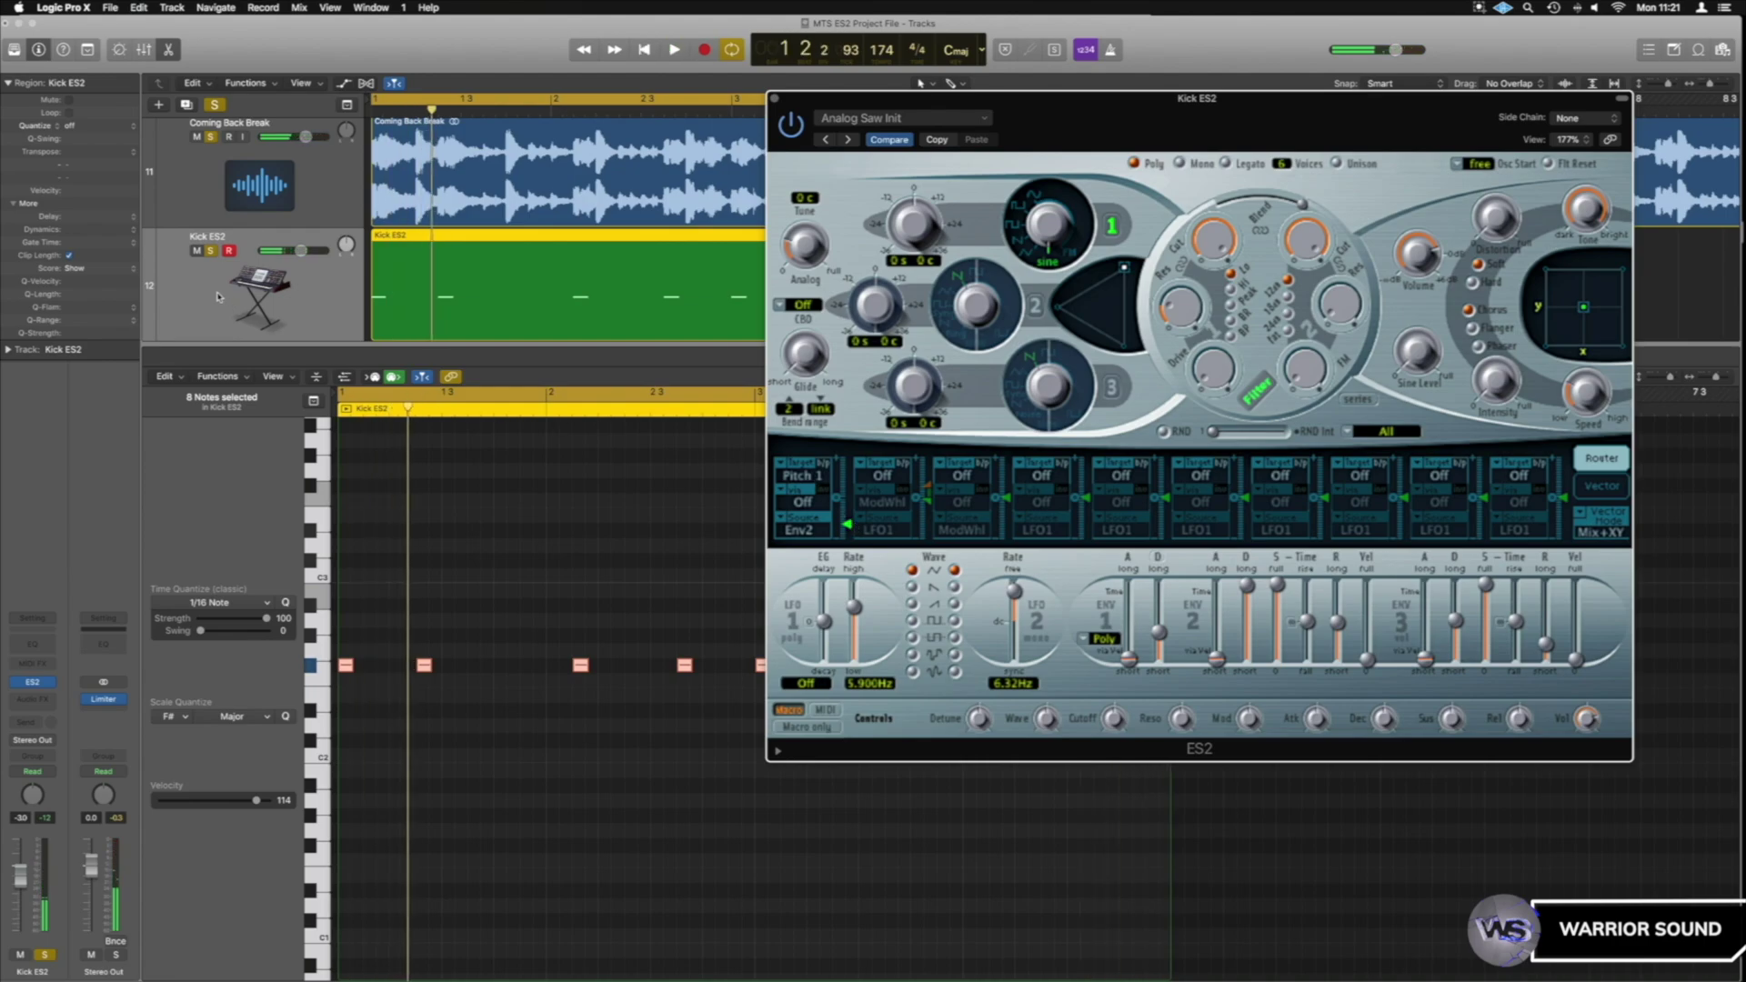
# - Add a Channel EQ to the Coming Back Break track with a low cut at 94 Hz, and play the loop
pyautogui.scroll(-1, 218, 296)
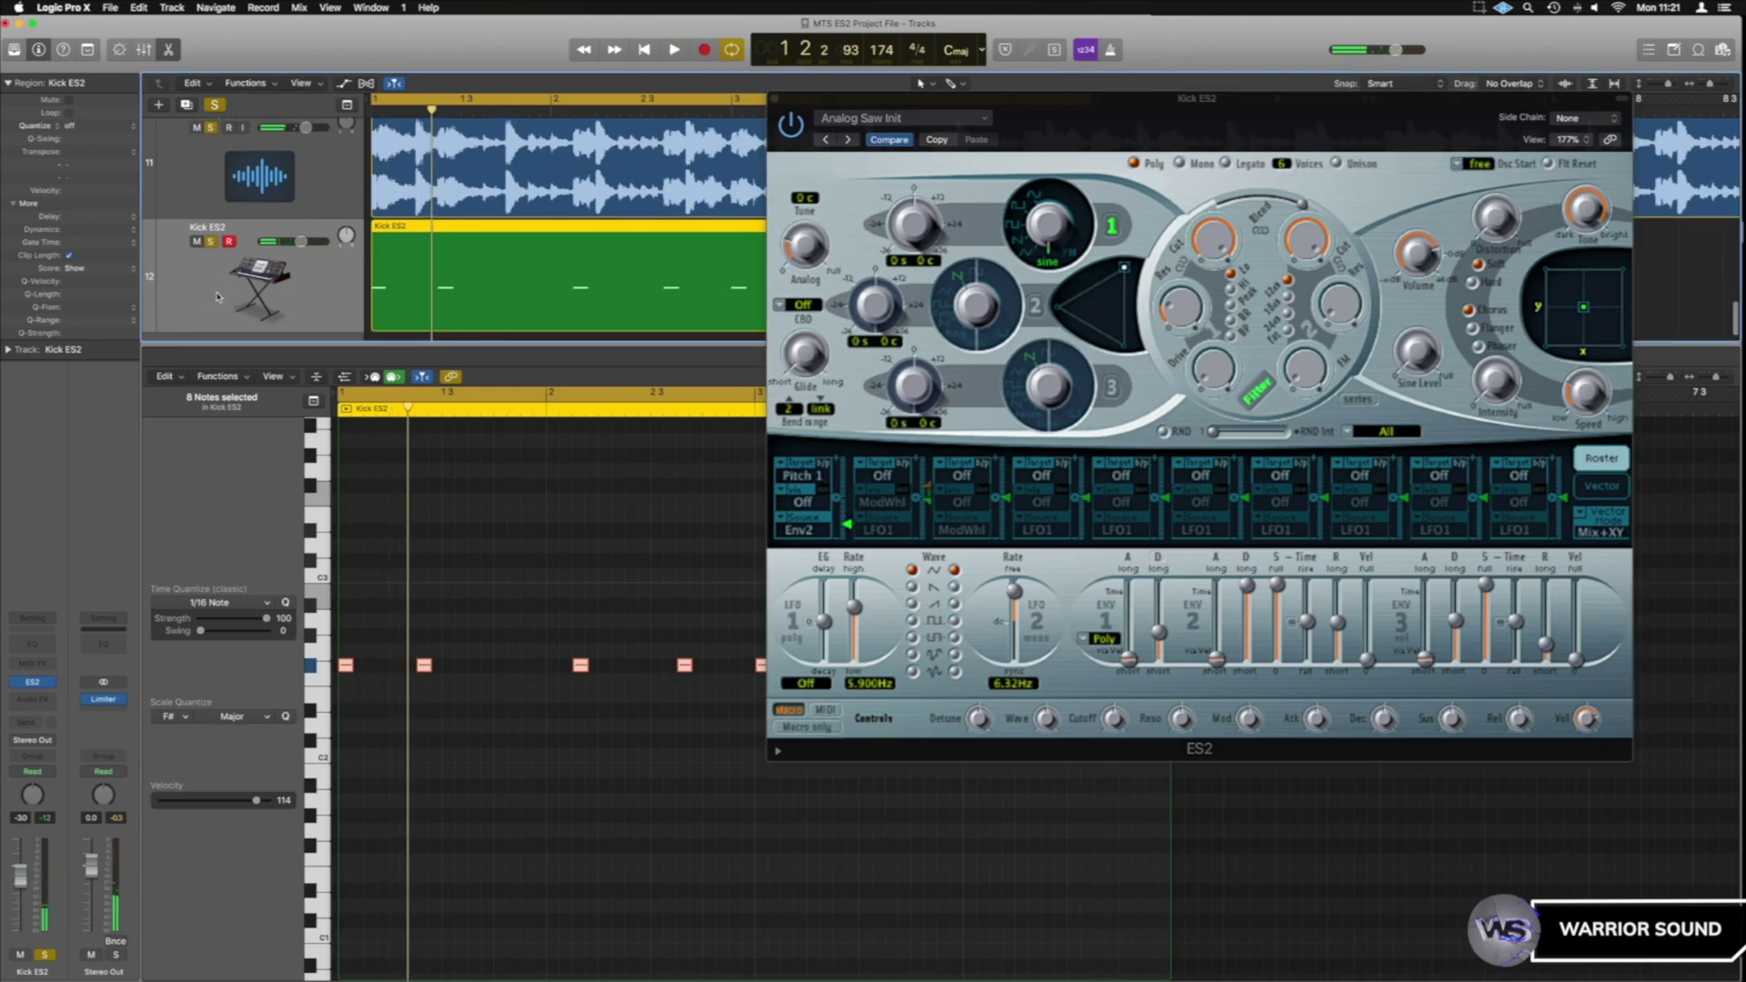
pyautogui.click(310, 189)
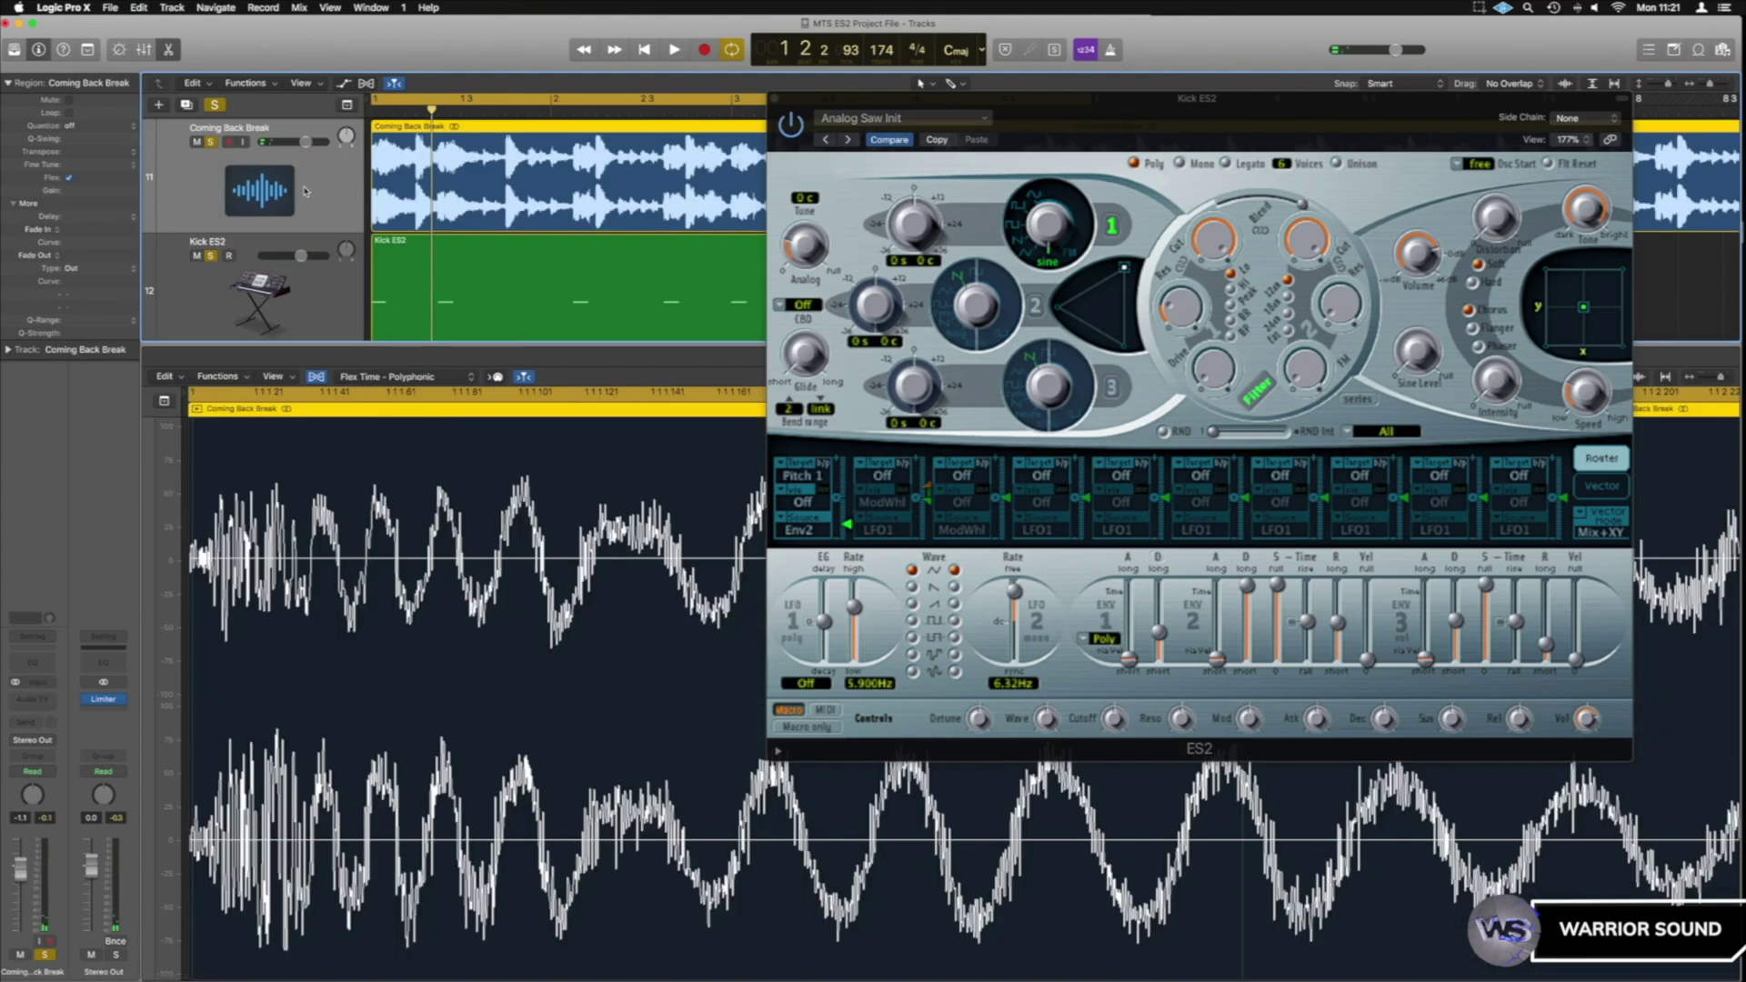
pyautogui.click(32, 670)
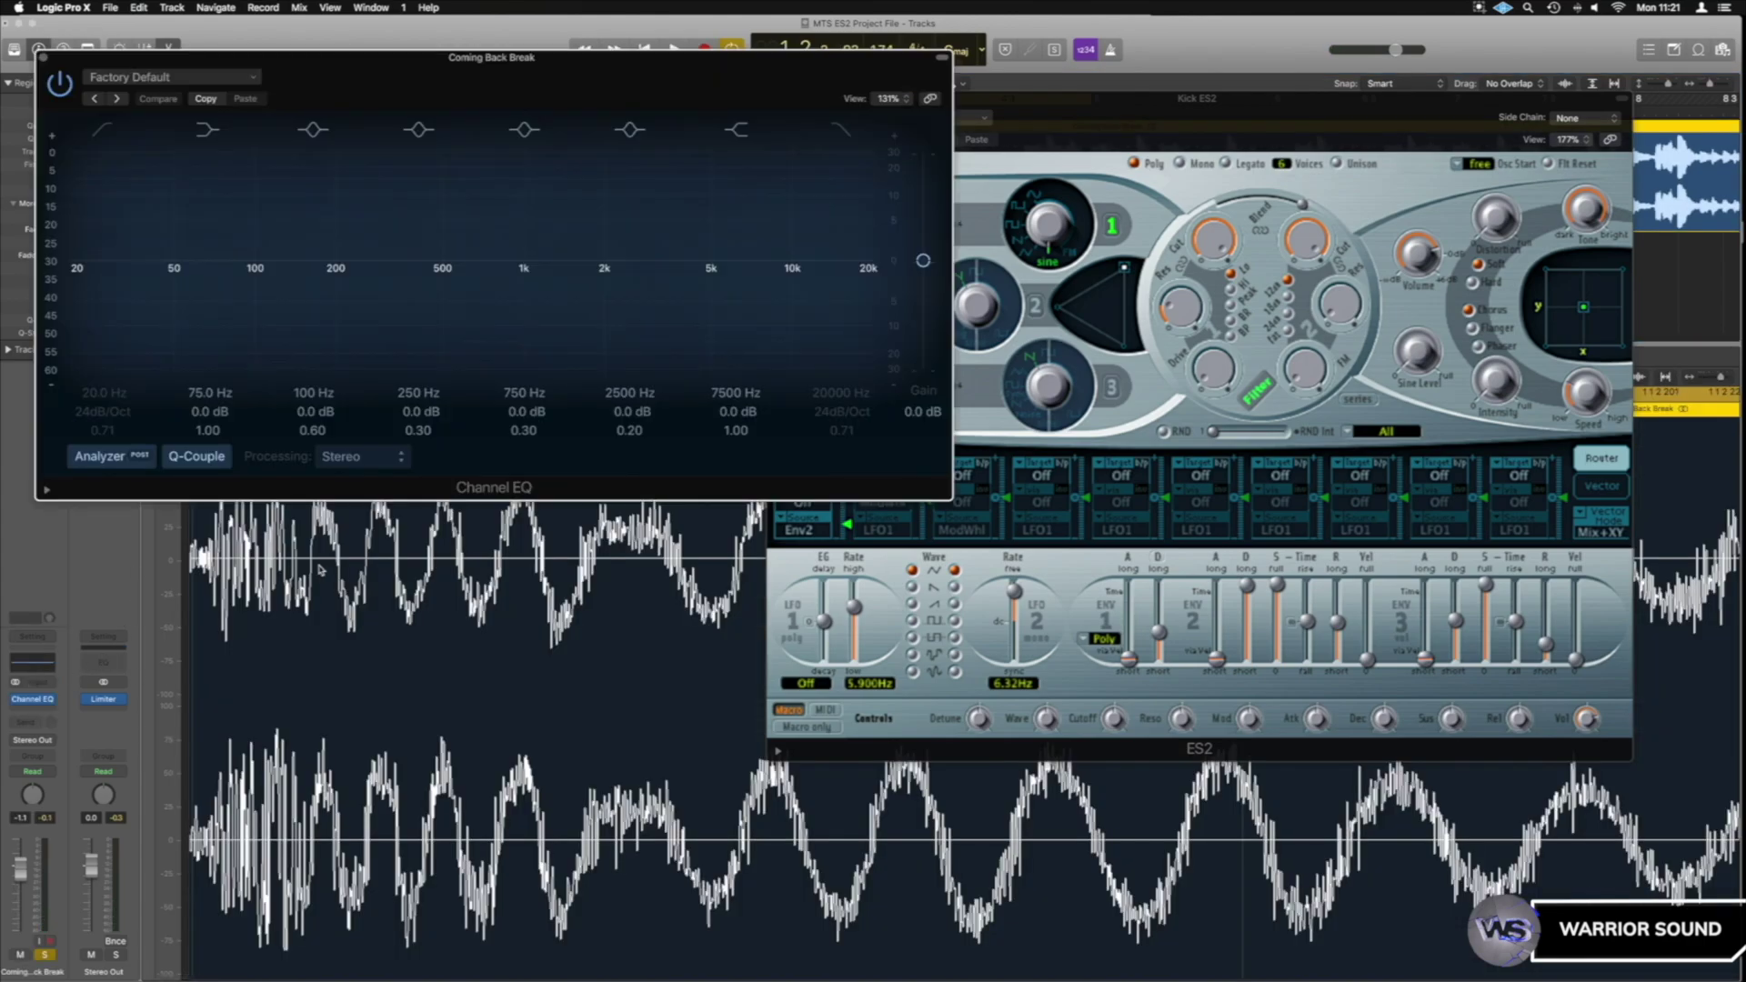
pyautogui.click(102, 130)
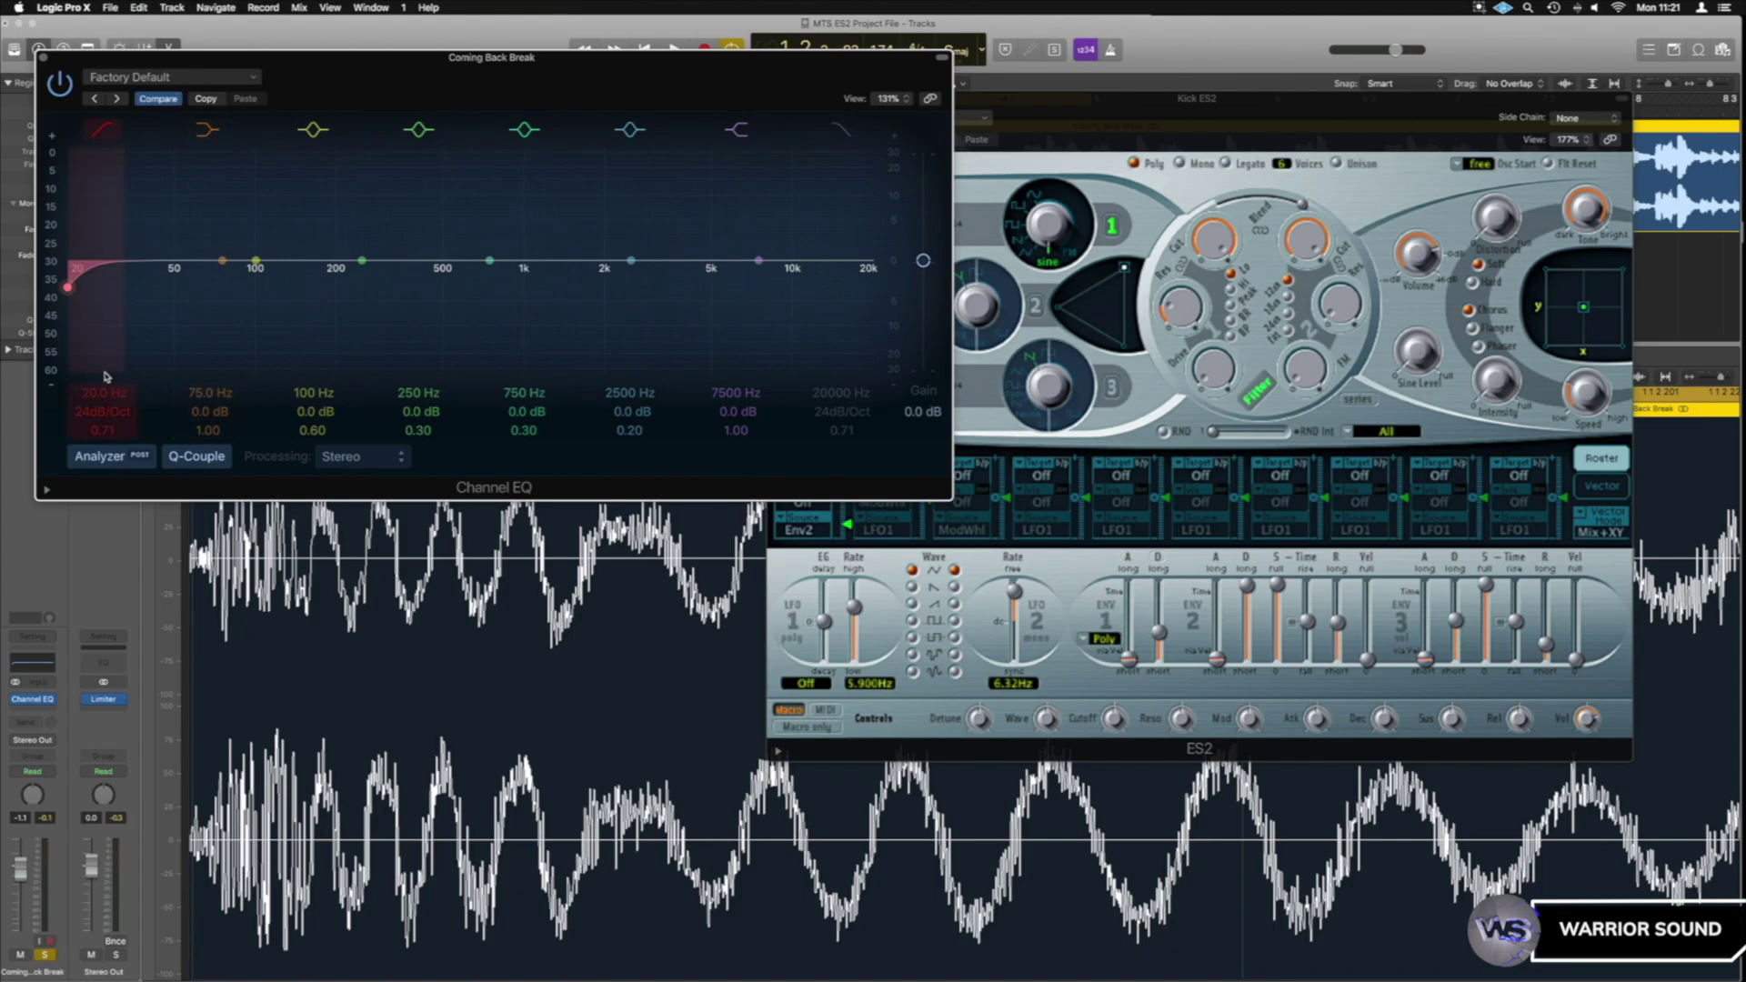
pyautogui.moveTo(88, 396); pyautogui.dragTo(88, 368)
pyautogui.press('space')
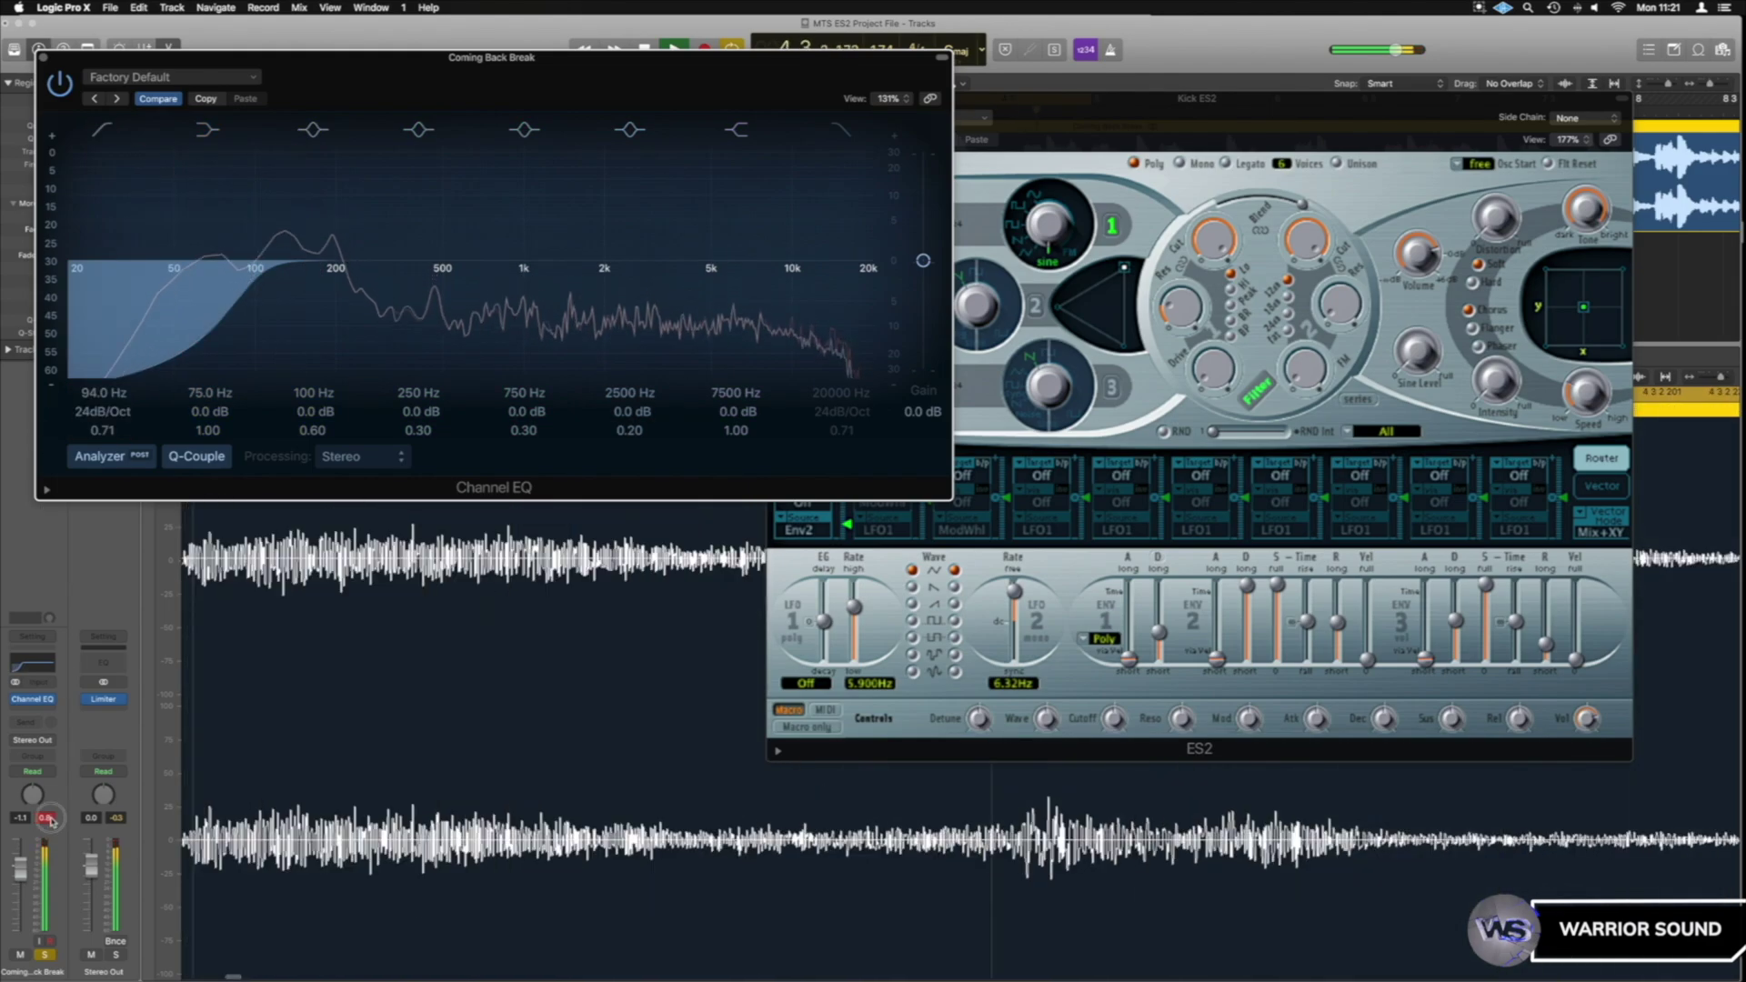
pyautogui.click(43, 60)
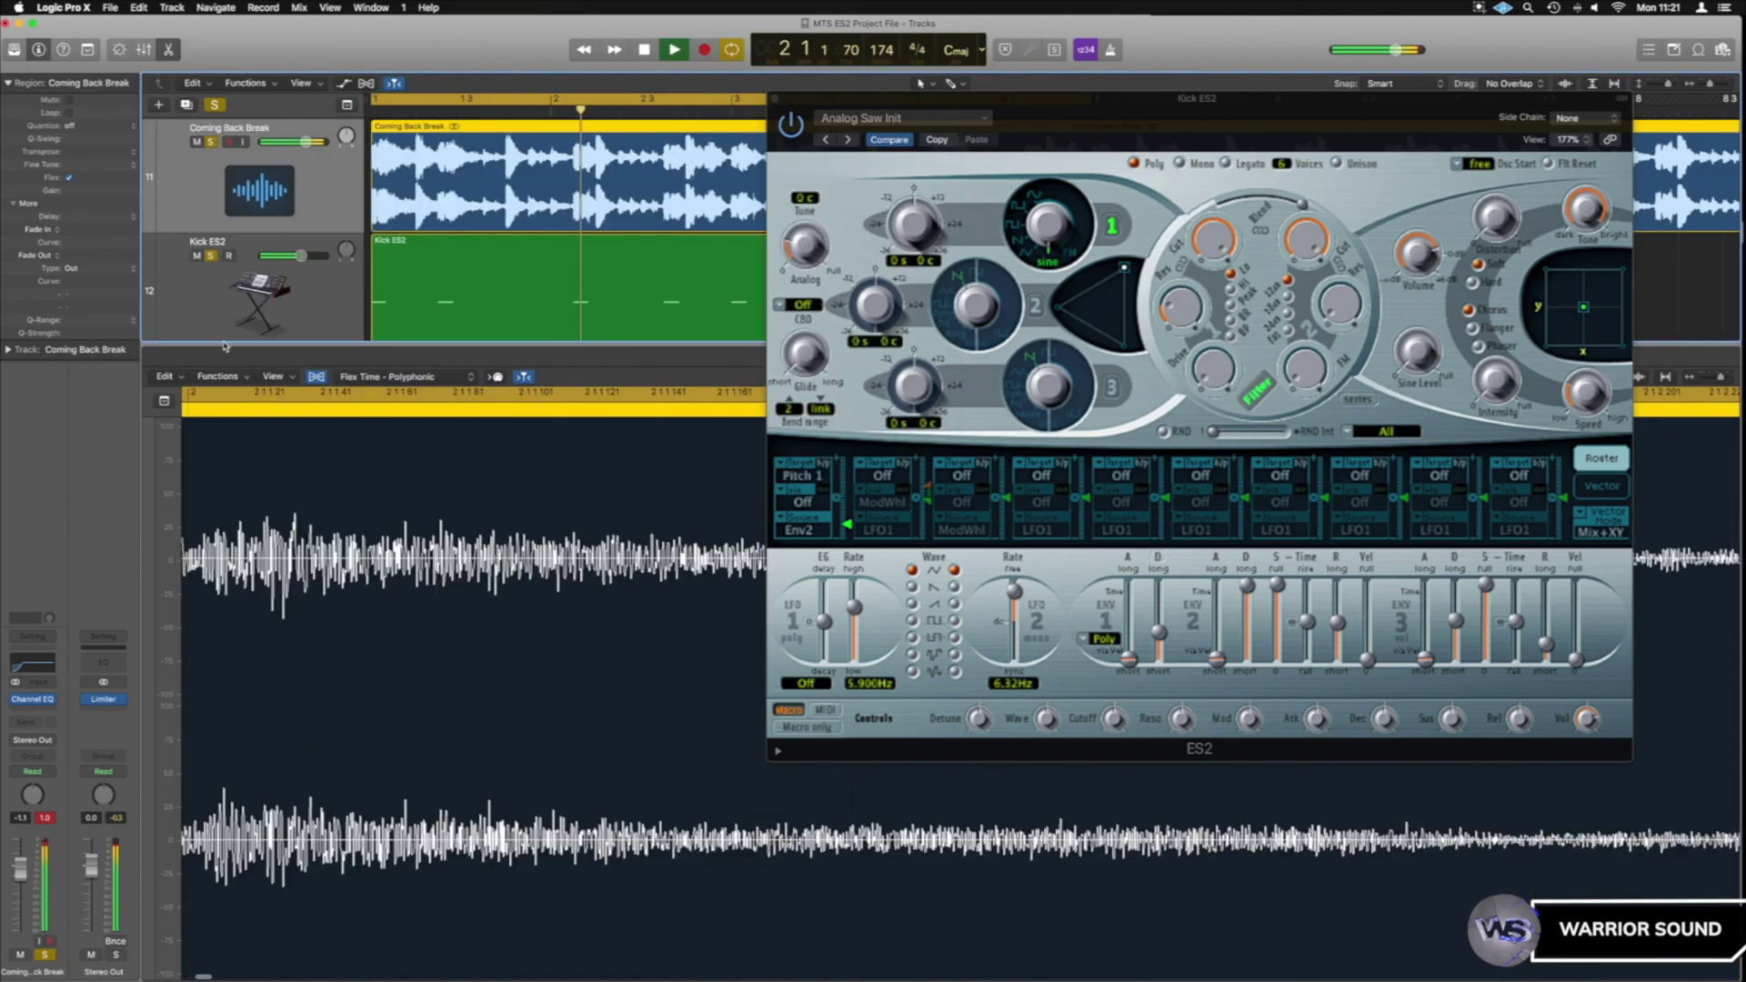
# - Compare the break with and without the Kick ES2 track, and set the Env2 to Pitch 1 modulation amount to -1.00
pyautogui.click(210, 257)
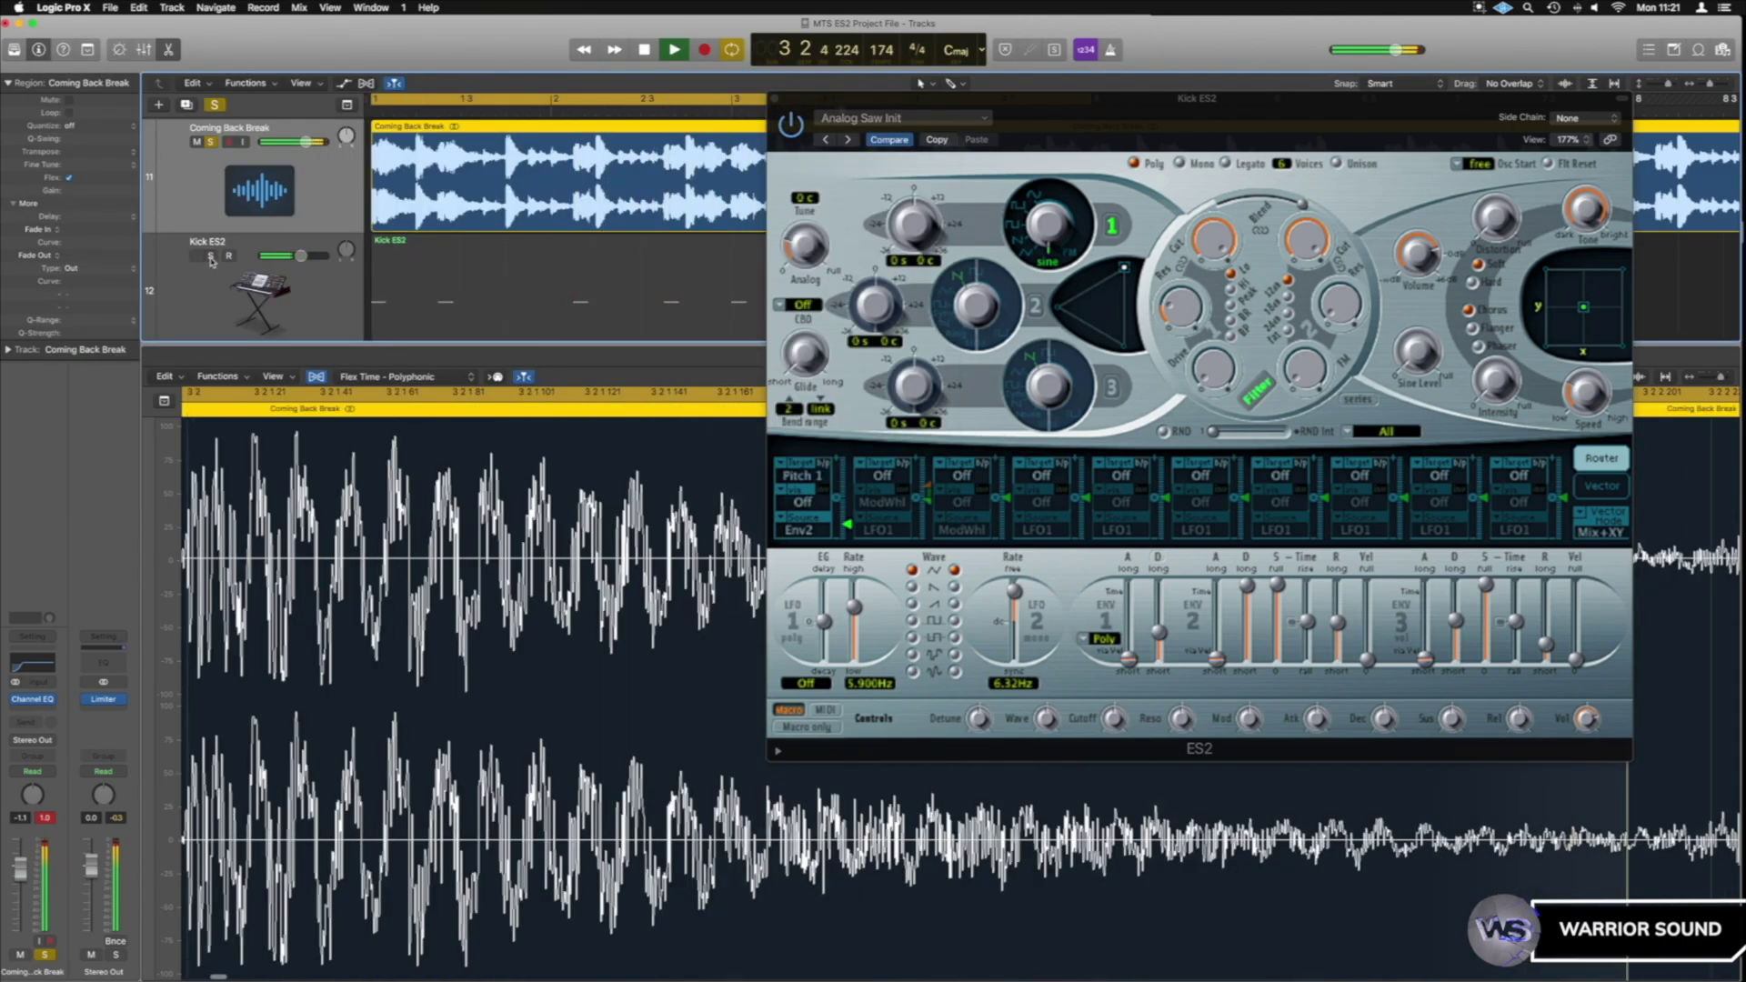
pyautogui.click(211, 257)
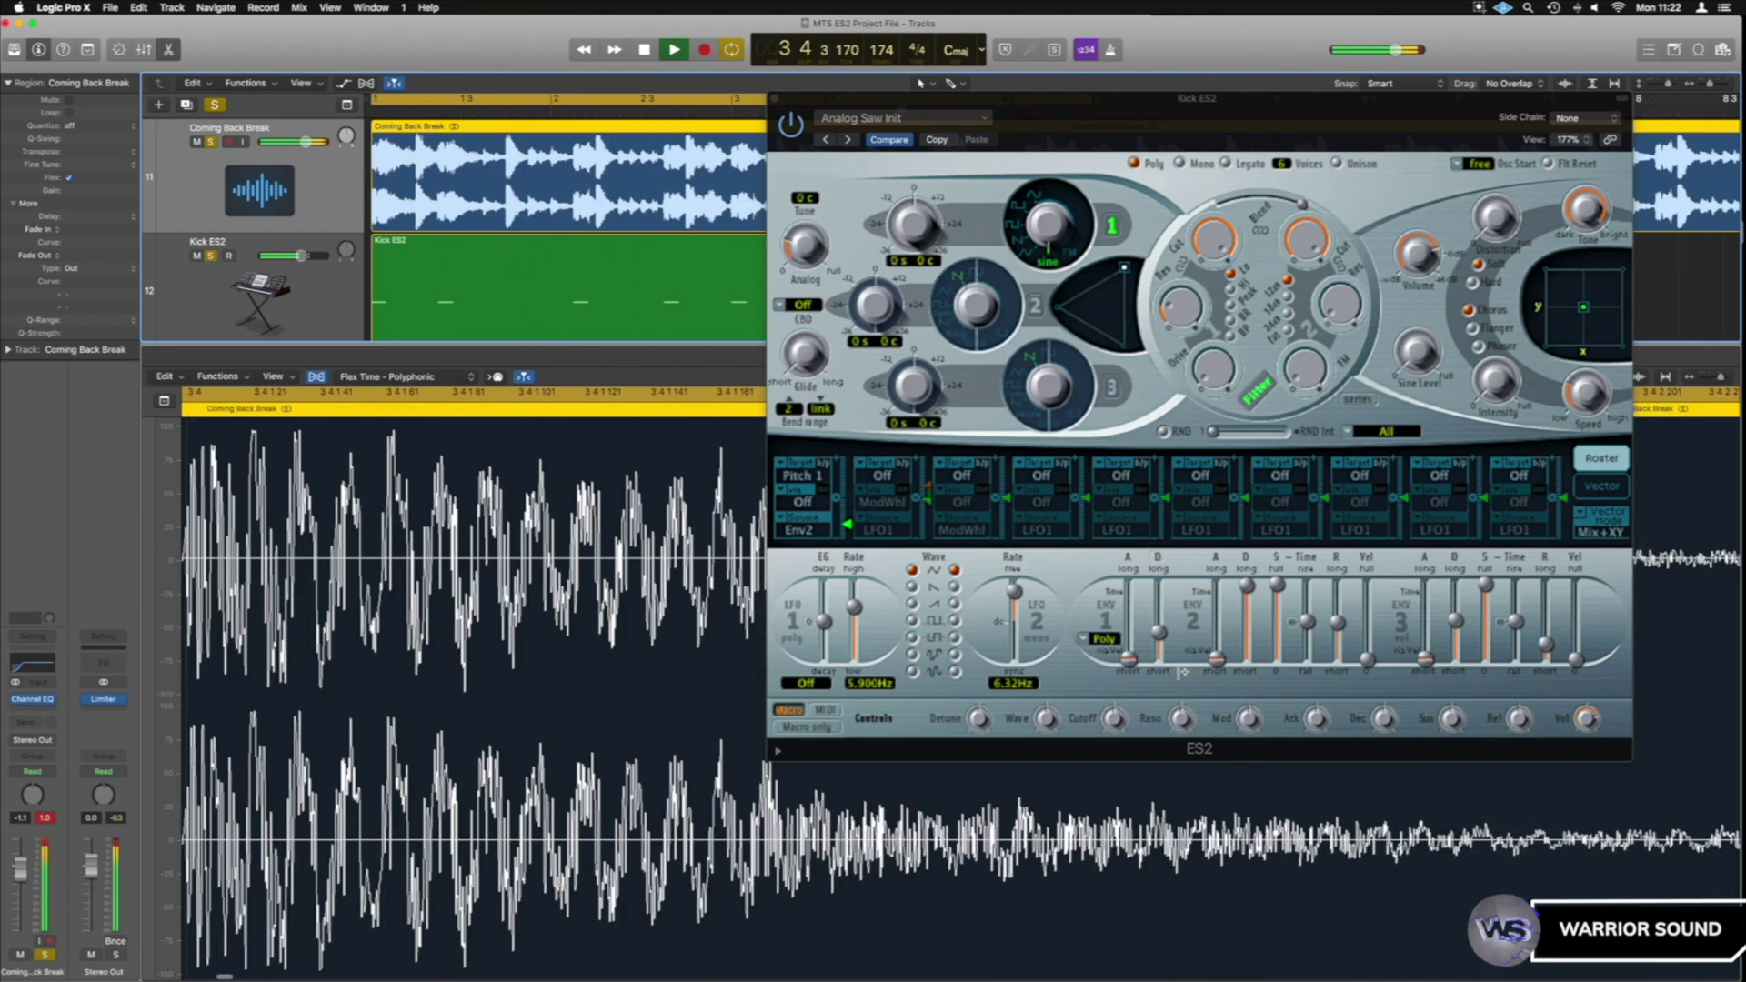
pyautogui.moveTo(846, 525)
pyautogui.mouseDown()
pyautogui.moveTo(848, 552)
pyautogui.moveTo(849, 522)
pyautogui.mouseUp()
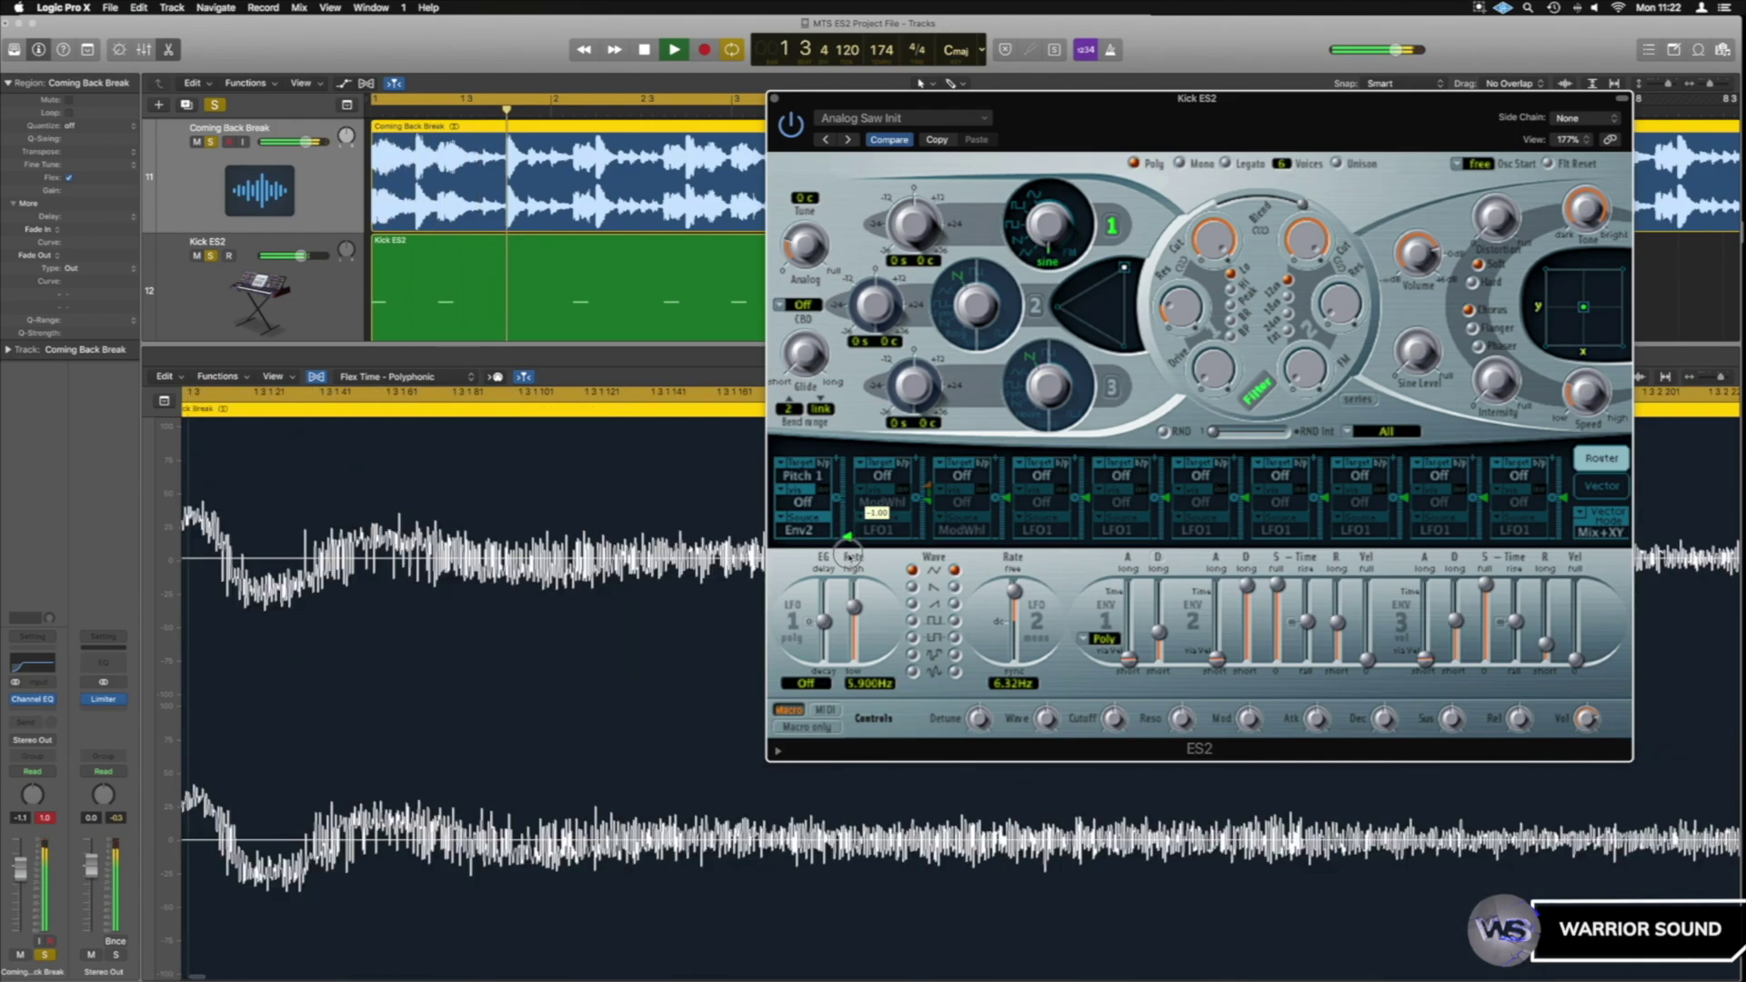
# - Stop playback and transpose all notes in the Kick ES2 region up one octave
pyautogui.press('space')
pyautogui.click(452, 277)
pyautogui.click(557, 657)
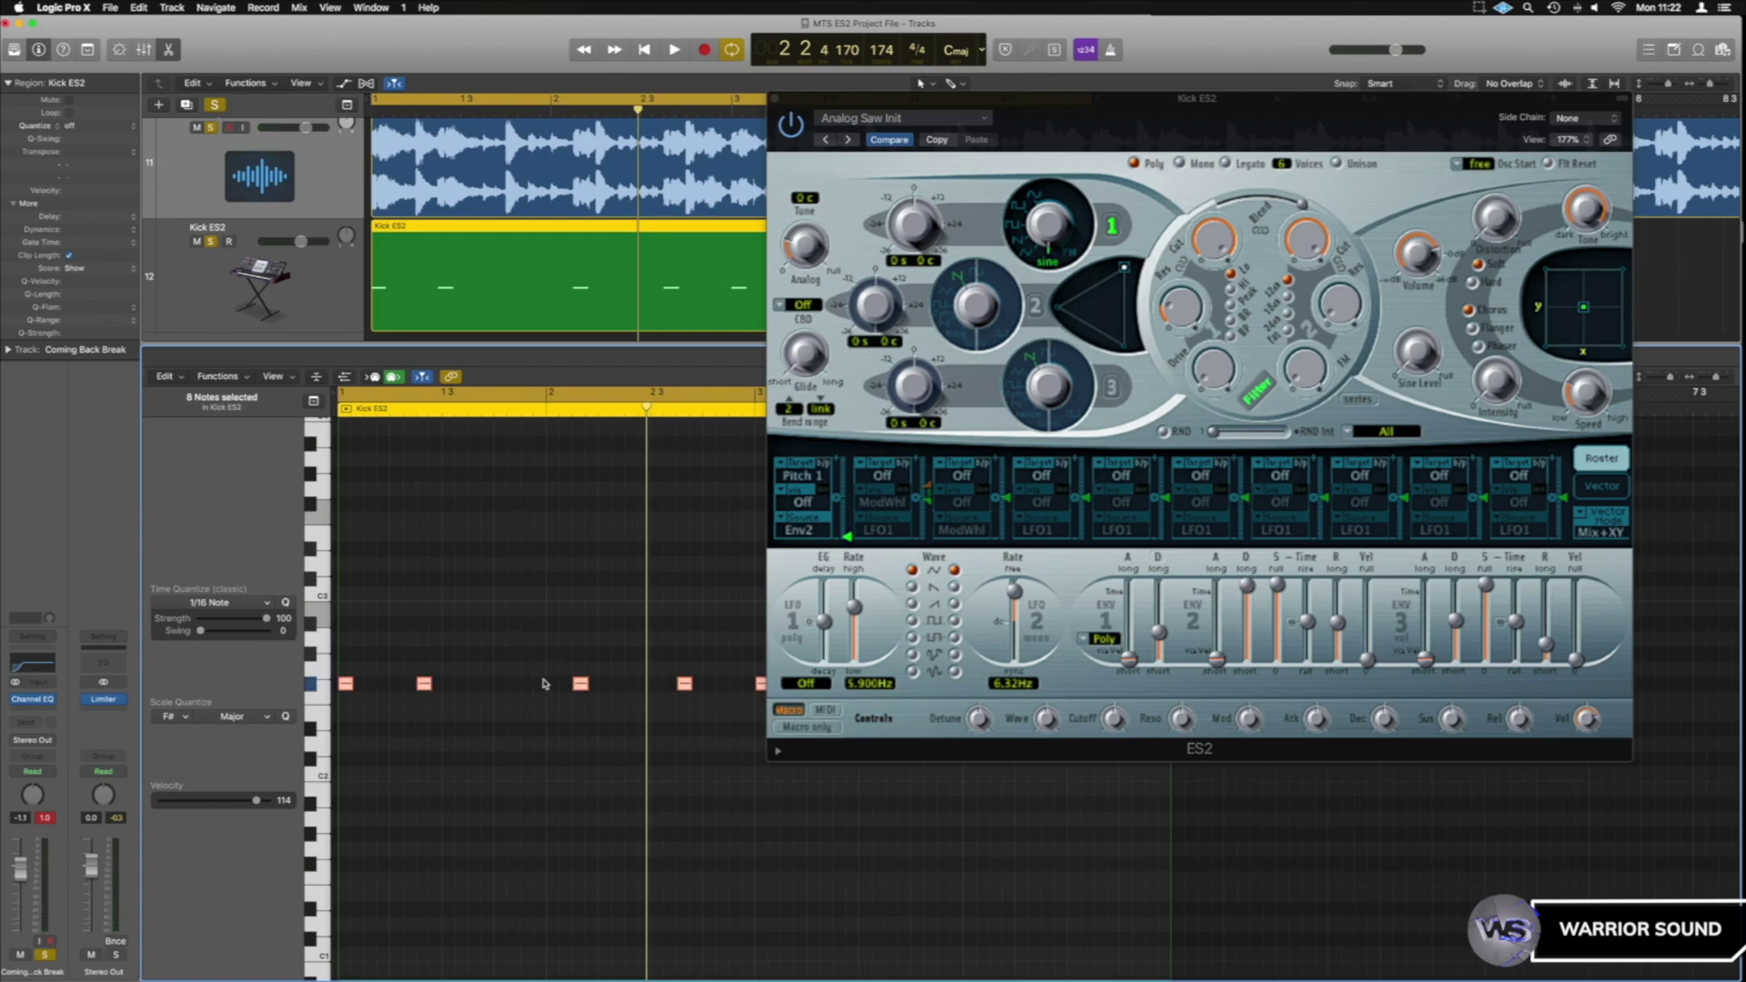
pyautogui.hotkey('alt', 'shift', 'Up')
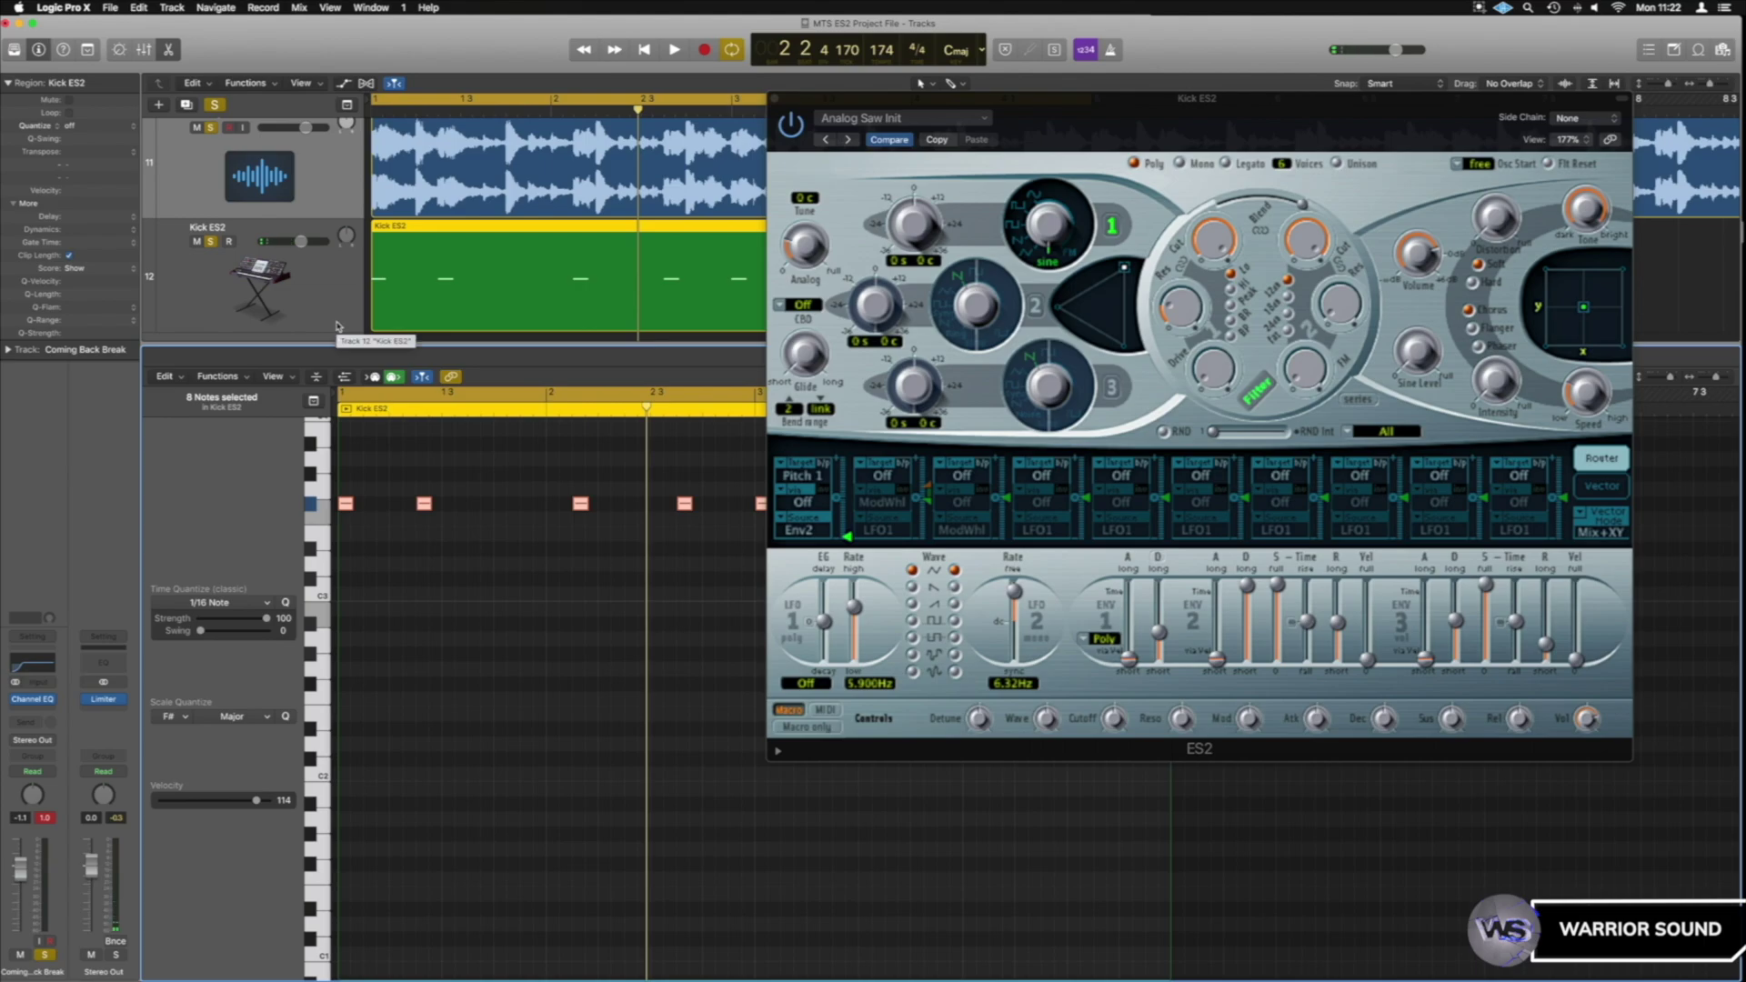
# - Raise envelope 2's attack slightly while the kick plays without the break, and play both tracks soloed together
pyautogui.click(211, 127)
pyautogui.press('space')
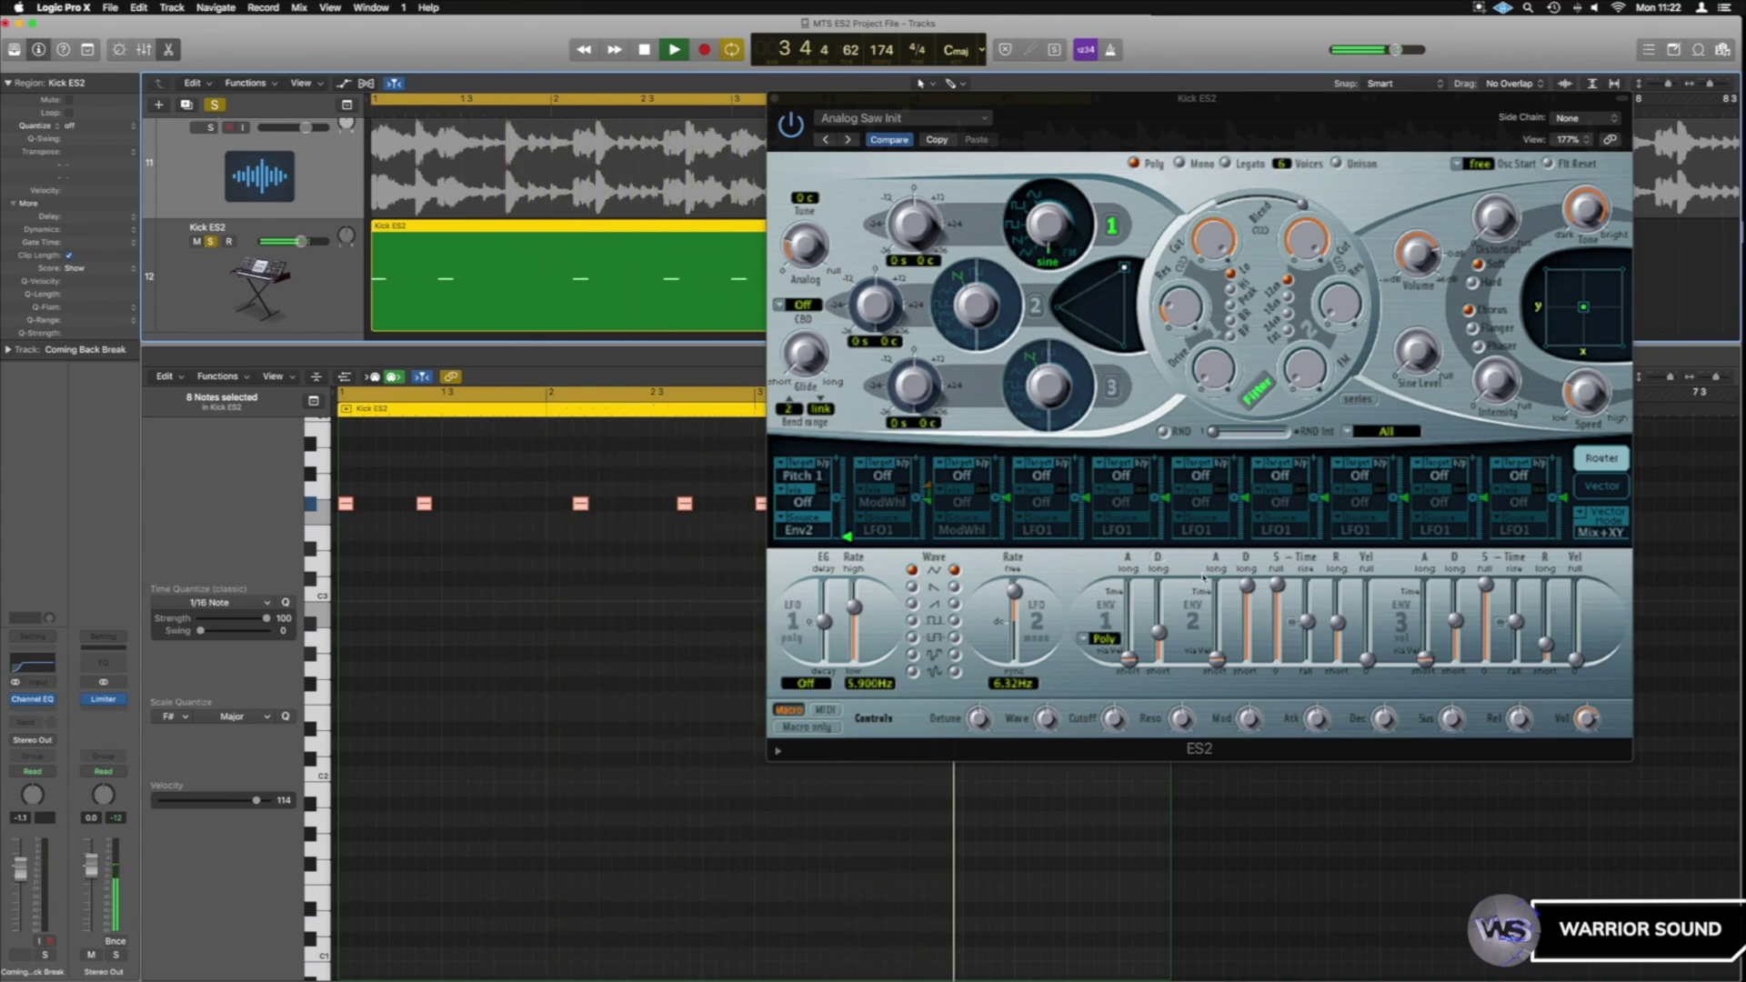
pyautogui.moveTo(1215, 658); pyautogui.dragTo(1220, 640)
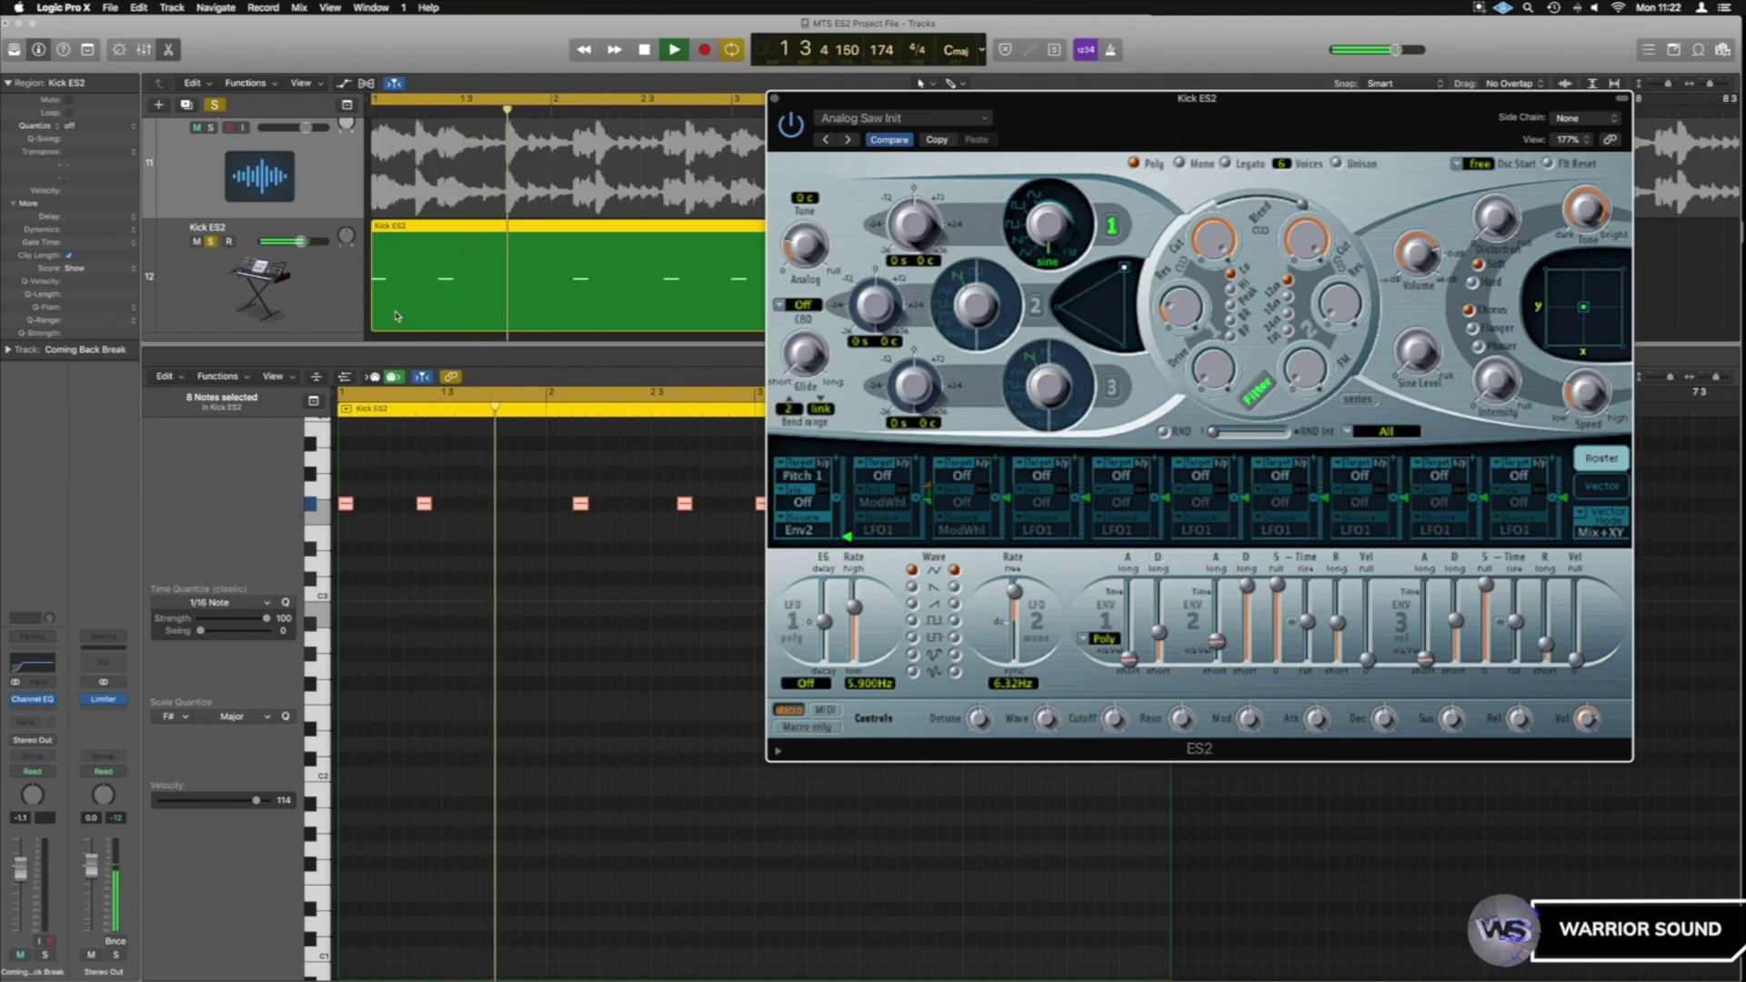
pyautogui.click(230, 246)
pyautogui.press('space')
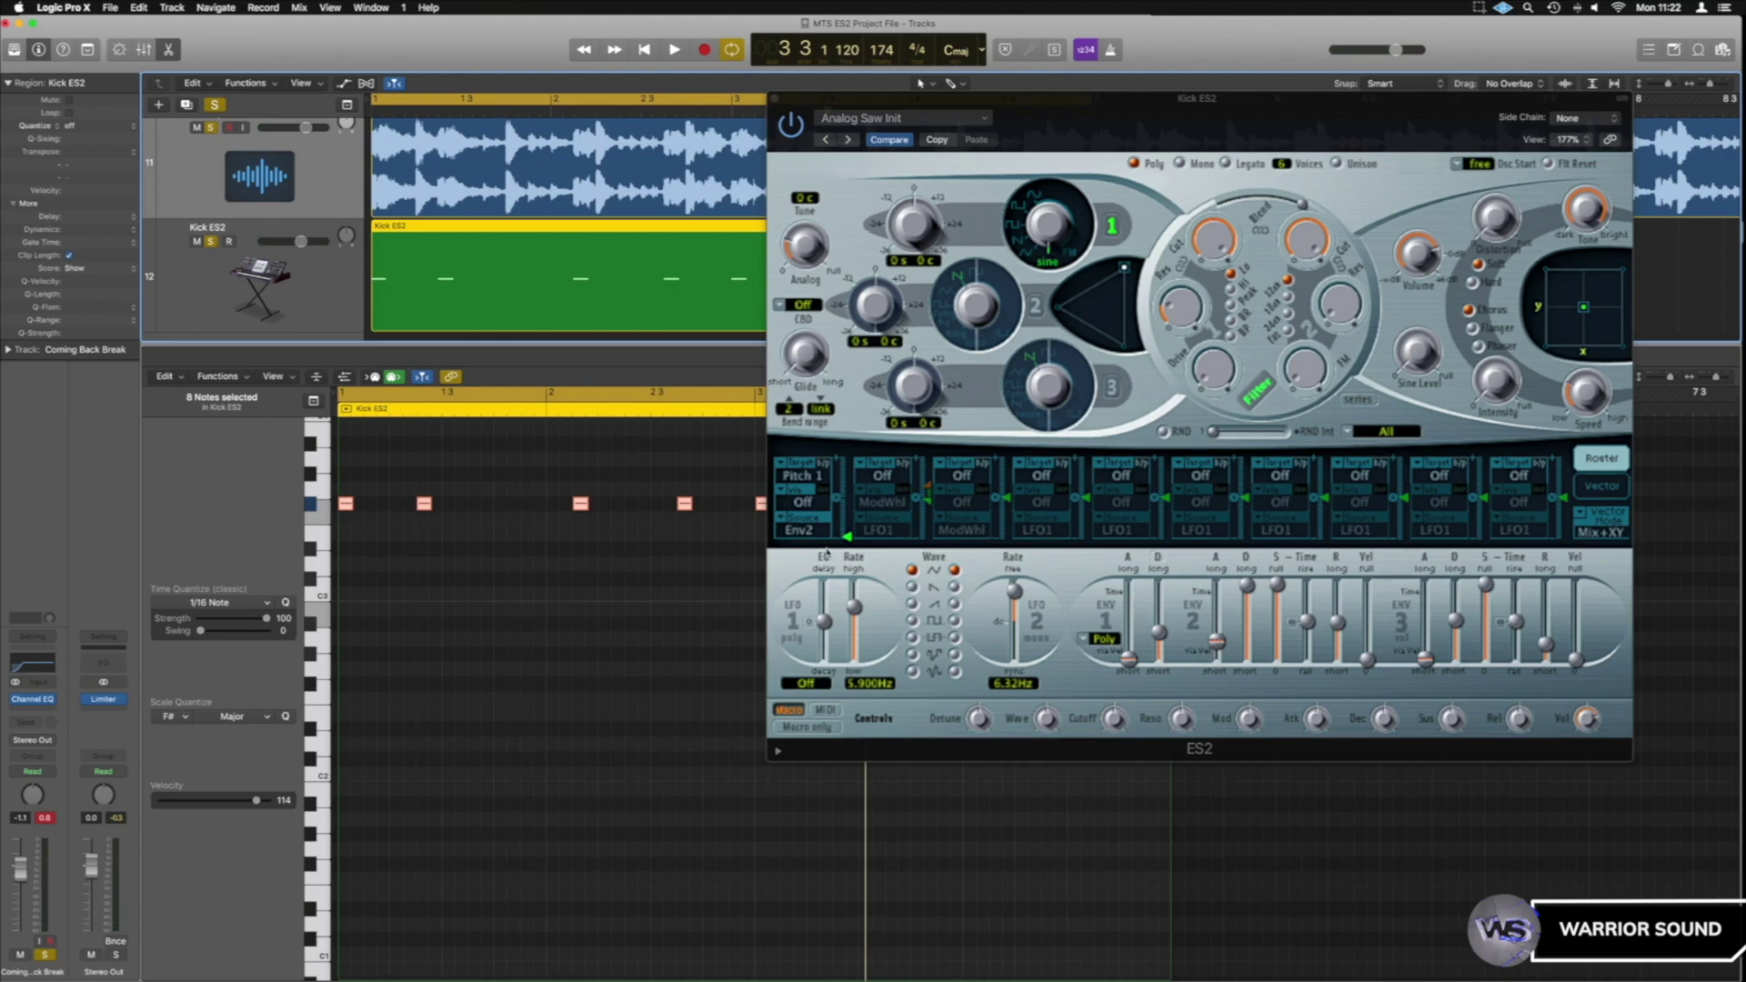
pyautogui.press('space')
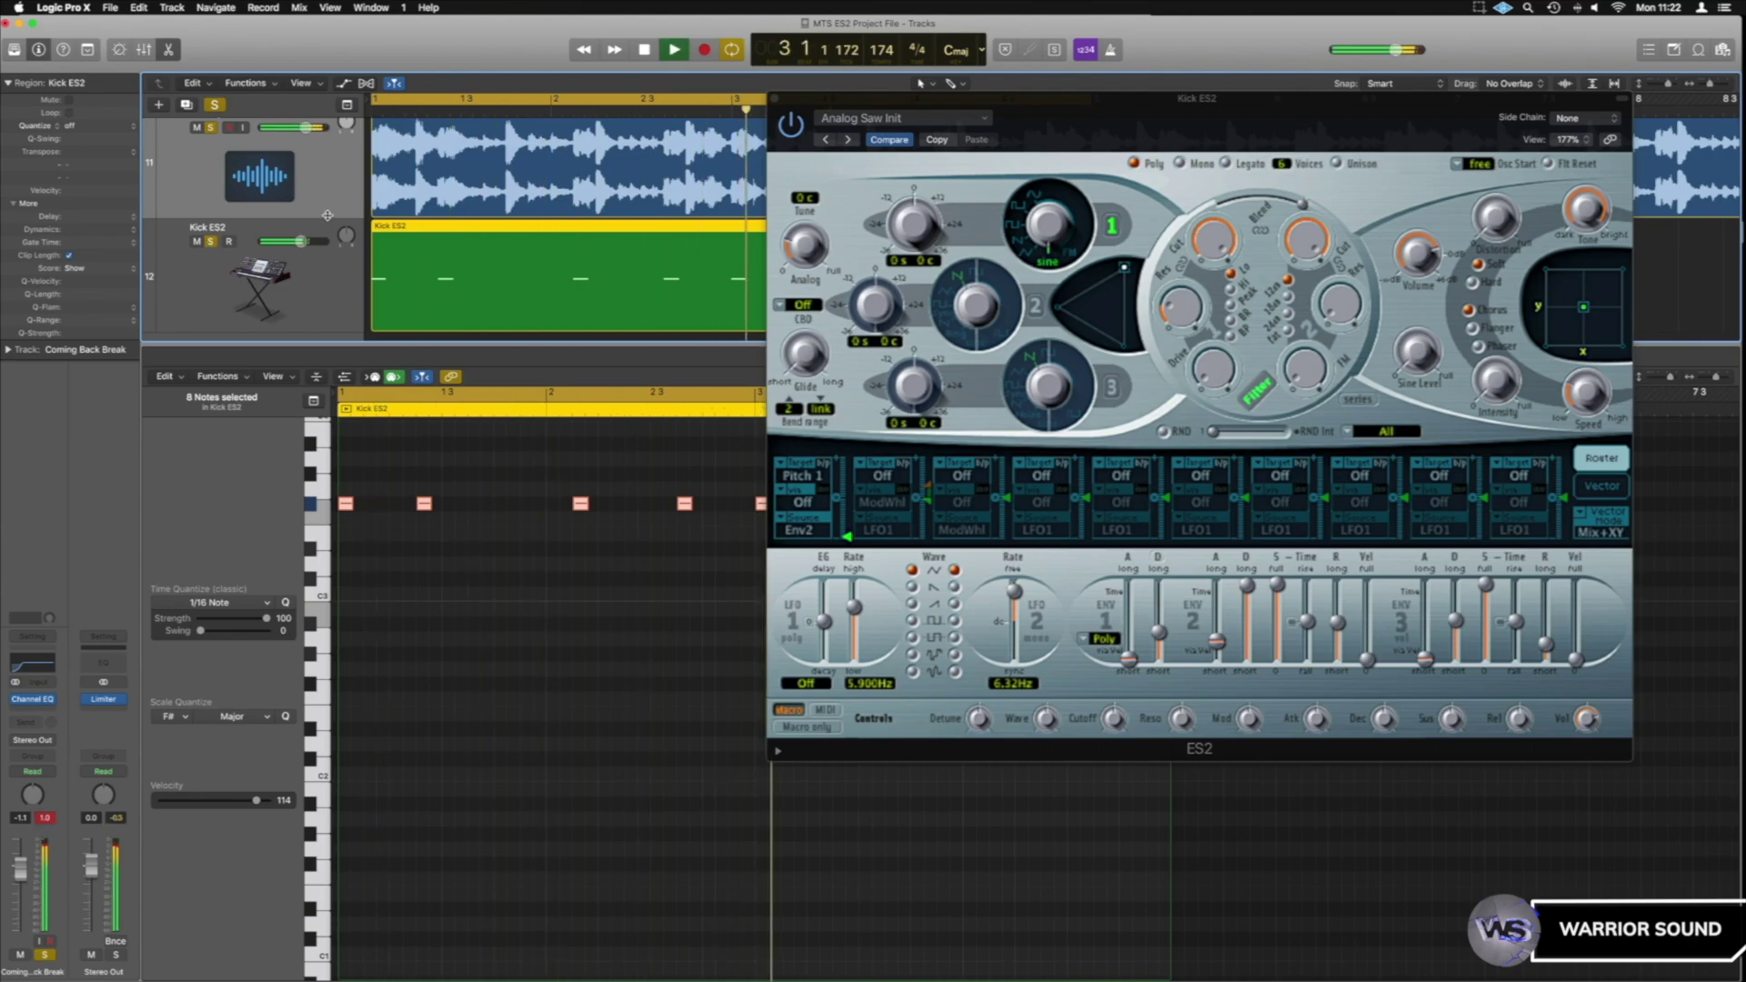
# - Lower the low-cut frequency in the Coming Back Break track's Channel EQ to about 48 Hz during playback and close the EQ
pyautogui.click(400, 173)
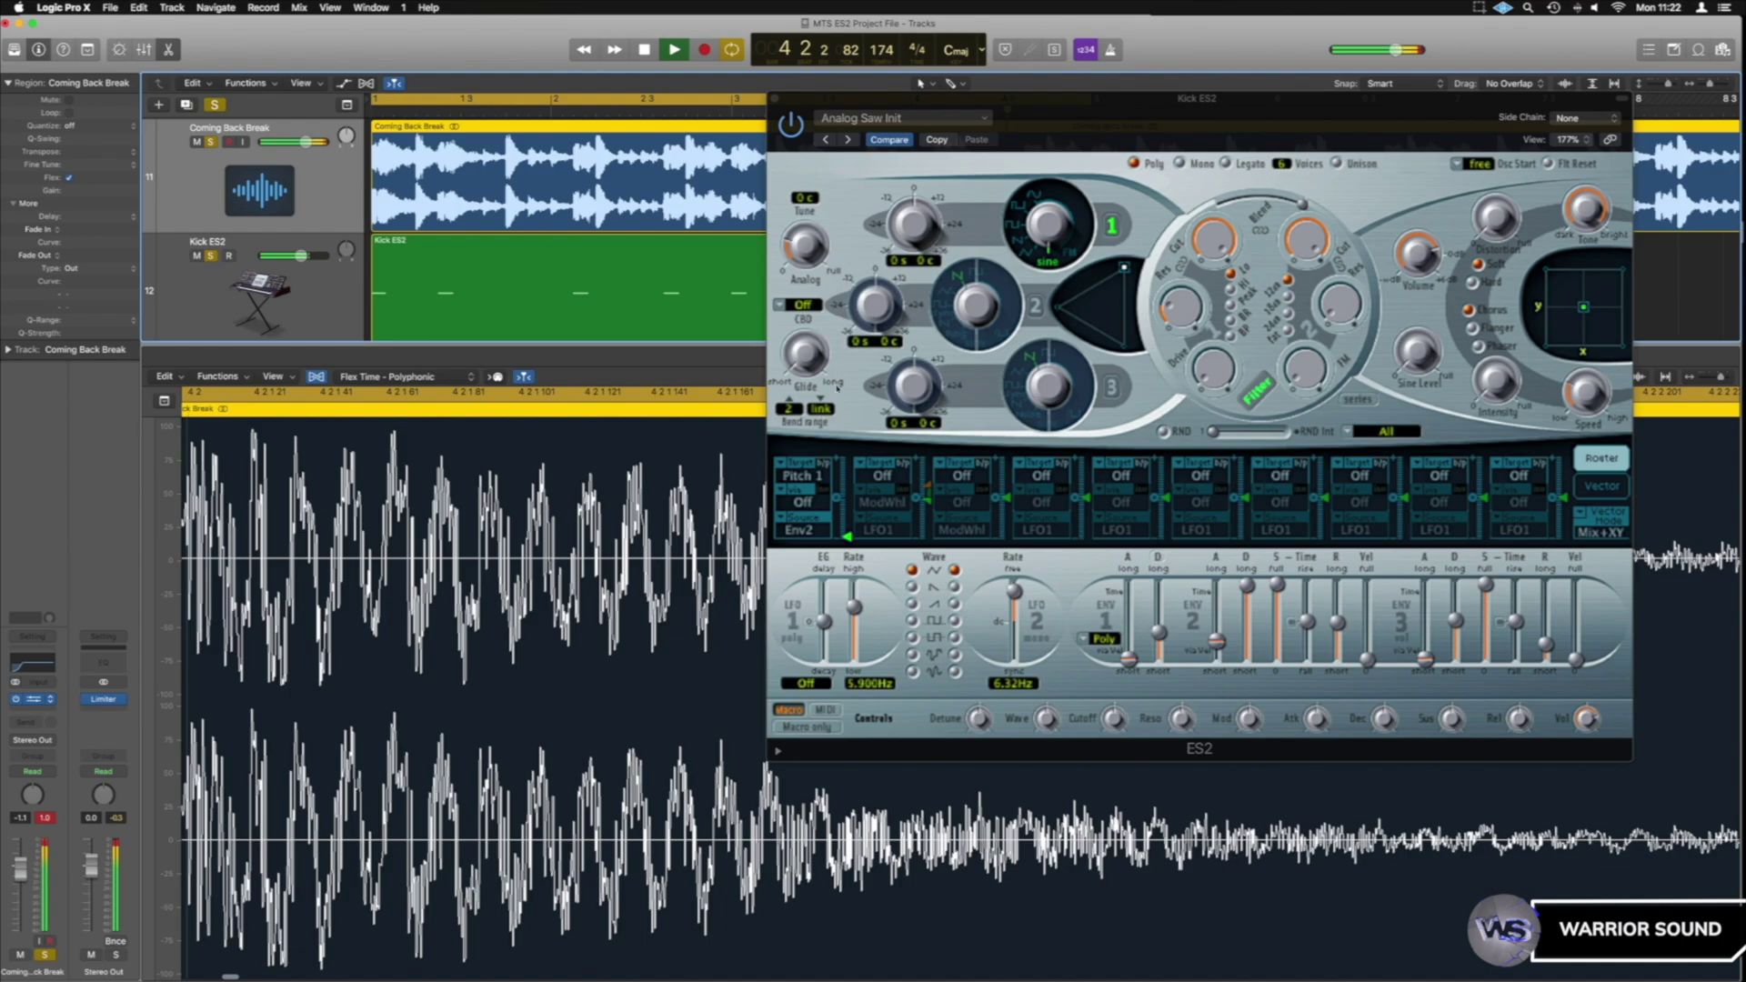
pyautogui.click(31, 698)
pyautogui.moveTo(253, 282); pyautogui.dragTo(169, 284)
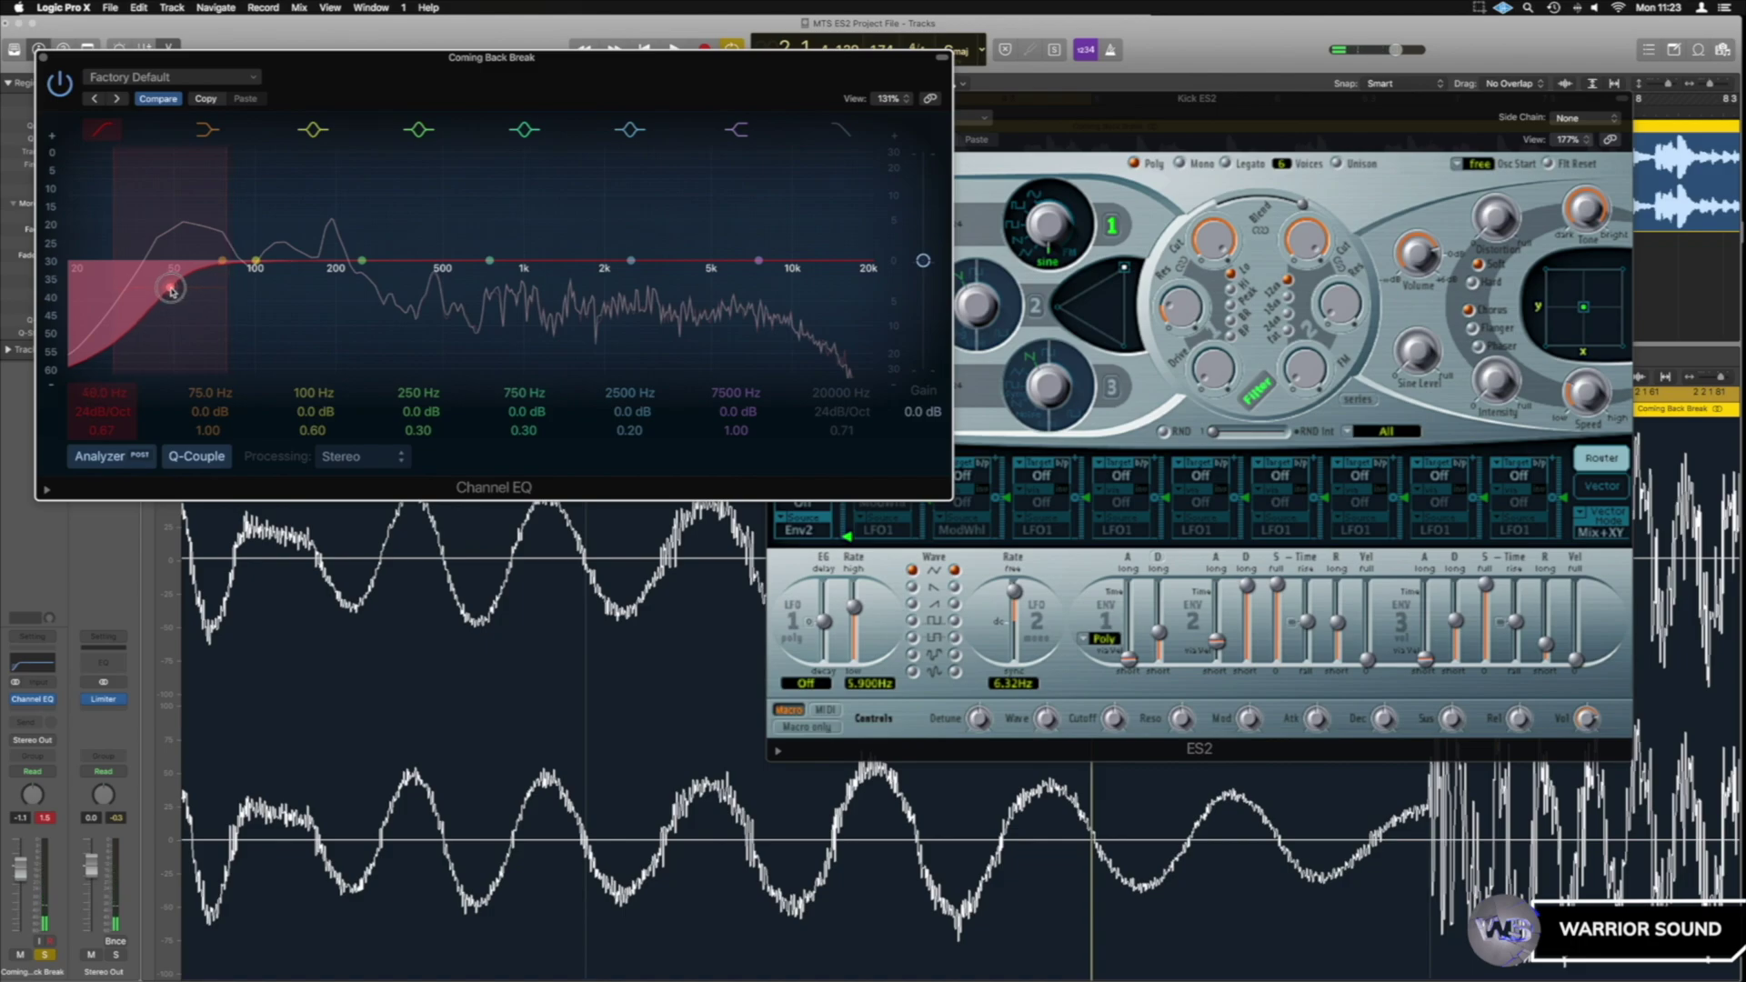
pyautogui.click(44, 58)
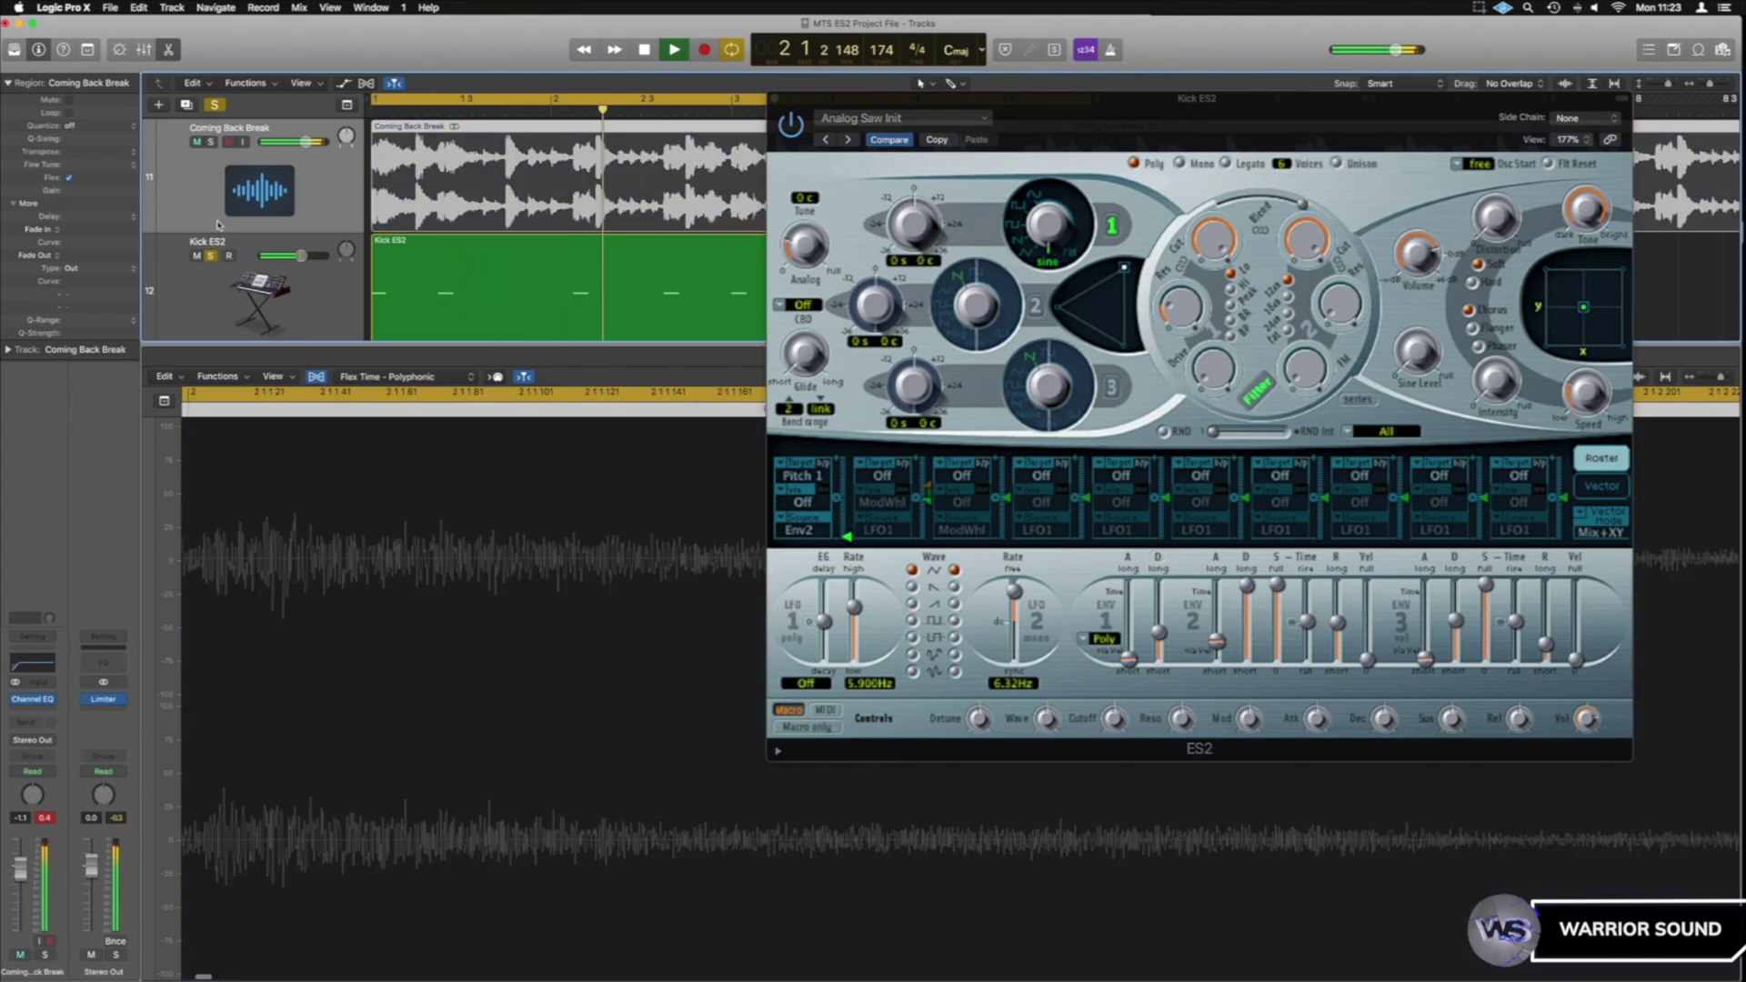
# - Solo the Coming Back Break track, compare it with and without the Kick ES2 track, and stop playback
pyautogui.click(210, 142)
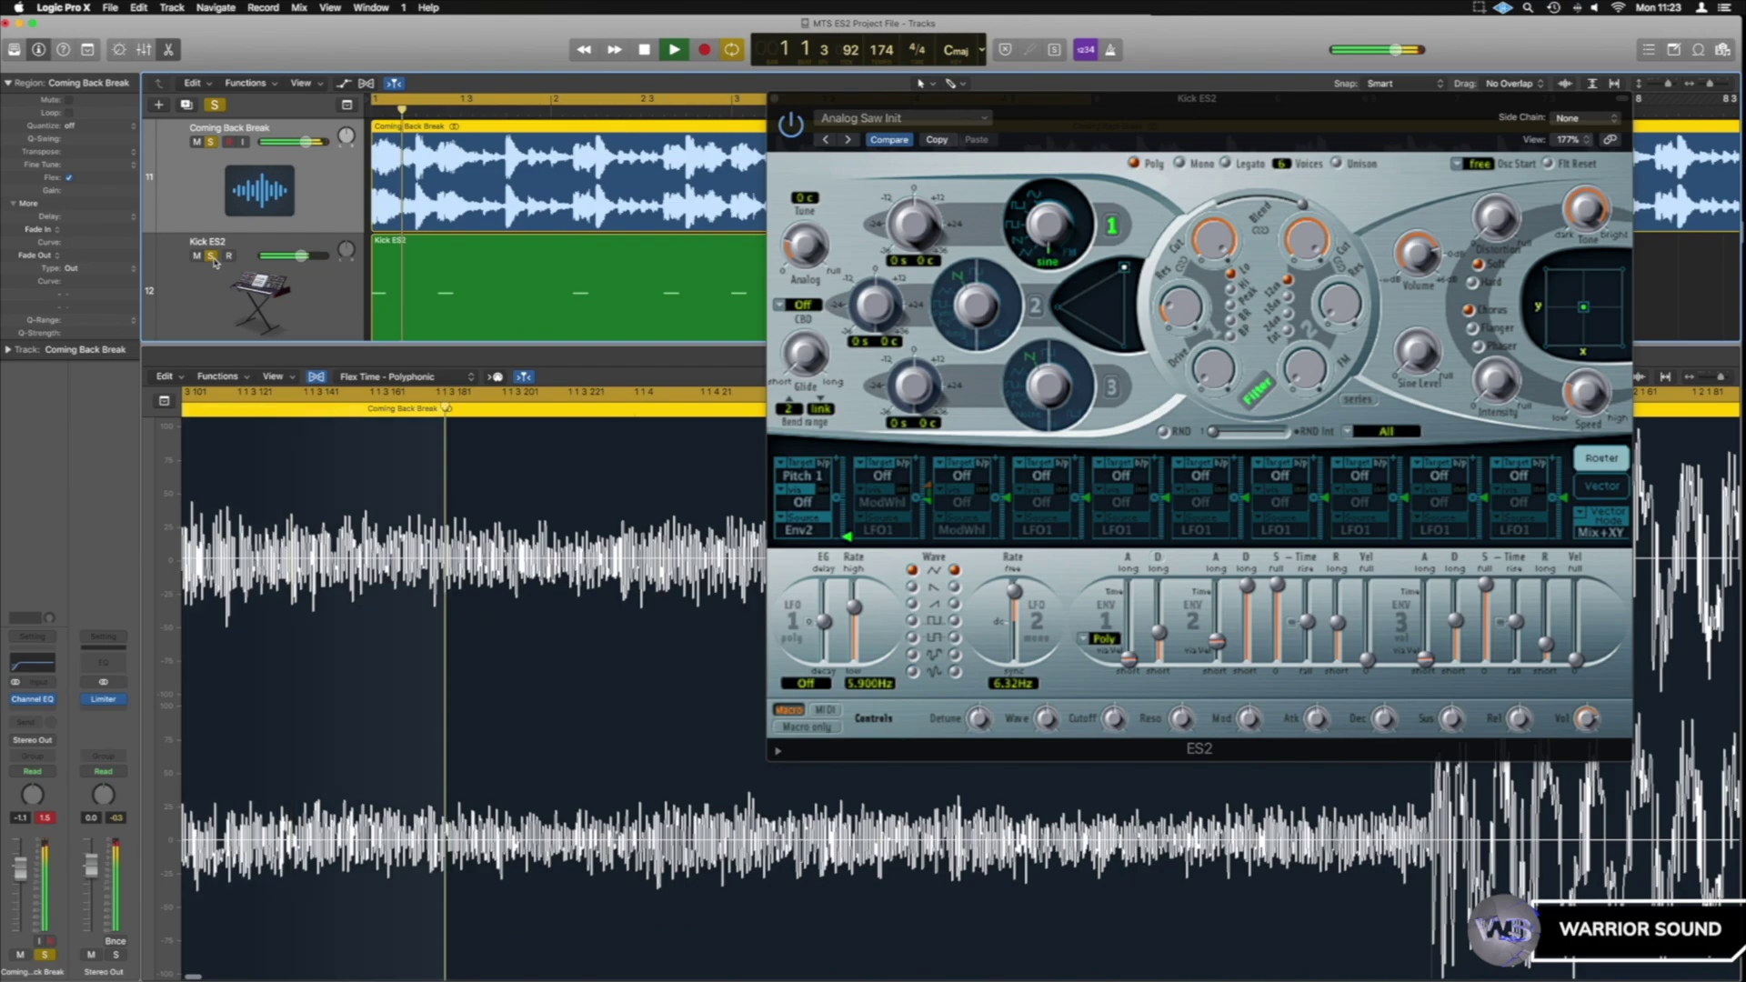
pyautogui.click(212, 256)
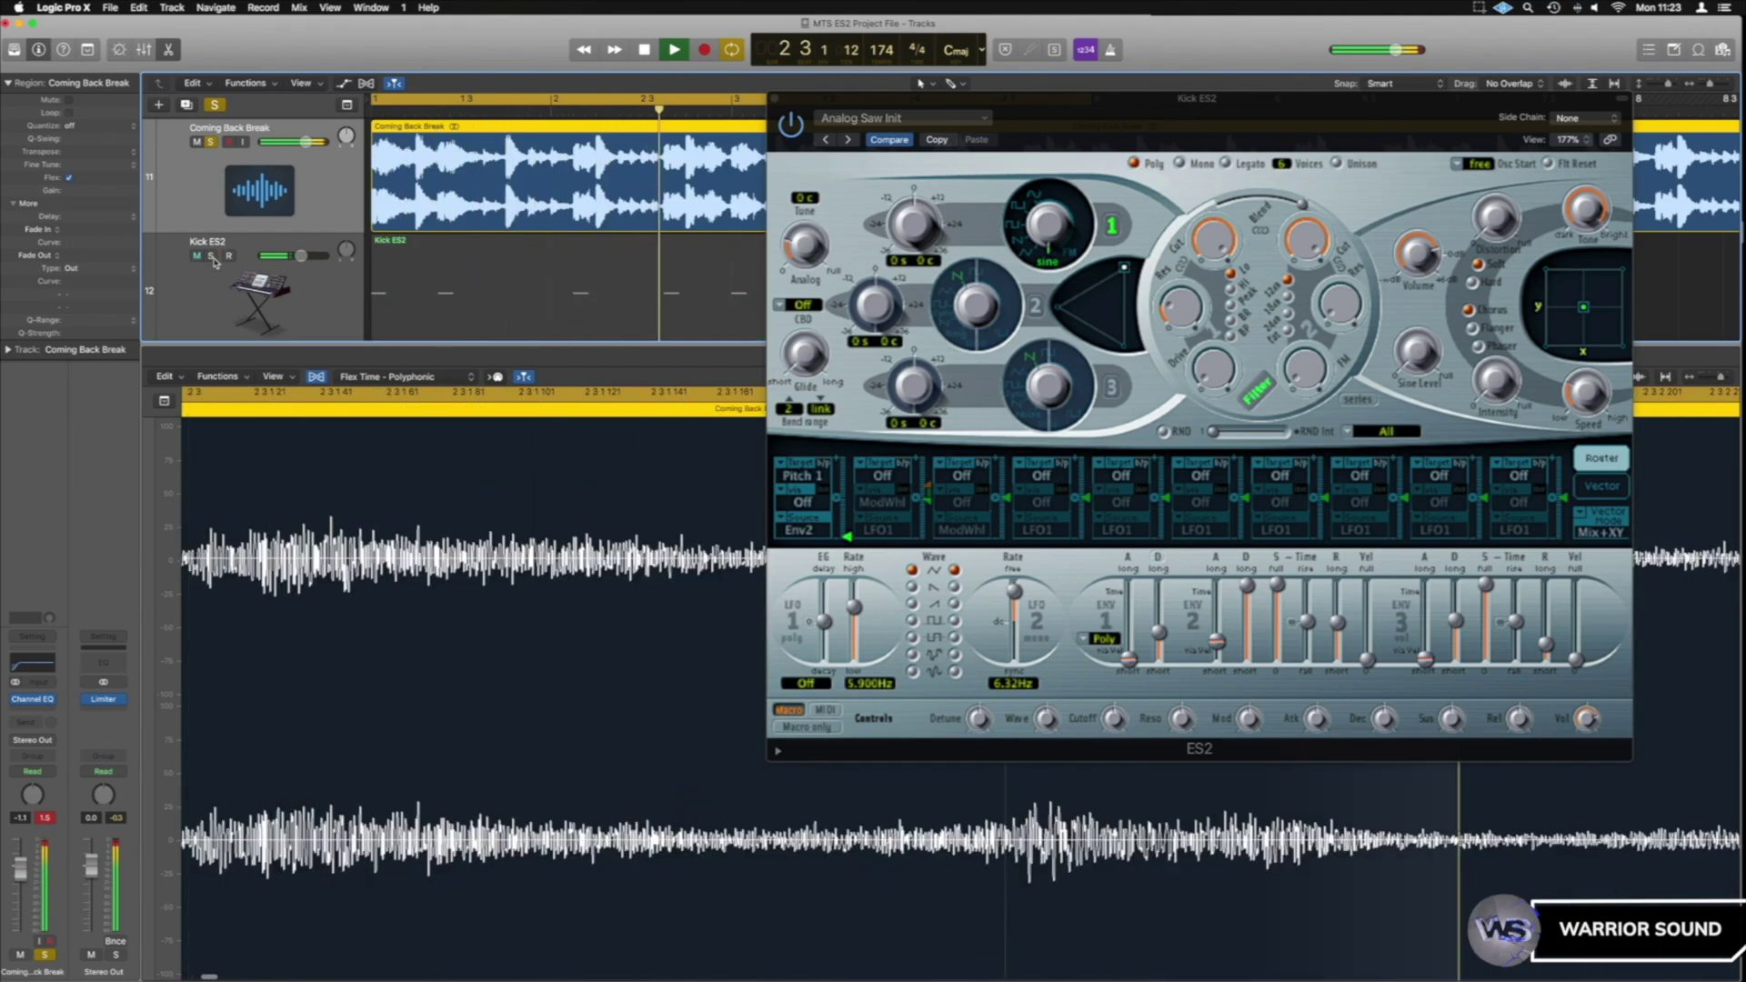
pyautogui.click(212, 257)
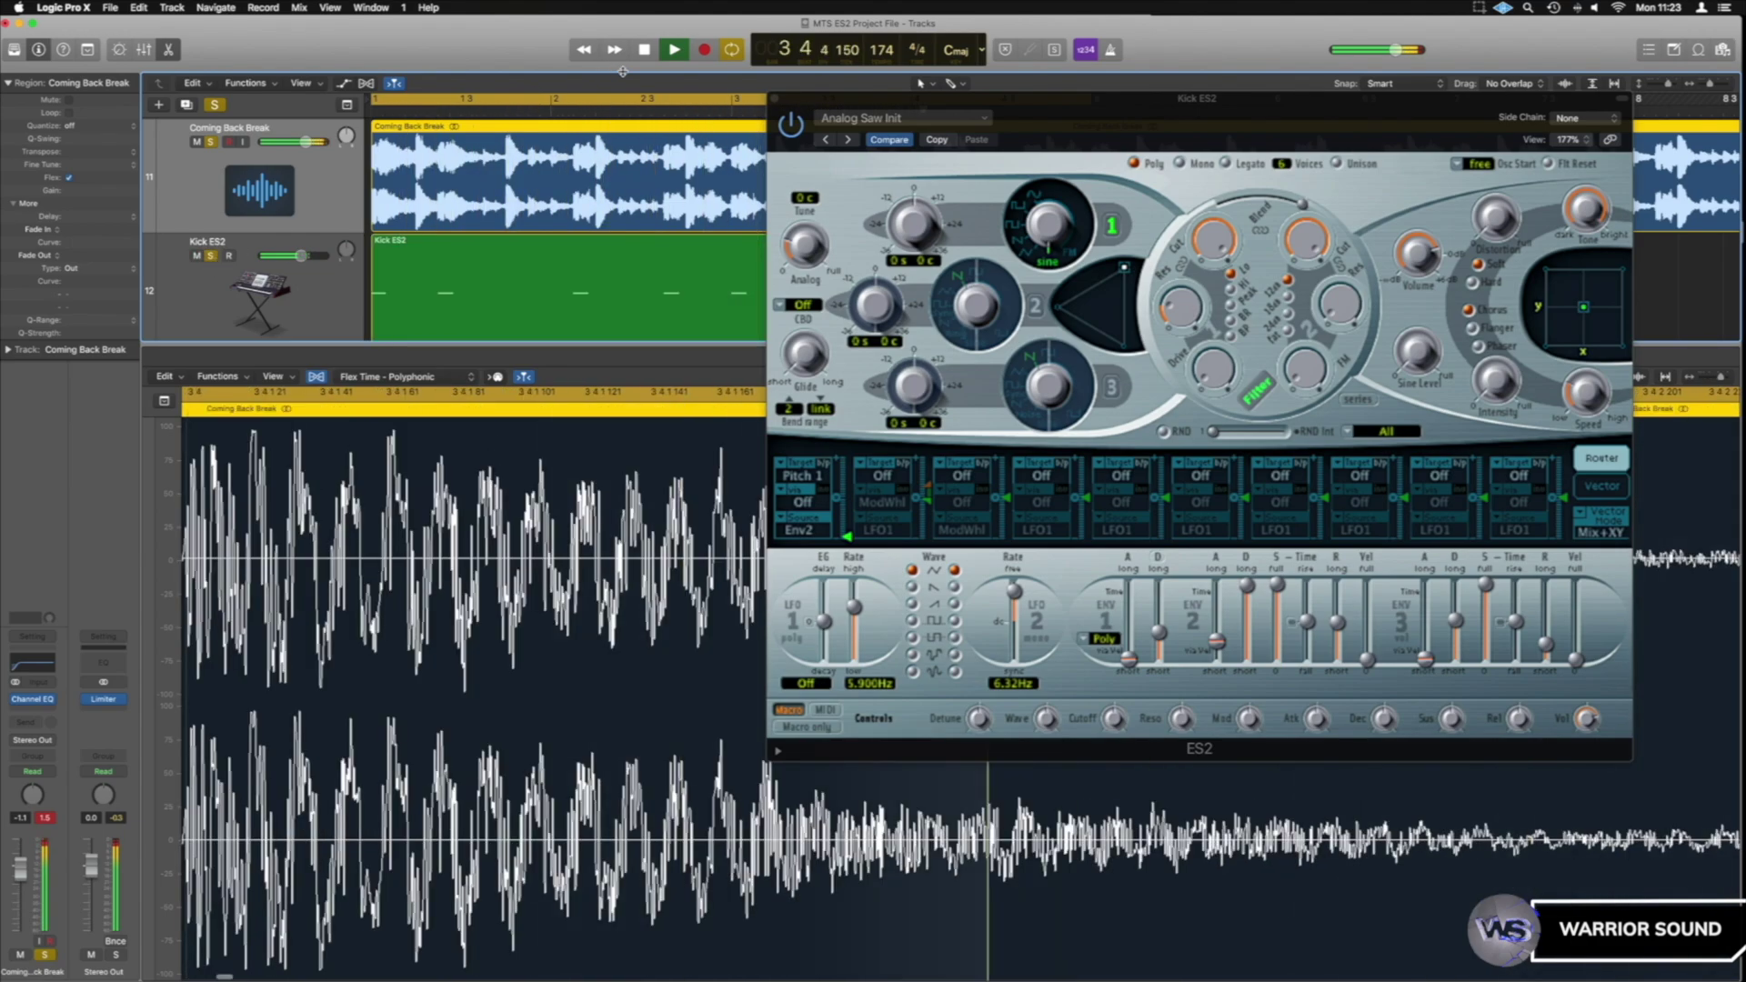
pyautogui.press('super+w')
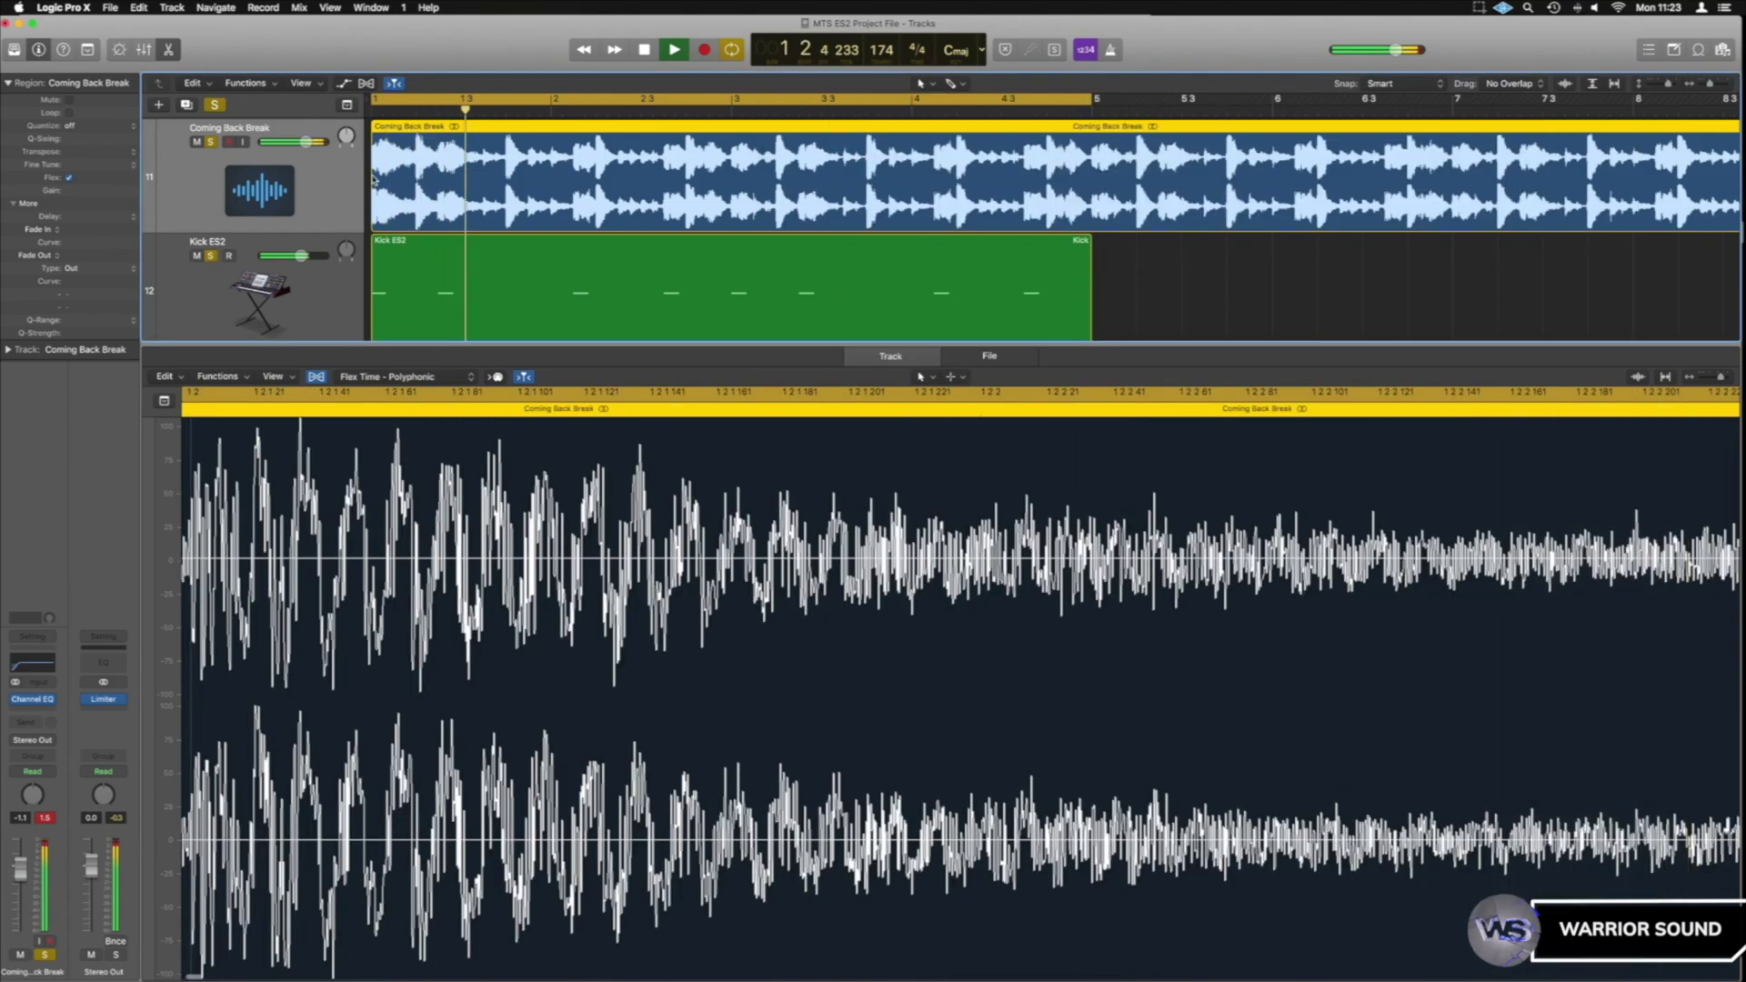
pyautogui.press('space')
# - Hide the editor and show all tracks of the full arrangement
pyautogui.scroll(2, 530, 226)
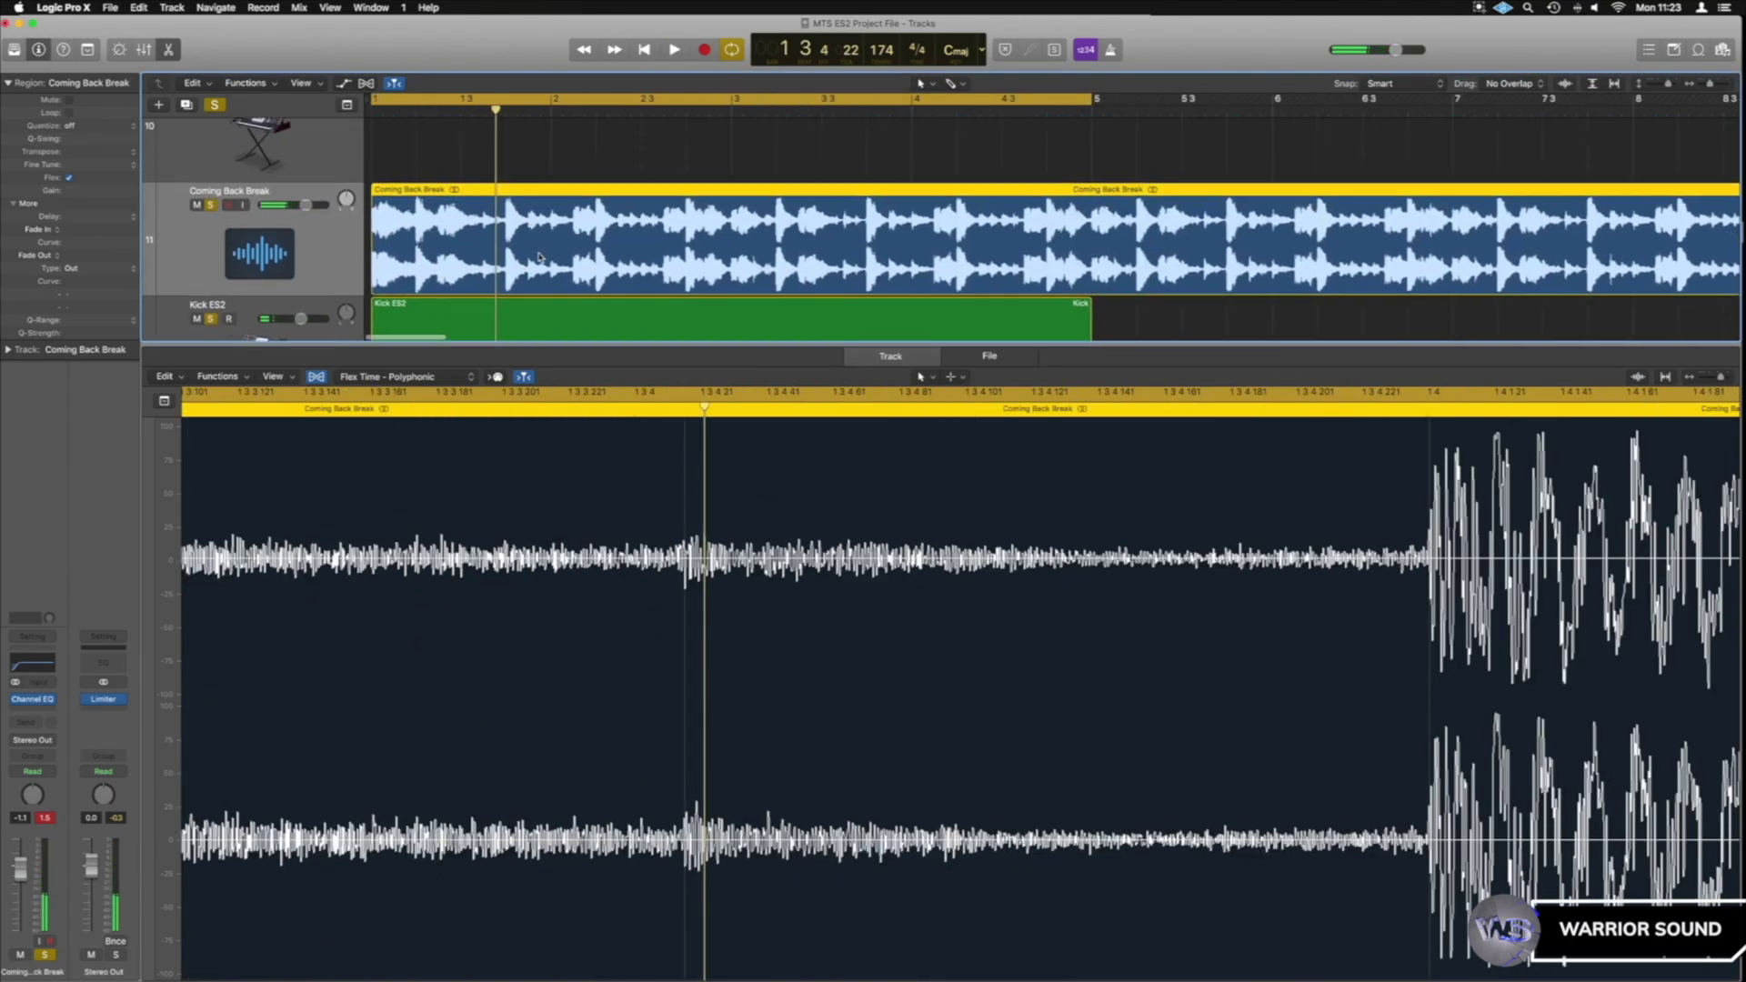
pyautogui.press('e')
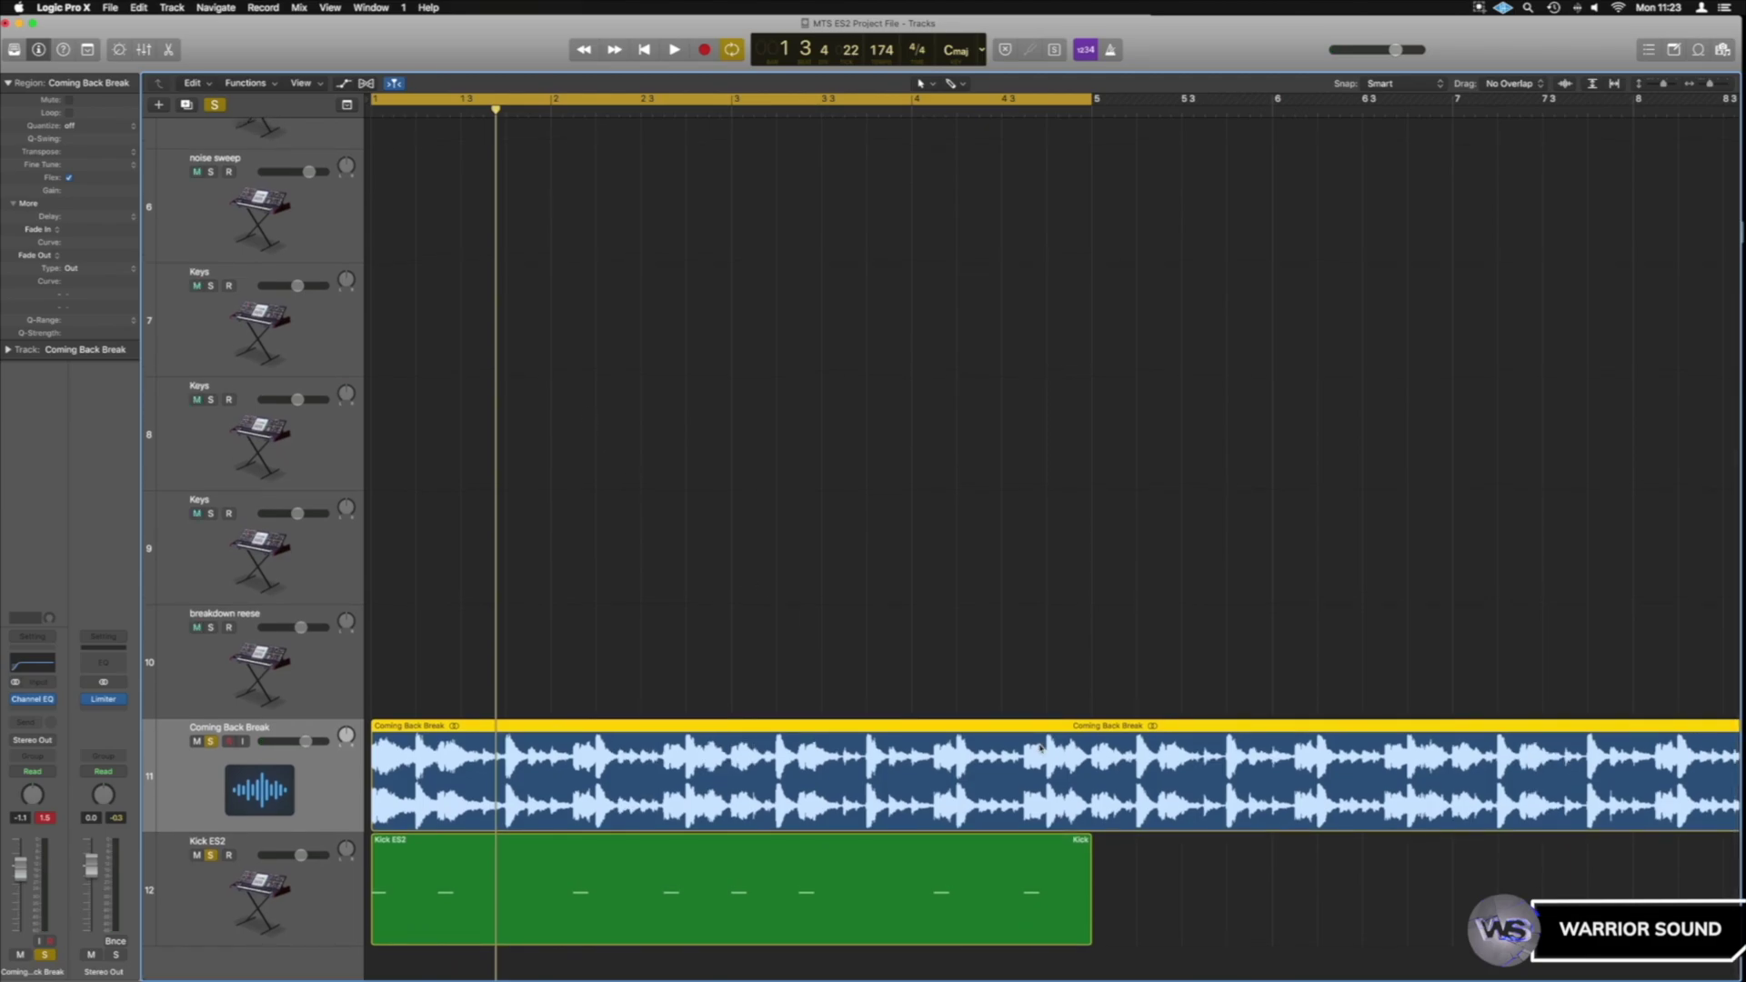
pyautogui.click(1118, 851)
pyautogui.keyDown('ctrl'); pyautogui.keyDown('alt'); pyautogui.click(1078, 533); pyautogui.keyUp('alt'); pyautogui.keyUp('ctrl')
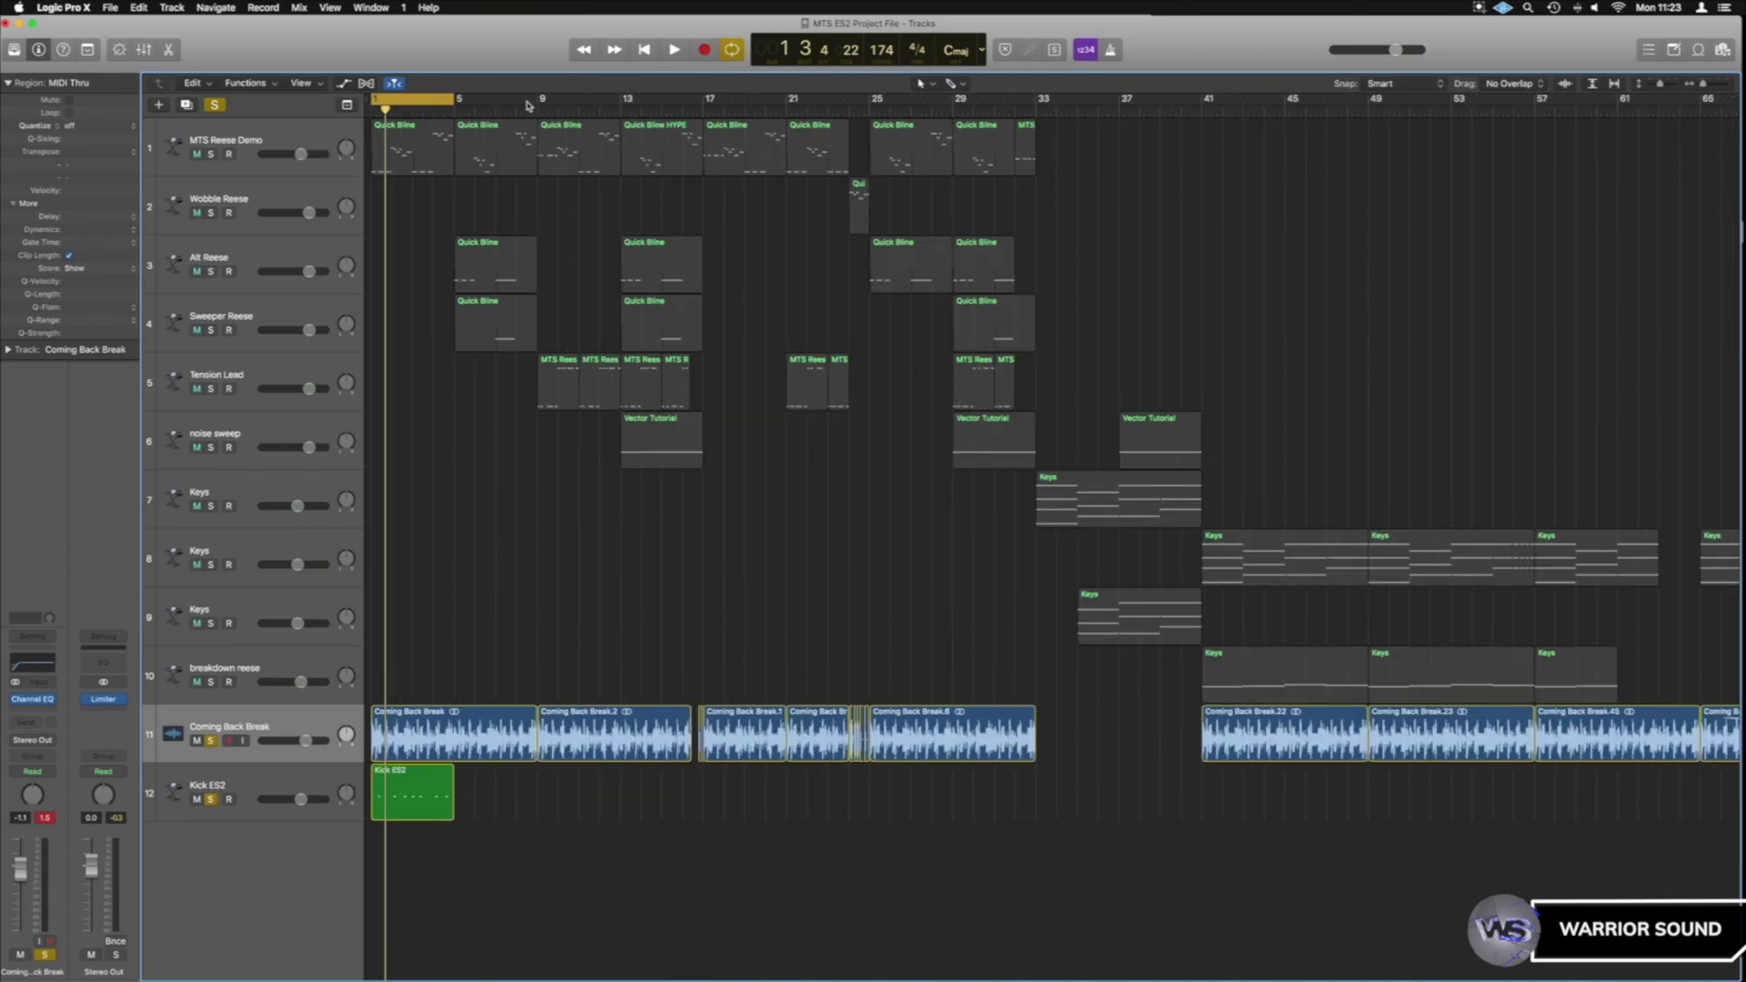
# - Try playing the kick and break with the cycle range extended to bar 9, and return its end to bar 5
pyautogui.moveTo(537, 105); pyautogui.dragTo(378, 102)
pyautogui.press('space')
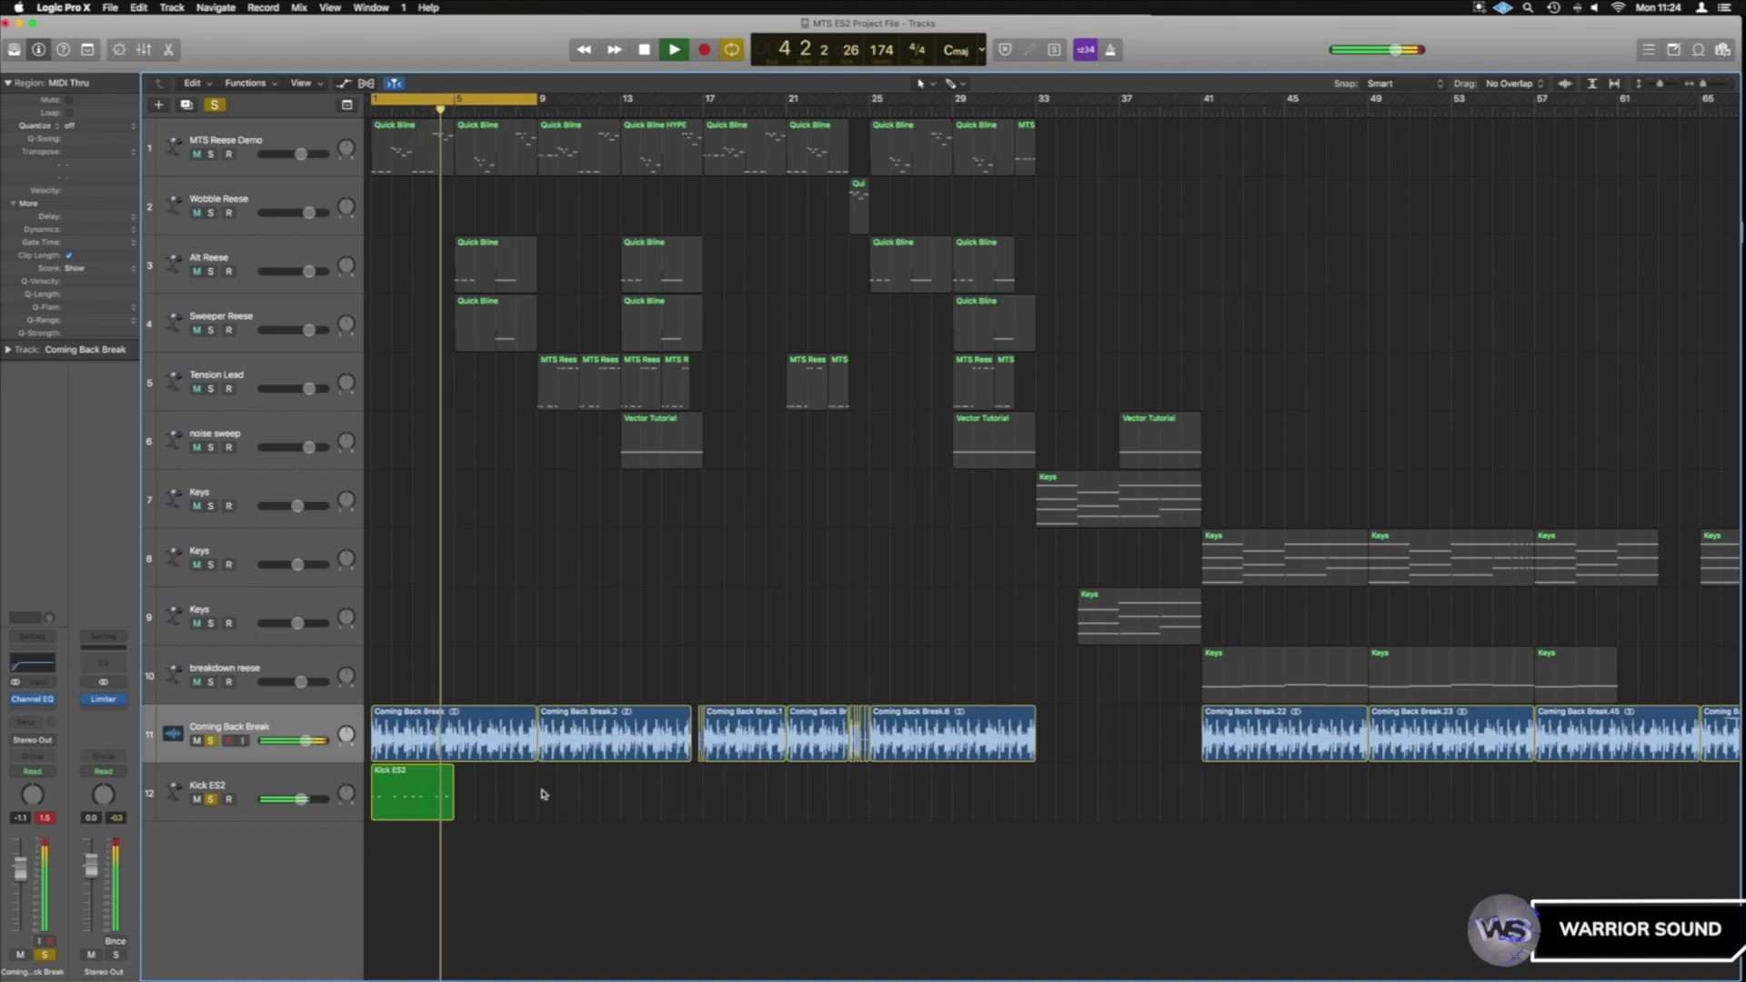
pyautogui.press('space')
pyautogui.moveTo(537, 97); pyautogui.dragTo(453, 98)
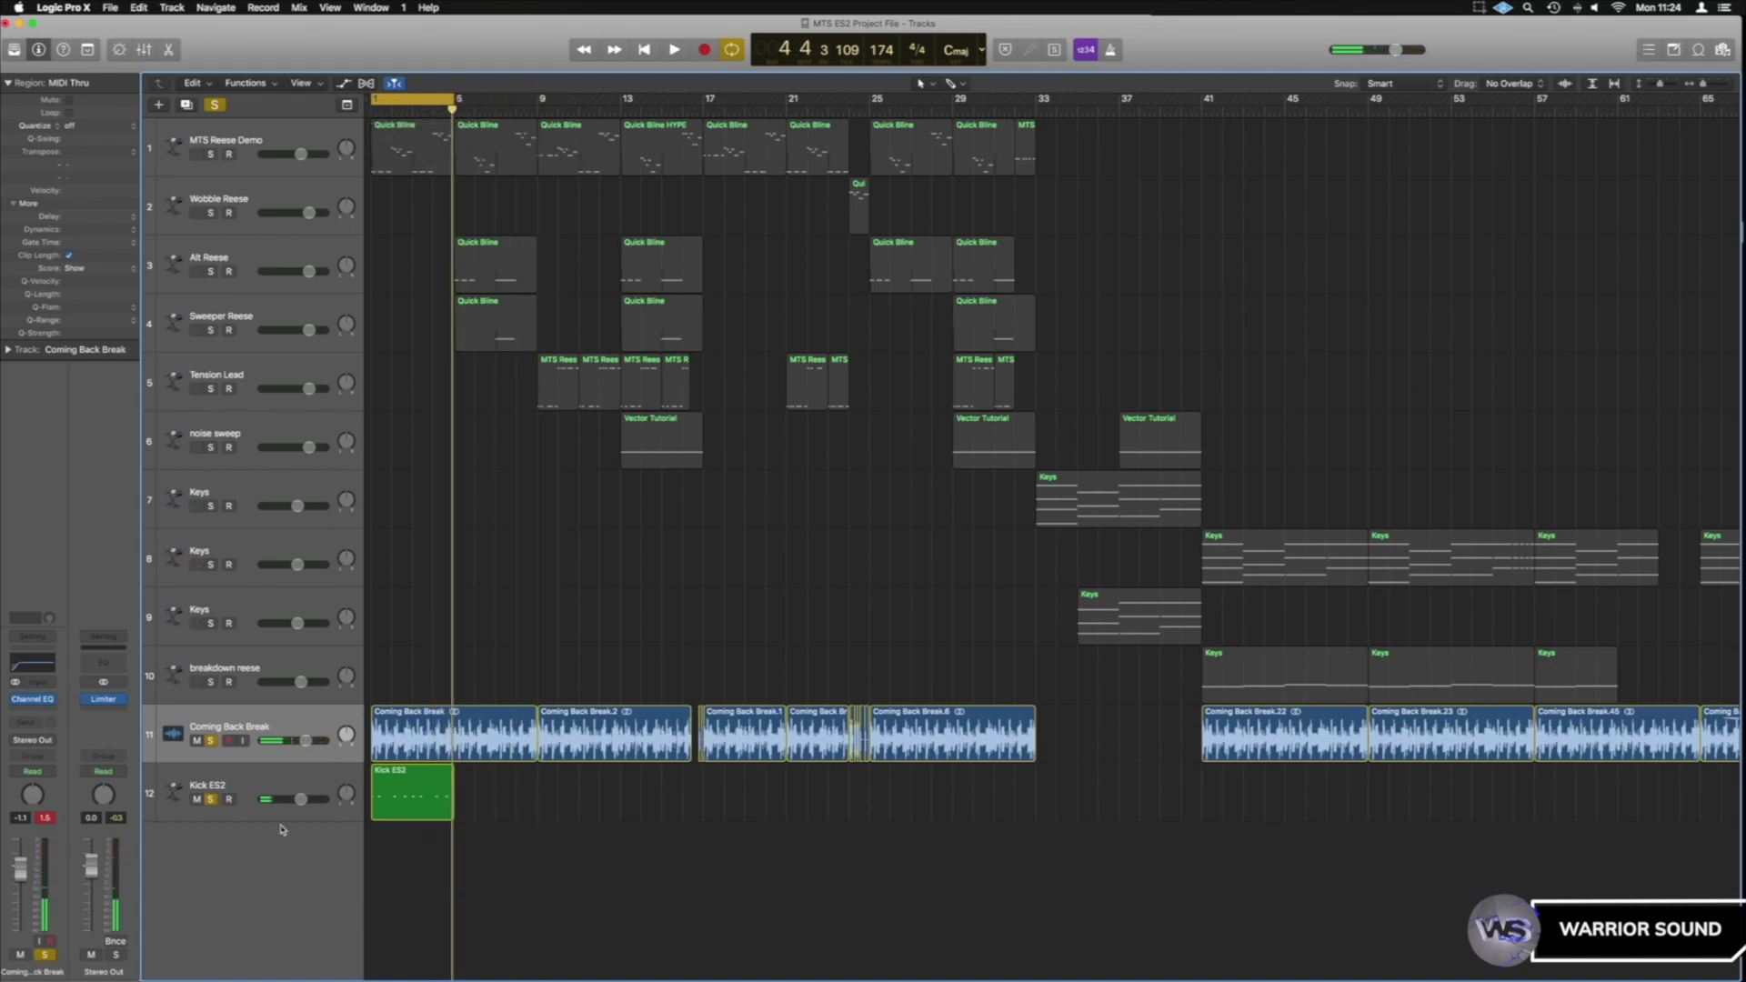
# - Unsolo the Coming Back Break track and enable oscillator 3 with the Noise waveform in the Kick ES2 track's ES2
pyautogui.click(285, 771)
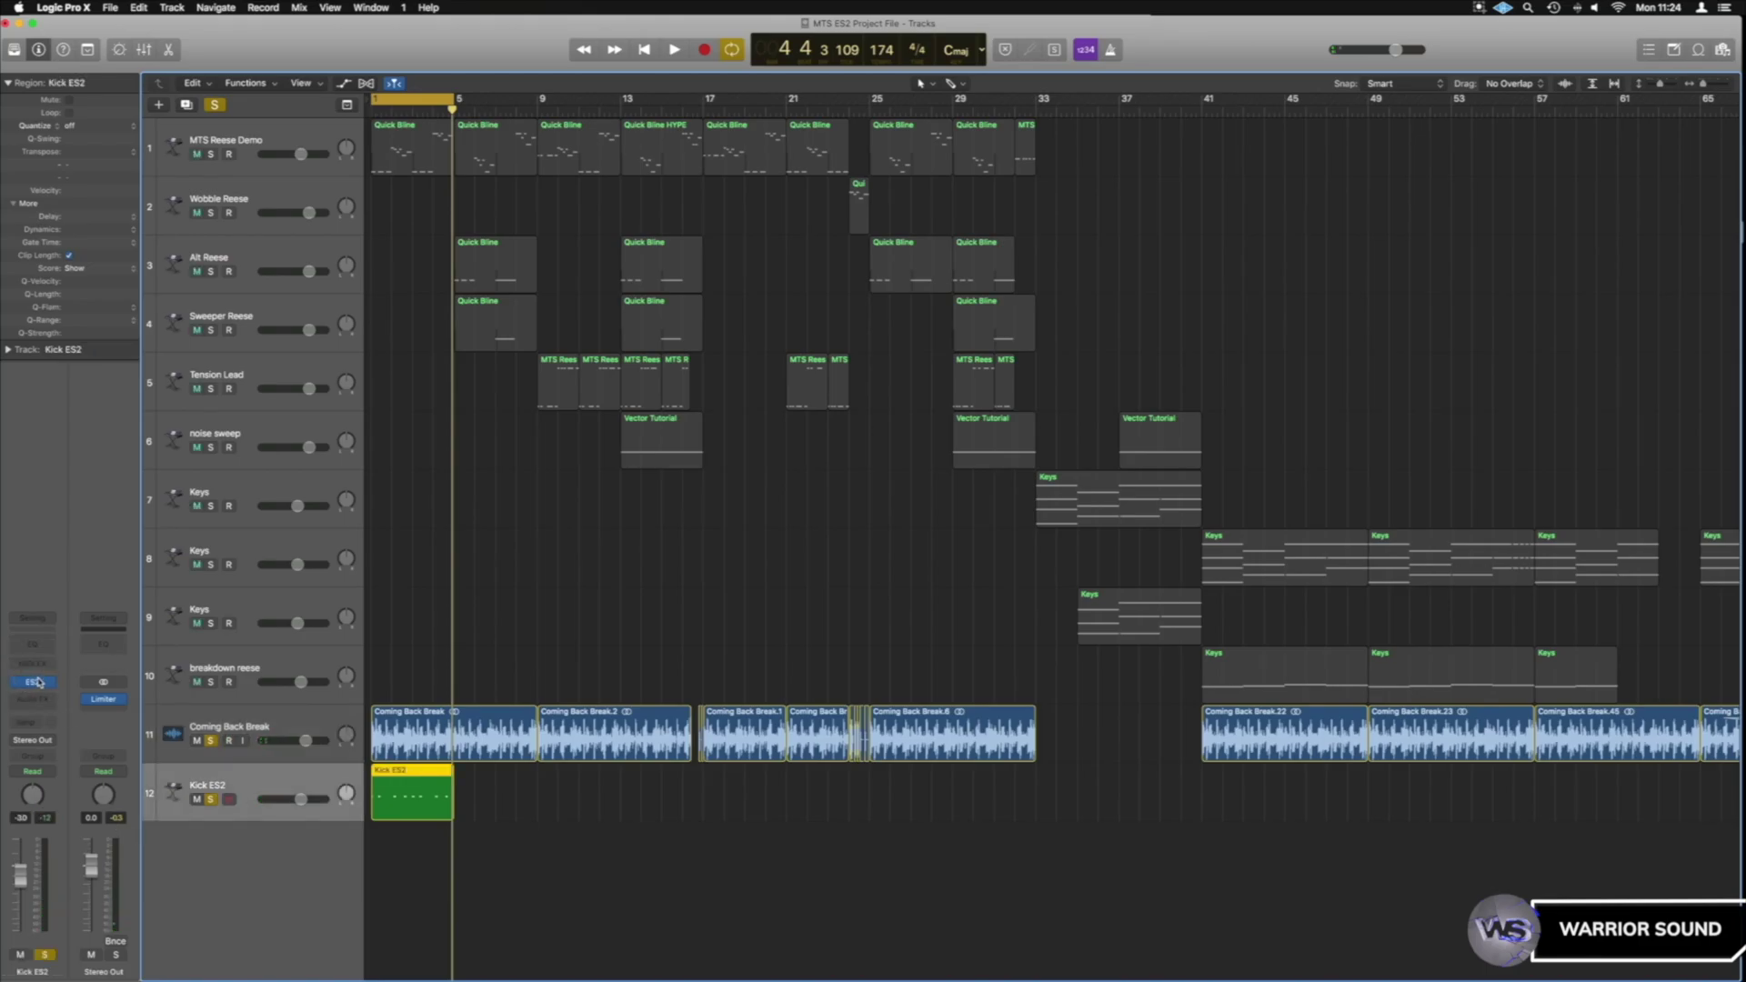
pyautogui.click(34, 682)
pyautogui.moveTo(1336, 105); pyautogui.dragTo(1178, 152)
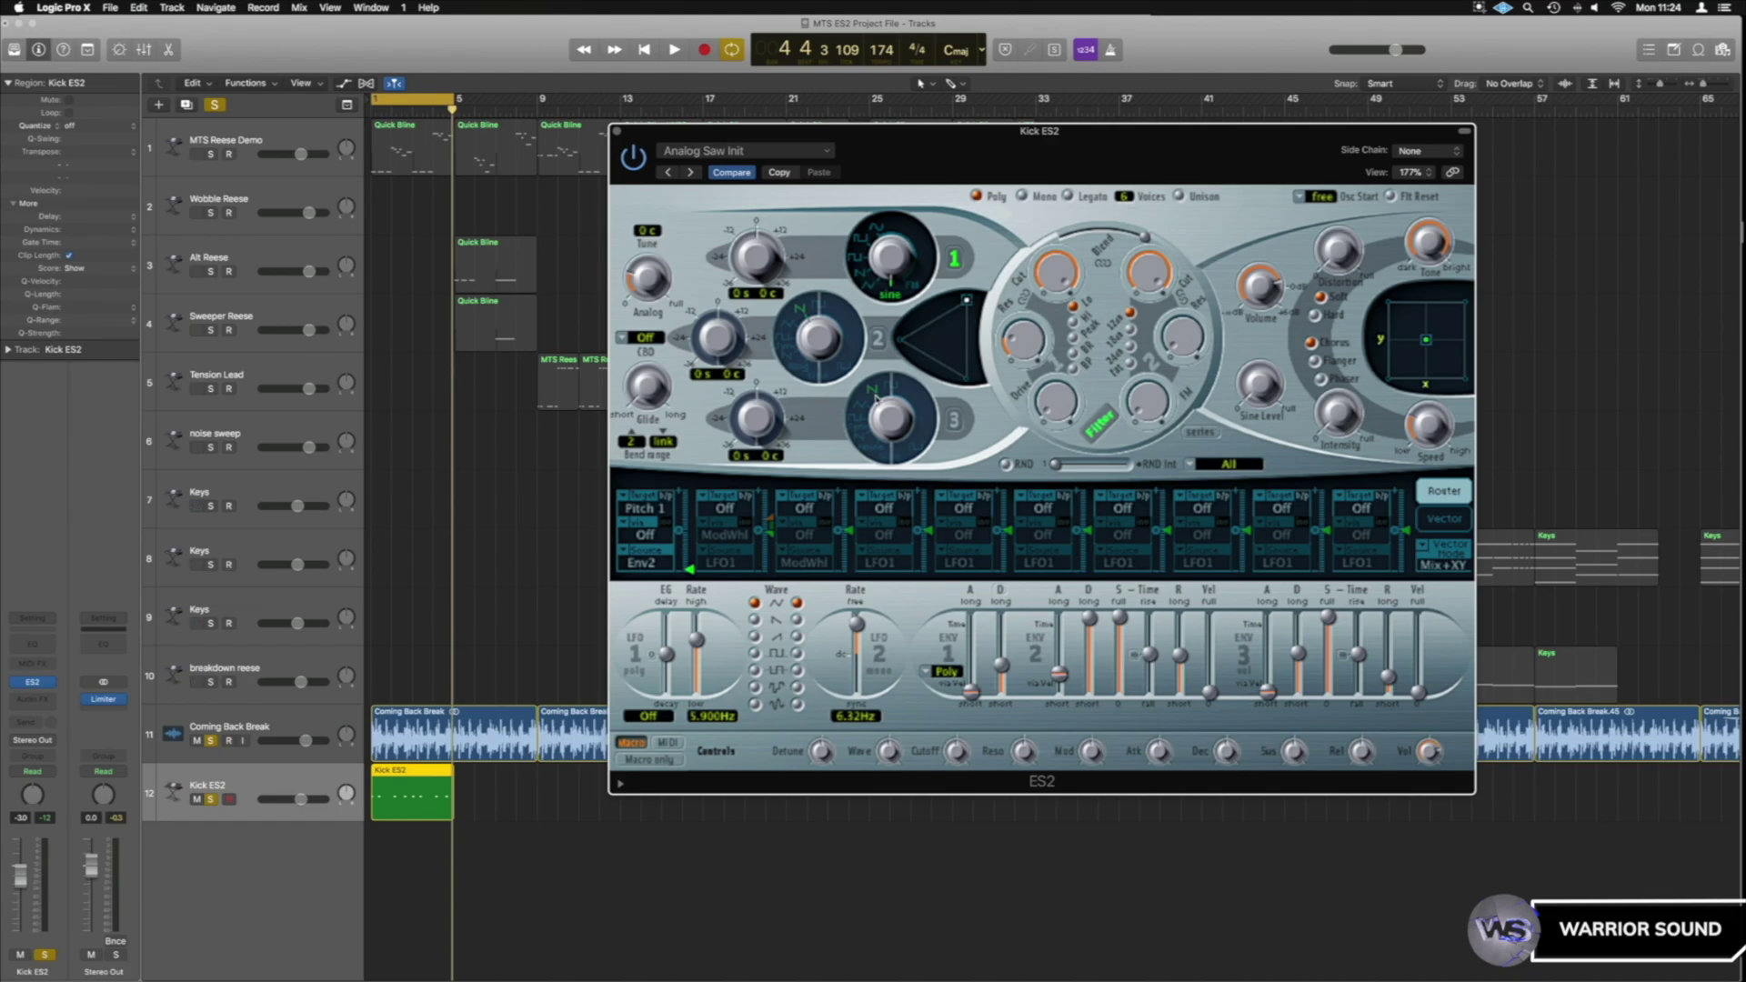
pyautogui.click(878, 340)
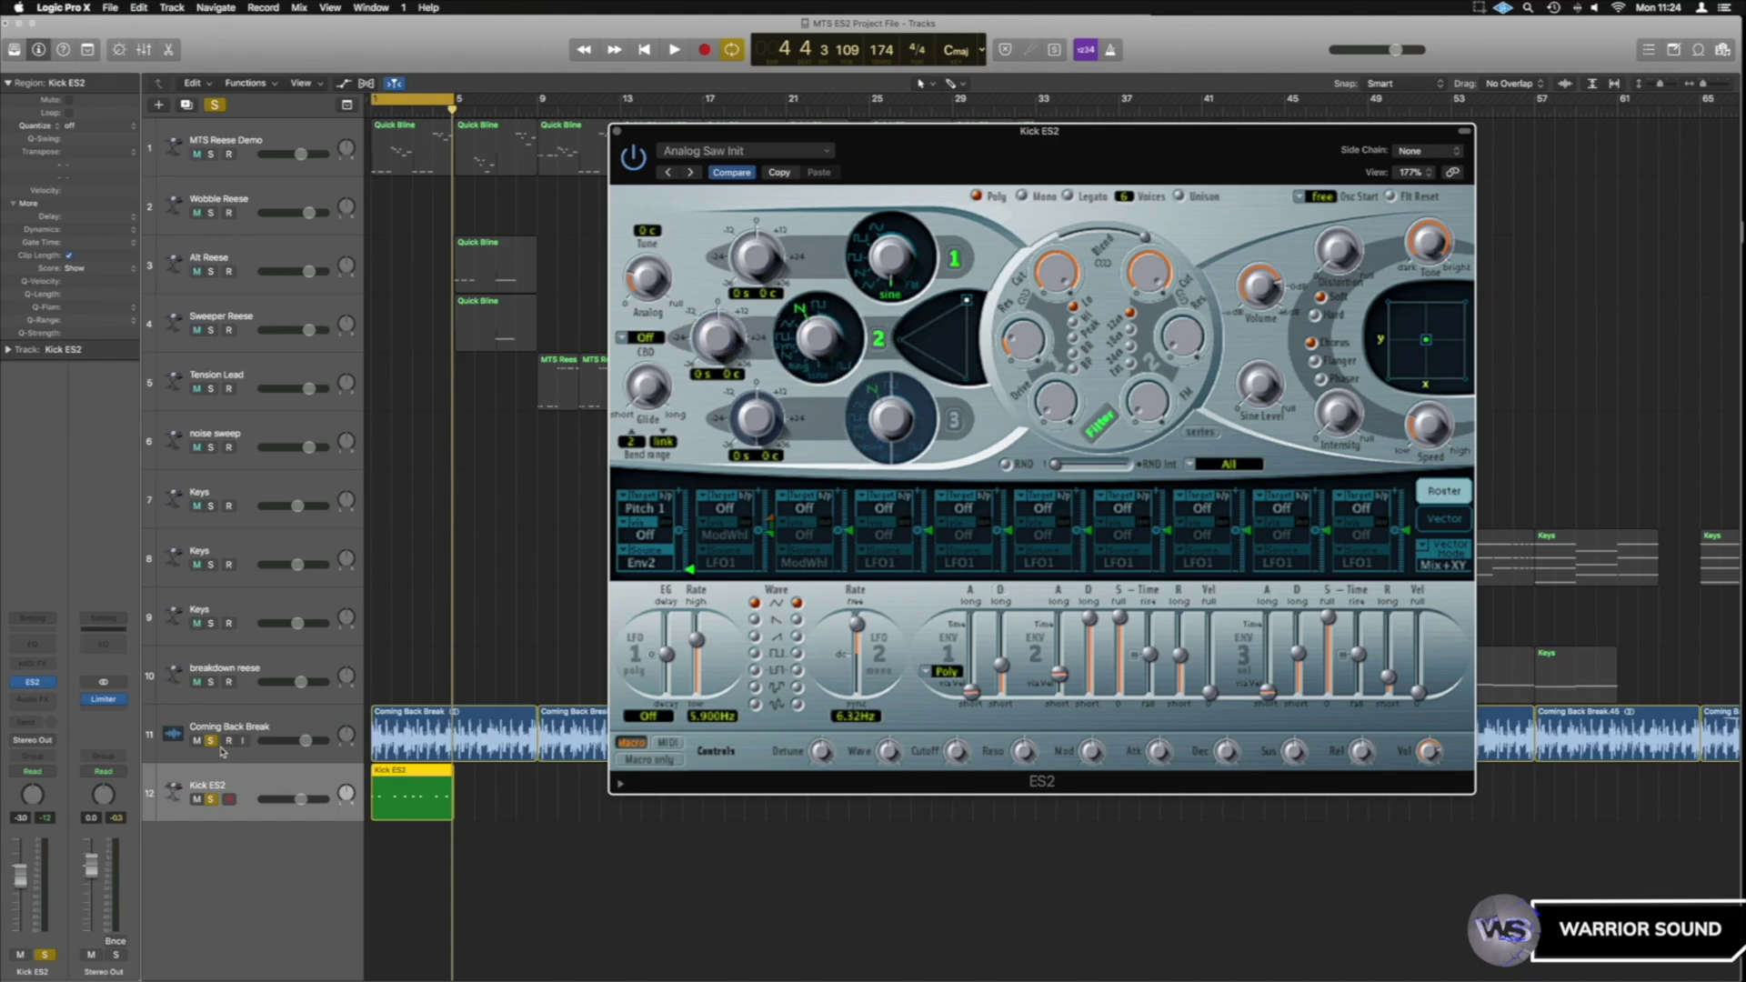
pyautogui.click(211, 742)
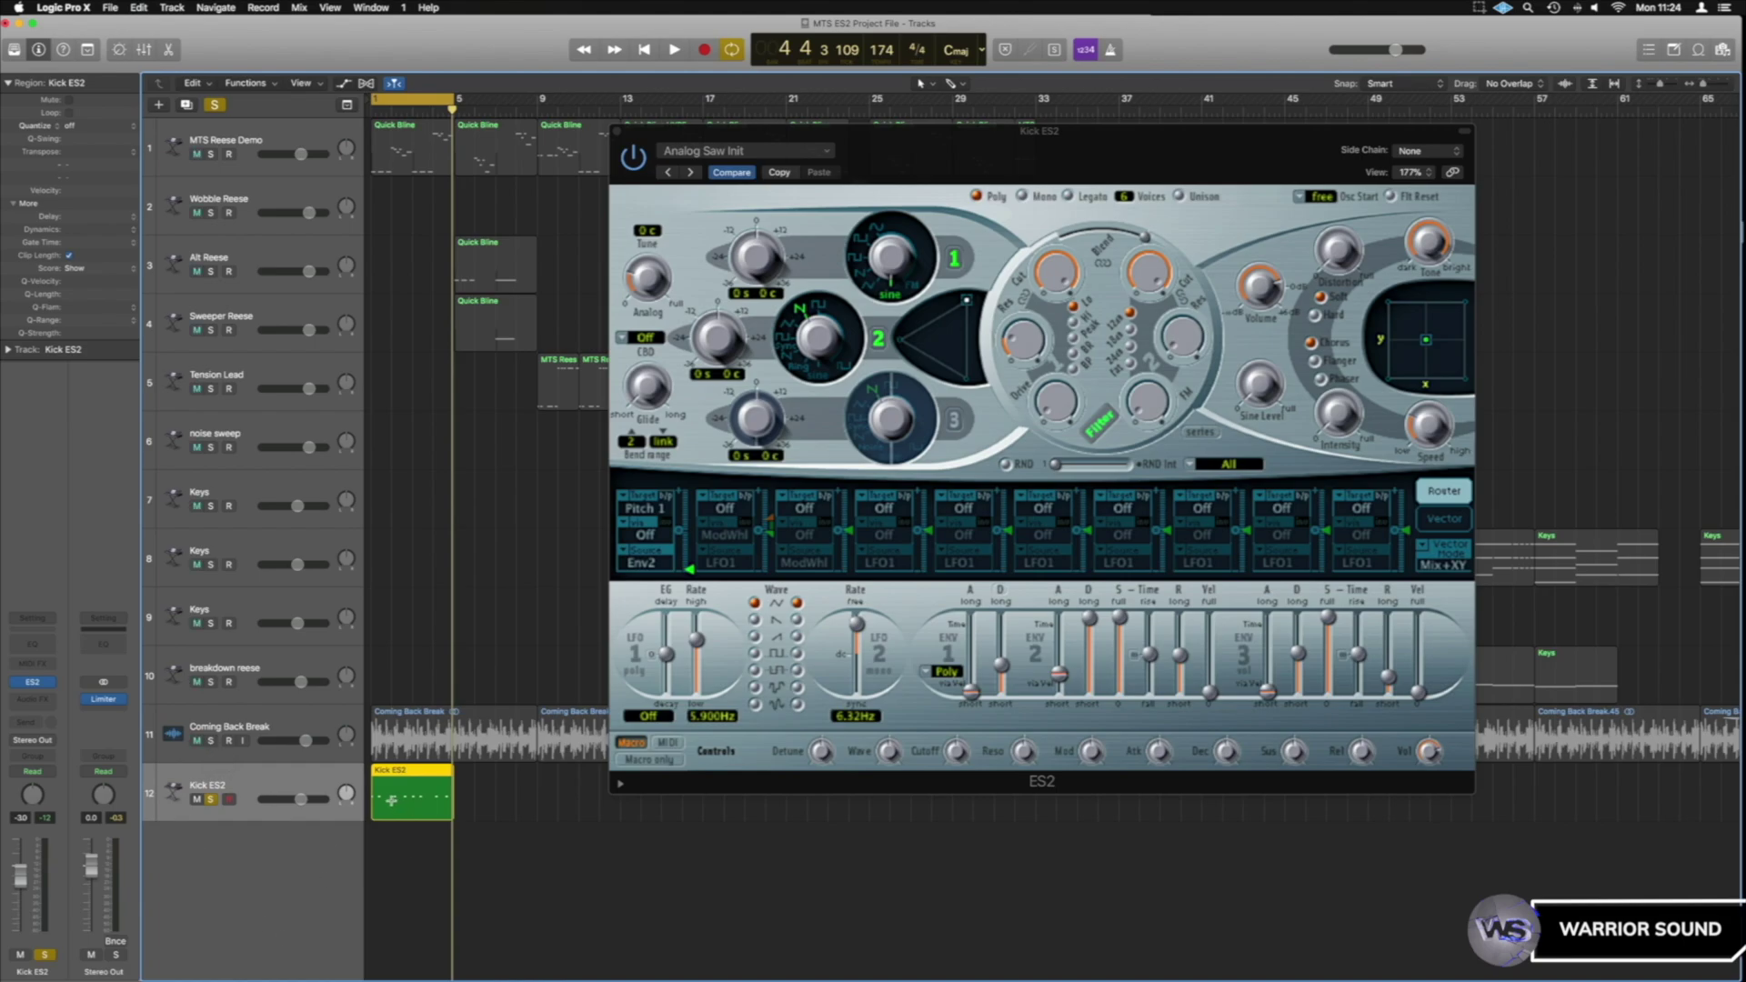
pyautogui.click(823, 341)
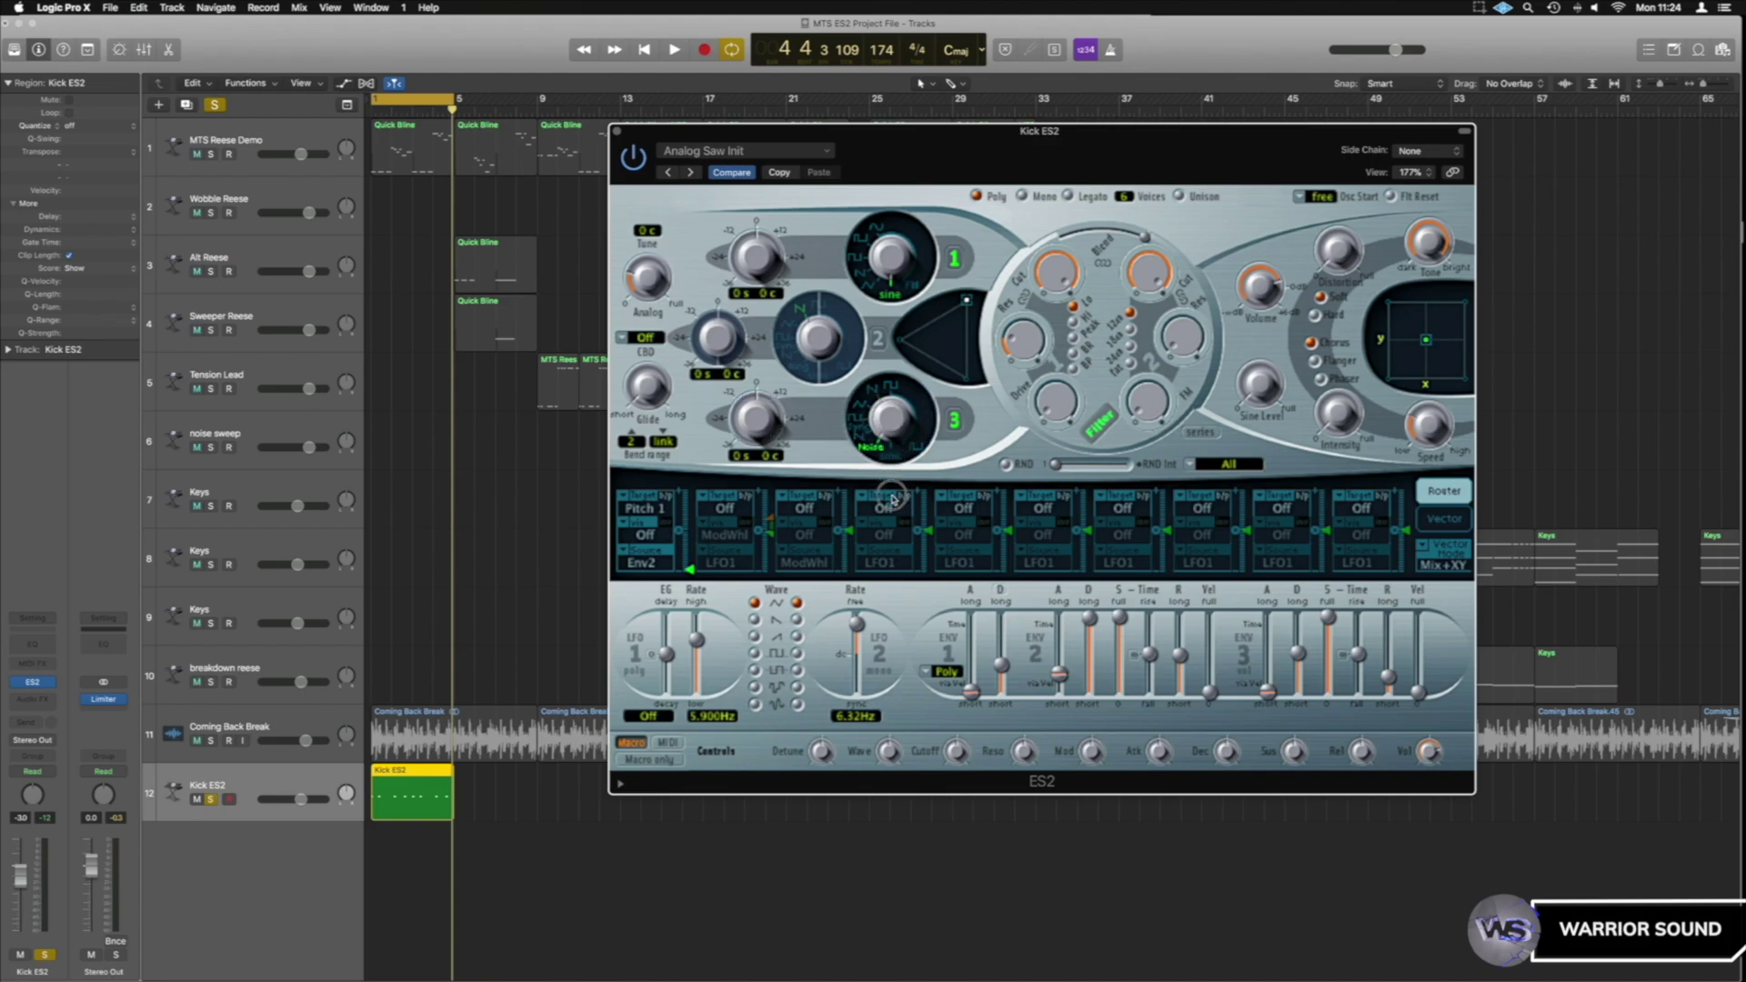
# - Blend about 6% of oscillator 3's noise with 94% of oscillator 1 in the oscillator mix while the kick plays
pyautogui.press('space')
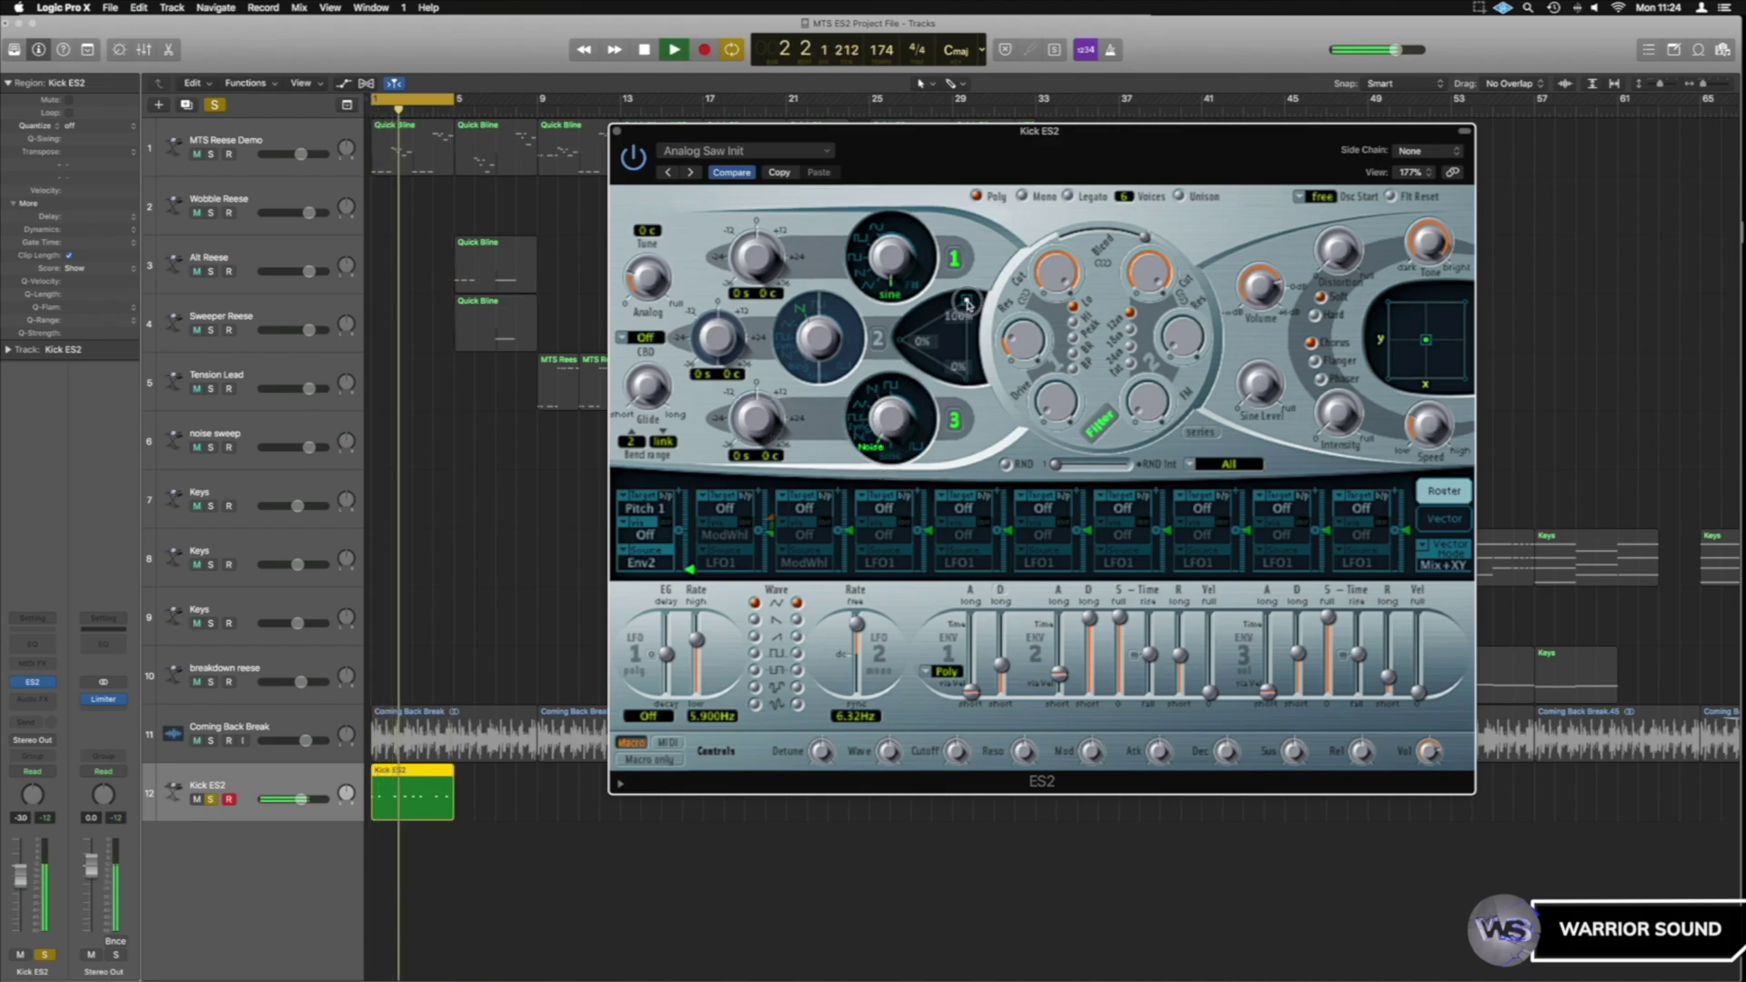
pyautogui.moveTo(967, 303); pyautogui.dragTo(967, 308)
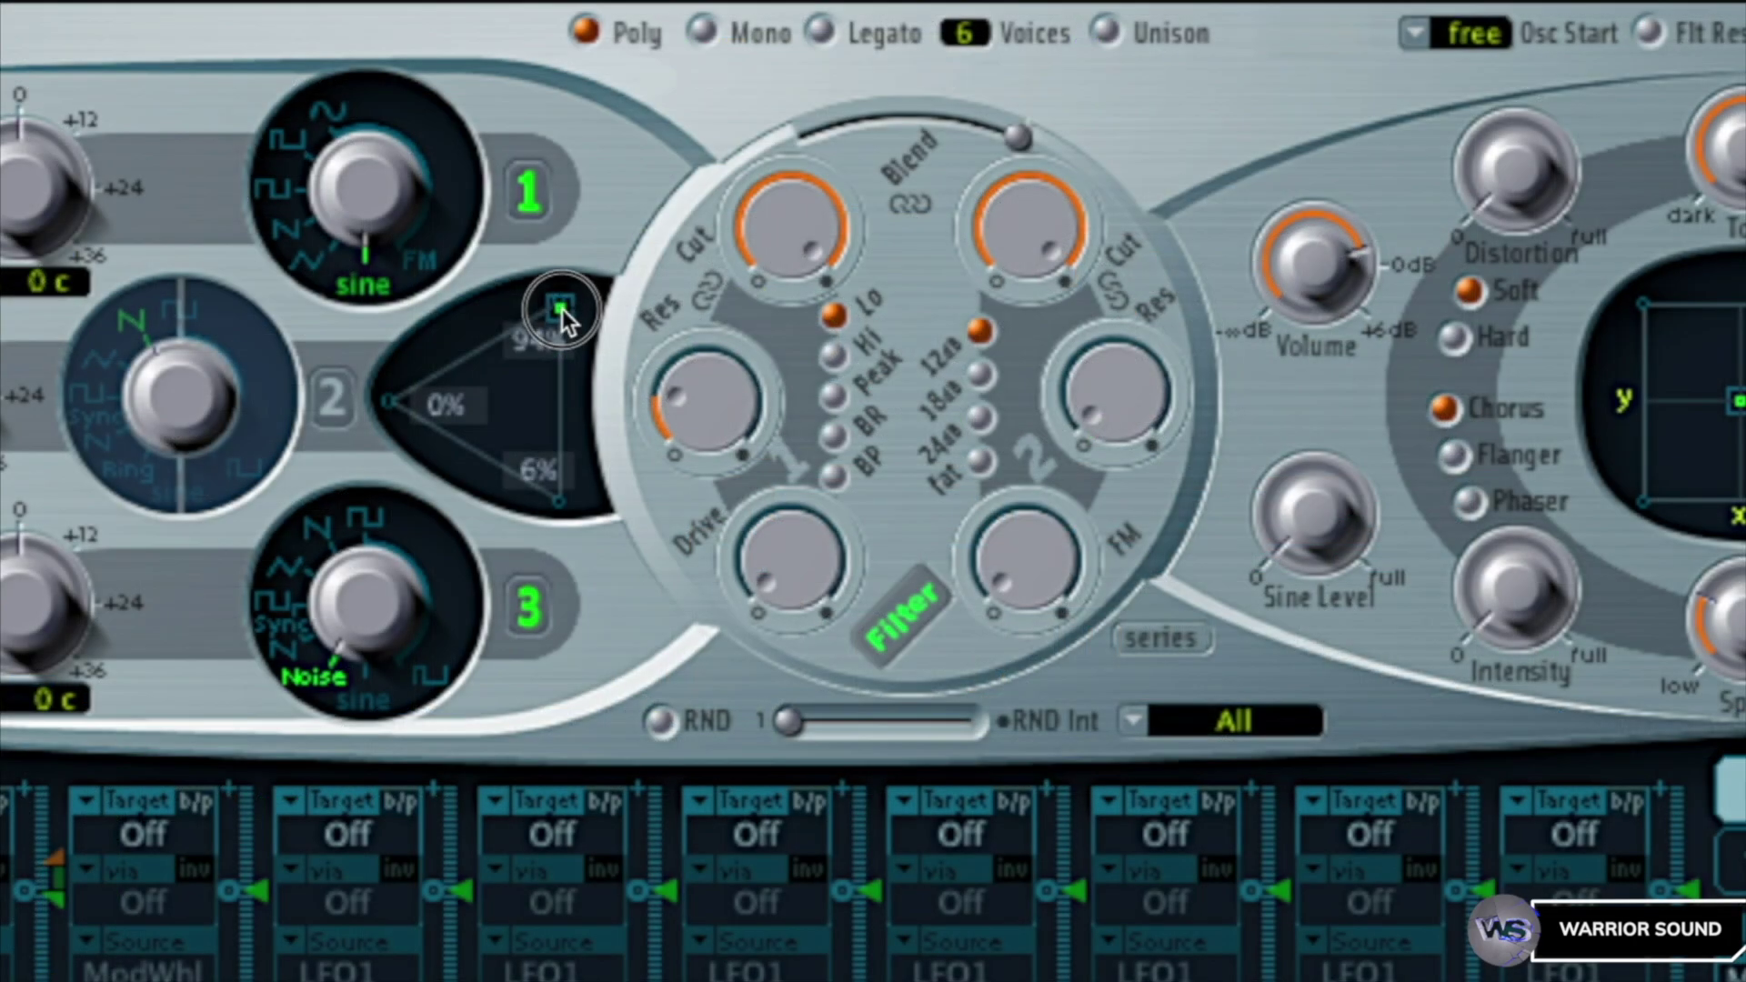
pyautogui.moveTo(562, 314); pyautogui.dragTo(563, 314)
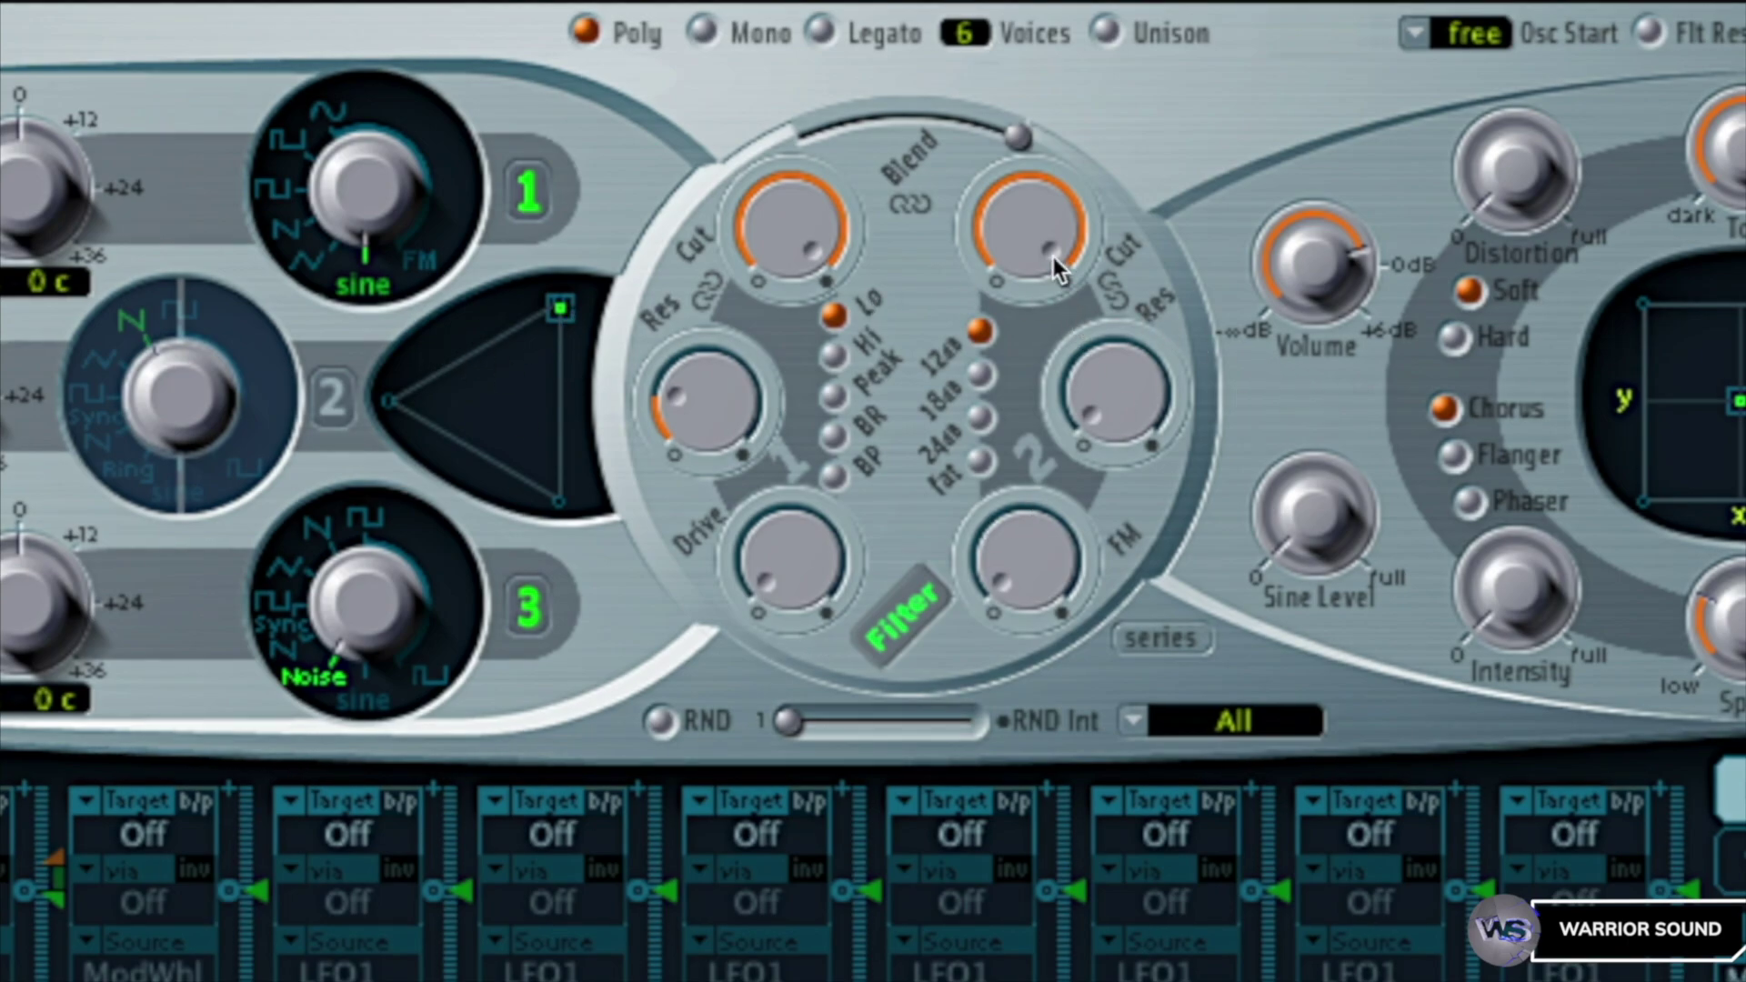
# - Set the filter Blend to 1.00 and lower filter 2's cutoff in the Kick ES2 track's ES2 while the kick plays
pyautogui.moveTo(1007, 132); pyautogui.dragTo(1008, 133)
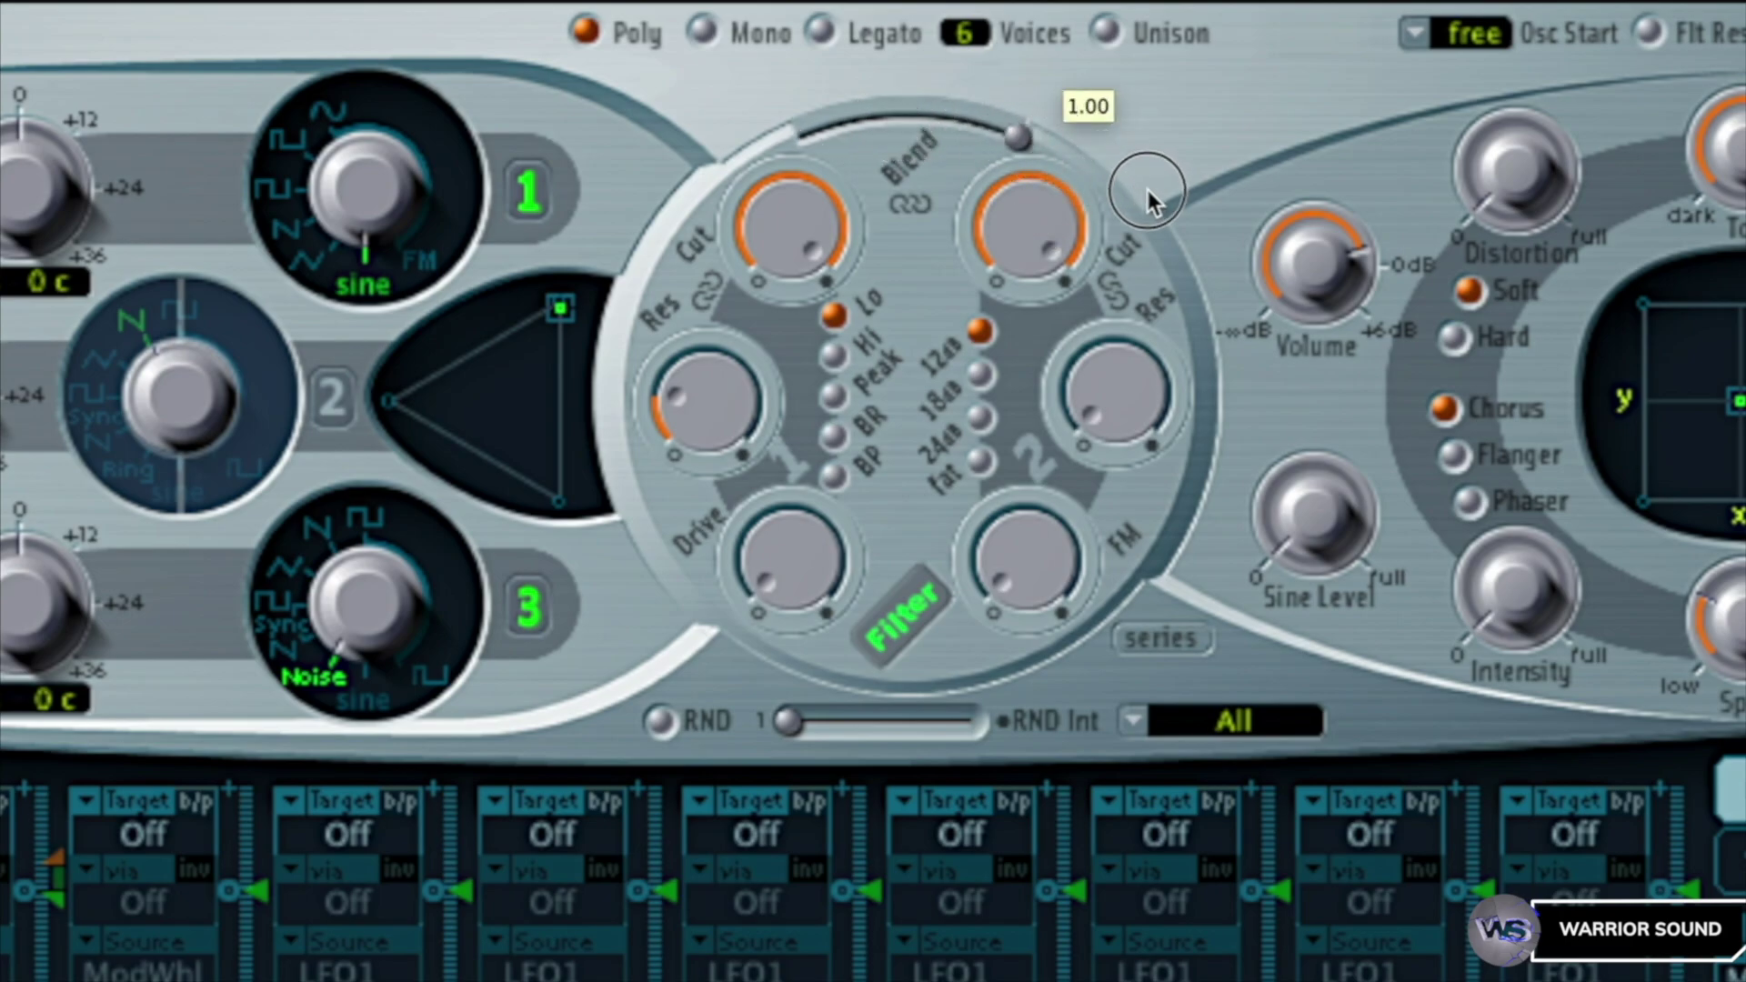
pyautogui.moveTo(799, 139); pyautogui.dragTo(1170, 198)
pyautogui.moveTo(1034, 207); pyautogui.dragTo(1045, 338)
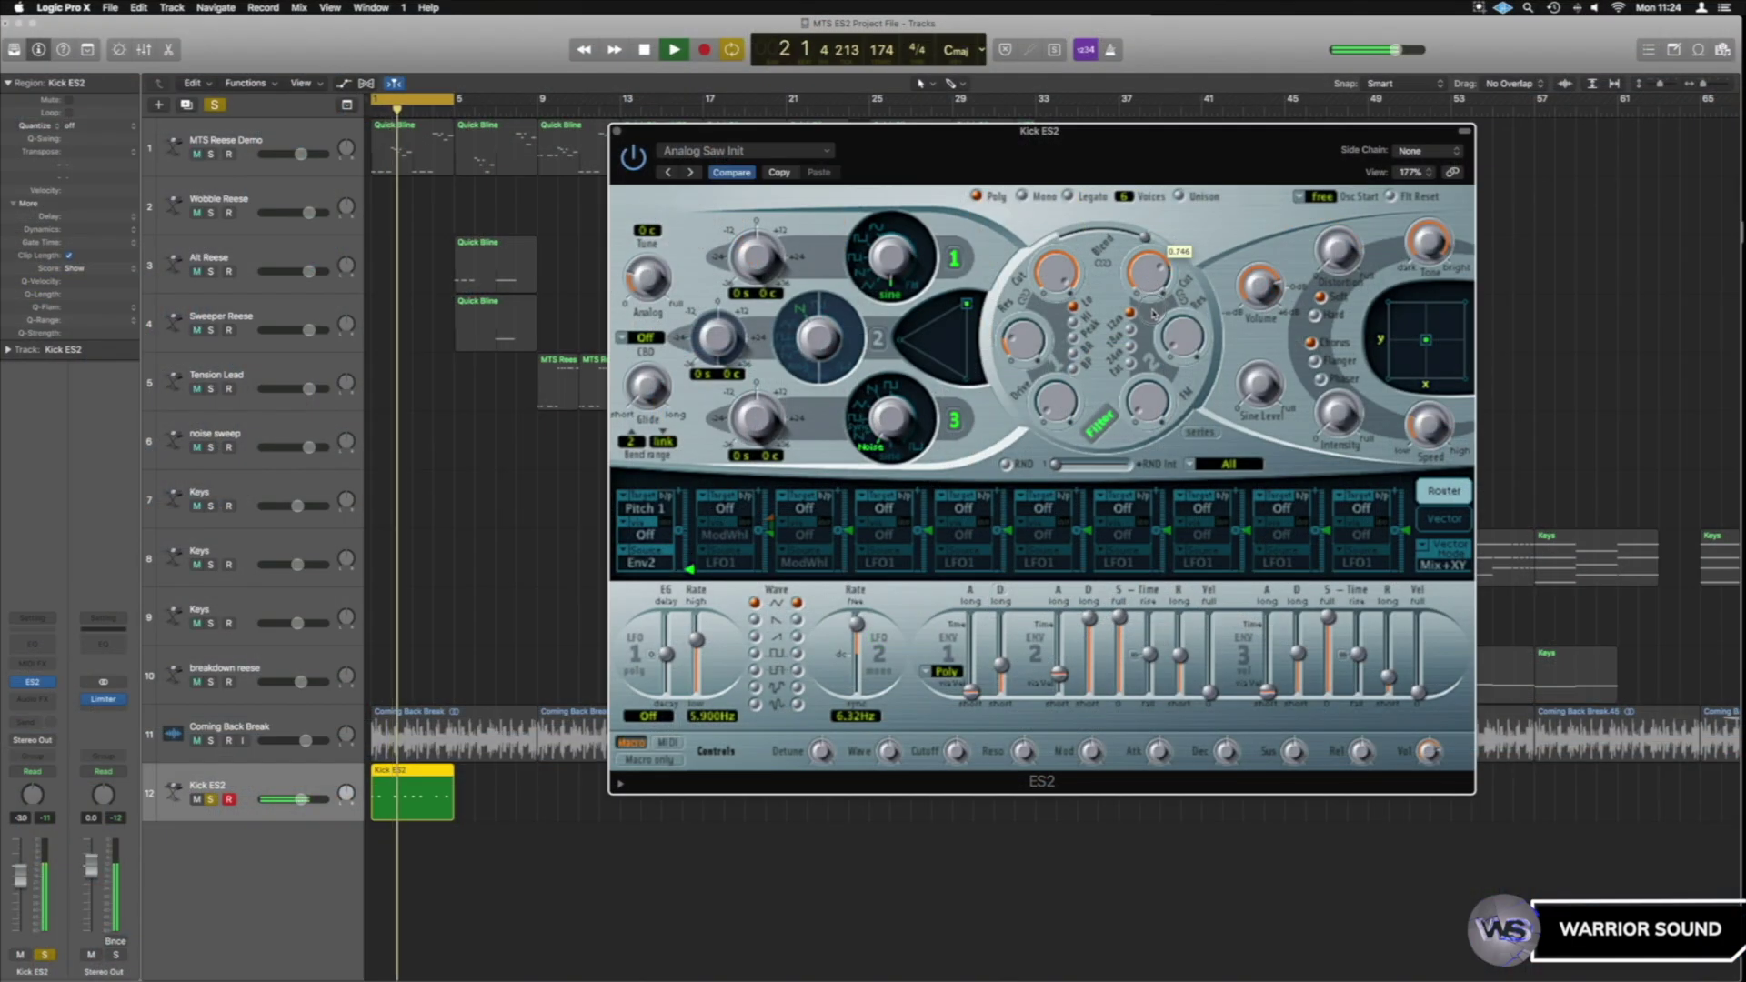
pyautogui.moveTo(1153, 313); pyautogui.dragTo(1154, 330)
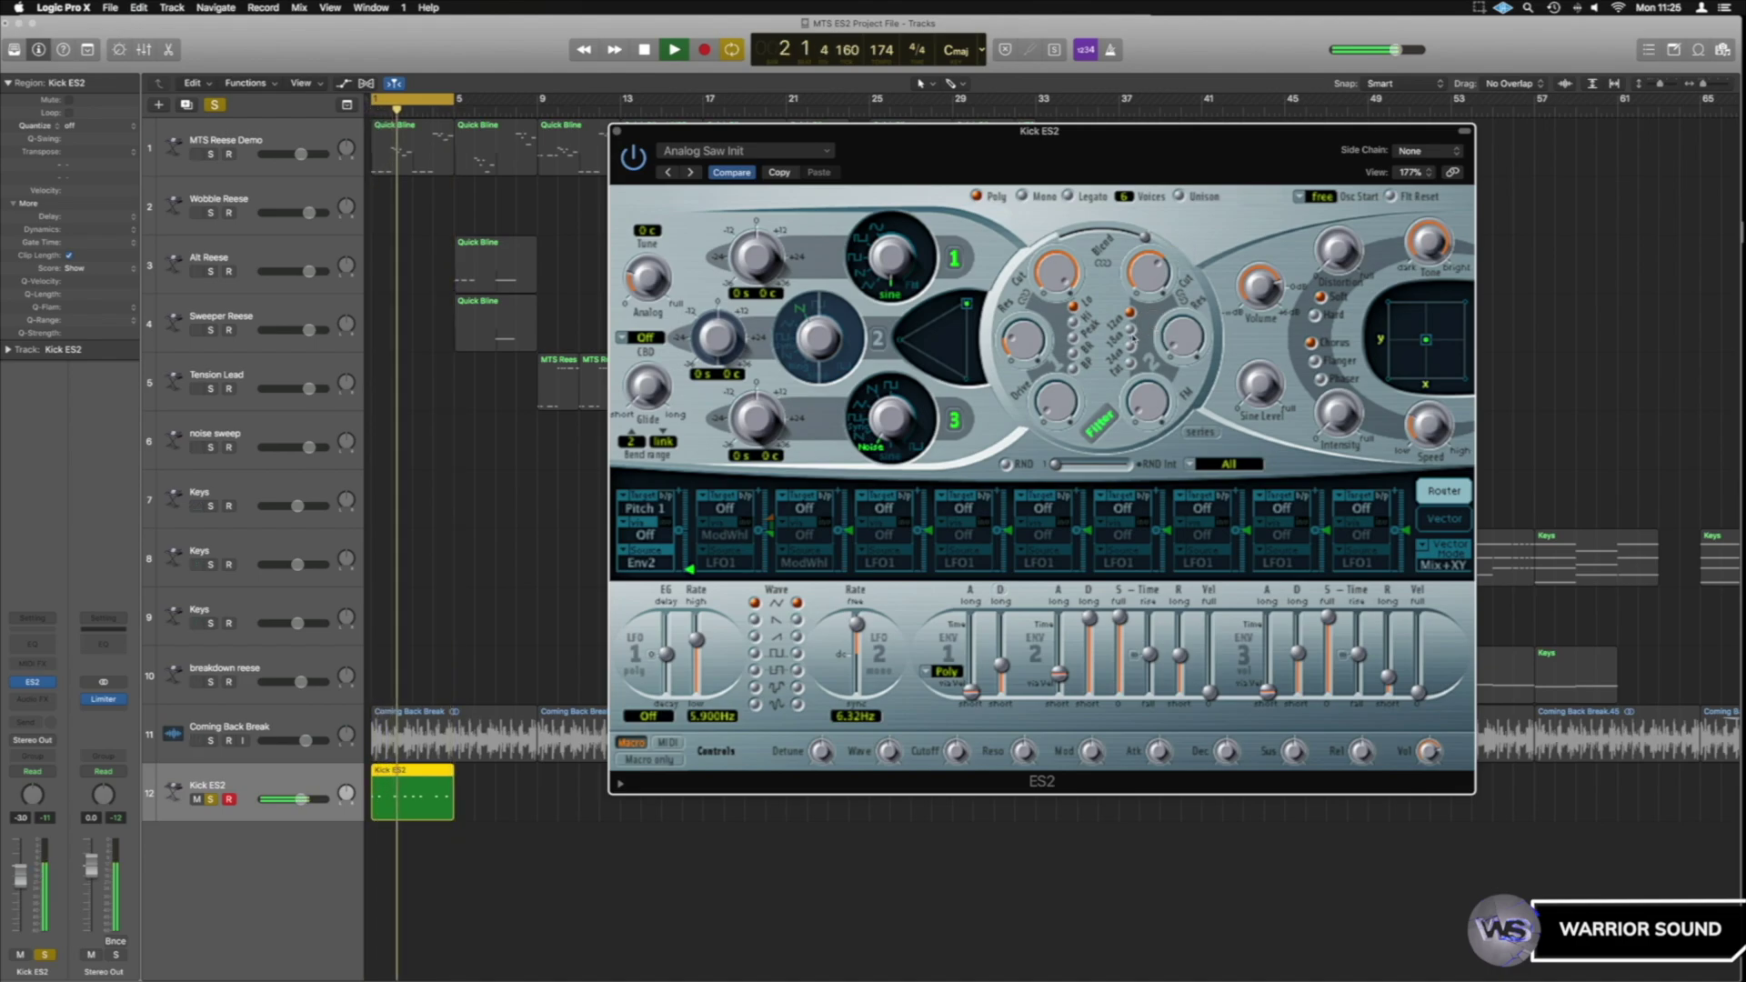
pyautogui.moveTo(1155, 285)
pyautogui.moveTo(1155, 286); pyautogui.dragTo(1156, 283)
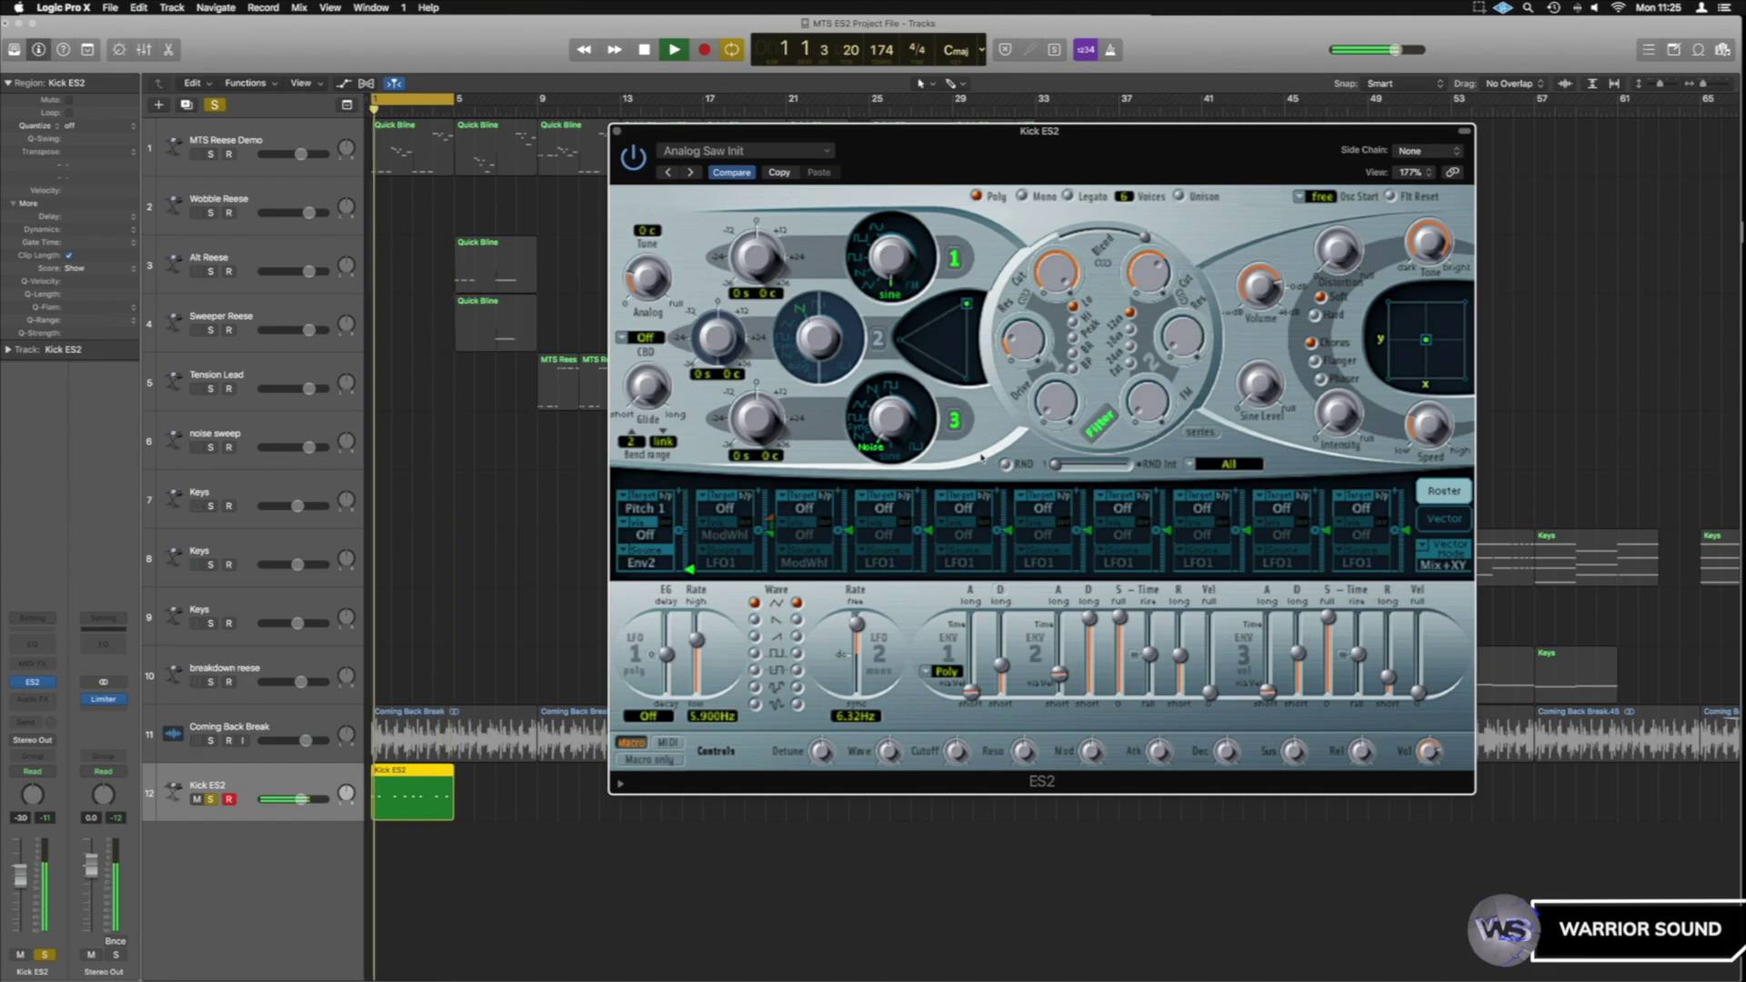
# - Compare the kick with oscillator 3 off and on, and play it with the Coming Back Break track soloed
pyautogui.click(956, 423)
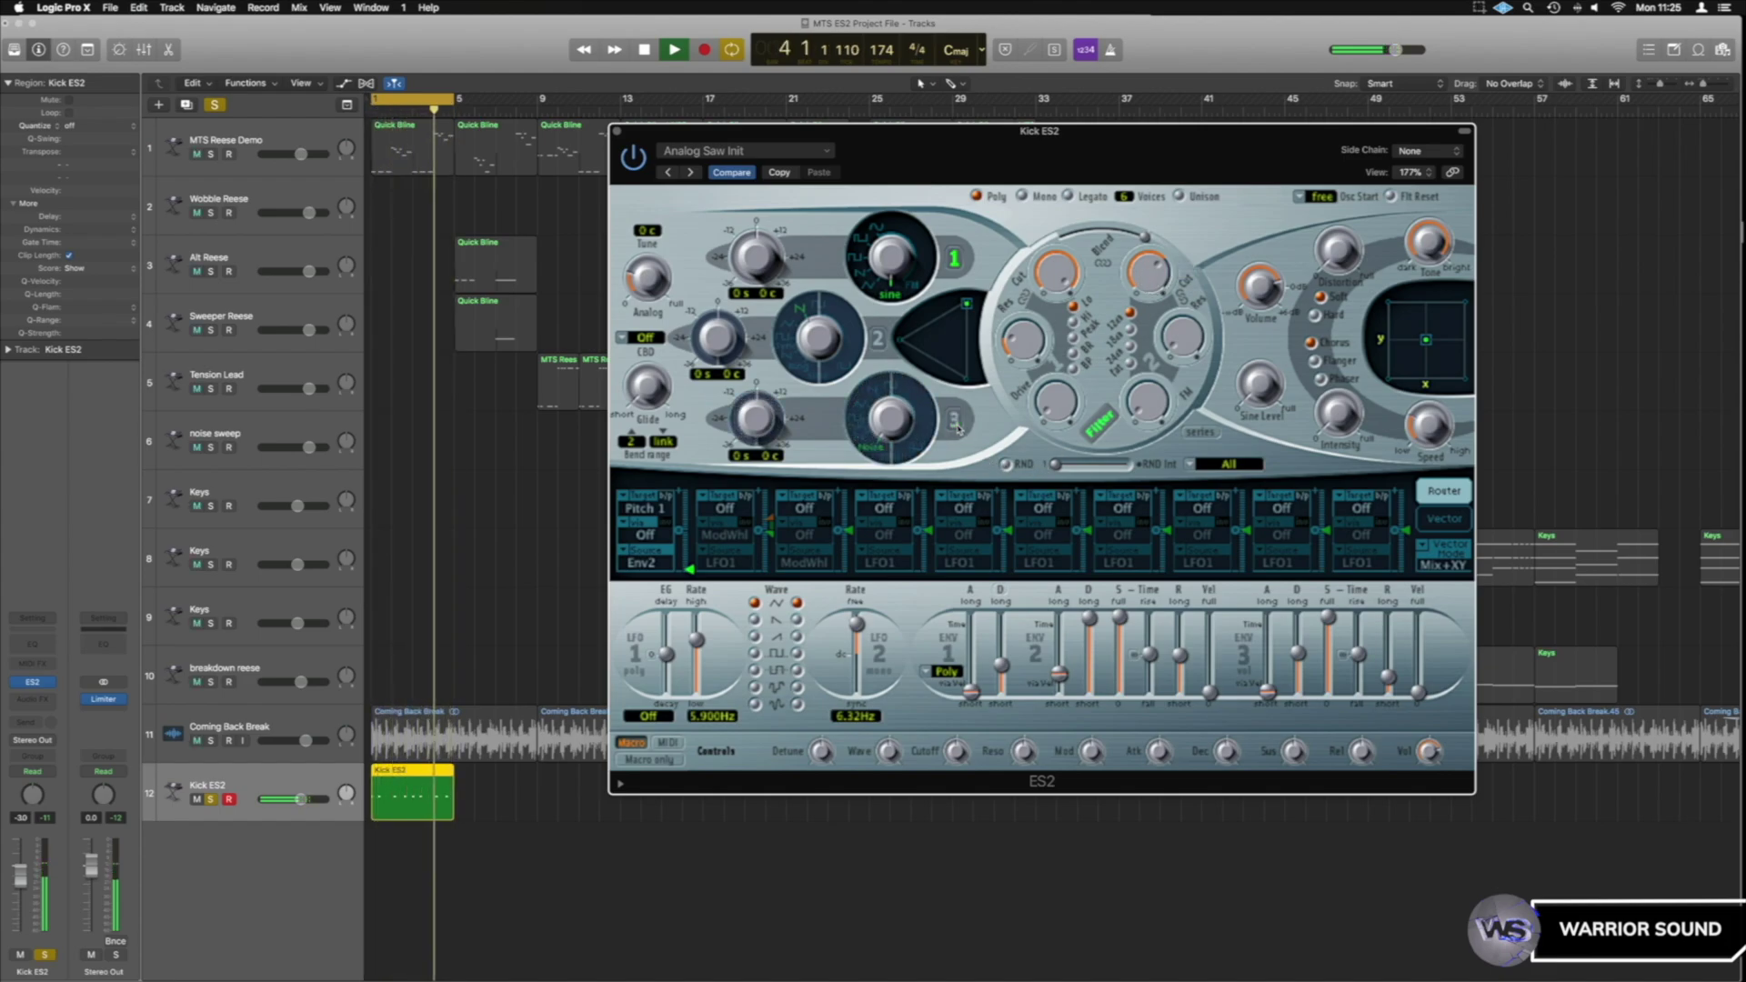
pyautogui.click(956, 424)
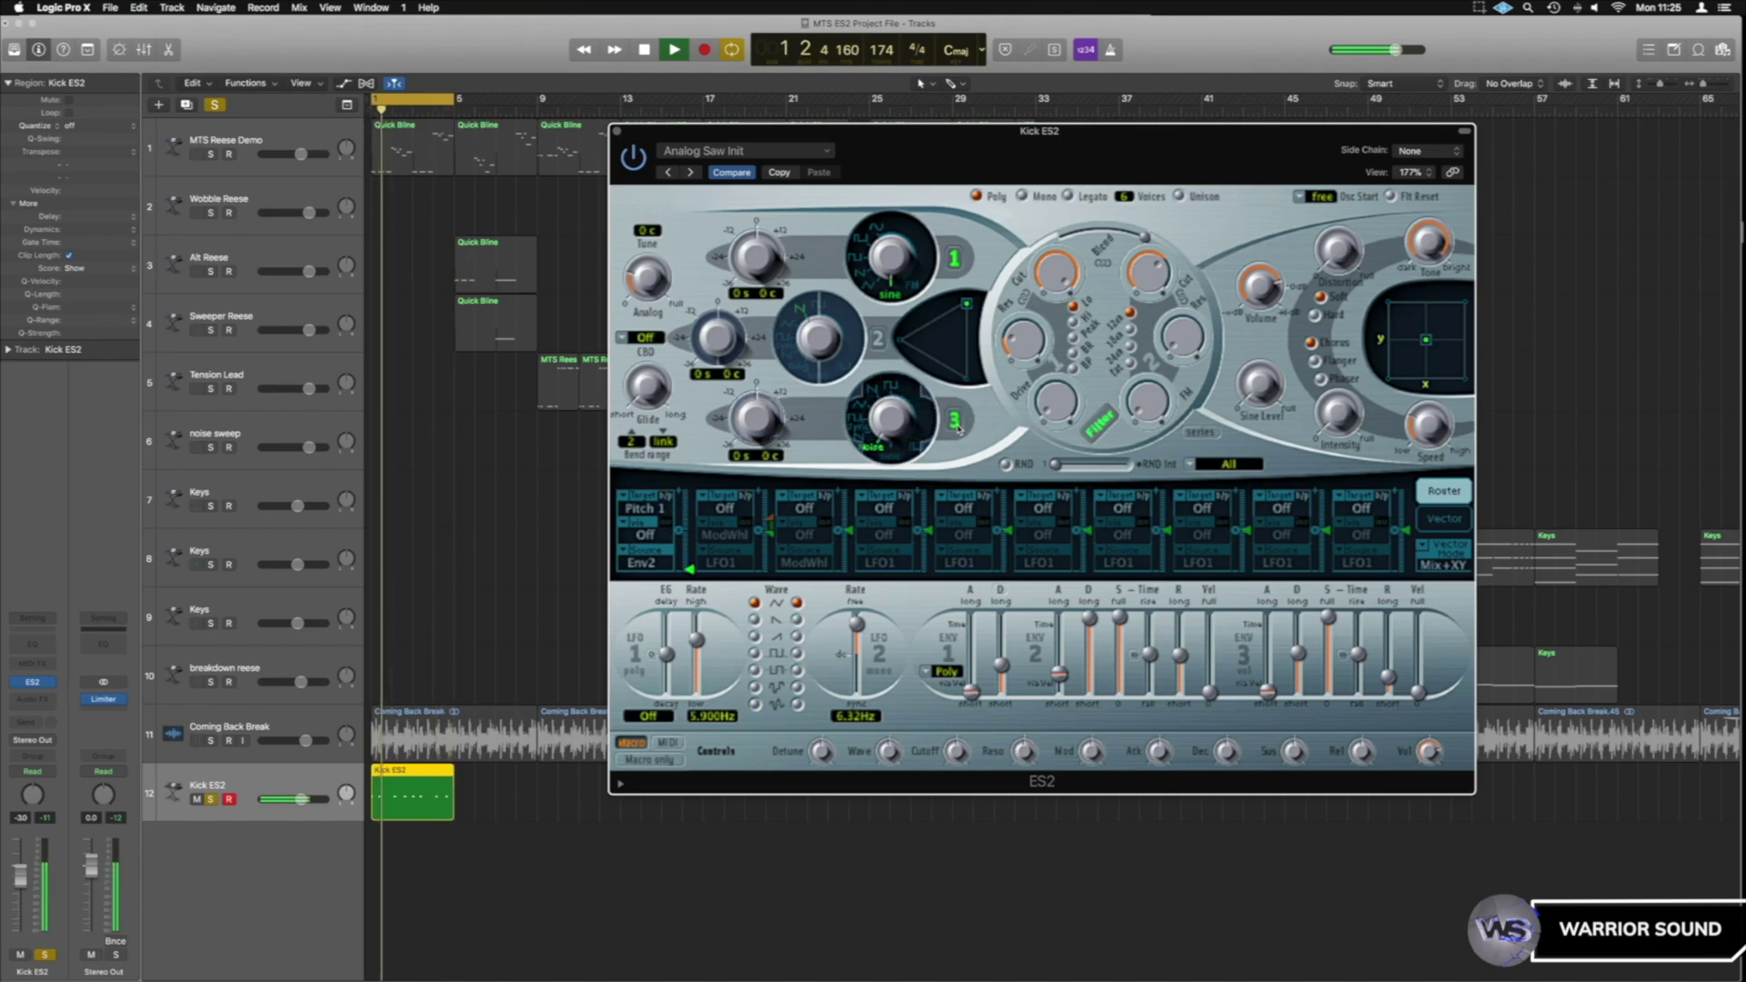
pyautogui.click(210, 742)
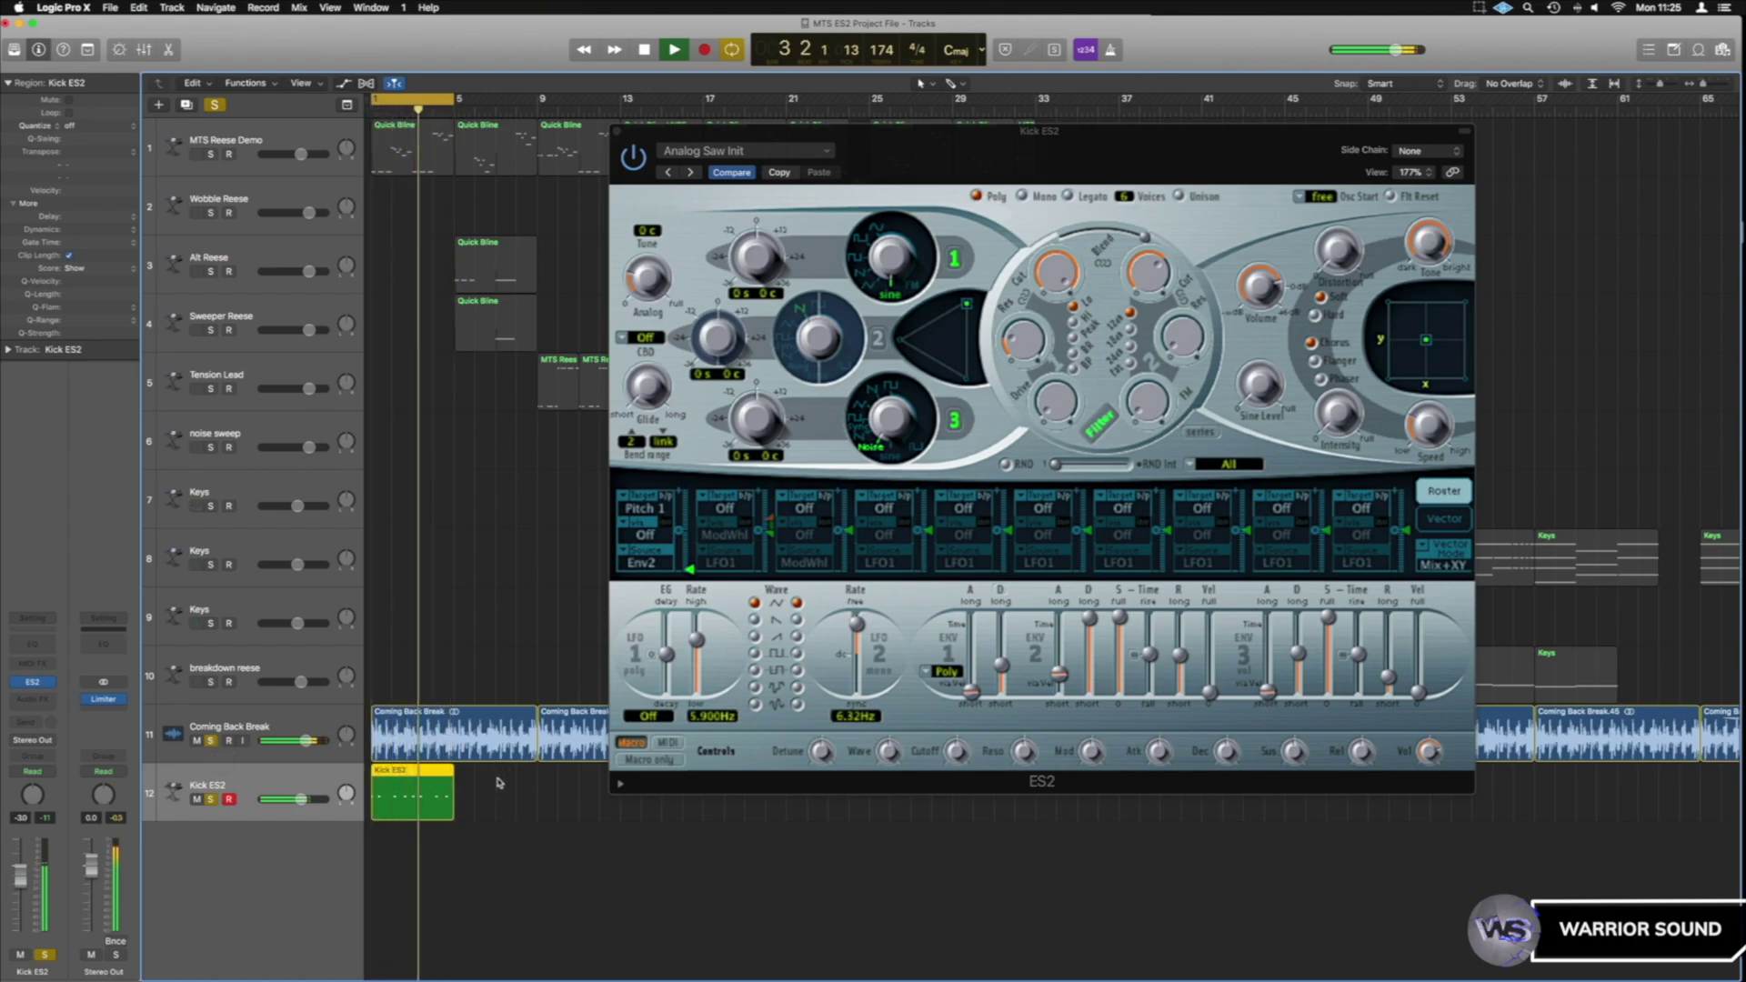
pyautogui.press('space')
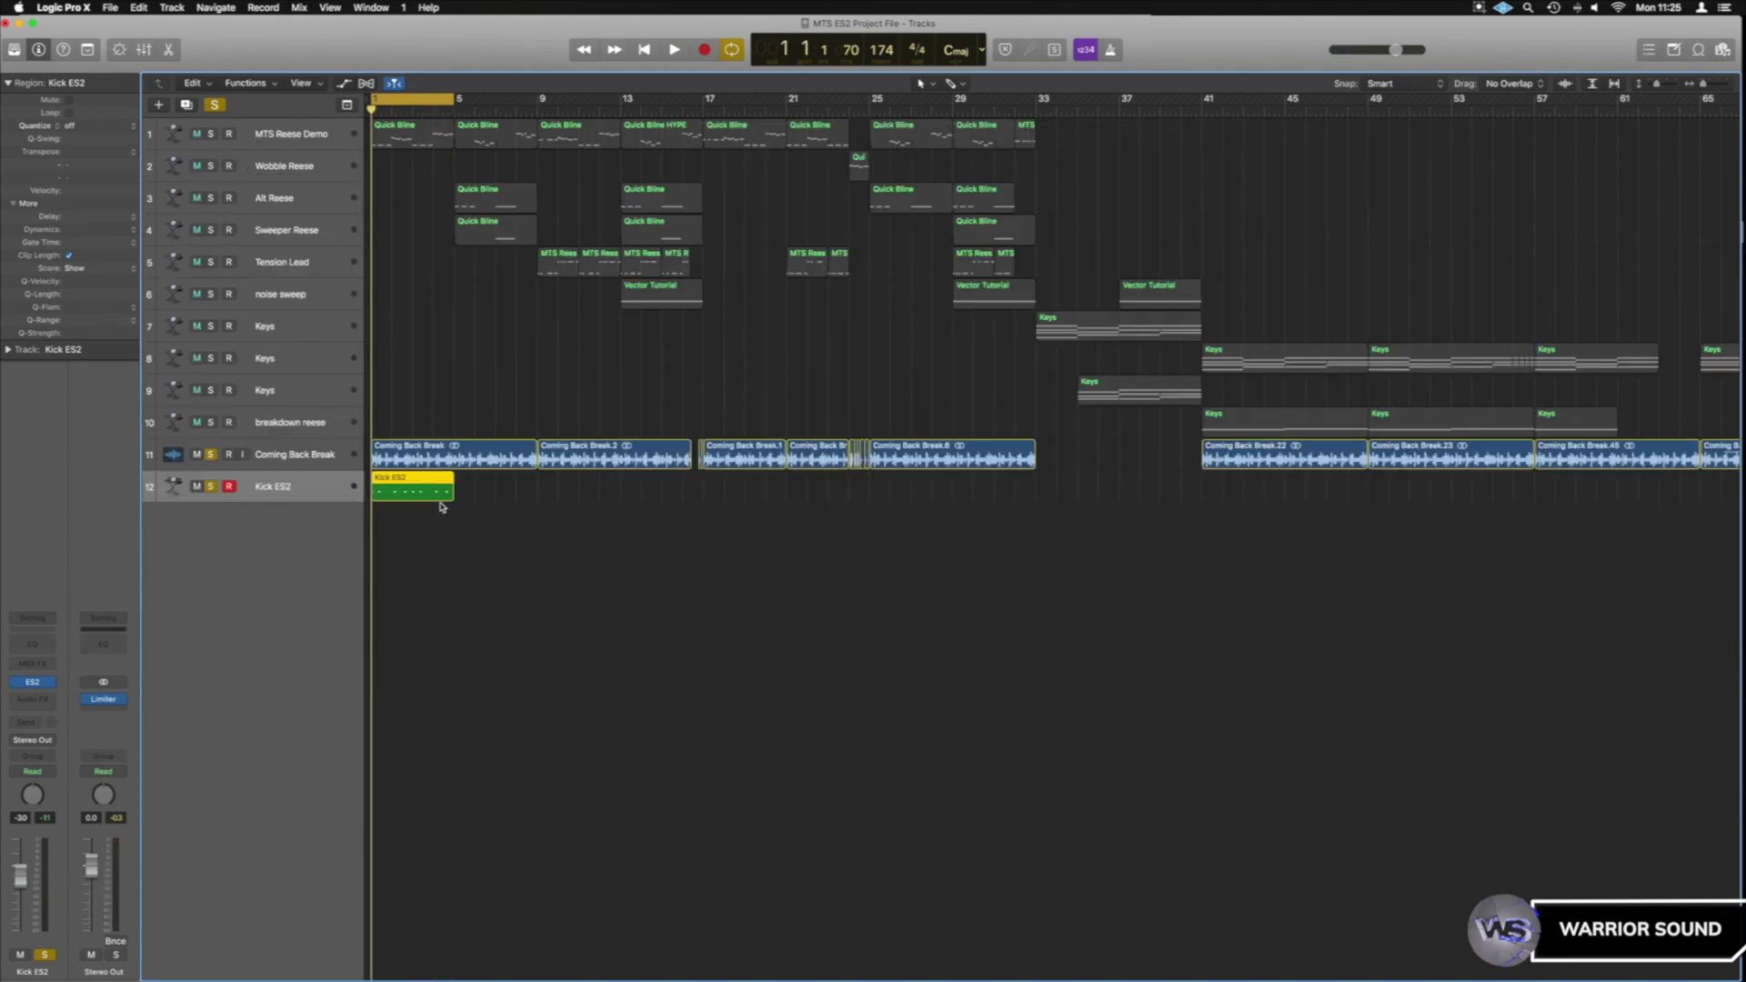
# - Duplicate the Kick ES2 track with its ES2 settings and place an emptied copy of the Kick ES2 region at bar 1 on it
pyautogui.hscroll(5, 442, 505)
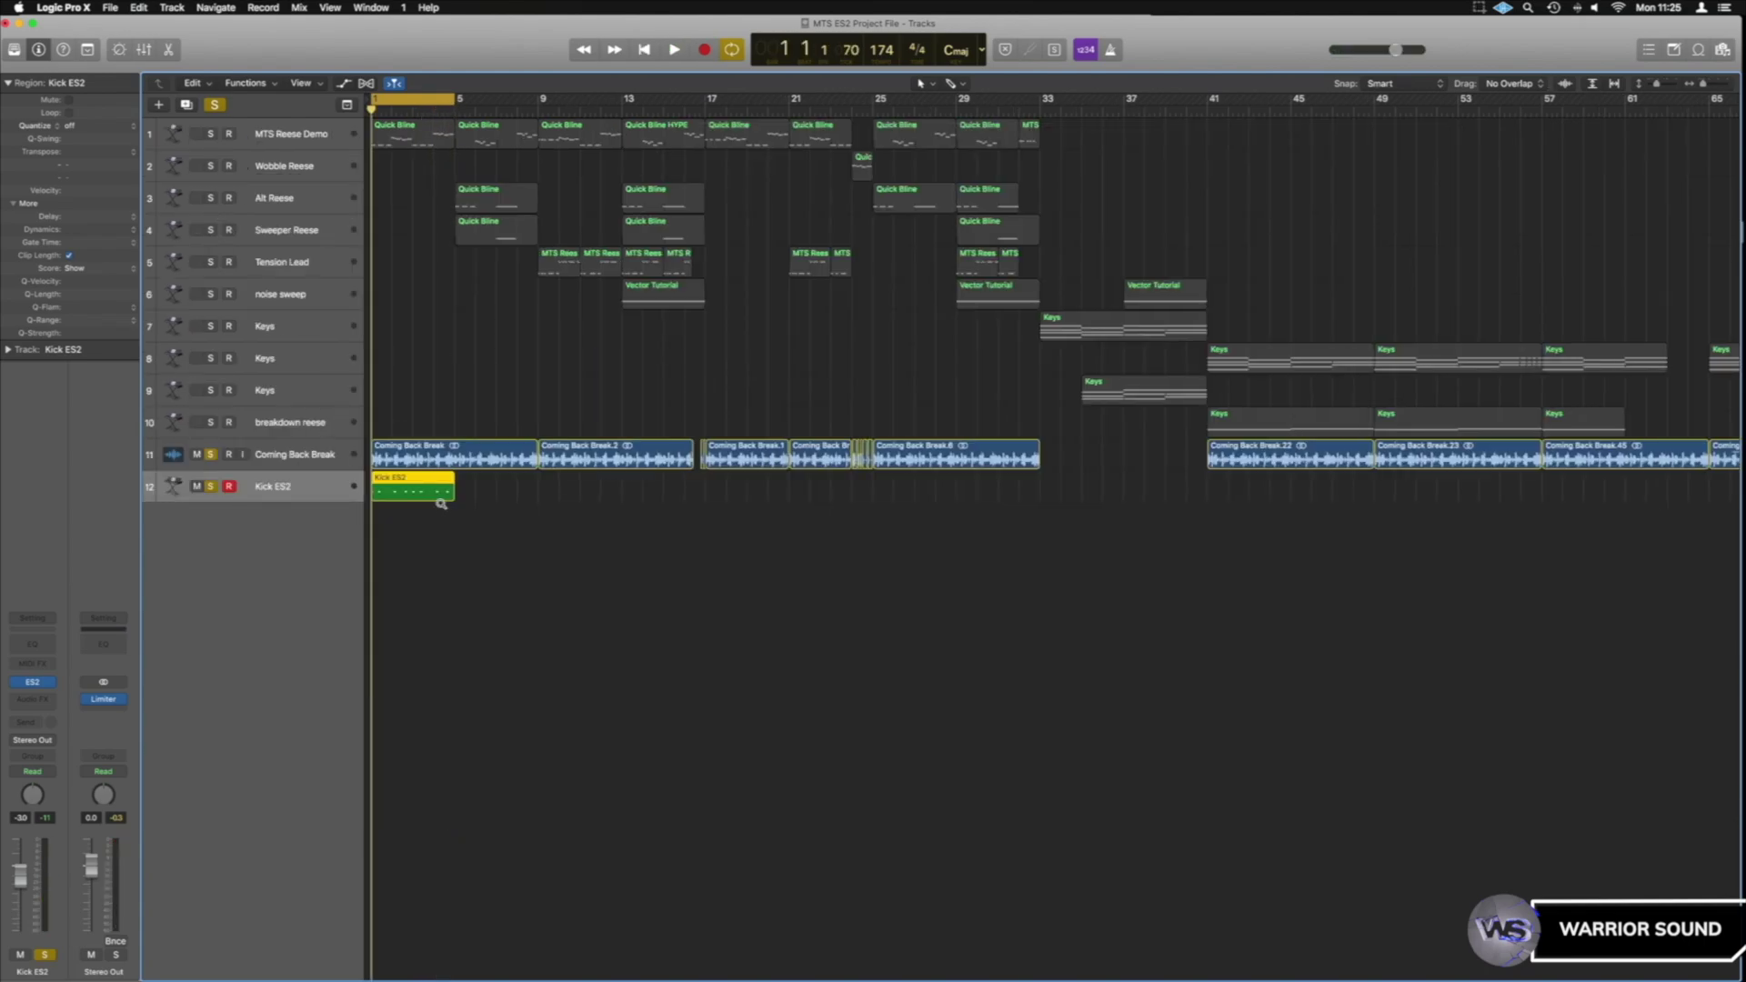
pyautogui.scroll(3, 443, 503)
pyautogui.scroll(1, 443, 505)
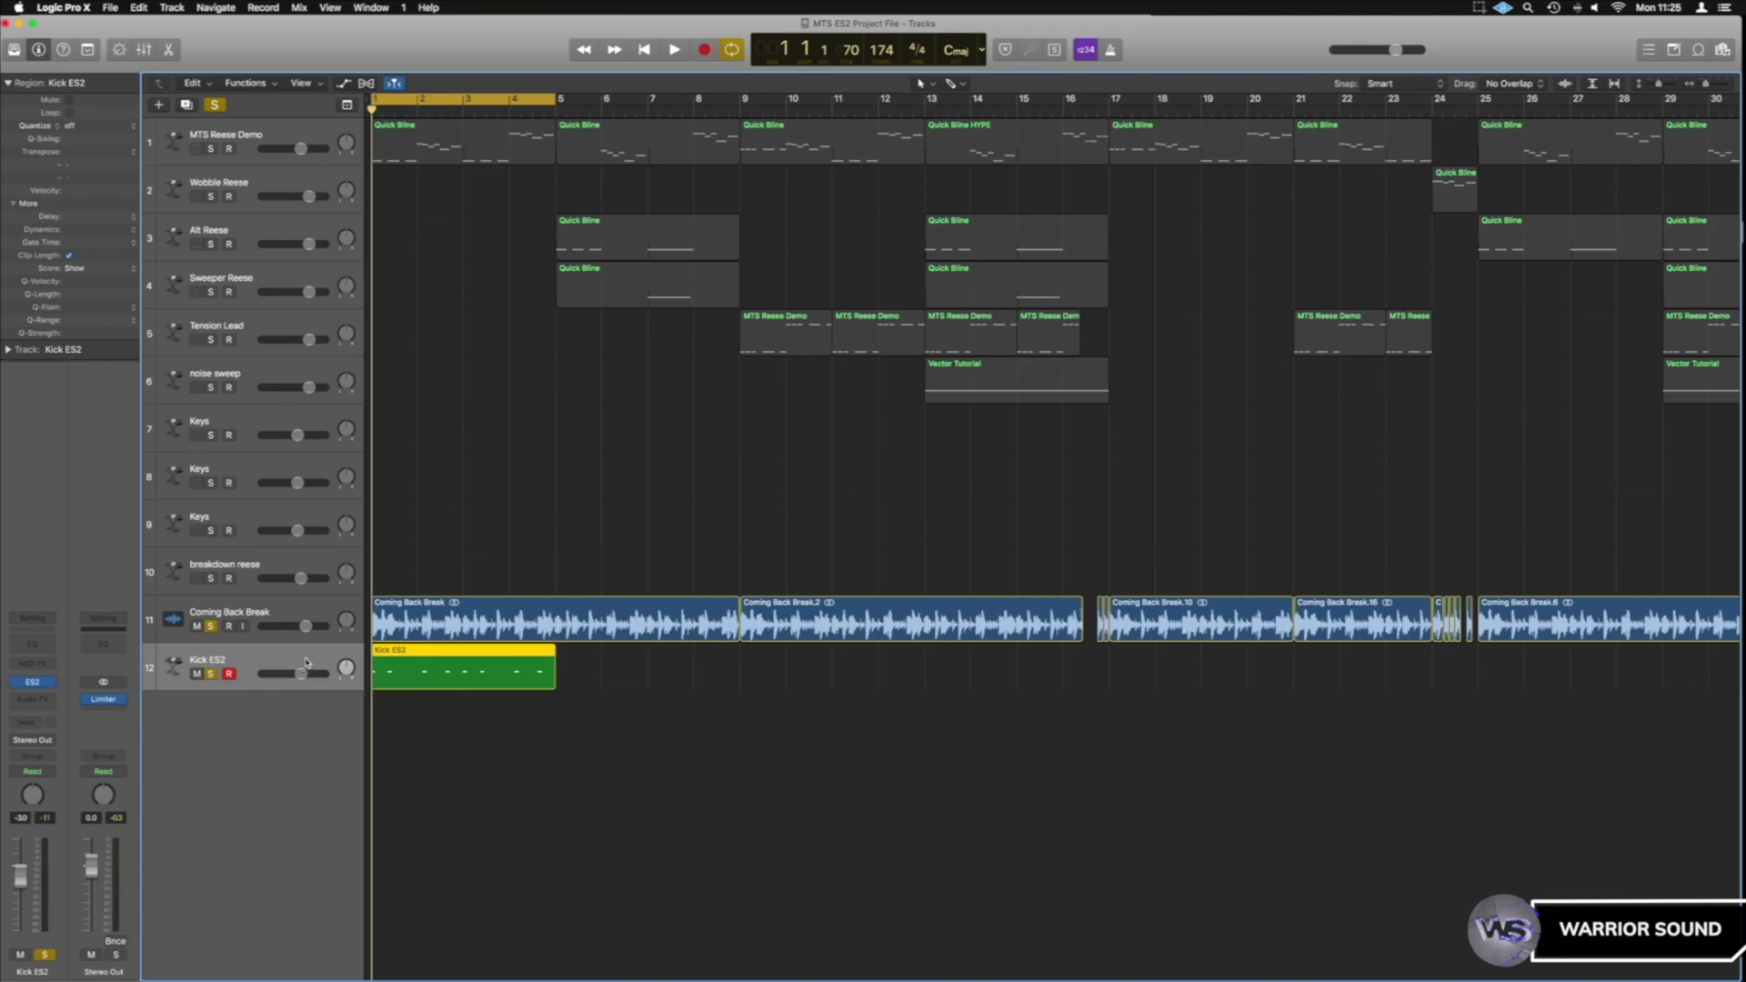
pyautogui.press('super+d')
pyautogui.press('super+v')
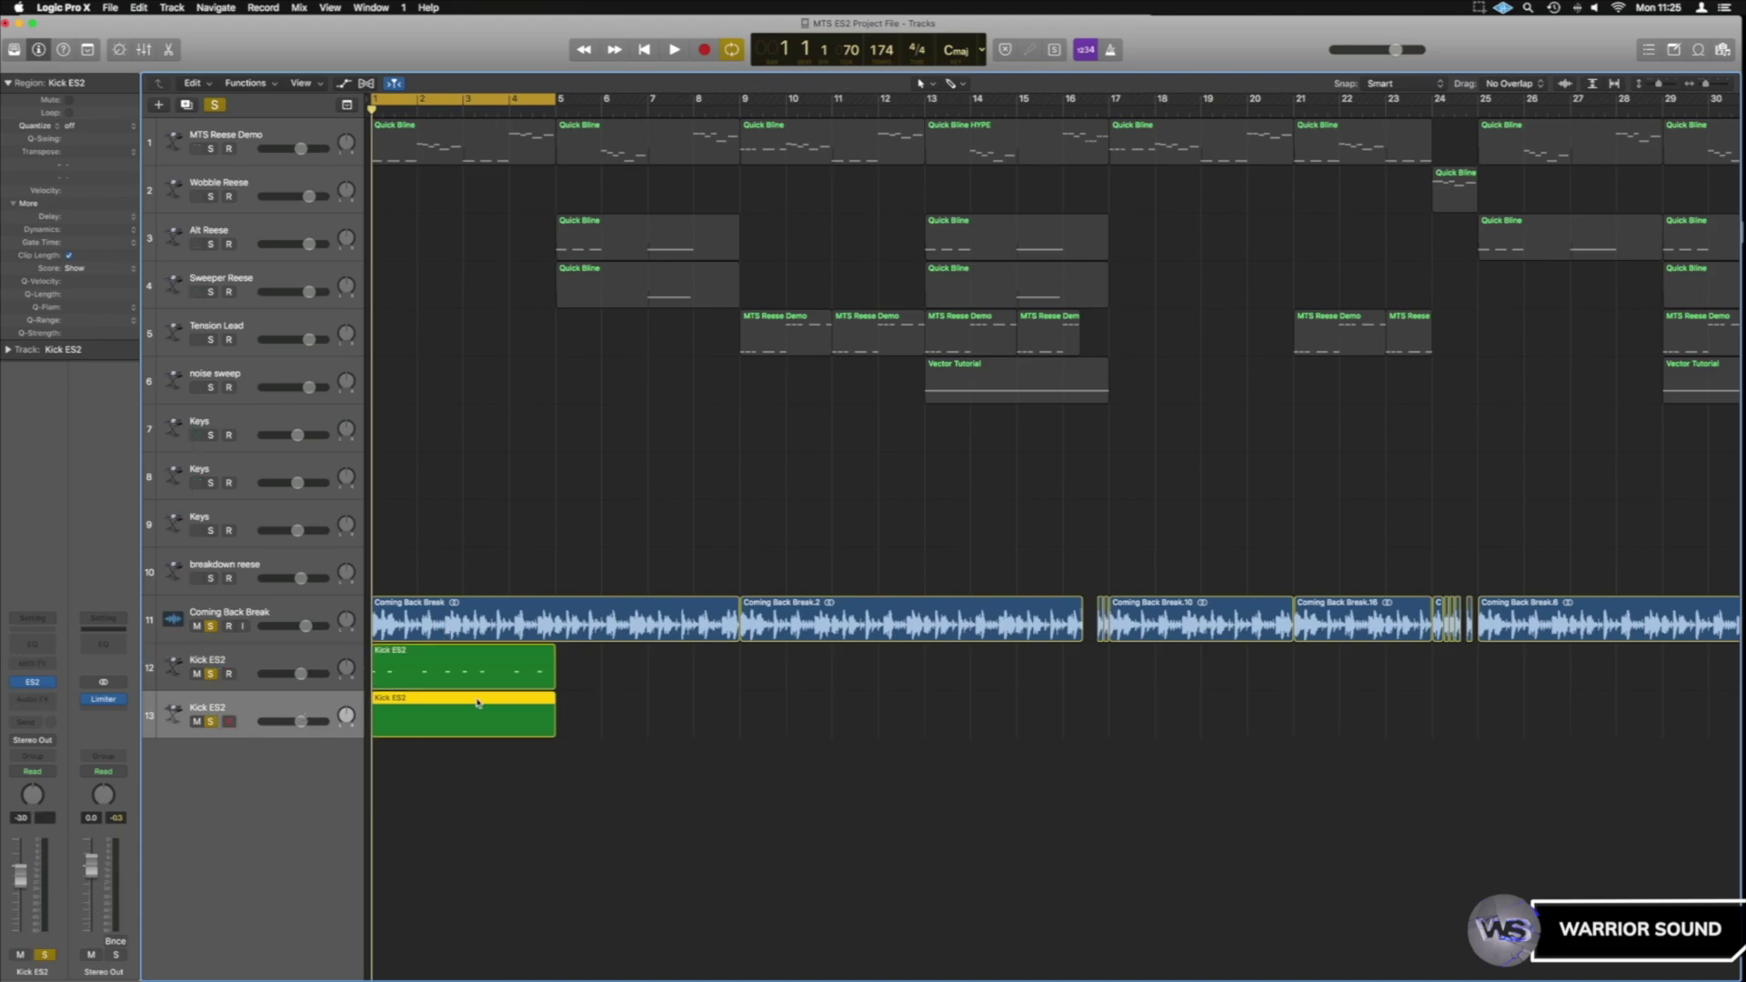
# - Draw eight C3 notes in the duplicate track's region, on beats 2 and 4 of bars 1 to 4
pyautogui.doubleClick(390, 715)
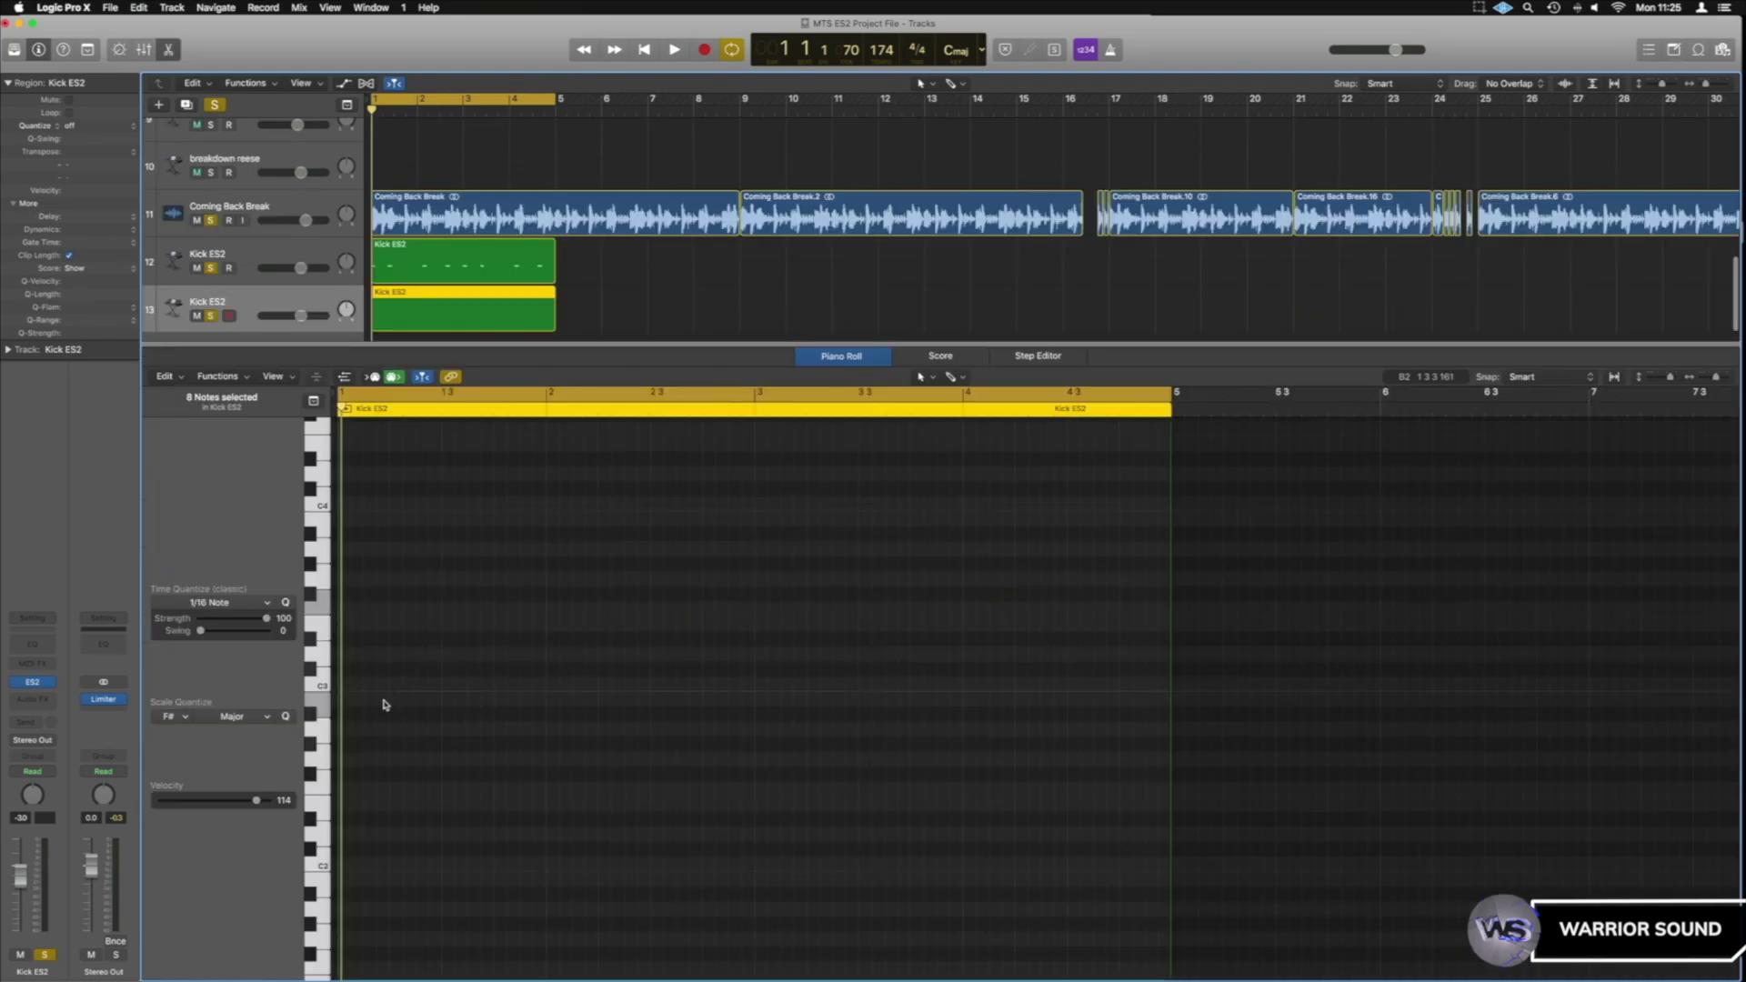
pyautogui.click(320, 679)
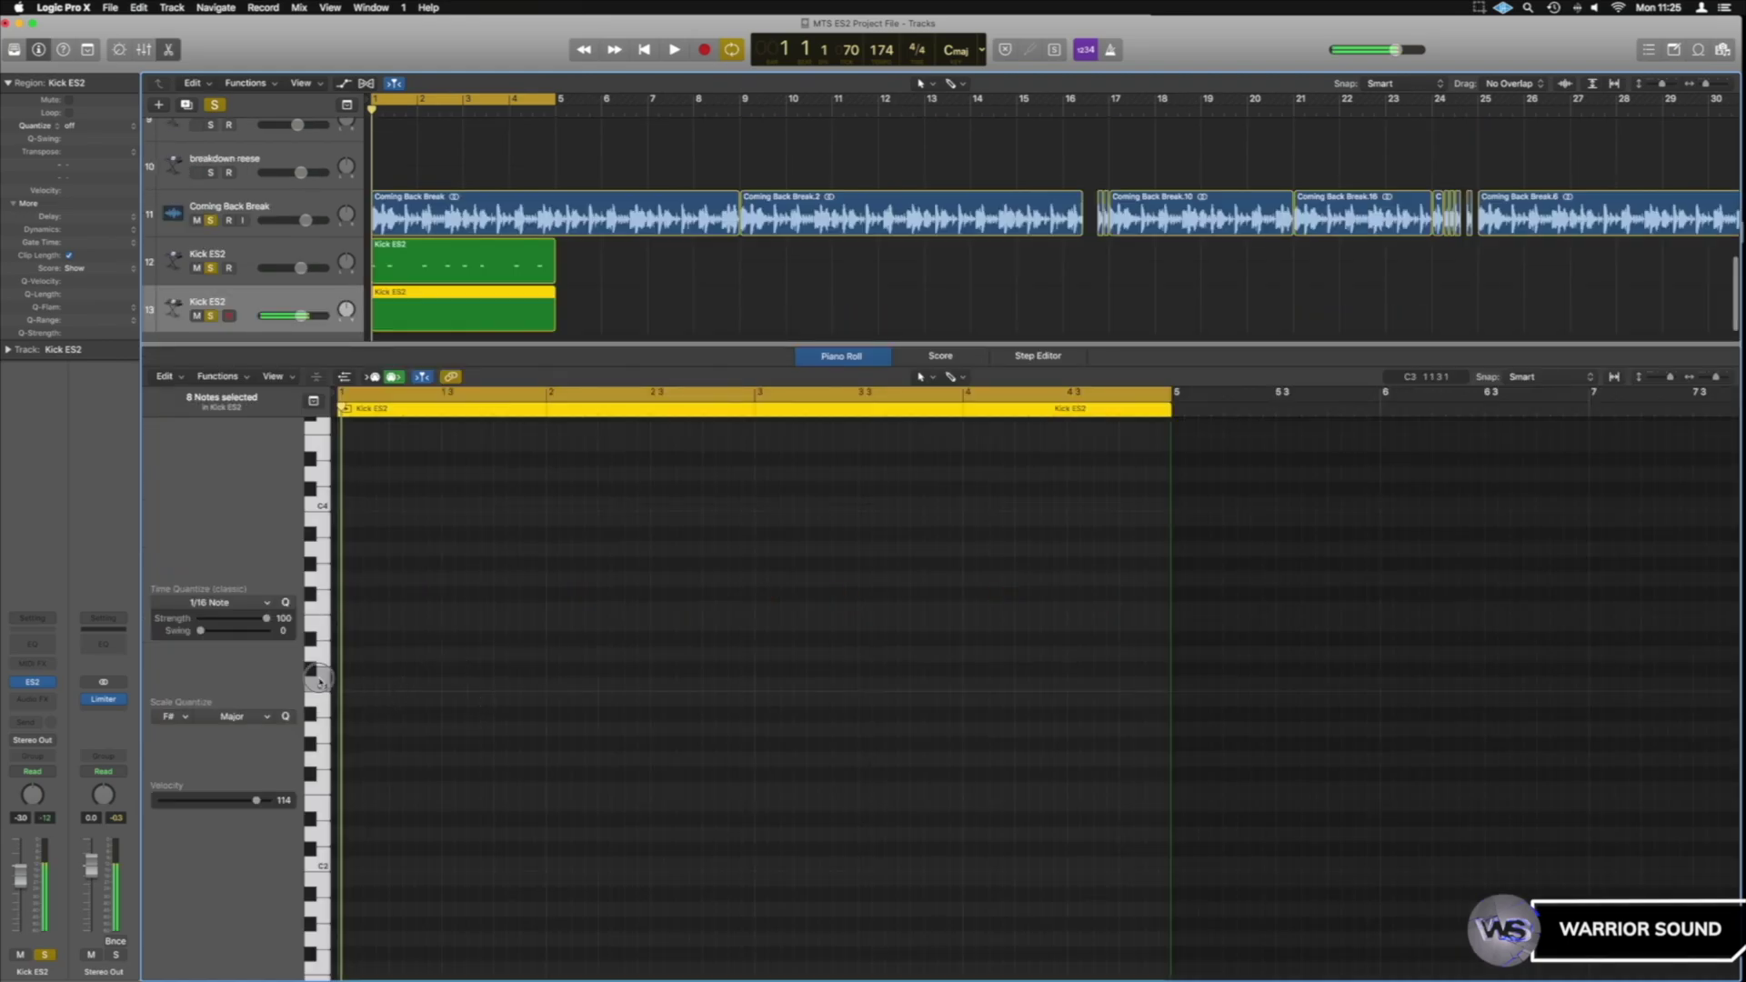
pyautogui.click(394, 685)
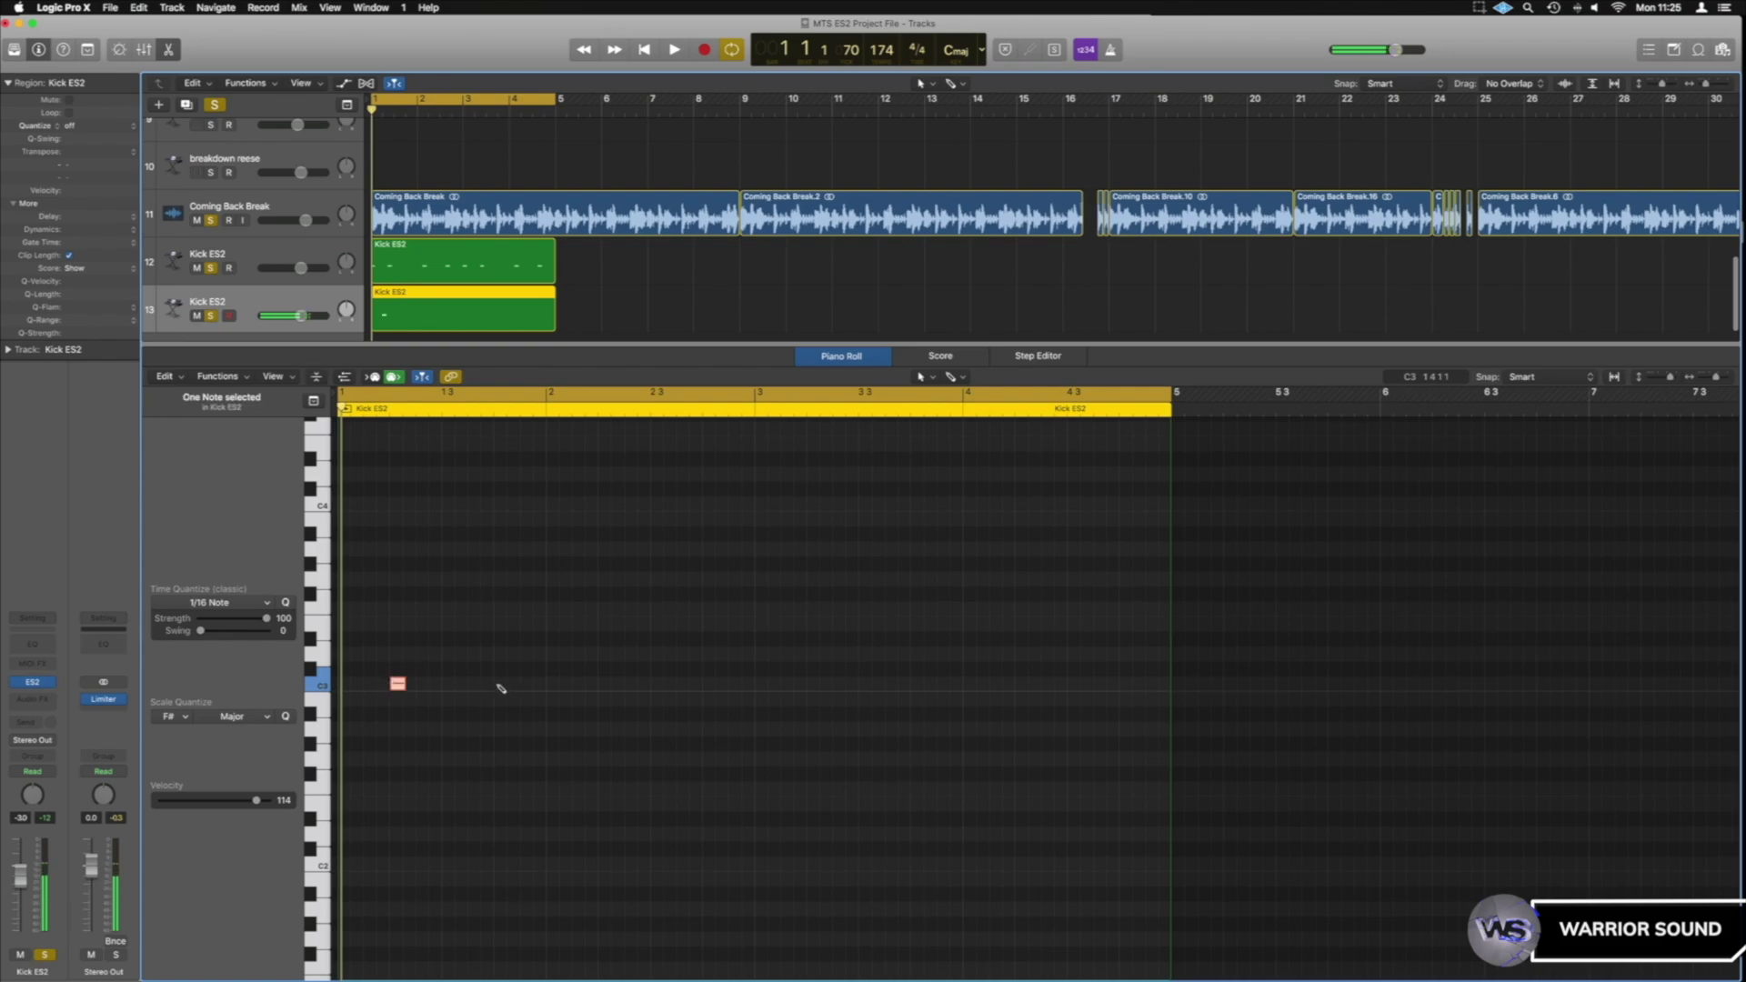
pyautogui.click(604, 687)
pyautogui.click(710, 687)
pyautogui.click(814, 687)
pyautogui.click(919, 687)
pyautogui.click(1025, 686)
pyautogui.click(1130, 686)
# - Play the new pattern with the break and rename the duplicate track Snare ES2
pyautogui.click(238, 300)
pyautogui.press('space')
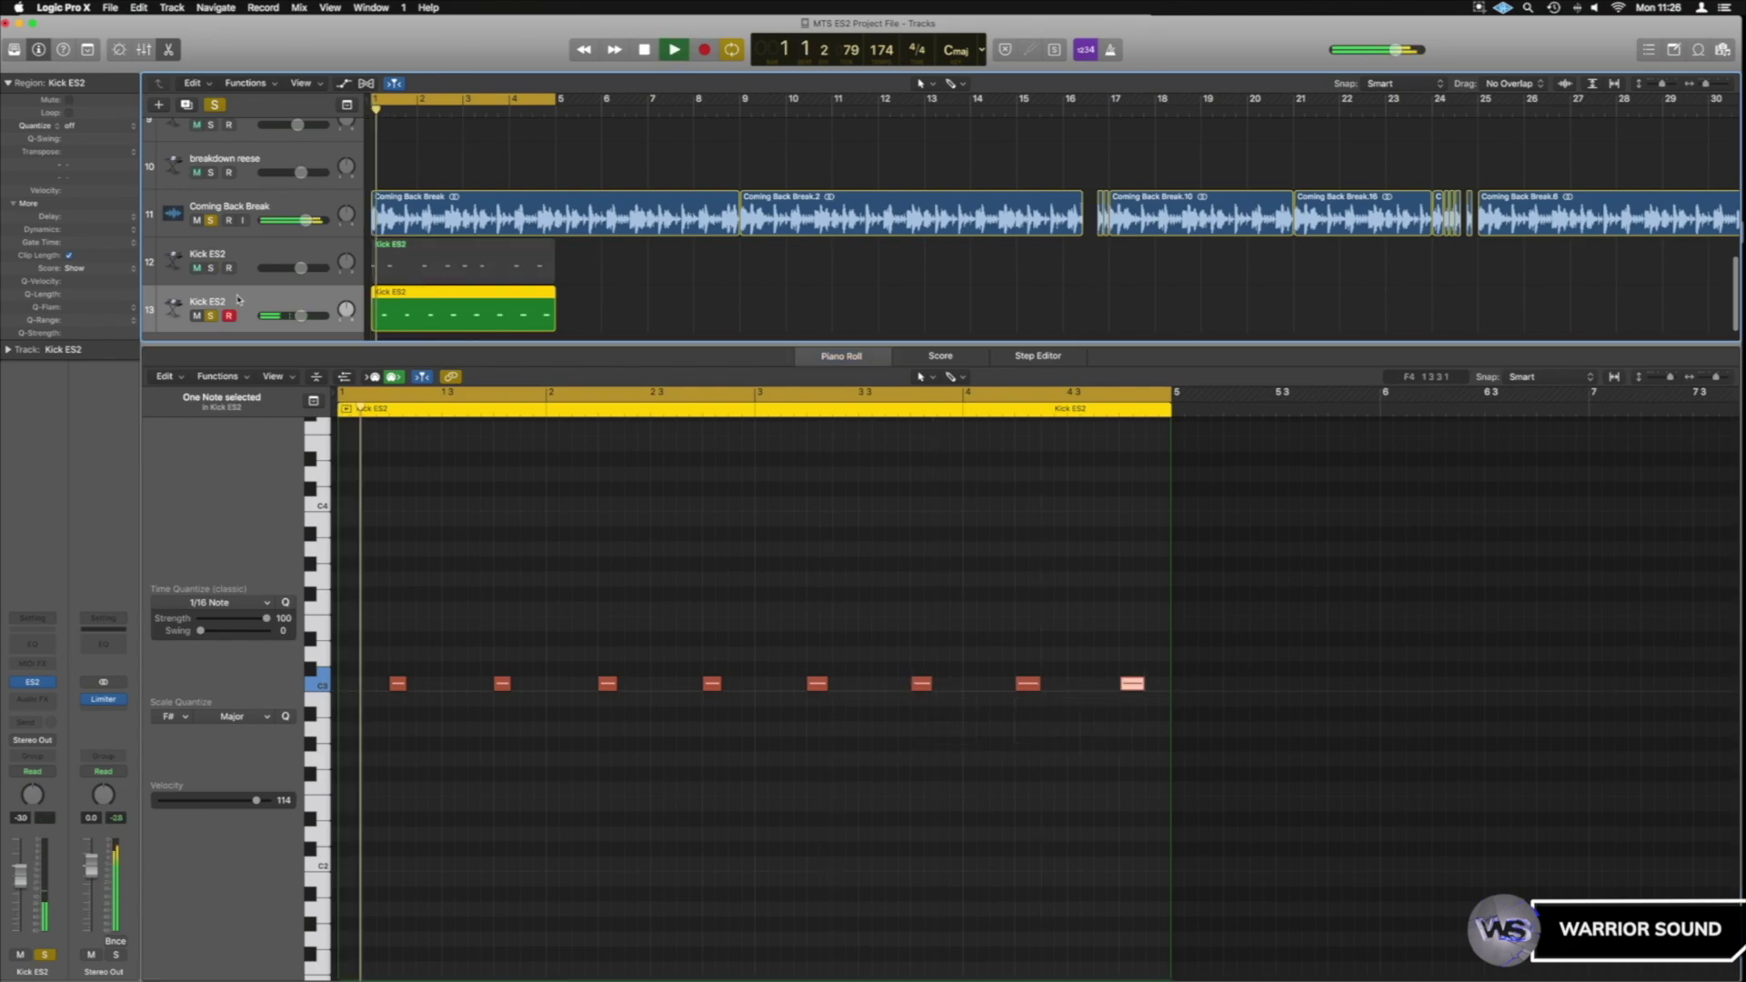
pyautogui.doubleClick(209, 301)
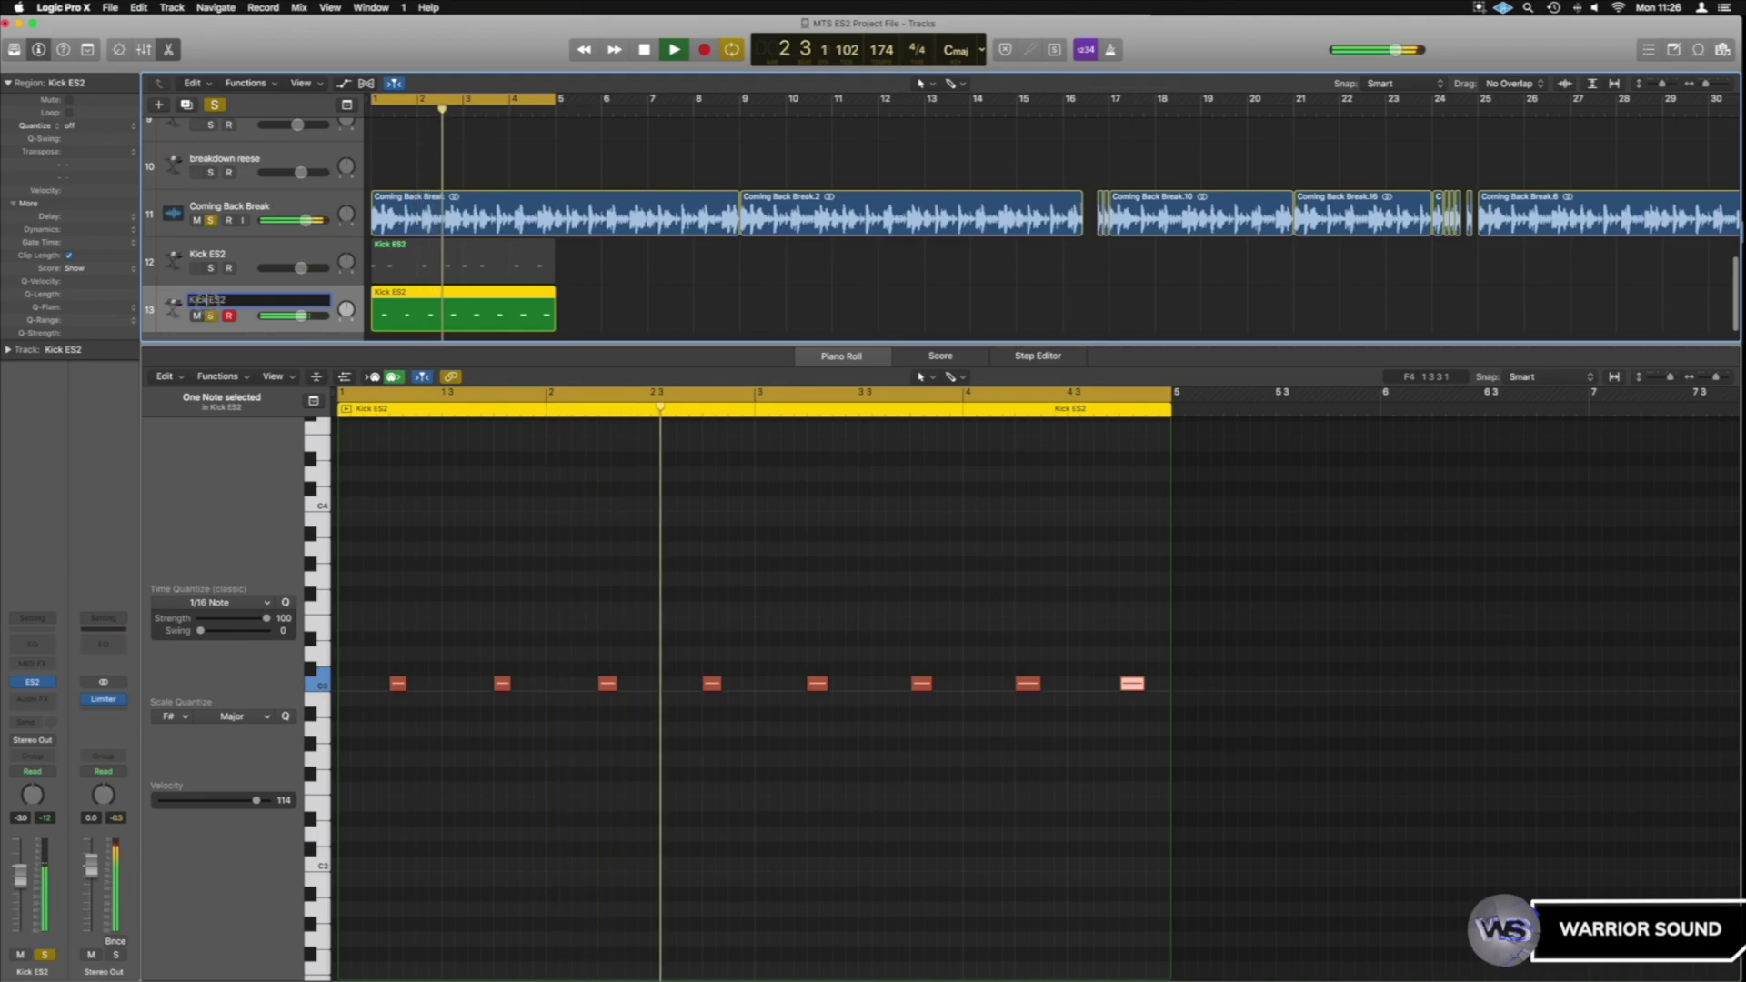
pyautogui.write('Sna')
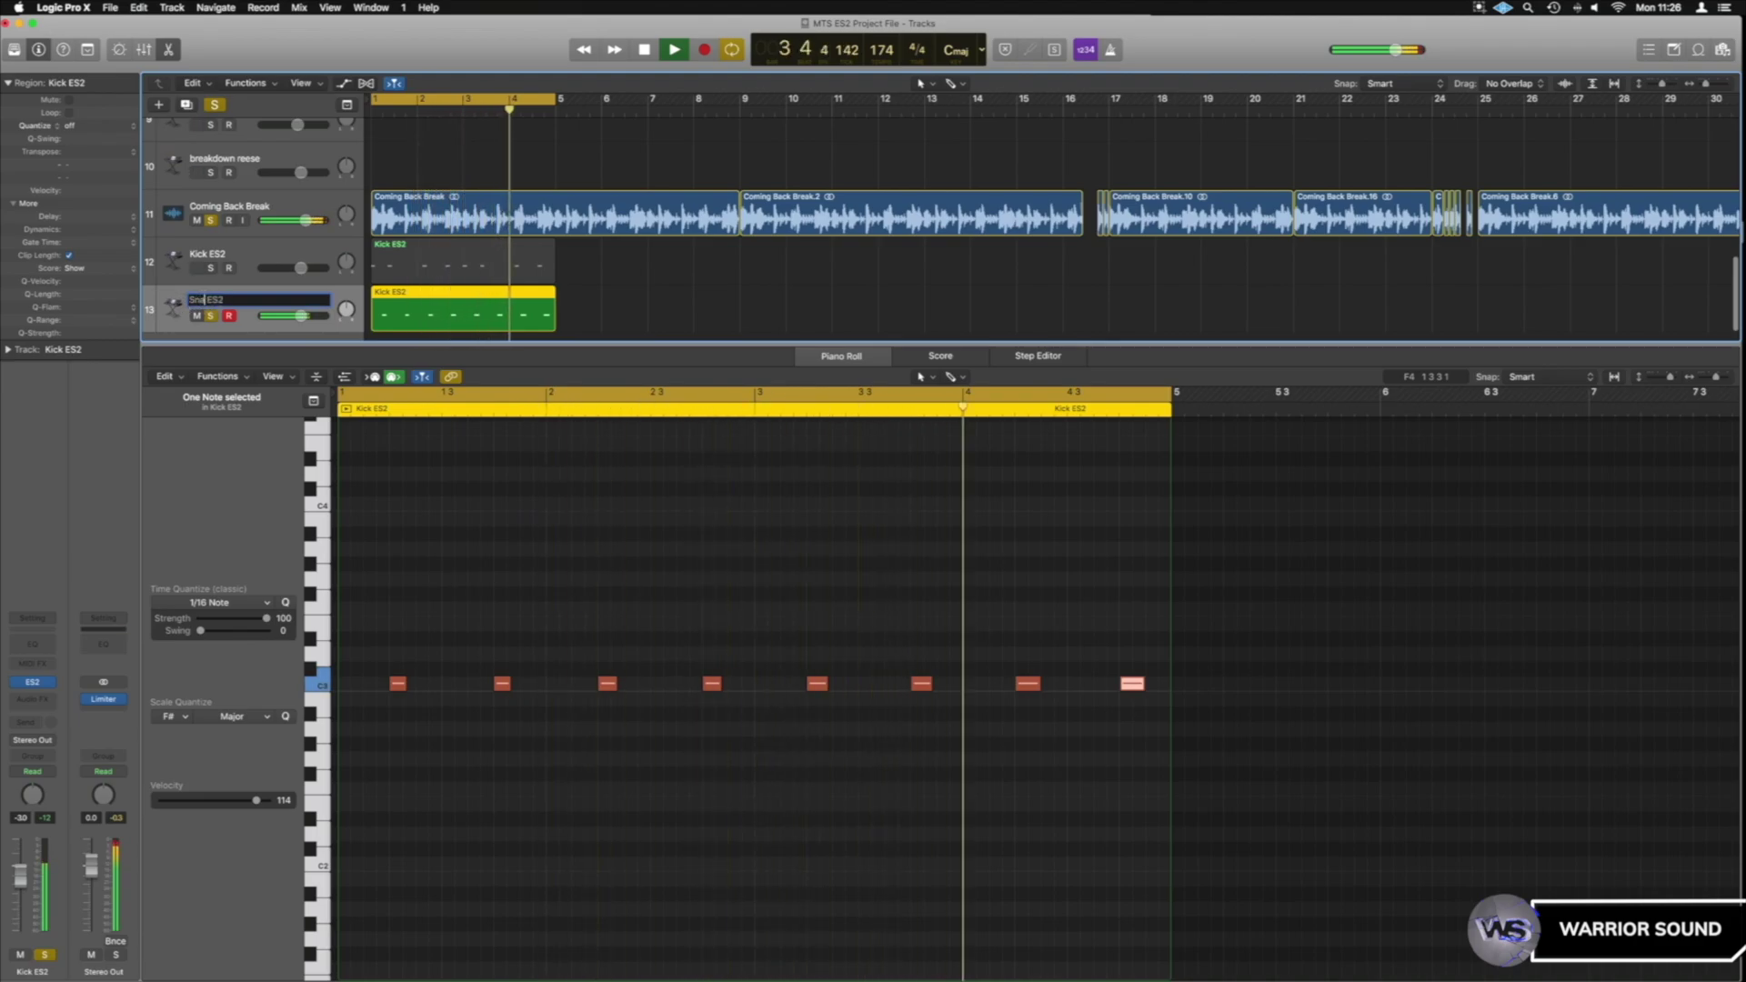
pyautogui.write('re')
pyautogui.press('Return')
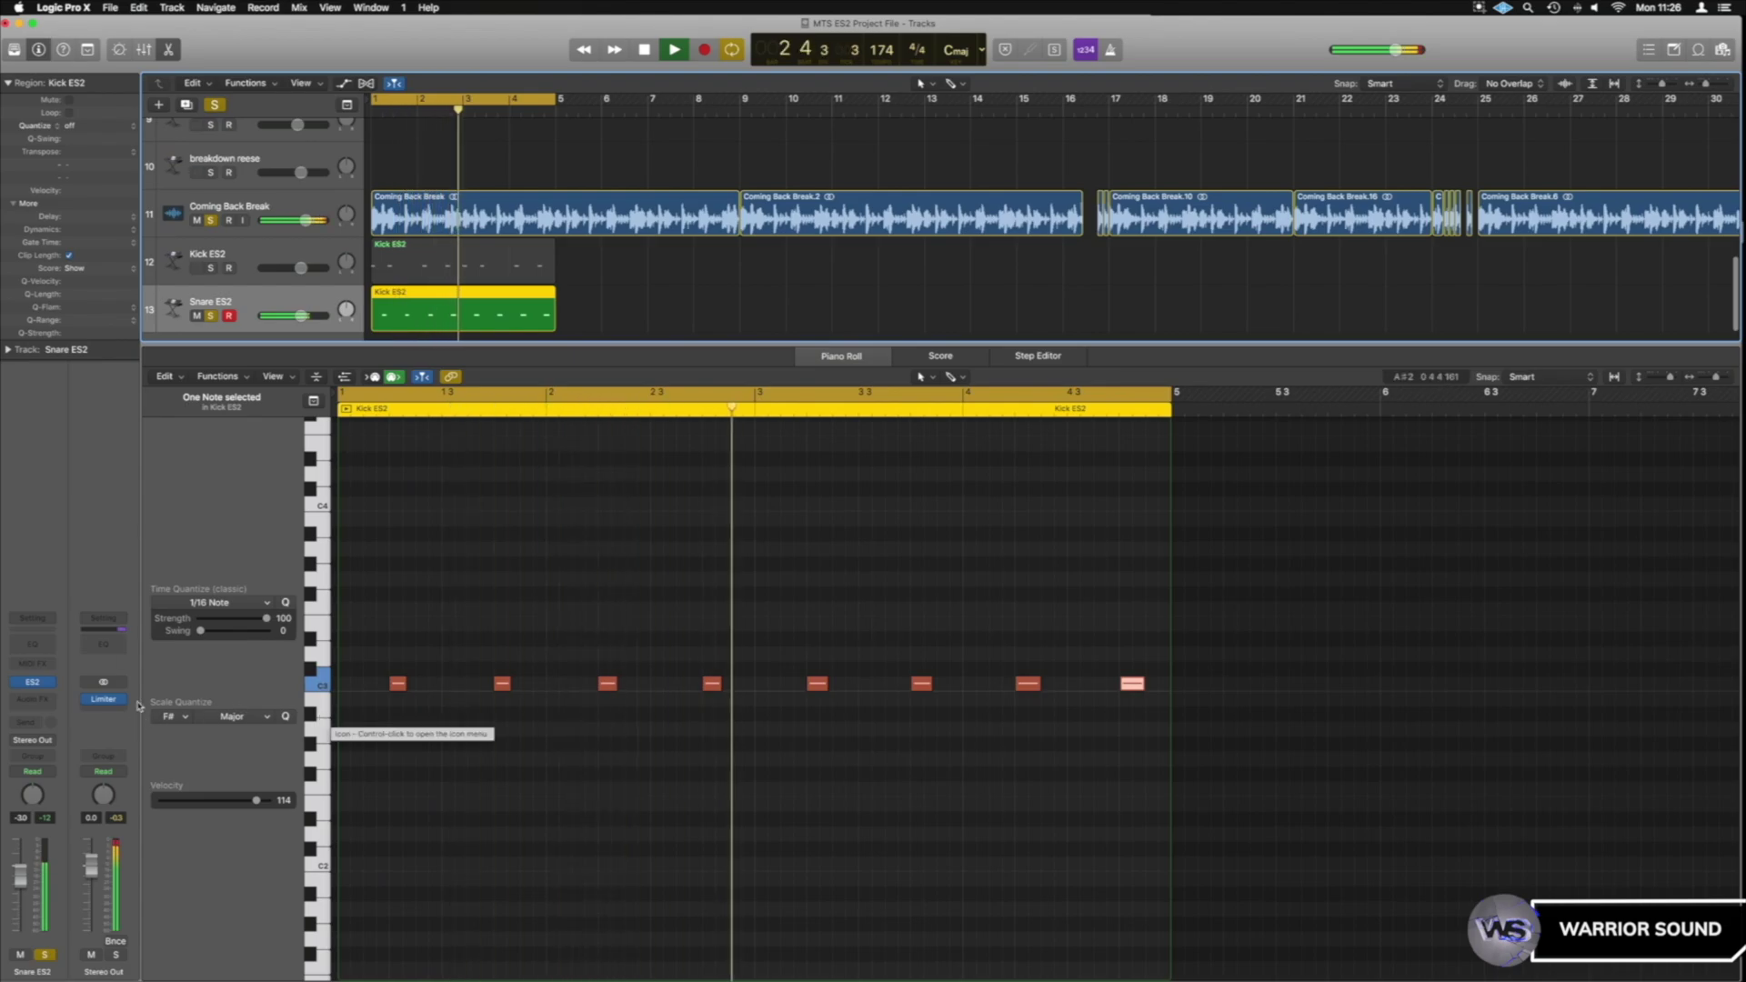
# - Open the Snare ES2 track's ES2, place its window clear of the track headers, and turn off oscillator 1
pyautogui.click(32, 682)
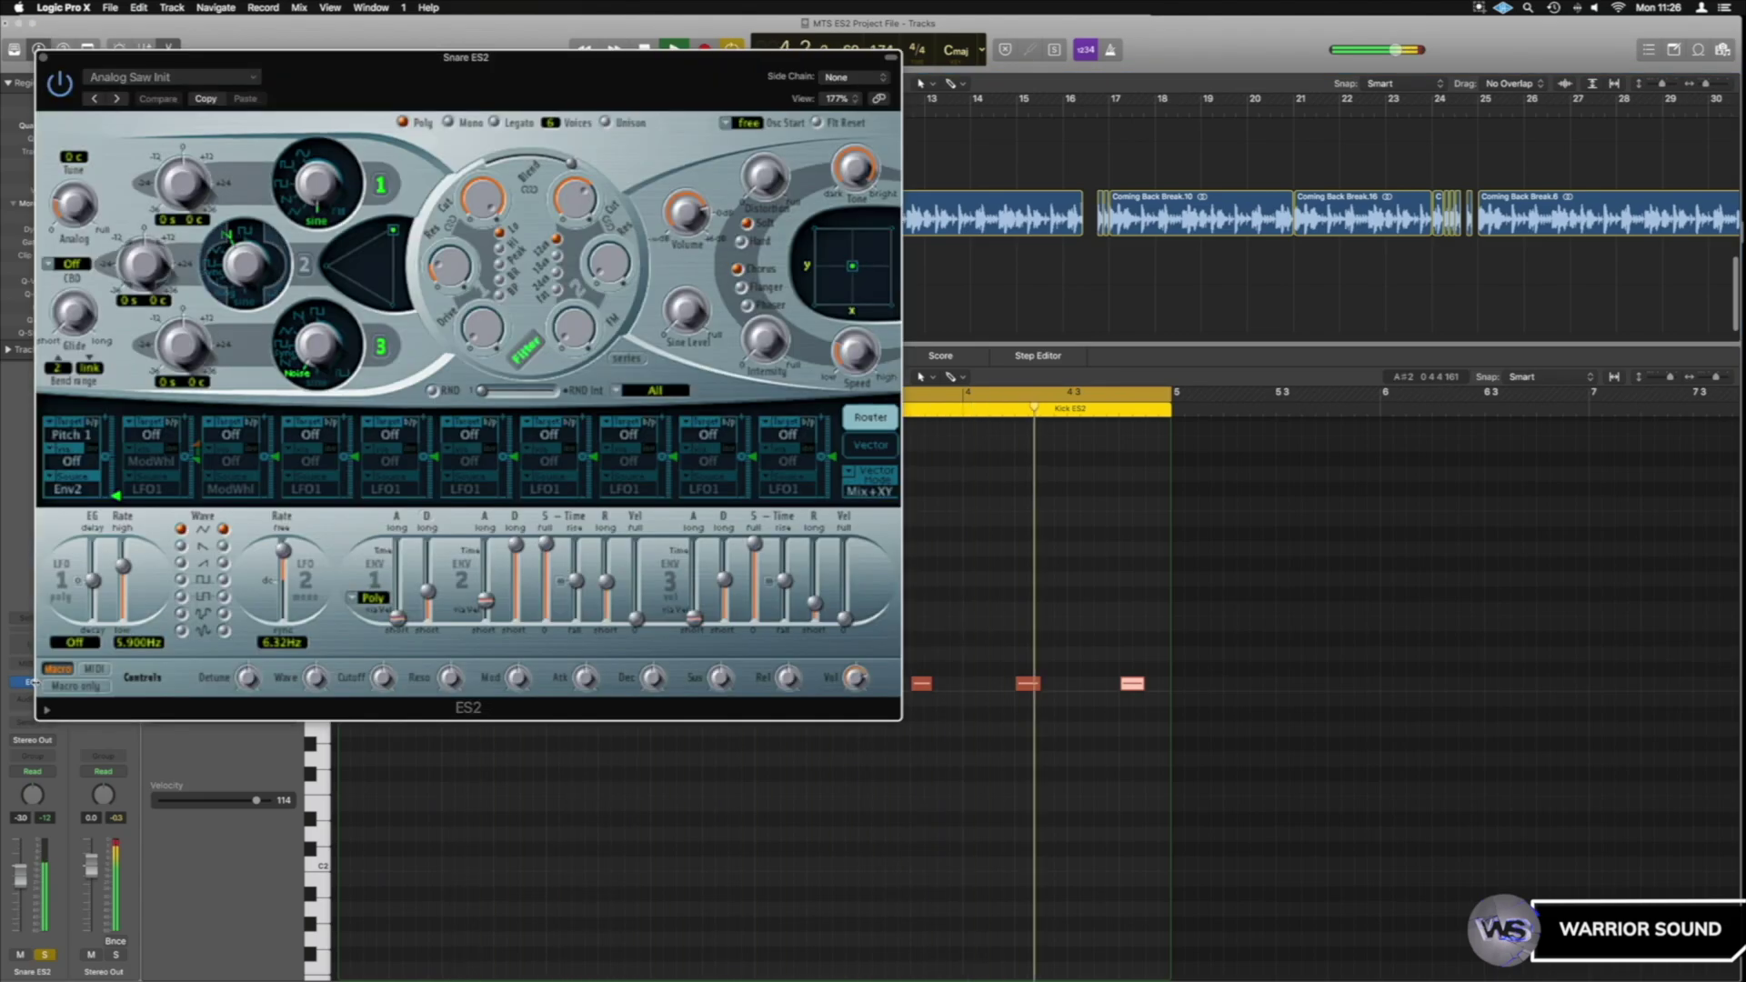
pyautogui.moveTo(364, 78); pyautogui.dragTo(1066, 134)
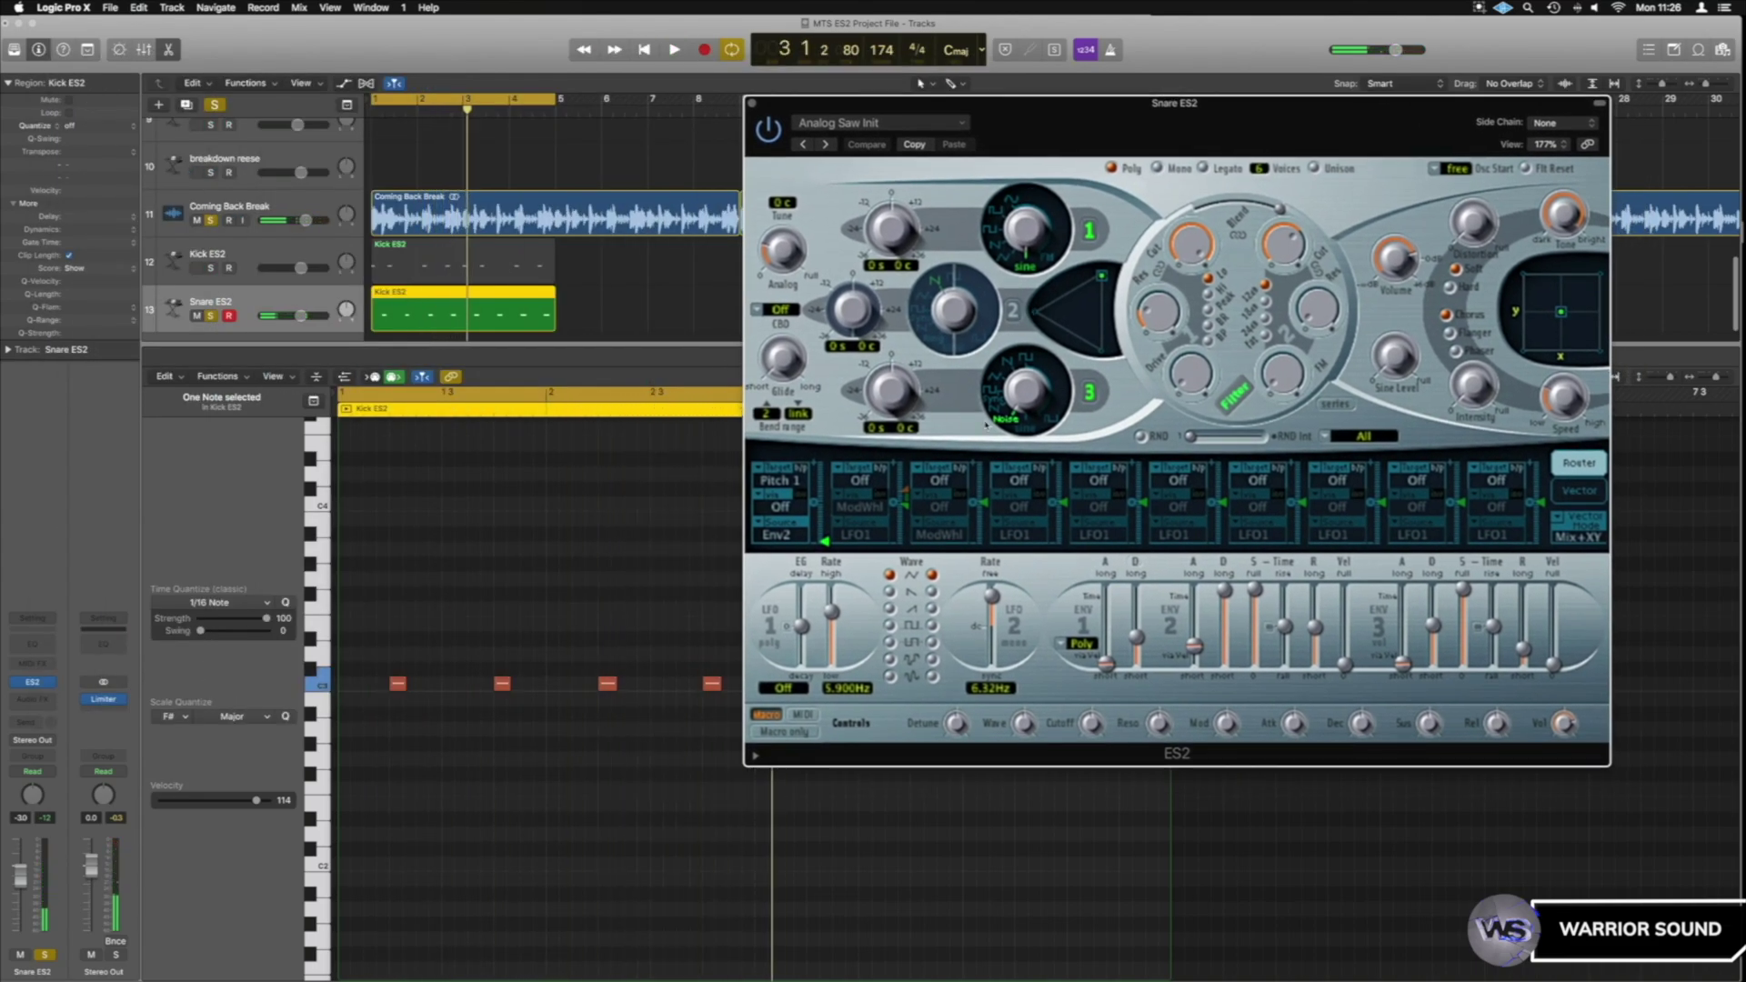
pyautogui.click(1091, 233)
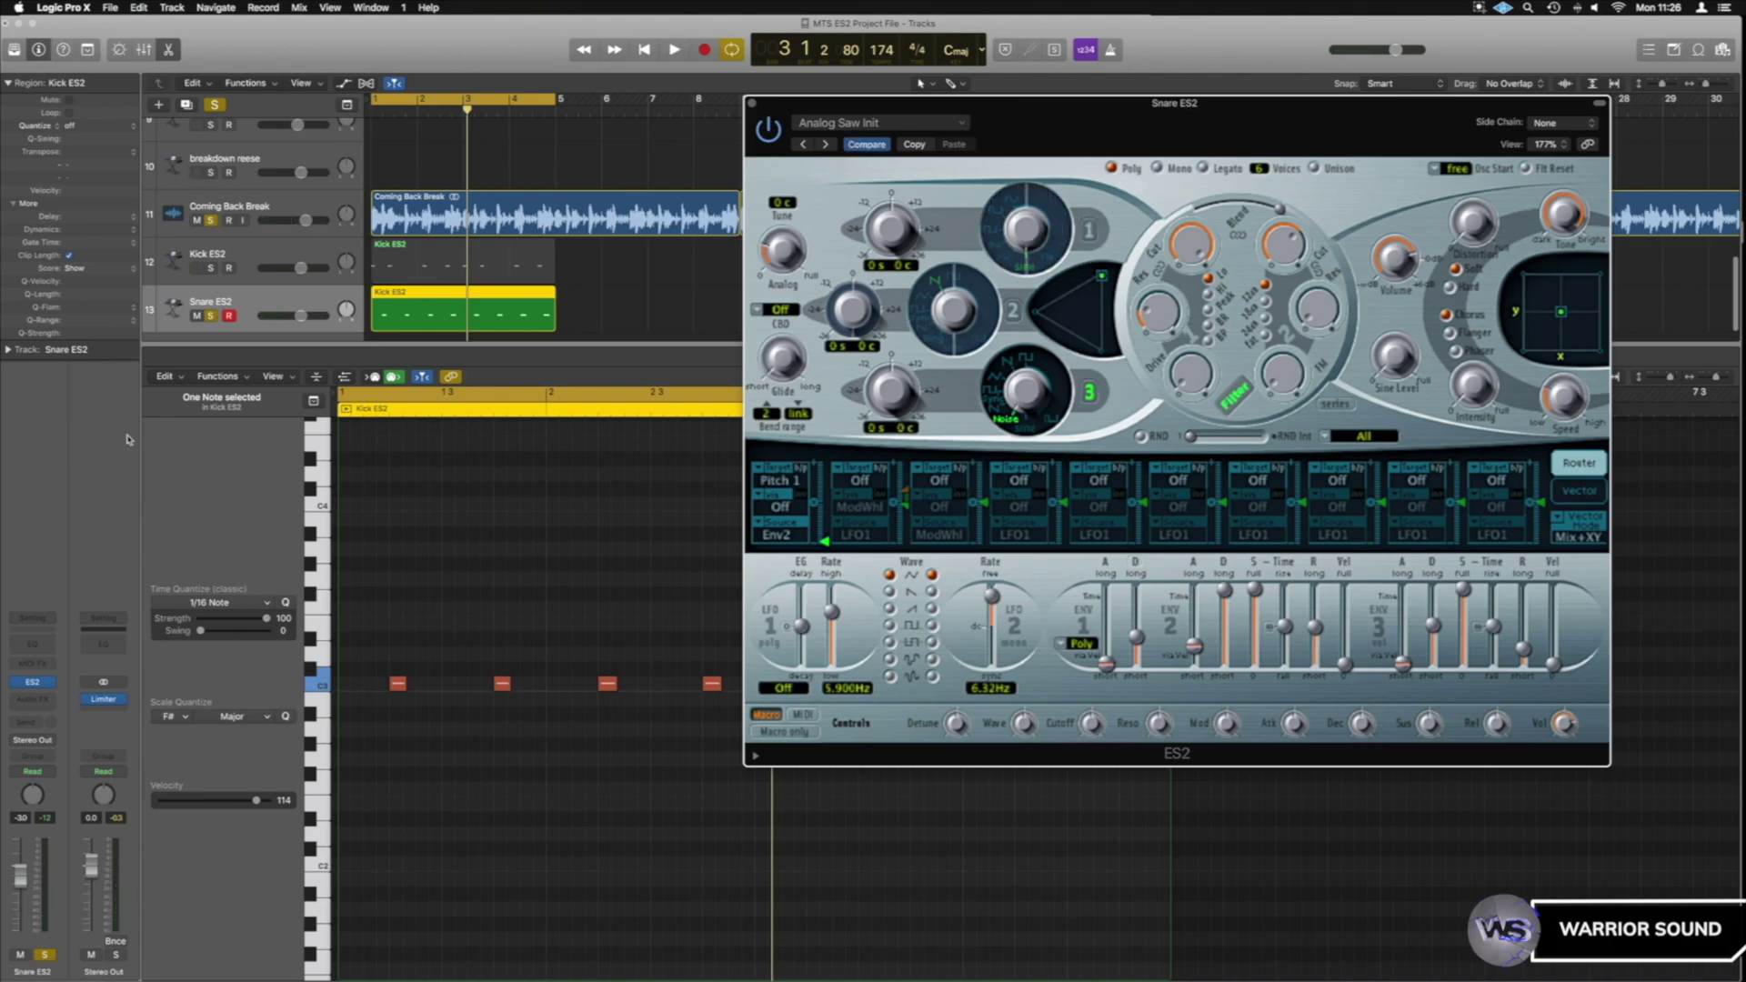
# - Unsolo the Coming Back Break track and move the oscillator mix fully to oscillator 3's noise while the snare plays
pyautogui.click(211, 221)
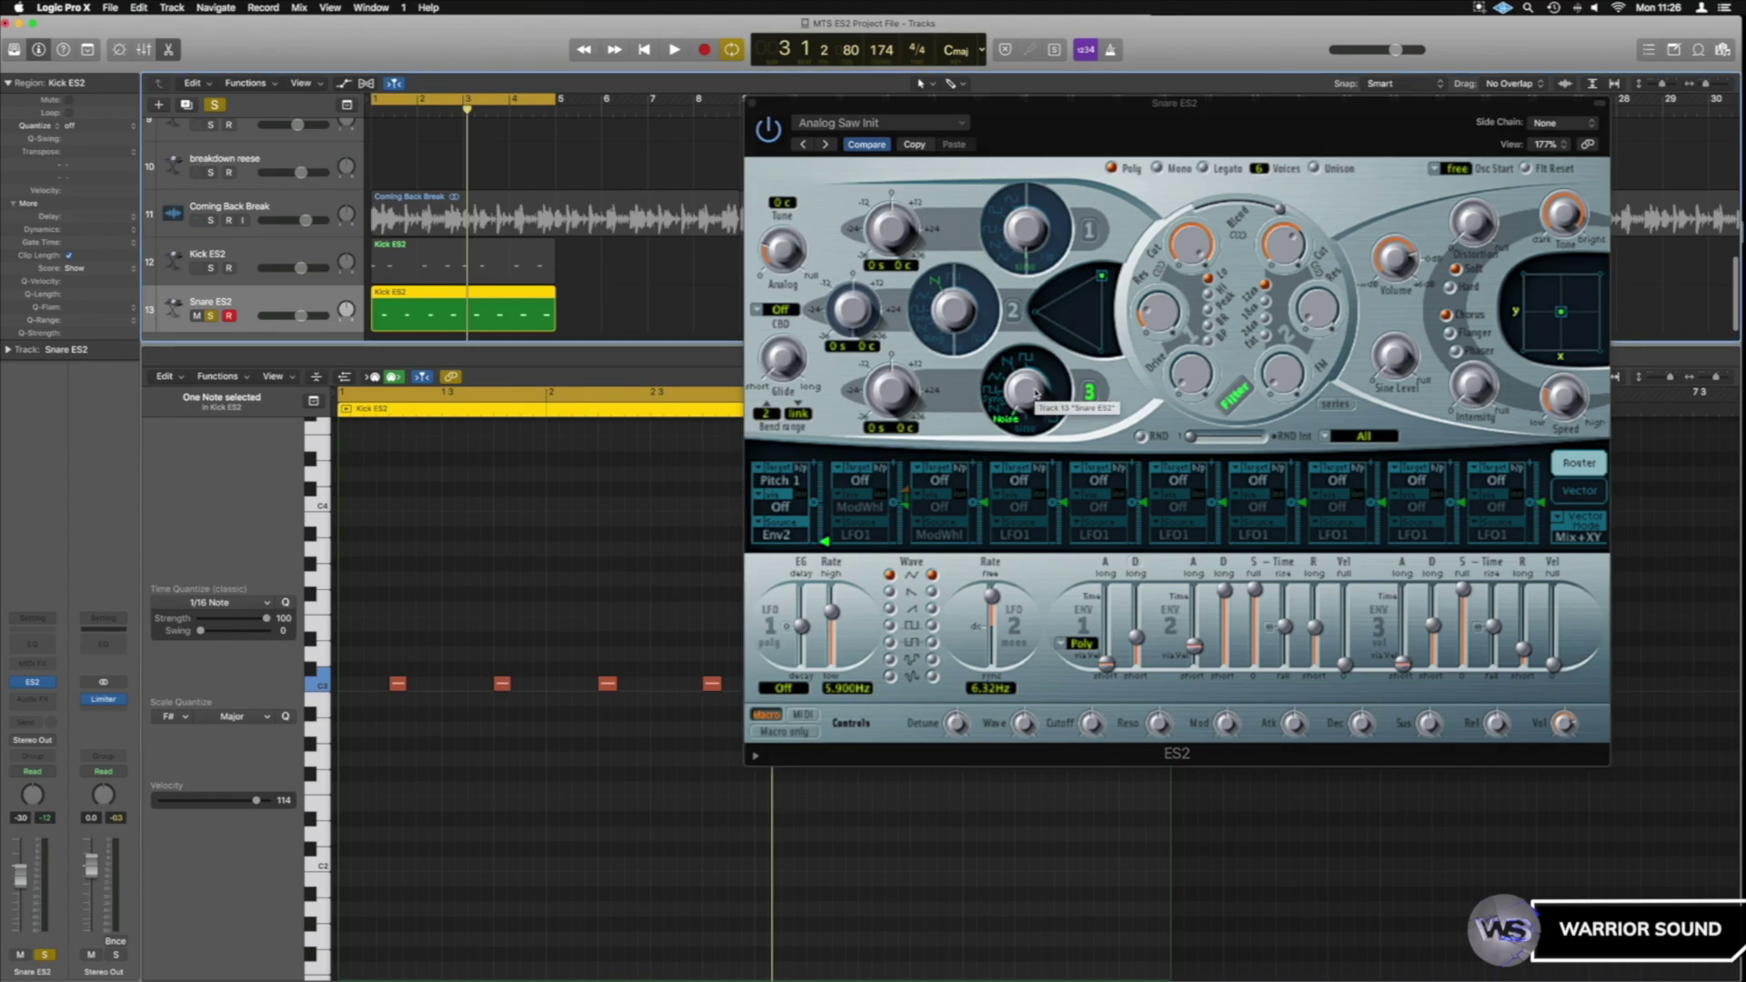
pyautogui.press('space')
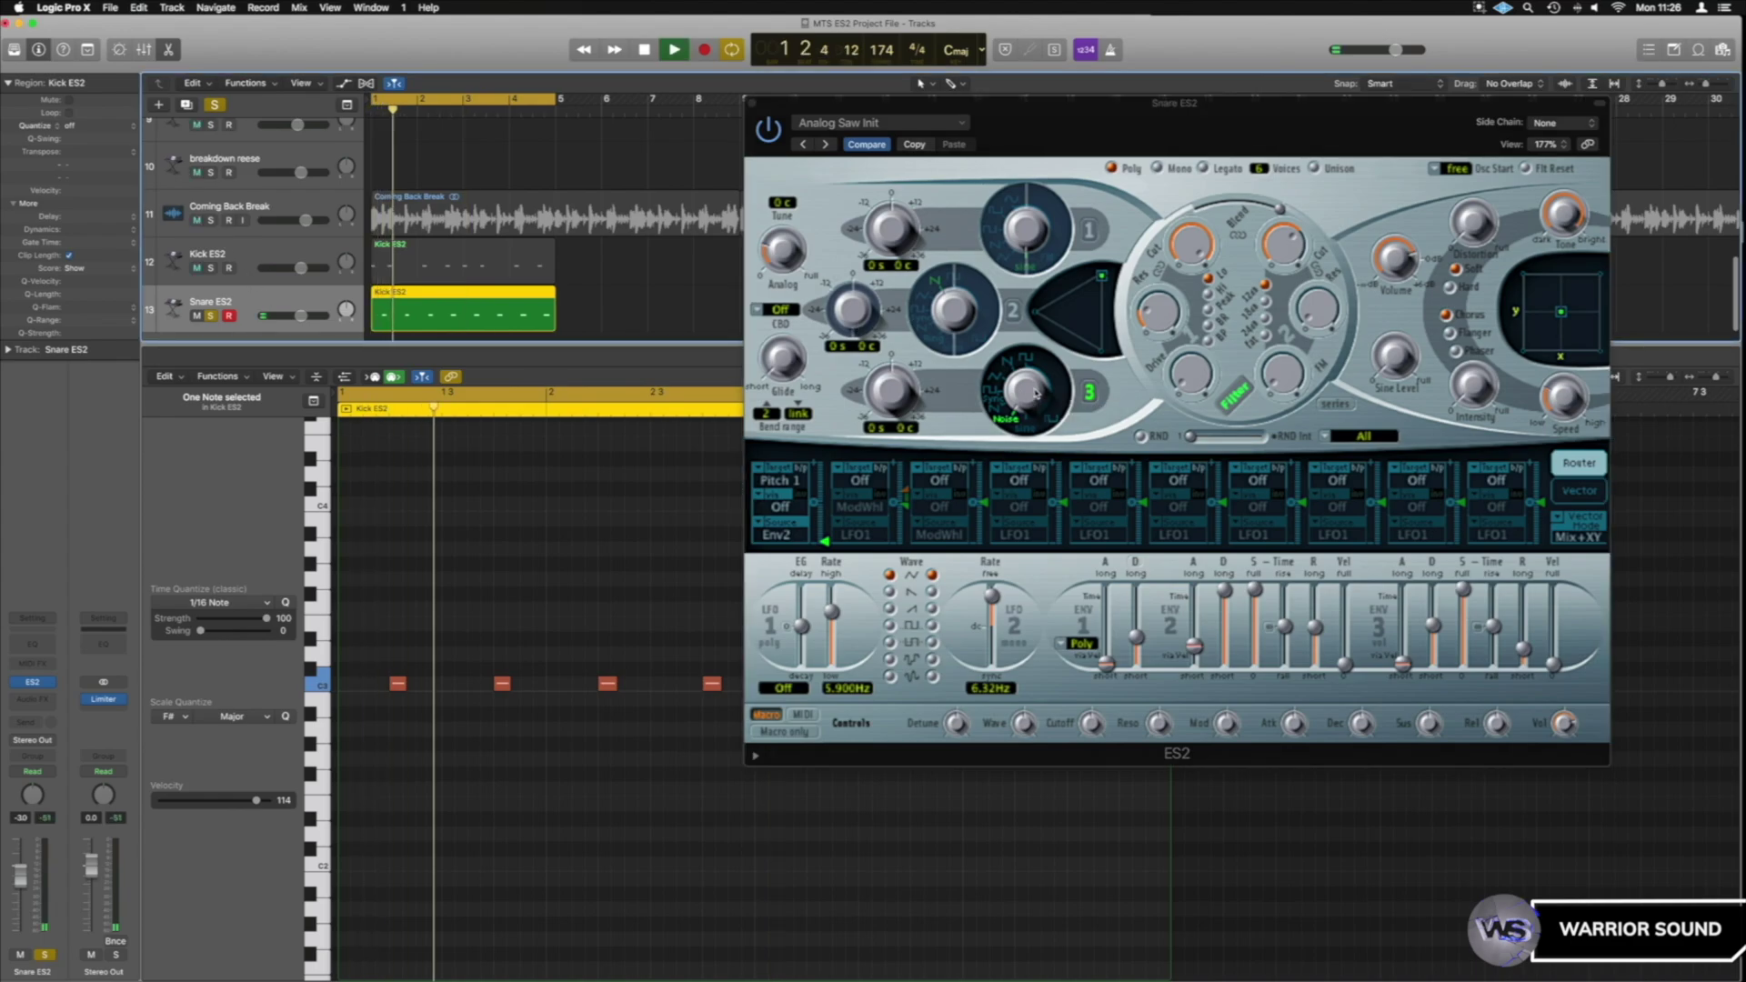
pyautogui.moveTo(1102, 275); pyautogui.dragTo(1109, 360)
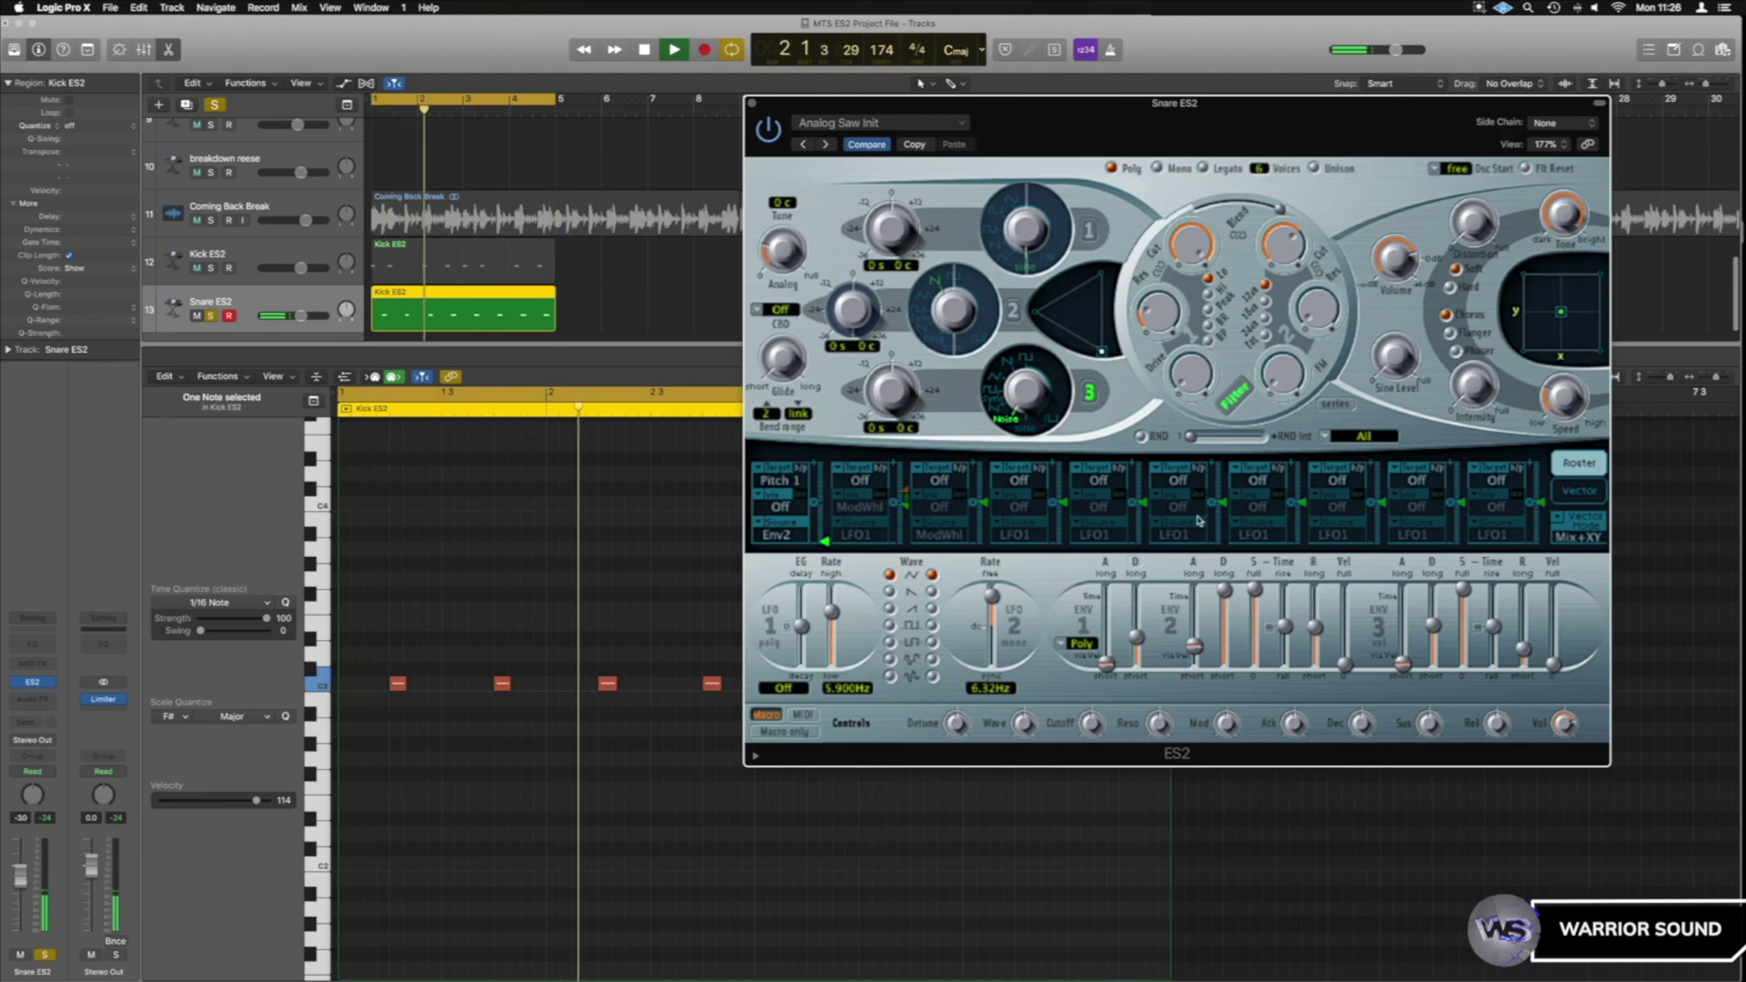
pyautogui.press('space')
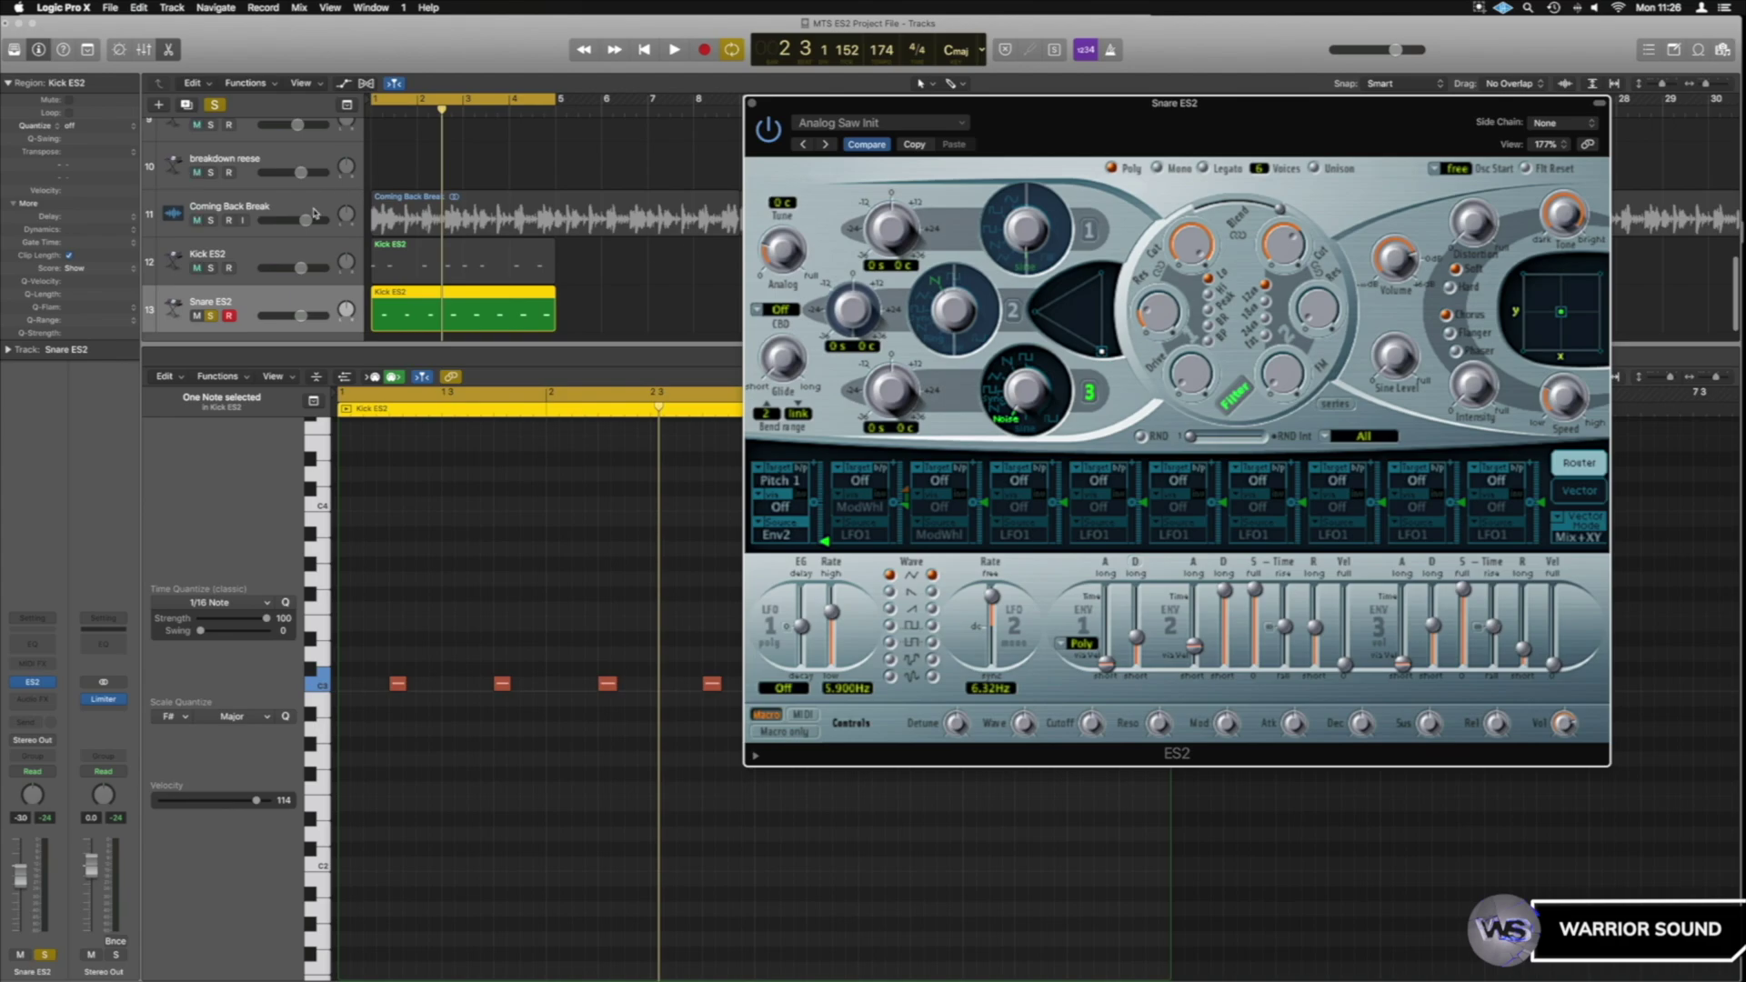
# - Solo the Coming Back Break track and play the noise snare with it
pyautogui.click(213, 221)
pyautogui.press('space')
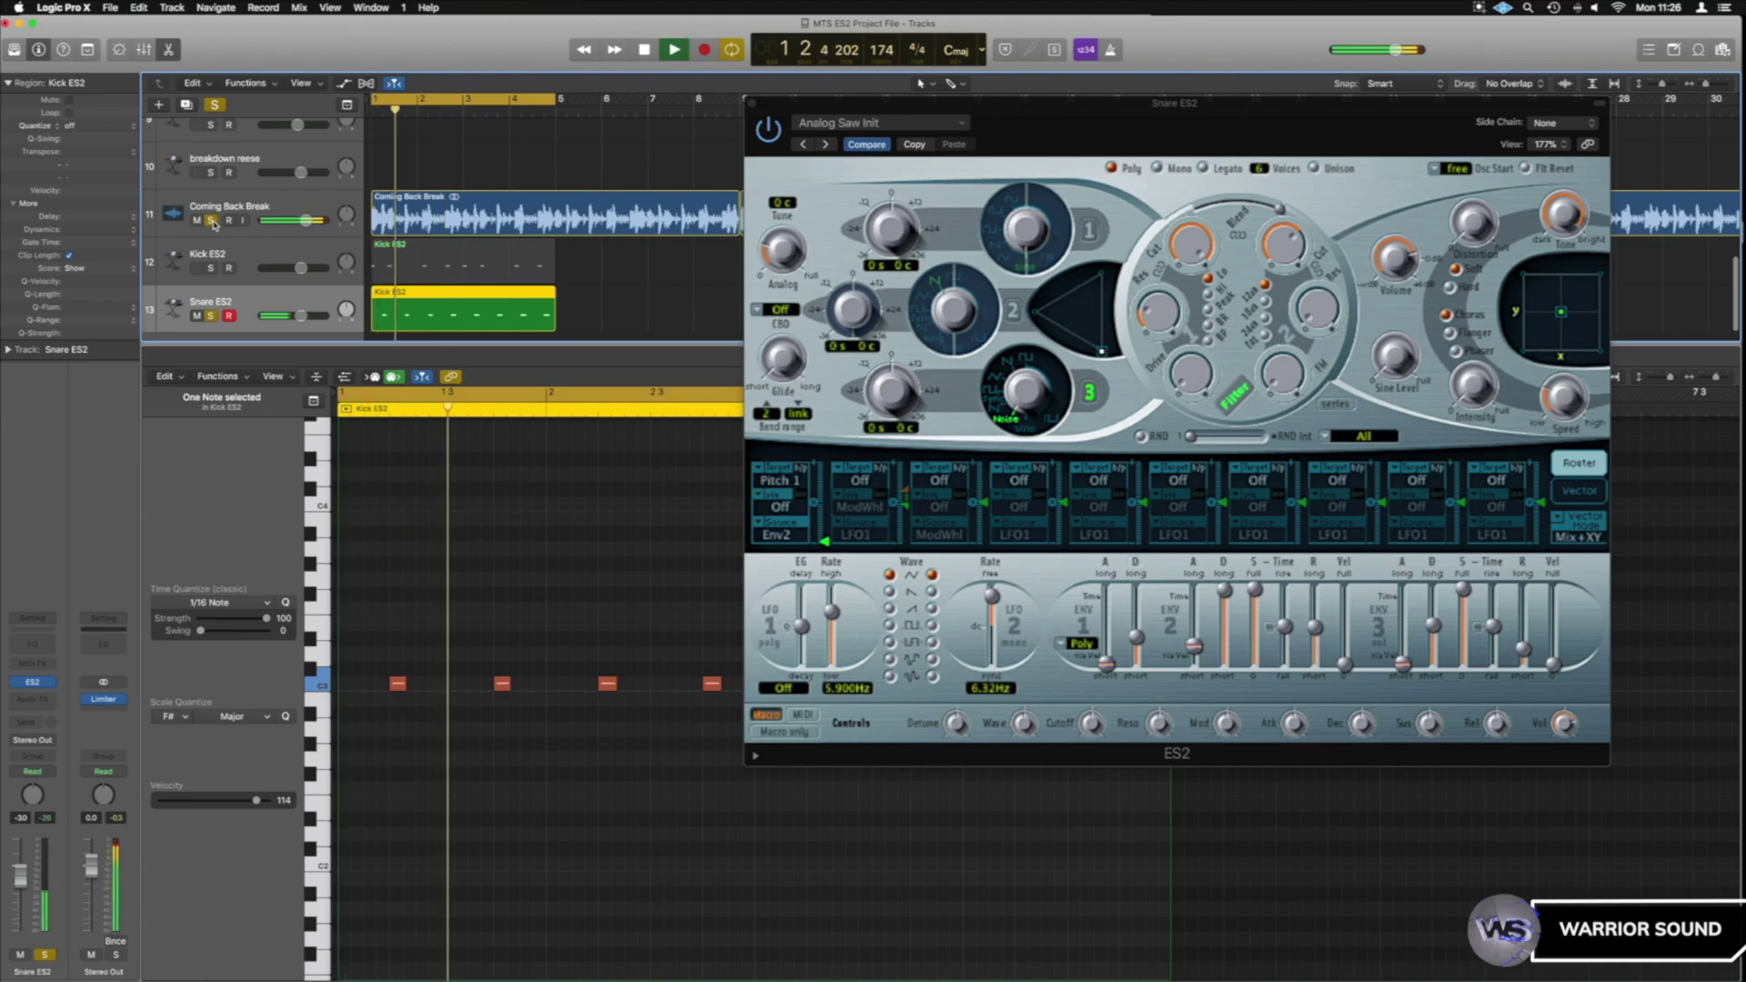
pyautogui.press('space')
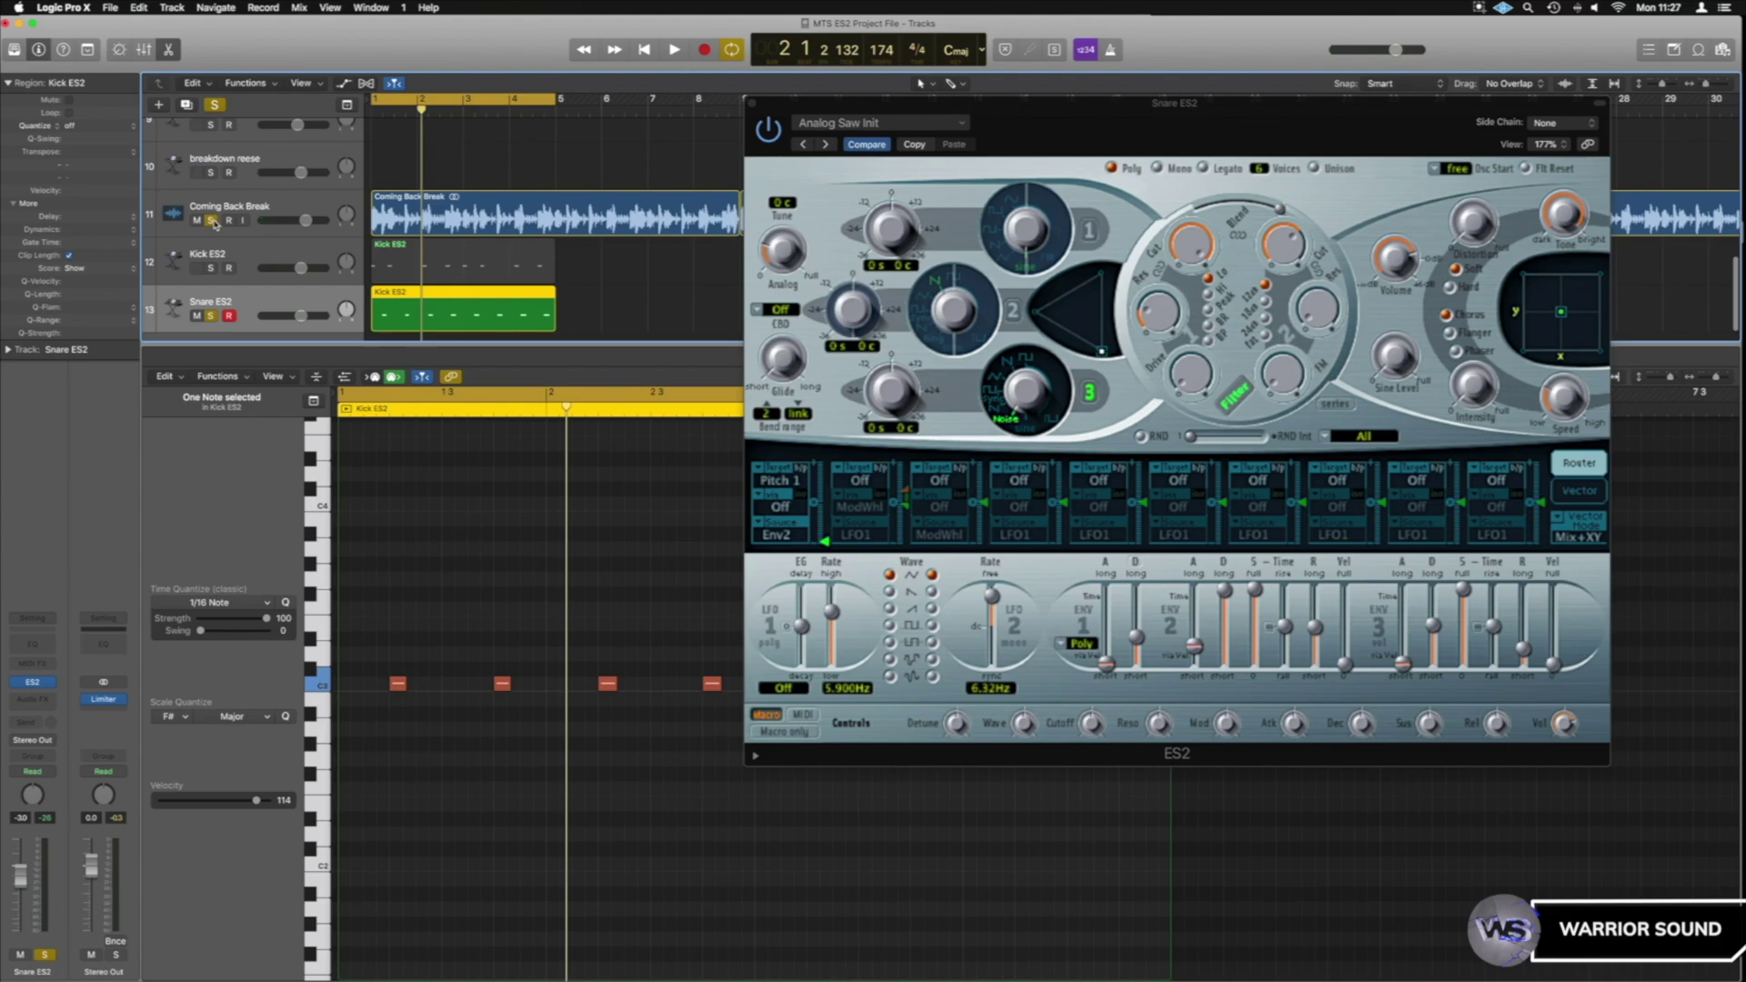
# - Set envelope 3's attack to 0.24 ms and decay to 0.00 ms, and lengthen its release slightly in the Snare ES2 track's ES2
pyautogui.click(1405, 666)
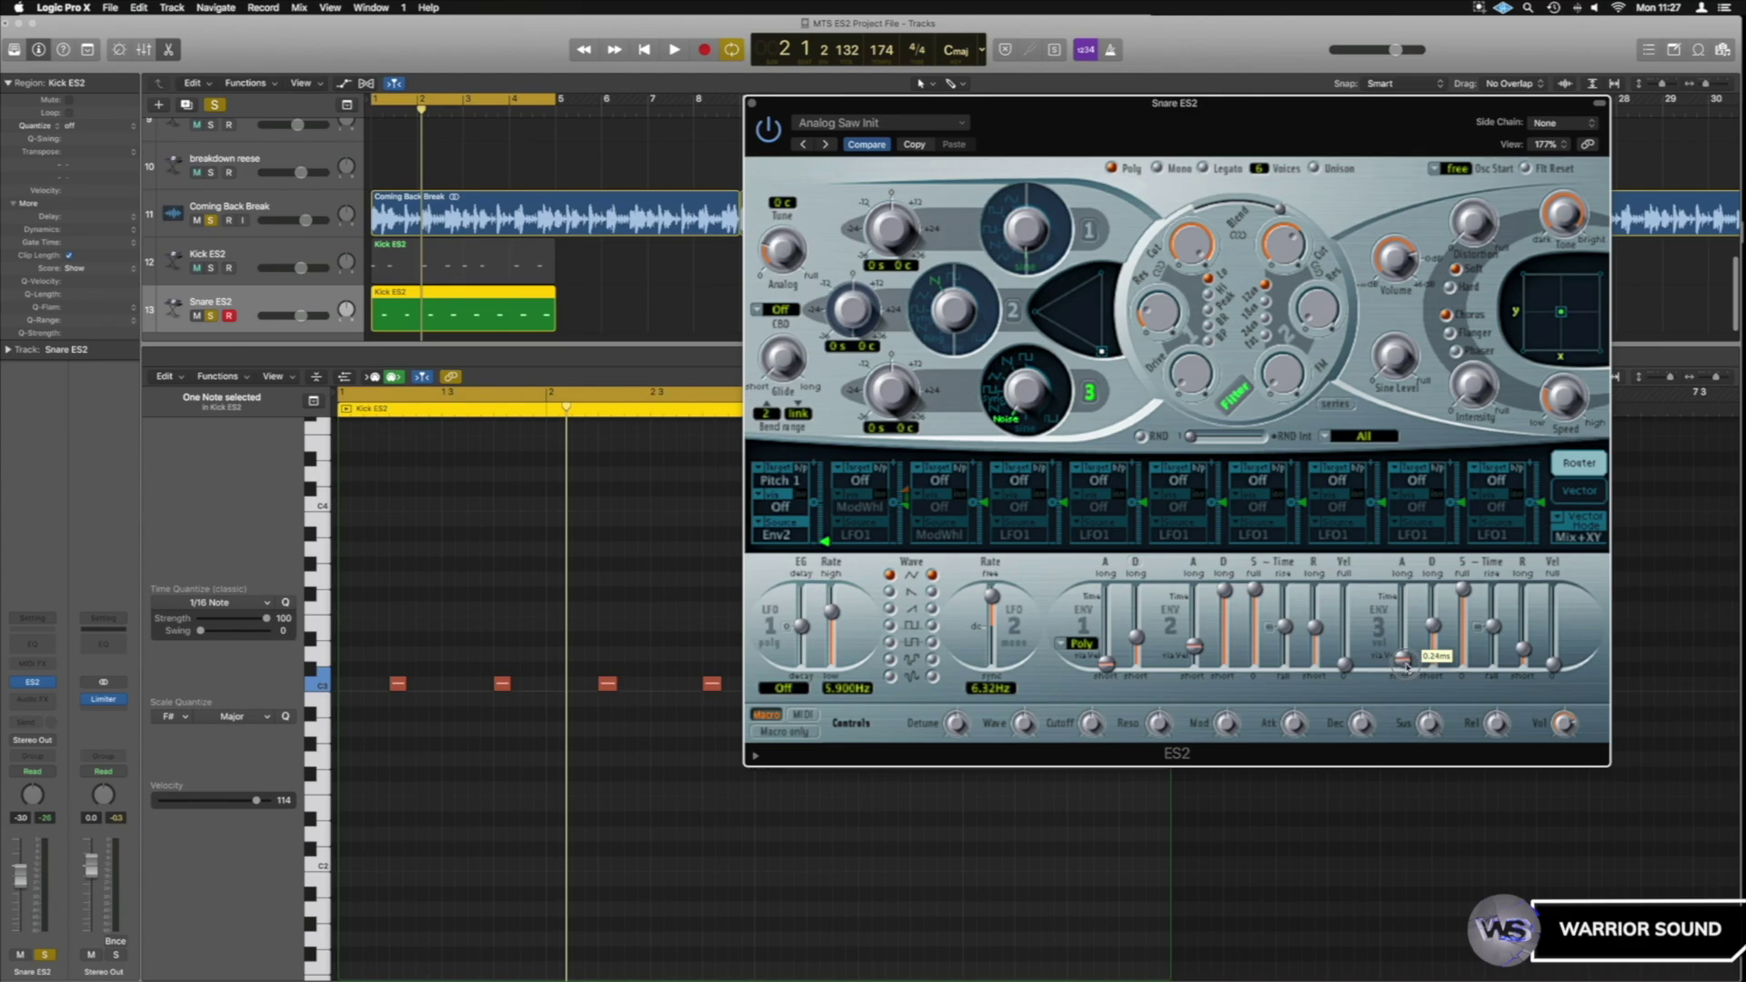
pyautogui.moveTo(1433, 626); pyautogui.dragTo(1433, 664)
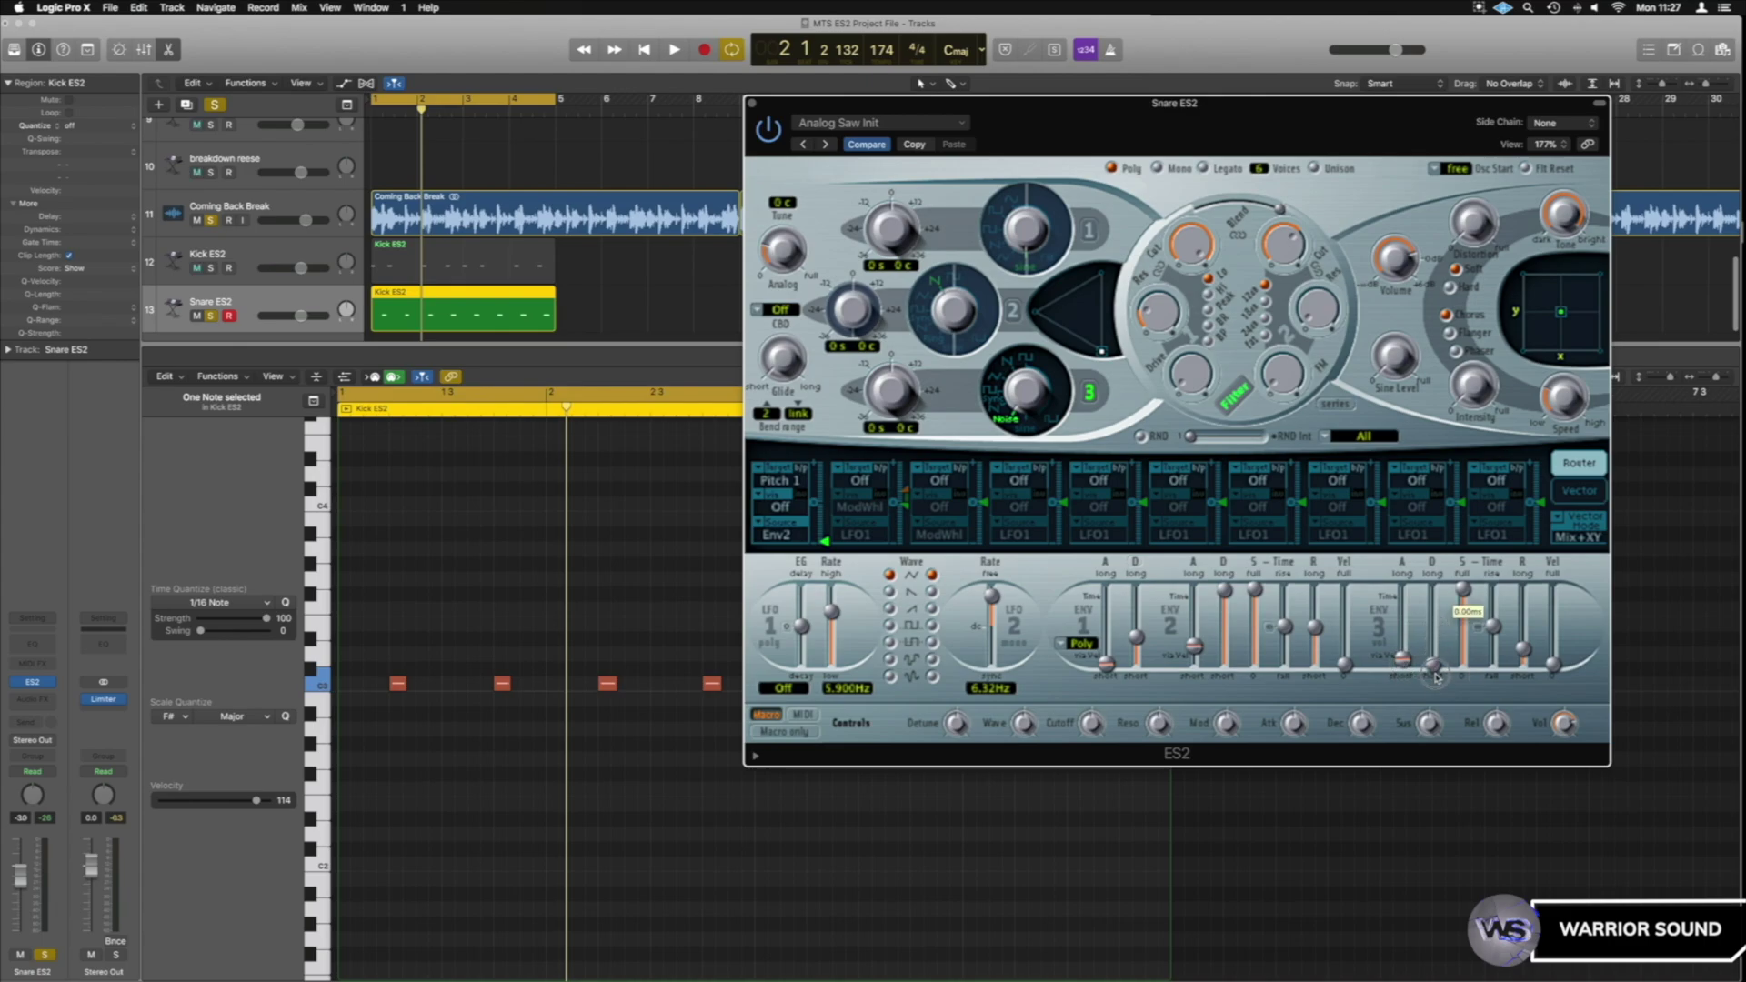
pyautogui.click(1524, 651)
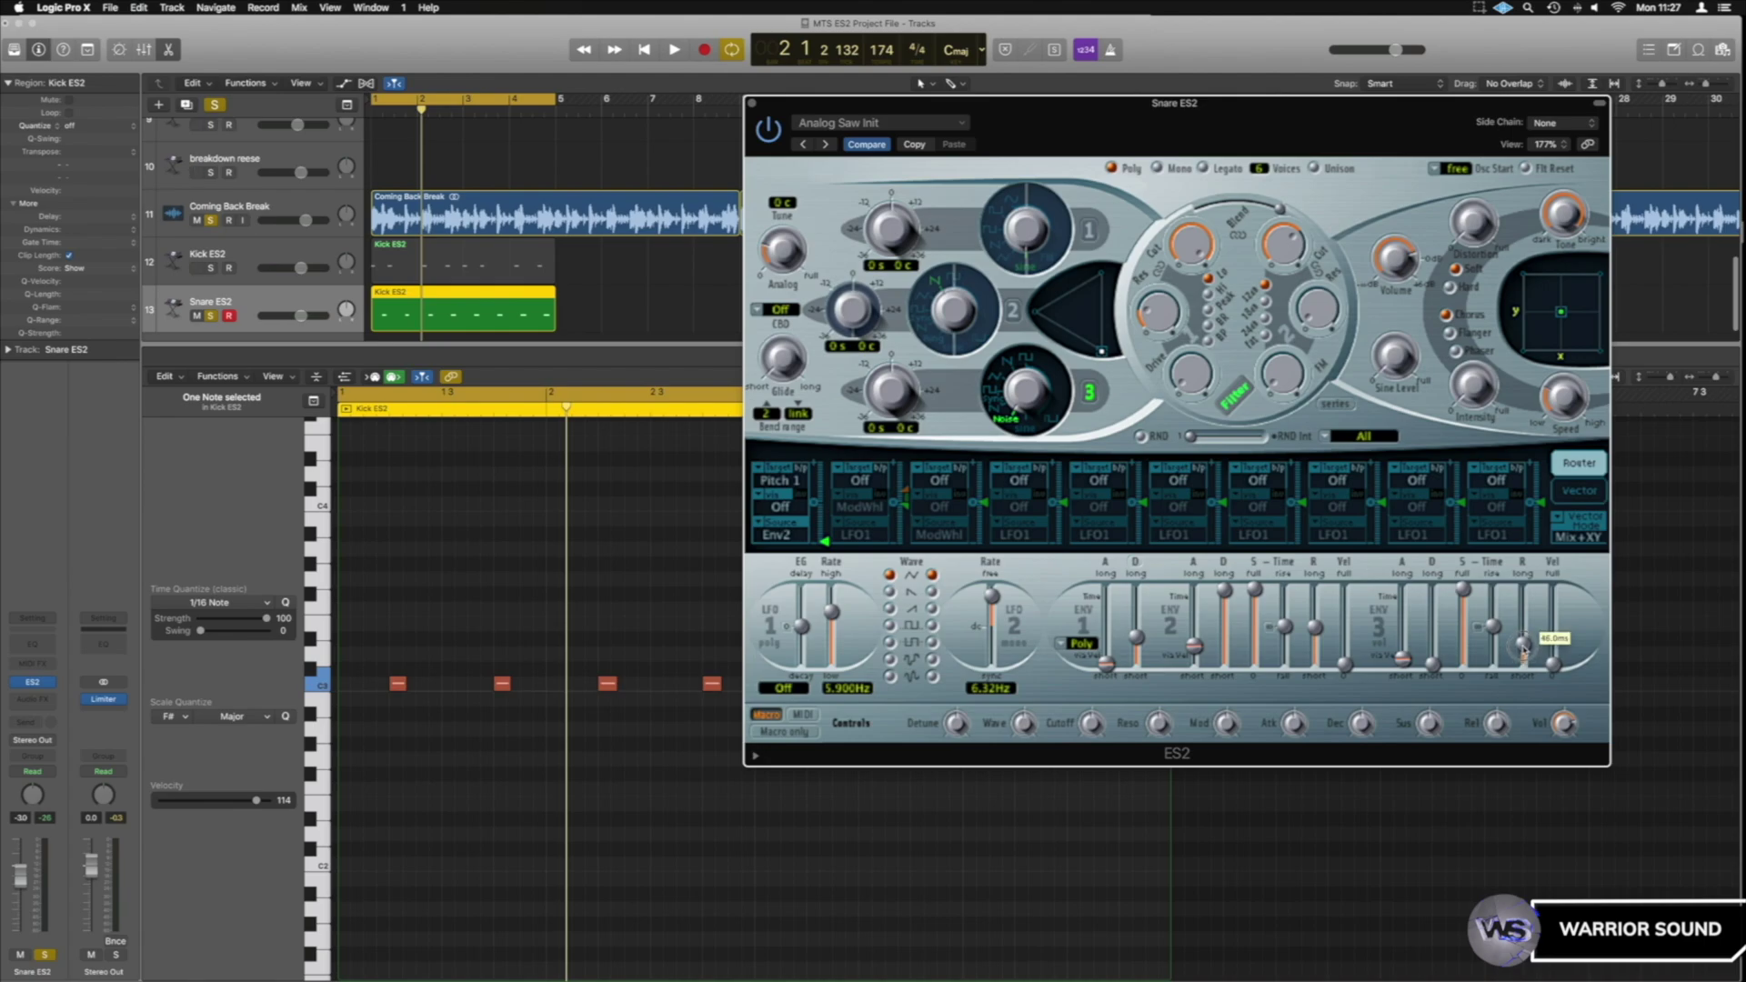
pyautogui.moveTo(1525, 641); pyautogui.dragTo(1525, 642)
# - Listen to the snare alone and with the soloed Coming Back Break, muting and unmuting Snare ES2 to compare
pyautogui.press('space')
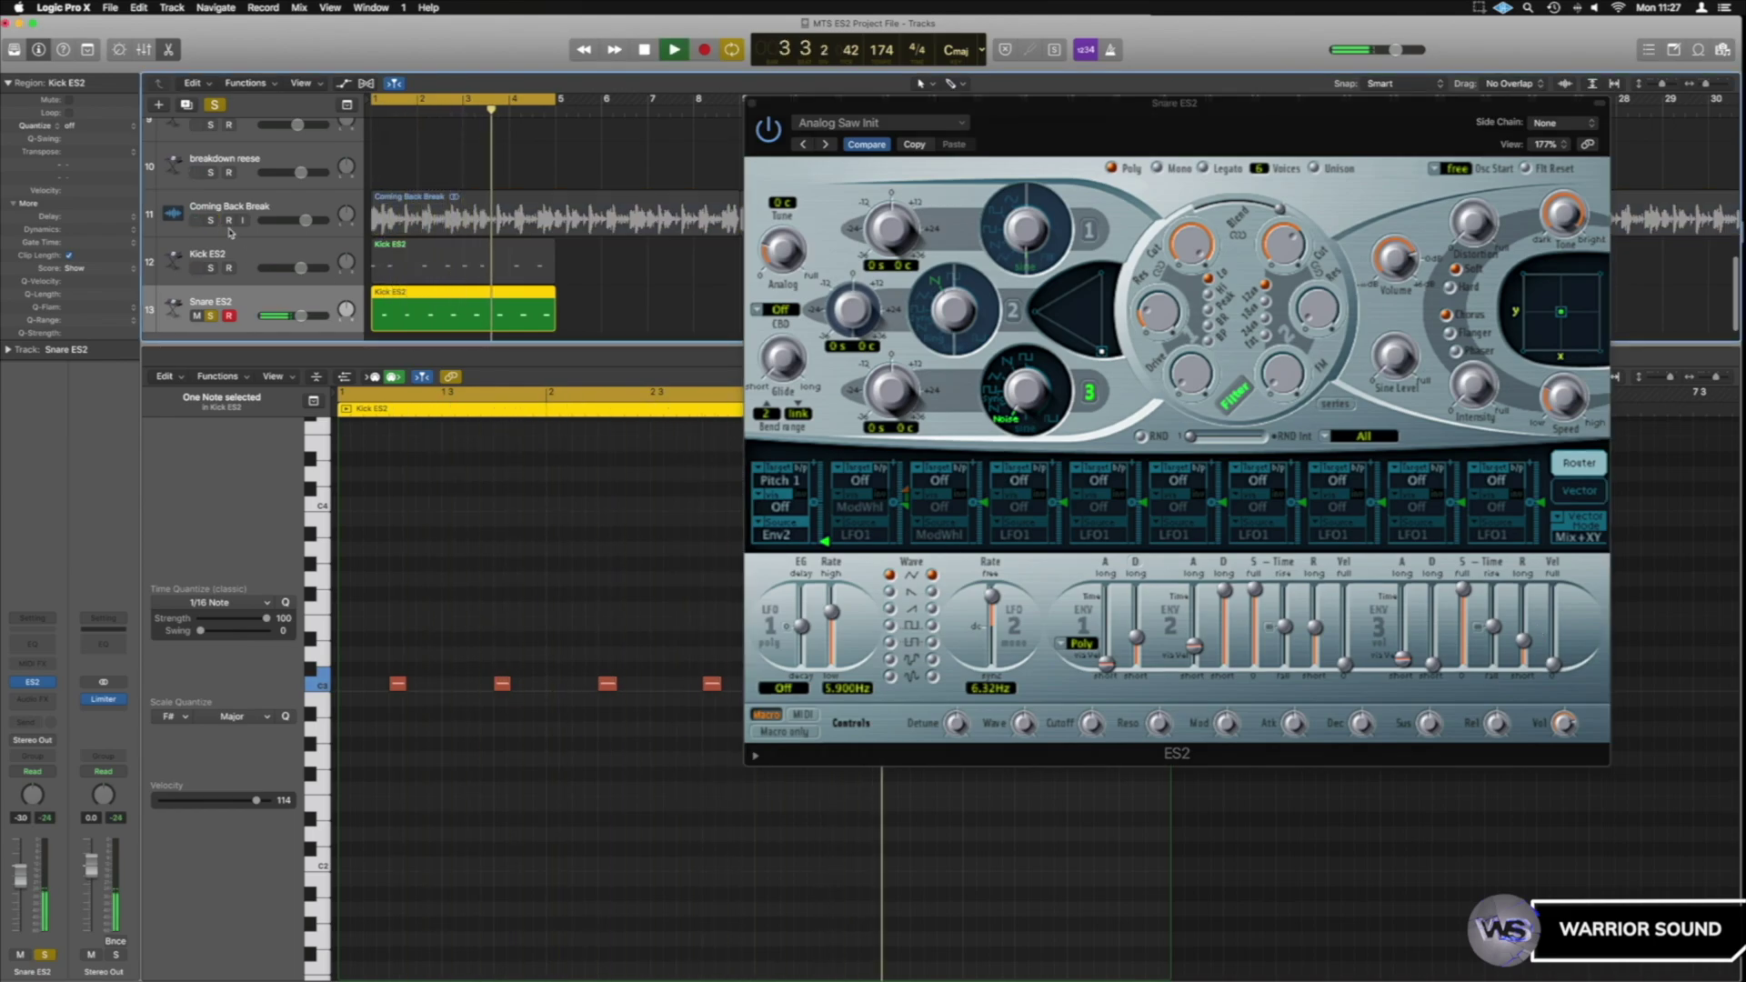
pyautogui.press('space')
pyautogui.click(211, 316)
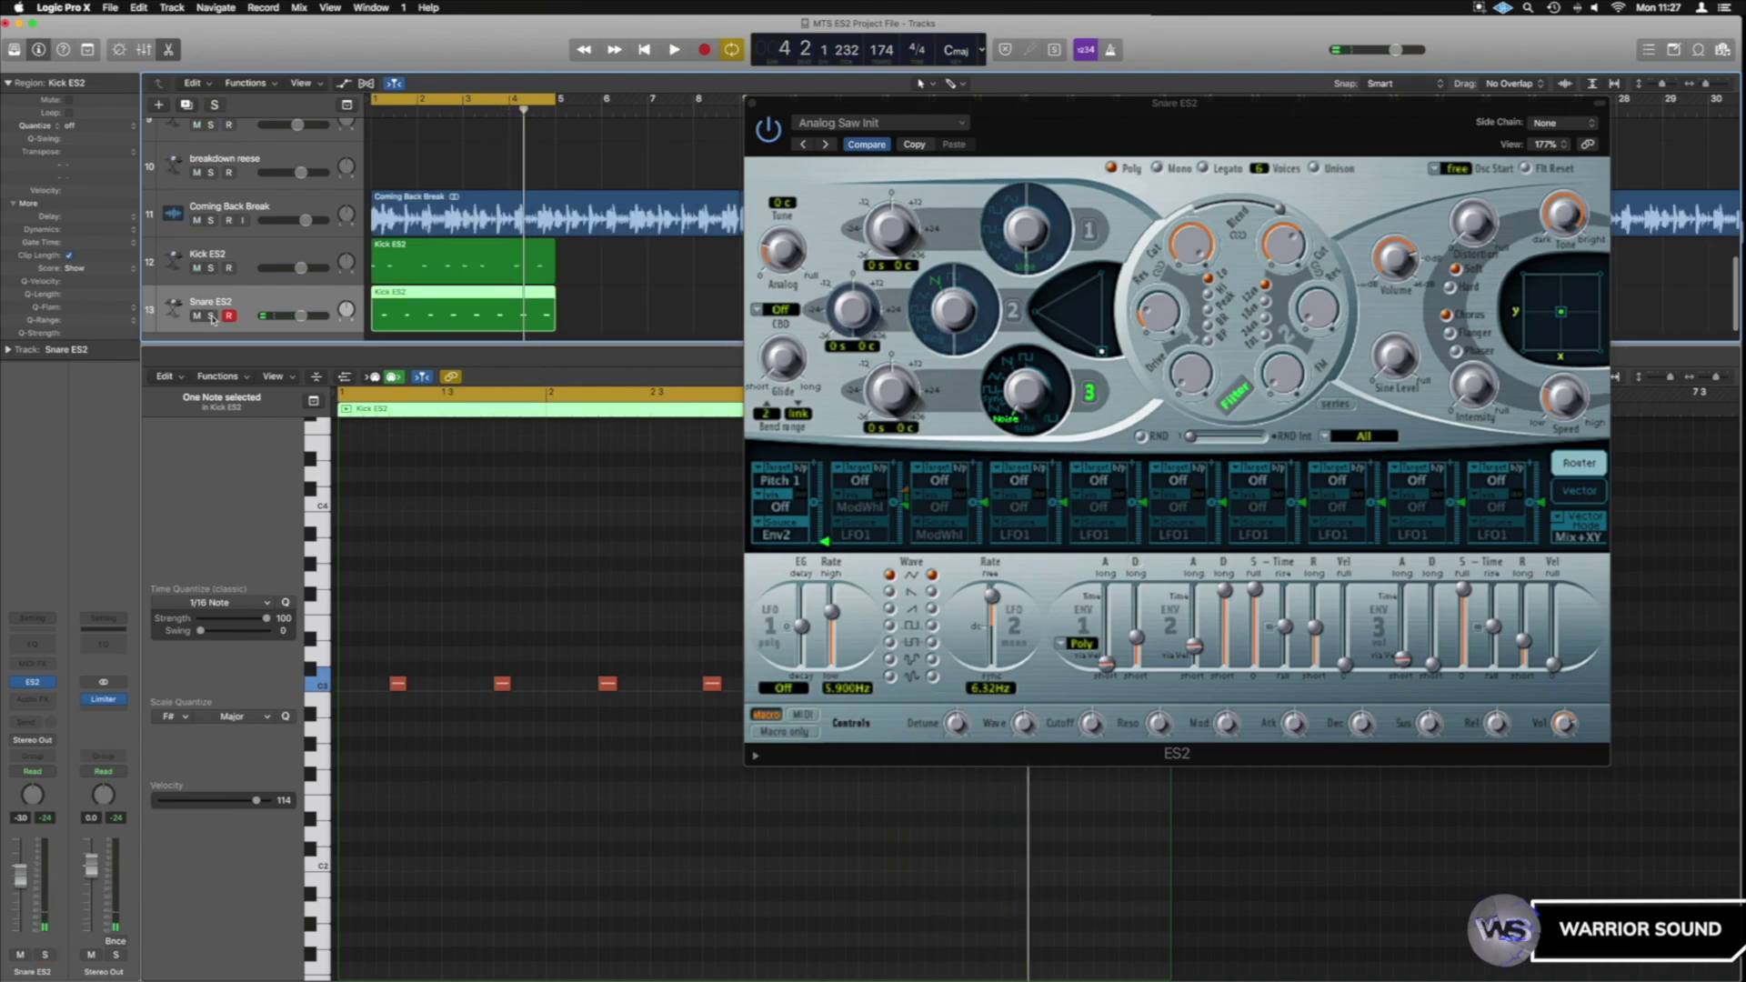
pyautogui.click(211, 221)
pyautogui.click(212, 316)
pyautogui.press('space')
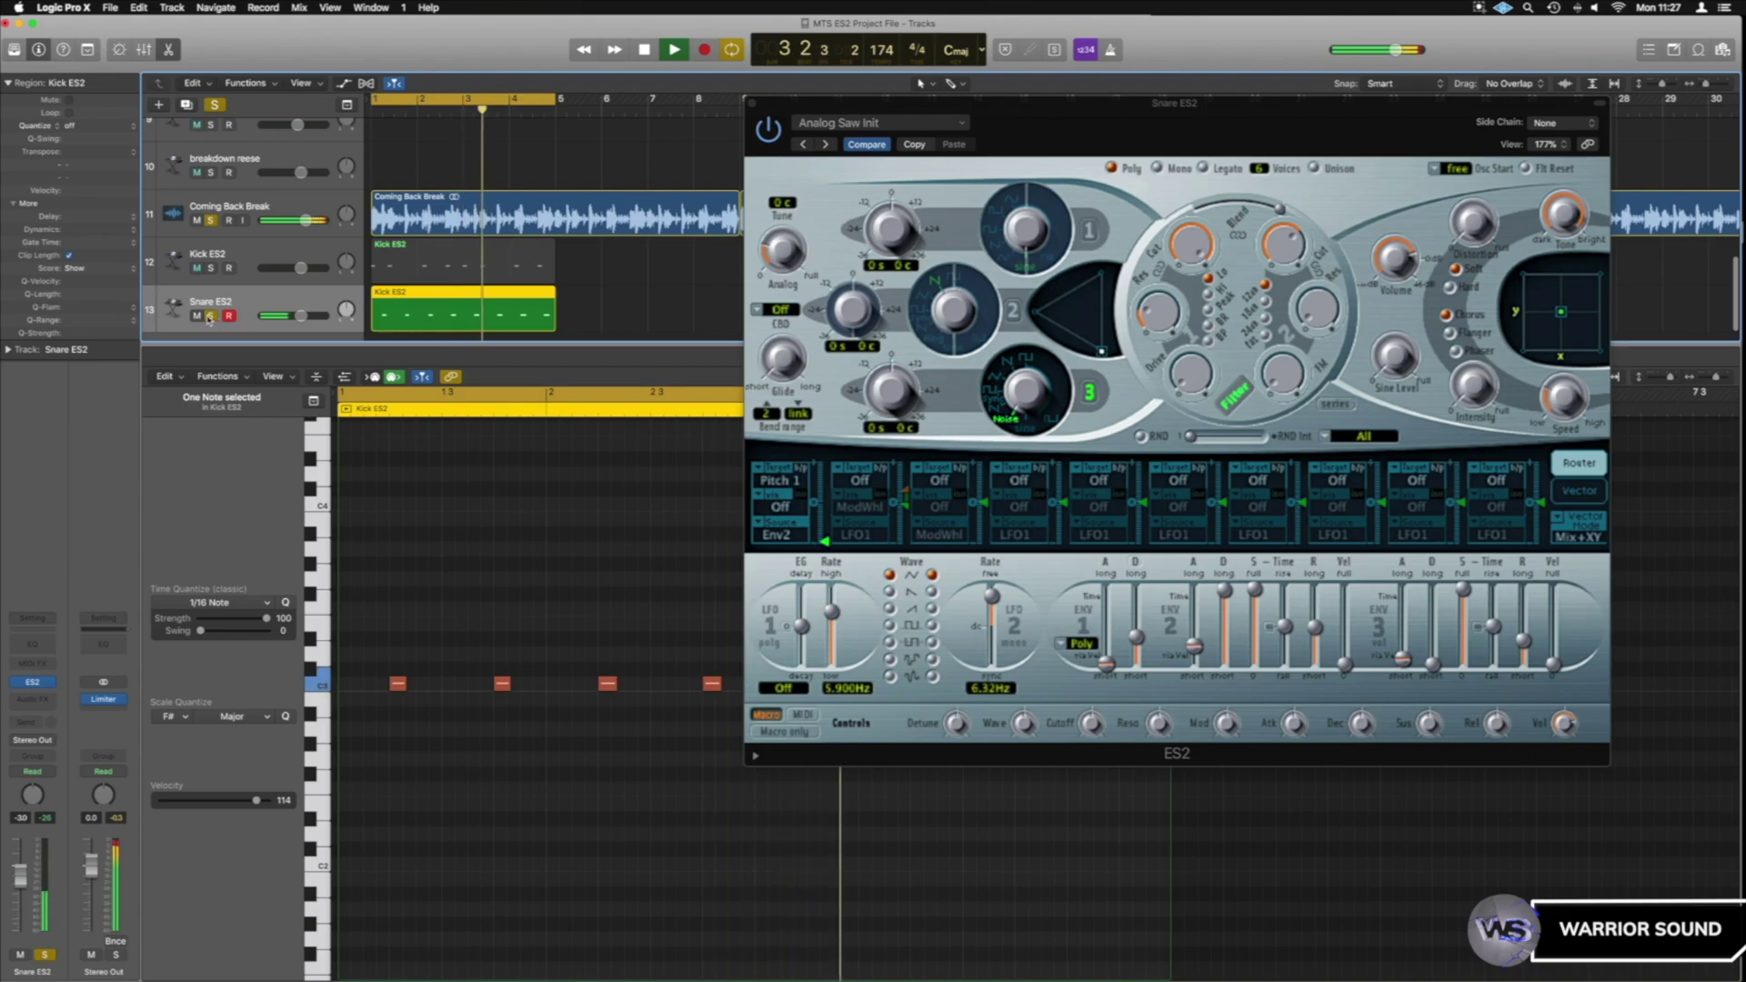
pyautogui.click(198, 316)
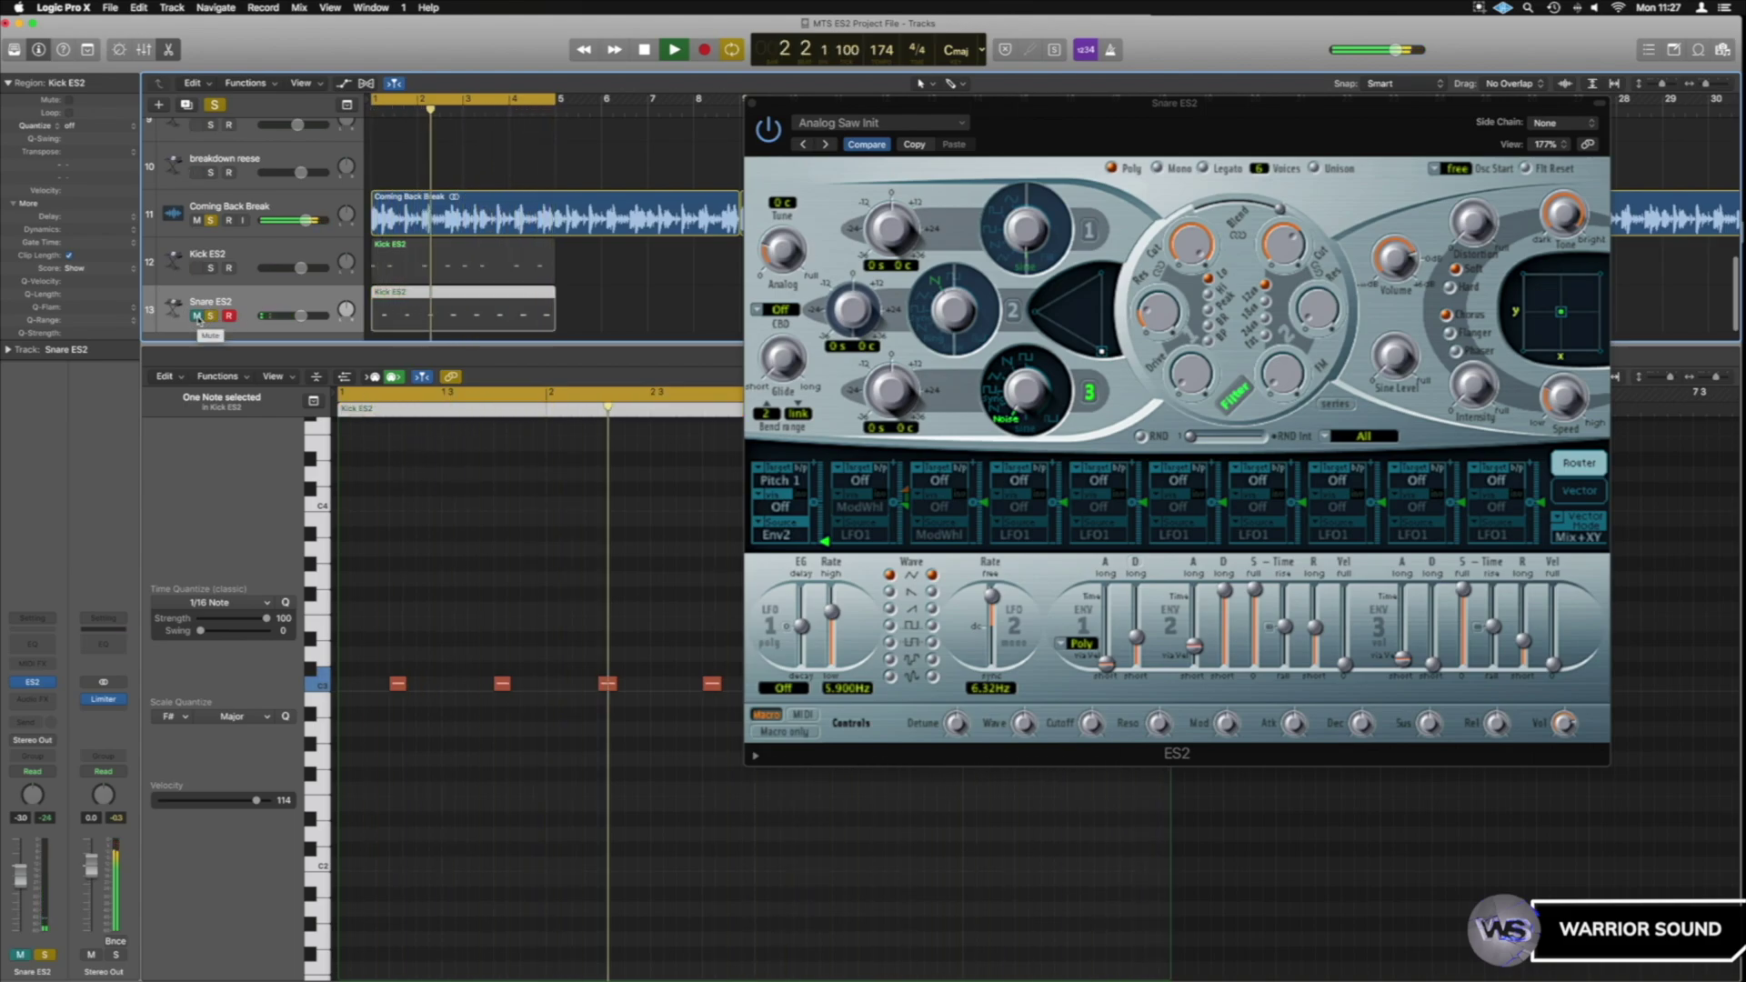
pyautogui.click(197, 316)
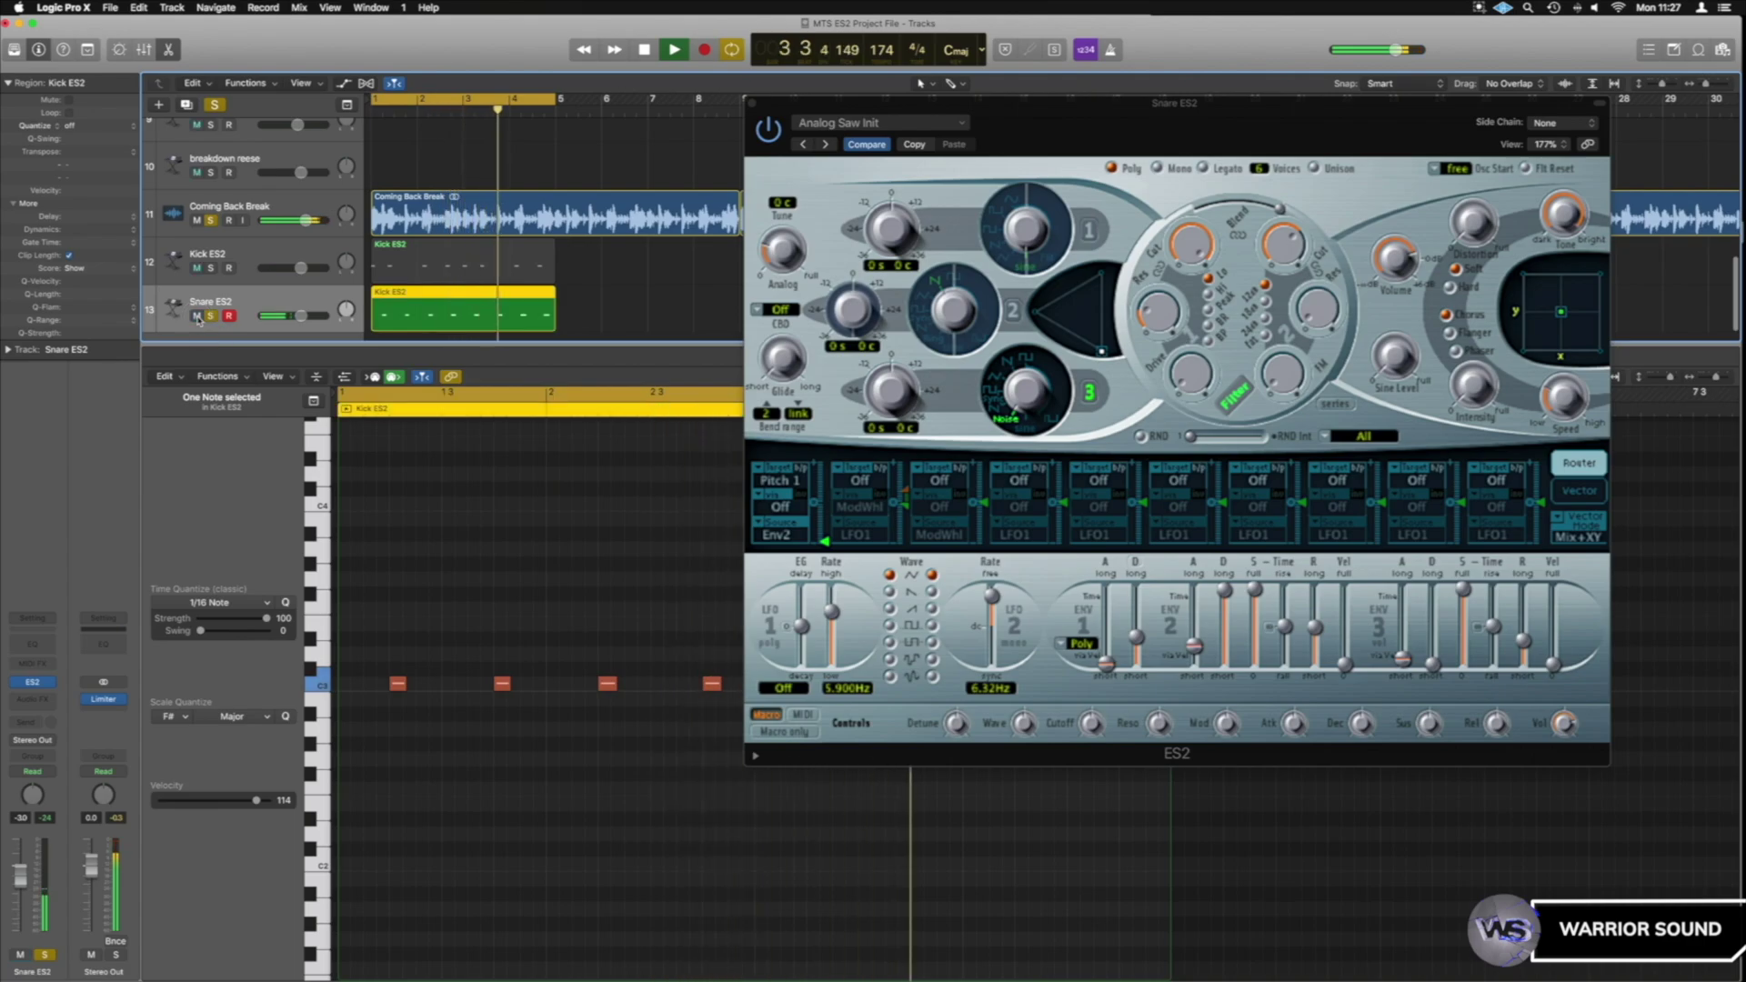
# - Set the snare's distortion to 3.8 dB in ES2 and listen to it with the soloed break
pyautogui.press('space')
pyautogui.moveTo(1480, 233); pyautogui.dragTo(1483, 219)
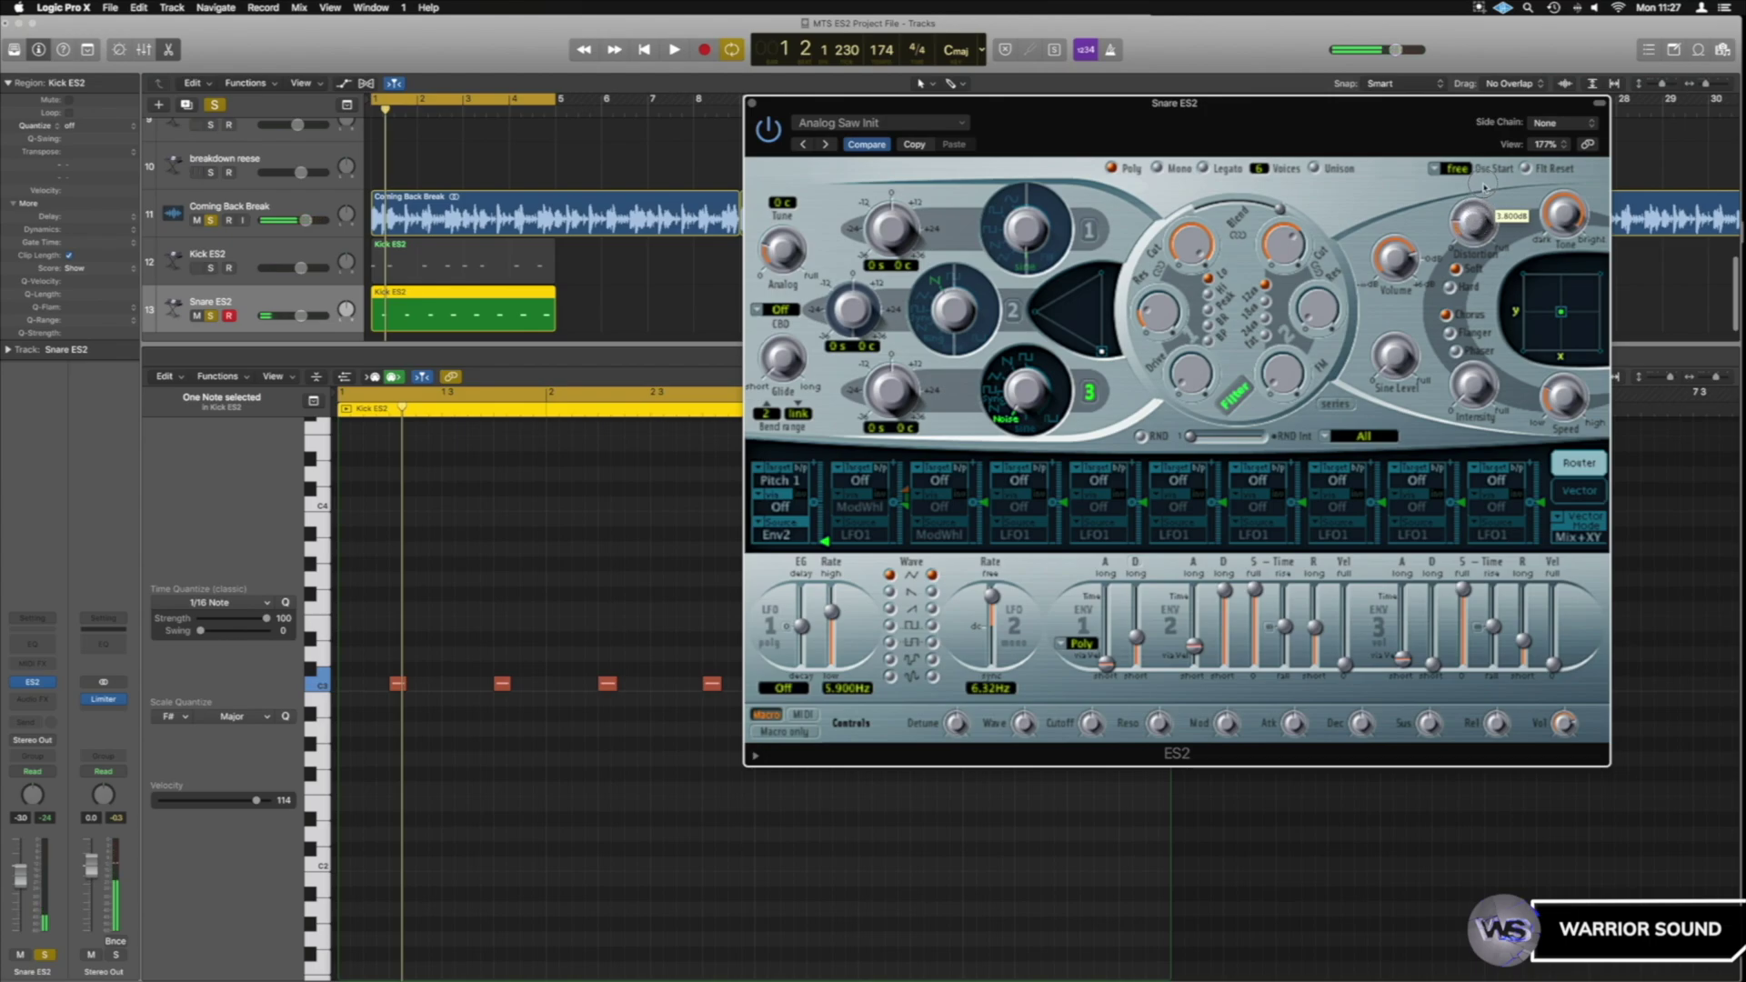
pyautogui.press('space')
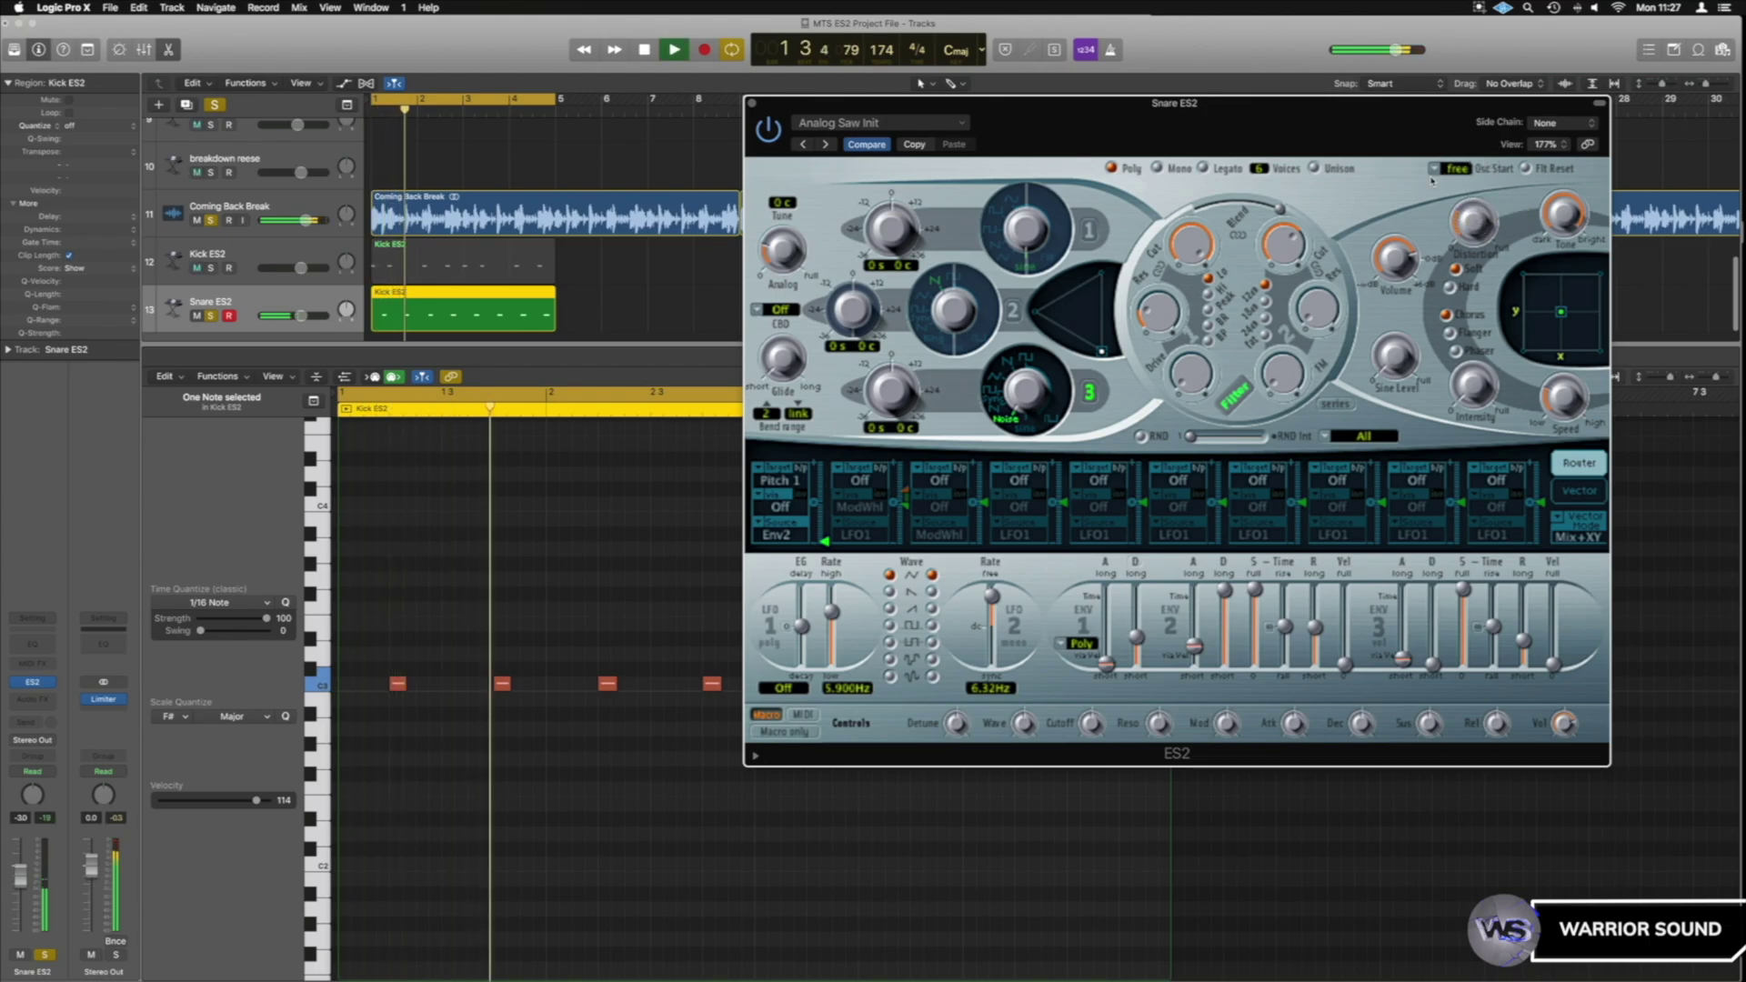
pyautogui.click(197, 316)
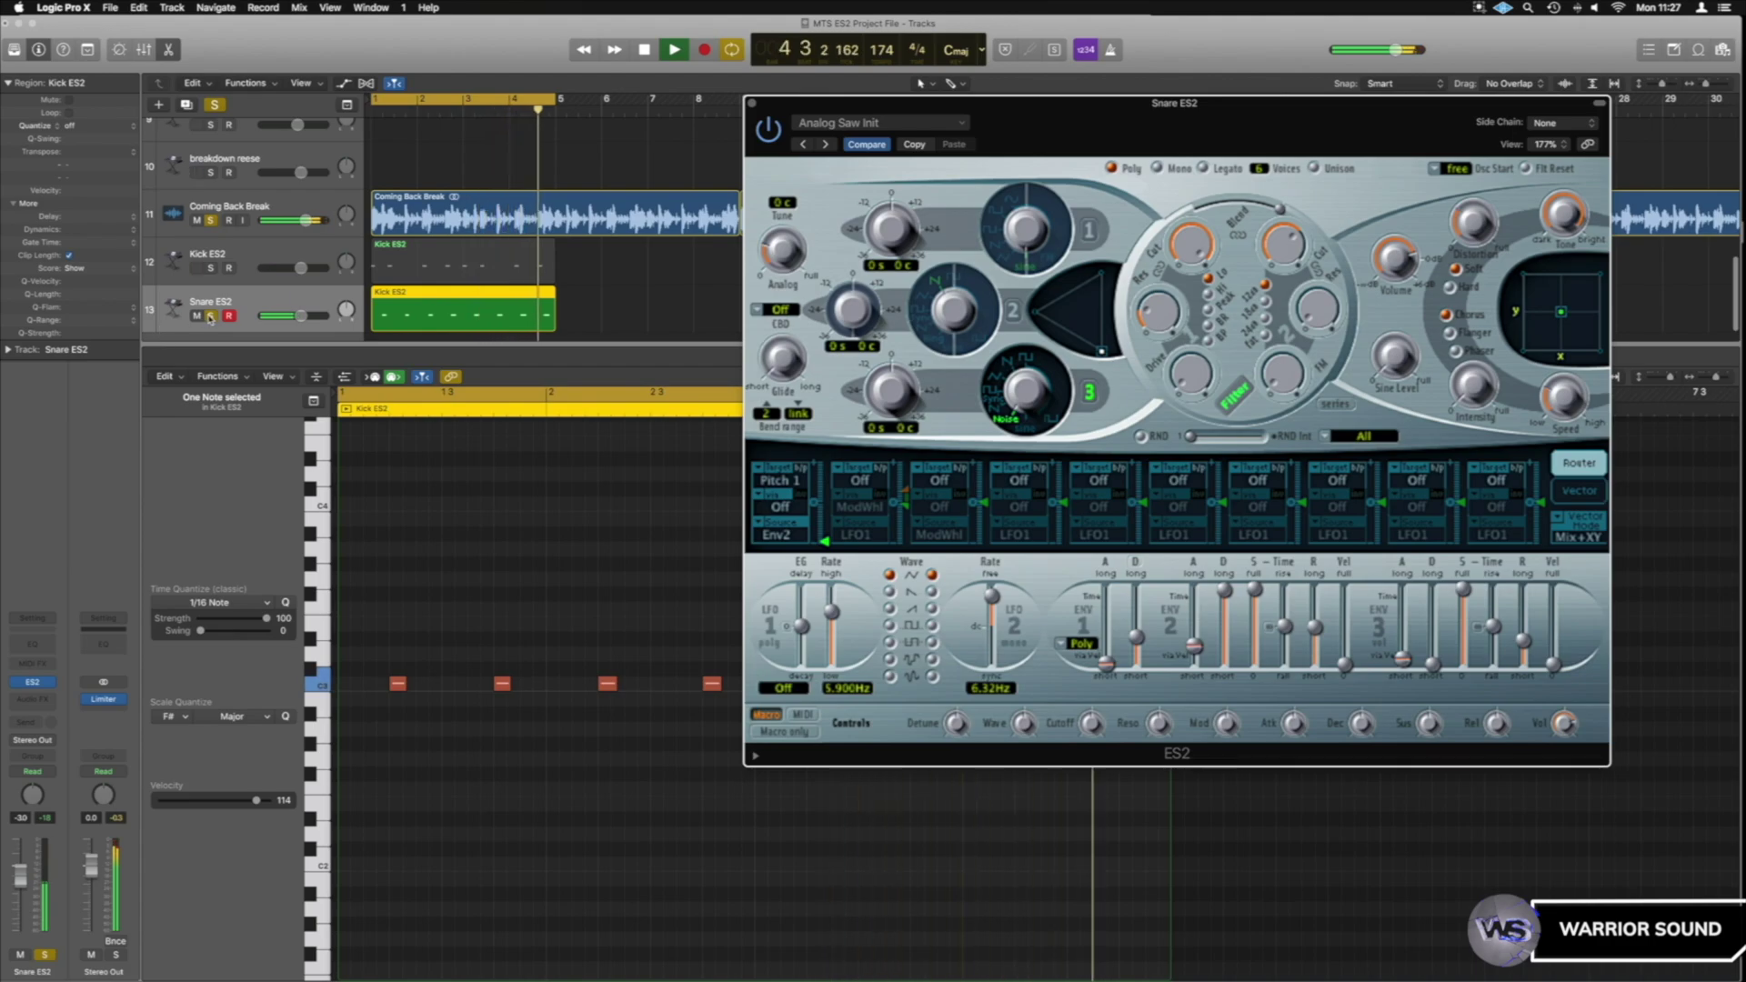
pyautogui.press('space')
# - Check envelope 3's attack and release and listen to the break with the snare, muting and unmuting Snare ES2 to compare
pyautogui.moveTo(1400, 662); pyautogui.dragTo(1405, 662)
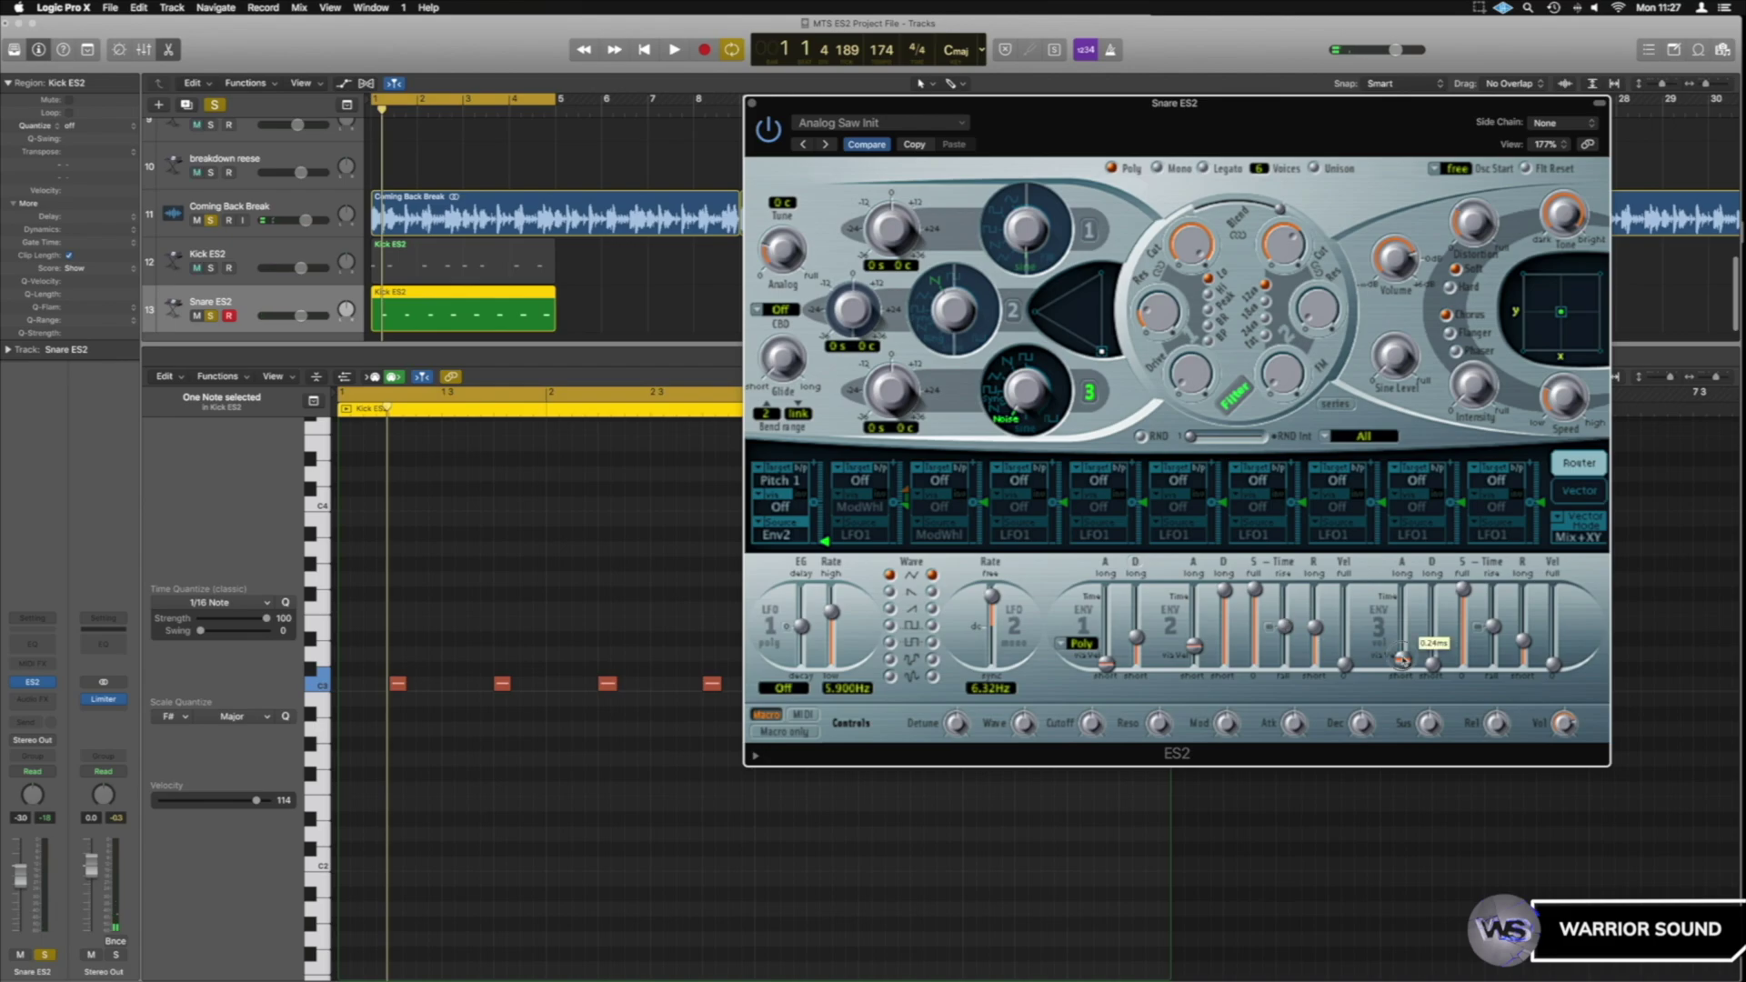
pyautogui.press('space')
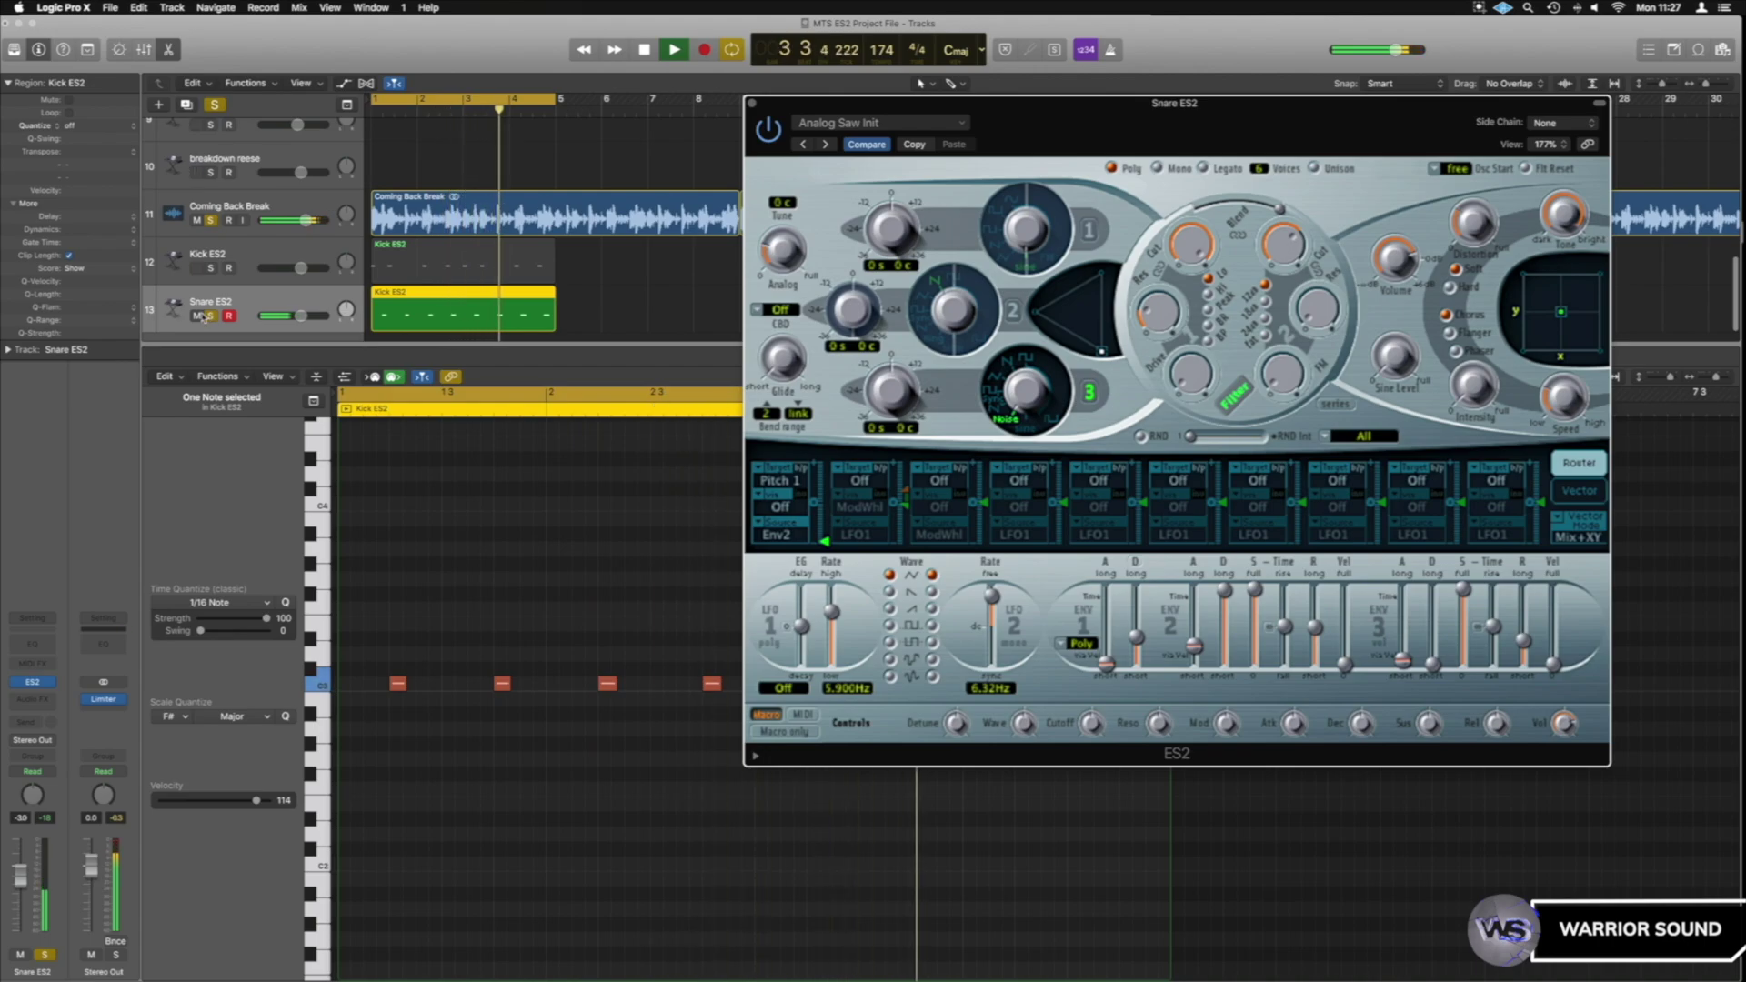
pyautogui.click(197, 316)
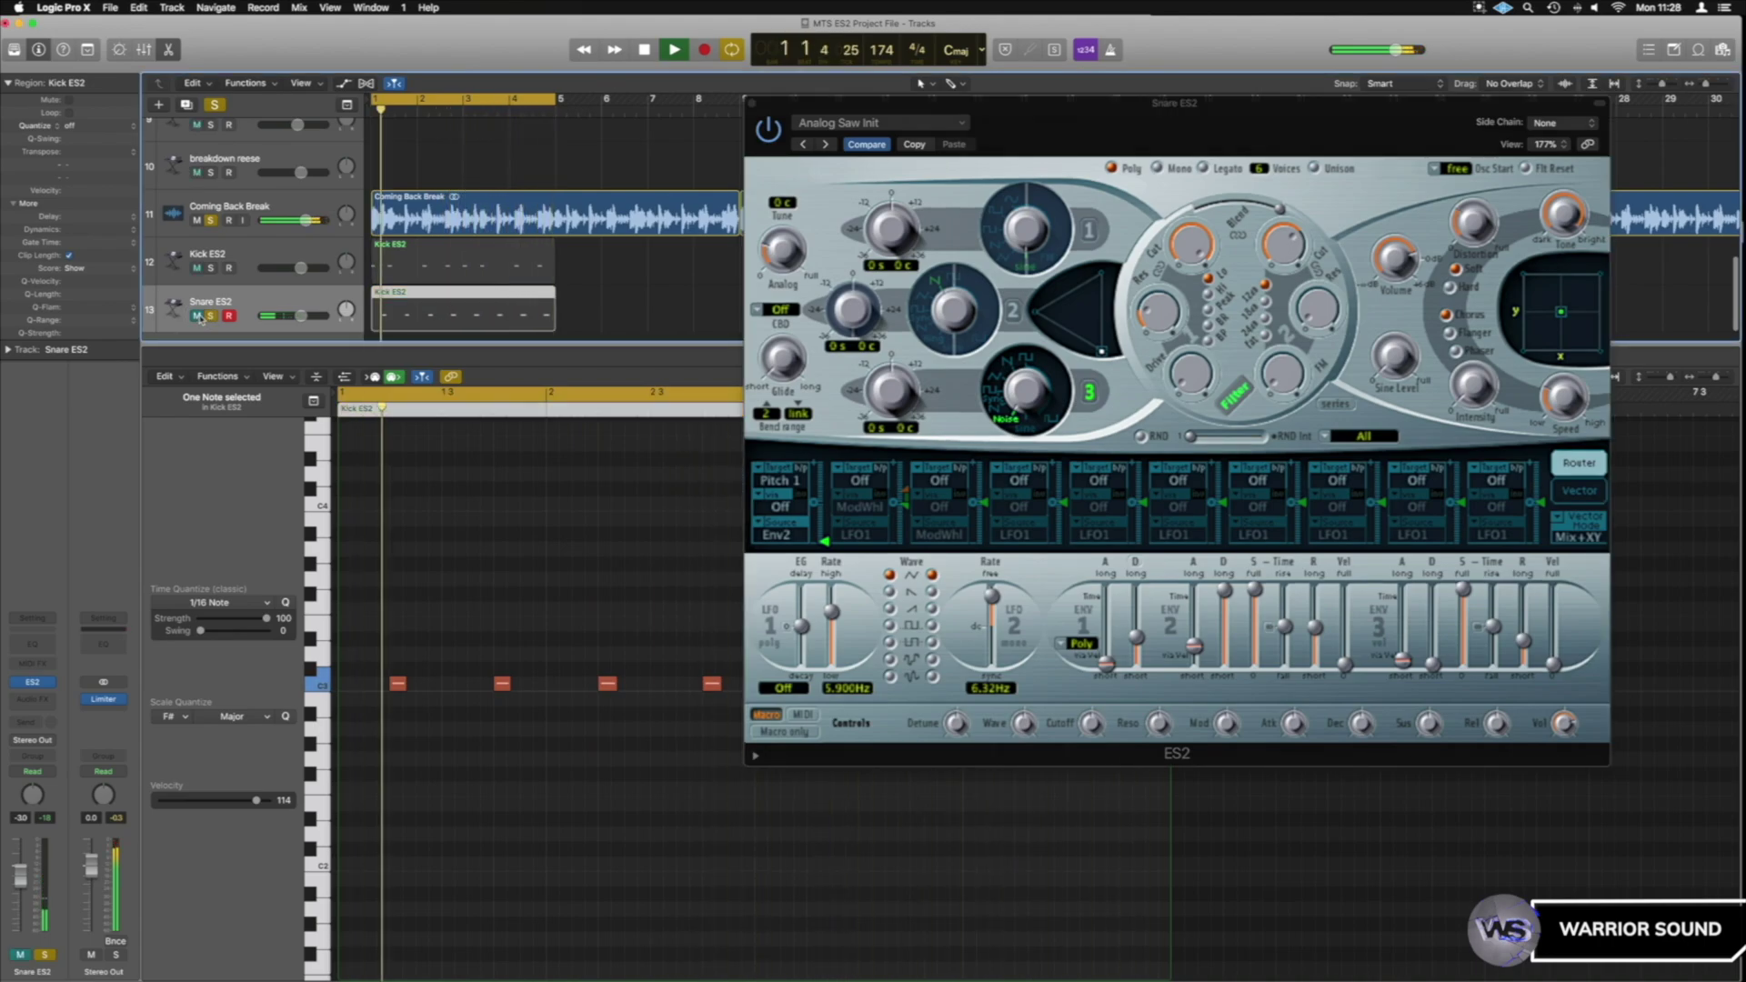
pyautogui.click(197, 315)
pyautogui.press('space')
pyautogui.click(1526, 643)
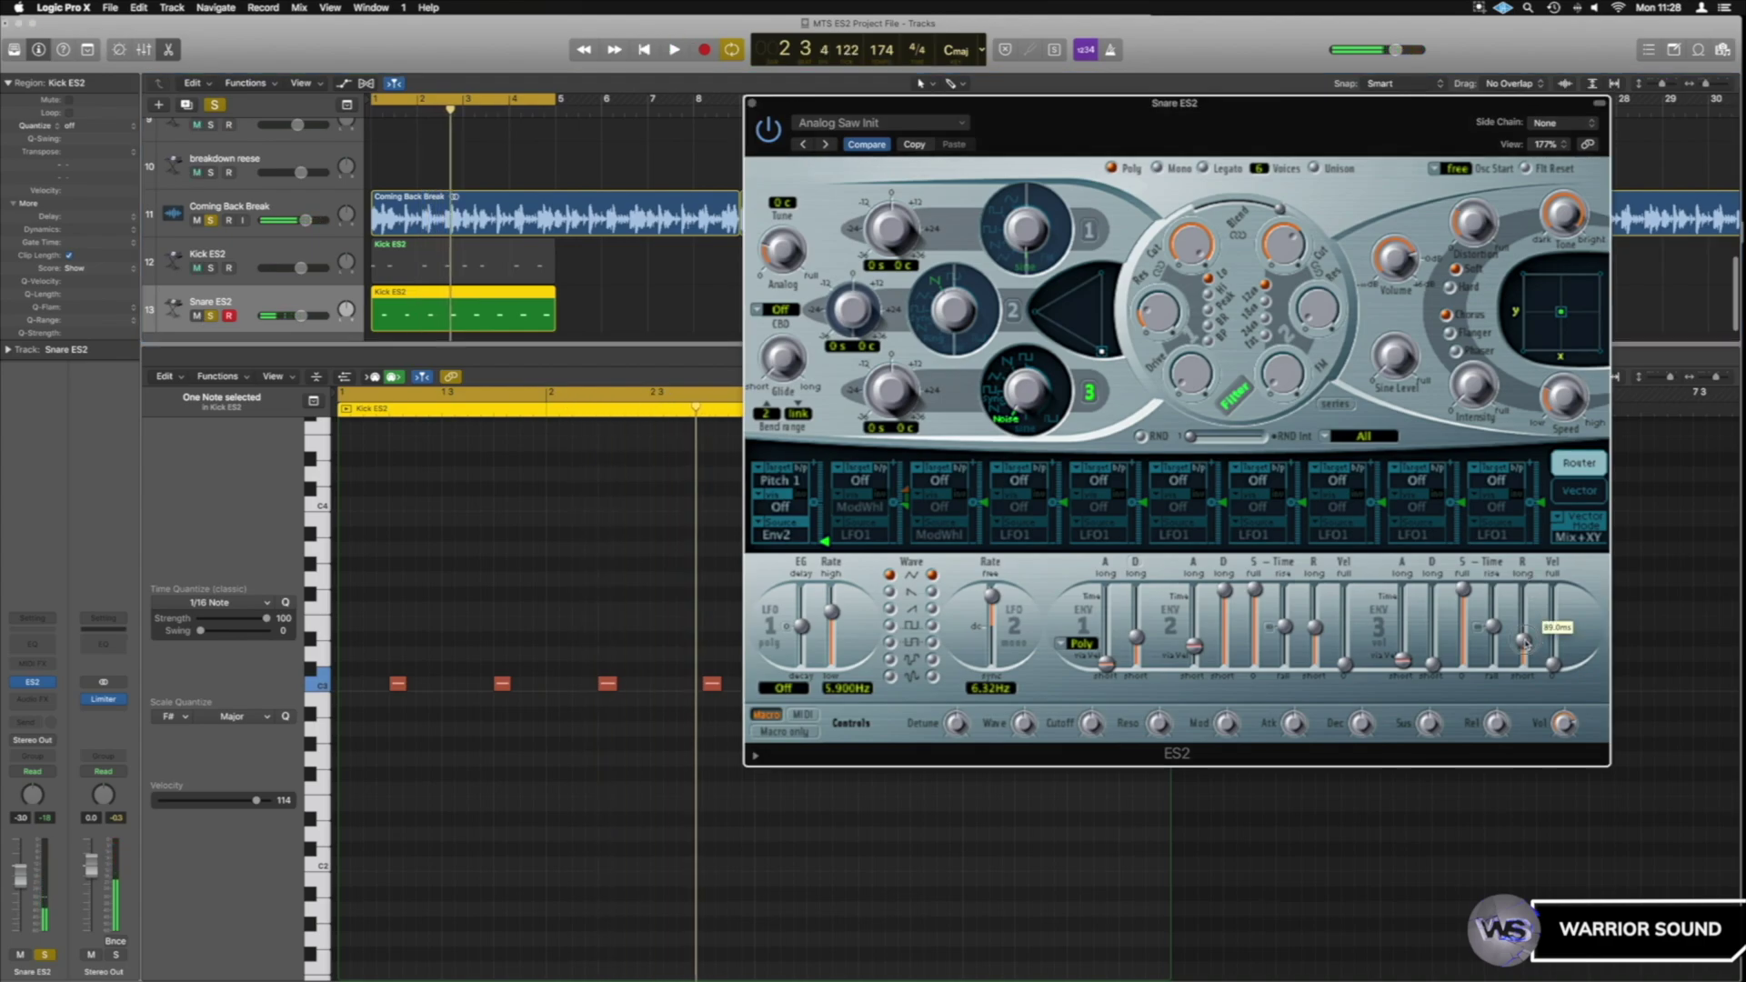
pyautogui.press('space')
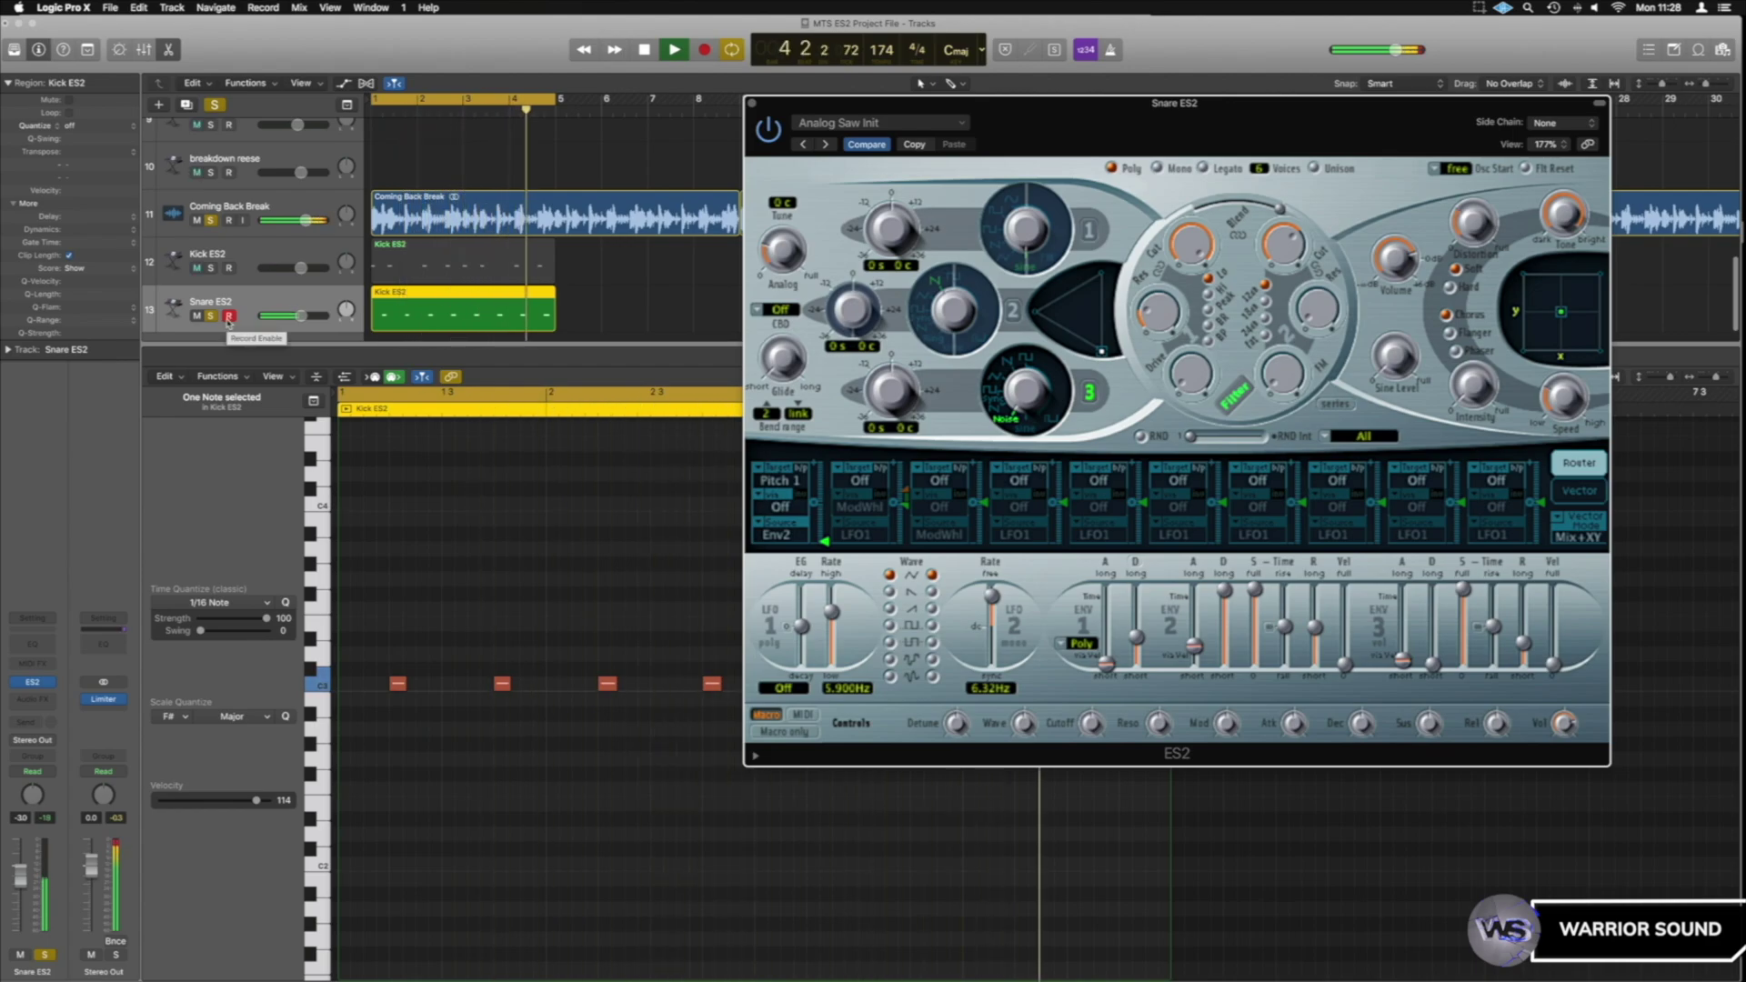
pyautogui.press('space')
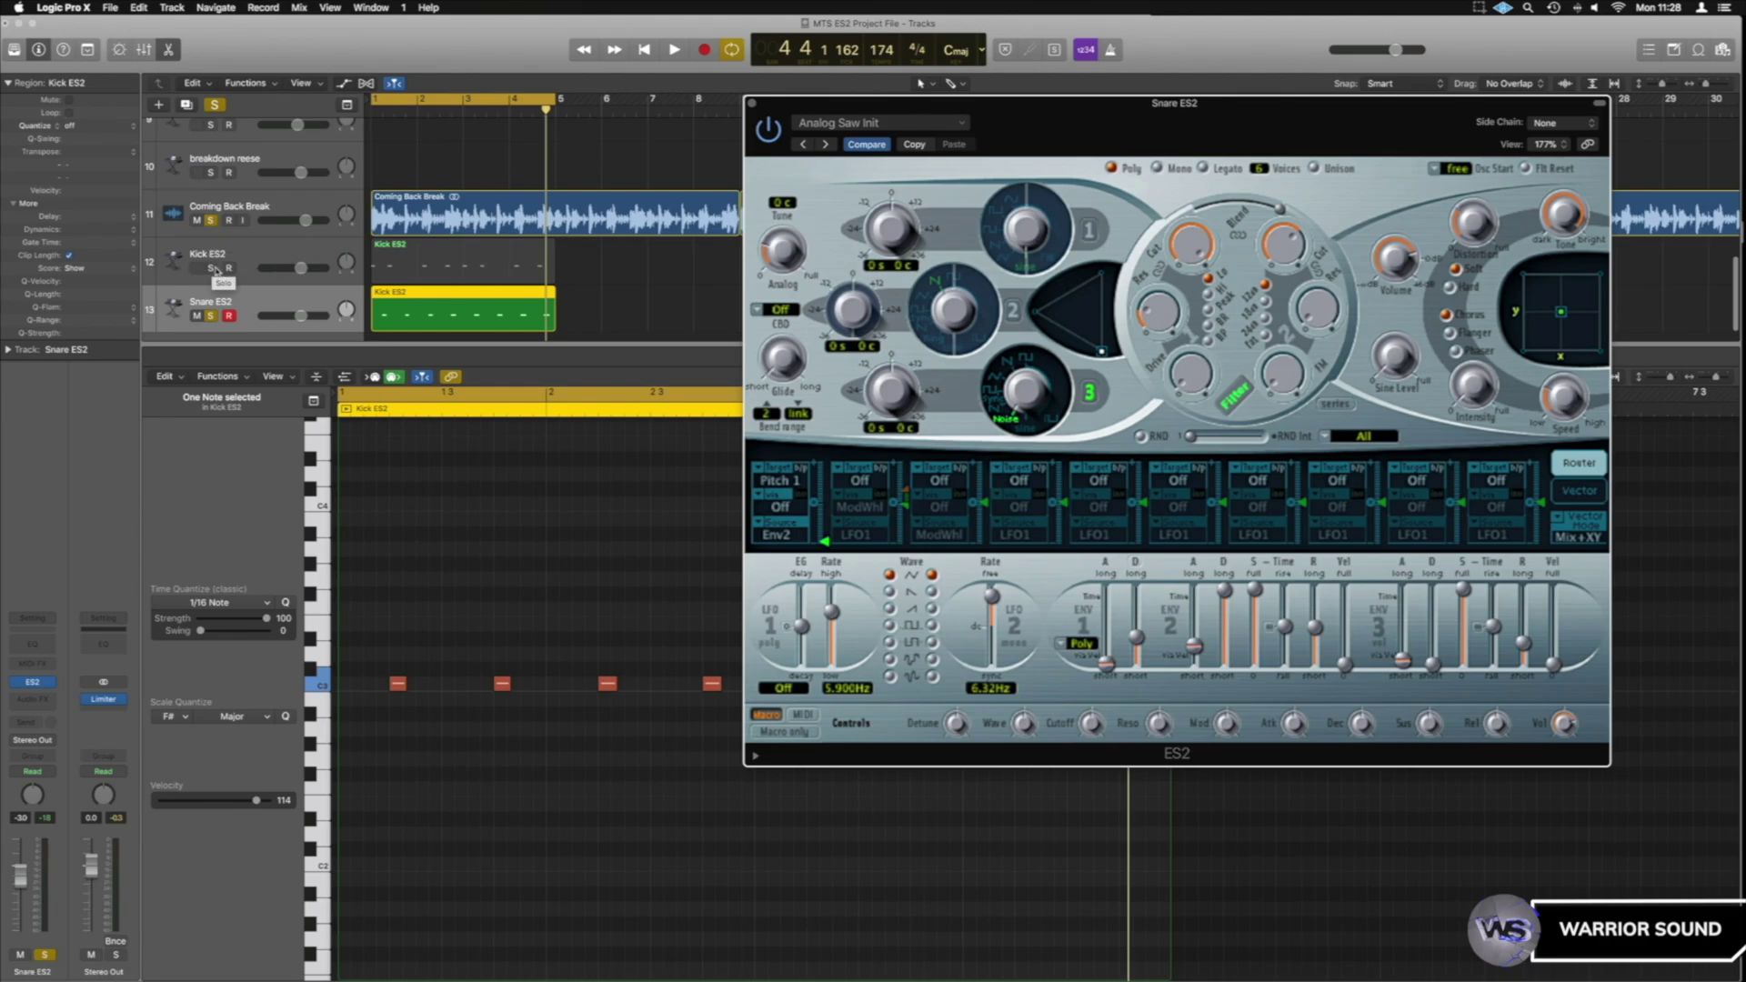
# - Leave only Coming Back Break soloed, and select the Kick ES2 and Snare ES2 tracks together
pyautogui.click(210, 267)
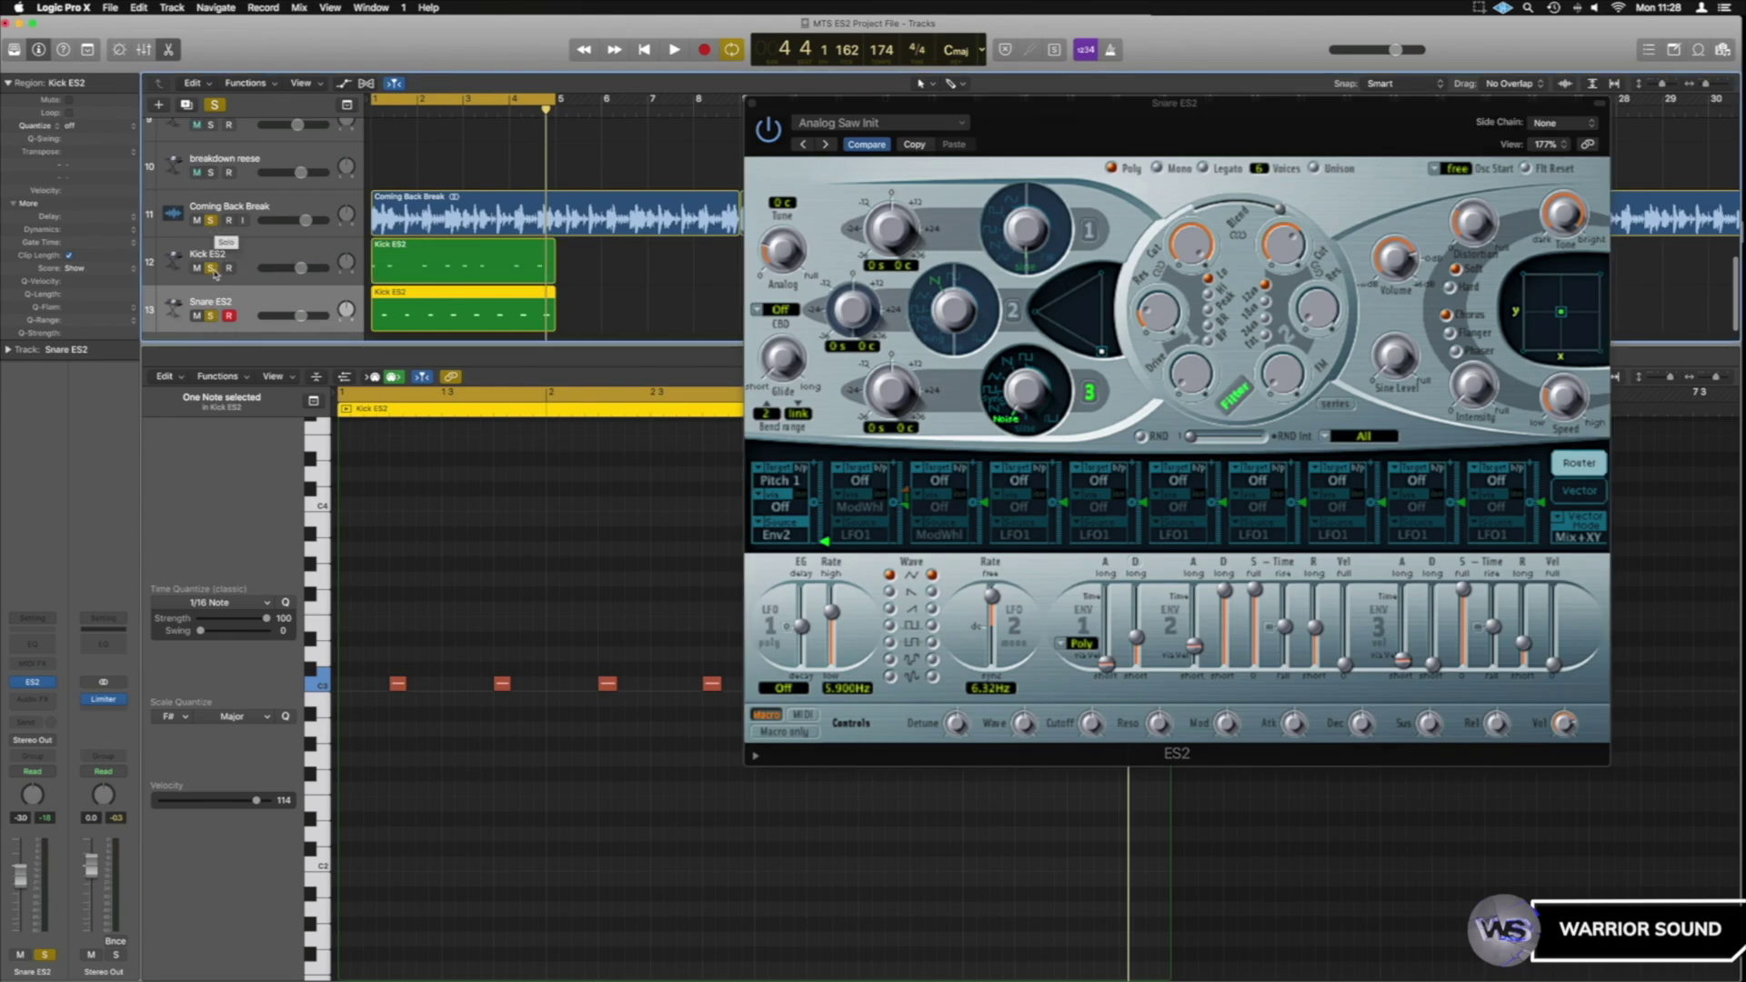
pyautogui.click(210, 267)
pyautogui.click(210, 316)
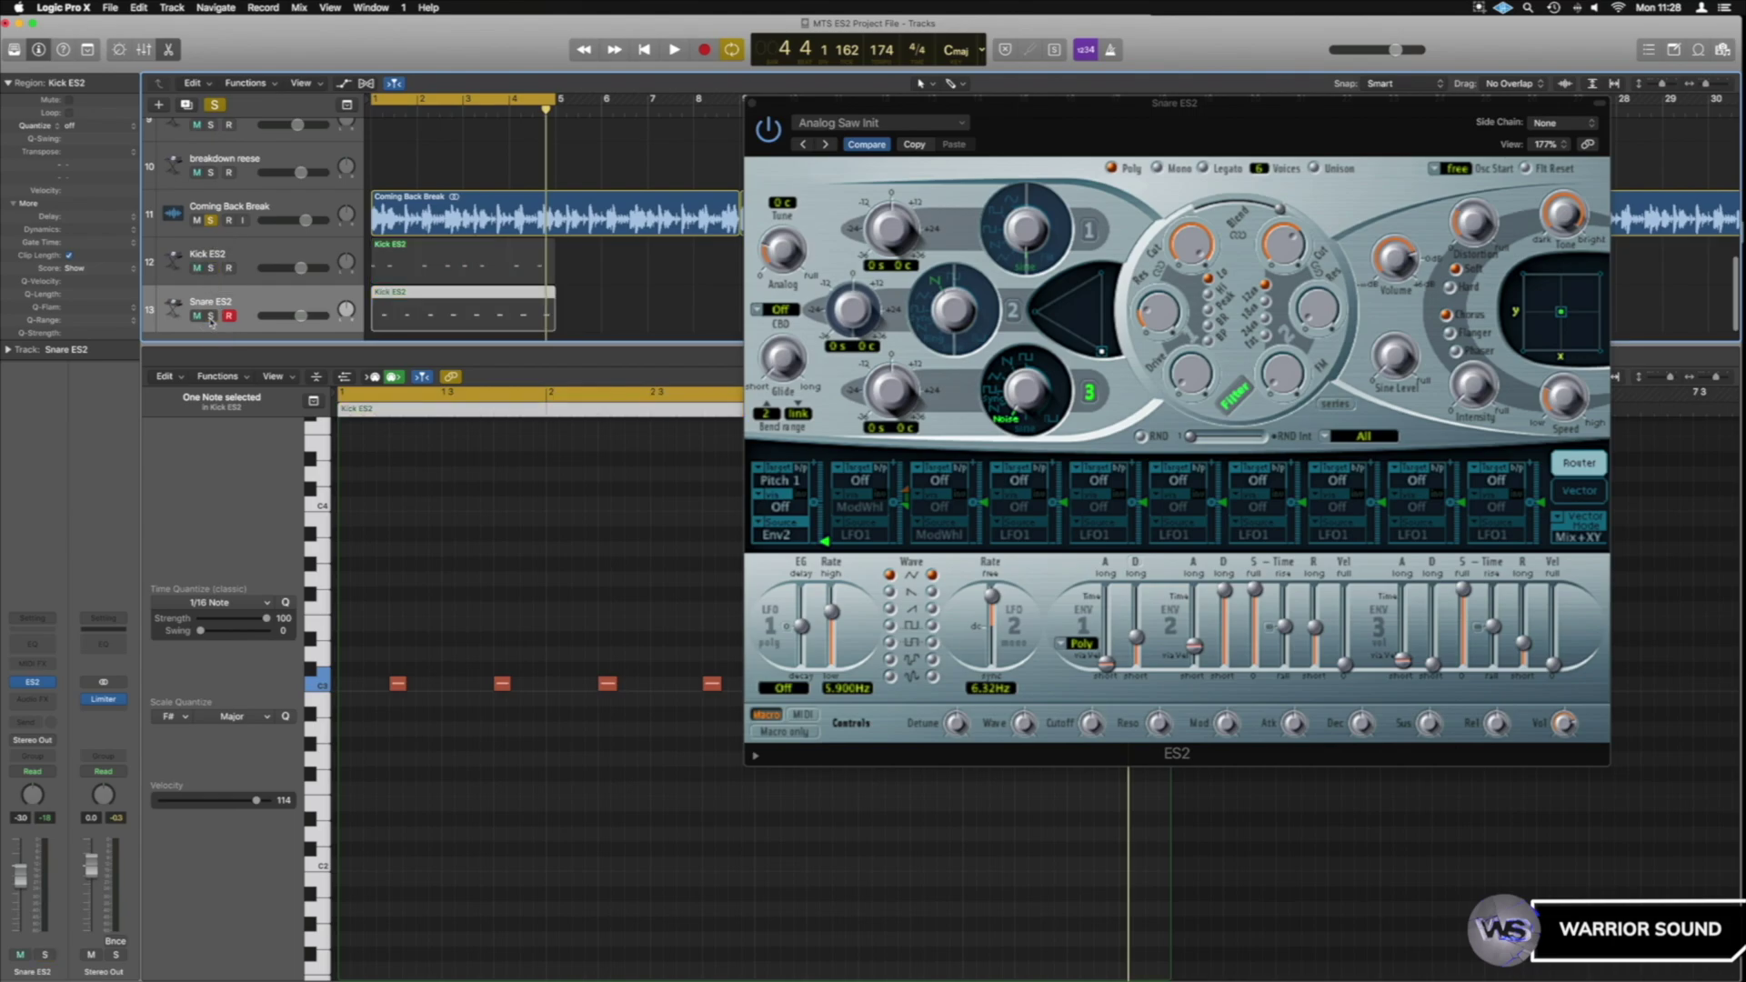
pyautogui.click(284, 253)
pyautogui.keyDown('shift'); pyautogui.click(286, 302); pyautogui.keyUp('shift')
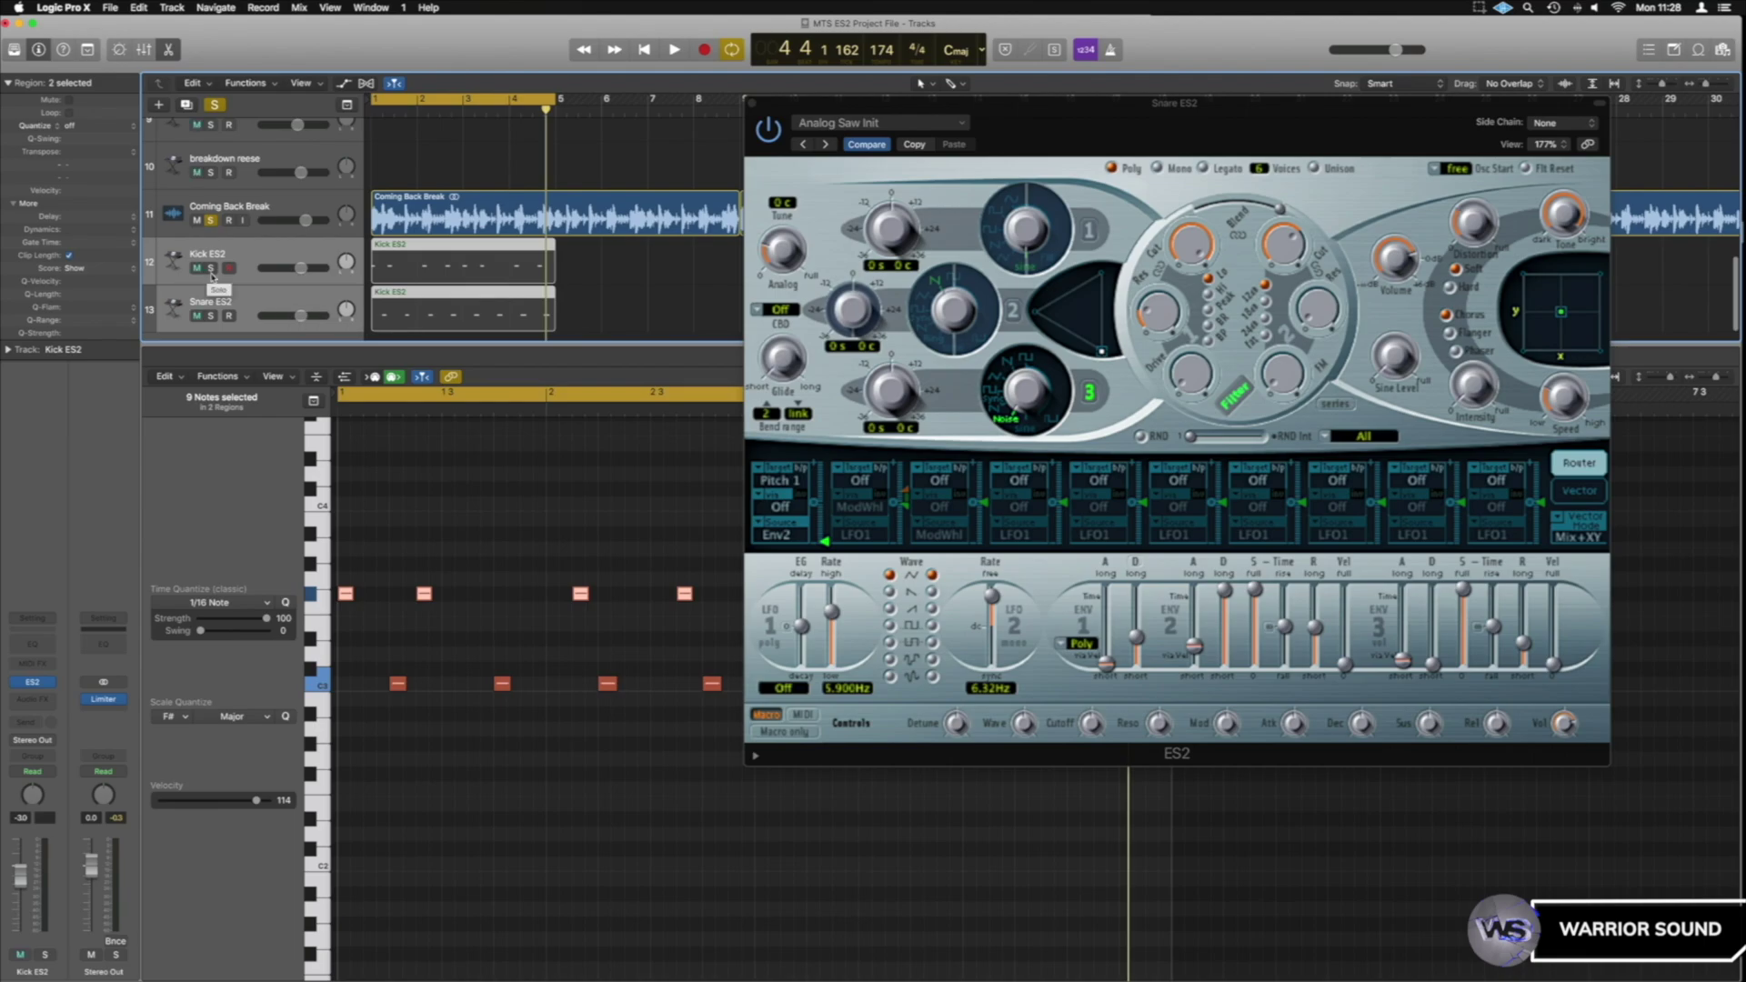
# - Play the break alone and solo the selected Kick ES2 and Snare ES2 tracks during playback to hear the layers
pyautogui.press('space')
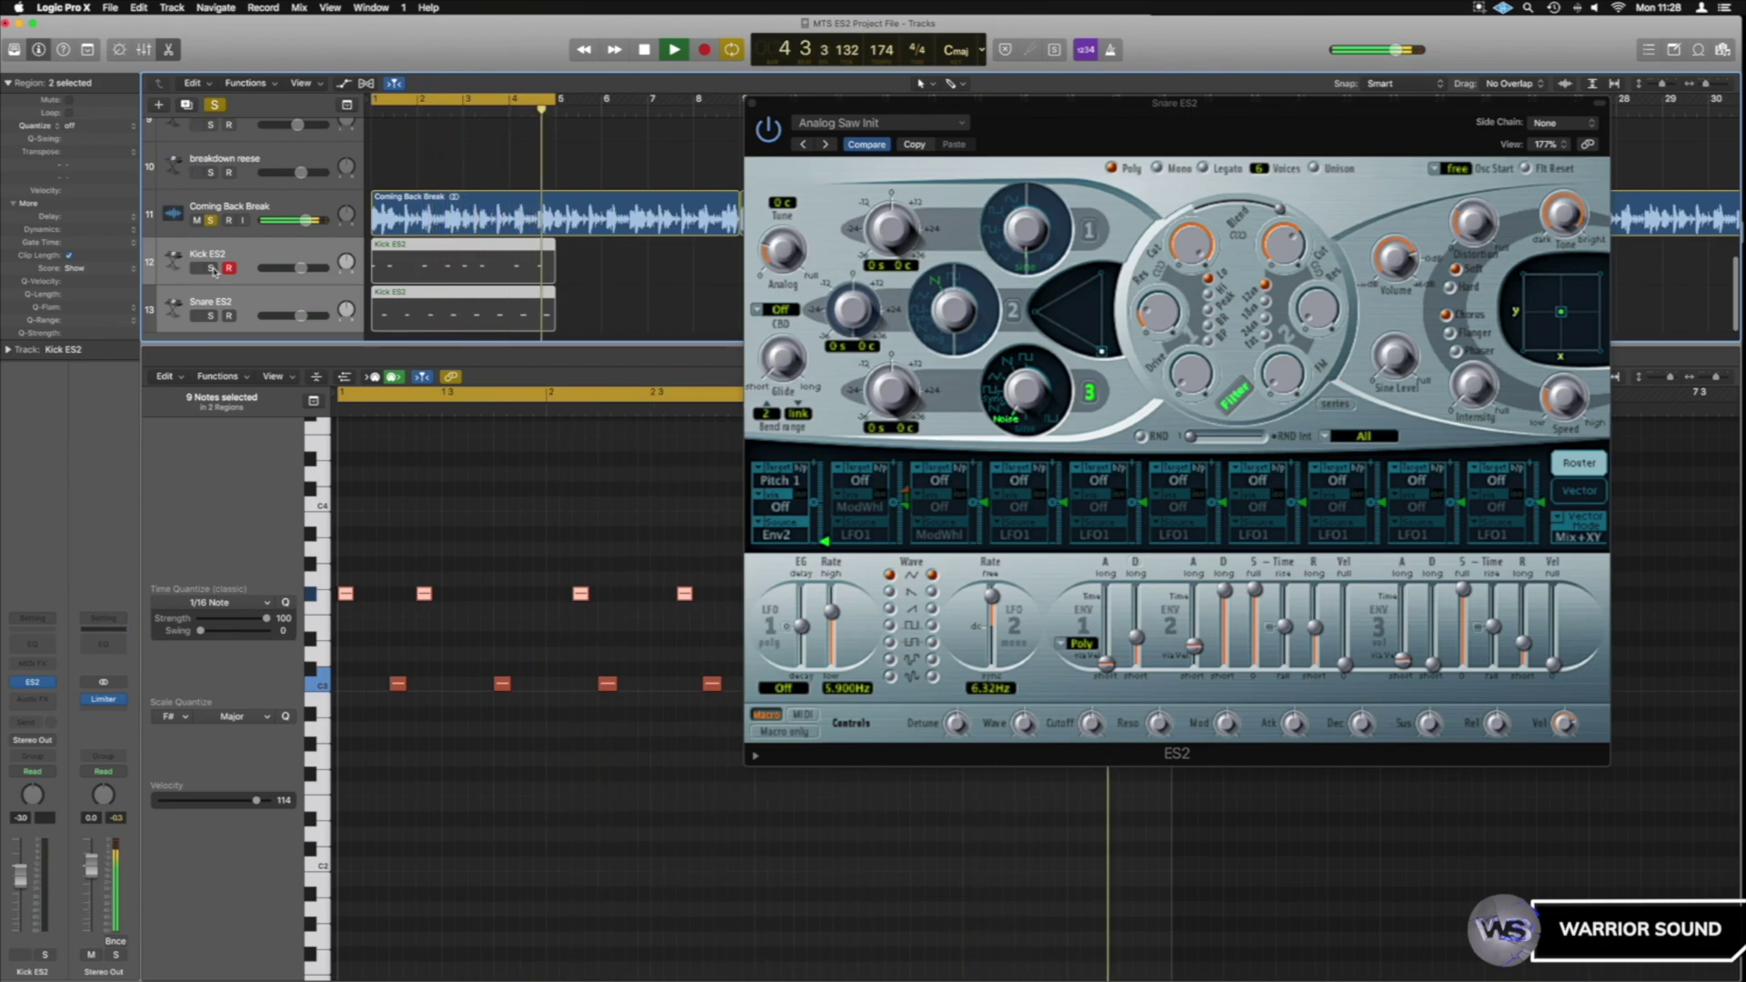
pyautogui.click(212, 268)
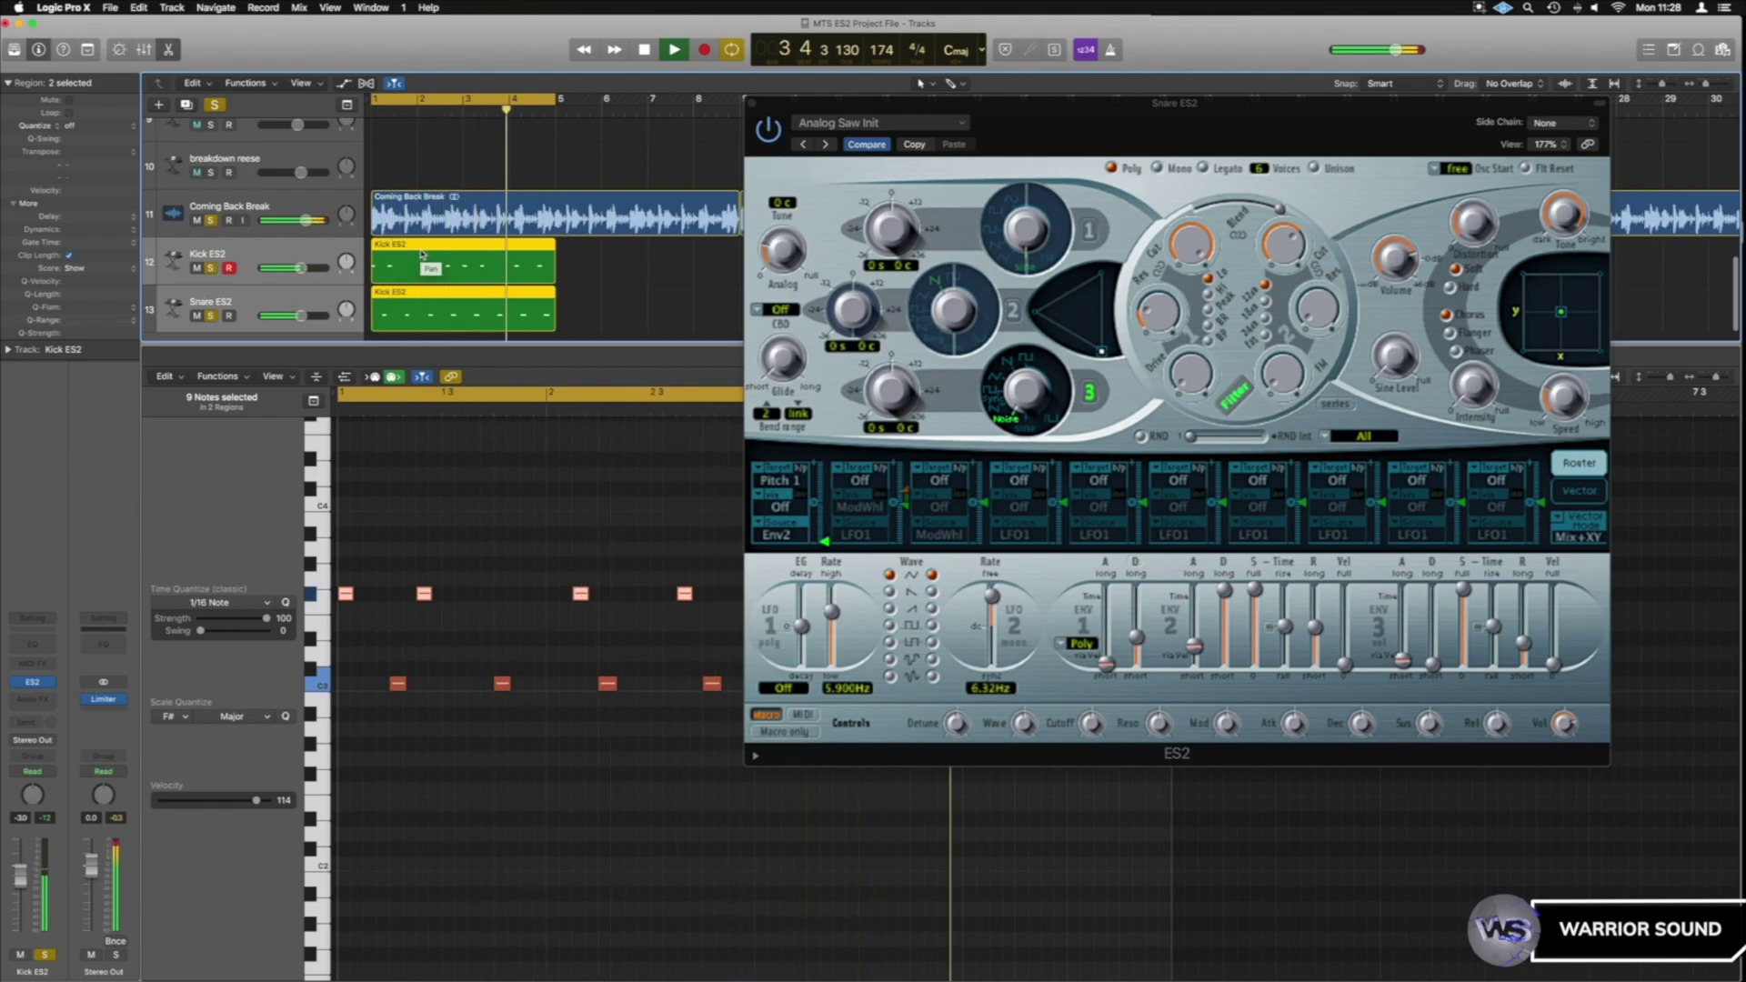
pyautogui.press('space')
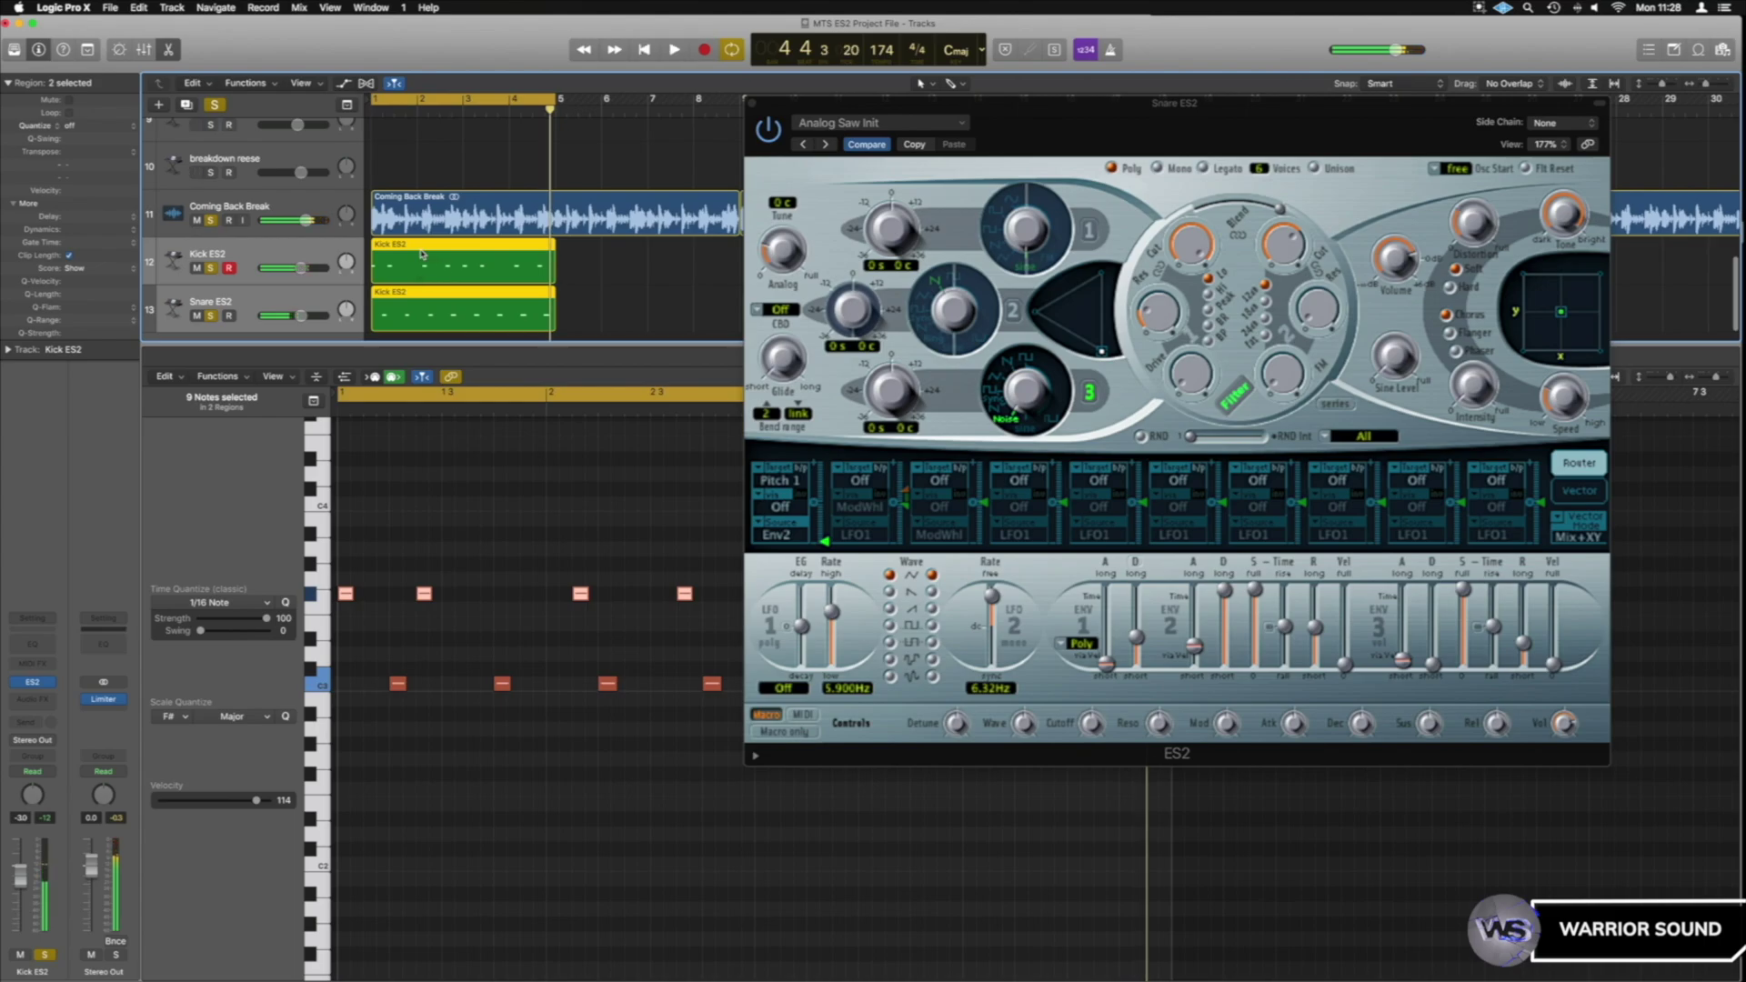
# - Unsolo and re-solo the Kick ES2 and Snare ES2 tracks, and select the Kick ES2 track alone
pyautogui.click(210, 267)
pyautogui.click(213, 315)
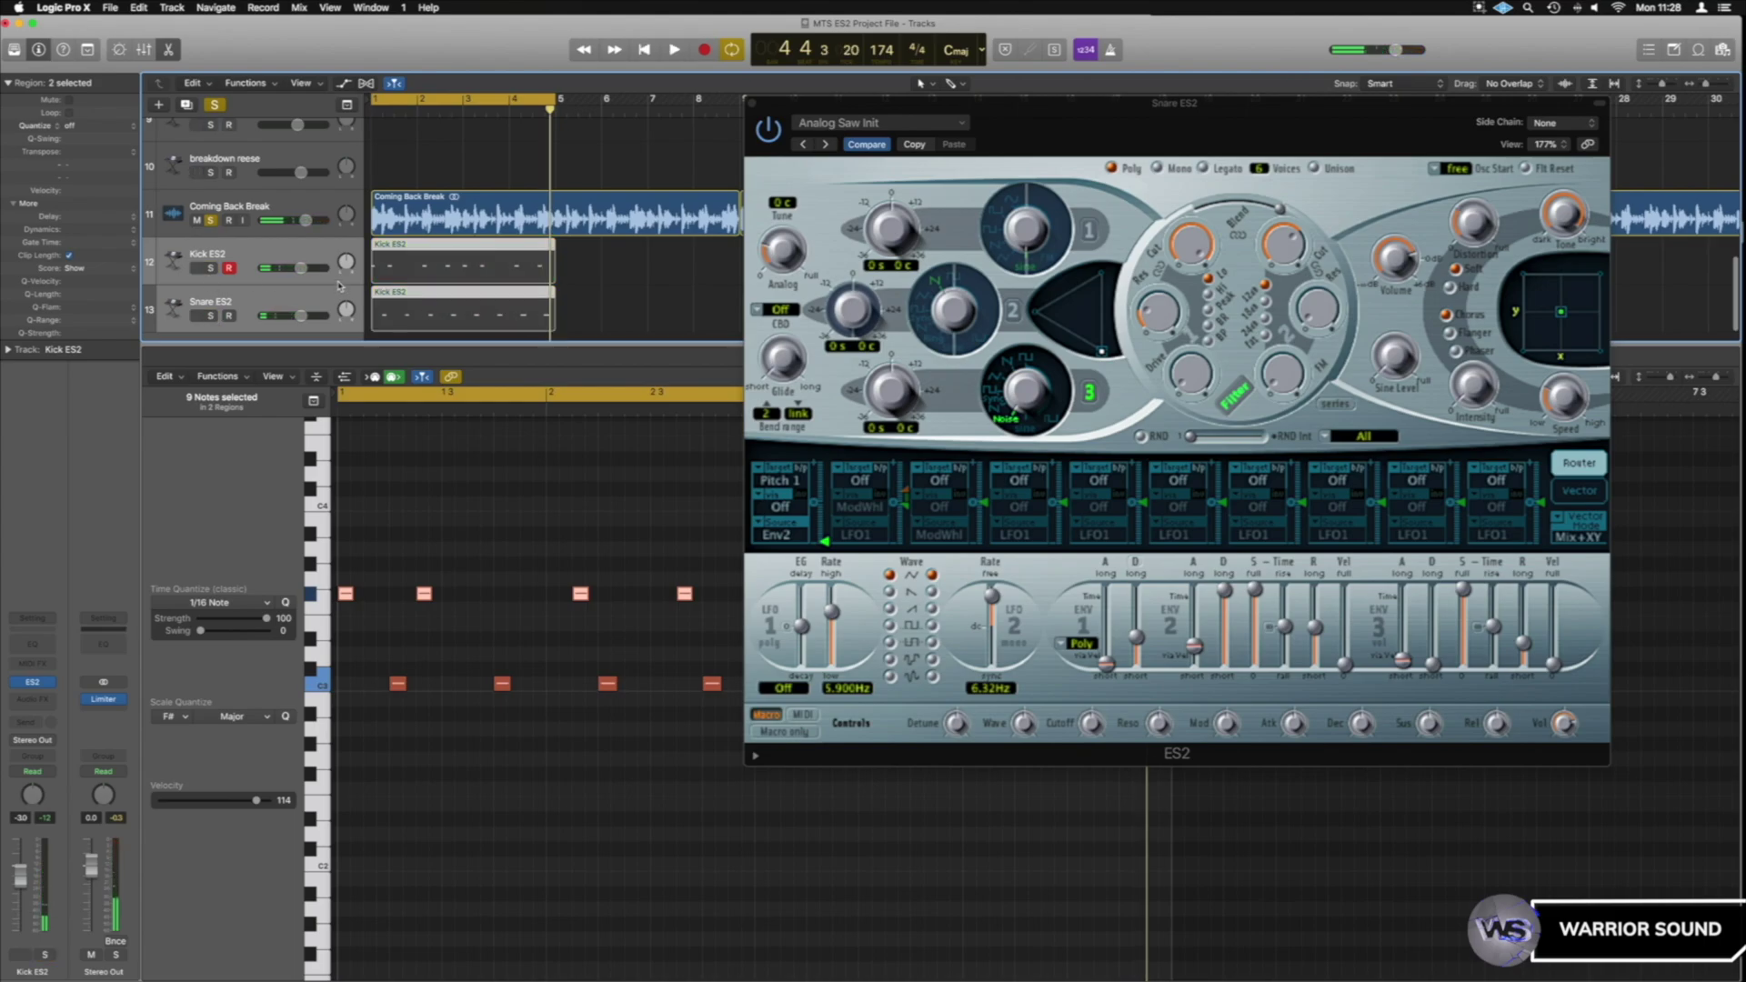
pyautogui.click(564, 261)
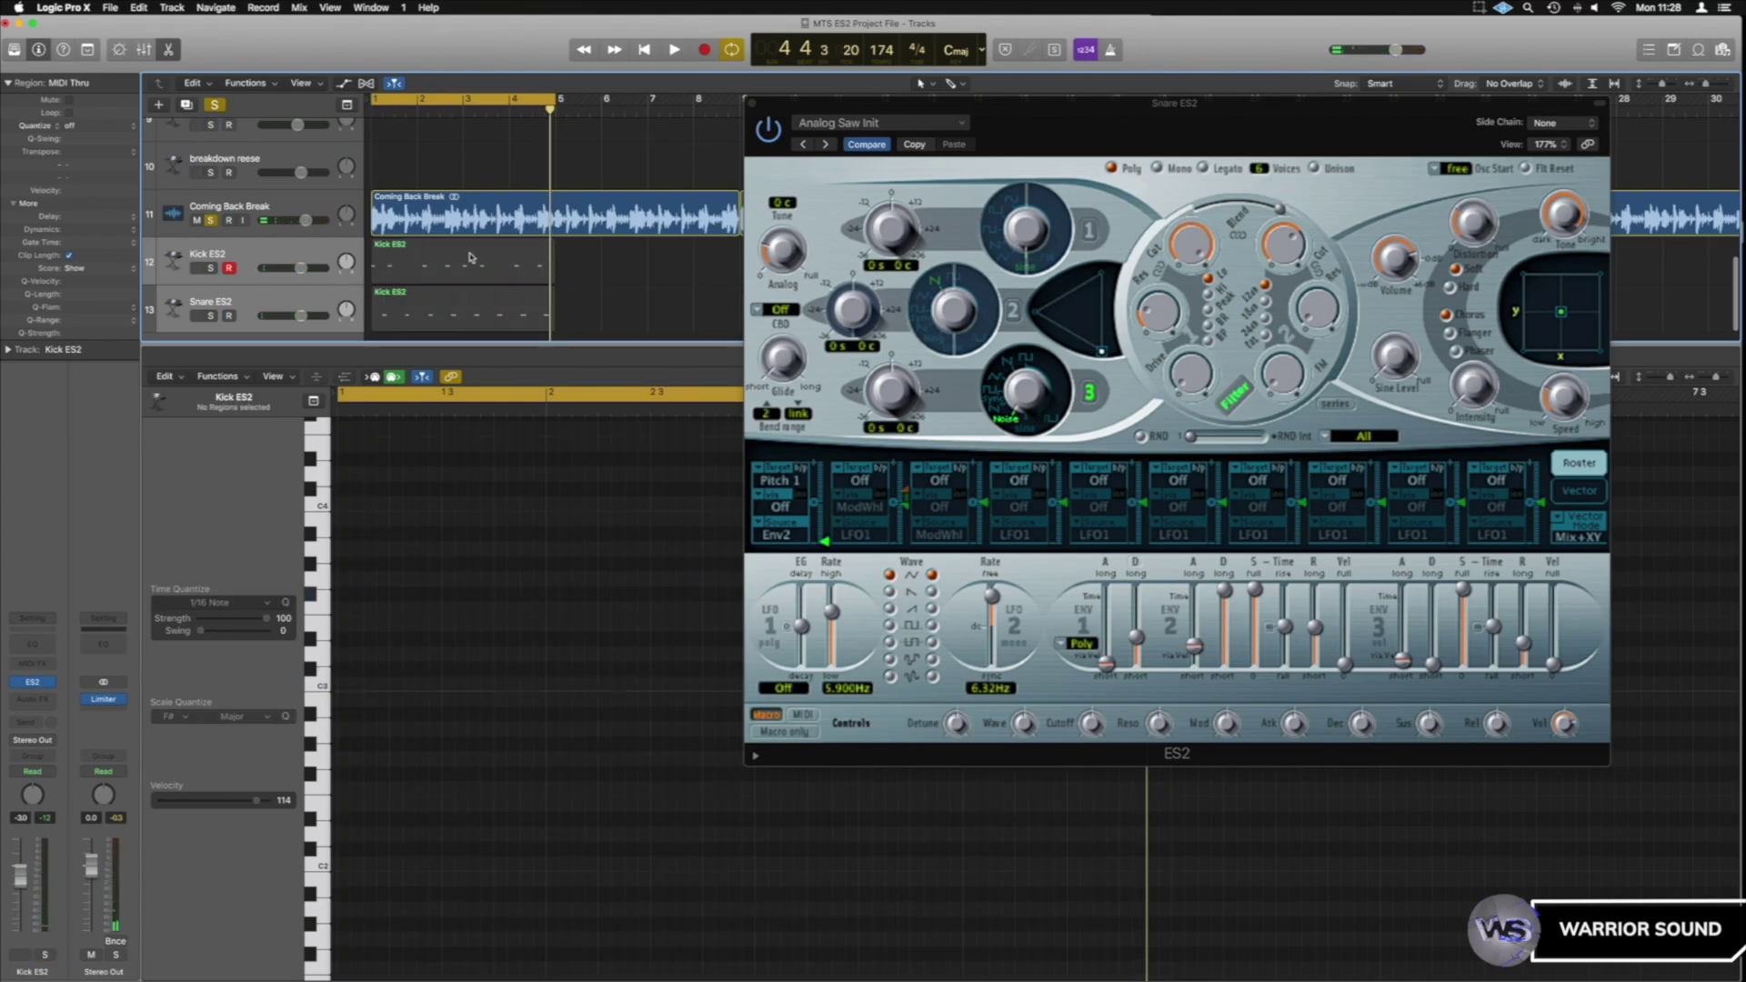
pyautogui.click(210, 267)
pyautogui.click(211, 316)
pyautogui.click(273, 258)
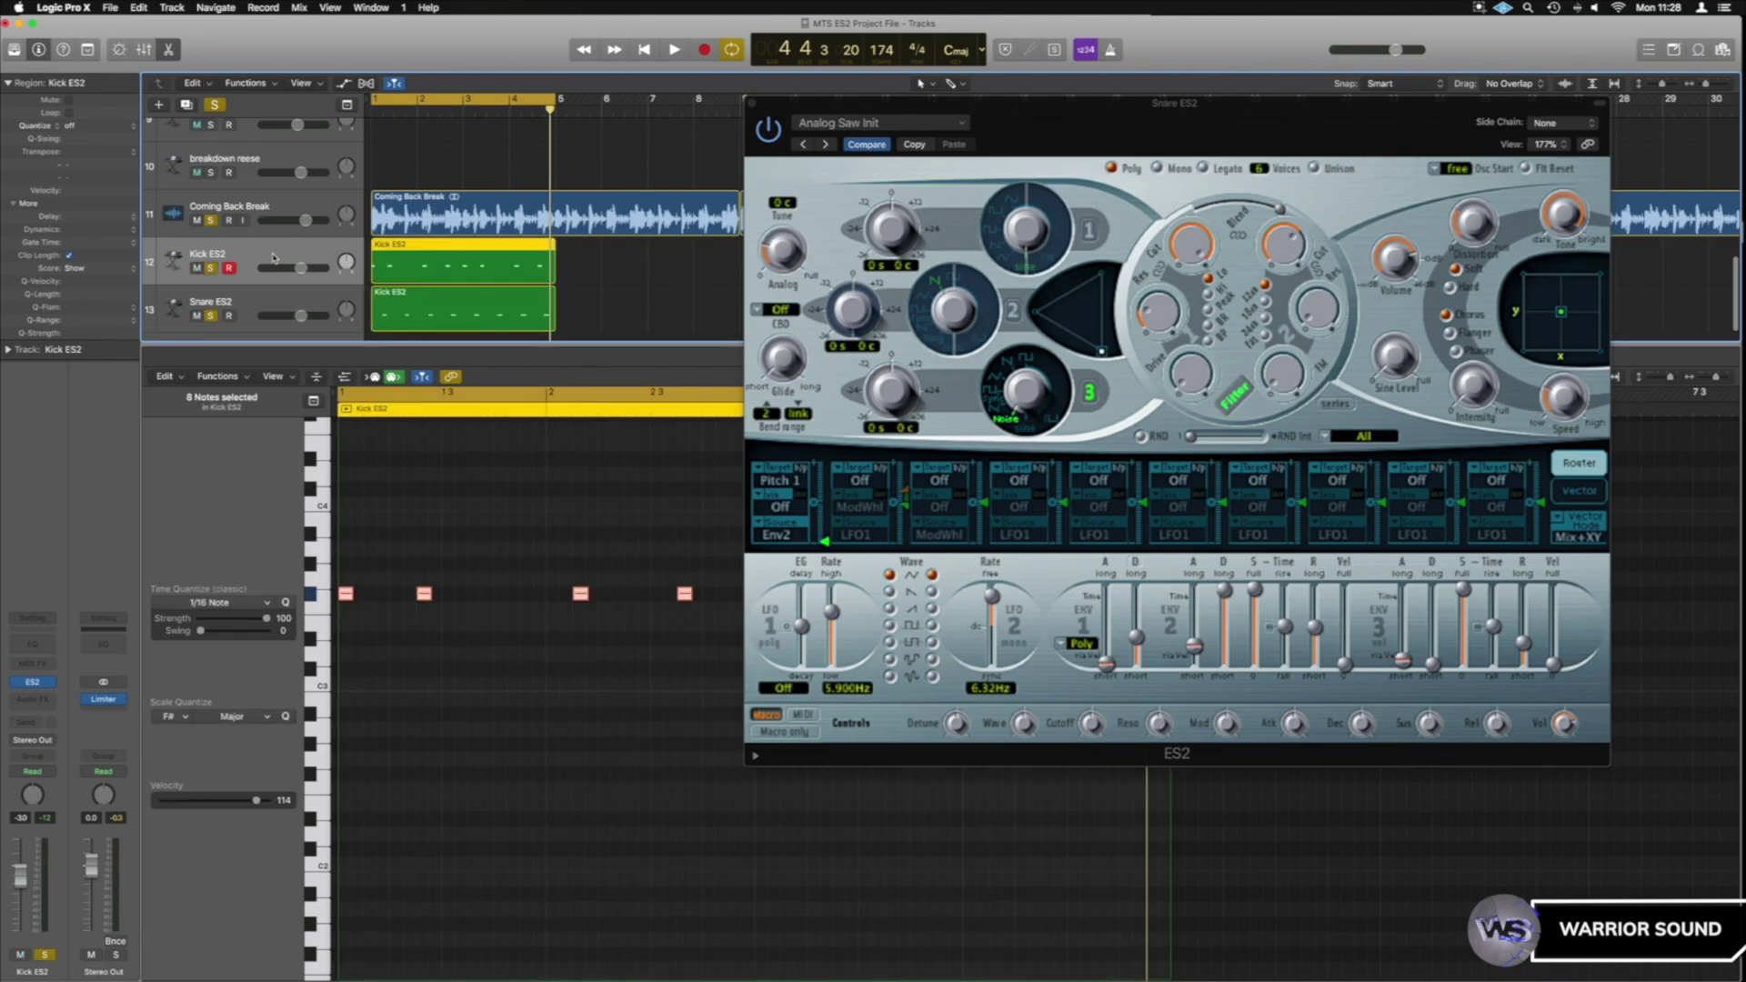
# - Close the ES2 plug-in window and hide the piano roll to show the full arrangement
pyautogui.press('z')
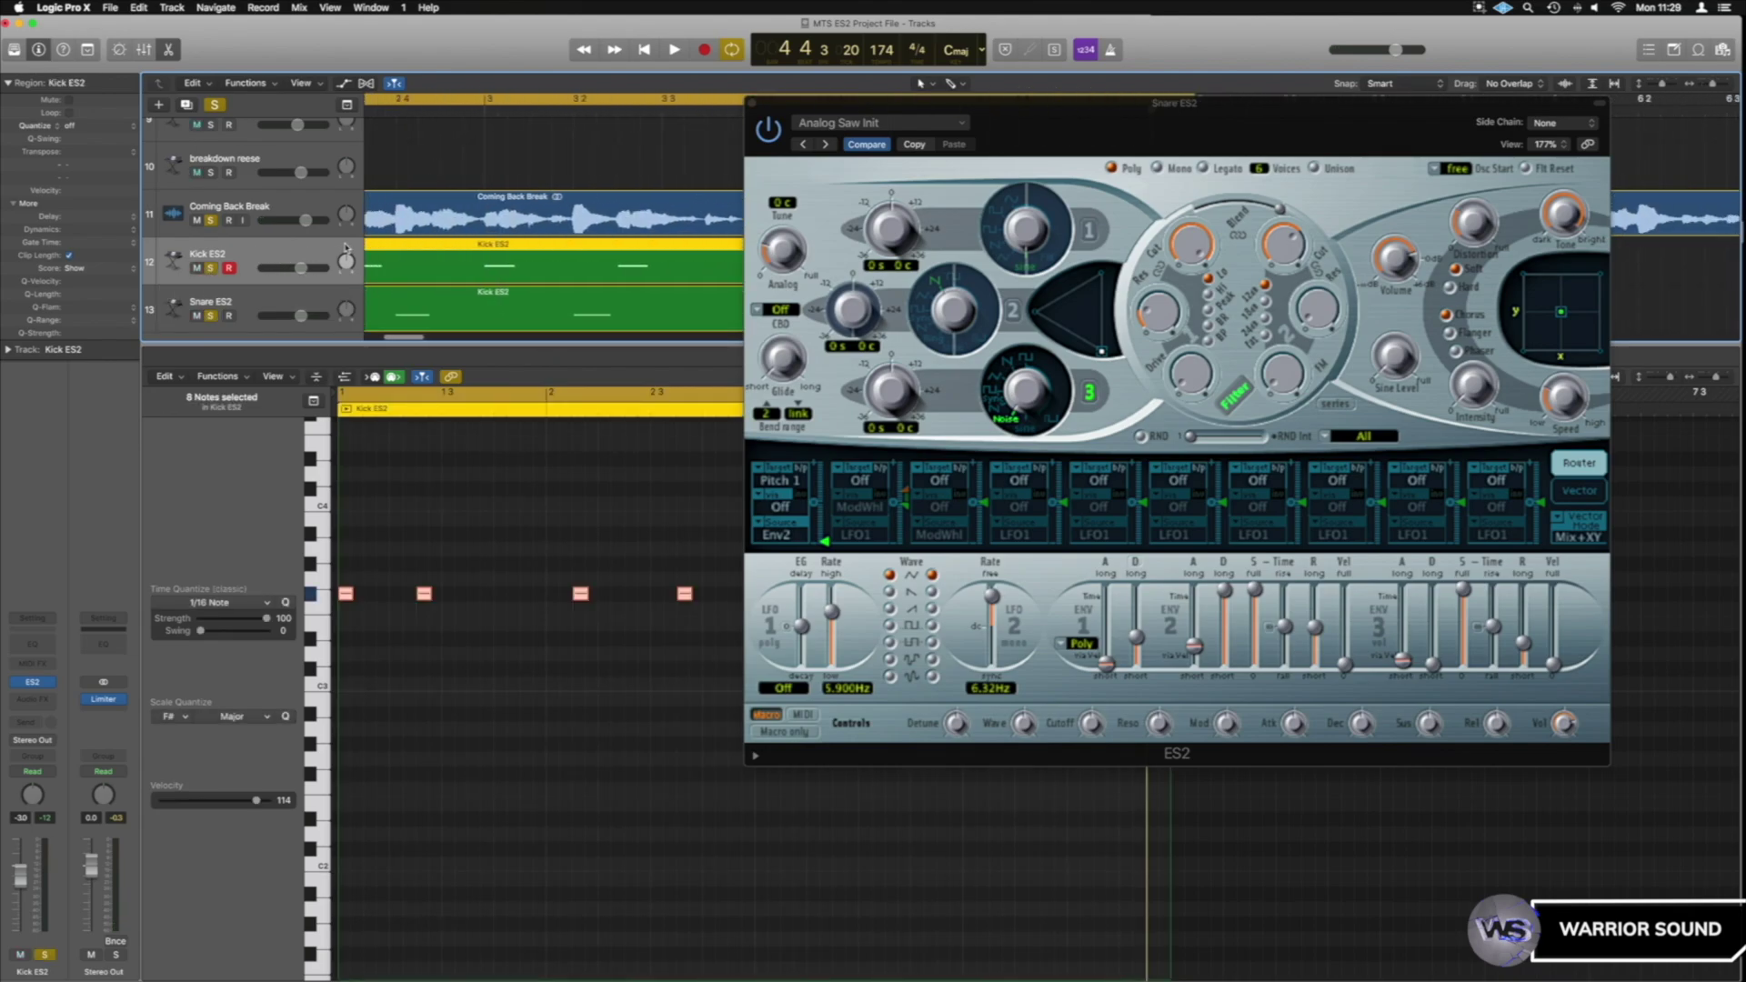
pyautogui.click(751, 103)
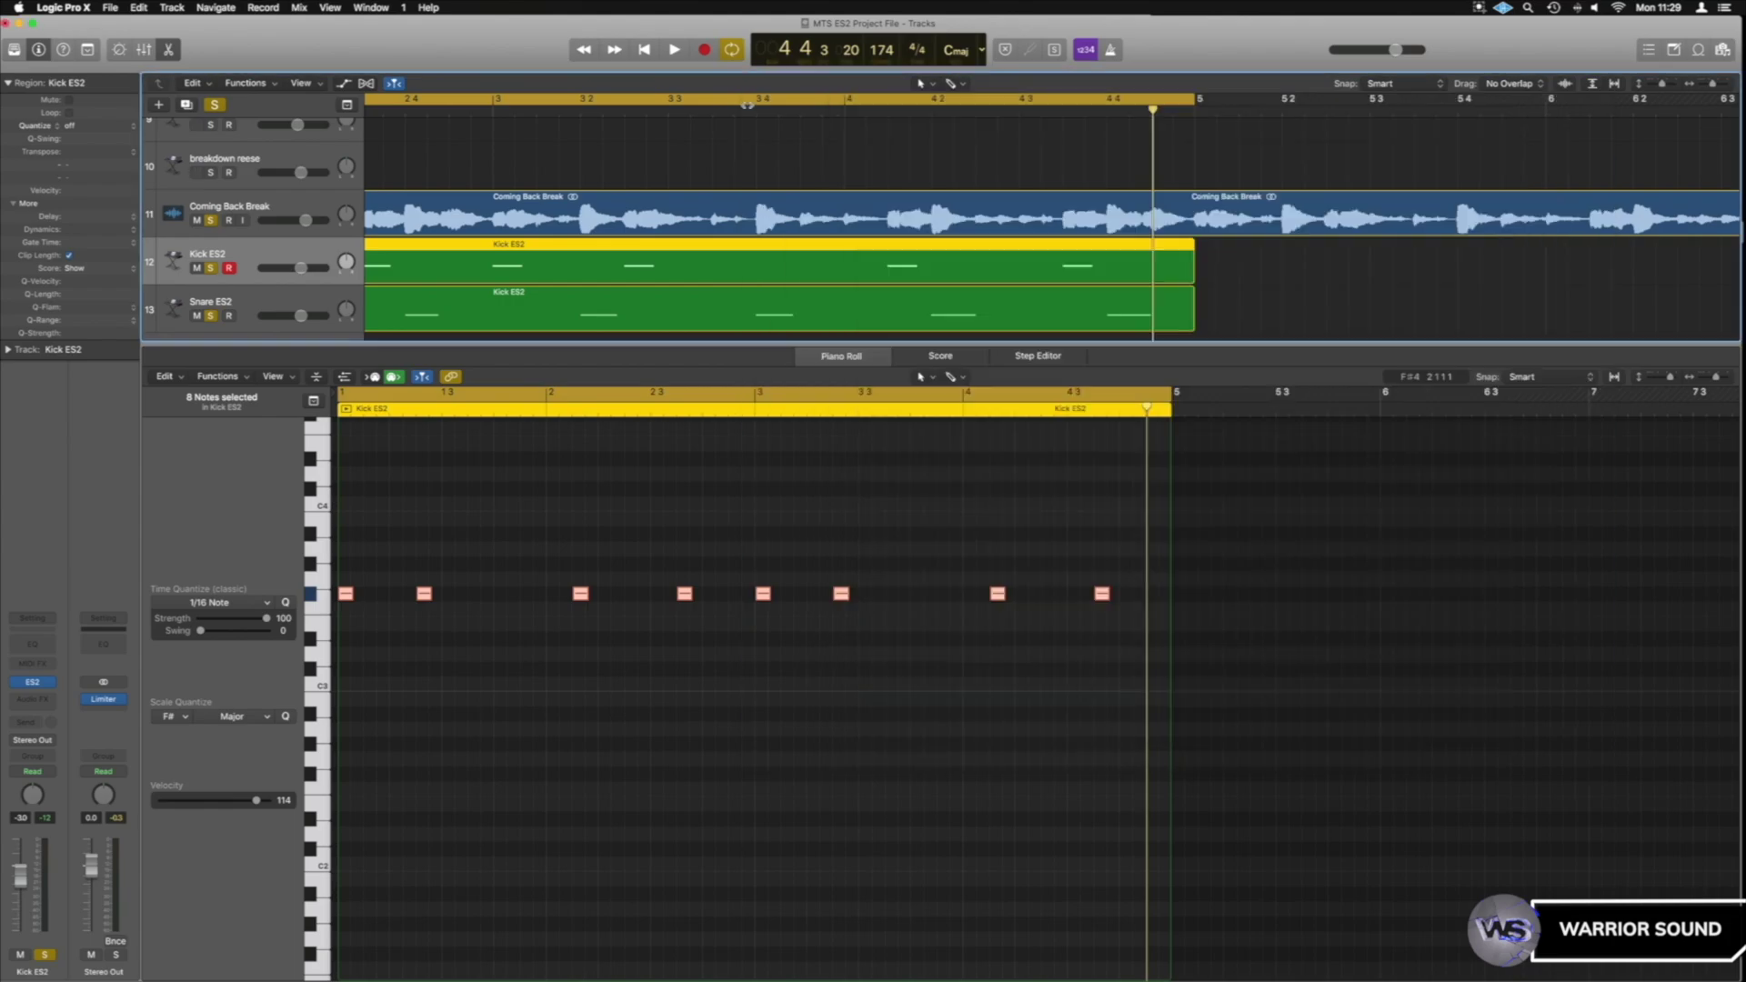
pyautogui.press('cmd+Down')
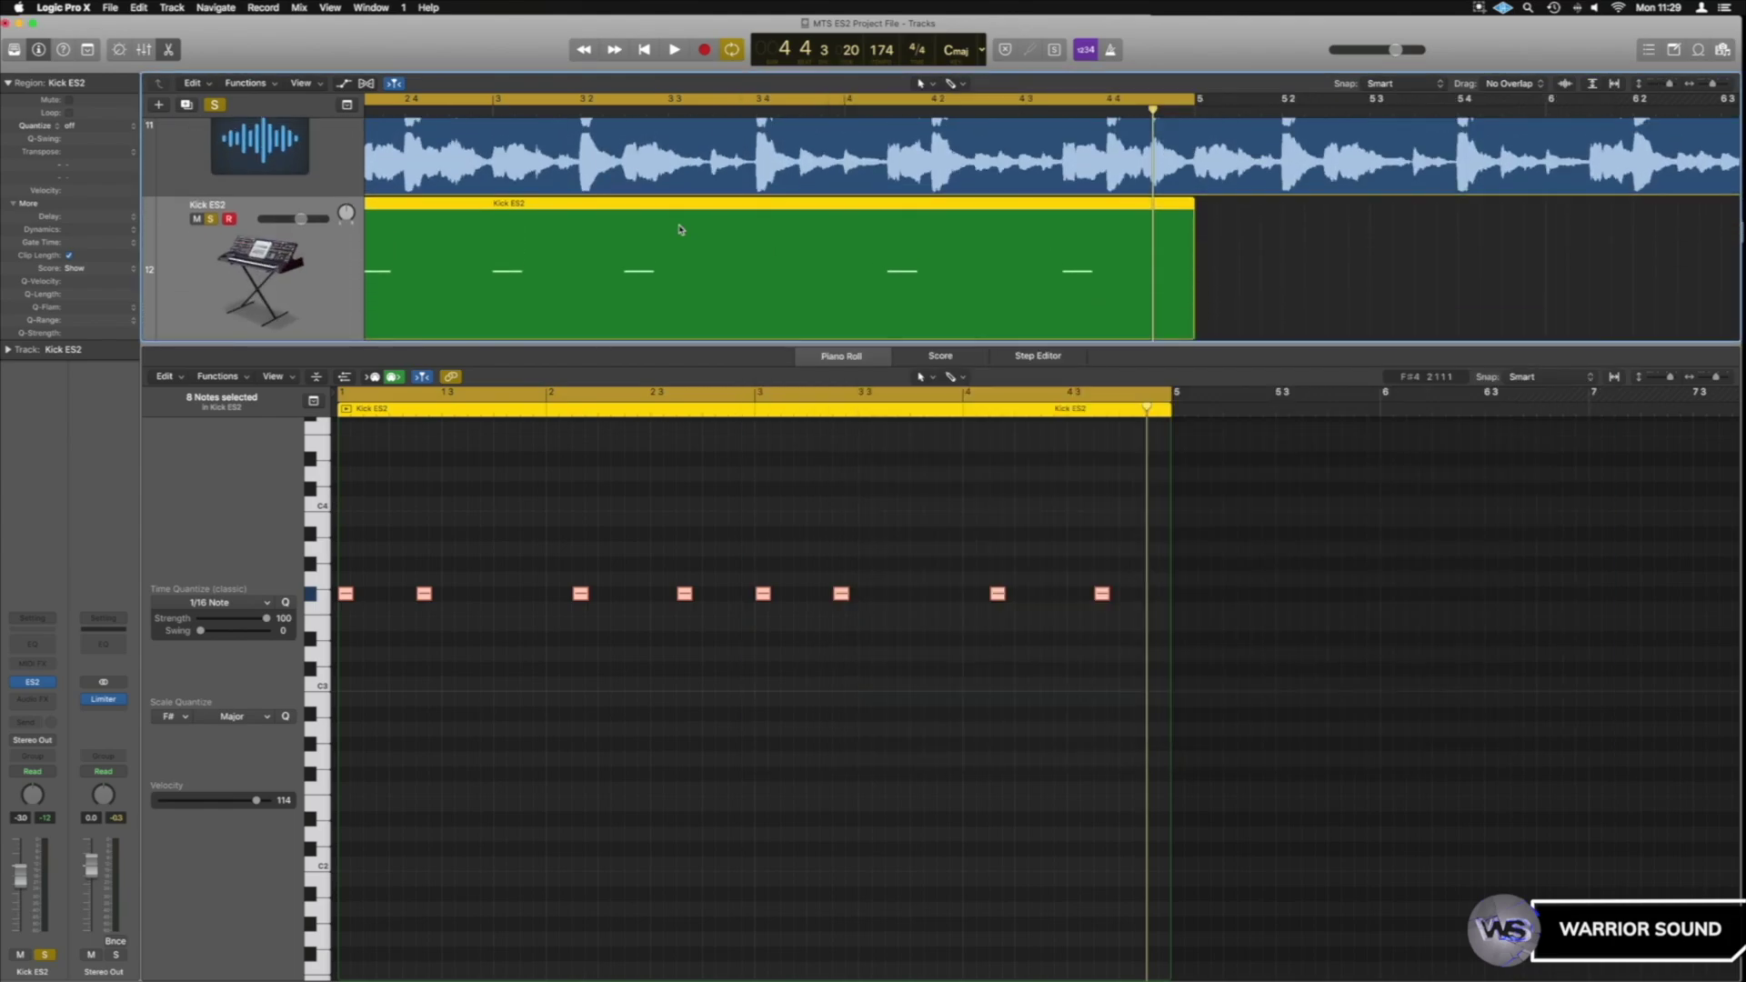
pyautogui.press('super+Right')
pyautogui.click(849, 100)
pyautogui.click(684, 102)
pyautogui.hscroll(-10, 684, 127)
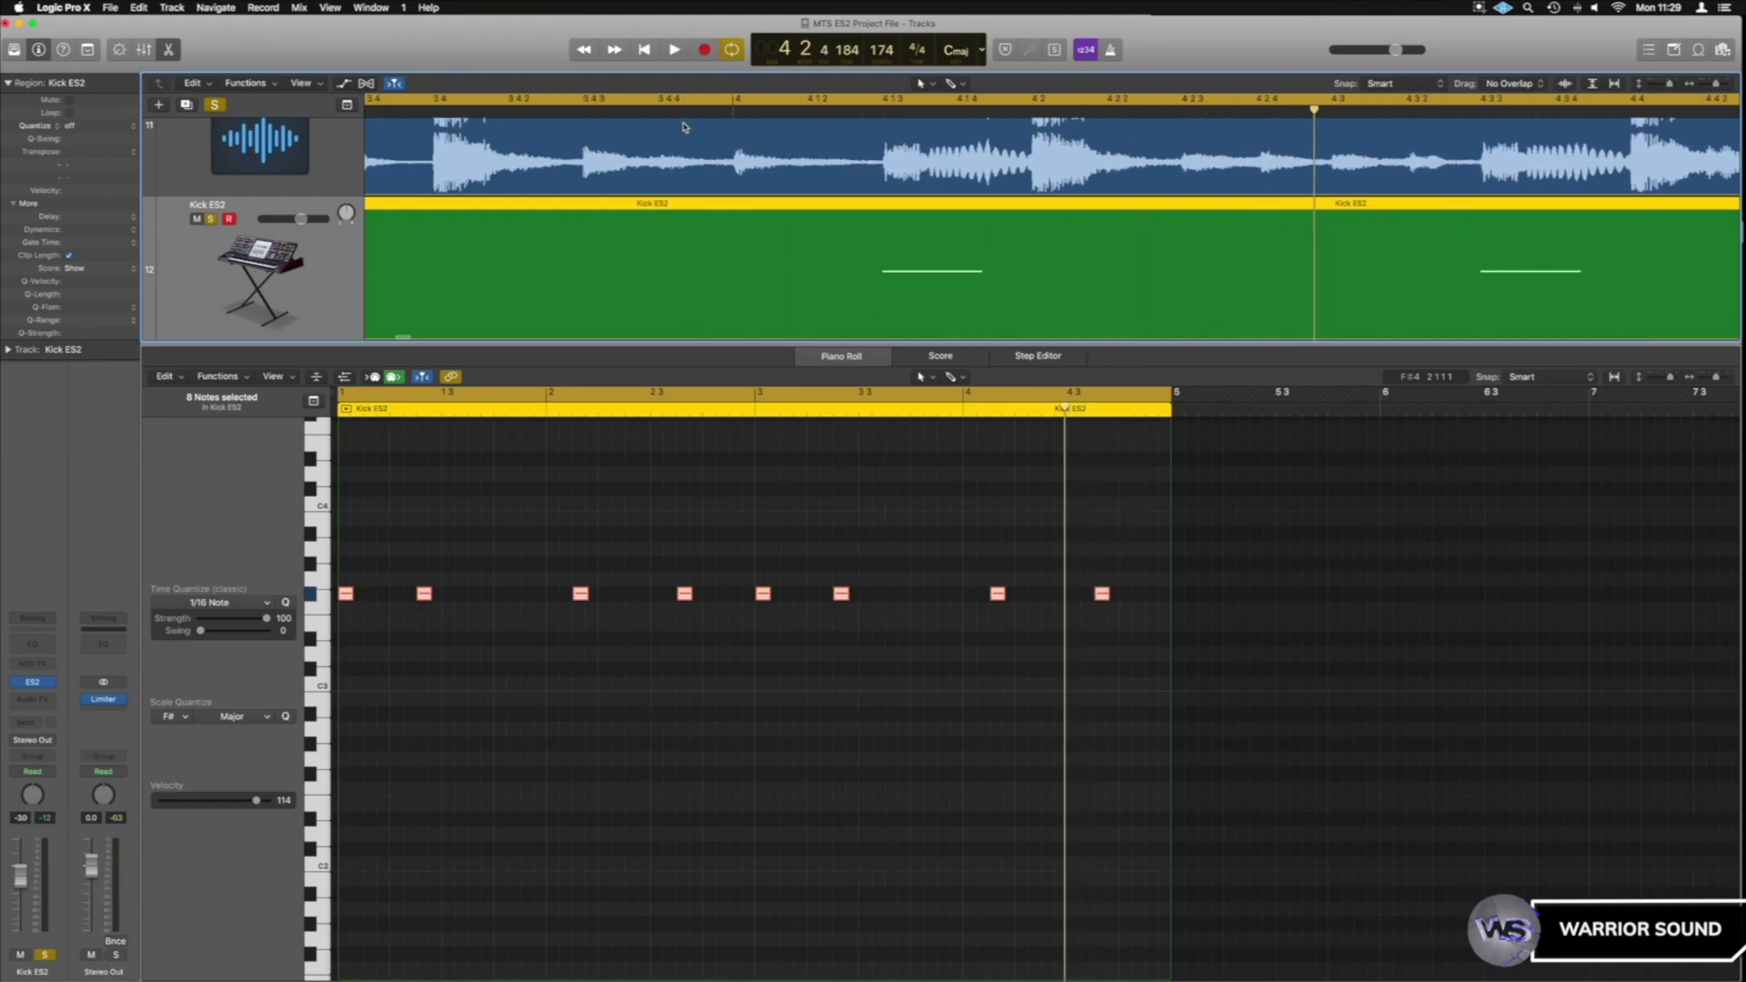
pyautogui.press('z')
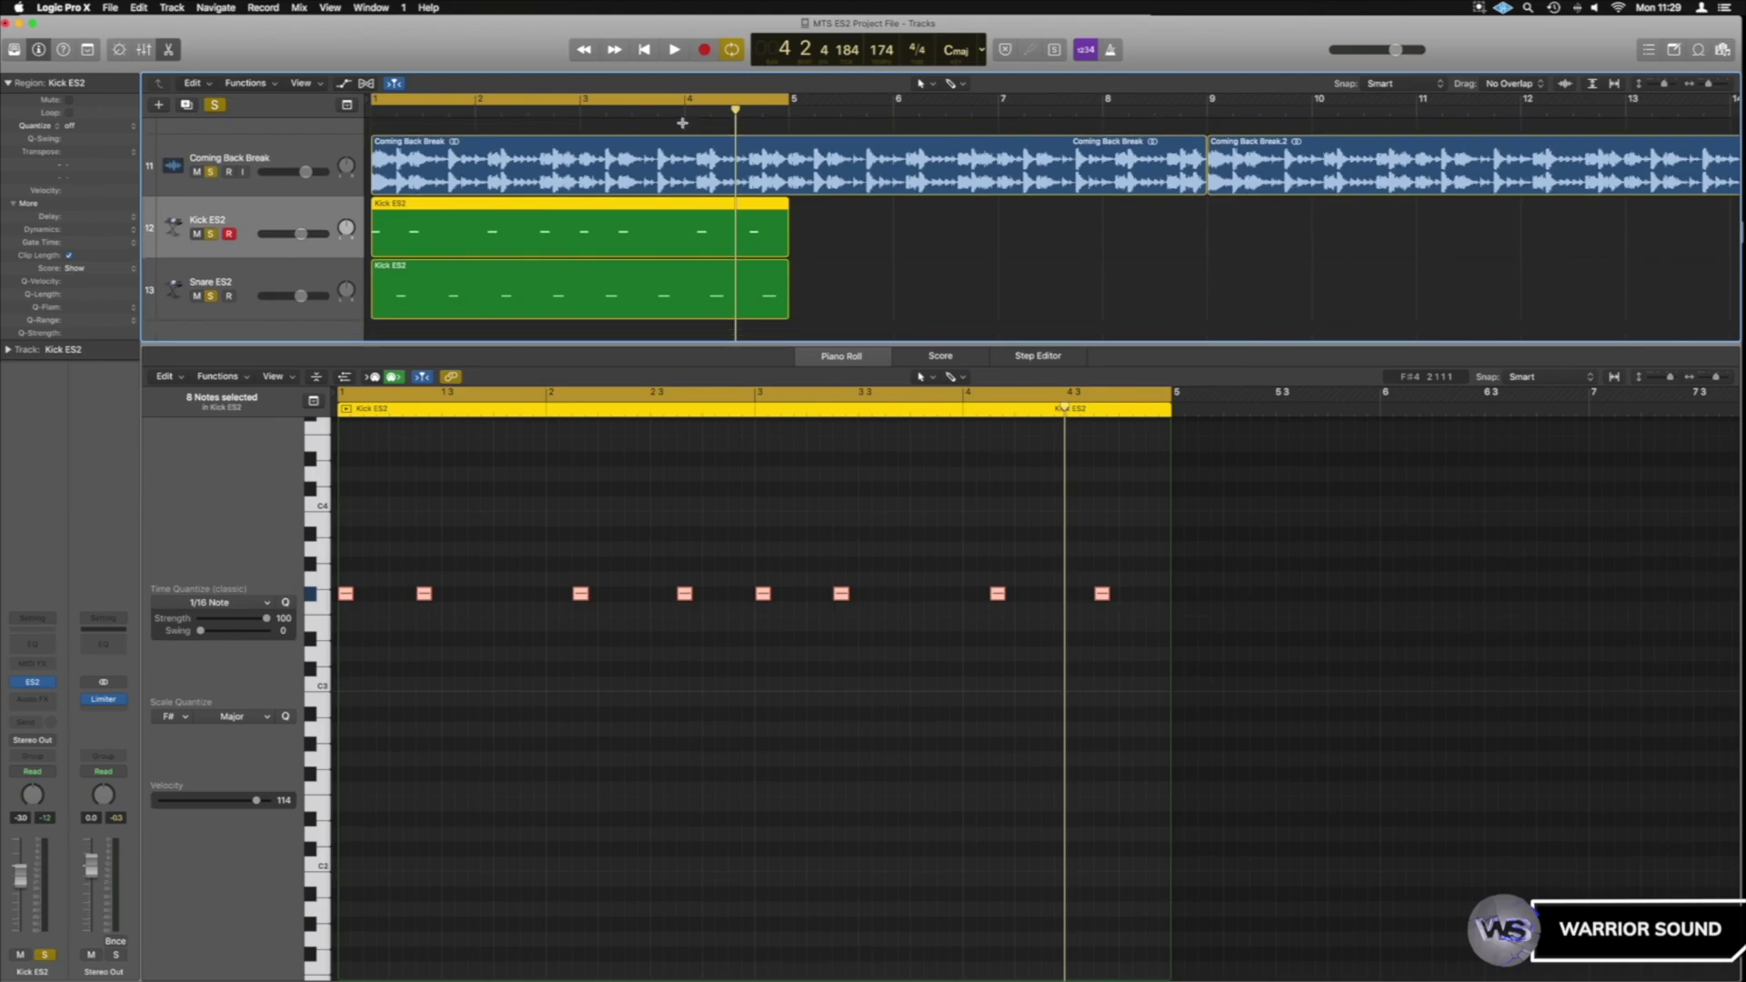
pyautogui.press('e')
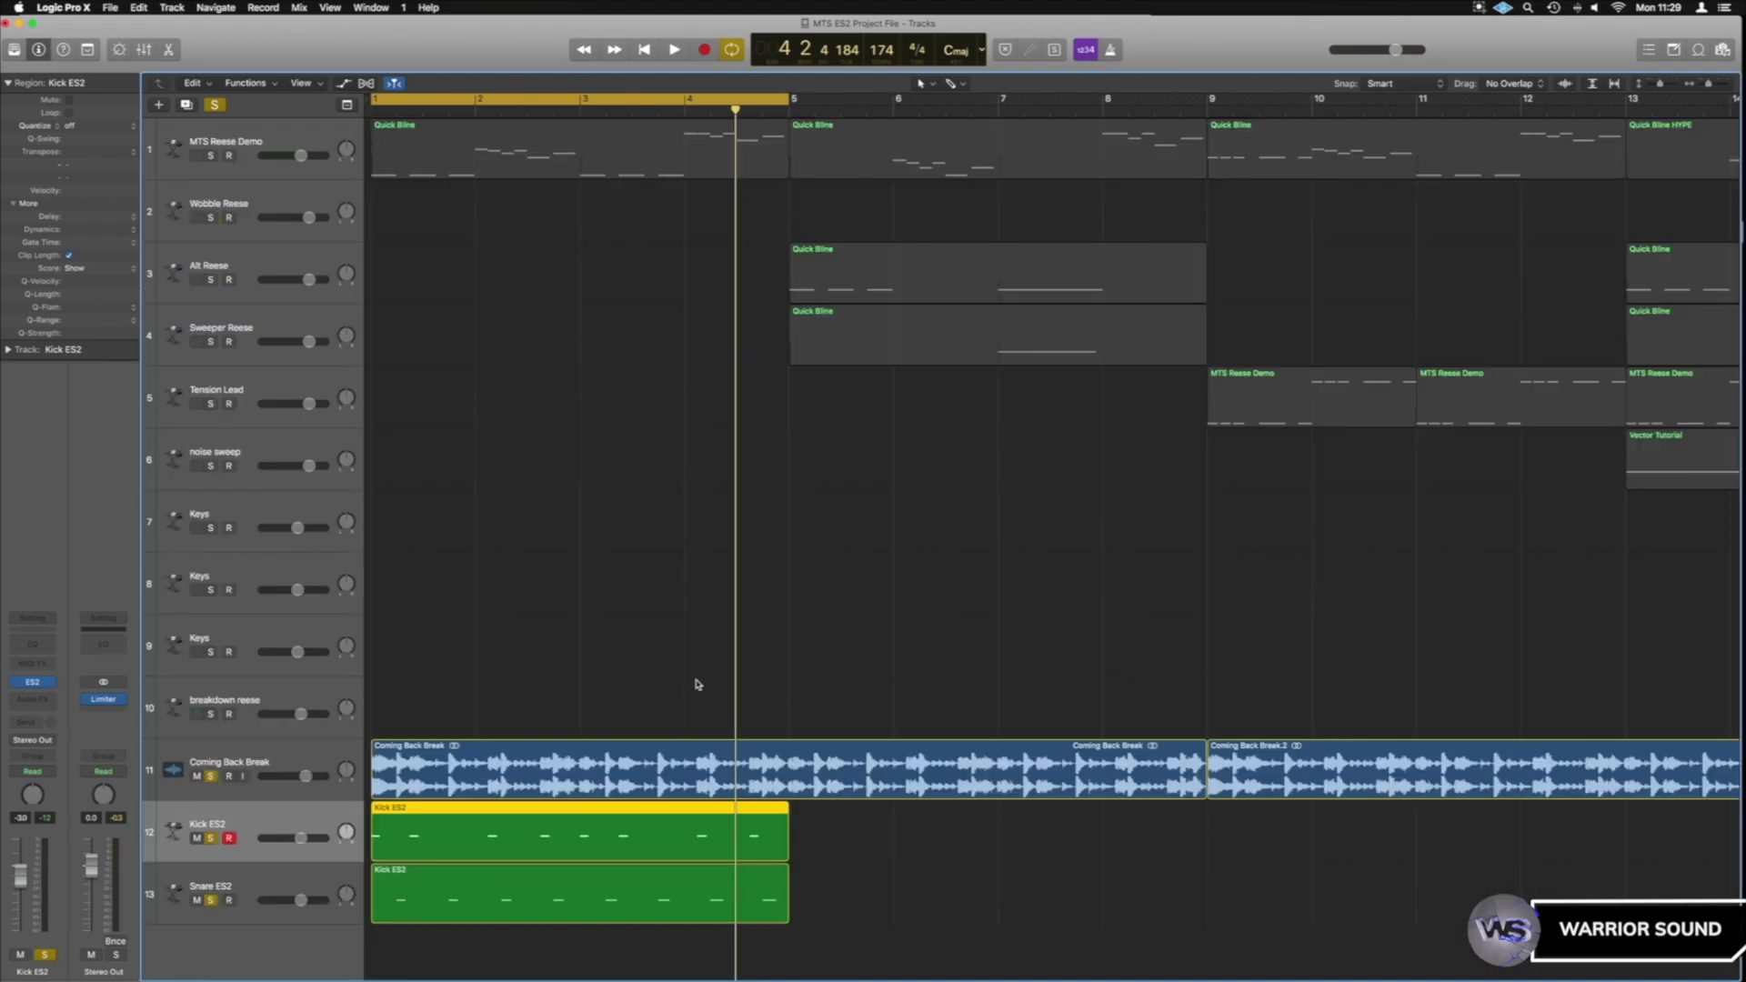
# - Unsolo the Kick ES2 and Snare ES2 tracks and keep only Coming Back Break soloed
pyautogui.click(211, 777)
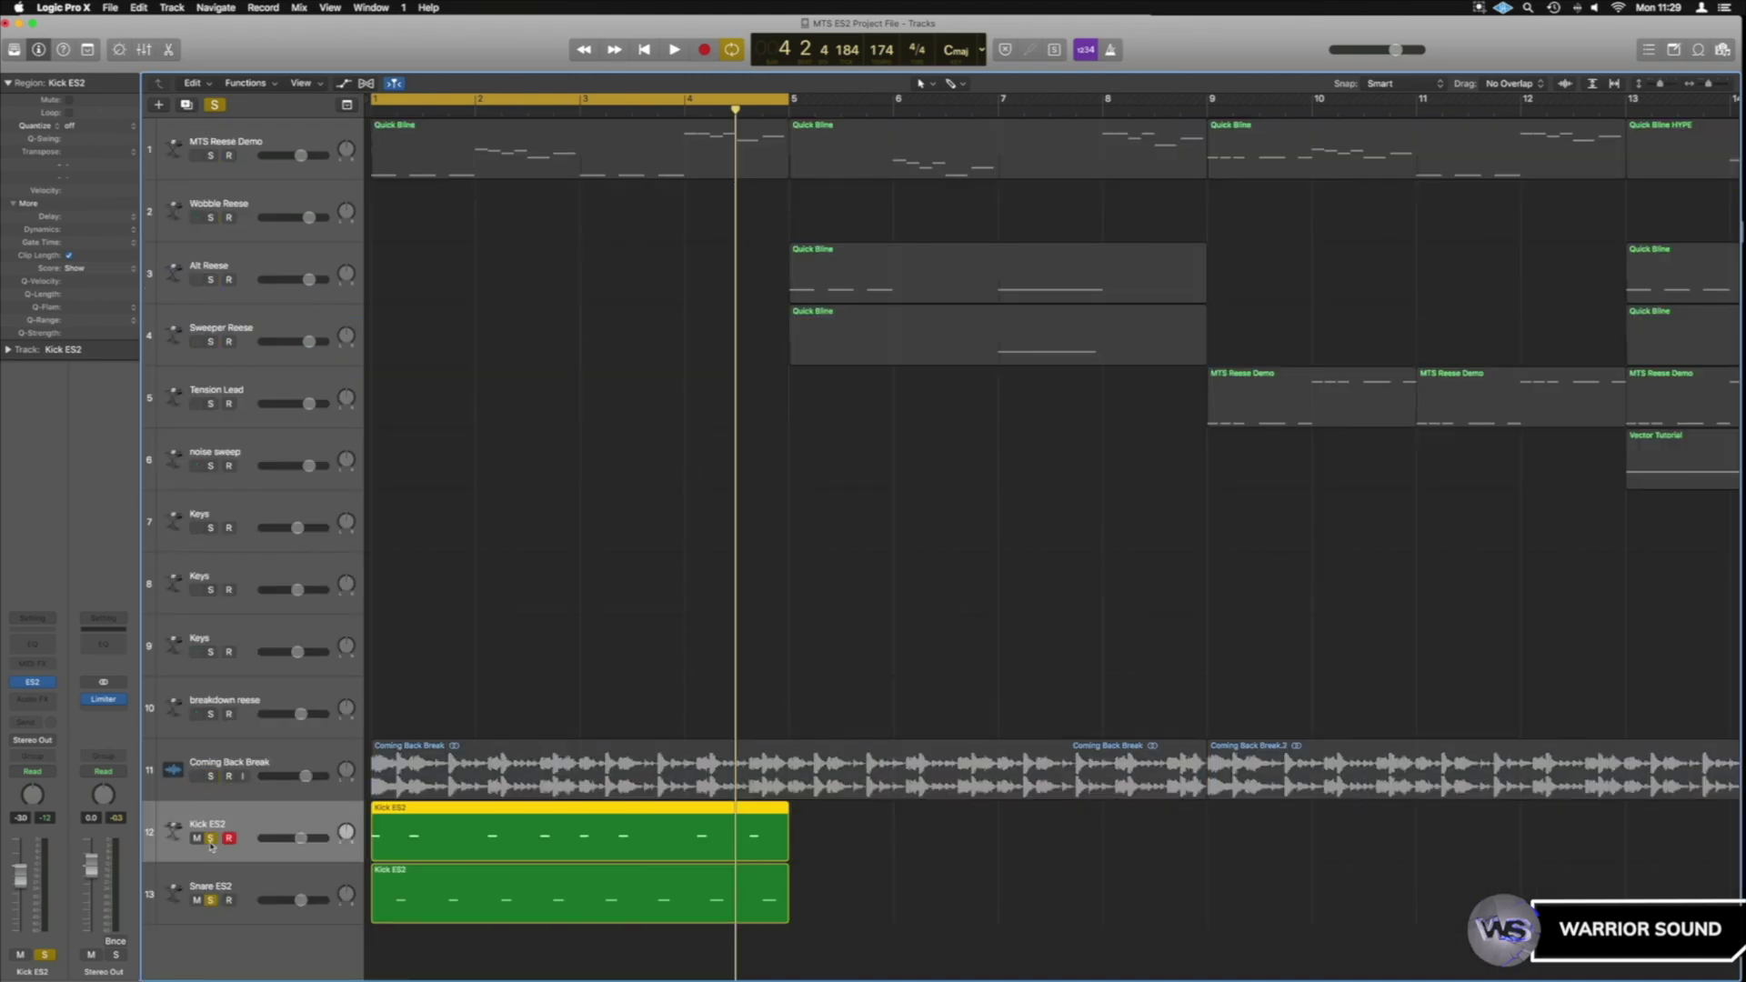
pyautogui.click(210, 839)
pyautogui.click(211, 900)
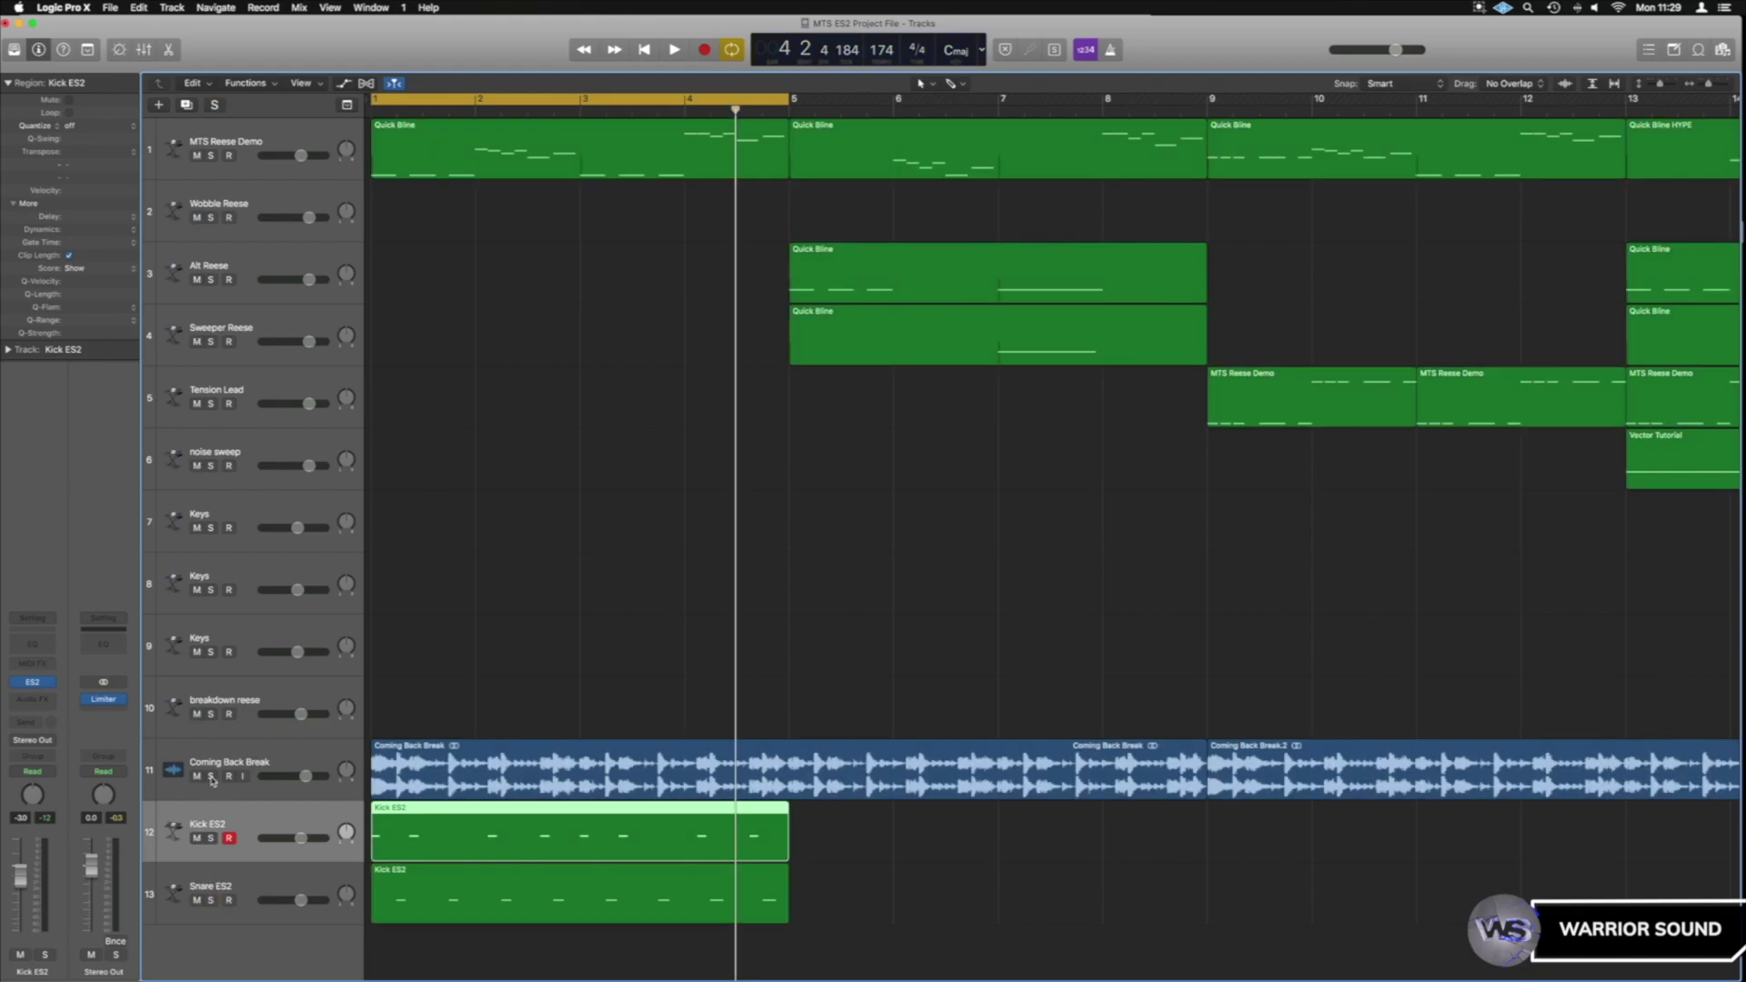
pyautogui.click(211, 777)
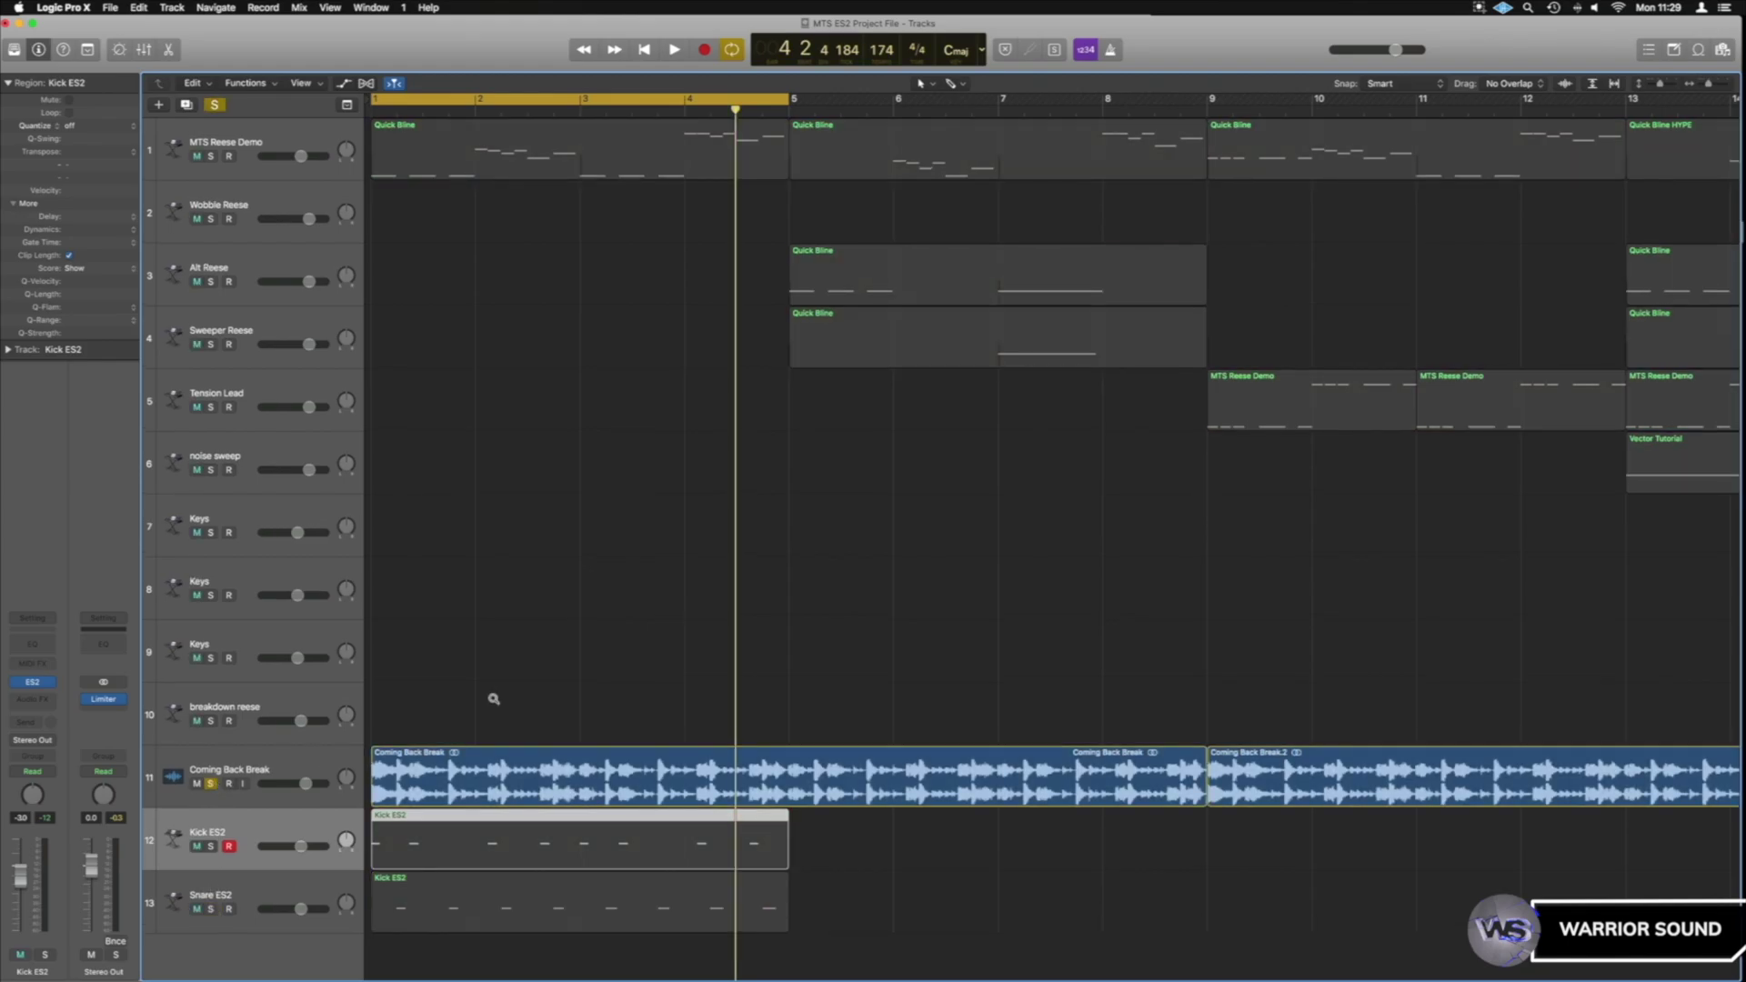
# - Listen to the Coming Back Break loop on its own with its waveform enlarged, and unsolo the track
pyautogui.press('super+Down')
pyautogui.press('super+Down')
pyautogui.press('super+Down')
pyautogui.press('super+Right')
pyautogui.press('super+Right')
pyautogui.press('super+Right')
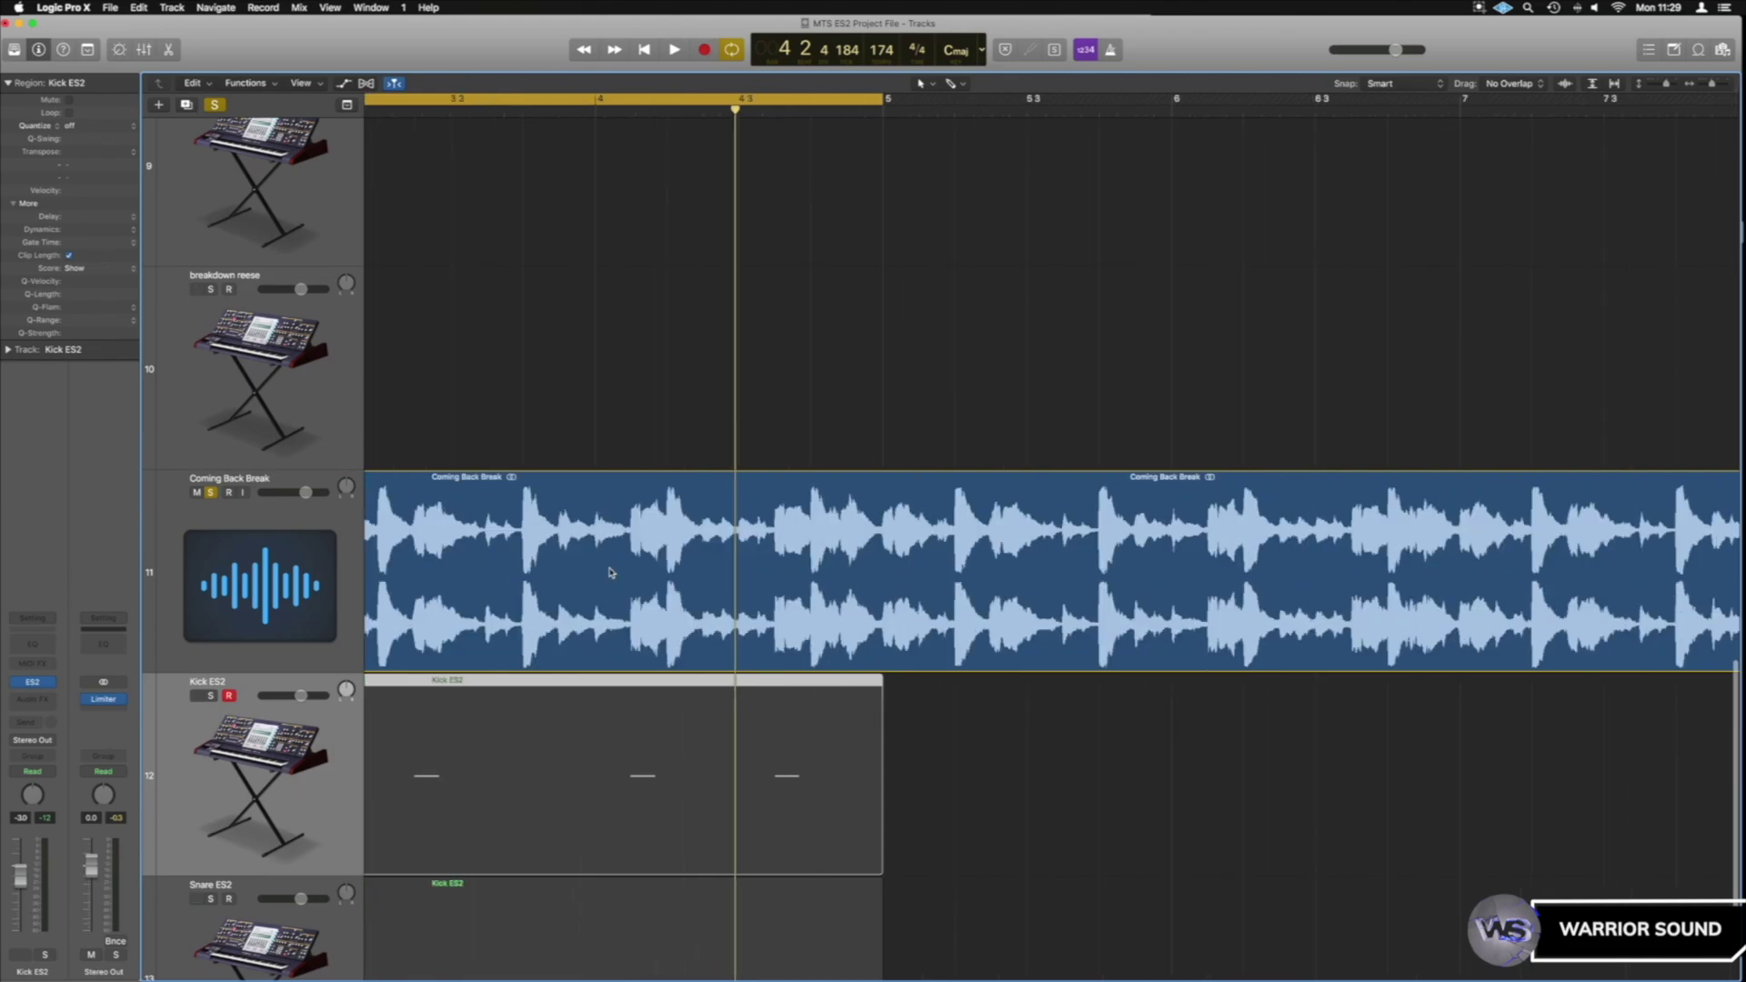
pyautogui.press('super+Left')
pyautogui.press('super+Left')
pyautogui.press('super+Left')
pyautogui.press('super+Left')
pyautogui.press('space')
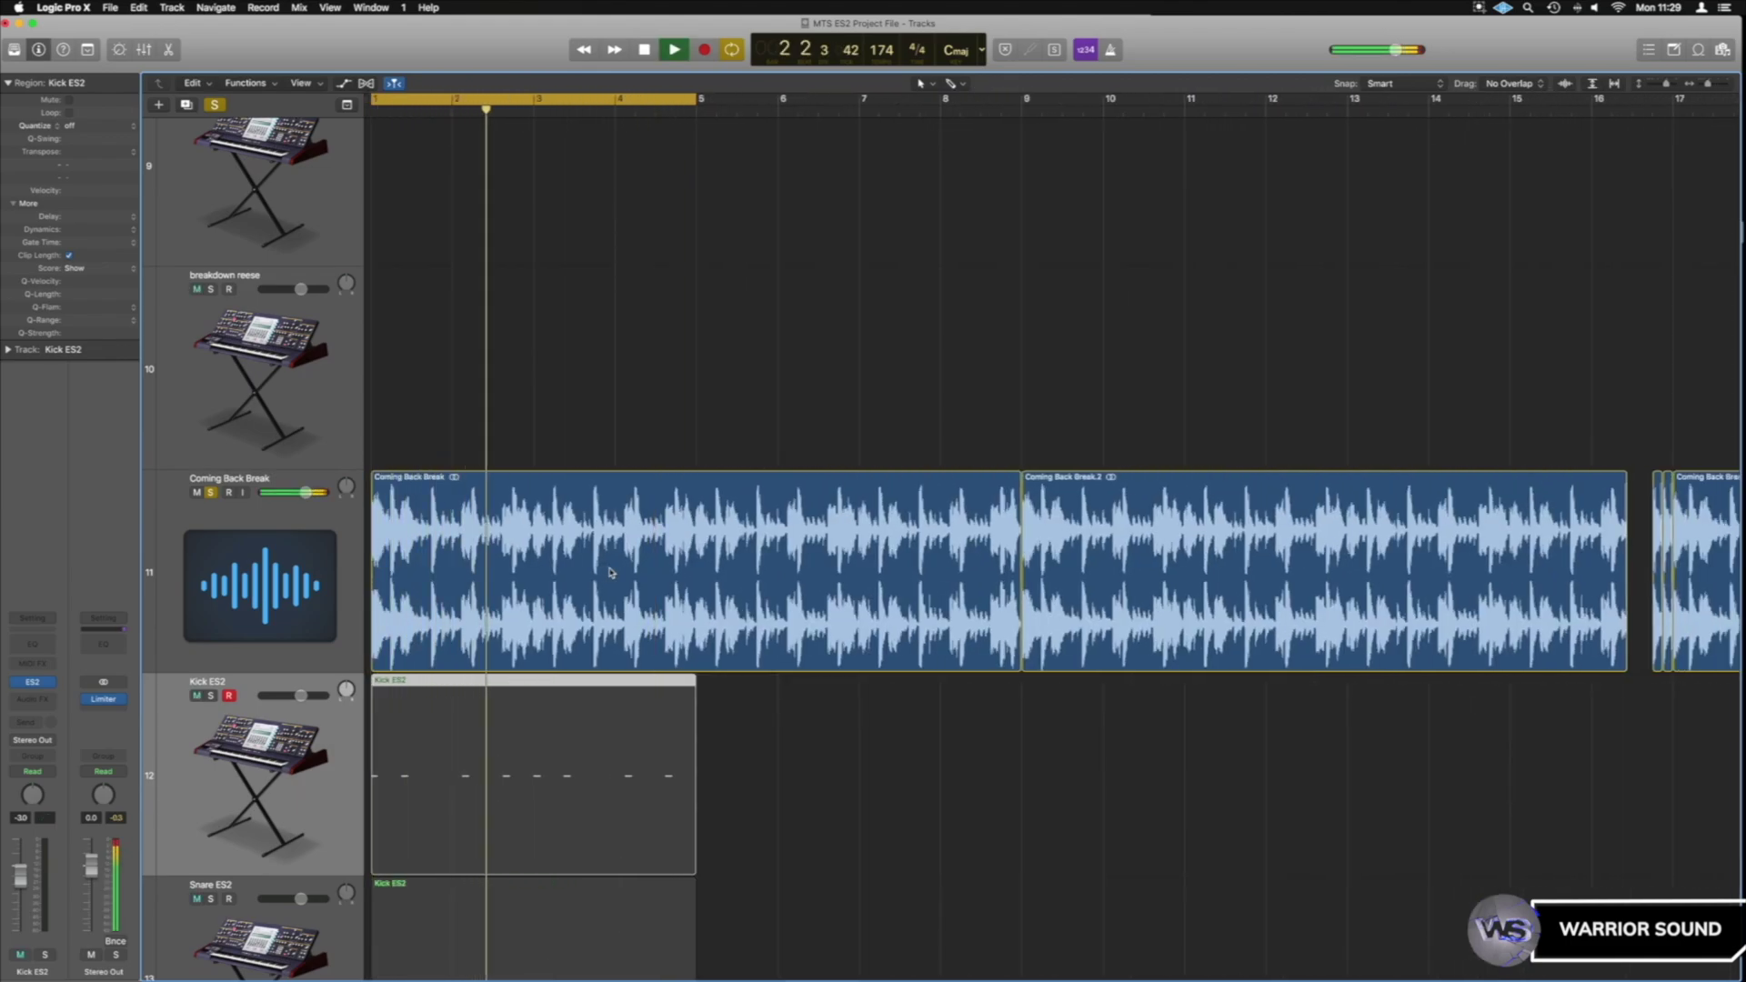
pyautogui.press('space')
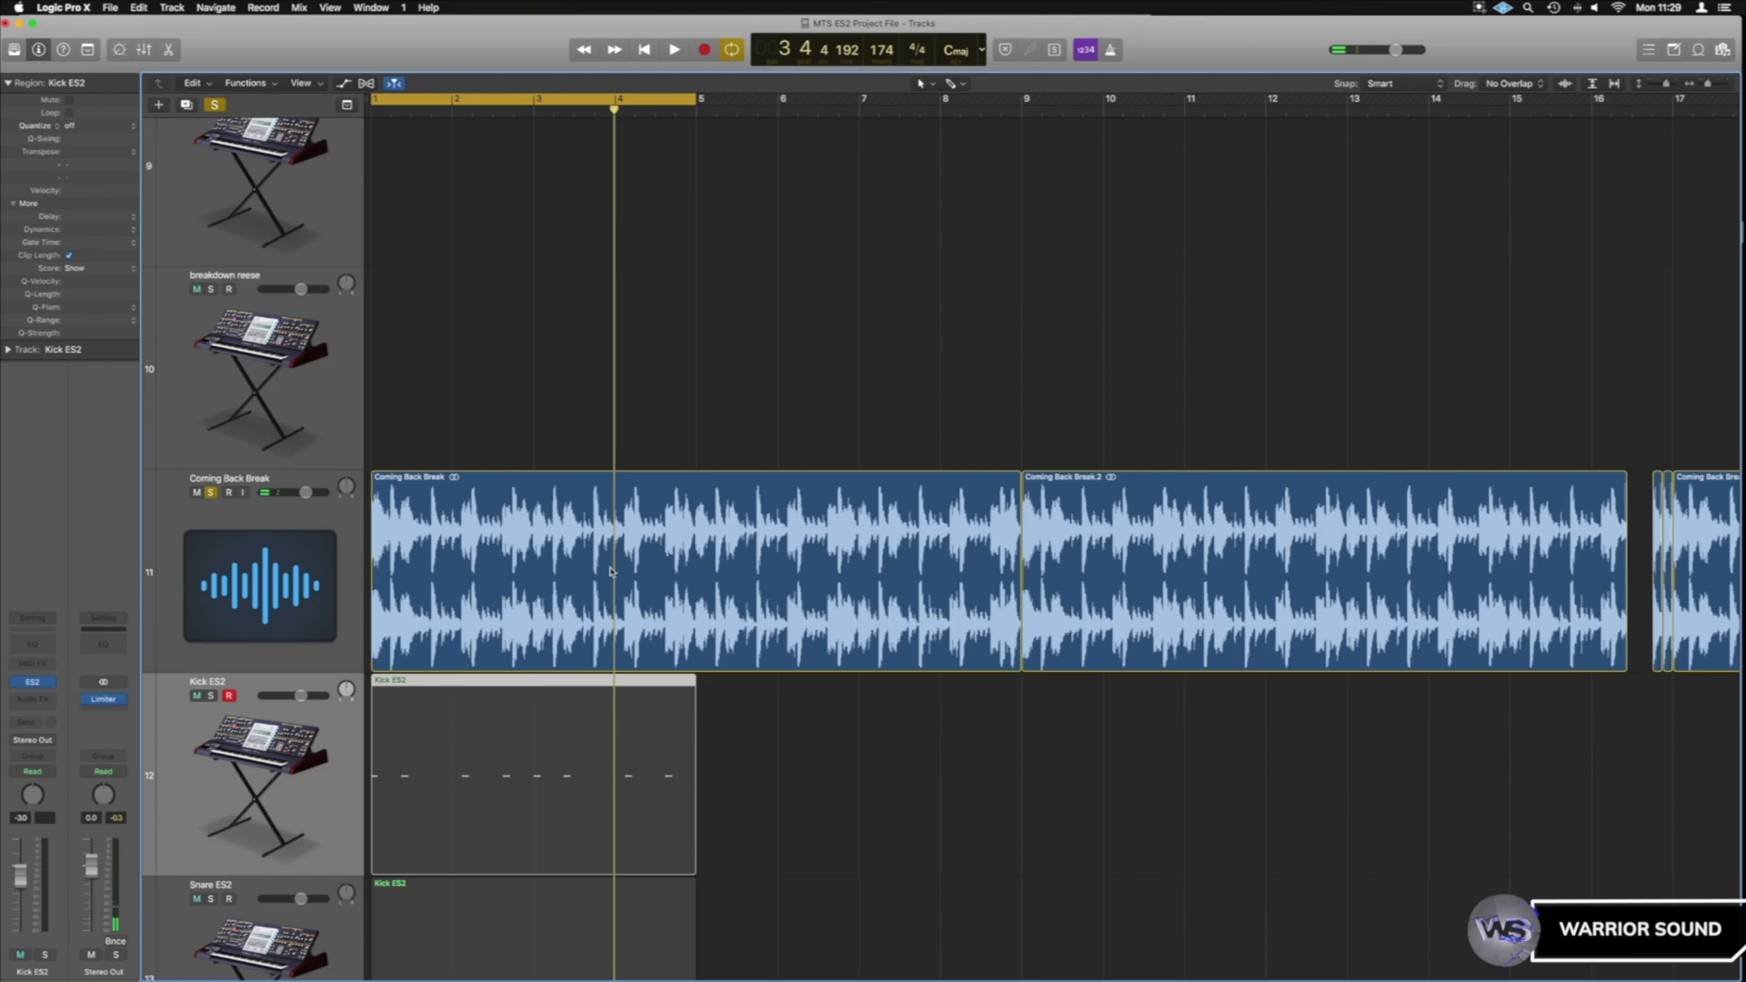
pyautogui.click(210, 492)
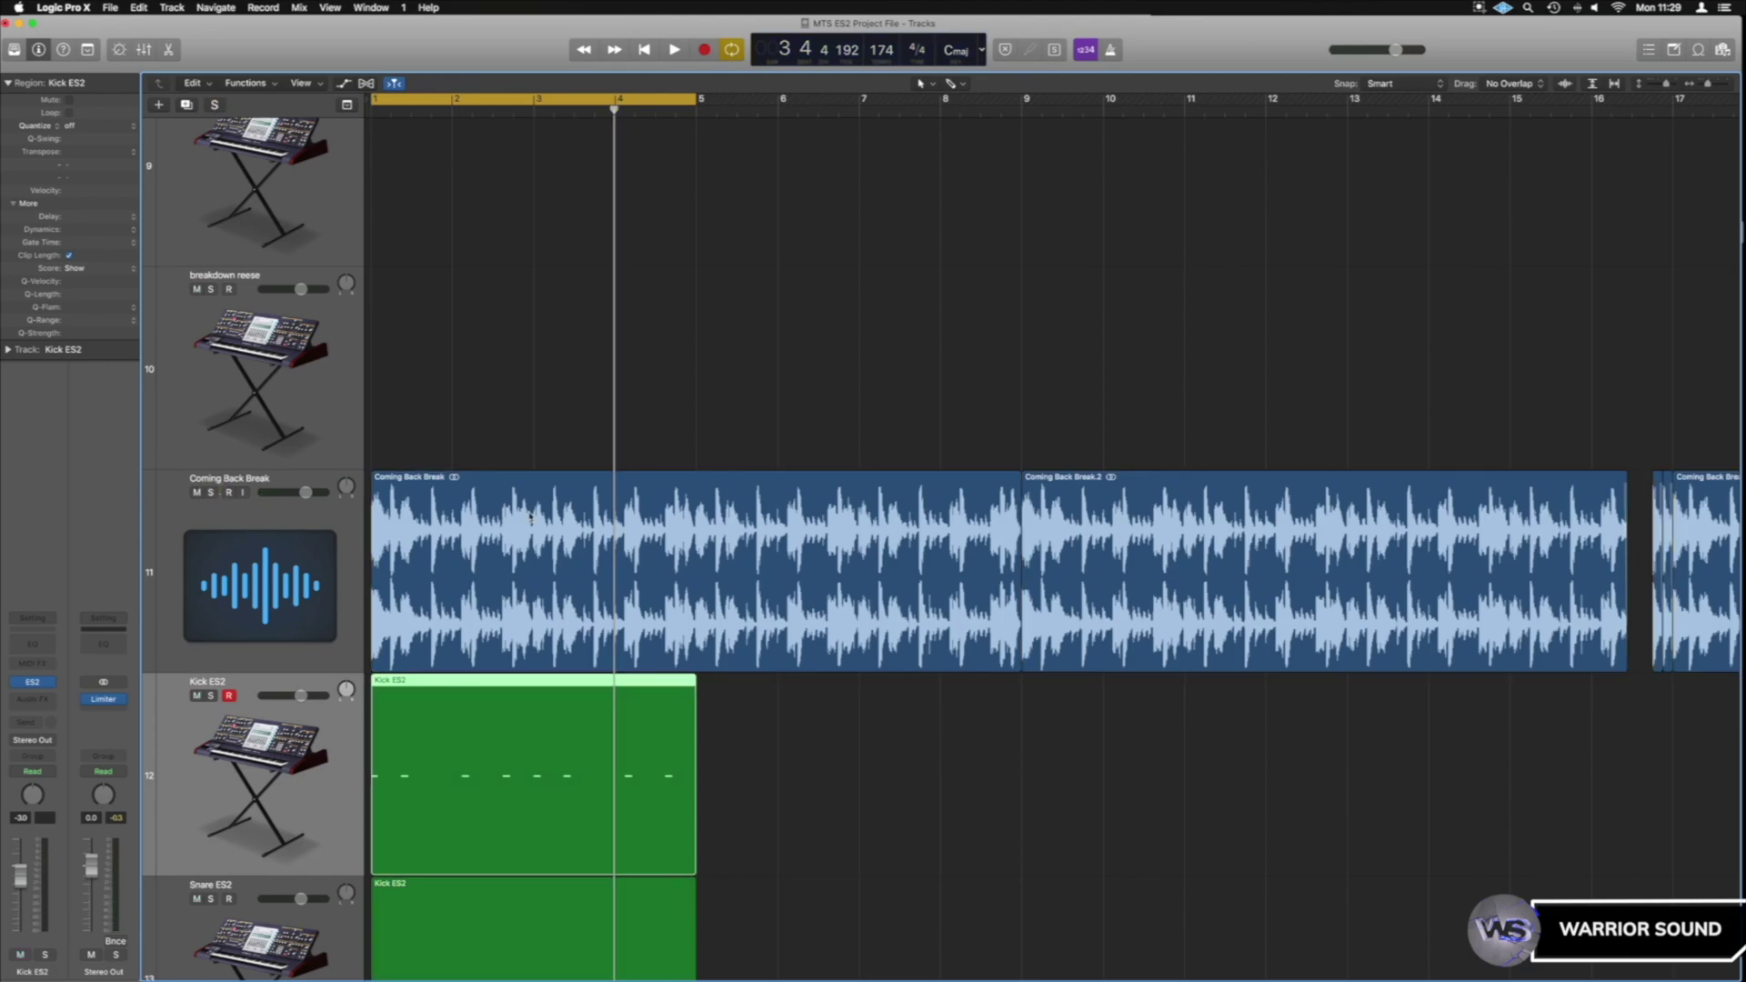
pyautogui.press('z')
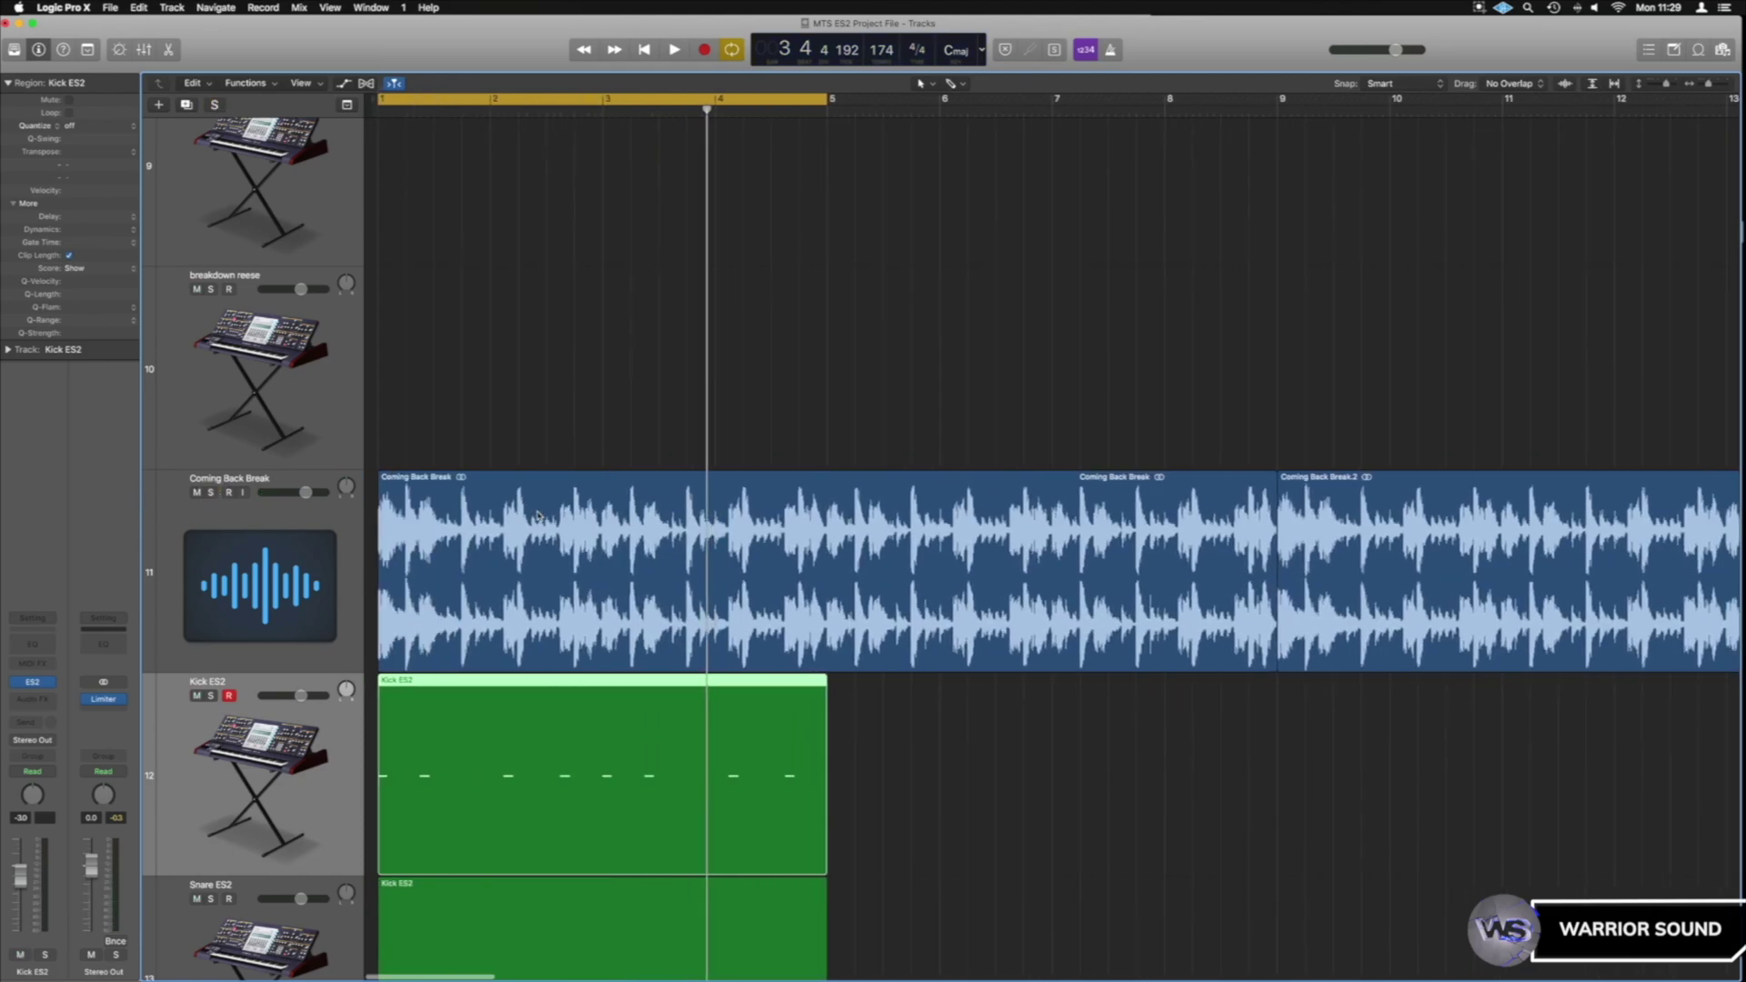
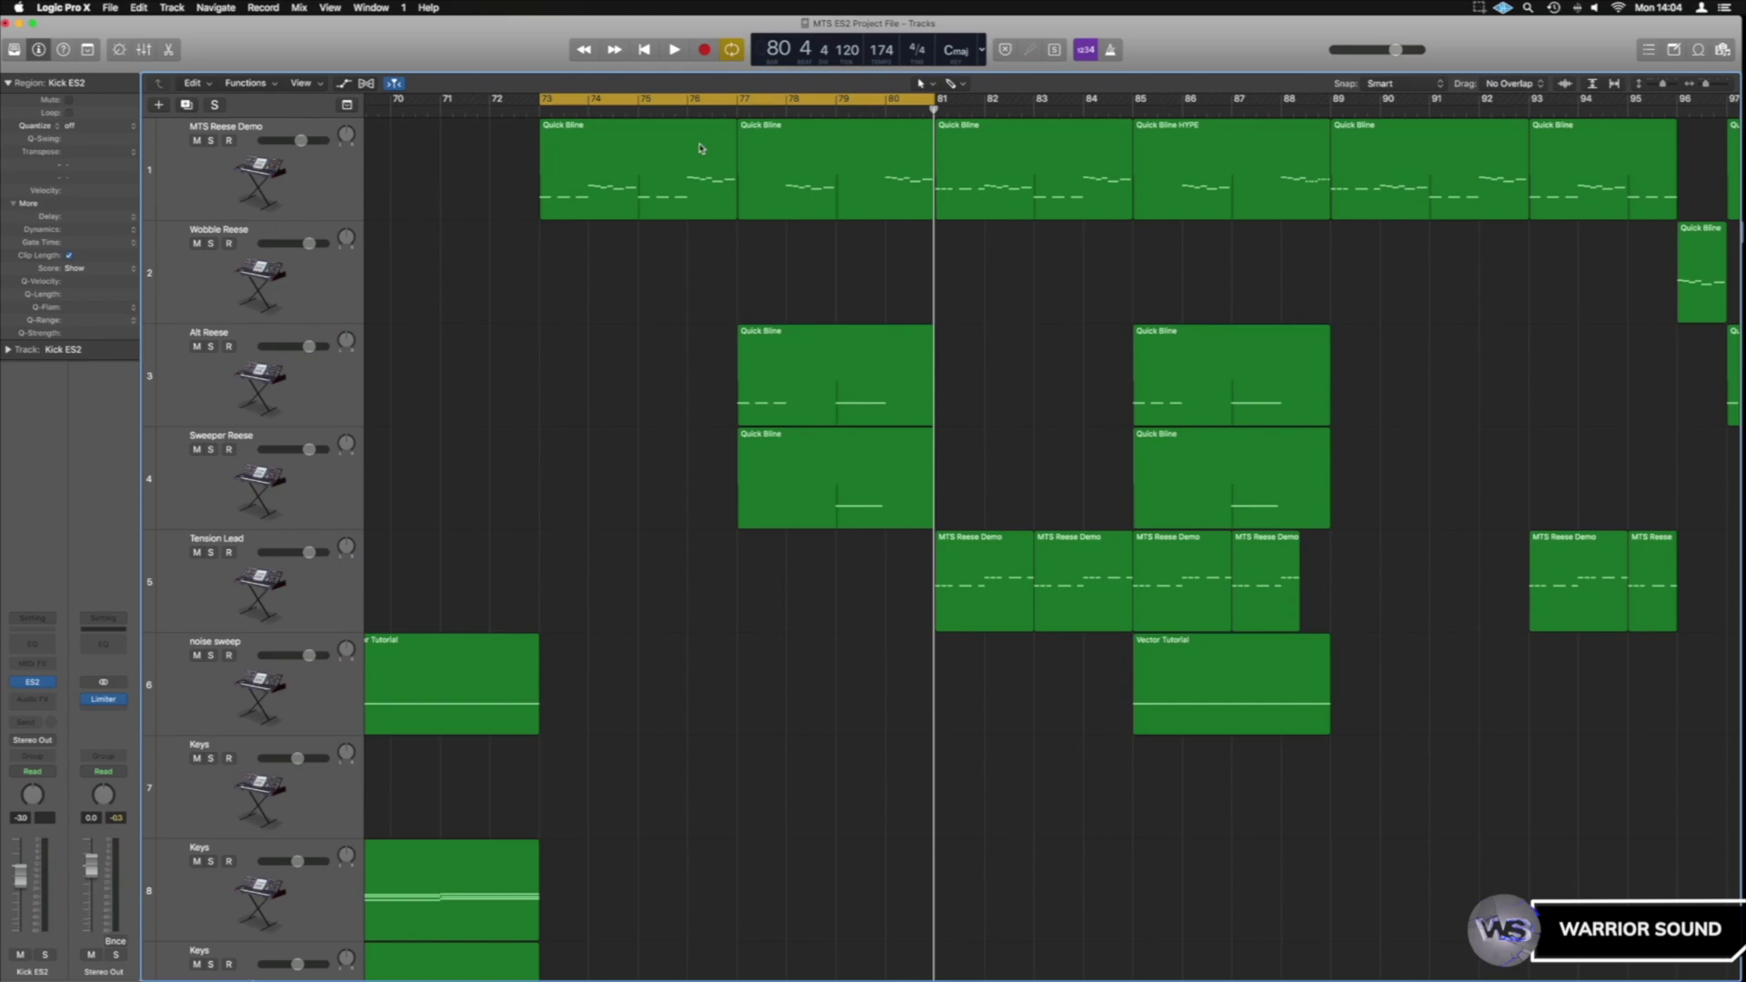
# - Open the MTS Reese Demo track's Quick Bline region at bar 73 for note editing and set the cycle range to bars 73–77
pyautogui.doubleClick(652, 124)
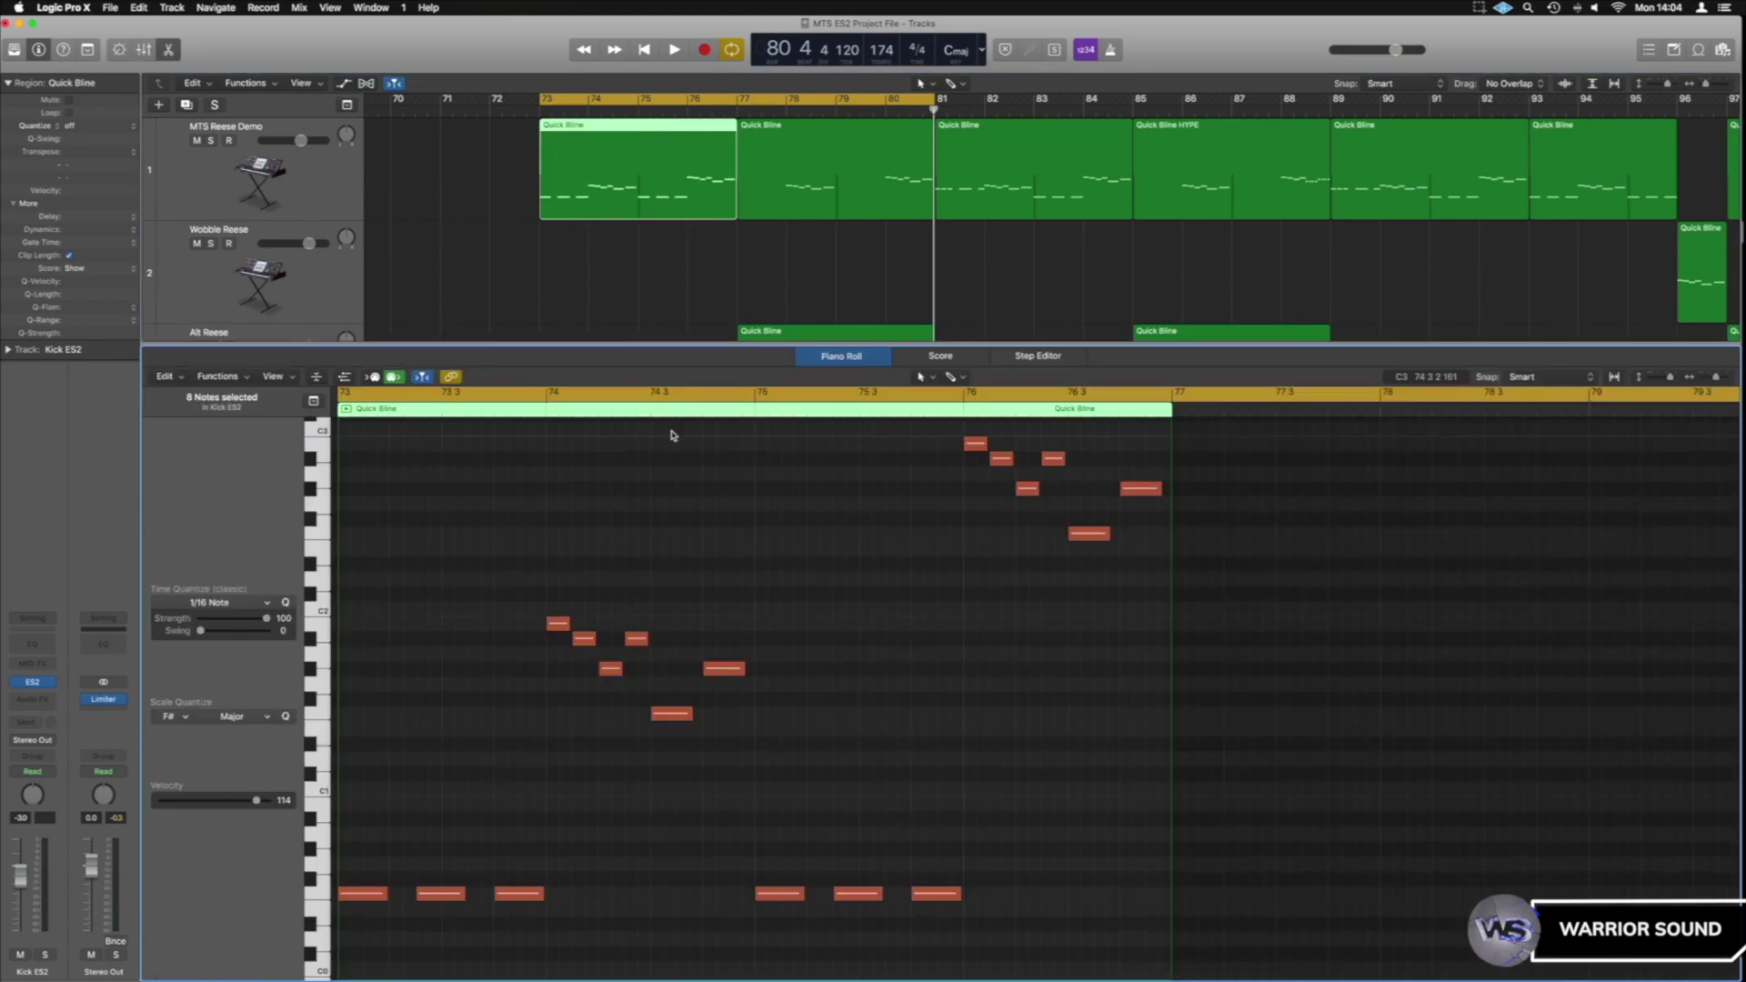
pyautogui.moveTo(543, 102); pyautogui.dragTo(733, 109)
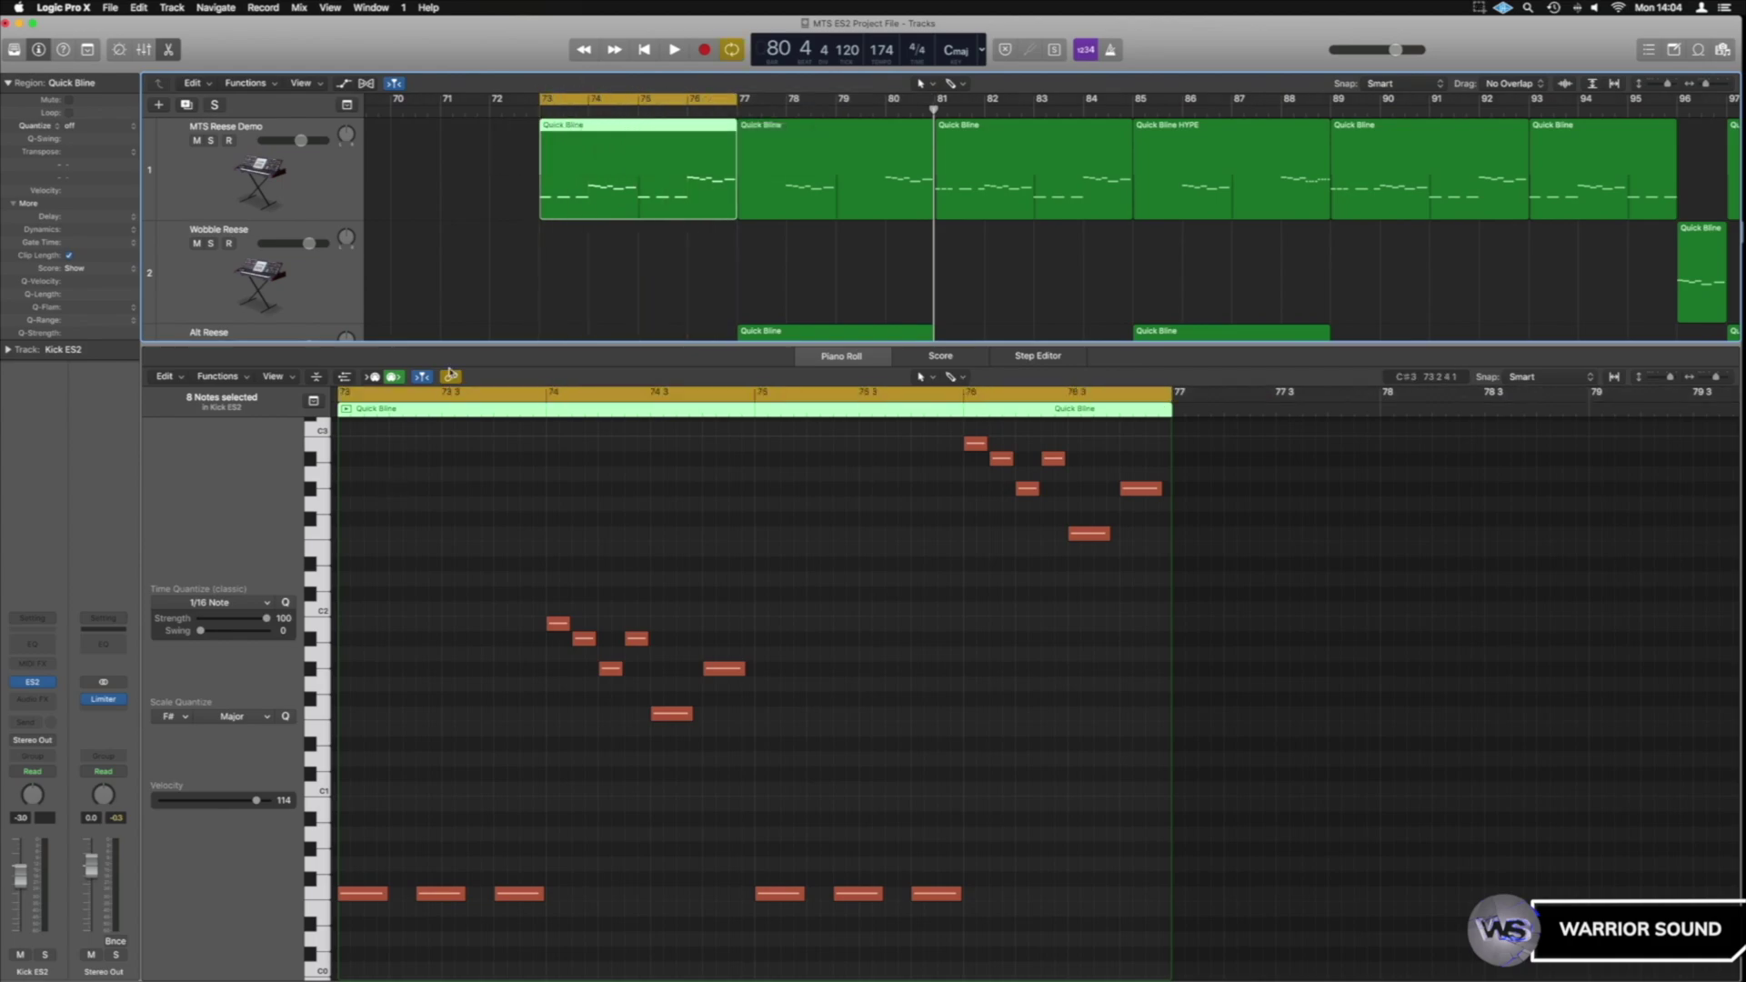
# - Solo the MTS Reese Demo track and listen to its Quick Bline bassline over bars 73–77
pyautogui.click(211, 141)
pyautogui.press('space')
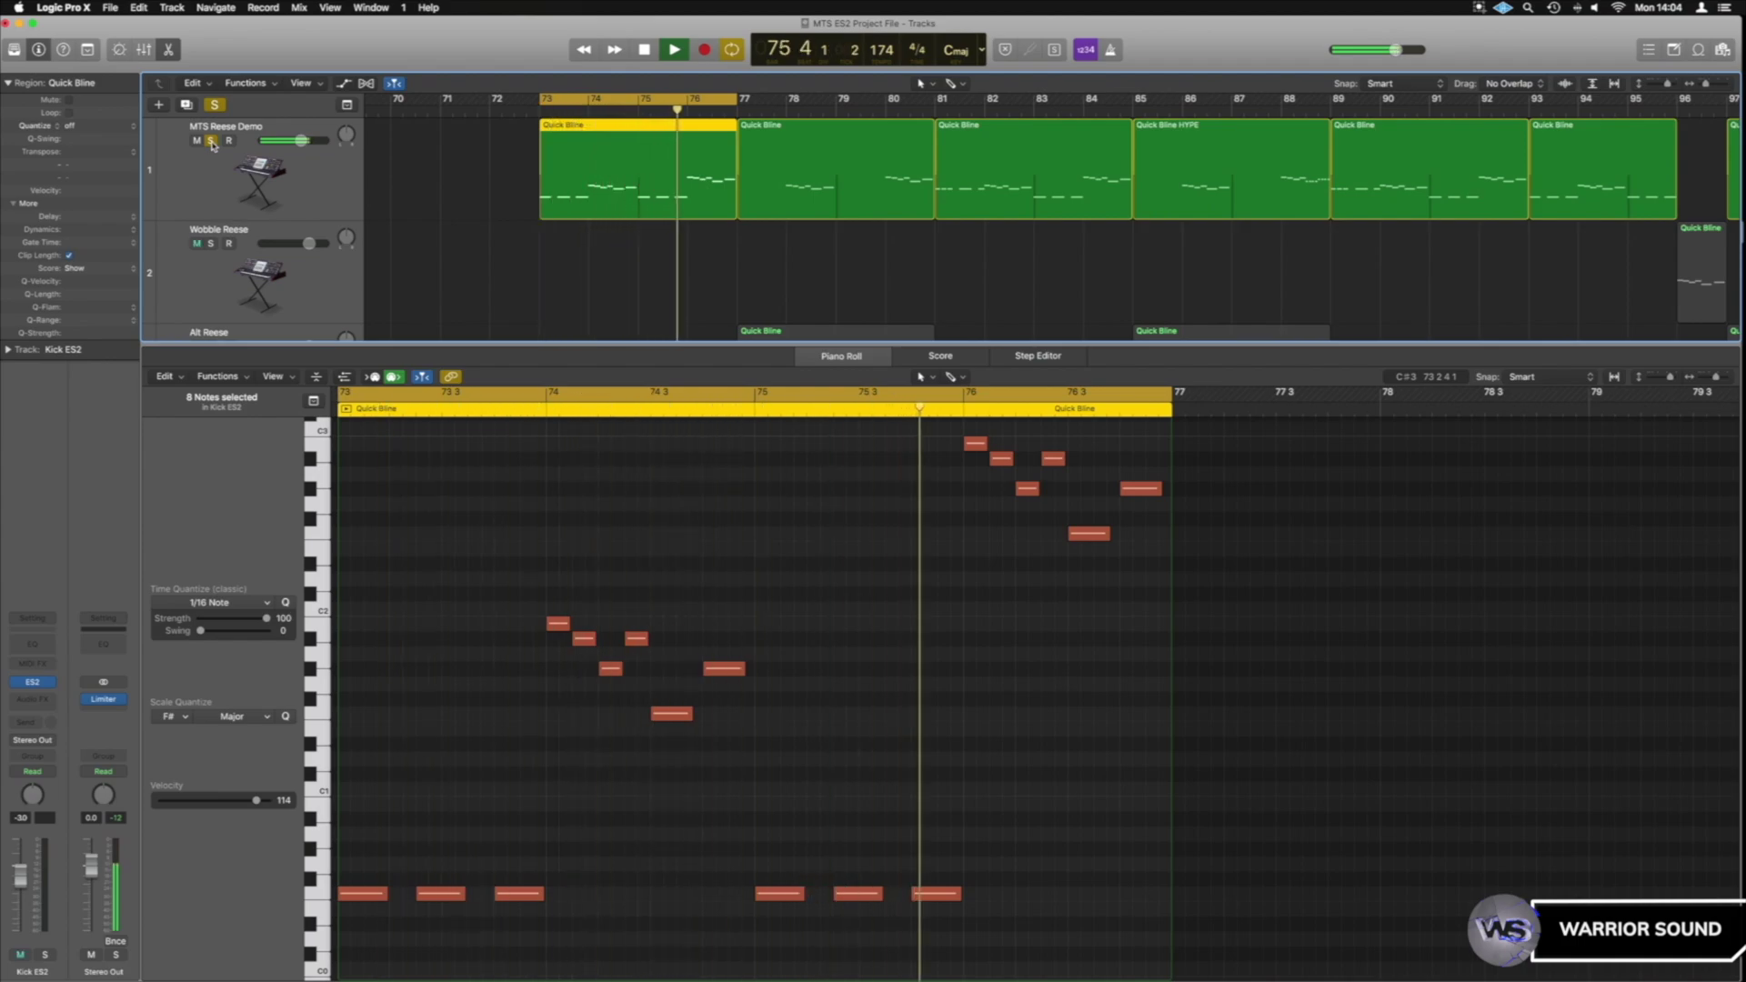
pyautogui.press('space')
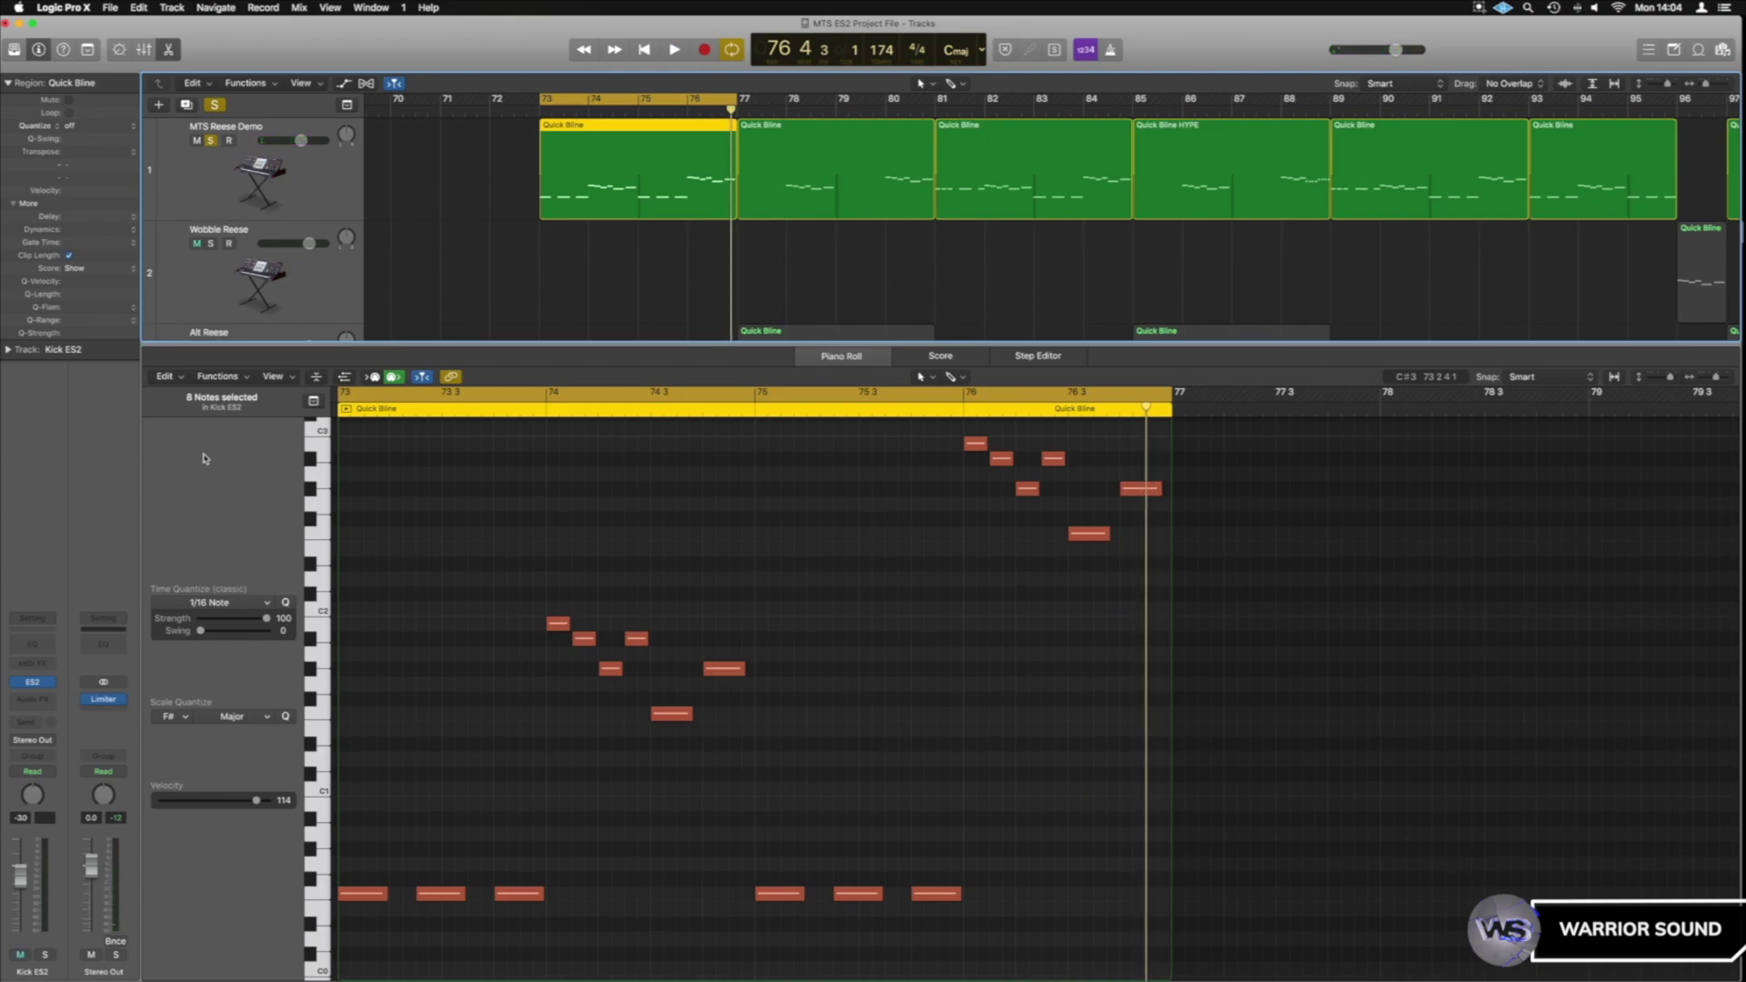
# - Set the cycle range to bar 73 and try a rhythm of four shorter, evenly spaced low notes filling that bar
pyautogui.scroll(-5, 577, 558)
pyautogui.scroll(2, 579, 561)
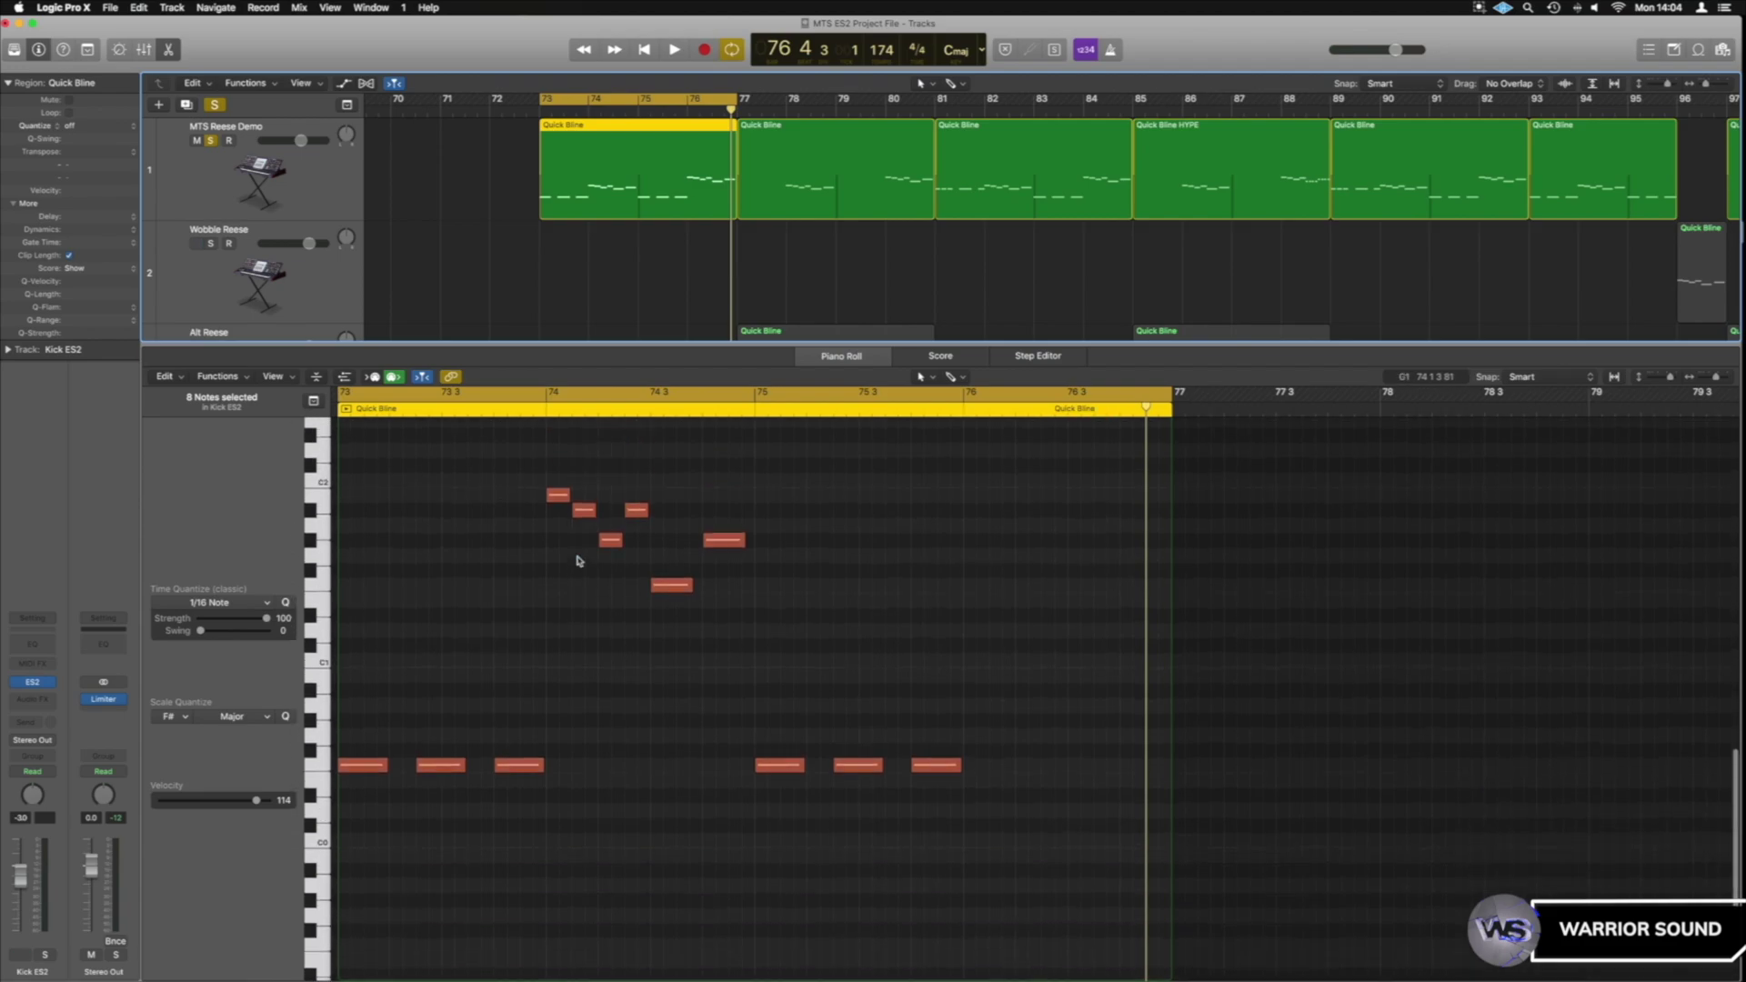
pyautogui.scroll(2, 576, 561)
pyautogui.hscroll(-5, 577, 556)
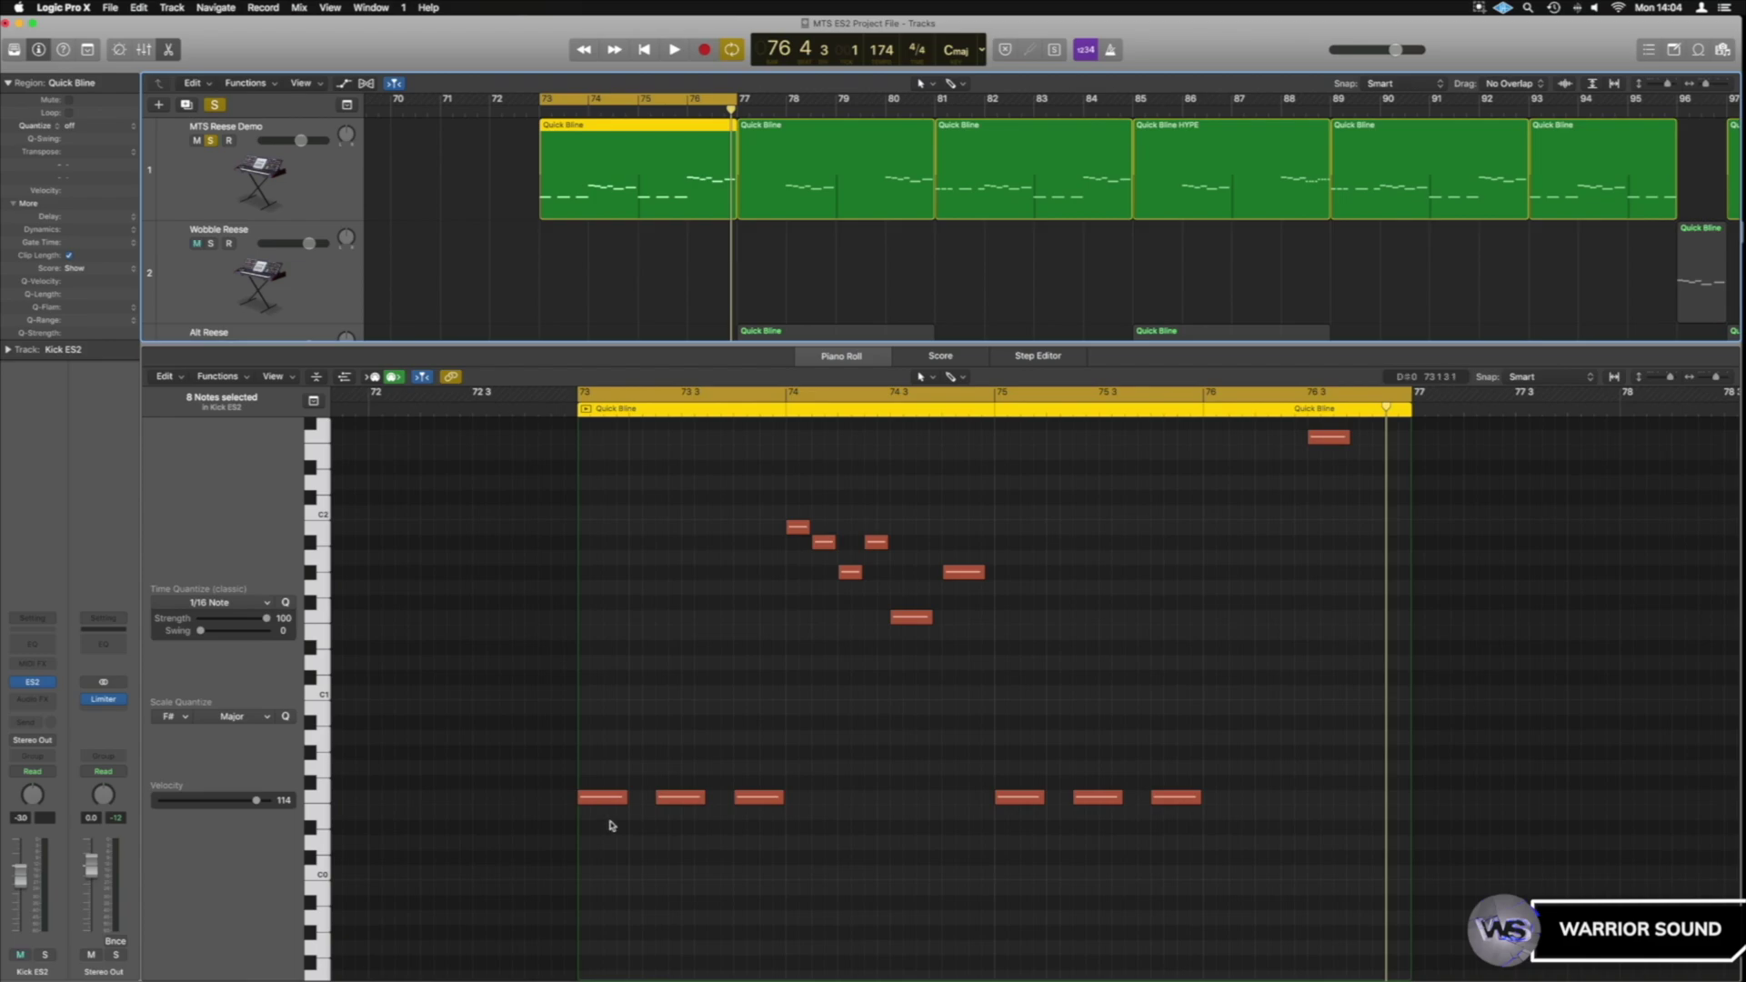
pyautogui.moveTo(750, 804)
pyautogui.moveTo(543, 97); pyautogui.dragTo(587, 98)
pyautogui.moveTo(626, 798); pyautogui.dragTo(729, 800)
pyautogui.keyDown('super'); pyautogui.click(733, 797); pyautogui.keyUp('super')
# - Listen to the four-note version of bar 73 soloed, and unsolo MTS Reese Demo to hear it with all tracks
pyautogui.press('space')
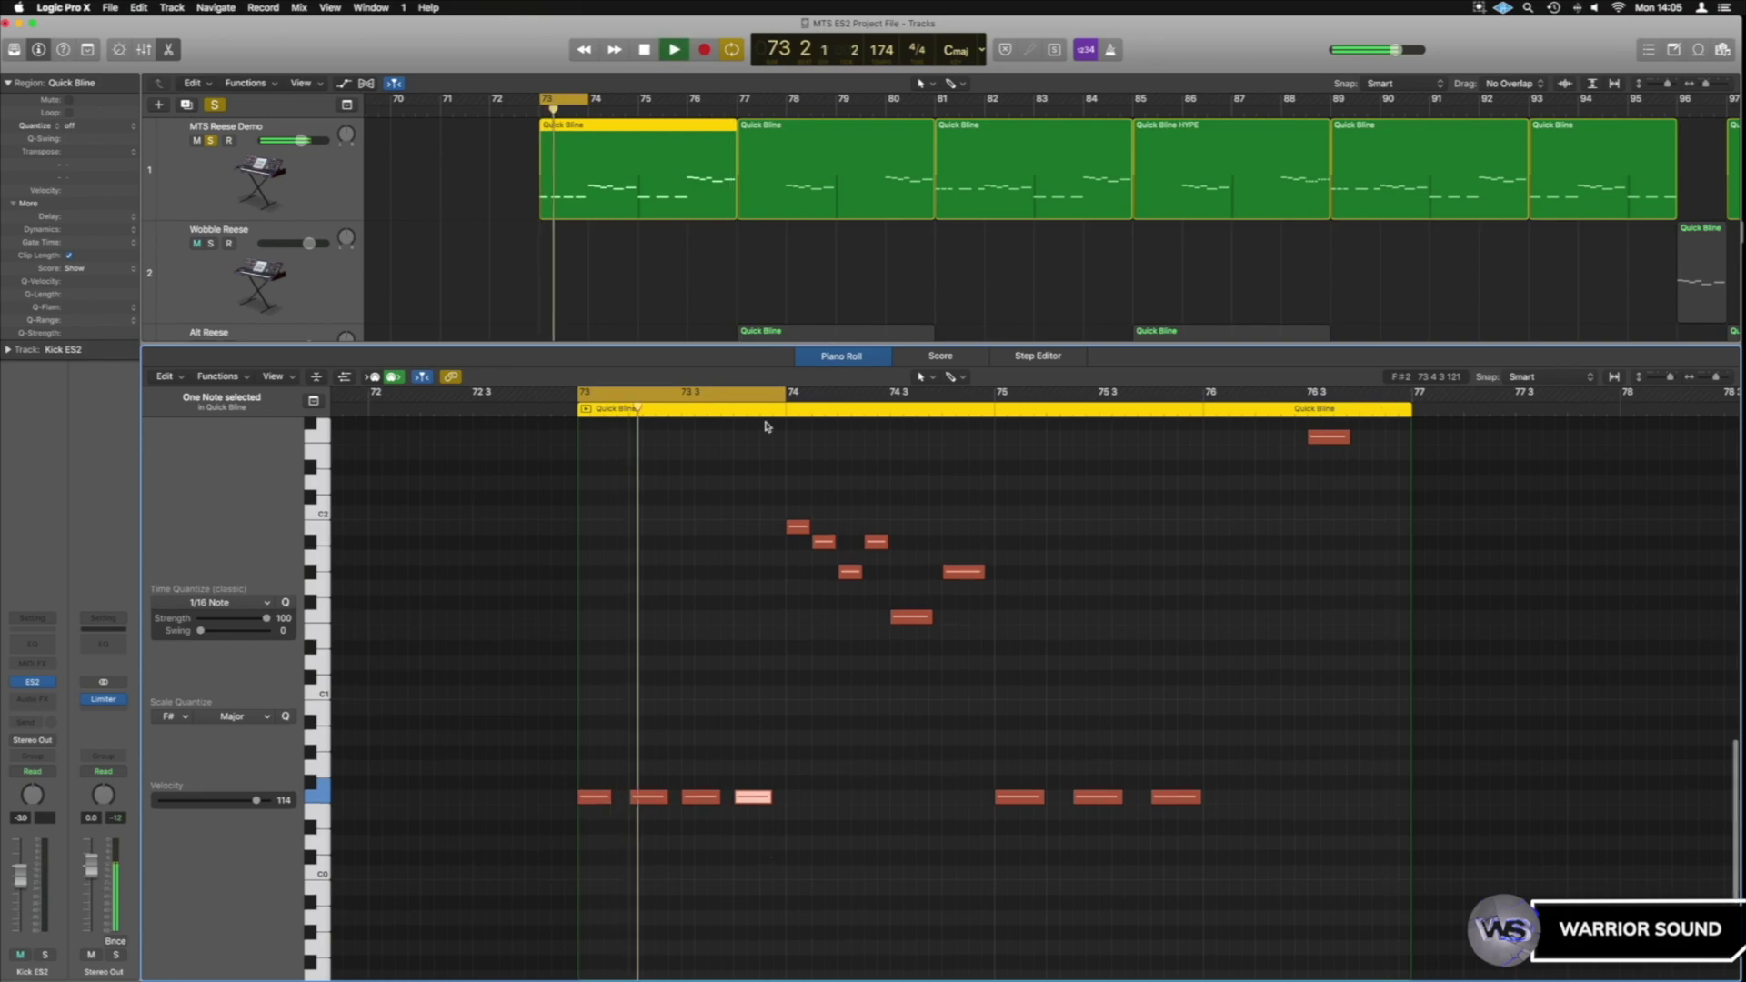
pyautogui.press('space')
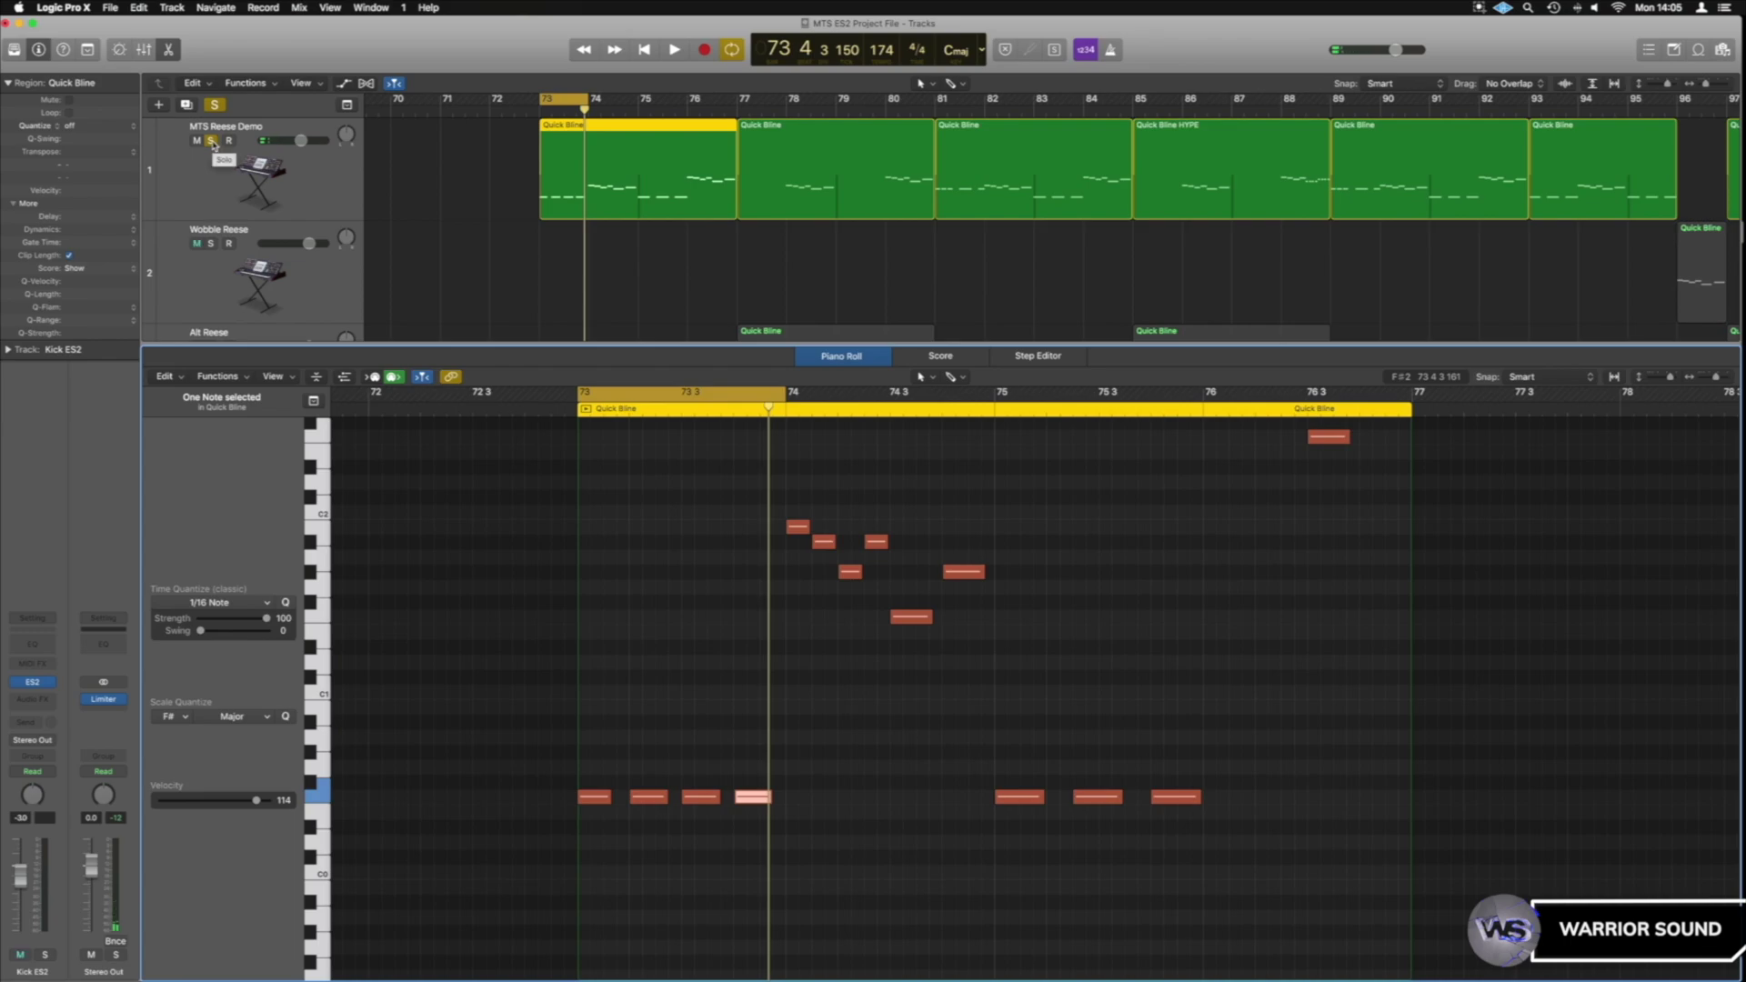
pyautogui.press('space')
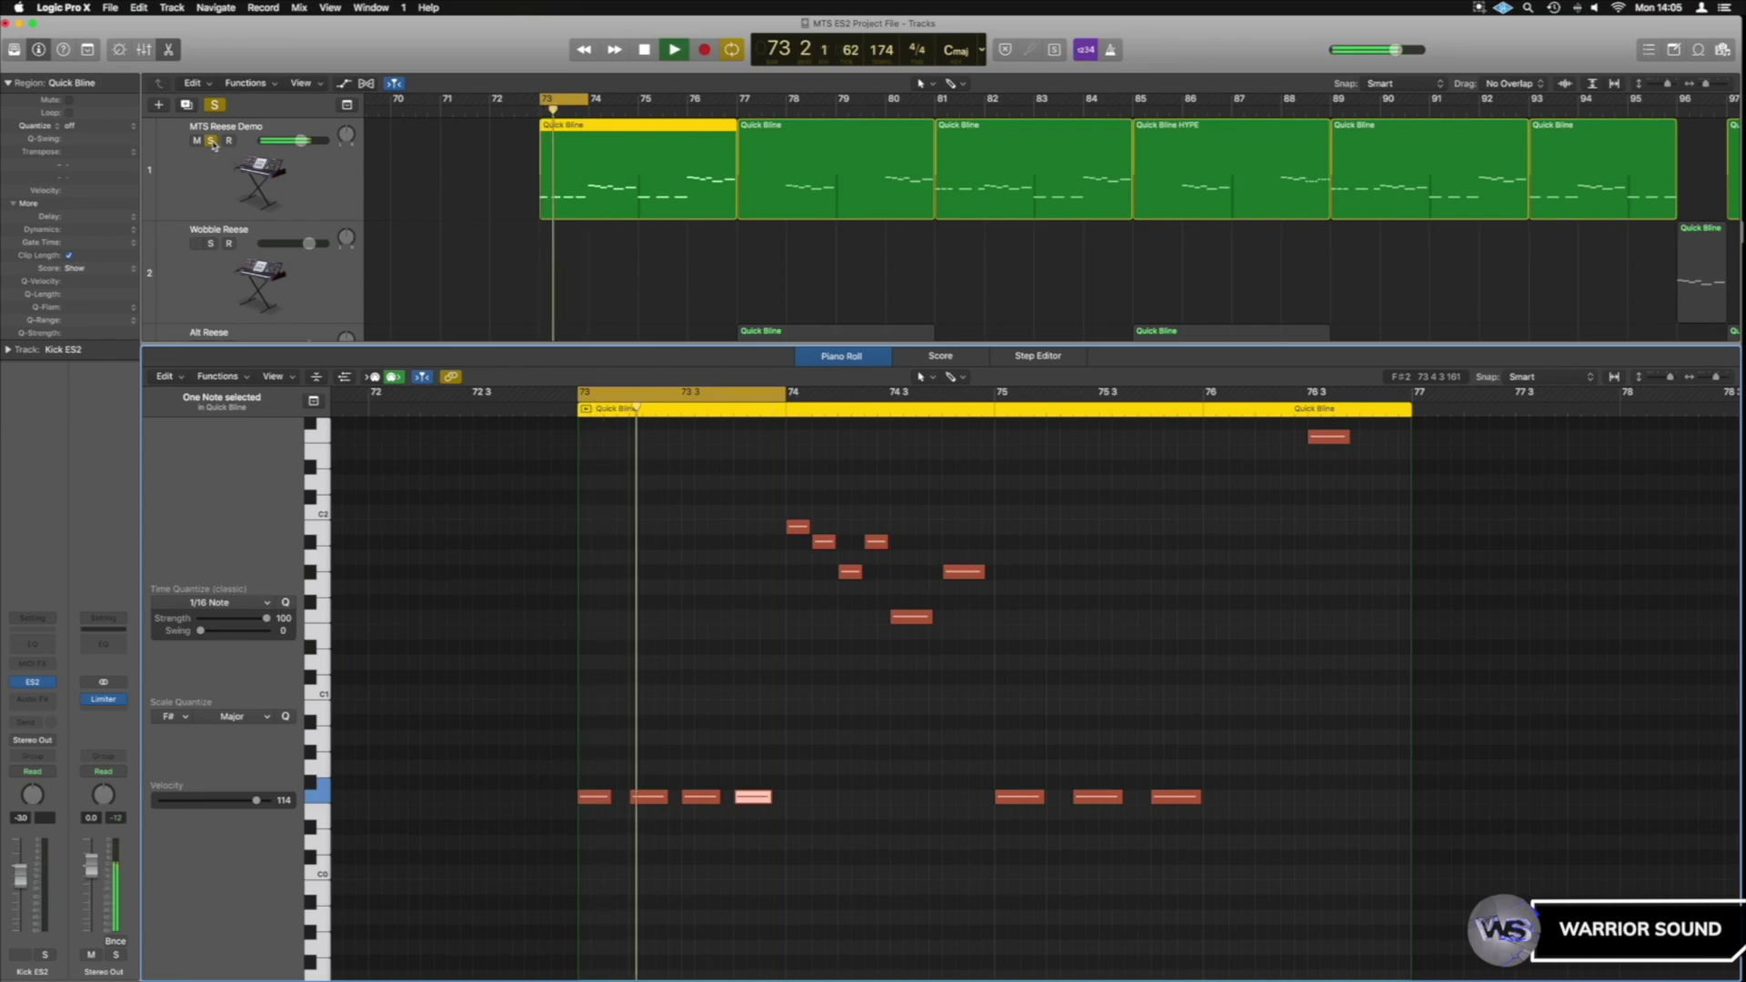
pyautogui.click(212, 141)
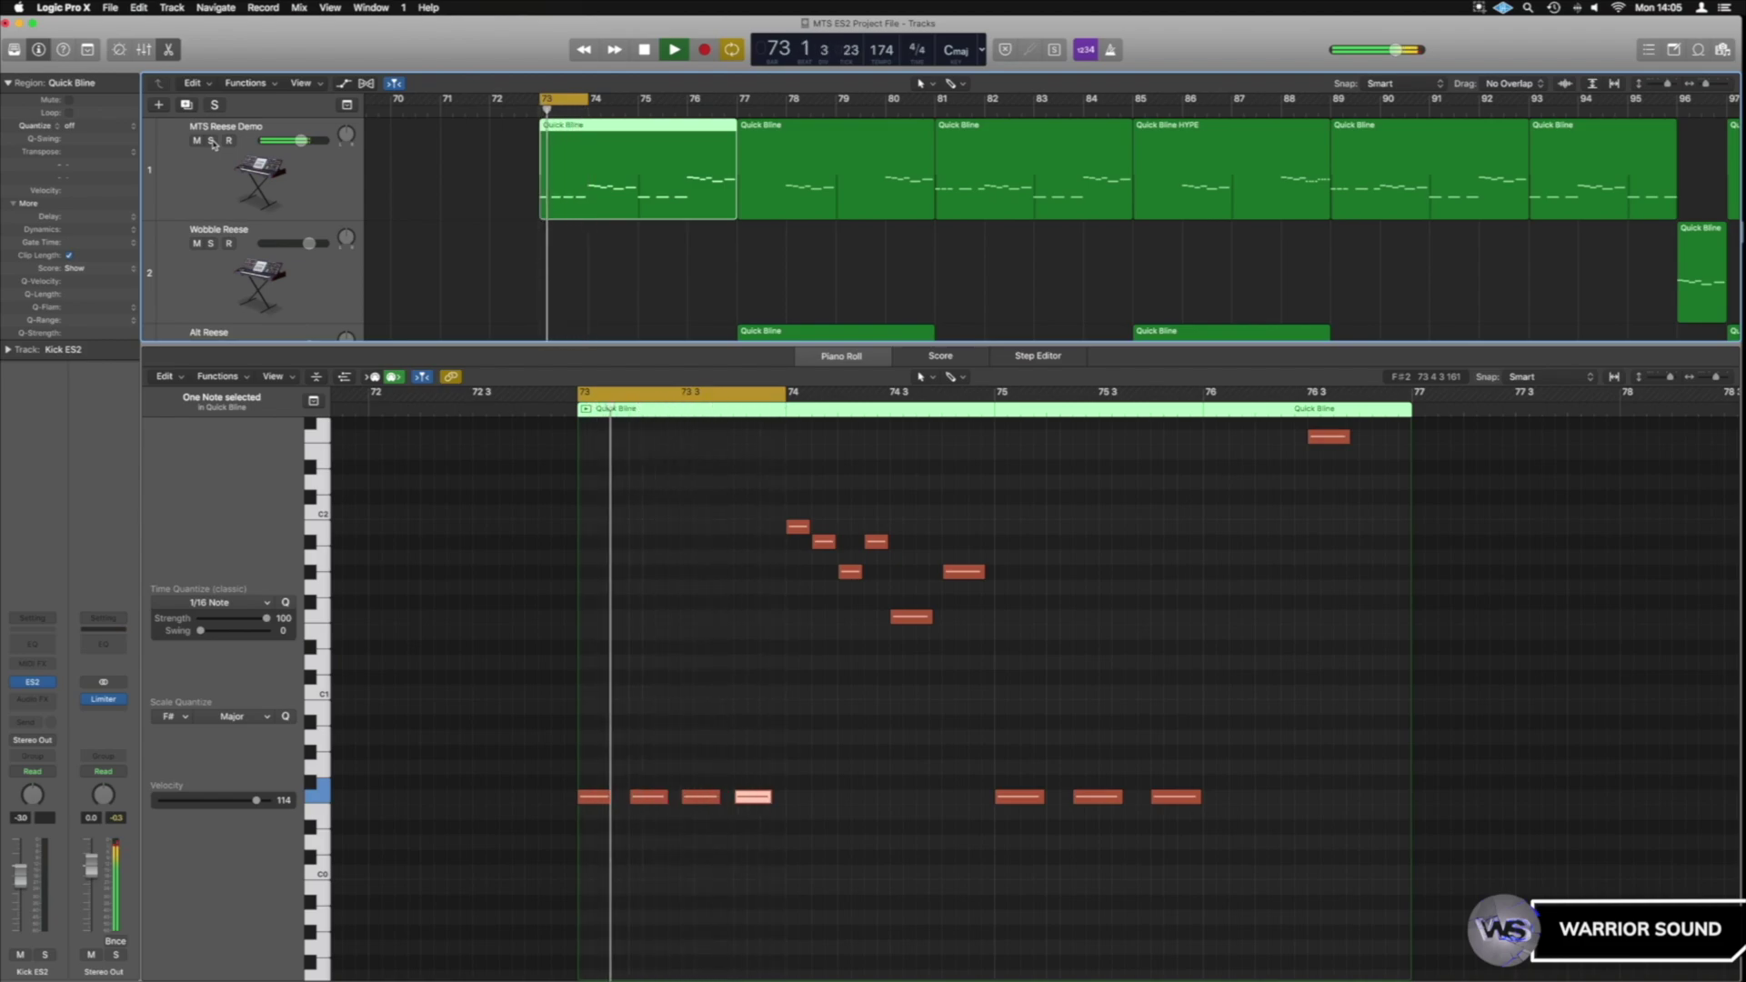
# - Stop playback and undo the four-note rhythm in bar 73
pyautogui.press('space')
pyautogui.press('super+z')
pyautogui.press('super+z')
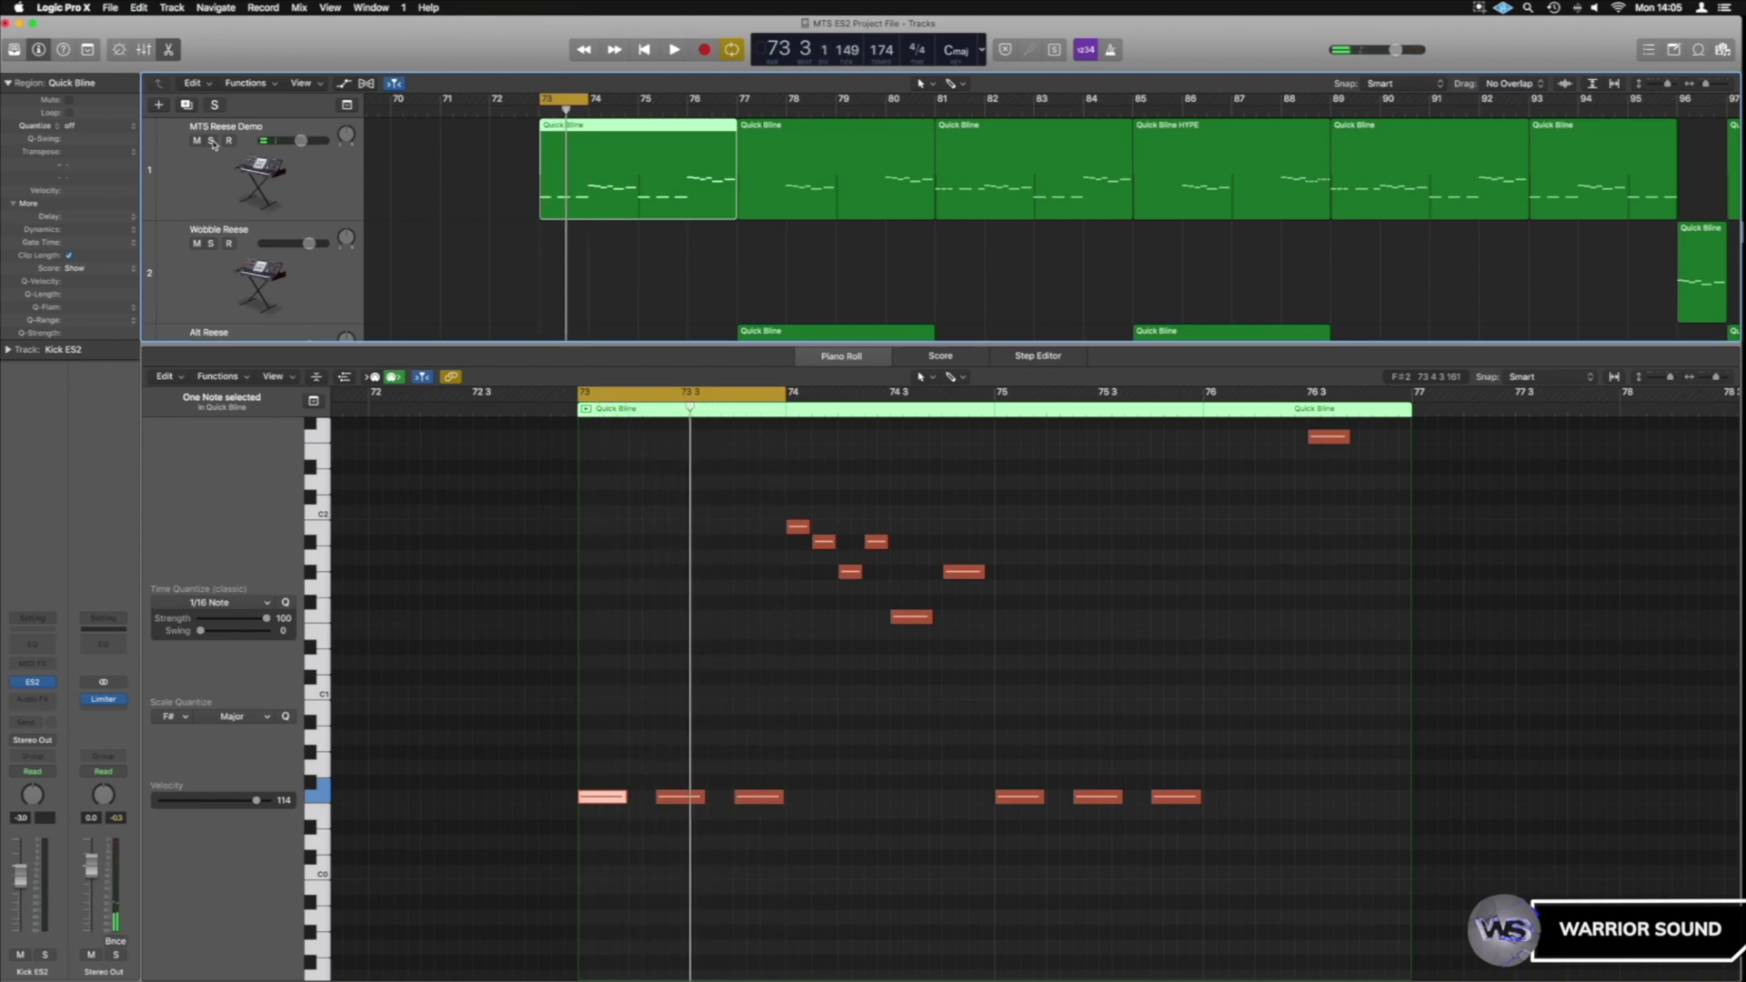
# - Listen to the three-note rhythm in bar 73 with all tracks, bringing the Coming Back Break and Kick ES2 tracks into view
pyautogui.press('space')
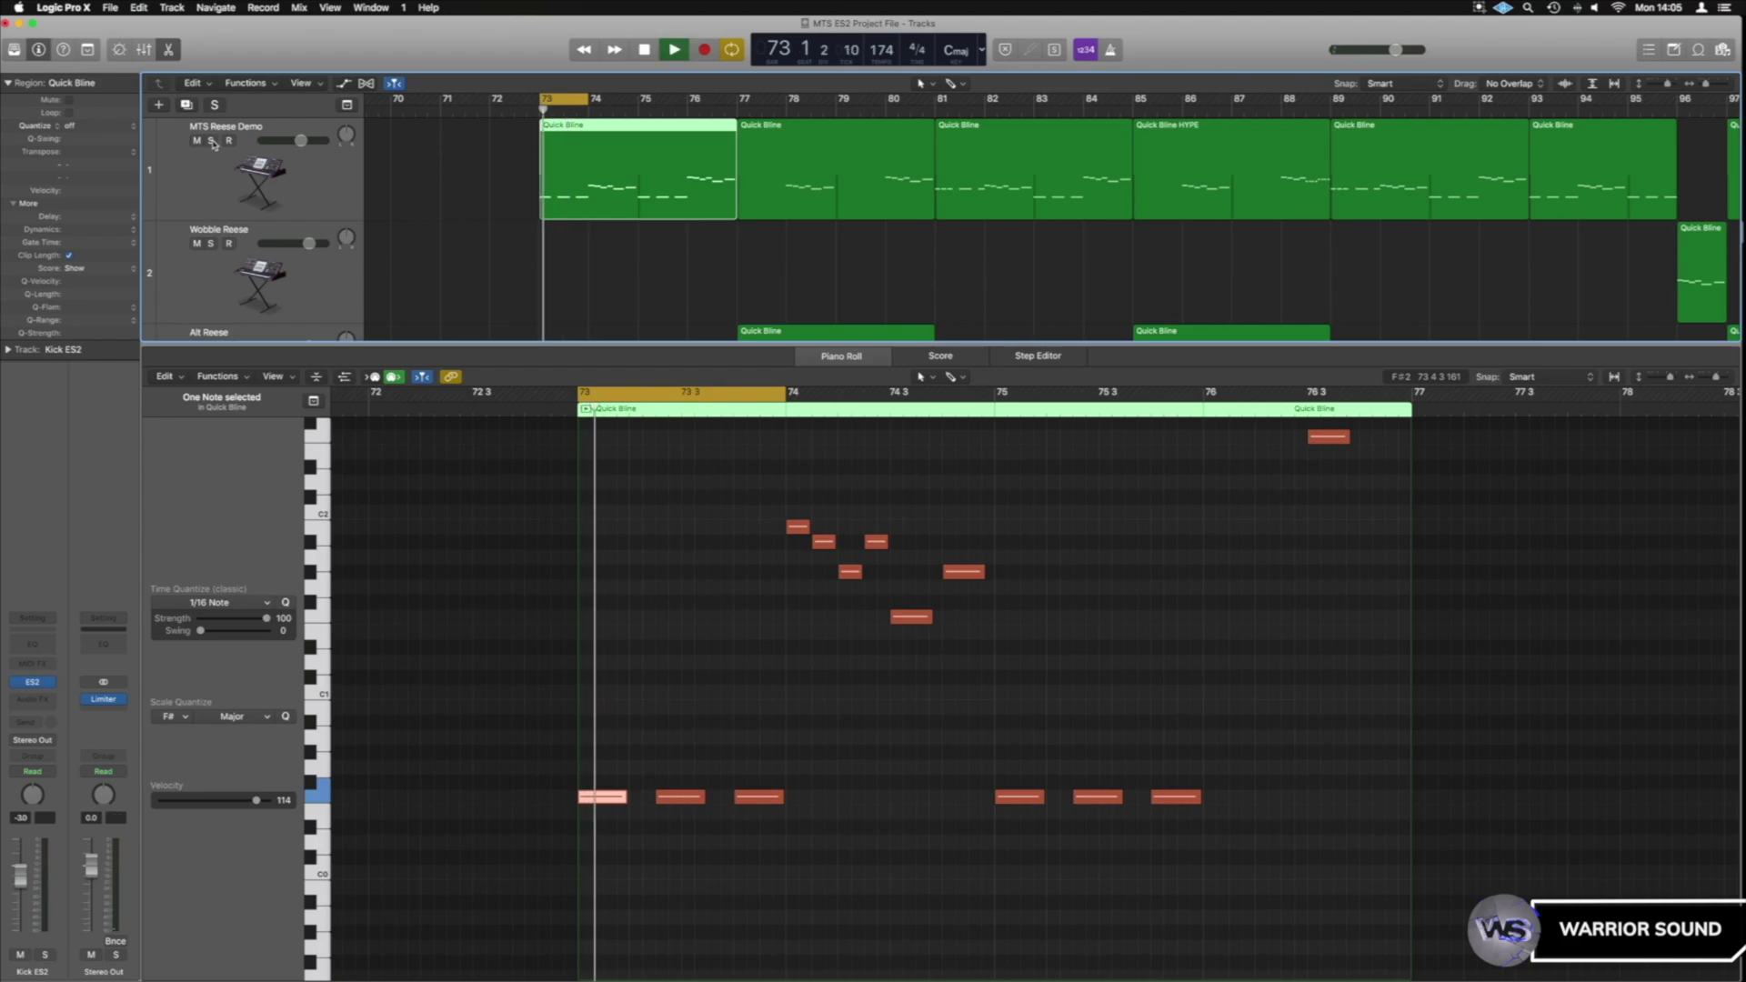
pyautogui.press('space')
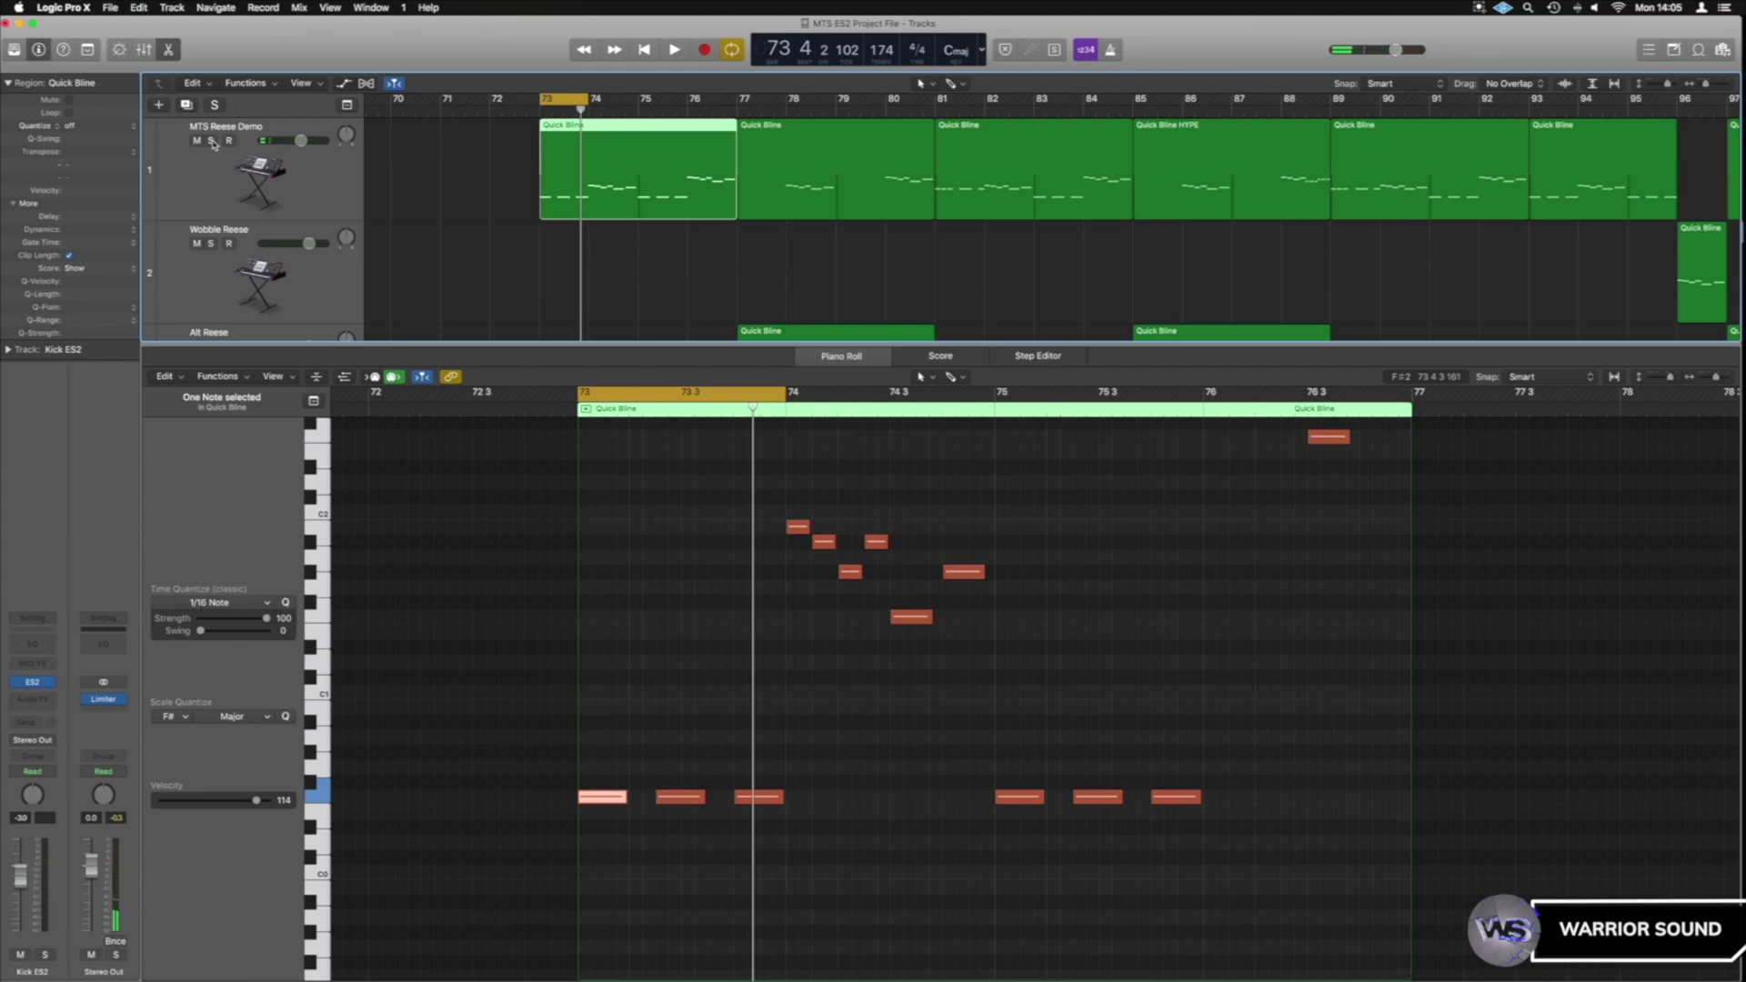
pyautogui.press('z')
pyautogui.press('space')
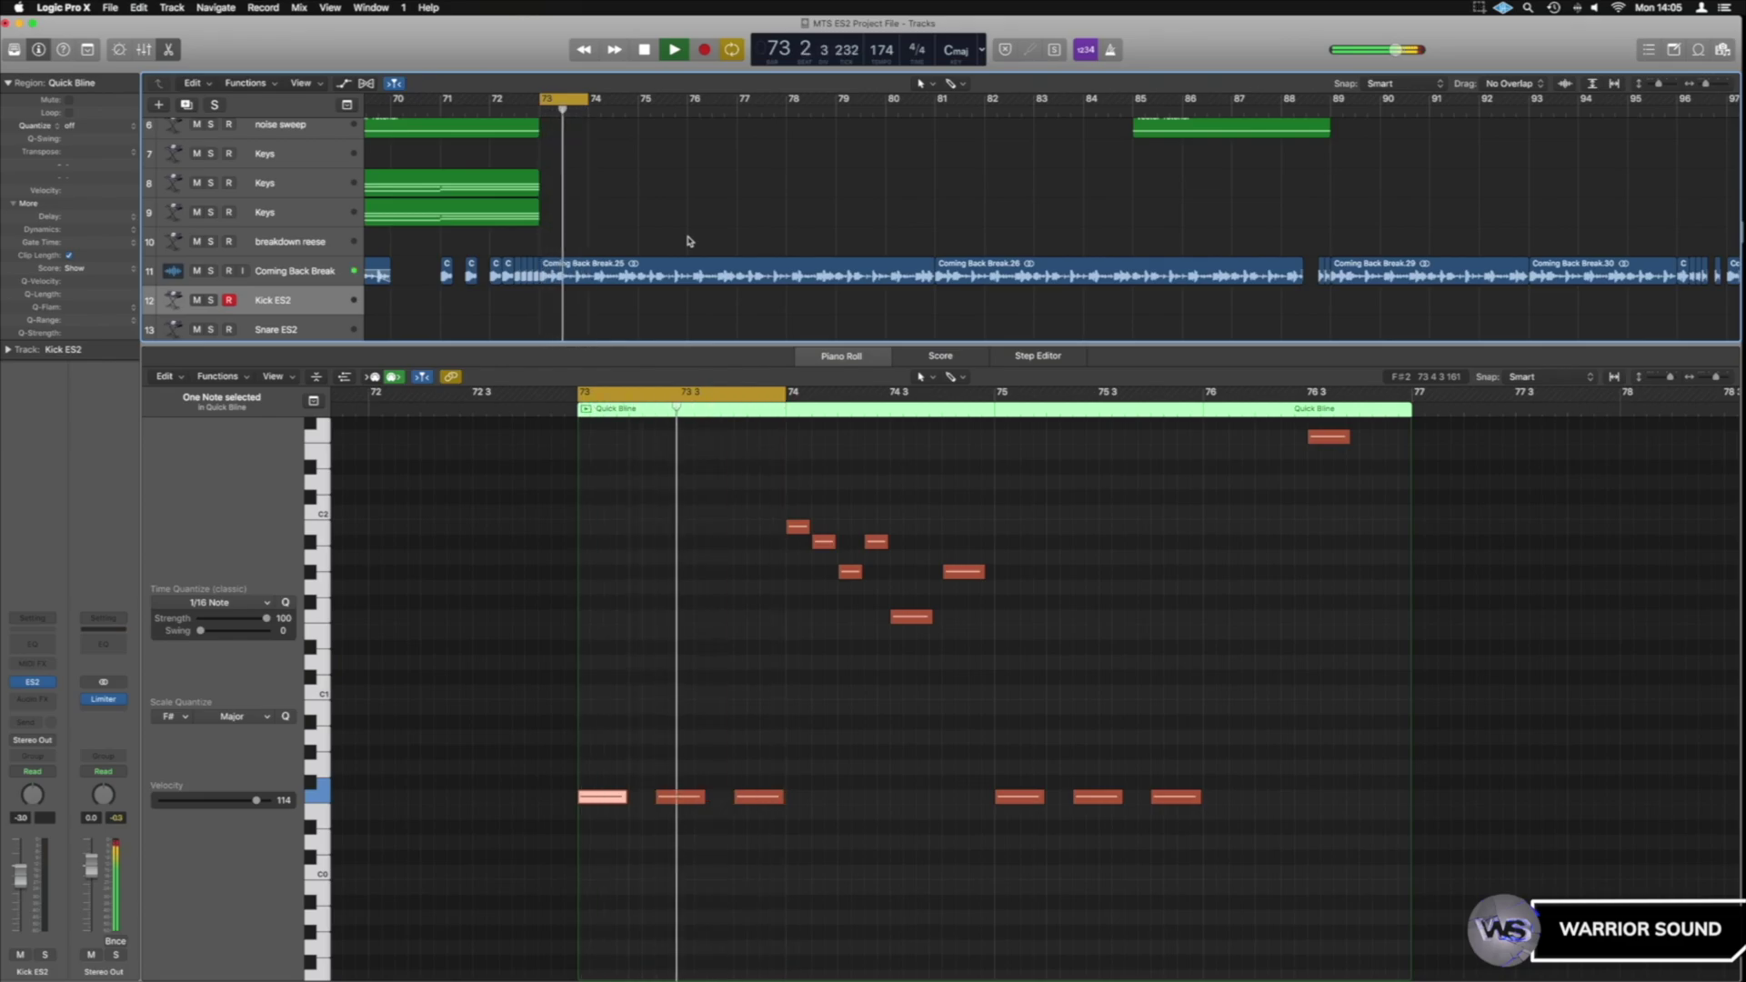
pyautogui.press('space')
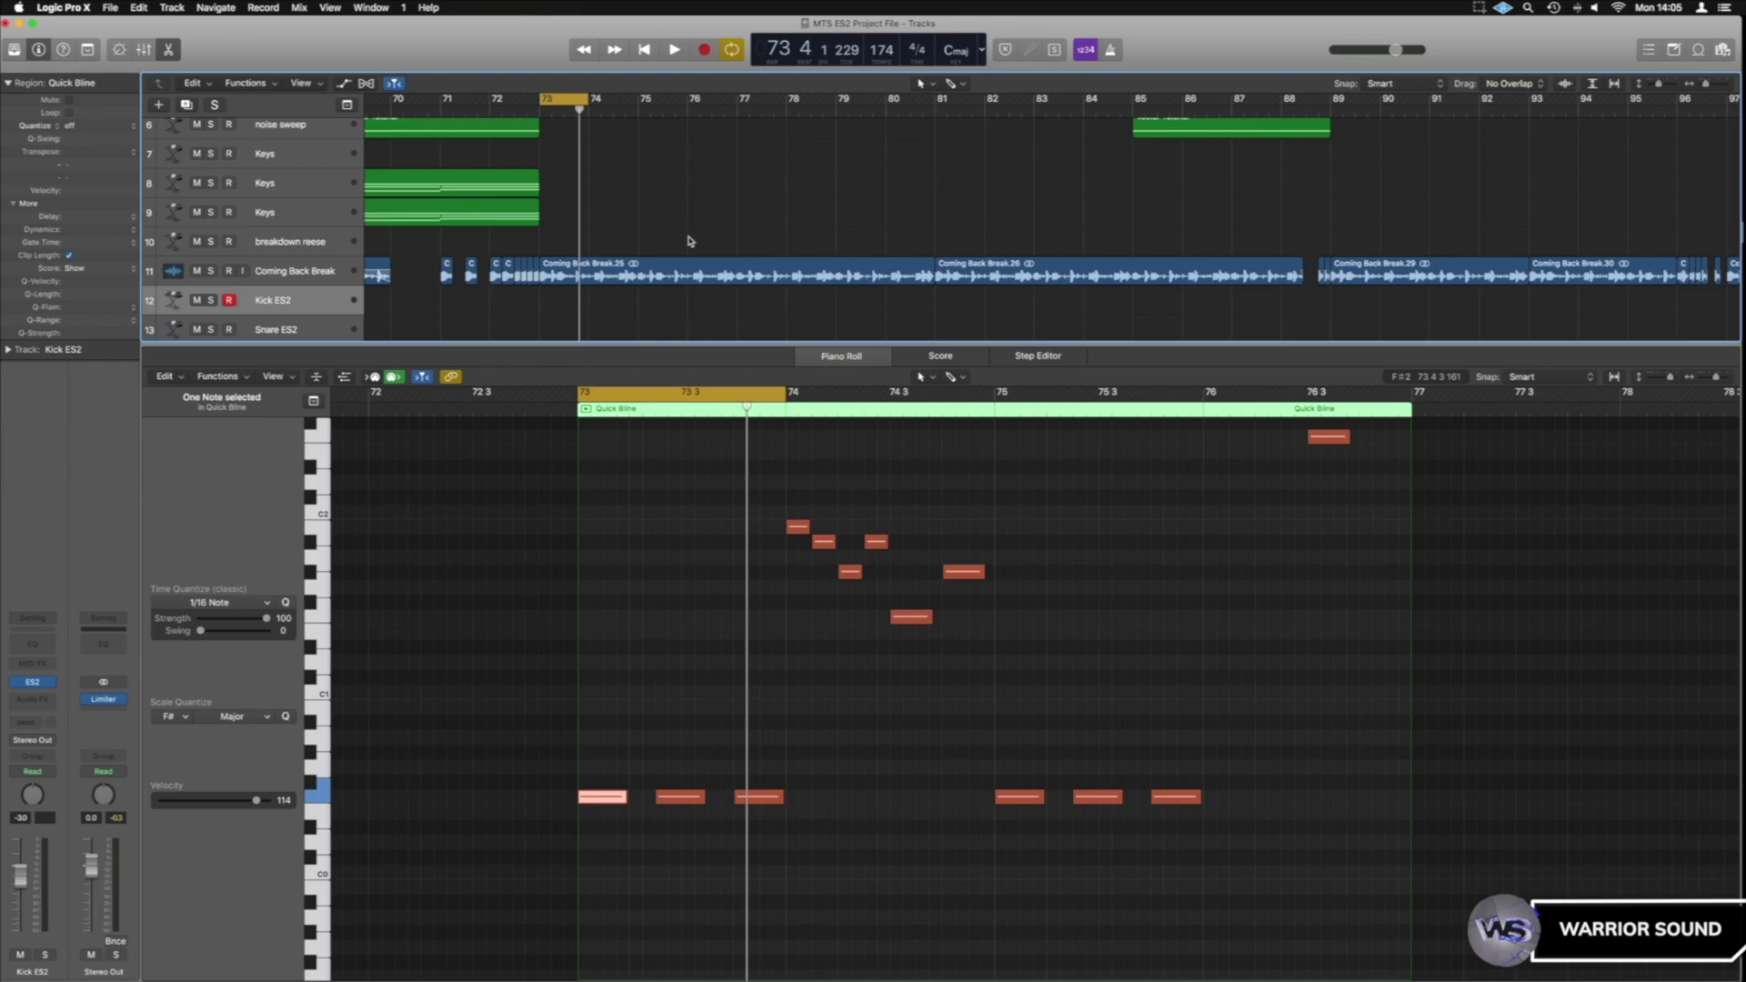
# - Listen to the bassline with the full mix, cycling bar 74 alone and then bars 73–75
pyautogui.moveTo(673, 393); pyautogui.dragTo(878, 394)
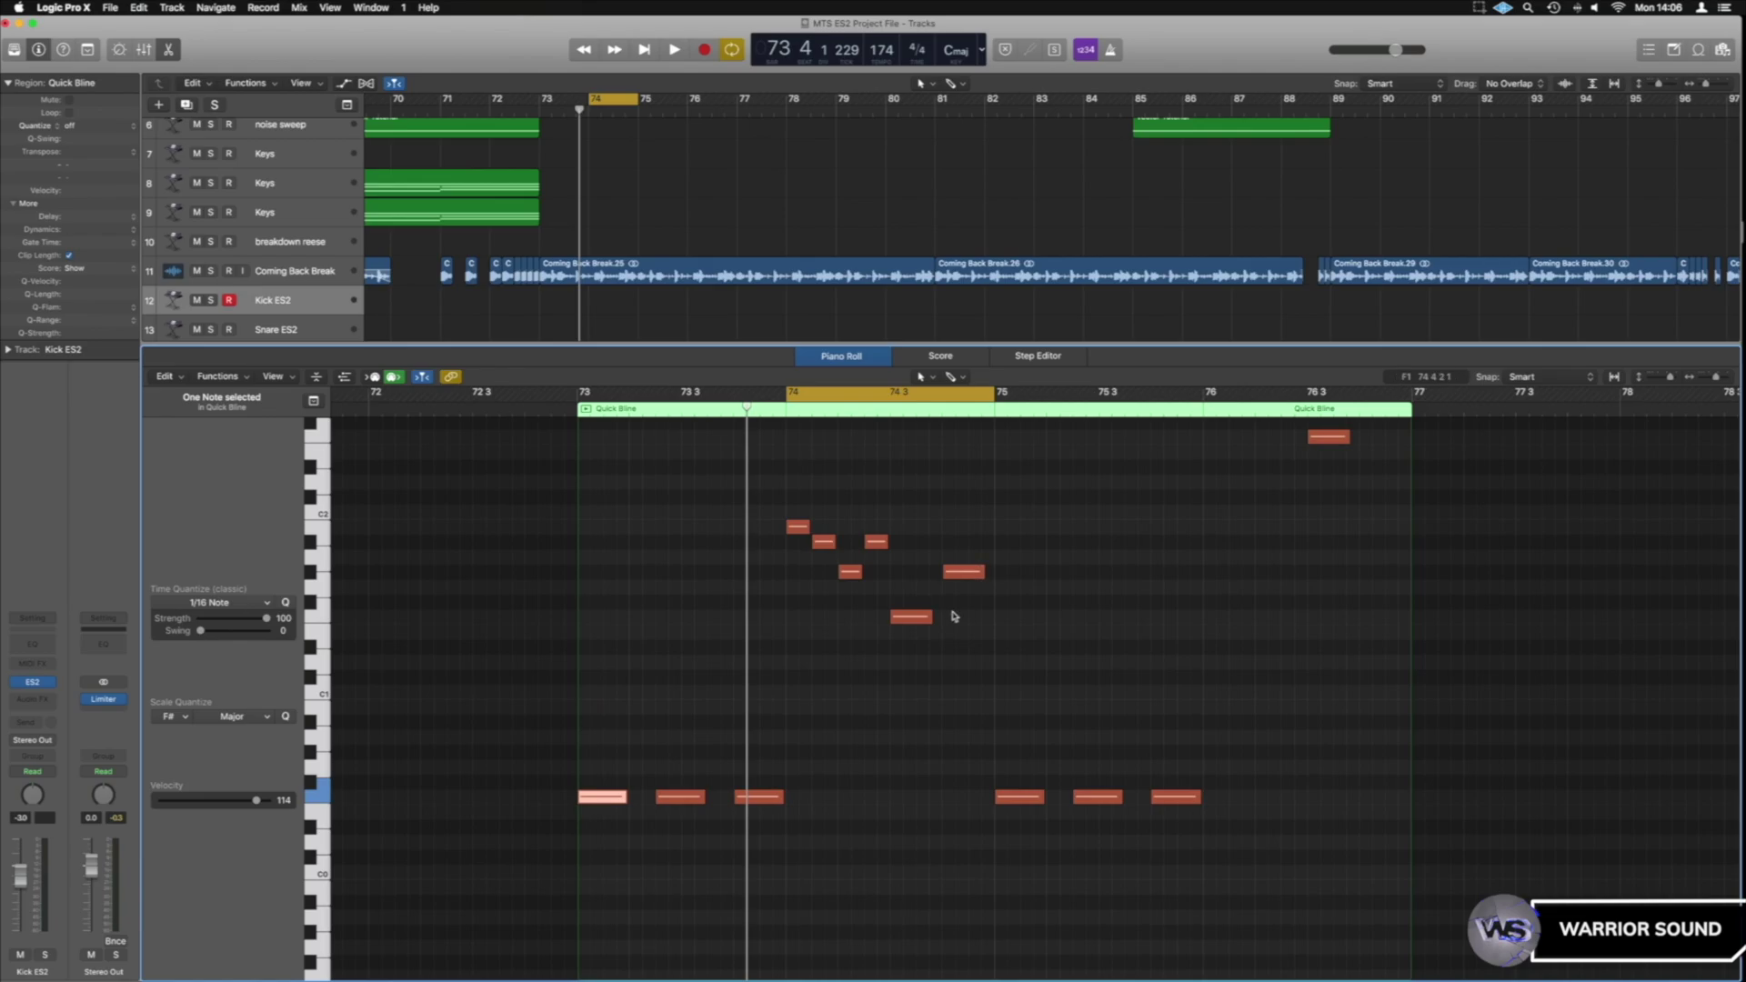
pyautogui.press('space')
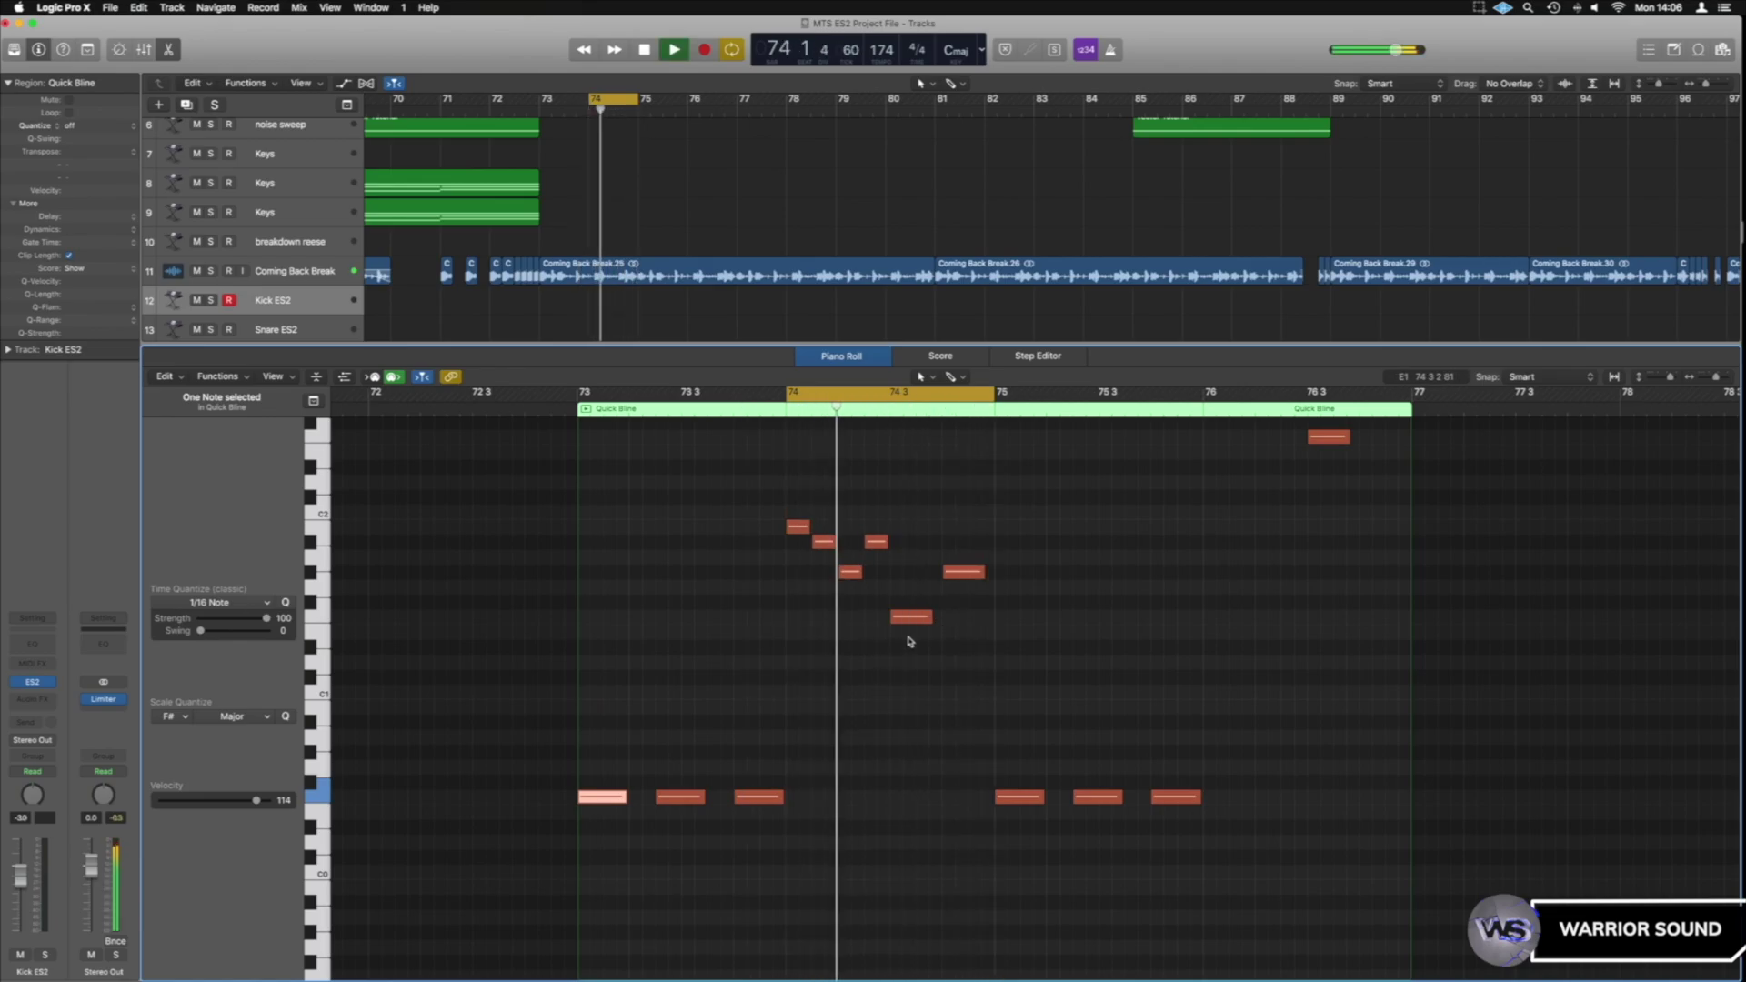
pyautogui.press('space')
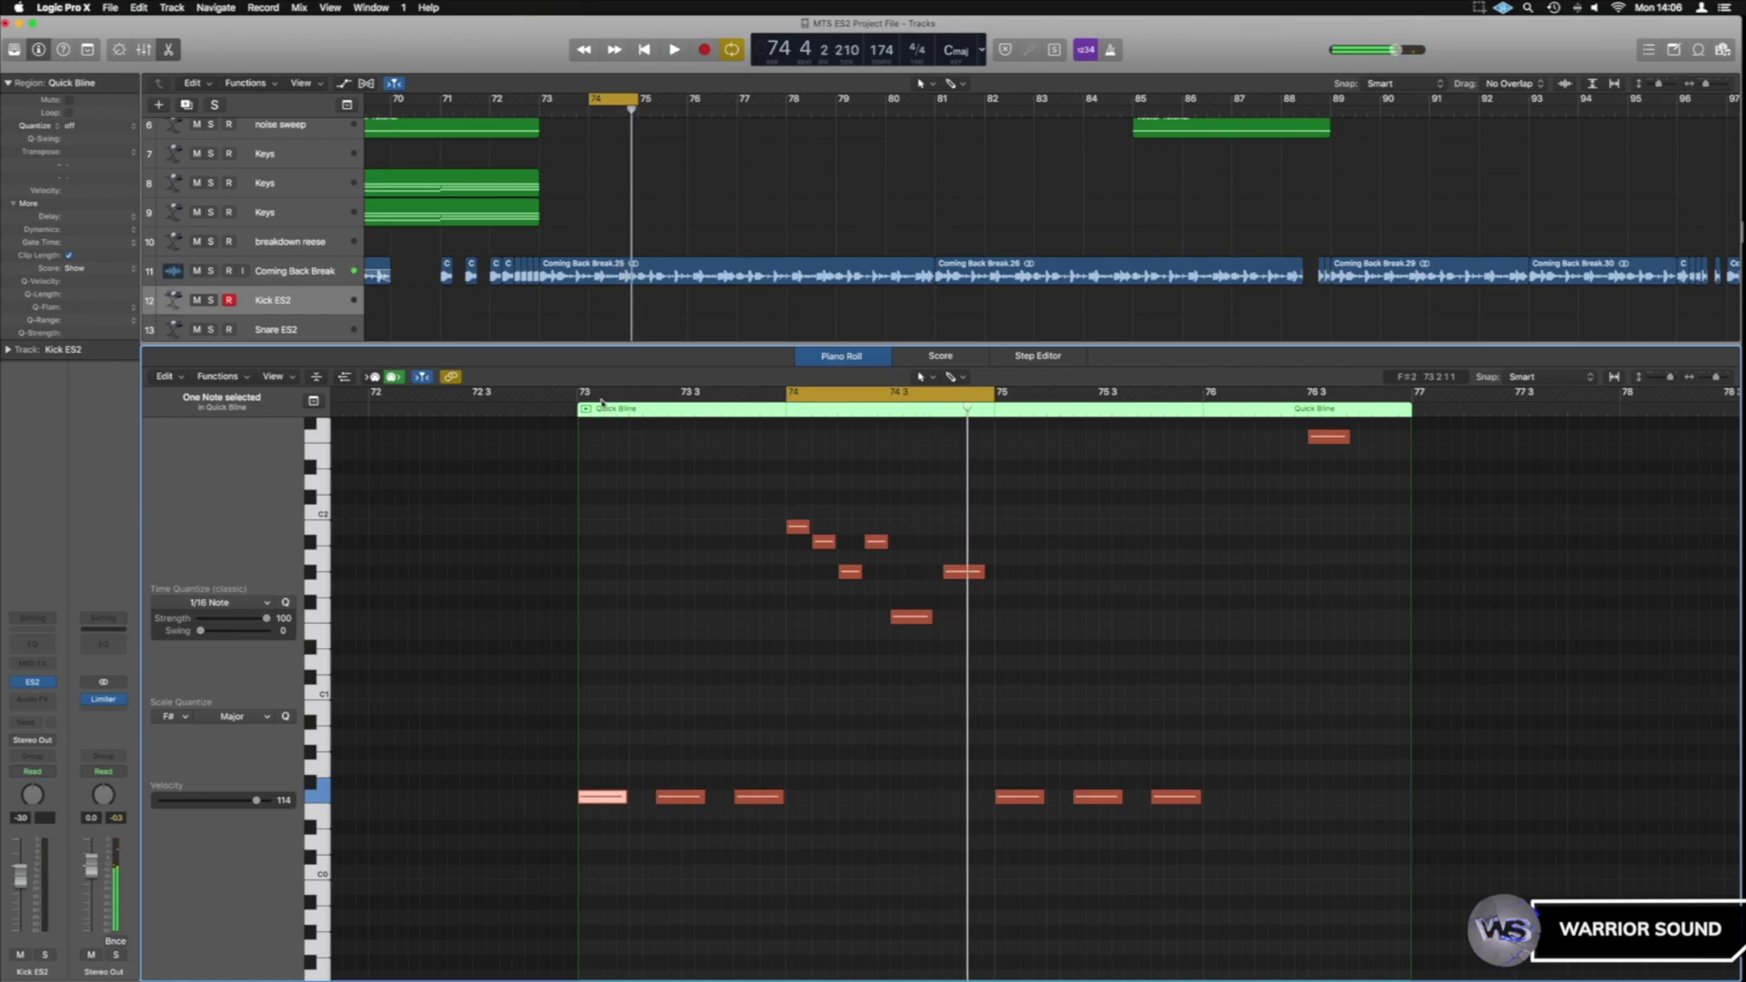
pyautogui.moveTo(578, 397); pyautogui.dragTo(987, 400)
pyautogui.press('space')
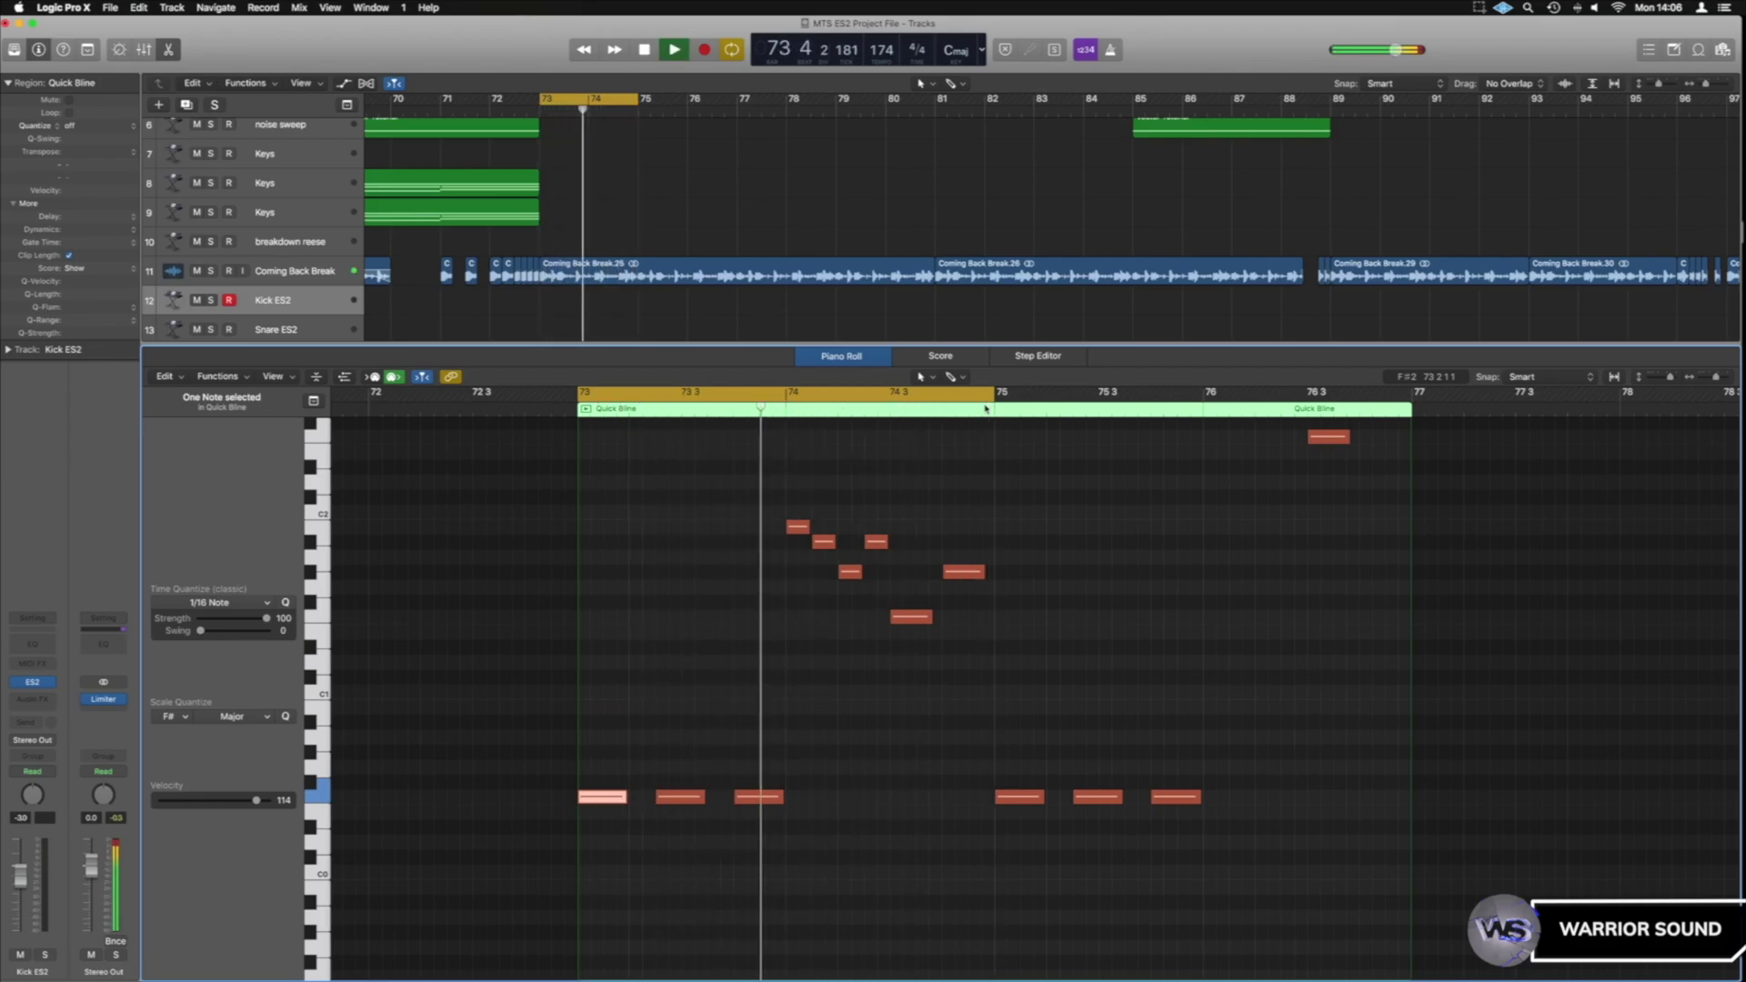
pyautogui.press('space')
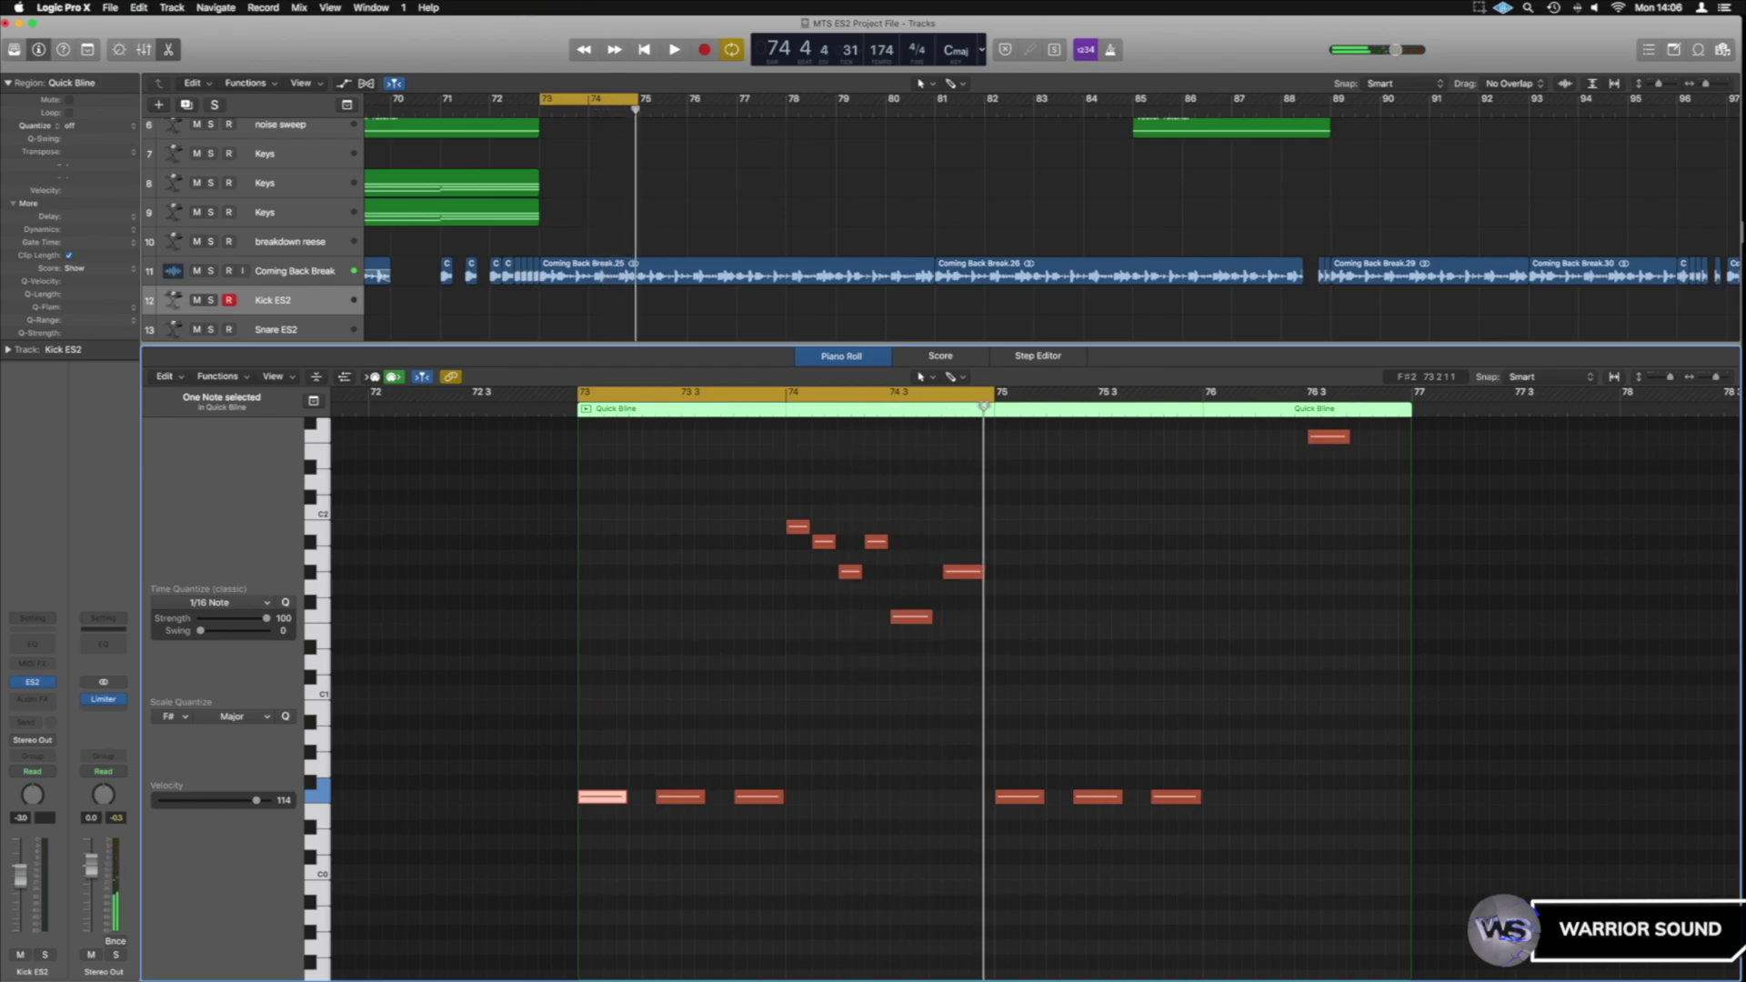
# - Solo the Coming Back Break track and listen to its drum rhythm over bars 73–75
pyautogui.click(212, 272)
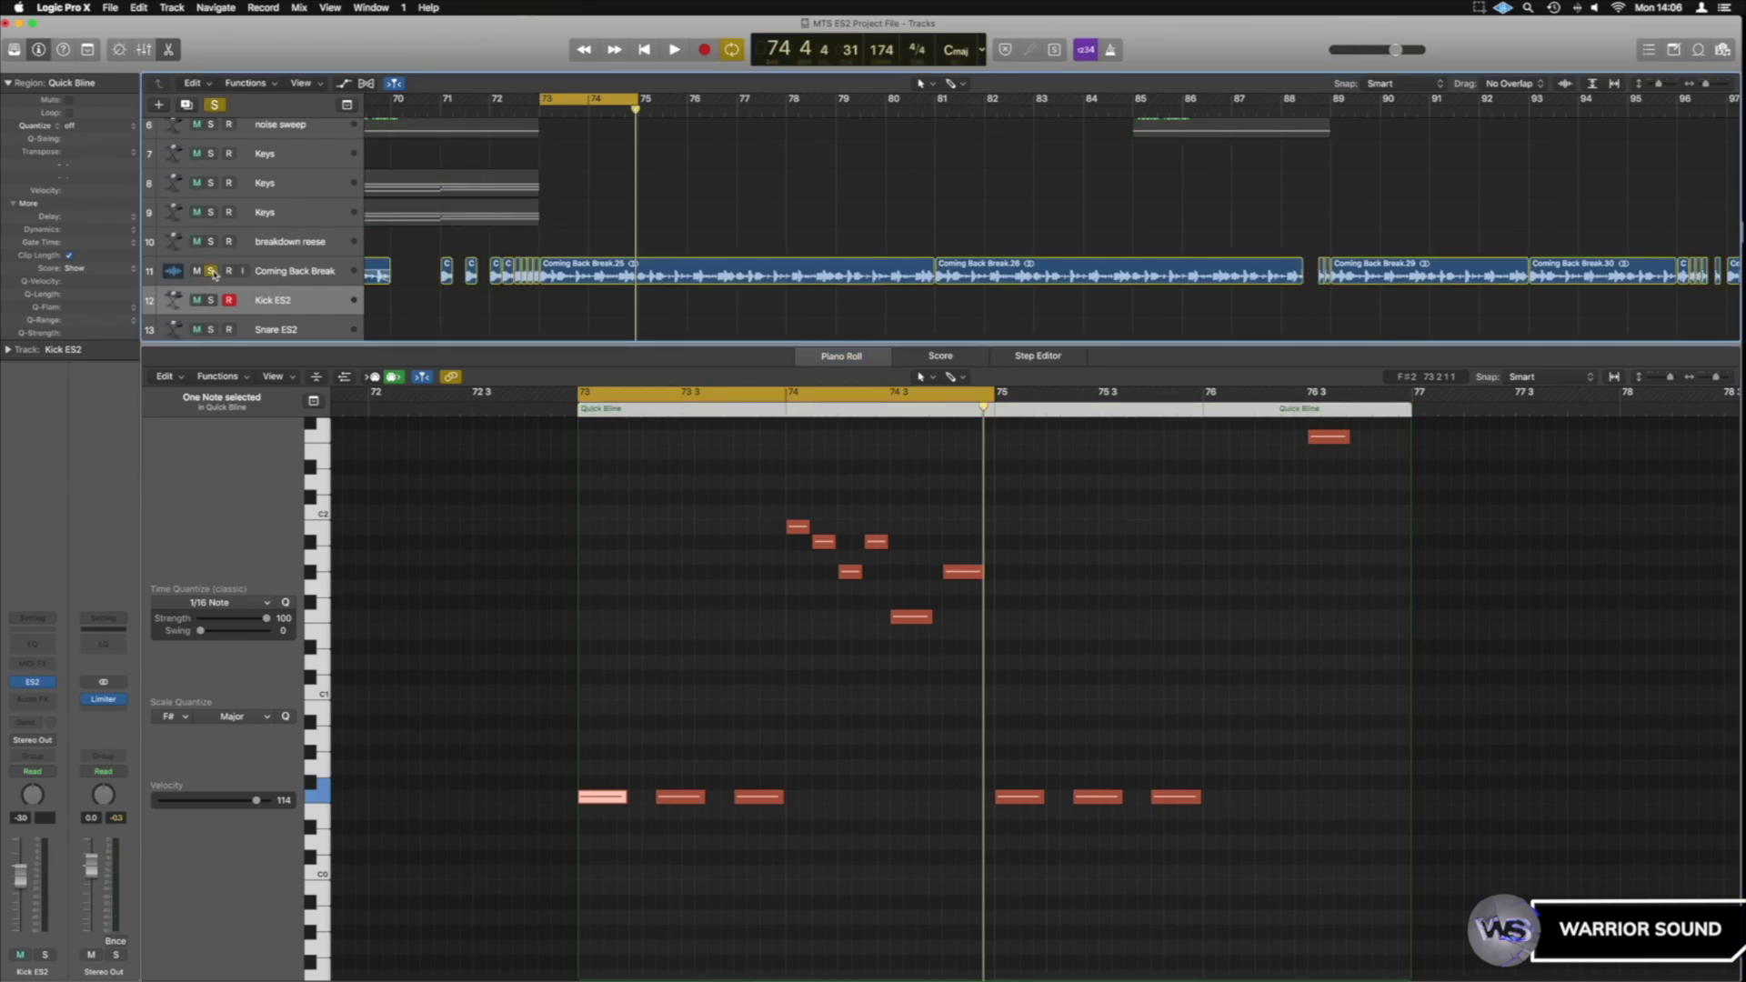
pyautogui.press('space')
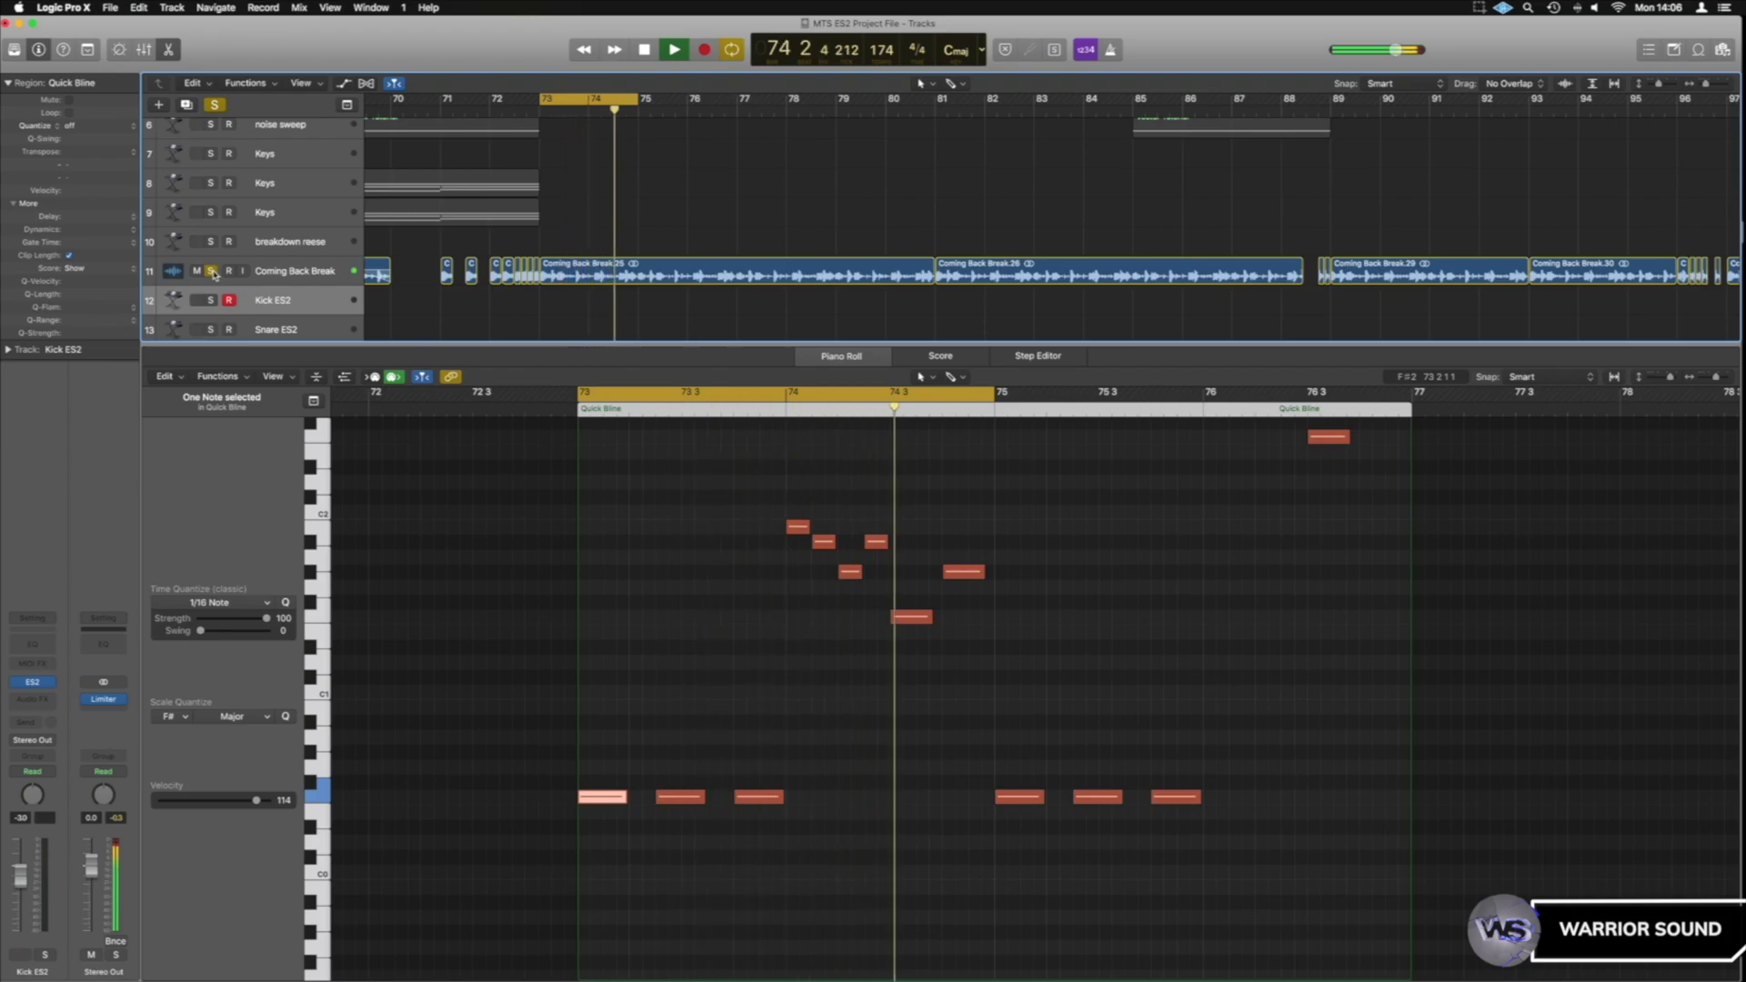
pyautogui.press('space')
pyautogui.press('space')
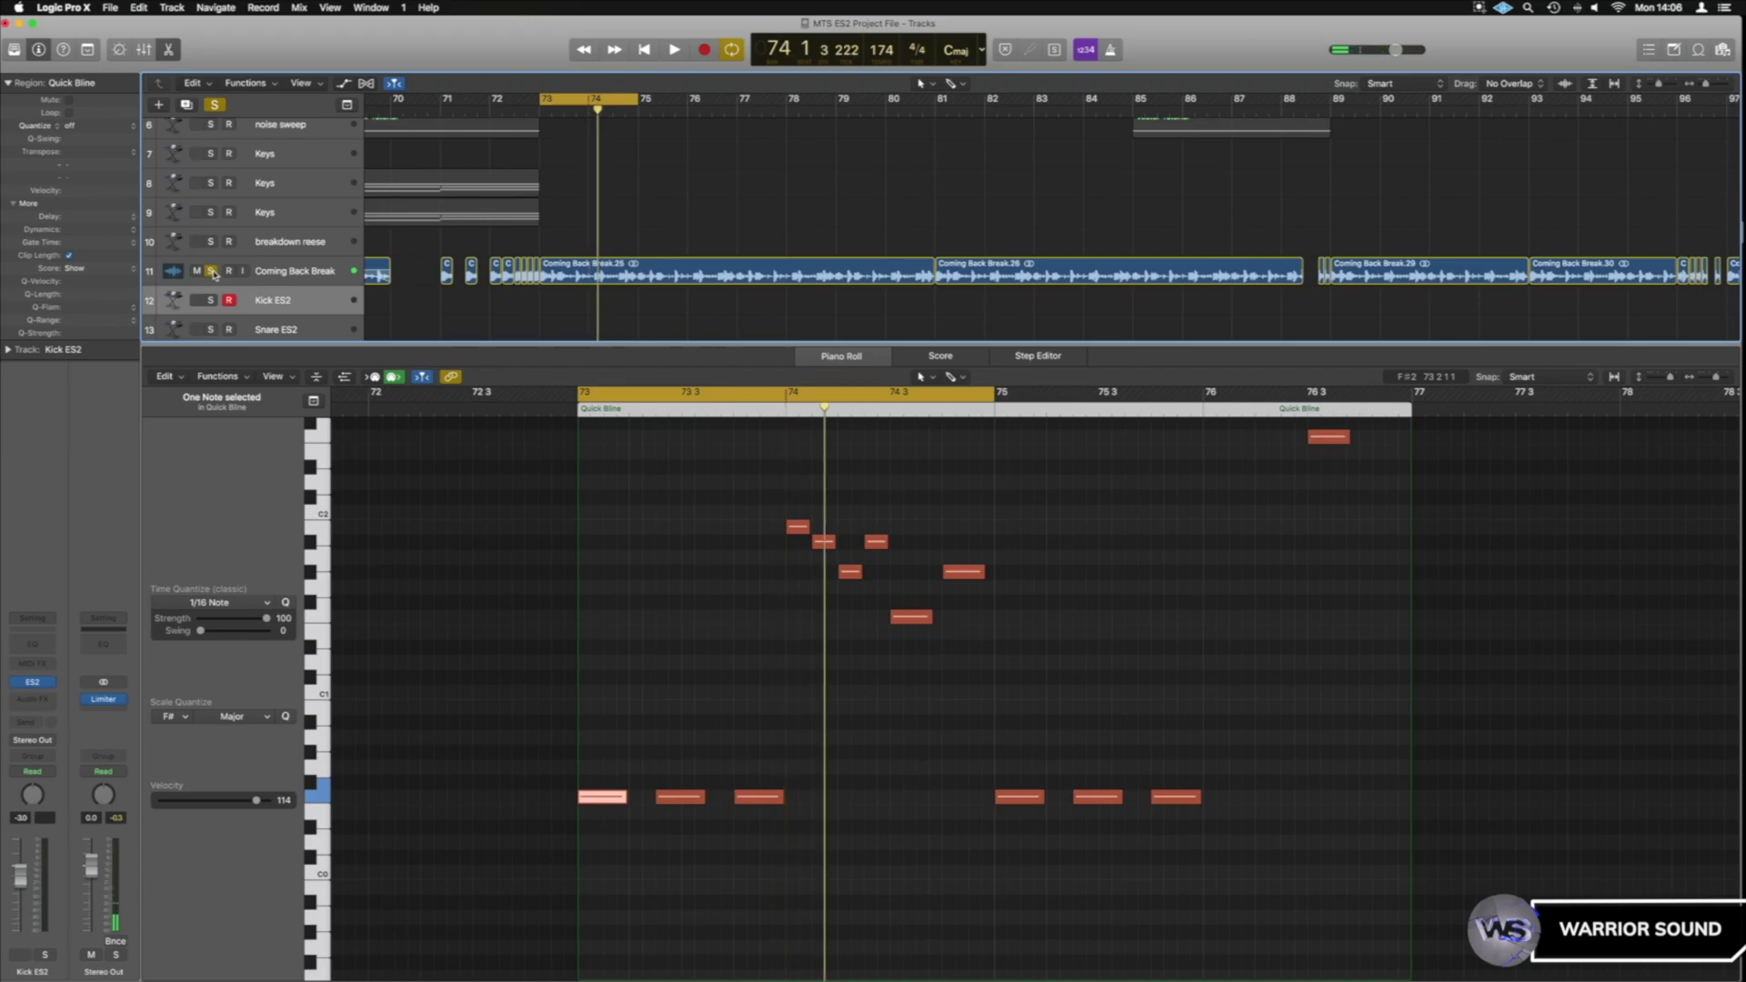
pyautogui.press('space')
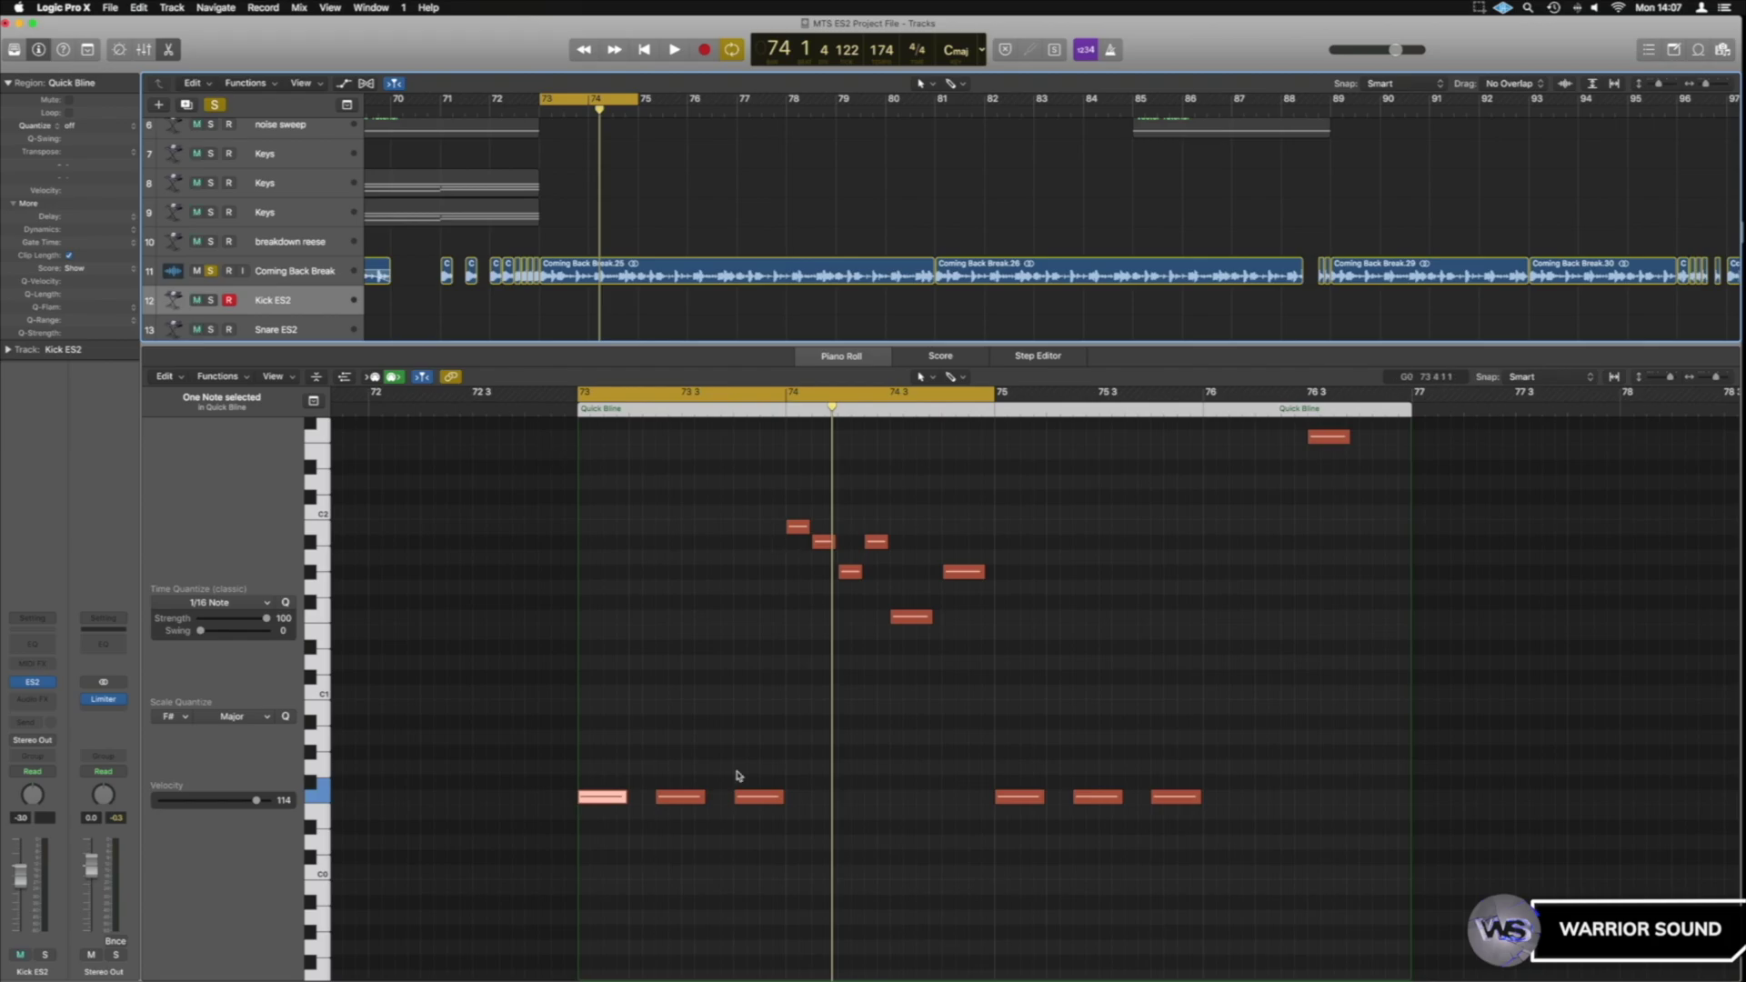
# - Highlight the low notes in bar 73 and then the six notes in bar 74, and turn the cycle off
pyautogui.moveTo(596, 825); pyautogui.dragTo(682, 764)
pyautogui.moveTo(779, 492); pyautogui.dragTo(1009, 672)
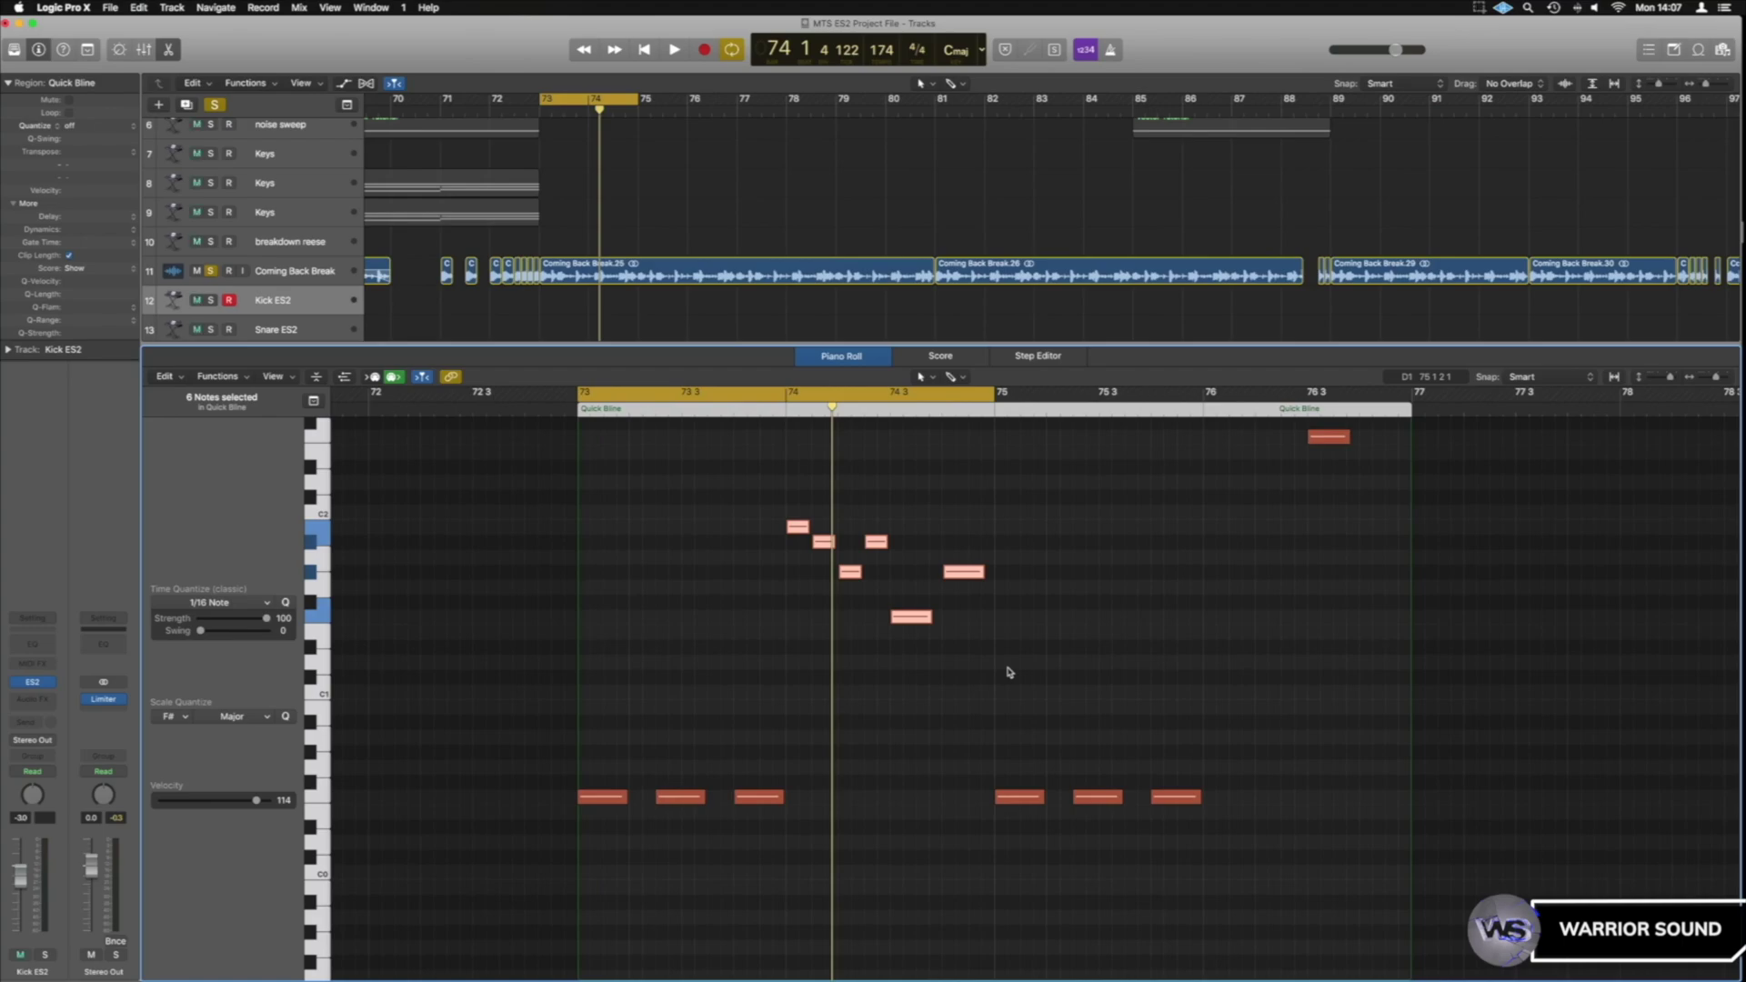
pyautogui.click(866, 400)
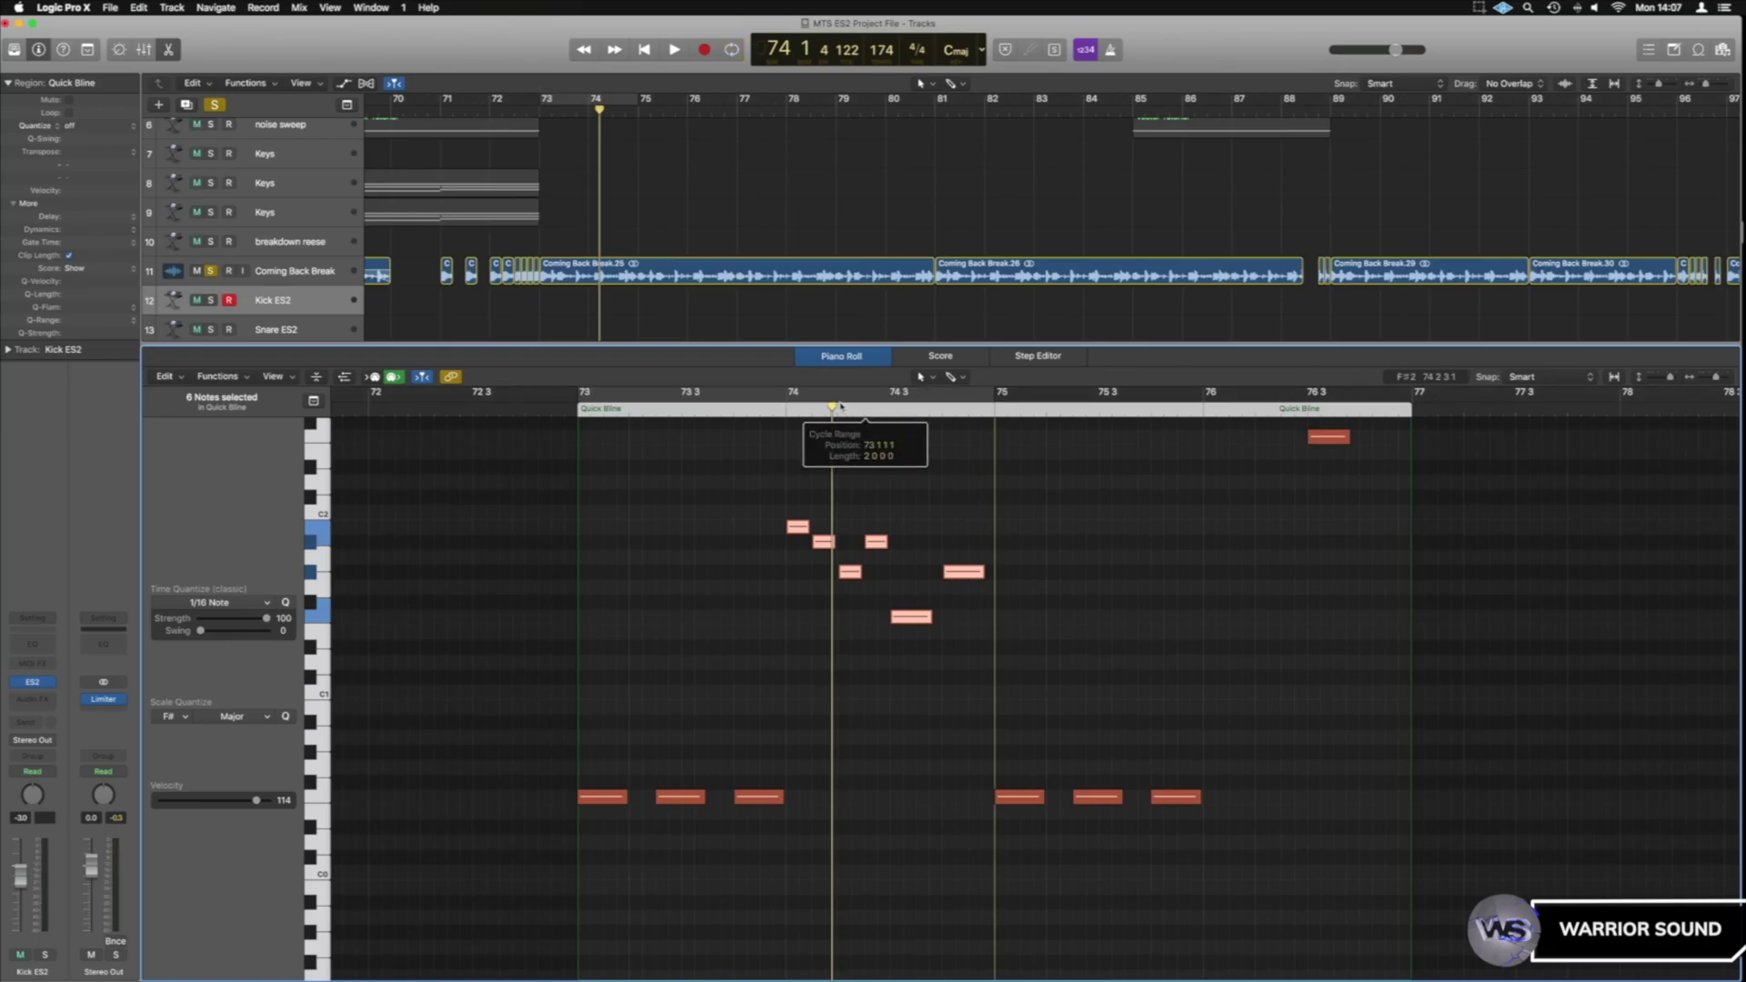
pyautogui.moveTo(788, 400); pyautogui.dragTo(903, 406)
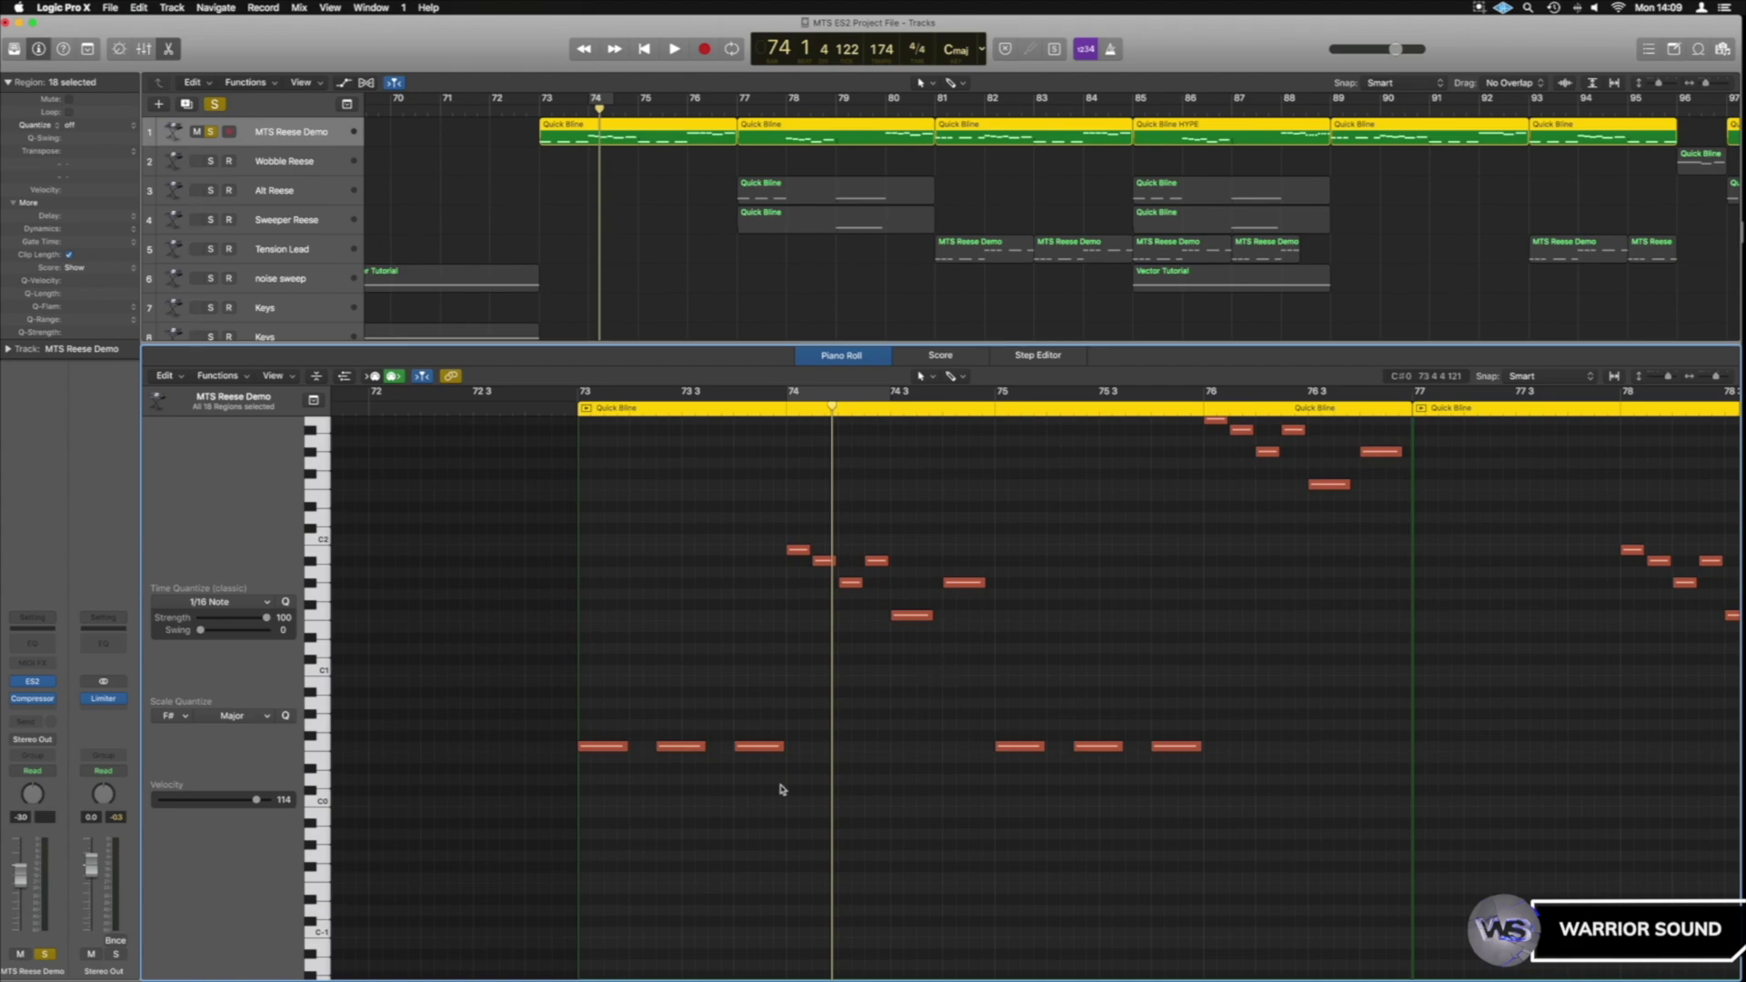
# - Try replacing the three low notes in bar 73 with a single note held for the whole bar
pyautogui.moveTo(800, 778)
pyautogui.mouseDown()
pyautogui.moveTo(618, 706)
pyautogui.moveTo(799, 746)
pyautogui.moveTo(786, 751)
pyautogui.mouseUp()
pyautogui.press('Delete')
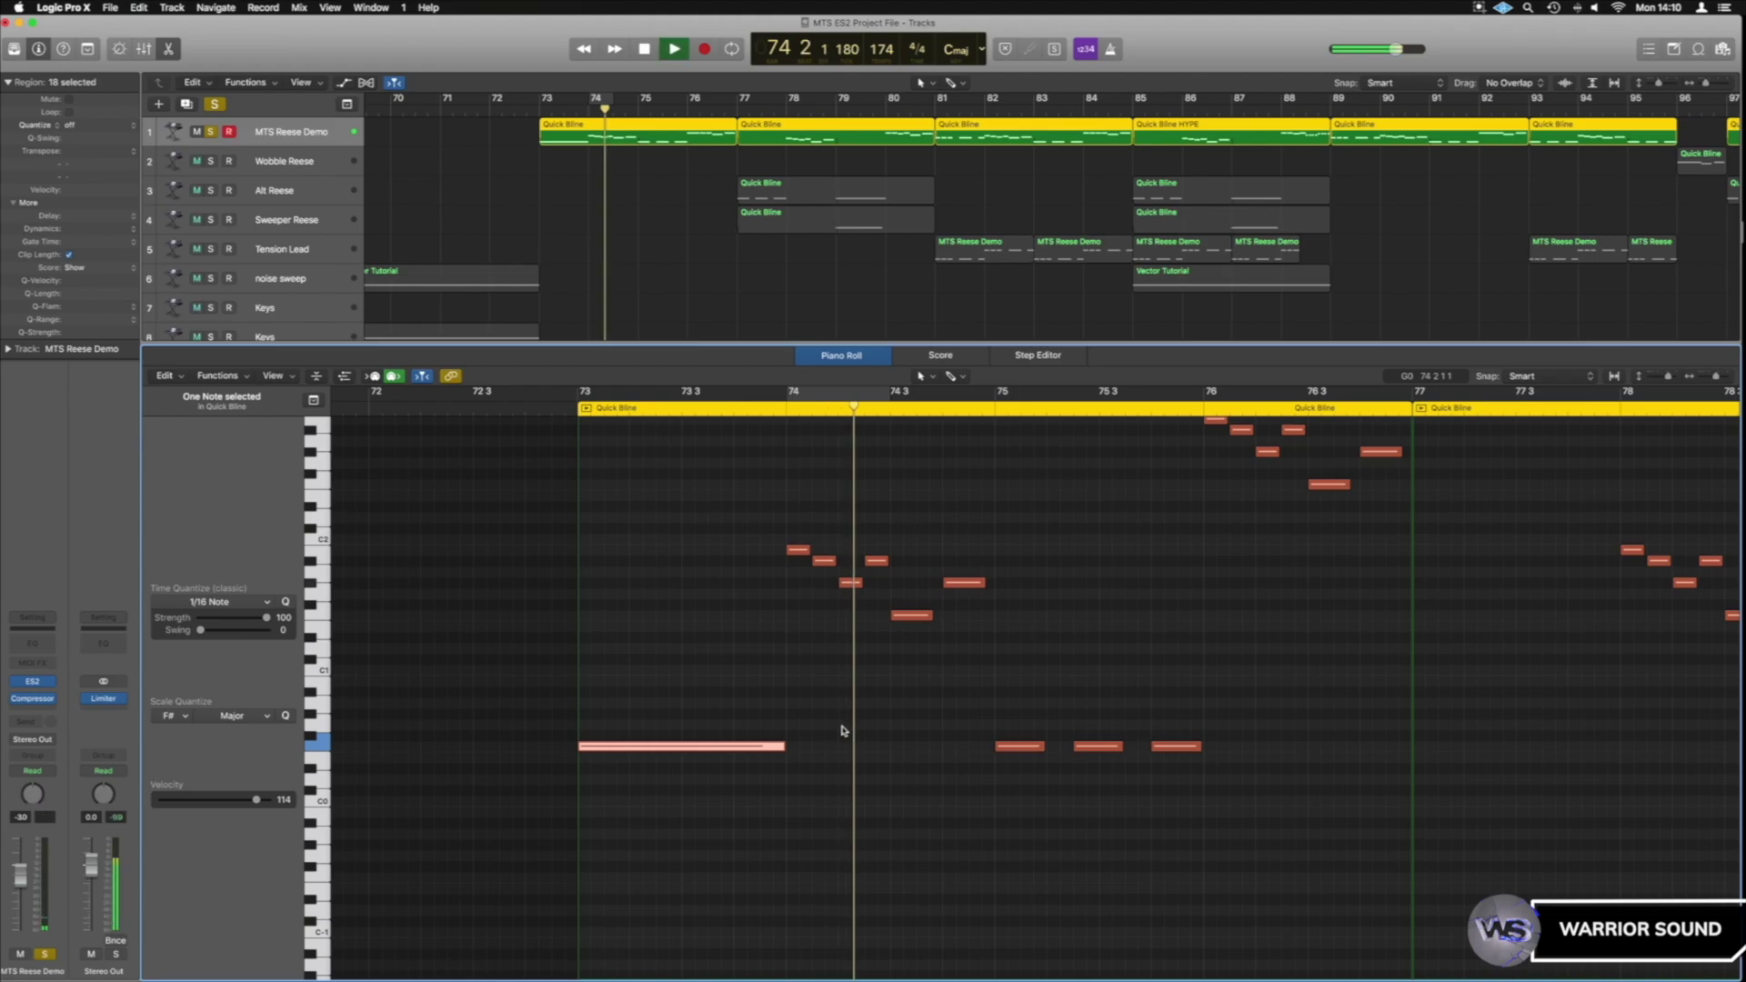
# - Cycle bars 73–77 and listen to the held-note bassline soloed, and unsolo MTS Reese Demo to hear it with all tracks
pyautogui.moveTo(1306, 97); pyautogui.dragTo(1356, 98)
pyautogui.press('space')
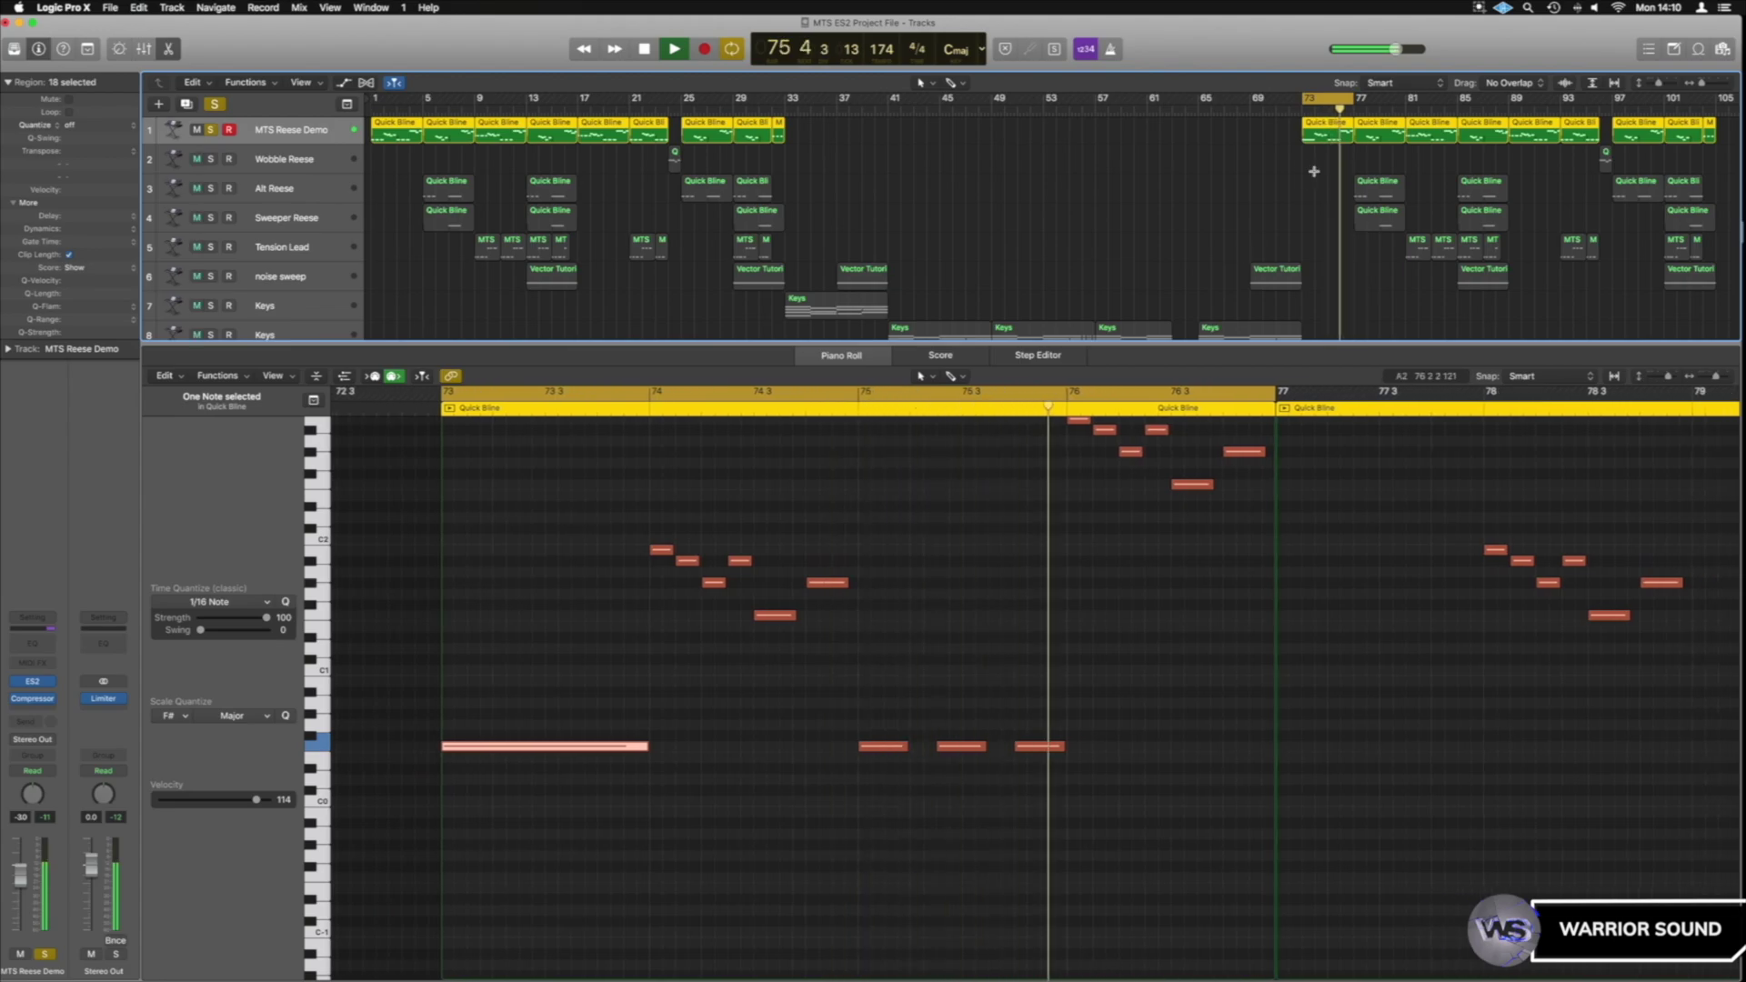
pyautogui.click(211, 131)
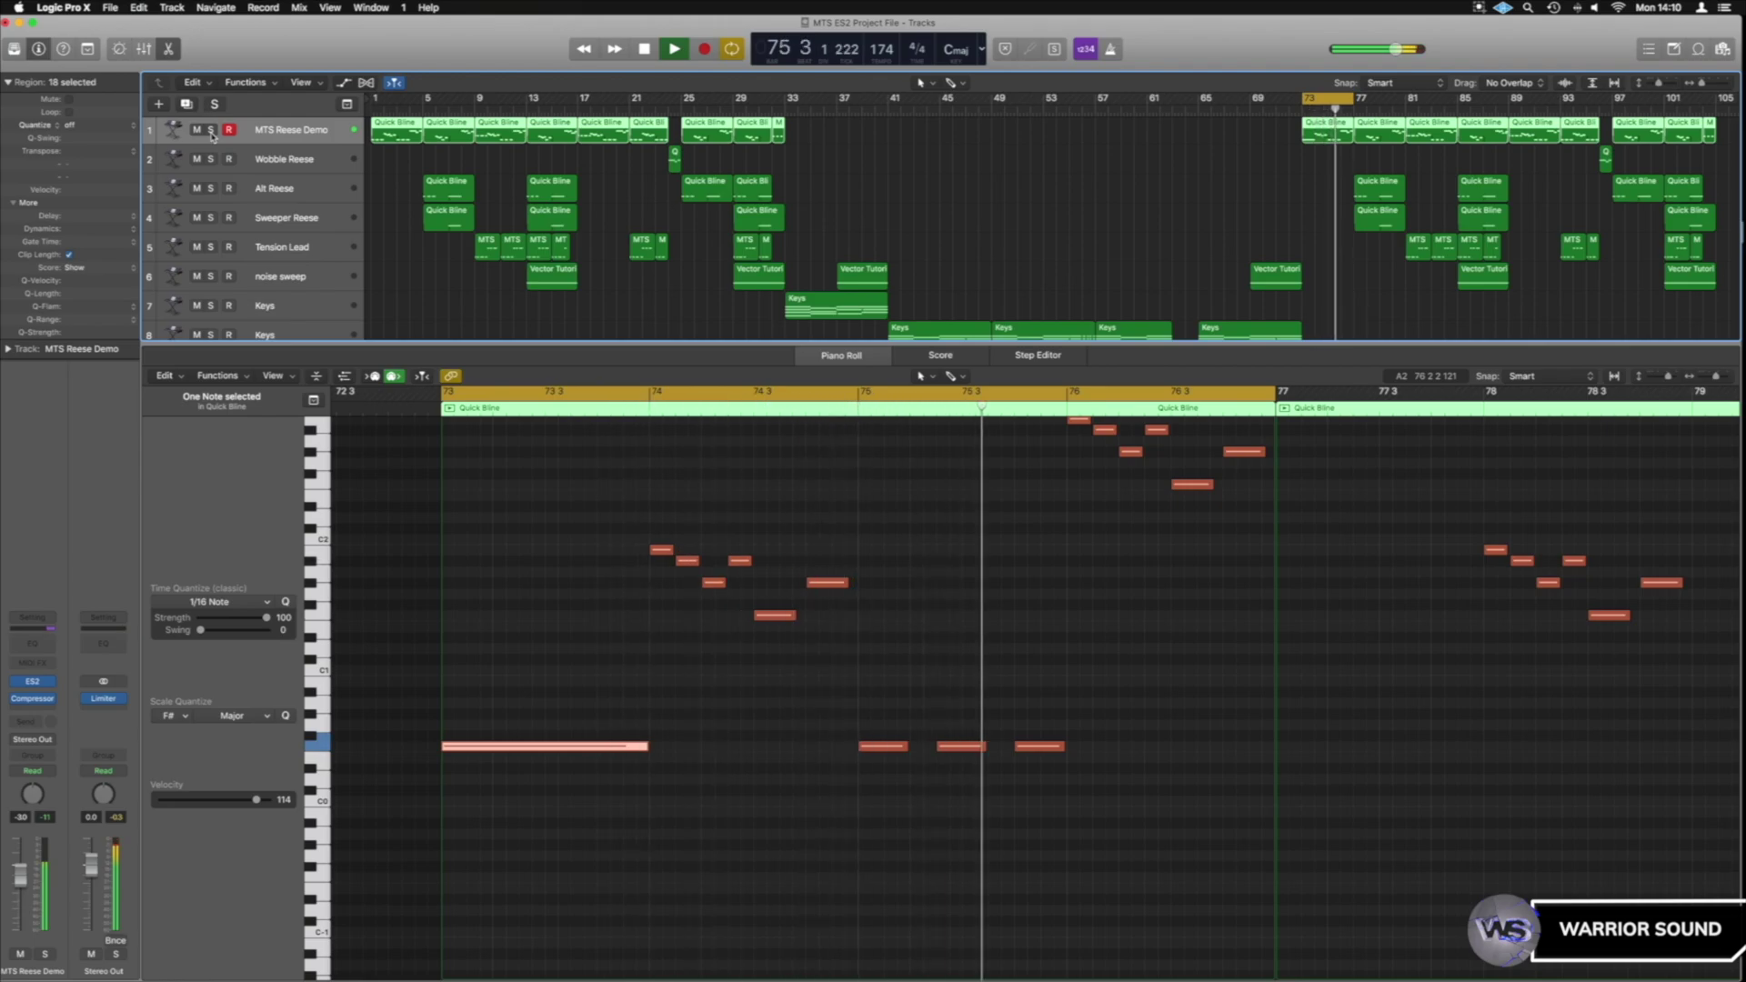
pyautogui.press('space')
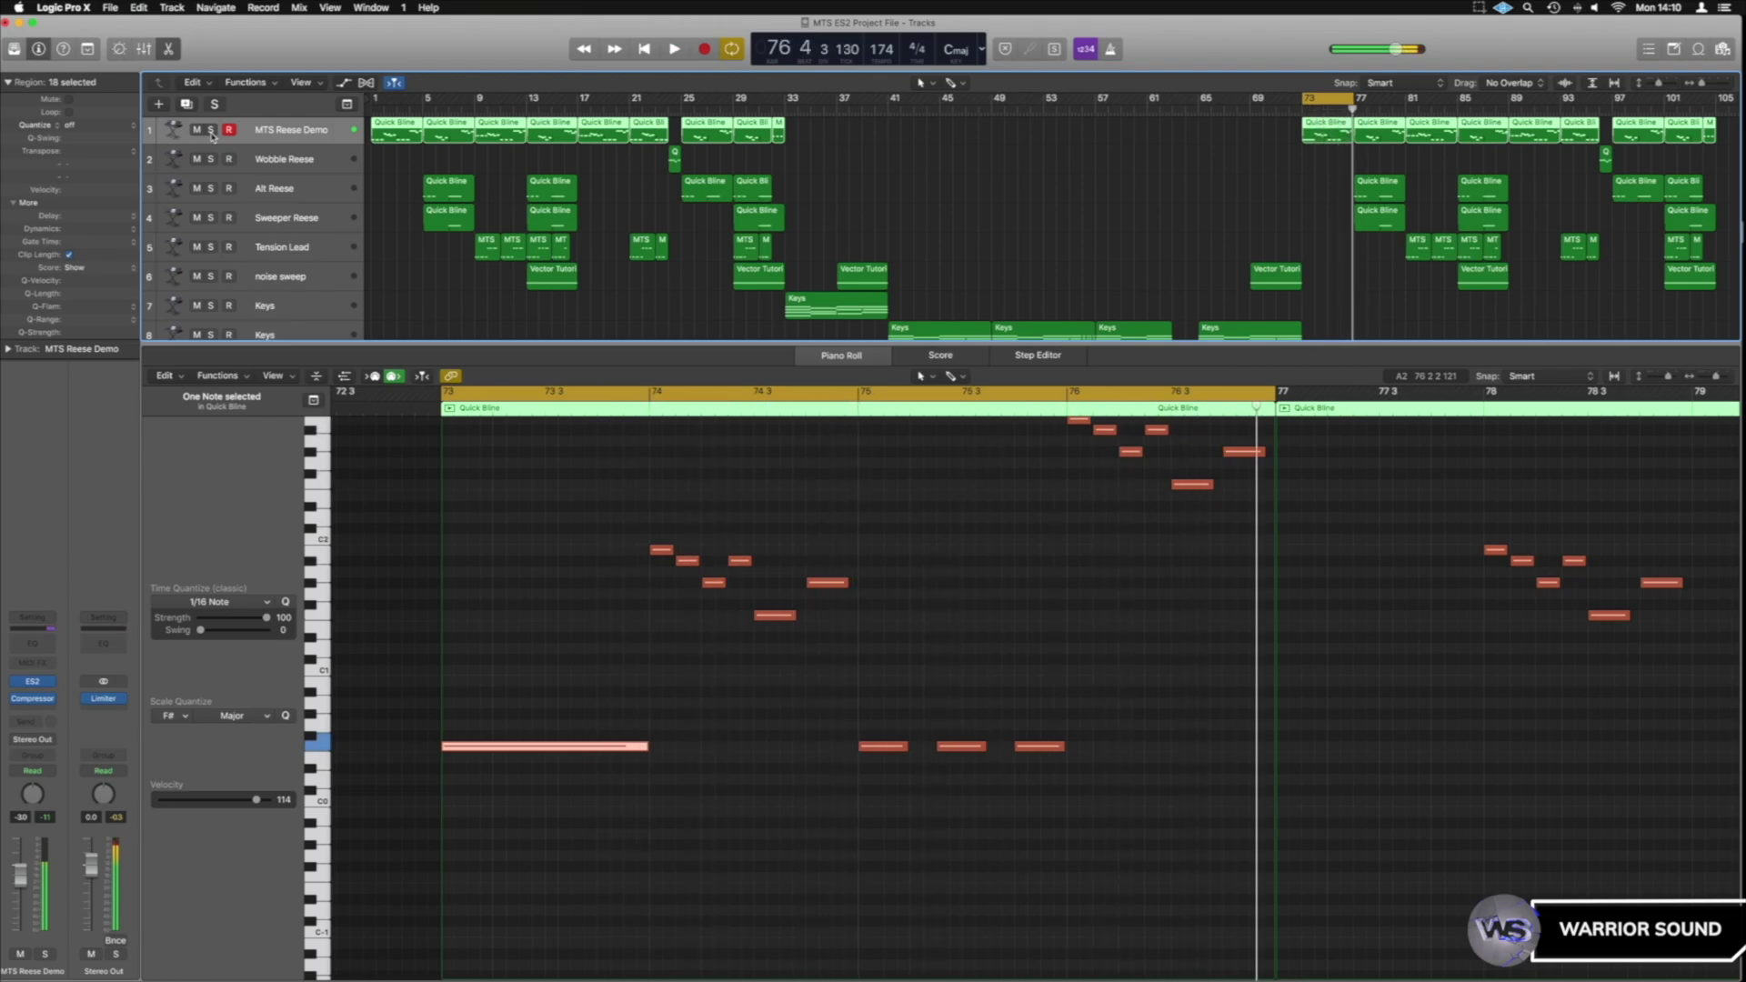
# - Remove the held note in bar 73 and restore the three short notes
pyautogui.press('super+z')
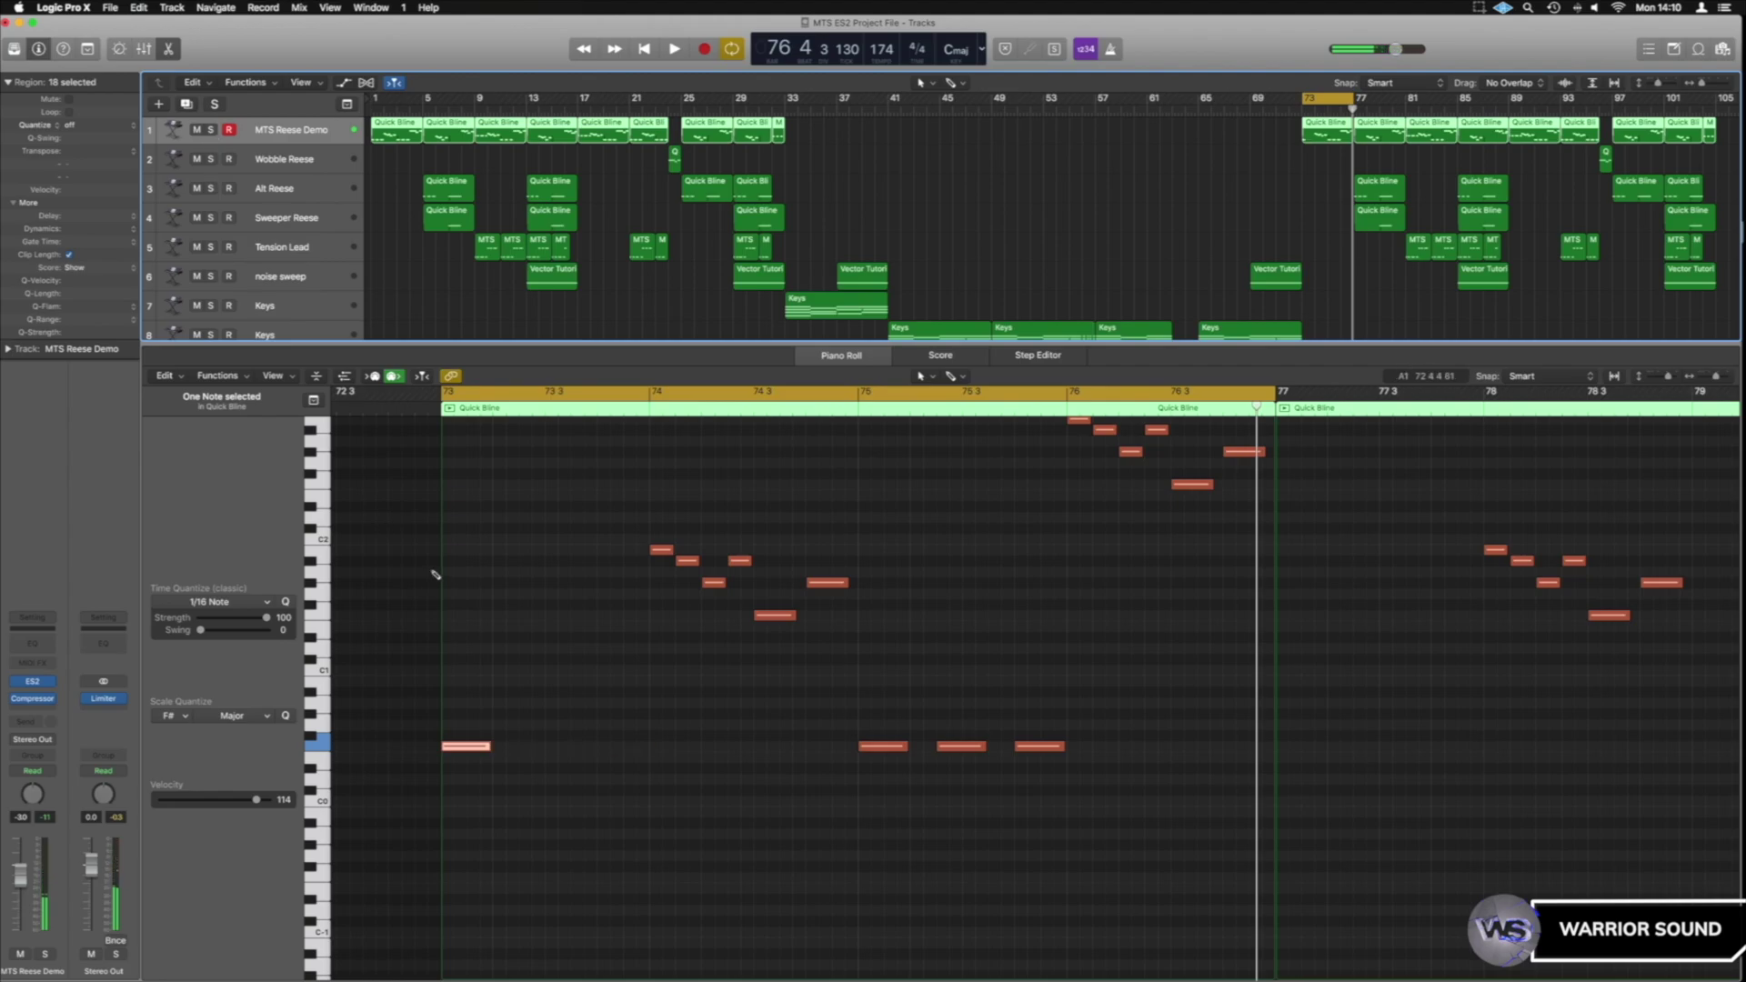
pyautogui.press('super+r')
pyautogui.press('super+r')
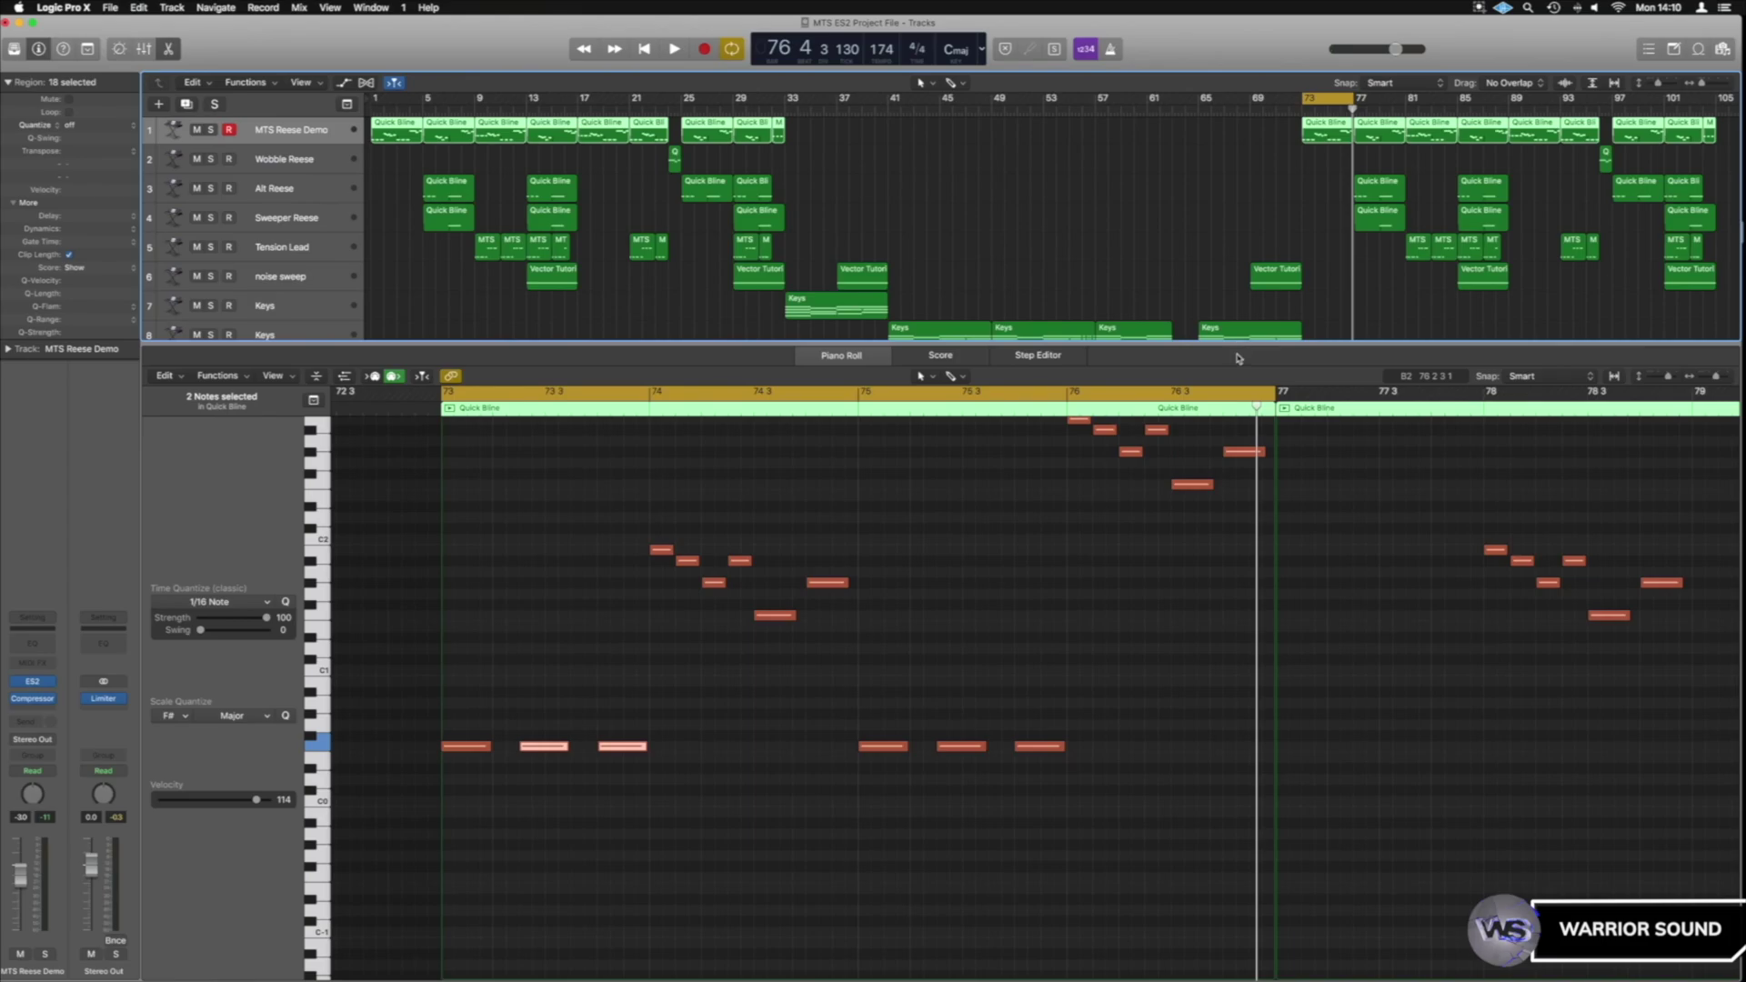
# - Enlarge the piano roll, show only the bar 73 Quick Bline region, and listen to it with the full mix
pyautogui.moveTo(924, 376); pyautogui.dragTo(924, 324)
pyautogui.press('space')
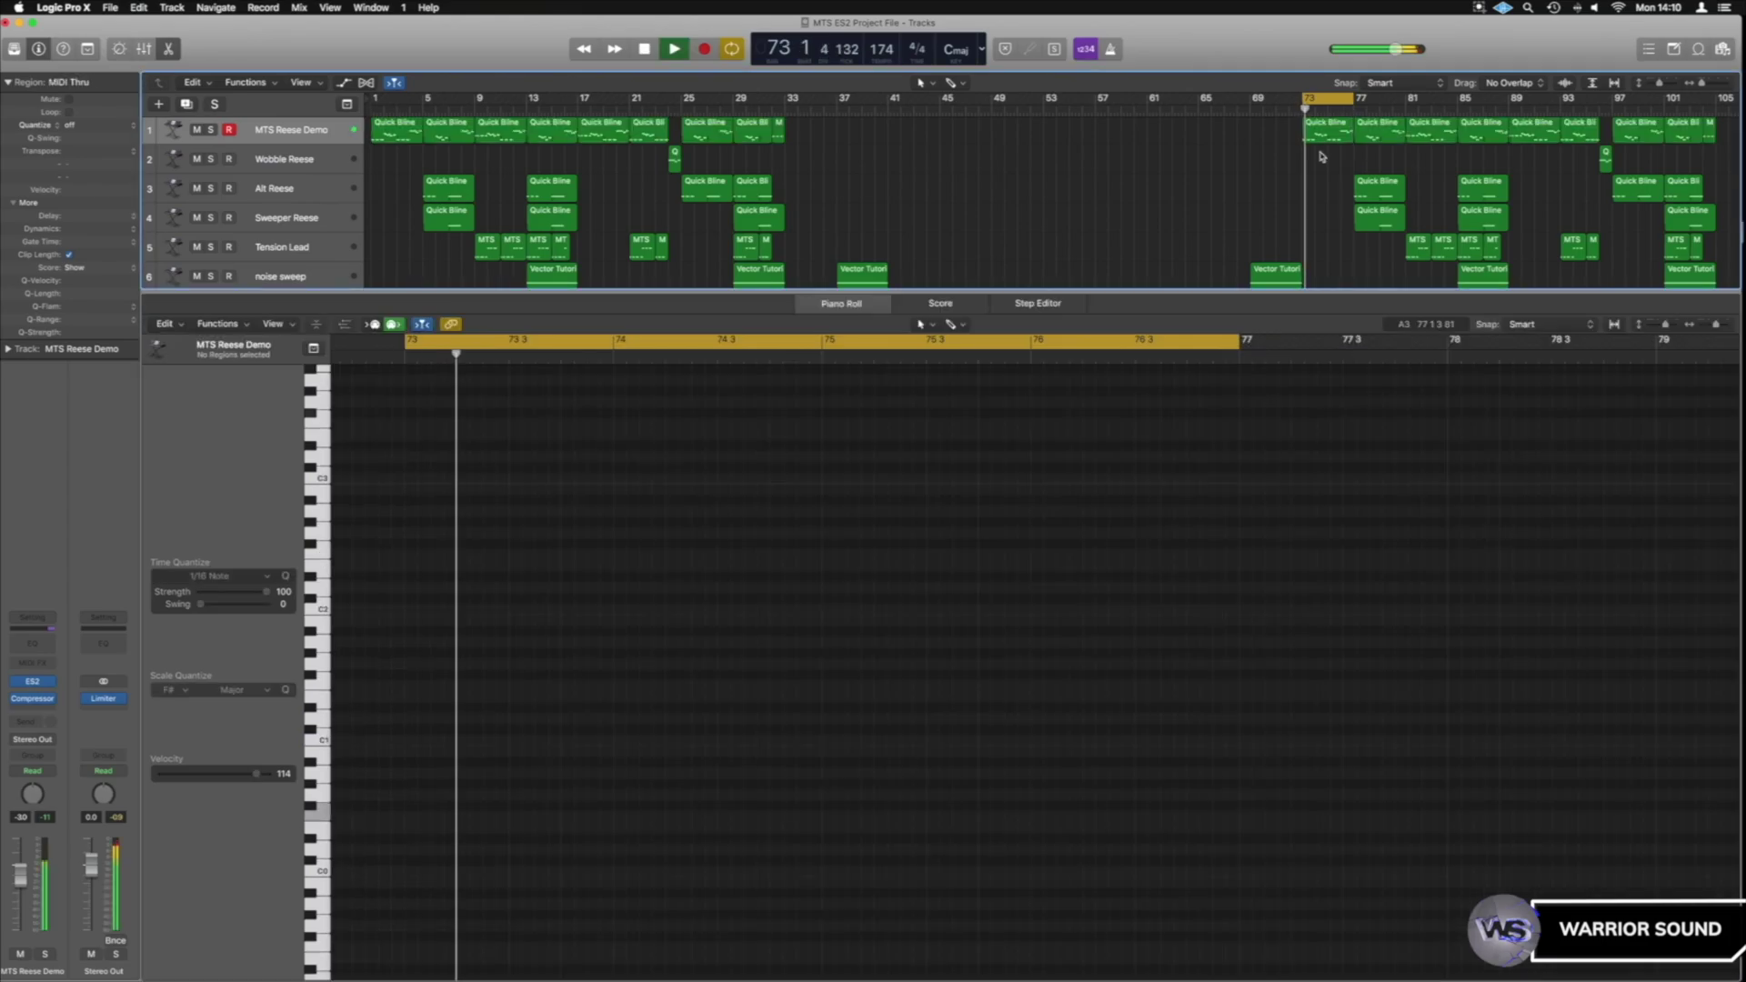
pyautogui.click(1326, 130)
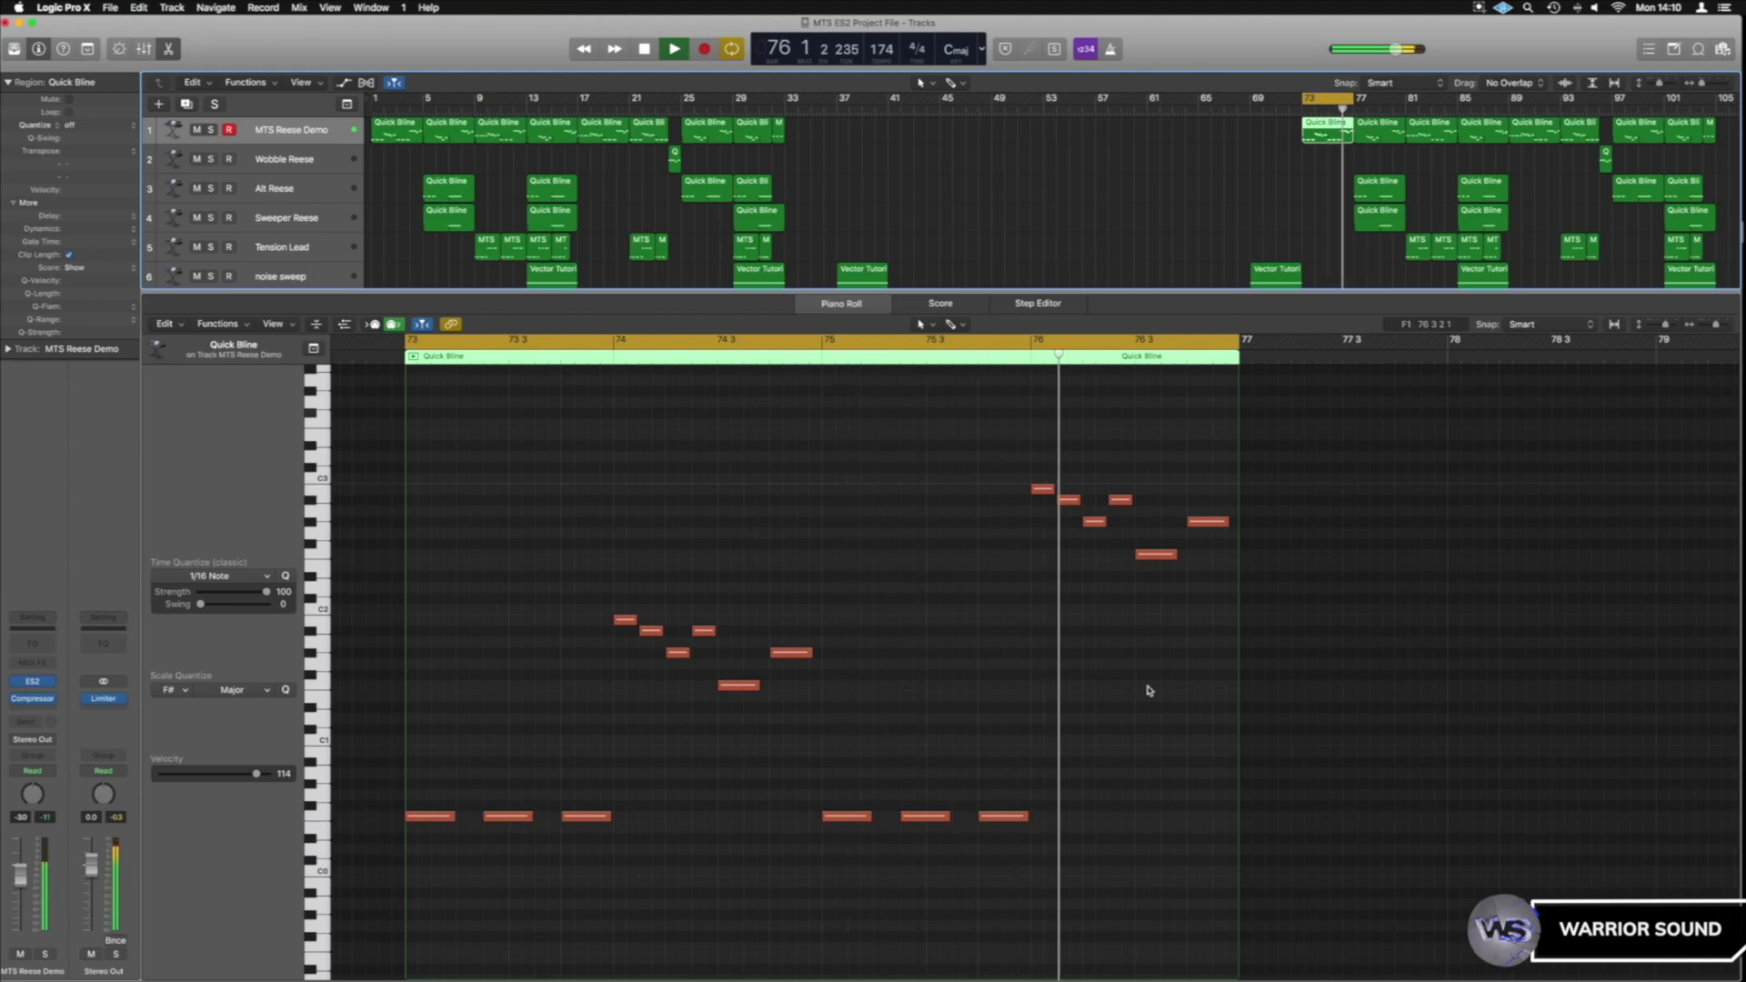
pyautogui.press('space')
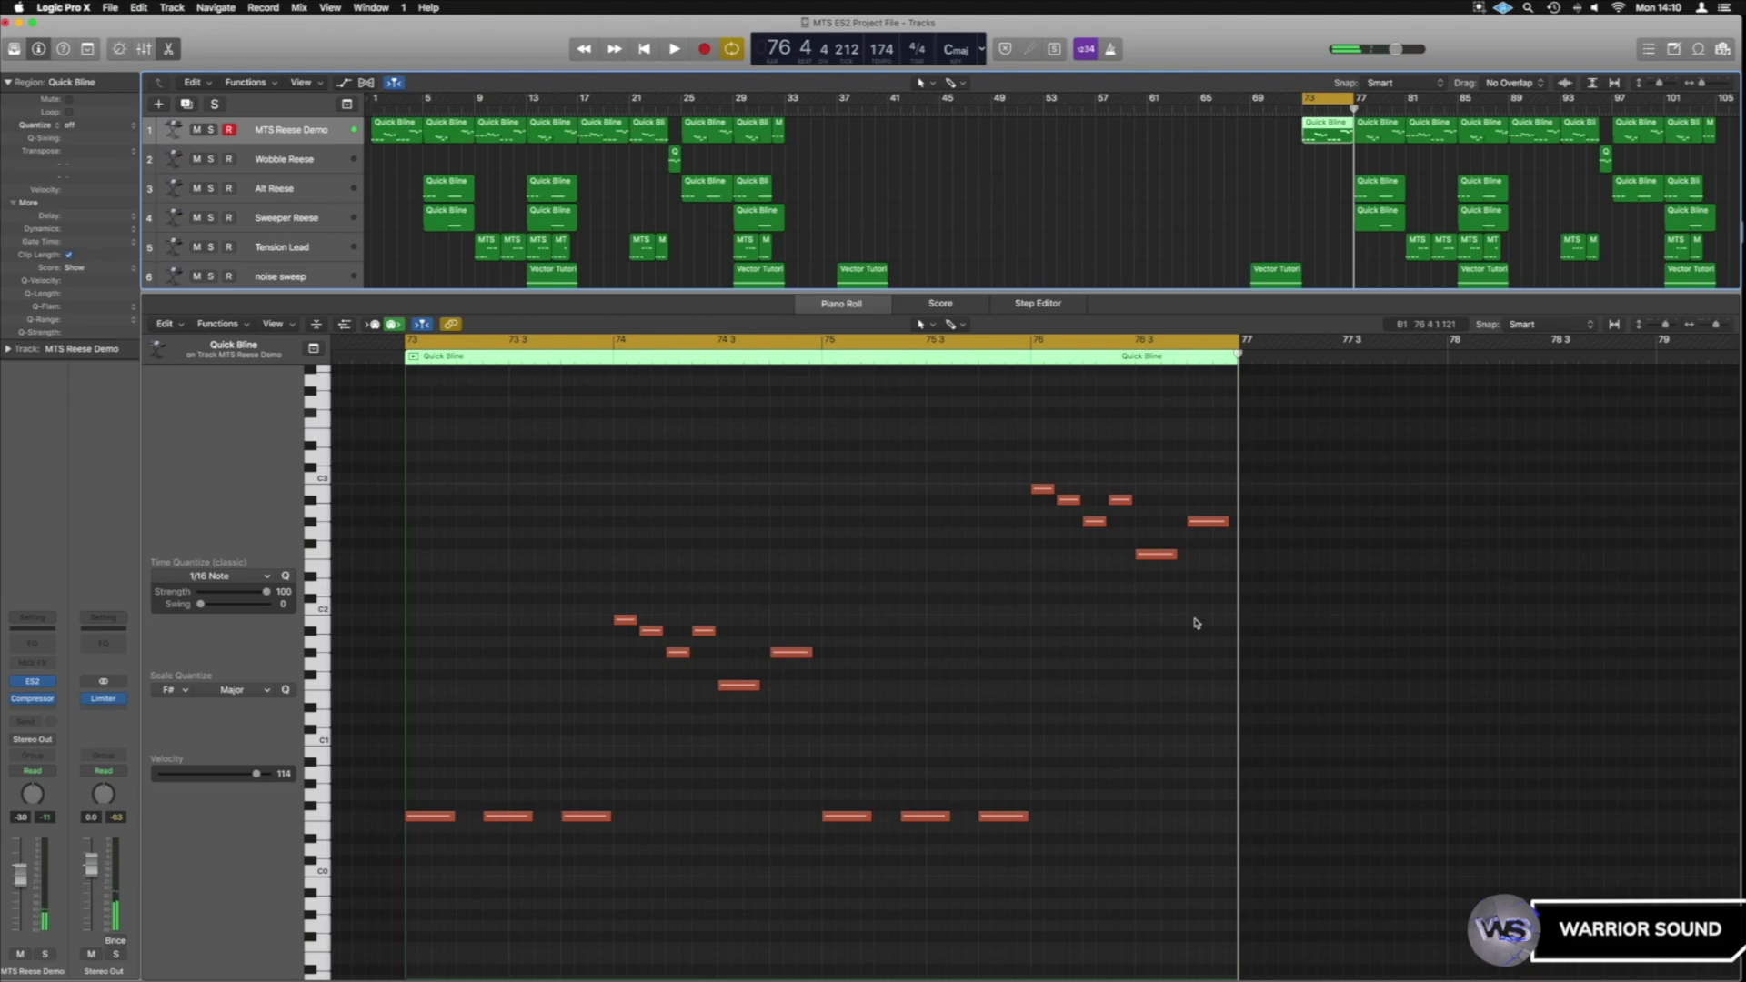
# - Try the six high notes in bar 76 an octave lower, return them to their original octave, and listen to bars 73–77
pyautogui.moveTo(992, 457); pyautogui.dragTo(1339, 624)
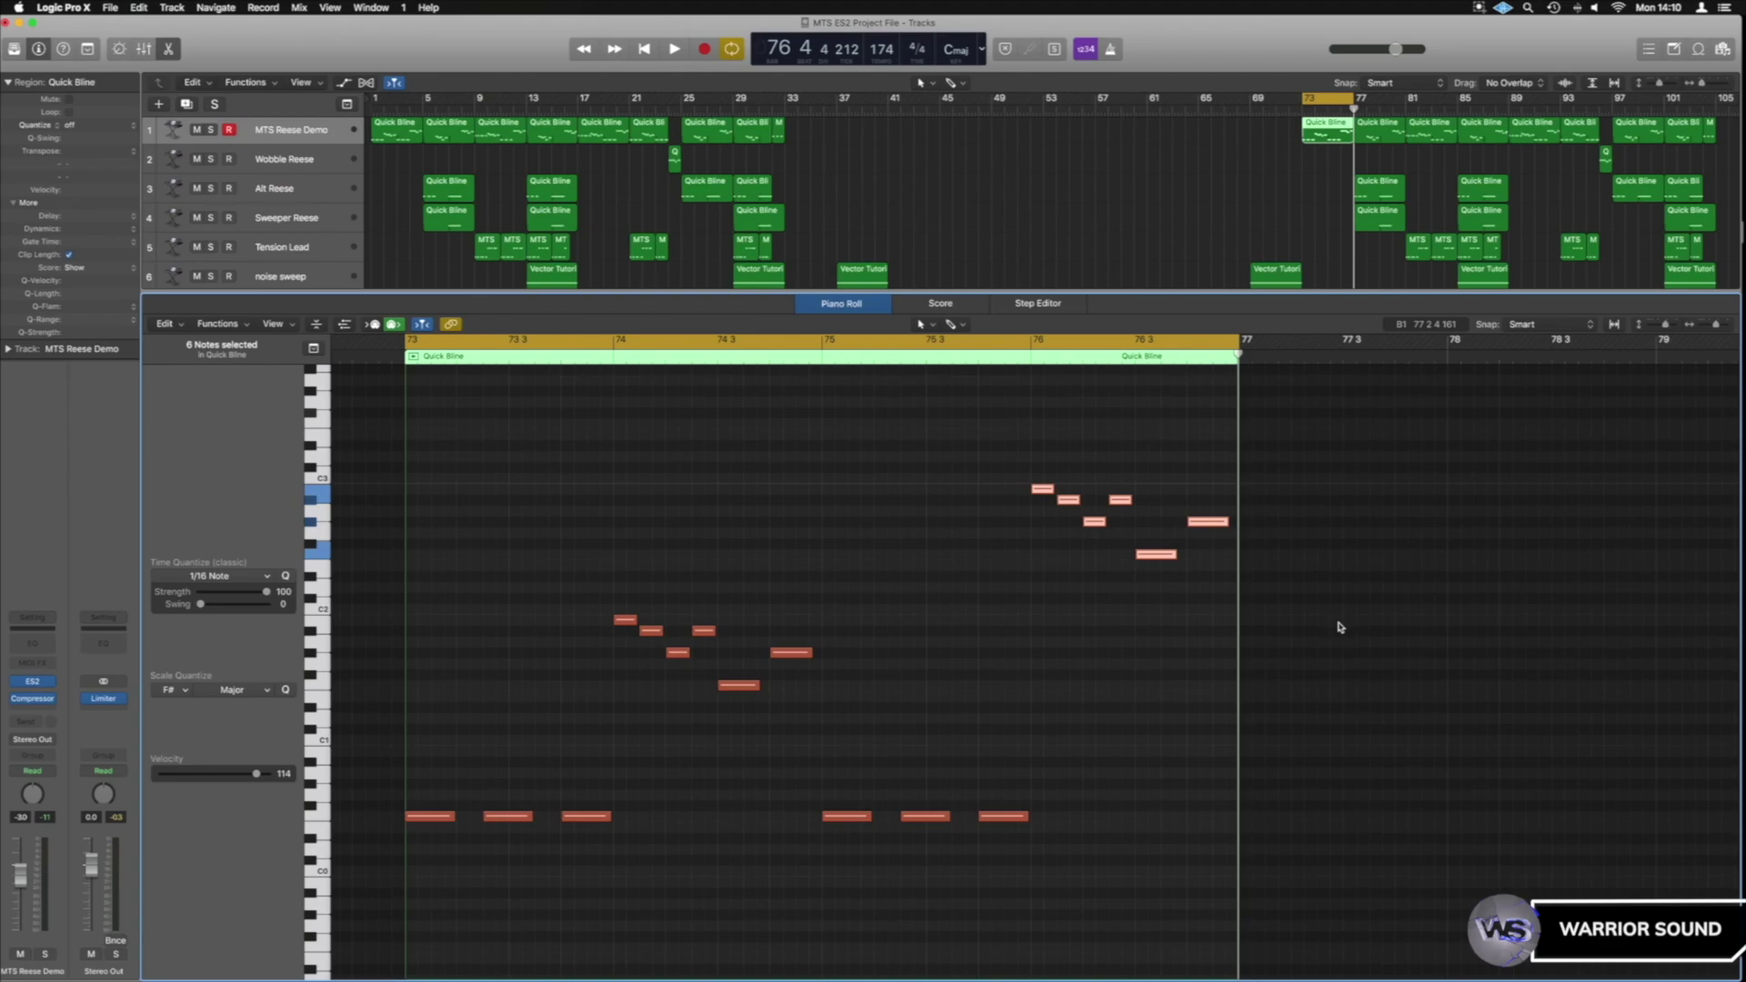
pyautogui.click(1078, 615)
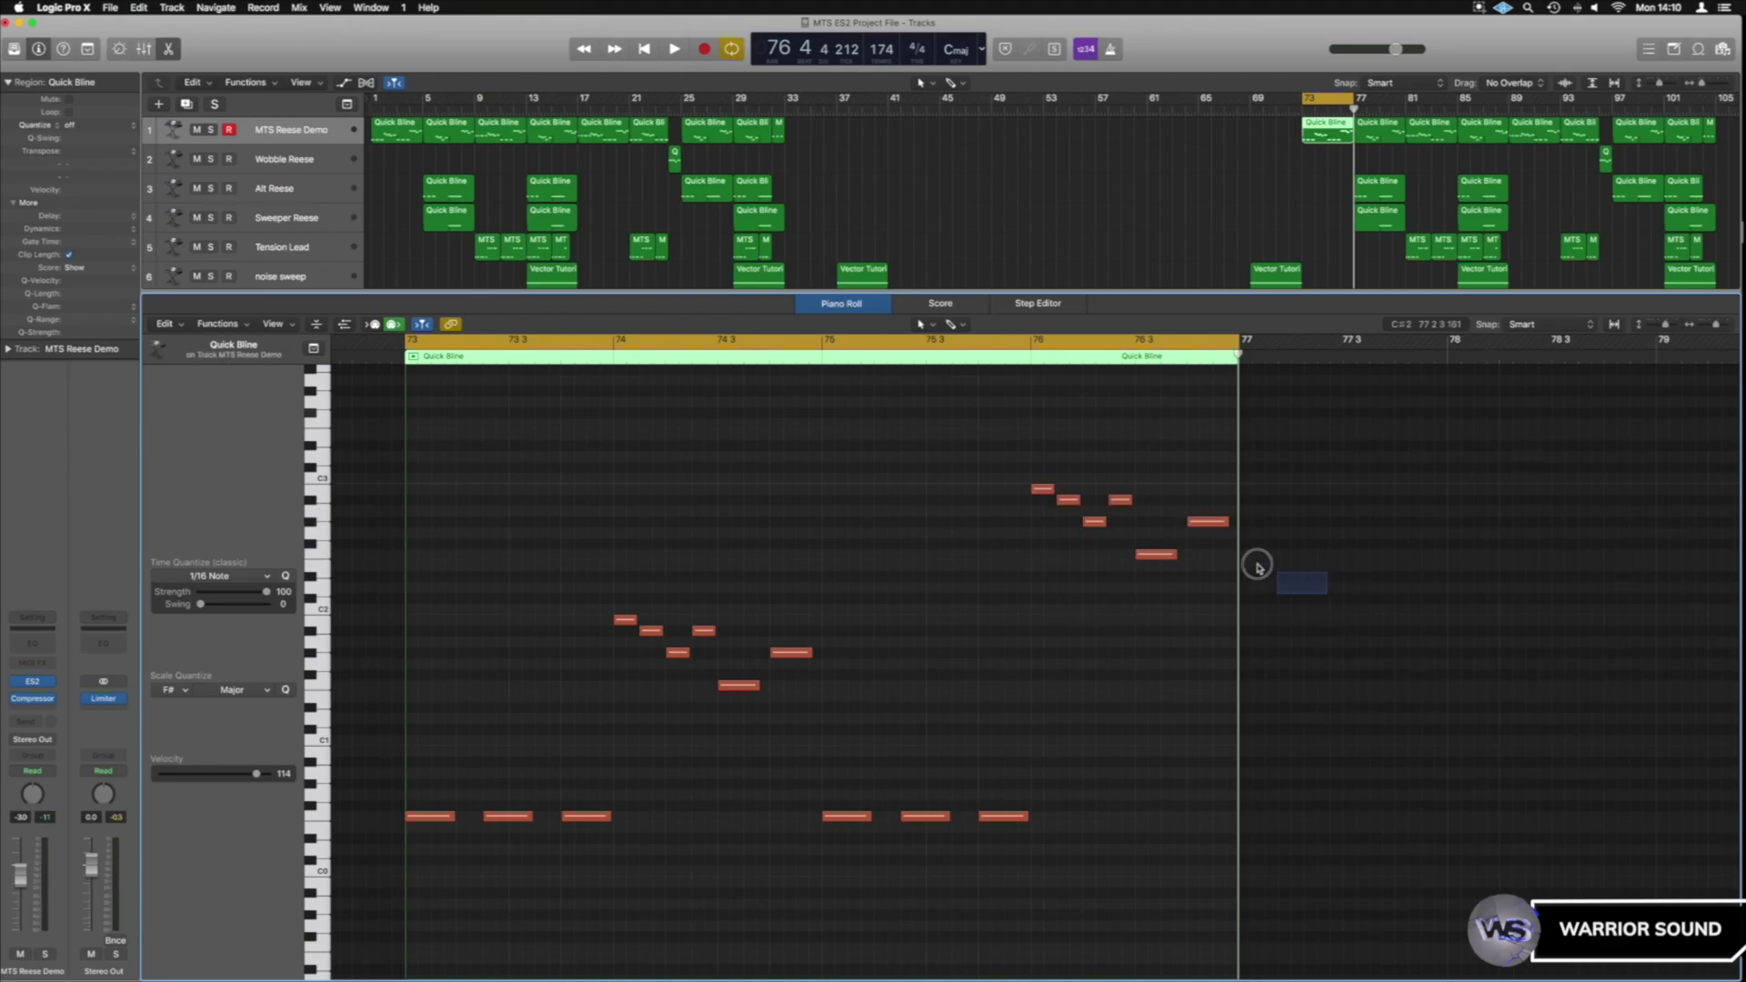
pyautogui.moveTo(1255, 565); pyautogui.dragTo(989, 398)
pyautogui.hotkey('alt', 'shift', 'Down')
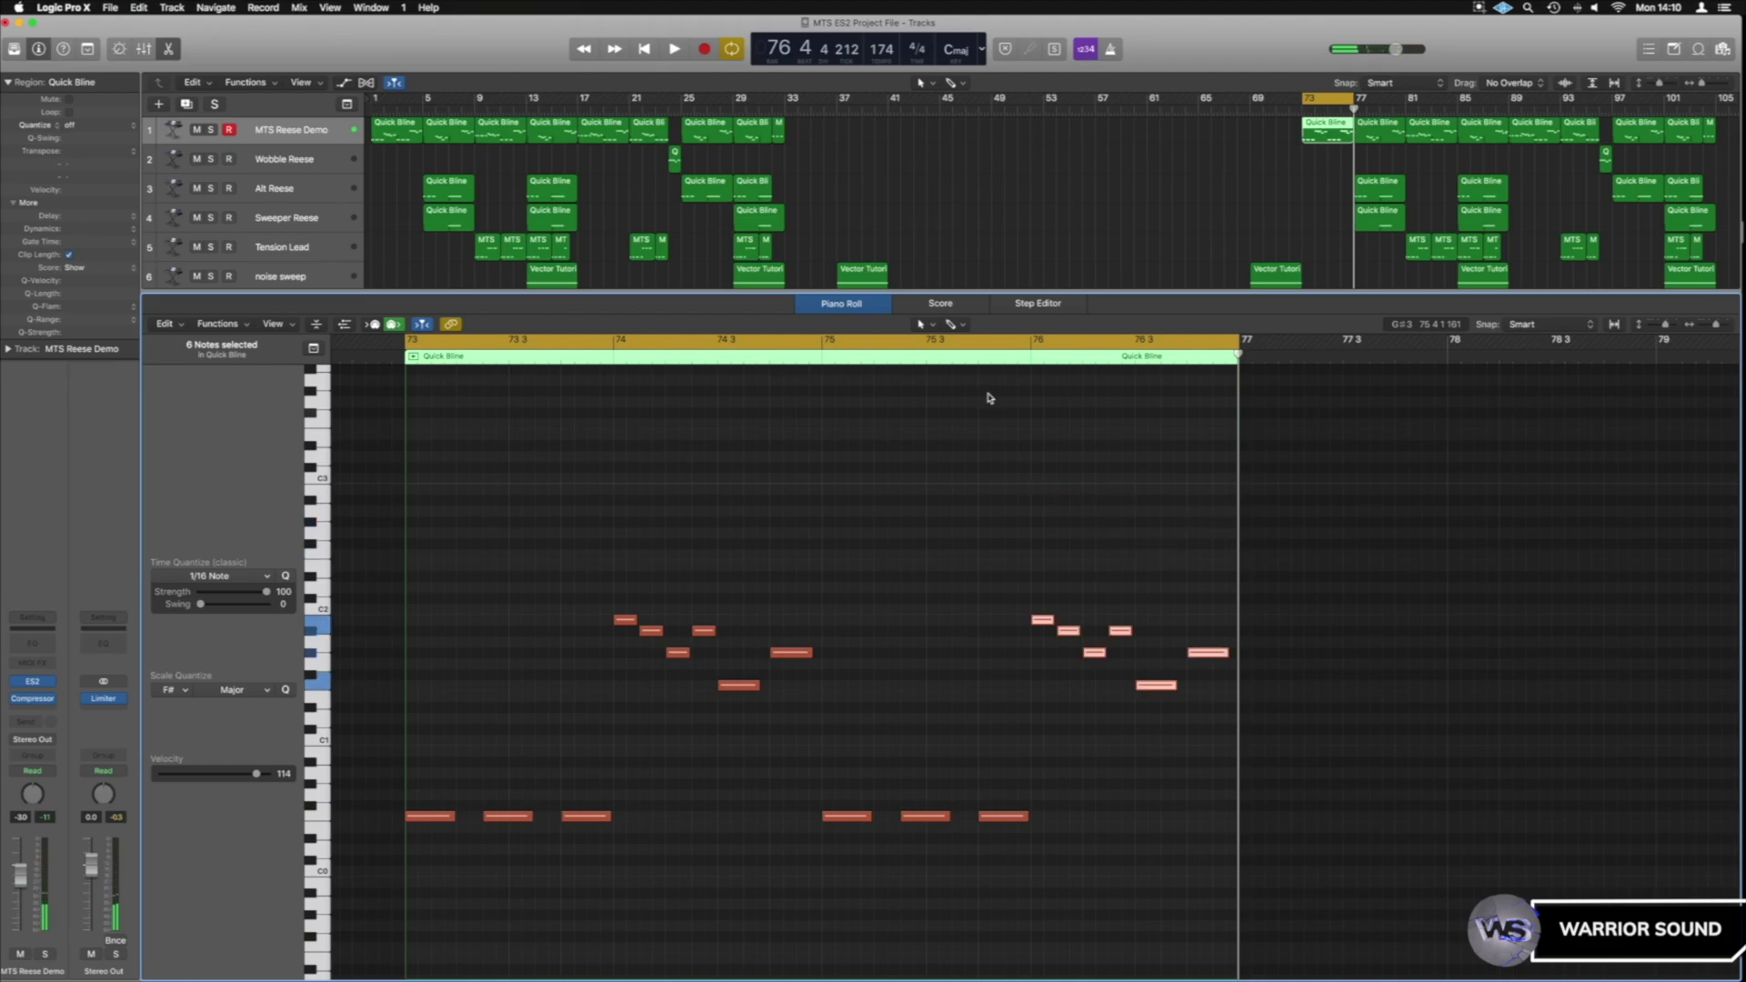
pyautogui.hotkey('alt', 'shift', 'Up')
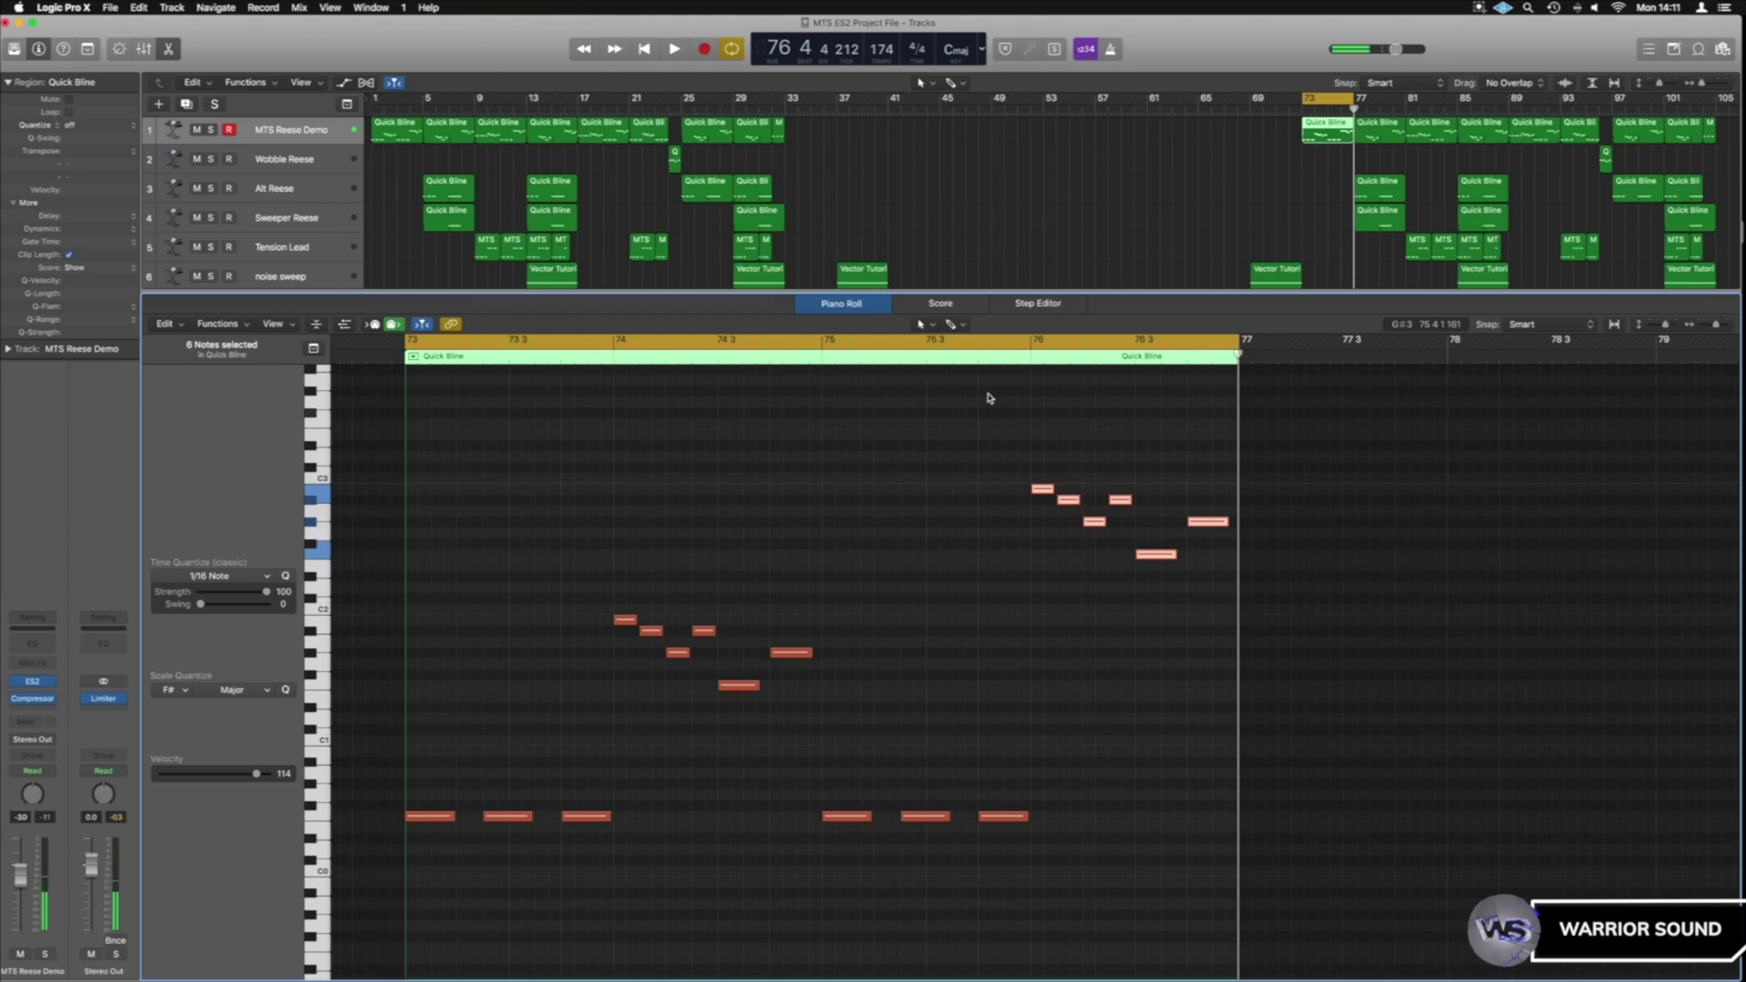
pyautogui.press('space')
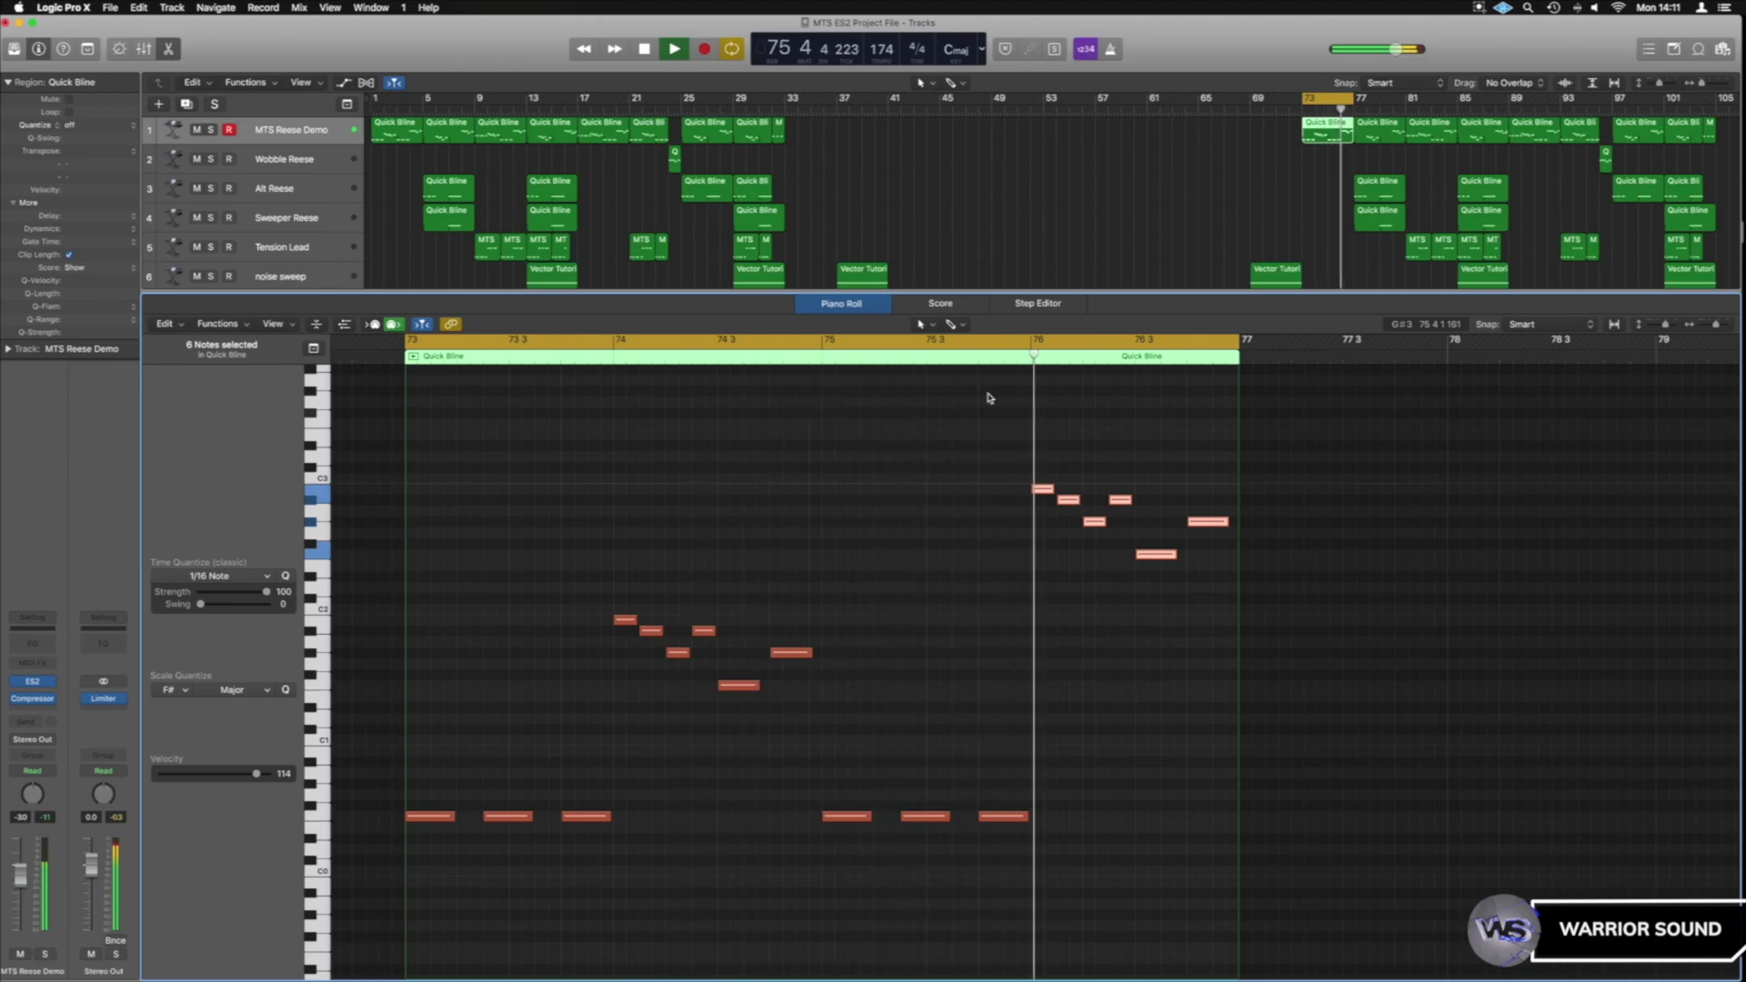
pyautogui.press('space')
# - Cycle bars 77–81, show the Alt Reese region there in the piano roll, and listen to it in the full mix
pyautogui.moveTo(1314, 98); pyautogui.dragTo(1365, 99)
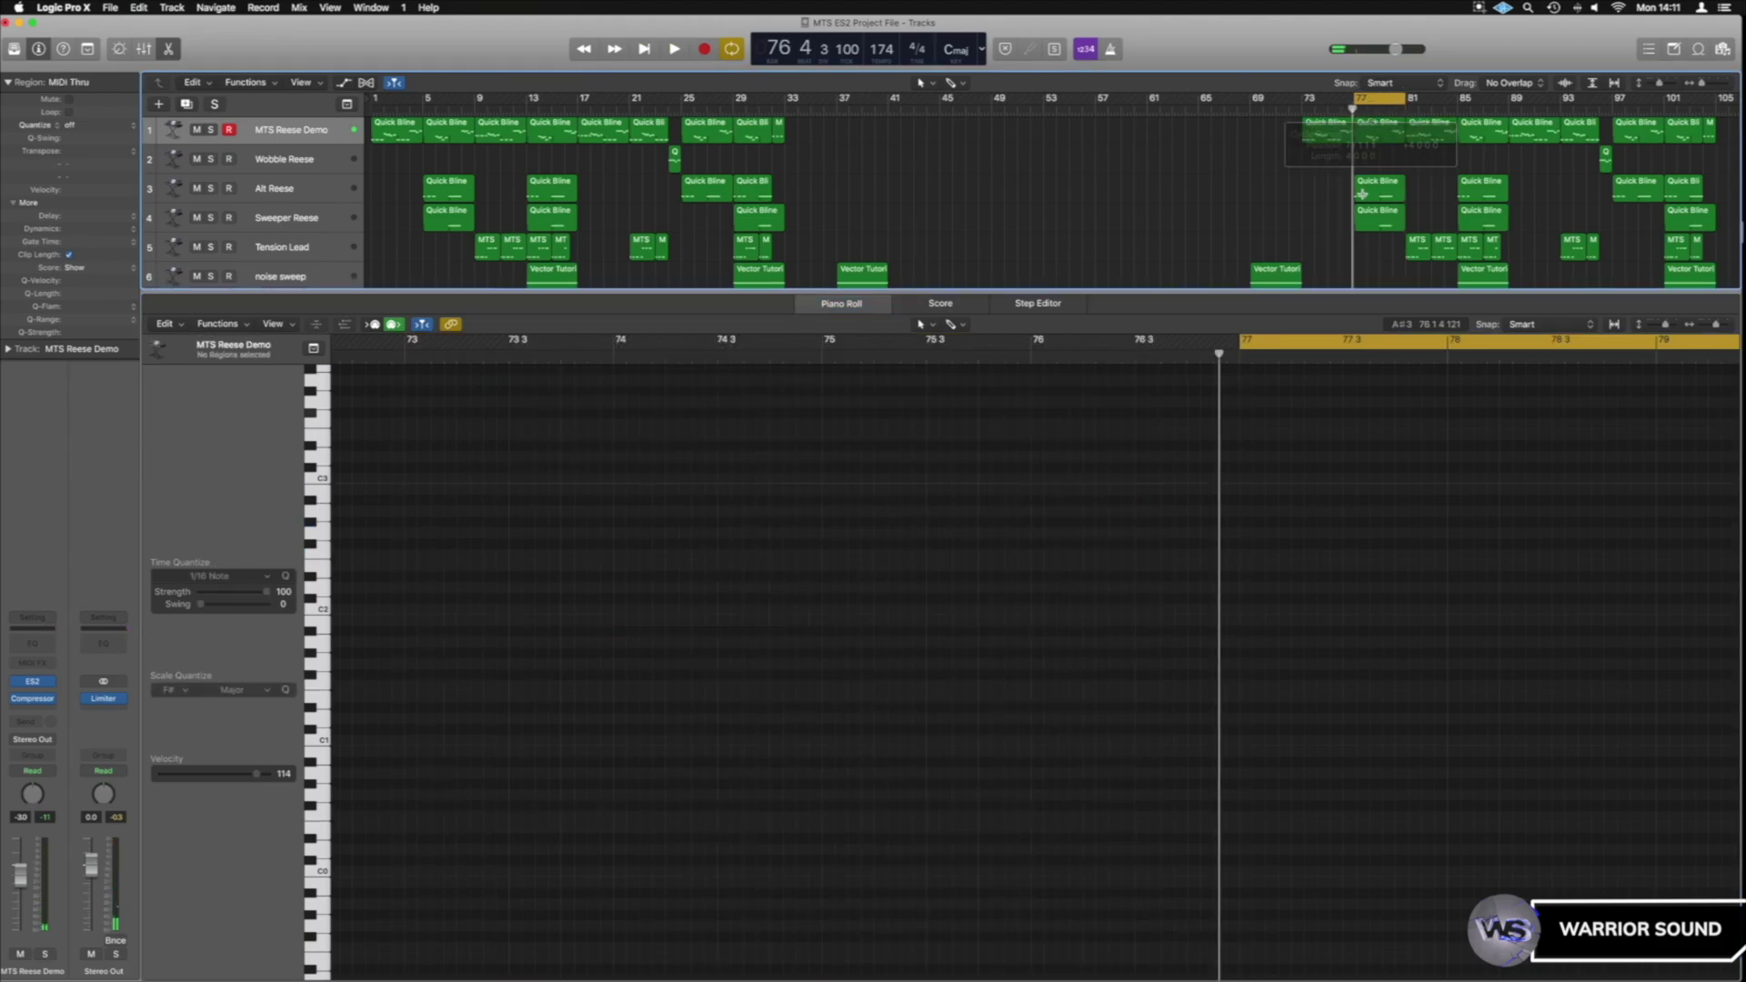
pyautogui.click(1375, 187)
pyautogui.hscroll(5, 1353, 671)
pyautogui.hscroll(-7, 1352, 671)
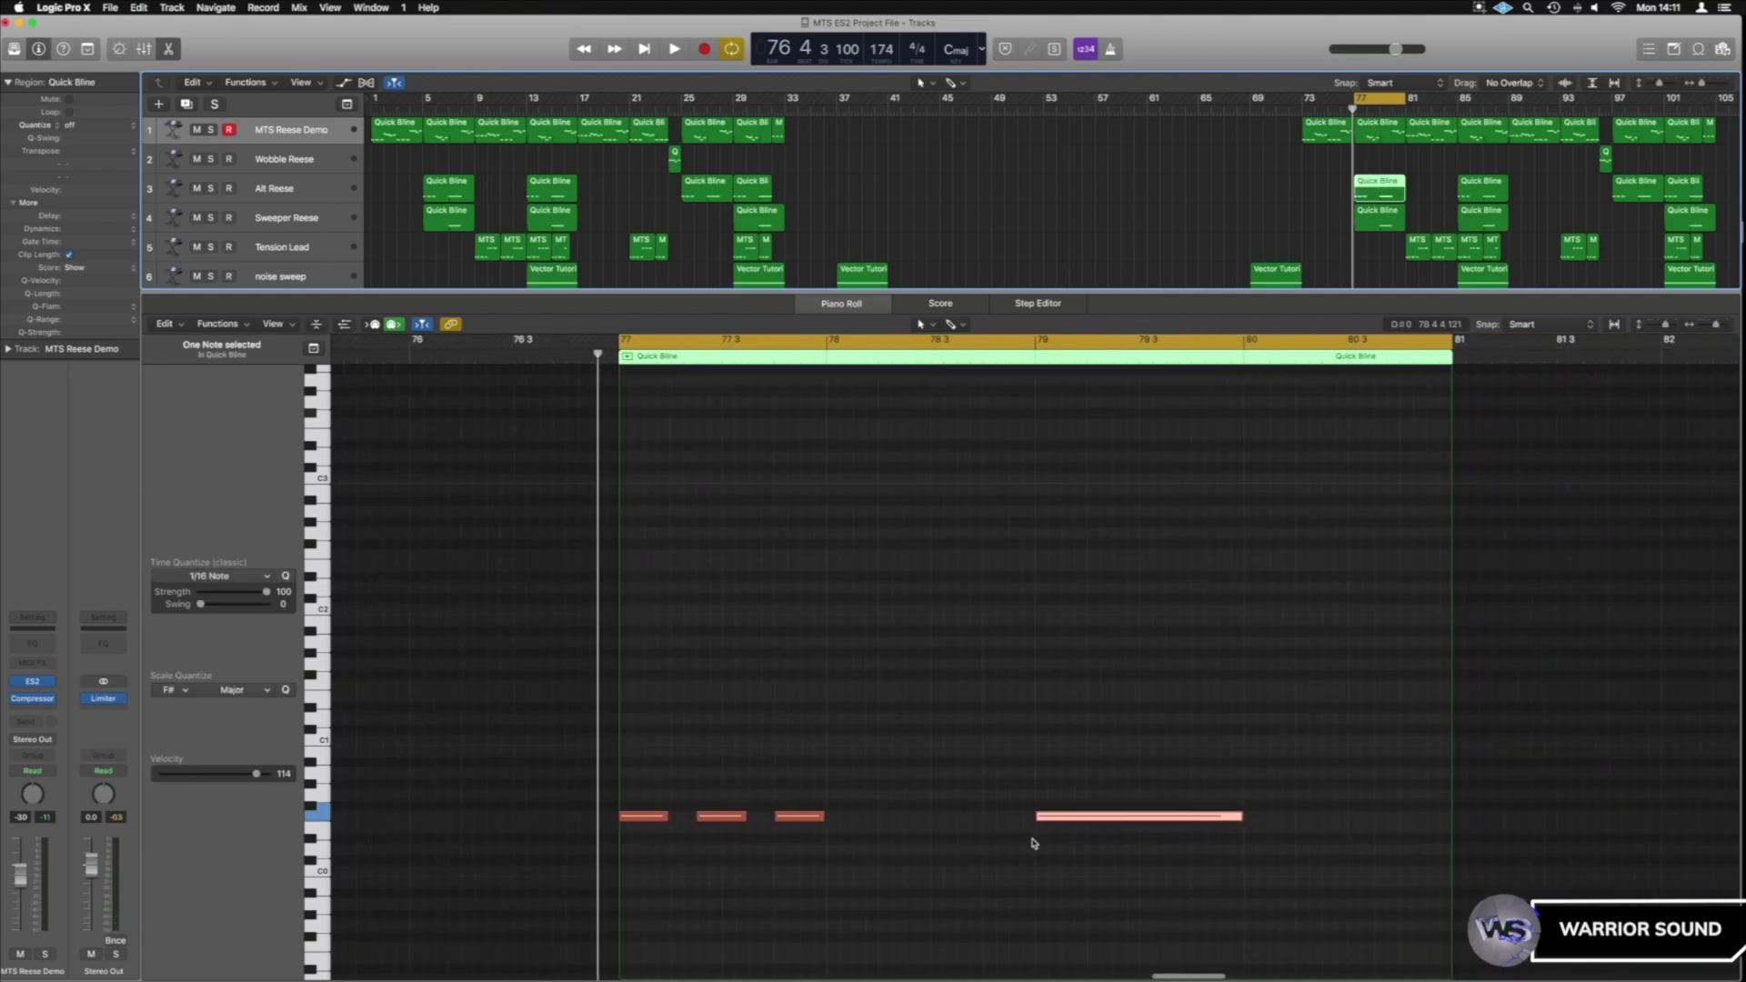
pyautogui.hscroll(-1, 1096, 812)
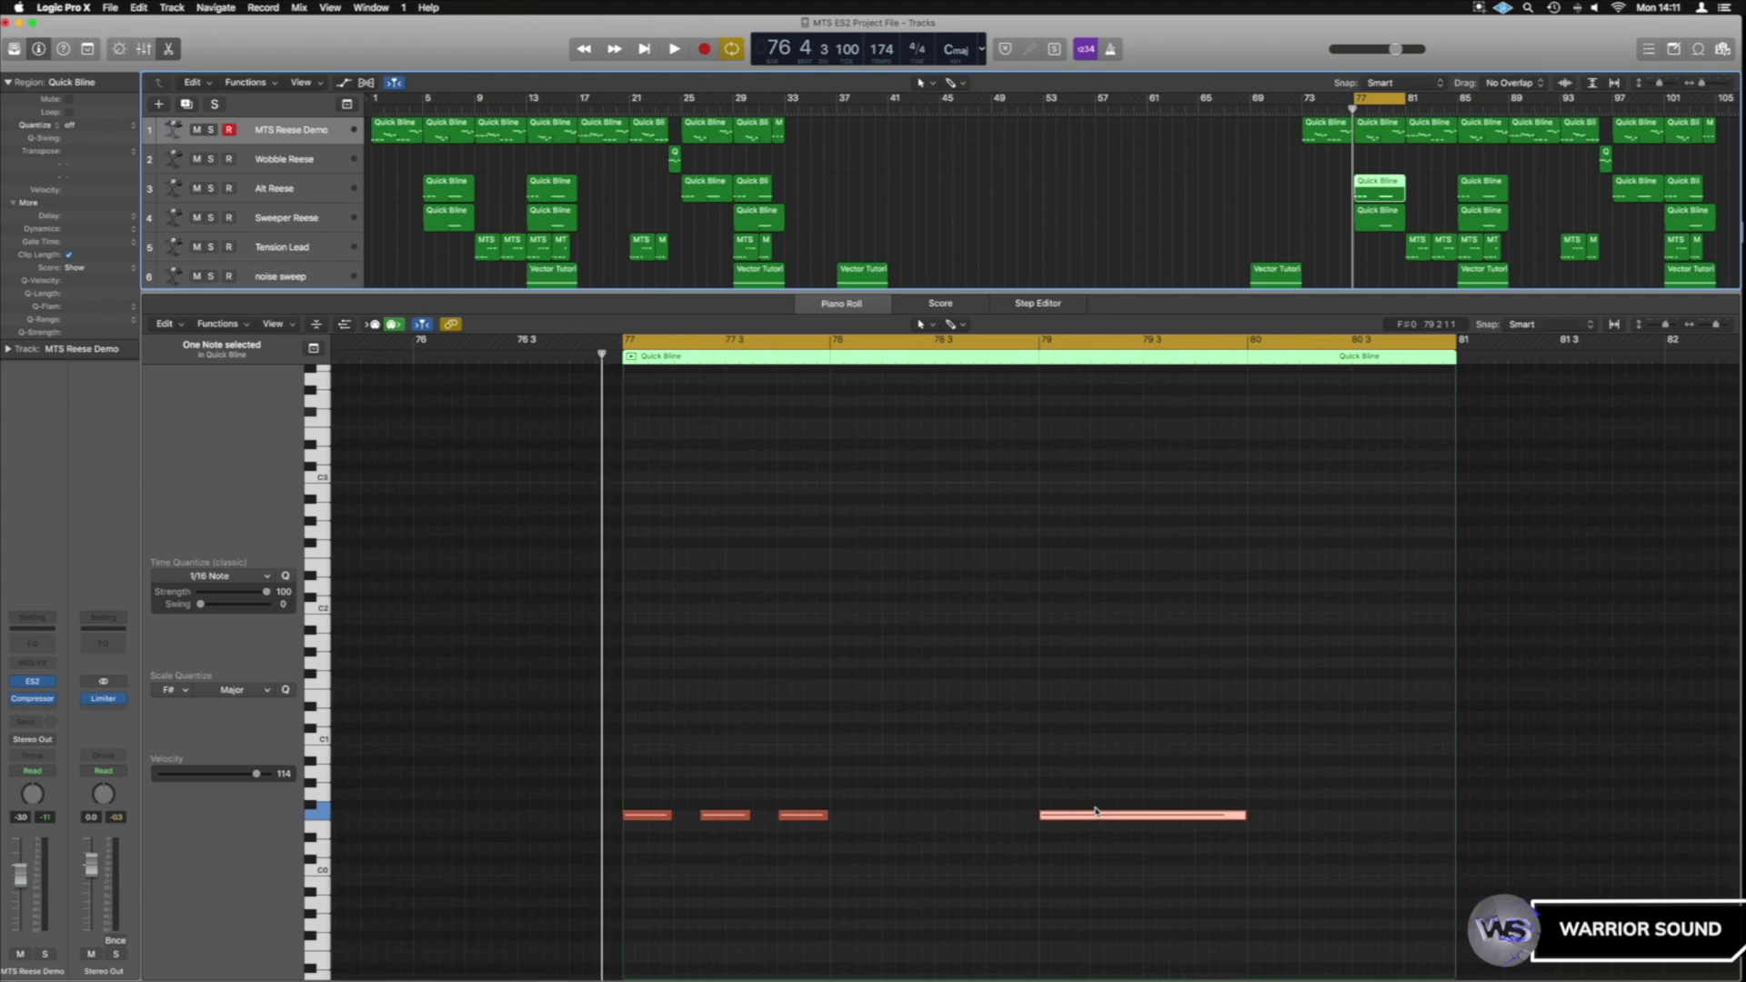
pyautogui.press('space')
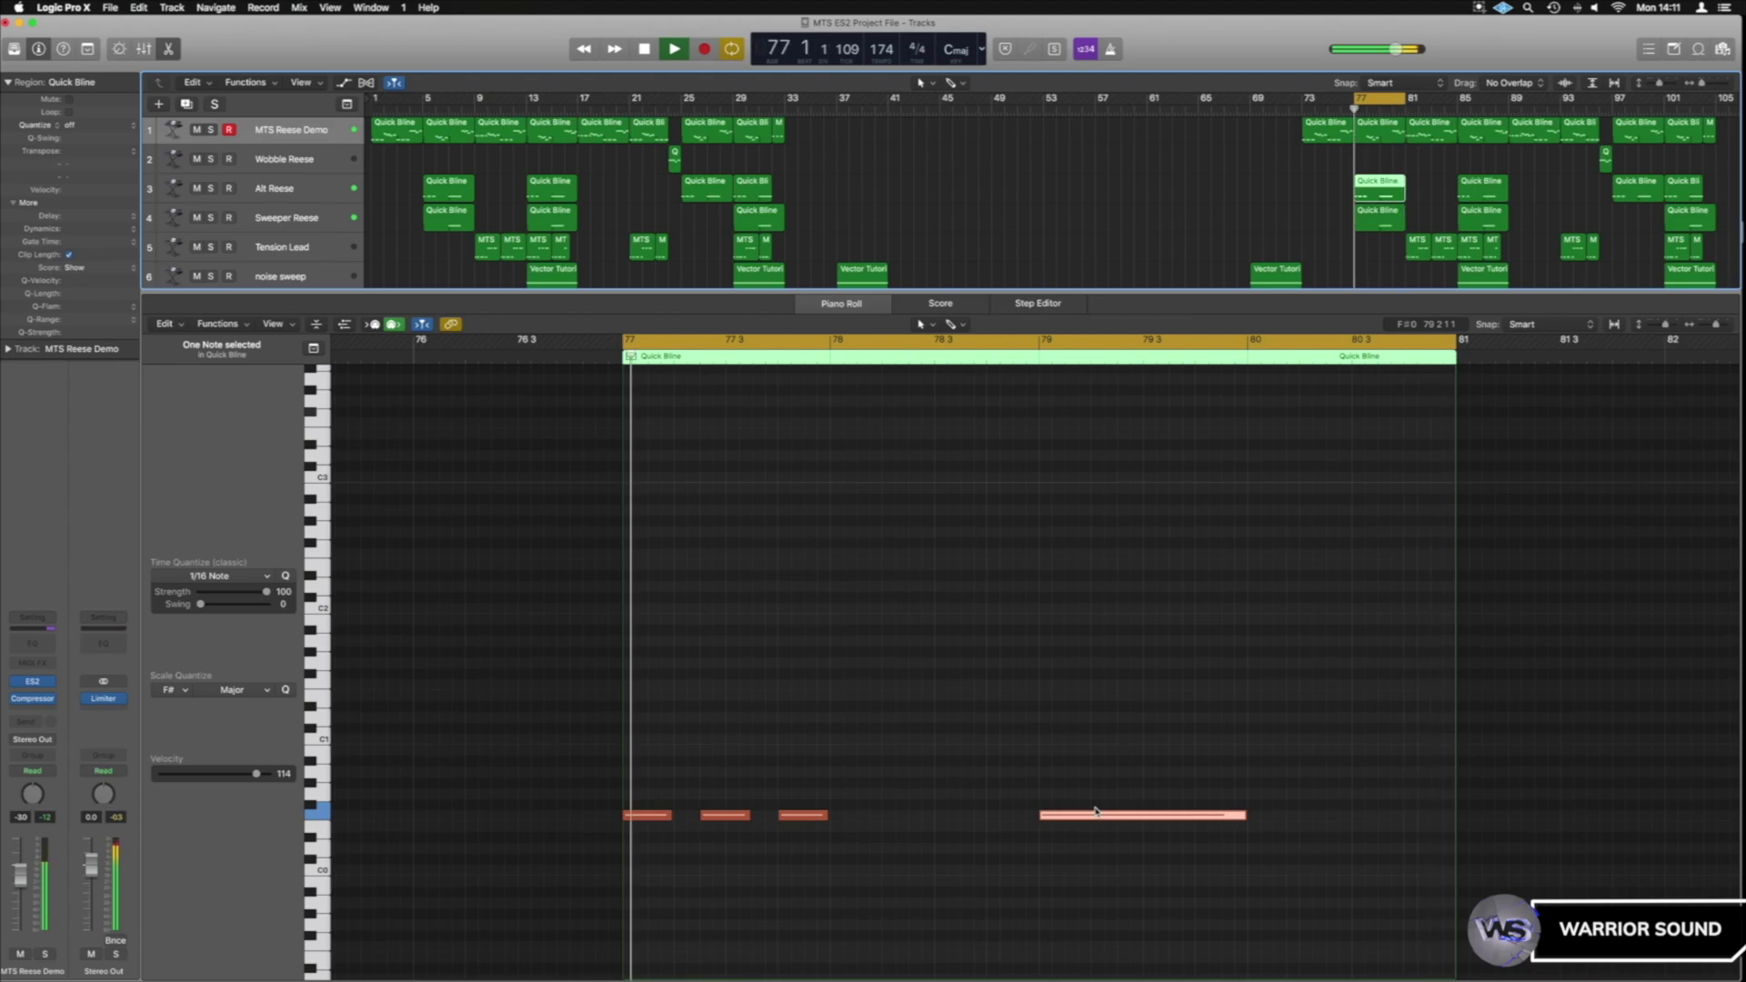
pyautogui.press('space')
# - Show the MTS Reese Demo region at bars 81–85 in the piano roll and select the five notes in bar 81
pyautogui.click(1414, 127)
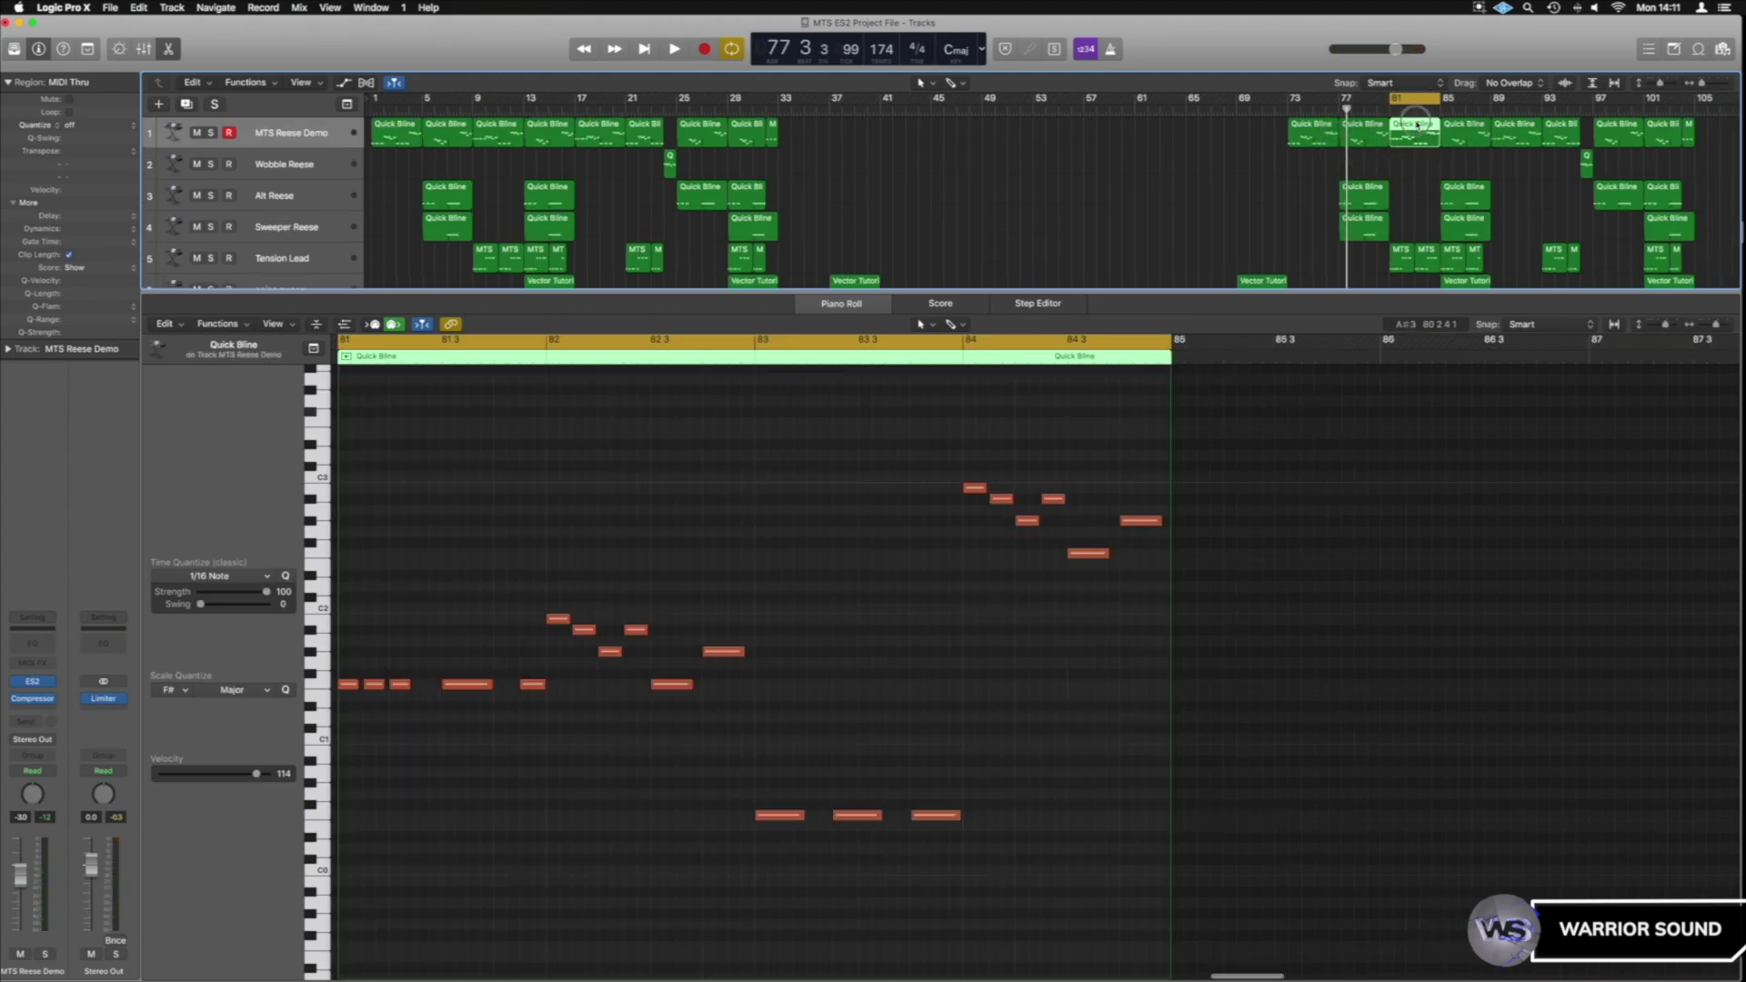
pyautogui.hscroll(-6, 1072, 651)
pyautogui.hscroll(6, 1073, 651)
pyautogui.hscroll(-1, 1073, 651)
pyautogui.scroll(3, 1071, 648)
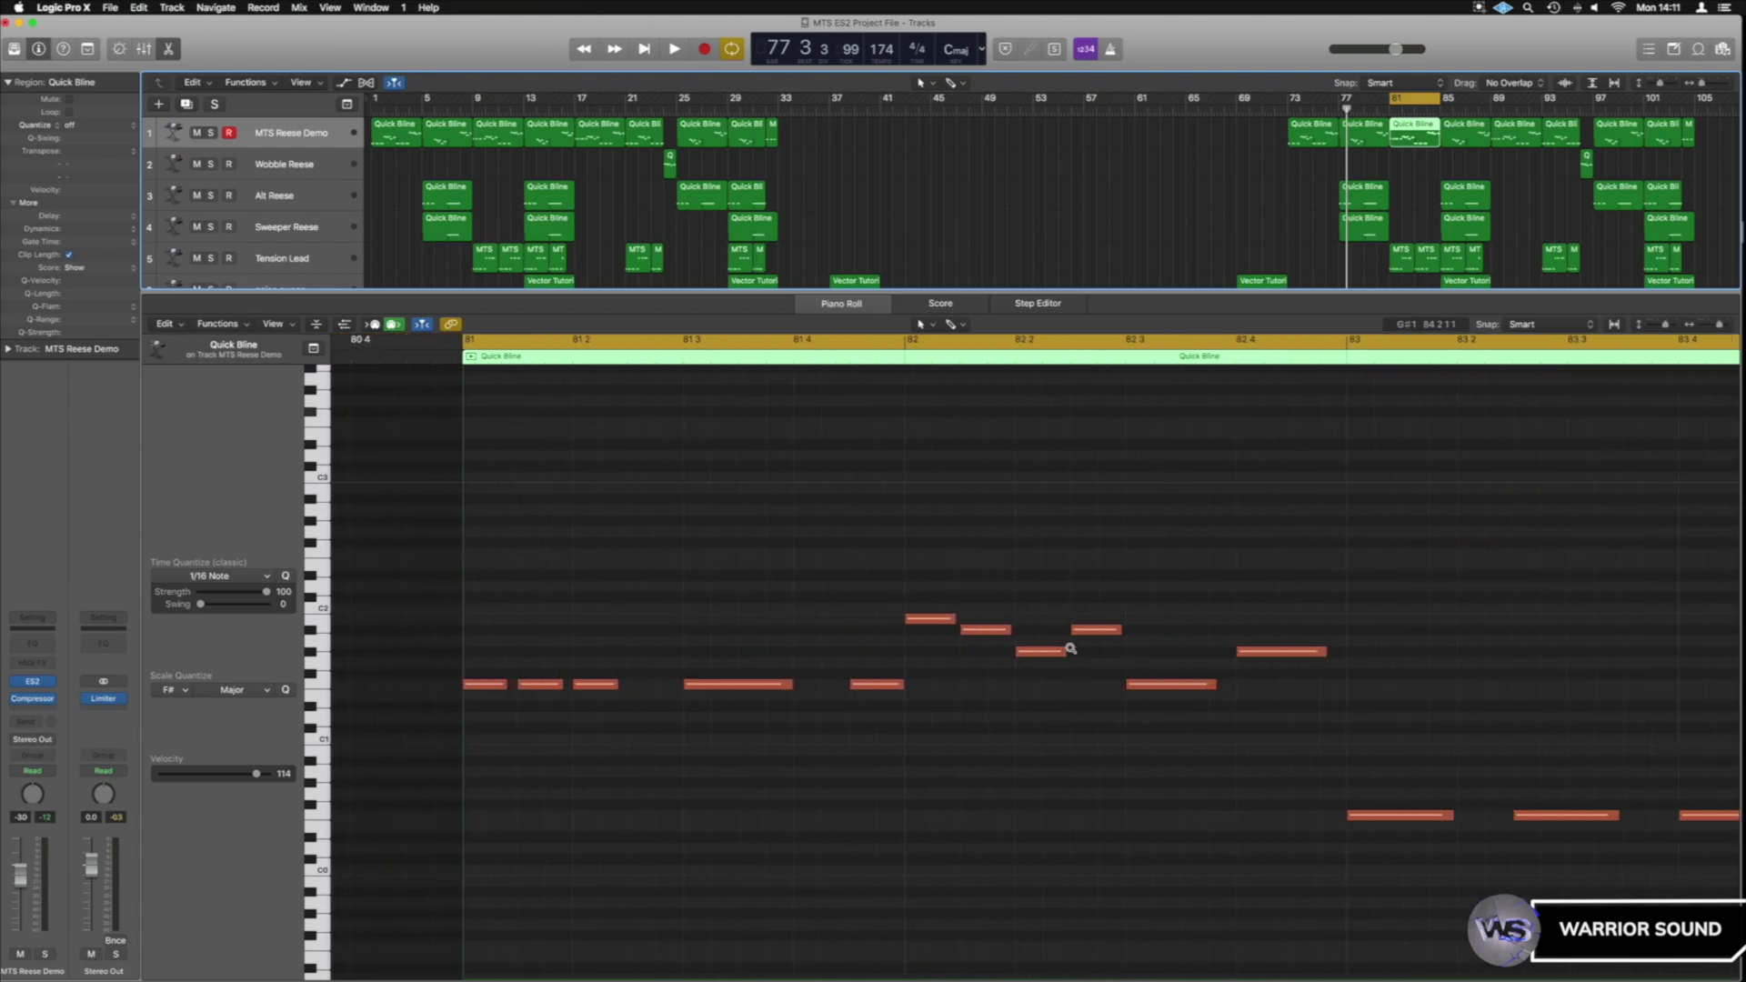
pyautogui.scroll(3, 1070, 650)
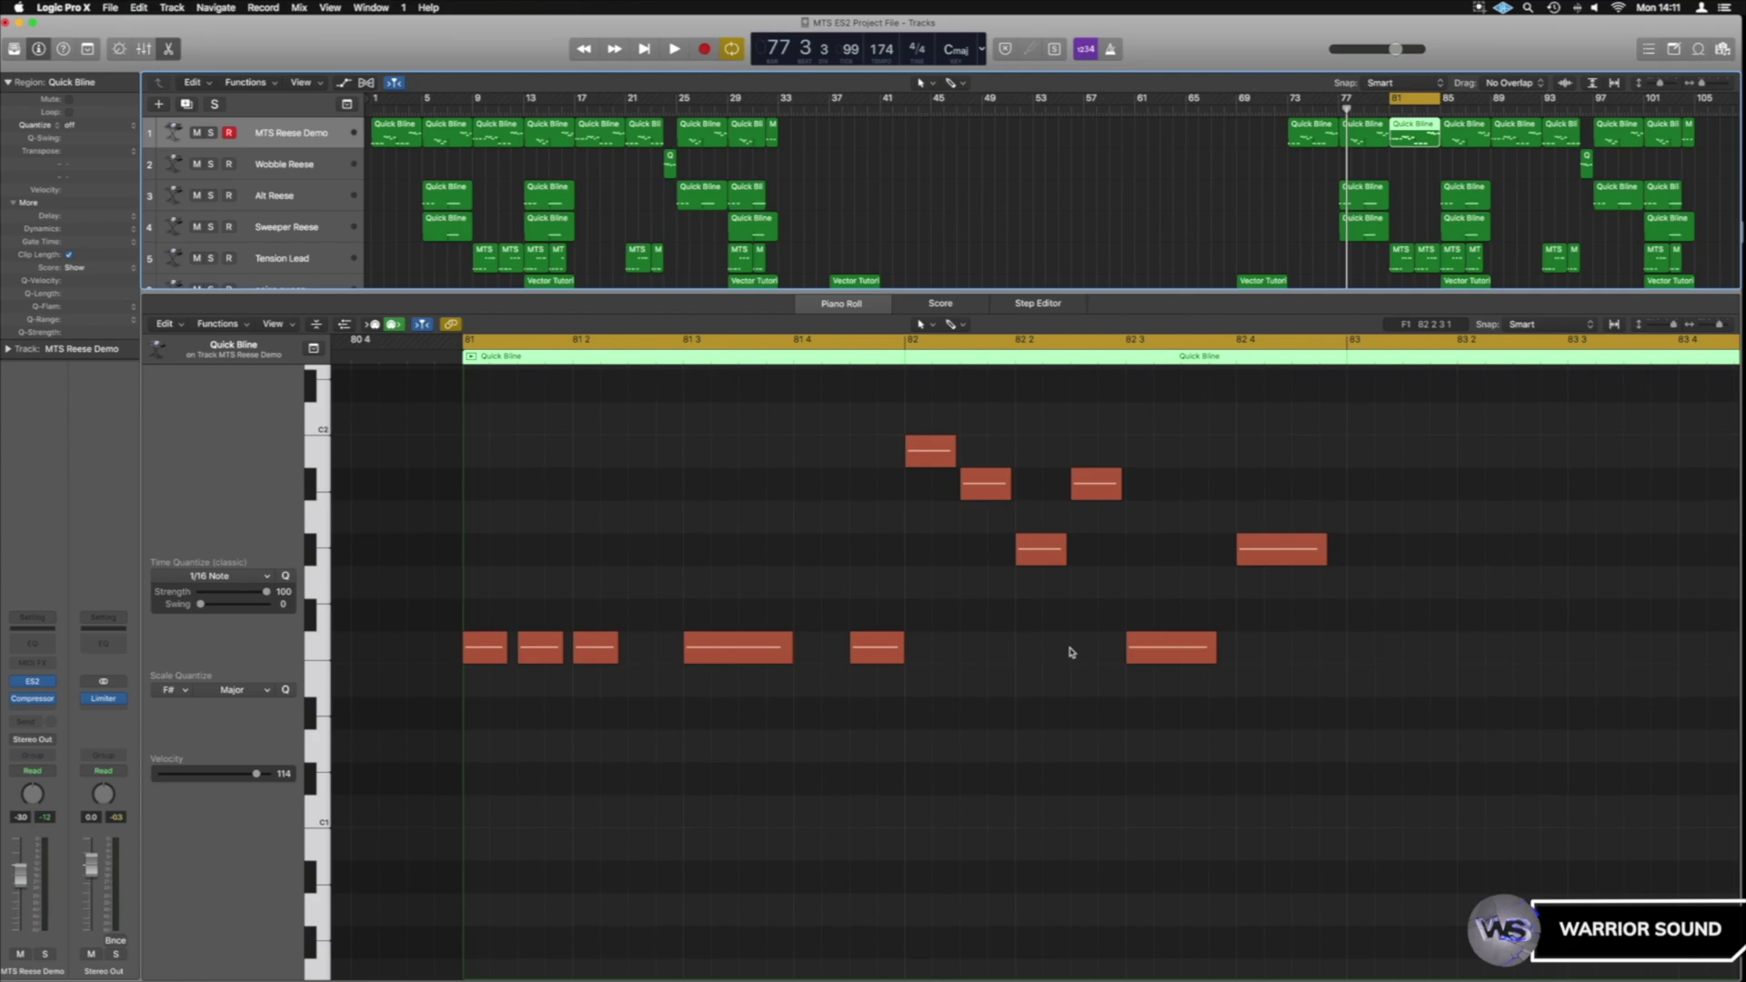
pyautogui.scroll(-3, 1071, 649)
pyautogui.scroll(-3, 1070, 649)
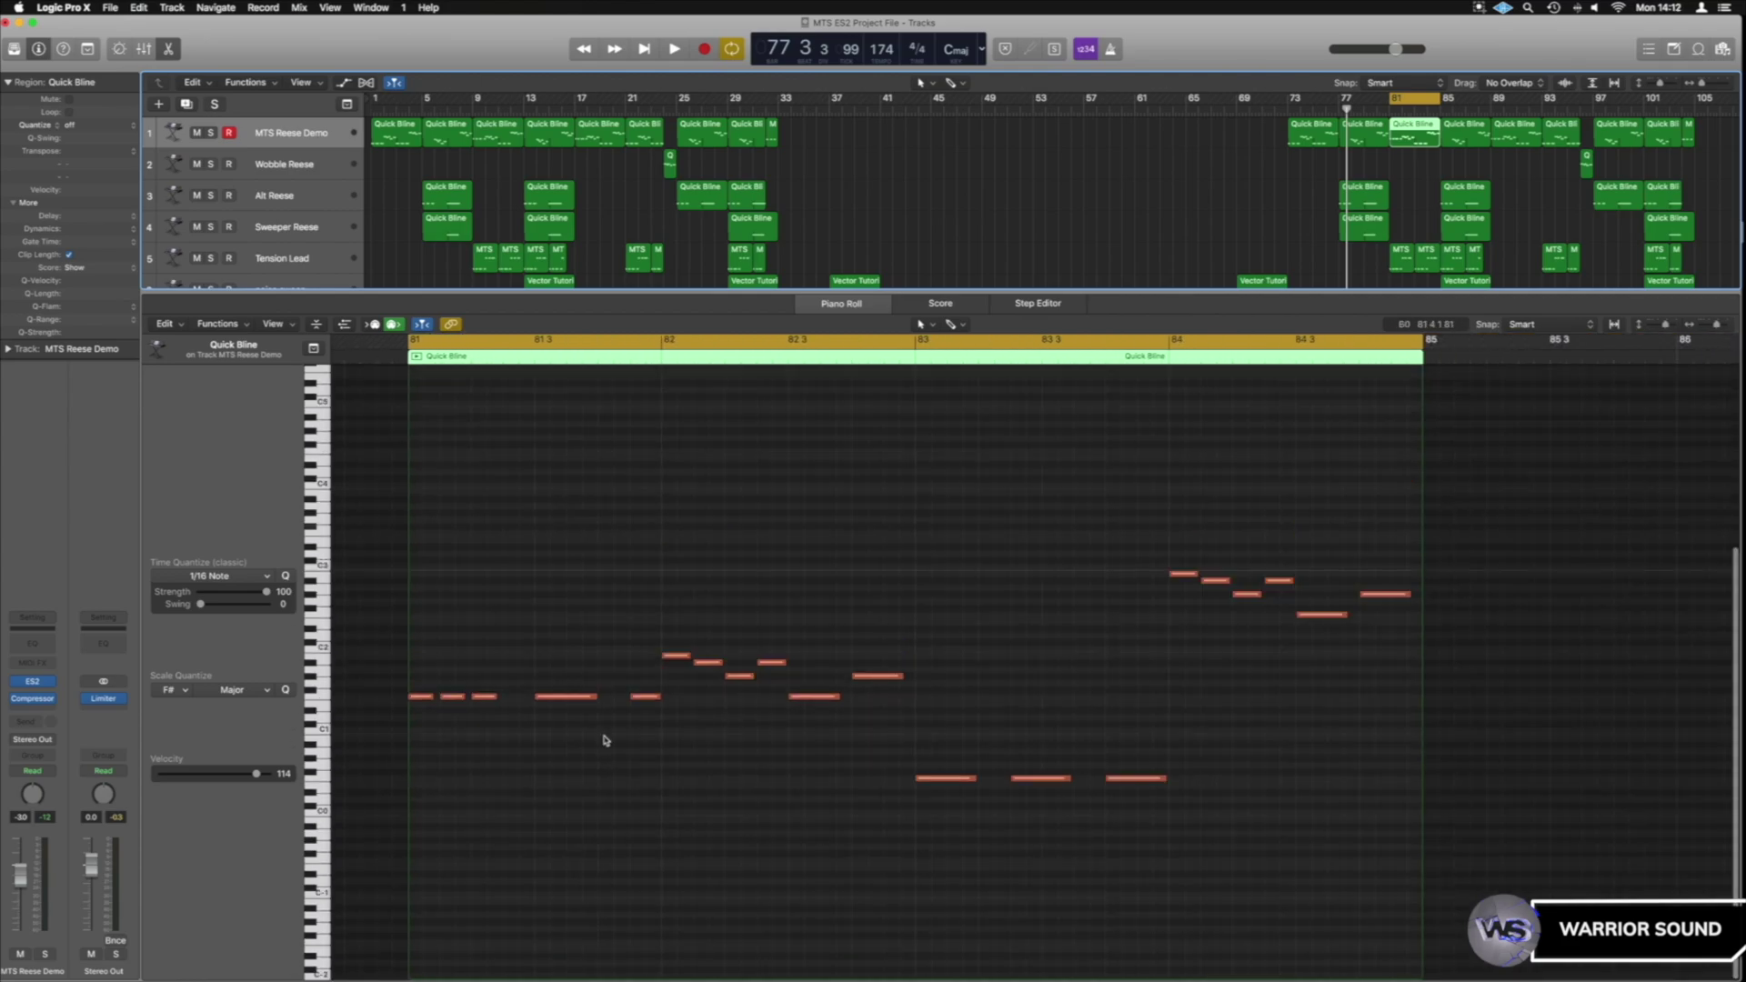
pyautogui.moveTo(667, 727); pyautogui.dragTo(401, 689)
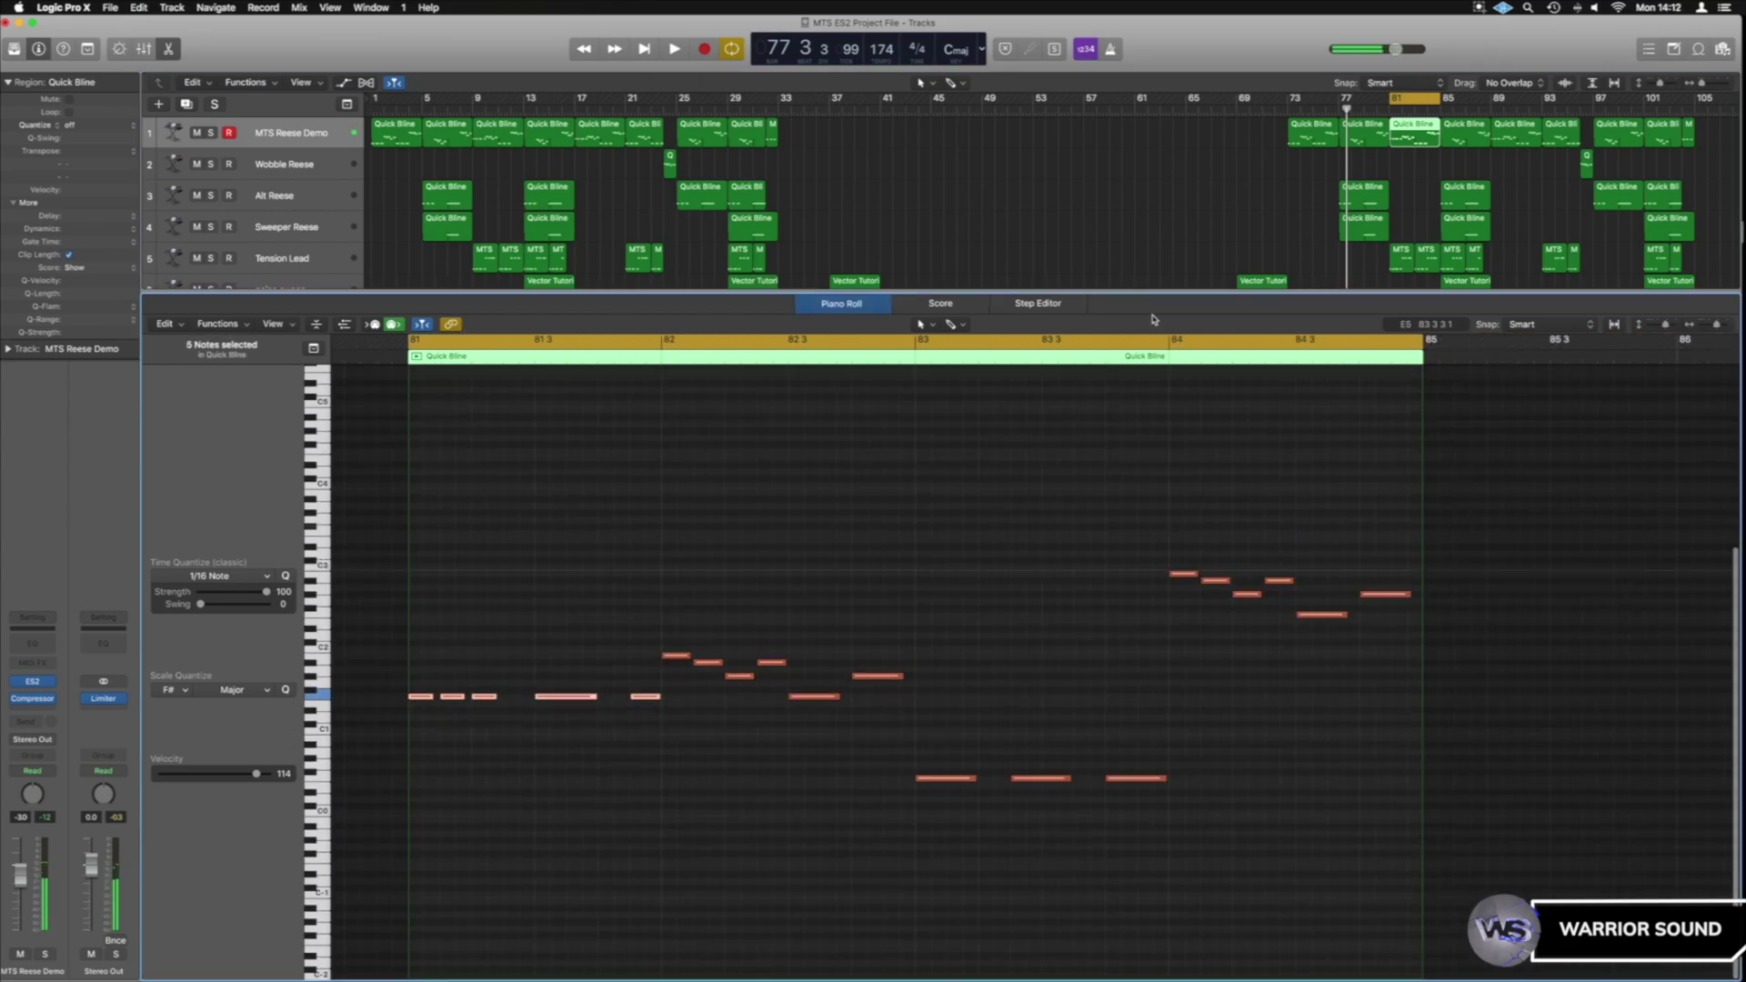
# - Extend the cycle to bars 80–85 and listen to the bar 81 phrase with the full mix
pyautogui.moveTo(1380, 102); pyautogui.dragTo(1439, 104)
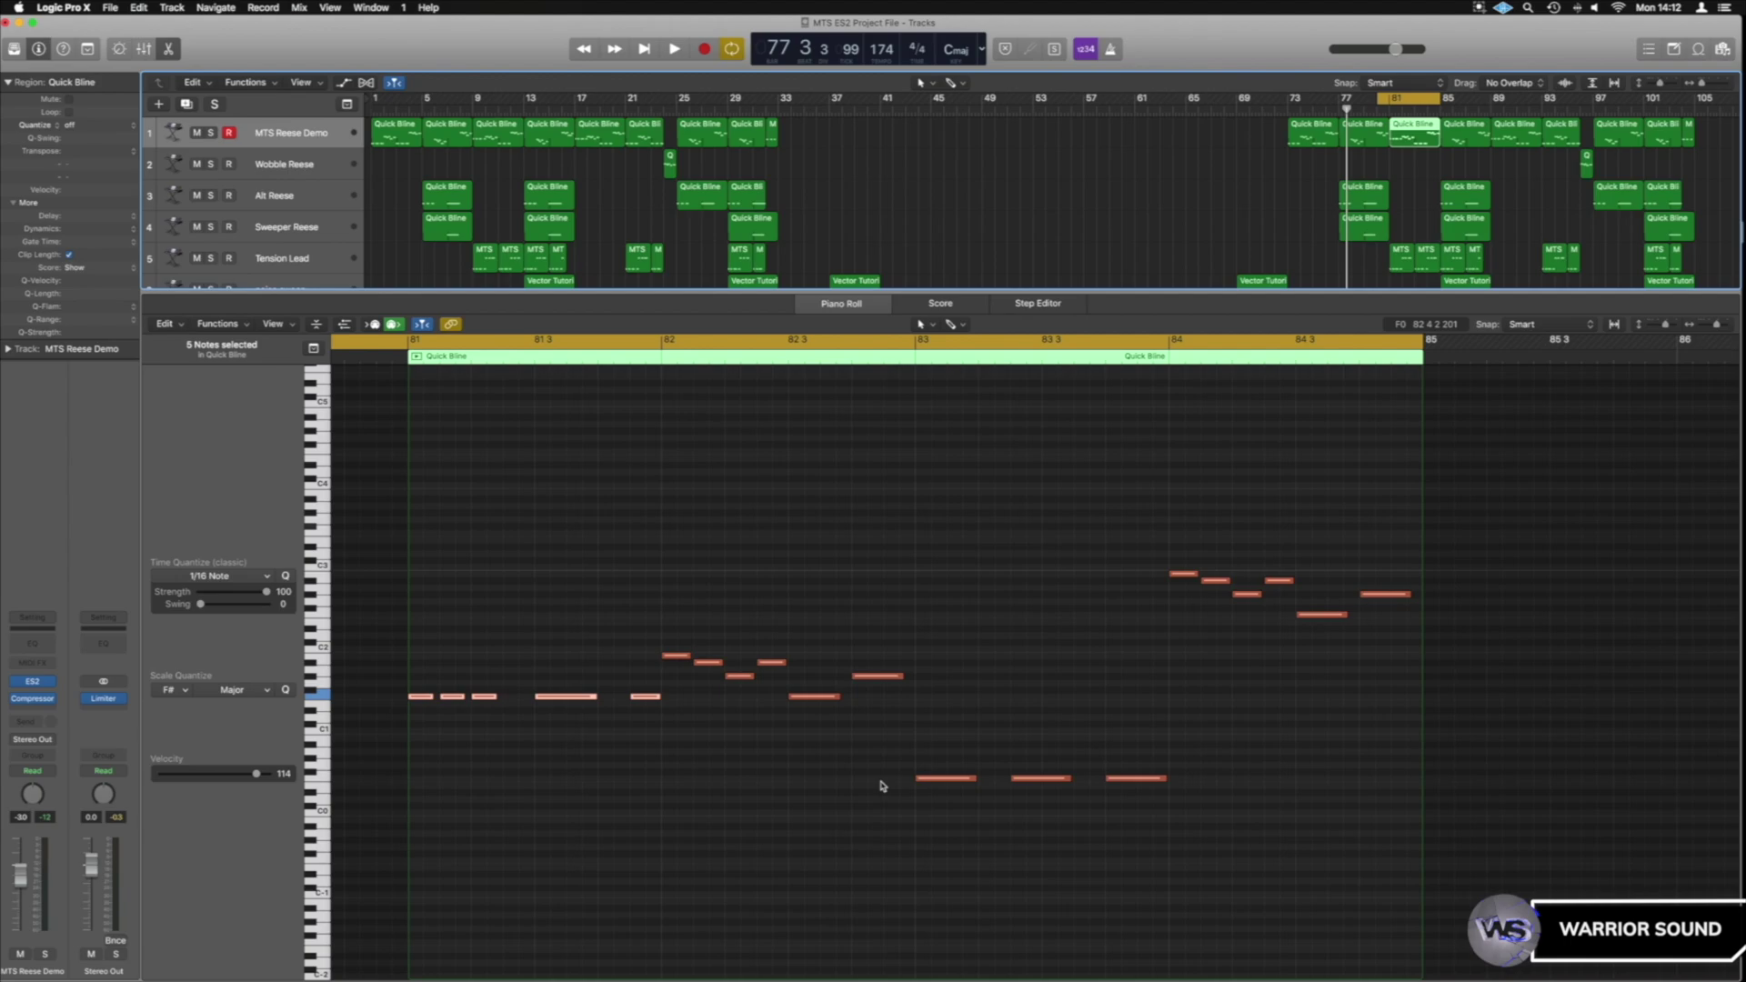
pyautogui.press('space')
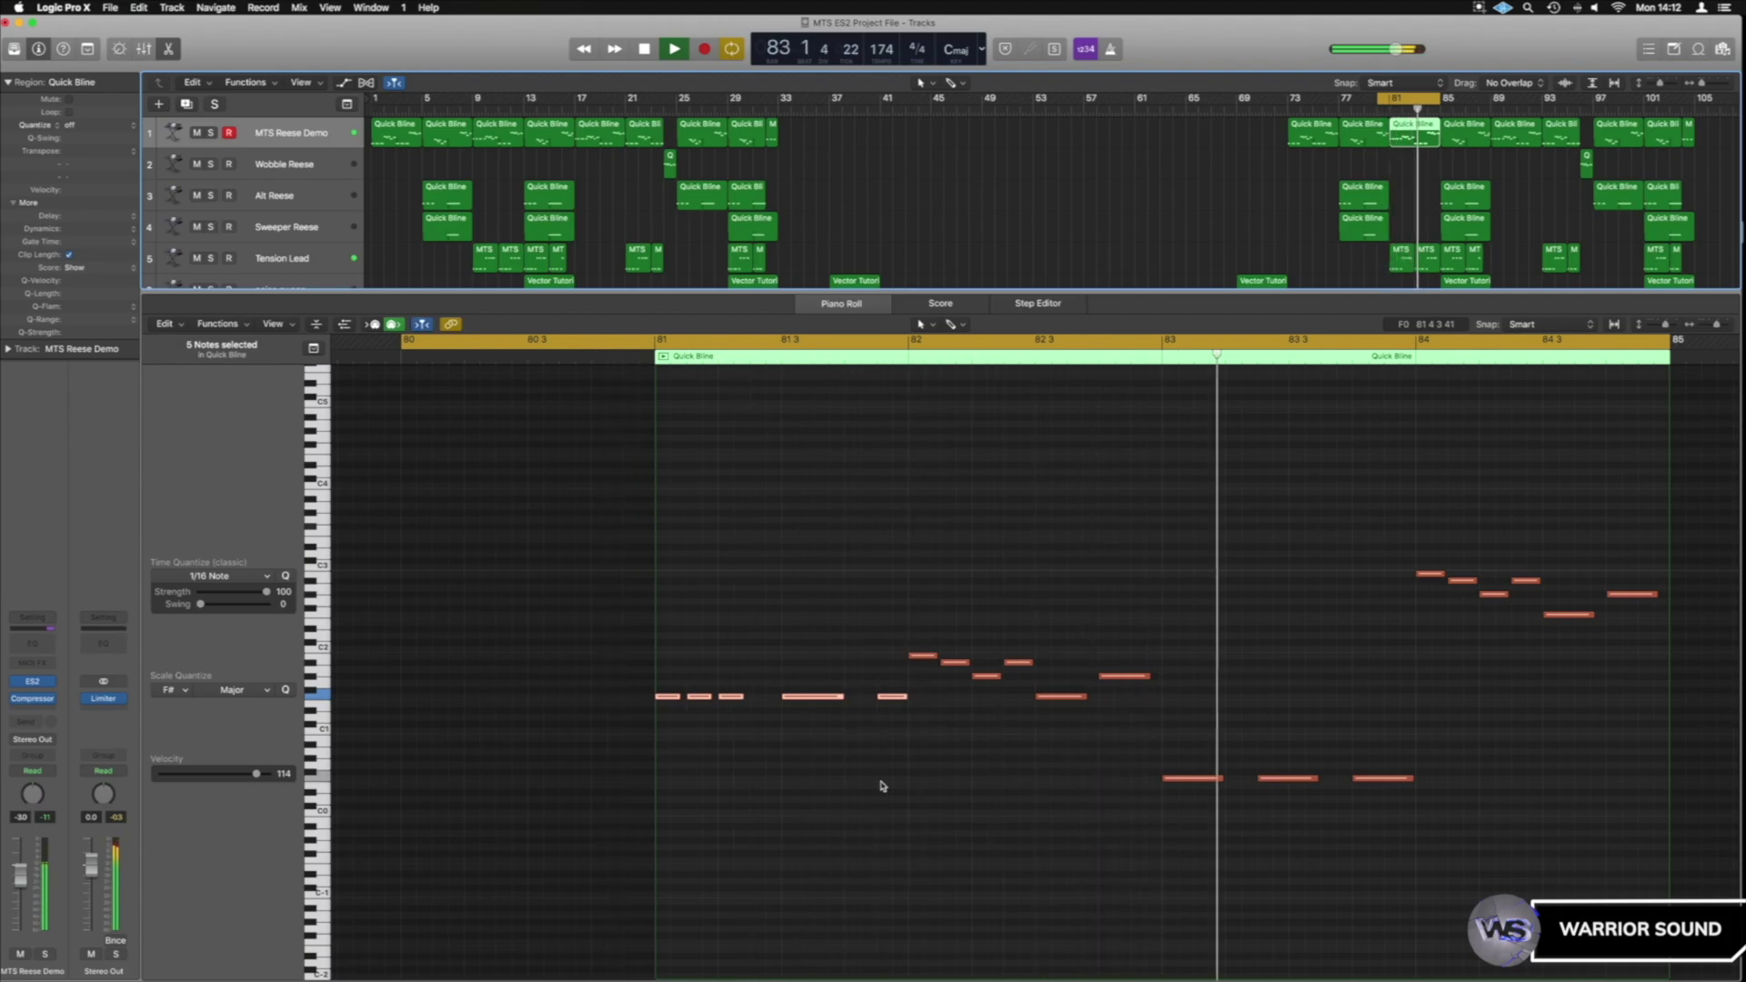
pyautogui.press('space')
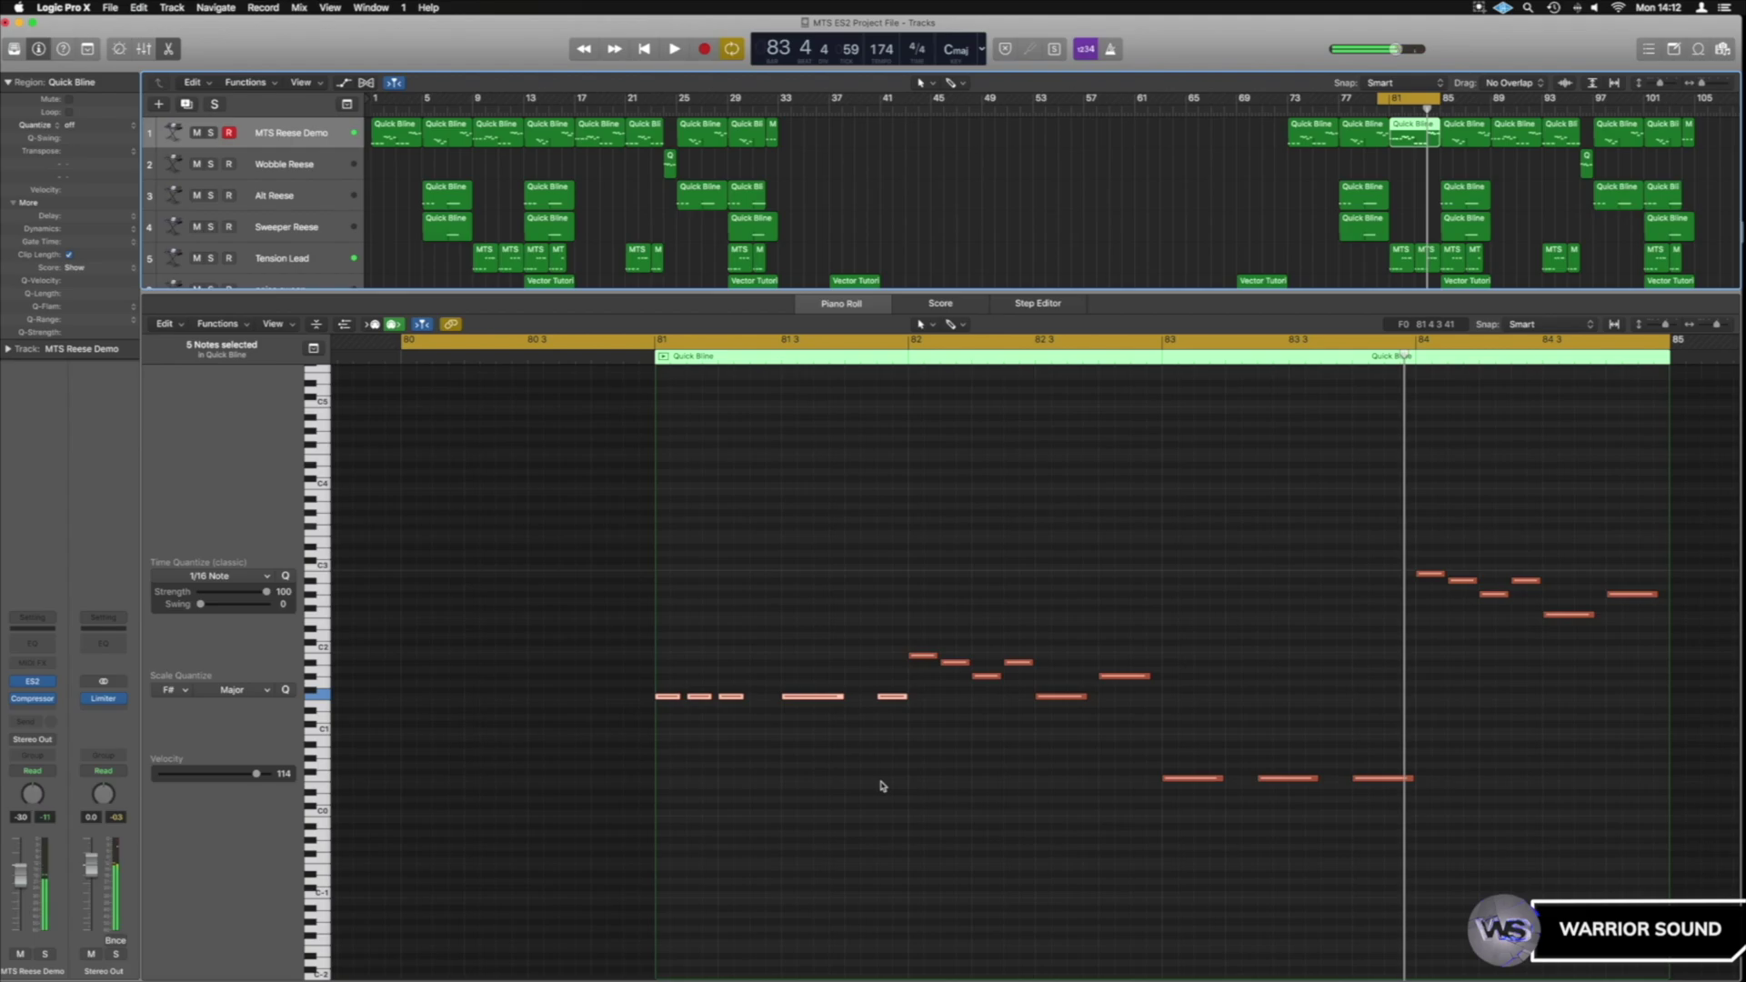
# - Show all MTS Reese Demo regions from bar 73 onward together in the piano roll to compare their phrases
pyautogui.click(1406, 196)
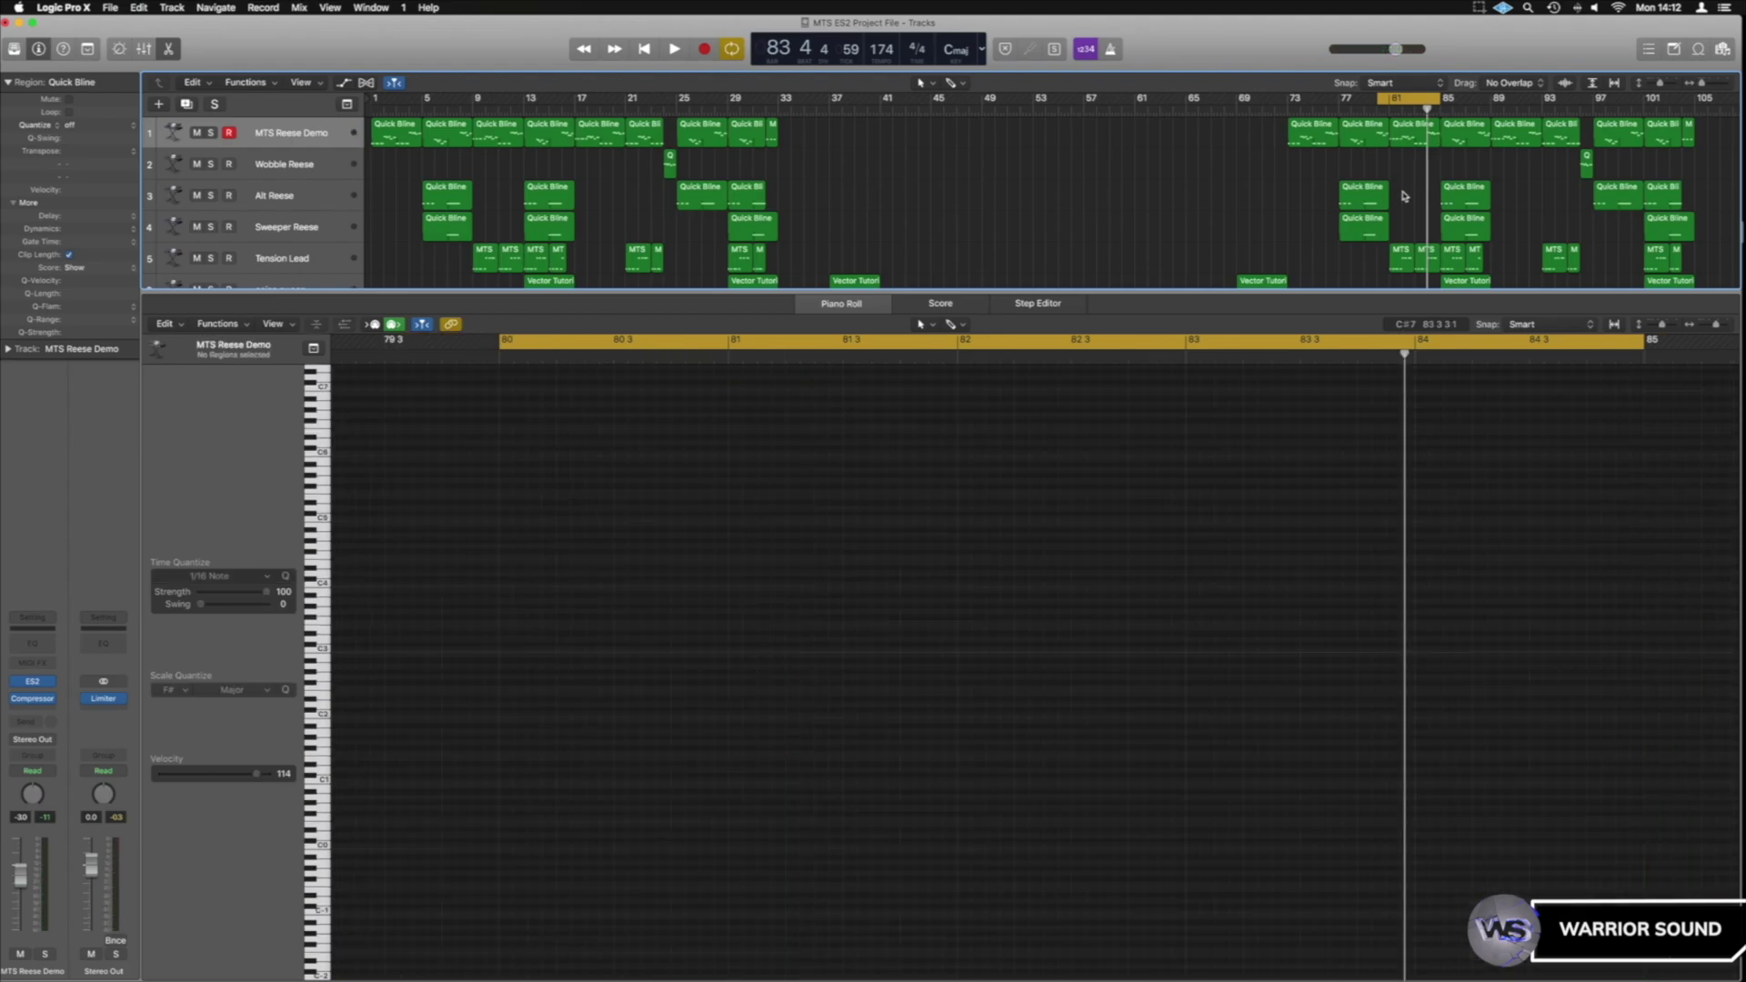
pyautogui.moveTo(1282, 126); pyautogui.dragTo(1697, 146)
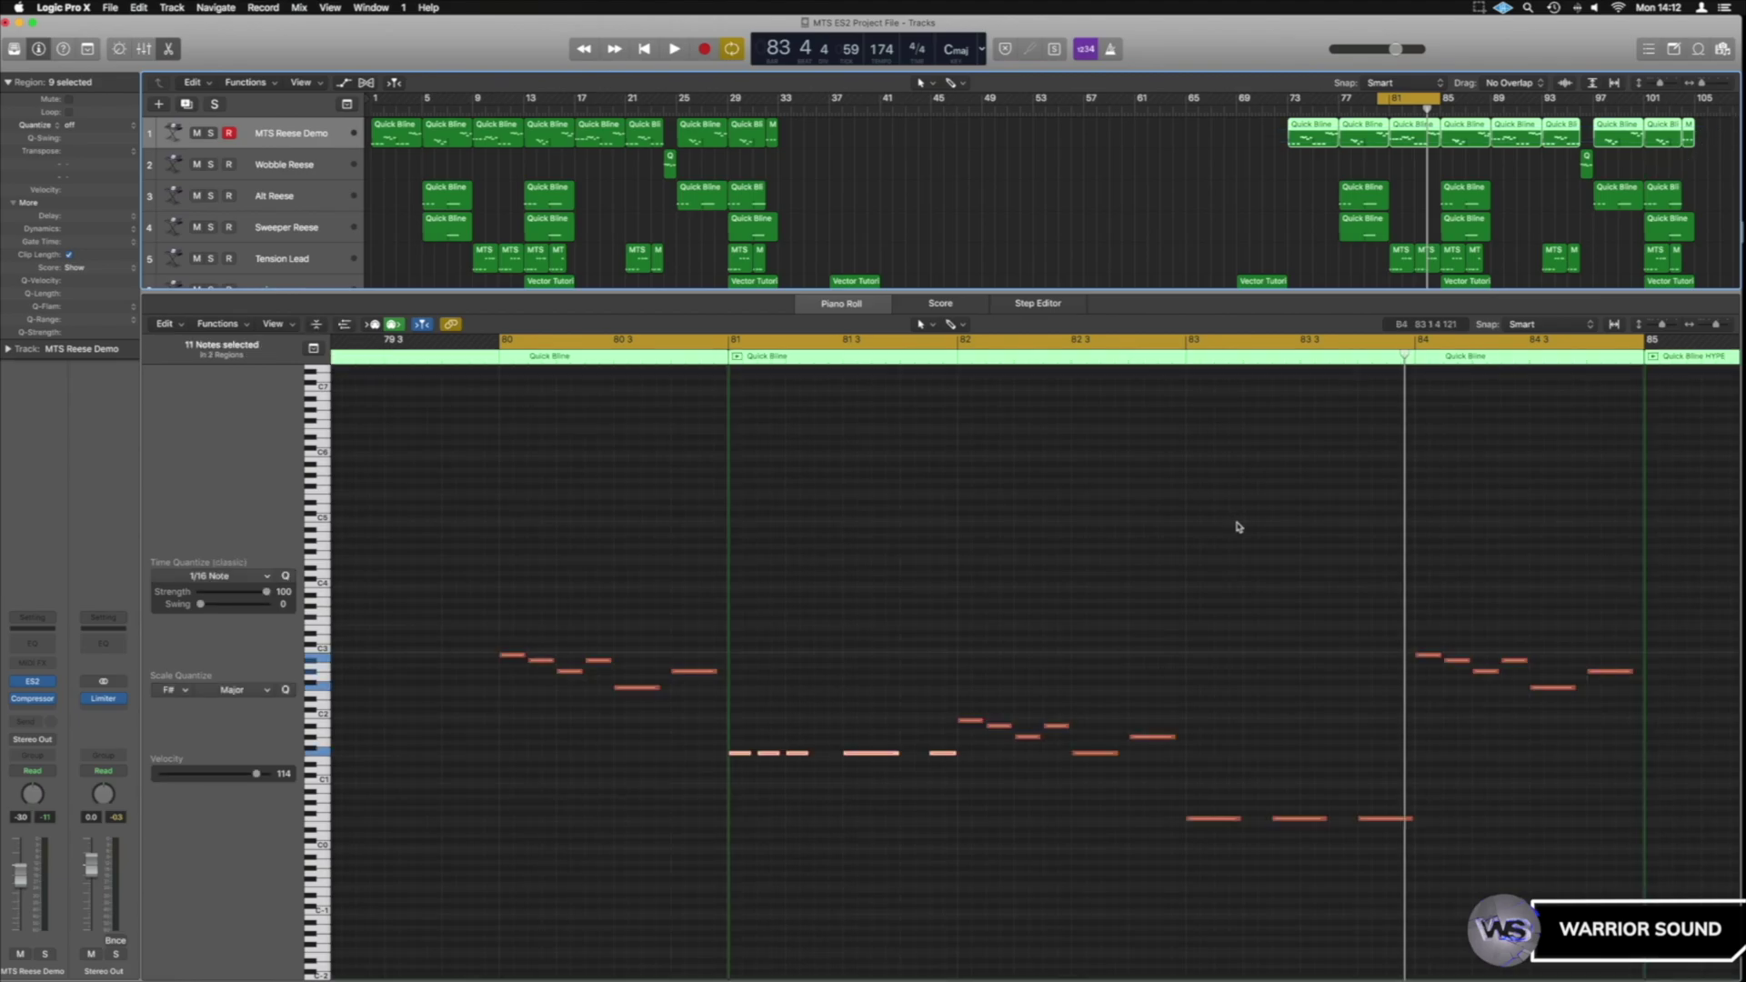
pyautogui.scroll(-10, 1238, 526)
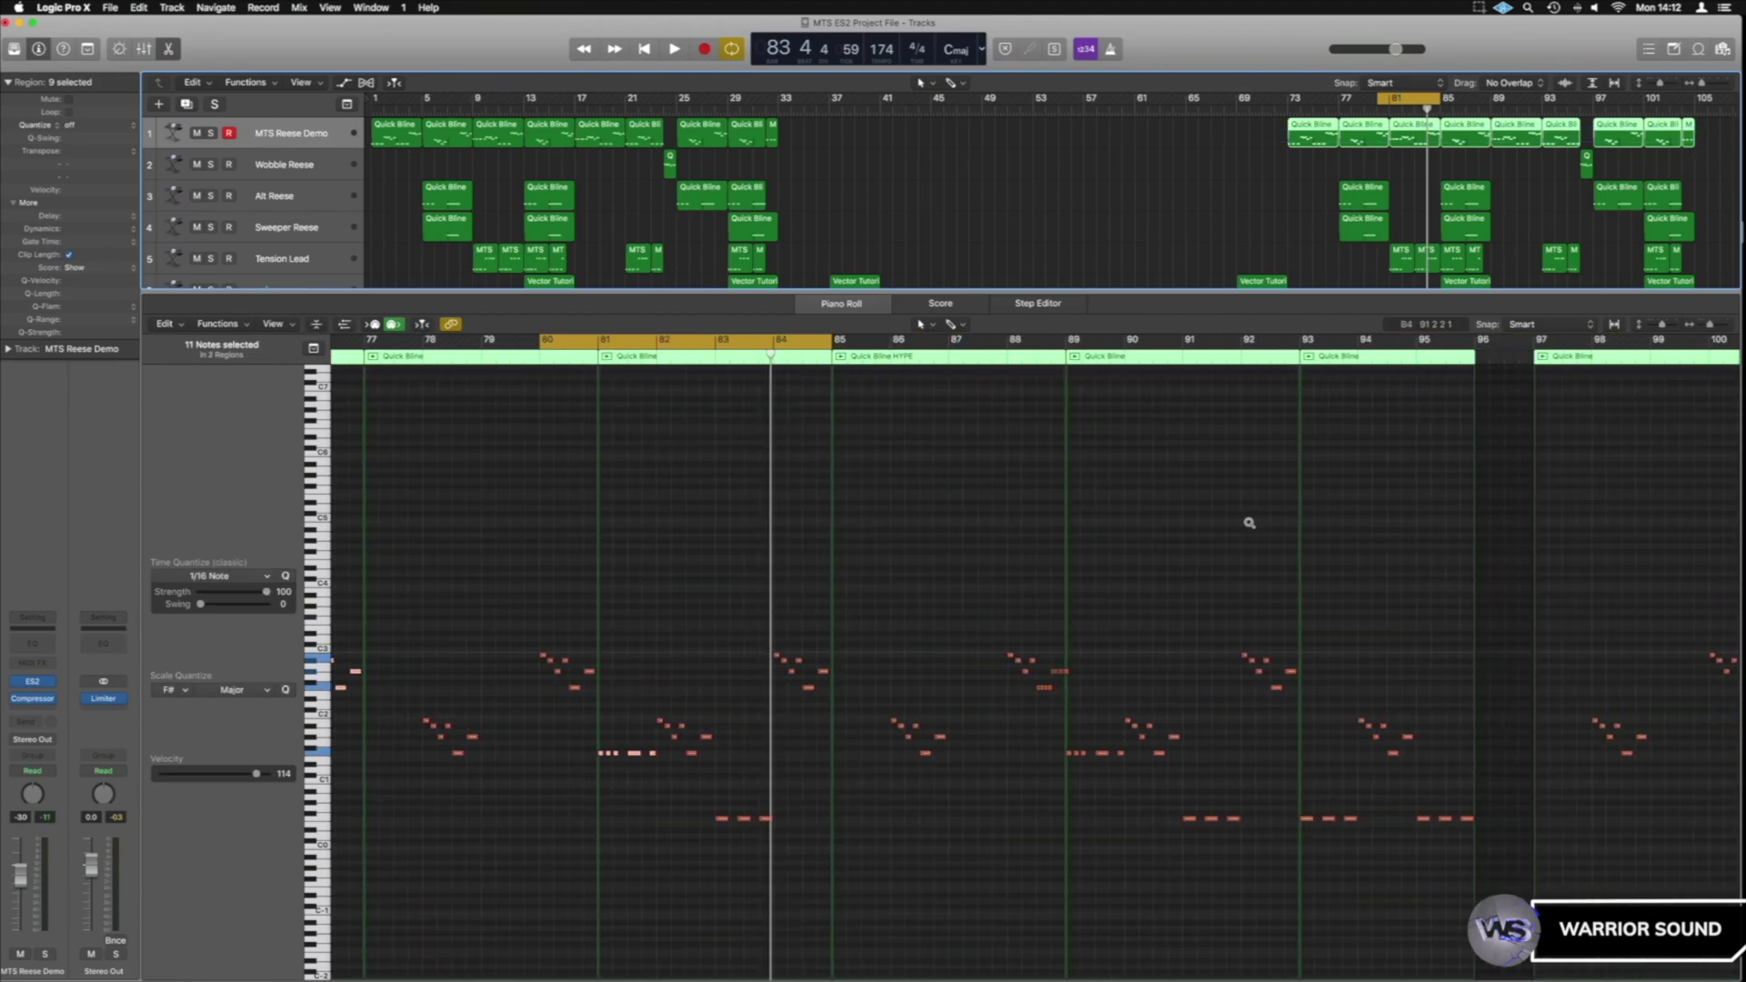
pyautogui.scroll(-2, 1249, 523)
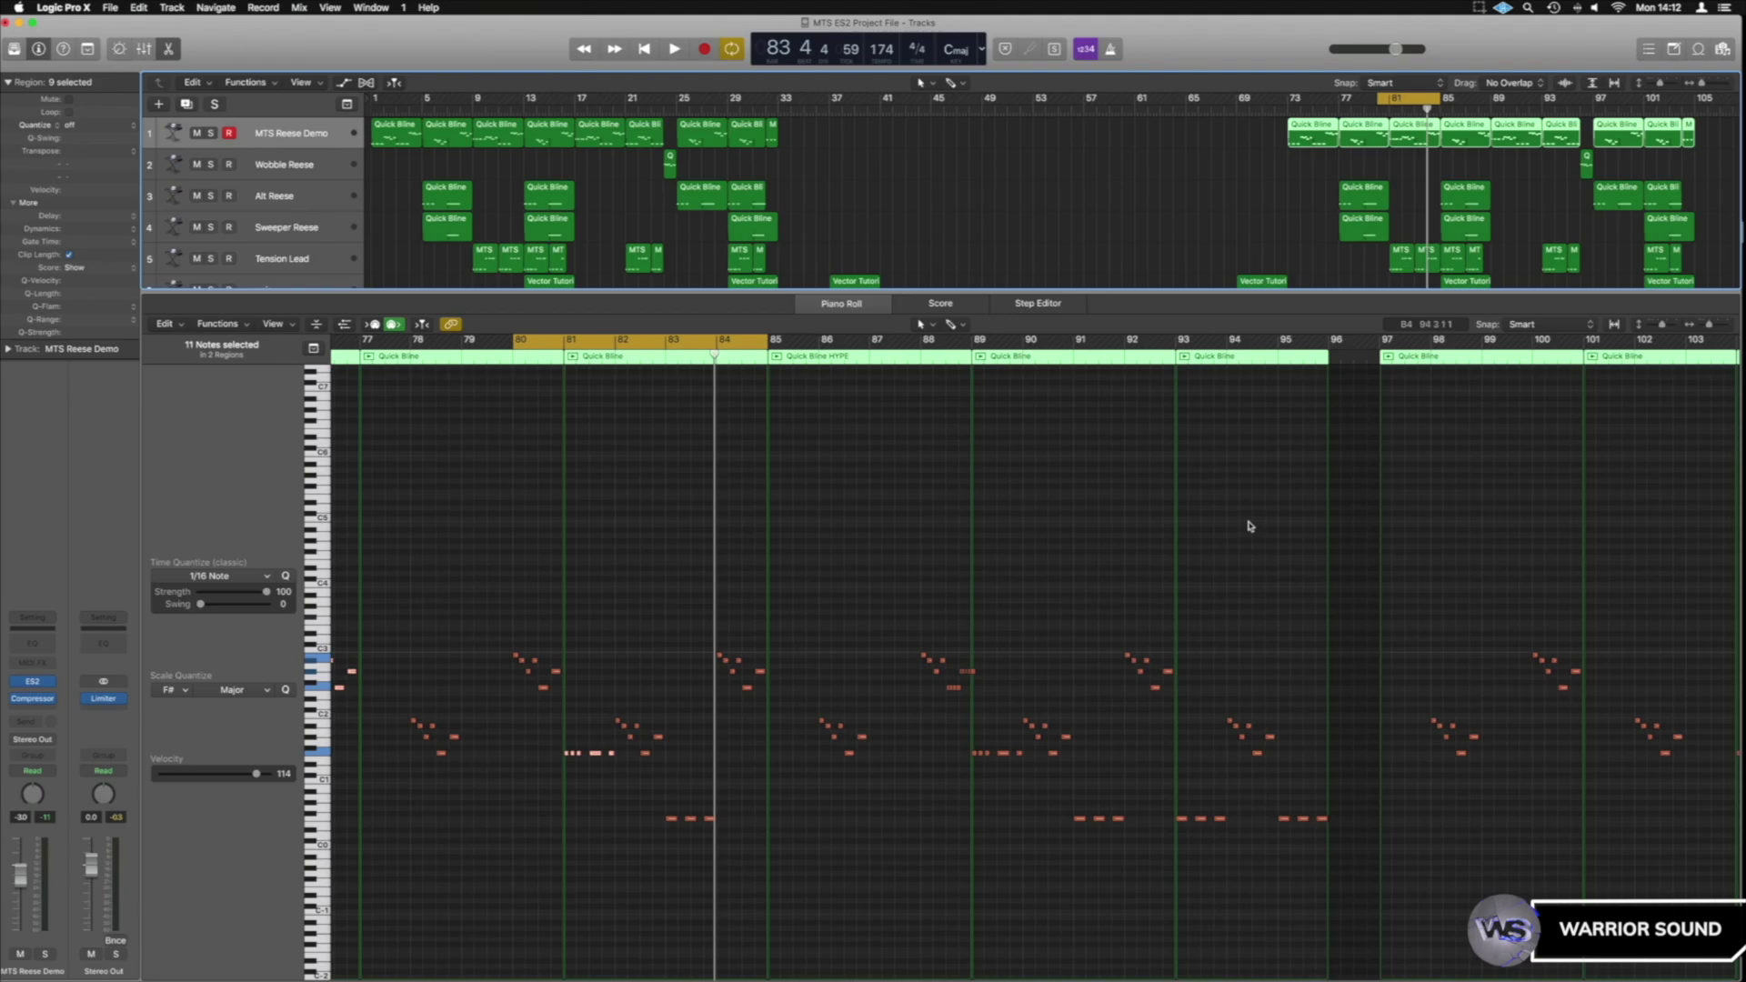
pyautogui.click(1410, 195)
# - Show the two Tension Lead regions at bars 81–85 in the piano roll and select their track
pyautogui.scroll(-1, 1410, 196)
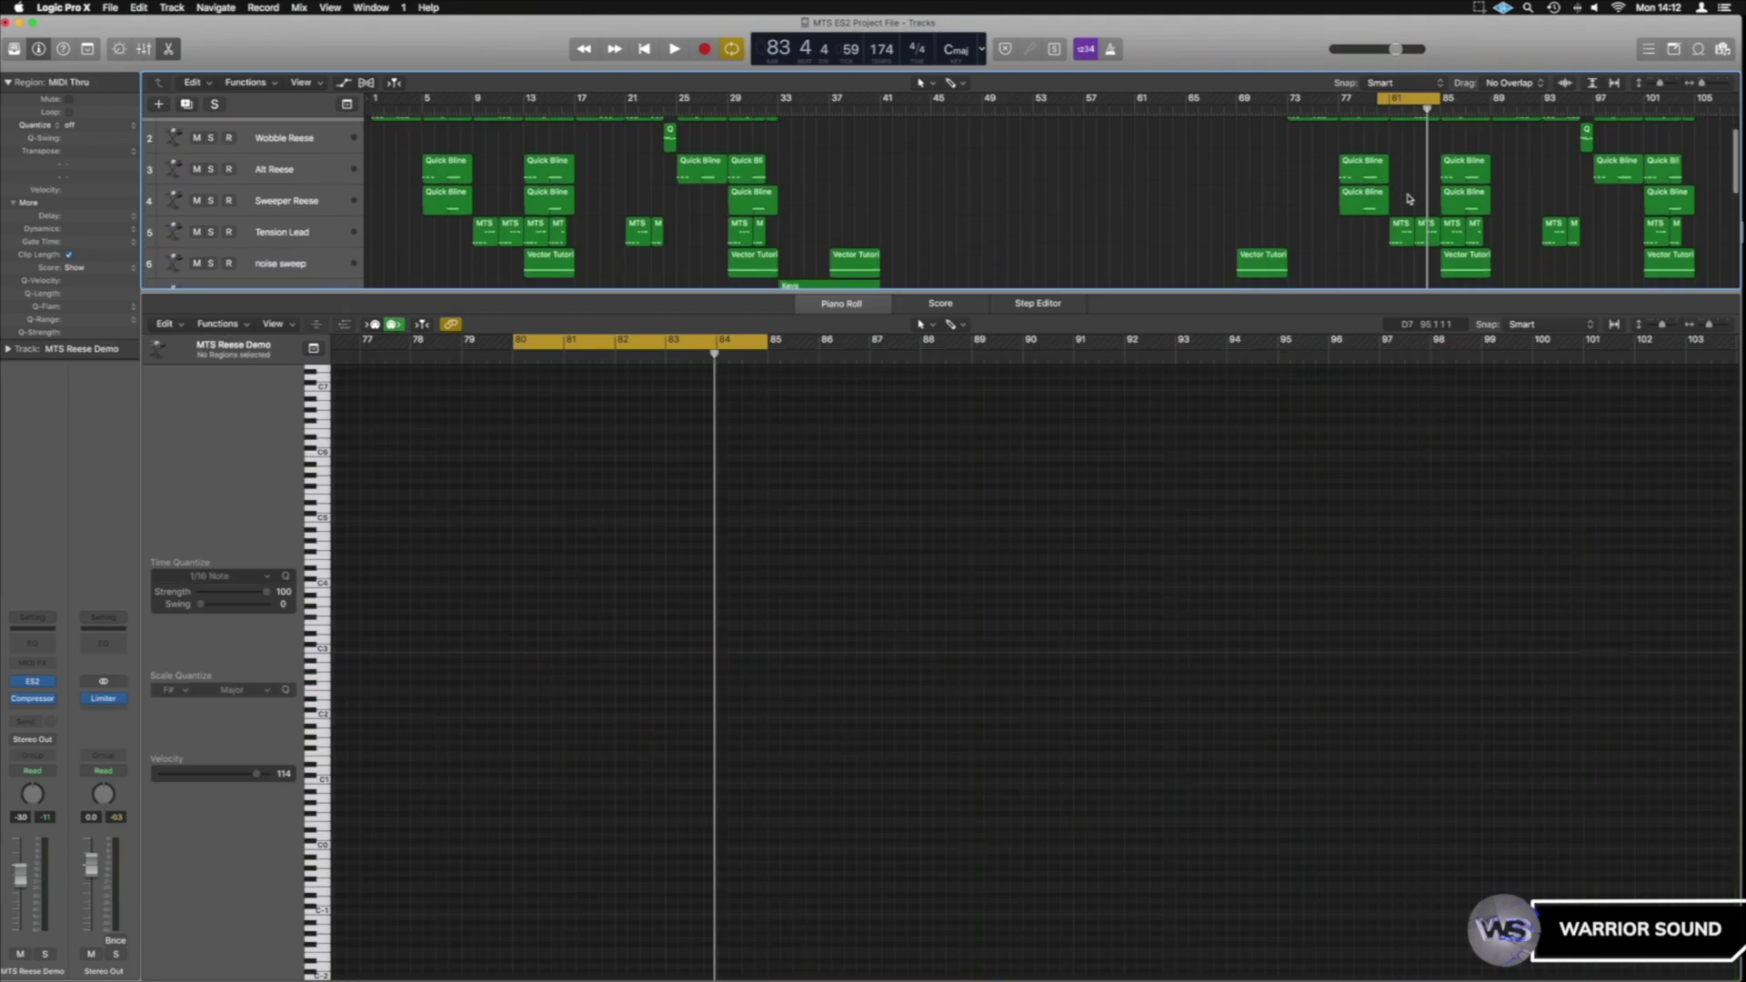
pyautogui.keyDown('ctrl'); pyautogui.keyDown('alt'); pyautogui.click(1408, 195); pyautogui.keyUp('alt'); pyautogui.keyUp('ctrl')
pyautogui.click(1406, 212)
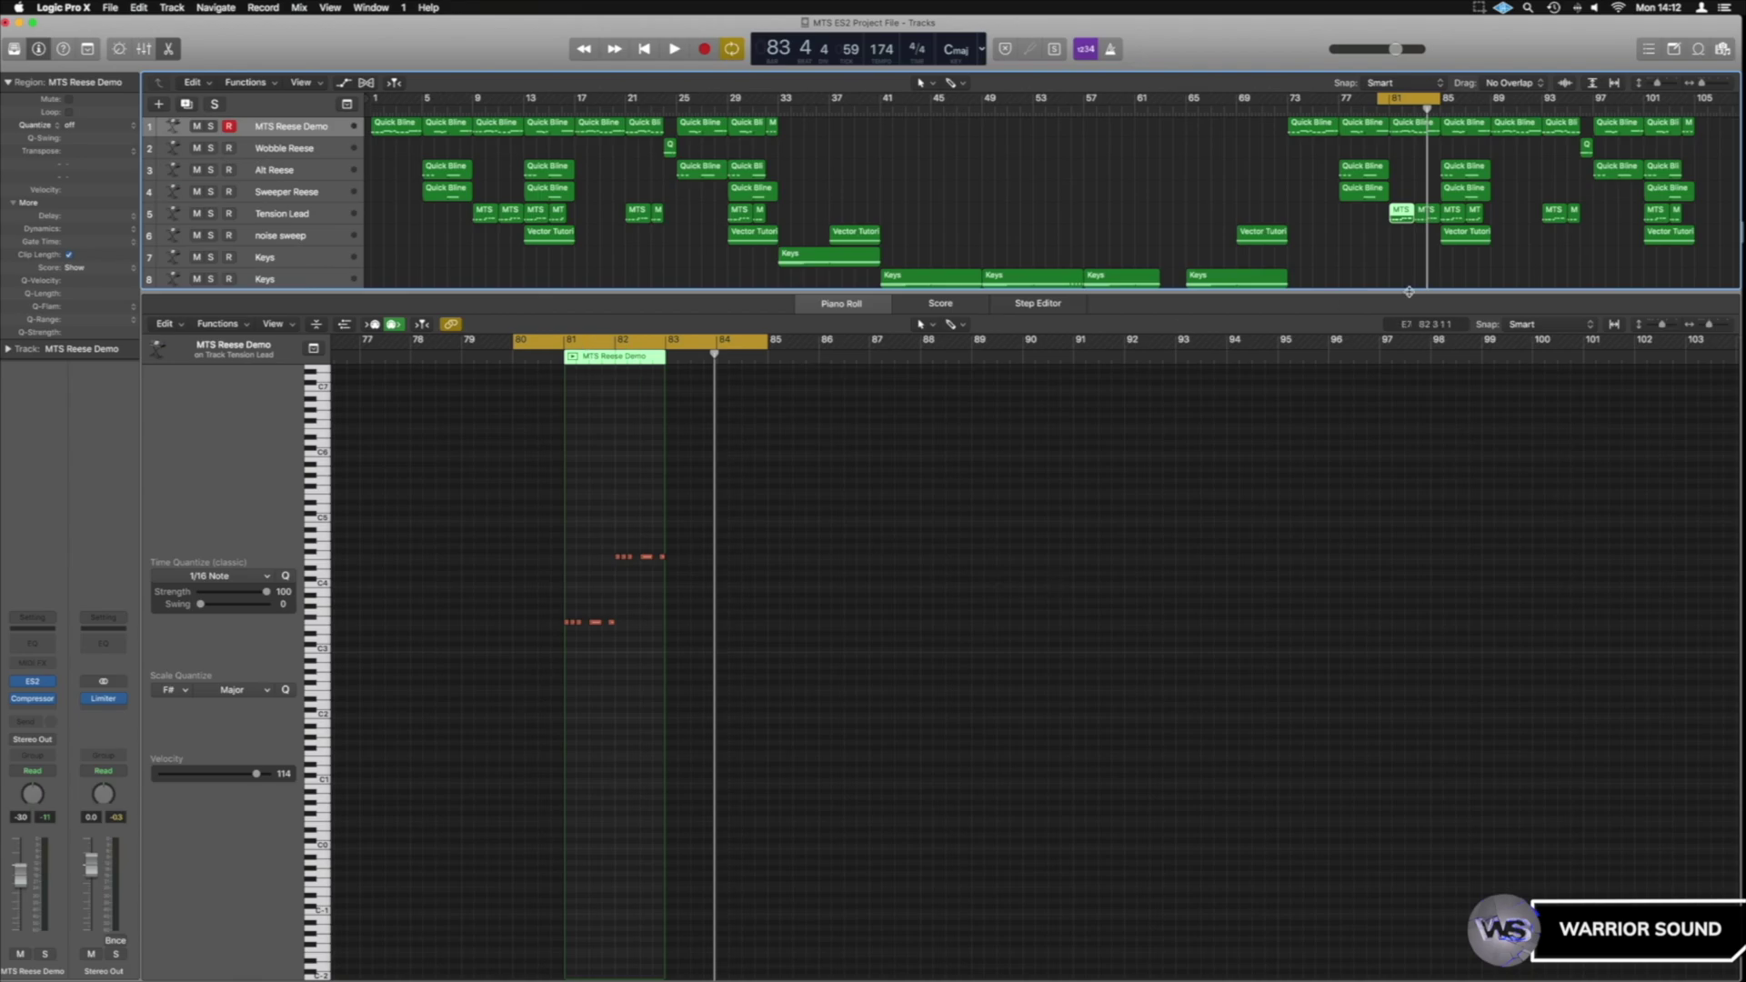
pyautogui.click(327, 217)
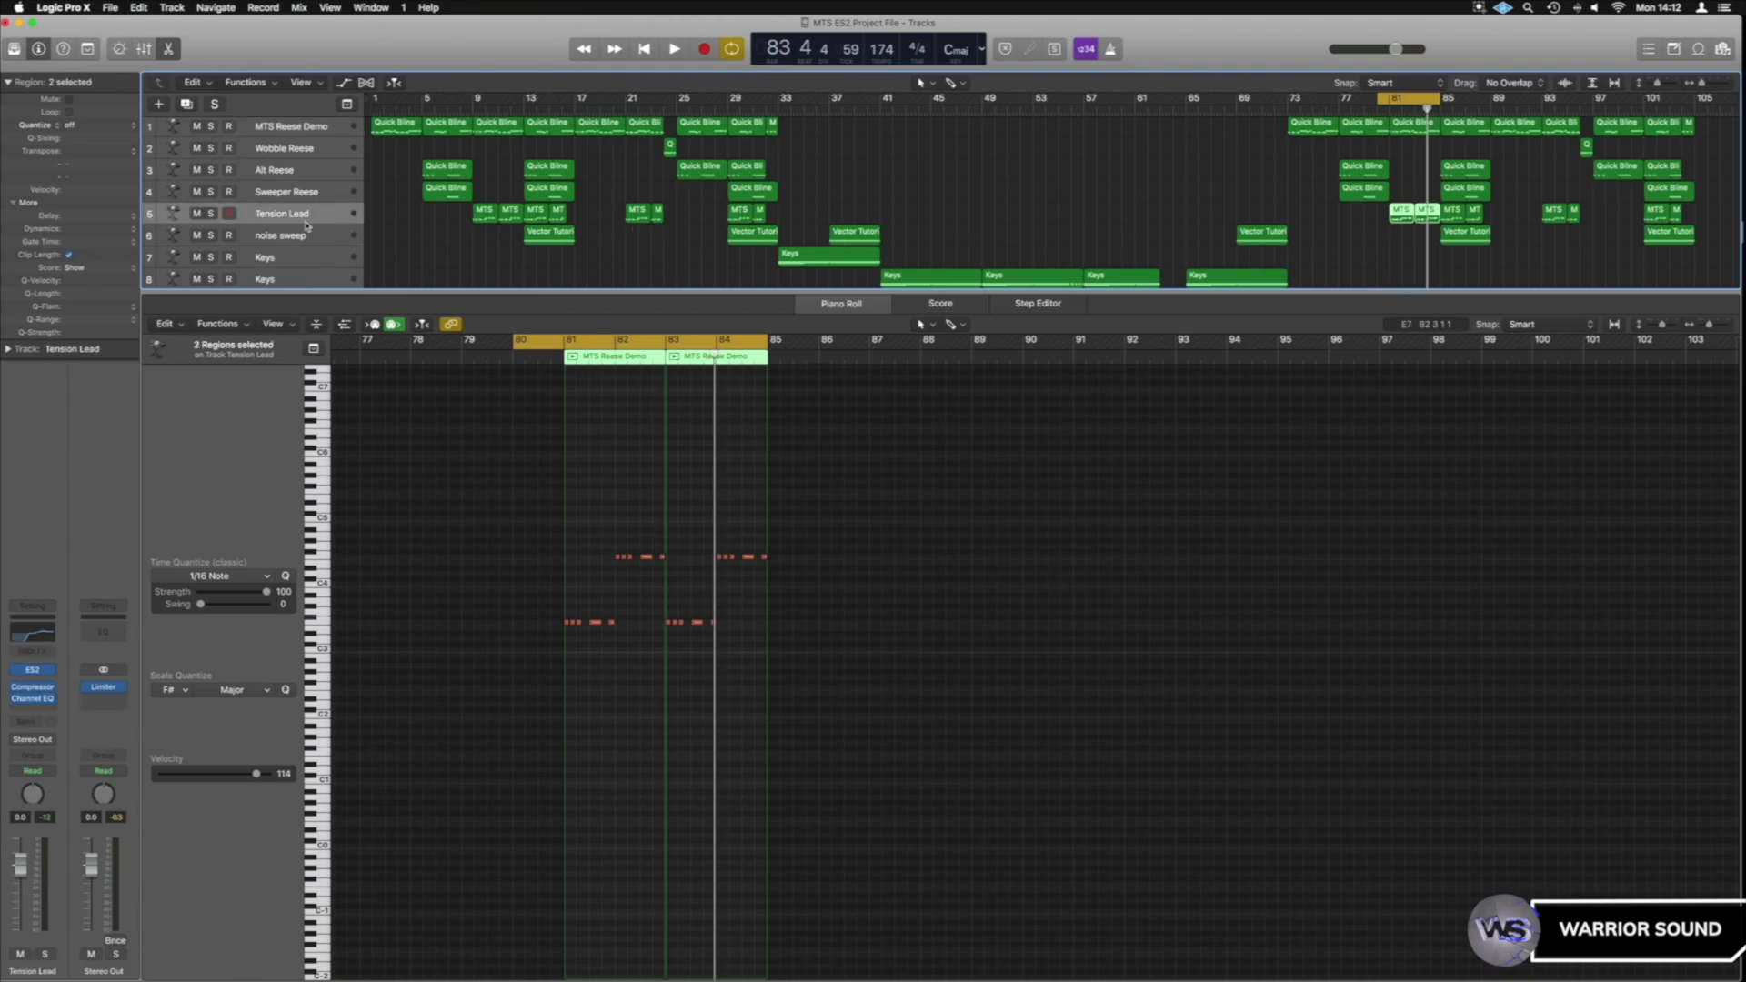
# - Solo Tension Lead, listen to it over bars 80–85, and unsolo it
pyautogui.click(212, 215)
pyautogui.press('space')
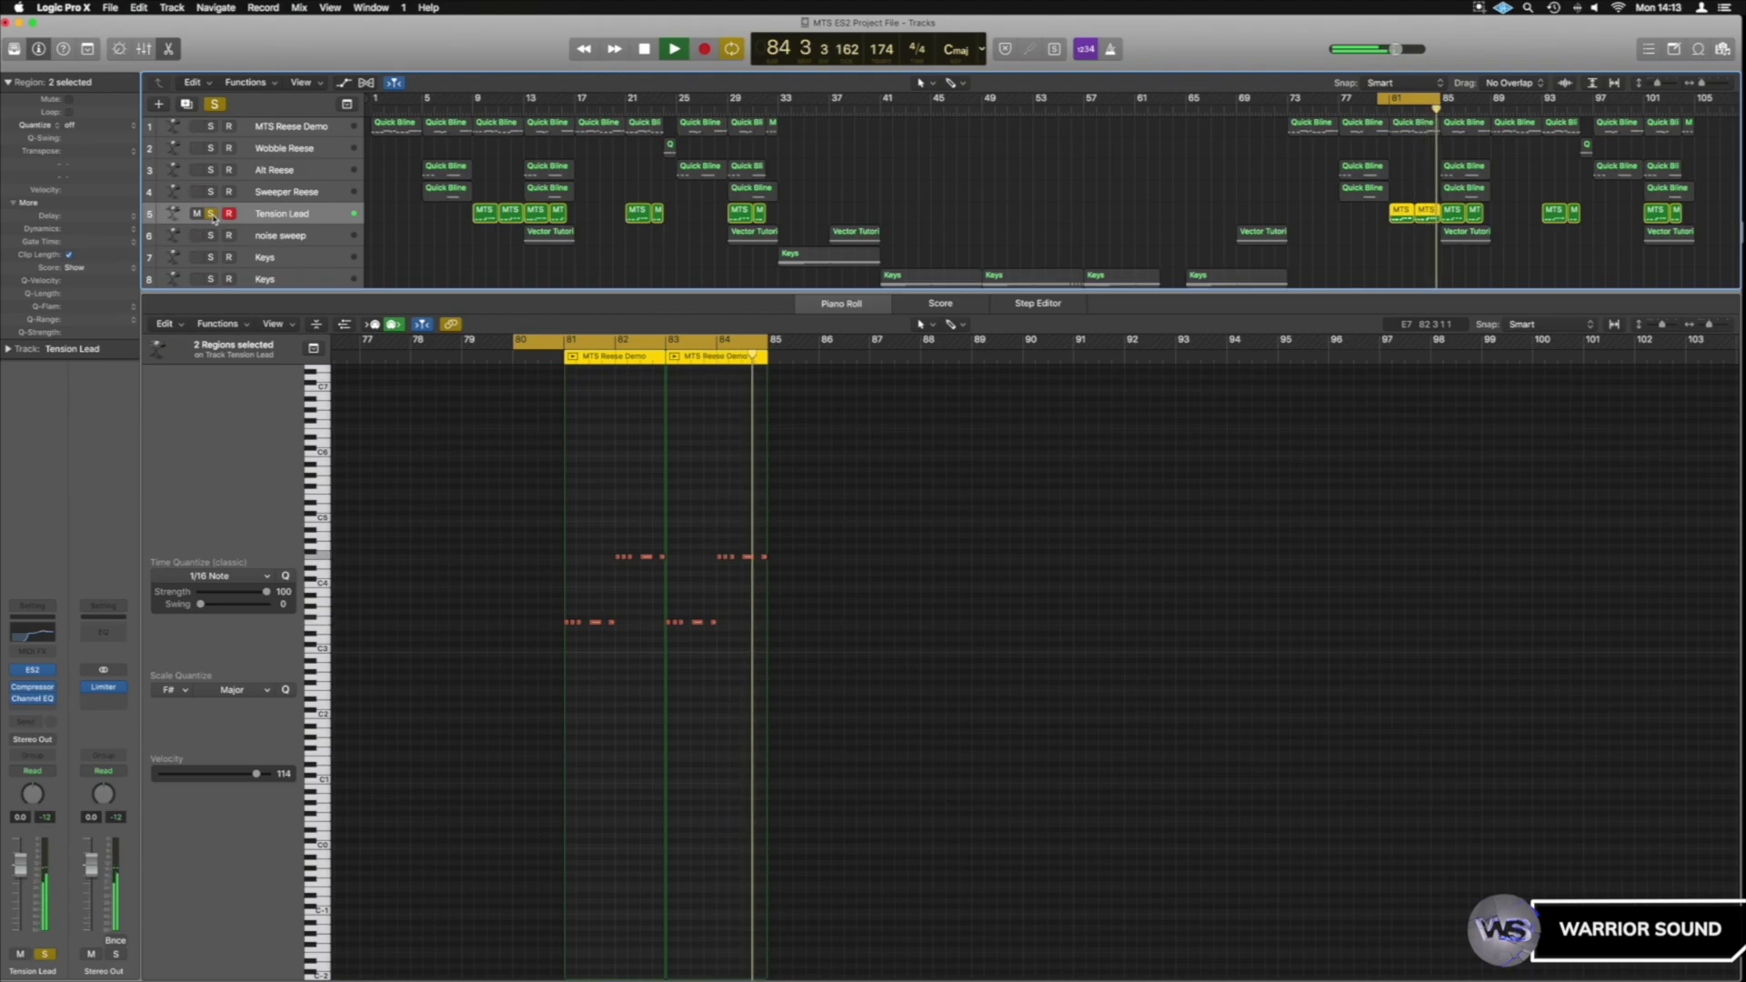
pyautogui.press('space')
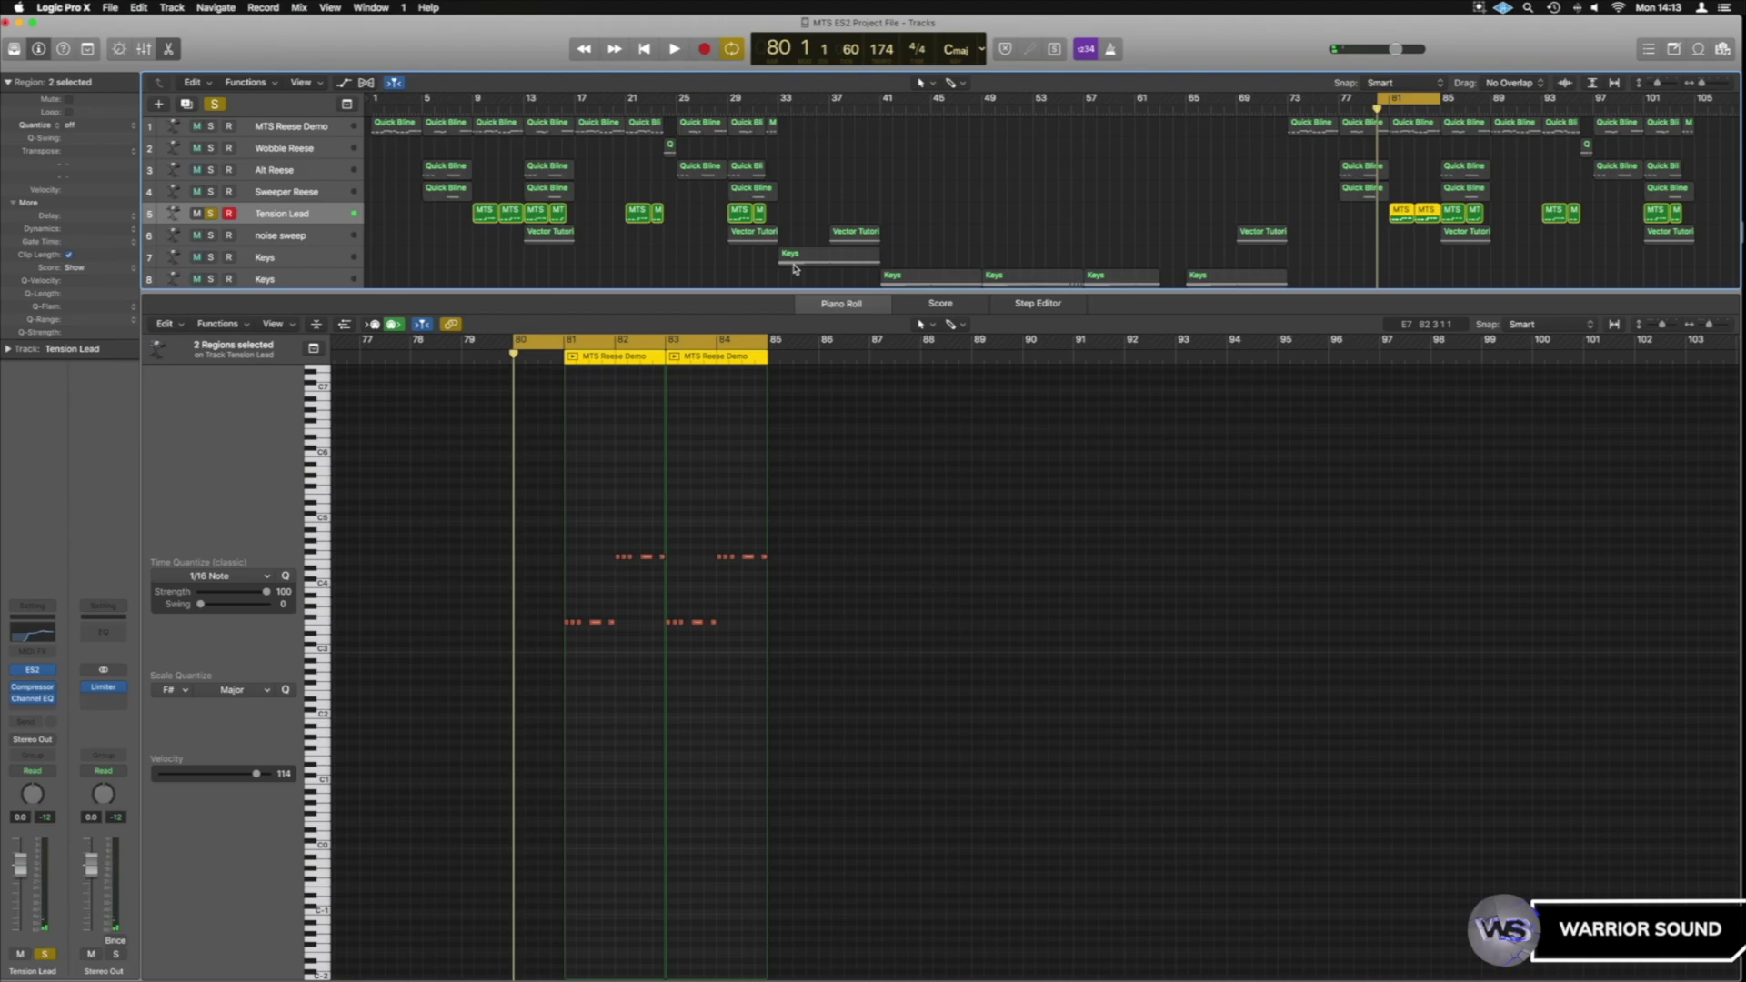
pyautogui.click(210, 215)
# - Cycle bars 89–93 and move the Coming Back Break track above MTS Reese Demo as the first track
pyautogui.scroll(-5, 1233, 204)
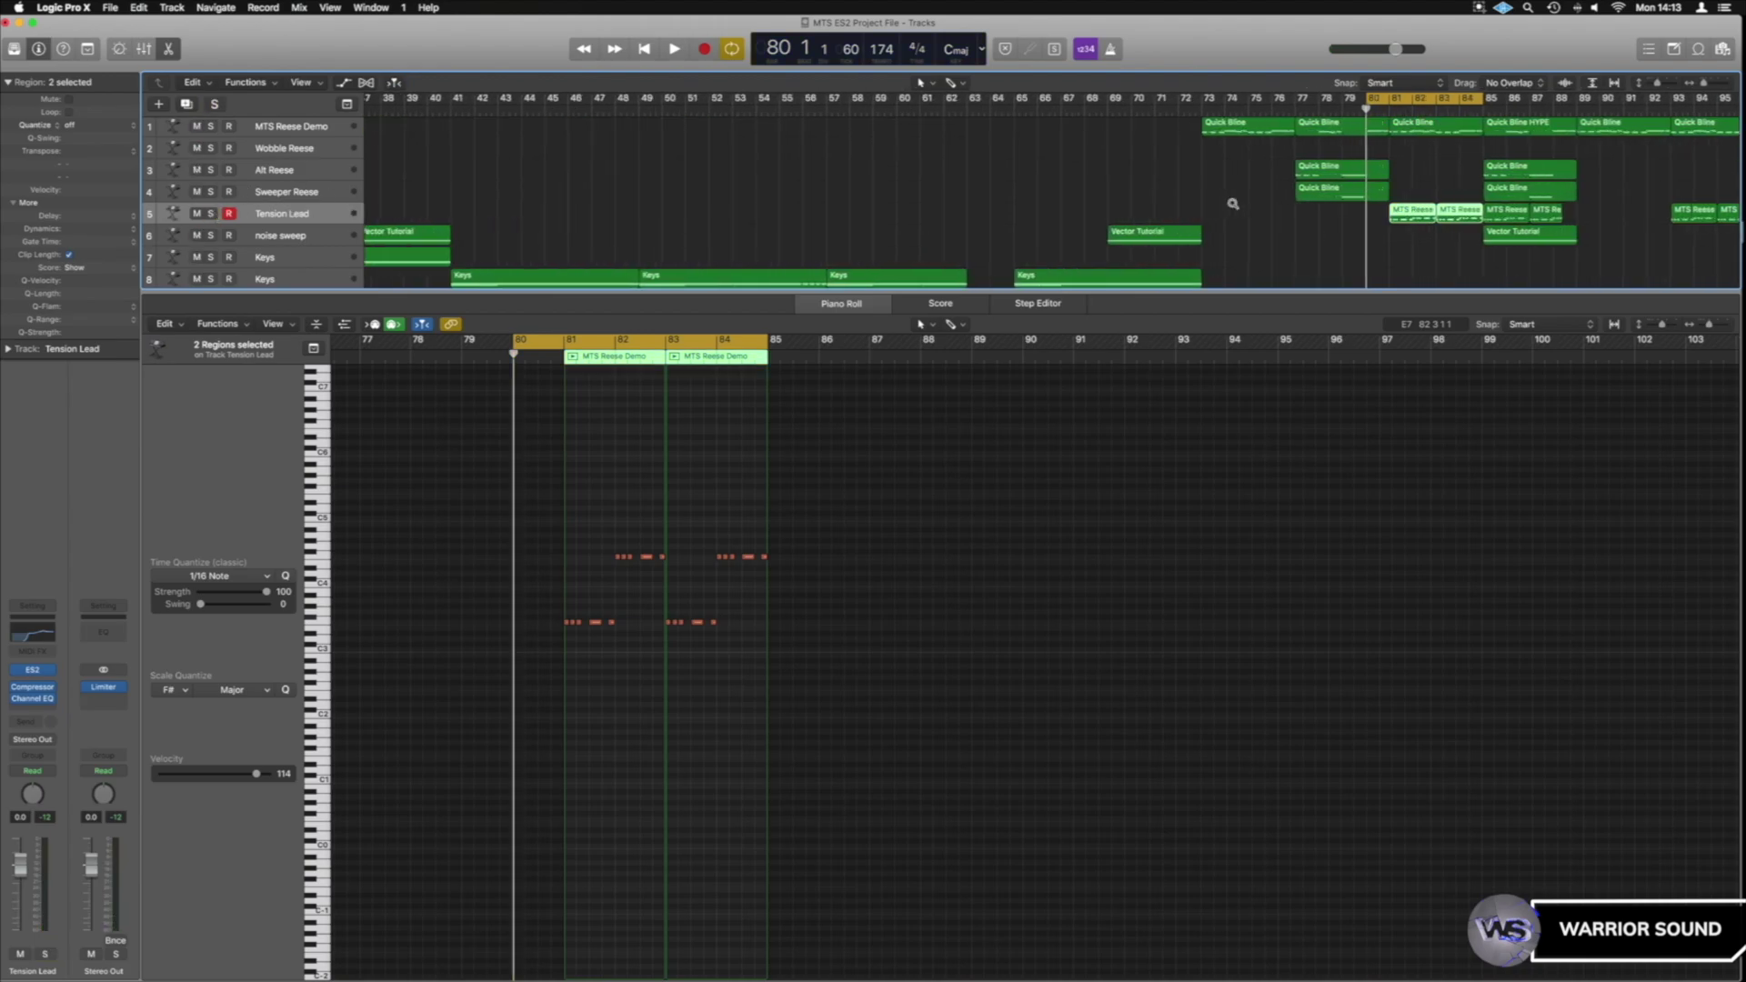
pyautogui.scroll(-3, 1233, 207)
pyautogui.scroll(-2, 1233, 208)
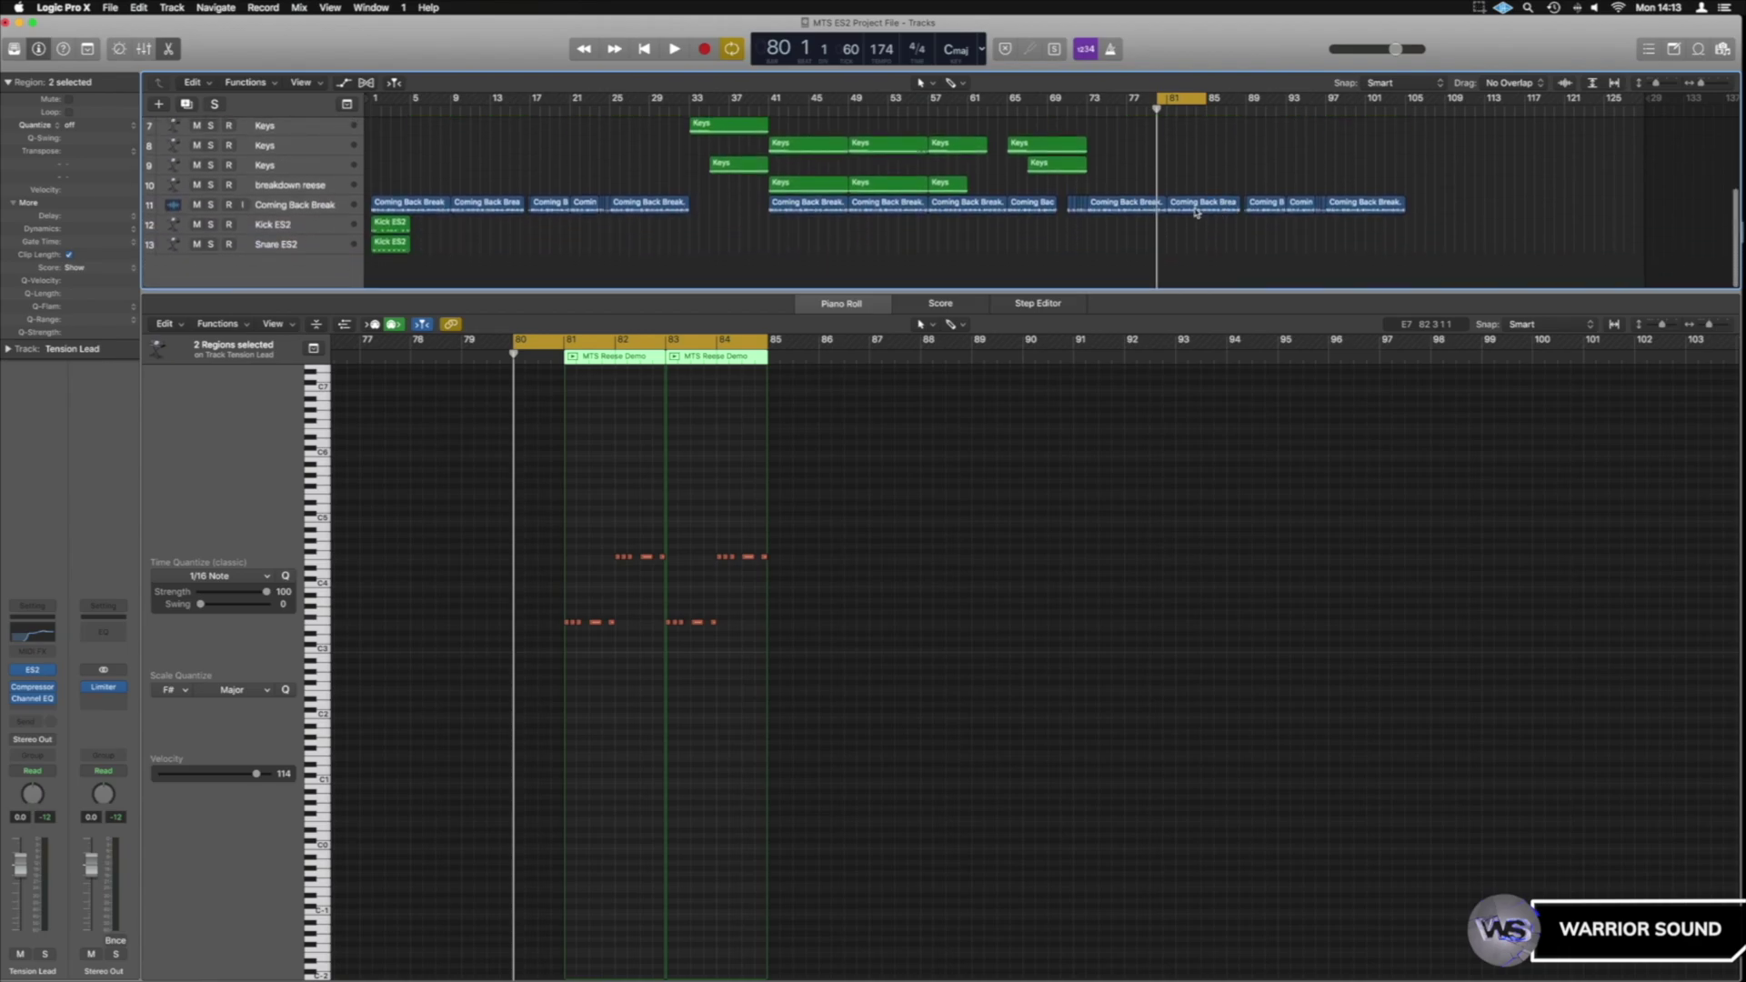
pyautogui.scroll(6, 1189, 163)
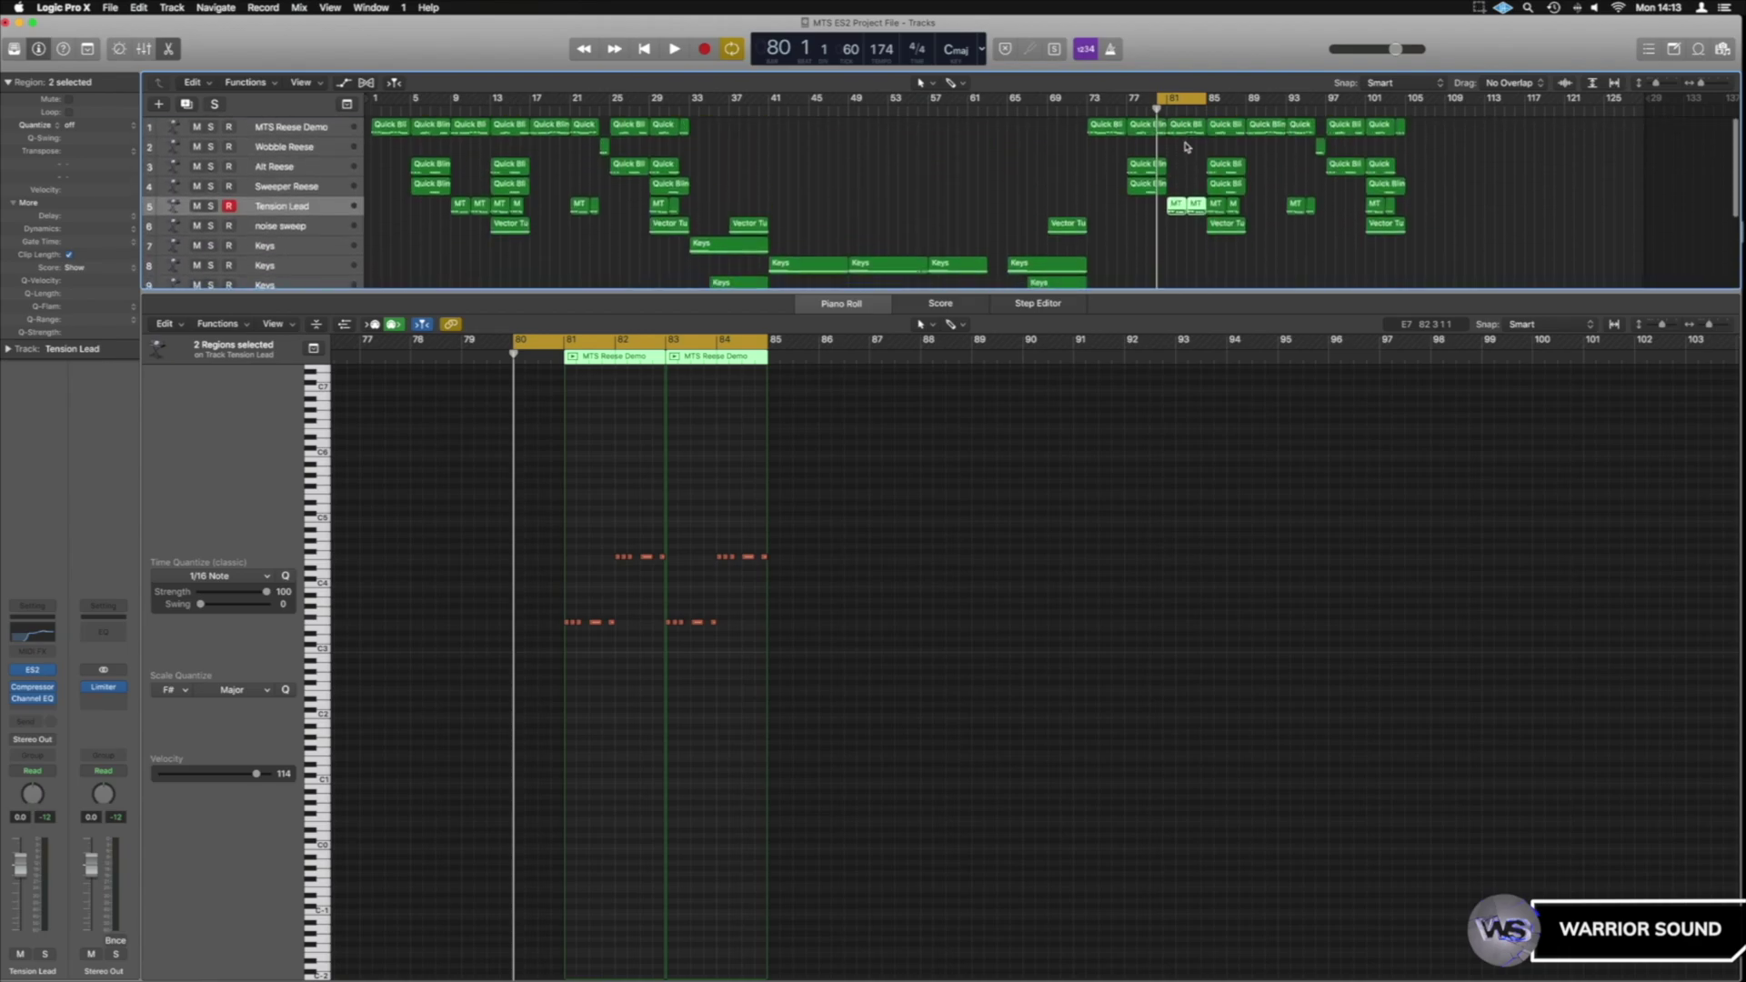
pyautogui.click(1187, 146)
pyautogui.scroll(-6, 1187, 146)
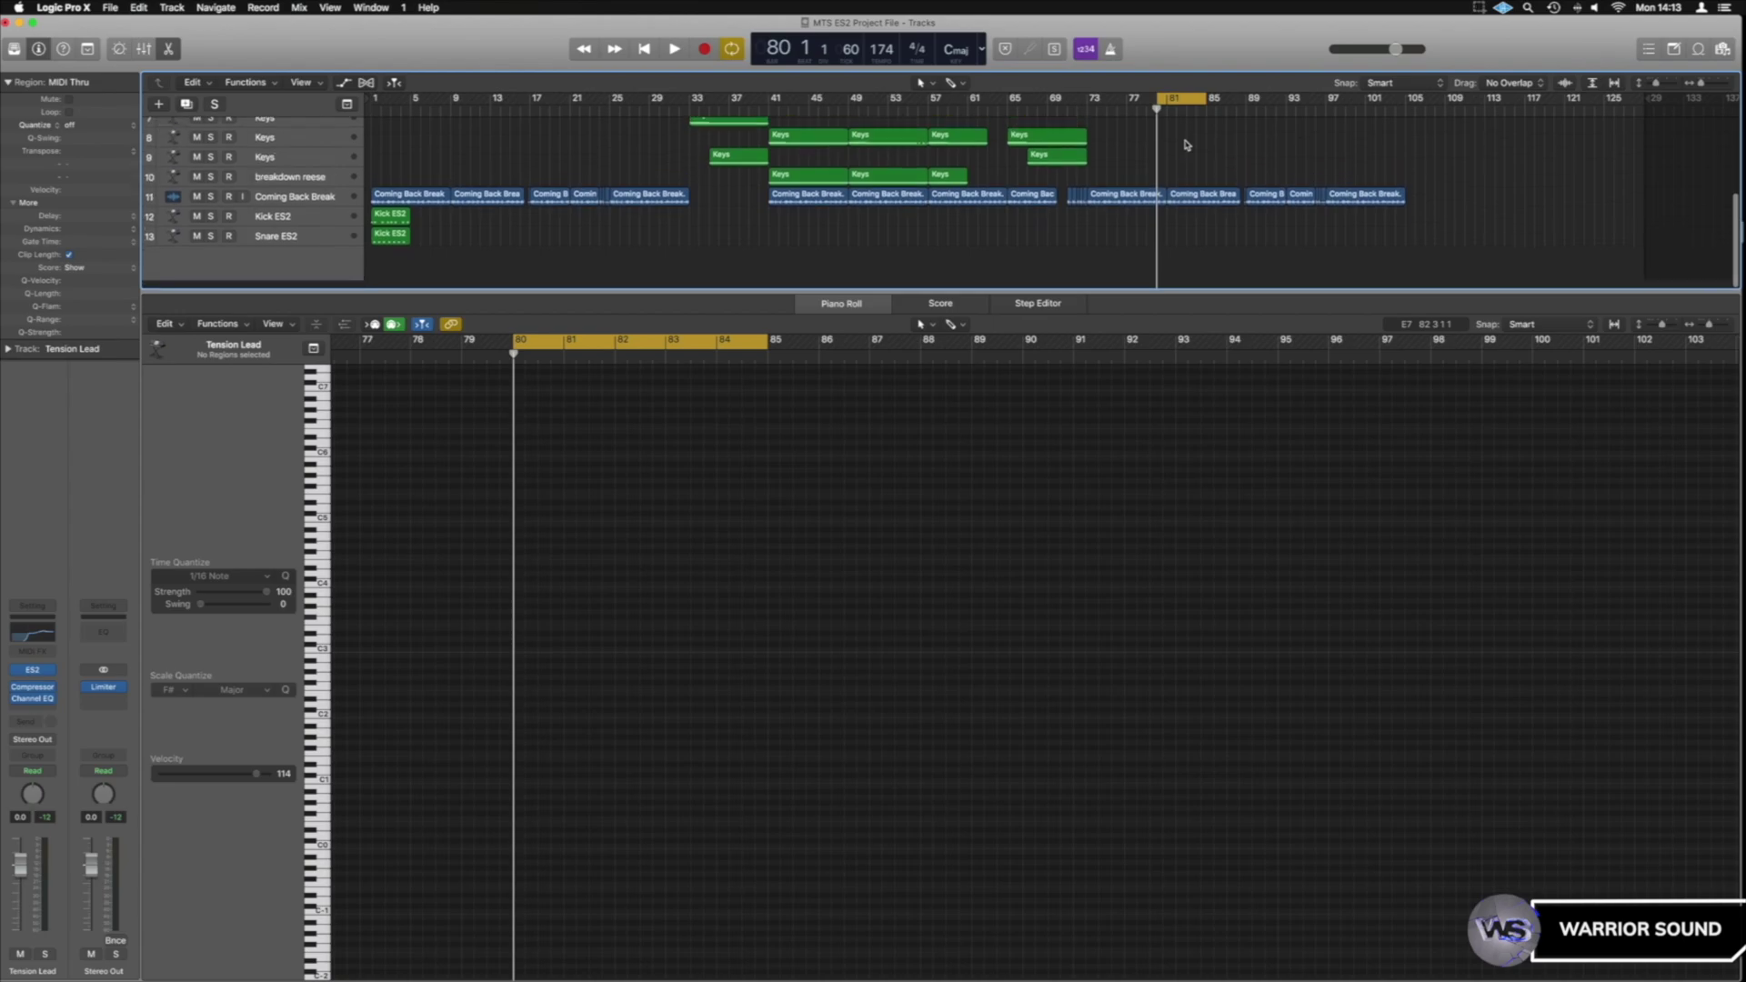
pyautogui.press('super+Up')
pyautogui.press('super+Up')
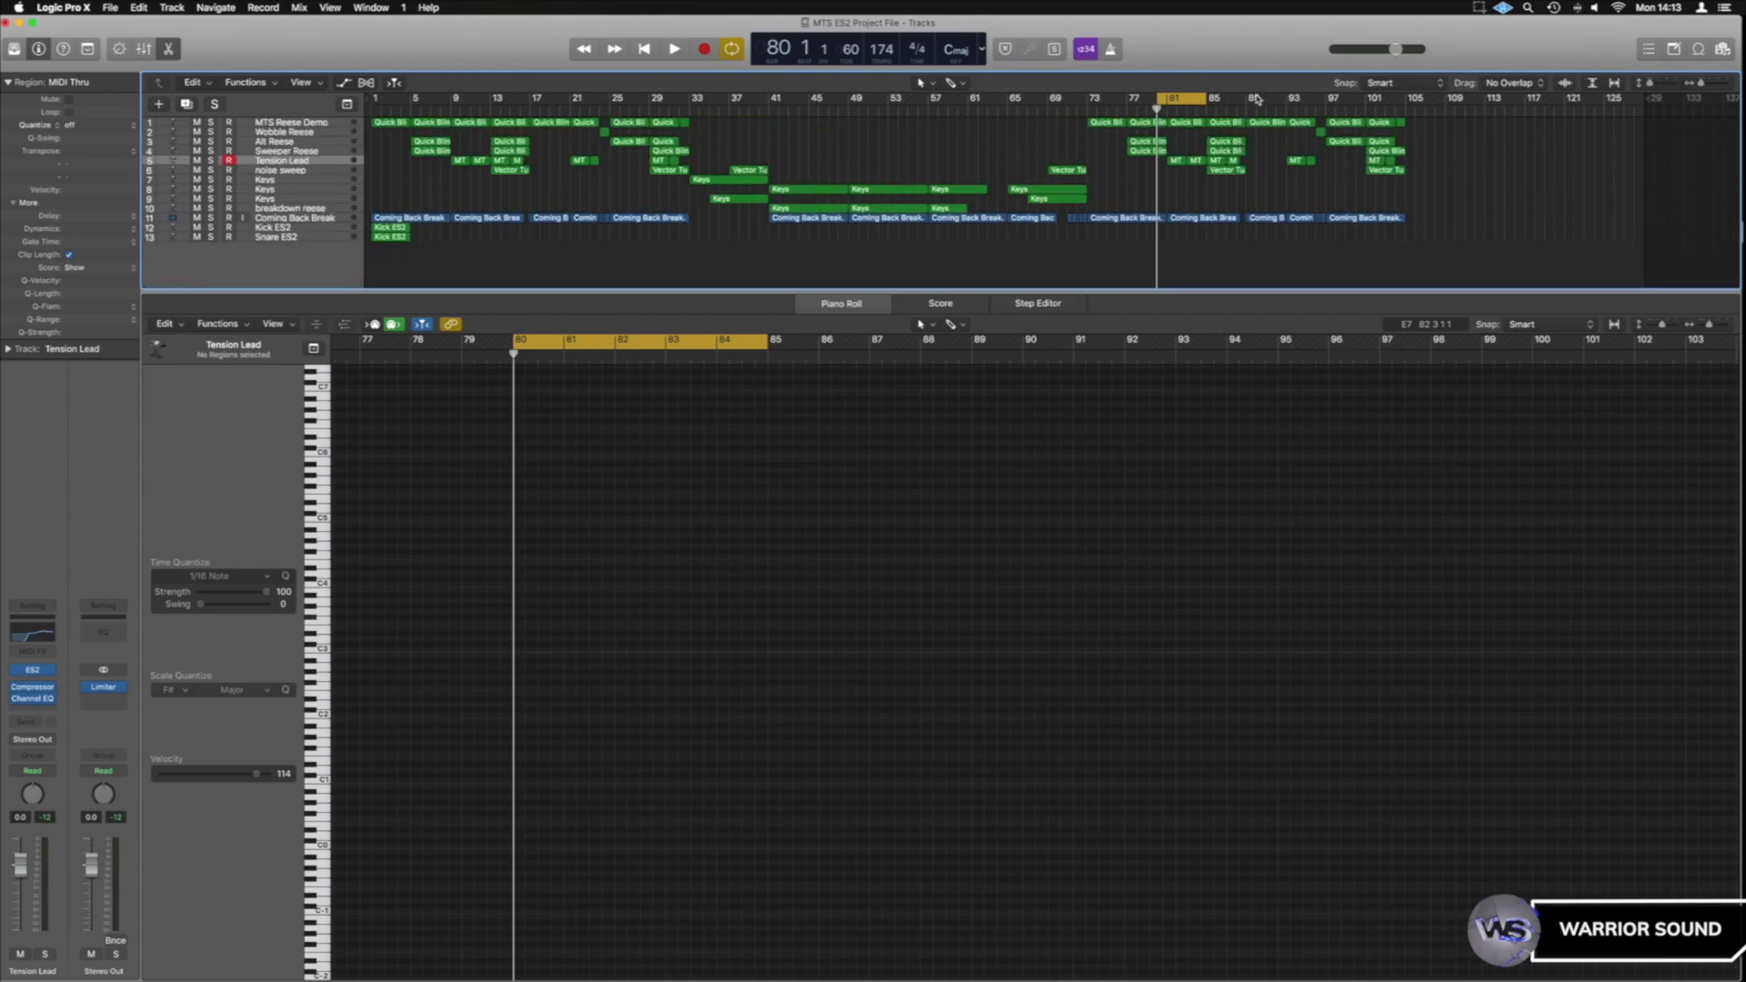
pyautogui.moveTo(1256, 98); pyautogui.dragTo(1286, 99)
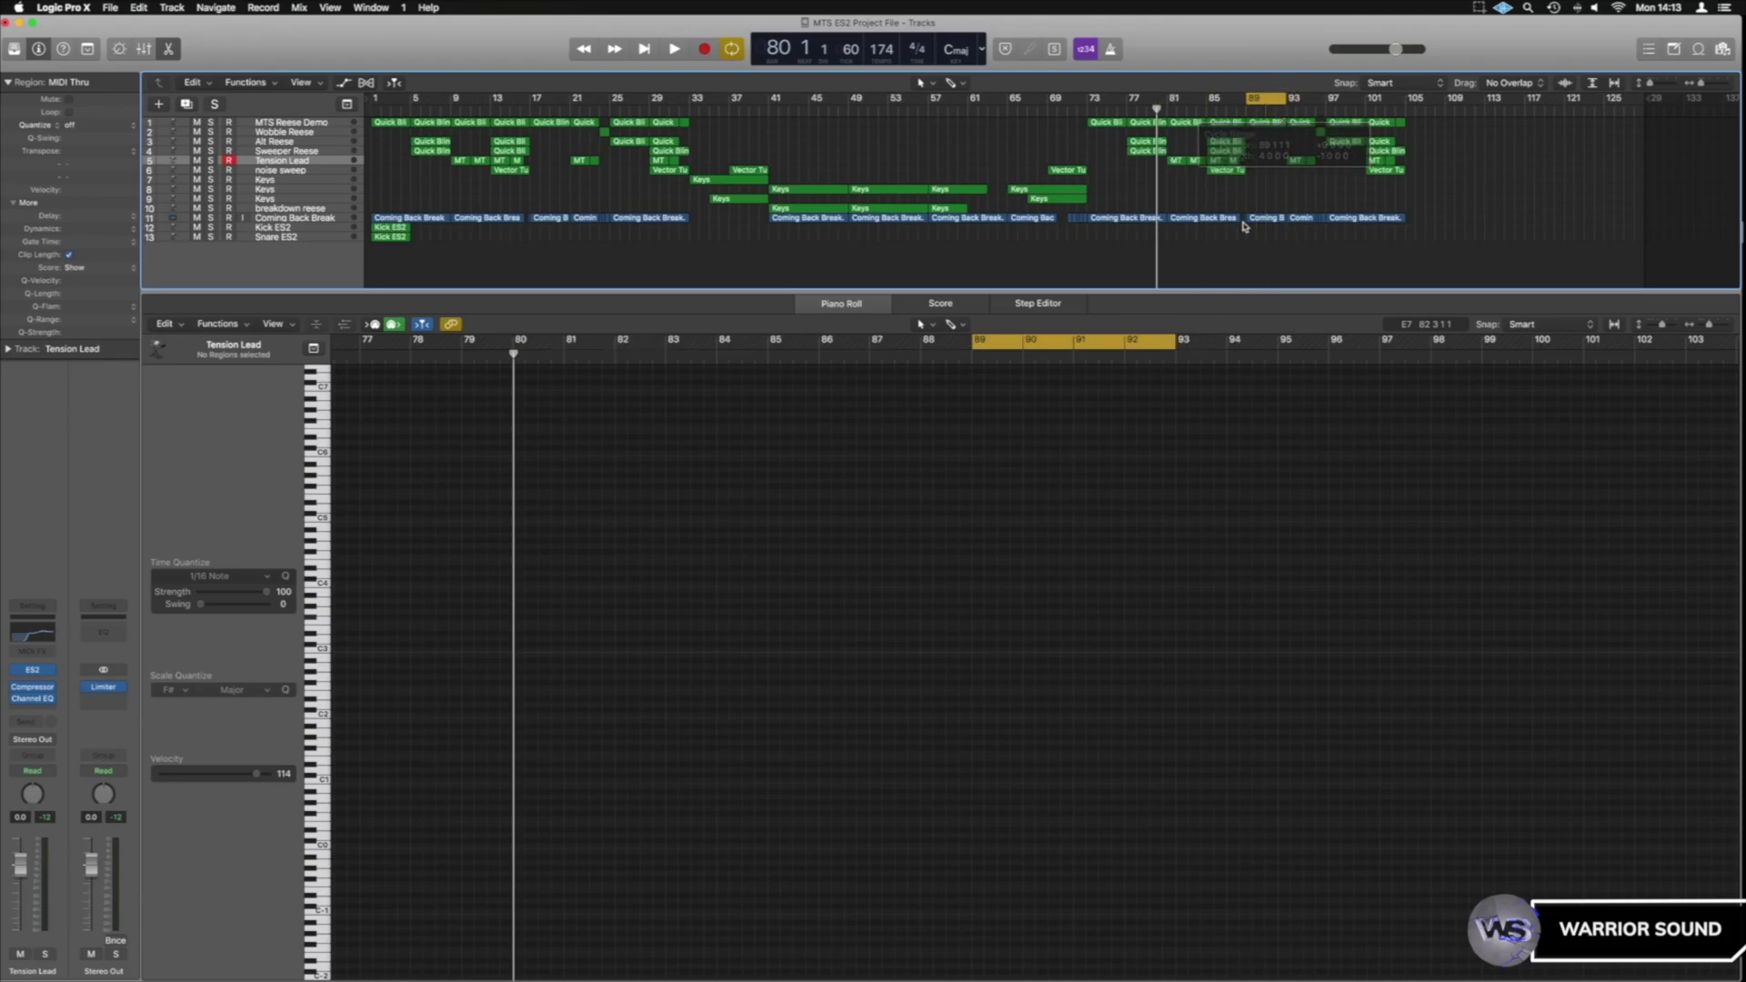
pyautogui.moveTo(291, 217); pyautogui.dragTo(333, 111)
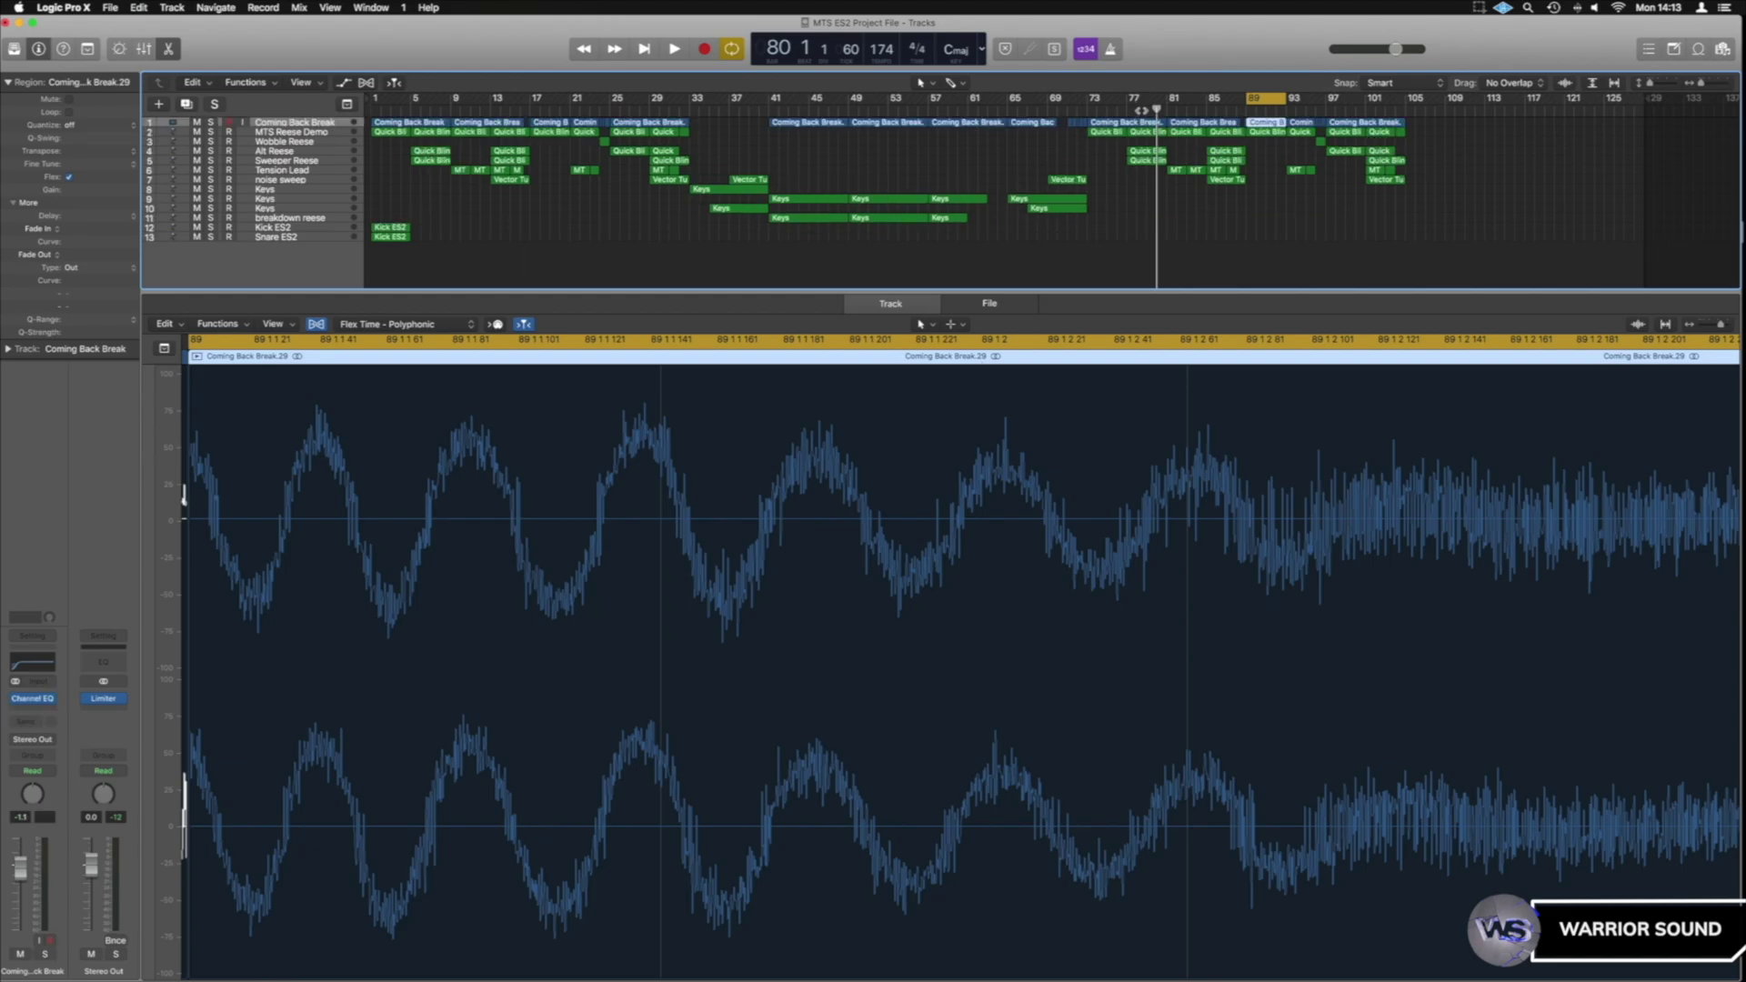
# - Shorten the cycle to bars 89–91 and open the MTS Reese Demo's Quick Bline region at bar 89 in the piano roll
pyautogui.press('z')
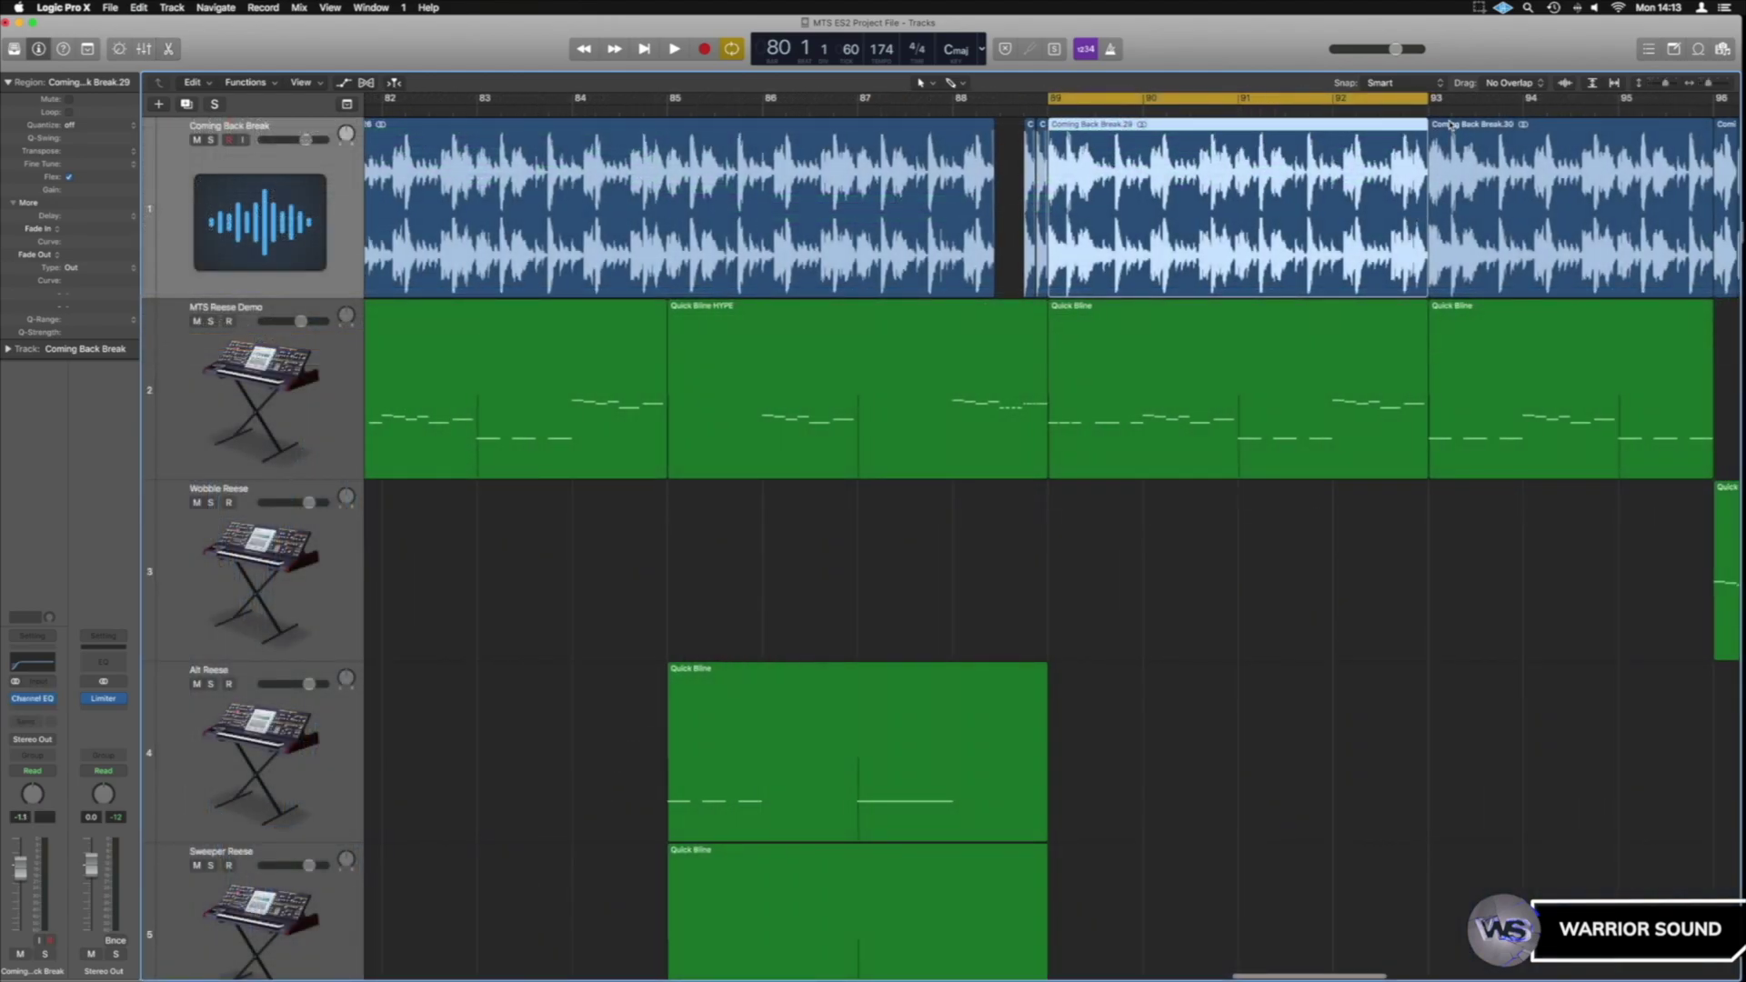
pyautogui.moveTo(1401, 95); pyautogui.dragTo(1242, 118)
pyautogui.click(1155, 313)
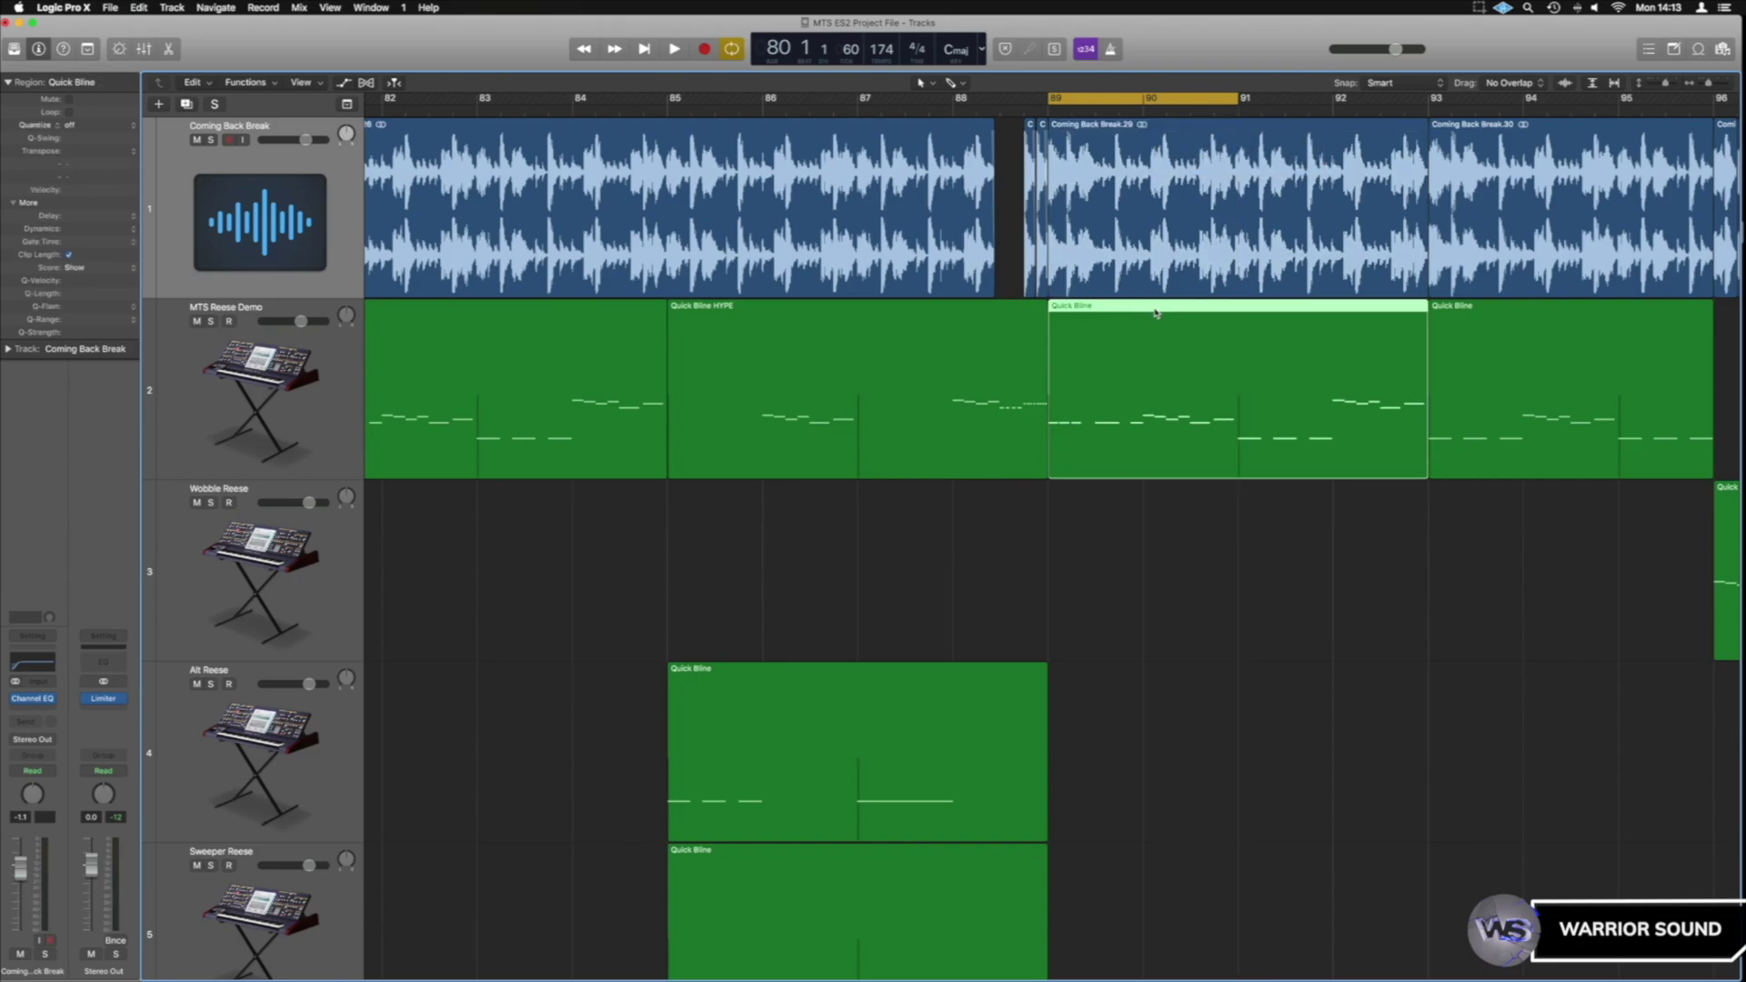
pyautogui.doubleClick(1155, 313)
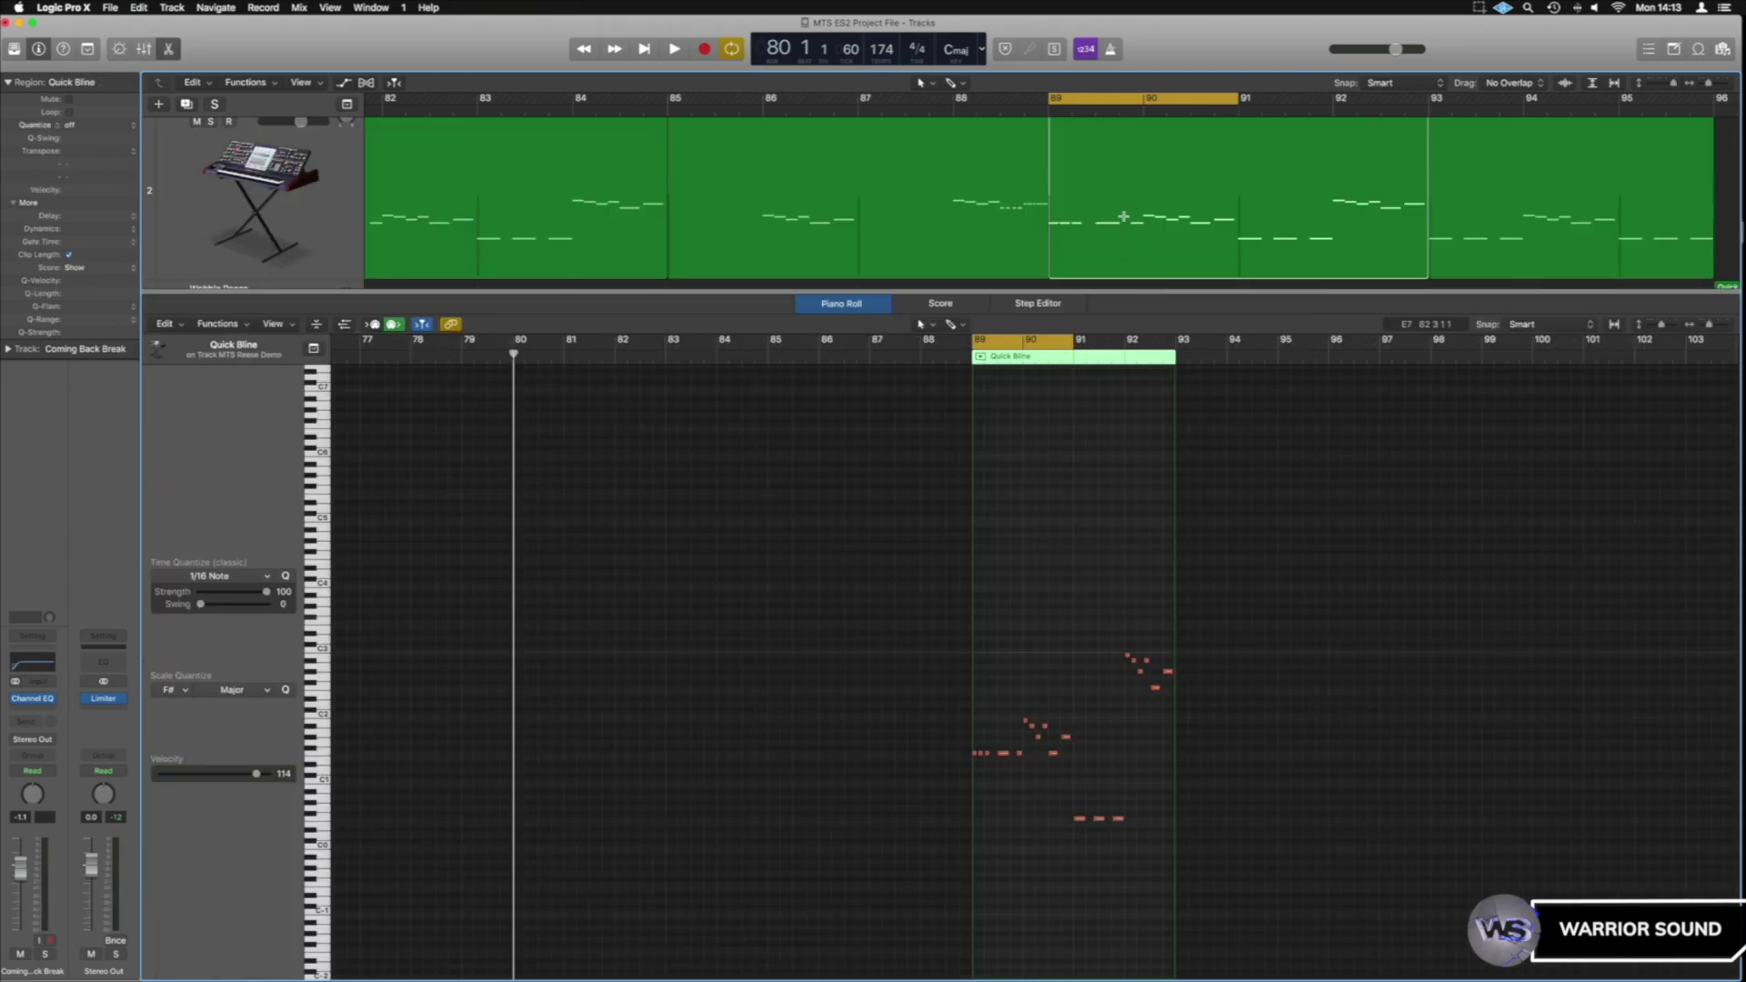
pyautogui.scroll(3, 1124, 216)
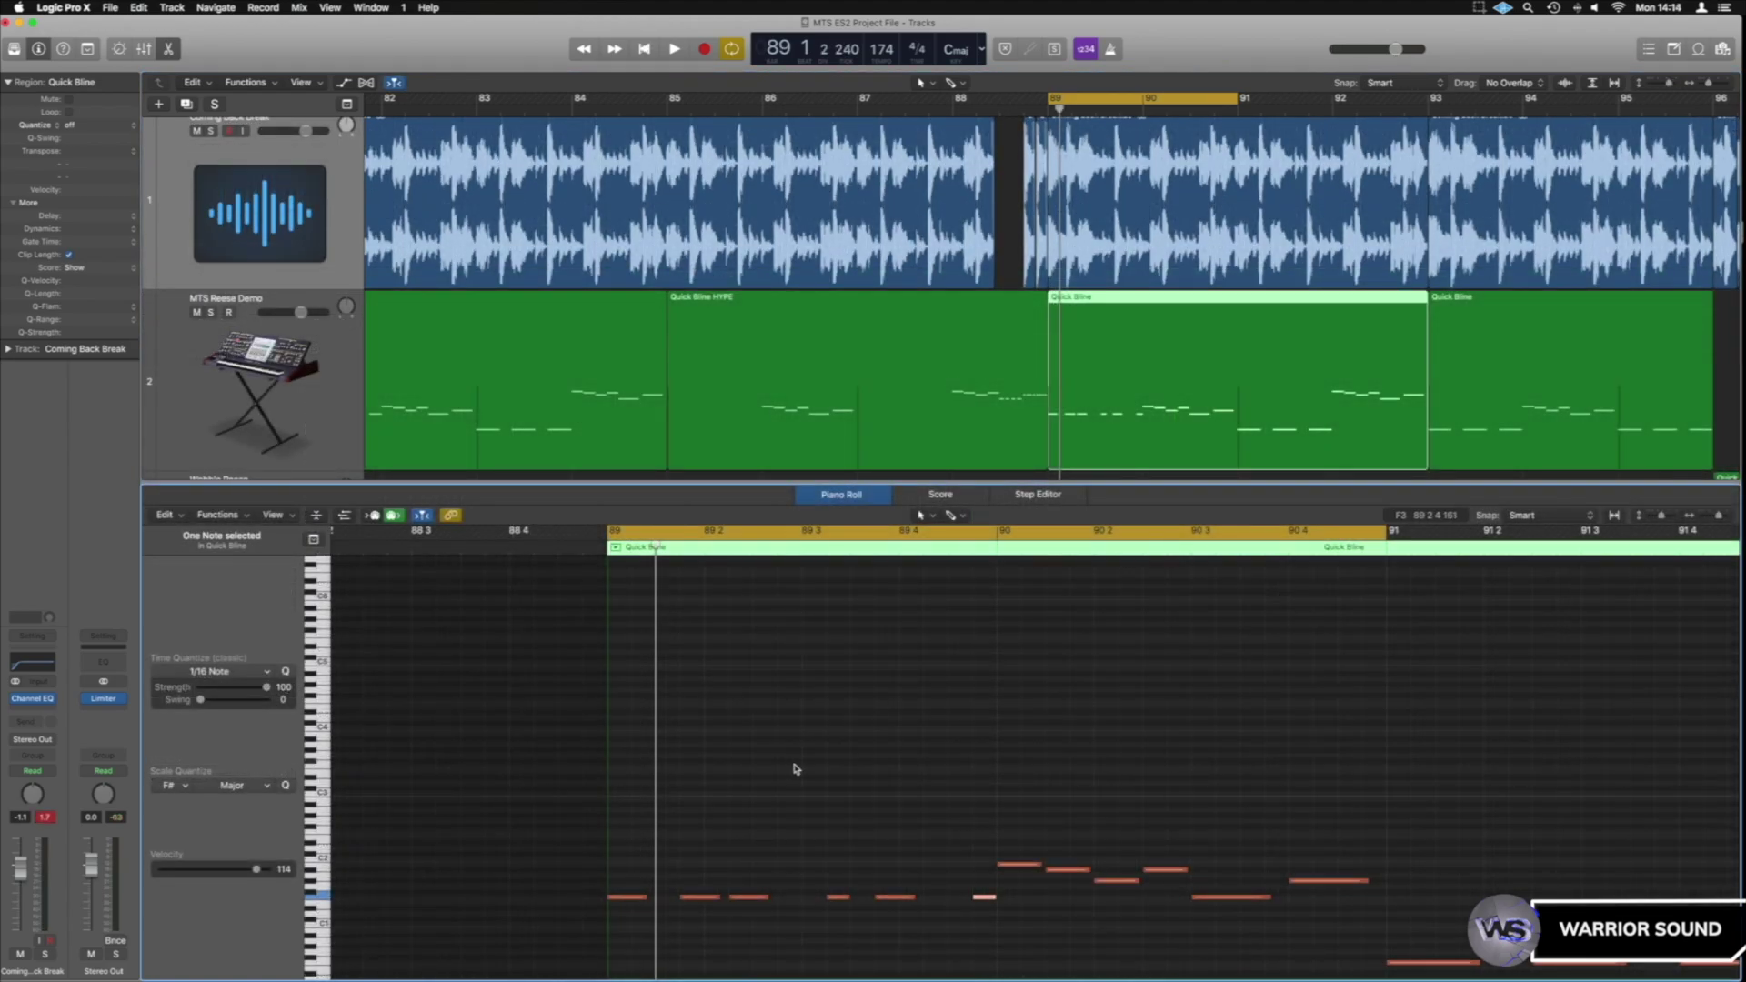
# - Shorten the cycle to bar 89 only and listen to the bassline against the drum break
pyautogui.scroll(-1, 796, 769)
pyautogui.hscroll(-1, 662, 918)
pyautogui.press('space')
pyautogui.moveTo(1238, 97); pyautogui.dragTo(1143, 107)
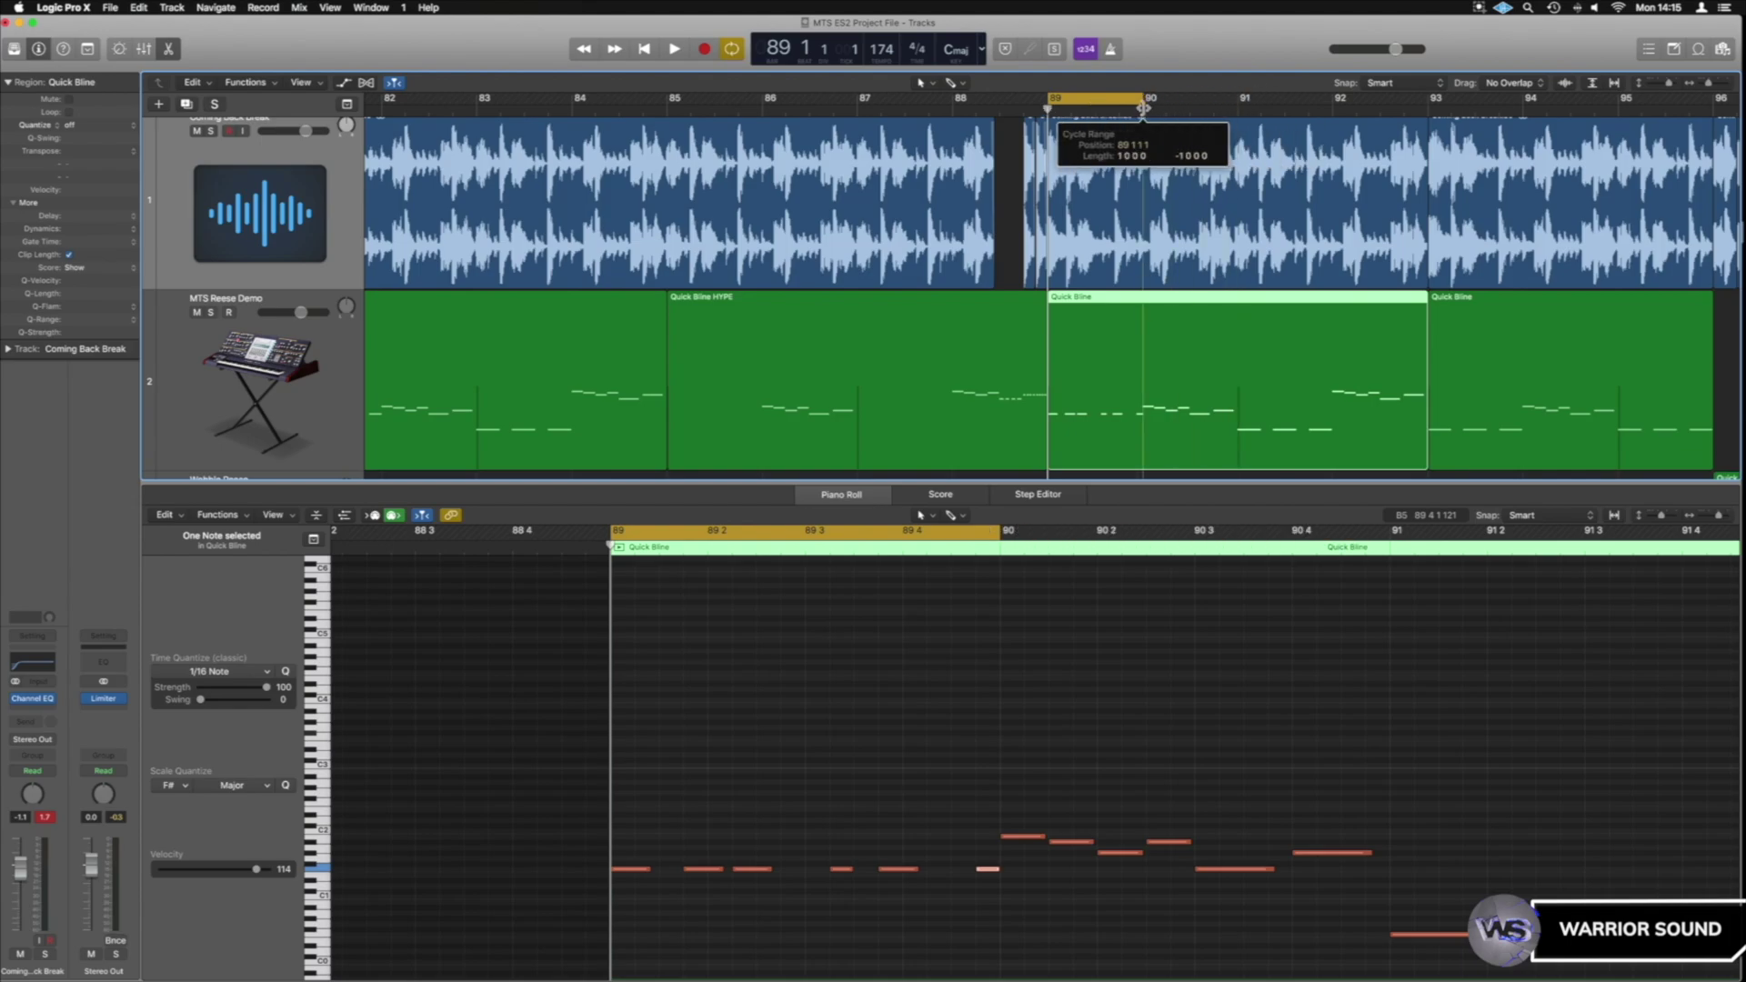
pyautogui.press('space')
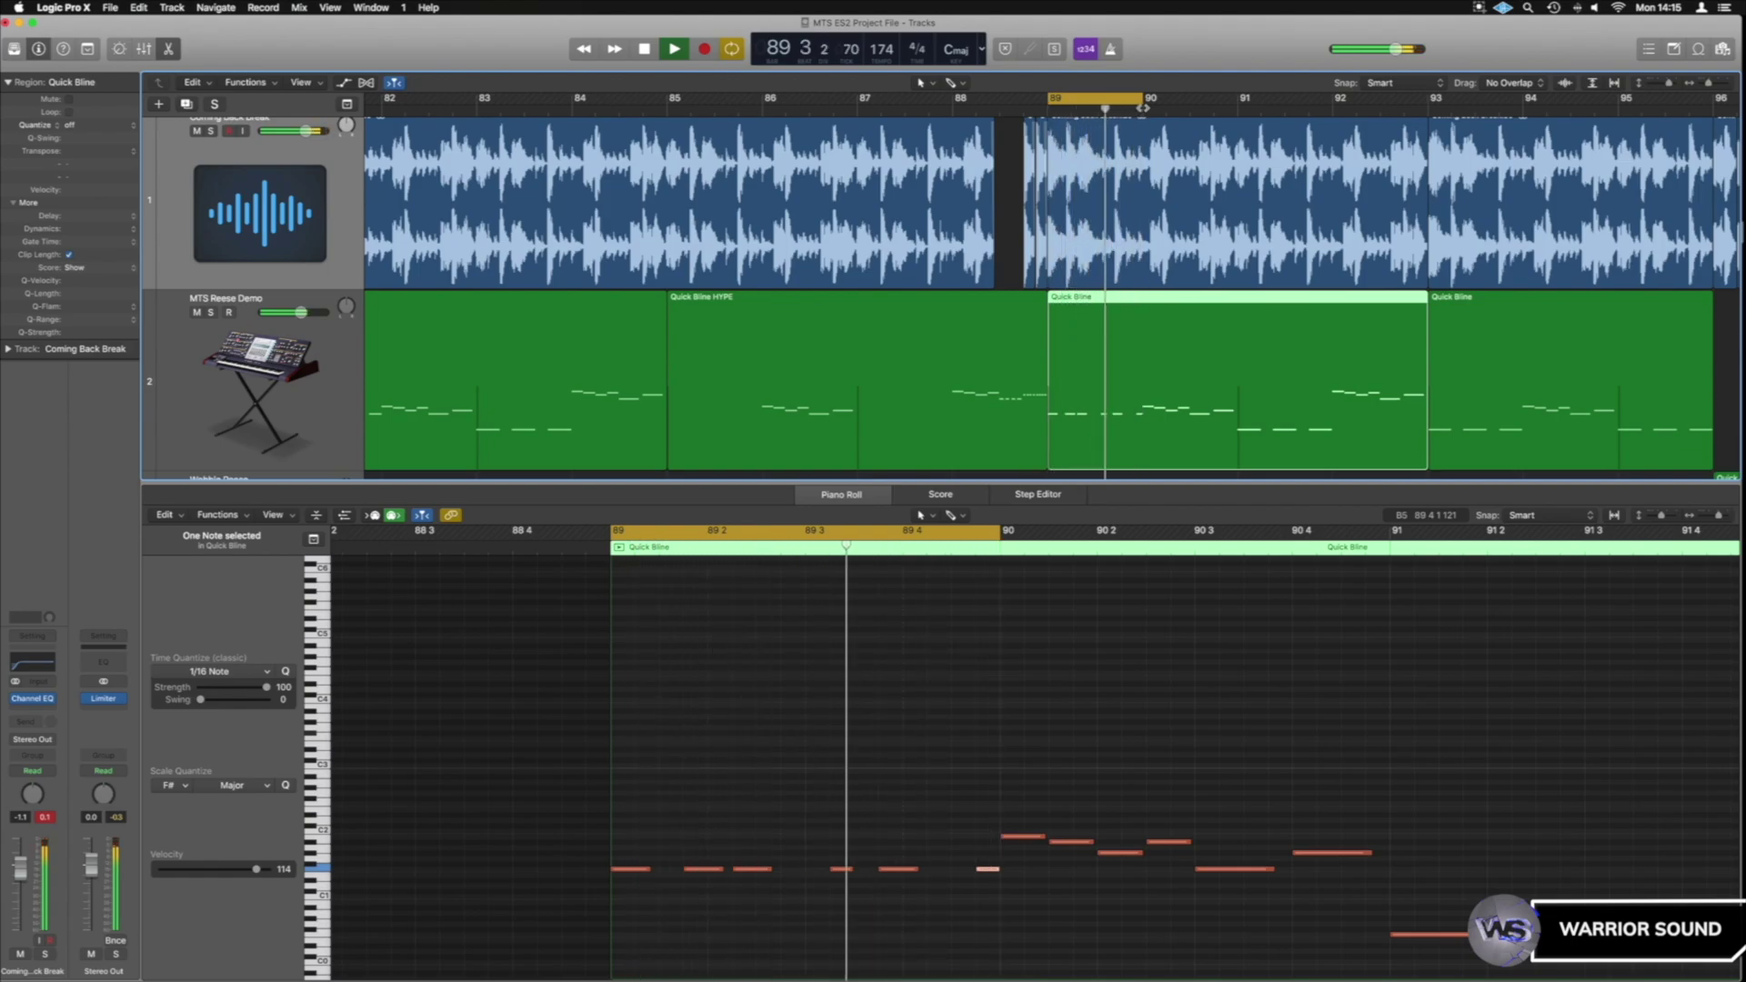
pyautogui.press('space')
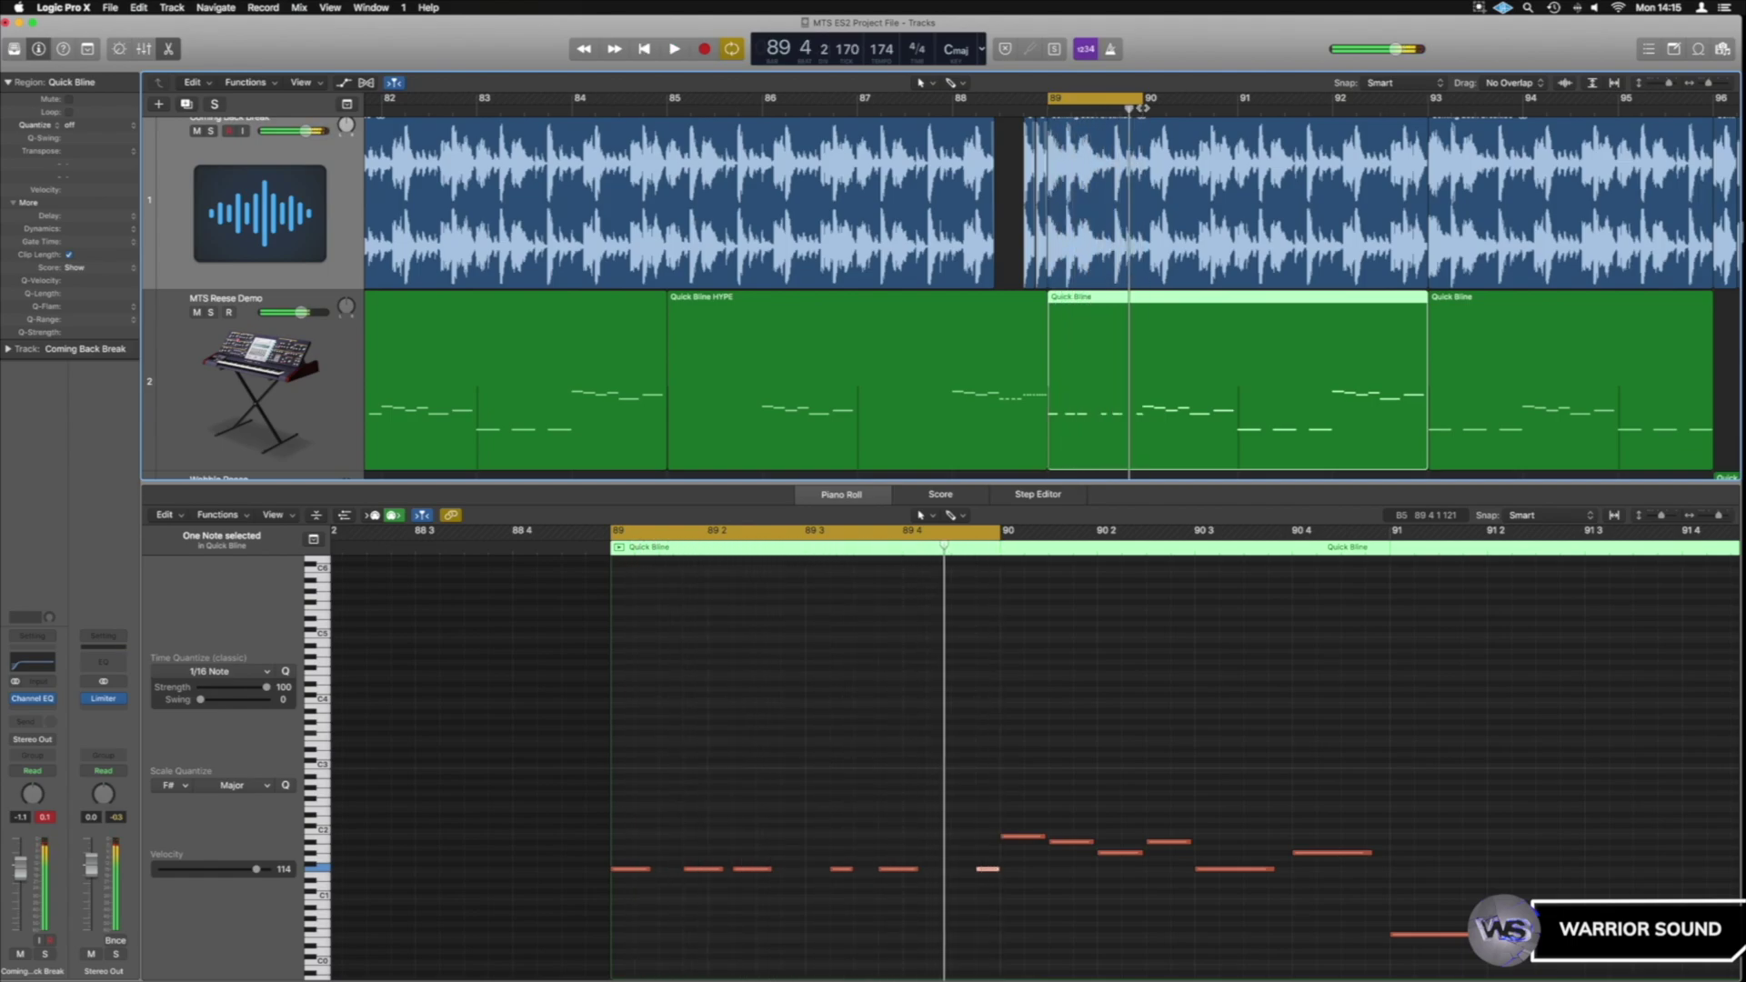
# - Compare bar 89's drum hits with the bassline notes up close, placing the playhead on the drum hit just before beat 4
pyautogui.press('super+Up')
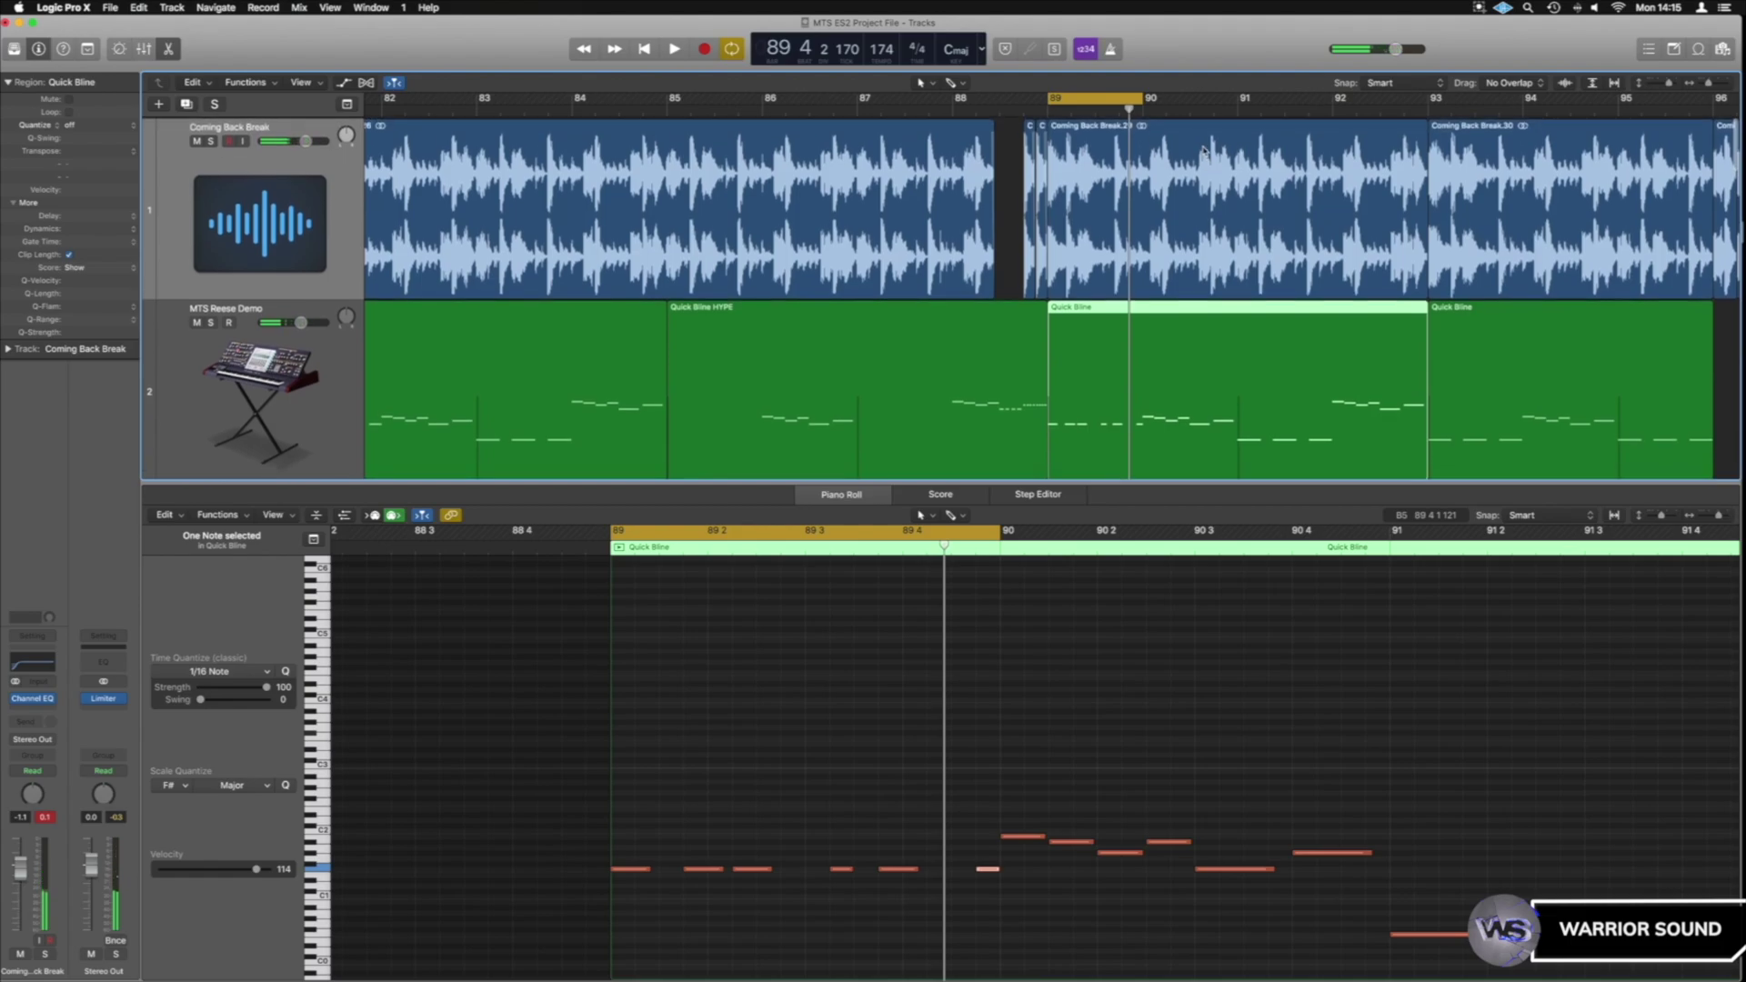
pyautogui.press('super+Right')
pyautogui.press('super+Right')
pyautogui.press('super+Right')
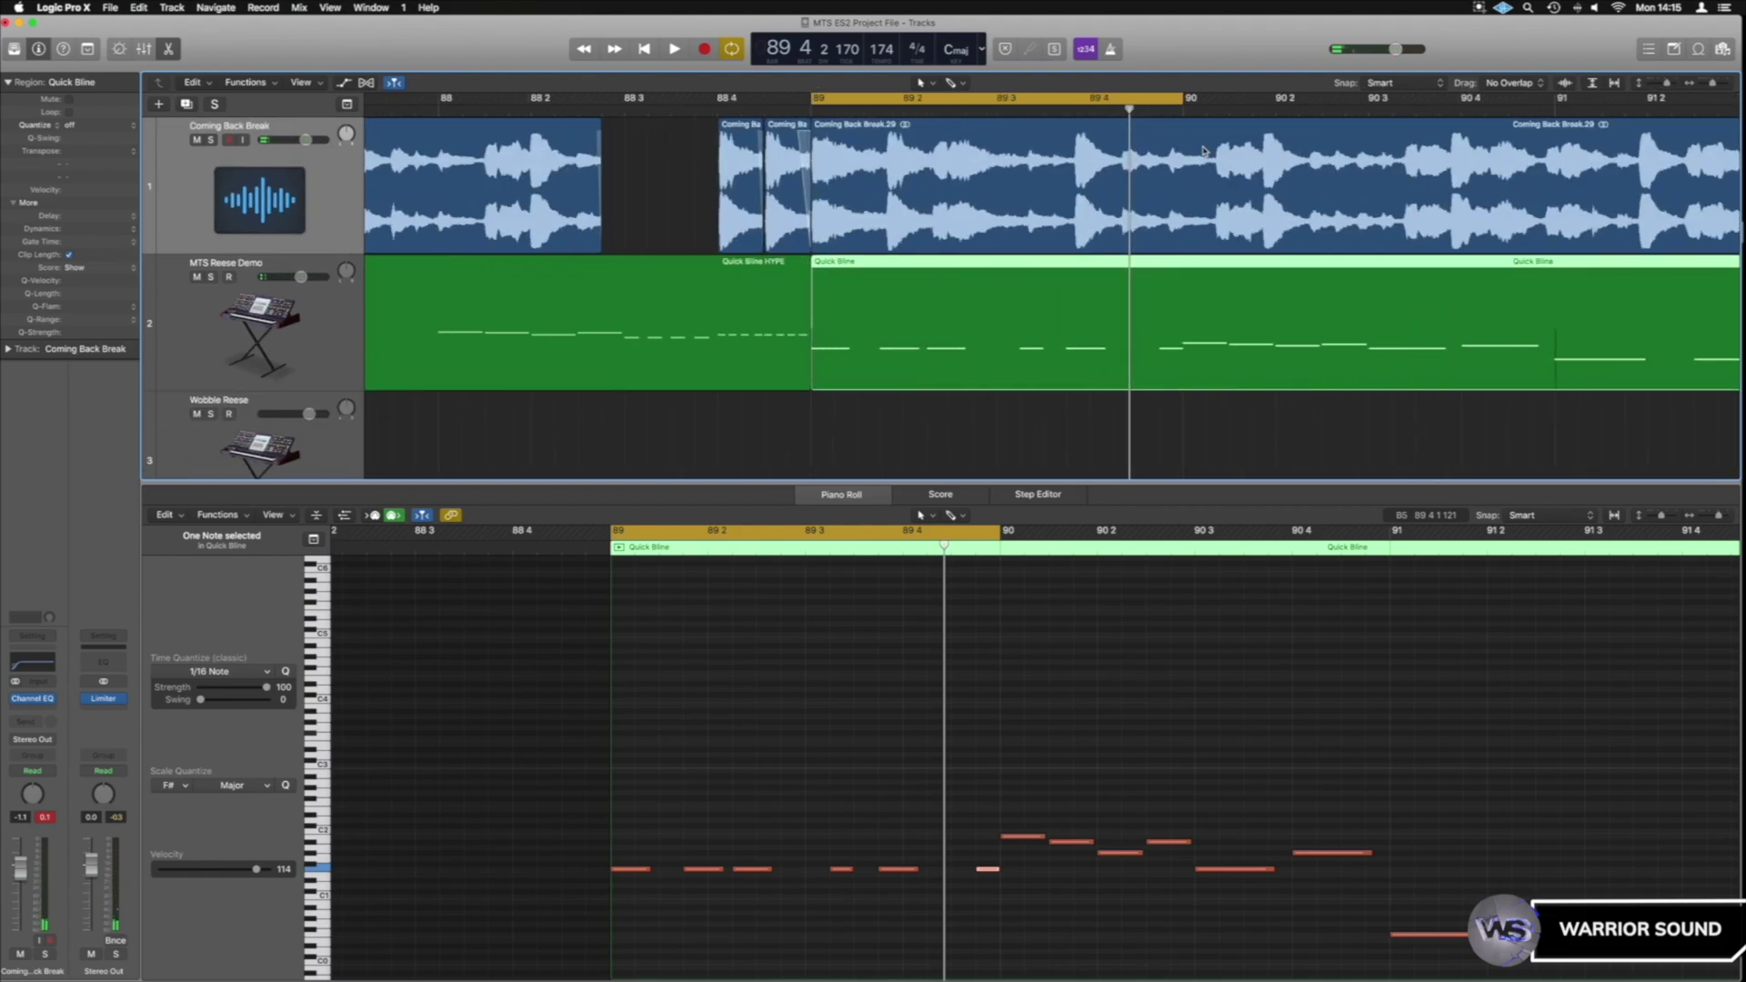
pyautogui.press('super+Down')
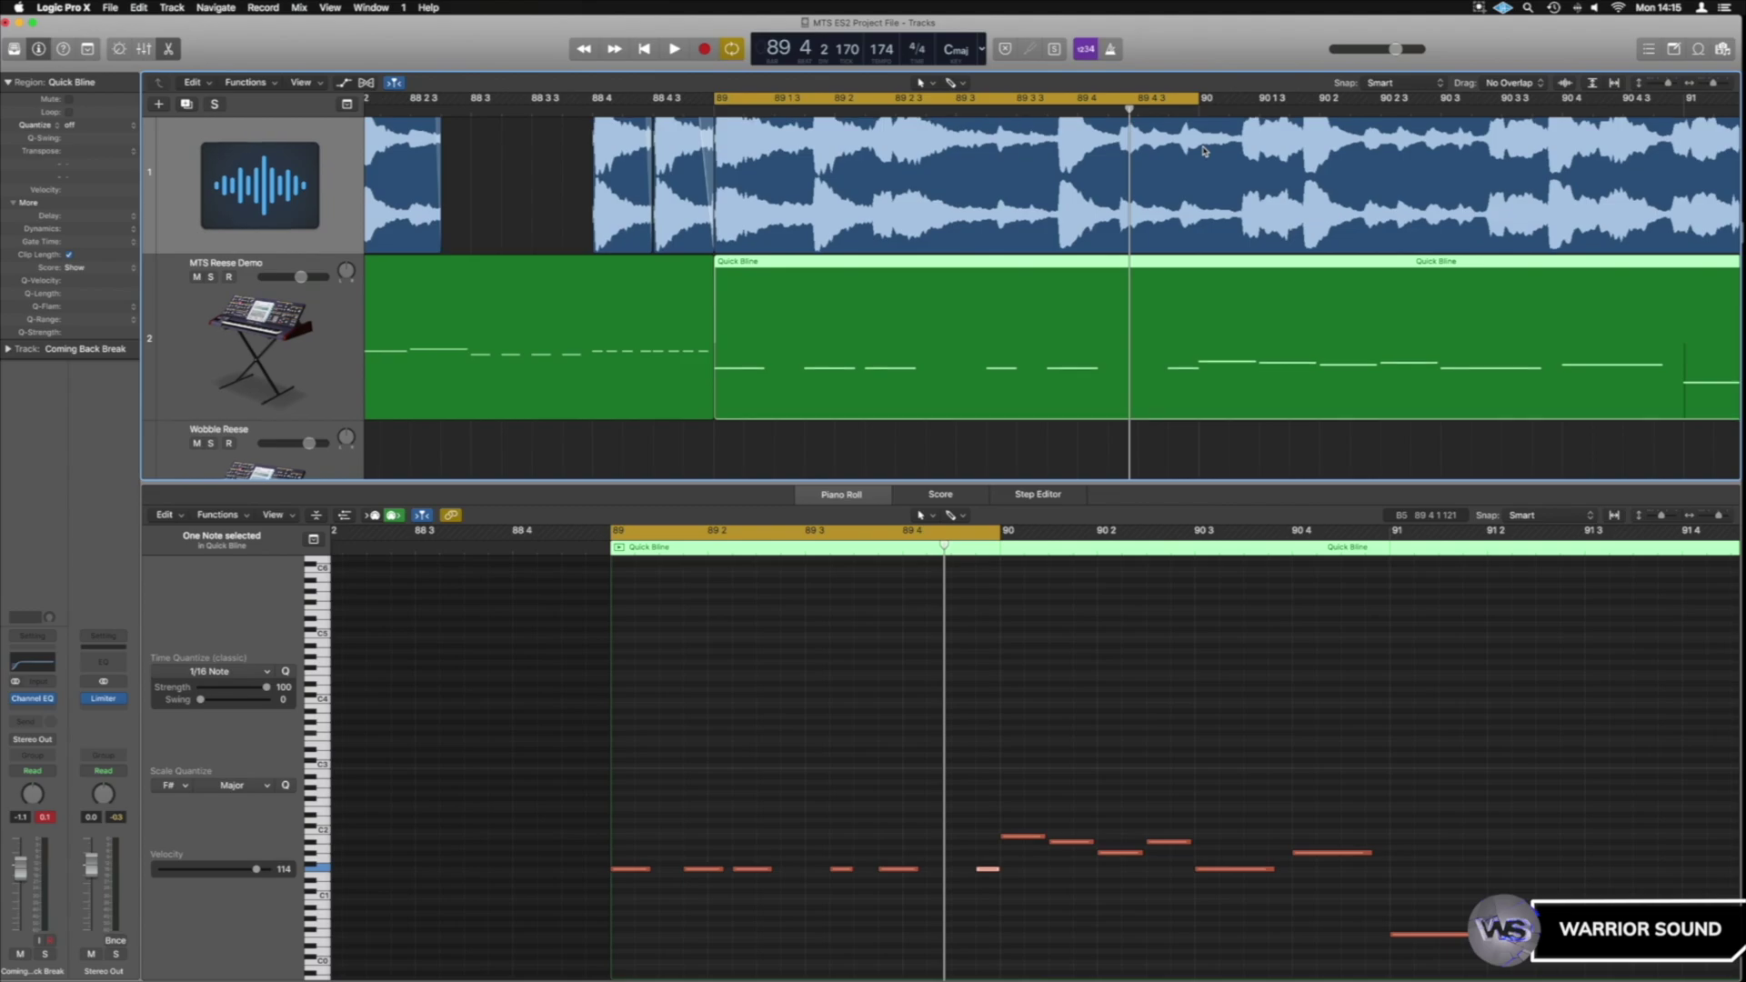
pyautogui.press('super+Up')
pyautogui.press('space')
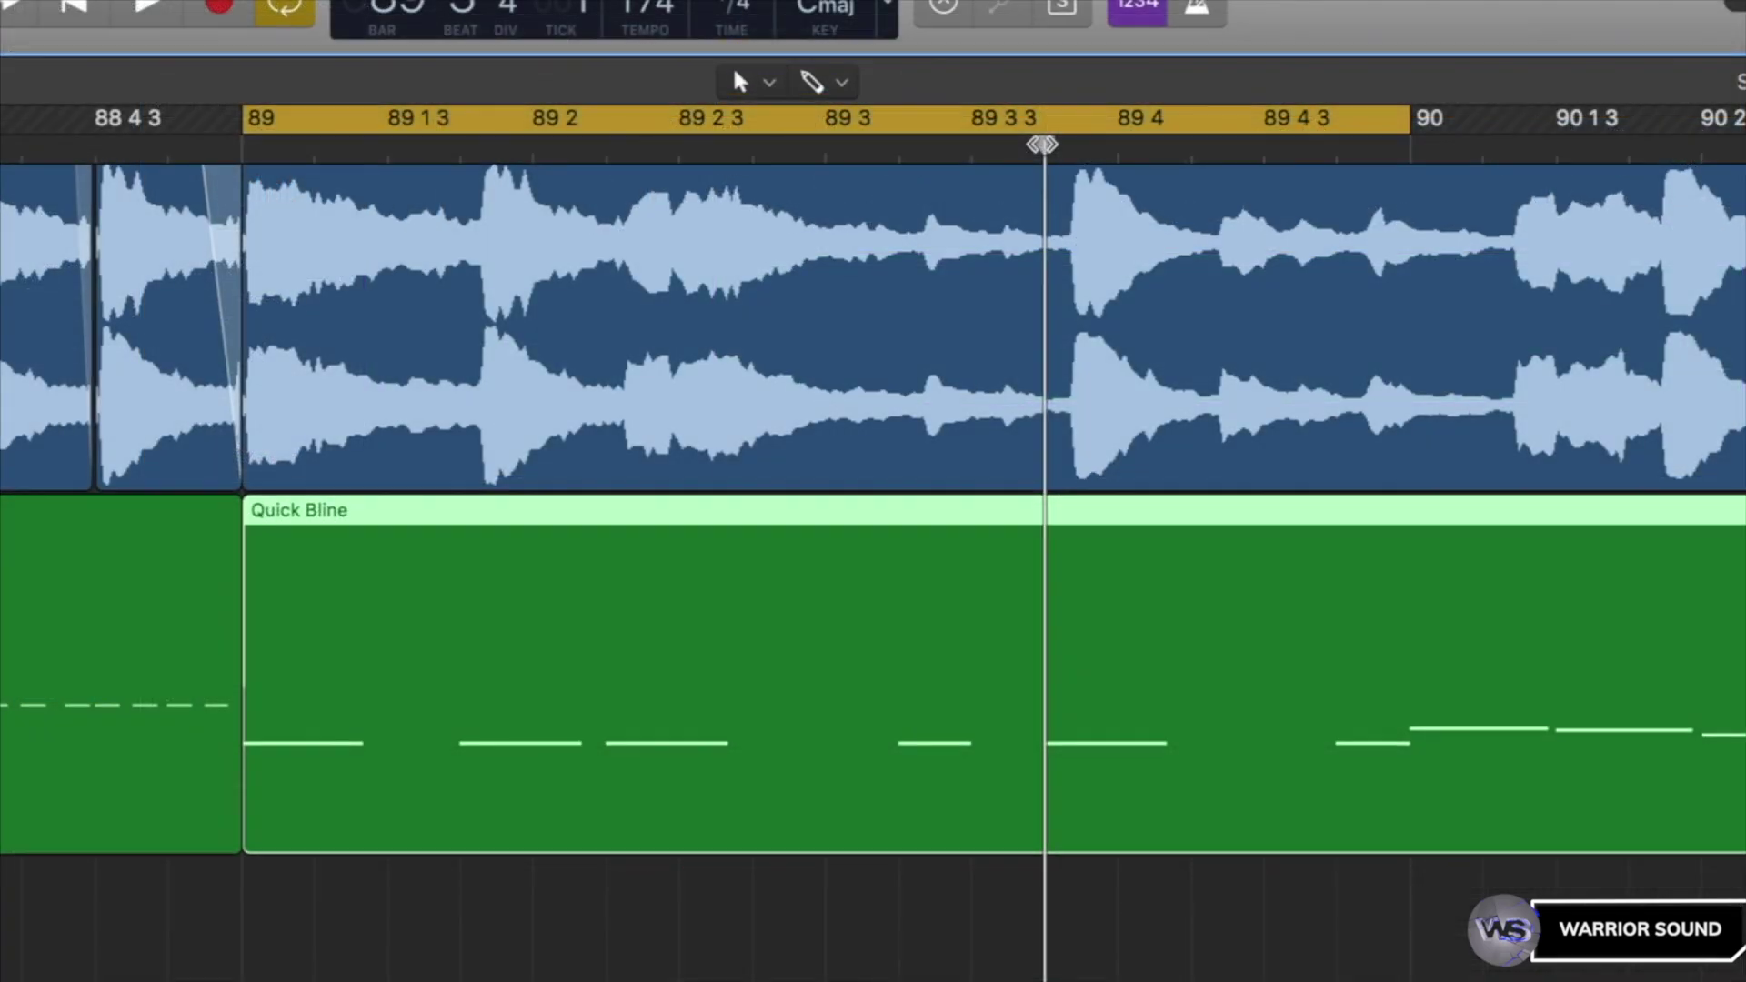
pyautogui.scroll(-1, 1042, 145)
pyautogui.moveTo(1042, 145); pyautogui.dragTo(1455, 193)
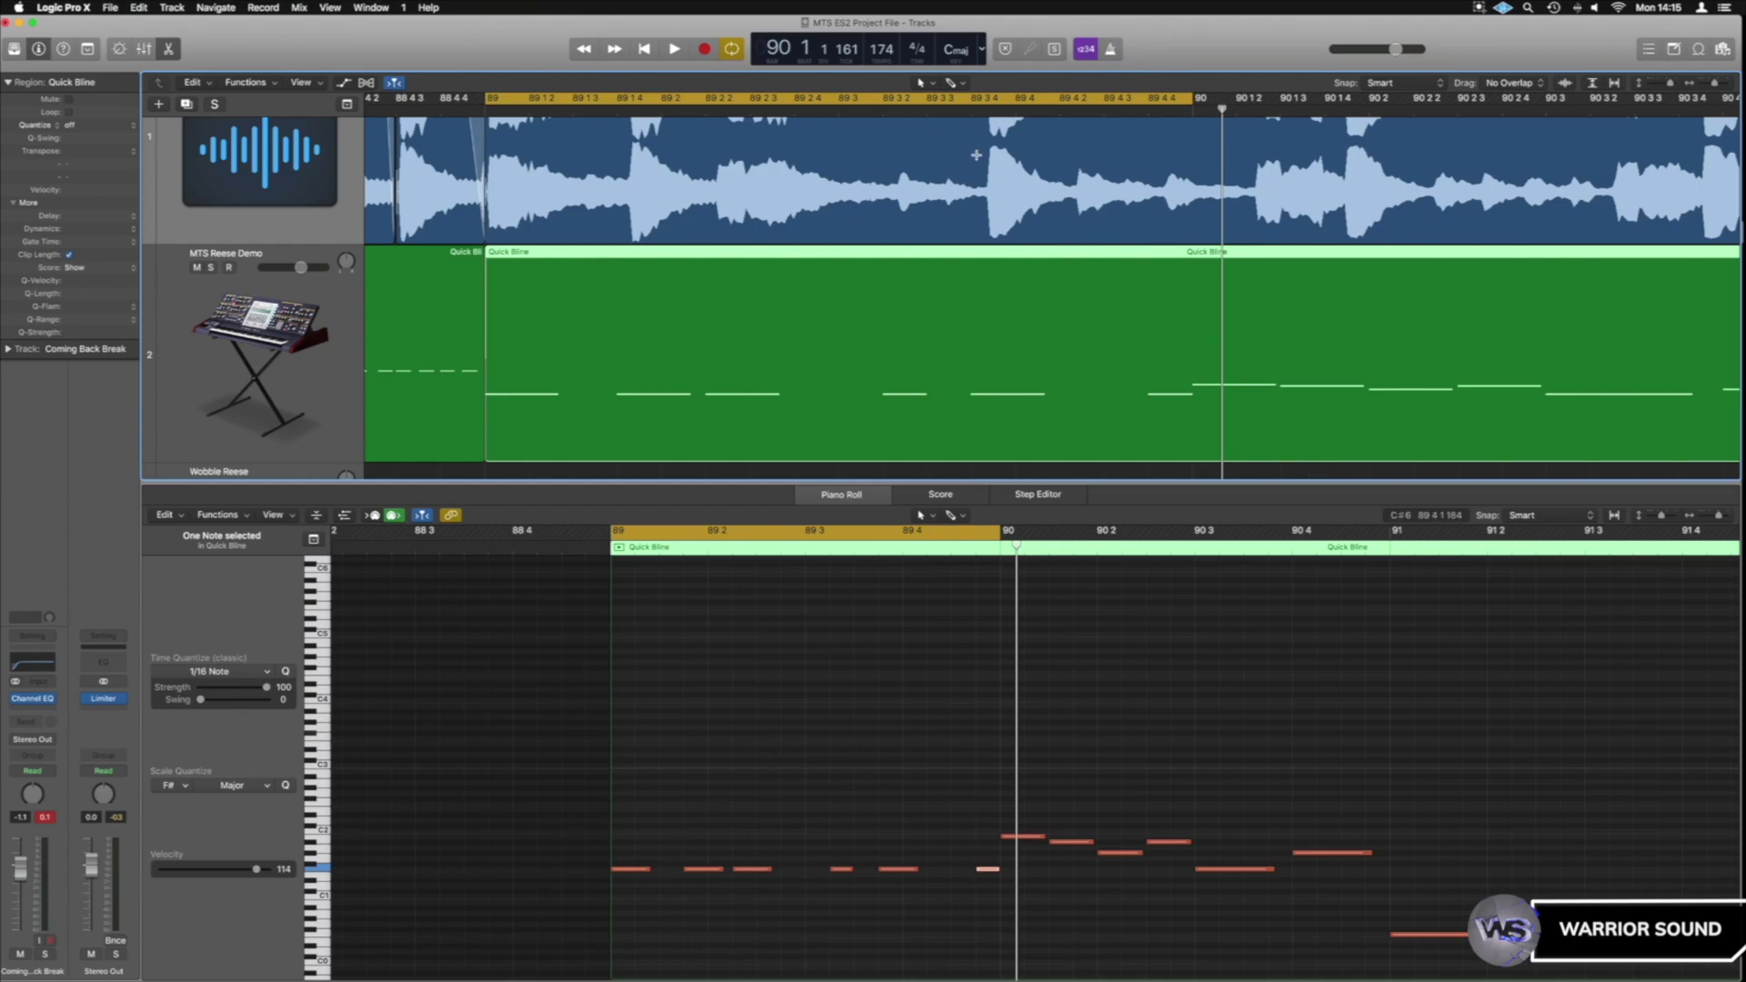
pyautogui.click(991, 111)
pyautogui.moveTo(994, 110); pyautogui.dragTo(986, 111)
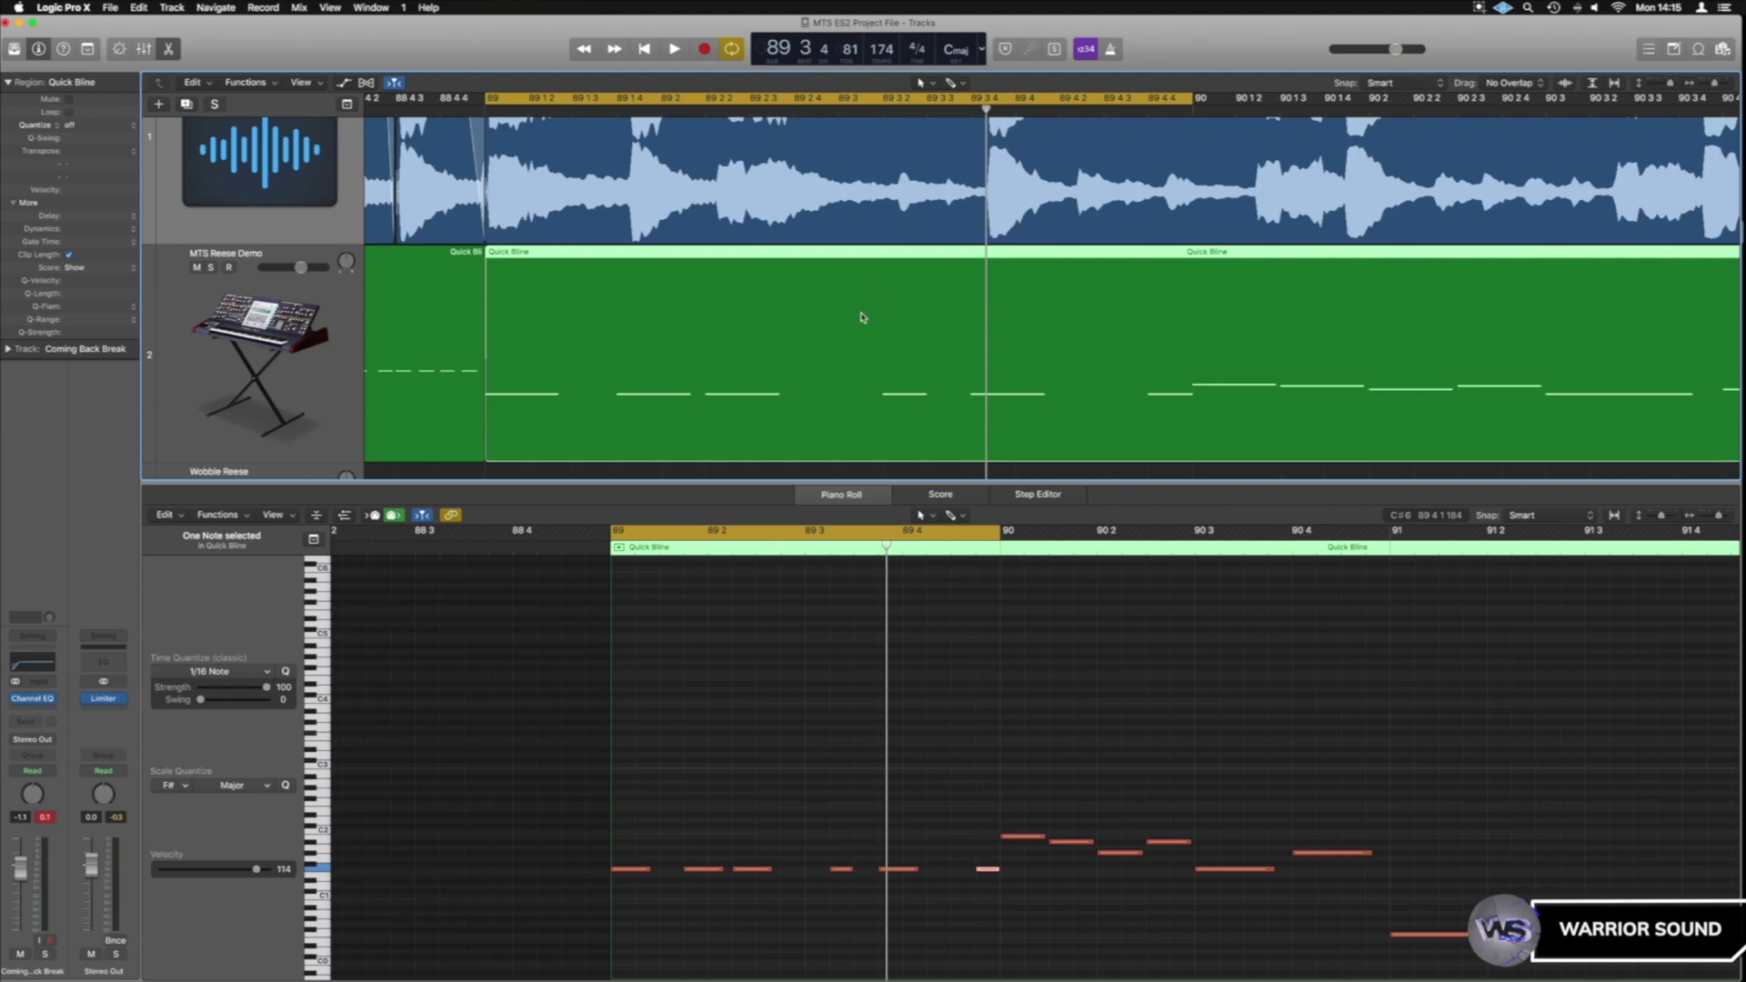
# - Extend the cycle to bars 89–93 with both the Coming Back Break and MTS Reese Demo regions in view
pyautogui.press('z')
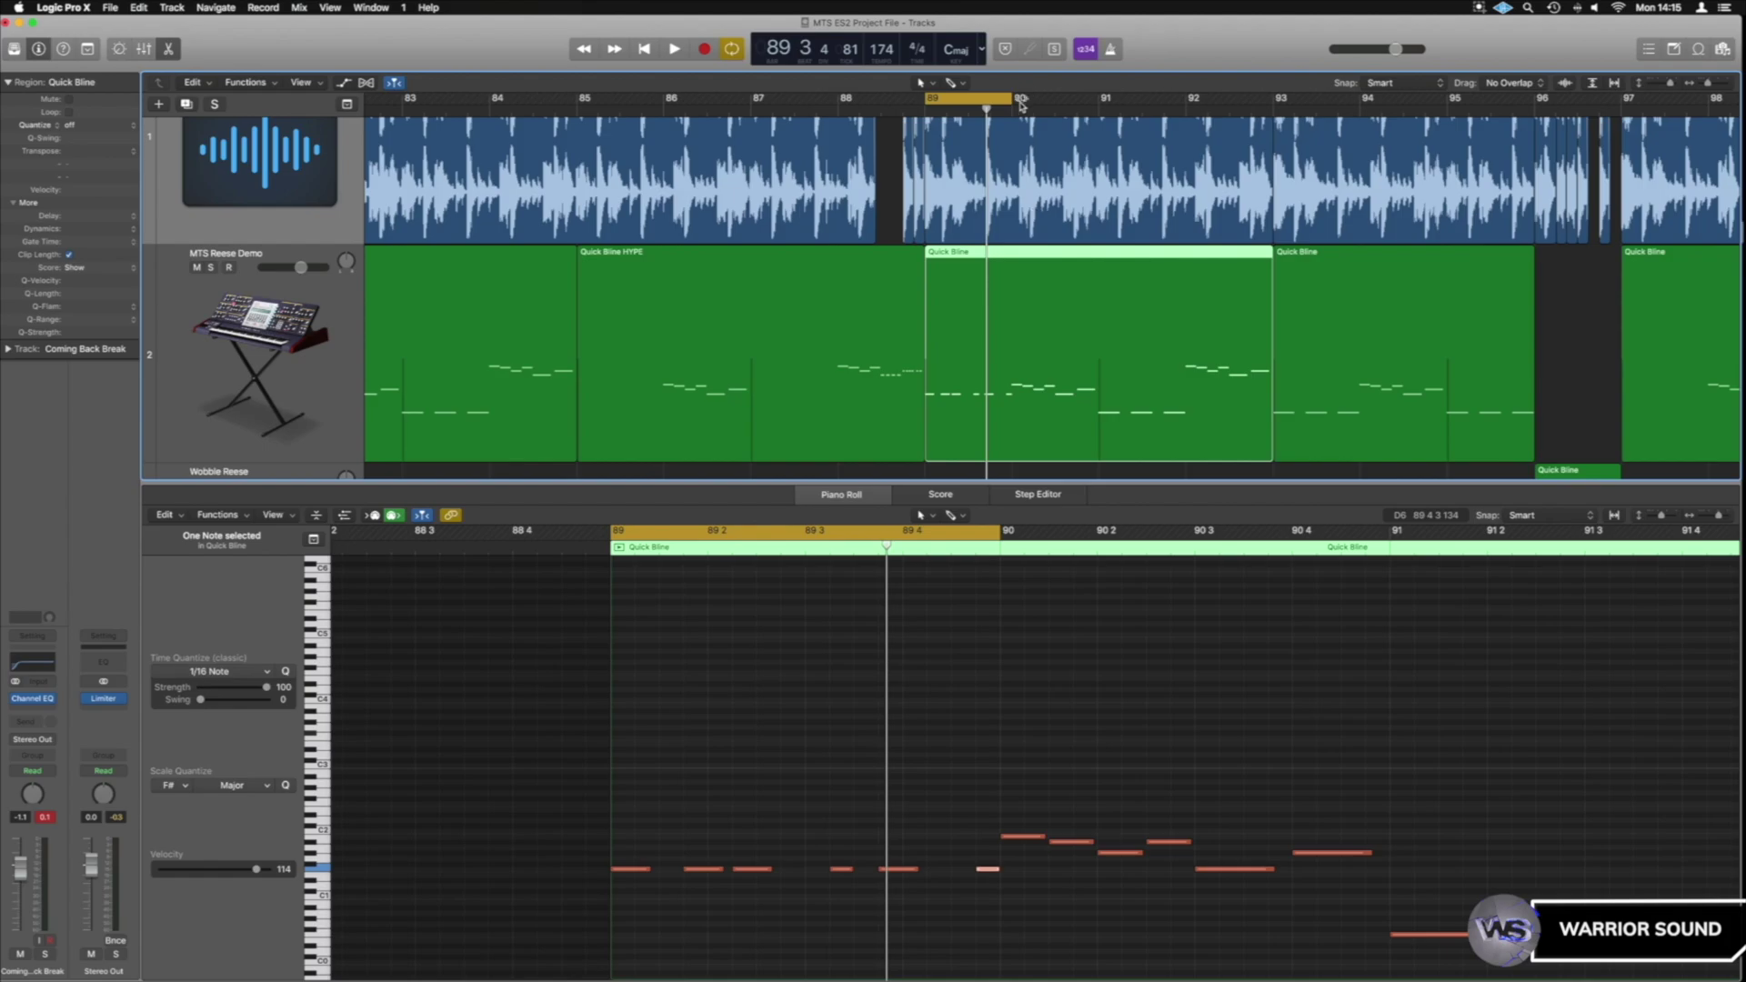
pyautogui.moveTo(1008, 98); pyautogui.dragTo(1273, 99)
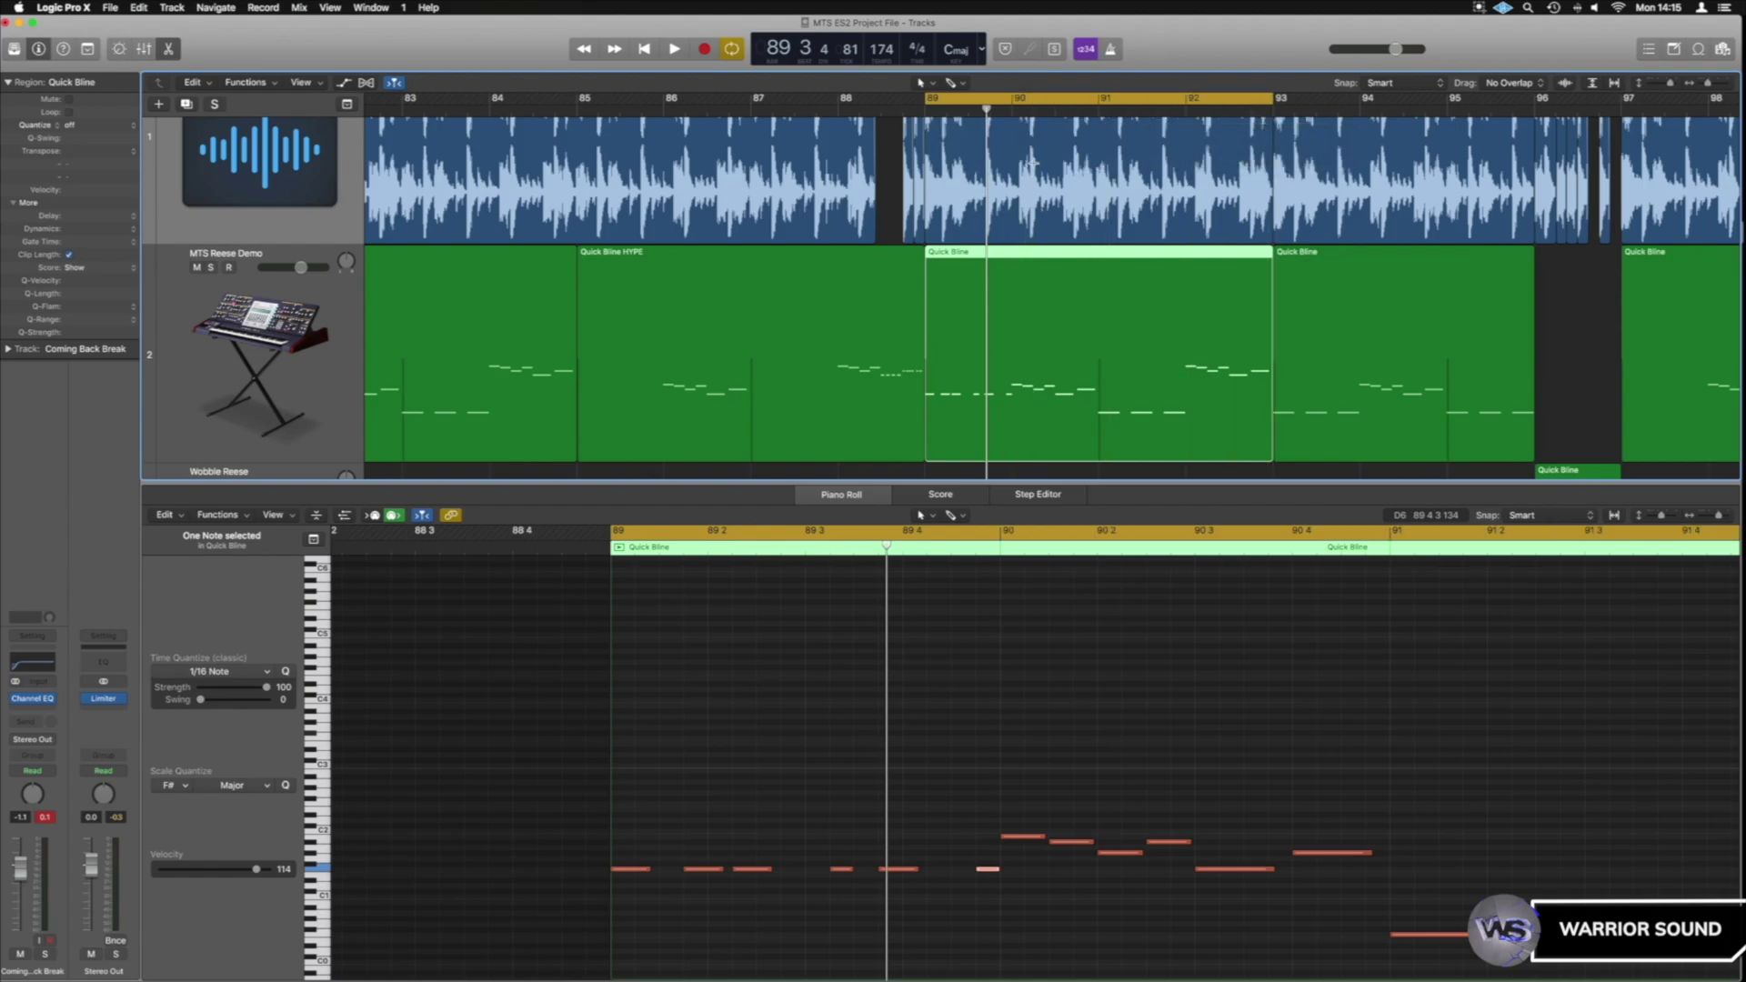
pyautogui.scroll(3, 1037, 173)
pyautogui.scroll(-2, 1037, 155)
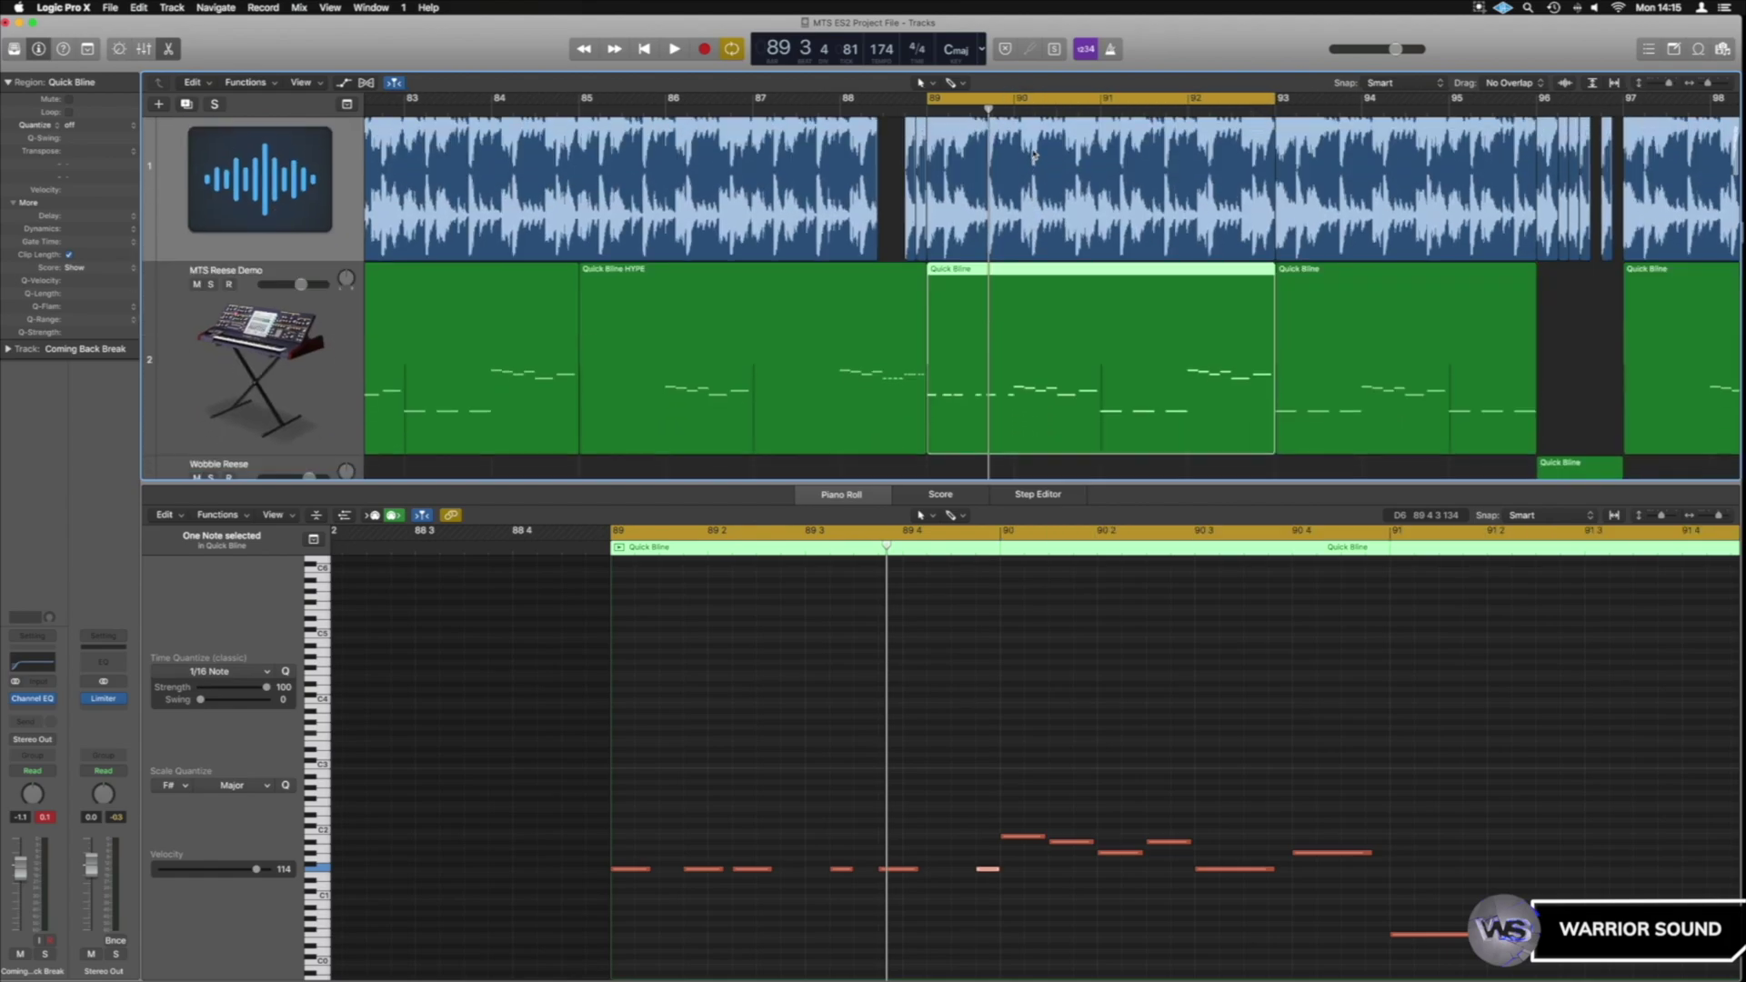
pyautogui.scroll(2, 1044, 145)
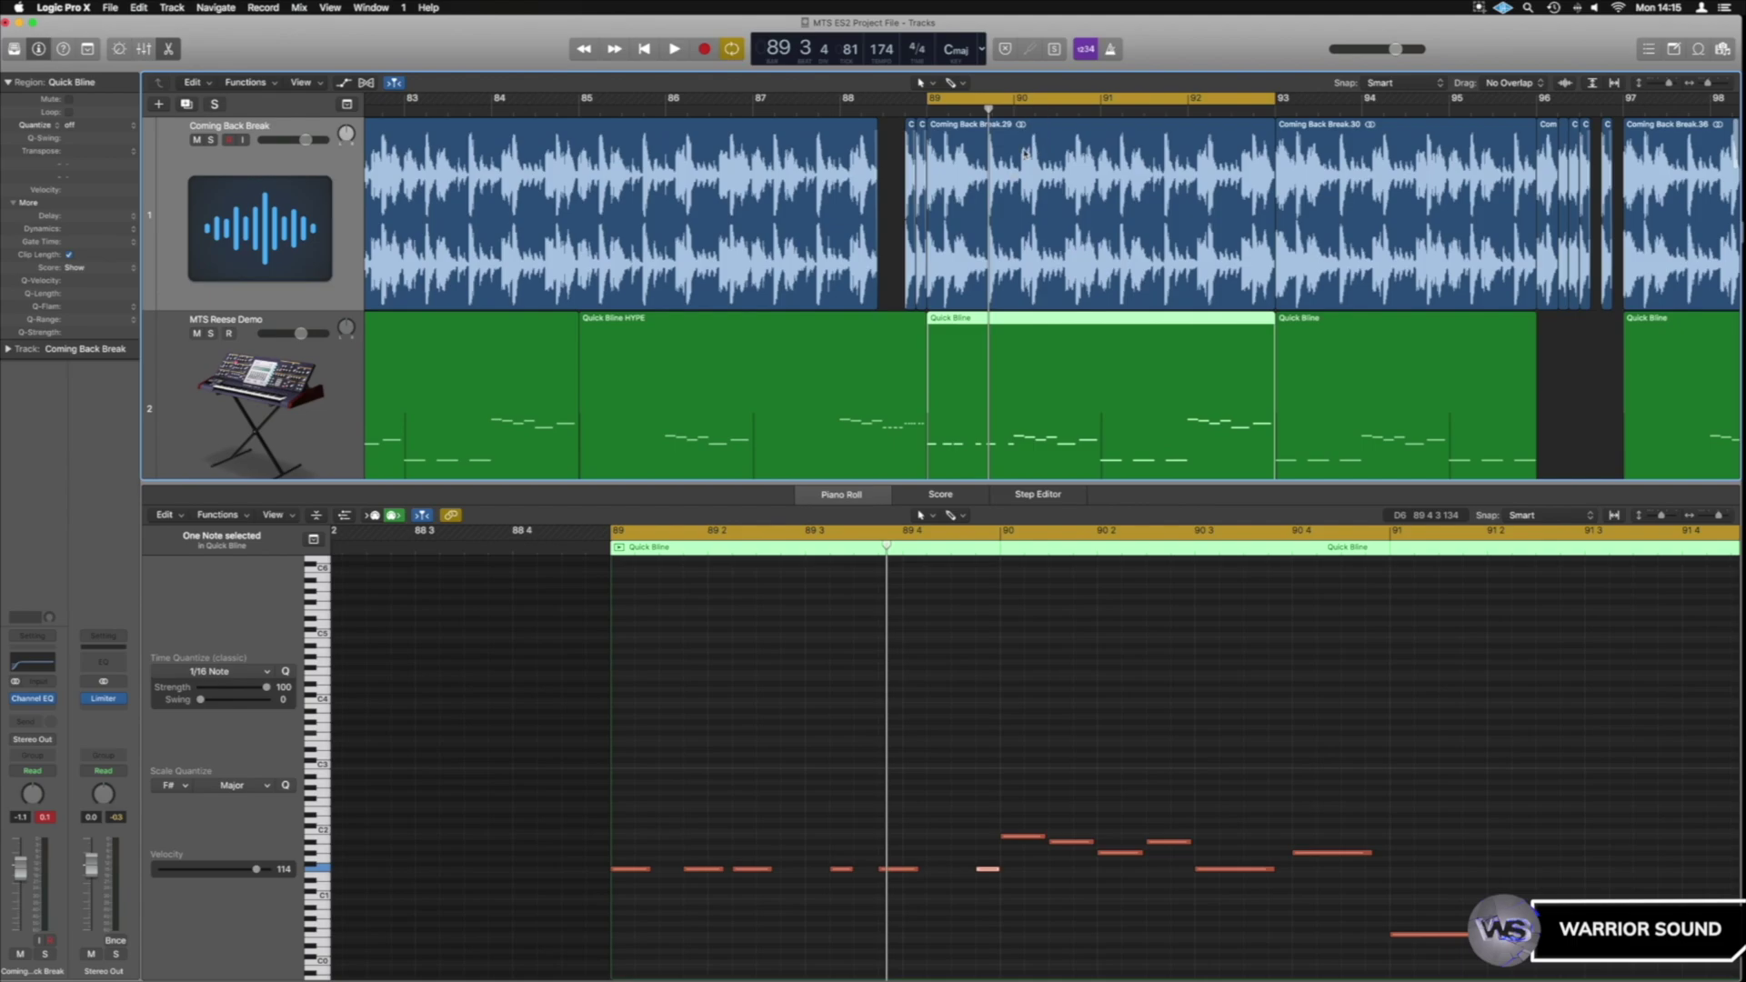
# - Show Flex for the Coming Back Break.29 region and make a groove template from it
pyautogui.click(1022, 136)
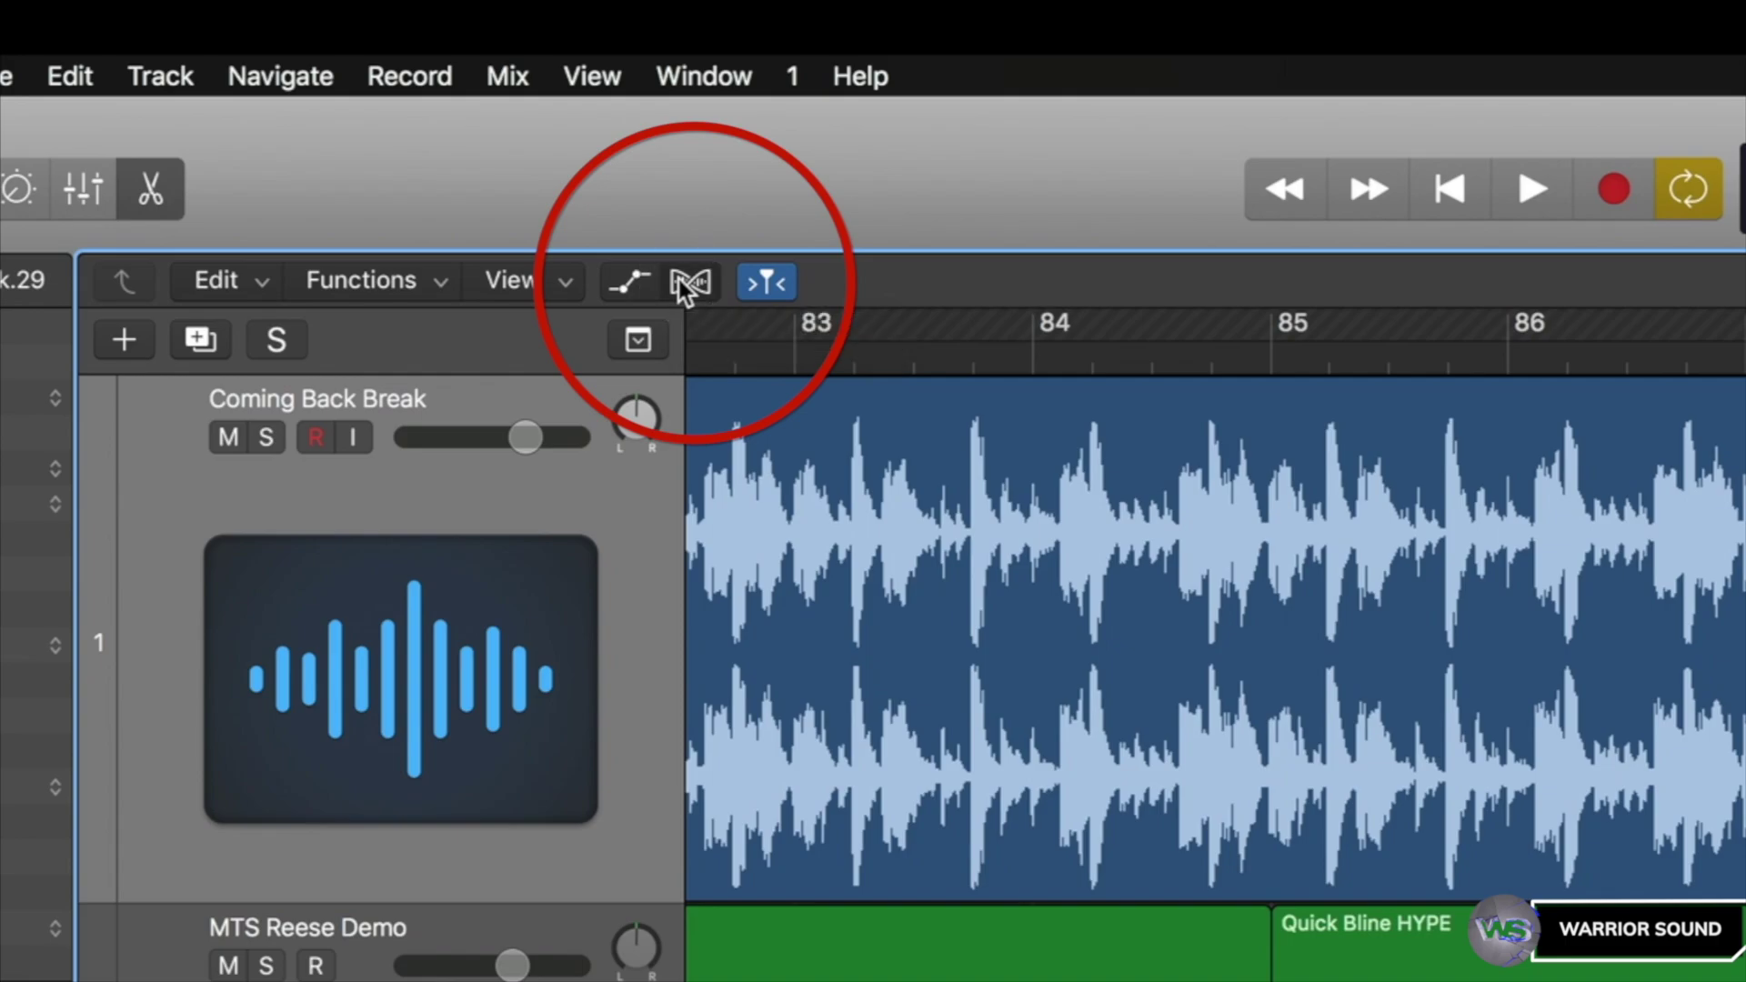
pyautogui.click(681, 282)
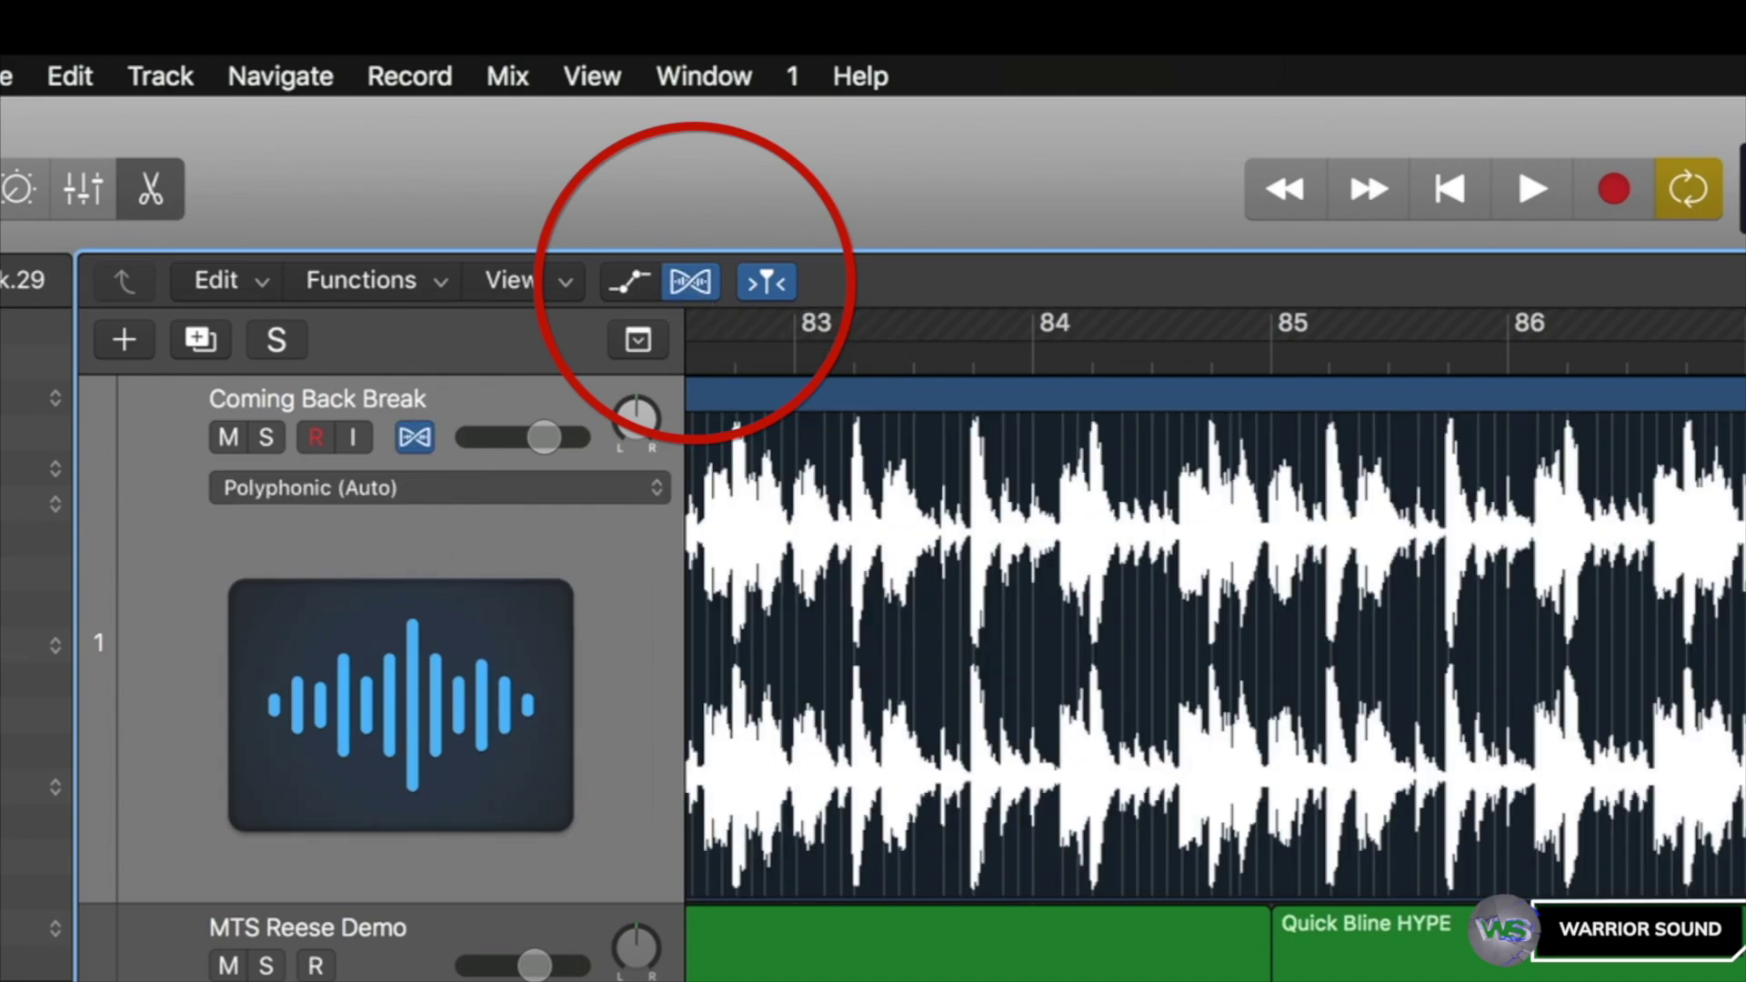
pyautogui.scroll(5, 1215, 637)
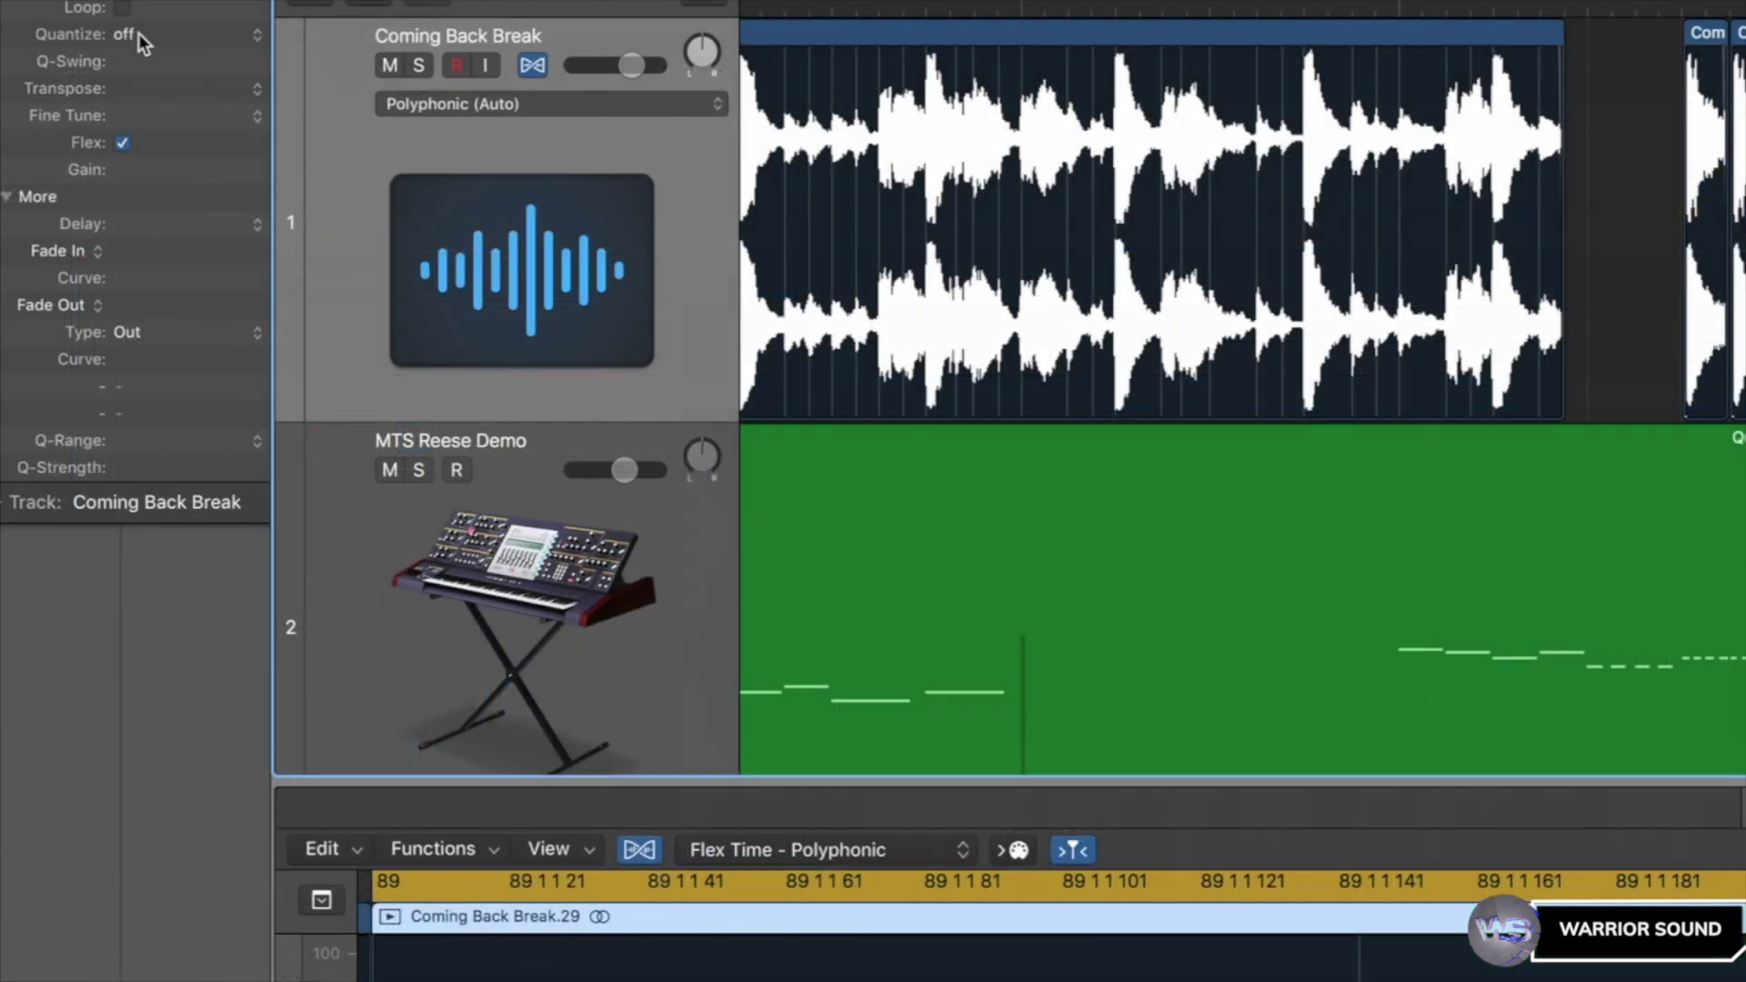
pyautogui.click(139, 33)
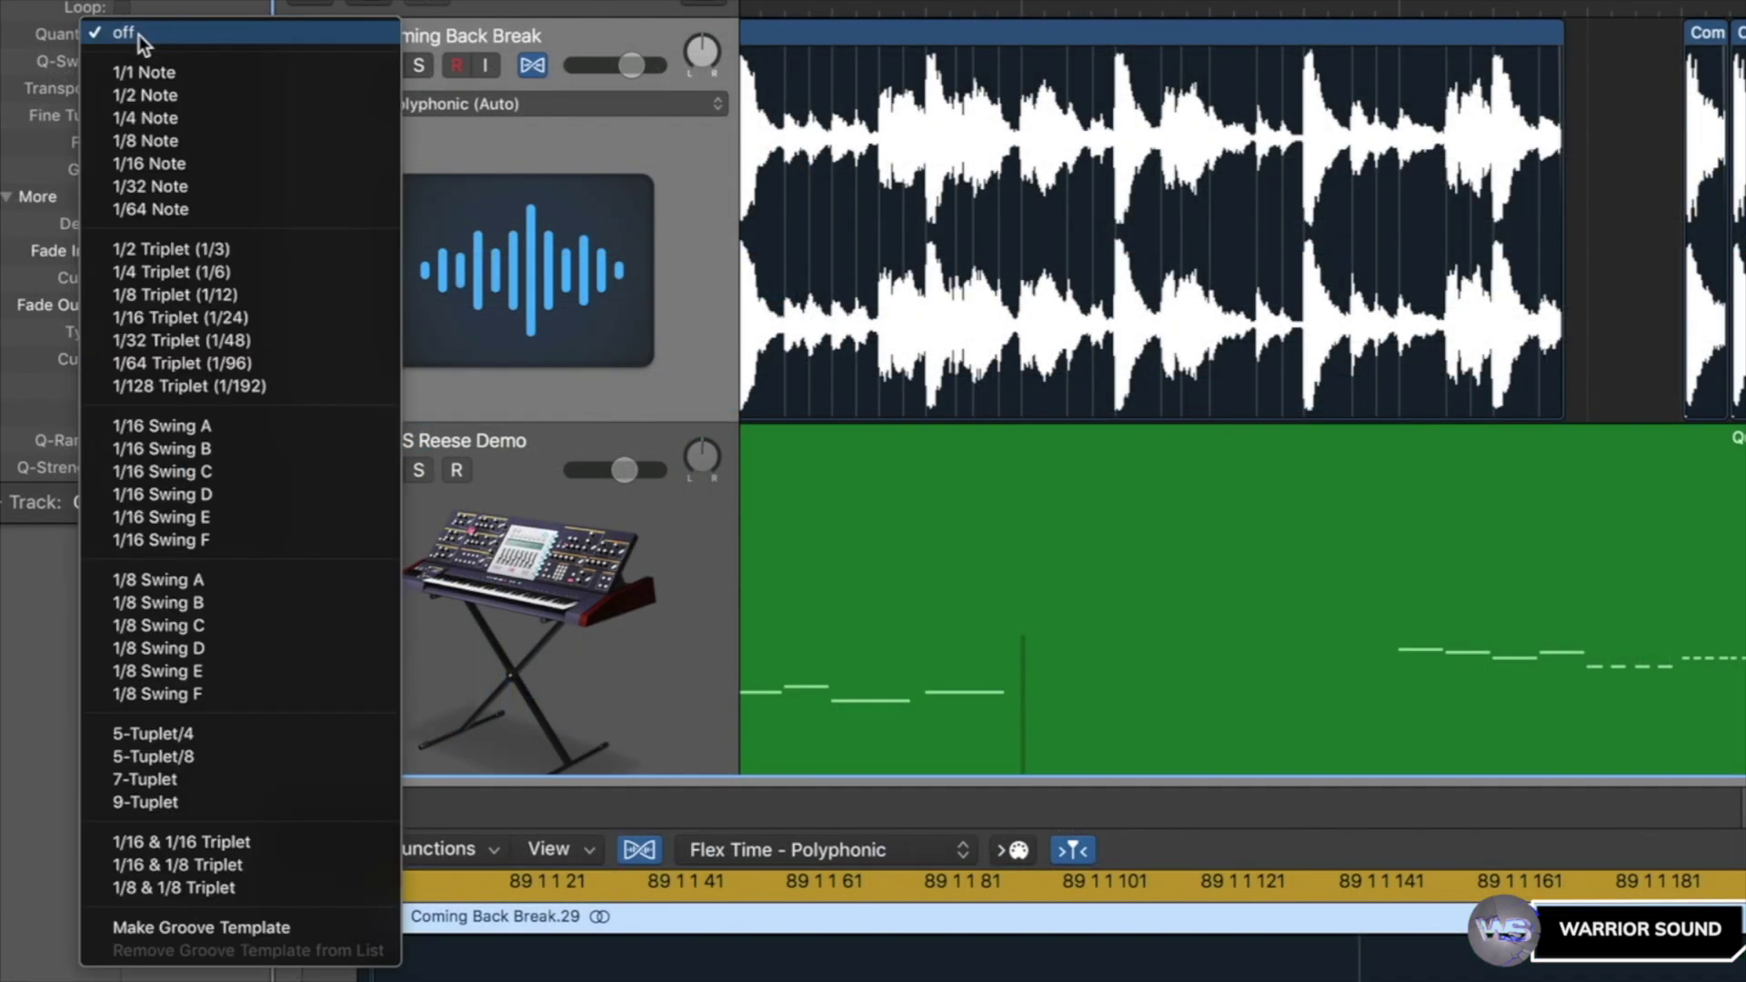
pyautogui.click(225, 928)
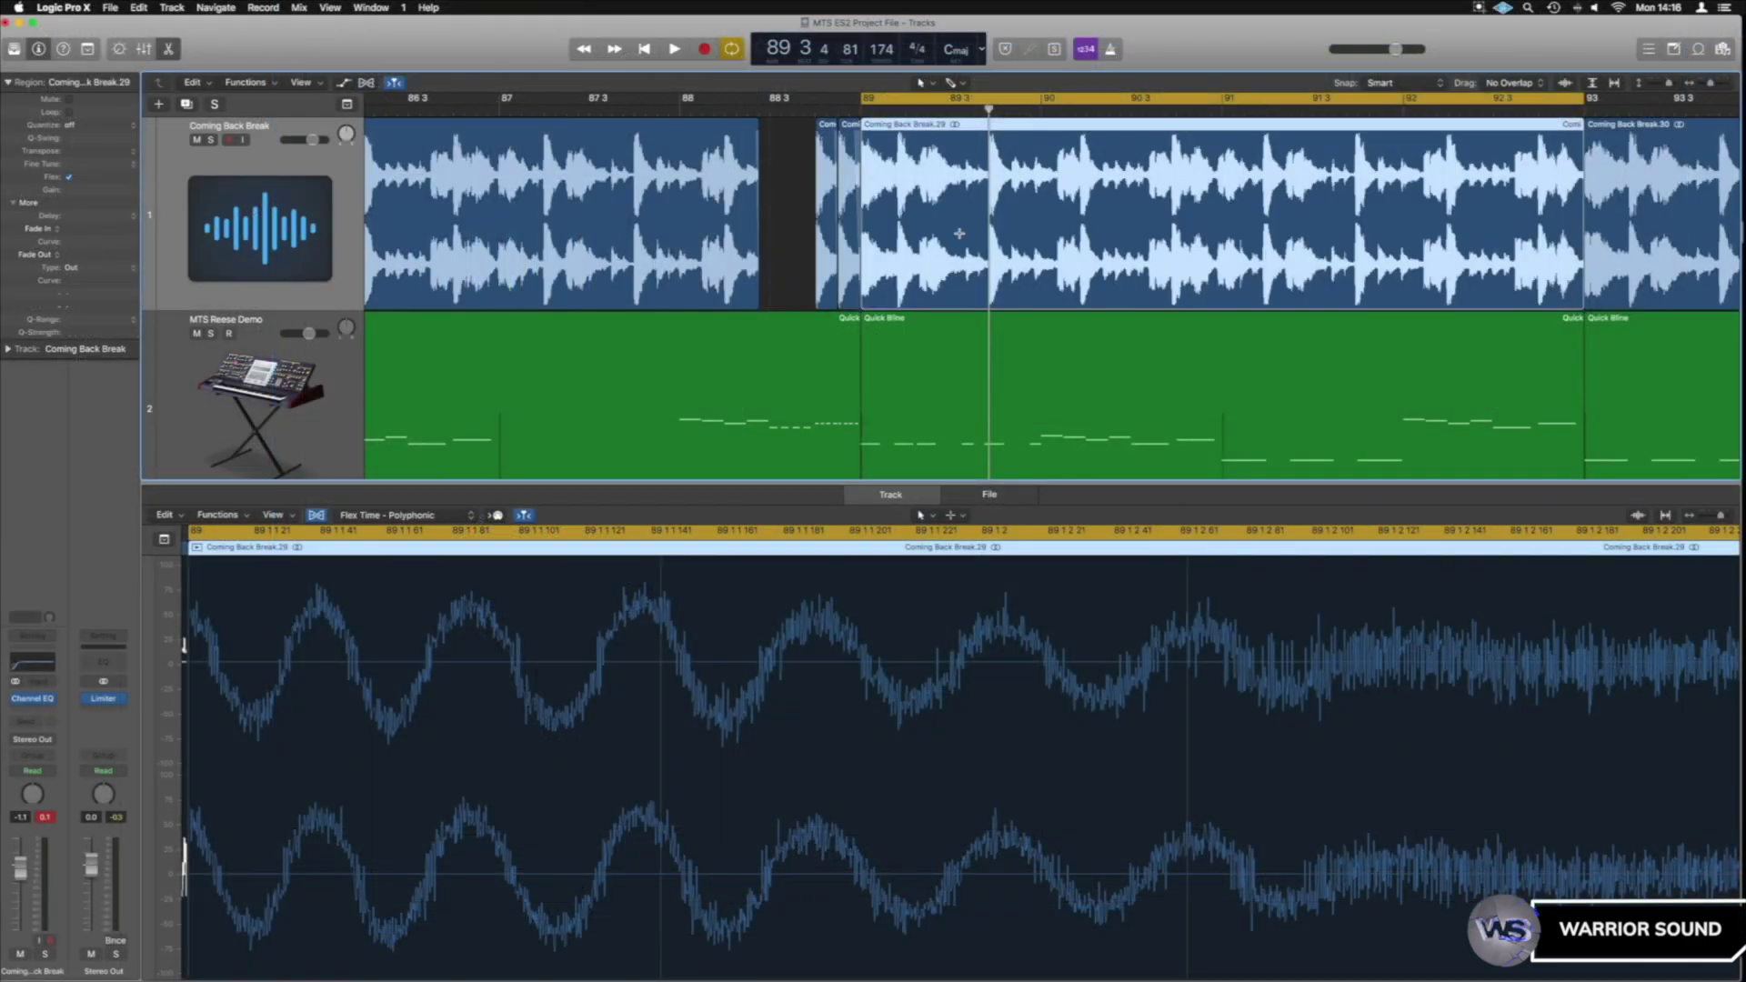
# - Select the MTS Reese Demo's Quick Bline region at bar 89 and listen to it unquantized with the drums
pyautogui.scroll(-2, 1012, 252)
pyautogui.click(1115, 270)
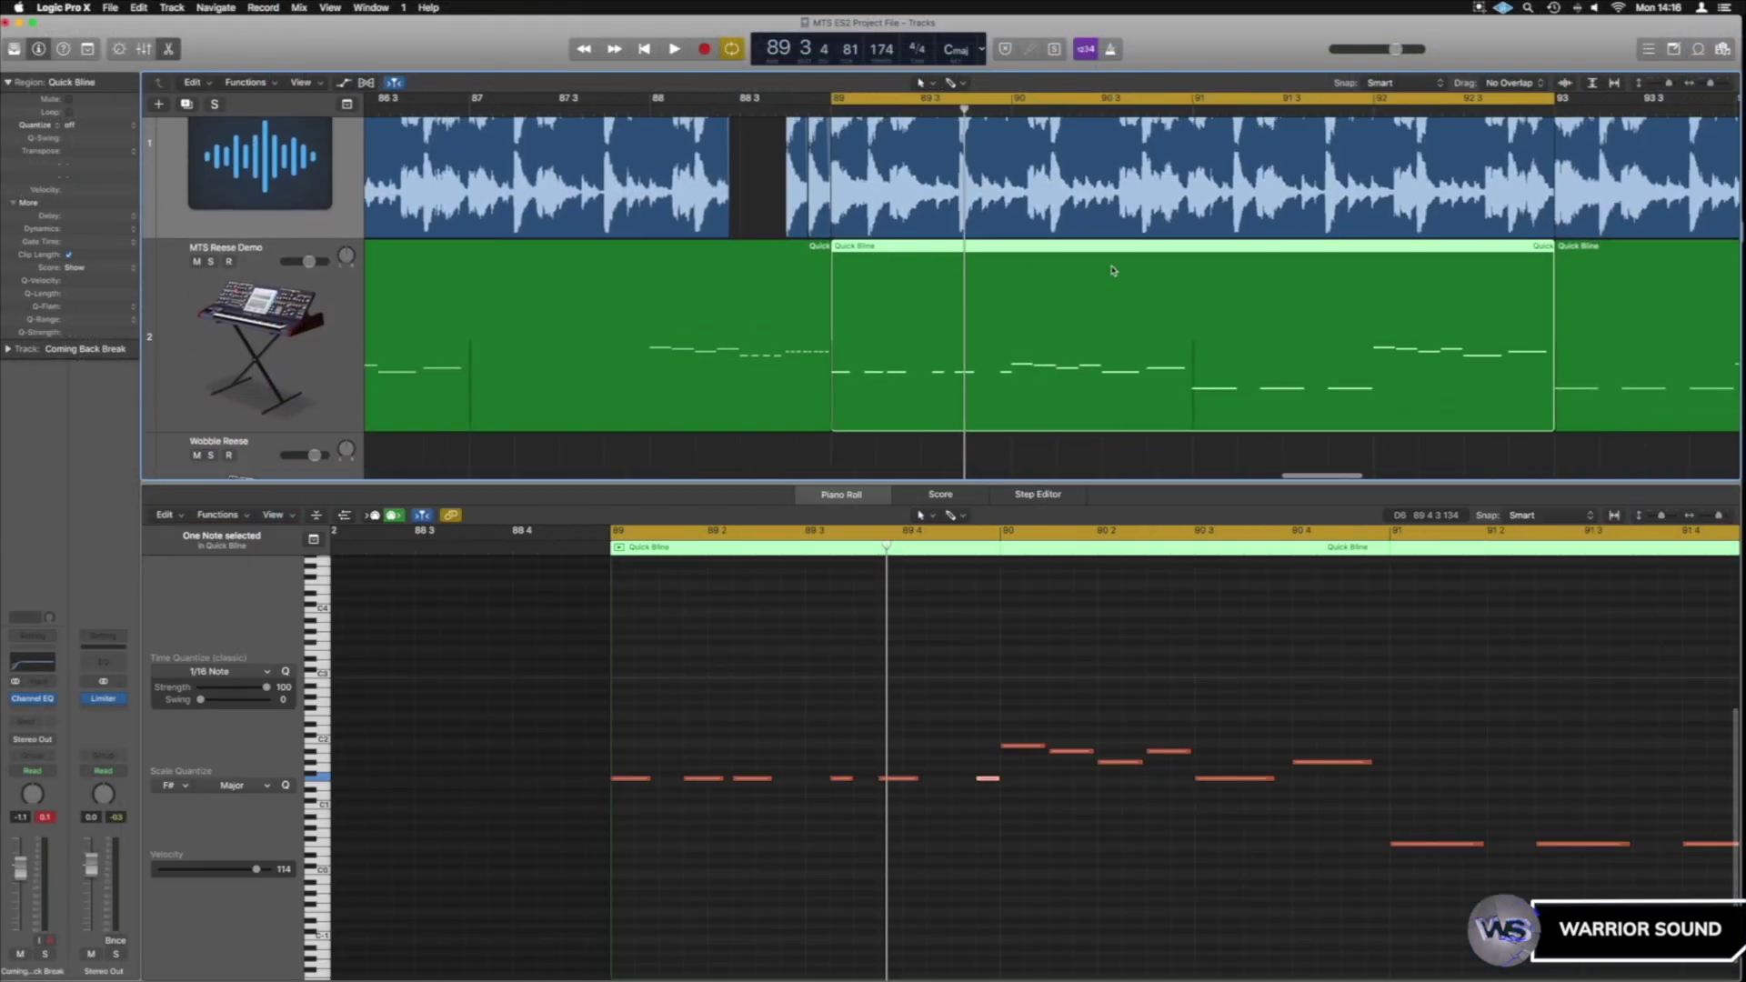
pyautogui.hscroll(5, 1114, 270)
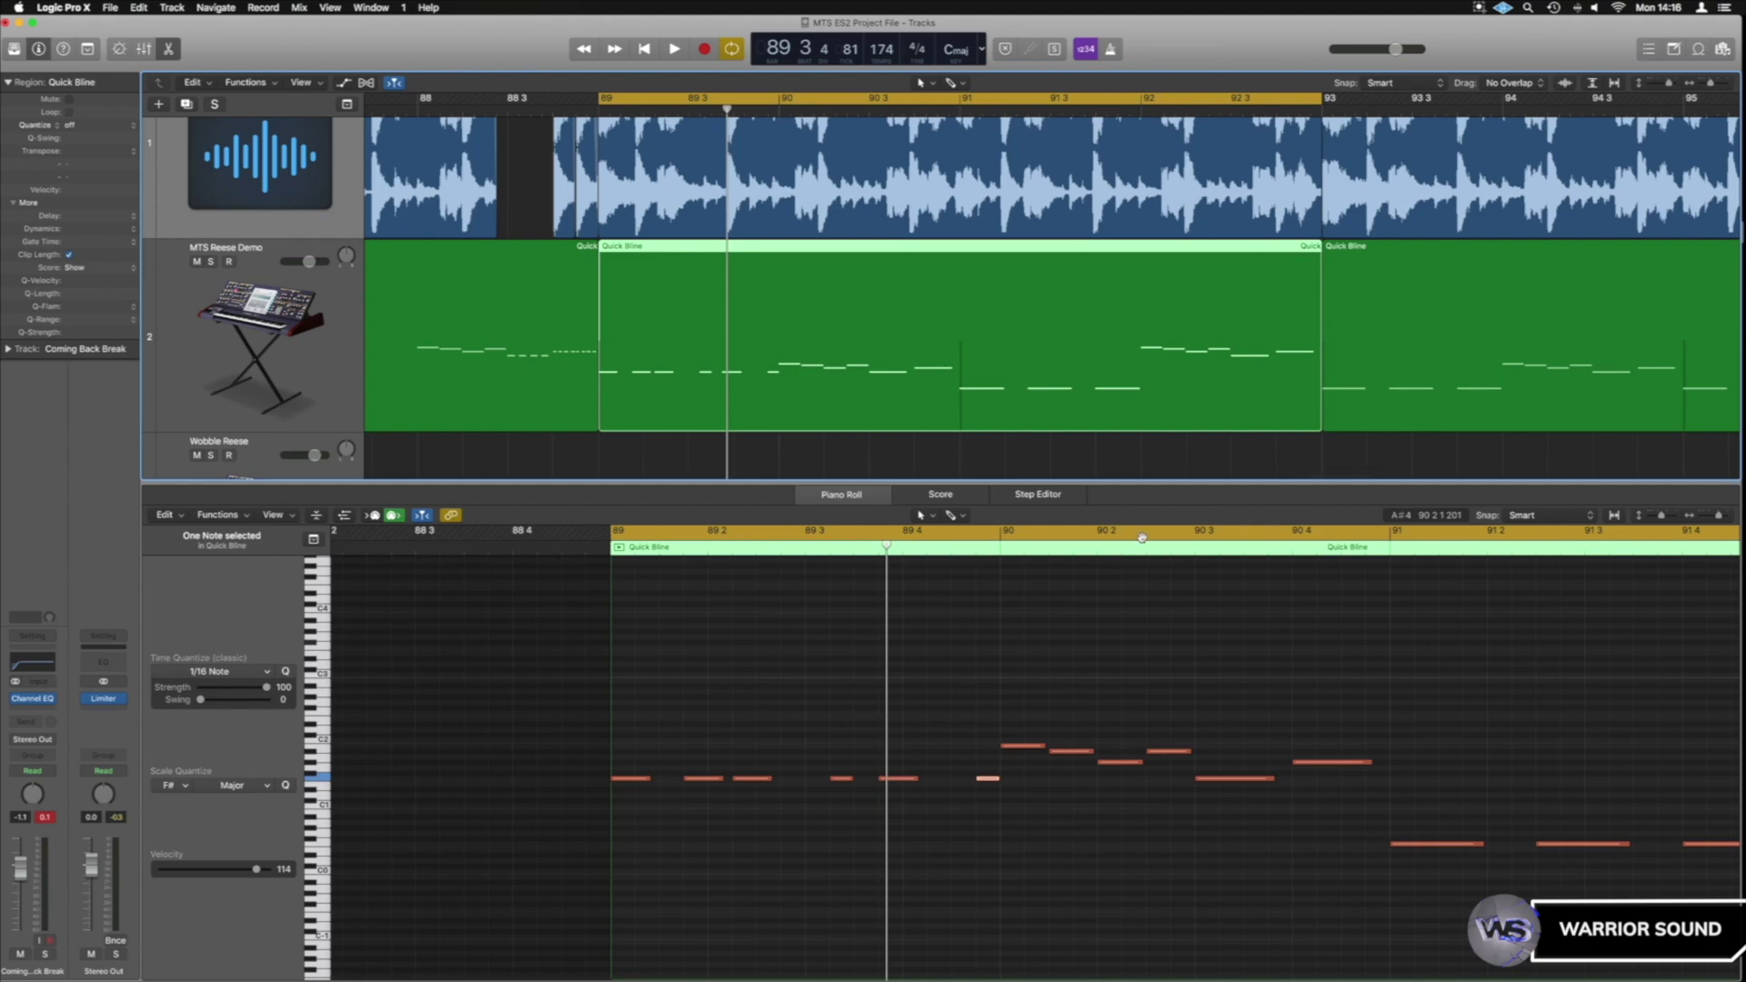
pyautogui.press('space')
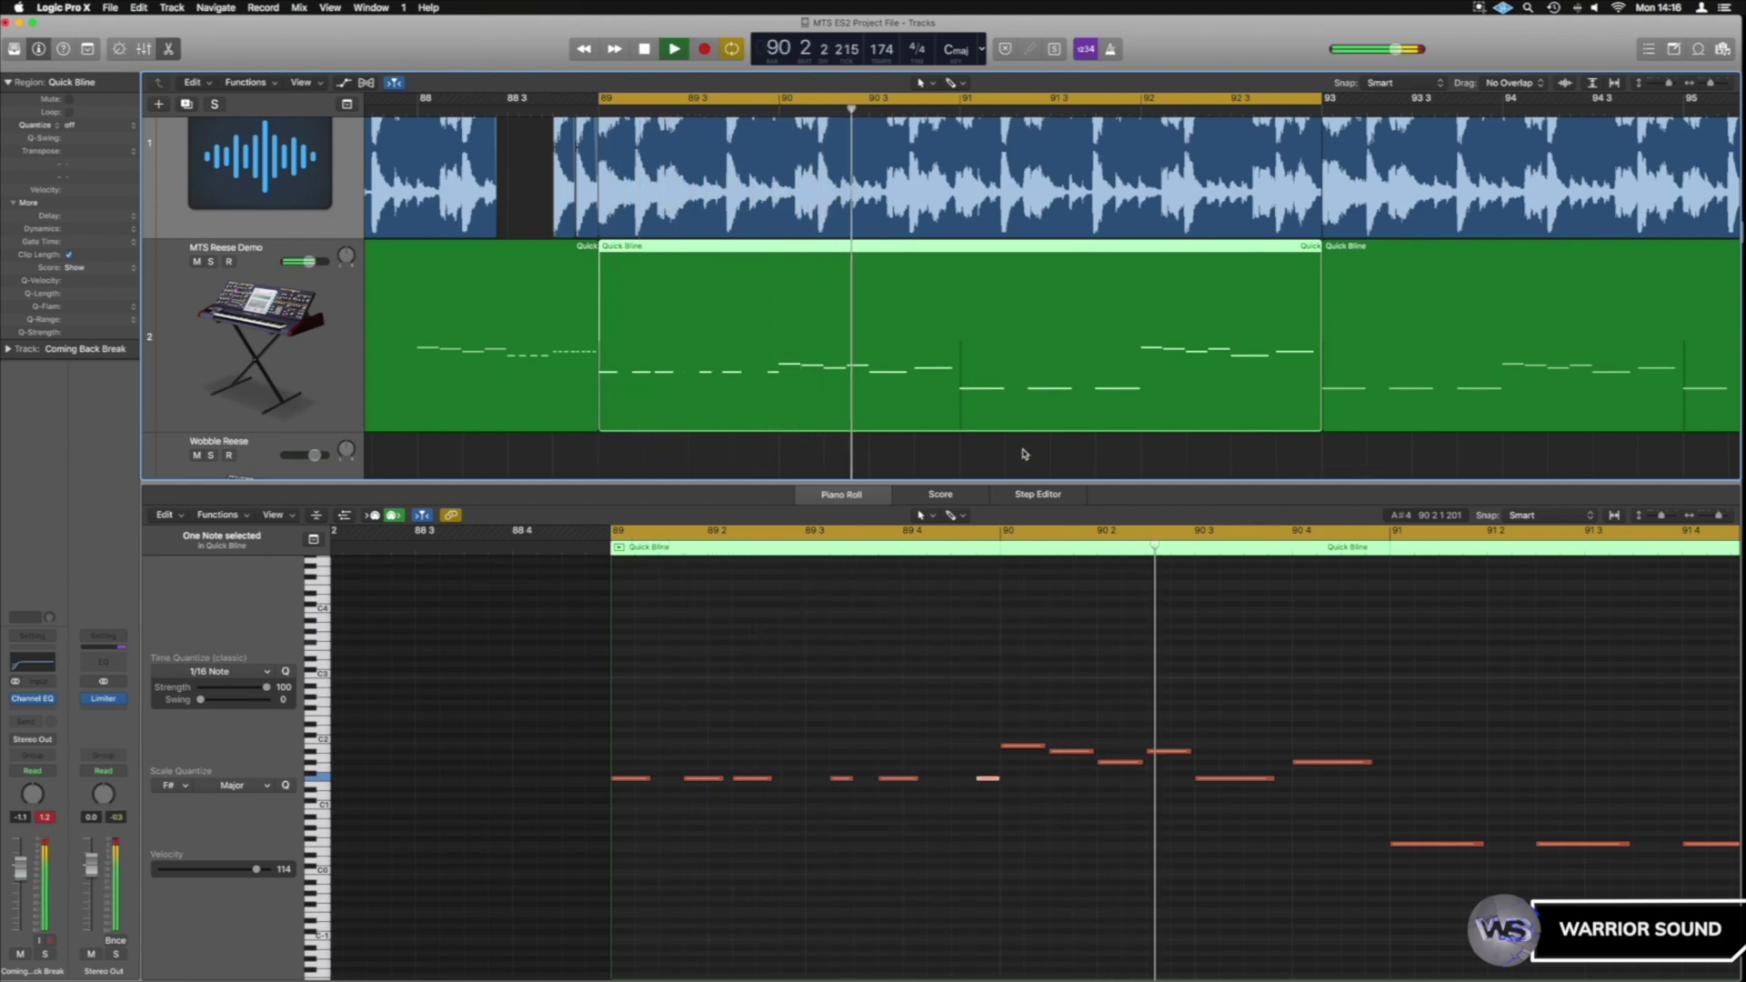
pyautogui.press('space')
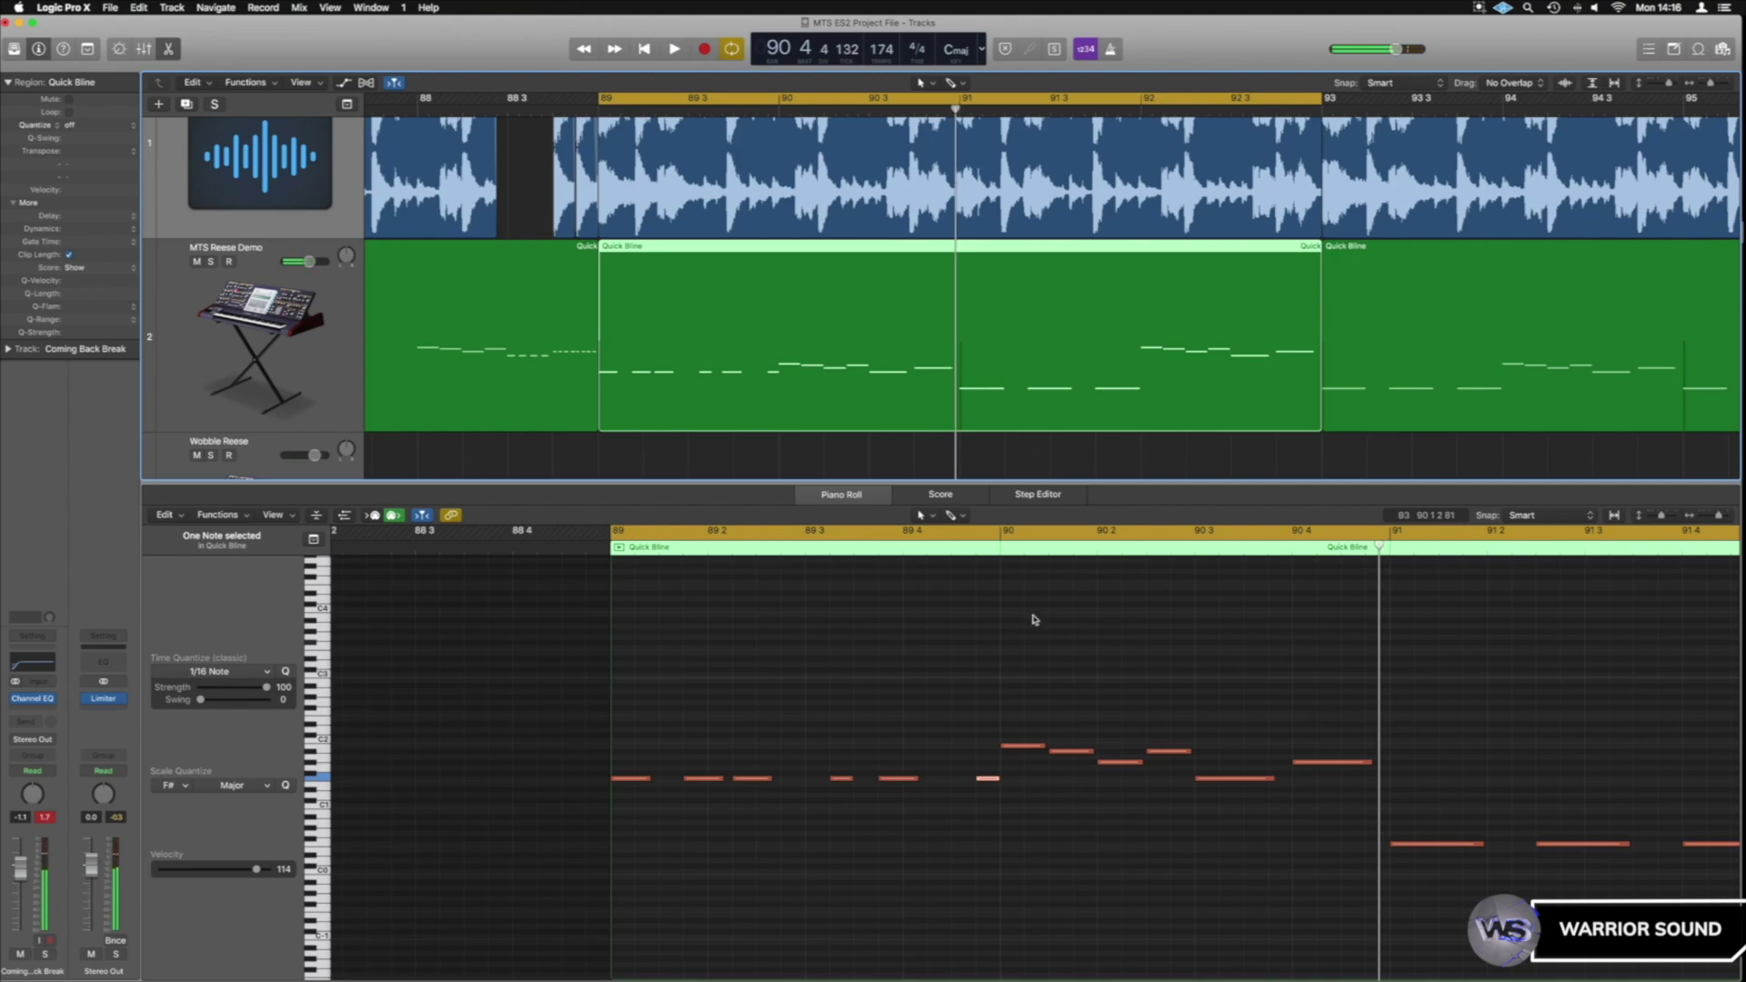
# - Quantize the Quick Bline region at bars 89–93 to the Coming Back Break.29 groove template
pyautogui.scroll(-5, 1033, 616)
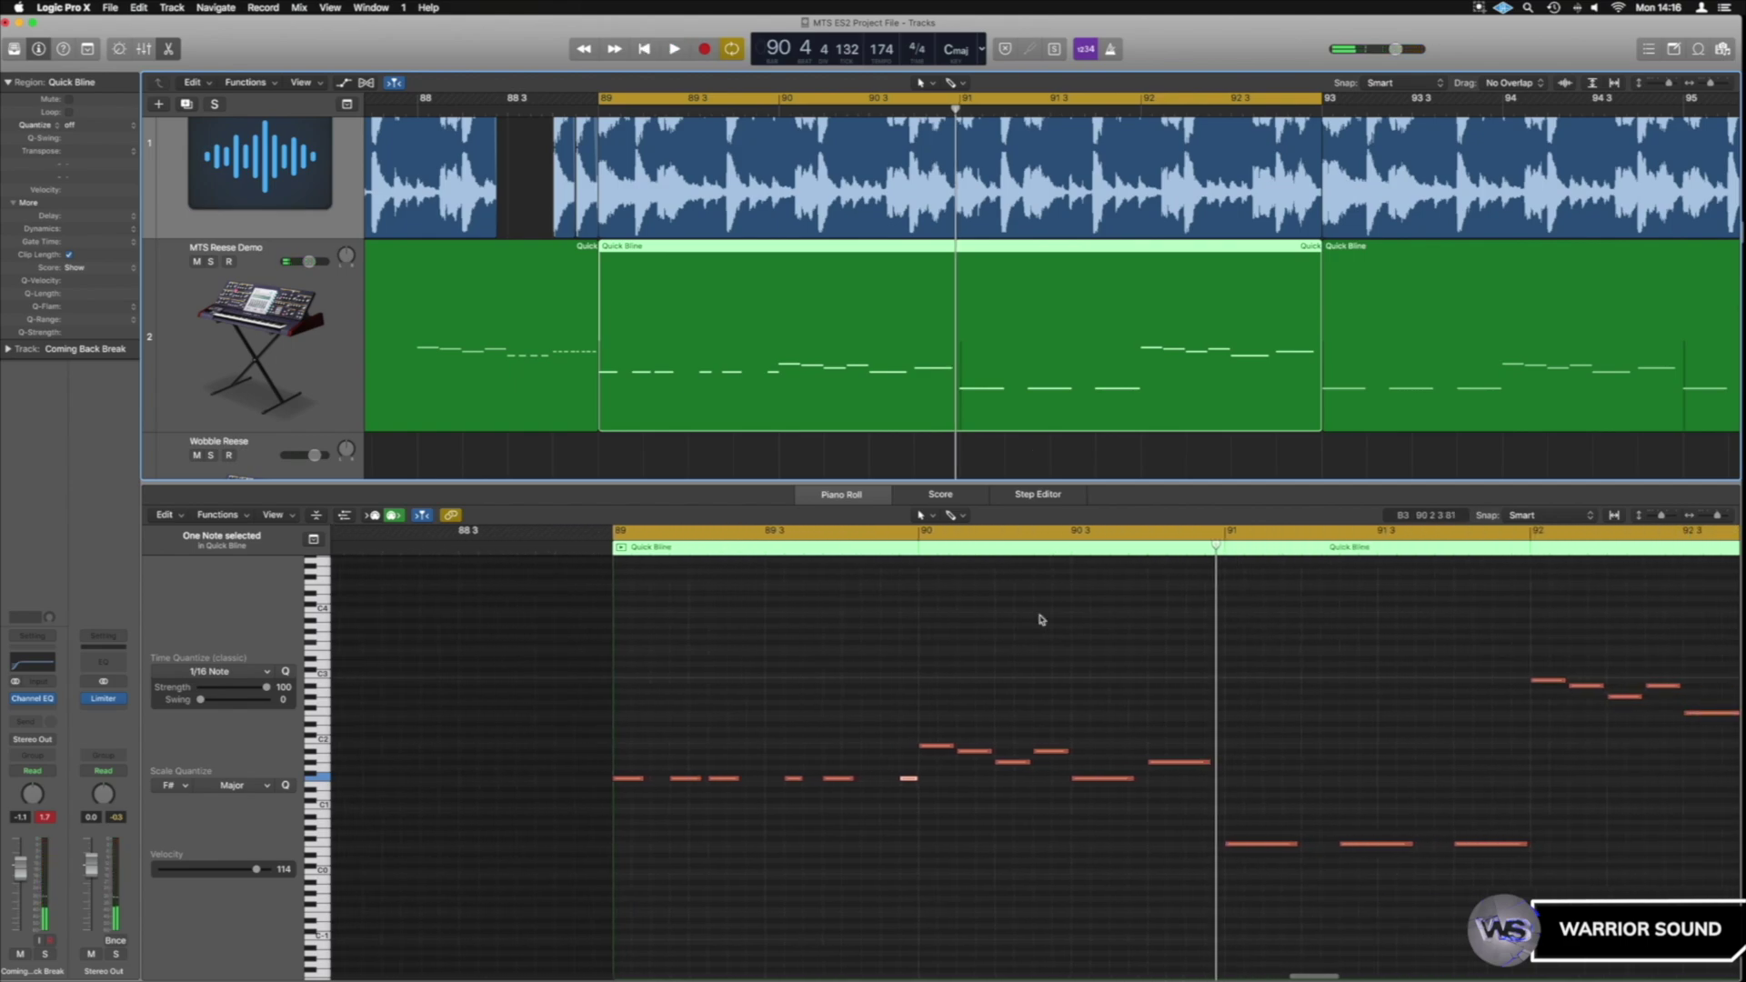
pyautogui.scroll(-3, 1042, 620)
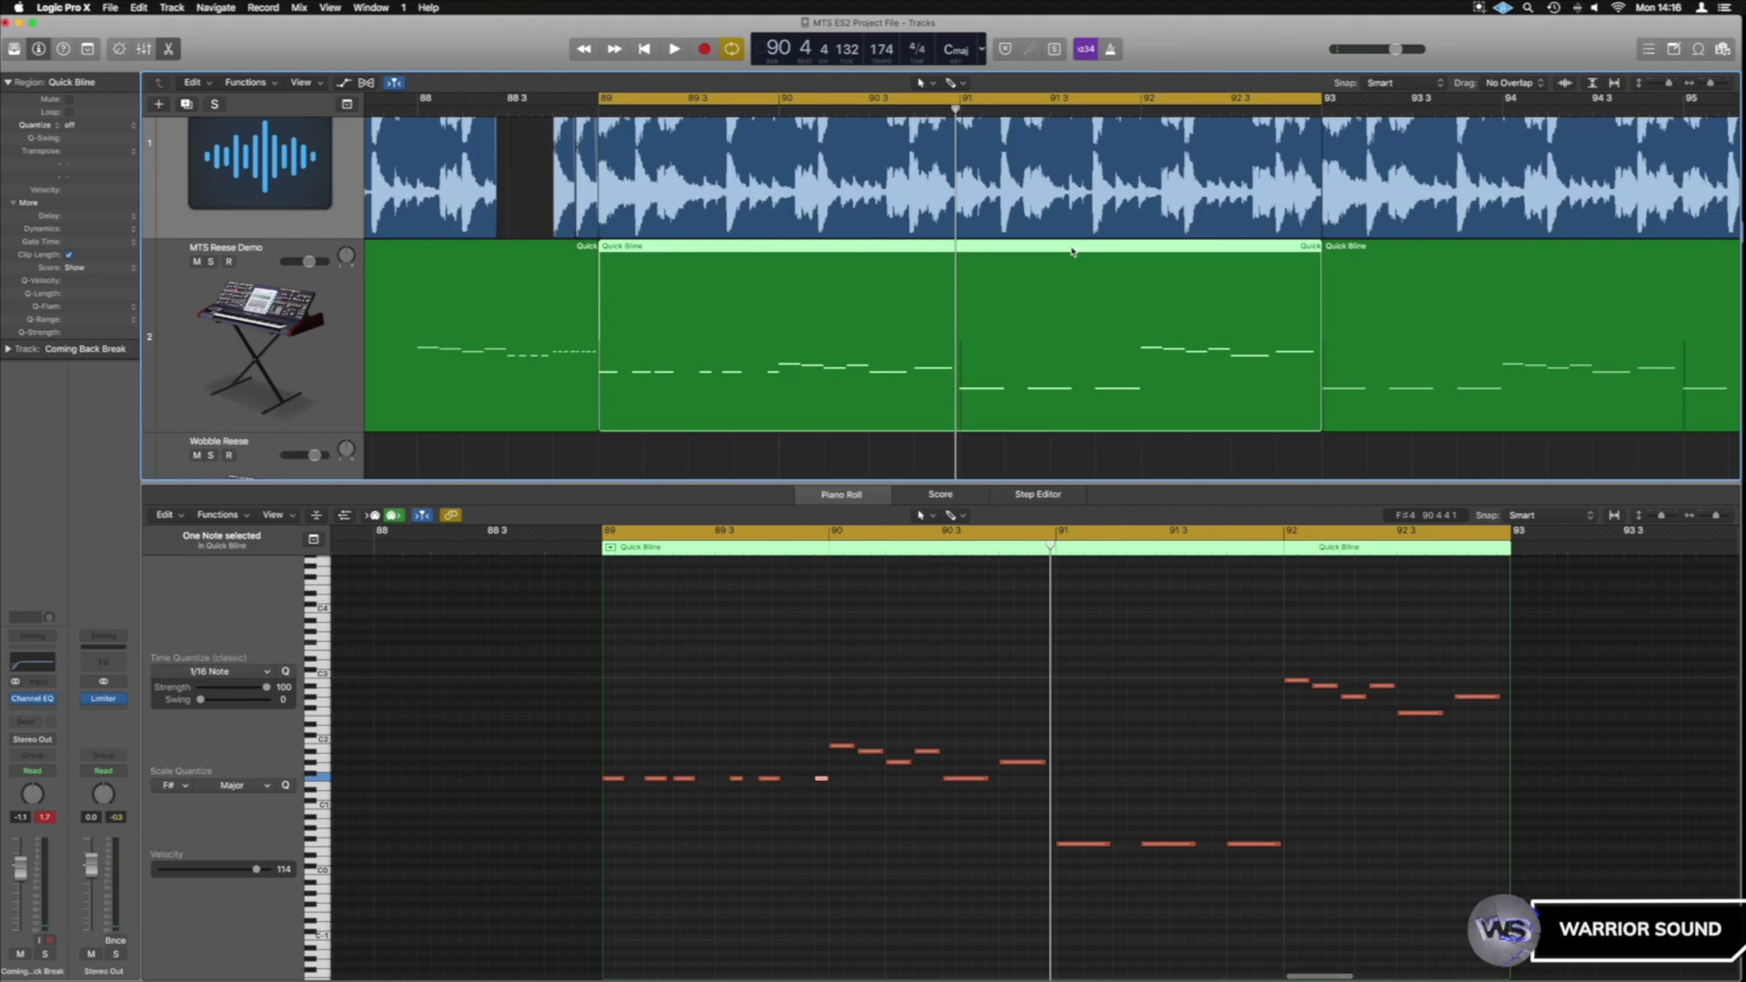
pyautogui.hscroll(-1, 1072, 252)
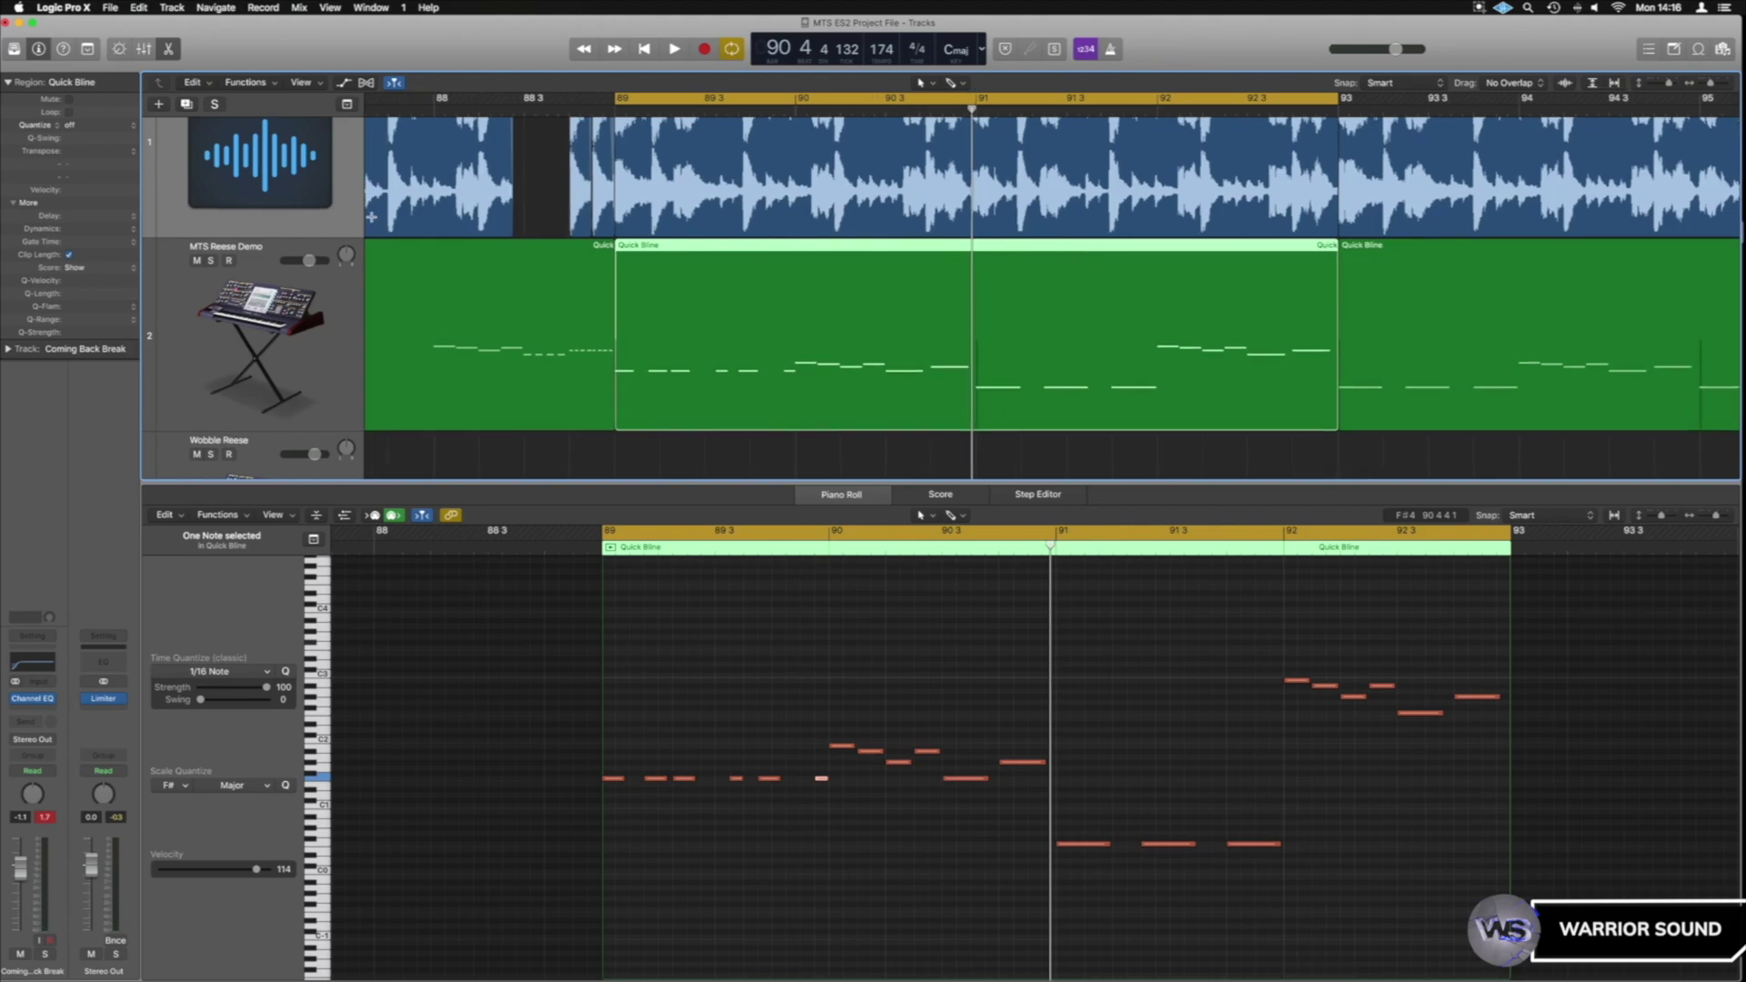
pyautogui.click(76, 130)
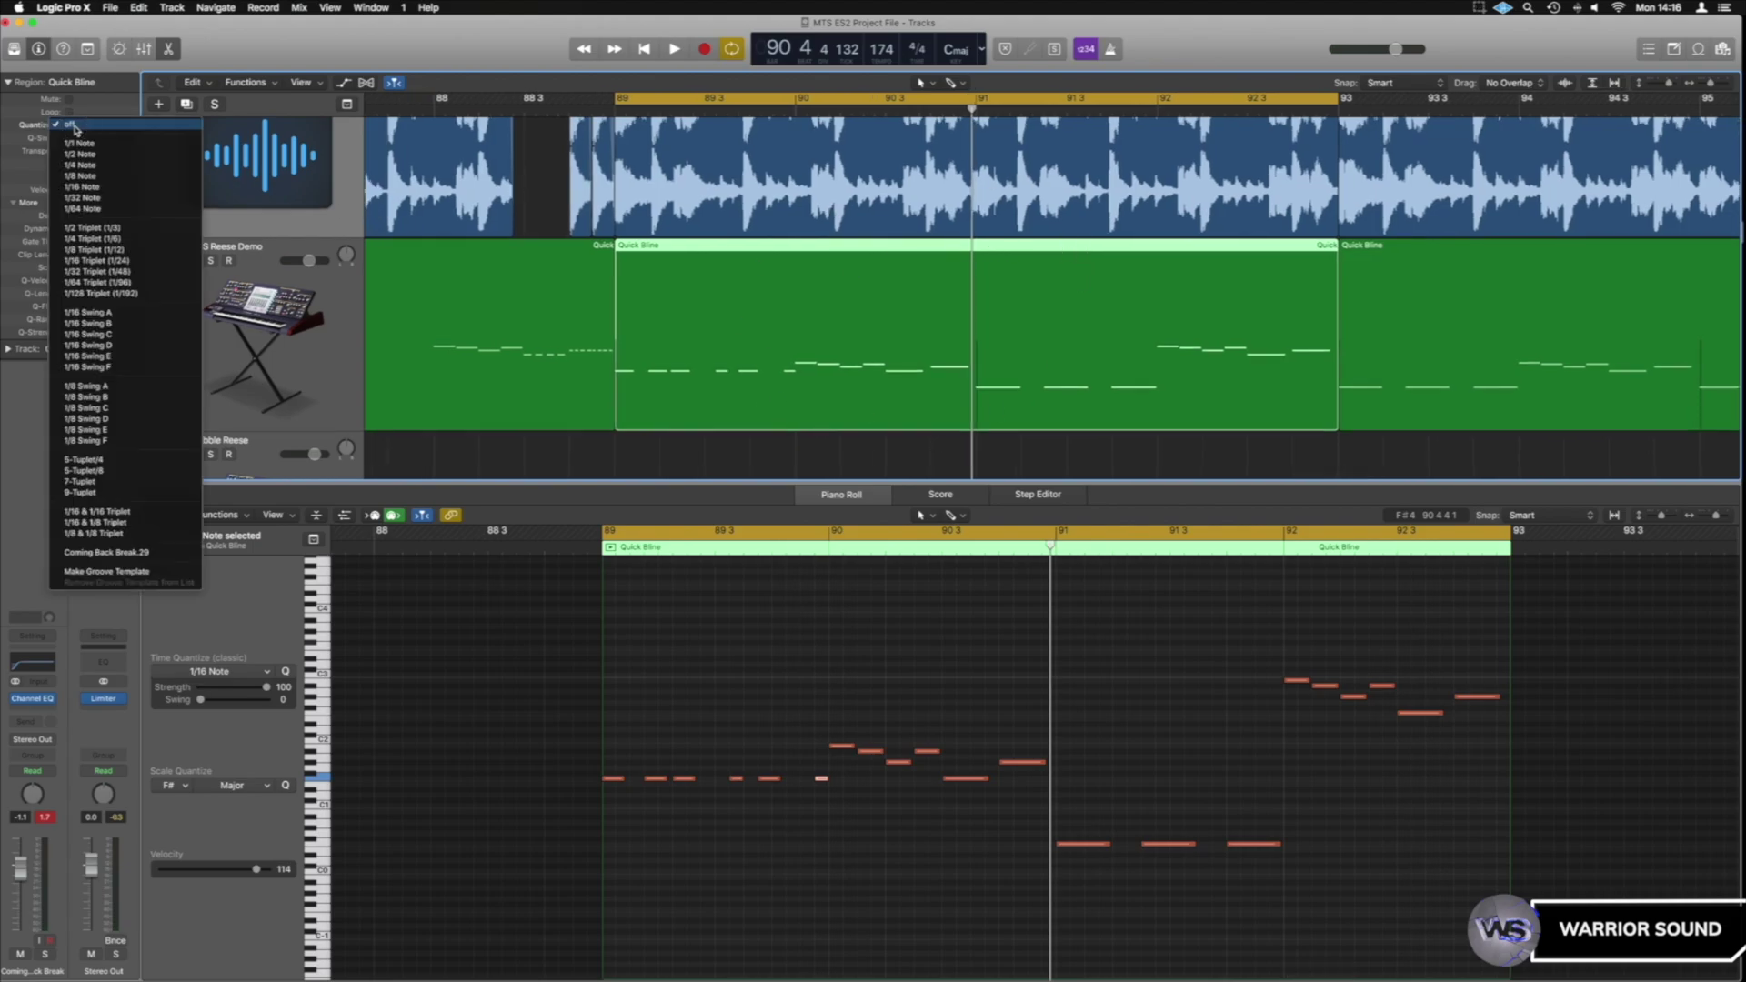
pyautogui.click(142, 553)
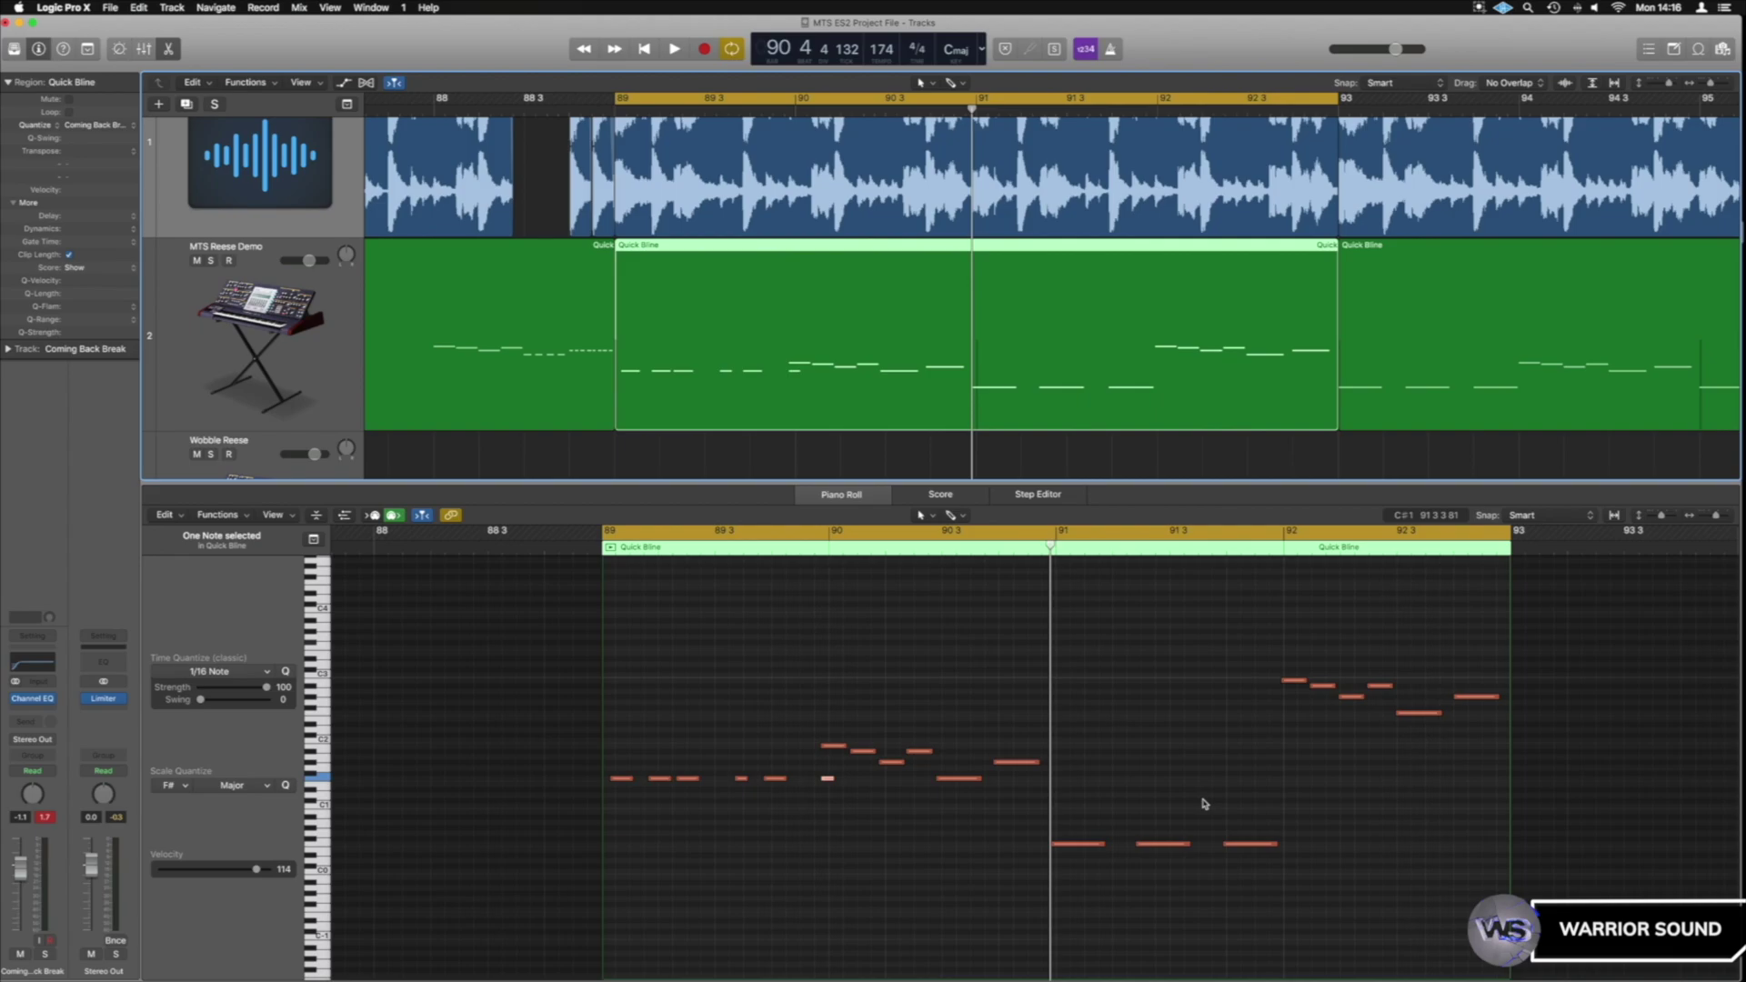
# - Listen to bars 89–93 with and without the Coming Back Break.29 groove on the Quick Bline region, and leave the groove quantize undone
pyautogui.press('space')
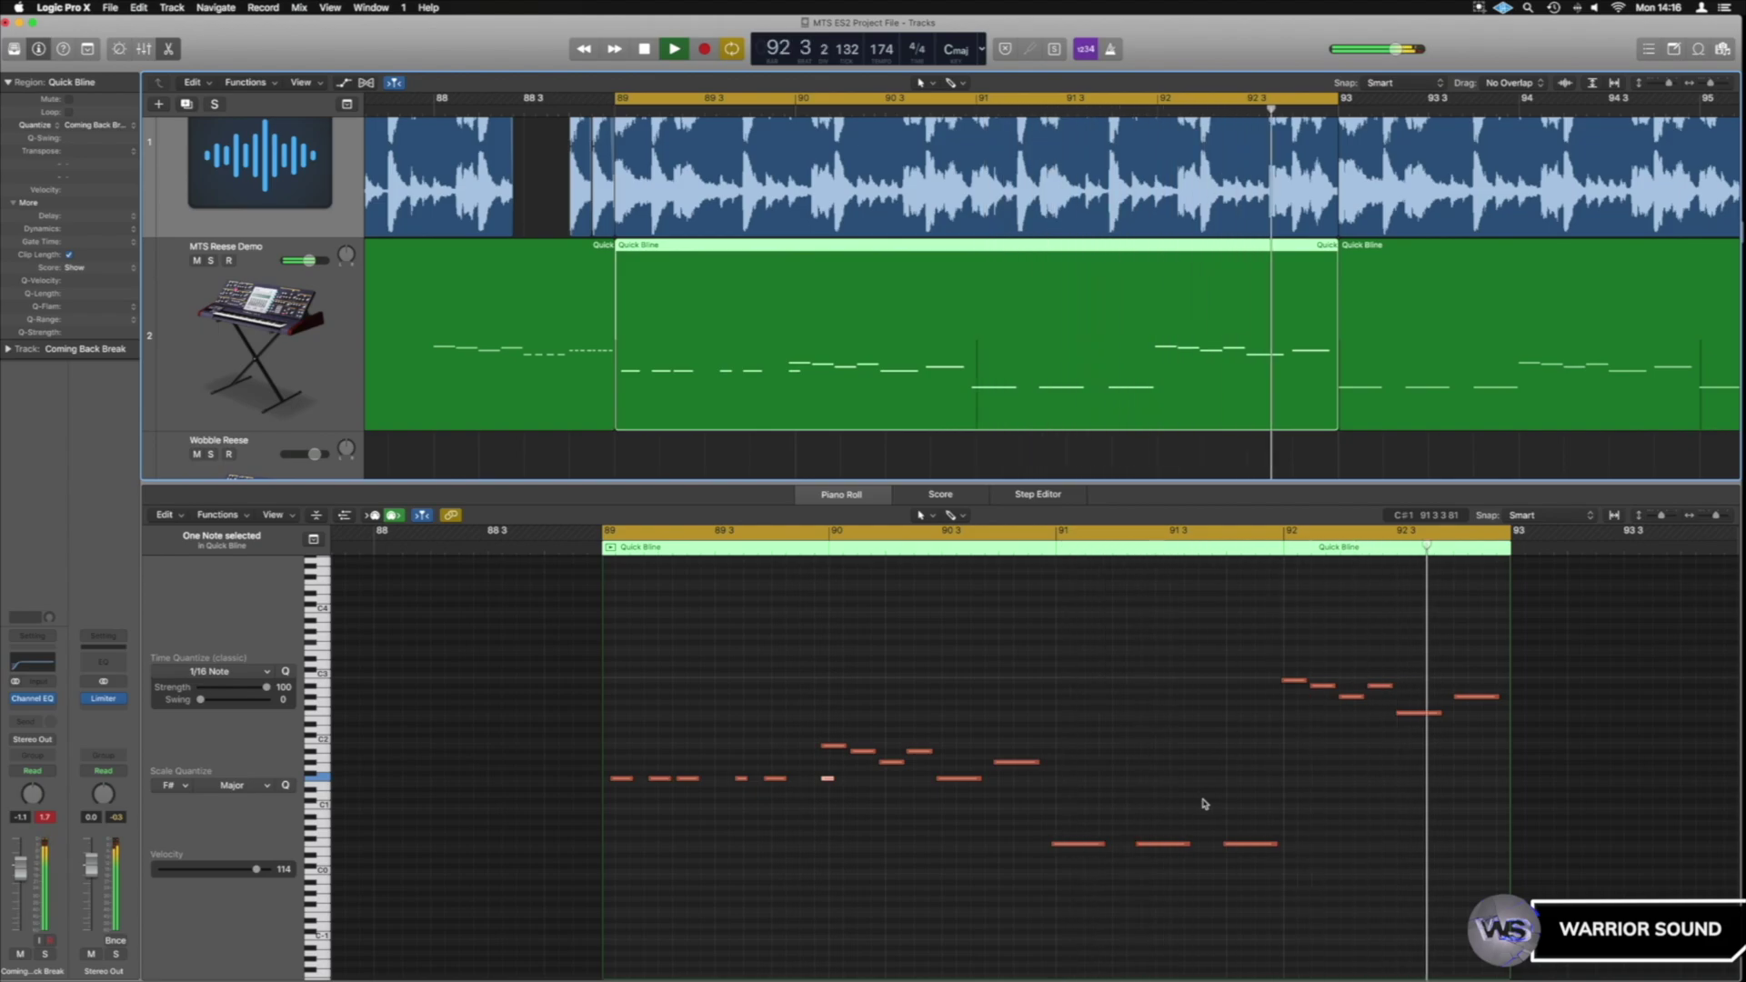
pyautogui.press('space')
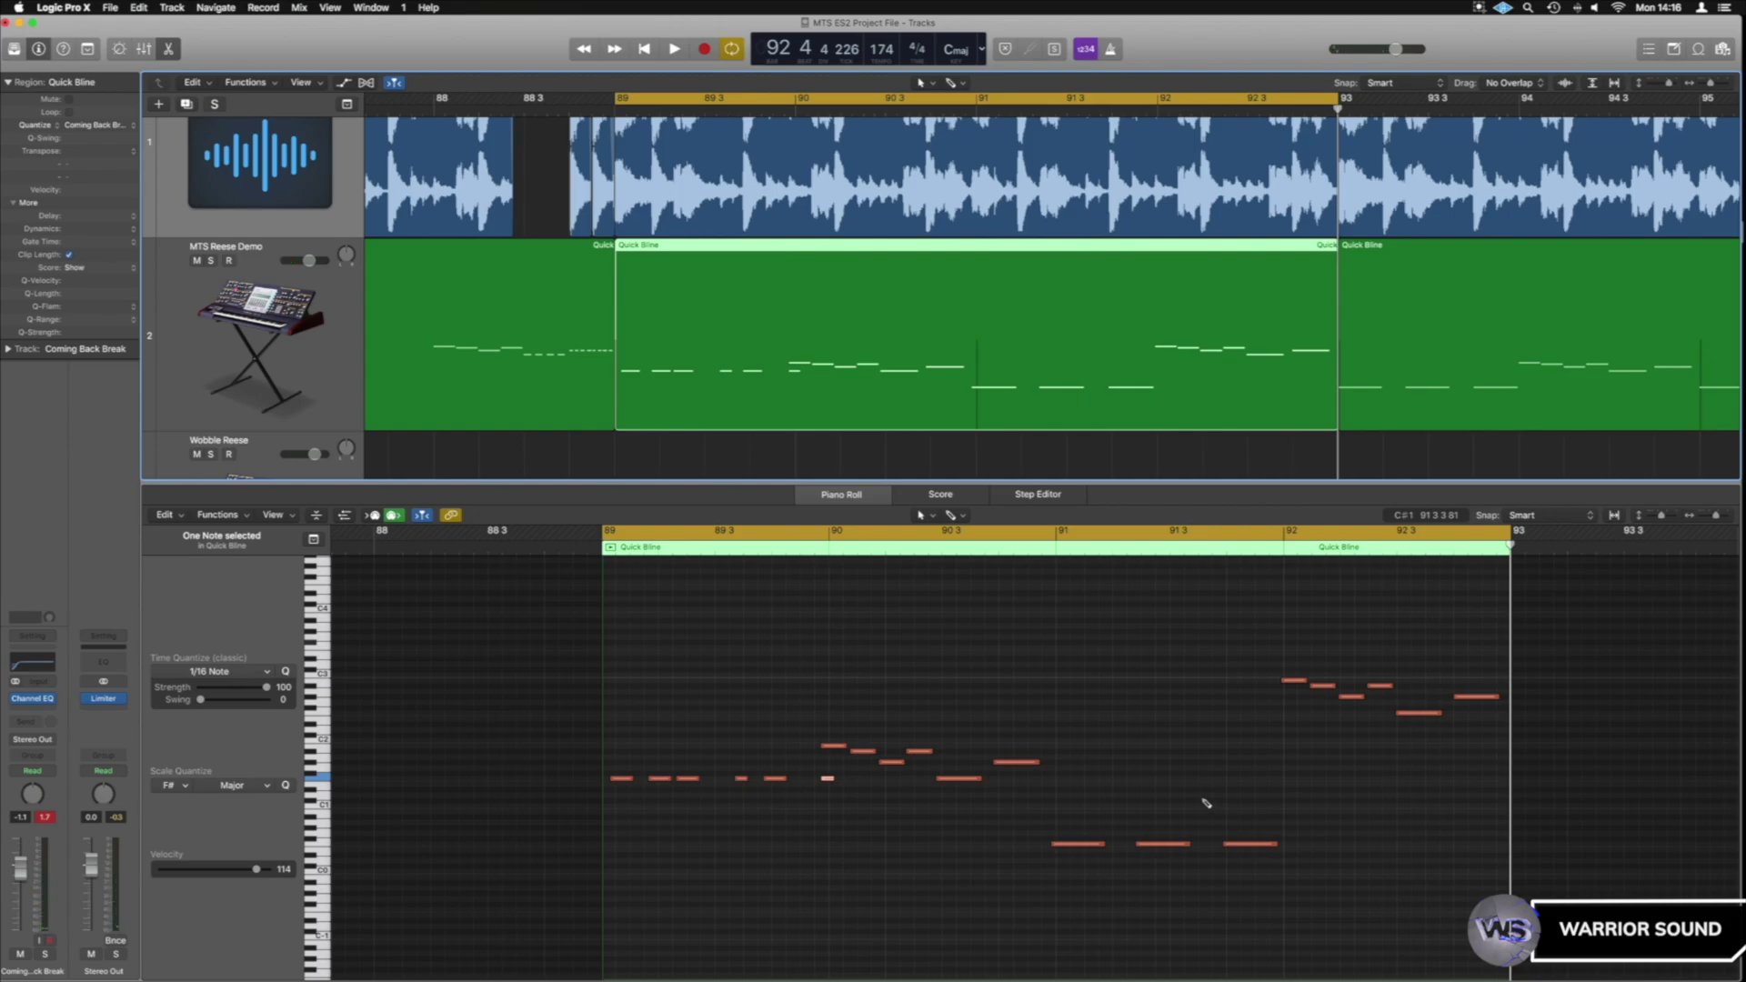
pyautogui.press('space')
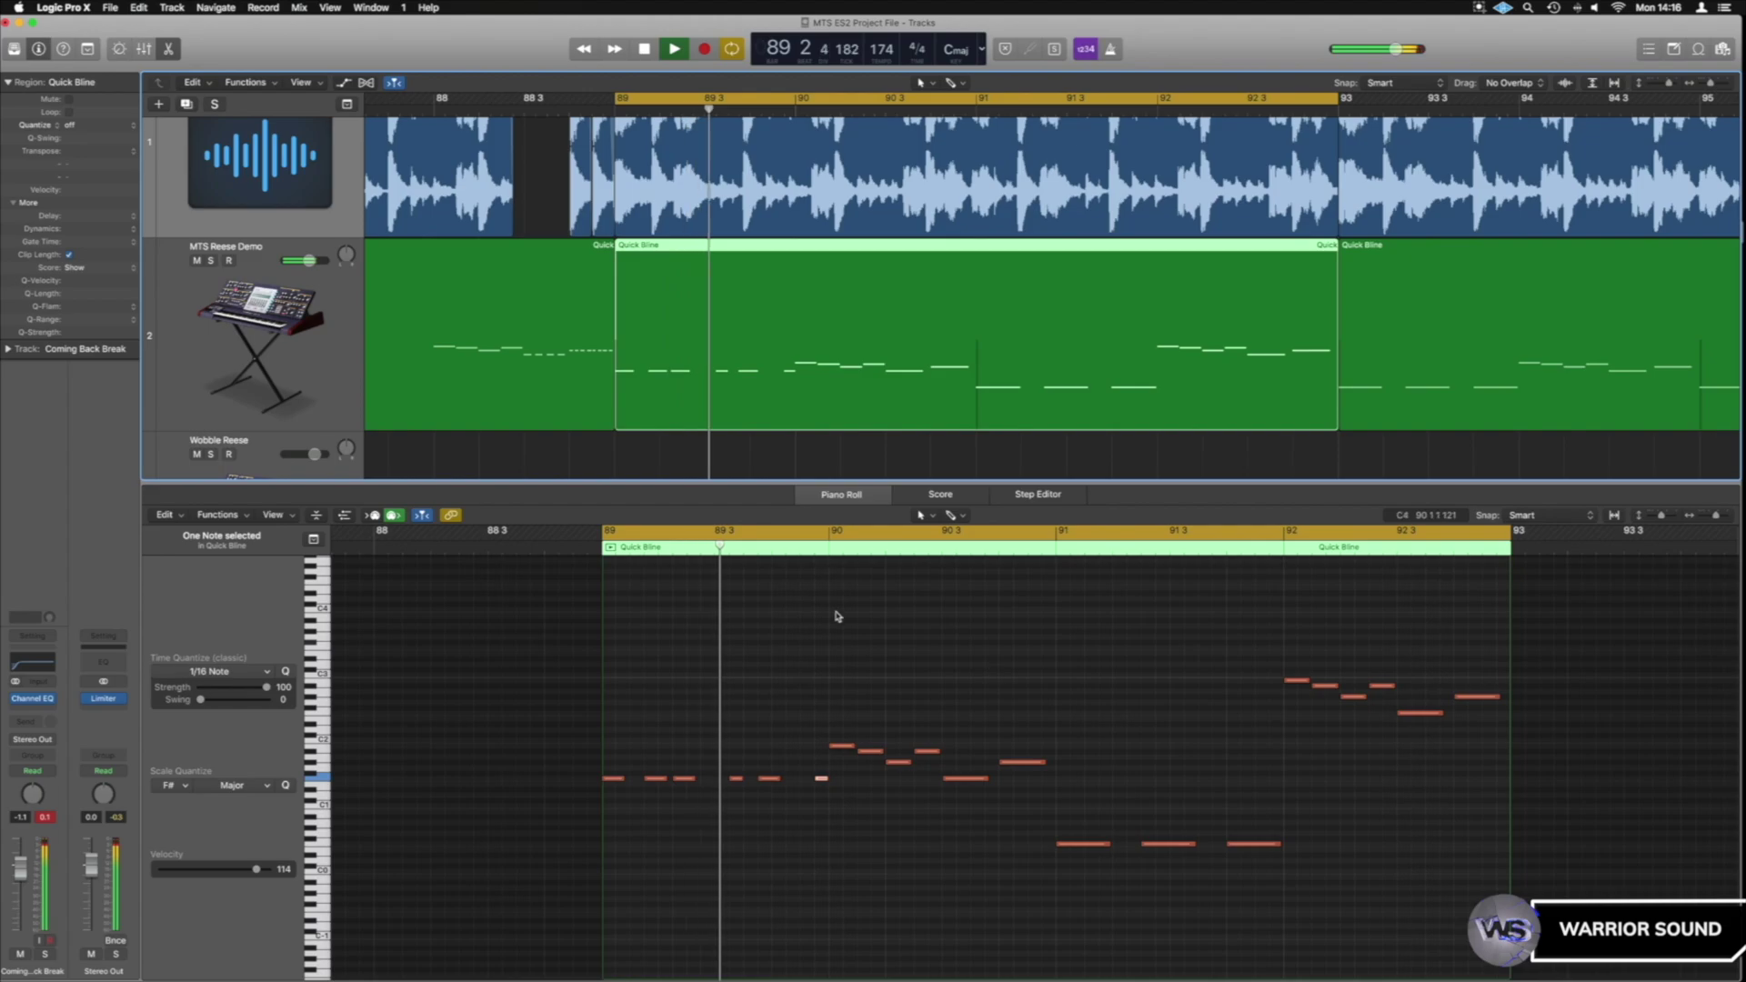
pyautogui.click(138, 8)
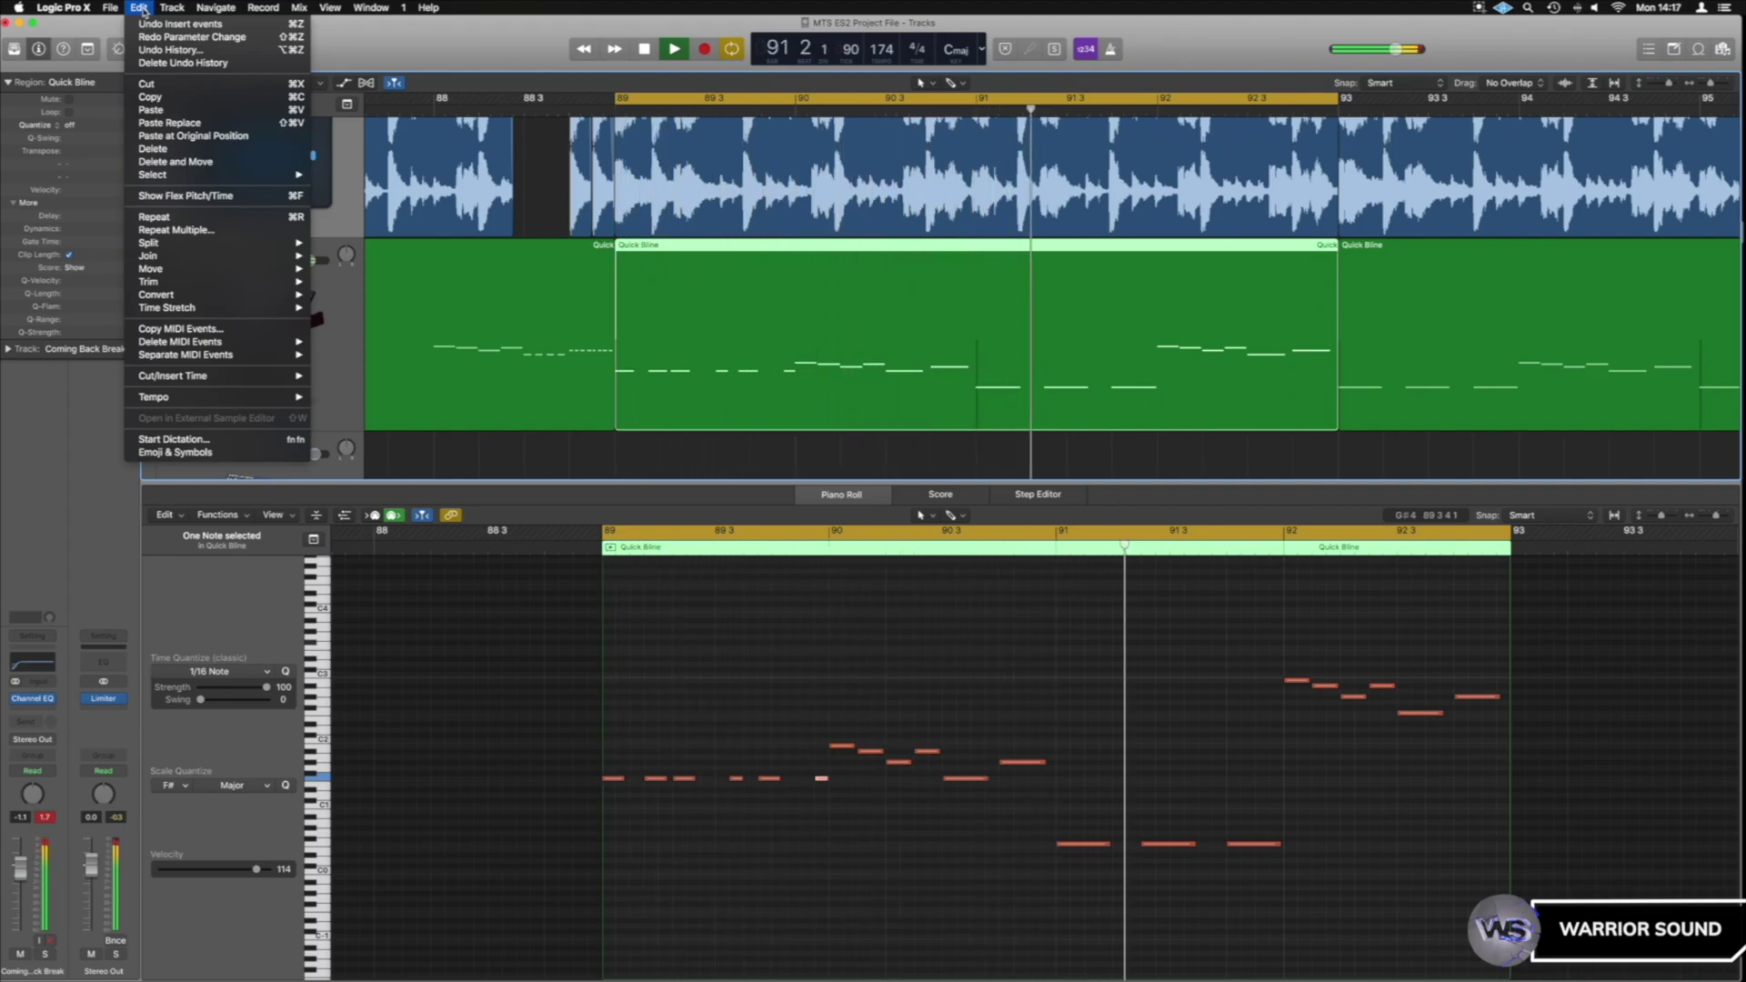
pyautogui.click(141, 8)
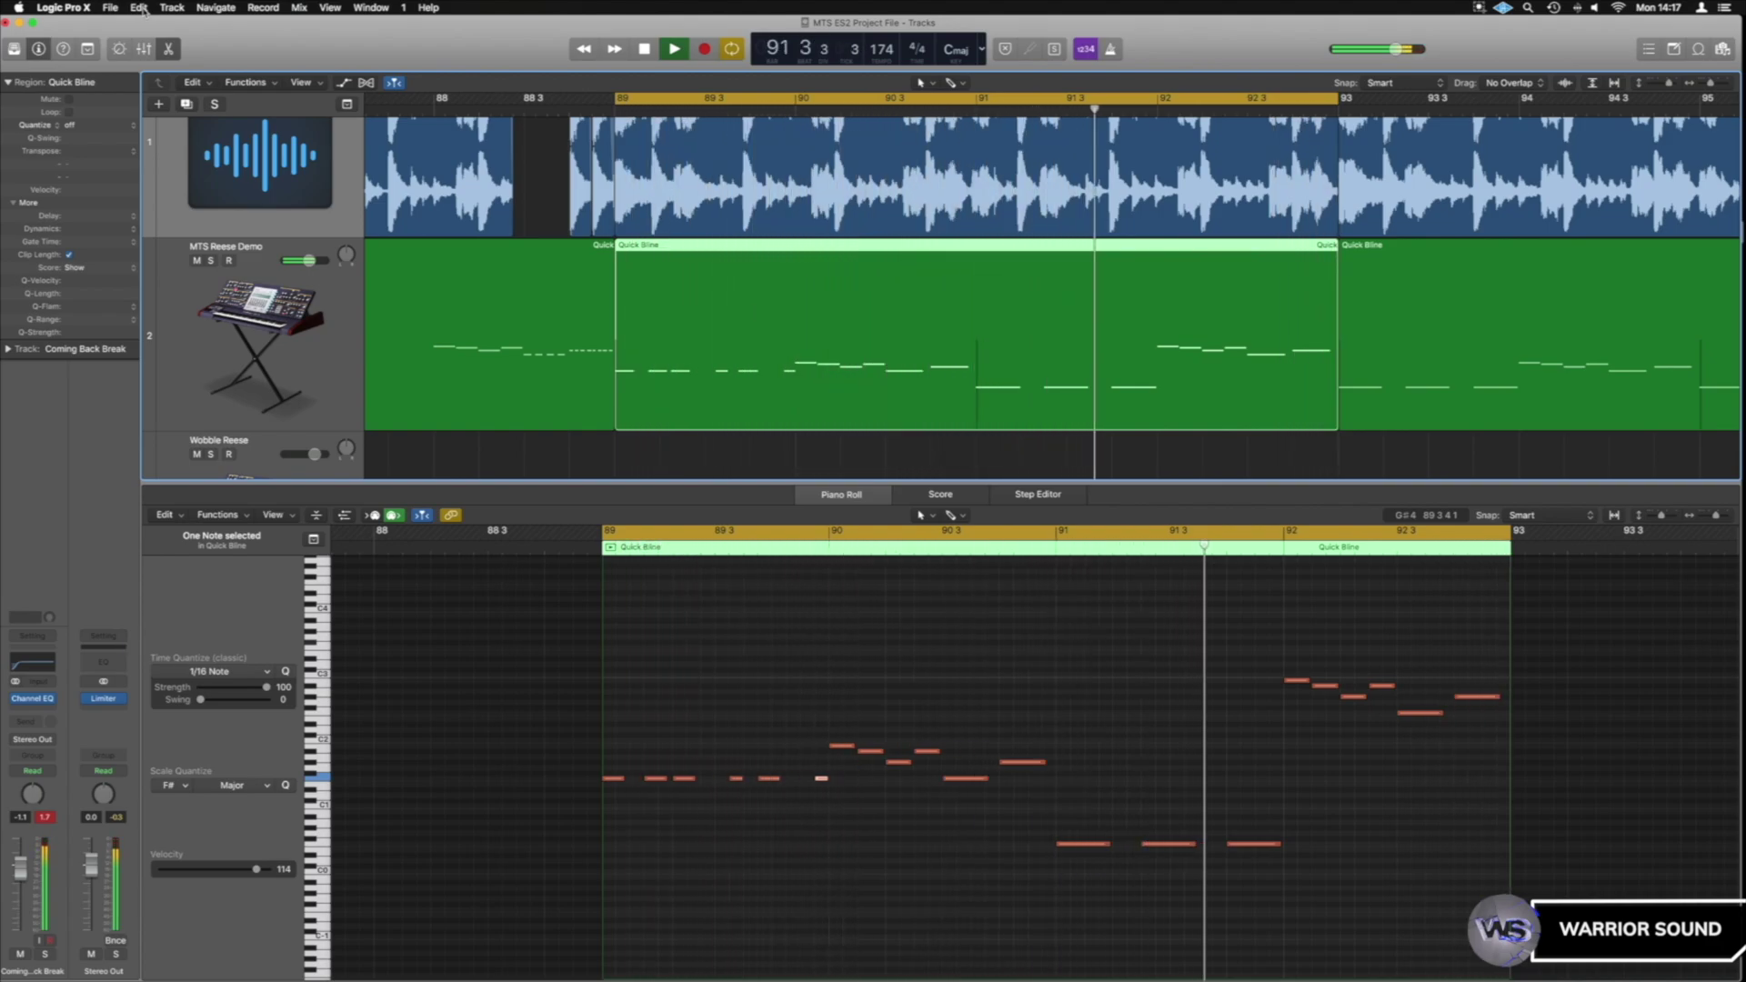
pyautogui.press('shift+super+z')
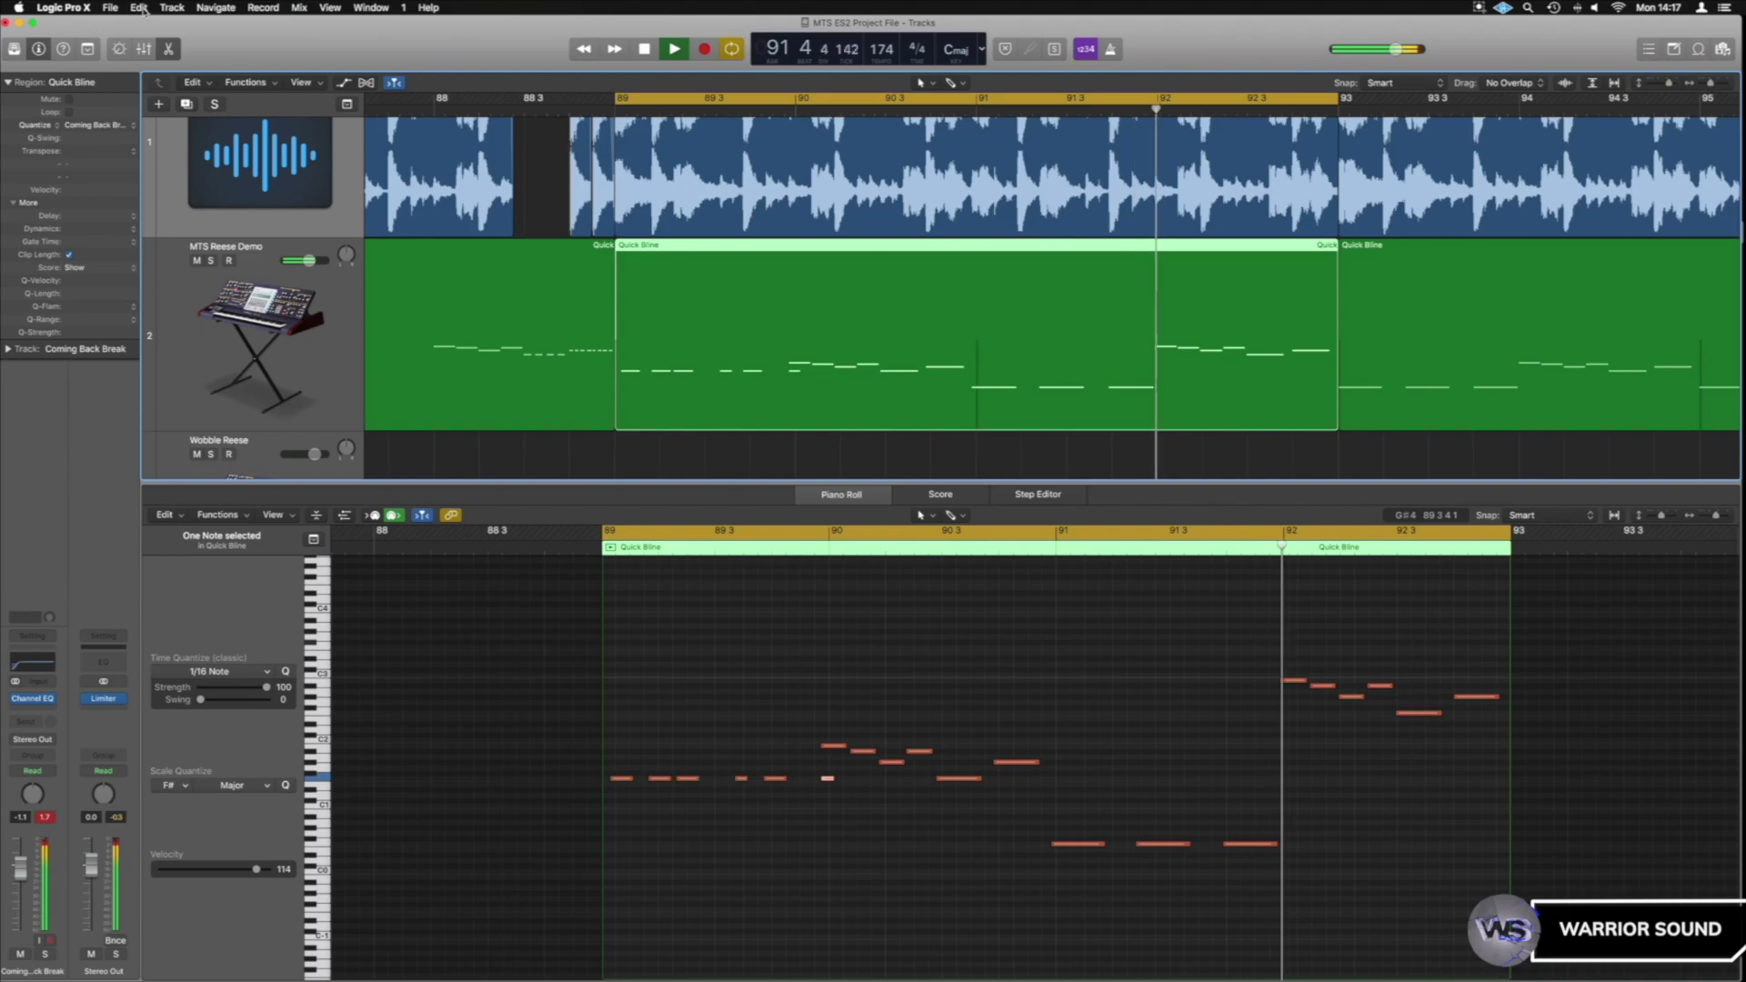
pyautogui.press('space')
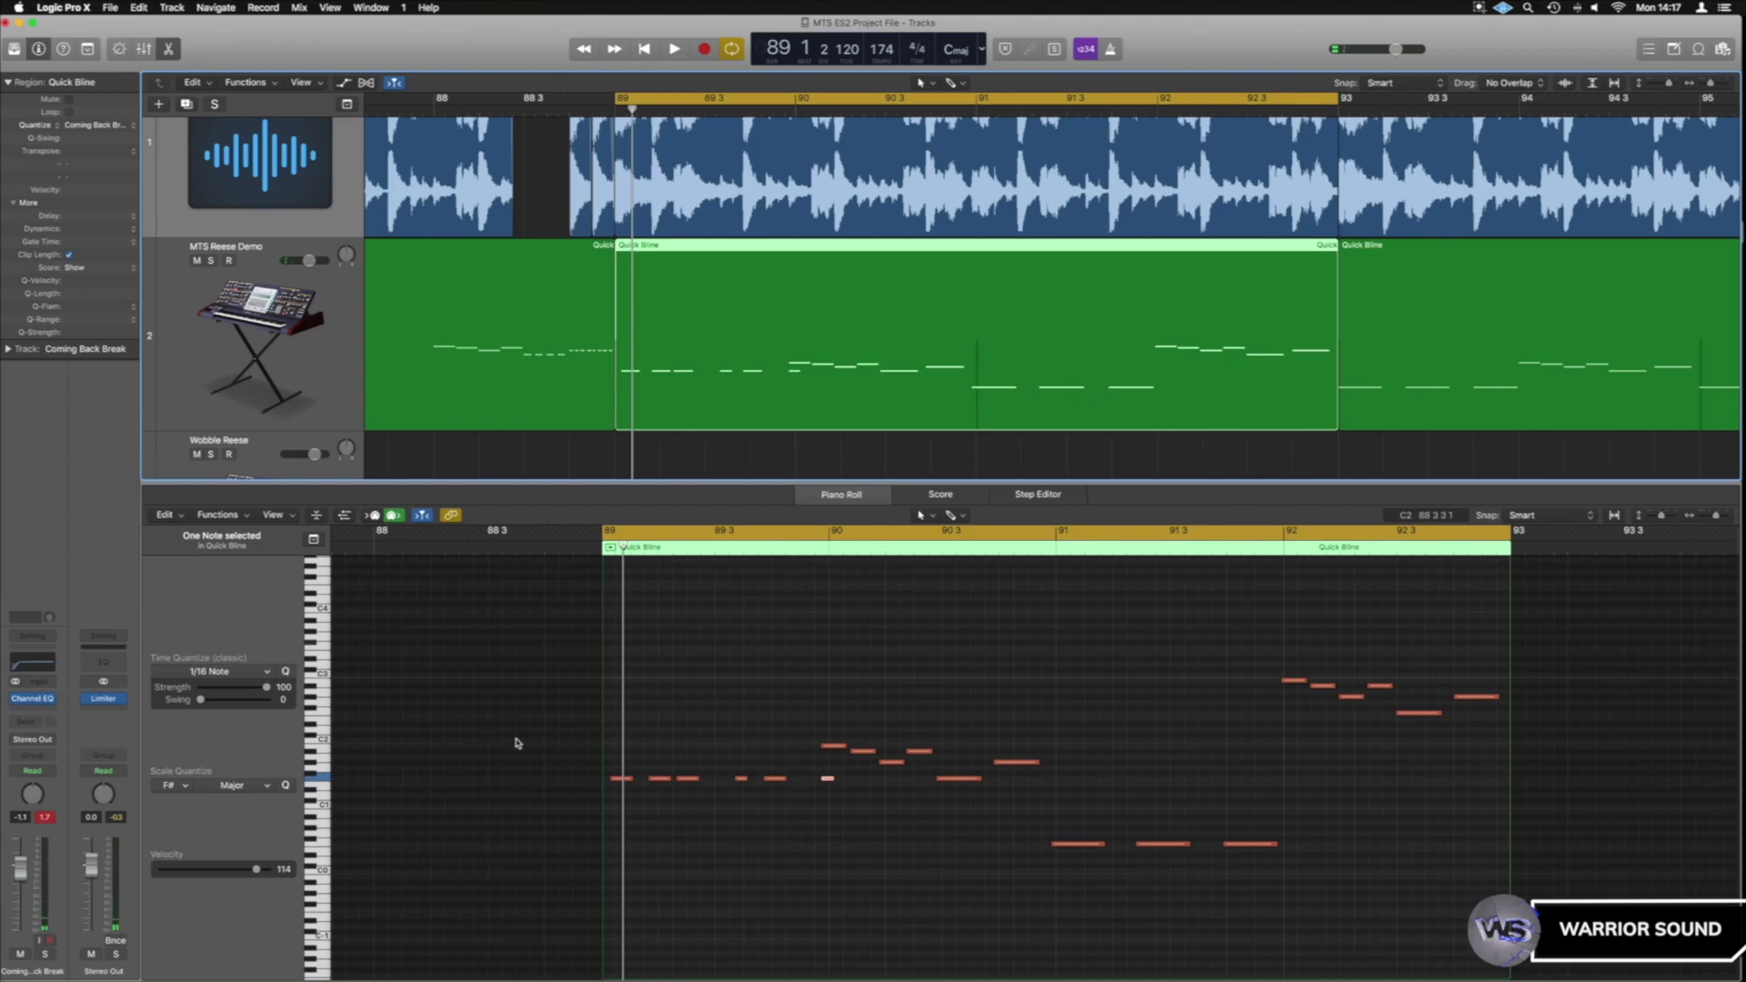
pyautogui.moveTo(709, 828); pyautogui.dragTo(755, 772)
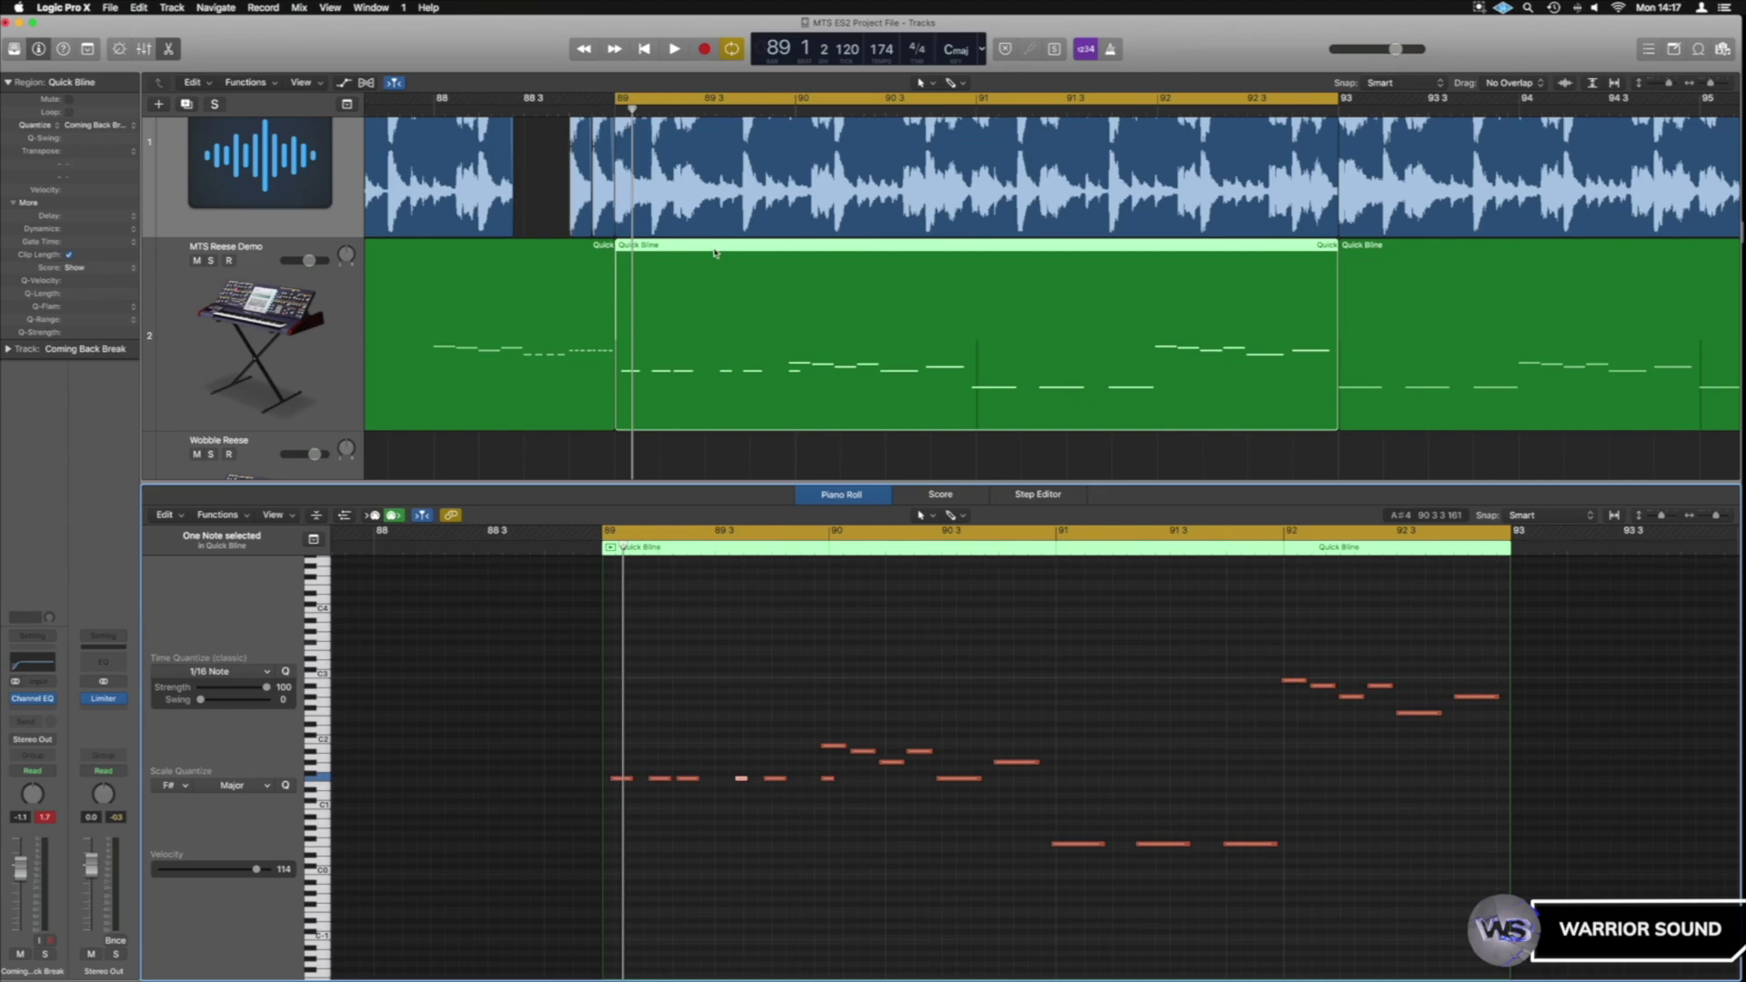
pyautogui.press('super+z')
# - Try quantizing the Quick Bline region at bars 89–93 to 1/16 Swing D, listen to it with the drums, and undo it
pyautogui.click(83, 128)
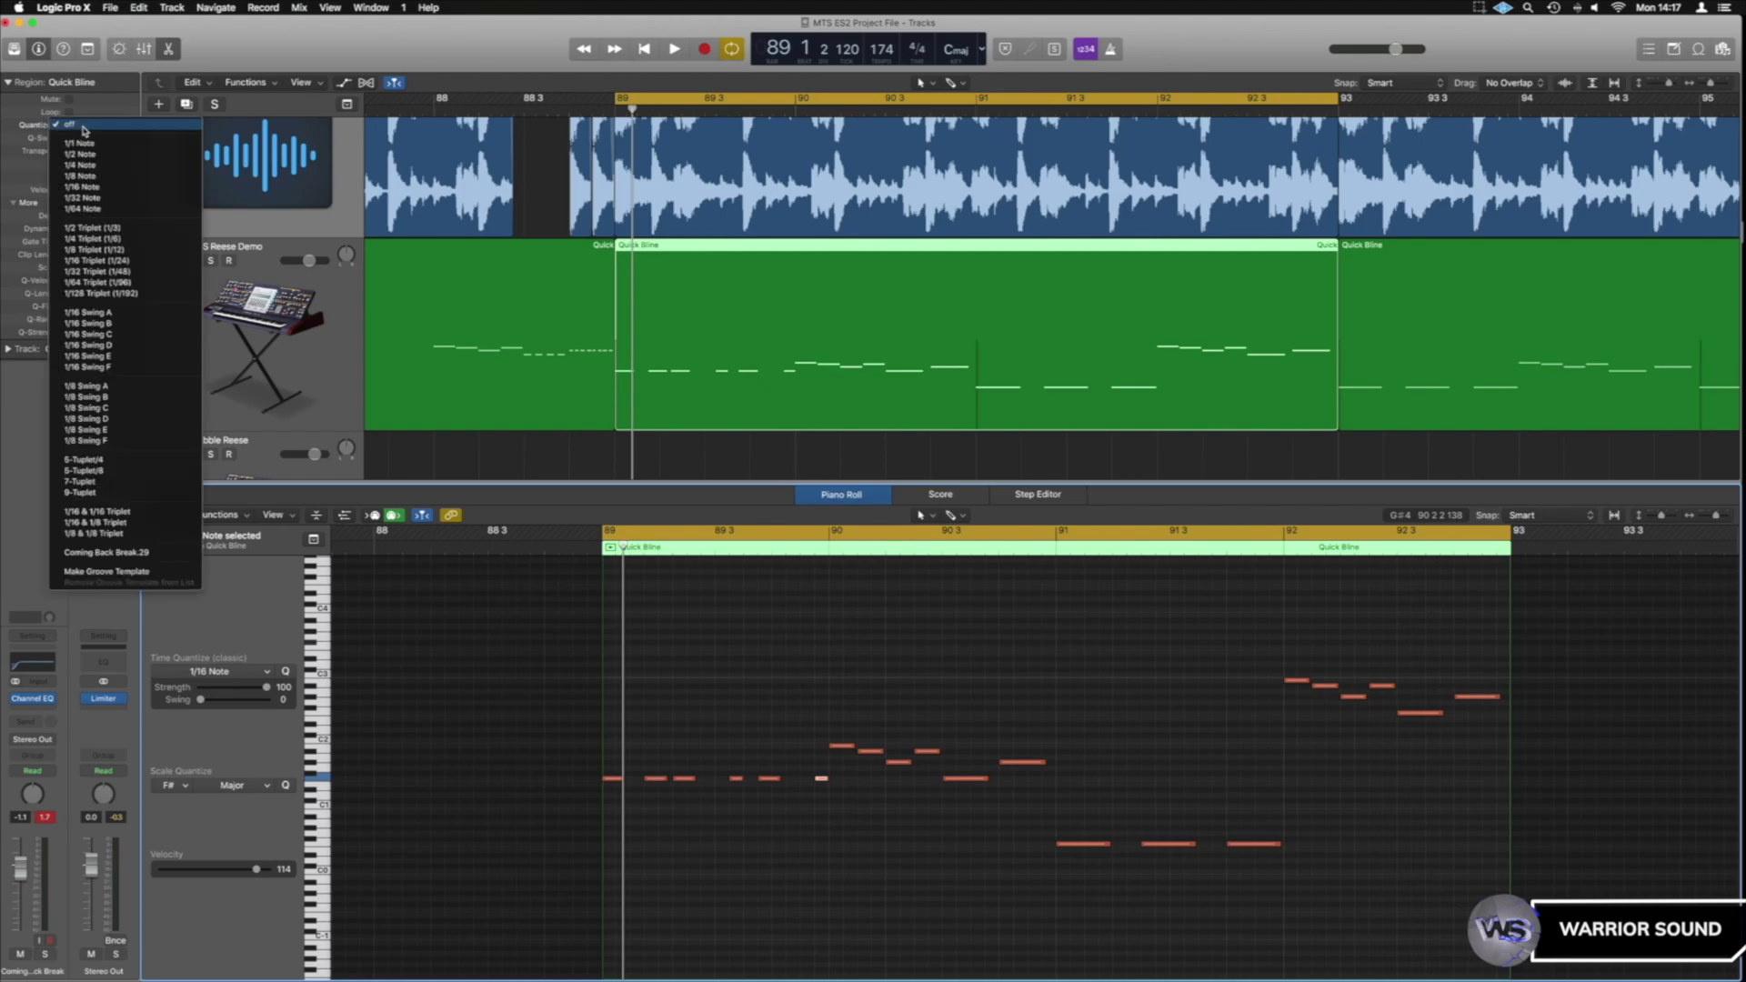
pyautogui.click(147, 346)
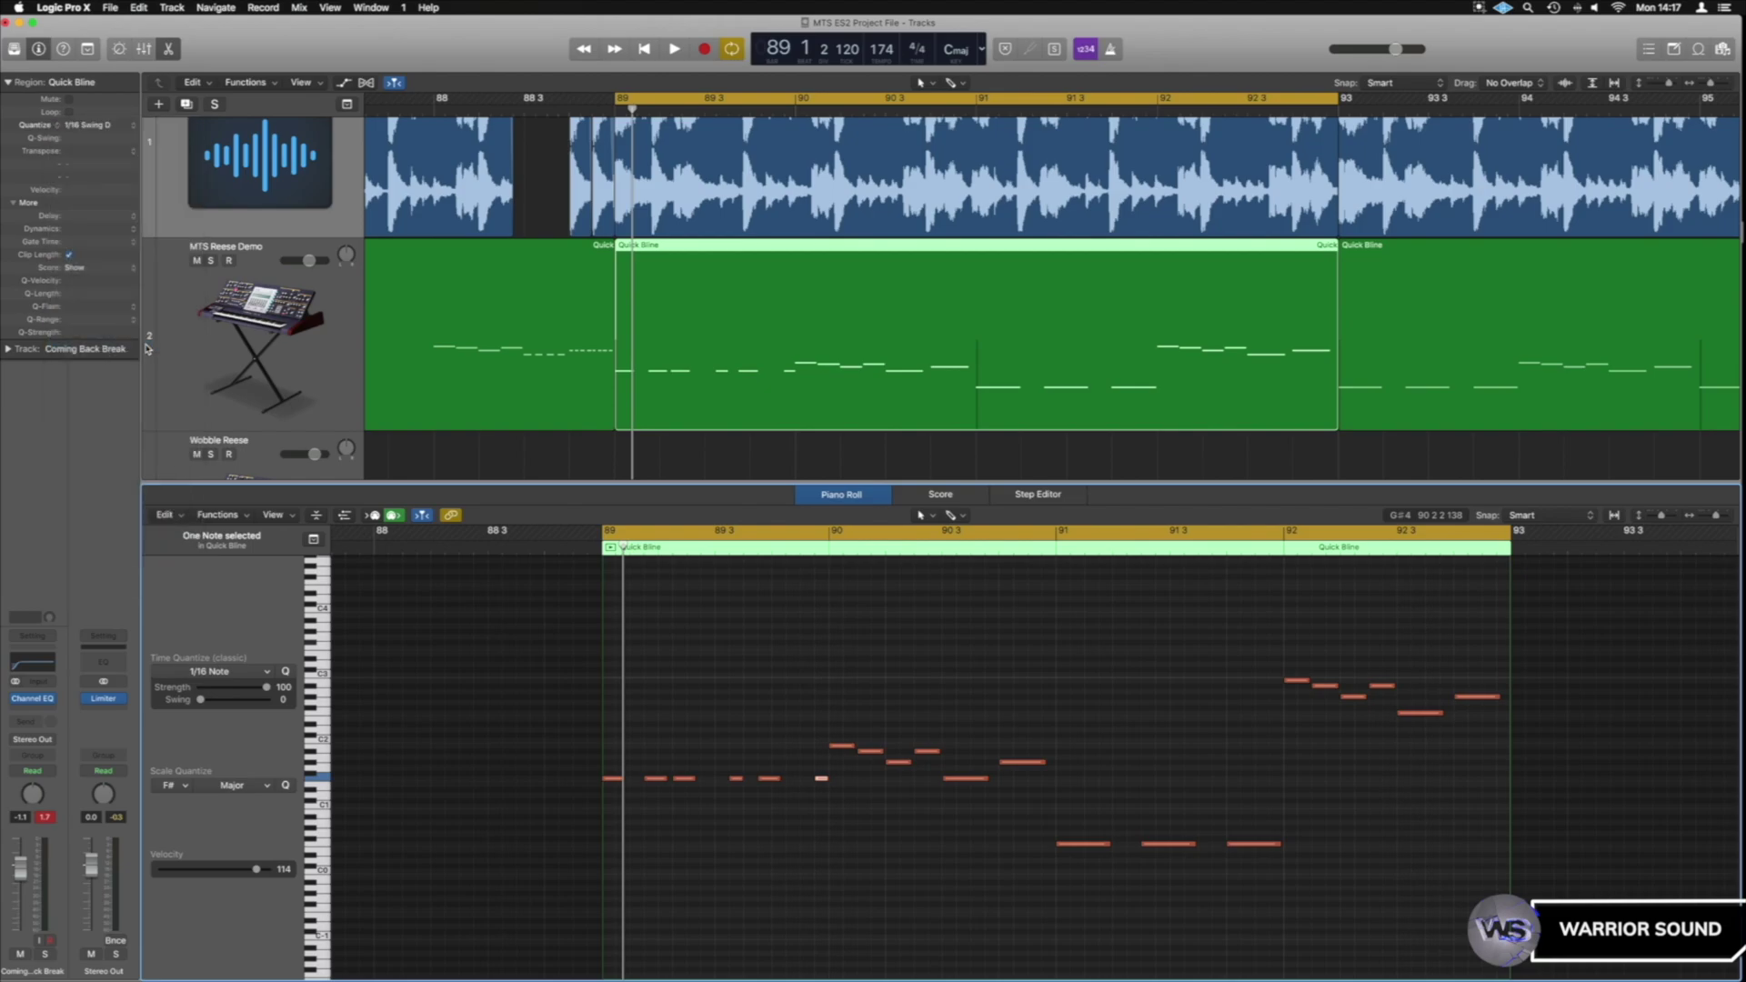
pyautogui.press('space')
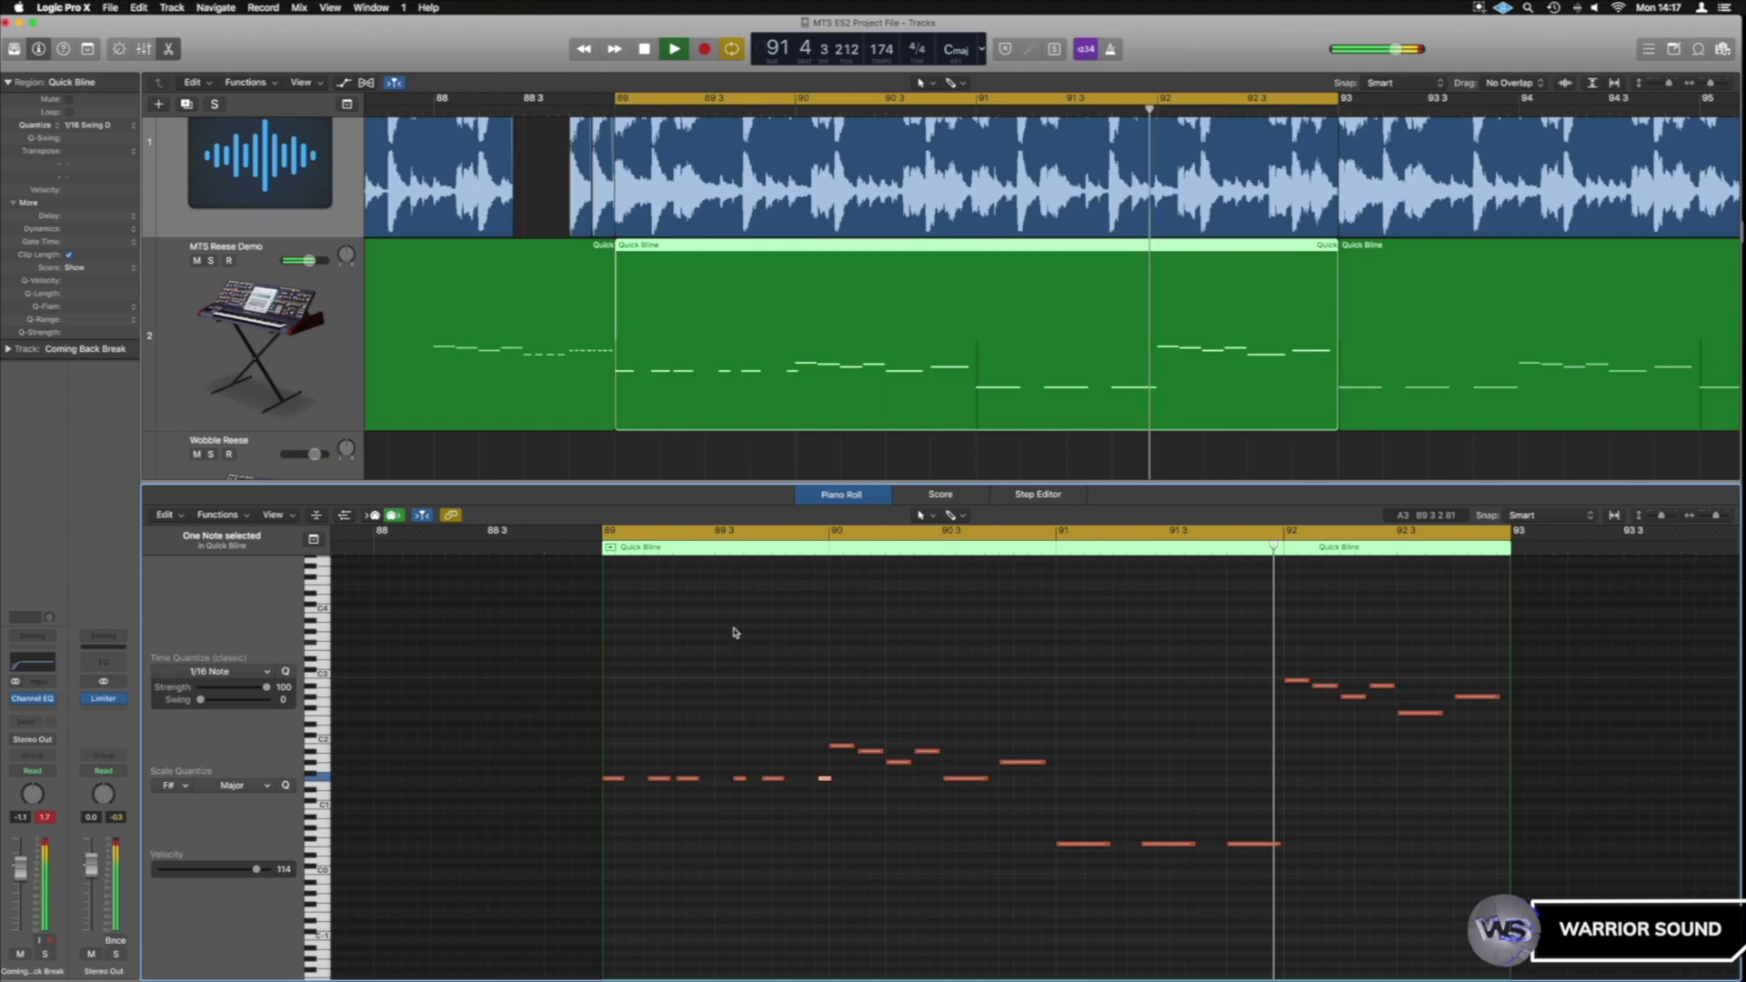
pyautogui.press('space')
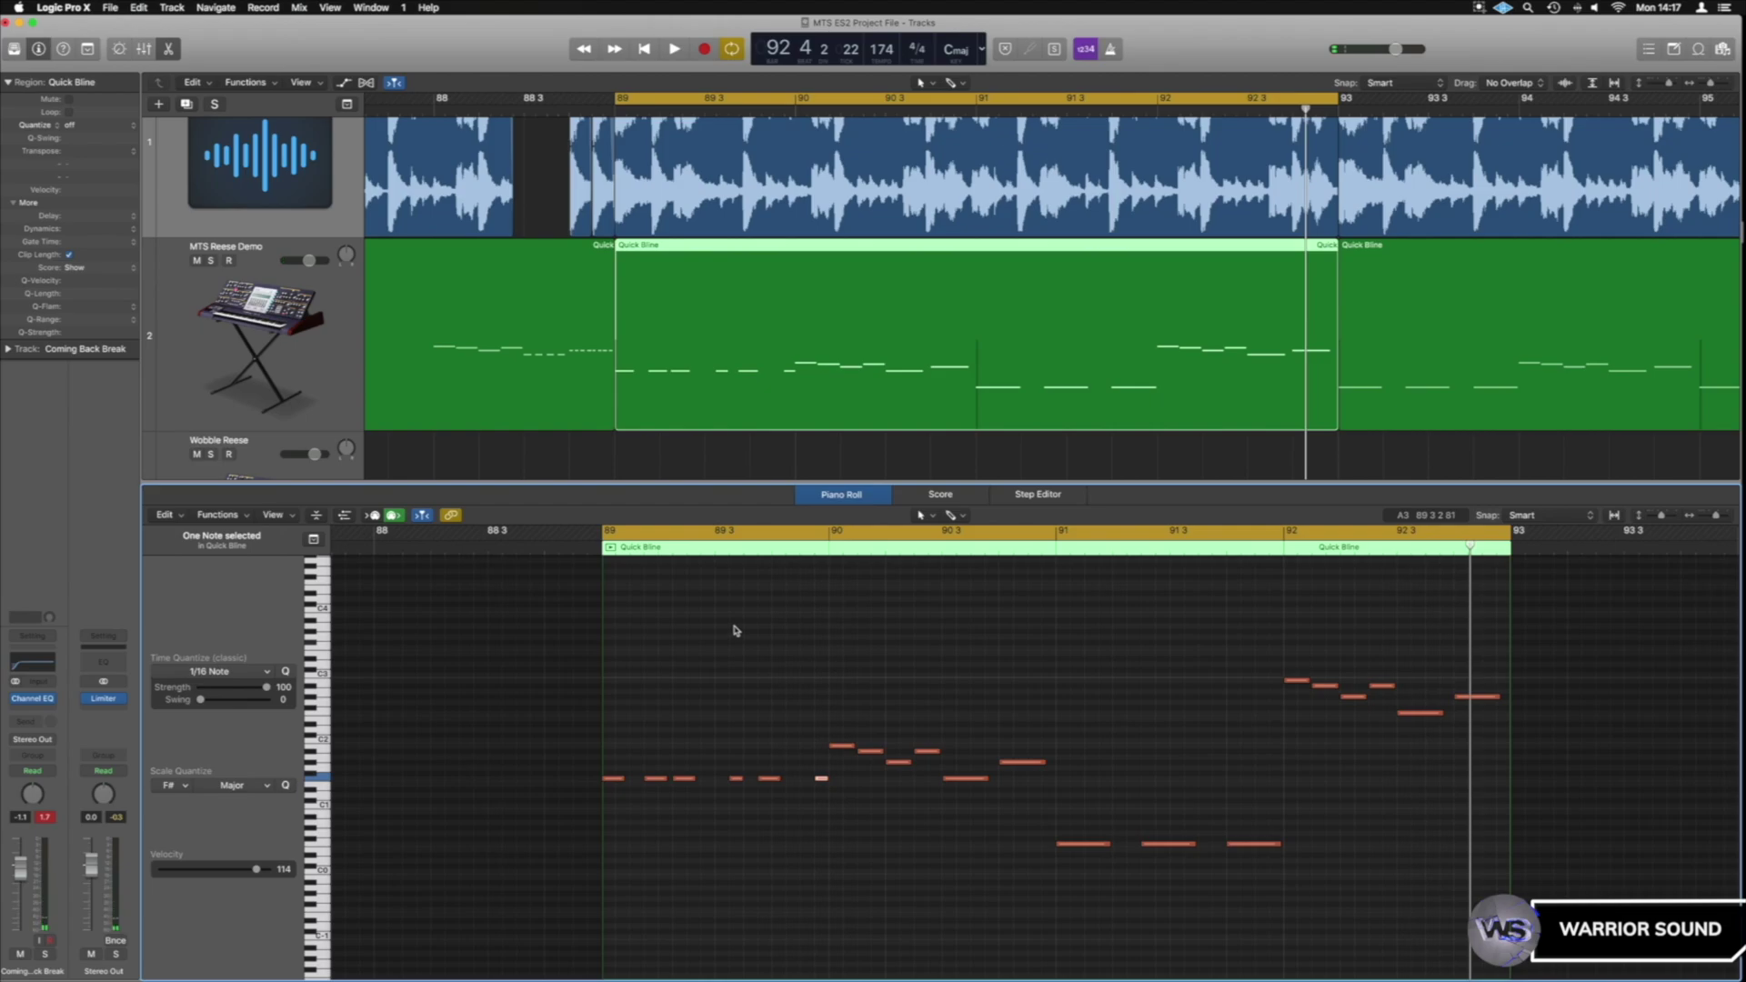
# - Set the cycle to bars 1–9 and listen to the drums with the MTS Reese Demo's Quick Bline region at bar 5 selected
pyautogui.press('z')
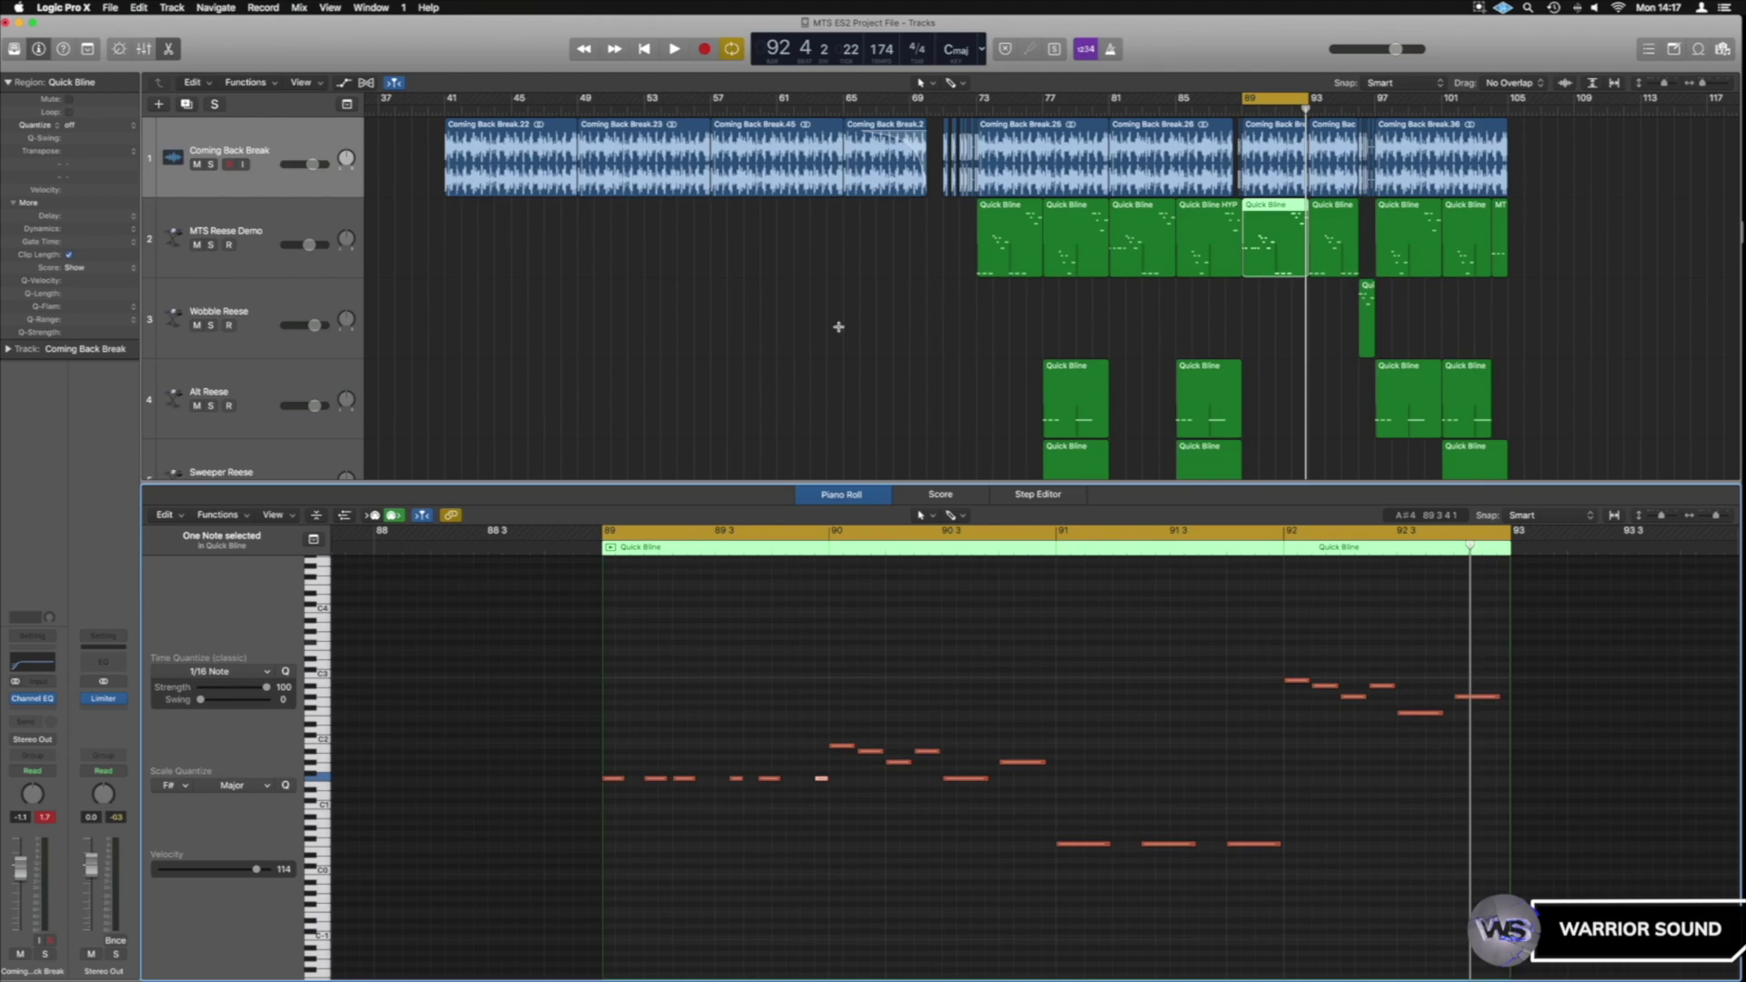
pyautogui.keyDown('ctrl'); pyautogui.keyDown('alt'); pyautogui.click(1086, 319); pyautogui.keyUp('alt'); pyautogui.keyUp('ctrl')
pyautogui.keyDown('ctrl'); pyautogui.keyDown('alt'); pyautogui.click(1086, 319); pyautogui.keyUp('alt'); pyautogui.keyUp('ctrl')
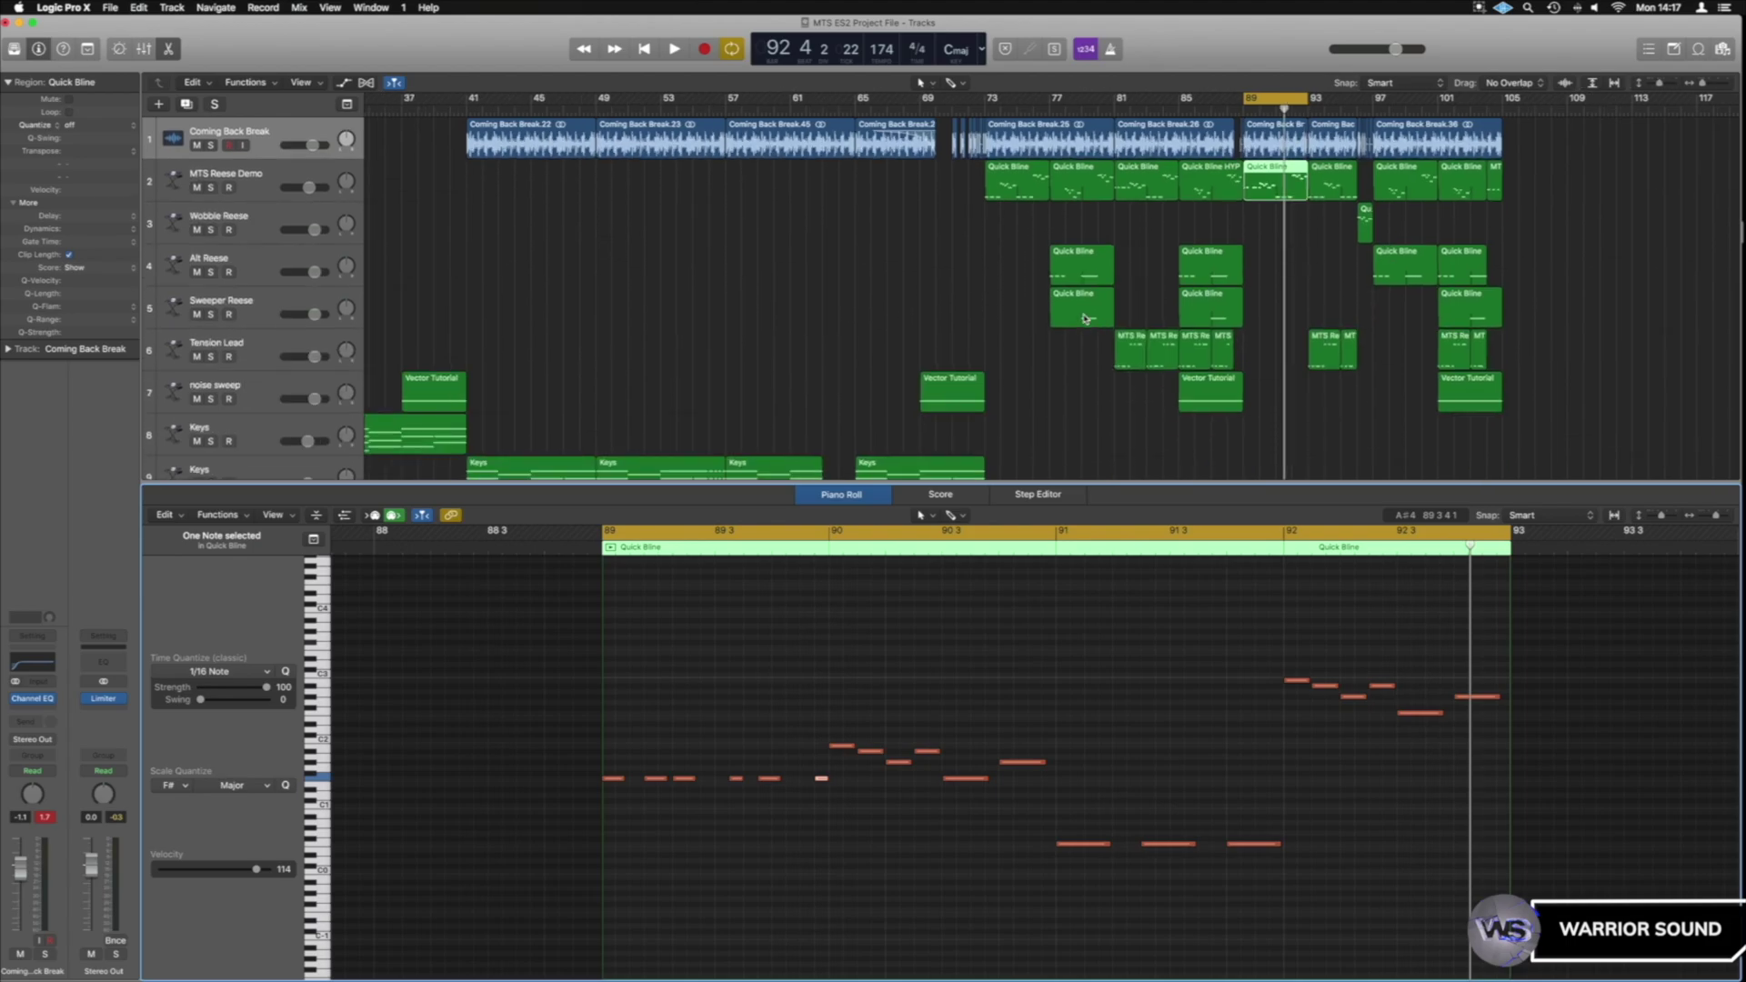
pyautogui.moveTo(375, 100); pyautogui.dragTo(450, 100)
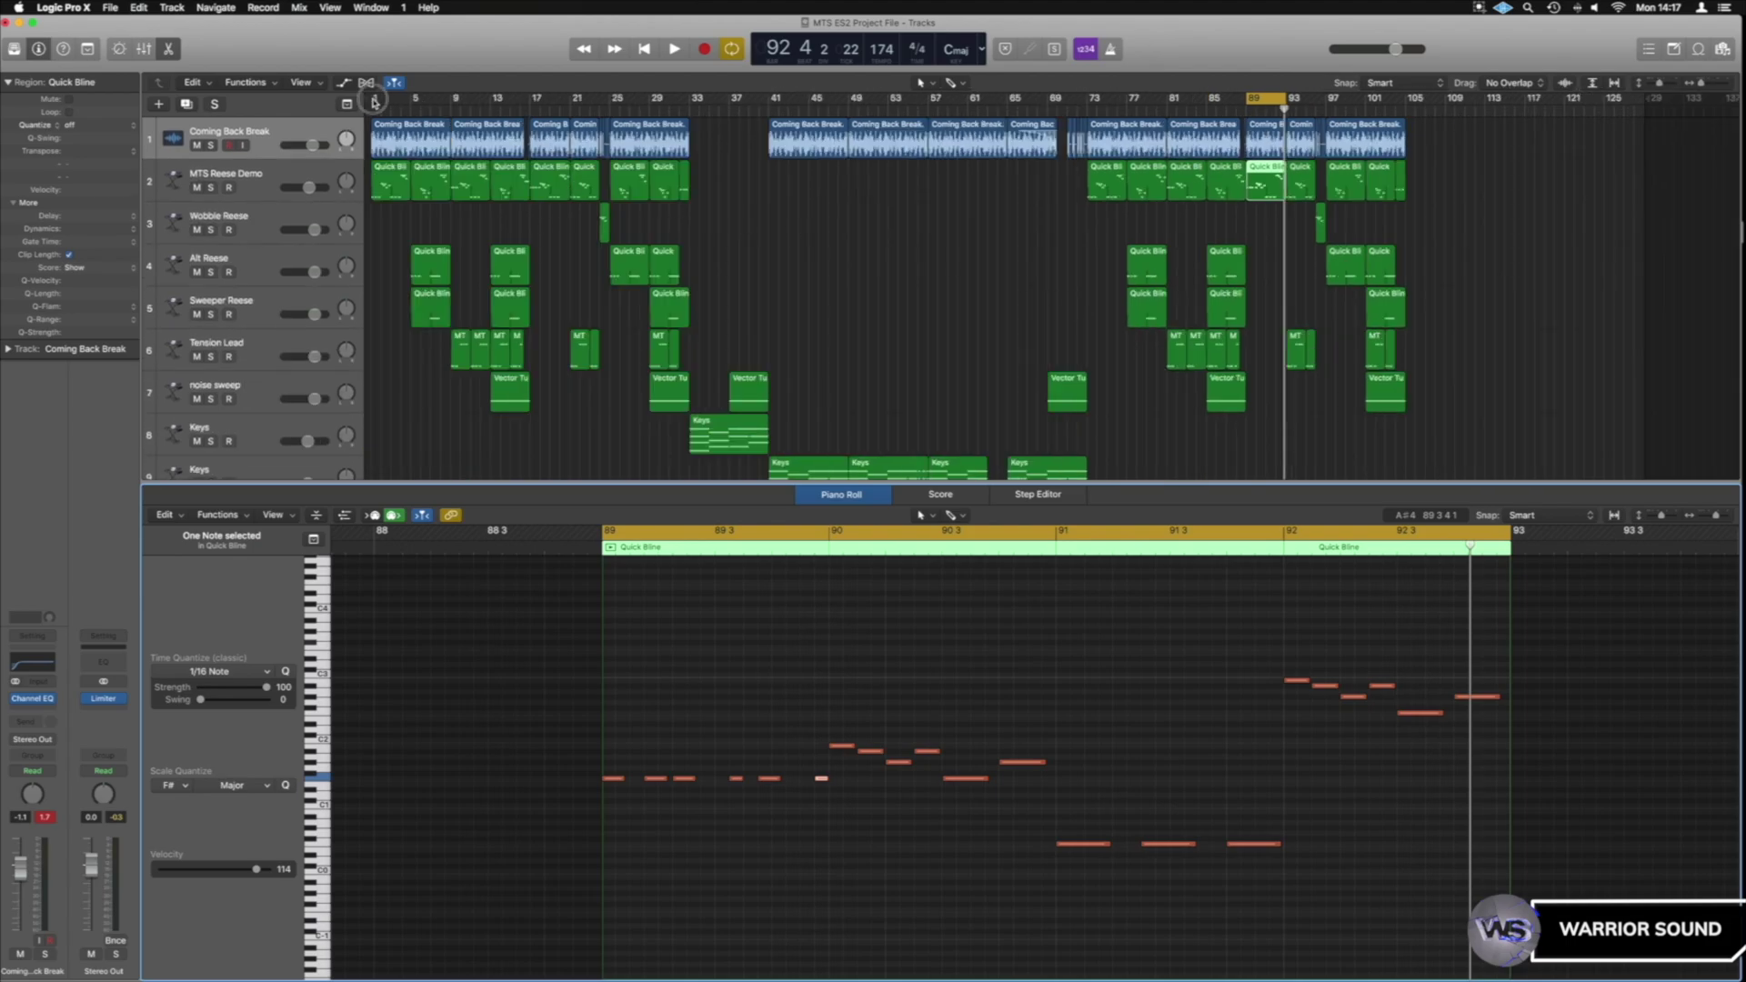
pyautogui.click(432, 169)
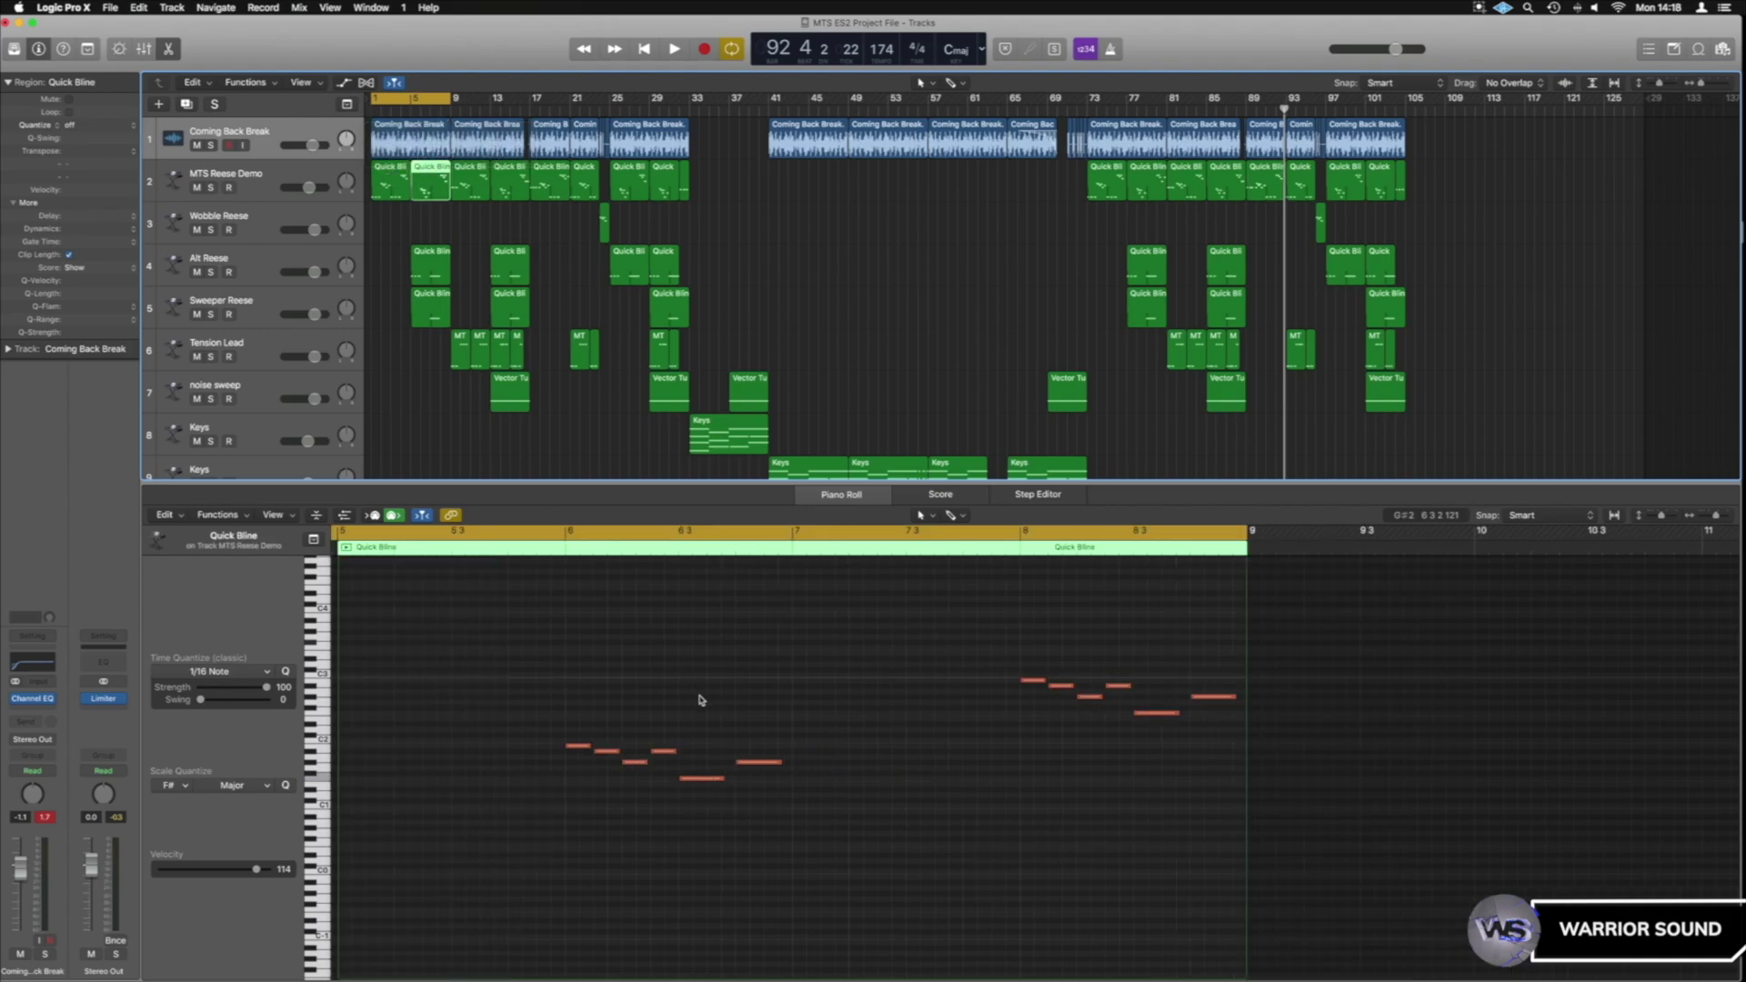
pyautogui.press('space')
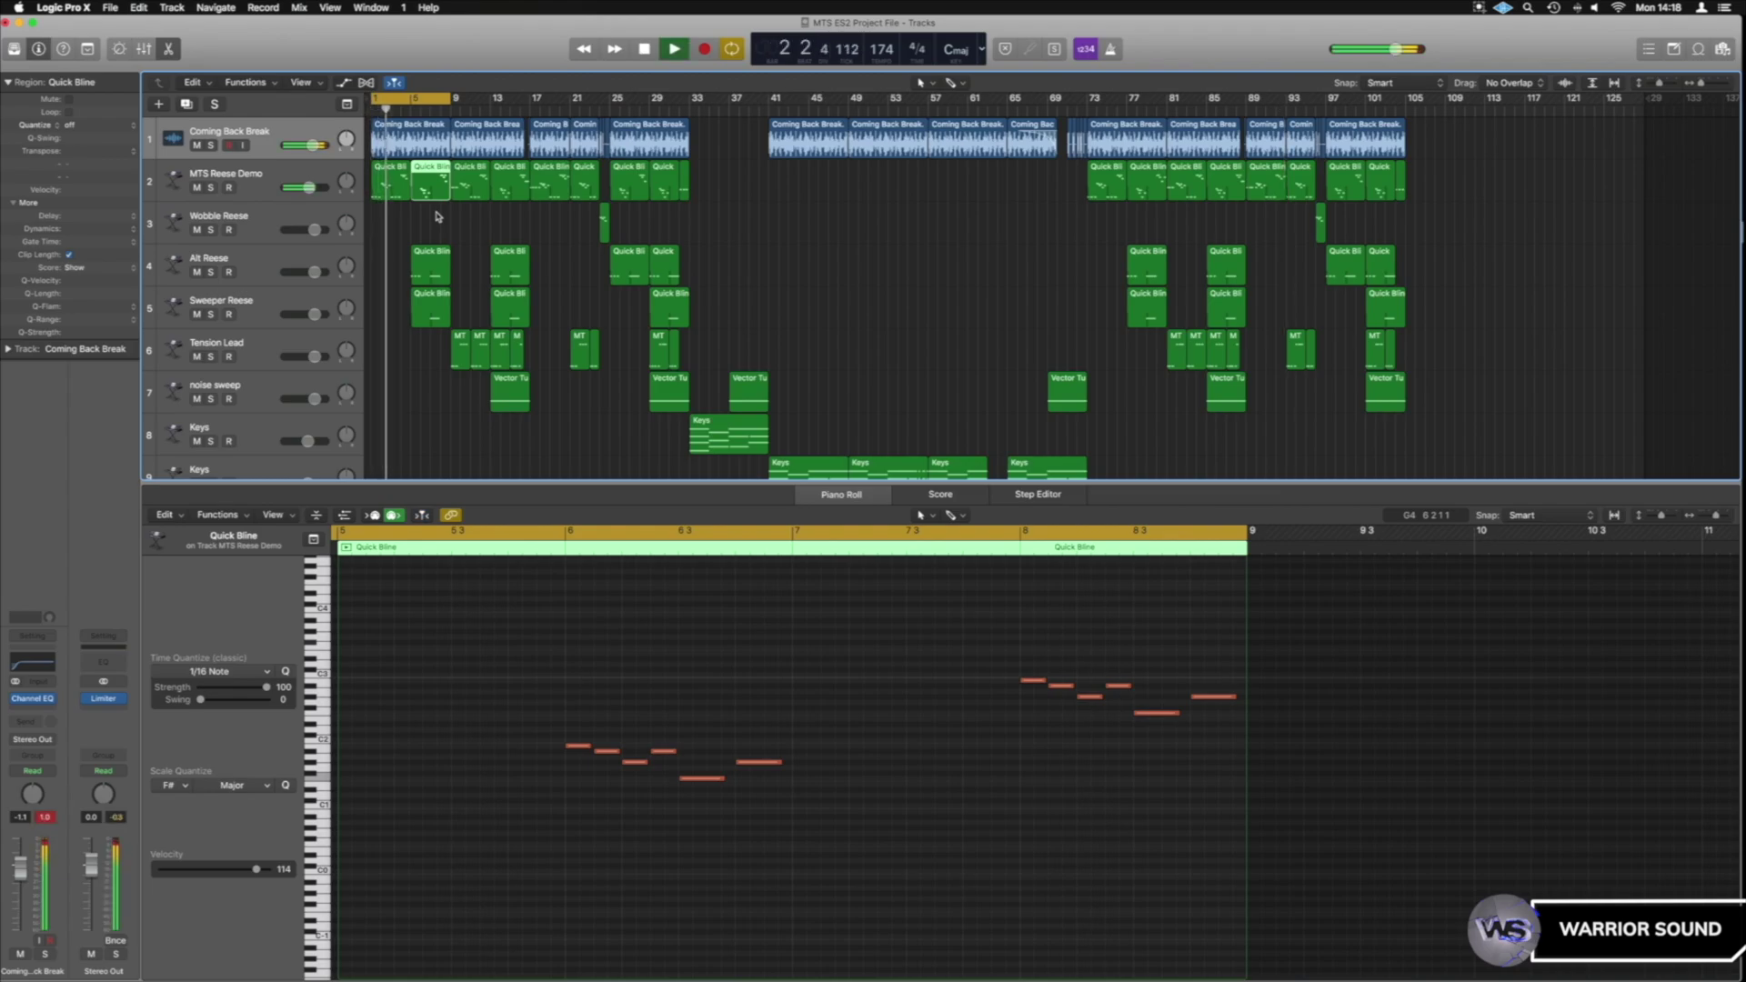
pyautogui.press('space')
# - Try quantizing the first two MTS Reese Demo regions to the Coming Back Break.29 groove, listen to them, and undo the quantize
pyautogui.moveTo(436, 216); pyautogui.dragTo(409, 177)
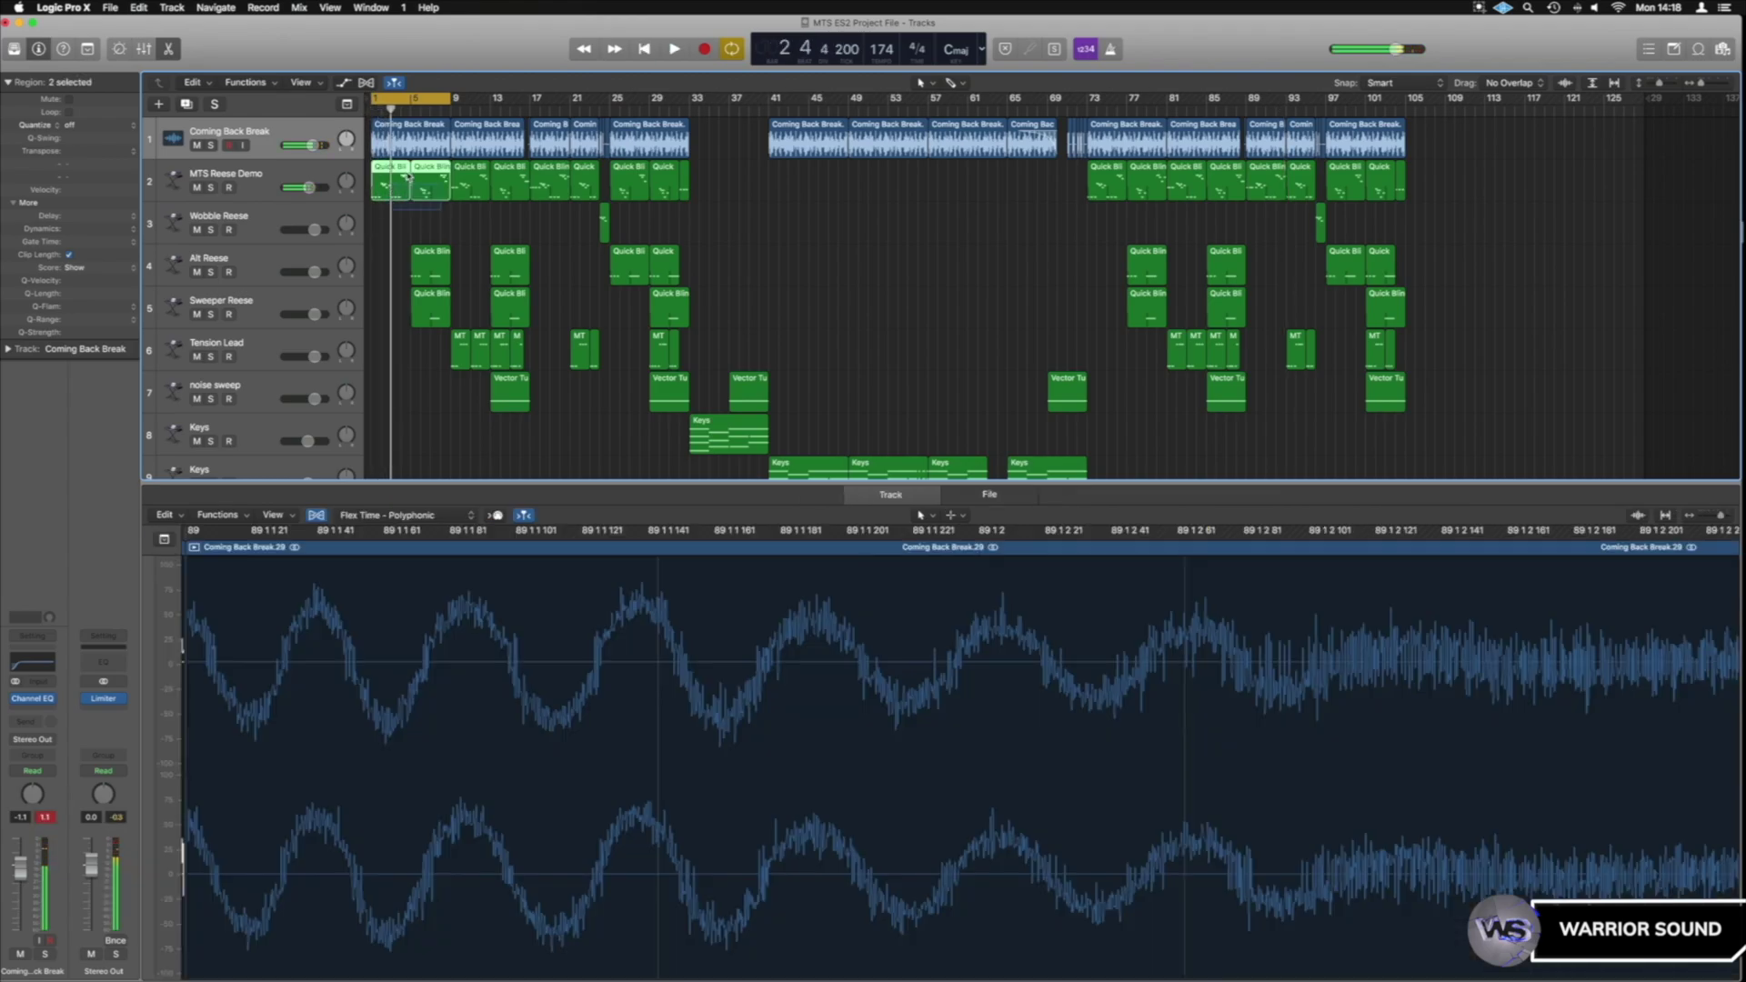
pyautogui.click(409, 178)
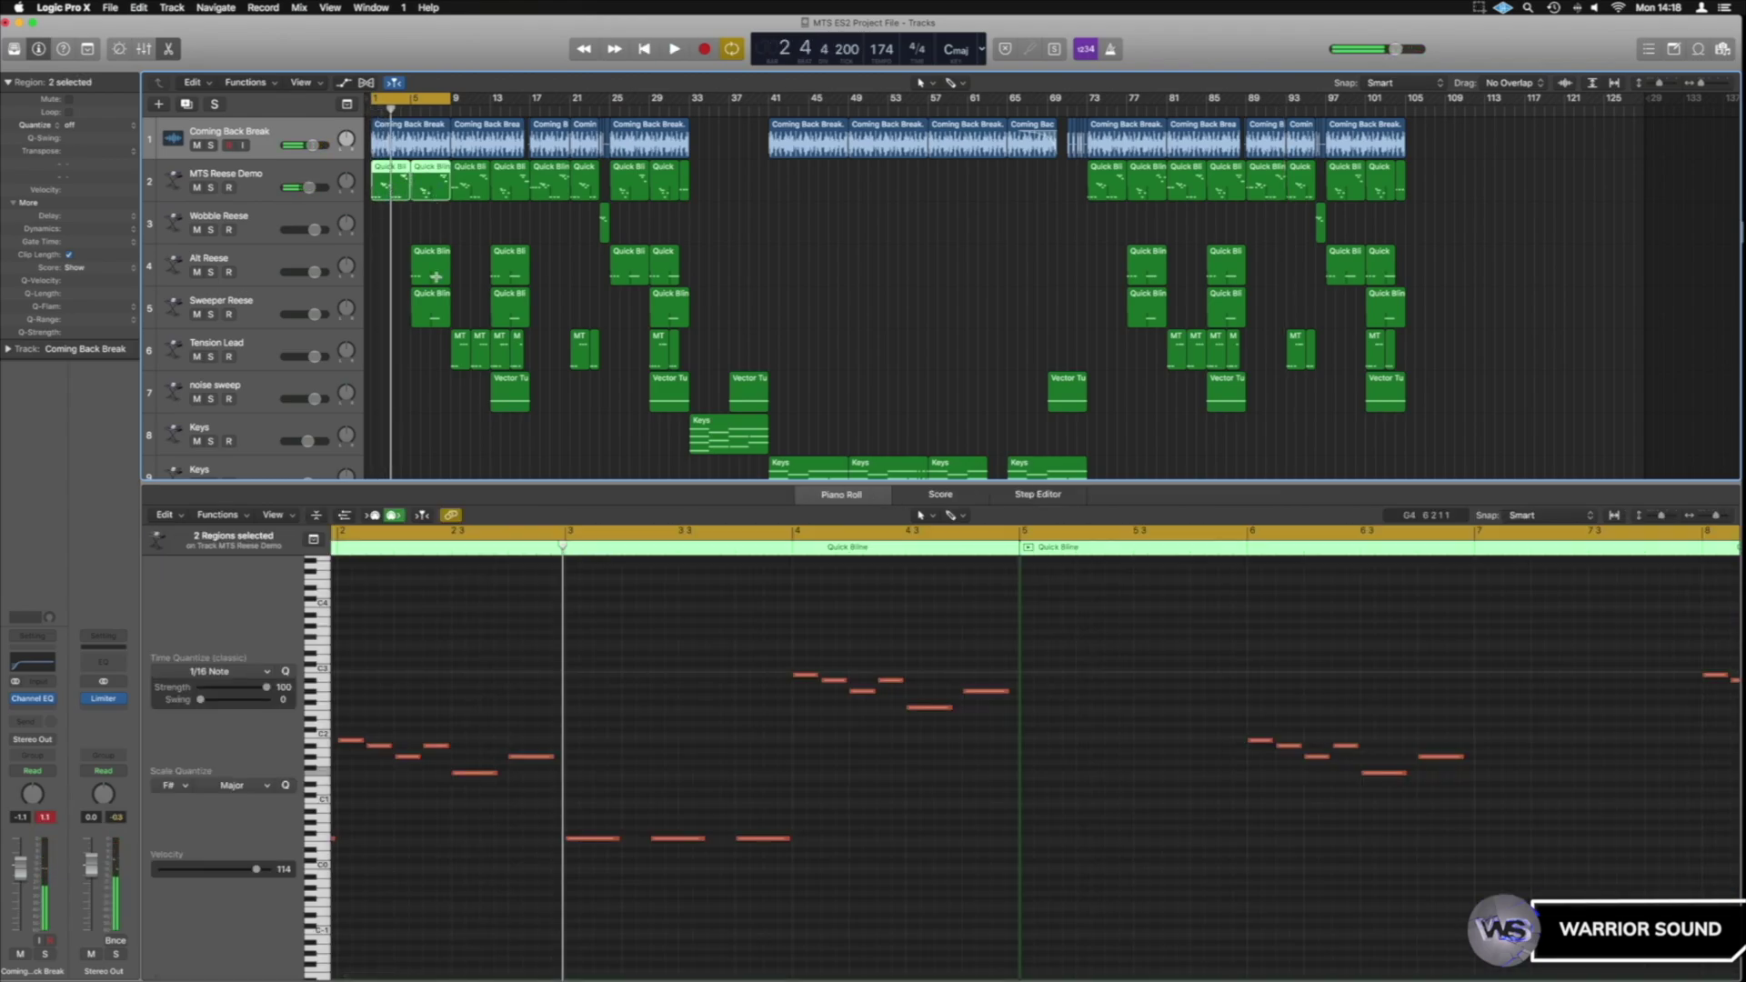
pyautogui.click(90, 126)
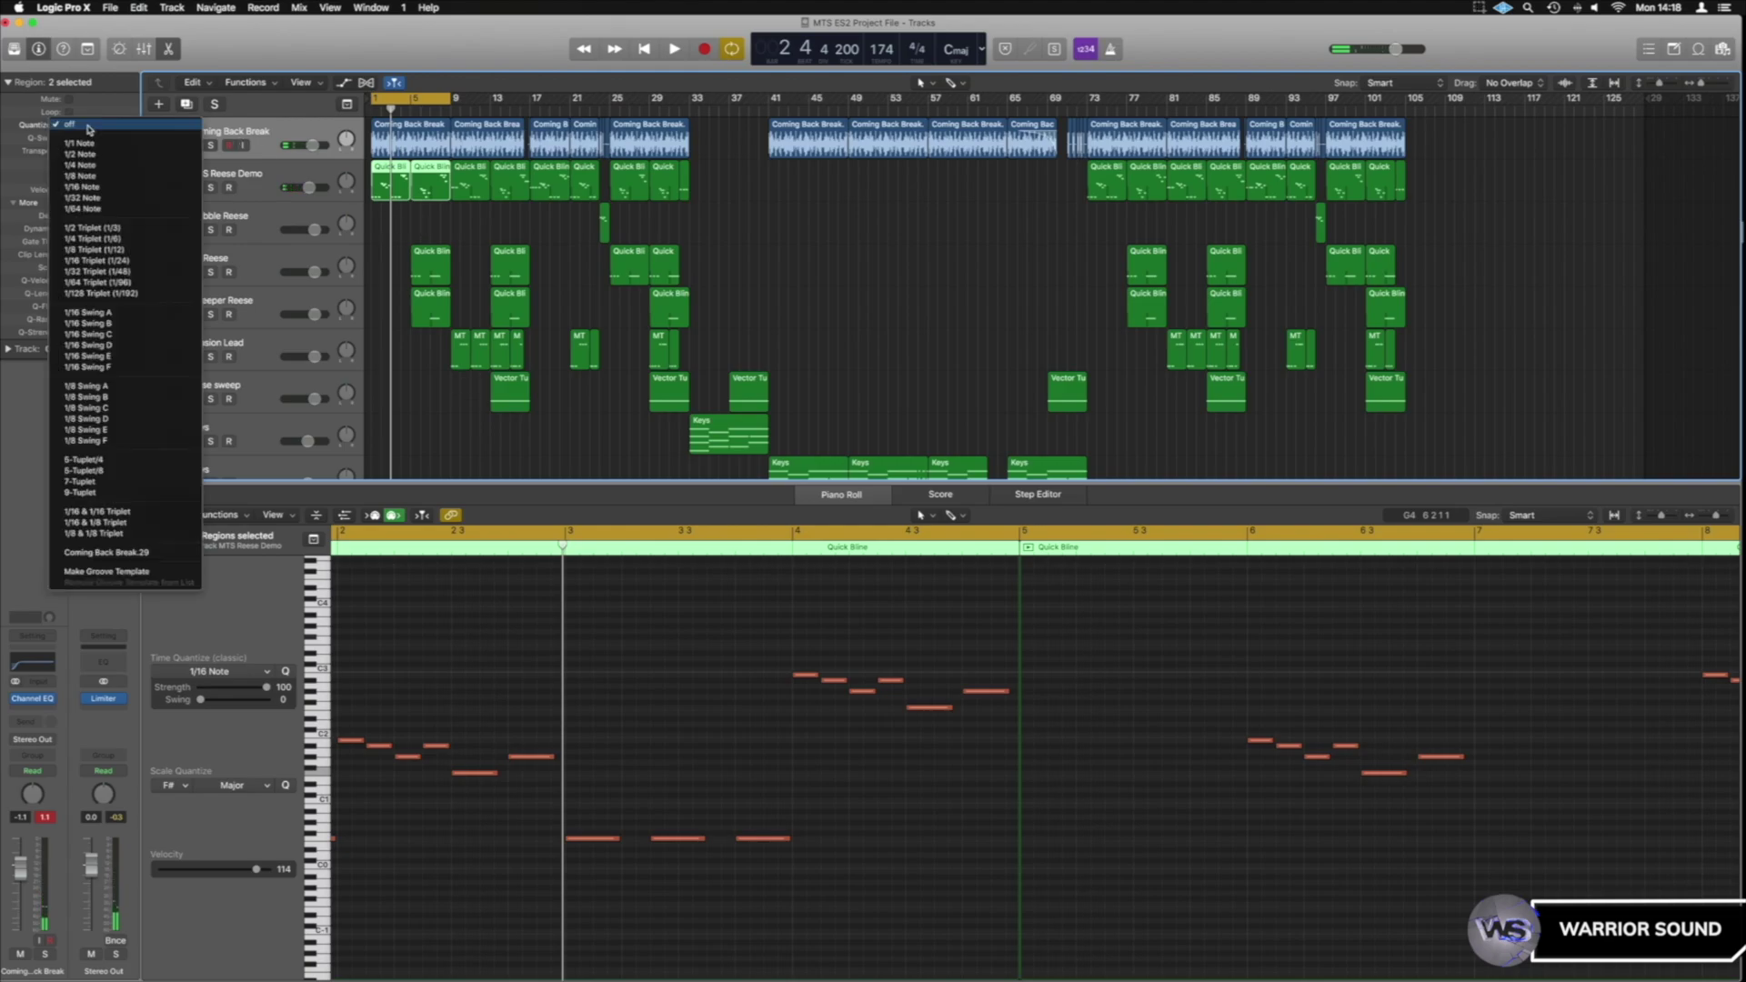
pyautogui.click(173, 556)
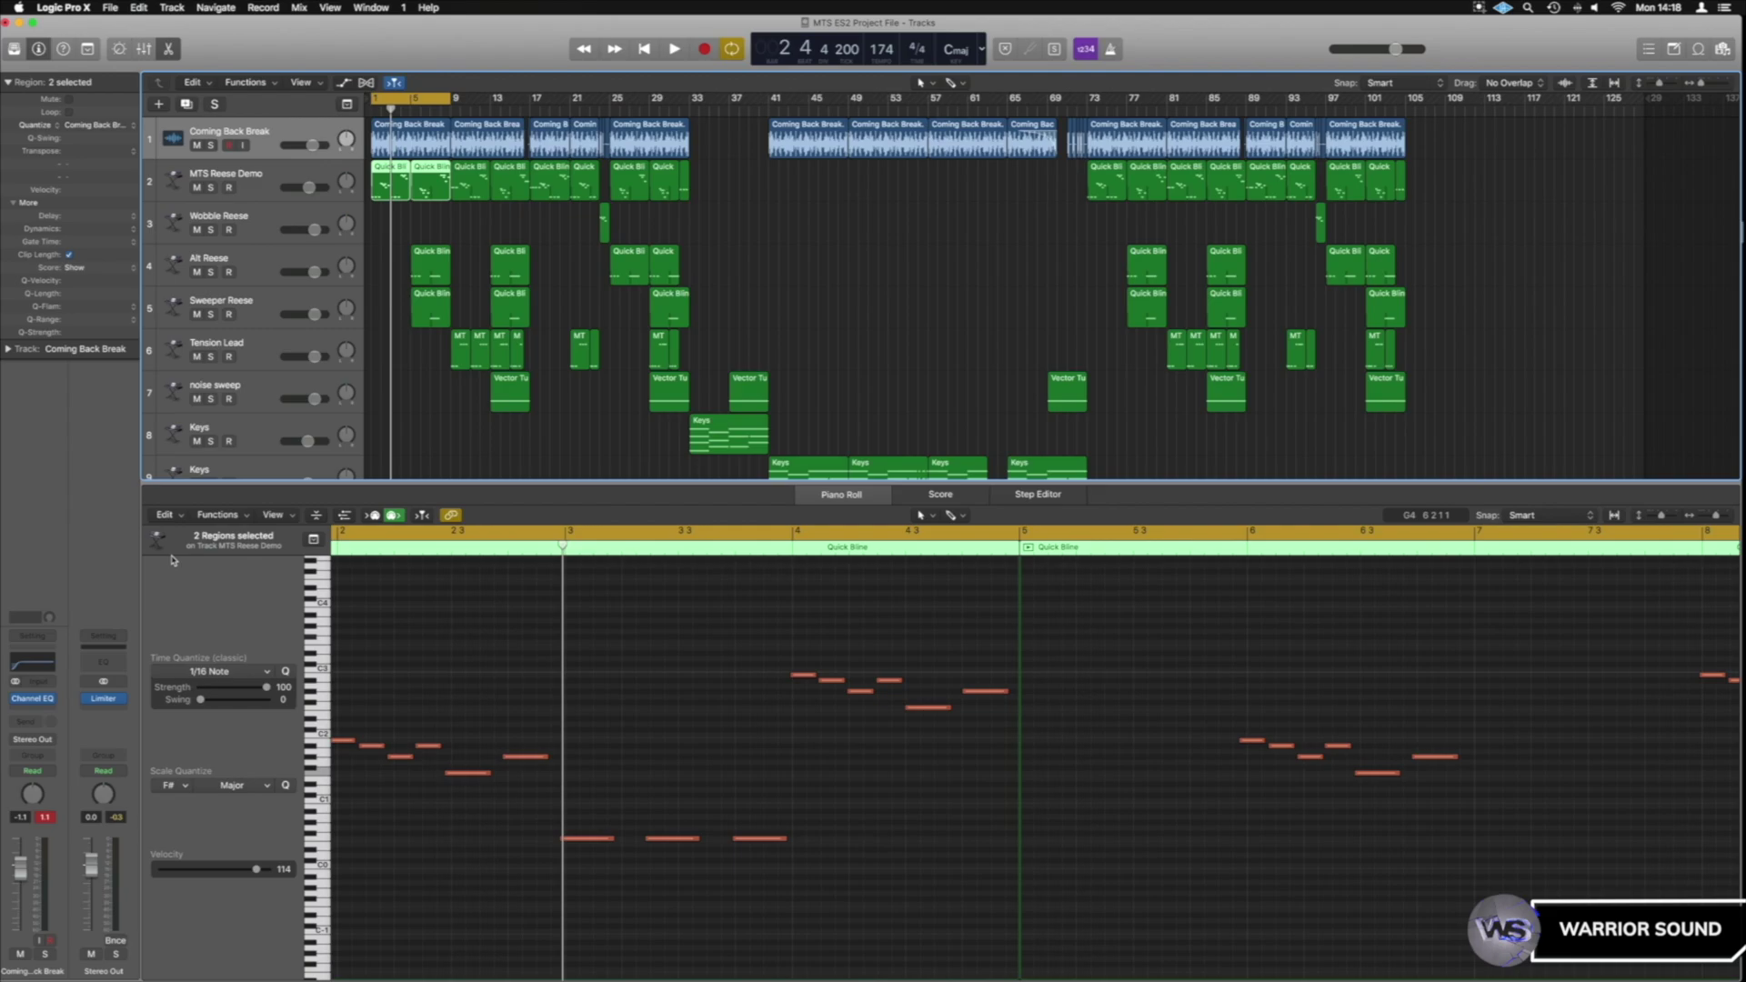
pyautogui.press('space')
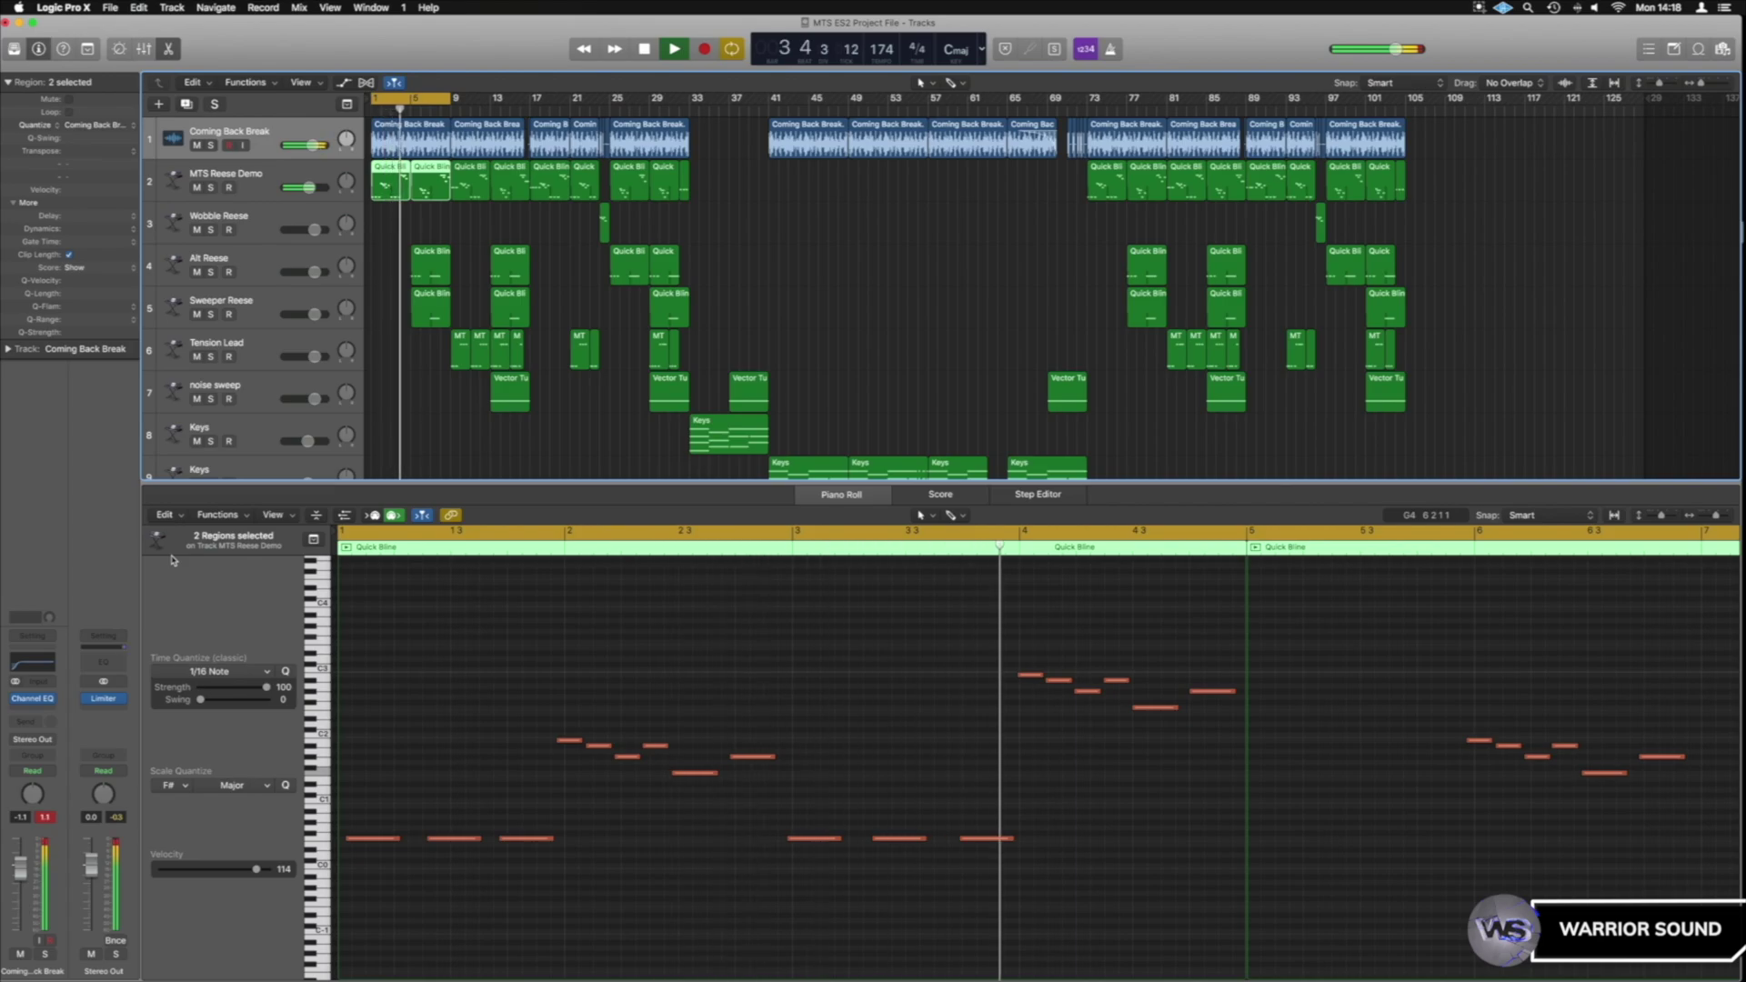
pyautogui.press('space')
pyautogui.press('super+z')
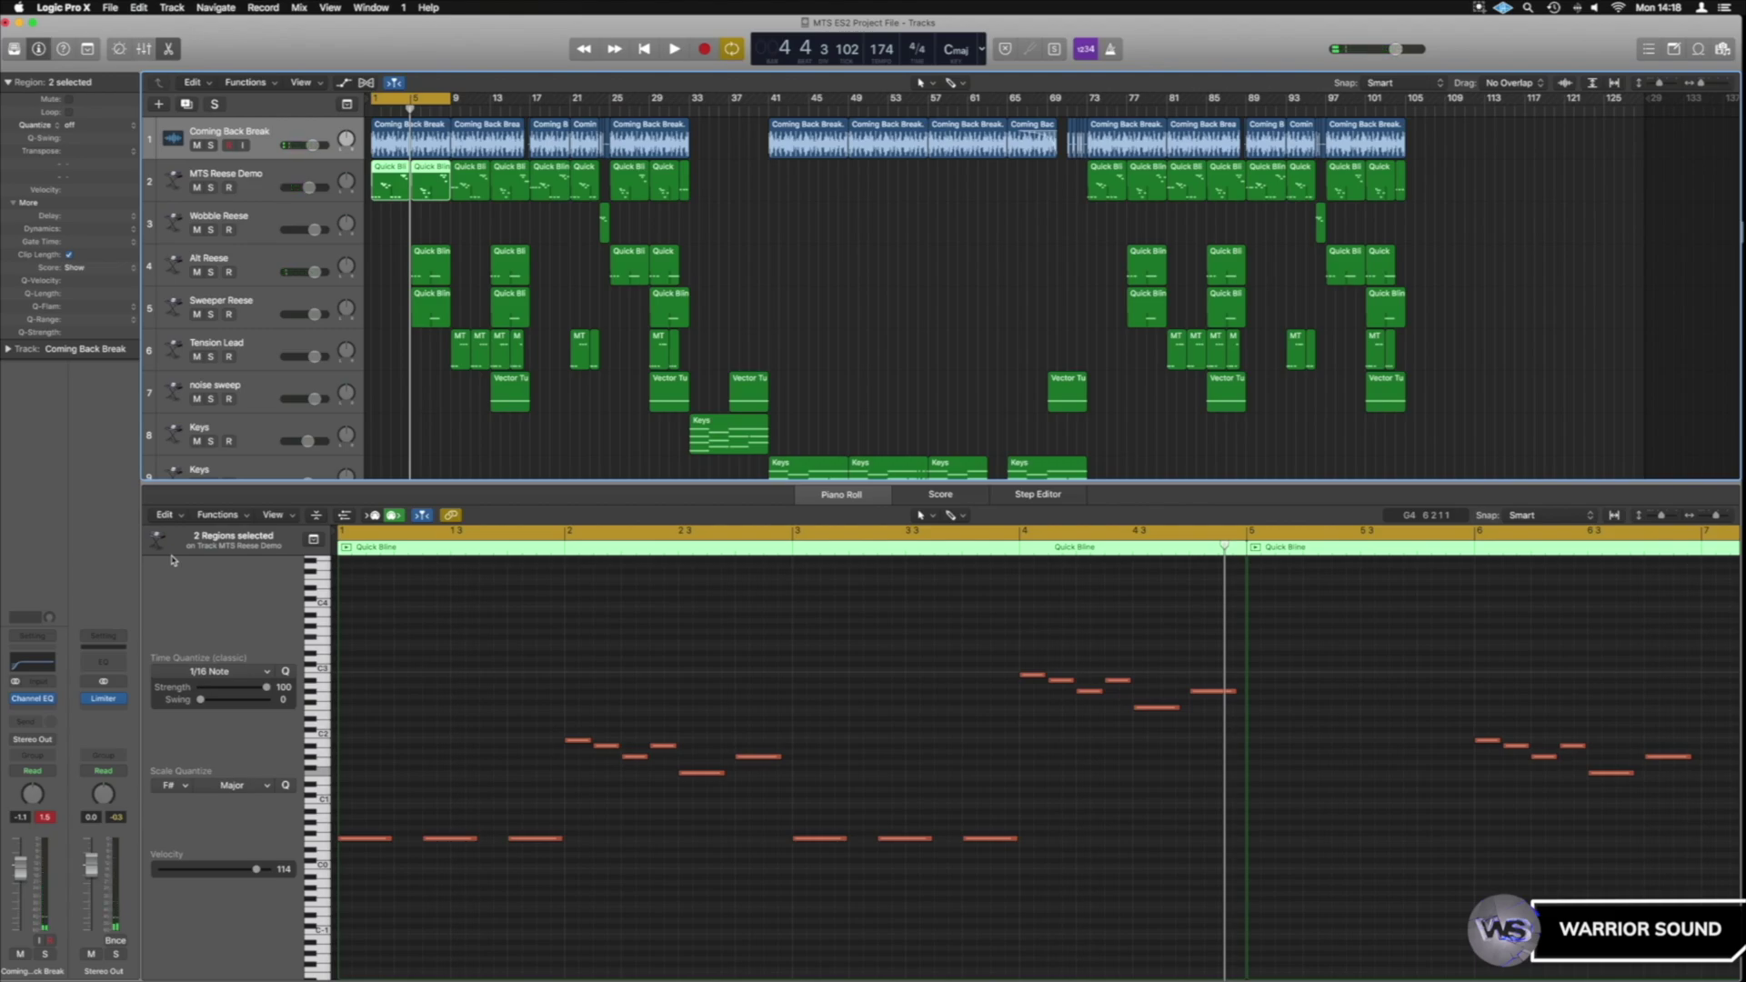
# - Listen to the first two bassline regions unquantized and shorten the cycle to bars 2–3
pyautogui.press('space')
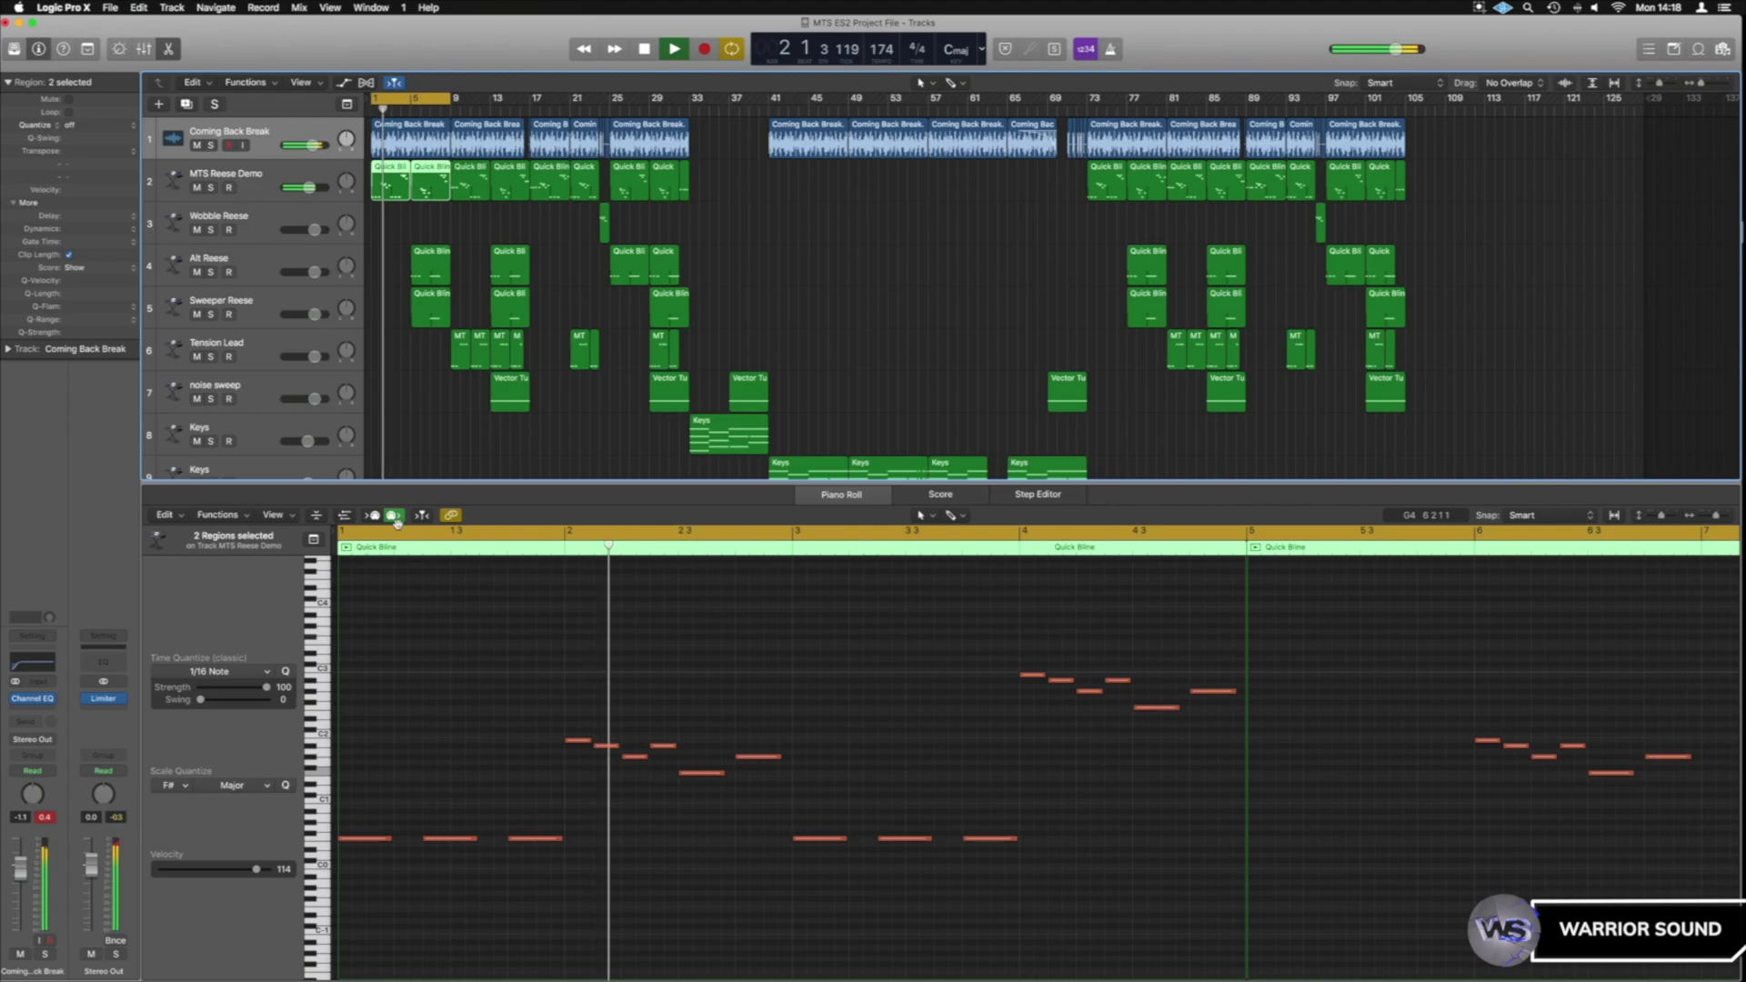
pyautogui.press('space')
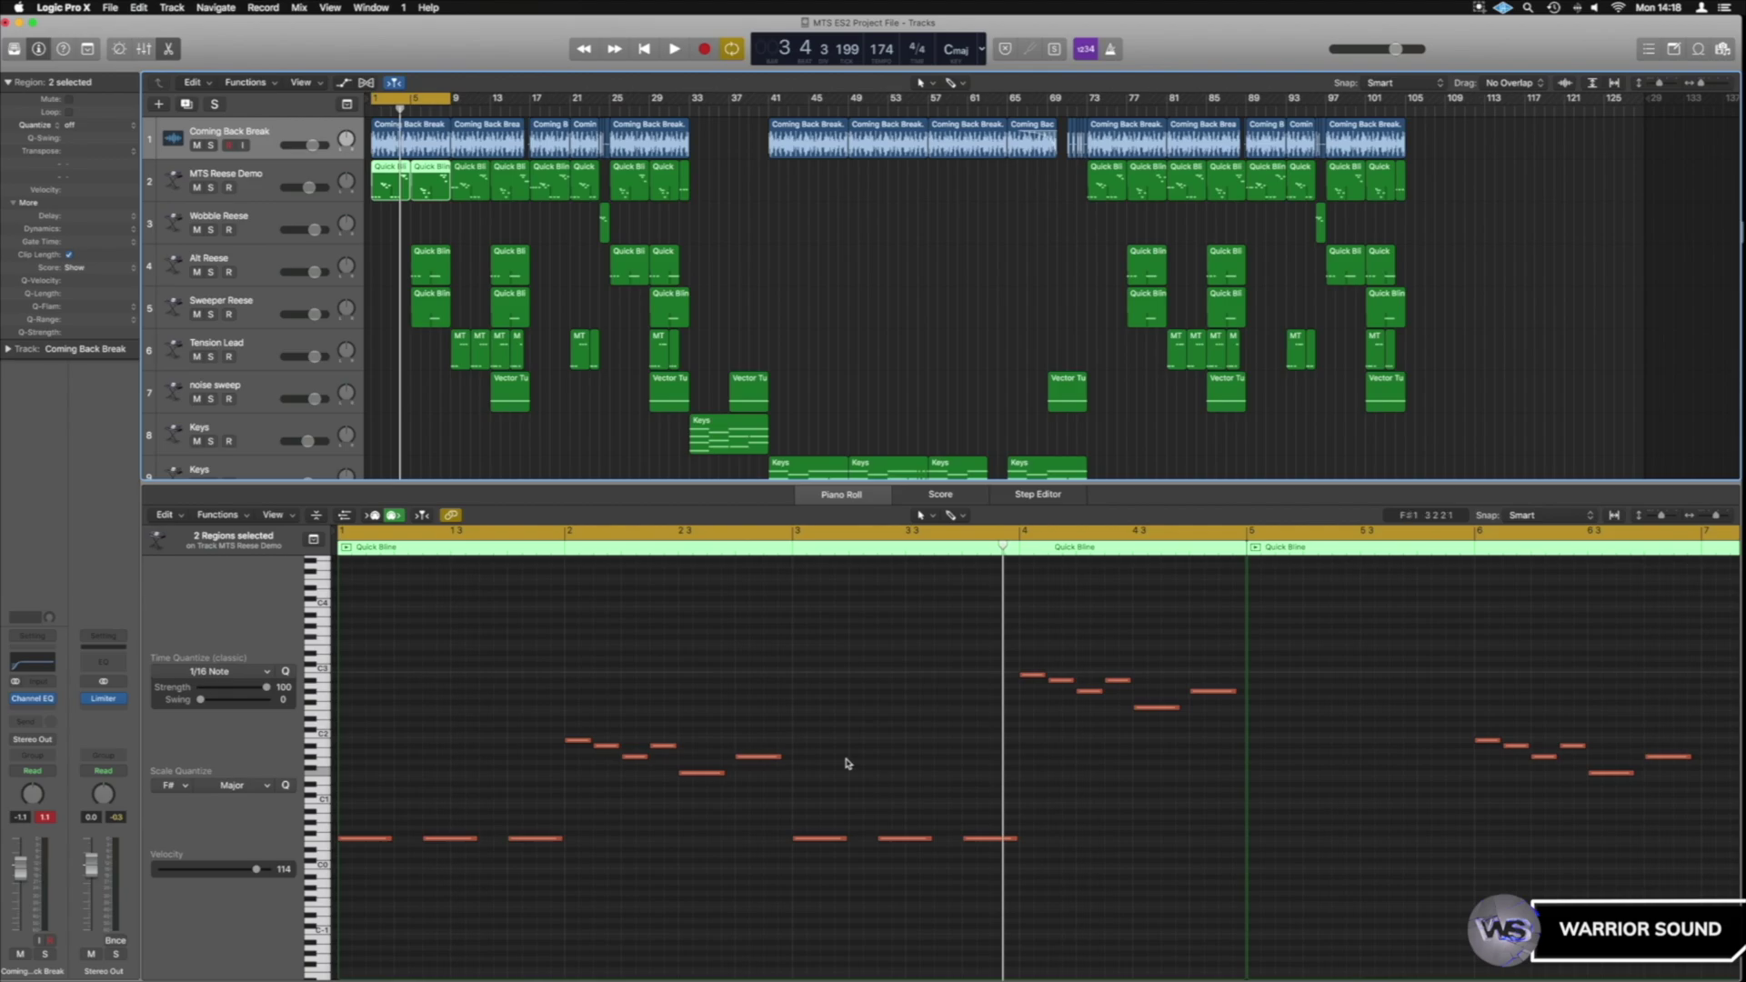
pyautogui.moveTo(568, 533); pyautogui.dragTo(791, 545)
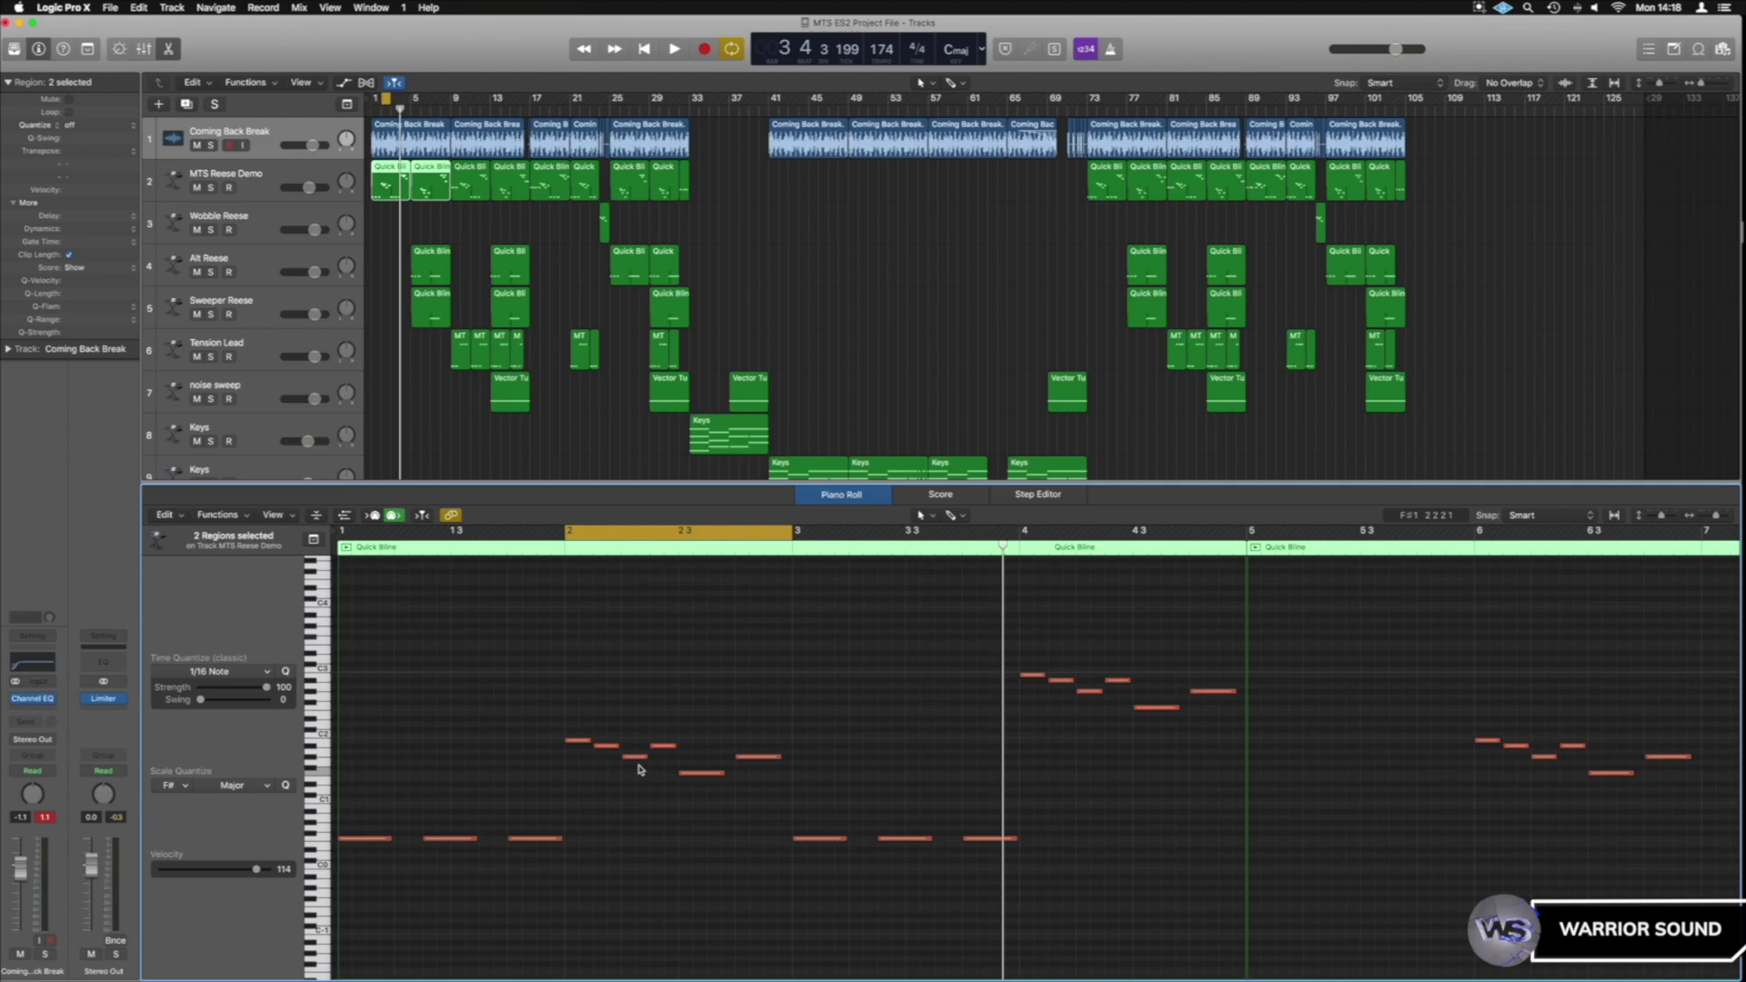
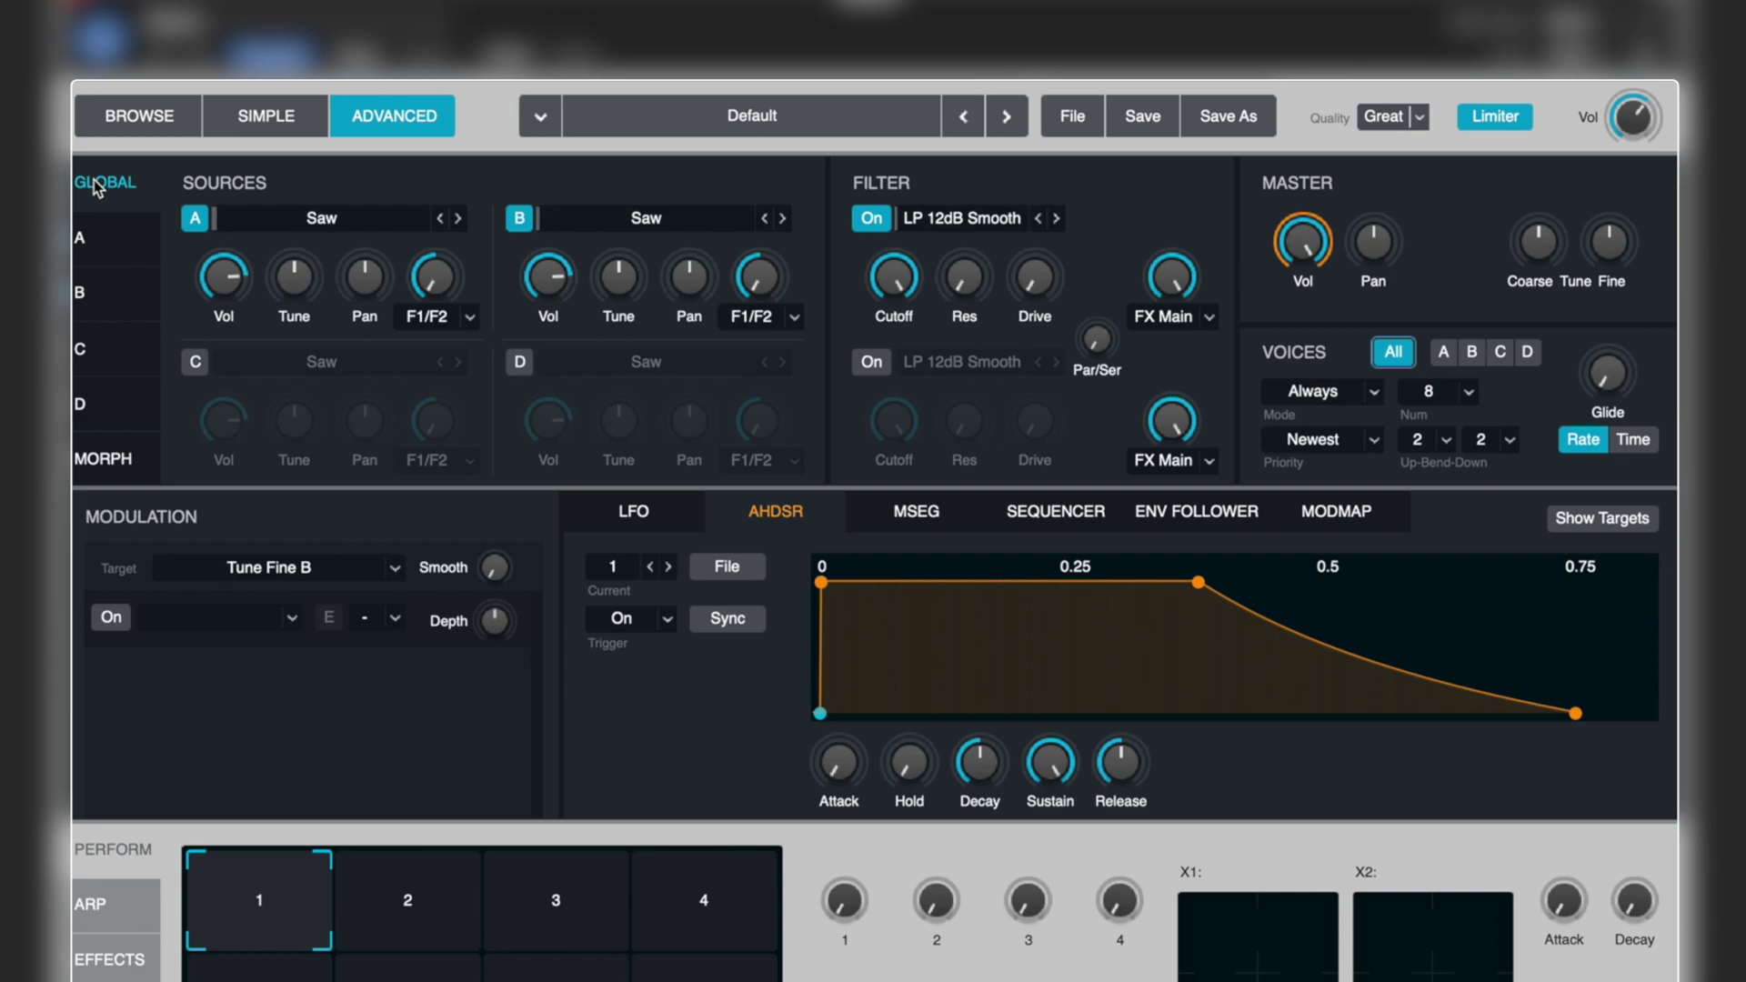
# - In Alchemy's Default patch, lower Filter 1's cutoff, add a little resonance, and modulate the cutoff with LFO2 (Sine)
pyautogui.moveTo(953, 291)
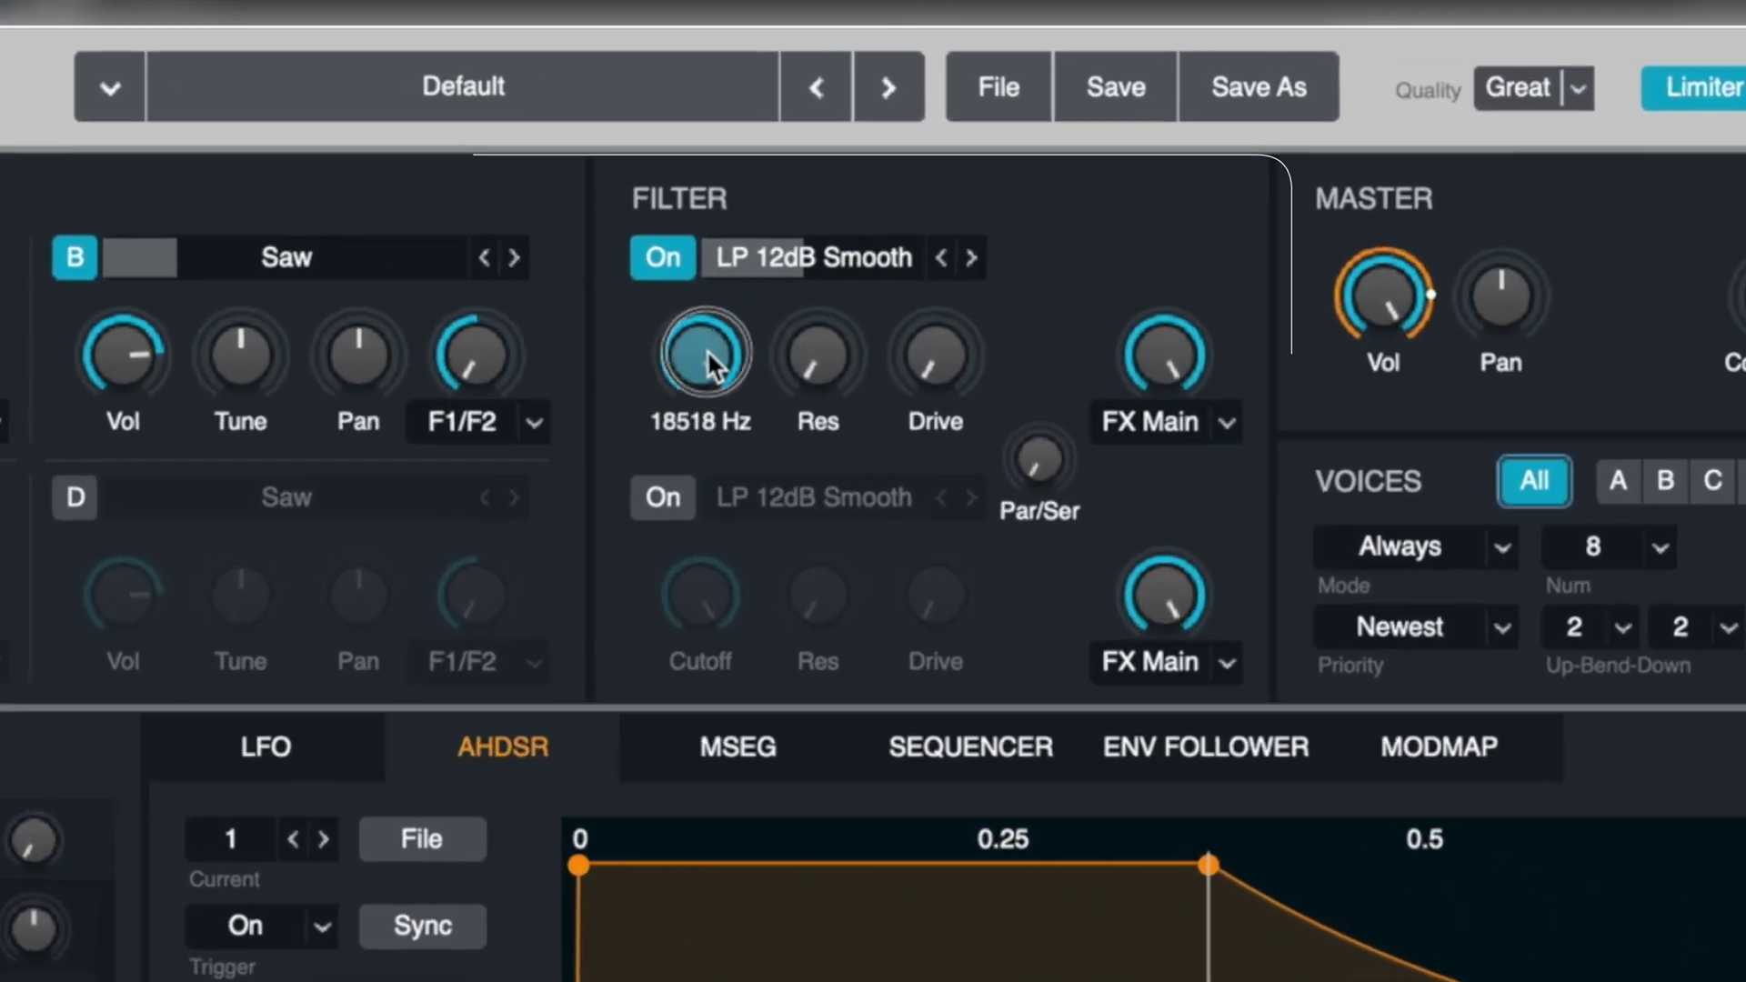
pyautogui.moveTo(896, 271); pyautogui.dragTo(902, 347)
pyautogui.moveTo(597, 547); pyautogui.dragTo(601, 426)
pyautogui.click(739, 417)
pyautogui.moveTo(740, 417); pyautogui.dragTo(723, 368)
pyautogui.moveTo(605, 414); pyautogui.dragTo(719, 461)
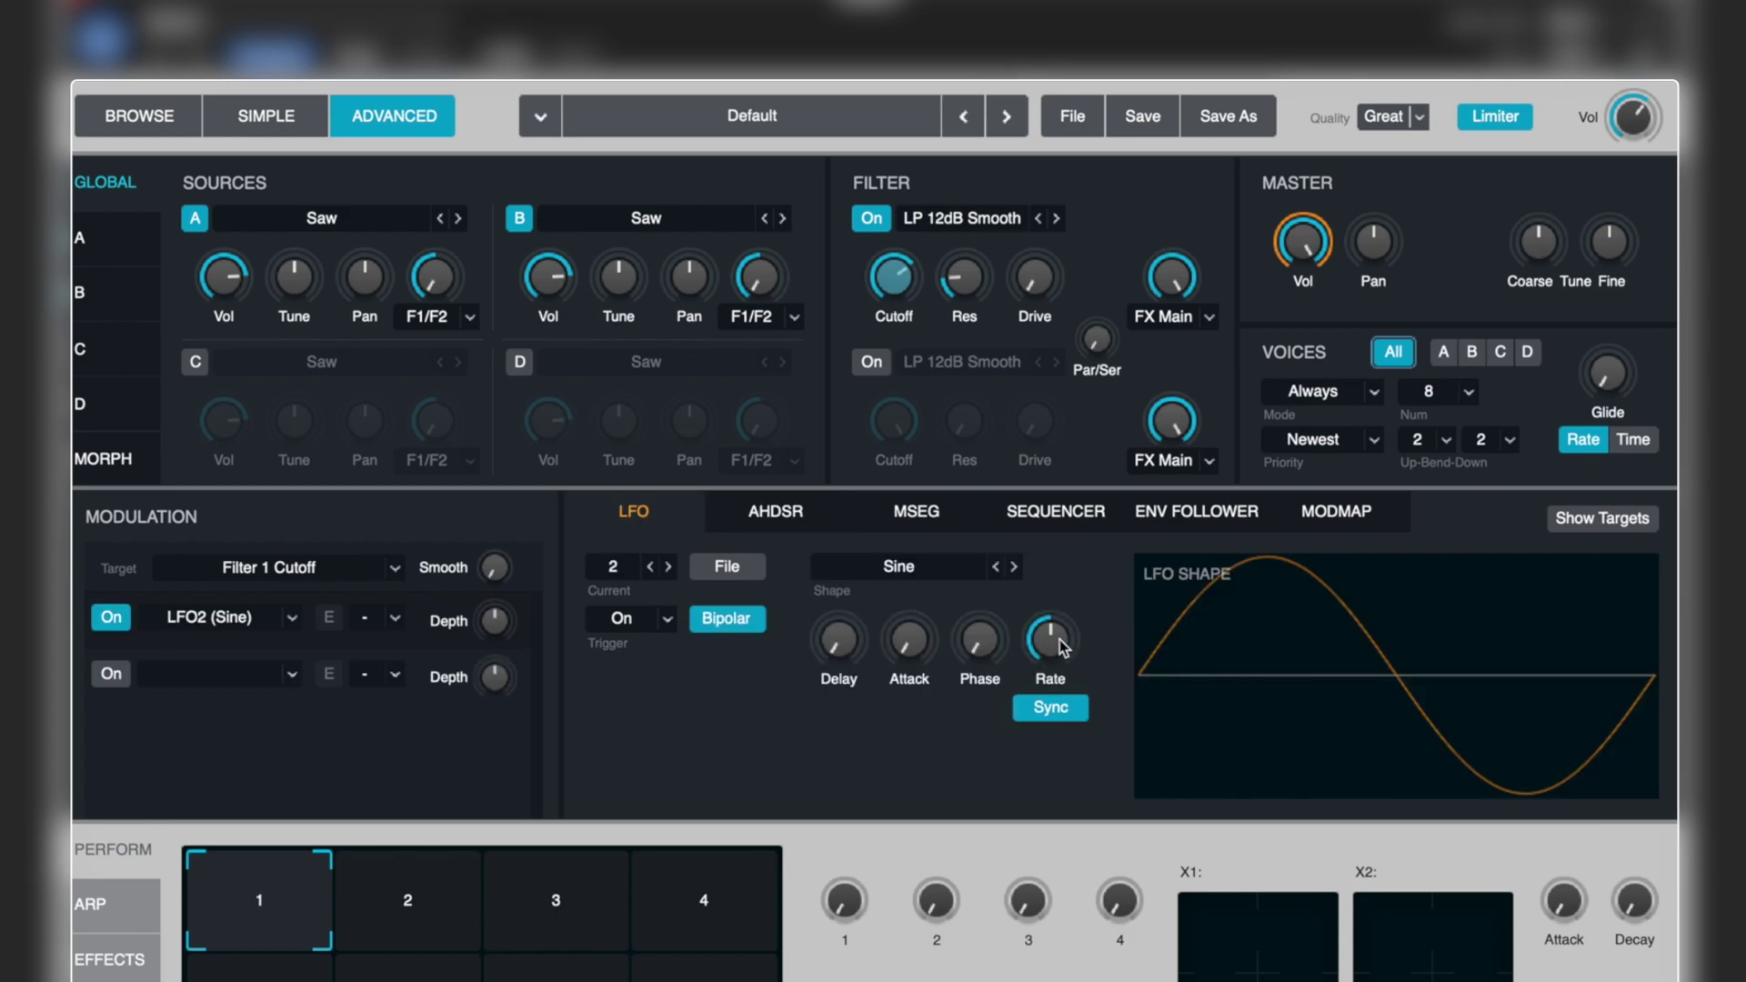
pyautogui.click(1061, 648)
# - Adjust the depth of LFO2's modulation of Filter 1's cutoff, trying a small positive amount and -7.7 %
pyautogui.moveTo(494, 623)
pyautogui.mouseDown()
pyautogui.moveTo(496, 608)
pyautogui.moveTo(497, 638)
pyautogui.mouseUp()
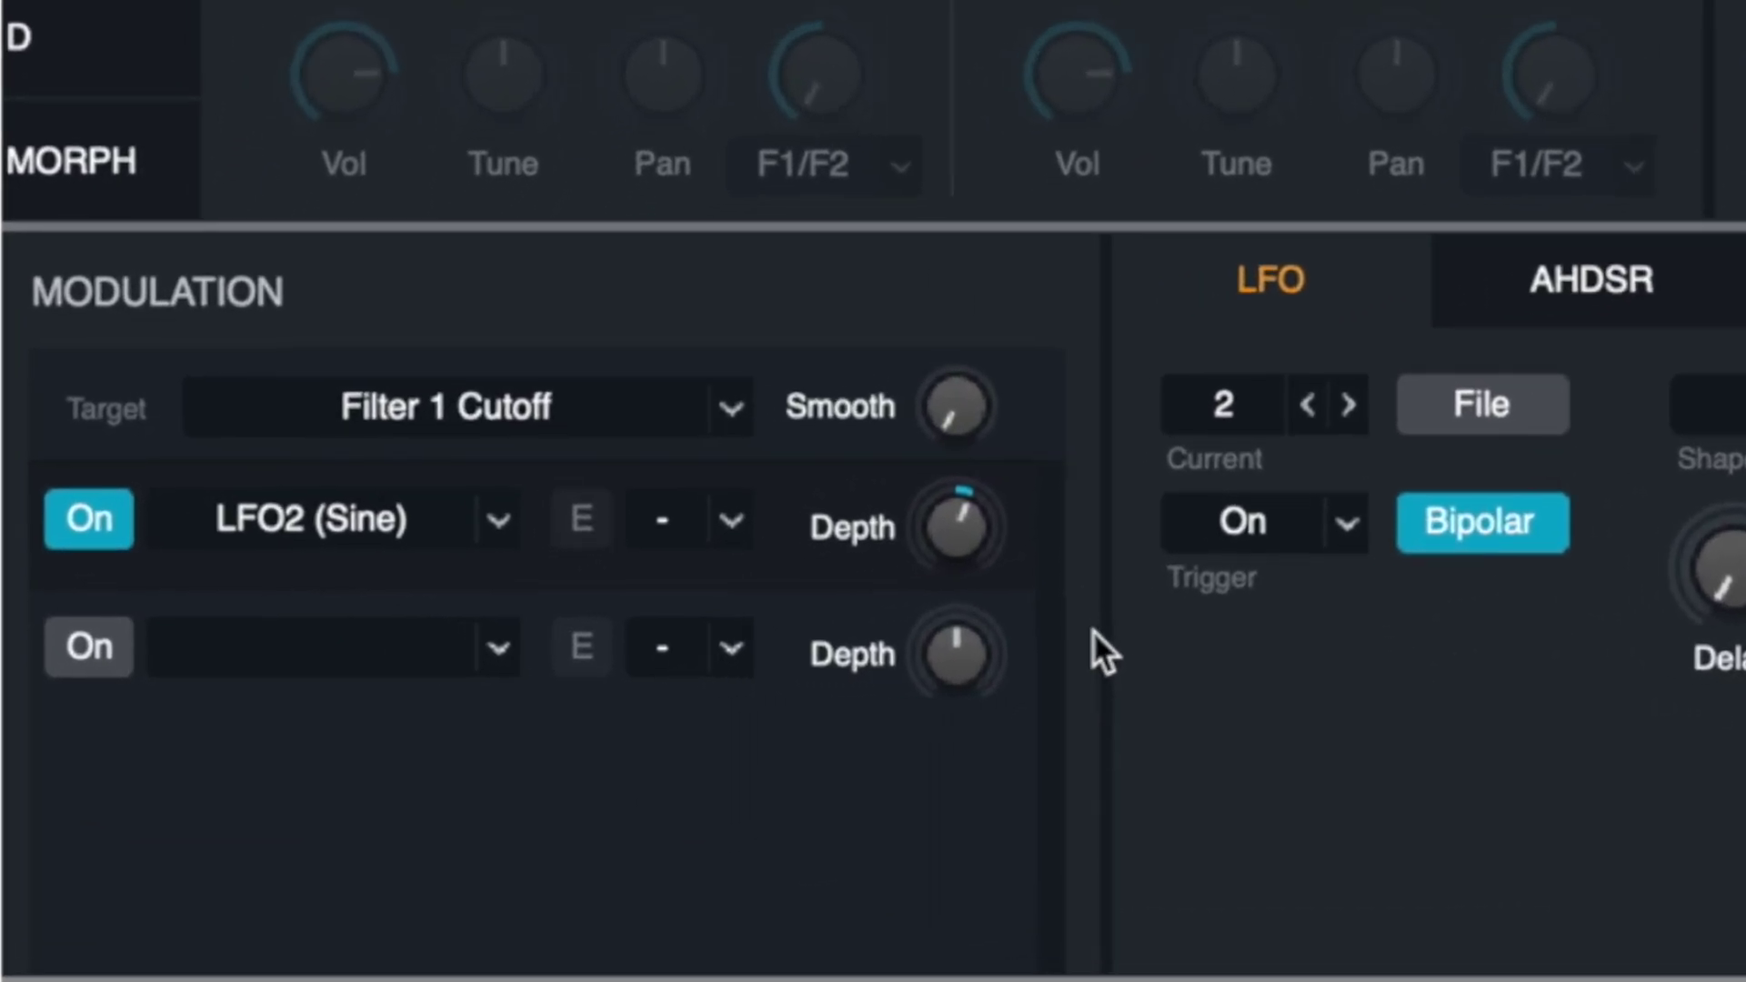
pyautogui.moveTo(955, 515); pyautogui.dragTo(1008, 609)
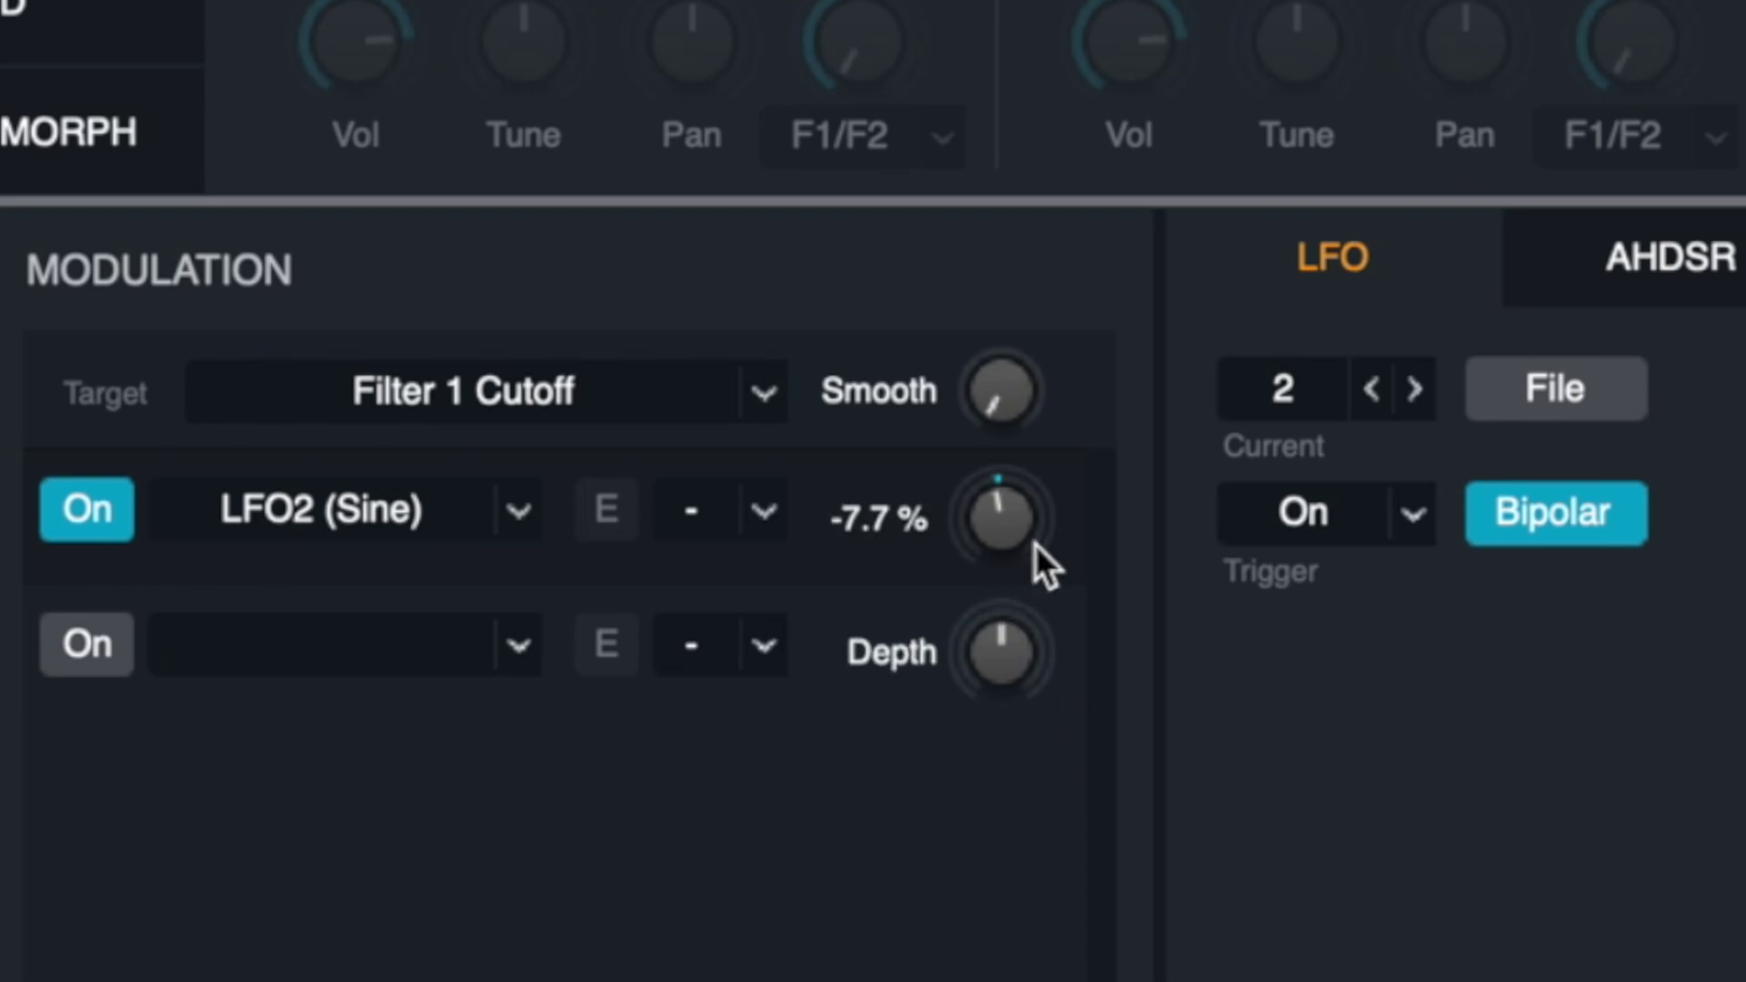
pyautogui.moveTo(1028, 522); pyautogui.dragTo(1029, 539)
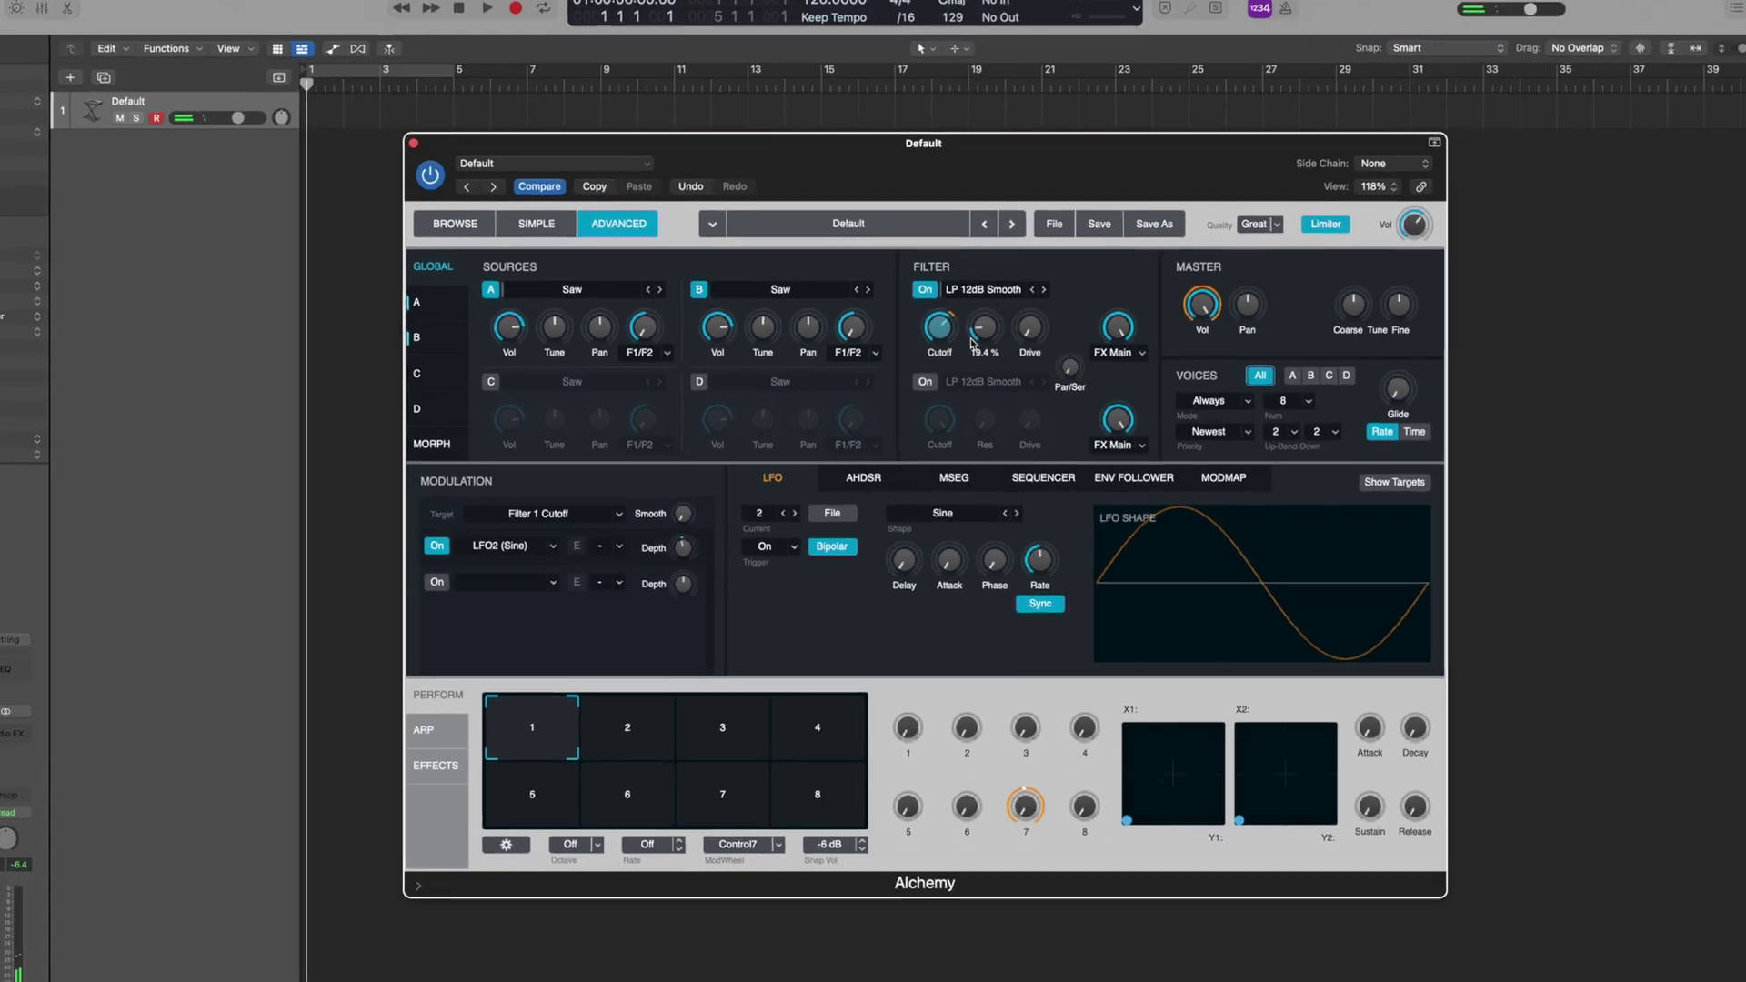
# - Raise Filter 1's resonance to about 50.1 %
pyautogui.moveTo(966, 301)
pyautogui.click(983, 345)
pyautogui.moveTo(989, 346); pyautogui.dragTo(994, 344)
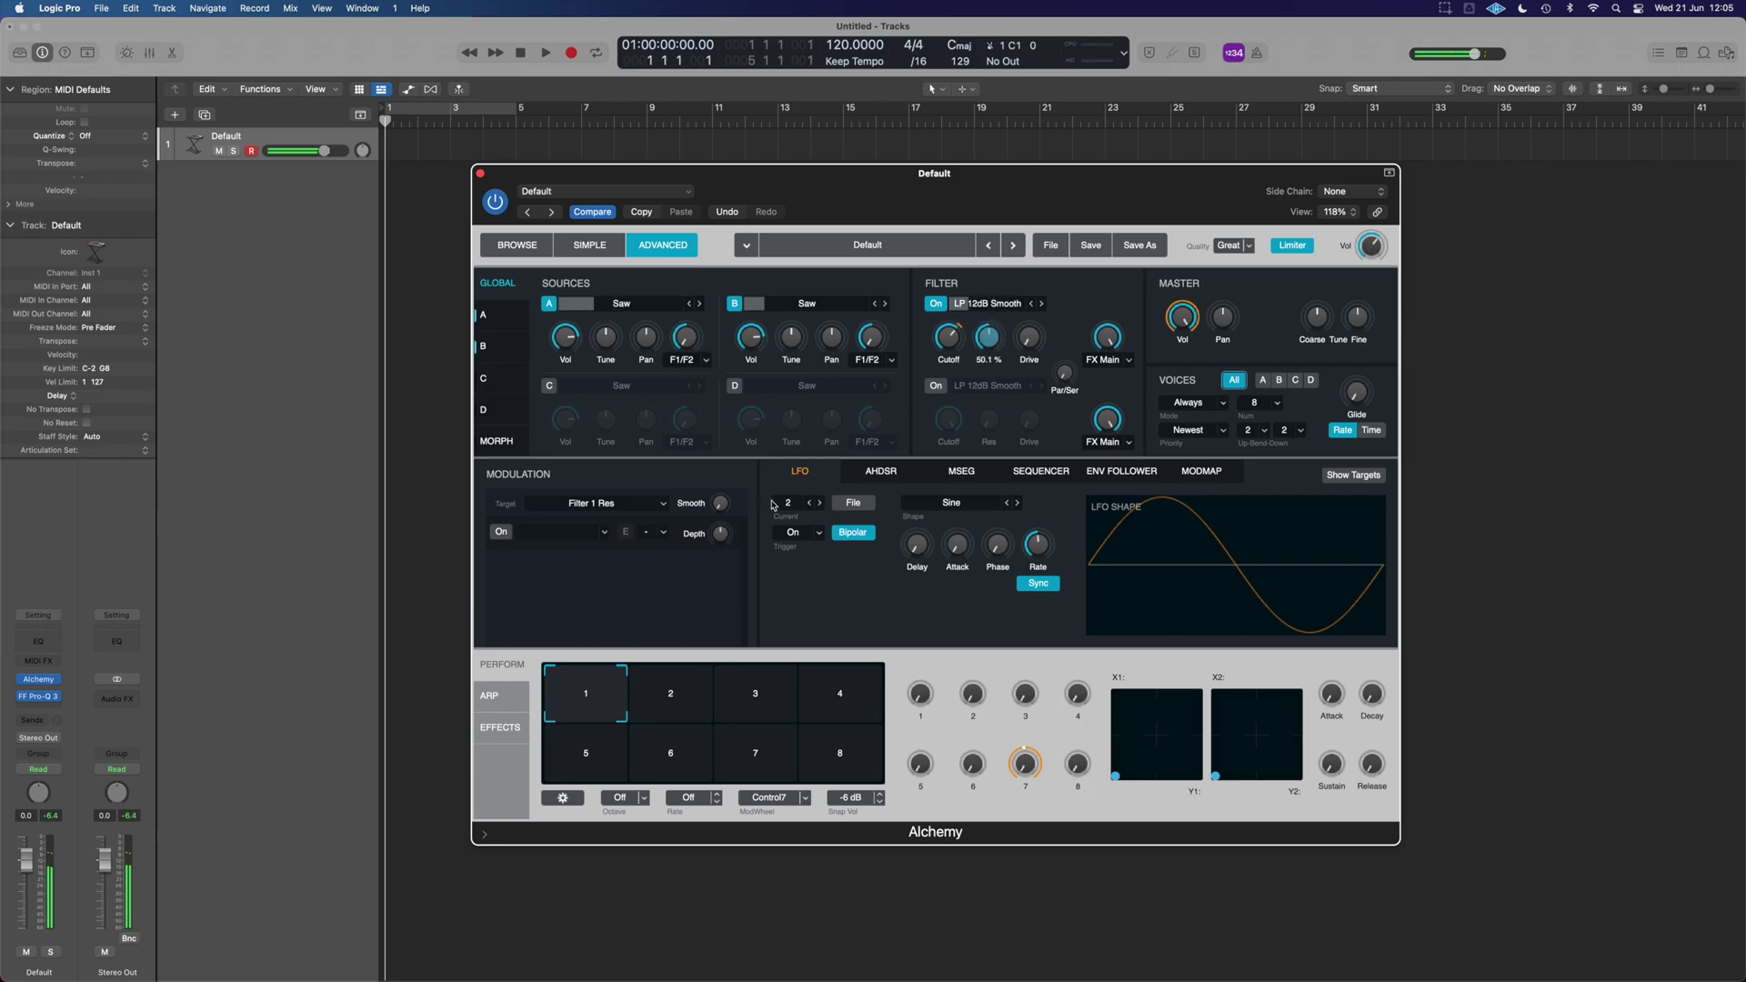
# - Enable a modulation slot for Filter 1's resonance and assign the AHDSR2 envelope to it
pyautogui.click(501, 533)
pyautogui.click(605, 532)
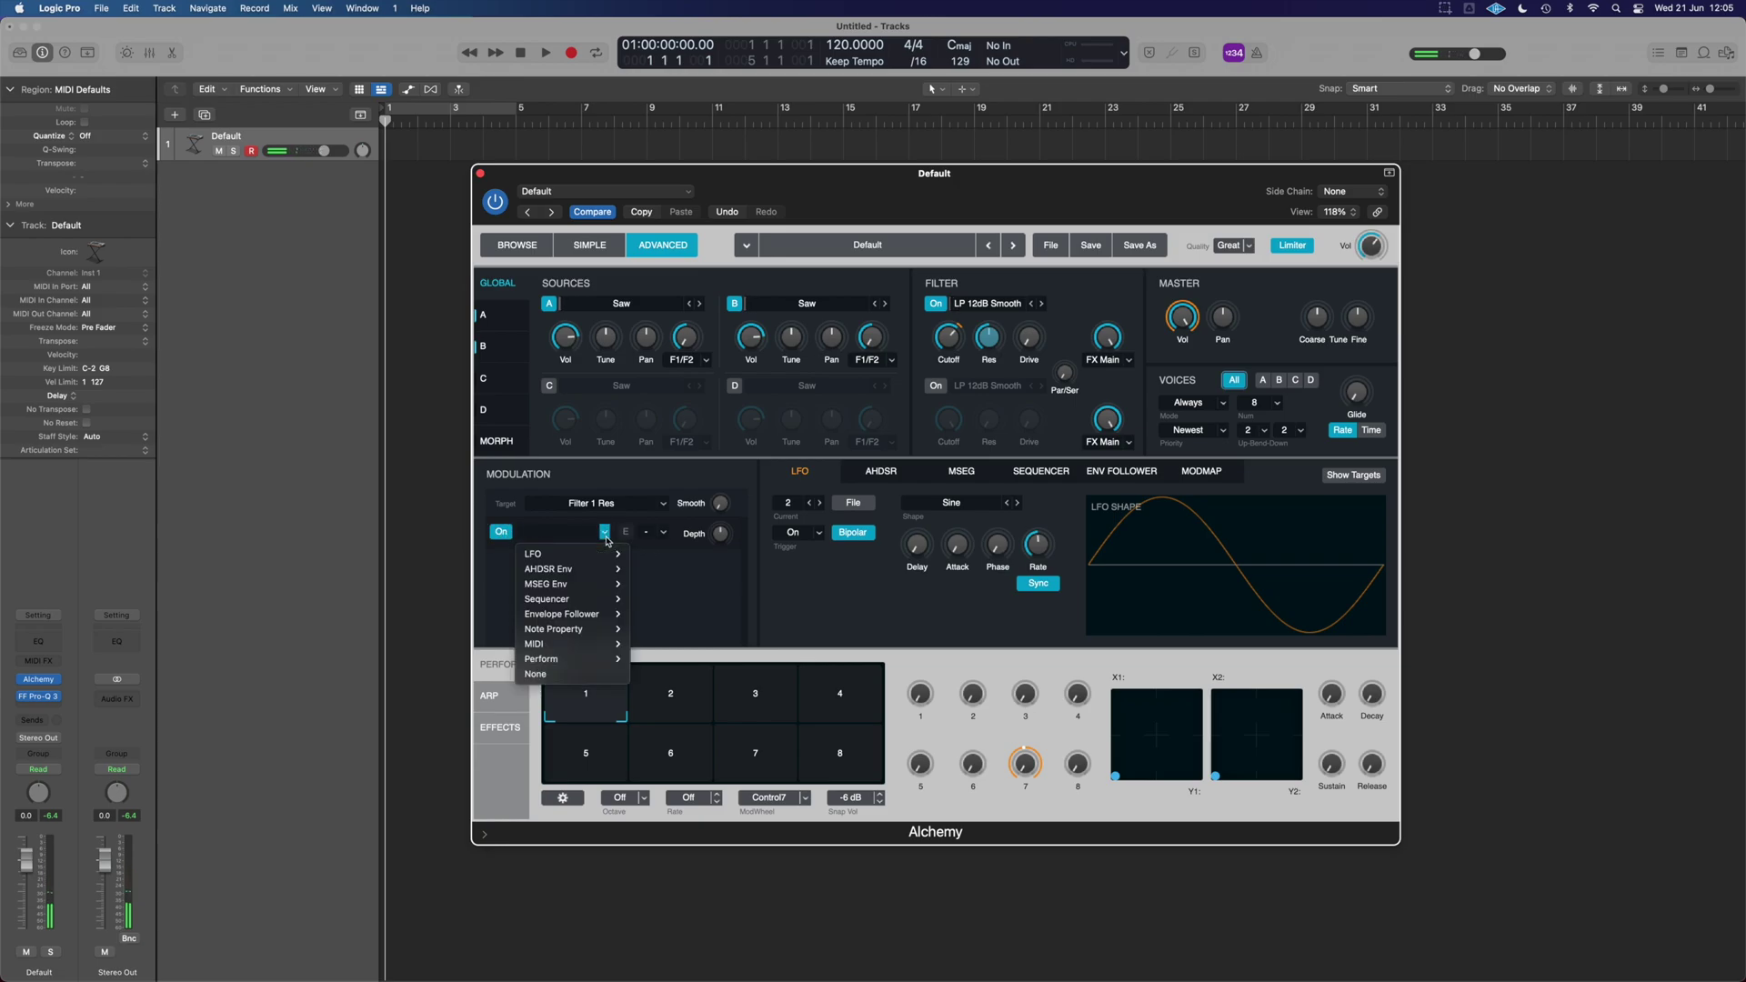
pyautogui.moveTo(581, 570)
pyautogui.click(661, 584)
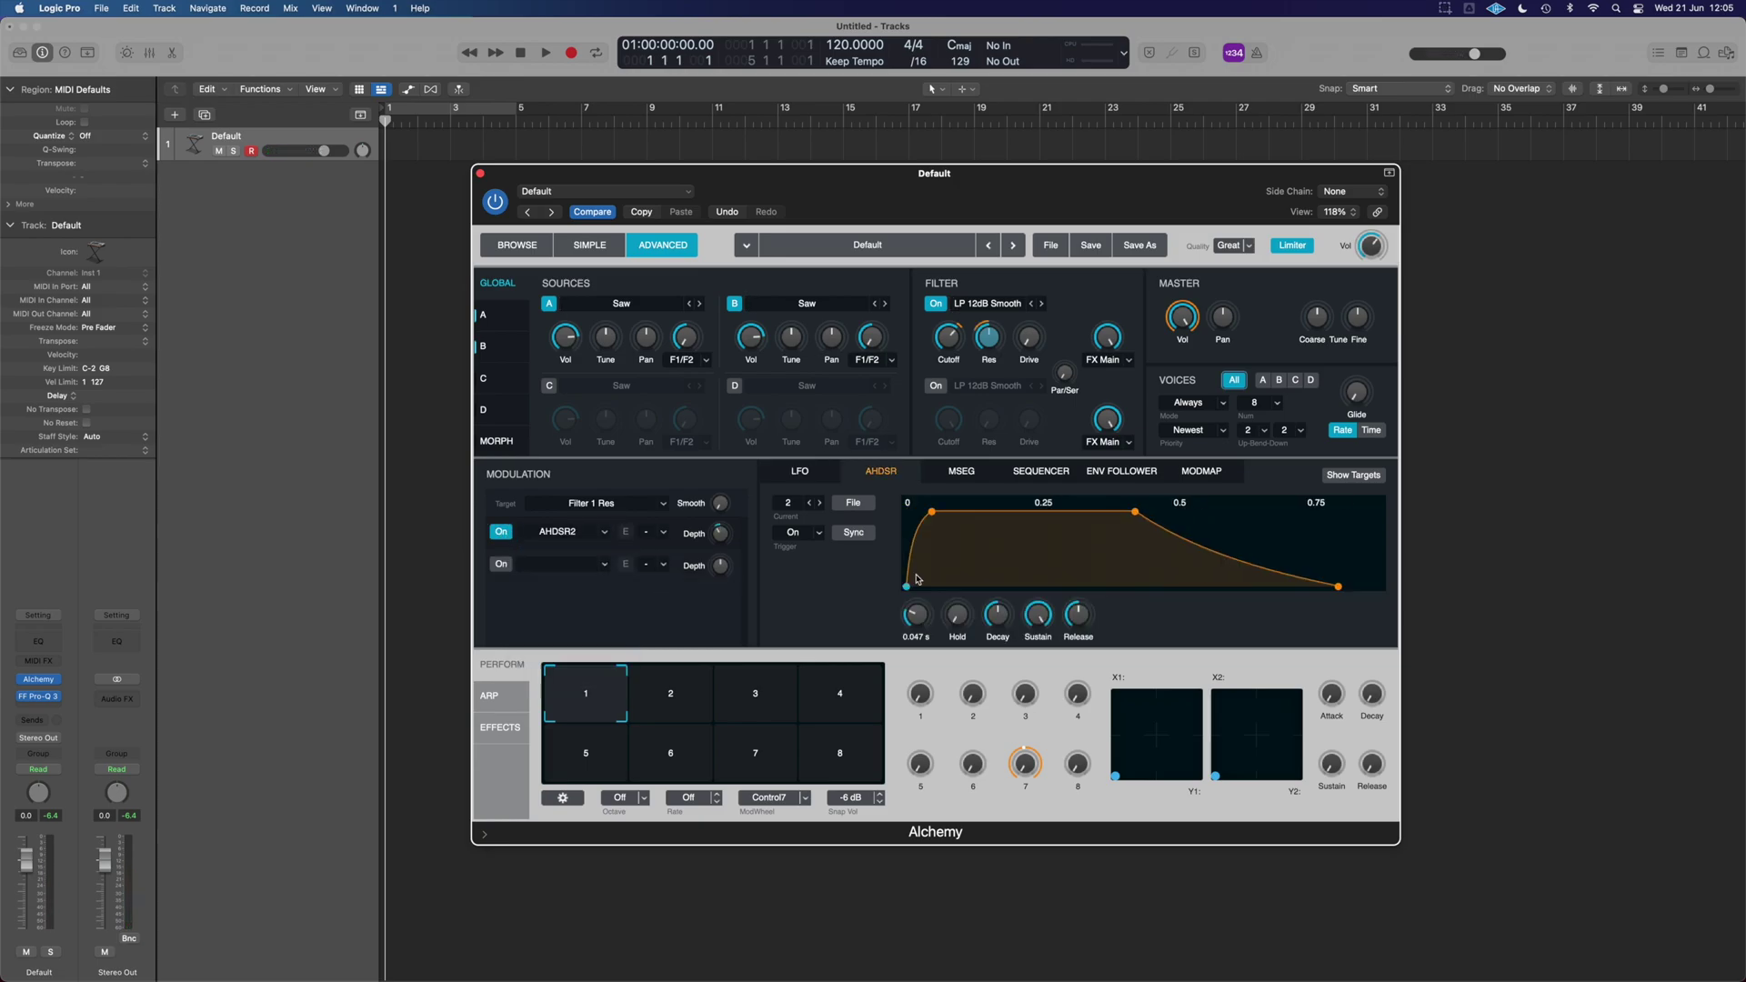
# - Lengthen AHDSR2's attack to about 1.5 s and raise Filter 1's drive
pyautogui.moveTo(916, 610)
pyautogui.mouseDown()
pyautogui.moveTo(917, 593)
pyautogui.moveTo(920, 610)
pyautogui.mouseUp()
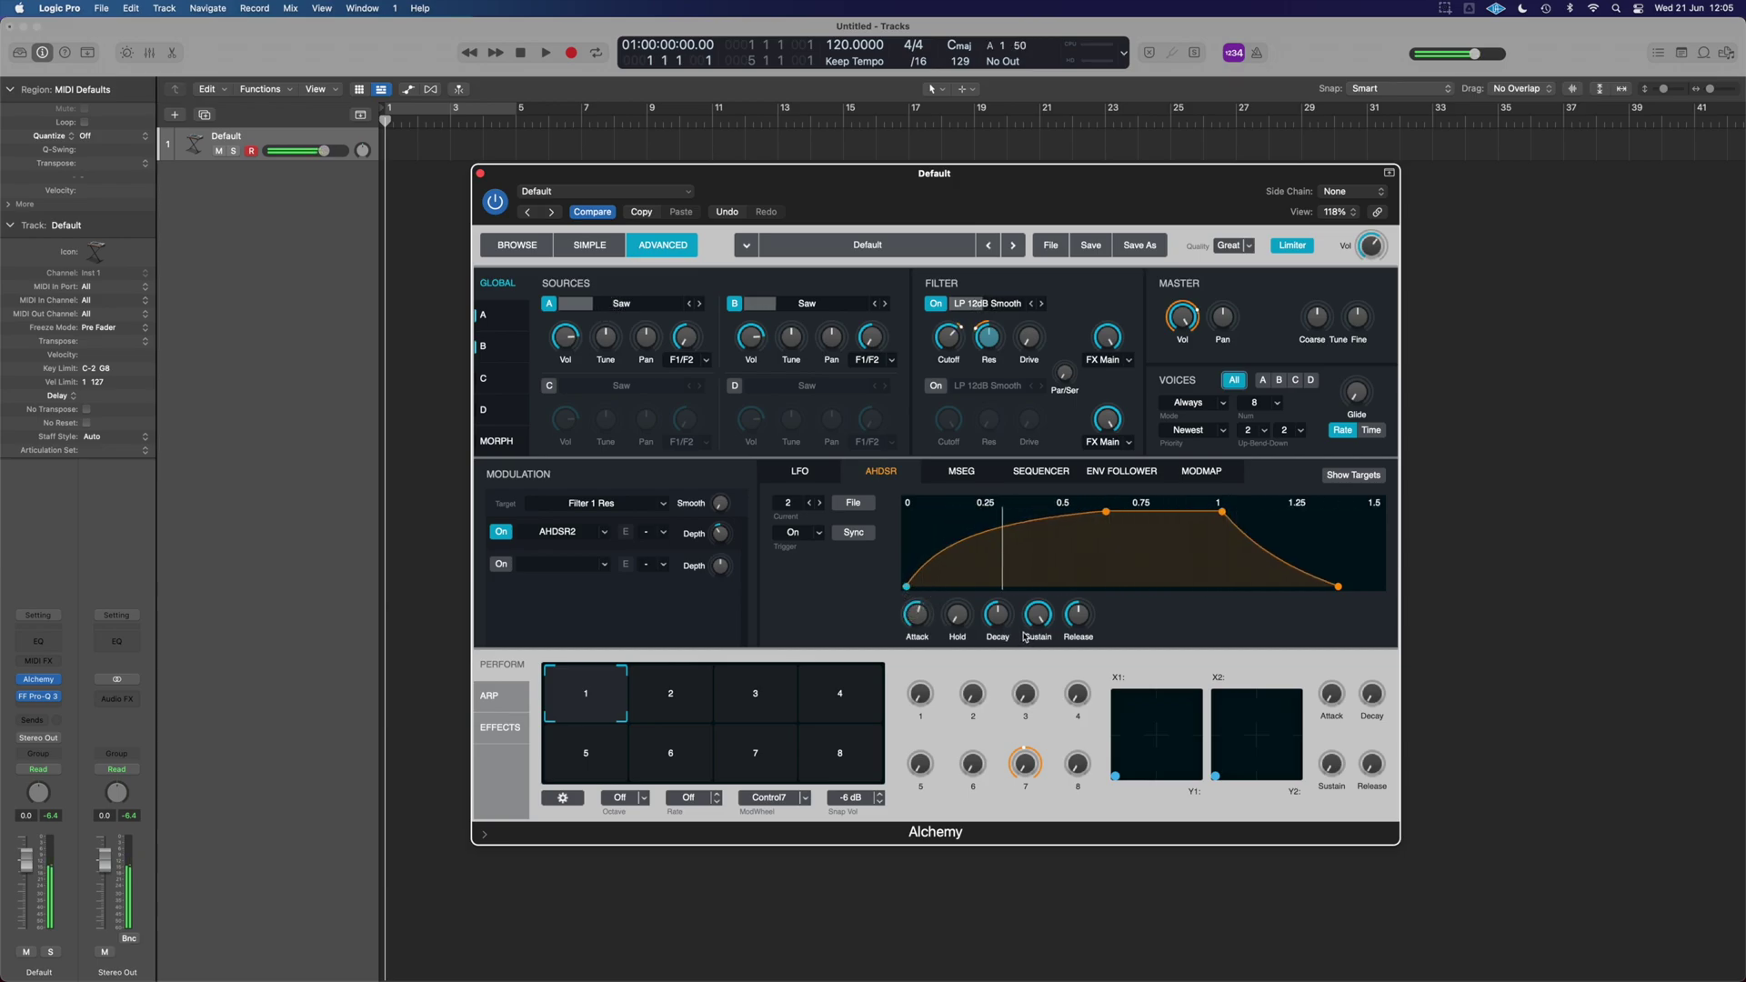
pyautogui.moveTo(918, 613); pyautogui.dragTo(929, 611)
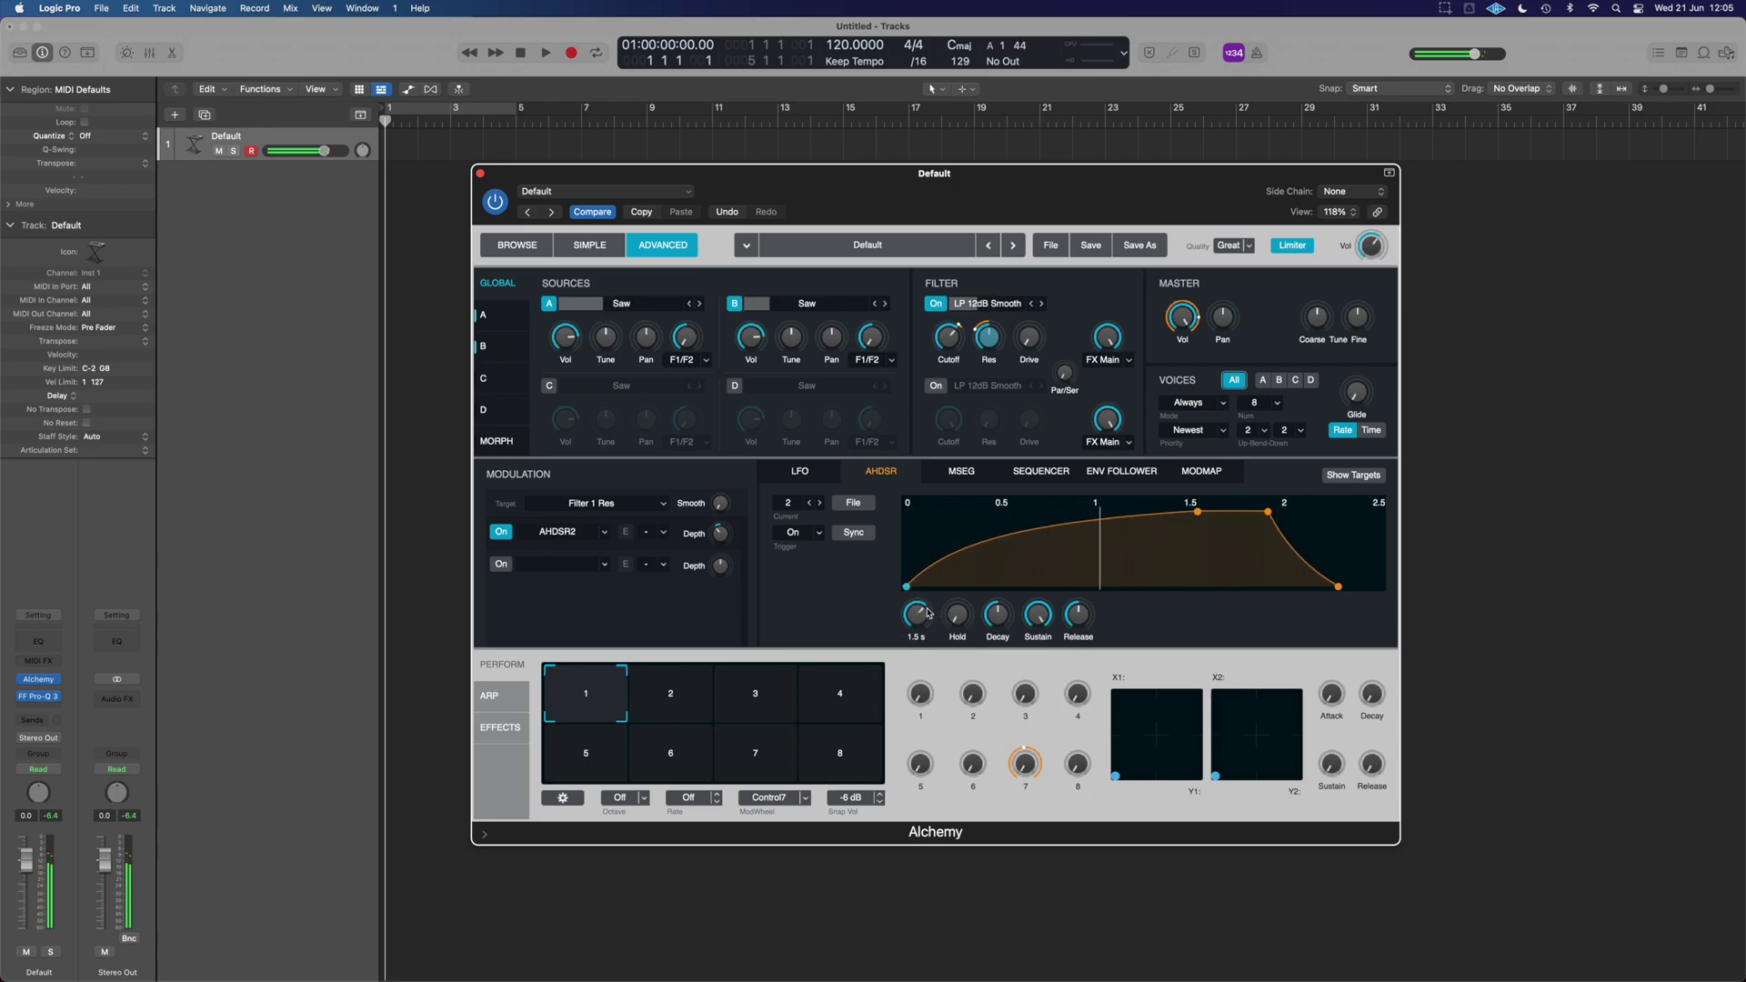
pyautogui.moveTo(1032, 342); pyautogui.dragTo(1029, 298)
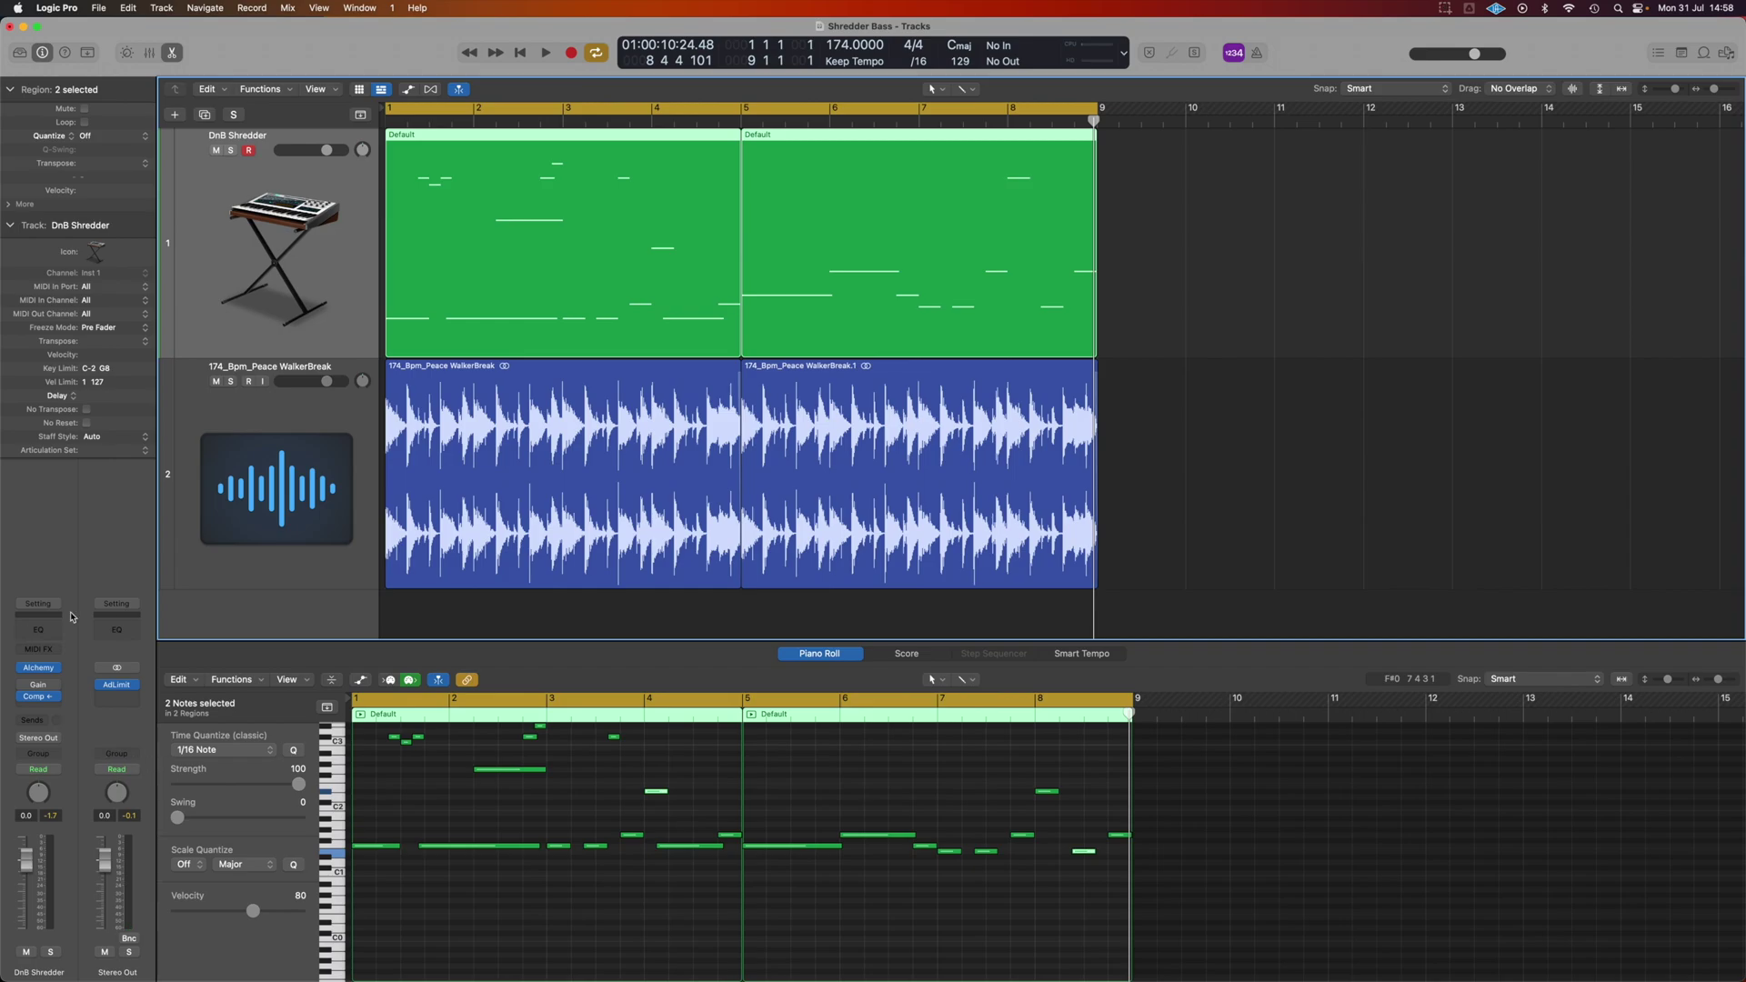
# - Open Alchemy on the DnB Shredder track and reset its patch to the default preset
pyautogui.click(40, 698)
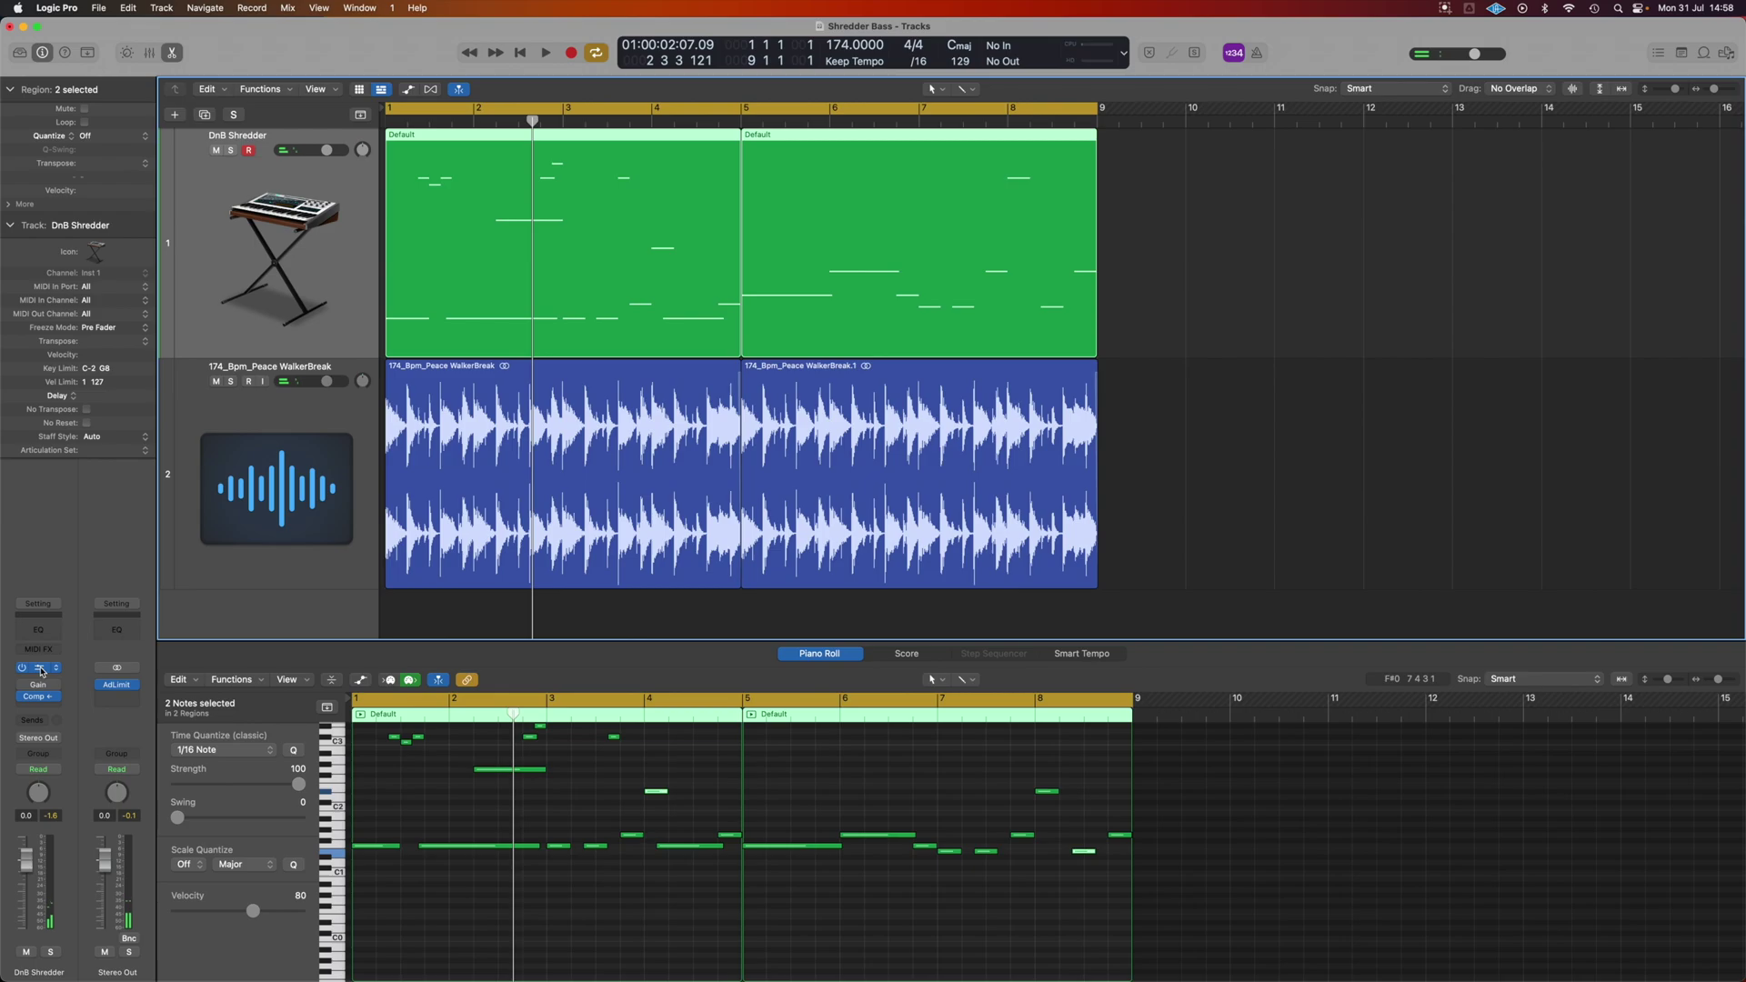
pyautogui.click(40, 669)
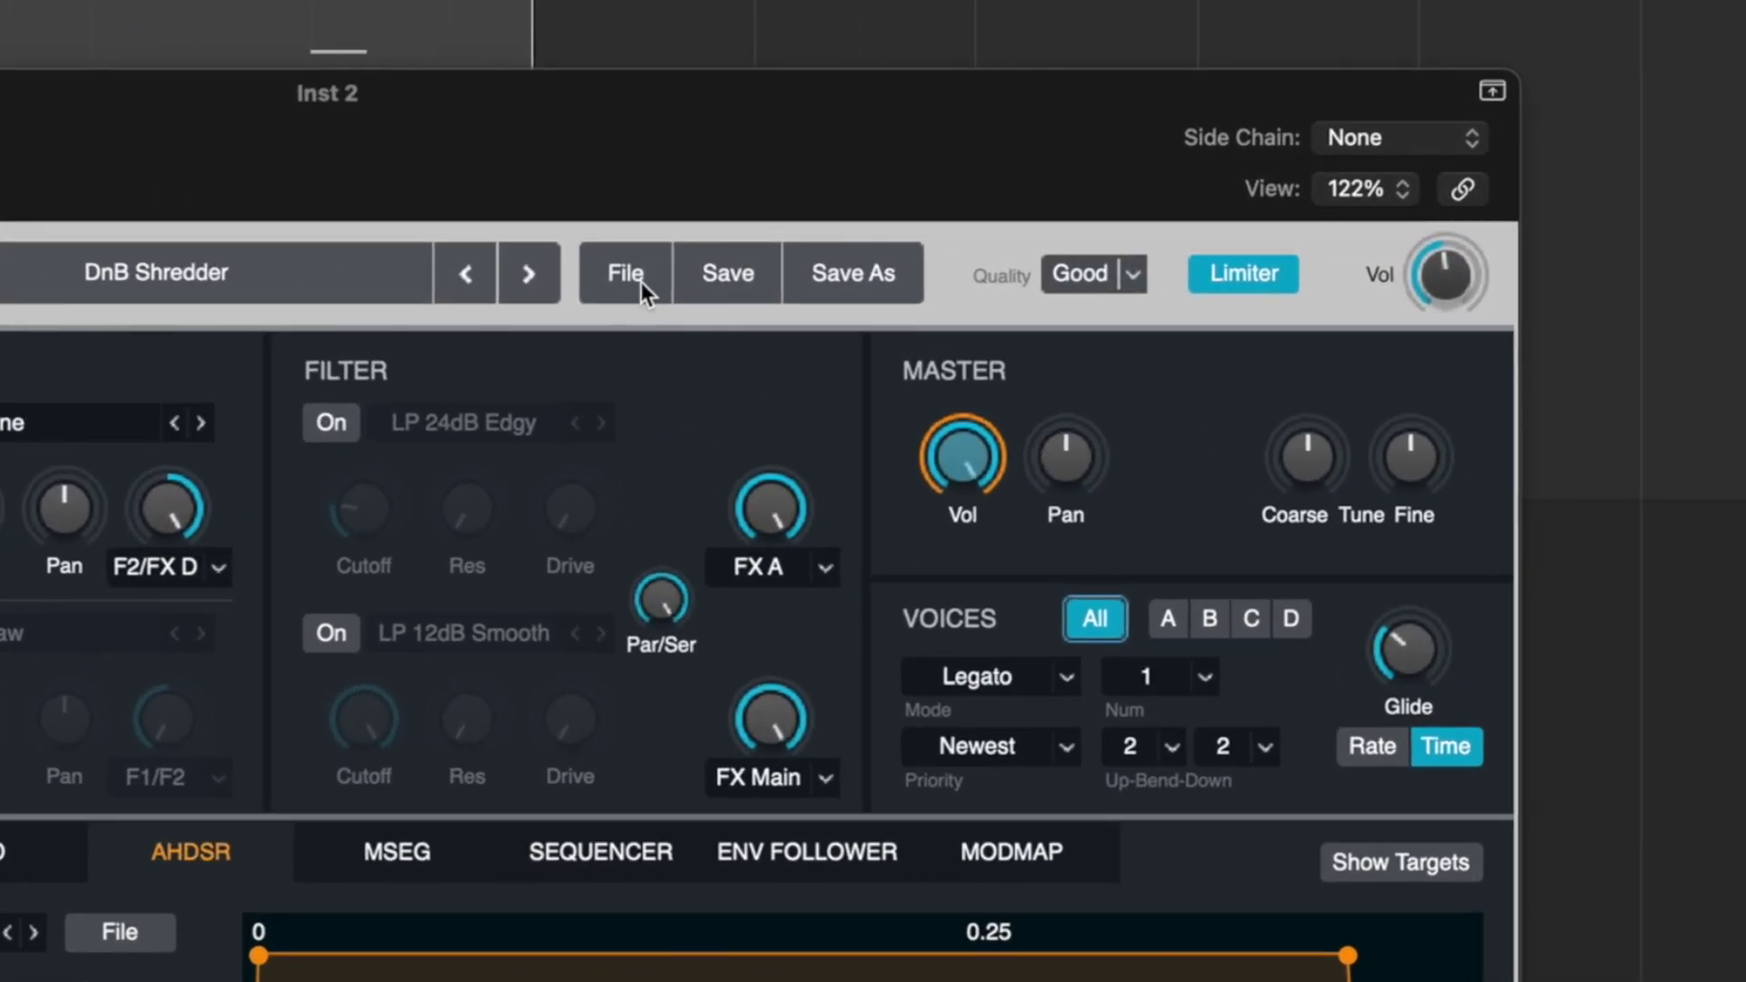
pyautogui.click(637, 273)
pyautogui.click(673, 389)
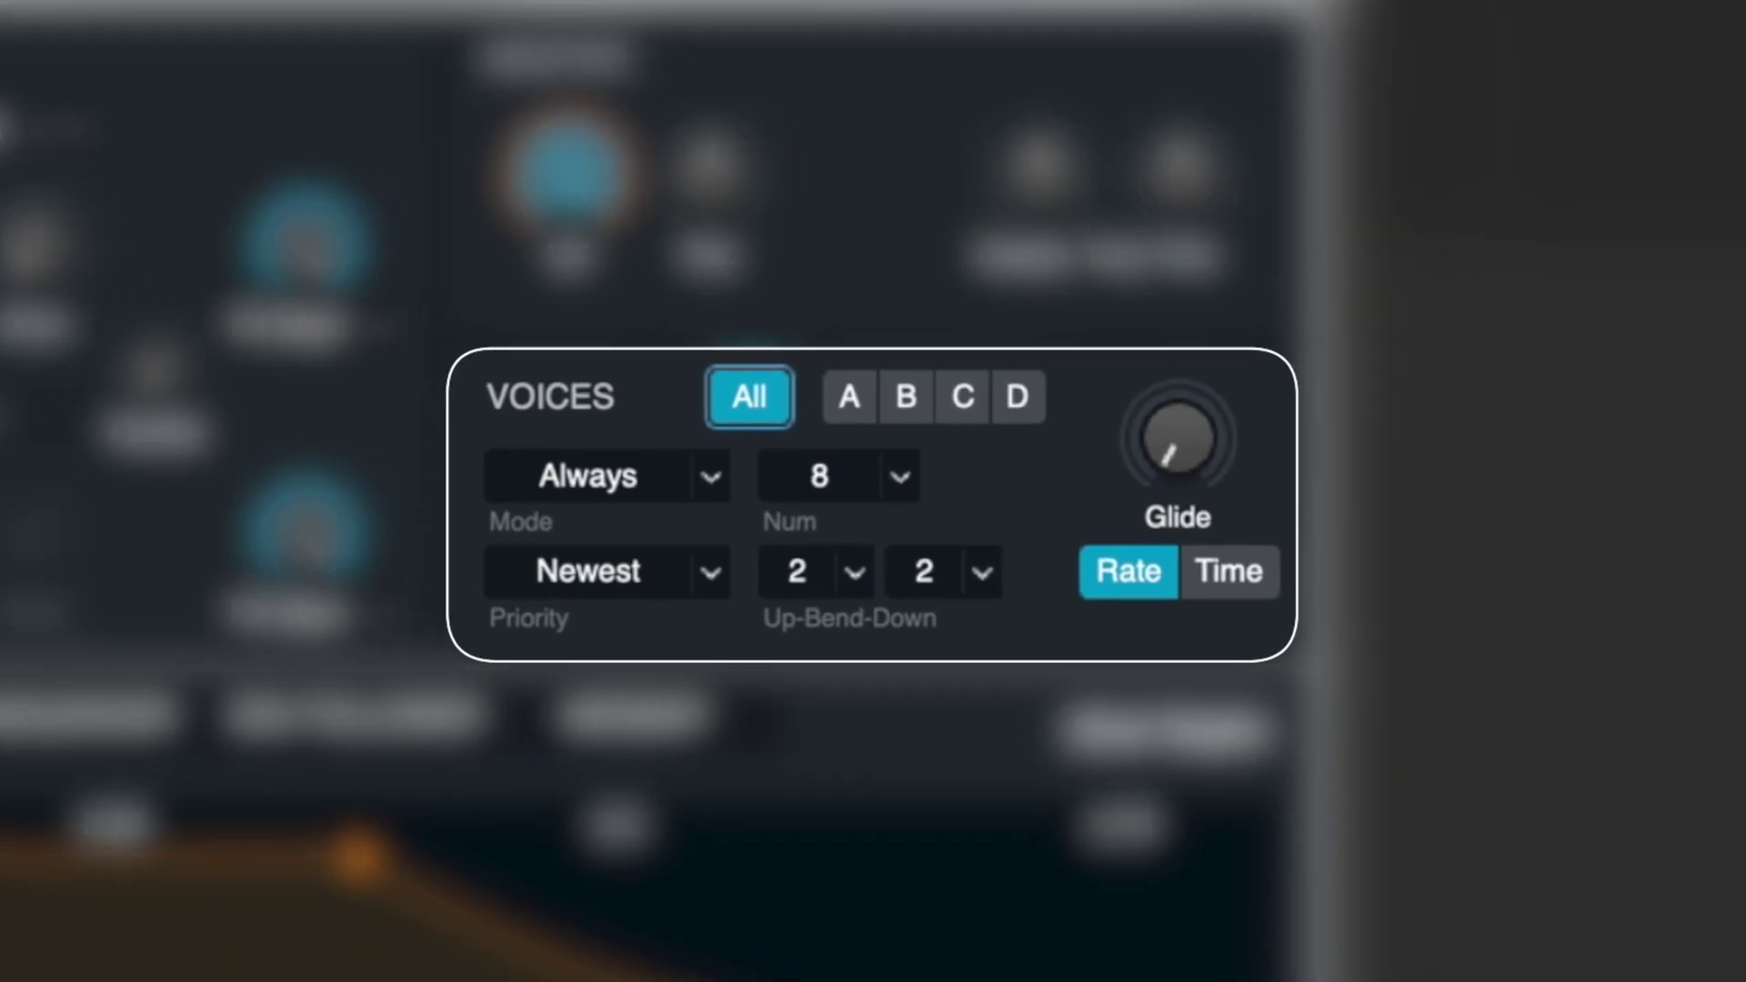
# - Set the master voice mode to Legato and limit the number of voices to 1
pyautogui.click(717, 479)
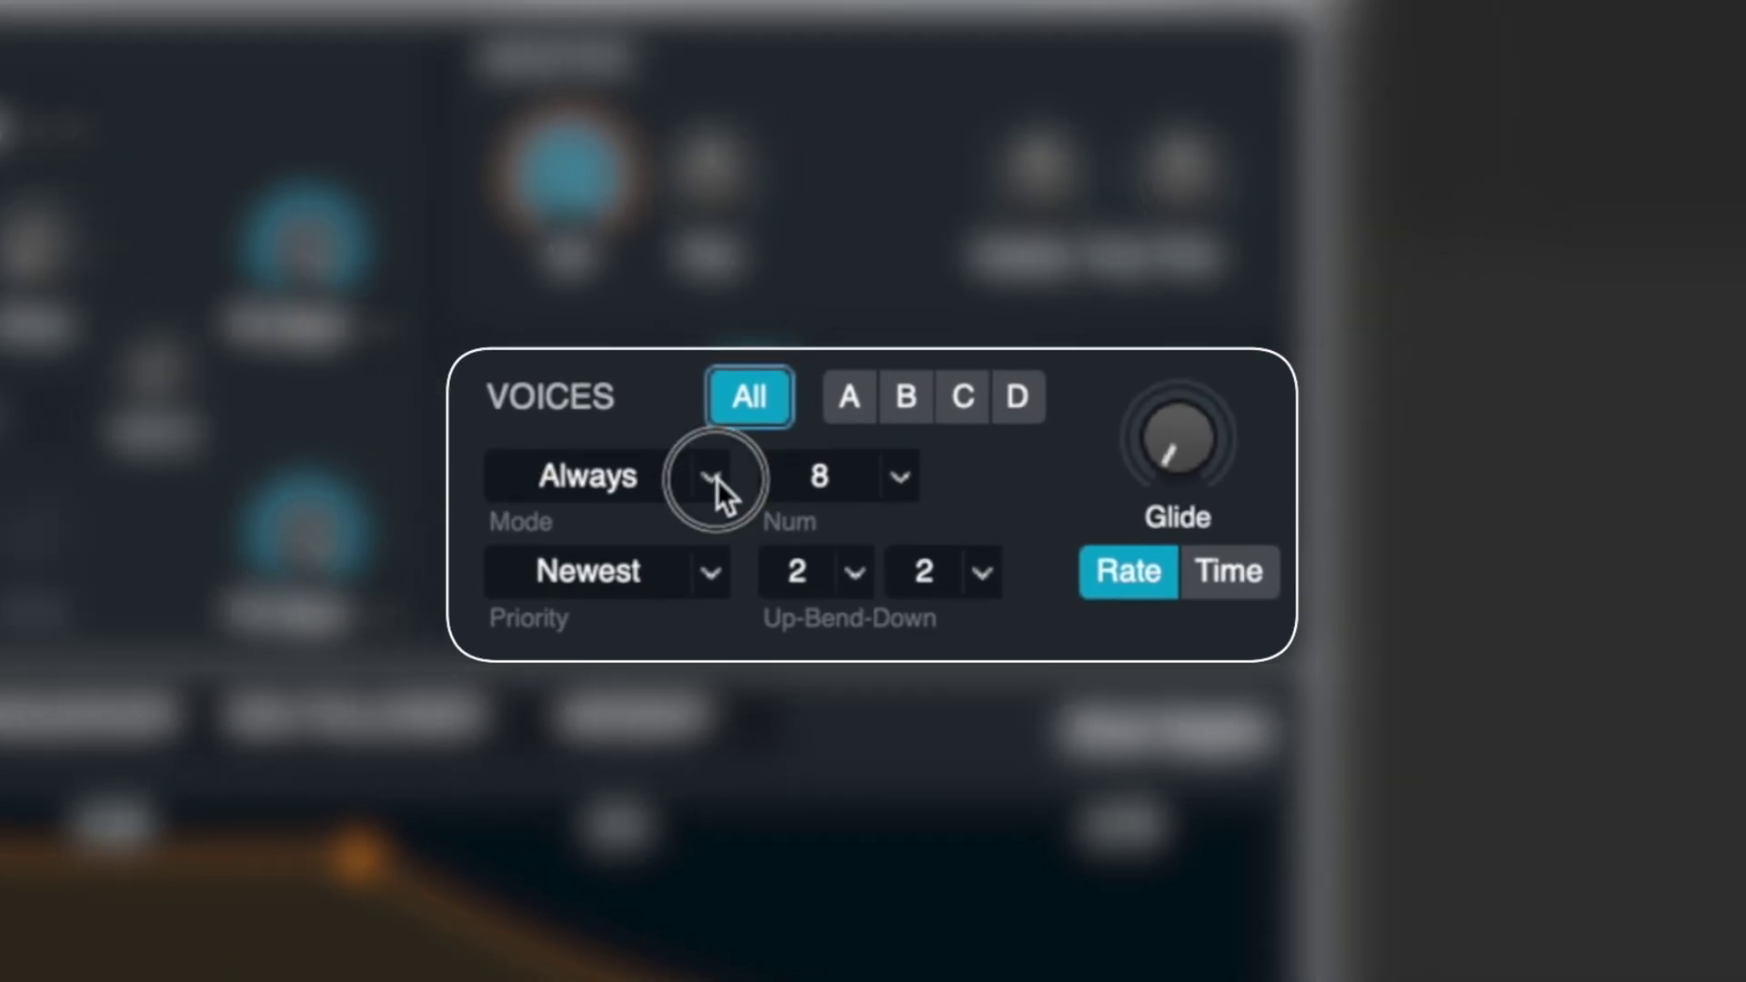
pyautogui.click(643, 654)
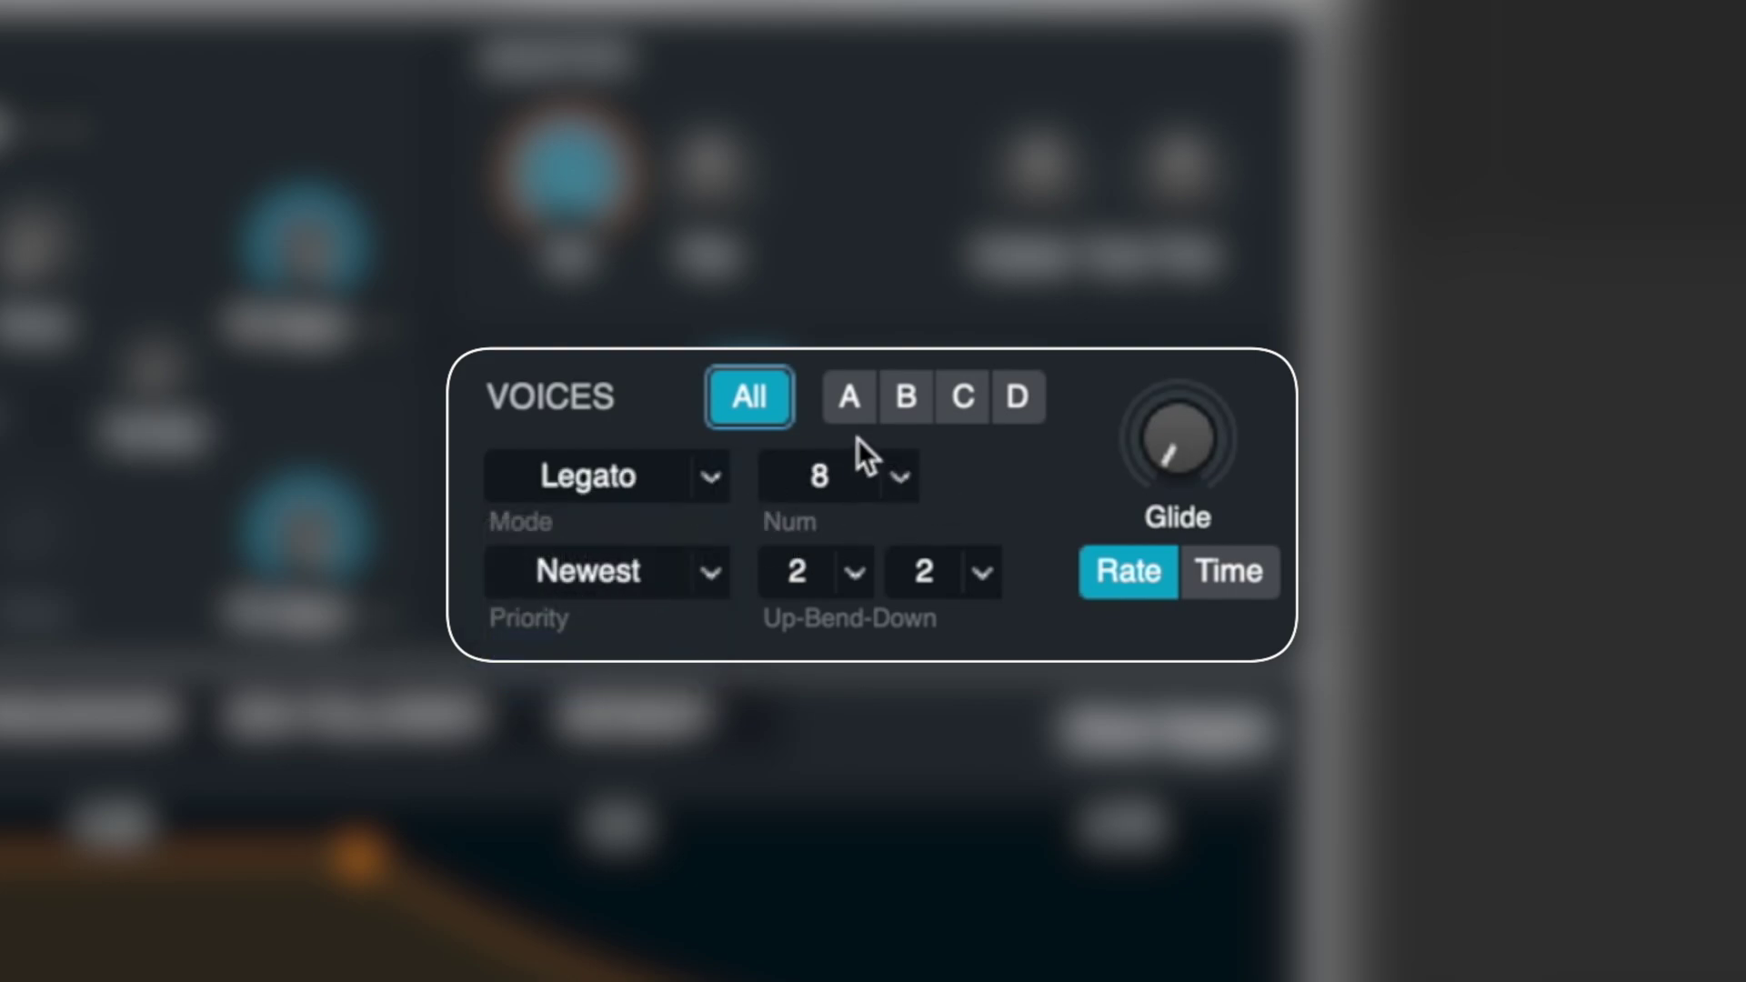
pyautogui.click(898, 475)
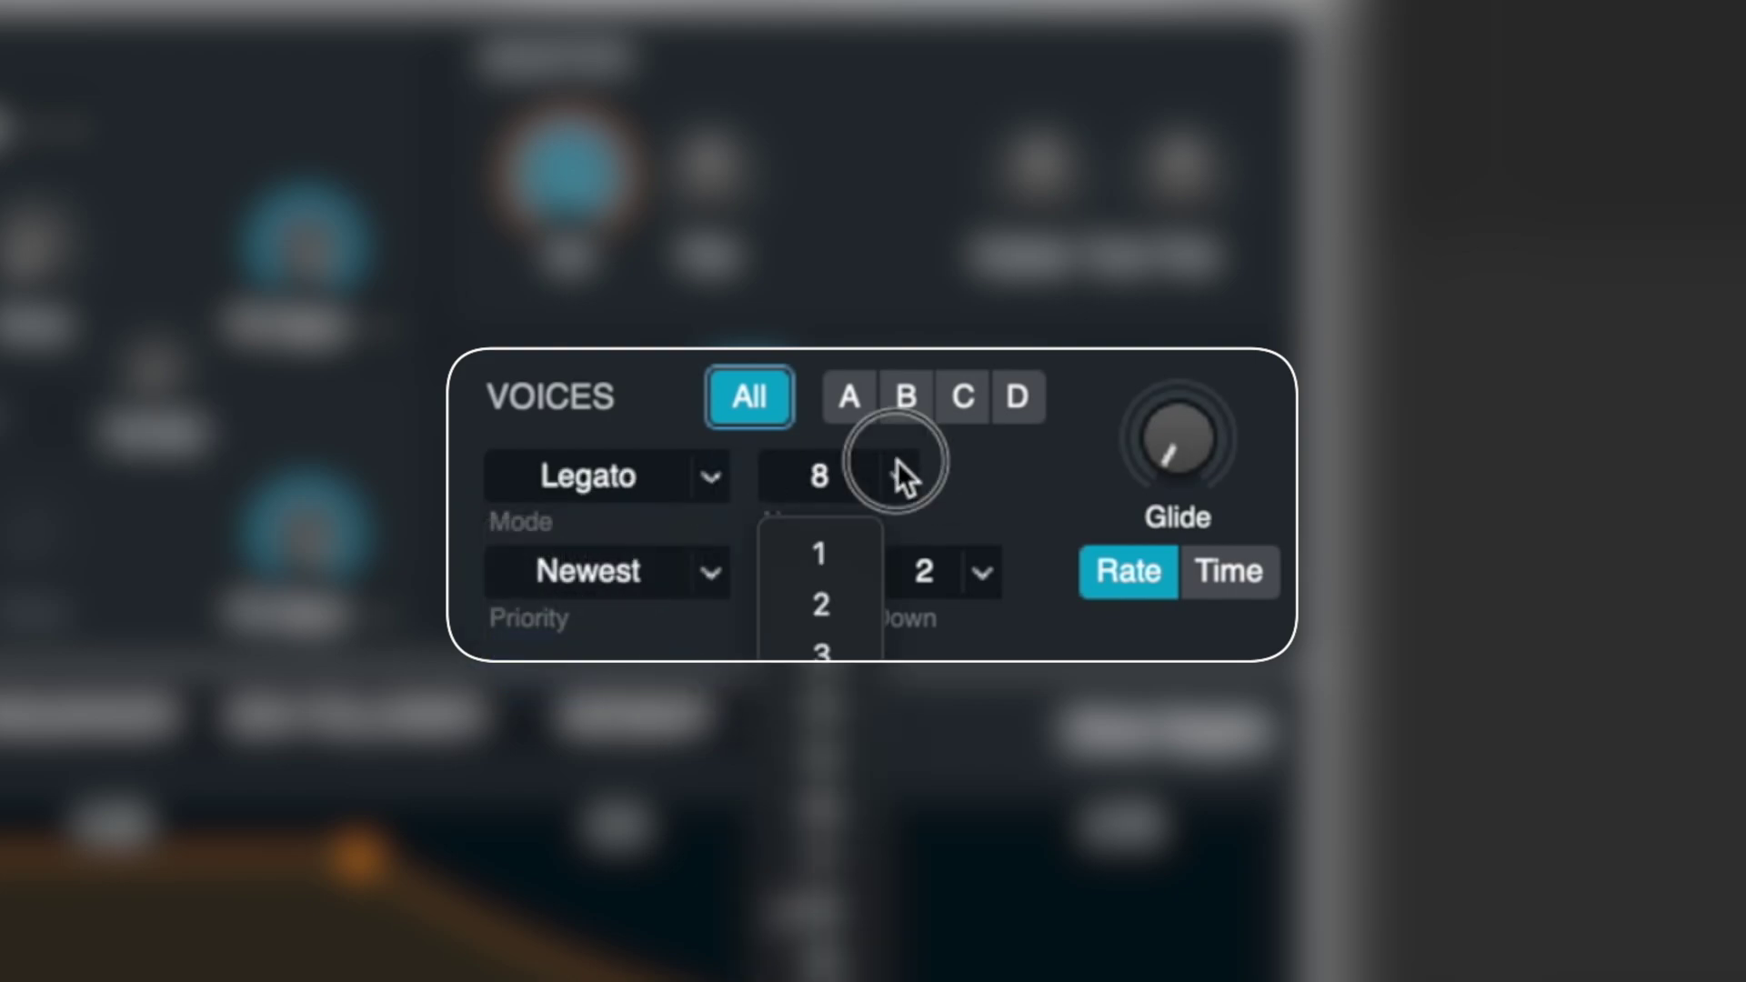
pyautogui.click(860, 550)
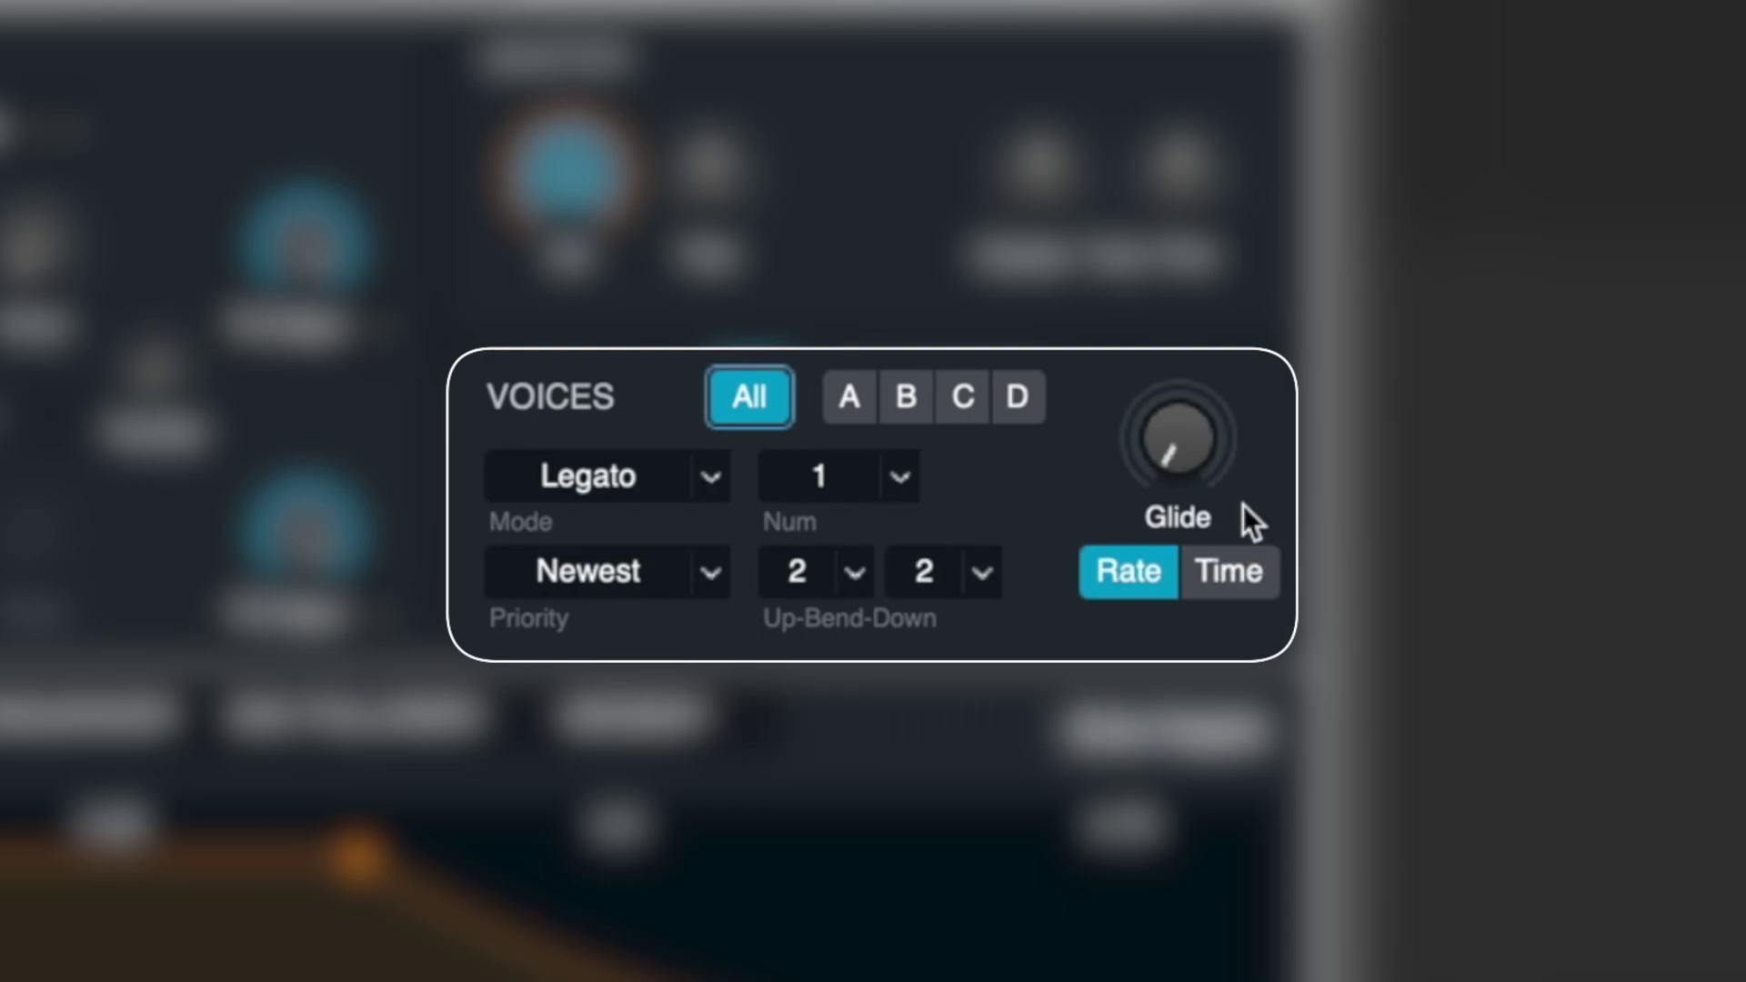
# - Try different glide amounts in Time mode, then bring the glide back to 0.0 ms
pyautogui.click(1232, 582)
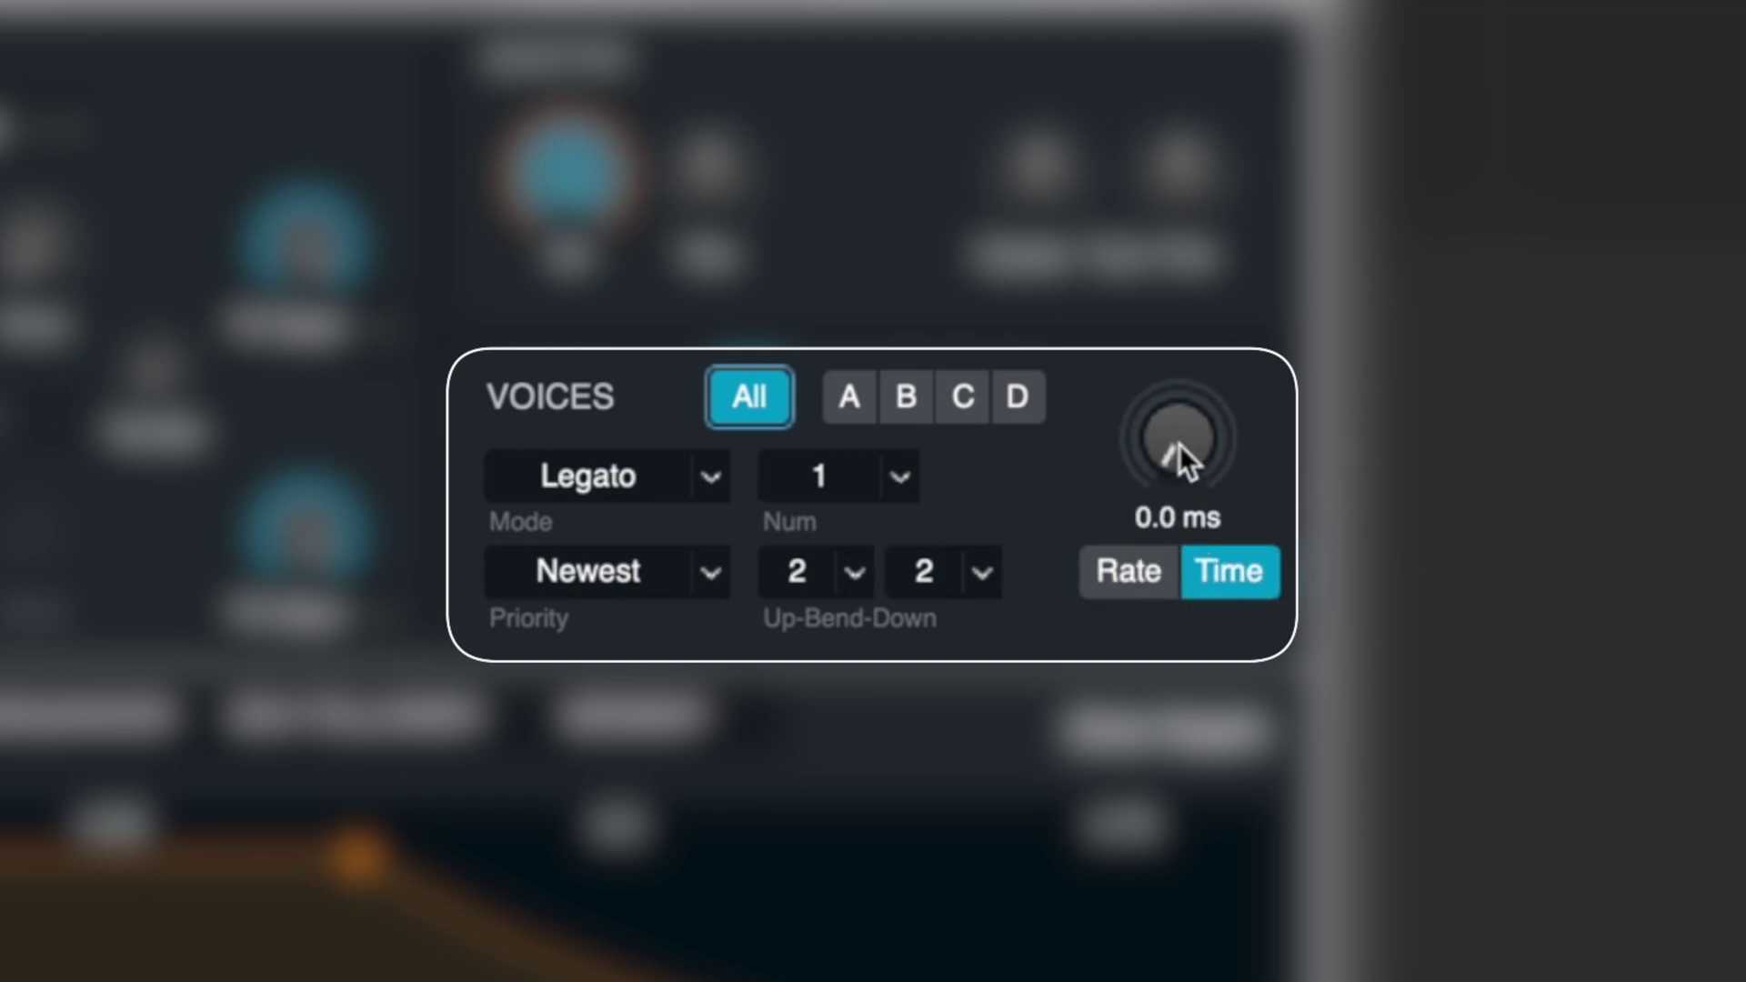
pyautogui.moveTo(1182, 459); pyautogui.dragTo(1170, 352)
pyautogui.moveTo(1192, 479); pyautogui.dragTo(1244, 232)
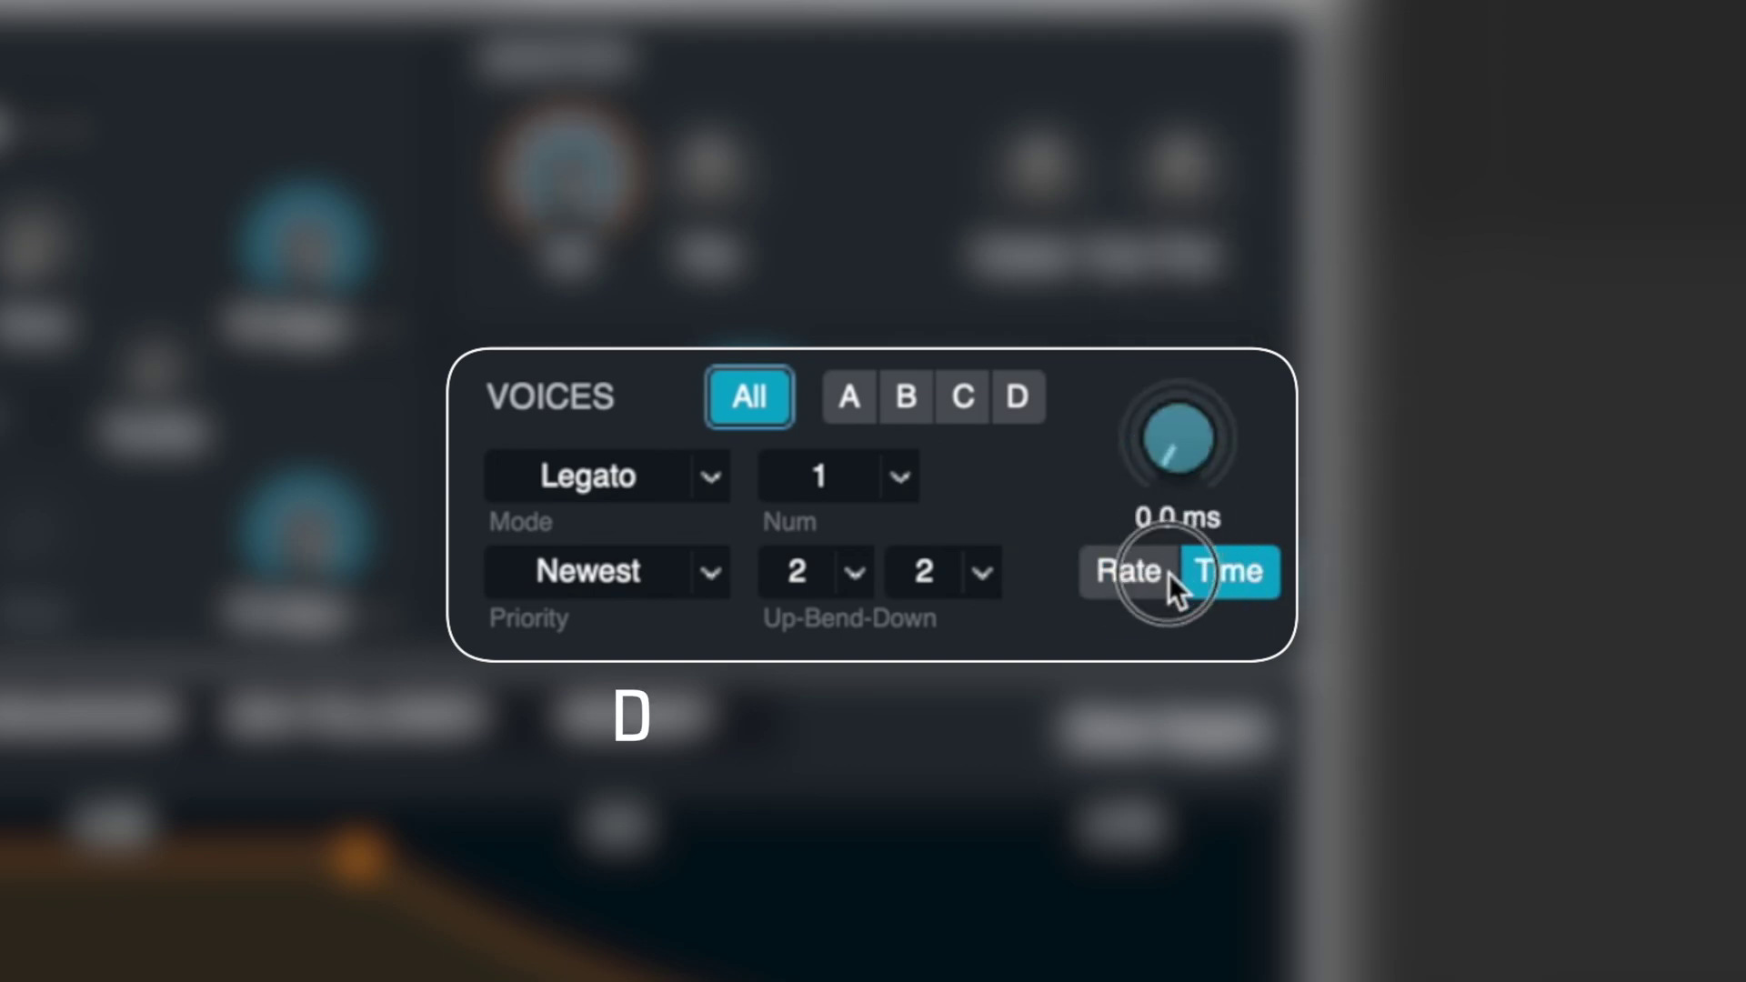
pyautogui.moveTo(1175, 486); pyautogui.dragTo(1181, 440)
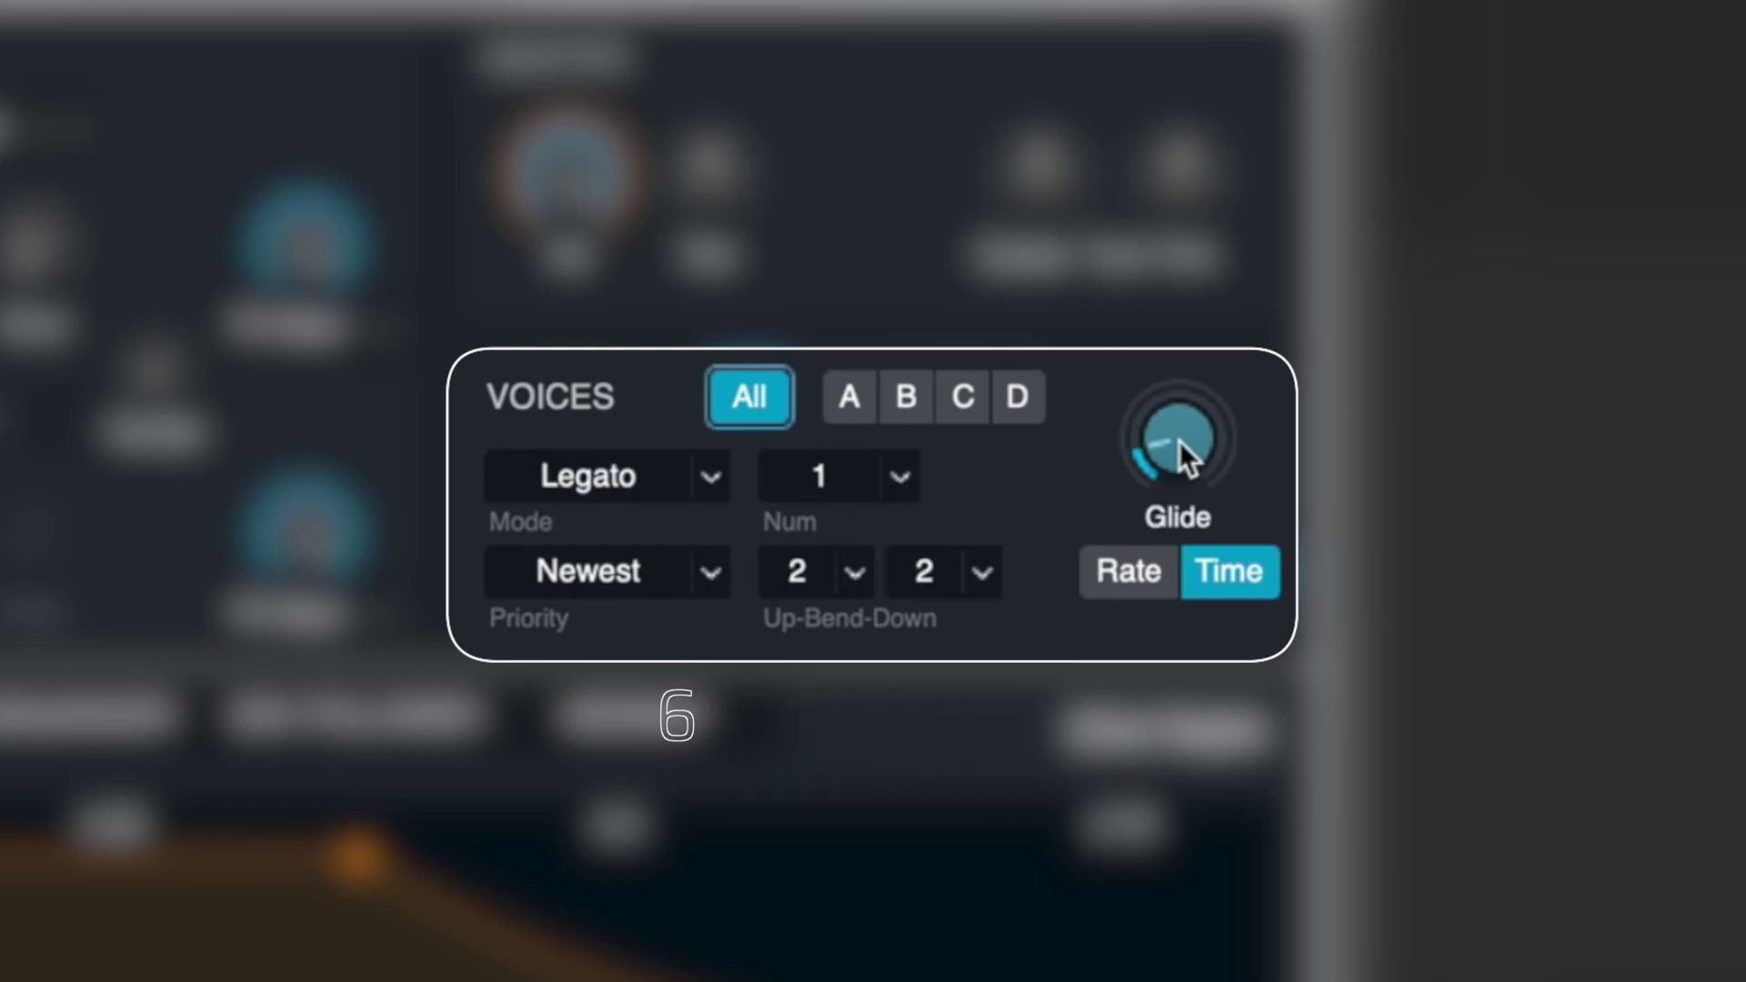
pyautogui.moveTo(1180, 440); pyautogui.dragTo(1188, 484)
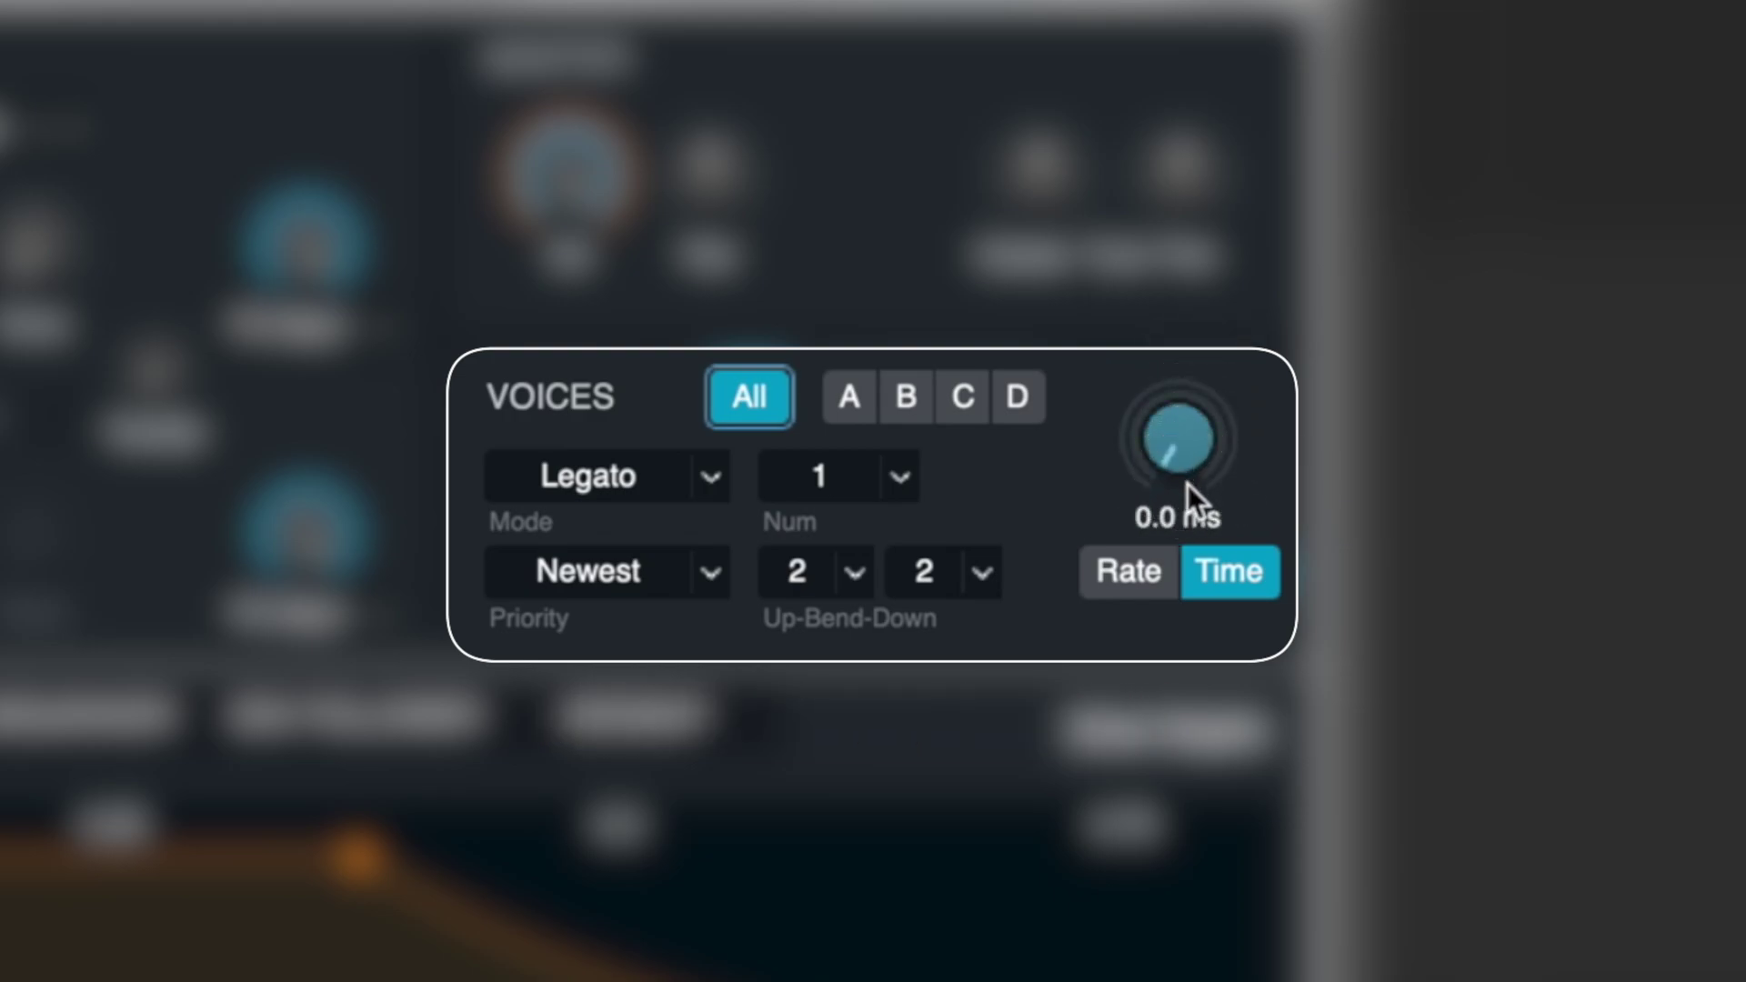
# - Set the glide mode to Rate and raise the glide amount
pyautogui.click(1131, 565)
pyautogui.moveTo(1183, 449); pyautogui.dragTo(1192, 355)
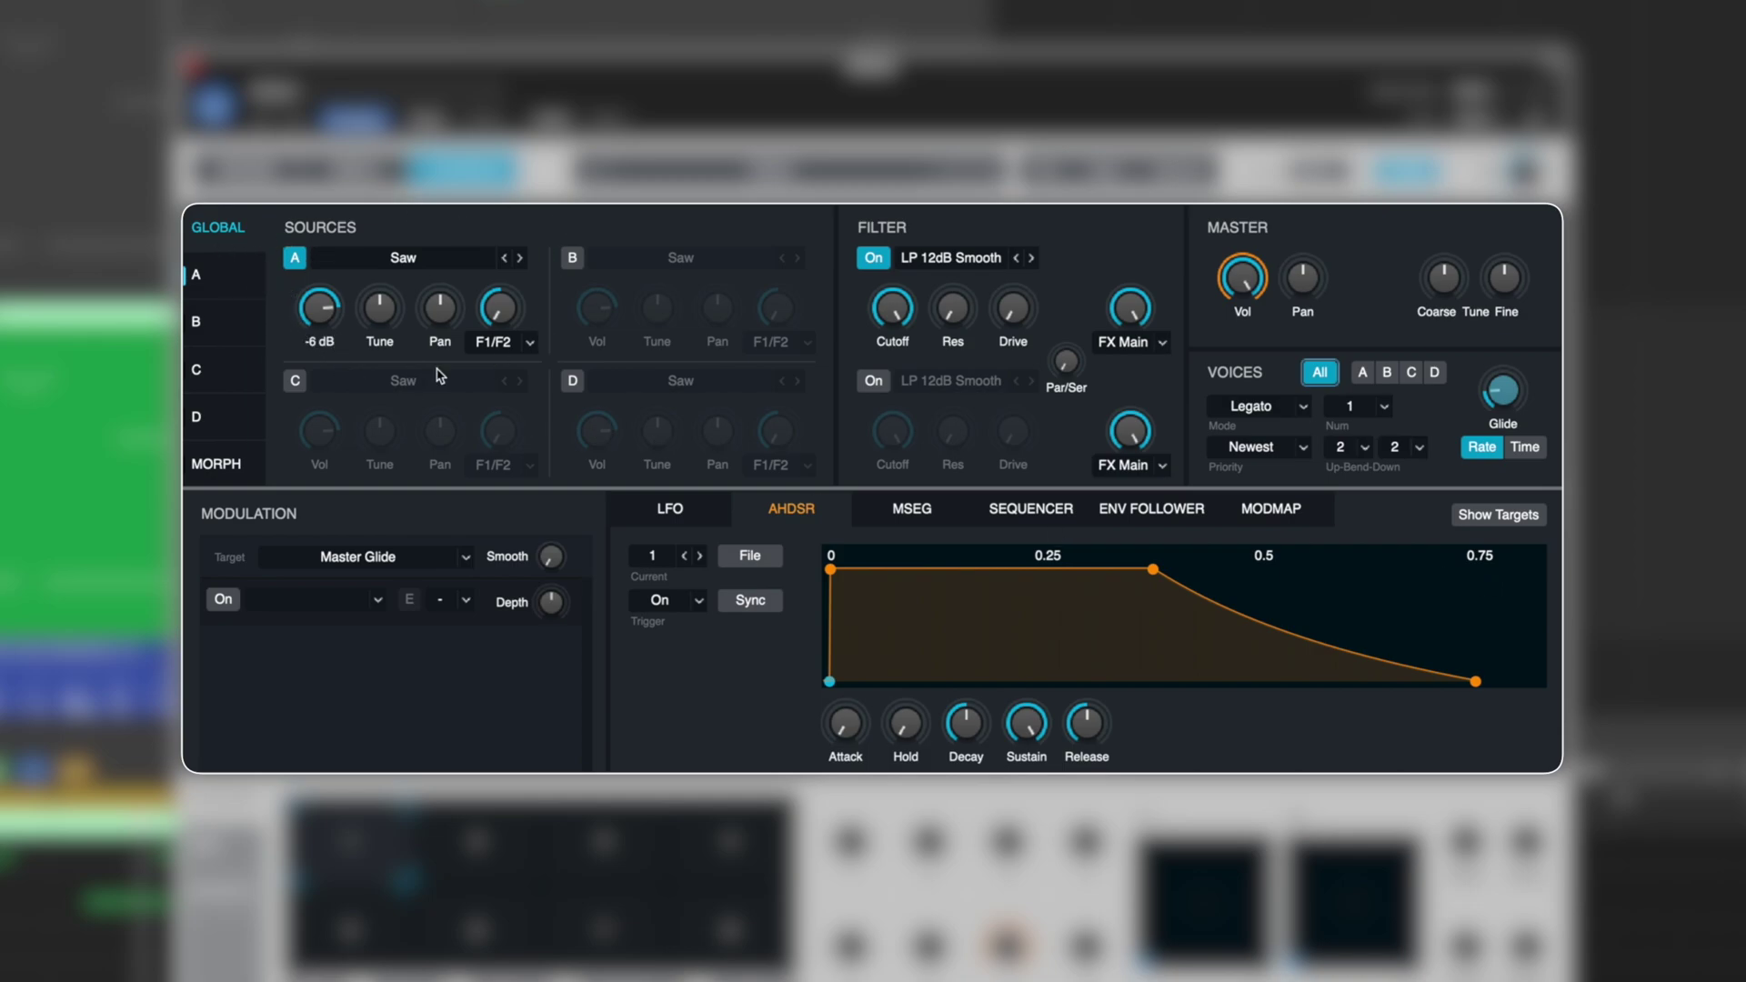
# - On source A's Saw oscillator, raise the unison voice count slightly and lower the unison detune to about 24 %
pyautogui.click(215, 277)
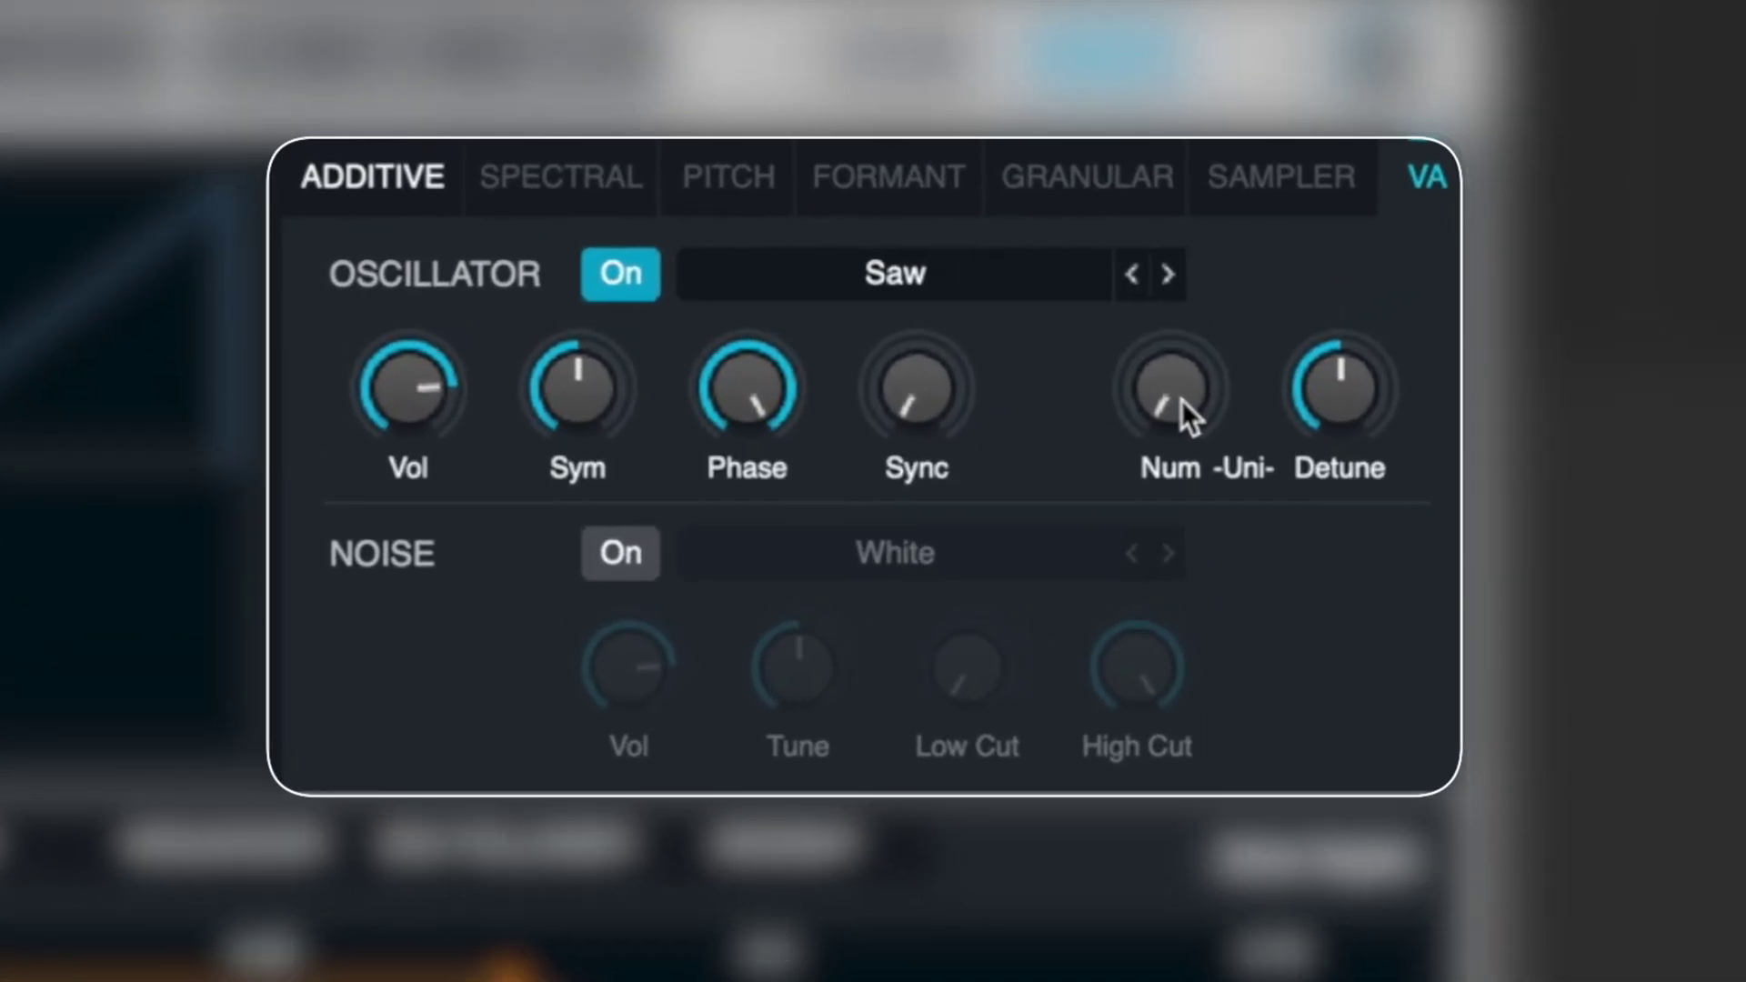
pyautogui.click(1188, 402)
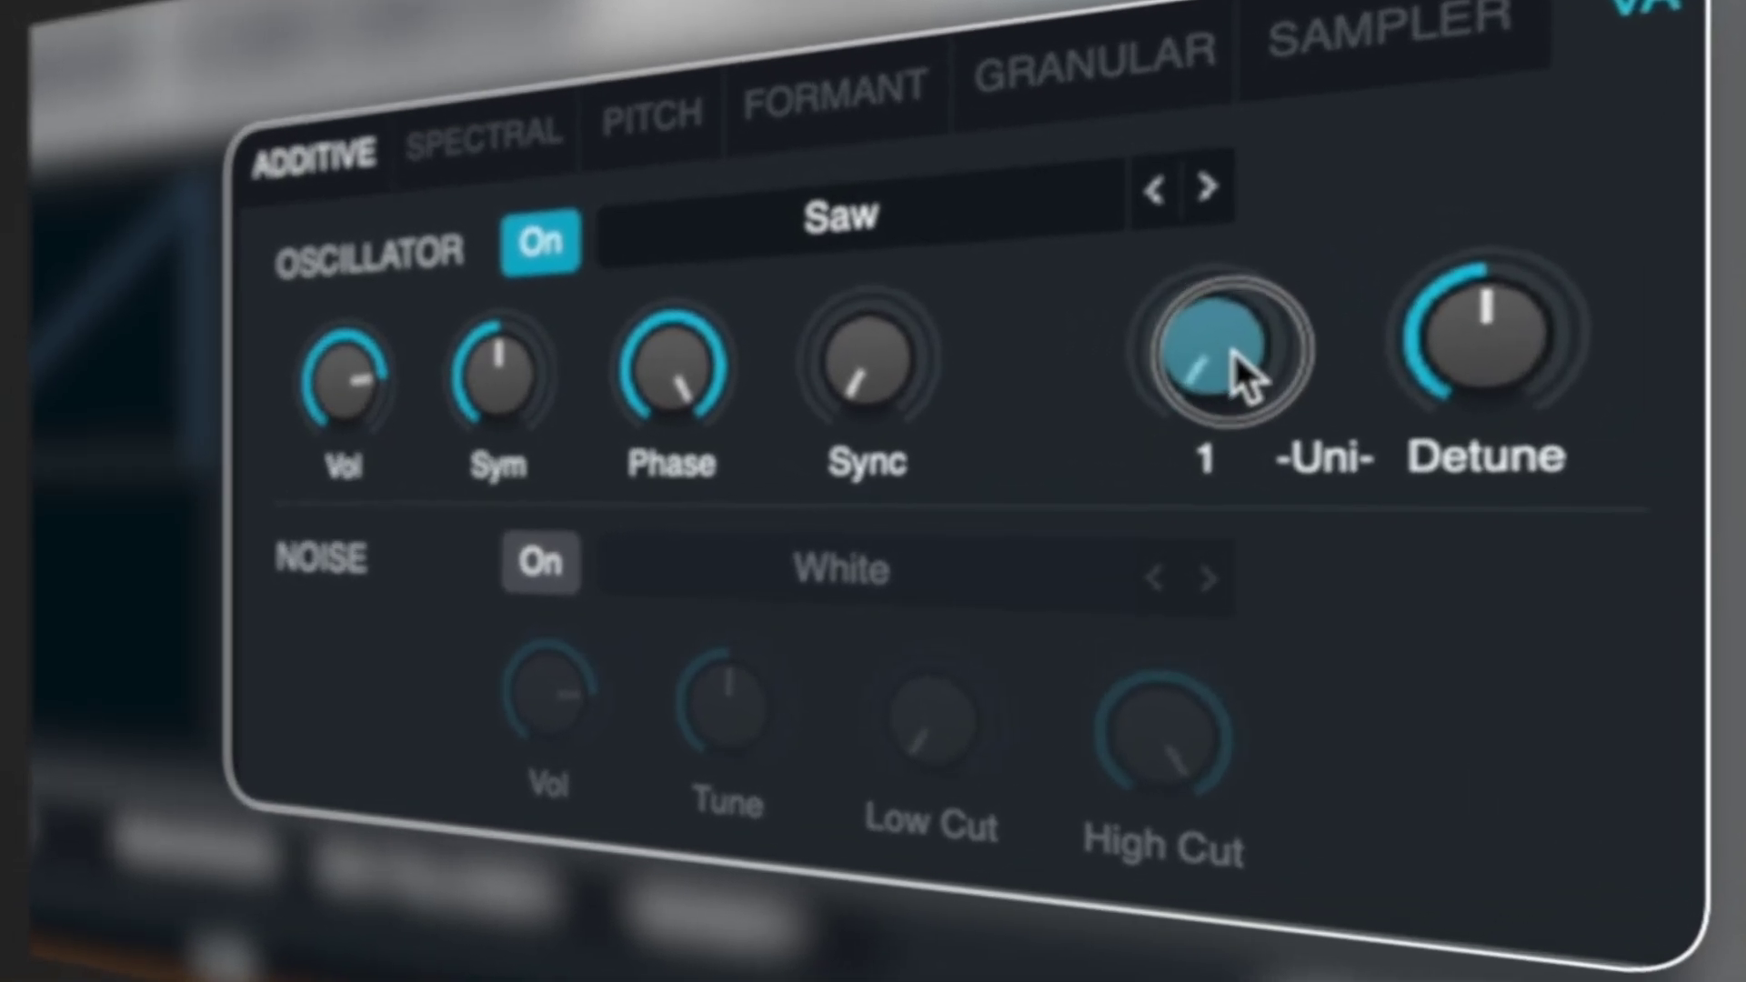
pyautogui.moveTo(1232, 355); pyautogui.dragTo(1221, 286)
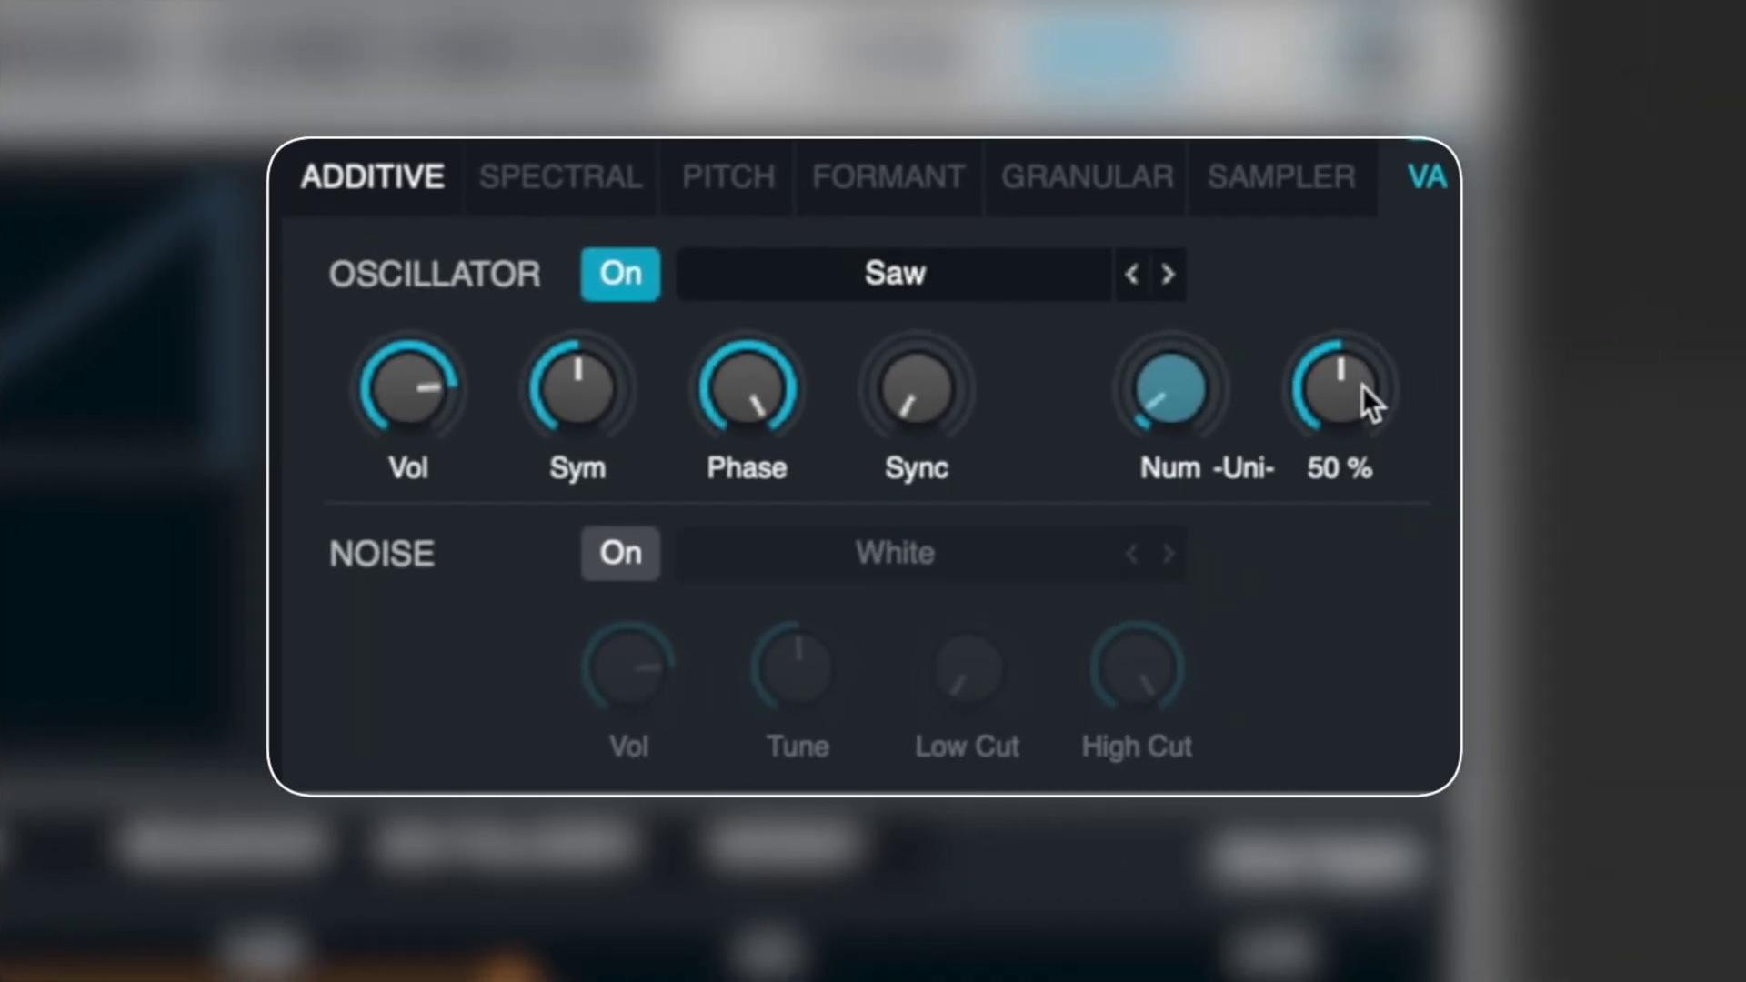
pyautogui.moveTo(1478, 357); pyautogui.dragTo(1419, 698)
pyautogui.moveTo(1318, 653); pyautogui.dragTo(1328, 493)
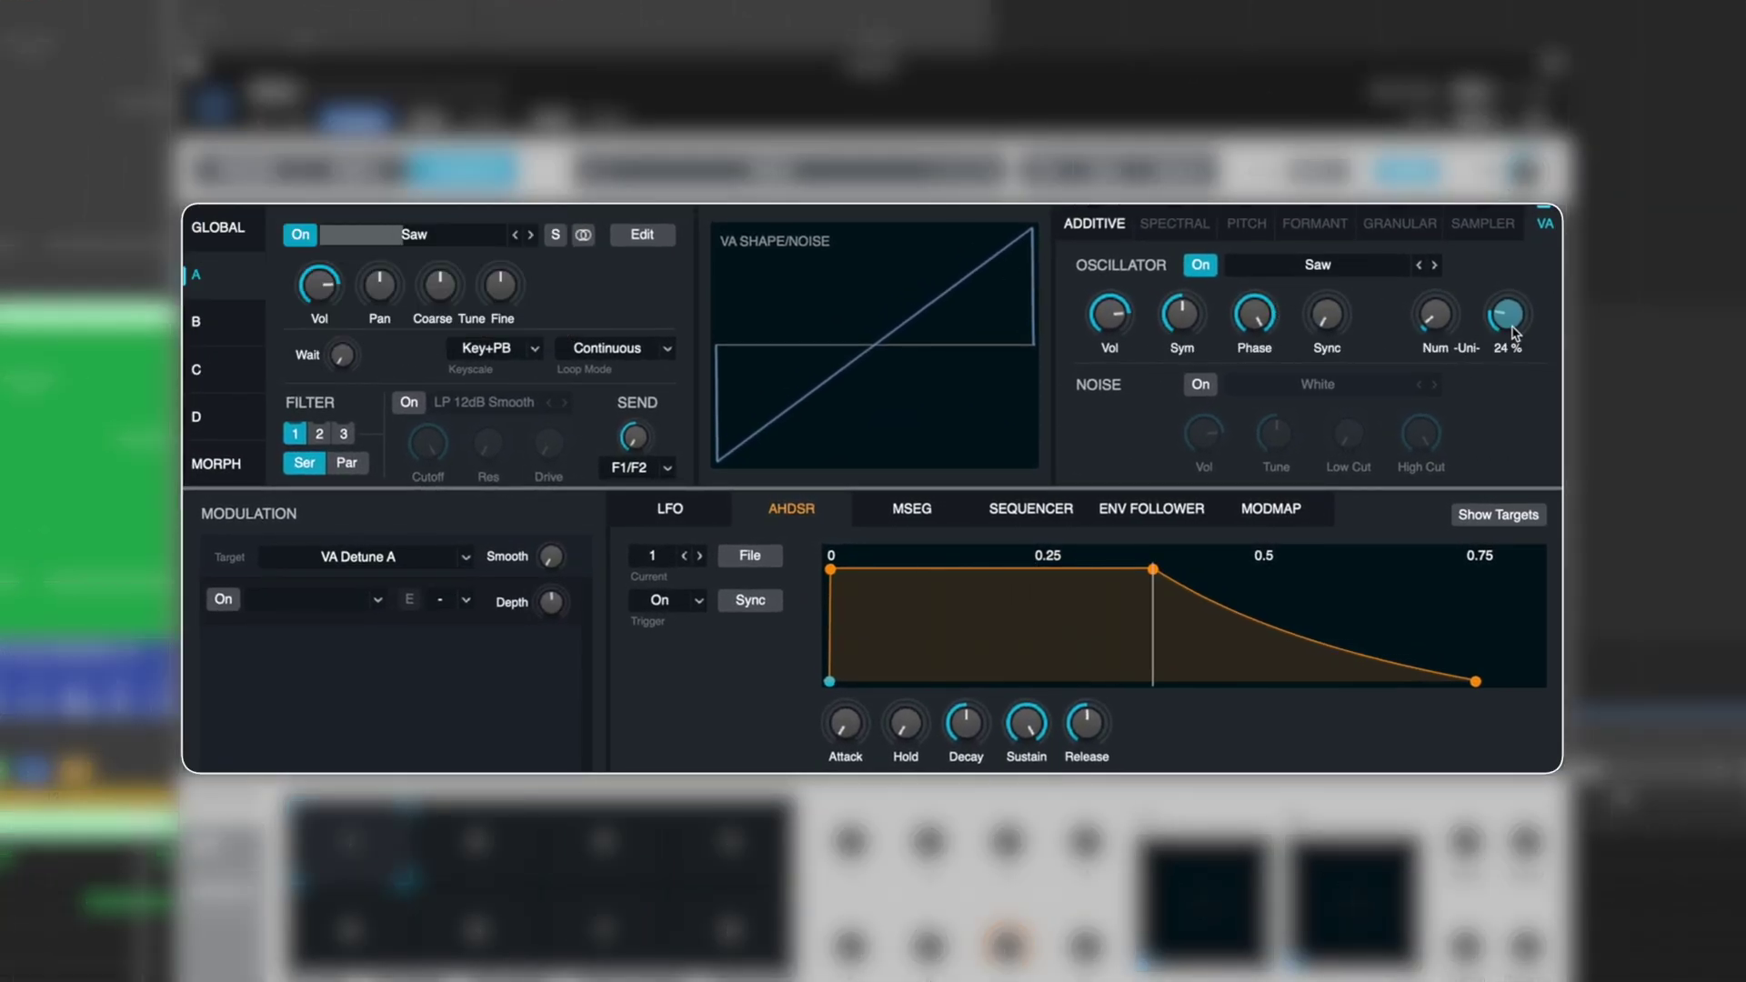
pyautogui.click(1510, 344)
pyautogui.moveTo(1510, 344)
pyautogui.mouseDown()
pyautogui.moveTo(1507, 378)
pyautogui.moveTo(1516, 285)
pyautogui.moveTo(1517, 328)
pyautogui.mouseUp()
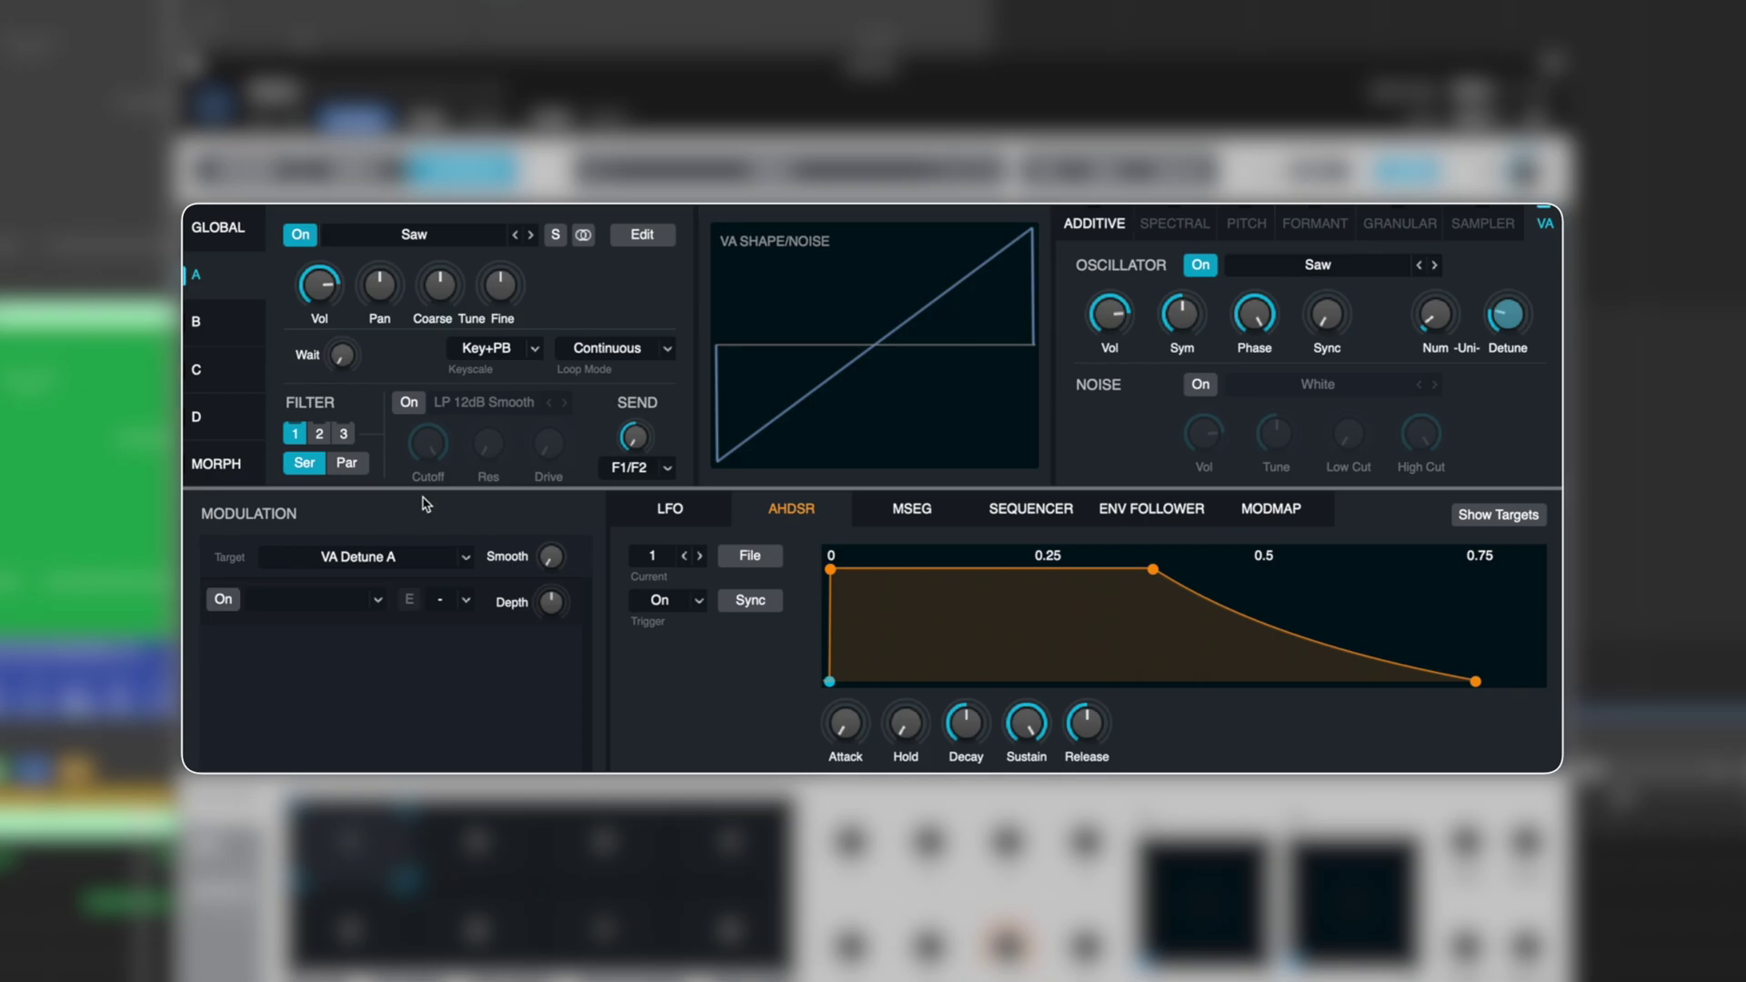
# - Select the Saw oscillator's sync on source A as modulation target and assign a new AHDSR envelope to it
pyautogui.moveTo(1330, 319)
pyautogui.moveTo(1330, 318); pyautogui.dragTo(1307, 290)
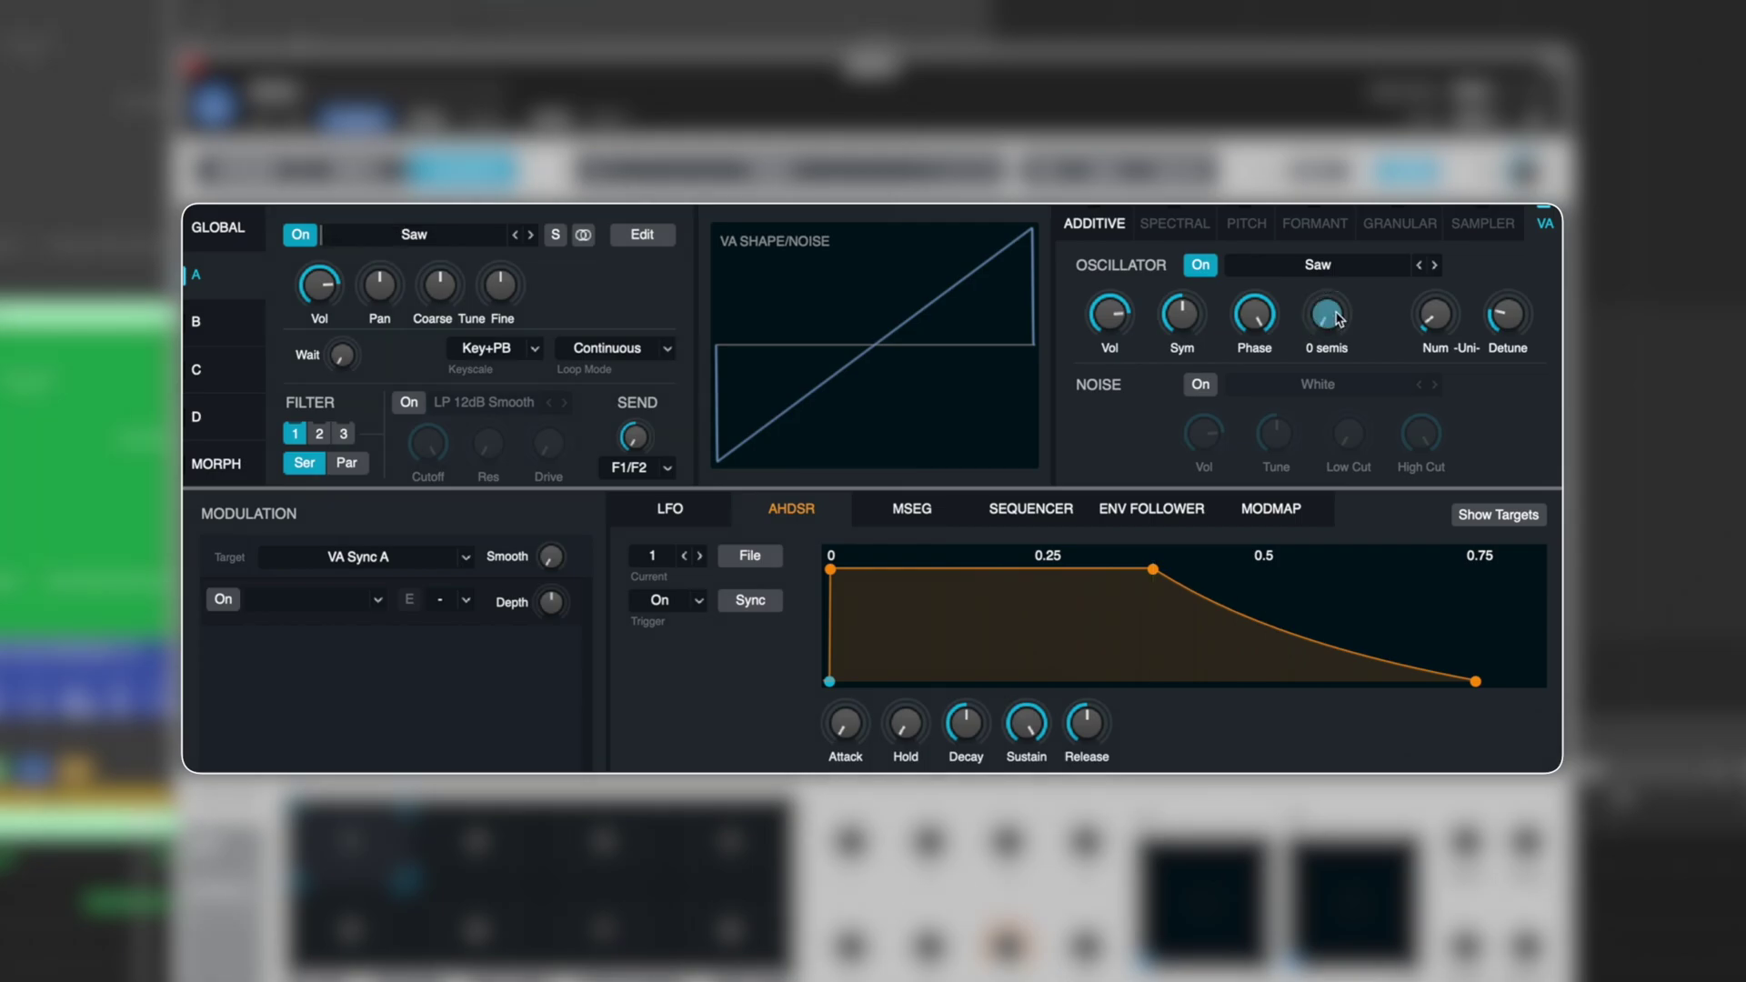
pyautogui.moveTo(1311, 317)
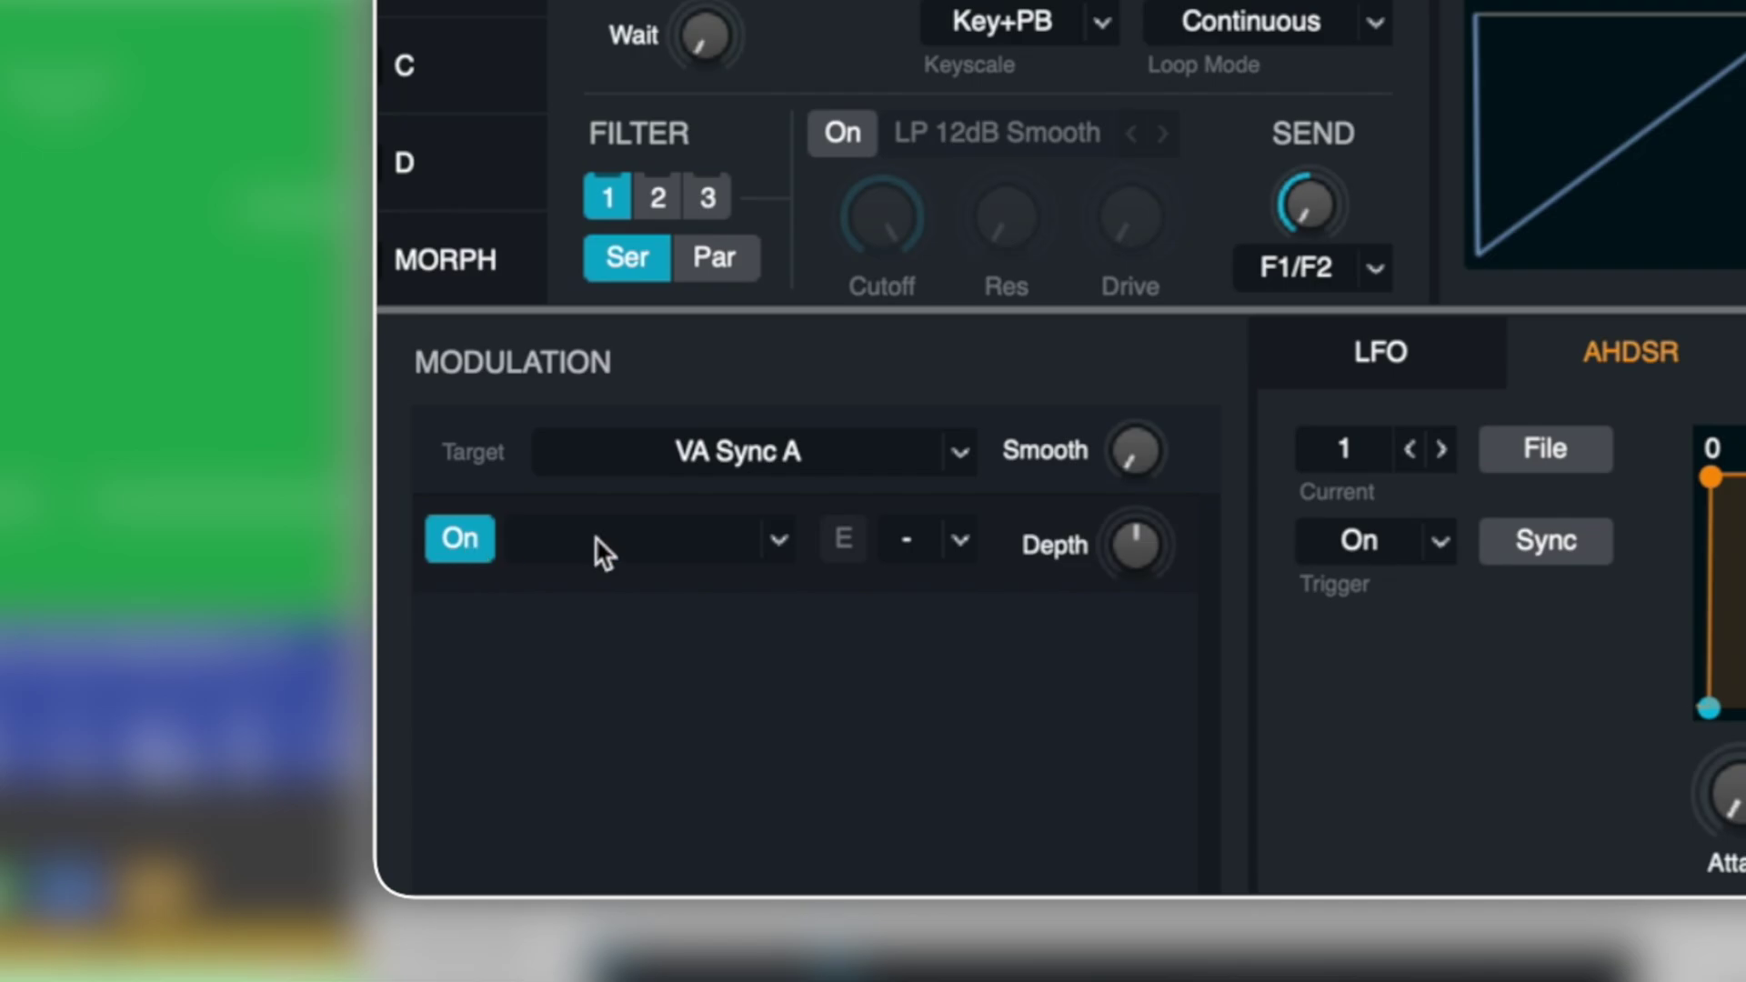
pyautogui.click(760, 540)
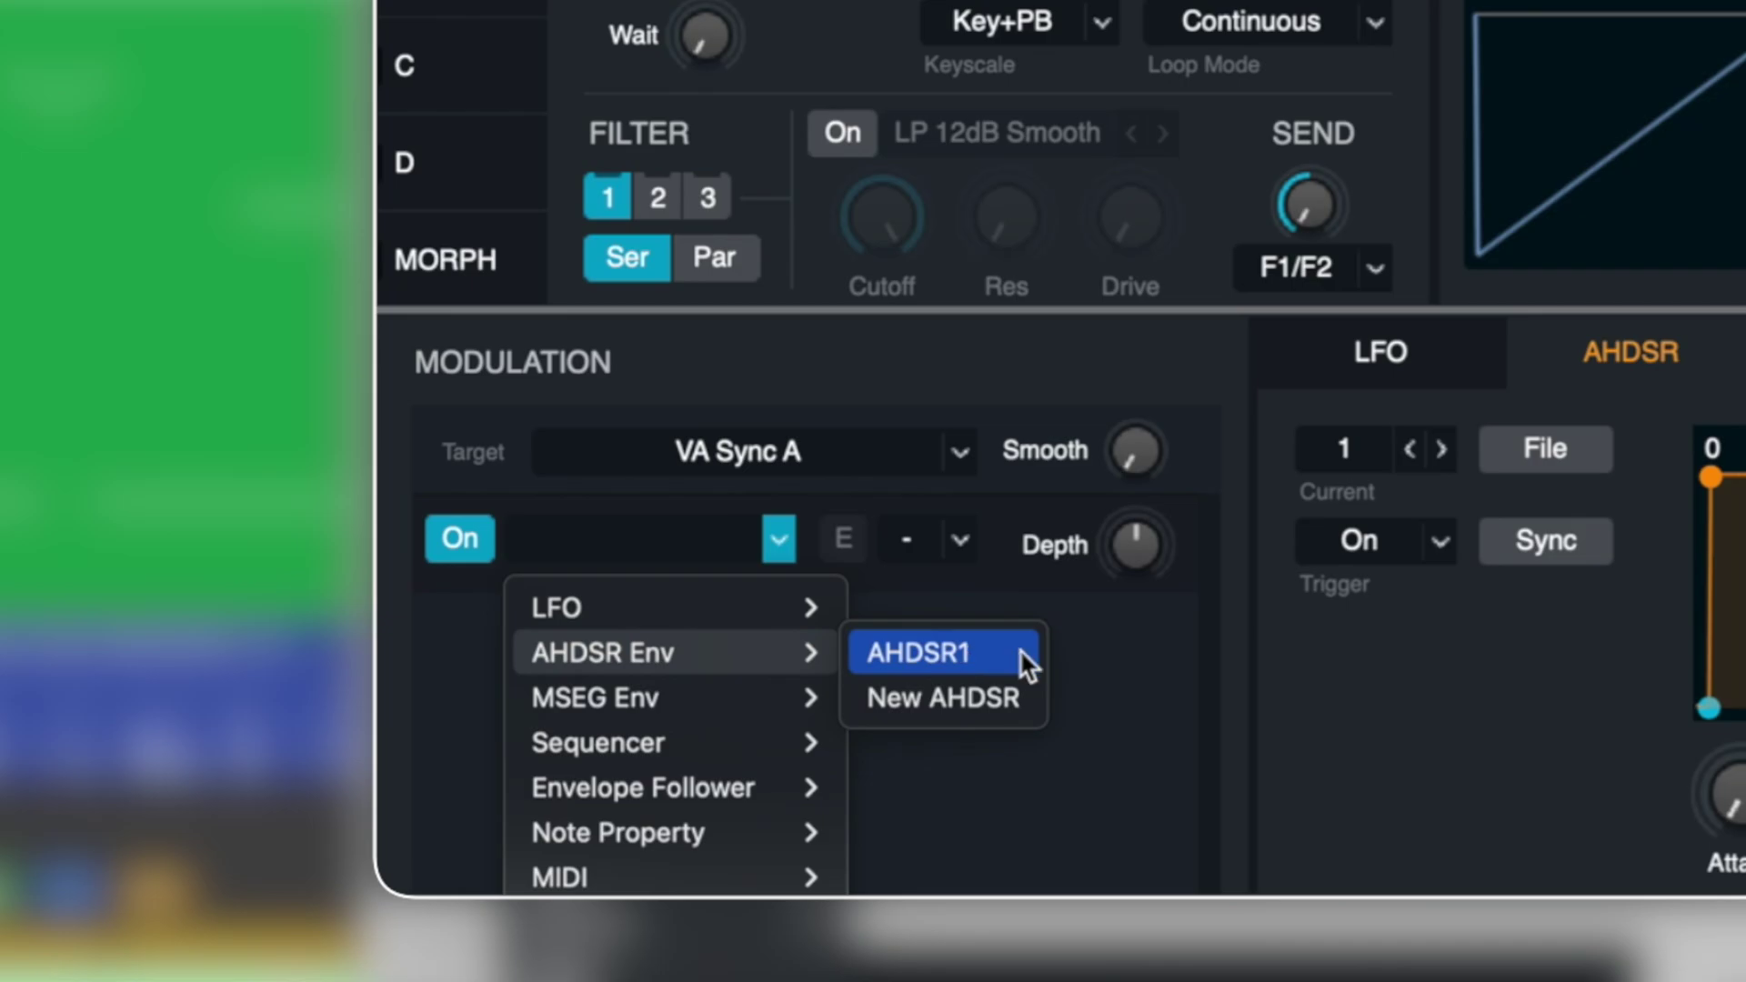
pyautogui.click(1004, 701)
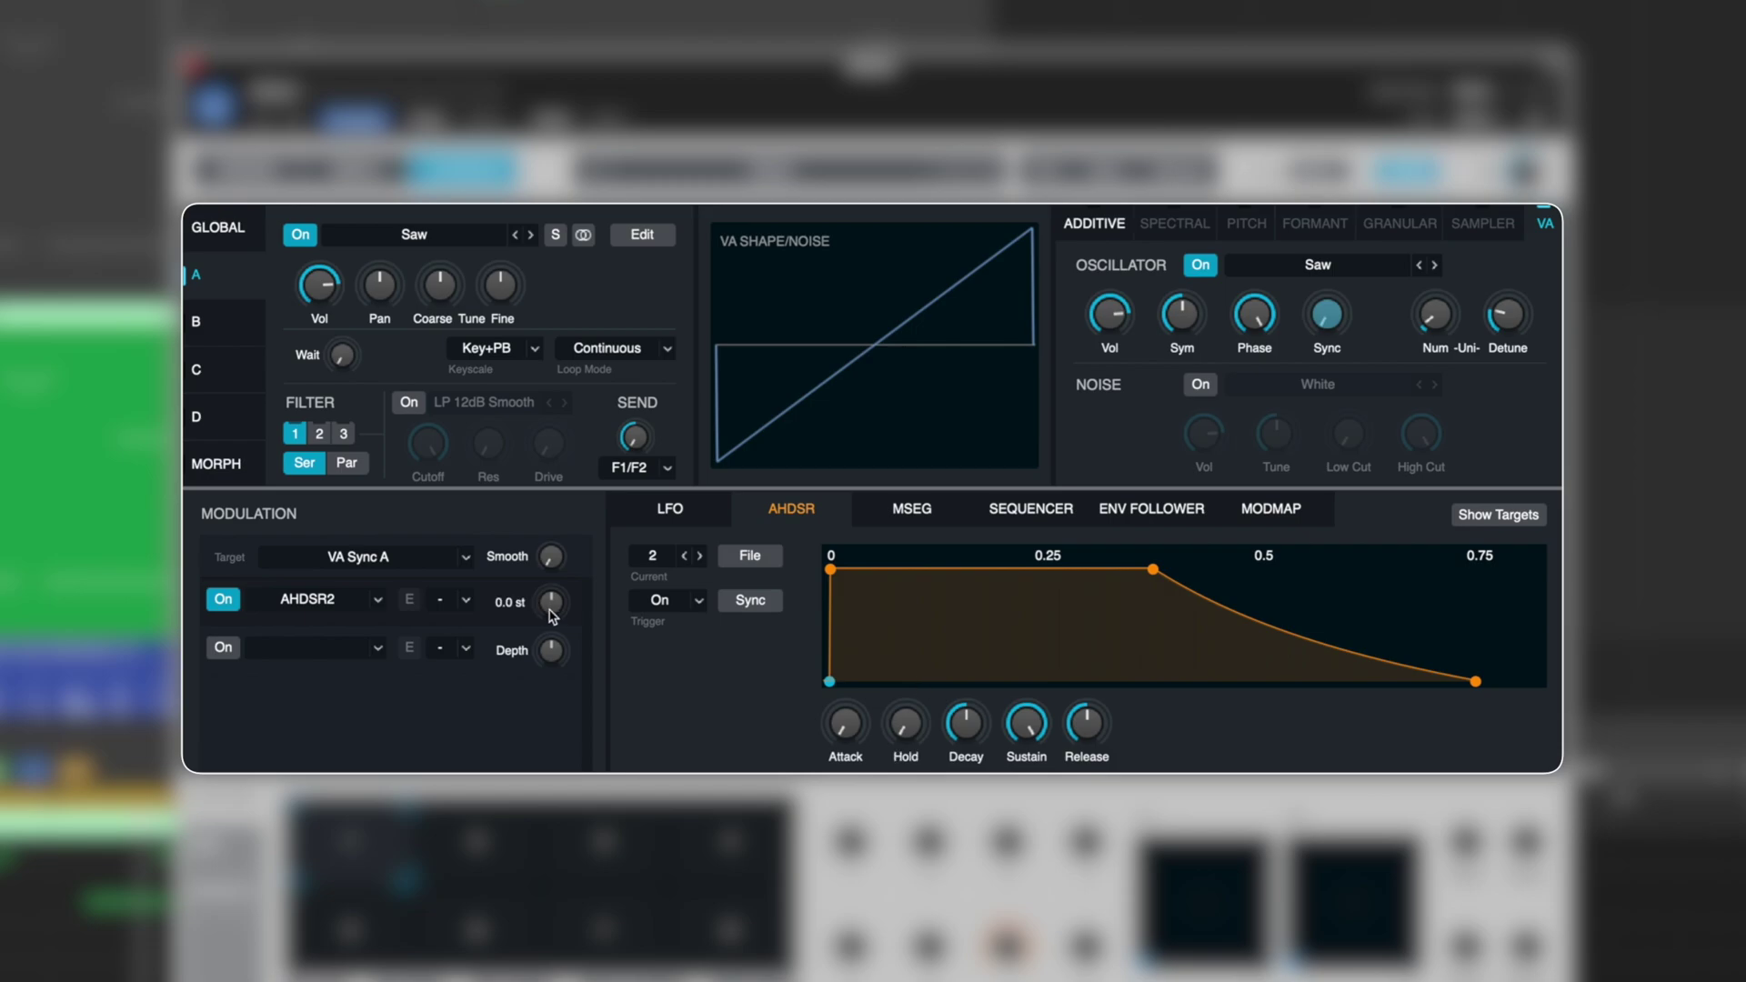
# - Set AHDSR2's attack to 0.074 s and its modulation depth on source A's sync to about 8.8 st
pyautogui.moveTo(551, 615); pyautogui.dragTo(551, 562)
pyautogui.moveTo(843, 725); pyautogui.dragTo(857, 633)
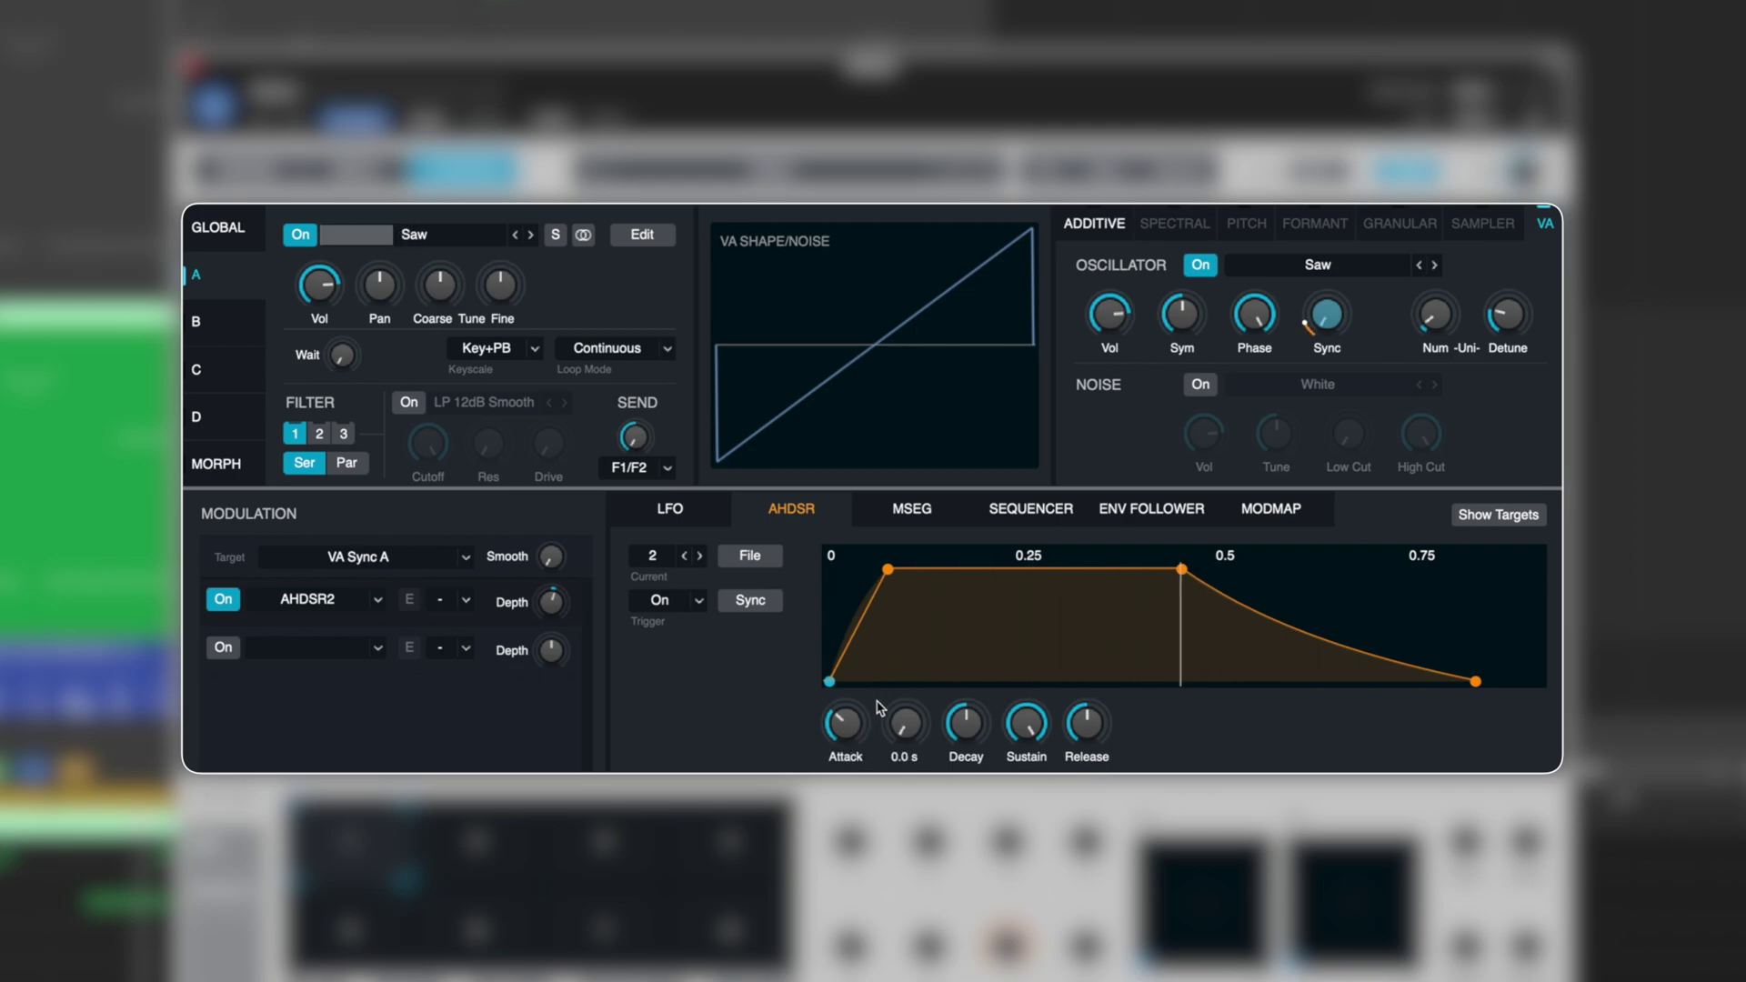
pyautogui.moveTo(553, 610)
pyautogui.mouseDown()
pyautogui.moveTo(558, 595)
pyautogui.moveTo(557, 626)
pyautogui.mouseUp()
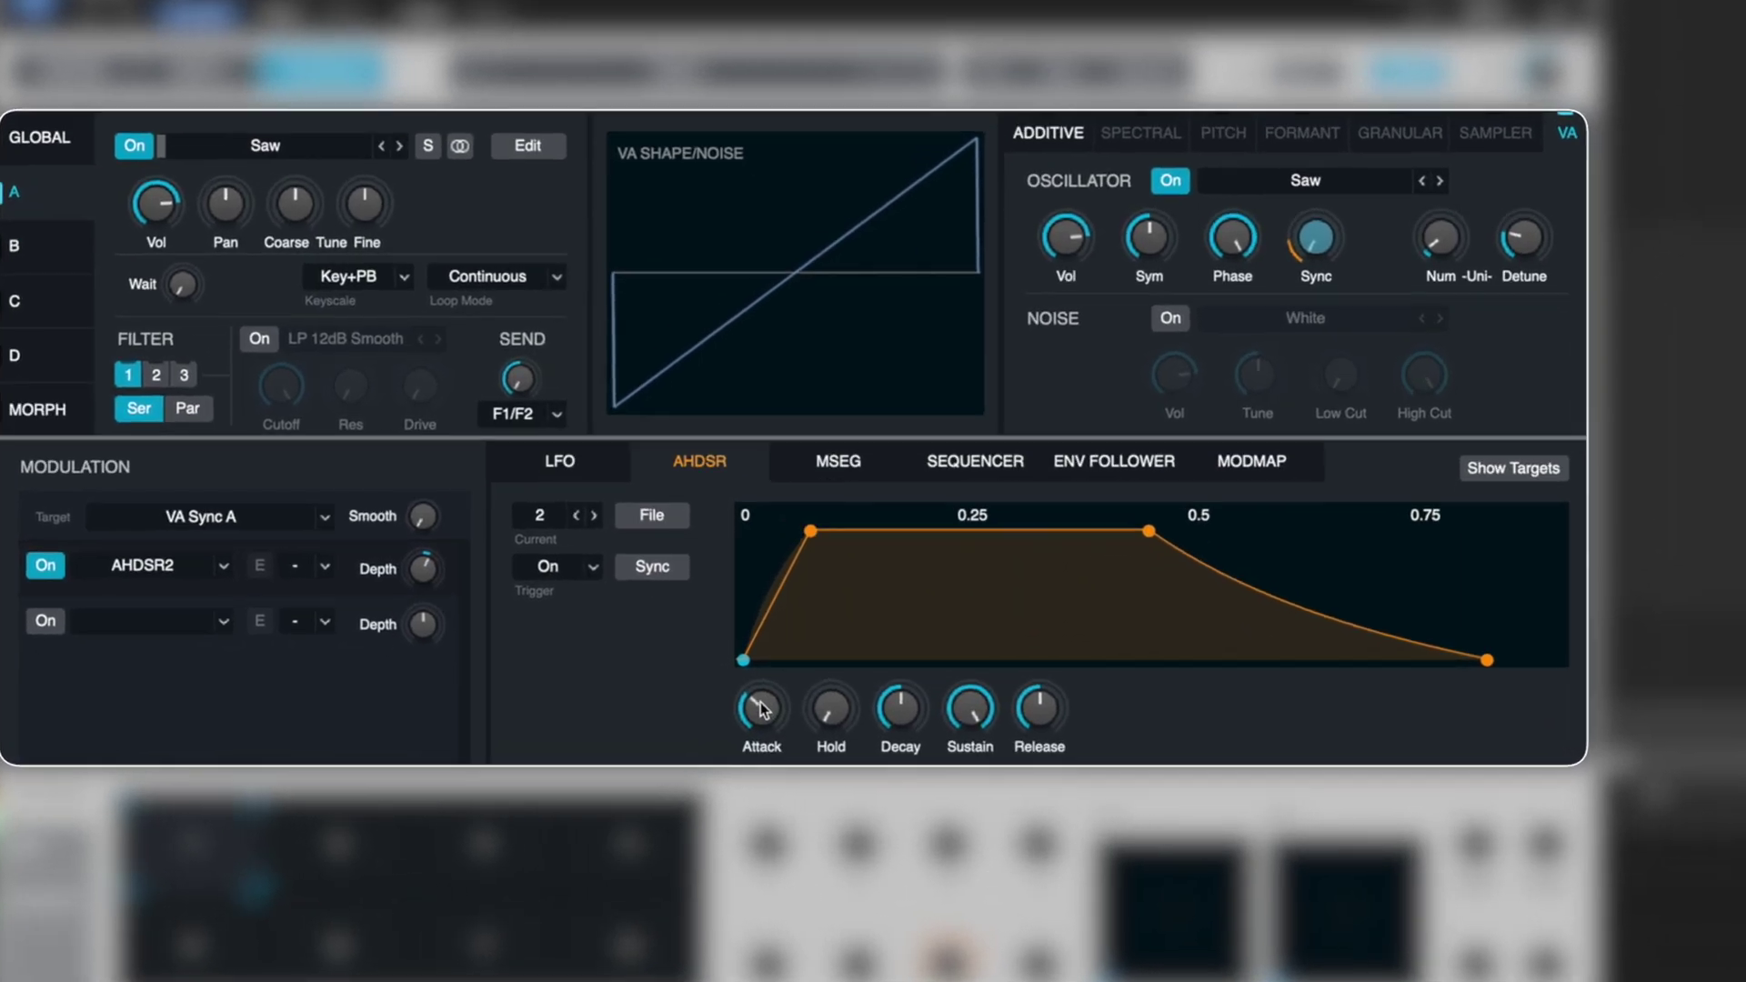
pyautogui.moveTo(760, 704)
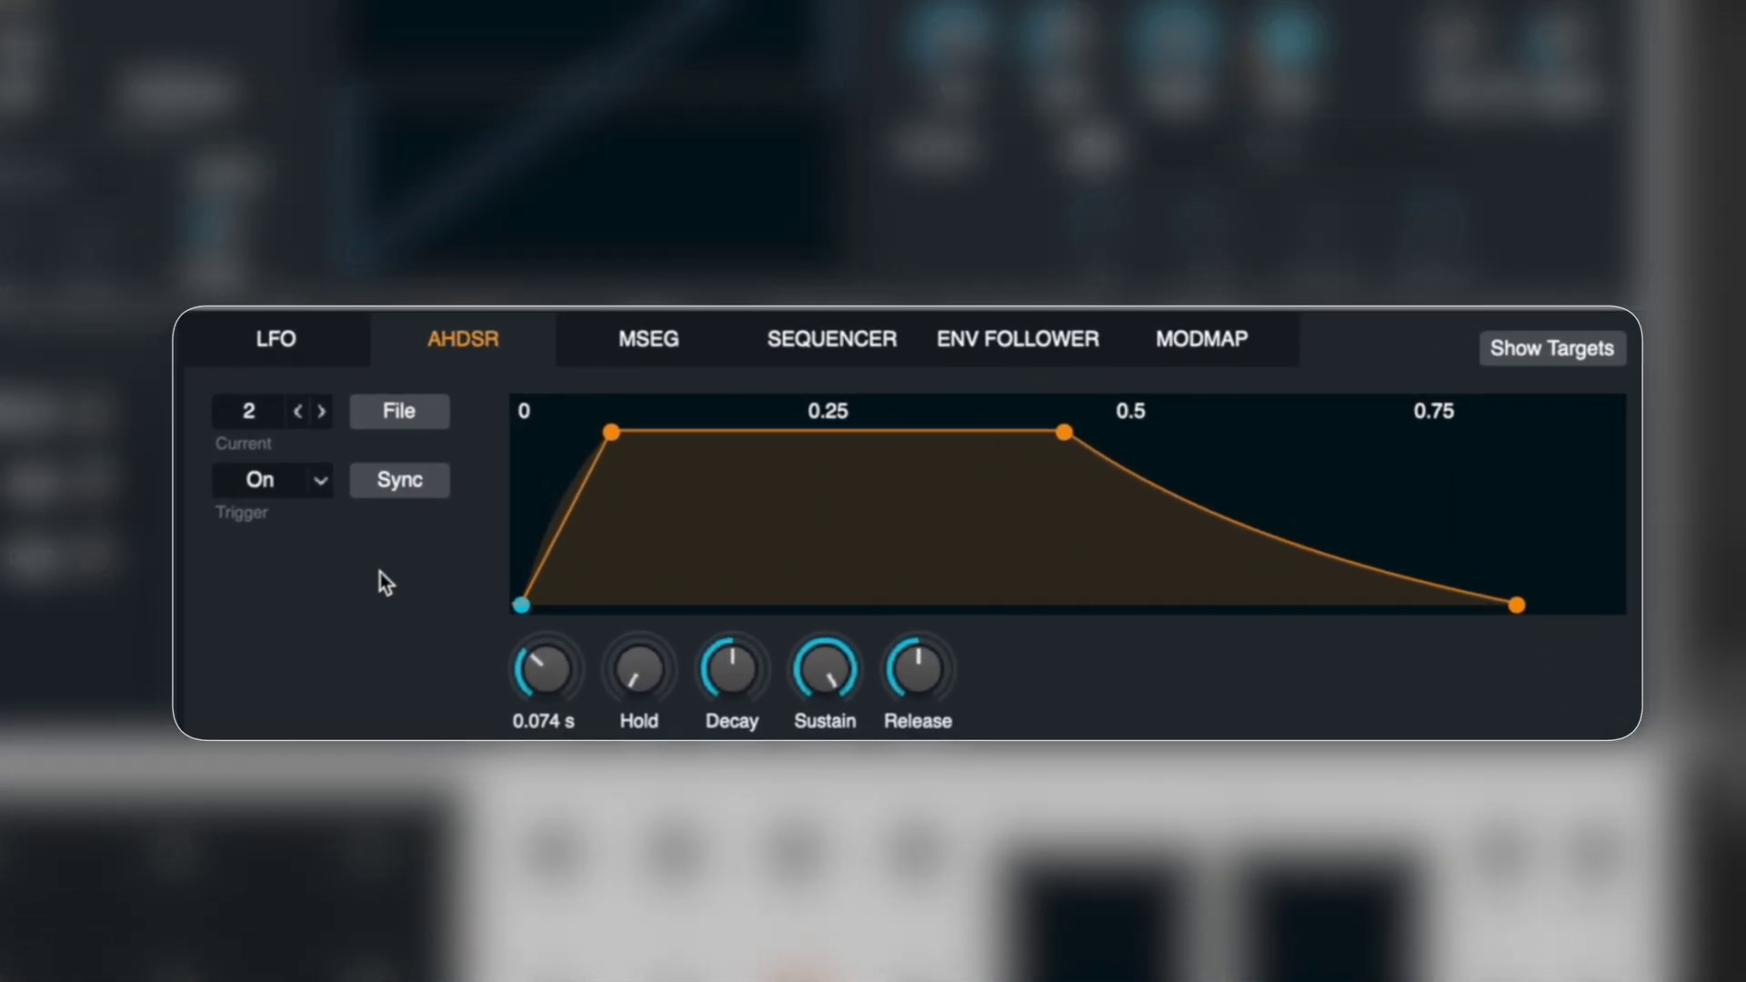
# - Sync AHDSR2 to the tempo, lengthen its attack to one beat and add some hold
pyautogui.click(401, 482)
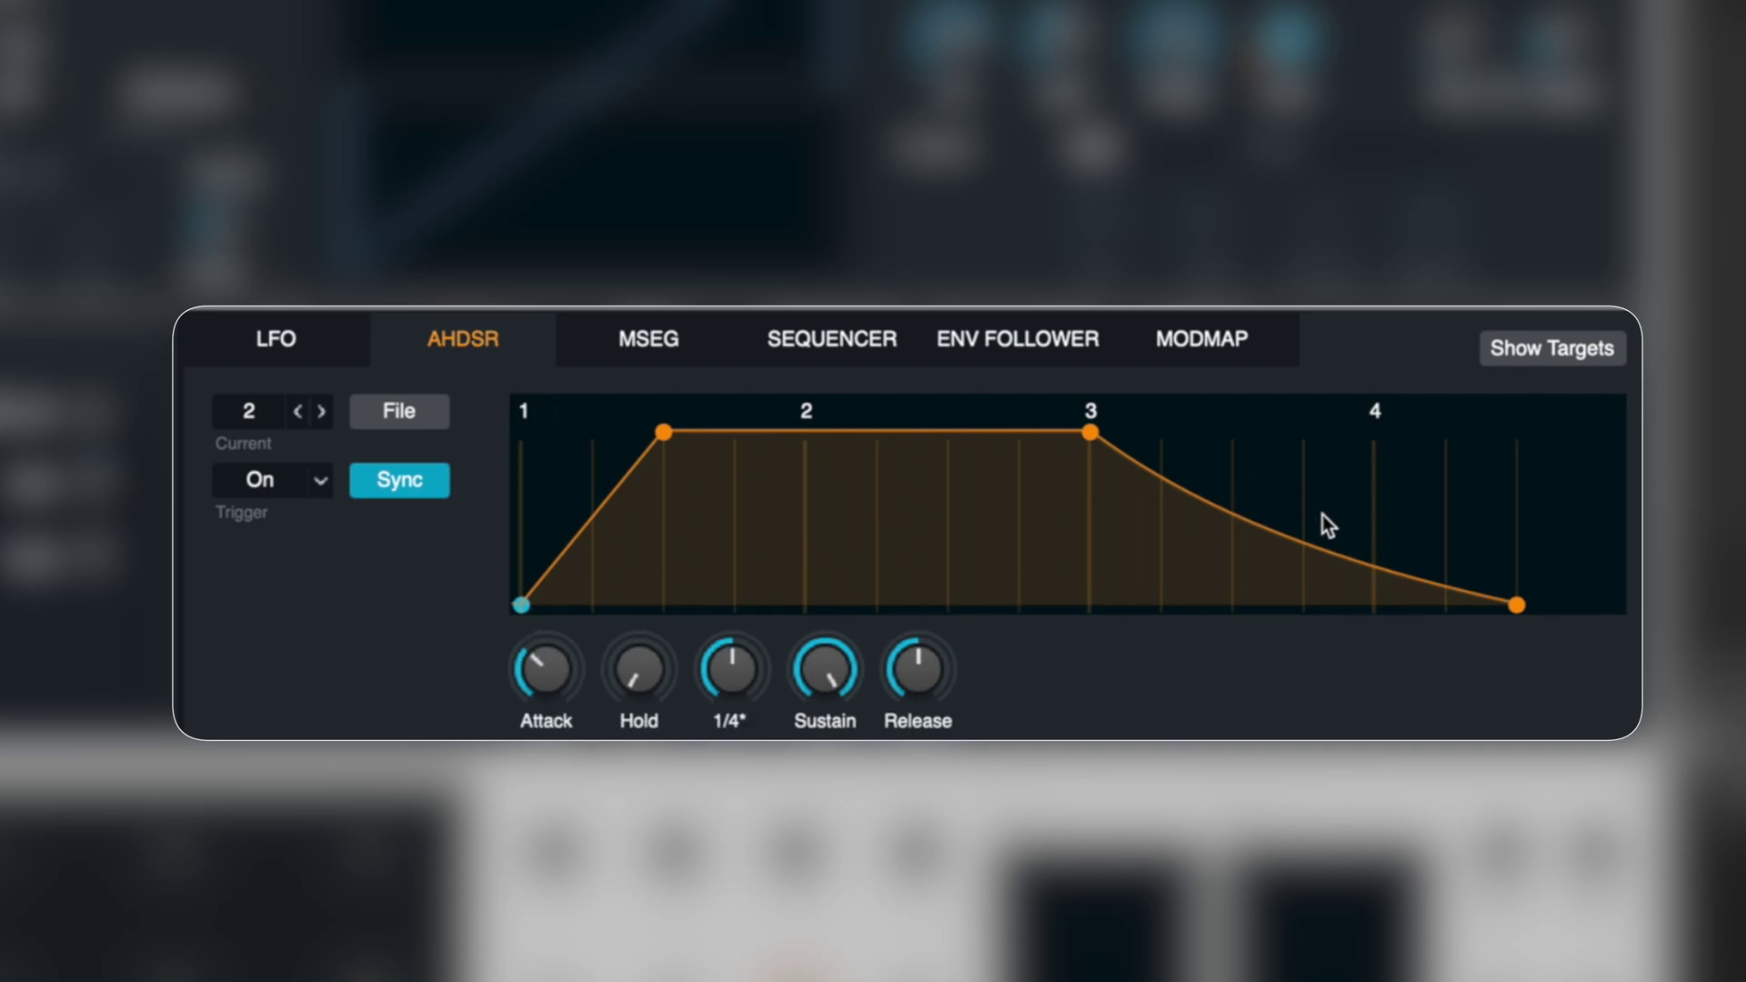
pyautogui.moveTo(496, 670)
pyautogui.moveTo(664, 451)
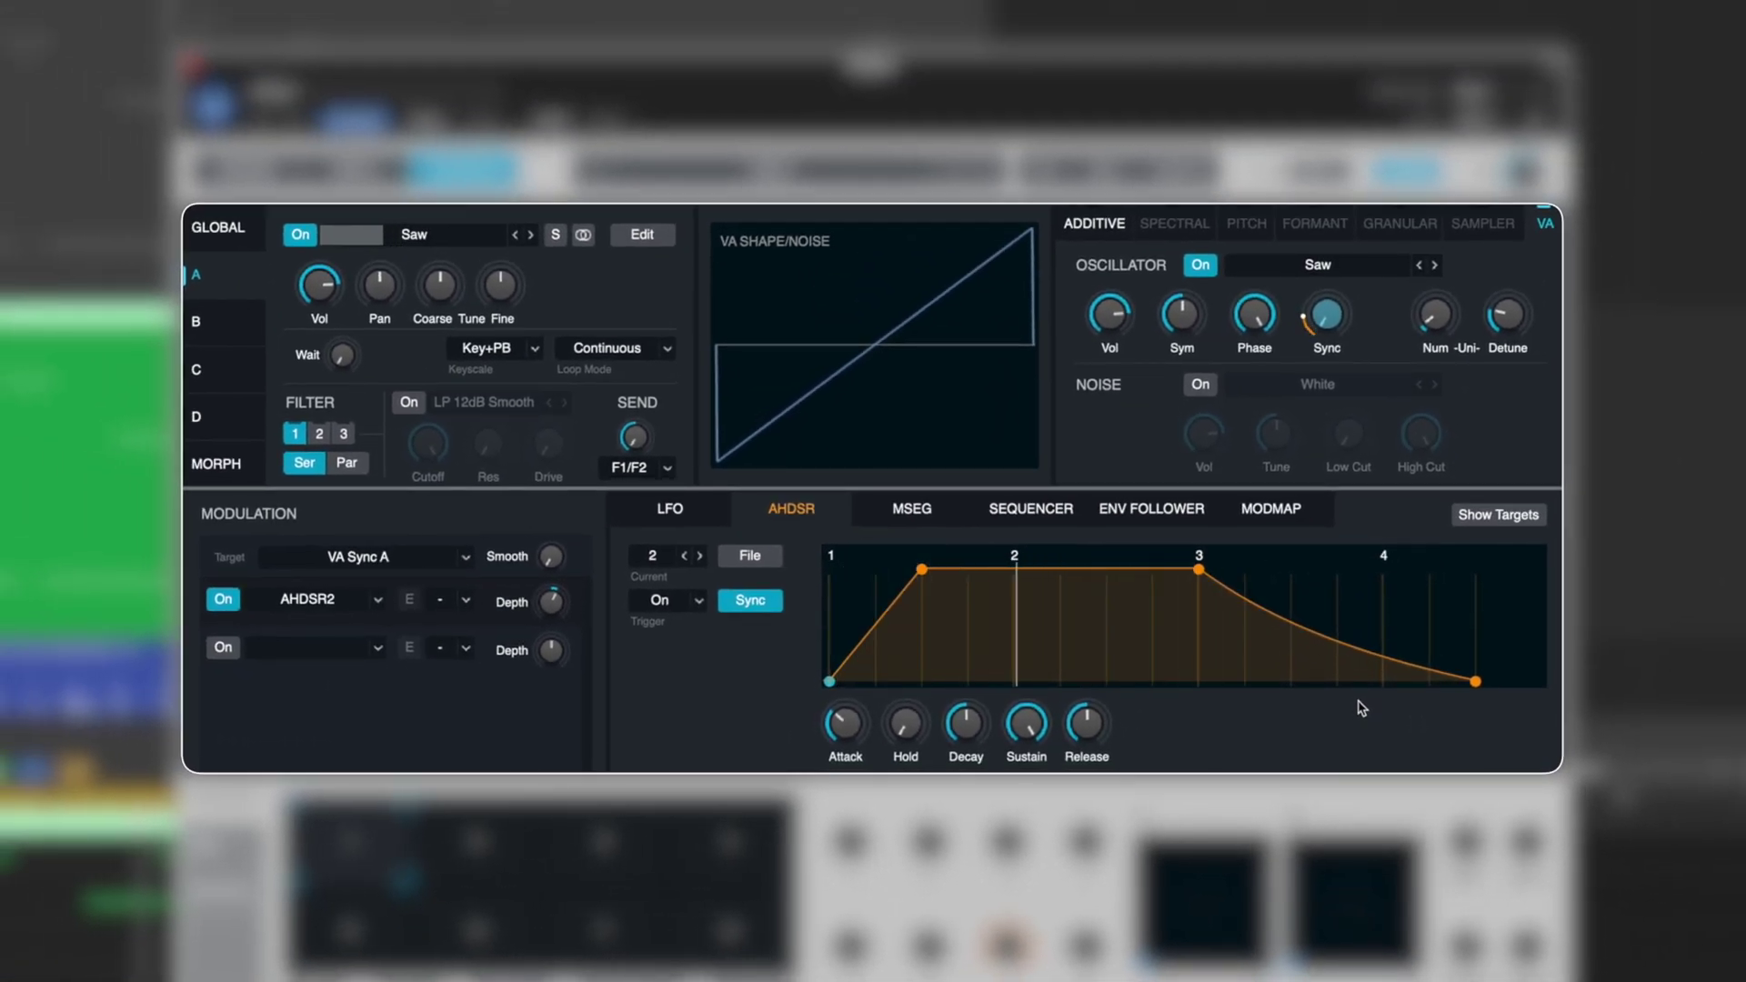
pyautogui.moveTo(922, 570); pyautogui.dragTo(963, 570)
pyautogui.moveTo(841, 725); pyautogui.dragTo(857, 707)
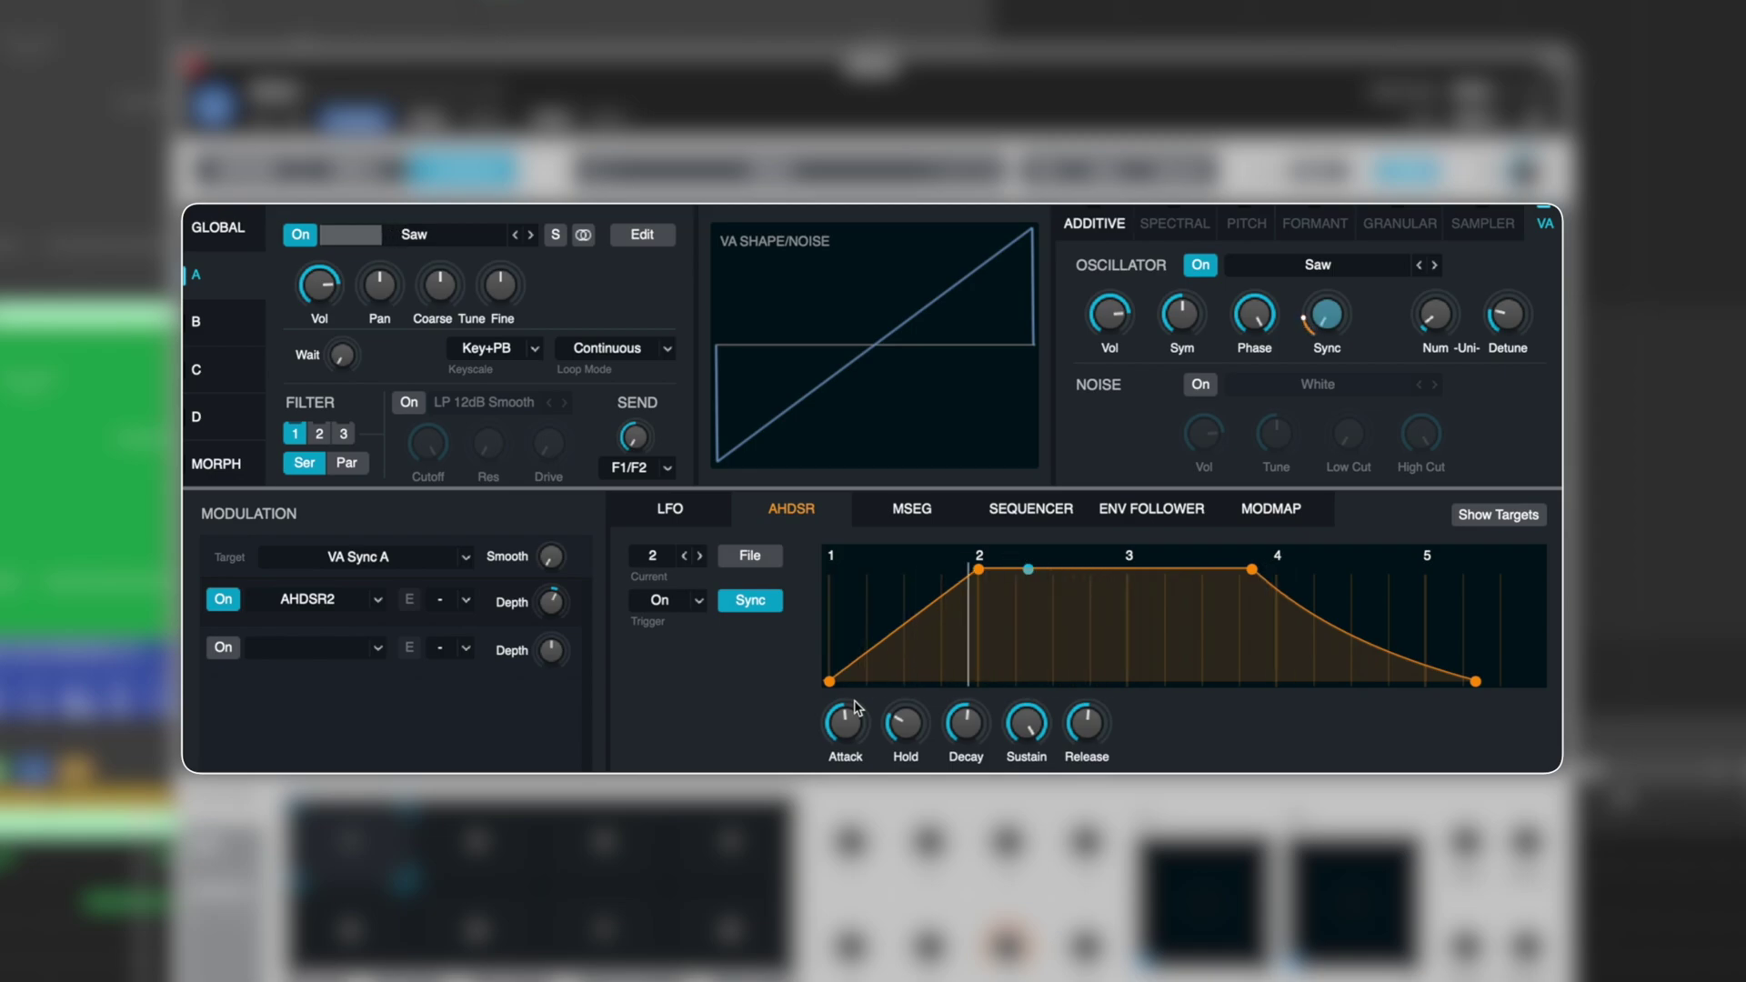
pyautogui.click(846, 721)
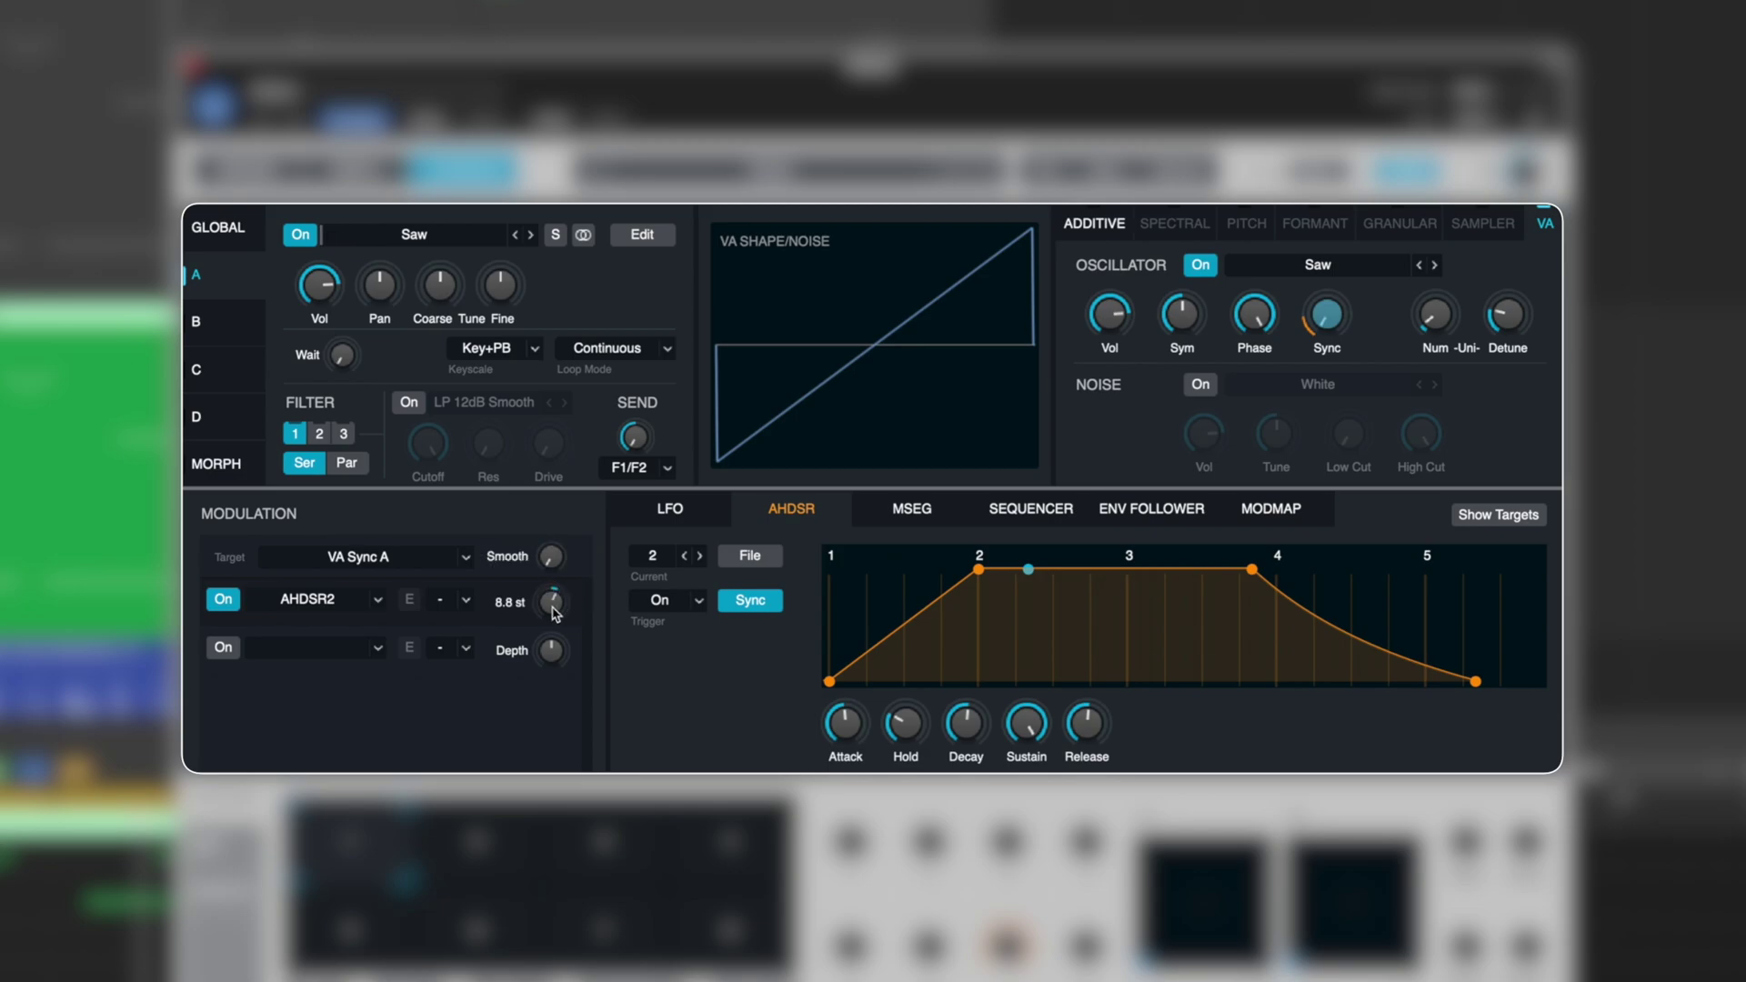
# - Set AHDSR2's depth on source A's sync to 10.5 st and adjust the unison voice count, trying 3
pyautogui.moveTo(559, 583); pyautogui.dragTo(579, 621)
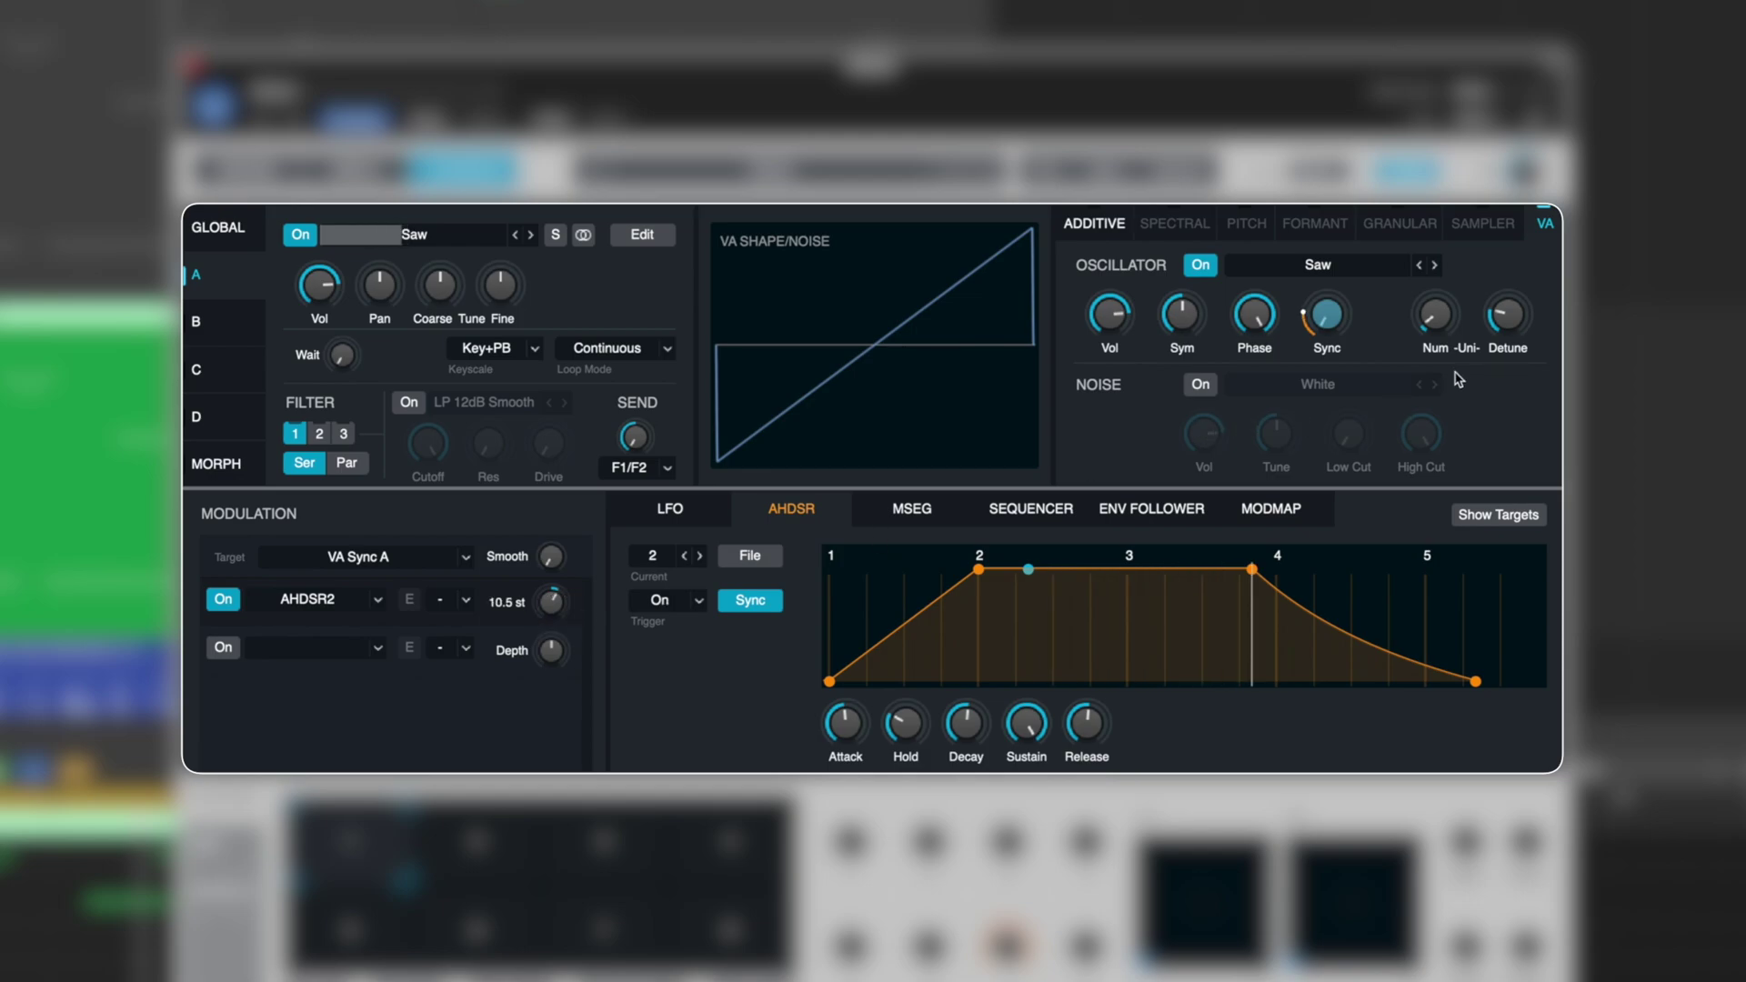
pyautogui.click(1437, 300)
pyautogui.moveTo(1437, 301); pyautogui.dragTo(1442, 337)
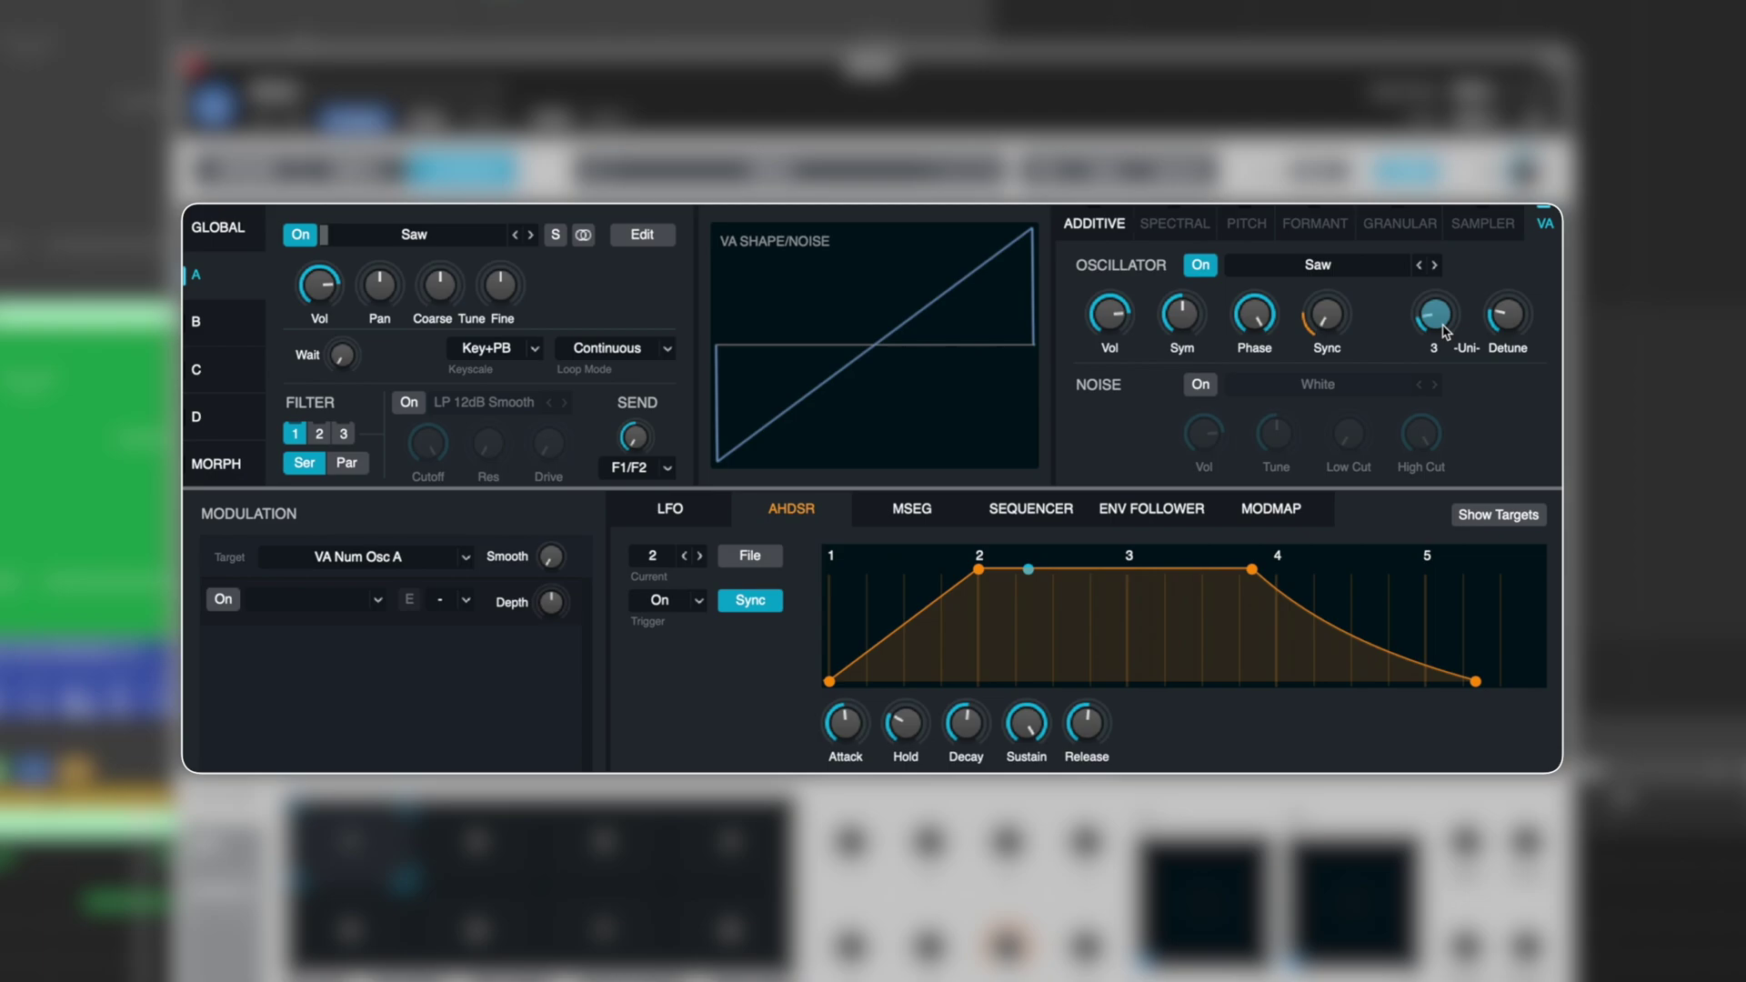
pyautogui.moveTo(1446, 332); pyautogui.dragTo(1436, 333)
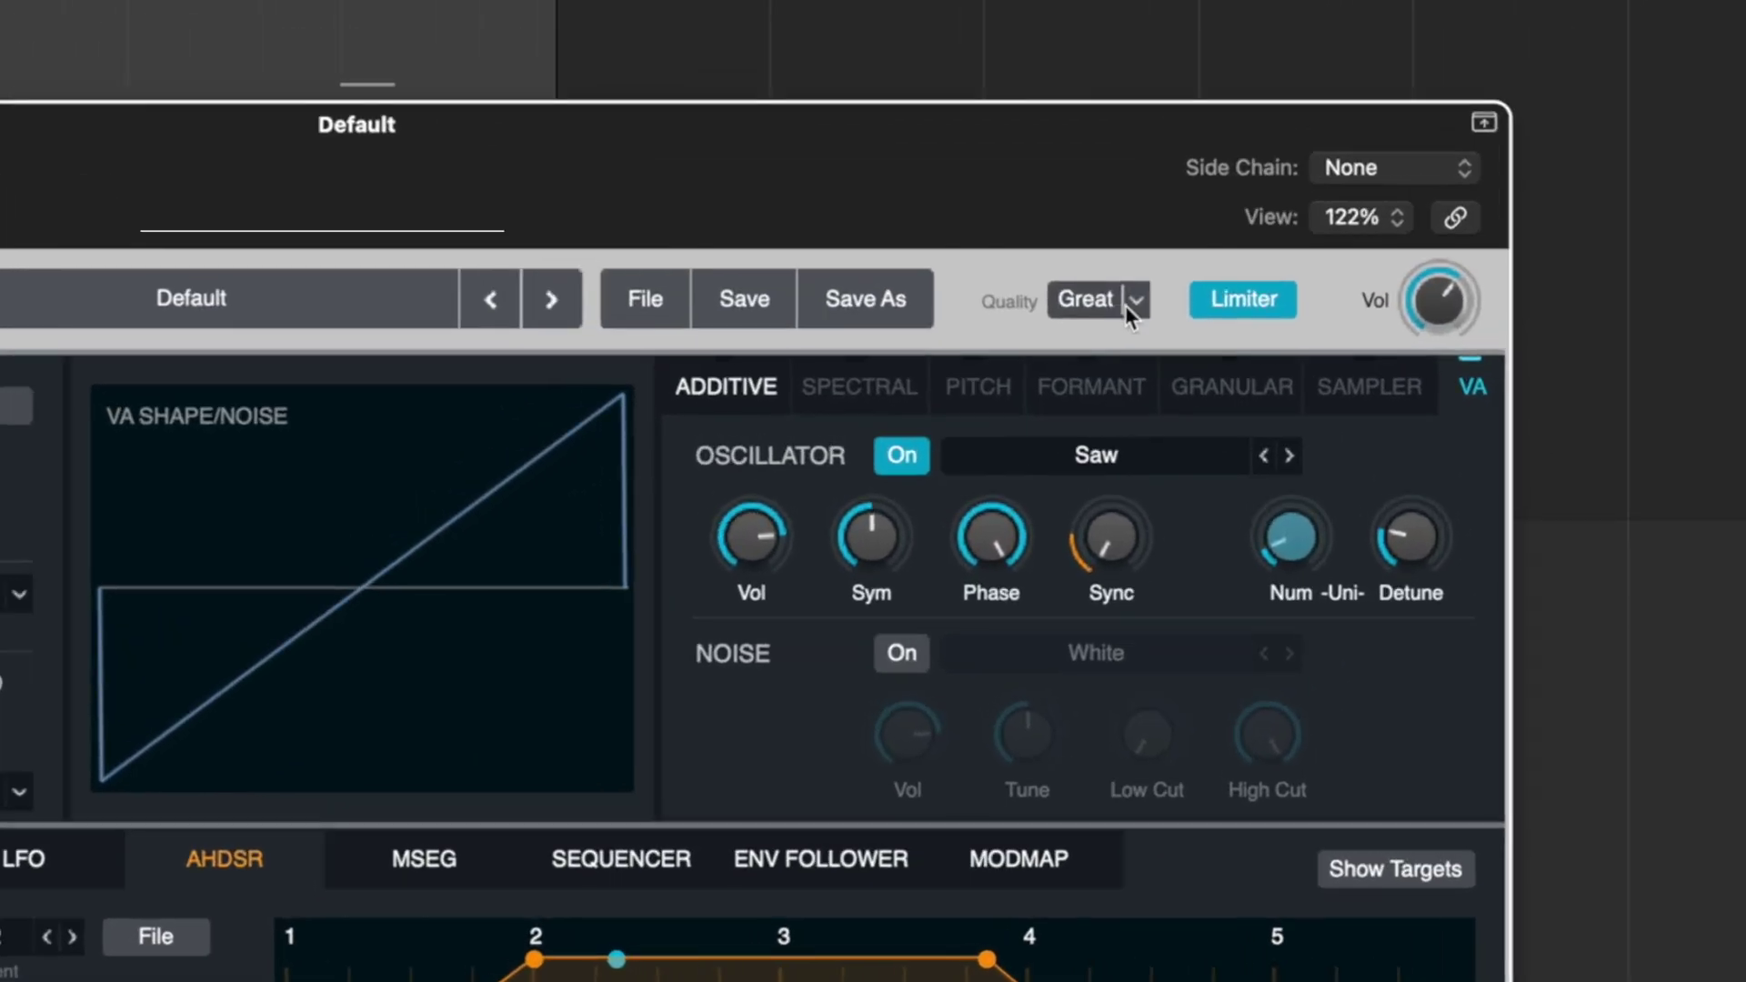
# - Try Alchemy's render quality at Good and Ultra, and settle on Good
pyautogui.click(1346, 170)
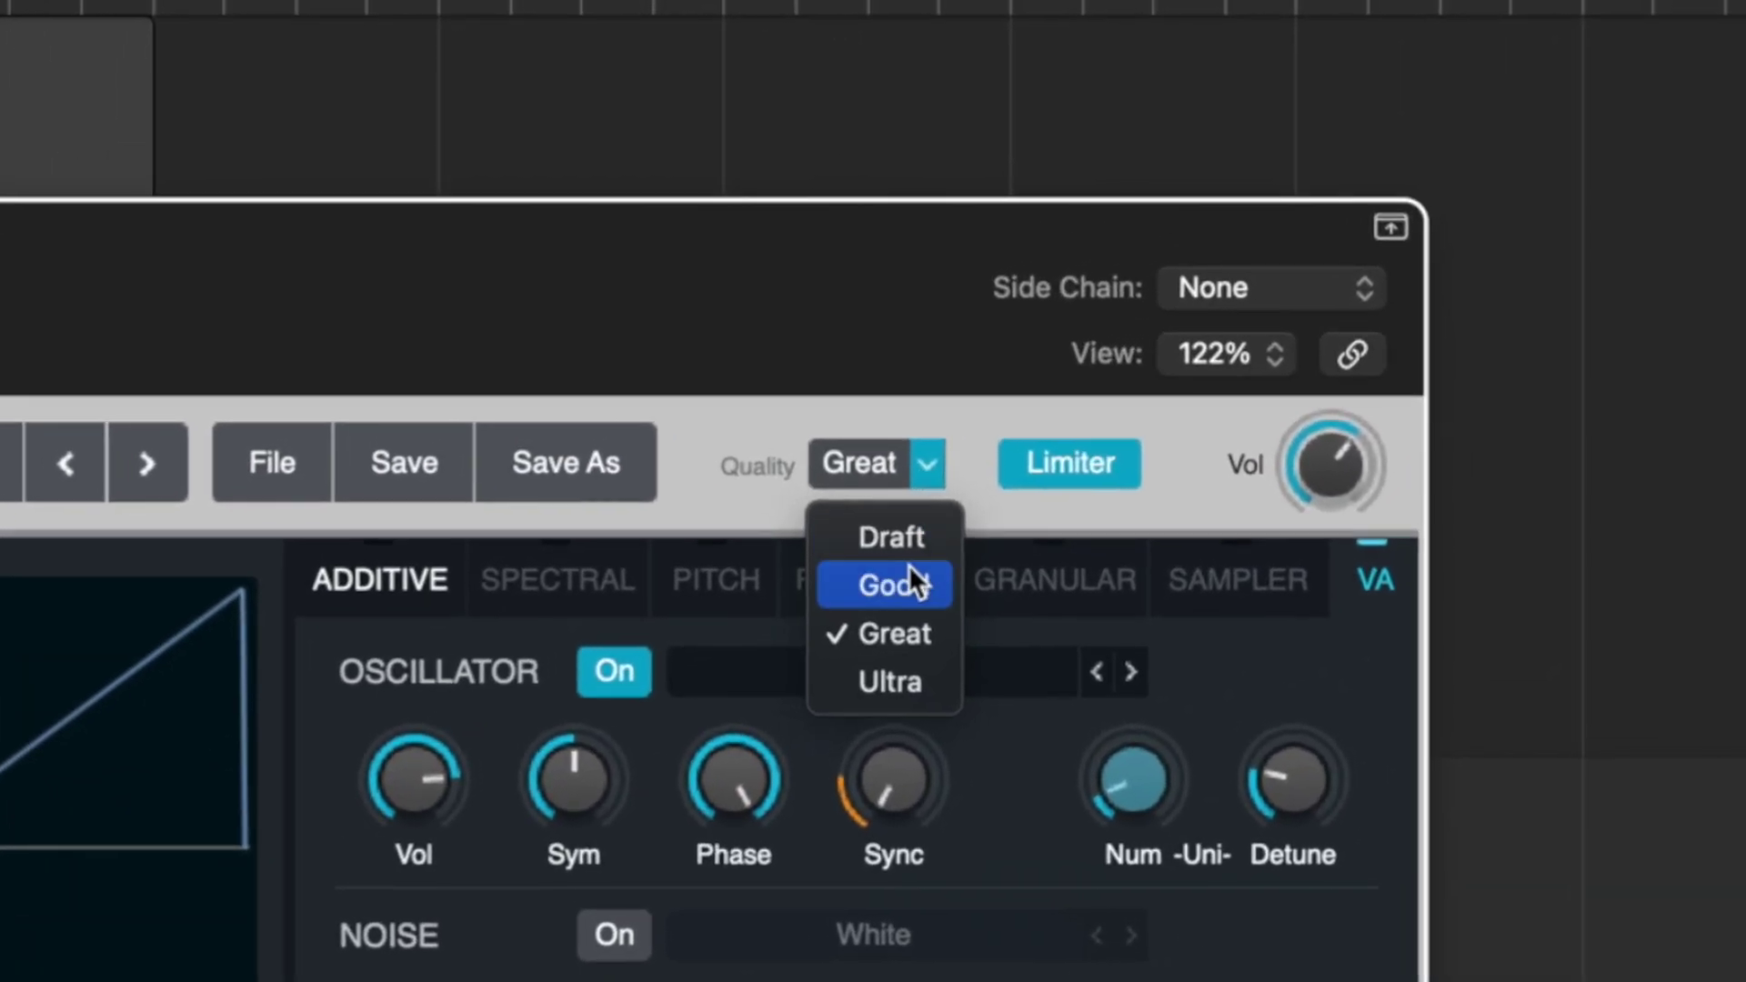
pyautogui.click(912, 582)
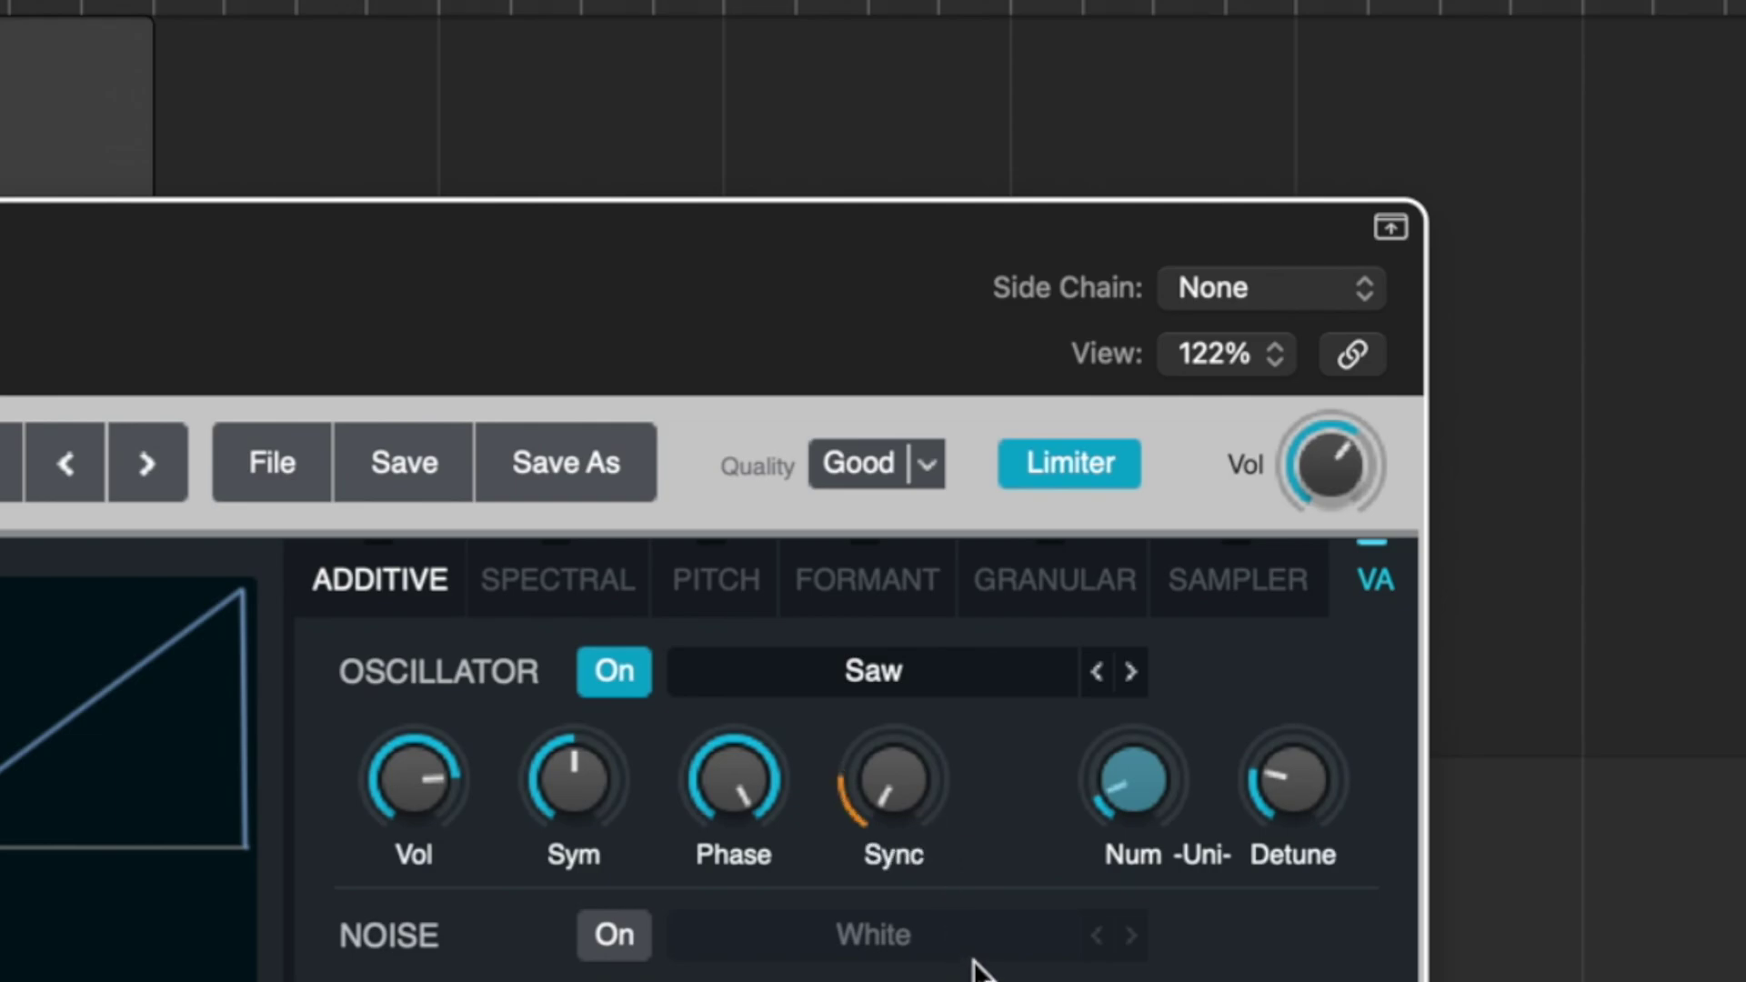
pyautogui.click(927, 466)
pyautogui.click(944, 678)
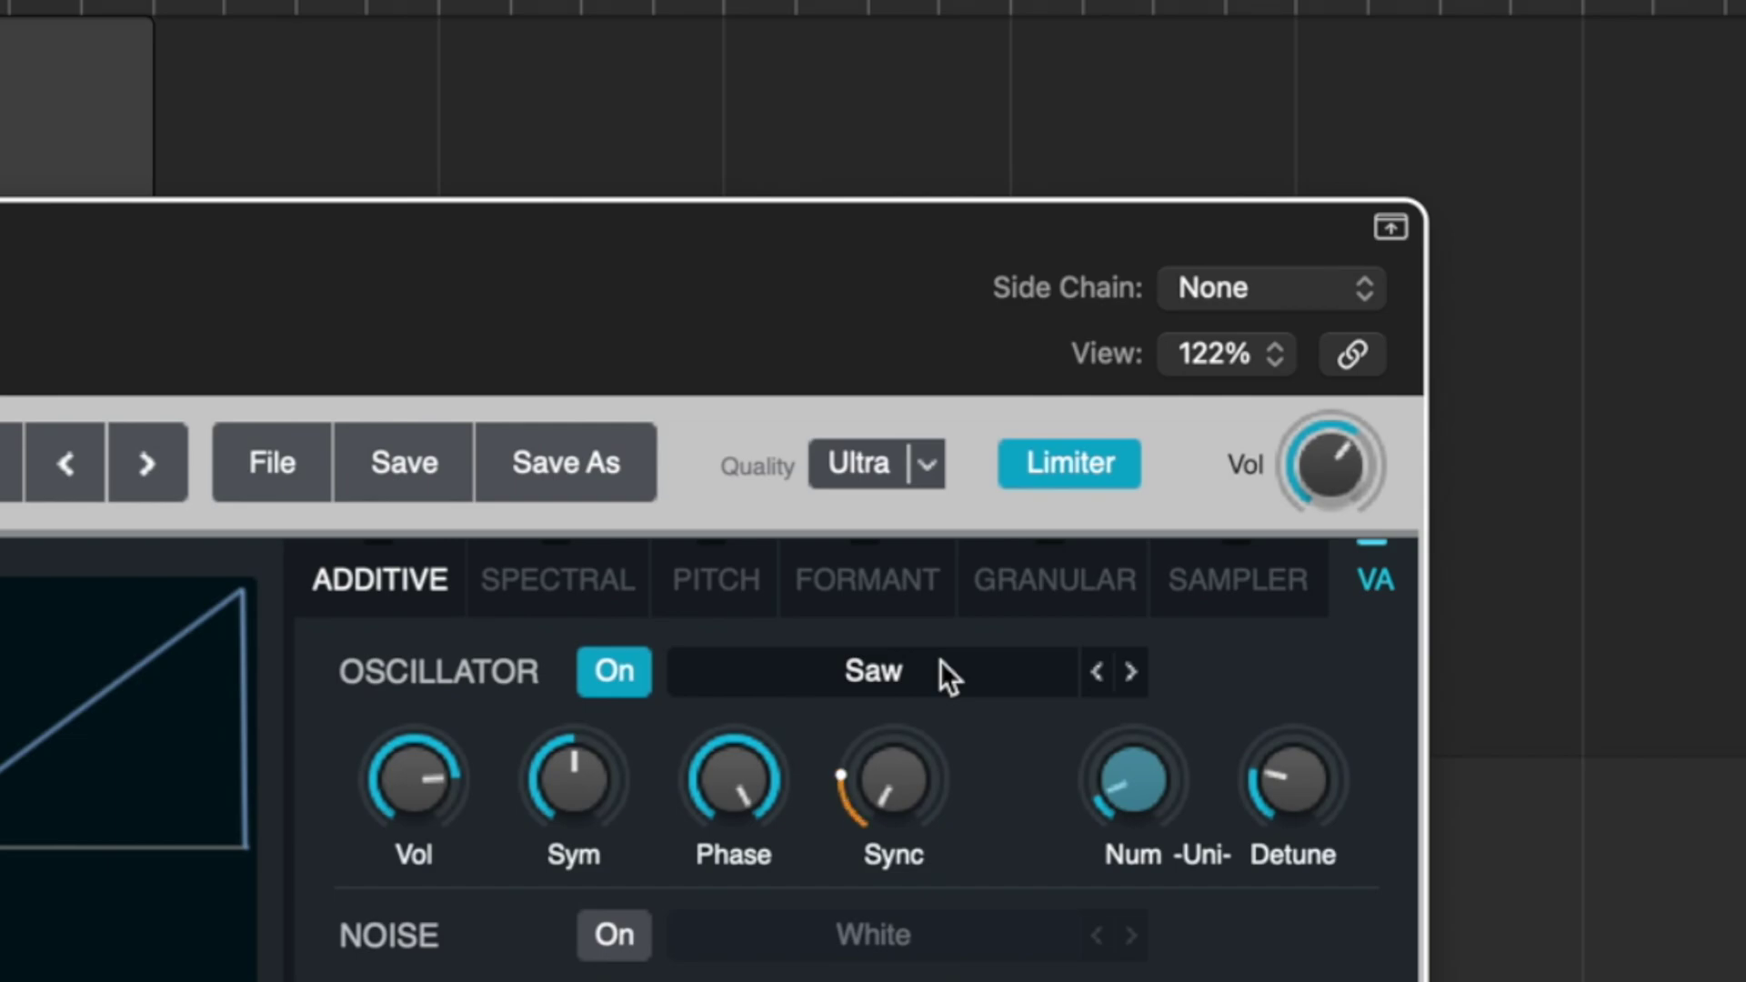
pyautogui.click(926, 464)
pyautogui.click(897, 587)
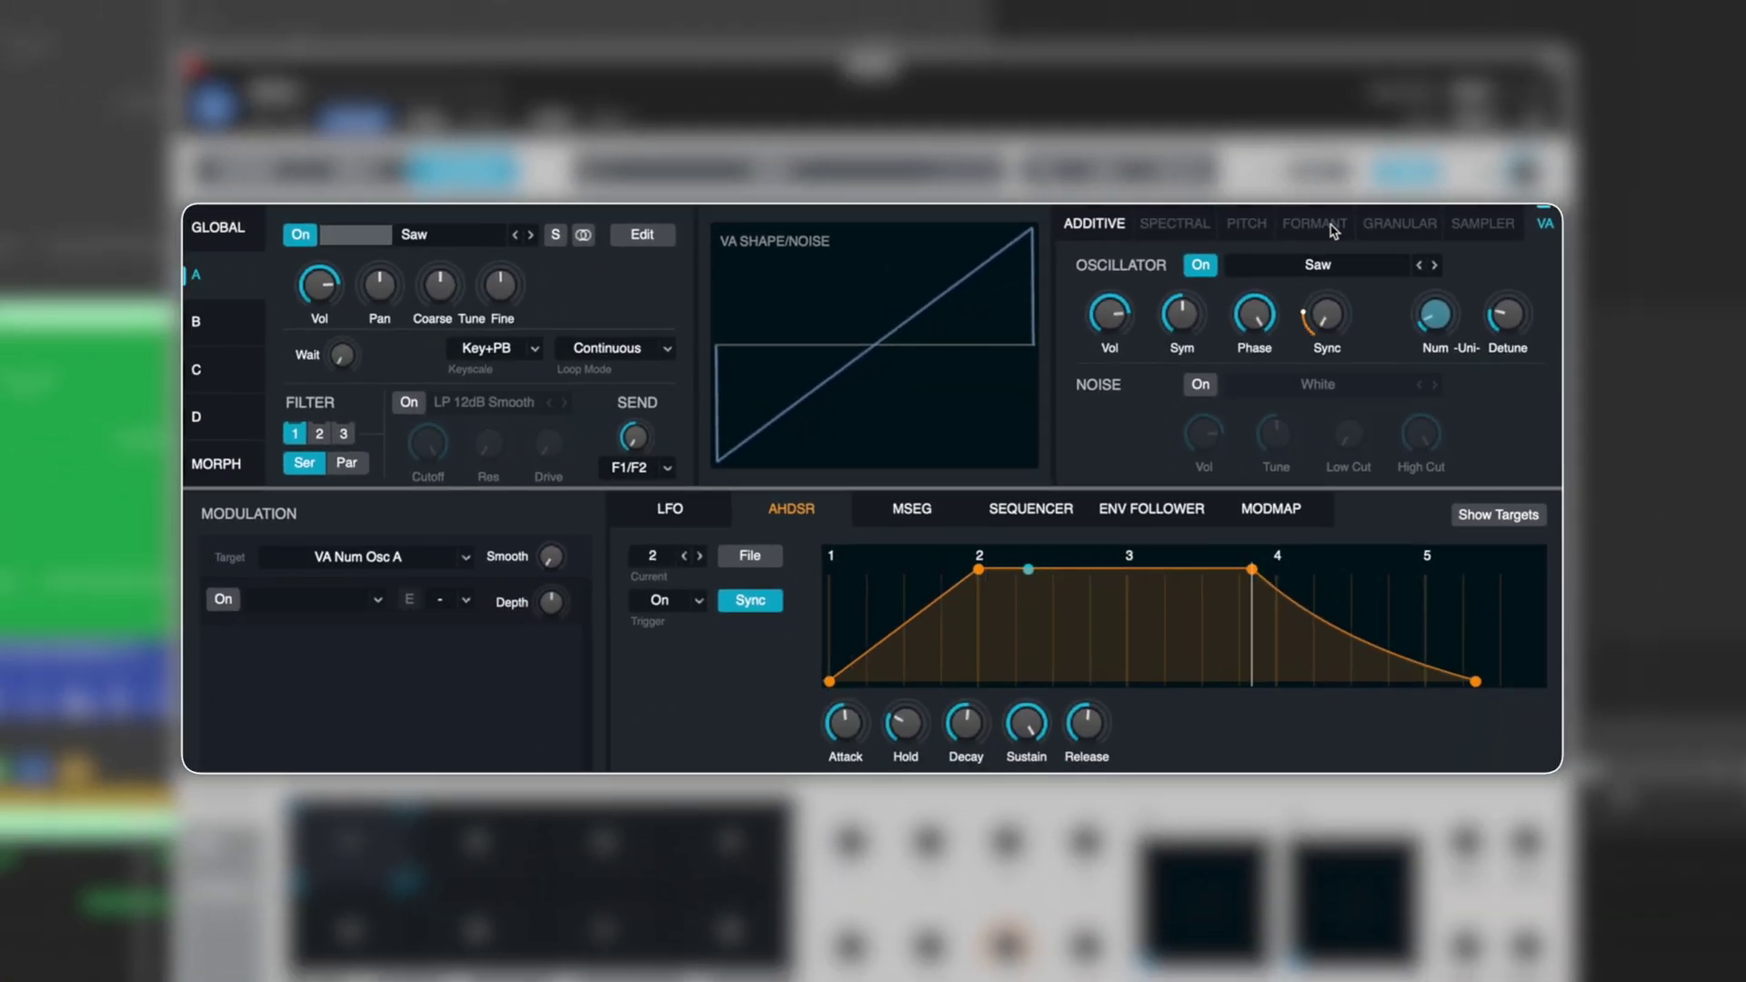
# - Try source A's unison detune at 85.7%, and lower it to a small amount
pyautogui.moveTo(1499, 306)
pyautogui.moveTo(1509, 315); pyautogui.dragTo(1512, 214)
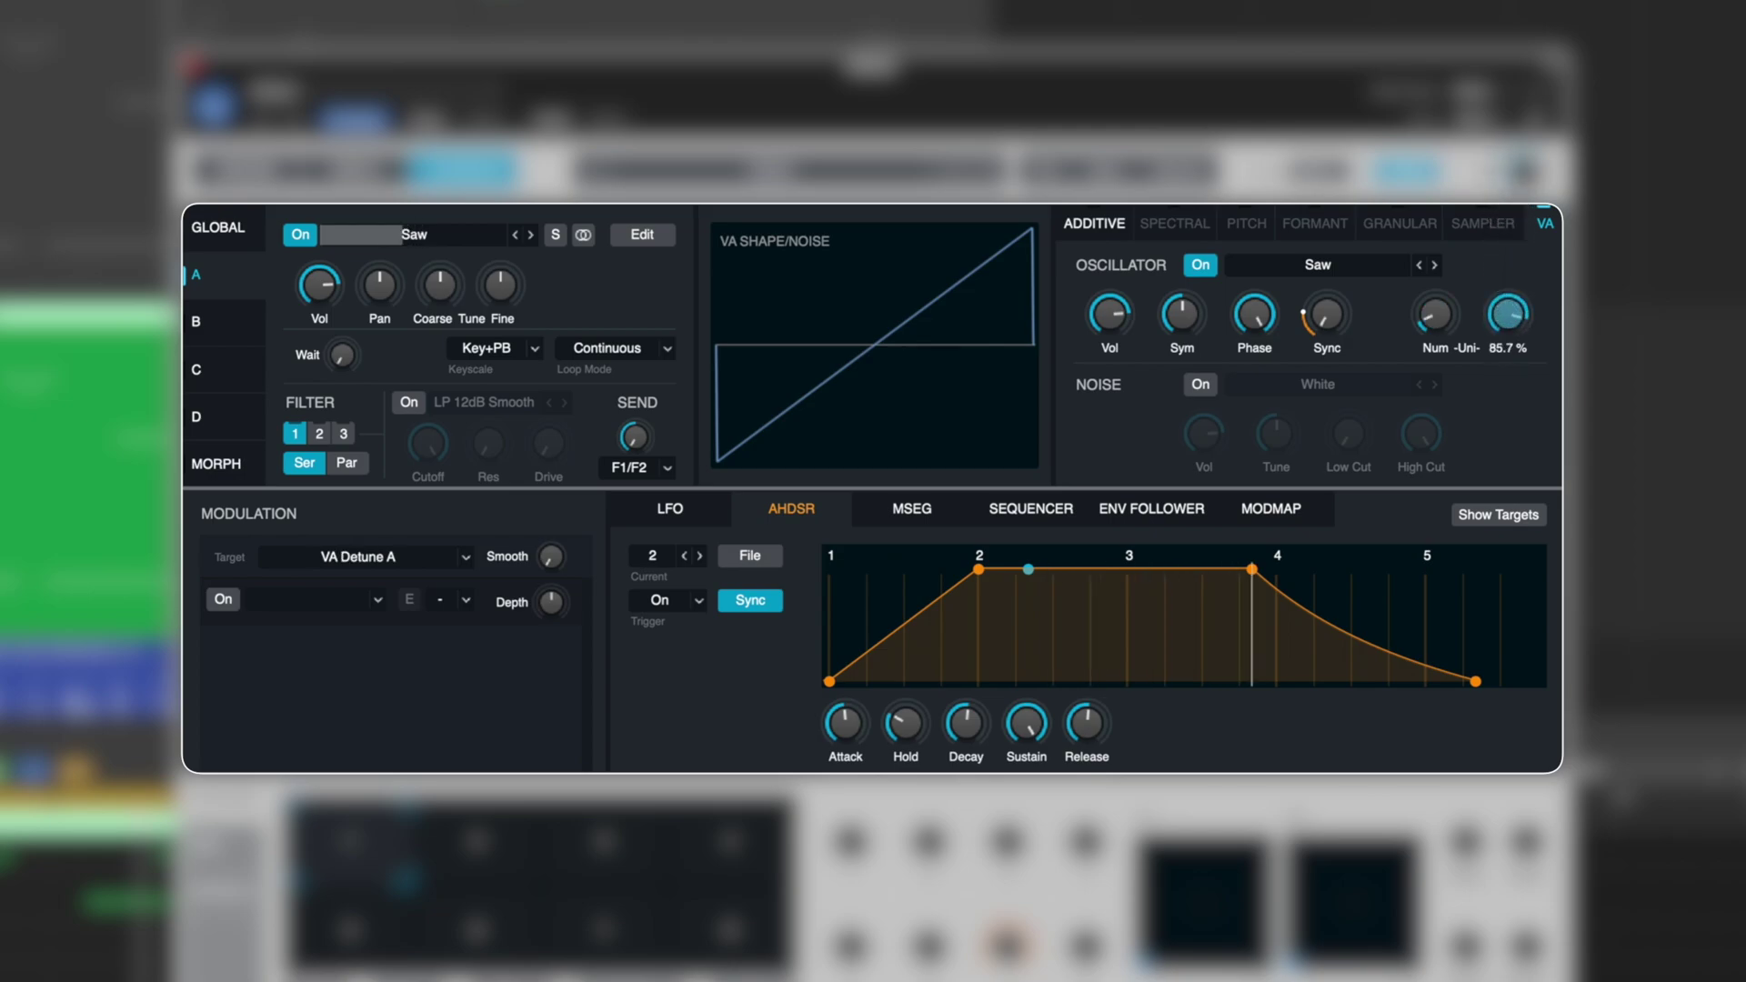
pyautogui.moveTo(1515, 317); pyautogui.dragTo(1503, 469)
pyautogui.moveTo(1514, 328); pyautogui.dragTo(1515, 338)
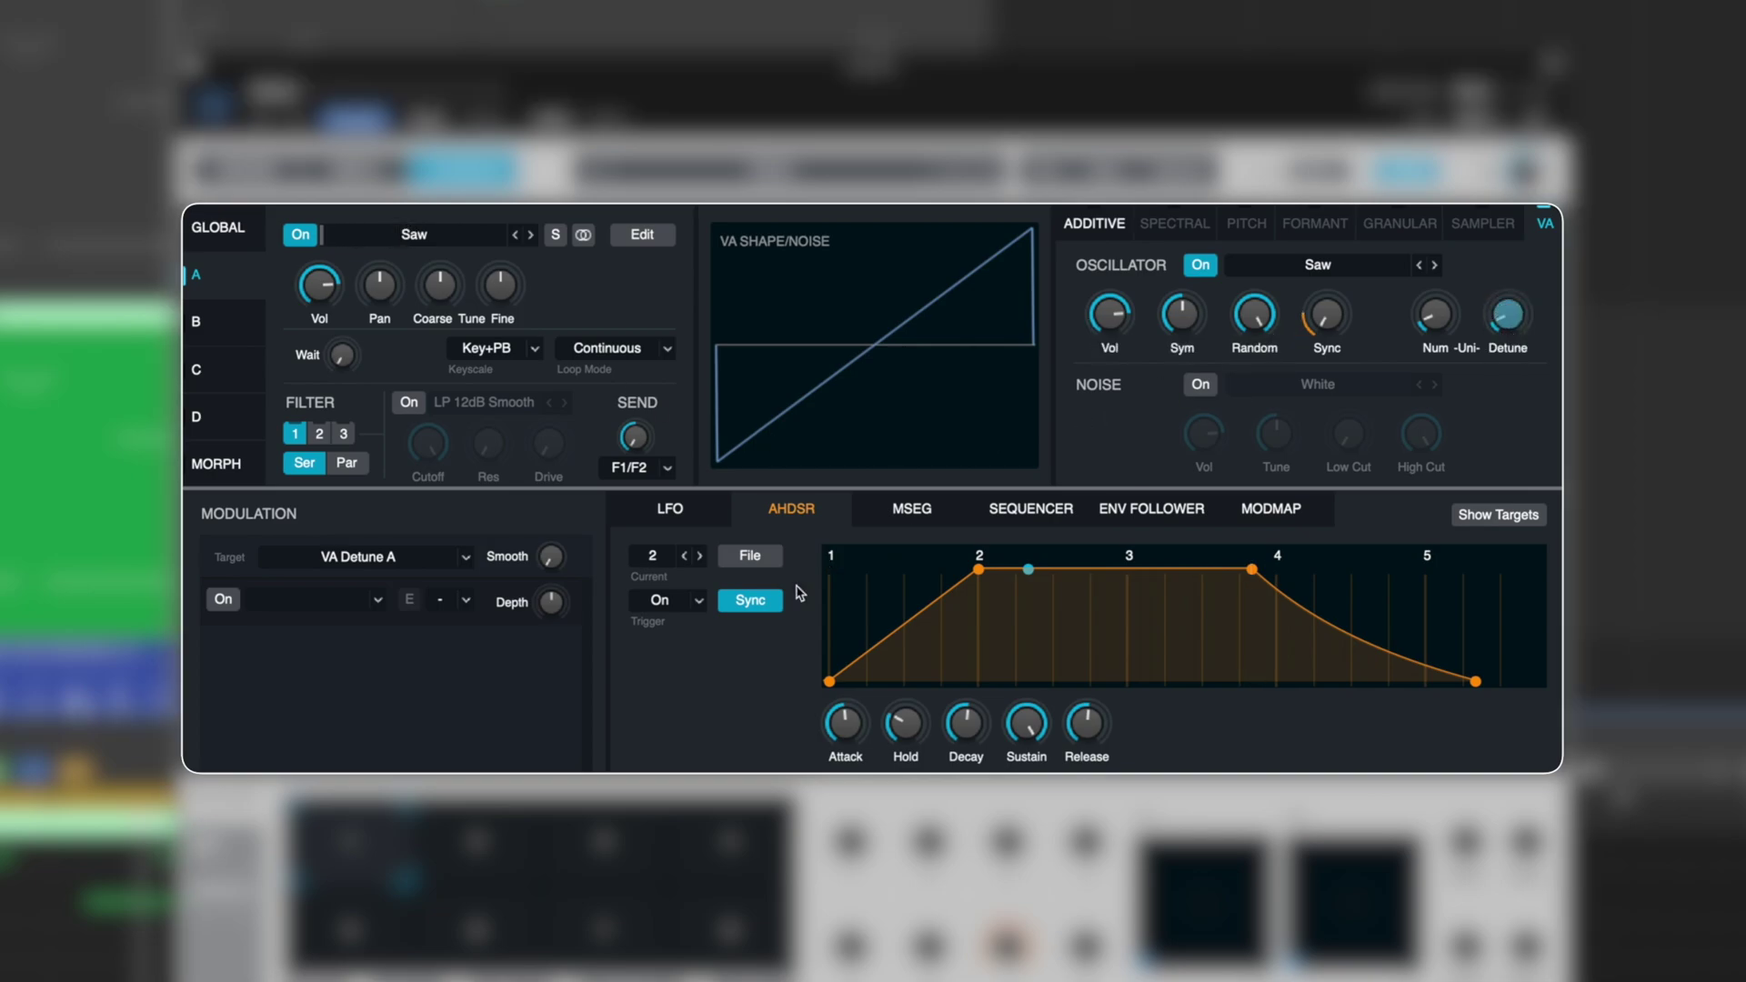
# - Replace AHDSR2 with a new LFO as the modulator of source A's oscillator sync
pyautogui.click(1327, 316)
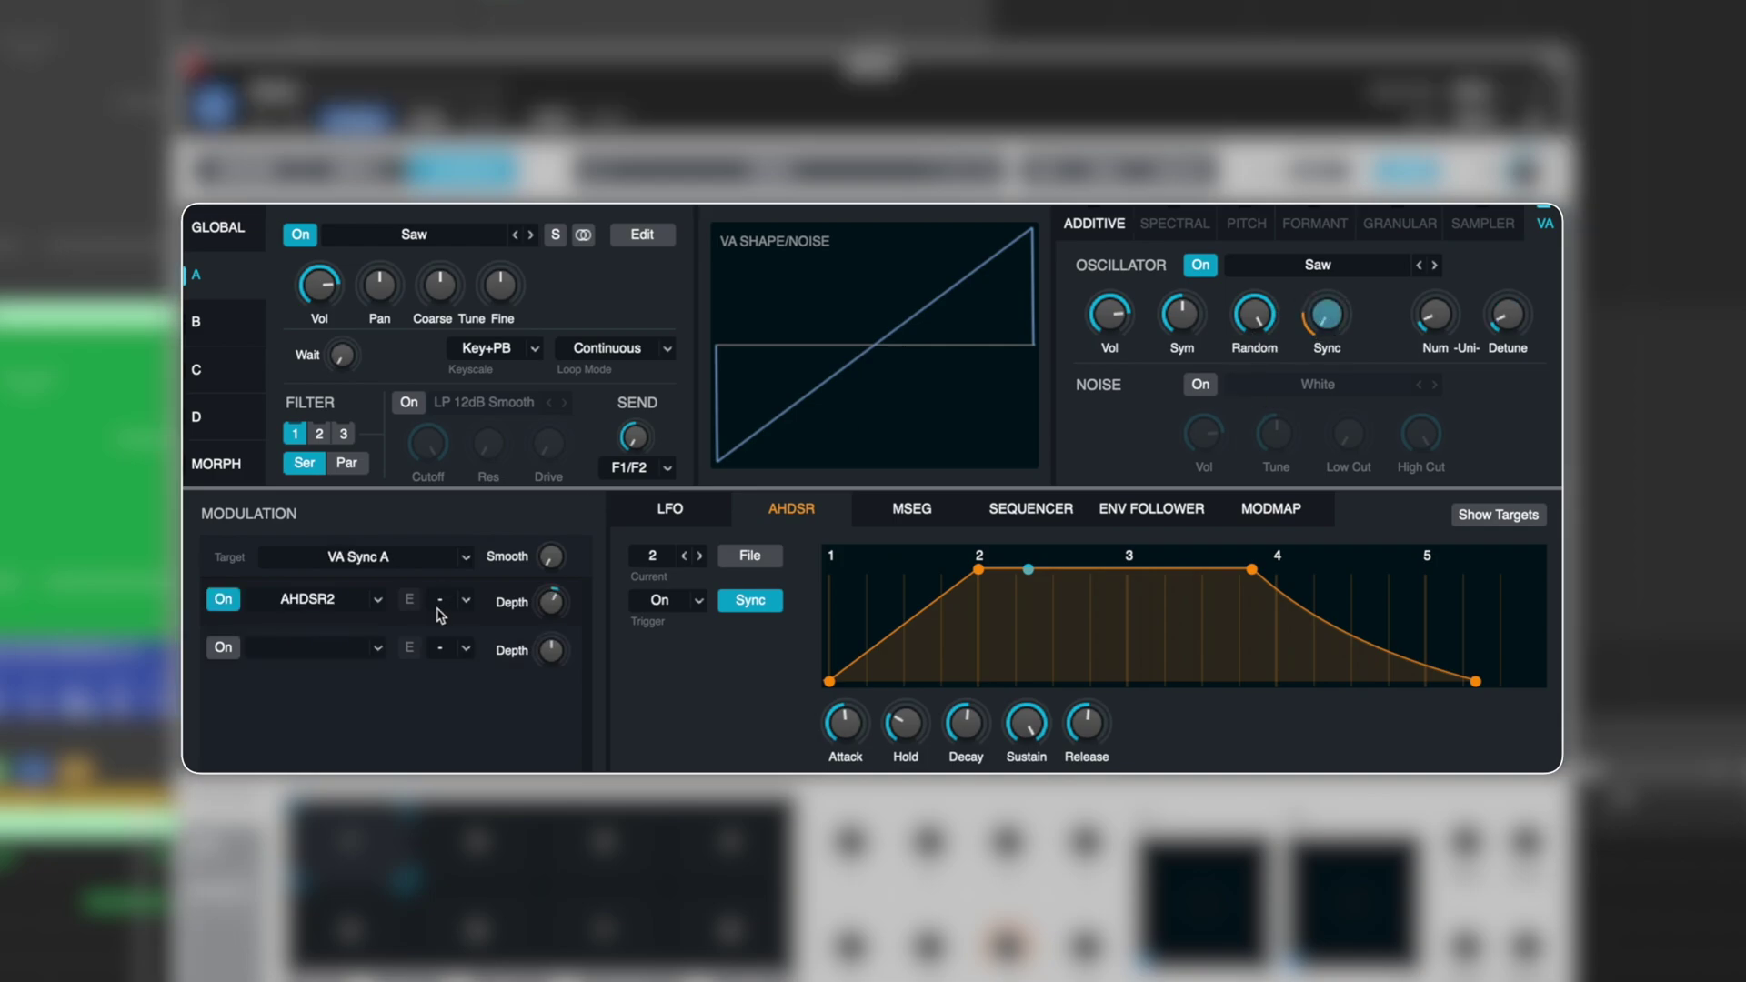
pyautogui.click(377, 598)
pyautogui.moveTo(401, 632)
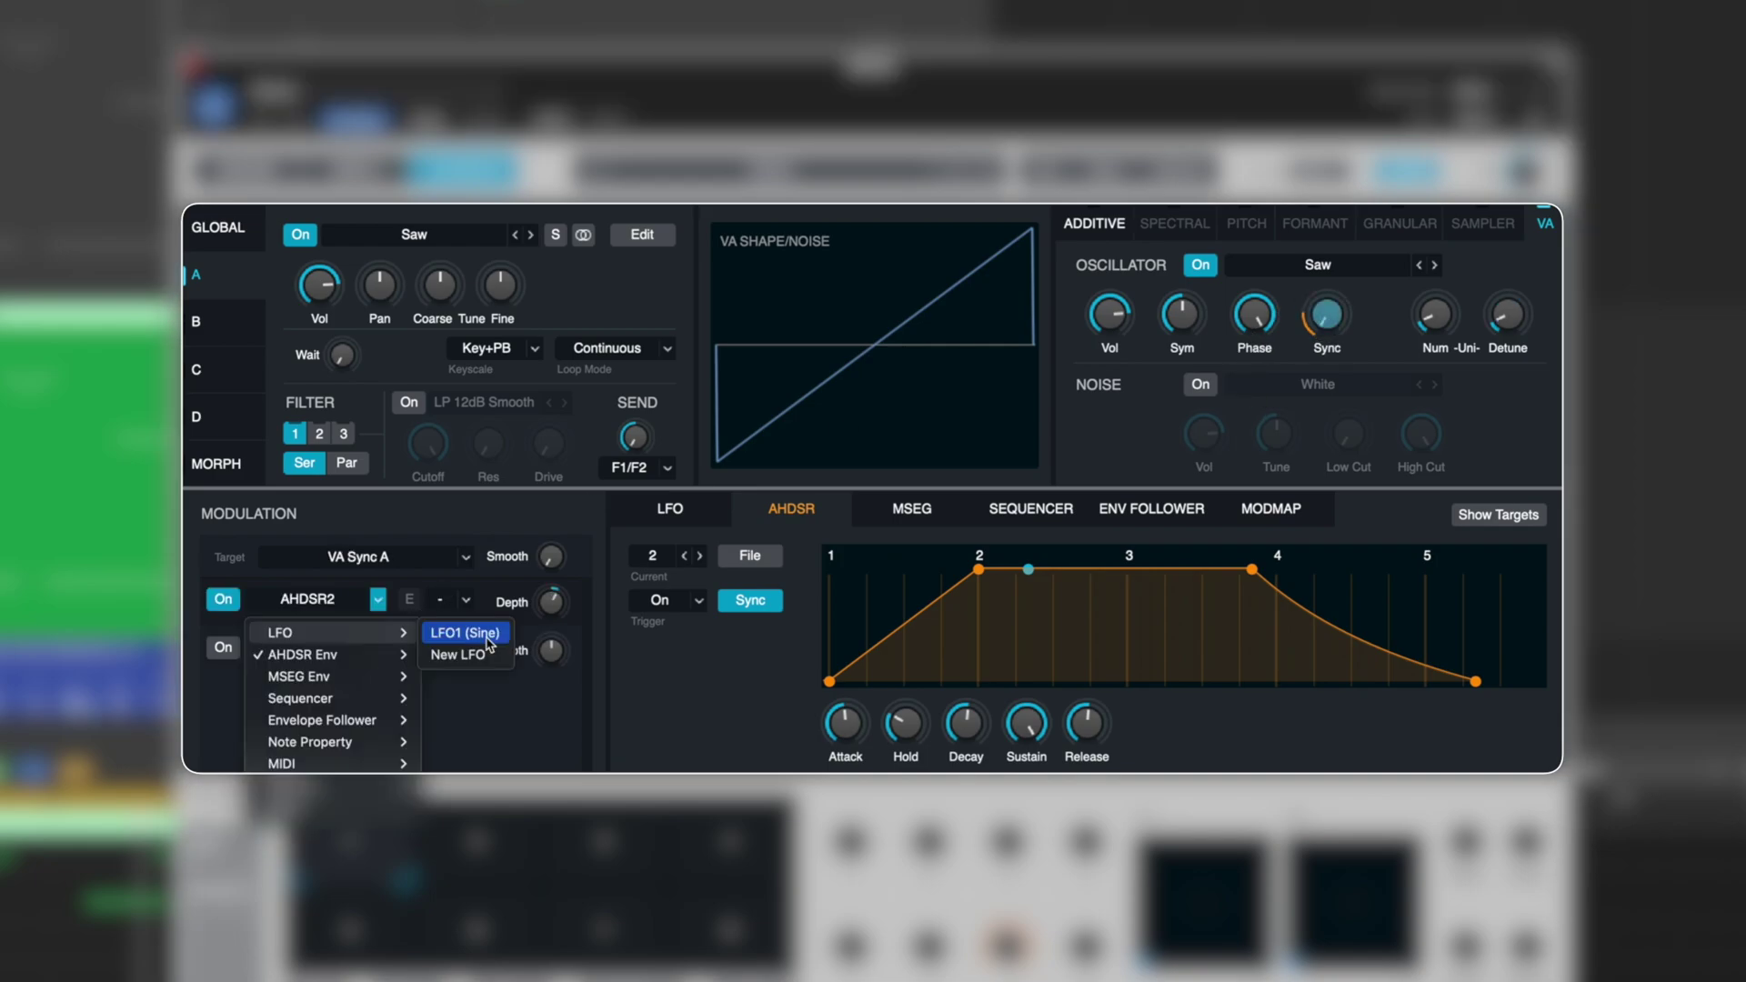
pyautogui.click(479, 657)
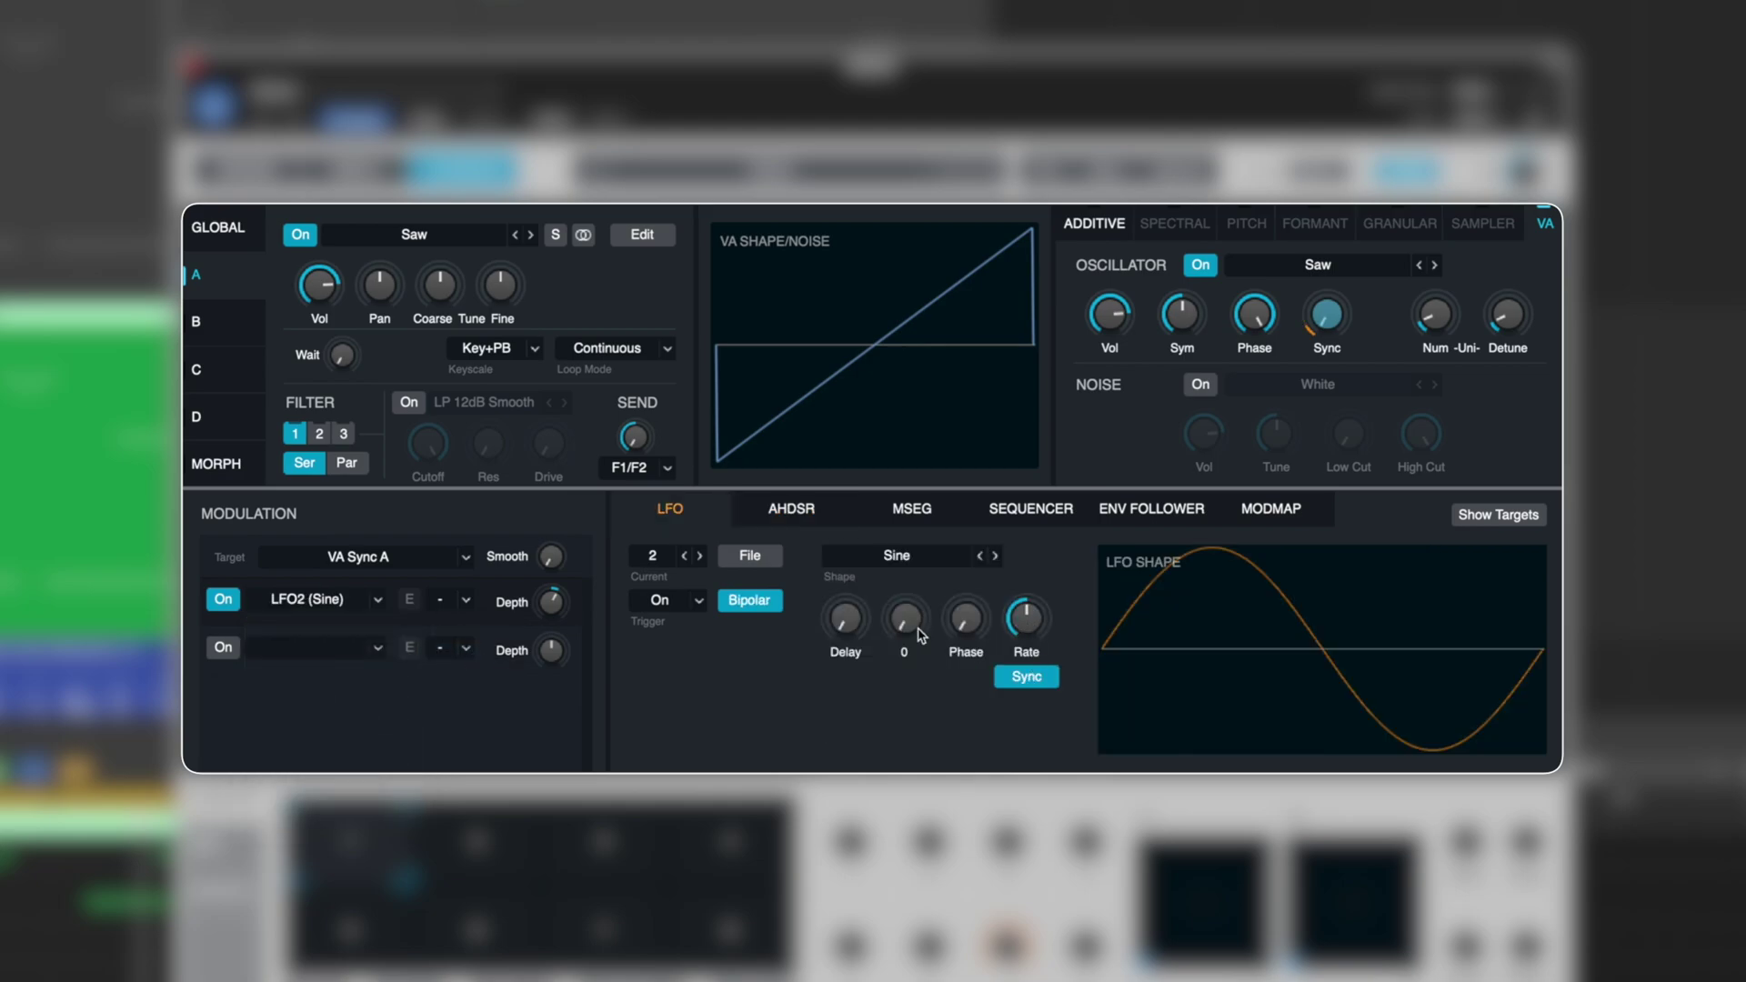
# - Adjust the tempo-synced rate of the sine LFO and its modulation depth on source A's sync
pyautogui.moveTo(556, 606)
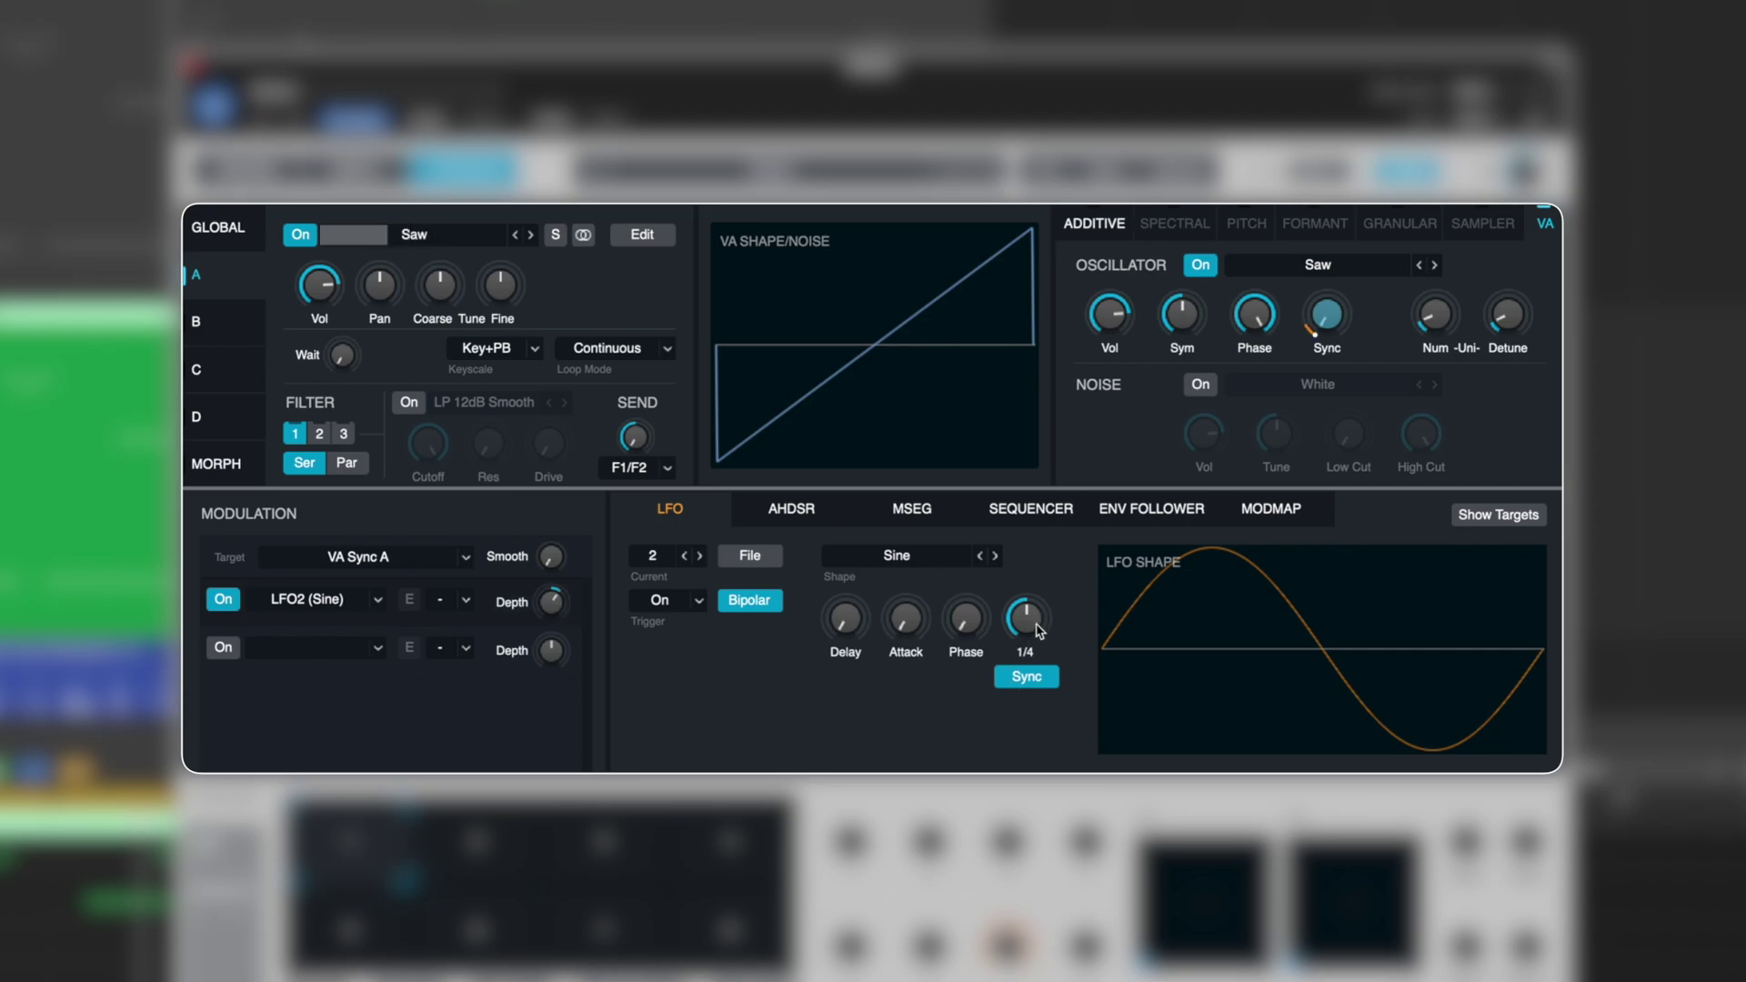
pyautogui.moveTo(1033, 621)
pyautogui.moveTo(1032, 620)
pyautogui.mouseDown()
pyautogui.moveTo(1043, 660)
pyautogui.moveTo(1045, 644)
pyautogui.mouseUp()
pyautogui.moveTo(573, 618)
pyautogui.mouseDown()
pyautogui.moveTo(568, 549)
pyautogui.moveTo(573, 624)
pyautogui.mouseUp()
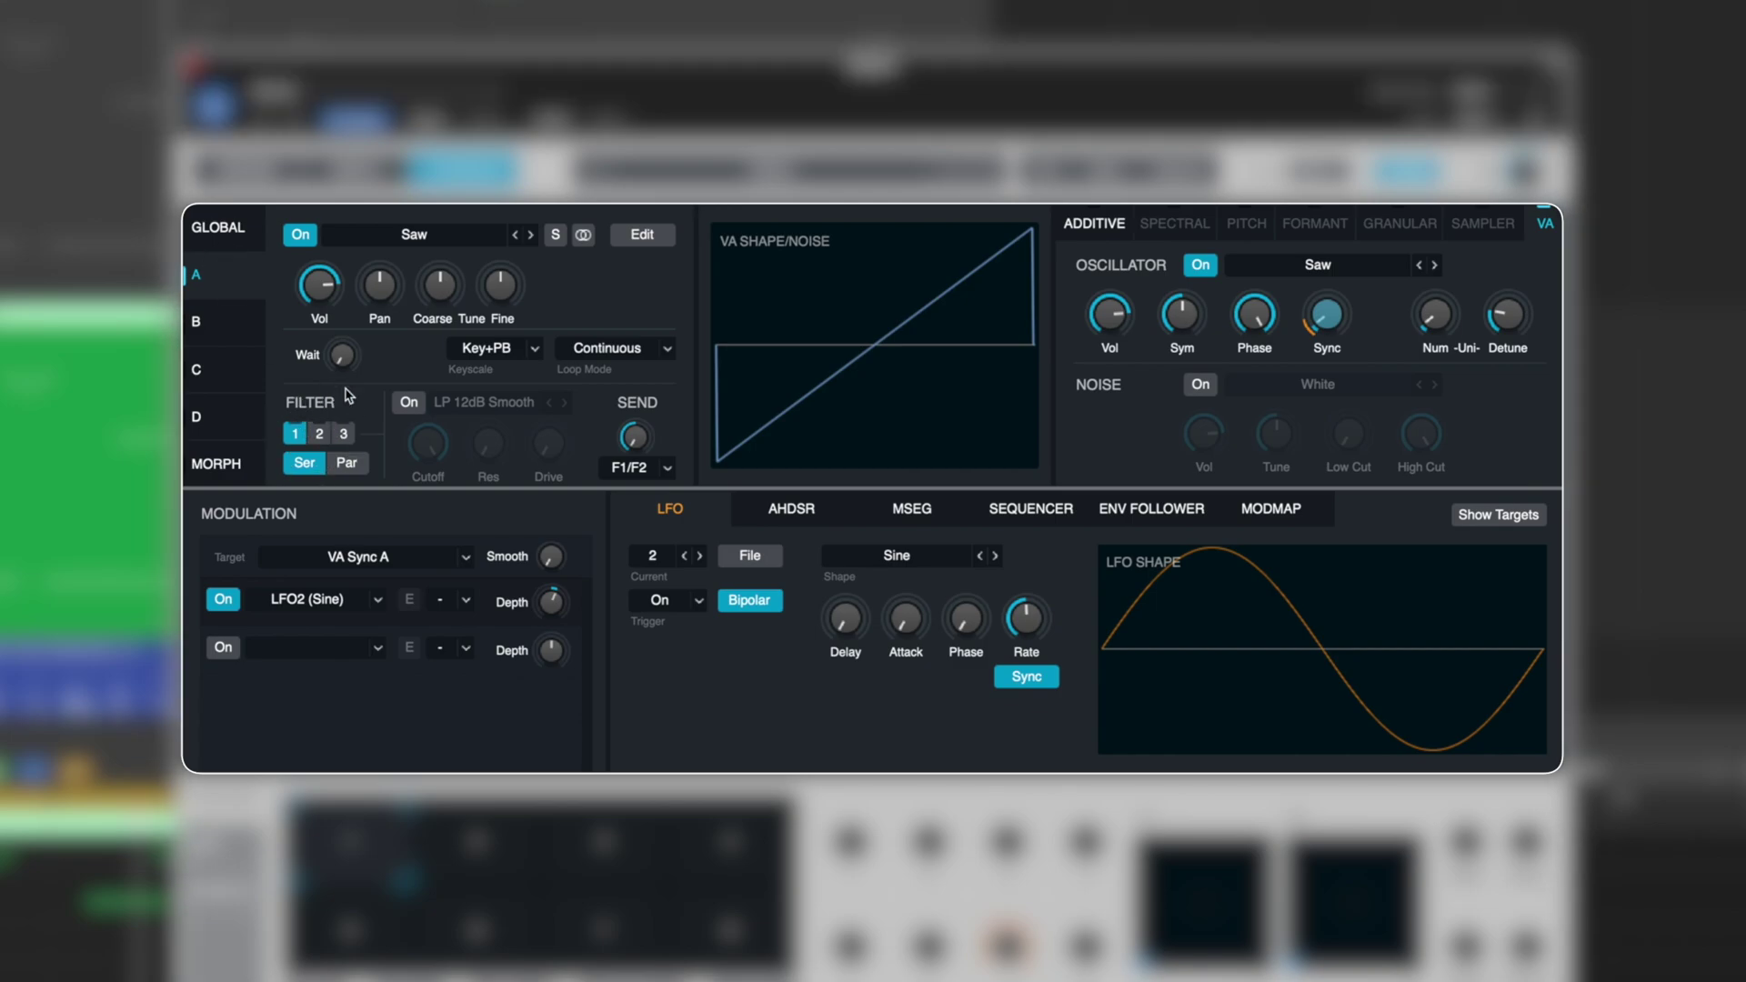
# - Enable source A's first filter as HP 24dB Rich and bring its cutoff down to about 234 Hz
pyautogui.click(409, 402)
pyautogui.click(494, 406)
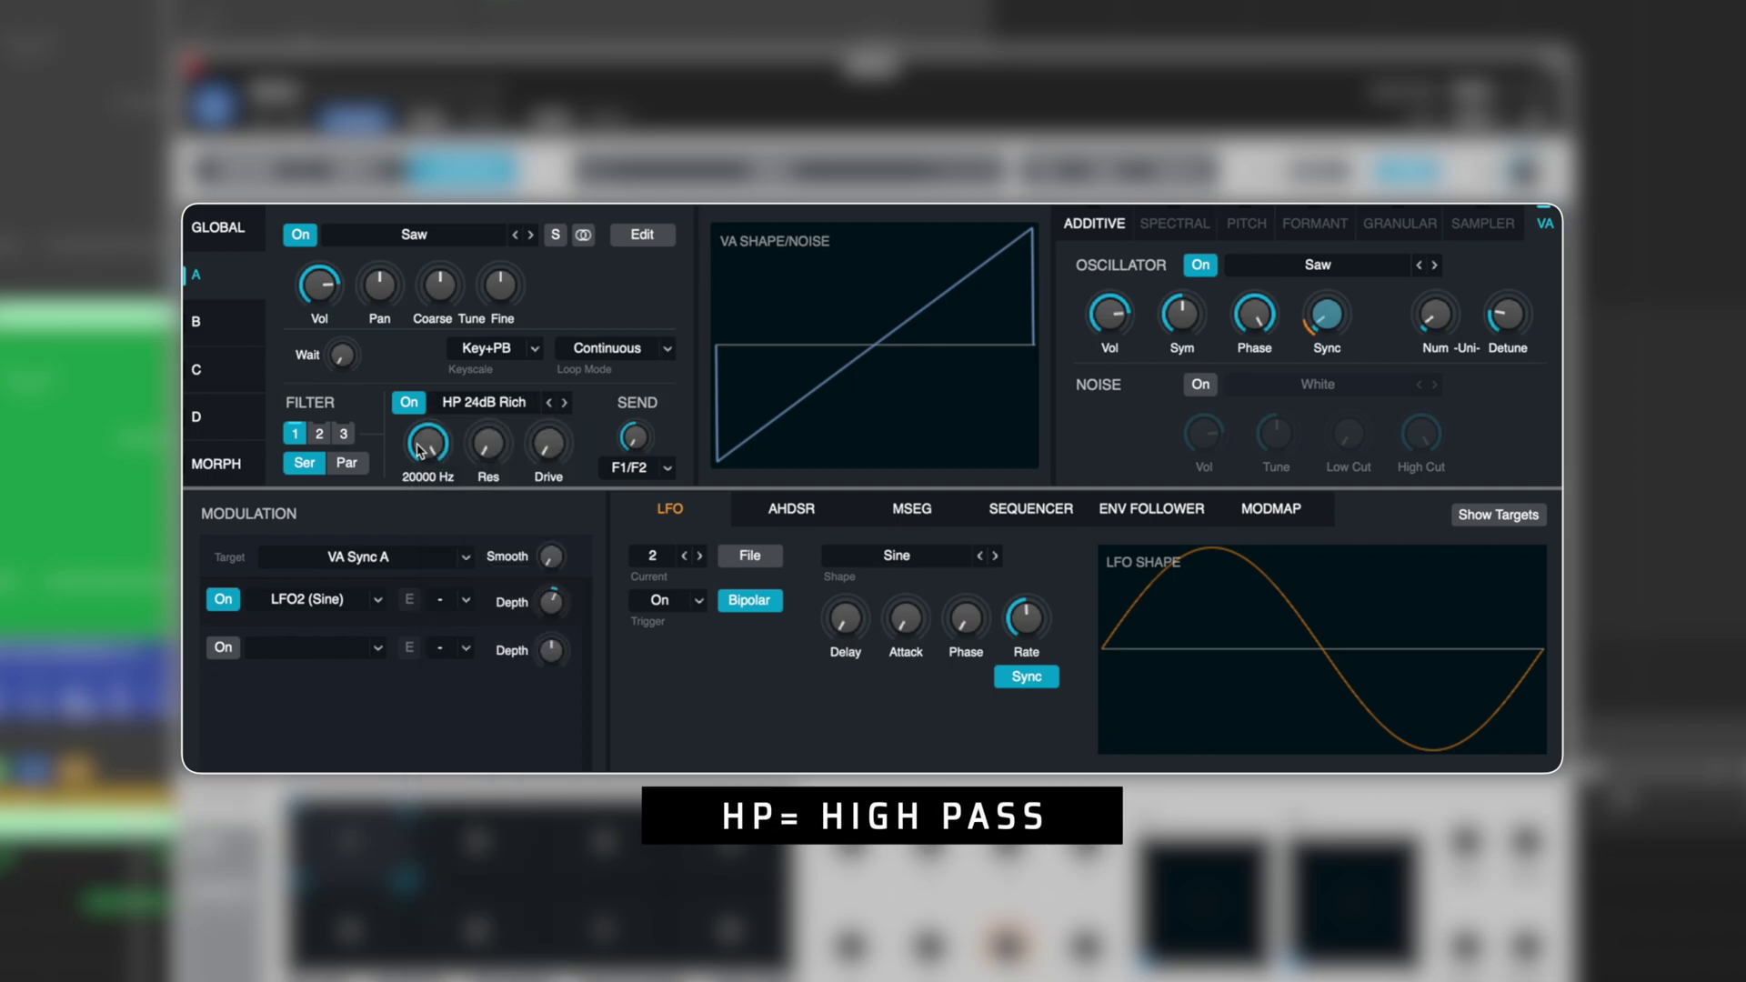
pyautogui.click(423, 443)
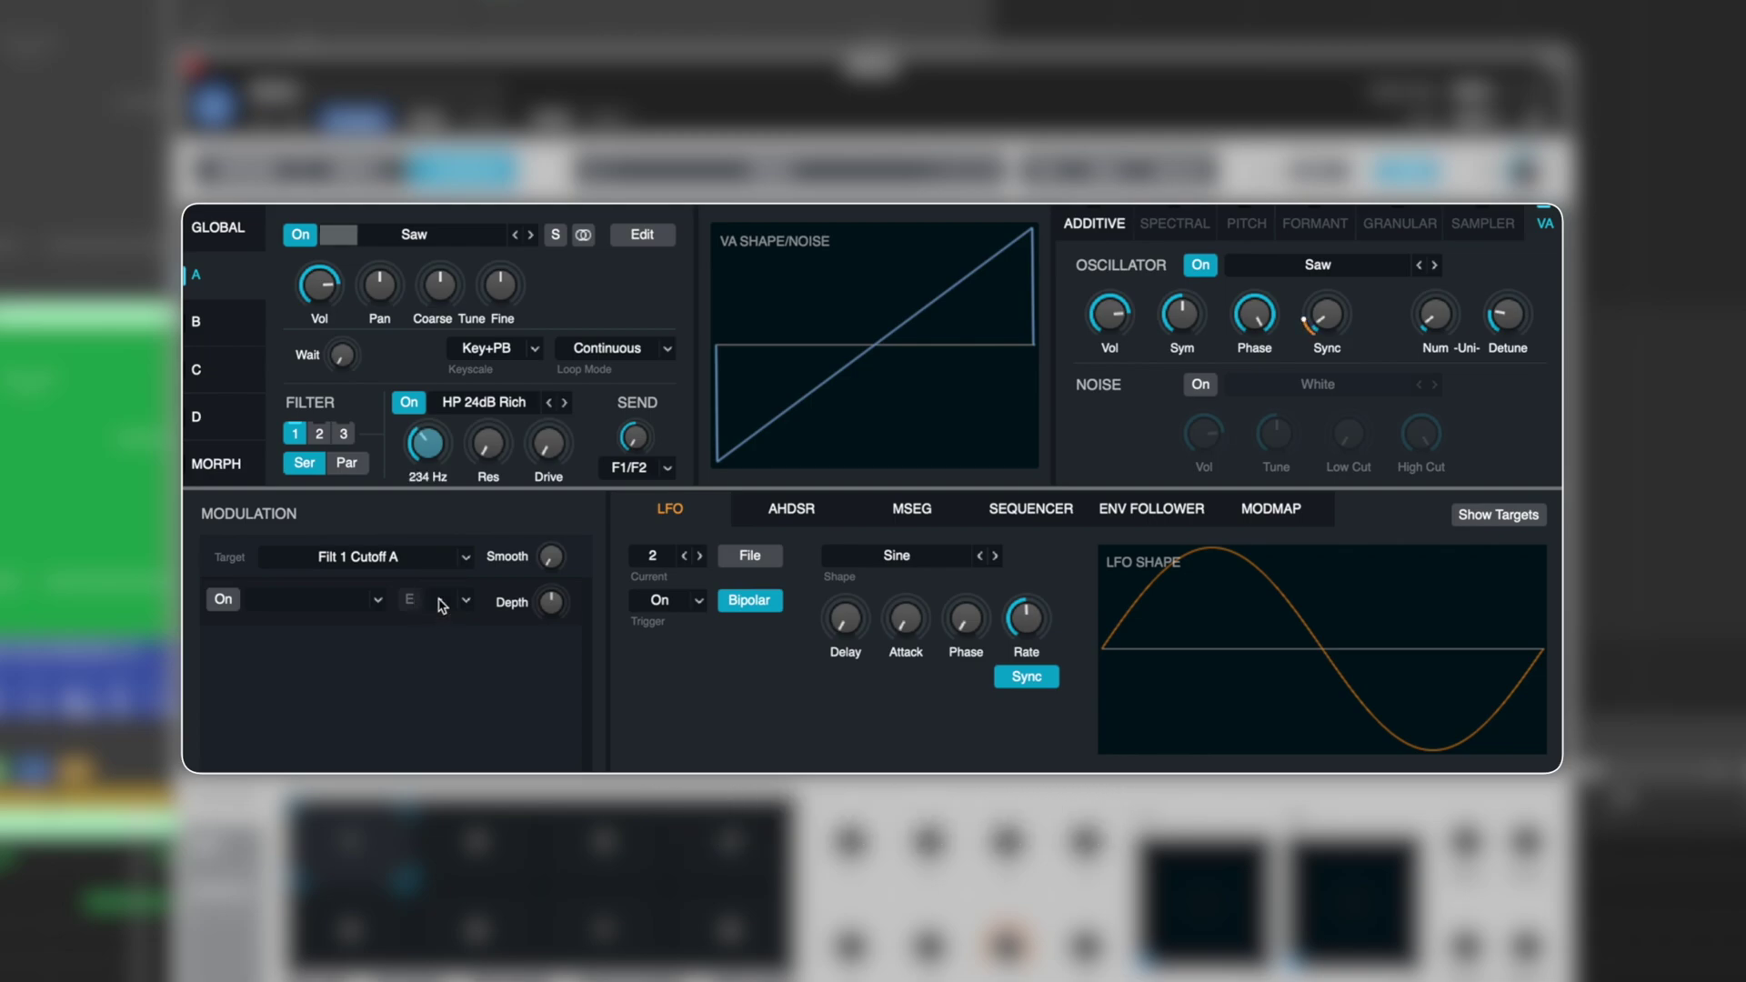
pyautogui.moveTo(444, 471); pyautogui.dragTo(440, 473)
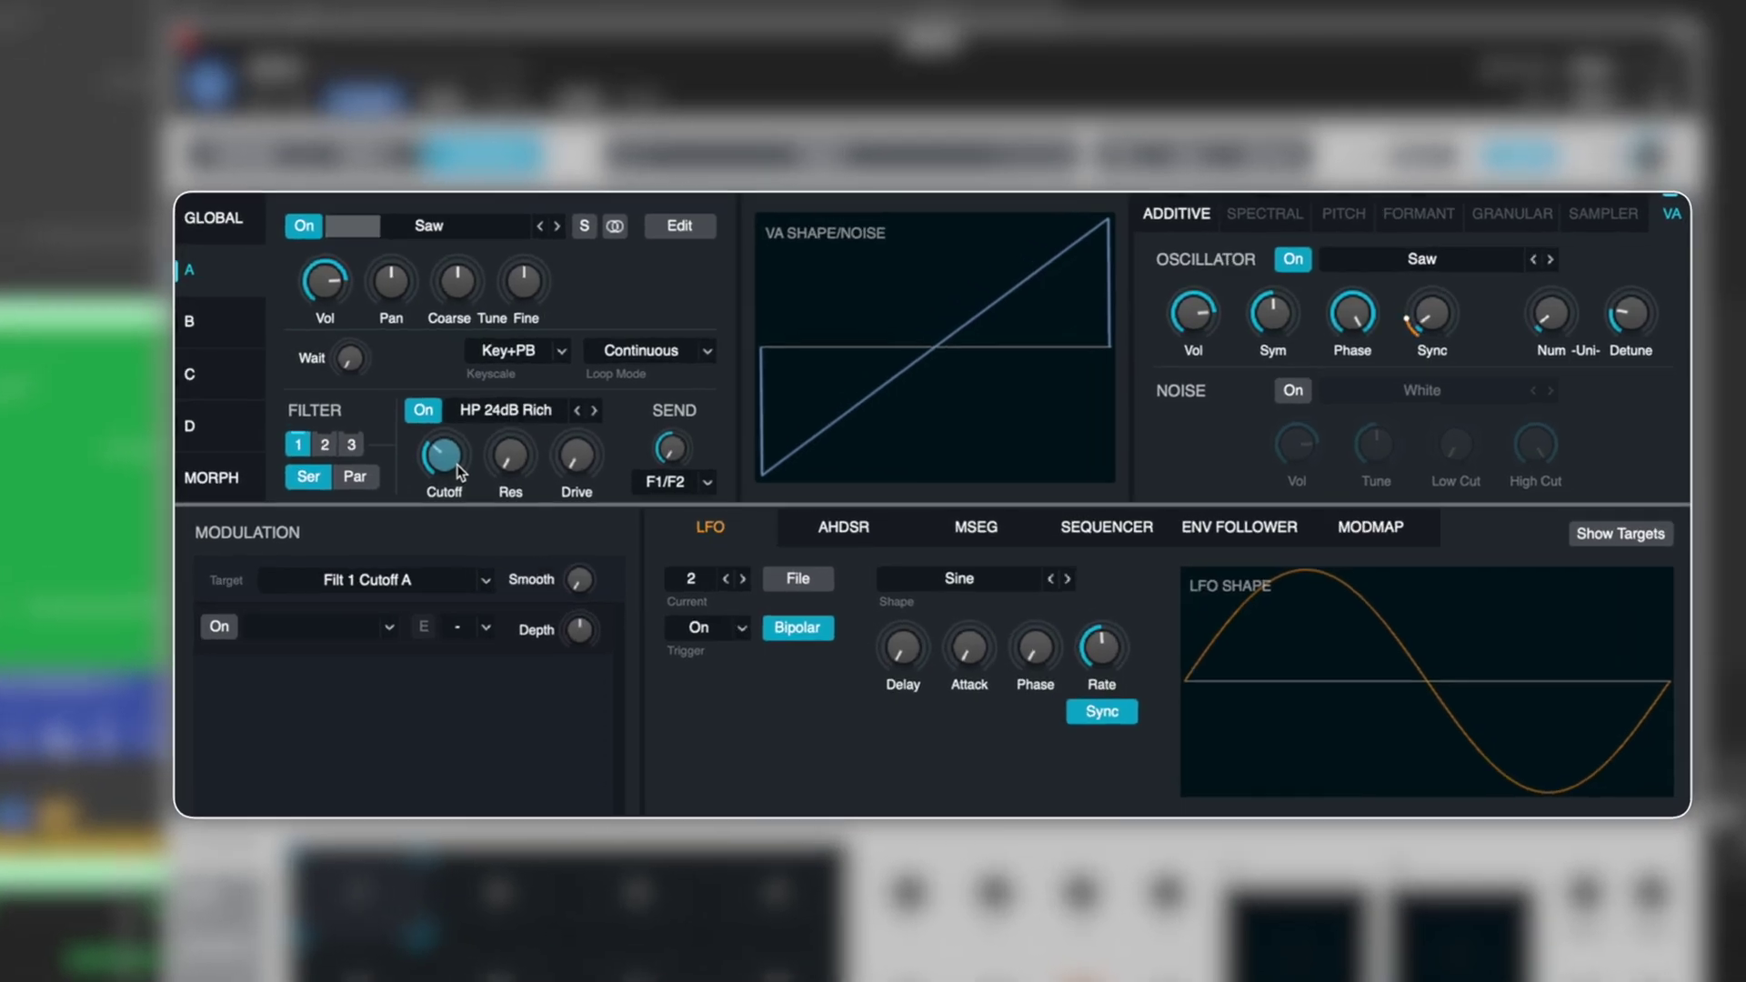
# - Turn on source B and load the Sine VA waveform into it
pyautogui.click(226, 327)
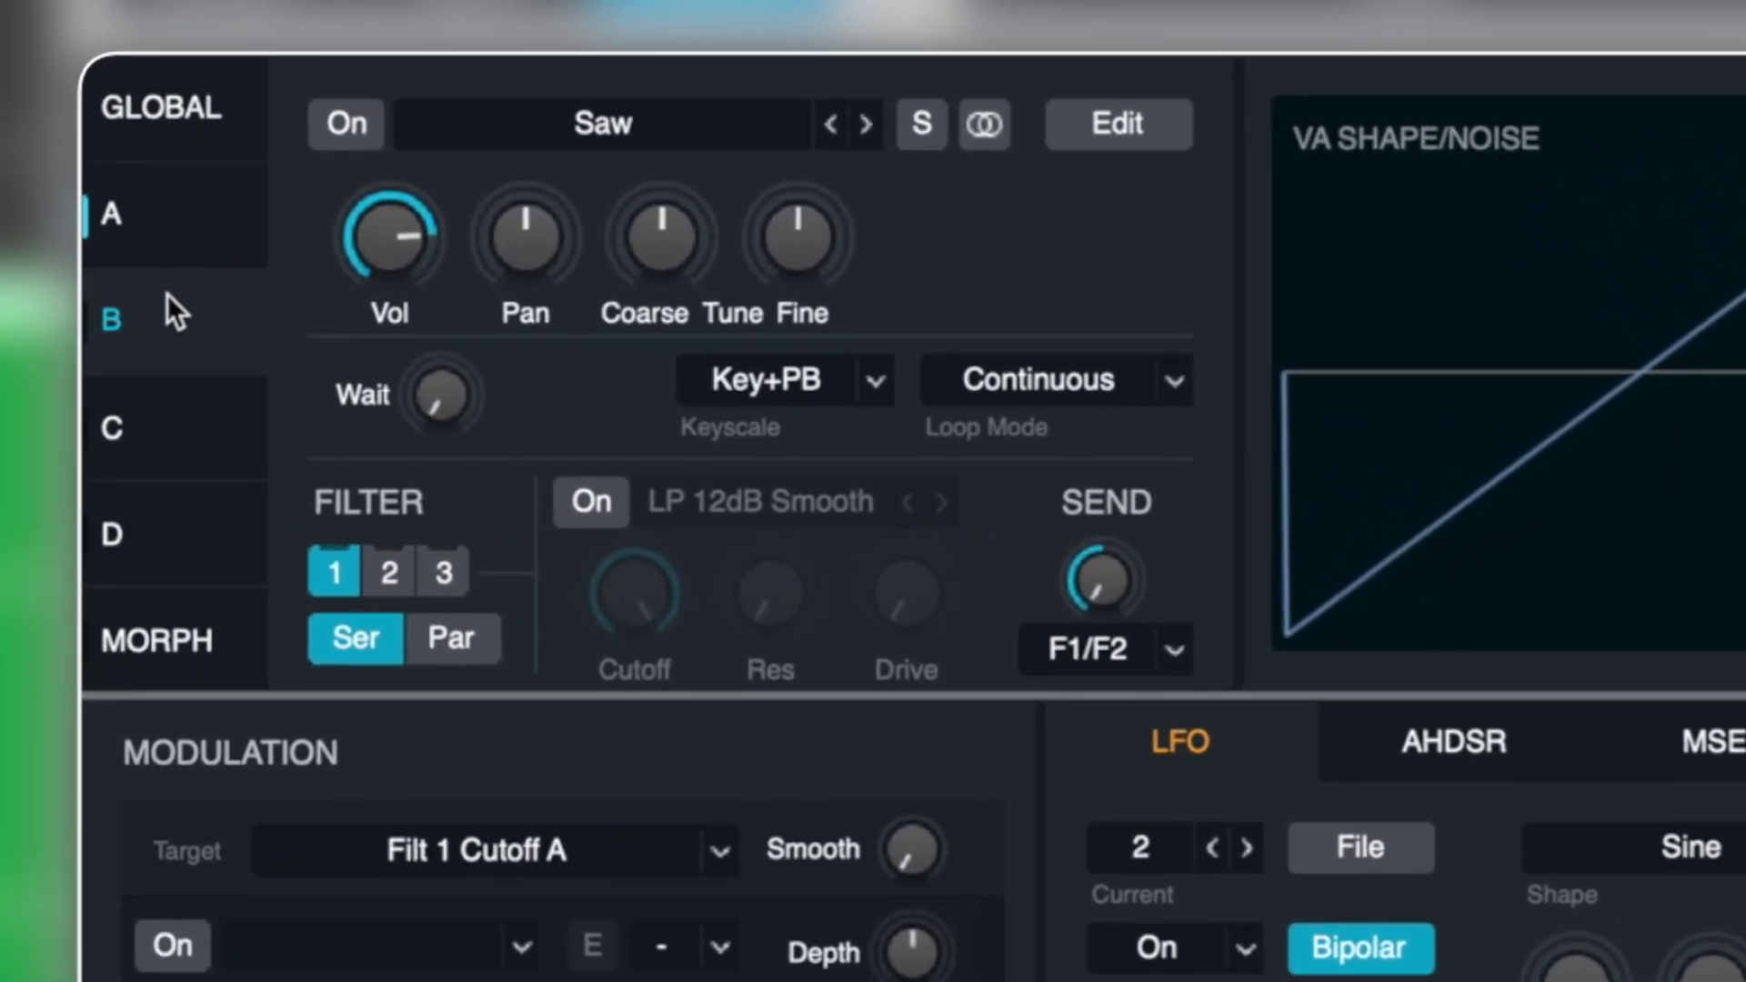
pyautogui.click(338, 126)
pyautogui.click(733, 129)
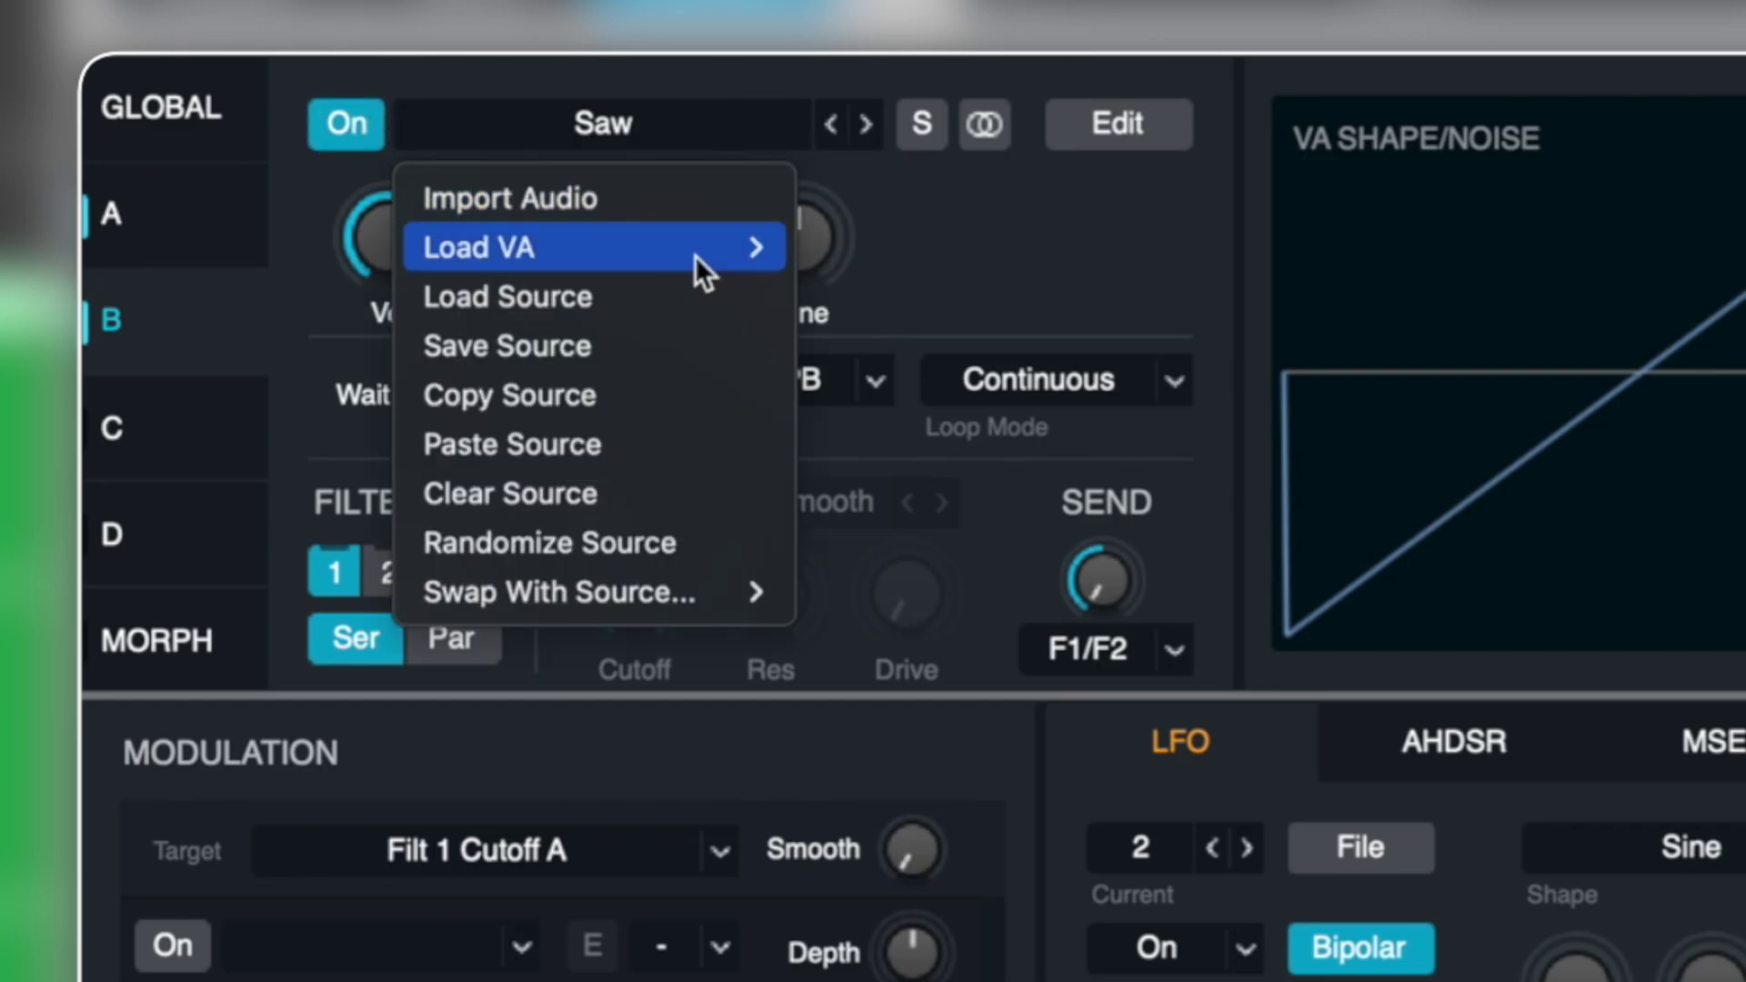
pyautogui.moveTo(697, 255)
pyautogui.moveTo(921, 250)
pyautogui.click(1084, 280)
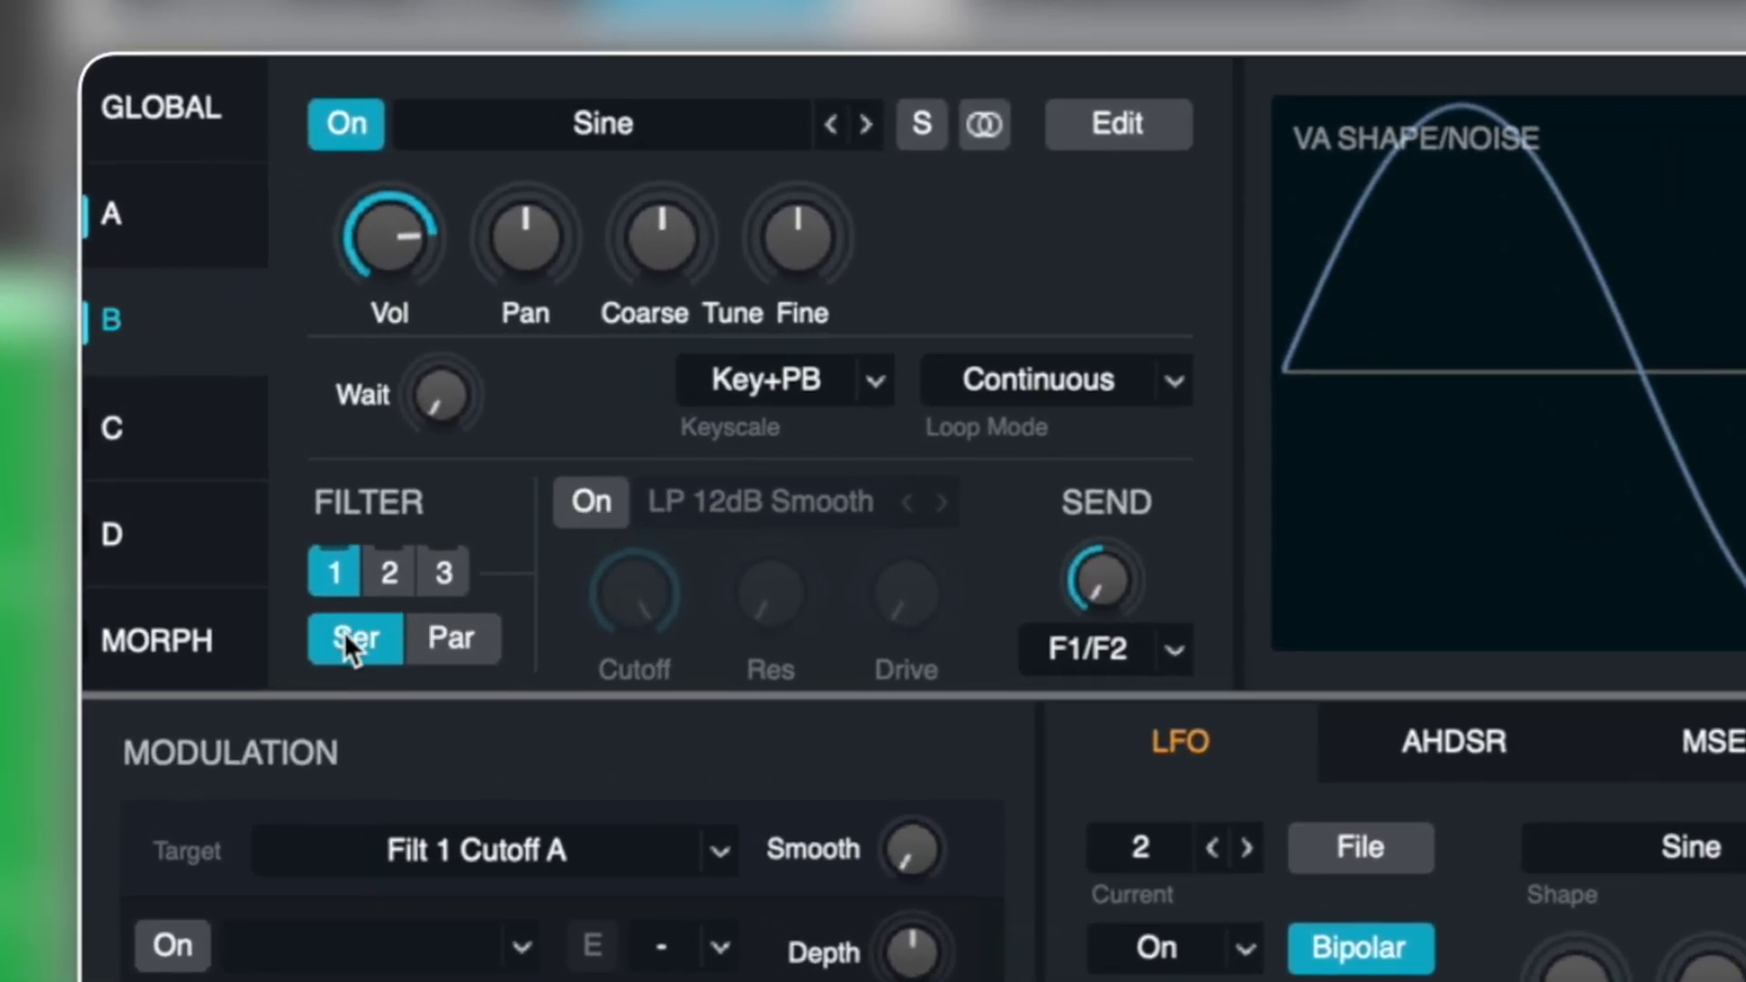
# - Enable source B's LP 12dB Smooth filter and lower its cutoff to about 370 Hz
pyautogui.click(614, 499)
pyautogui.moveTo(684, 559); pyautogui.dragTo(647, 863)
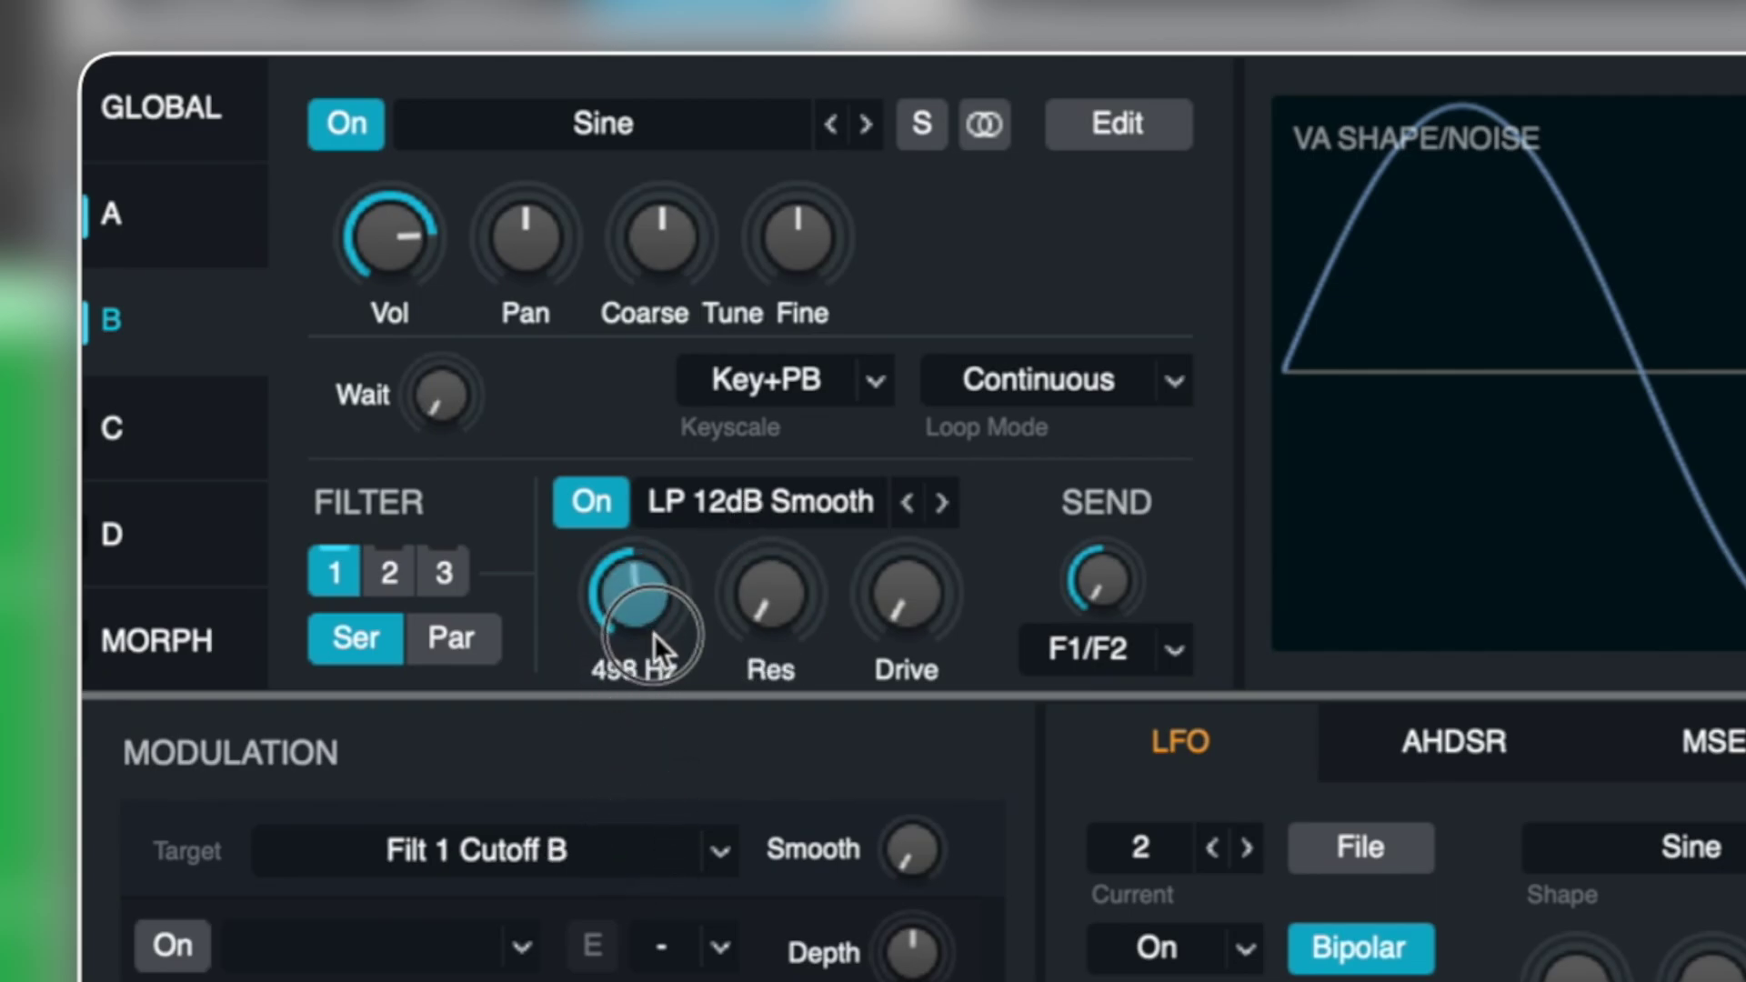
pyautogui.moveTo(654, 653); pyautogui.dragTo(633, 666)
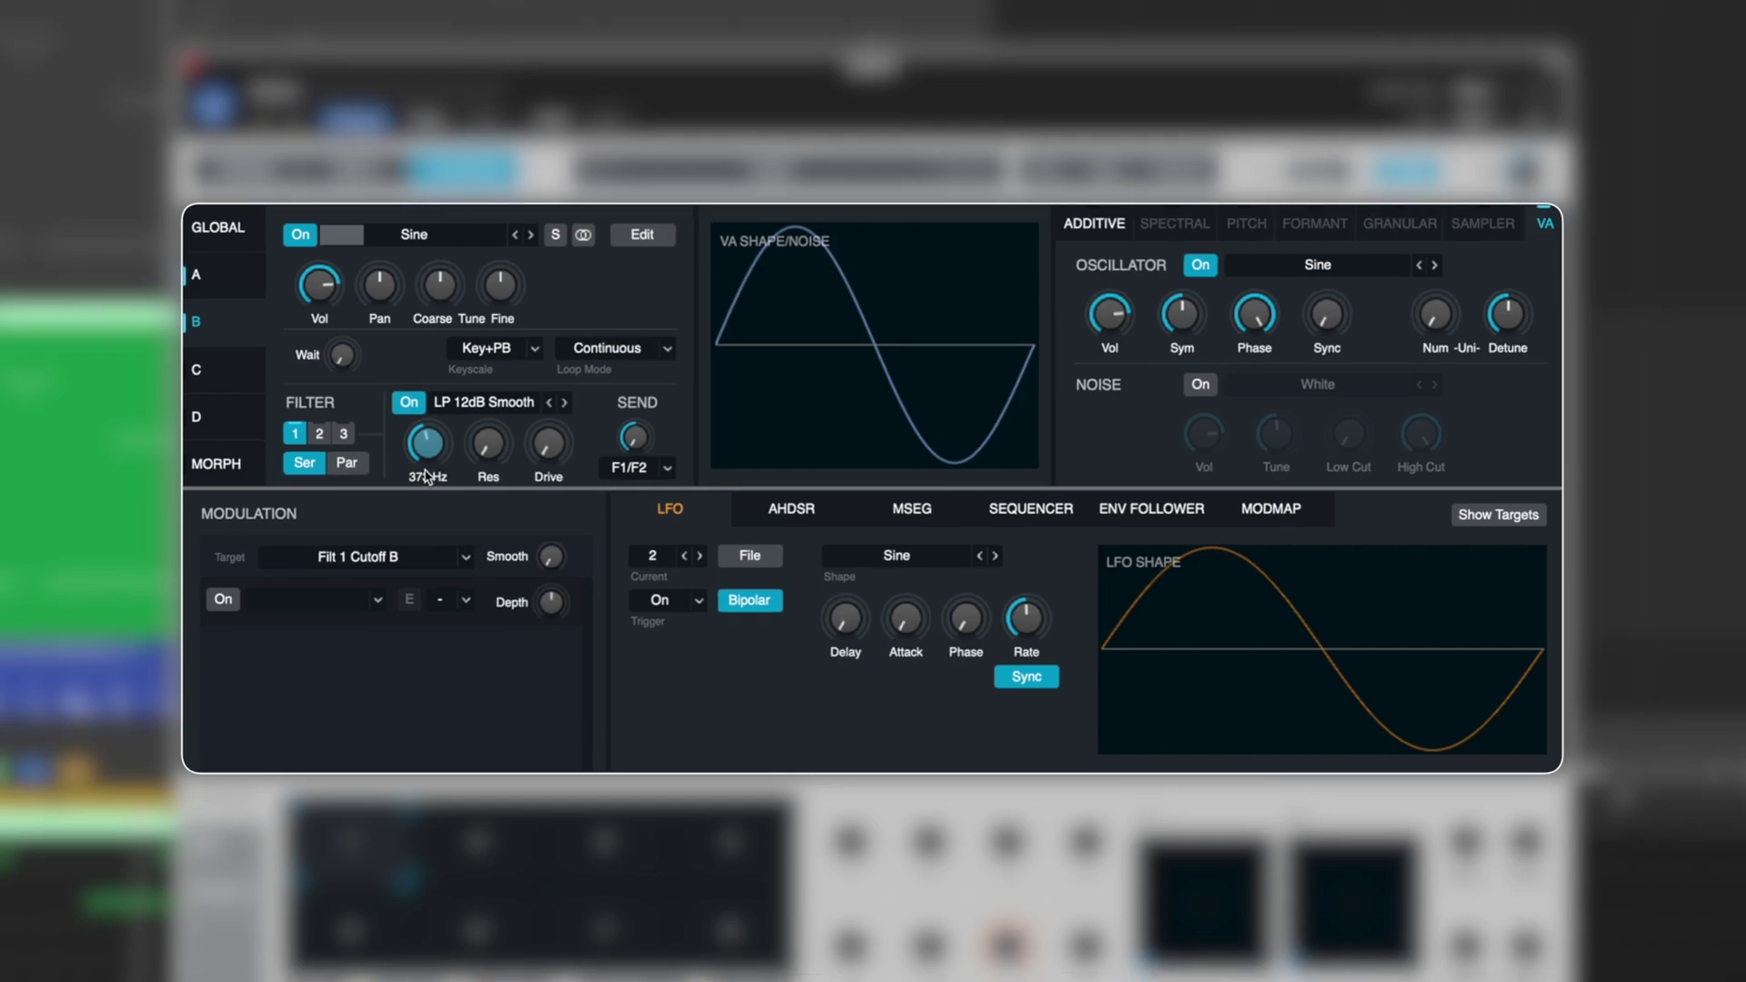
# - Balance the volumes of the two sources, setting source A to about -7.42 dB
pyautogui.click(326, 284)
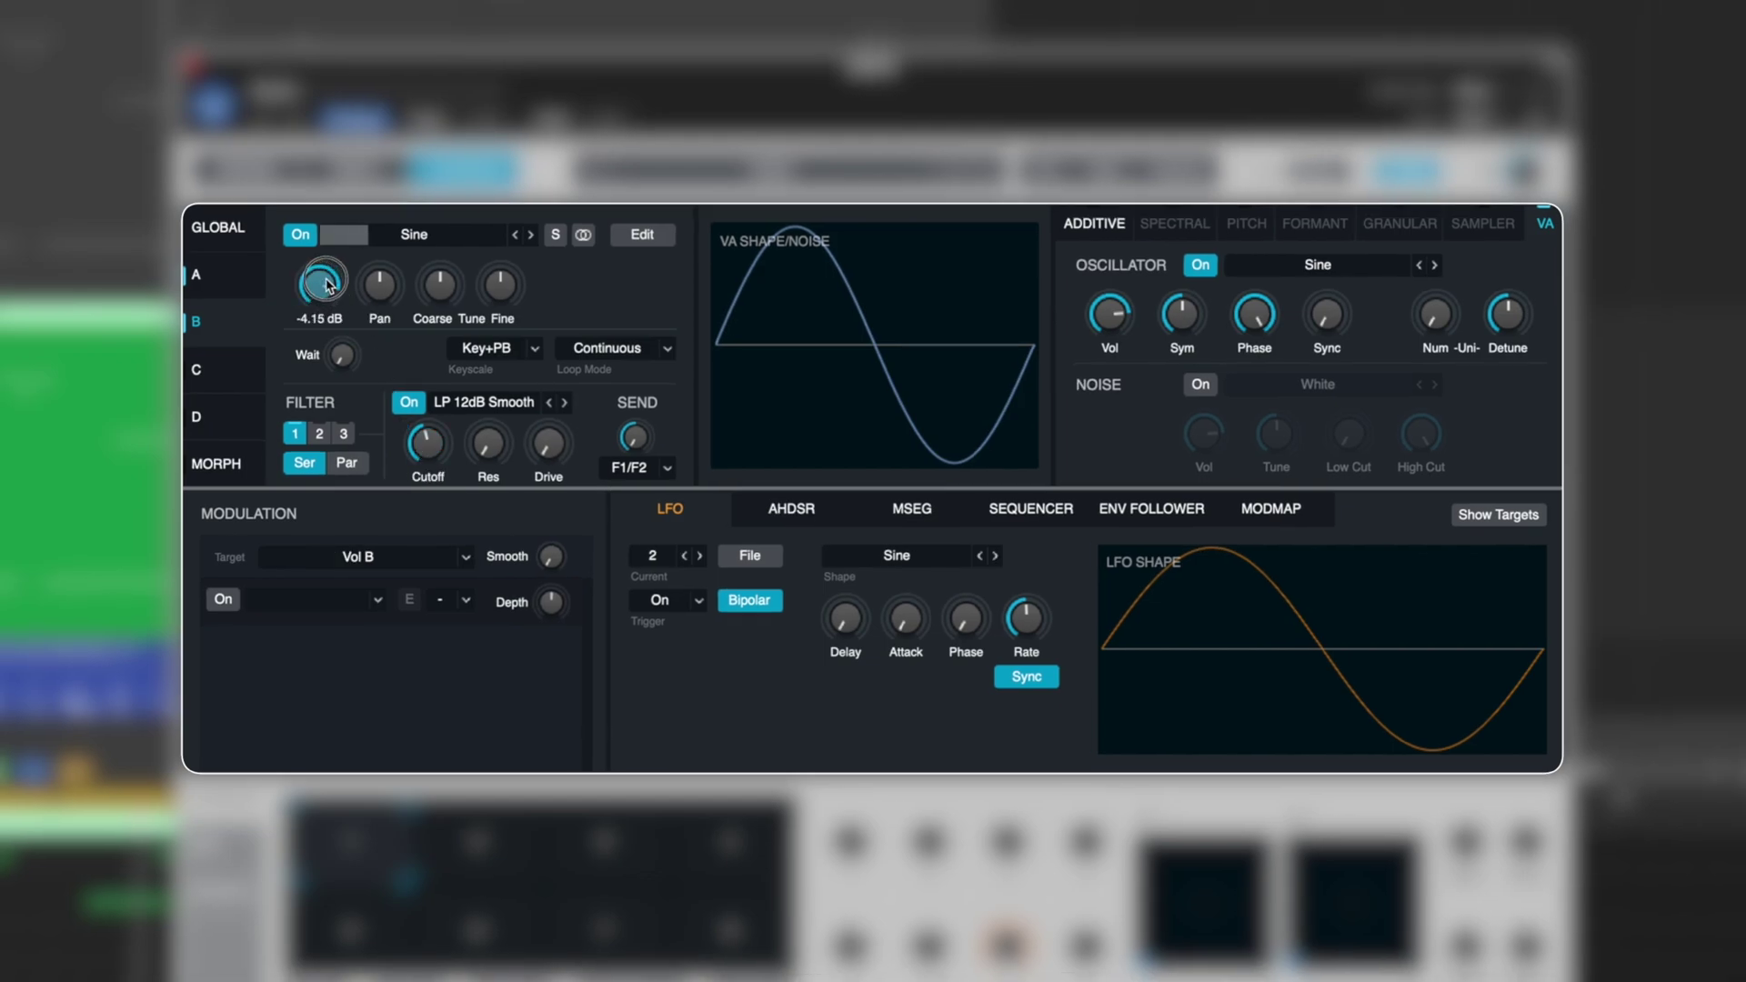
pyautogui.click(255, 289)
pyautogui.moveTo(305, 302); pyautogui.dragTo(324, 297)
pyautogui.click(227, 324)
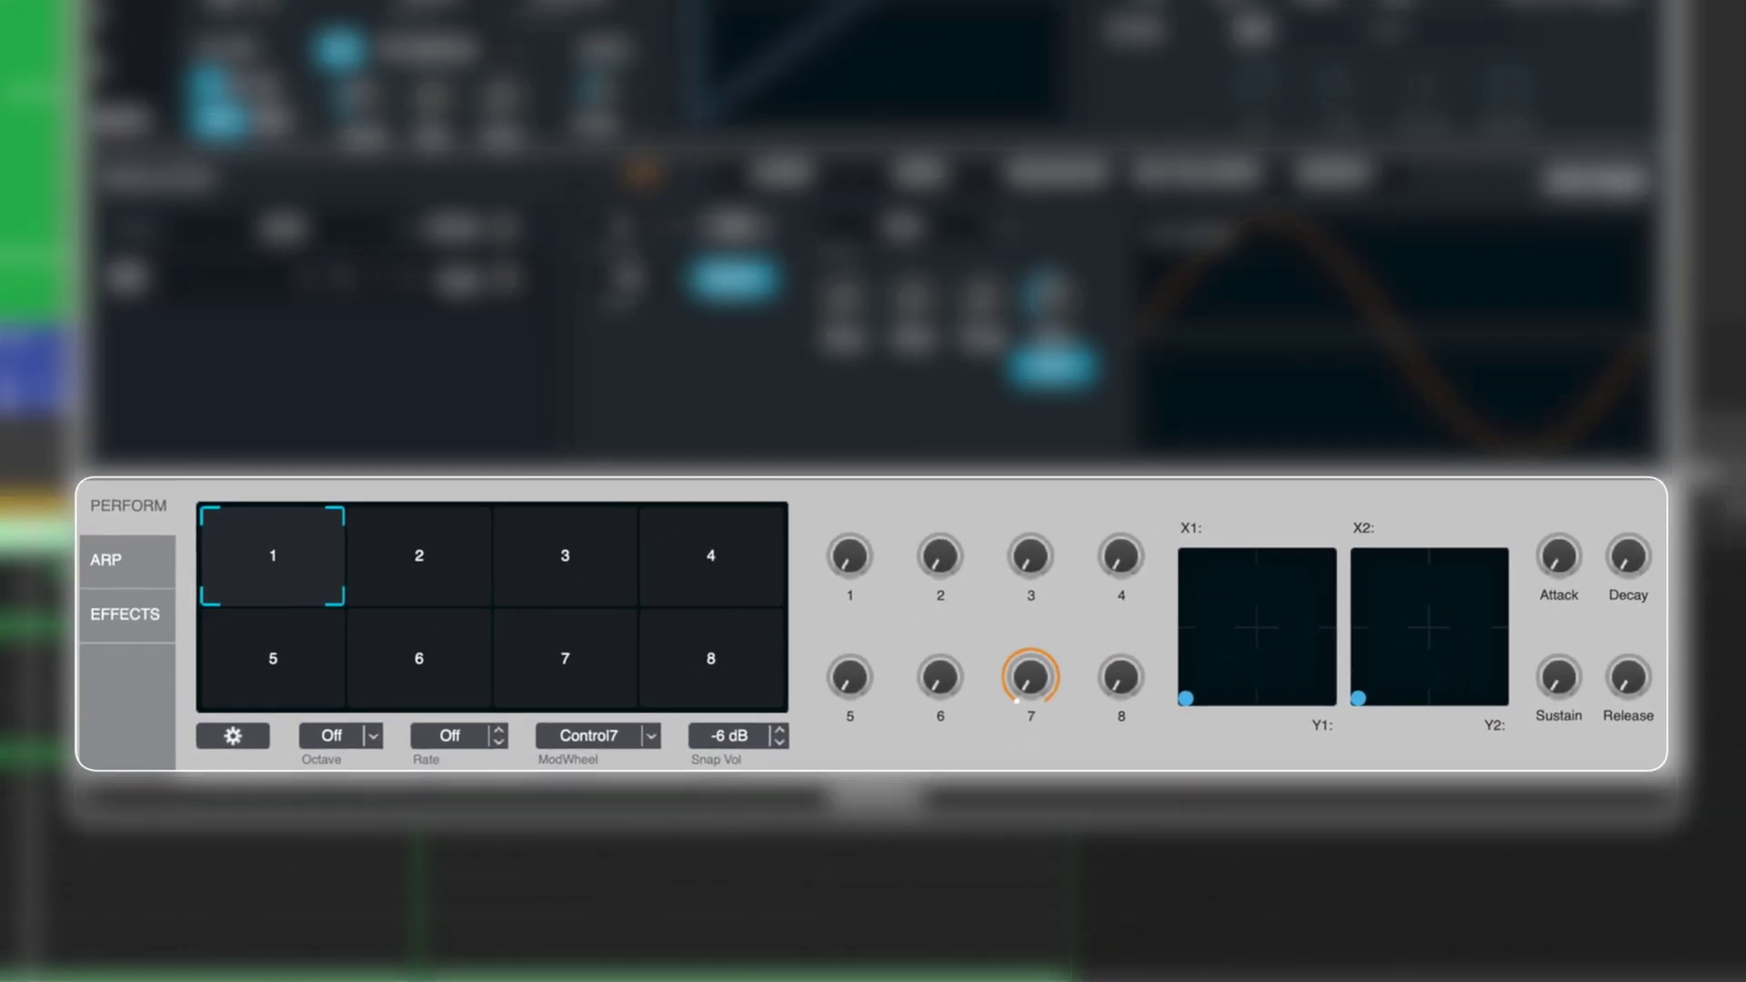
# - Load a preset chain of distortion, waveshaper, phaser and convolution reverb into effects rack A
pyautogui.click(129, 617)
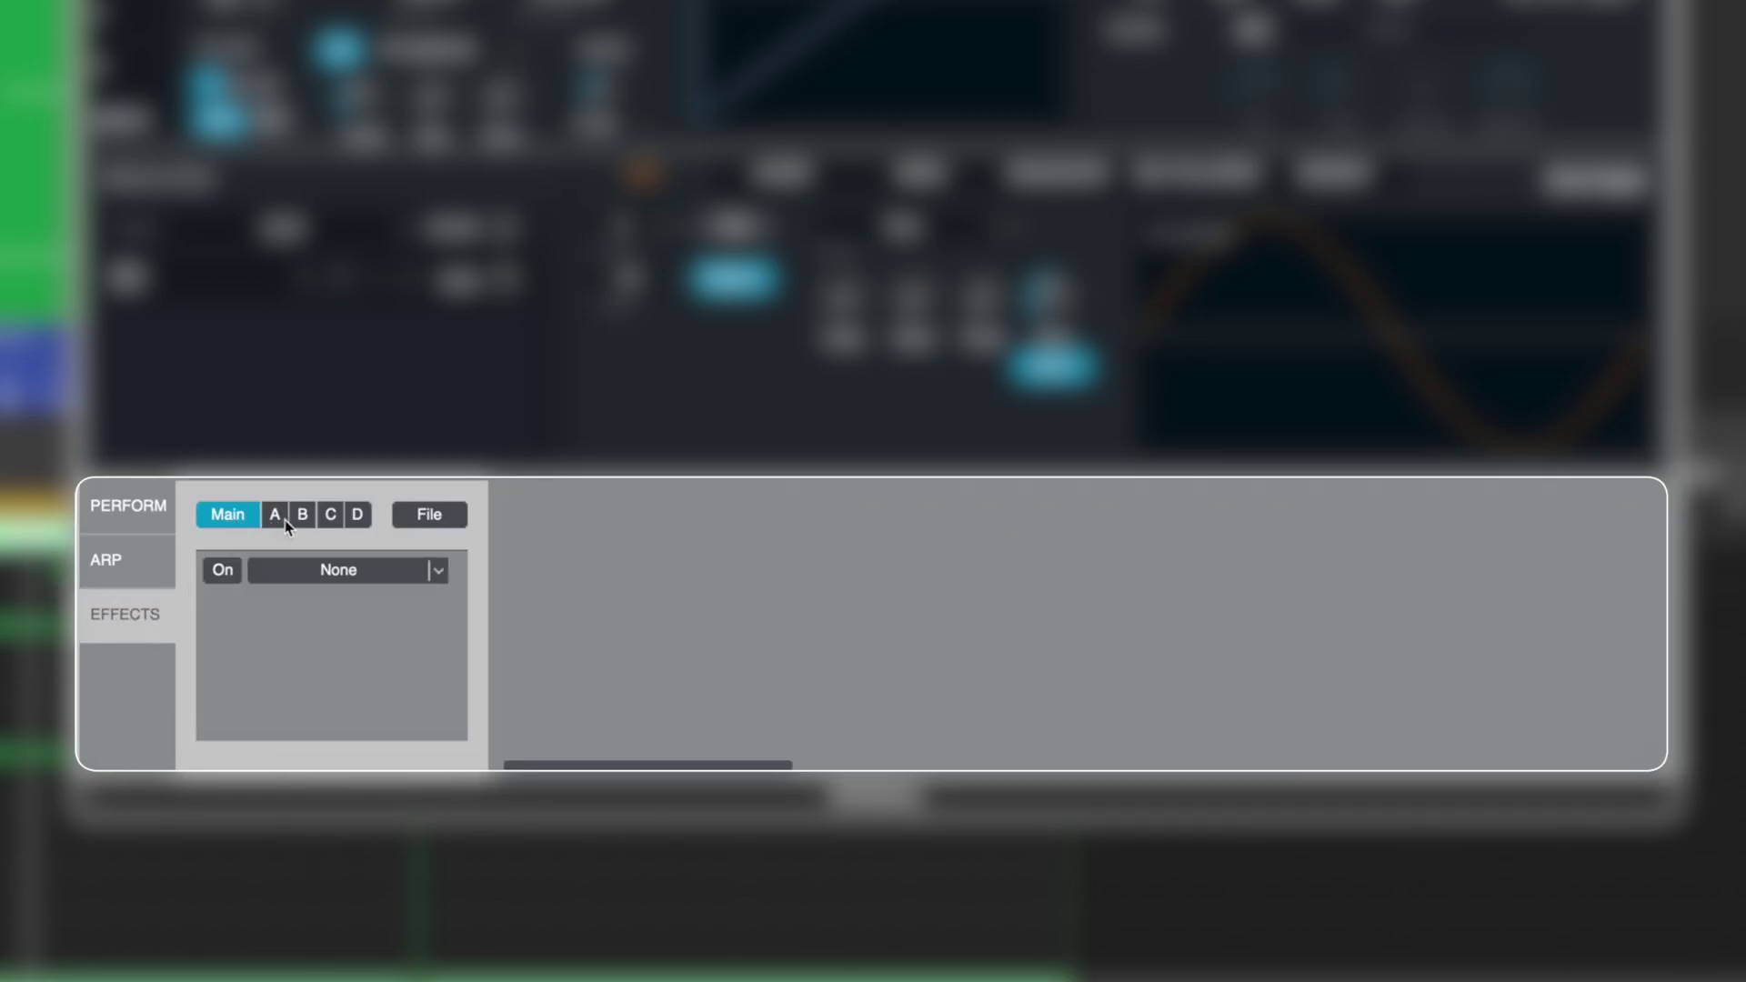
pyautogui.click(282, 523)
pyautogui.click(305, 528)
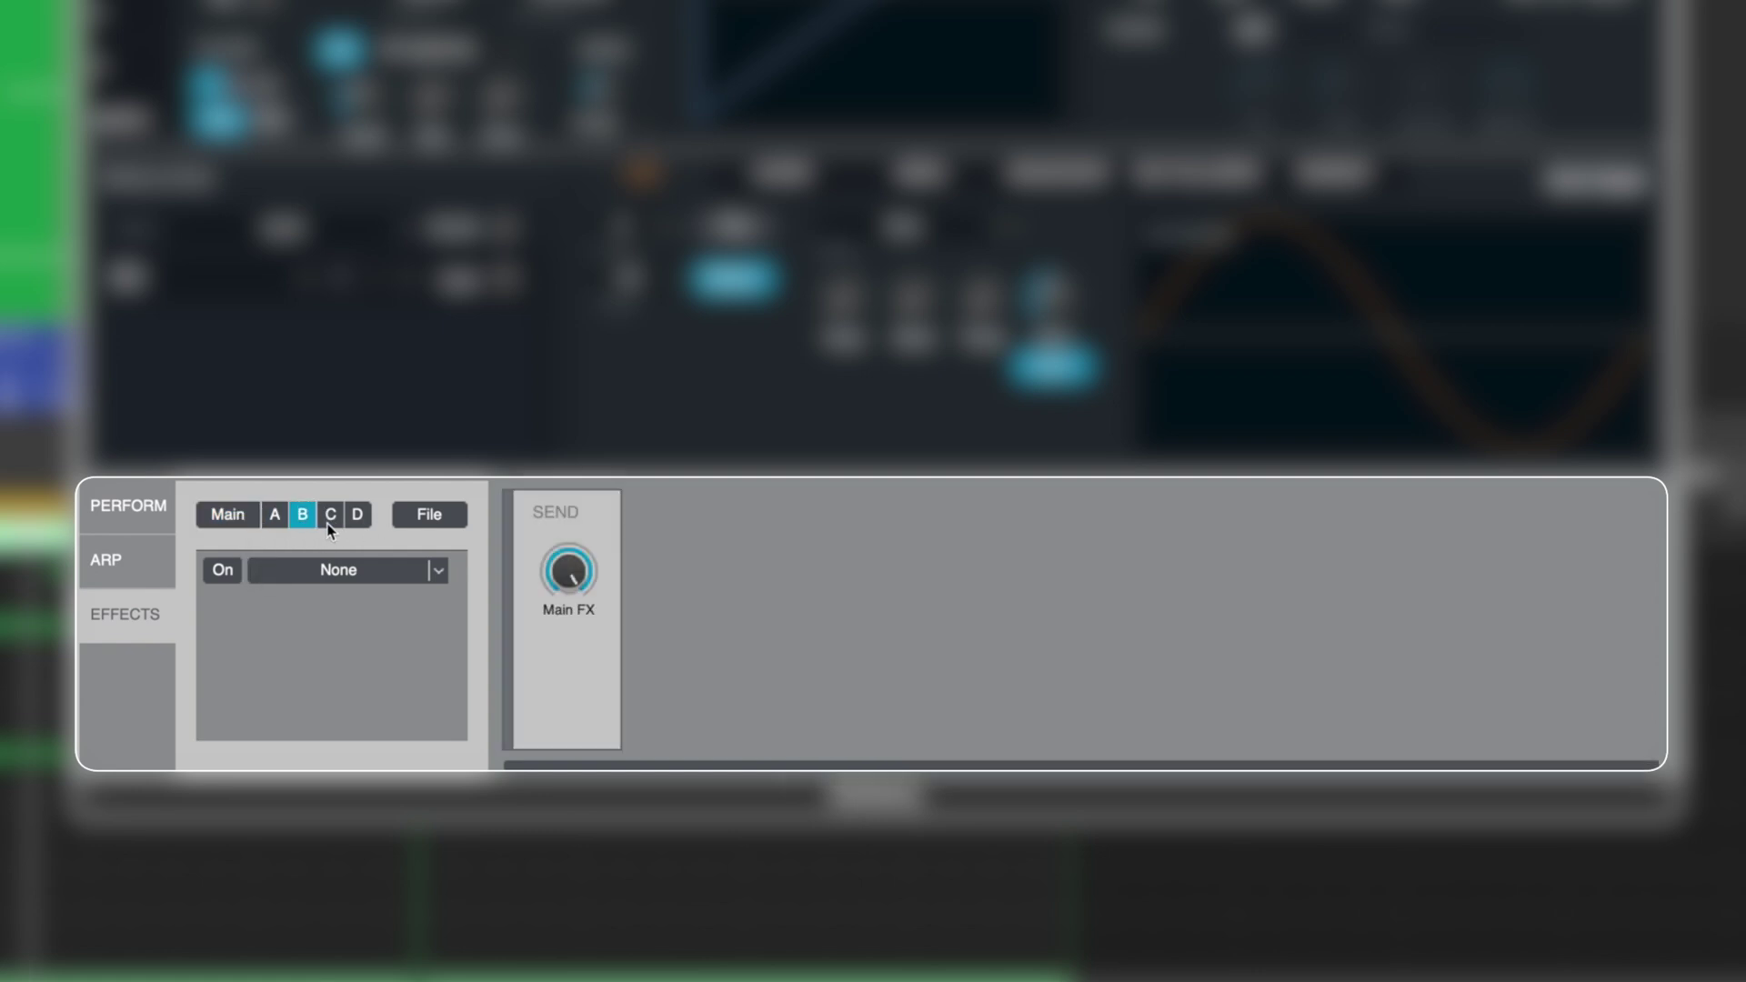
pyautogui.click(367, 524)
pyautogui.click(275, 524)
pyautogui.click(449, 514)
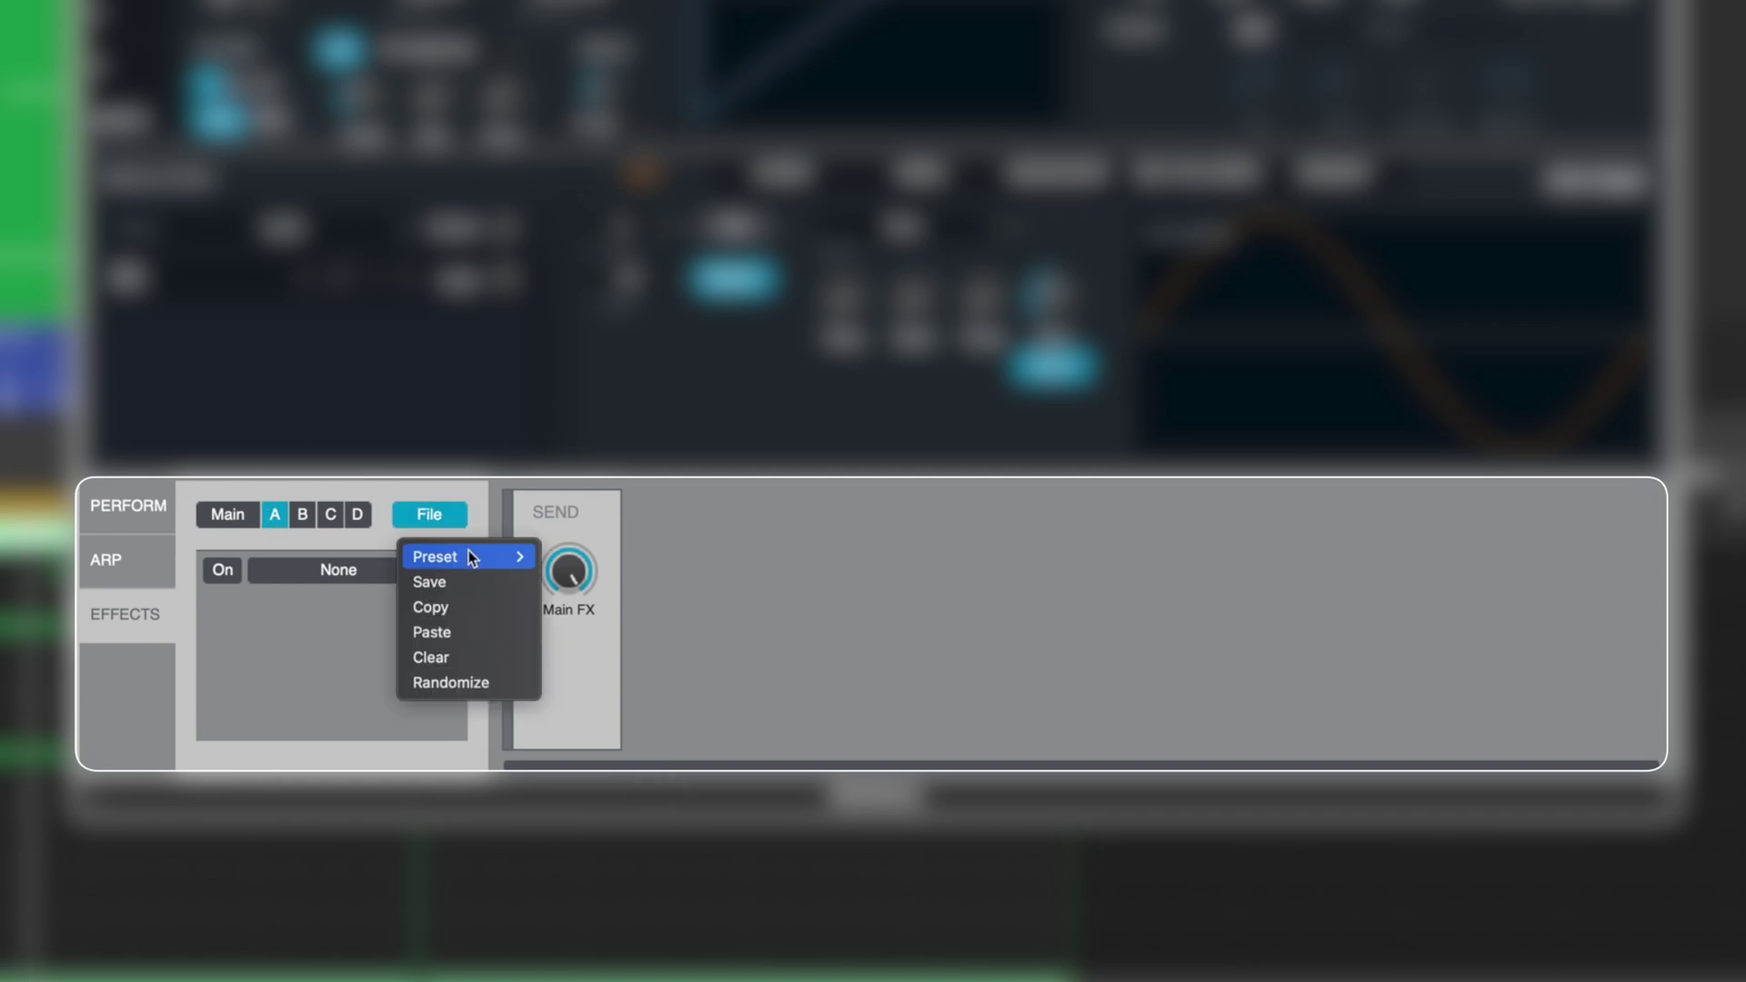
pyautogui.moveTo(471, 556)
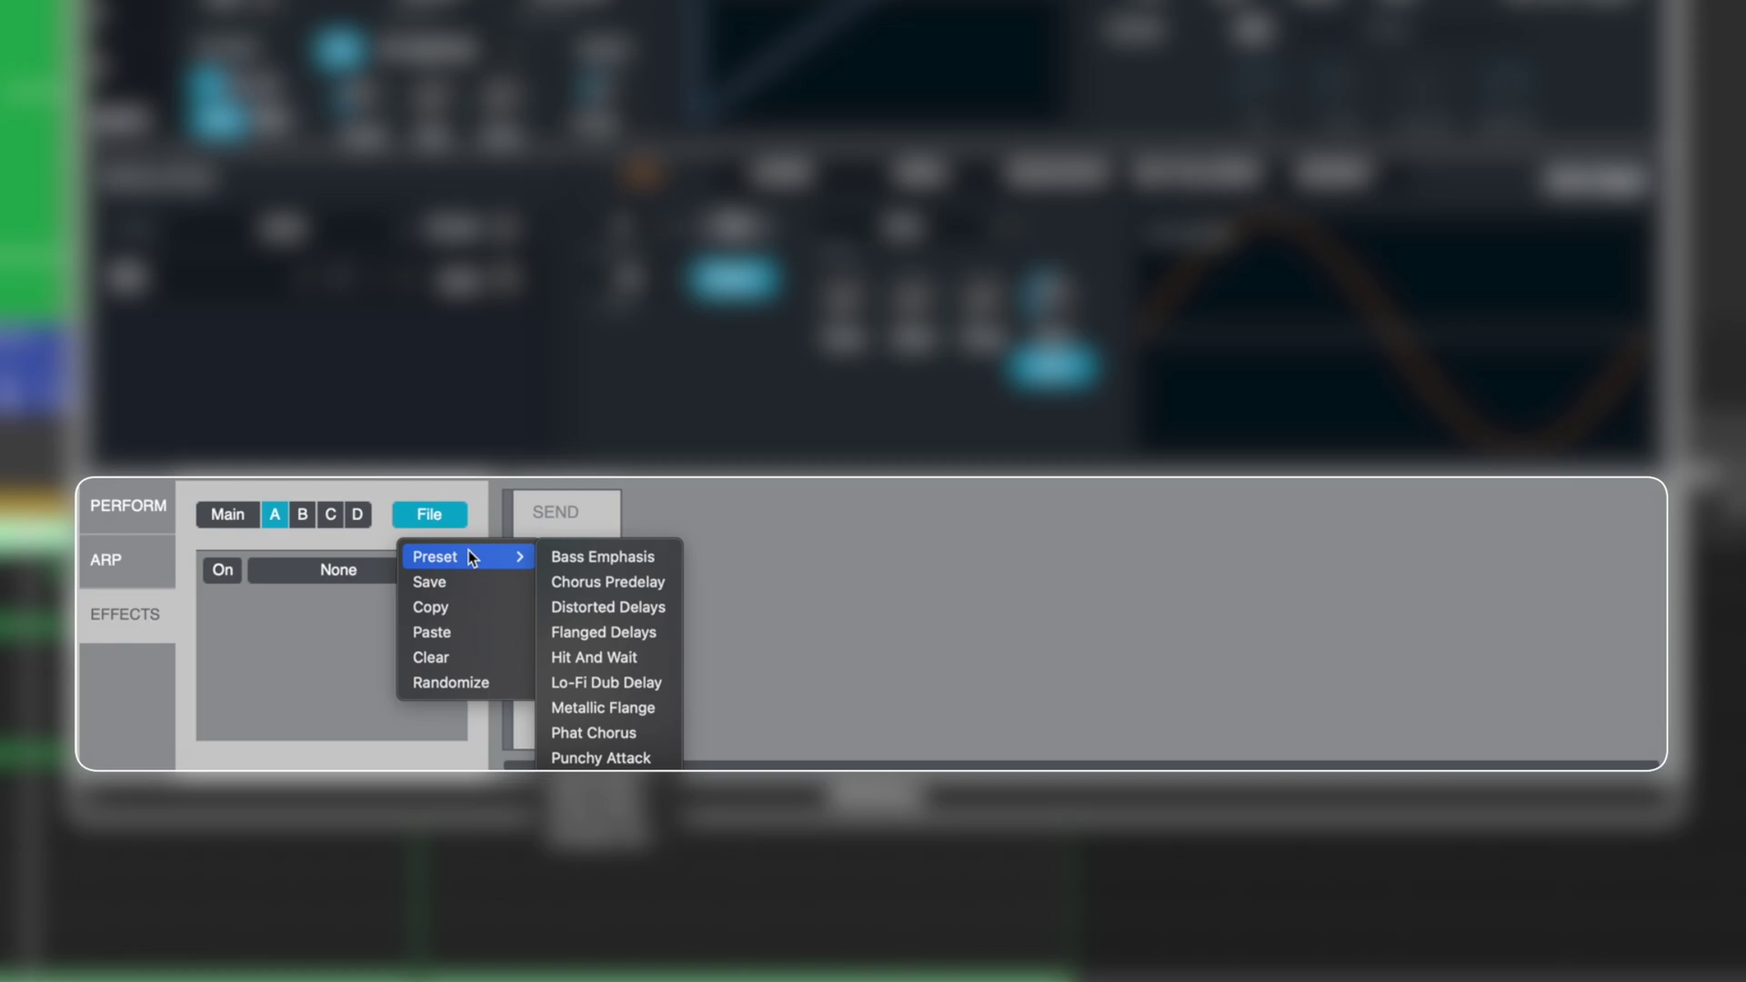
pyautogui.click(571, 557)
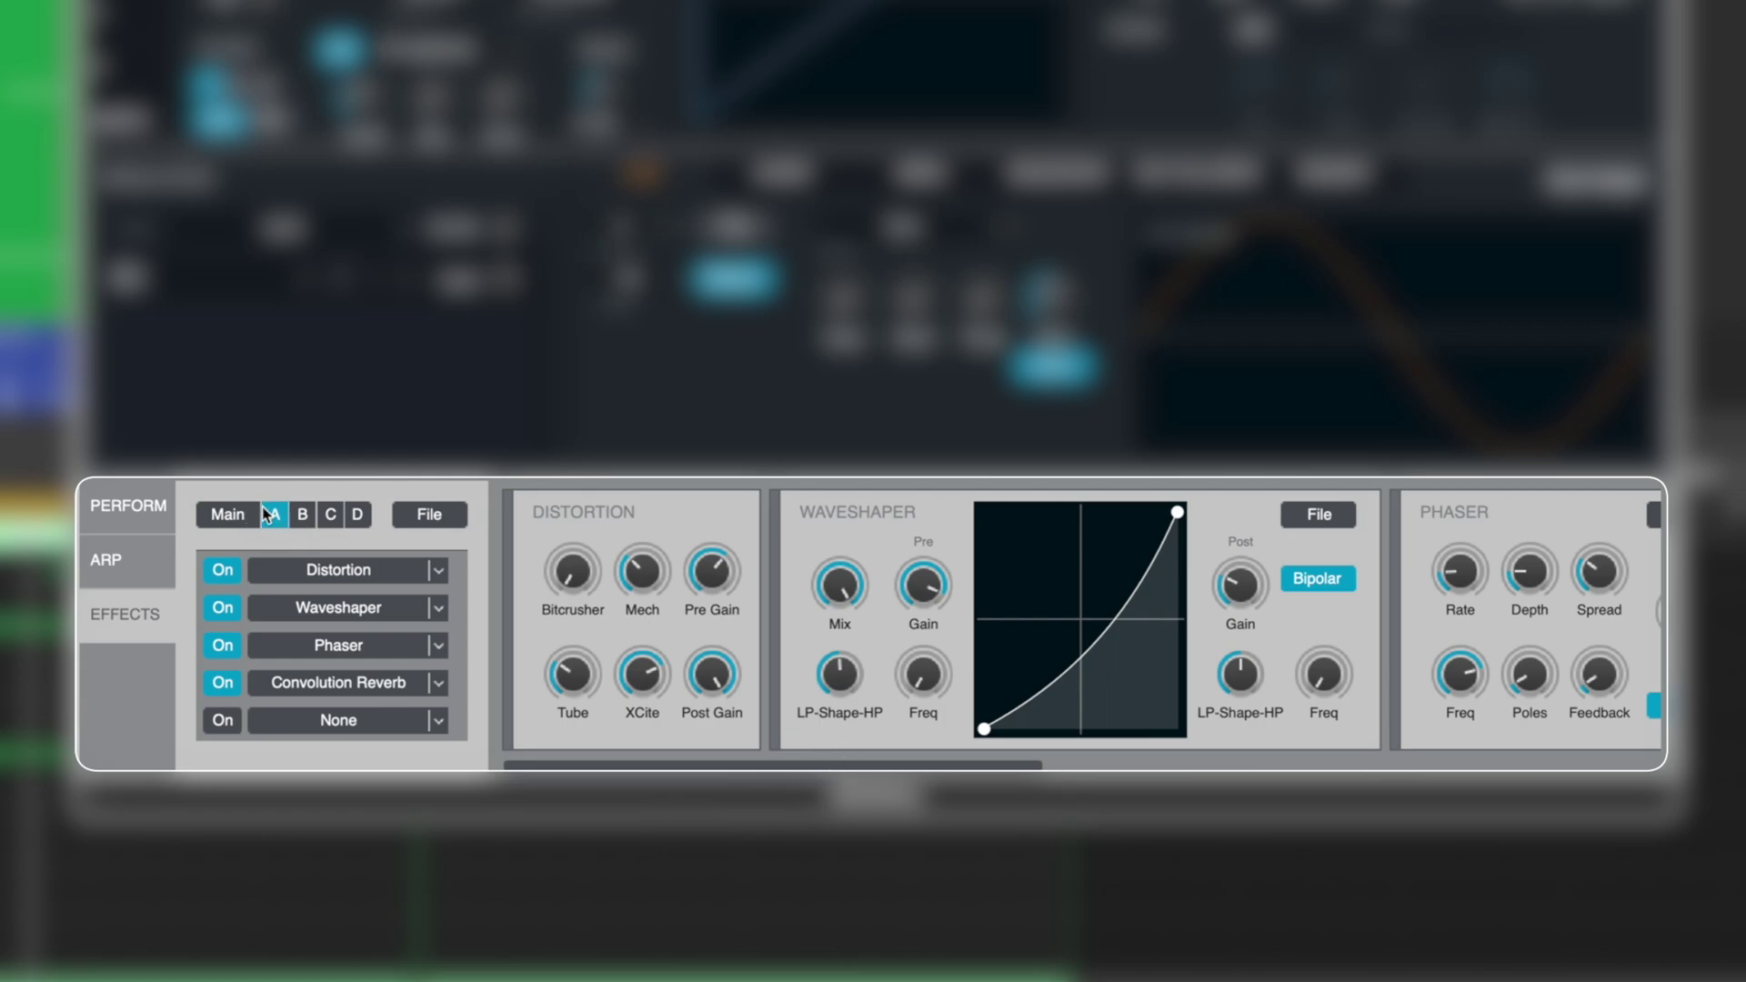
# - Route source A's send to F1/FX A
pyautogui.moveTo(941, 768); pyautogui.dragTo(882, 767)
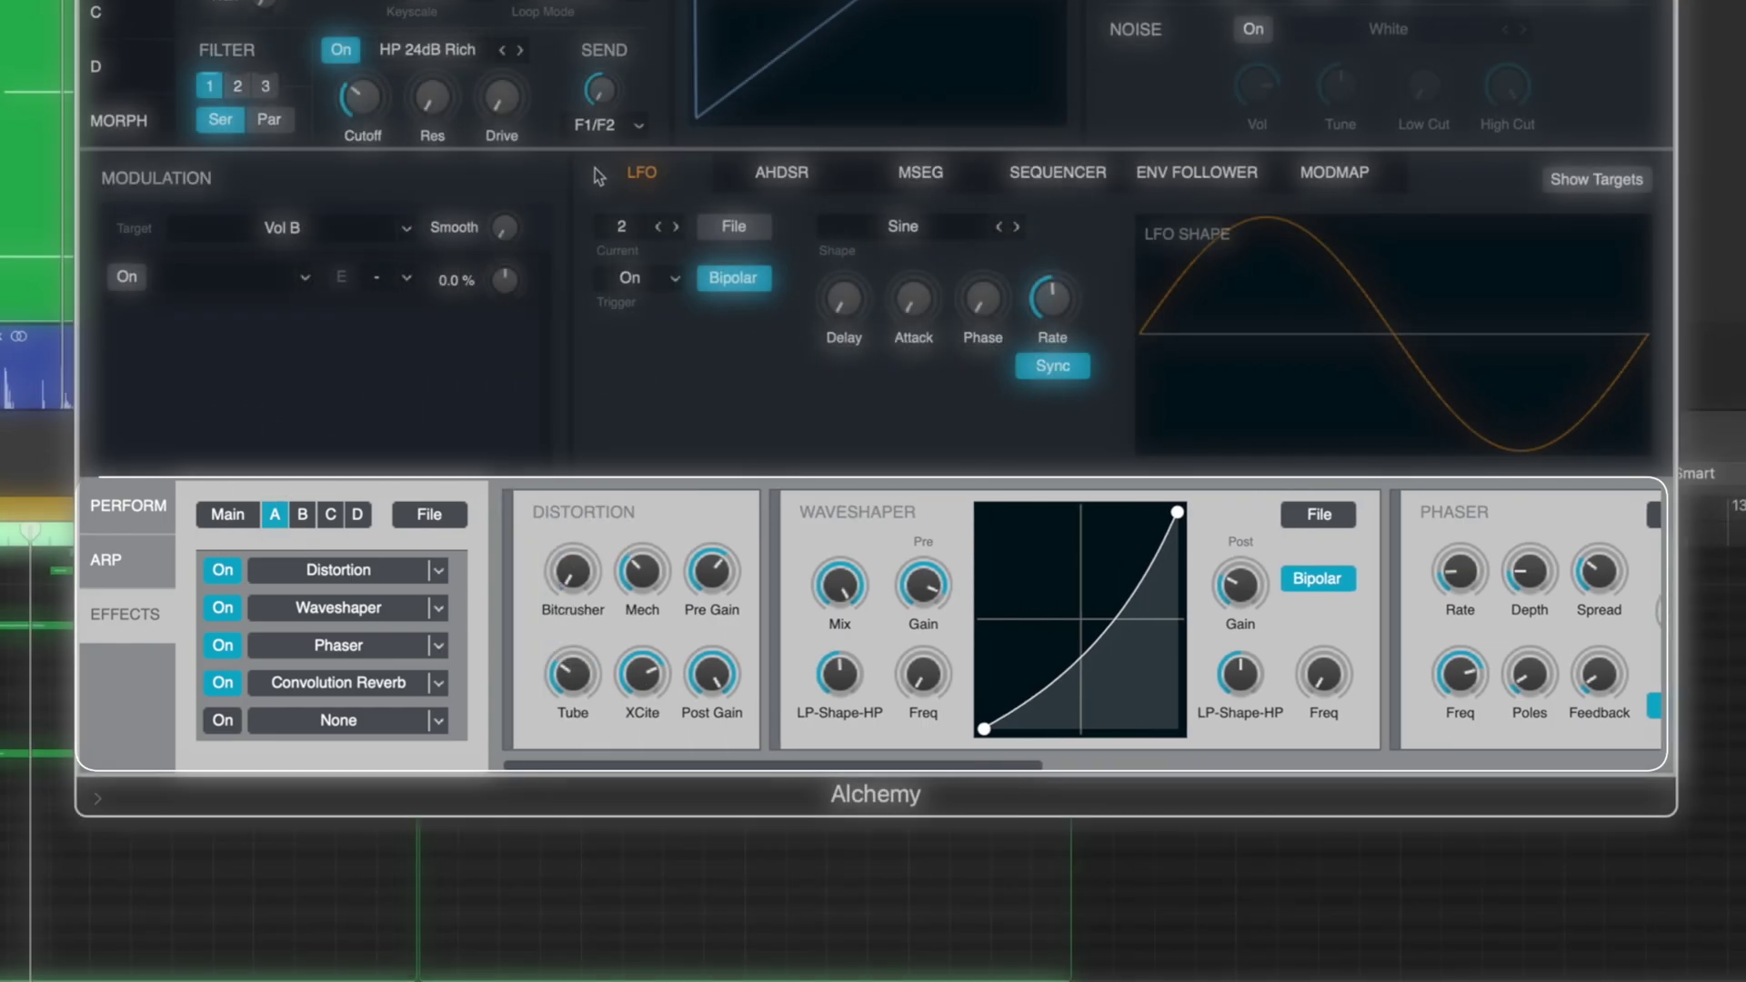
pyautogui.click(639, 125)
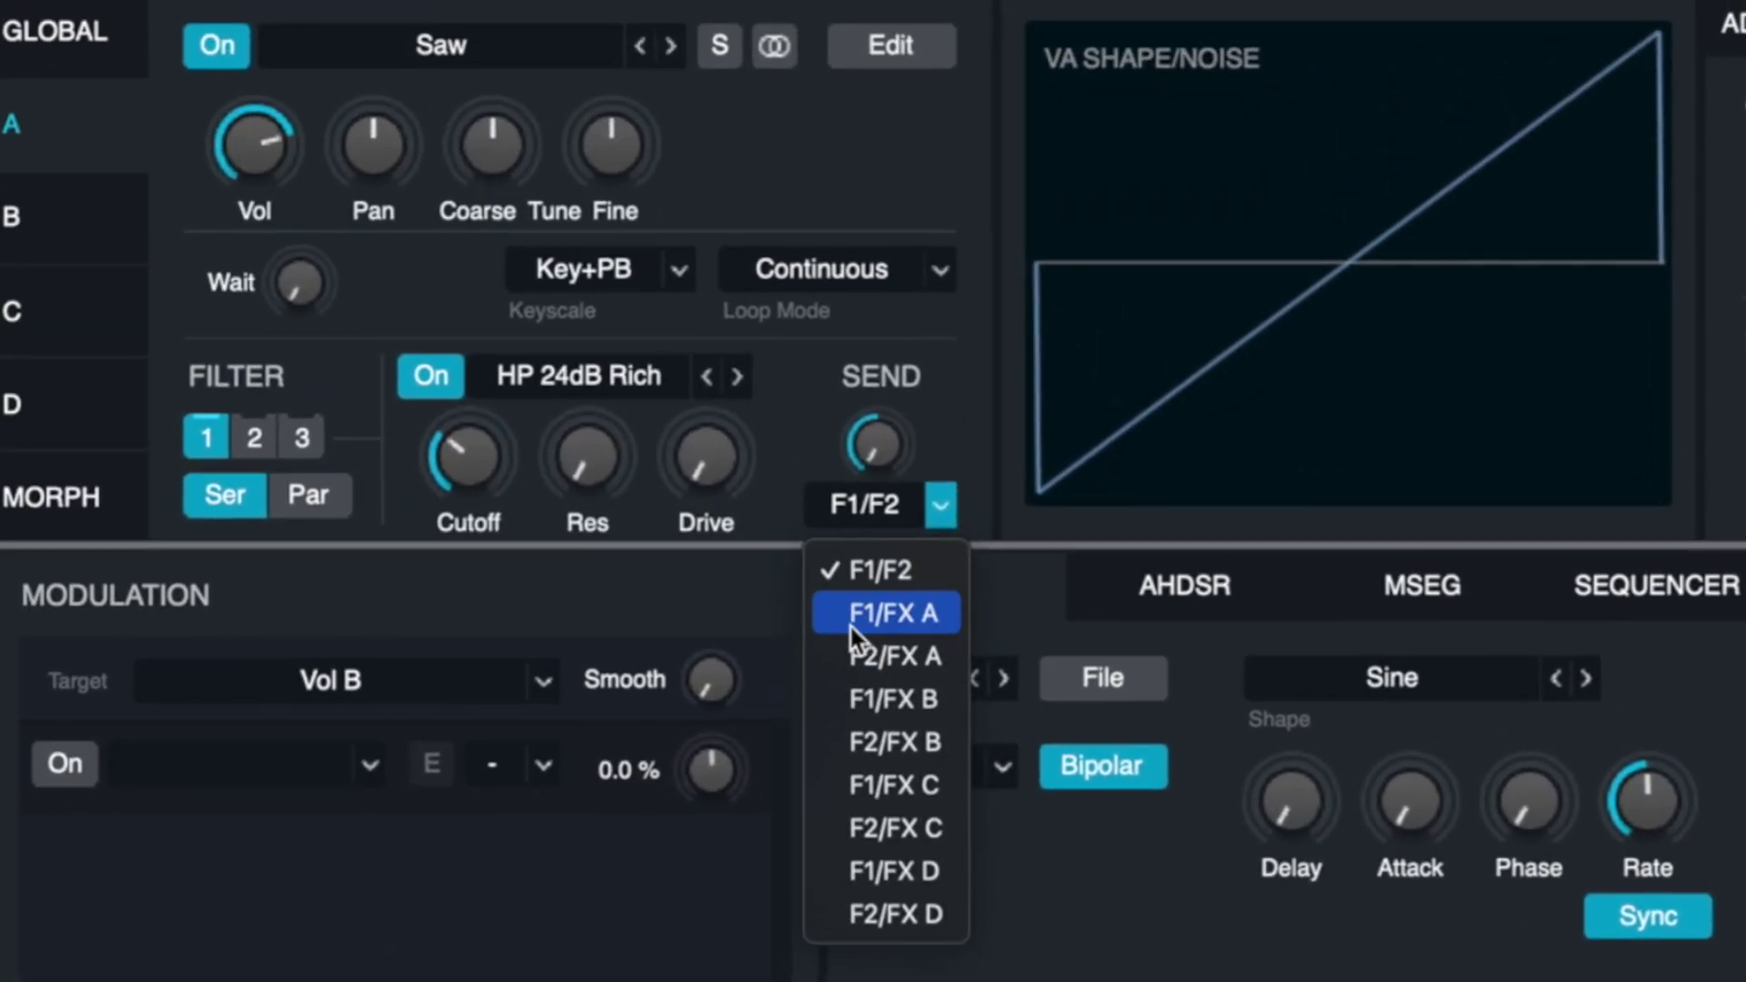
pyautogui.click(909, 618)
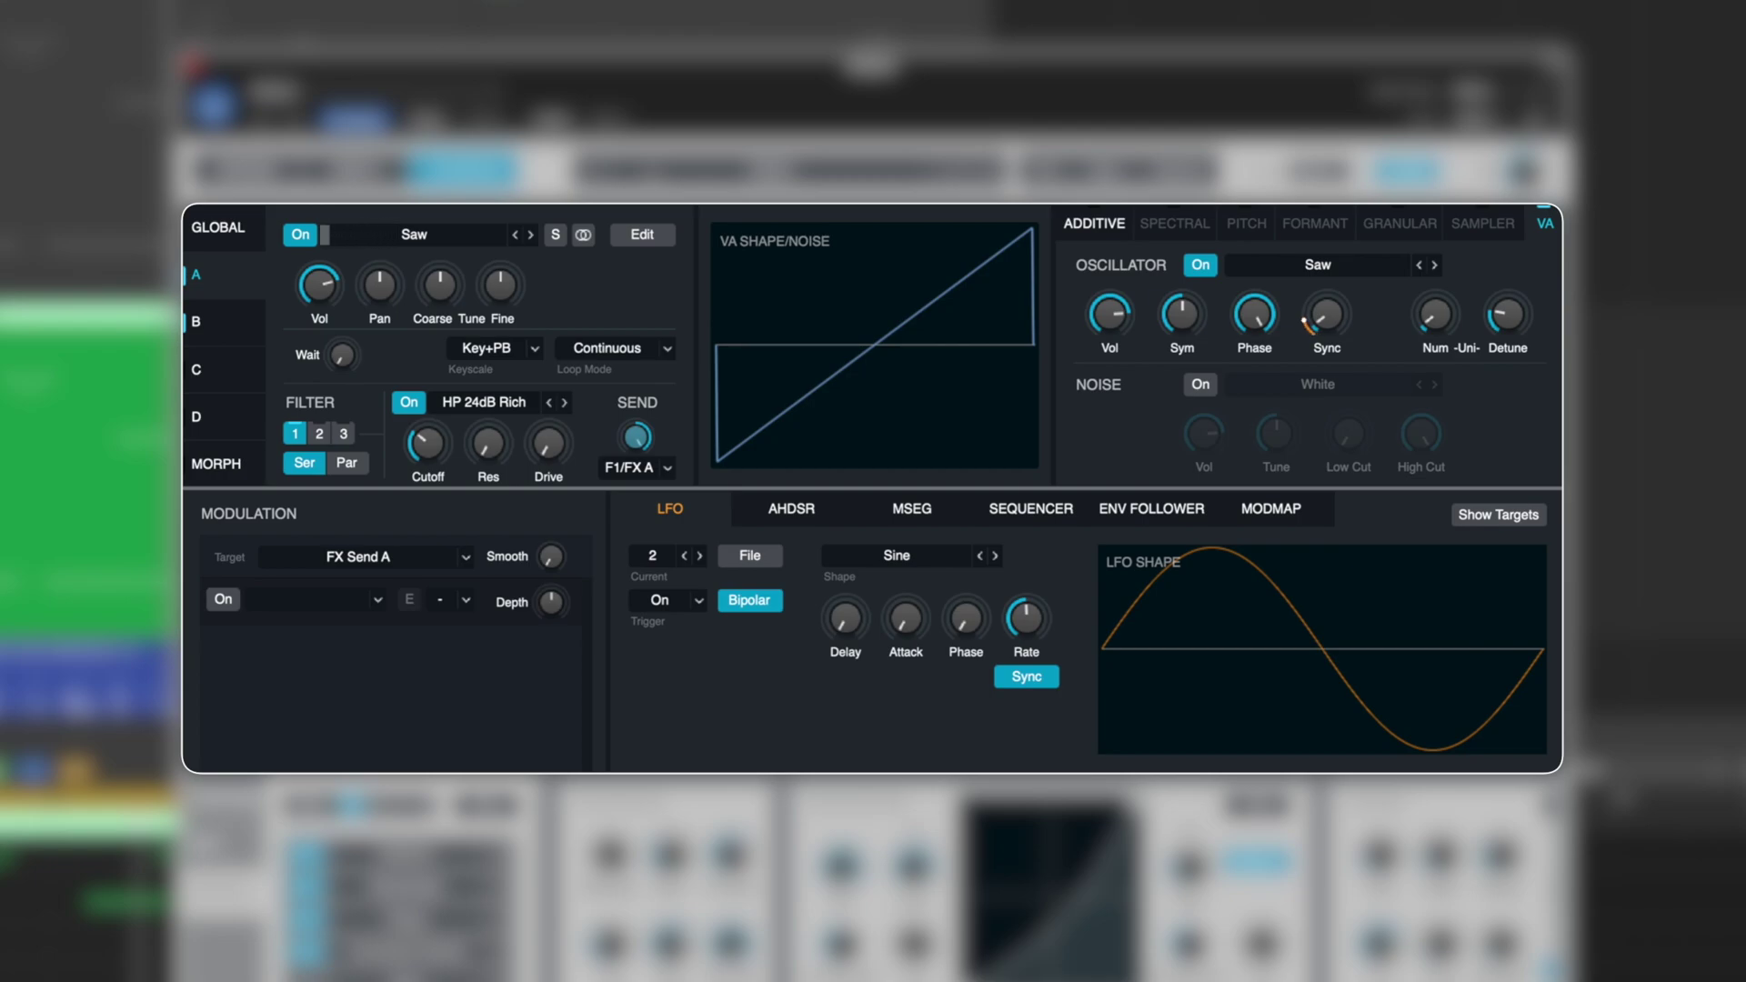
# - Audition sources B and A separately by soloing them, and clear the solo
pyautogui.click(195, 321)
pyautogui.click(556, 235)
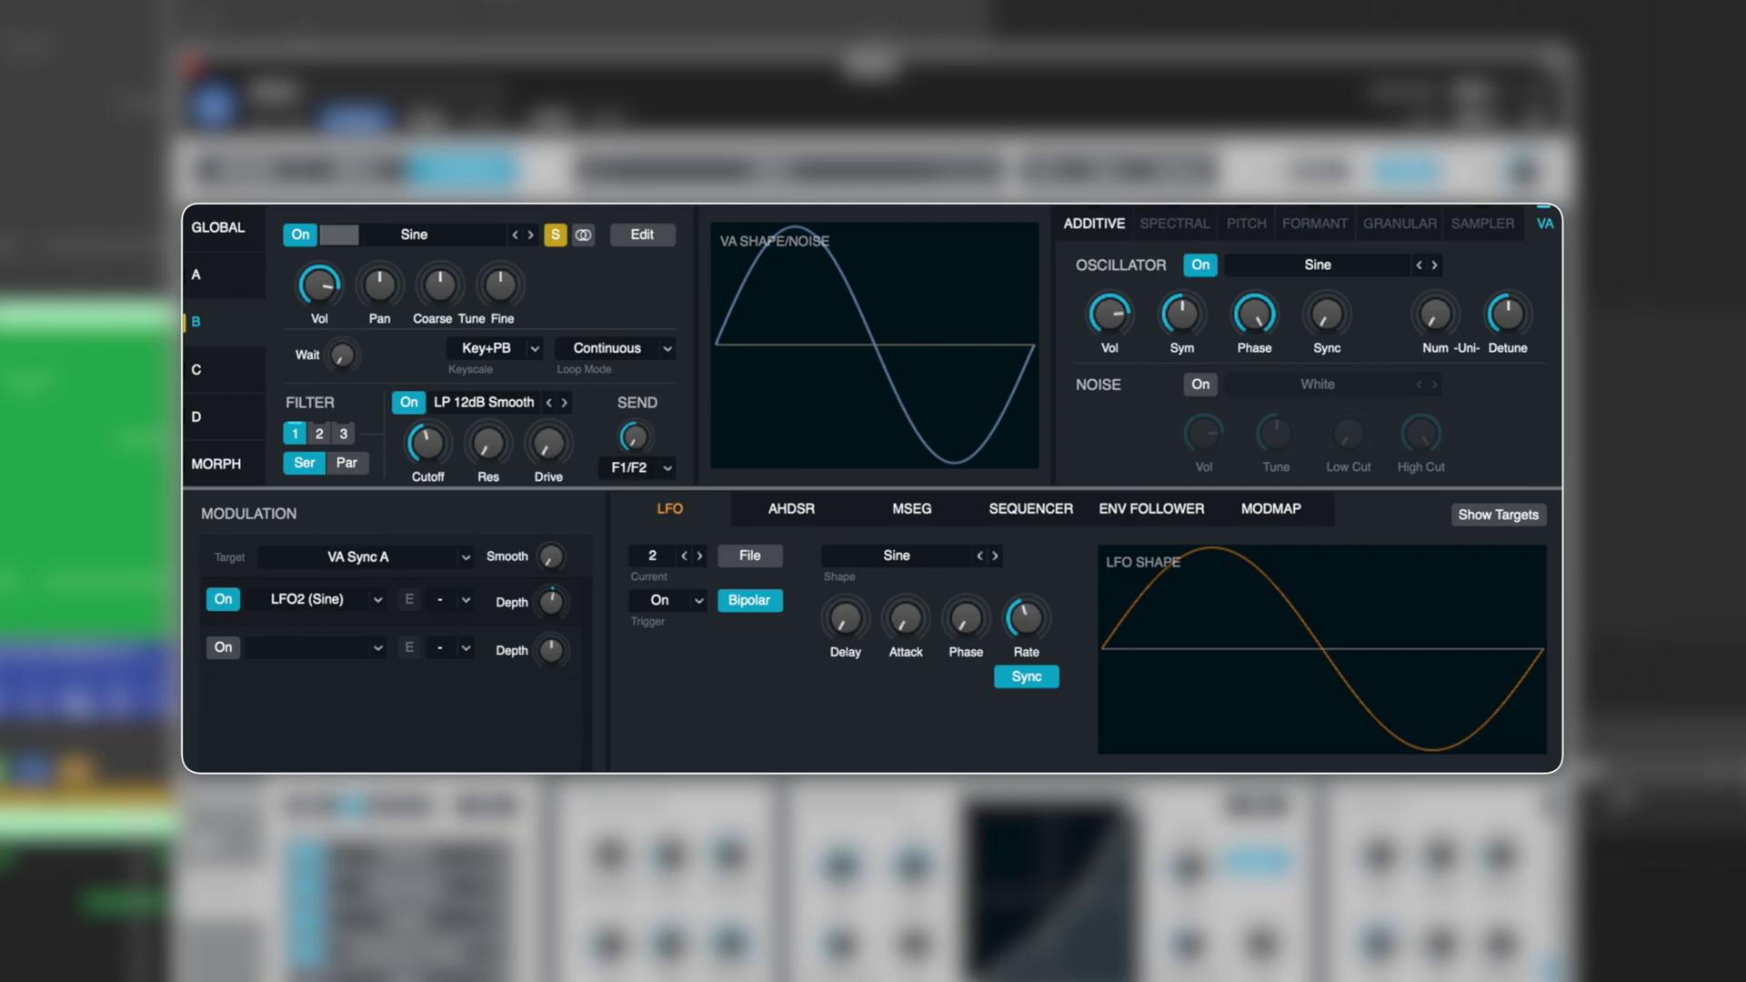
pyautogui.click(217, 277)
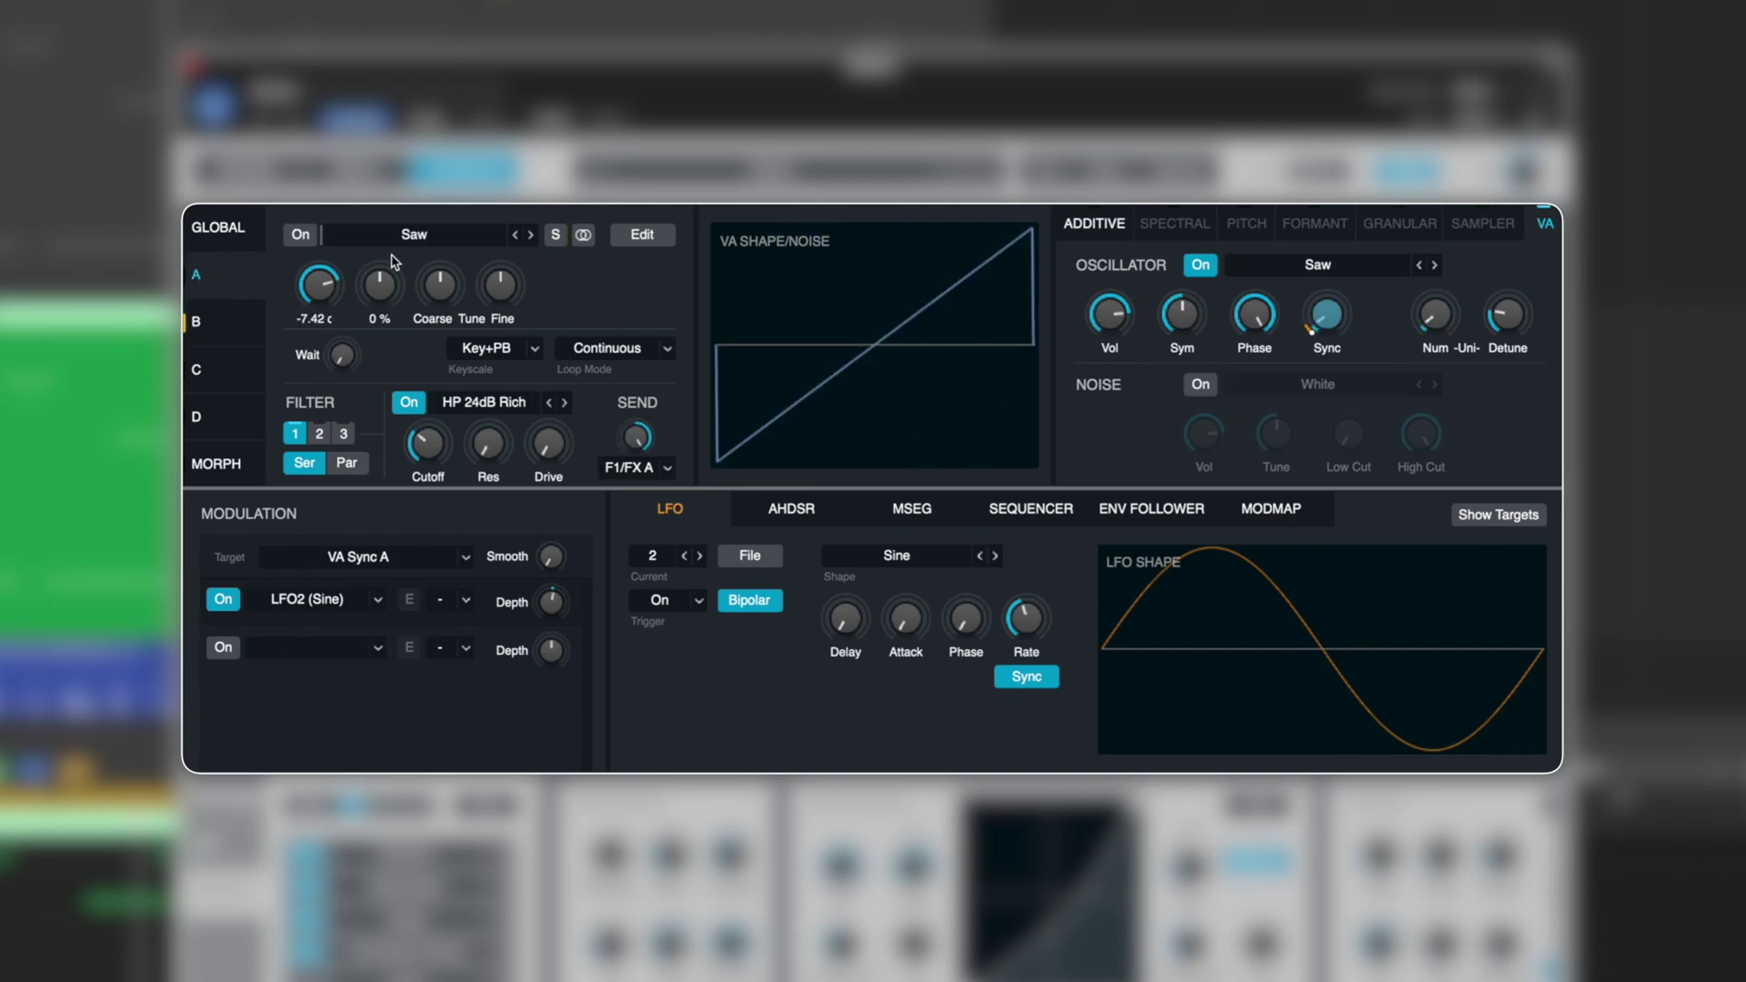
pyautogui.click(555, 236)
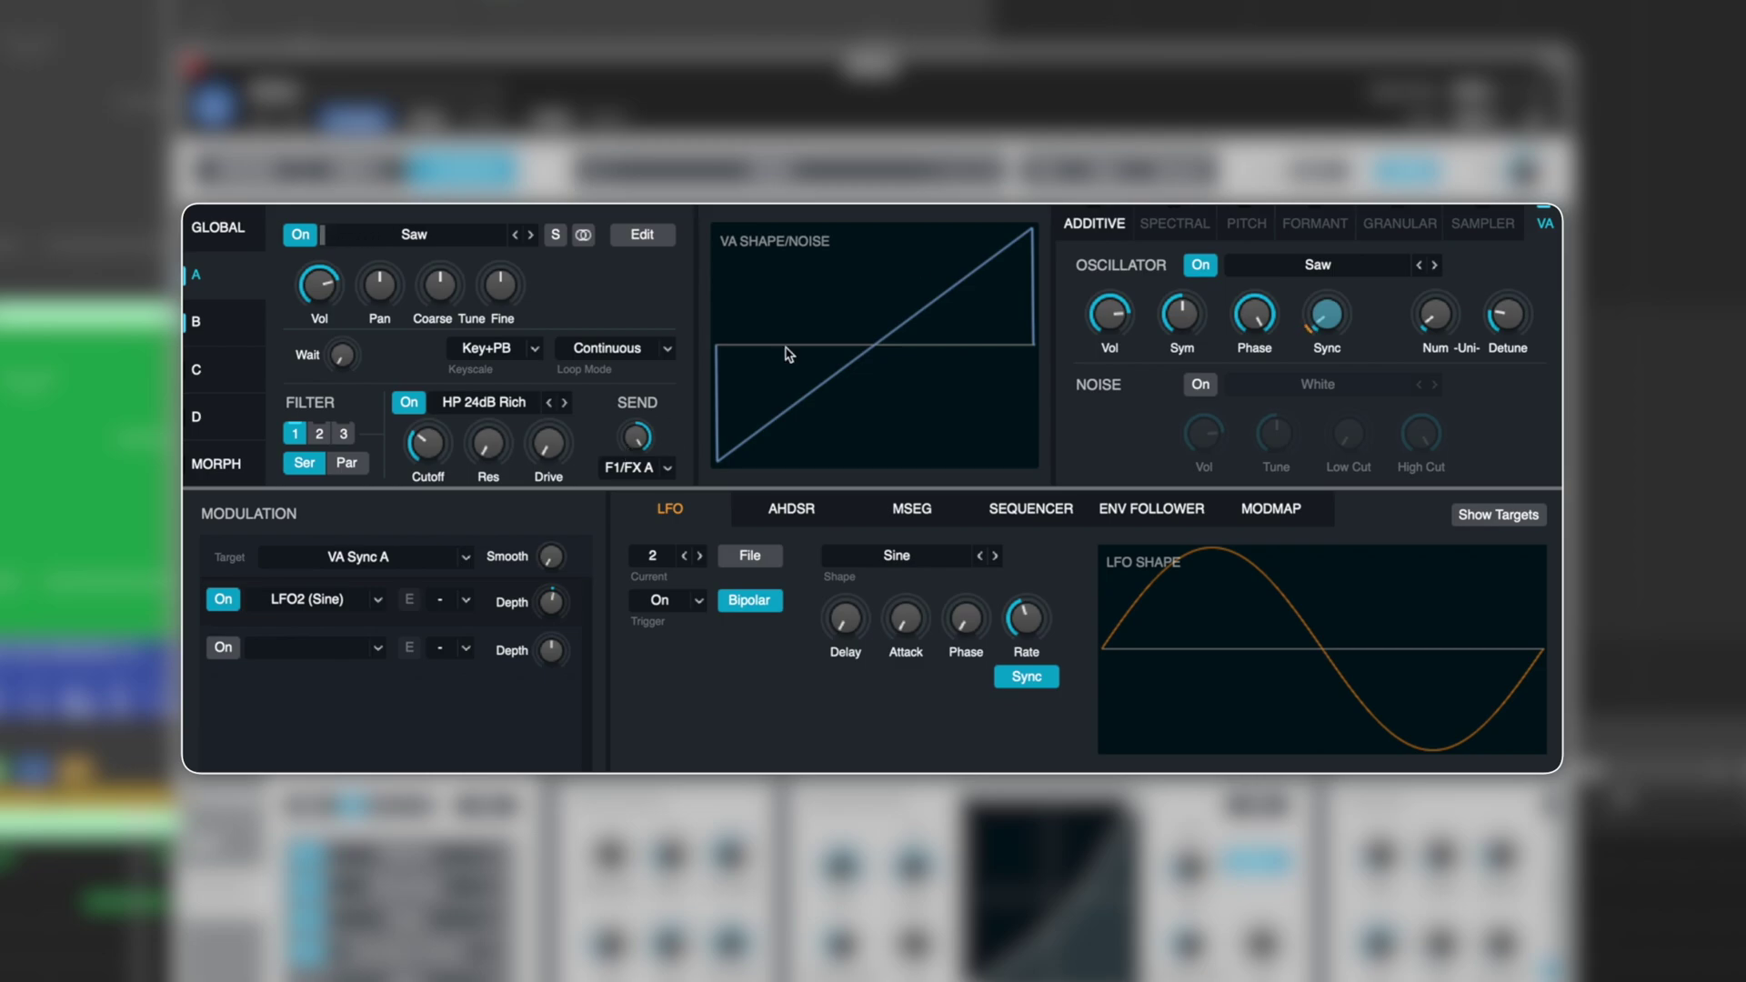
# - Open the master volume's AHDSR1 envelope and shorten its release to the minimum
pyautogui.click(255, 228)
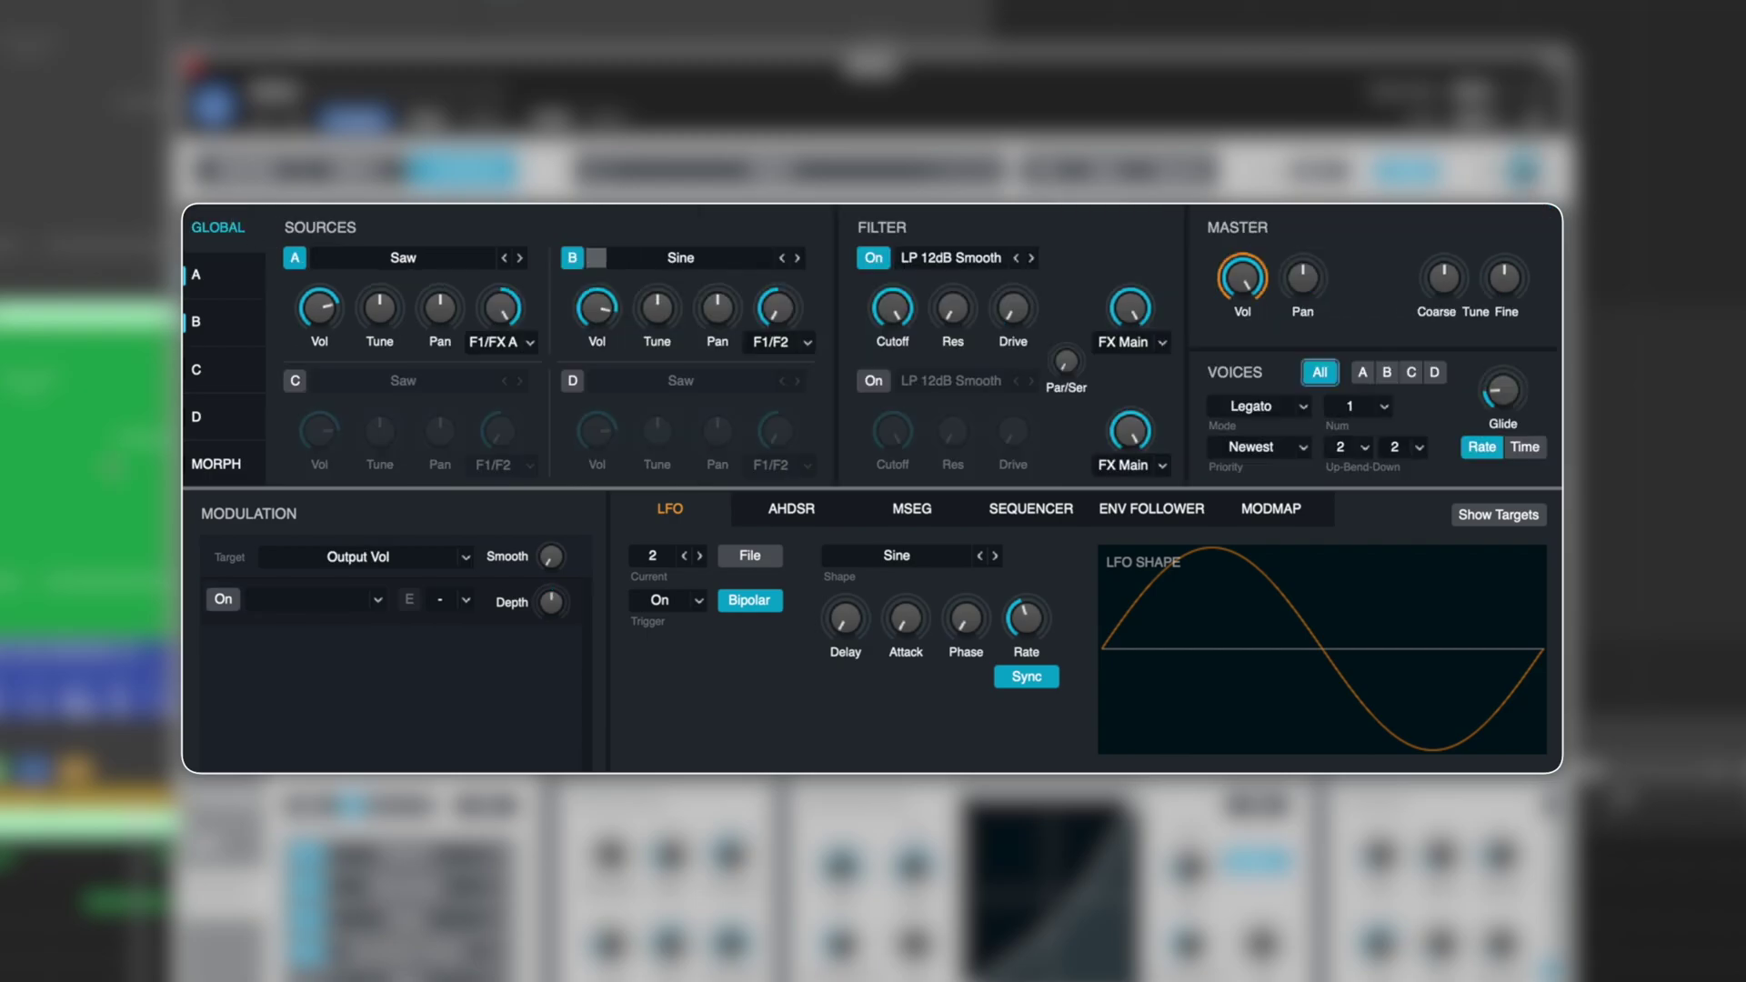
pyautogui.click(1237, 270)
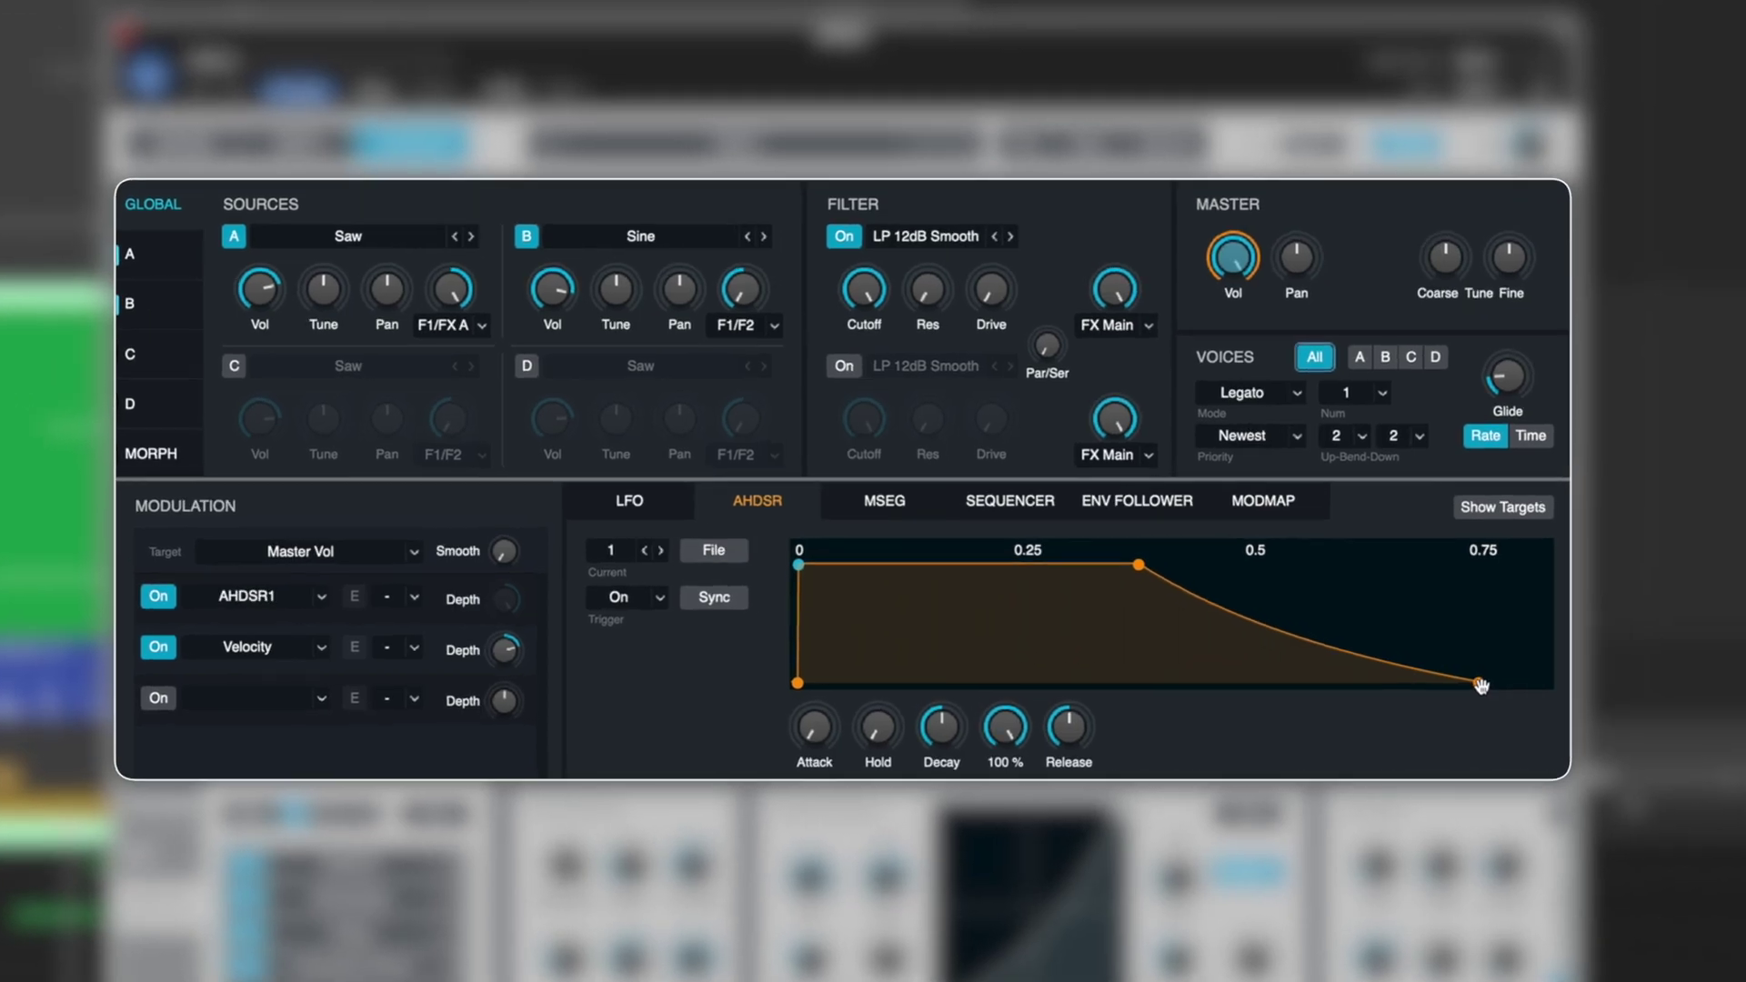
pyautogui.moveTo(1474, 682); pyautogui.dragTo(1343, 738)
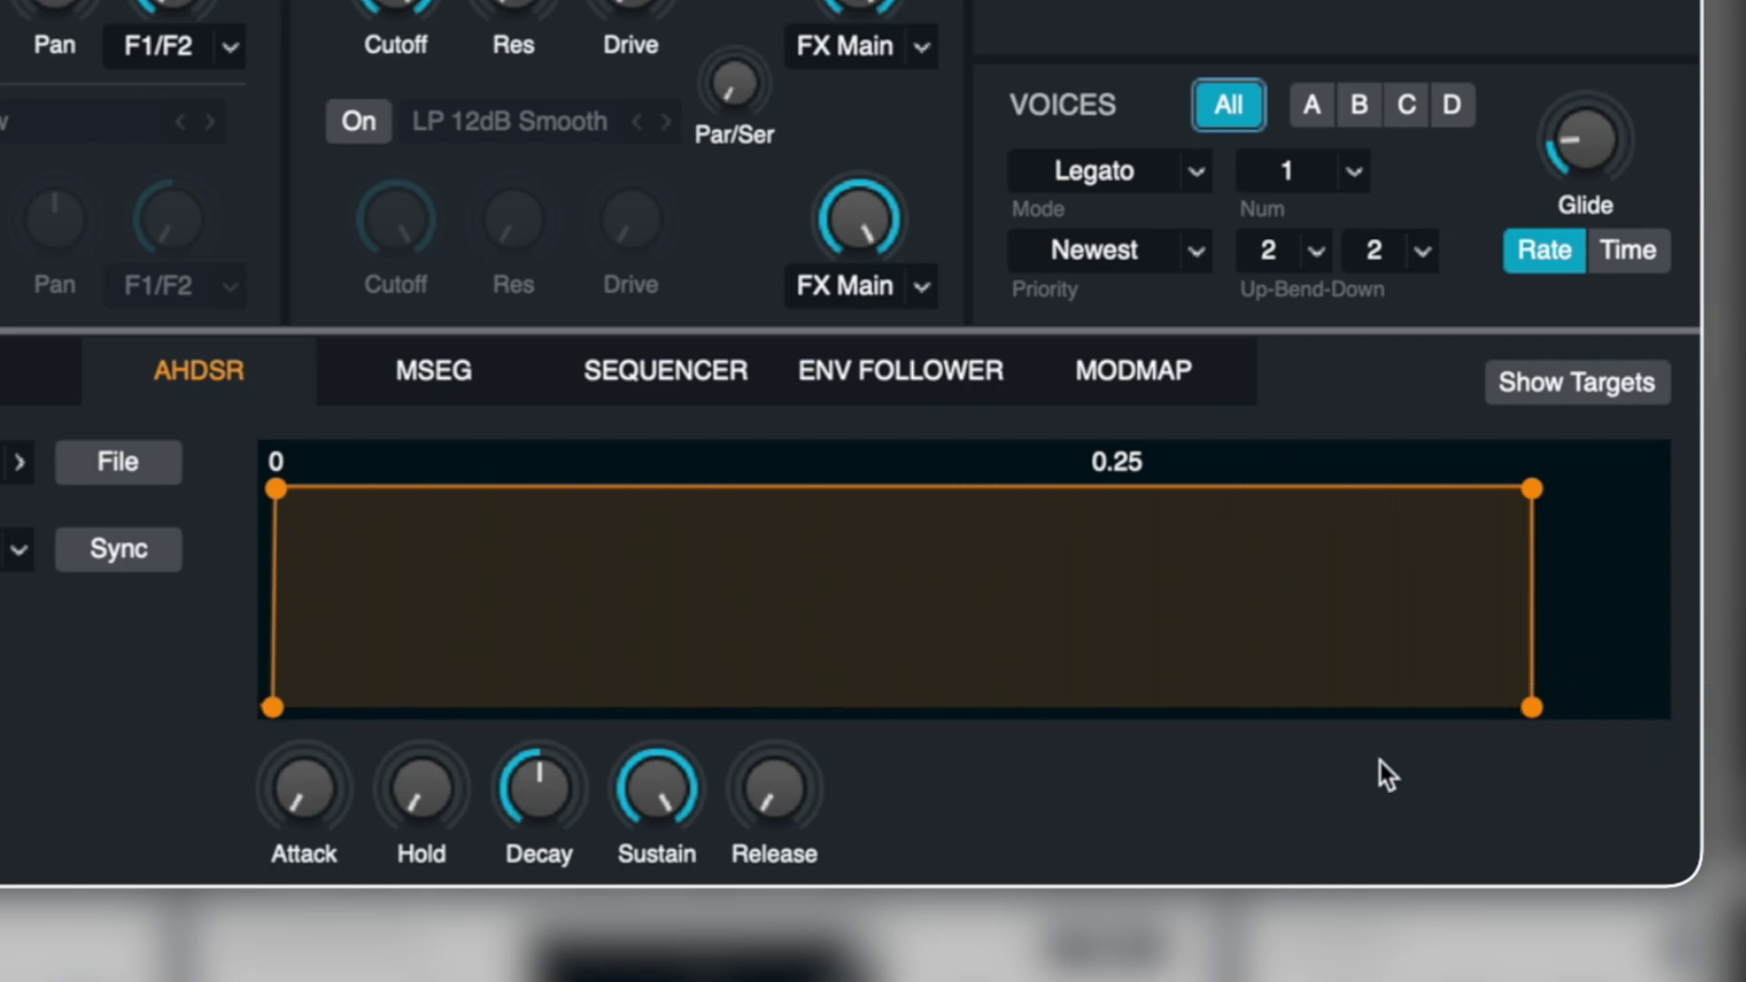
# - Lengthen the master volume envelope's release slightly, audition the bass and stop playback
pyautogui.moveTo(776, 822); pyautogui.dragTo(1443, 768)
pyautogui.moveTo(1548, 472)
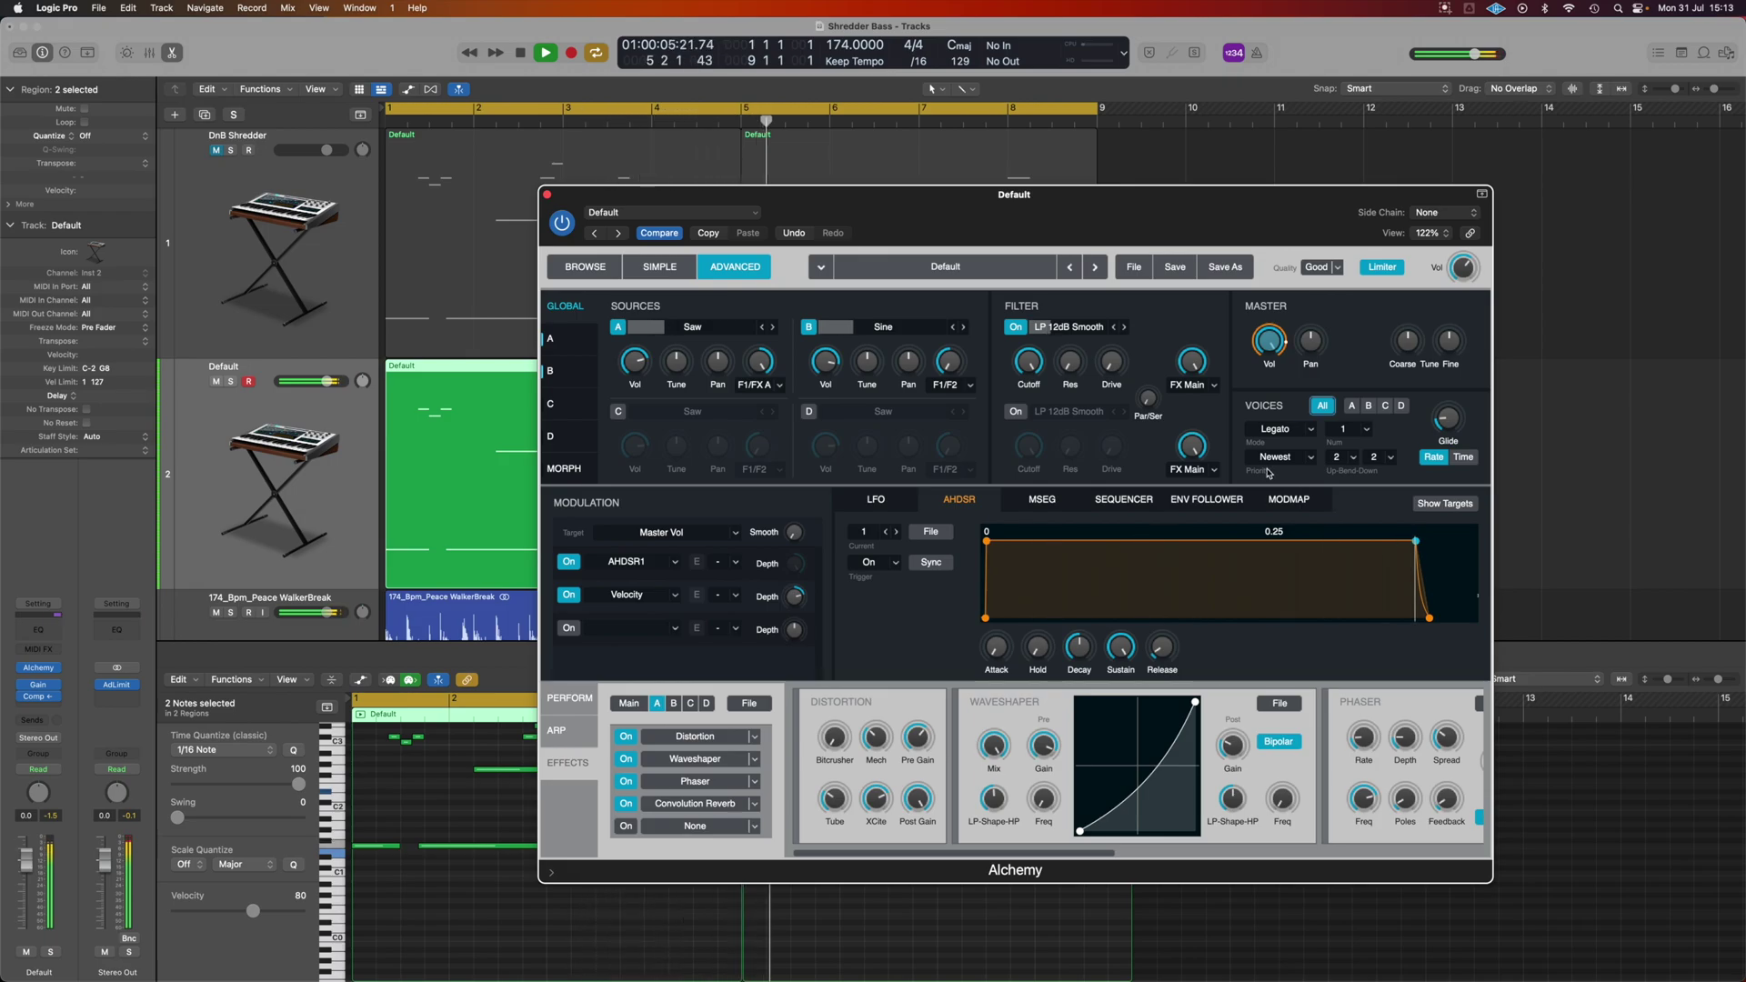
pyautogui.press('space')
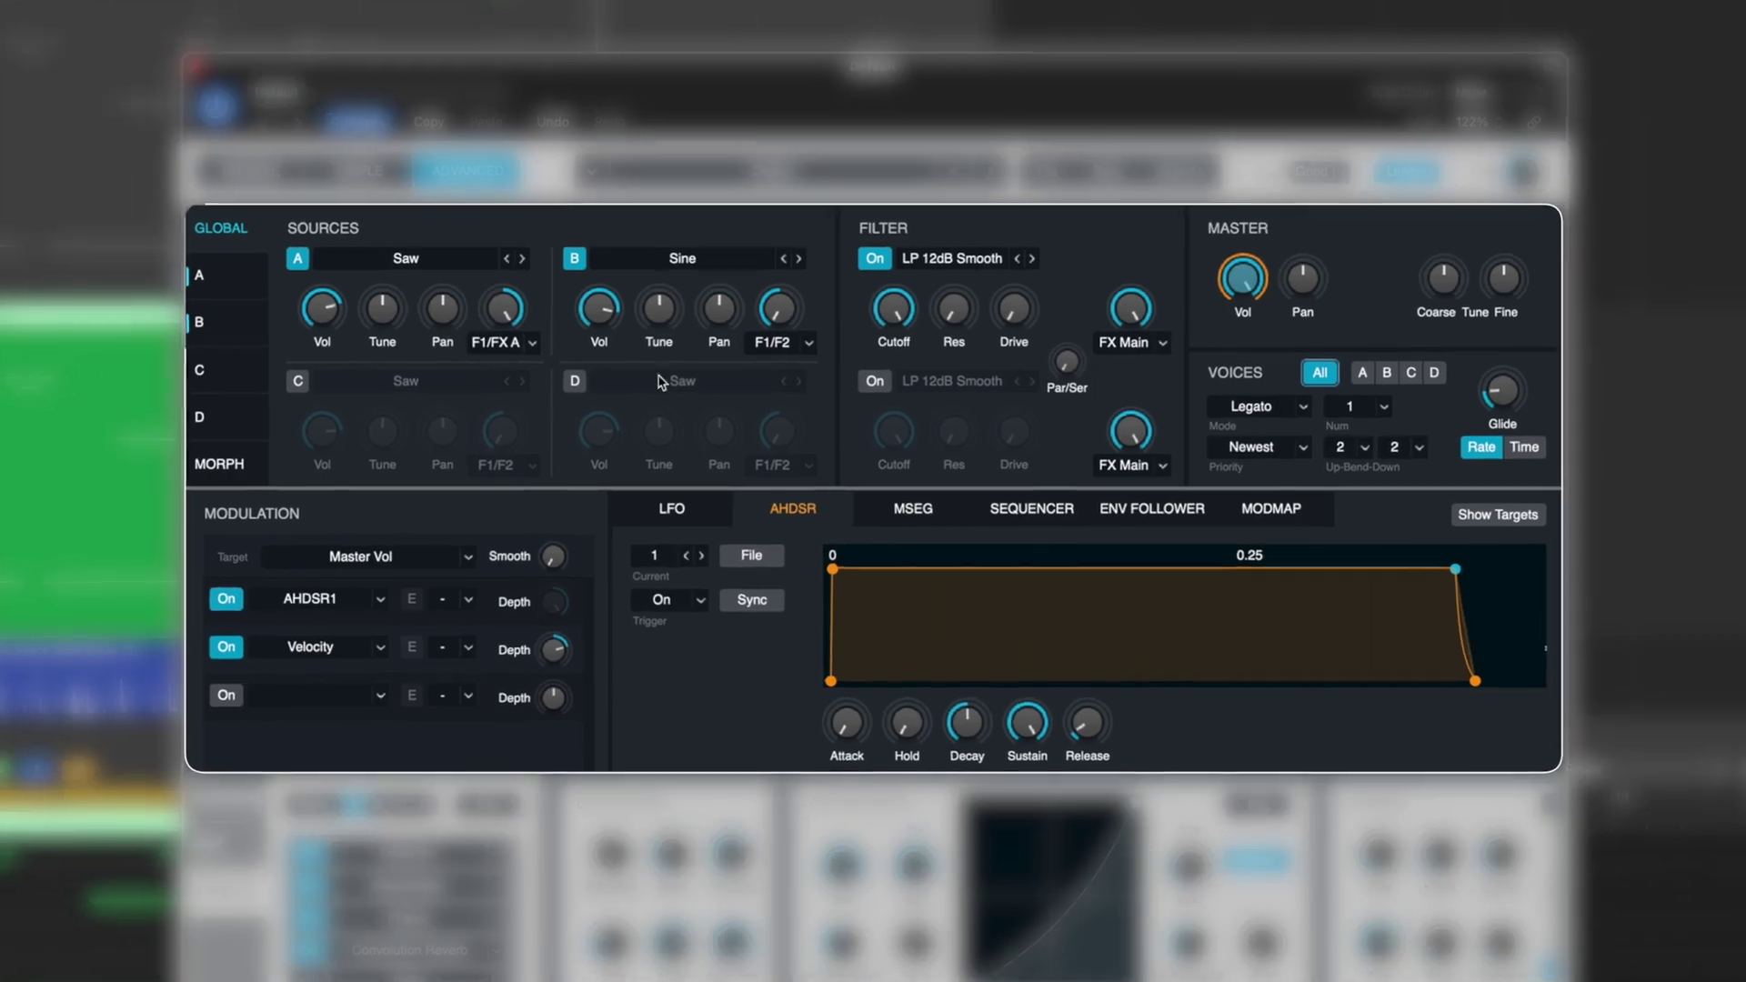
# - Tune both the saw in source A and the sine in source B down 12 semitones
pyautogui.moveTo(674, 372)
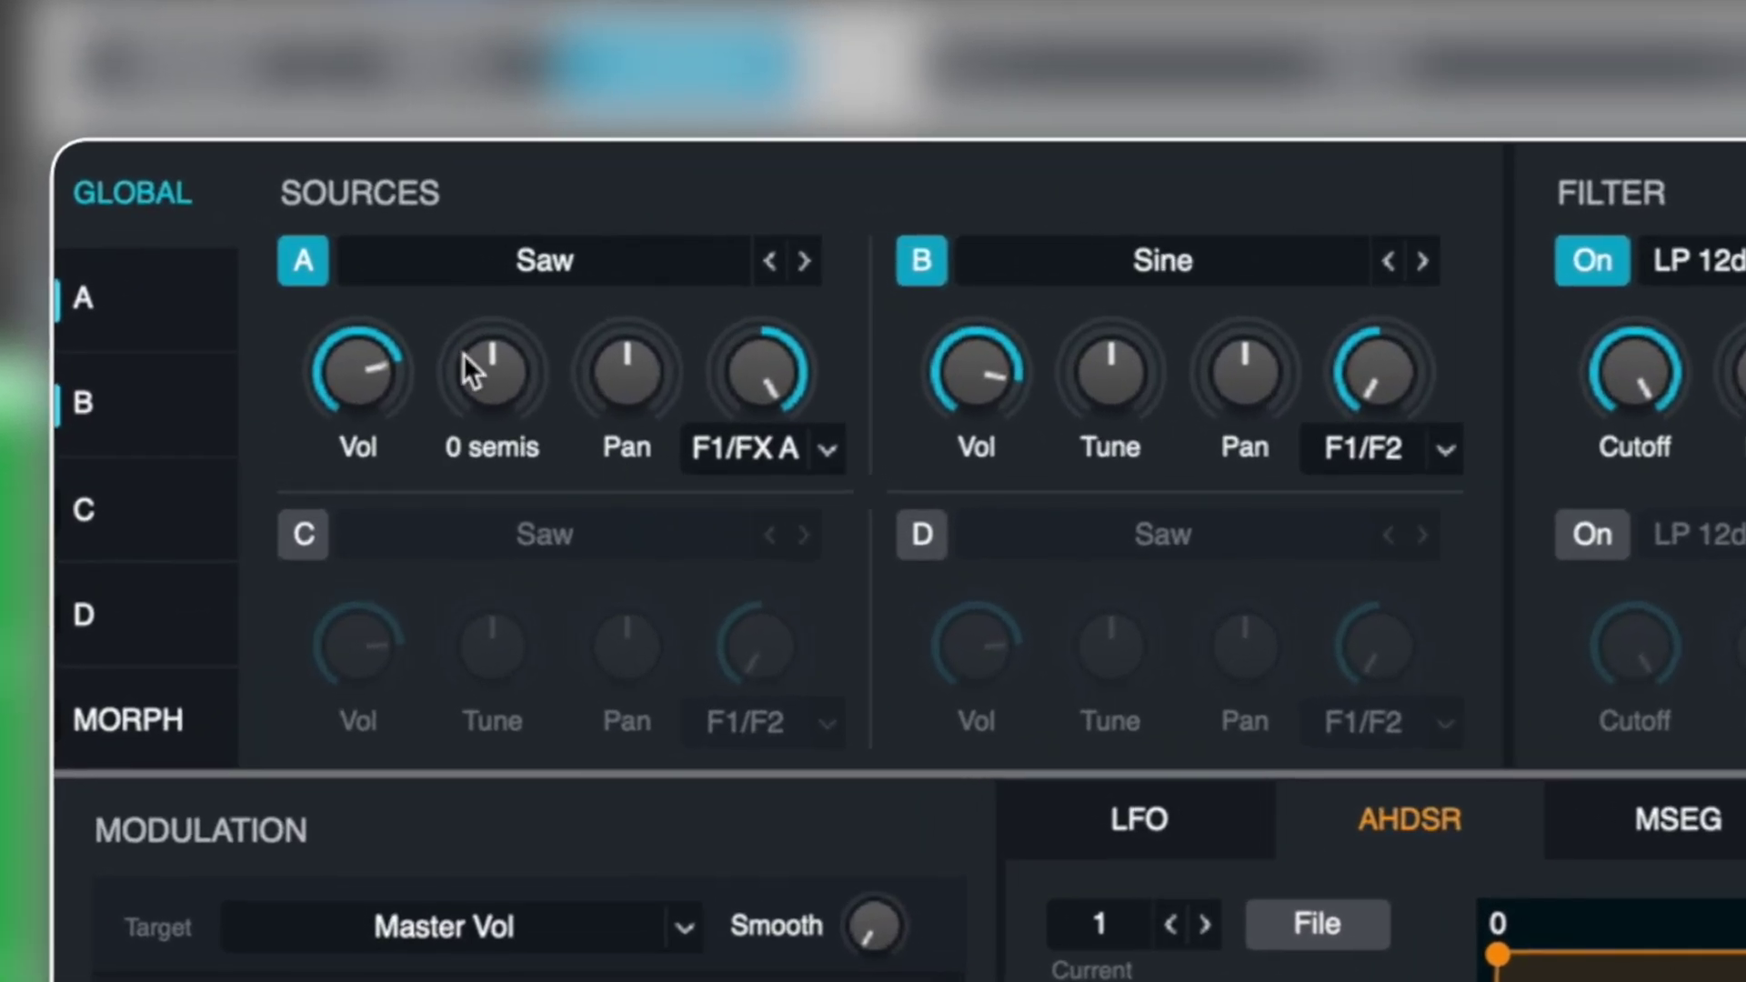
pyautogui.moveTo(624, 322)
pyautogui.moveTo(1105, 362)
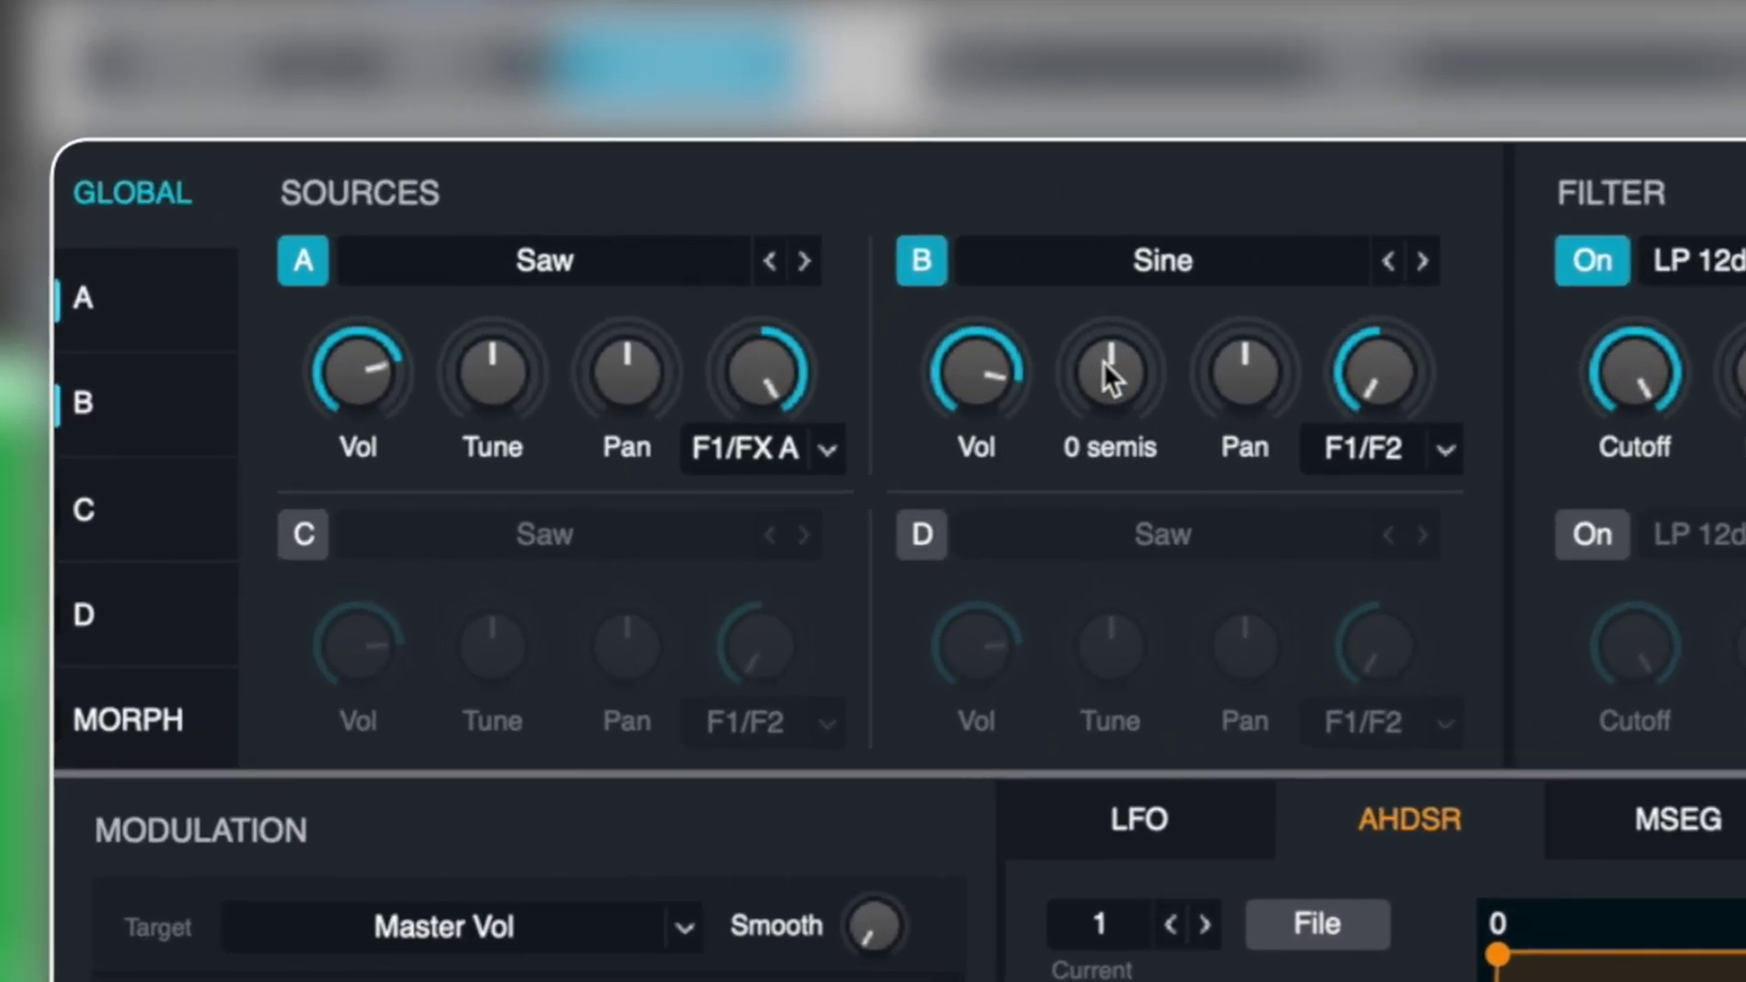
pyautogui.moveTo(508, 393); pyautogui.dragTo(511, 462)
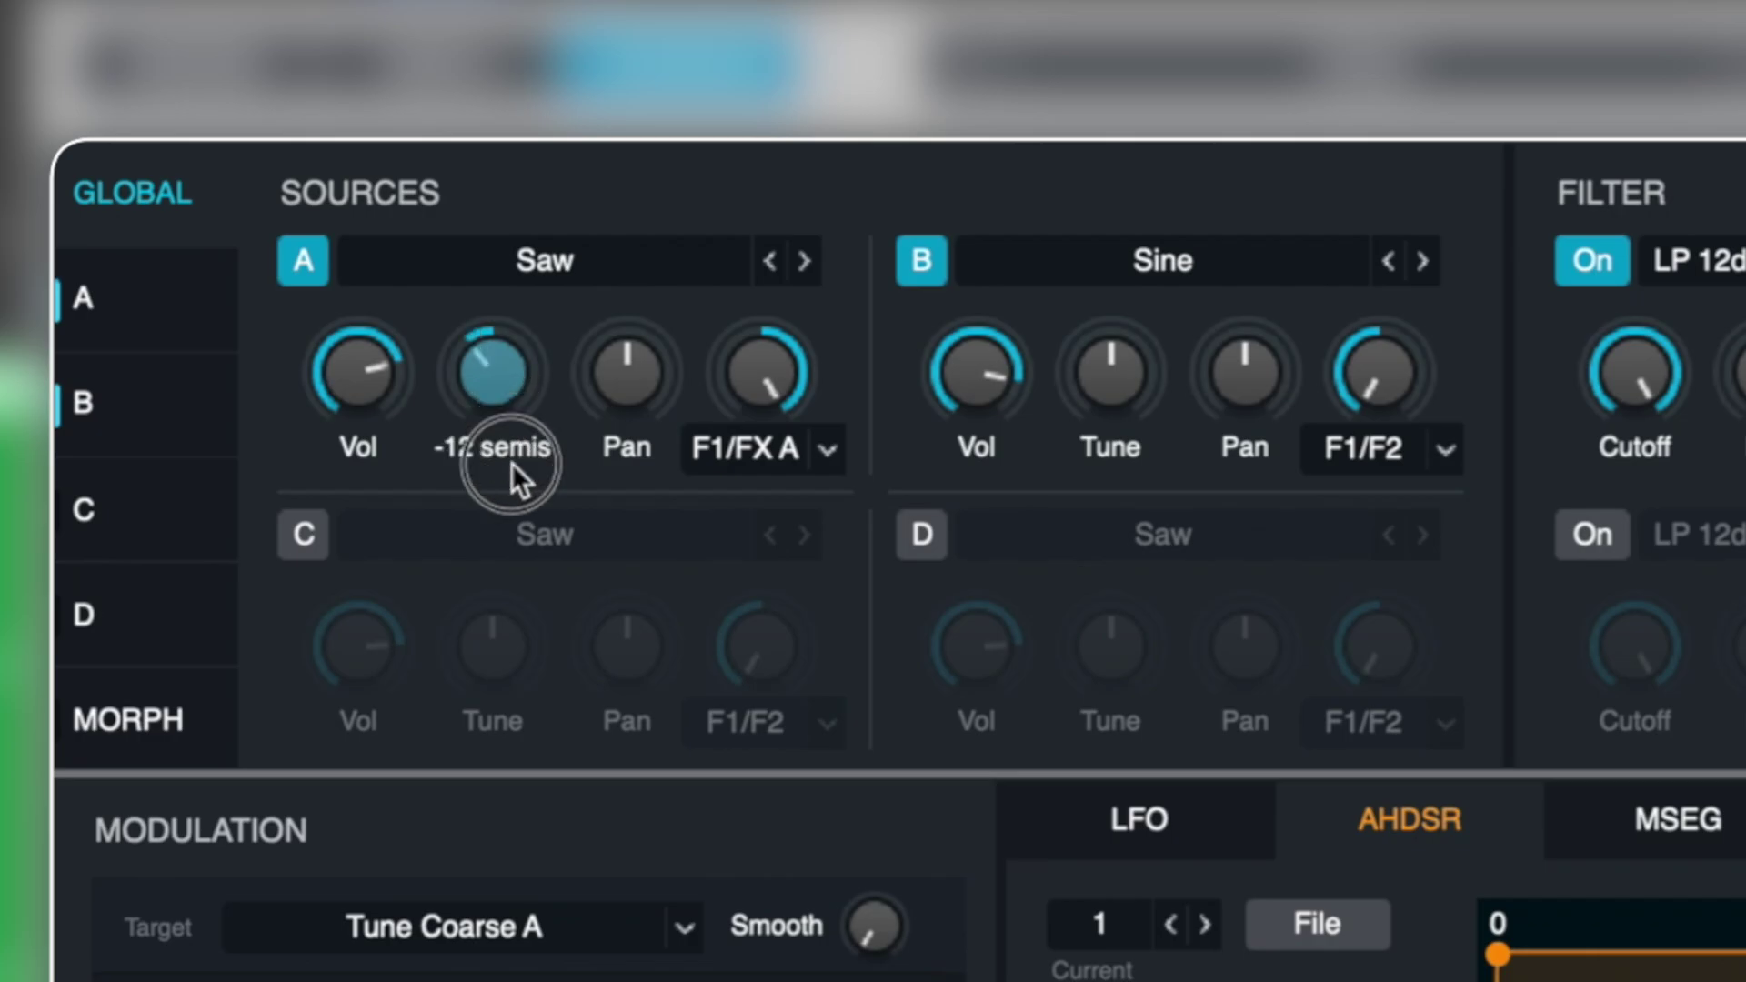
pyautogui.click(1136, 391)
pyautogui.moveTo(1135, 391); pyautogui.dragTo(1139, 470)
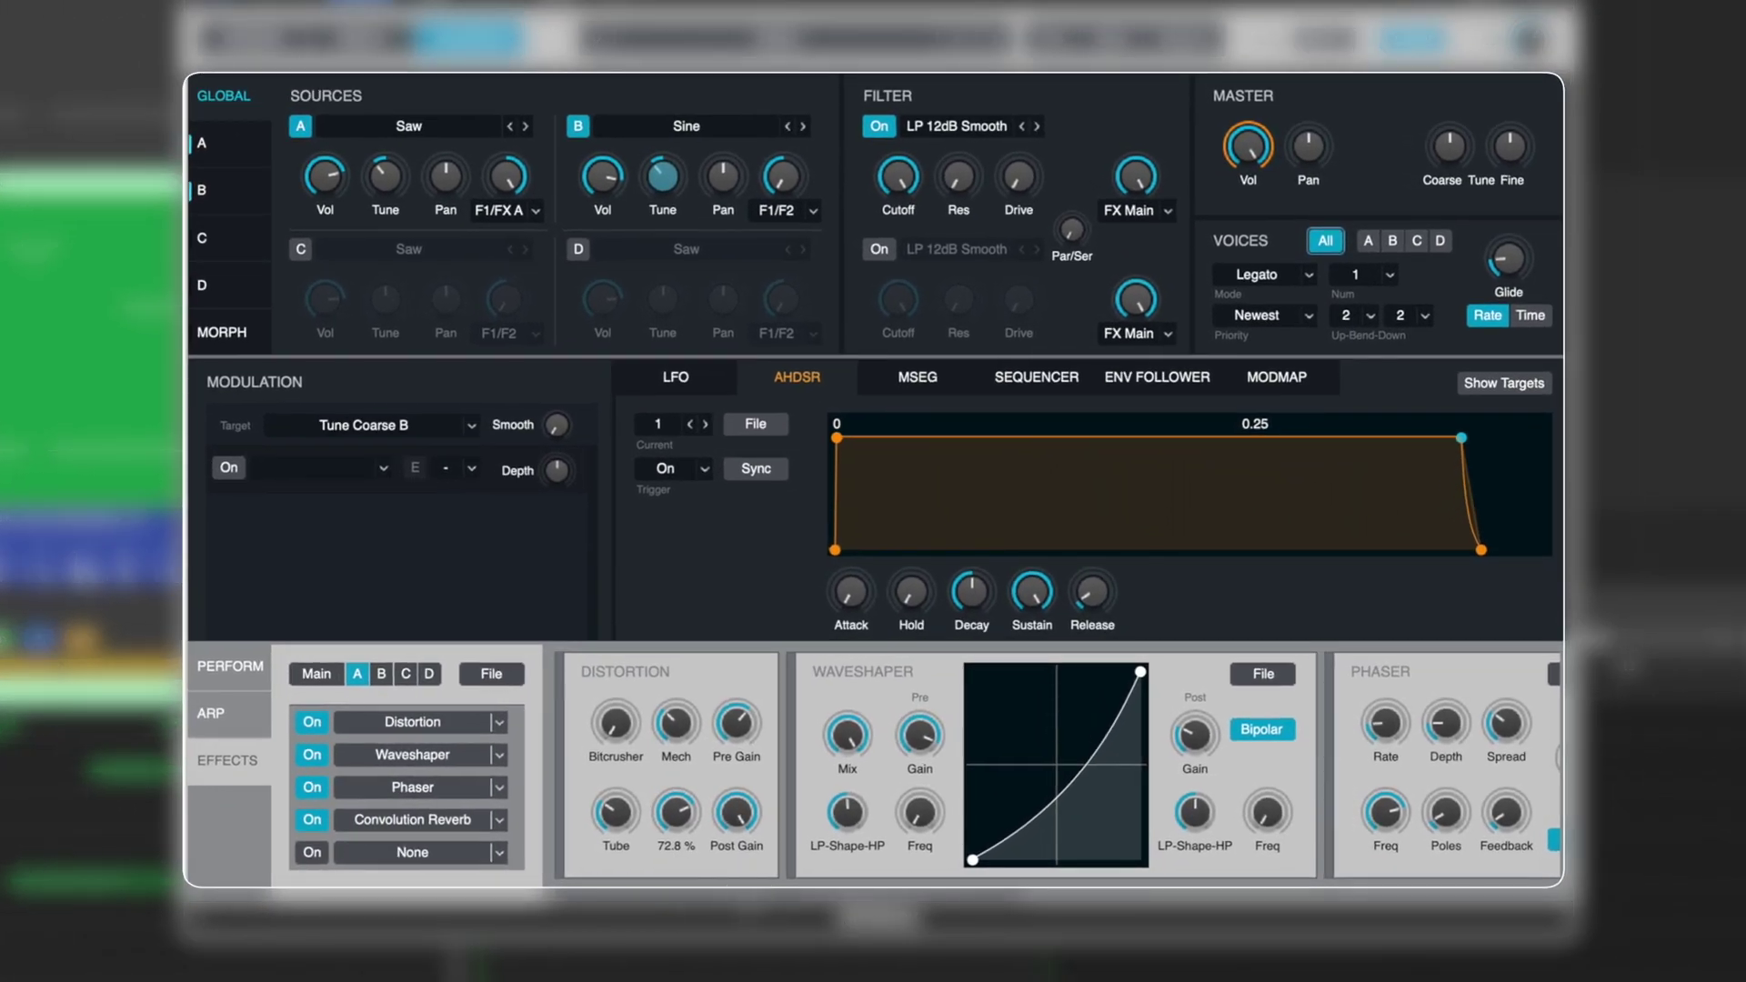
# - Lower the Dry level of the convolution reverb in effects rack A to its minimum
pyautogui.hscroll(10, 769, 675)
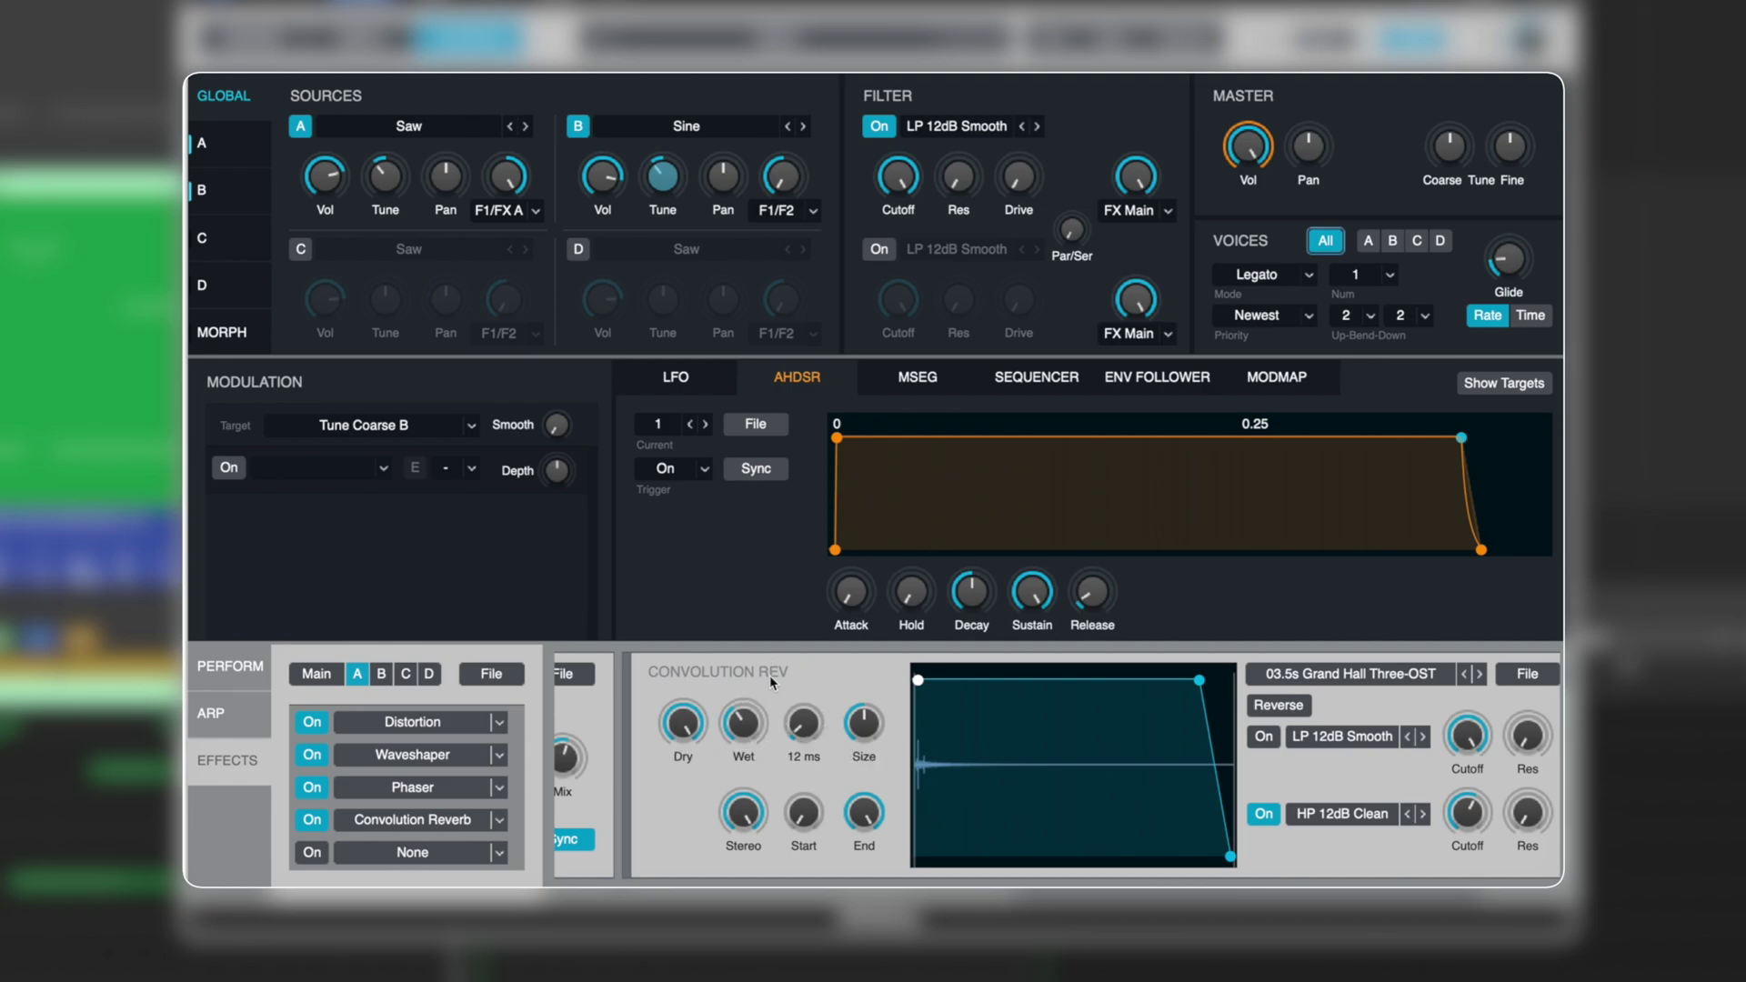
pyautogui.moveTo(682, 723); pyautogui.dragTo(682, 783)
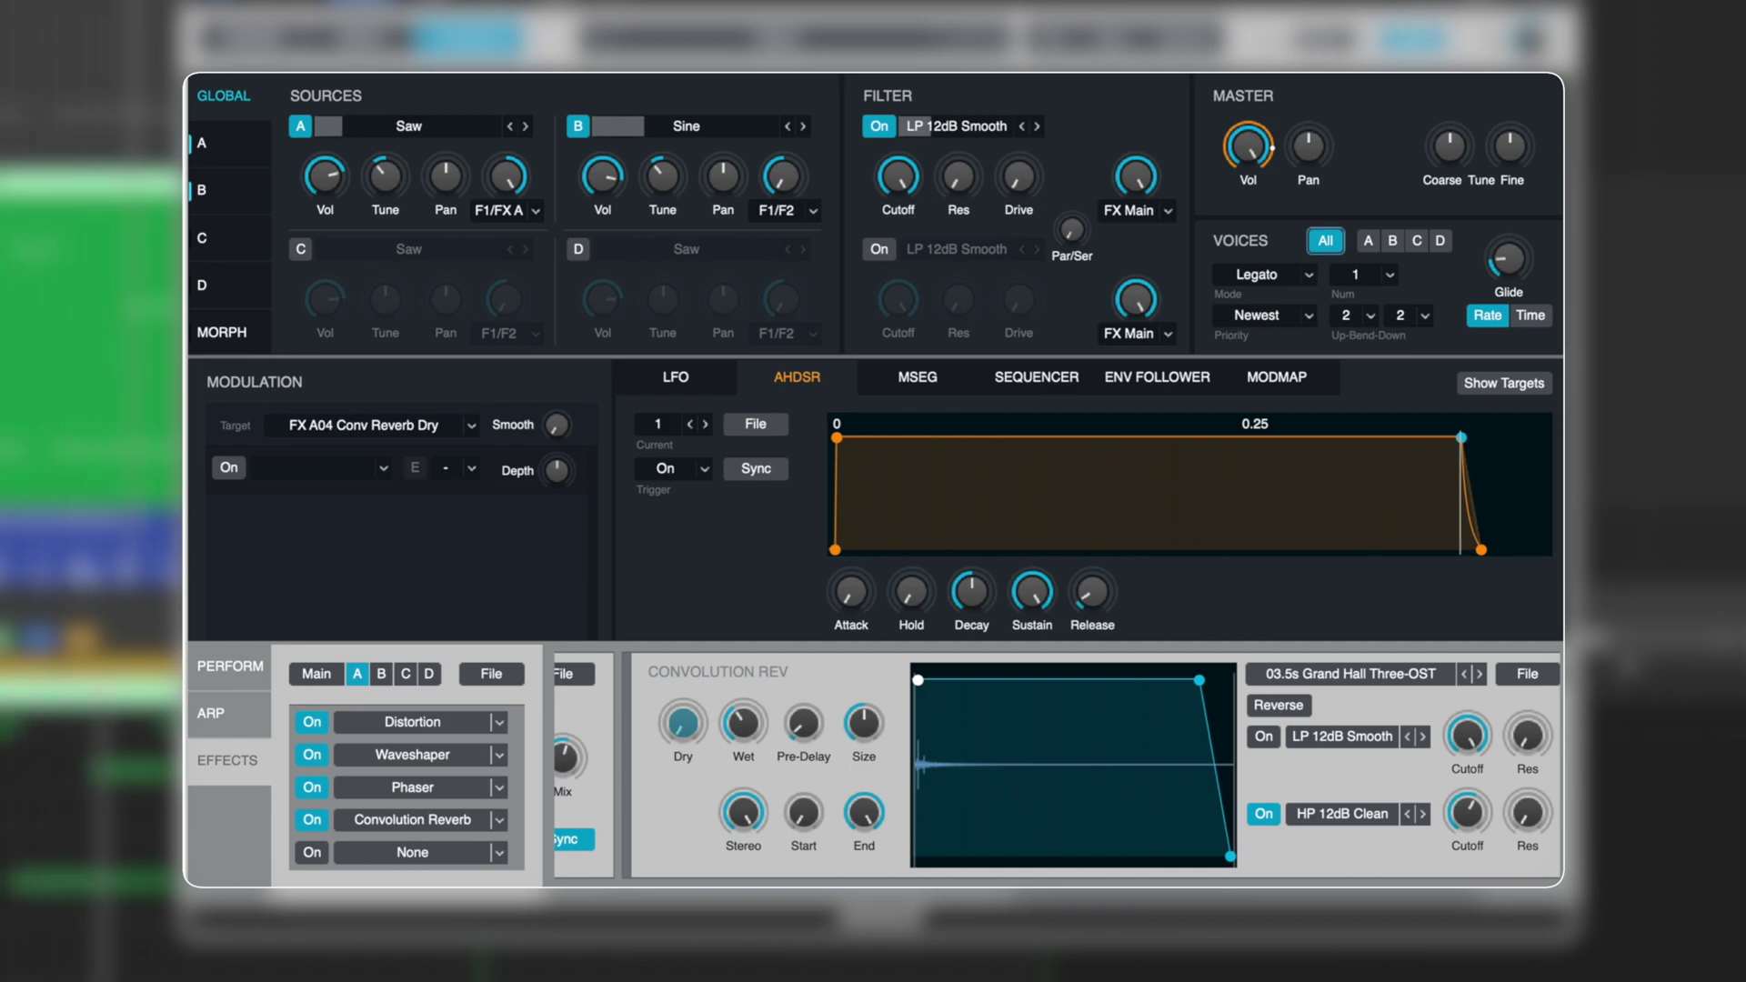
# - Load the 04.2s Grand Hall Two-OST impulse in the convolution reverb, set Size to 75%, and raise the wet level
pyautogui.moveTo(753, 735)
pyautogui.mouseDown()
pyautogui.moveTo(752, 718)
pyautogui.moveTo(748, 735)
pyautogui.mouseUp()
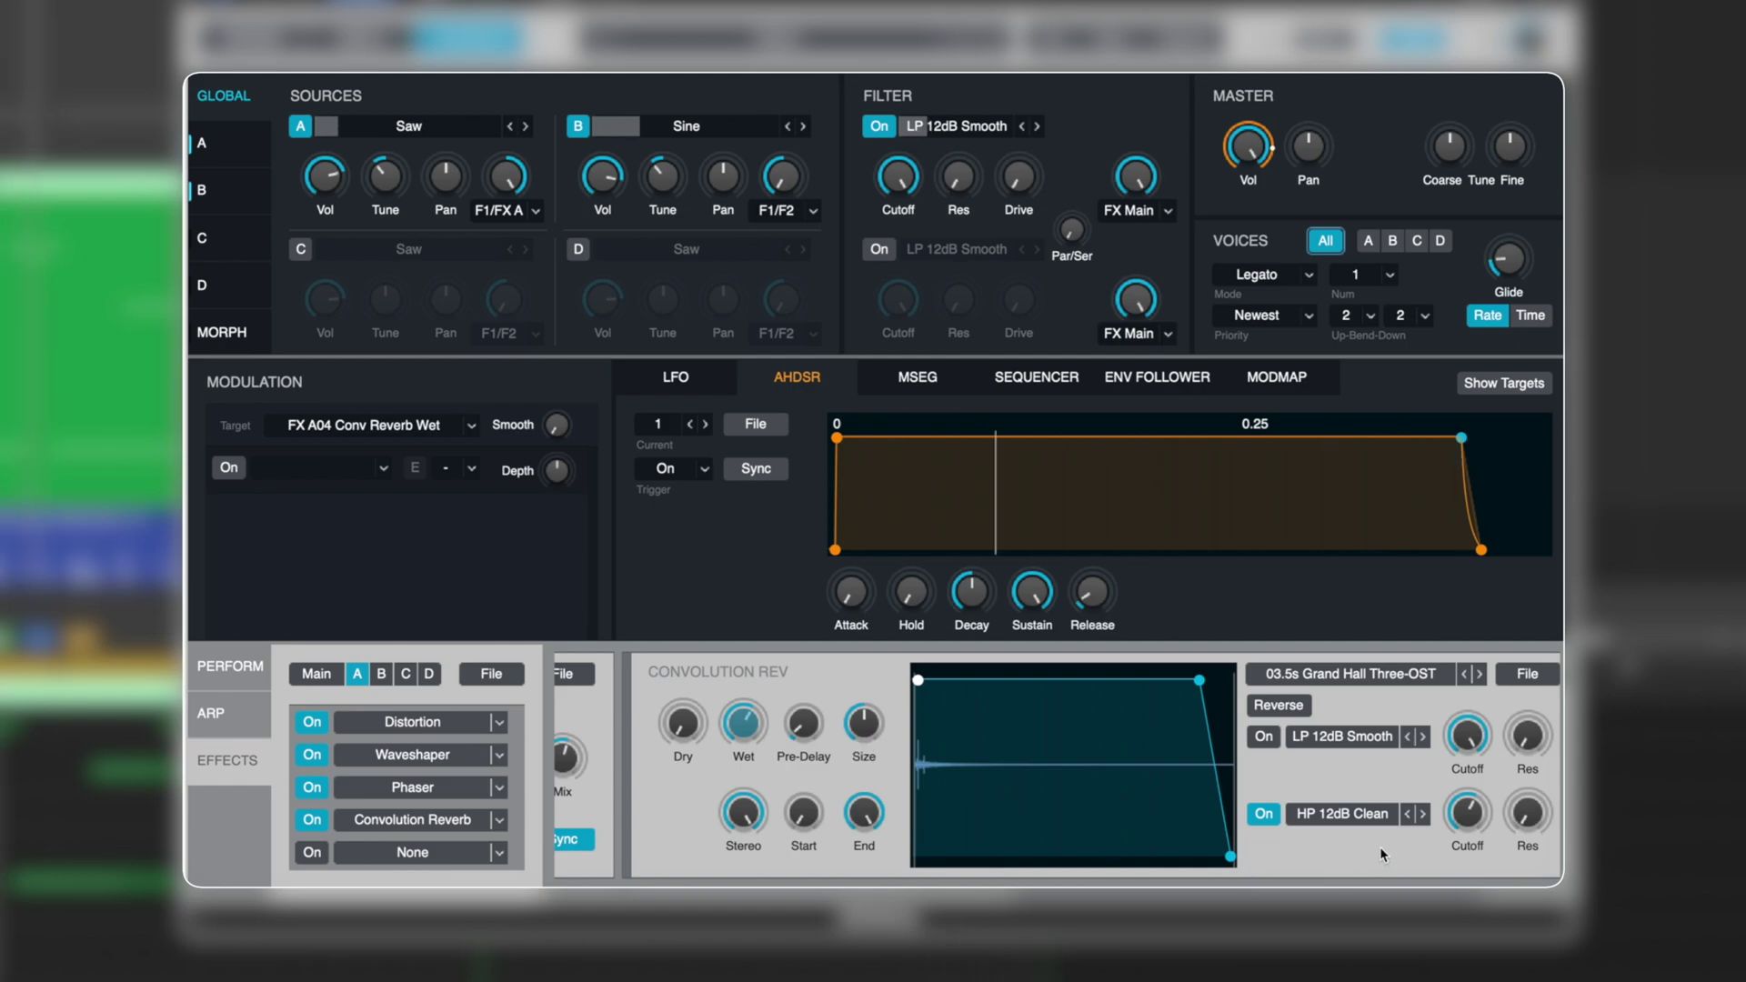
pyautogui.click(1481, 676)
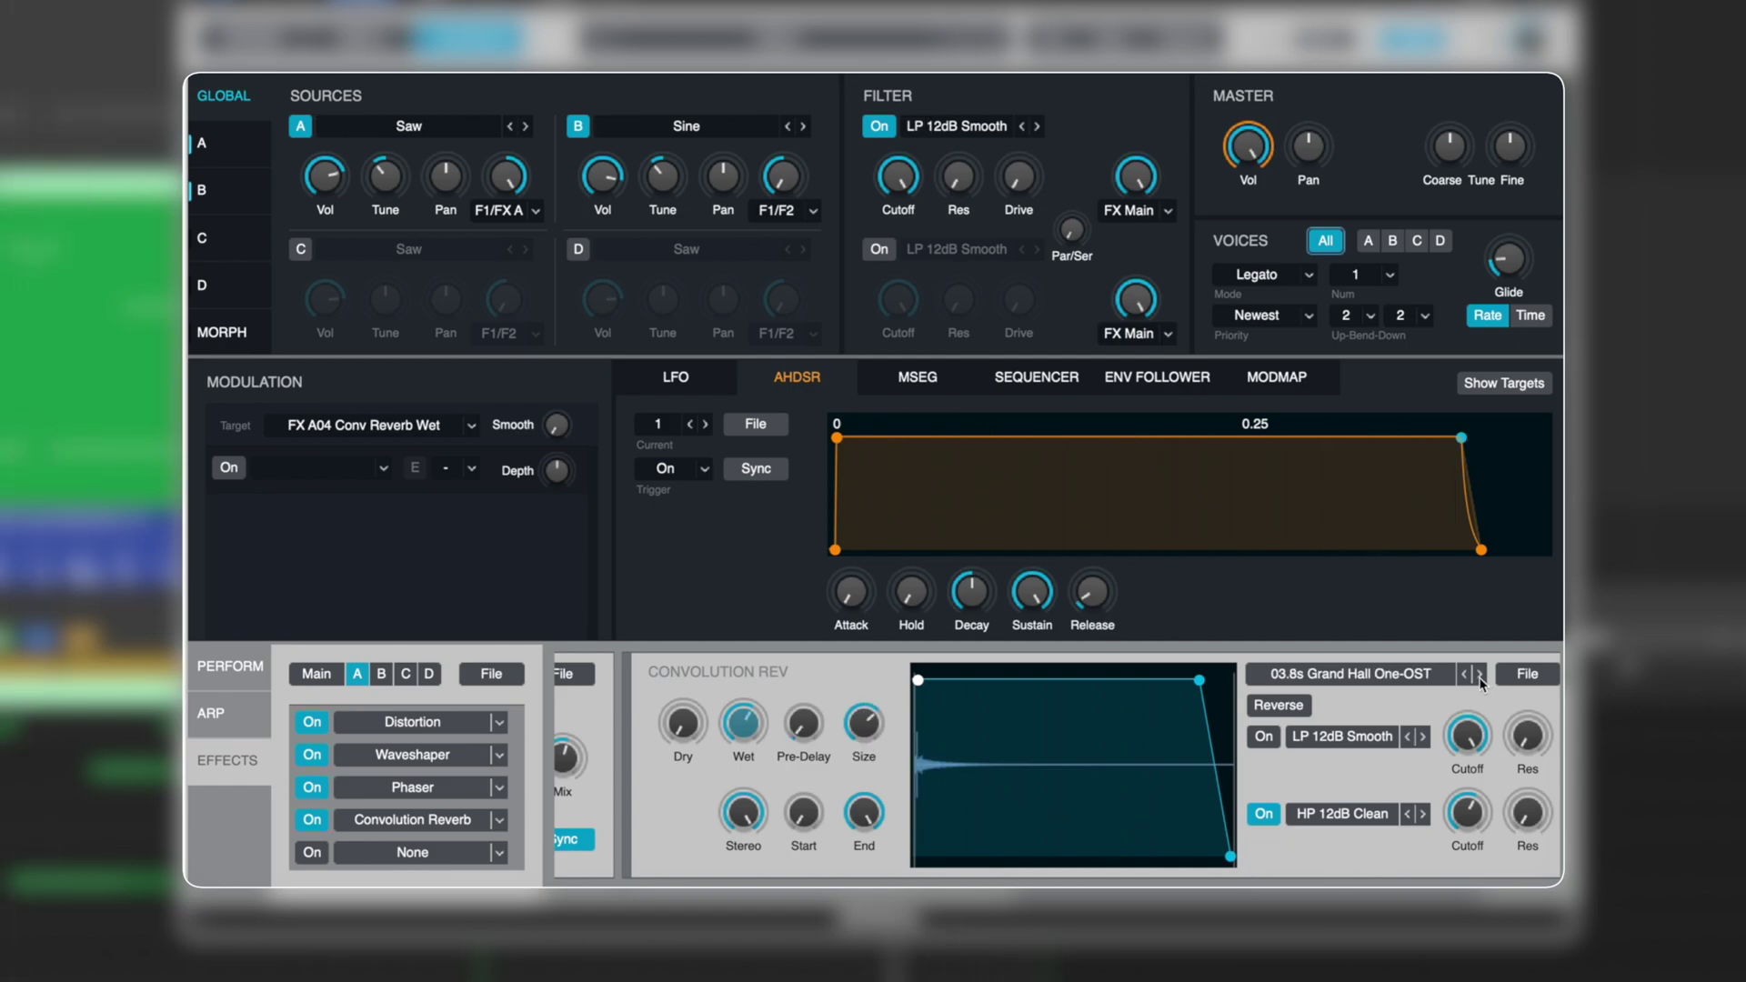
pyautogui.click(1480, 676)
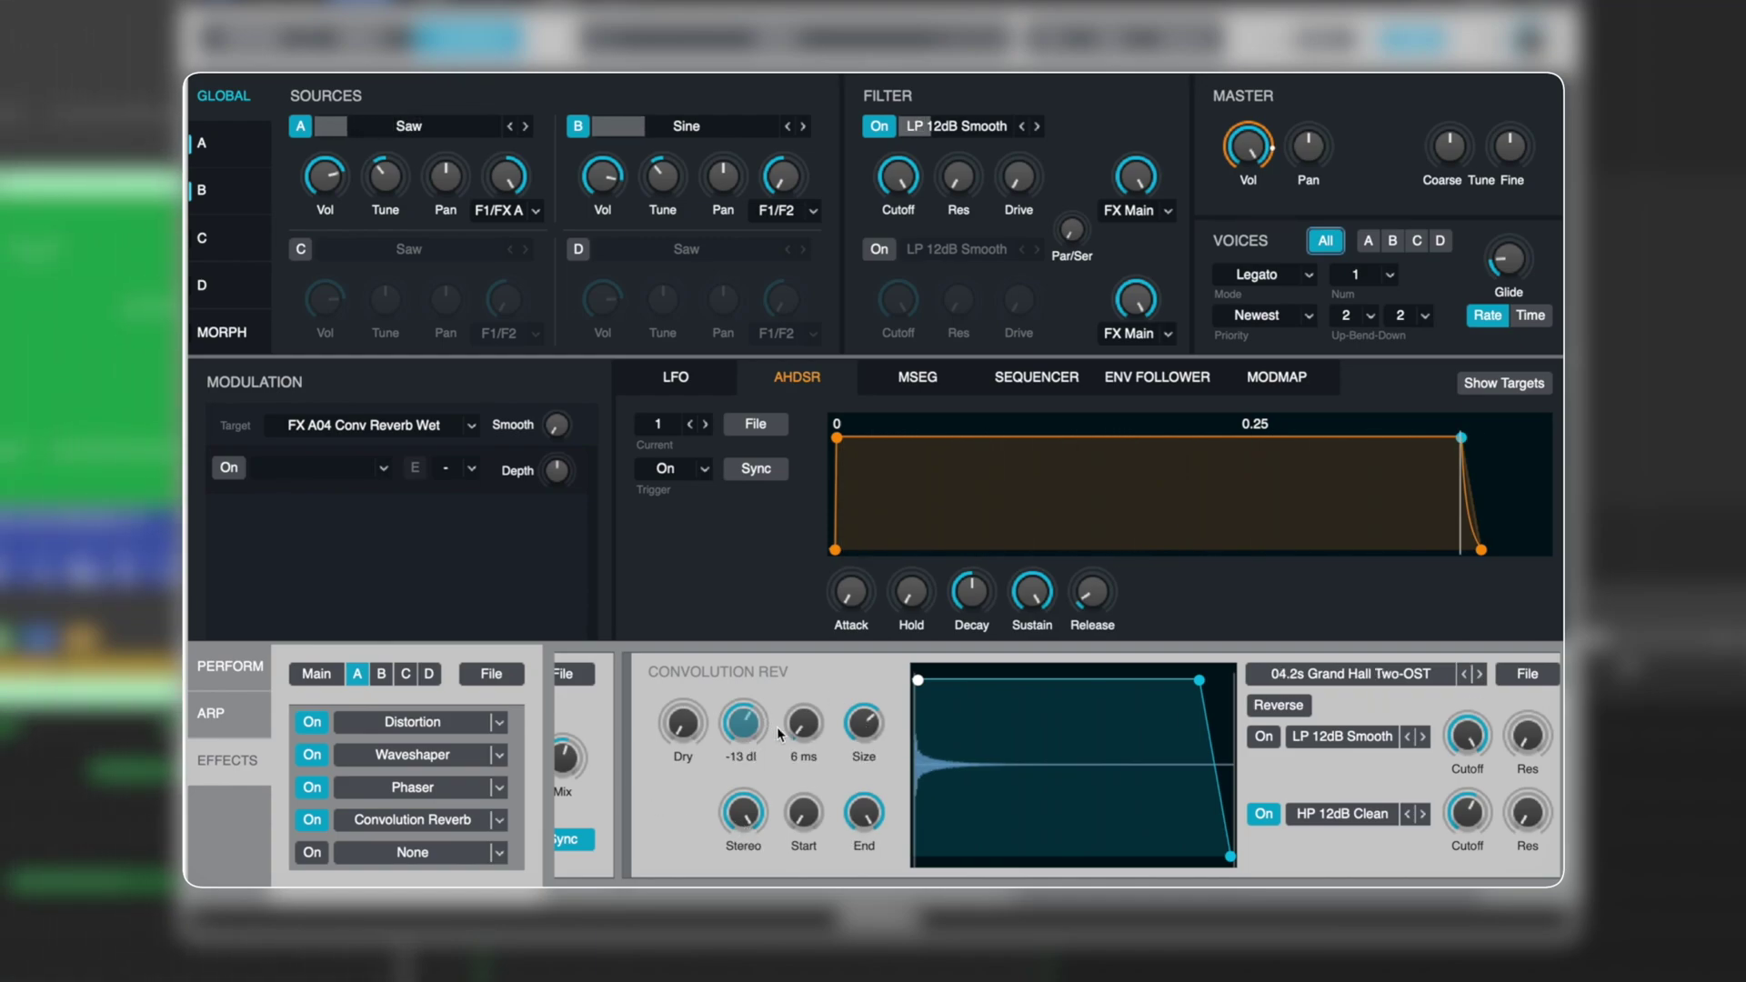
pyautogui.moveTo(873, 744)
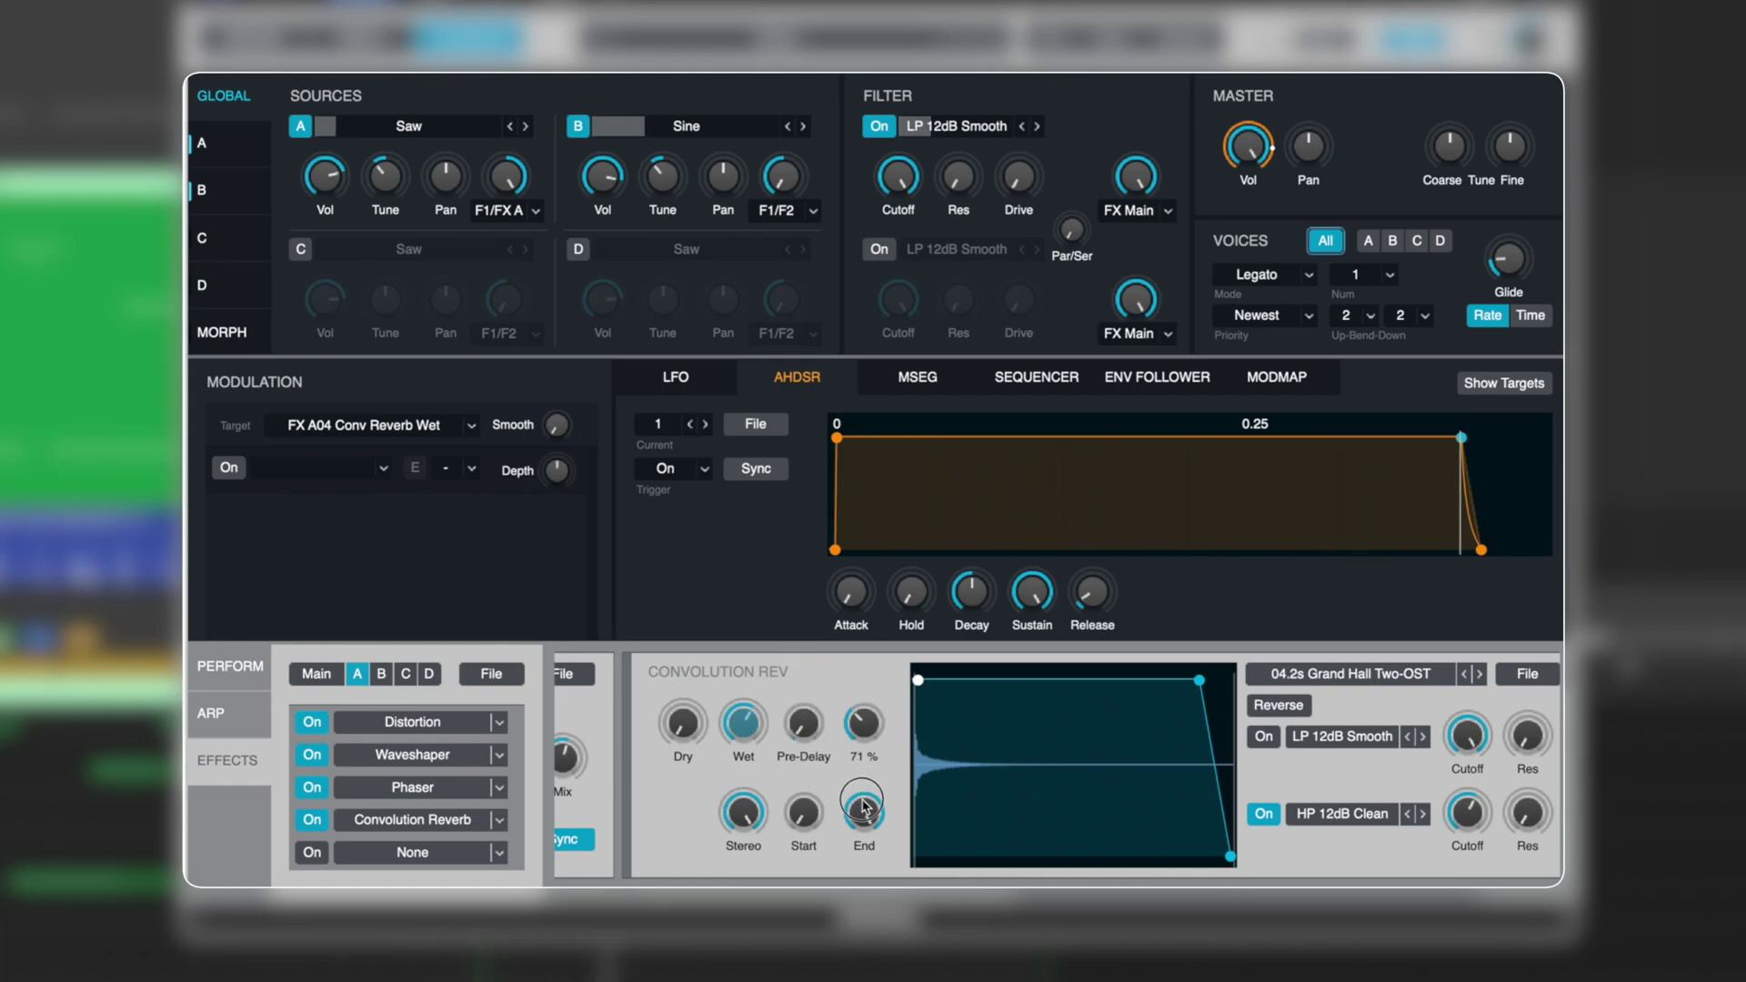
pyautogui.moveTo(738, 712)
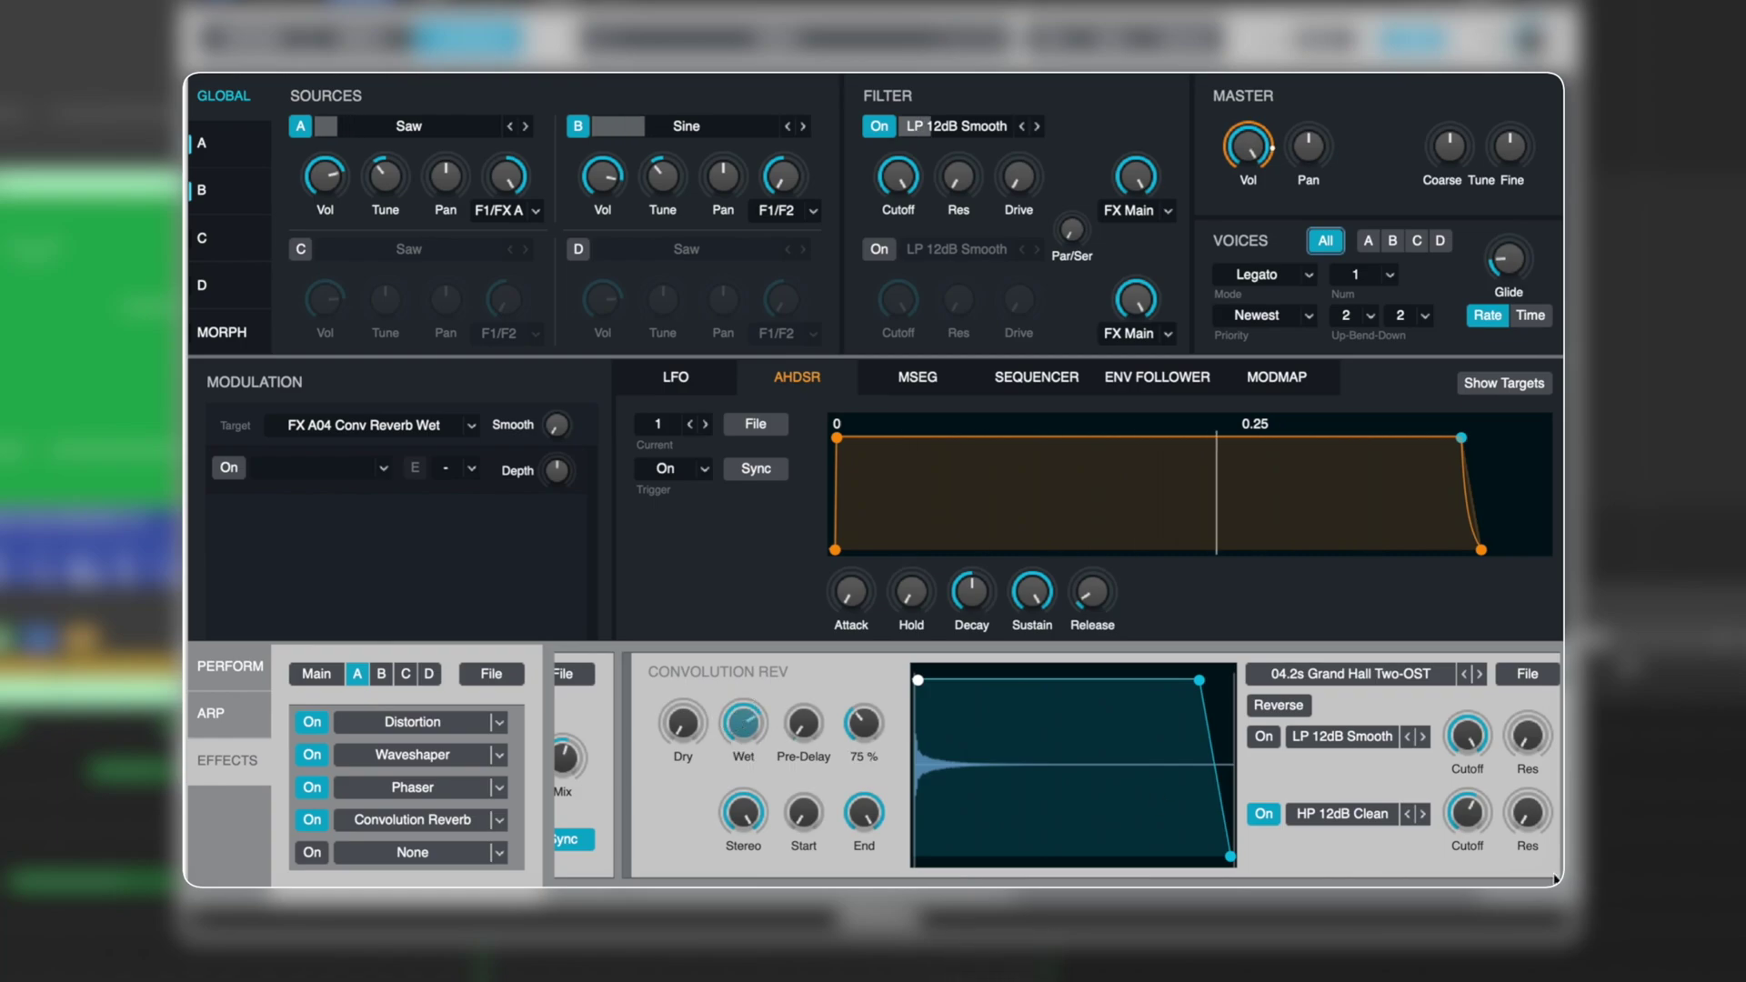
# - Lower the reverb's HP 12dB Clean cutoff, then rebalance the mix with Dry at 0 dB and an adjusted wet level
pyautogui.click(1472, 816)
pyautogui.moveTo(1475, 833); pyautogui.dragTo(1477, 835)
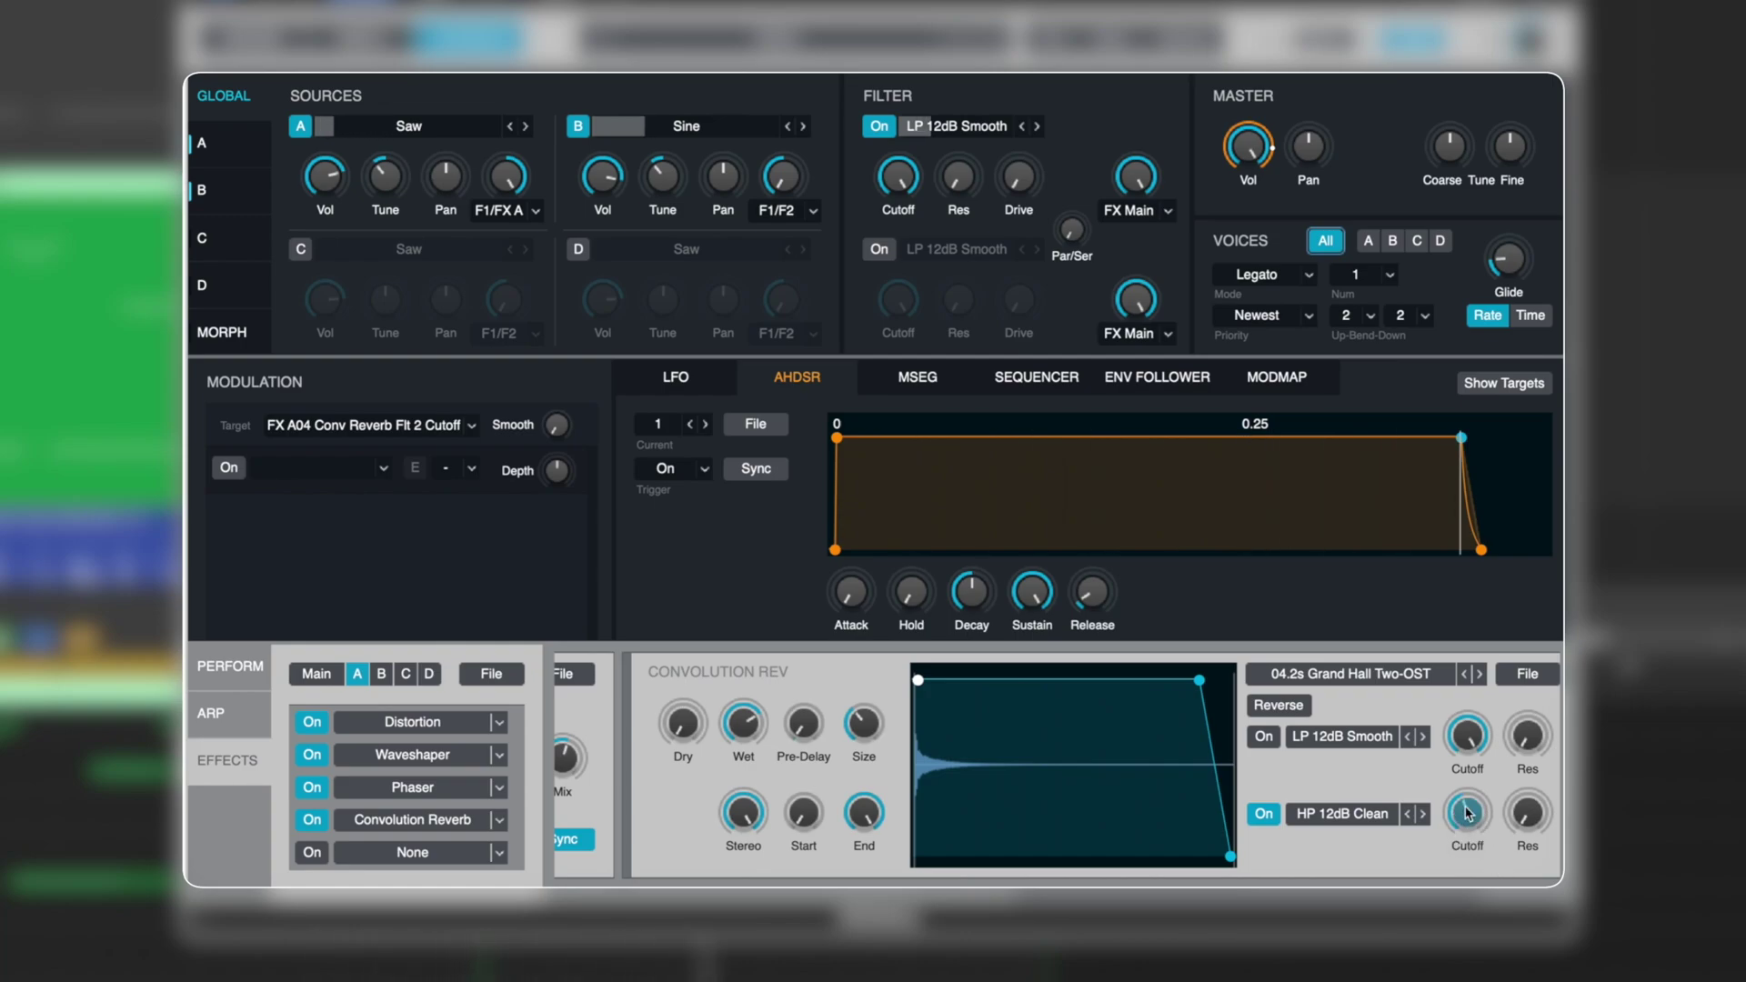
pyautogui.doubleClick(683, 735)
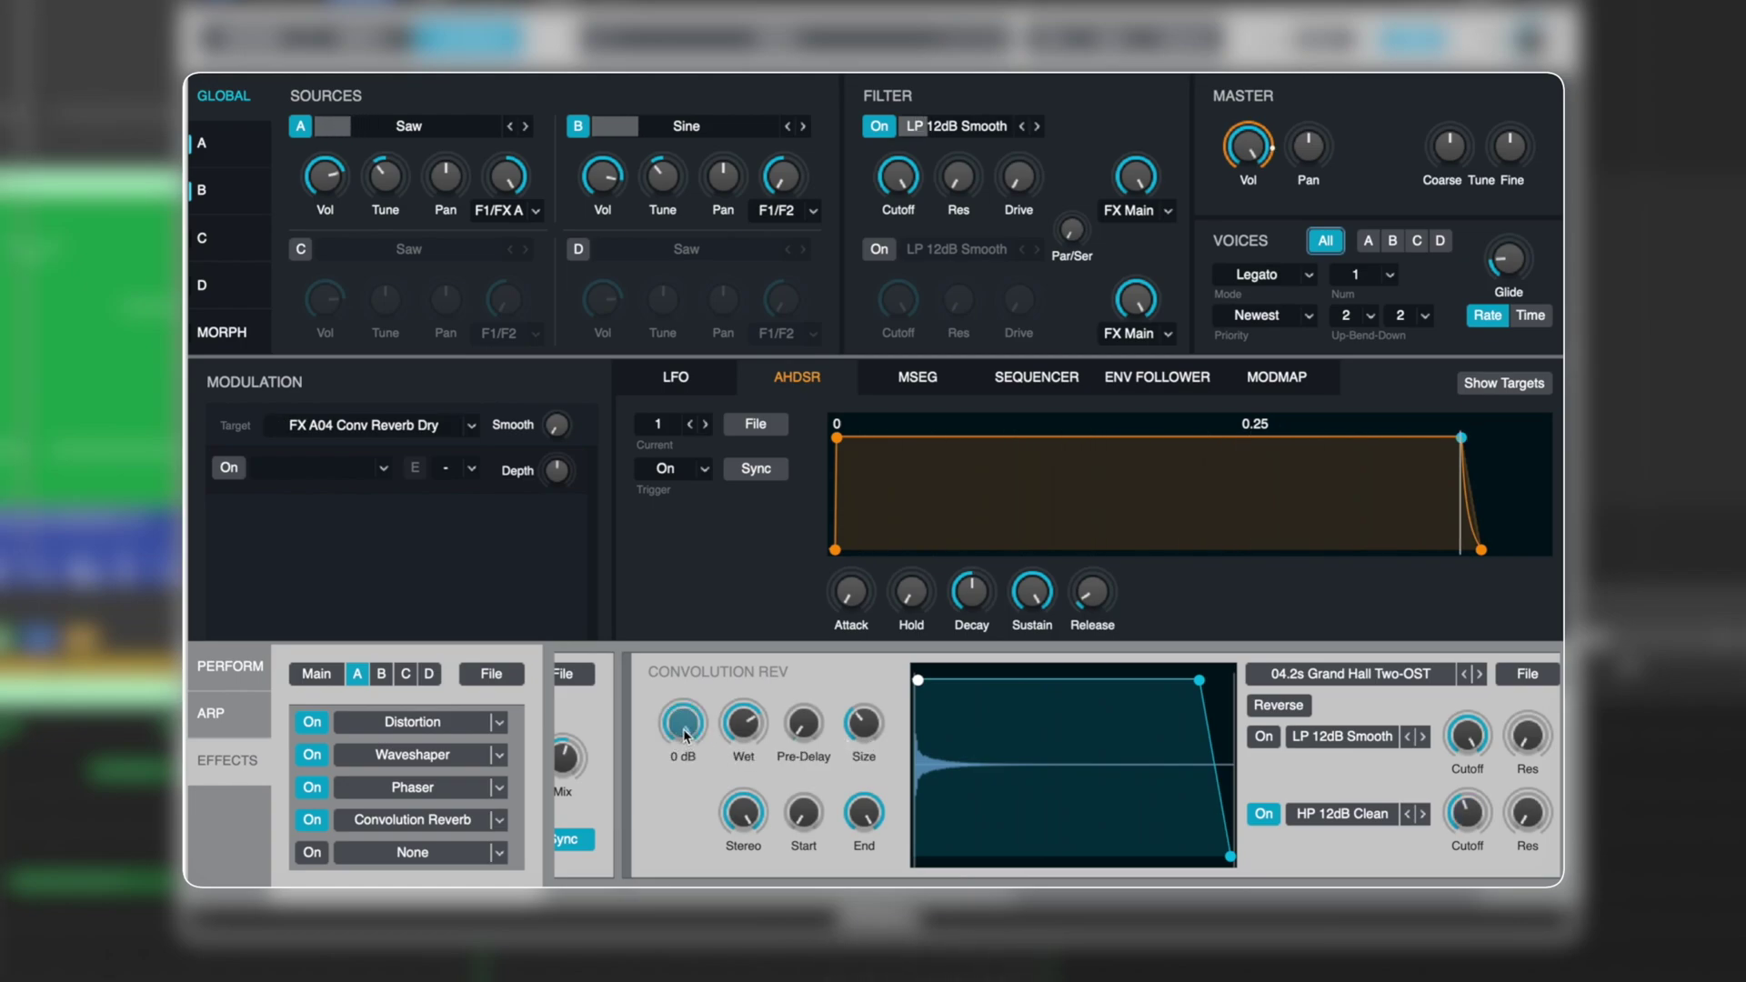
pyautogui.click(743, 724)
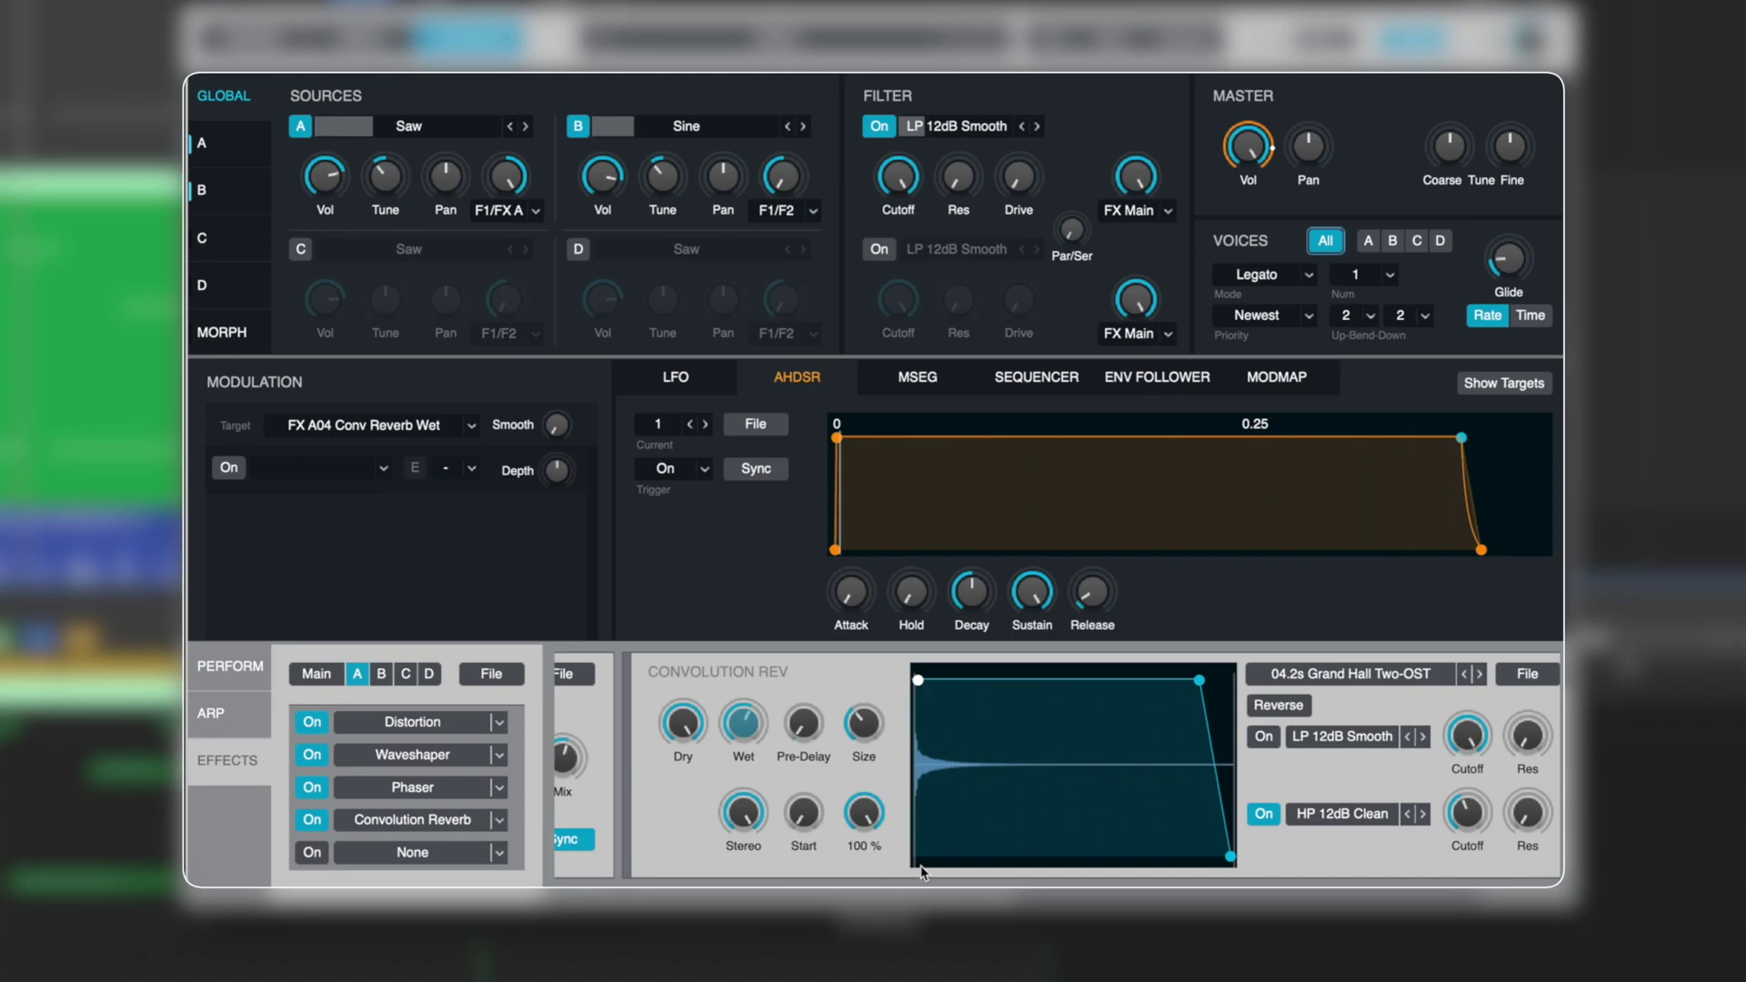
# - Add a Three Band EQ to the first slot of the Main effects chain
pyautogui.hscroll(-5, 878, 853)
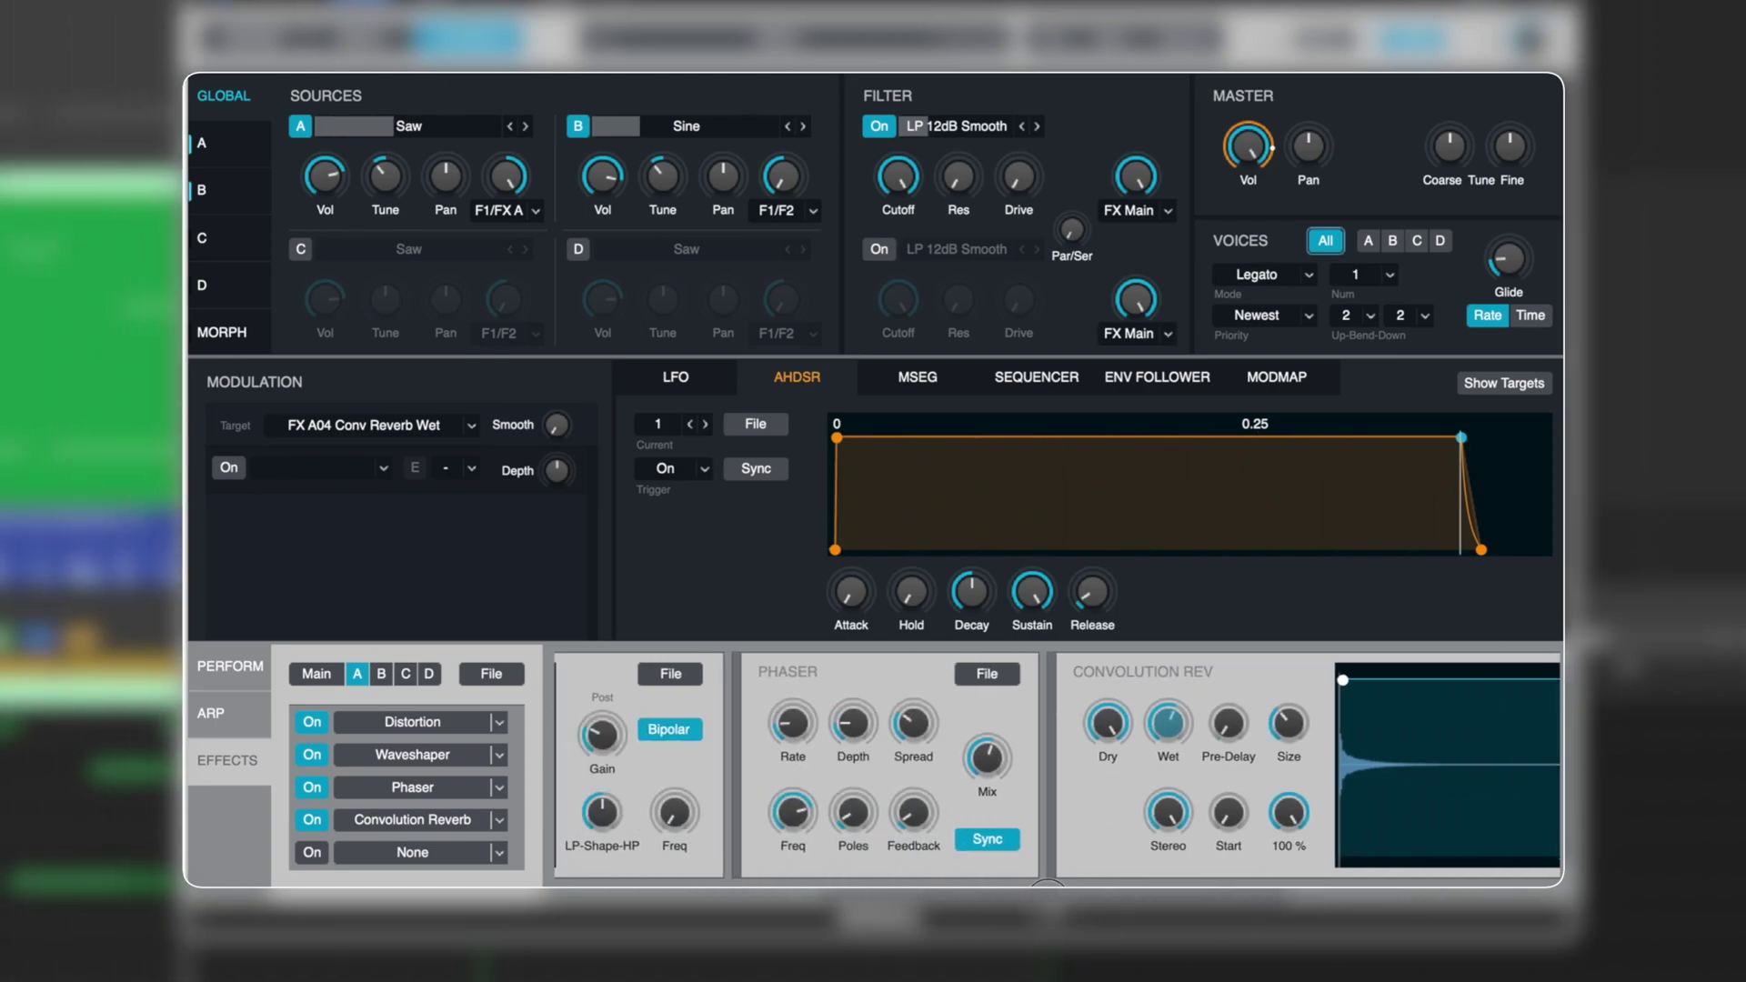
pyautogui.hscroll(-10, 1055, 764)
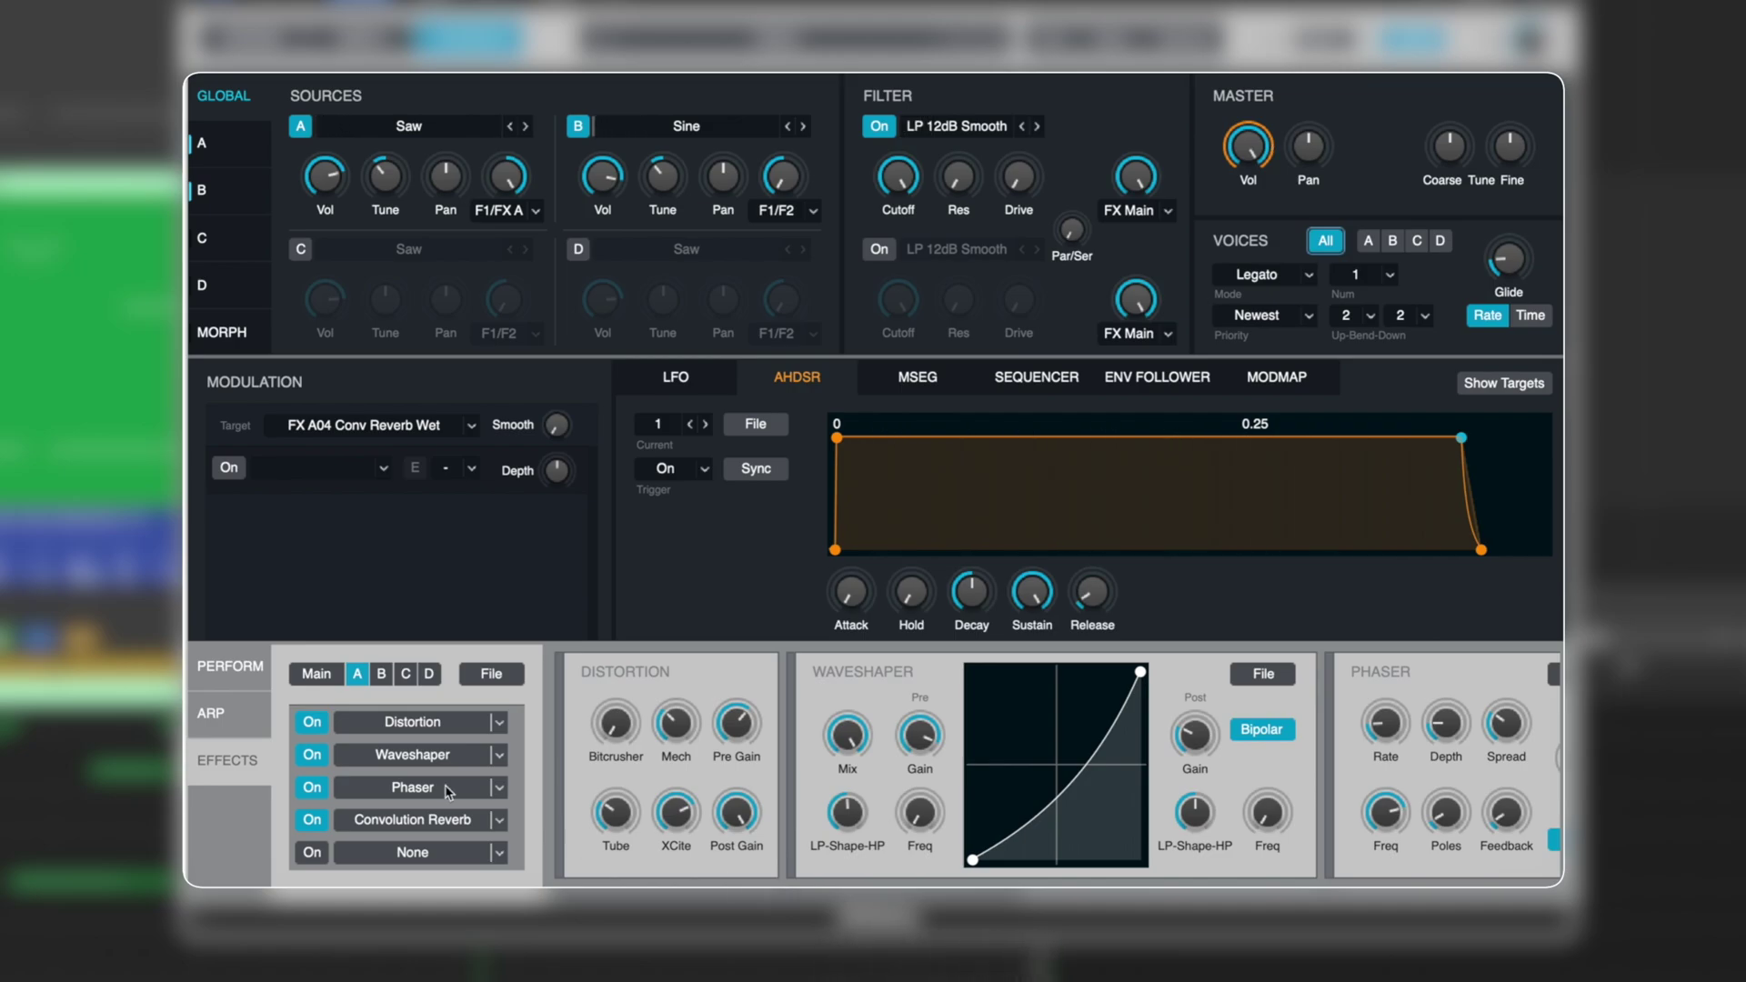
pyautogui.click(314, 674)
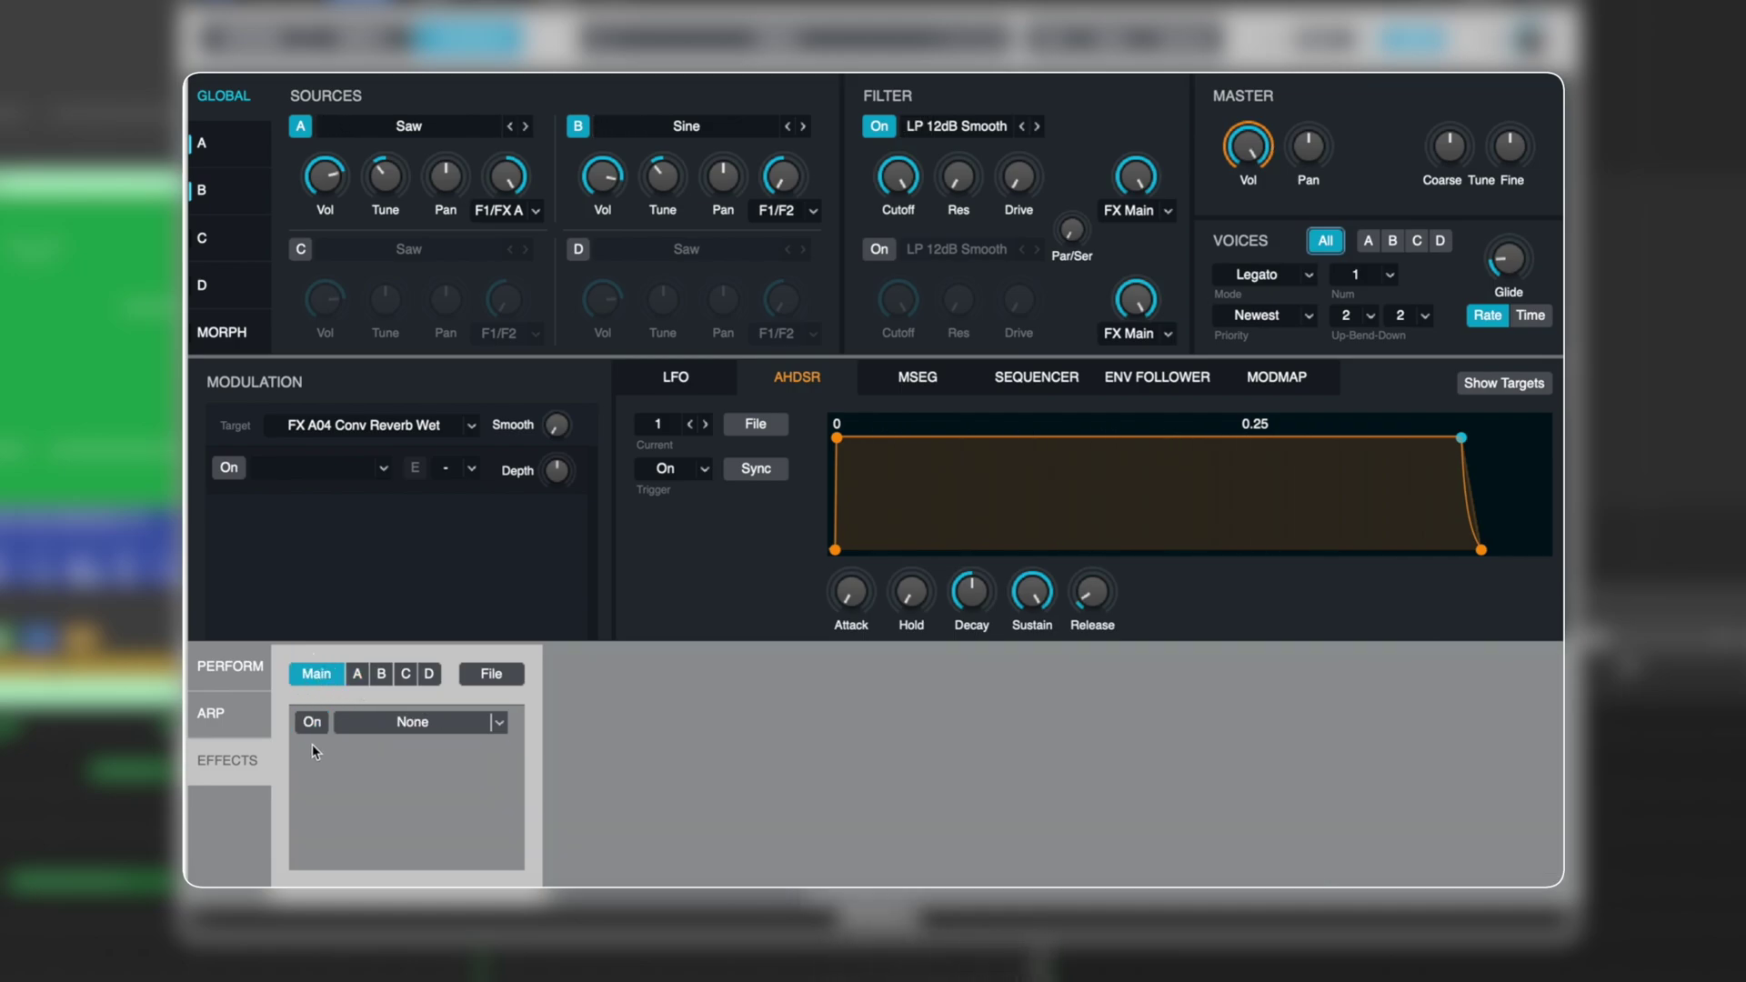
pyautogui.click(500, 724)
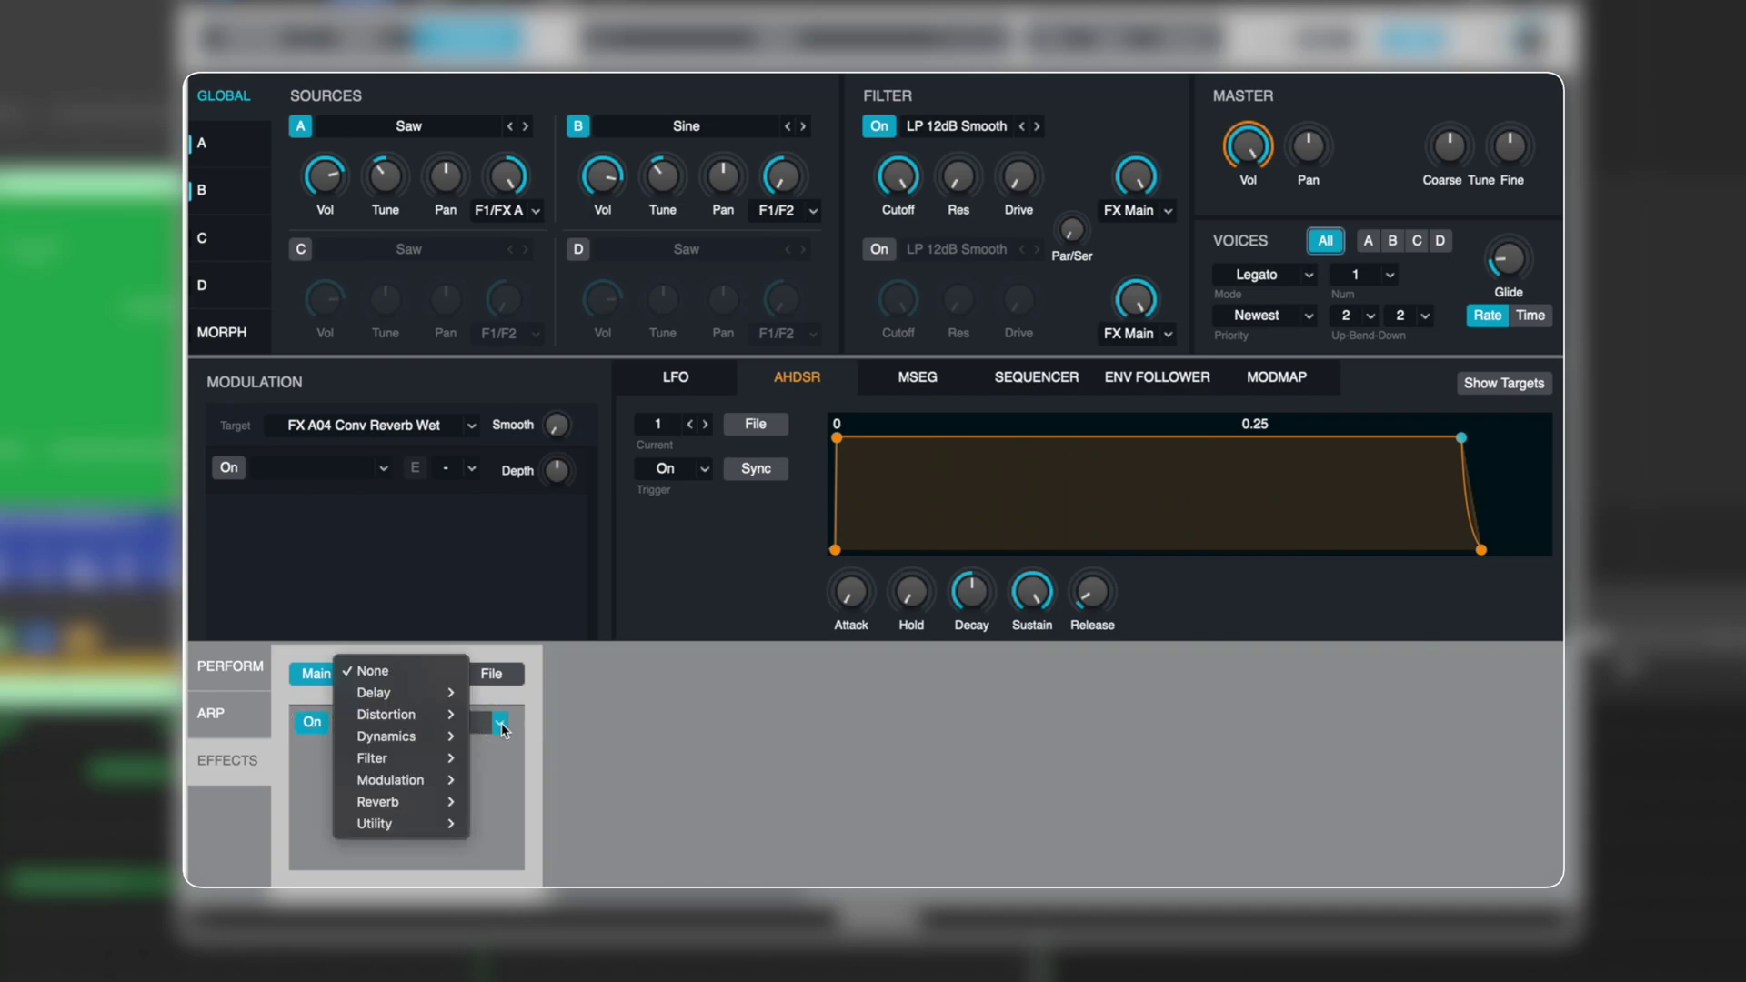
pyautogui.moveTo(400, 757)
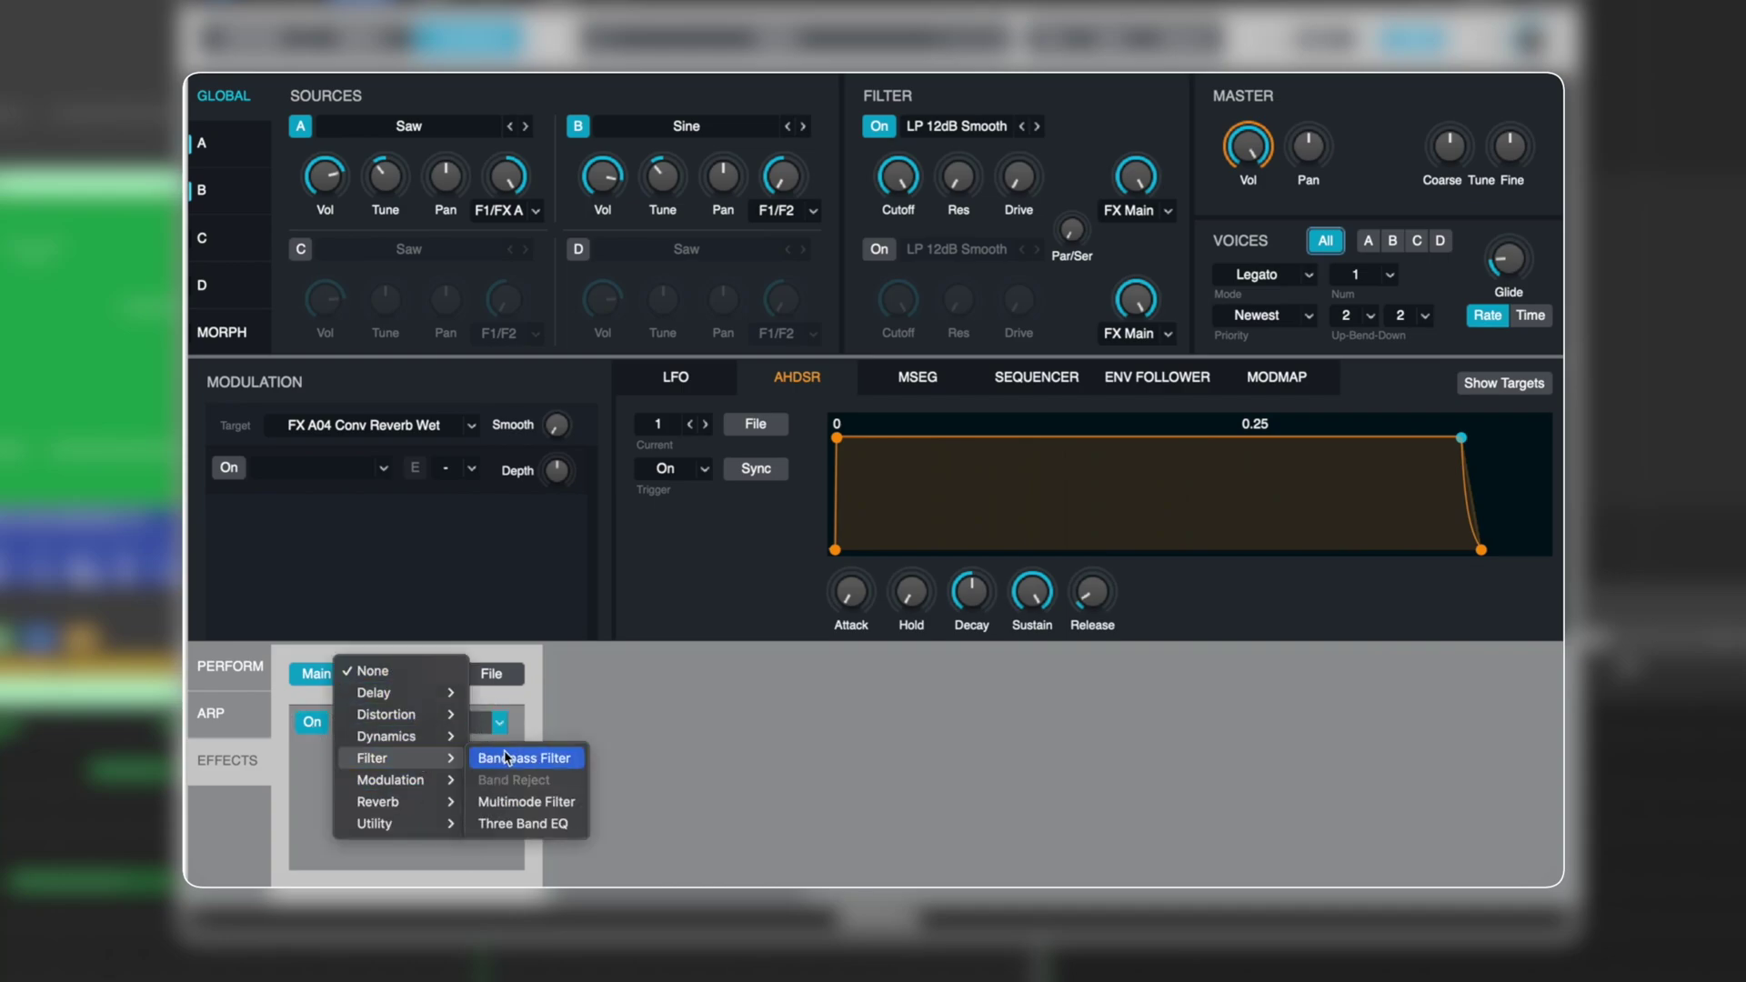
pyautogui.click(527, 823)
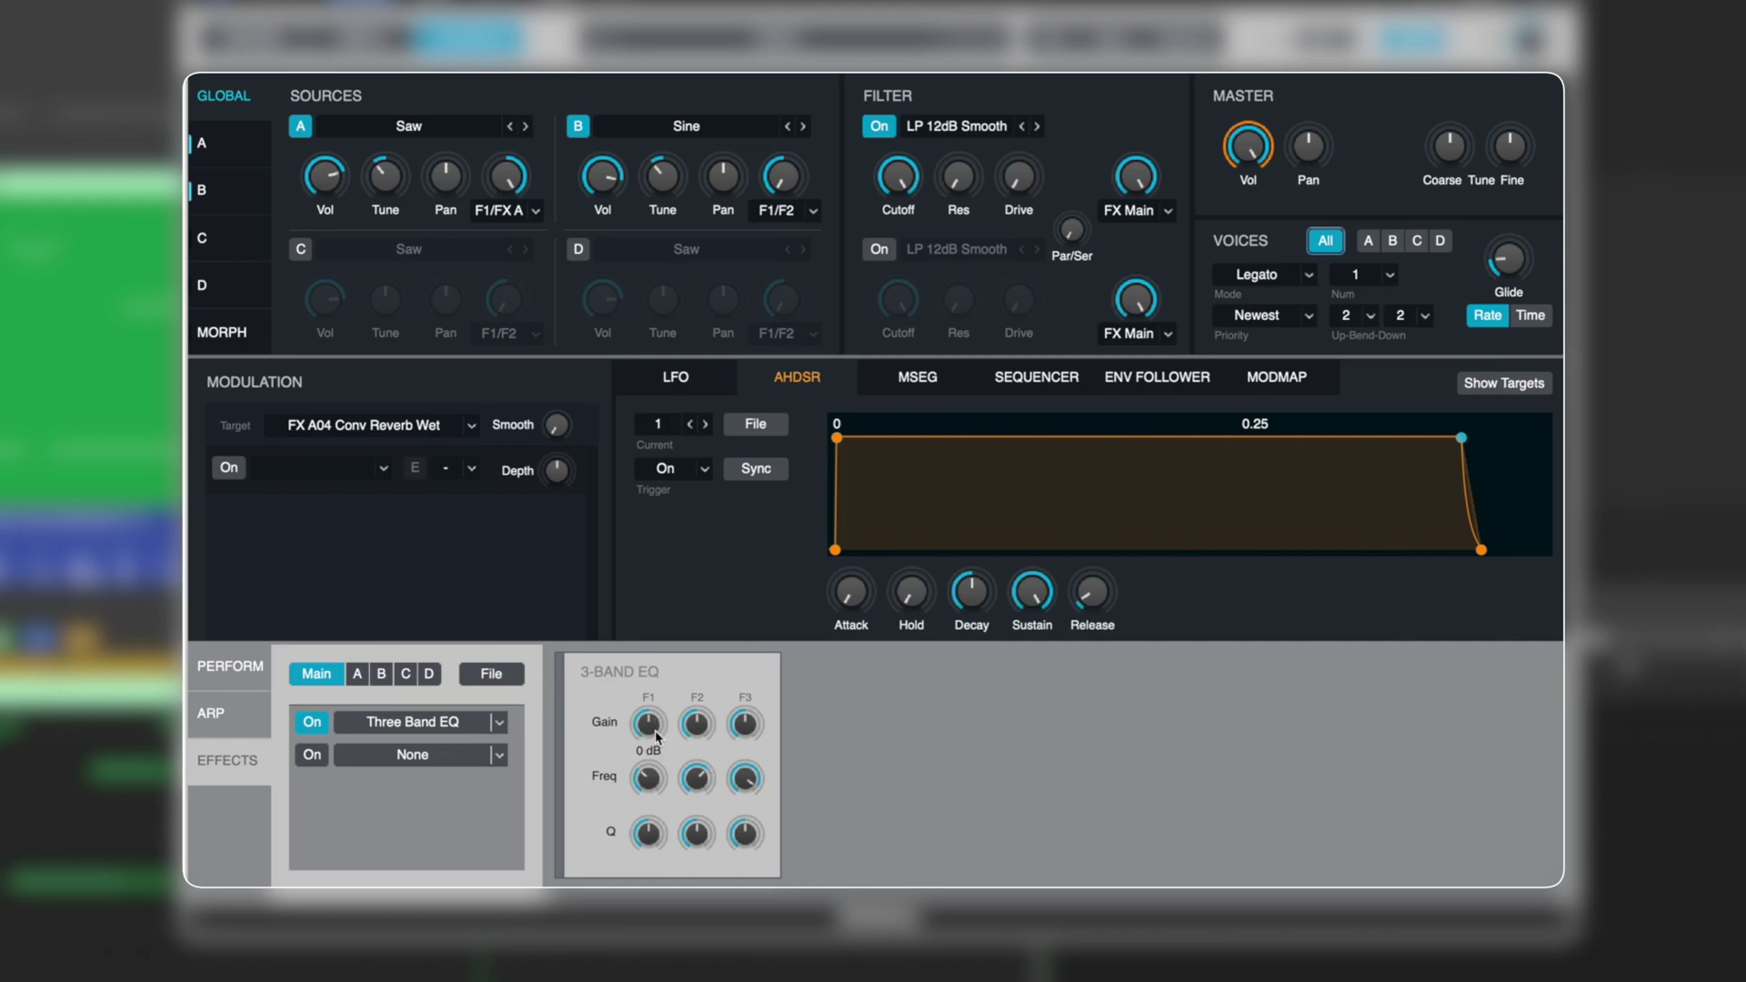
# - Shape the EQ's F1 band with a frequency of about 435 Hz, a Q of 0.87 Oct and a gain cut
pyautogui.moveTo(663, 773); pyautogui.dragTo(655, 772)
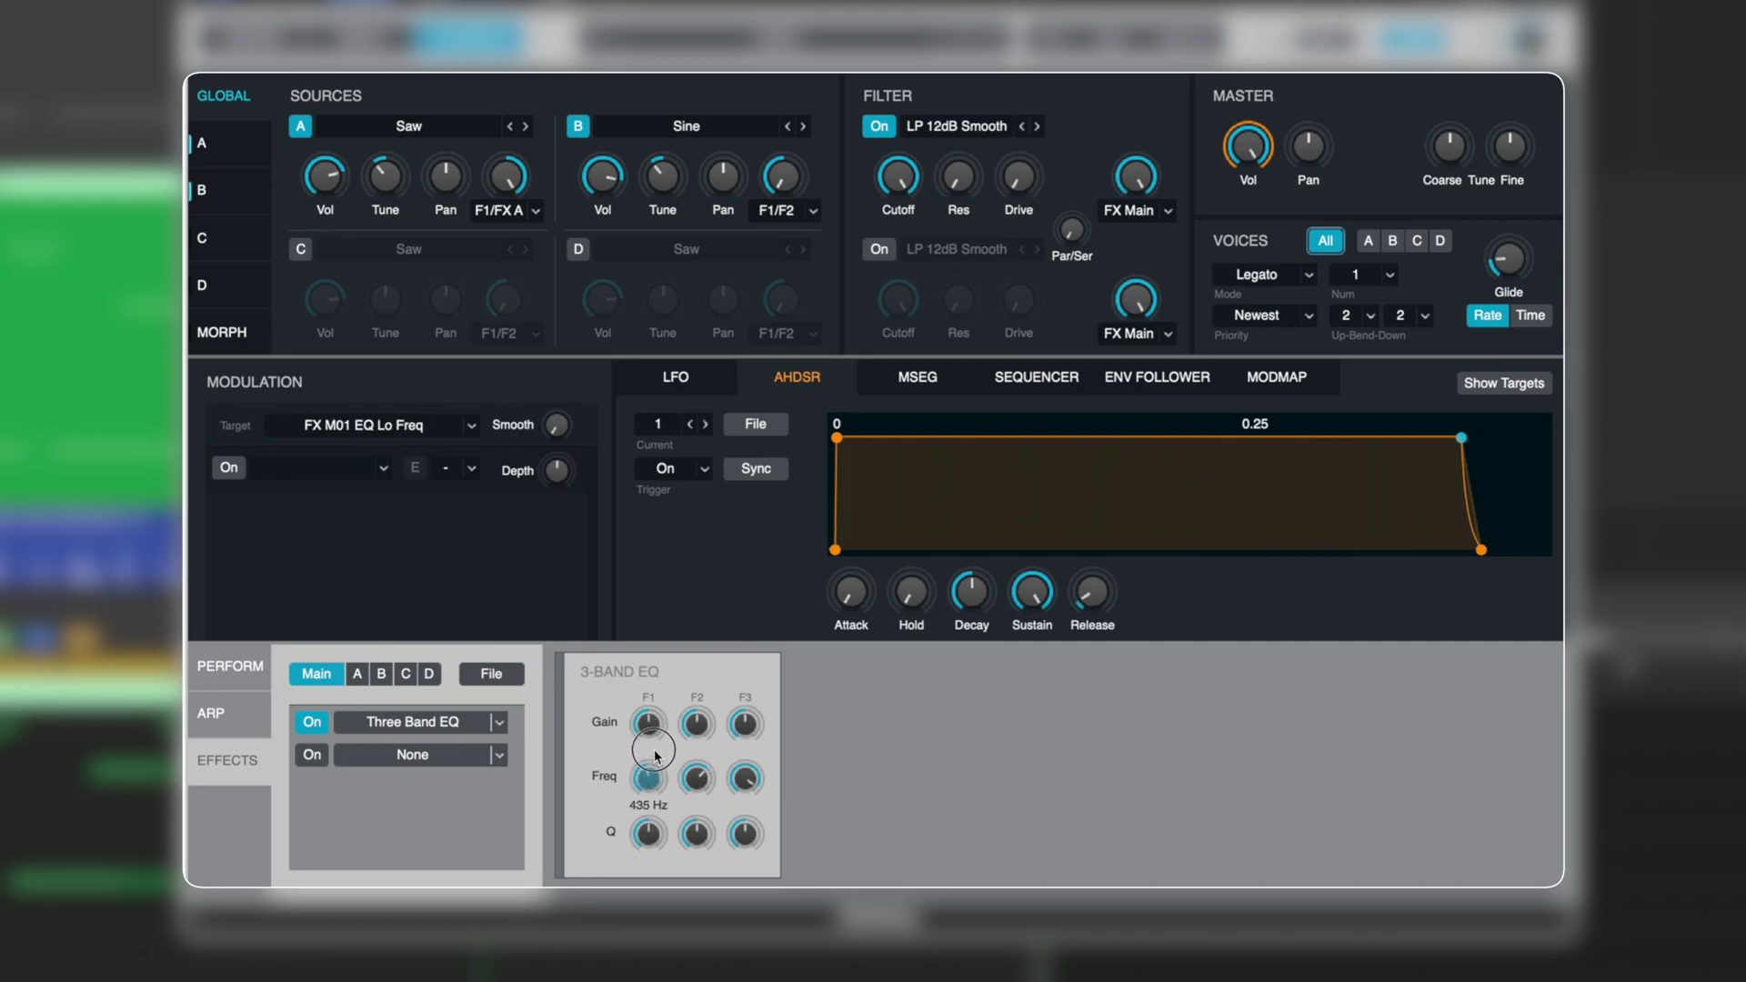
pyautogui.click(649, 849)
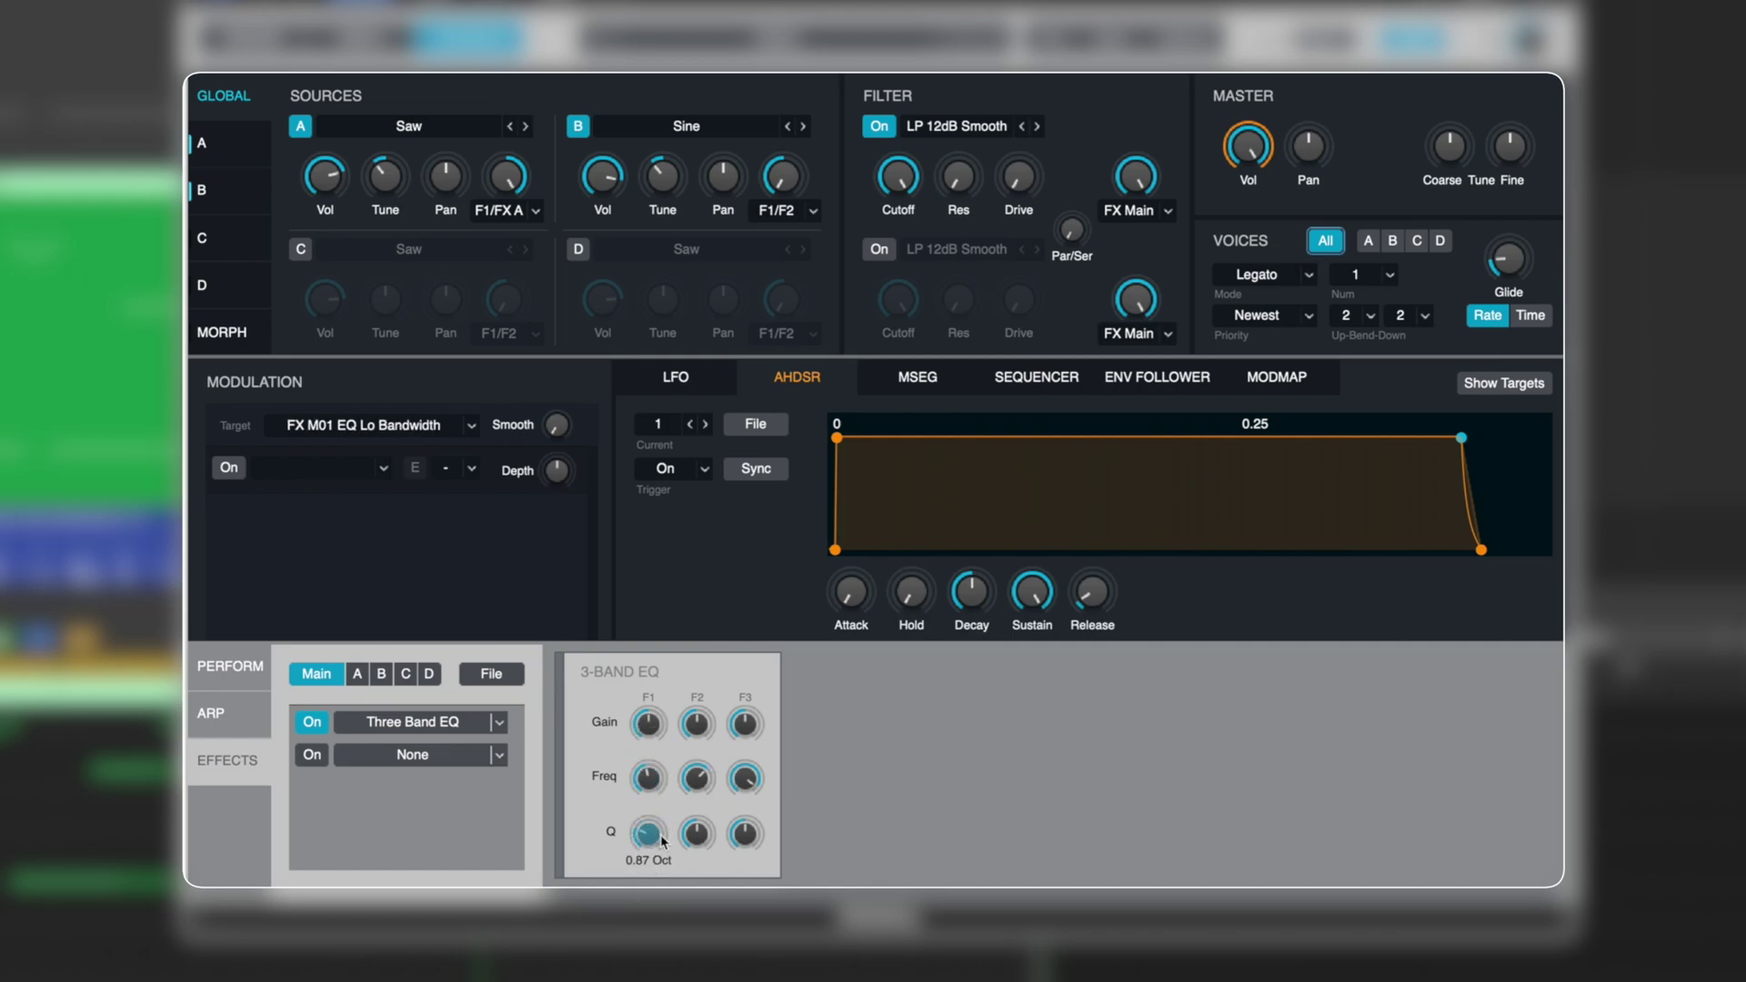
pyautogui.moveTo(649, 735); pyautogui.dragTo(651, 676)
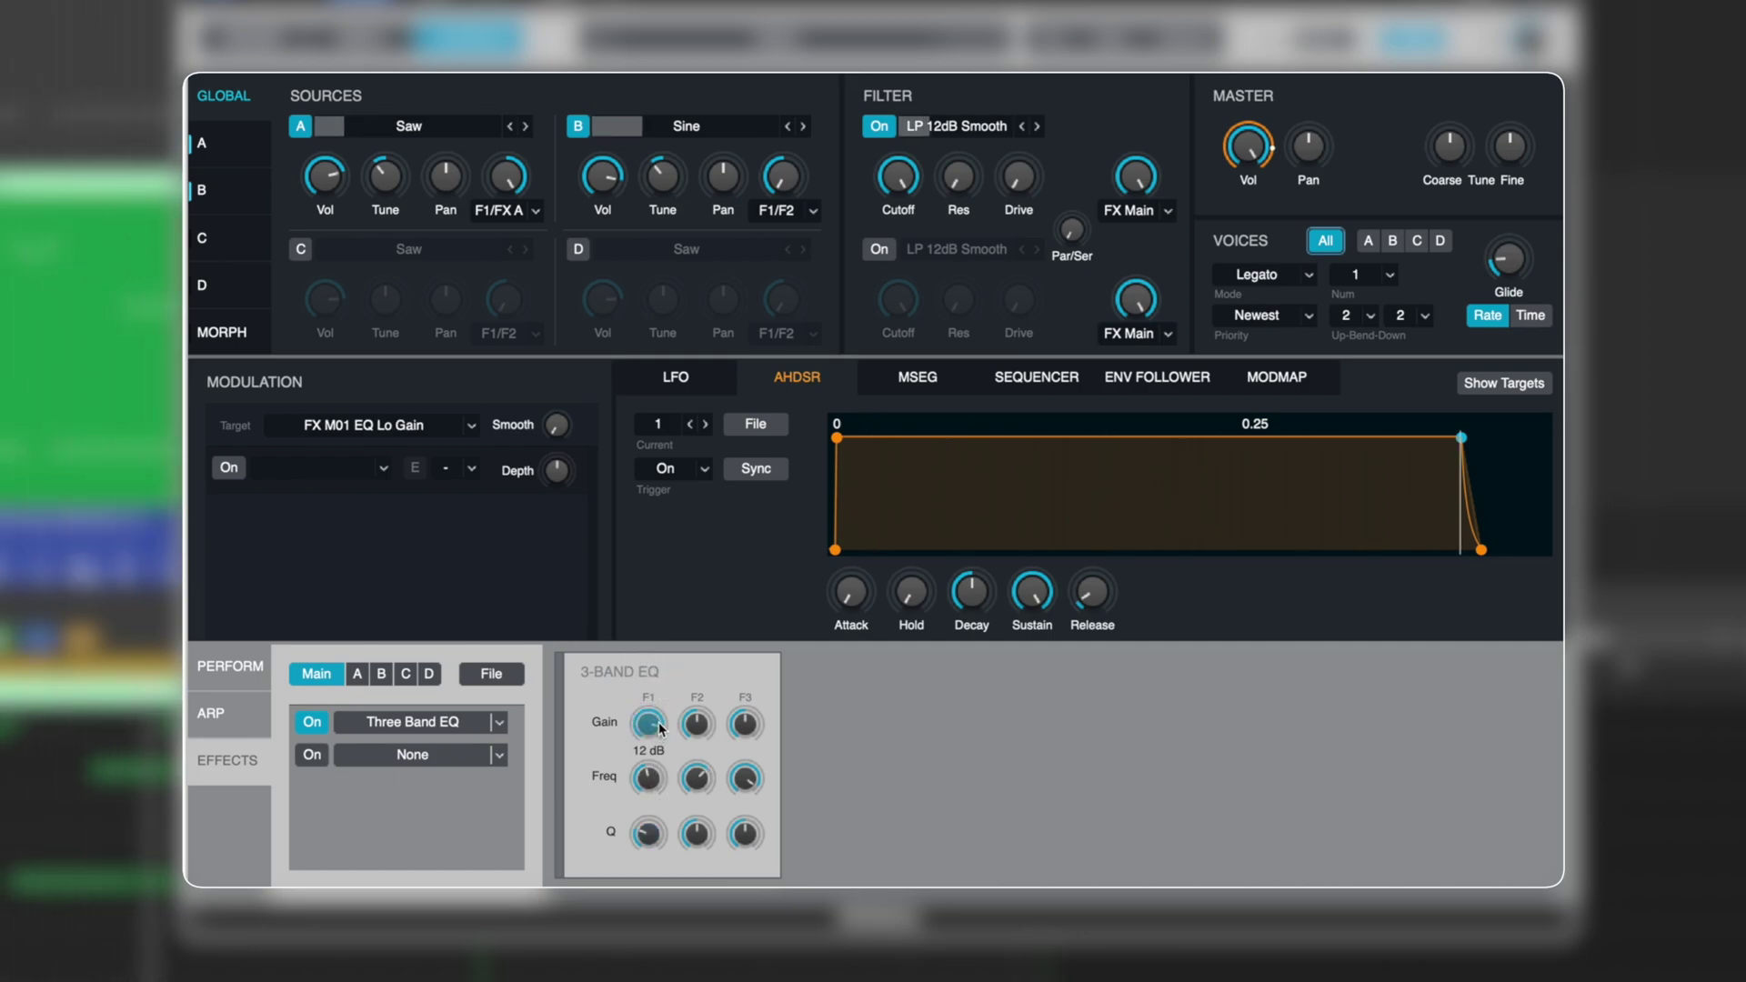
pyautogui.click(654, 825)
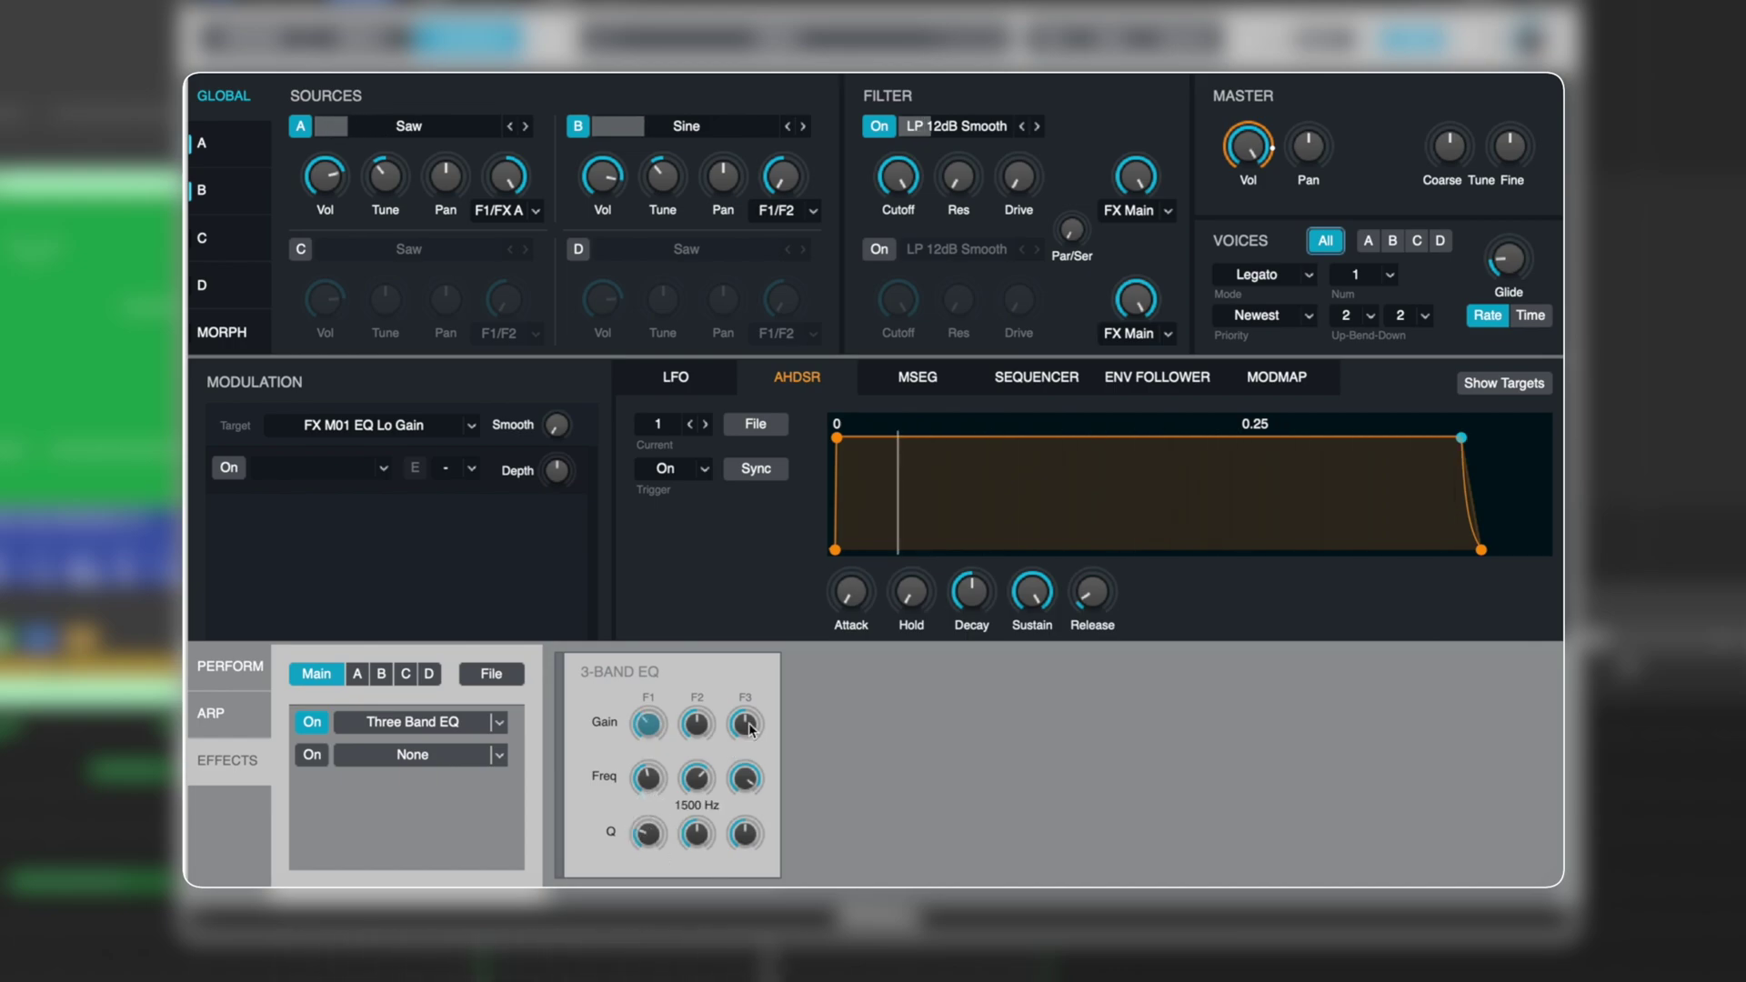
# - Boost the EQ's F2 band, fine-tune its frequency, and widen its Q to about 2.6 Oct
pyautogui.moveTo(700, 786)
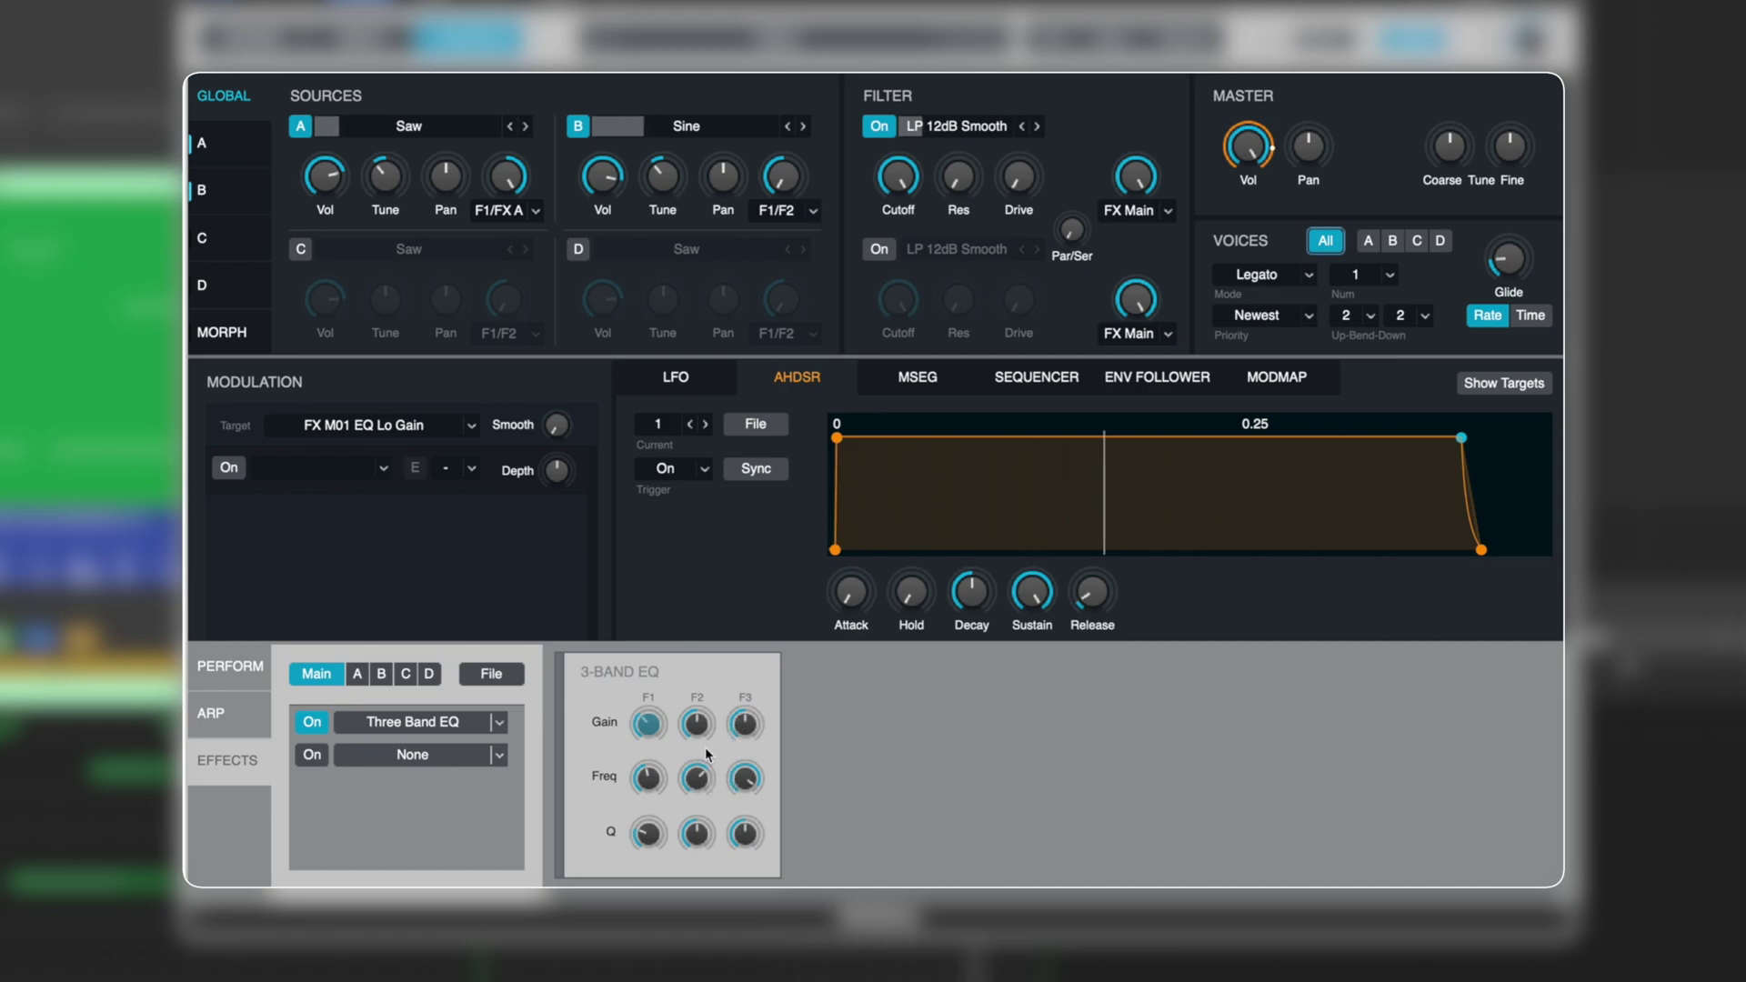
pyautogui.moveTo(700, 786); pyautogui.dragTo(705, 779)
pyautogui.click(703, 717)
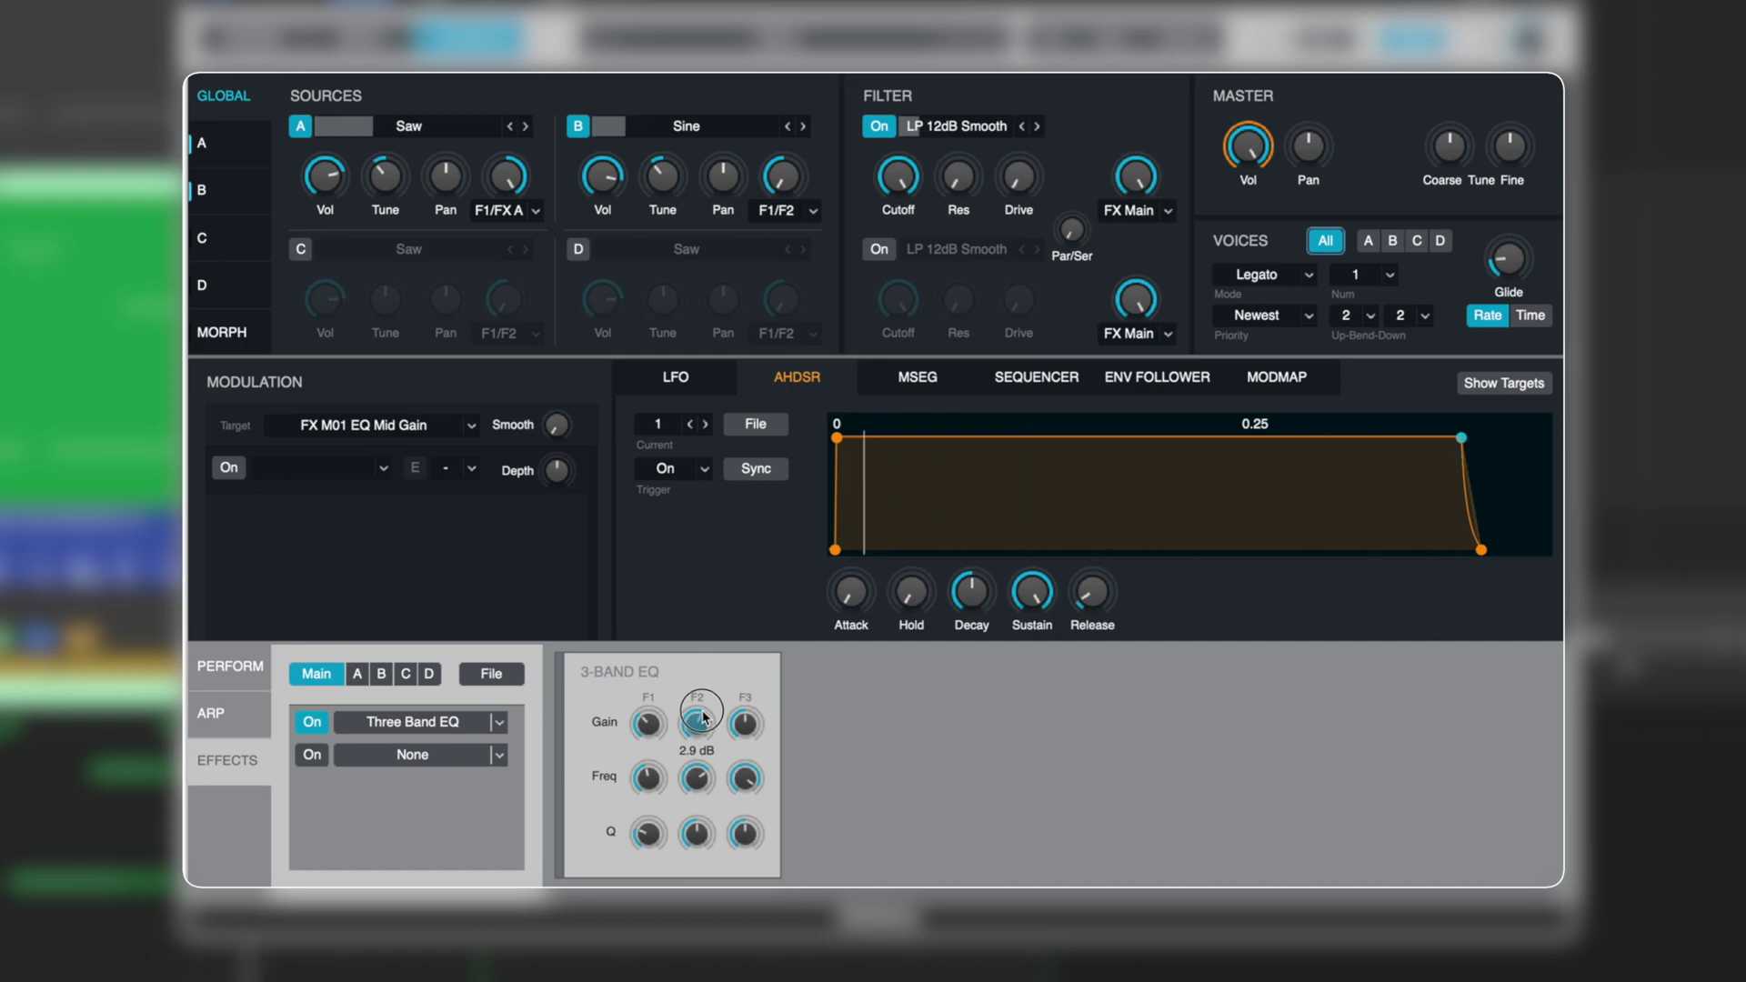
pyautogui.click(708, 828)
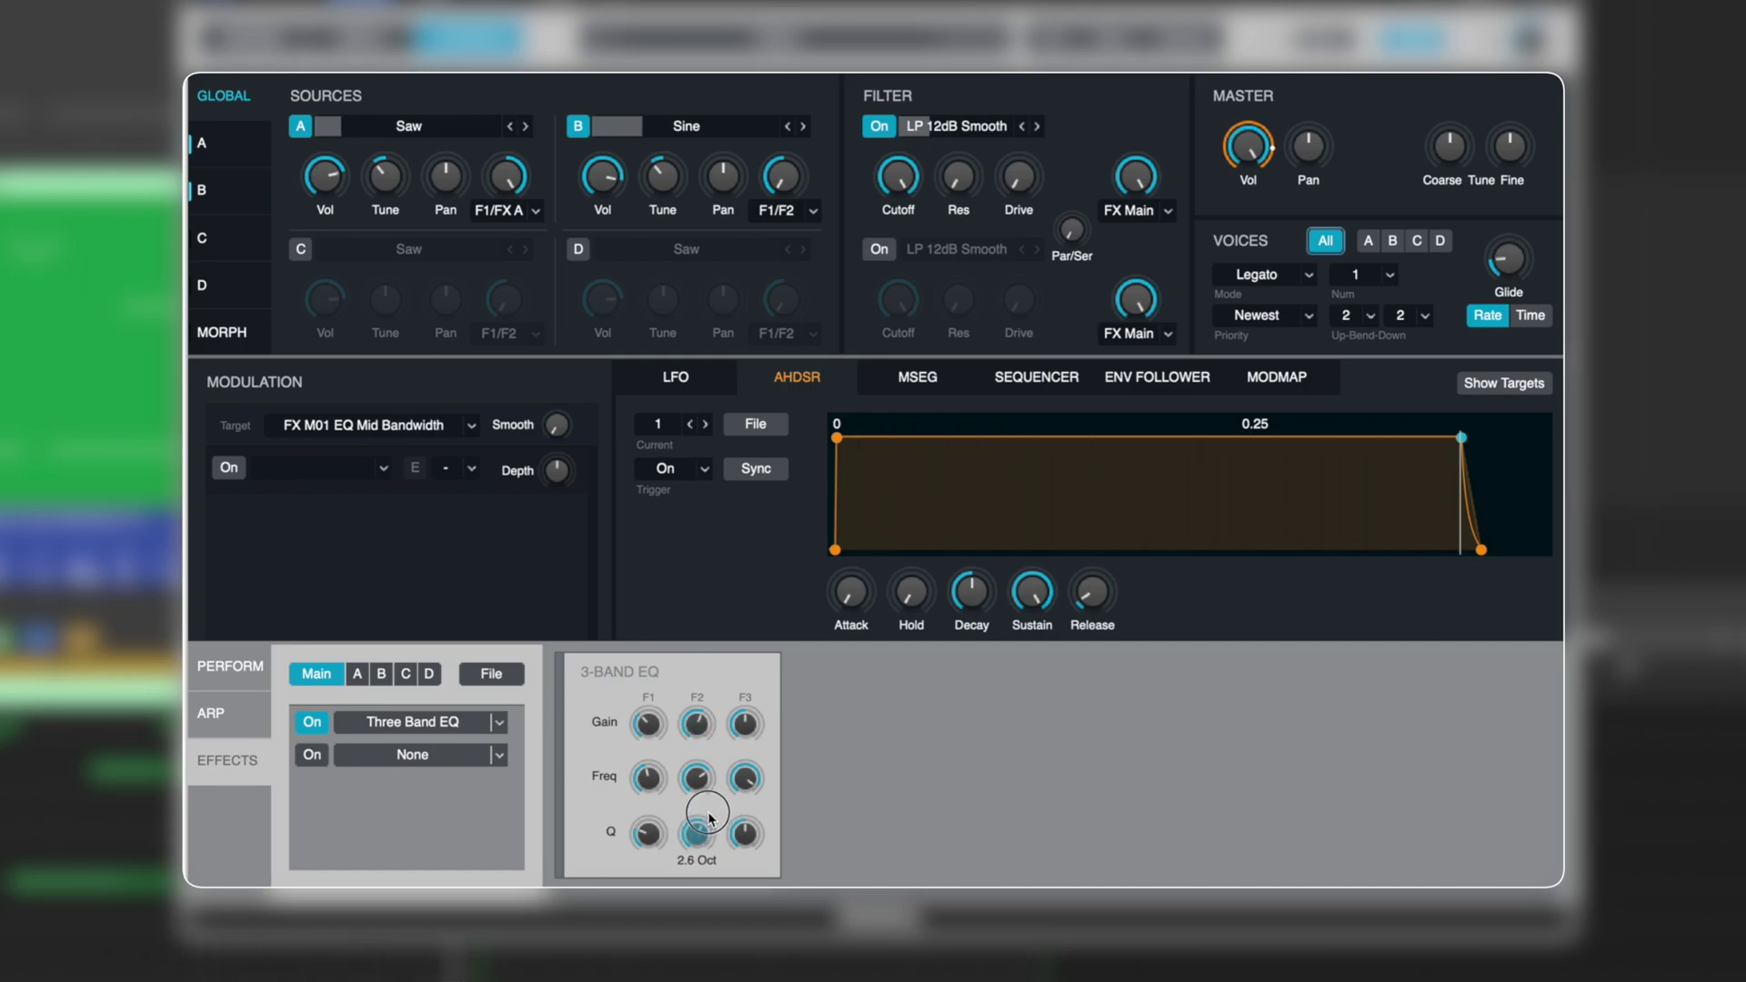
pyautogui.moveTo(697, 724)
pyautogui.mouseDown()
pyautogui.moveTo(701, 670)
pyautogui.moveTo(698, 721)
pyautogui.mouseUp()
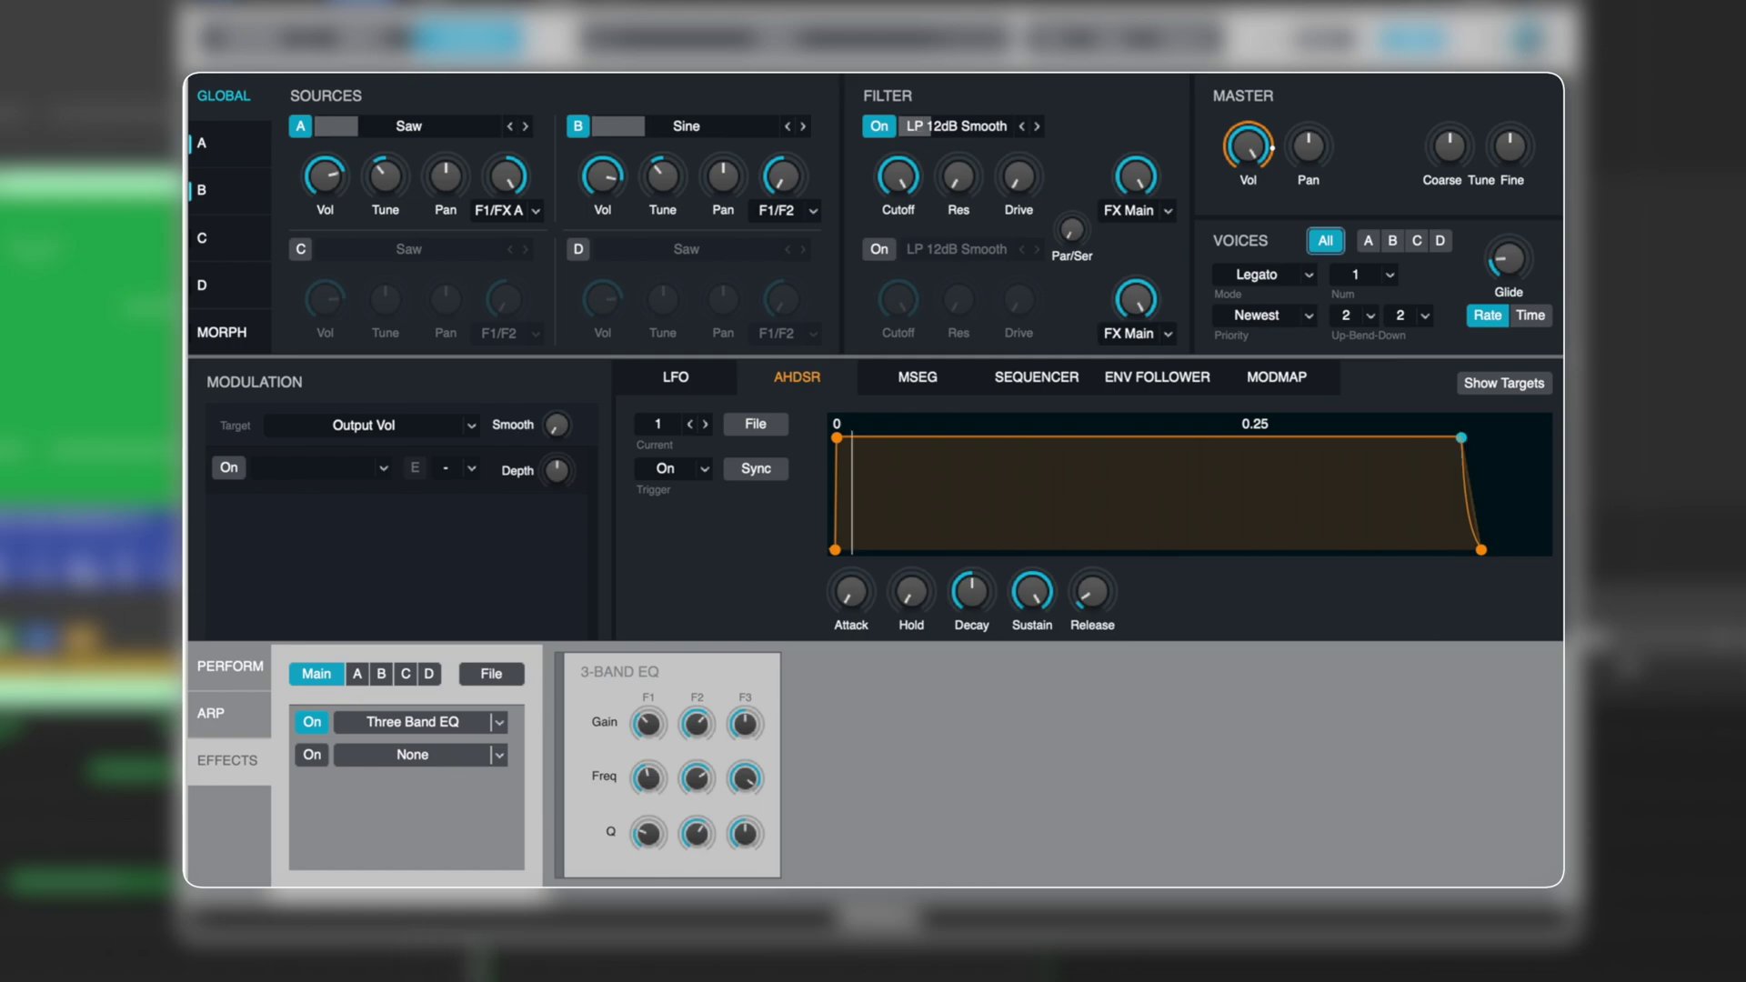
# - Switch the voices' glide from Rate to Time and raise the glide amount
pyautogui.moveTo(1489, 296)
pyautogui.moveTo(1522, 273); pyautogui.dragTo(1515, 287)
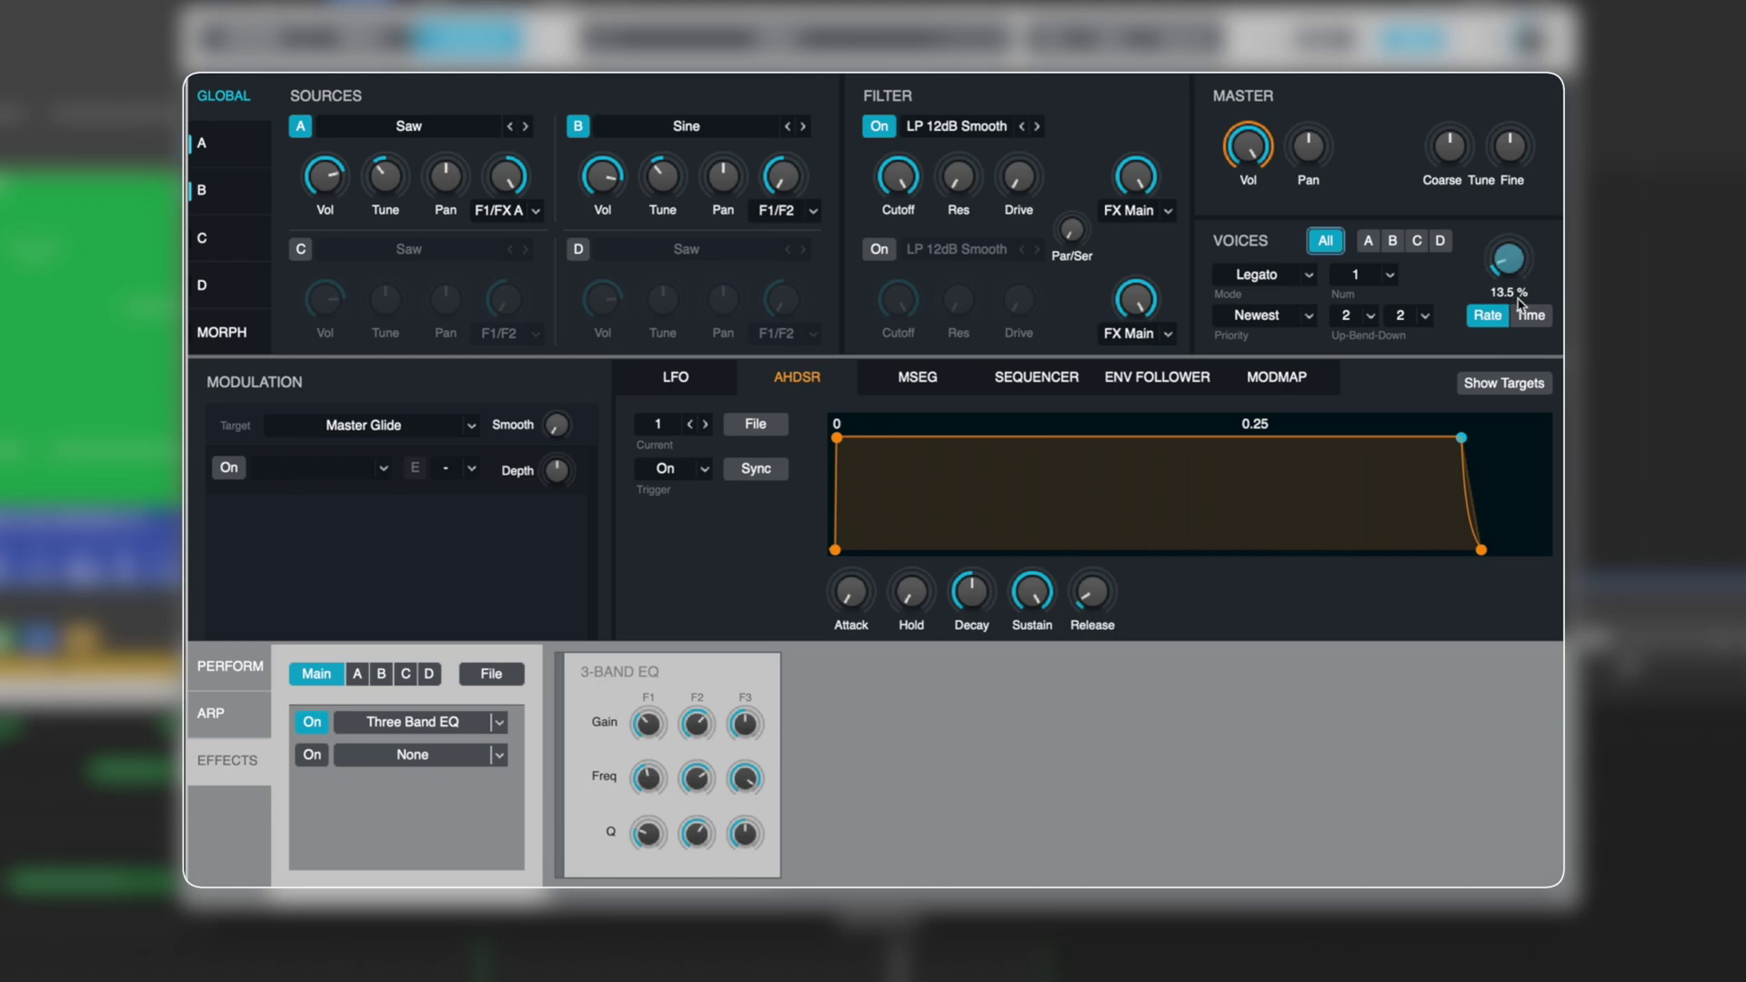
pyautogui.click(1535, 311)
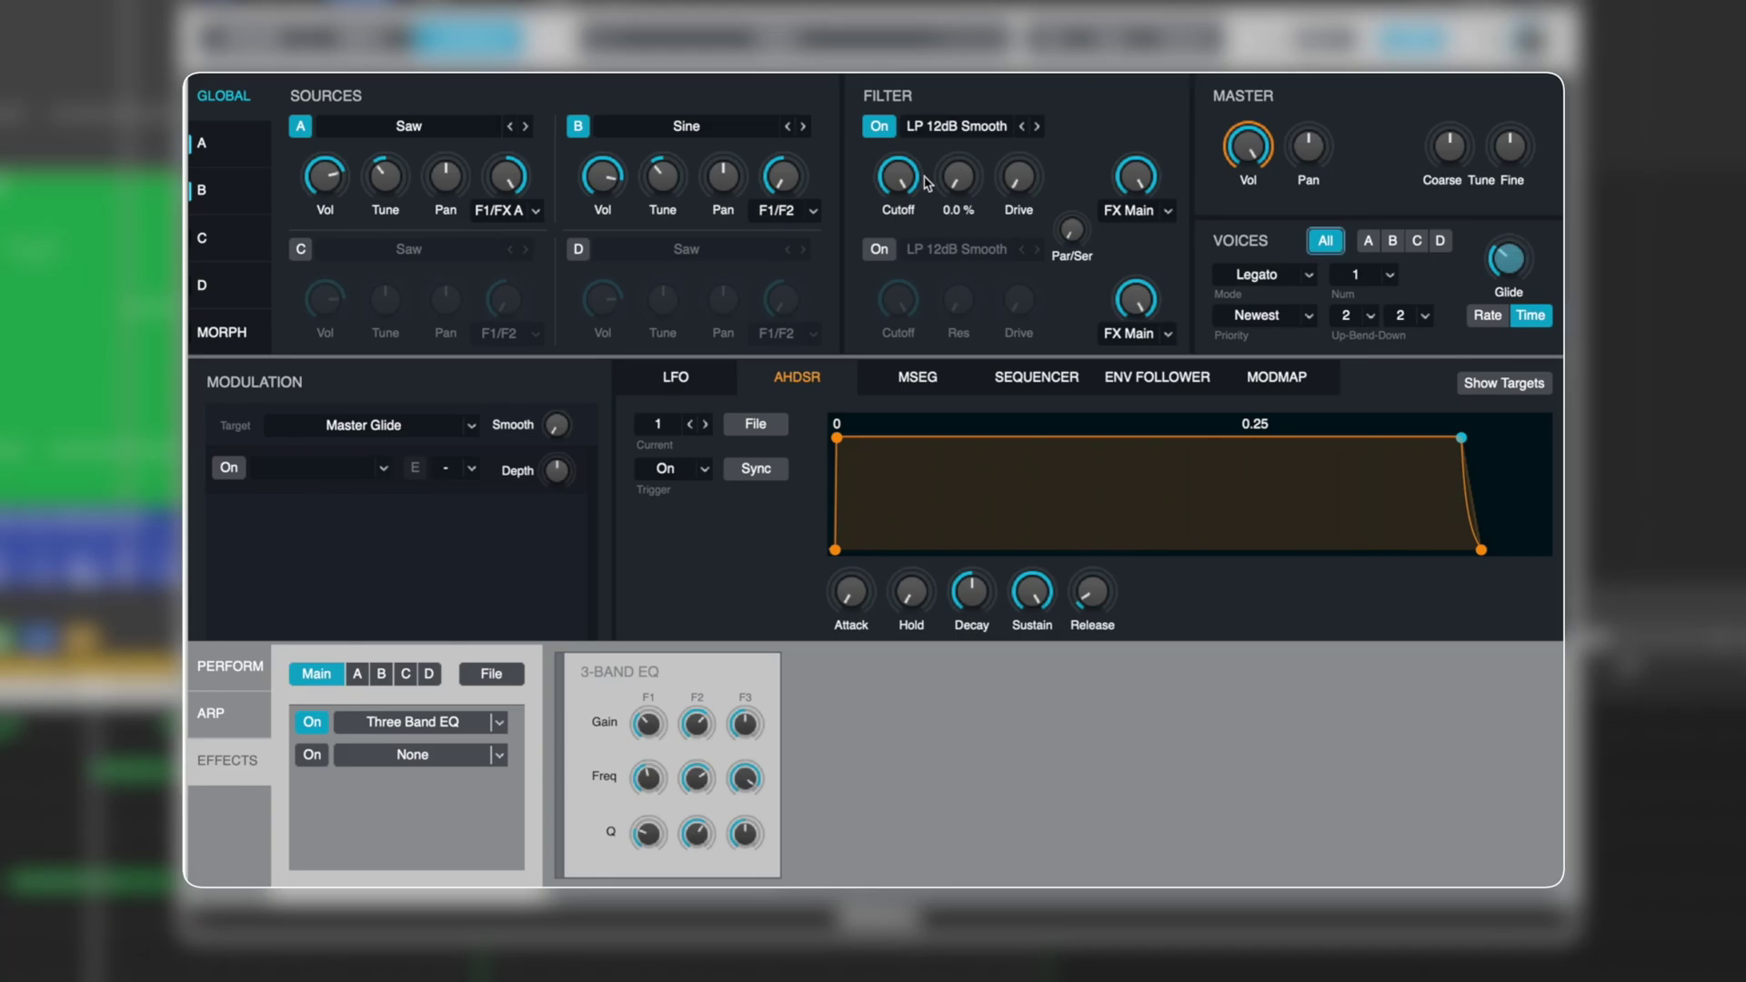
# - Change filter 1 to LP 24dB Rich and lower its cutoff while auditioning the sound
pyautogui.click(989, 132)
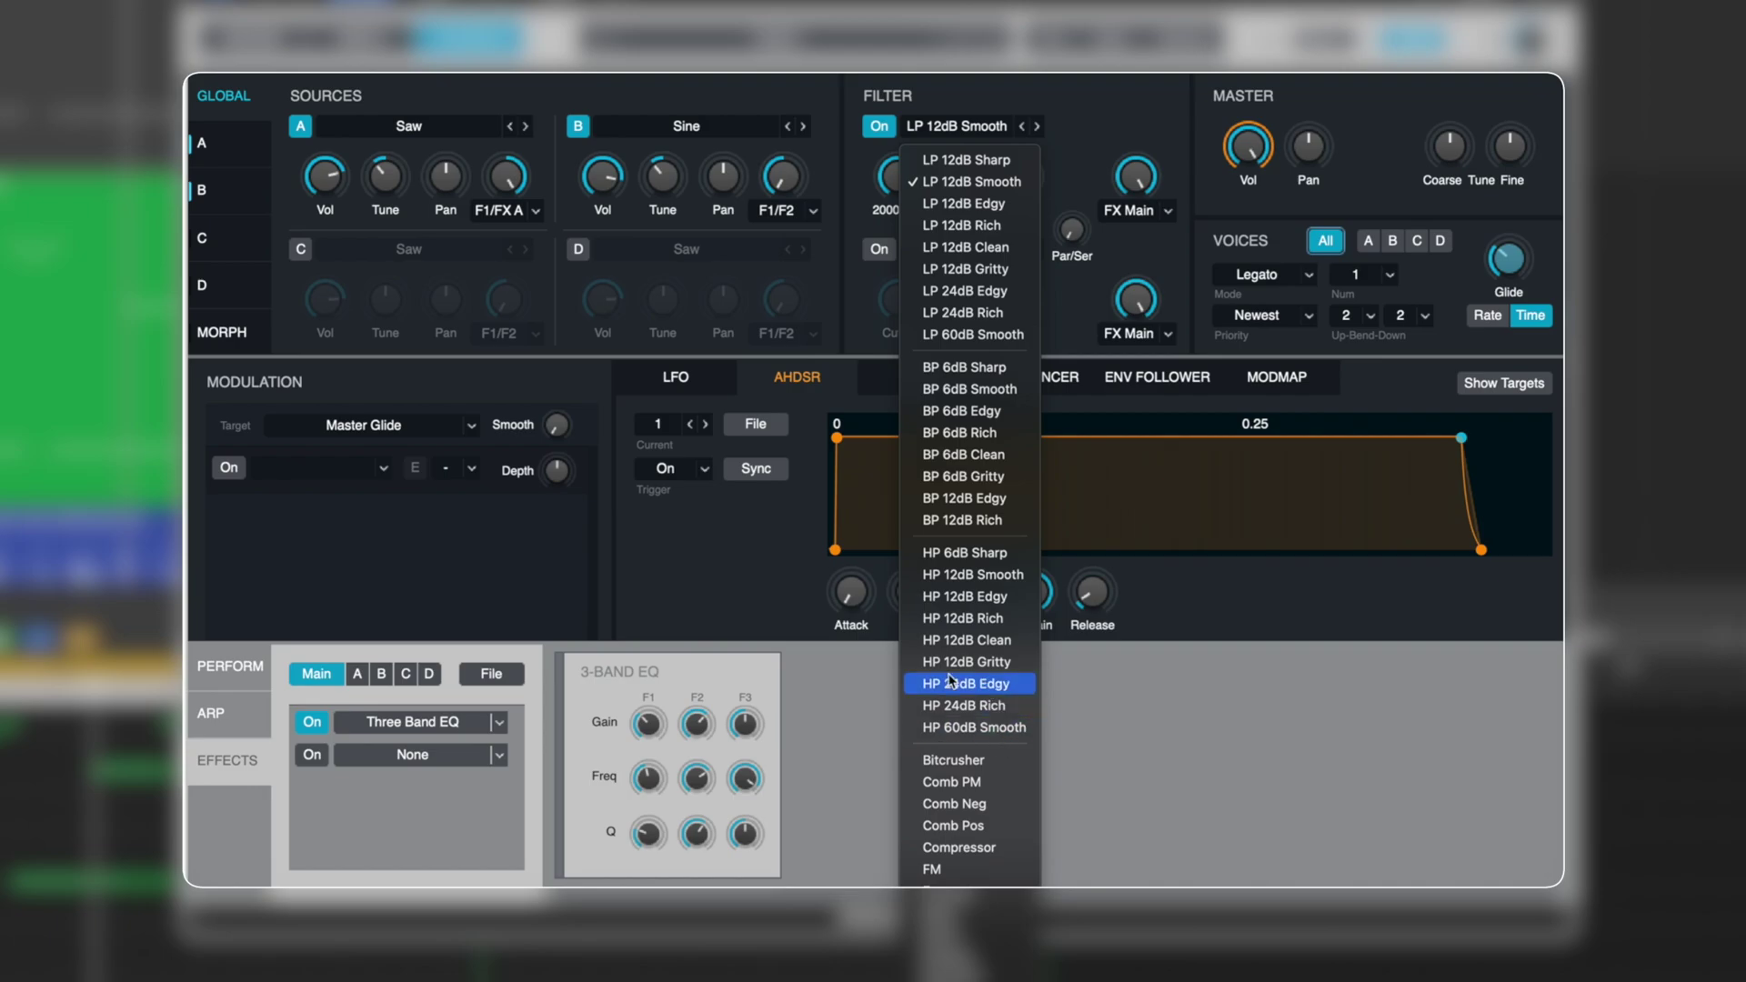
pyautogui.click(971, 316)
pyautogui.moveTo(903, 186); pyautogui.dragTo(911, 354)
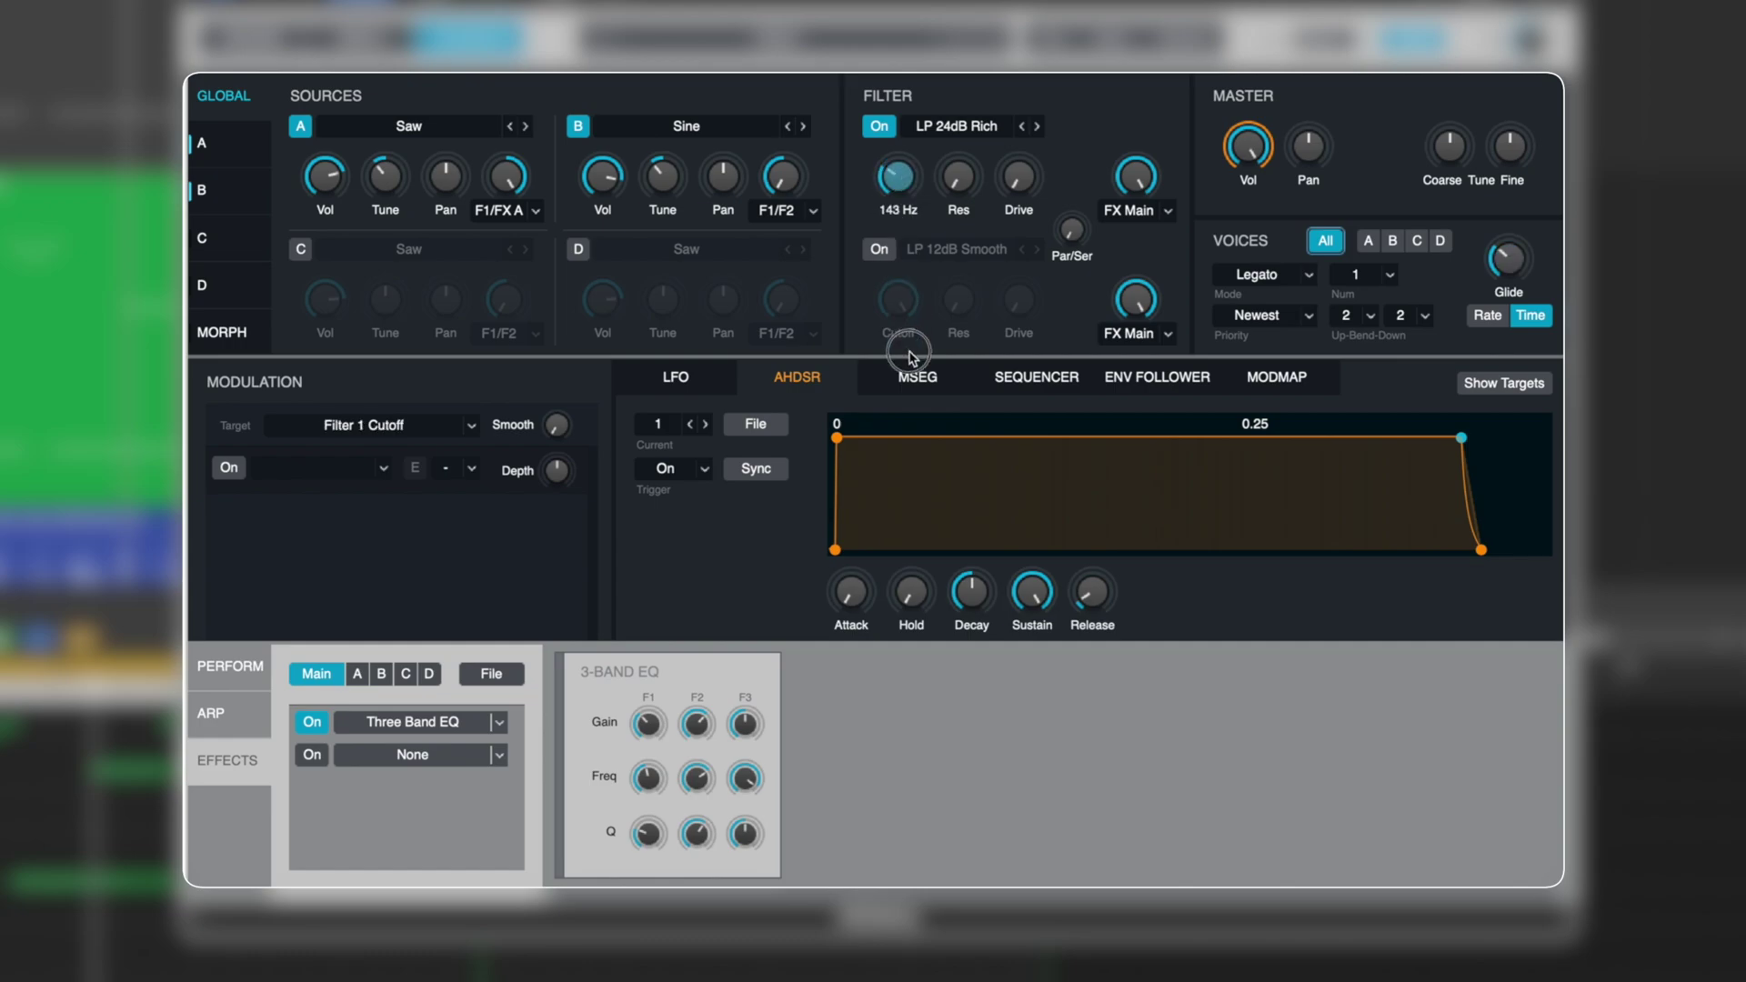
pyautogui.press('space')
pyautogui.moveTo(899, 182); pyautogui.dragTo(828, 193)
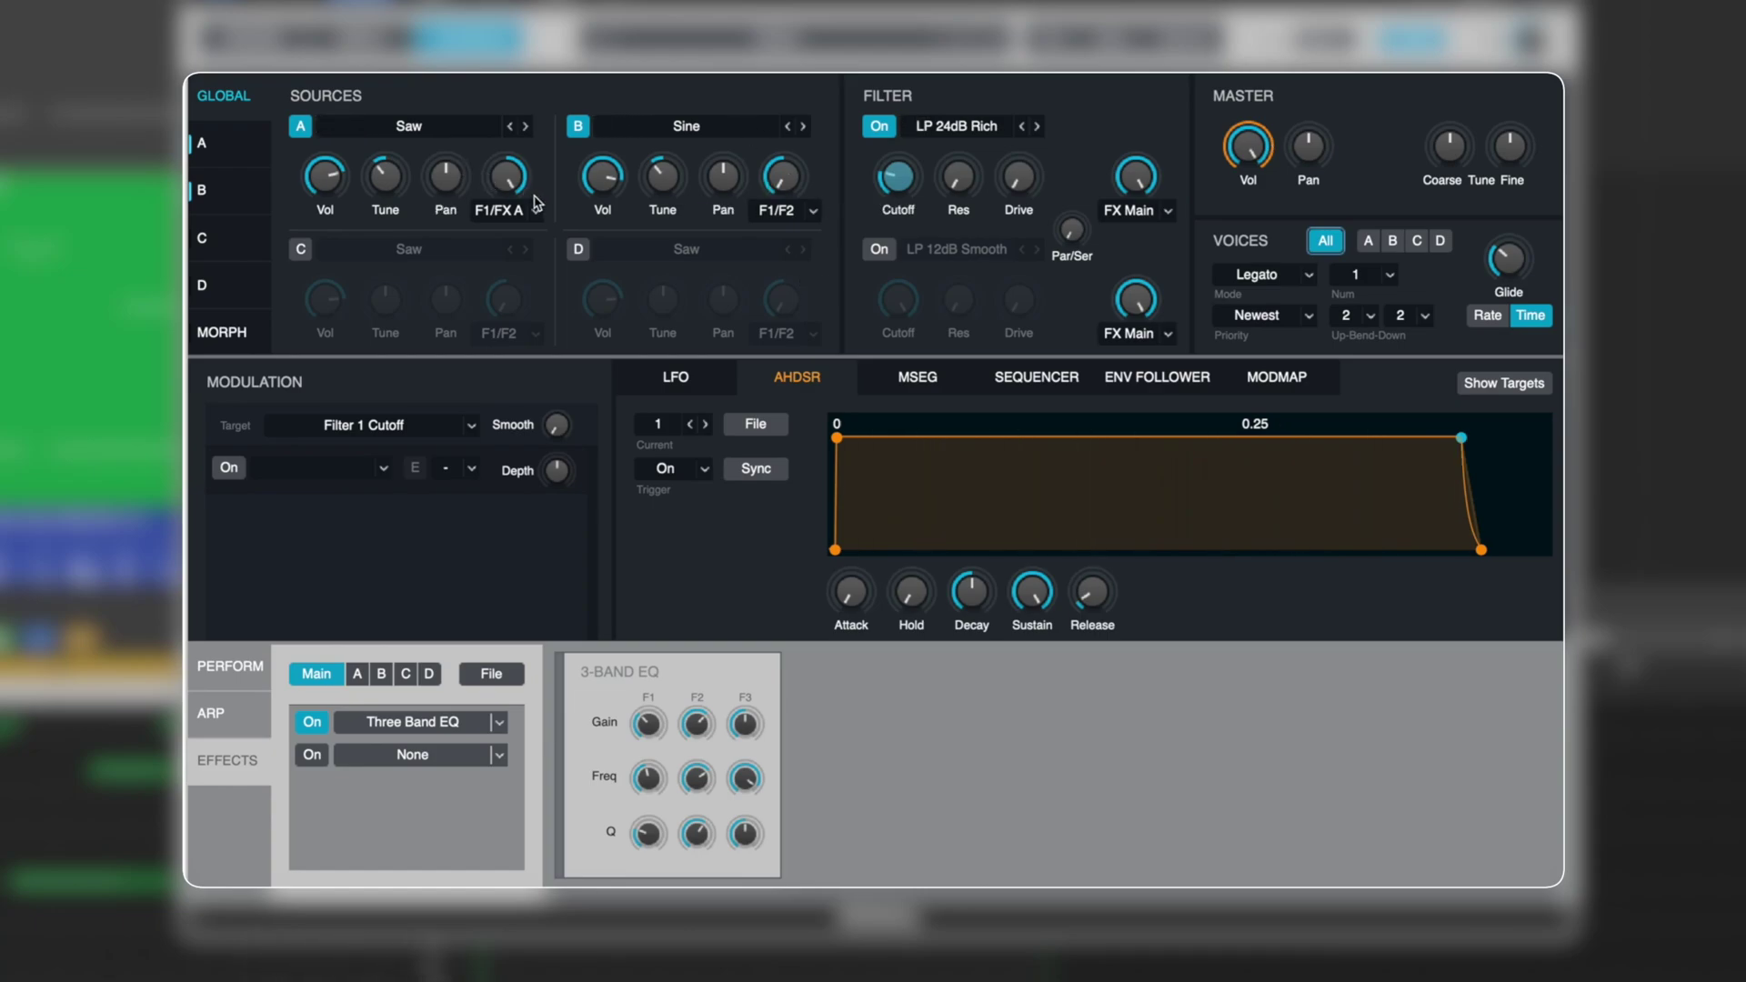
# - Keep the filters' parallel/series mix at 0.0% and route filter 1's output to FX A
pyautogui.moveTo(1062, 233); pyautogui.dragTo(1083, 558)
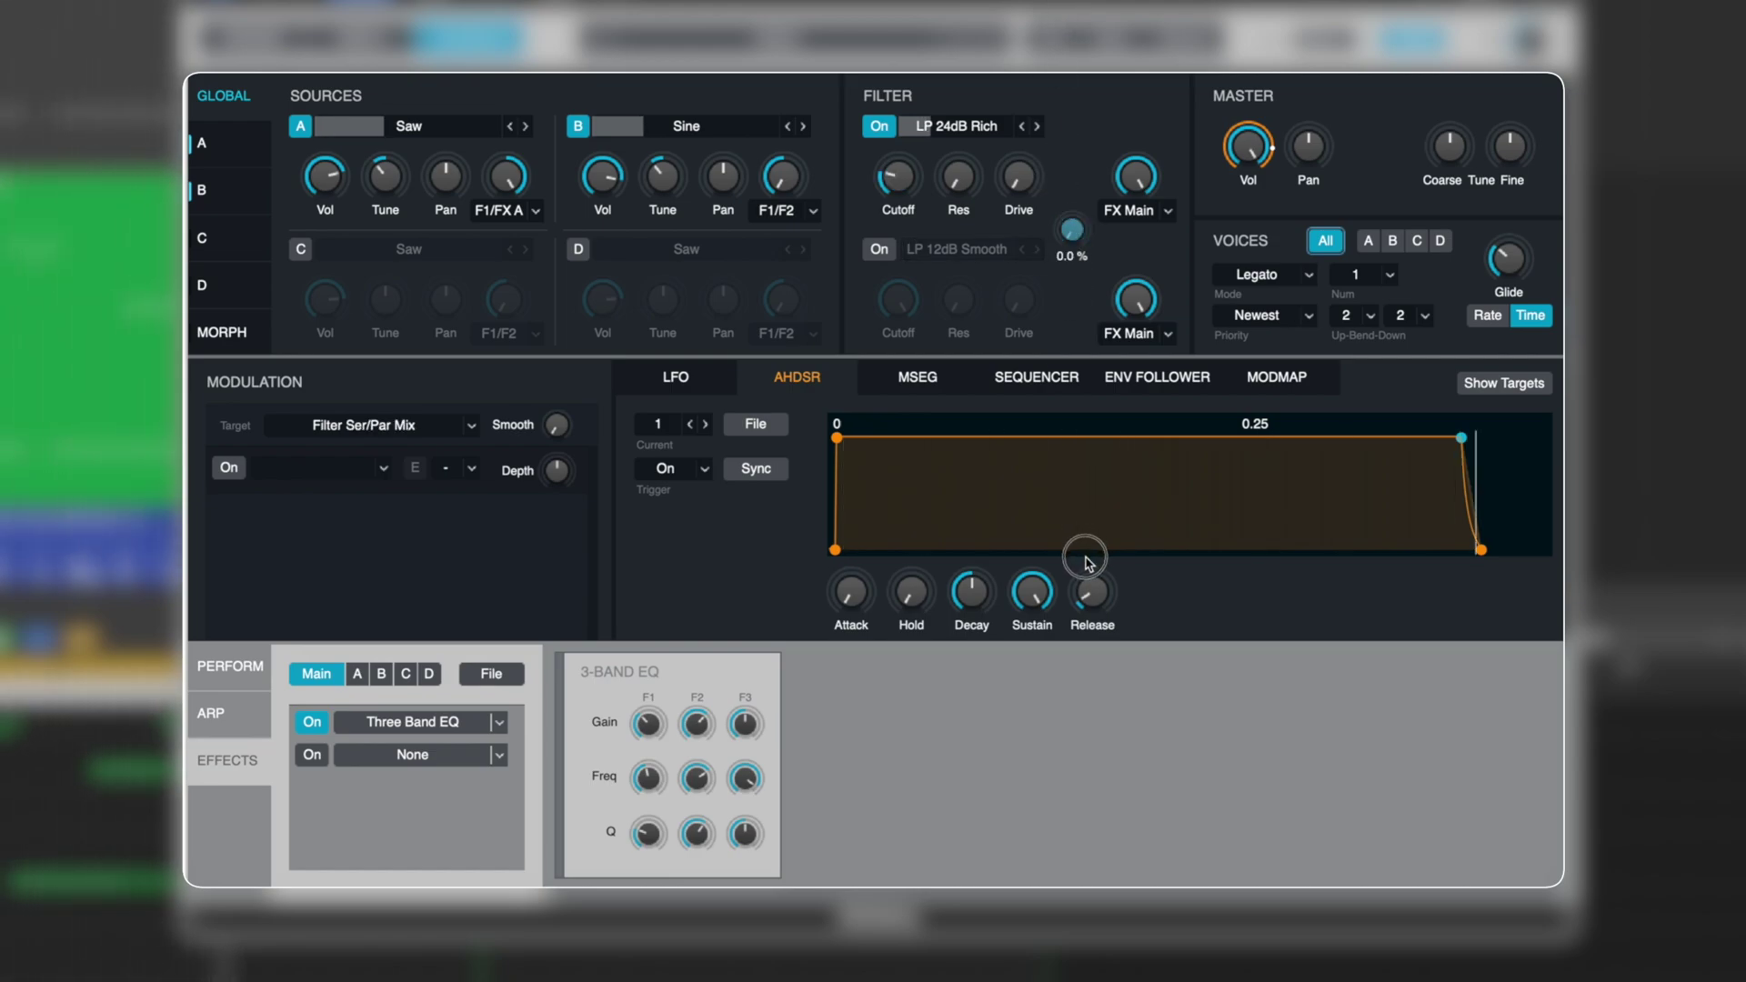
pyautogui.click(1167, 210)
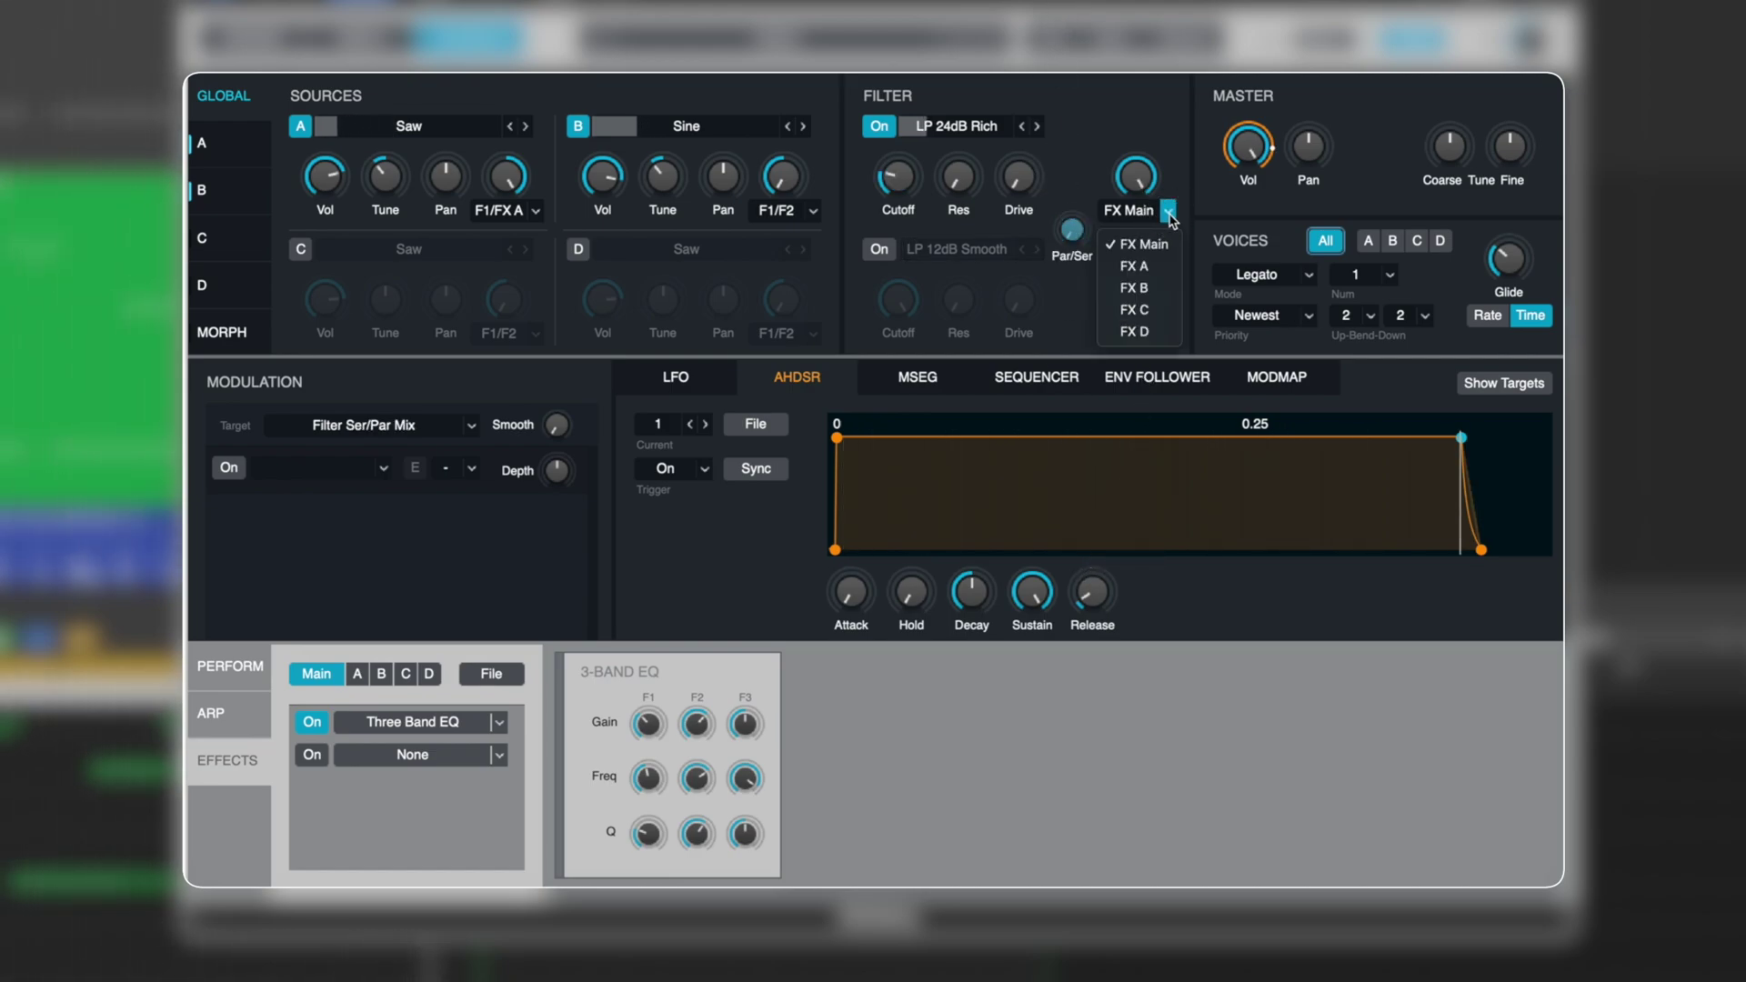
pyautogui.click(1167, 266)
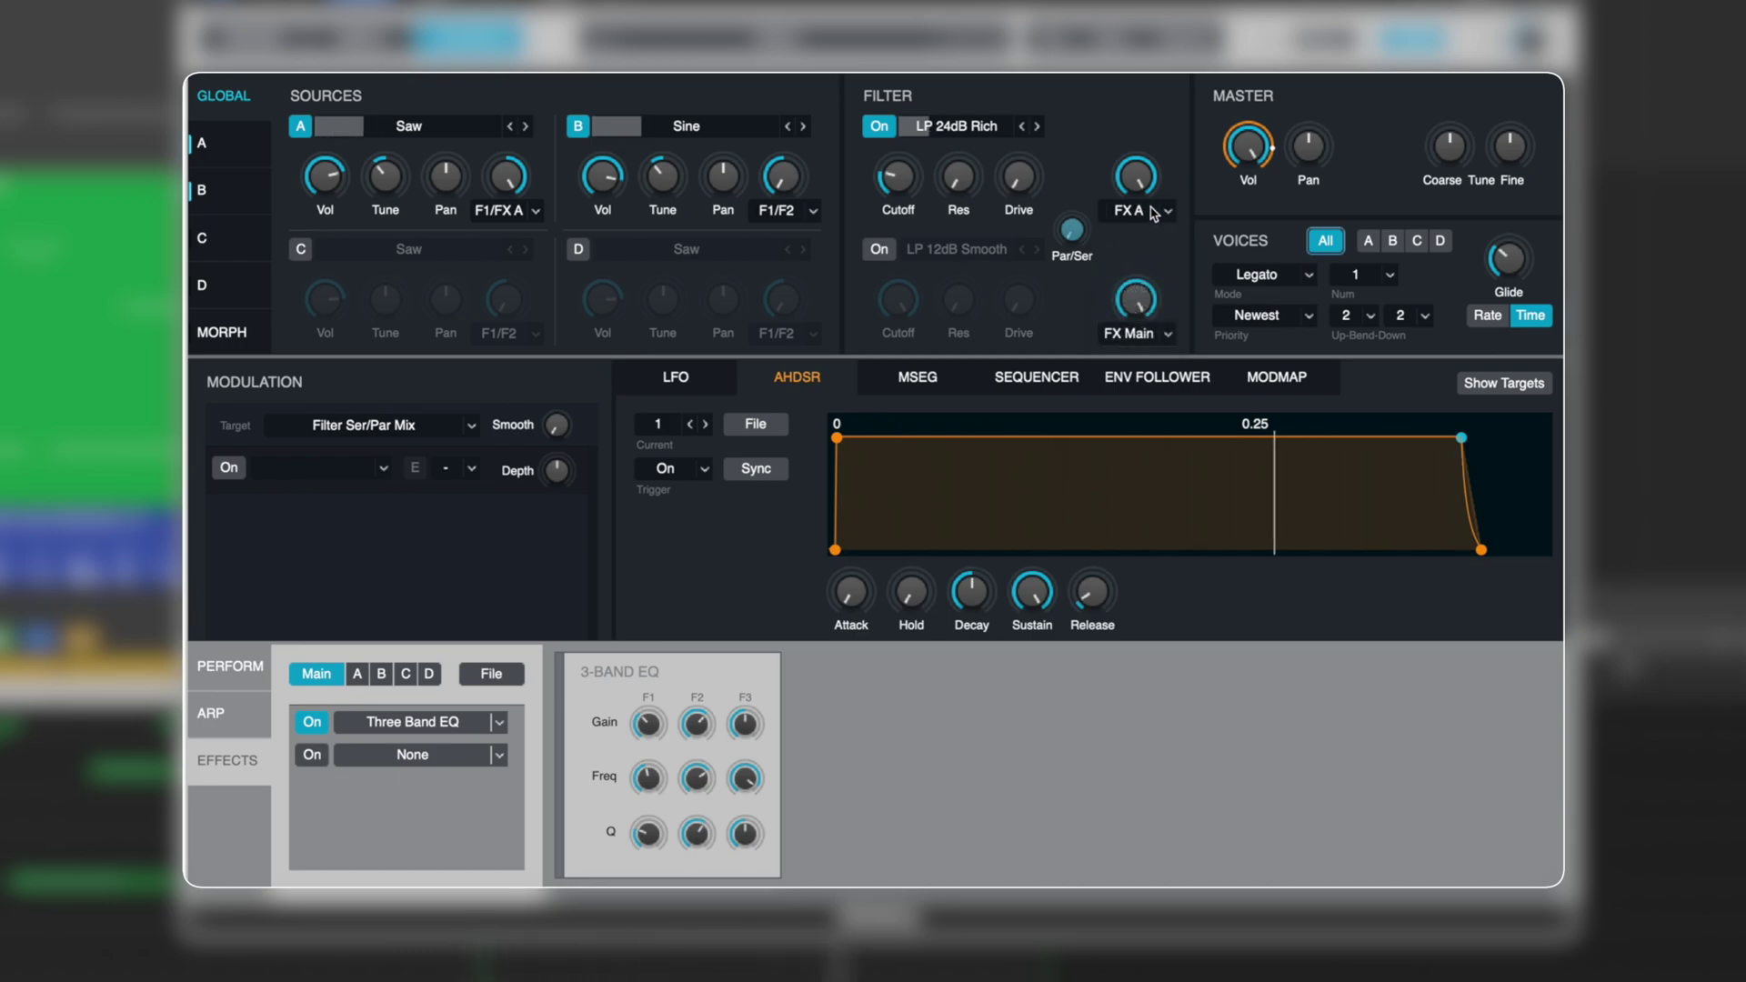
# - Send source A fully to filter 1 instead of FX A, and sweep filter 1's cutoff up to about 427 Hz
pyautogui.moveTo(898, 177)
pyautogui.mouseDown()
pyautogui.moveTo(916, 296)
pyautogui.moveTo(900, 183)
pyautogui.moveTo(905, 203)
pyautogui.mouseUp()
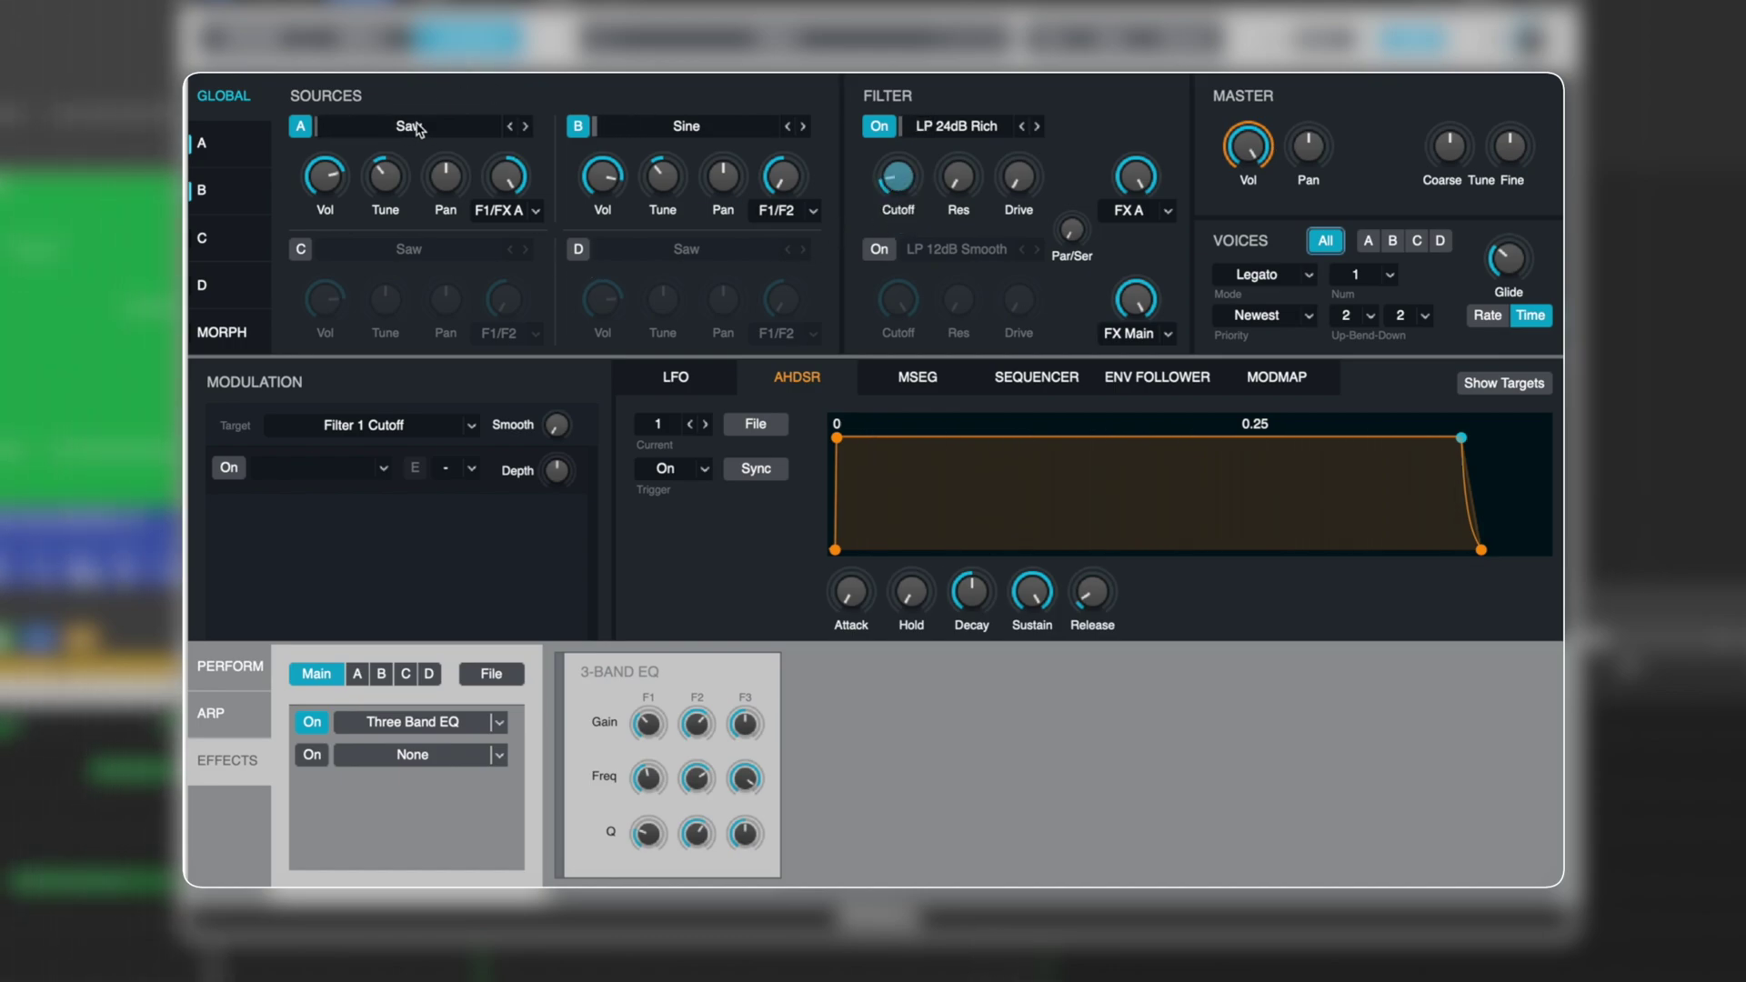
pyautogui.click(507, 179)
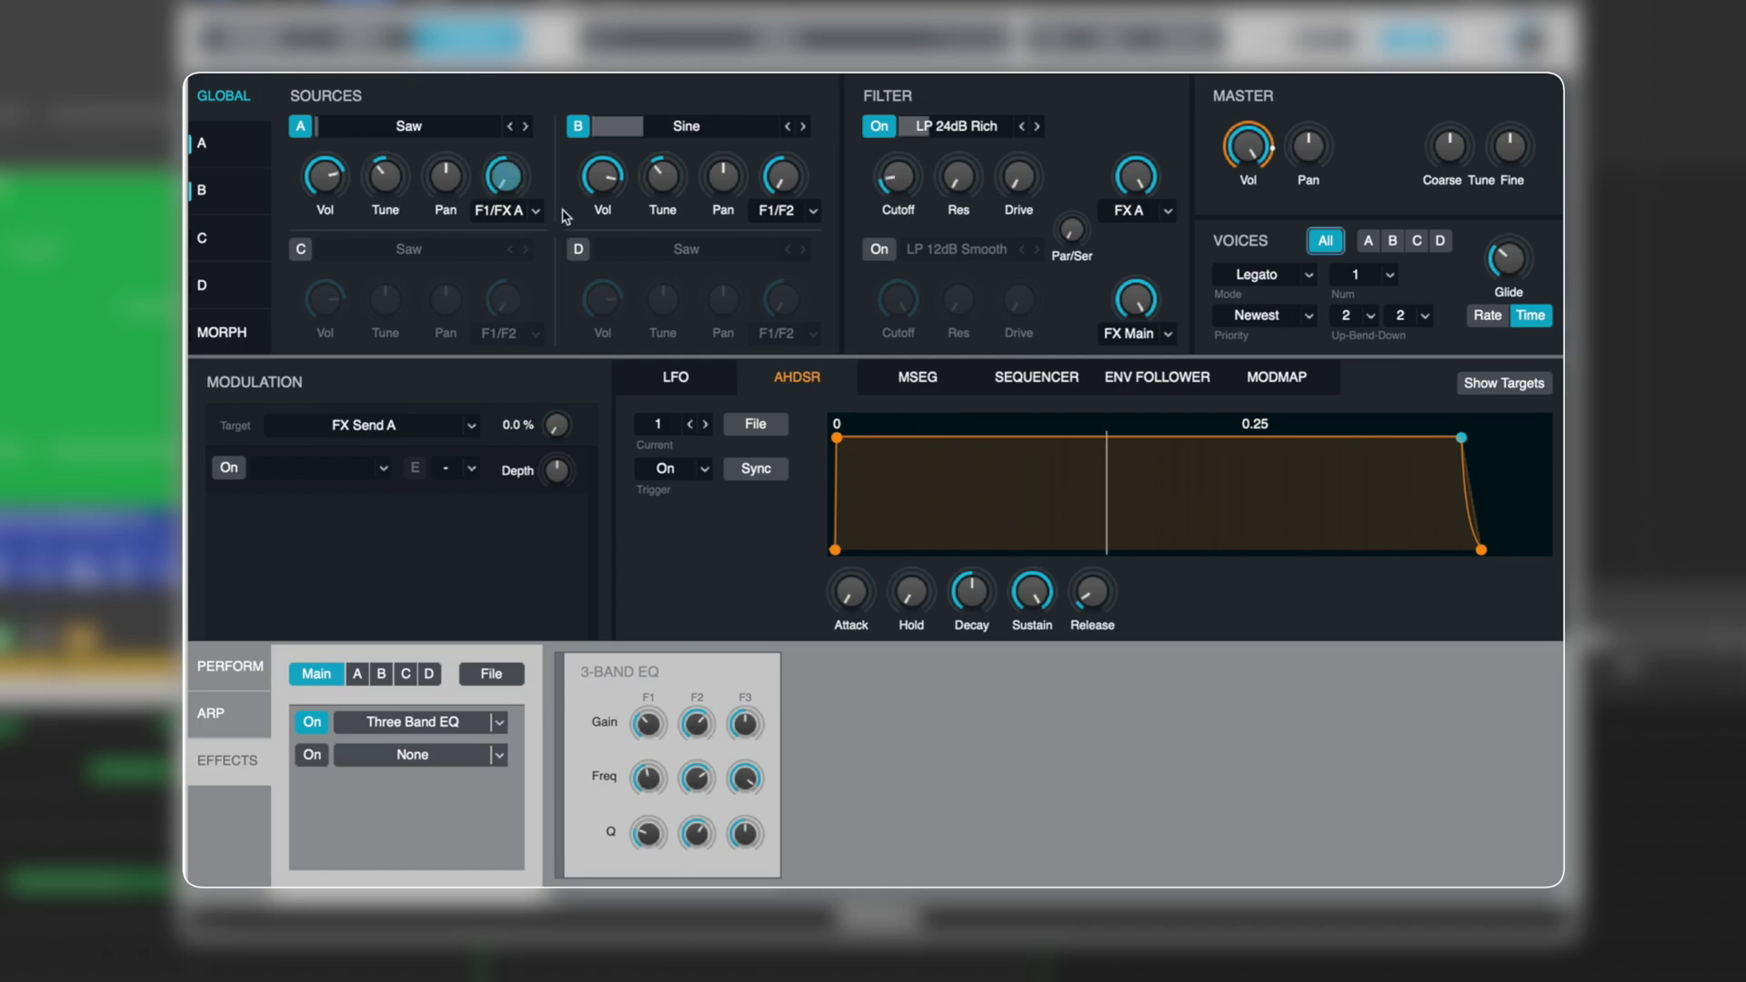
pyautogui.click(900, 207)
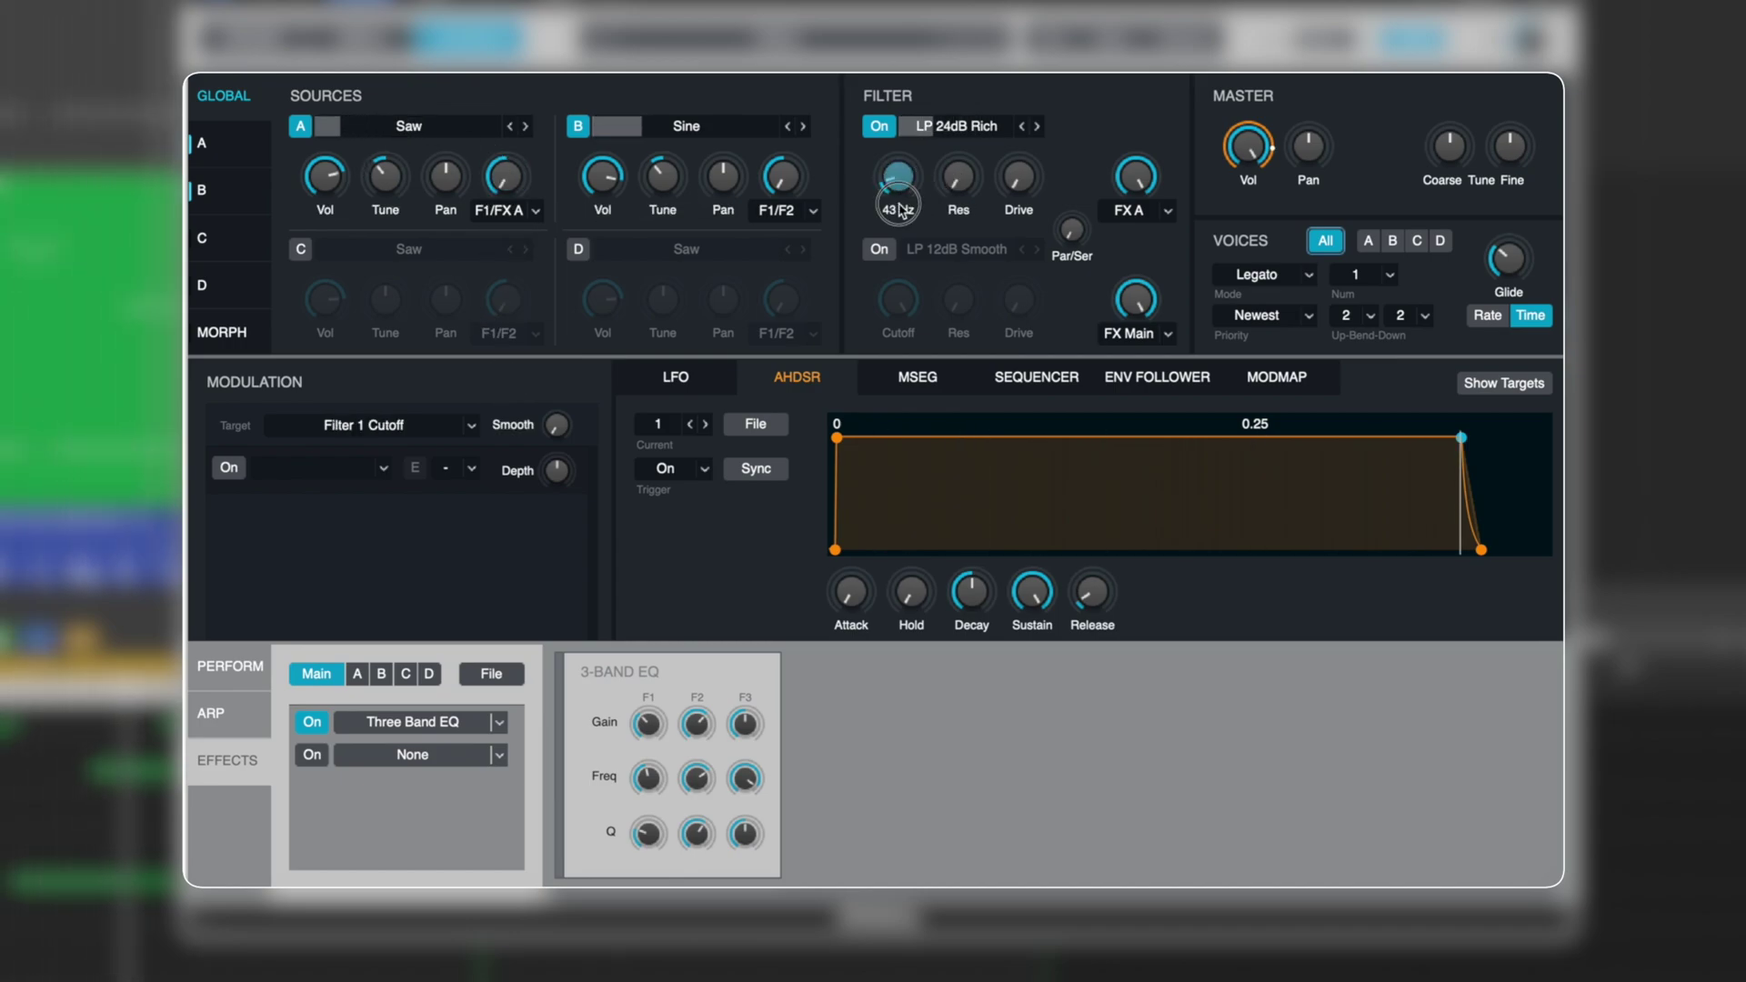
pyautogui.click(511, 186)
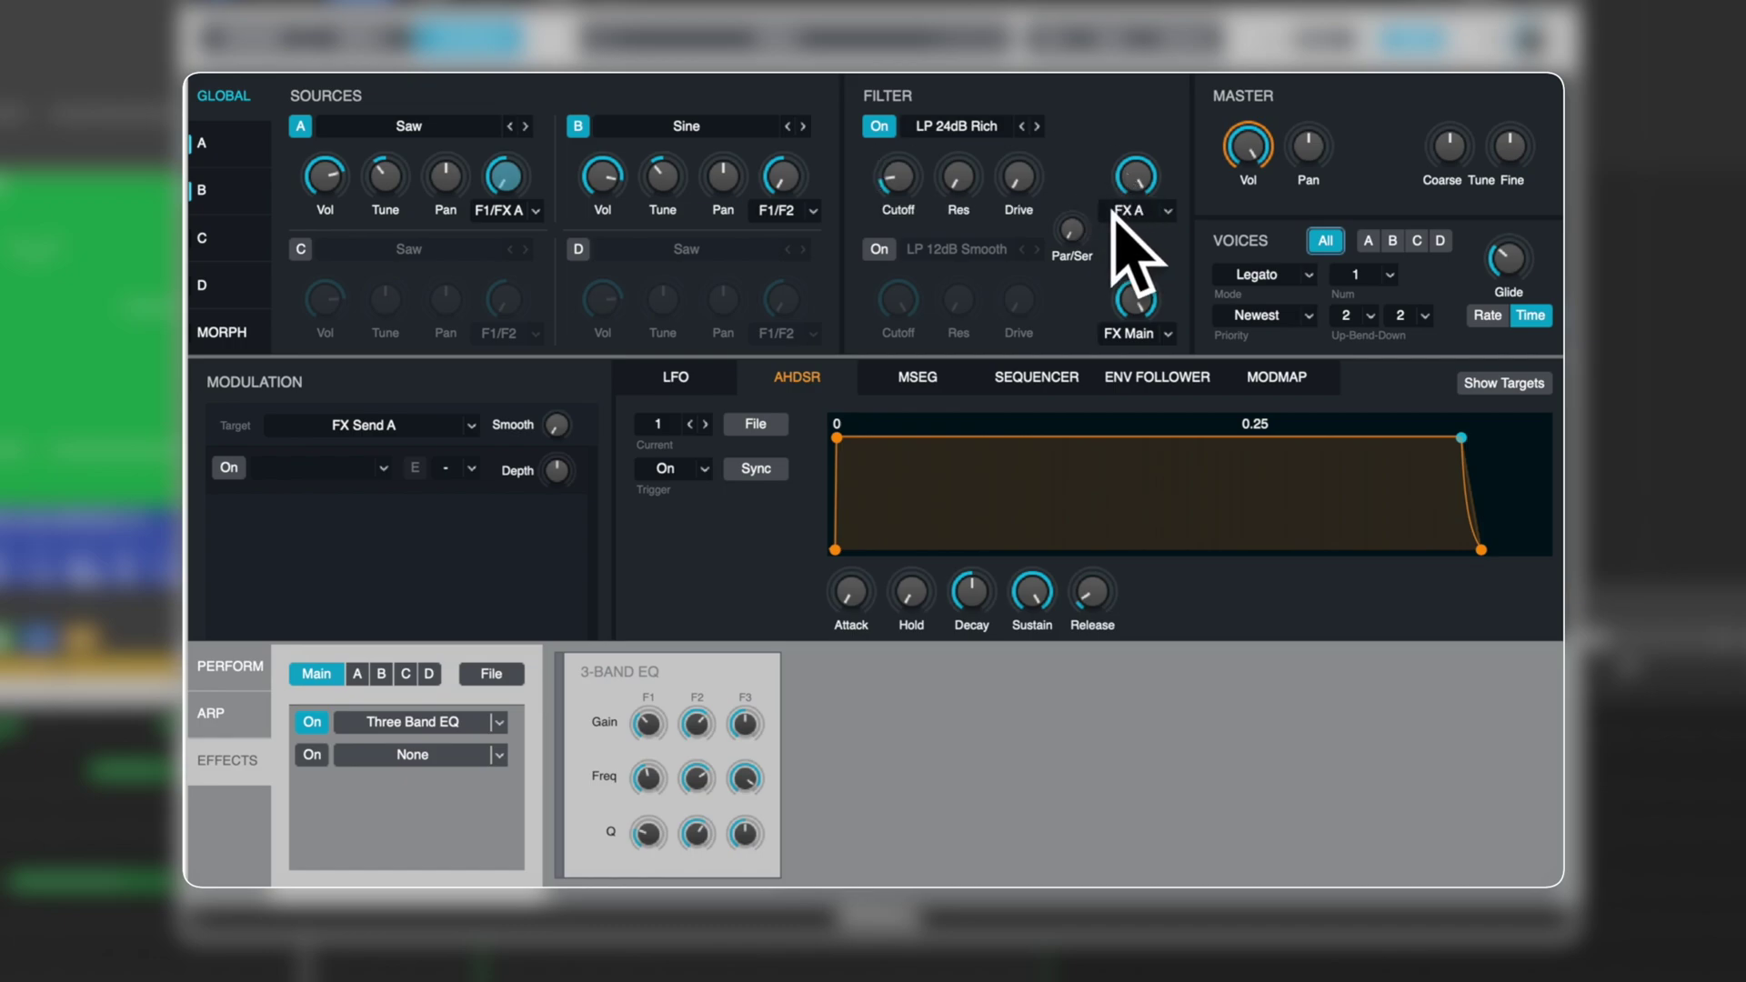
pyautogui.click(897, 176)
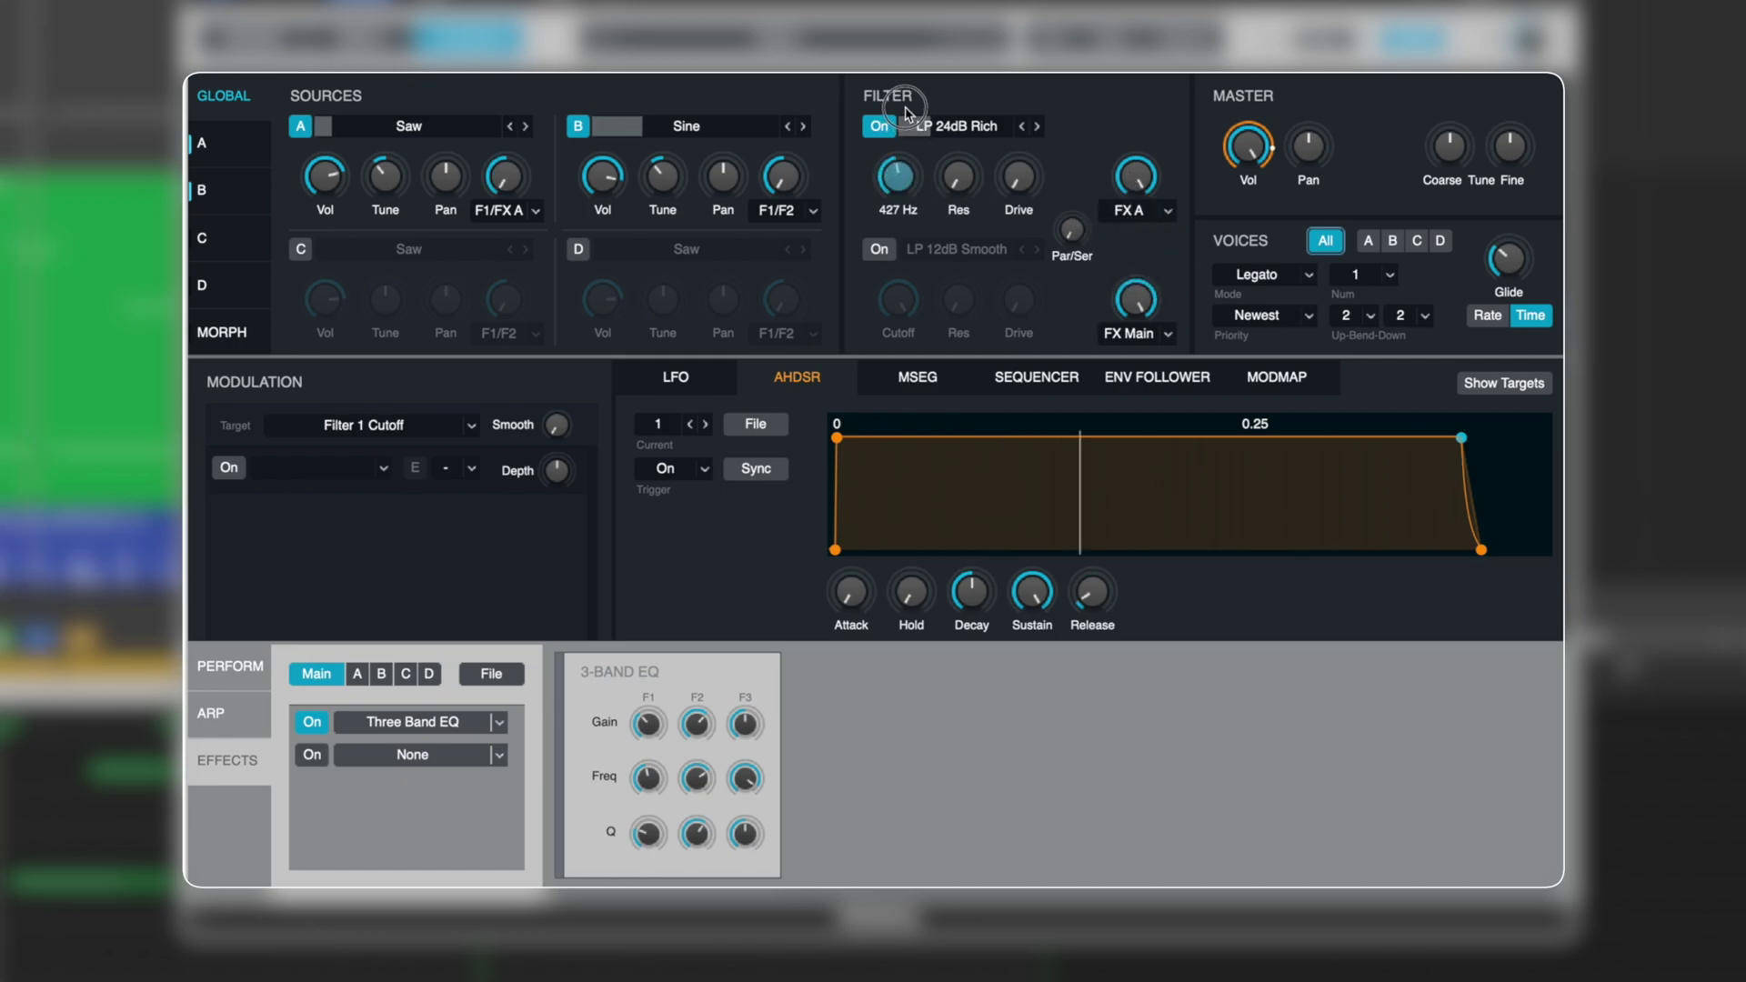
# - Lower filter 1's cutoff, modulate it with a new sine LFO, and raise the modulation depth
pyautogui.moveTo(898, 164); pyautogui.dragTo(900, 185)
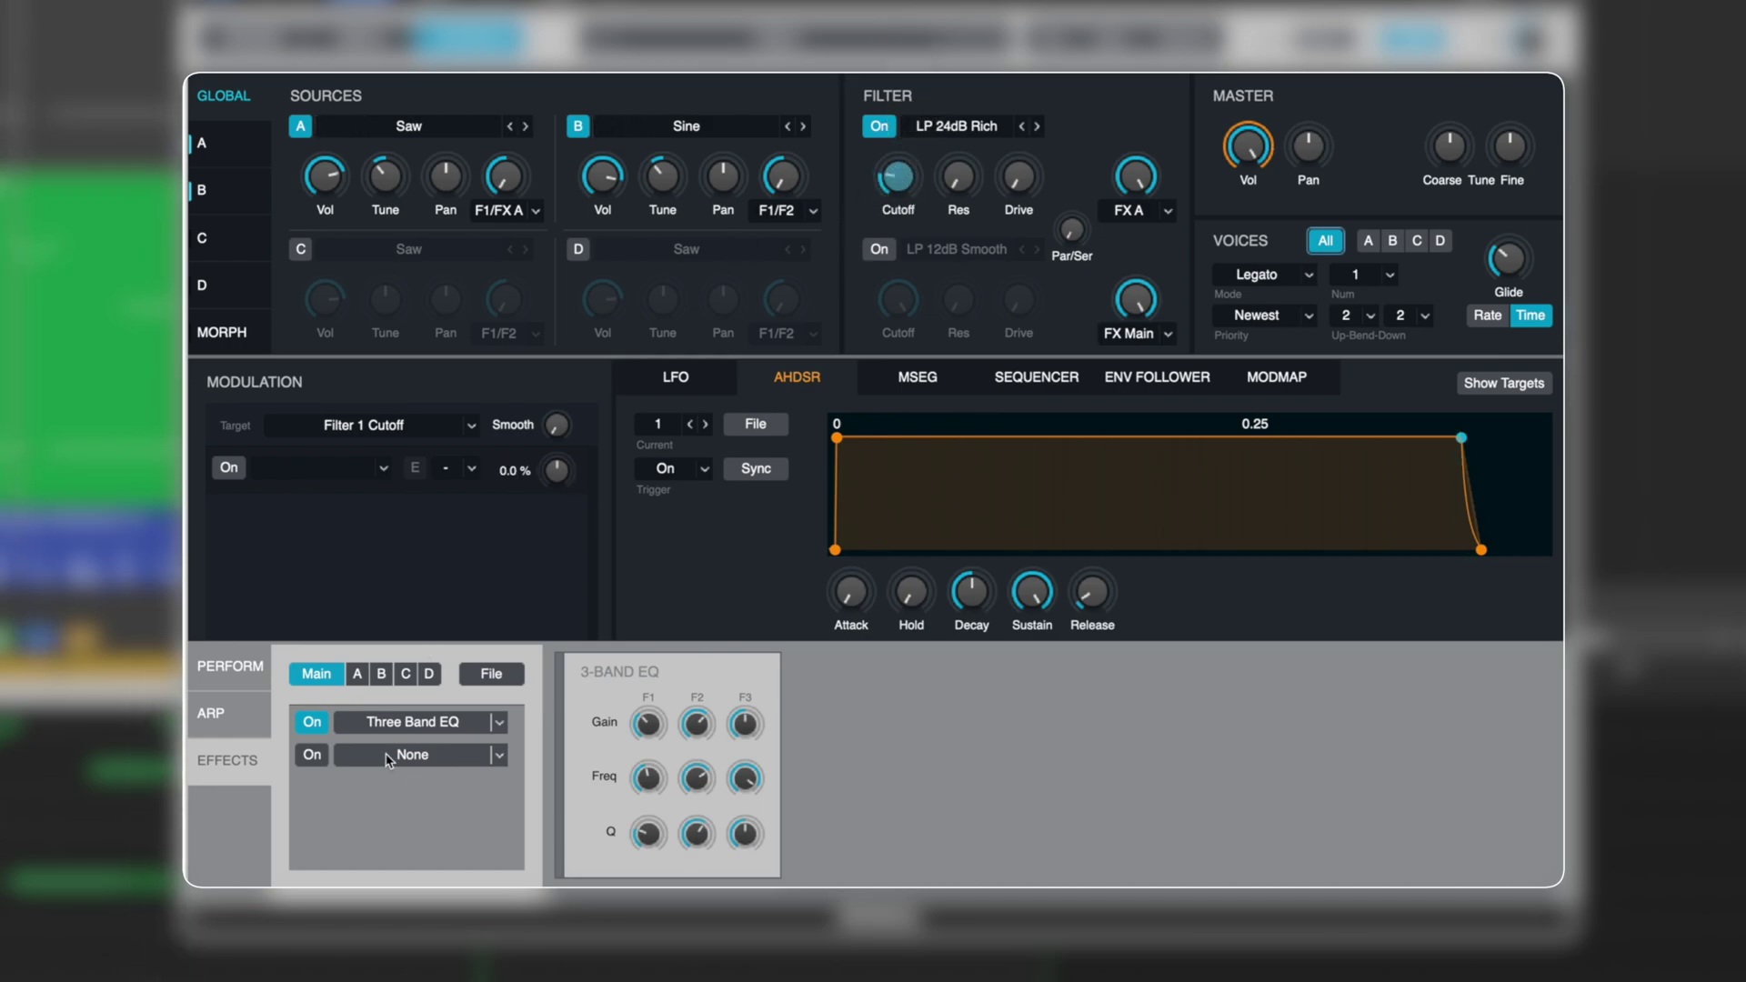
pyautogui.click(383, 467)
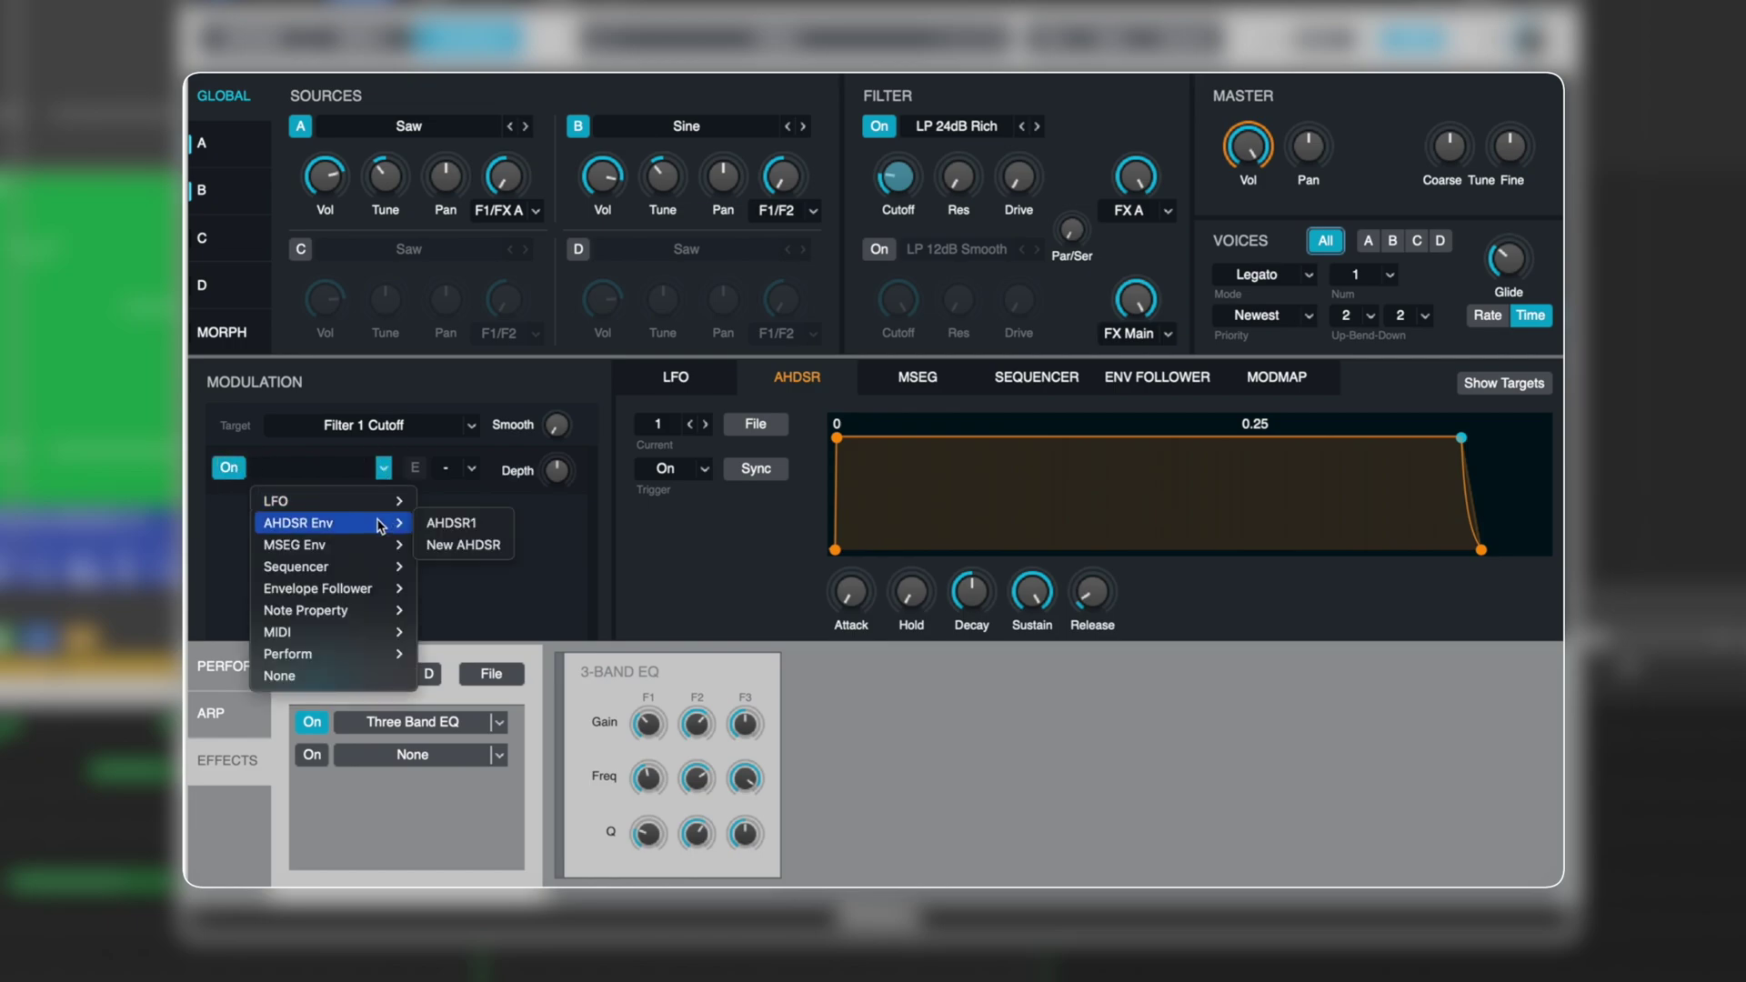
pyautogui.moveTo(391, 502)
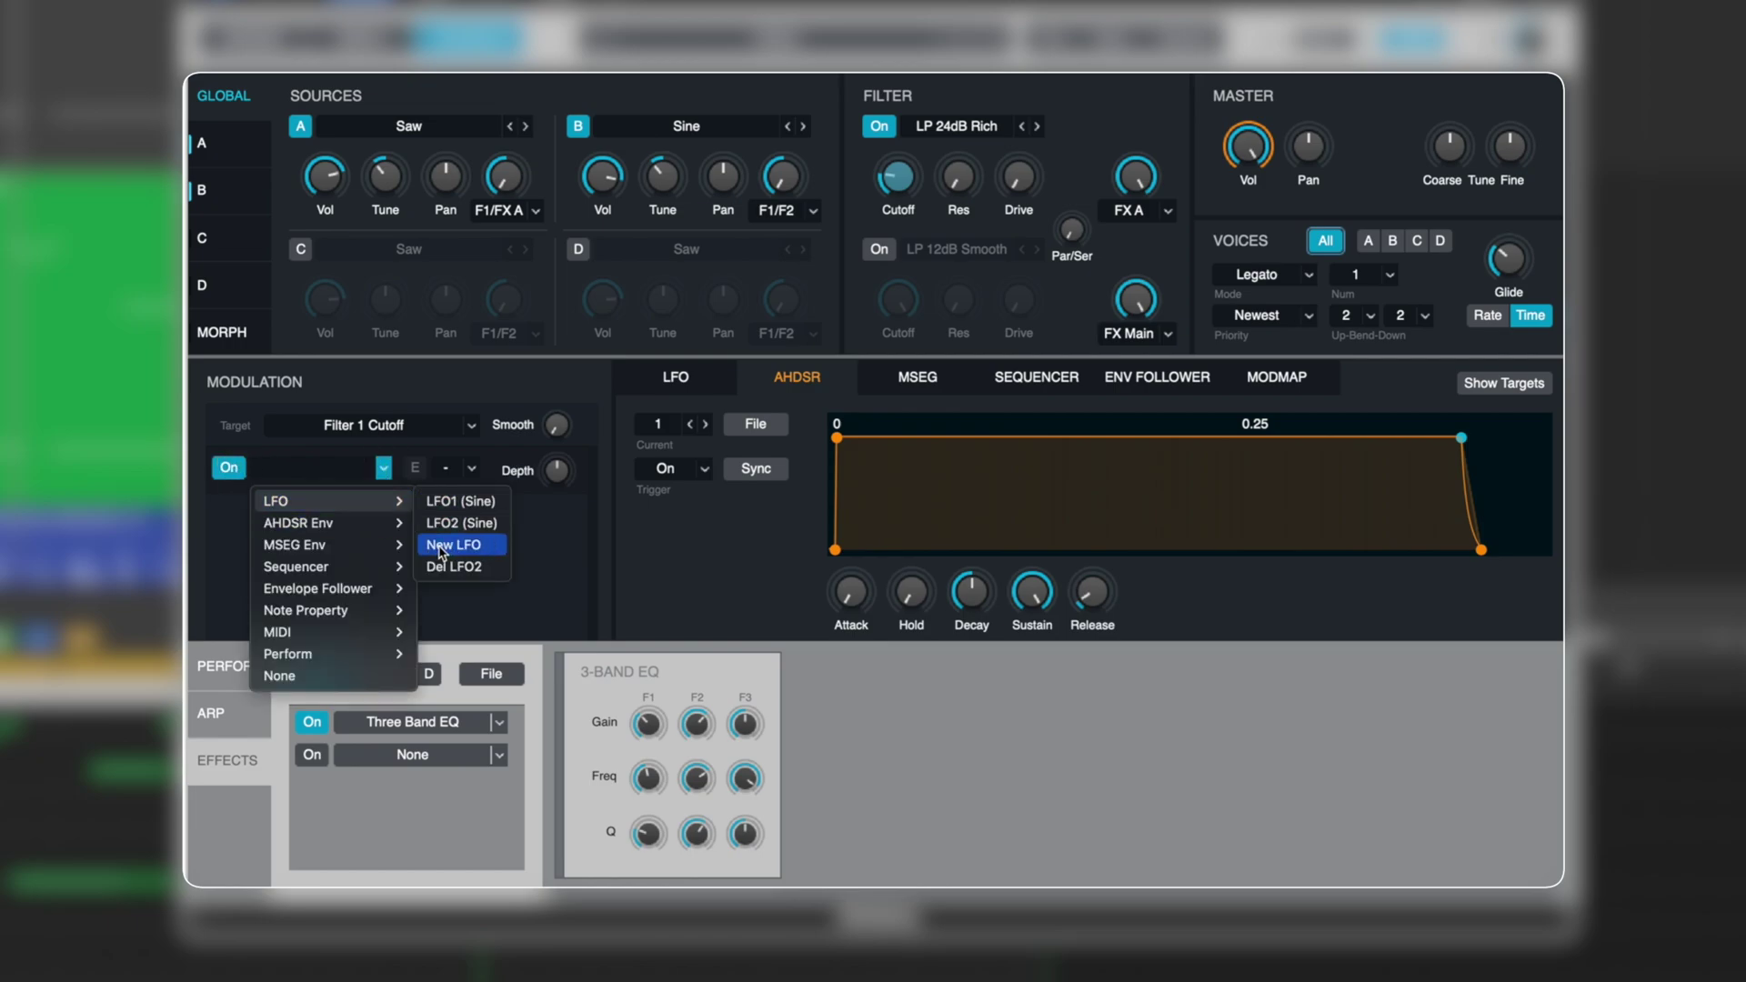
pyautogui.click(440, 552)
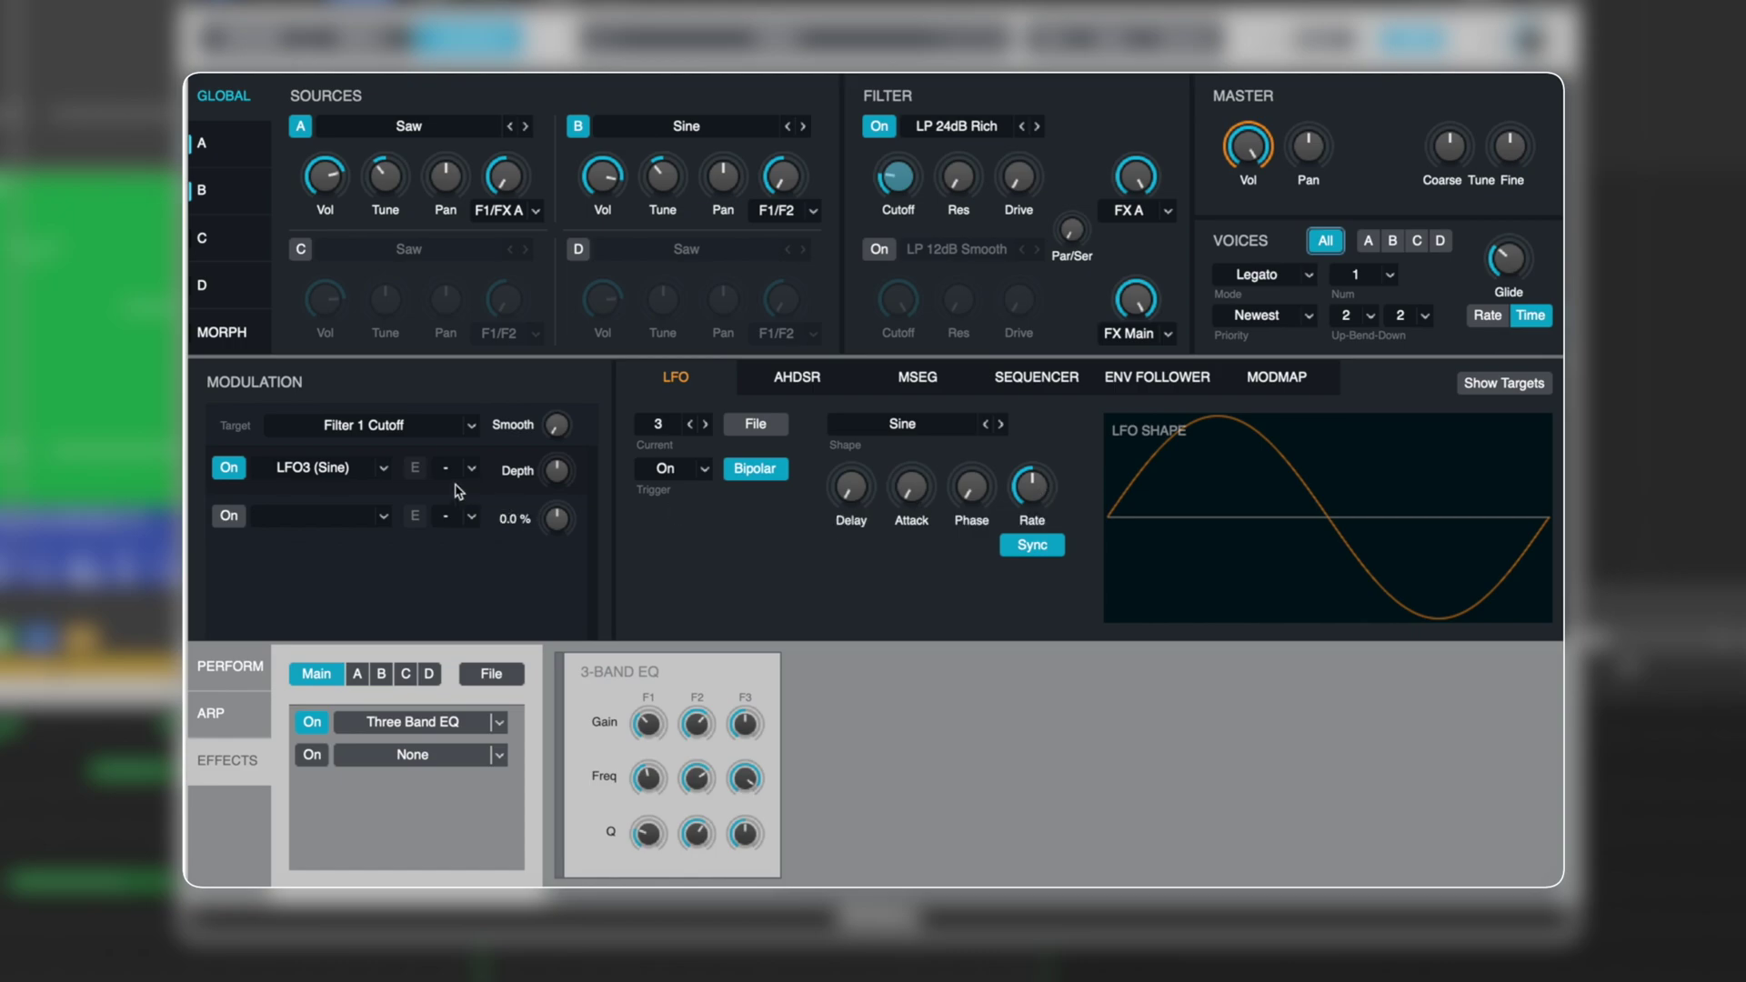
pyautogui.moveTo(566, 464); pyautogui.dragTo(566, 466)
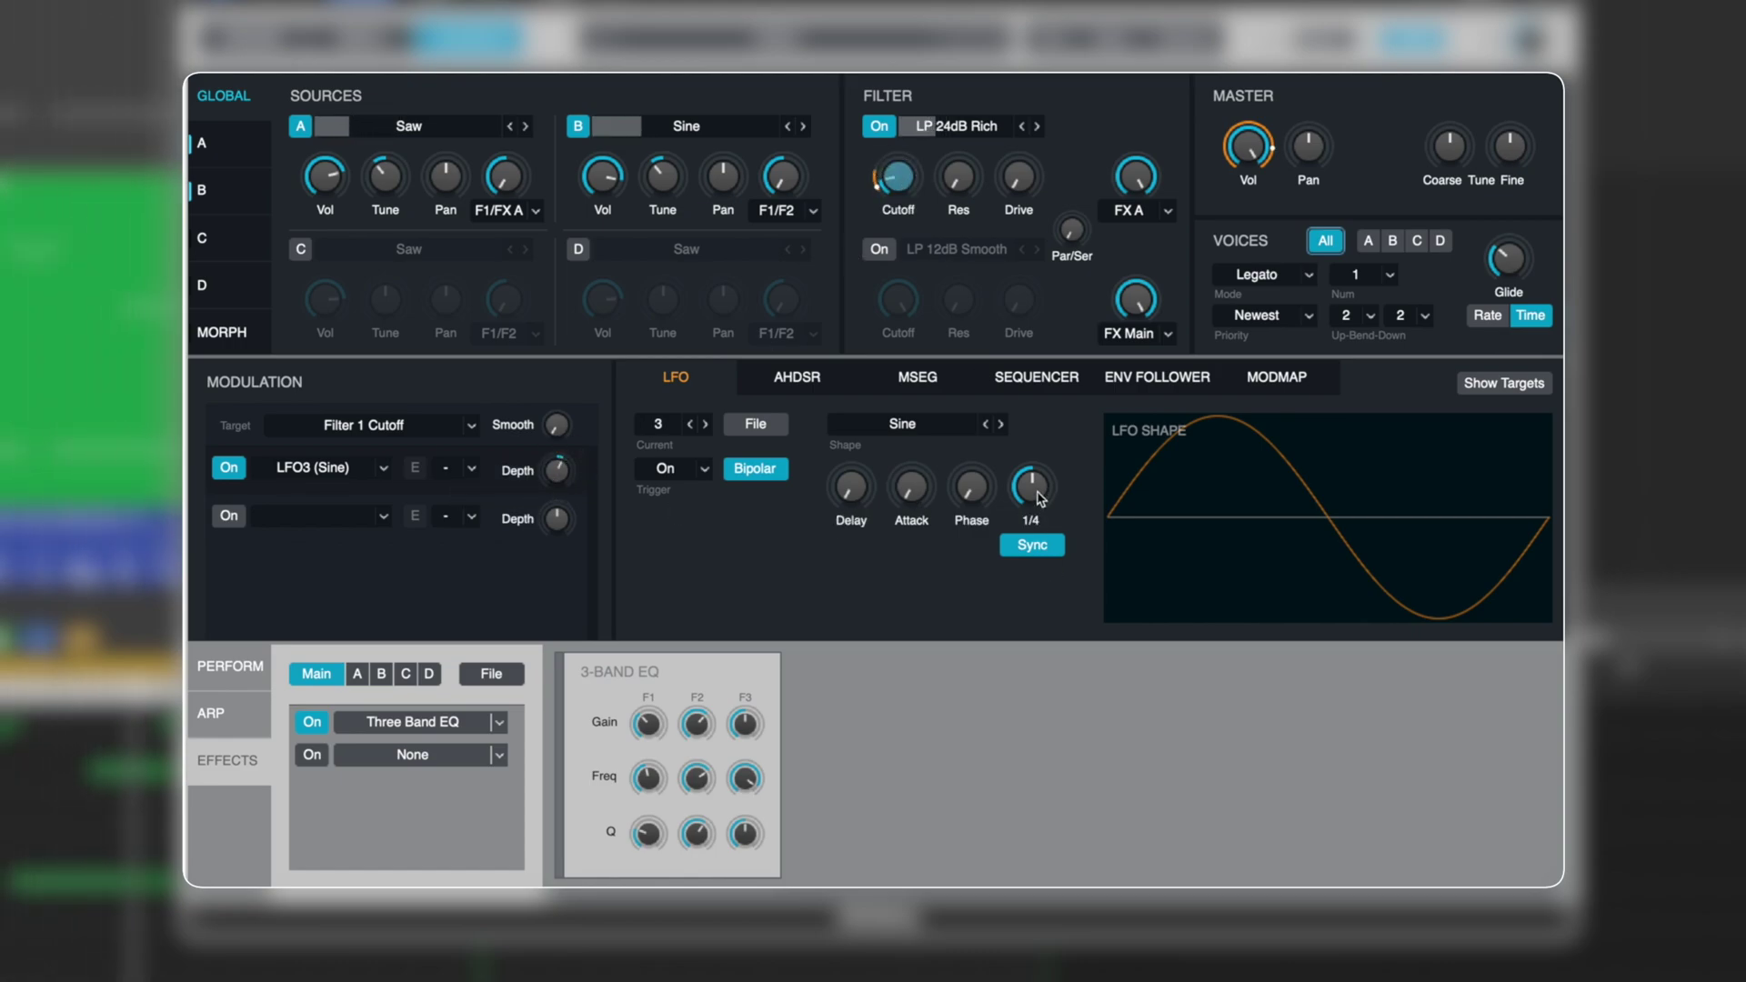
# - Balance filter 1's cutoff against the LFO's depth and rate by ear, leaving the synced LFO rate at 1/4
pyautogui.moveTo(907, 202)
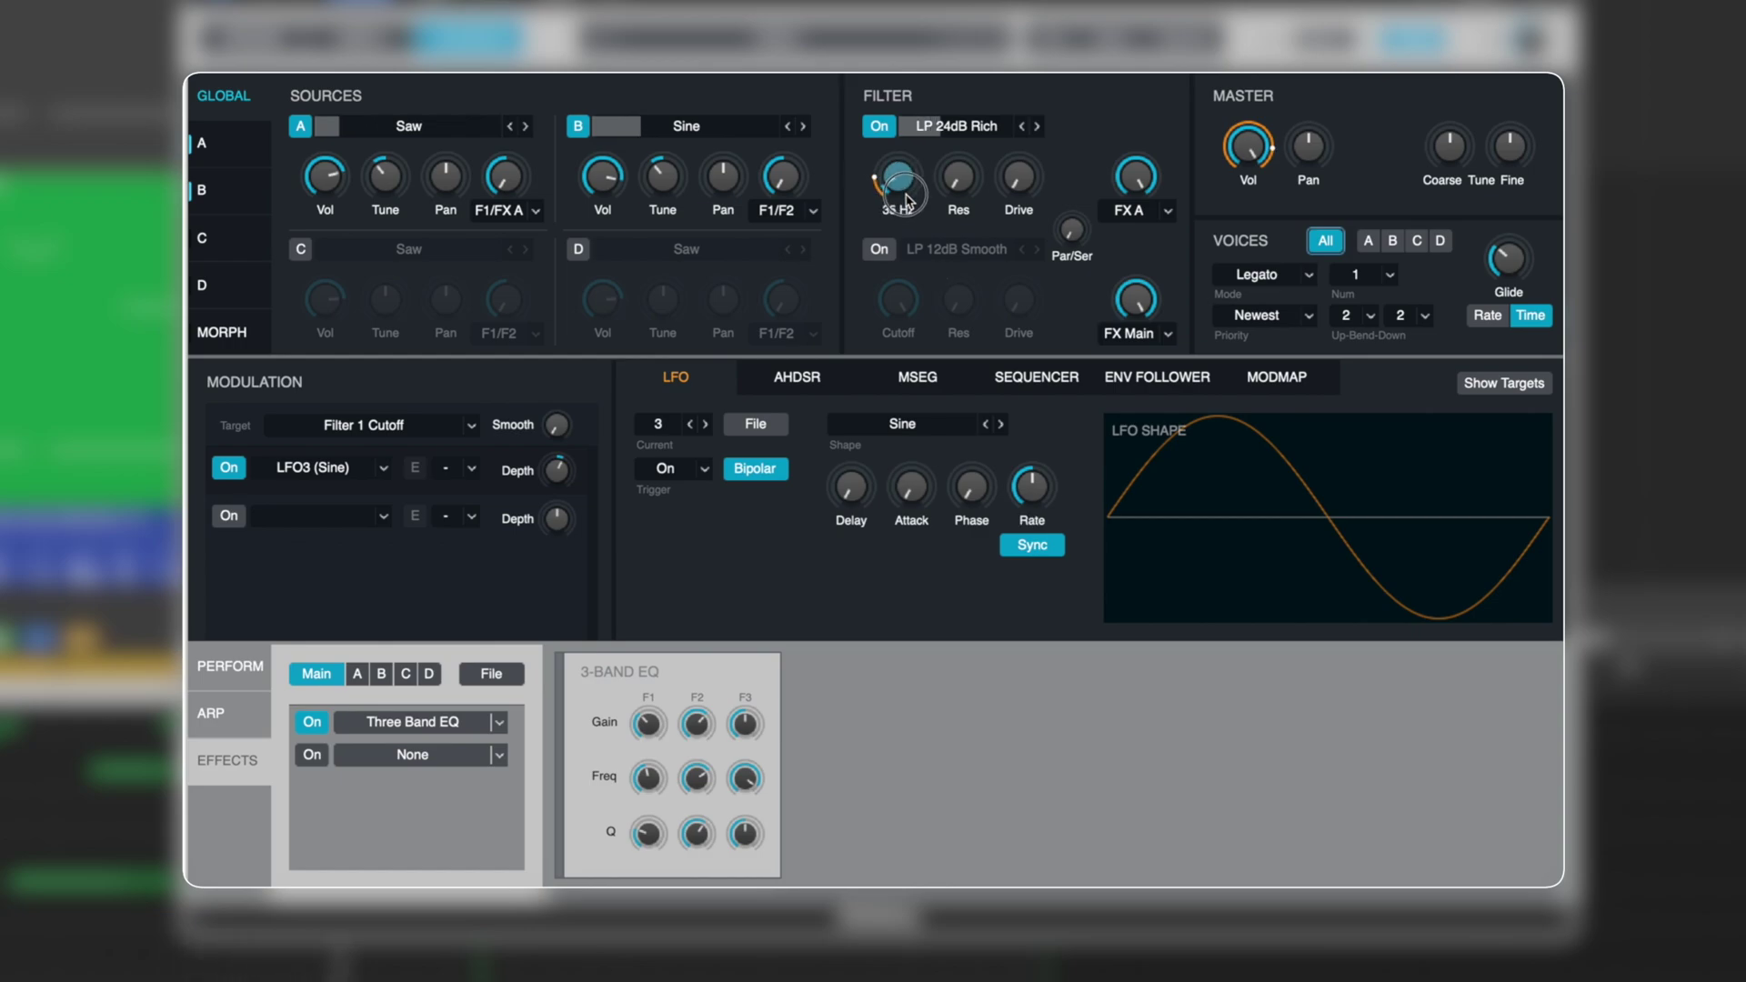
pyautogui.moveTo(566, 472); pyautogui.dragTo(568, 468)
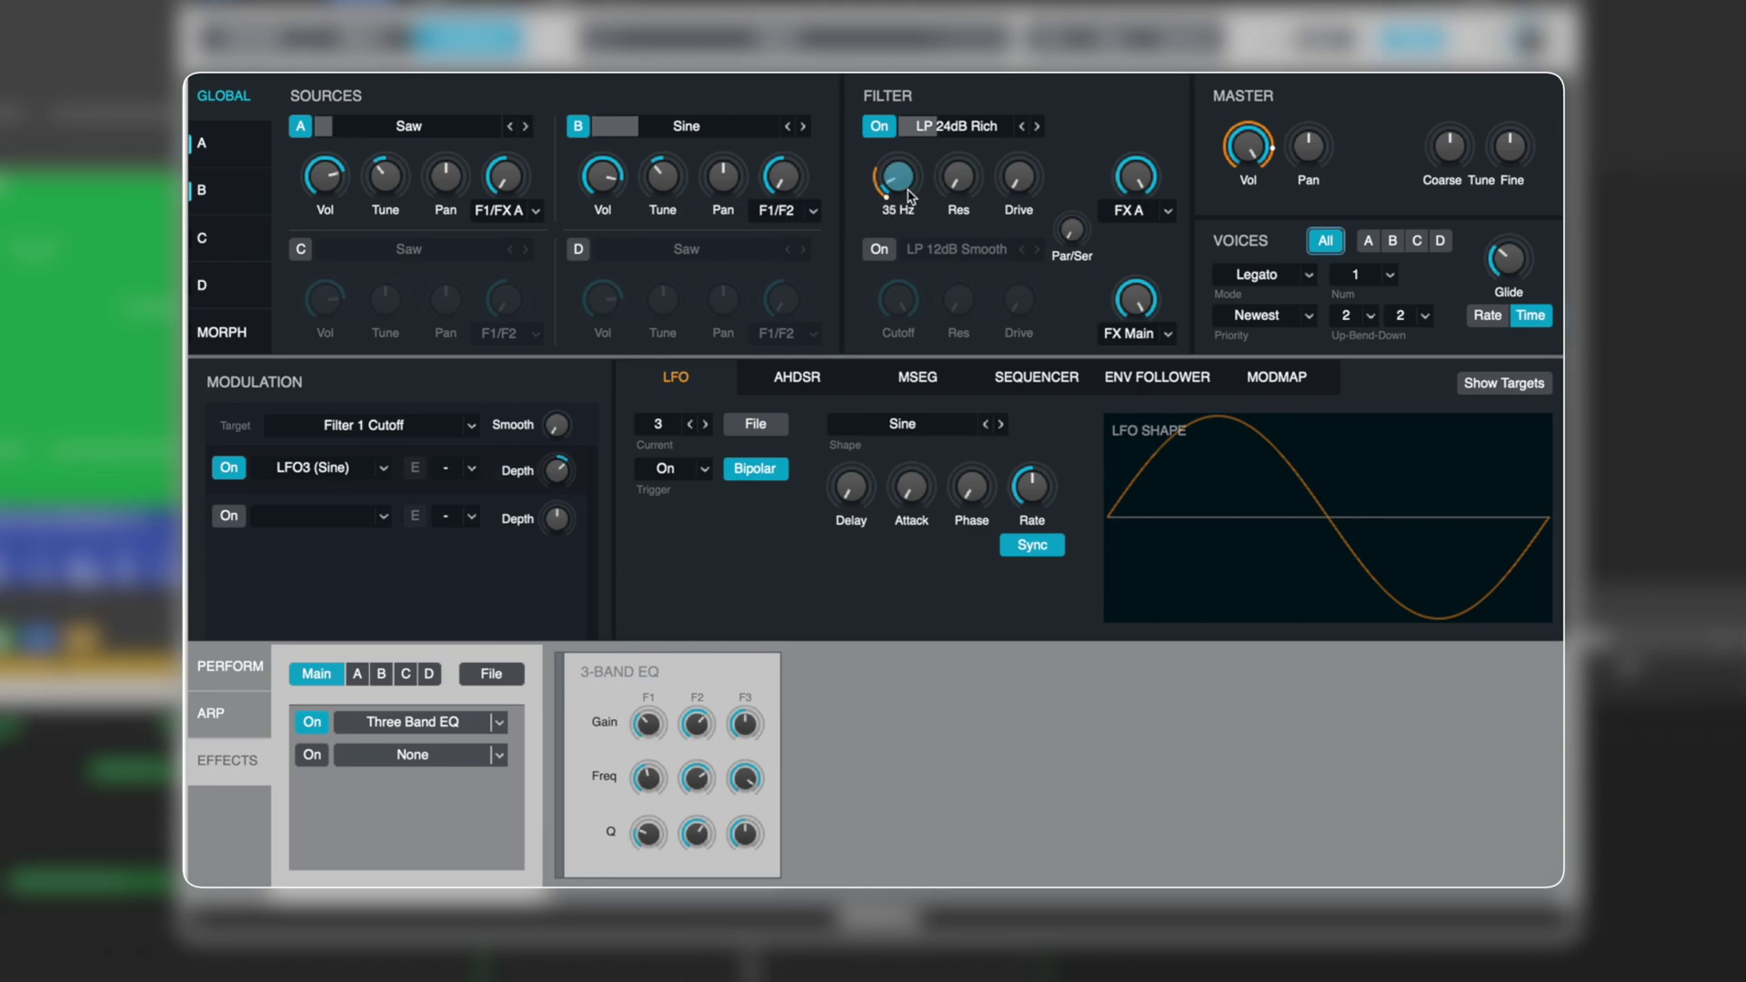
pyautogui.moveTo(1041, 496)
pyautogui.moveTo(1042, 496); pyautogui.dragTo(1038, 474)
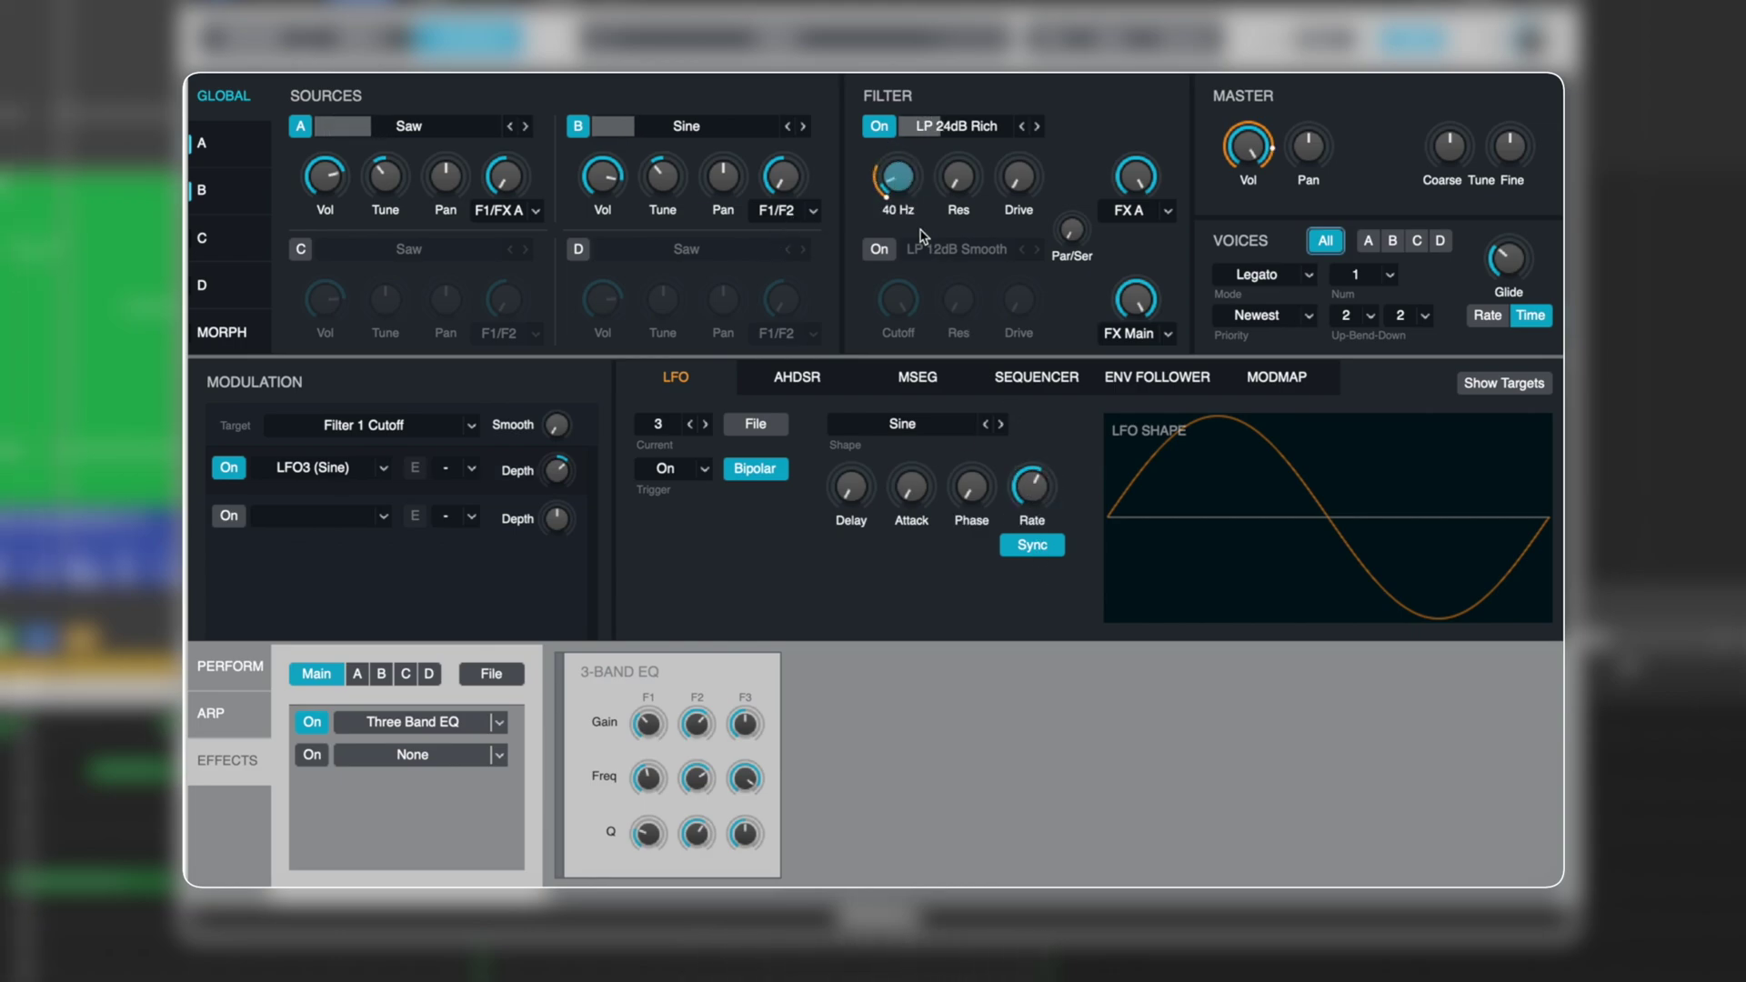
pyautogui.moveTo(539, 513)
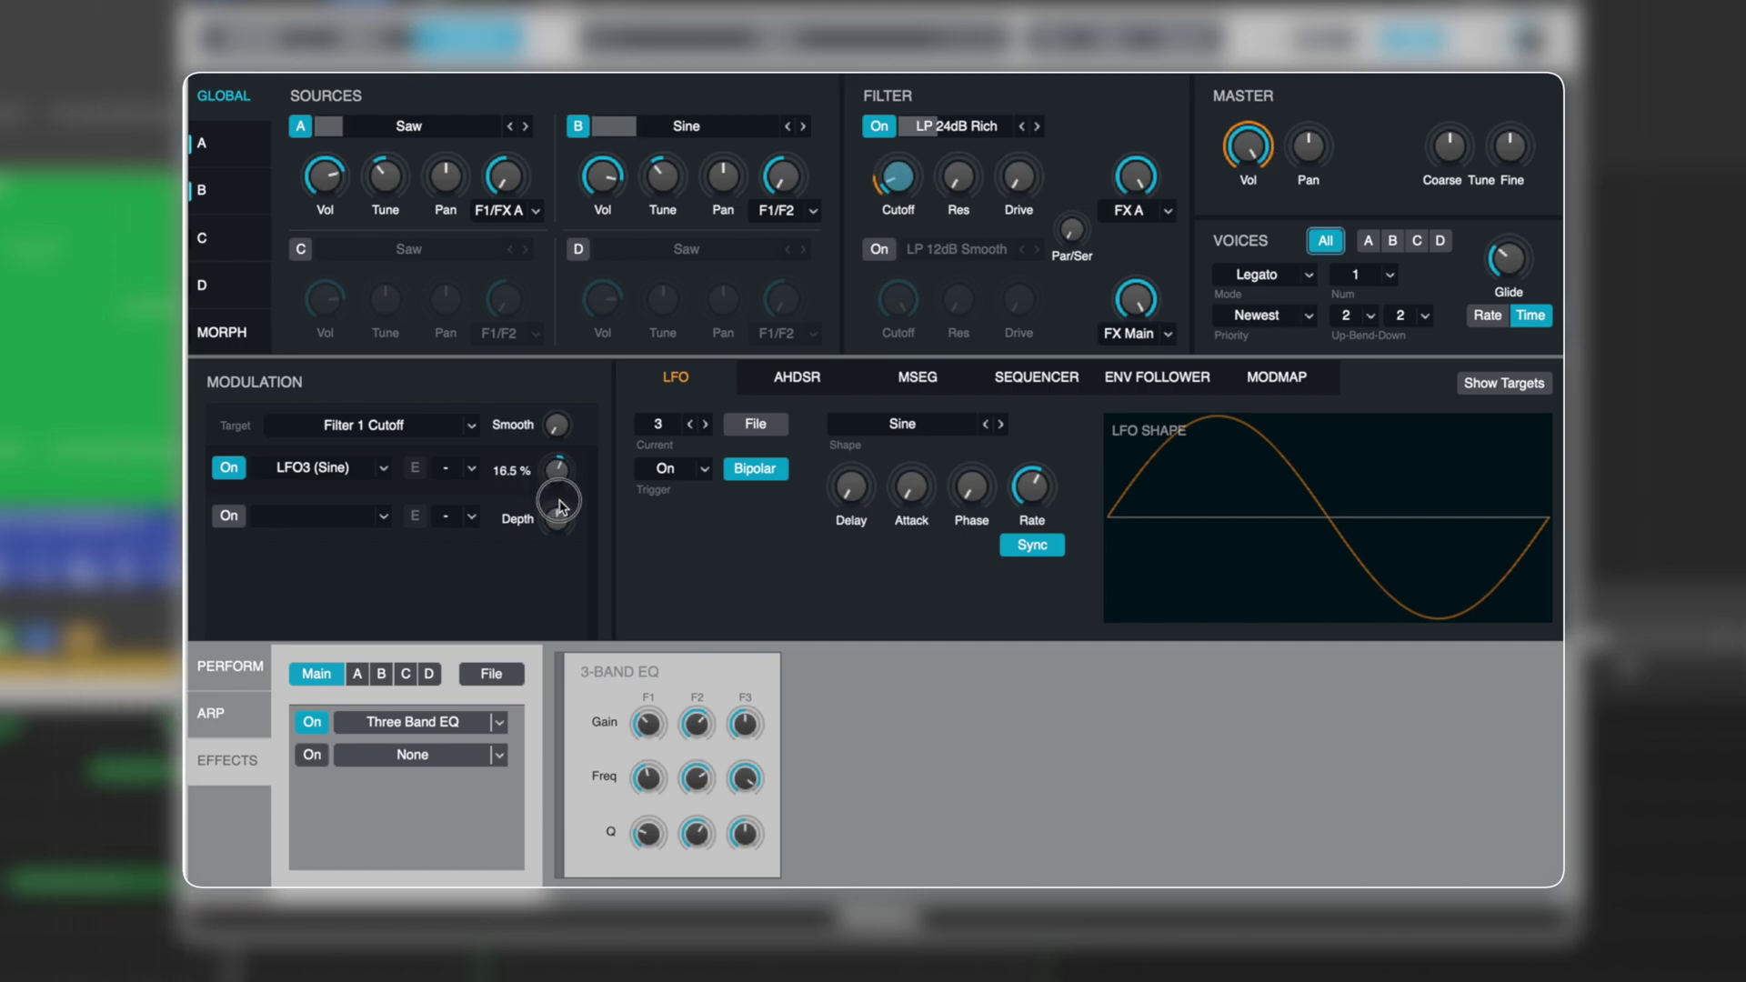
pyautogui.moveTo(912, 191)
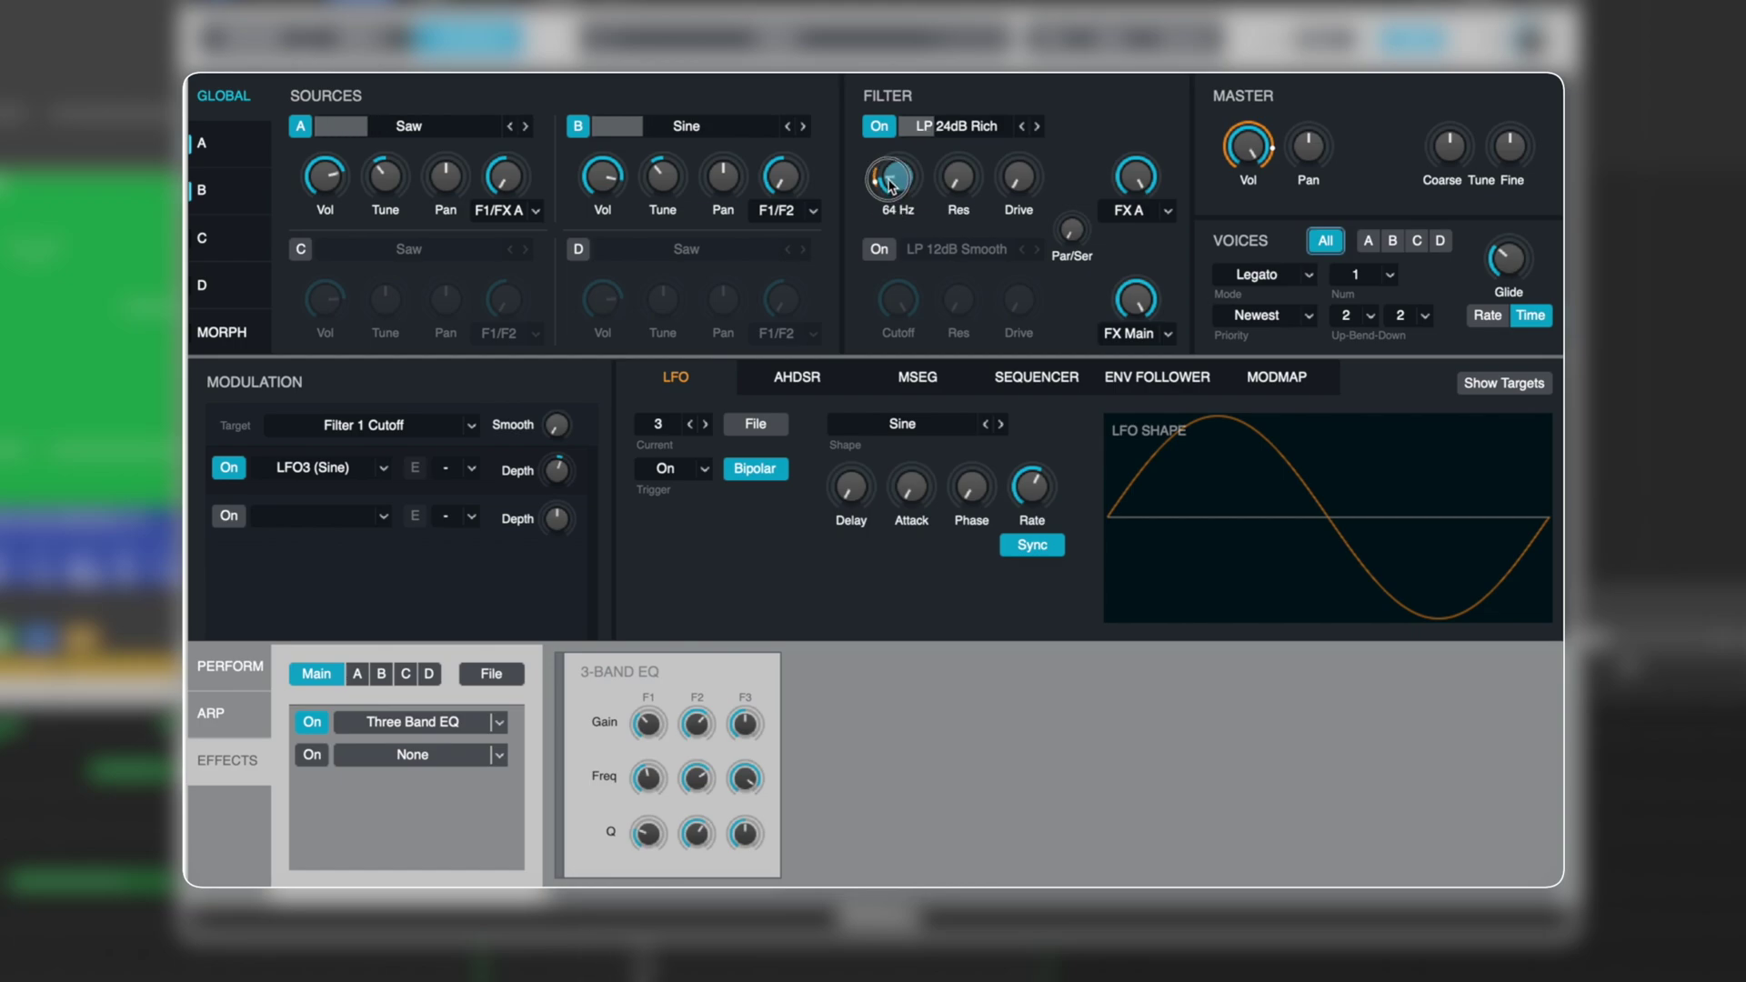
pyautogui.moveTo(1037, 511)
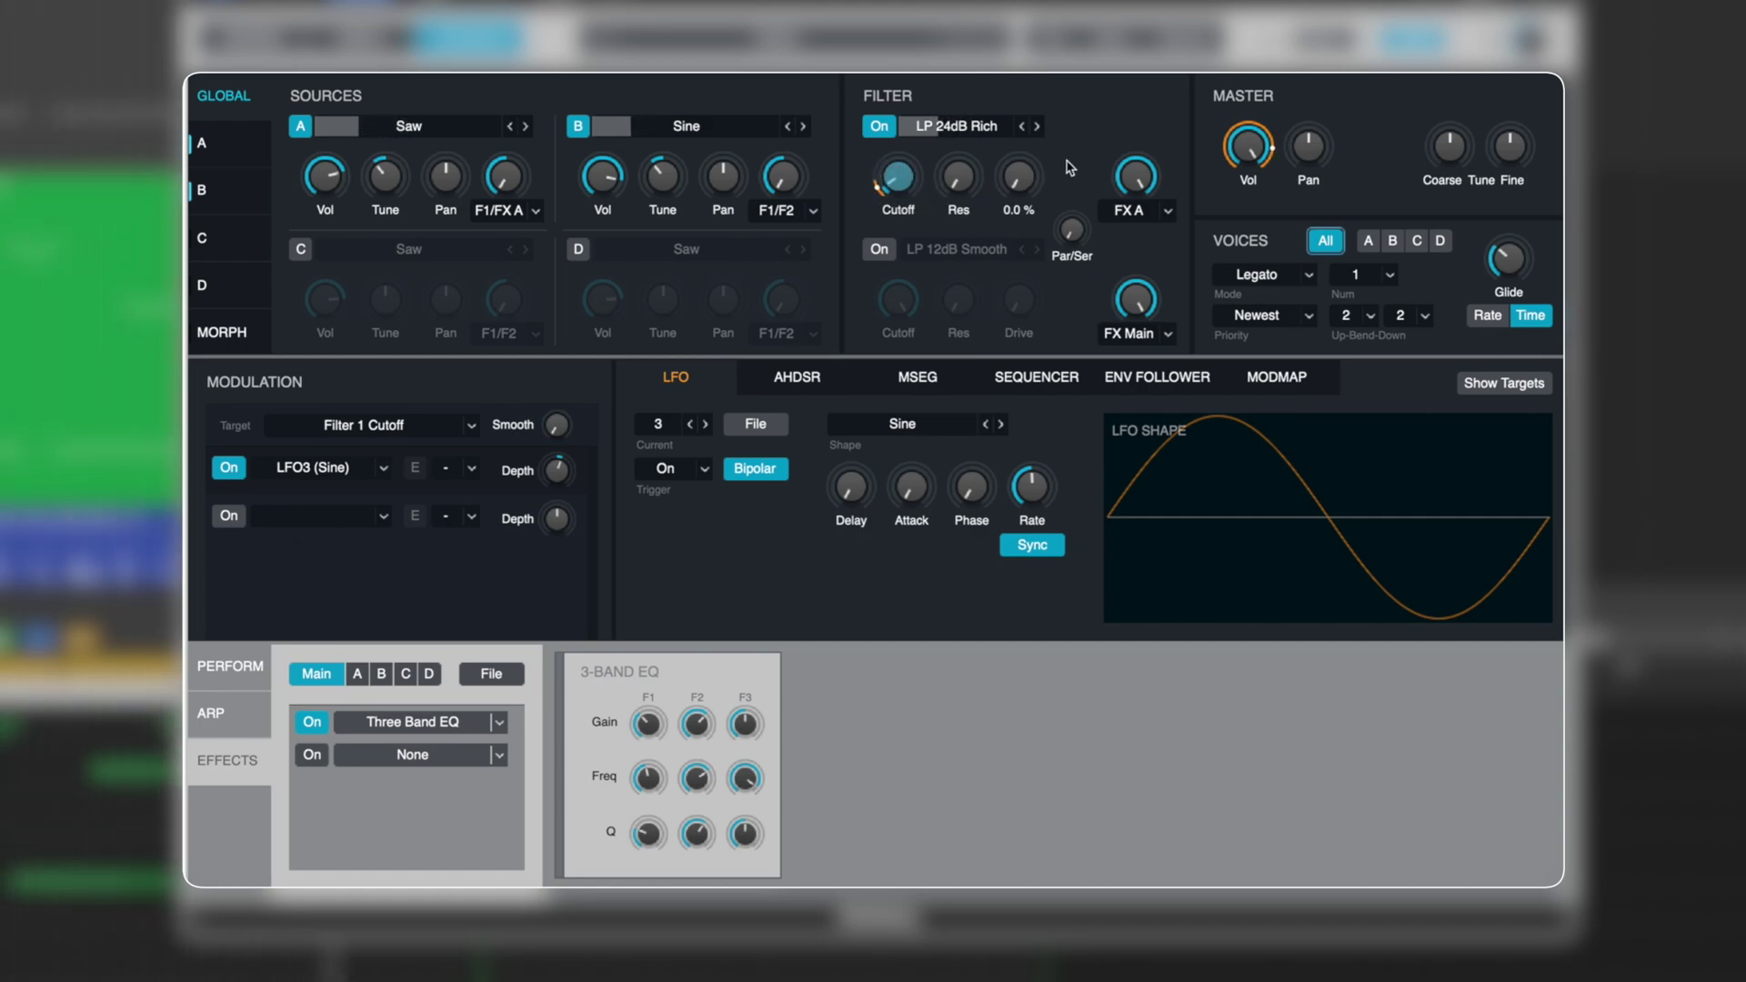
# - Raise filter 1's drive and readjust the LFO depth on its cutoff
pyautogui.moveTo(1019, 176); pyautogui.dragTo(1038, 133)
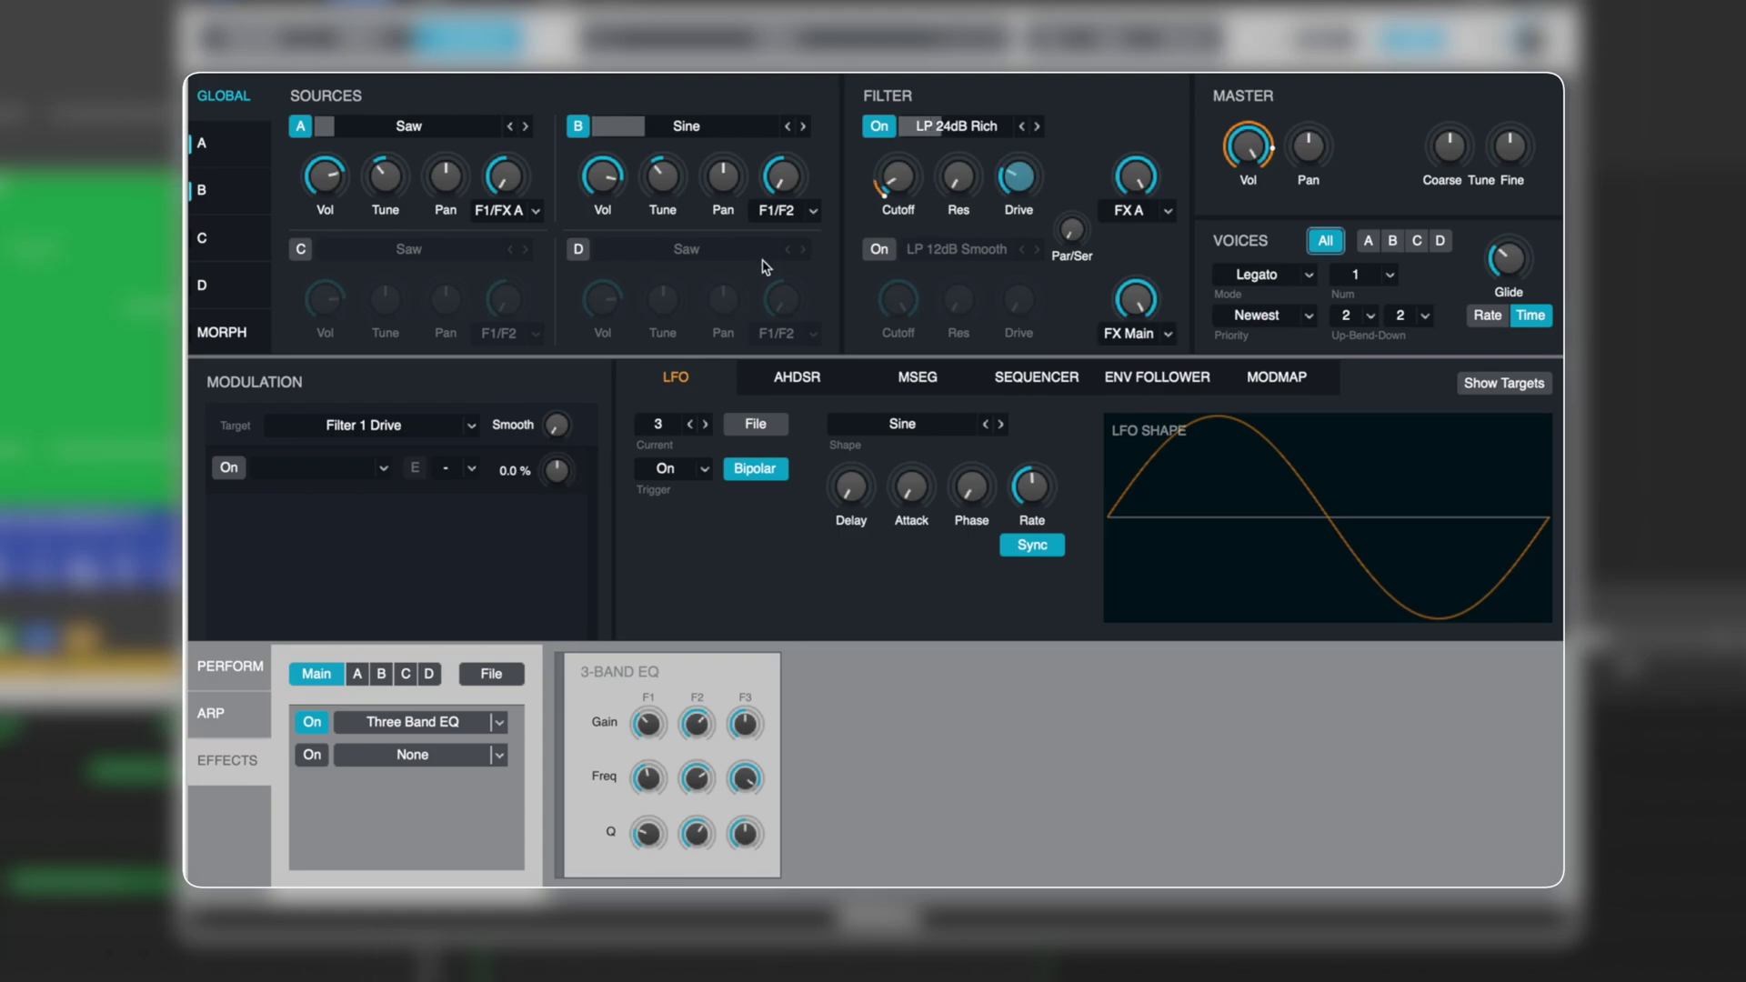
pyautogui.click(898, 177)
pyautogui.moveTo(557, 470)
pyautogui.mouseDown()
pyautogui.moveTo(561, 520)
pyautogui.moveTo(573, 433)
pyautogui.moveTo(563, 489)
pyautogui.moveTo(564, 471)
pyautogui.mouseUp()
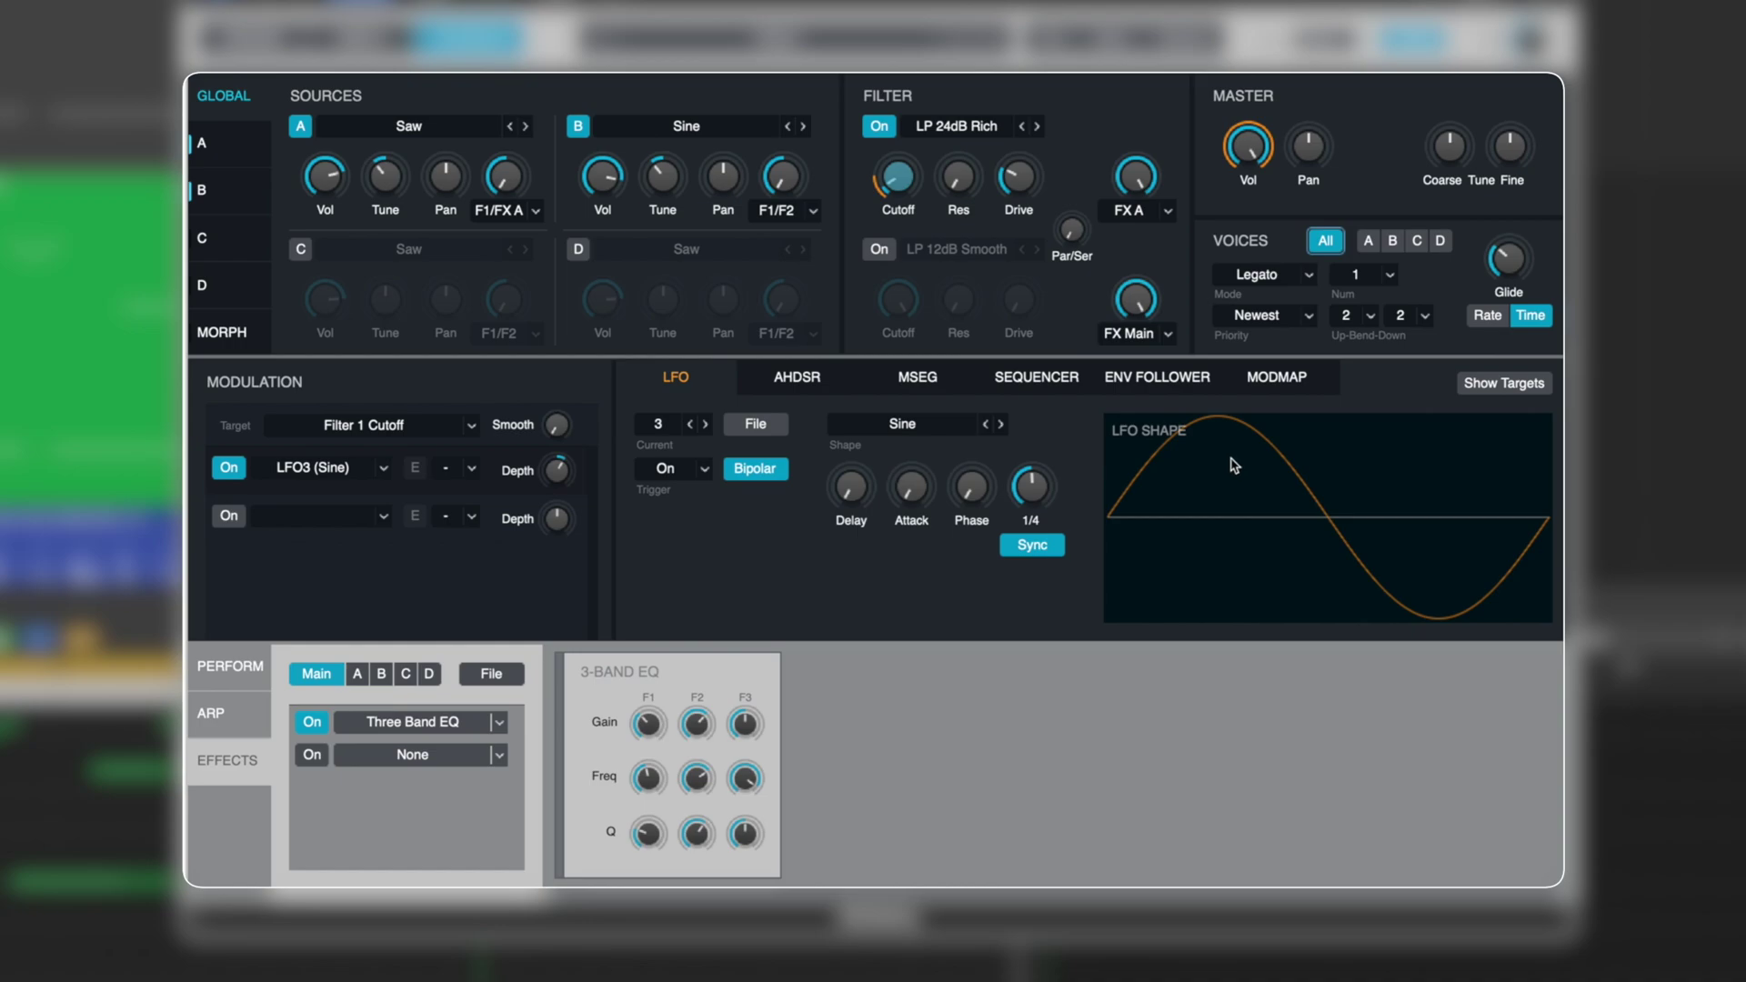
# - Change the LFO shape to Ramp Down and set its cutoff modulation depth to about -18.5%
pyautogui.click(966, 429)
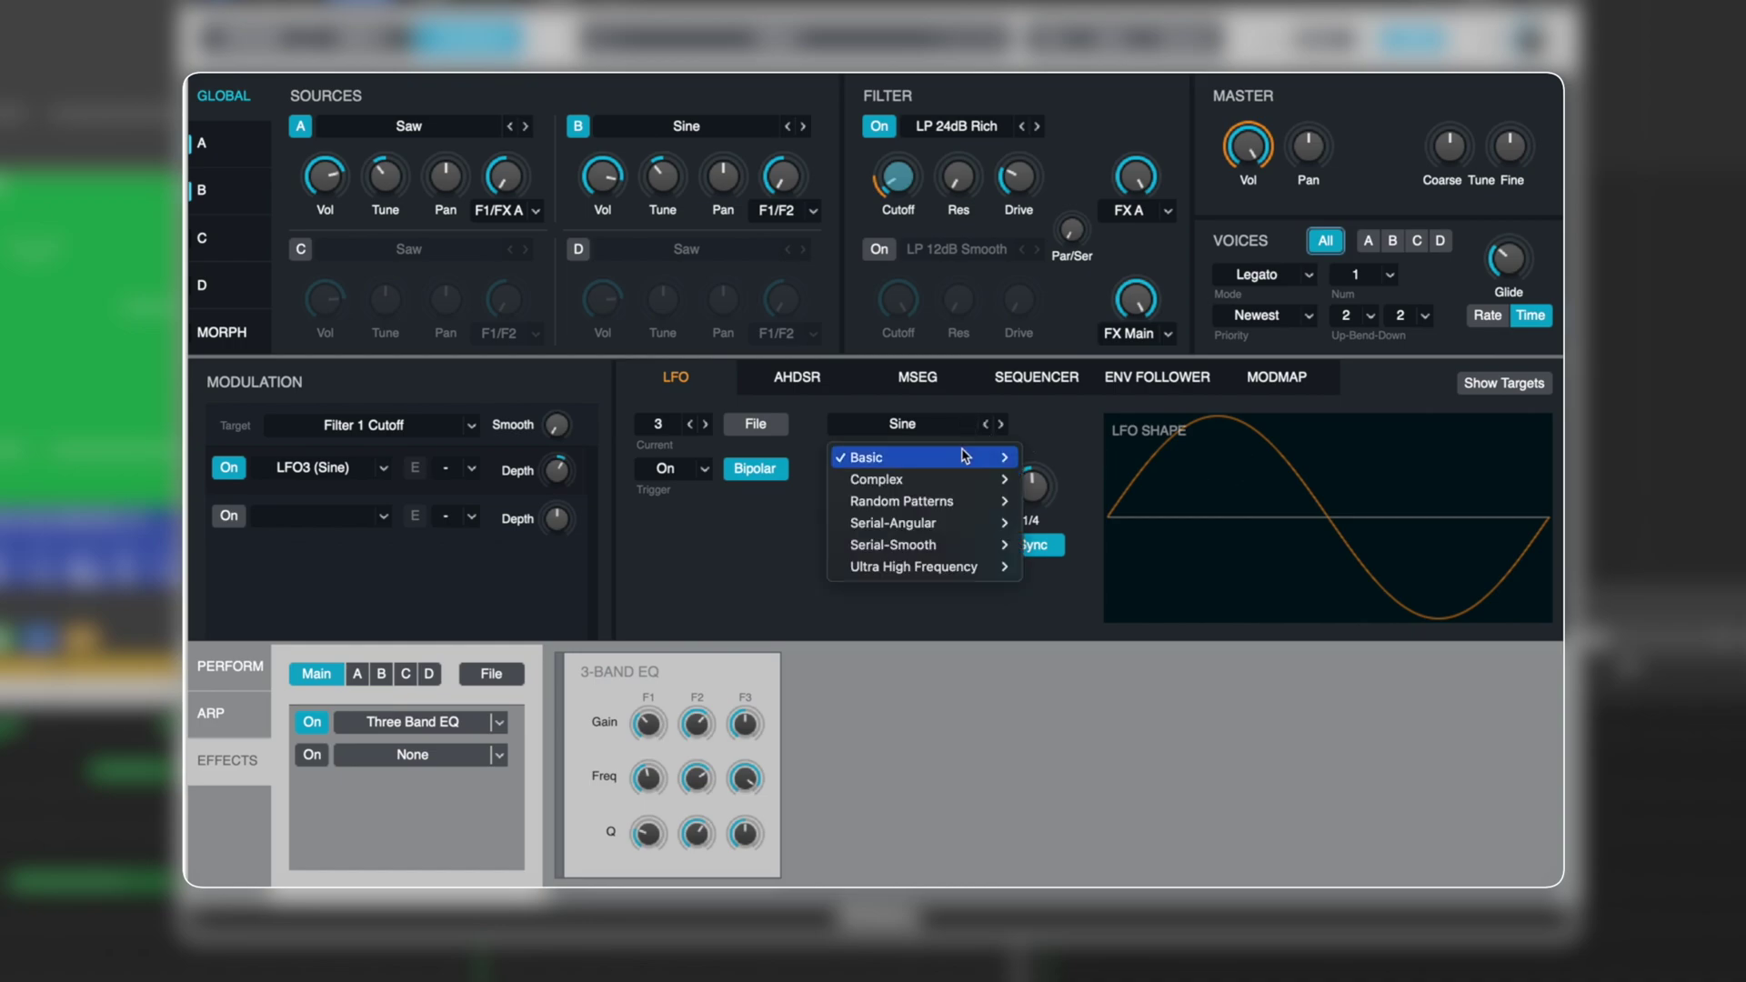
pyautogui.moveTo(966, 456)
pyautogui.click(1104, 462)
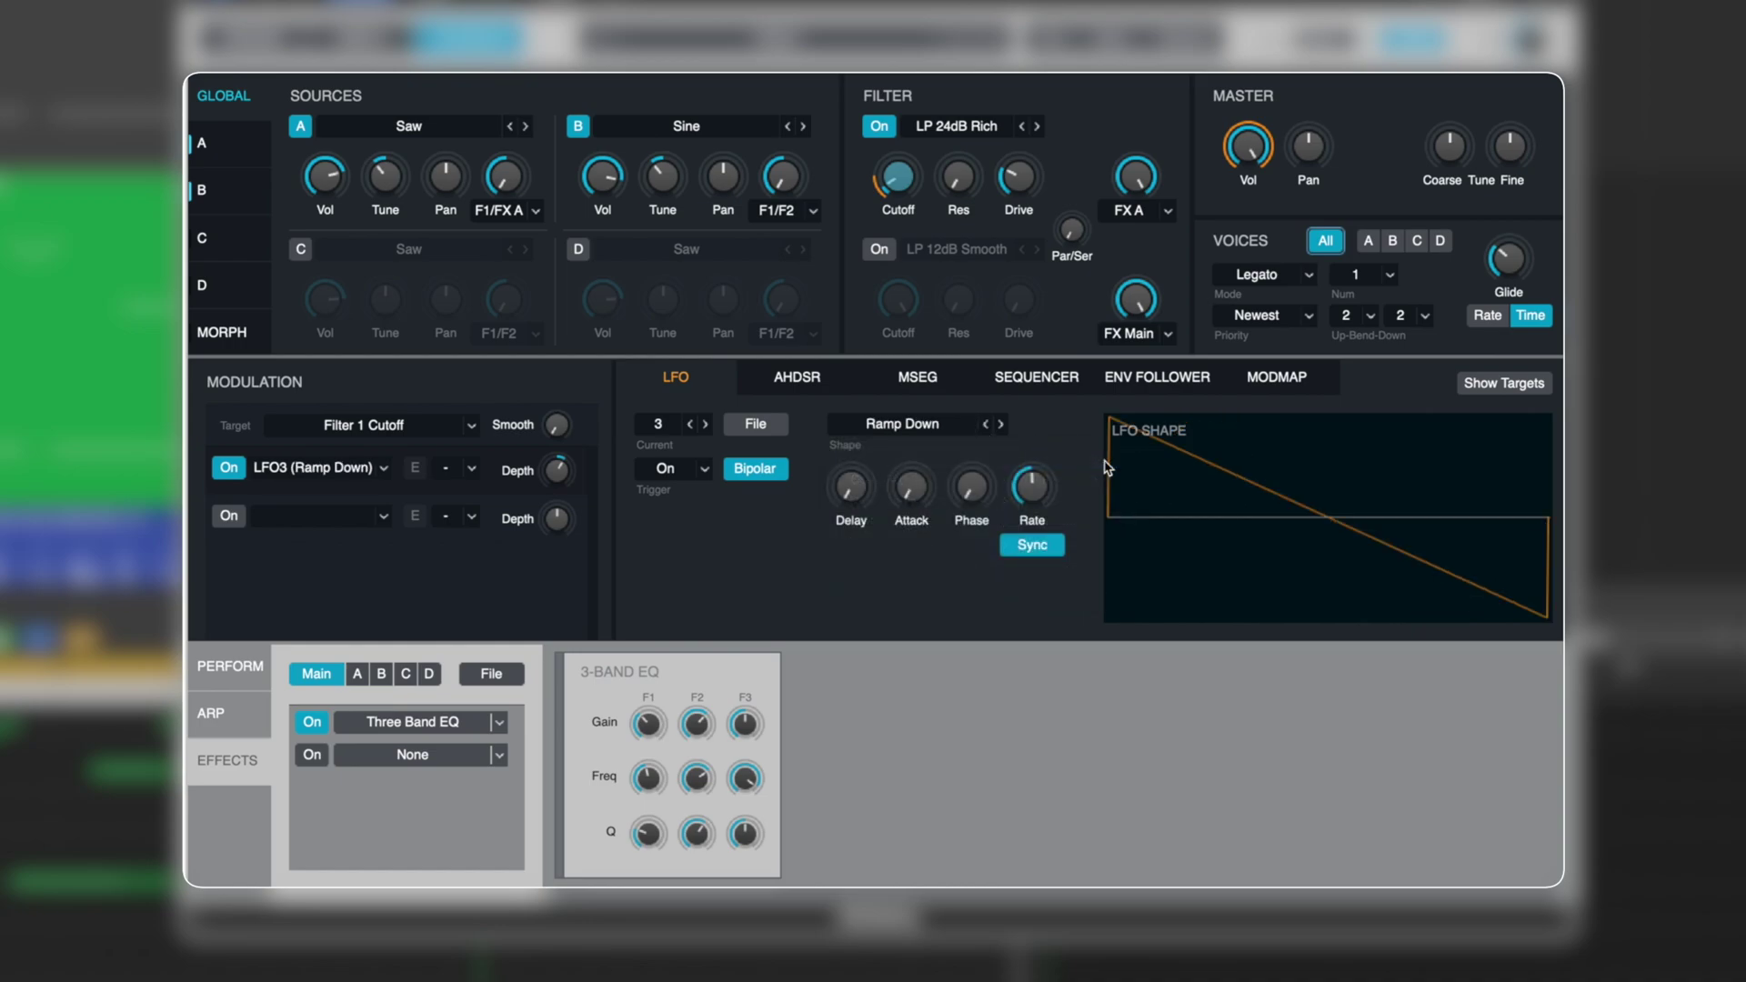
pyautogui.moveTo(567, 477); pyautogui.dragTo(559, 496)
pyautogui.moveTo(557, 521)
pyautogui.moveTo(558, 462); pyautogui.dragTo(563, 474)
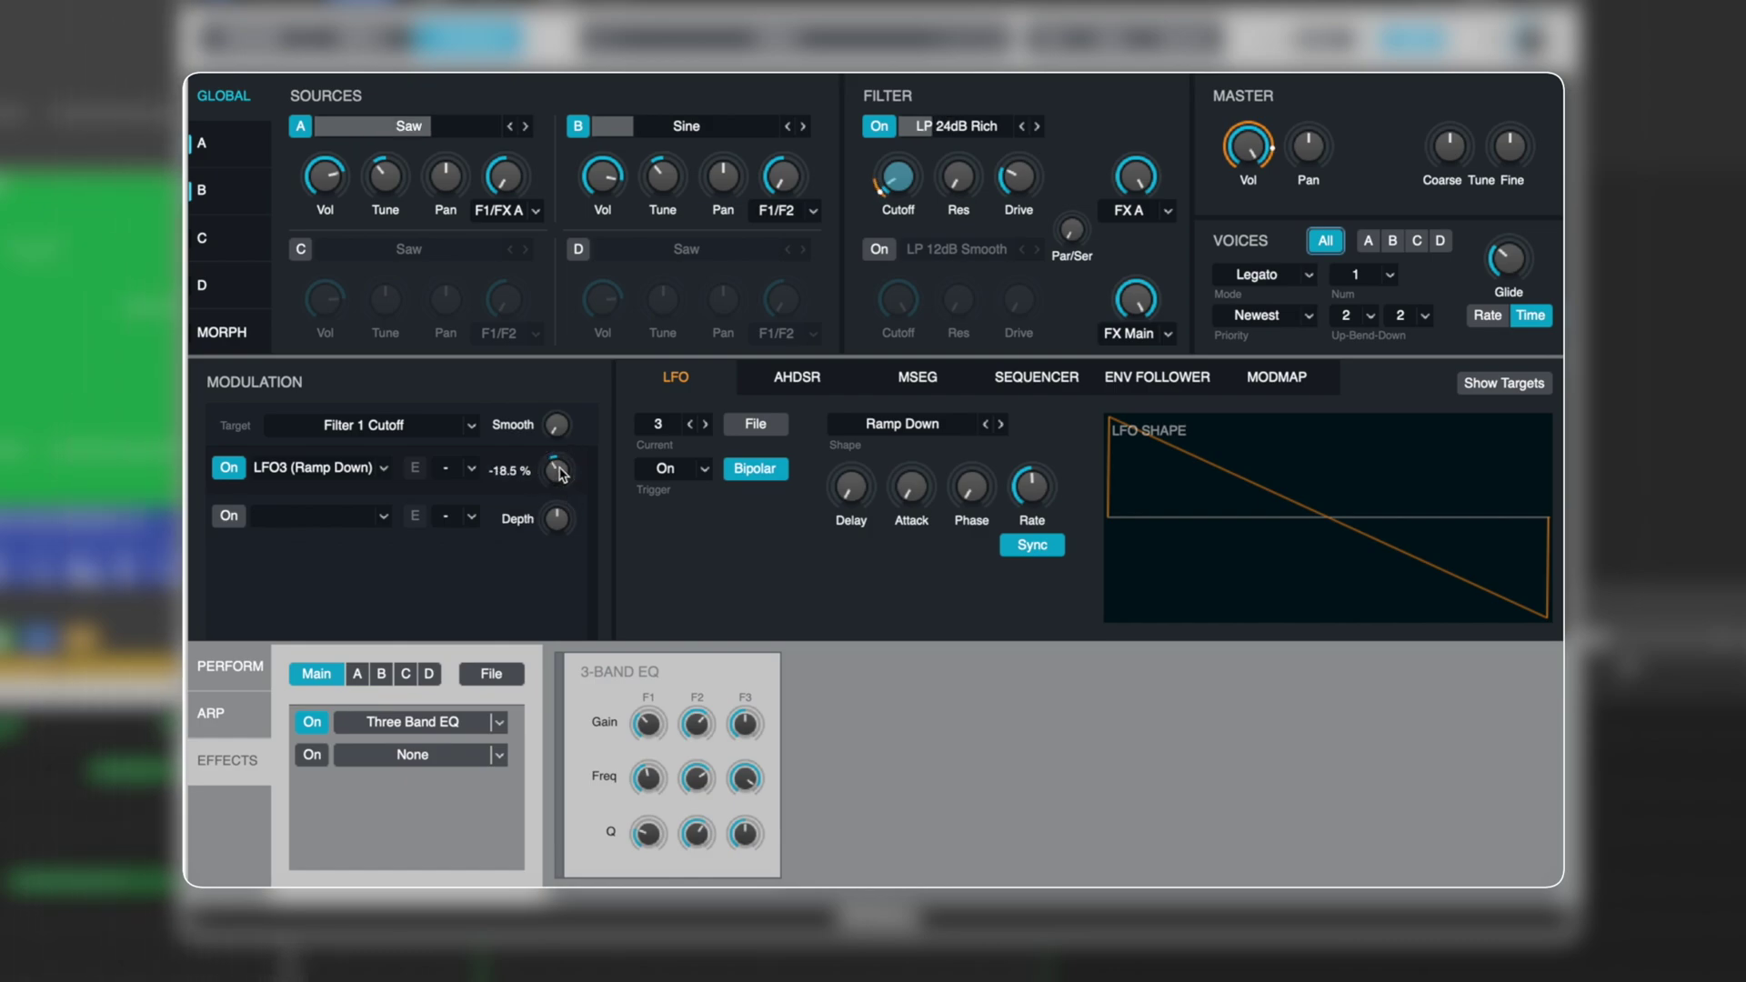
# - Try a slower synced LFO rate, return it to 1/4, and bring the modulation depth up to a positive amount
pyautogui.moveTo(1033, 483); pyautogui.dragTo(1038, 518)
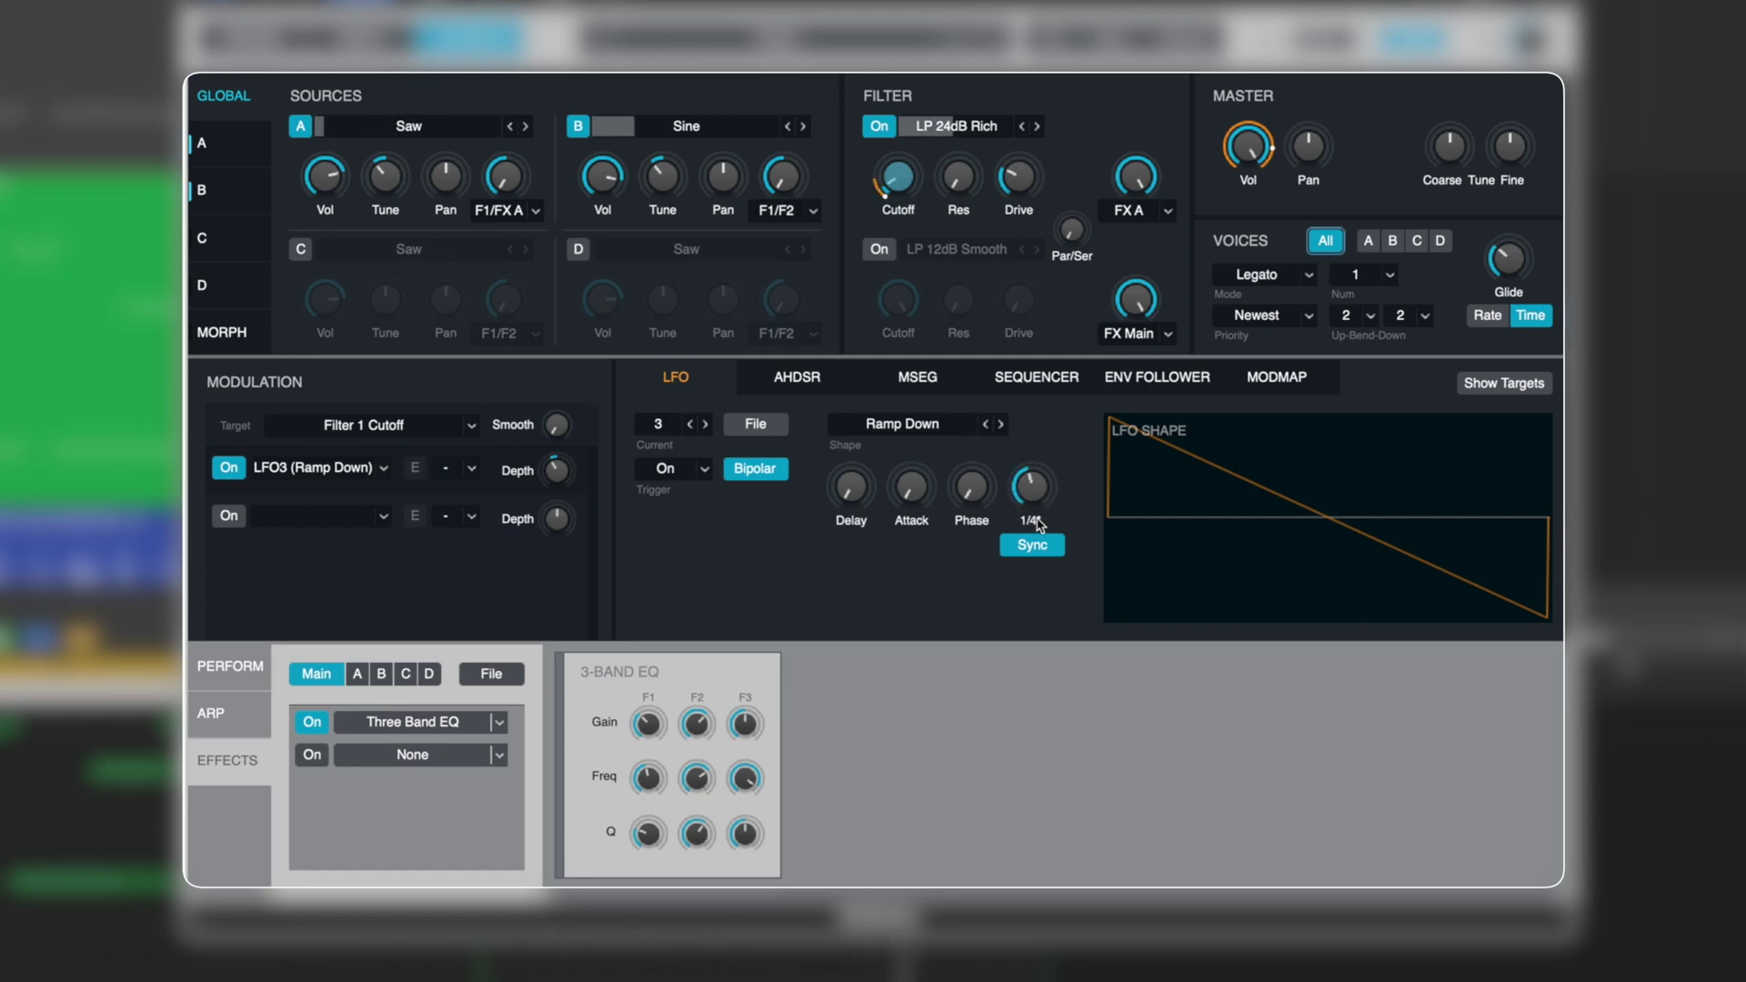
pyautogui.moveTo(559, 469); pyautogui.dragTo(571, 474)
pyautogui.moveTo(1038, 492)
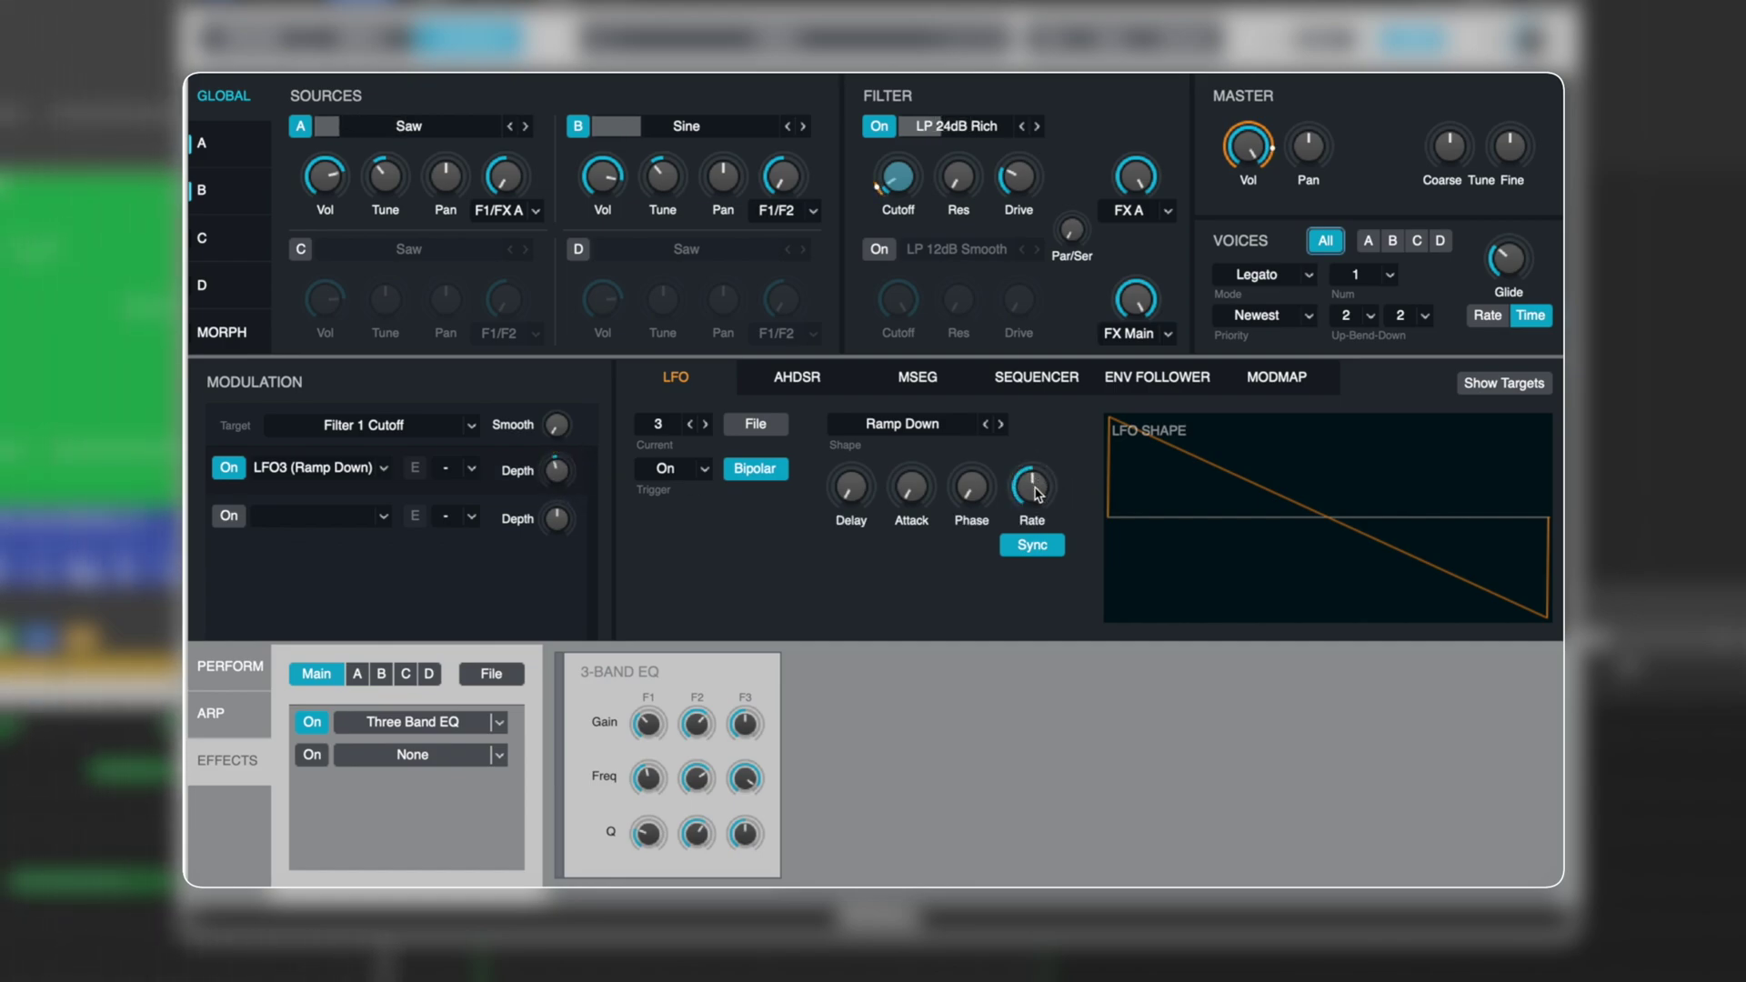
pyautogui.moveTo(566, 460)
pyautogui.mouseDown()
pyautogui.moveTo(573, 425)
pyautogui.moveTo(577, 448)
pyautogui.mouseUp()
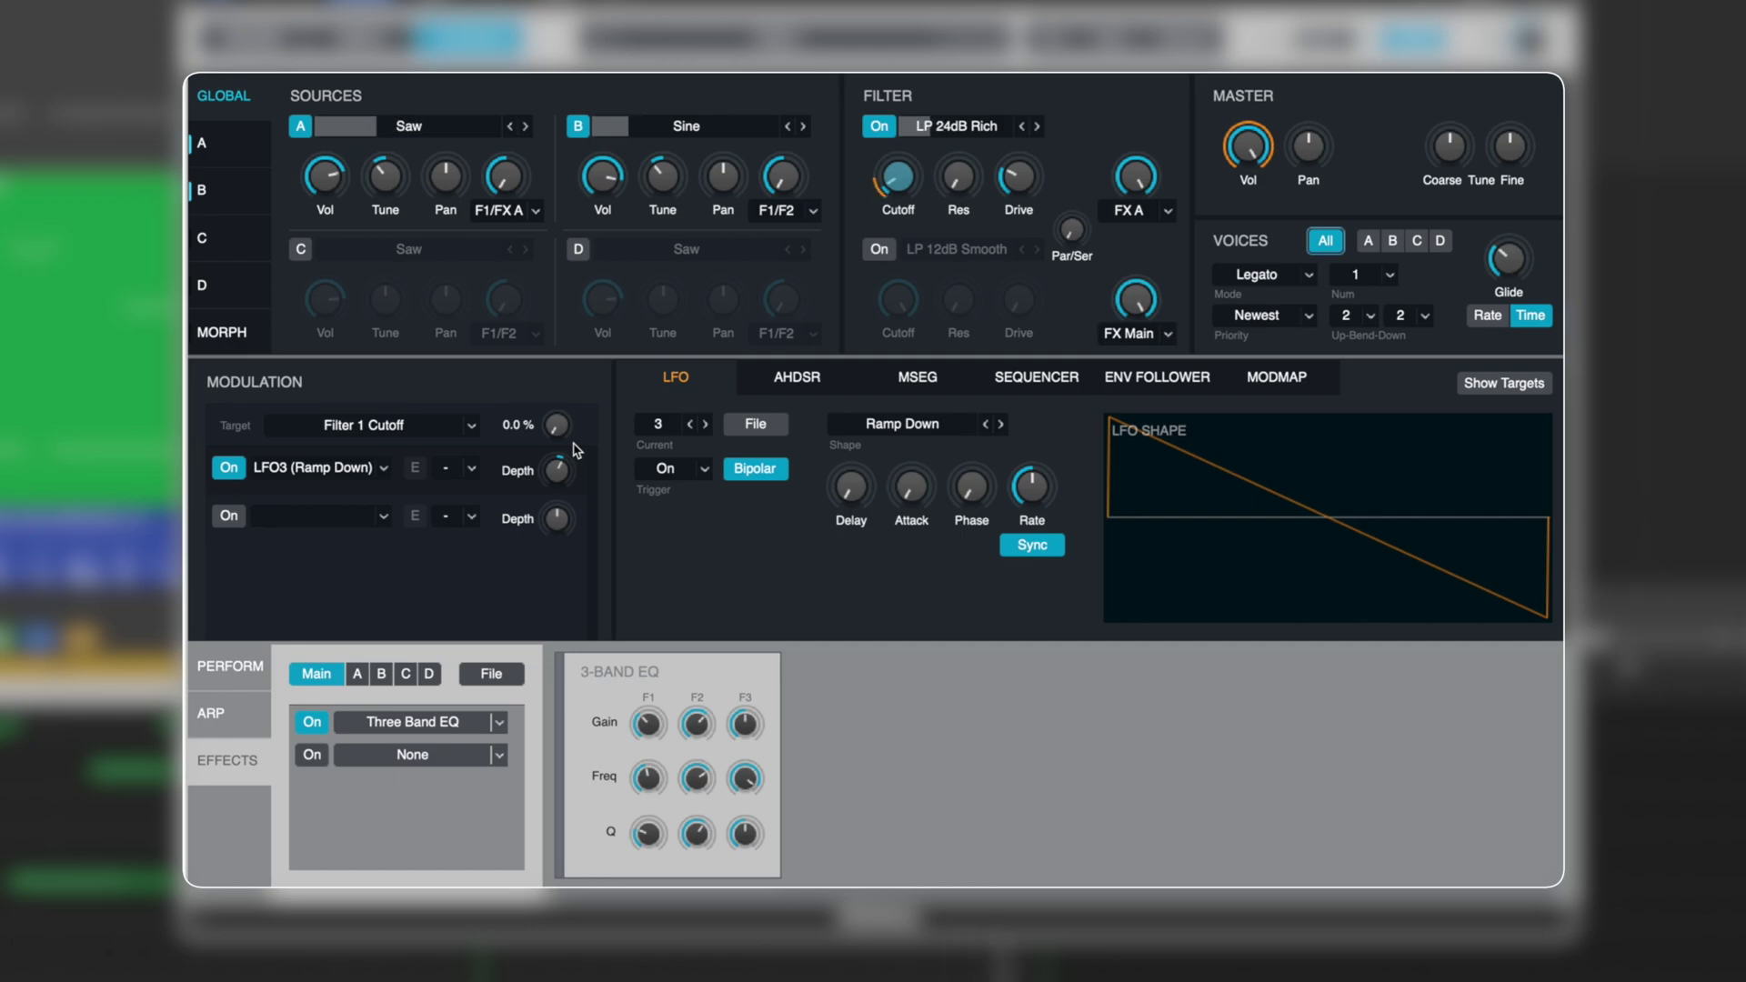
# - Compare a -21.6% LFO depth with a positive one, keep the positive depth, and set filter 1's cutoff around 58 Hz
pyautogui.moveTo(556, 470); pyautogui.dragTo(563, 525)
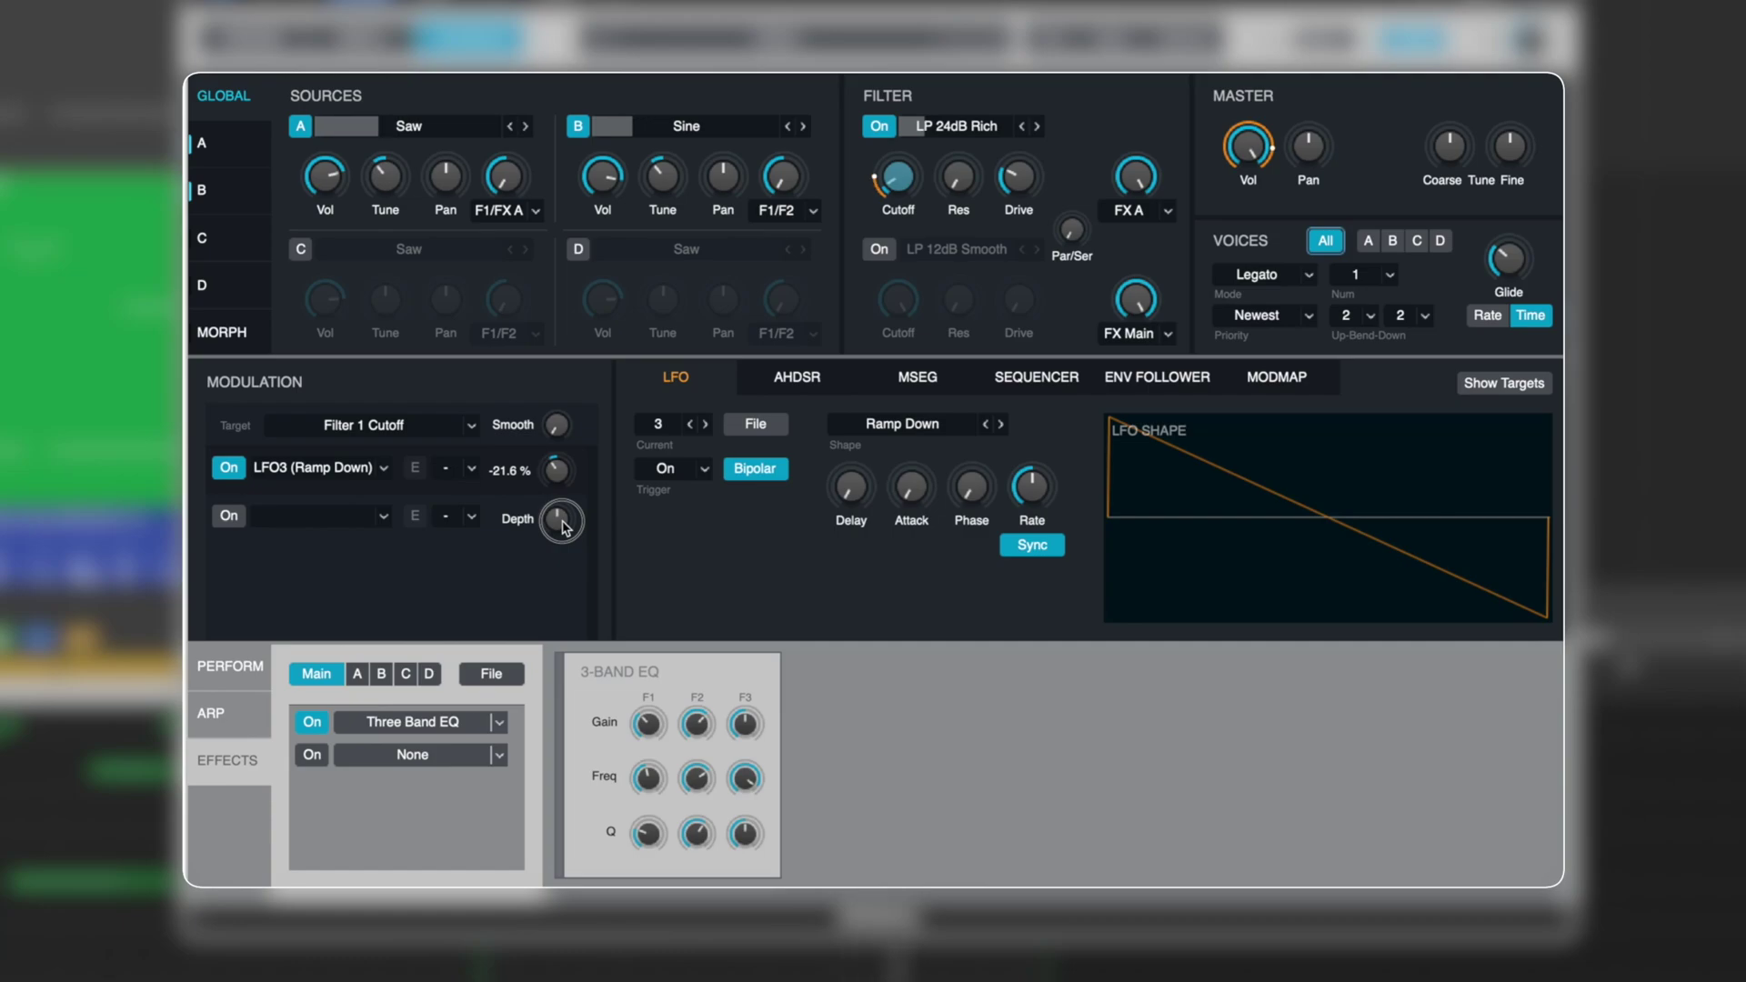
pyautogui.moveTo(564, 525); pyautogui.dragTo(579, 488)
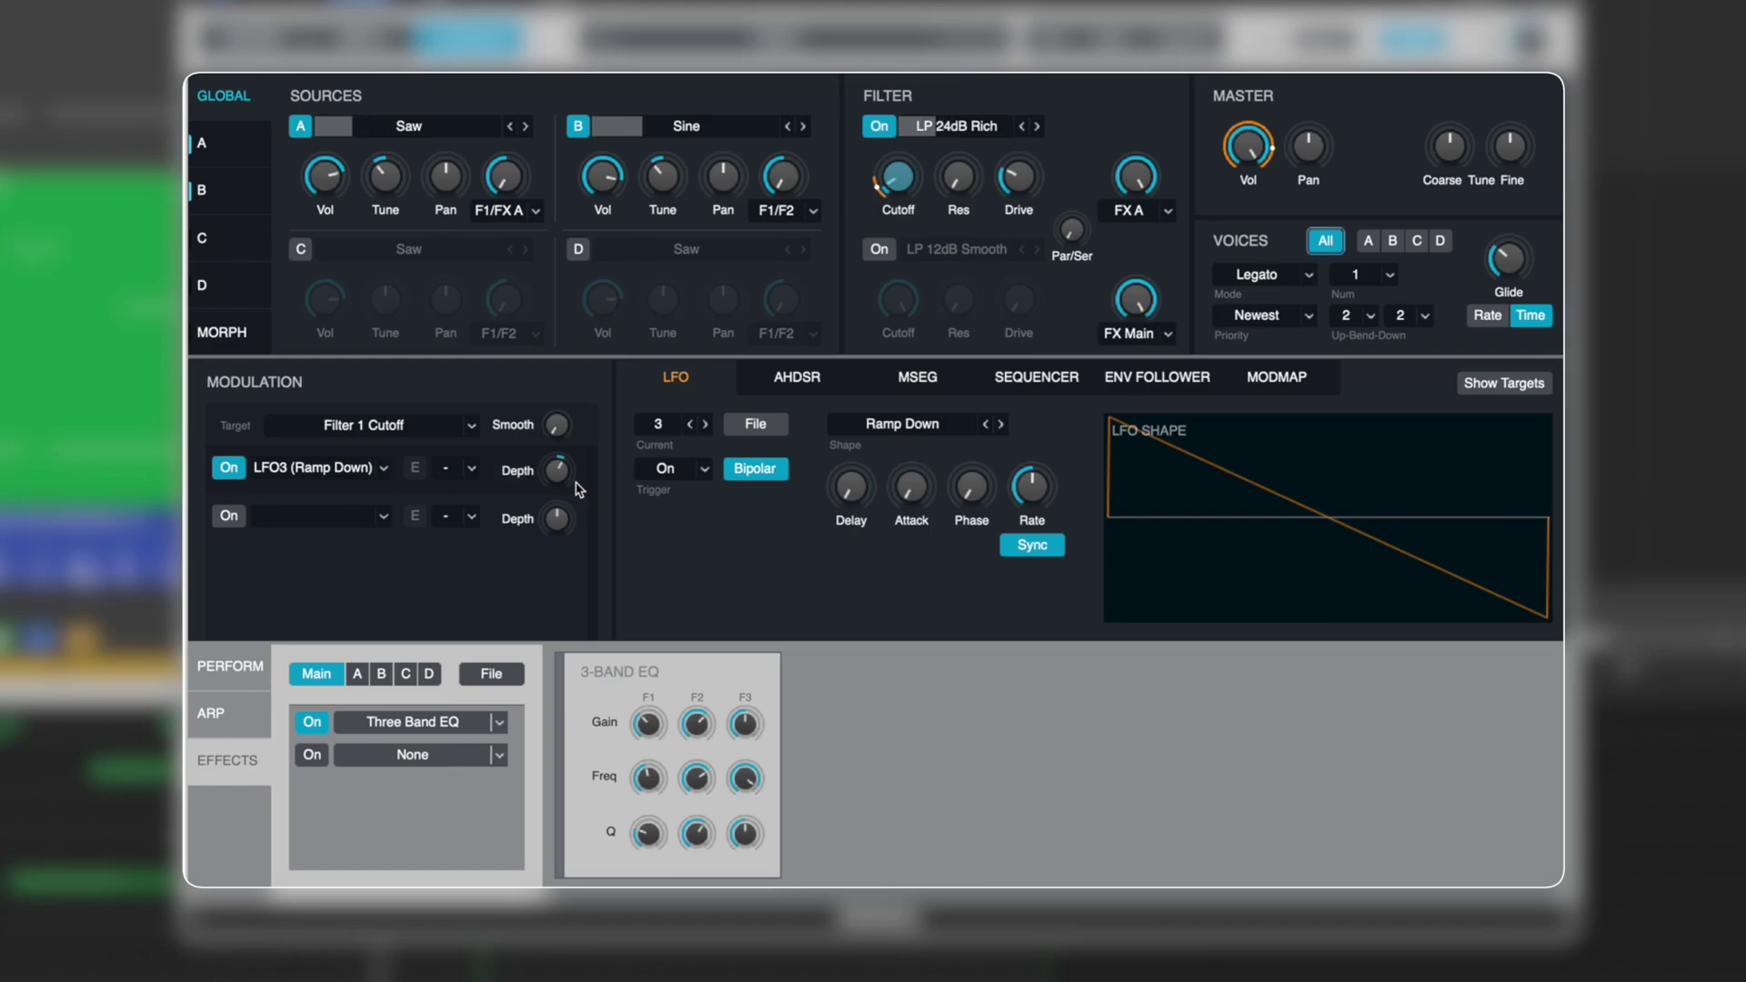
pyautogui.click(901, 171)
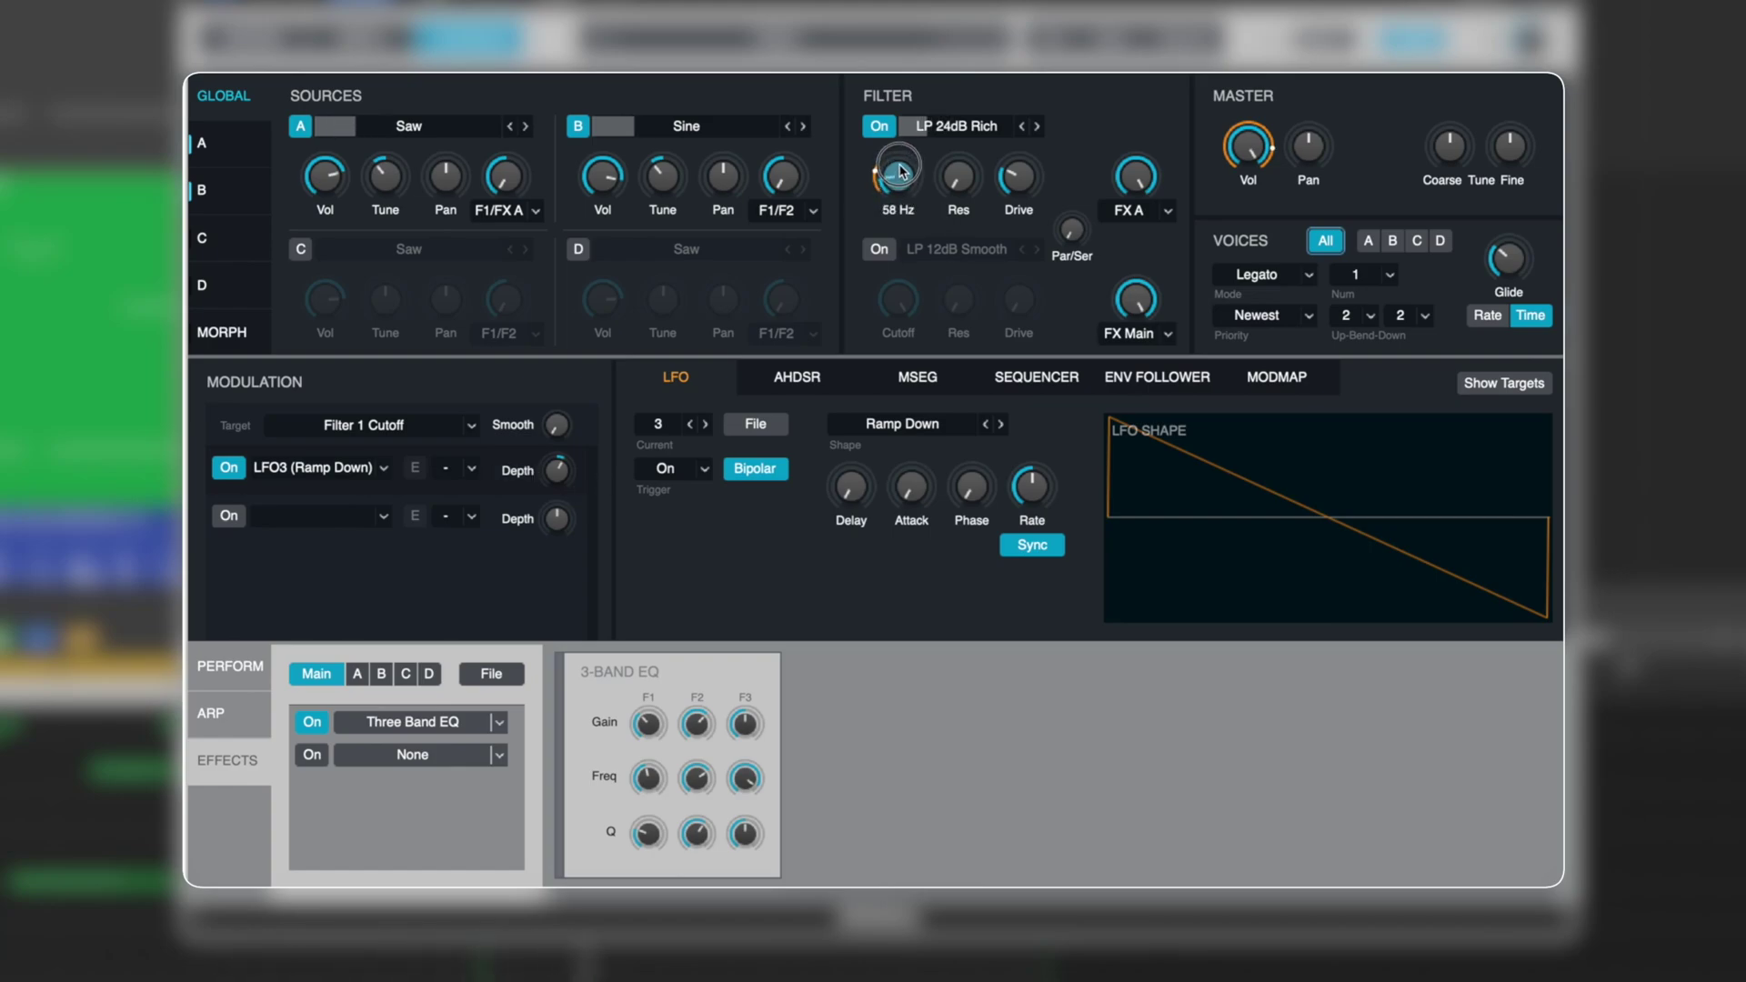
pyautogui.moveTo(901, 171); pyautogui.dragTo(905, 186)
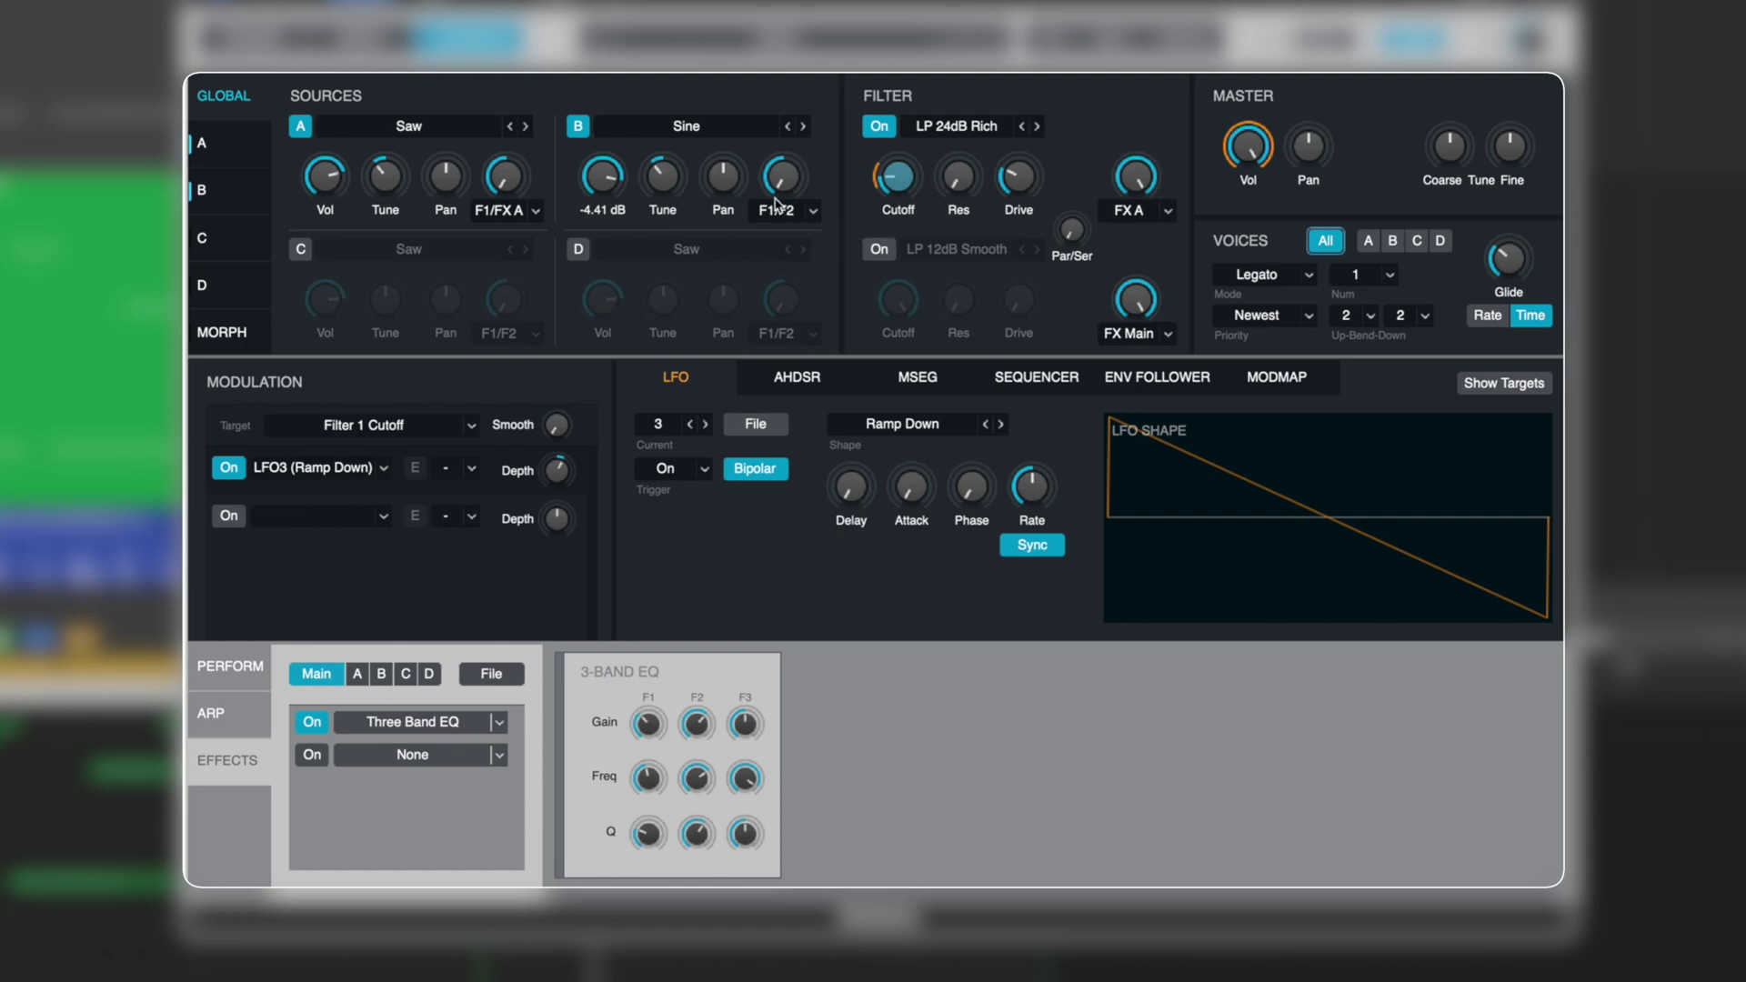
# - Route source B to F2/FX A after trying F1/FX A, and enable filter 2 with LP 12dB Smooth
pyautogui.click(814, 212)
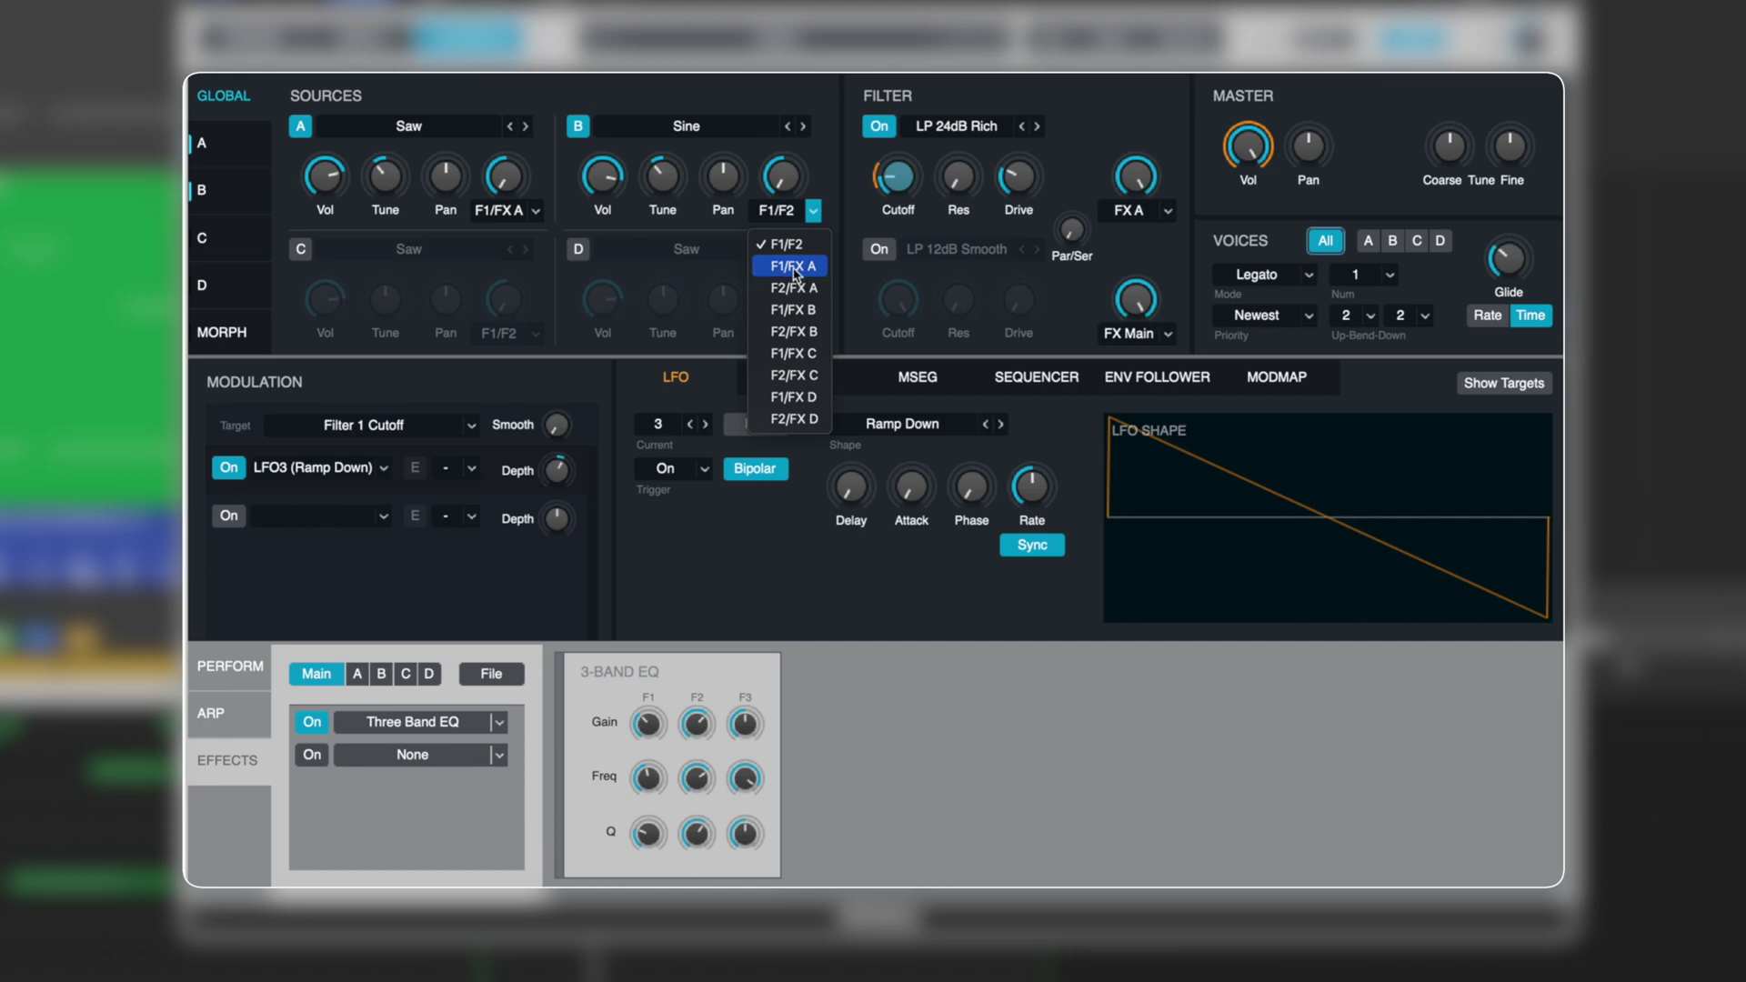
pyautogui.click(784, 244)
pyautogui.click(782, 182)
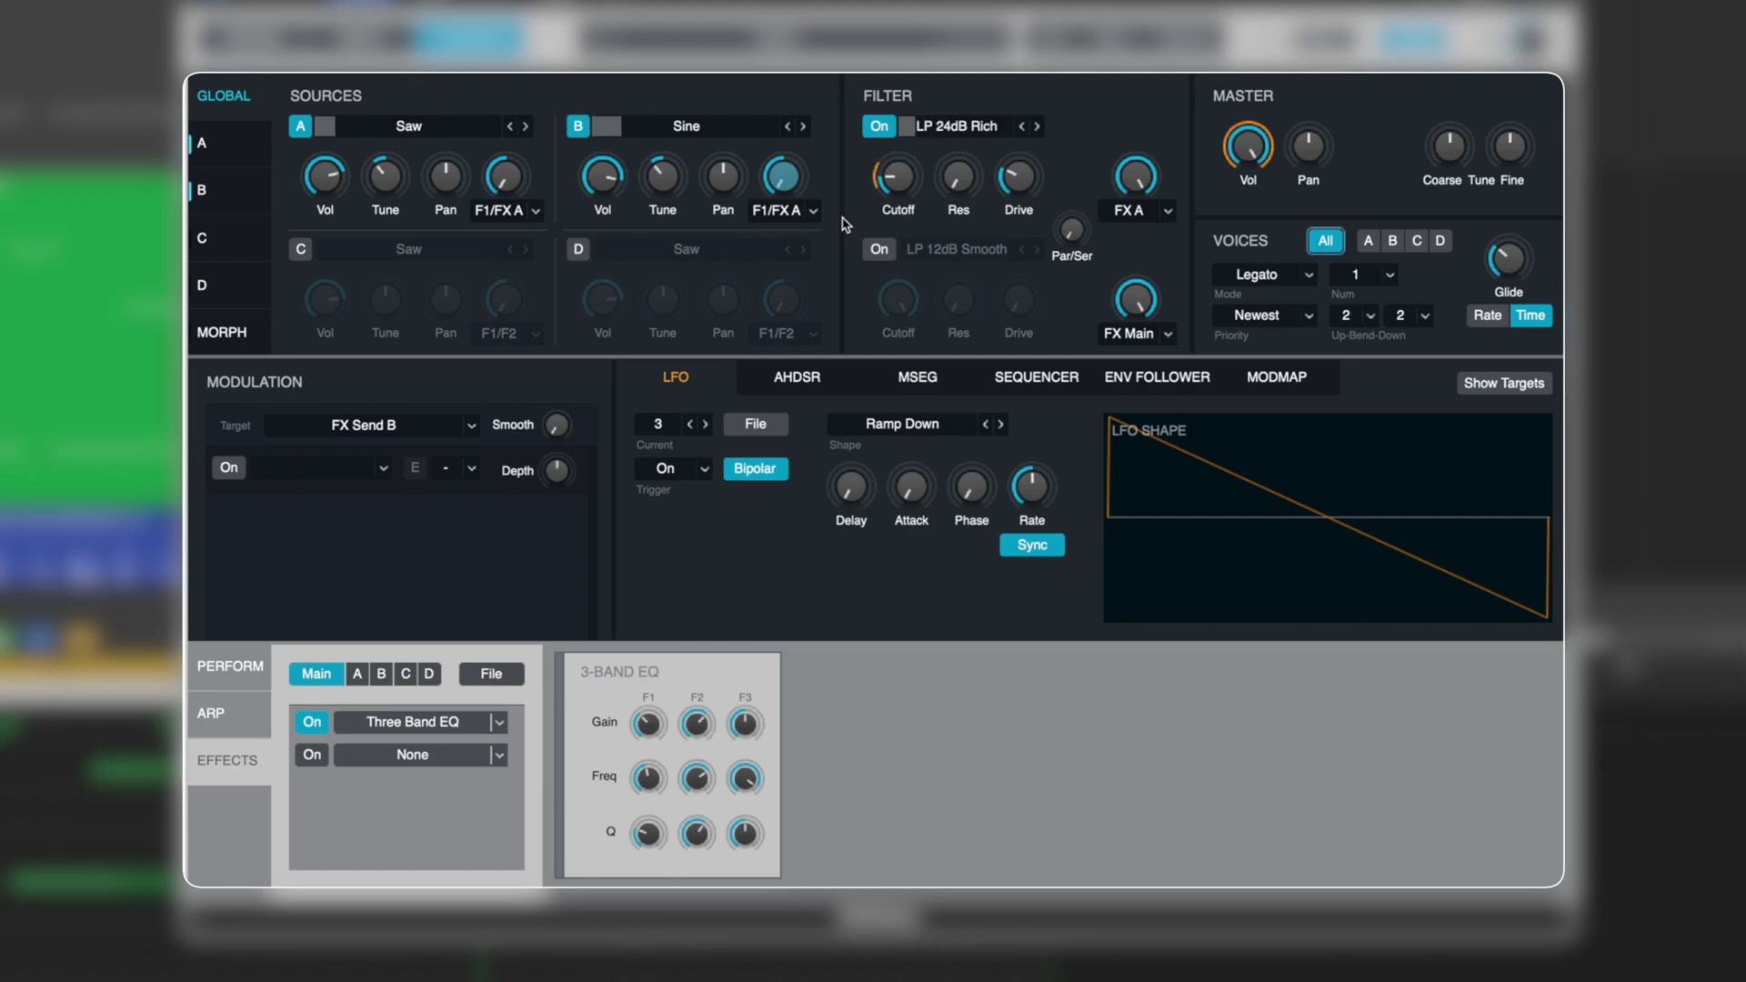
pyautogui.click(782, 216)
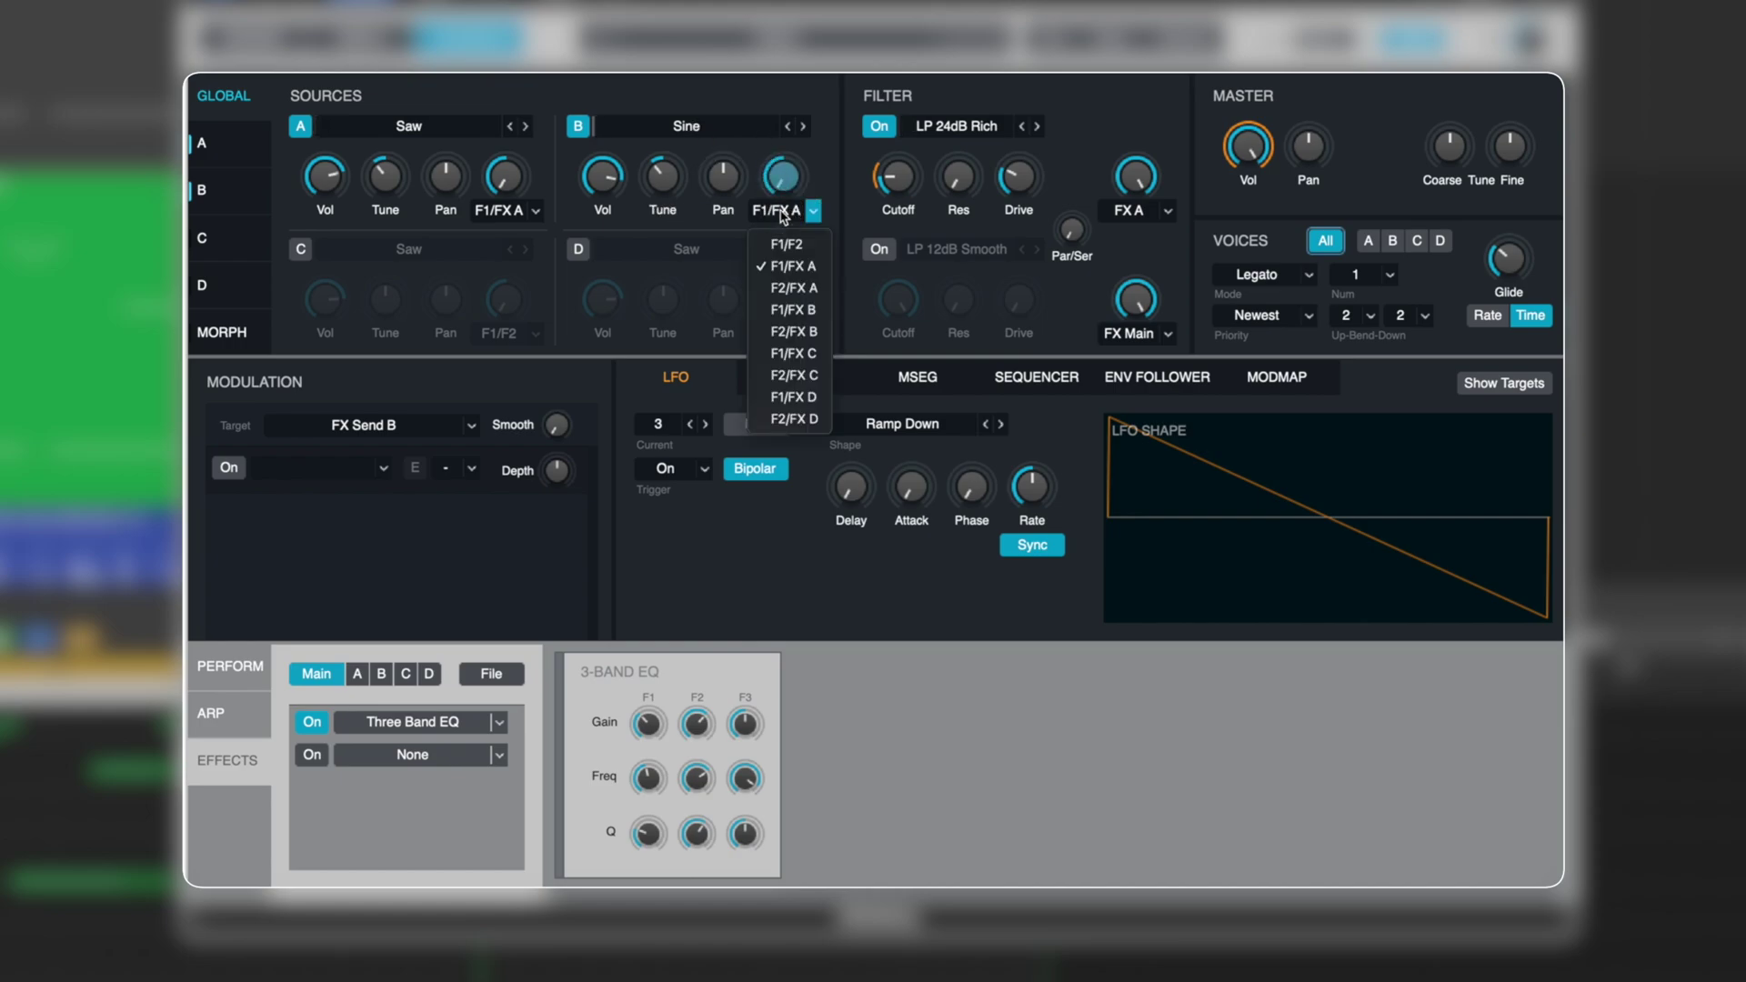
pyautogui.click(769, 235)
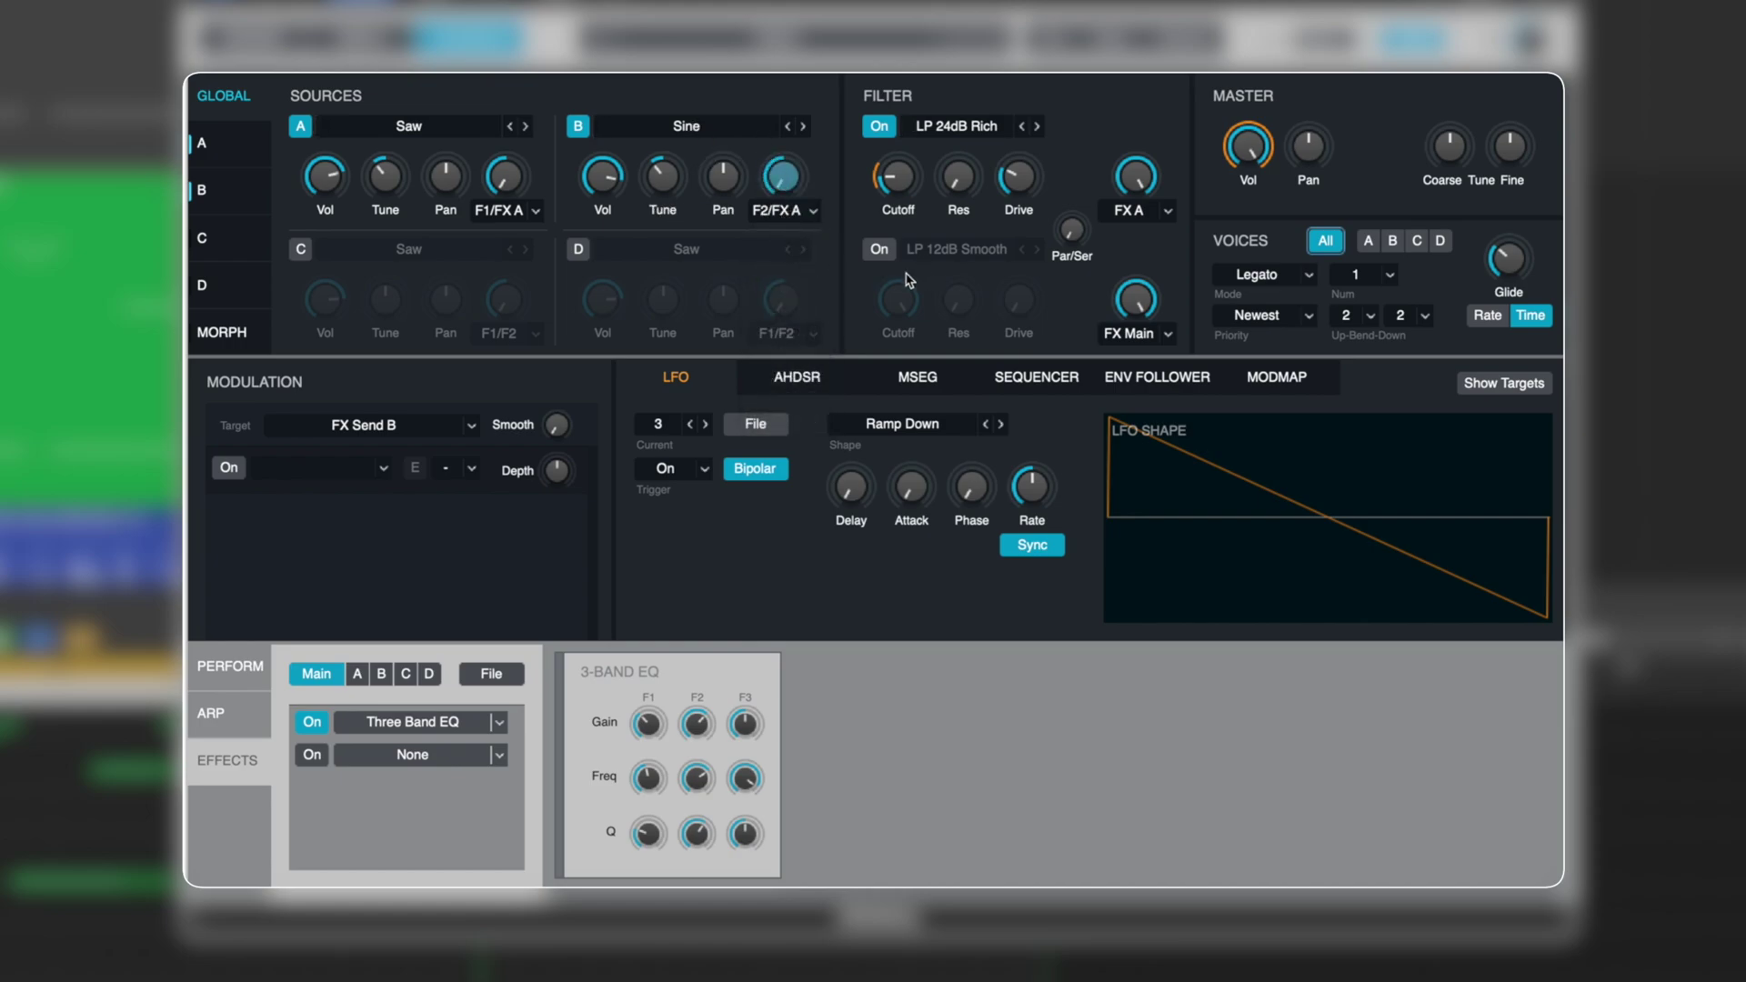
pyautogui.click(879, 251)
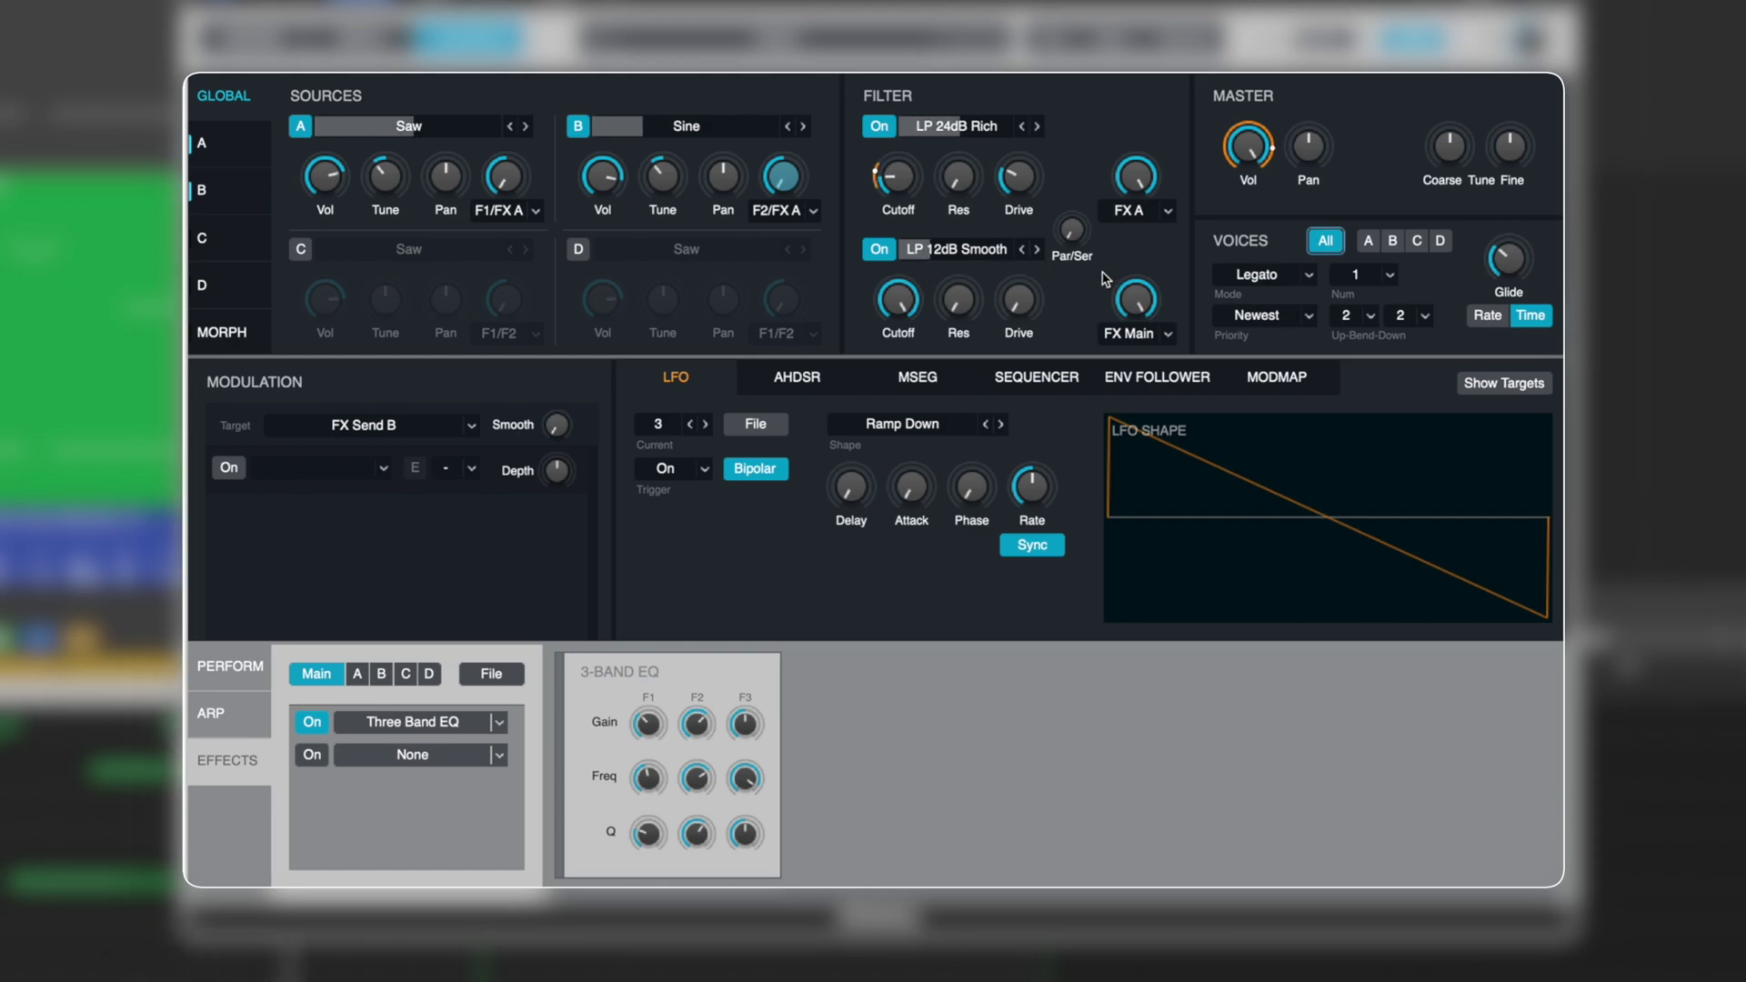
pyautogui.moveTo(576, 193)
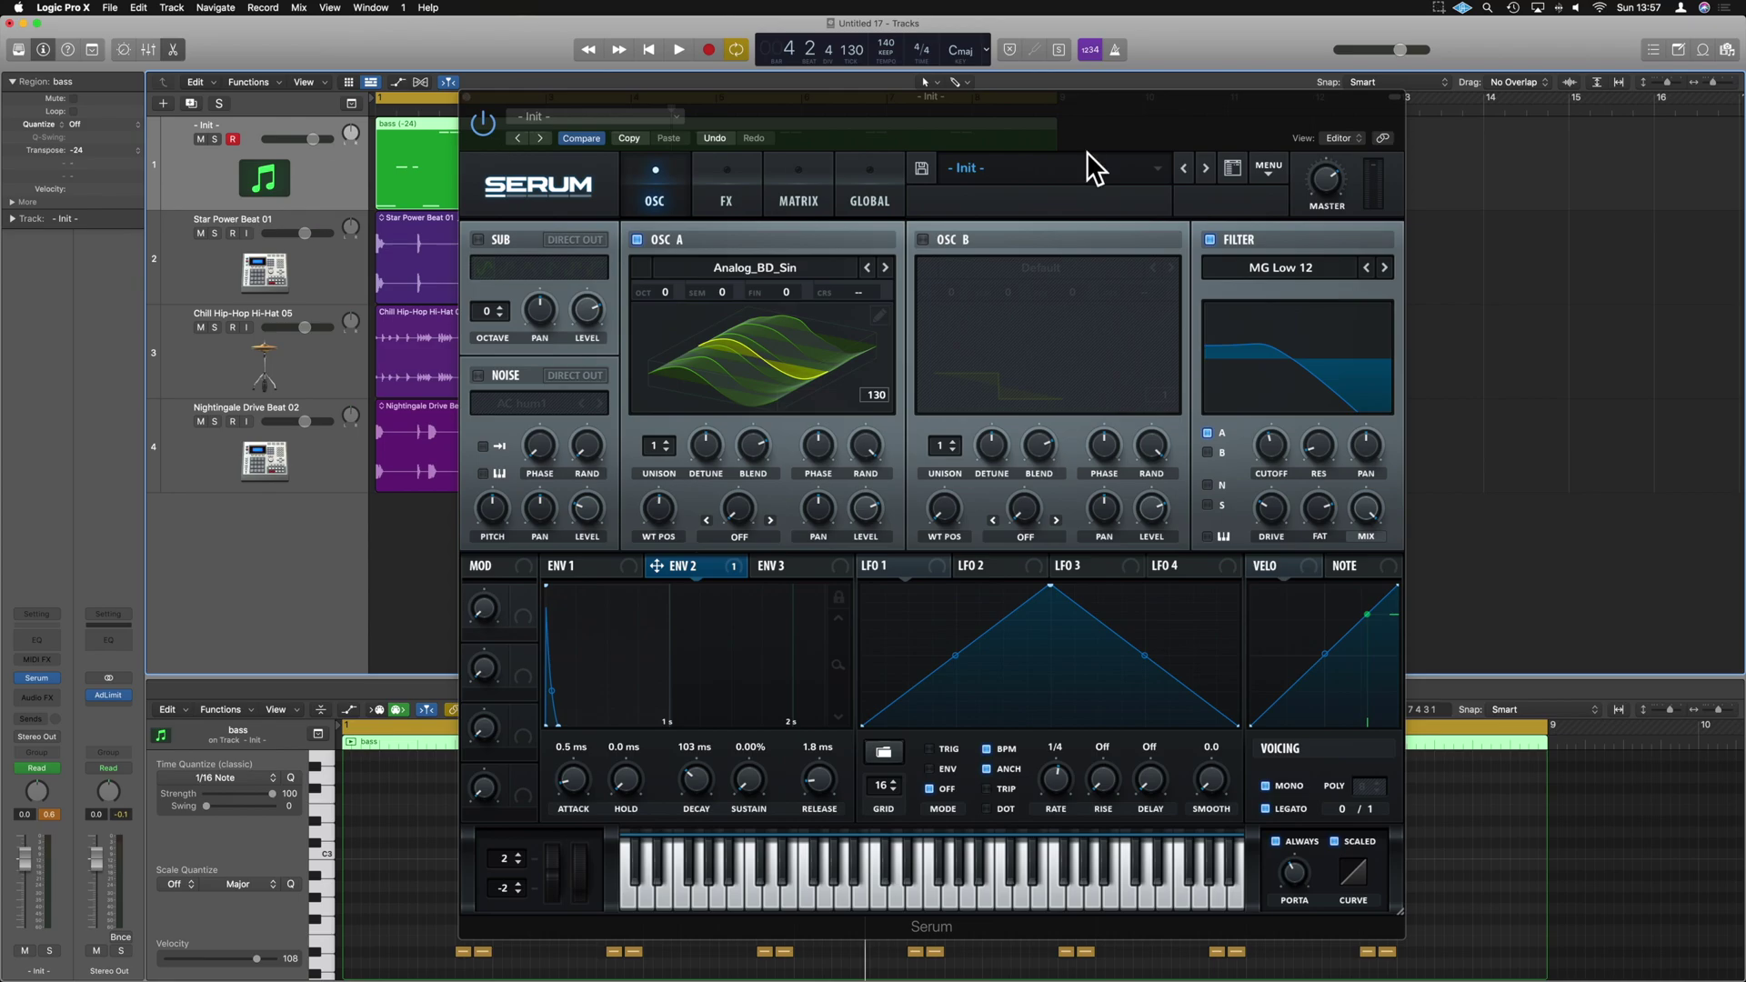
# - In Serum on the bass track, initialise the preset and audition the bass with the beat
pyautogui.click(1276, 182)
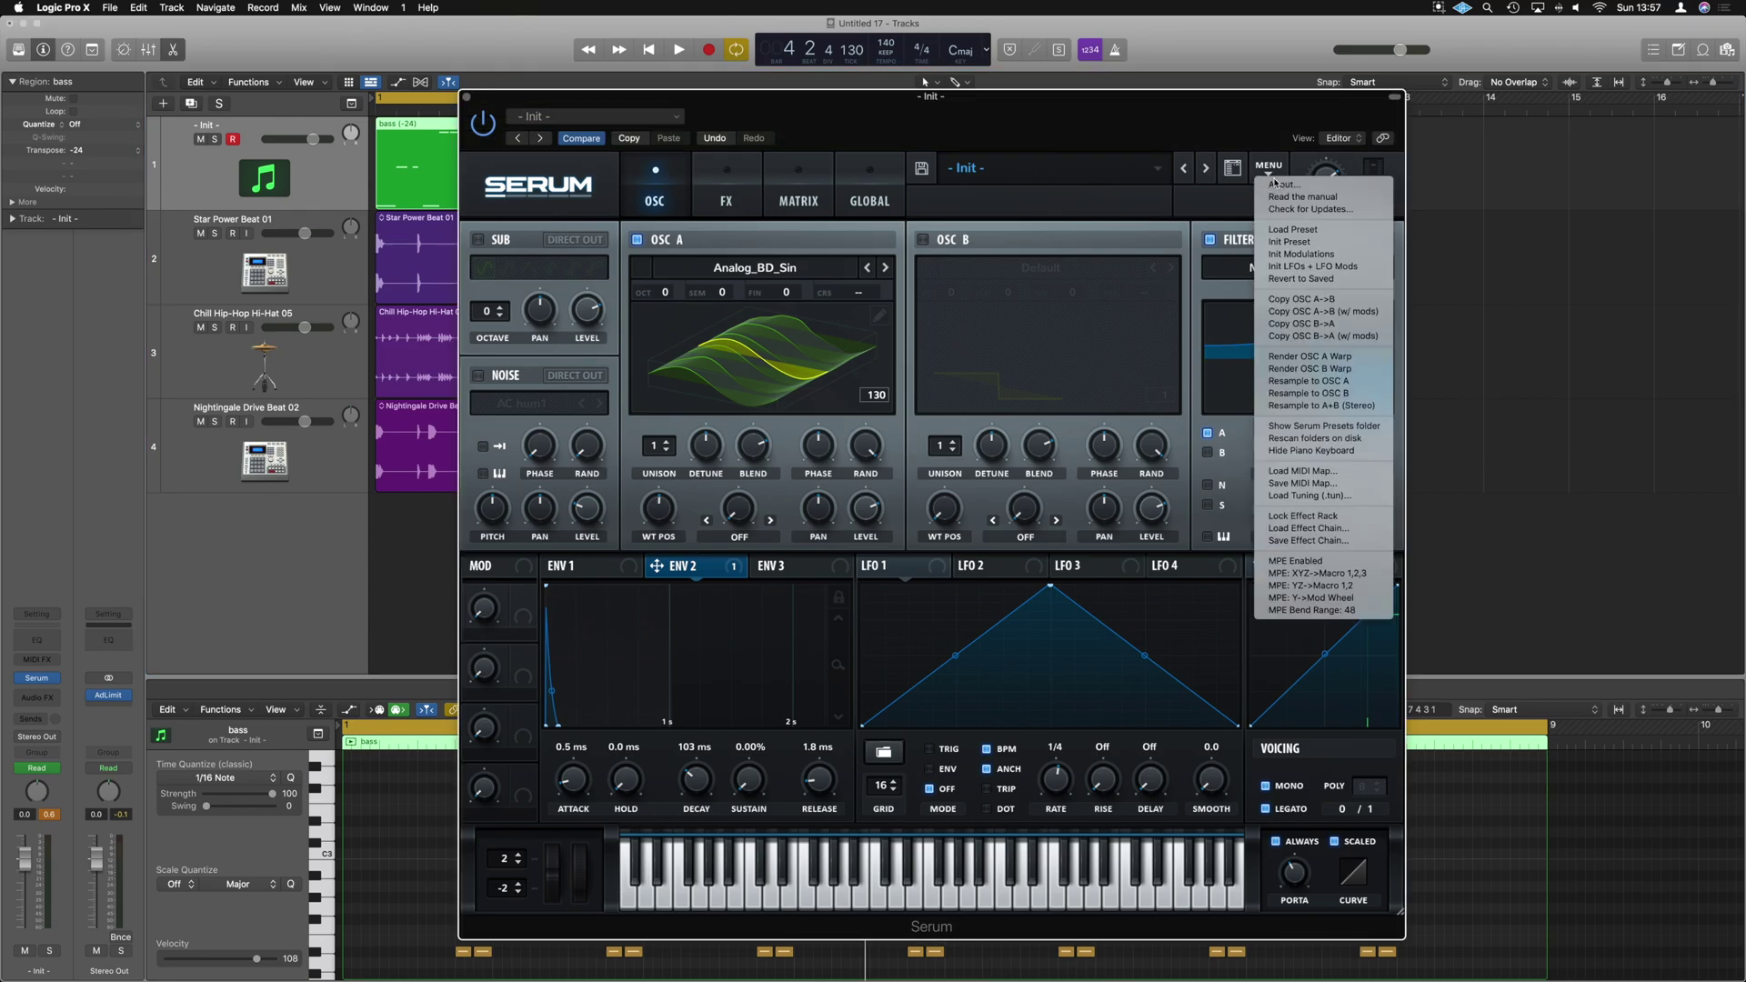
pyautogui.click(1319, 243)
pyautogui.press('space')
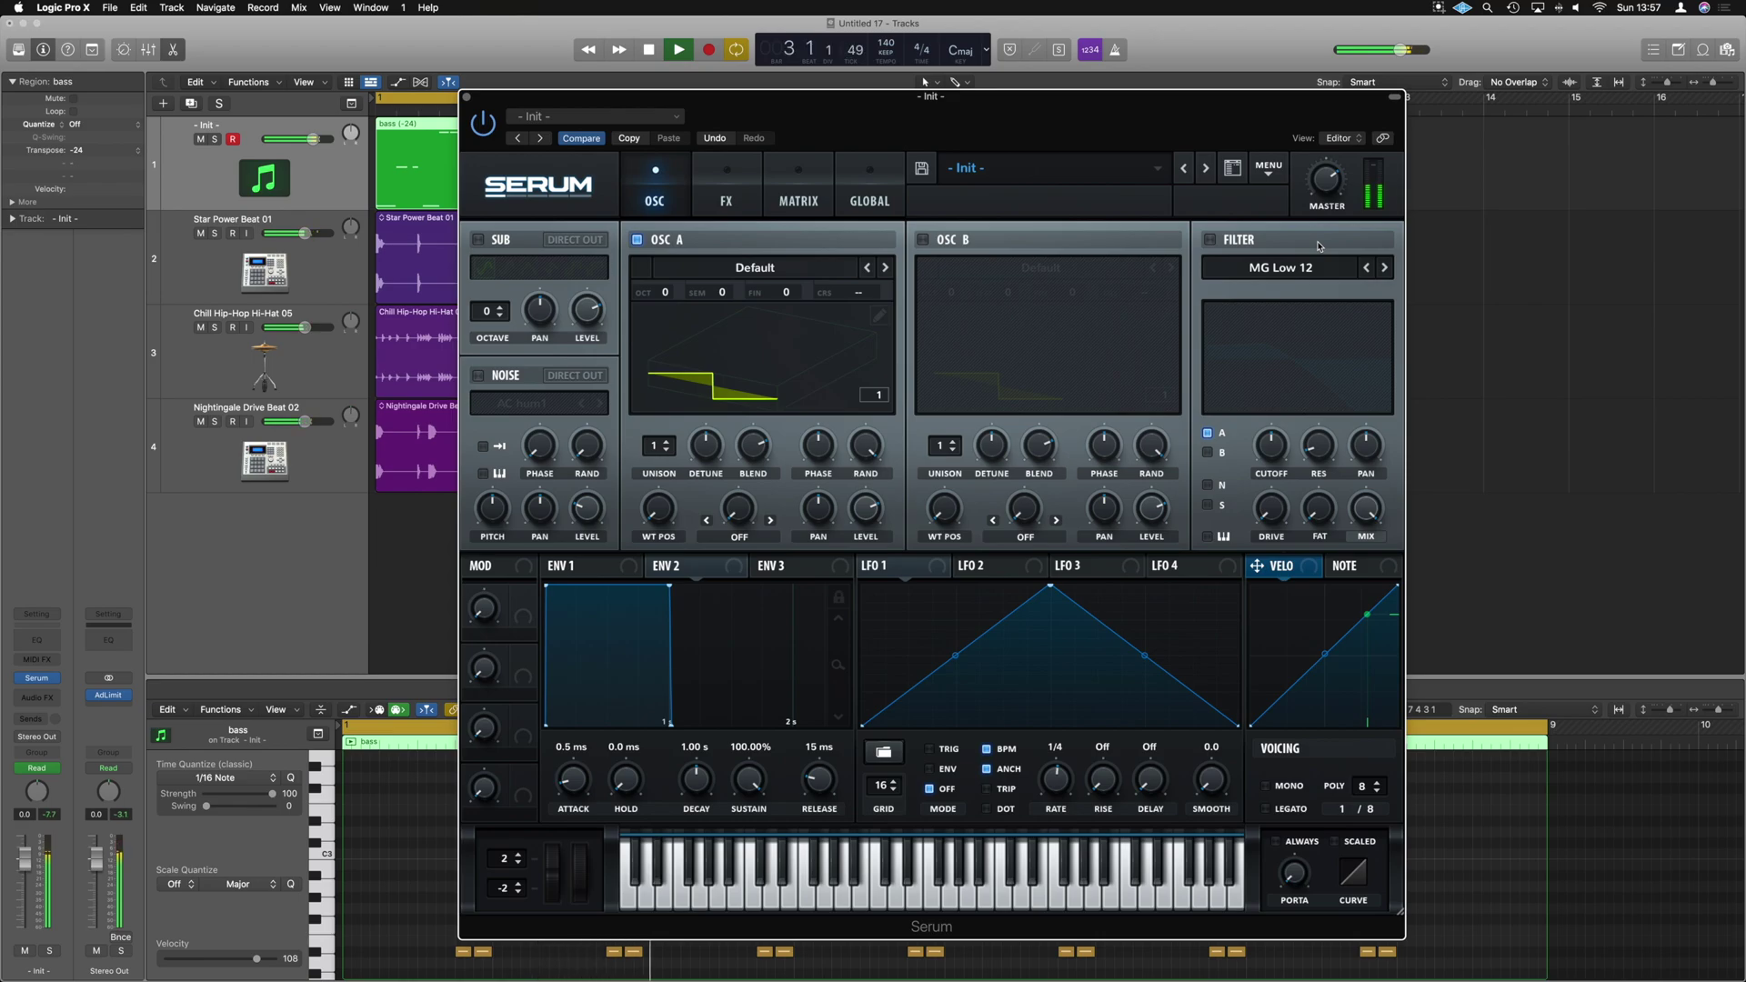
pyautogui.press('space')
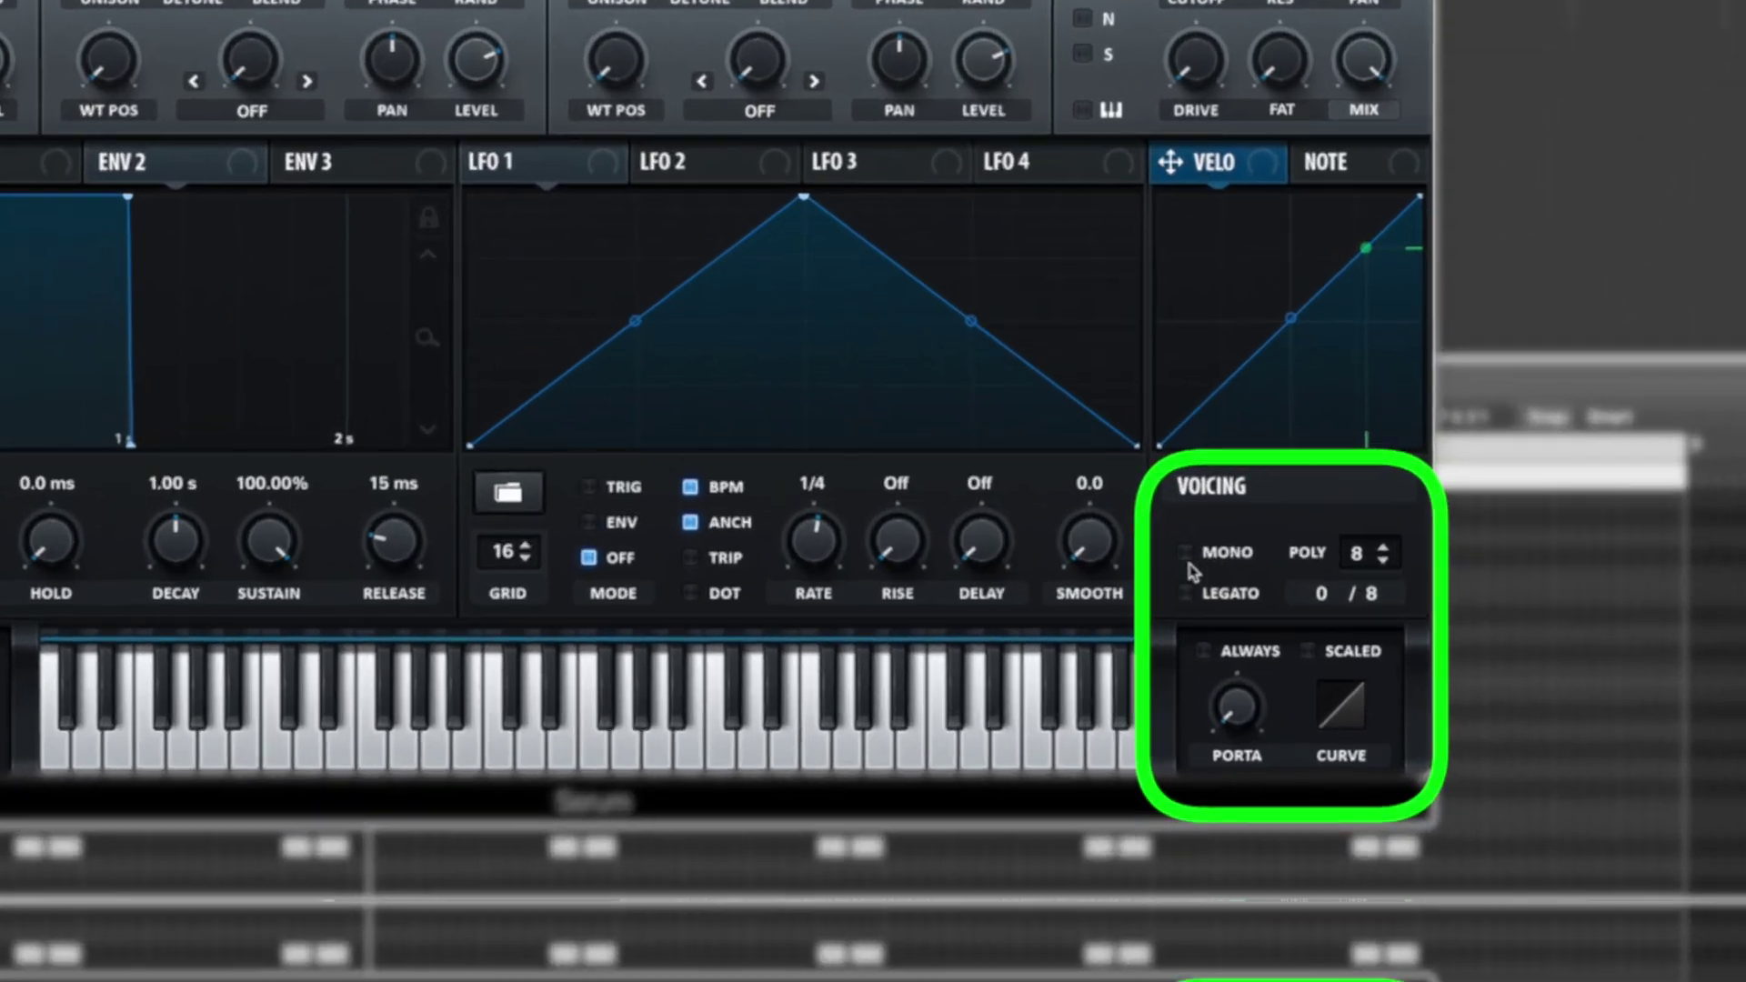
# - Enable Mono and Legato voicing and set portamento to Always
pyautogui.click(1261, 770)
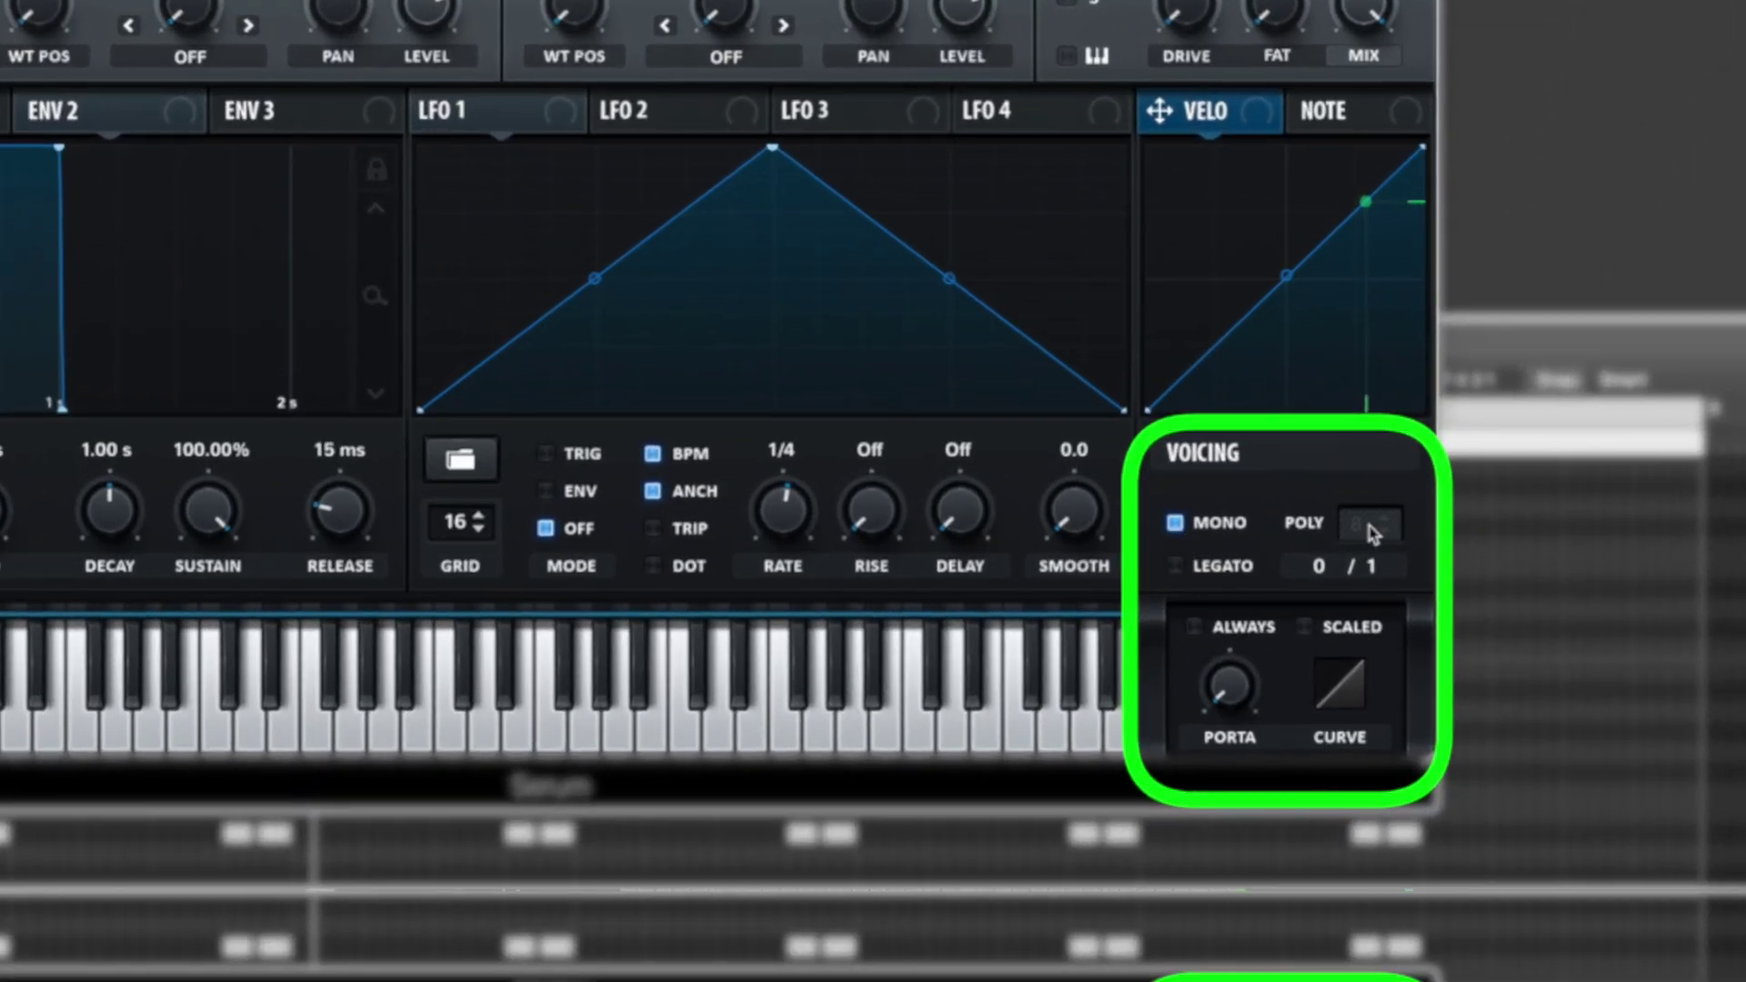
pyautogui.click(1177, 567)
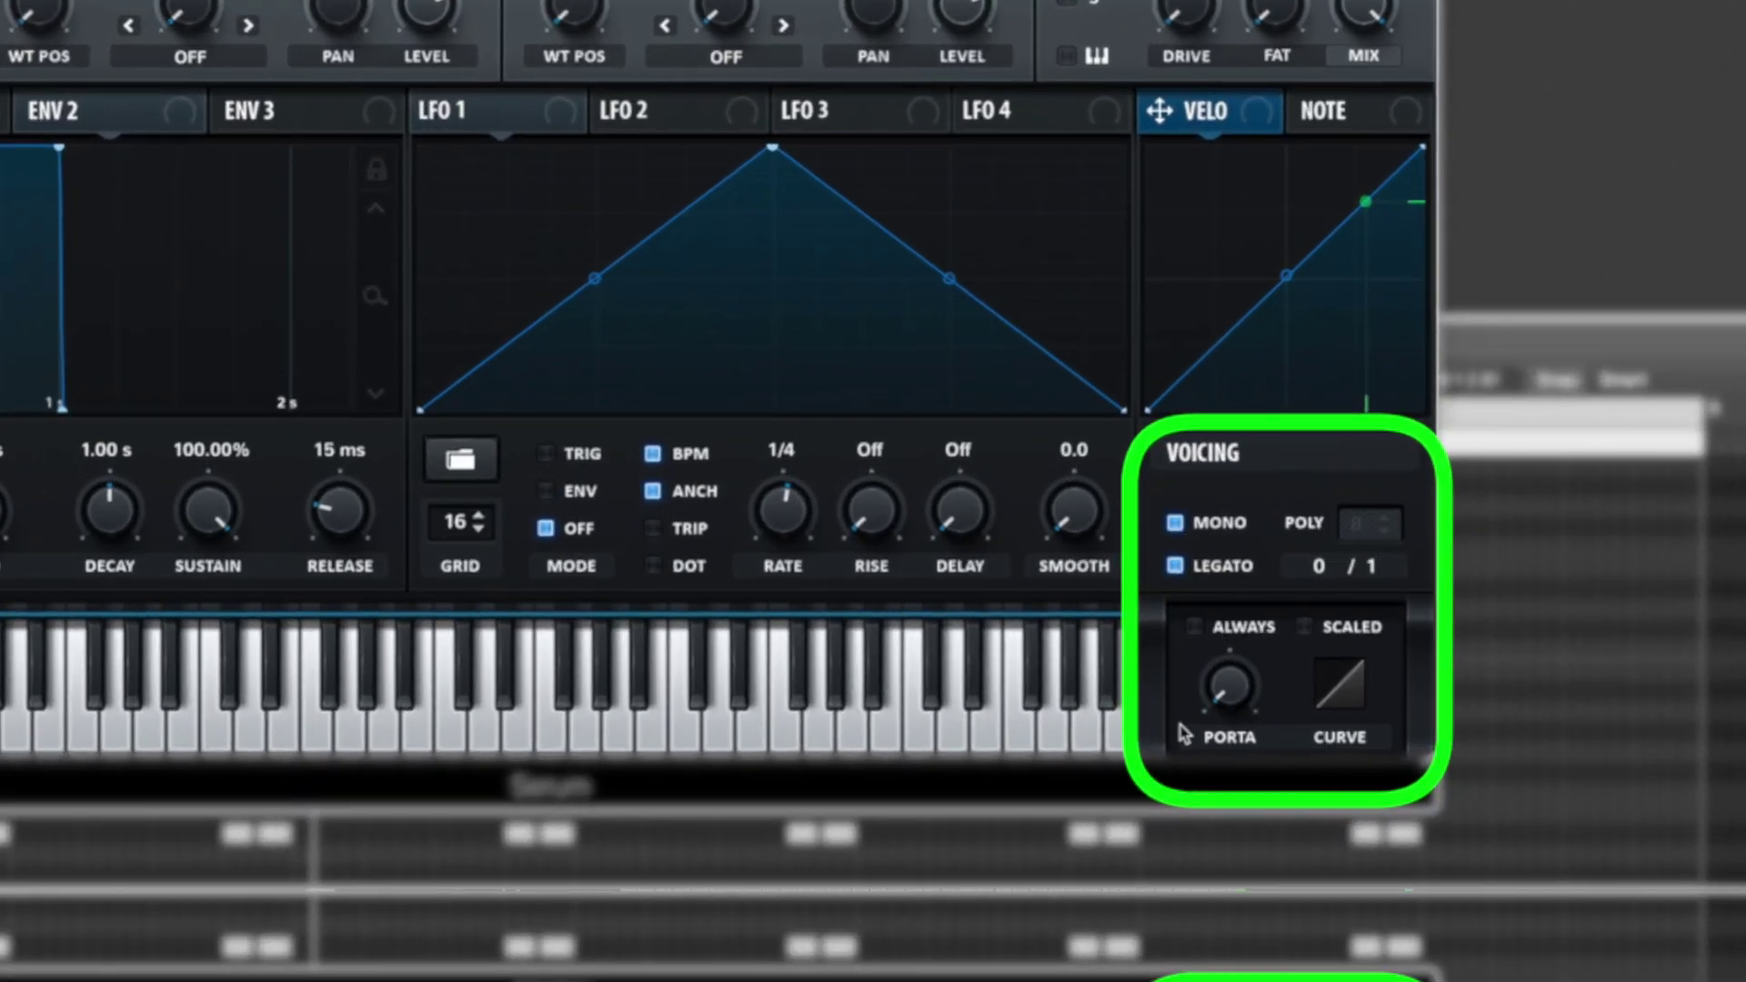
pyautogui.click(1194, 627)
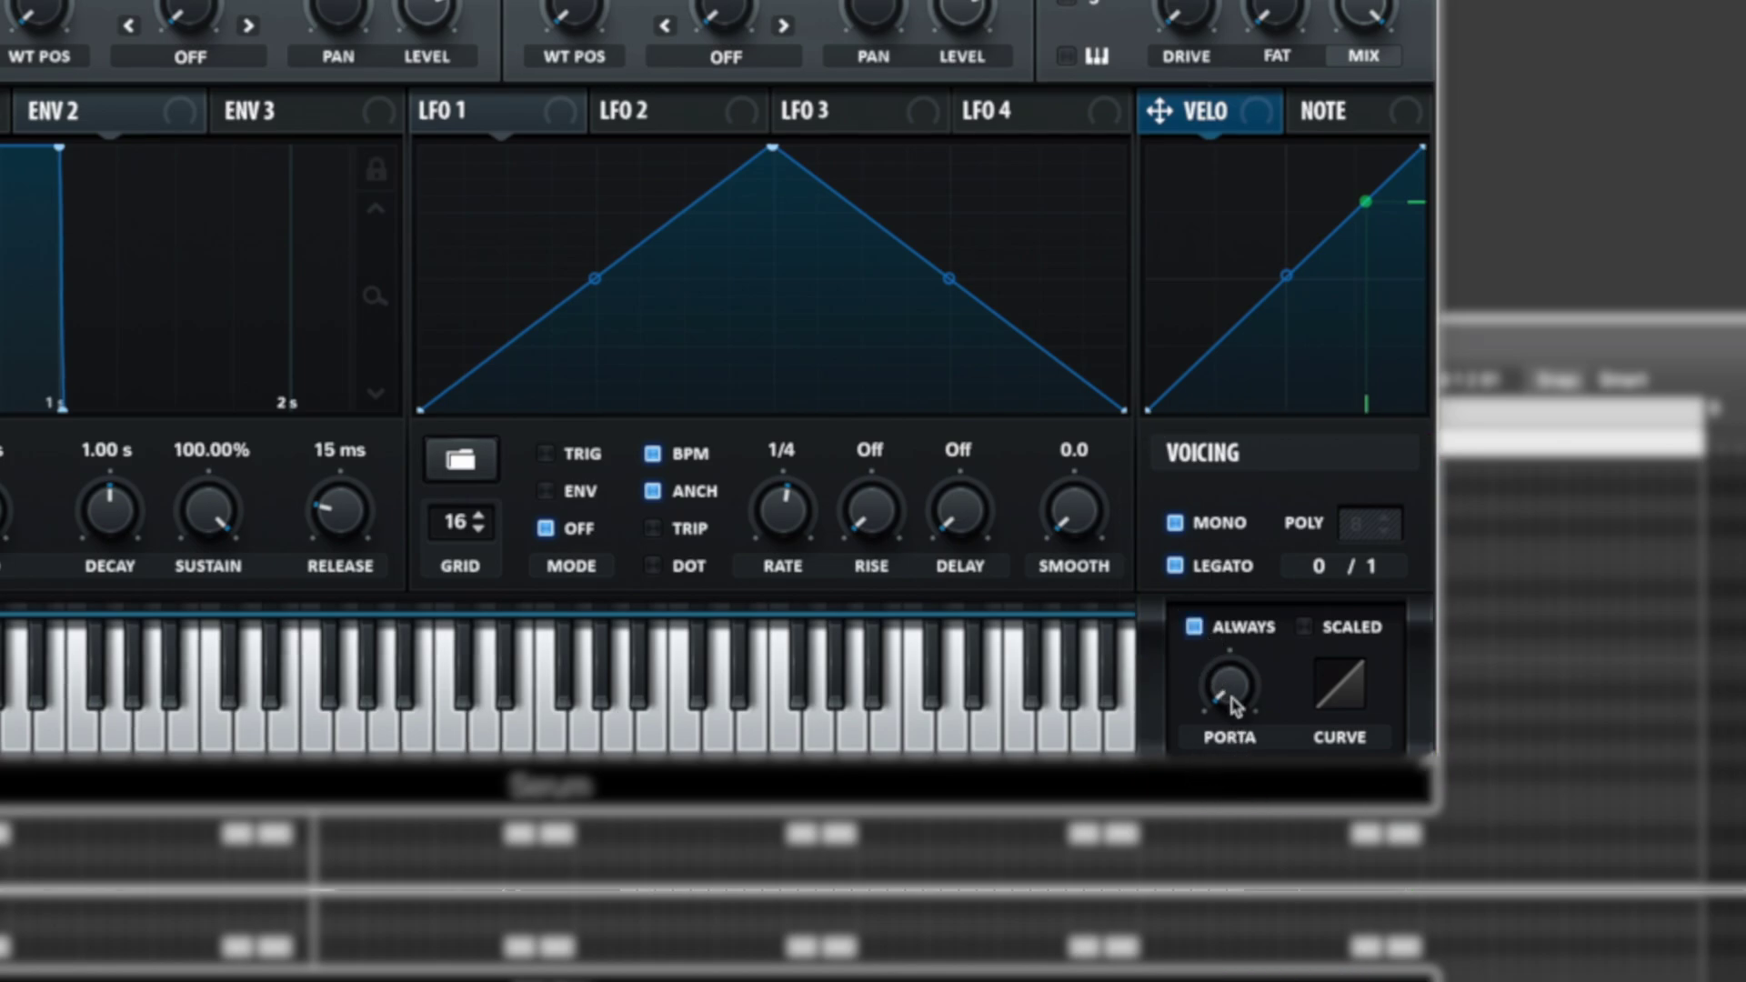
# - Raise the portamento time from 0 ms and audition the glide
pyautogui.click(1242, 660)
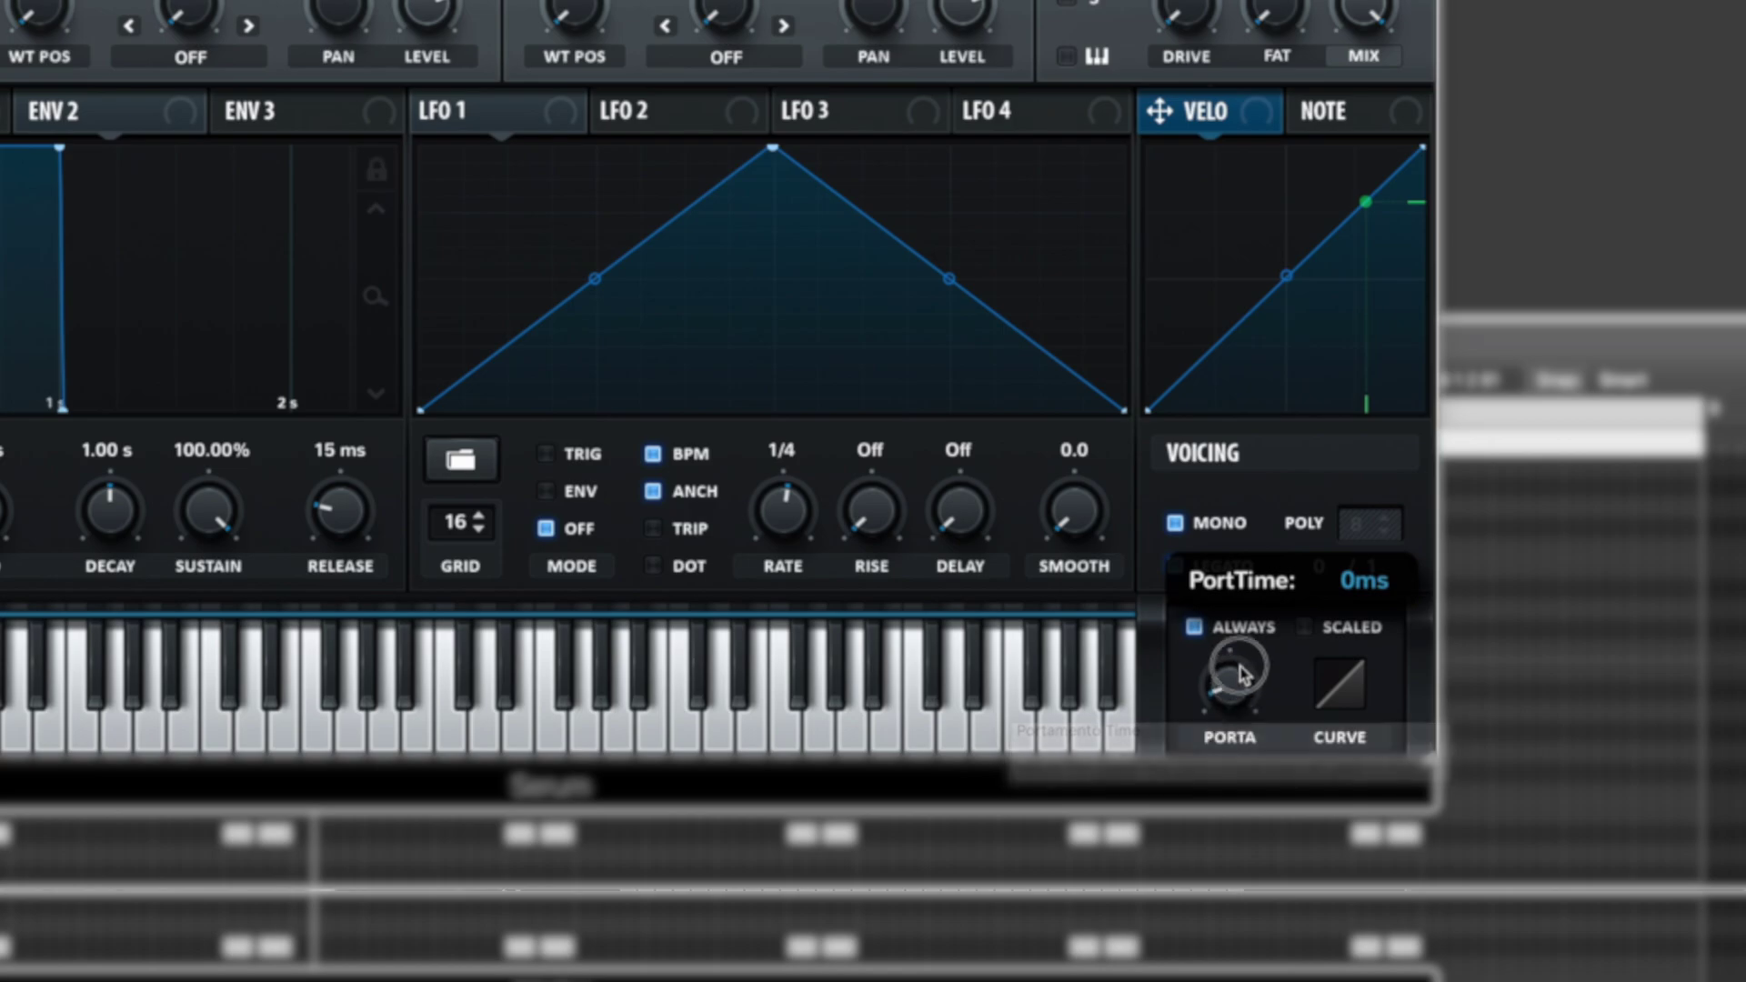
pyautogui.moveTo(1242, 661); pyautogui.dragTo(1252, 596)
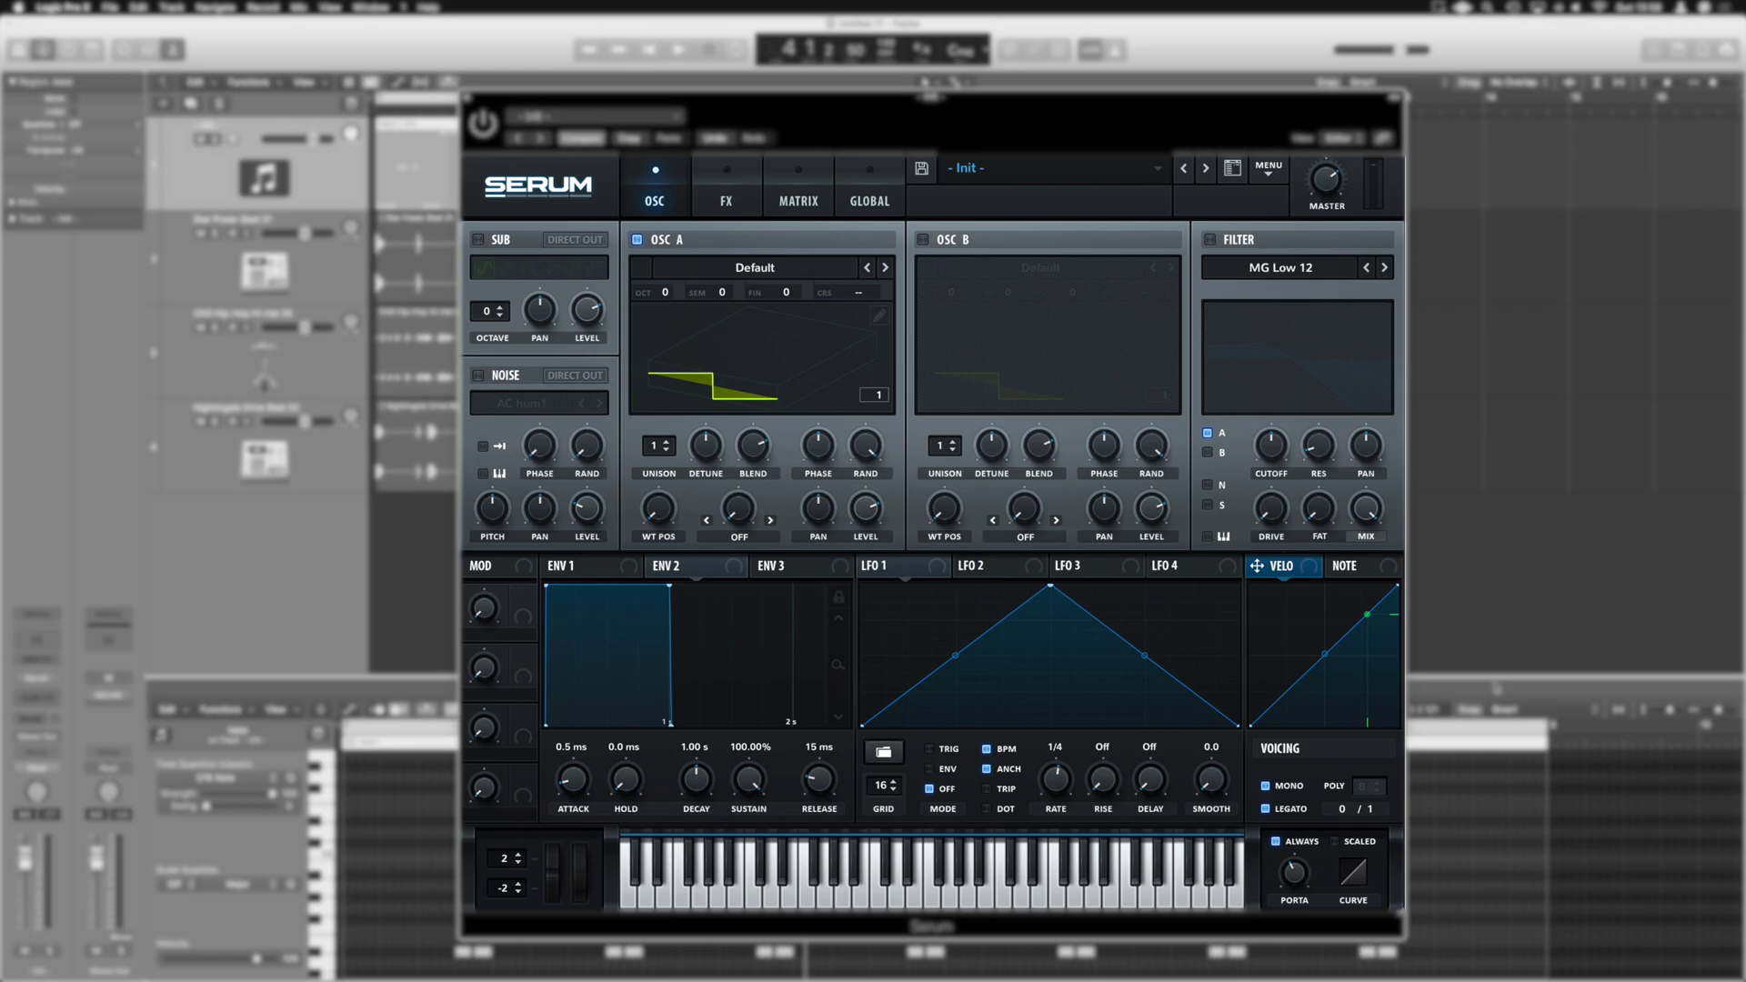
pyautogui.press('space')
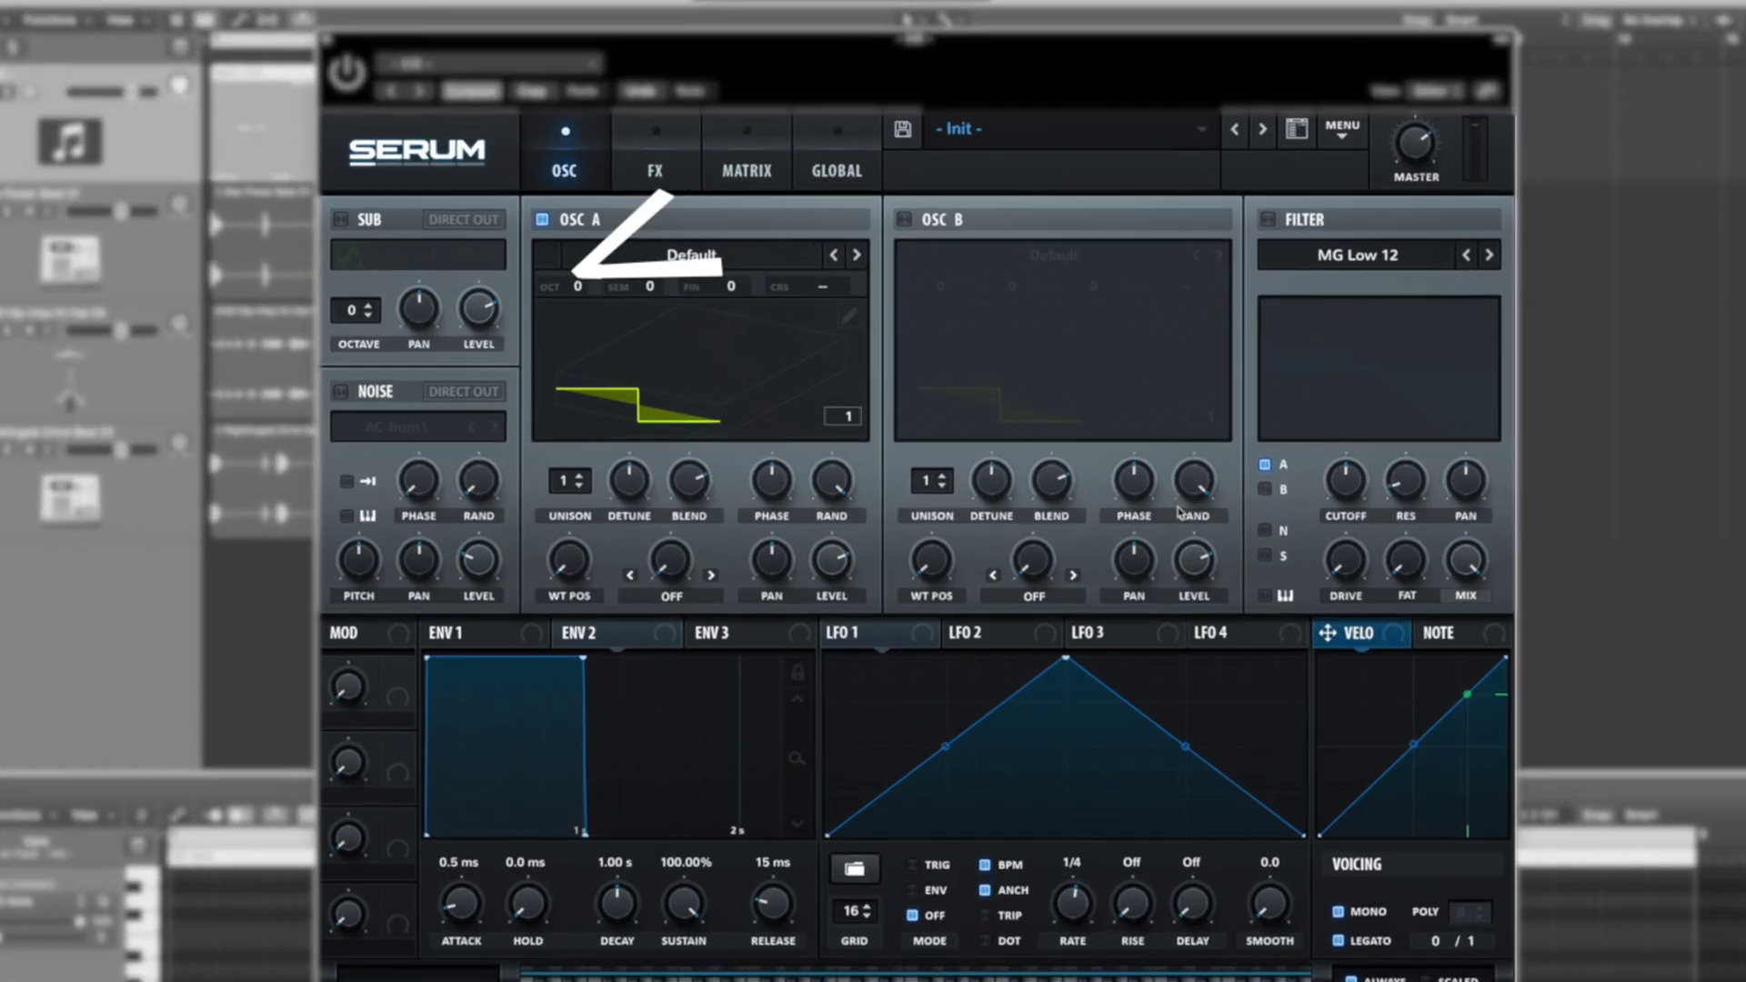
# - Load the Analog_BD_Sin wavetable into oscillator A and switch its display to the flat single-waveform view
pyautogui.click(755, 267)
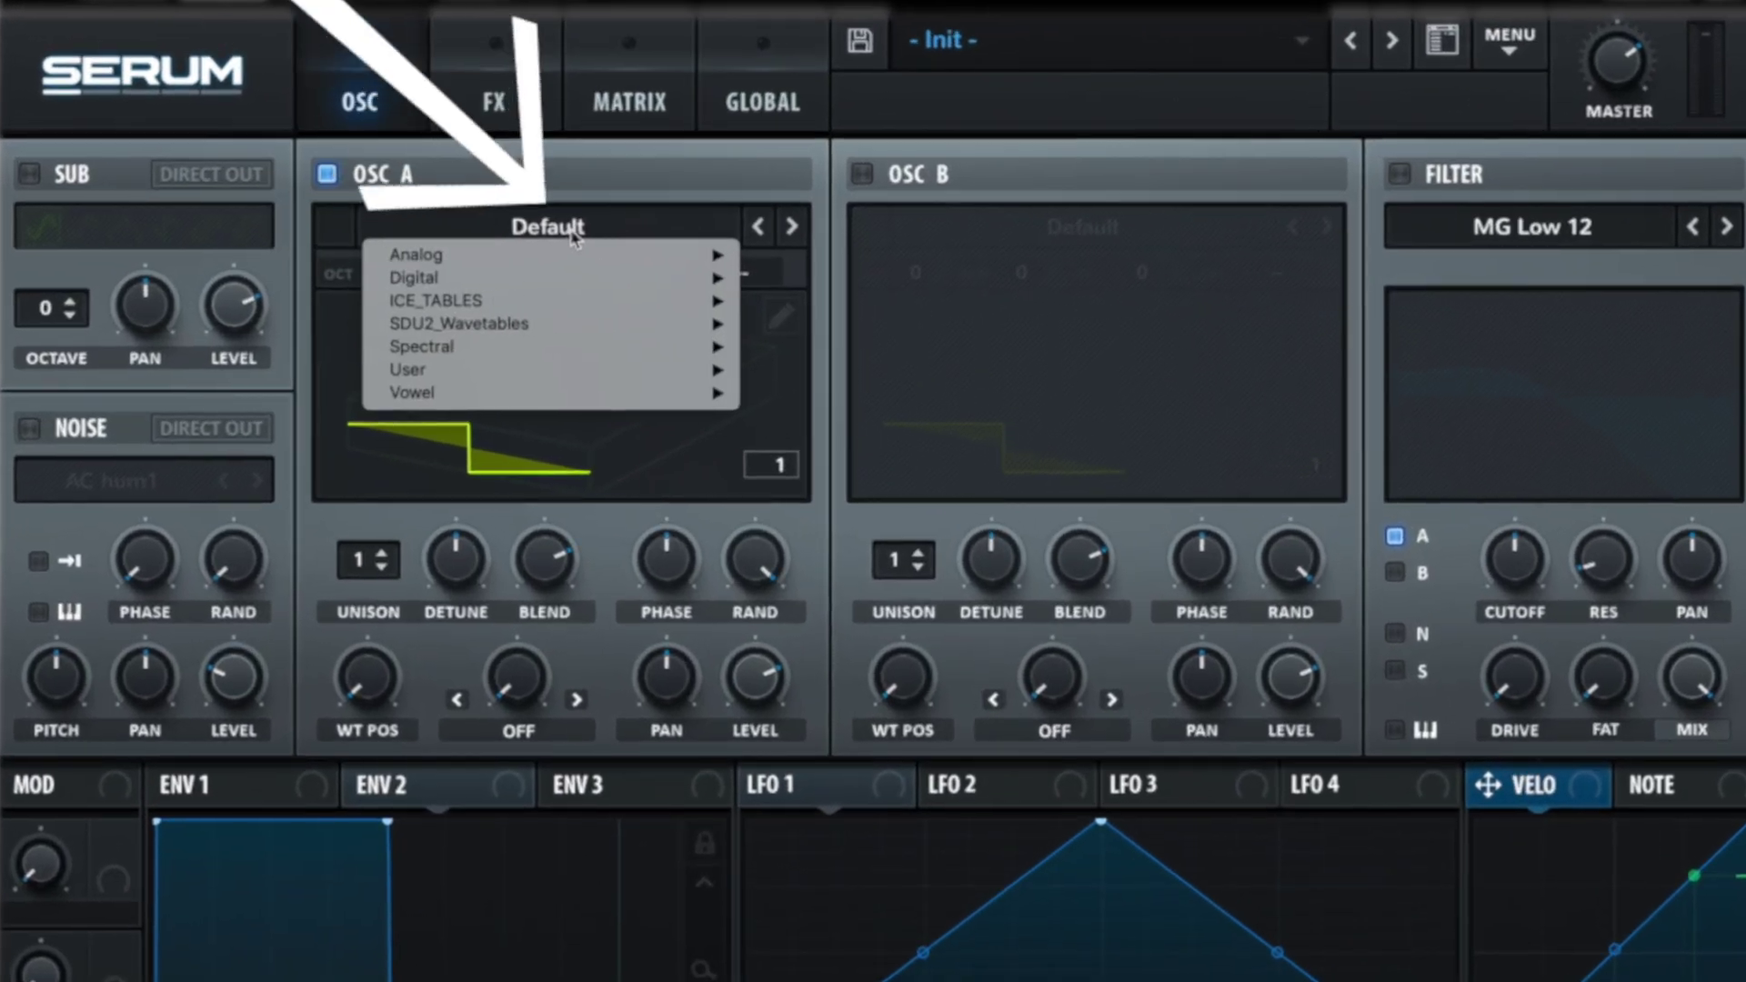
pyautogui.moveTo(571, 270)
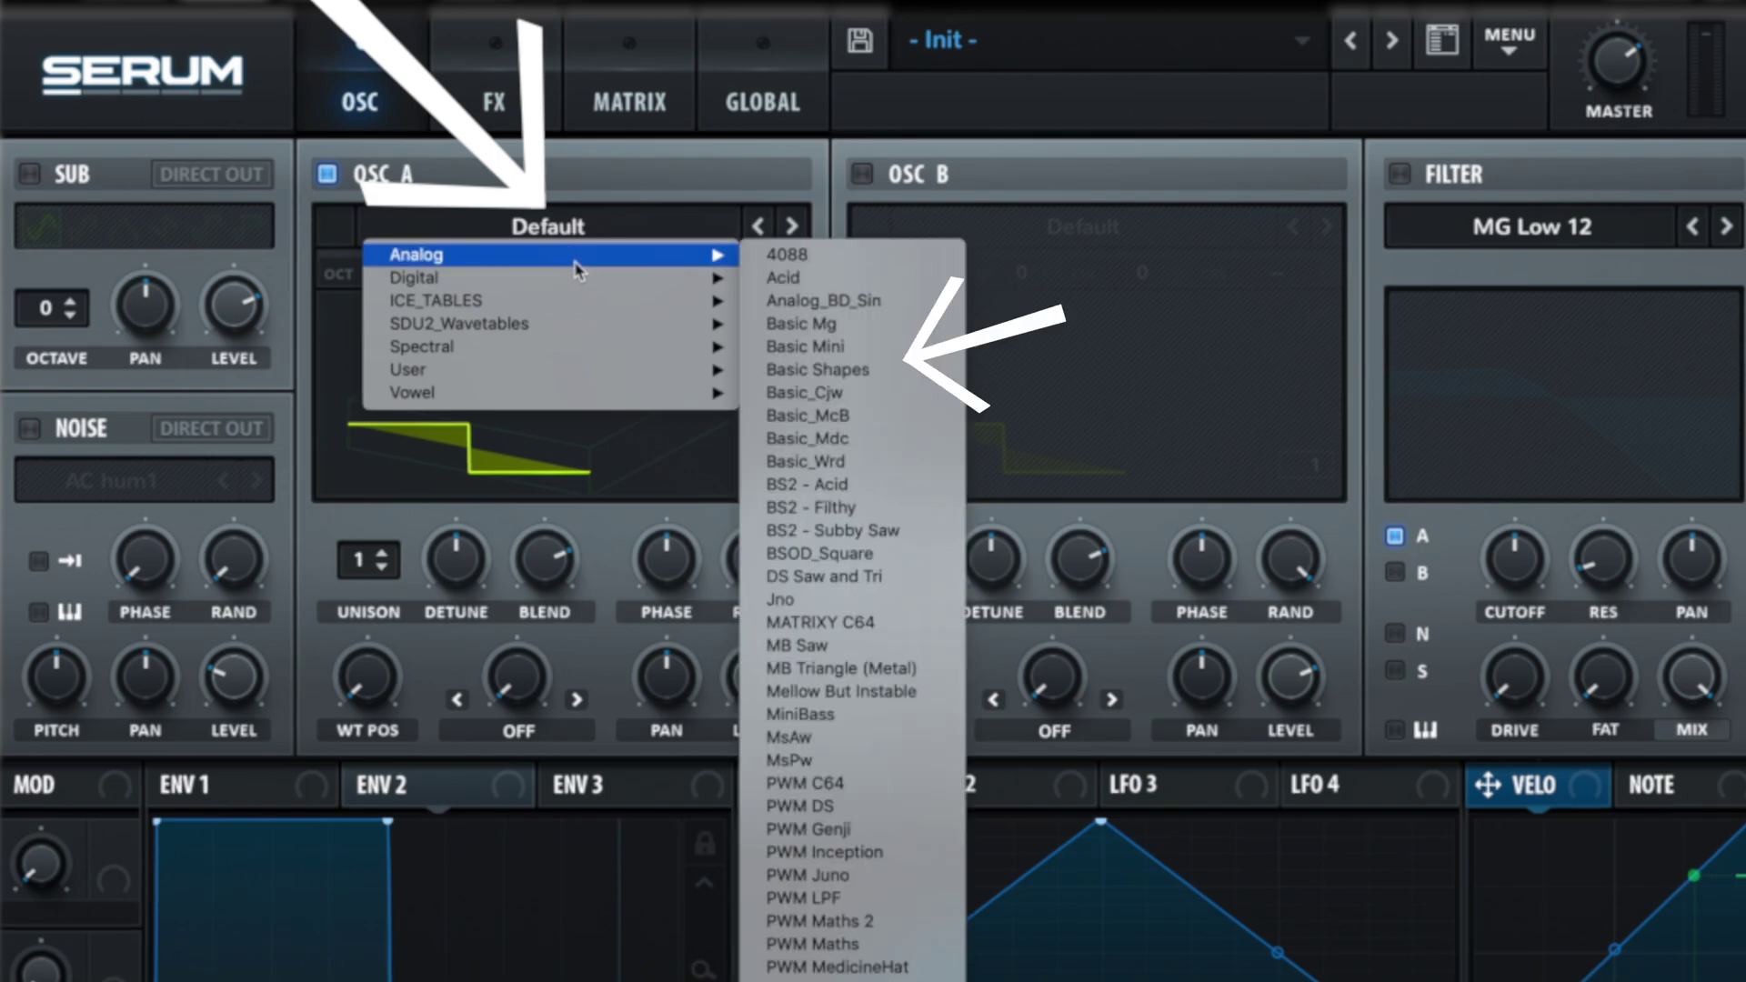
pyautogui.click(835, 302)
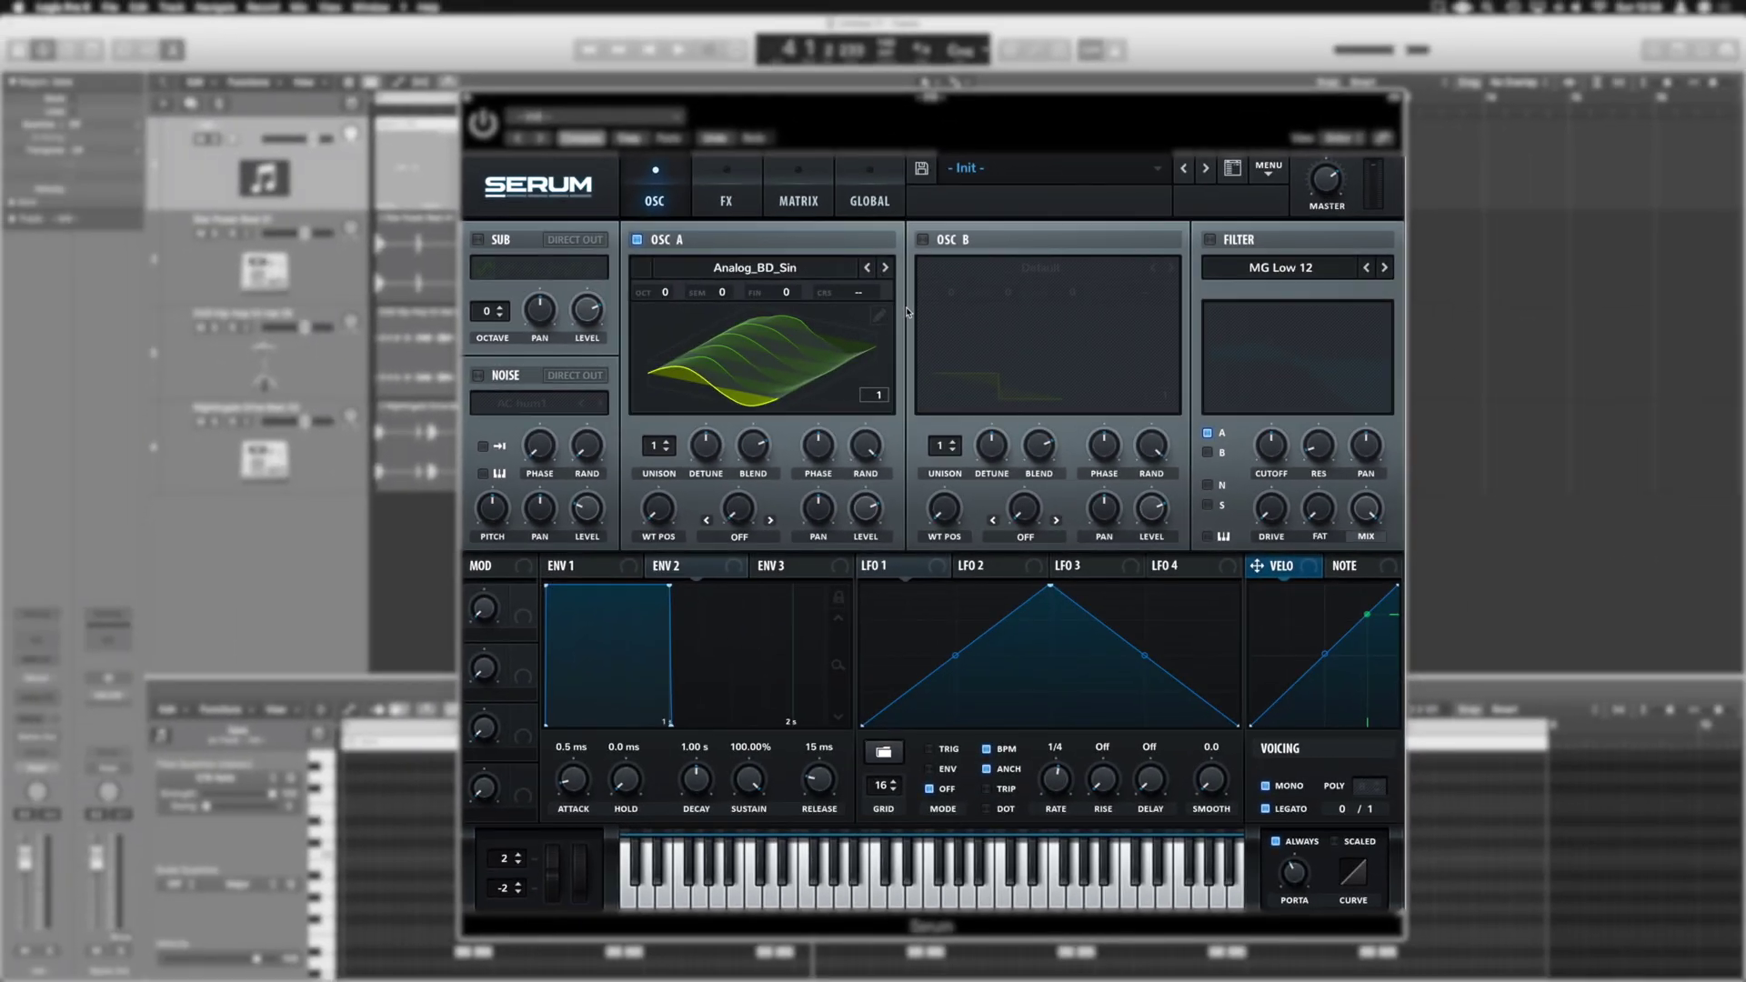
pyautogui.click(774, 360)
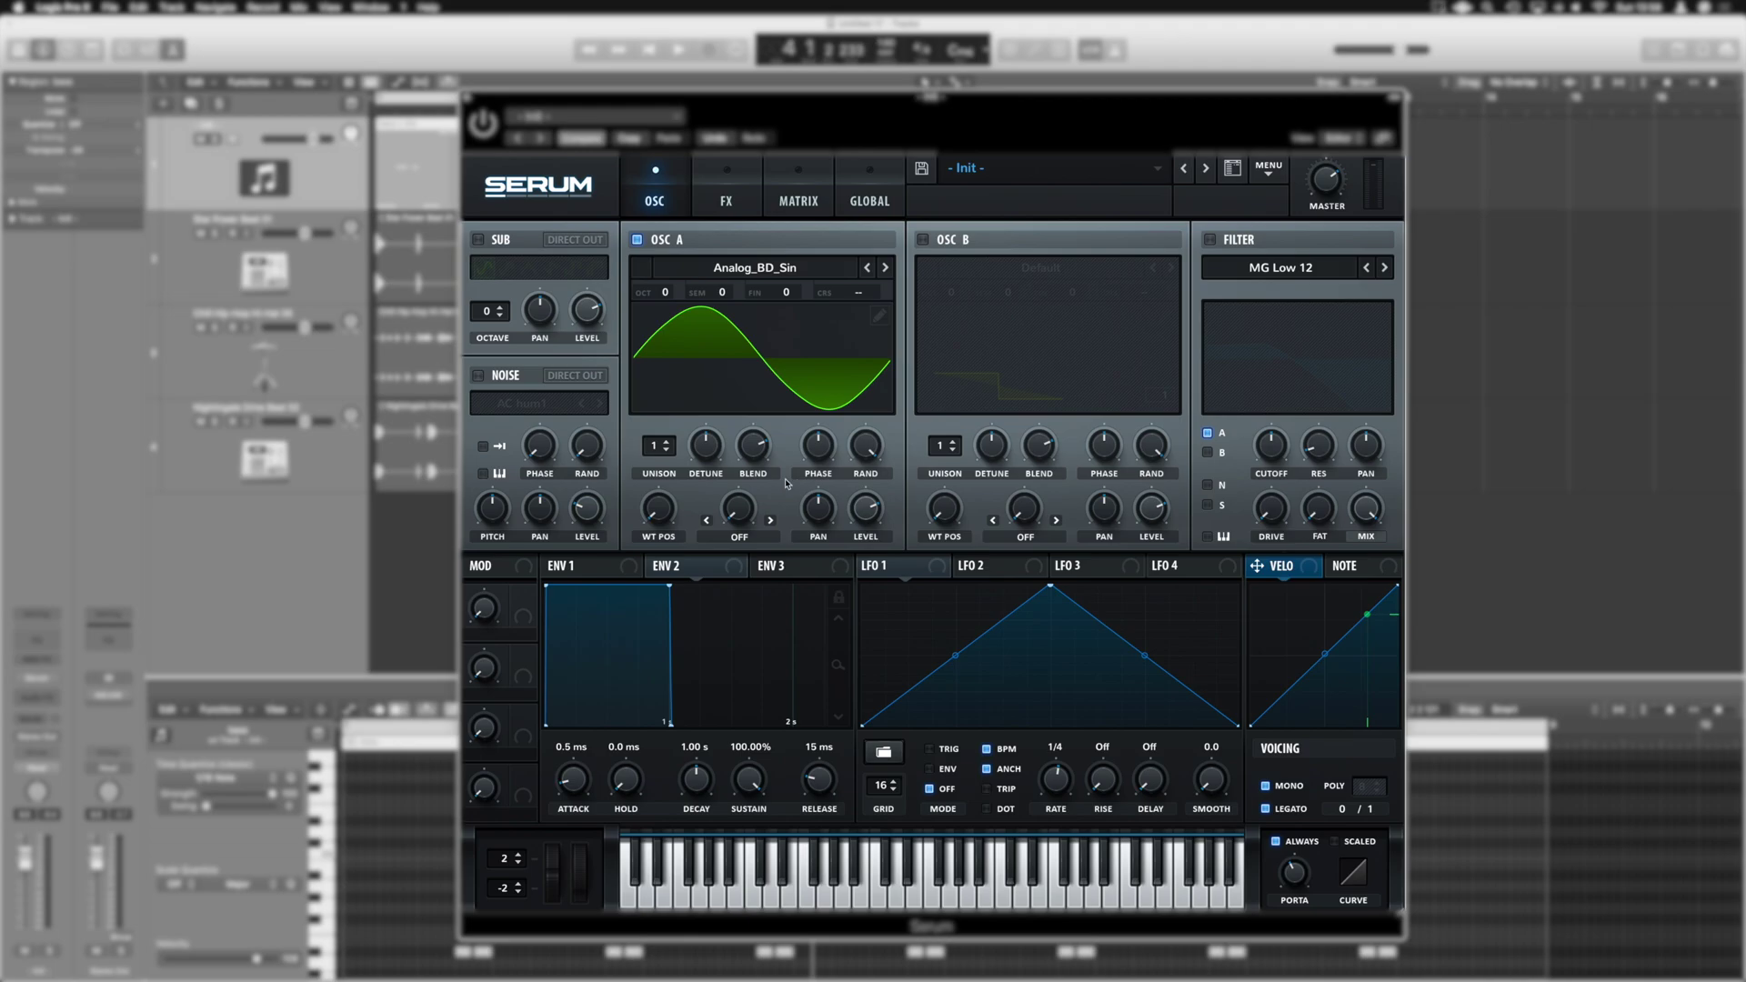
# - Raise oscillator A's wavetable position and audition the bass with the beat
pyautogui.moveTo(653, 521)
pyautogui.mouseDown()
pyautogui.moveTo(632, 608)
pyautogui.moveTo(655, 475)
pyautogui.moveTo(670, 531)
pyautogui.mouseUp()
pyautogui.press('space')
pyautogui.moveTo(669, 522)
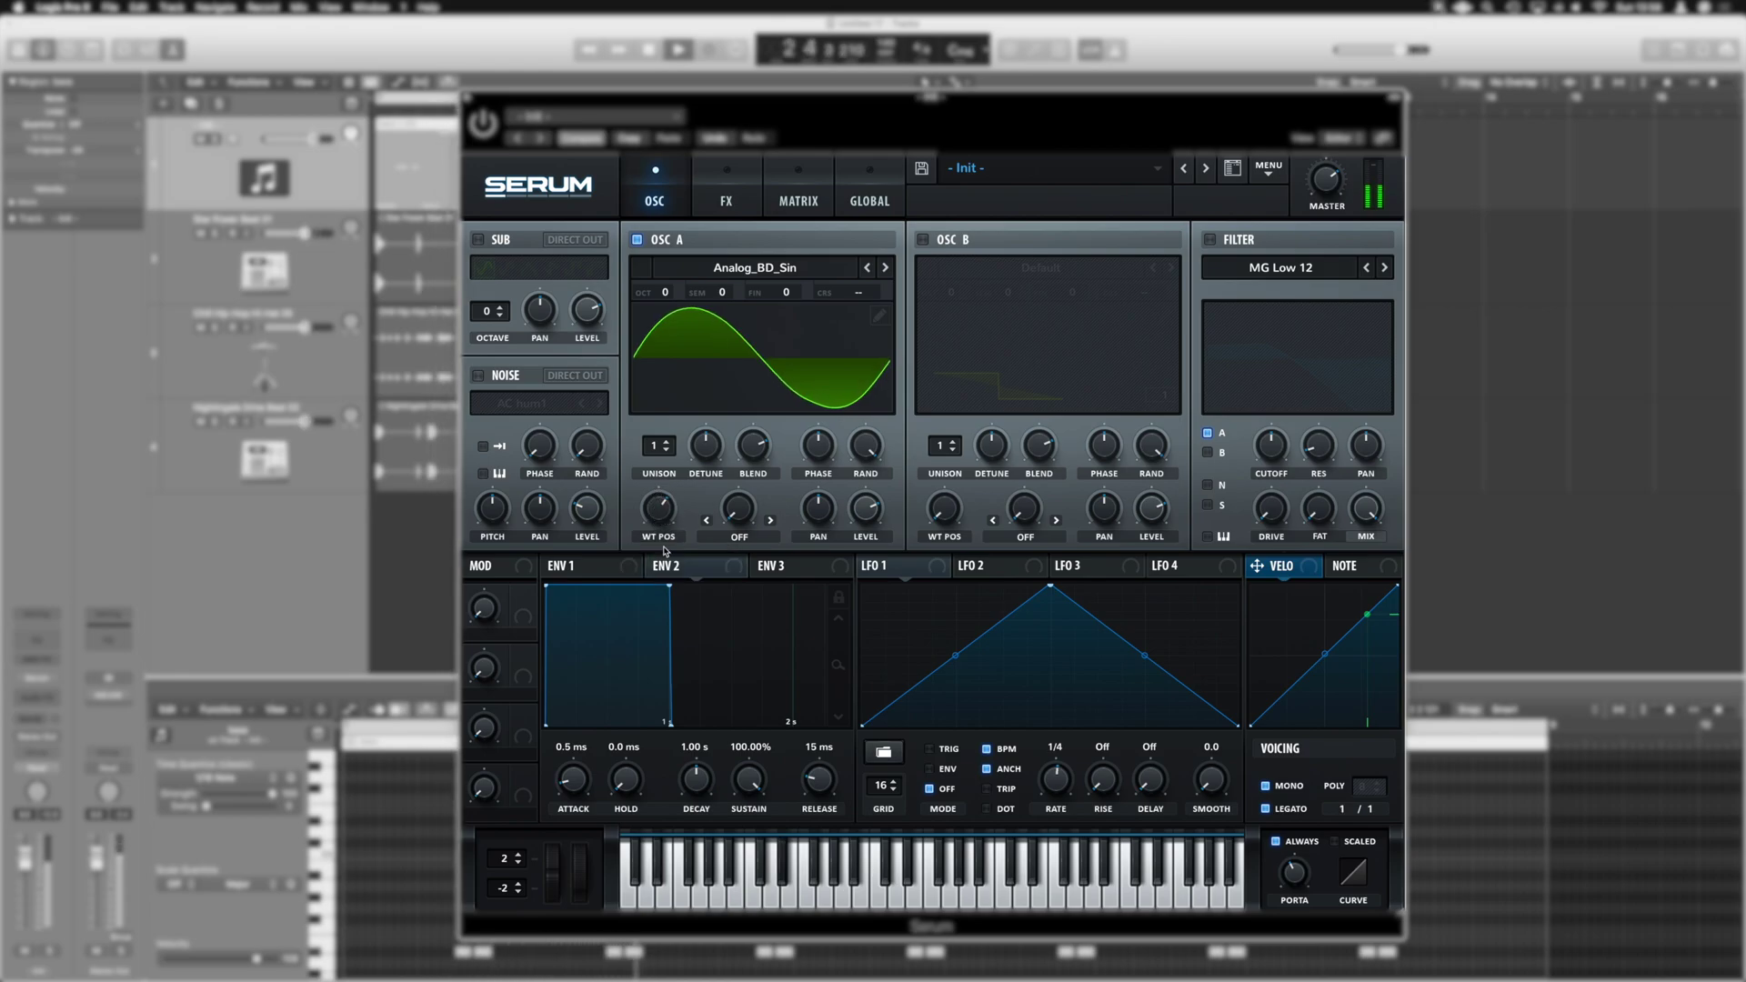
pyautogui.press('space')
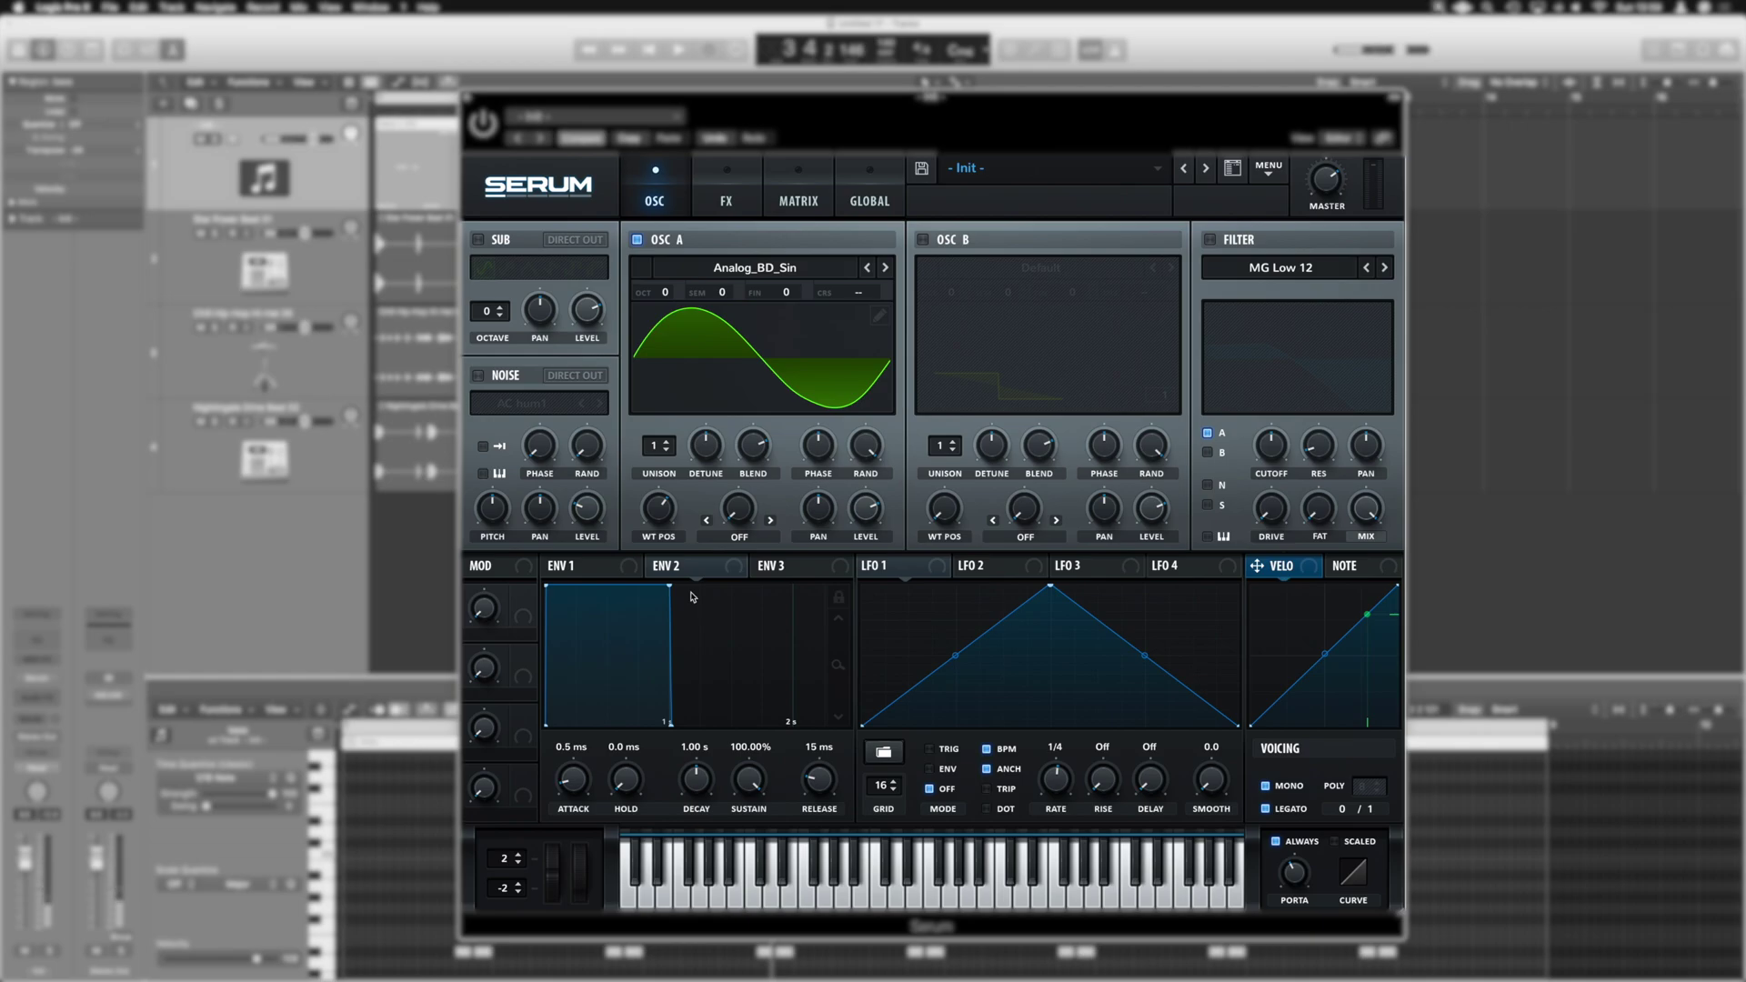
# - Assign LFO 1 to oscillator A's wavetable position and lower the base wavetable position
pyautogui.moveTo(867, 565); pyautogui.dragTo(600, 497)
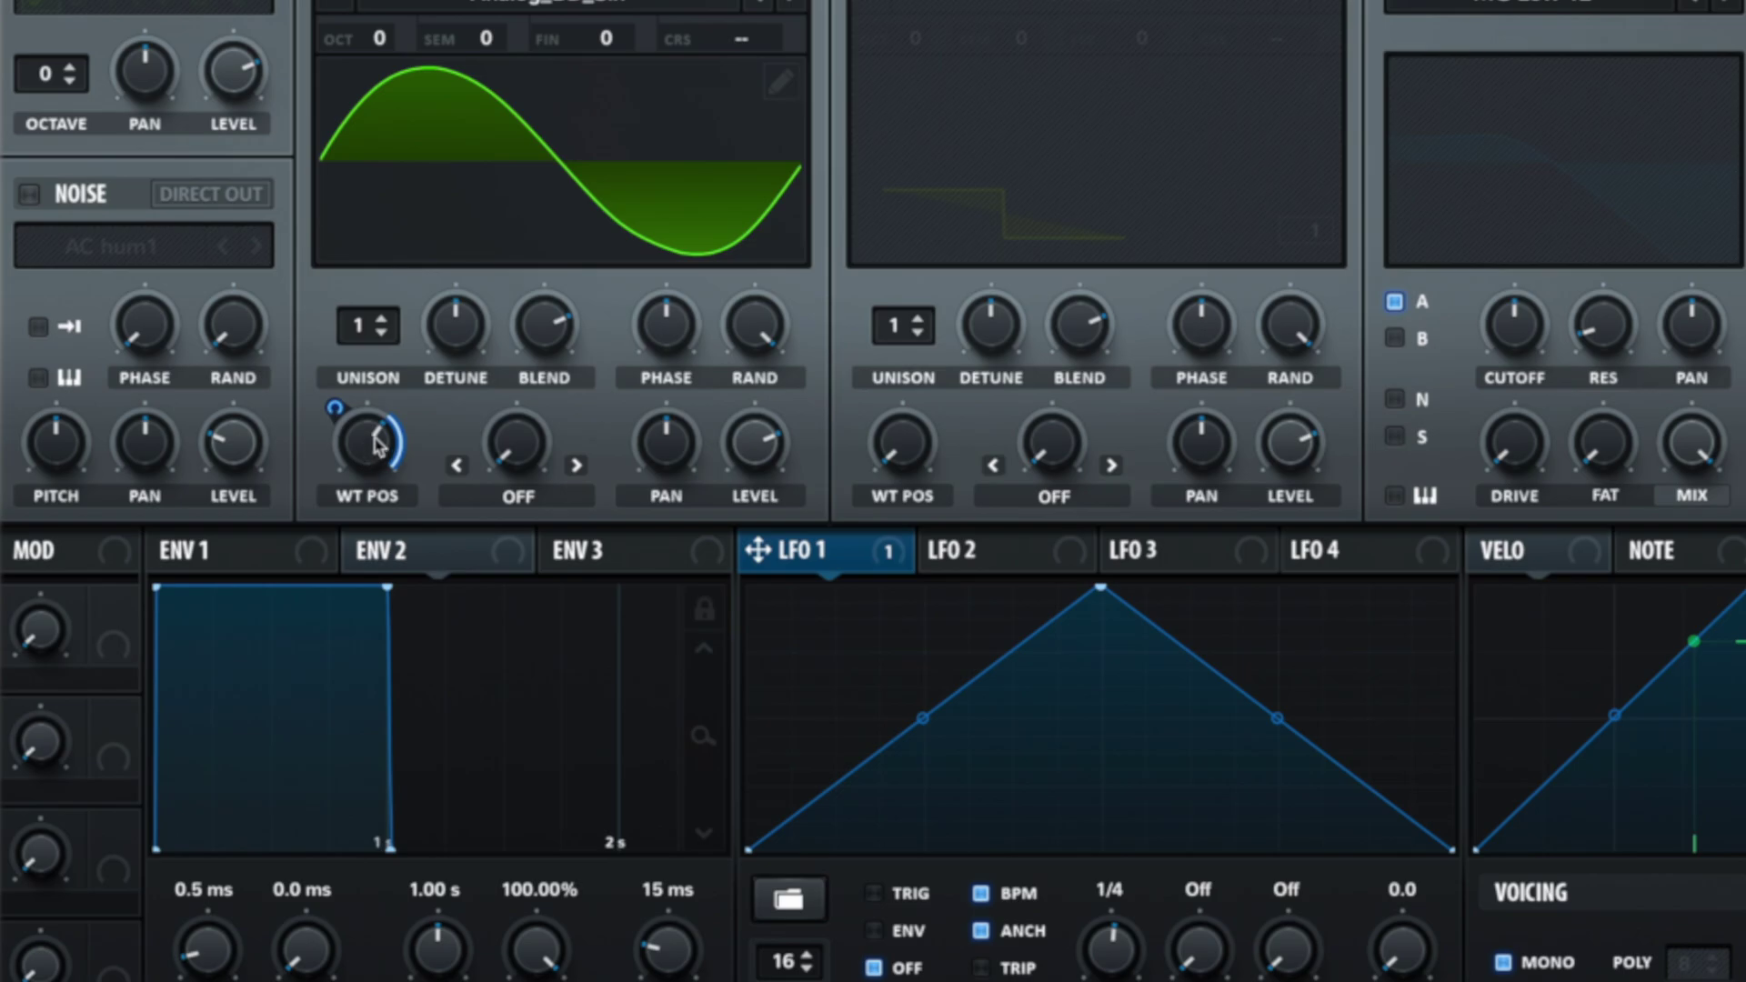
pyautogui.moveTo(378, 445); pyautogui.dragTo(374, 475)
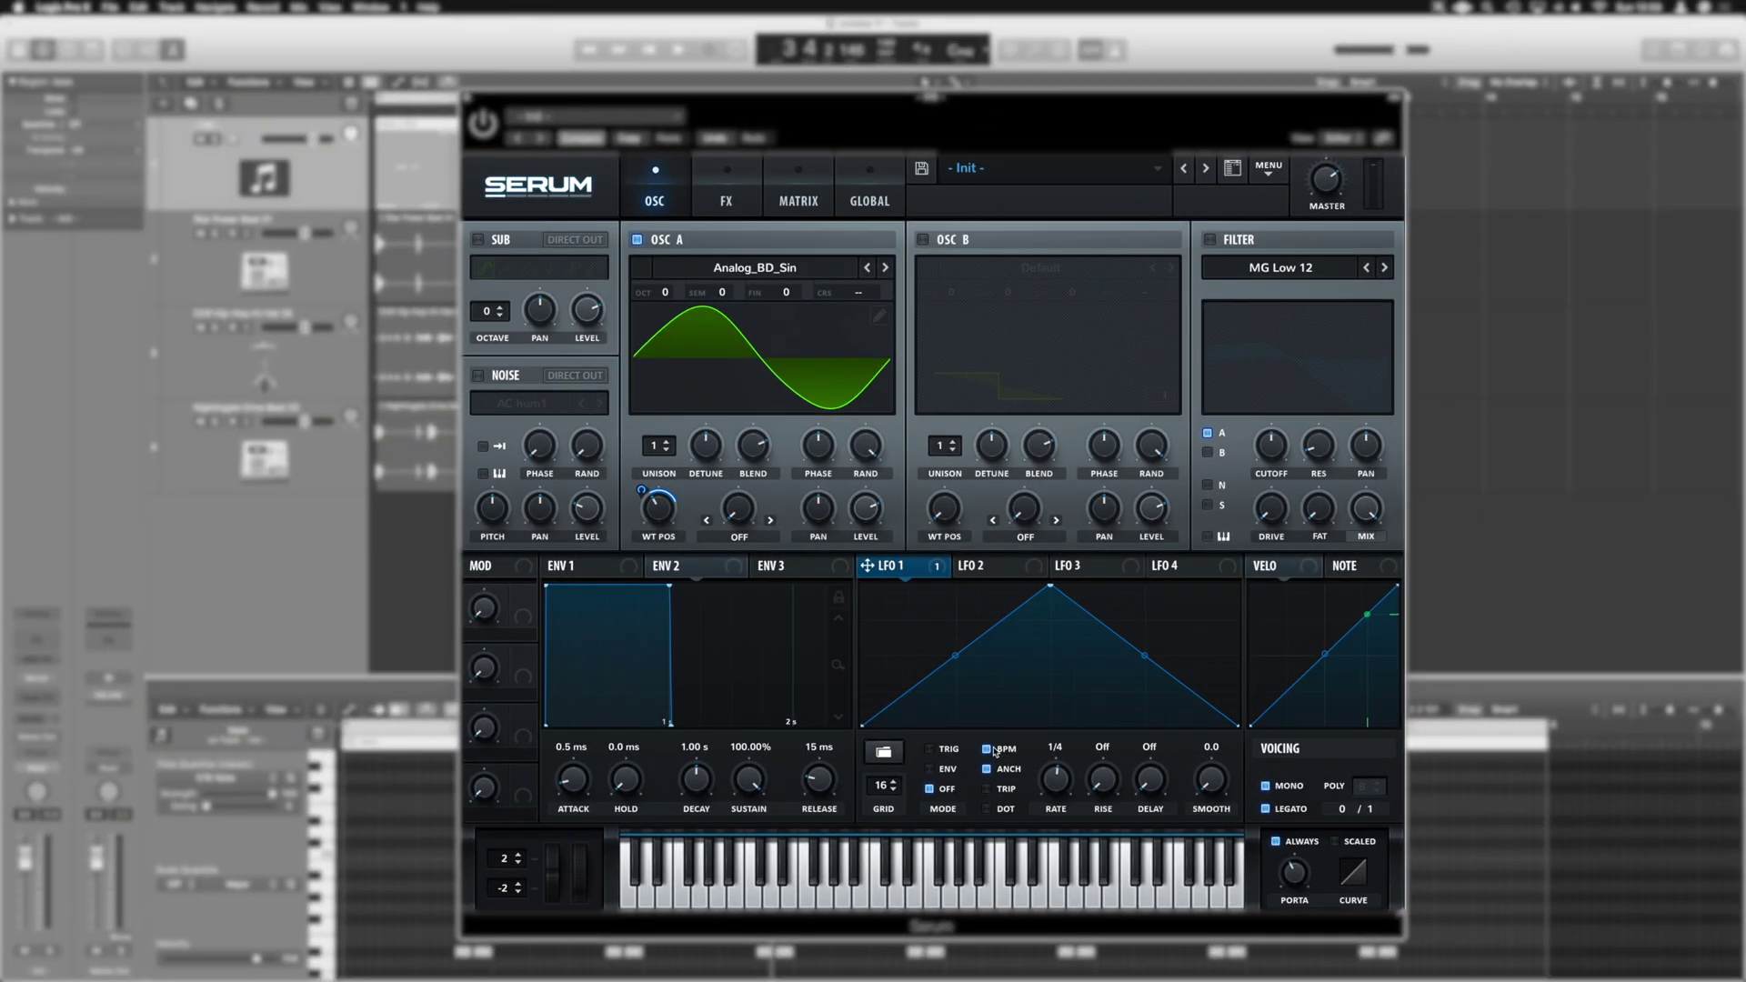
# - Turn off LFO 1's BPM sync, audition the free-running modulation, and slow the rate to 0.3 Hz
pyautogui.click(981, 893)
pyautogui.moveTo(1055, 780); pyautogui.dragTo(1051, 805)
pyautogui.press('space')
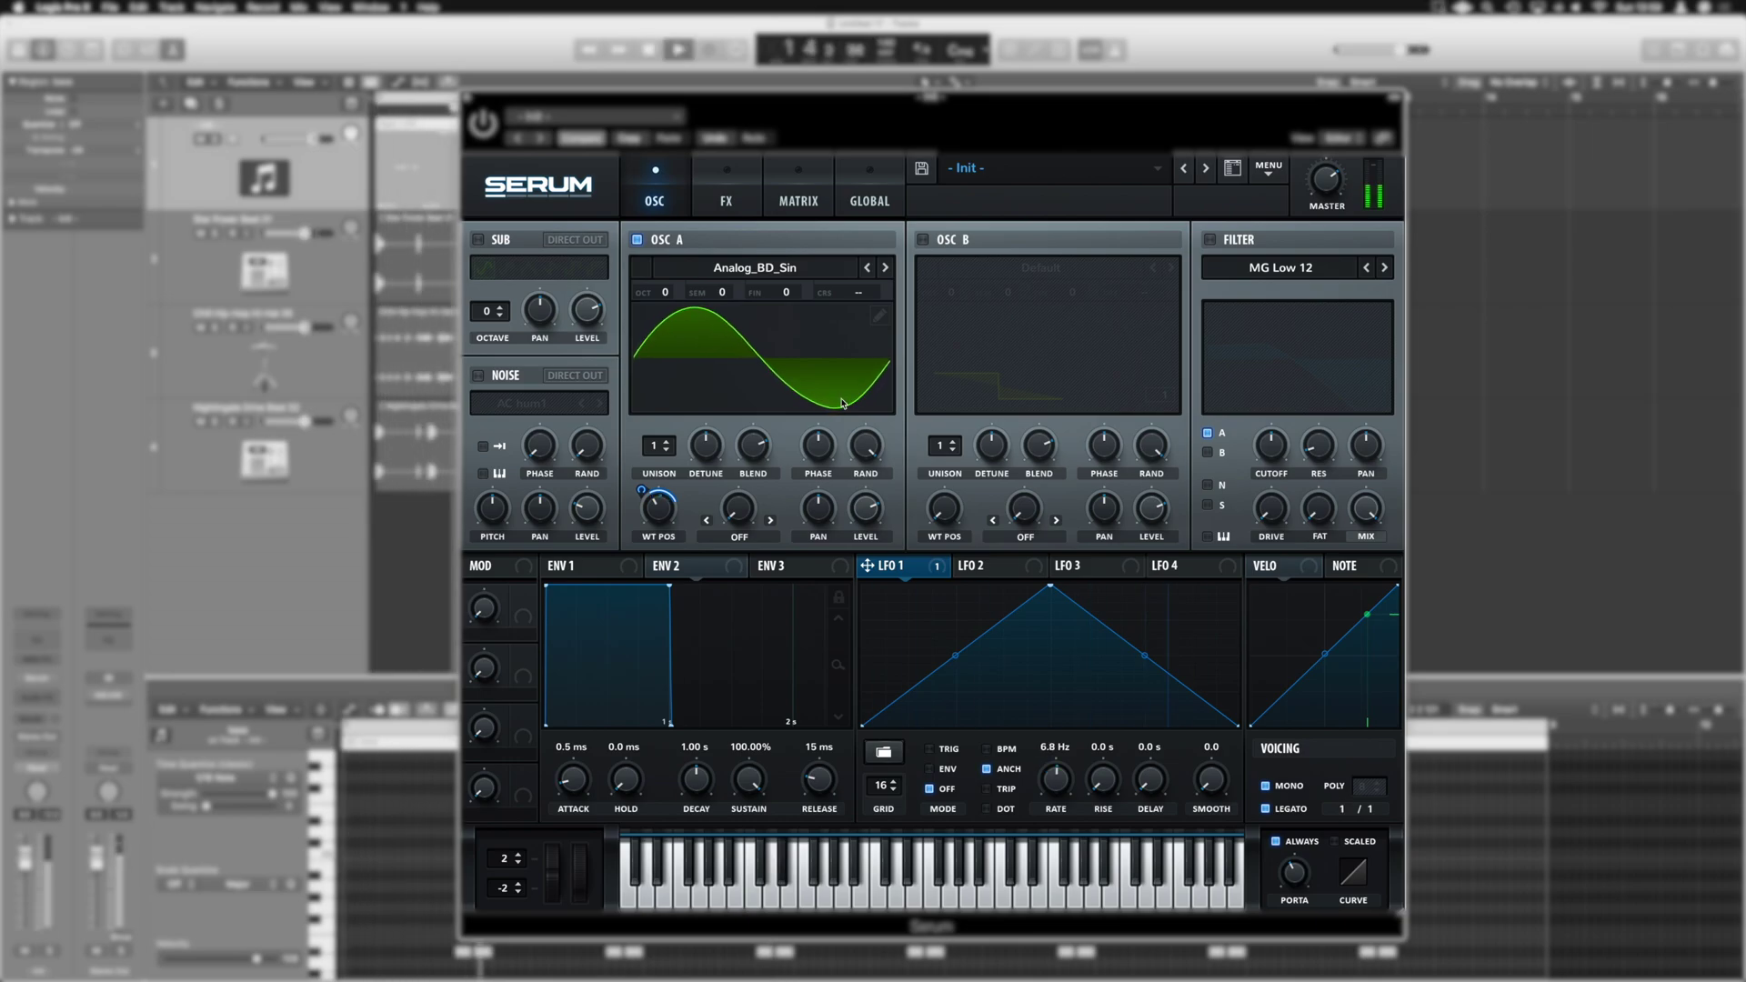
pyautogui.press('space')
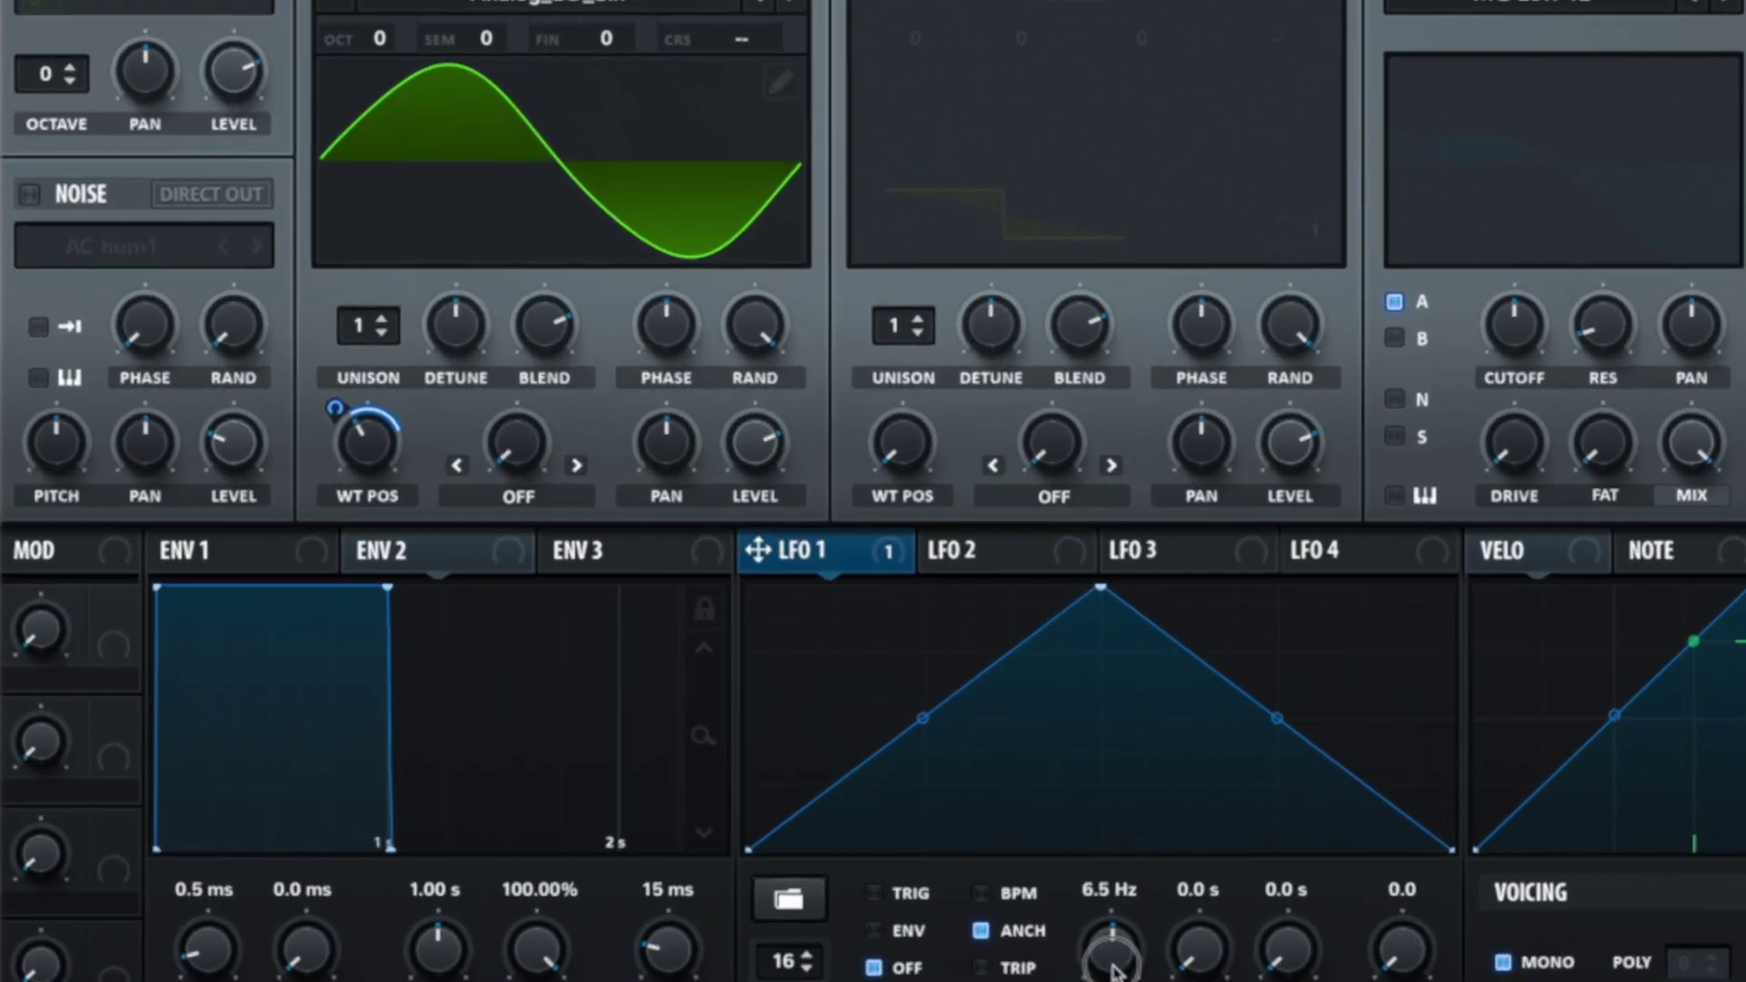
pyautogui.moveTo(1119, 962); pyautogui.dragTo(1083, 981)
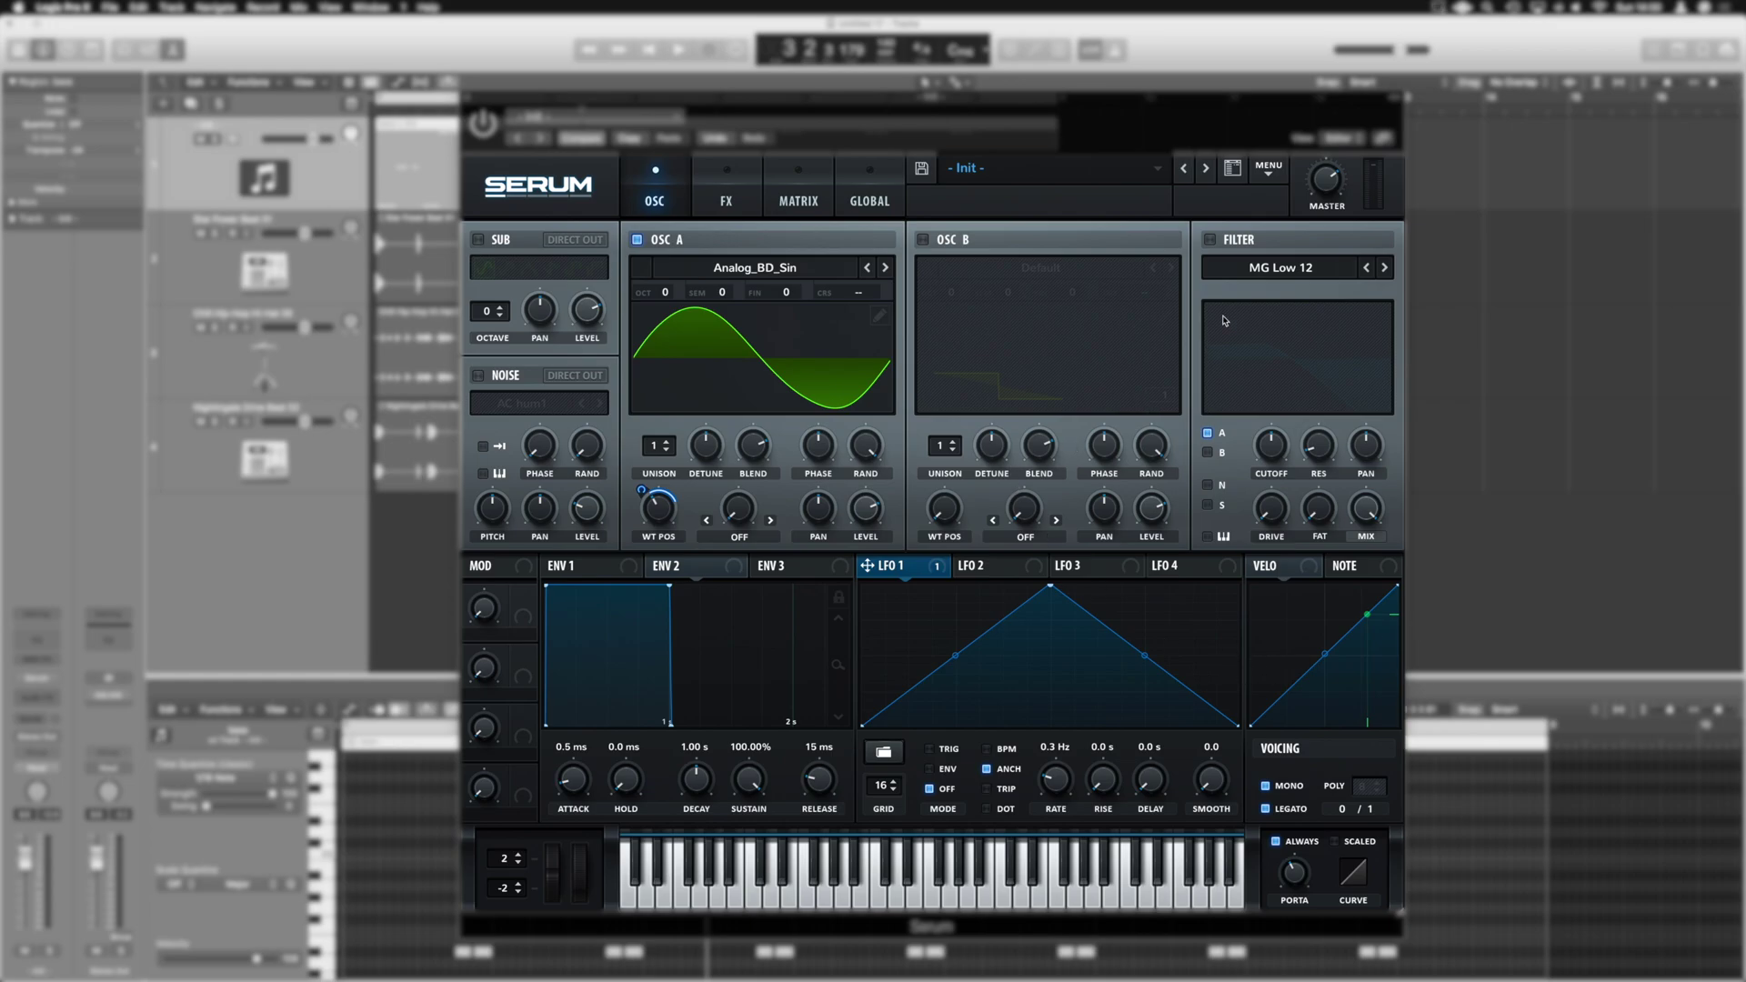
# - Enable the MG Low 12 filter on oscillator A, lower its cutoff slightly and audition the bass
pyautogui.click(1211, 242)
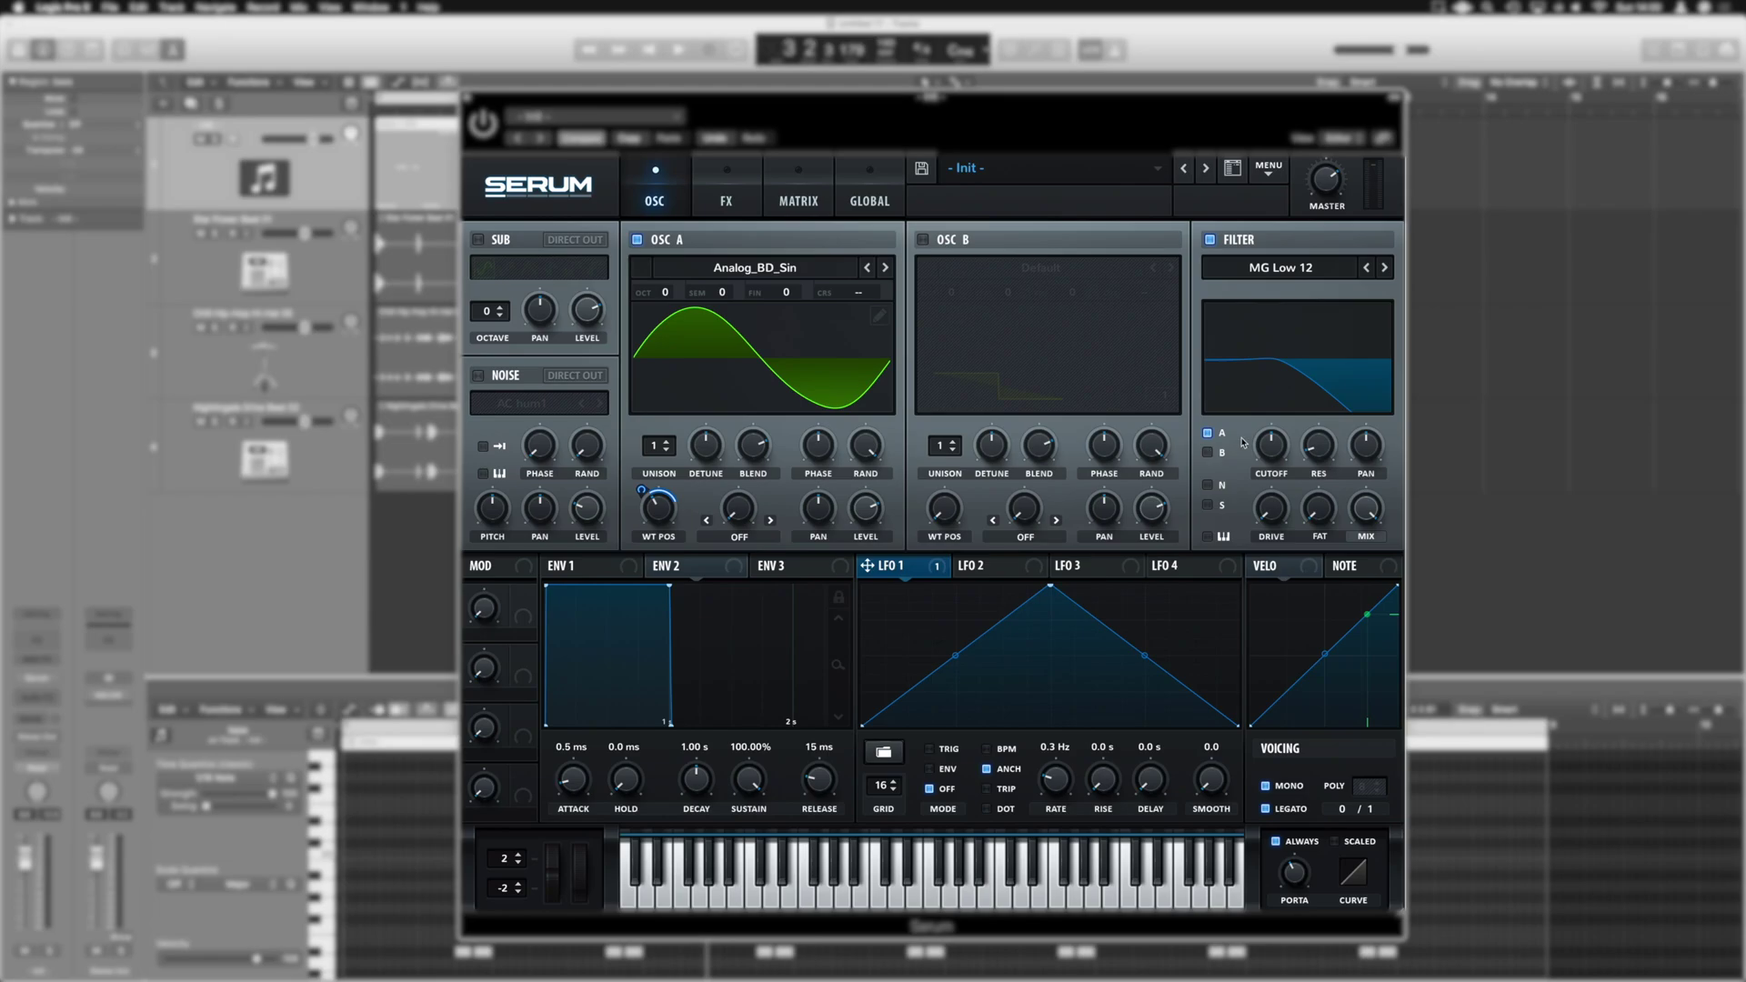
pyautogui.moveTo(1277, 458); pyautogui.dragTo(1275, 454)
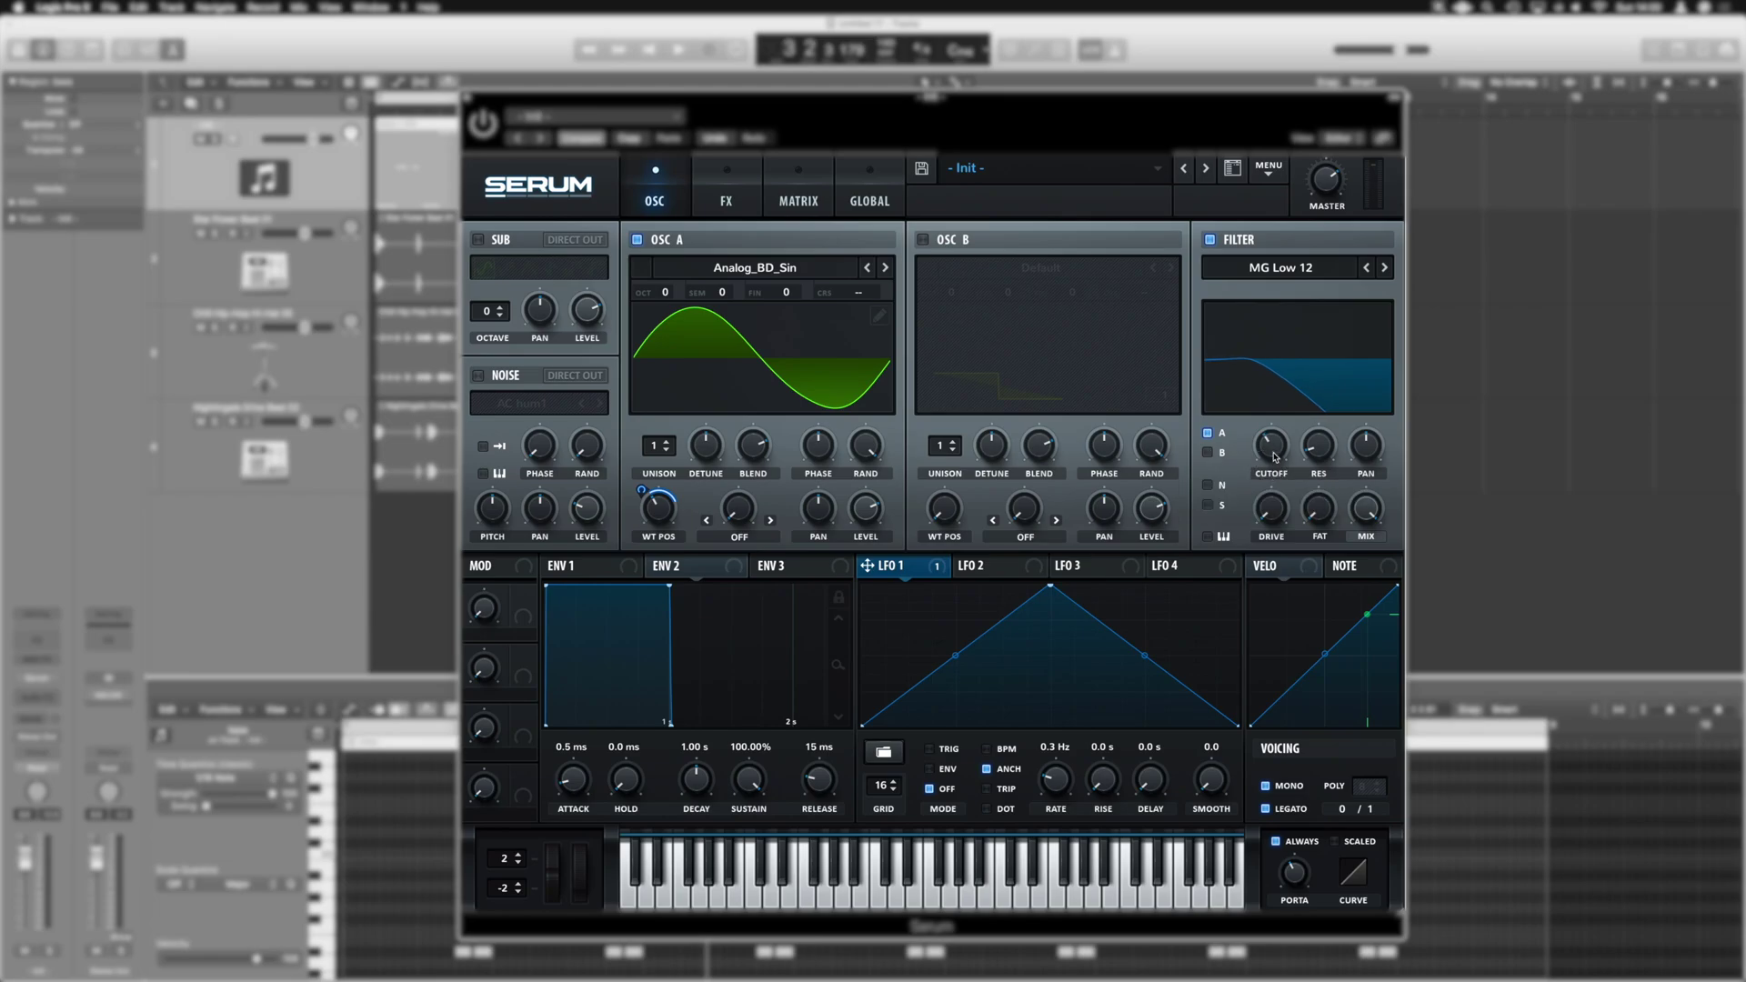
pyautogui.press('space')
pyautogui.press('space')
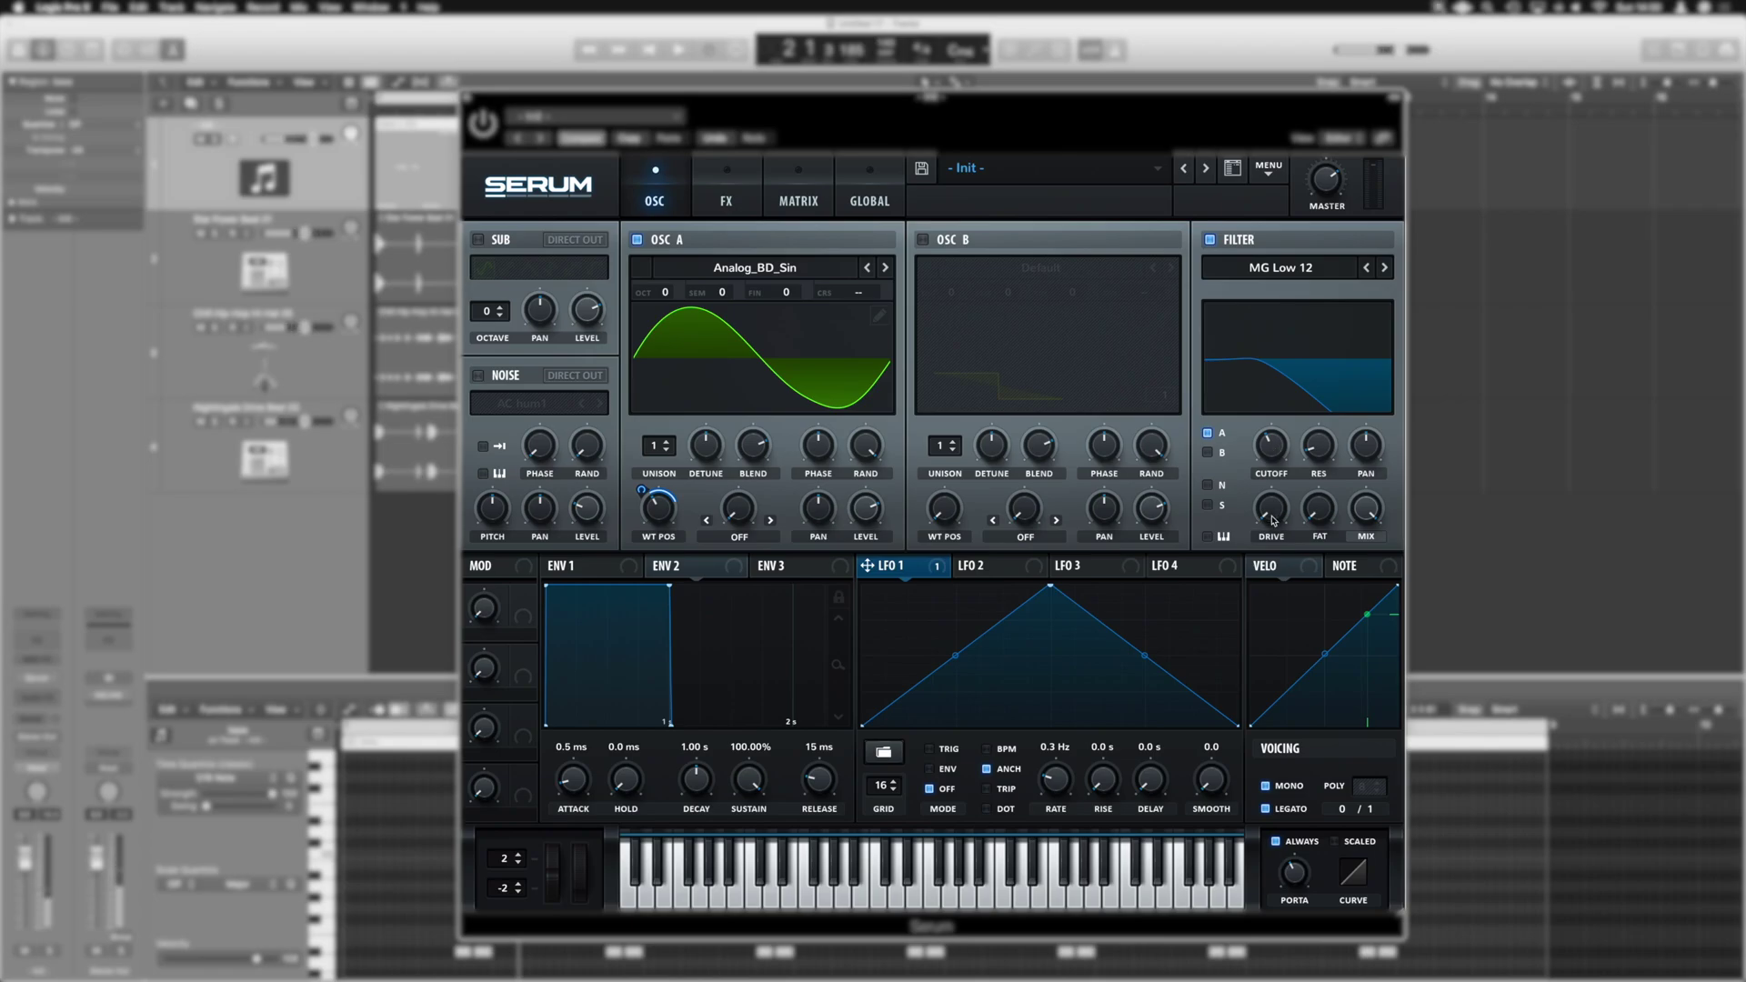
# - During playback, raise the filter's drive, set Fat to about 42%, and adjust the resonance
pyautogui.press('space')
pyautogui.moveTo(1272, 520); pyautogui.dragTo(1271, 418)
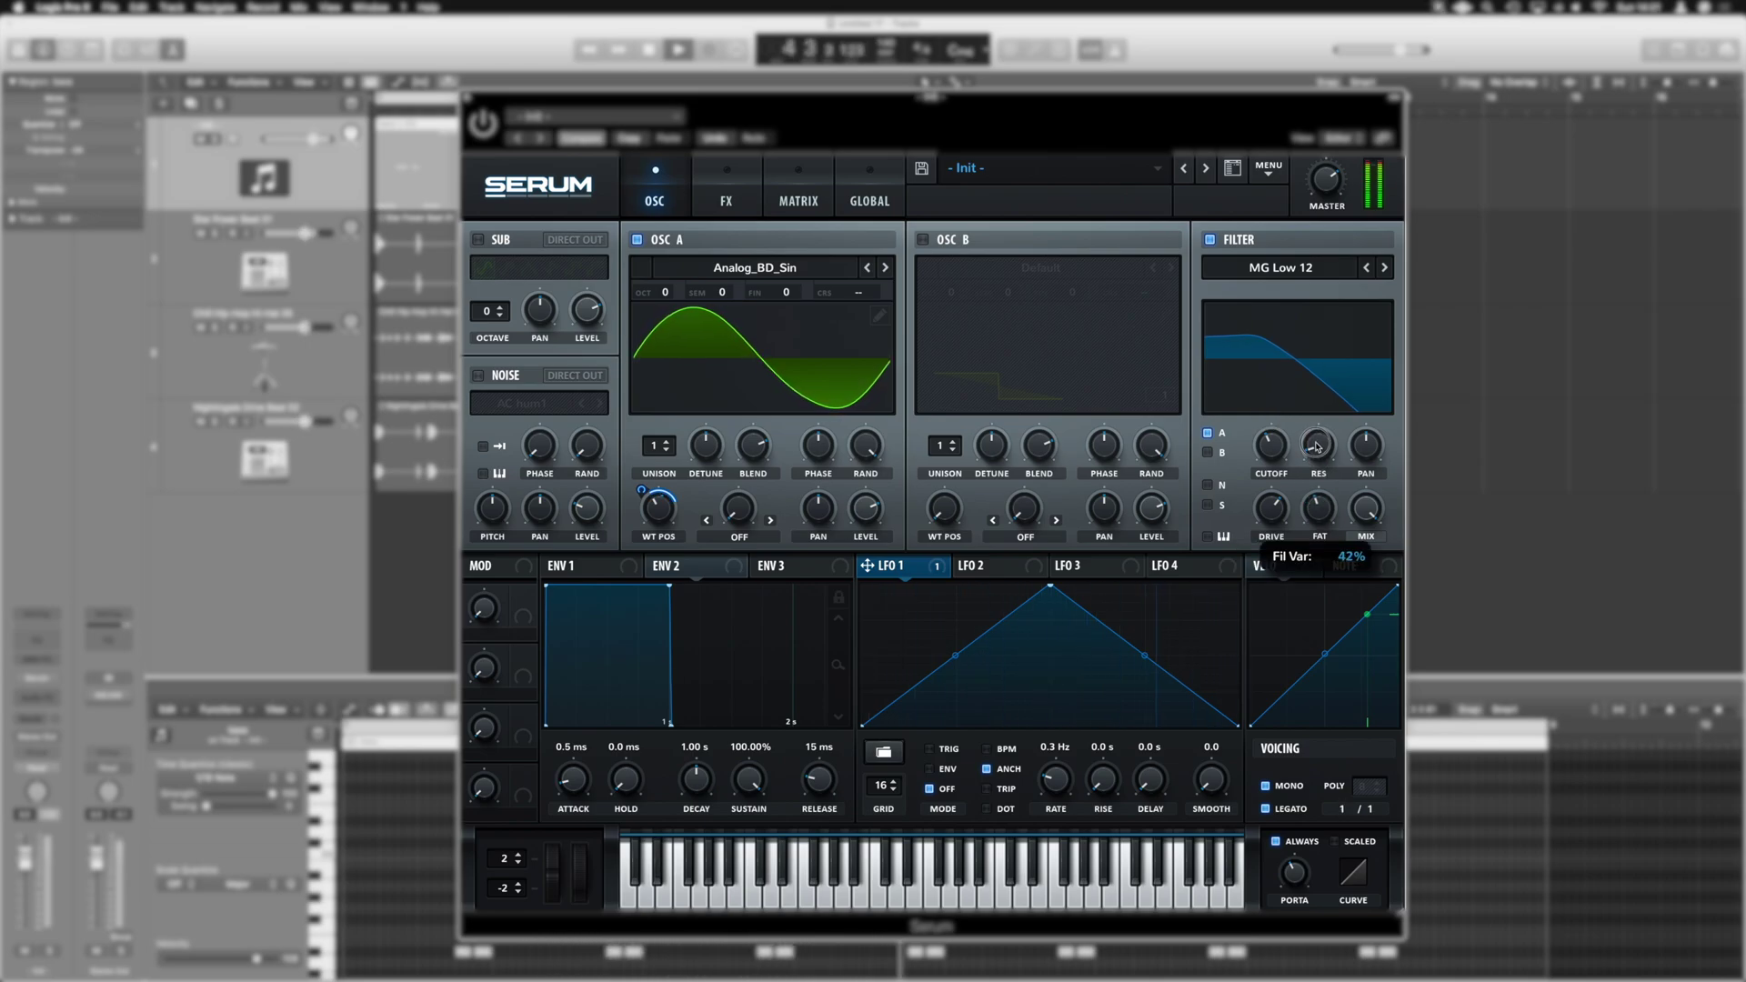
pyautogui.moveTo(1318, 446); pyautogui.dragTo(1315, 459)
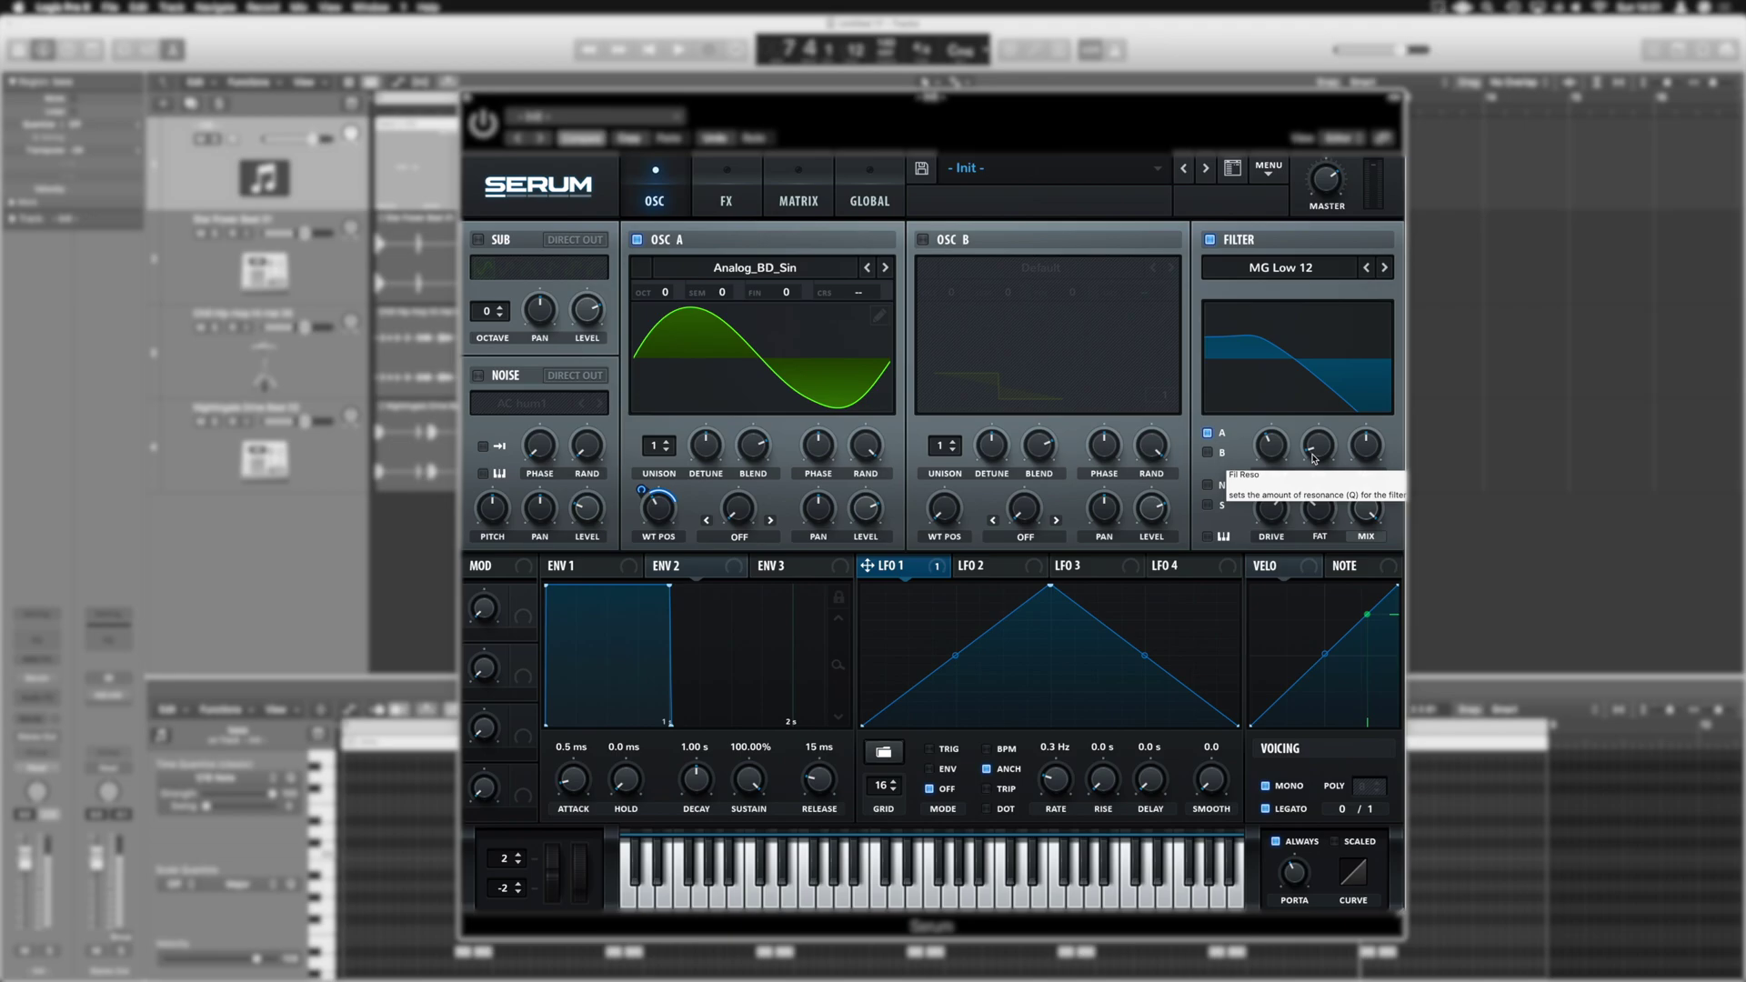
# - Add a modulation matrix row routing Env 2 to global Mast.Tun
pyautogui.click(818, 187)
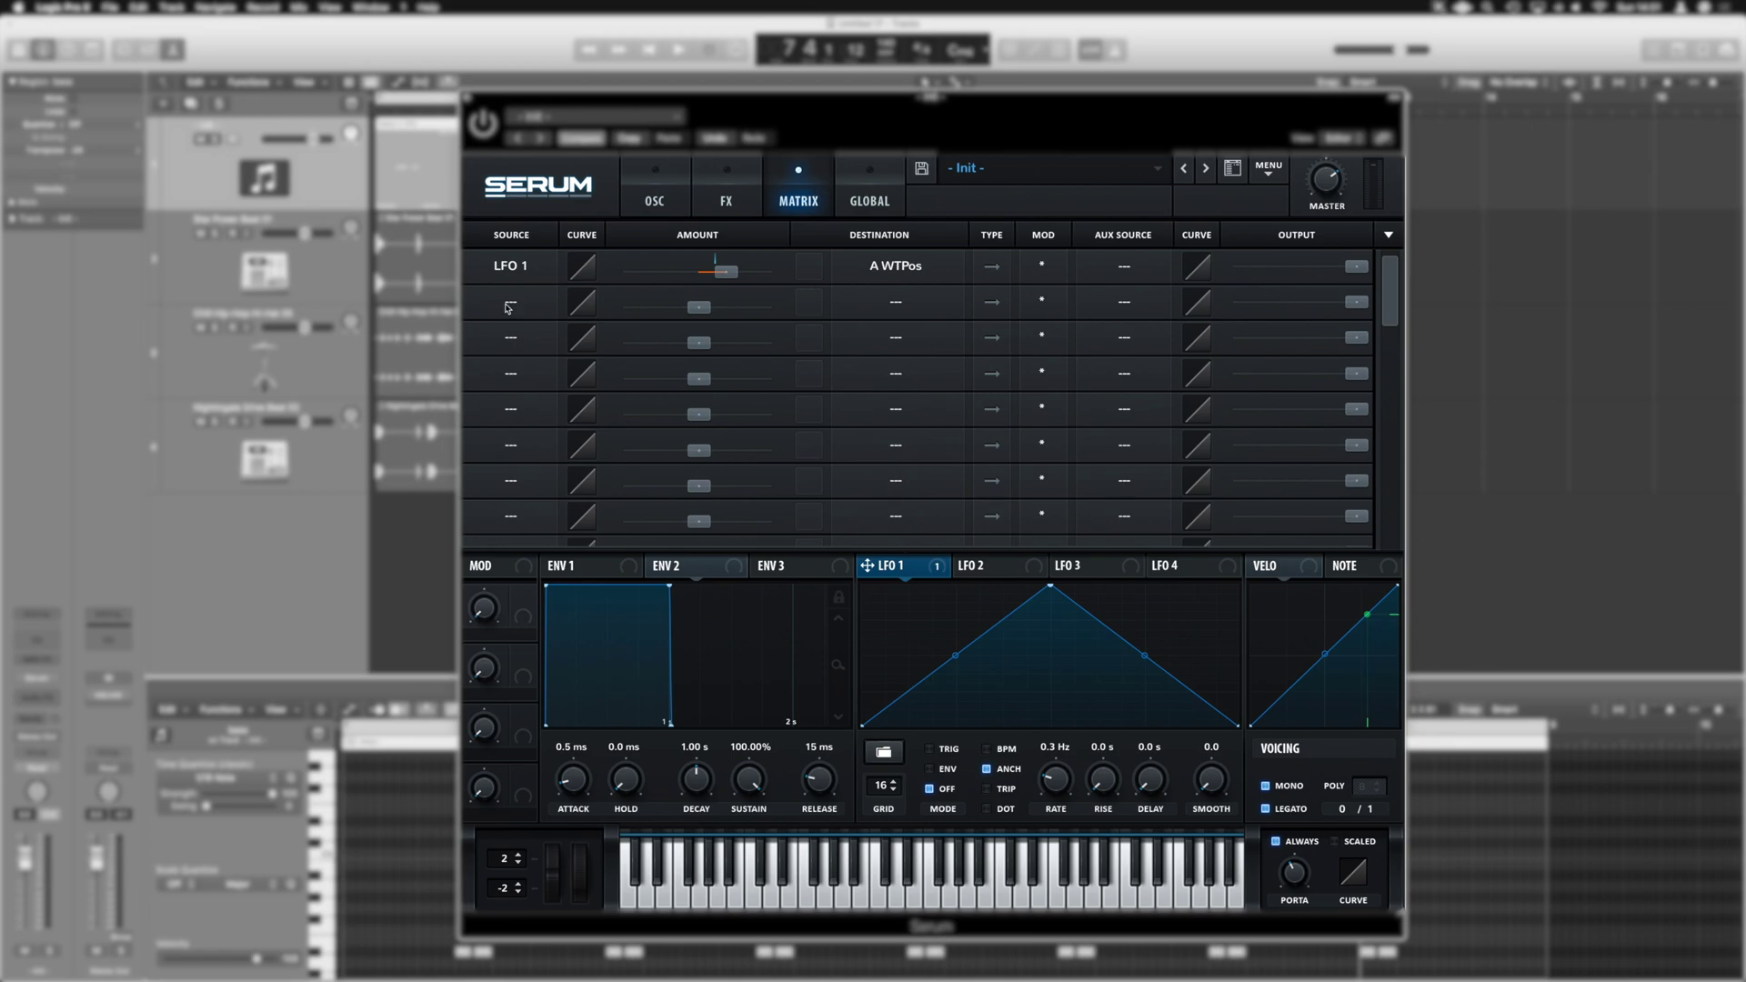
pyautogui.click(508, 307)
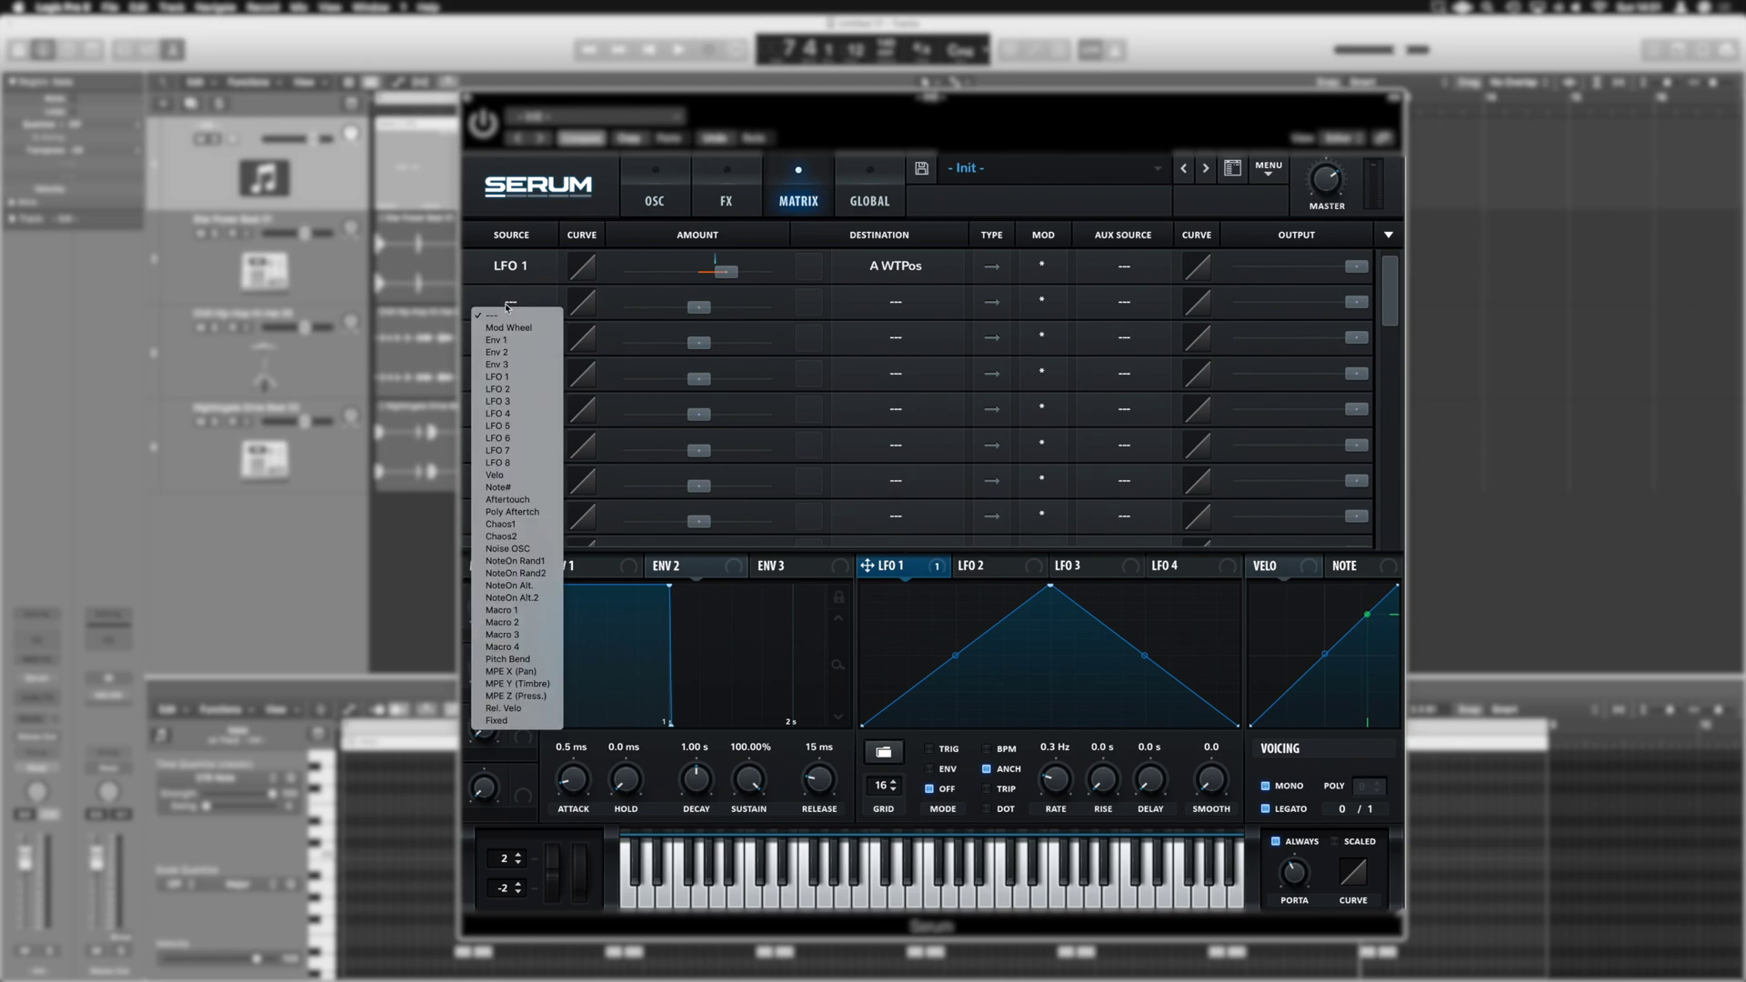
pyautogui.click(512, 353)
pyautogui.click(896, 302)
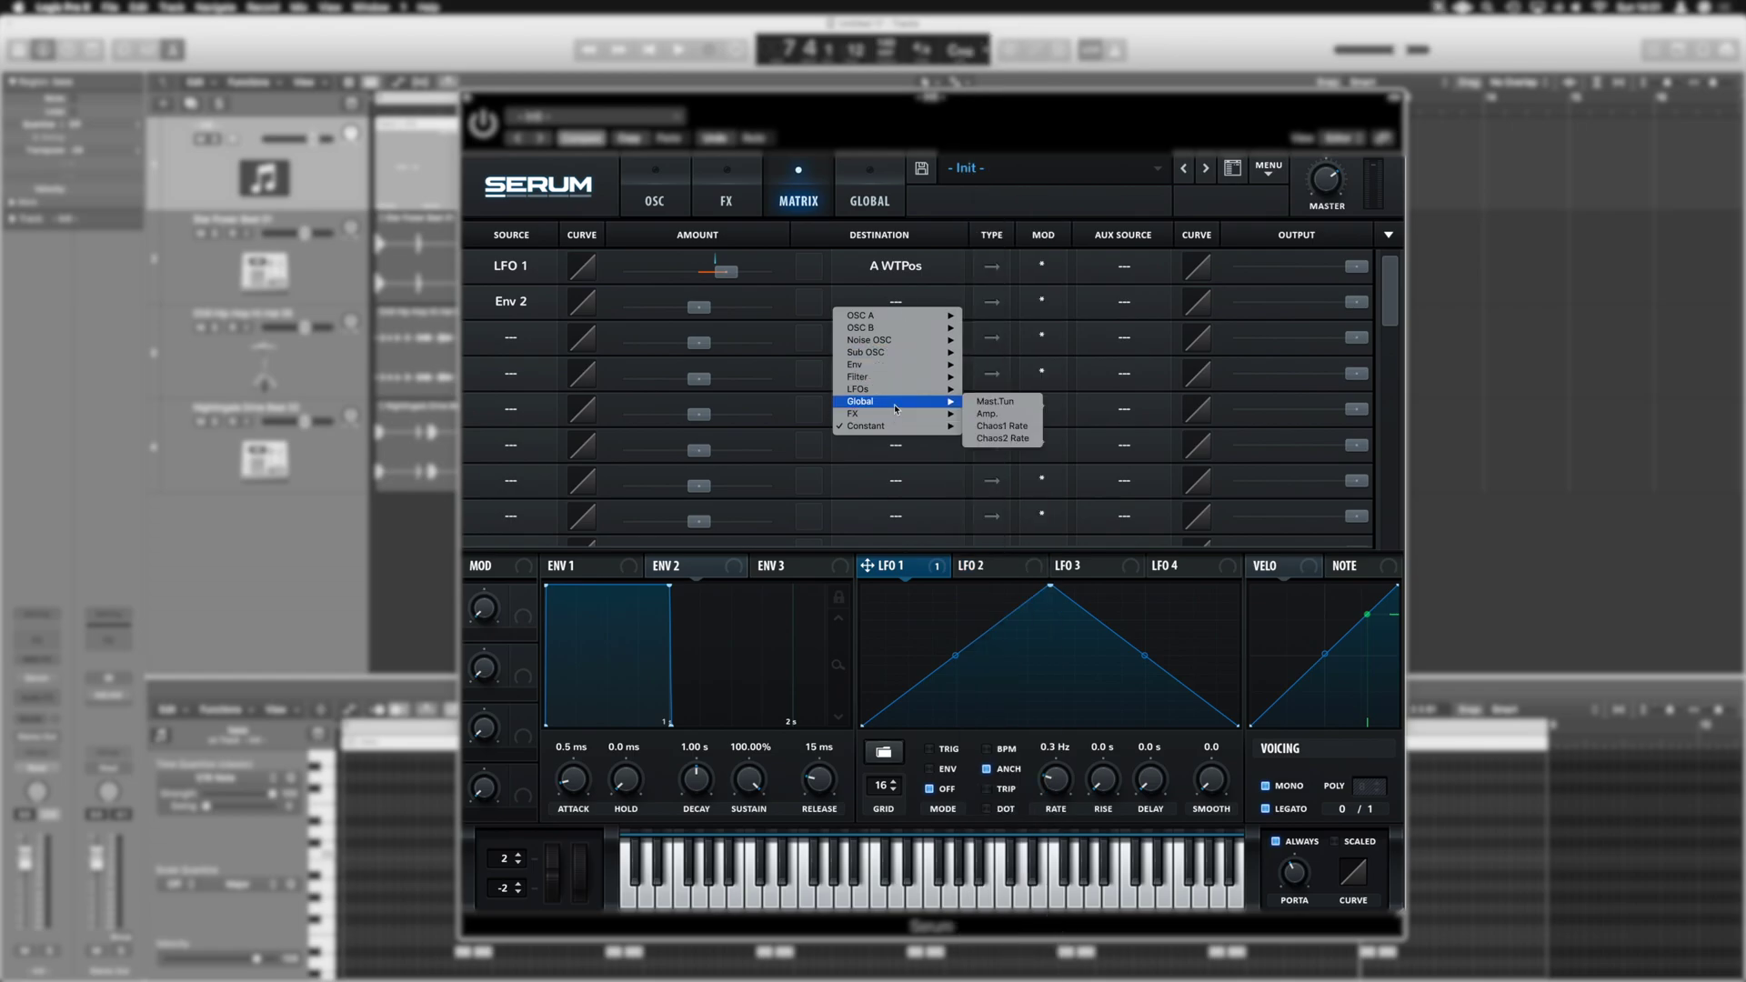
pyautogui.click(1015, 404)
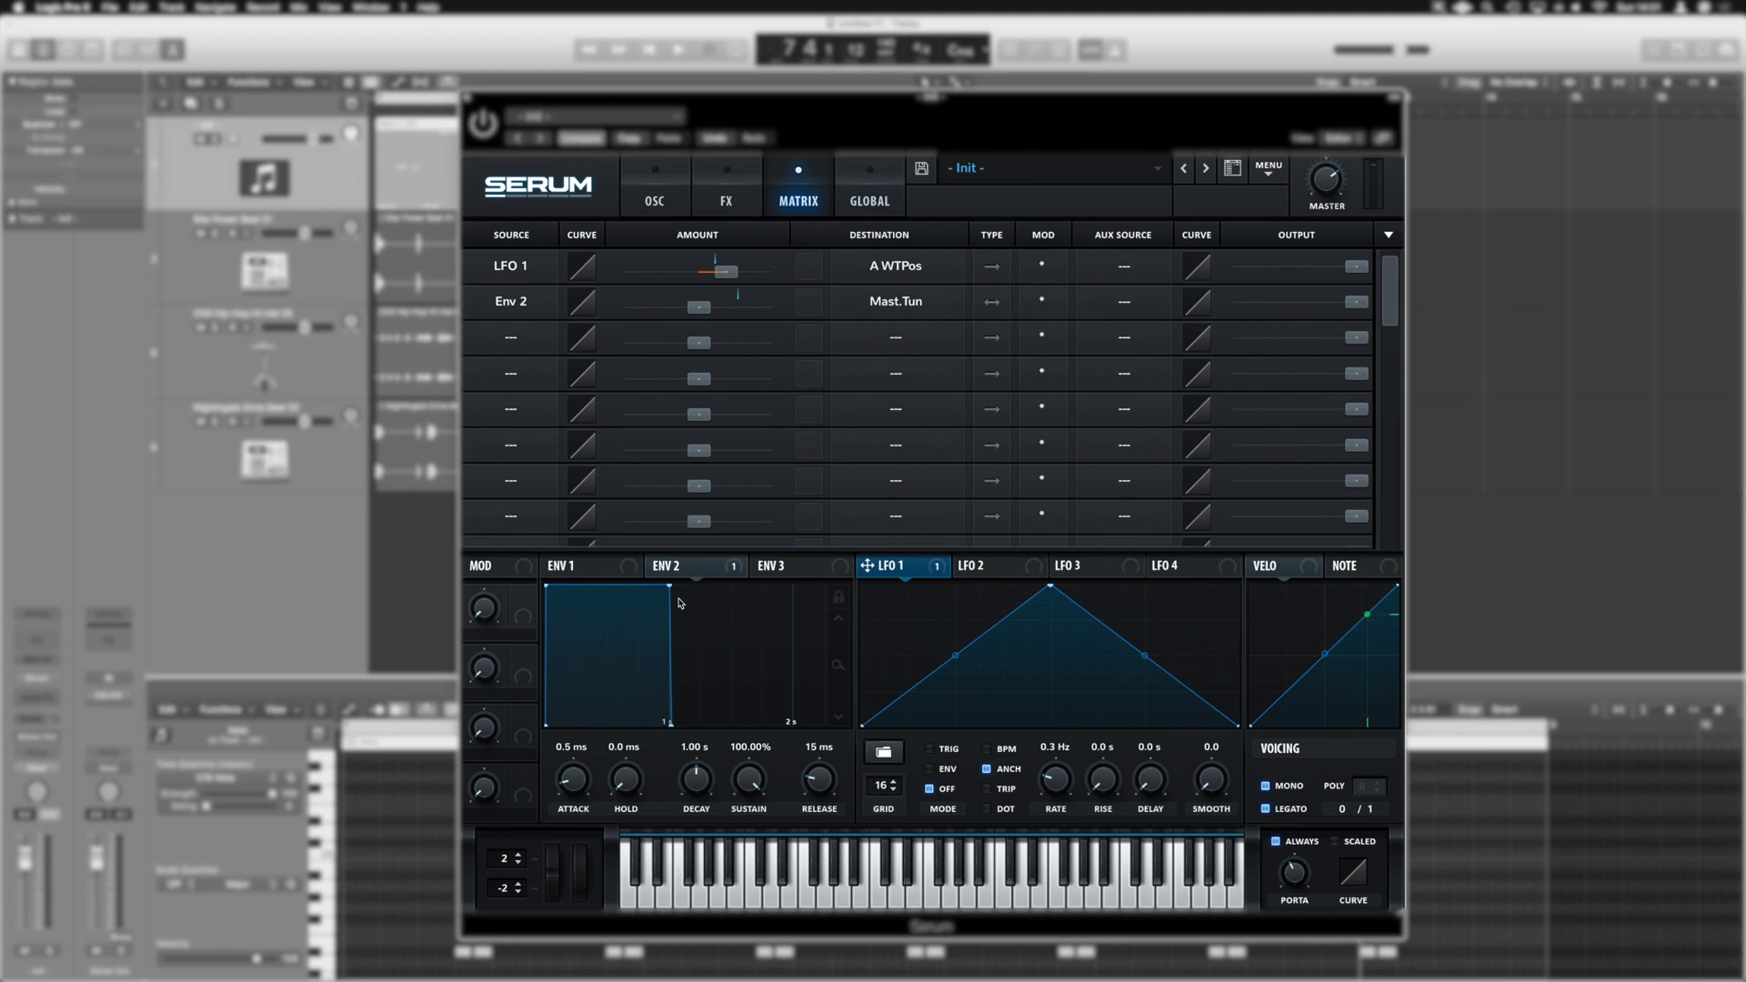
# - Shape Env 2 as a short pluck with 0% sustain and a decay of about 493 ms
pyautogui.click(696, 568)
pyautogui.moveTo(669, 587); pyautogui.dragTo(621, 721)
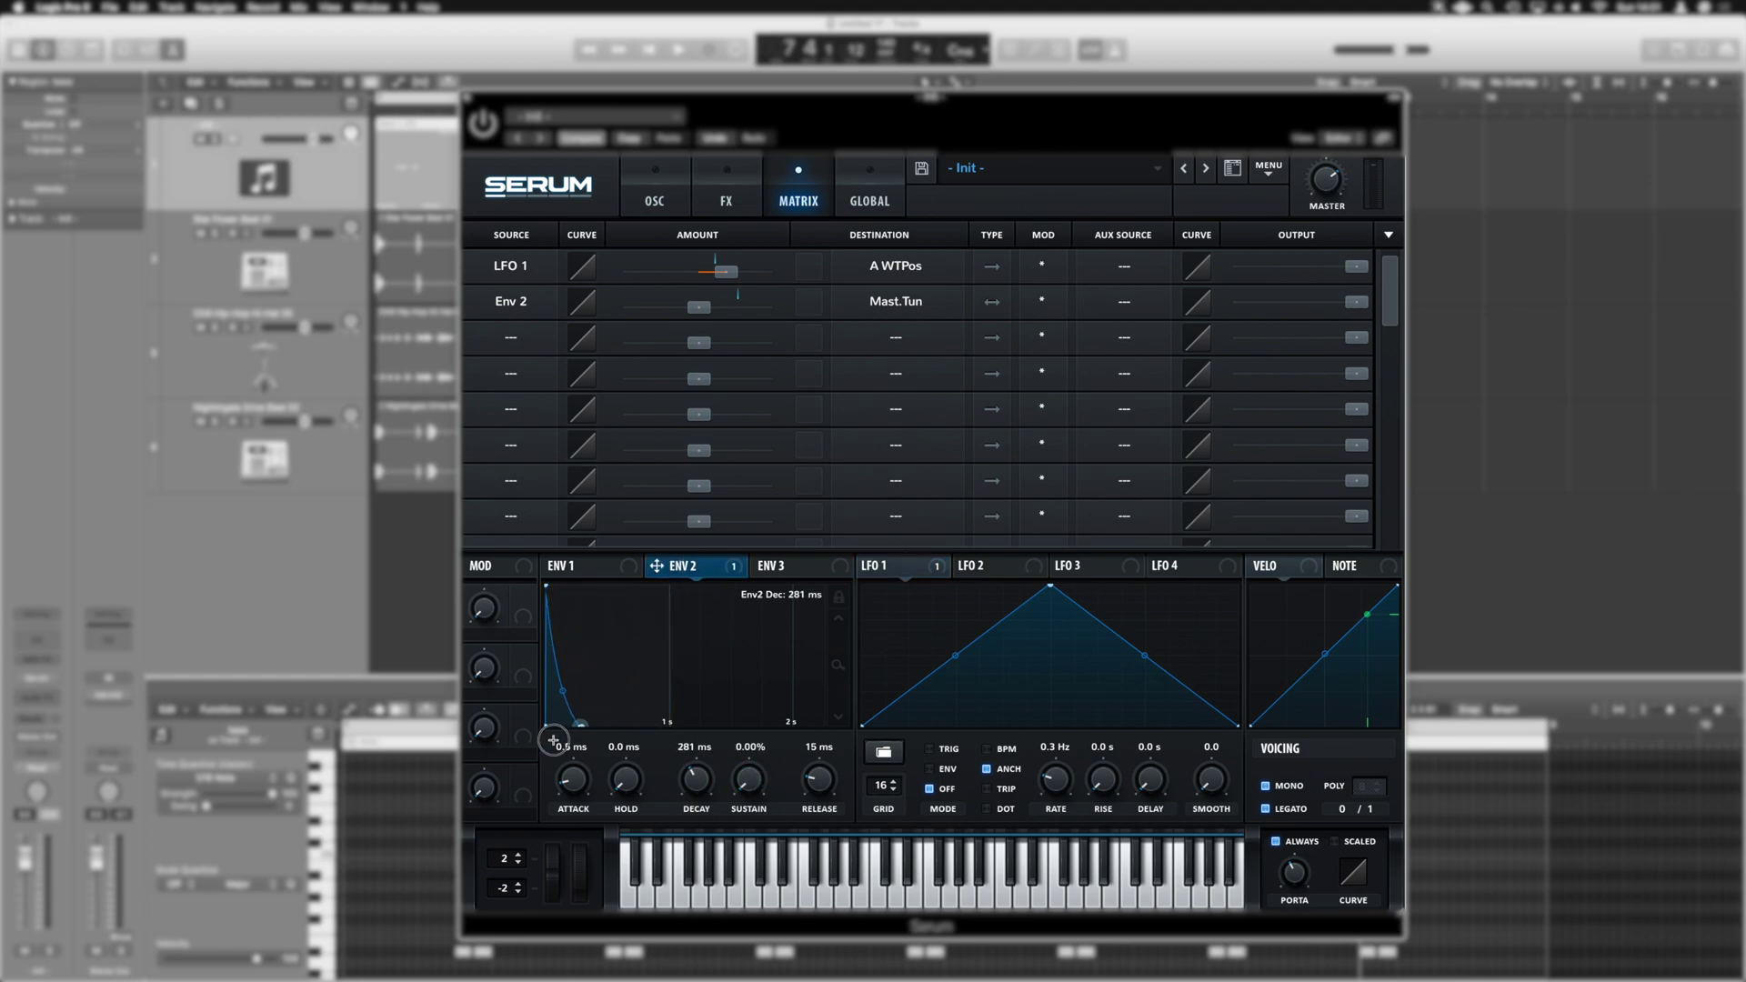
pyautogui.moveTo(687, 614); pyautogui.dragTo(594, 746)
# - Set a small positive Env 2 amount on Mast.Tun and audition the pitch modulation
pyautogui.moveTo(701, 309); pyautogui.dragTo(703, 314)
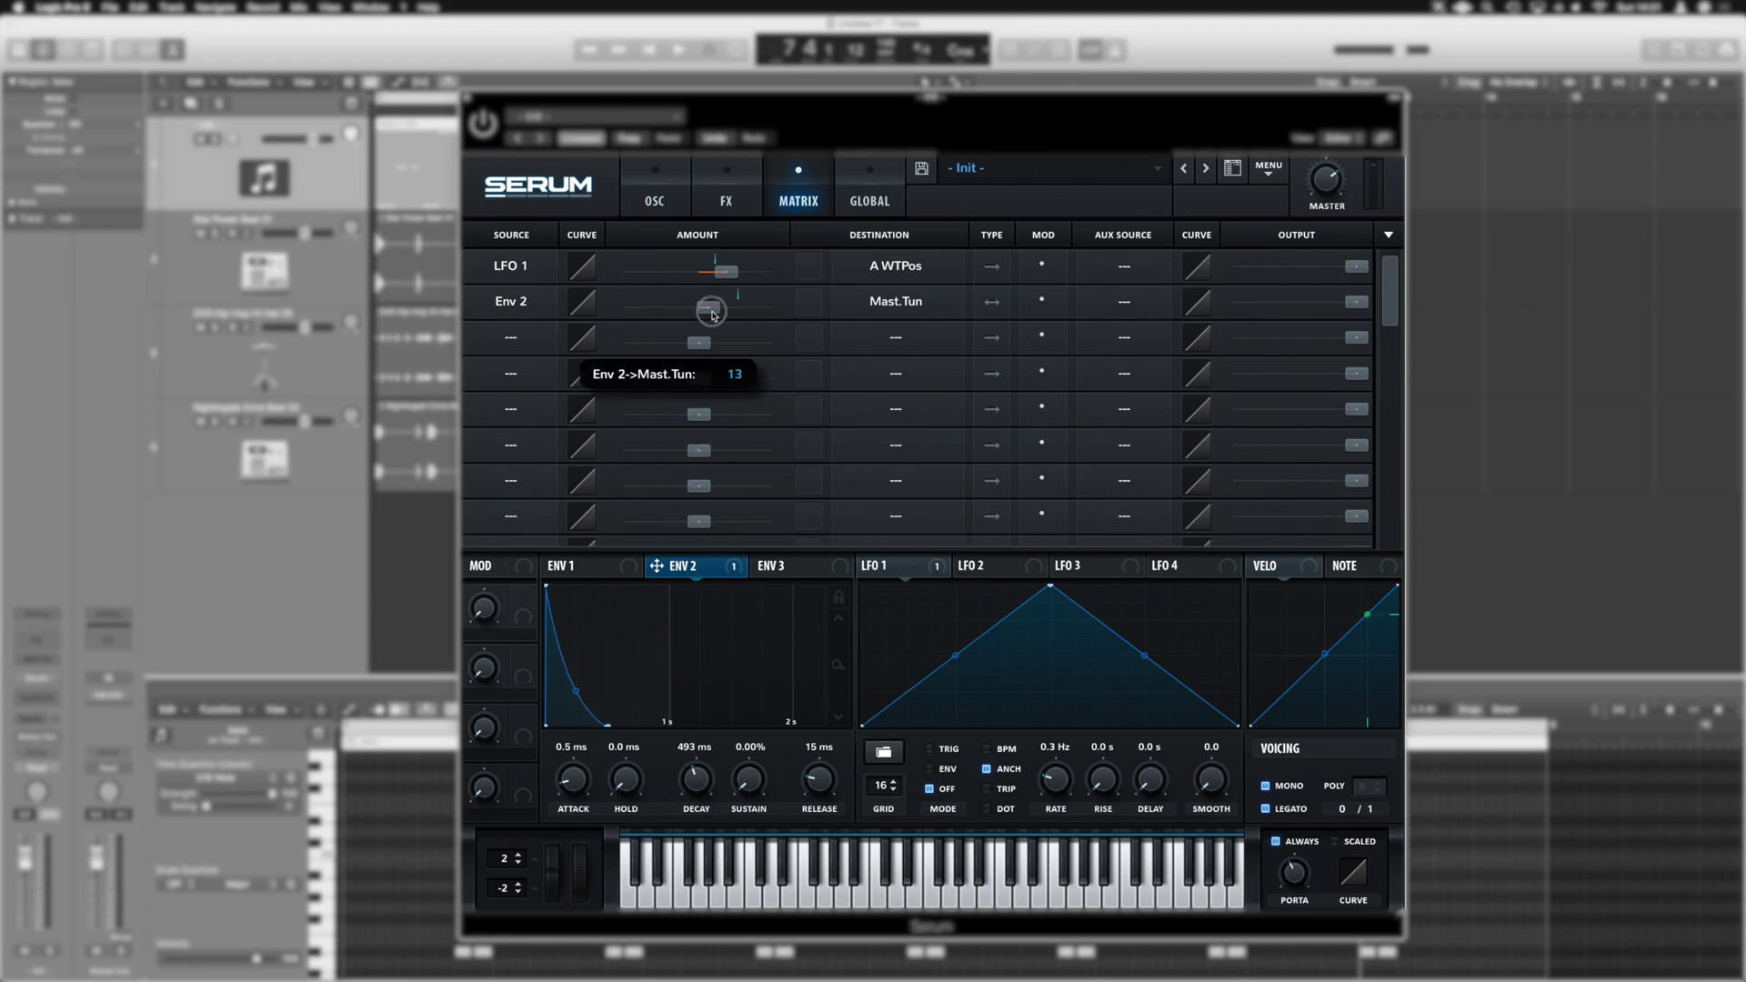
pyautogui.moveTo(713, 315); pyautogui.dragTo(709, 314)
pyautogui.press('space')
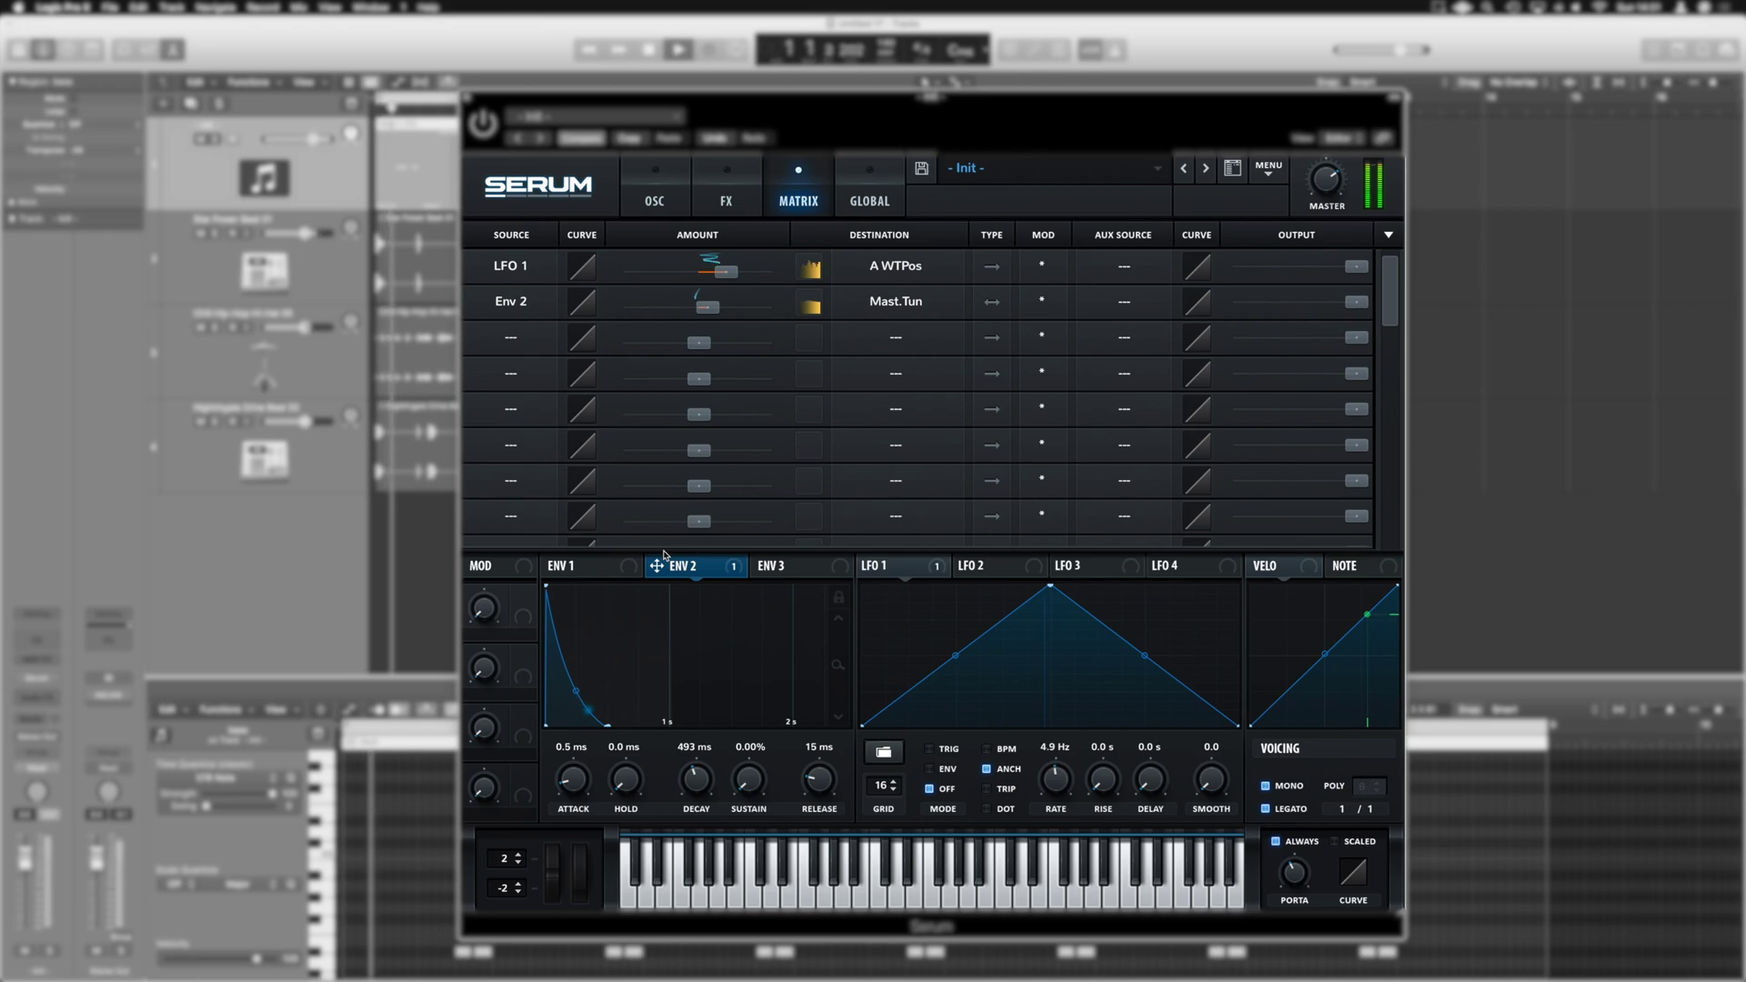
# - Tighten Env 2 to about 110 ms decay, 1.13% sustain and 137 ms release, and increase its Mast.Tun amount
pyautogui.click(606, 725)
pyautogui.moveTo(607, 725); pyautogui.dragTo(535, 727)
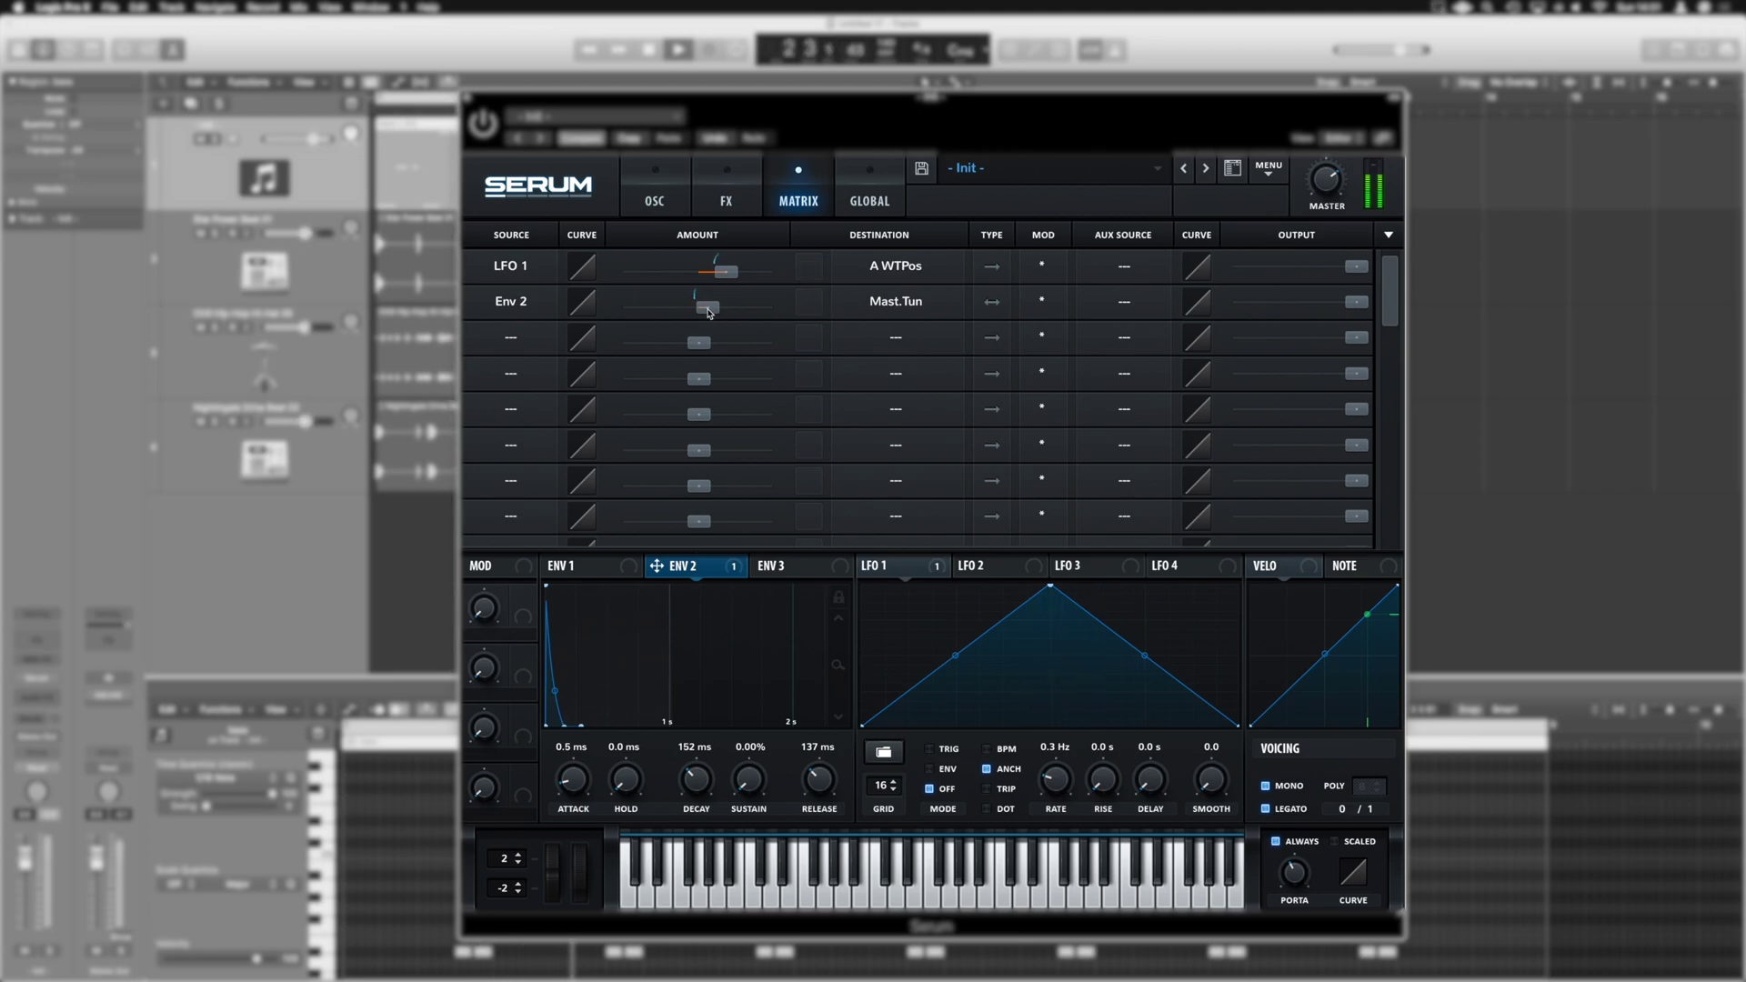
pyautogui.moveTo(708, 312); pyautogui.dragTo(722, 313)
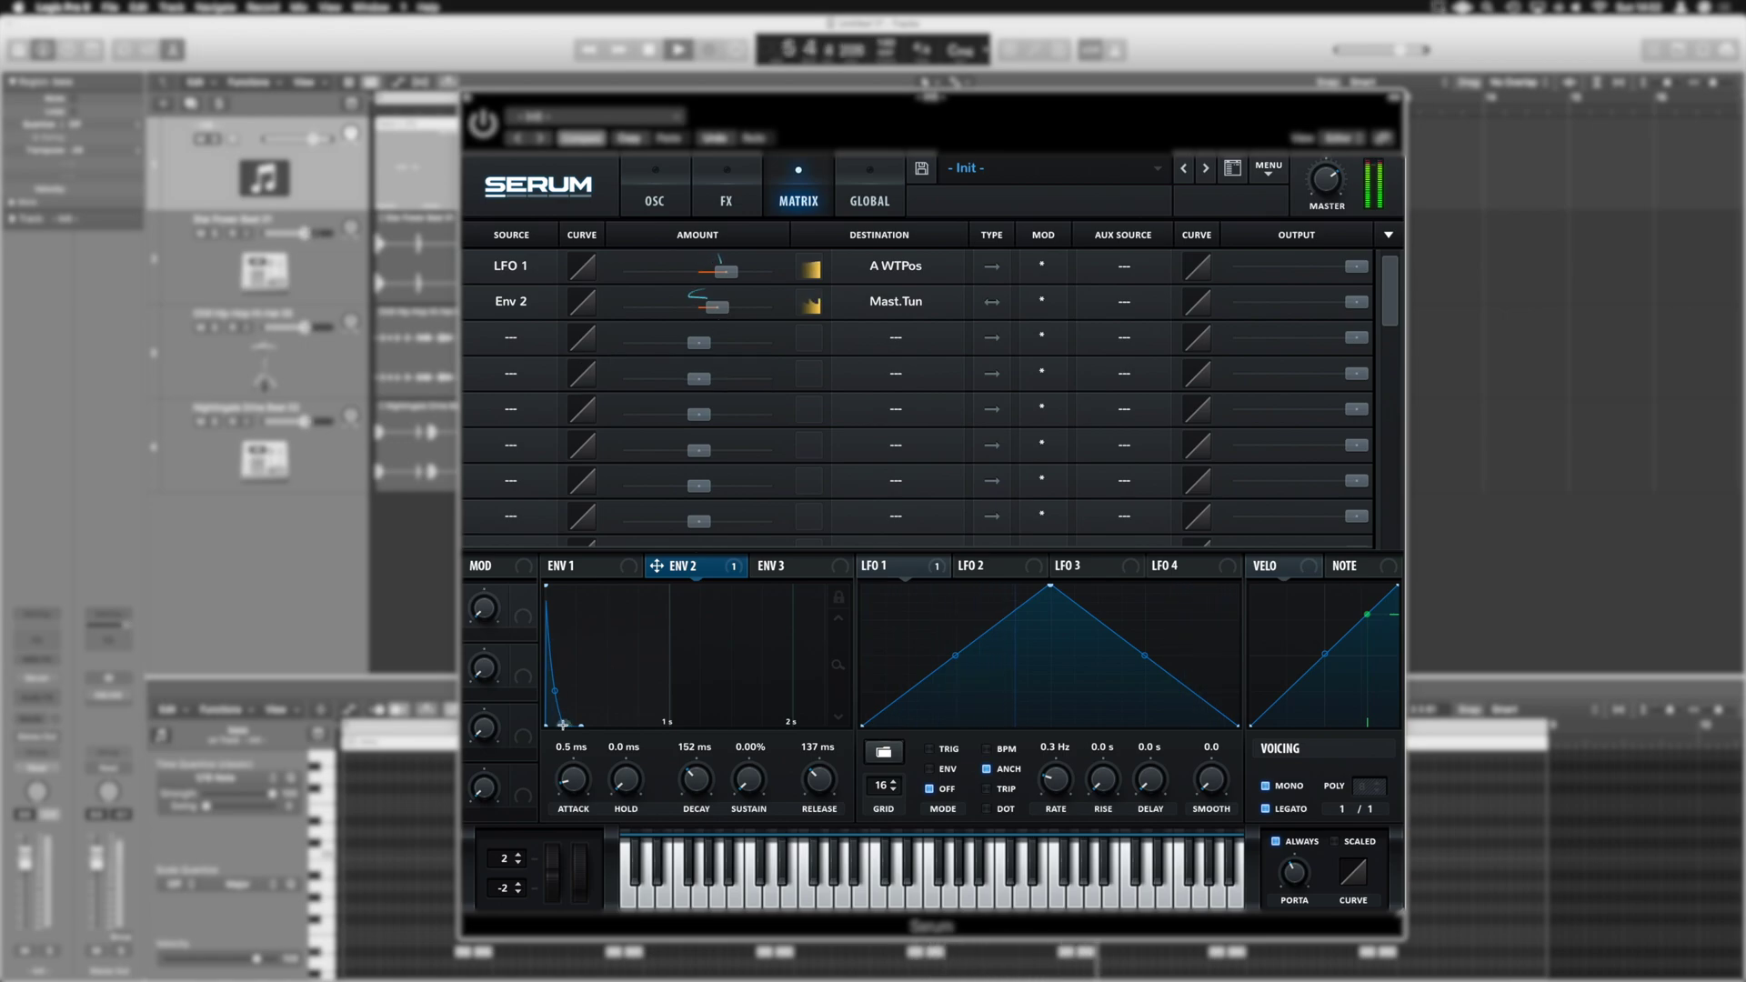
pyautogui.moveTo(563, 724); pyautogui.dragTo(558, 722)
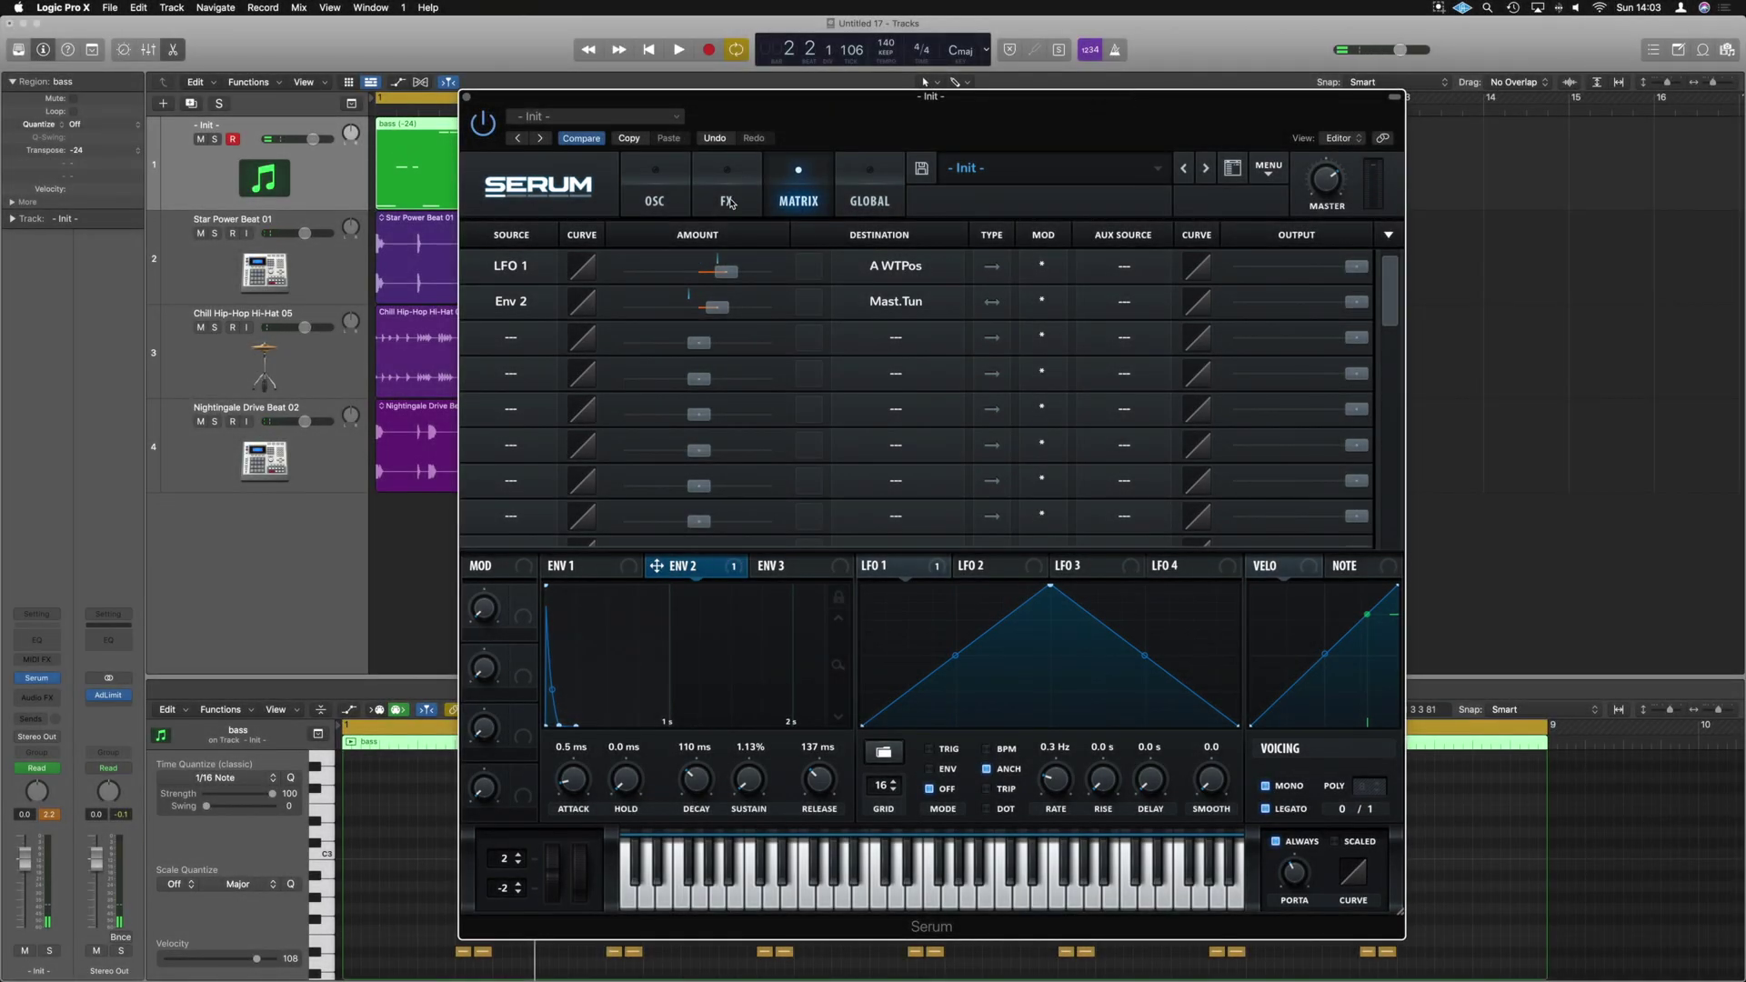
# - Enable the Hyper/Dimension effect and audition the bass with the beat
pyautogui.click(728, 200)
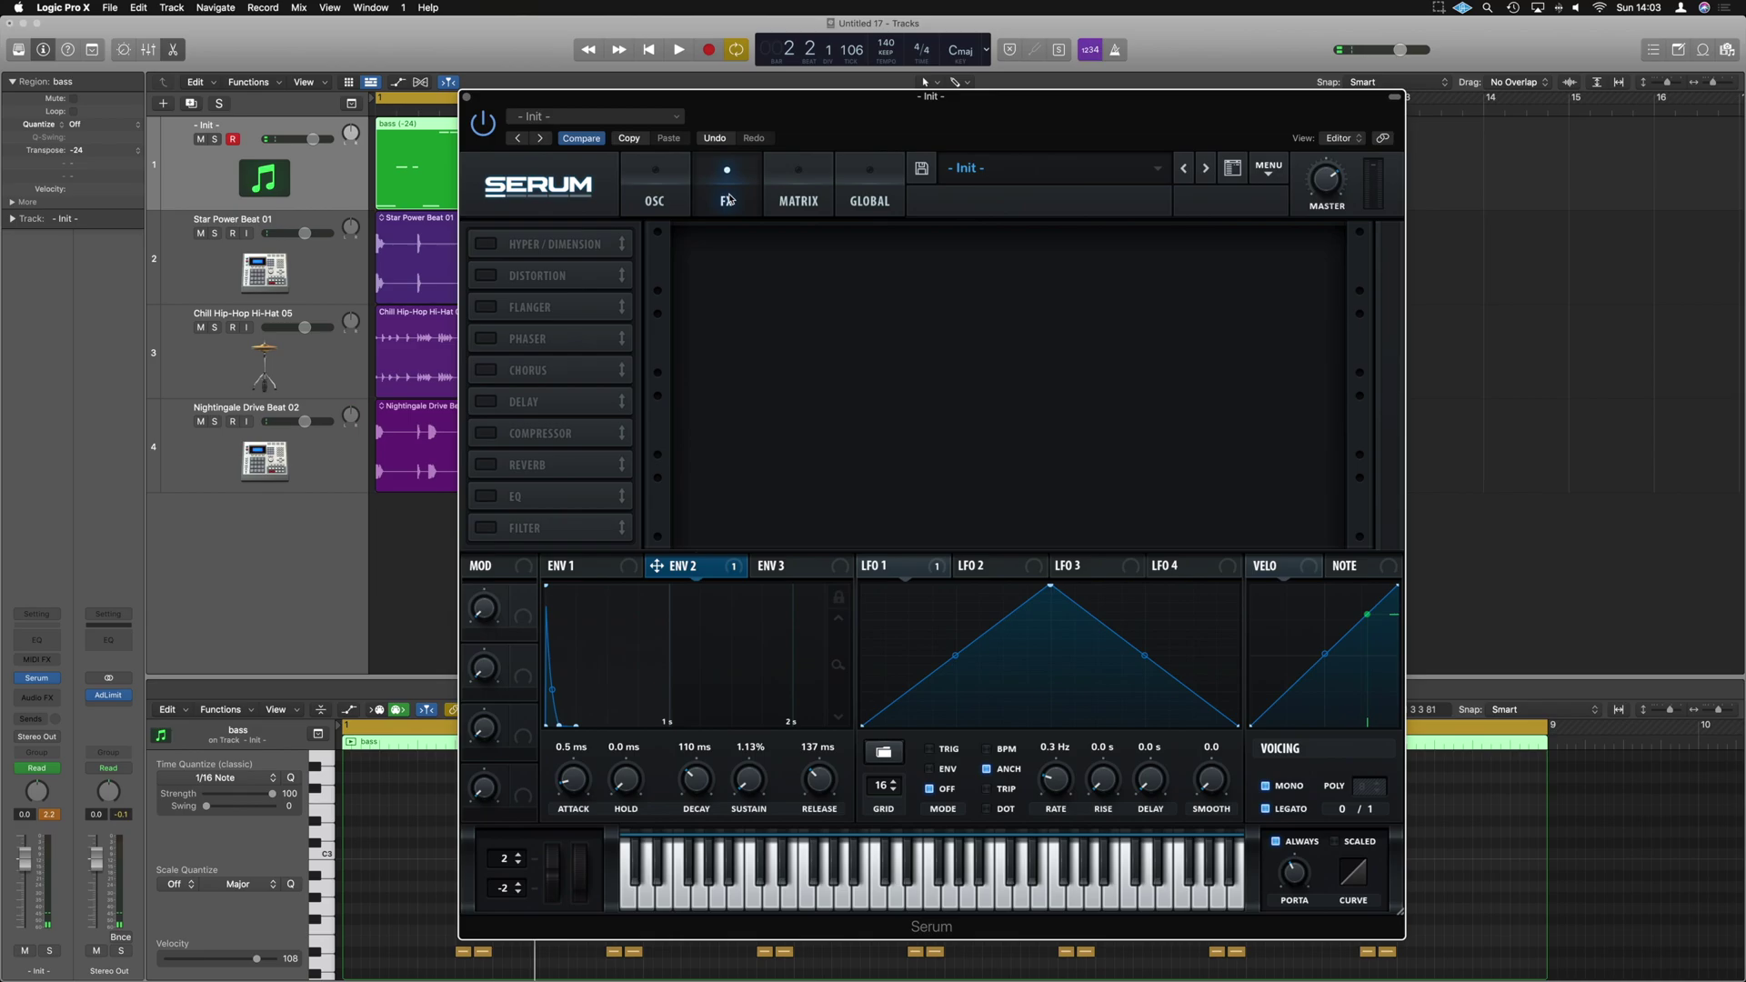
pyautogui.click(485, 245)
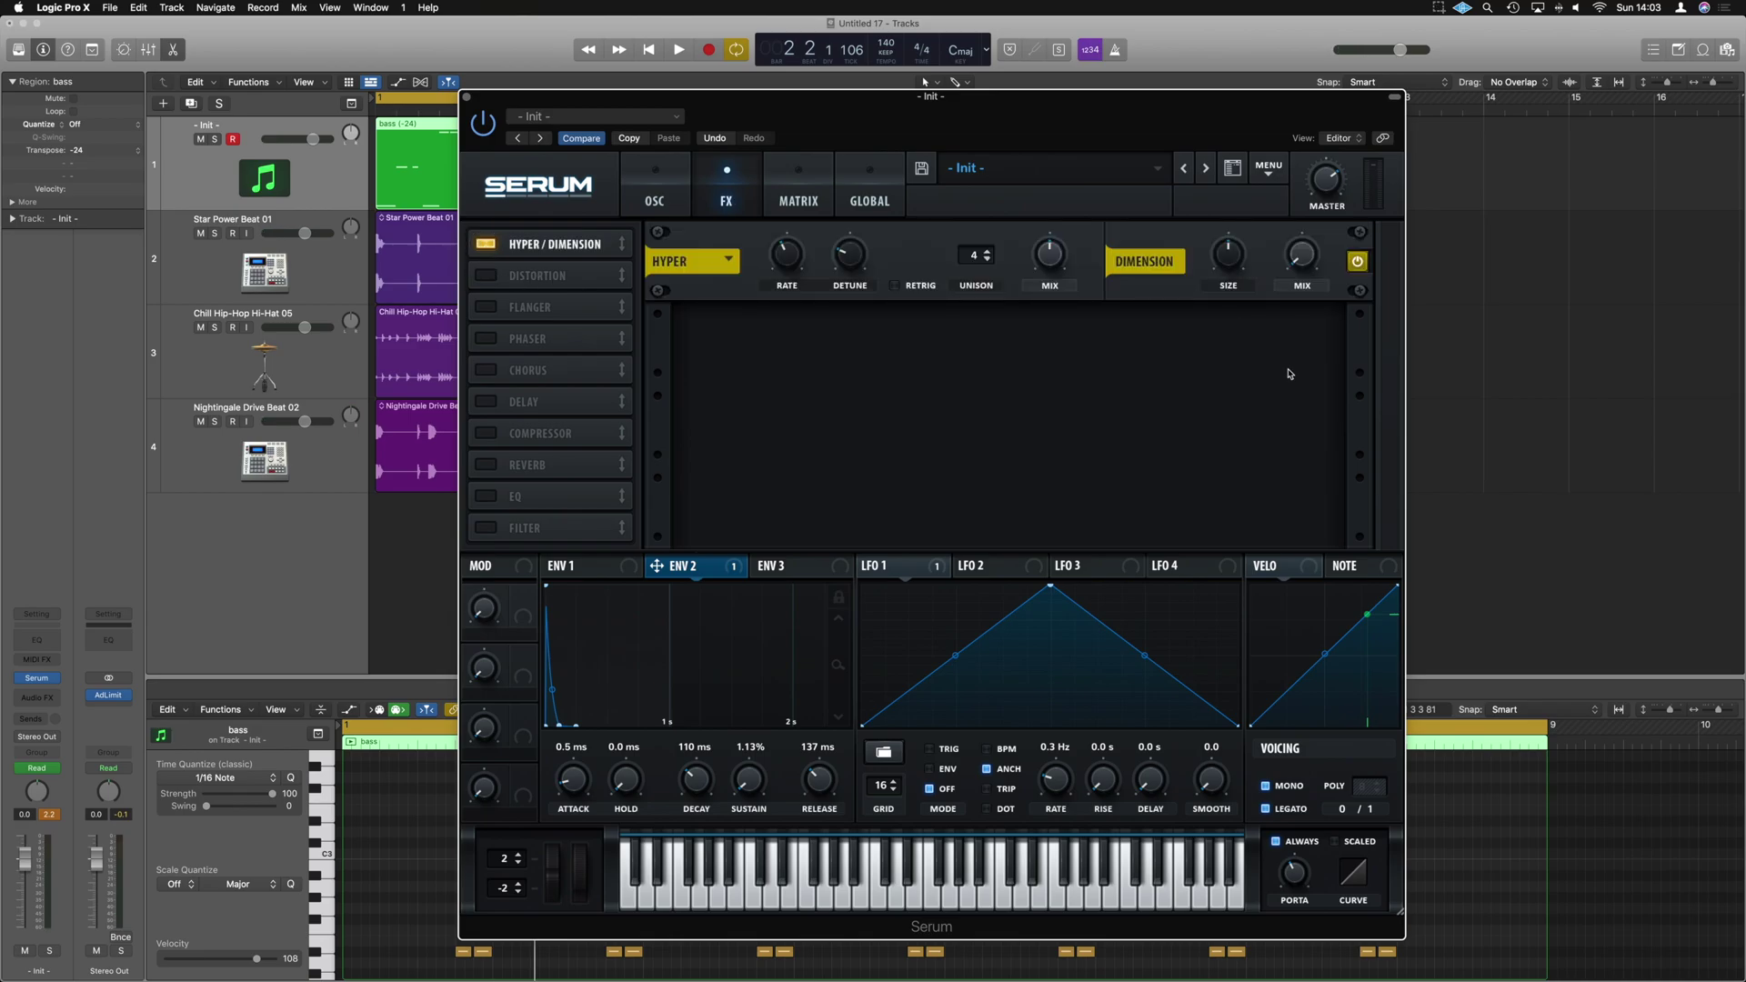
pyautogui.press('space')
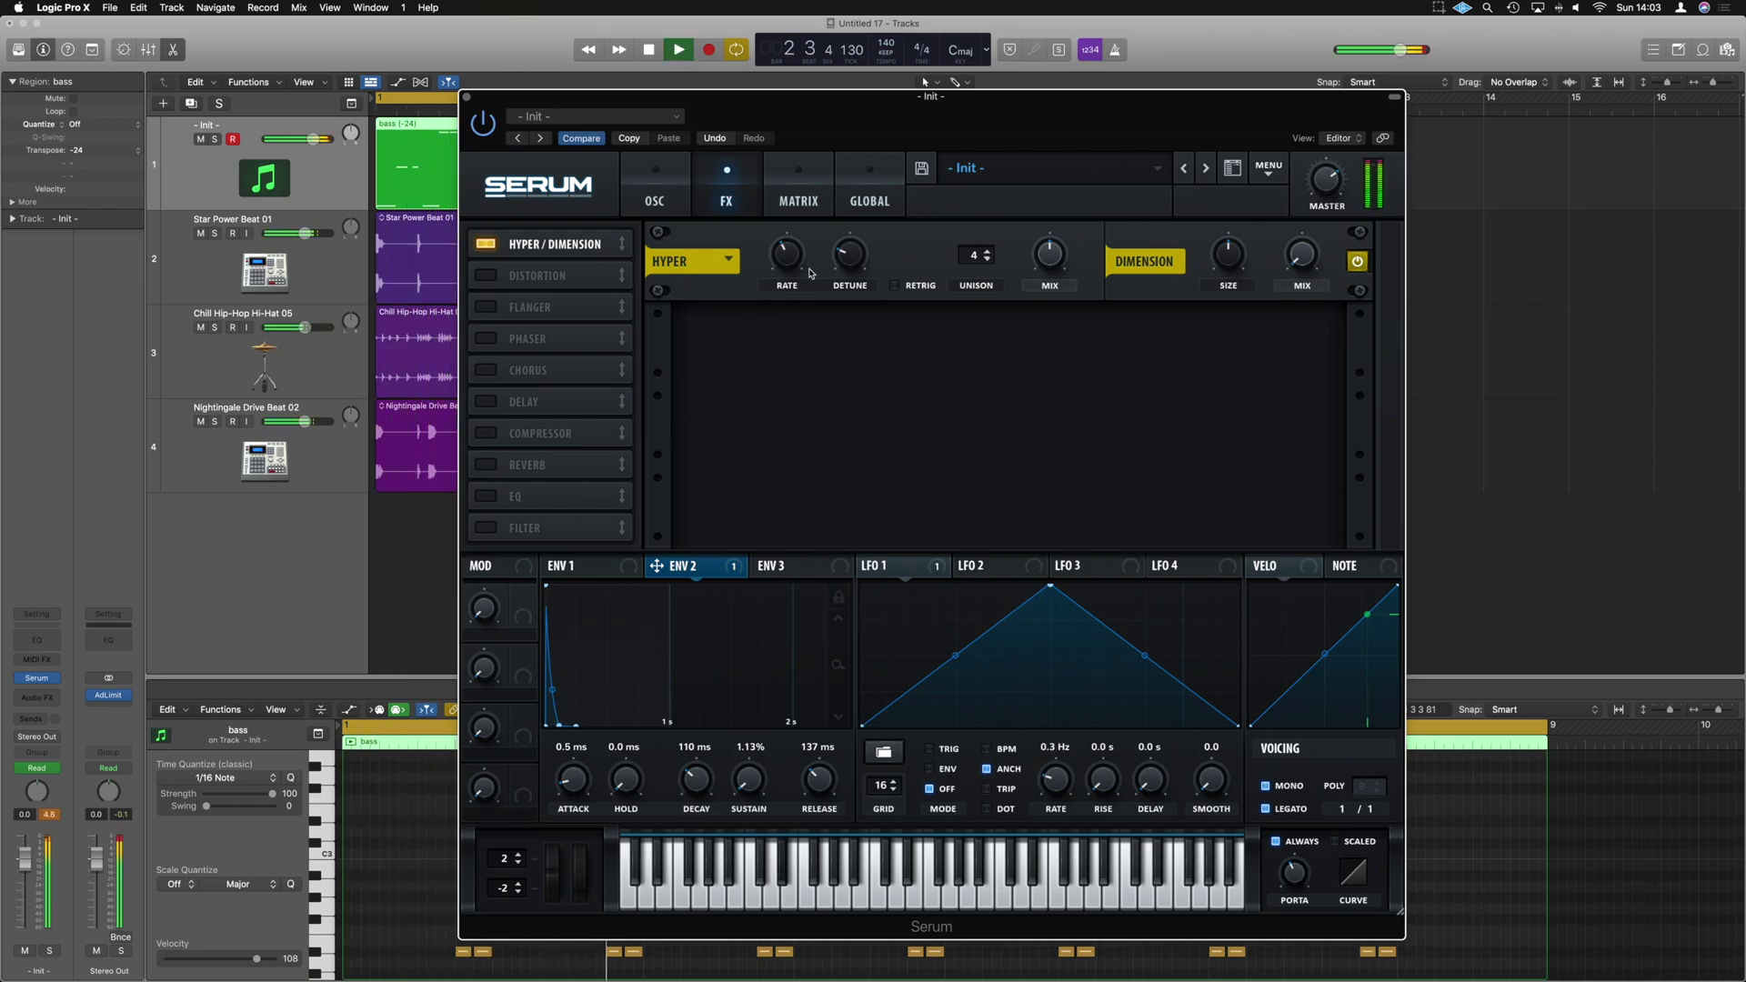
pyautogui.press('space')
# - Raise the MG Low 12 filter's cutoff and audition the brighter bass
pyautogui.click(654, 196)
pyautogui.moveTo(1277, 449); pyautogui.dragTo(1277, 442)
pyautogui.press('space')
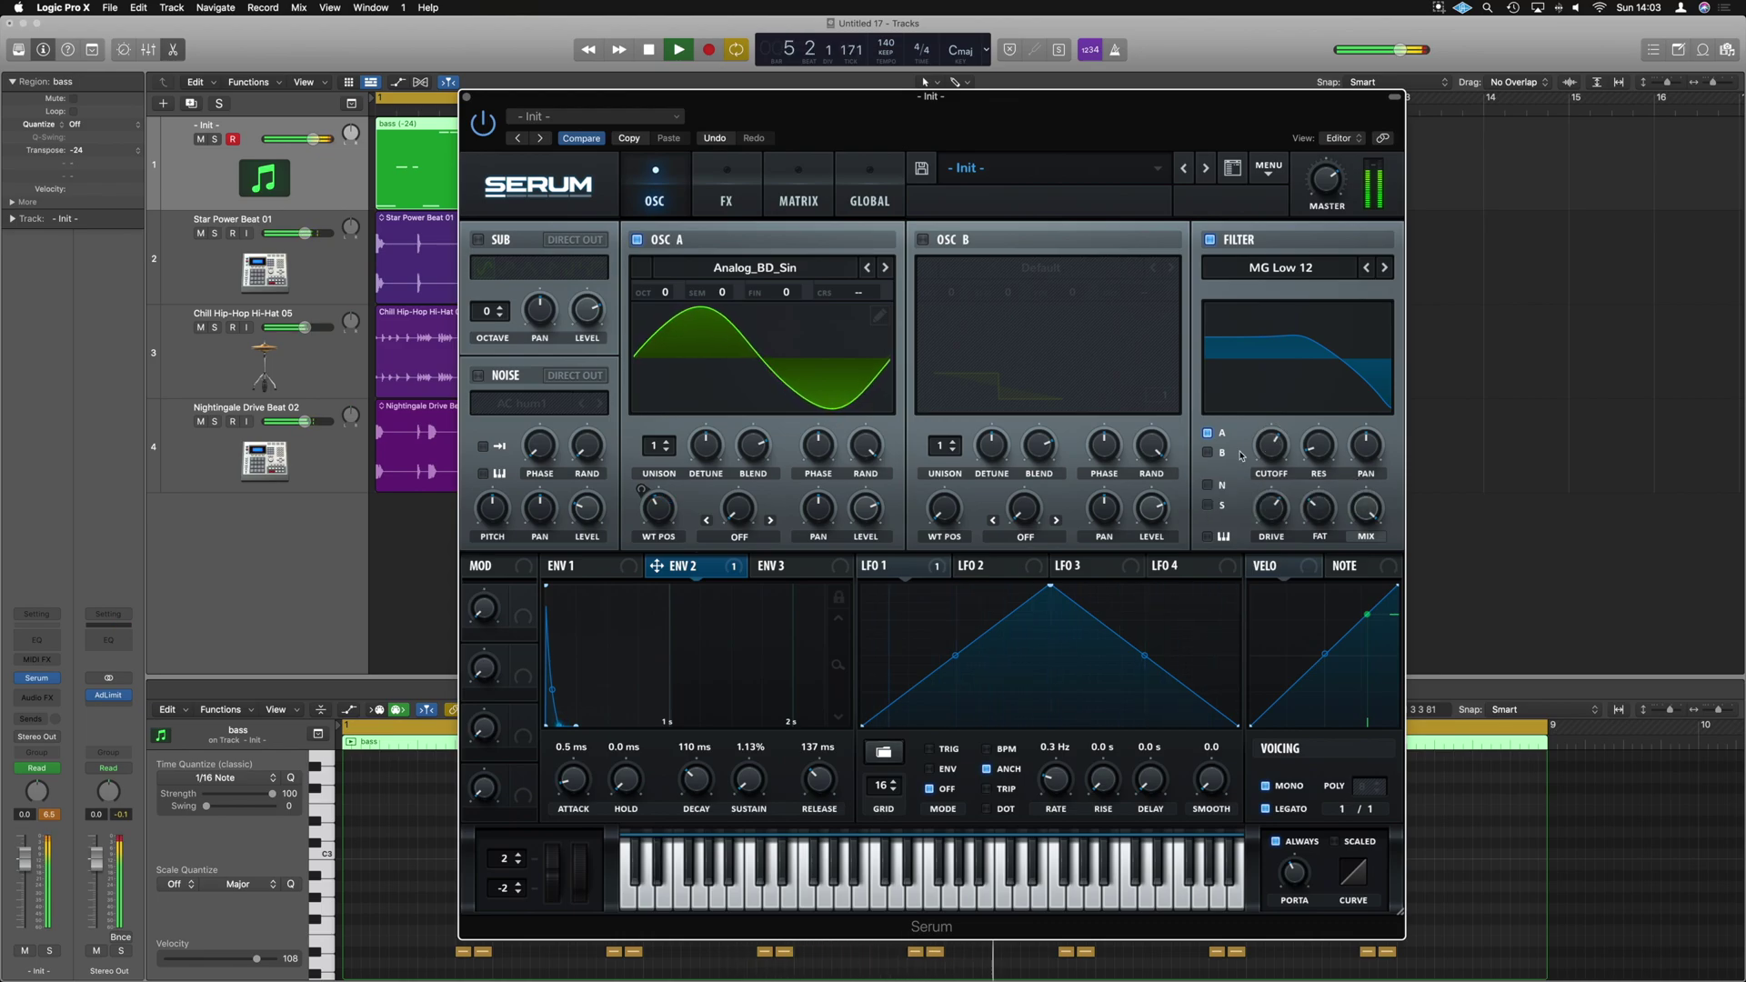
# - Shorten Env 2 to about 95 ms decay and 0.60% sustain, and adjust its modulation amount on Mast.Tun
pyautogui.moveTo(559, 724); pyautogui.dragTo(553, 724)
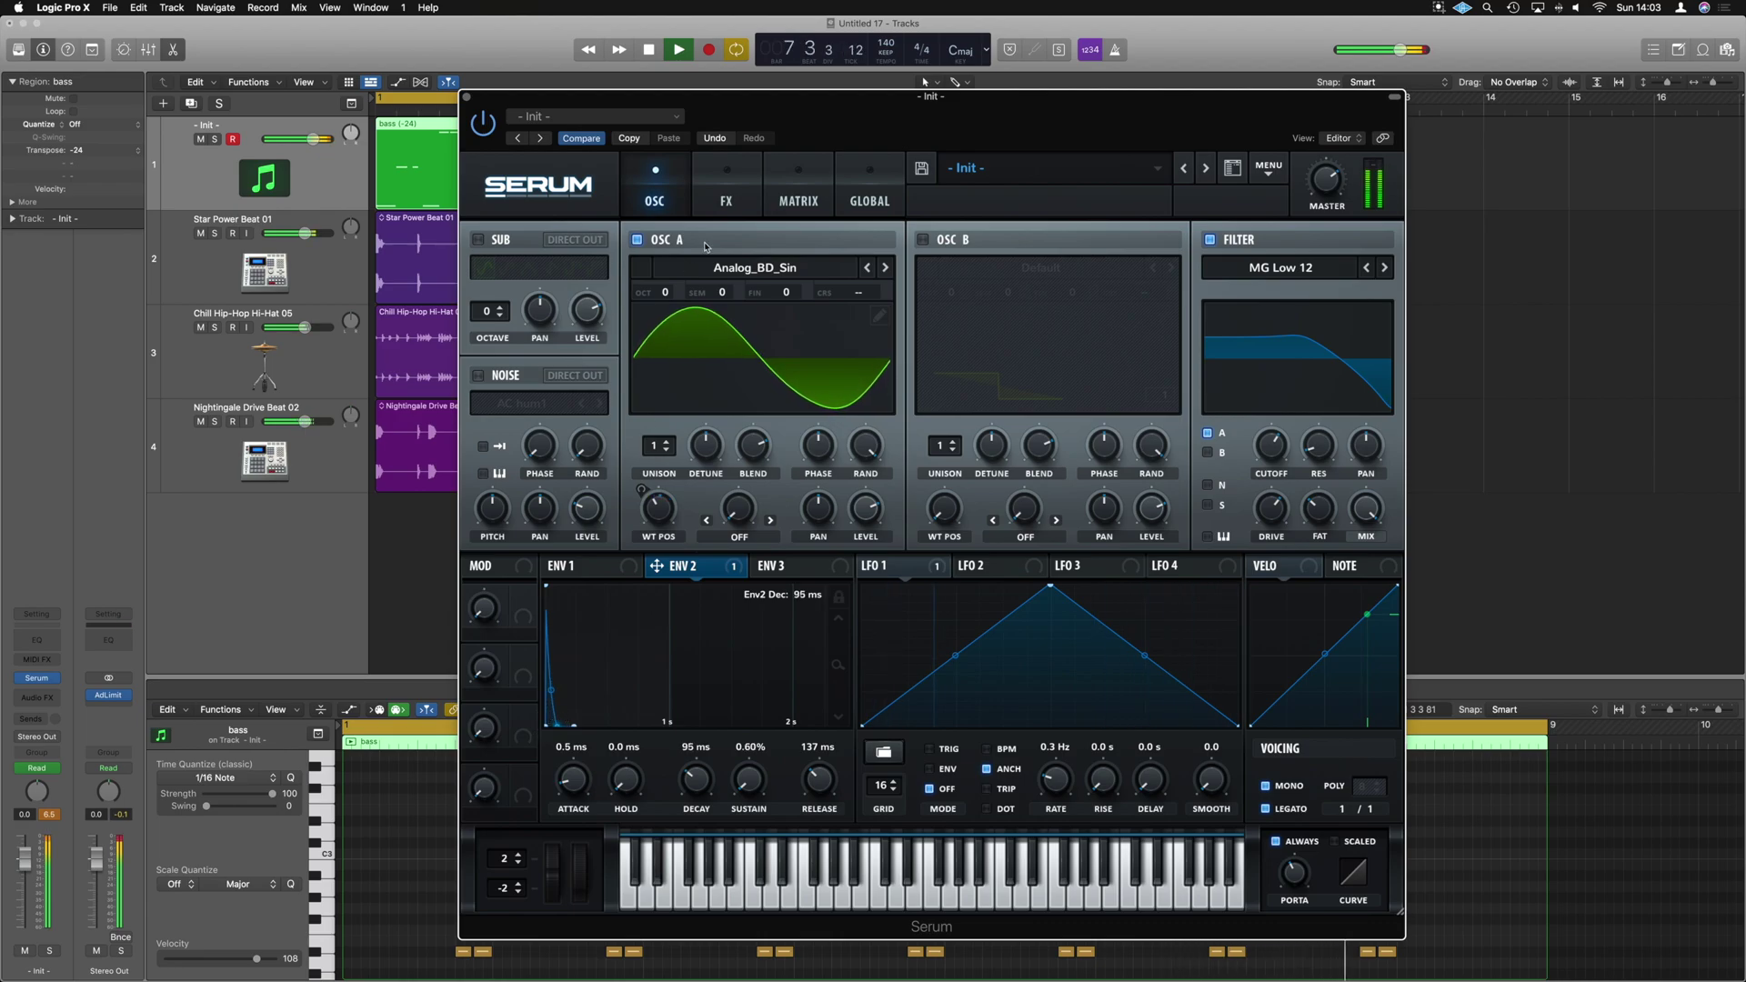
pyautogui.click(799, 191)
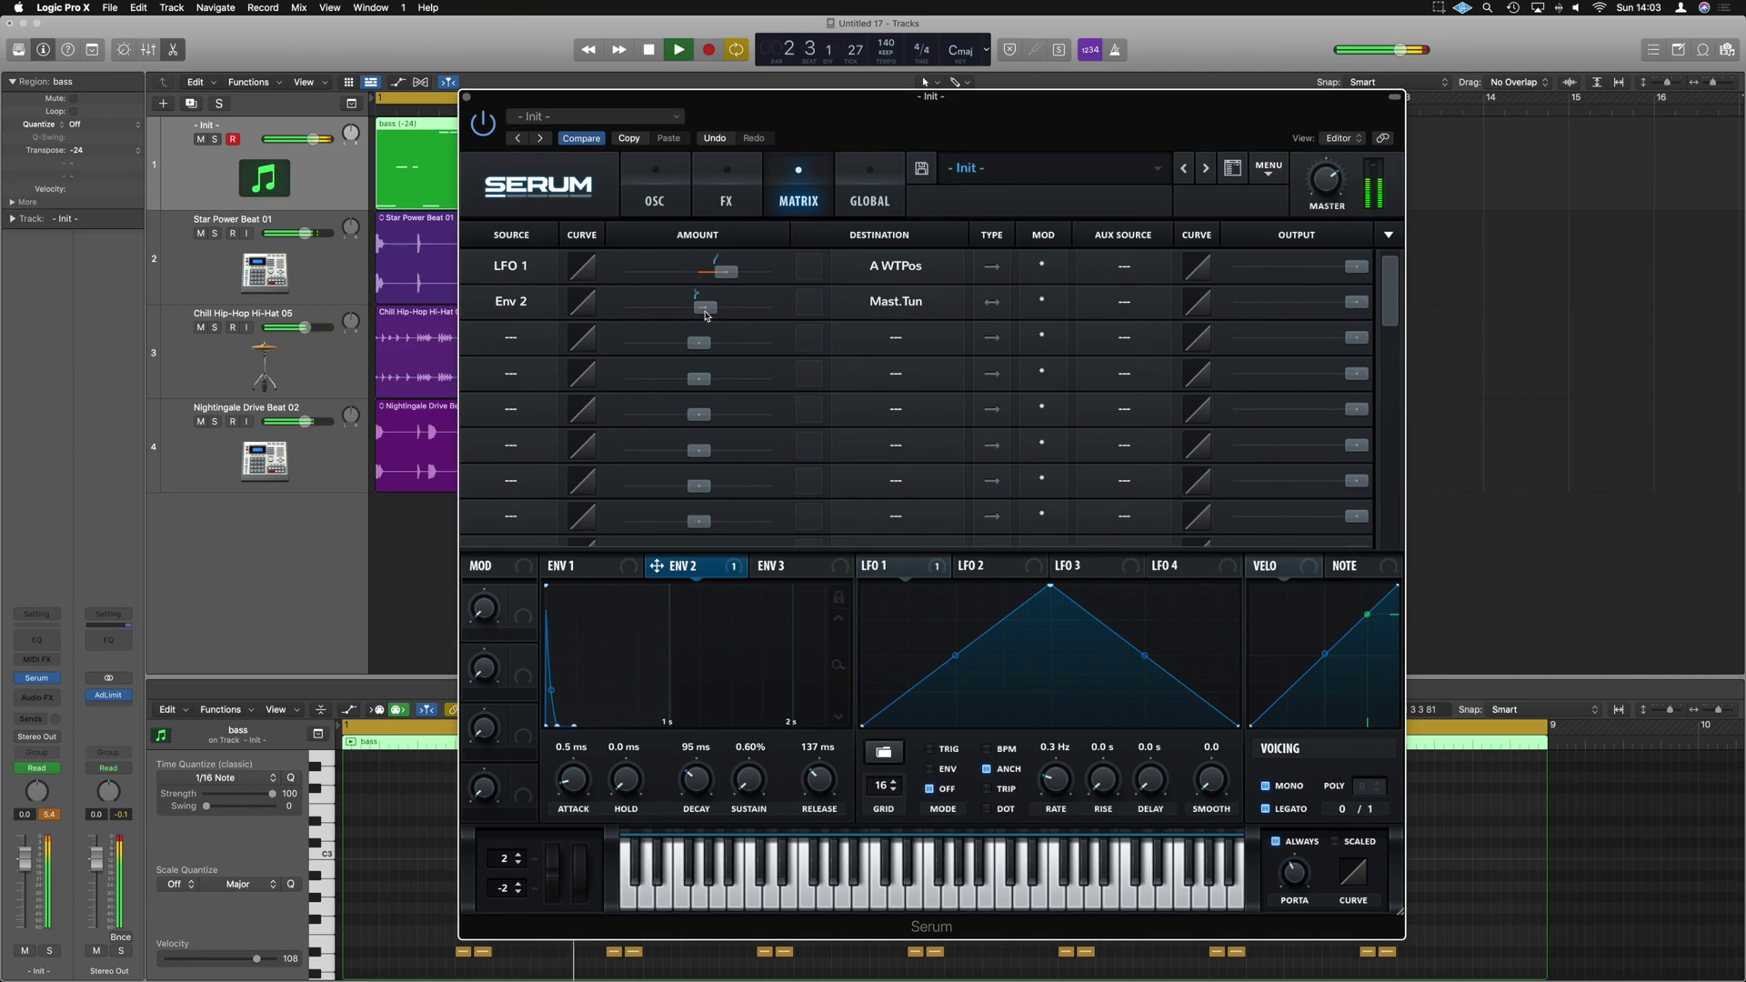
pyautogui.click(706, 313)
# - Raise the Hyper effect's detune, lower its rate slightly, and audition the bass
pyautogui.click(752, 202)
pyautogui.press('space')
pyautogui.moveTo(851, 255); pyautogui.dragTo(851, 228)
pyautogui.moveTo(787, 278); pyautogui.dragTo(786, 309)
pyautogui.press('space')
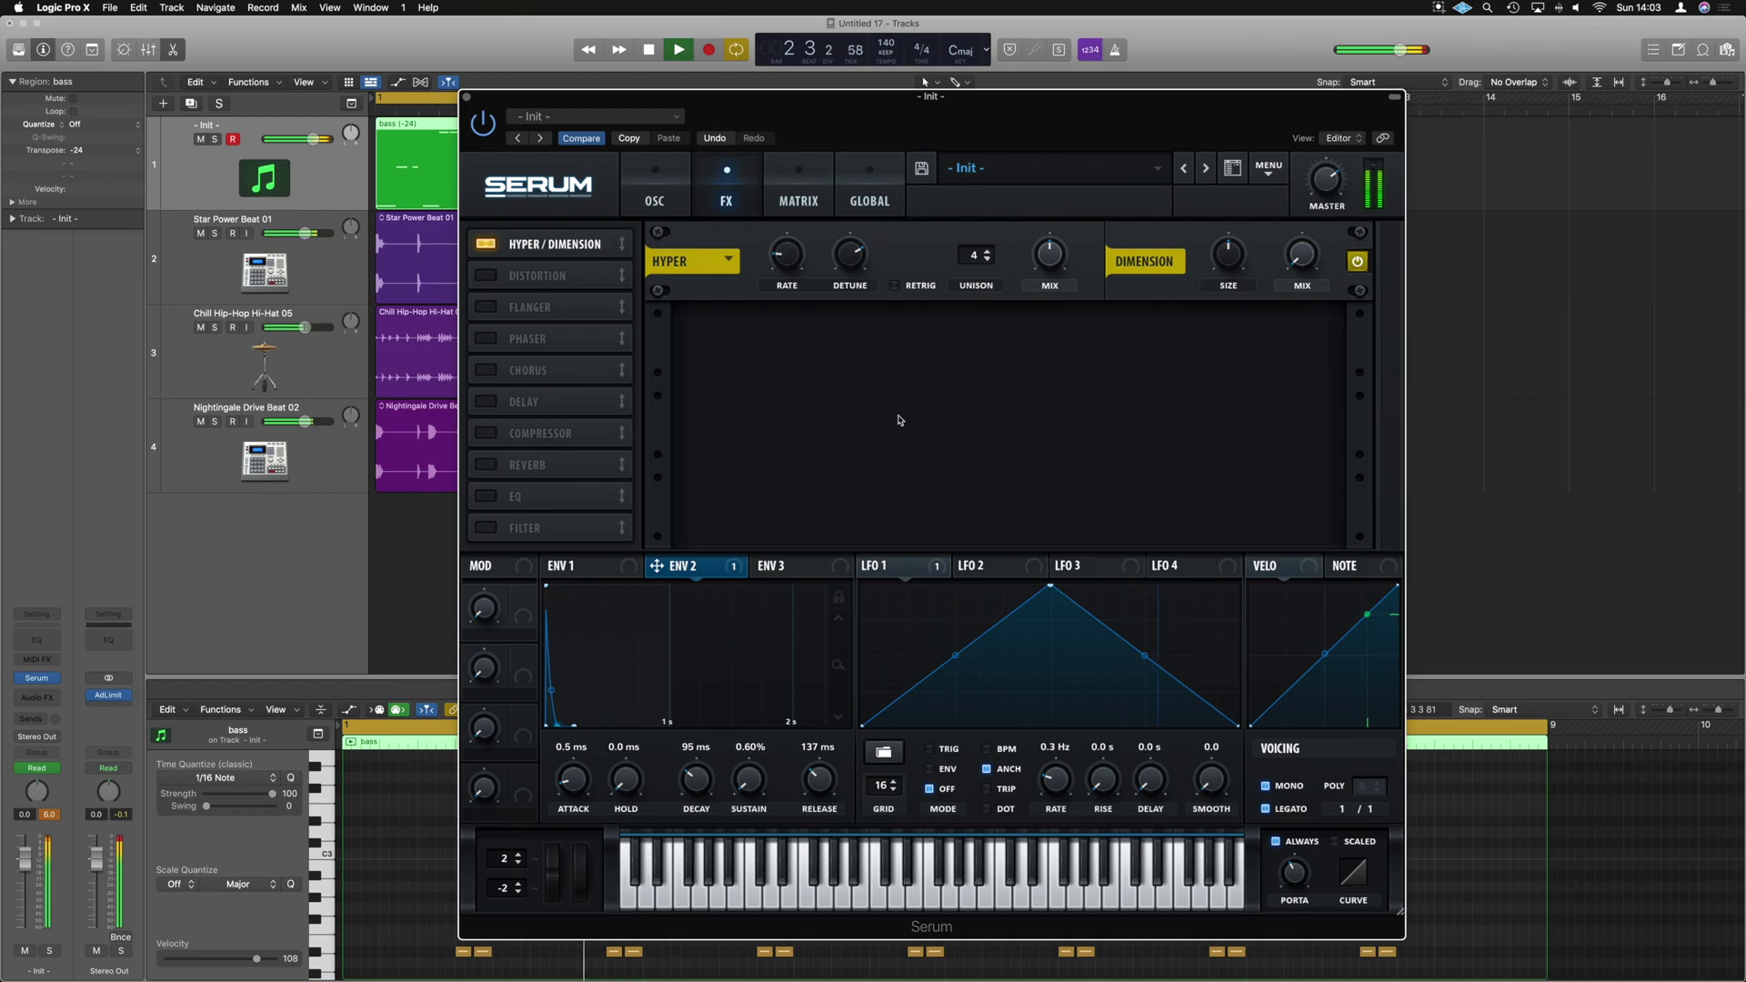
# - Reduce the Dimension effect's size and set a moderate Dimension mix while auditioning the bass
pyautogui.press('space')
pyautogui.moveTo(1233, 254); pyautogui.dragTo(1229, 280)
pyautogui.moveTo(1299, 264)
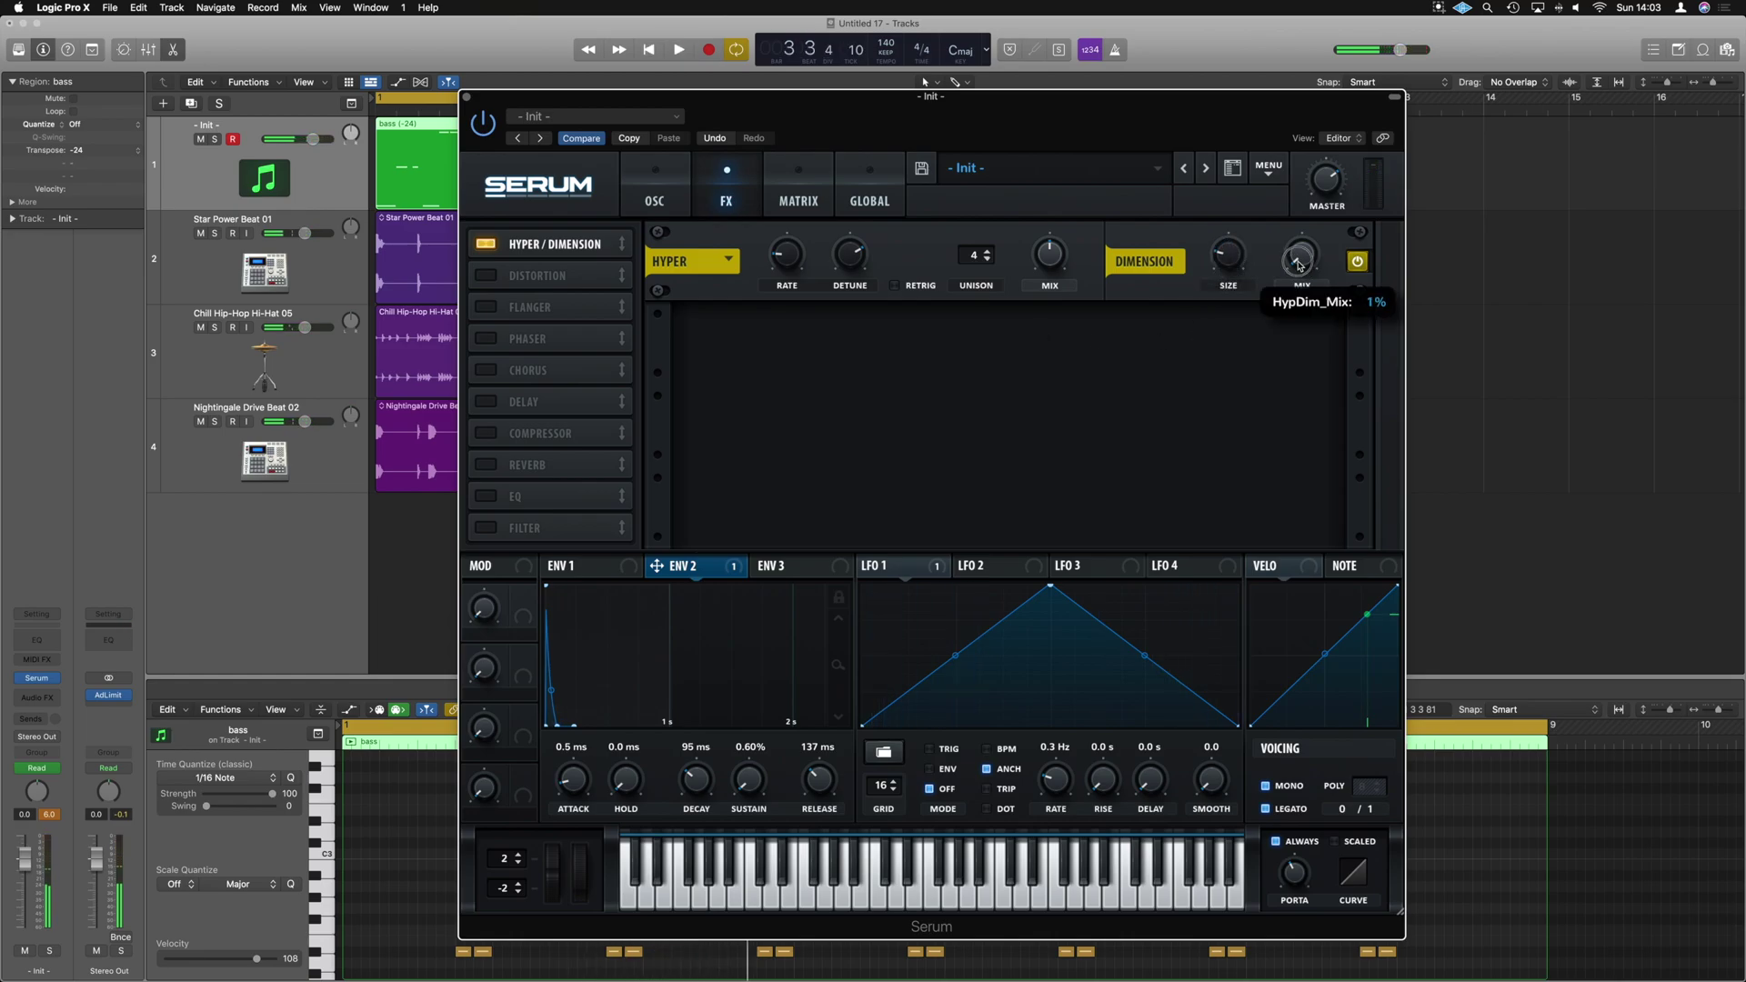
pyautogui.press('space')
pyautogui.moveTo(1299, 257); pyautogui.dragTo(1301, 244)
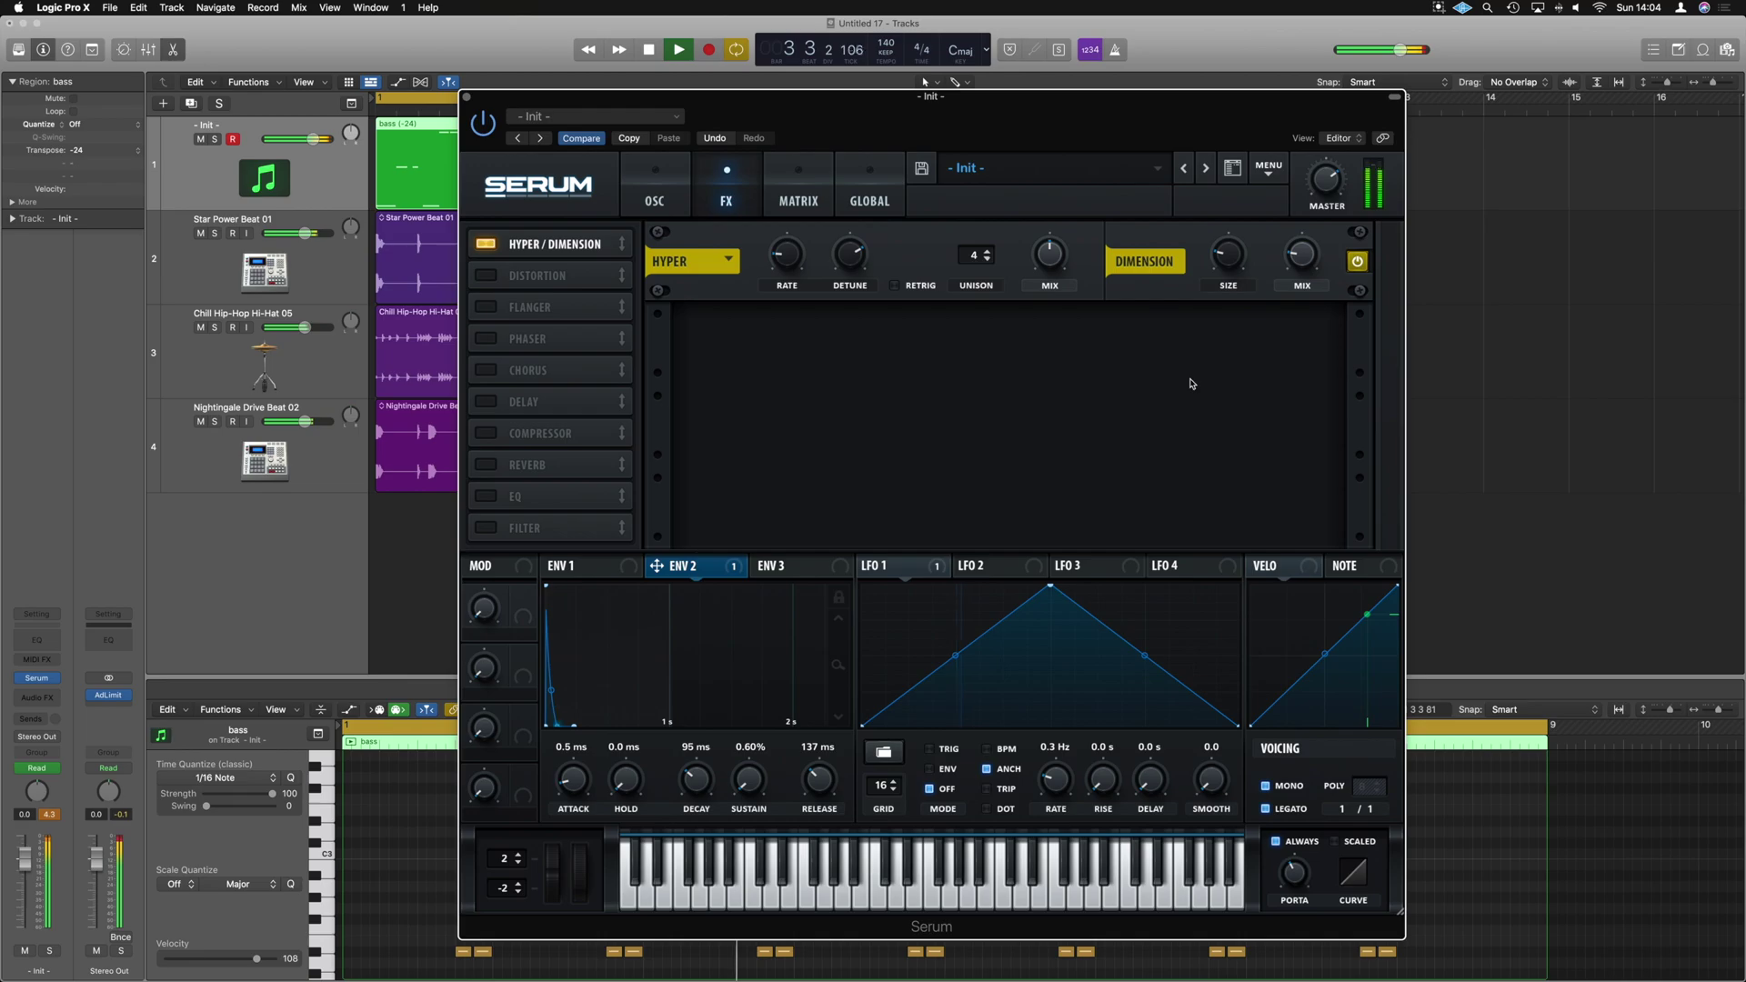
# - Enable the Distortion effect in HardClip mode with drive at about 58%
pyautogui.click(489, 278)
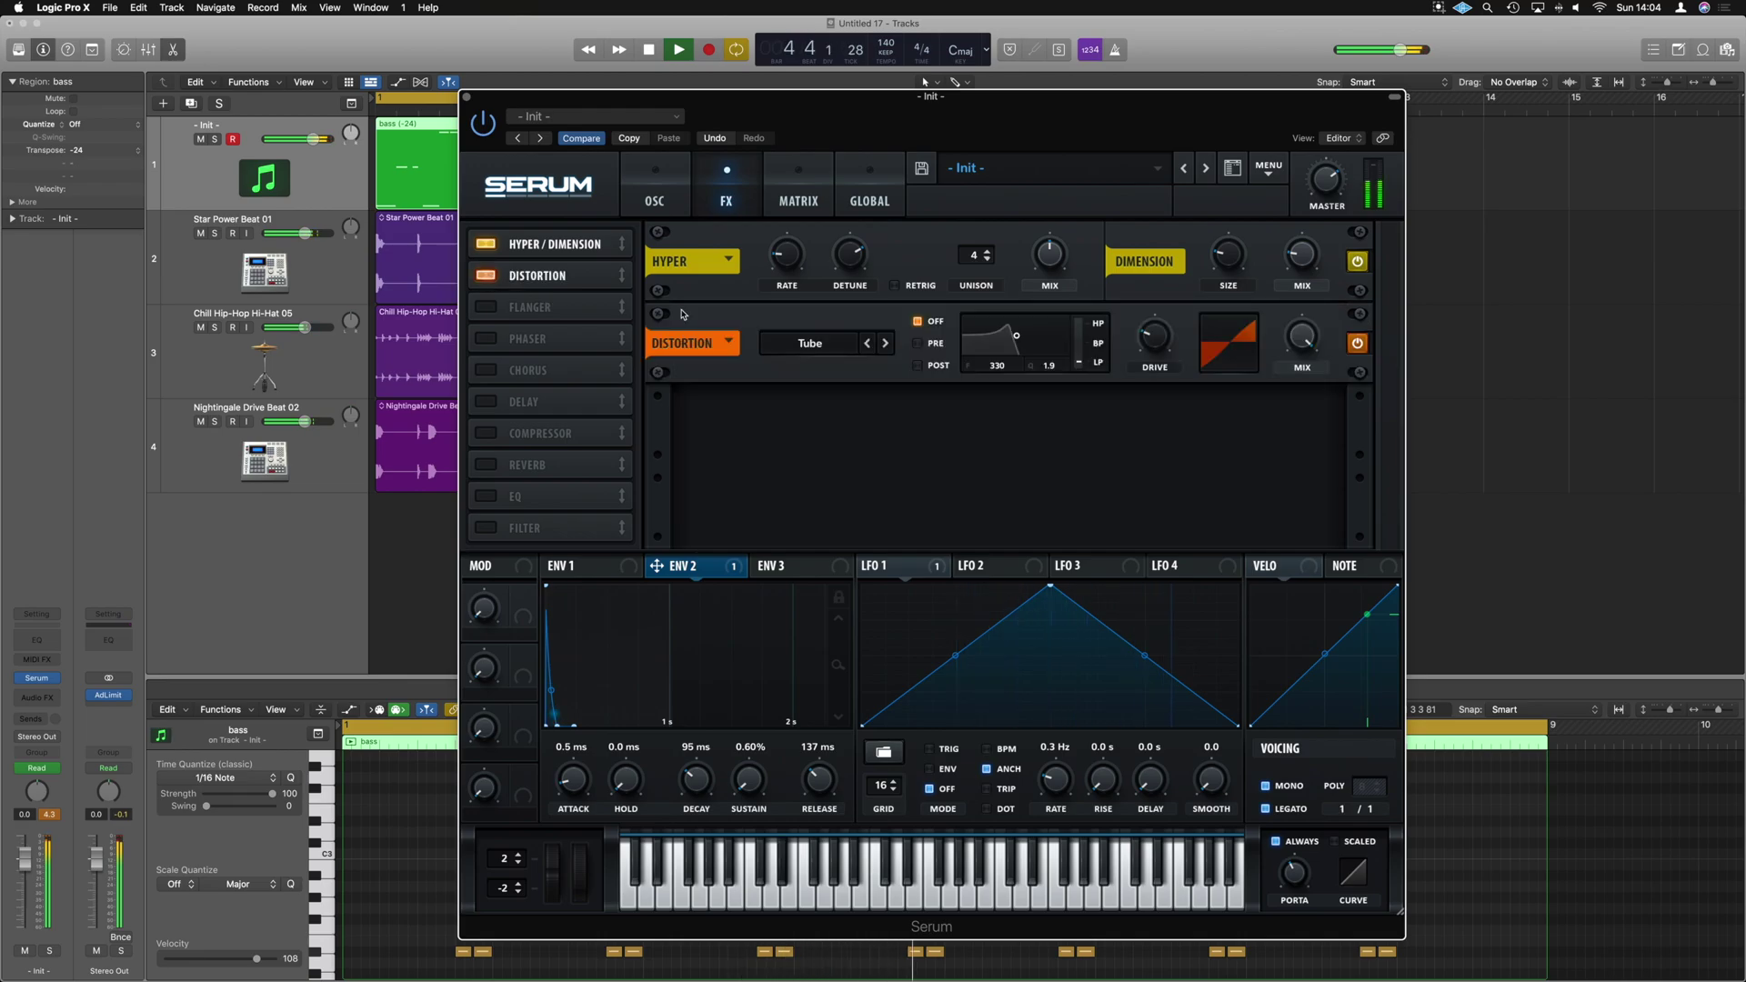
pyautogui.click(885, 345)
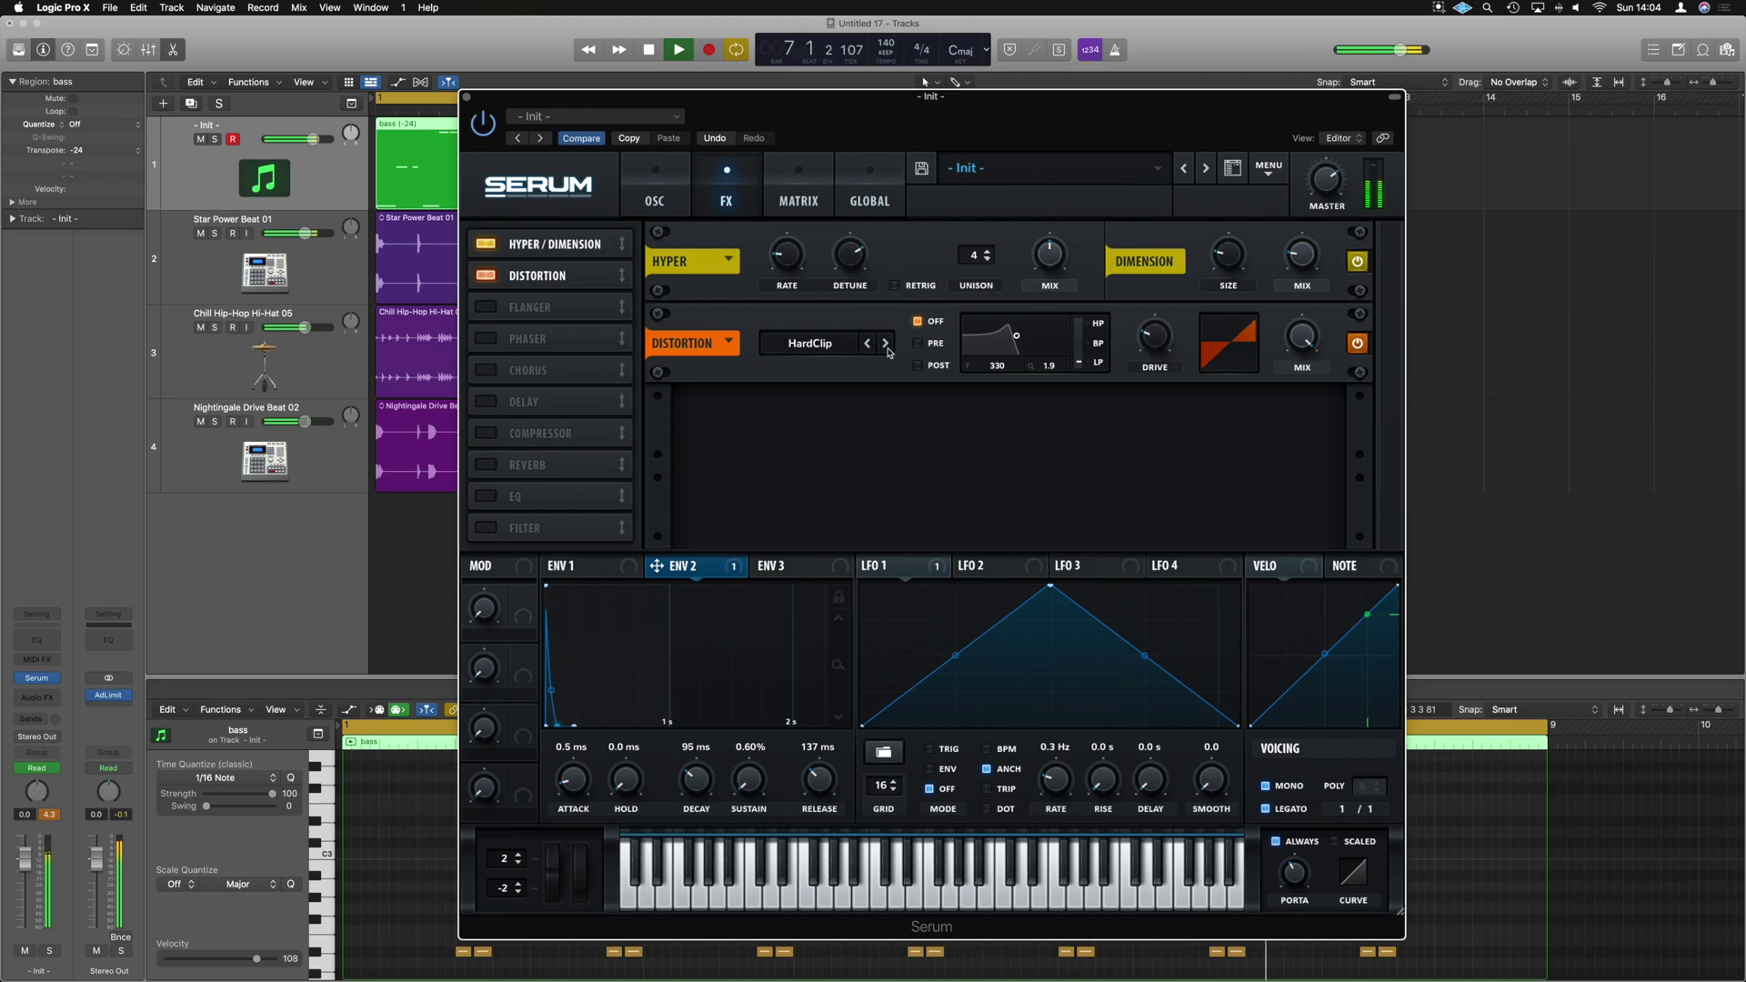
pyautogui.moveTo(1160, 346); pyautogui.dragTo(1170, 306)
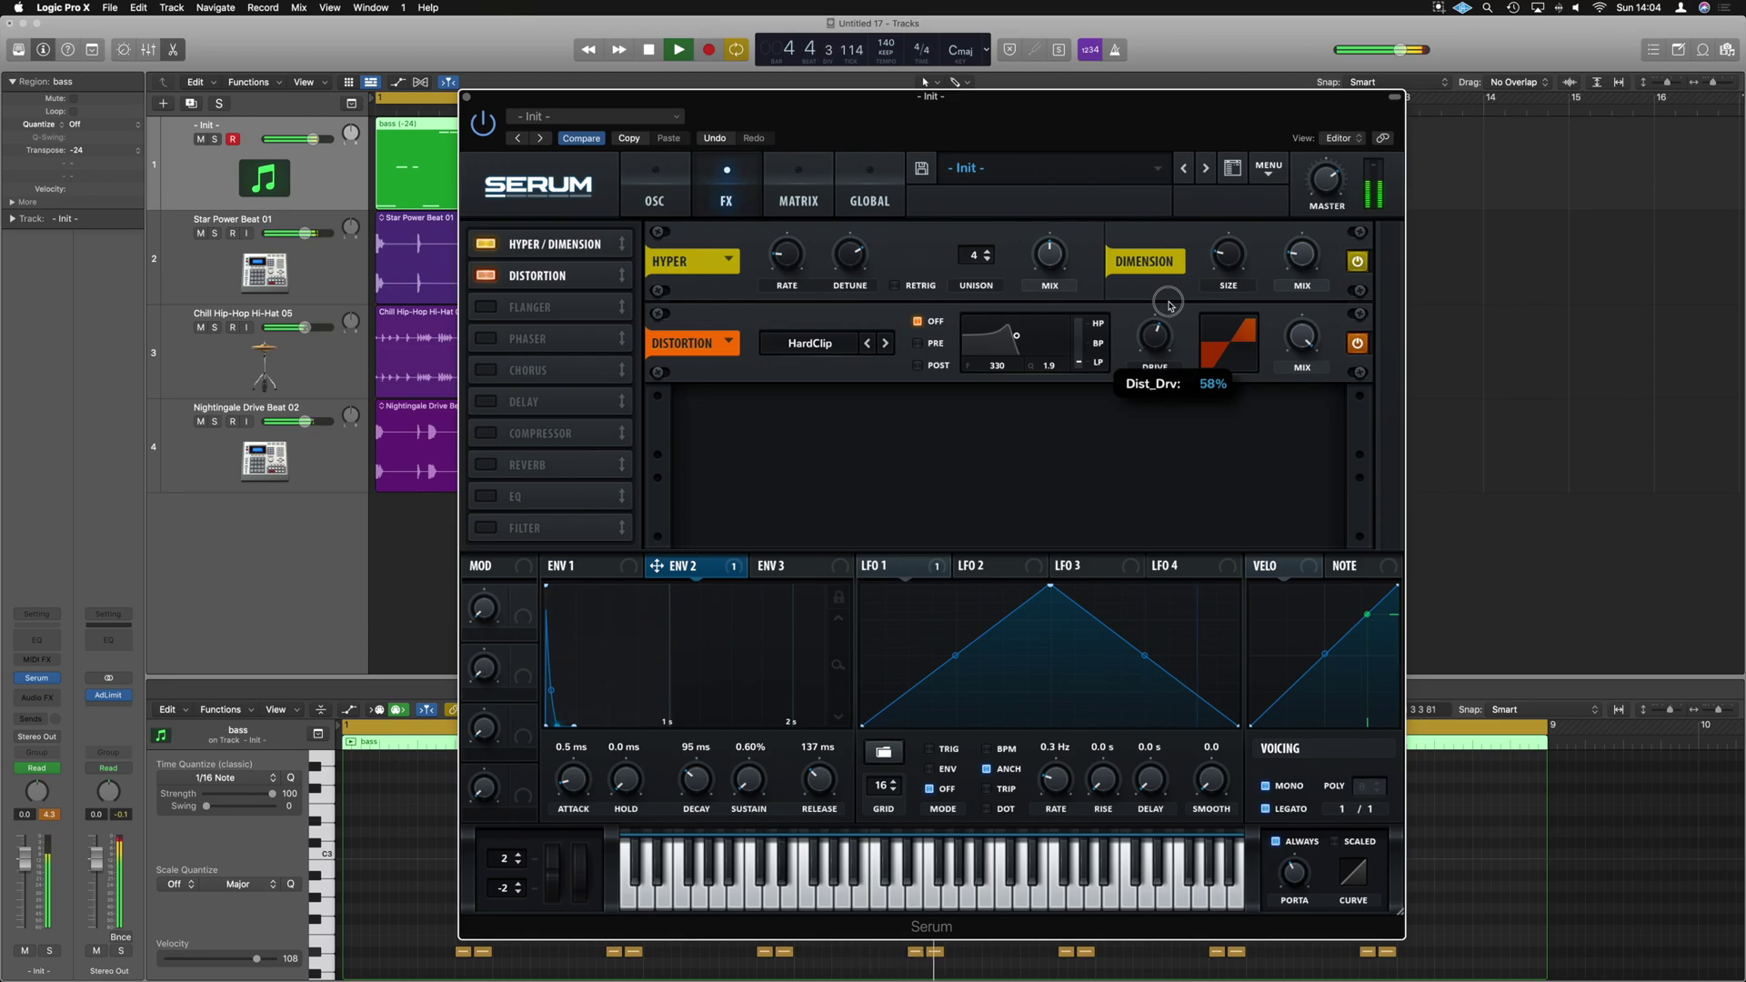
pyautogui.moveTo(1170, 306); pyautogui.dragTo(1171, 305)
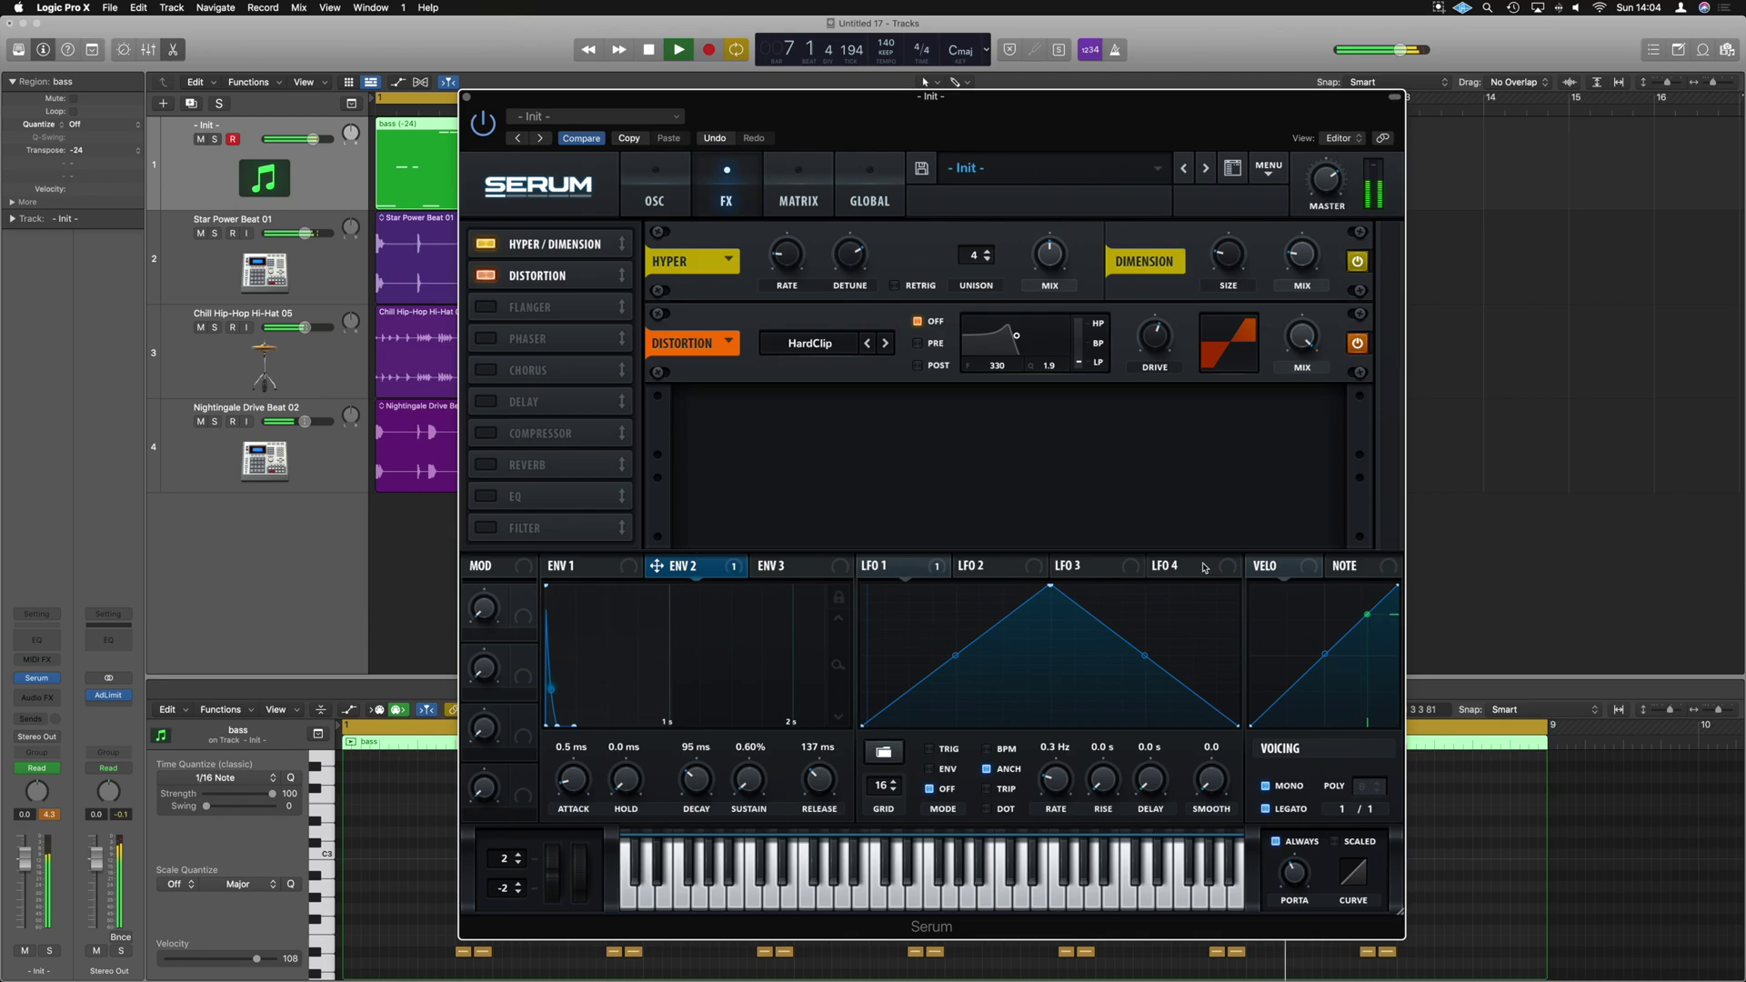
# - Assign Env 3 to the filter resonance, set its attack to about 224 ms, and fine-tune the modulation amount during playback
pyautogui.click(687, 194)
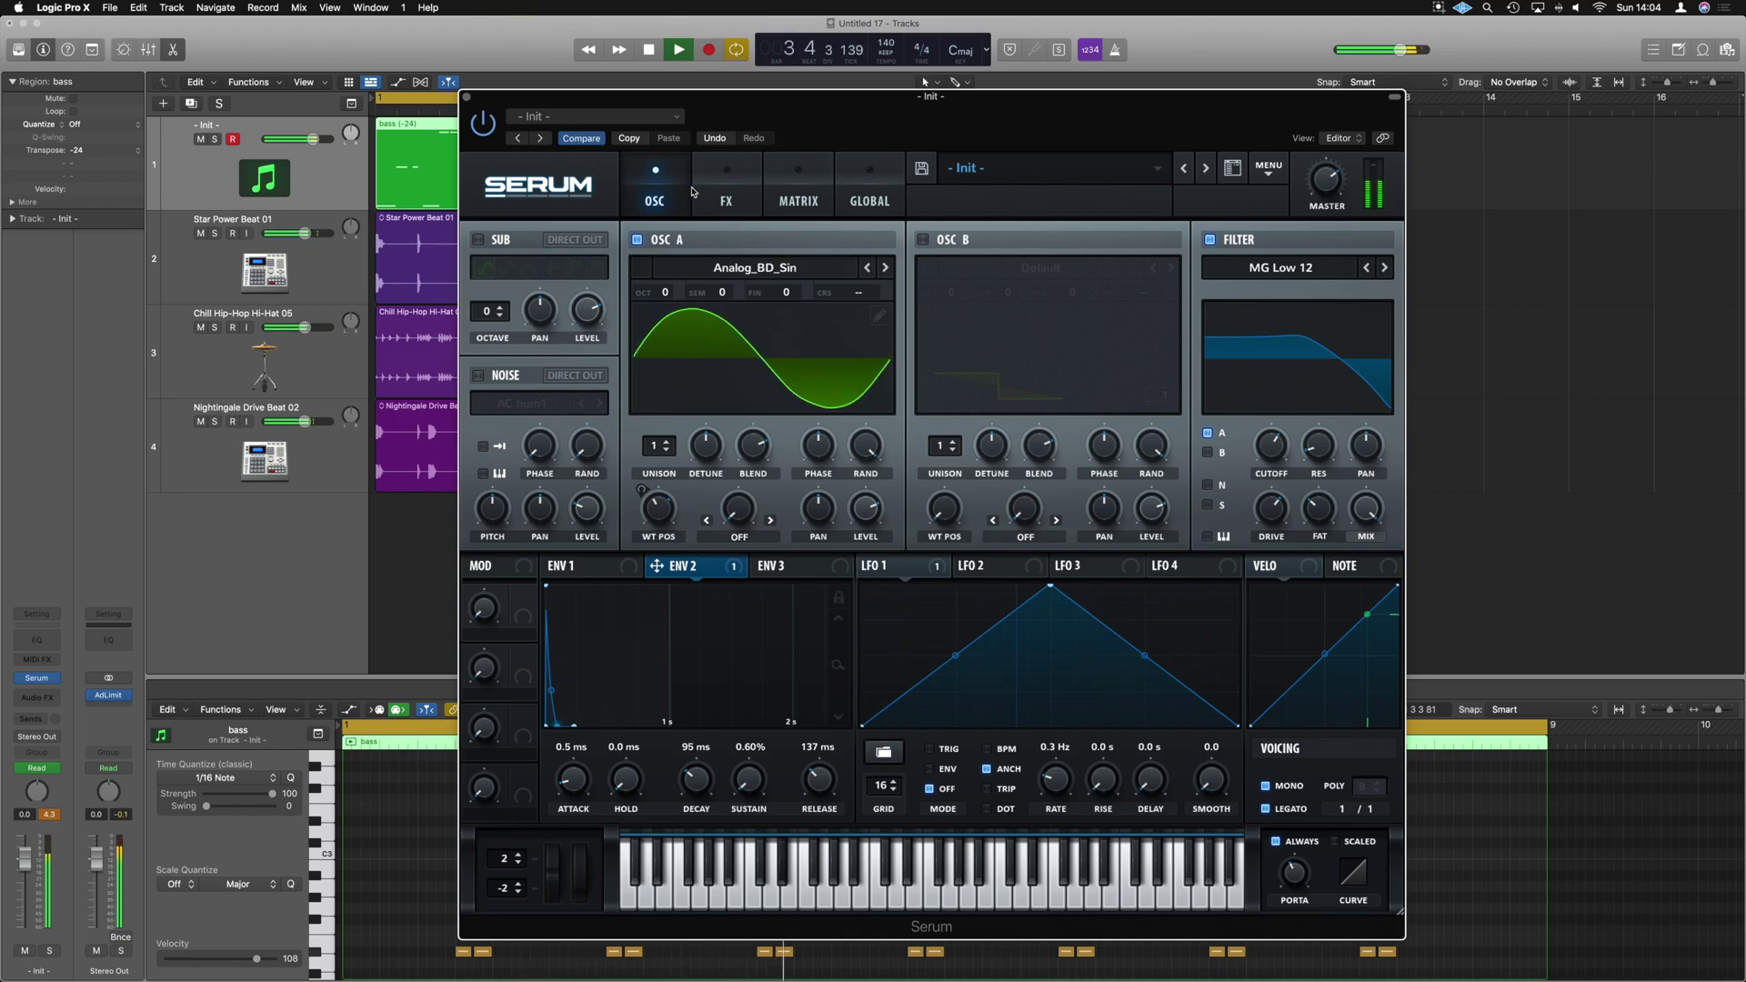
pyautogui.press('space')
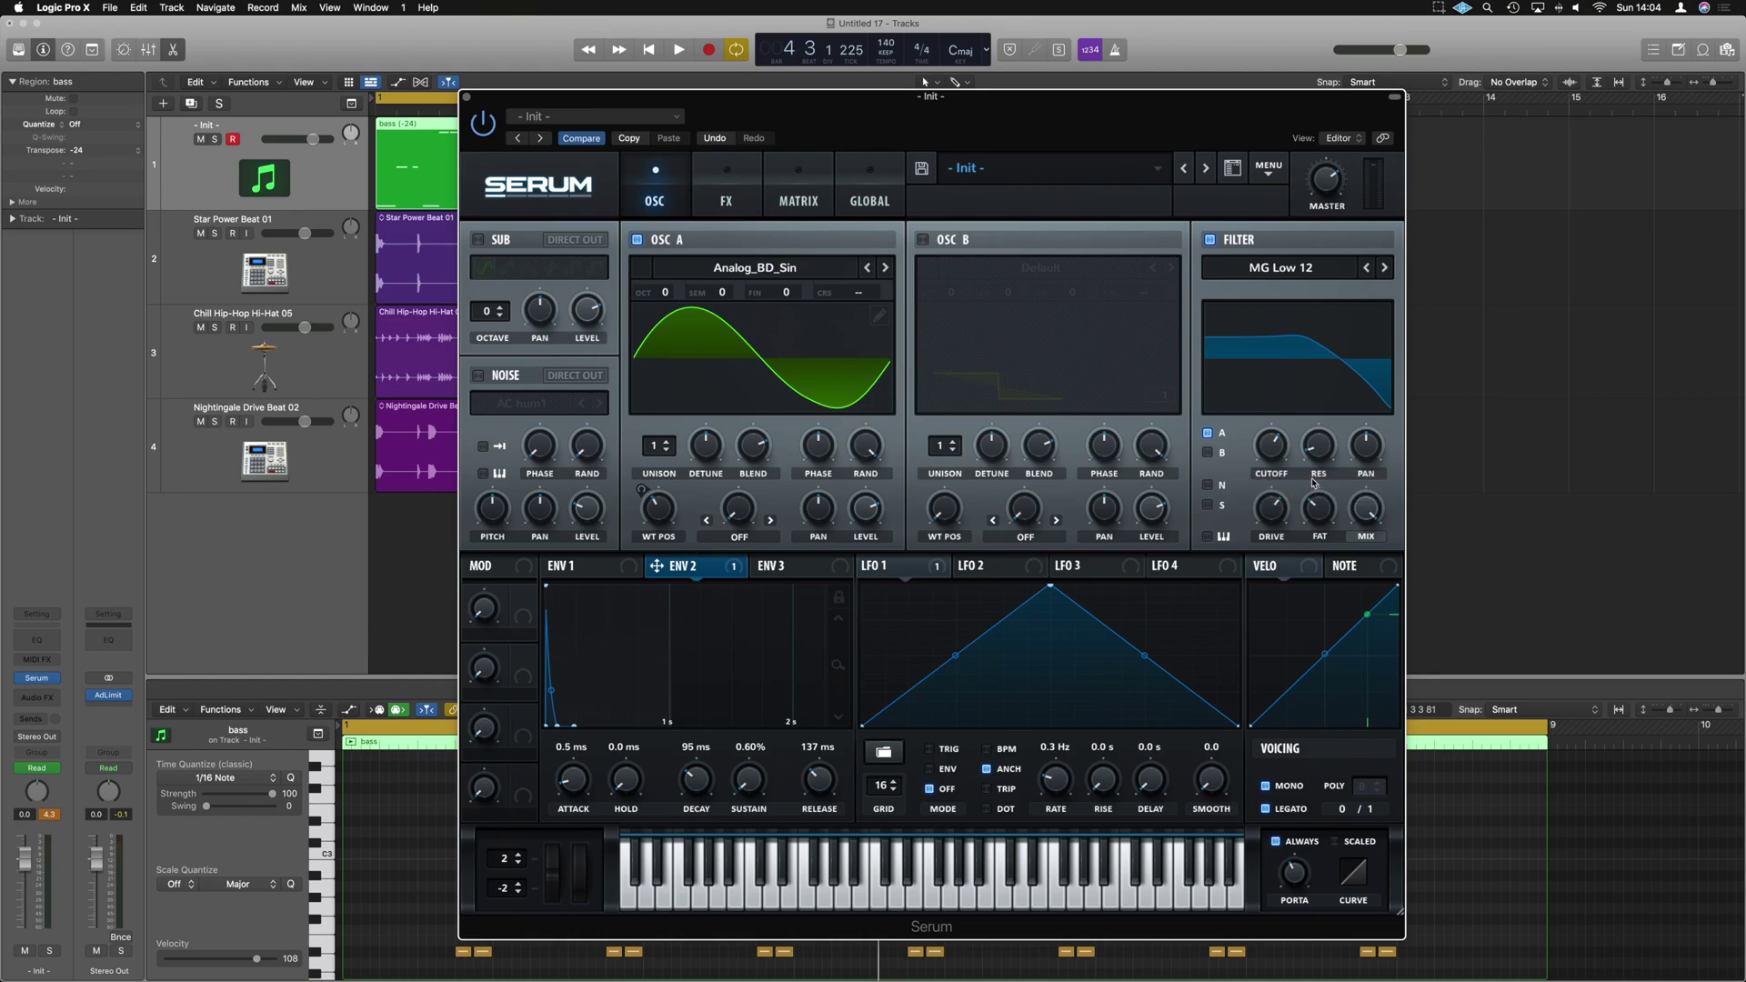
pyautogui.click(763, 568)
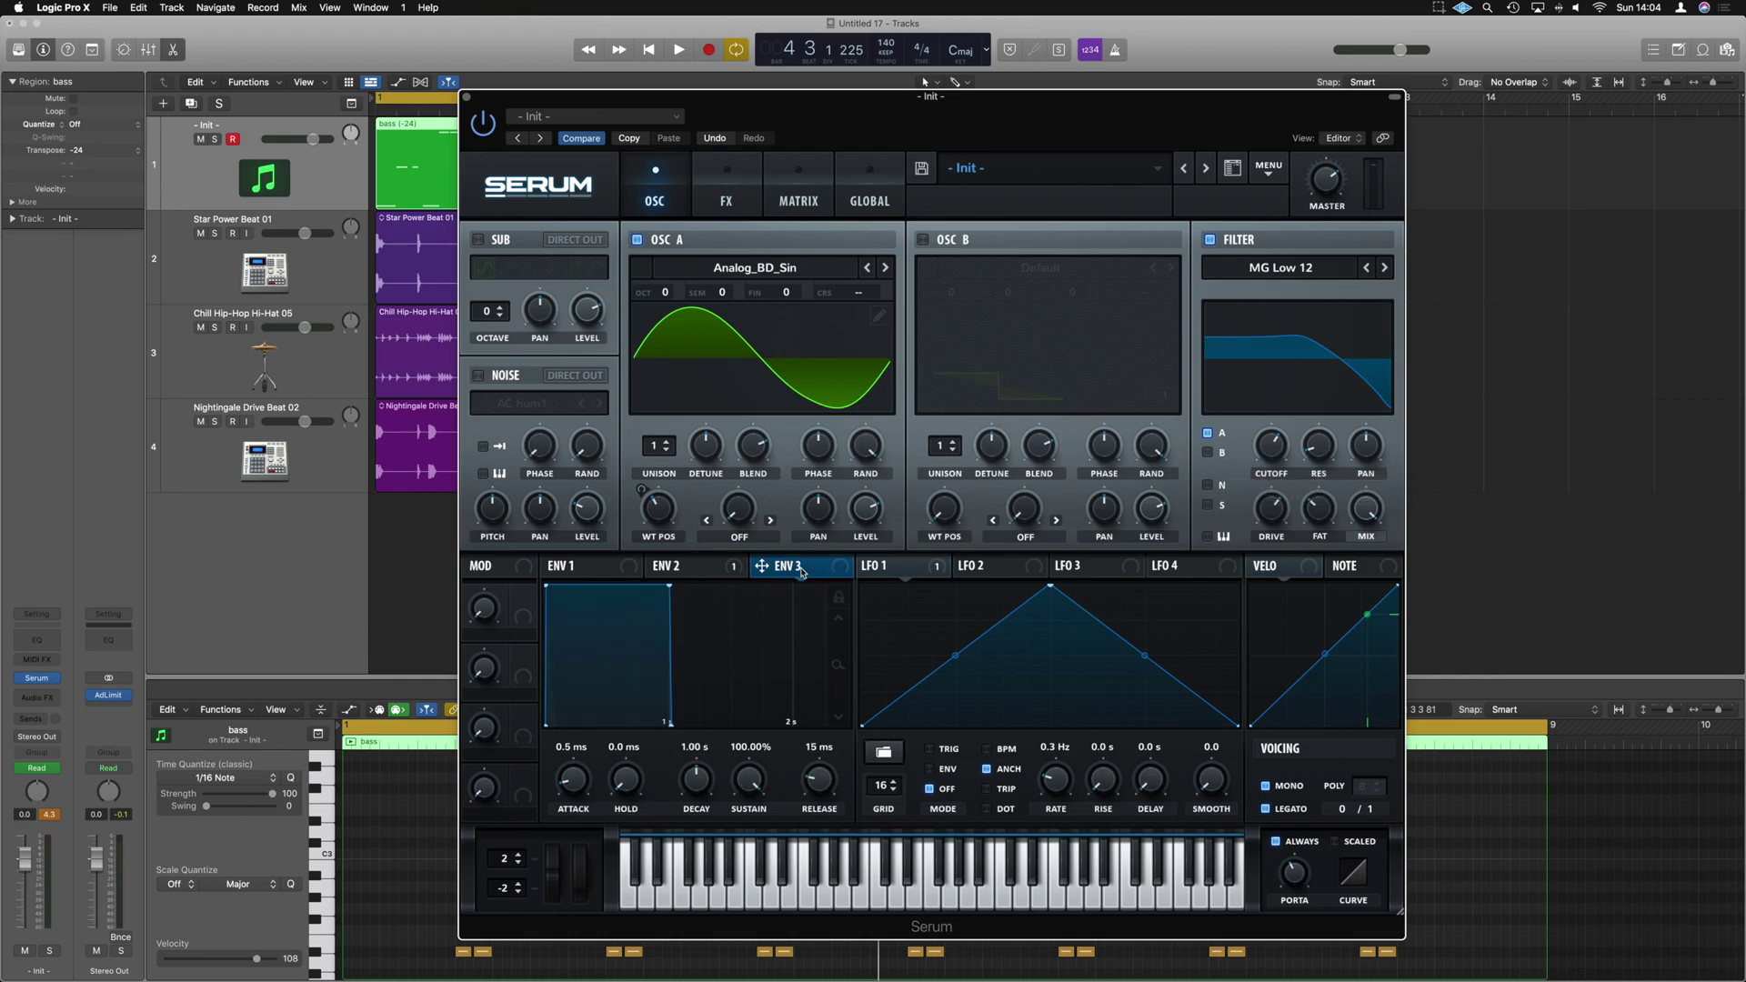
pyautogui.moveTo(762, 568); pyautogui.dragTo(1319, 462)
pyautogui.moveTo(1308, 425); pyautogui.dragTo(1298, 479)
pyautogui.moveTo(568, 751); pyautogui.dragTo(579, 745)
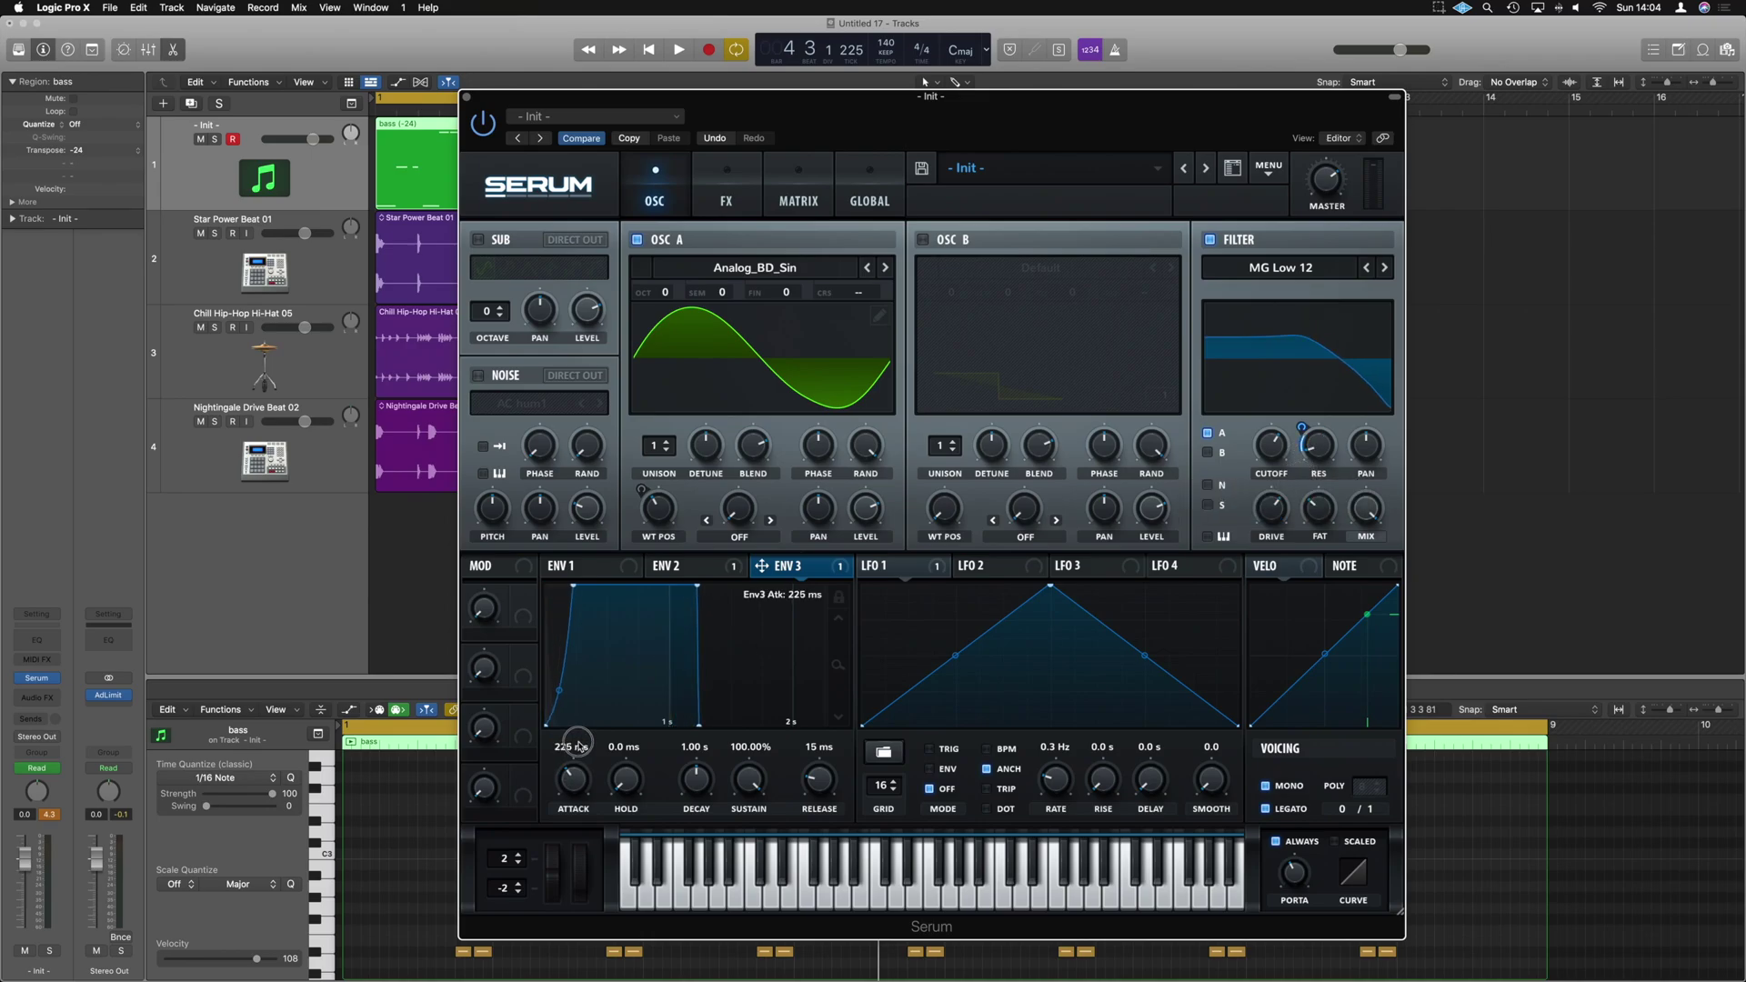
pyautogui.press('space')
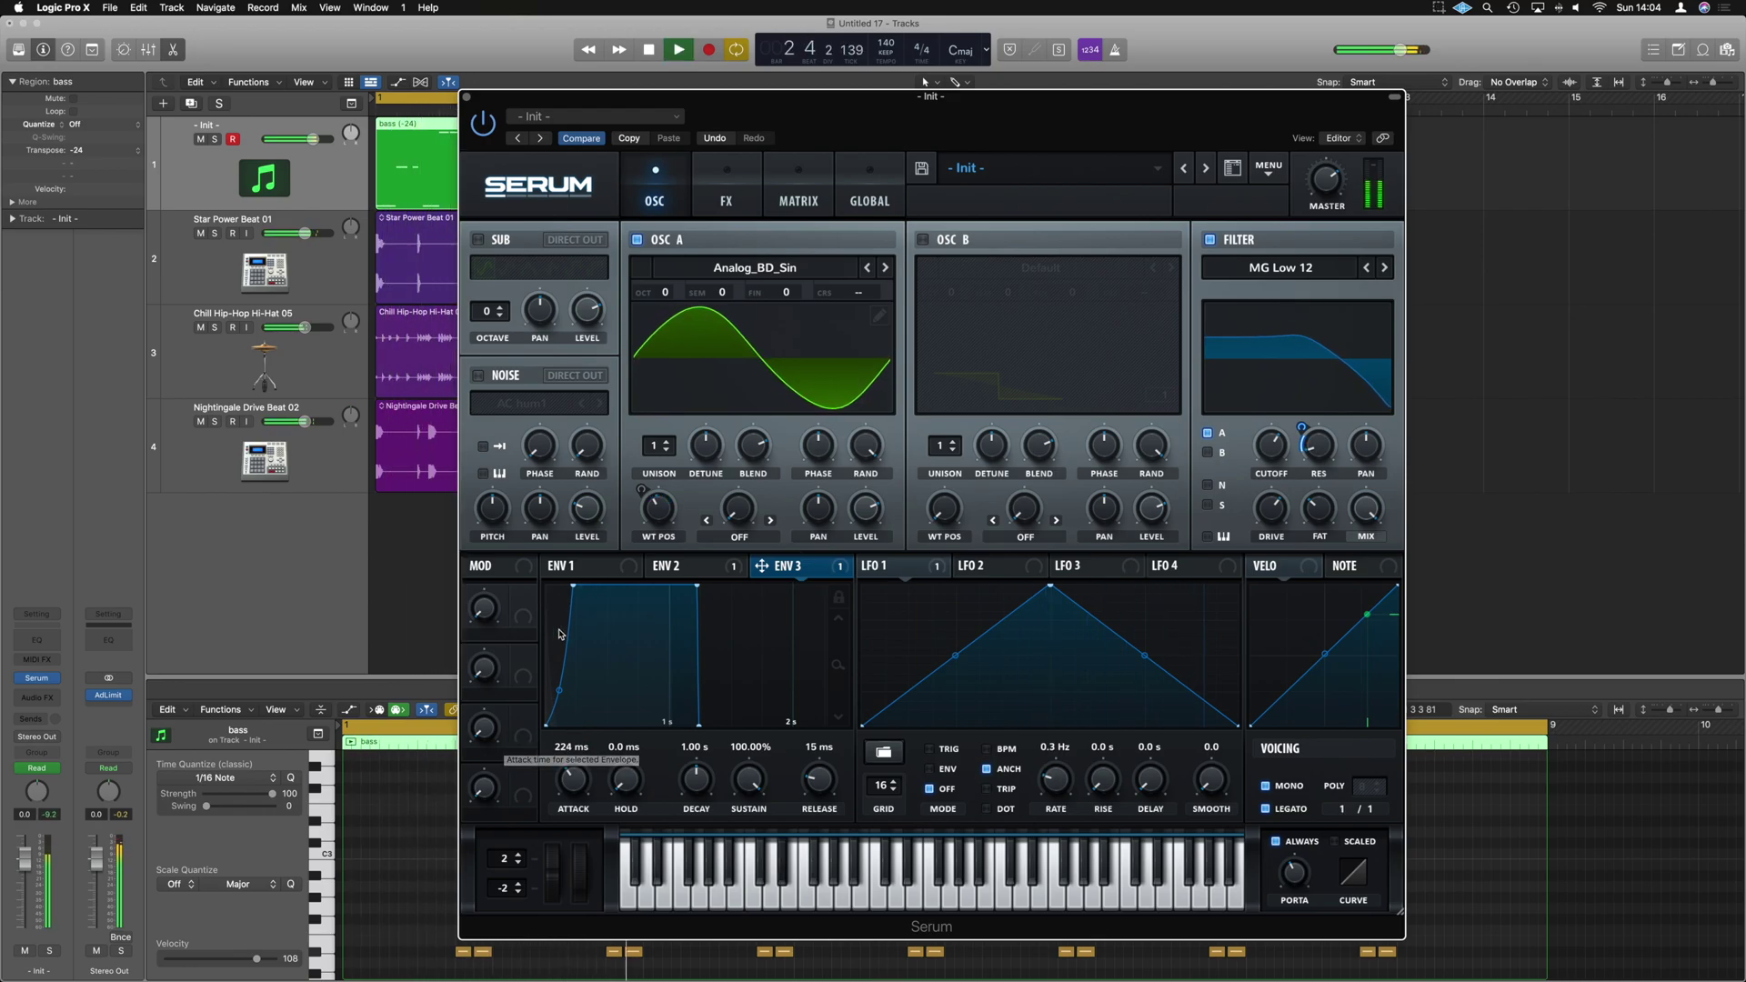
pyautogui.moveTo(1313, 423)
pyautogui.mouseDown()
pyautogui.moveTo(1306, 374)
pyautogui.moveTo(1304, 422)
pyautogui.mouseUp()
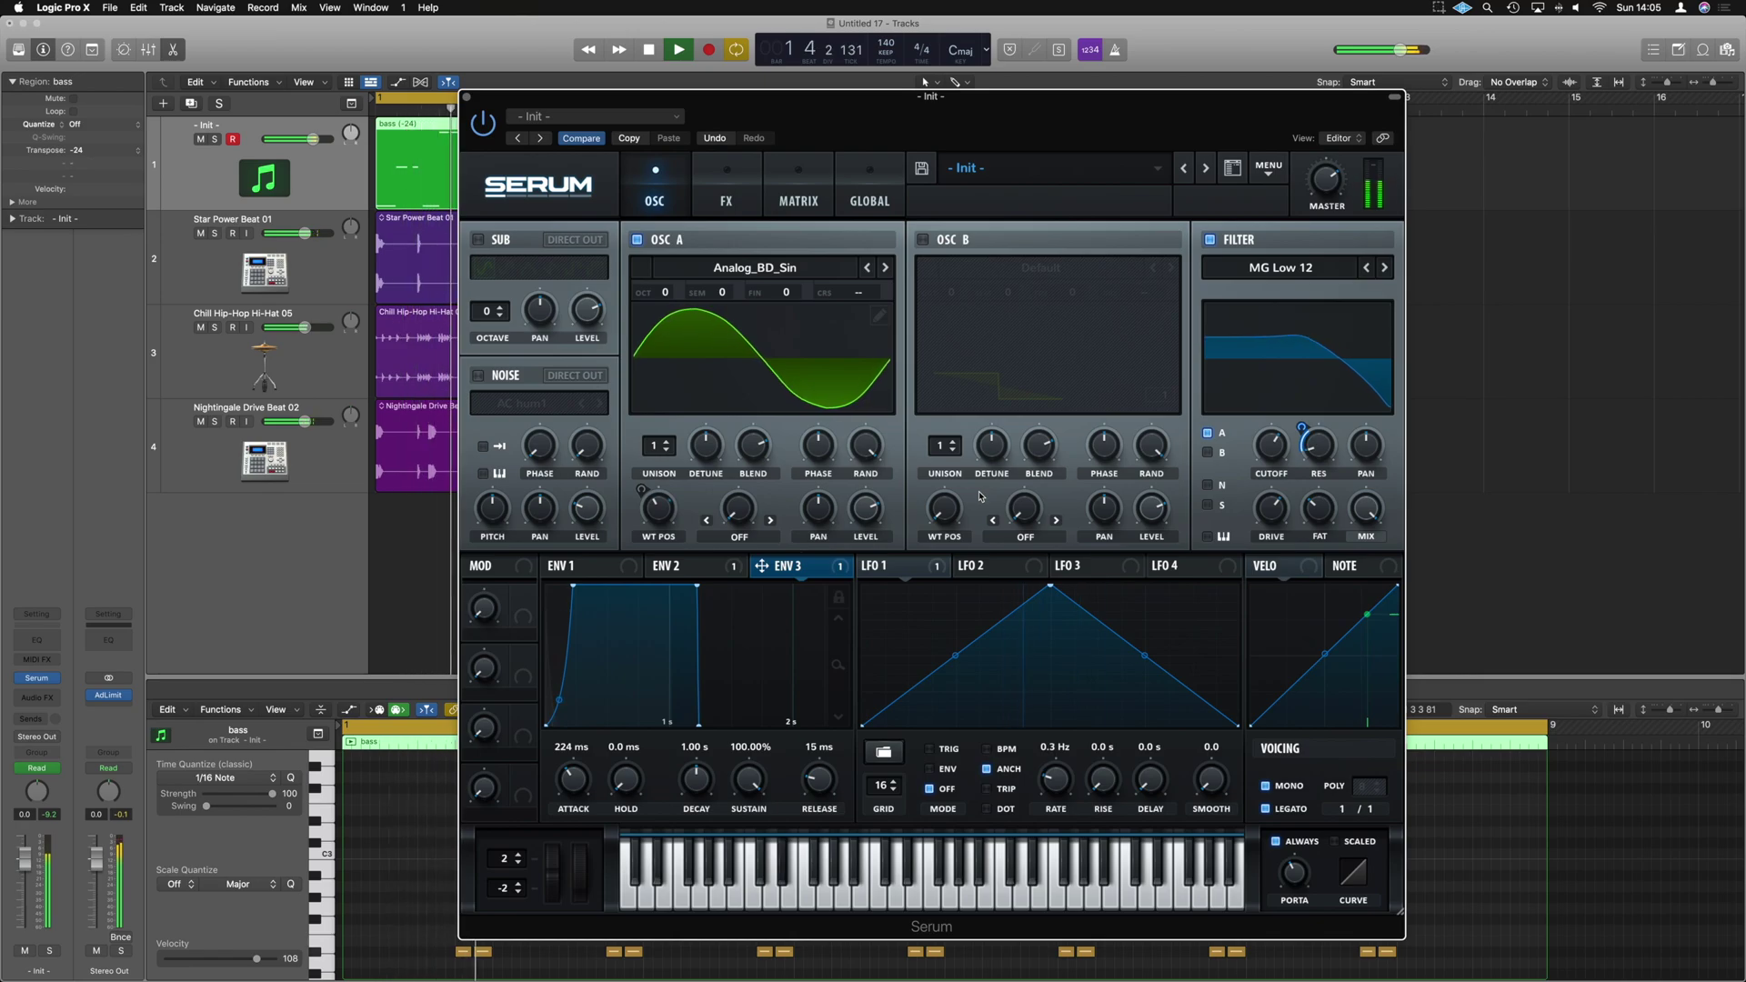
pyautogui.press('space')
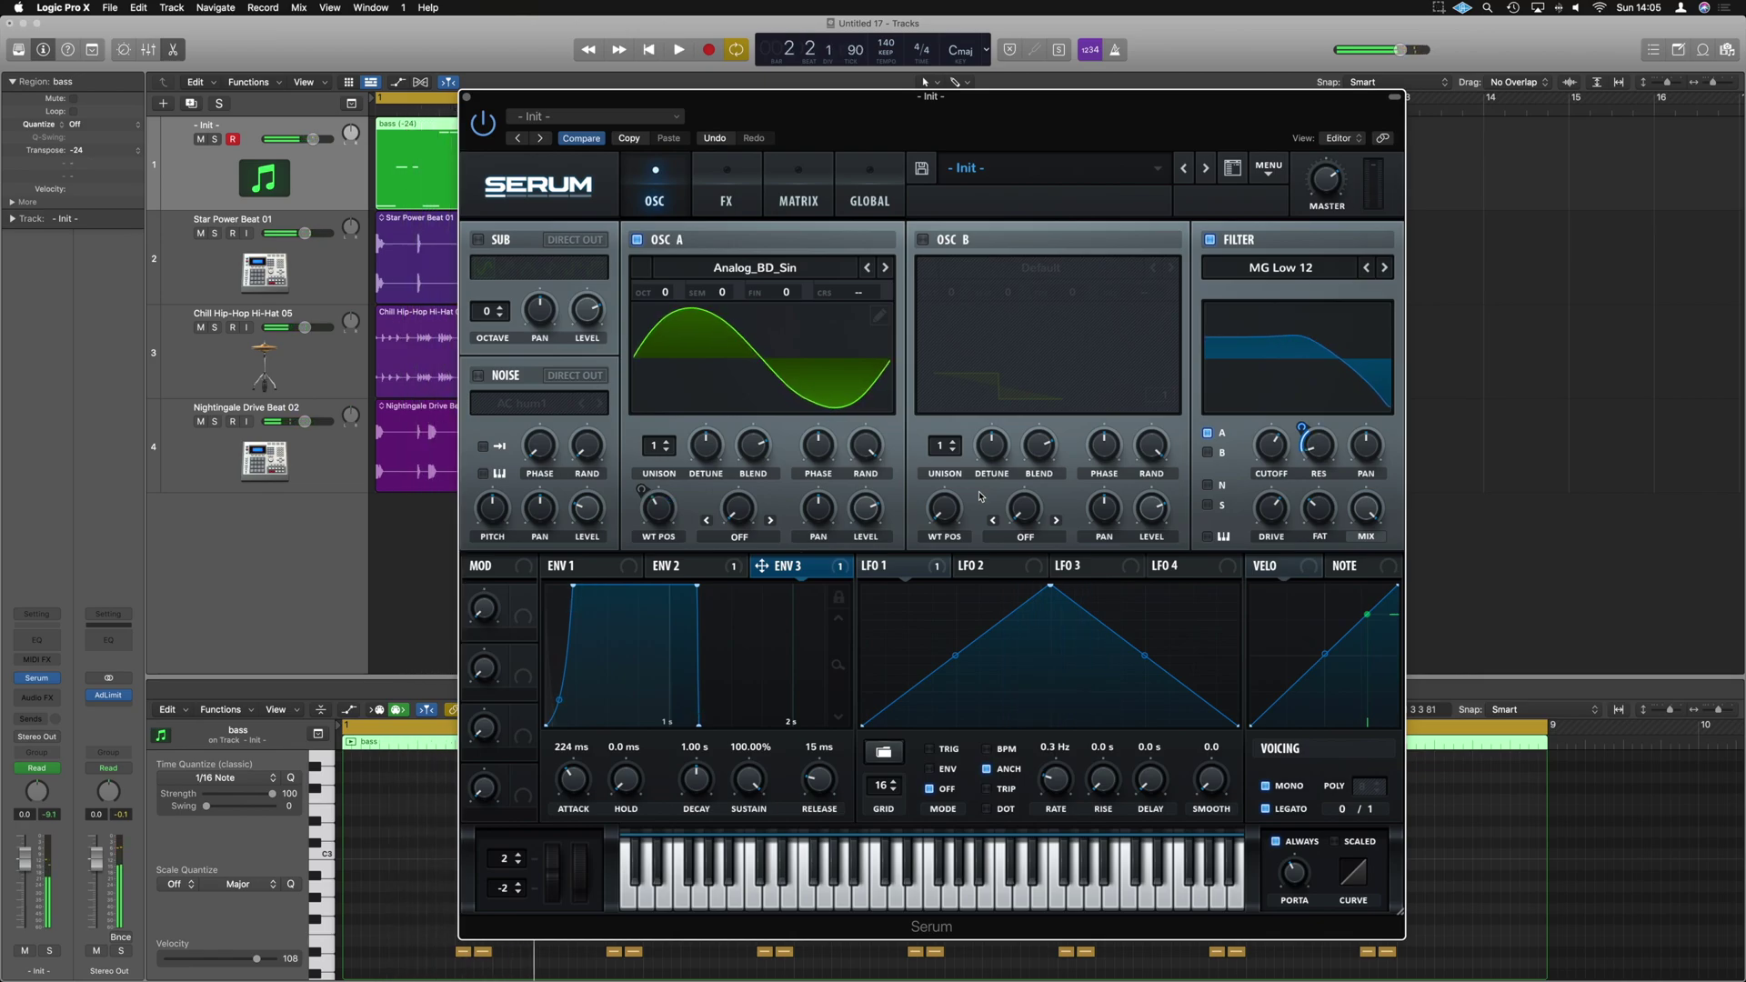
# - Assign Env 3 to the filter's Fat control with an amount of about 20 and audition it
pyautogui.moveTo(763, 566); pyautogui.dragTo(1316, 532)
pyautogui.moveTo(1304, 509)
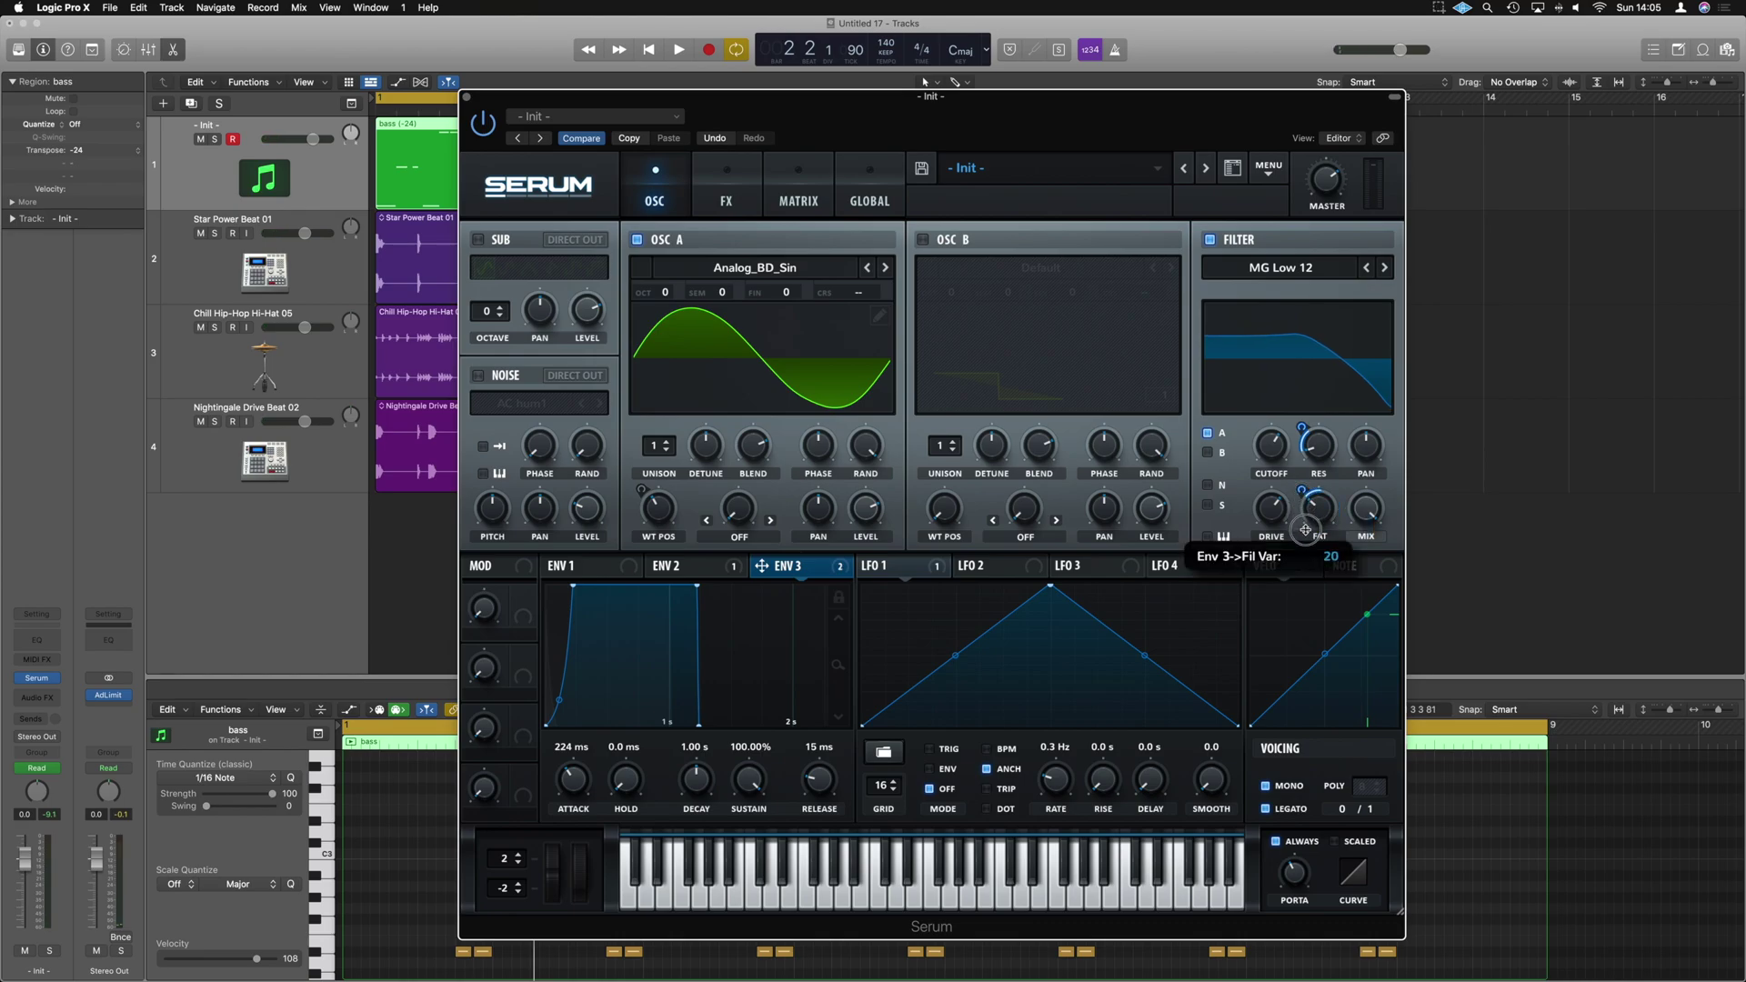
pyautogui.press('space')
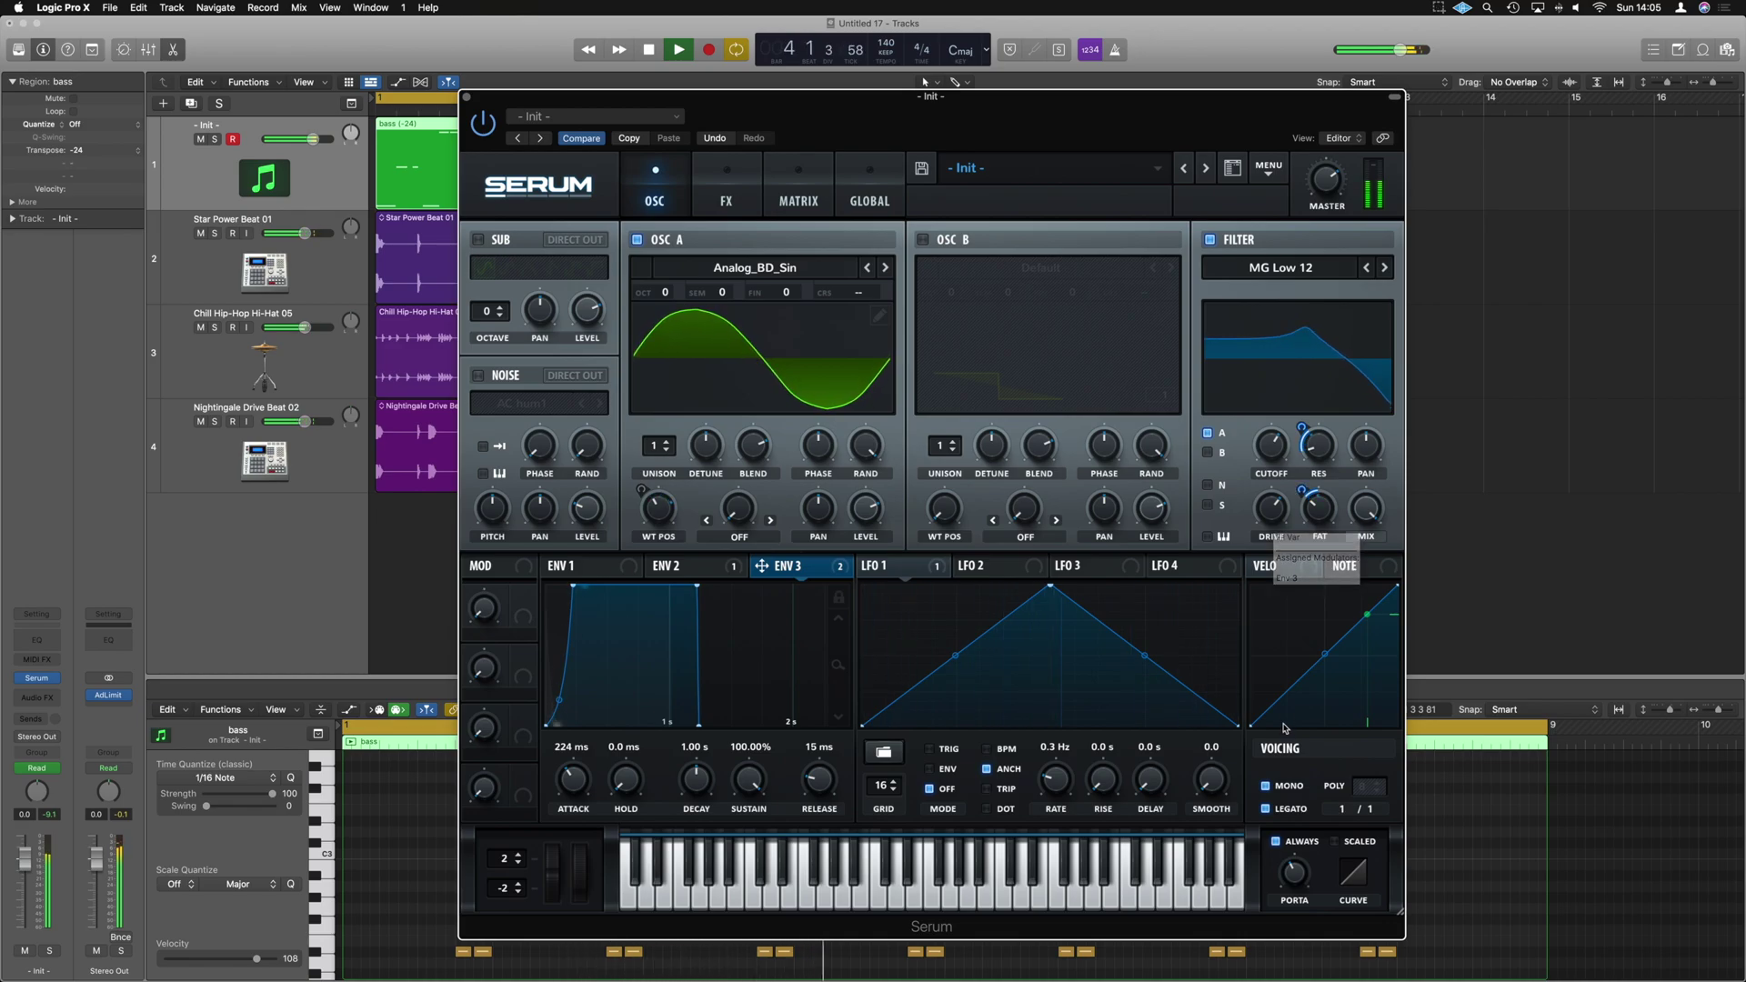
pyautogui.press('space')
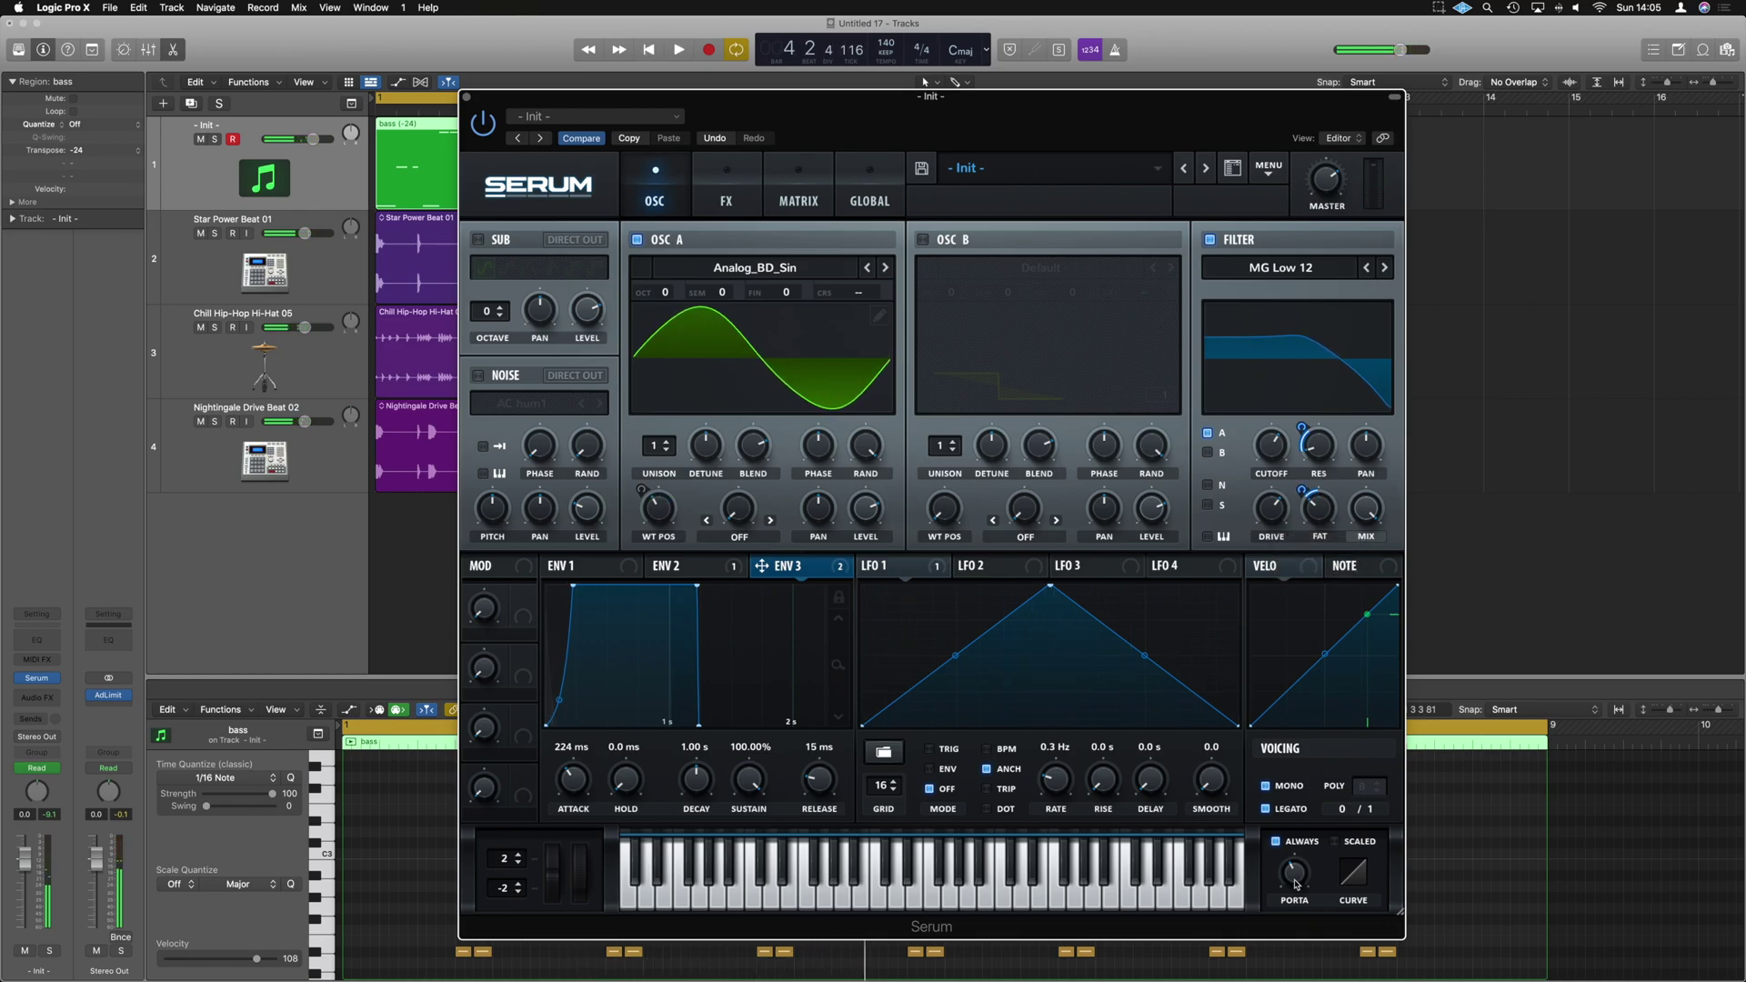
# - Fine-tune the portamento time slightly and audition the glide against the beat
pyautogui.moveTo(1296, 875)
pyautogui.press('space')
pyautogui.moveTo(1296, 875)
pyautogui.mouseDown()
pyautogui.moveTo(1301, 846)
pyautogui.moveTo(1298, 880)
pyautogui.mouseUp()
pyautogui.press('space')
pyautogui.press('space')
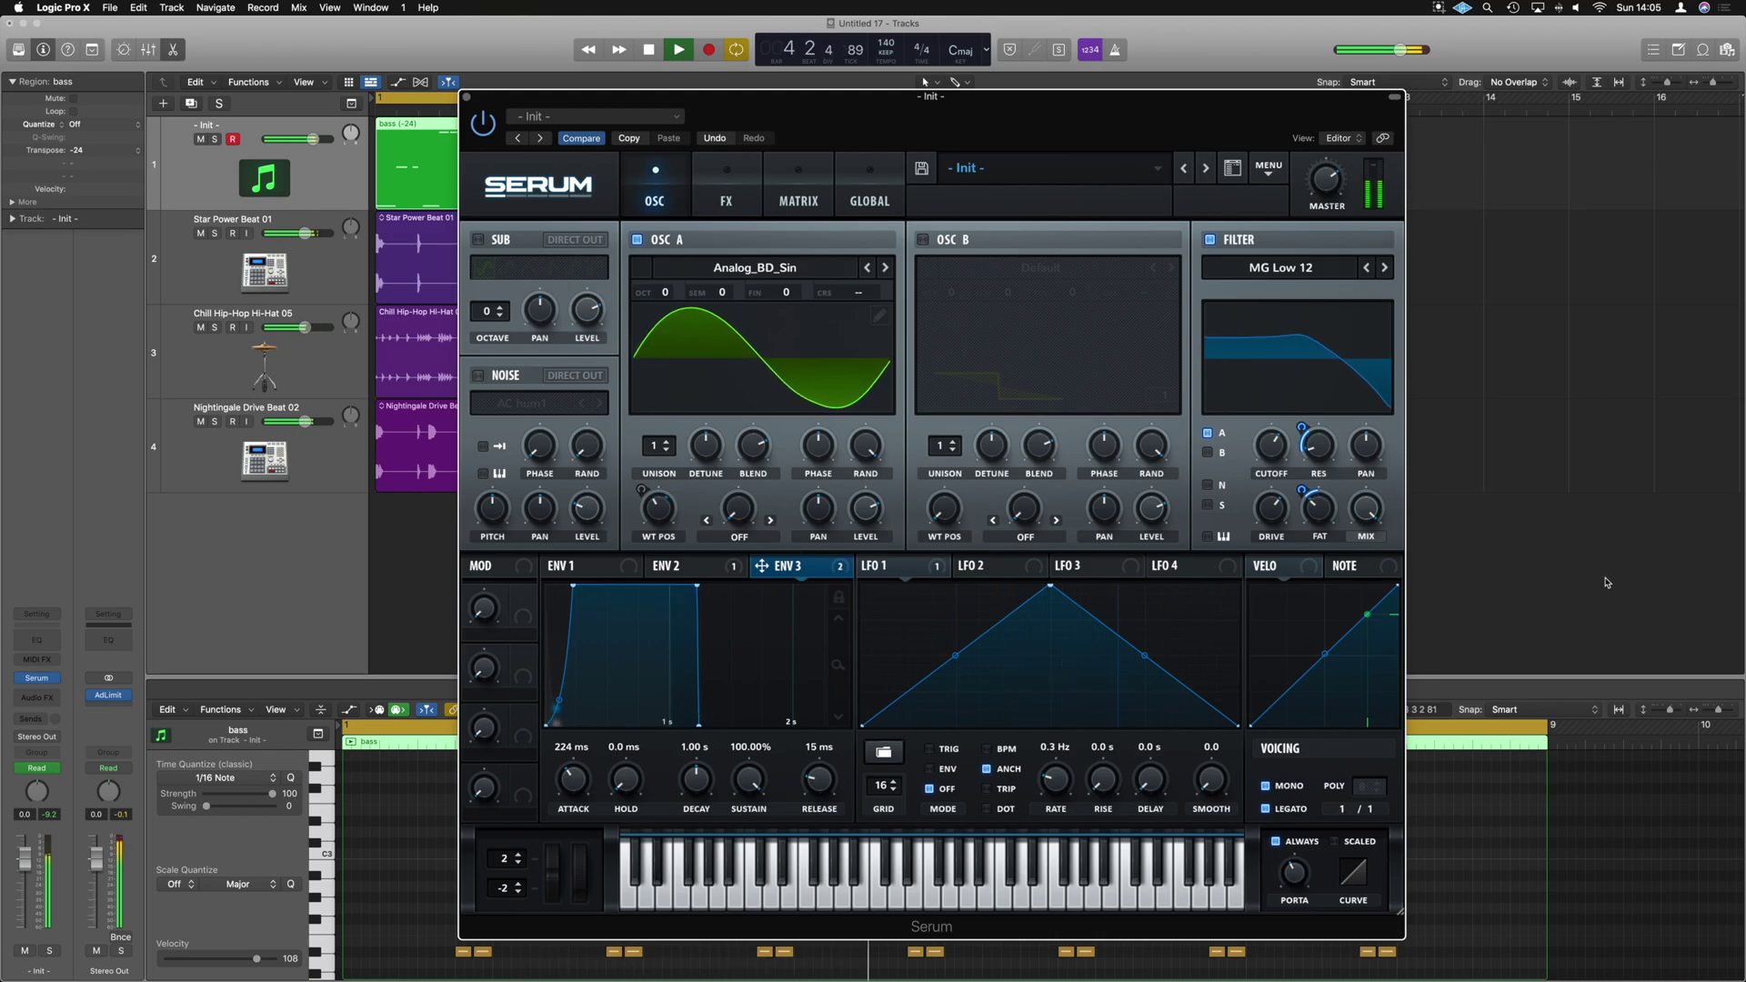
pyautogui.press('space')
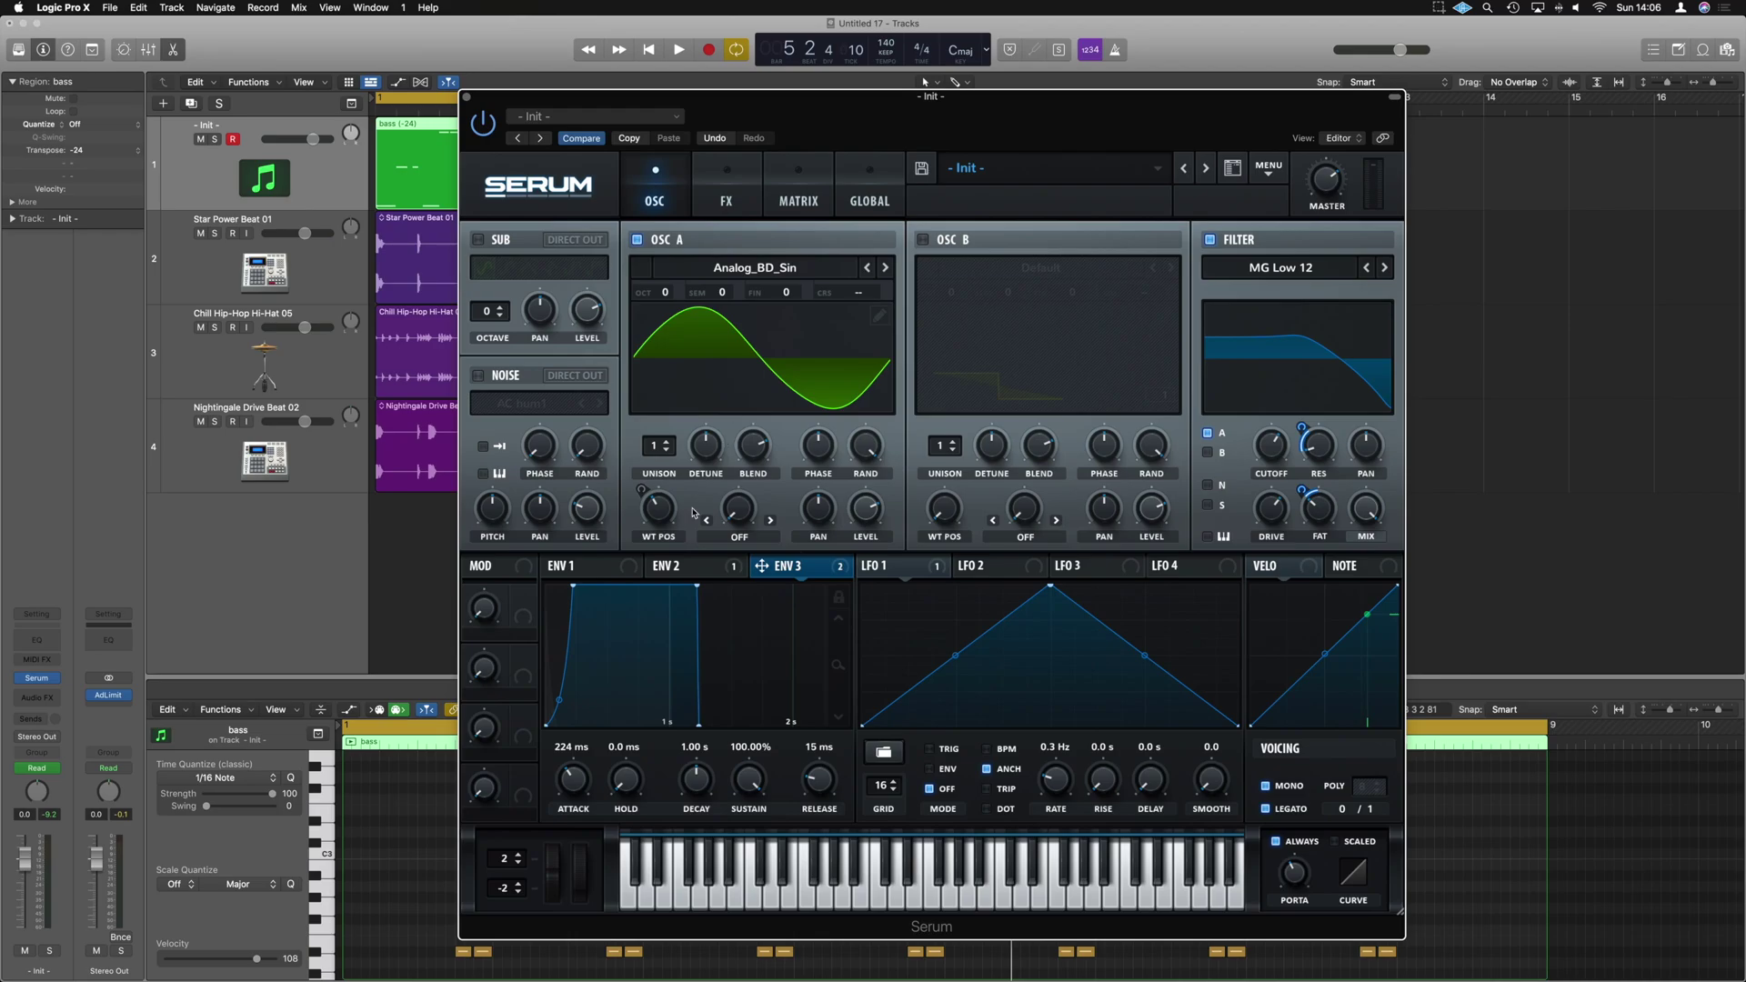
# - Adjust the LFO 1 modulation amount on Osc A's wavetable position and audition the bass movement
pyautogui.moveTo(651, 524)
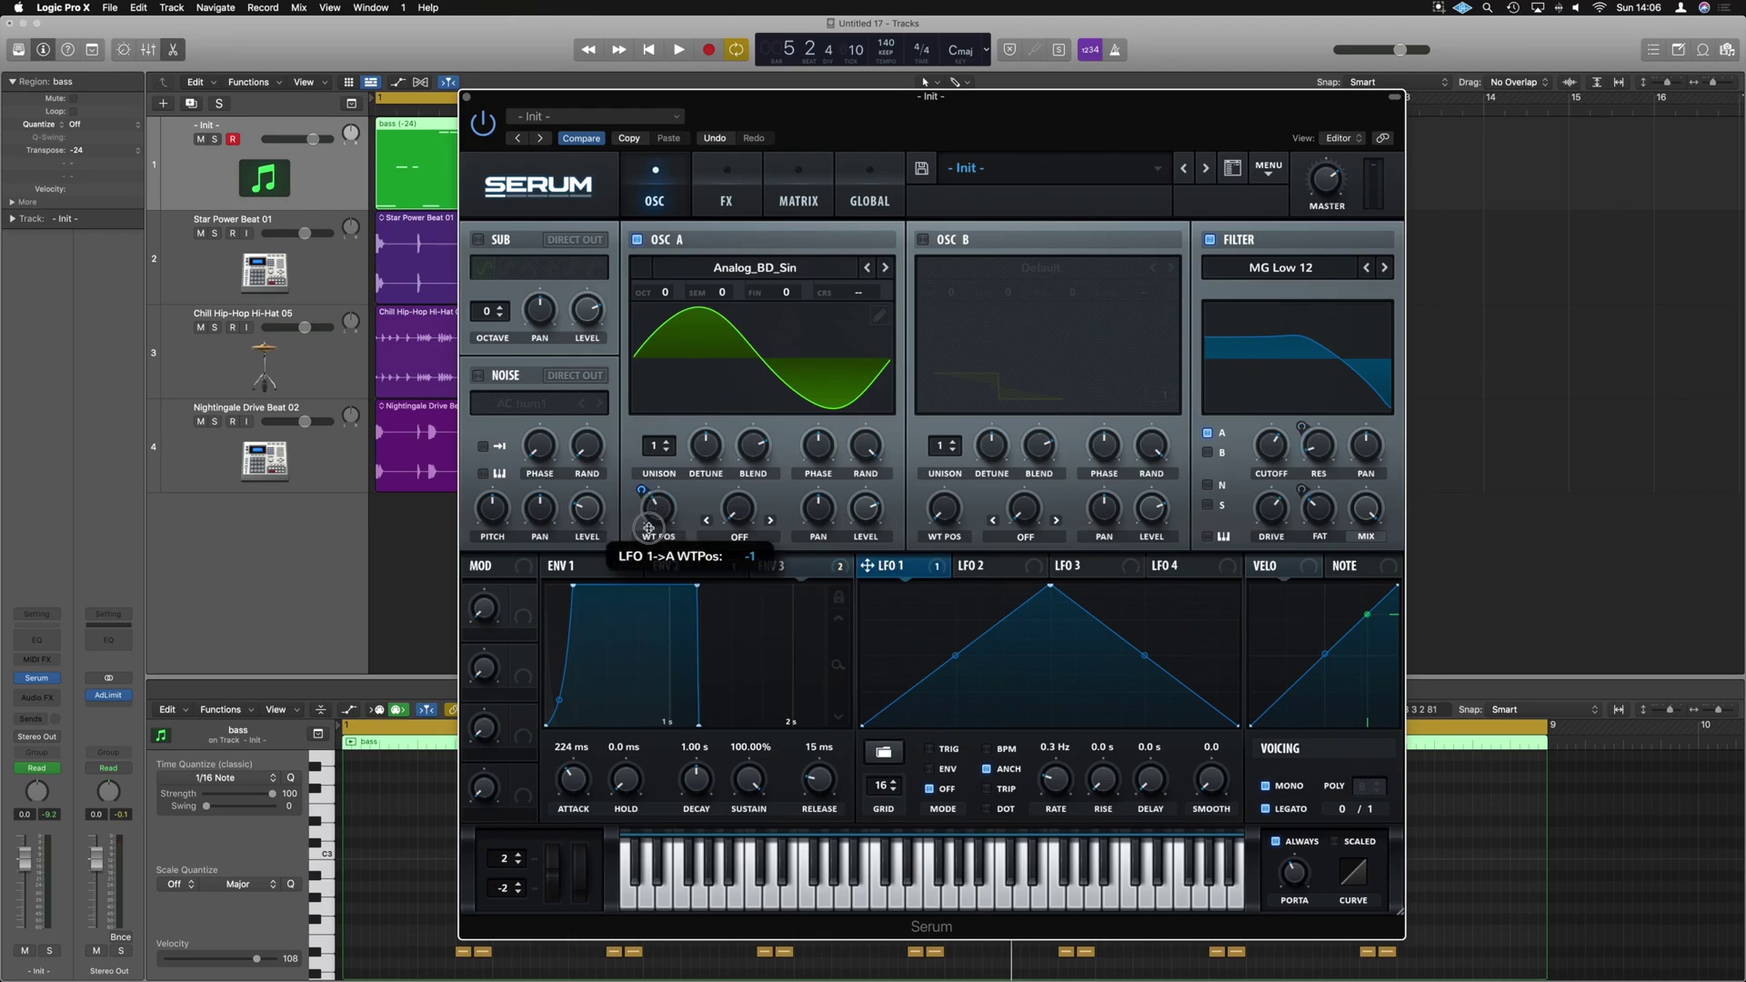
pyautogui.press('space')
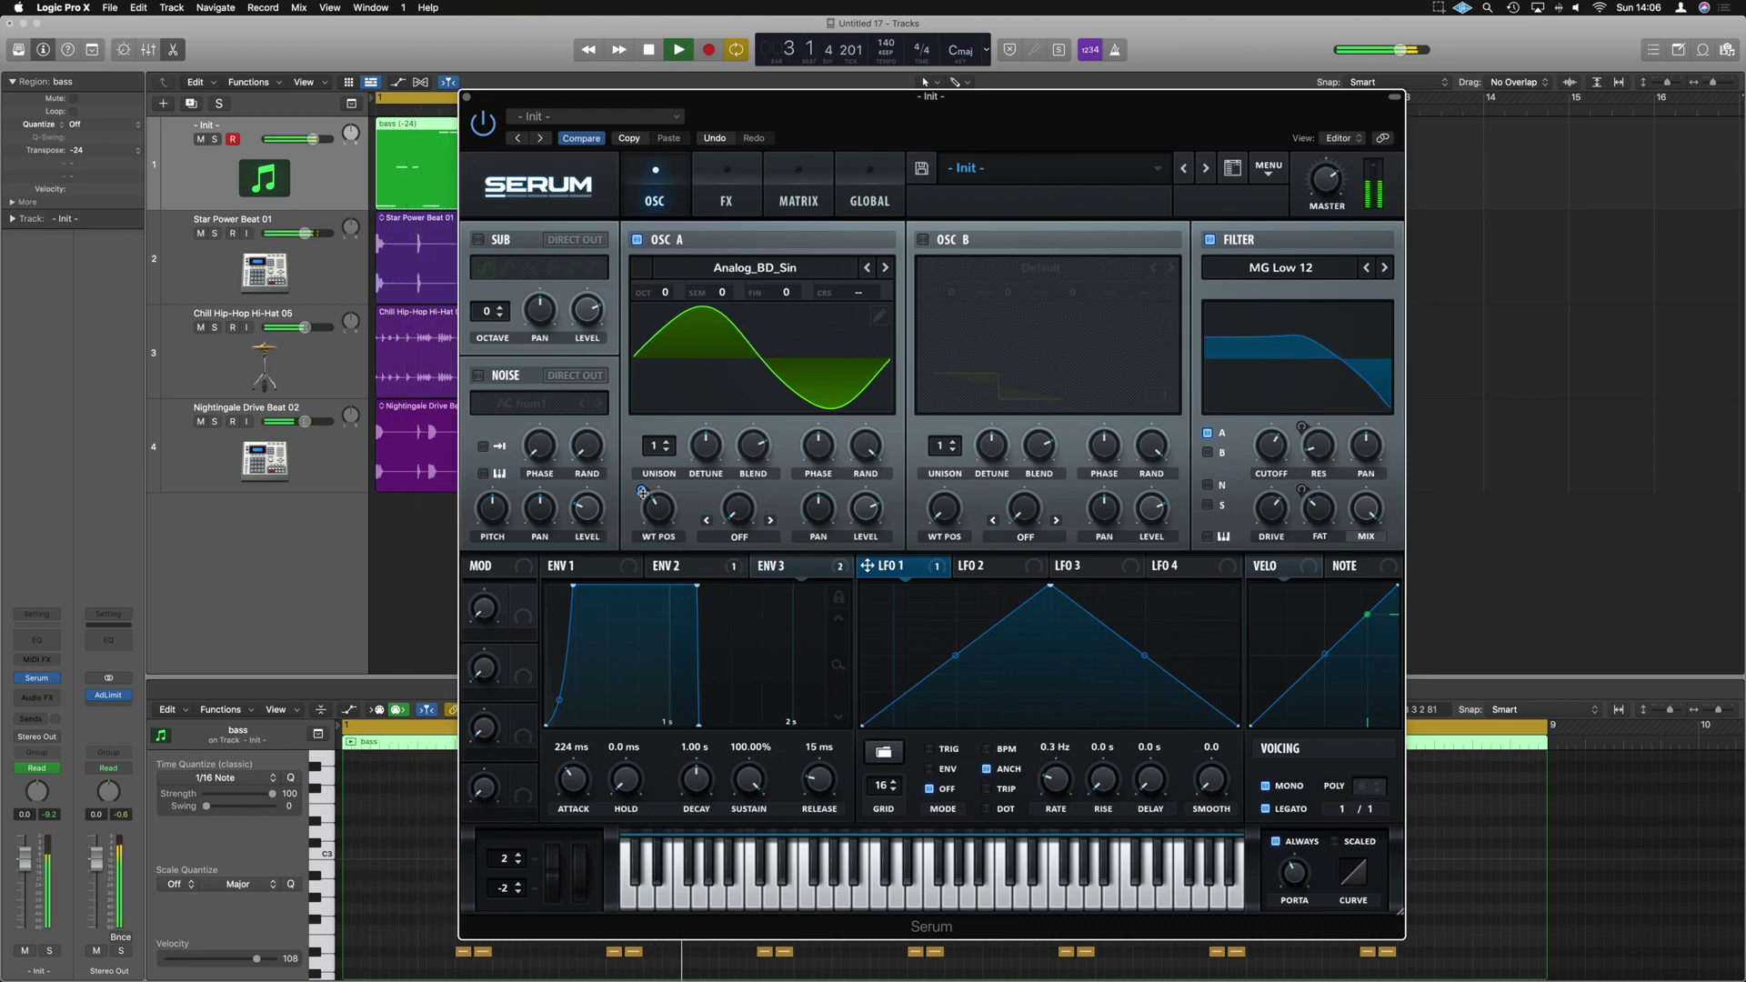
pyautogui.moveTo(642, 488)
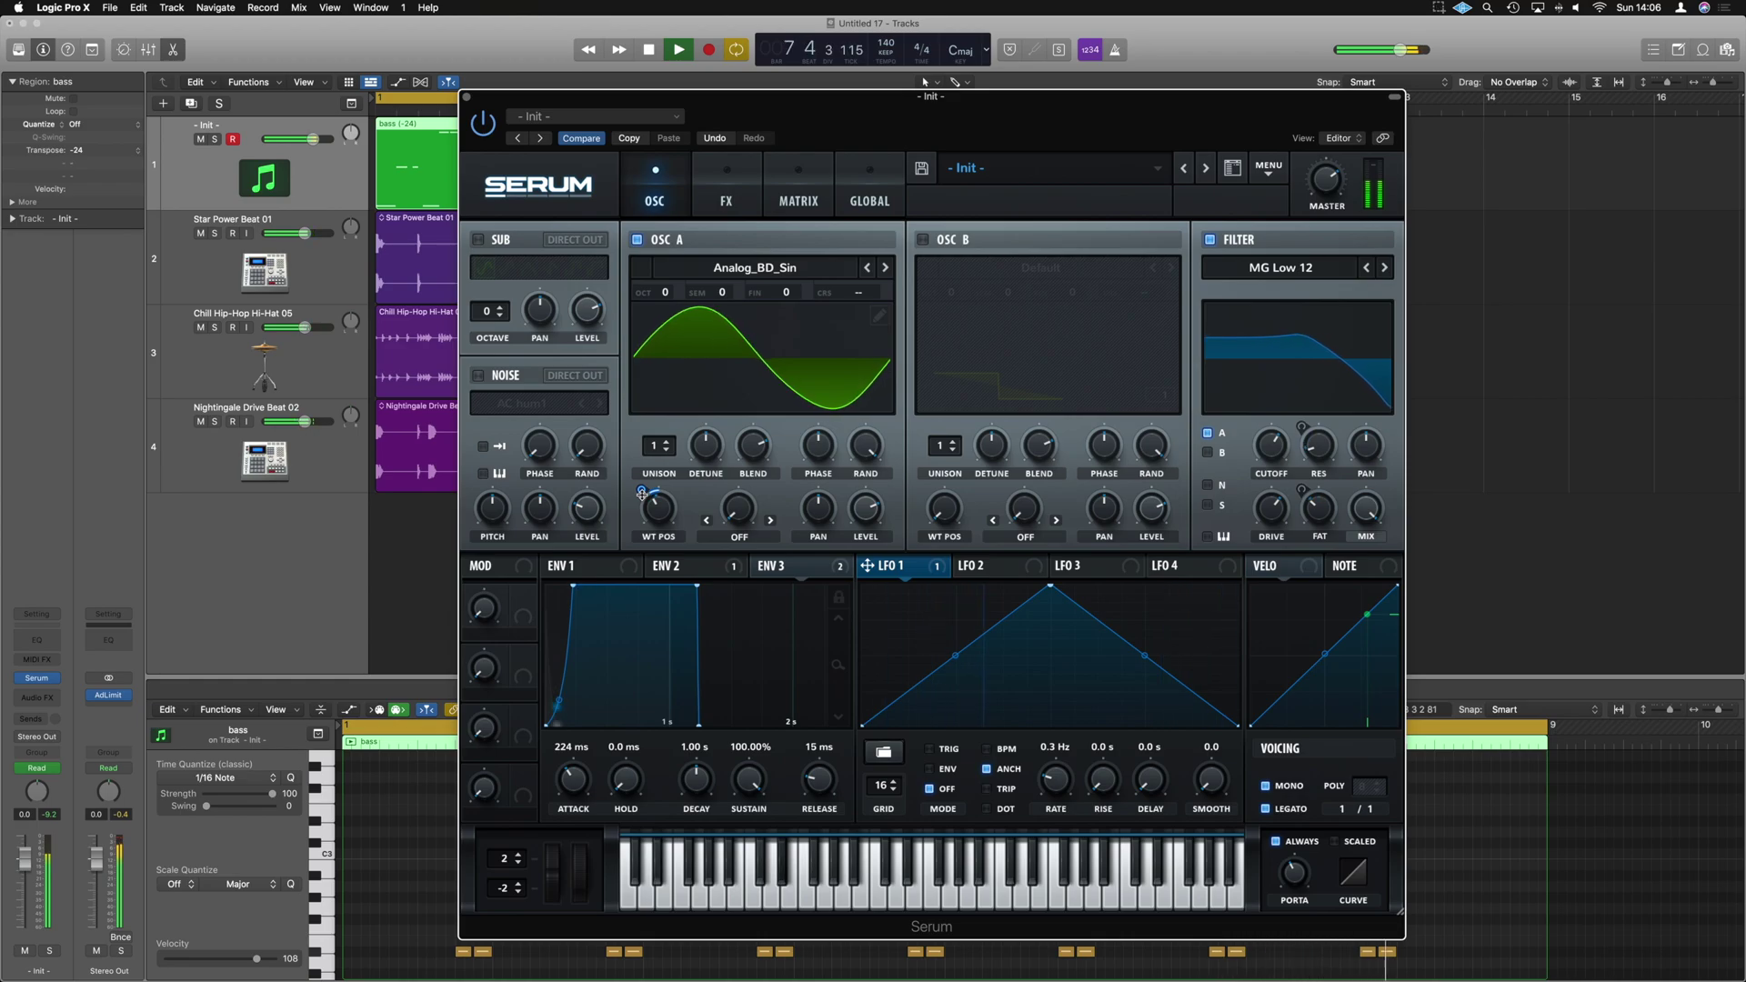
pyautogui.press('space')
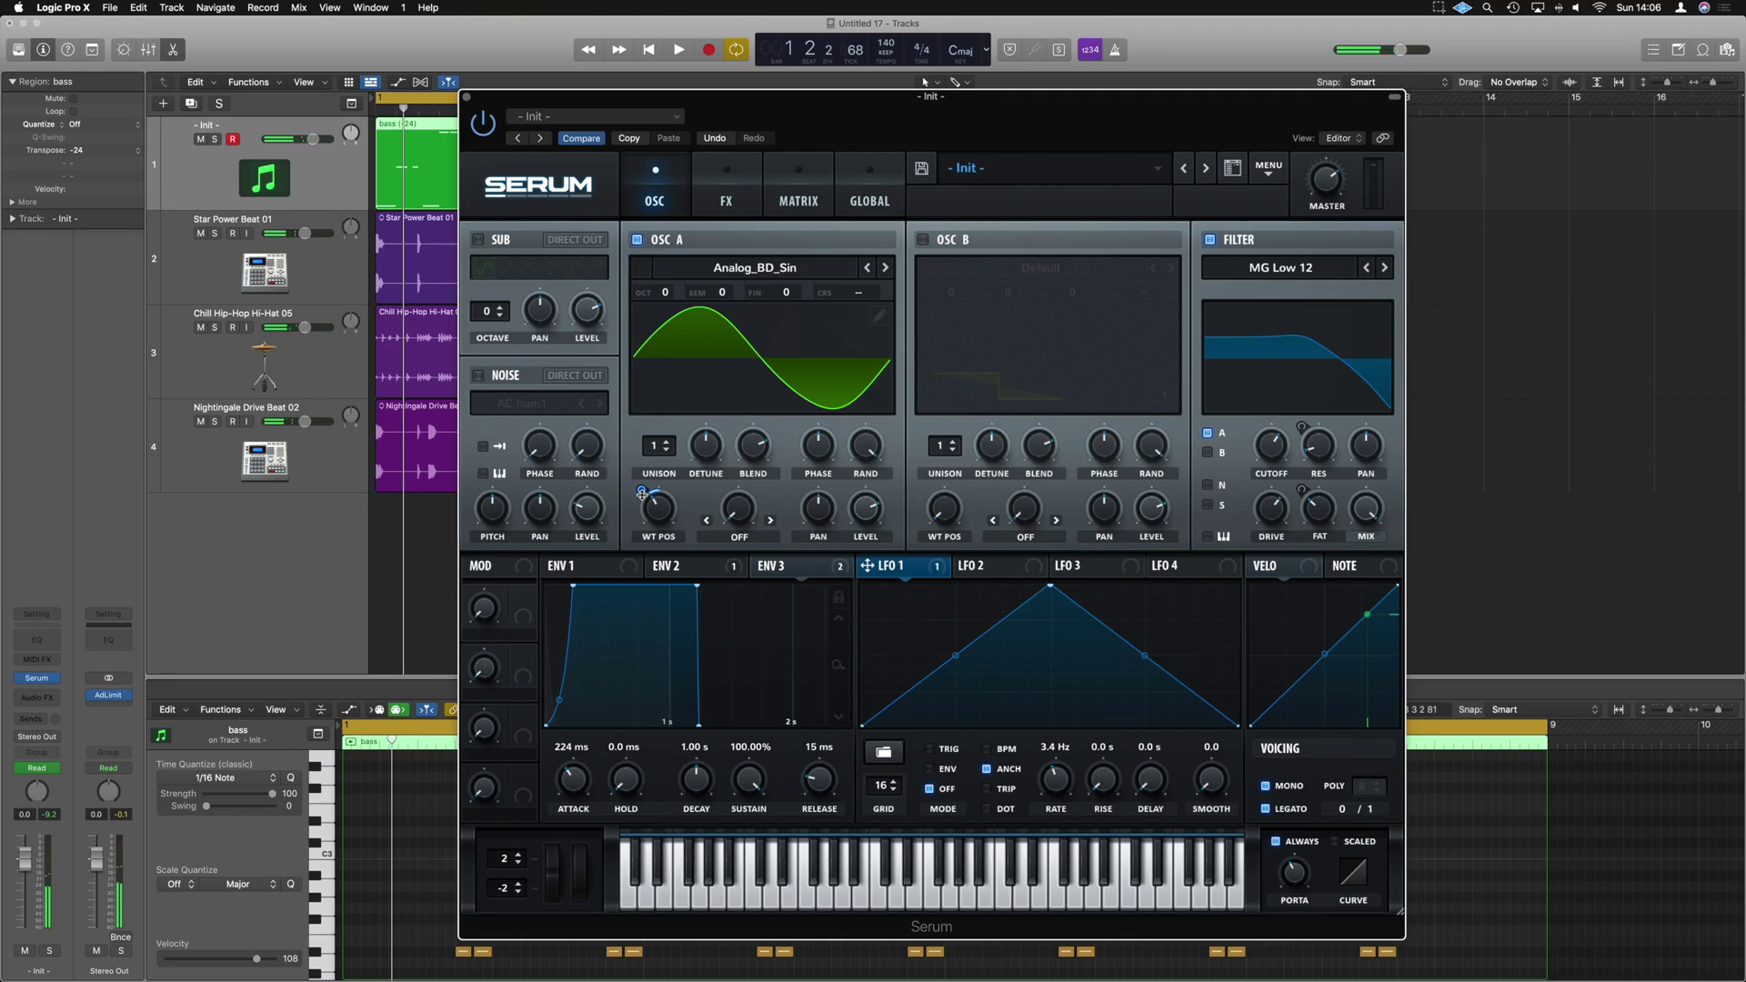
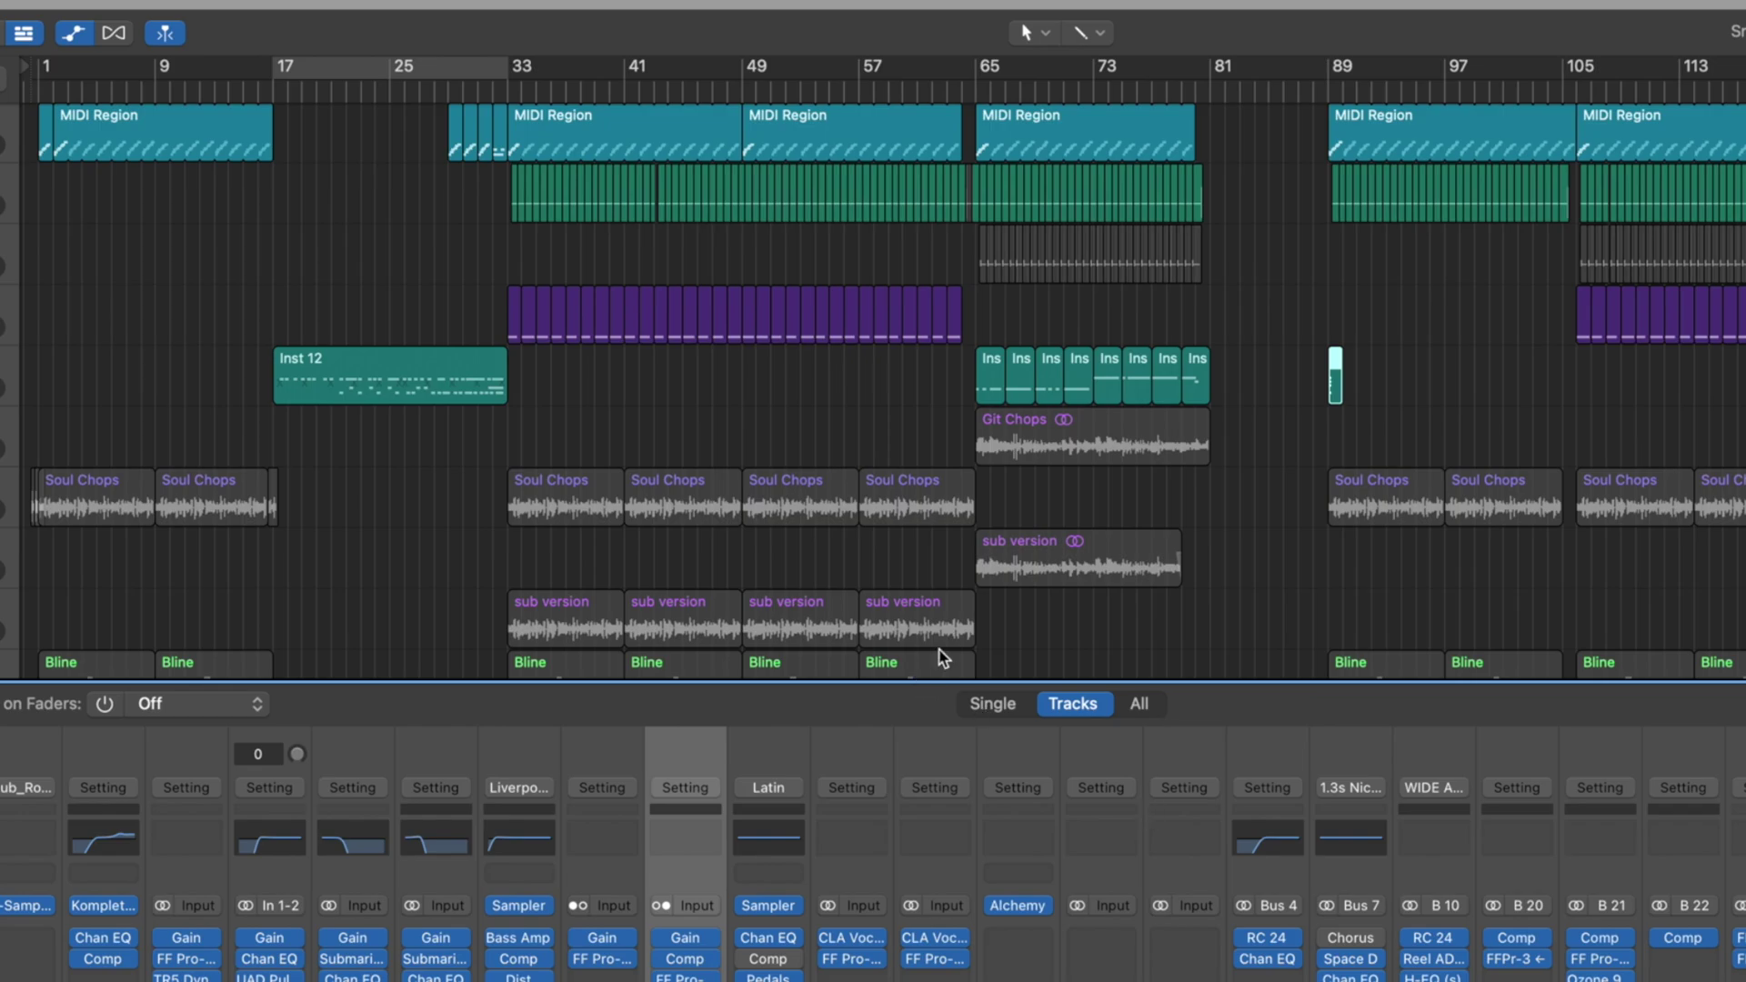
# - Look through the song's arrangement and open the first FF Pro-Q 3 equaliser on the B 23 Drums bus
pyautogui.scroll(-5, 944, 604)
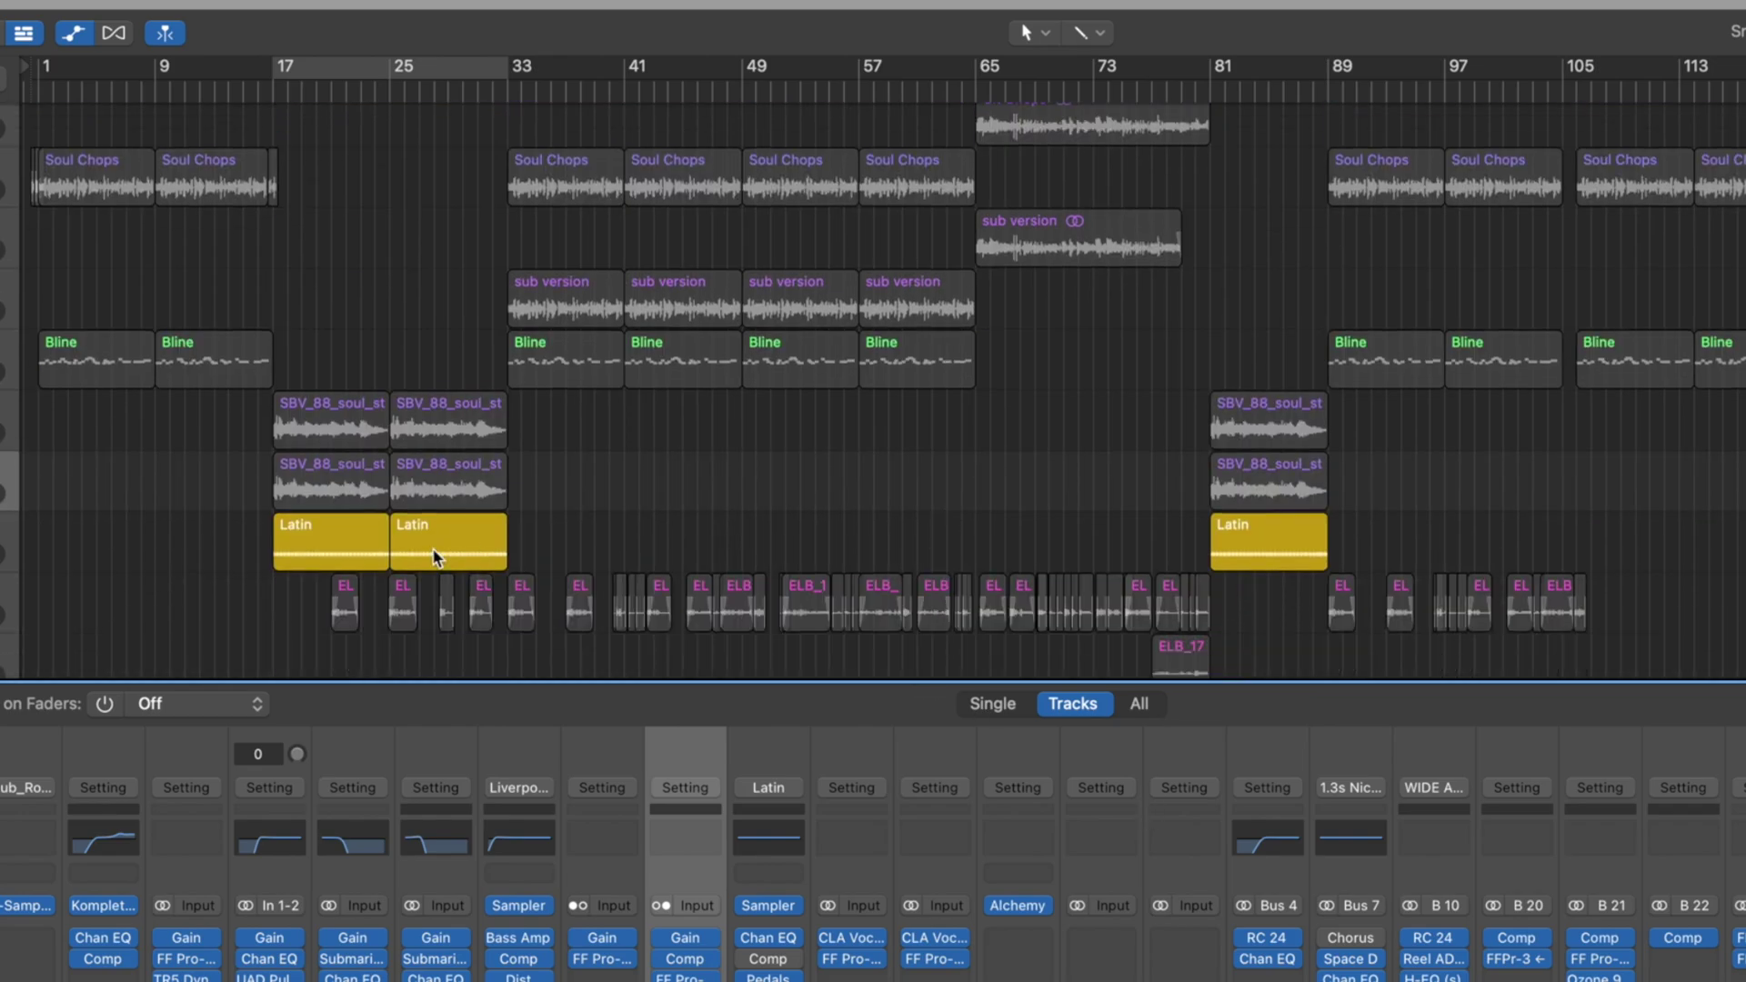
pyautogui.scroll(5, 918, 546)
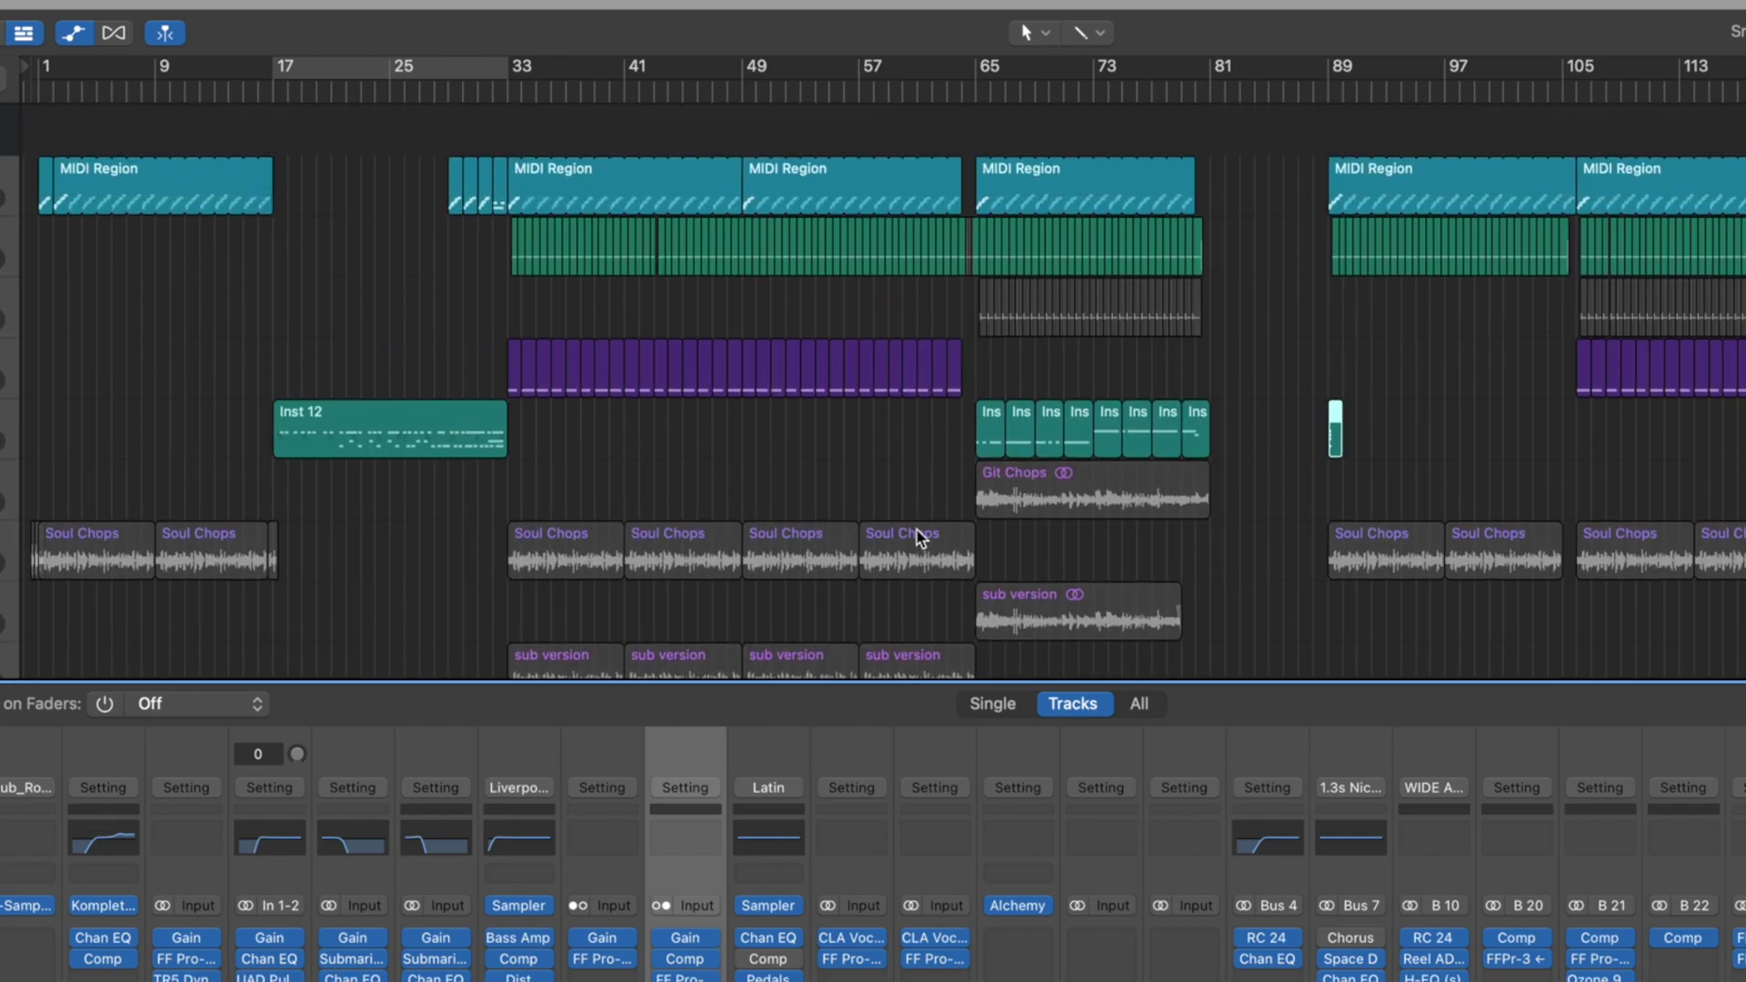
pyautogui.moveTo(918, 68); pyautogui.dragTo(1054, 81)
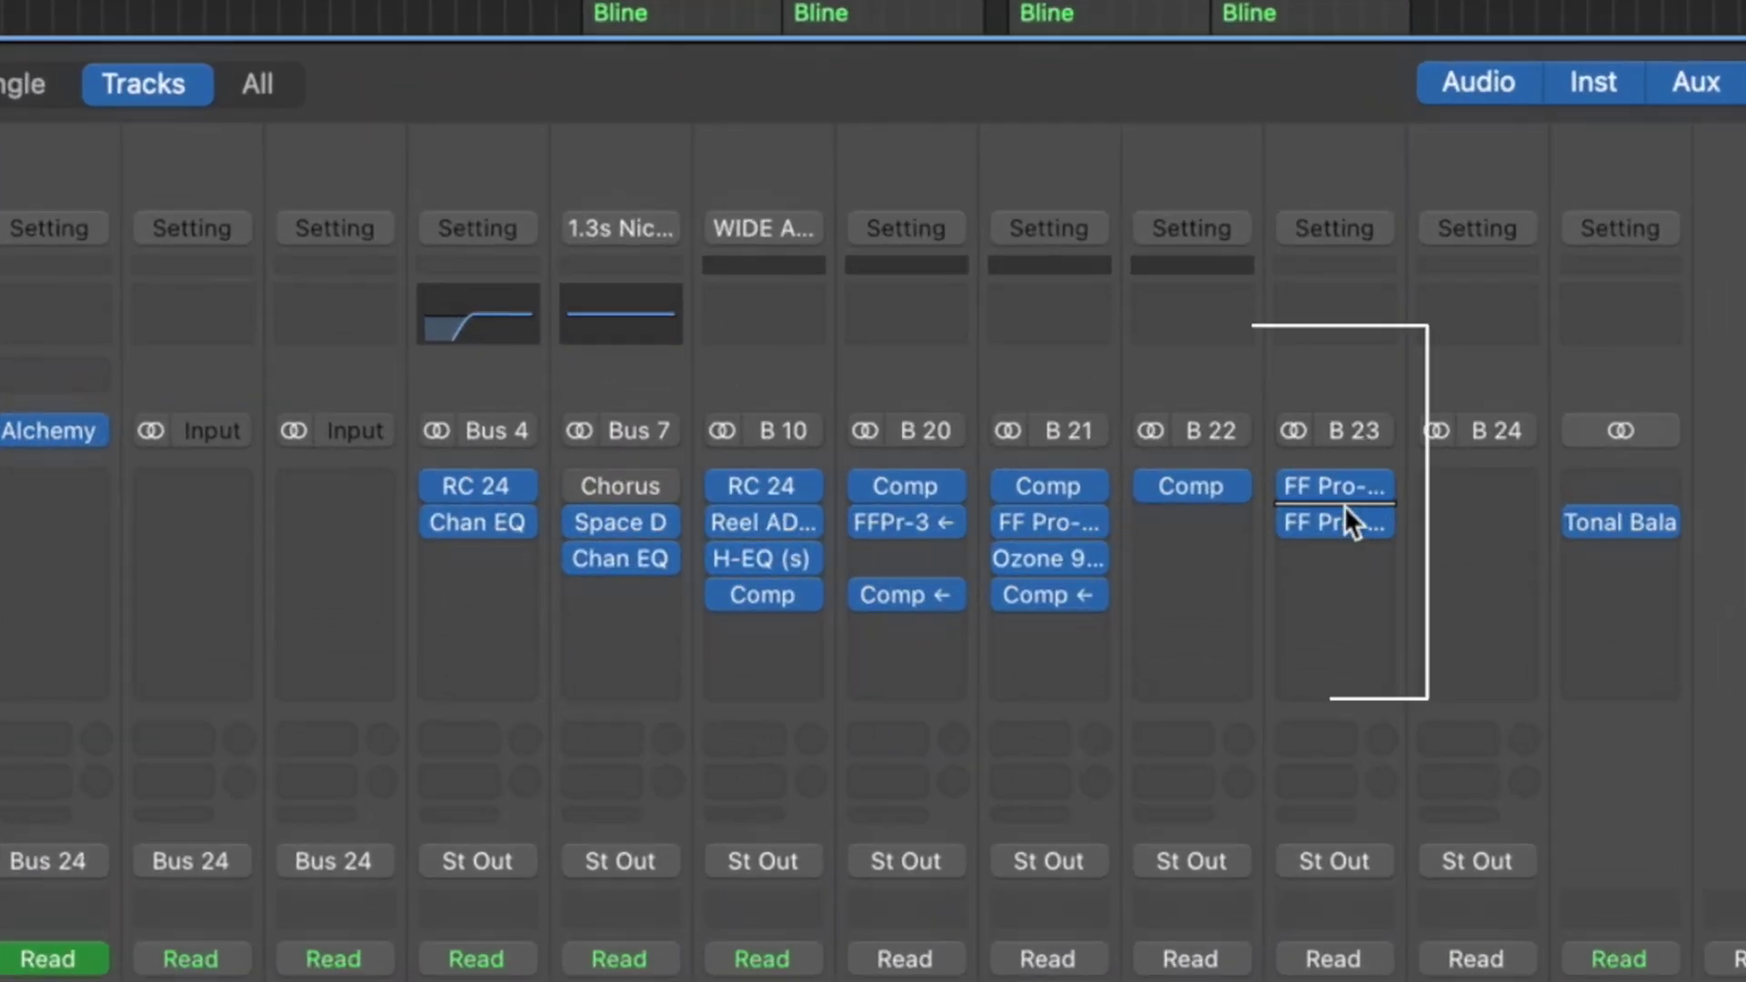
pyautogui.moveTo(1344, 488)
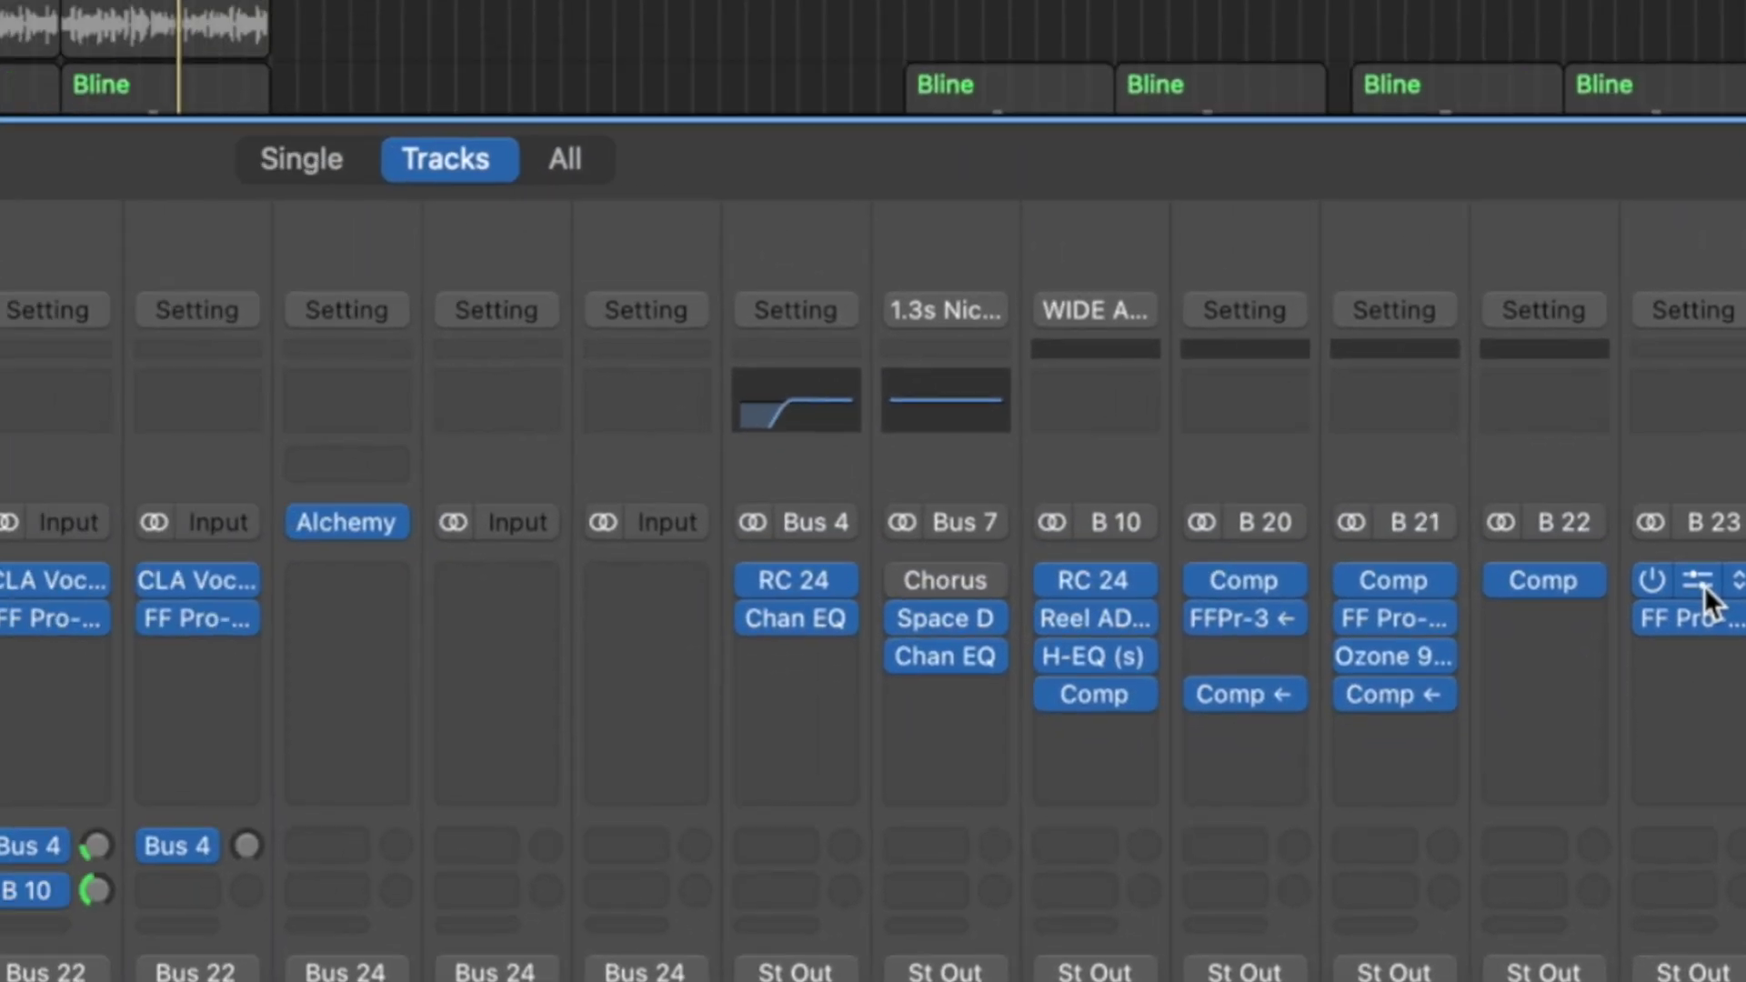
pyautogui.click(1341, 485)
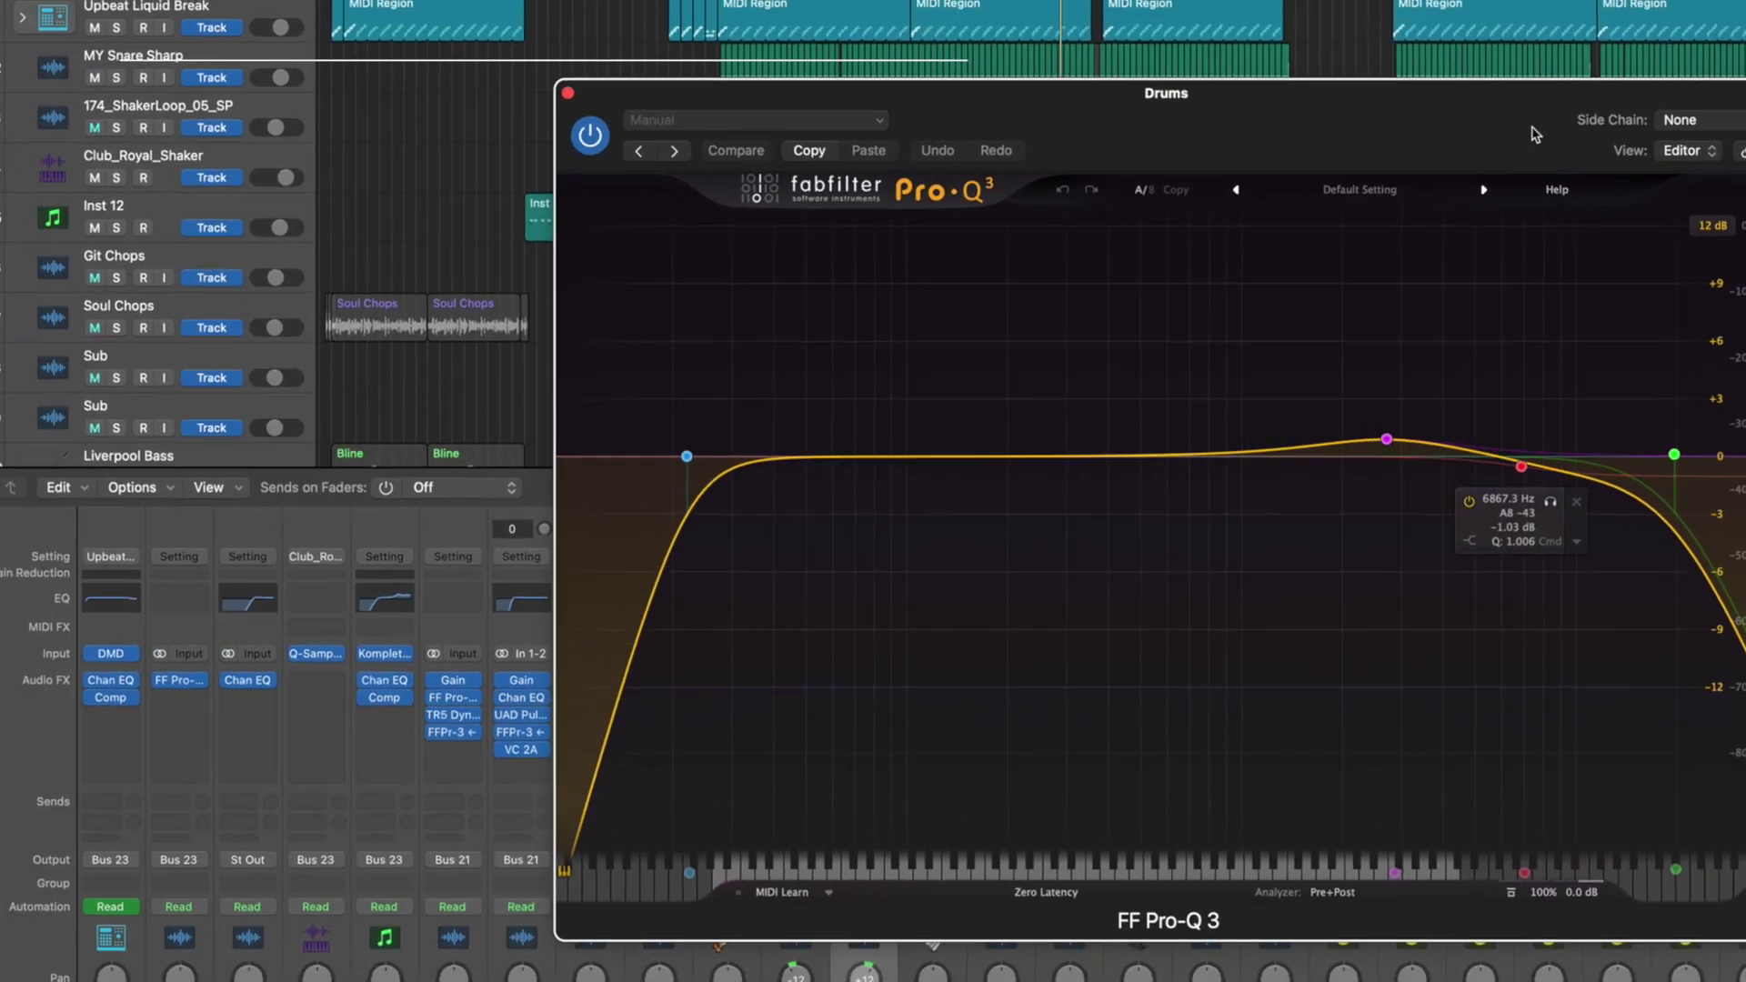
# - Examine each band of the Drums bus FF Pro-Q 3, from low cut to high cut, while auditioning the drums
pyautogui.moveTo(687, 456)
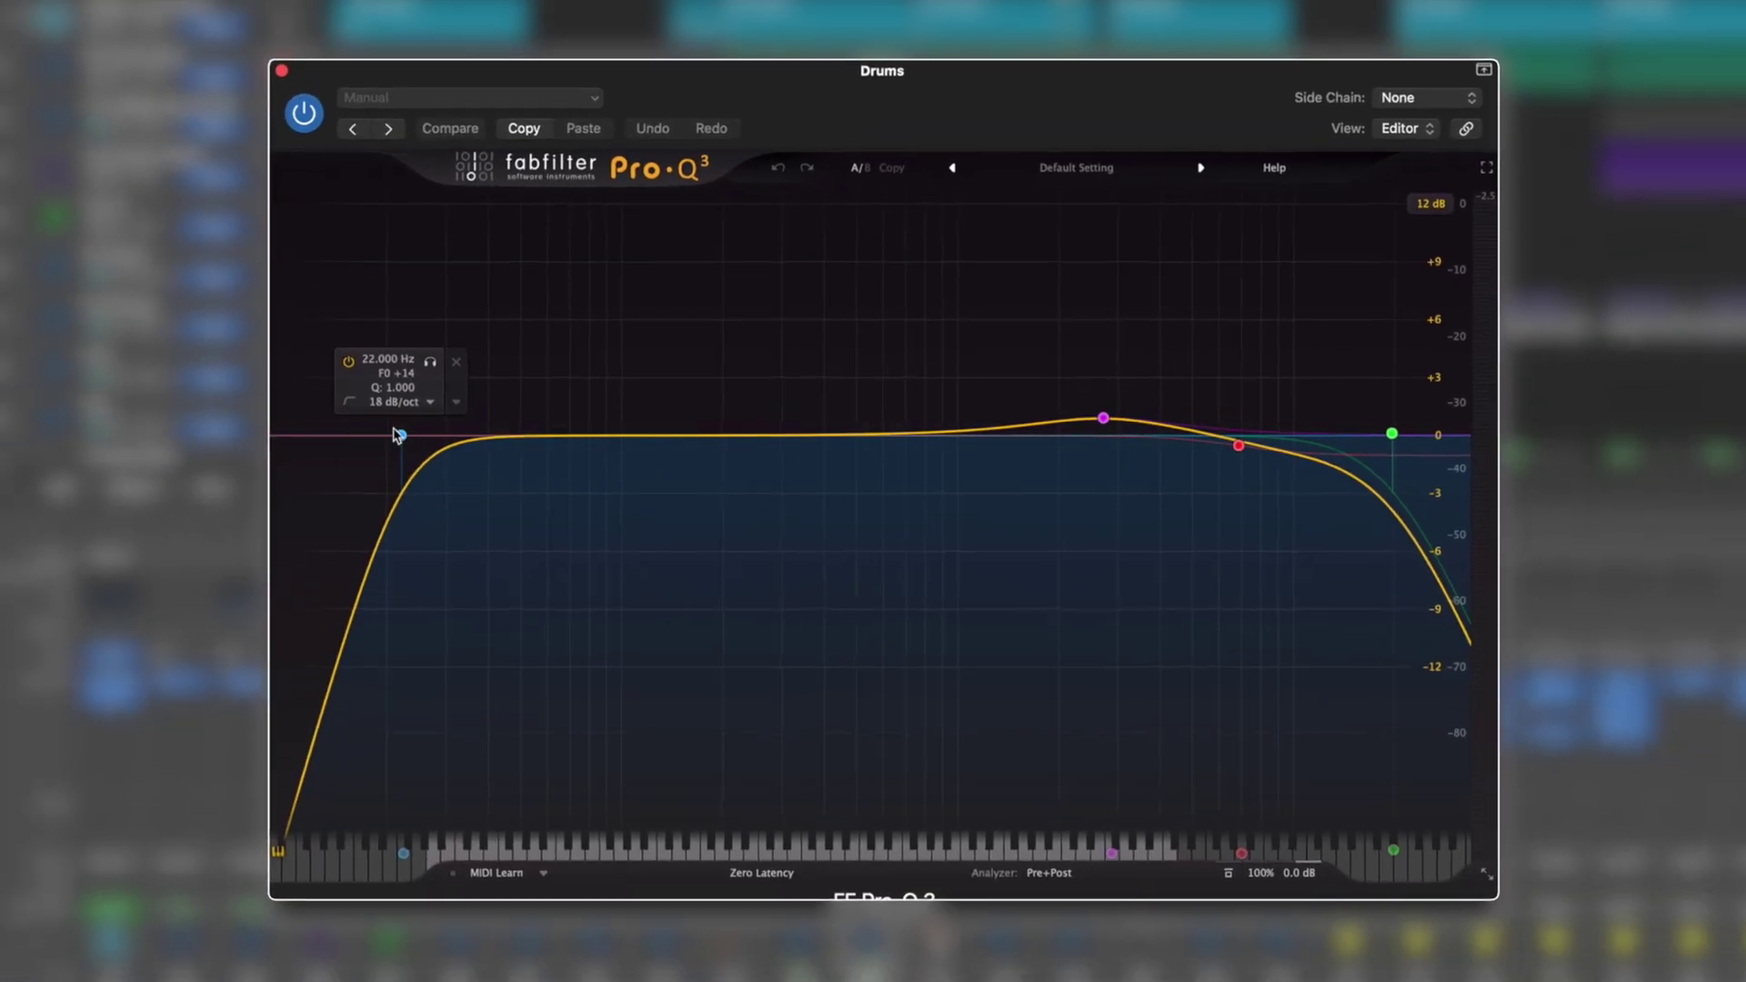
pyautogui.press('space')
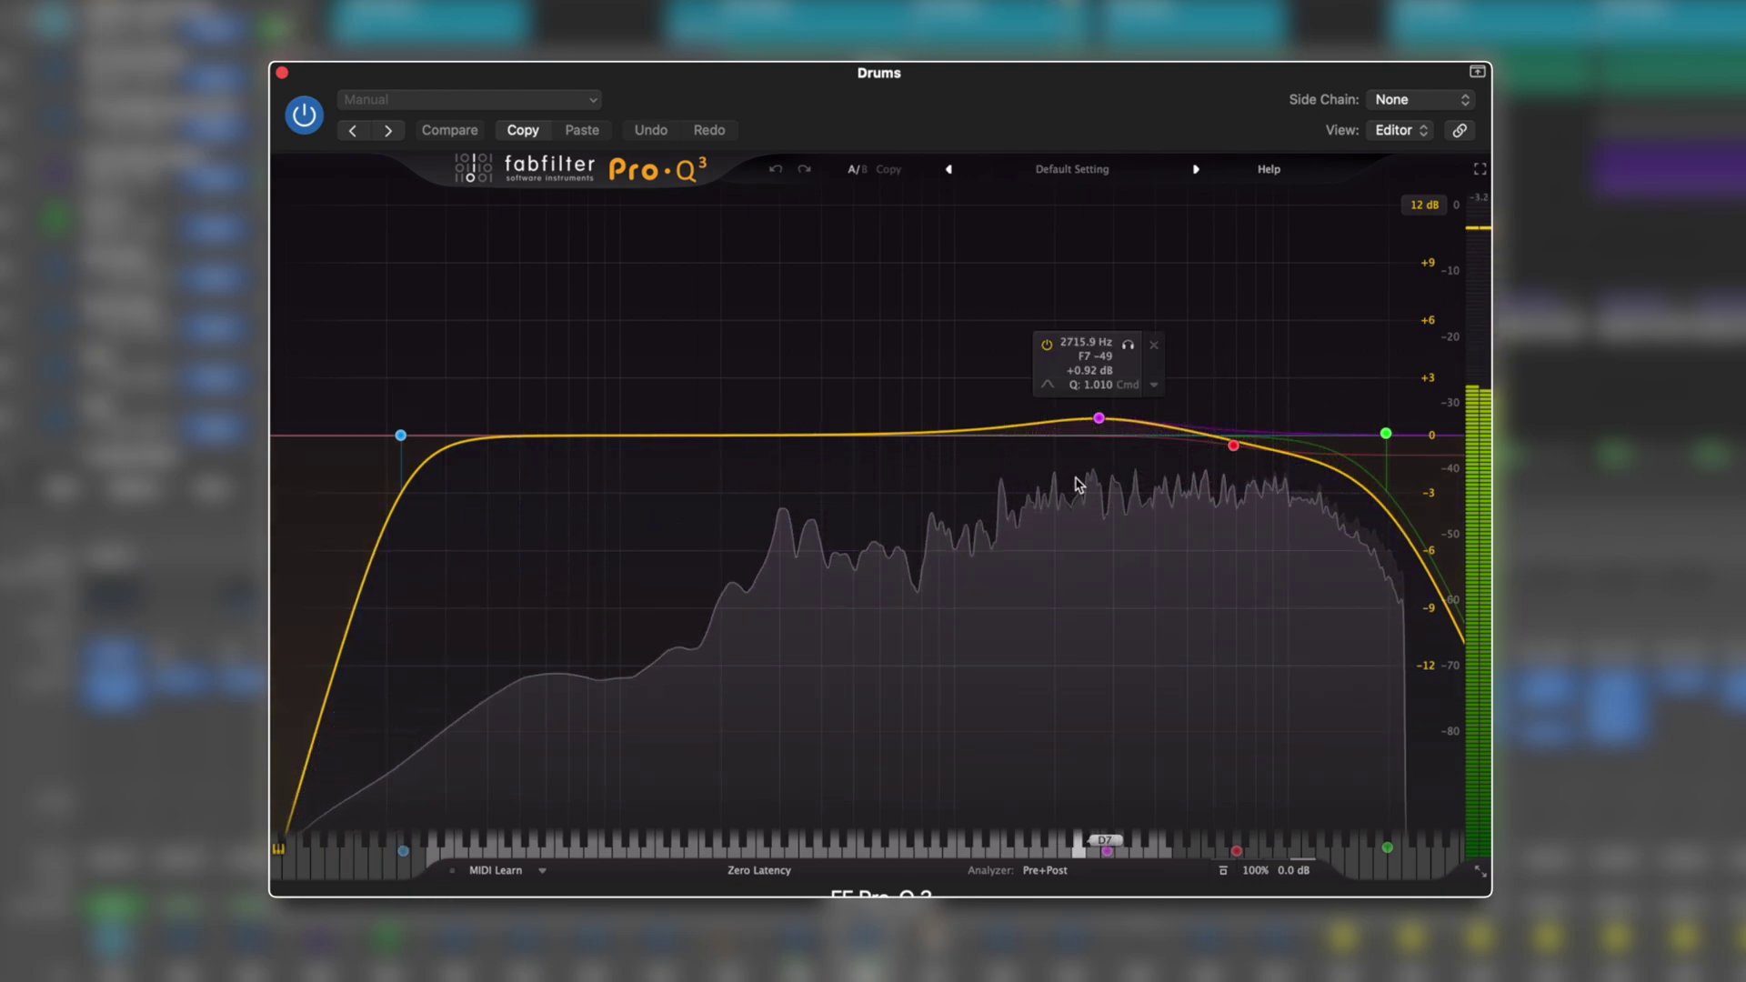
pyautogui.moveTo(1383, 436)
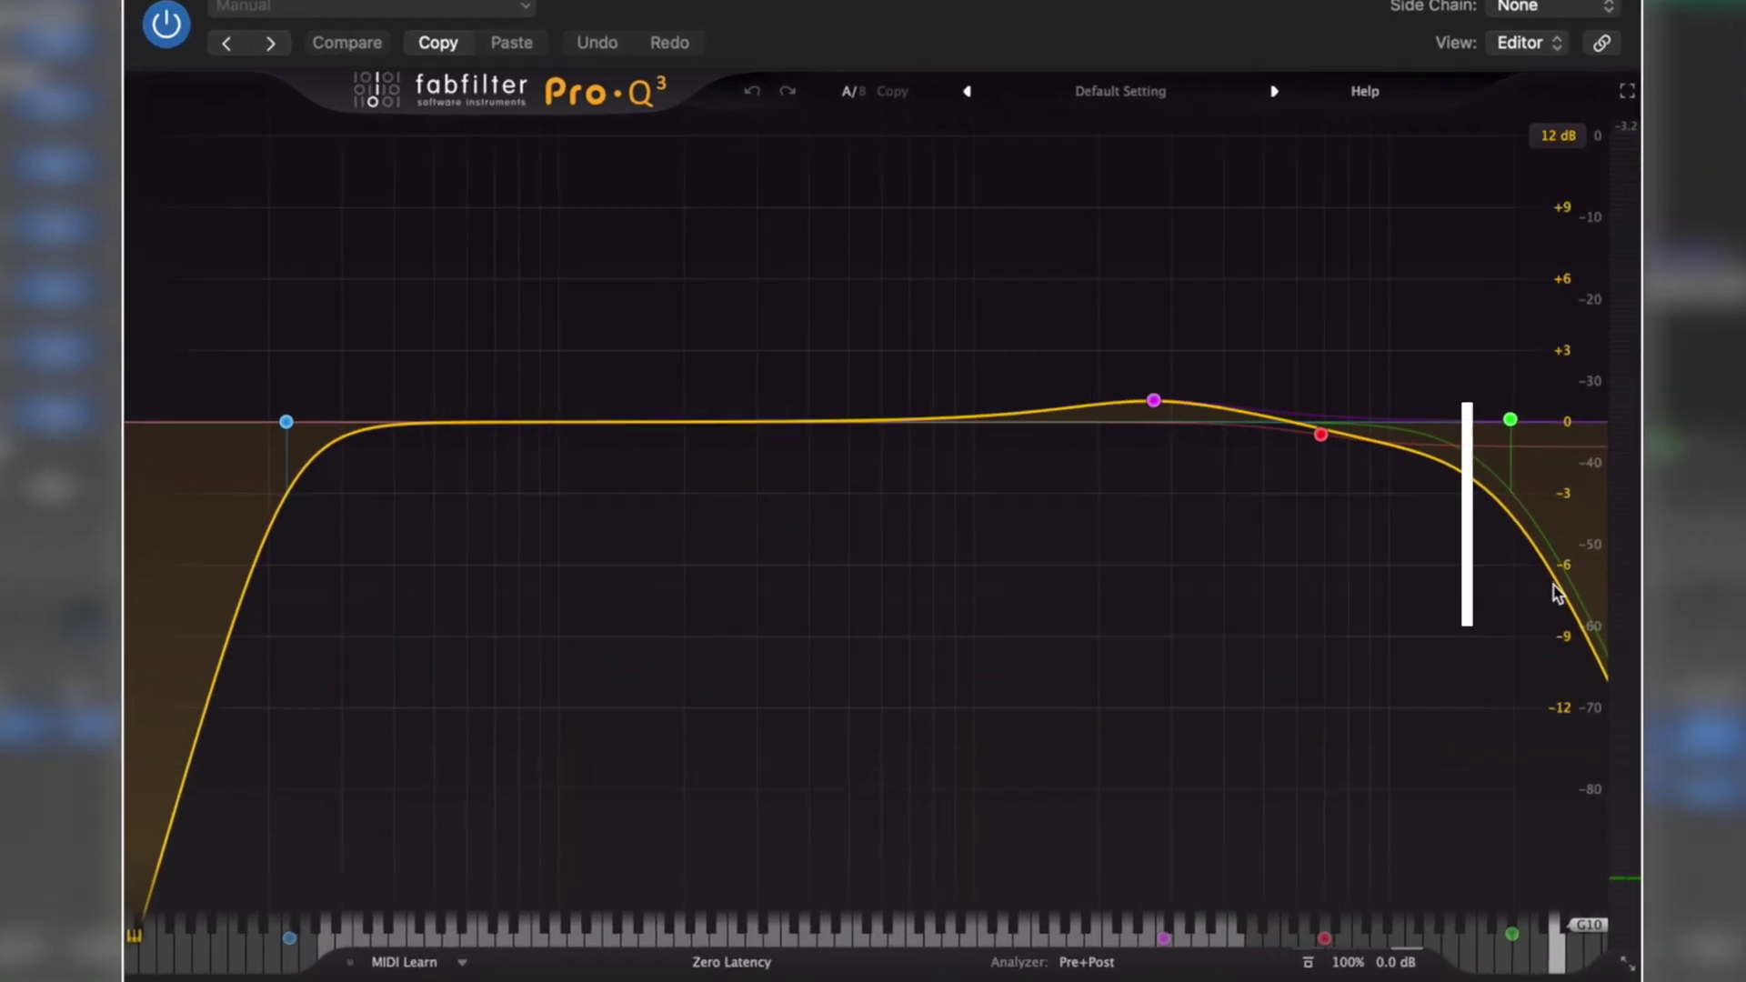
pyautogui.moveTo(1370, 464)
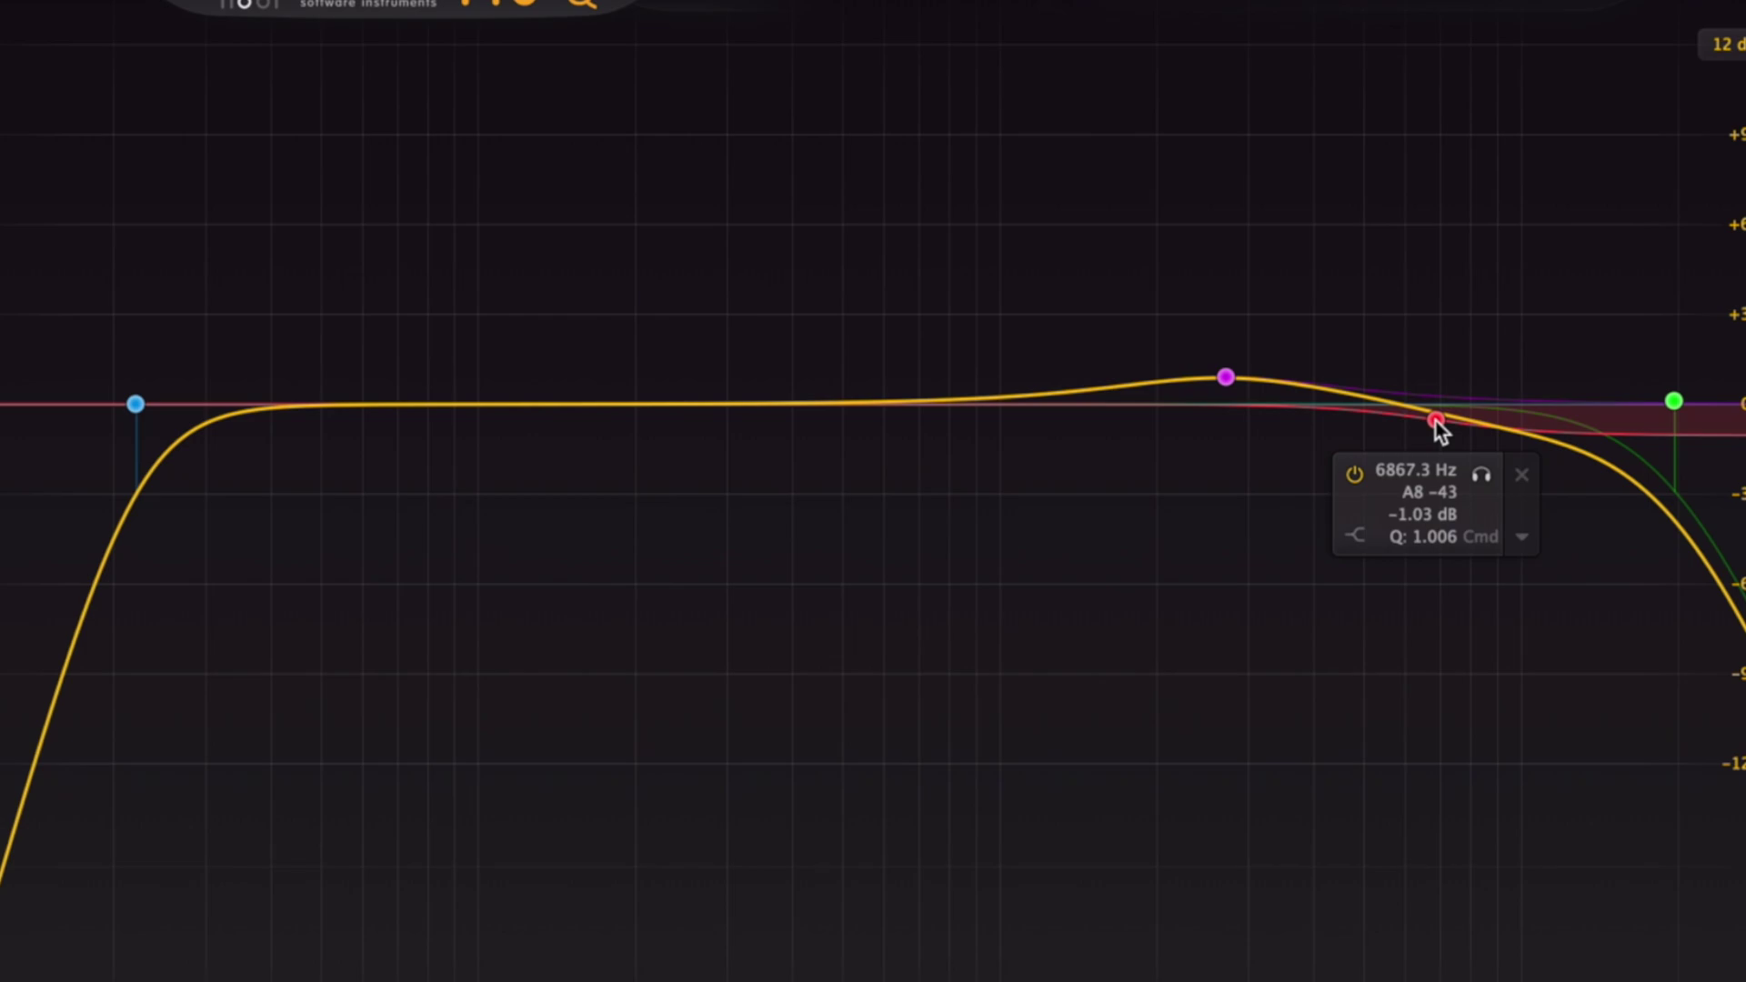
pyautogui.moveTo(1259, 393)
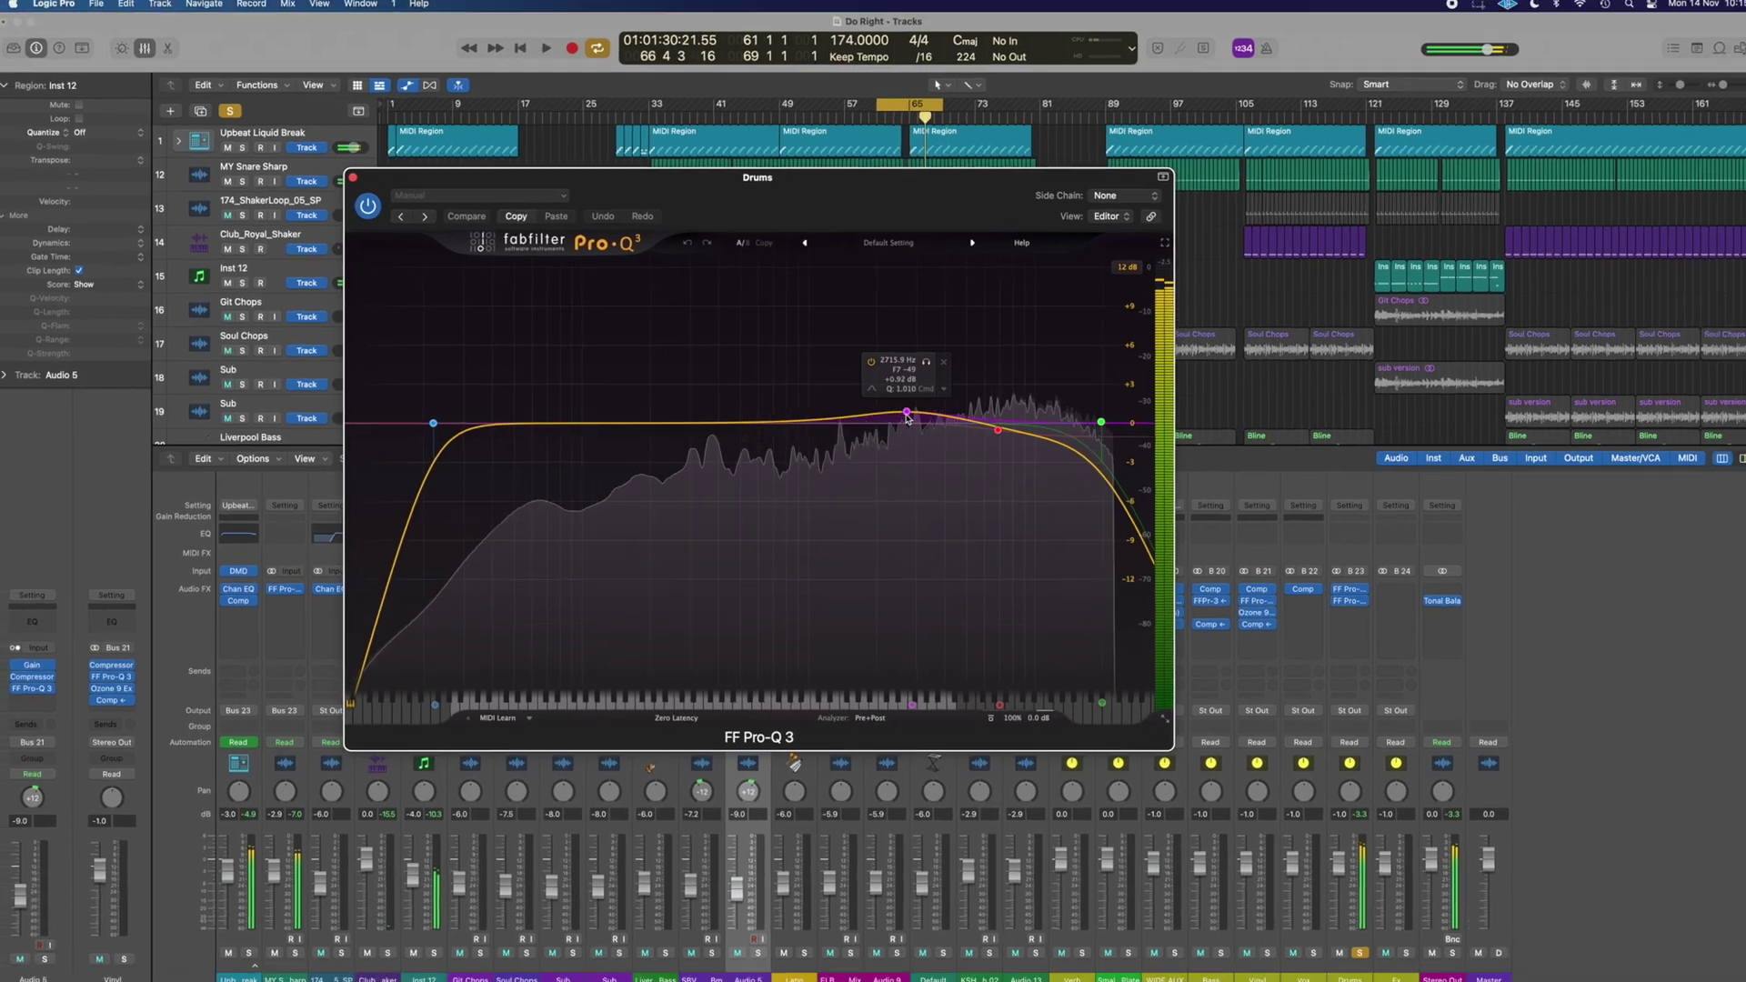
# - Open the Drums bus FF Pro-MB, close the equaliser, and examine the single mid-range band during playback
pyautogui.click(1351, 601)
pyautogui.moveTo(866, 199); pyautogui.dragTo(1093, 286)
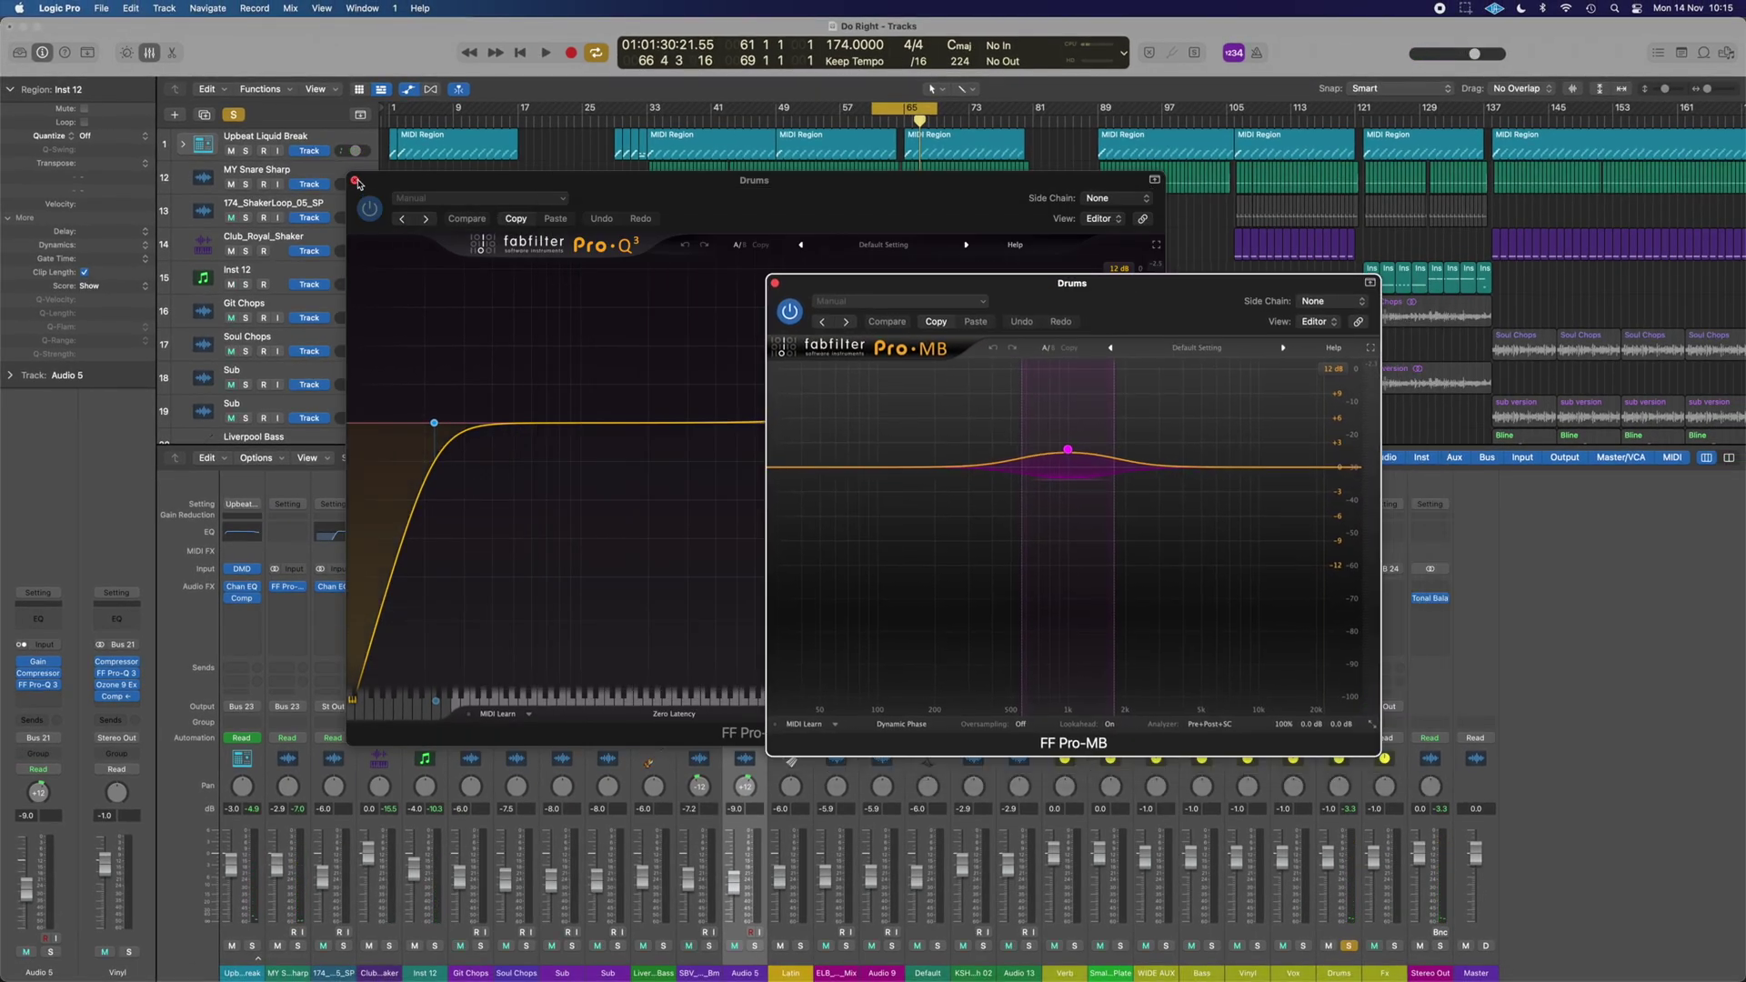
pyautogui.click(356, 181)
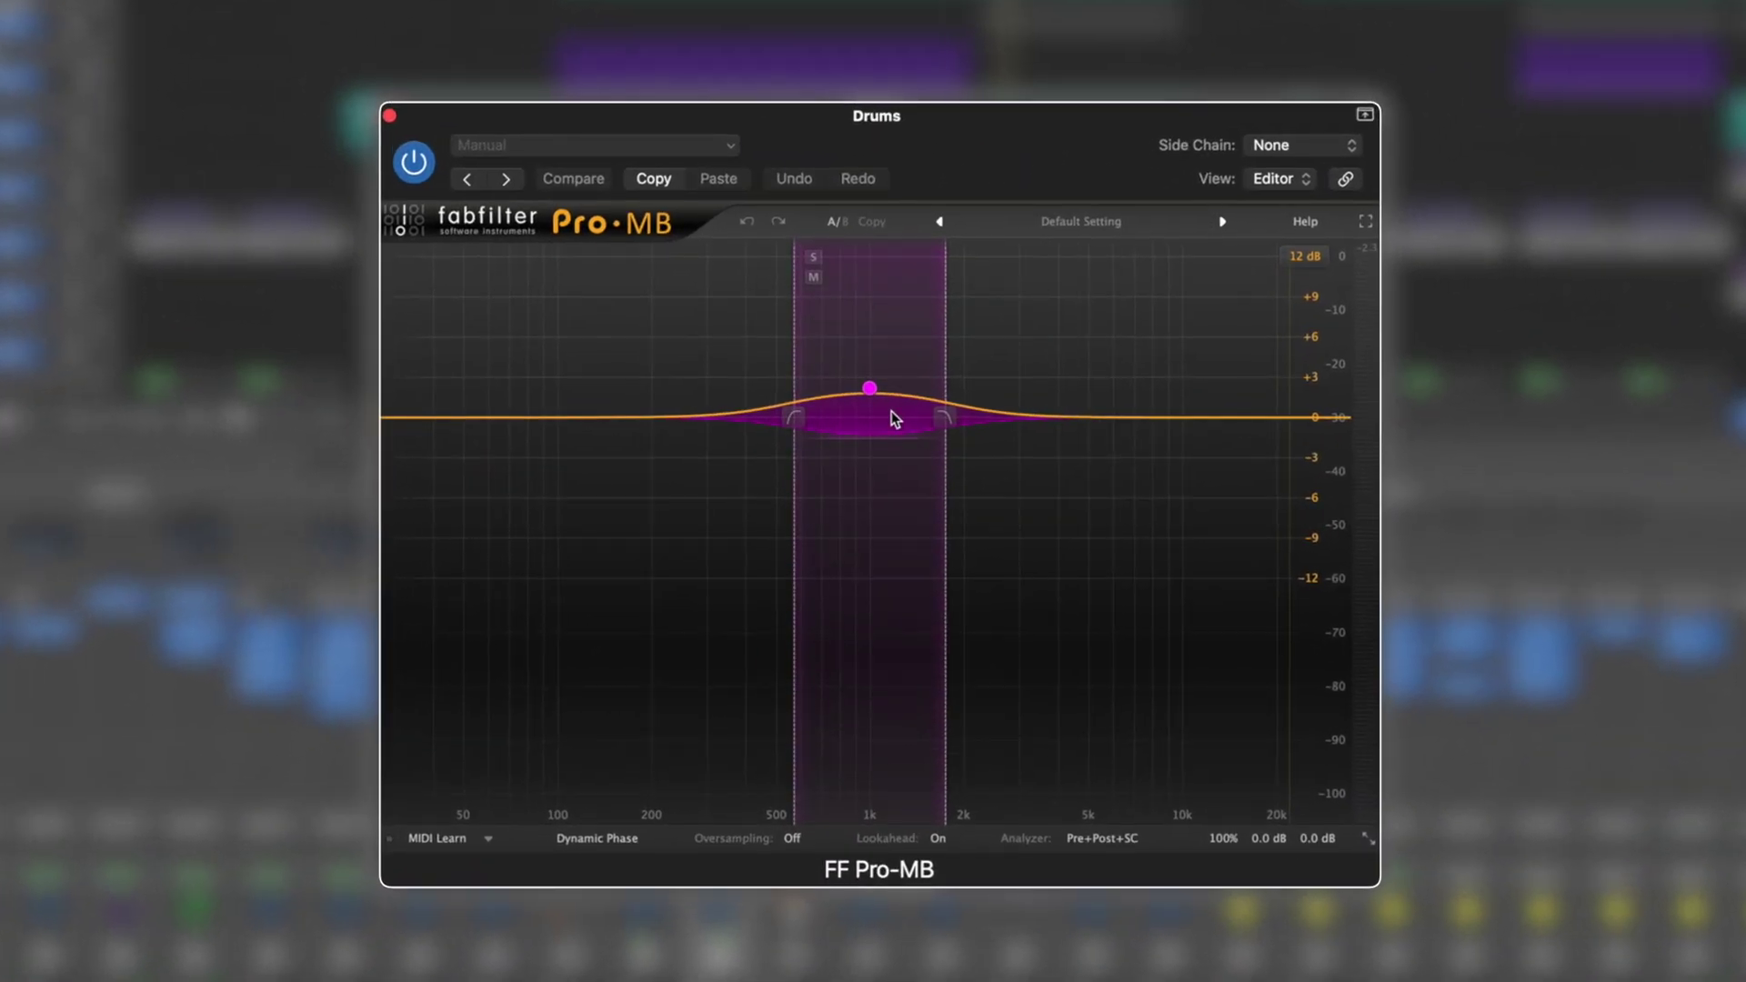
pyautogui.press('space')
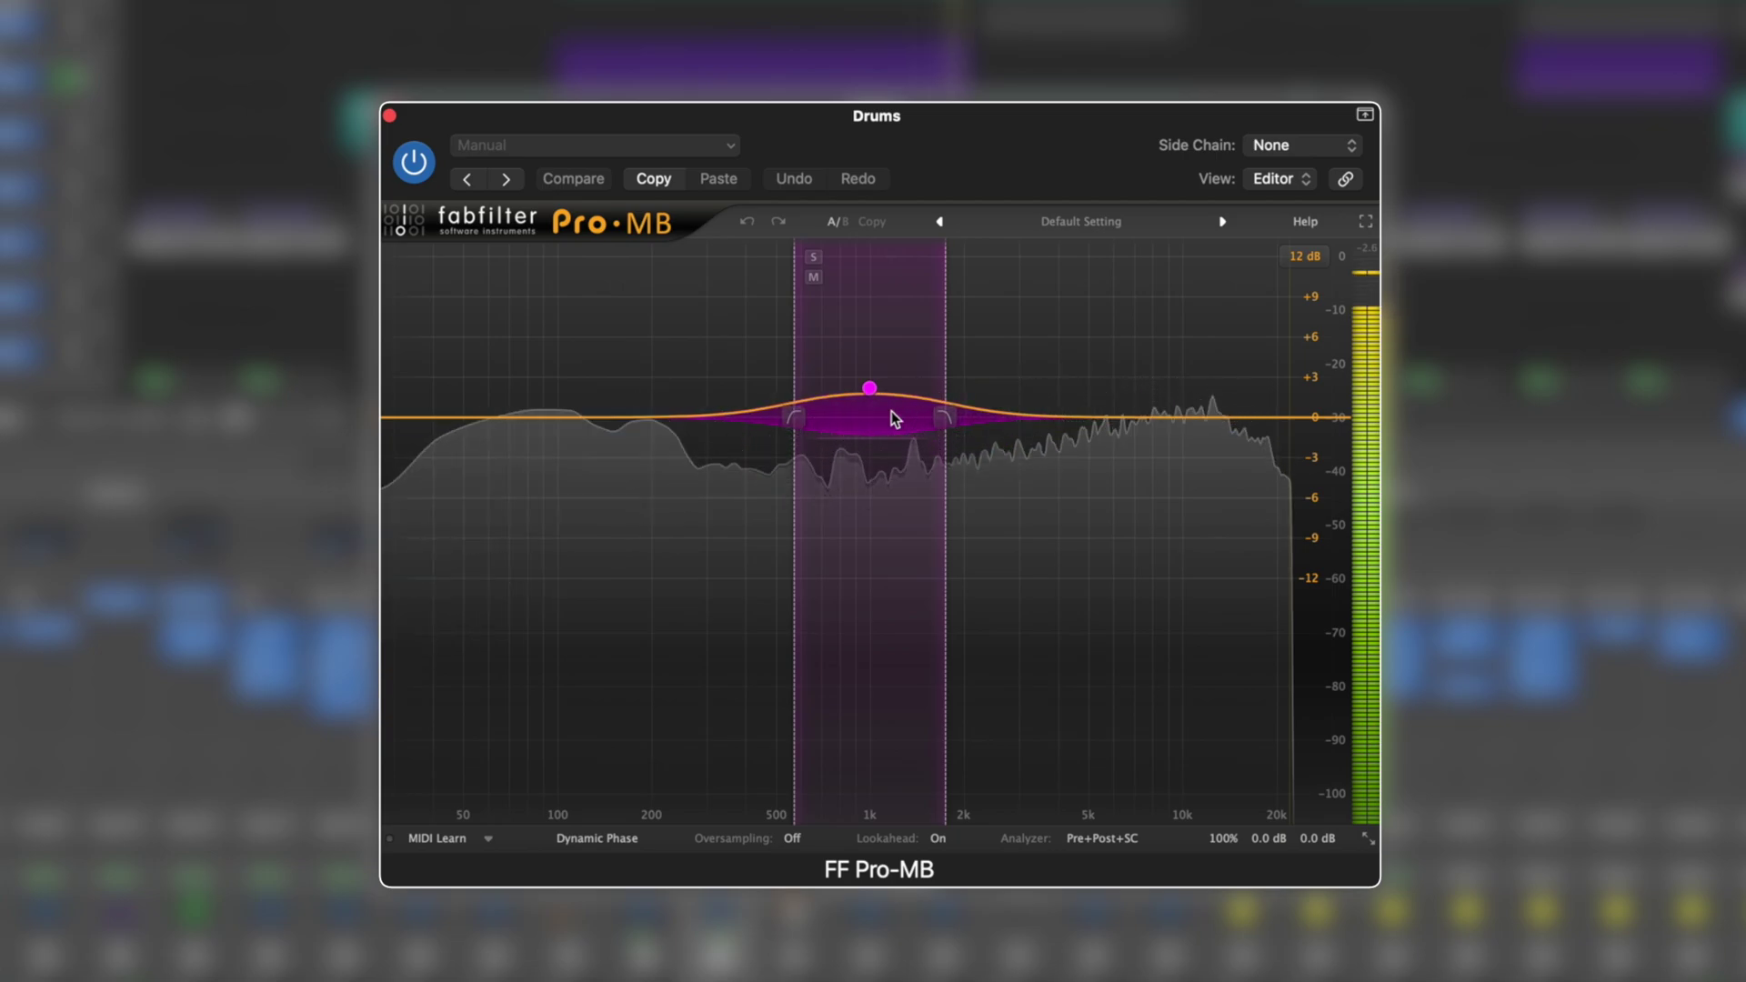
pyautogui.moveTo(896, 414)
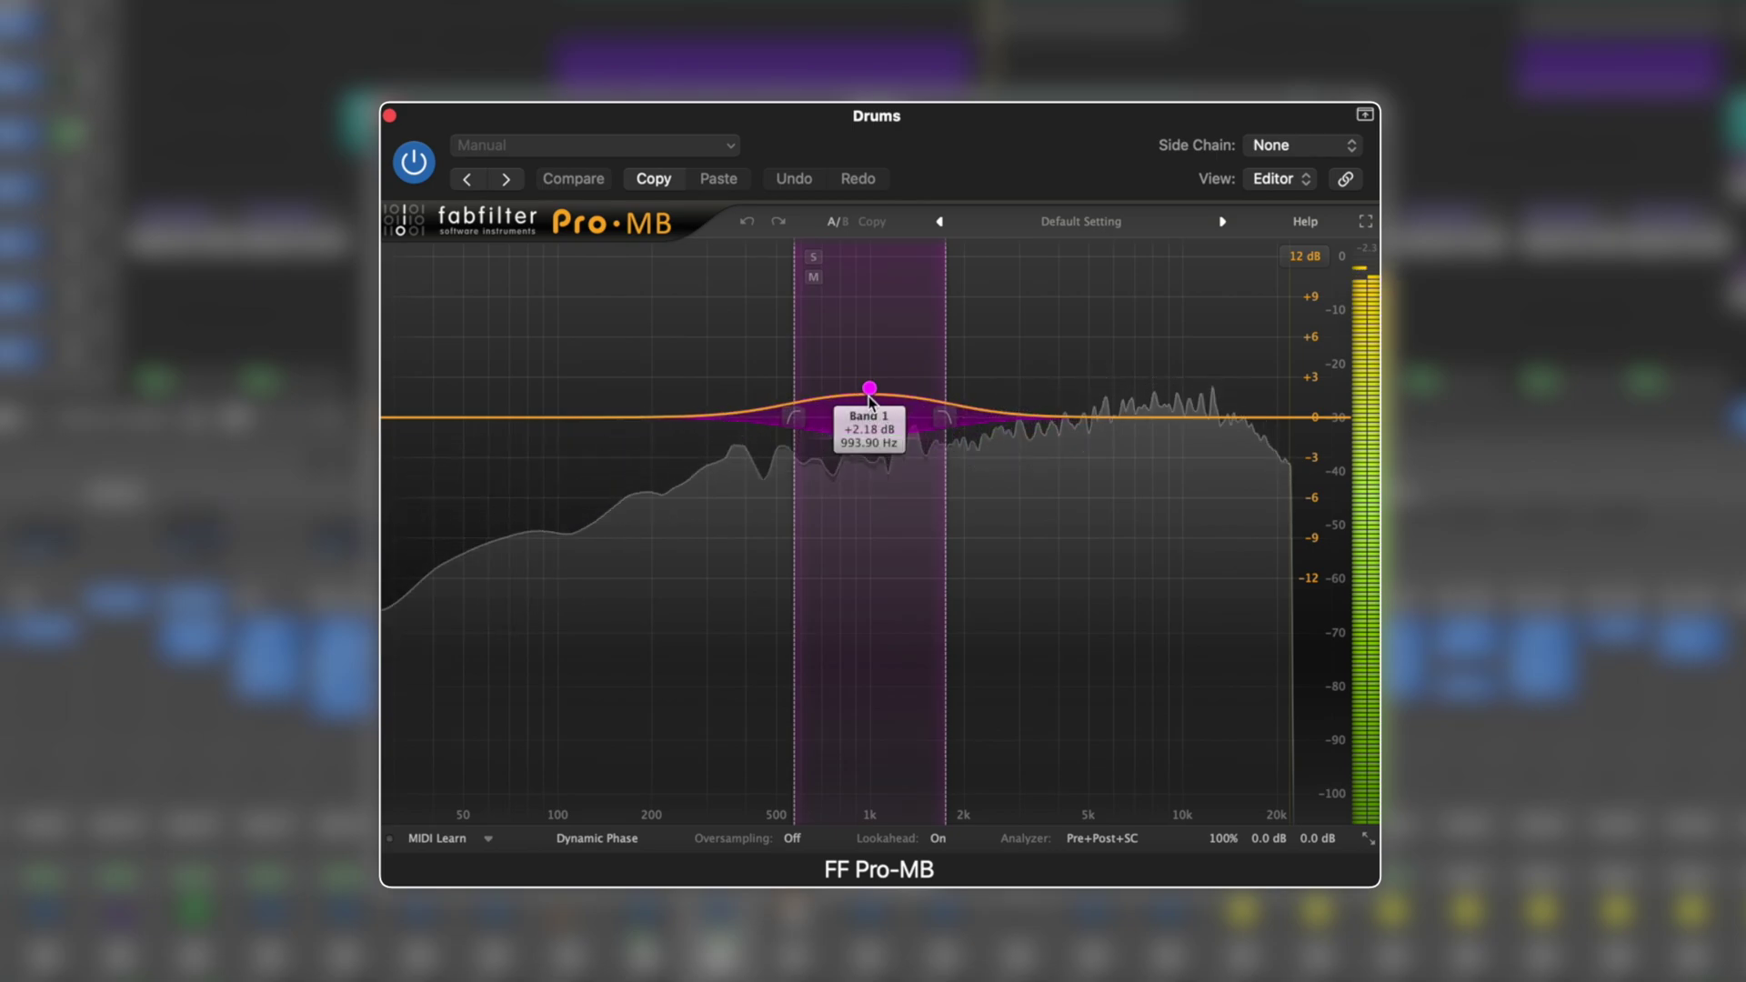
pyautogui.moveTo(850, 436)
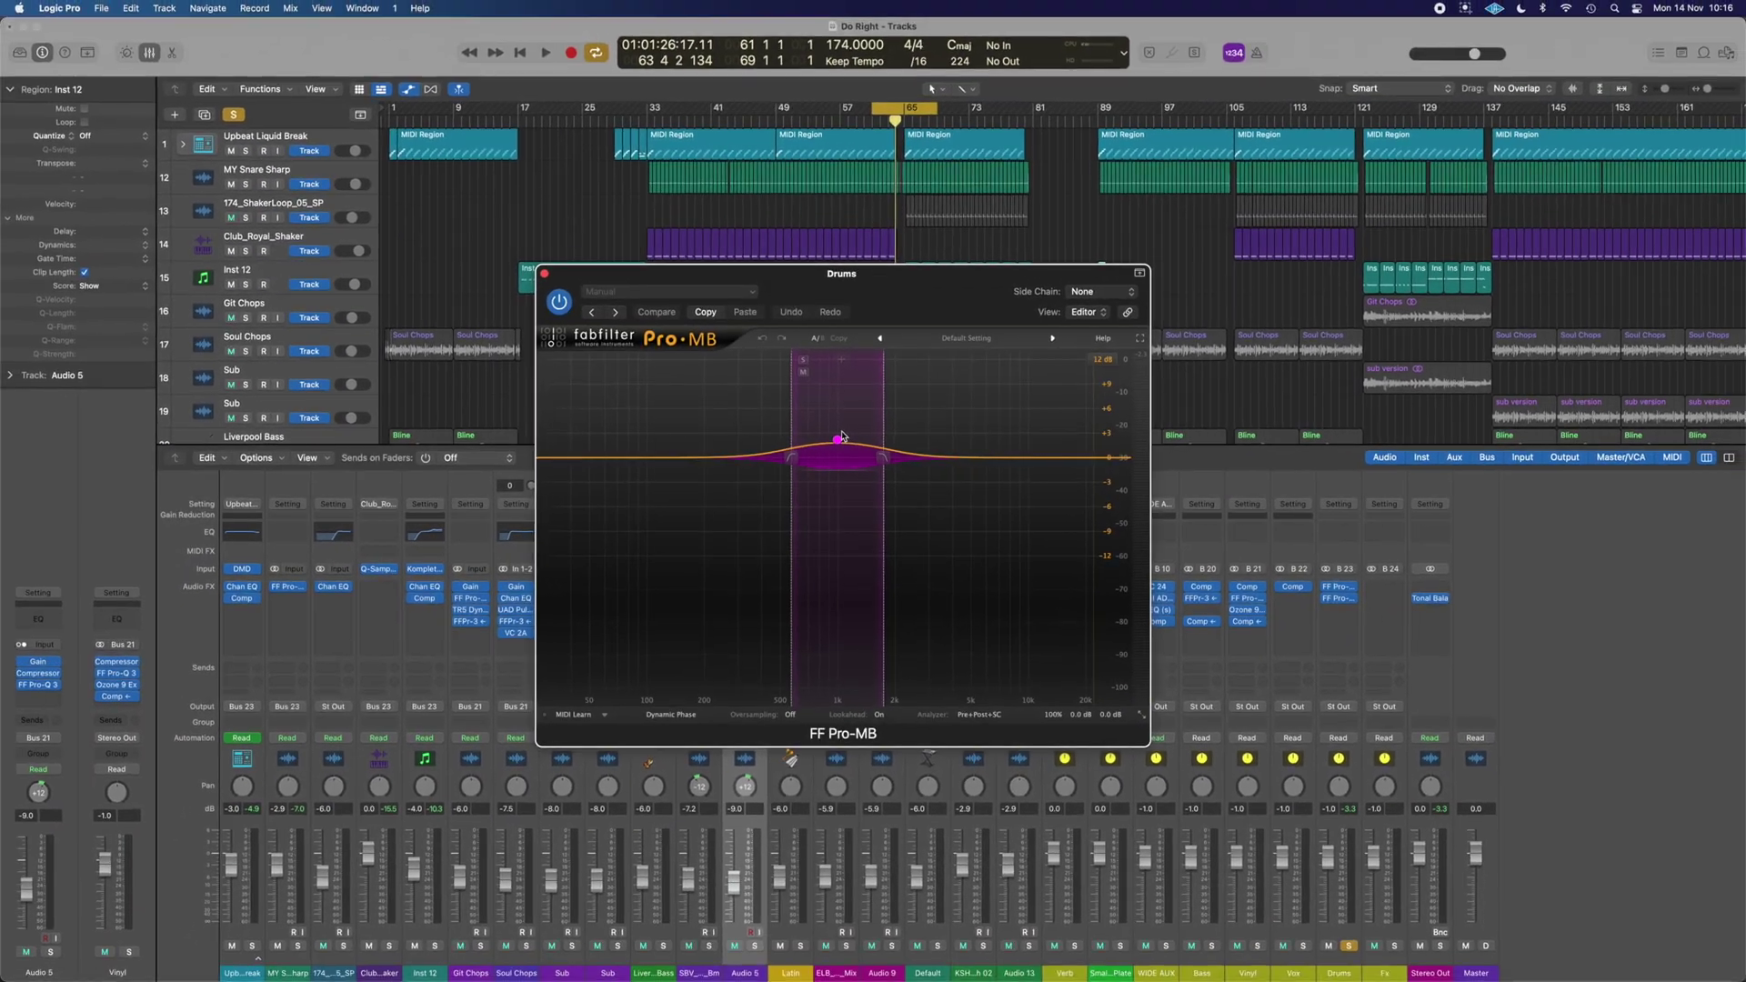
# - Compare the Drums bus FF Pro-Q 3 and FF Pro-MB by viewing each in turn, leaving both closed
pyautogui.click(545, 275)
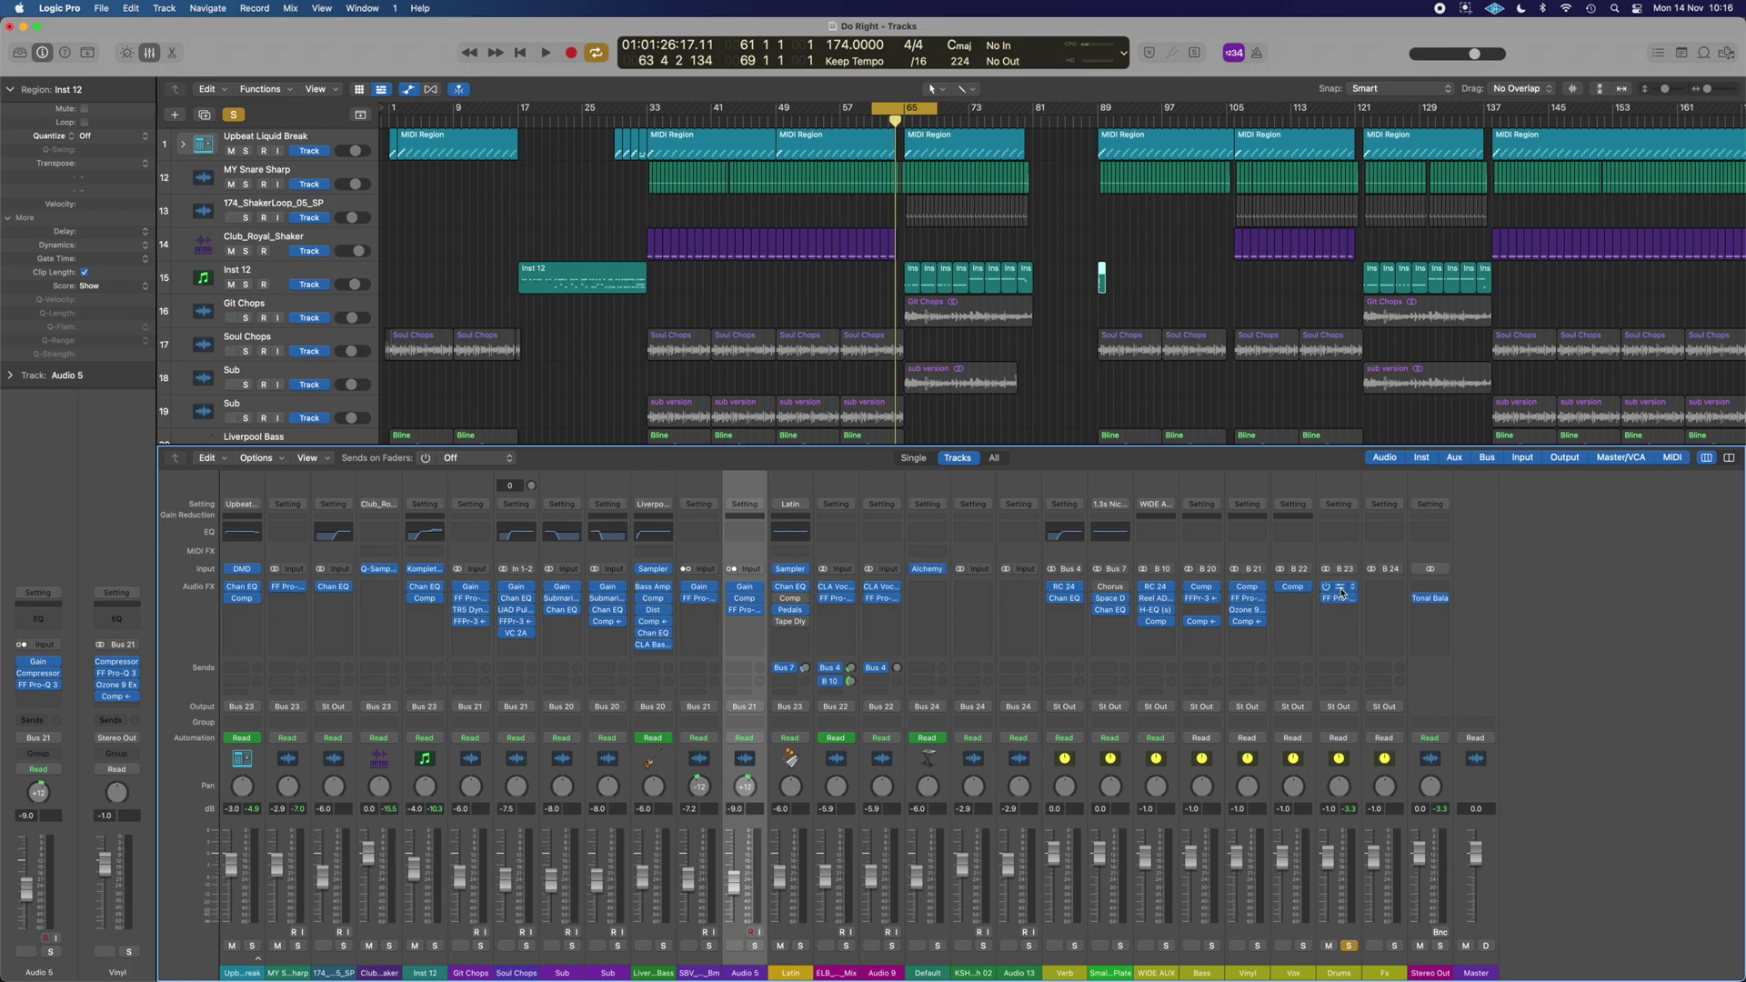
pyautogui.click(1342, 595)
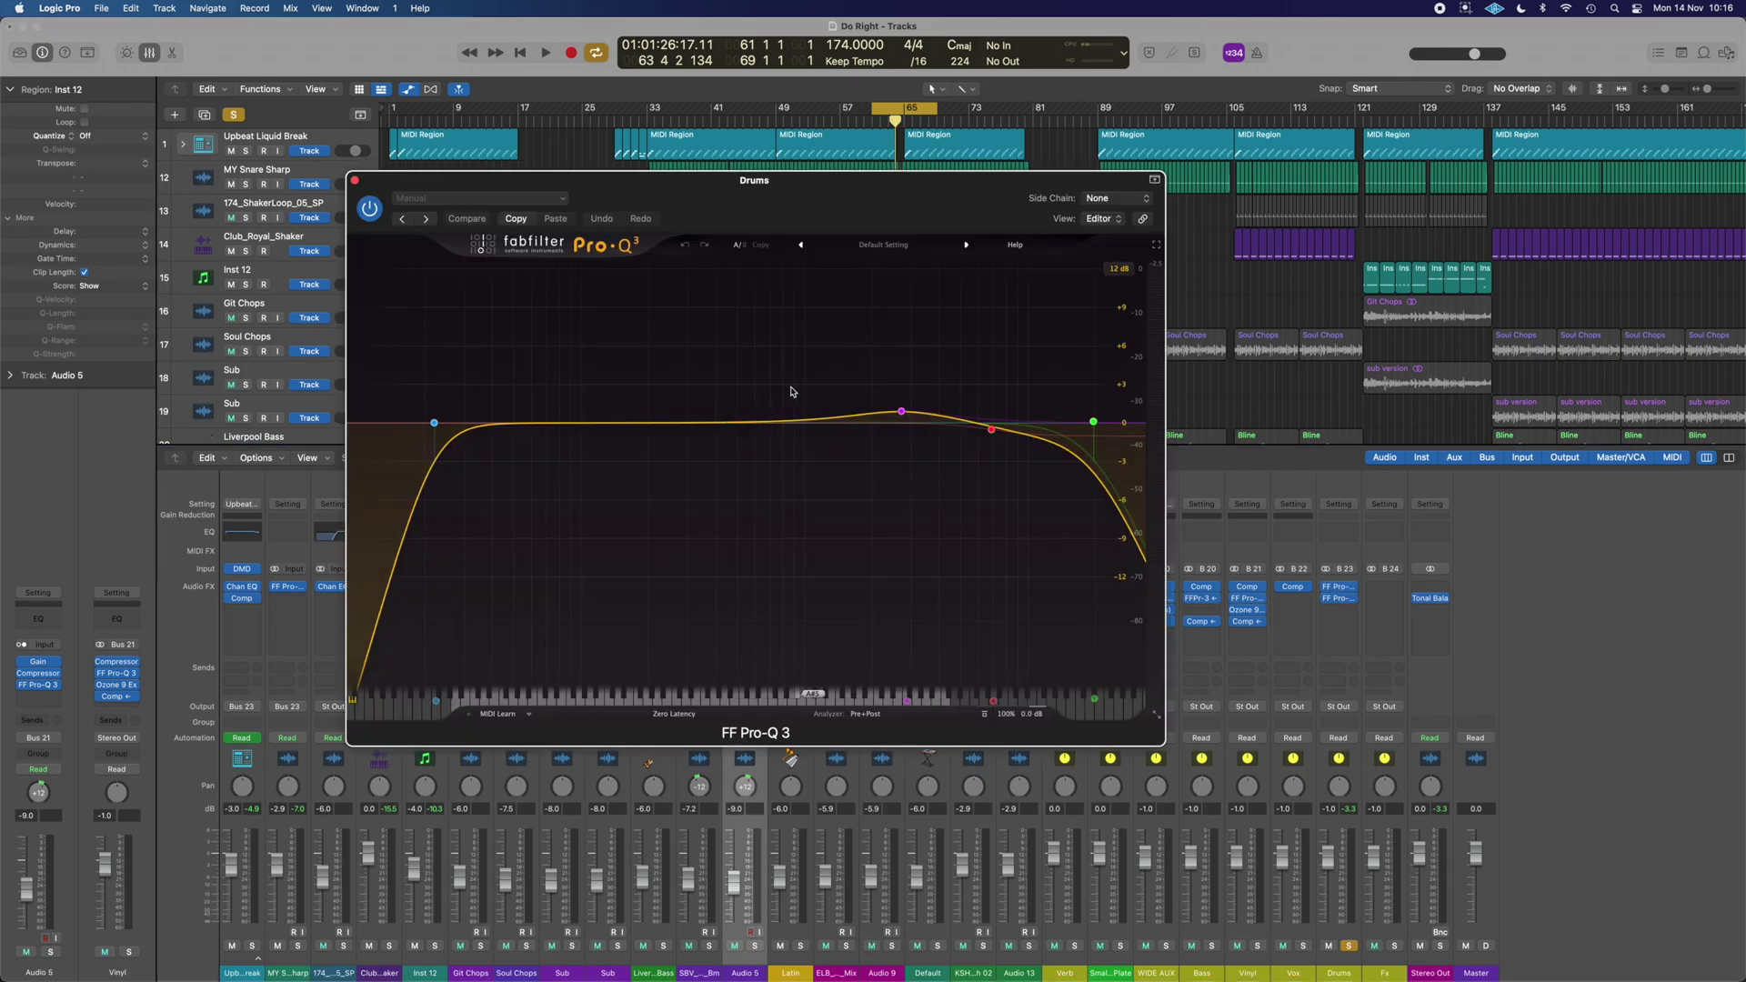
pyautogui.click(355, 183)
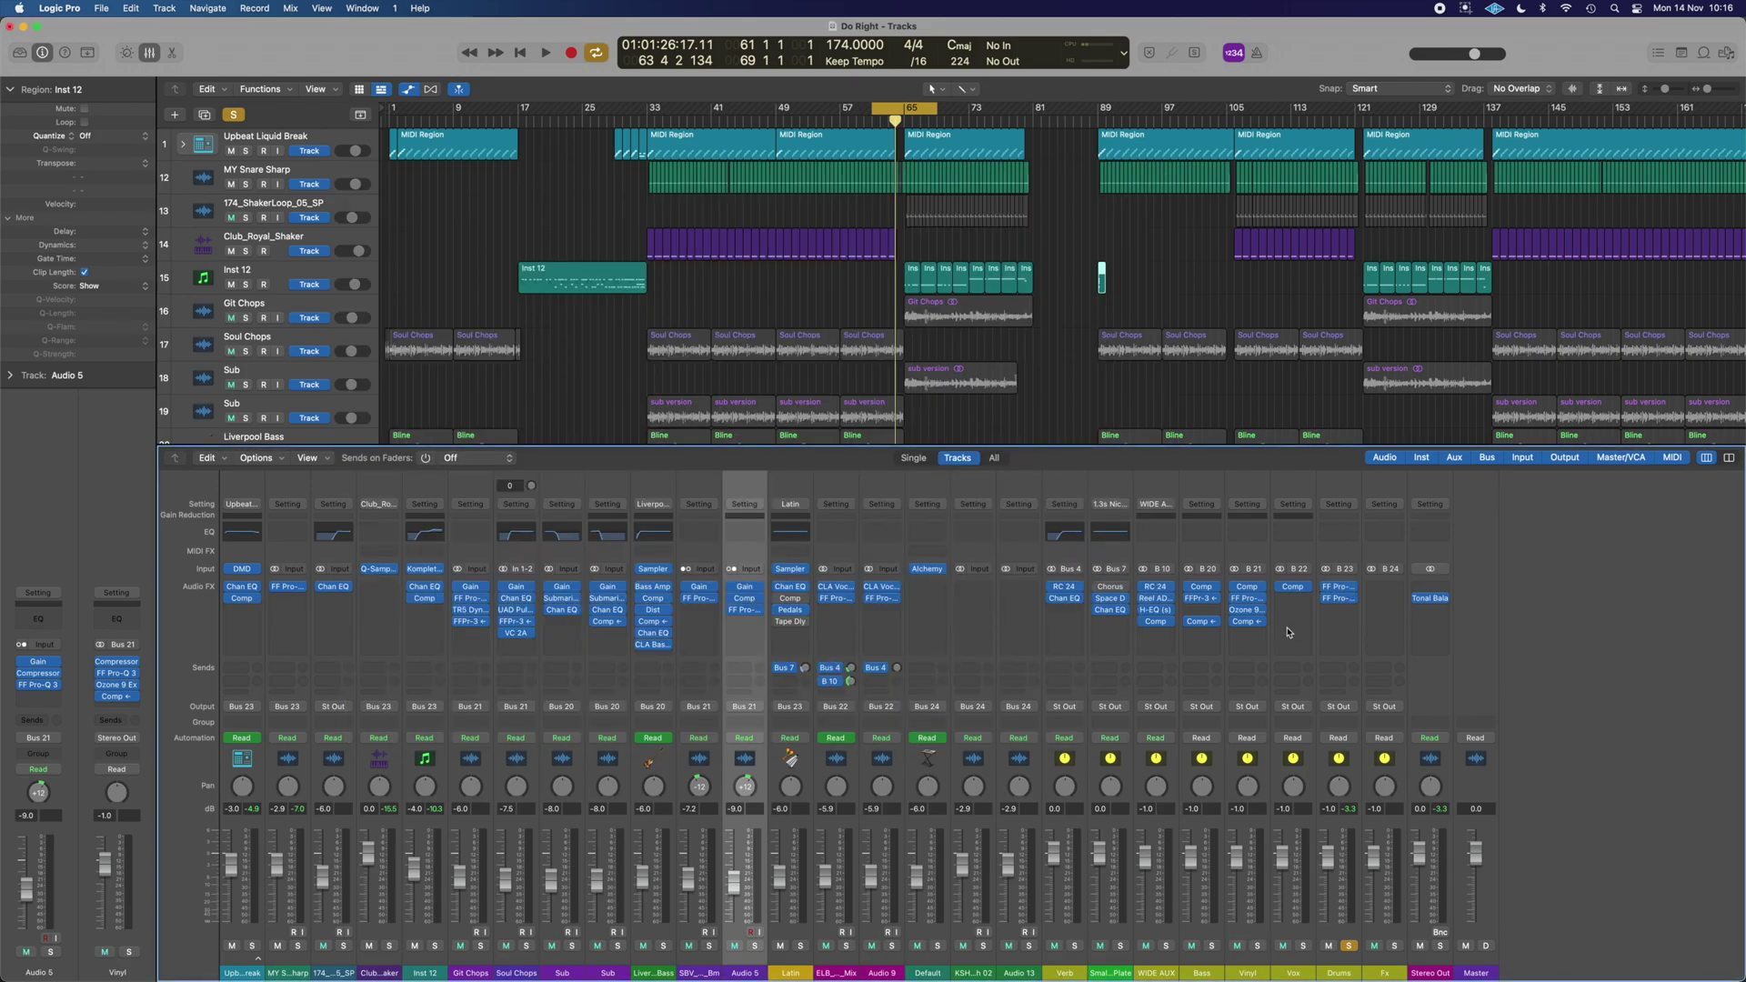
pyautogui.click(1340, 600)
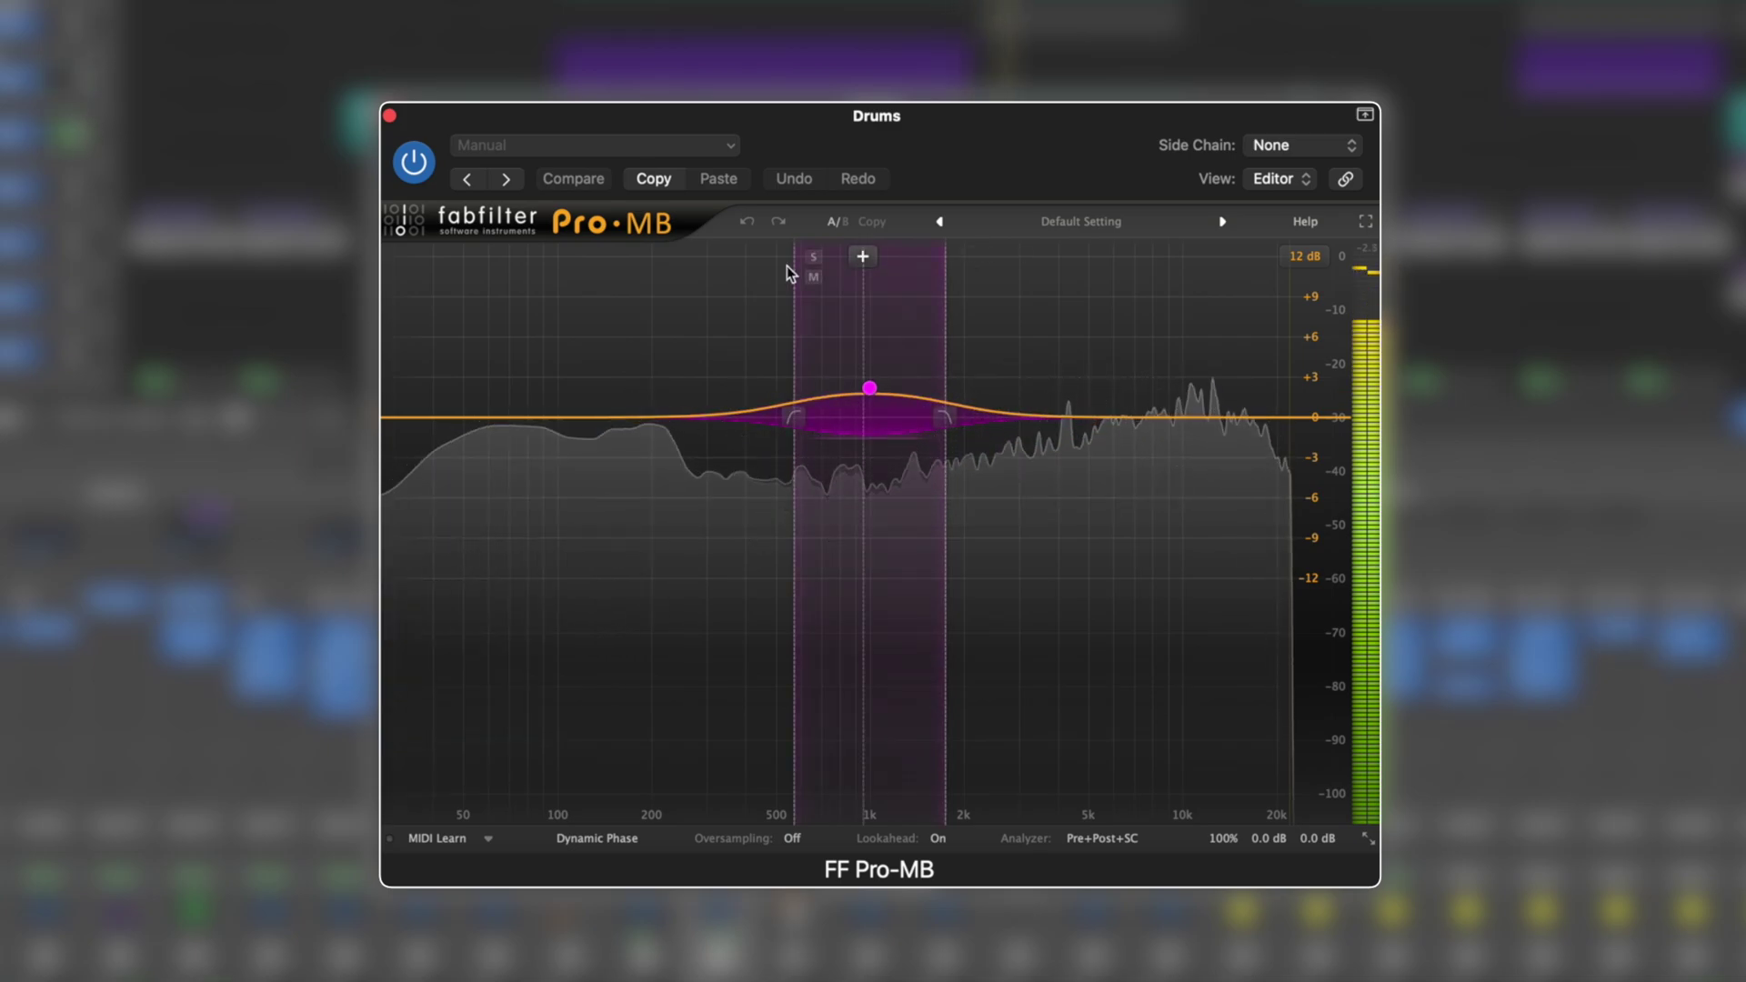
pyautogui.click(389, 115)
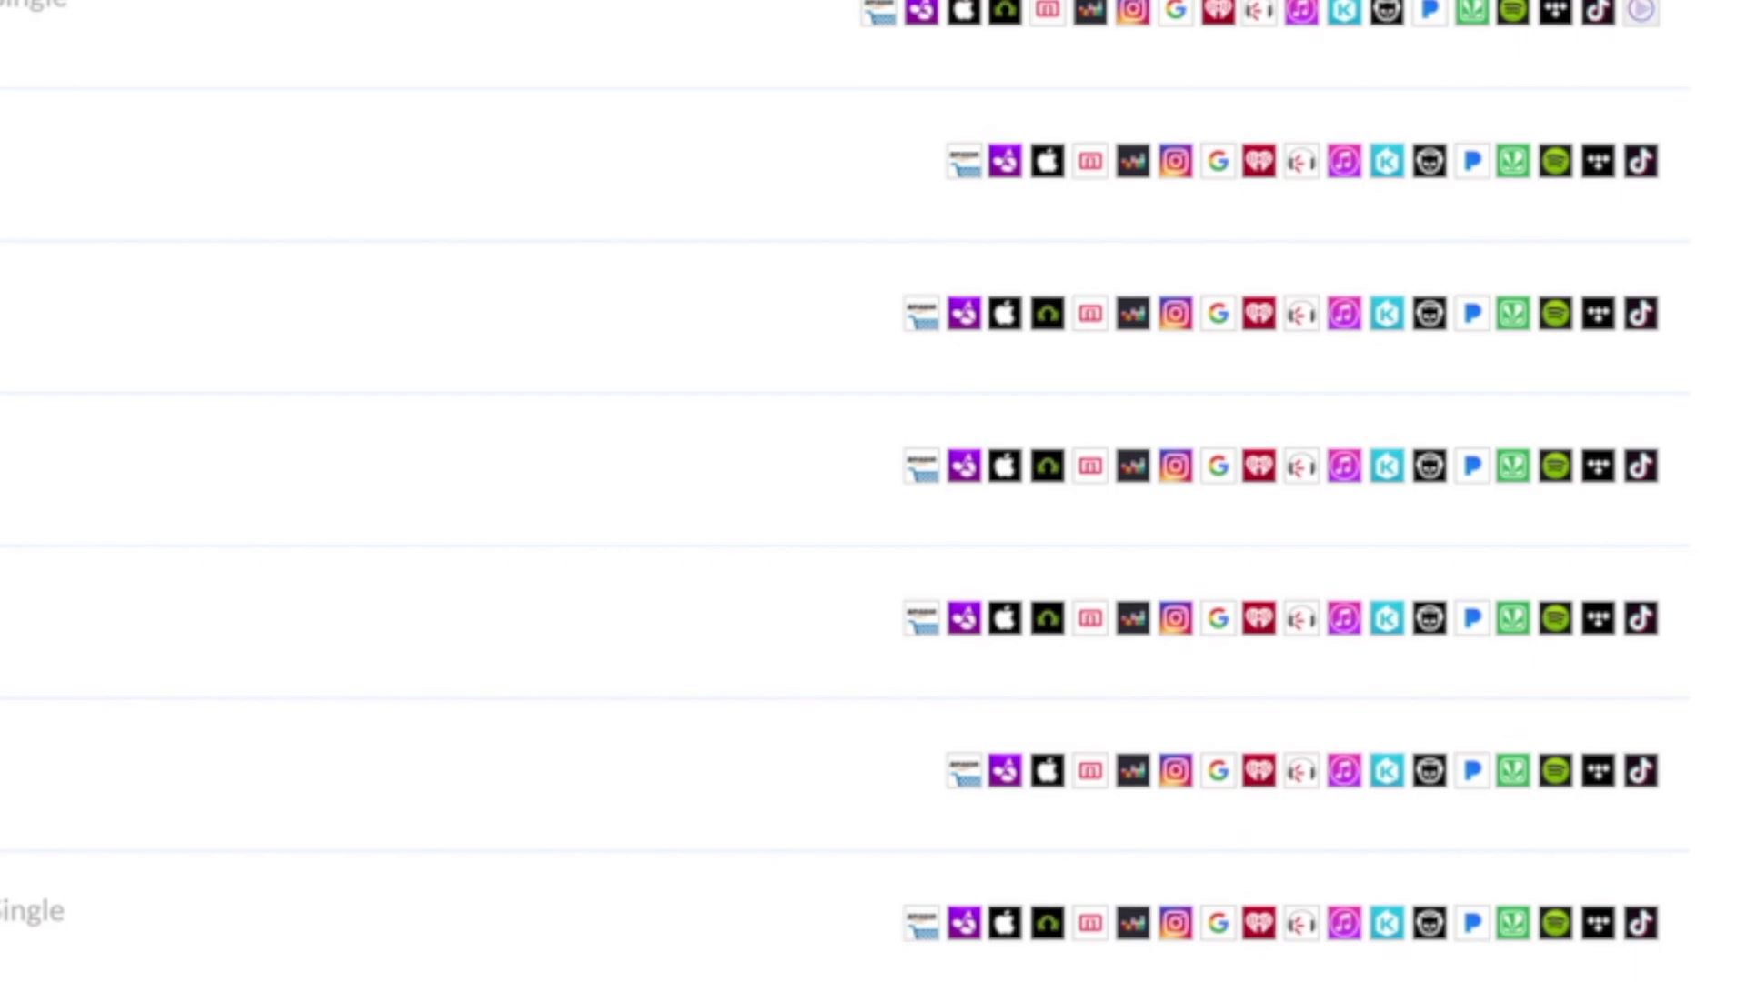
# - Switch to DistroKid, open the "Like a Fool" release and look through its details
pyautogui.click(557, 896)
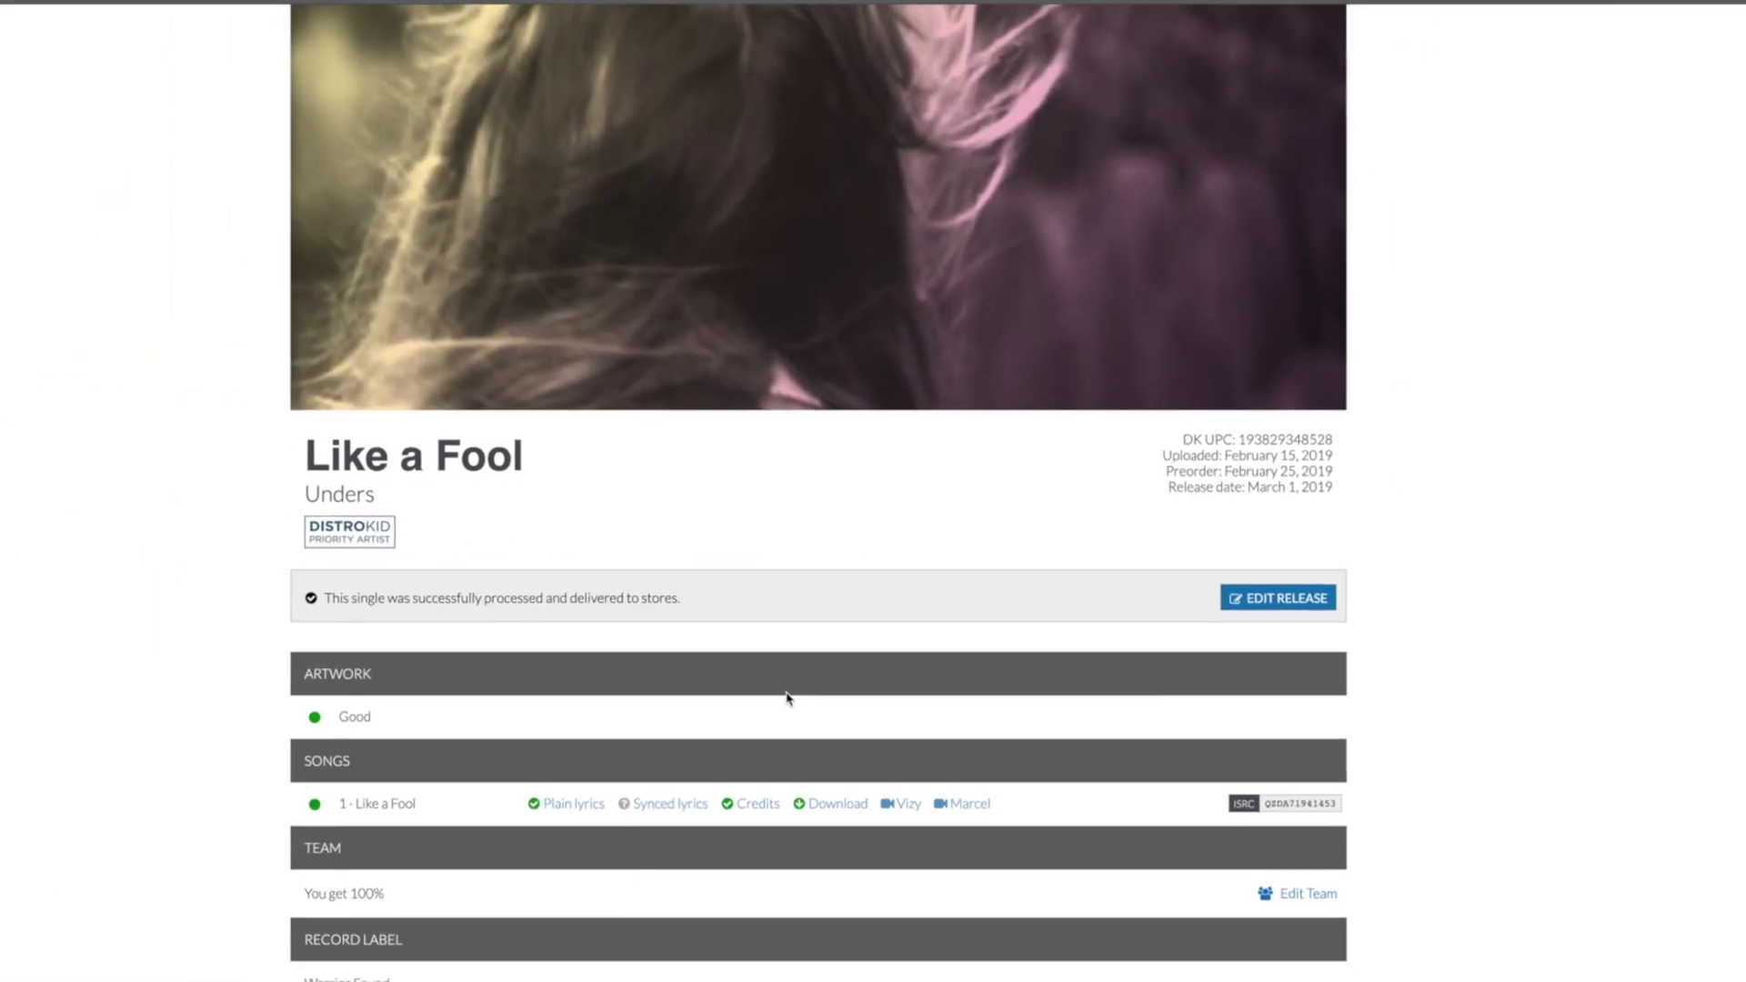
pyautogui.scroll(-3, 815, 673)
pyautogui.scroll(3, 817, 671)
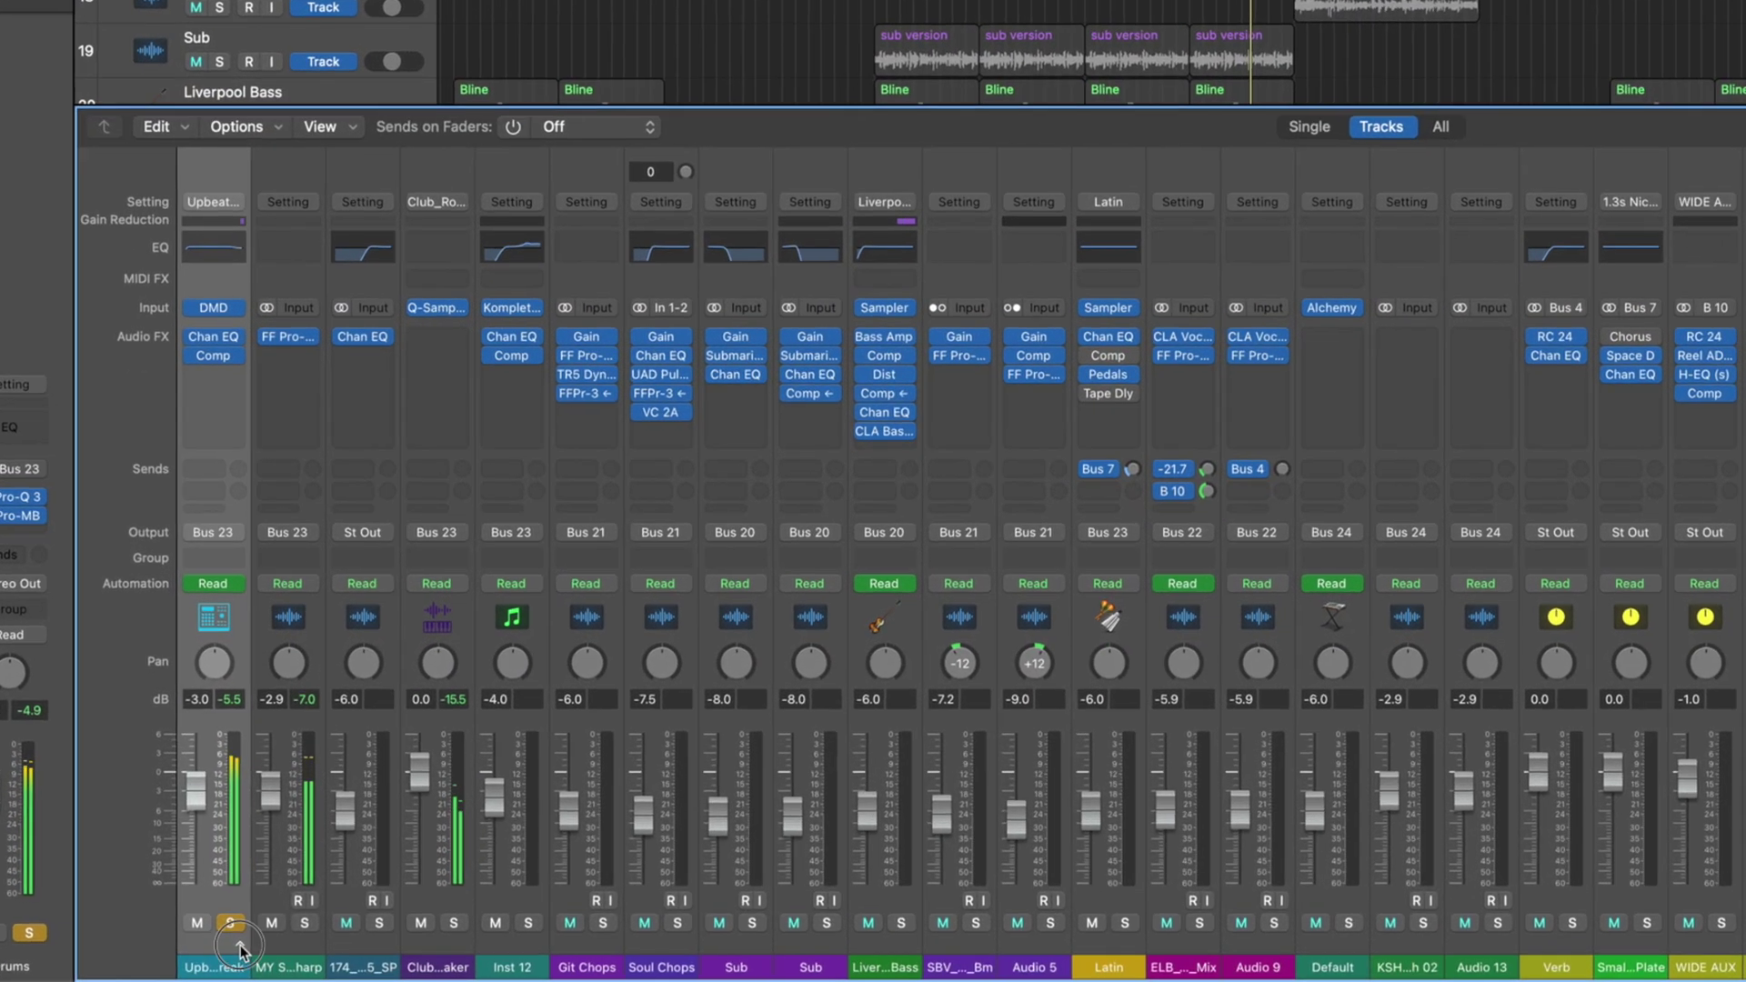
# - Expand the Upbeat Liquid Break drum stack in Logic Pro and compare the Channel EQ curves on Snare 2 and Snare
pyautogui.click(255, 960)
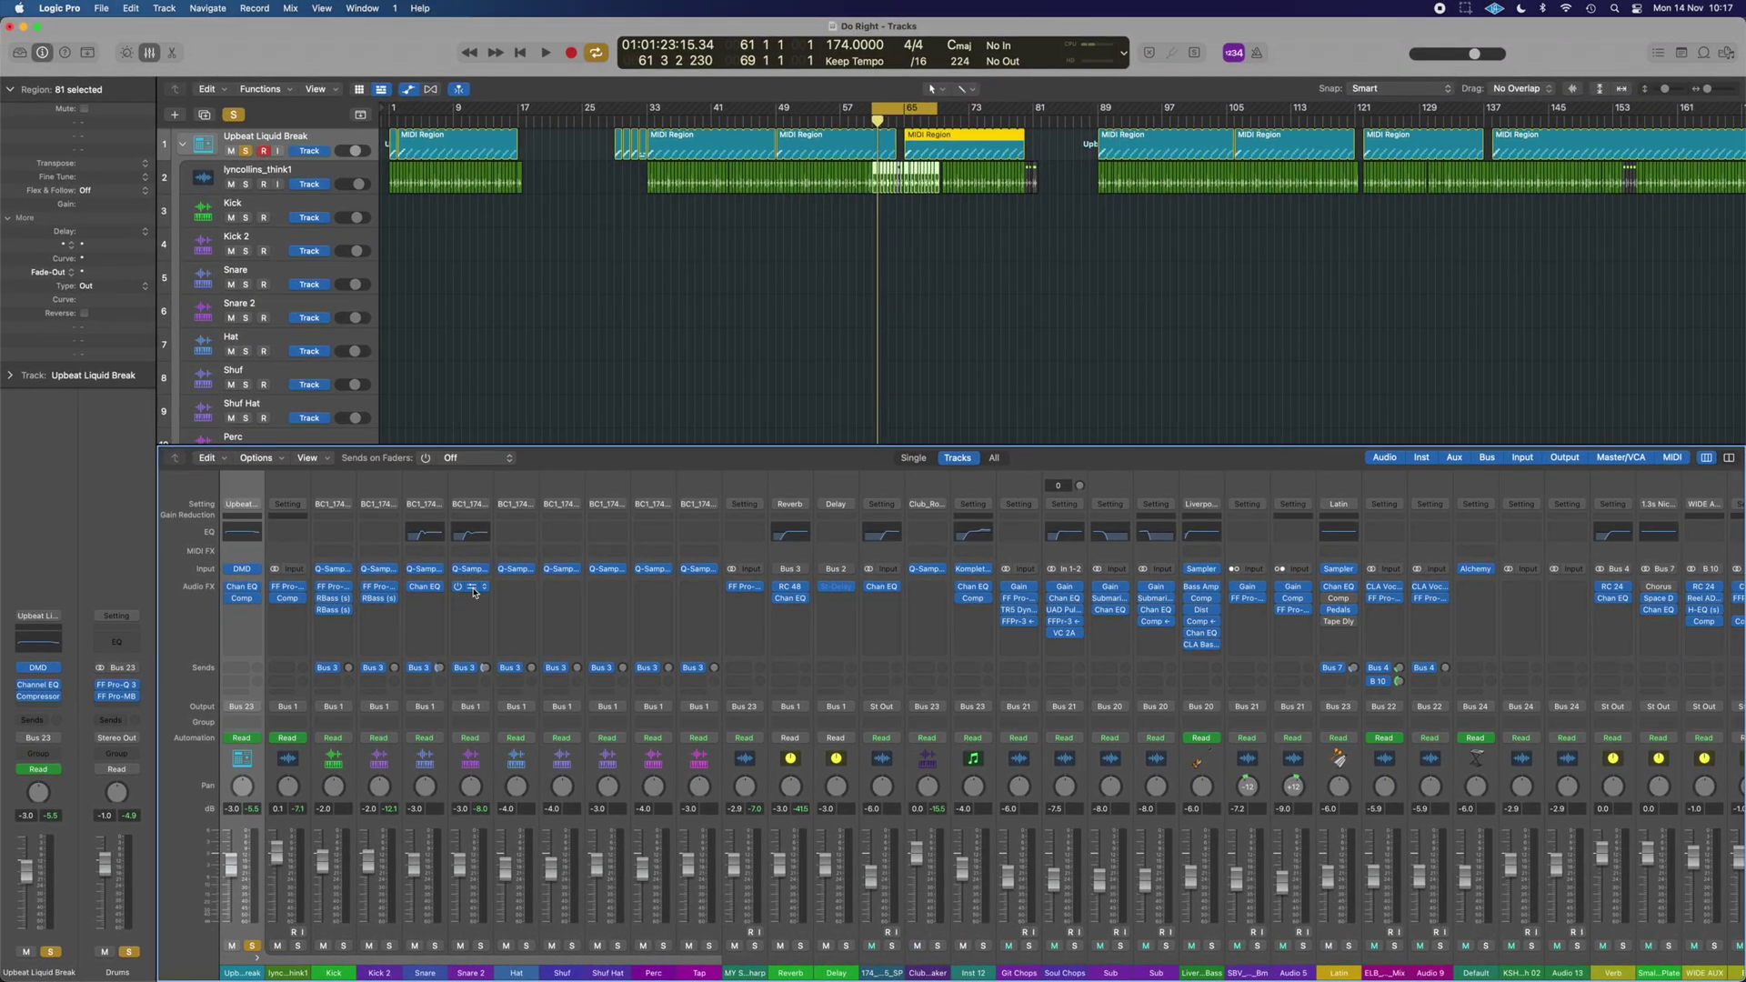
pyautogui.click(473, 590)
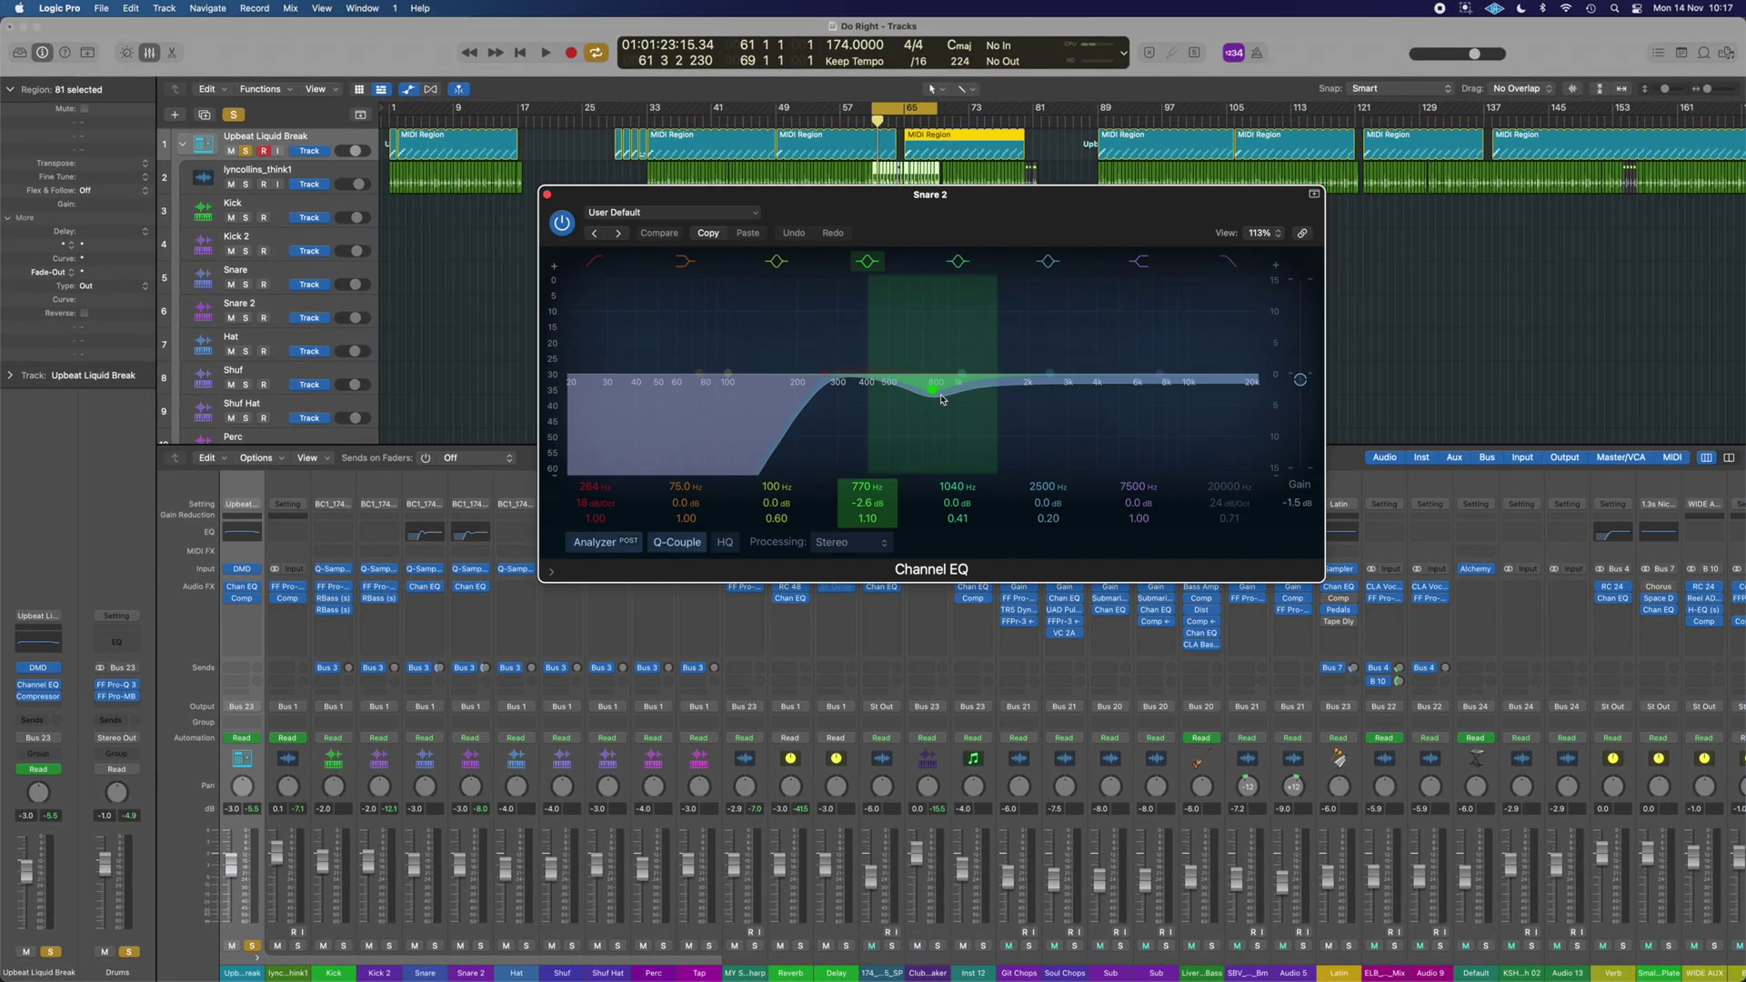
pyautogui.click(427, 589)
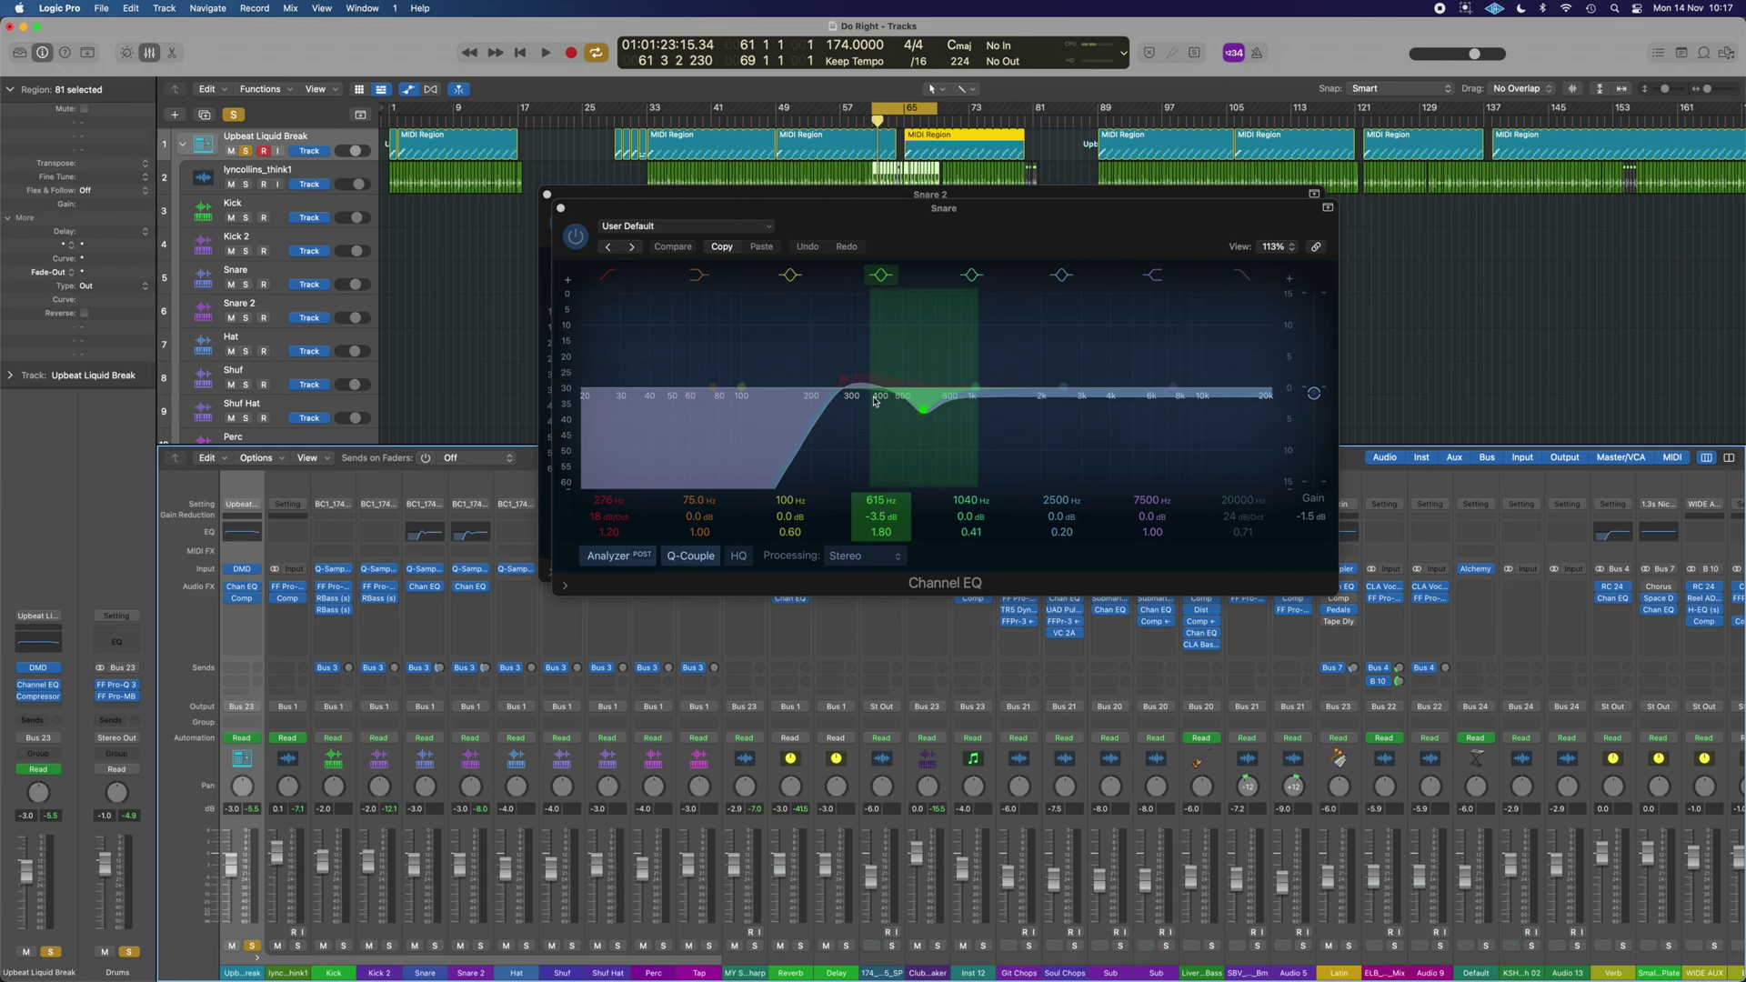
pyautogui.moveTo(769, 208); pyautogui.dragTo(1217, 234)
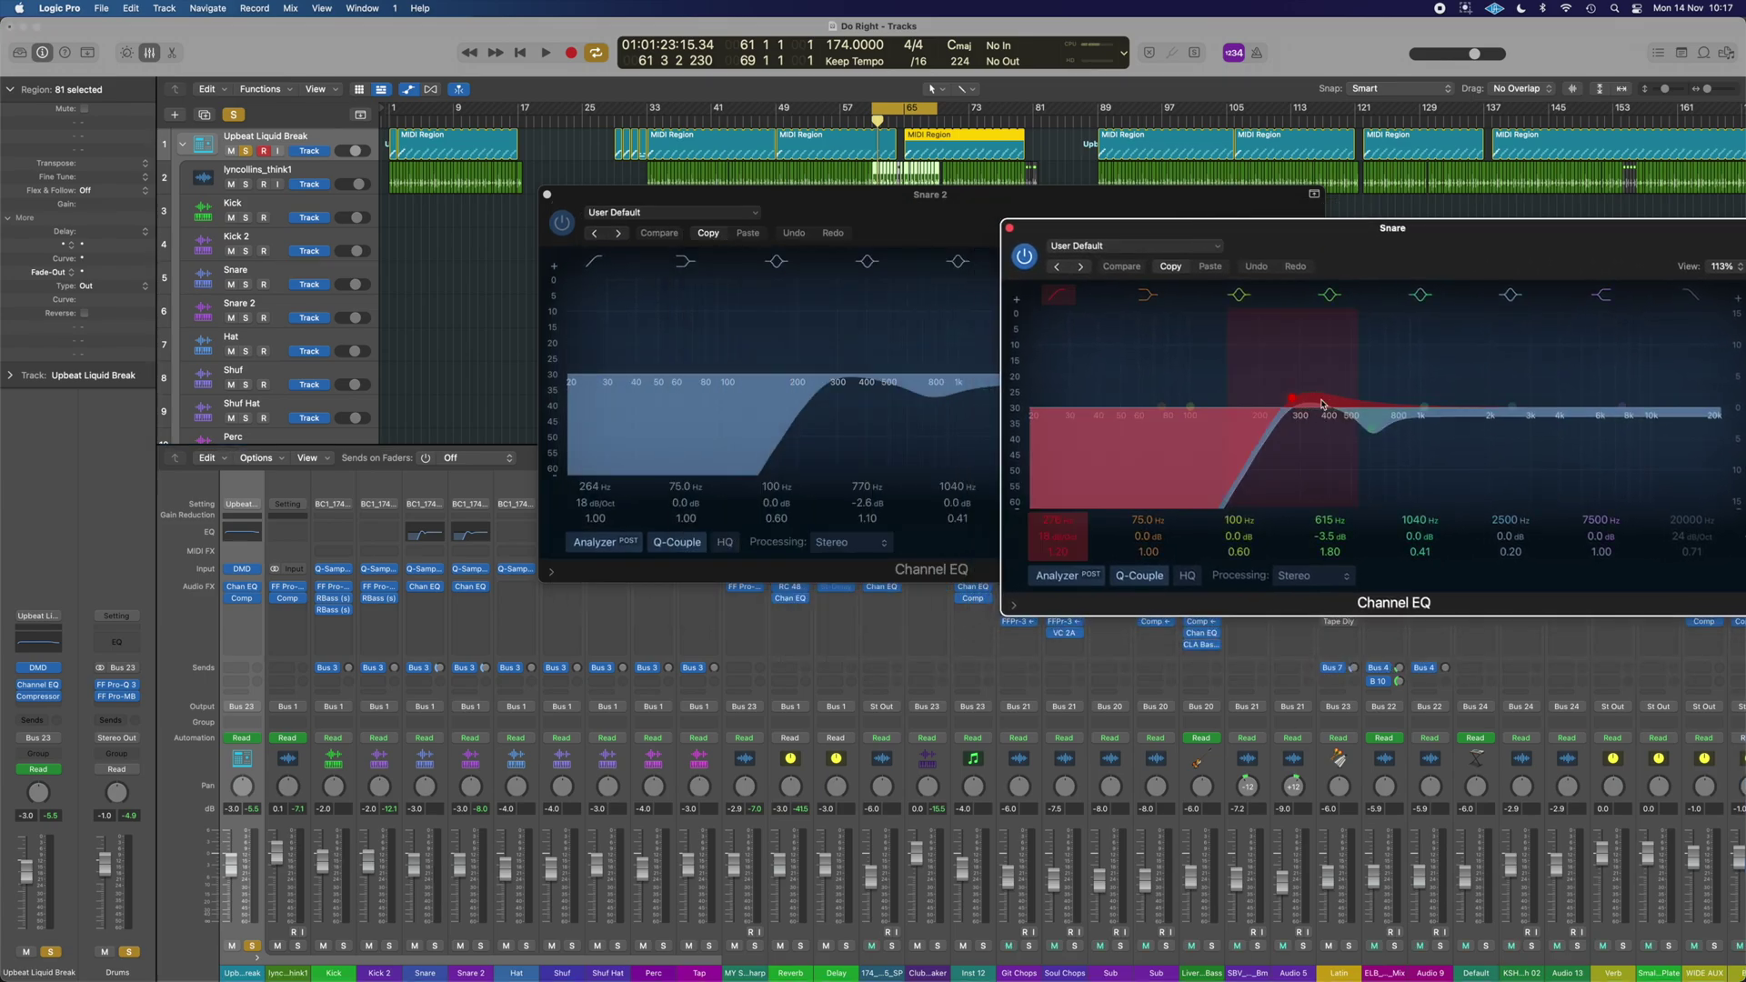
pyautogui.moveTo(1035, 236); pyautogui.dragTo(596, 434)
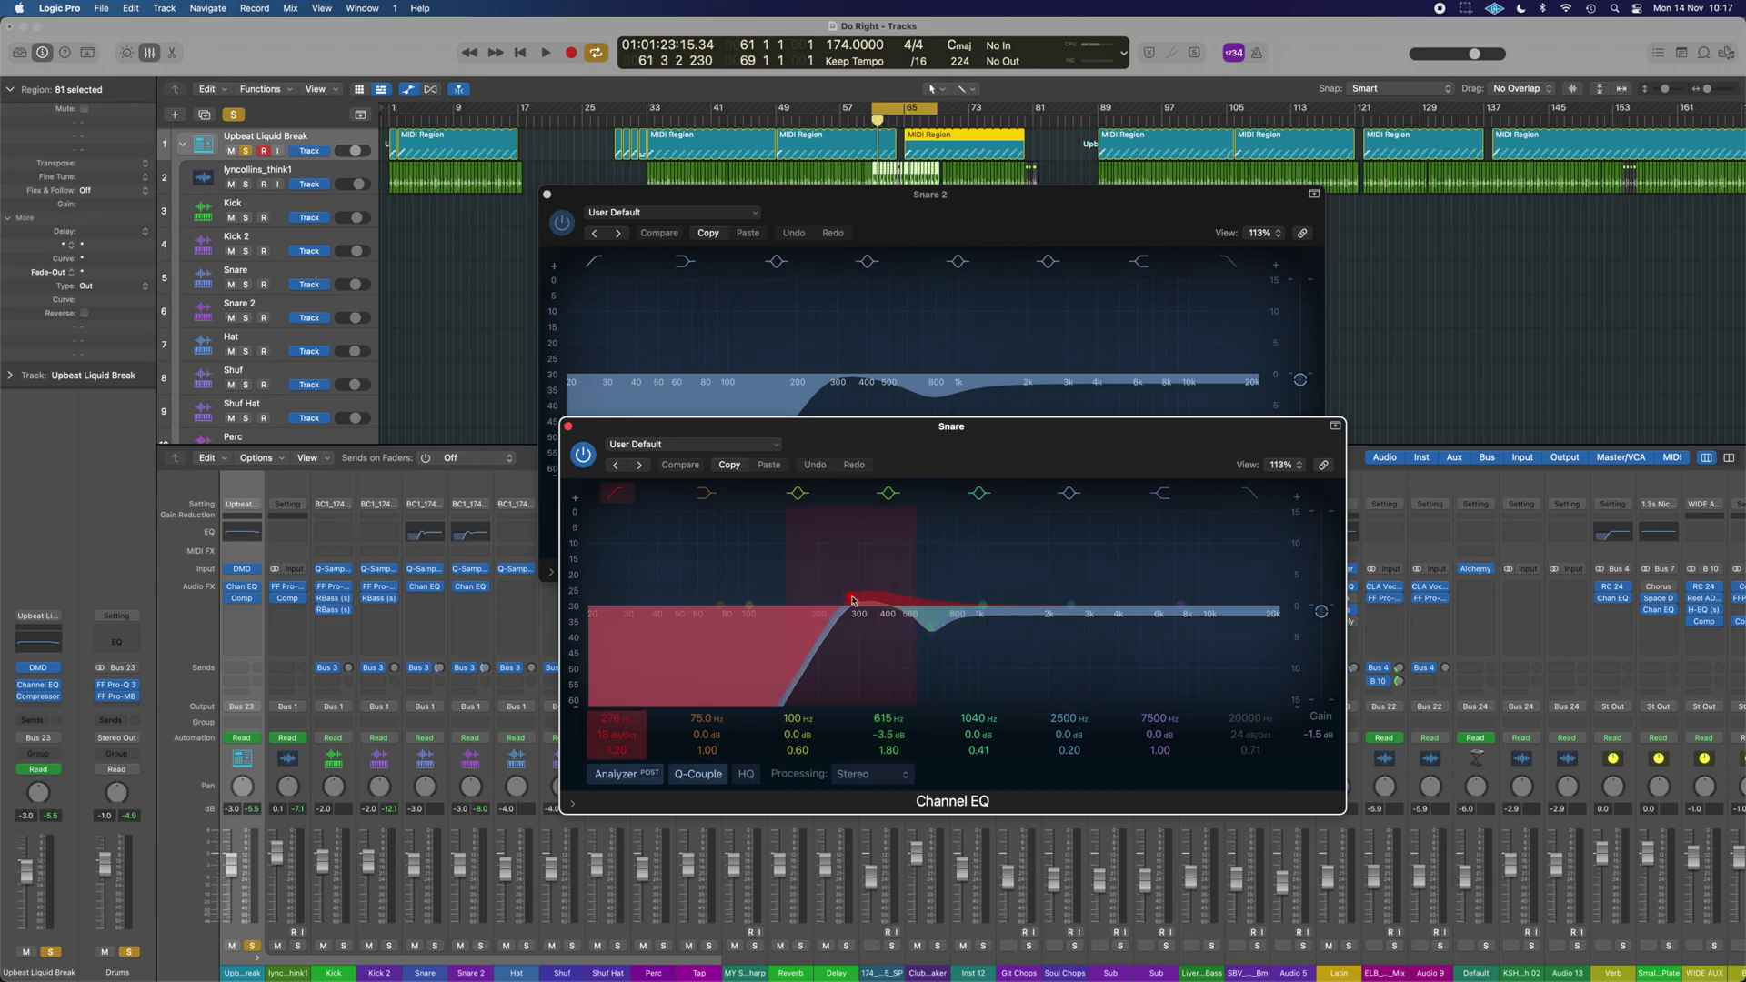
pyautogui.click(568, 427)
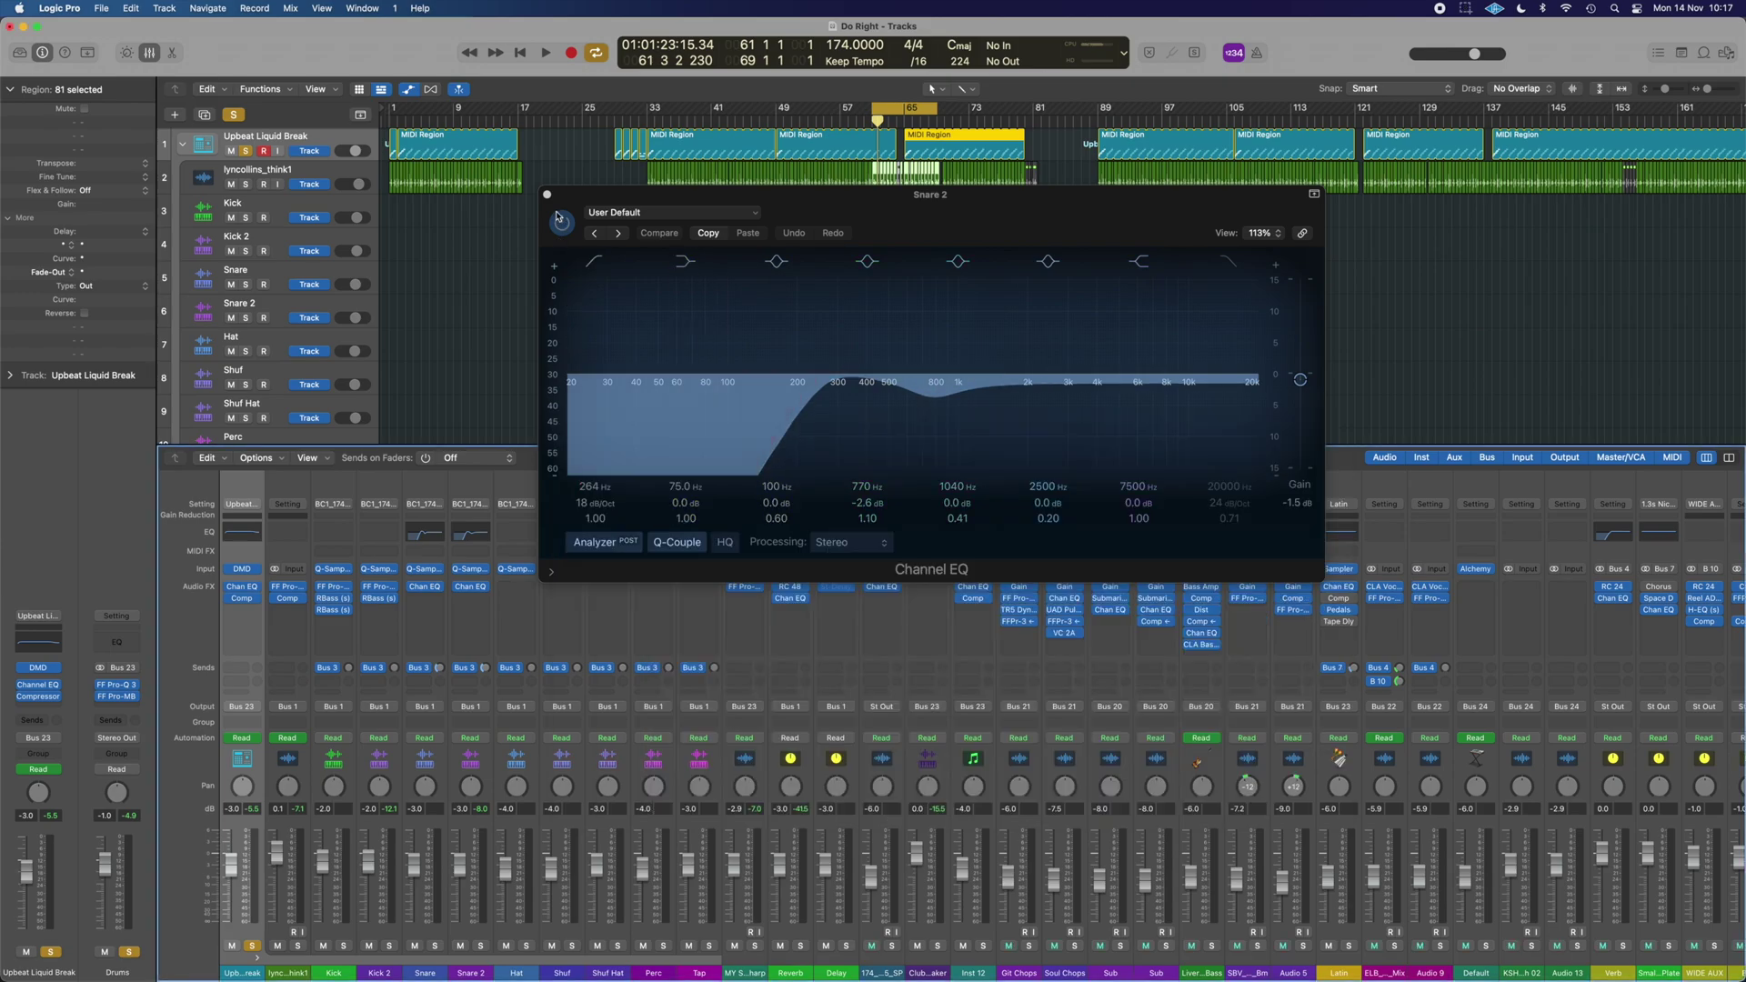
pyautogui.click(548, 197)
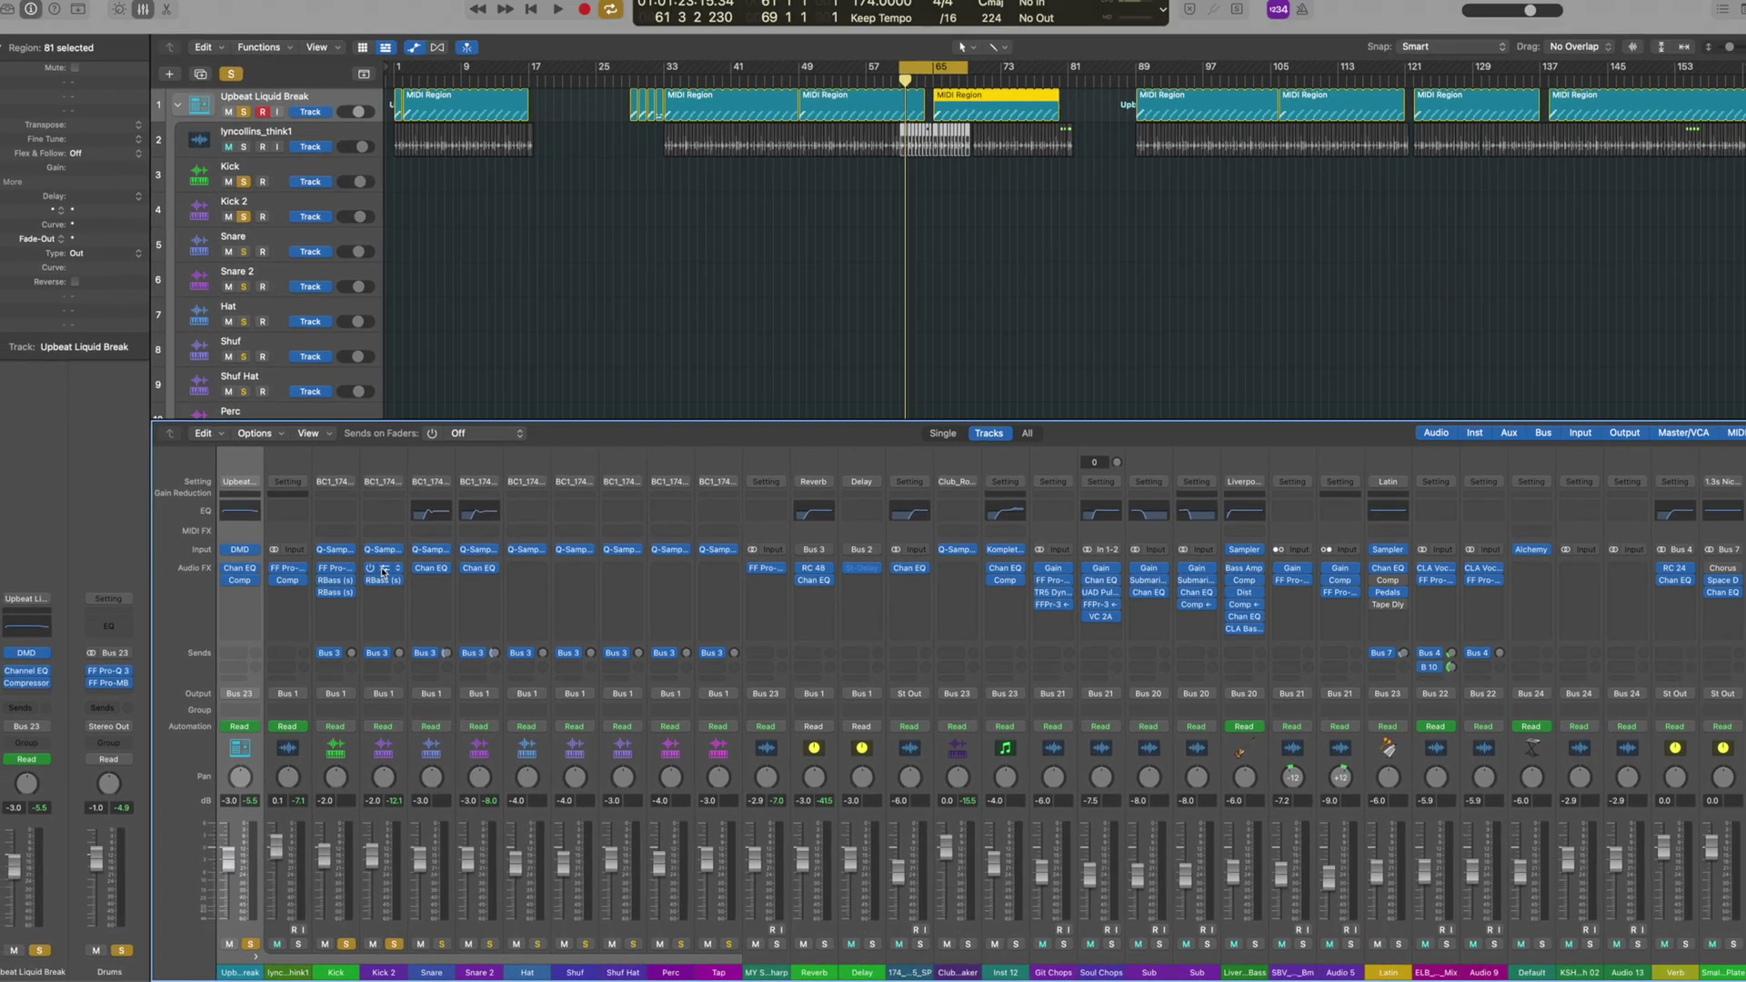
# - Examine the FF Pro-Q 3 and RBass settings on the Kick 2 channel, closing each plug-in after viewing
pyautogui.click(382, 571)
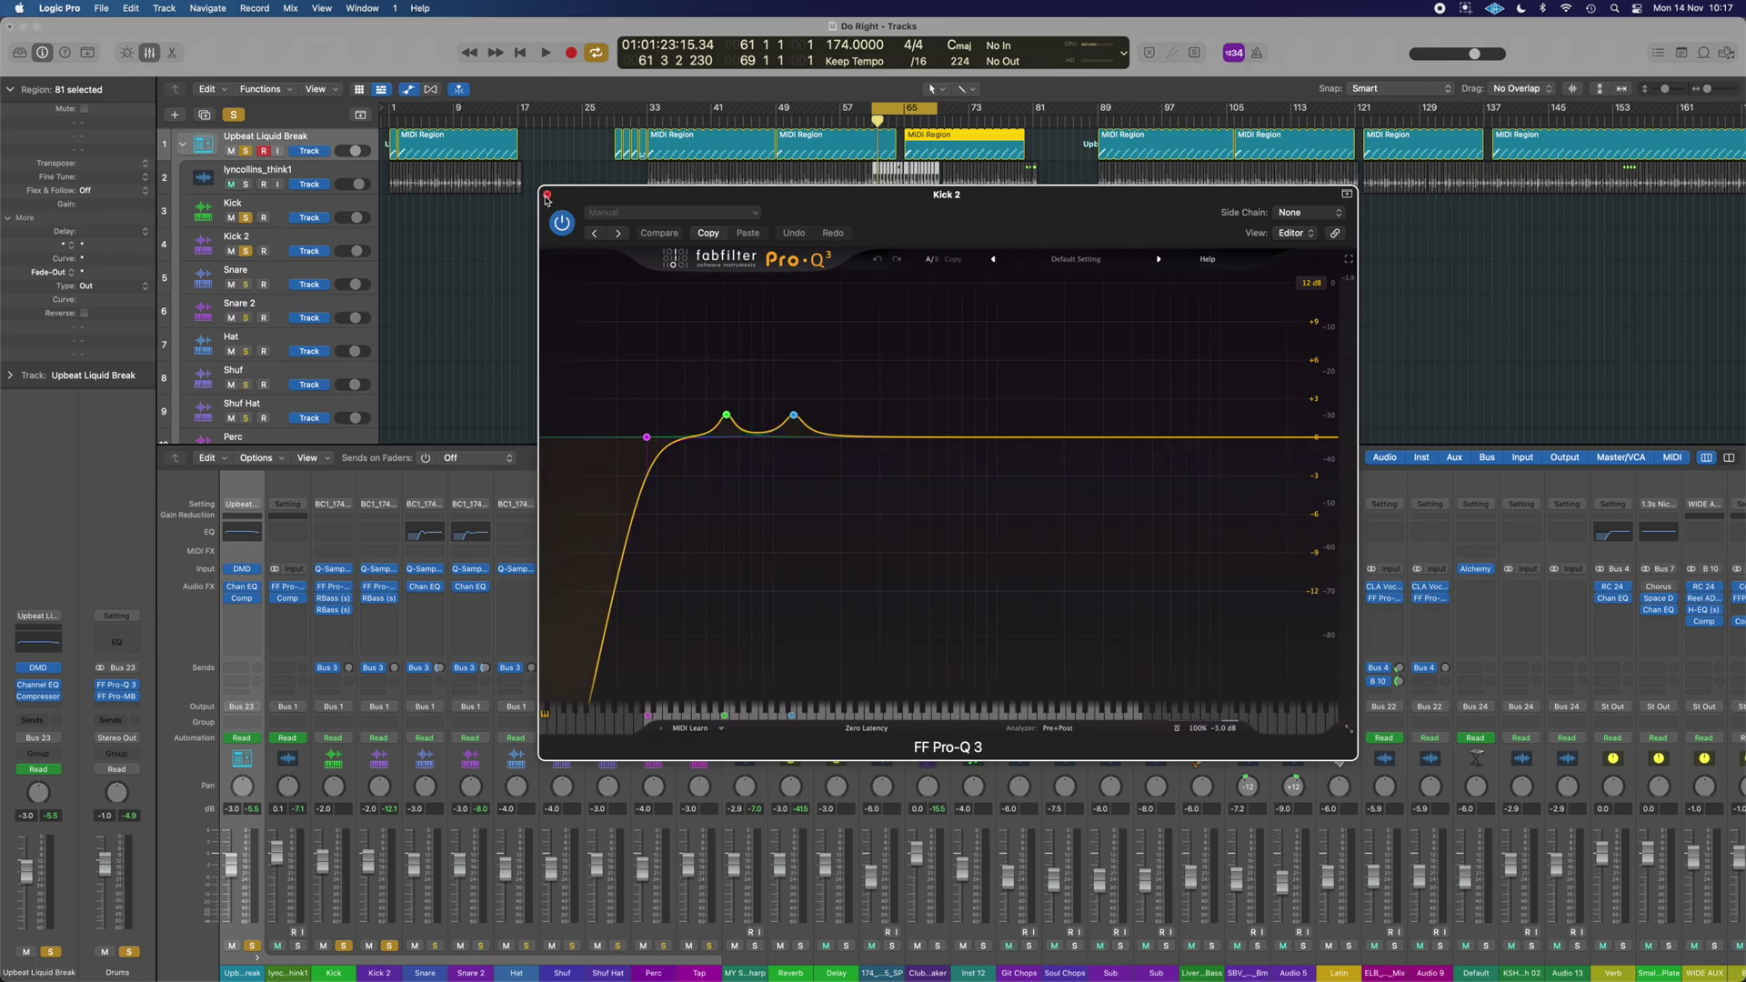
pyautogui.click(548, 195)
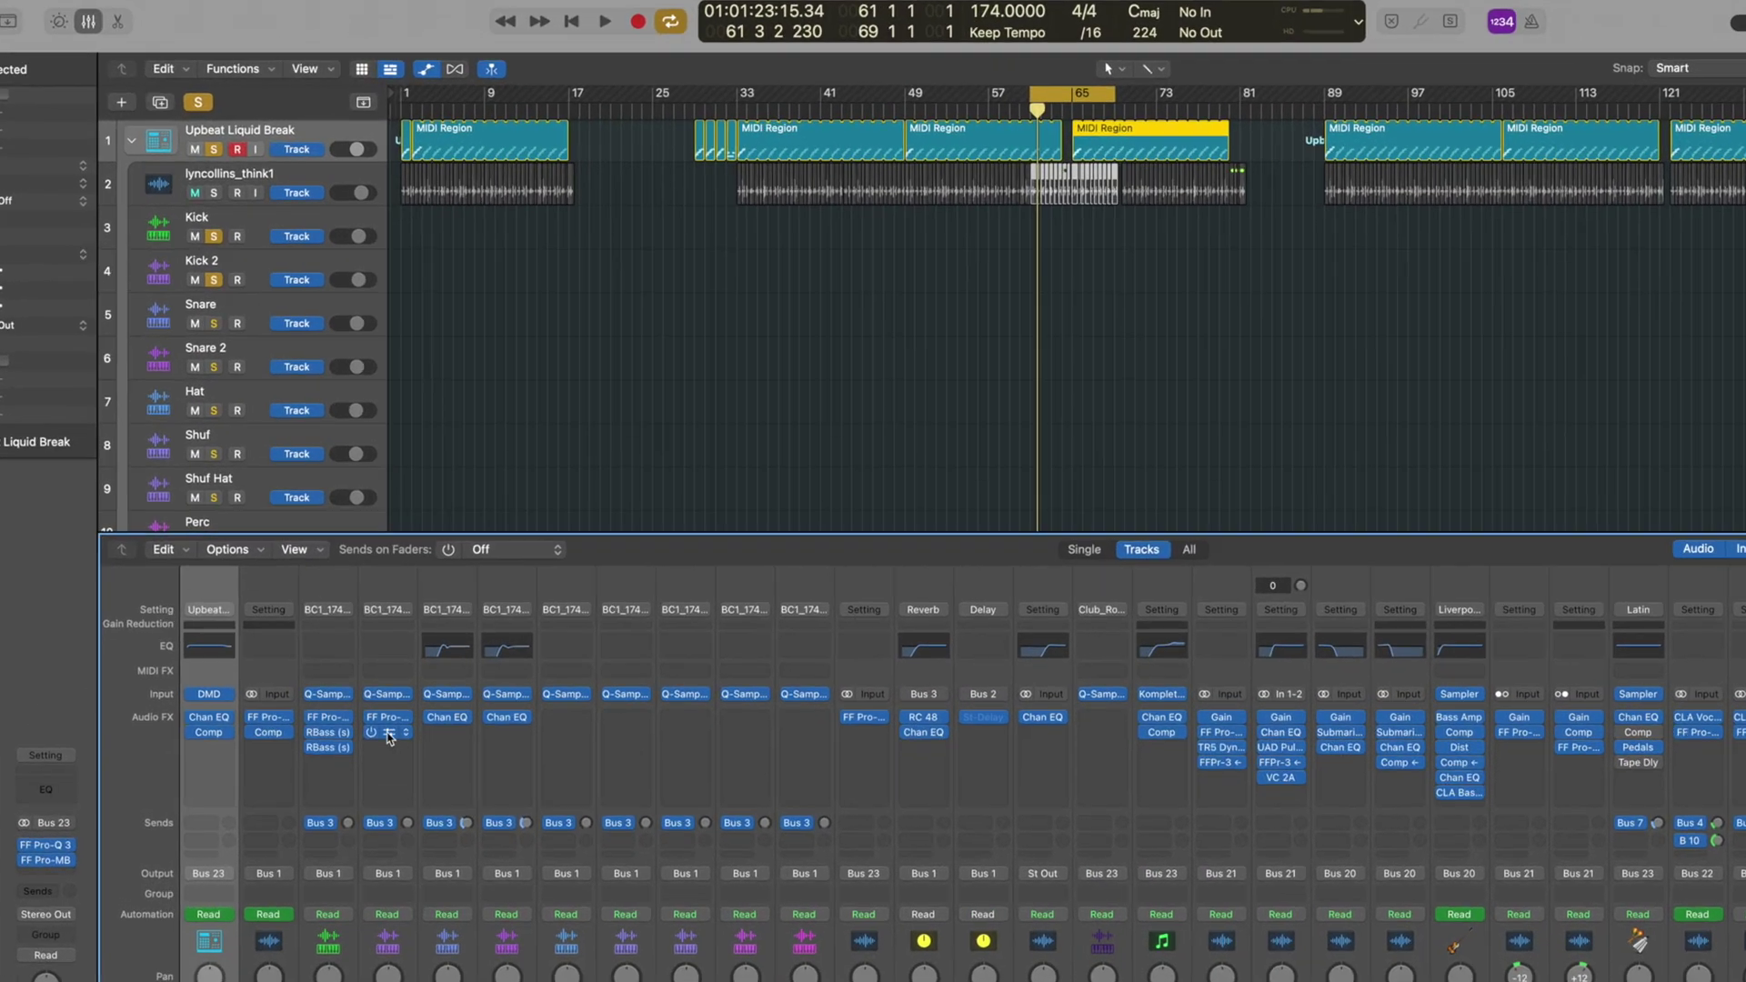
pyautogui.click(389, 735)
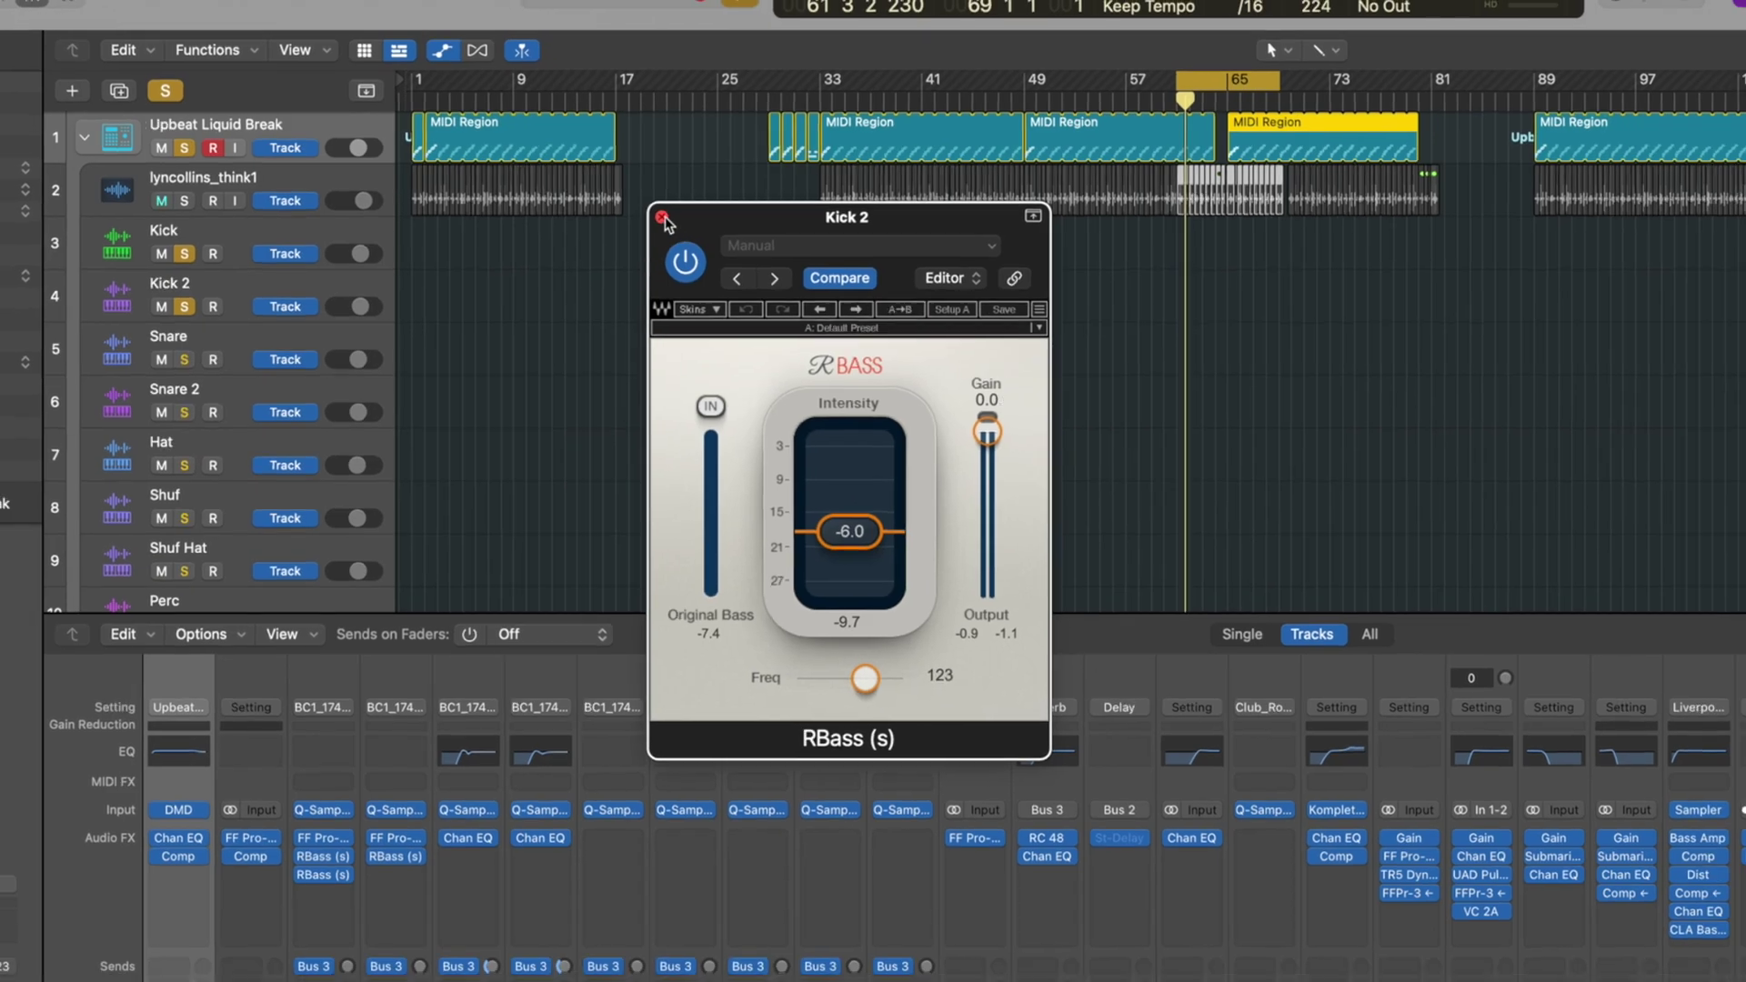
pyautogui.click(673, 218)
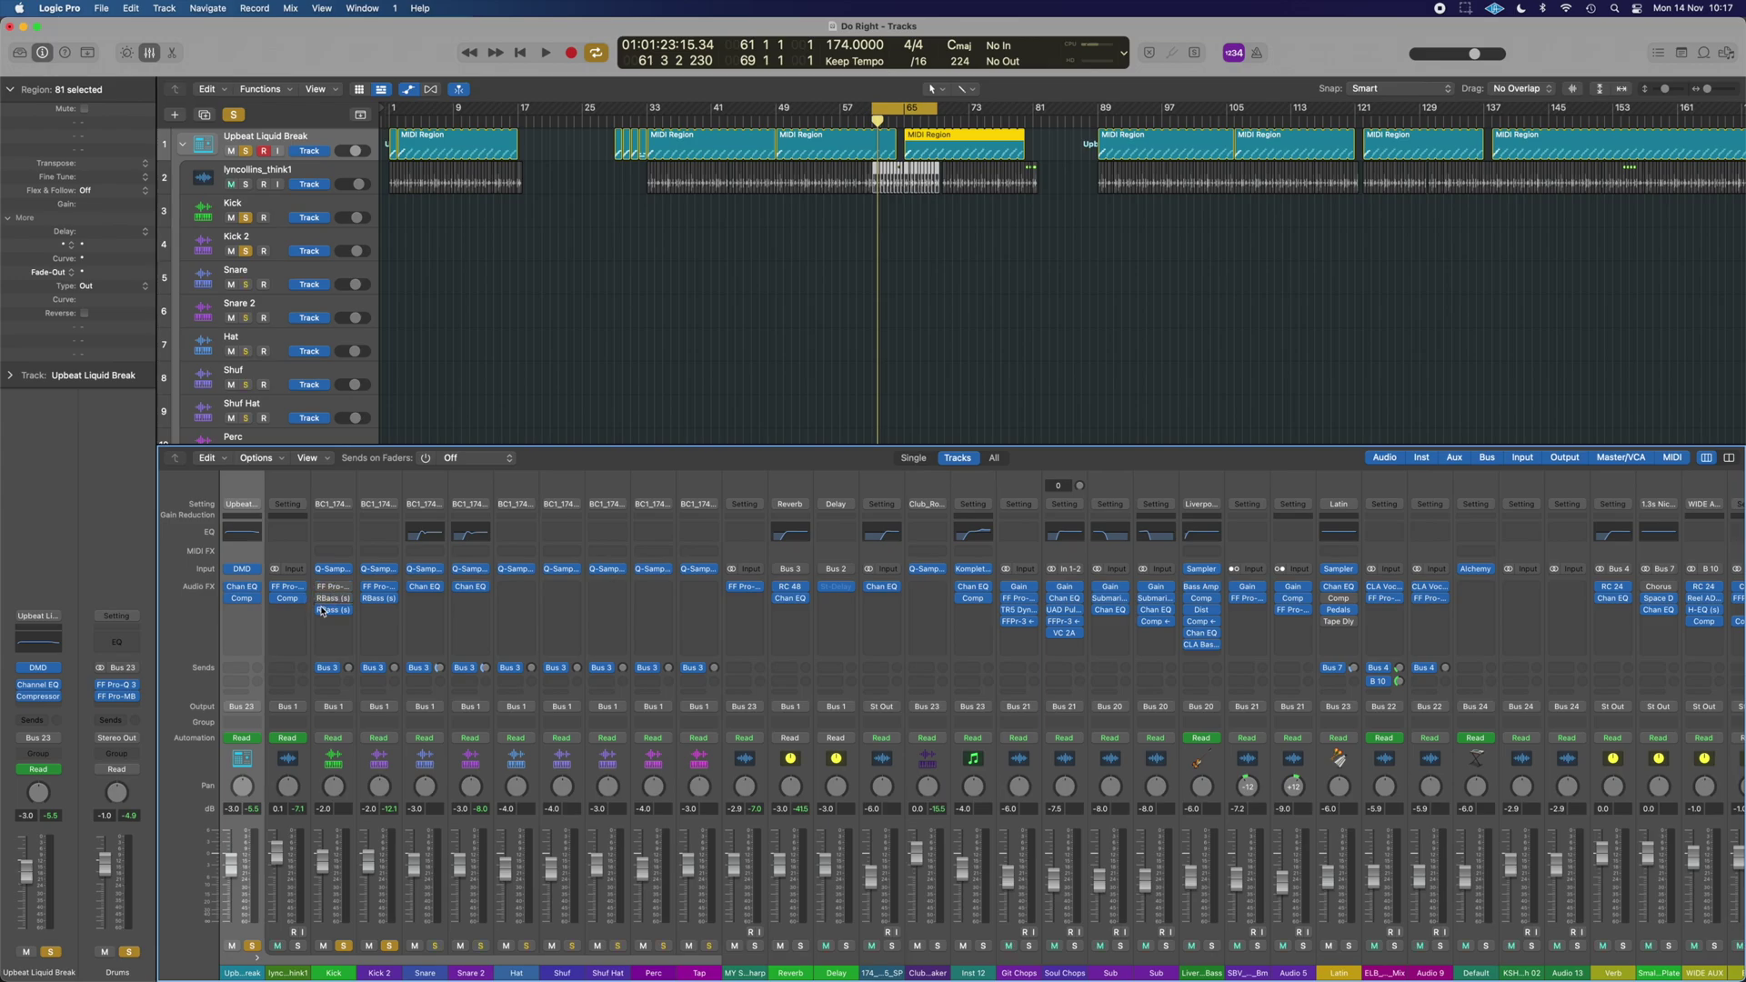
# - Audition the soloed kicks, add Snare and Snare 2 to the solo, and listen to the layered hits together
pyautogui.press('space')
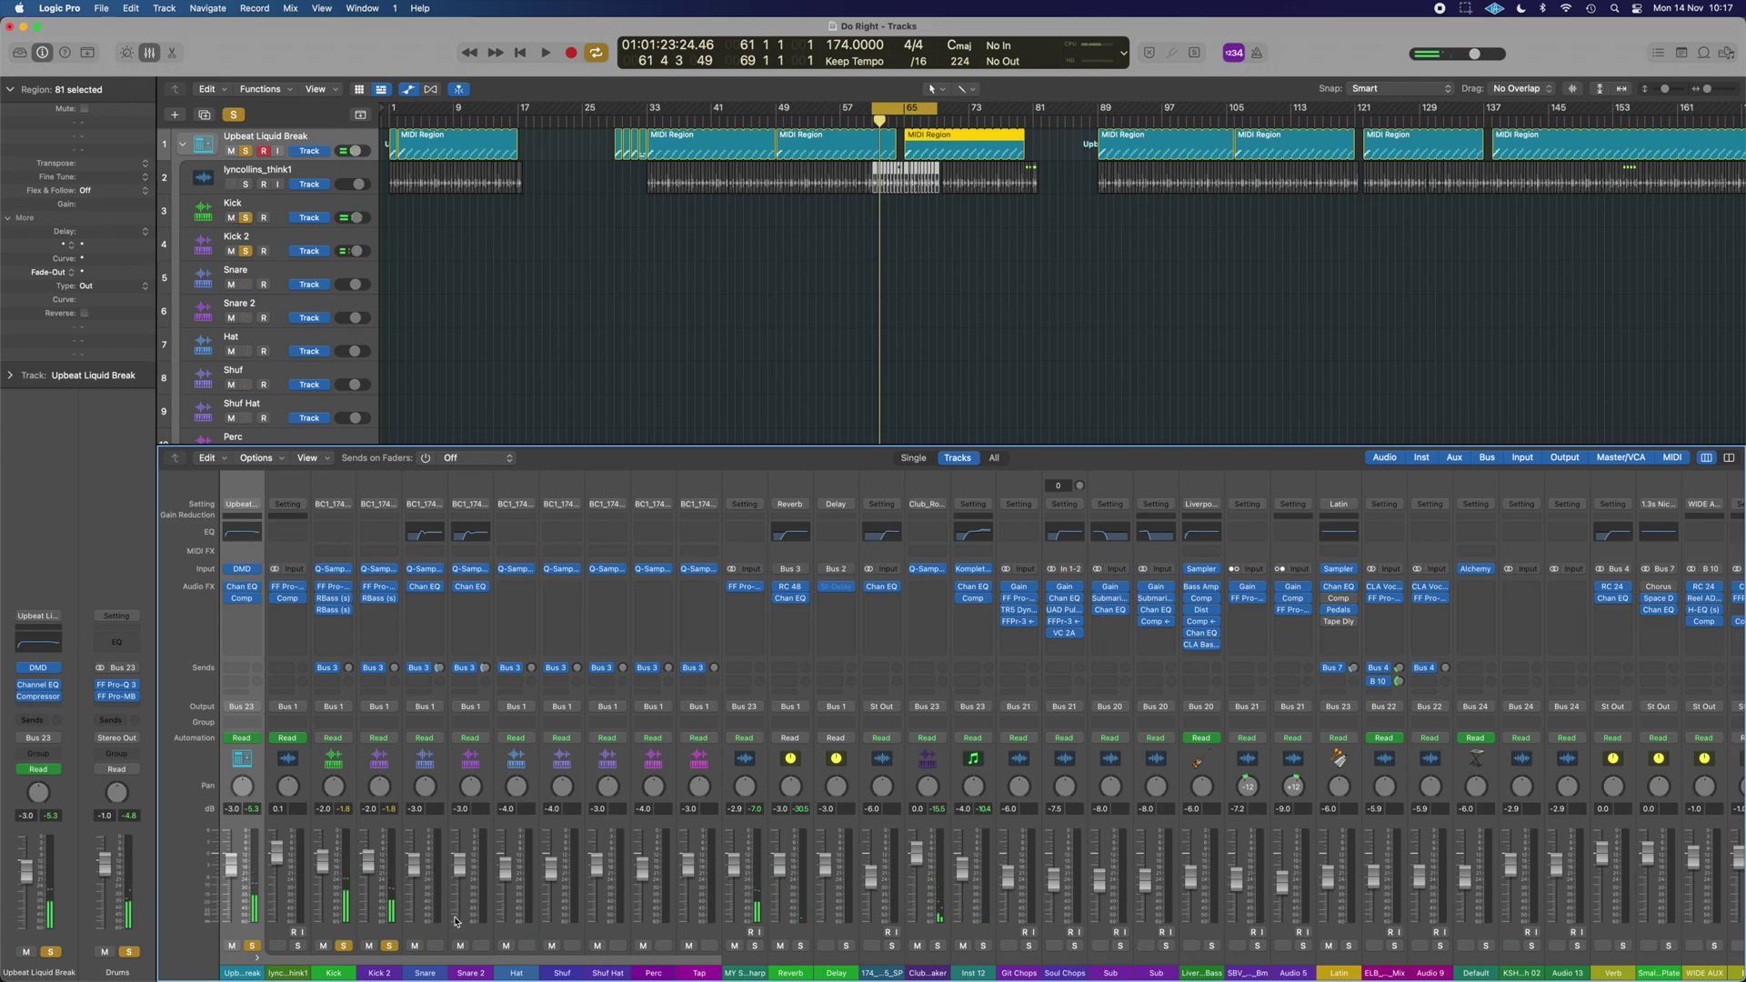
pyautogui.moveTo(439, 950); pyautogui.dragTo(481, 946)
pyautogui.press('space')
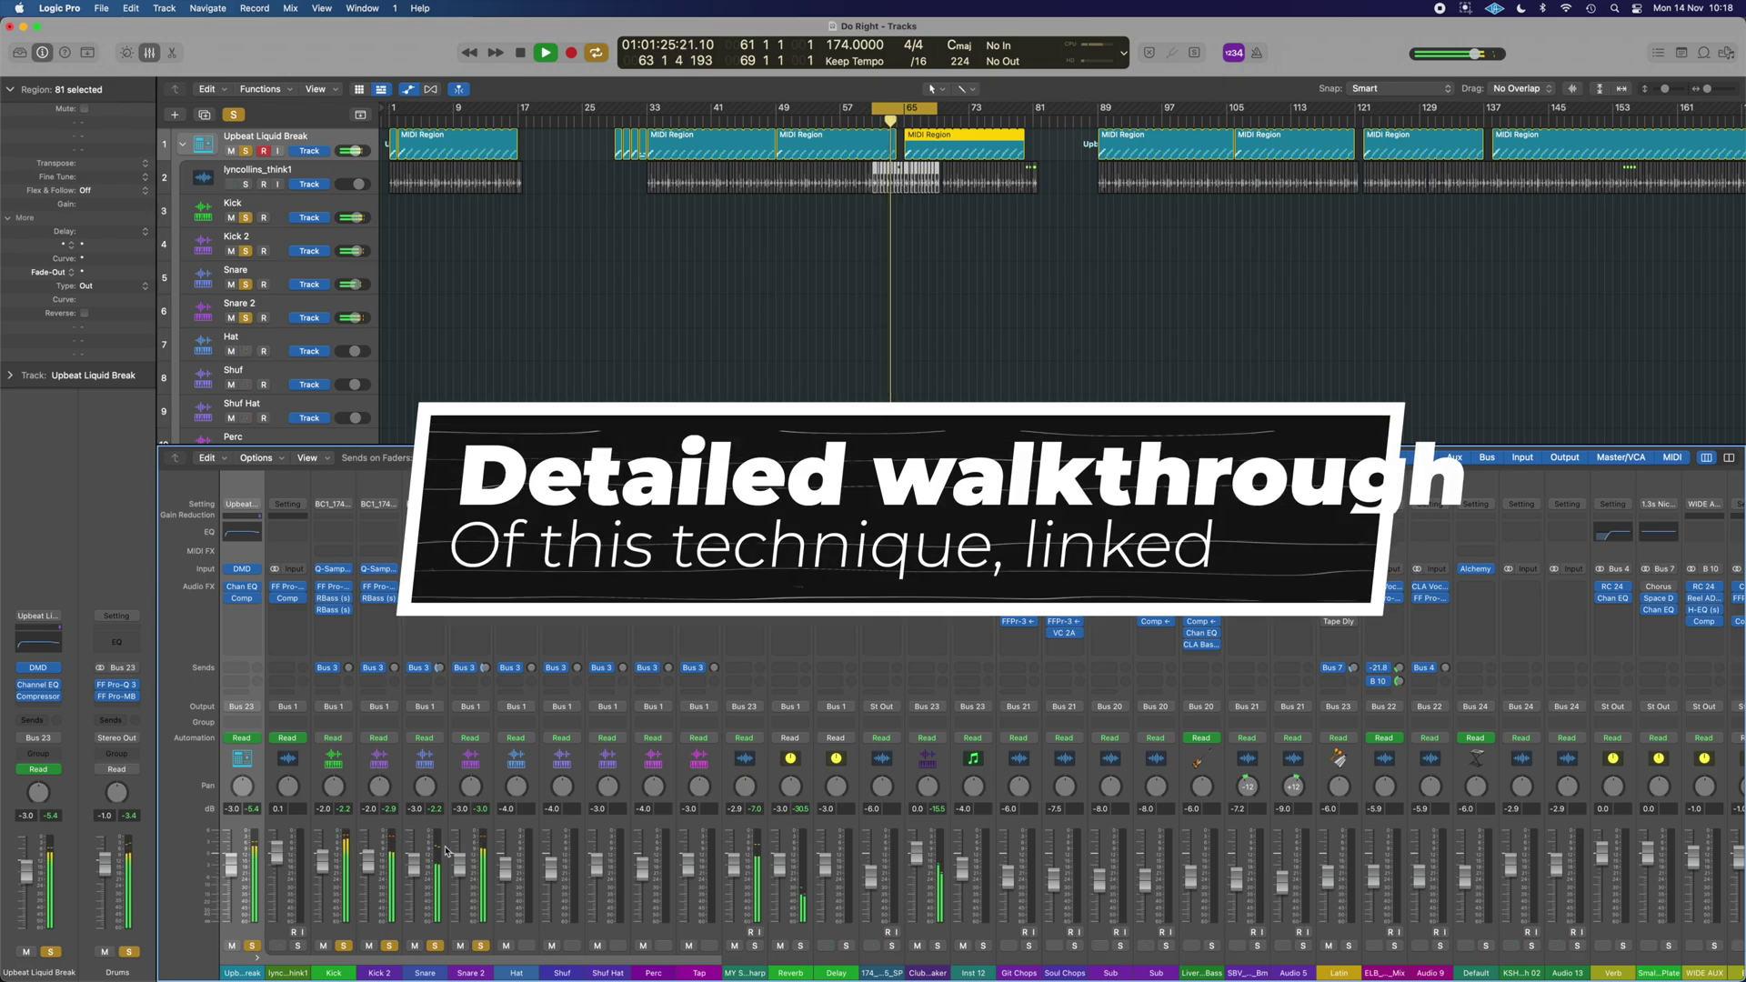
pyautogui.press('space')
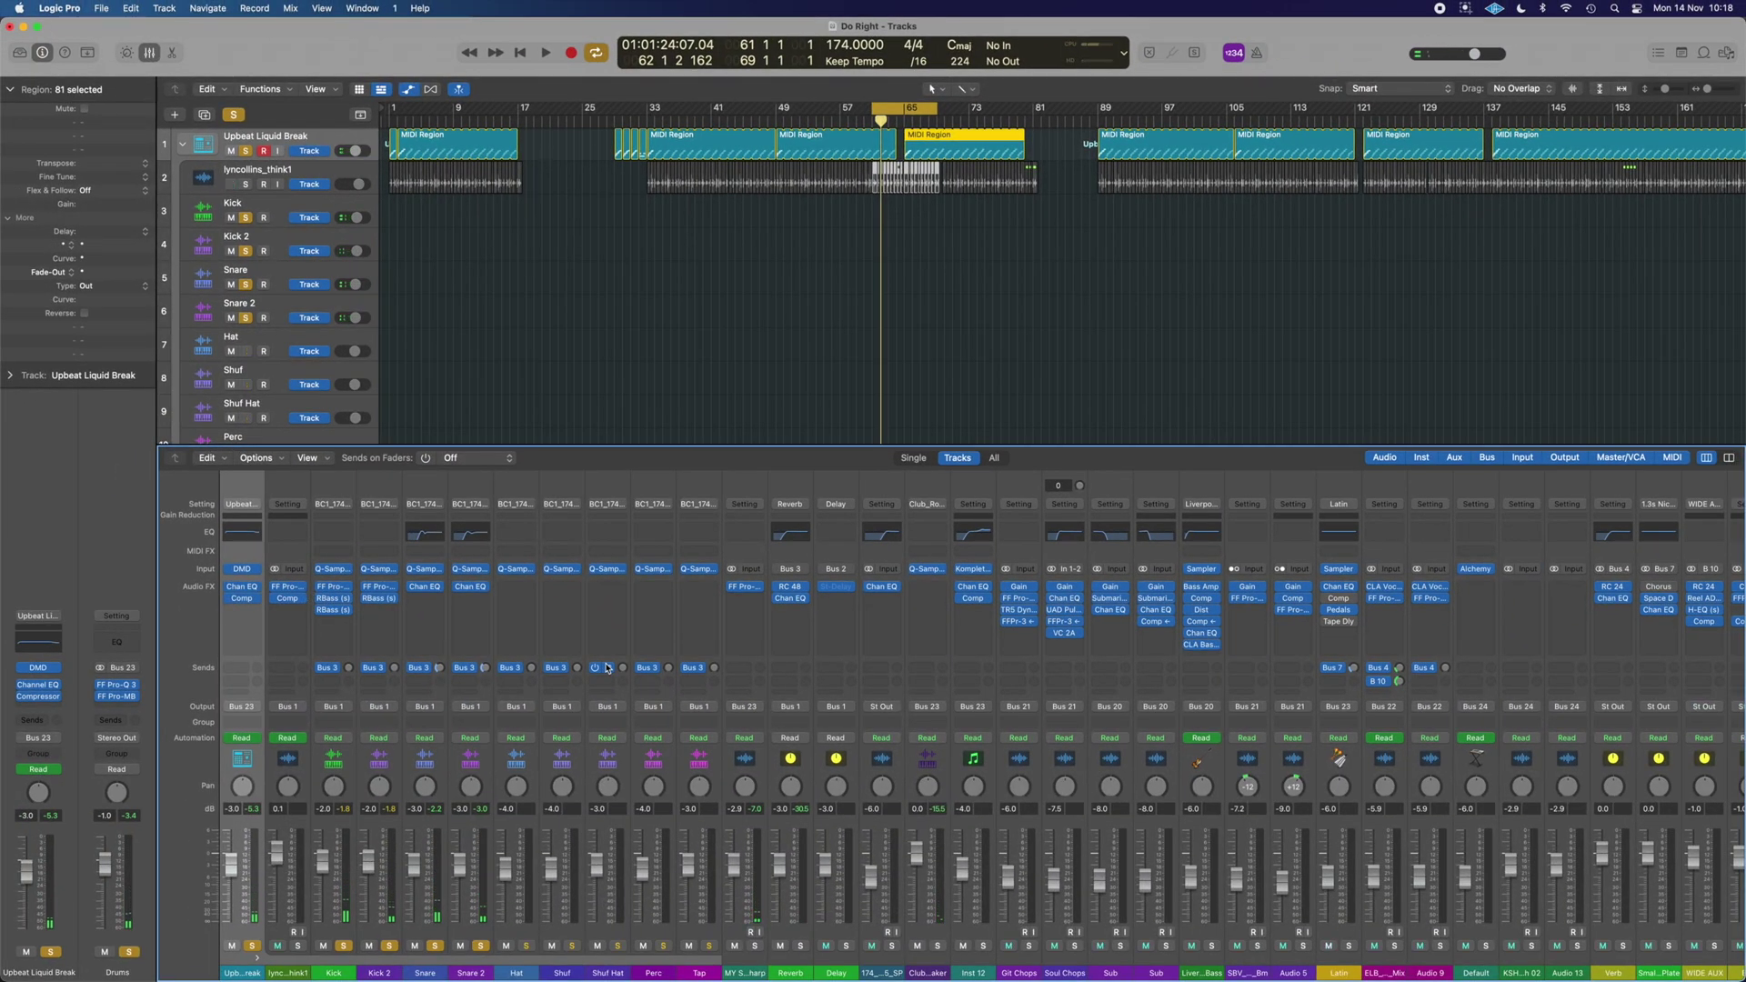
pyautogui.press('space')
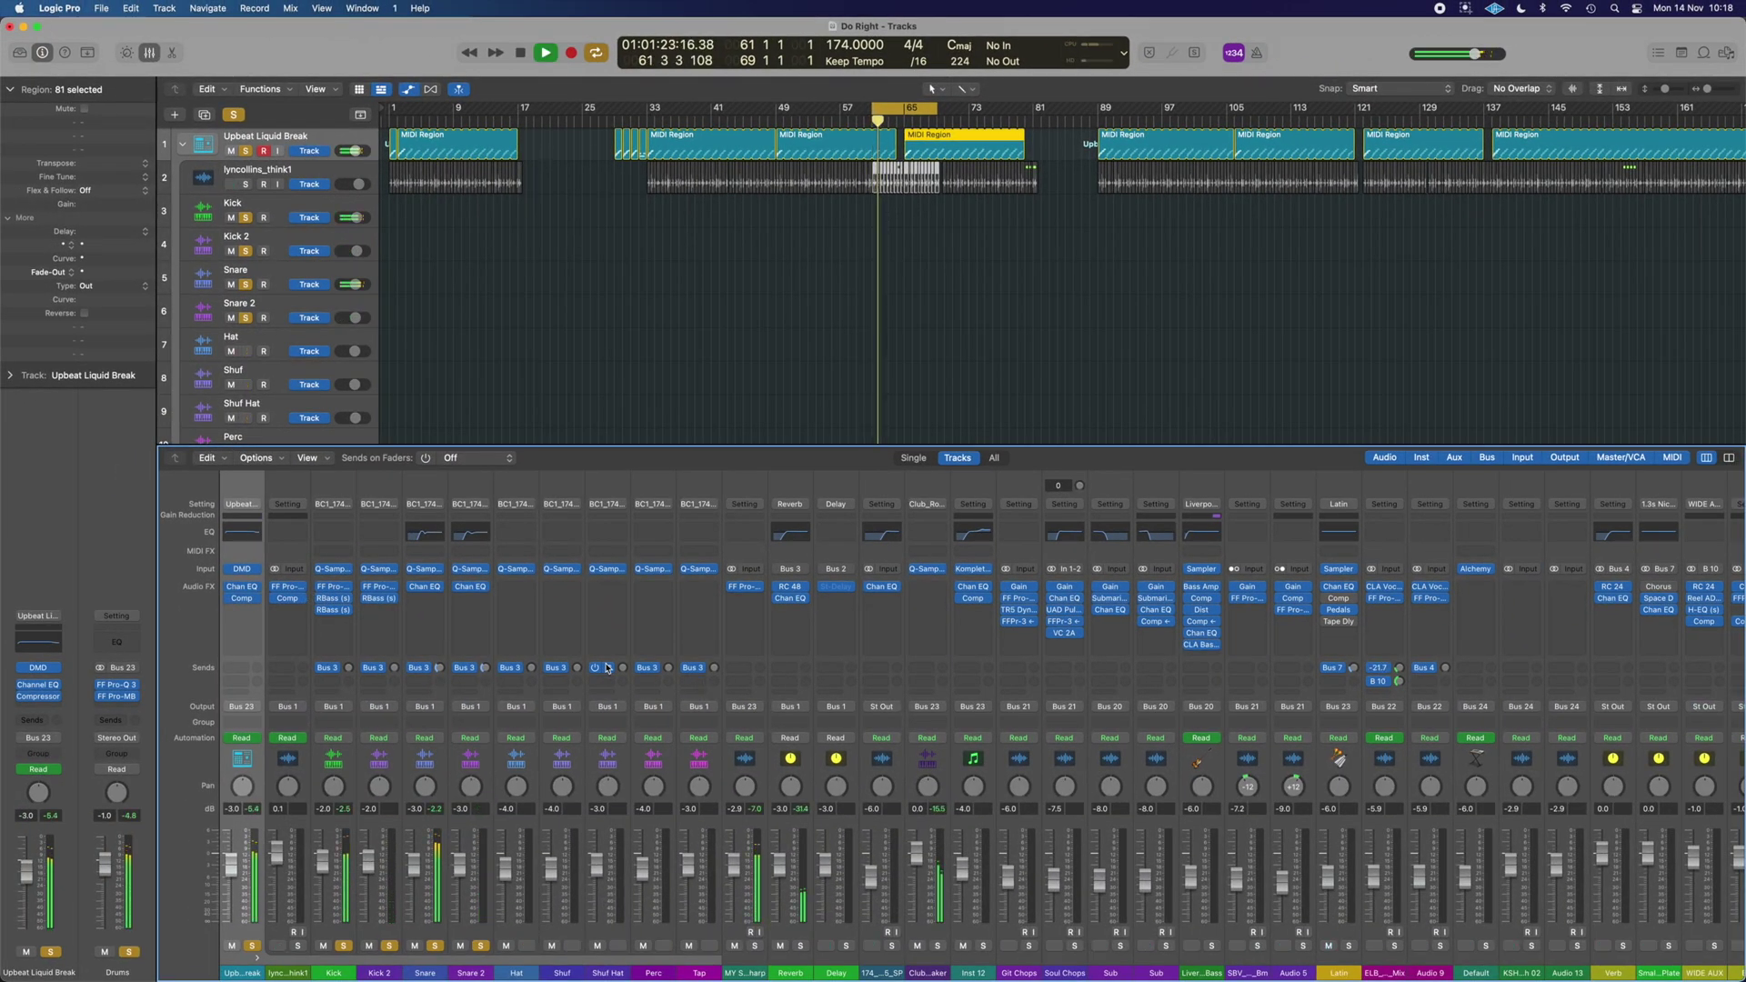
# - Take Kick and Kick 2 out of solo, leaving the two snare layers soloed
pyautogui.click(344, 947)
pyautogui.press('space')
pyautogui.click(389, 947)
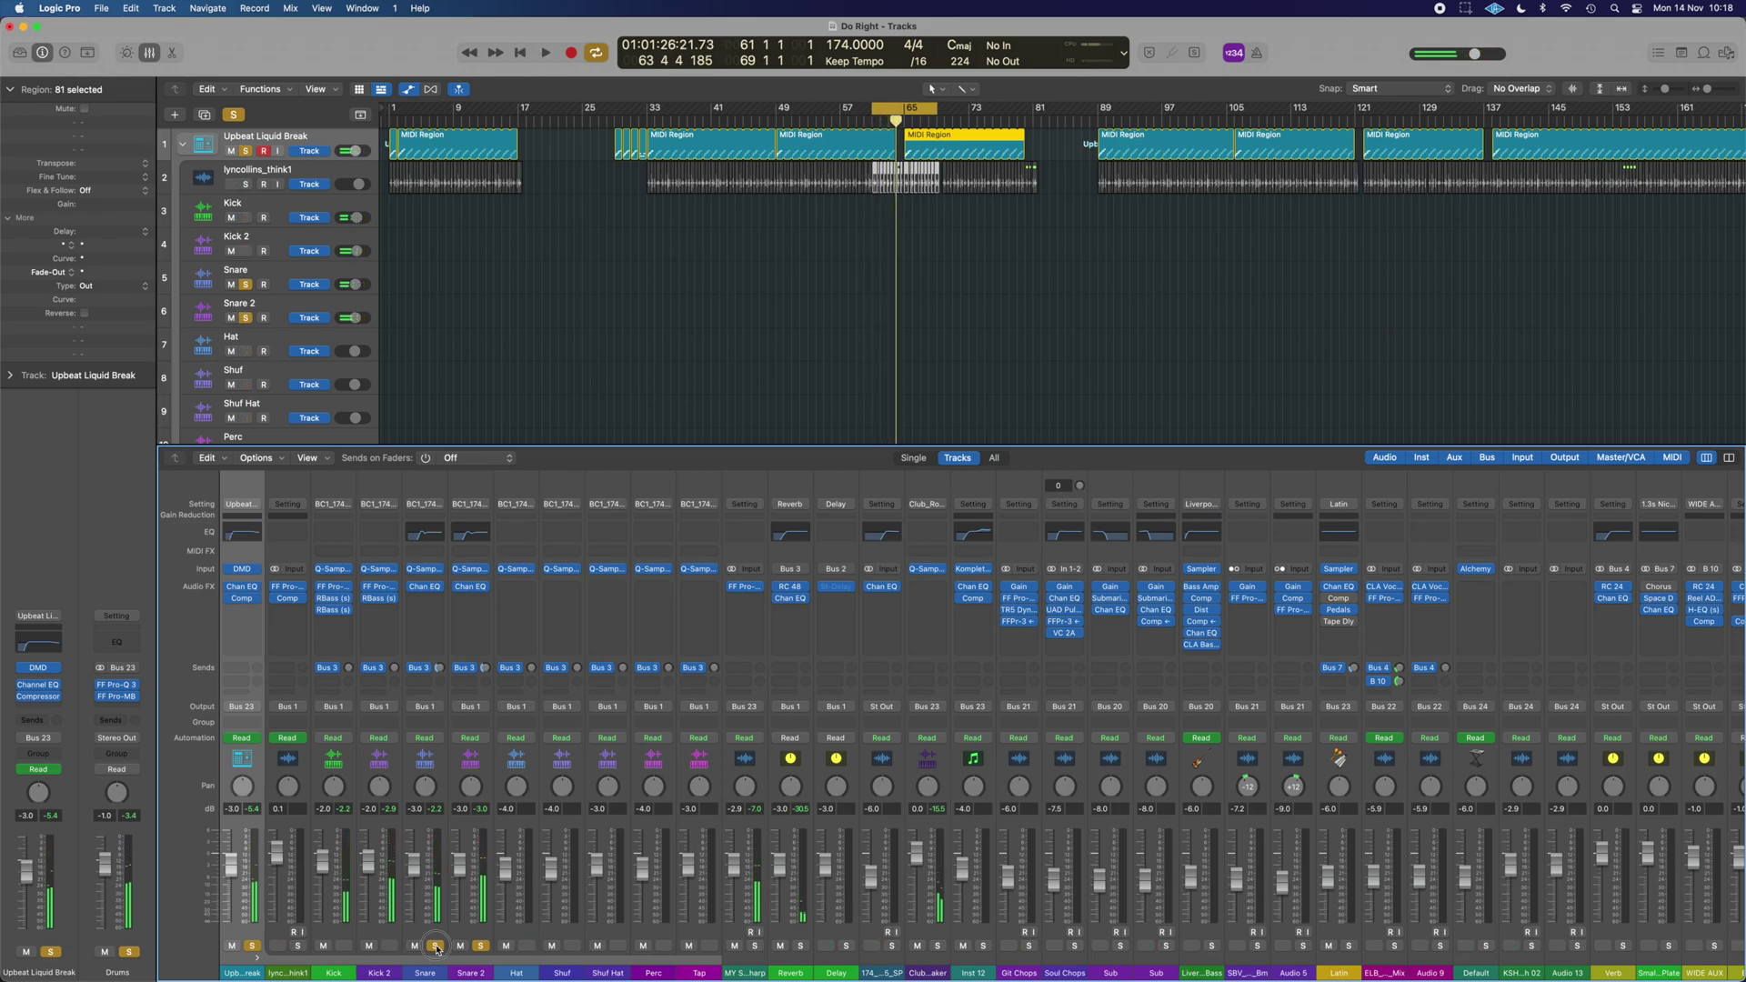
# - Collapse the drum stack, open FF Pro-Q 3 on the MY Snare Sharp track and audition its low cut
pyautogui.click(257, 956)
pyautogui.click(291, 587)
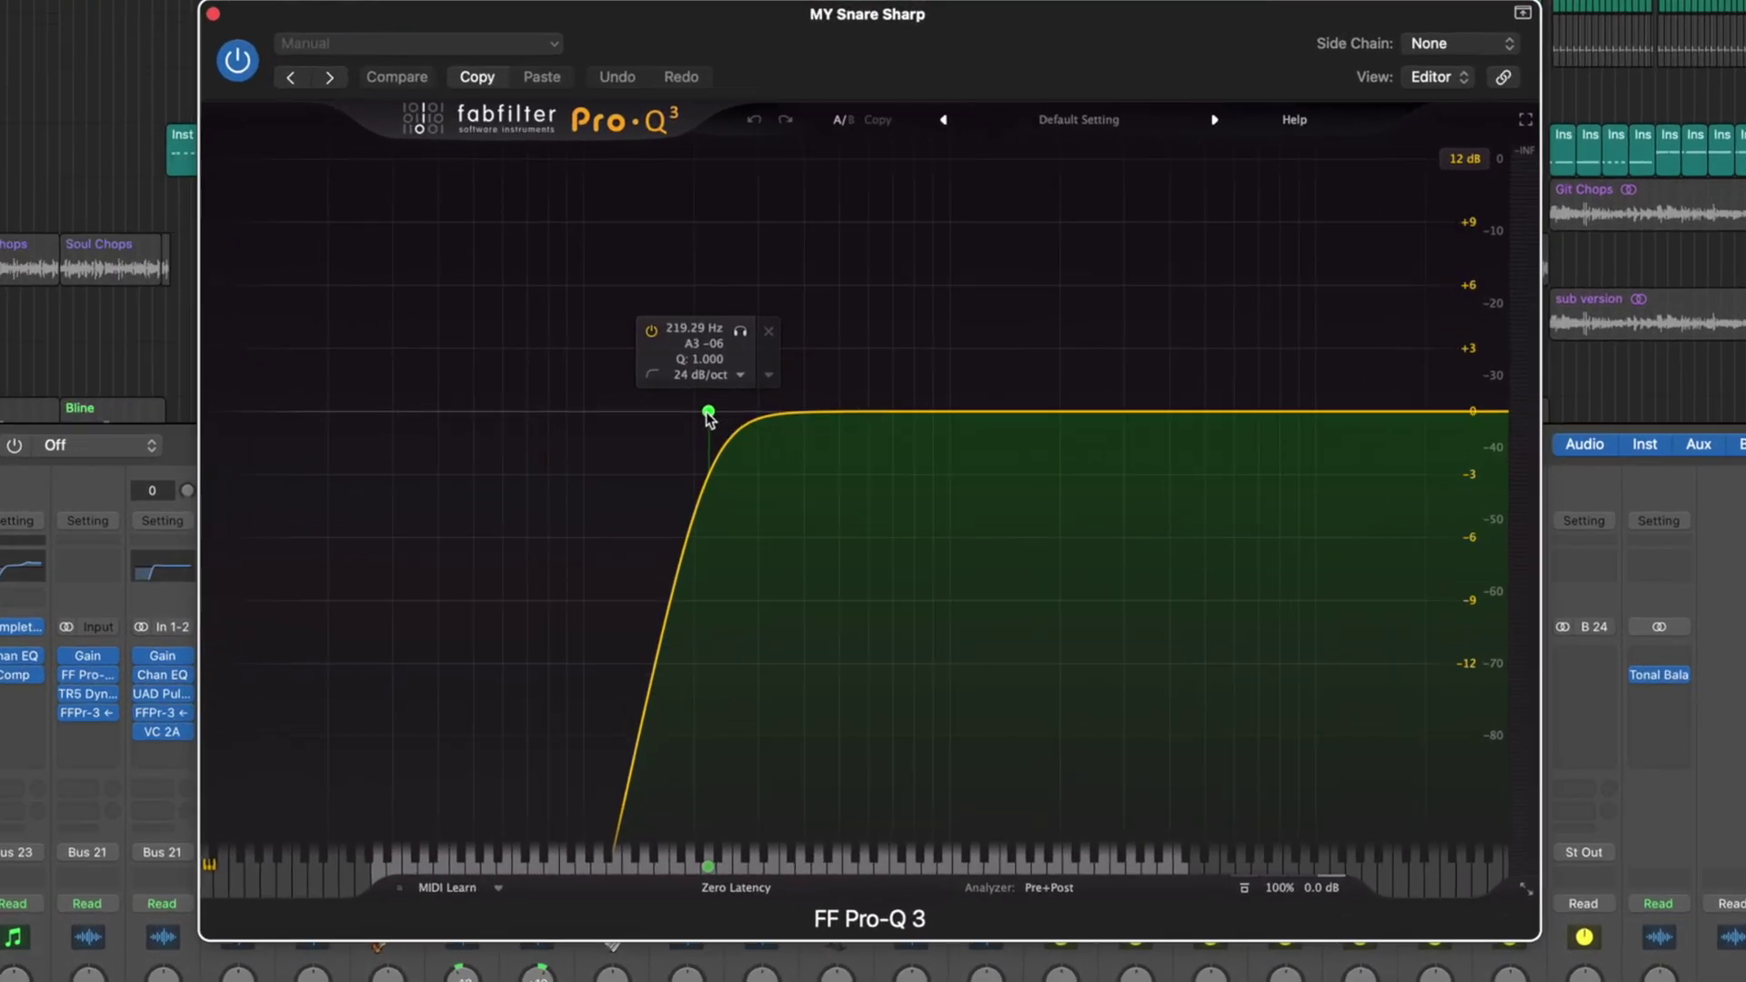
pyautogui.press('space')
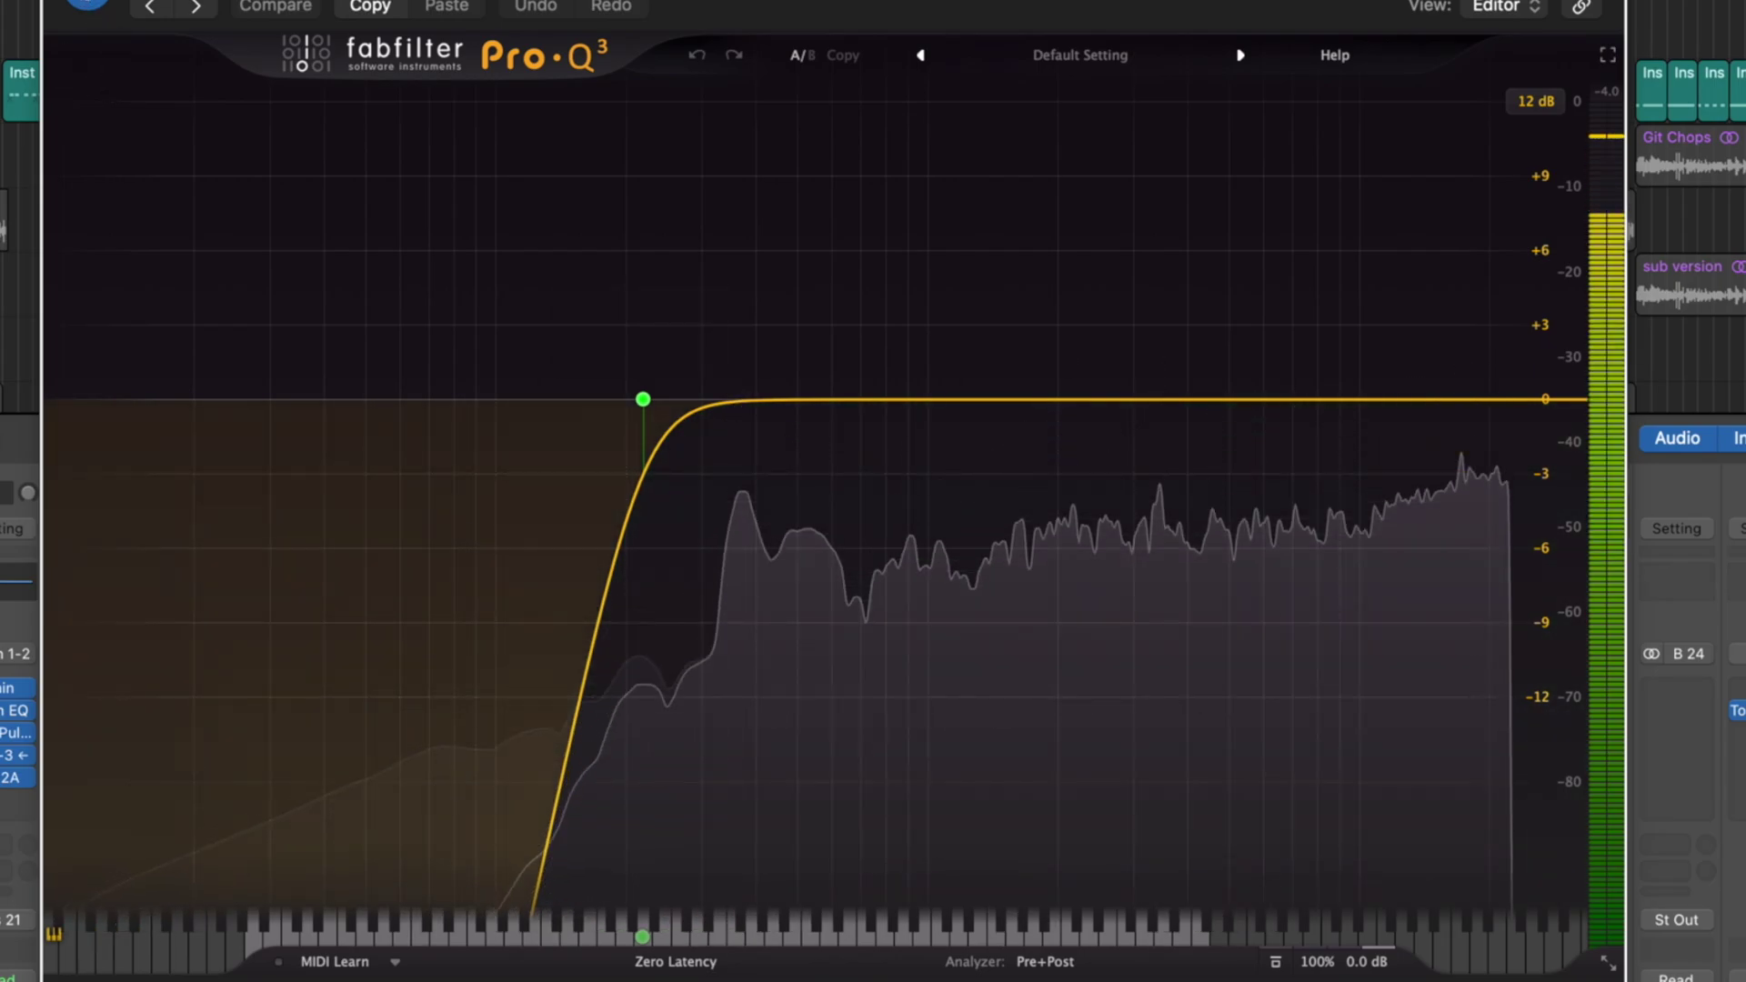
# - Close the snare's EQ window, solo the Inst 12 track, and examine its Channel EQ and Compressor settings
pyautogui.press('super+w')
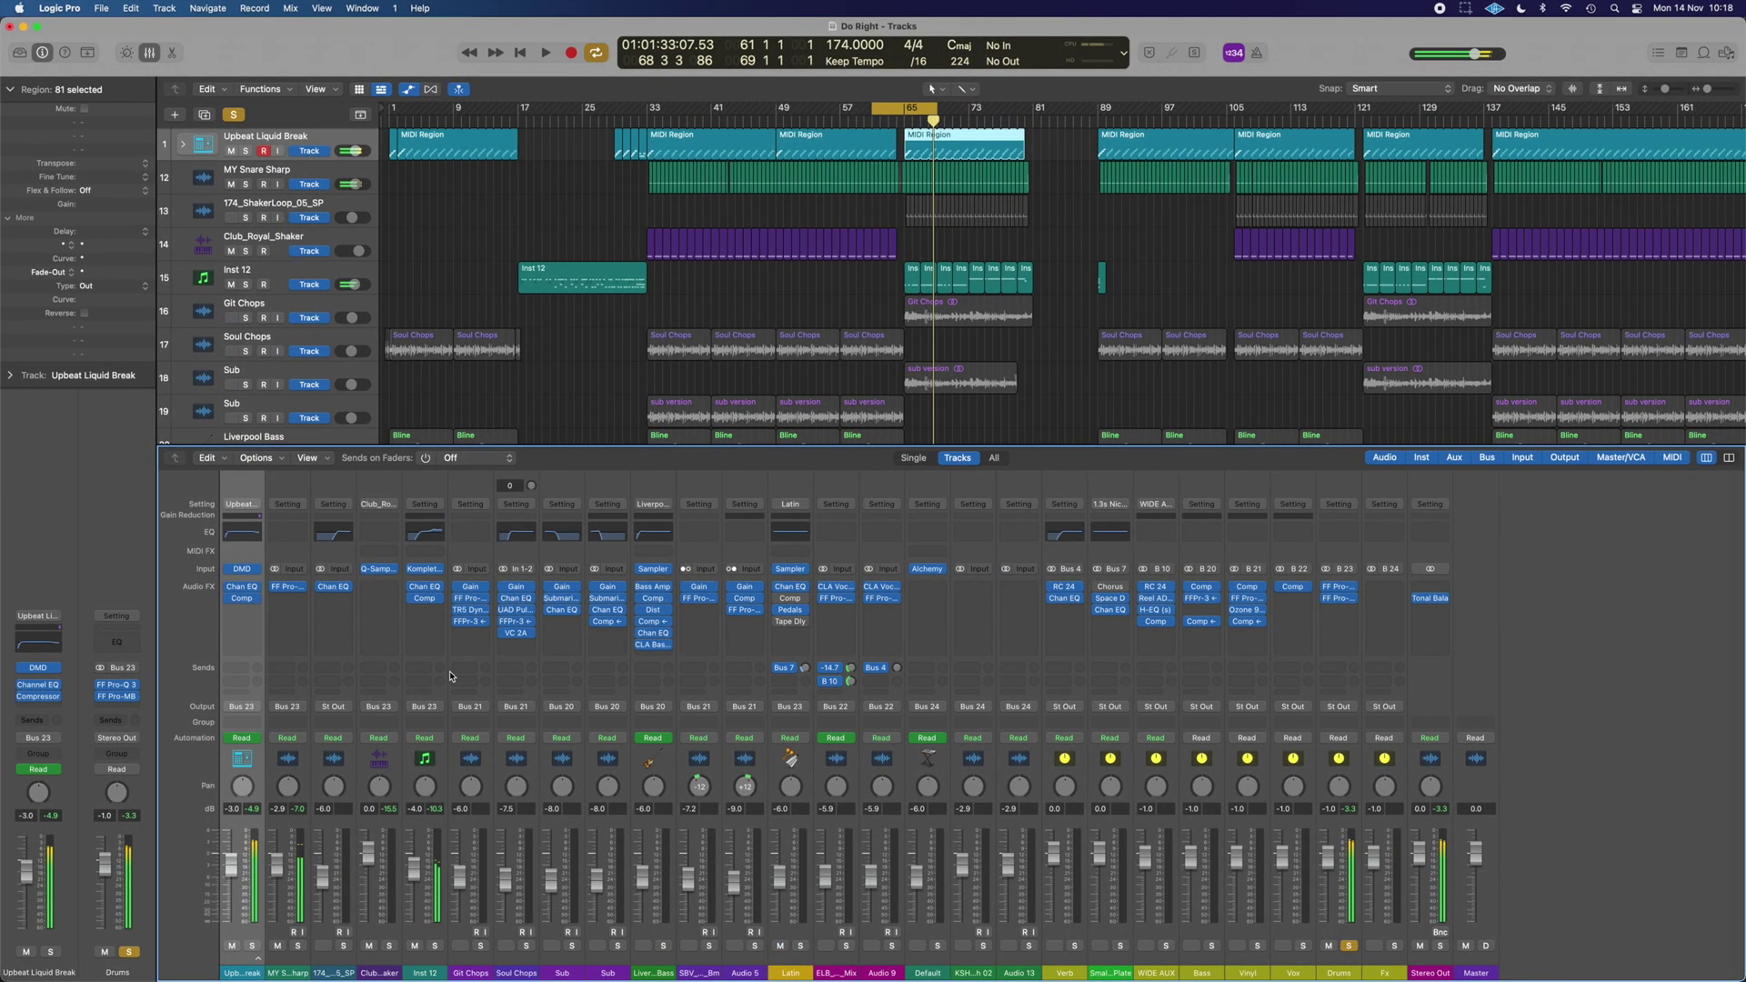
pyautogui.click(875, 279)
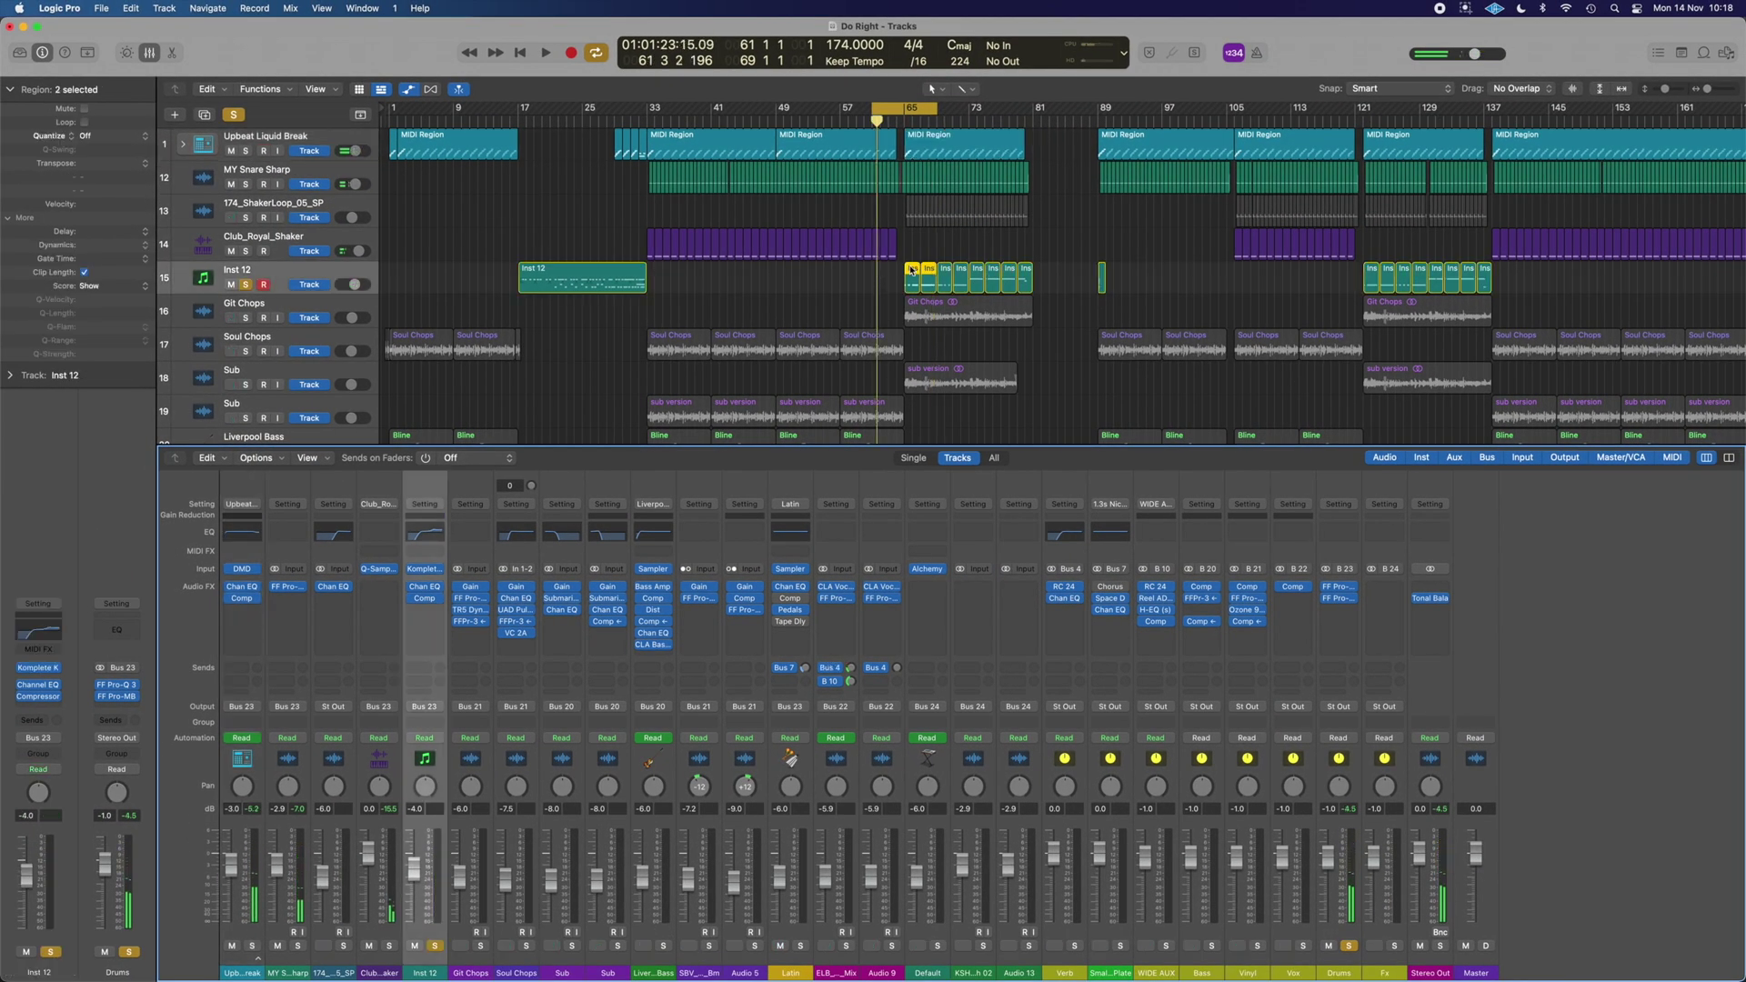
pyautogui.click(425, 589)
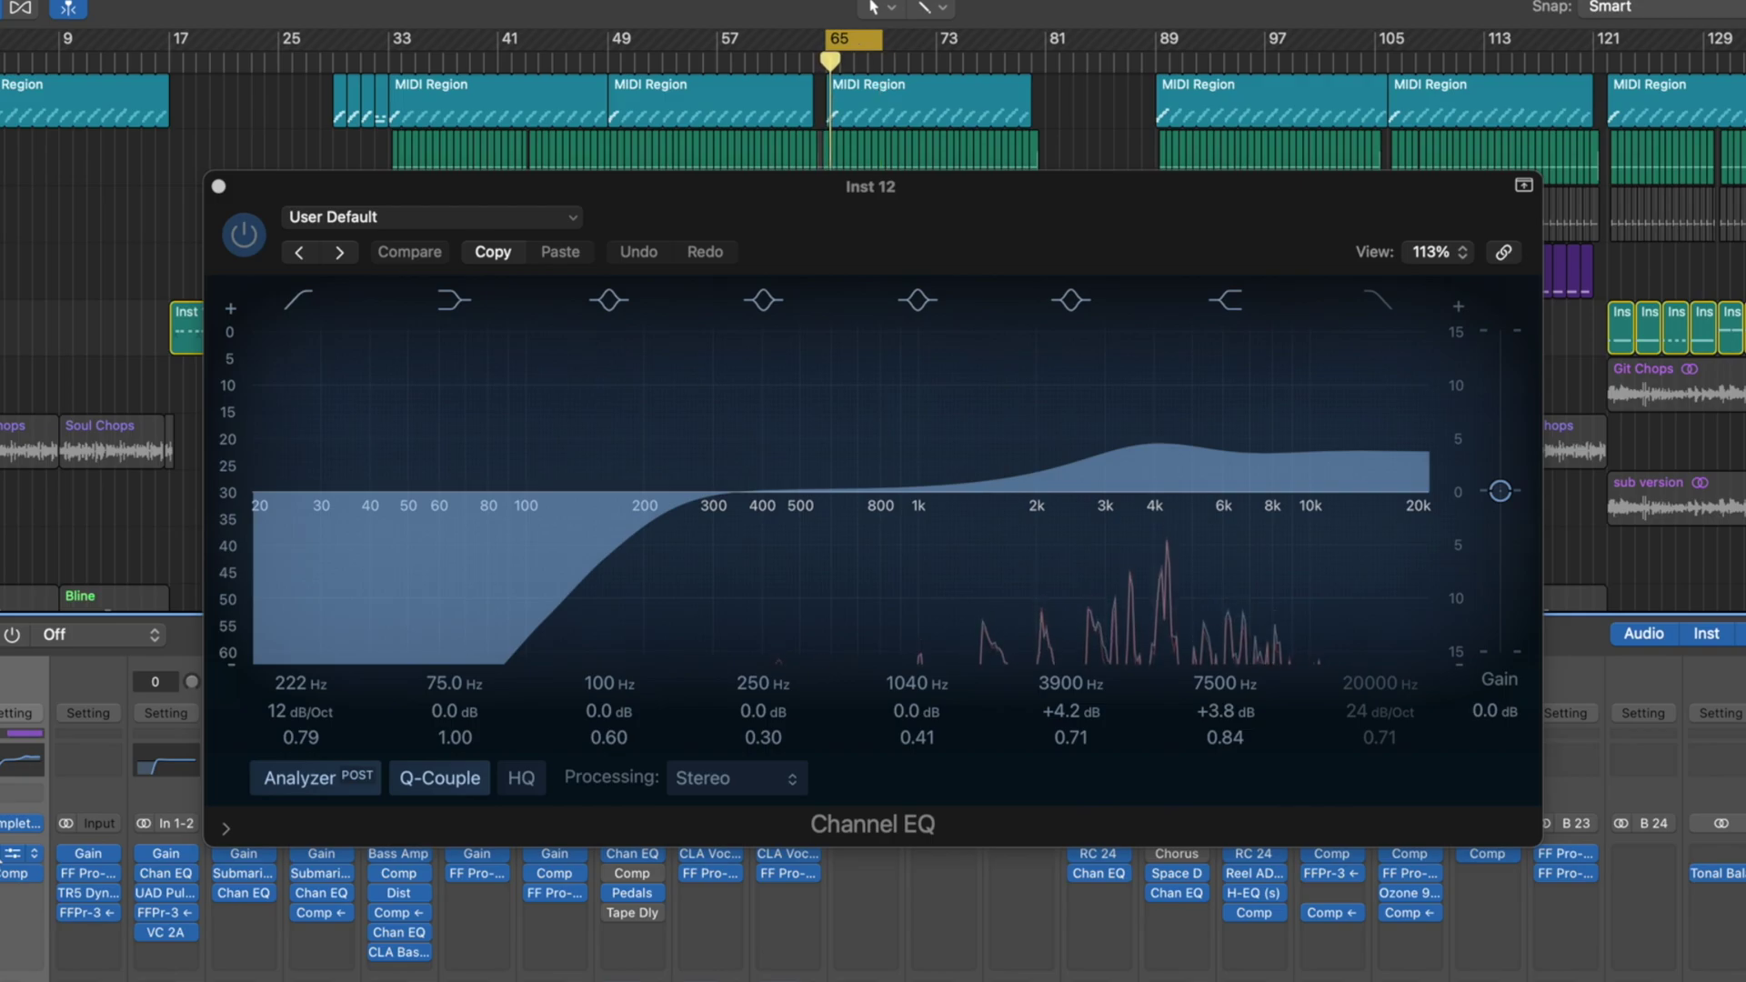
pyautogui.click(11, 875)
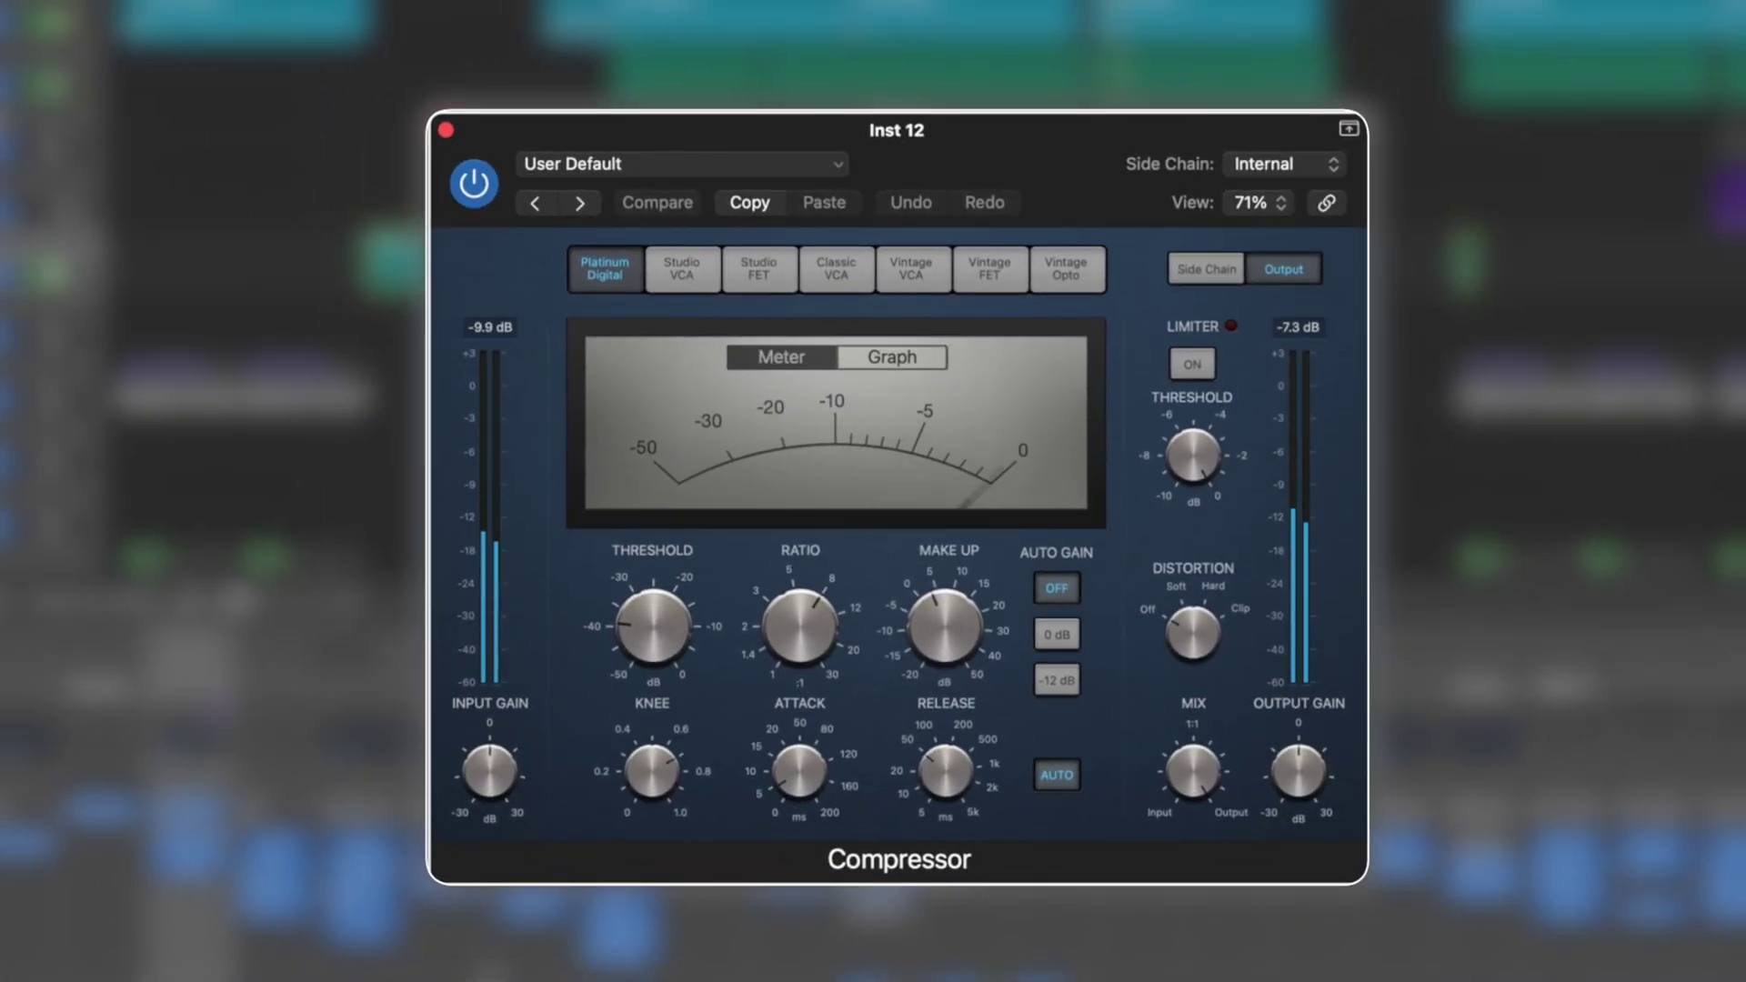
pyautogui.moveTo(822, 795)
pyautogui.moveTo(941, 602)
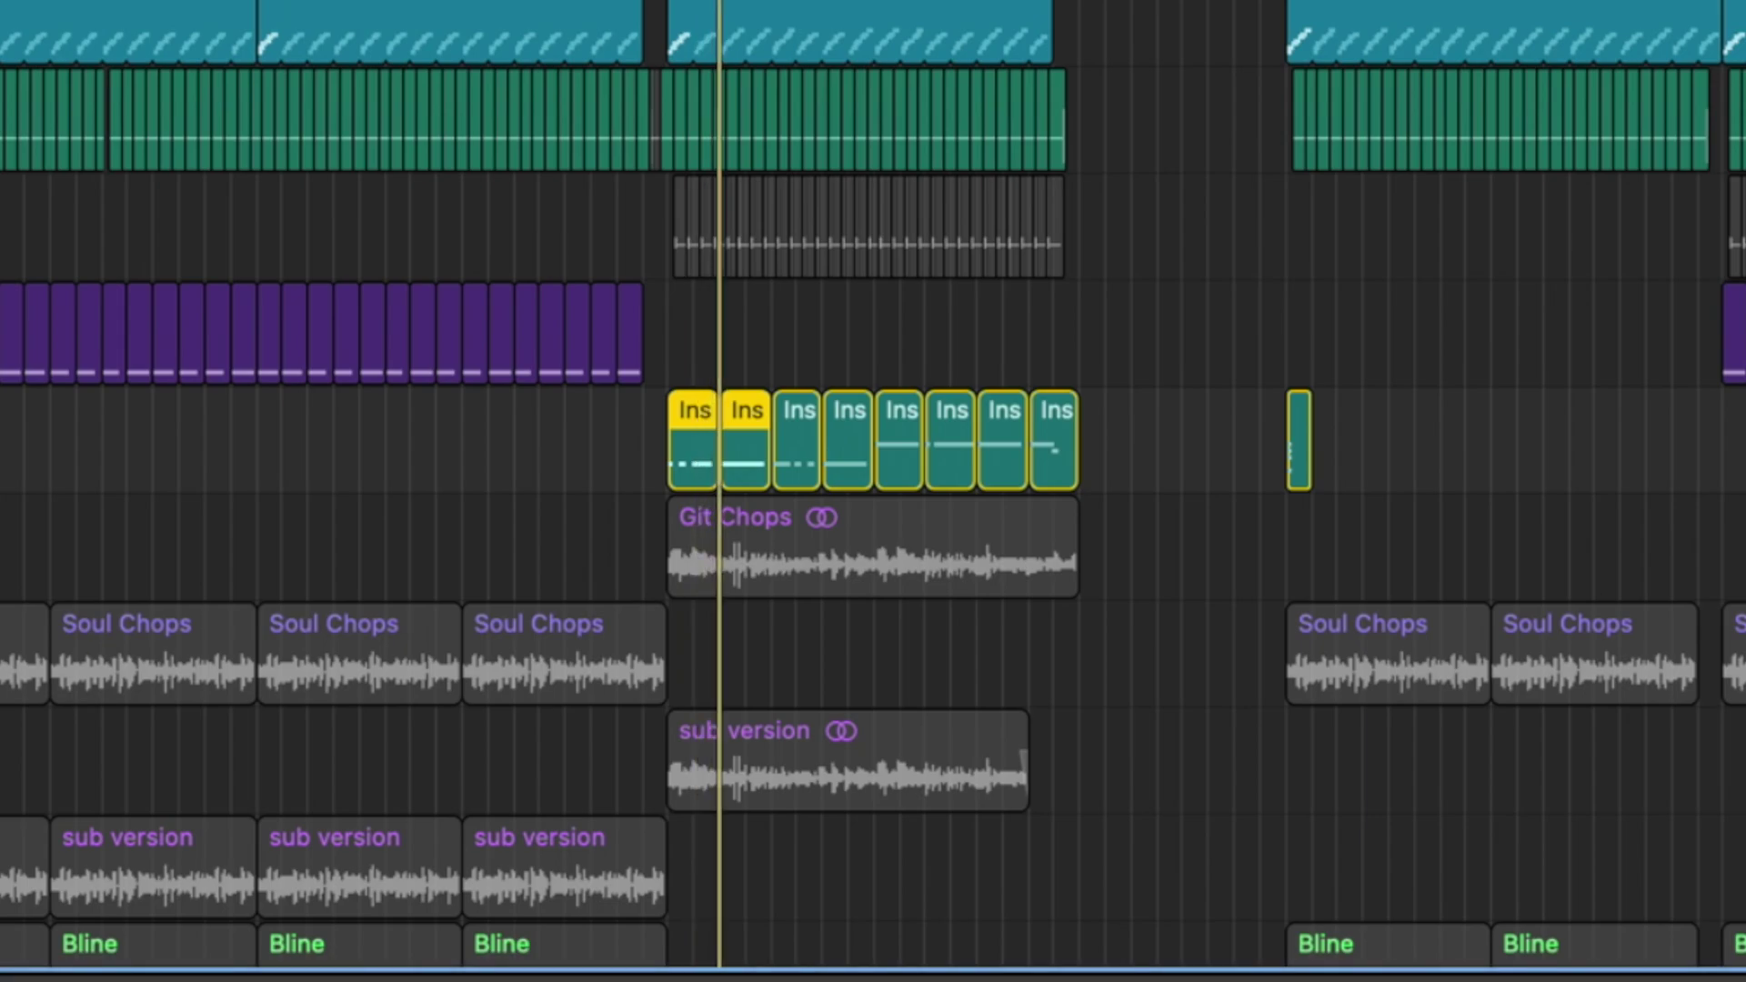
# - Audition the soloed Inst 12 track with and without the drums, reopening and closing its Compressor
pyautogui.press('space')
pyautogui.press('s')
pyautogui.press('s')
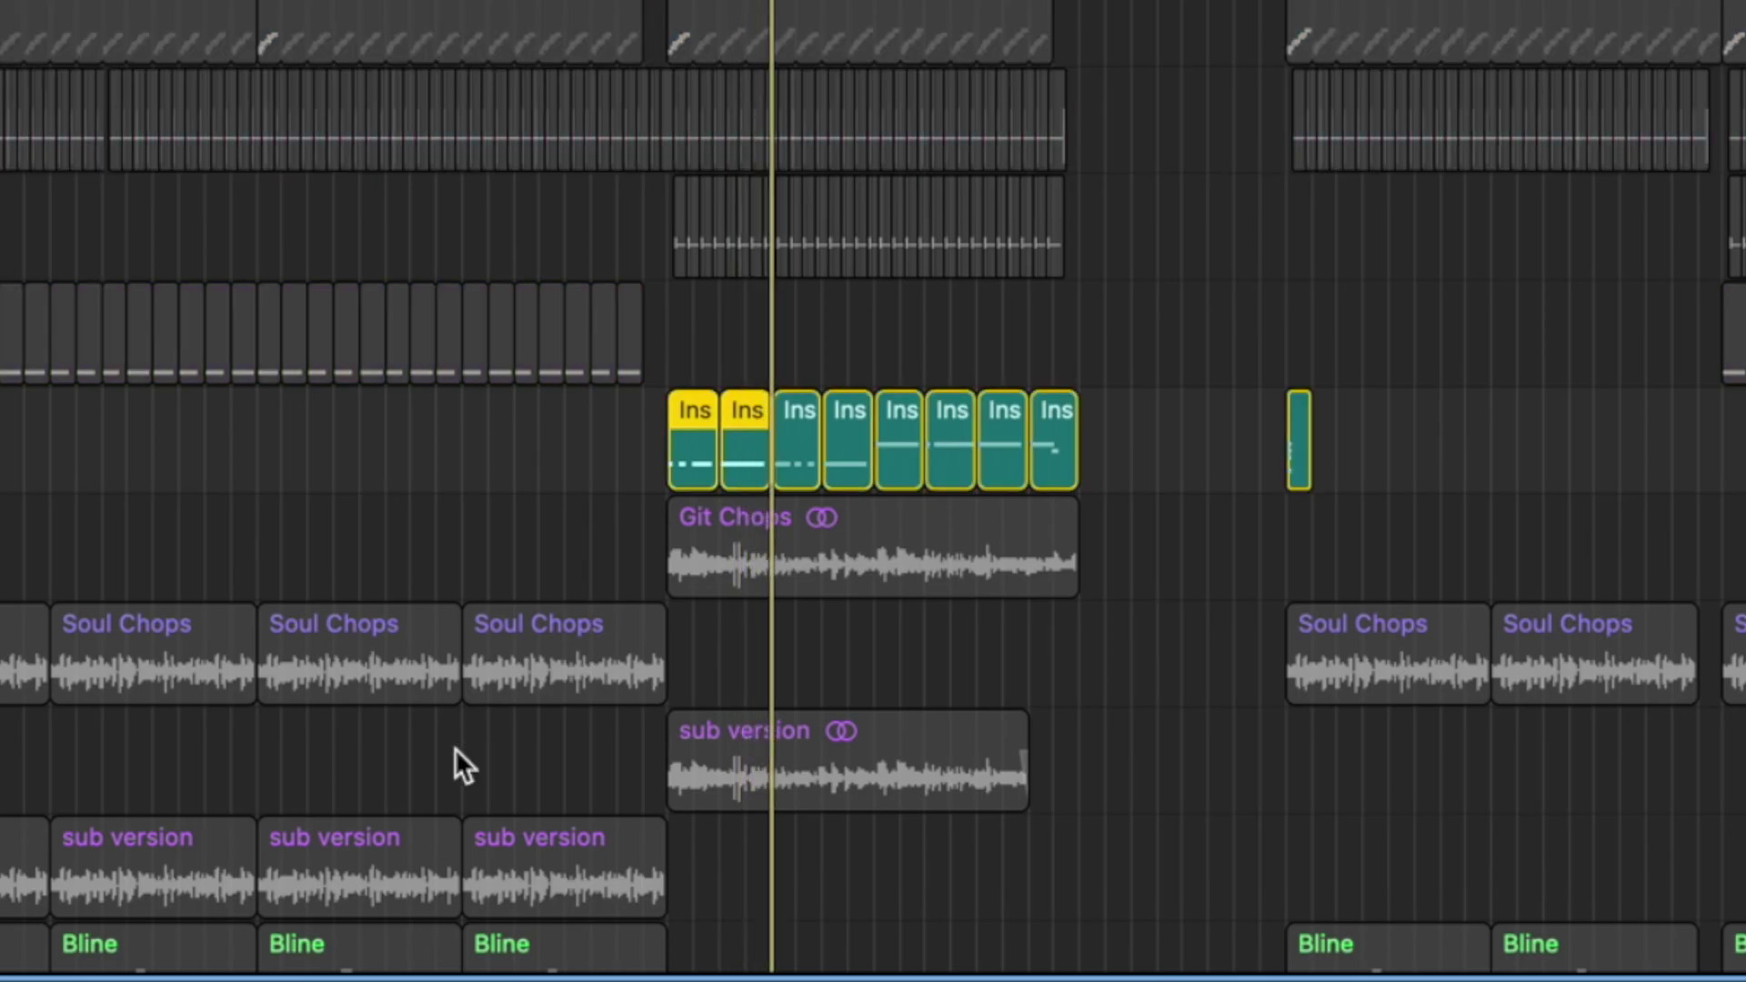
pyautogui.press('x')
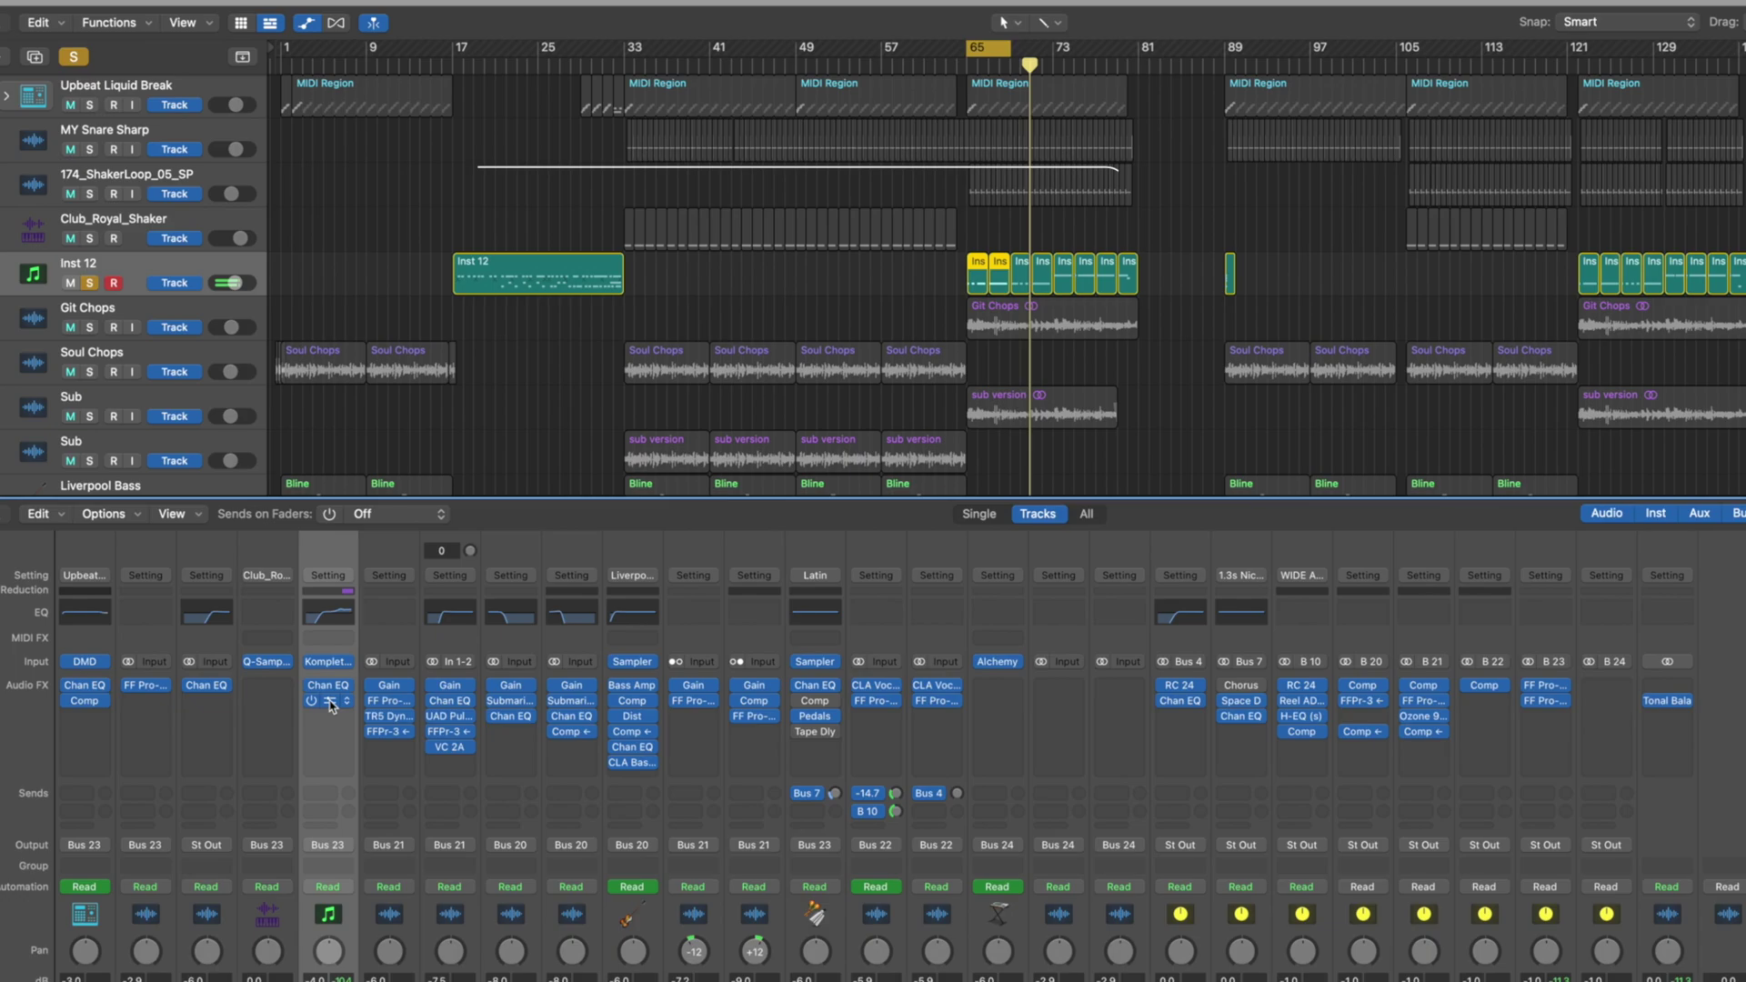
pyautogui.click(331, 705)
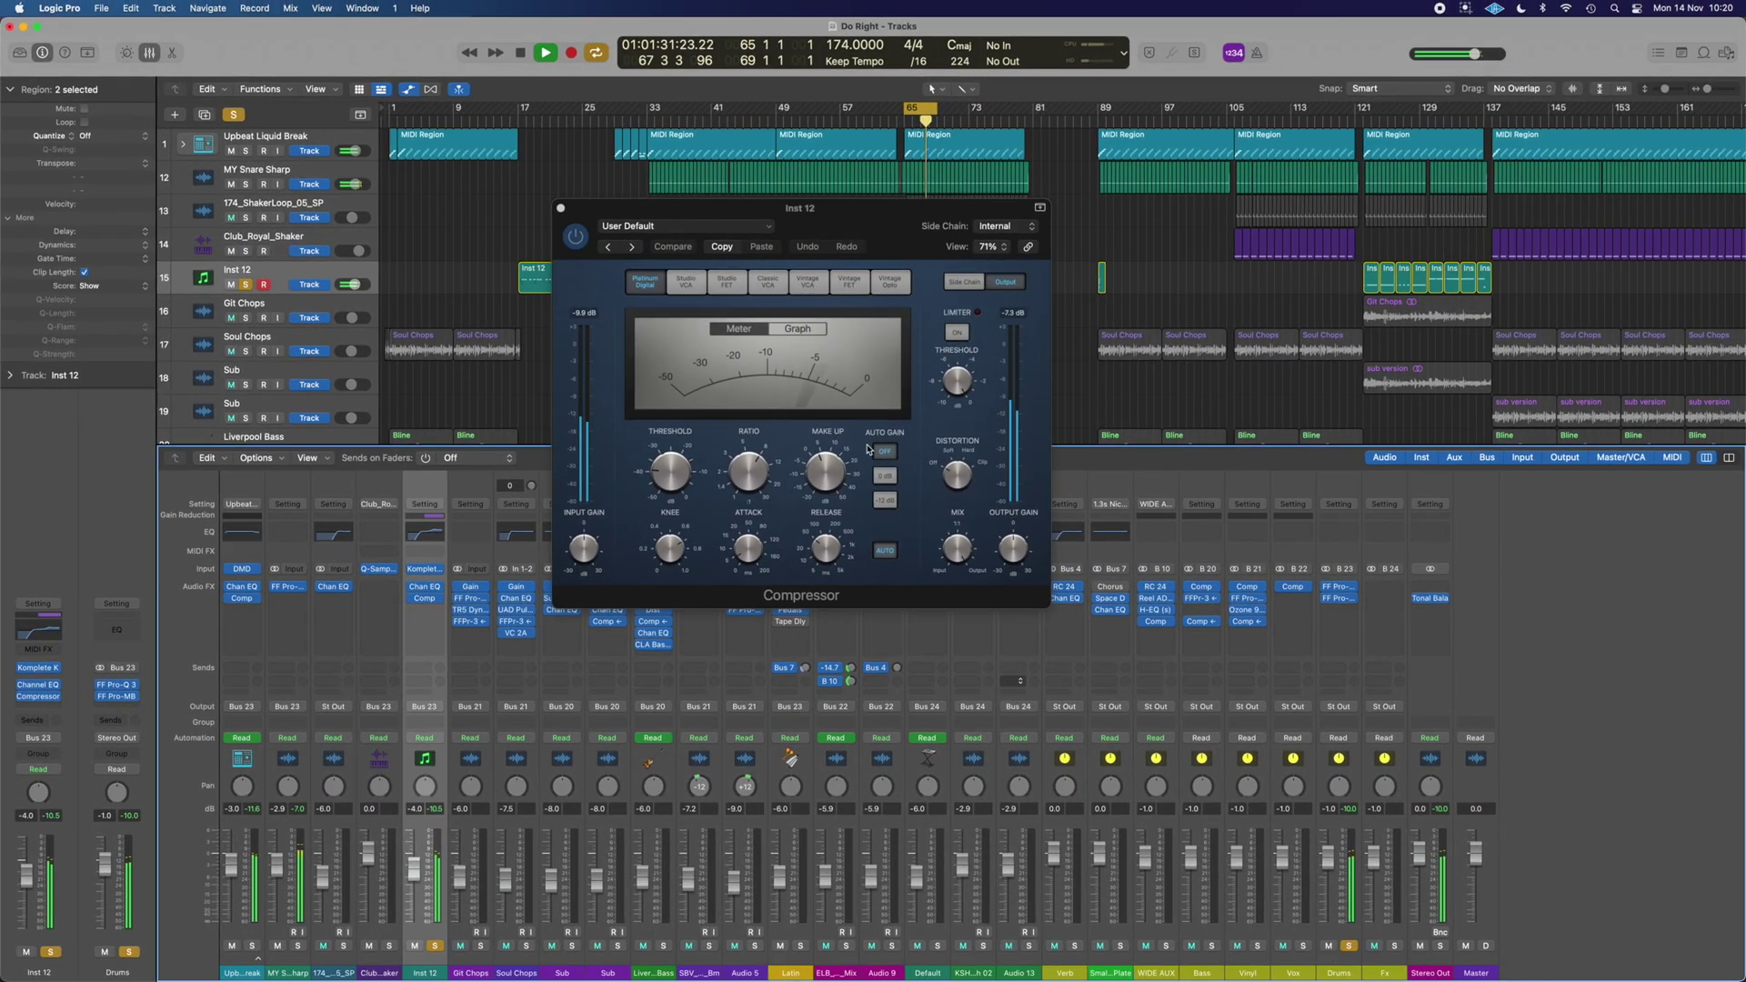
pyautogui.click(560, 208)
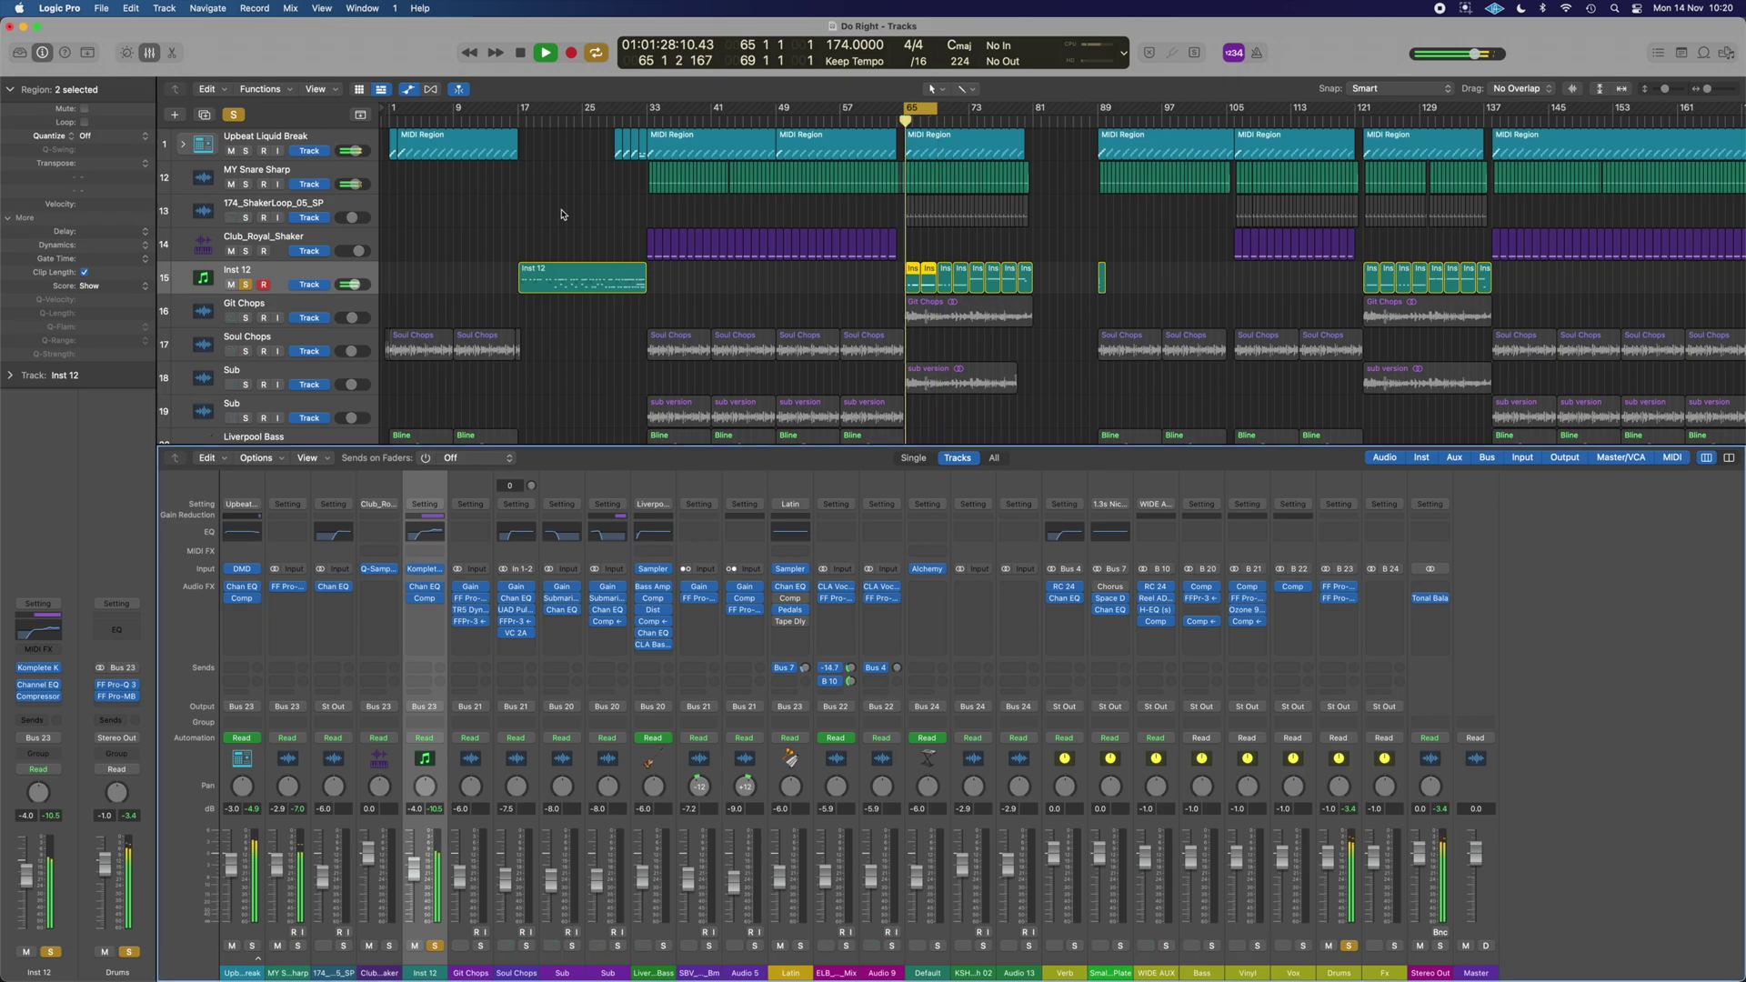
# - Solo the Git Chops channel, open its Gain and first FF Pro-Q 3, and audition the EQ curve
pyautogui.click(468, 909)
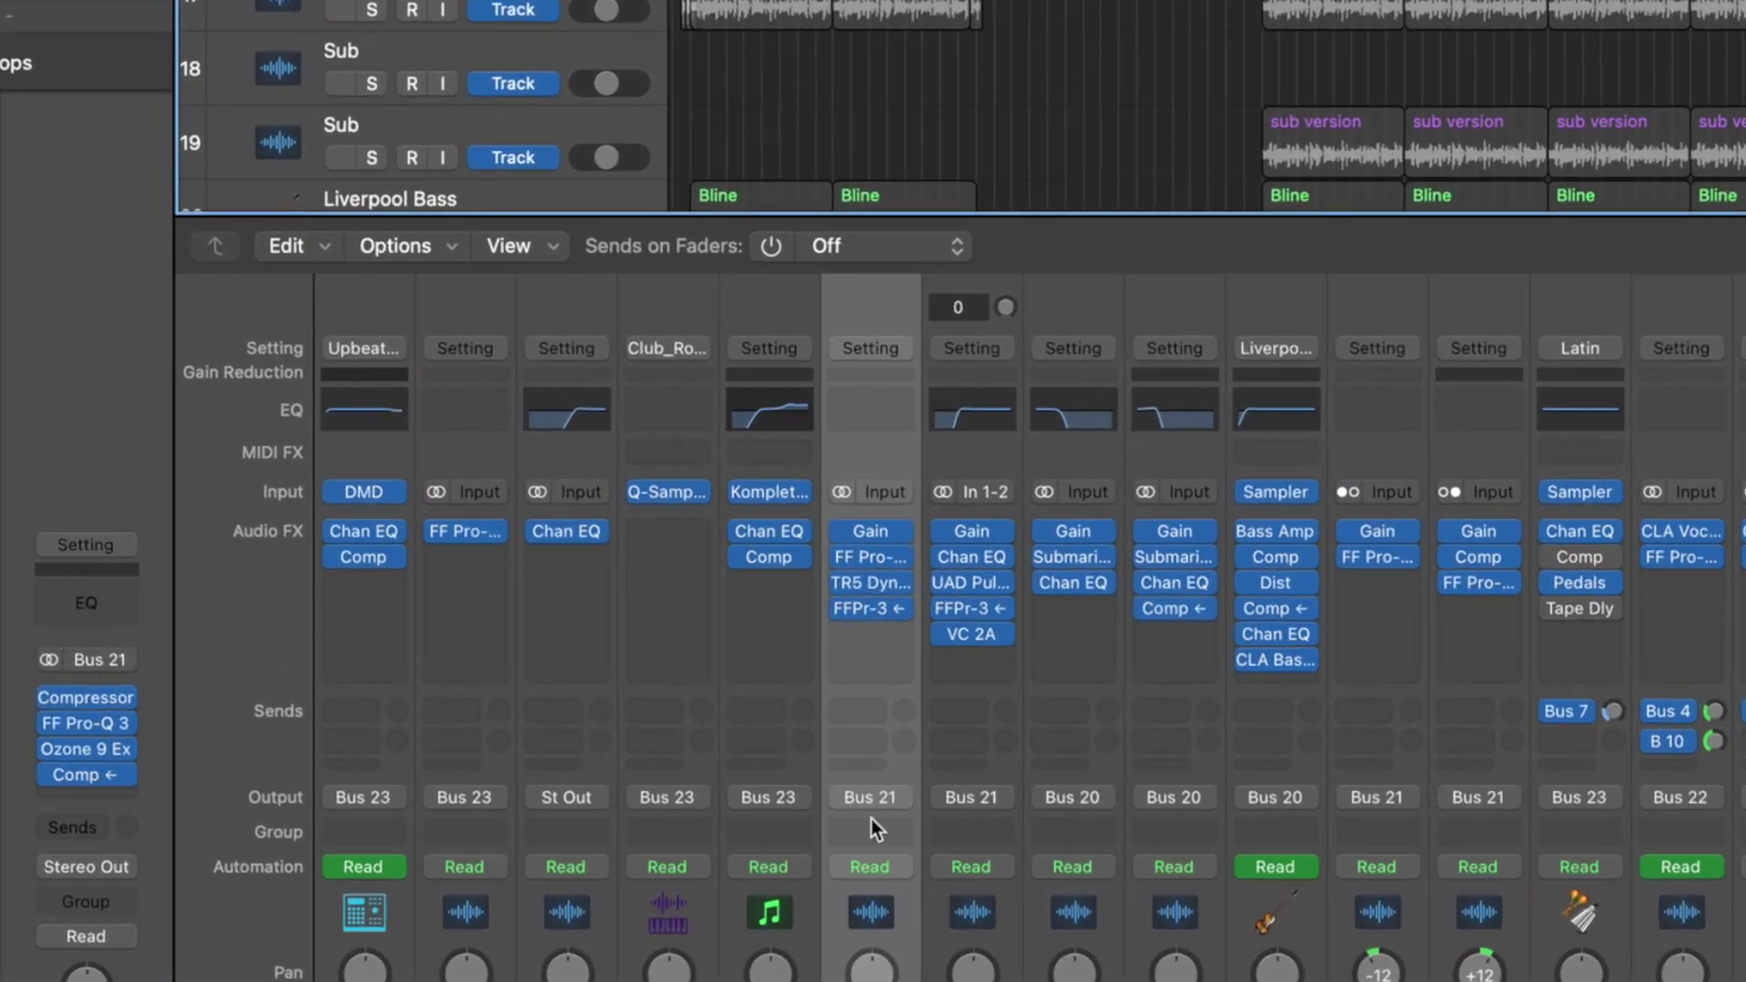
pyautogui.moveTo(889, 640)
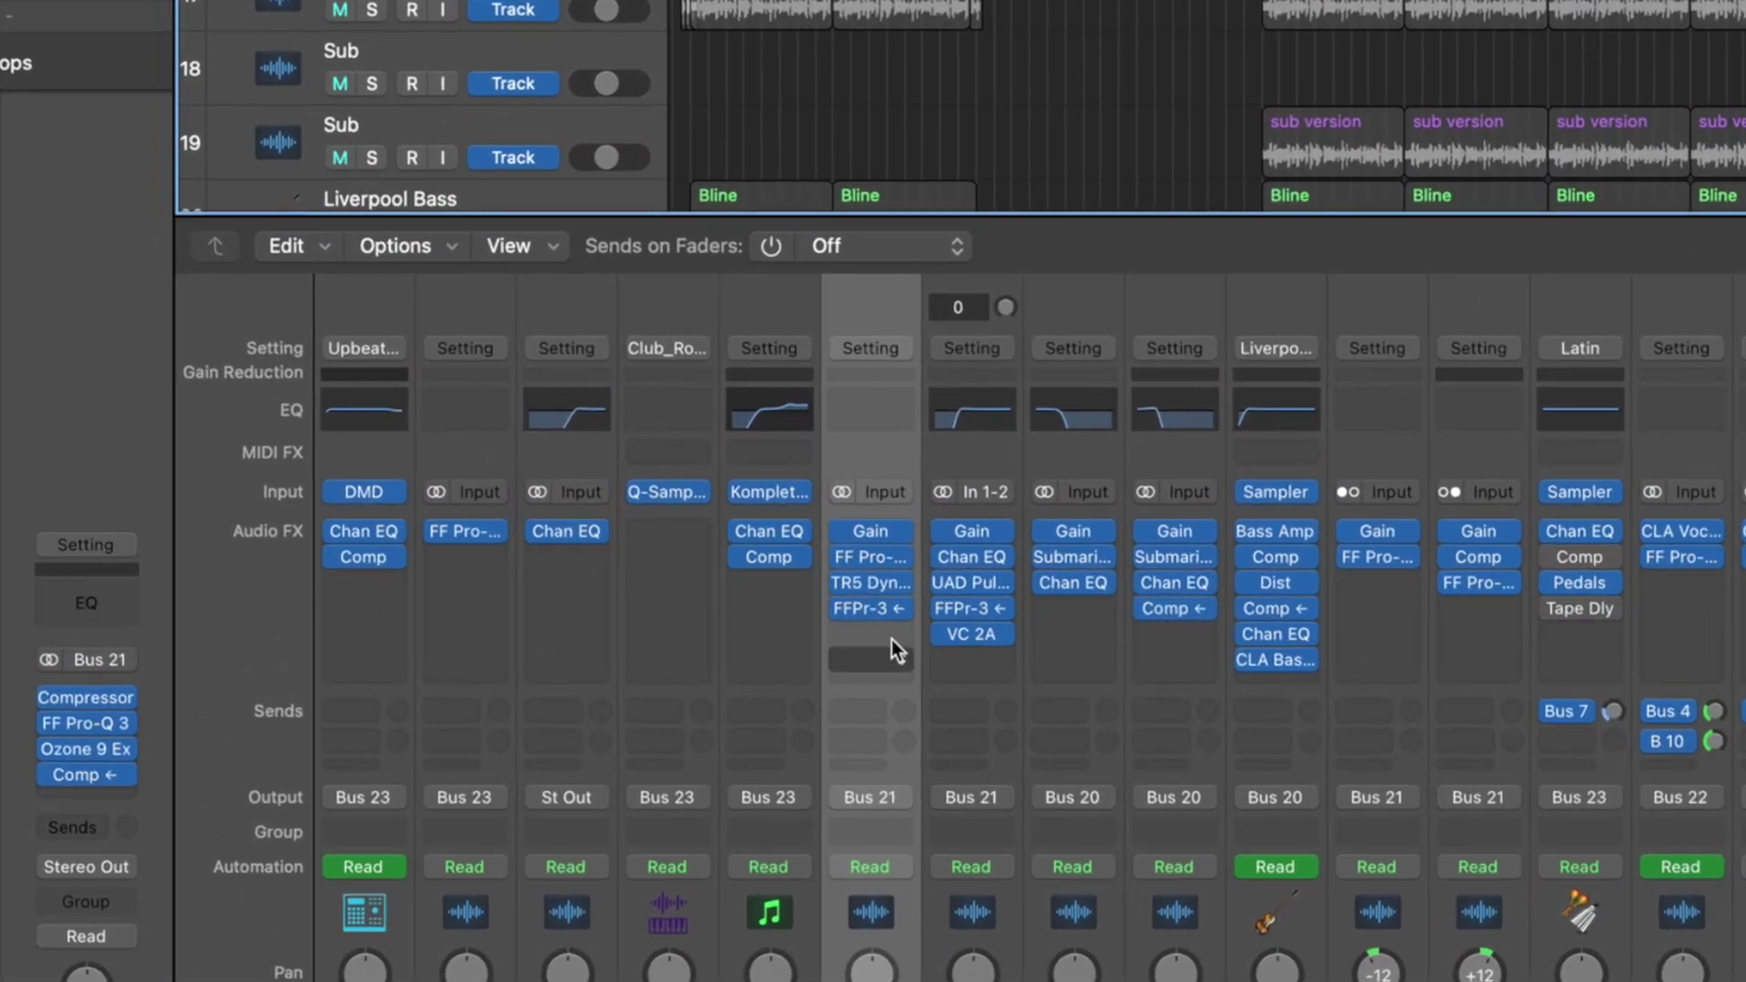
pyautogui.click(871, 535)
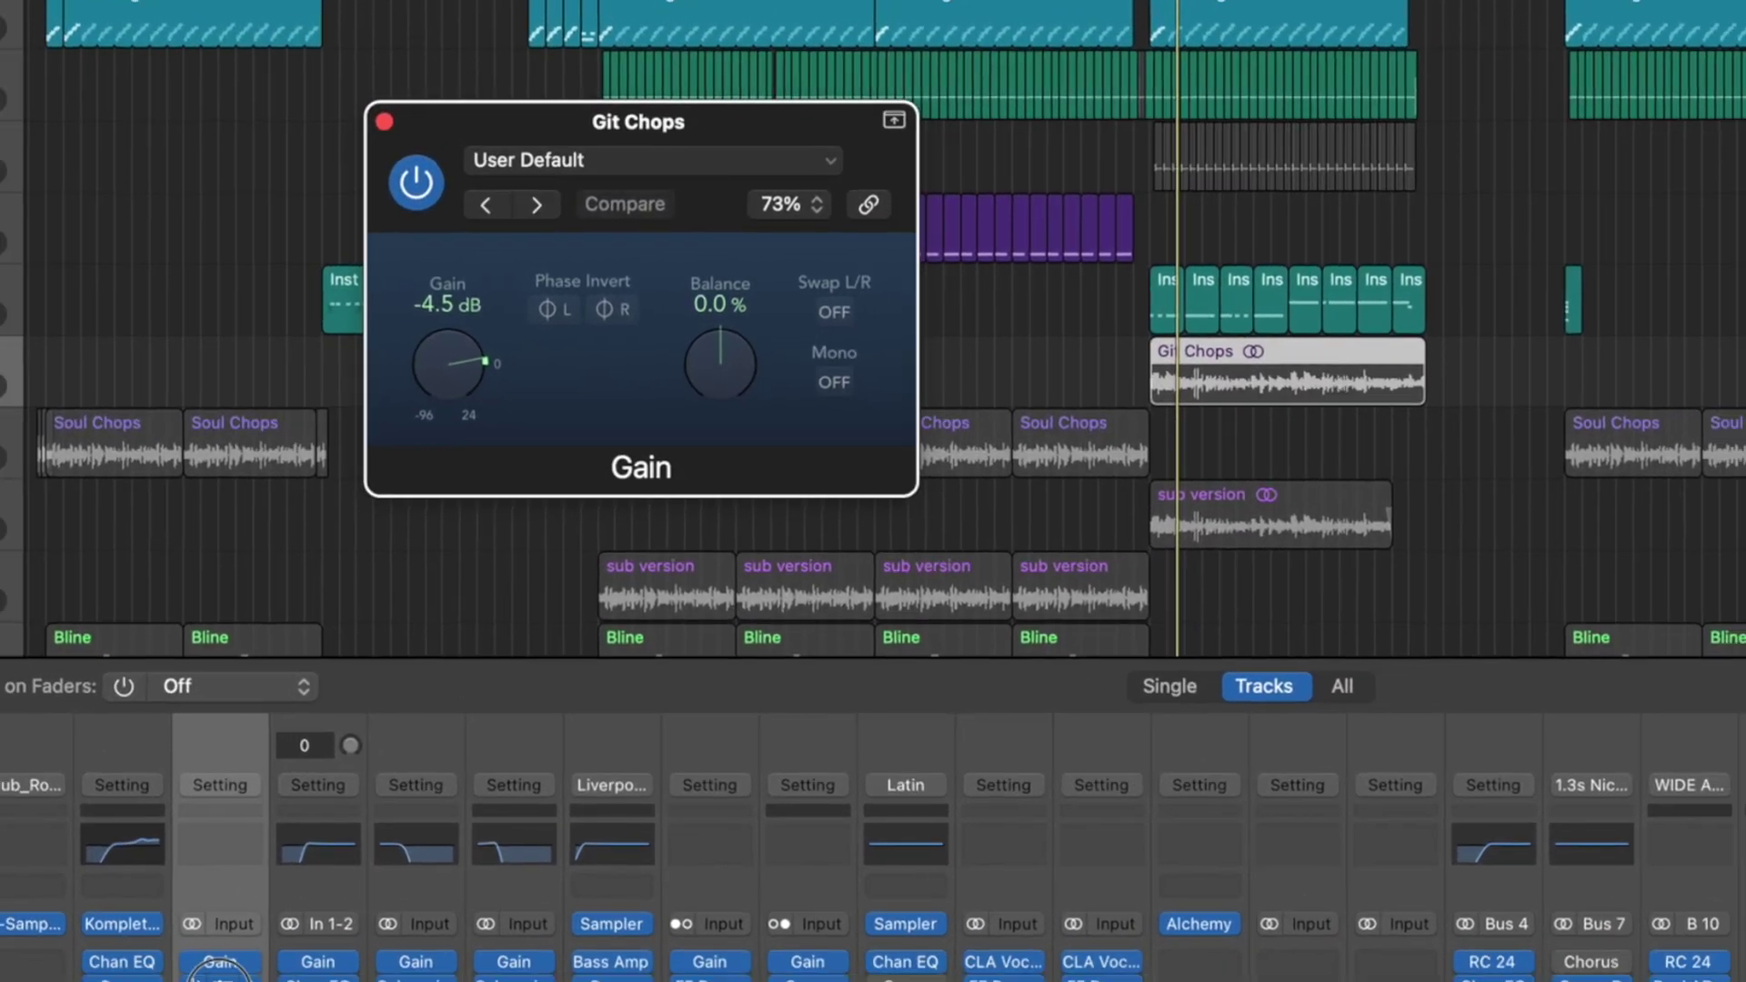
pyautogui.click(233, 967)
pyautogui.moveTo(1059, 214); pyautogui.dragTo(1056, 142)
pyautogui.press('space')
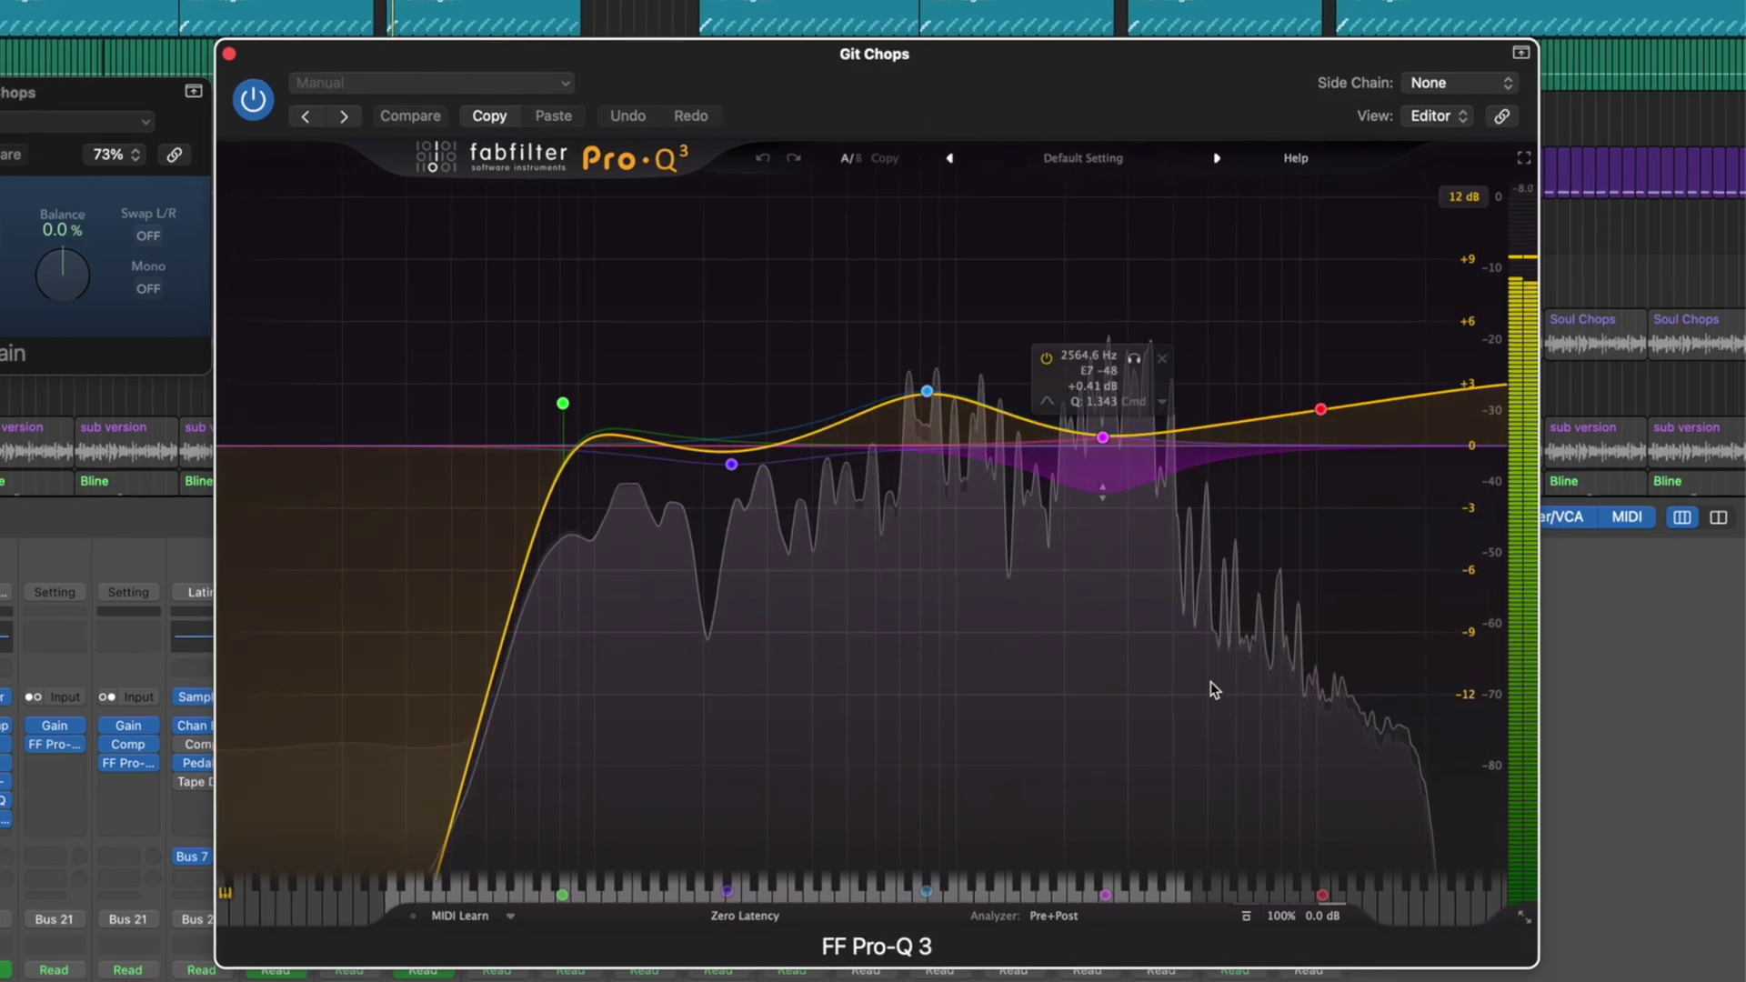
pyautogui.press('space')
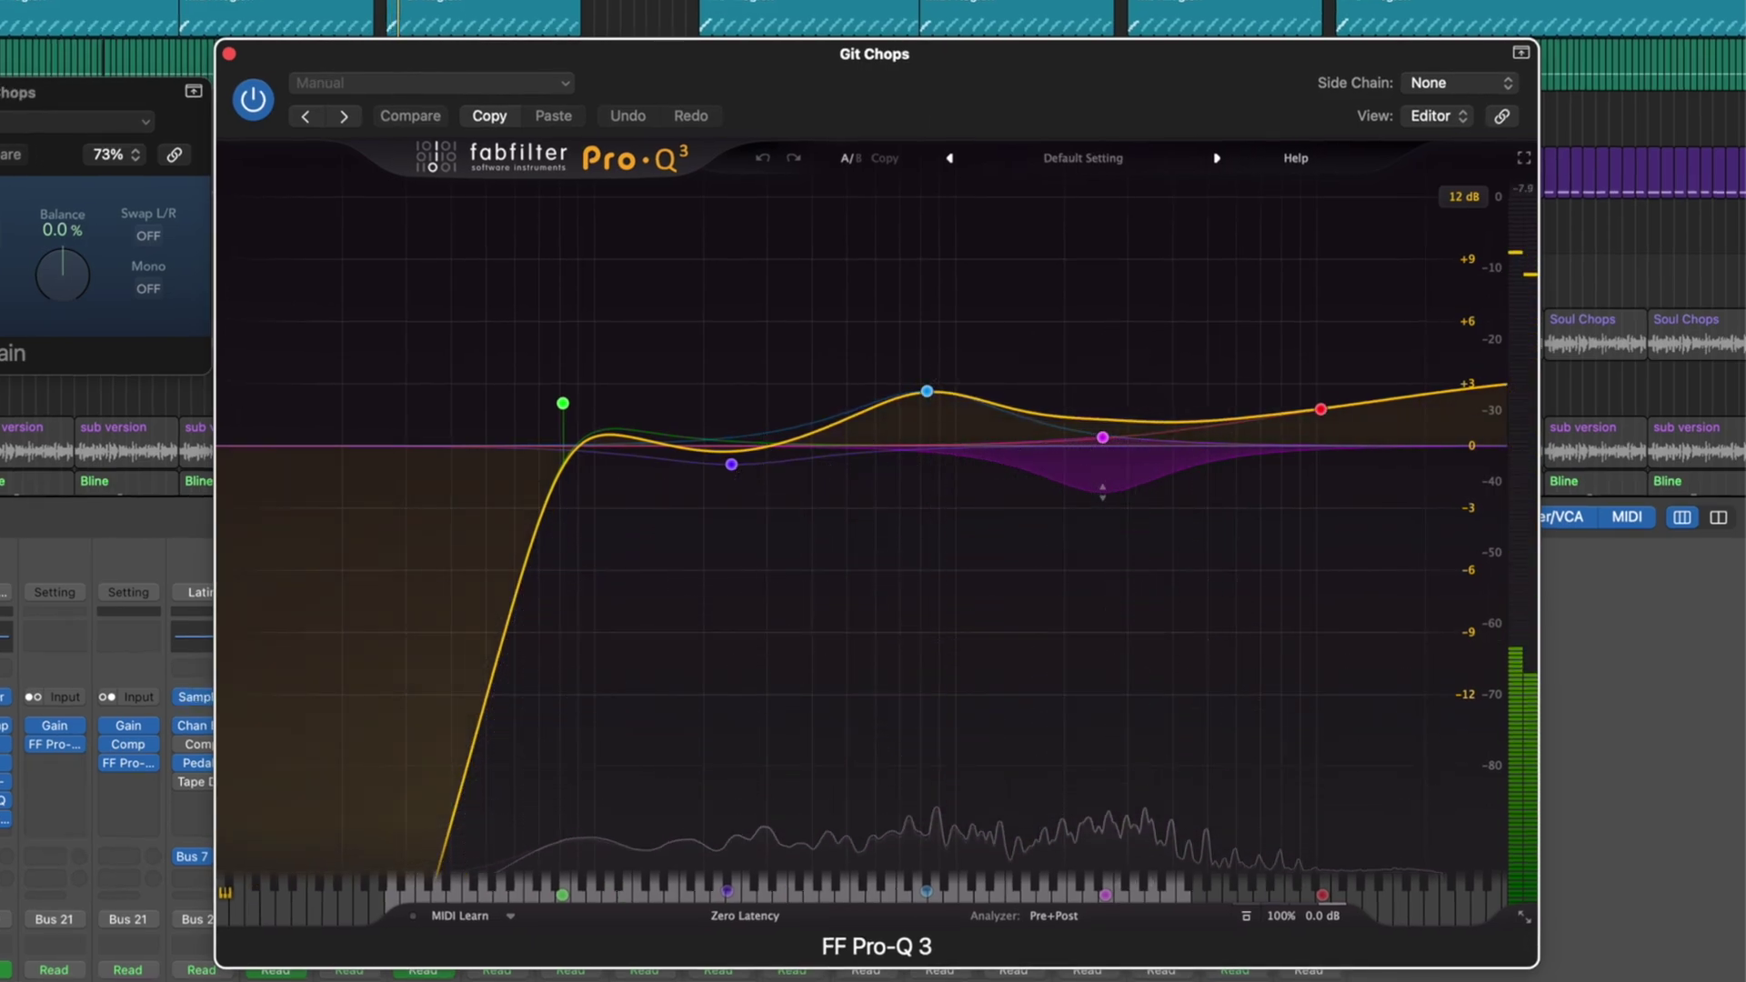
# - Audition Git Chops through the TR5 Dyna-Mu compressor, closing it and the first FF Pro-Q 3
pyautogui.press('space')
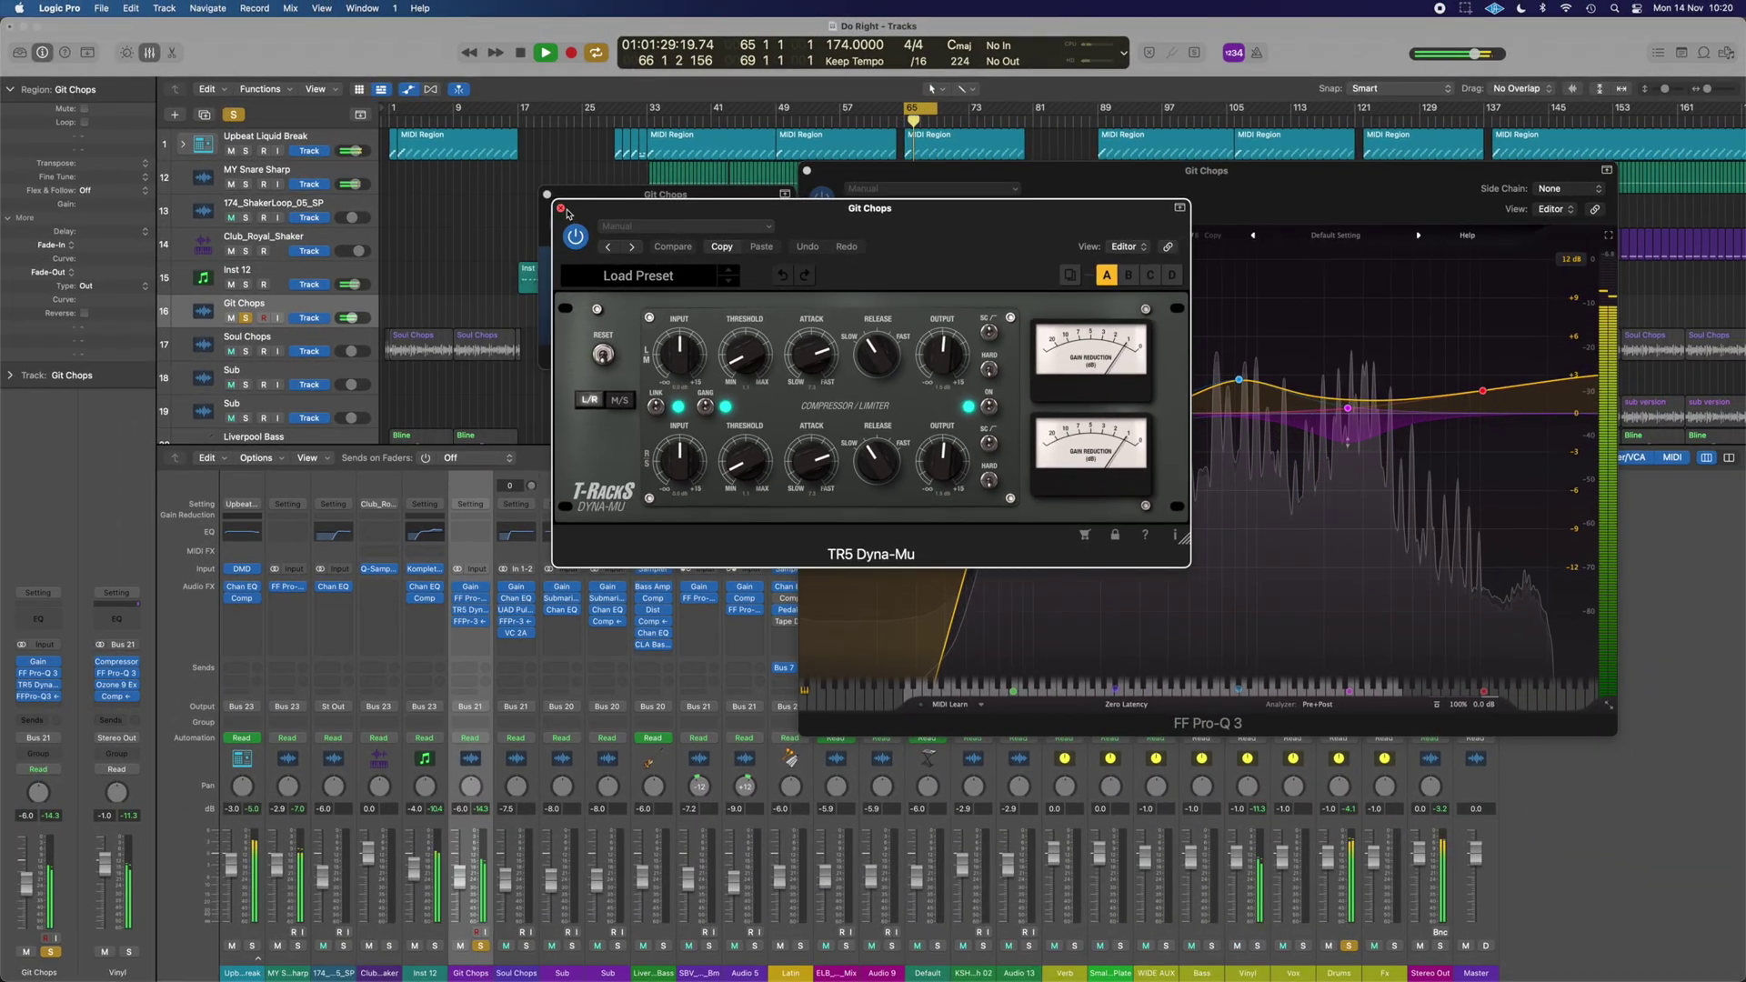
pyautogui.click(561, 209)
pyautogui.press('super+w')
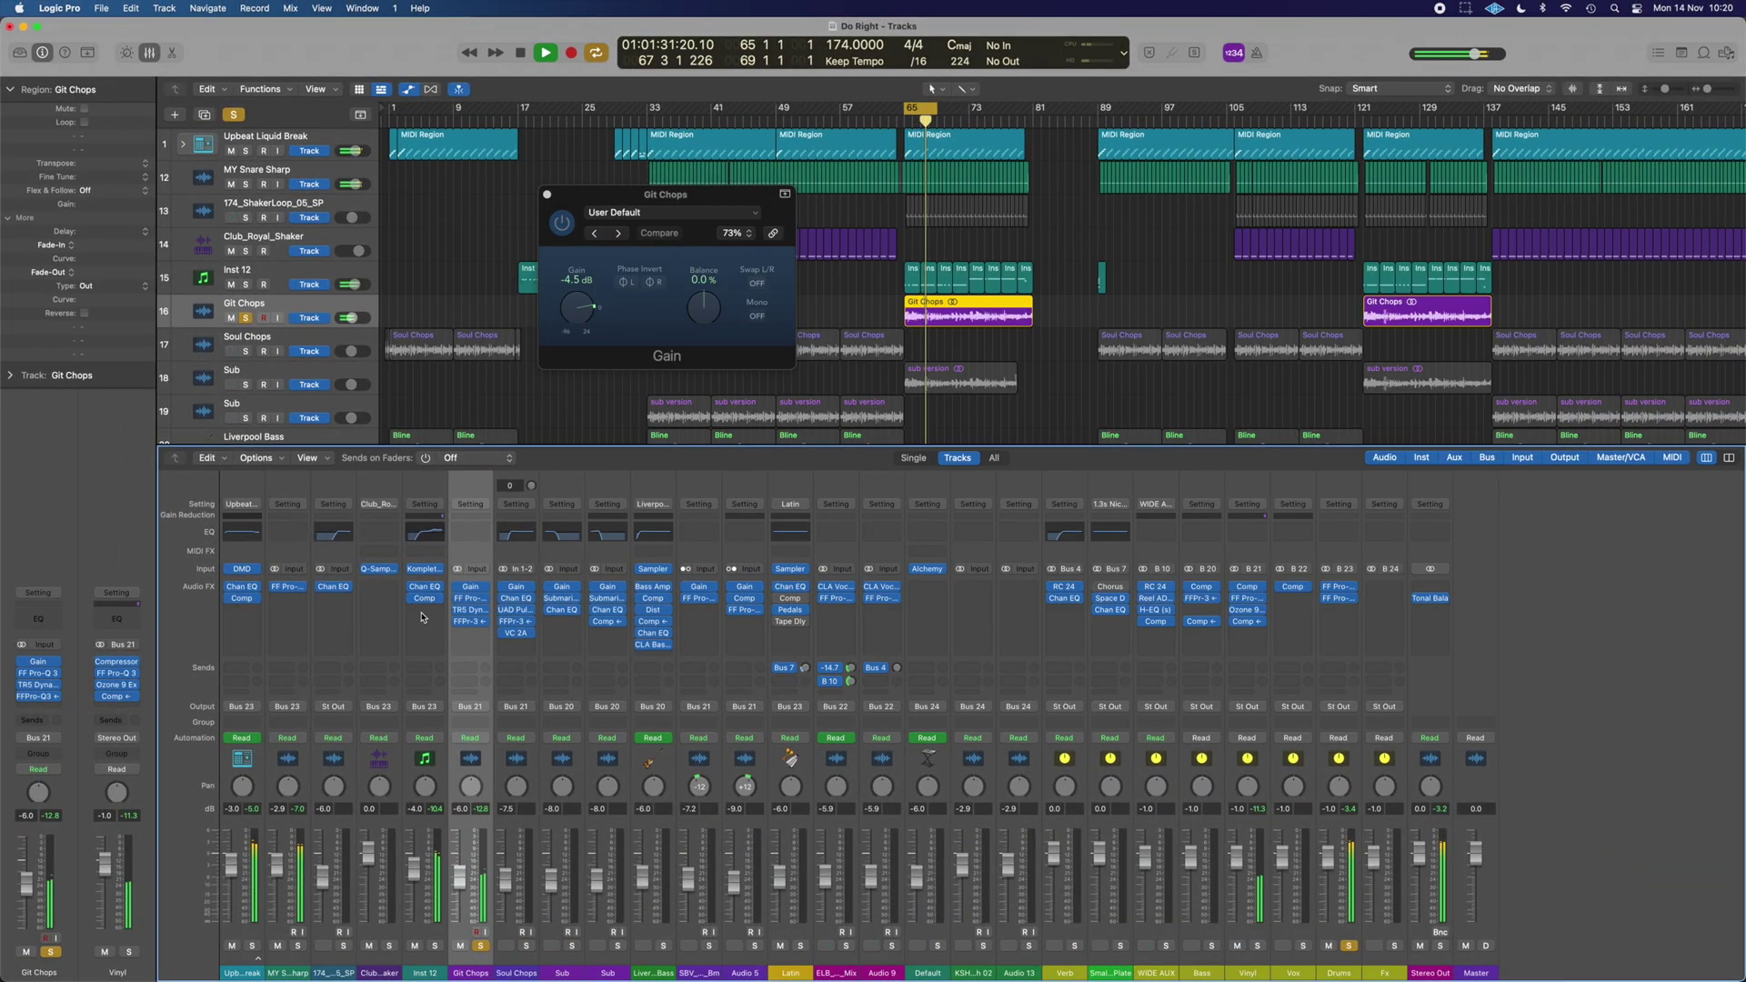
# - Examine the side-chained second FF Pro-Q 3 on Git Chops during playback, checking its dynamic bands and the analyzer's external spectrum source
pyautogui.click(472, 623)
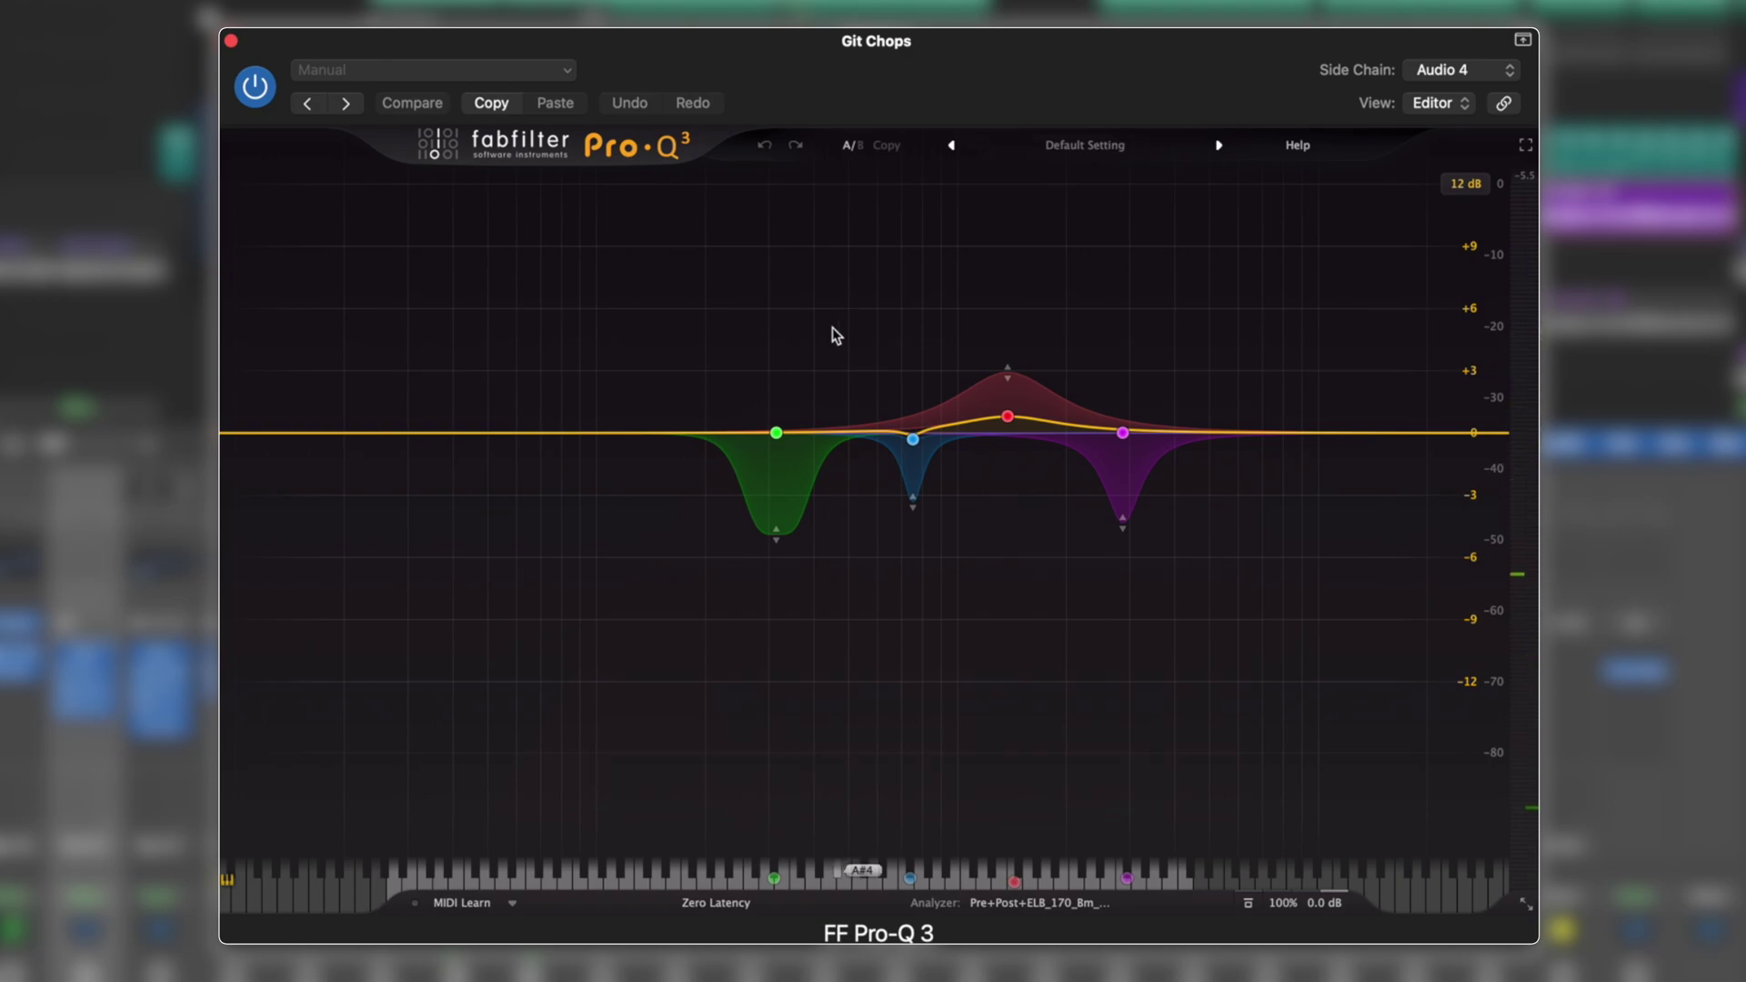
pyautogui.moveTo(1135, 505)
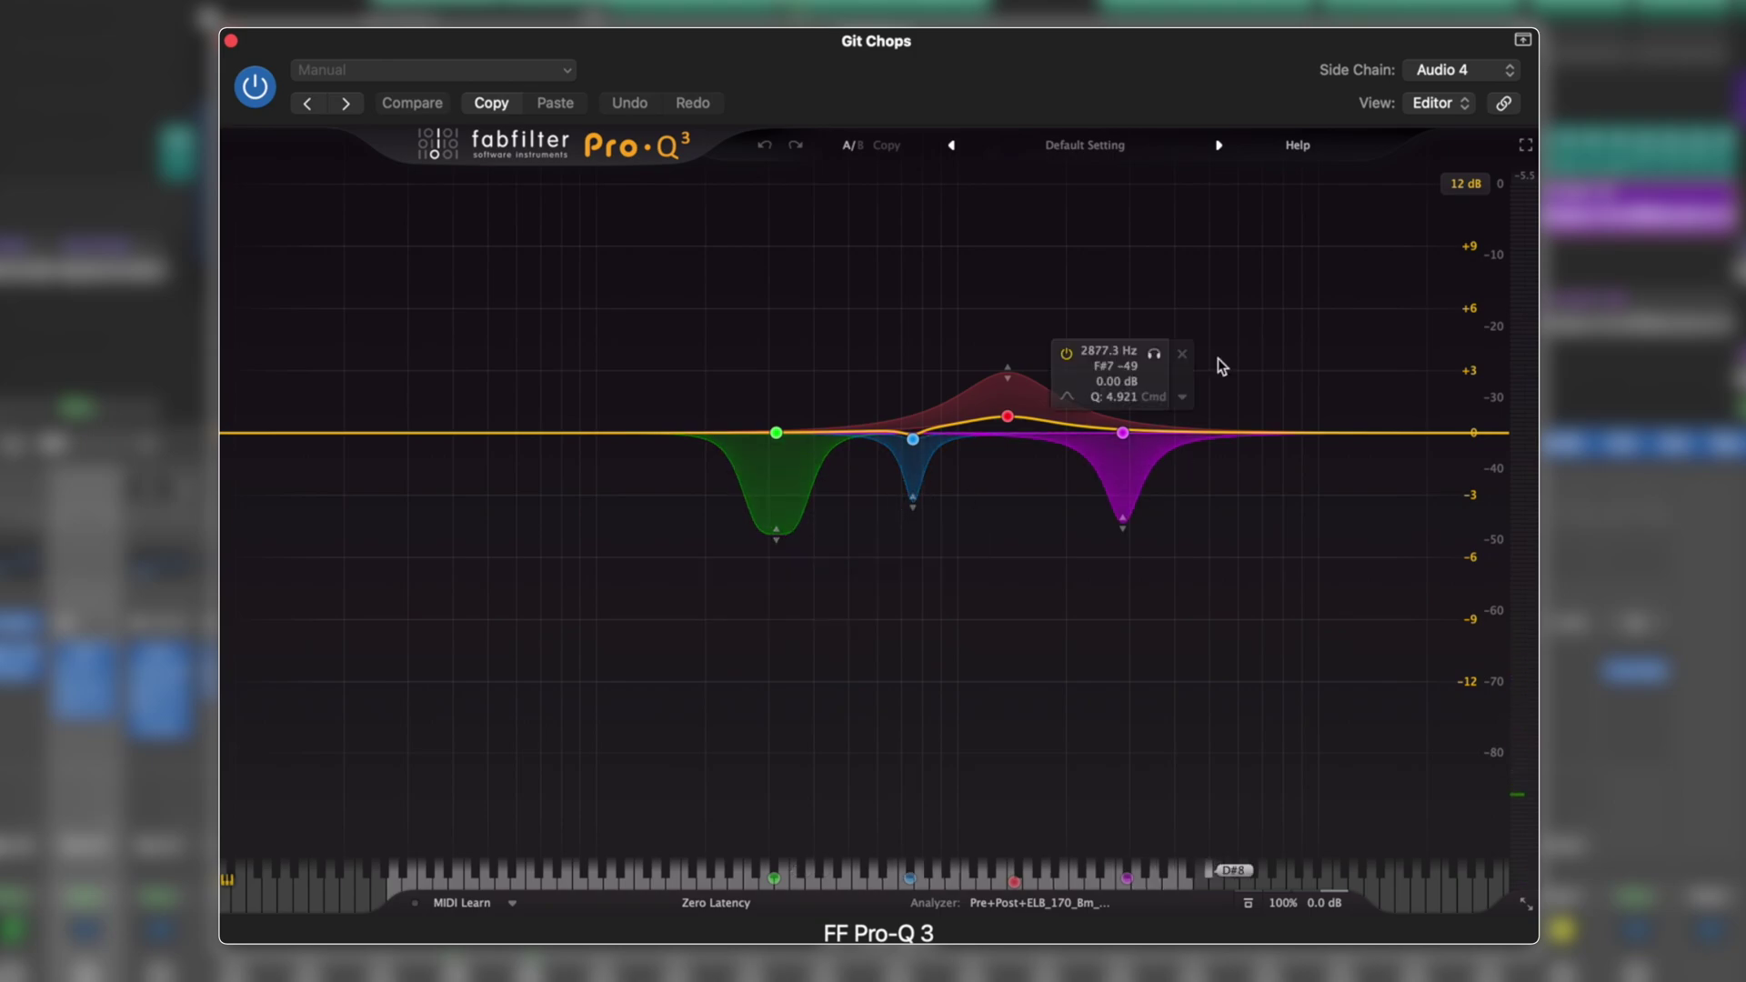
pyautogui.press('space')
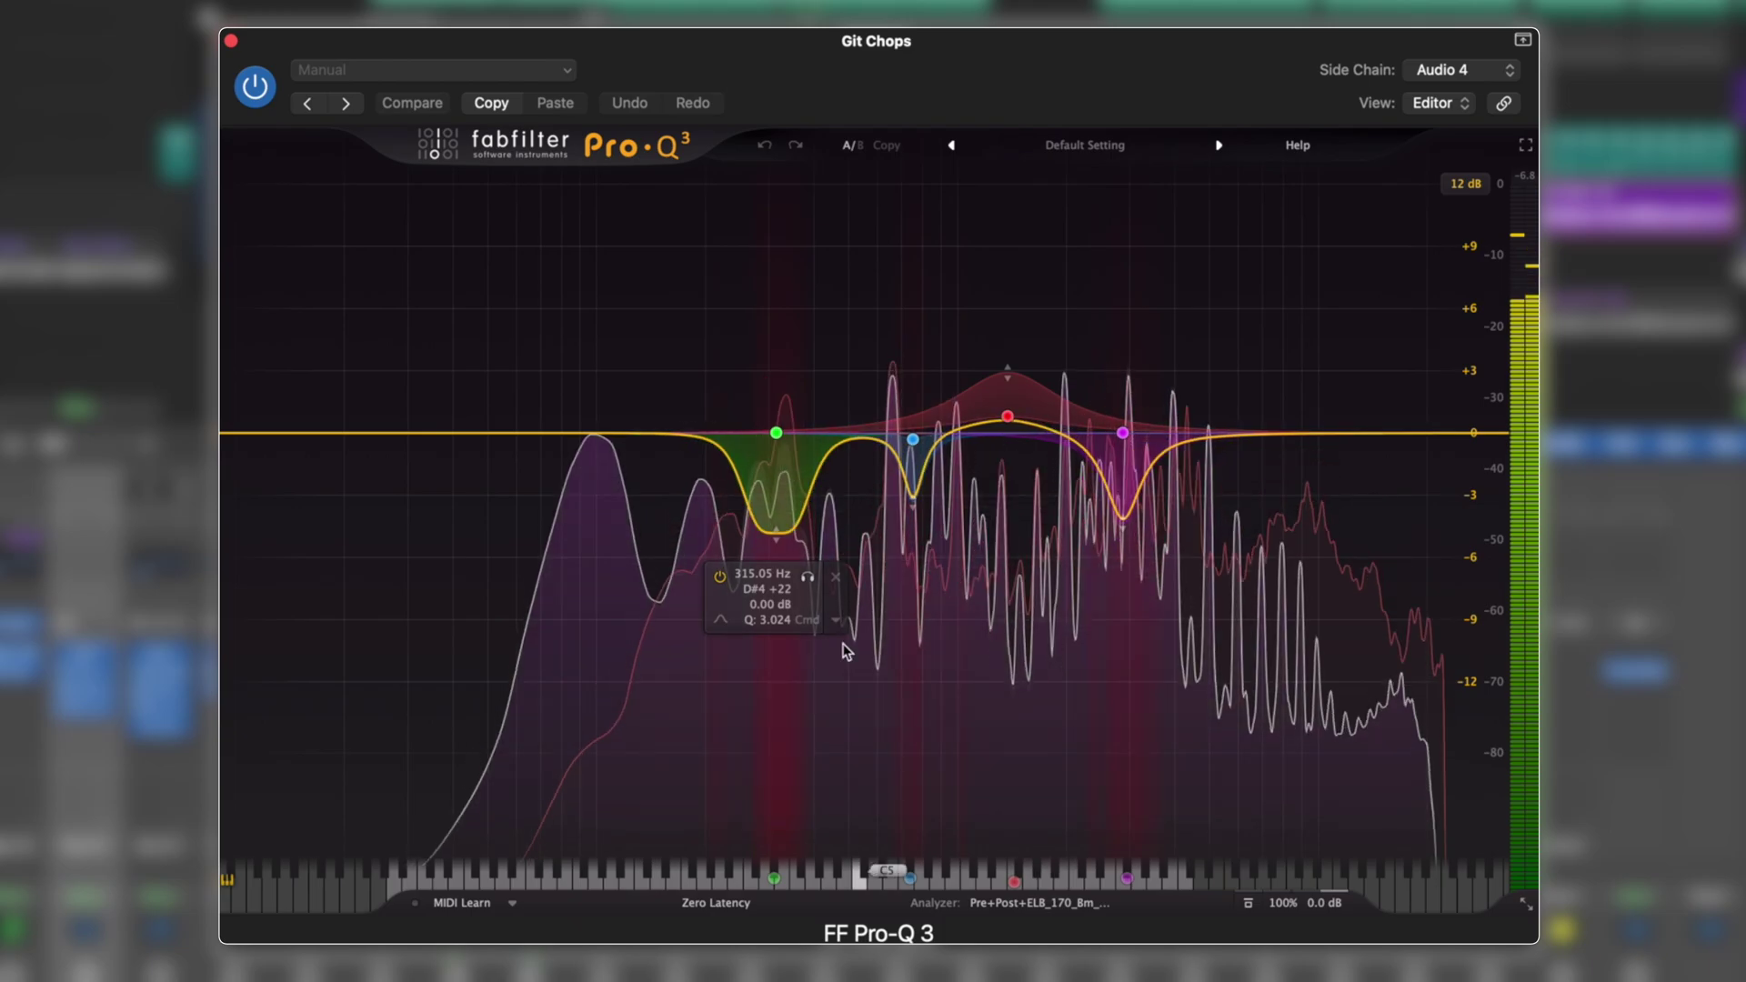
pyautogui.moveTo(1066, 593)
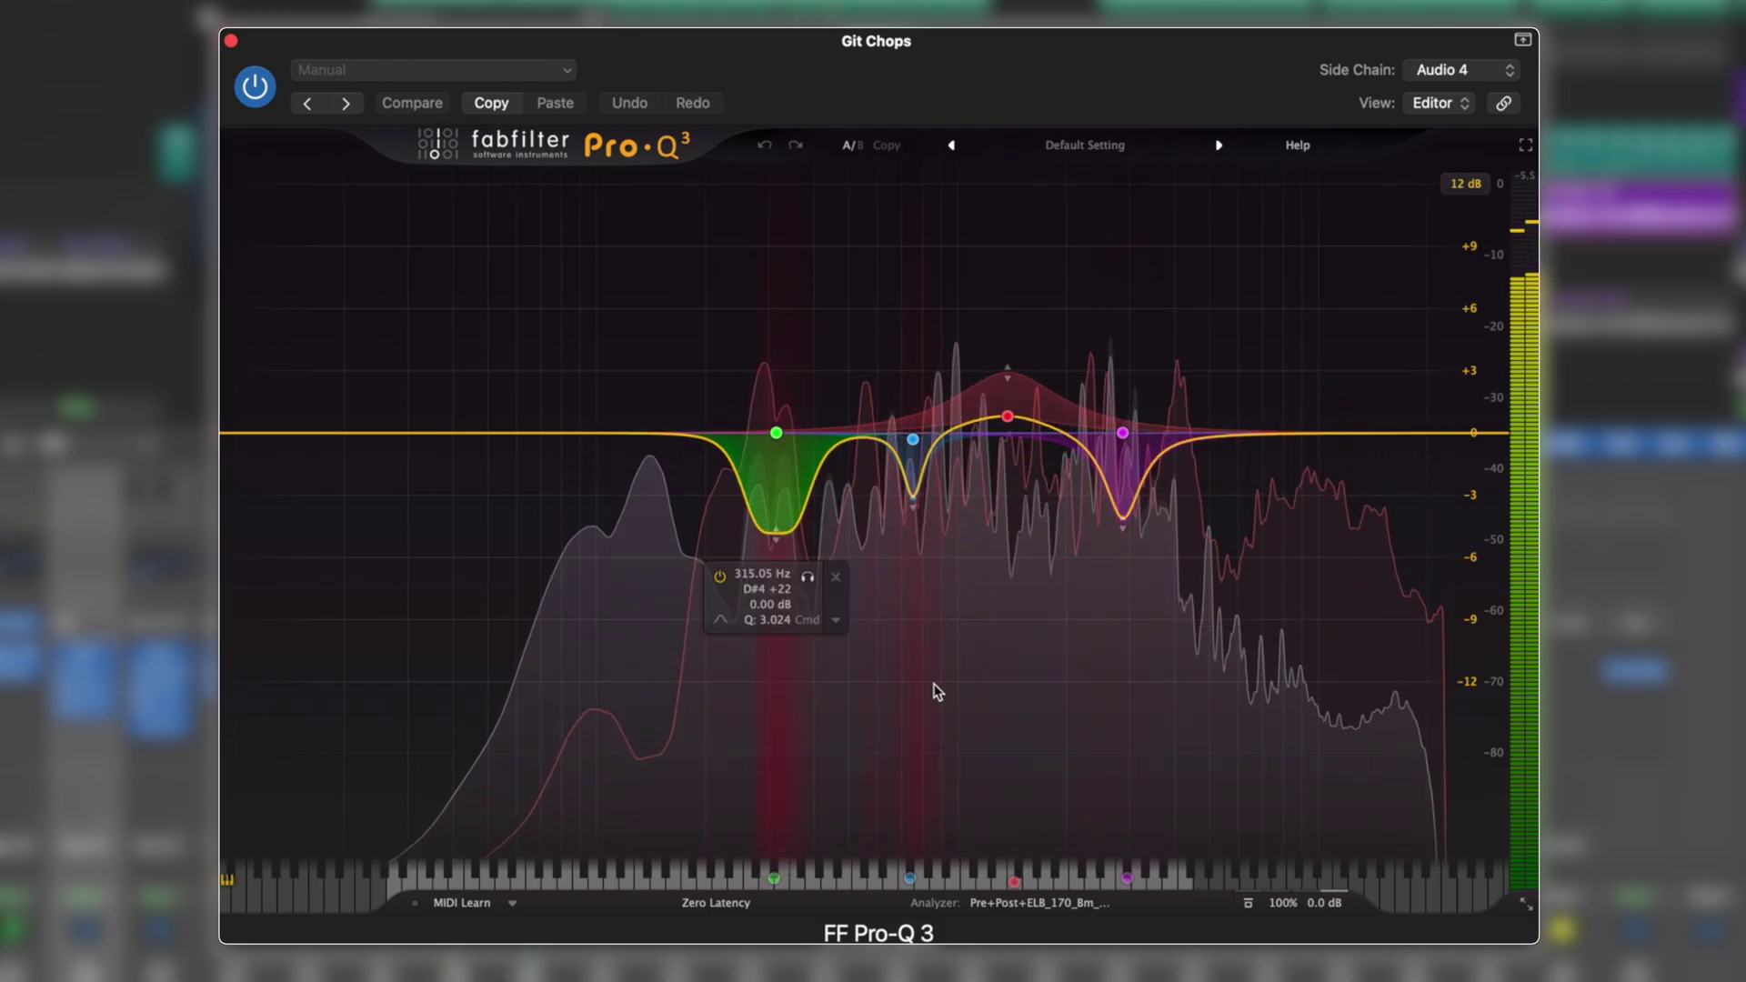
pyautogui.click(1097, 906)
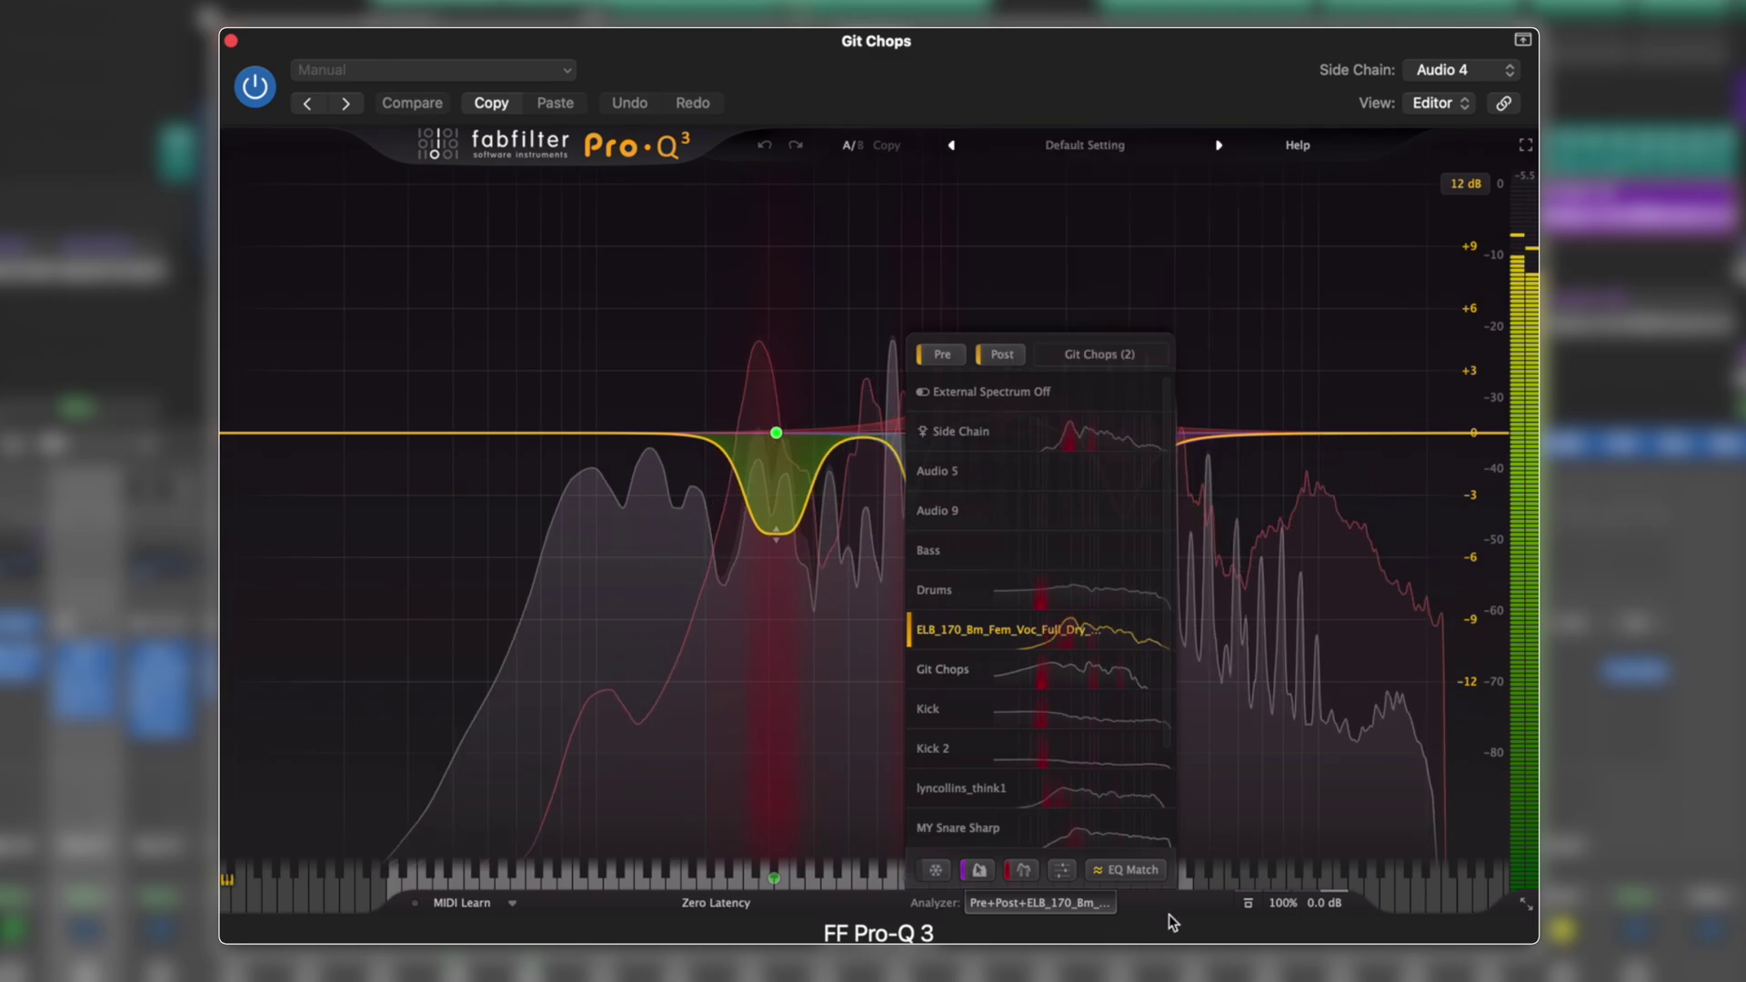
pyautogui.click(1096, 906)
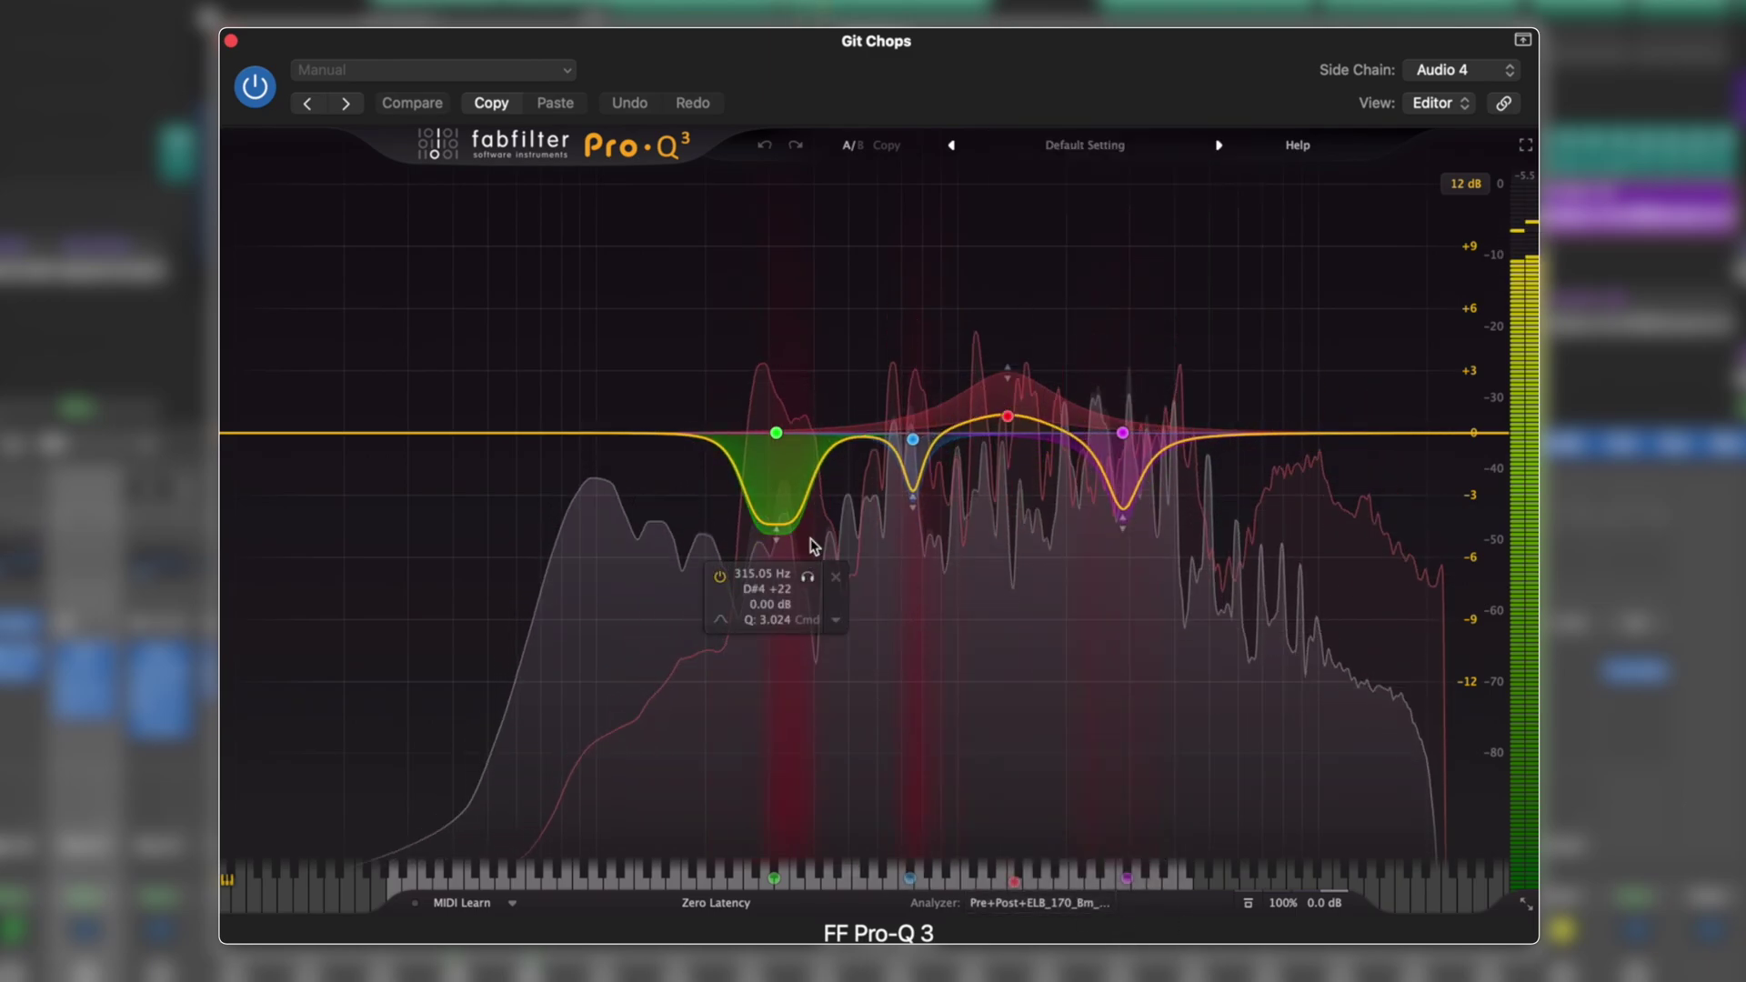
pyautogui.click(1122, 433)
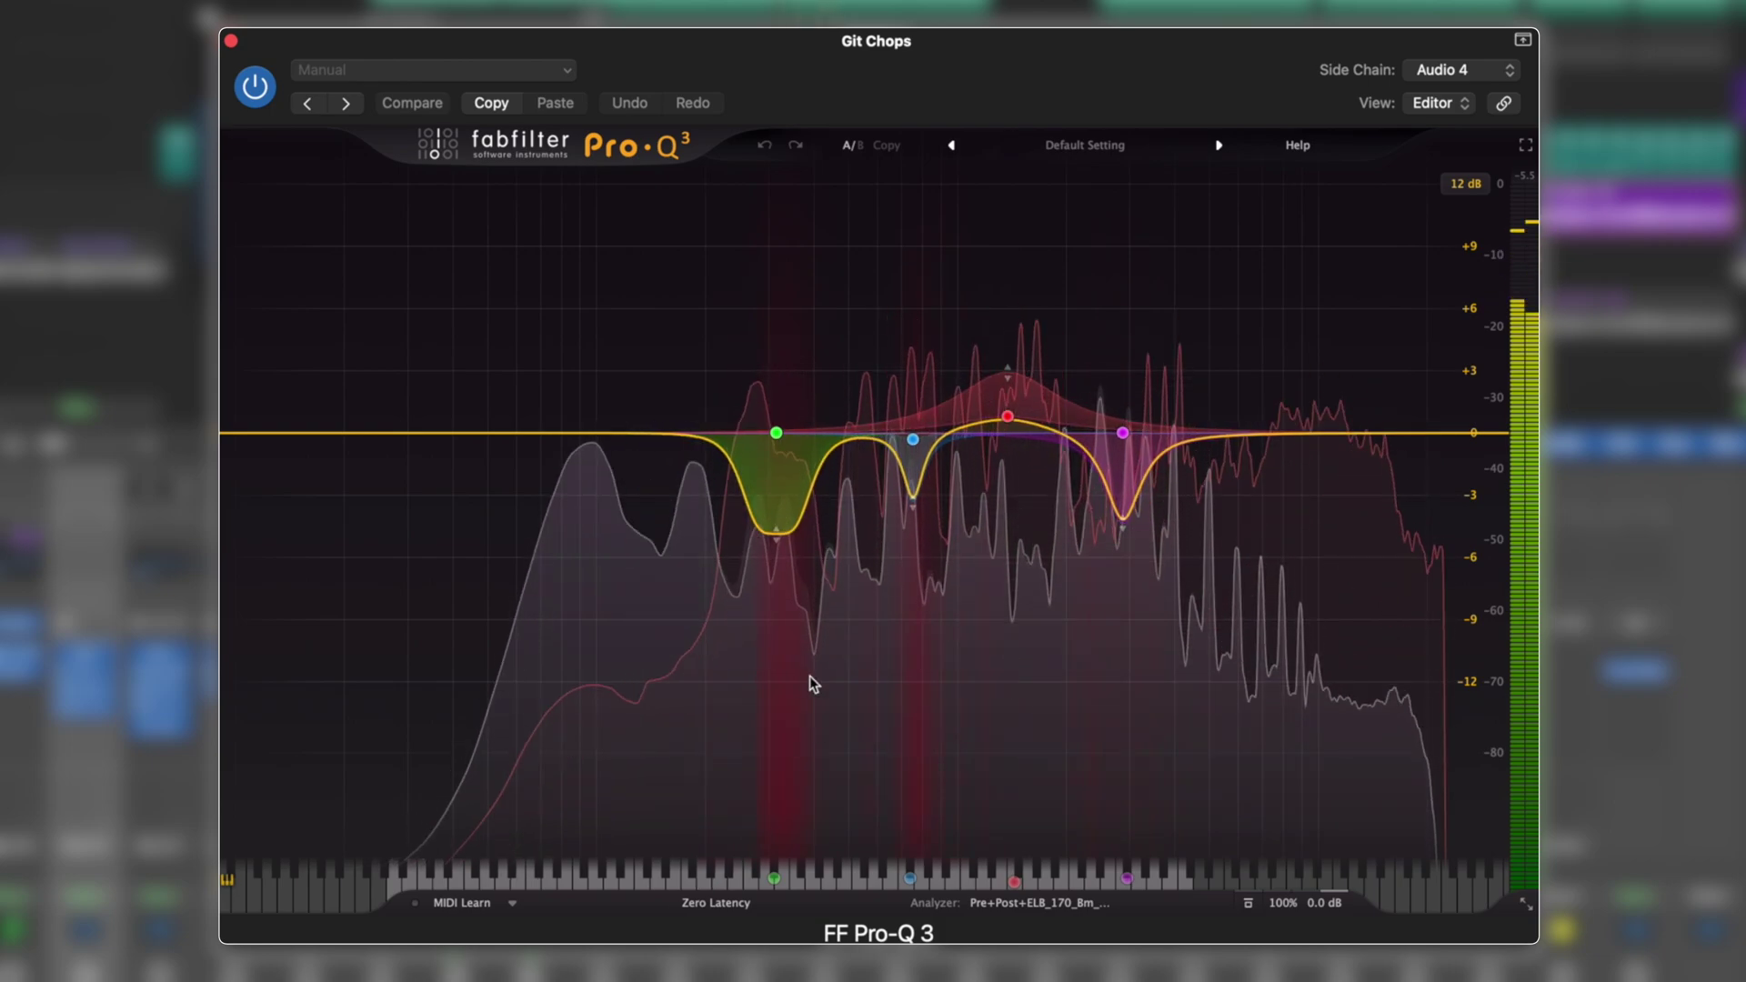
pyautogui.moveTo(800, 457)
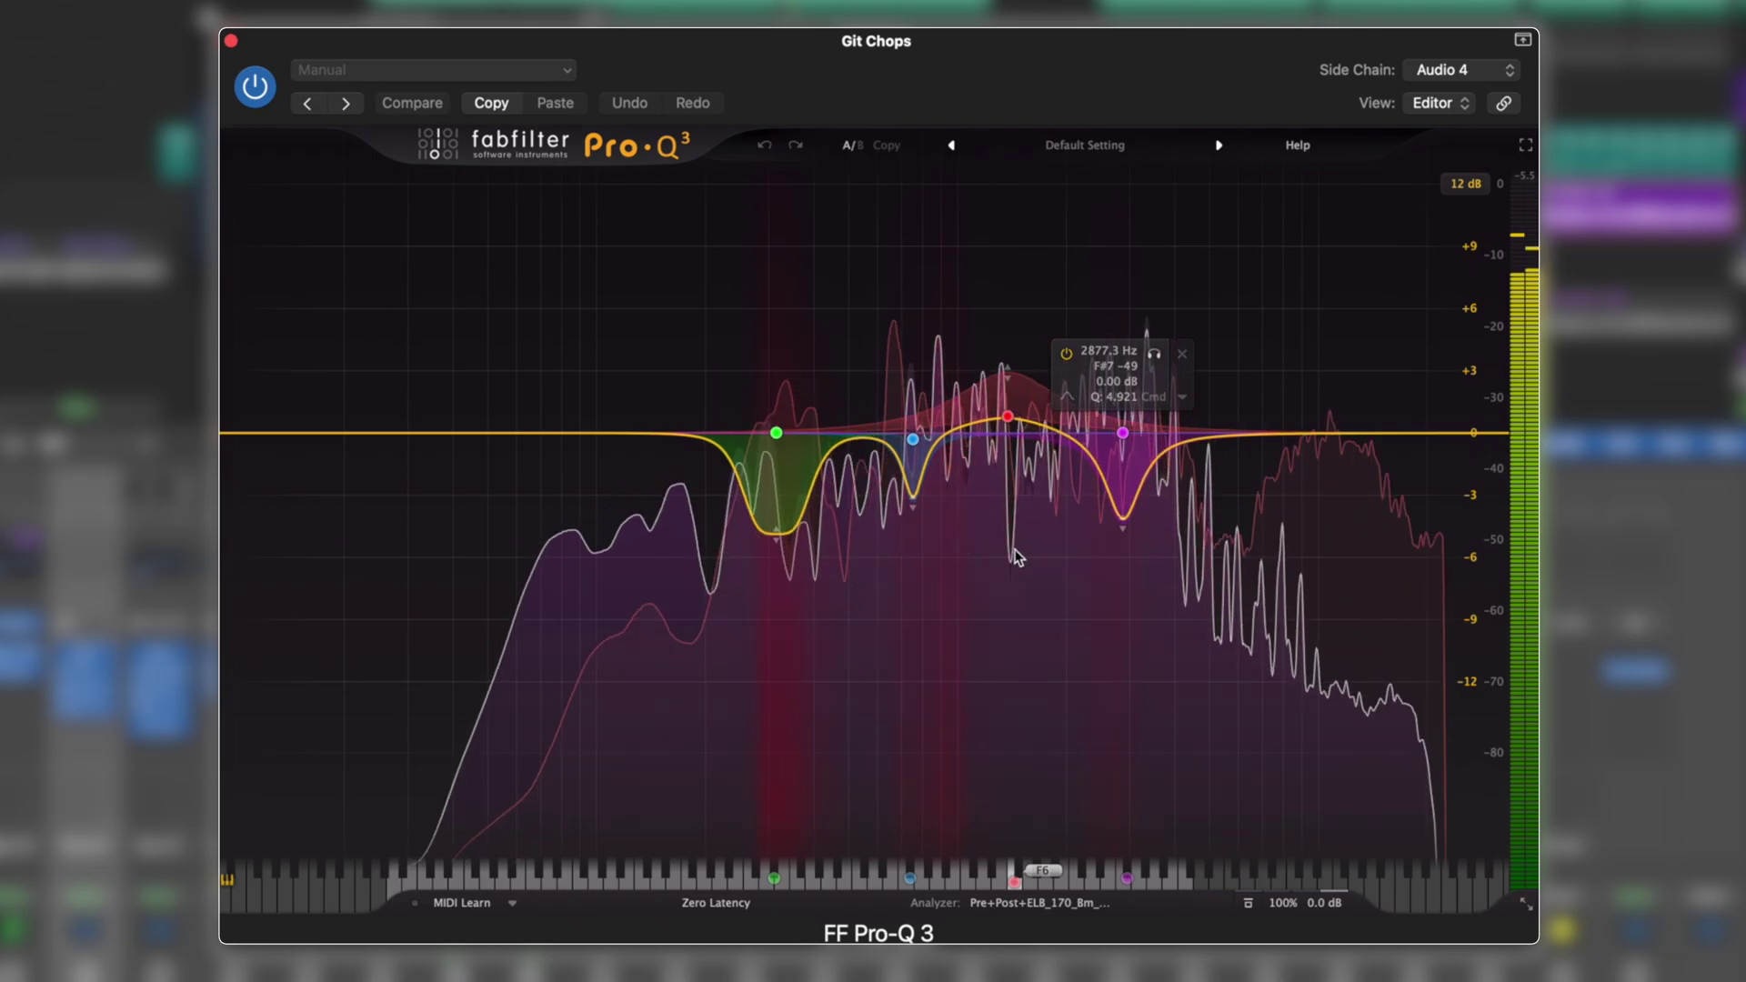
pyautogui.moveTo(906, 535)
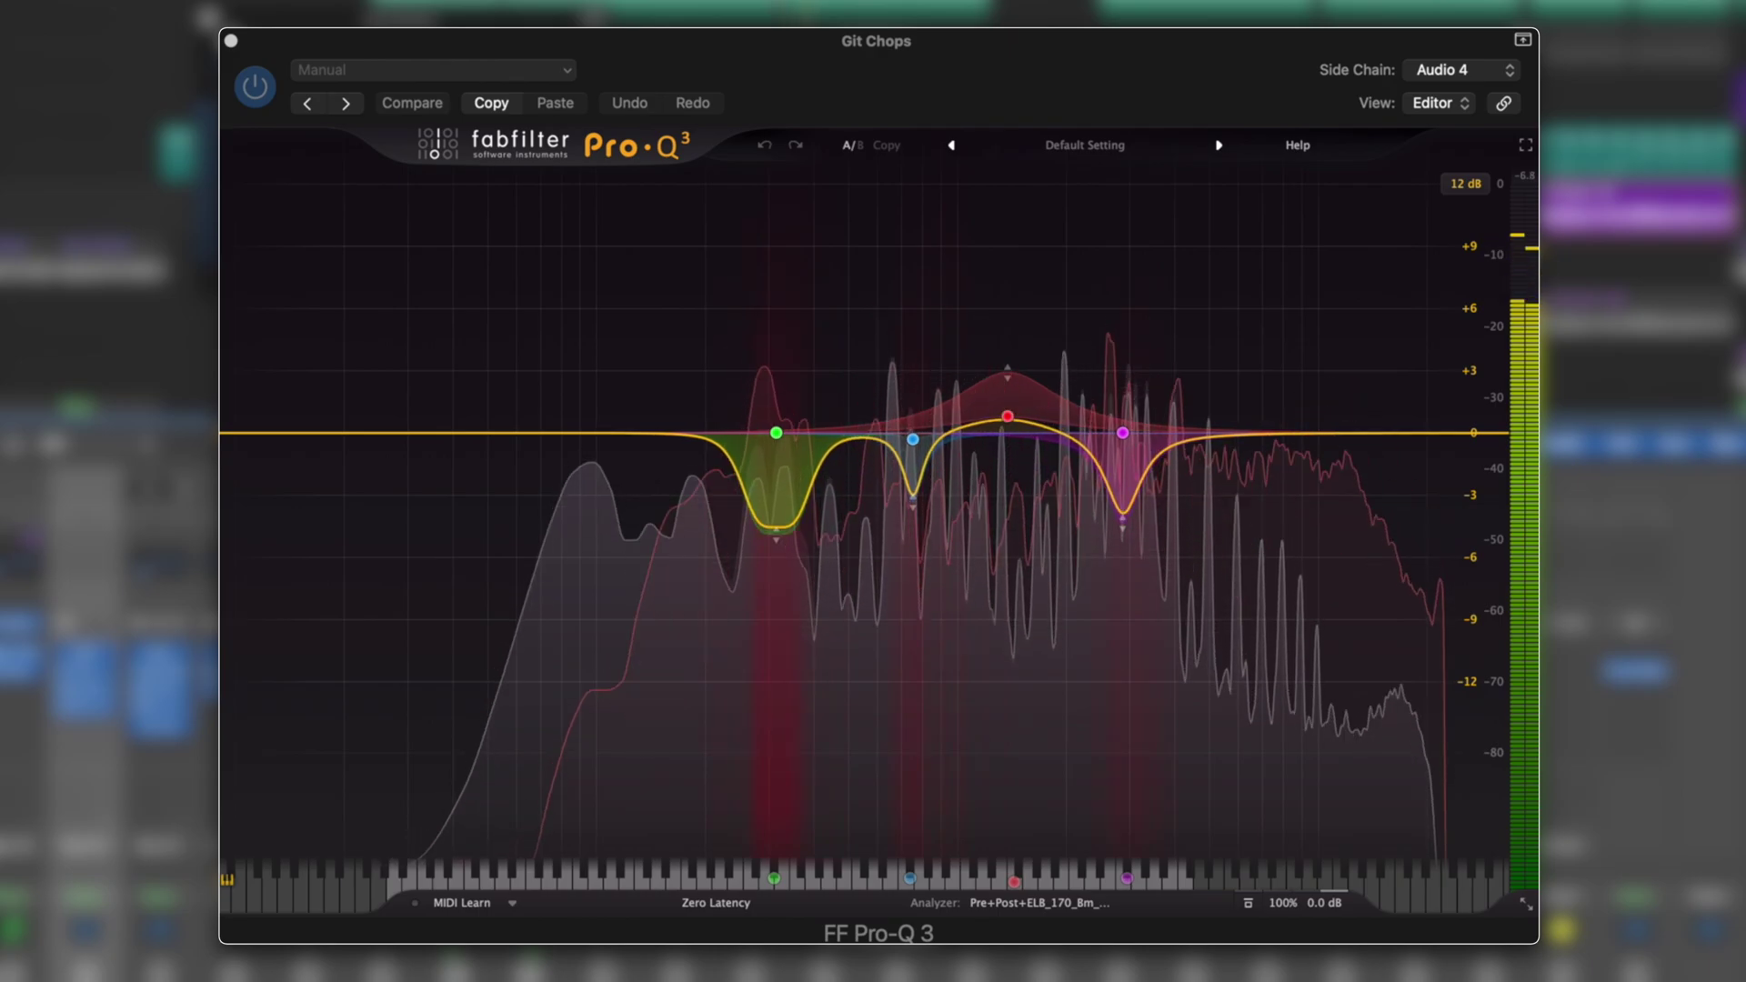
pyautogui.moveTo(746, 587)
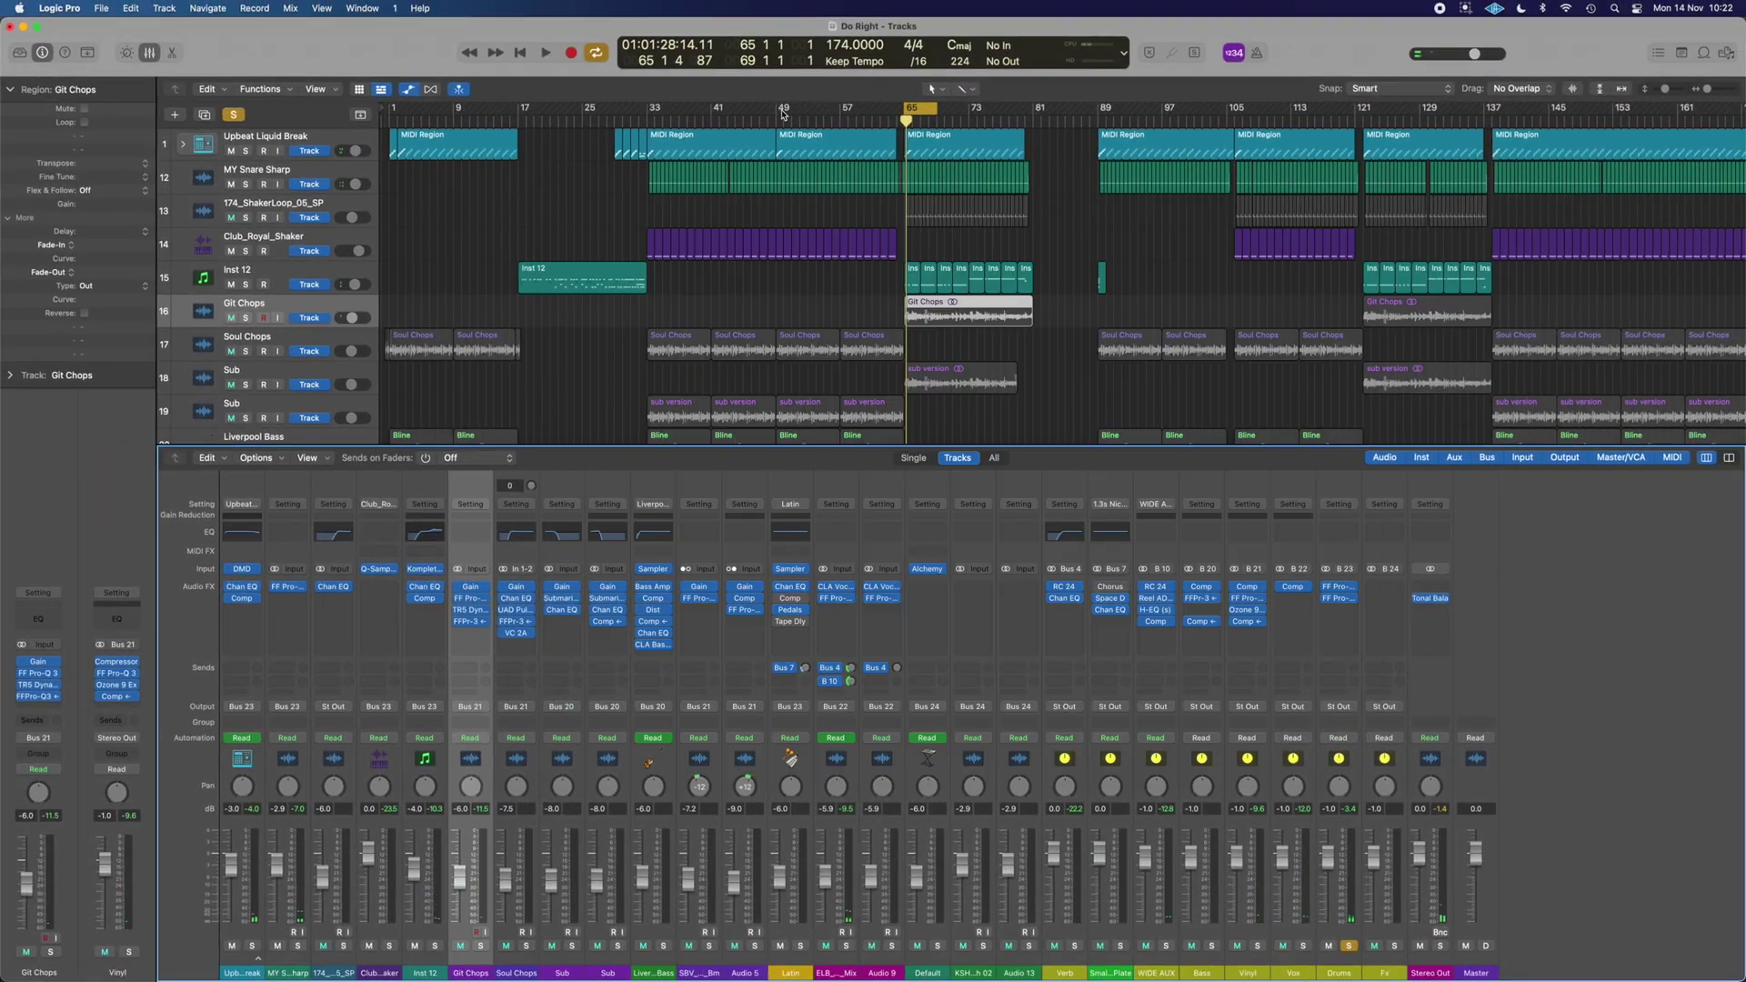
# - Set the cycle range from bar 49 to bar 65 and solo the Soul Chops track
pyautogui.moveTo(783, 113); pyautogui.dragTo(907, 113)
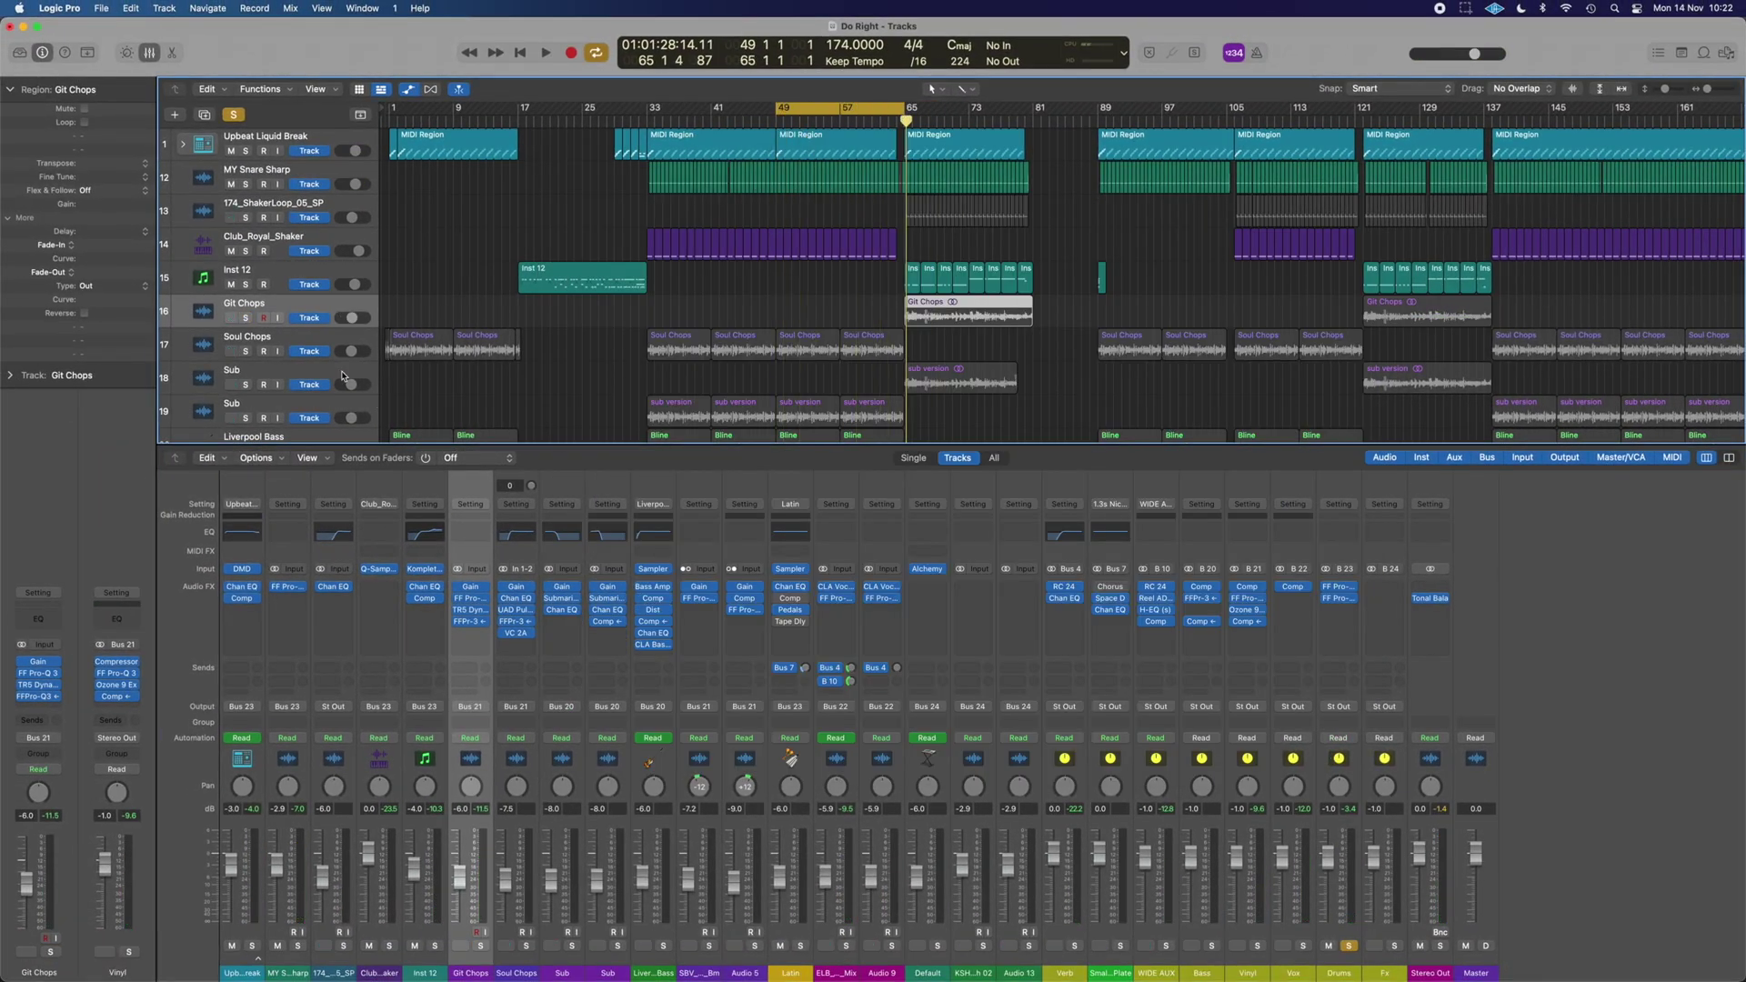
pyautogui.click(251, 357)
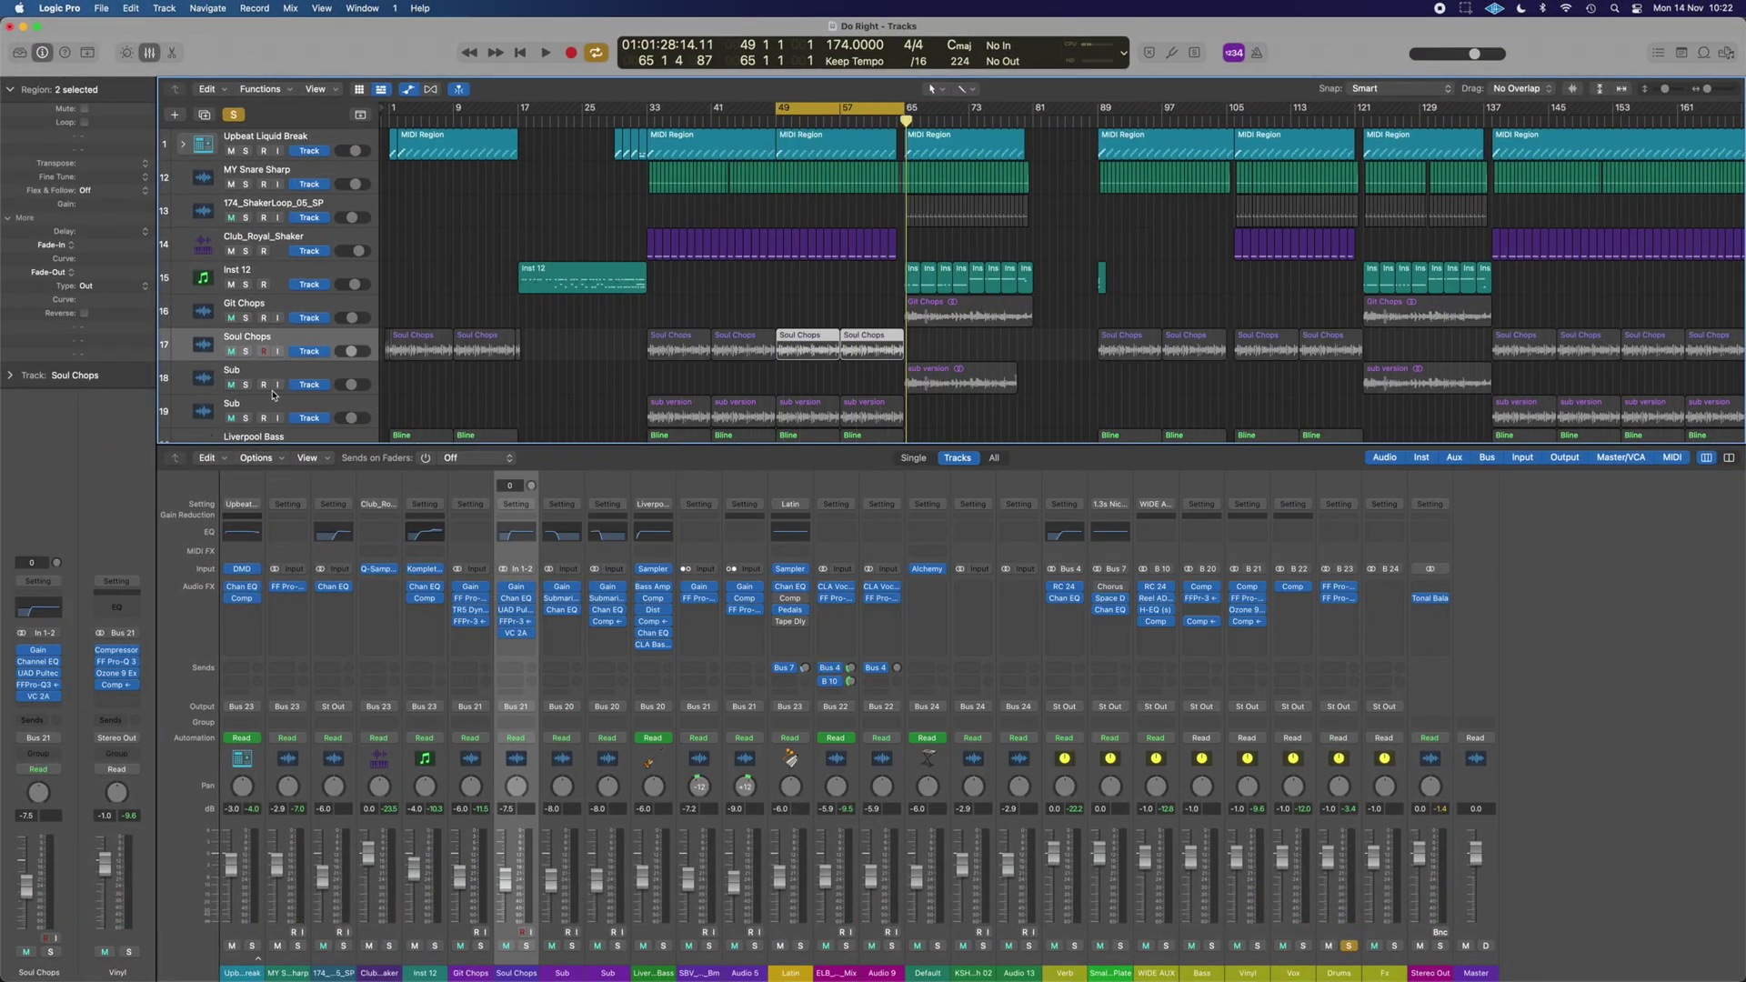
pyautogui.click(246, 352)
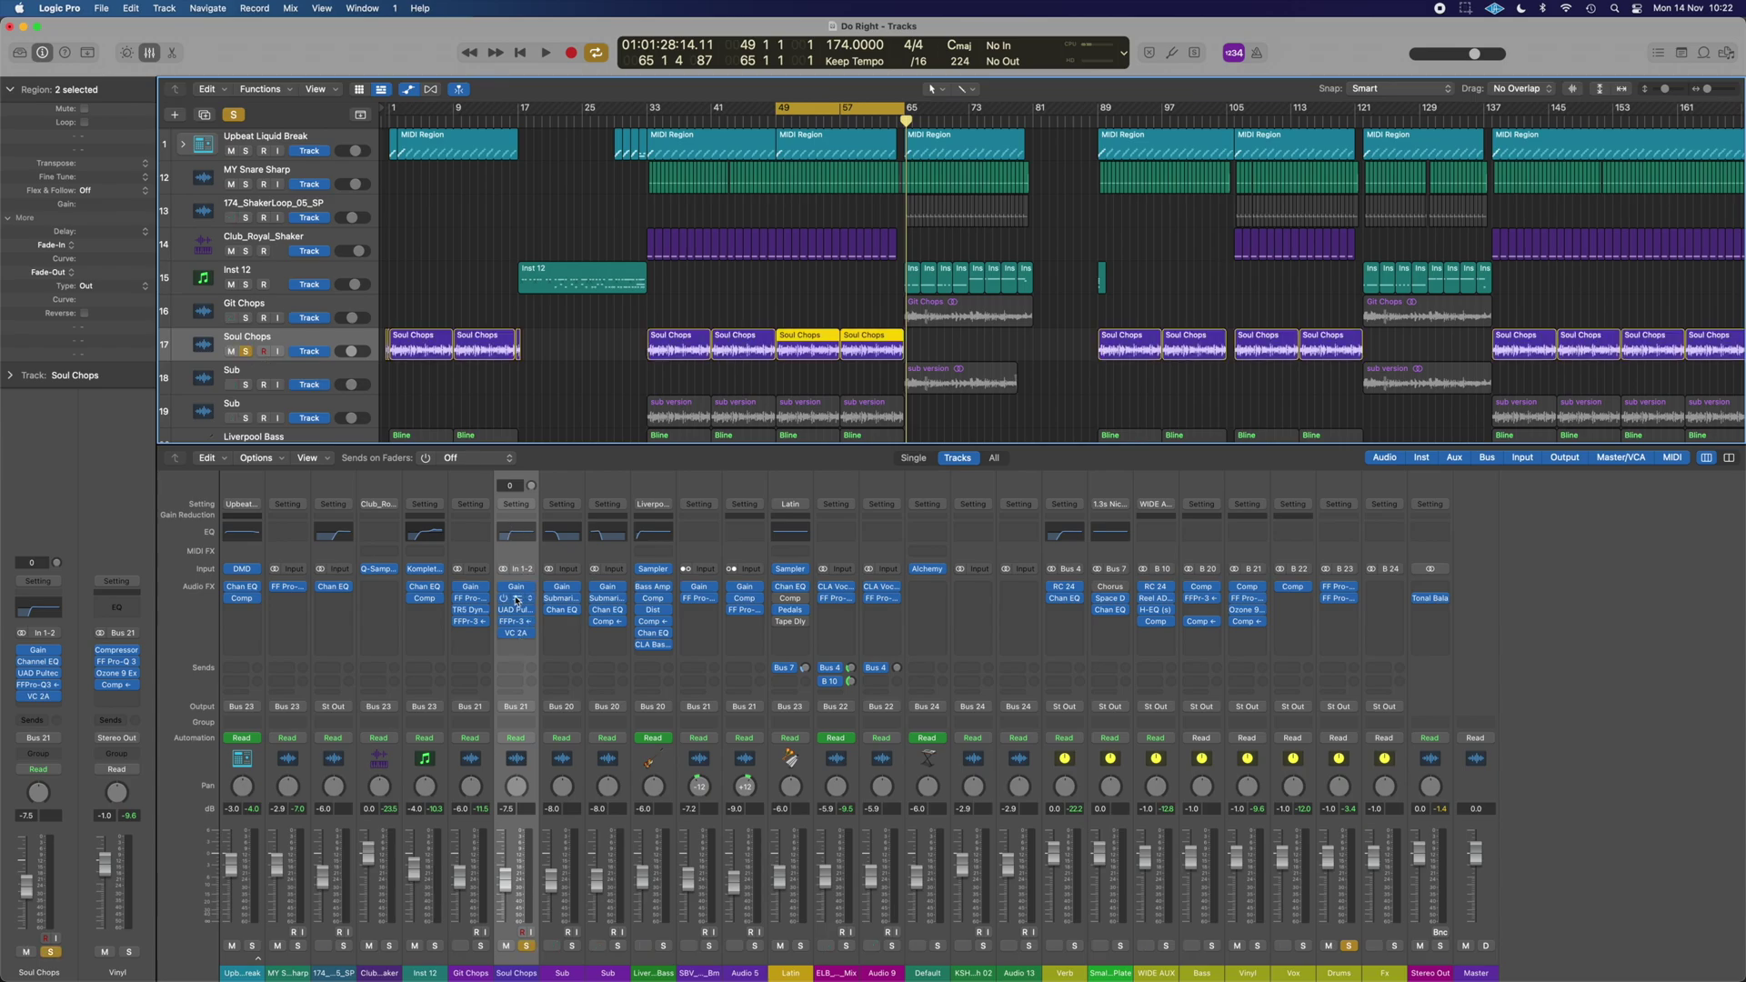
# - Examine the Channel EQ low cut and the UAD Pultec EQP-1A on Soul Chops, closing each plug-in after viewing
pyautogui.click(516, 612)
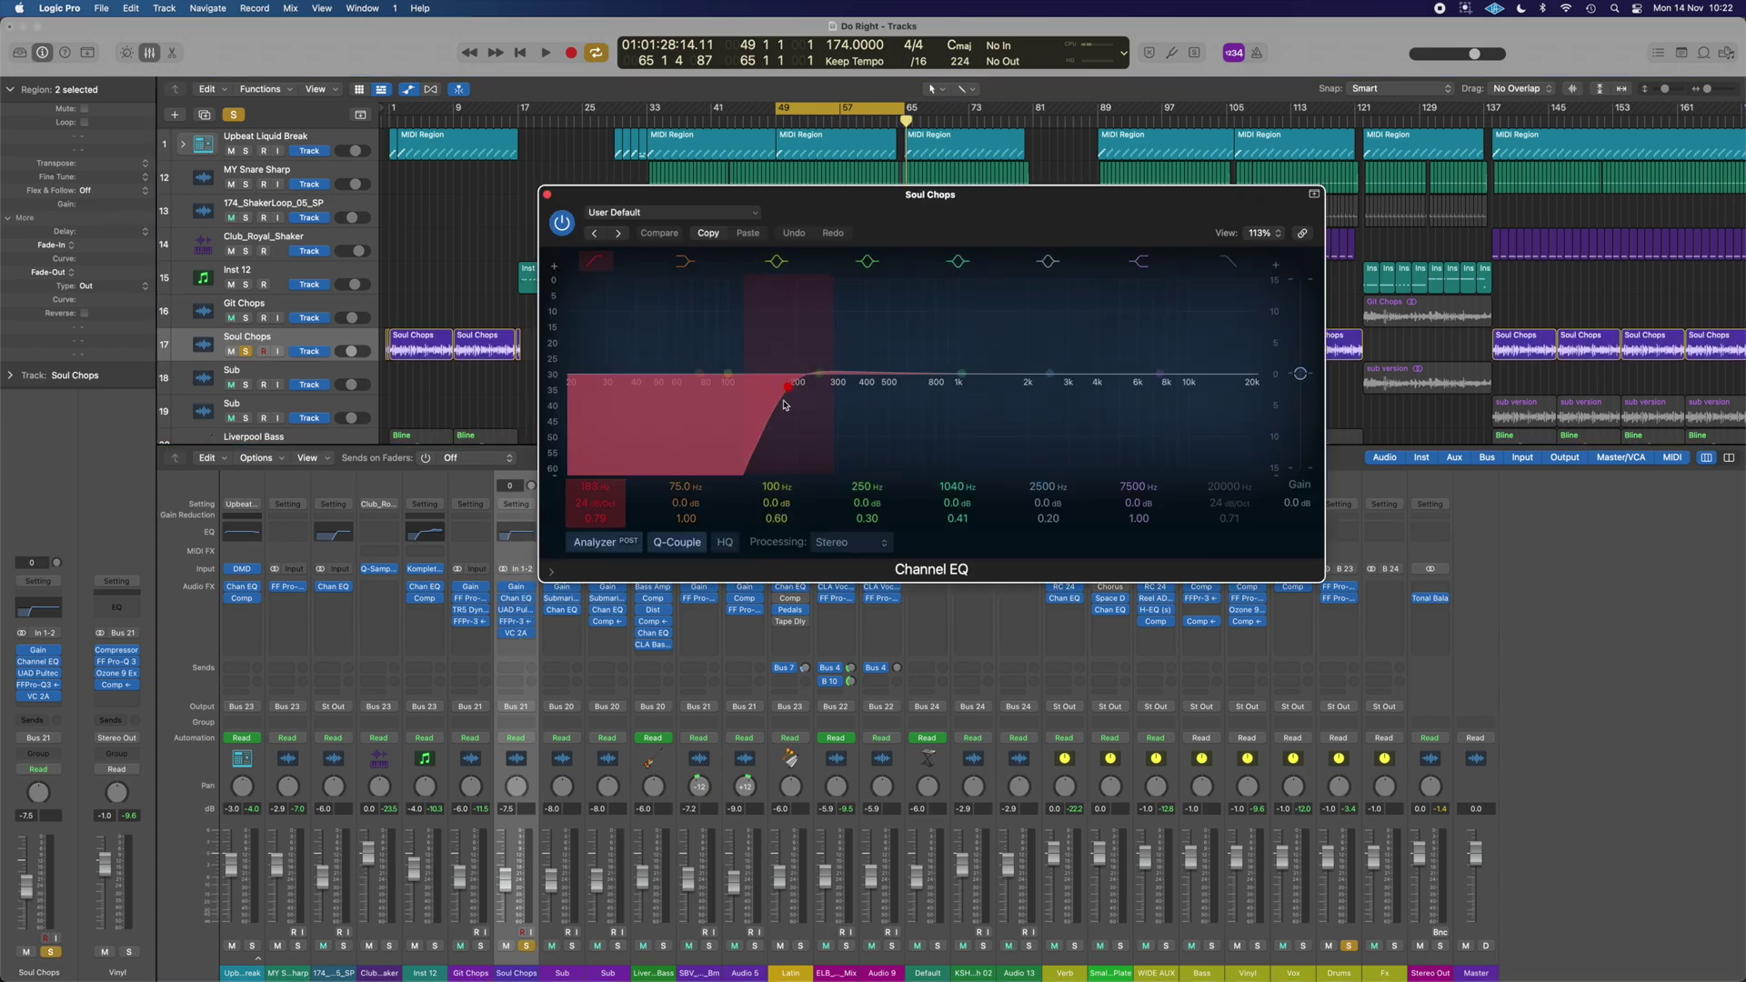
pyautogui.click(546, 196)
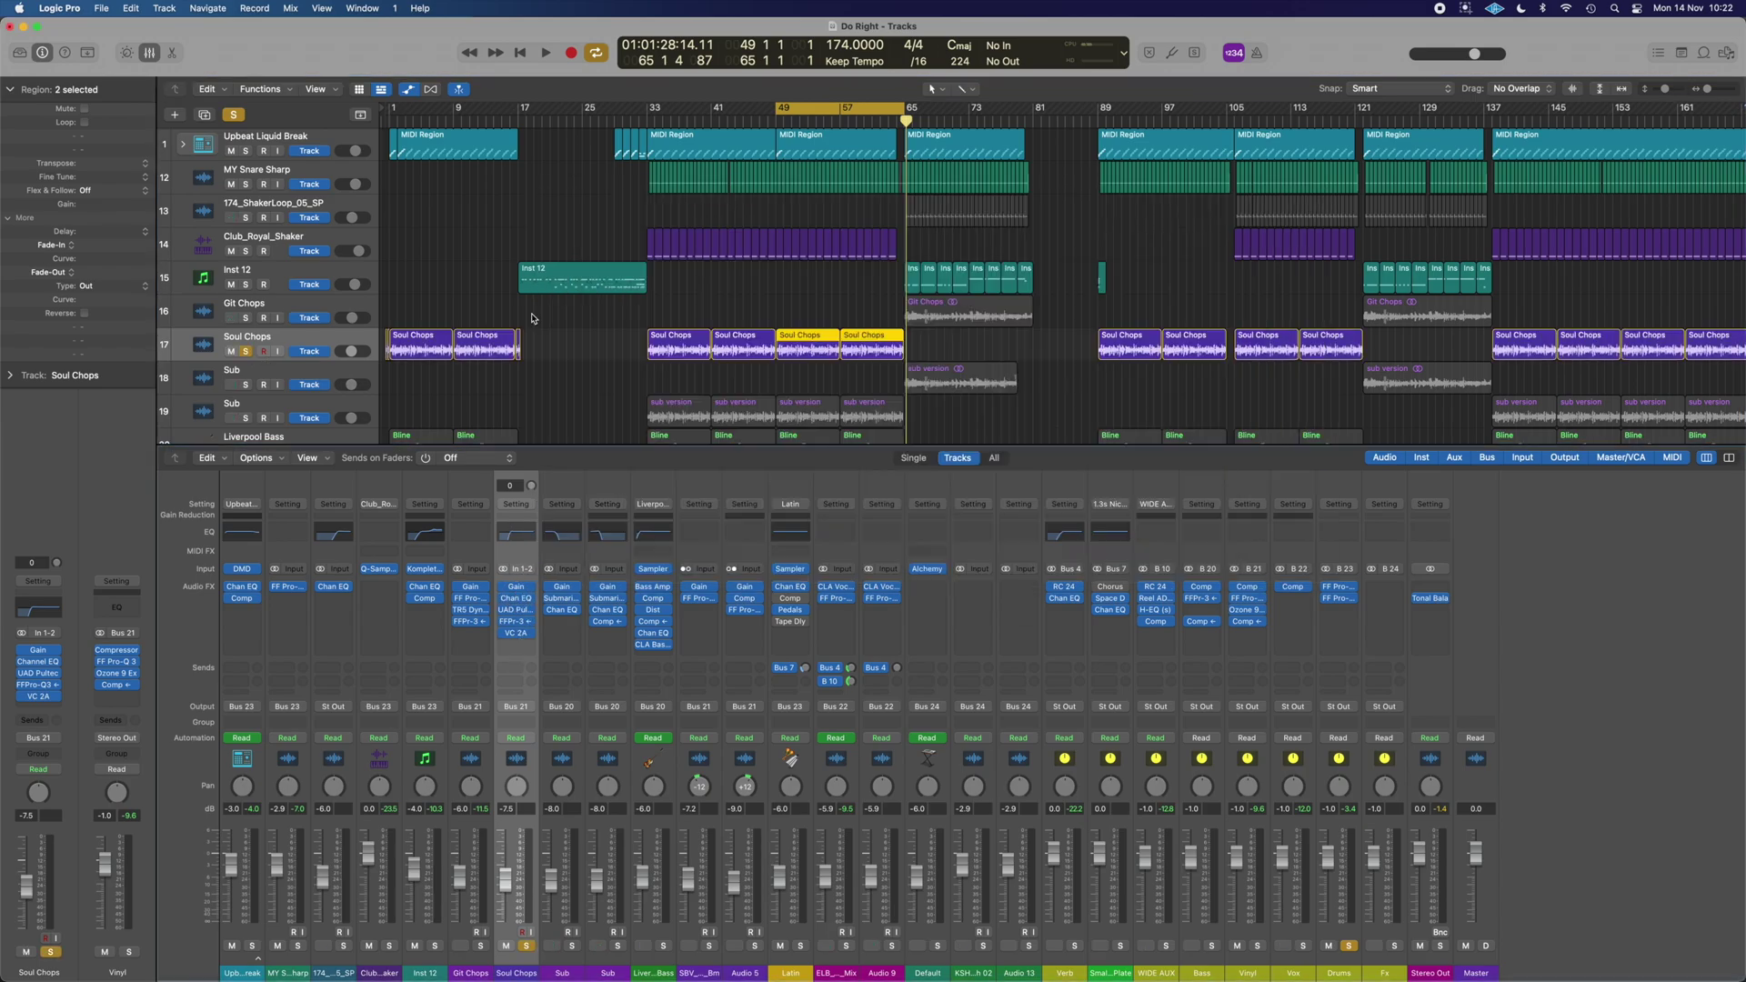
pyautogui.click(516, 611)
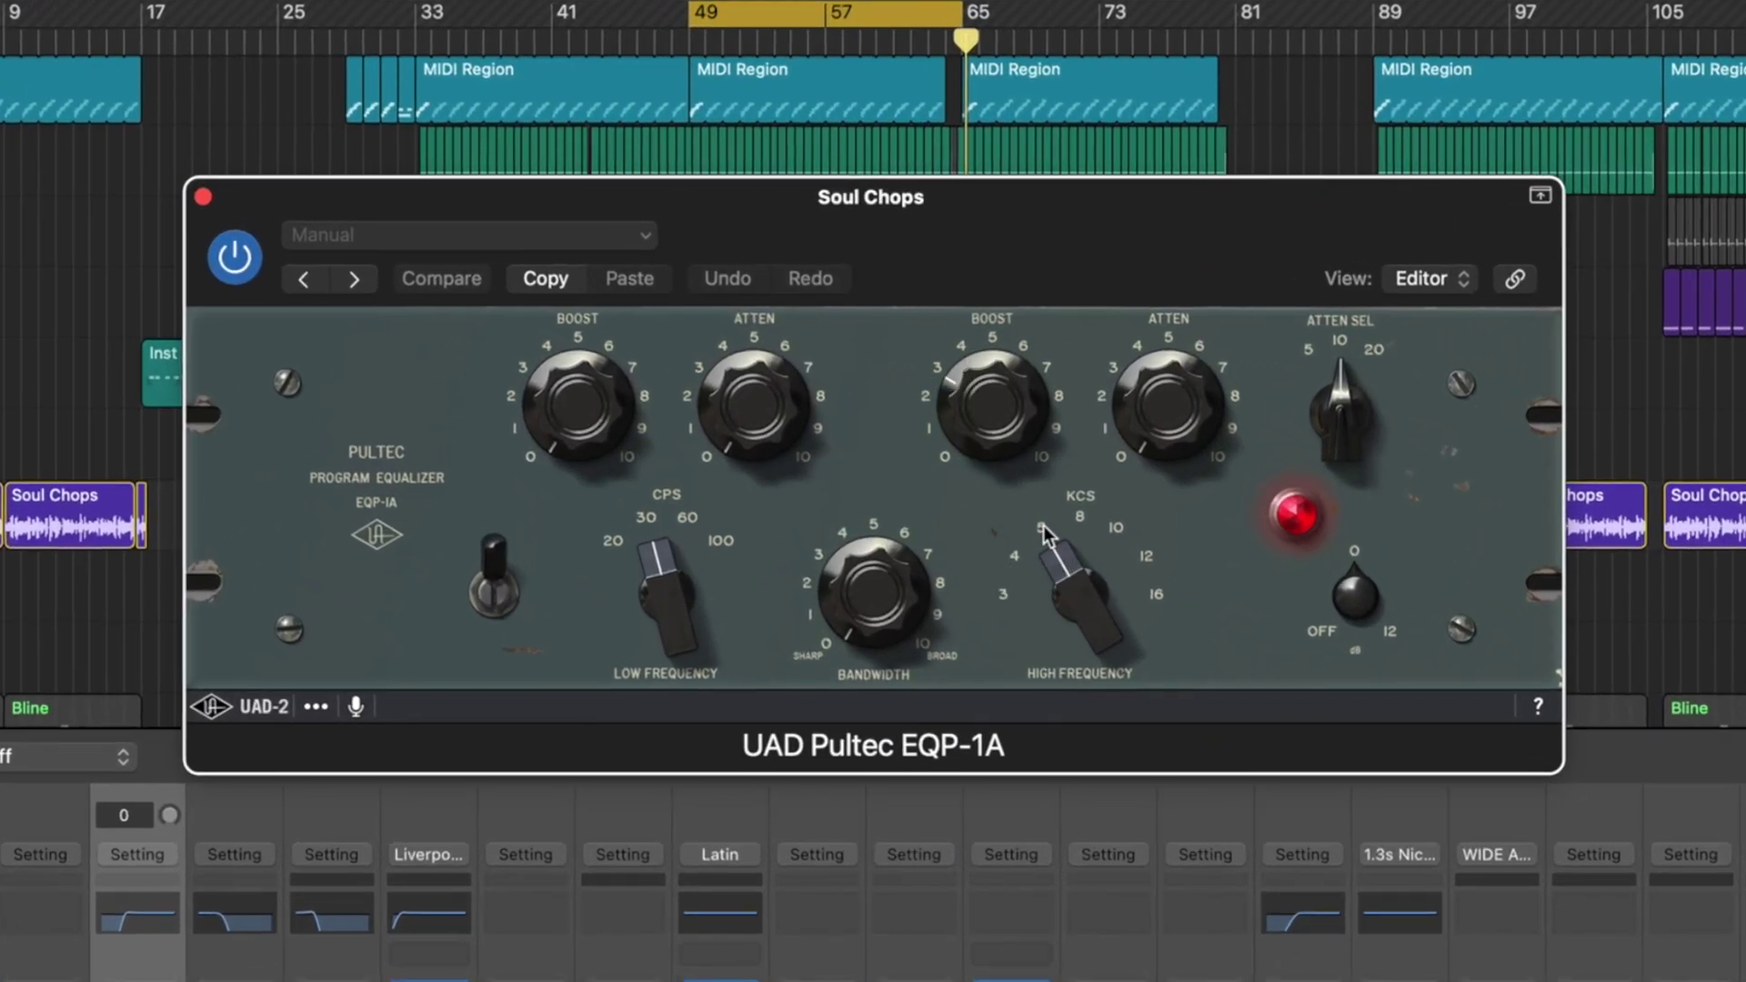
pyautogui.click(202, 200)
# - Examine the side-chained FF Pro-Q 3 and the VC 2A on Soul Chops, close both, and take the track out of solo
pyautogui.click(473, 612)
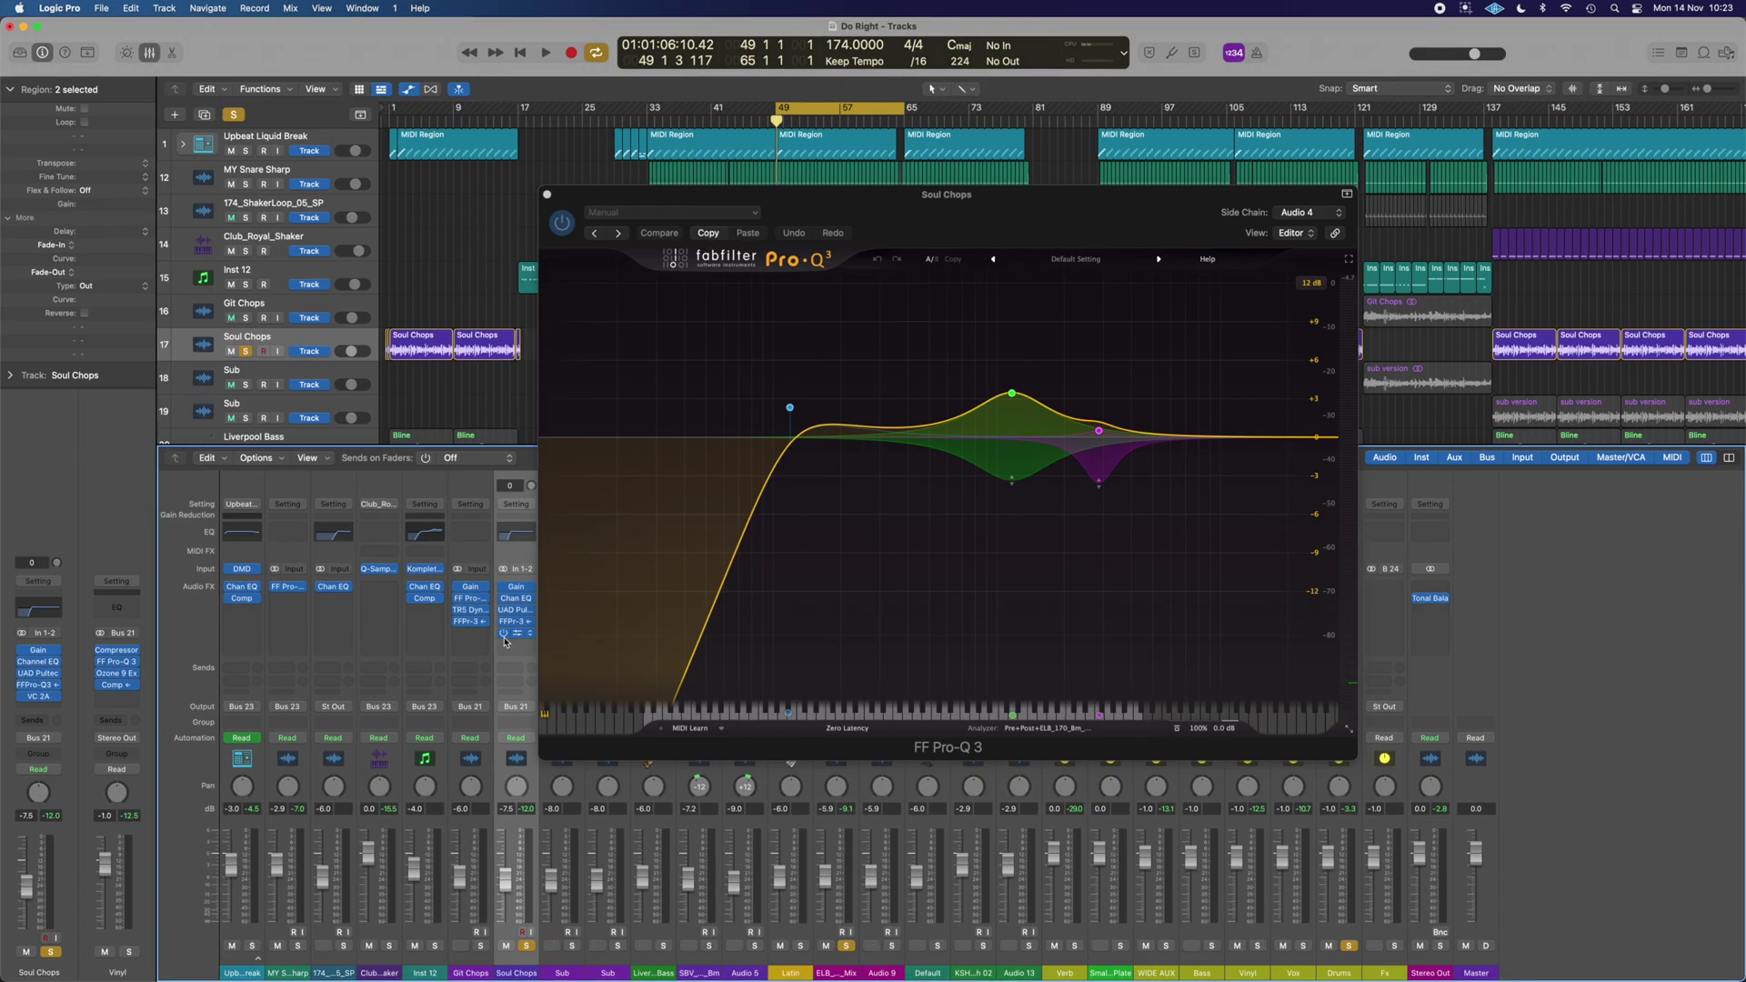
pyautogui.click(518, 637)
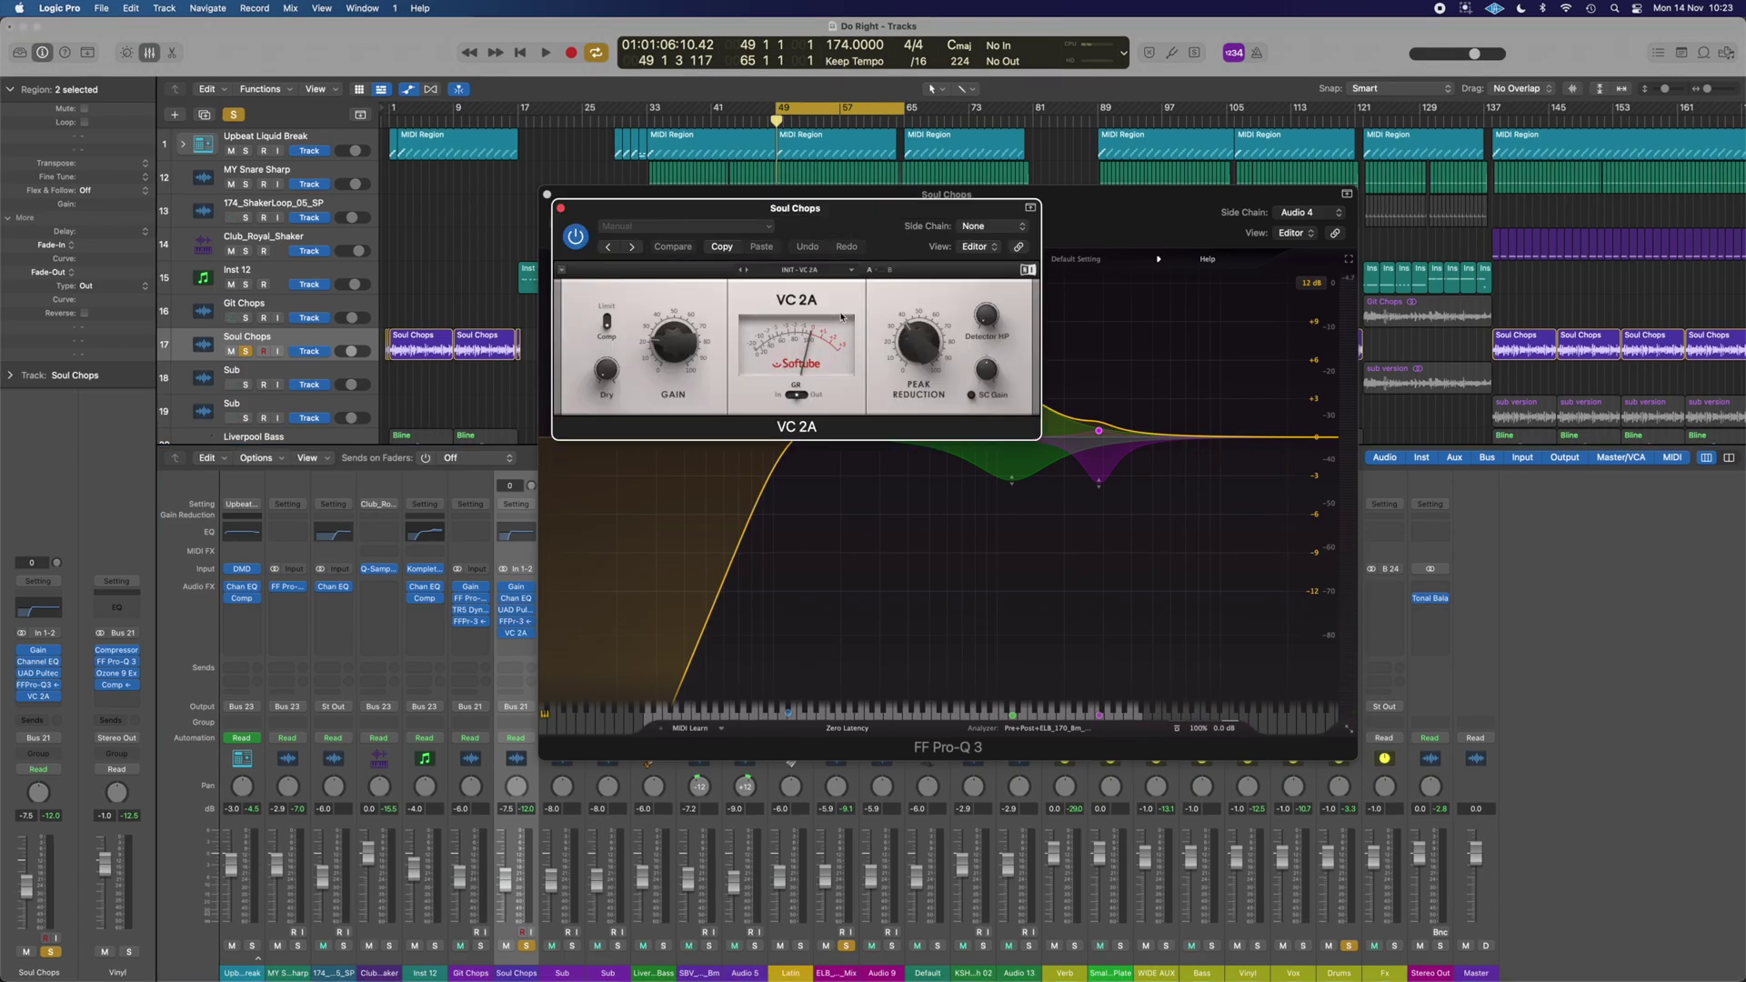
pyautogui.click(560, 210)
pyautogui.click(546, 193)
pyautogui.click(525, 947)
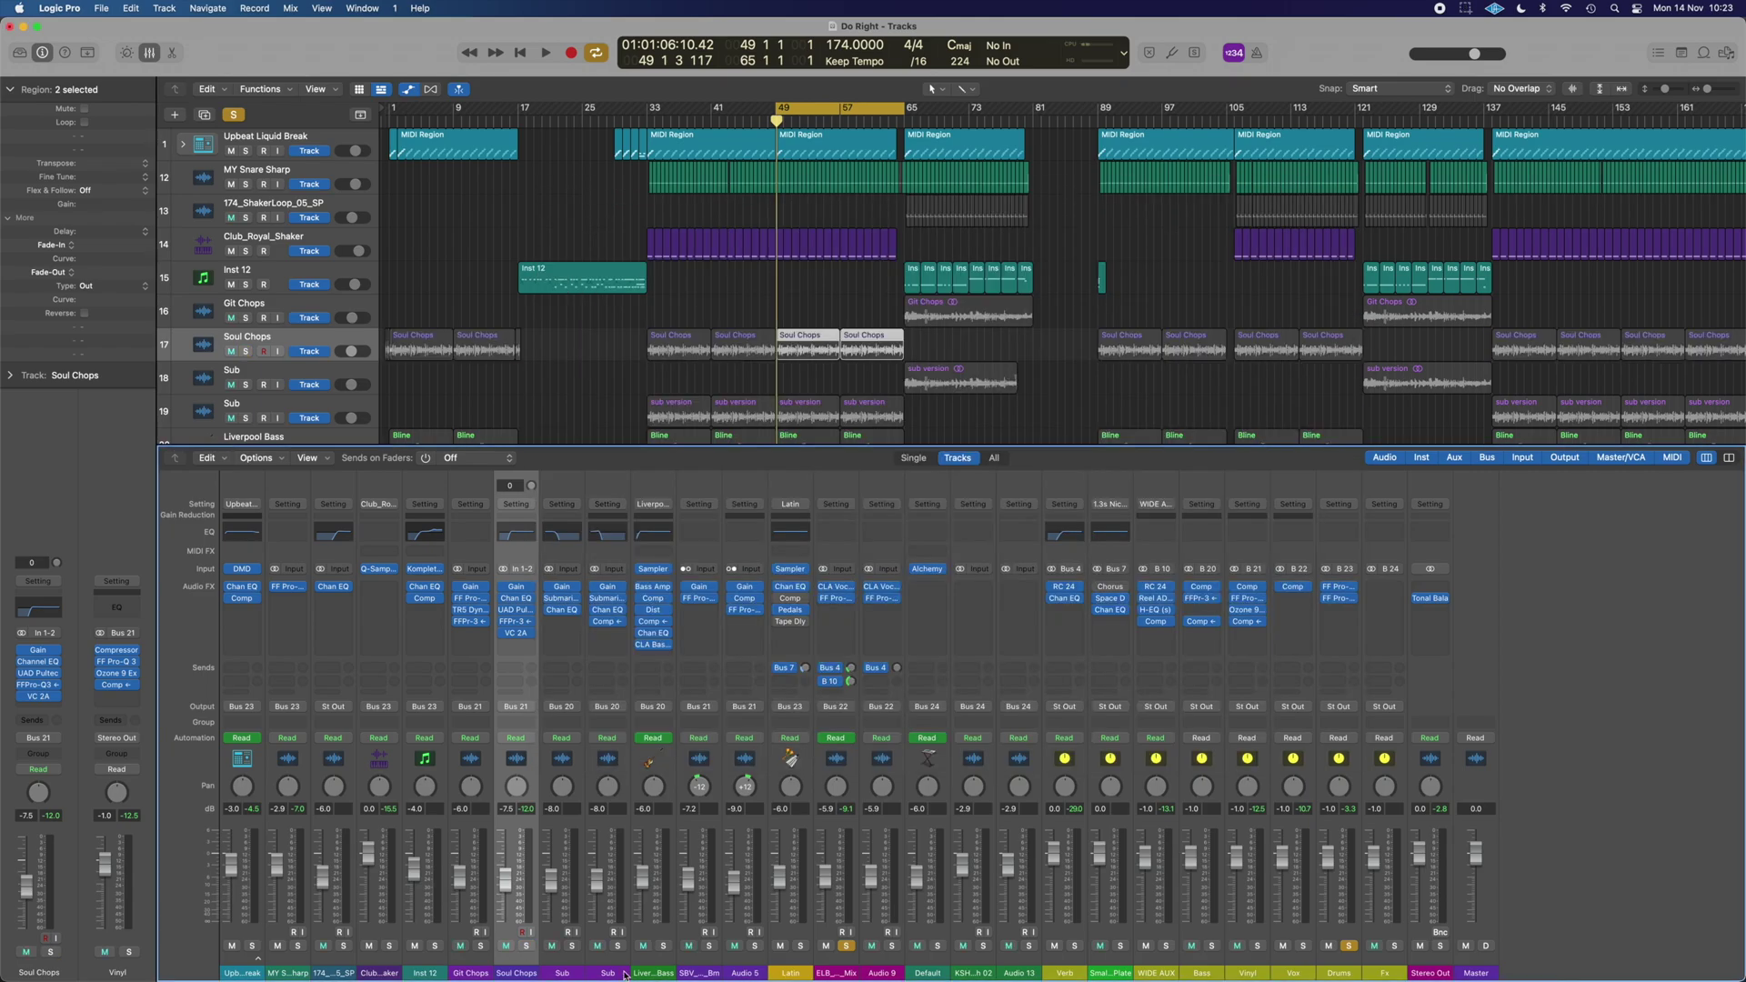
# - Solo the two Sub channels, audition the second one on its own in playback, and take both out of solo
pyautogui.click(607, 974)
pyautogui.click(563, 974)
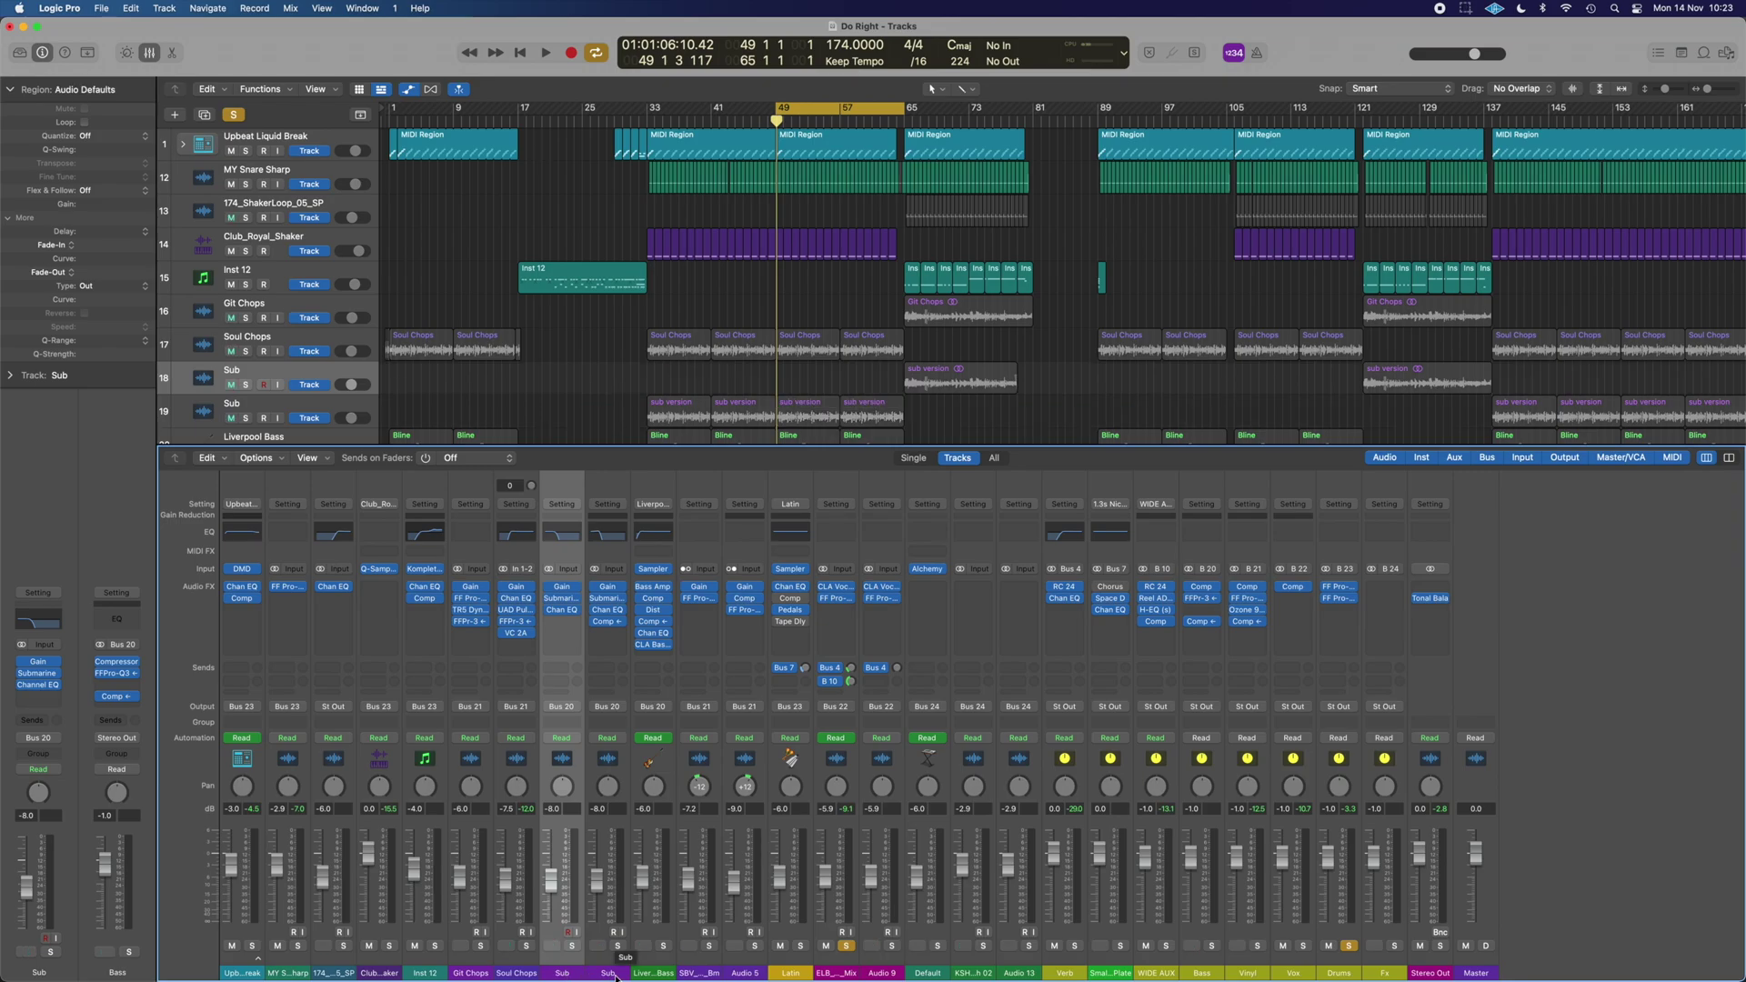
pyautogui.click(617, 947)
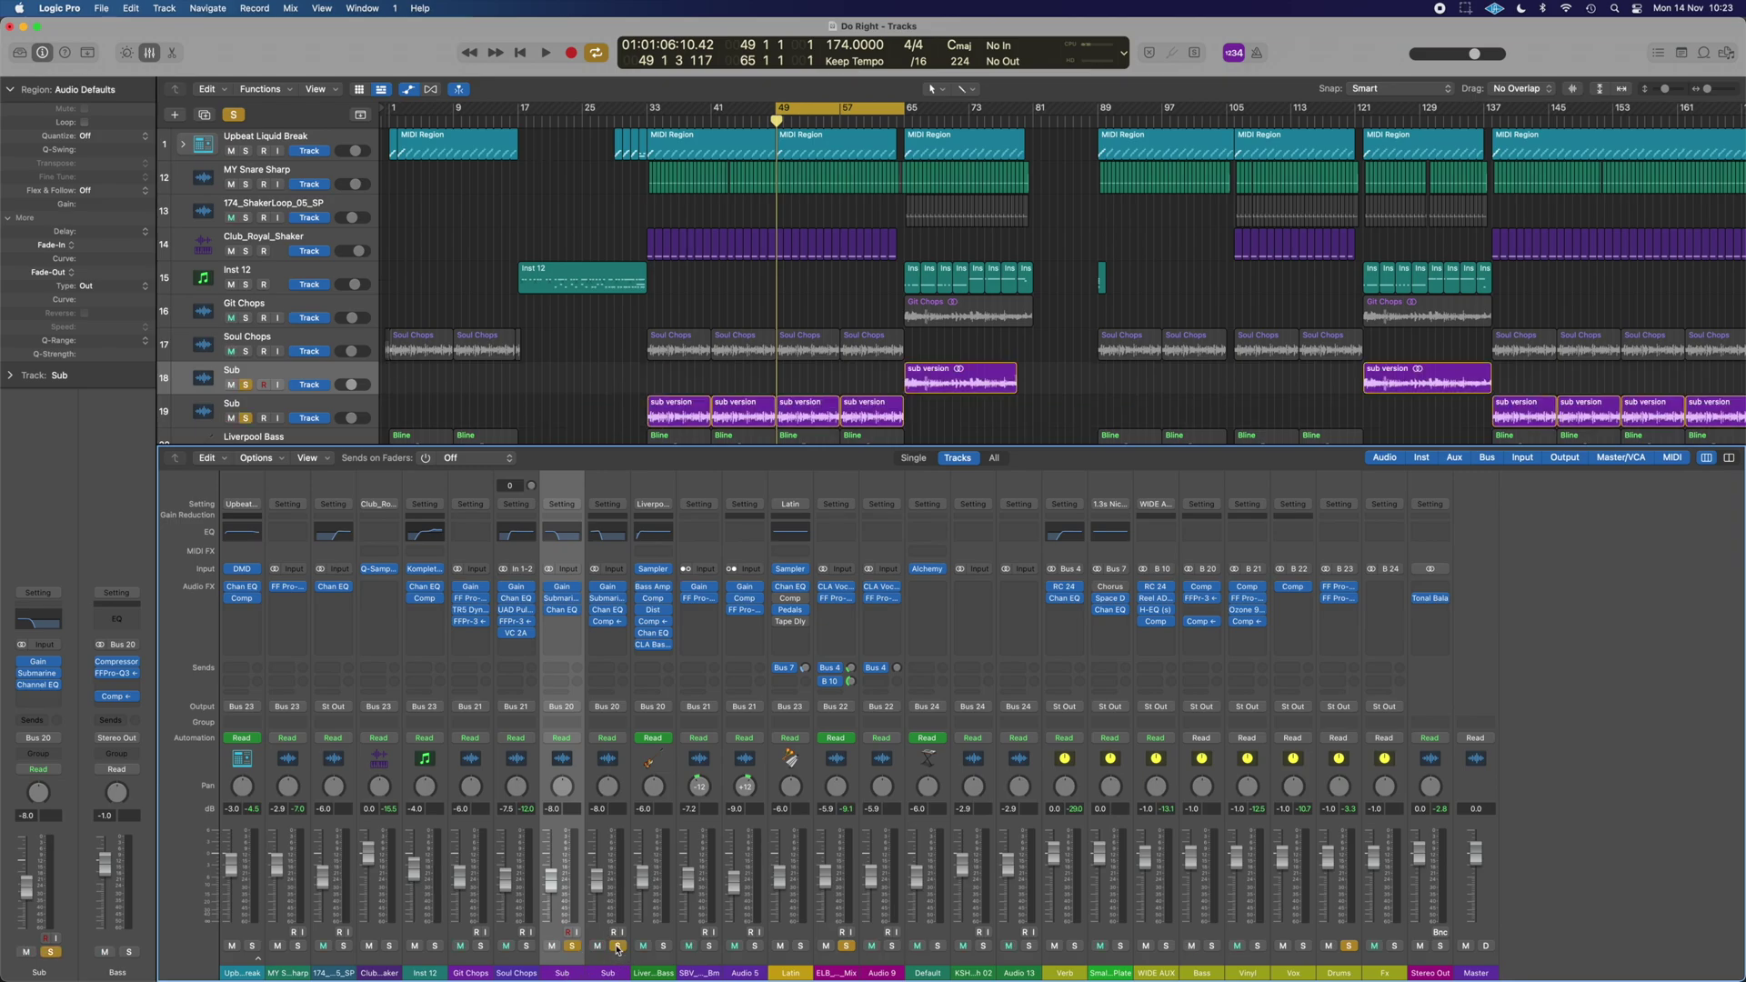
pyautogui.click(572, 947)
pyautogui.press('space')
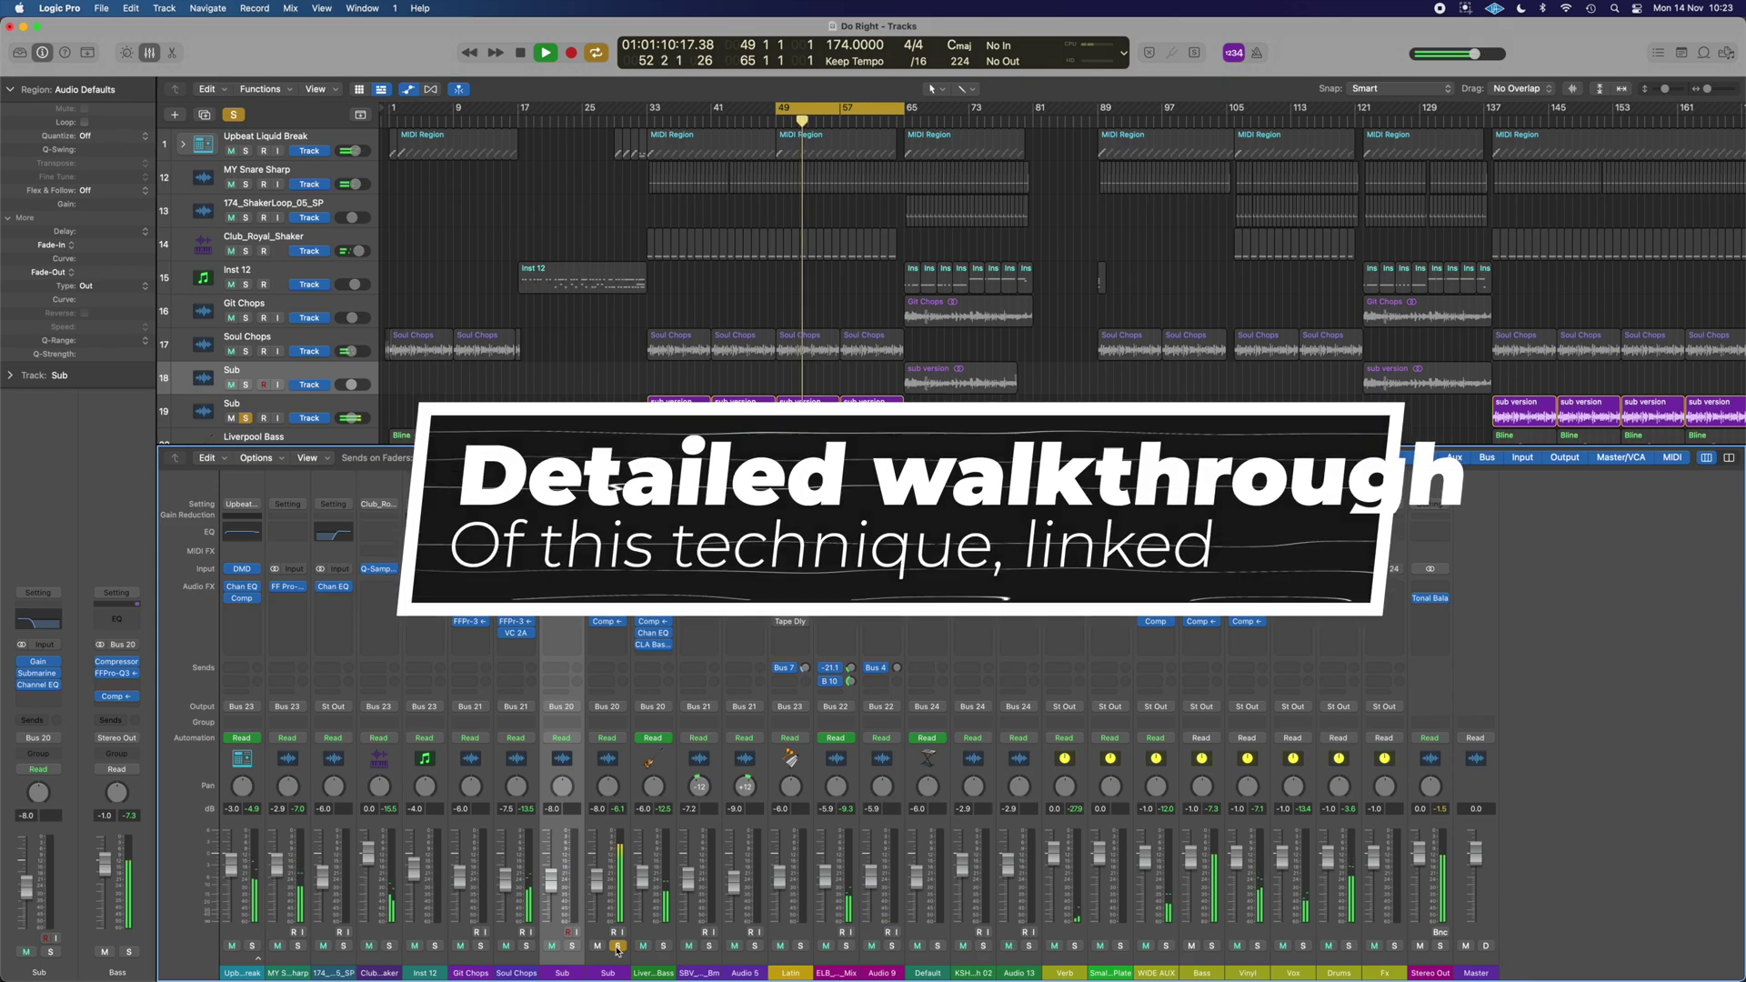
pyautogui.press('space')
pyautogui.click(617, 947)
# - Select the Liverpool Bass channel, examine the low cut in its Channel EQ, and close the plug-in
pyautogui.click(653, 974)
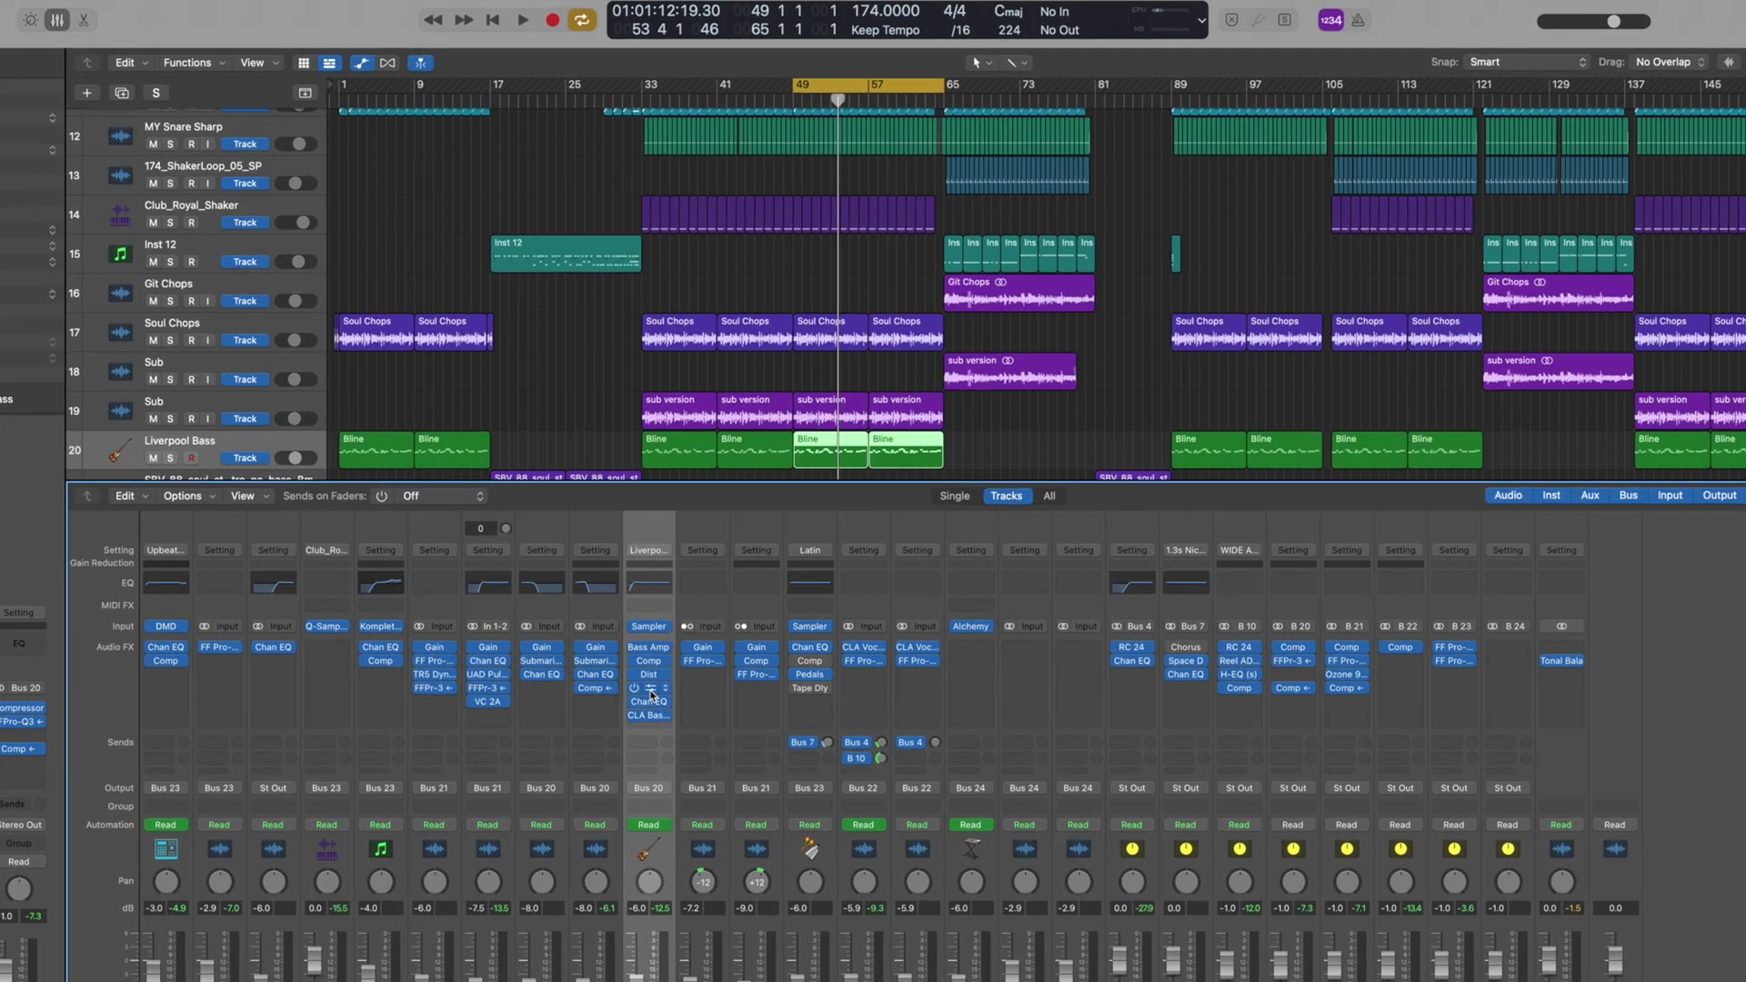
pyautogui.click(655, 624)
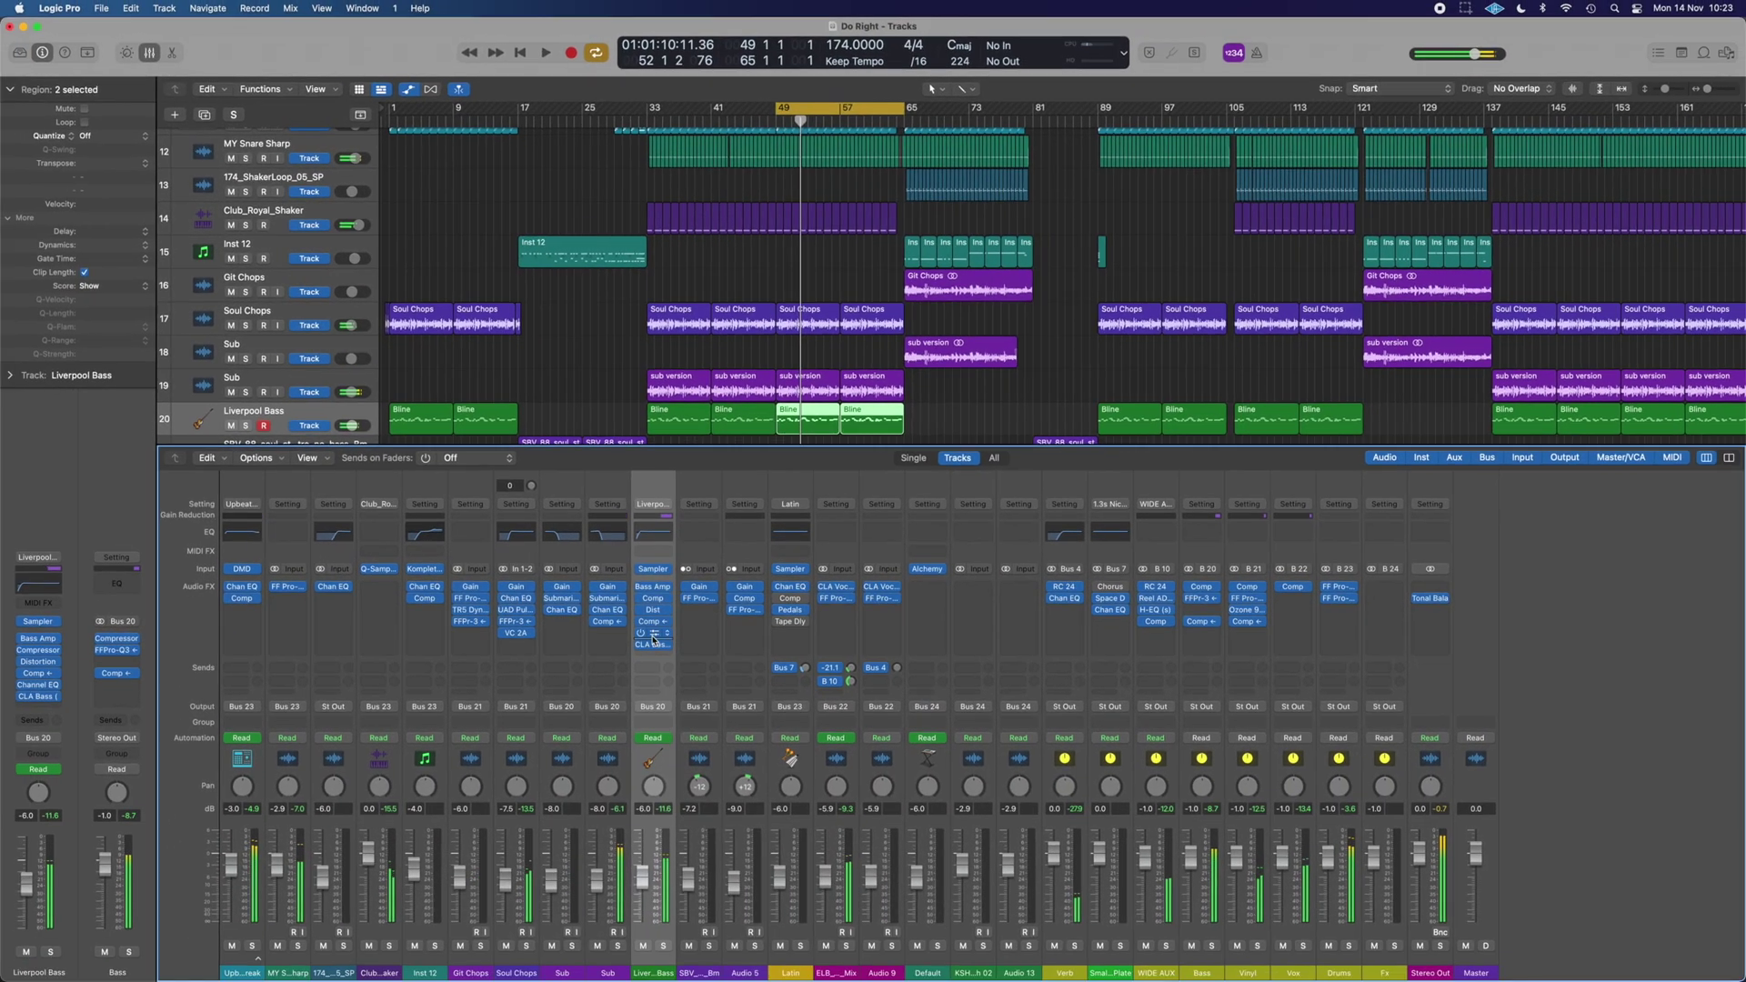
pyautogui.click(650, 691)
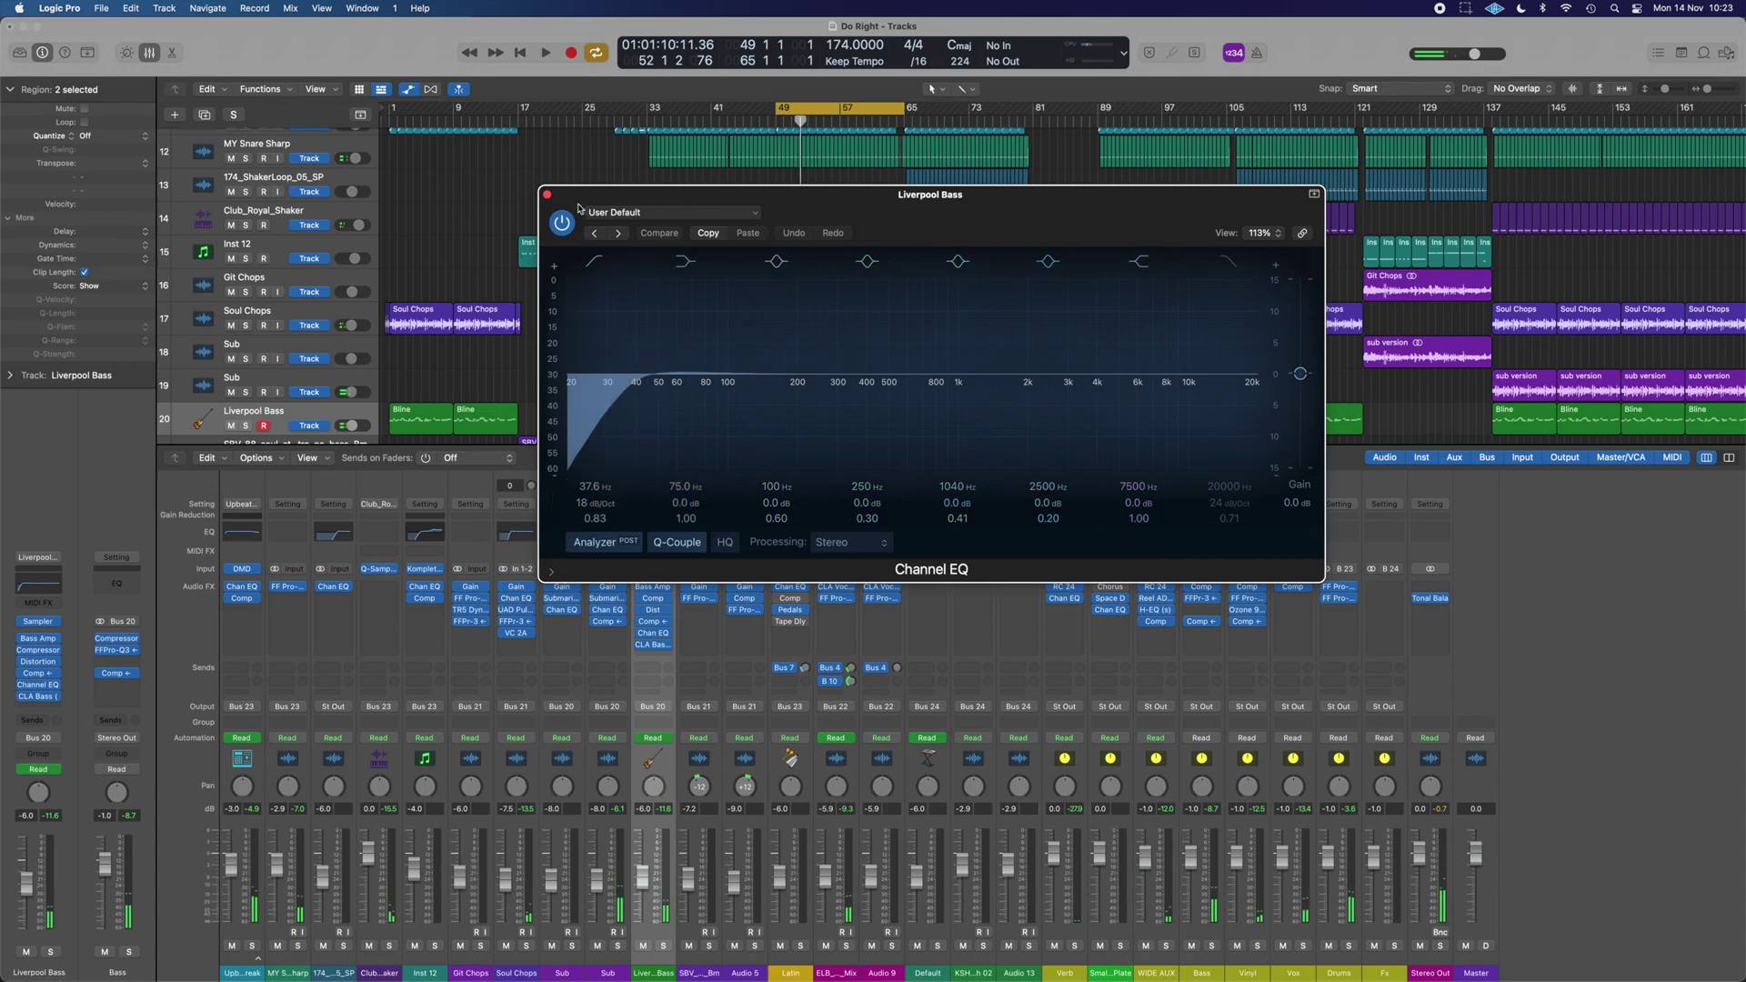
pyautogui.click(547, 197)
# - Examine CLA Bass on Liverpool Bass, compare the soloed bass with the plug-in bypassed and enabled during playback, and close it
pyautogui.click(664, 644)
pyautogui.click(652, 647)
pyautogui.click(663, 640)
pyautogui.click(650, 646)
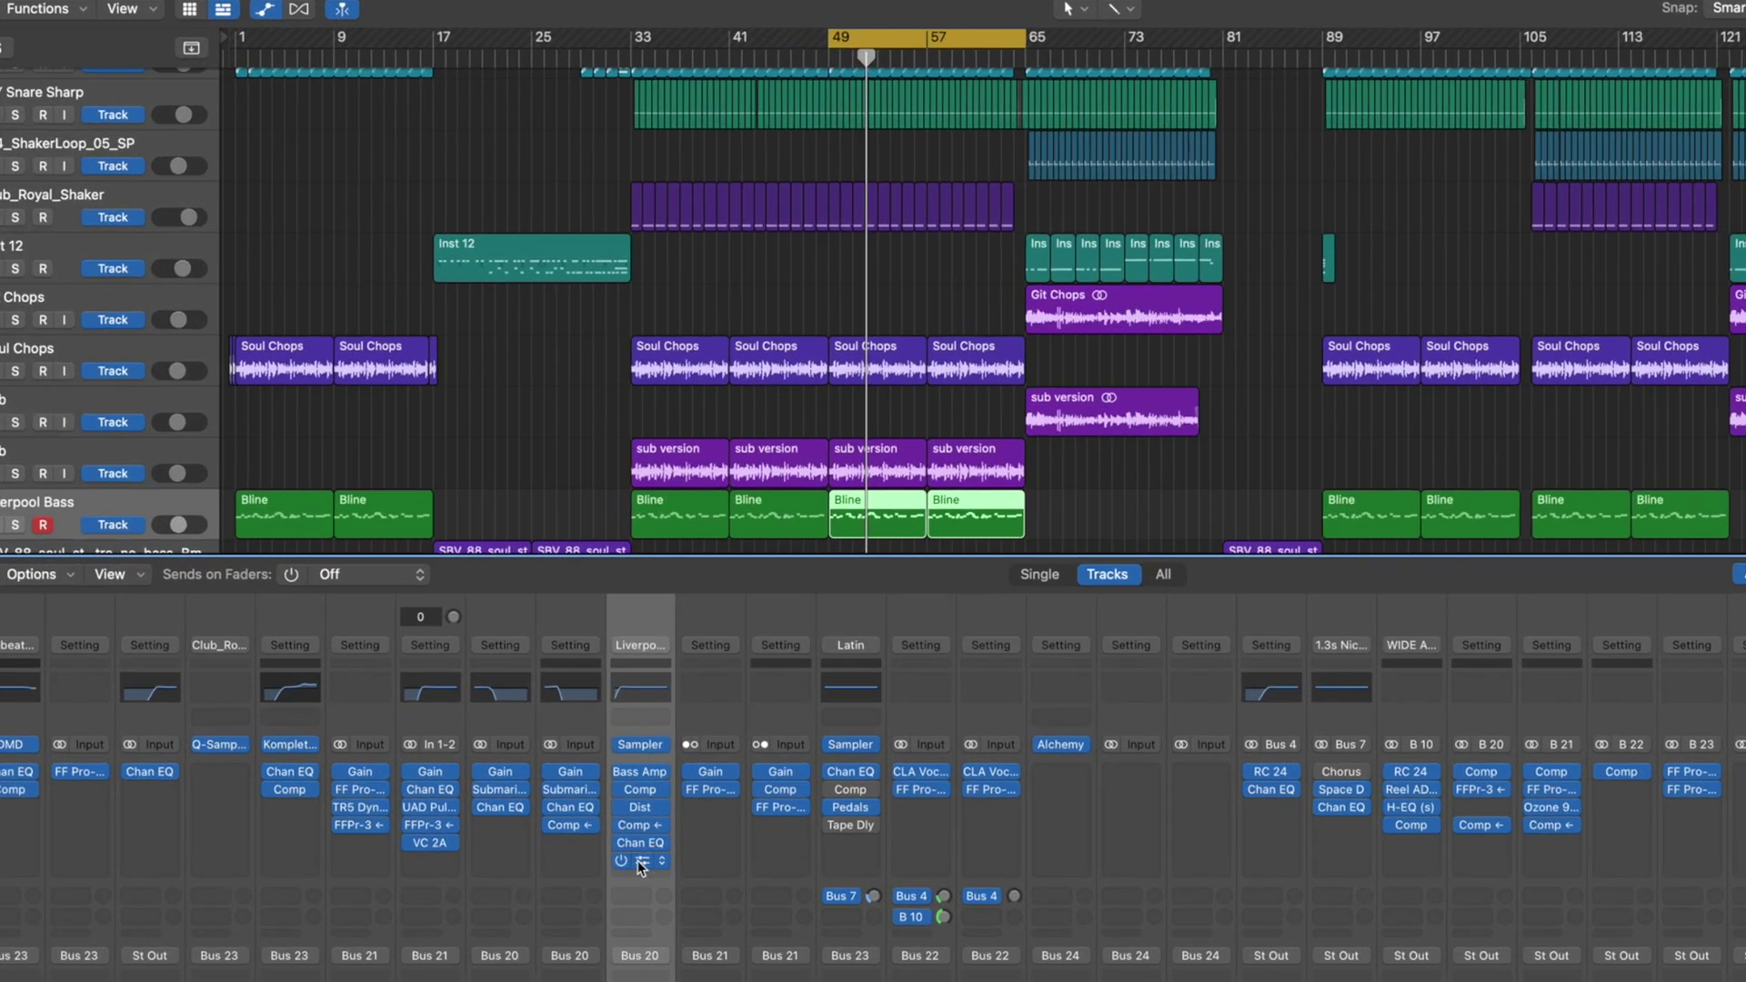
pyautogui.click(646, 704)
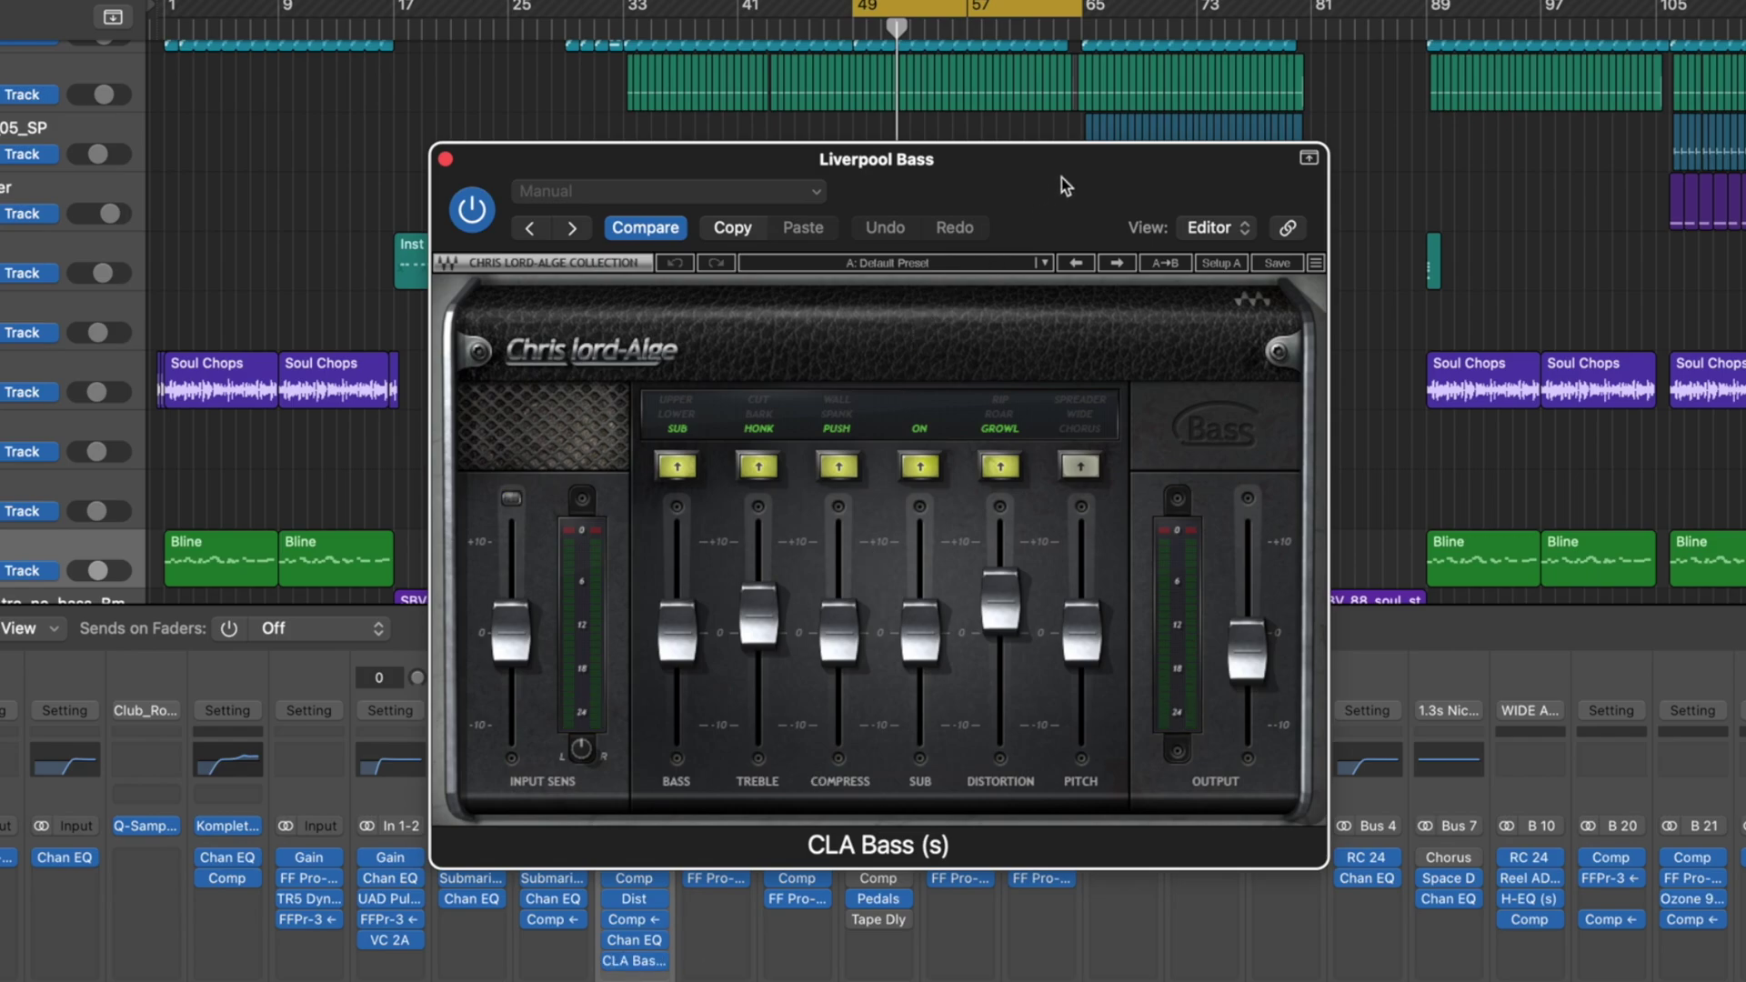
pyautogui.click(472, 215)
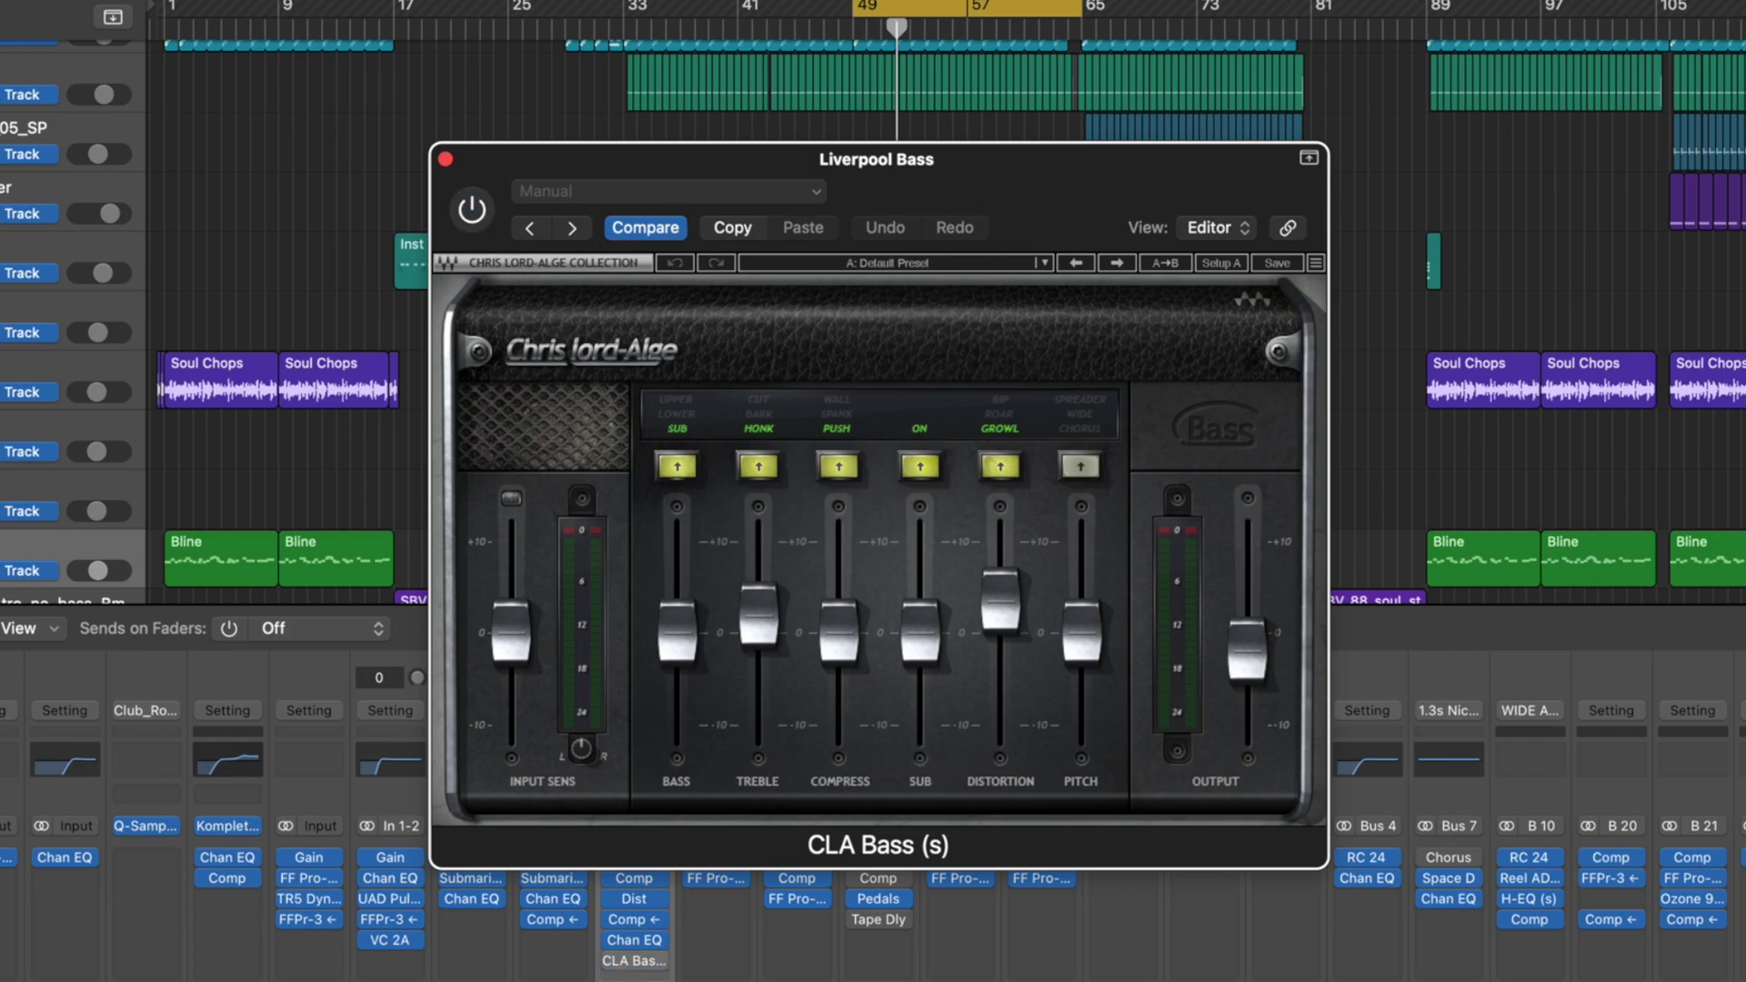
pyautogui.press('s')
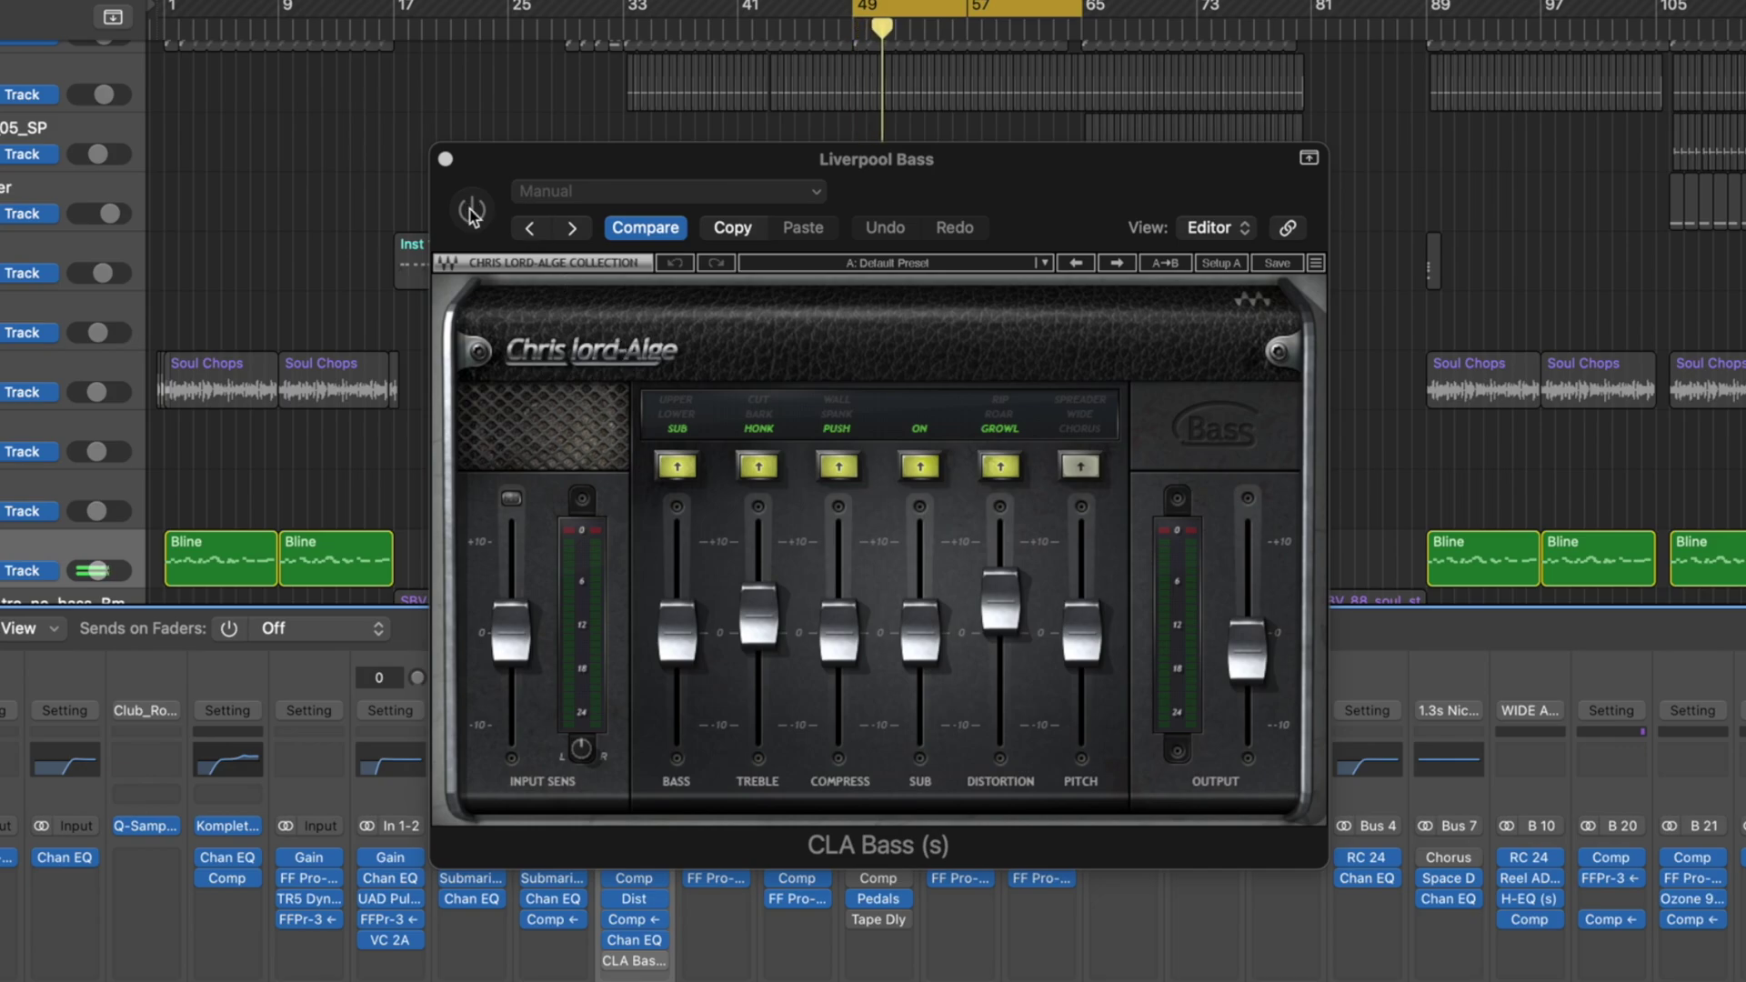
pyautogui.click(472, 211)
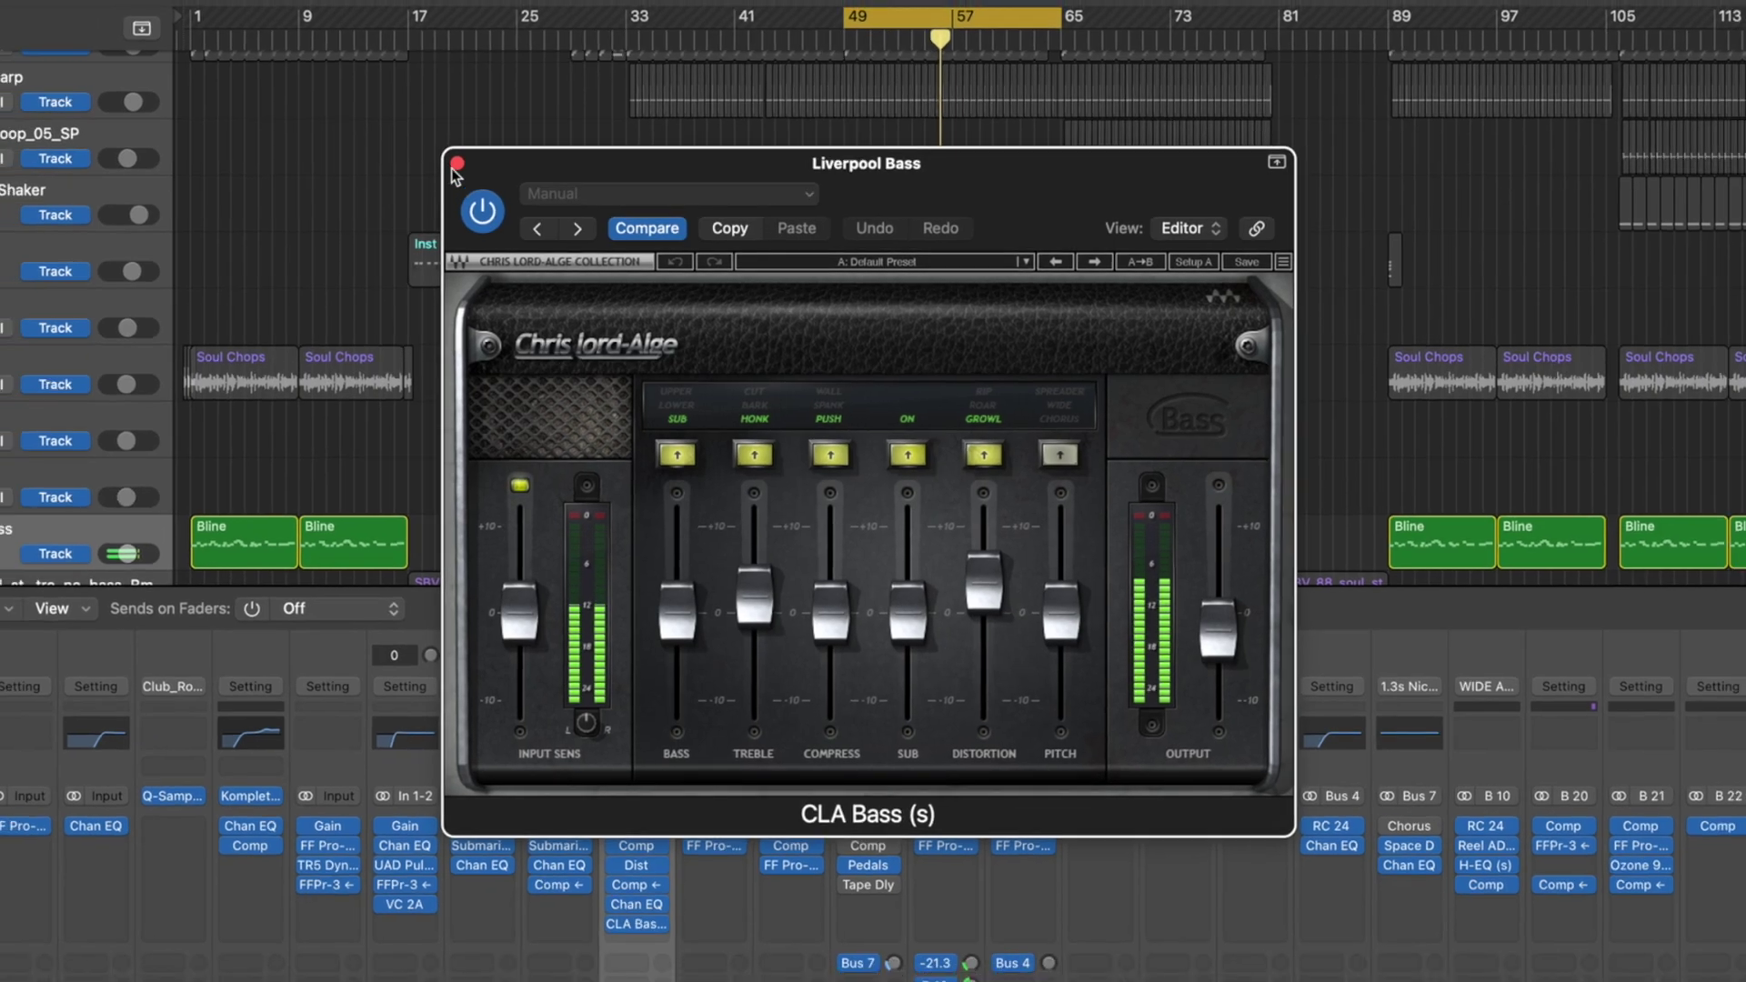
pyautogui.click(457, 165)
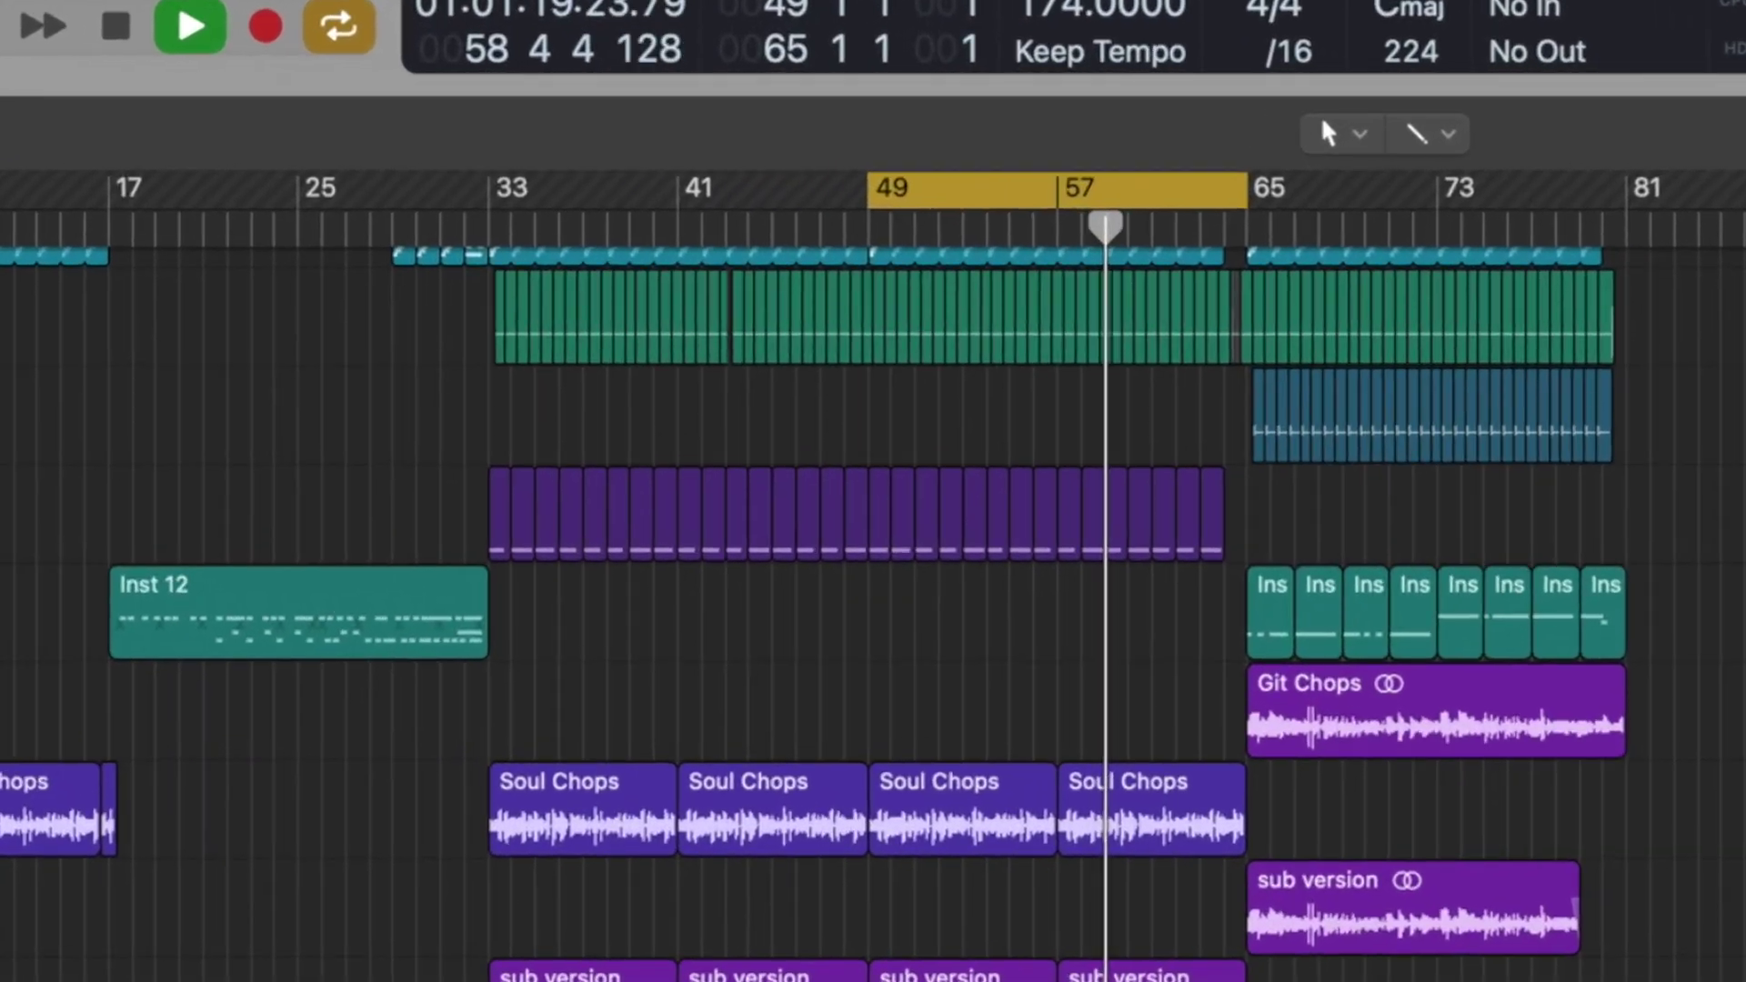
# - Stop playback and select the ELB_170_Bm_Fem_Voc_Full_Dry_Mix vocal track further down the track list
pyautogui.scroll(-8, 936, 928)
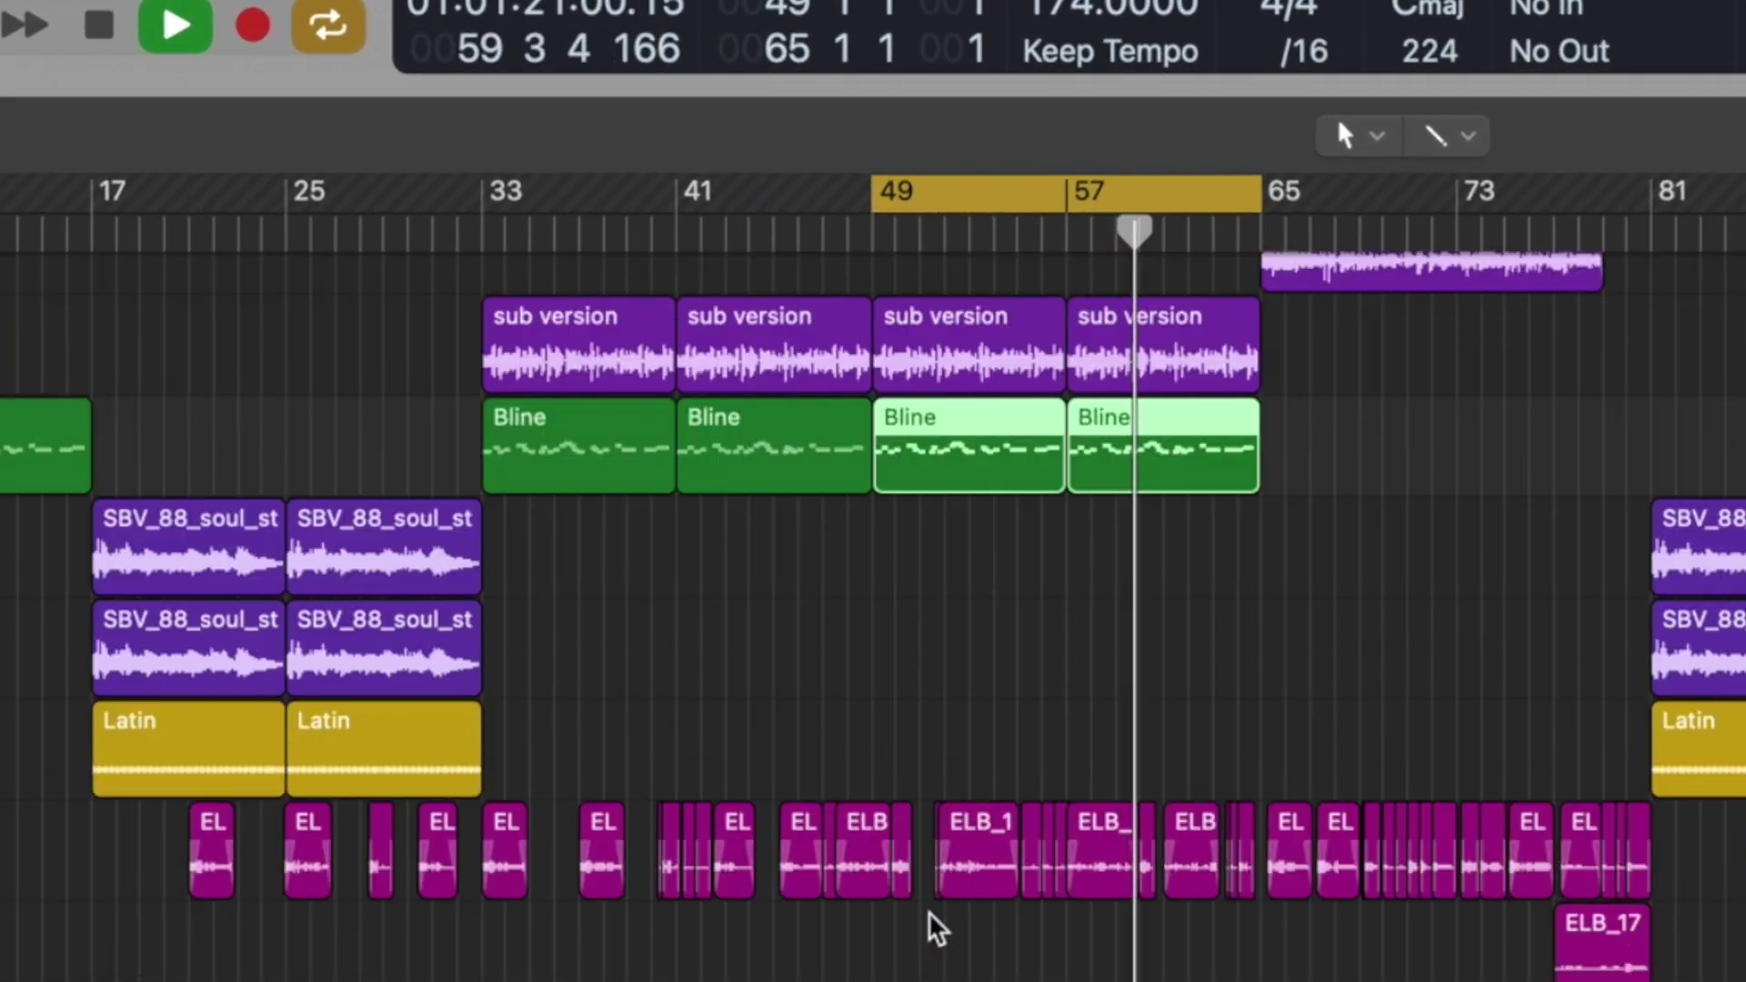
pyautogui.scroll(-1, 907, 941)
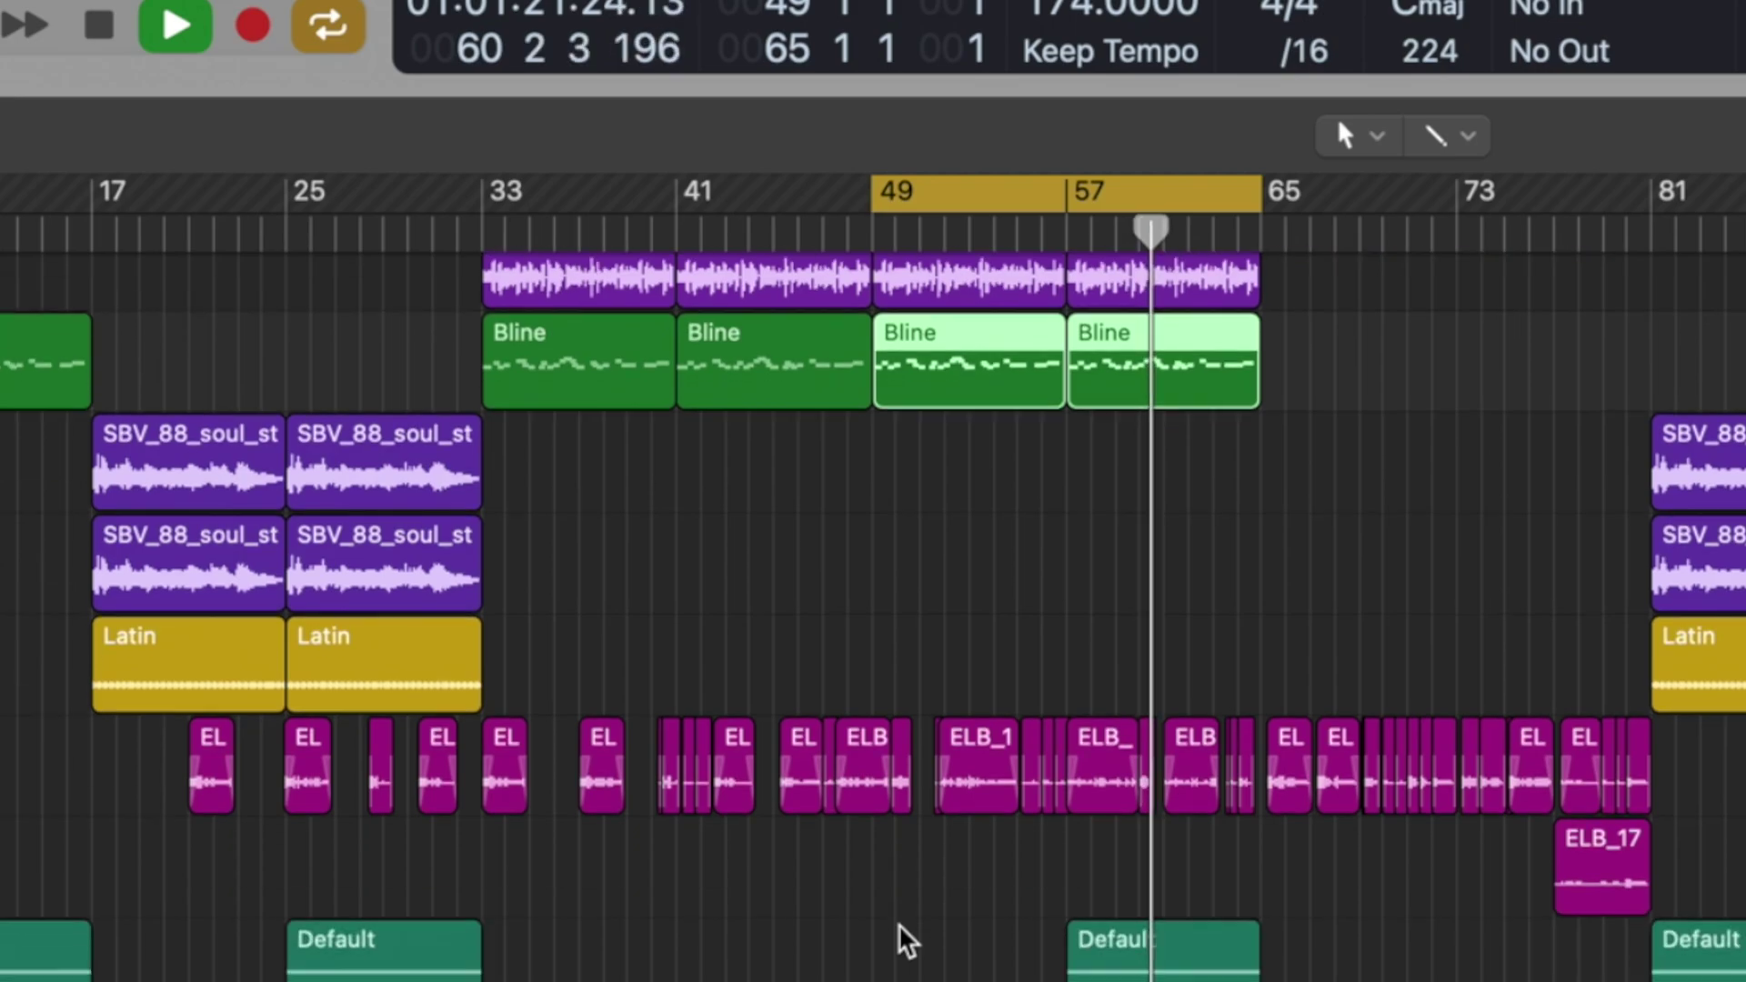
pyautogui.press('space')
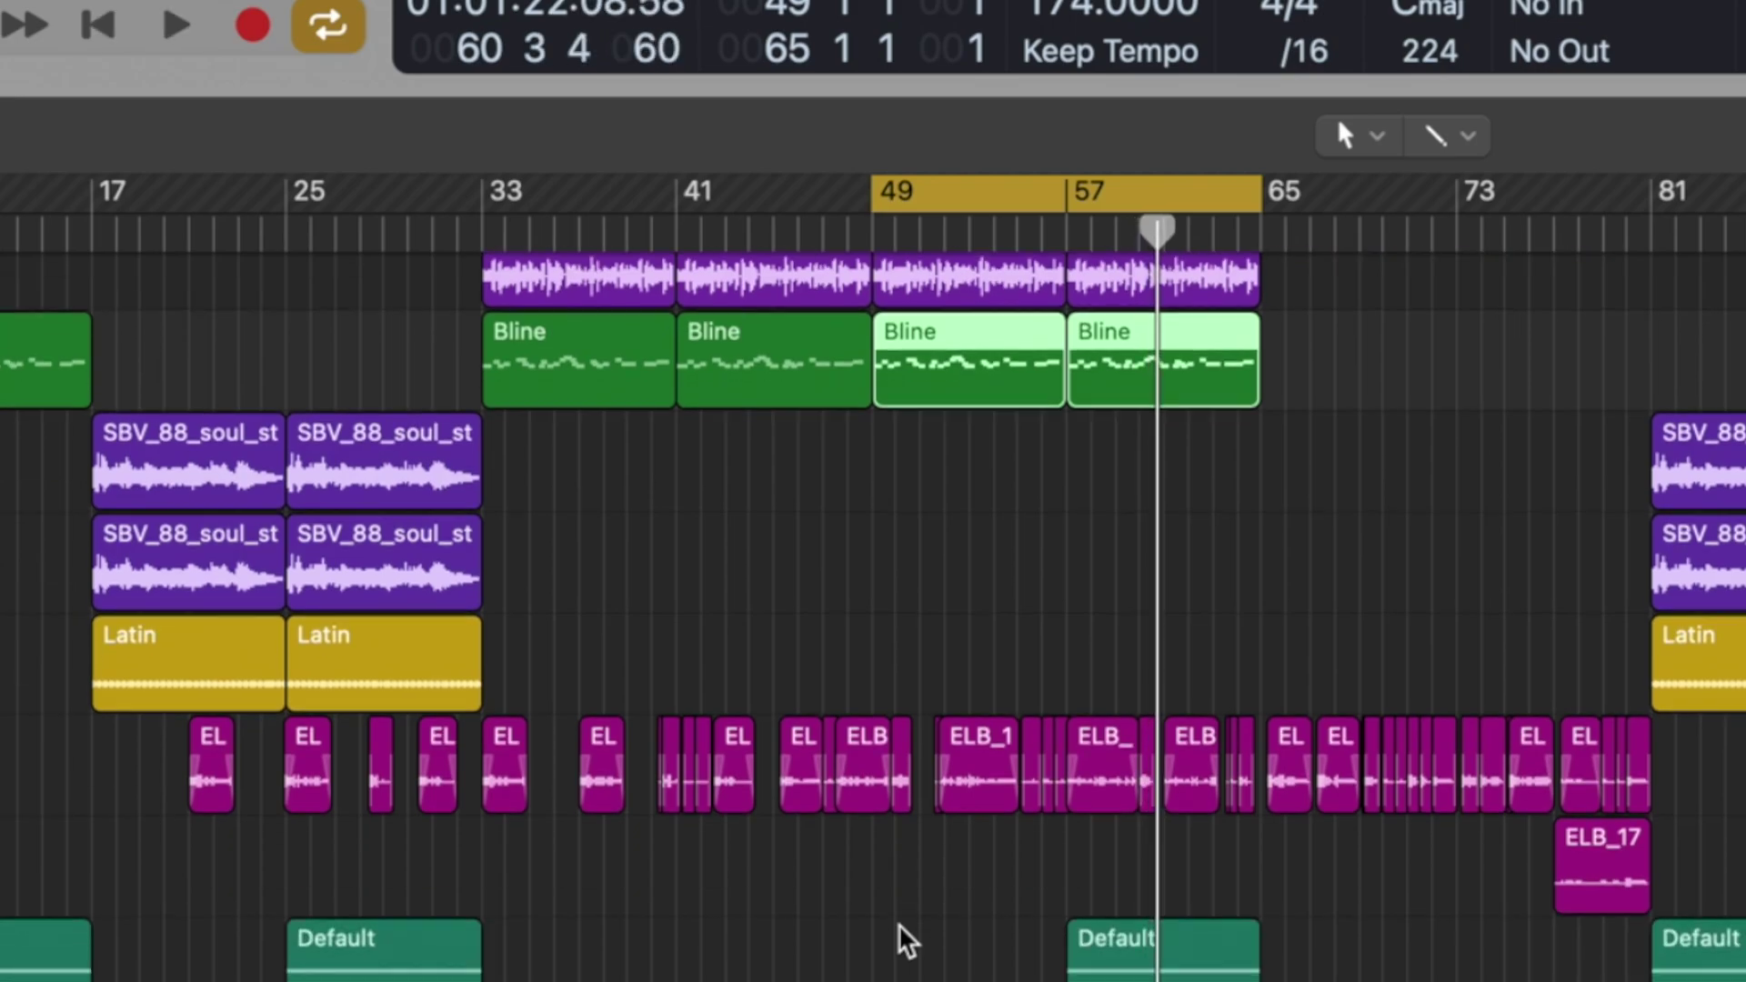
pyautogui.scroll(-4, 901, 928)
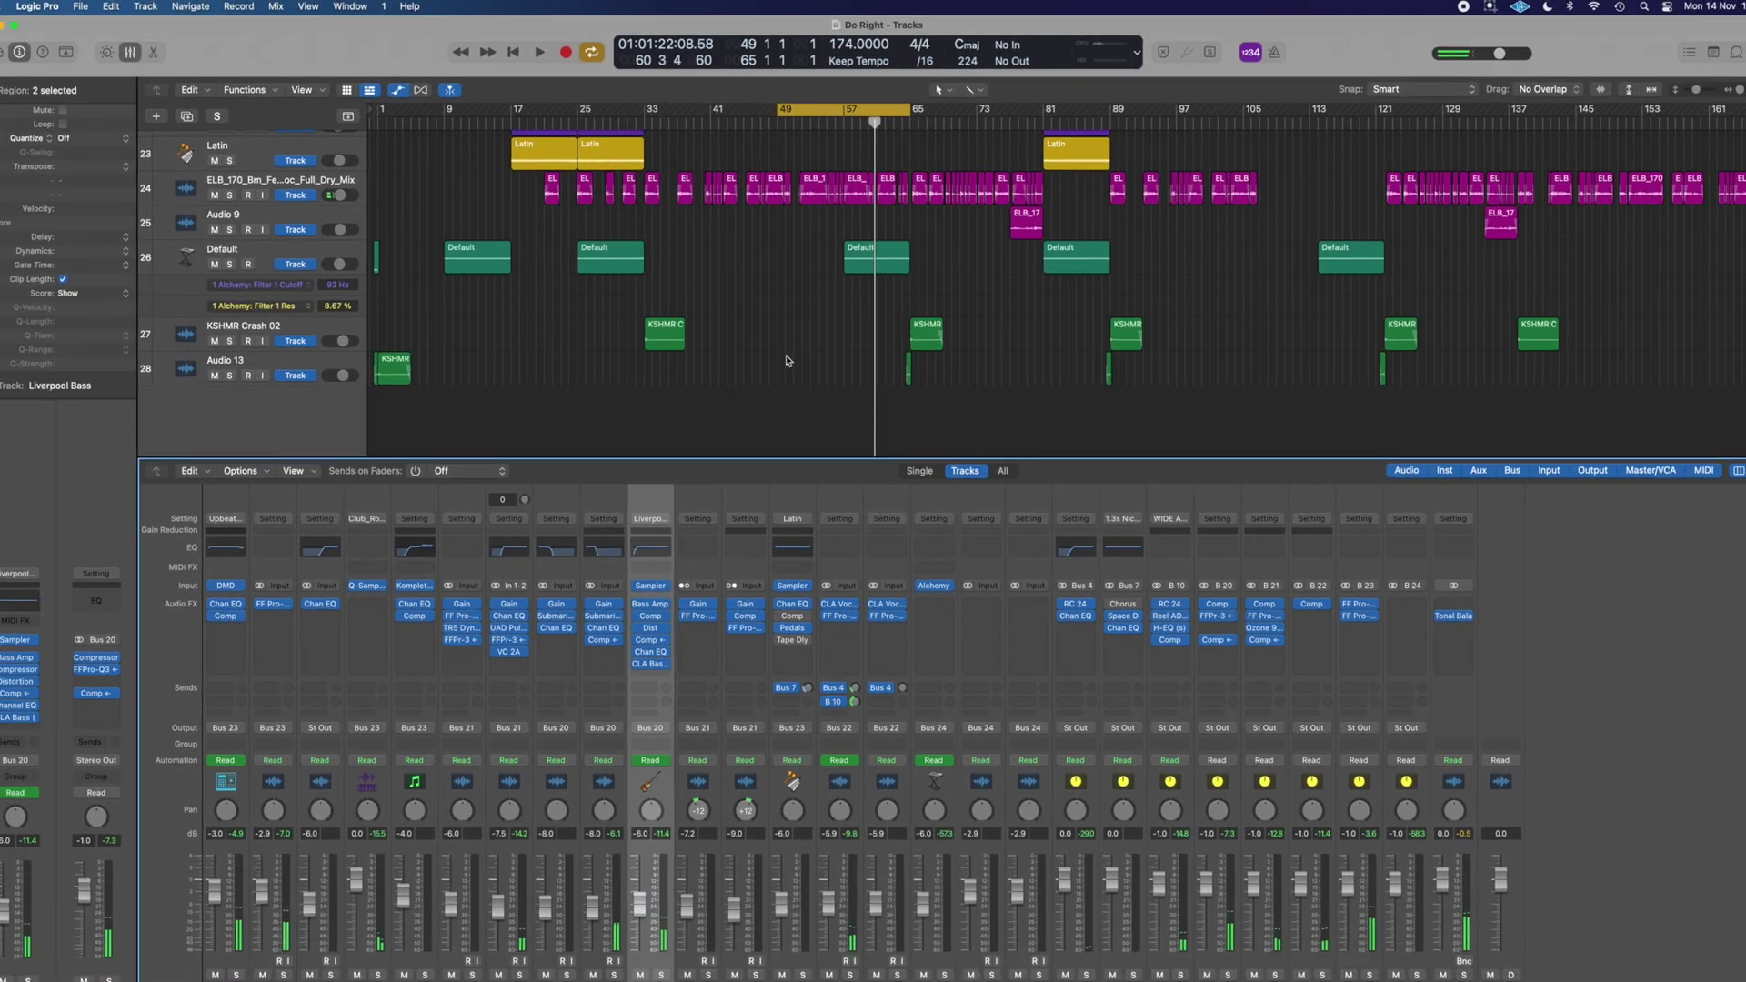
pyautogui.scroll(1, 237, 788)
pyautogui.click(286, 222)
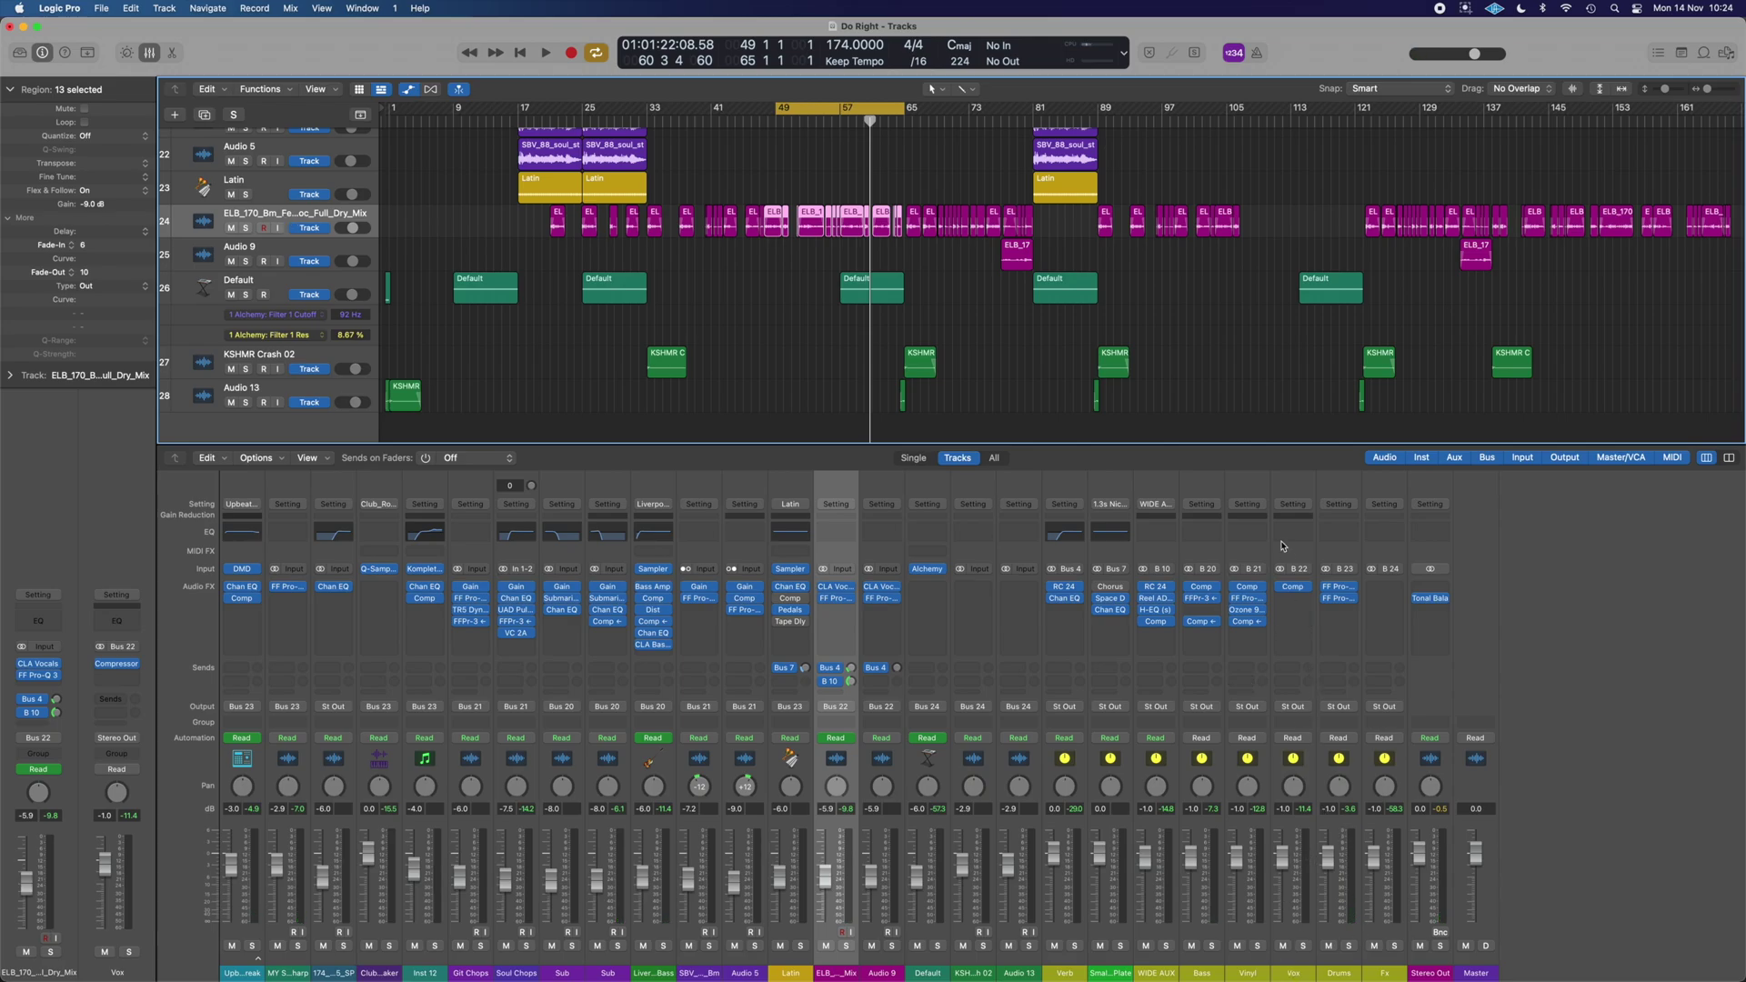
# - Examine CLA Vocals and the low cut and boost in FF Pro-Q 3 on the vocal channel side by side, and close the Pro-Q 3
pyautogui.click(837, 588)
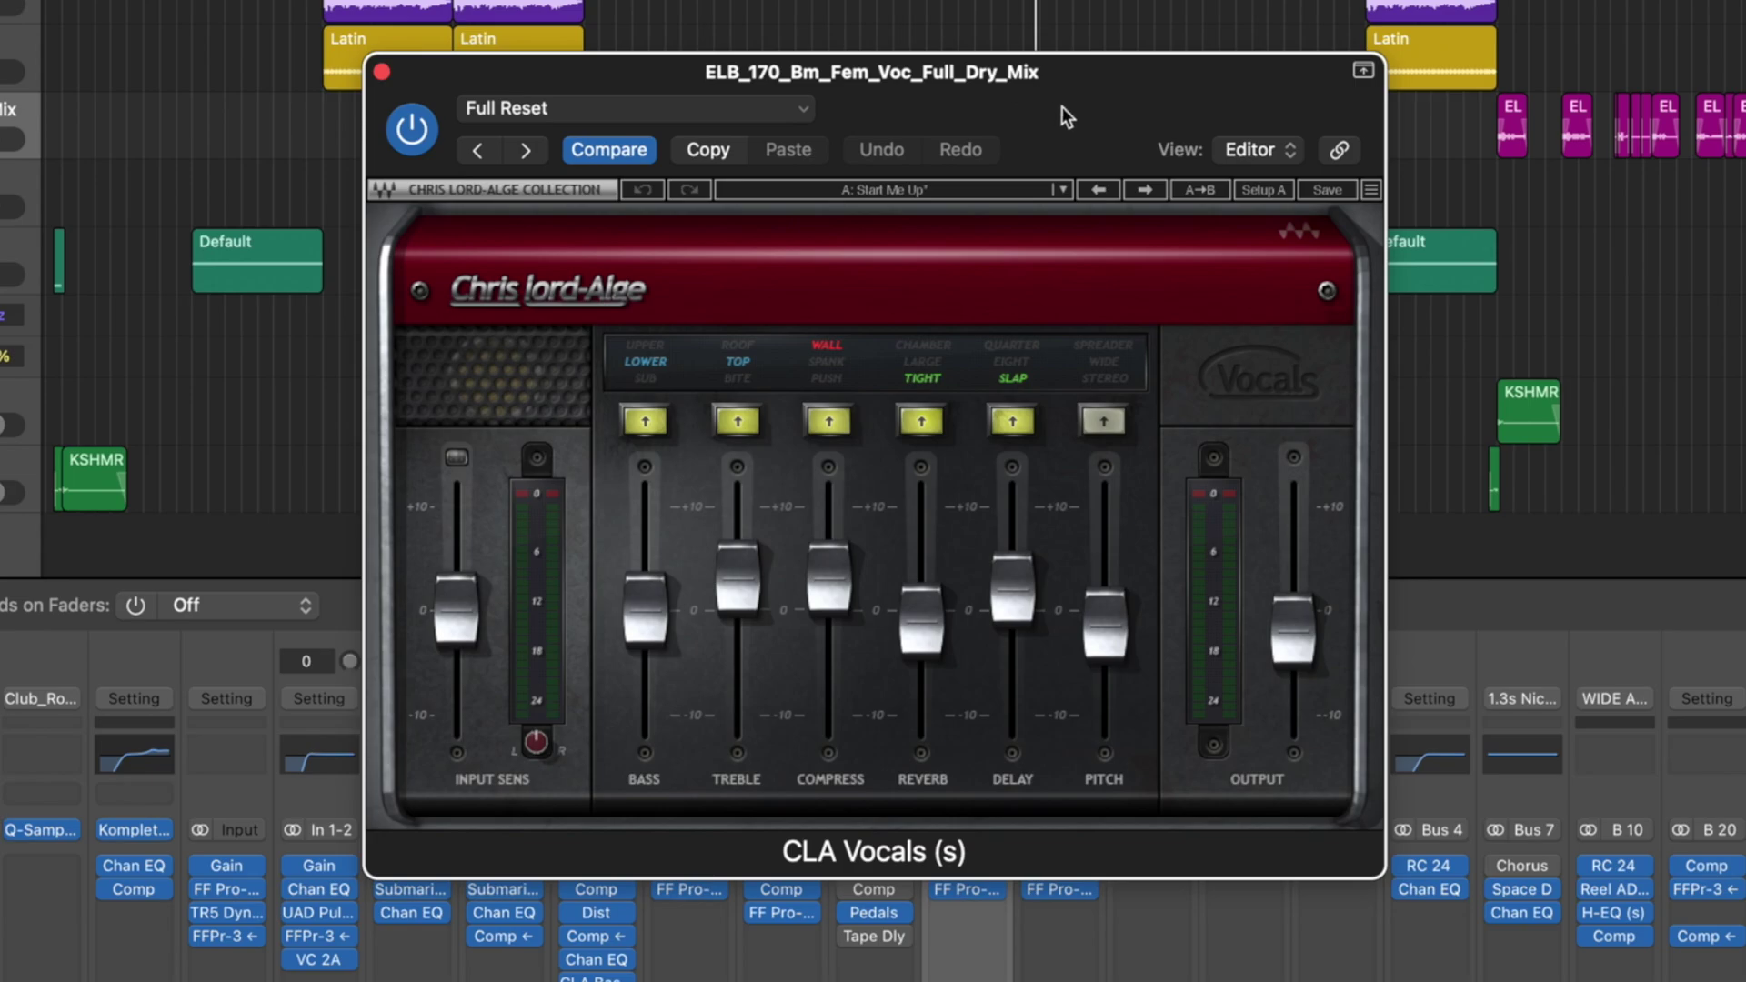
pyautogui.moveTo(1064, 117); pyautogui.dragTo(522, 178)
pyautogui.click(967, 890)
pyautogui.moveTo(925, 180); pyautogui.dragTo(1125, 227)
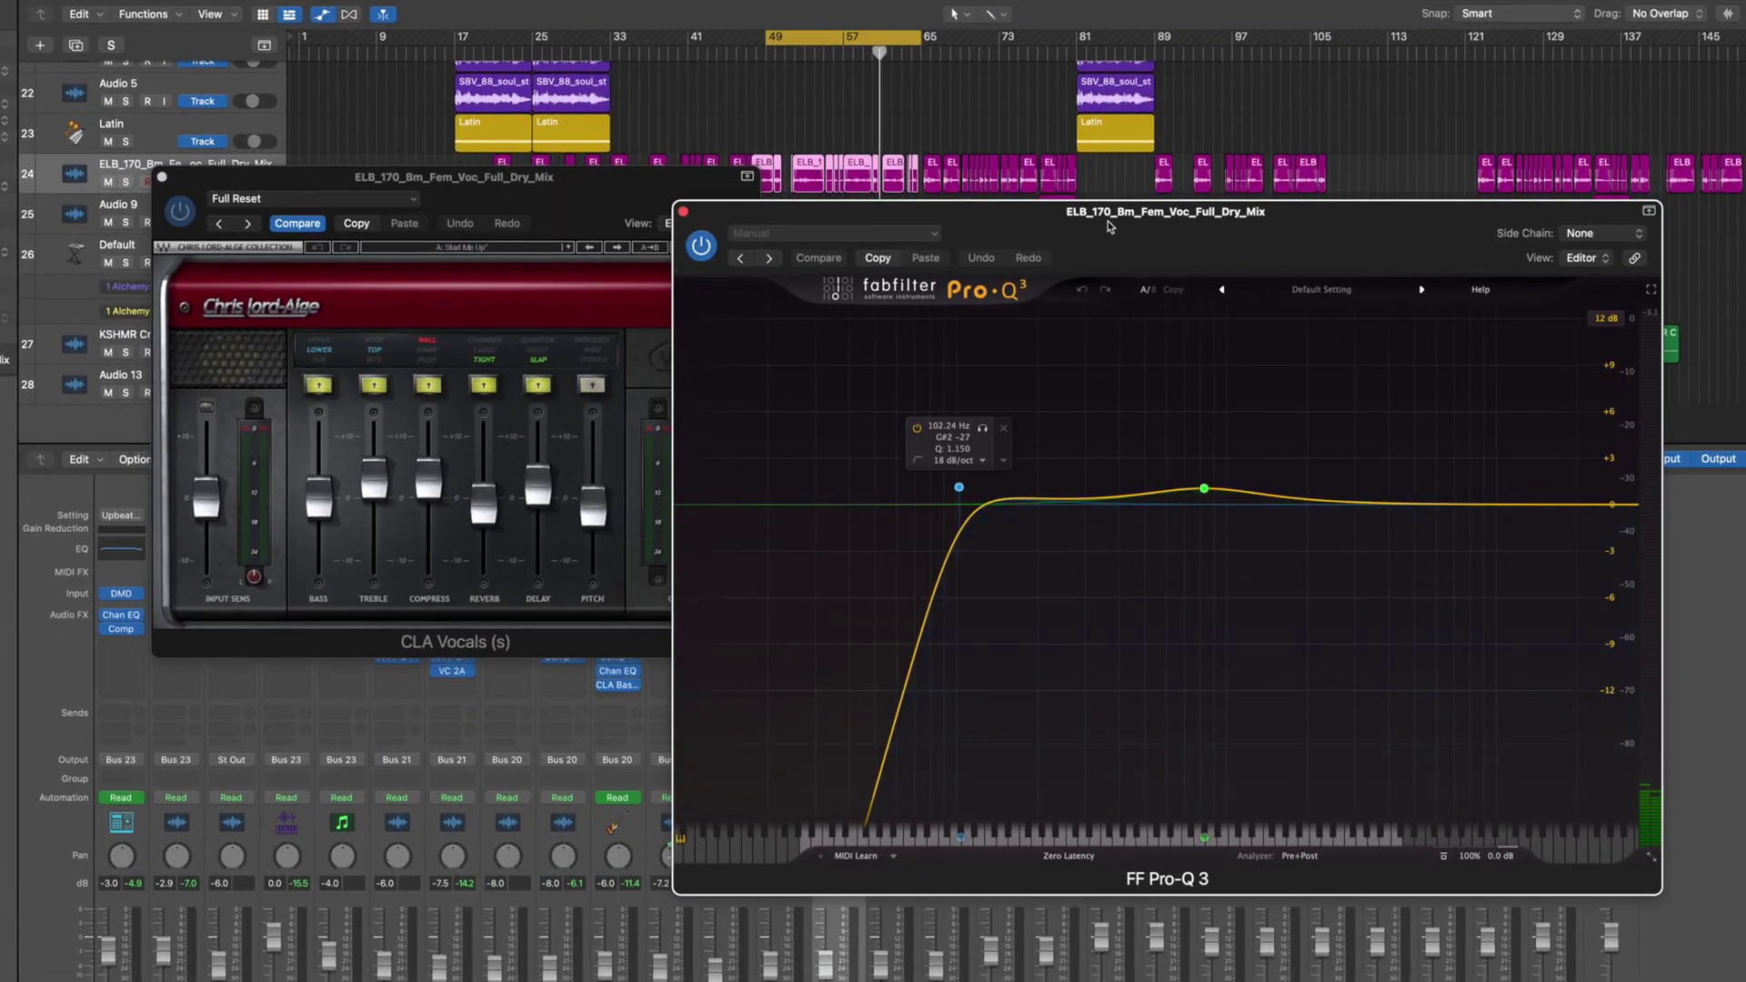
pyautogui.moveTo(1149, 227); pyautogui.dragTo(967, 303)
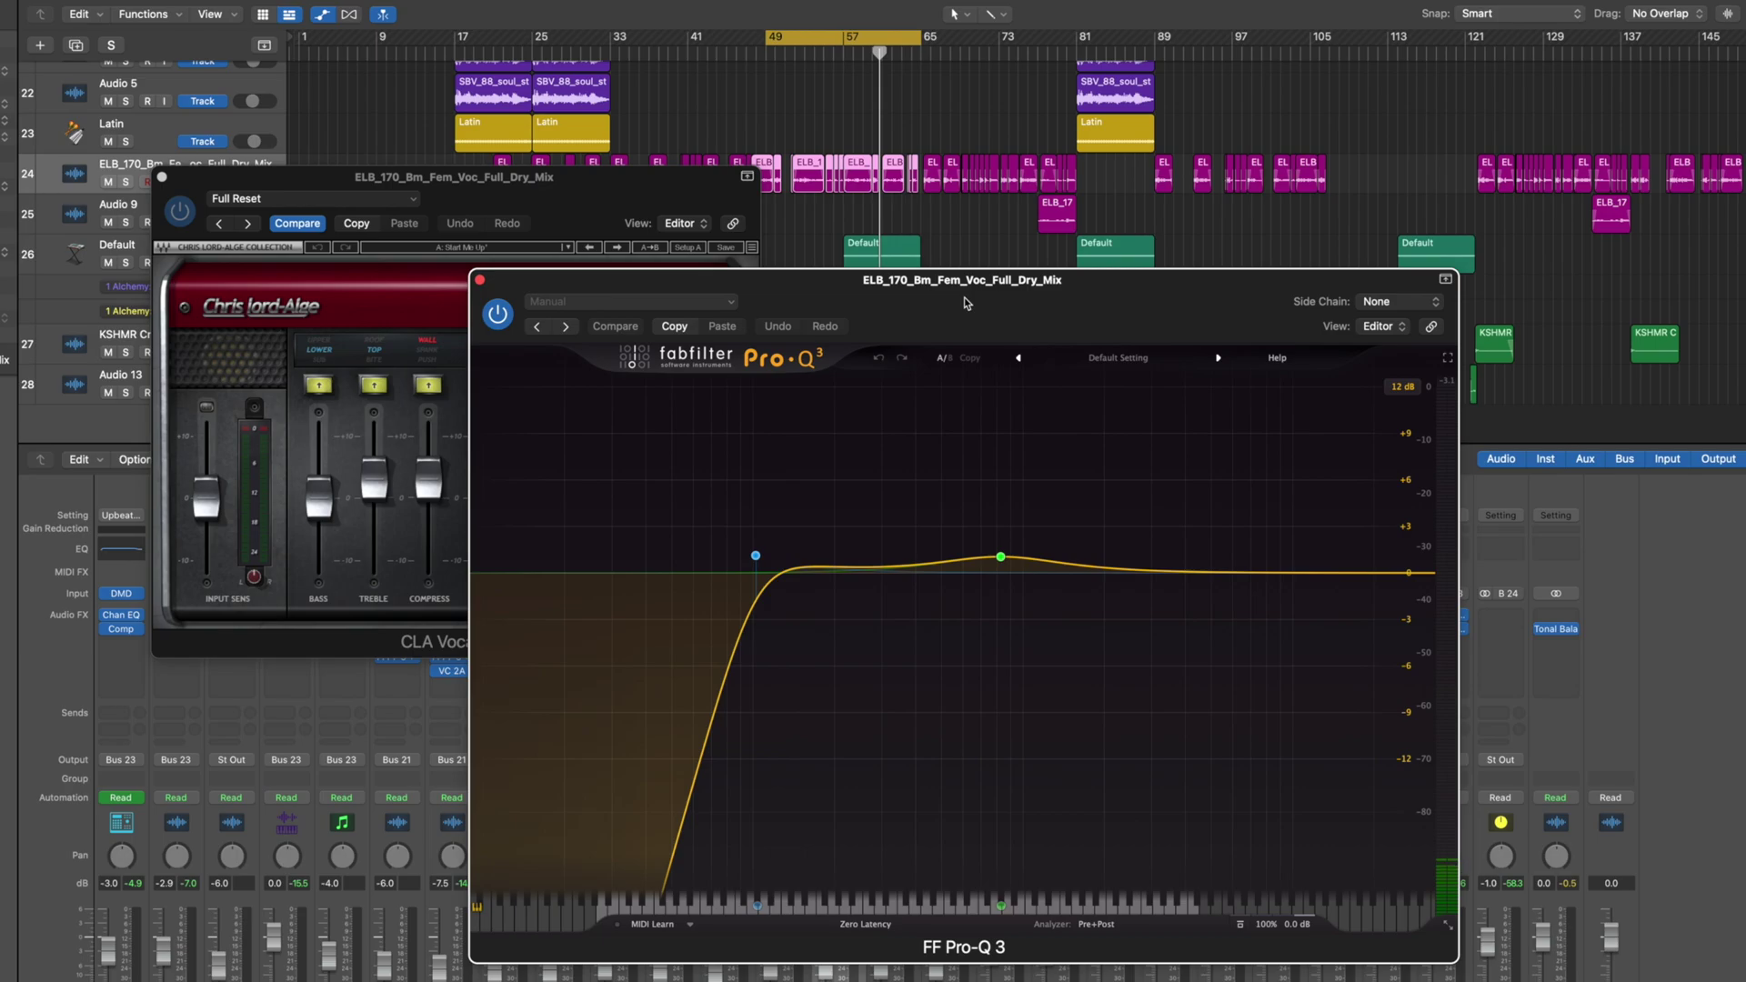
pyautogui.moveTo(684, 741)
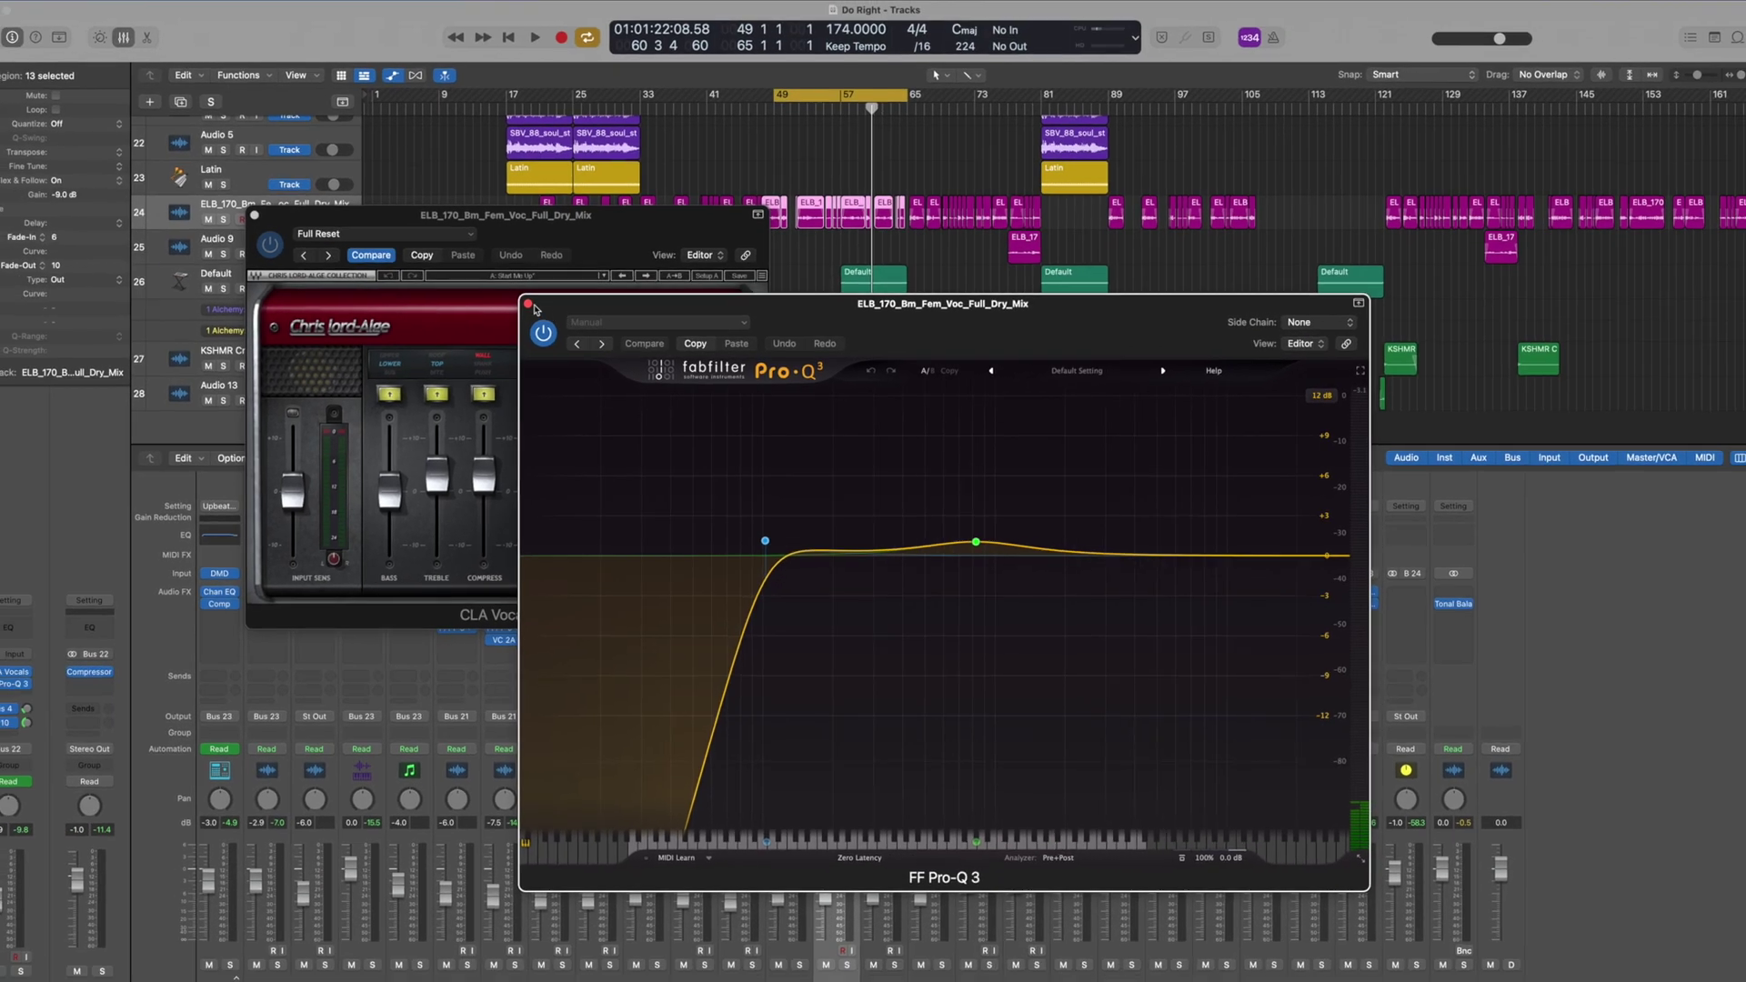
pyautogui.press('super+w')
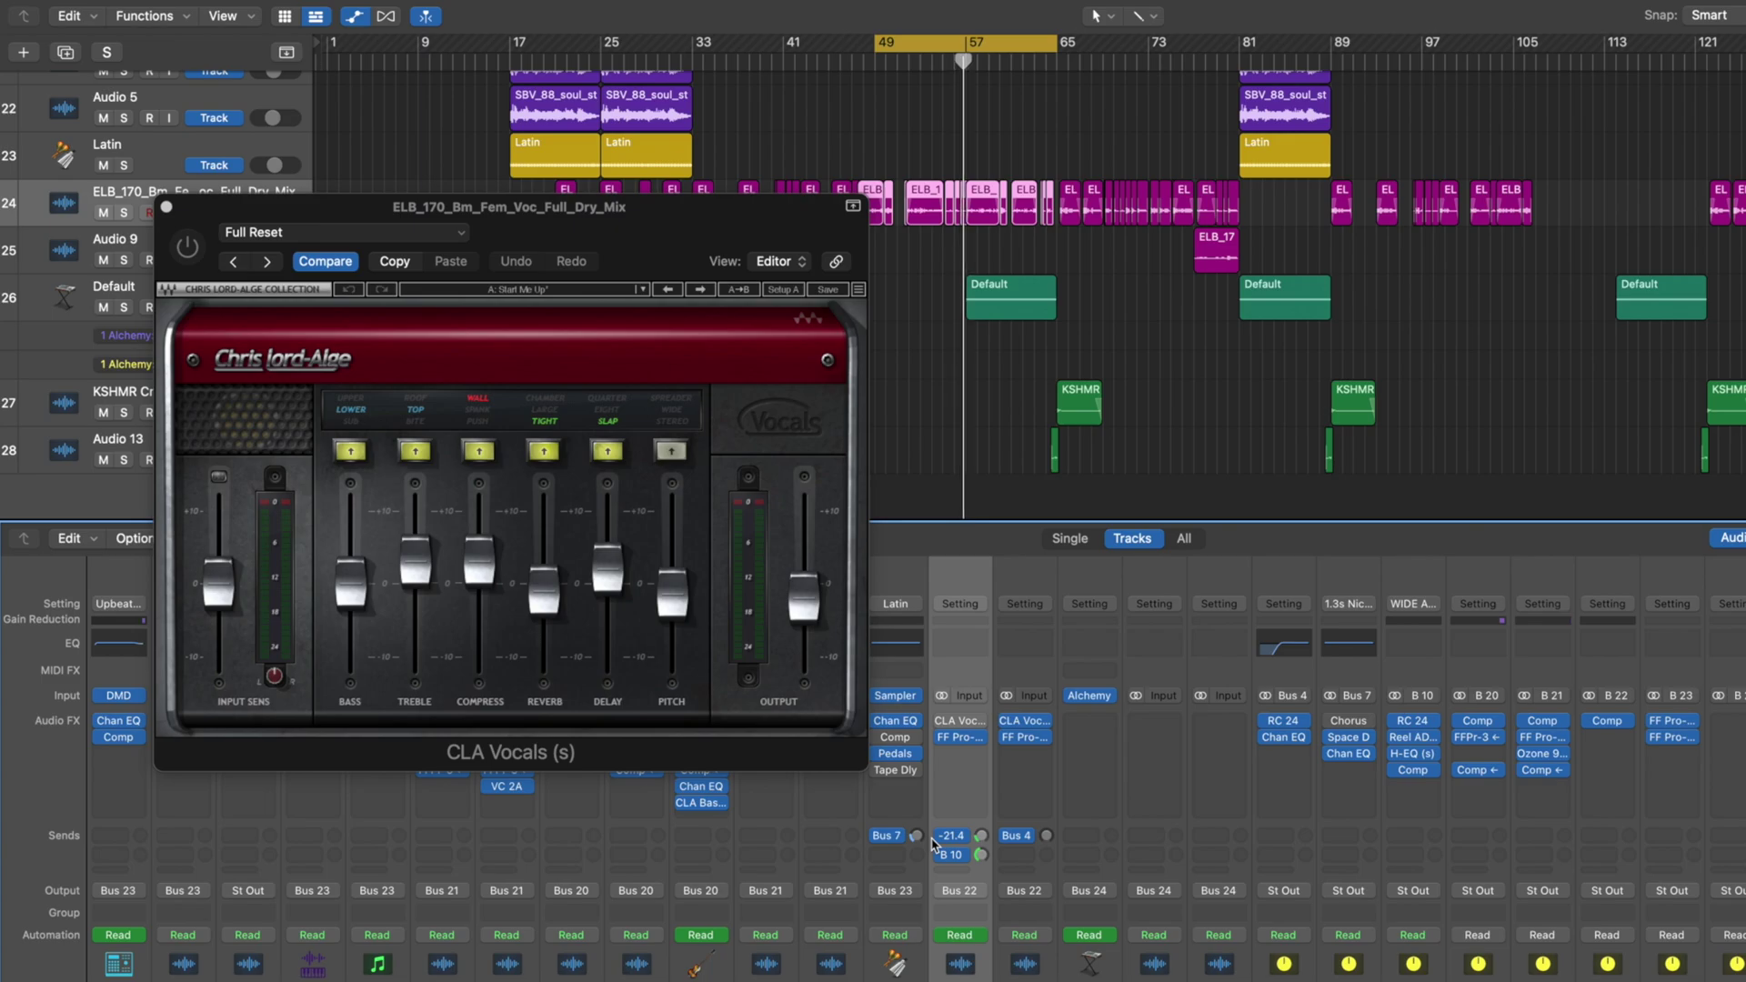
# - Switch CLA Vocals back on for the vocal channel, check it in playback, and close its window
pyautogui.click(942, 722)
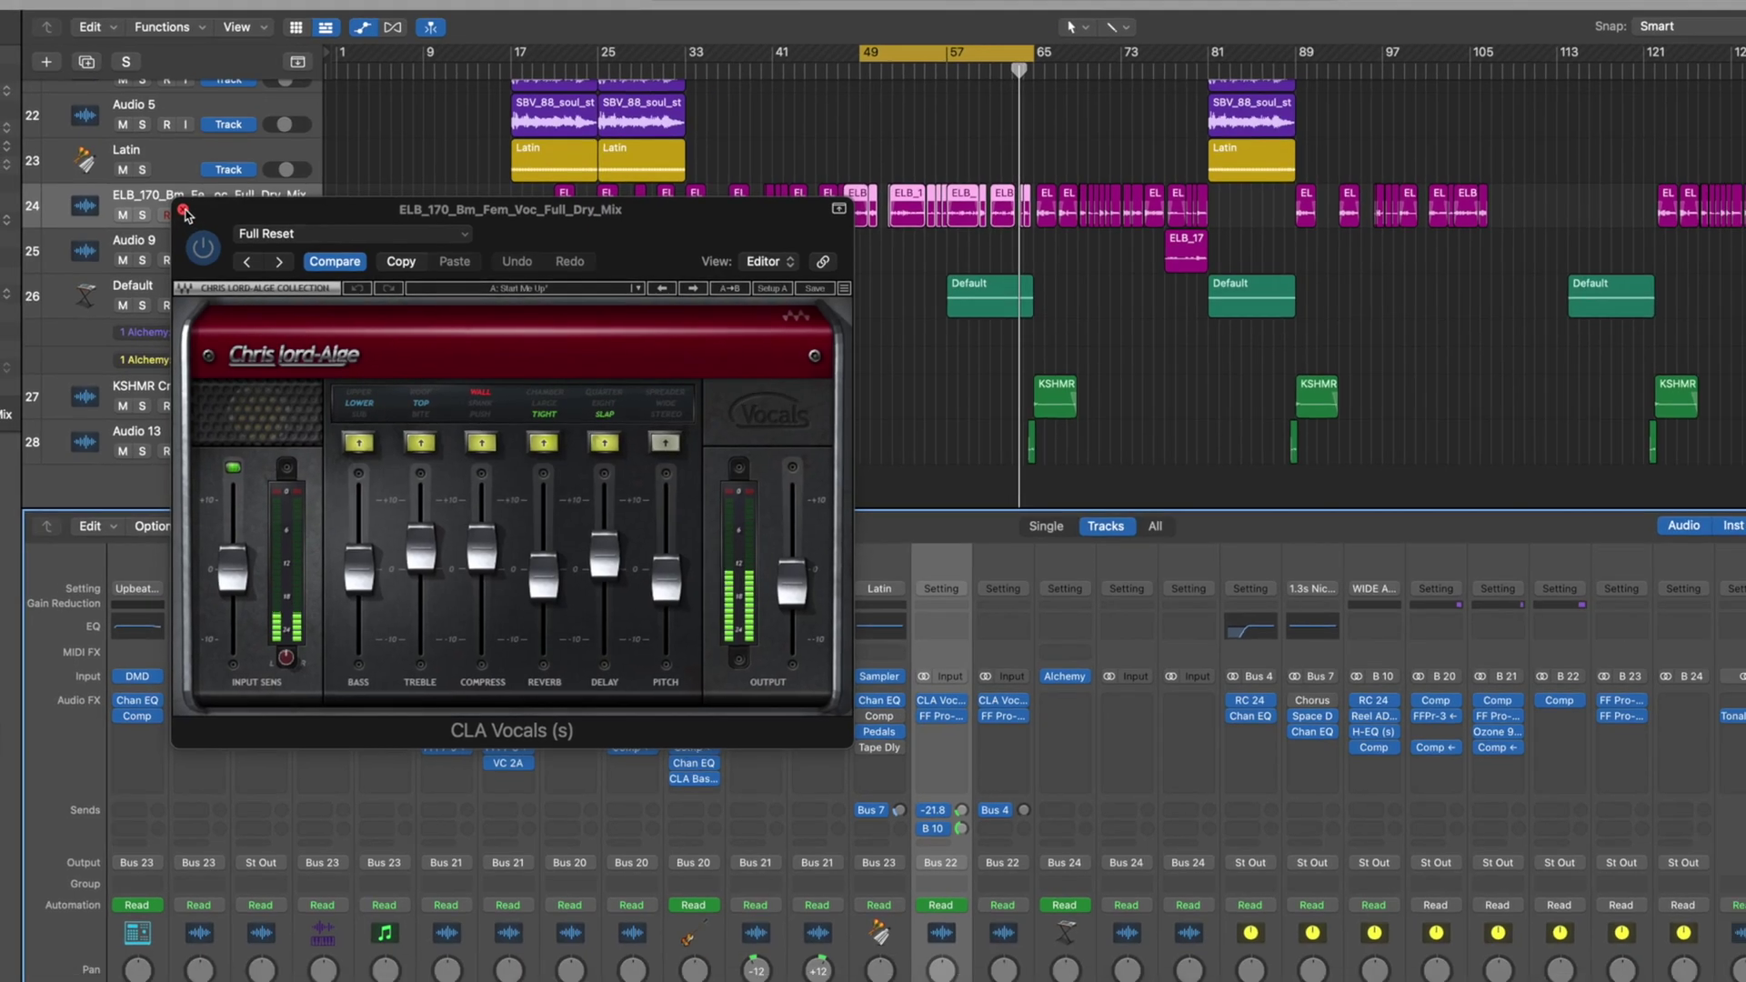
pyautogui.press('space')
pyautogui.click(166, 208)
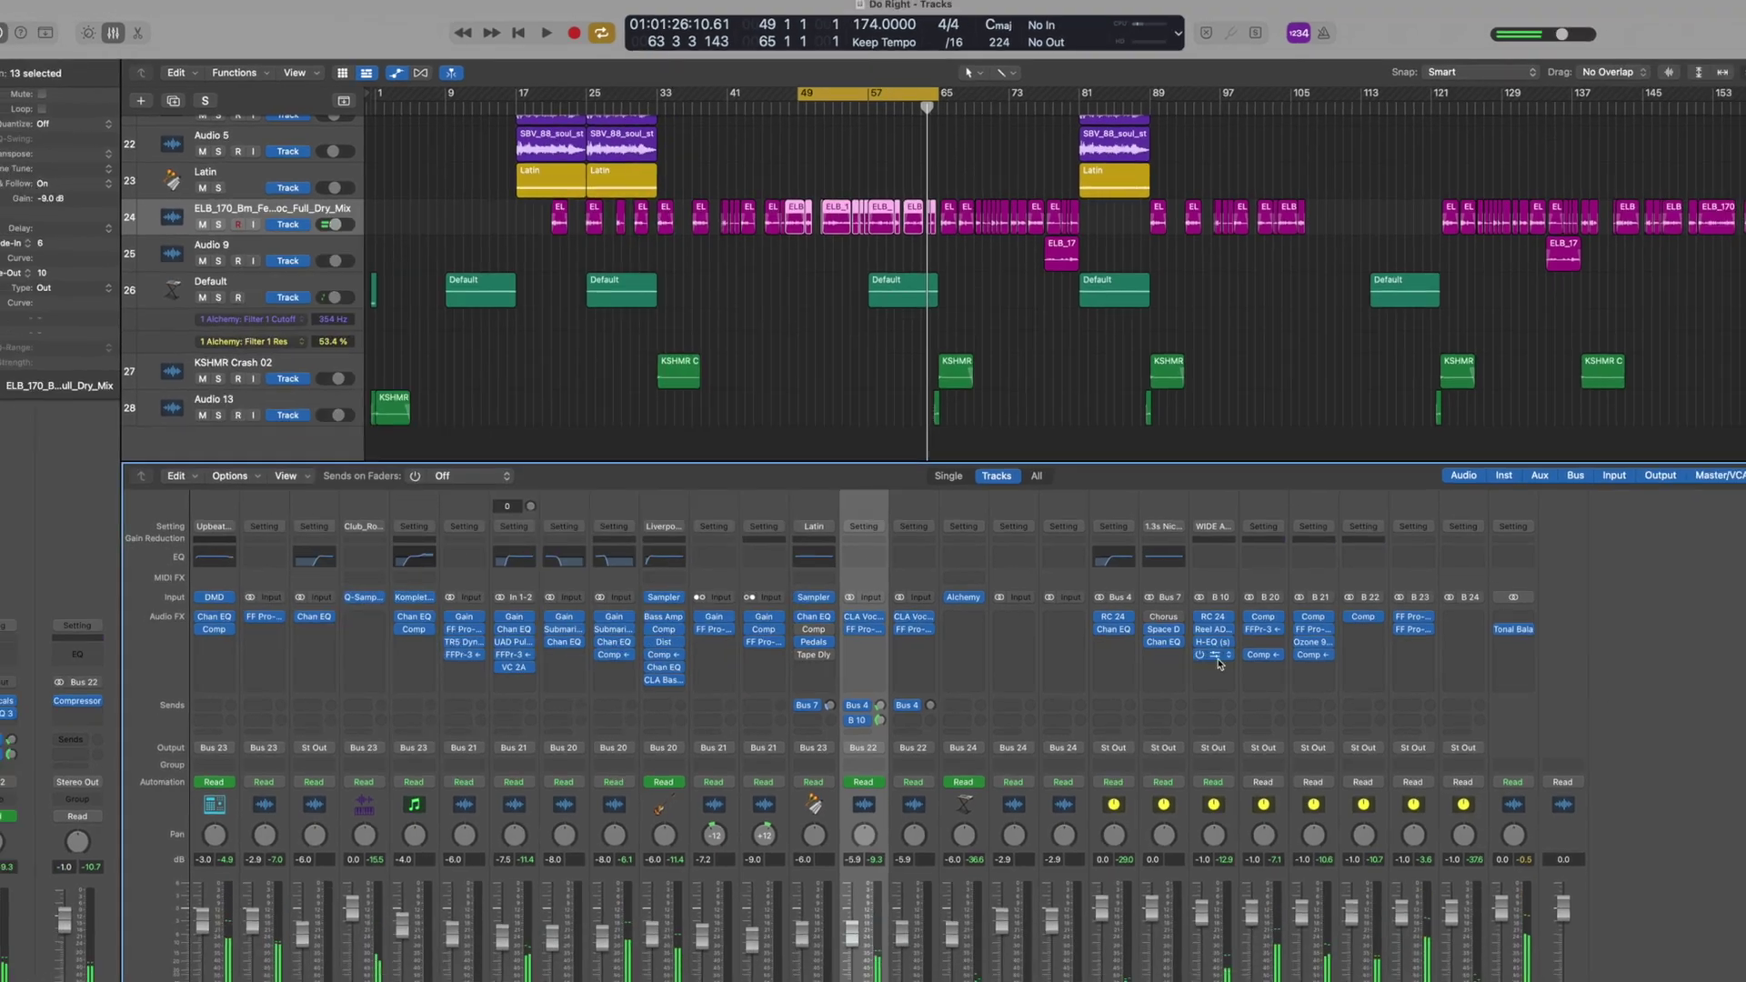
# - Solo the WIDE AUX channel, listen to it with the vocal in playback, and take it out of solo
pyautogui.click(1167, 945)
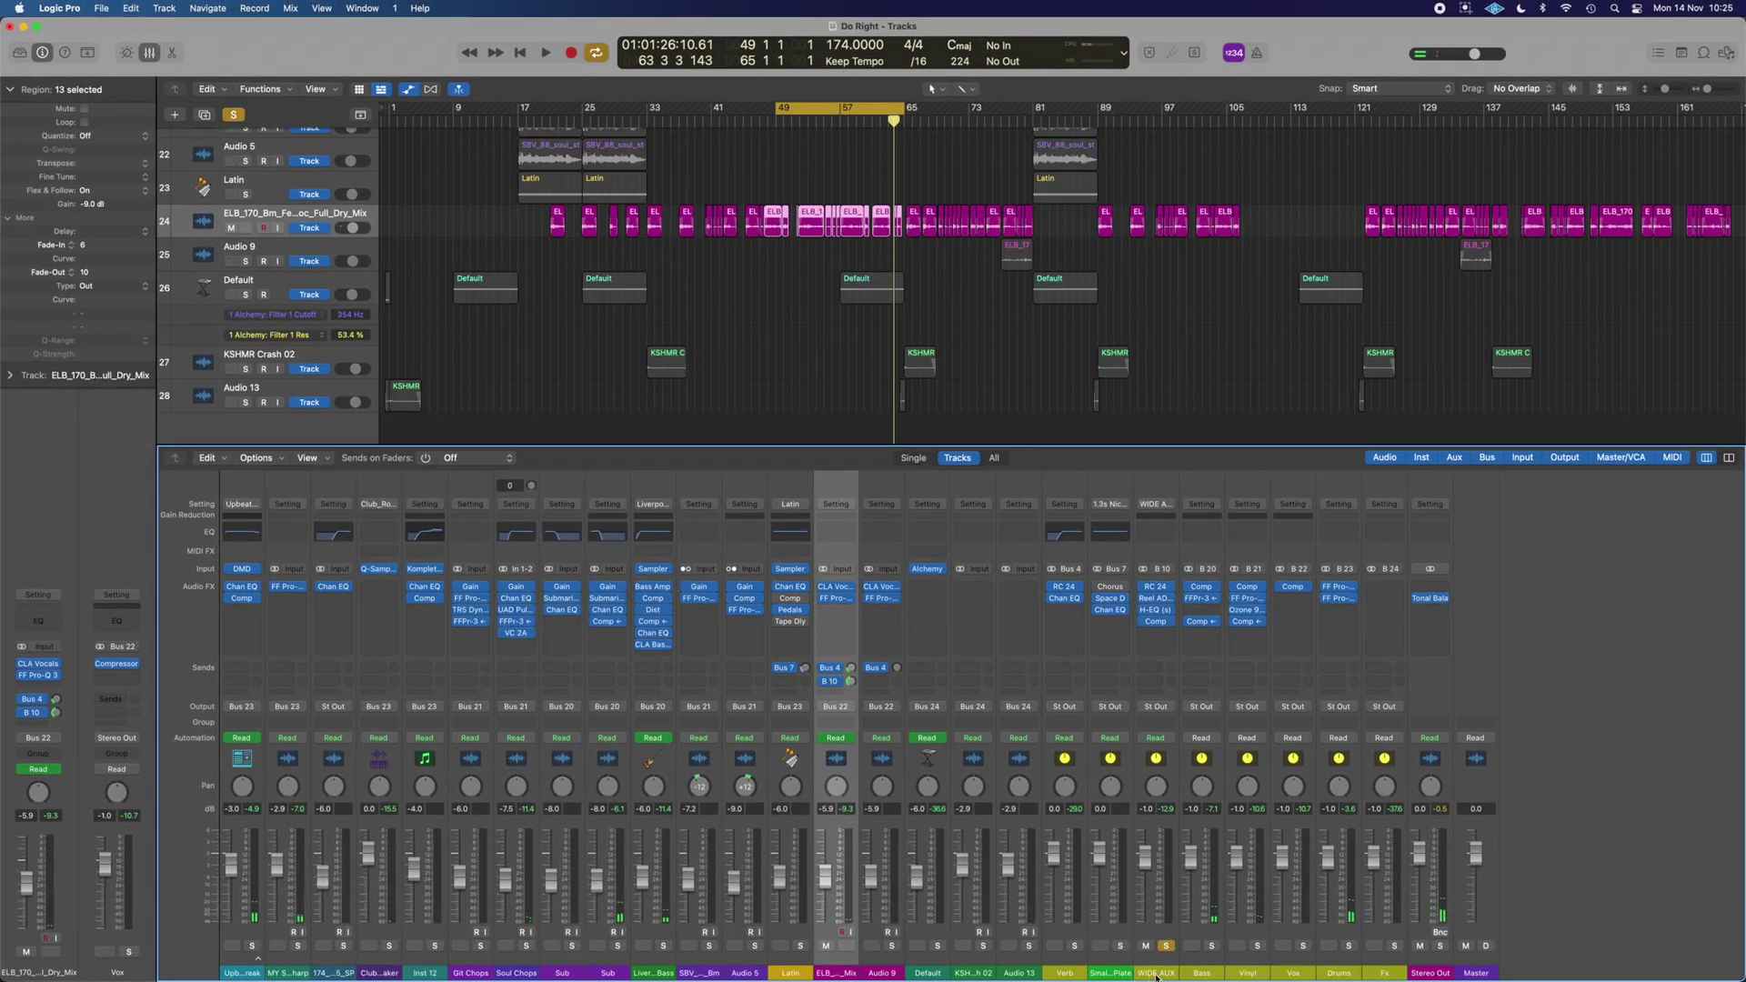
pyautogui.press('space')
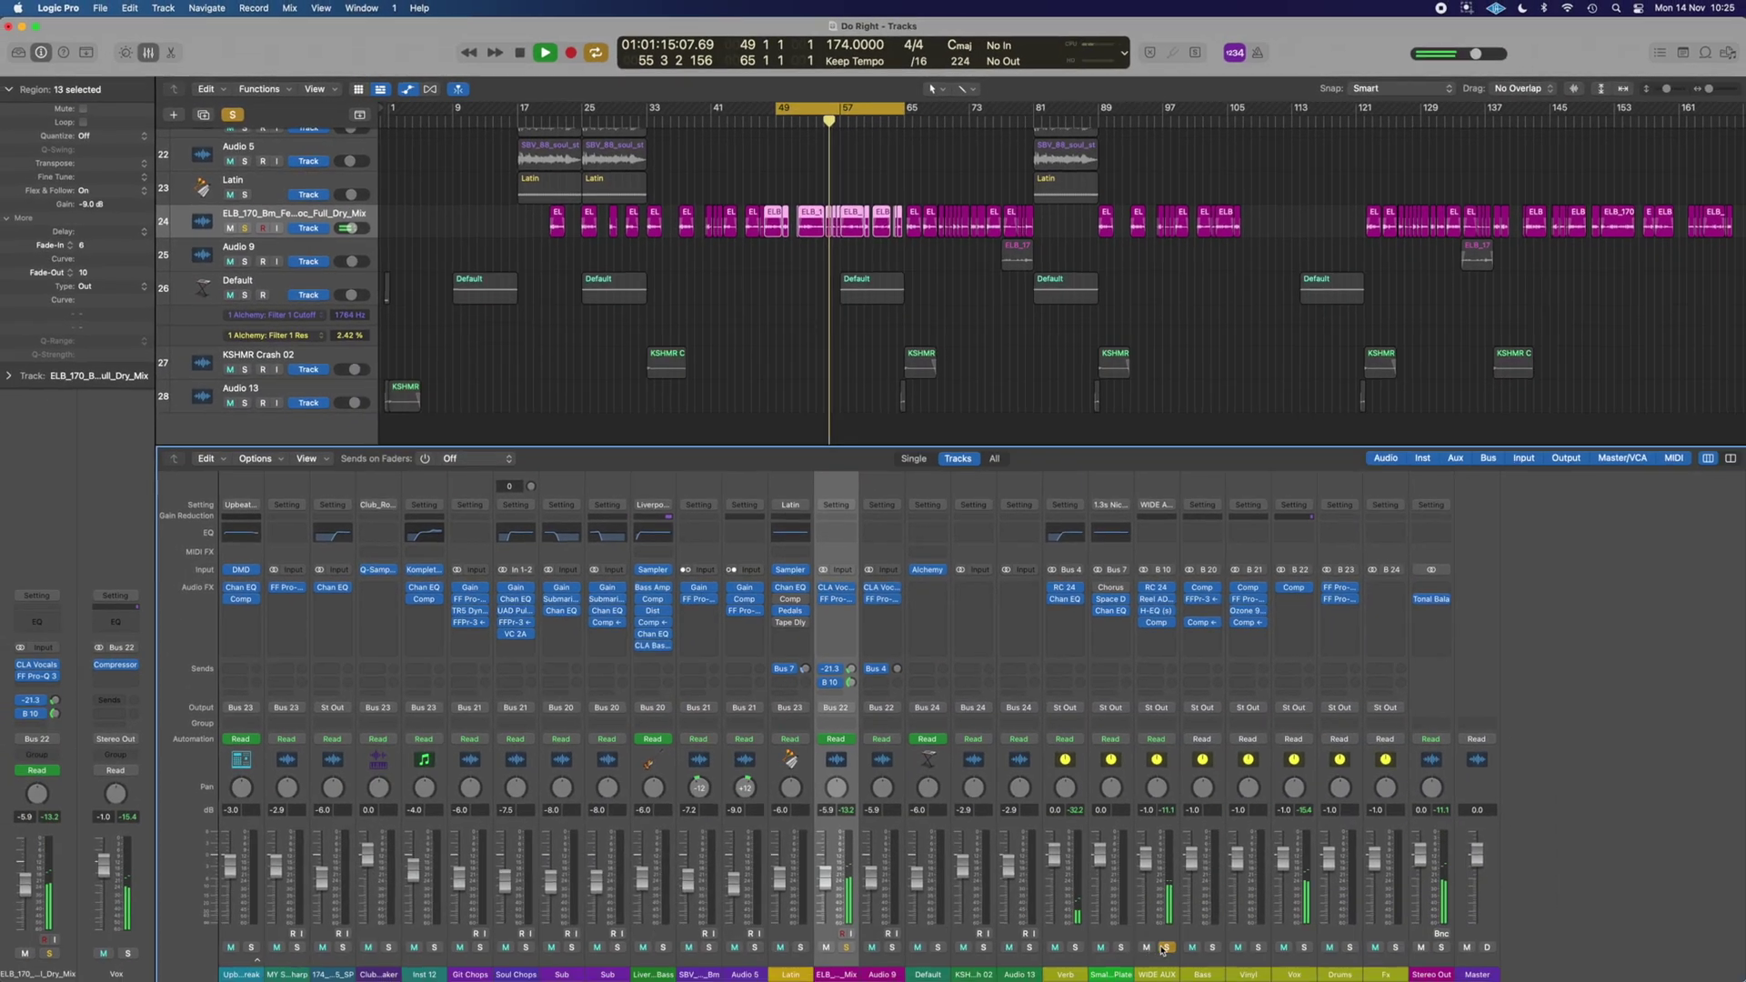
pyautogui.click(1165, 947)
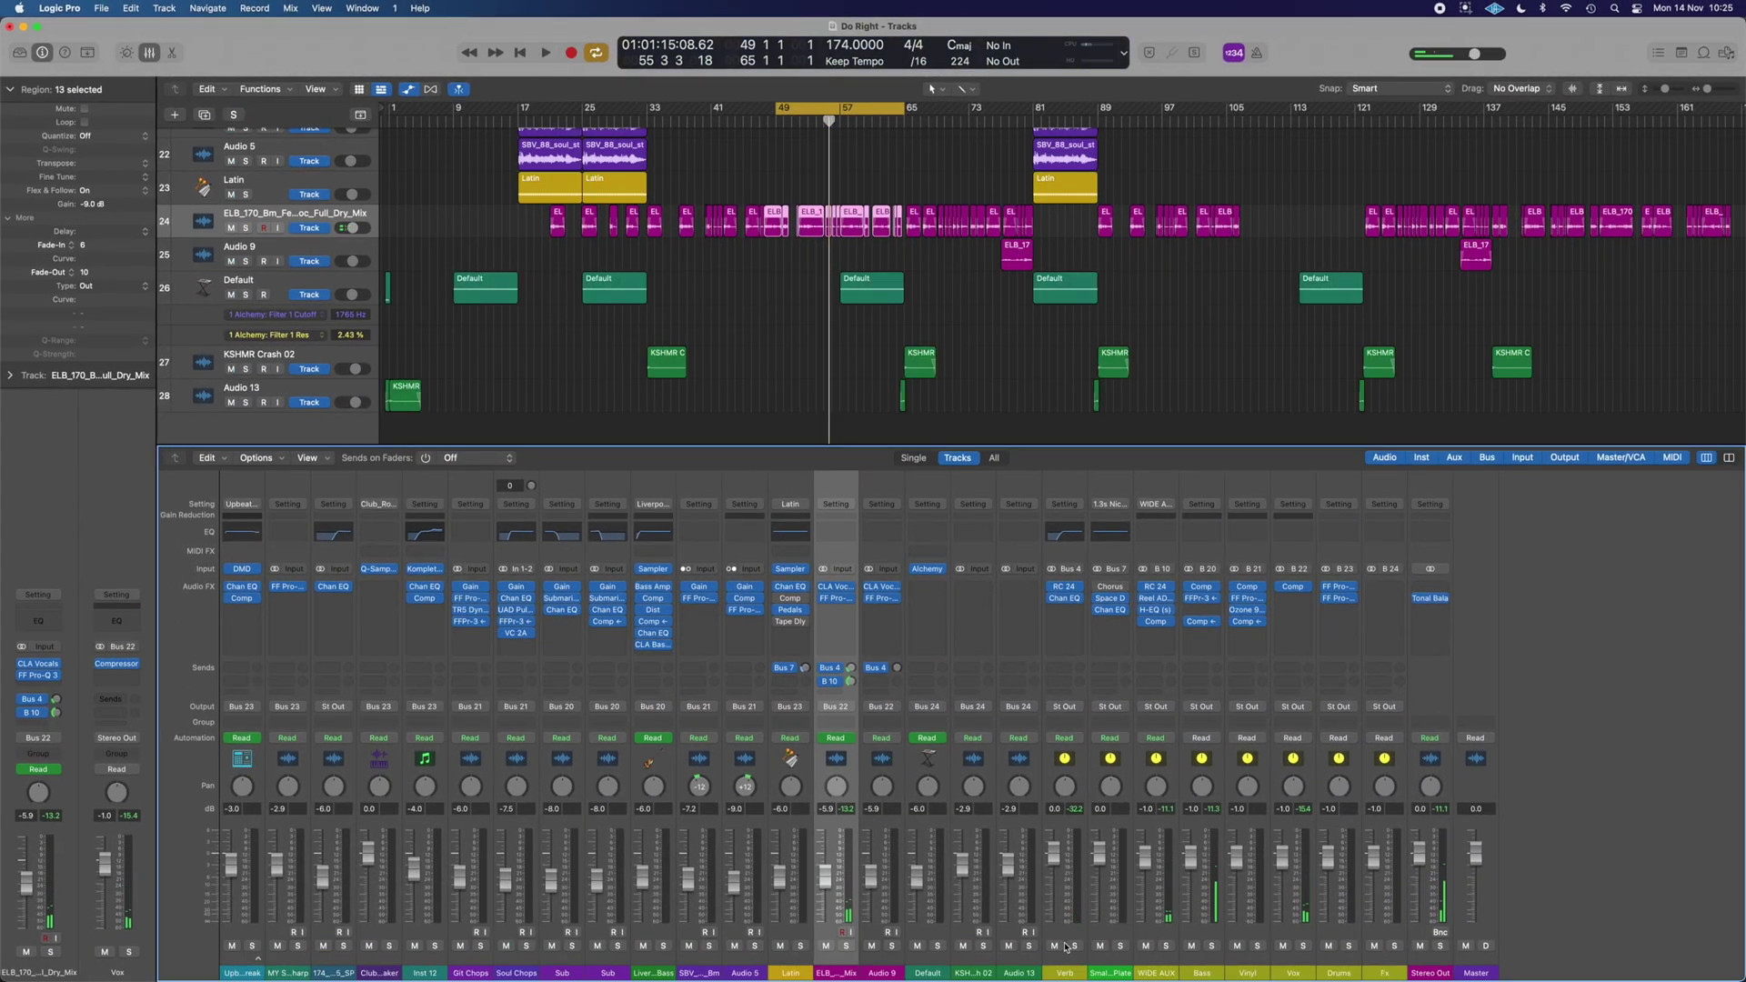
# - Solo the vocal channel, audition it together with the Verb and WIDE AUX effects, and stop playback with the auxes out of solo
pyautogui.click(844, 947)
pyautogui.press('space')
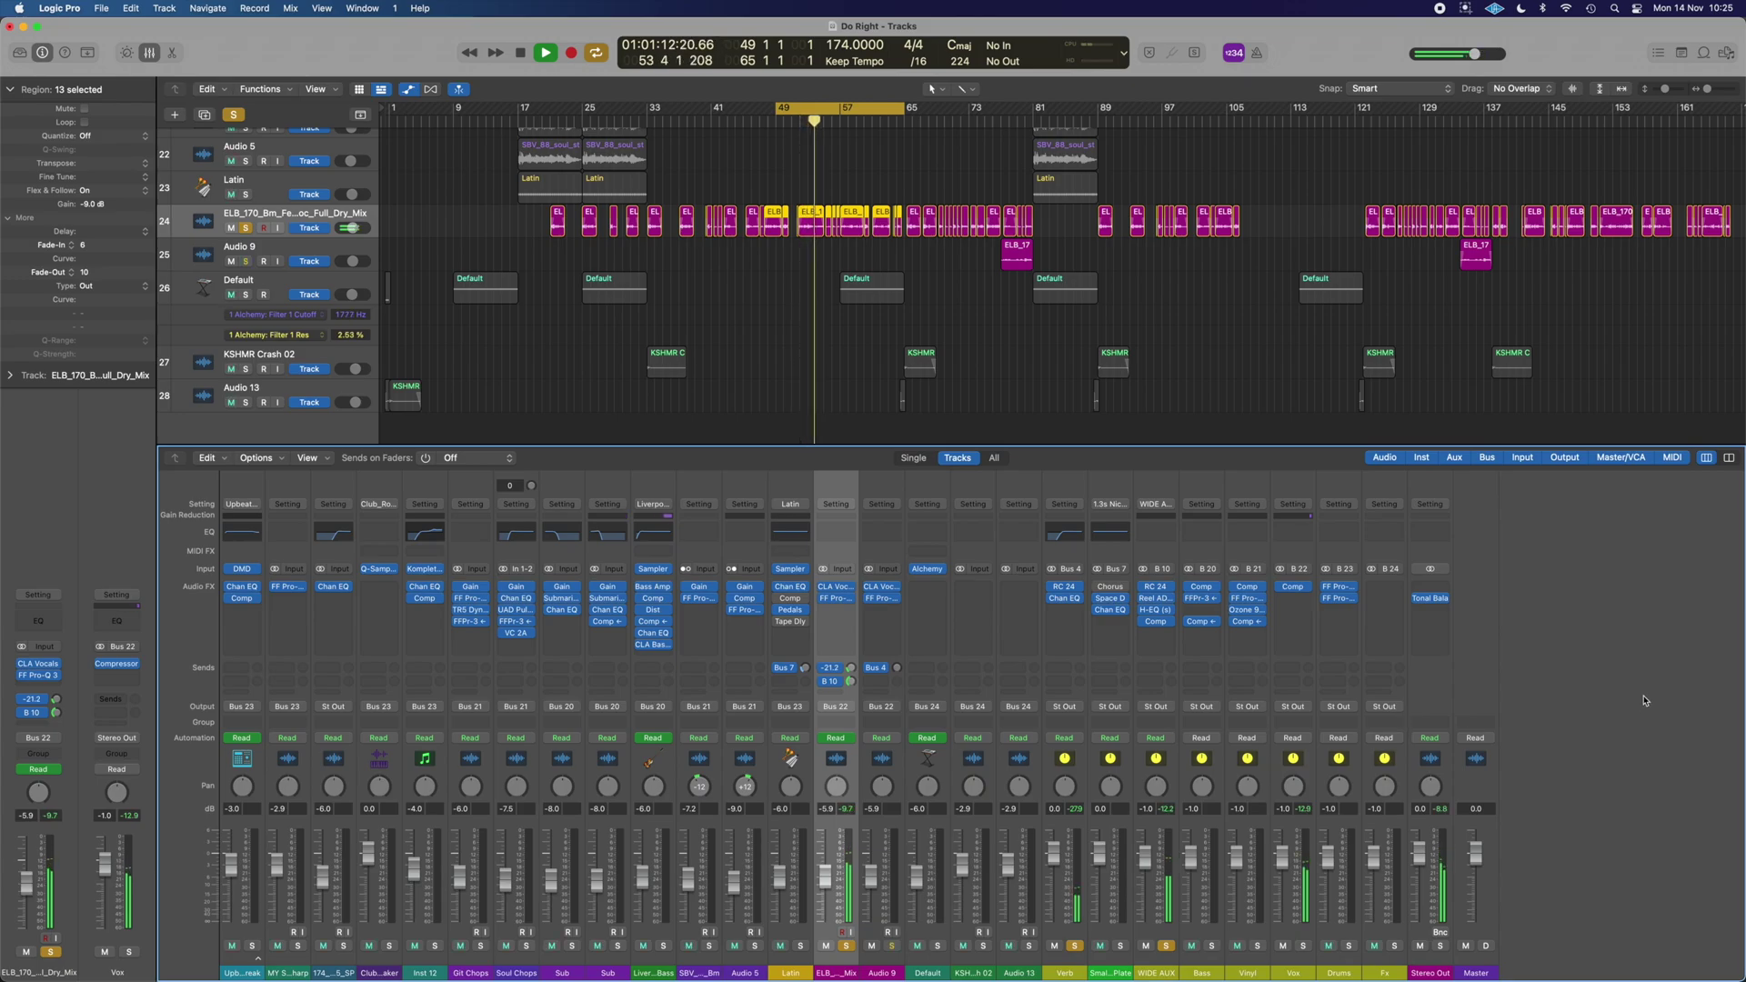
pyautogui.press('space')
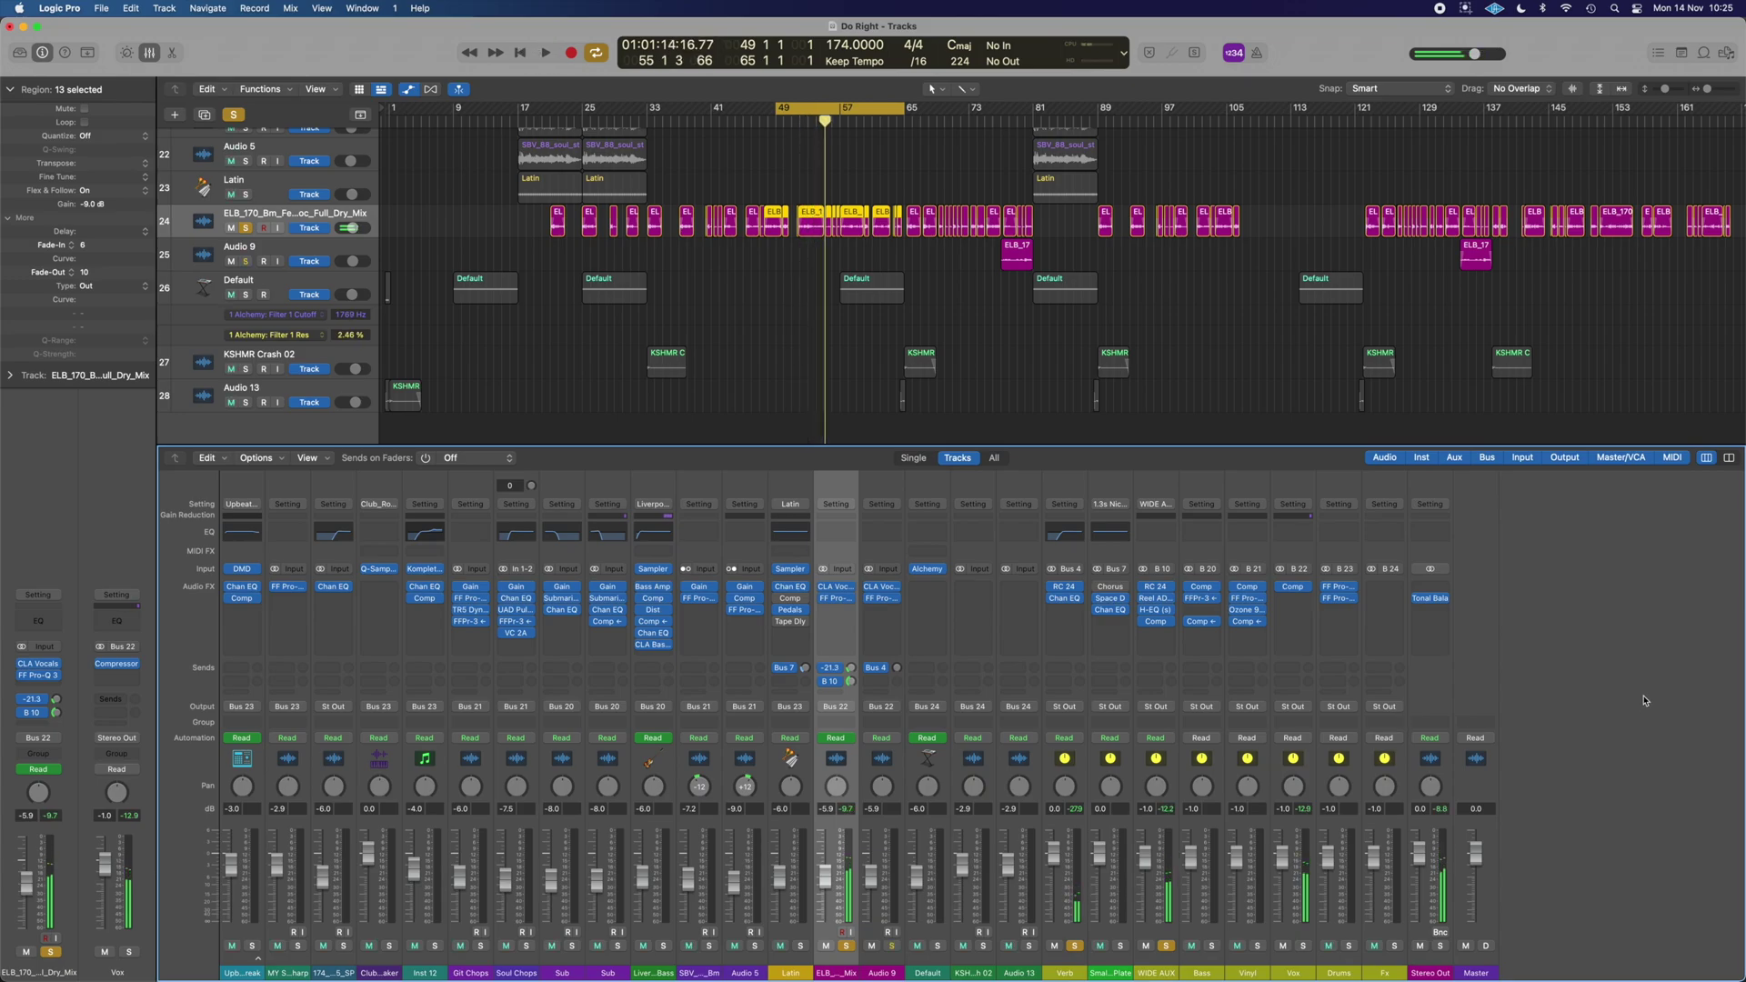
pyautogui.click(1170, 947)
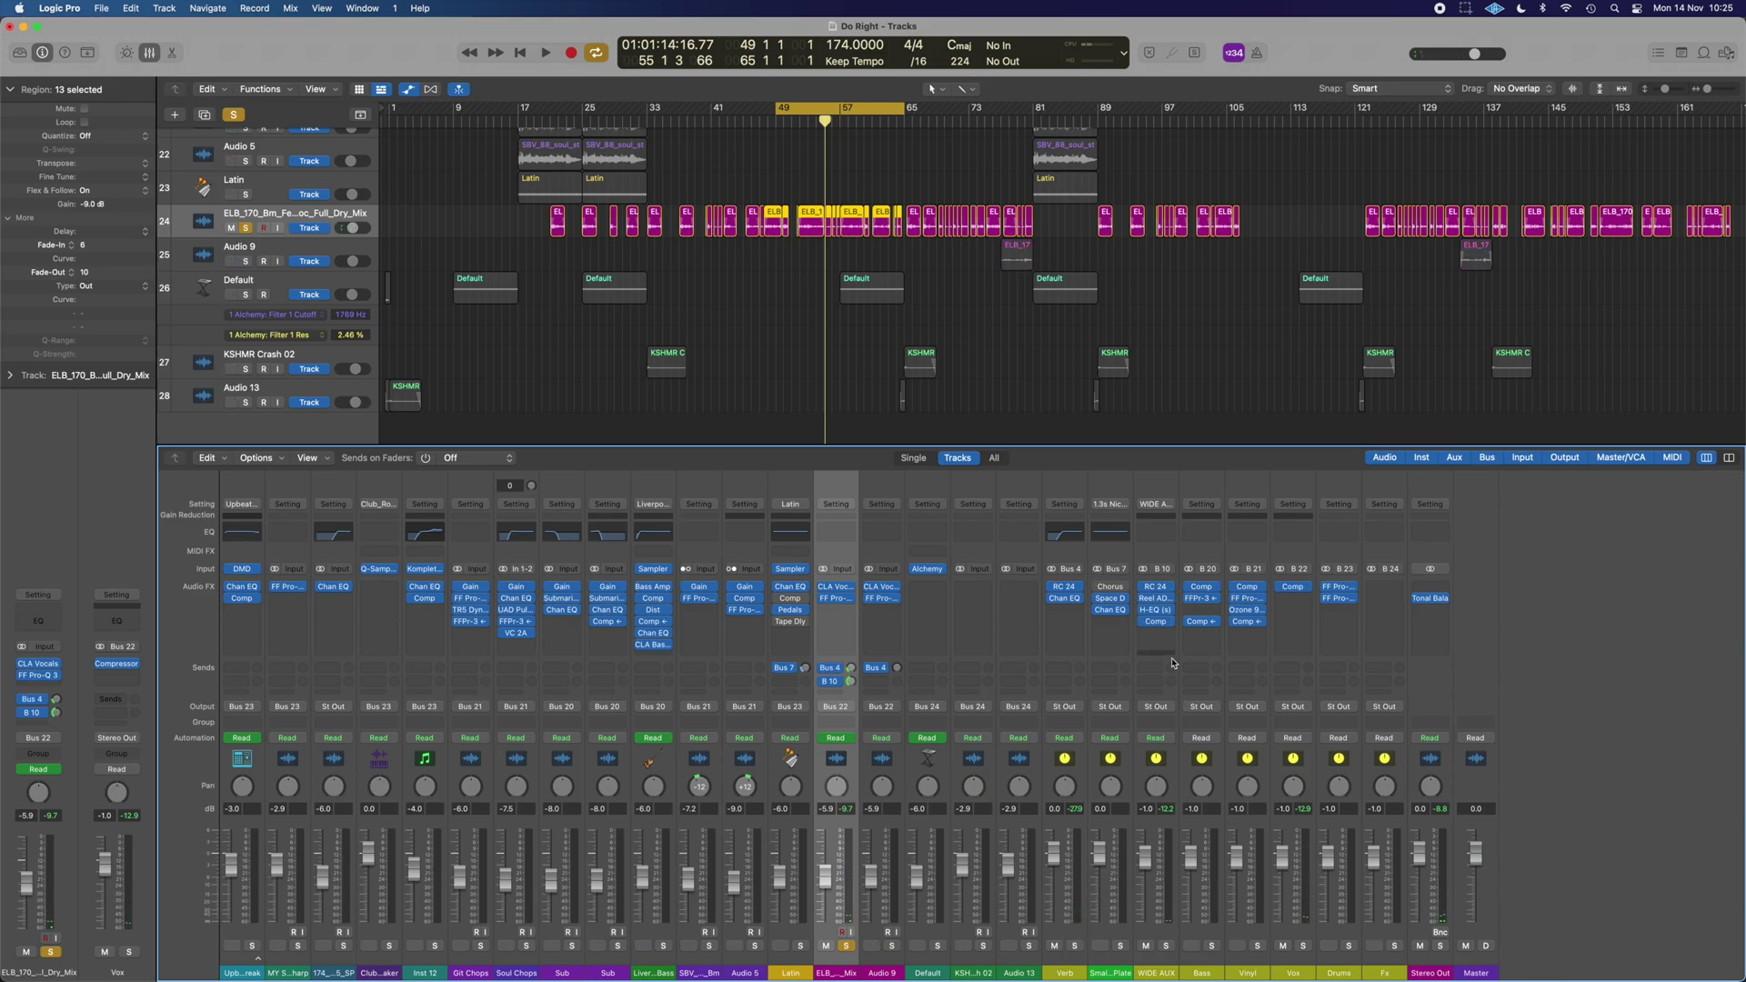
# - Examine the Reel ADT2V and H-EQ plug-ins on the WIDE AUX channel, closing each after viewing
pyautogui.click(1161, 599)
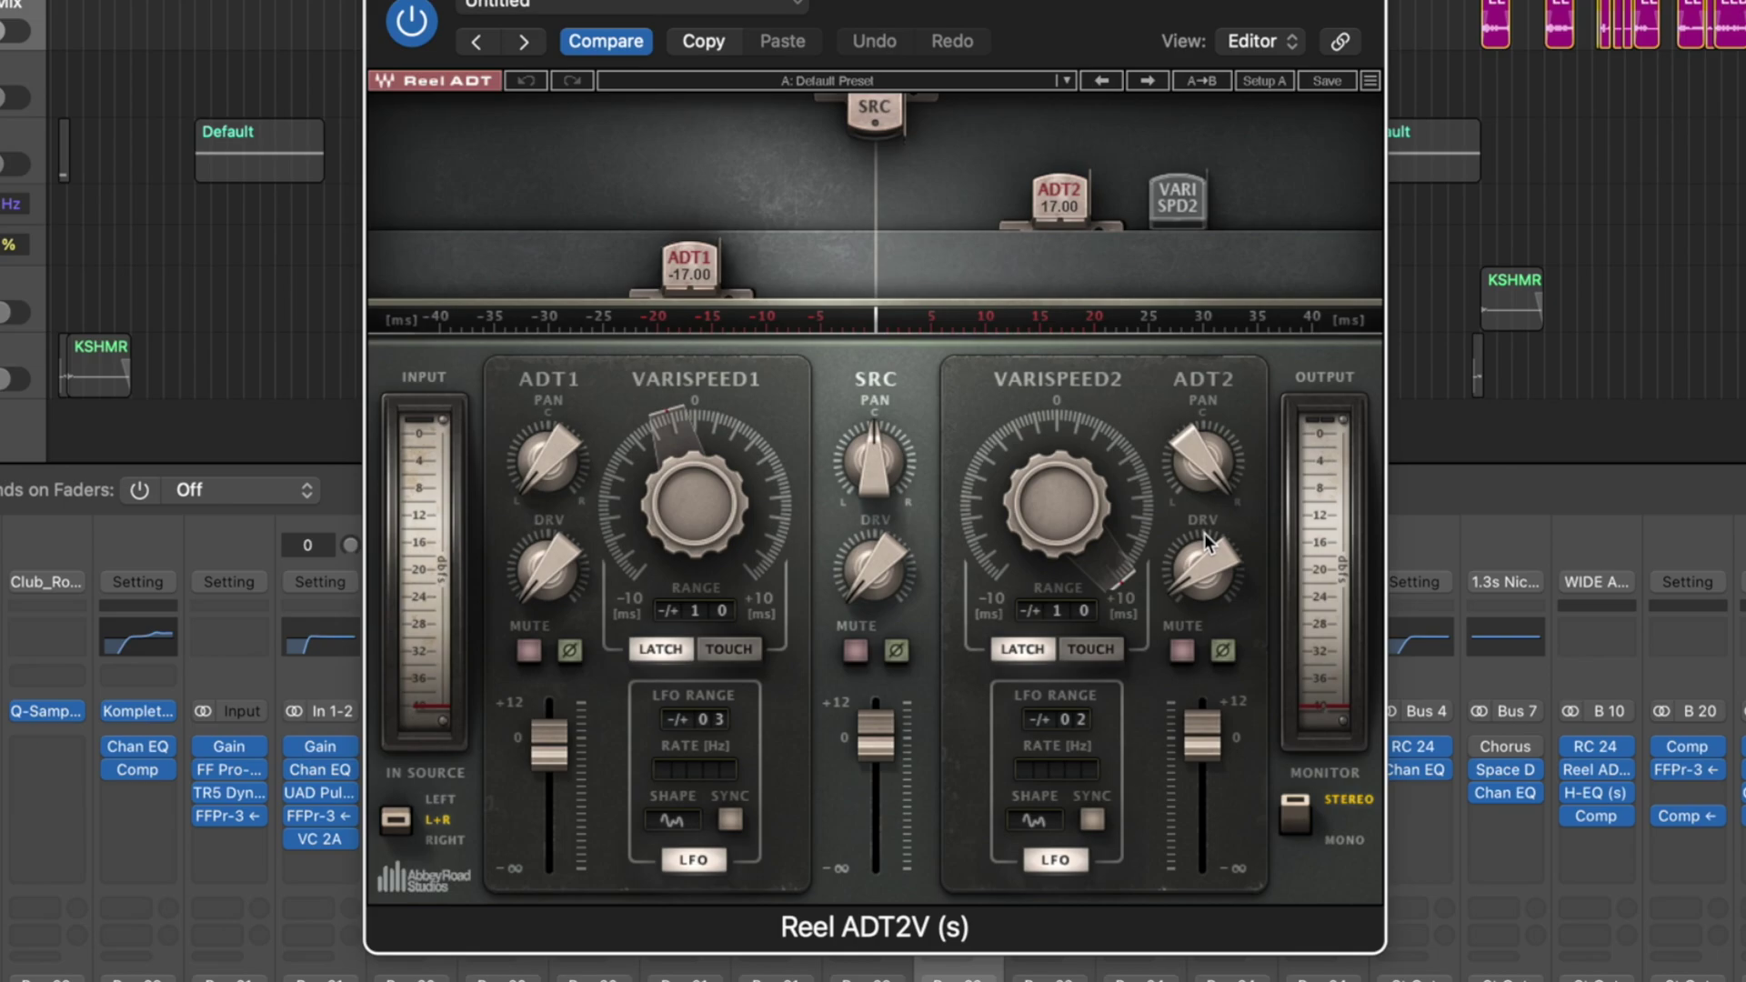
pyautogui.press('super+w')
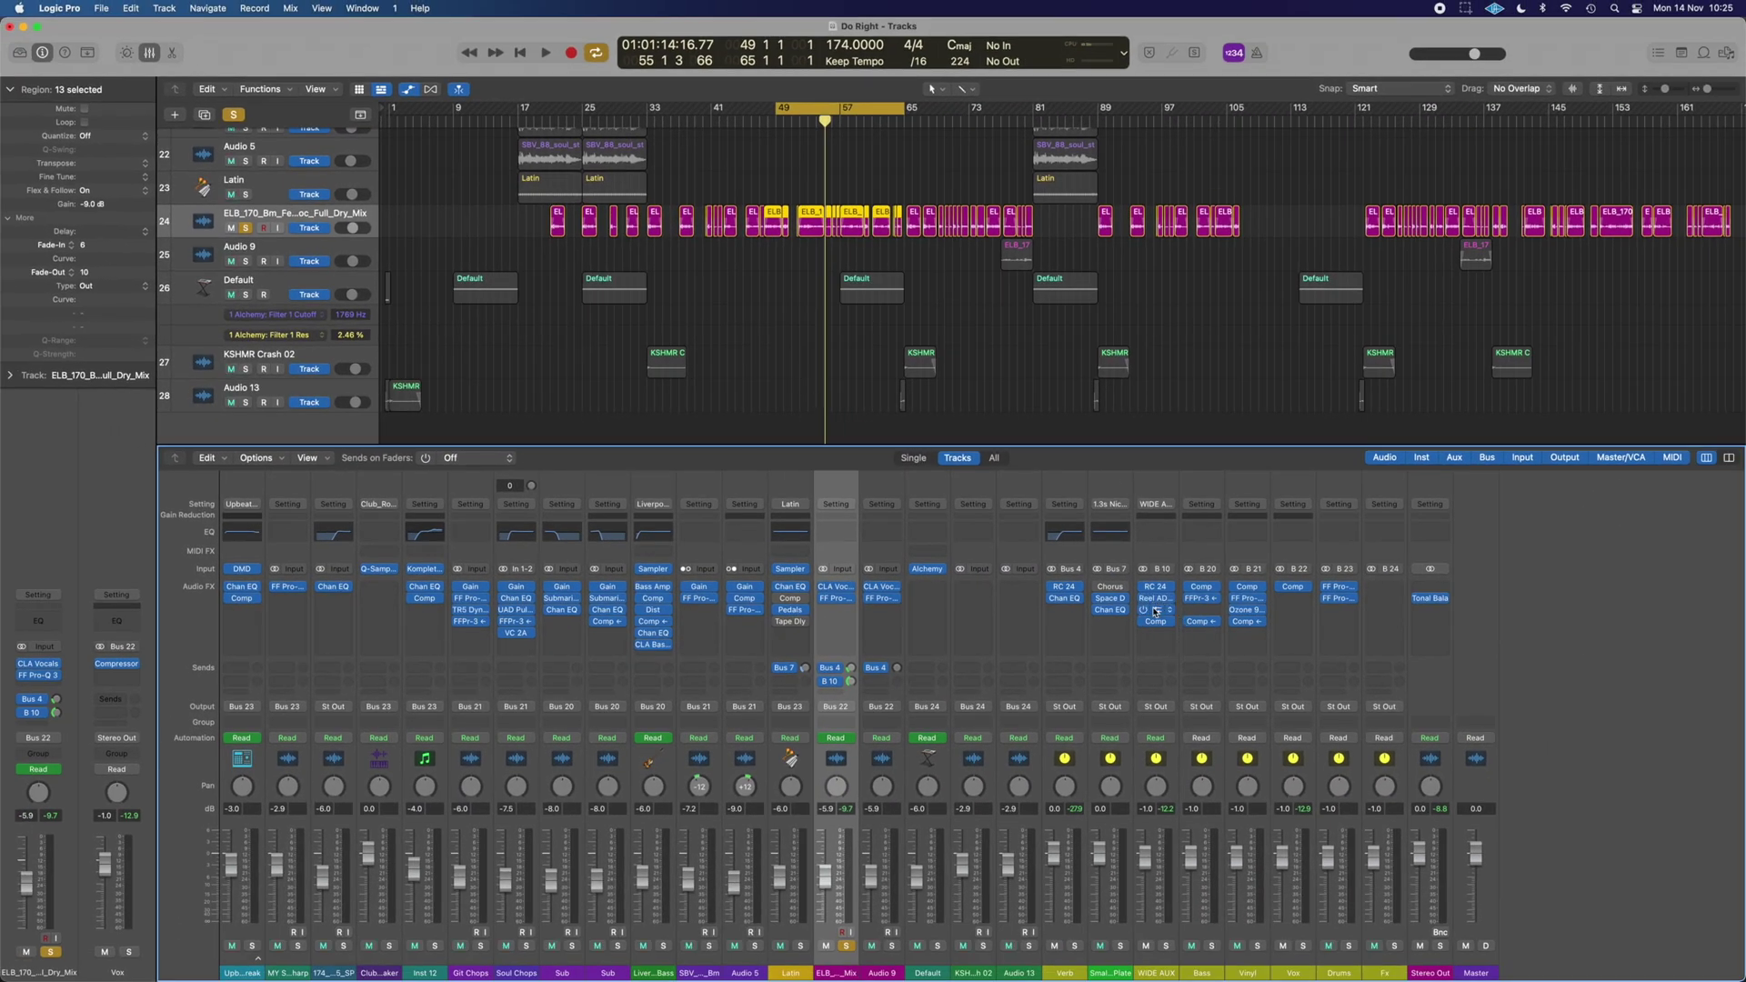
pyautogui.click(1156, 610)
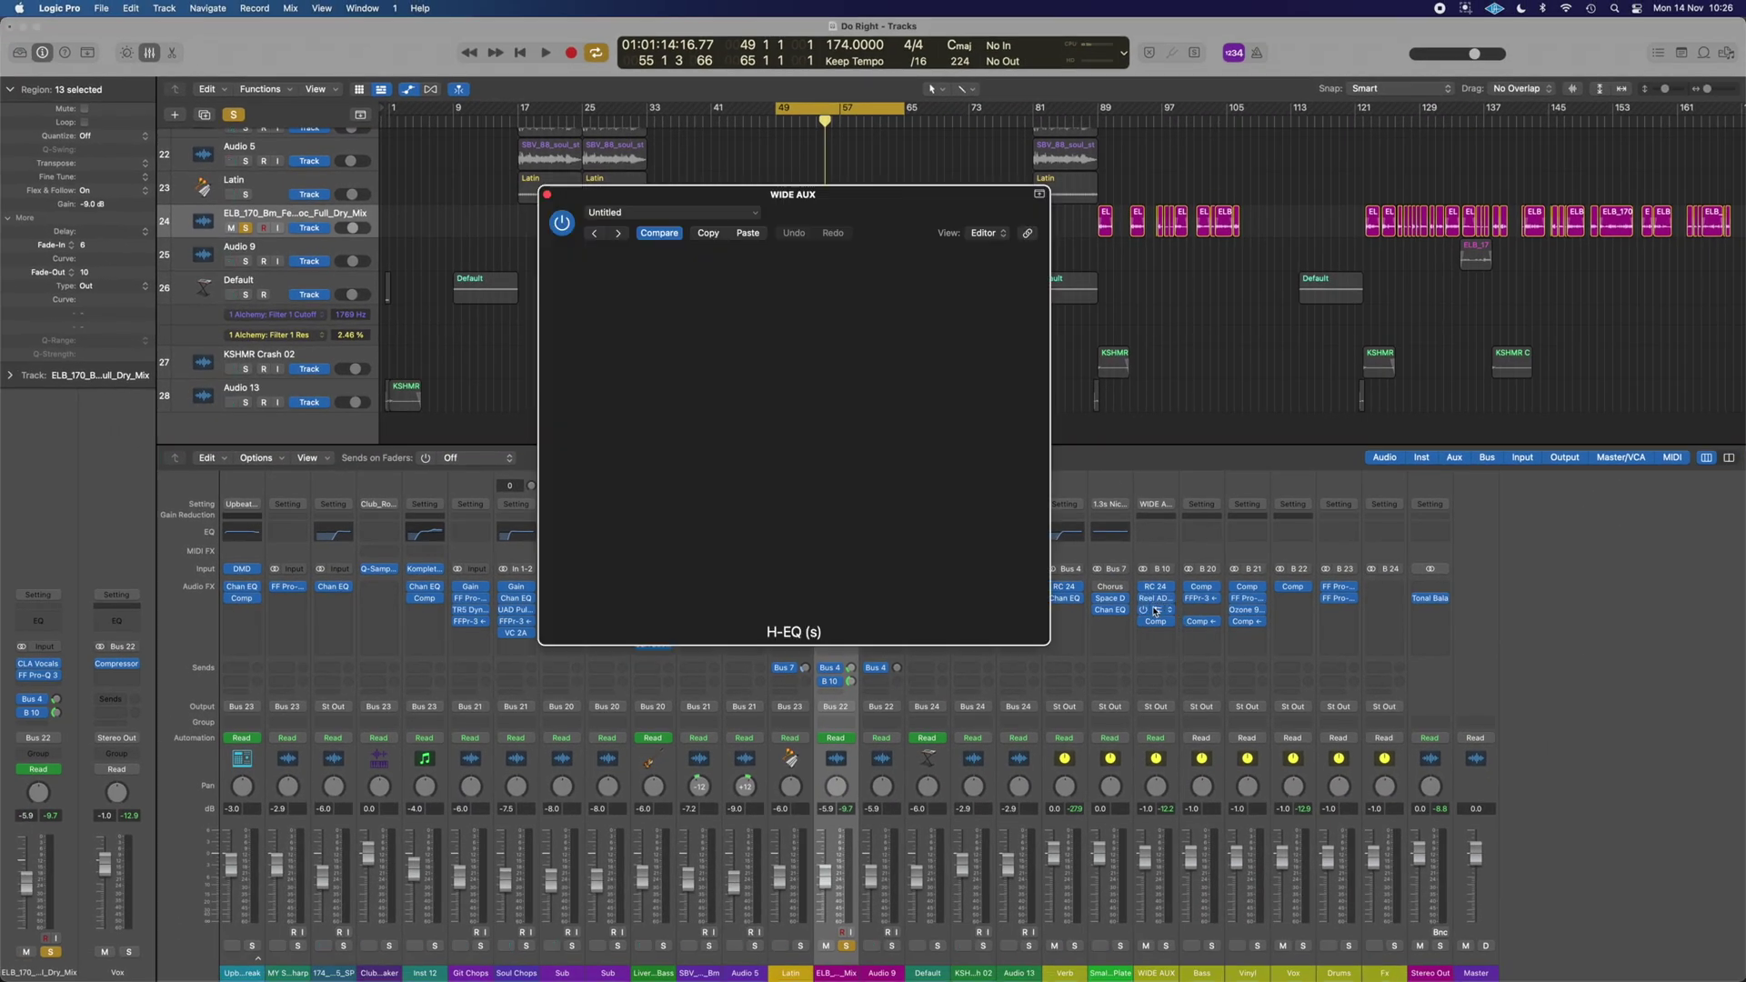
pyautogui.click(546, 195)
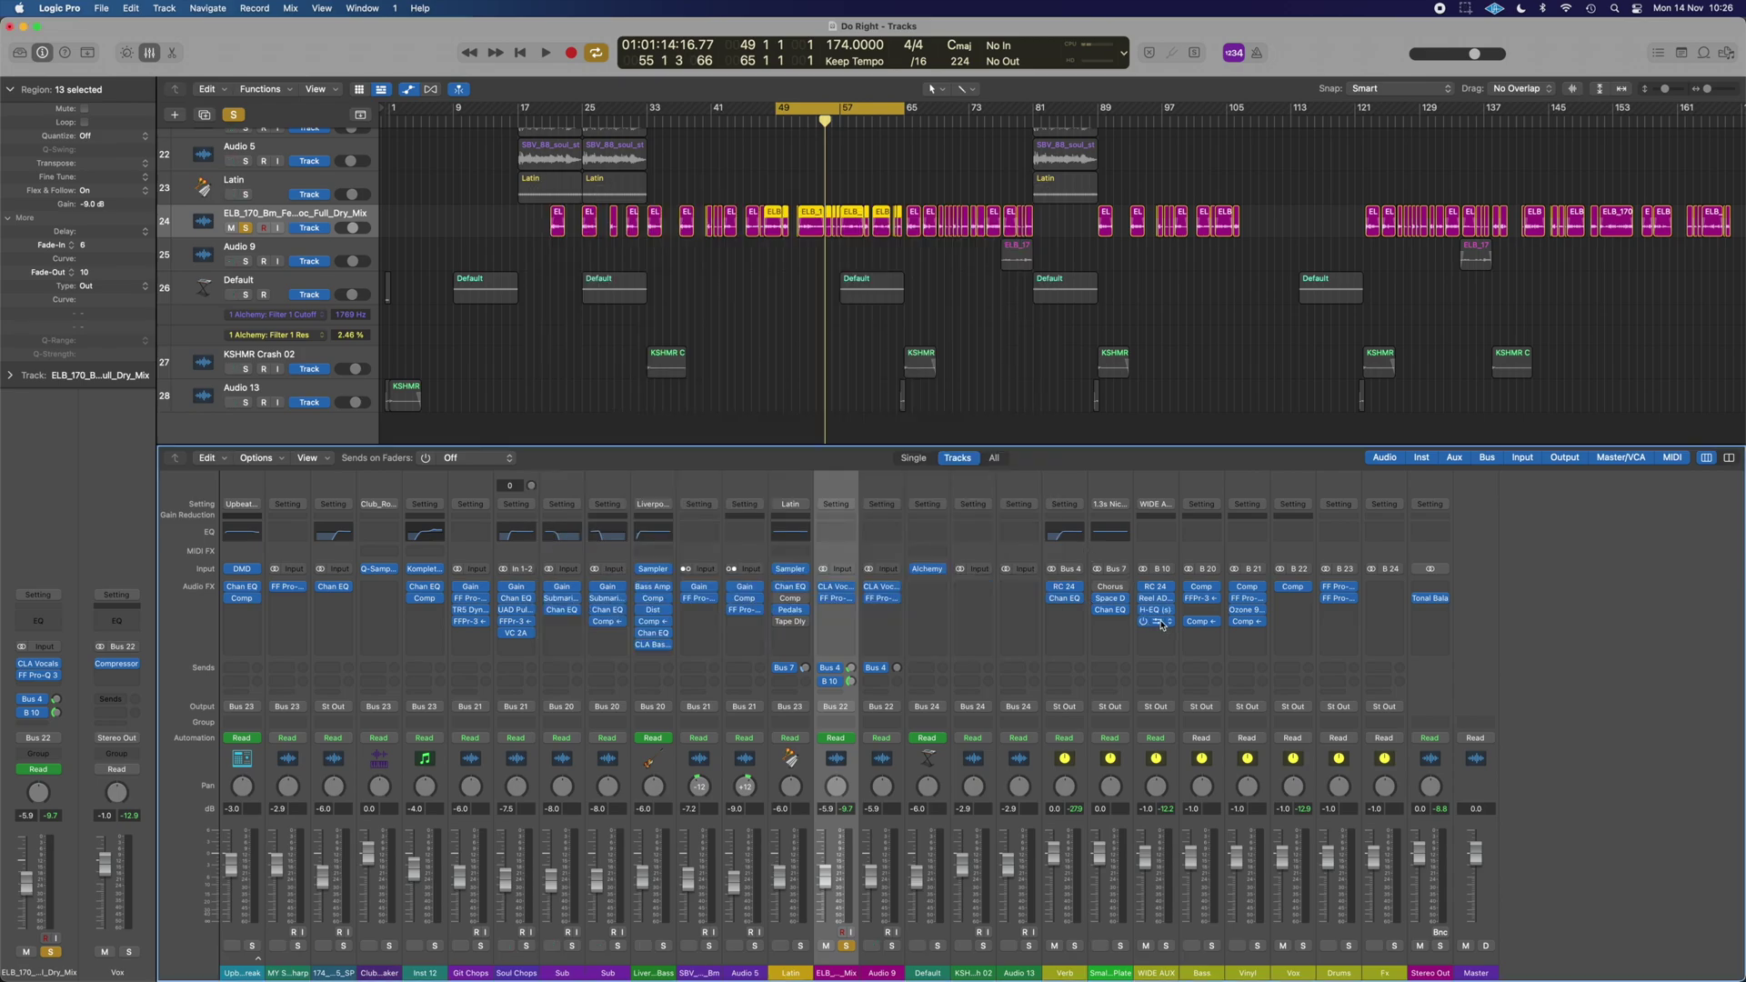
# - Solo the Vinyl bus and select its channel strip
pyautogui.click(1258, 946)
pyautogui.click(1248, 975)
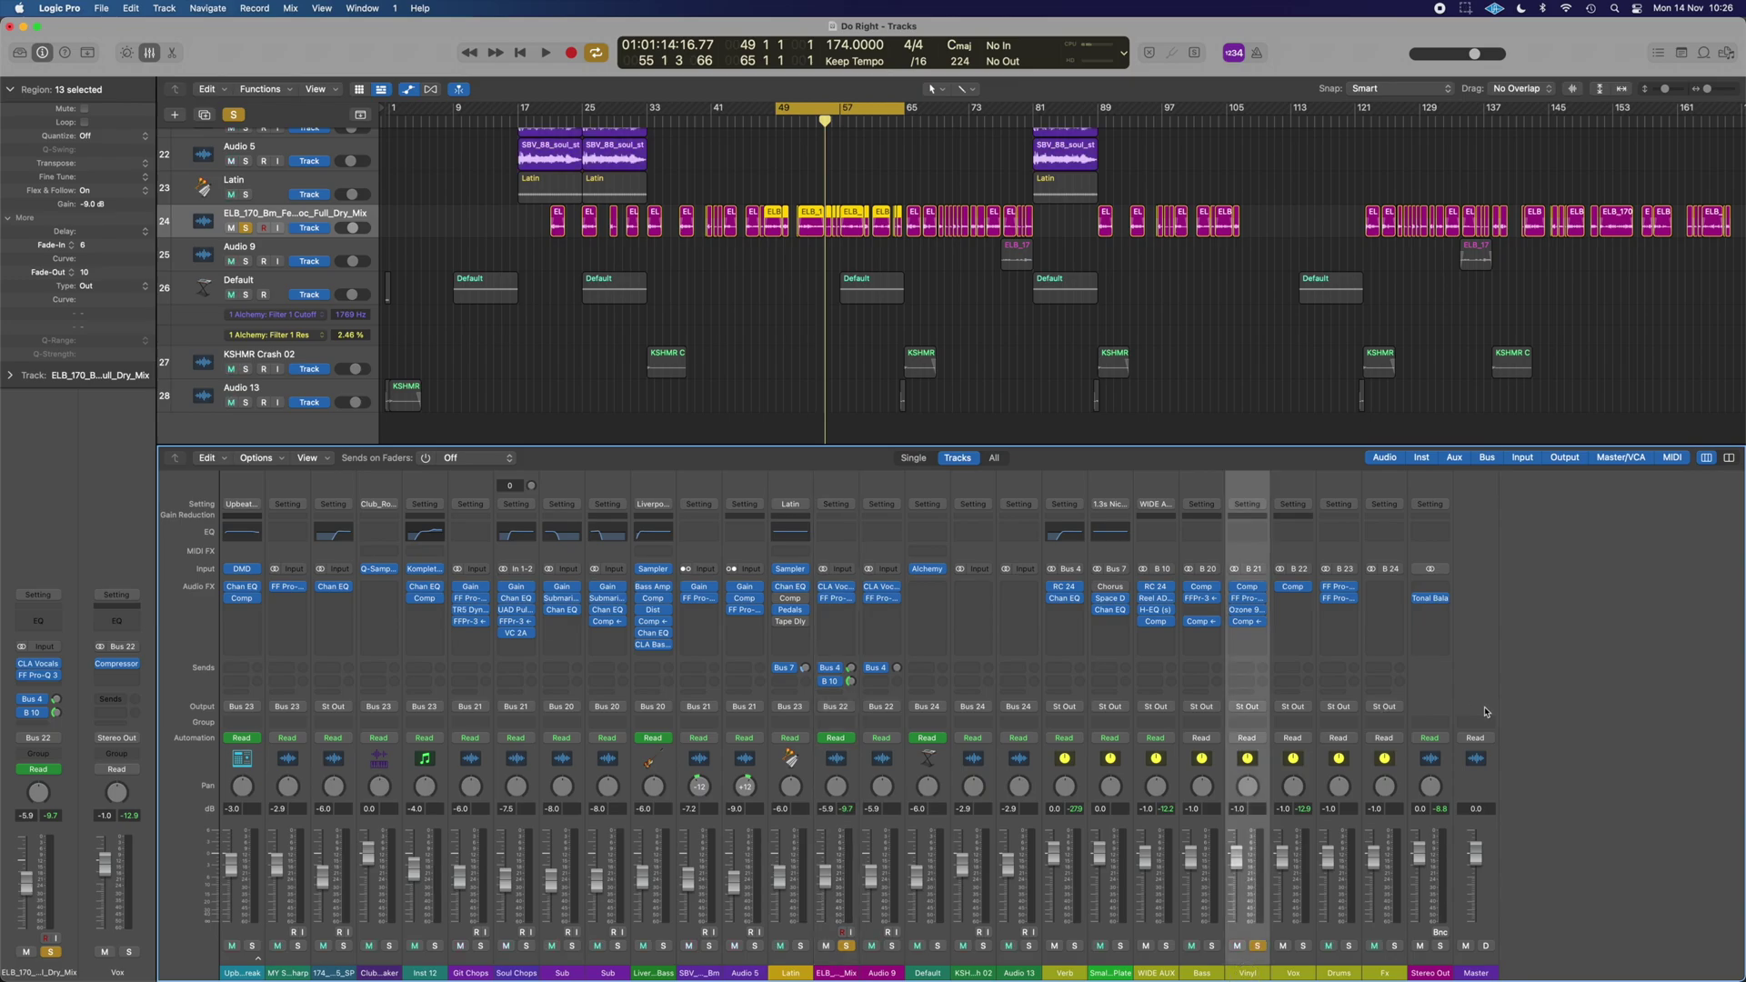
# - Examine the Ozone 9 Exciter settings on the Vinyl bus and close the plug-in
pyautogui.click(1246, 615)
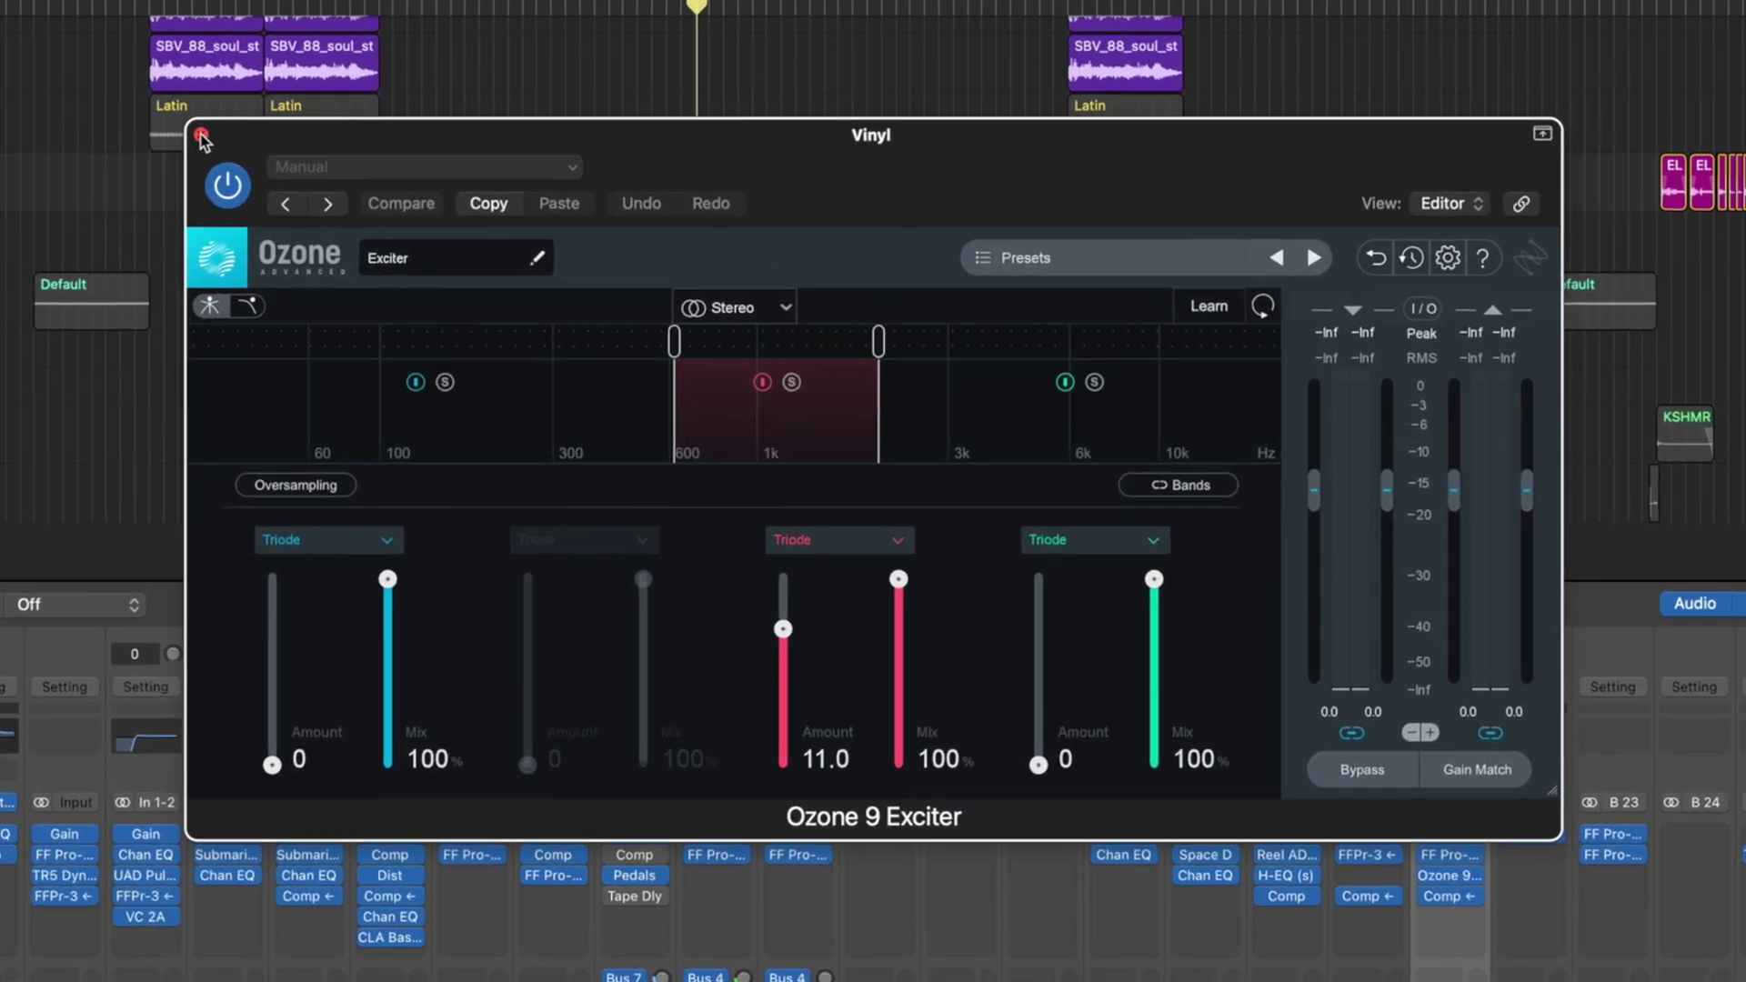
pyautogui.click(201, 134)
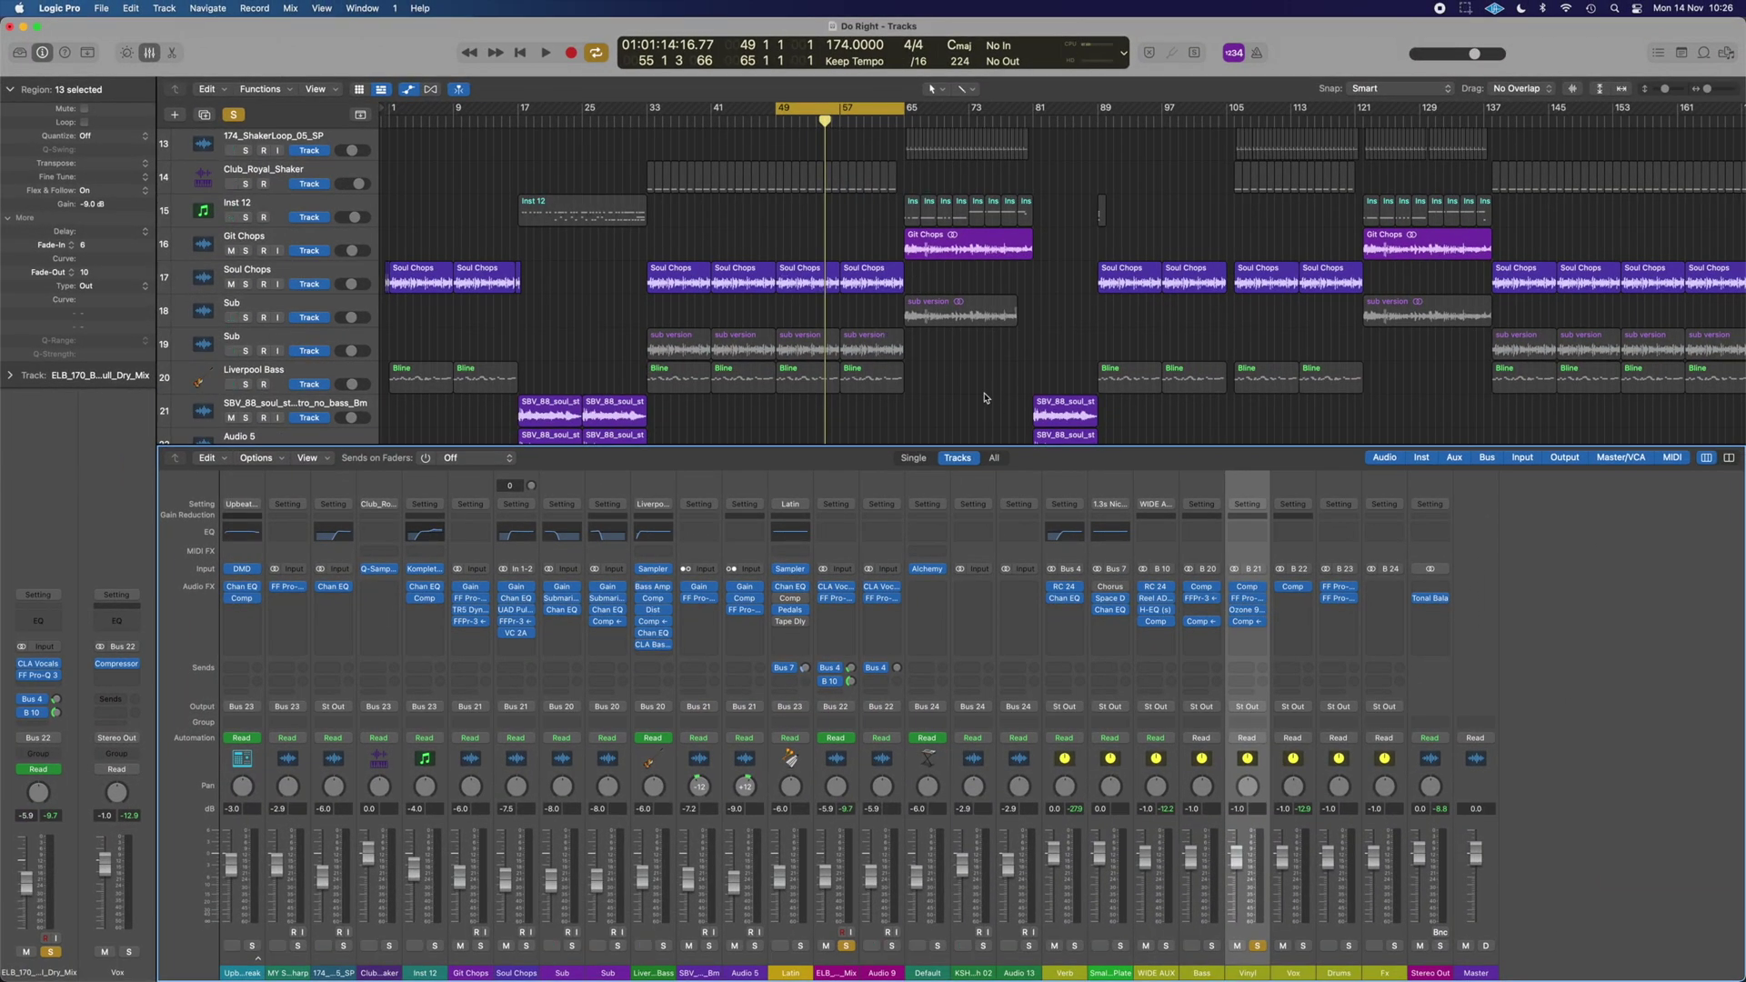
# - Play the soloed Soul Chops track and audition it together with Liverpool Bass and the Sub track directly above the bass
pyautogui.click(800, 273)
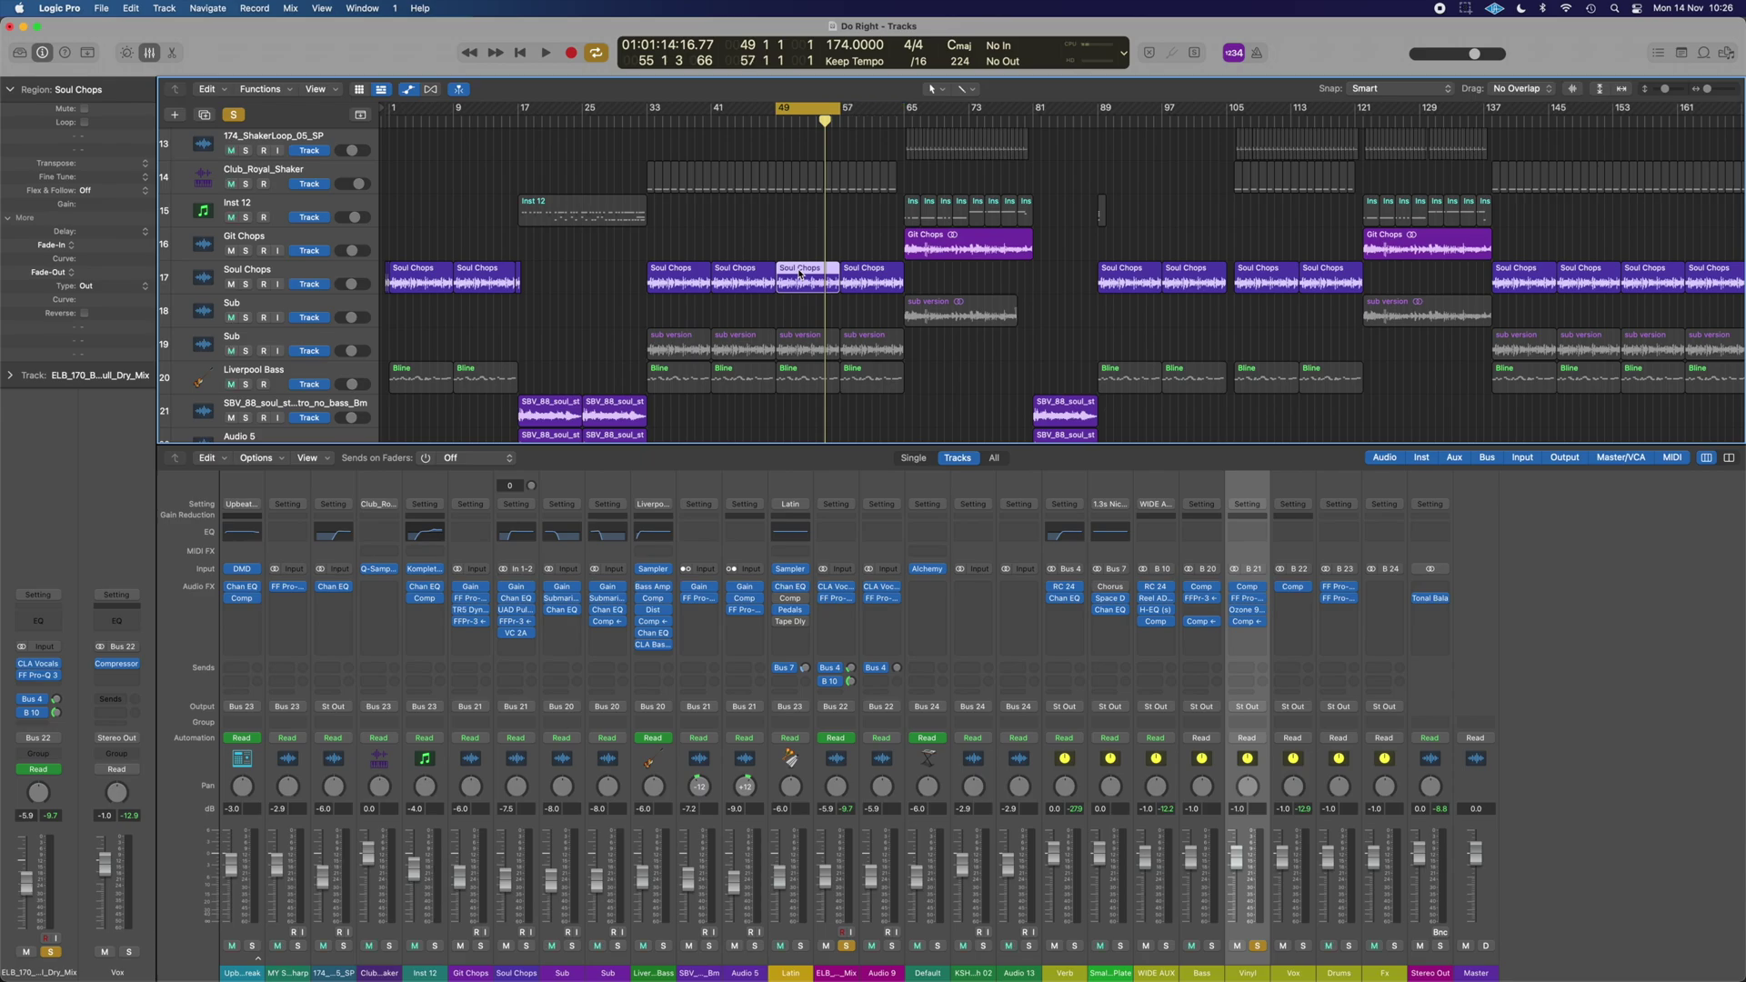
pyautogui.click(318, 274)
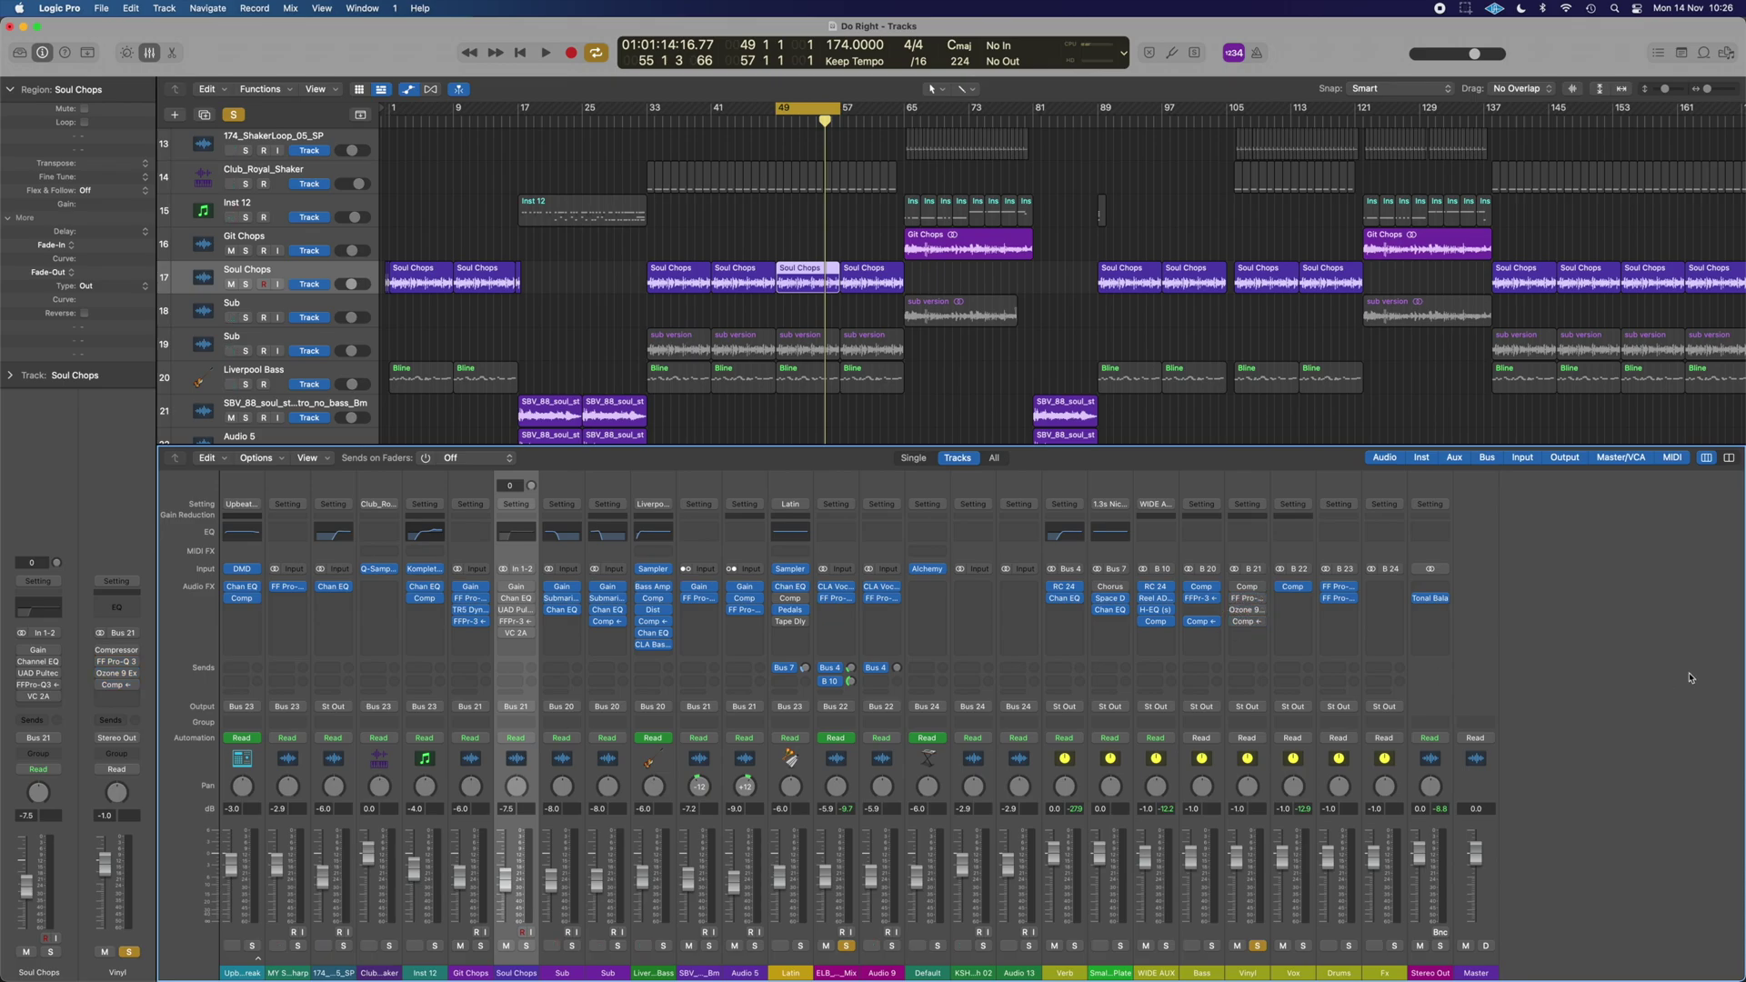
pyautogui.press('space')
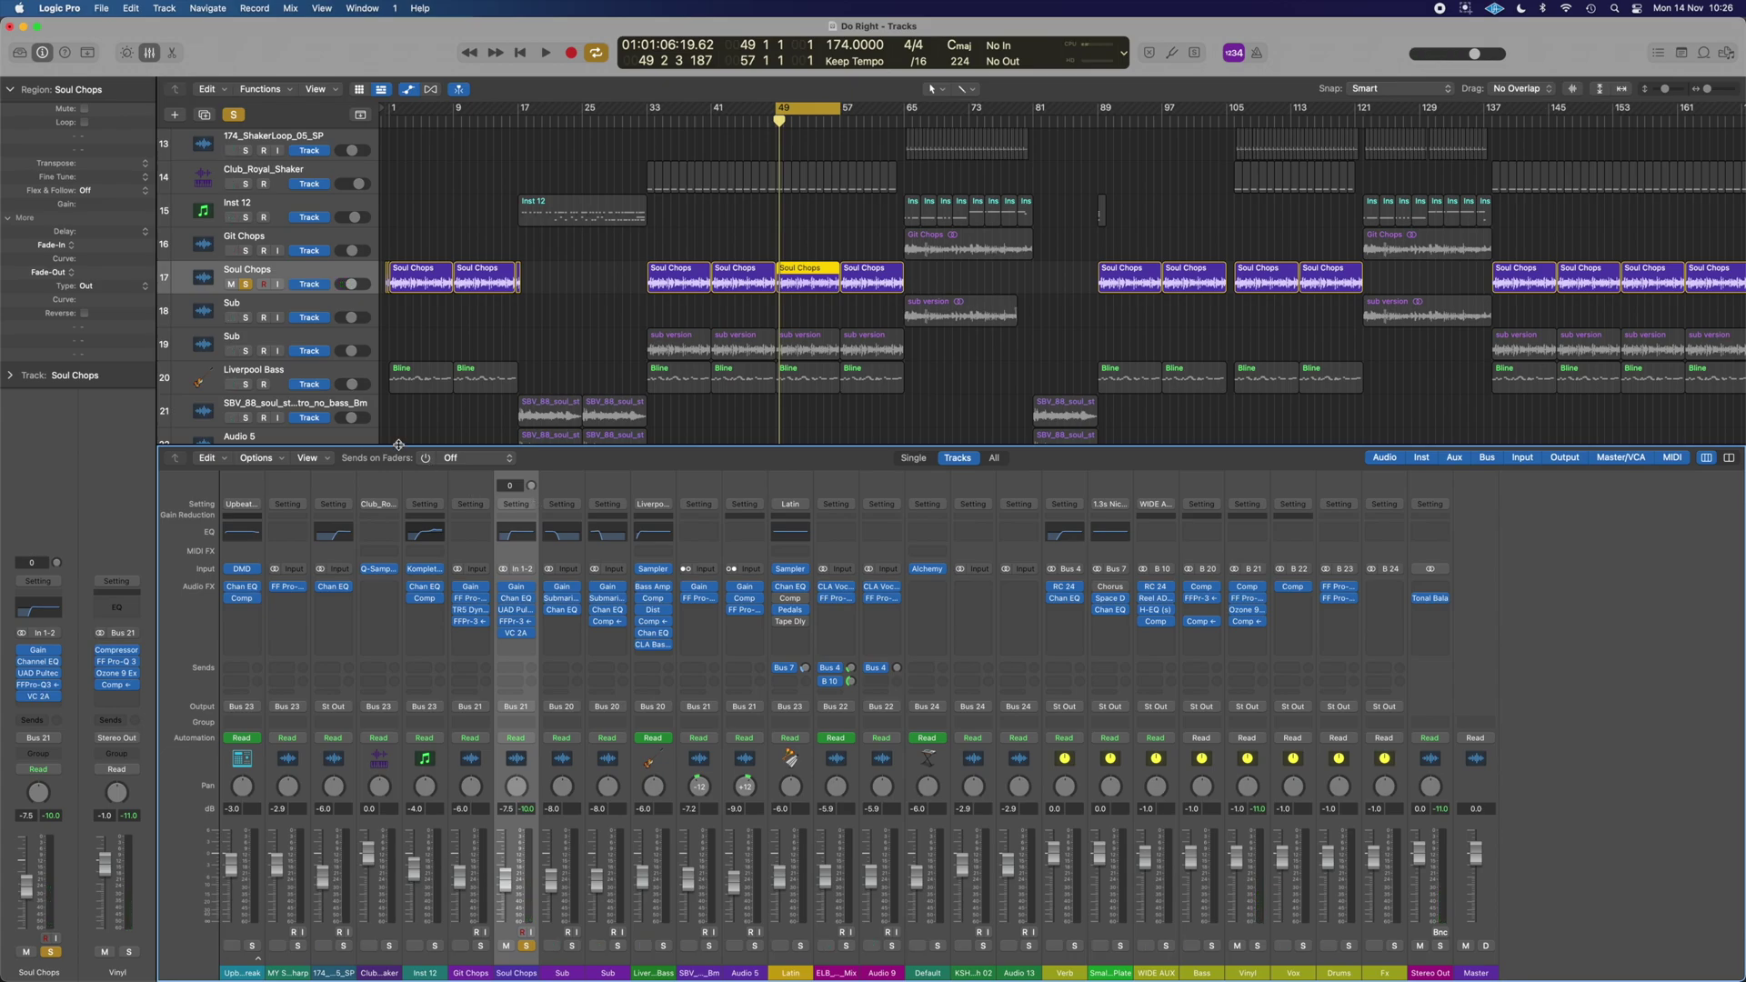
pyautogui.click(246, 384)
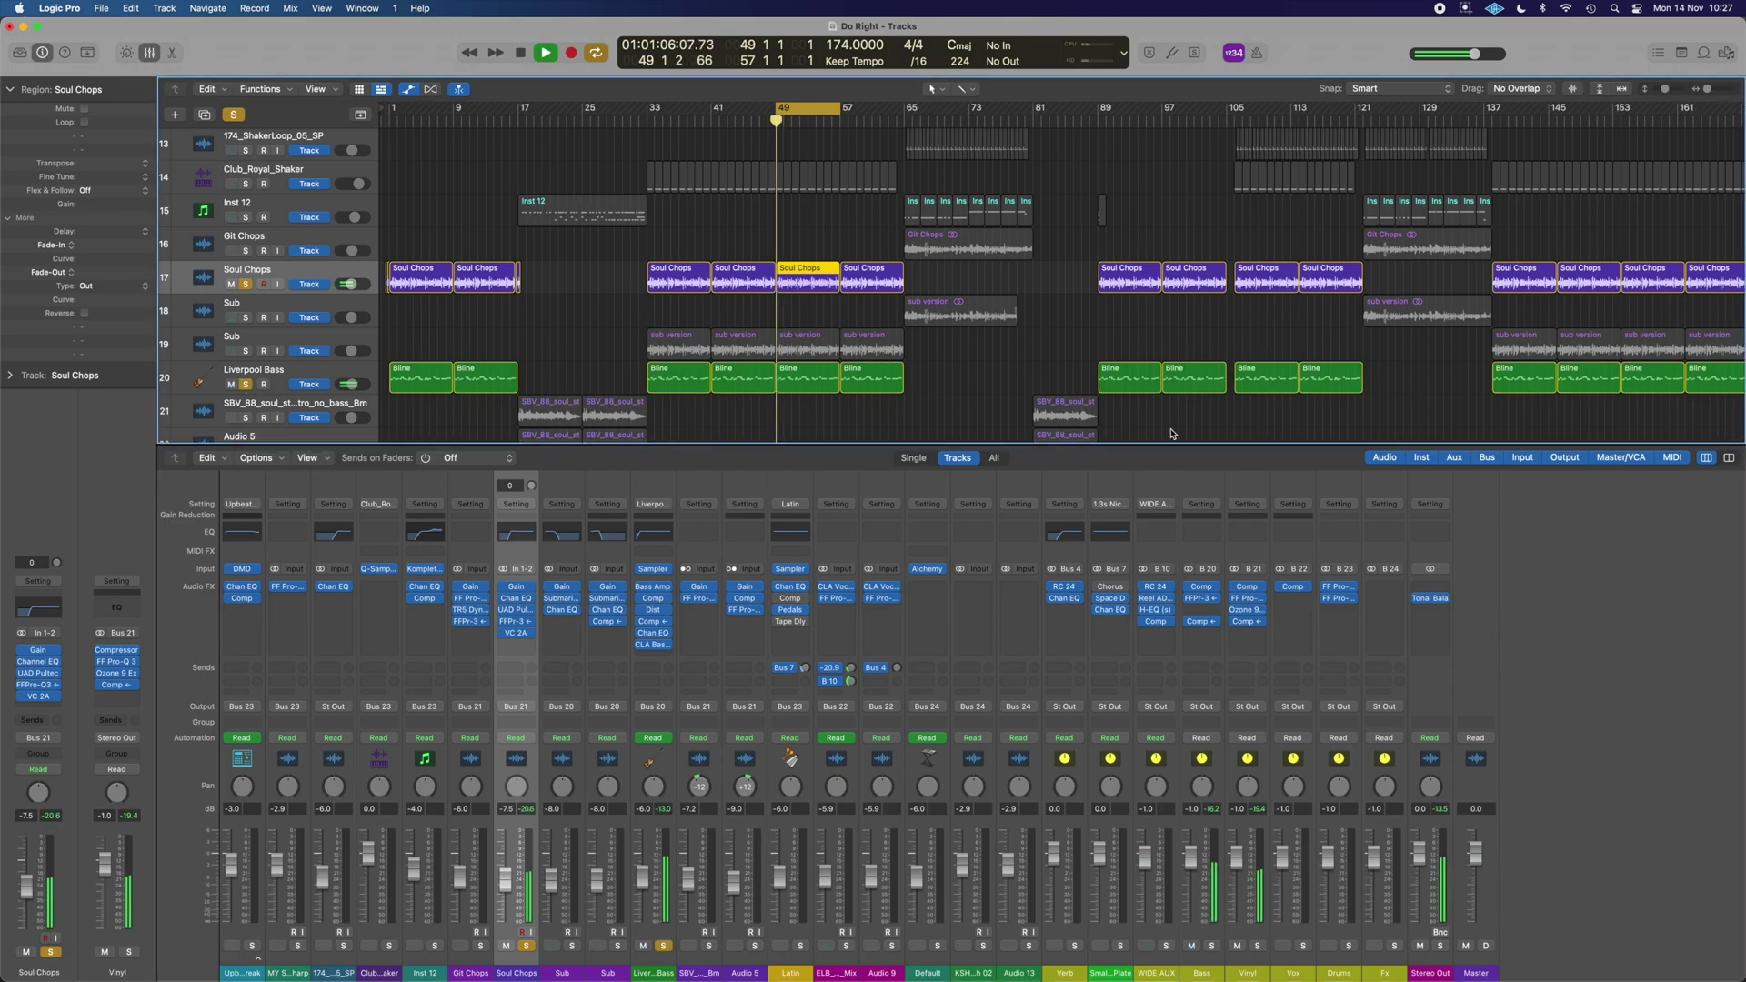
pyautogui.press('space')
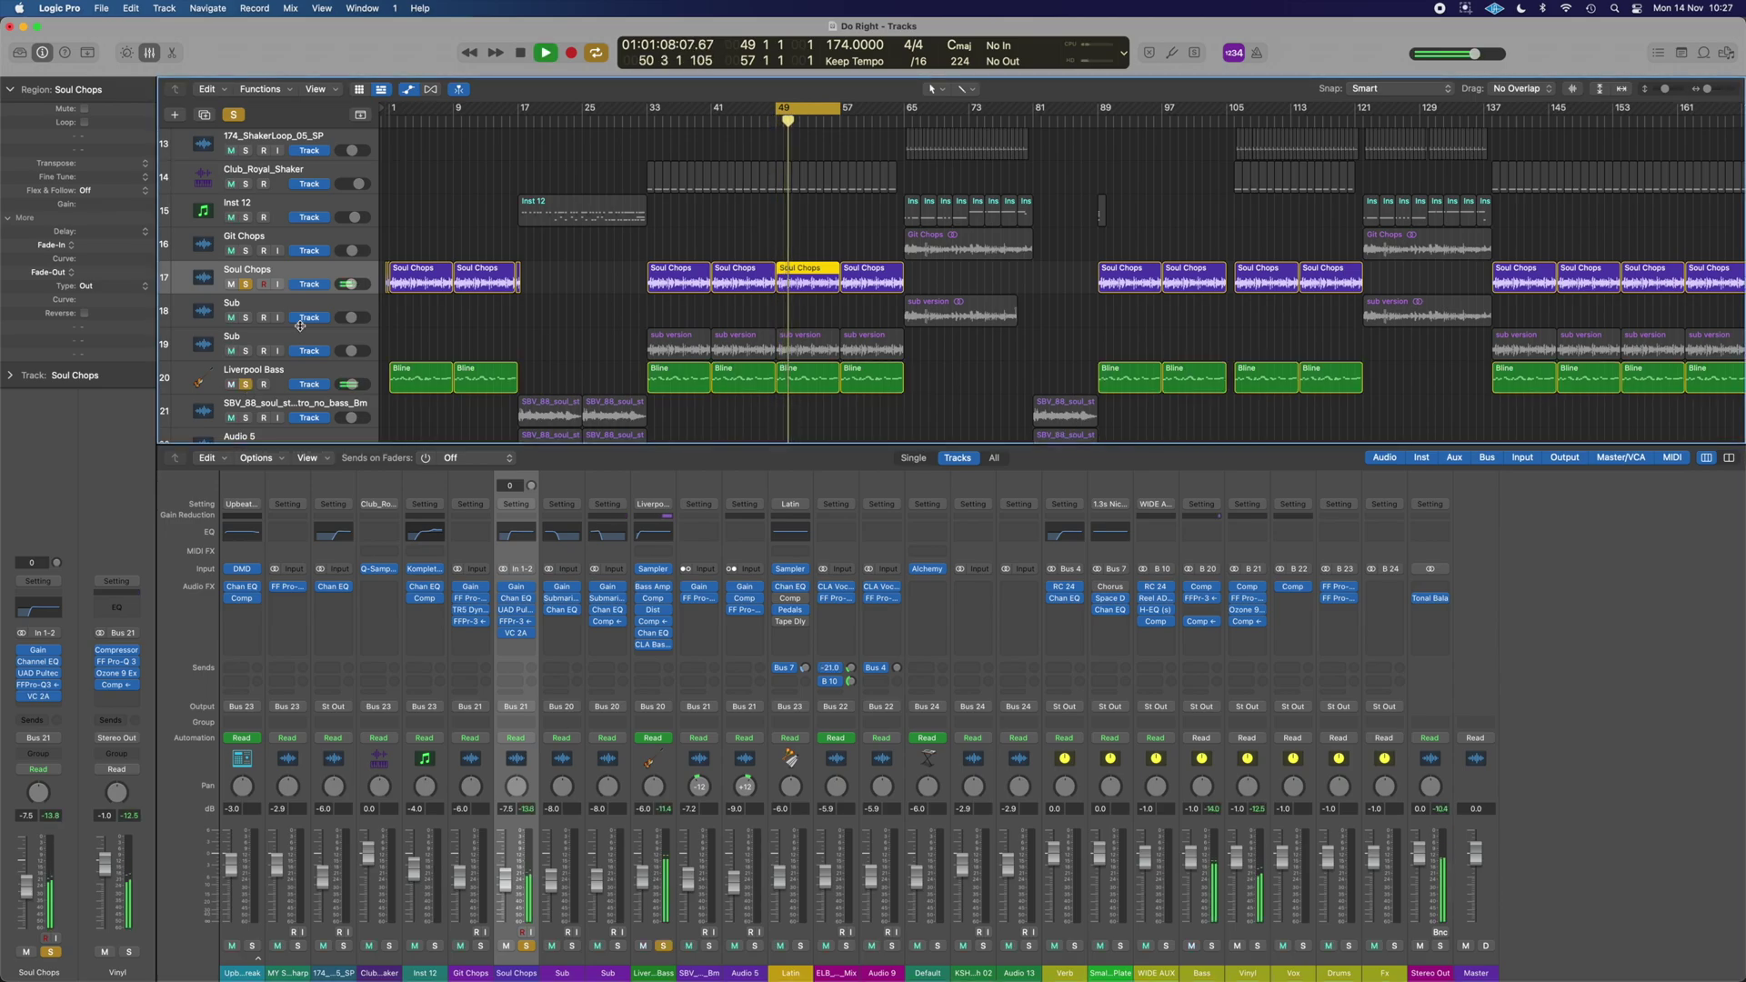
pyautogui.click(246, 351)
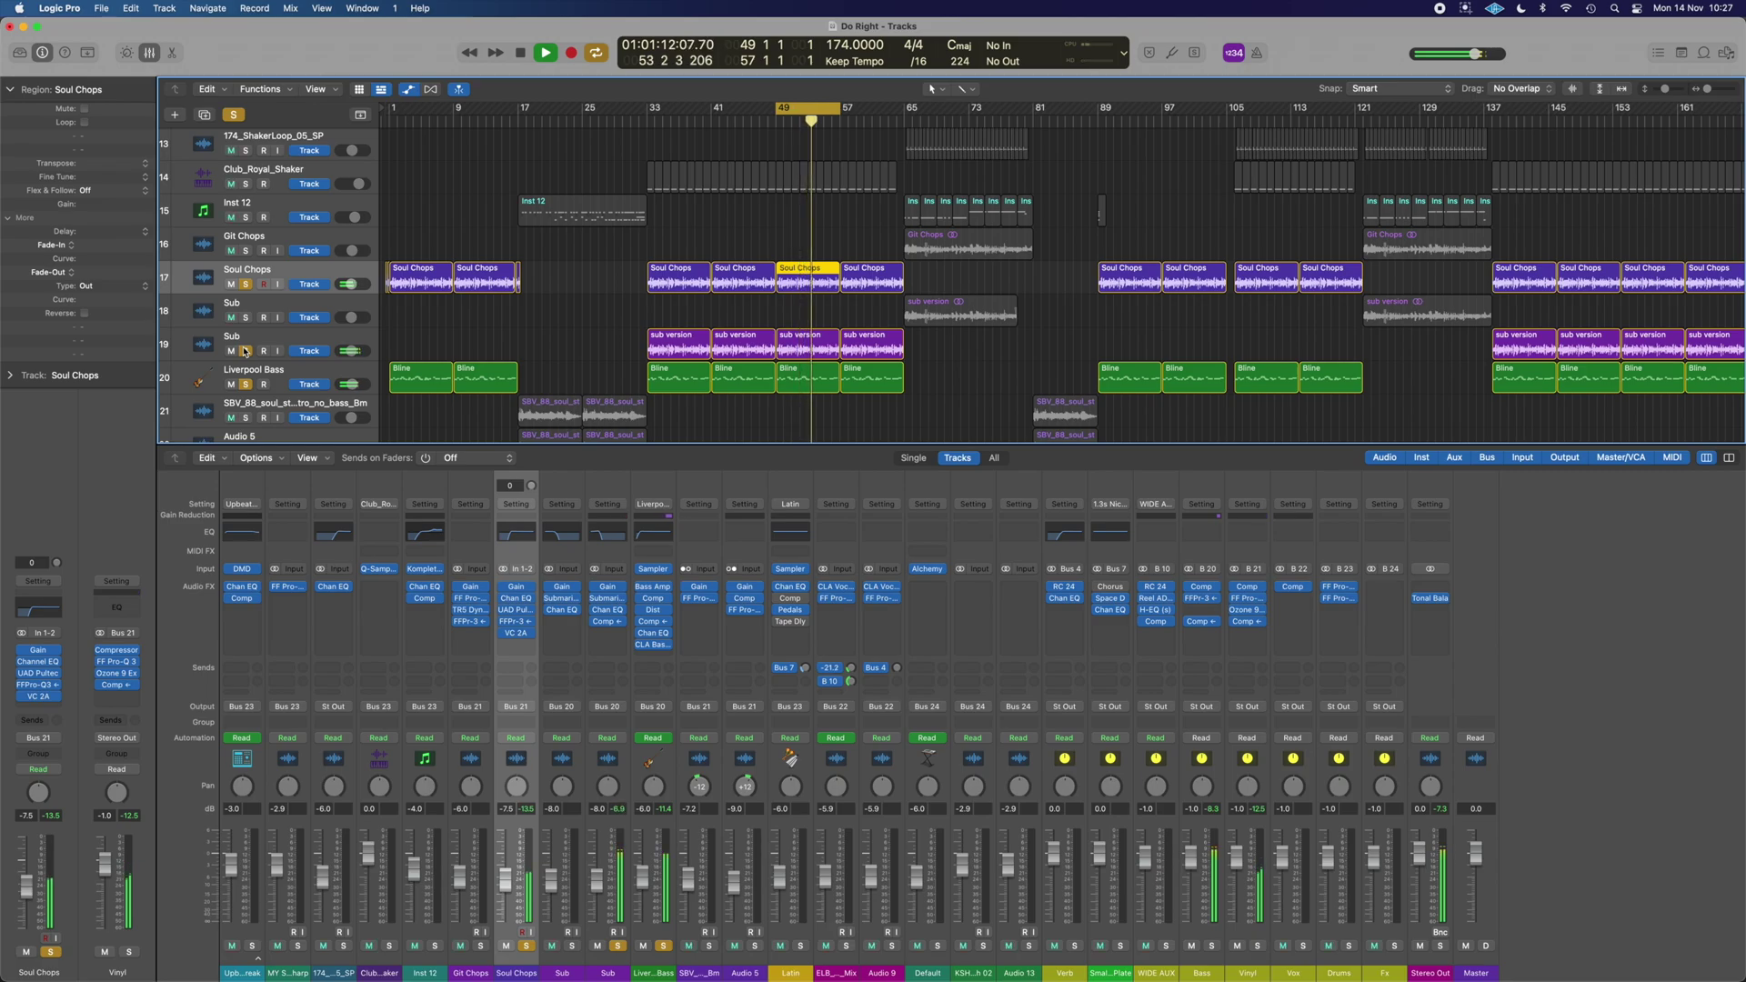
pyautogui.press('space')
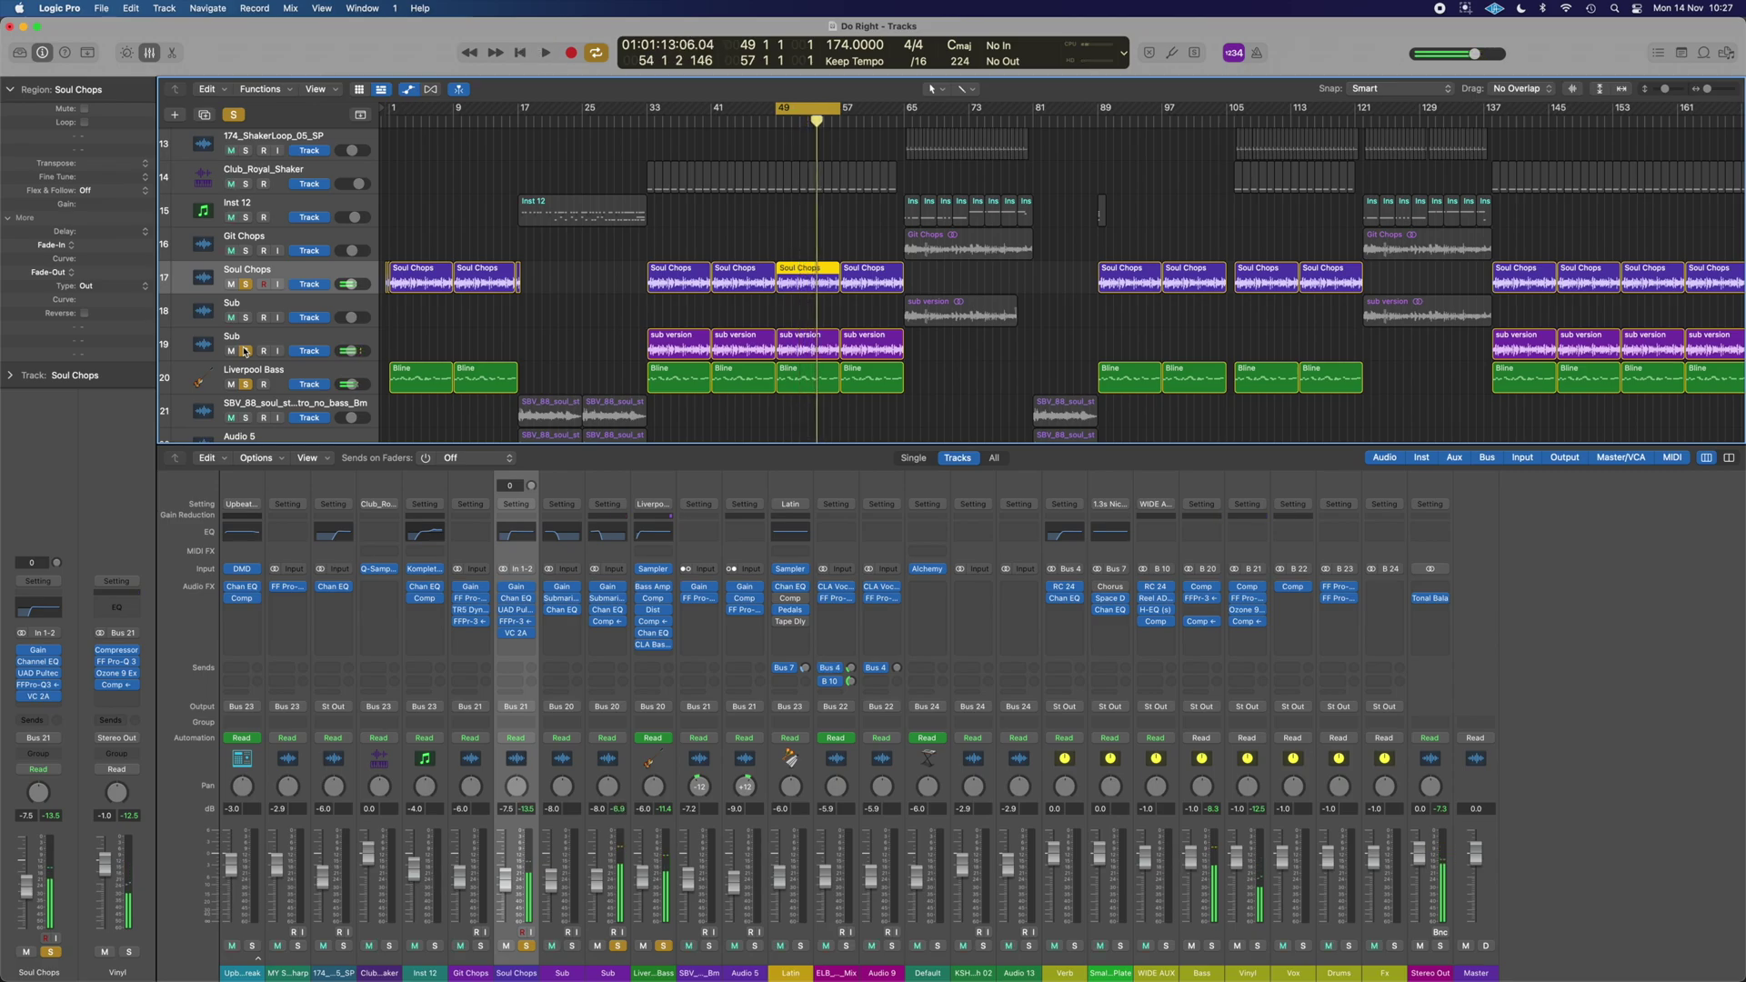
# - Take the Soul Chops, Sub and Liverpool Bass tracks out of solo
pyautogui.click(246, 284)
pyautogui.click(245, 352)
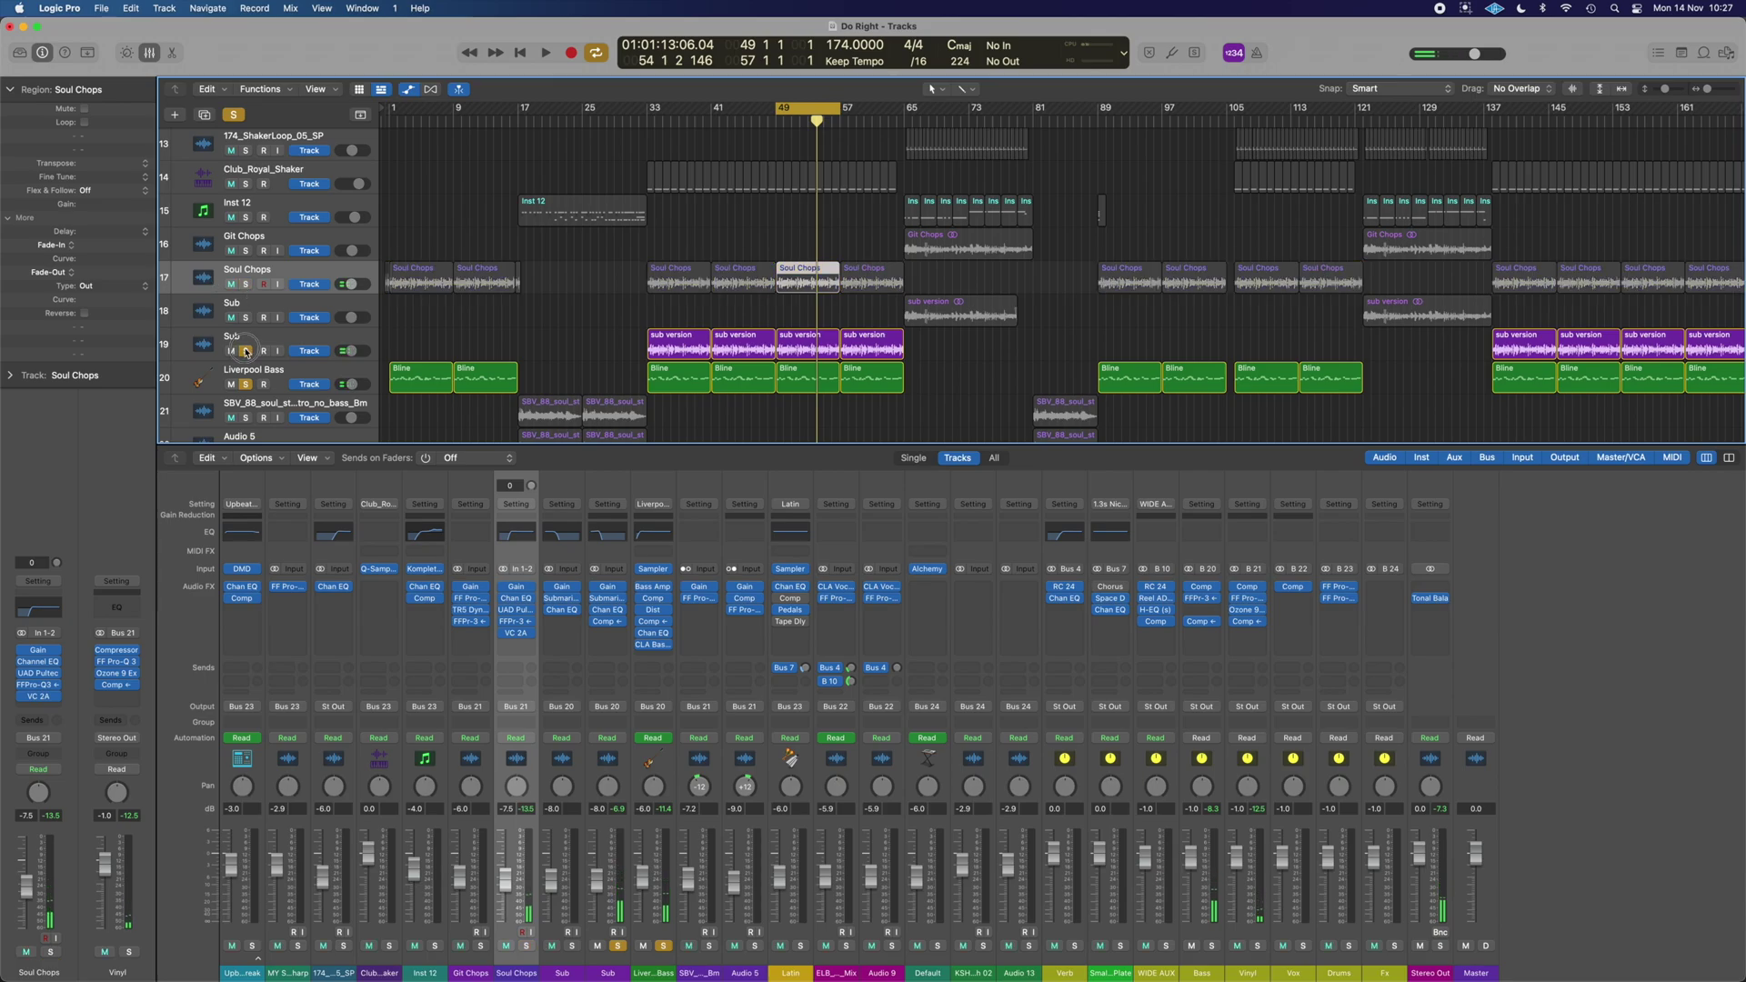
pyautogui.click(246, 384)
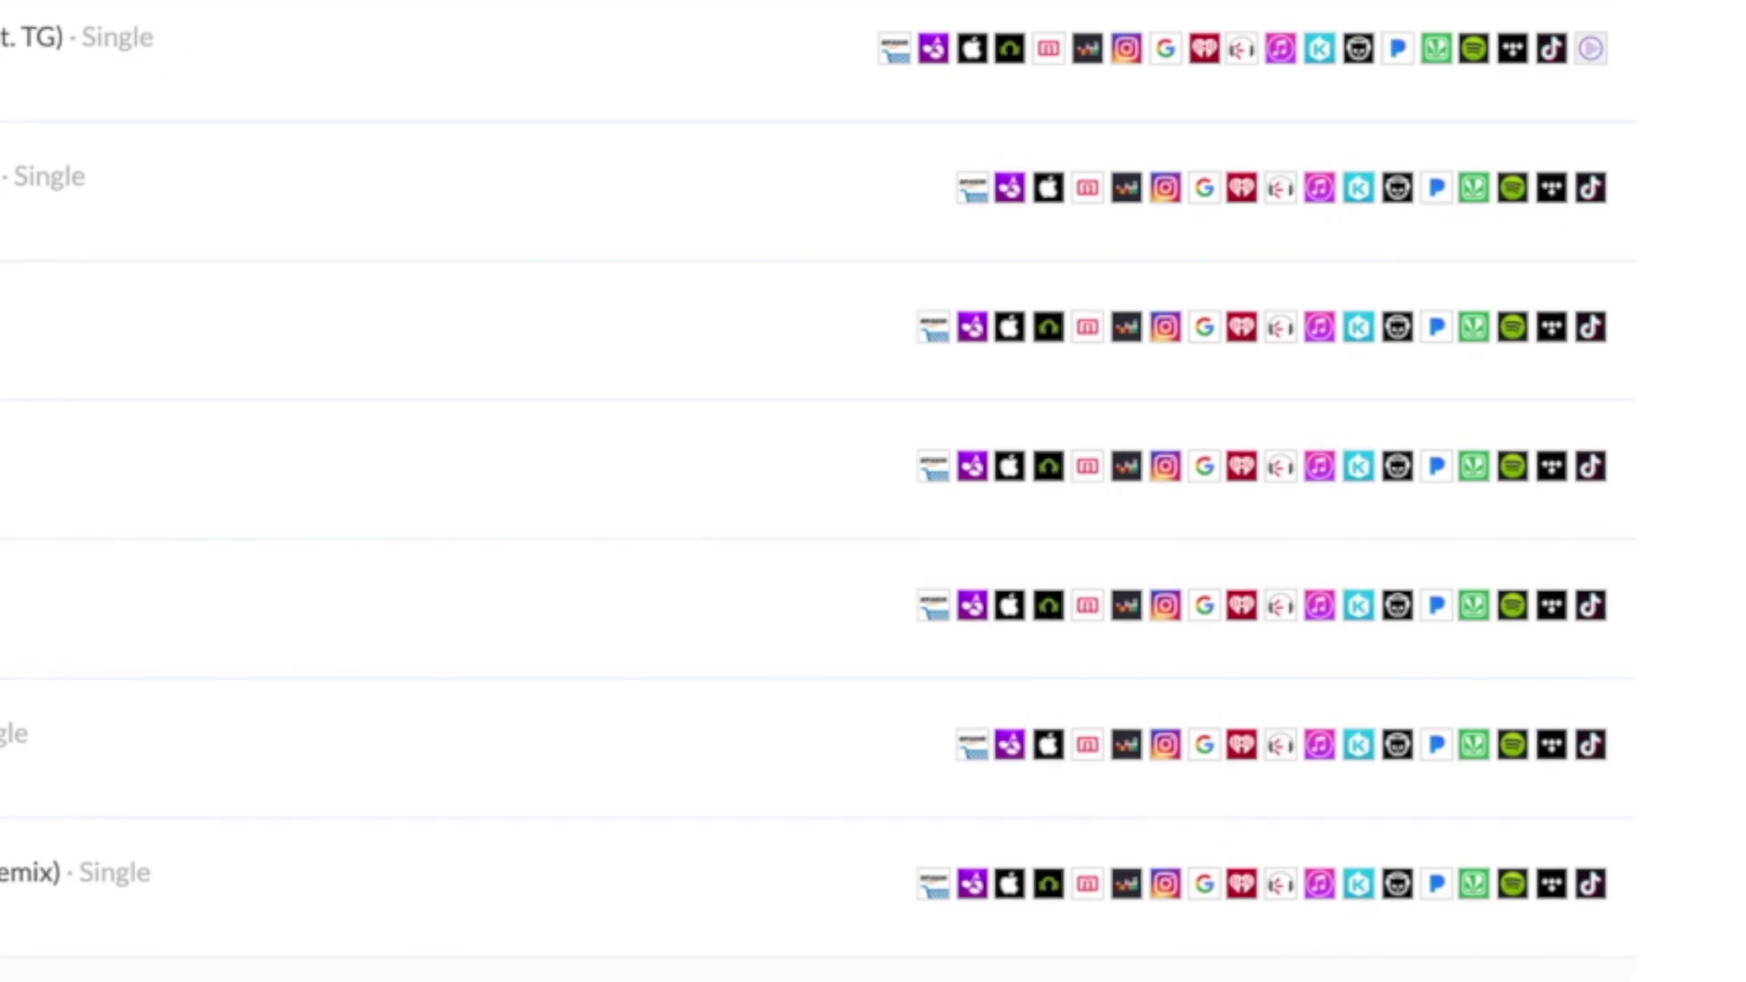
# - Open the Like a Fool single in DistroKid and review its songs, stores and add-on features
pyautogui.click(564, 919)
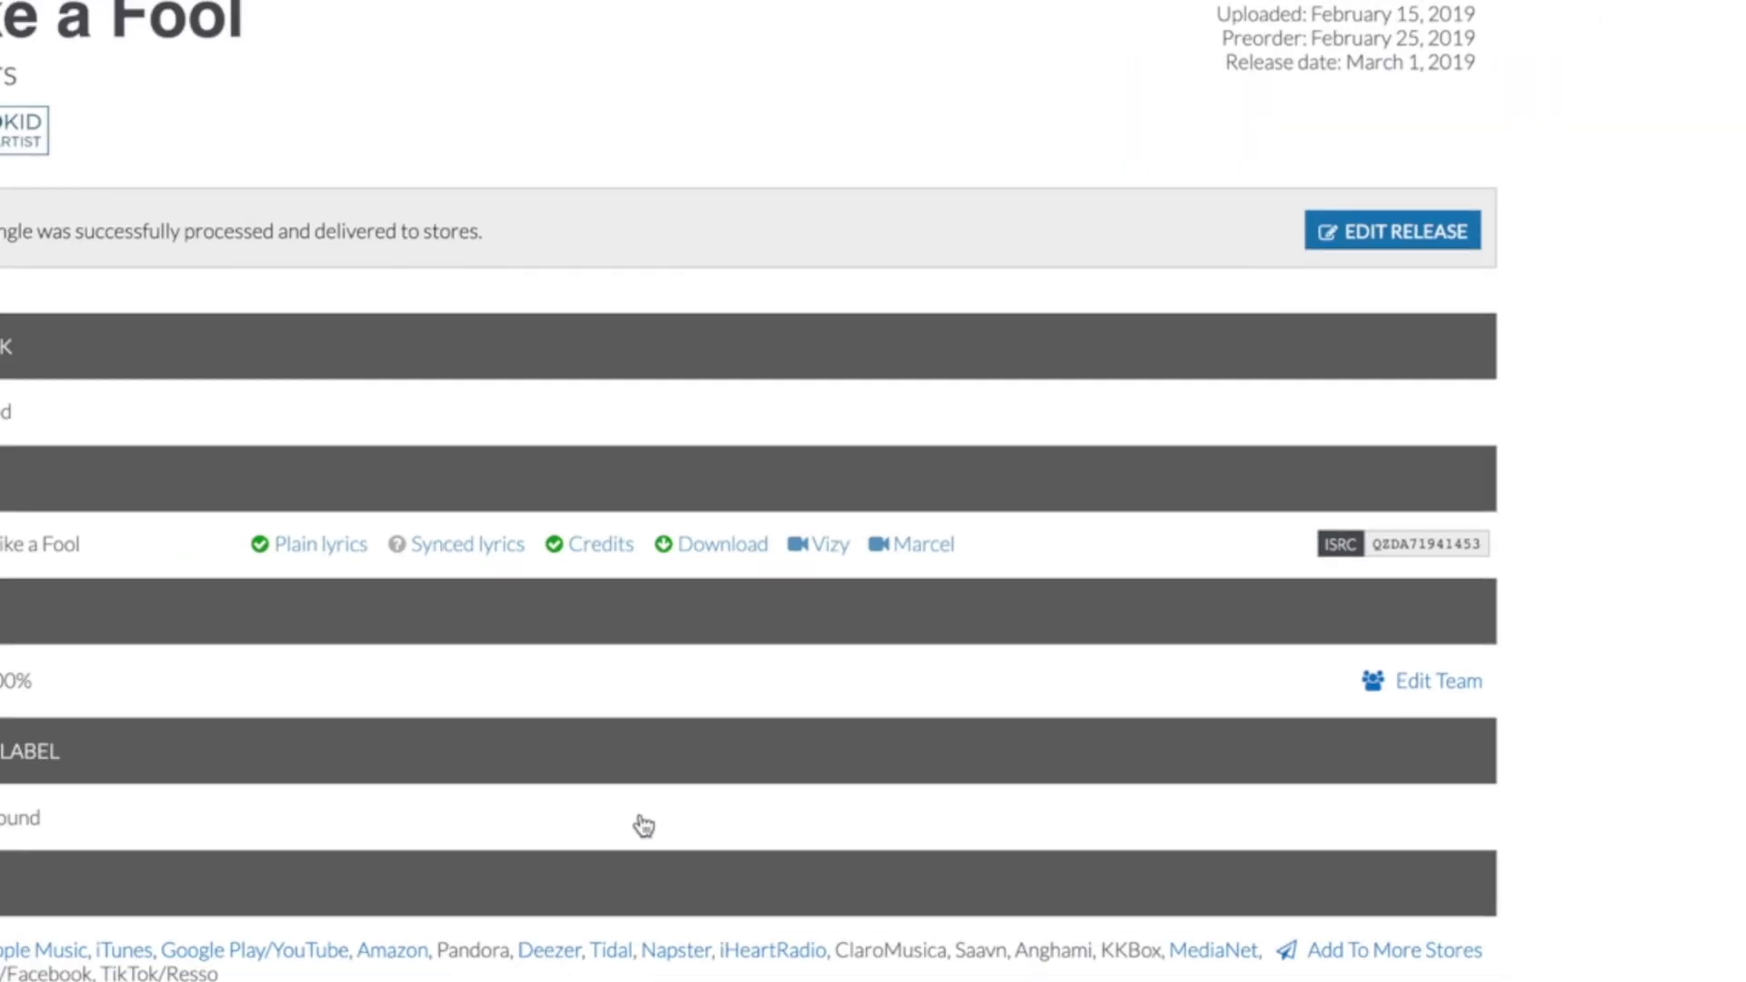
pyautogui.scroll(-5, 646, 823)
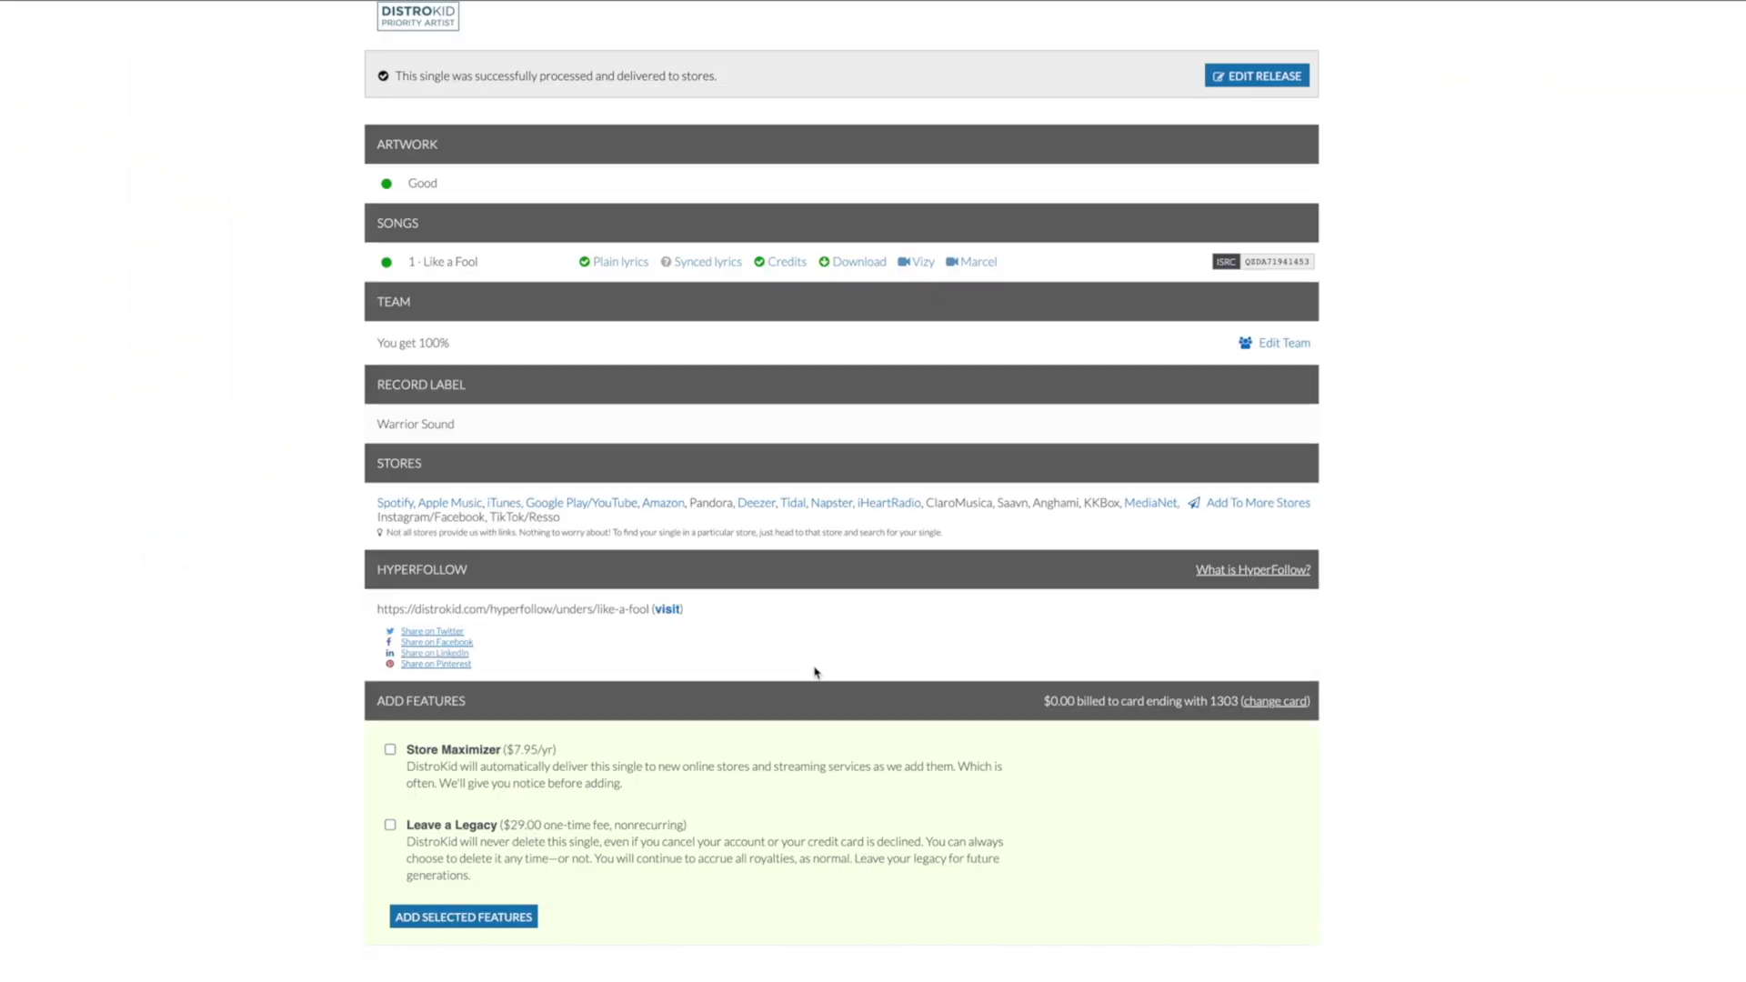
pyautogui.scroll(3, 646, 823)
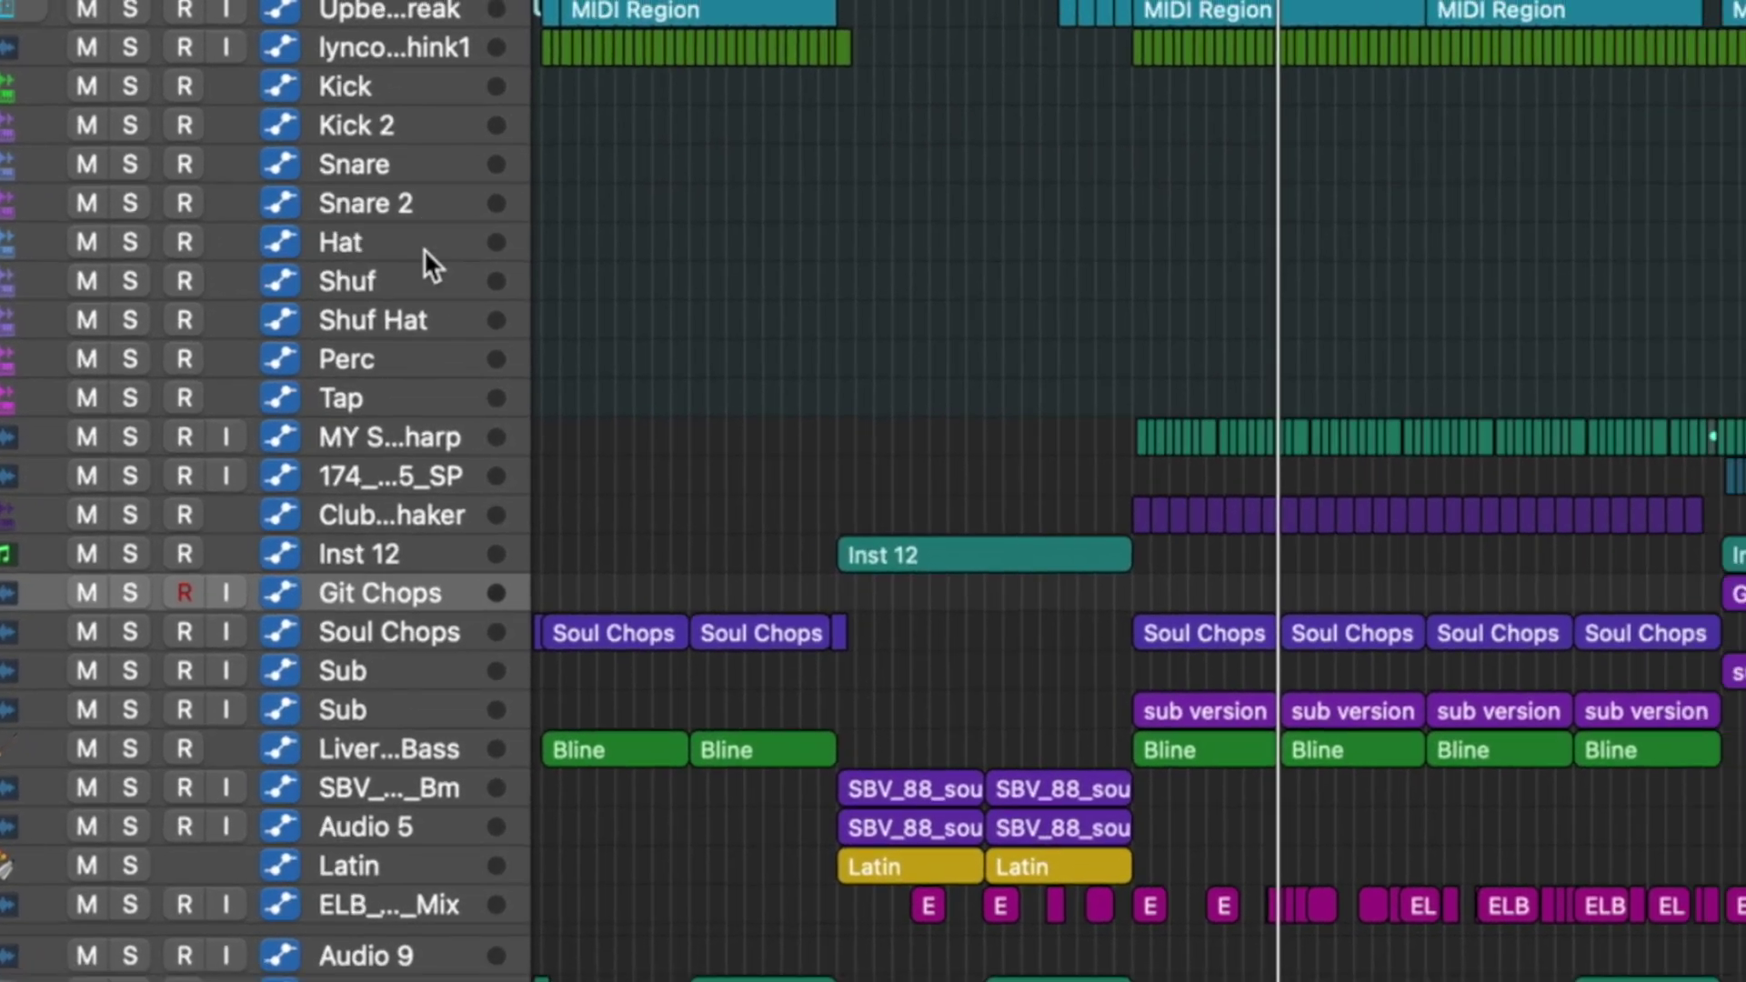
# - Switch to the Logic project, solo the Upbeat Liquid Break stack, listen while viewing its drum subtracks, and collapse the stack
pyautogui.click(418, 357)
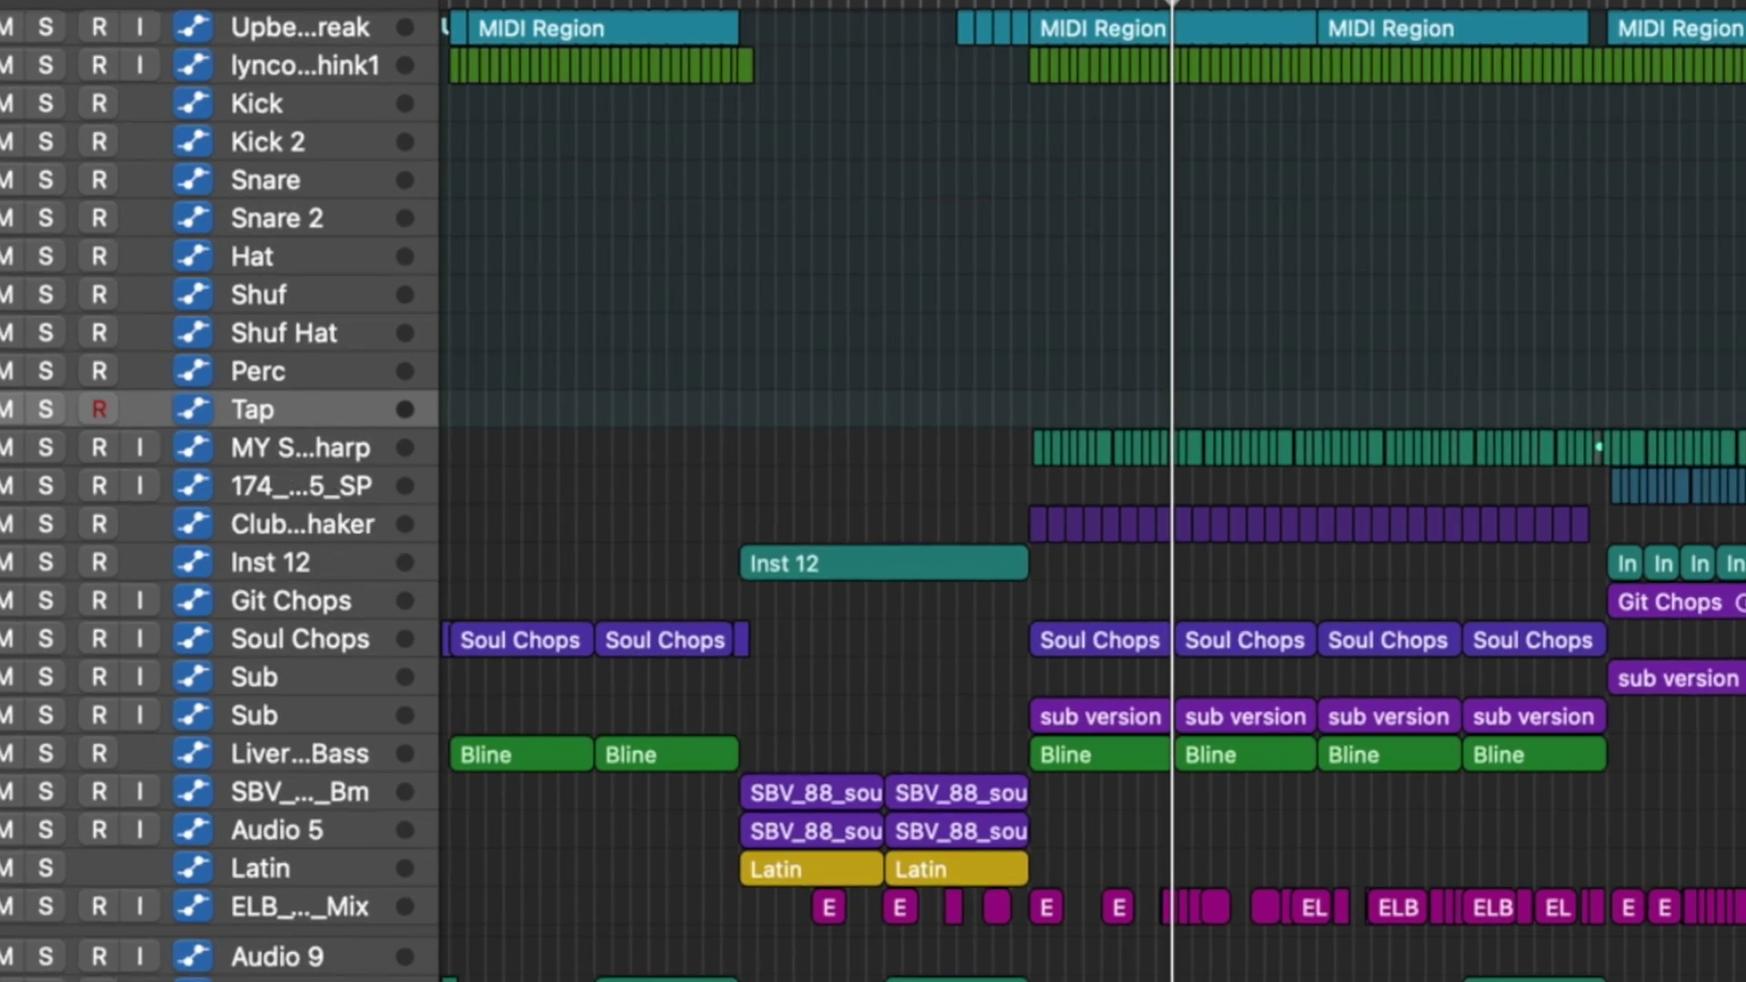
pyautogui.click(2, 27)
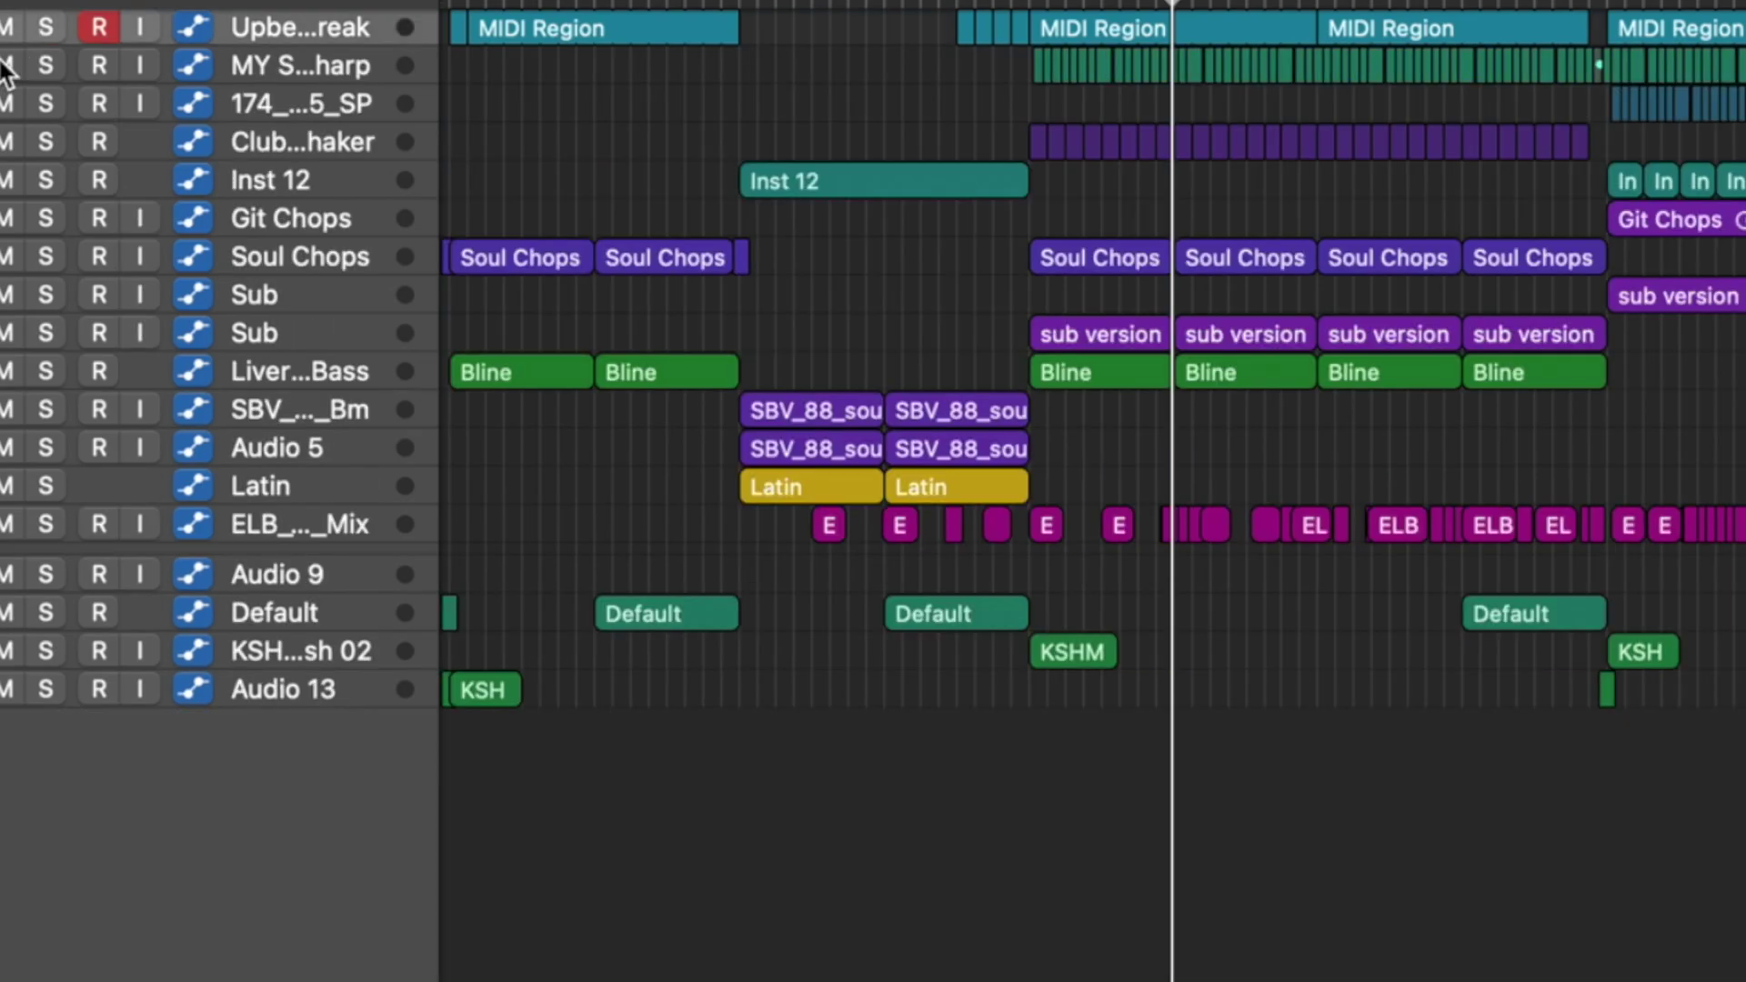
pyautogui.click(45, 27)
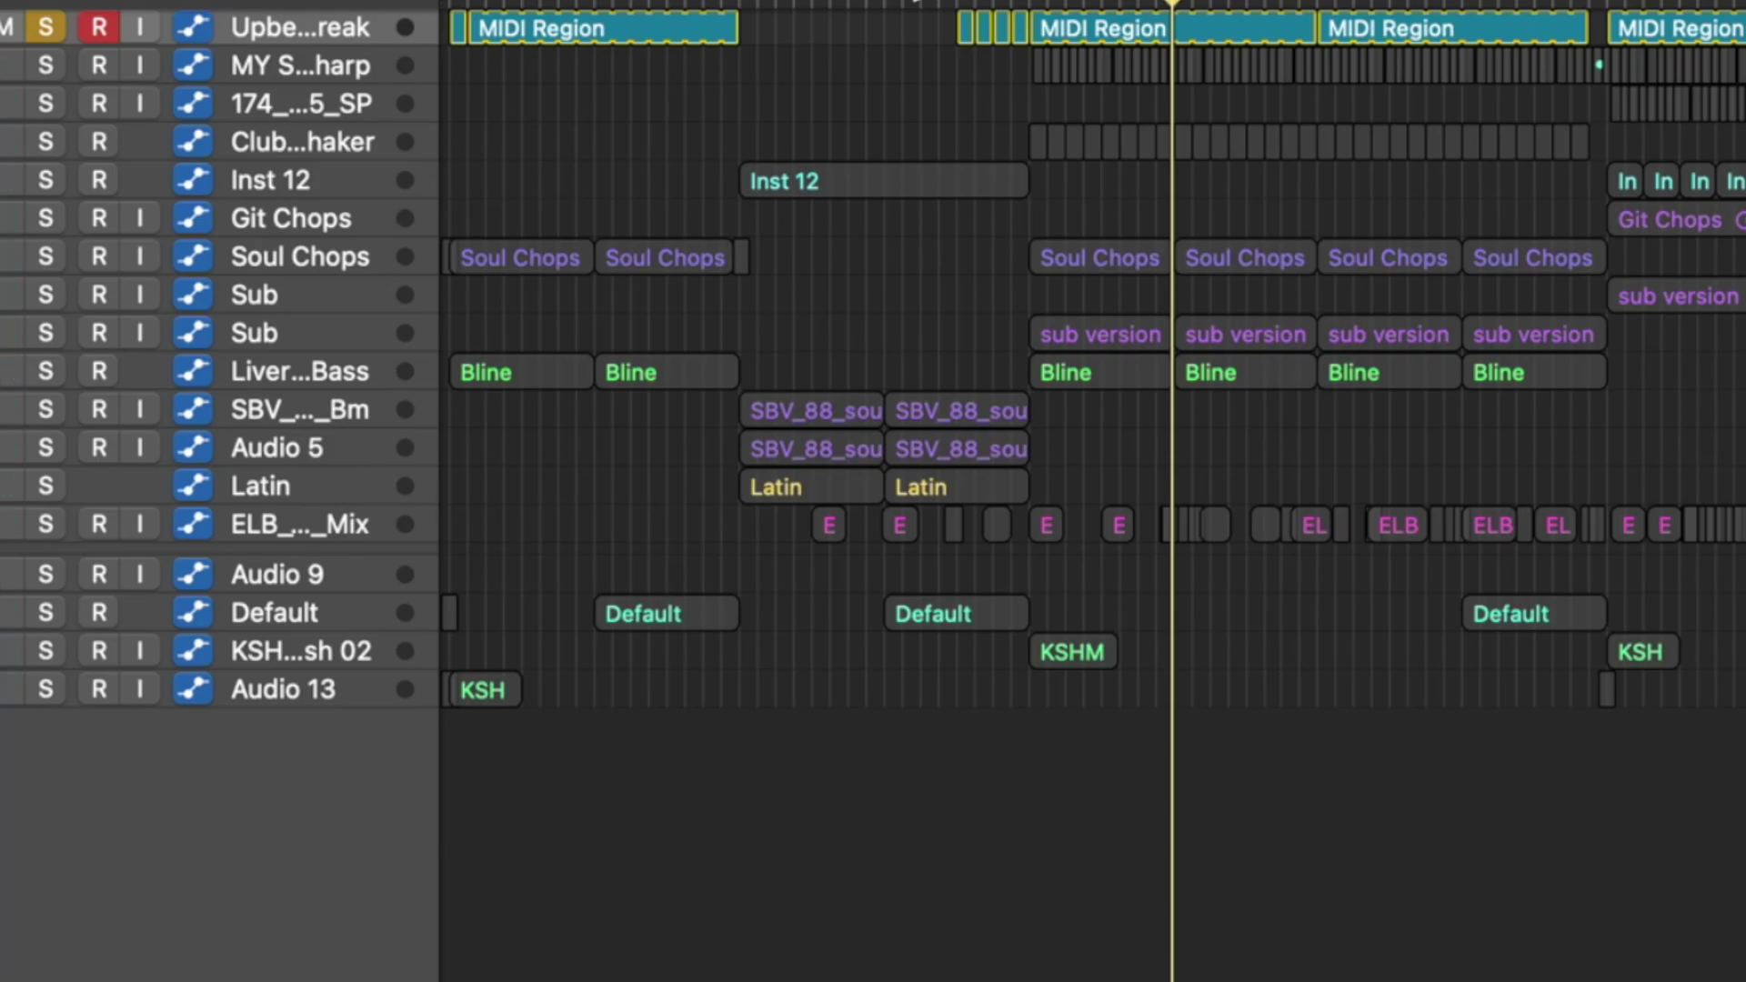
pyautogui.click(2, 28)
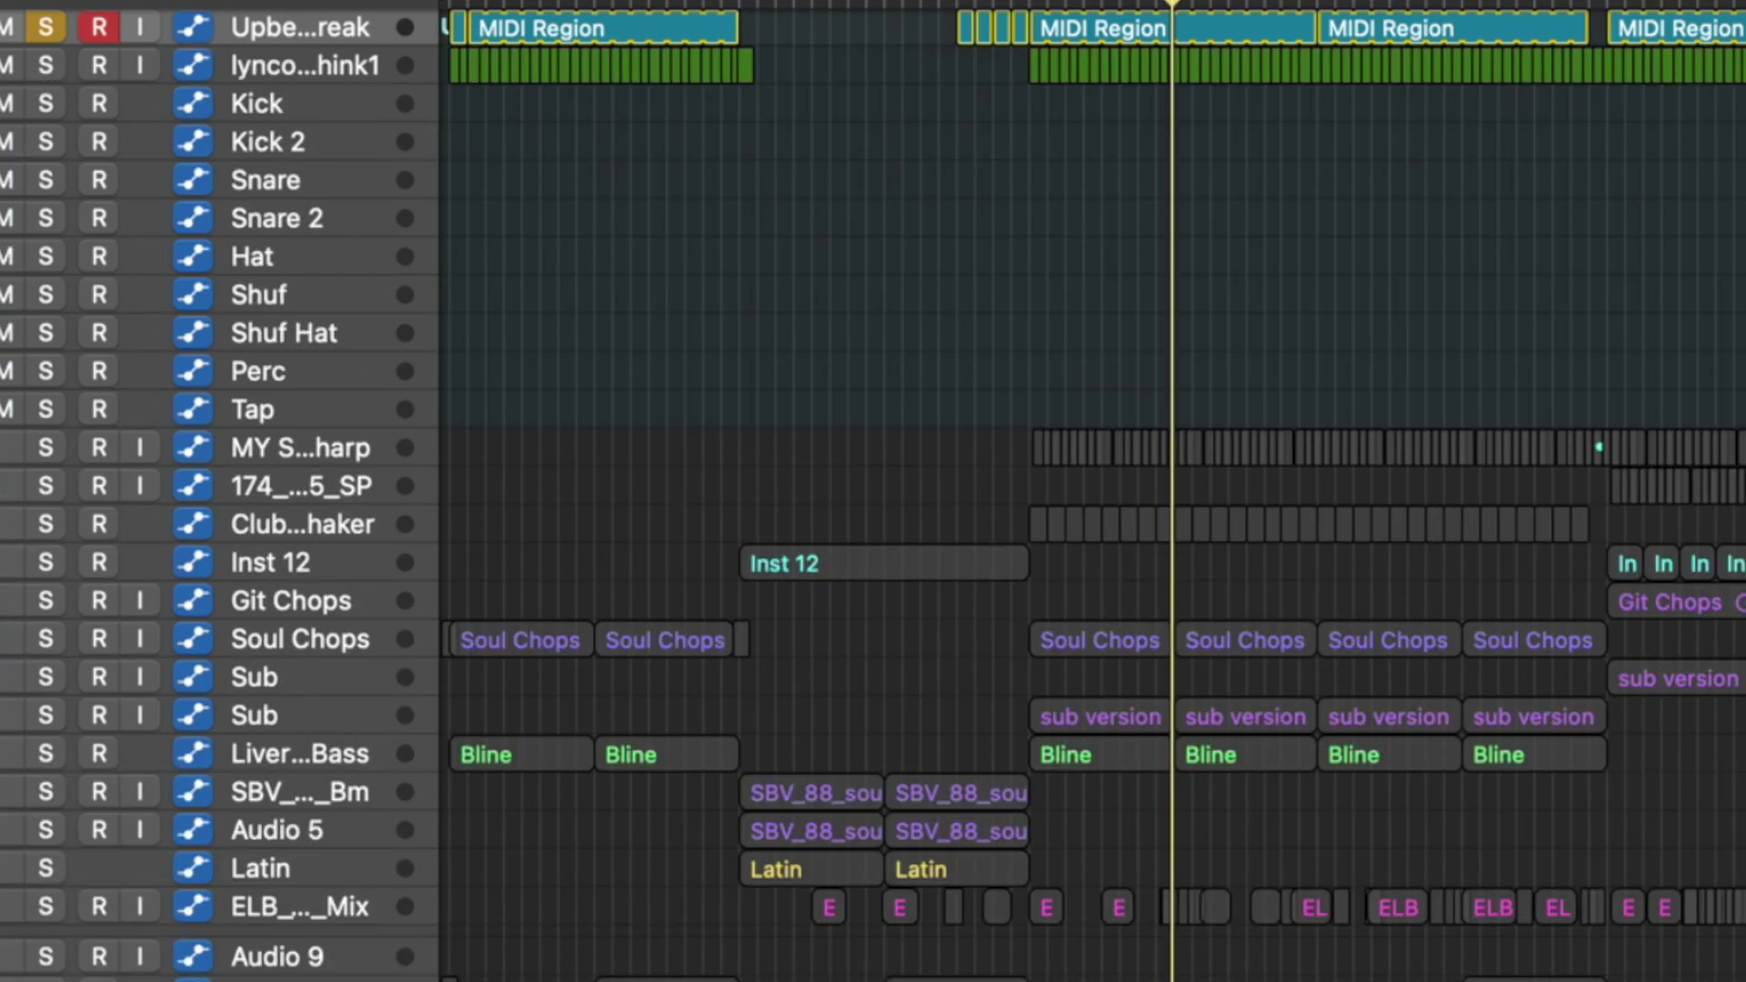
pyautogui.click(300, 80)
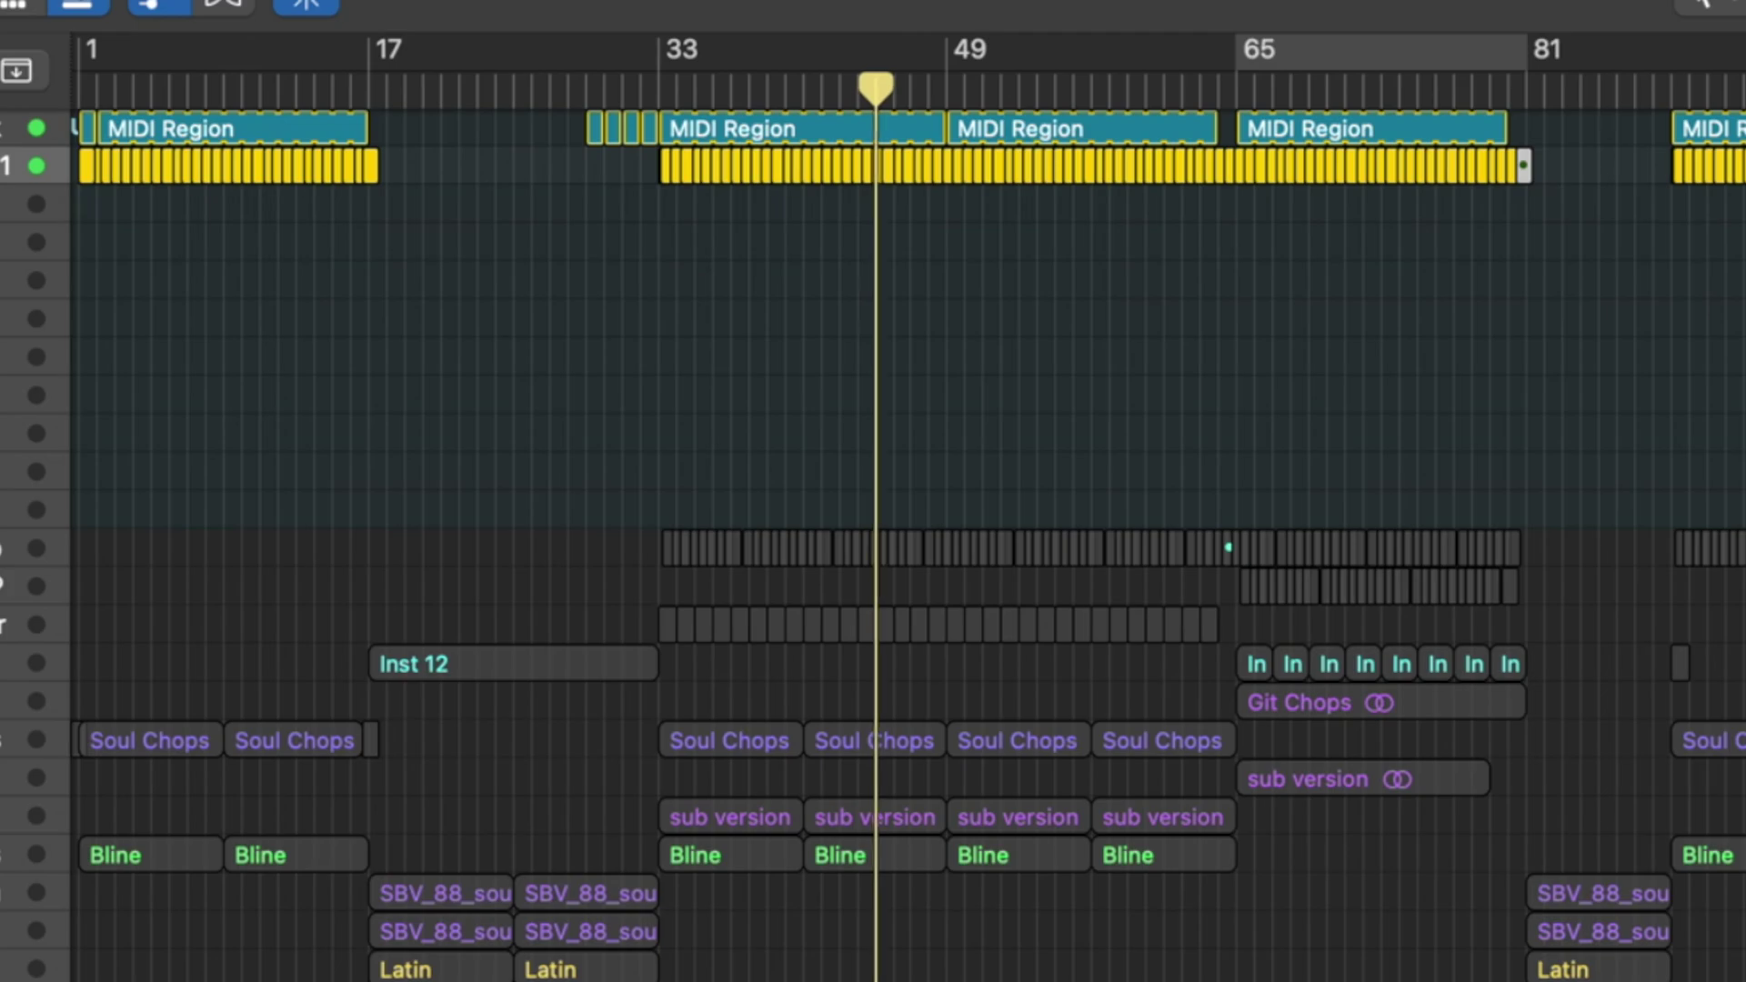
pyautogui.press('h')
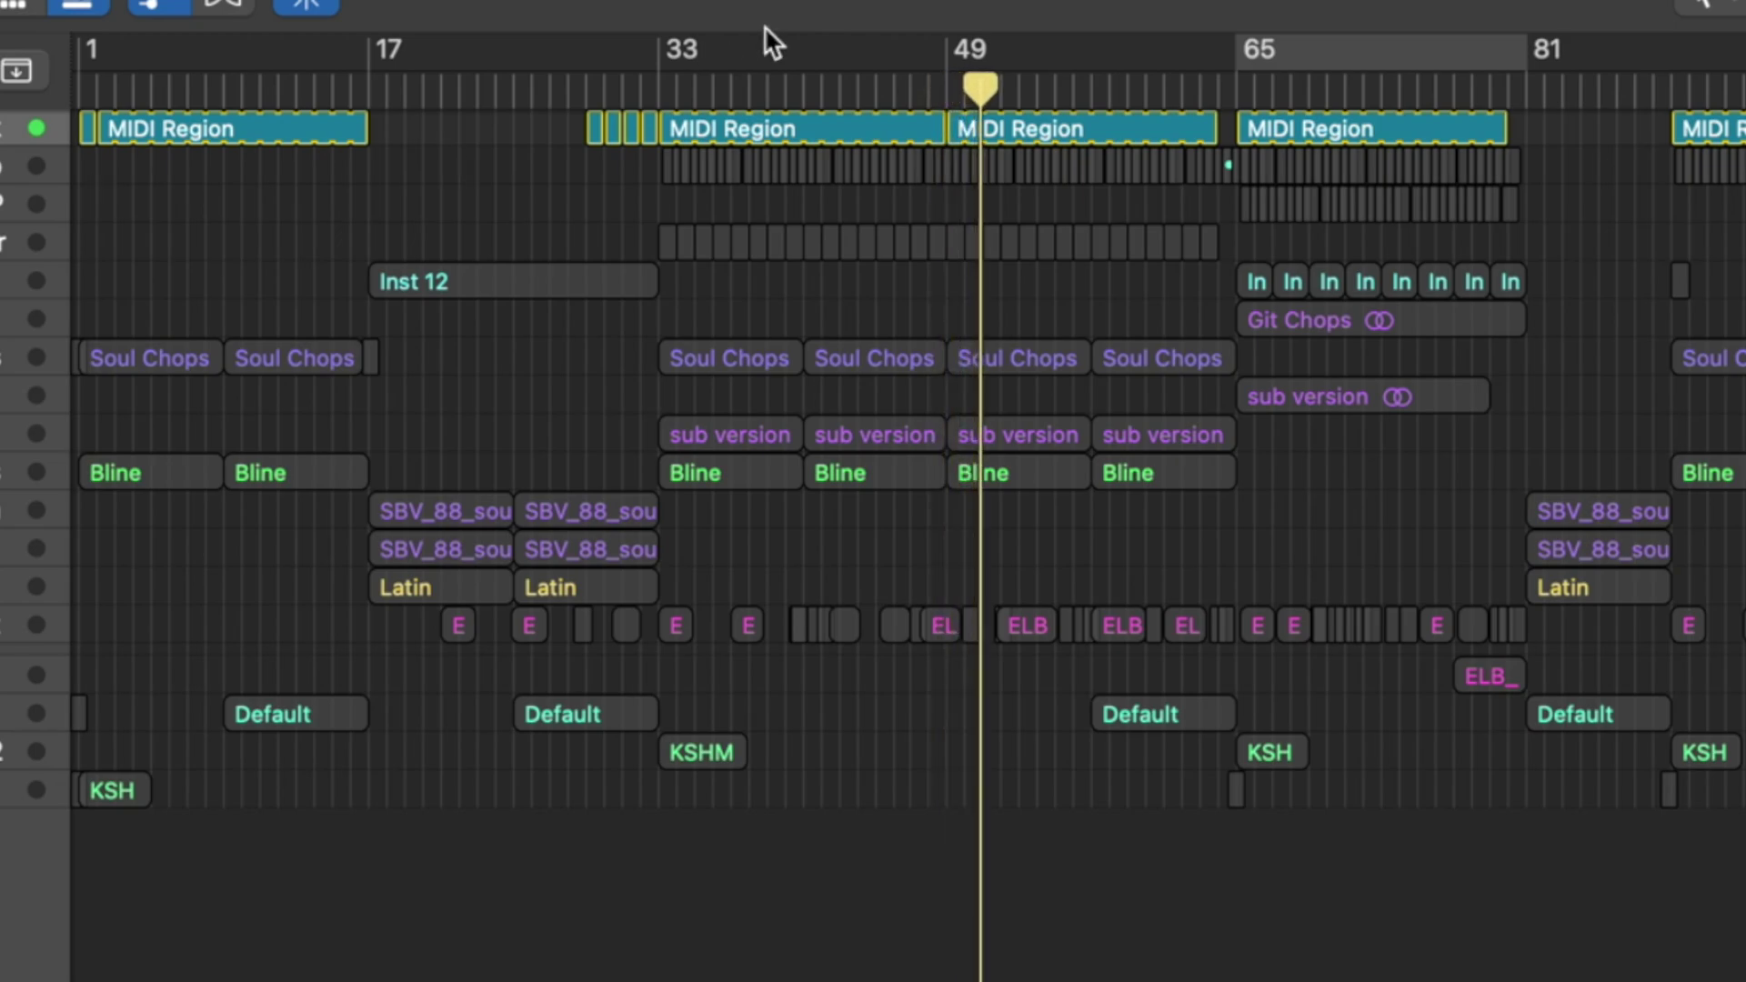
# - Set the cycle range to bars 33 to 65 and take the Upbeat Liquid Break stack out of solo
pyautogui.moveTo(663, 57); pyautogui.dragTo(1234, 86)
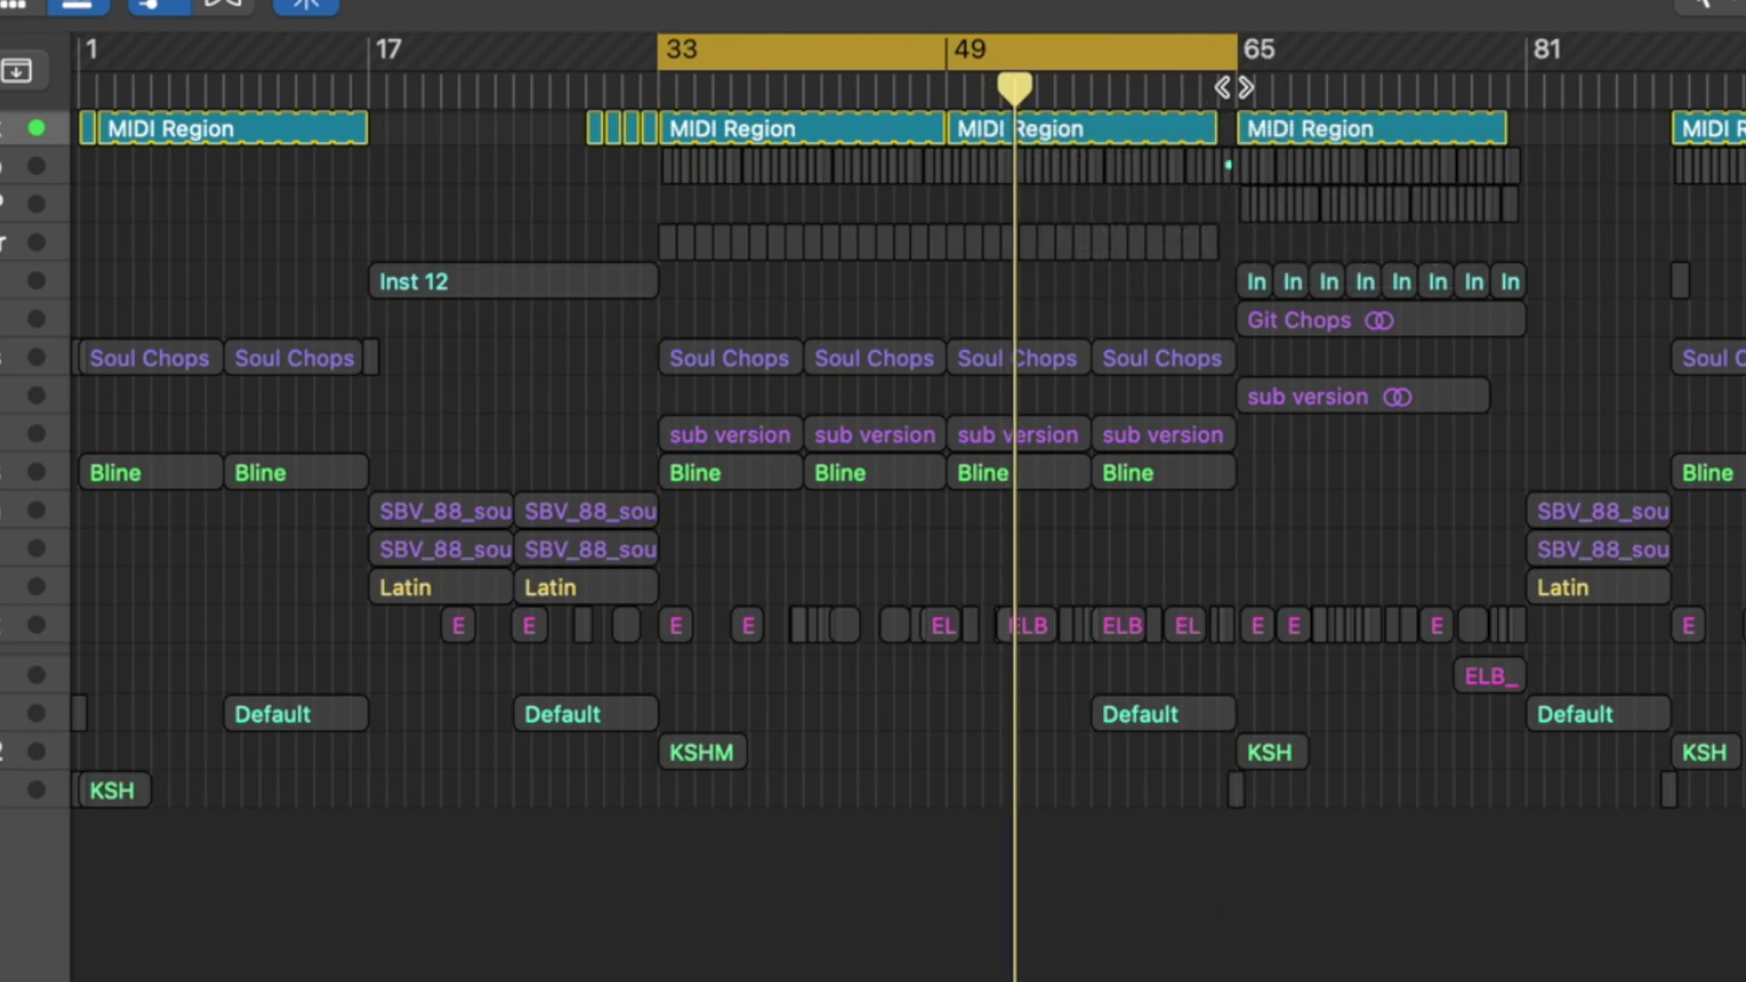
pyautogui.hotkey('ctrl', 's')
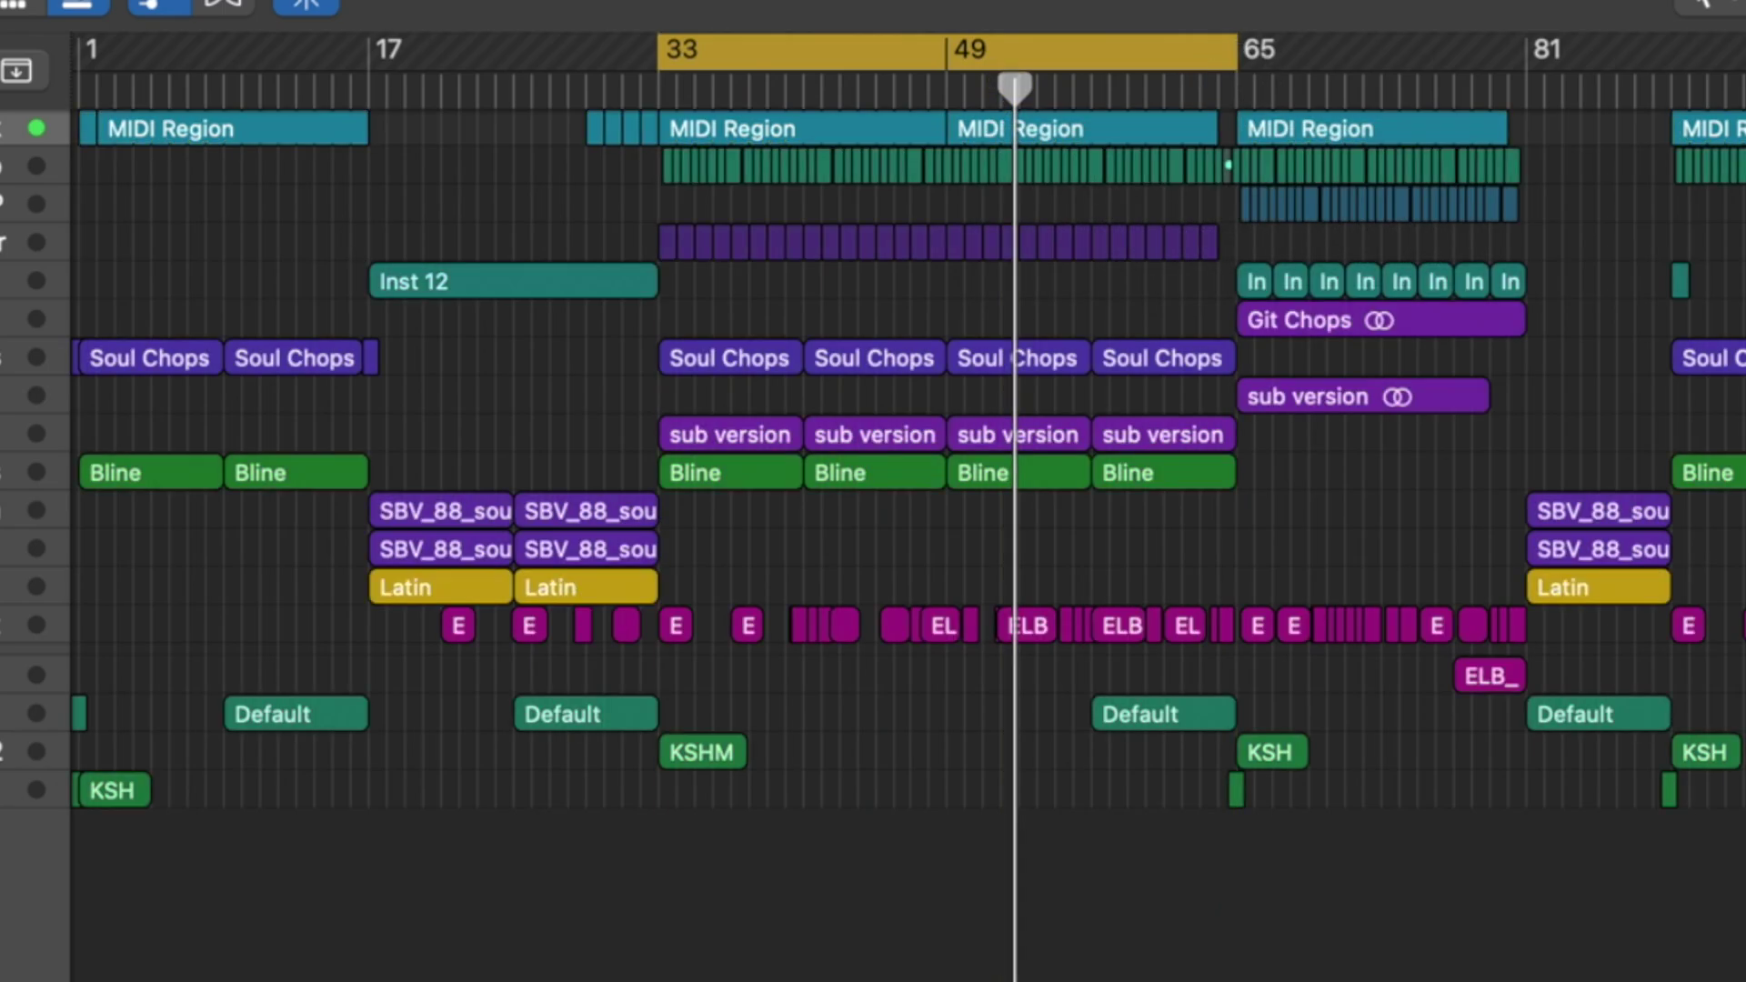
# - Solo the MY Snare Sharp track, play it from bar 33, and add the Upbeat Liquid Break stack to the solo
pyautogui.click(9, 166)
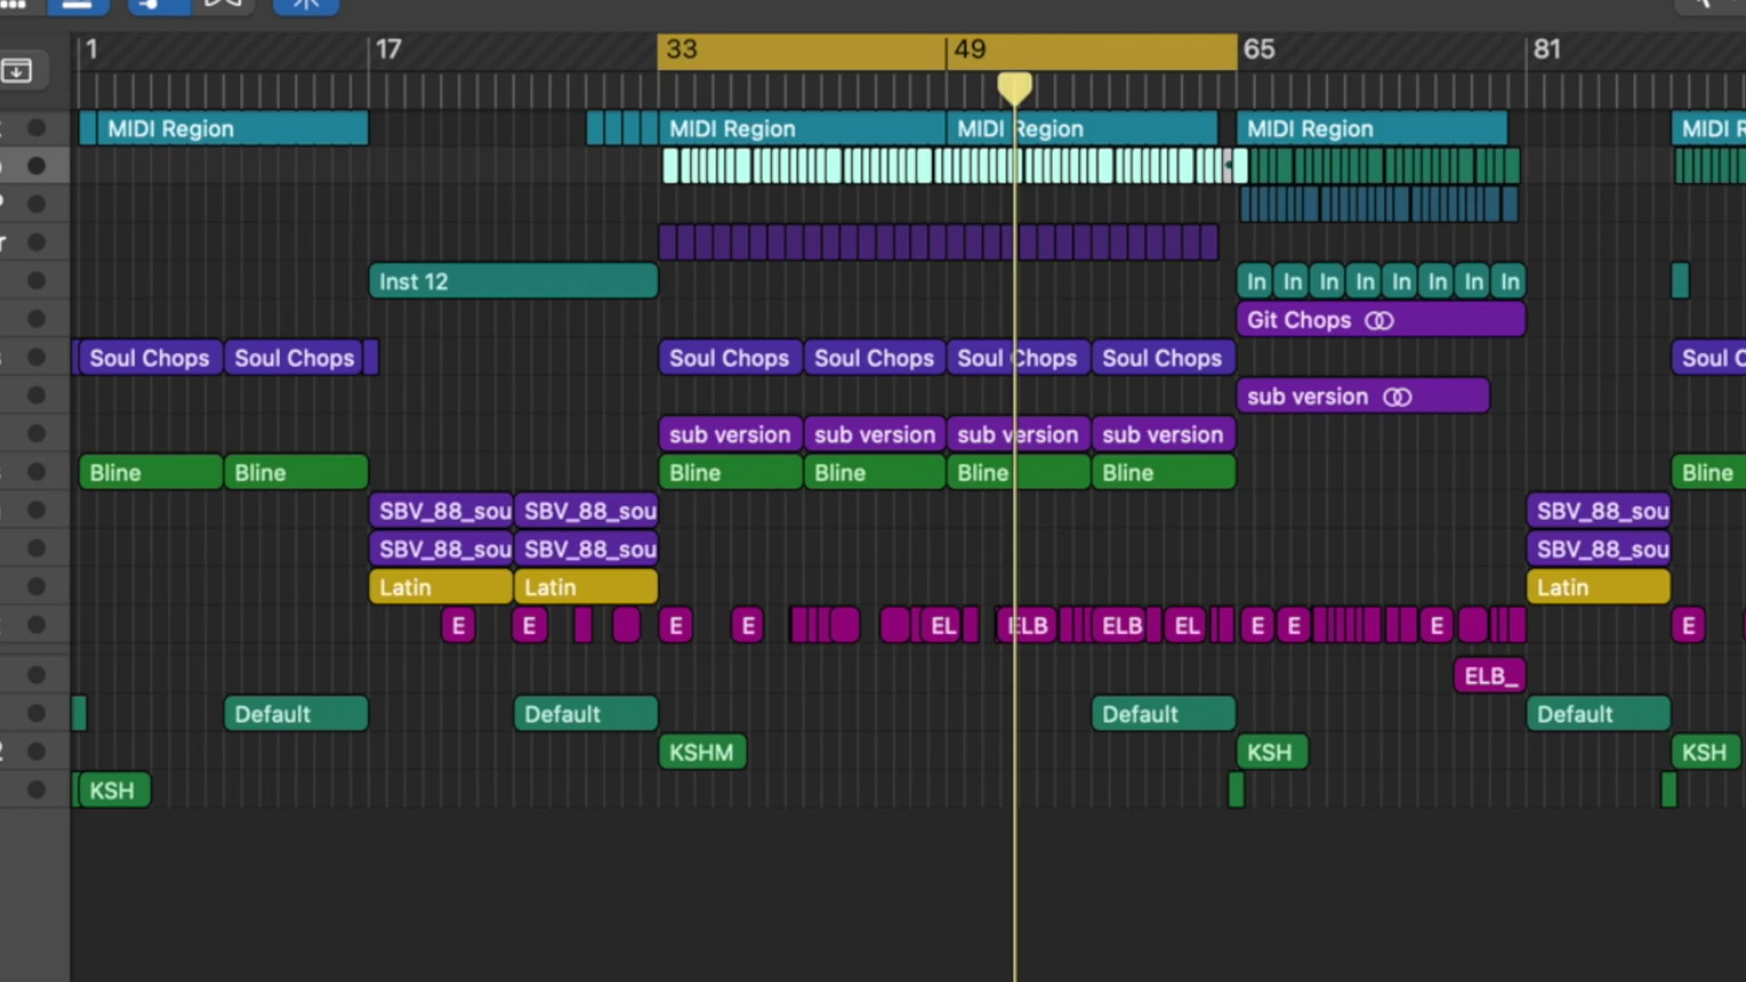
pyautogui.hotkey('ctrl', 's')
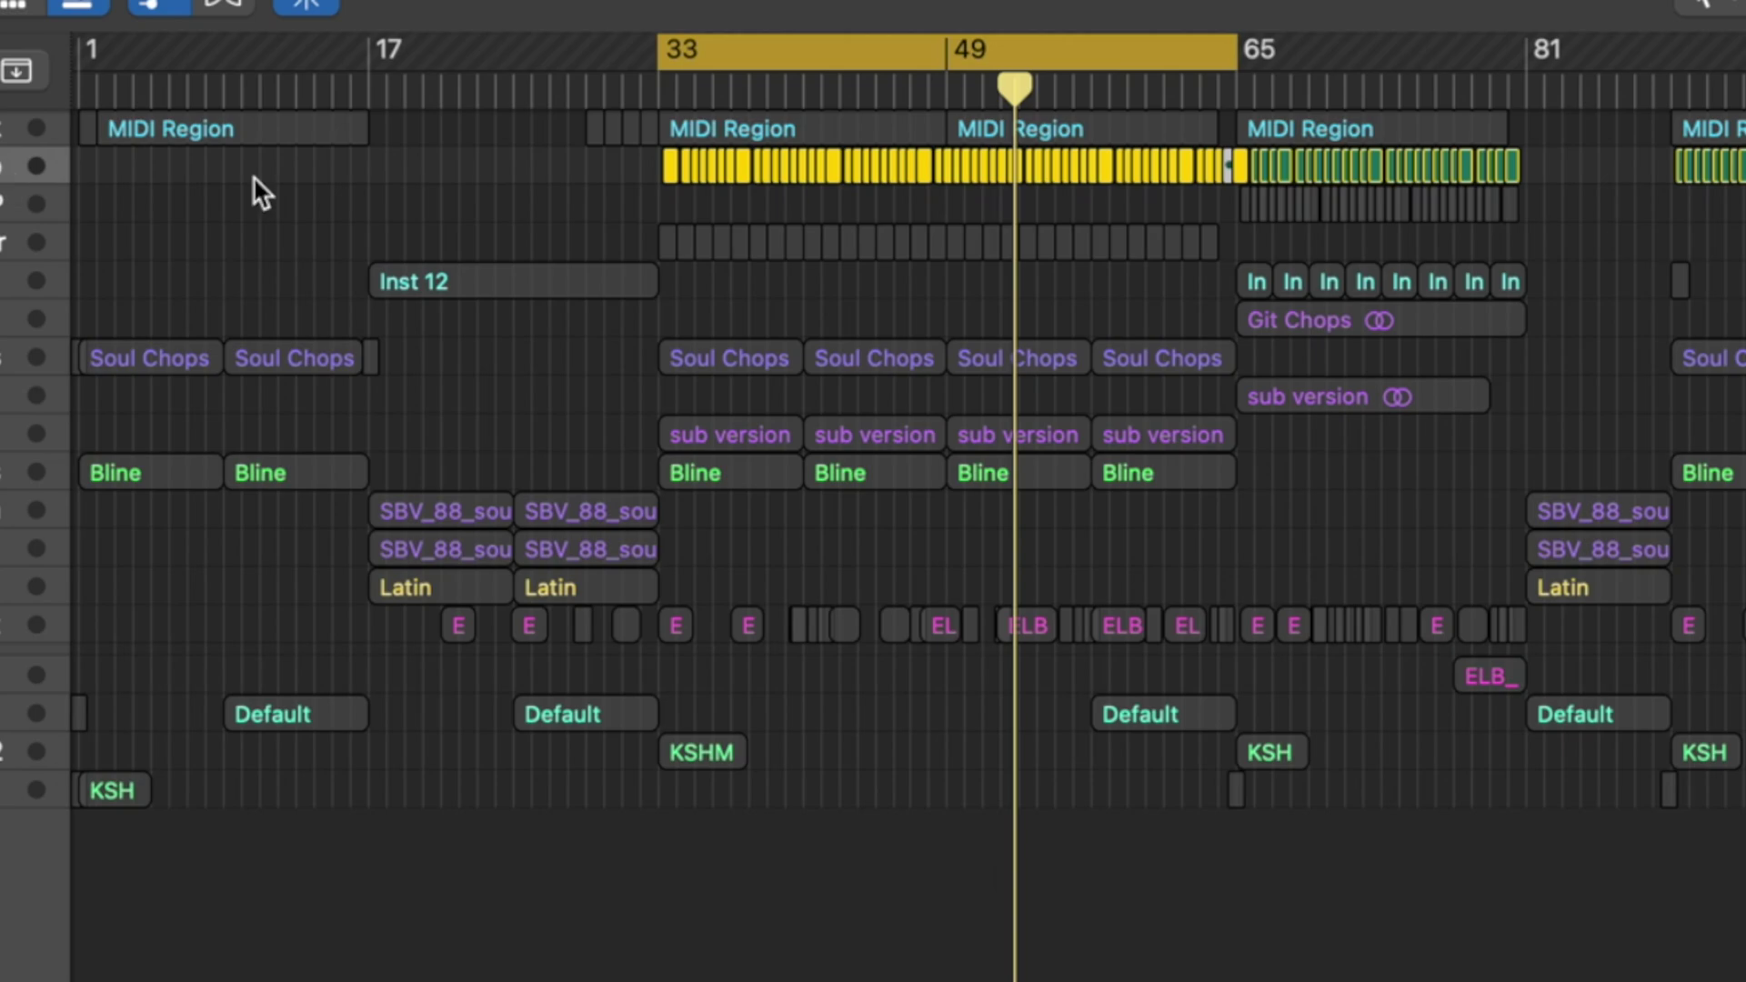
pyautogui.click(676, 91)
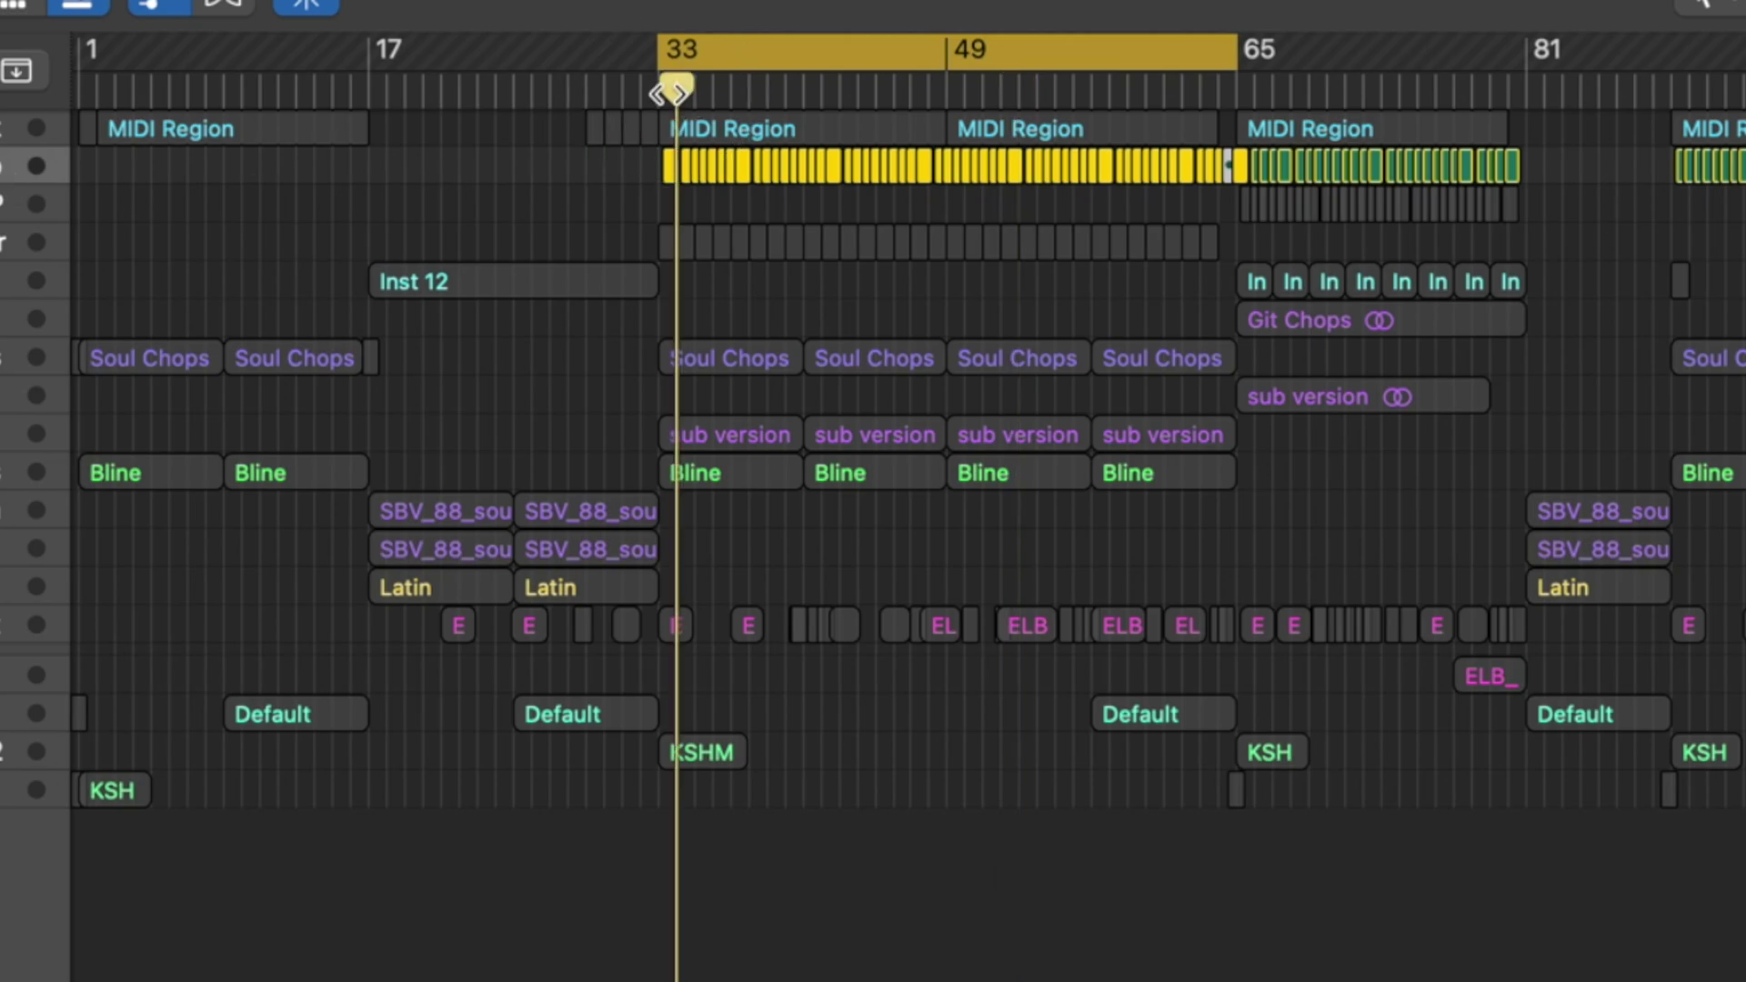
pyautogui.moveTo(676, 91); pyautogui.dragTo(672, 92)
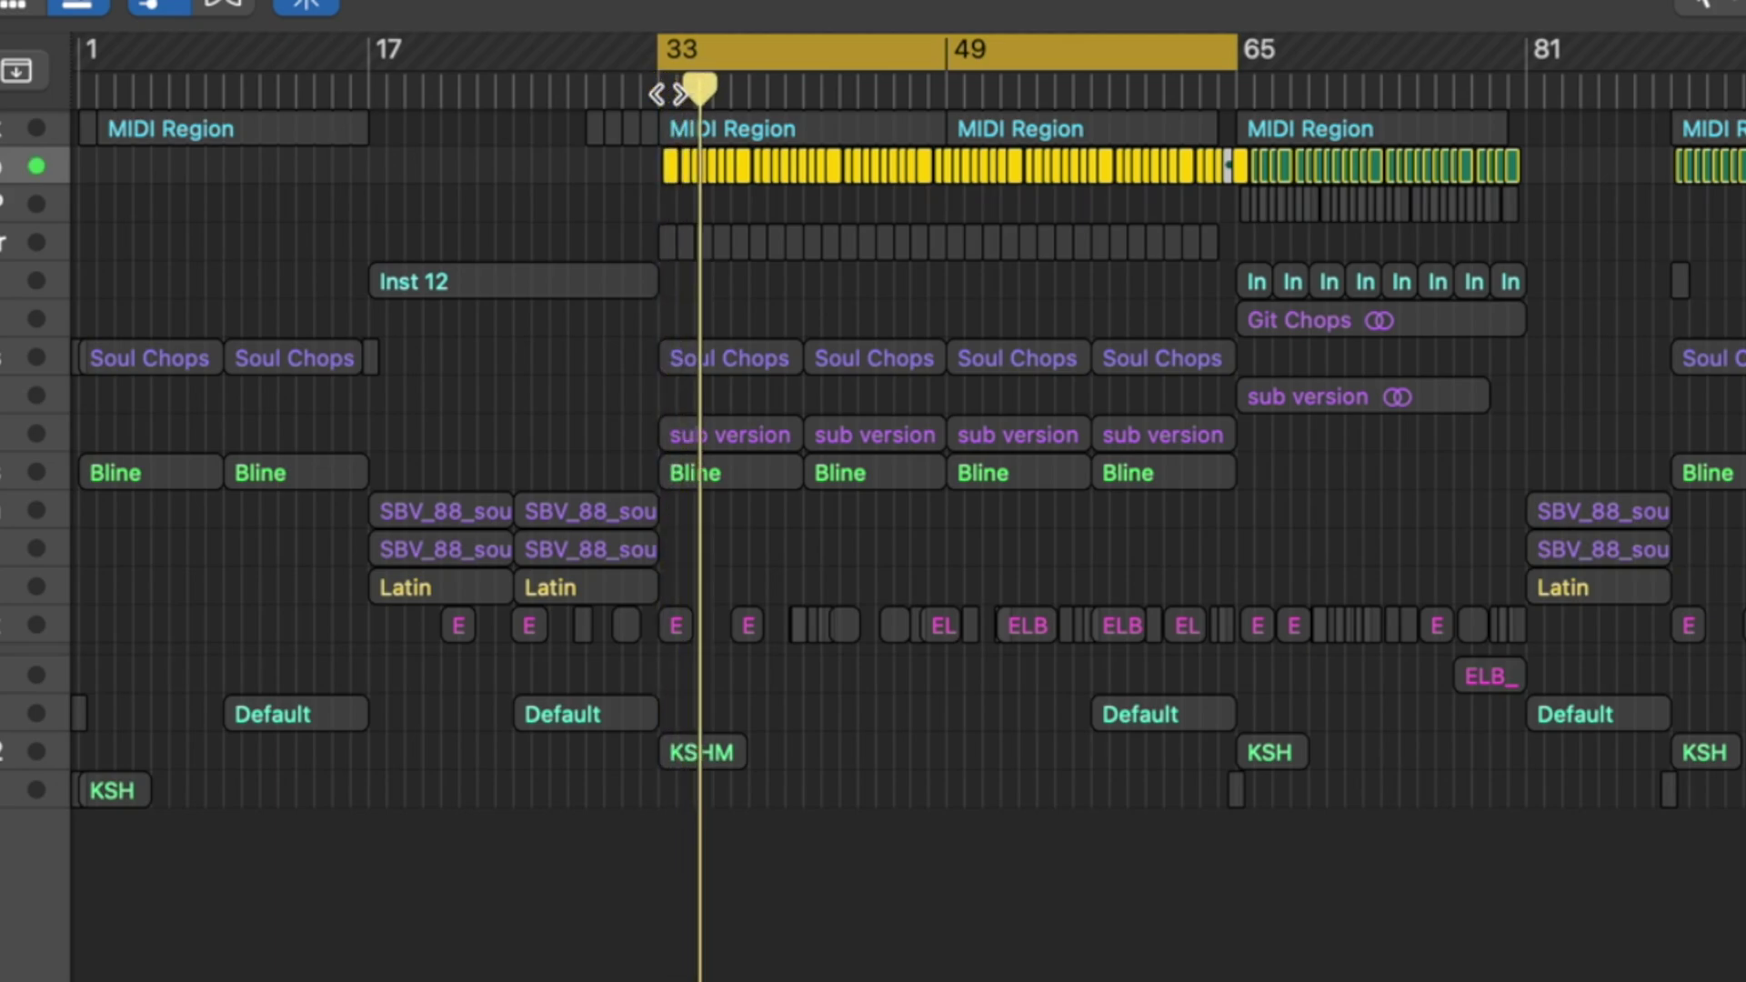
pyautogui.click(5, 129)
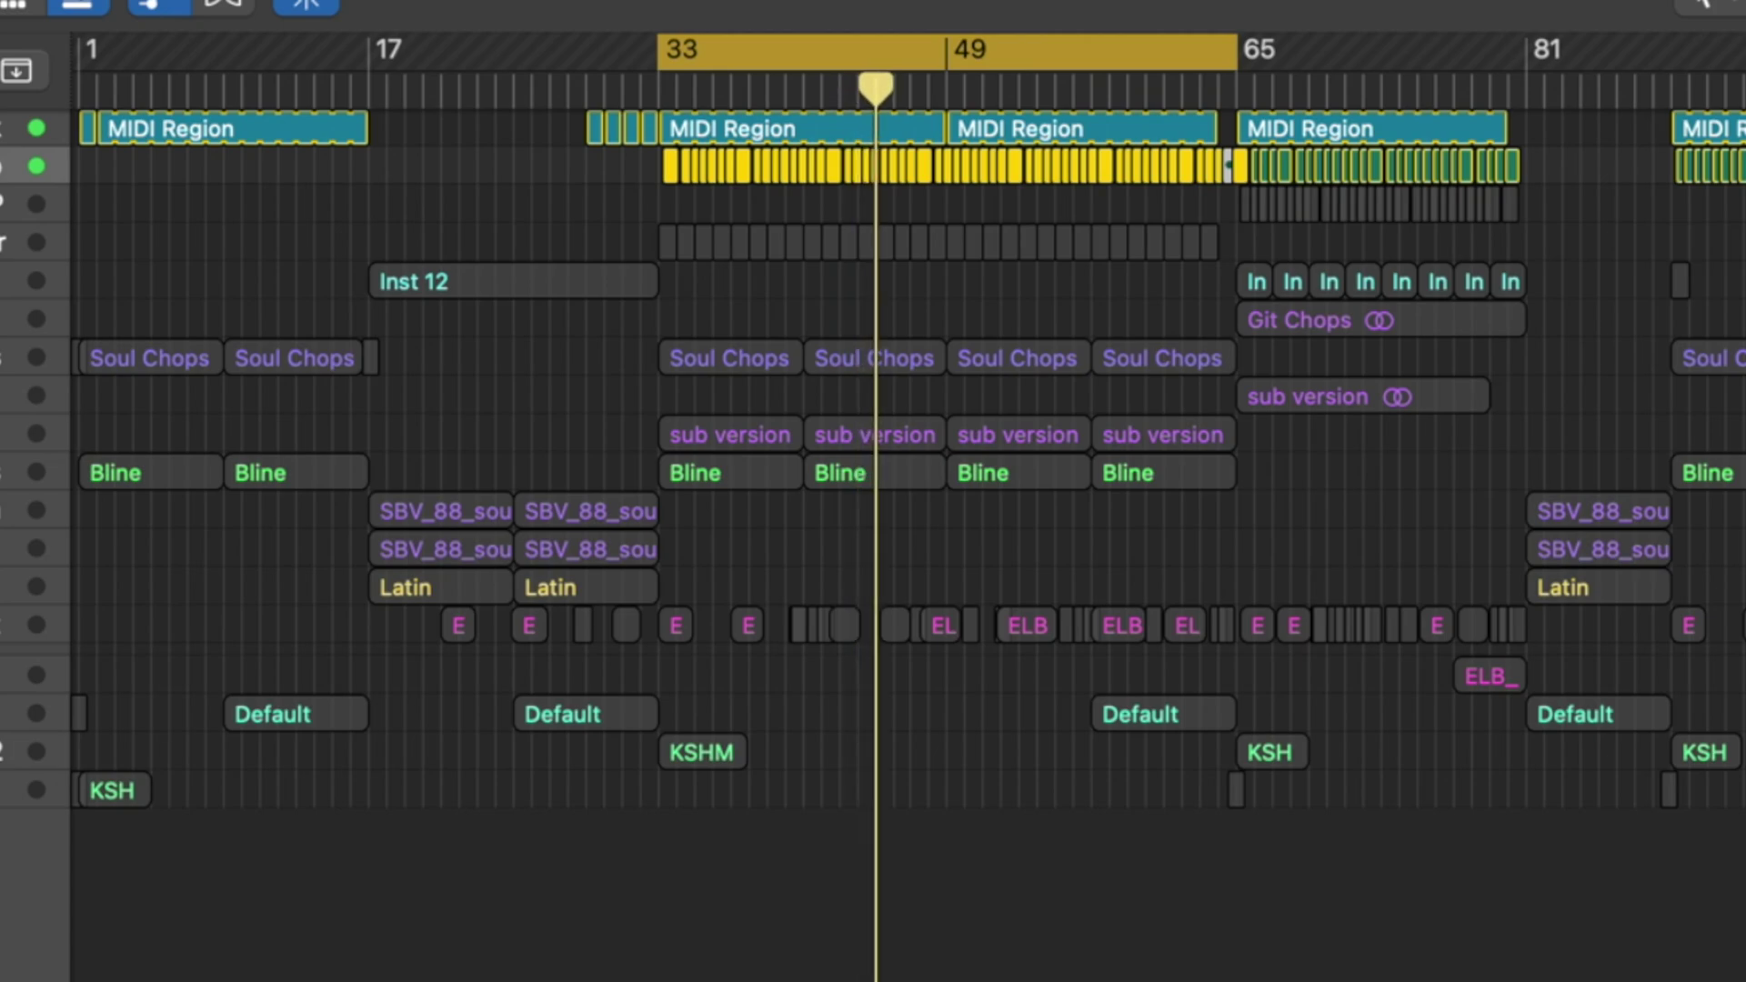
# - Solo the Club_Royal_Shaker track, listen to it from bar 33, and examine its Quick Sampler instrument before closing it
pyautogui.click(11, 242)
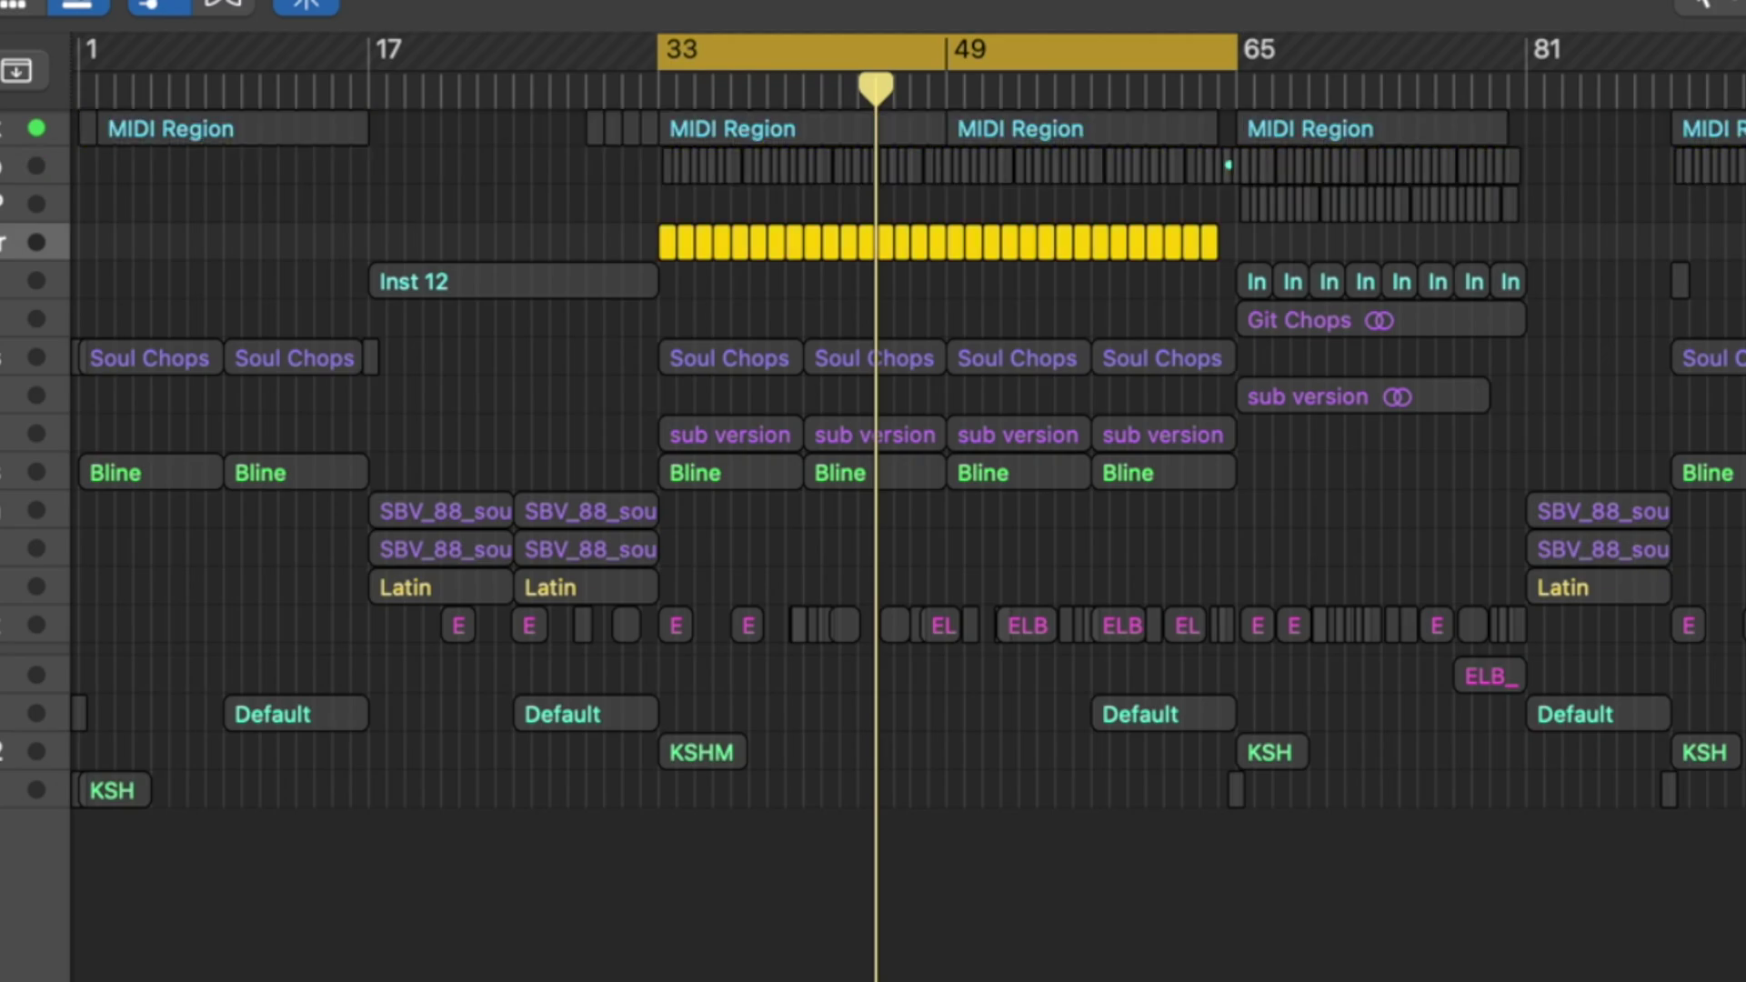
pyautogui.click(11, 242)
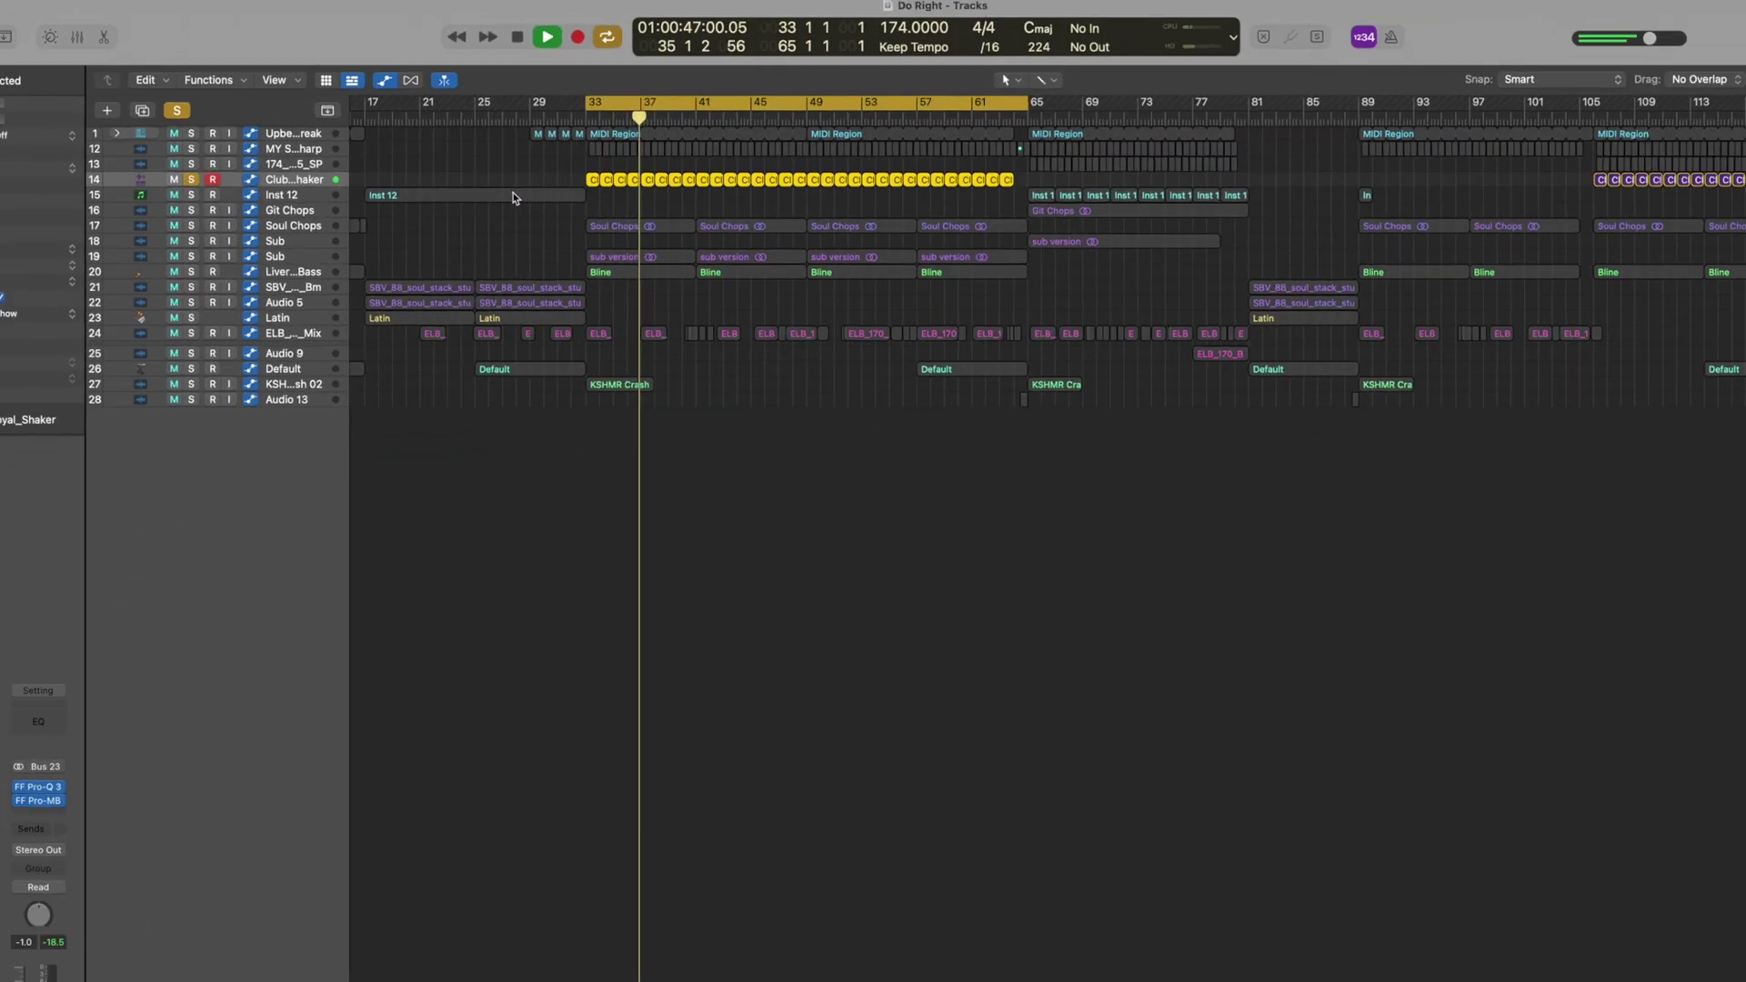
pyautogui.press('super+Right')
pyautogui.press('super+Right')
pyautogui.press('super+Right')
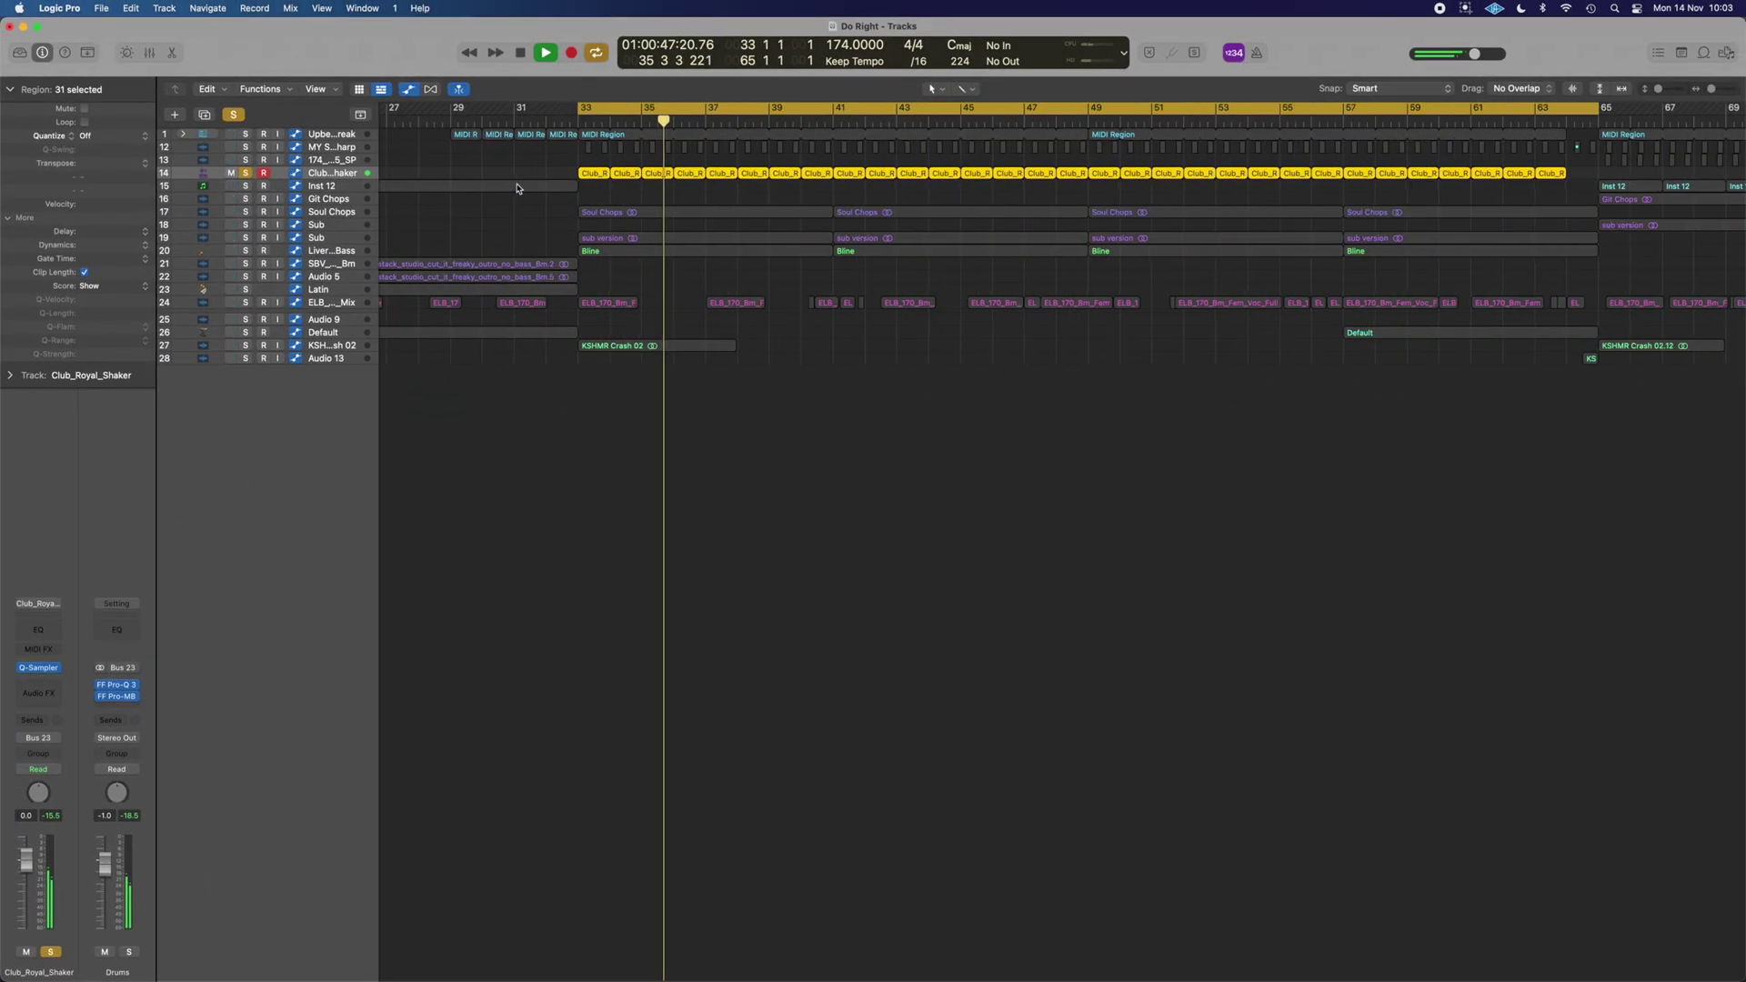
pyautogui.press('super+Down')
pyautogui.press('super+Down')
pyautogui.press('super+Down')
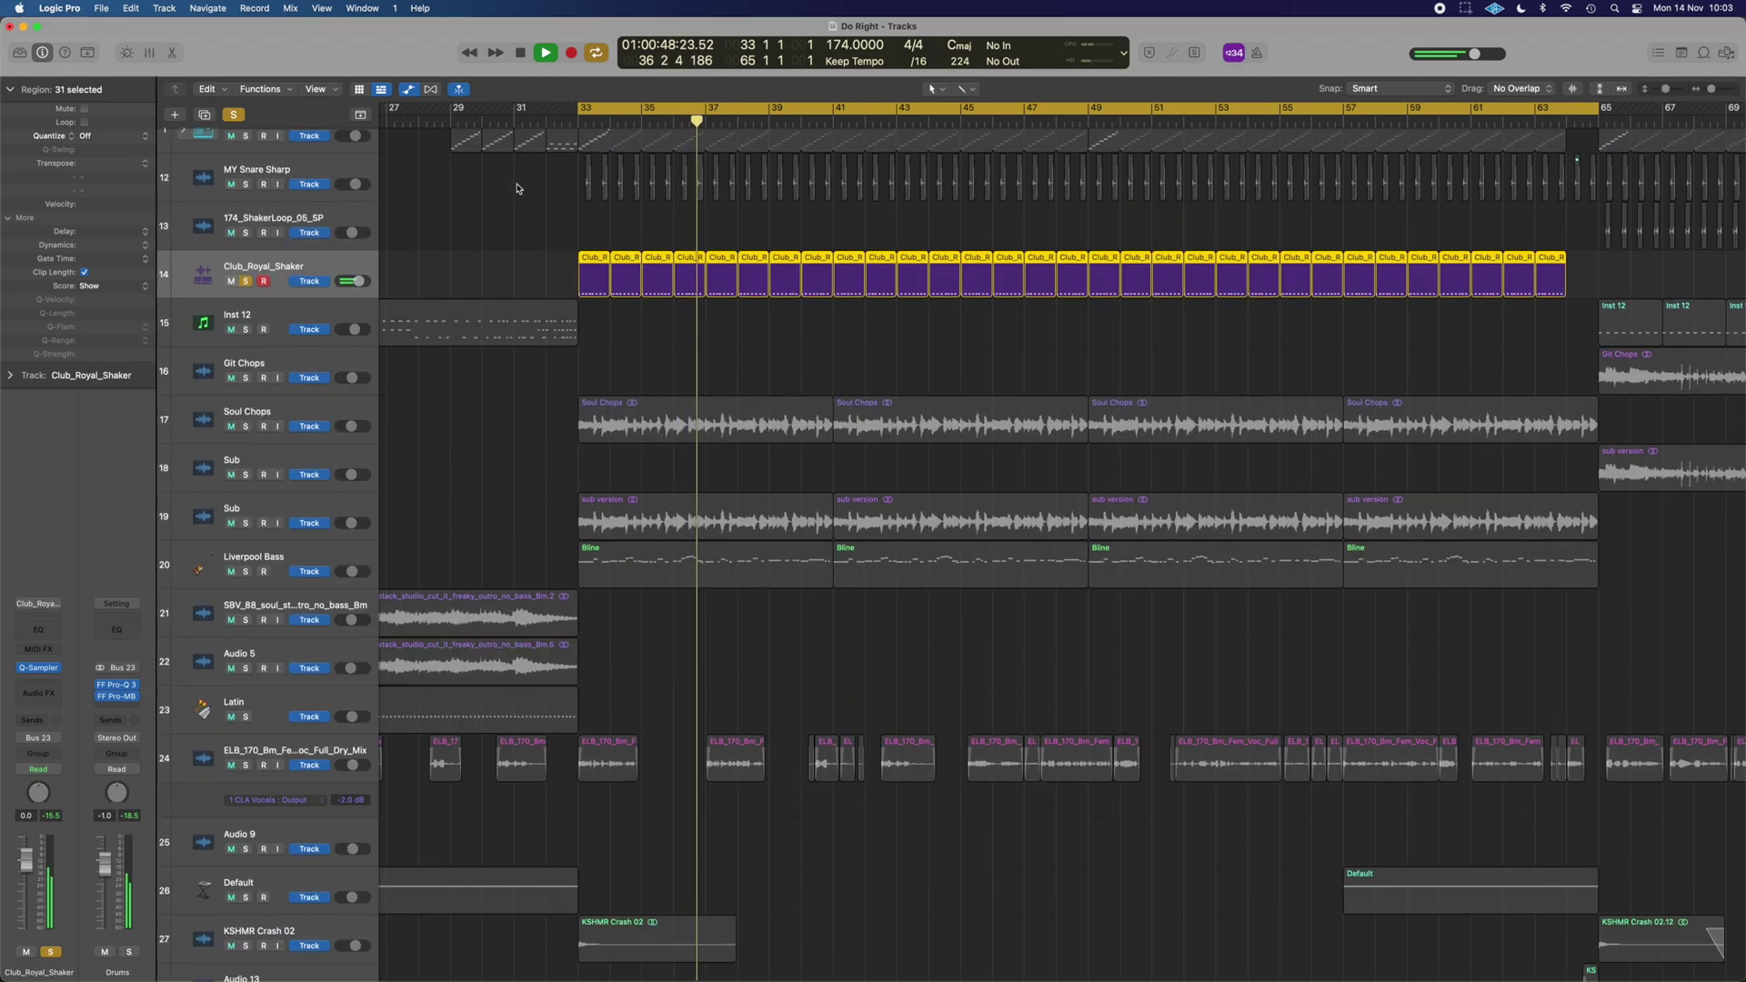
pyautogui.press('super+Down')
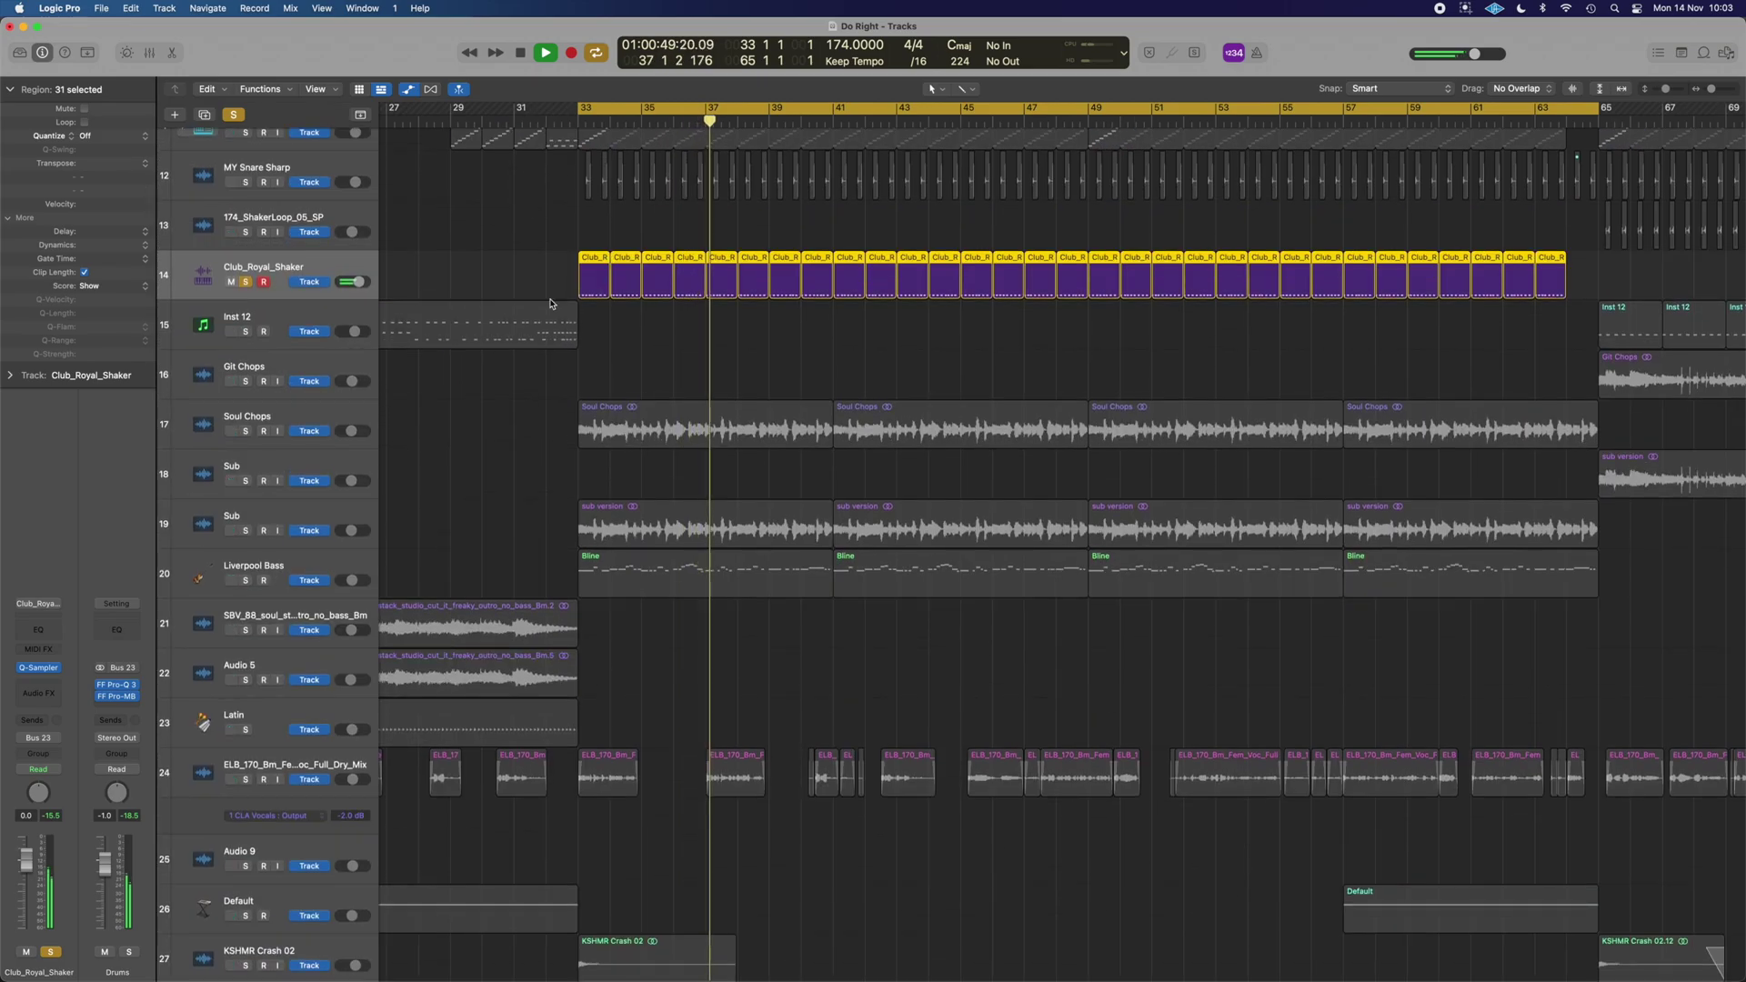
pyautogui.click(263, 281)
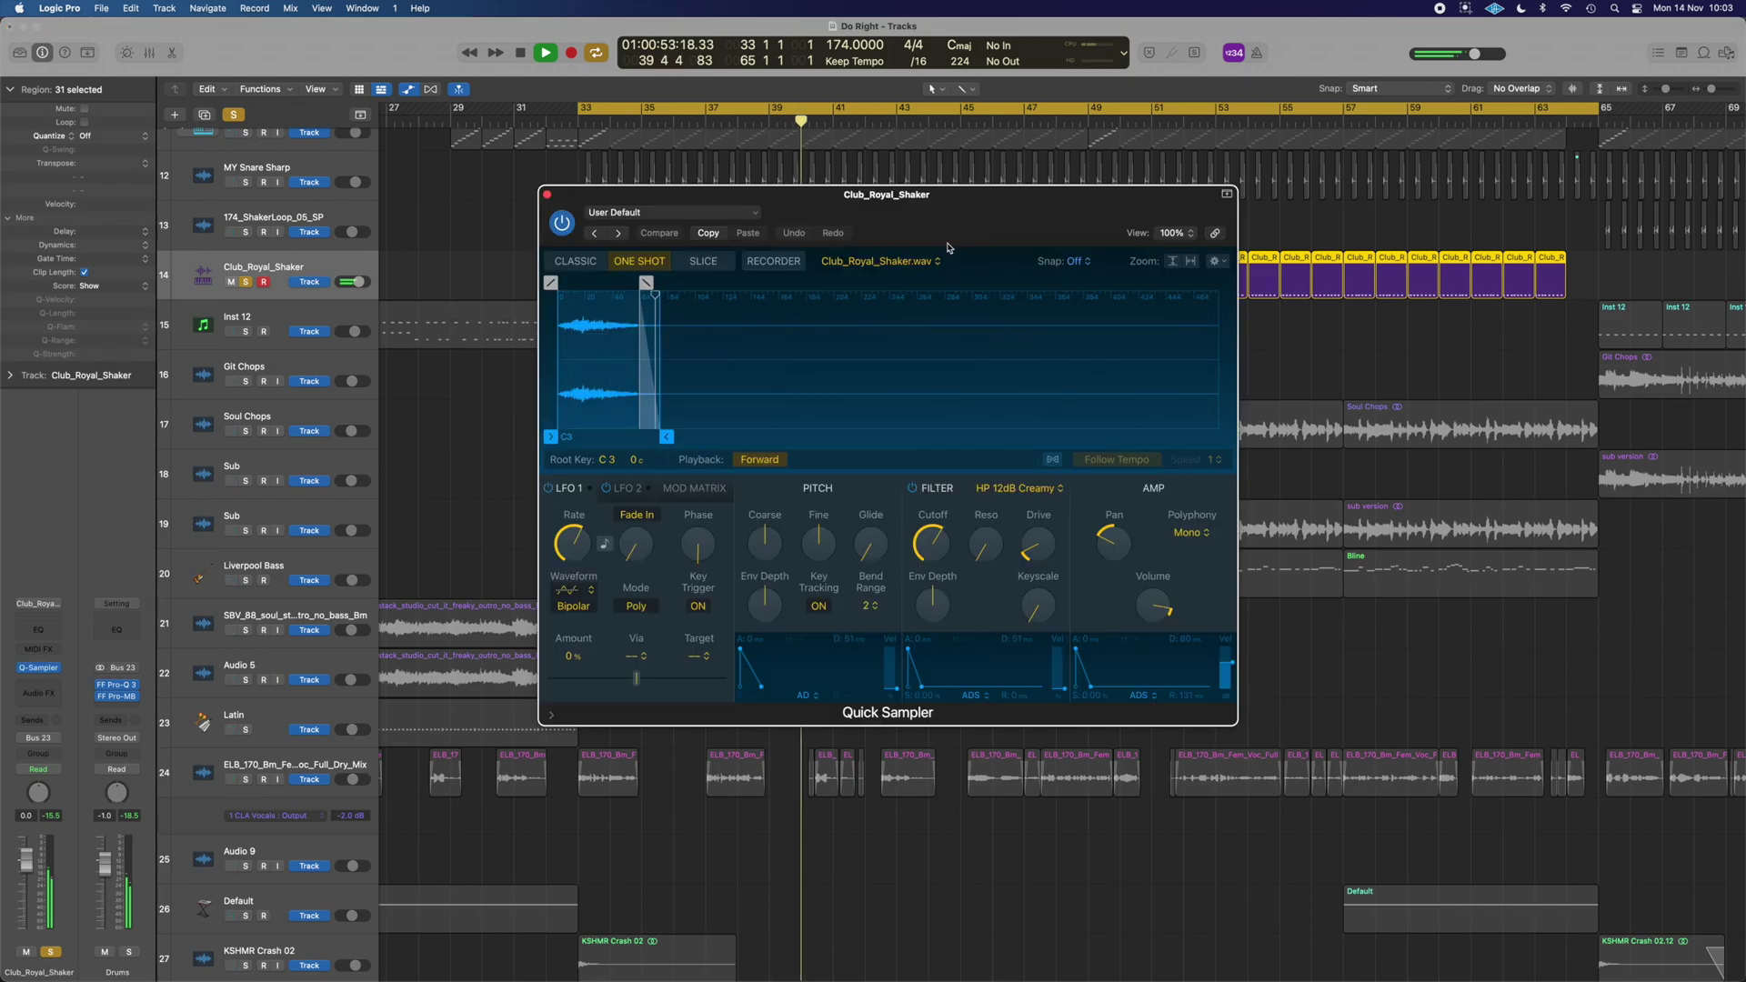
pyautogui.click(547, 195)
# - Add MY Snare Sharp and Upbeat Liquid Break to the soloed shaker and audition the layered drums
pyautogui.click(246, 183)
pyautogui.scroll(1, 248, 182)
pyautogui.click(246, 160)
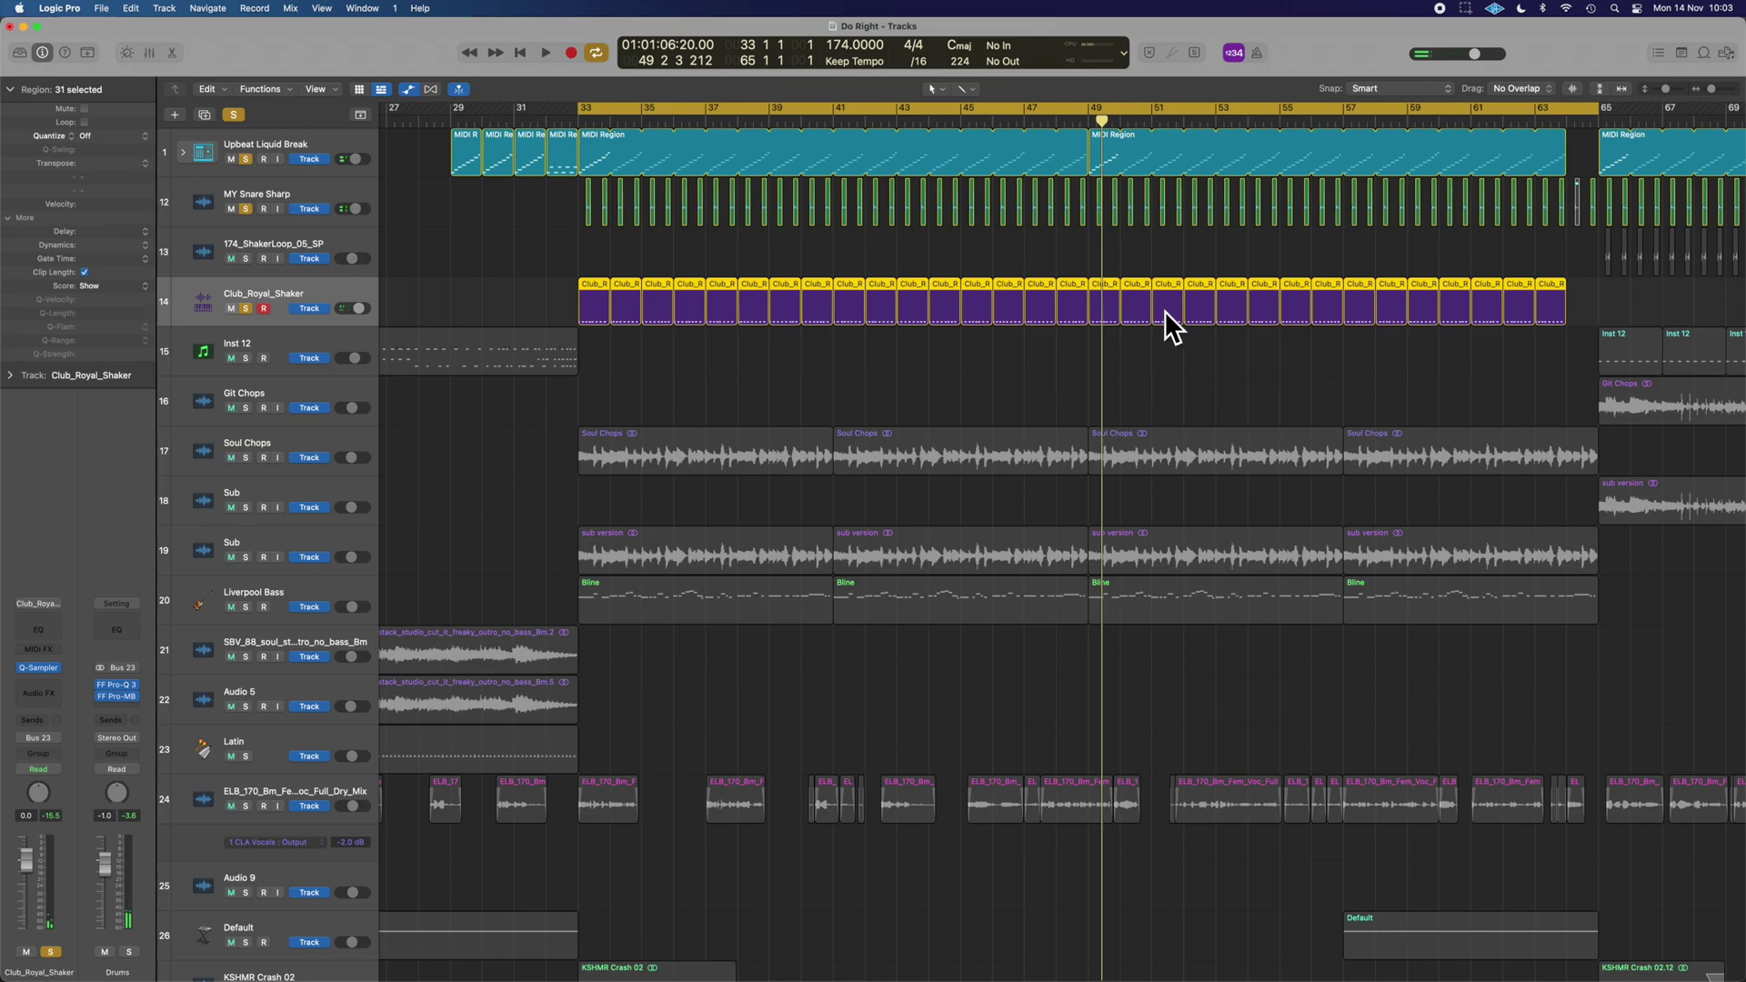
pyautogui.press('super+Left')
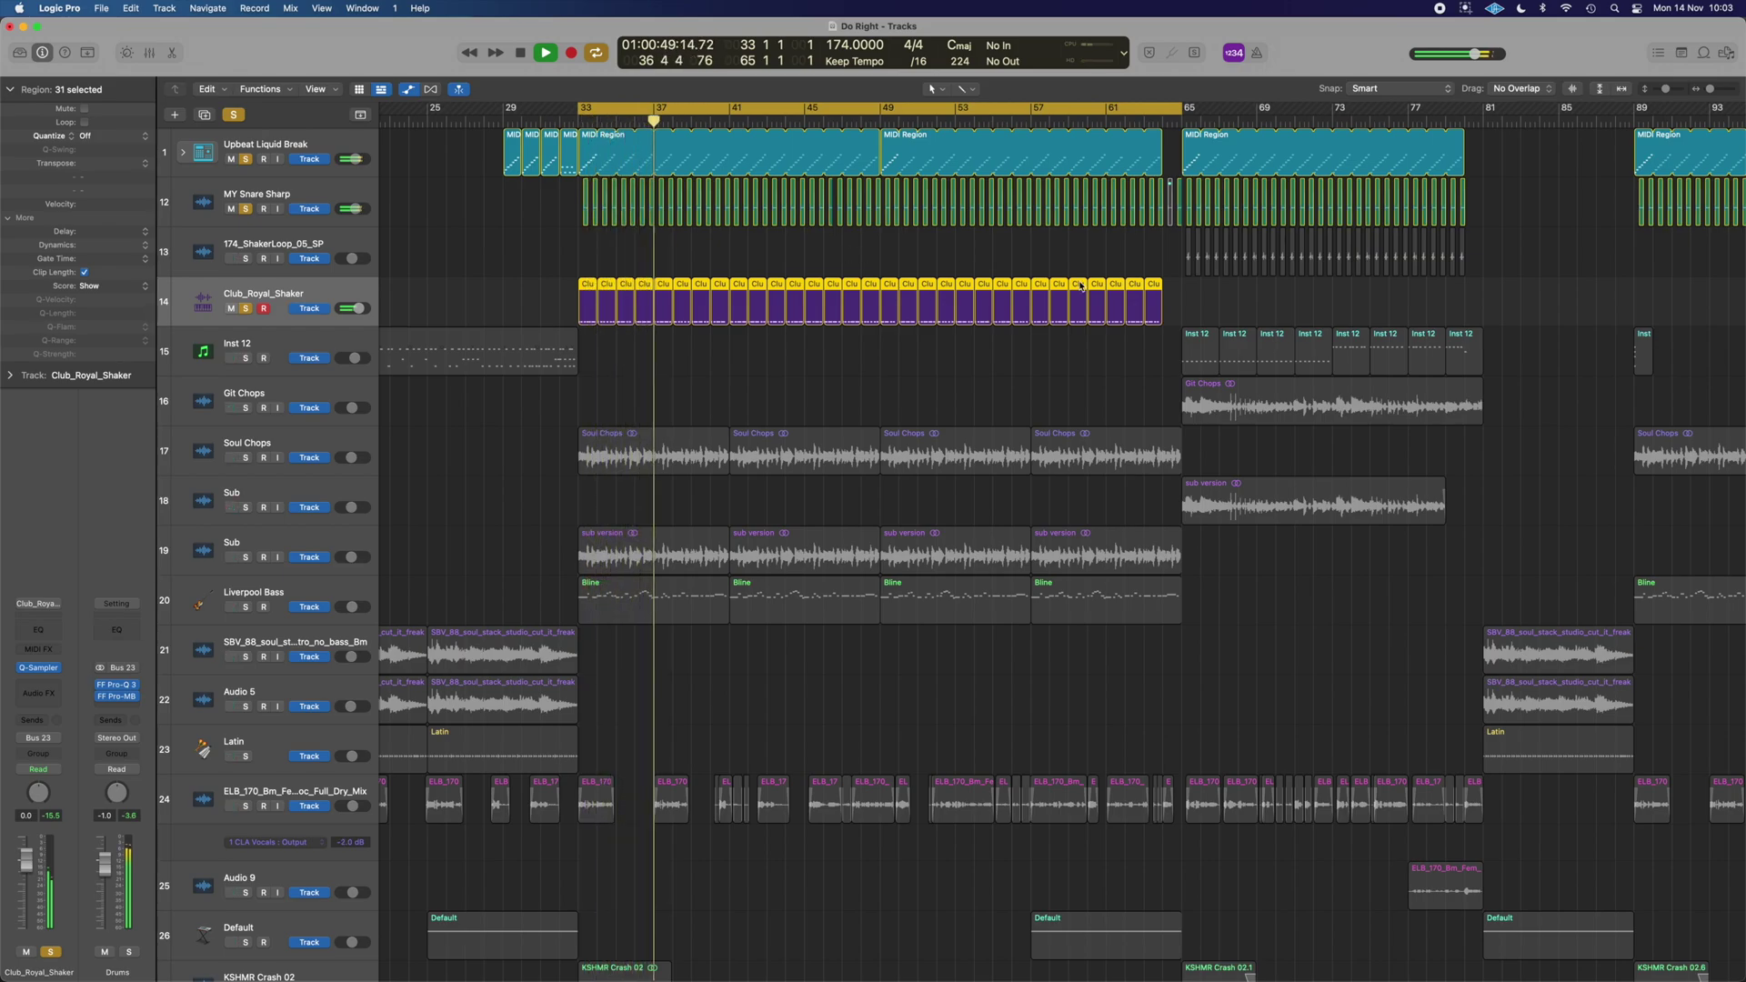
# - Set the cycle range to bars 65 to 81 and listen to the 174_ShakerLoop_05_SP track in solo
pyautogui.moveTo(1187, 110); pyautogui.dragTo(1481, 115)
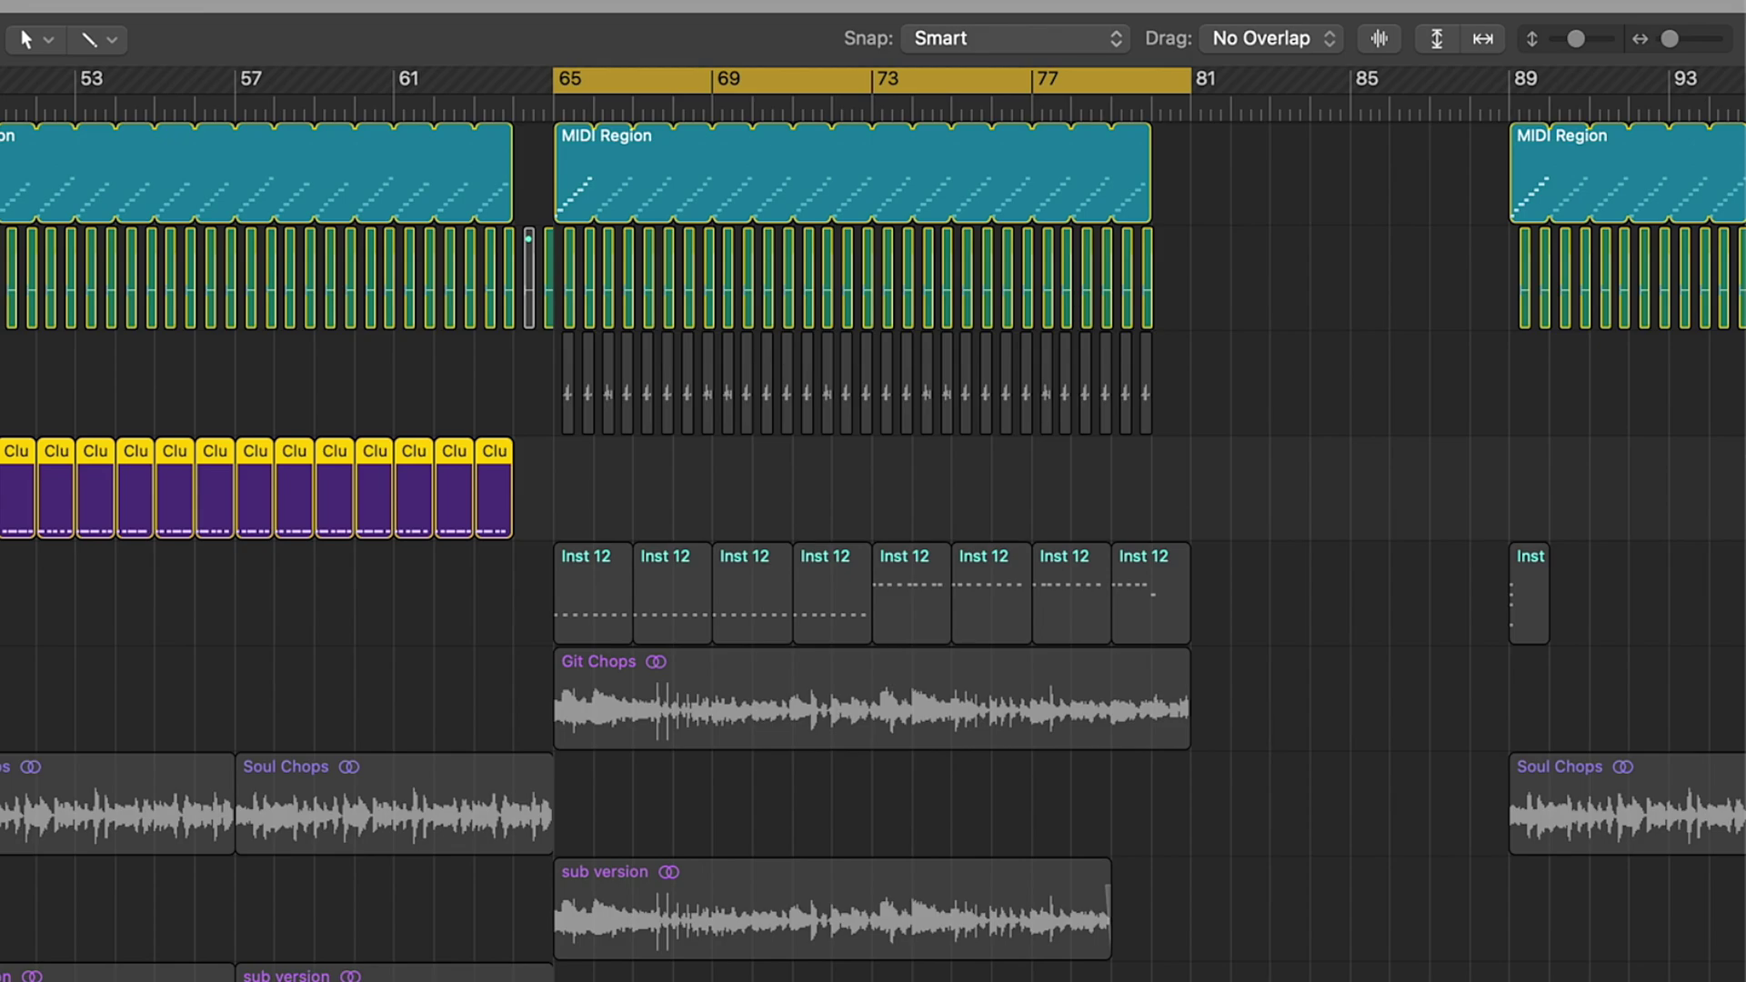
pyautogui.press('s')
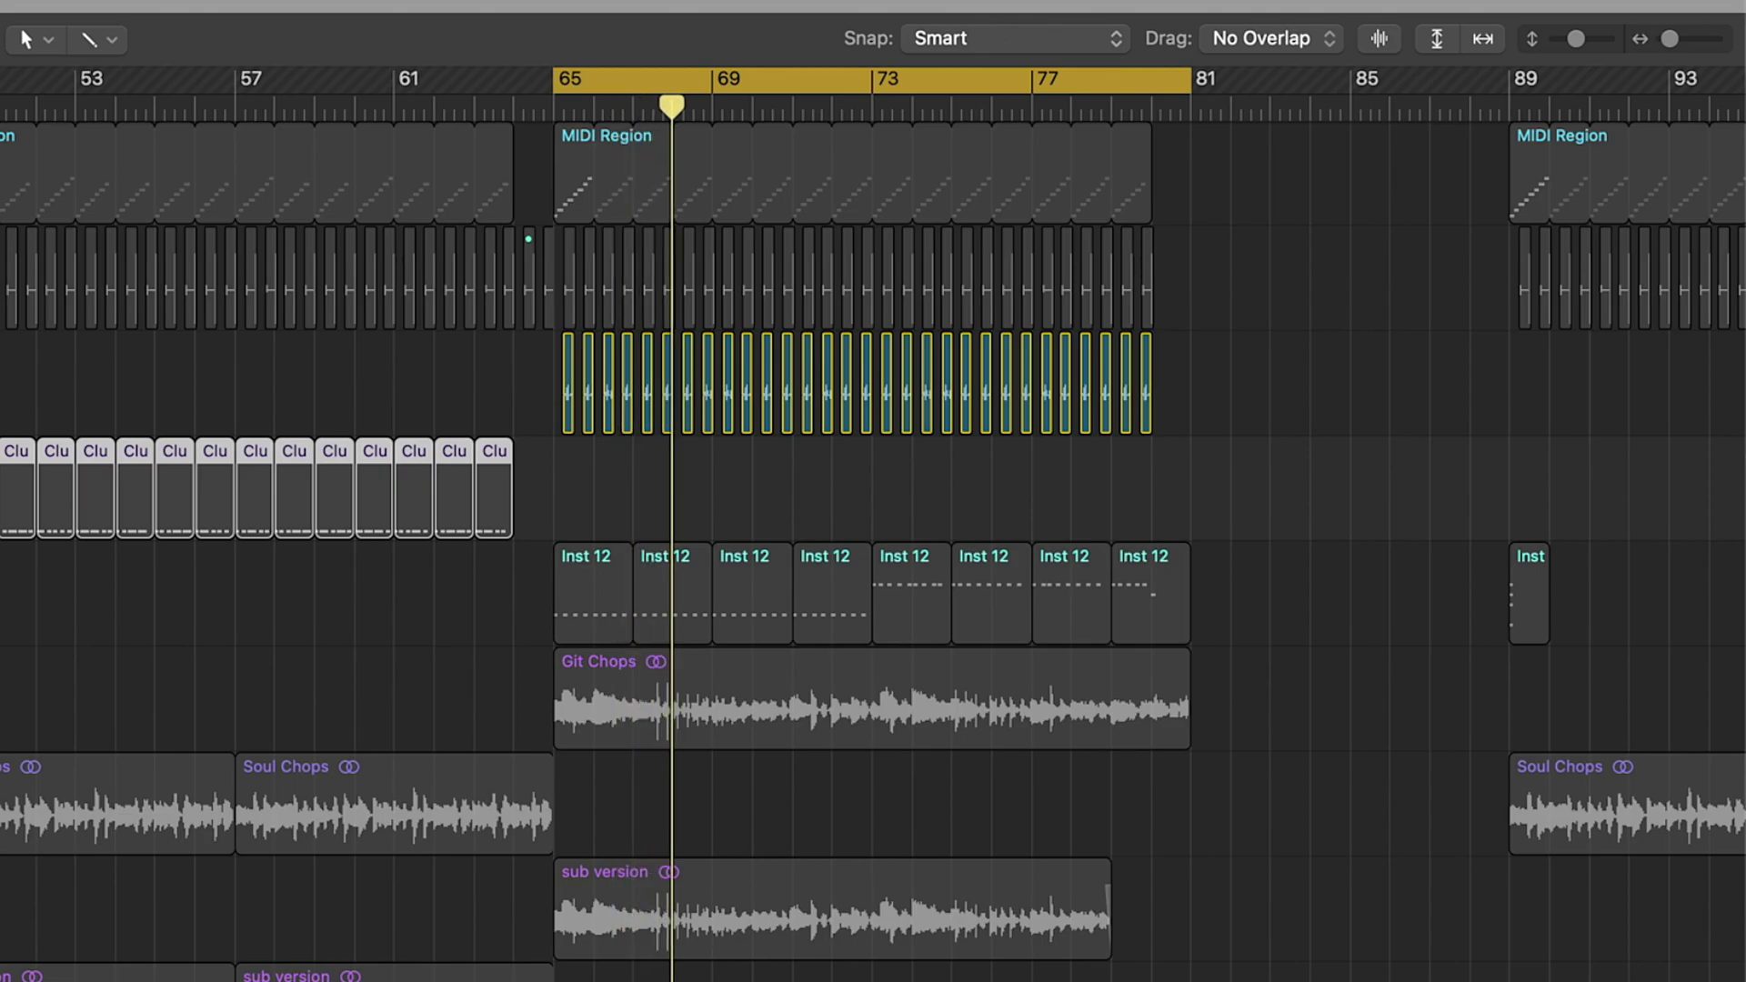
pyautogui.press('s')
pyautogui.press('s')
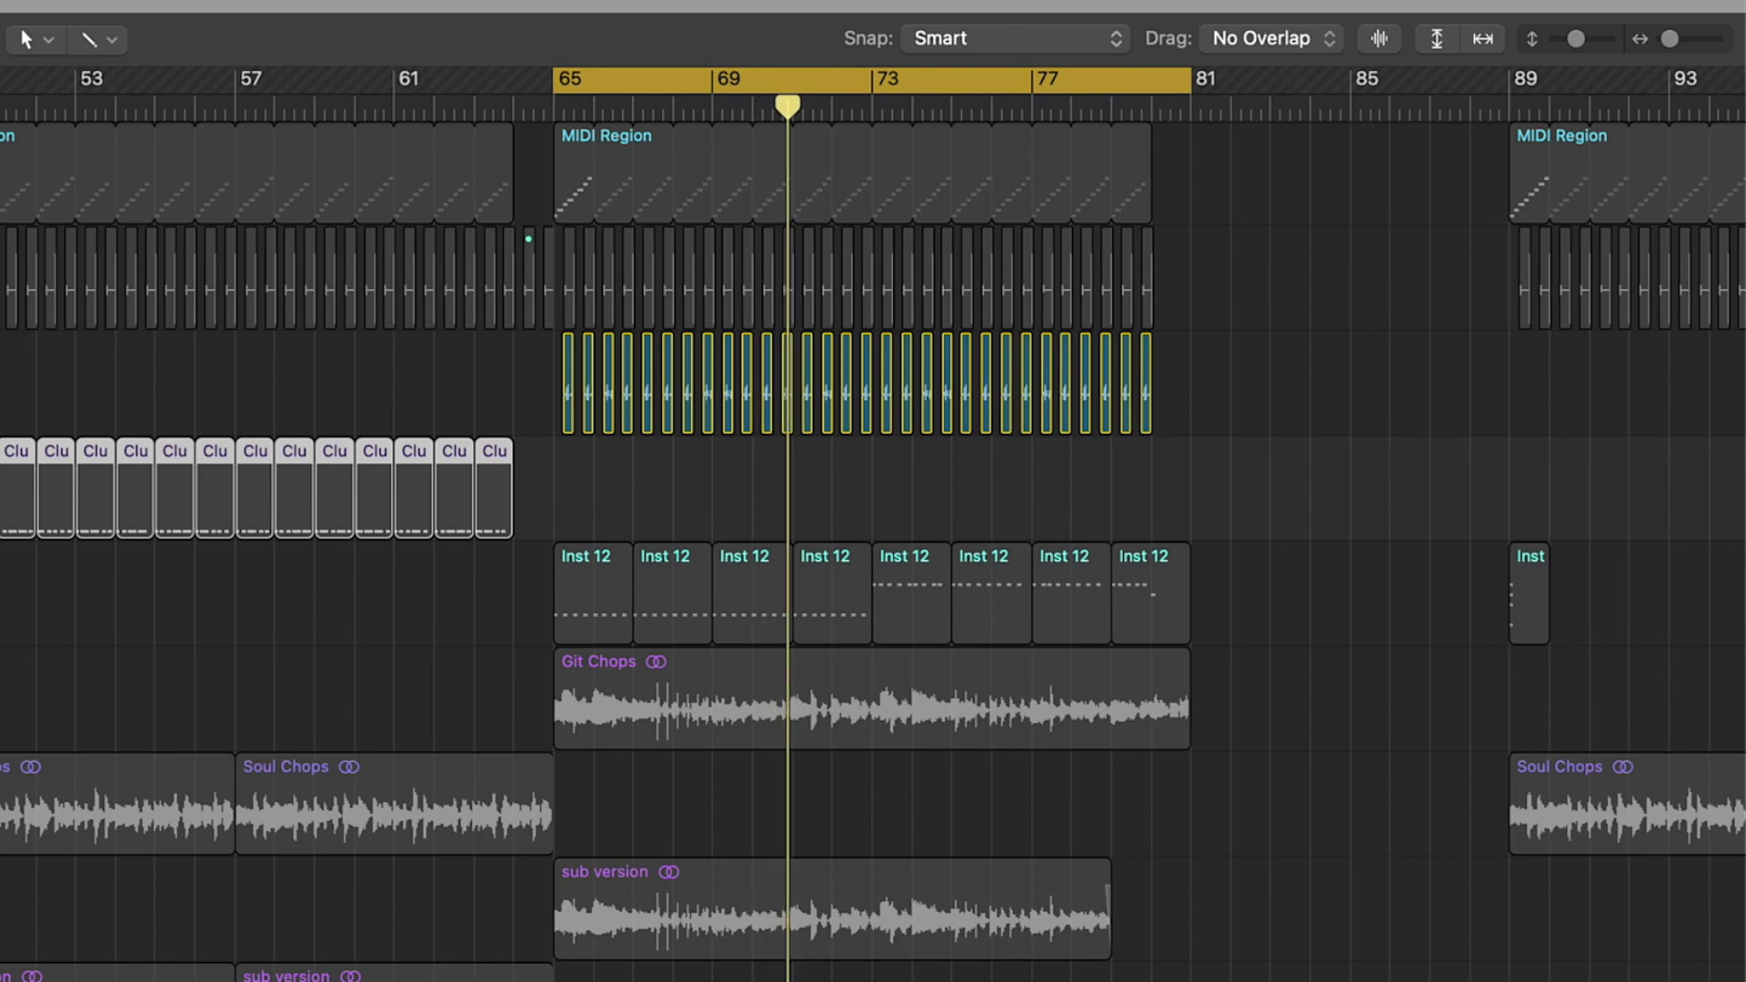
# - Audition the shaker loop with Inst 12, MY Snare Sharp and Upbeat Liquid Break soloed alongside it, and clear all solos
pyautogui.press('s')
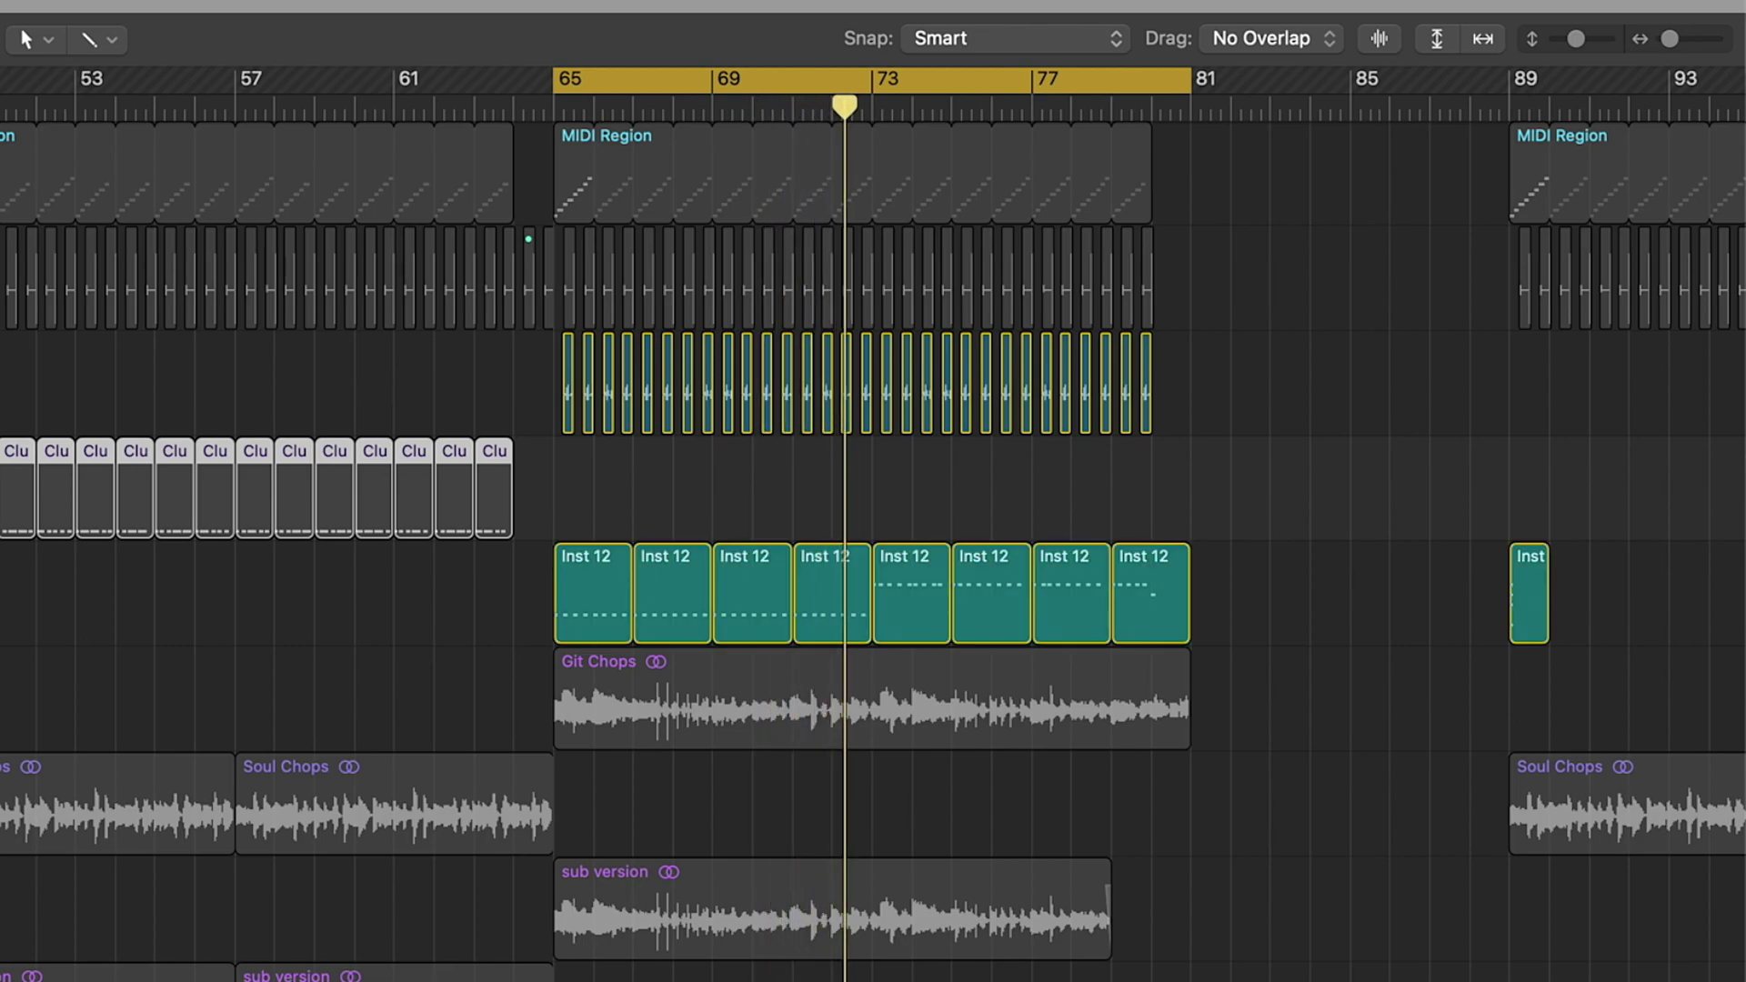
pyautogui.press('s')
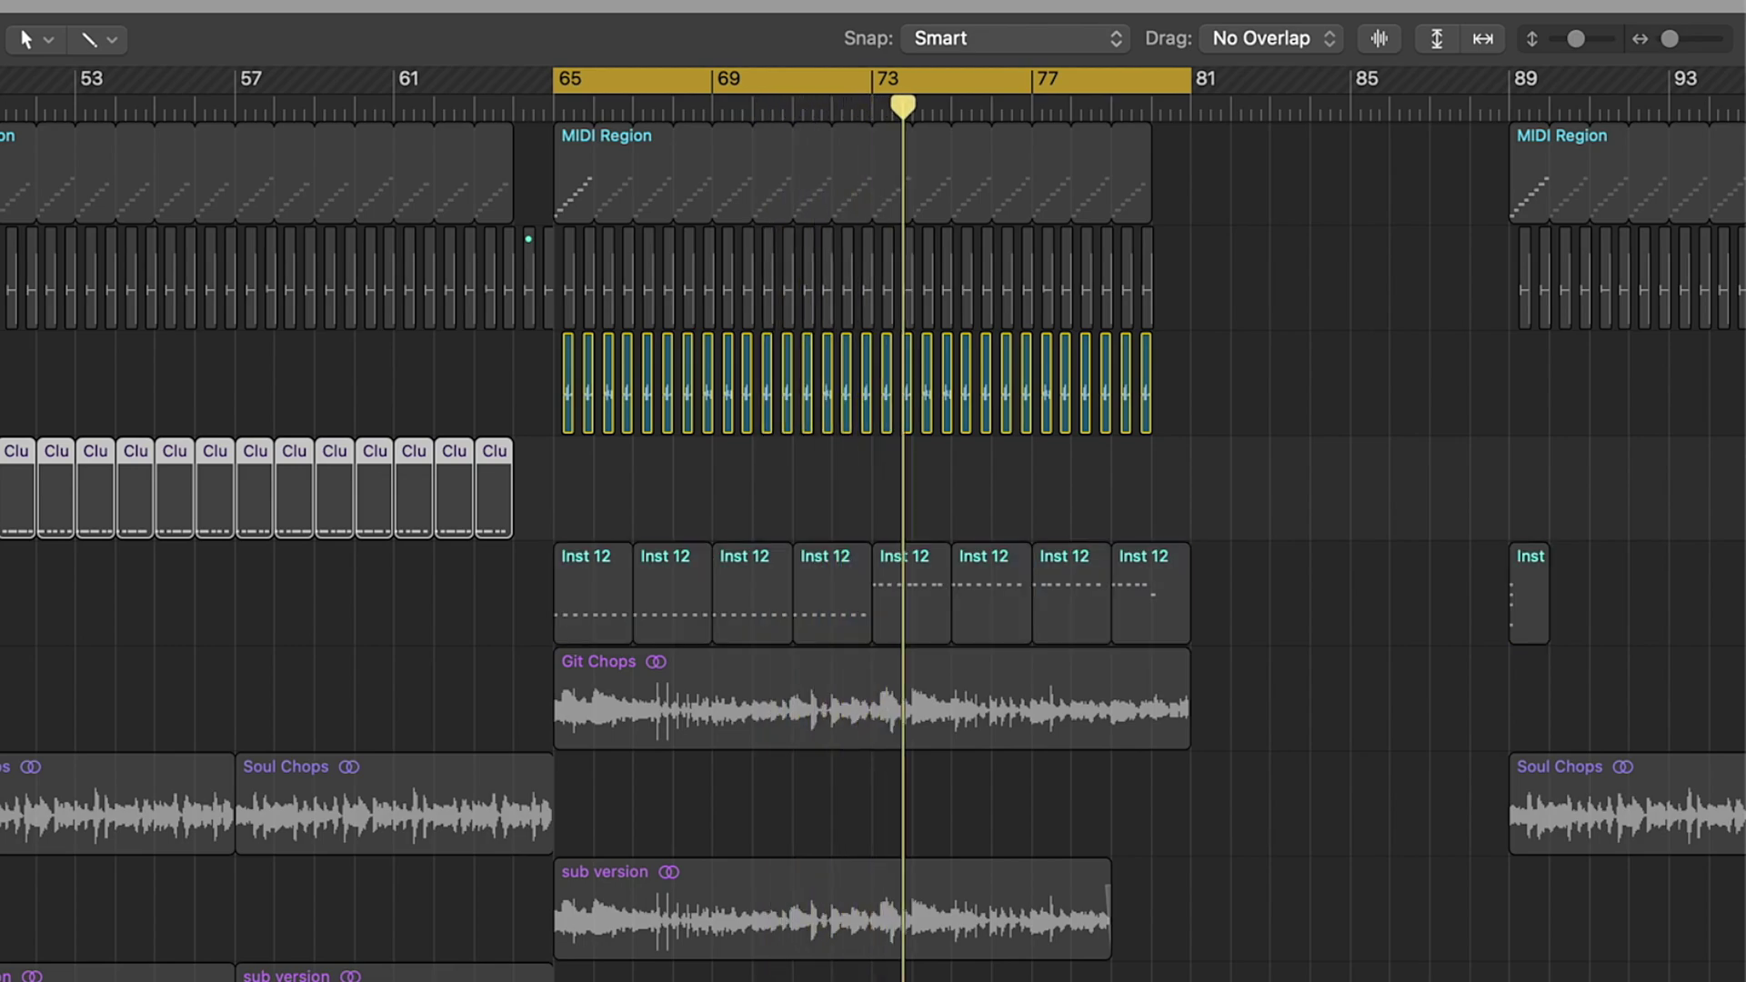
pyautogui.press('s')
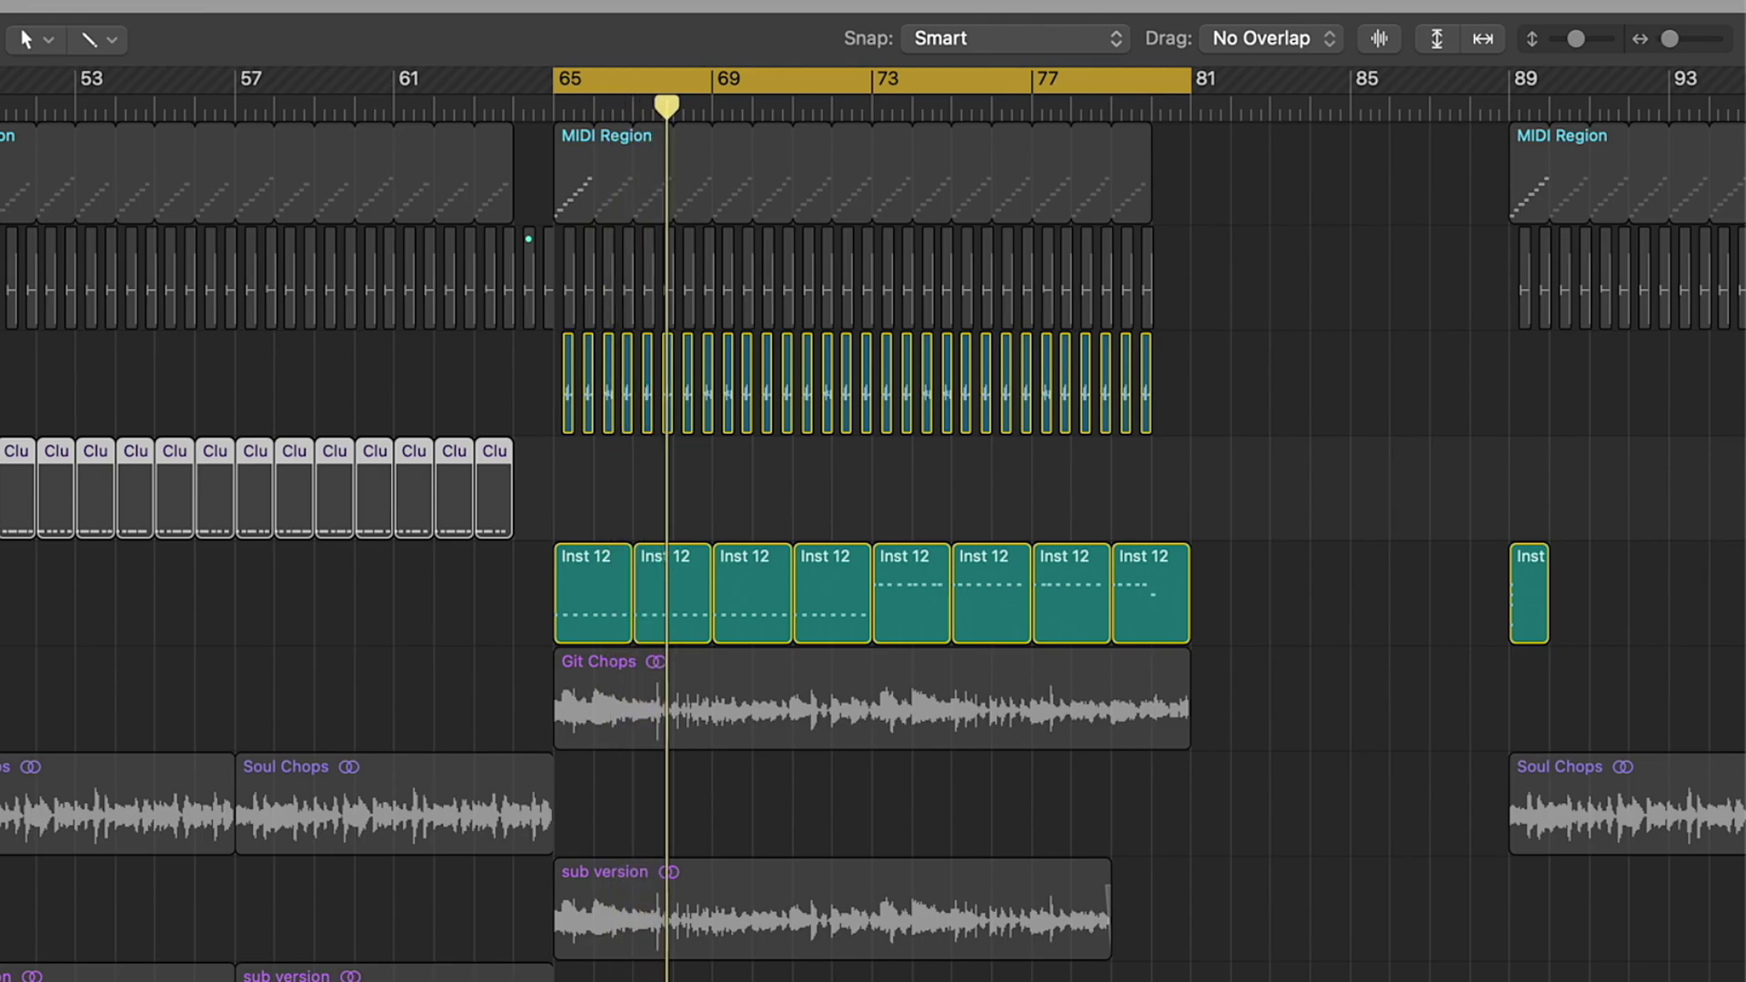
pyautogui.press('s')
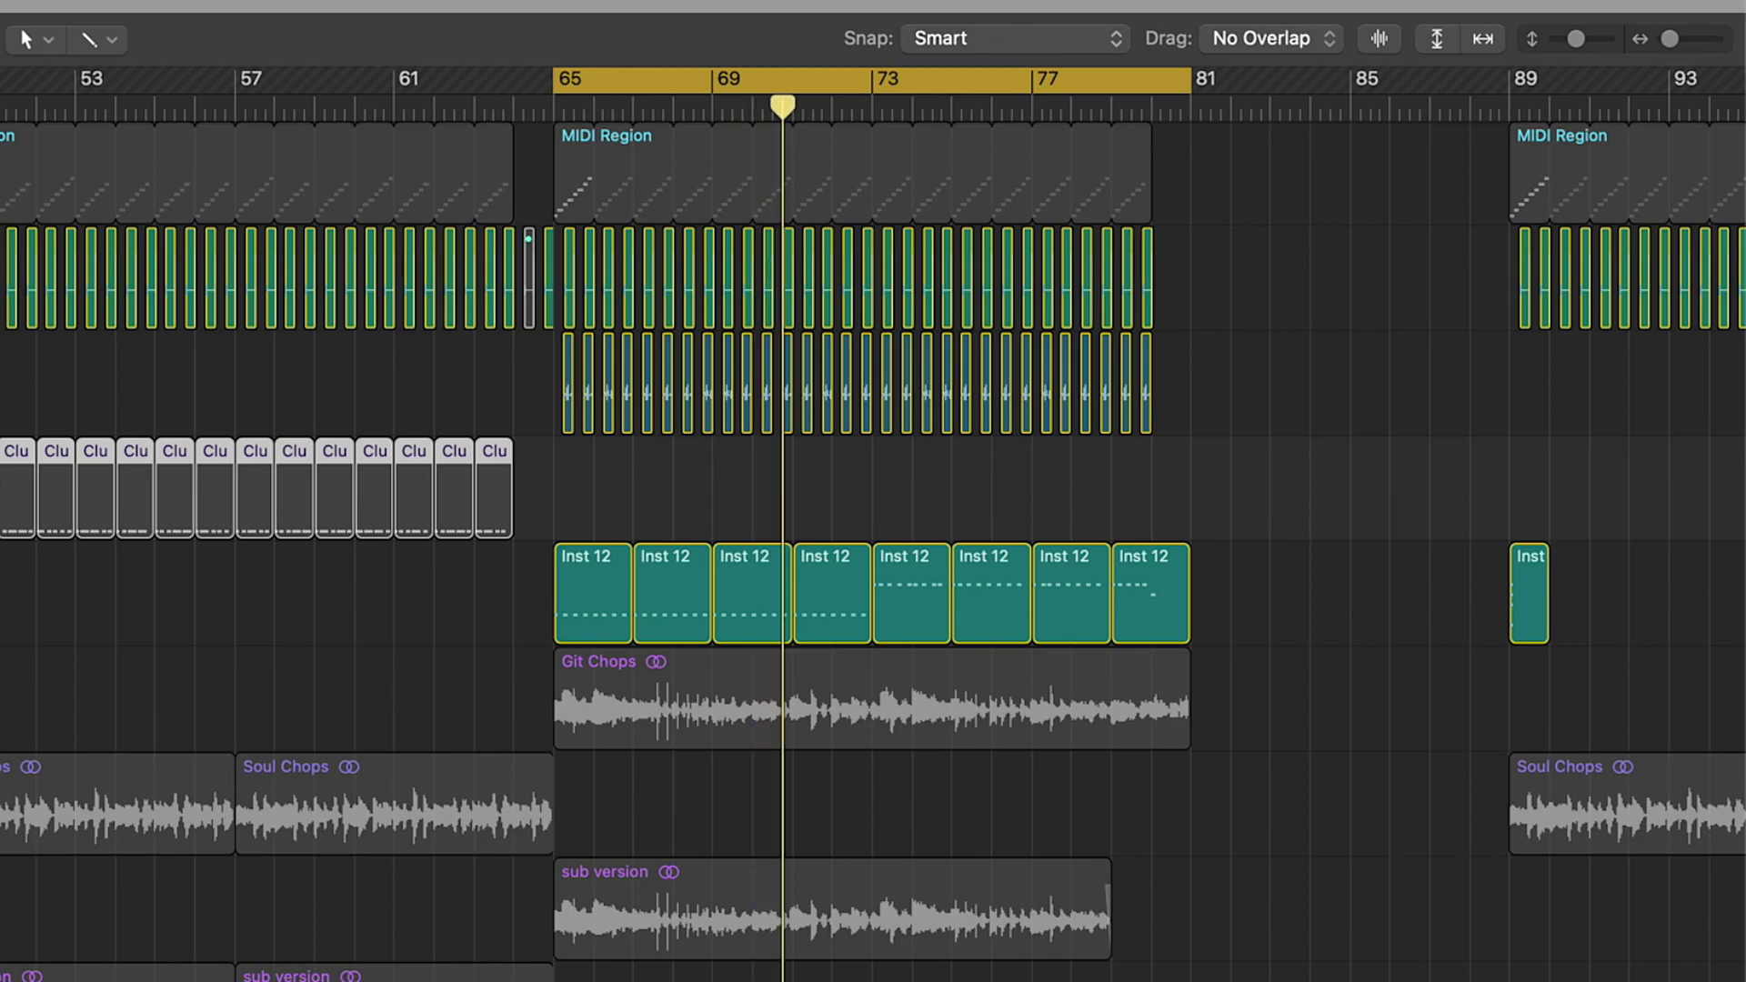
pyautogui.press('s')
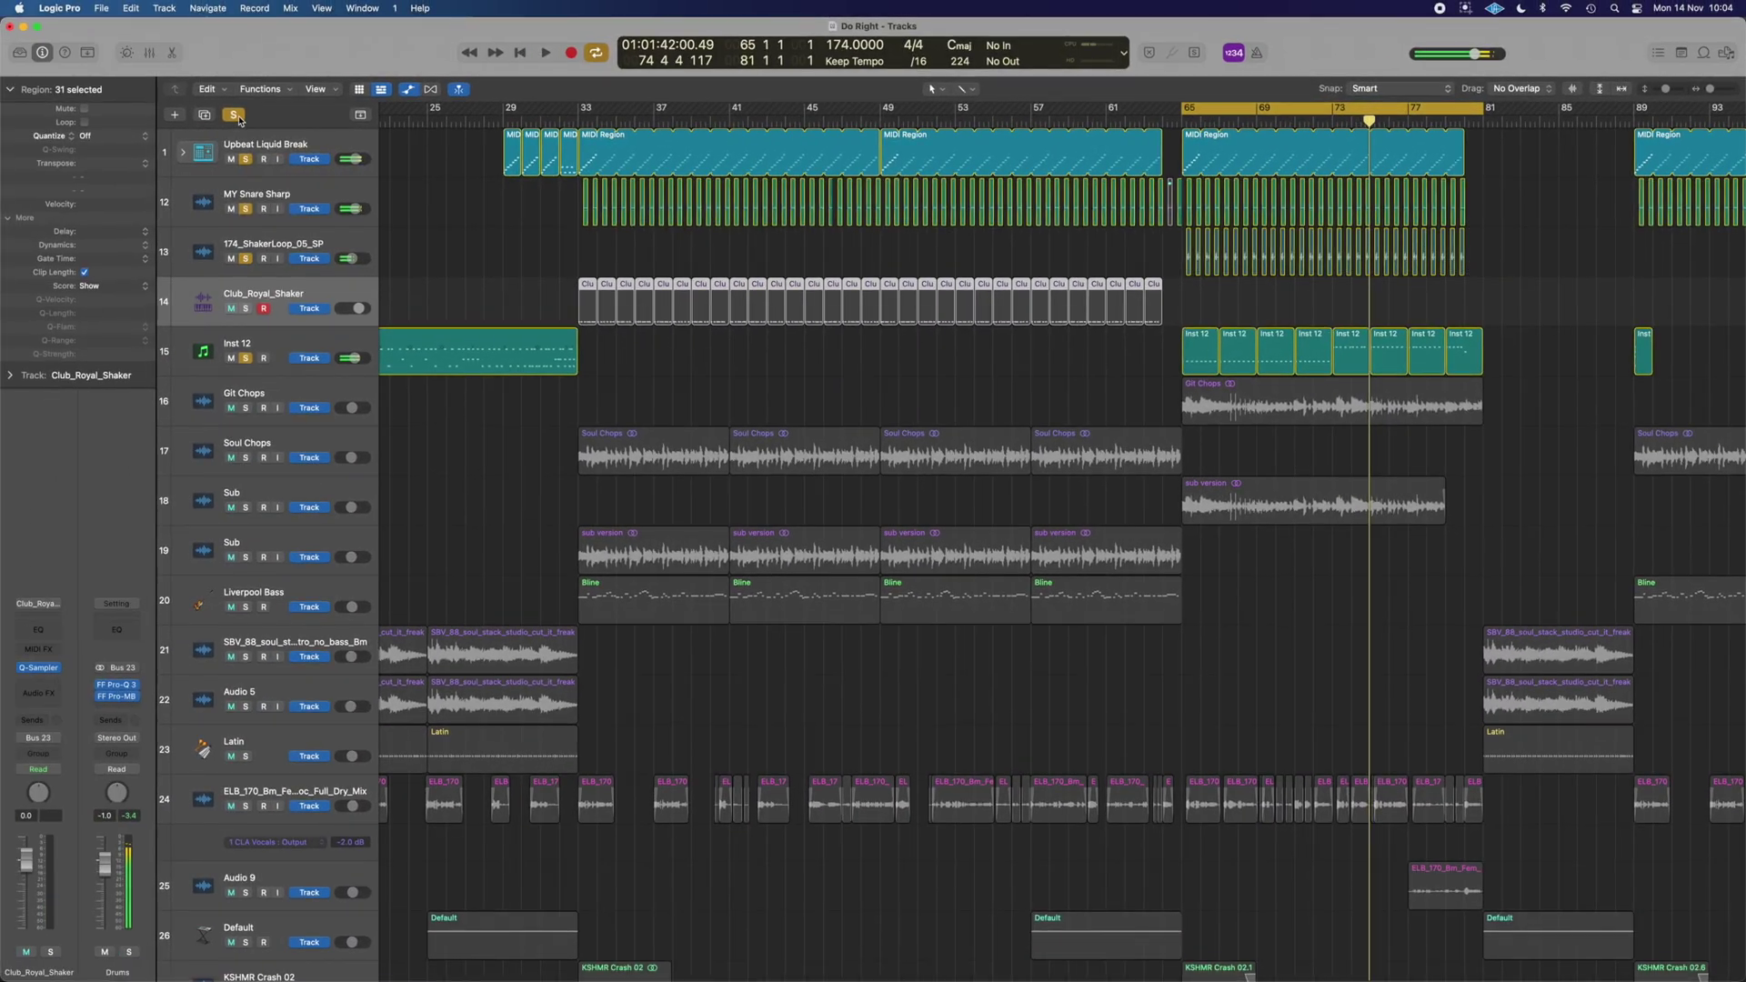
pyautogui.click(245, 160)
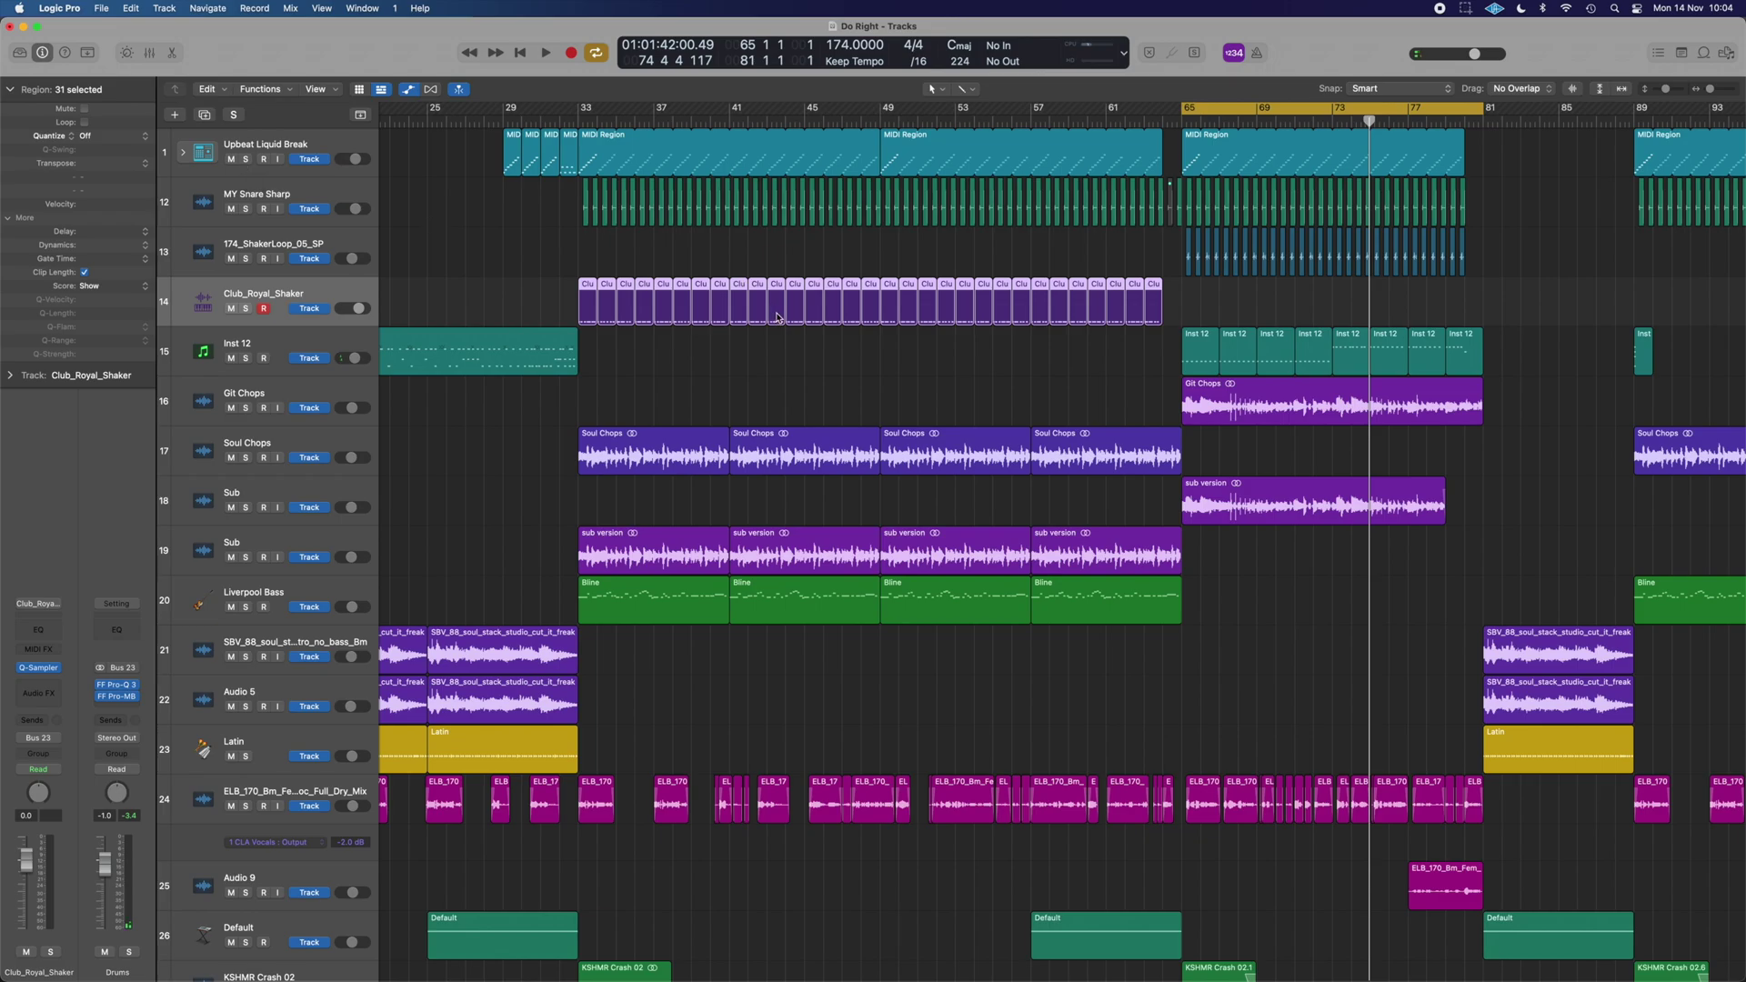
# - Set the cycle range to the first Soul Chops region, bars 33 to 41, and play it with the Soul Chops track soloed
pyautogui.click(658, 440)
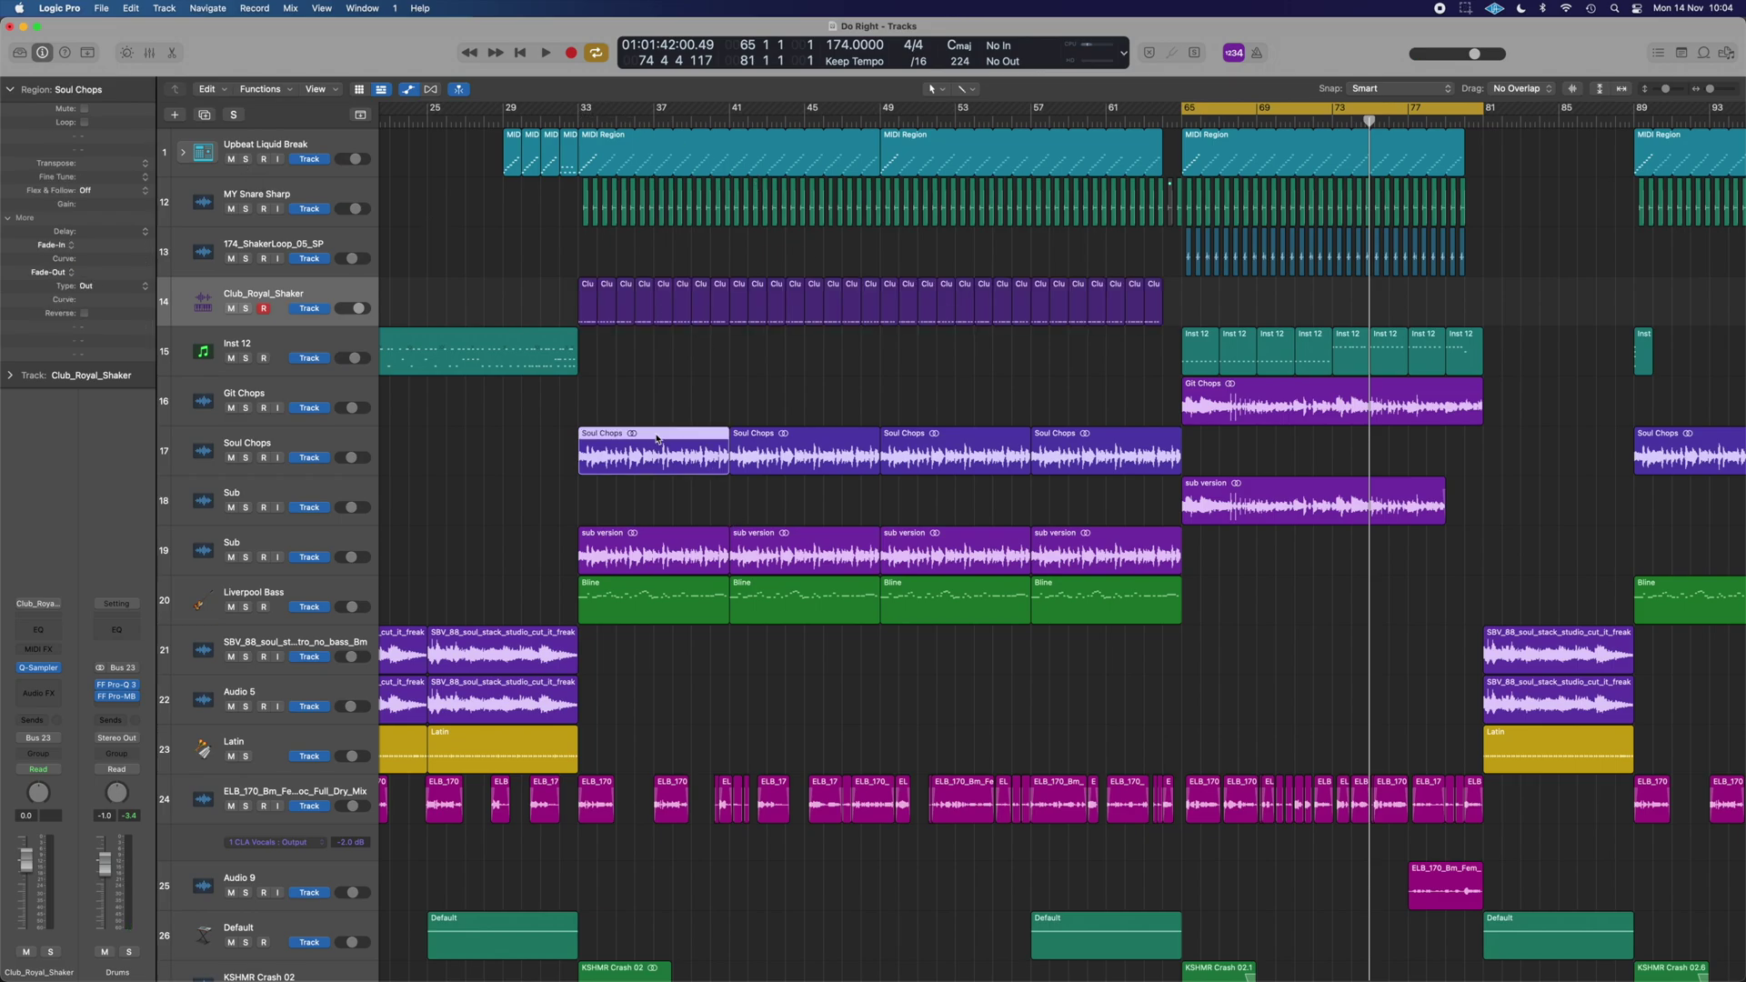
pyautogui.press('super+u')
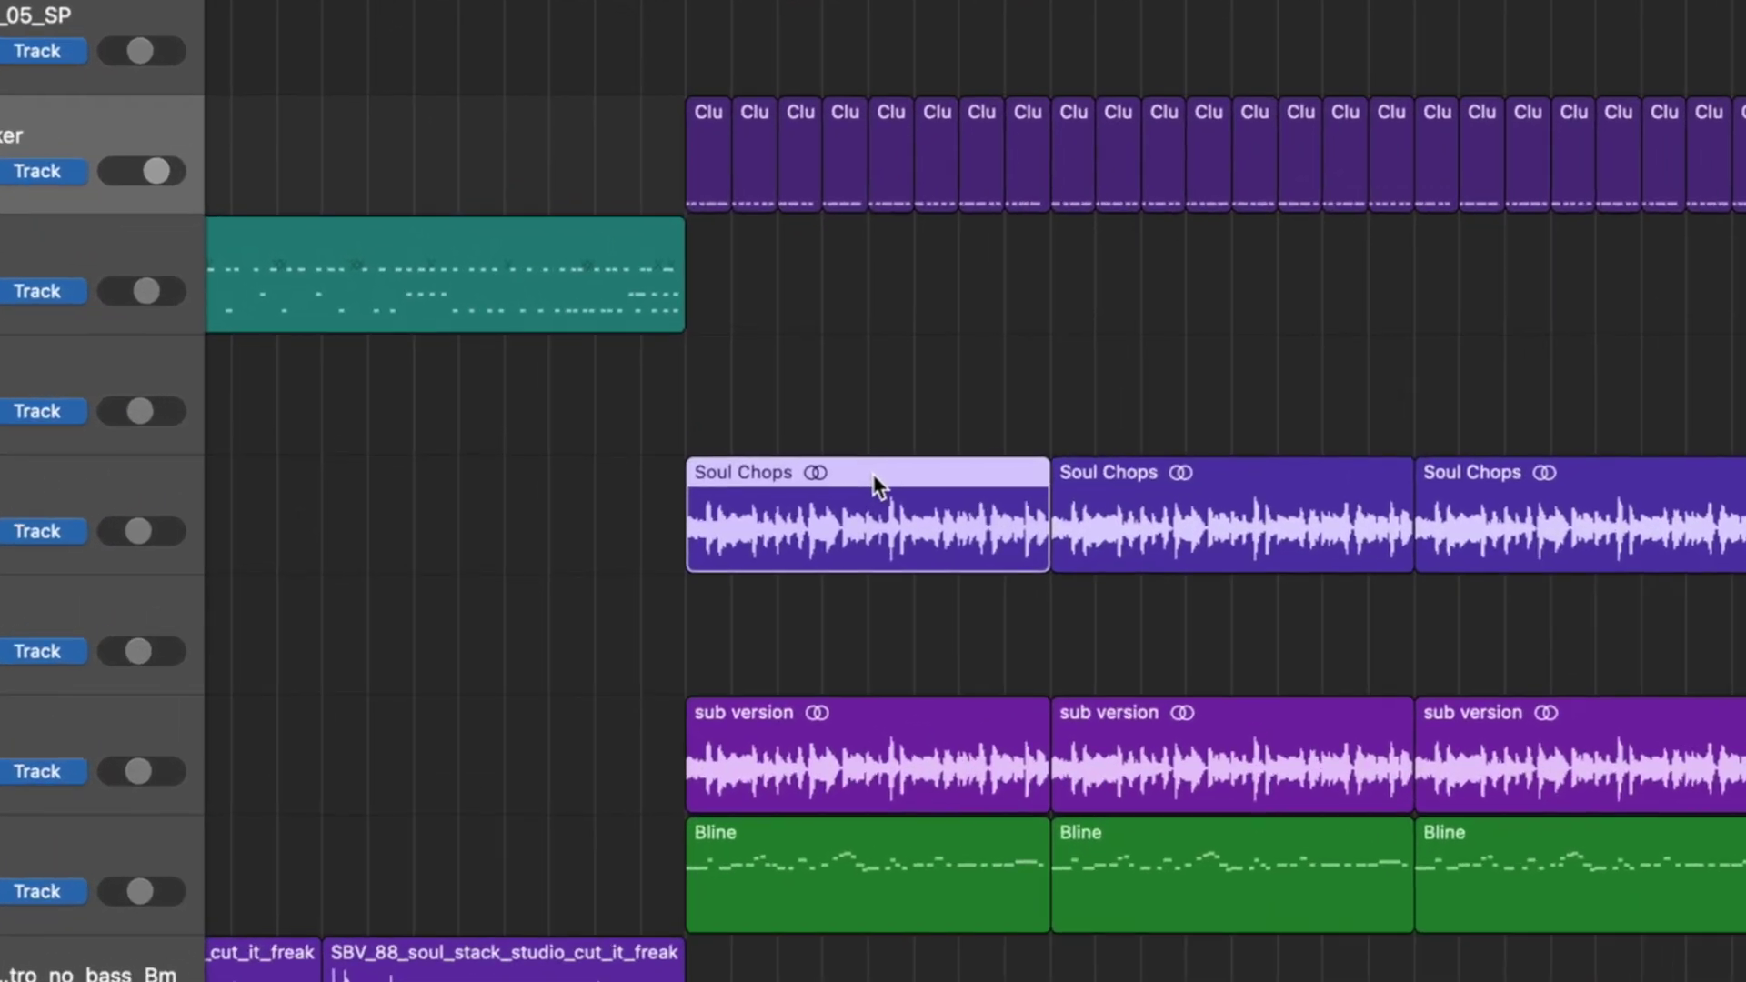
pyautogui.press('space')
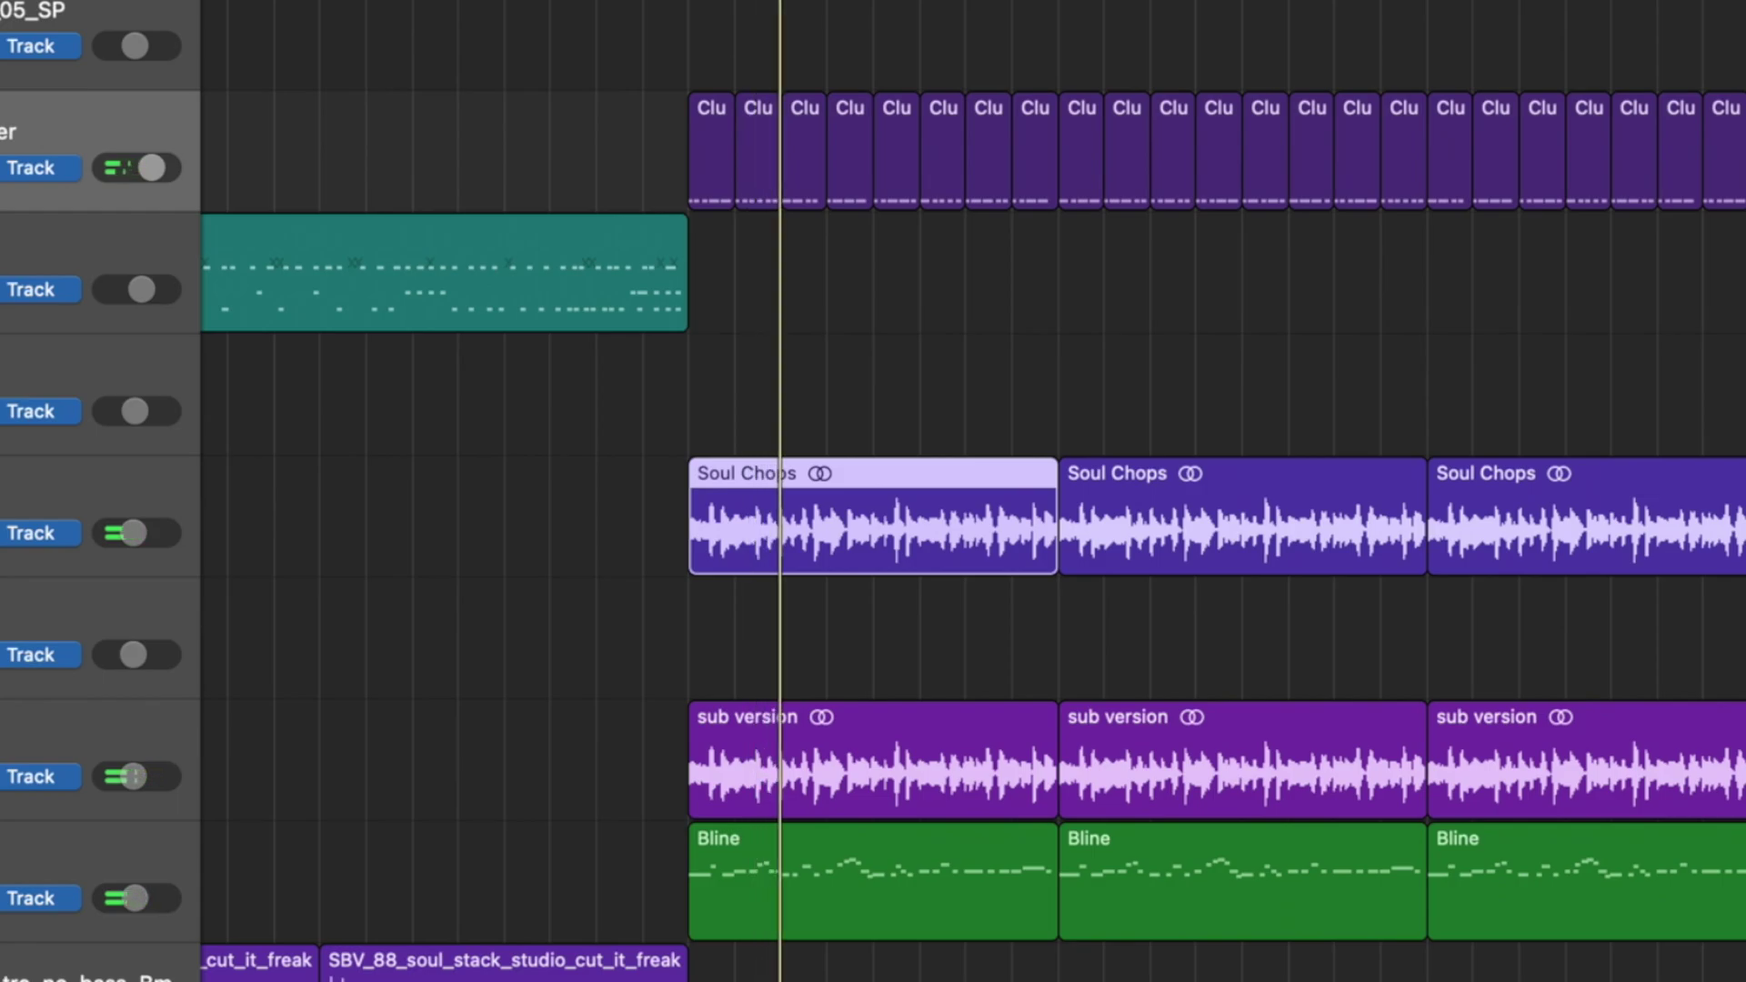
pyautogui.hotkey('ctrl', 's')
pyautogui.press('space')
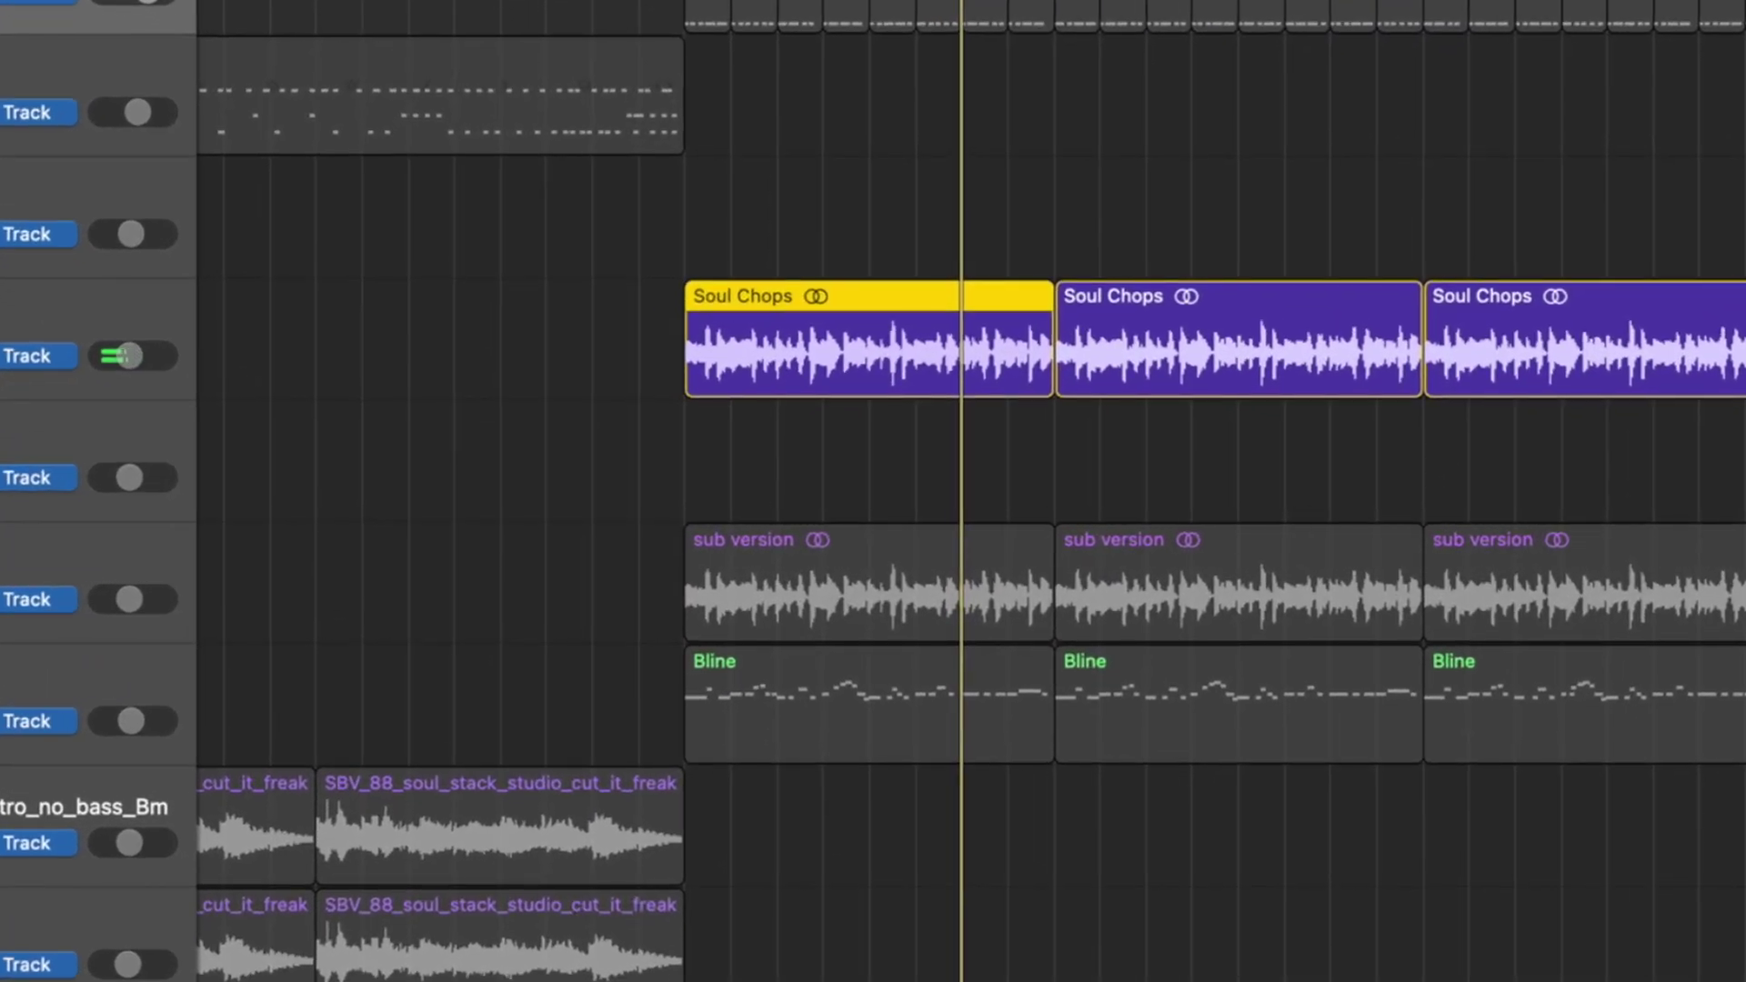
# - Select track 19 "Sub" and audition its sub version regions, then solo the Liverpool Bass track
pyautogui.click(12, 527)
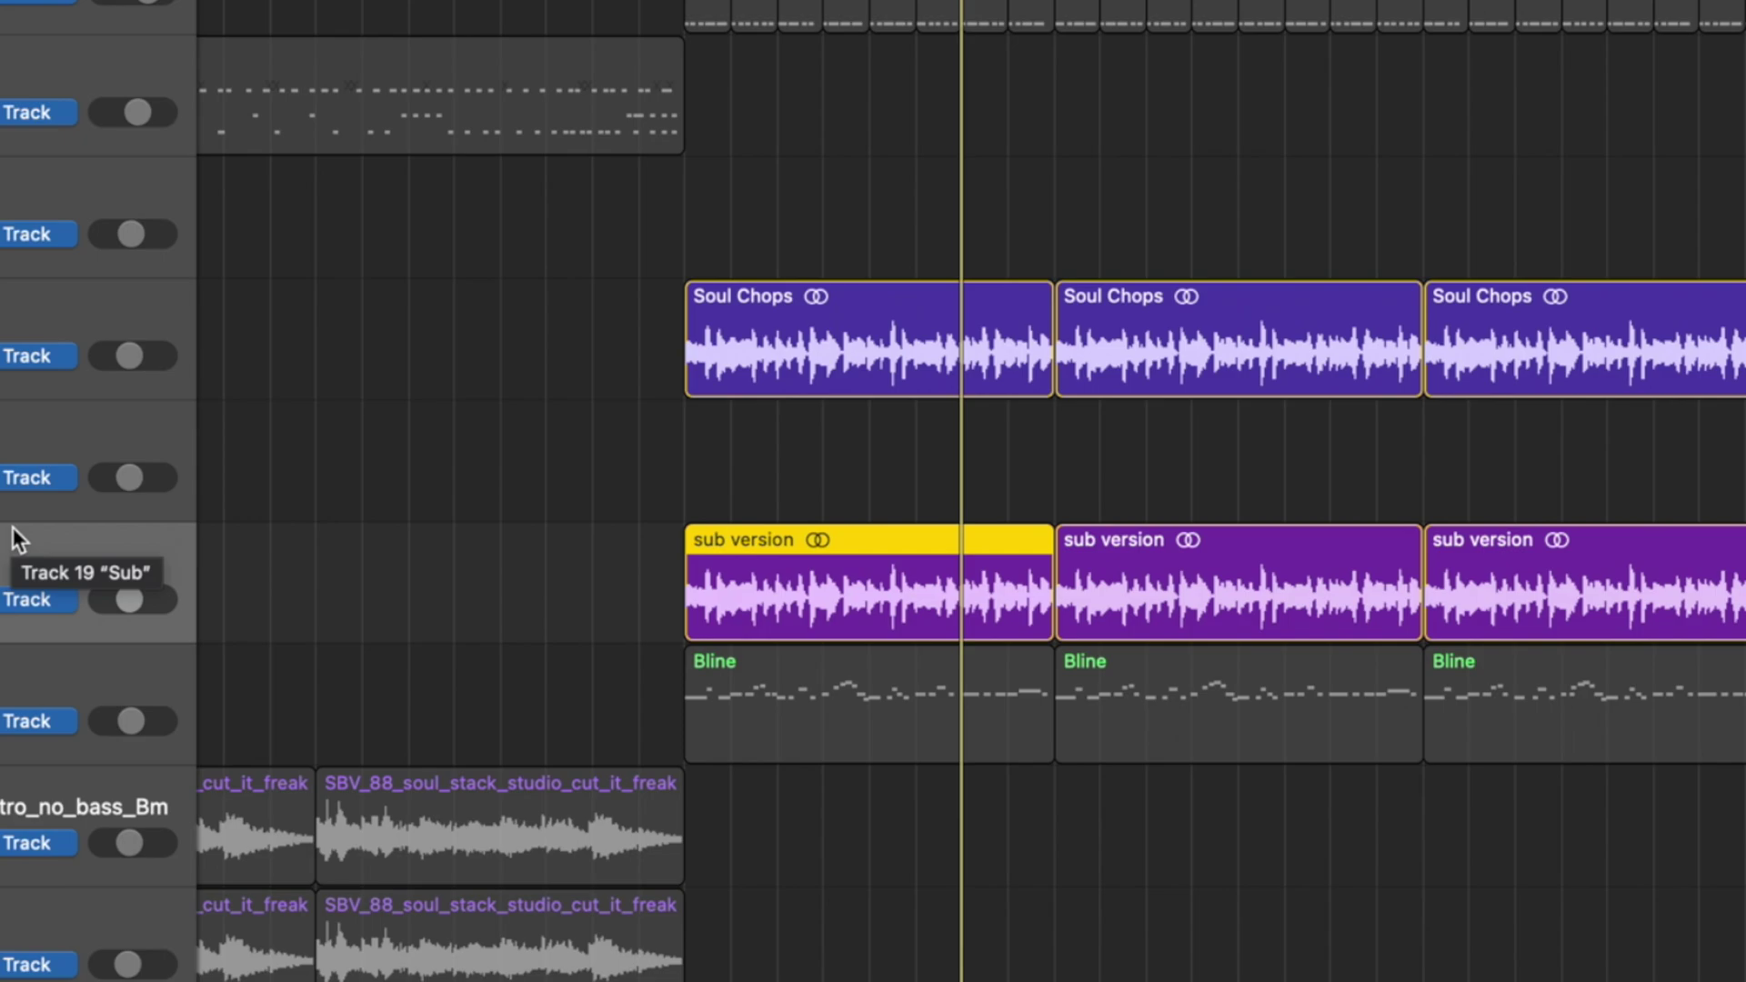
pyautogui.press('space')
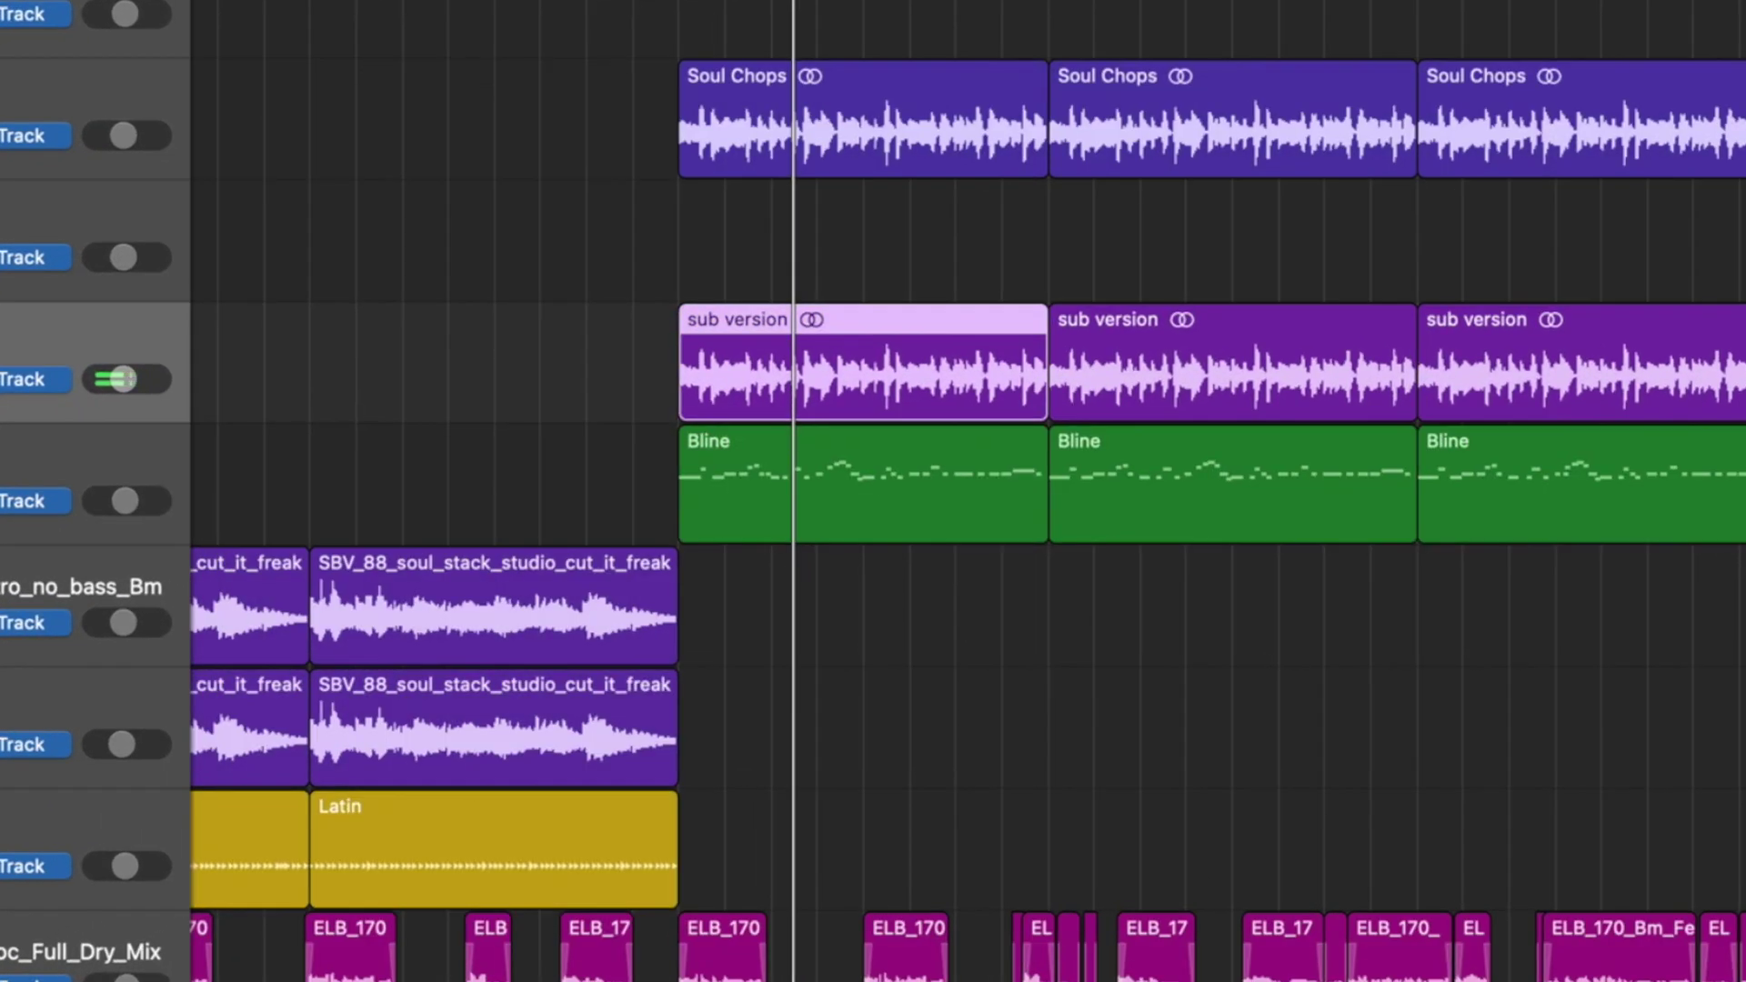
pyautogui.hotkey('ctrl', 's')
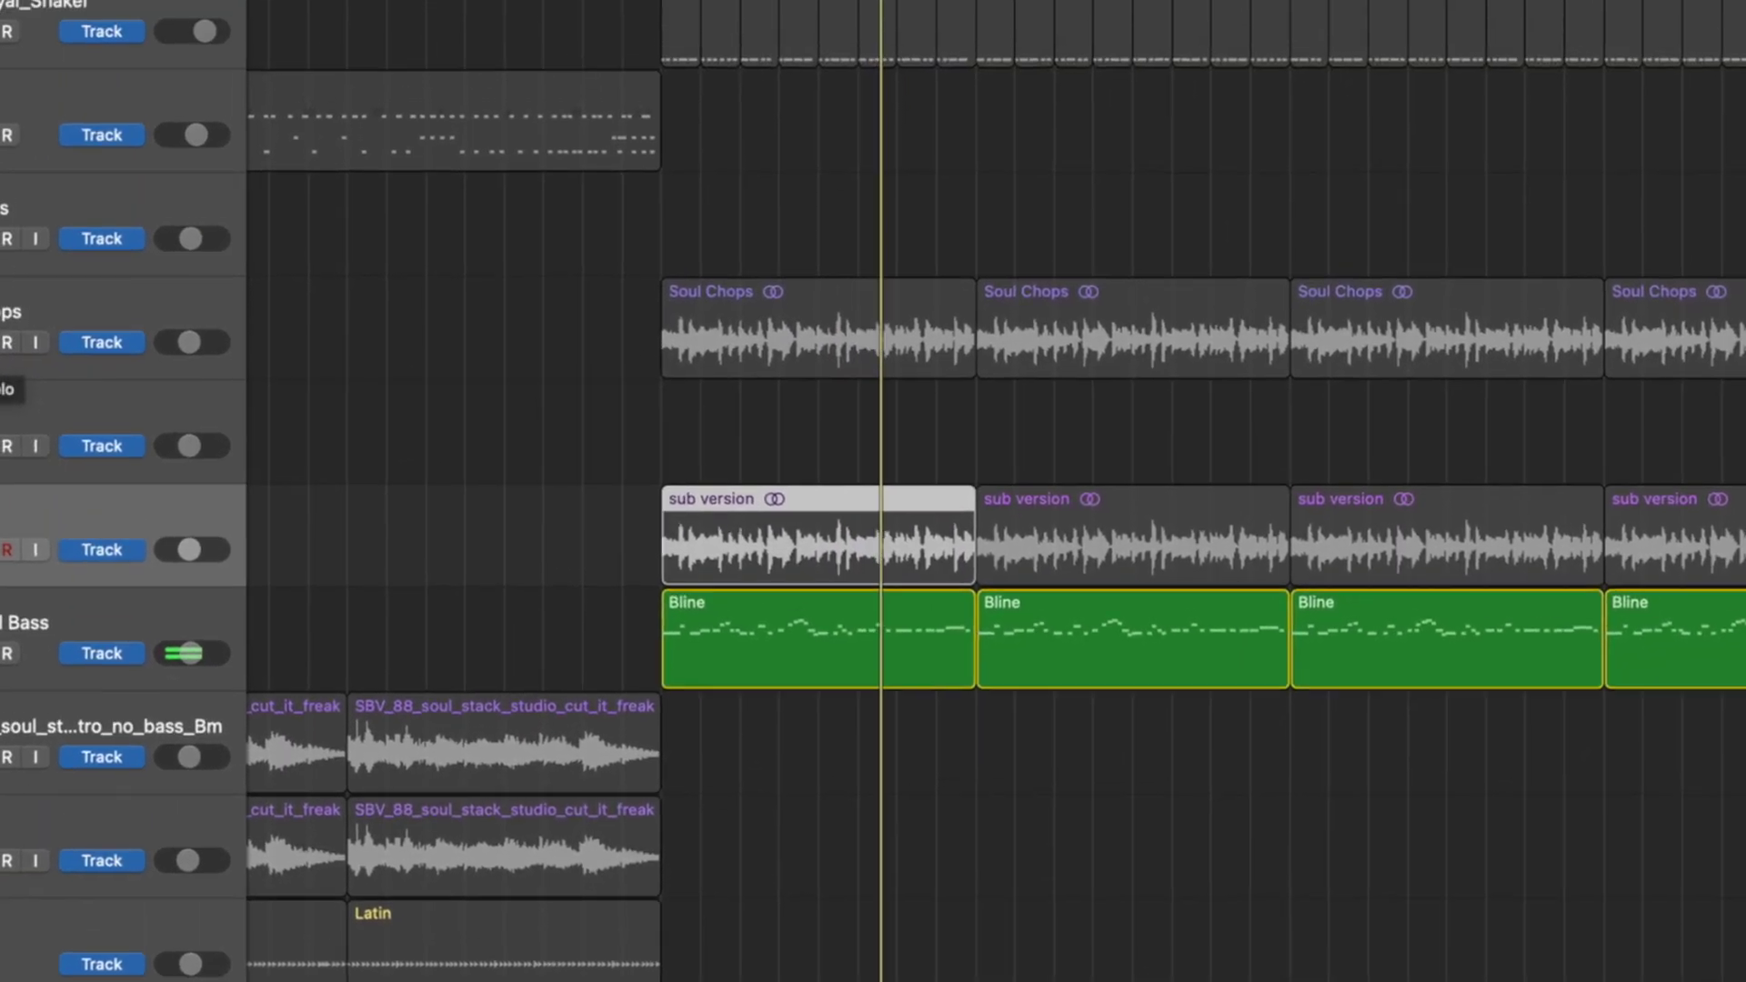
# - Audition the Sub and Liverpool Bass tracks together in solo, both with and without Soul Chops
pyautogui.click(167, 218)
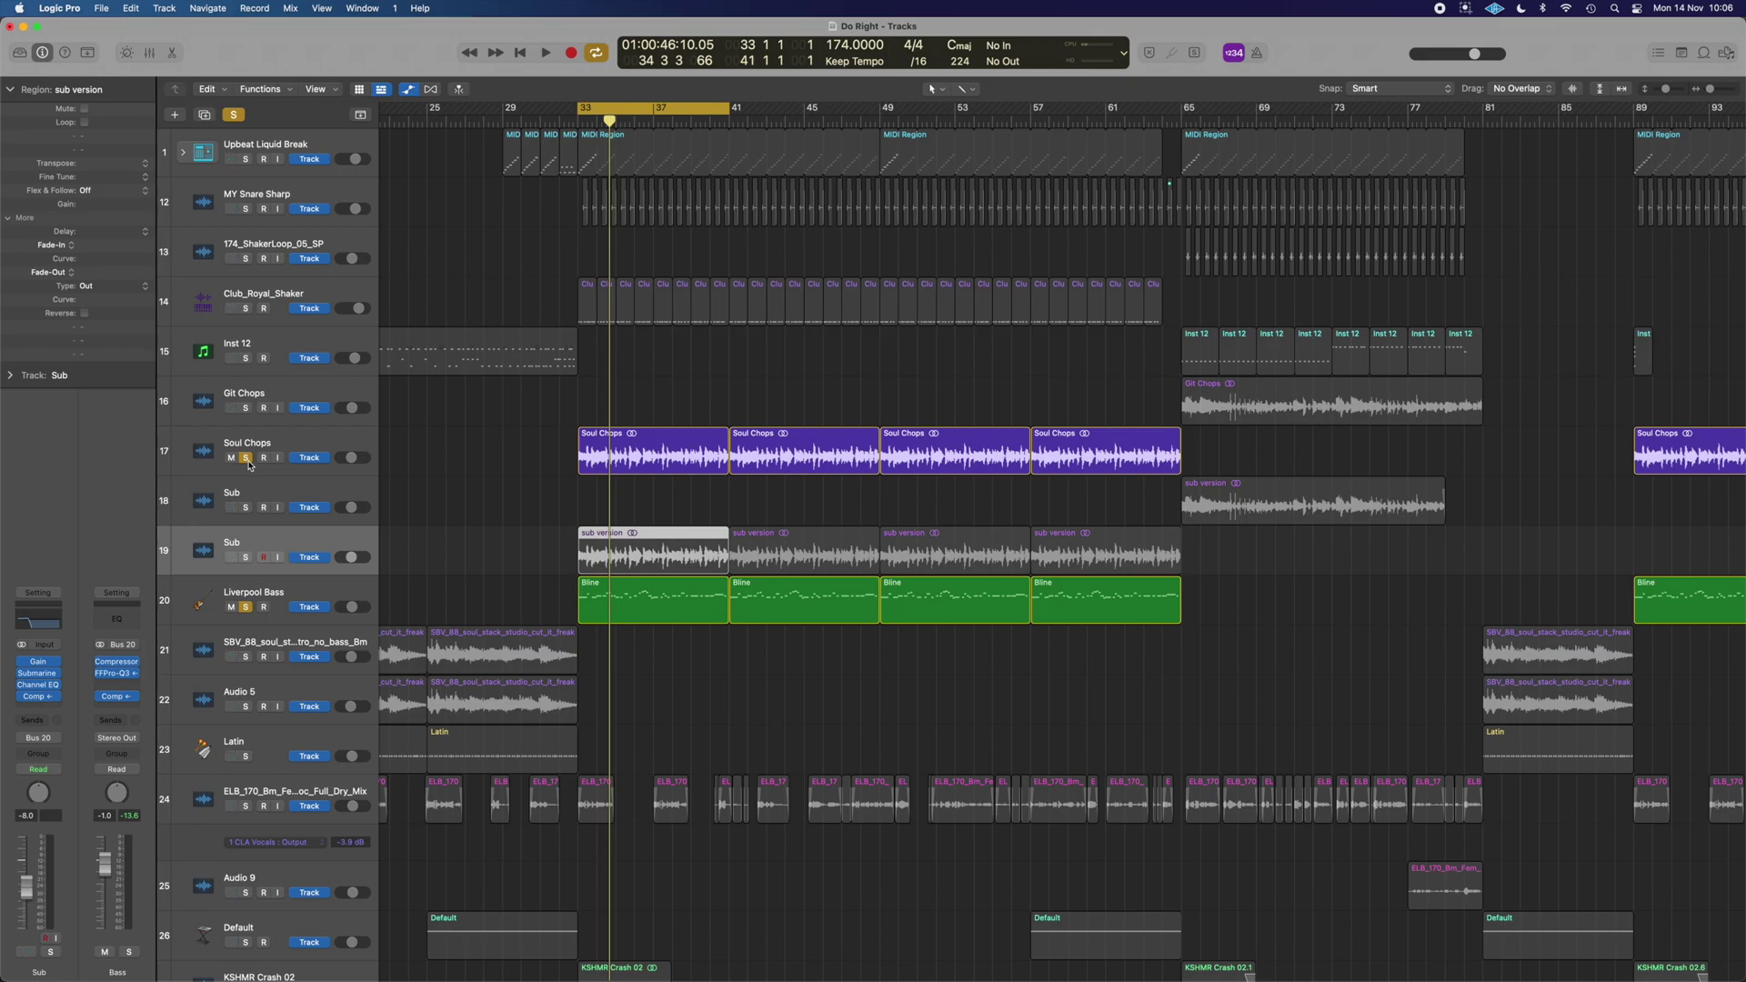
pyautogui.click(248, 558)
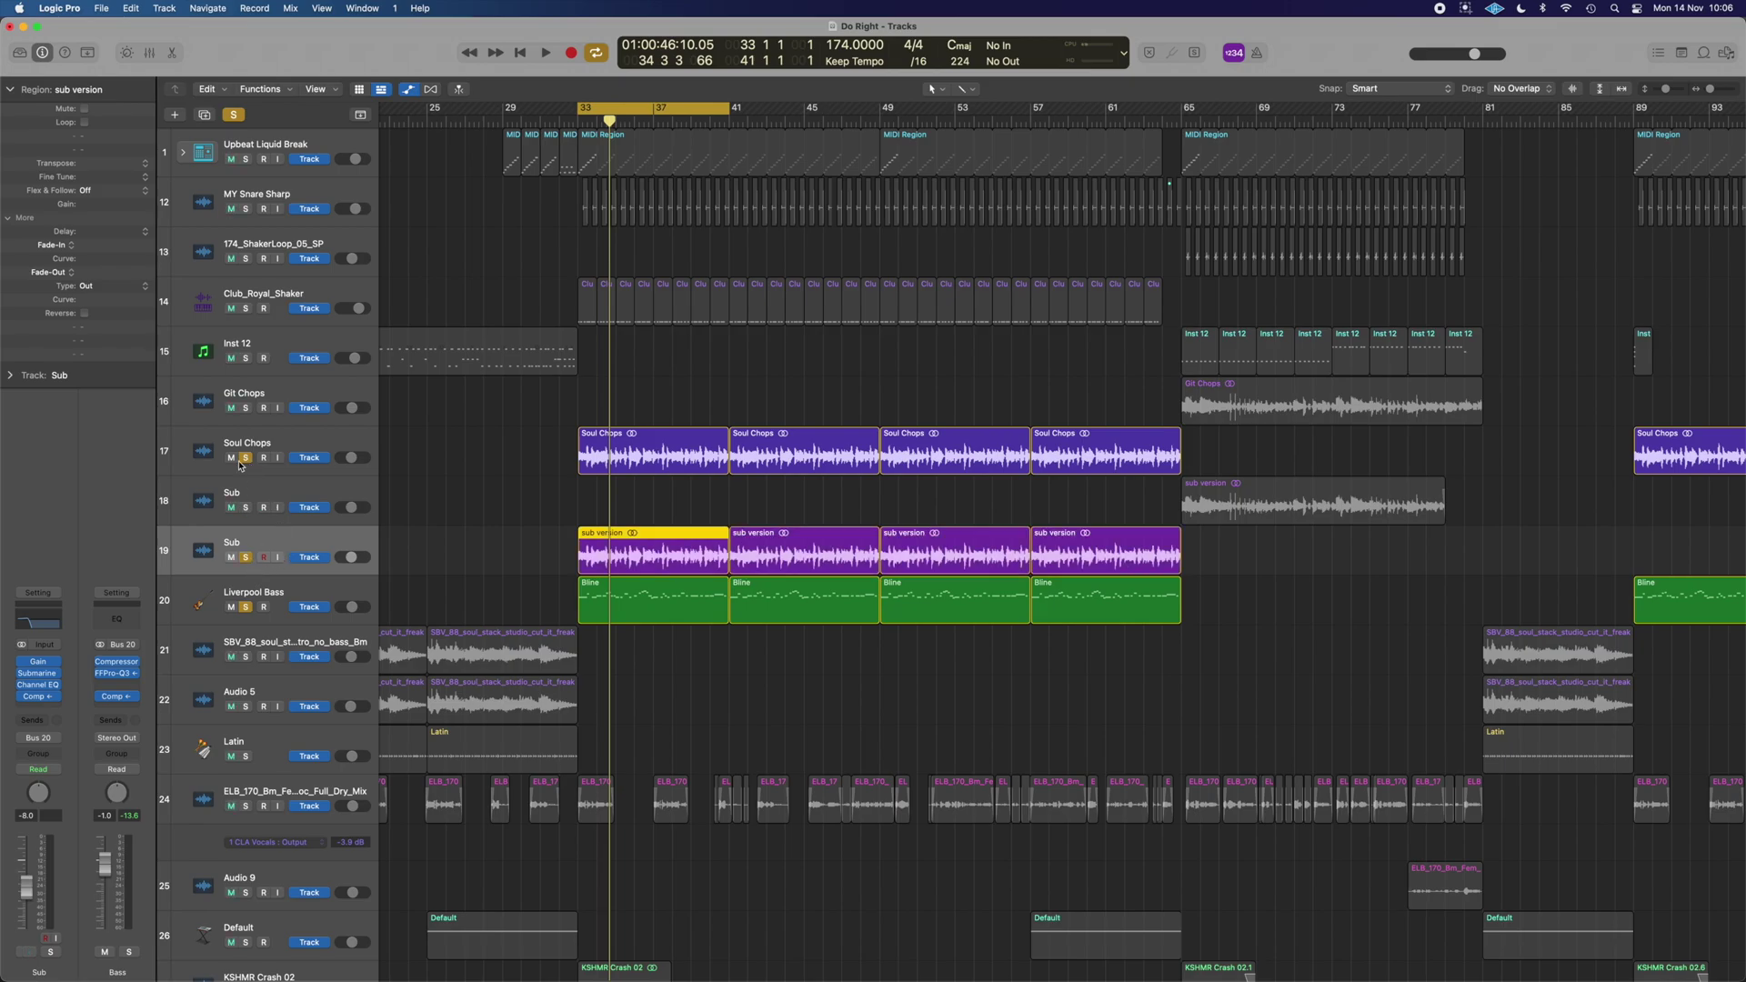
pyautogui.click(247, 458)
pyautogui.press('space')
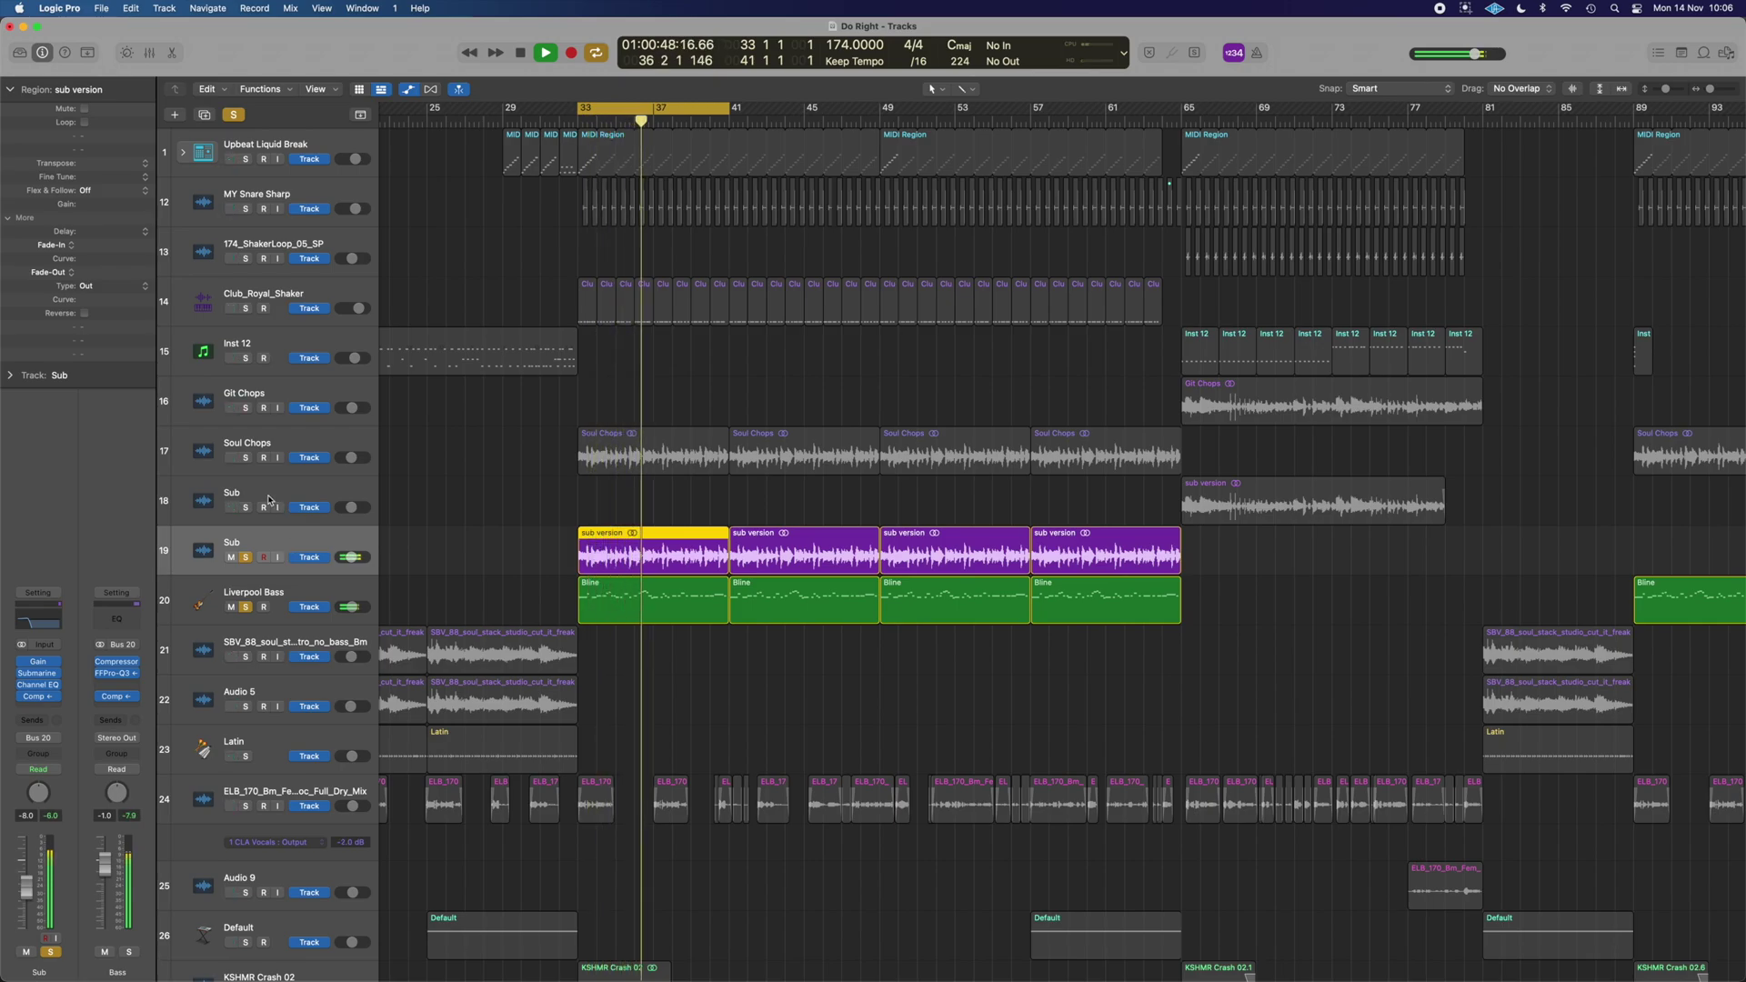
pyautogui.click(246, 458)
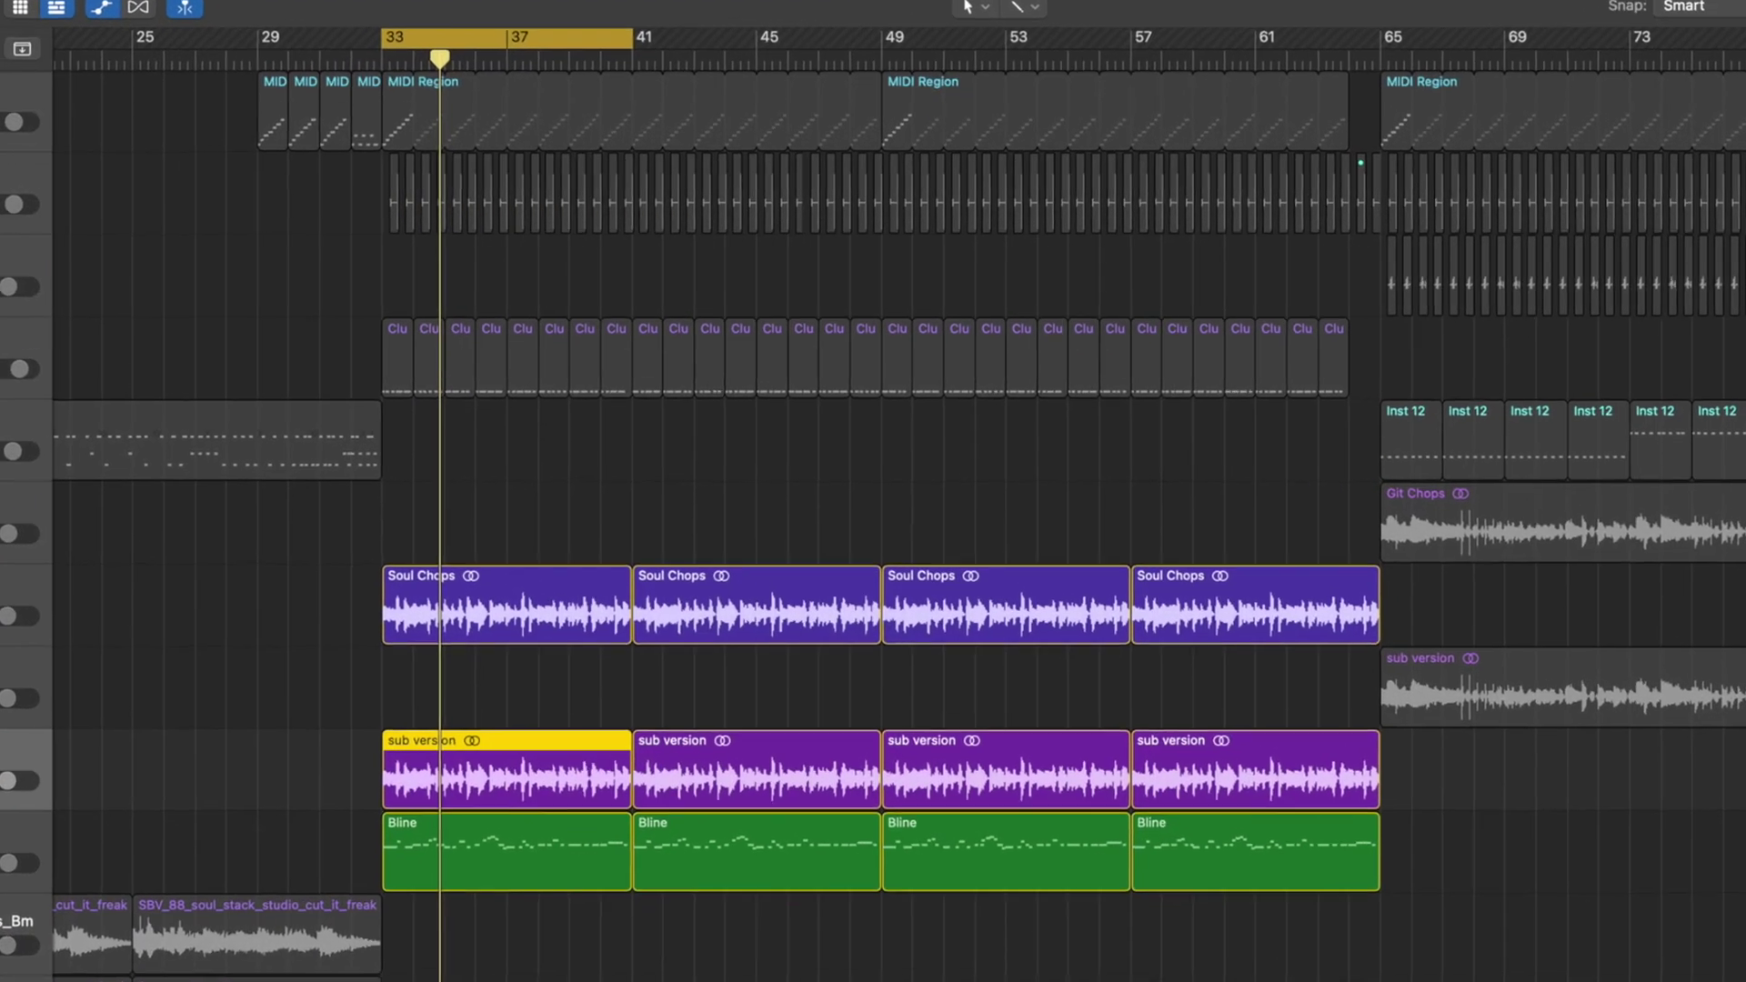
pyautogui.press('space')
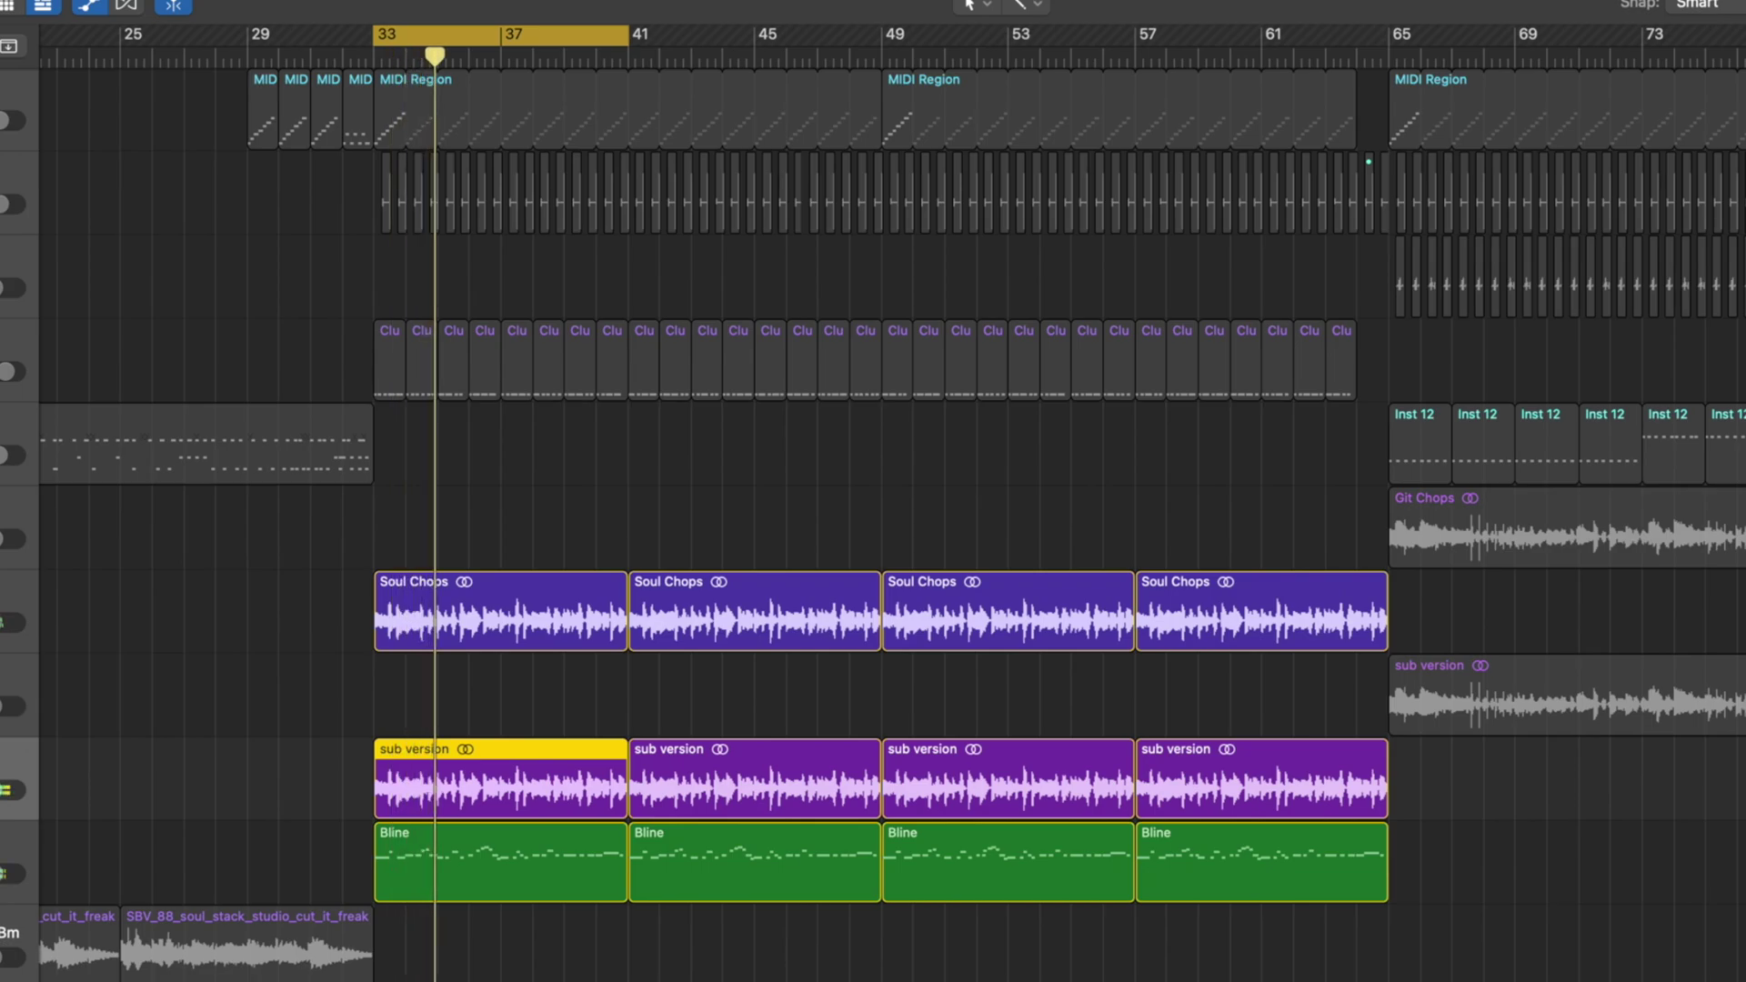
# - Add Upbeat Liquid Break, MY Snare Sharp and Club_Royal_Shaker to the soloed Soul Chops and bass tracks during playback
pyautogui.click(1, 120)
pyautogui.click(1, 203)
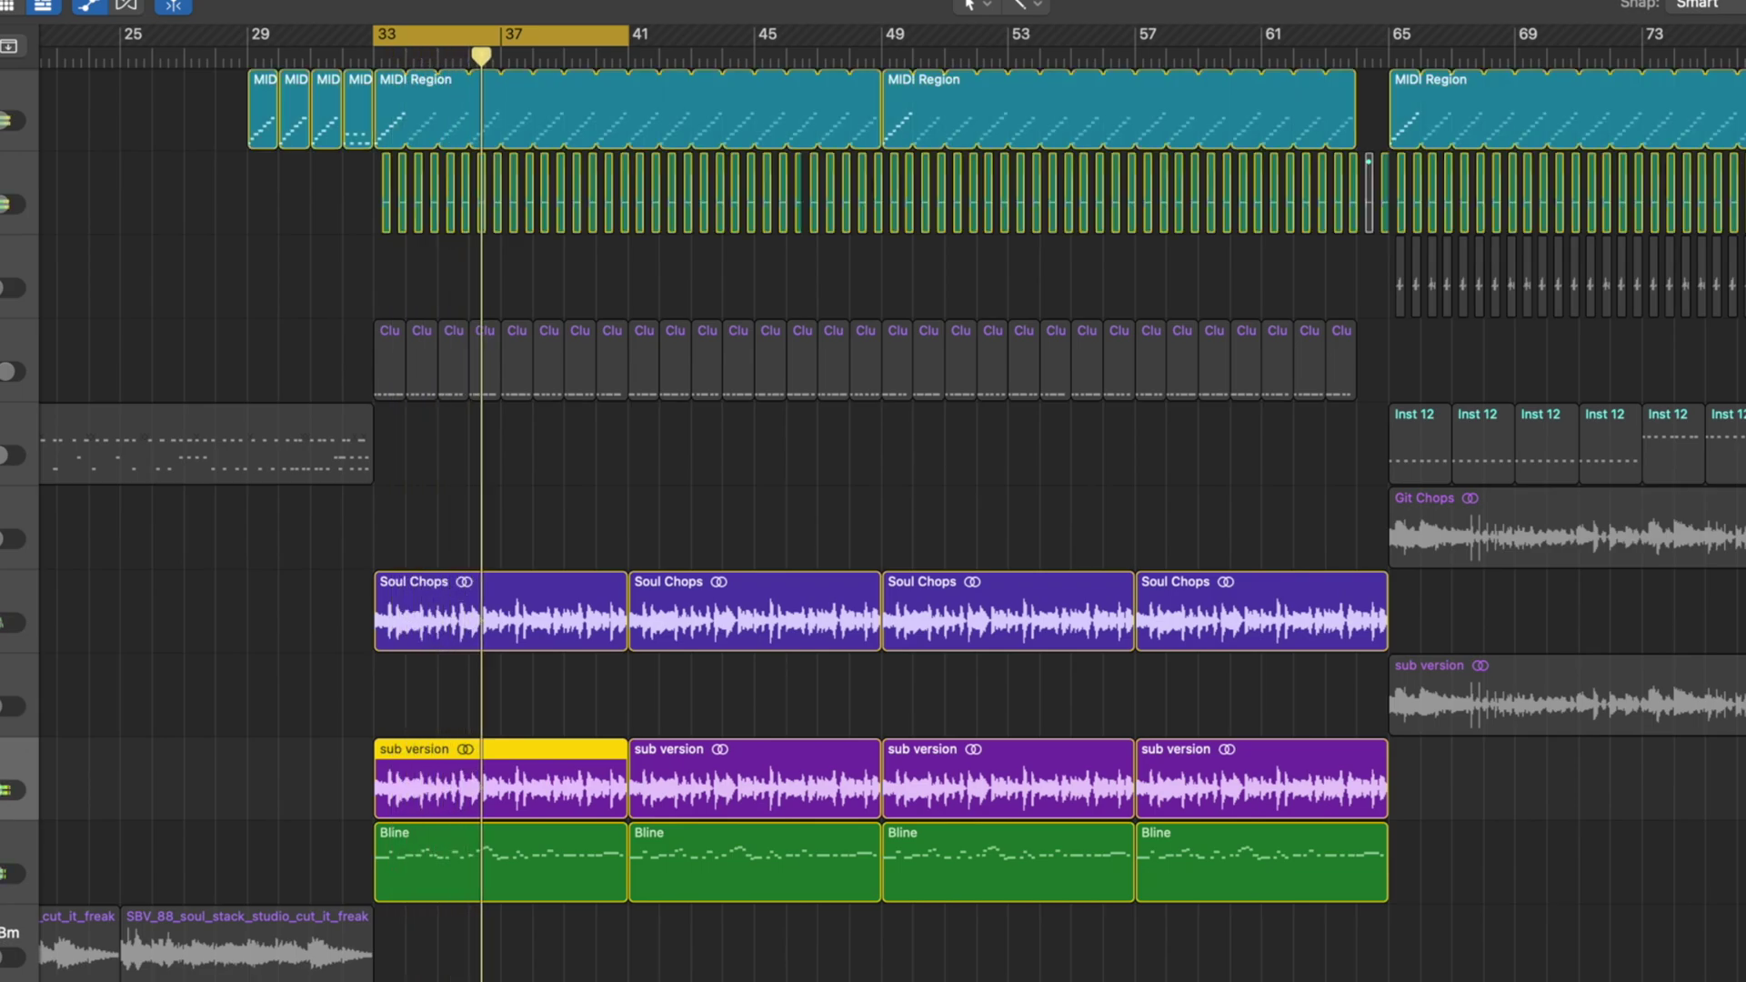
pyautogui.click(2, 371)
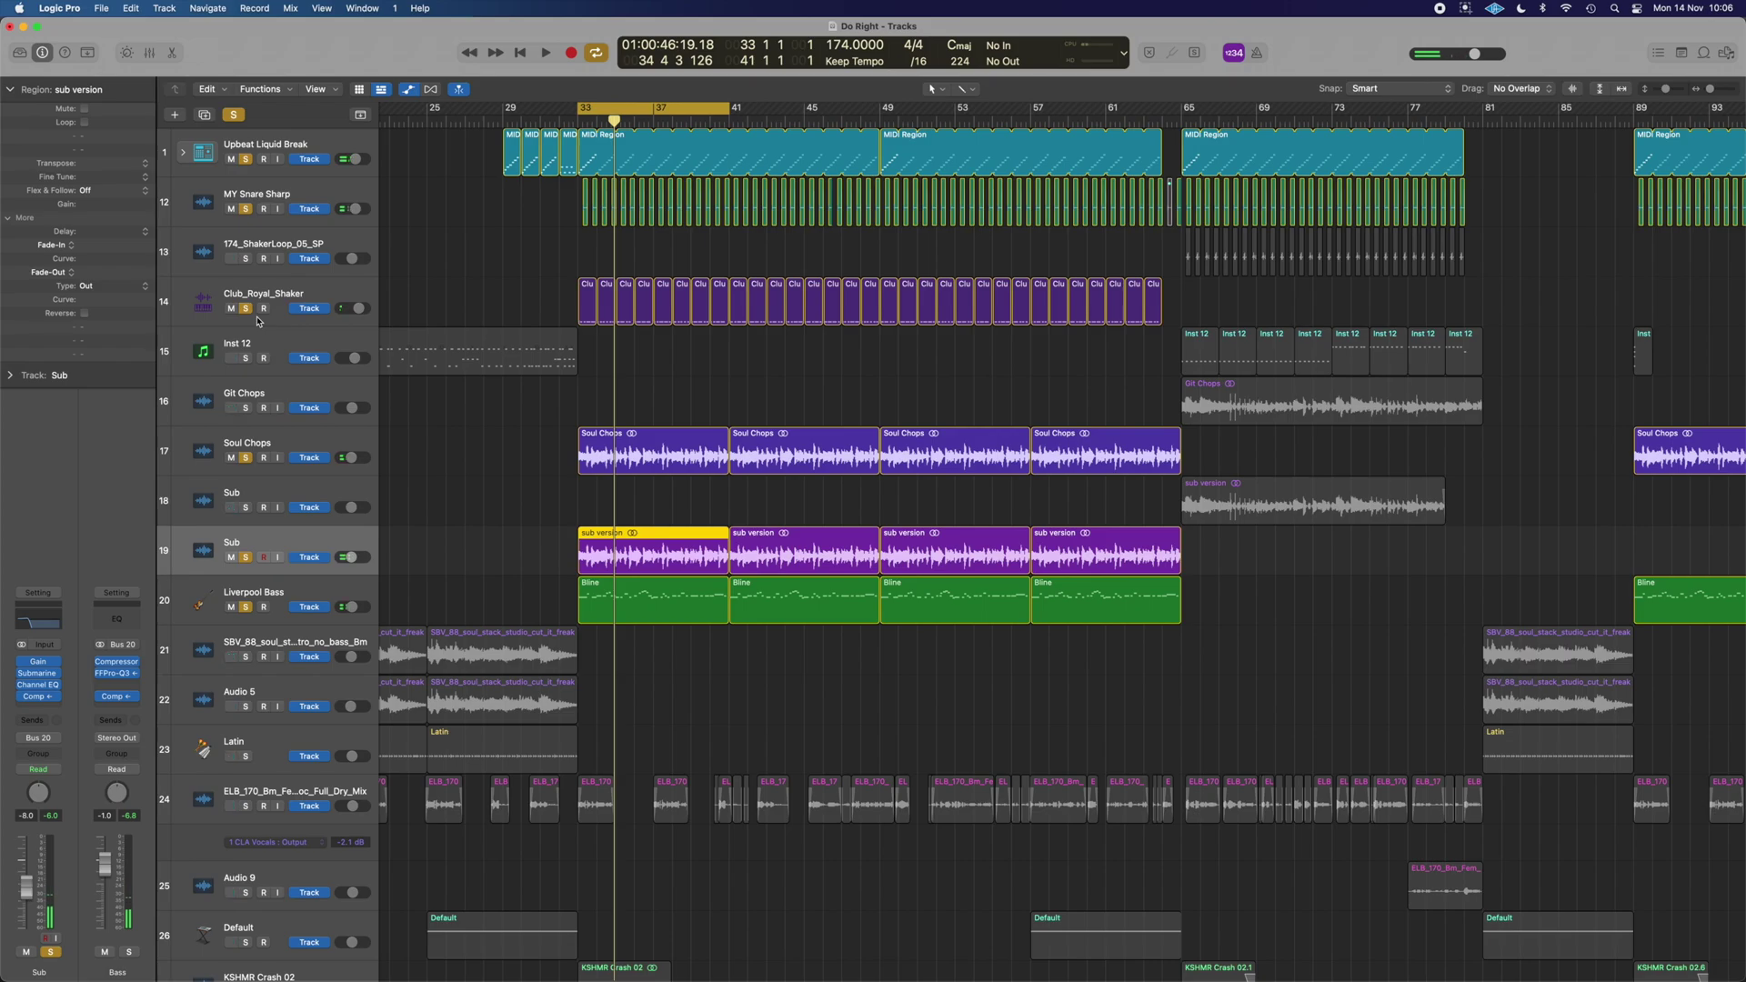
# - Add KSHMR Crash 02 to the soloed mix and play it, listen to the crash alone, and clear its solo
pyautogui.scroll(-3, 258, 320)
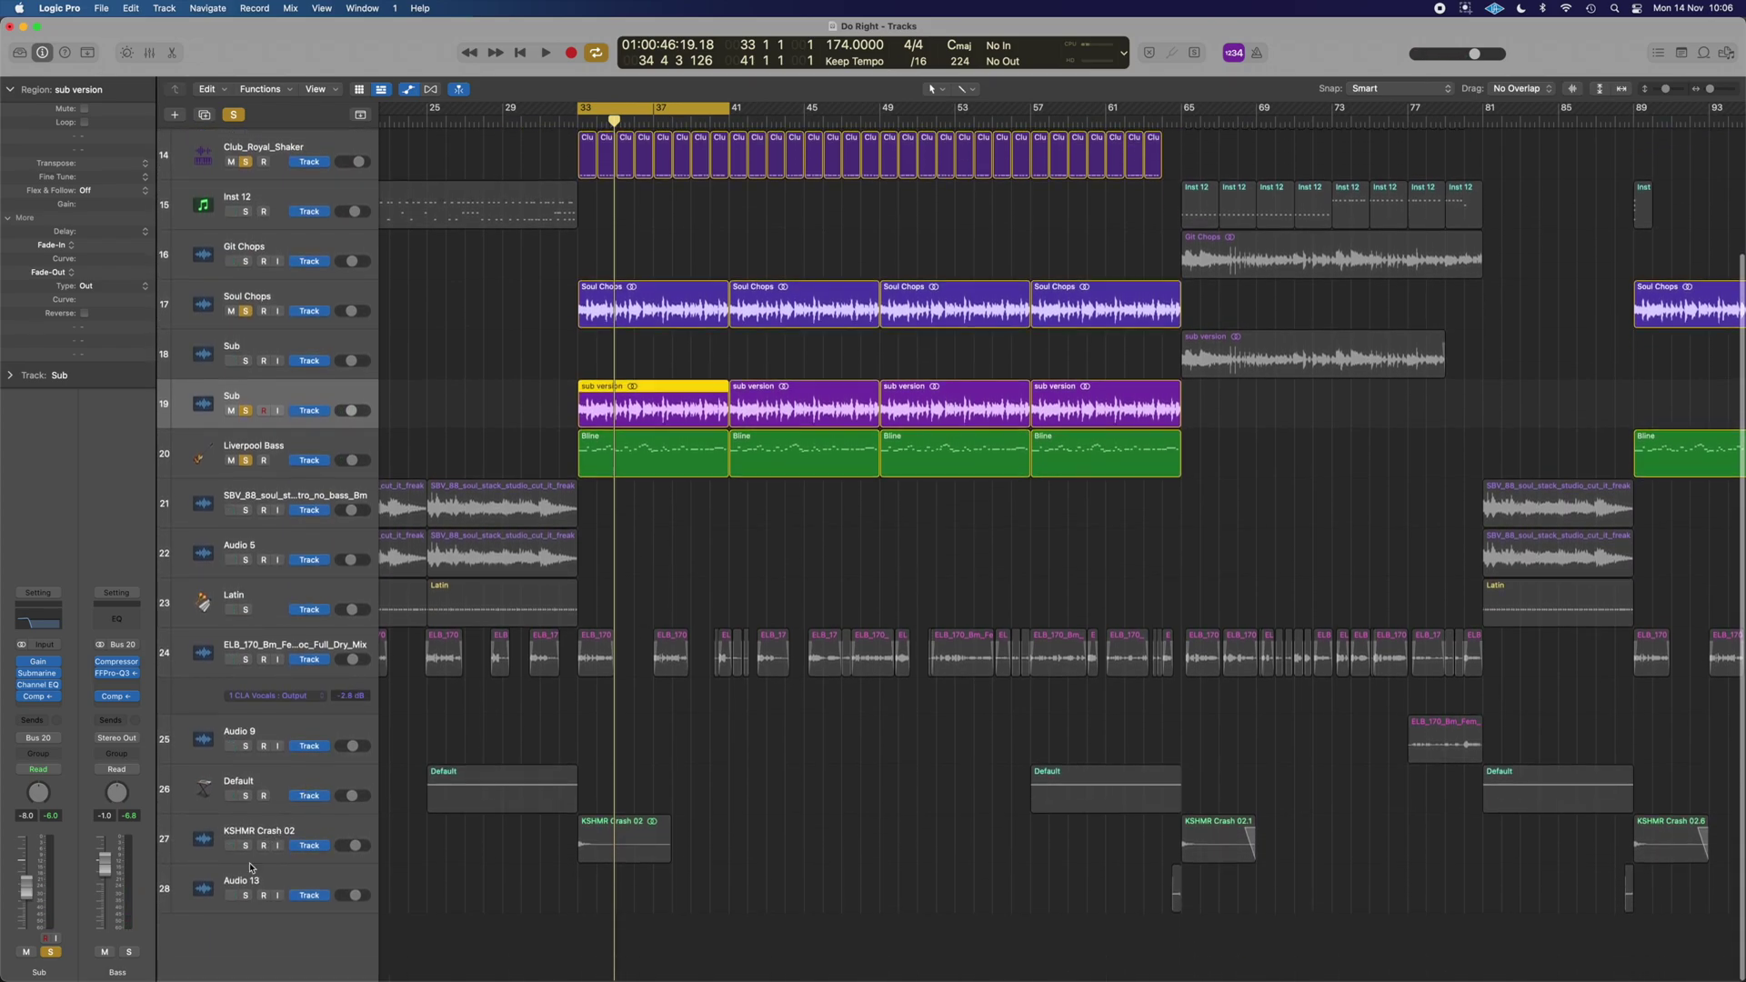
pyautogui.click(245, 846)
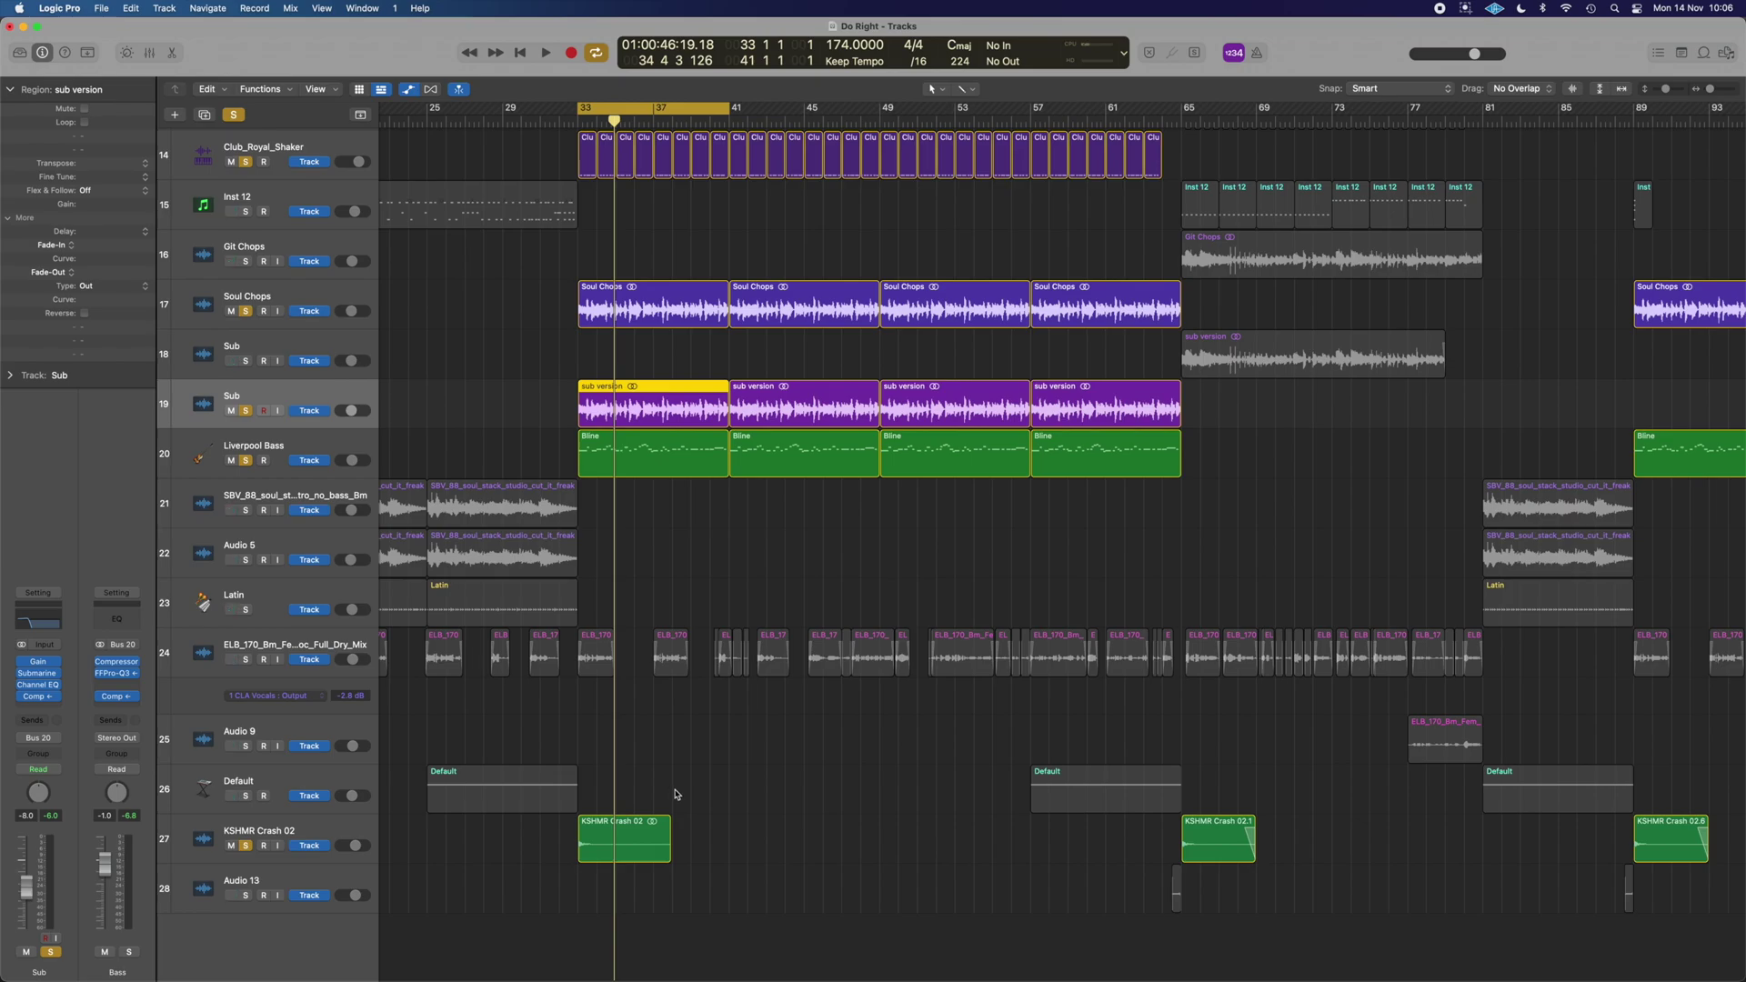
pyautogui.press('space')
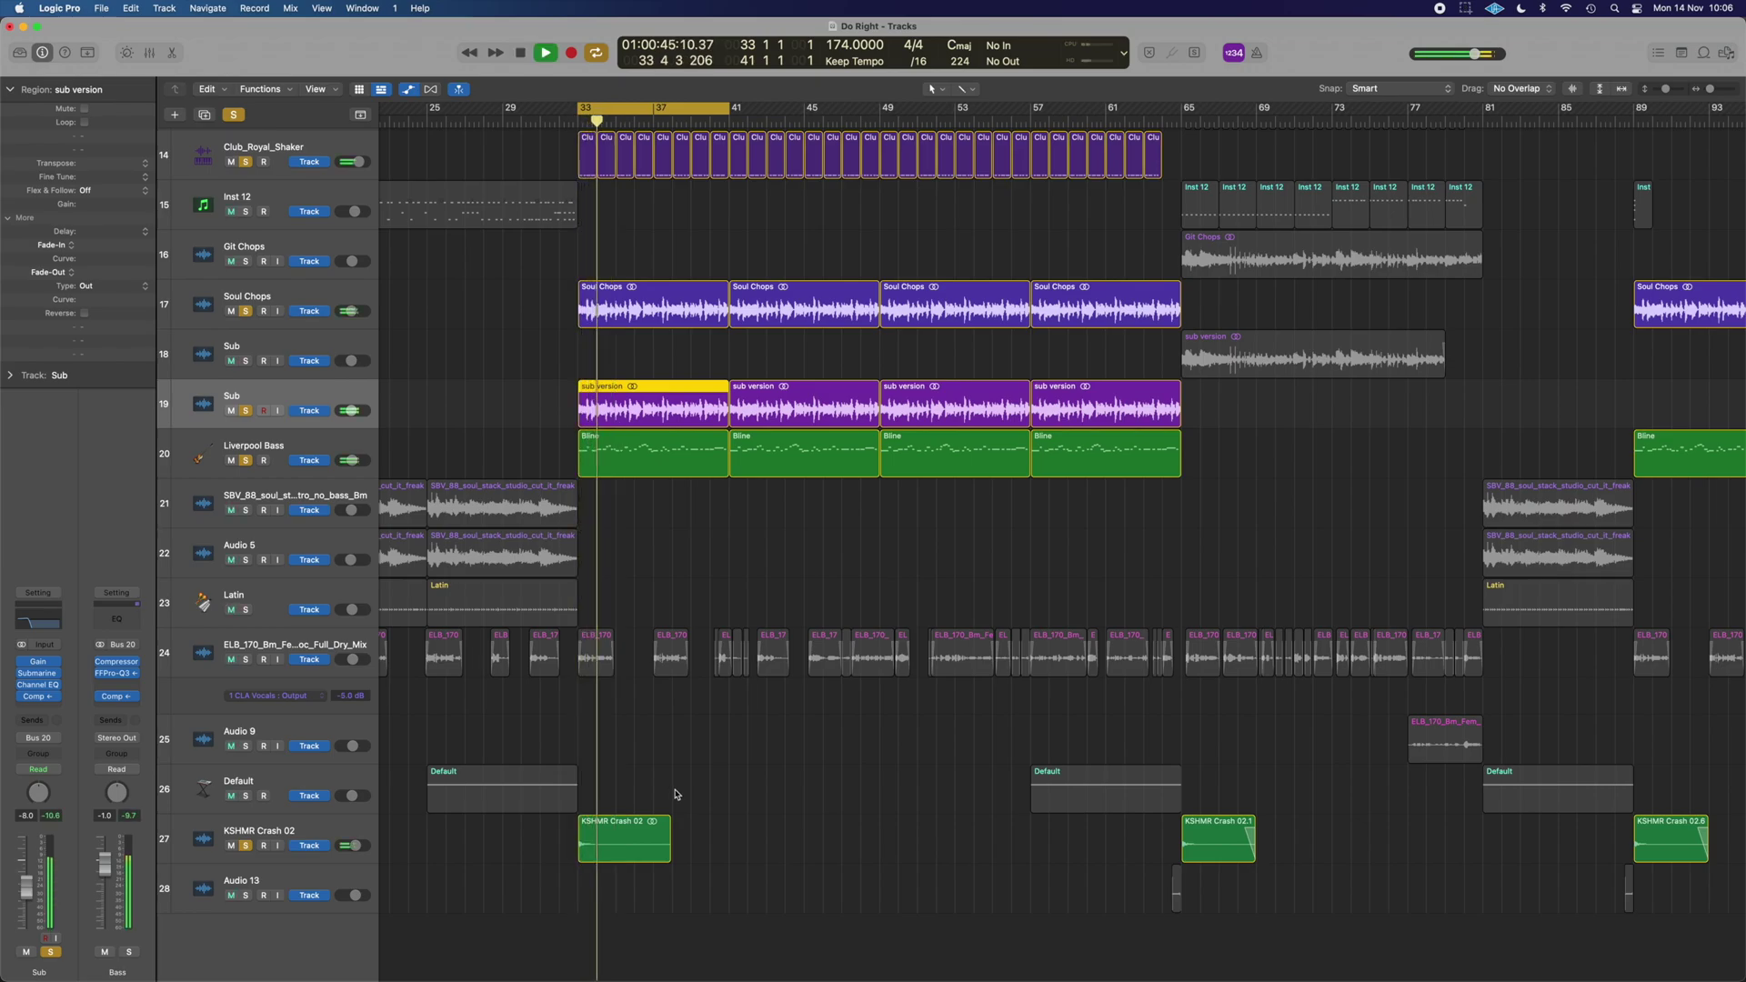
pyautogui.keyDown('alt'); pyautogui.click(246, 846); pyautogui.keyUp('alt')
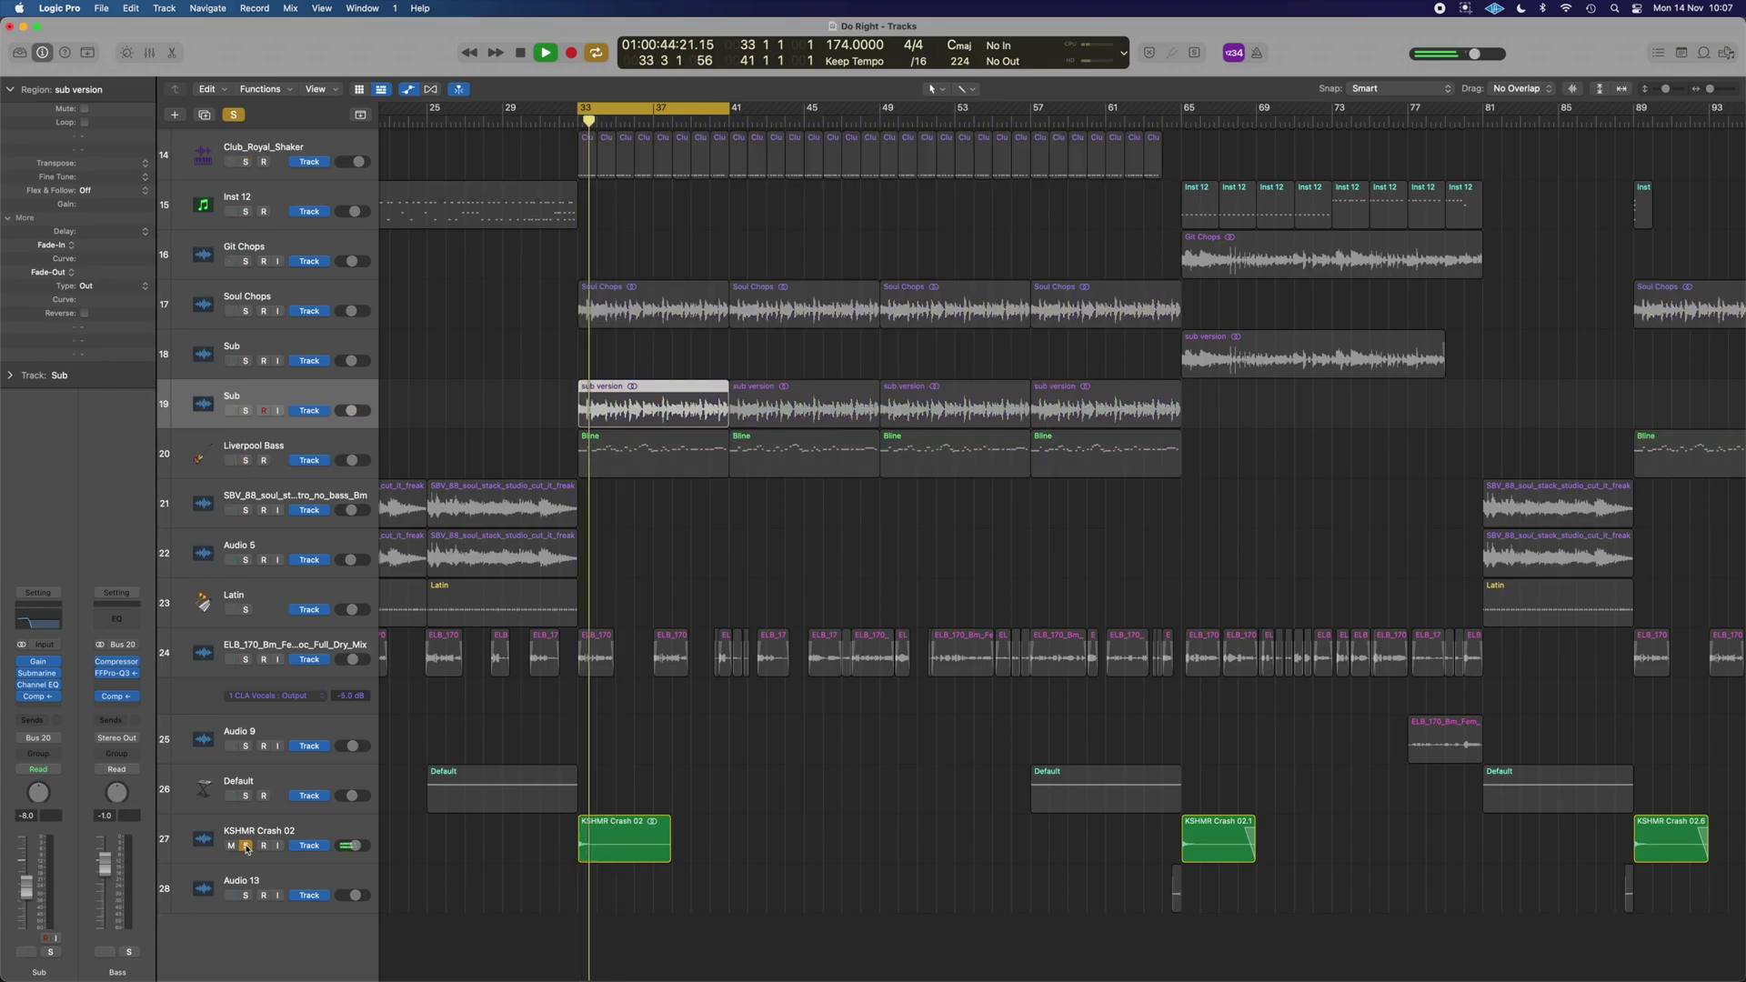
pyautogui.click(245, 846)
# - Solo the Default synth region at bars 57 to 65, show its filter cutoff and resonance automation, and audition it
pyautogui.click(1083, 777)
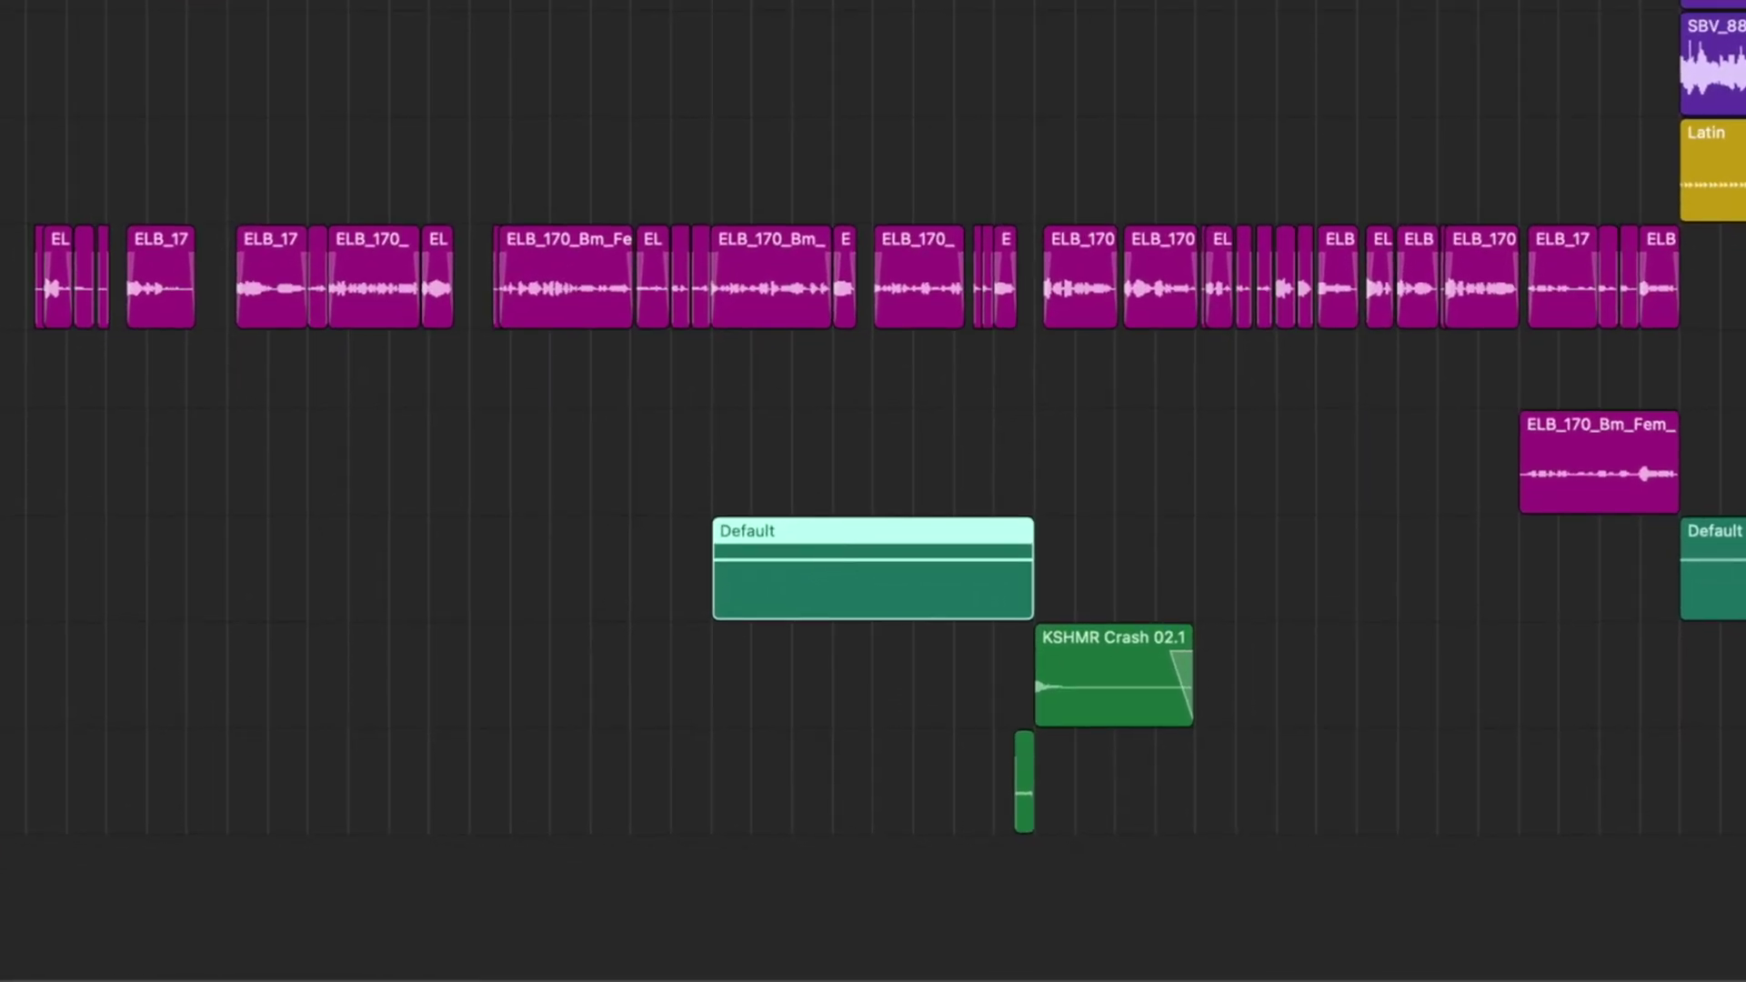
pyautogui.hotkey('ctrl', 's')
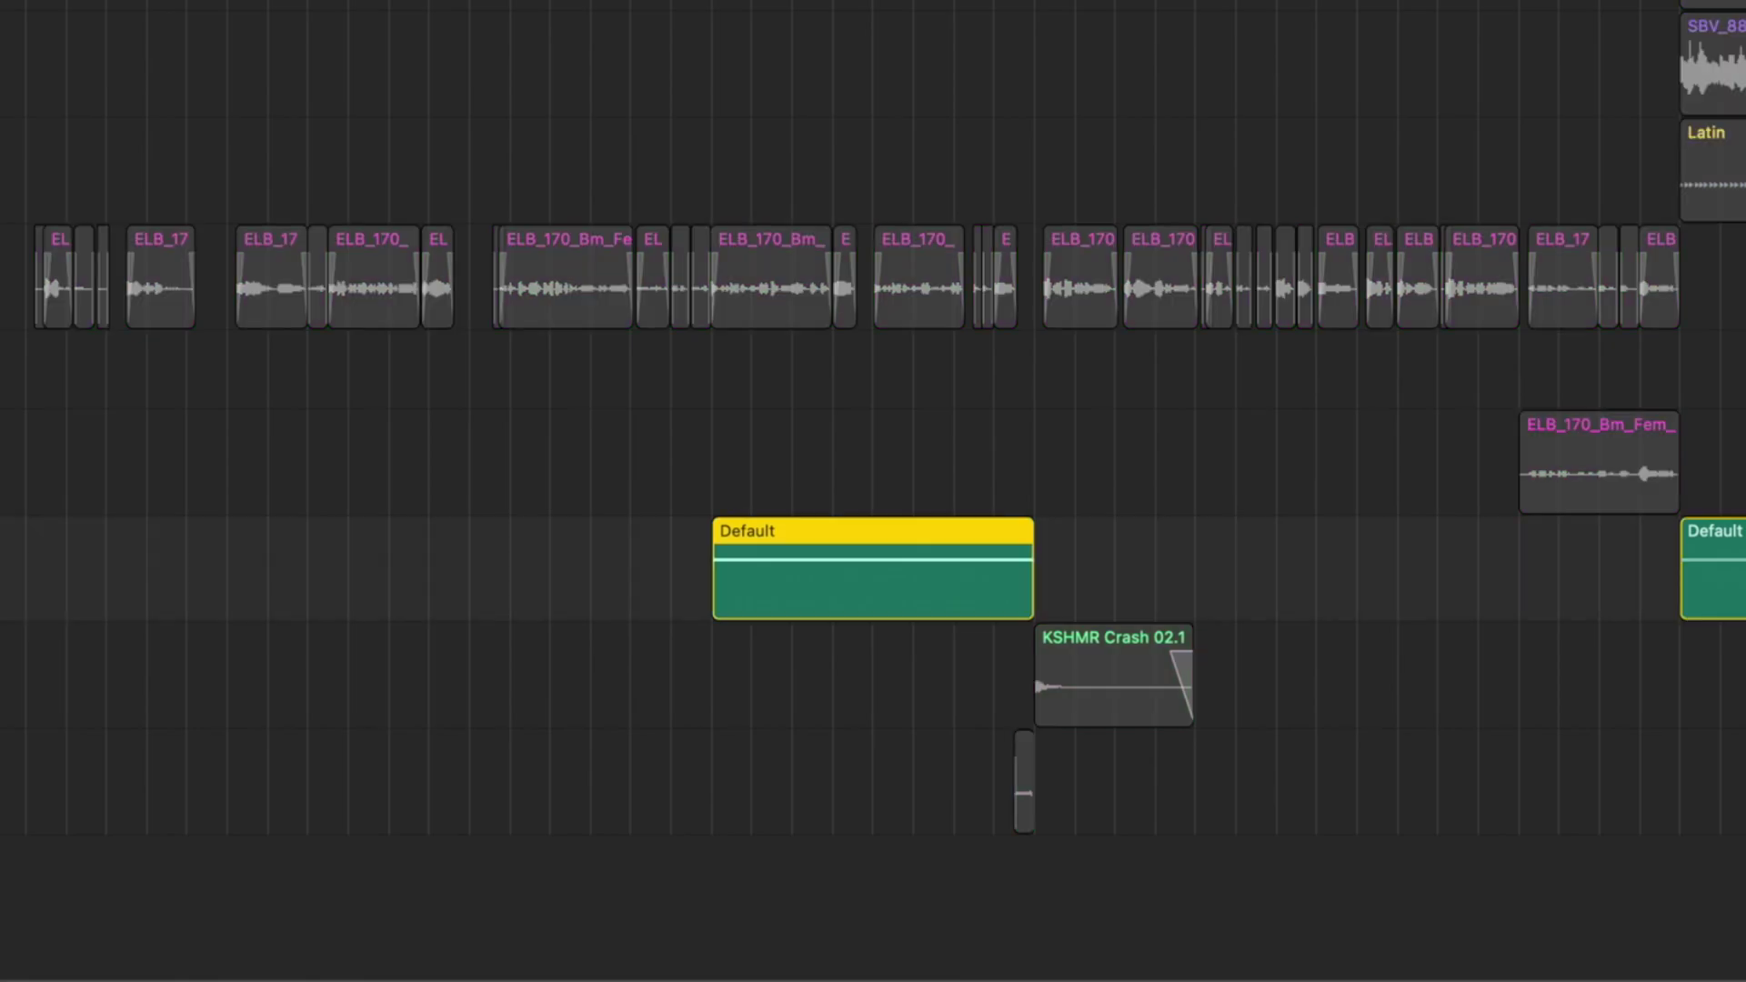
pyautogui.press('a')
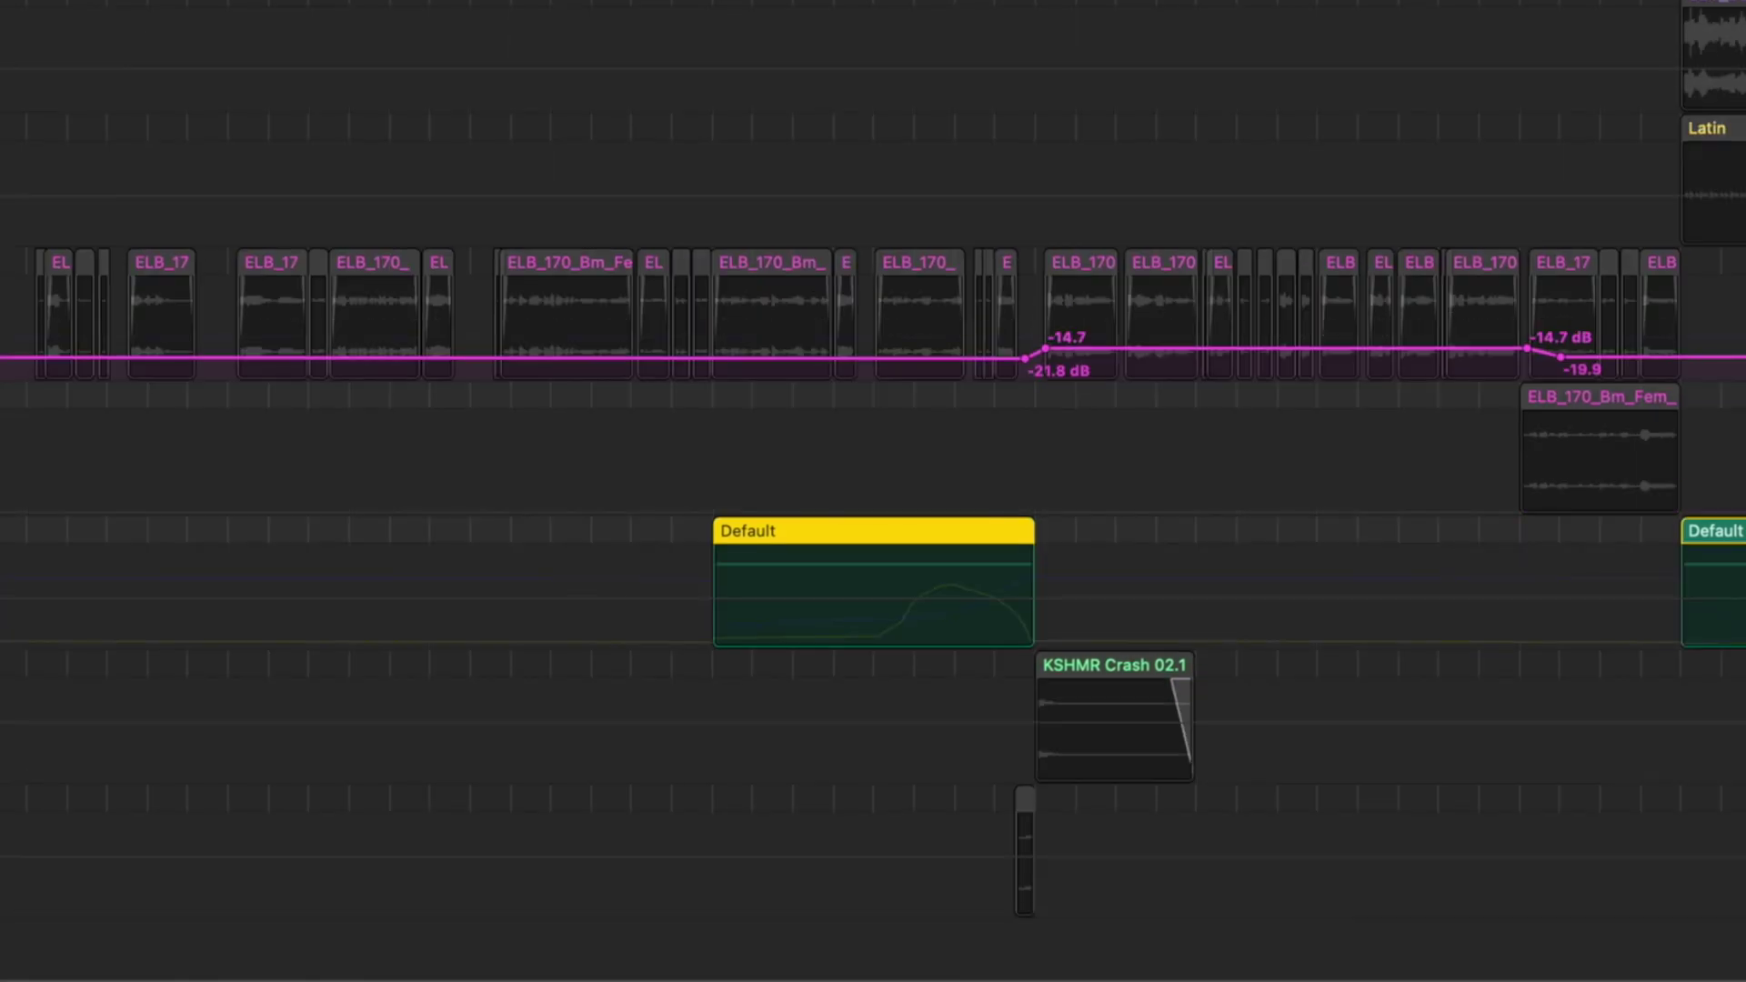
pyautogui.scroll(-2, 226, 445)
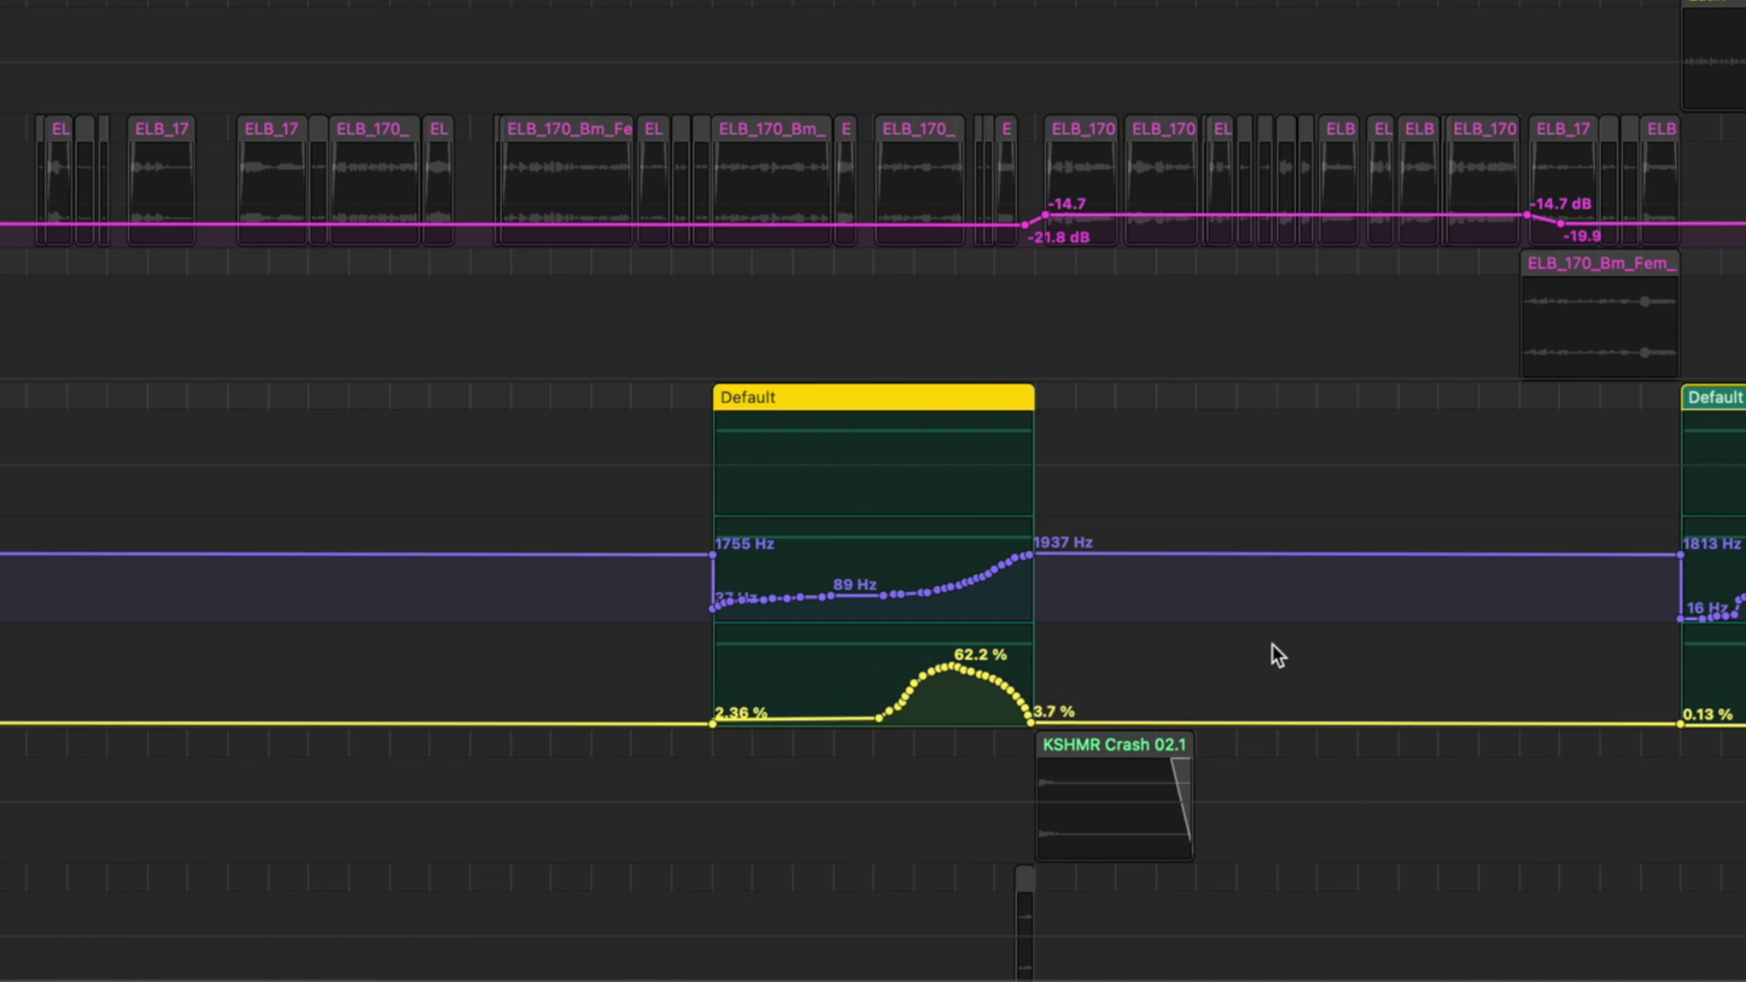
pyautogui.press('space')
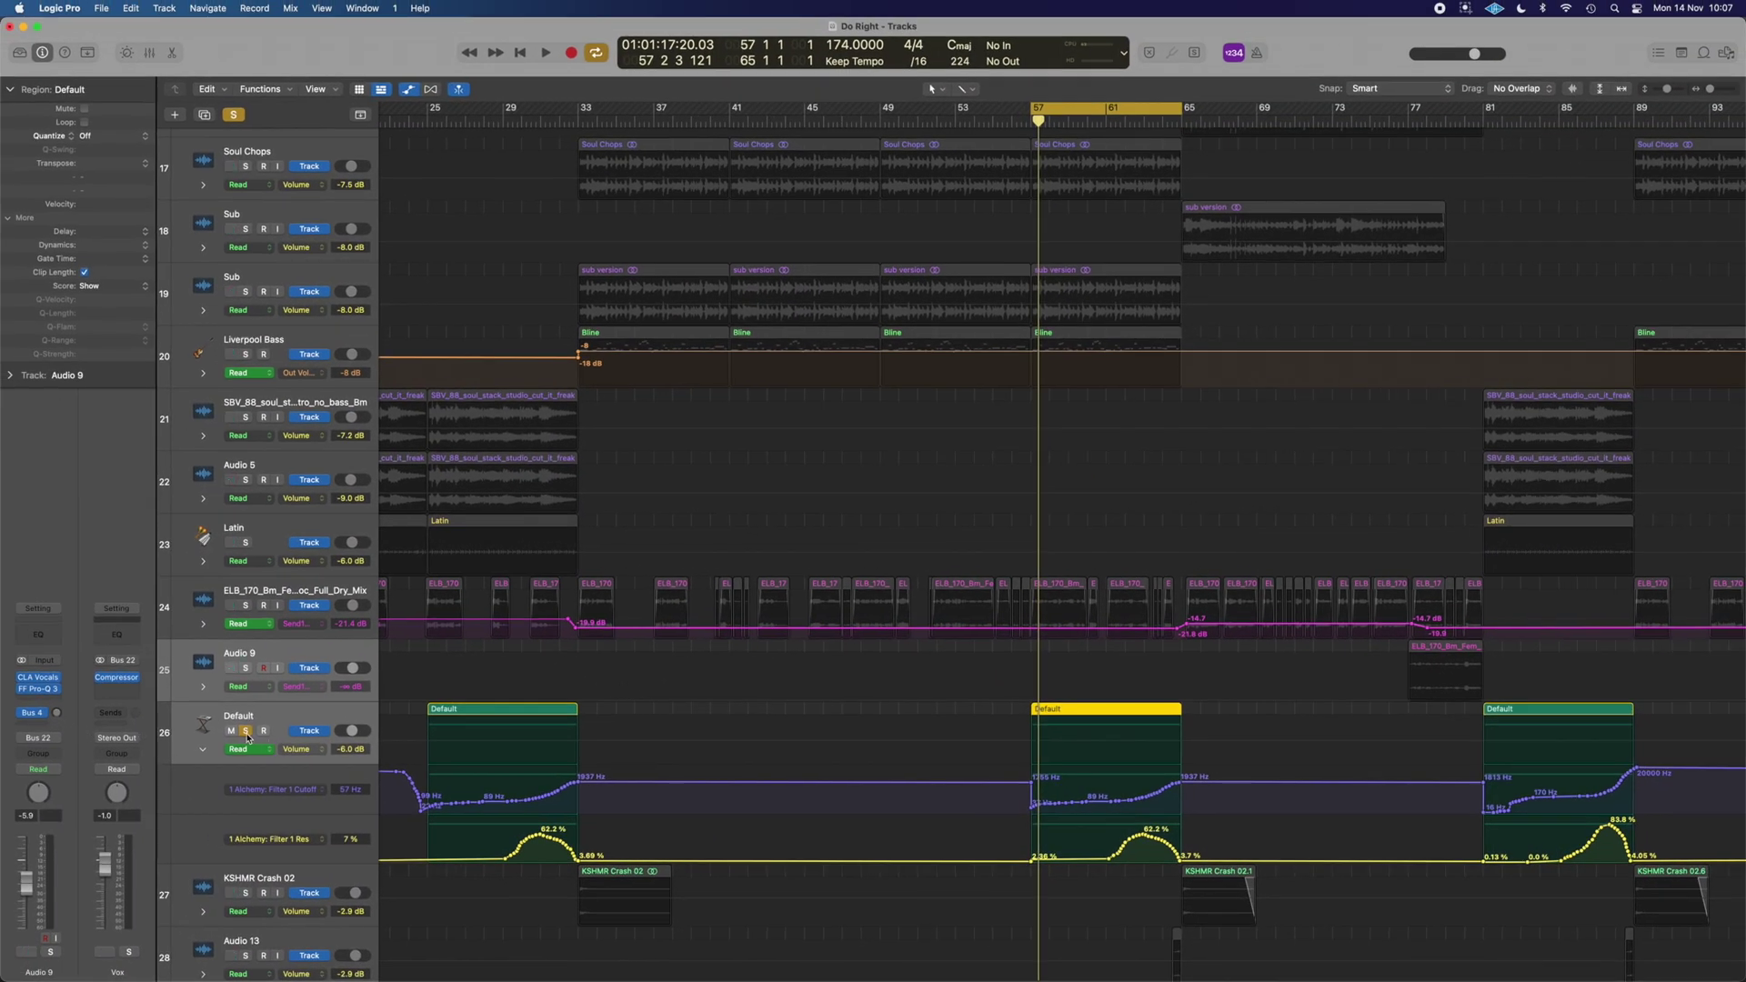
# - Take the Default track out of solo and look over the automation on the bass, vocal and synth tracks
pyautogui.press('s')
pyautogui.scroll(-3, 923, 417)
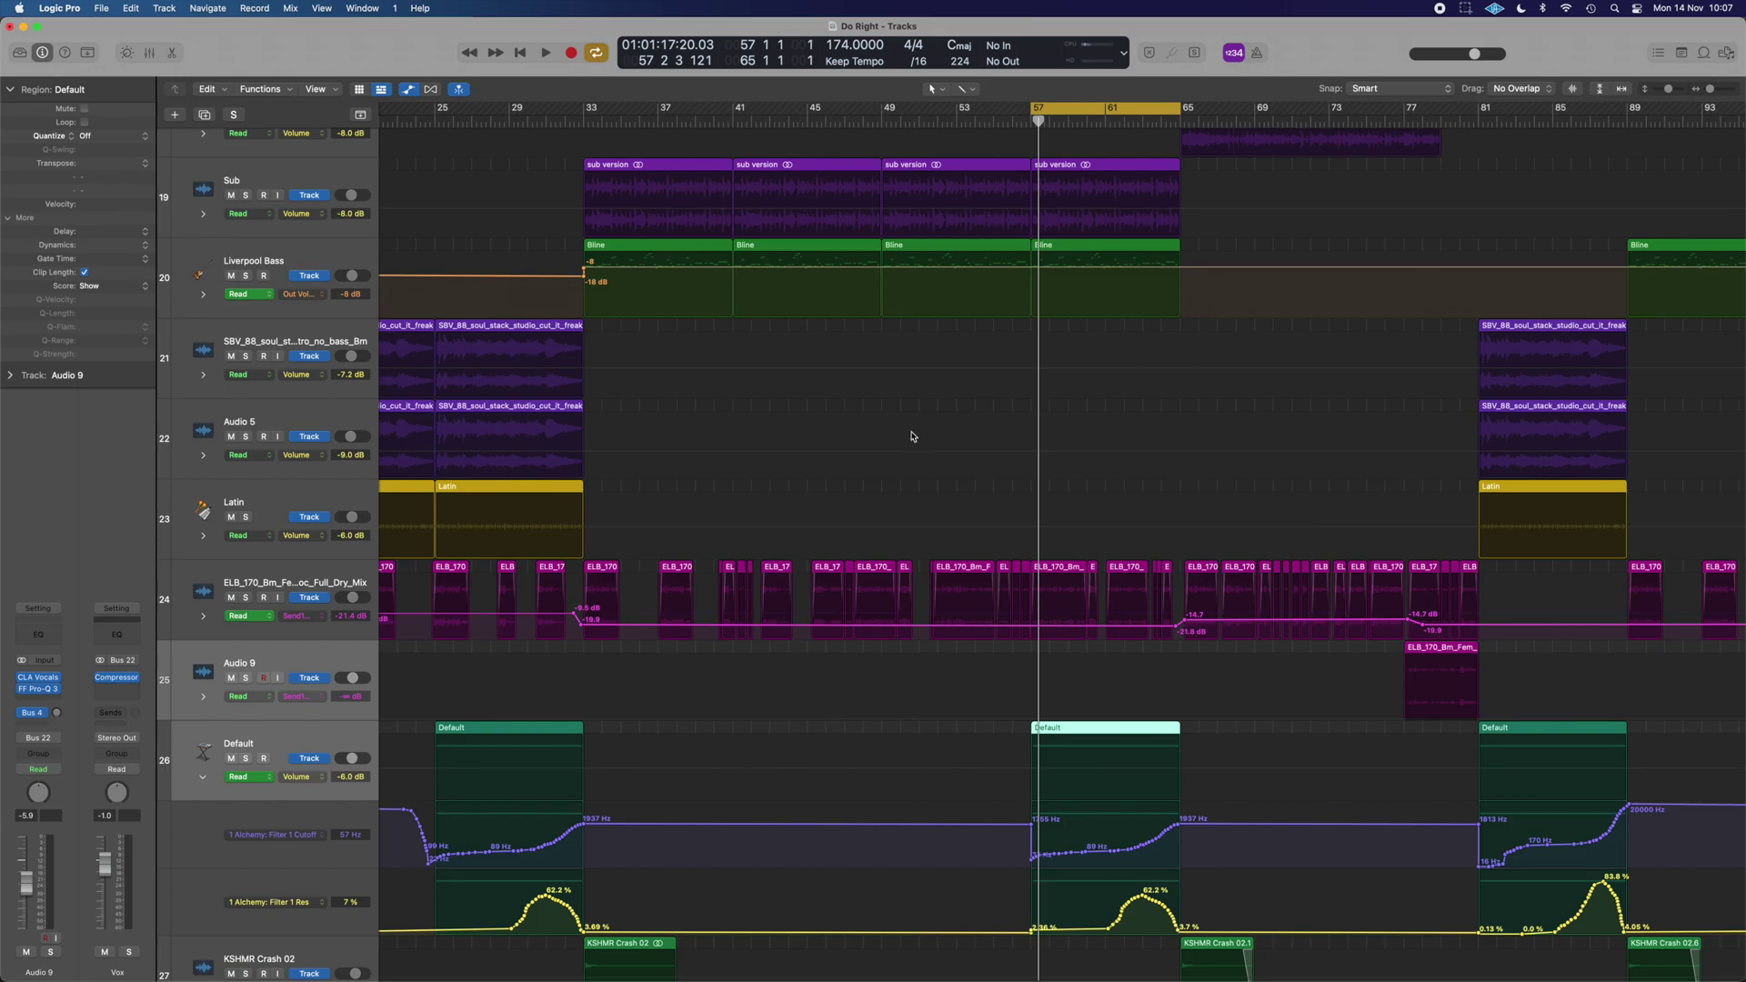
pyautogui.scroll(-1, 853, 425)
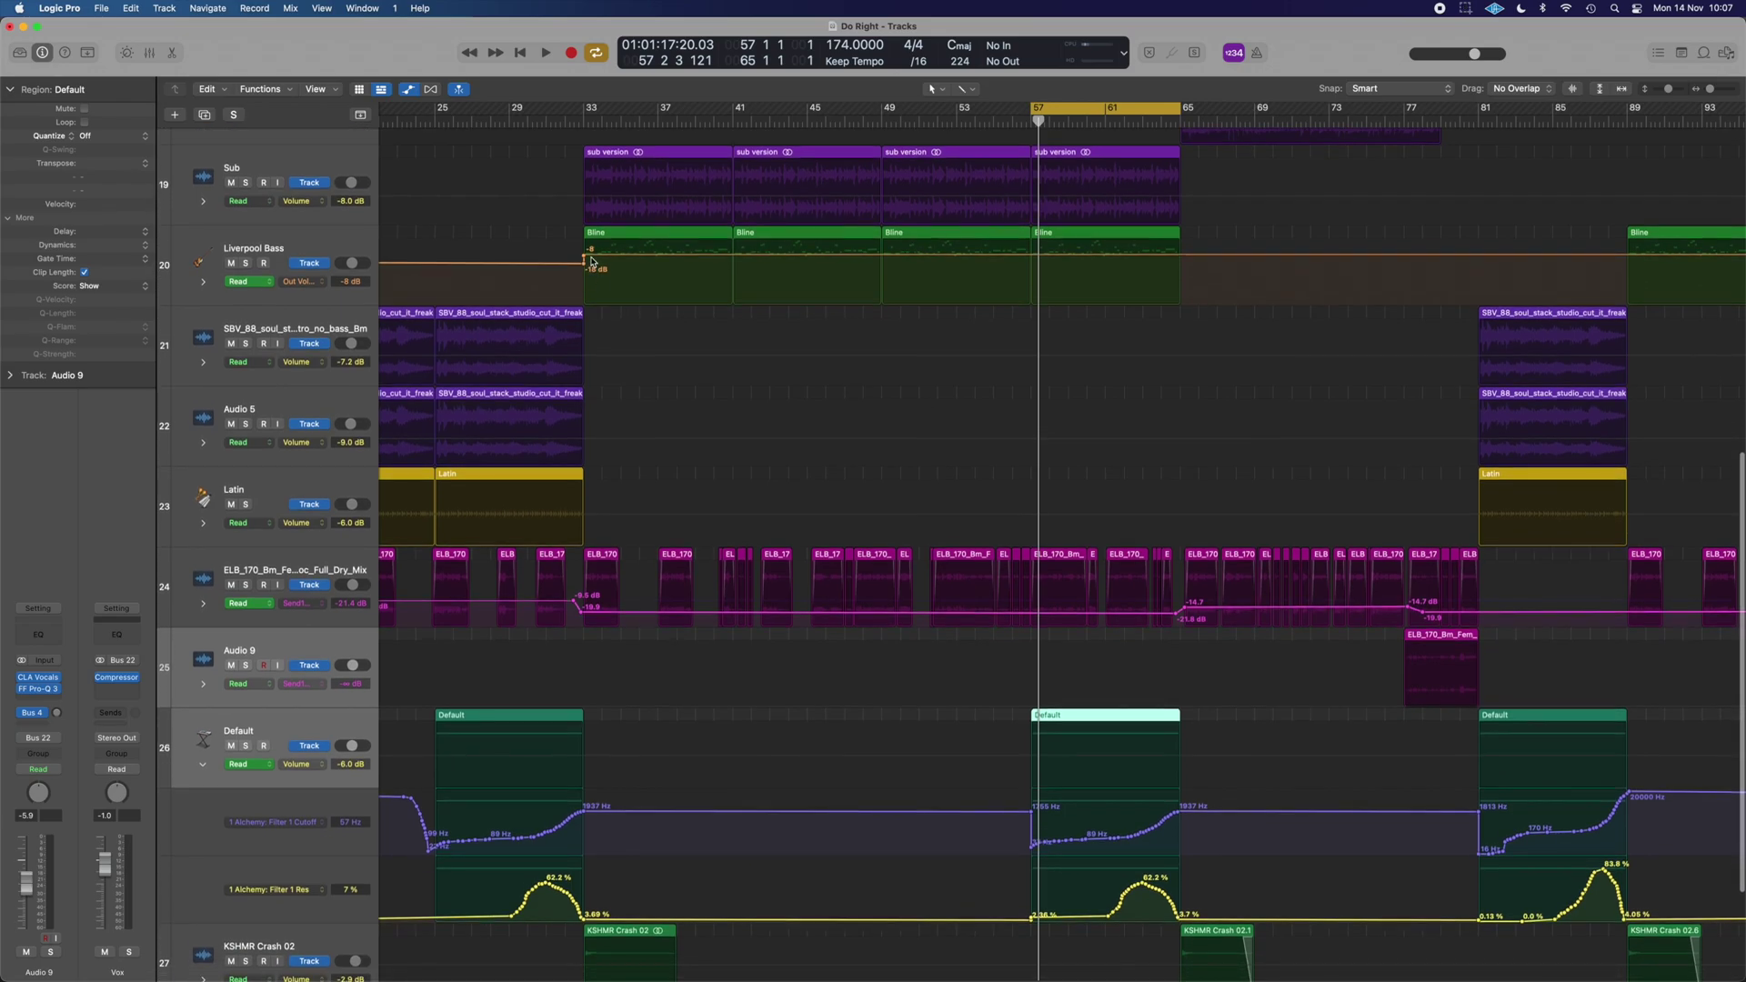
pyautogui.scroll(-5, 752, 384)
pyautogui.scroll(8, 738, 755)
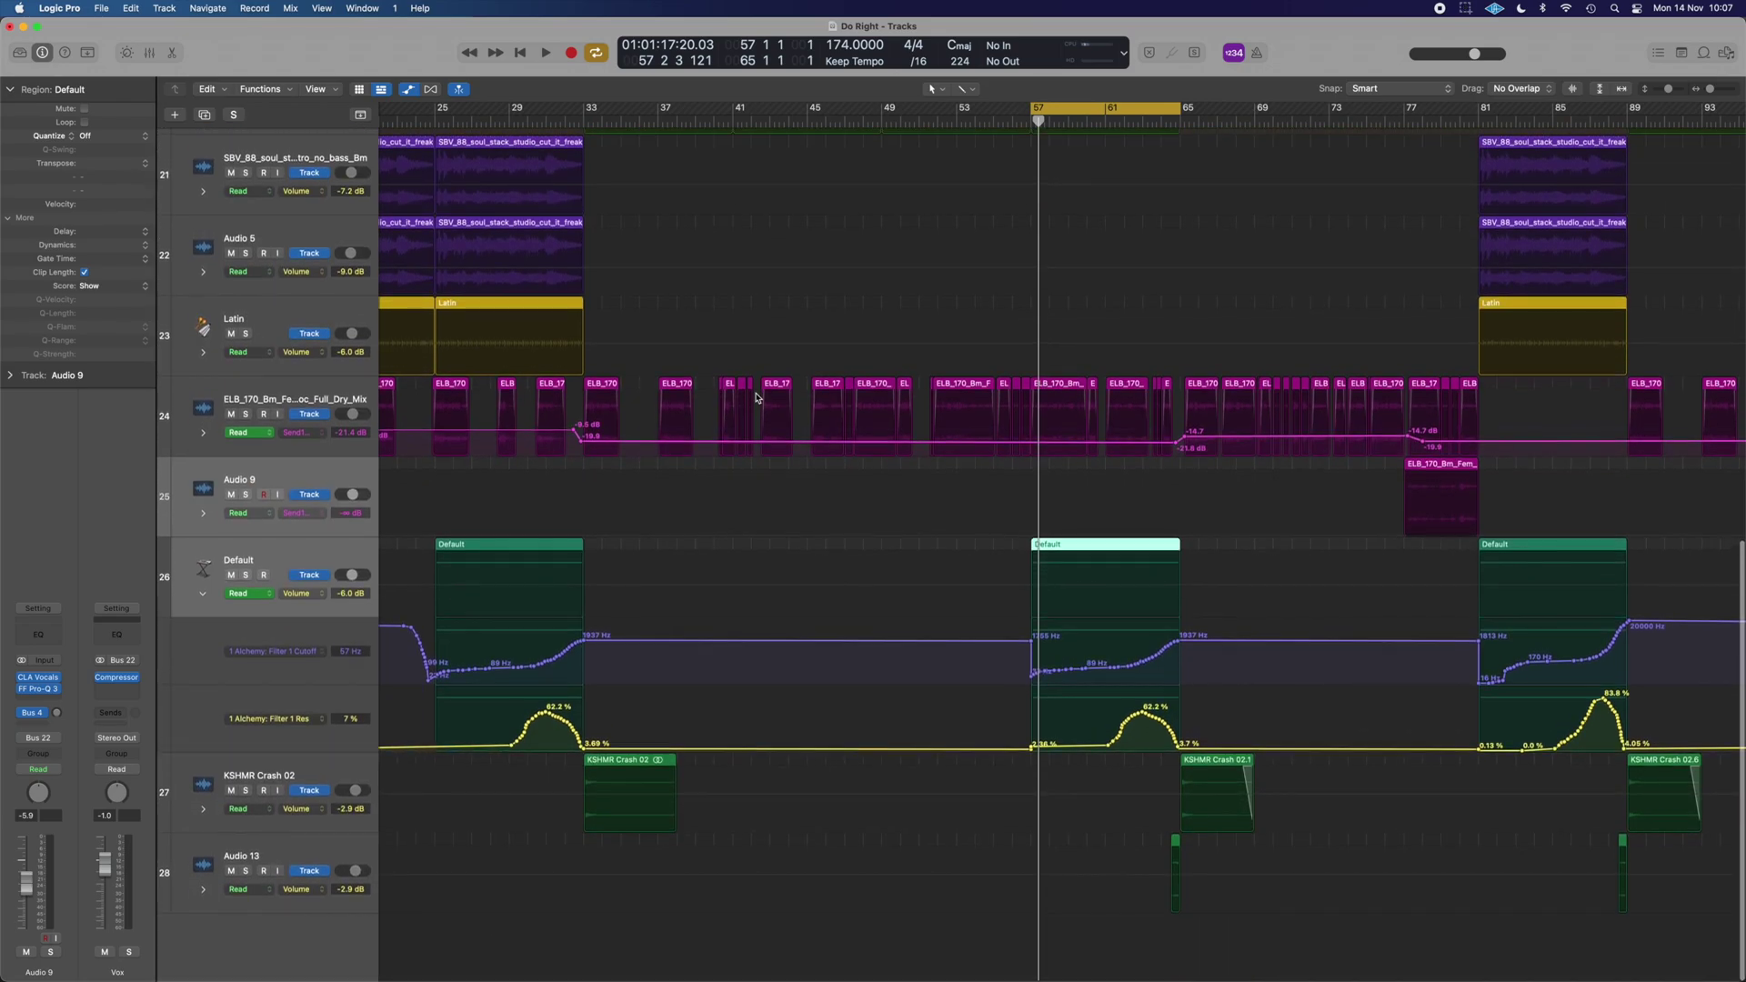
# - Cycle bars 29 to 33 and audition the low-cut filter automation on the Upbeat Liquid Break track
pyautogui.scroll(8, 891, 564)
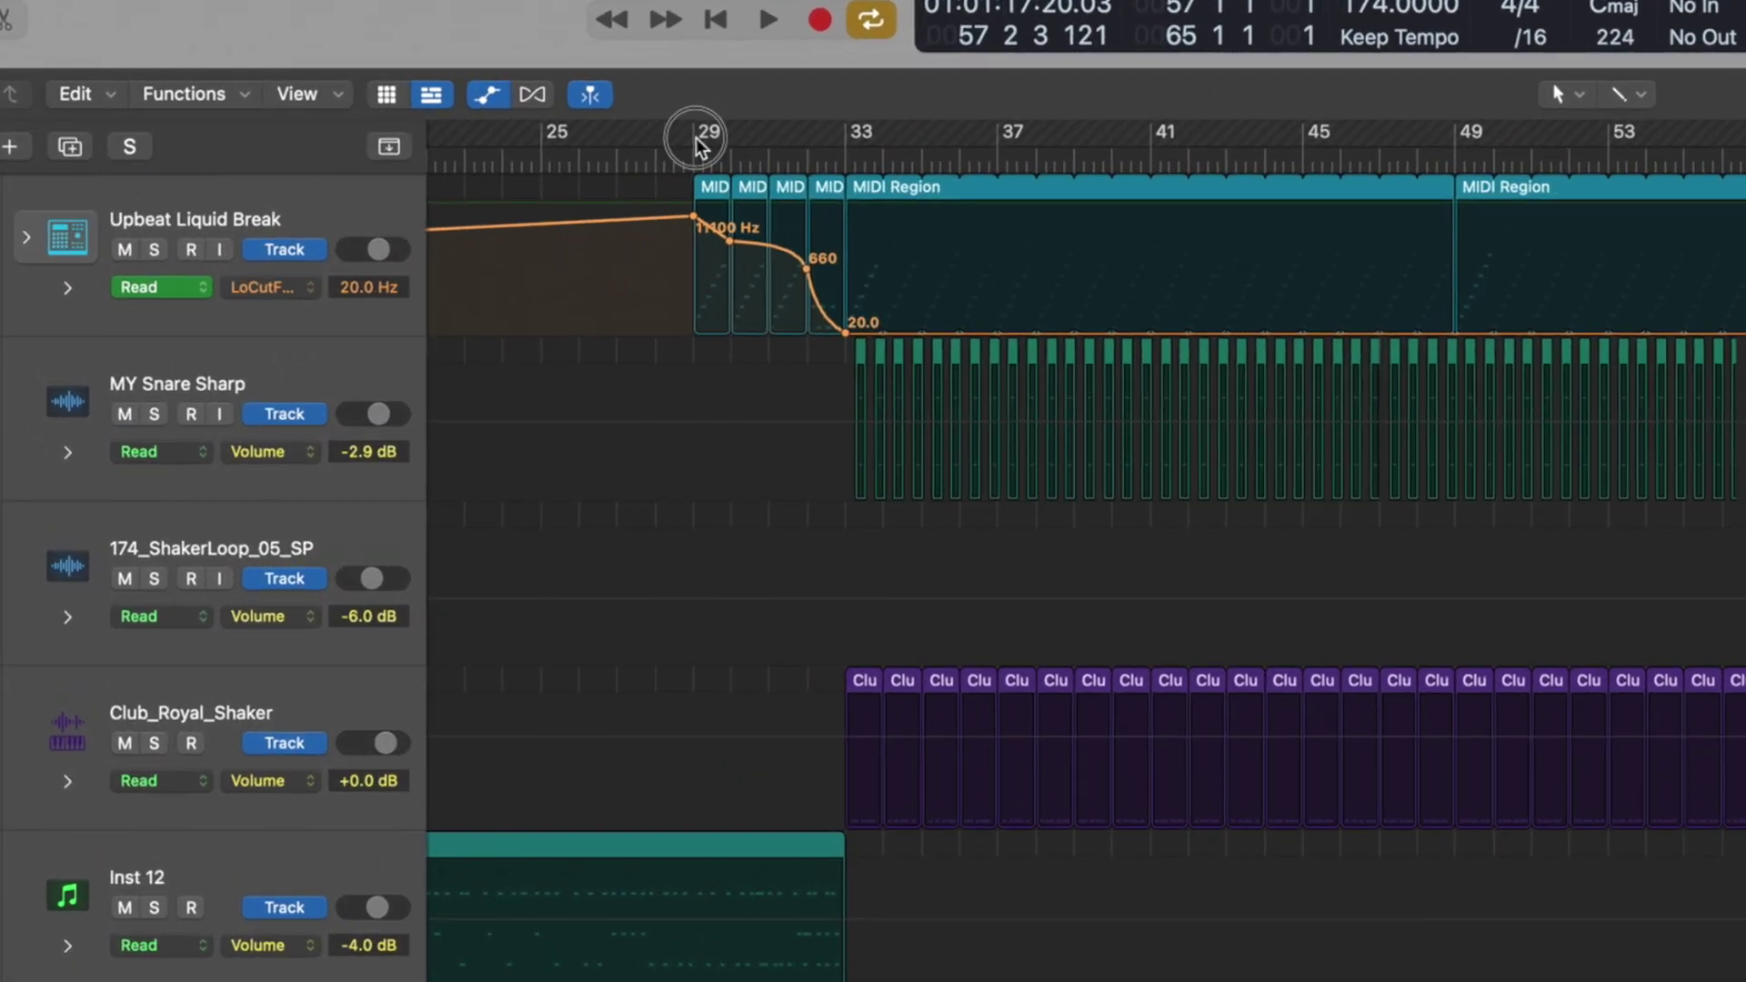
pyautogui.moveTo(515, 107); pyautogui.dragTo(584, 113)
pyautogui.moveTo(871, 145); pyautogui.dragTo(869, 155)
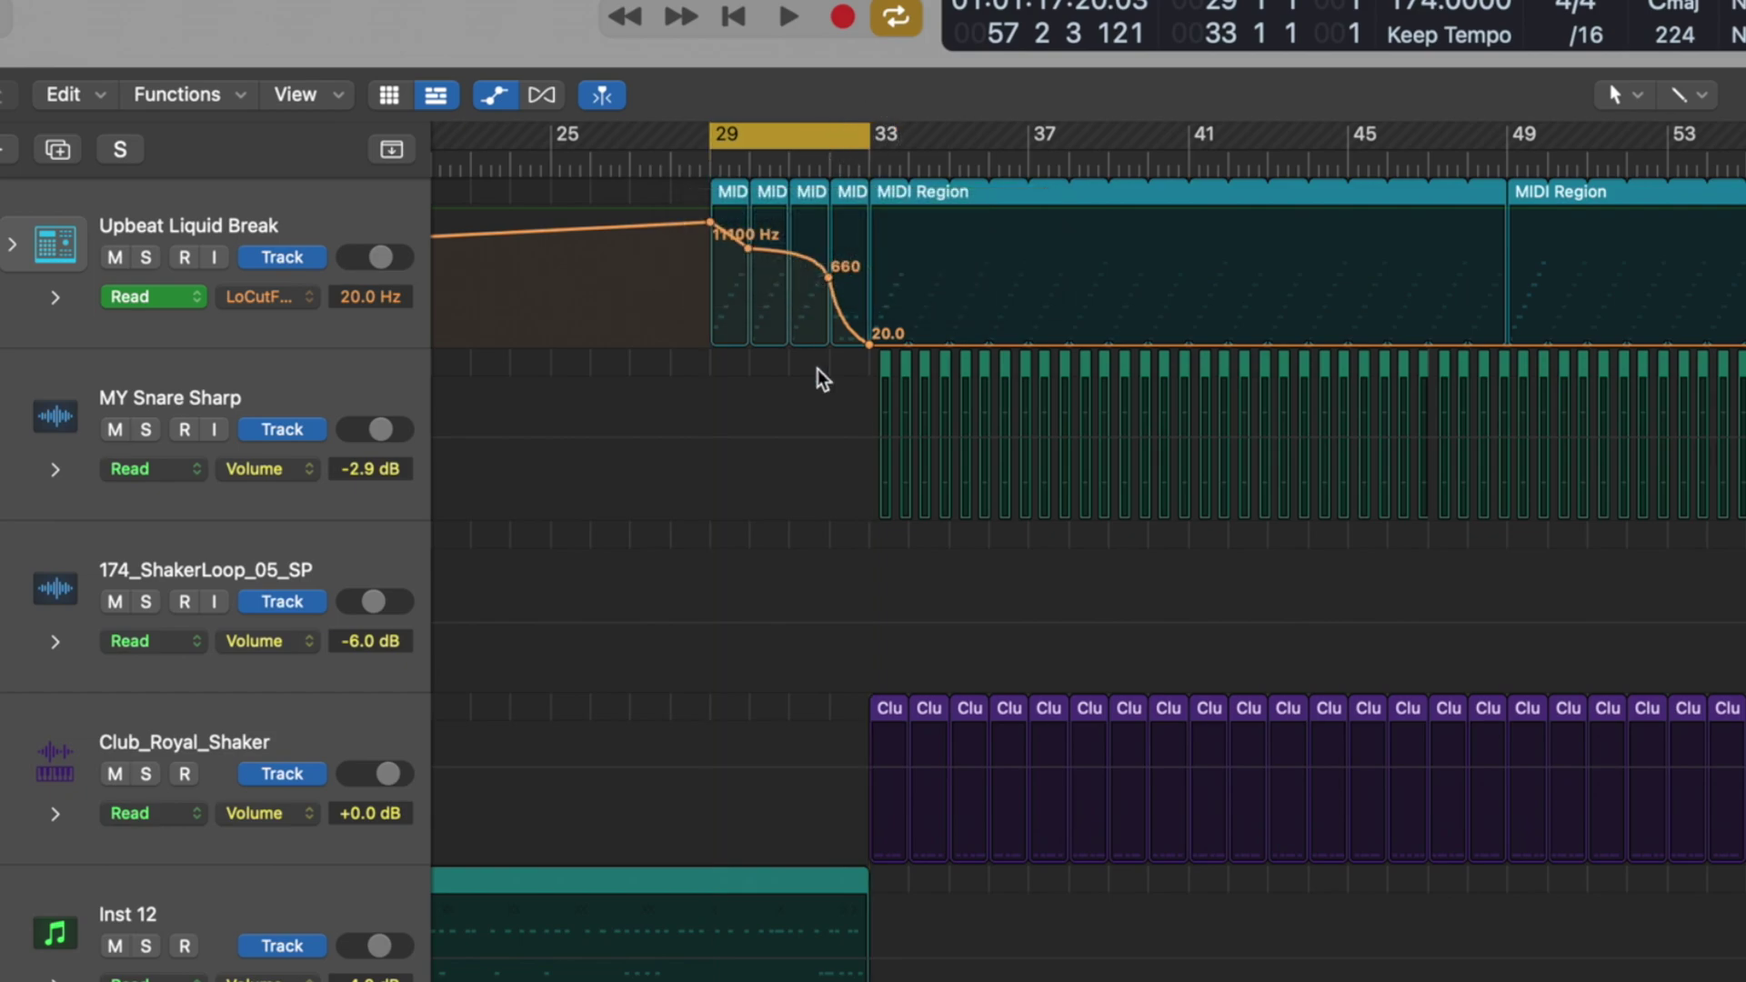
pyautogui.press('space')
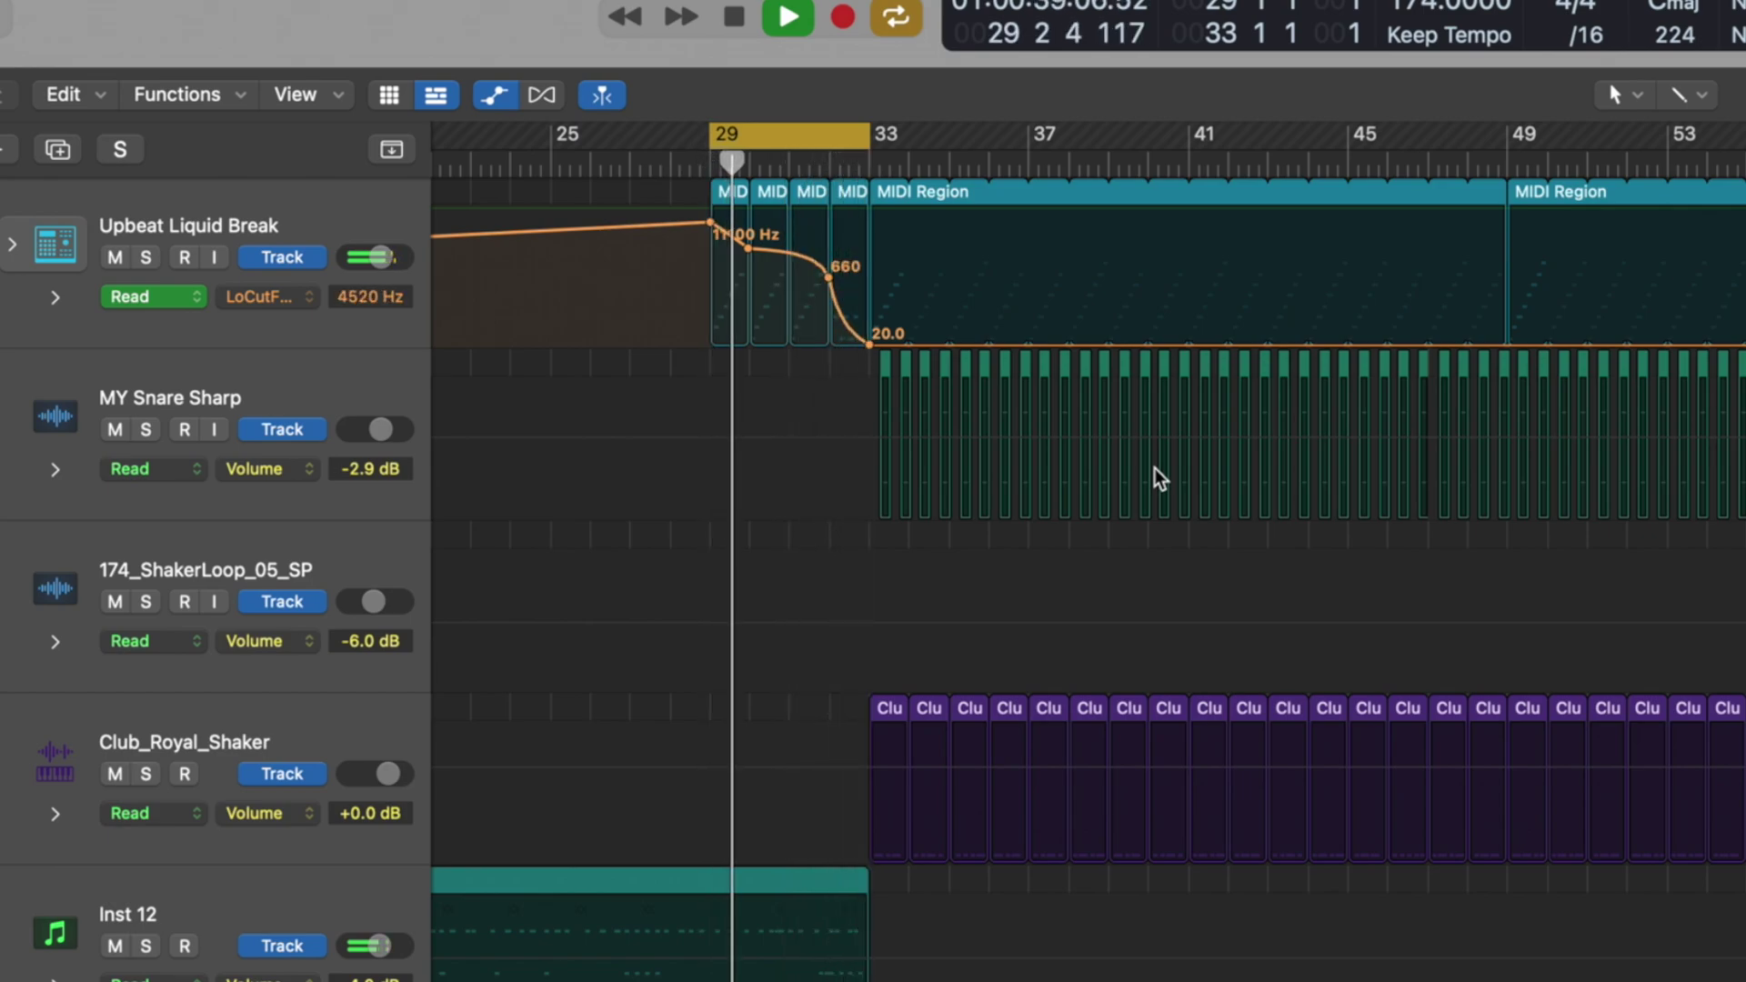
pyautogui.click(833, 138)
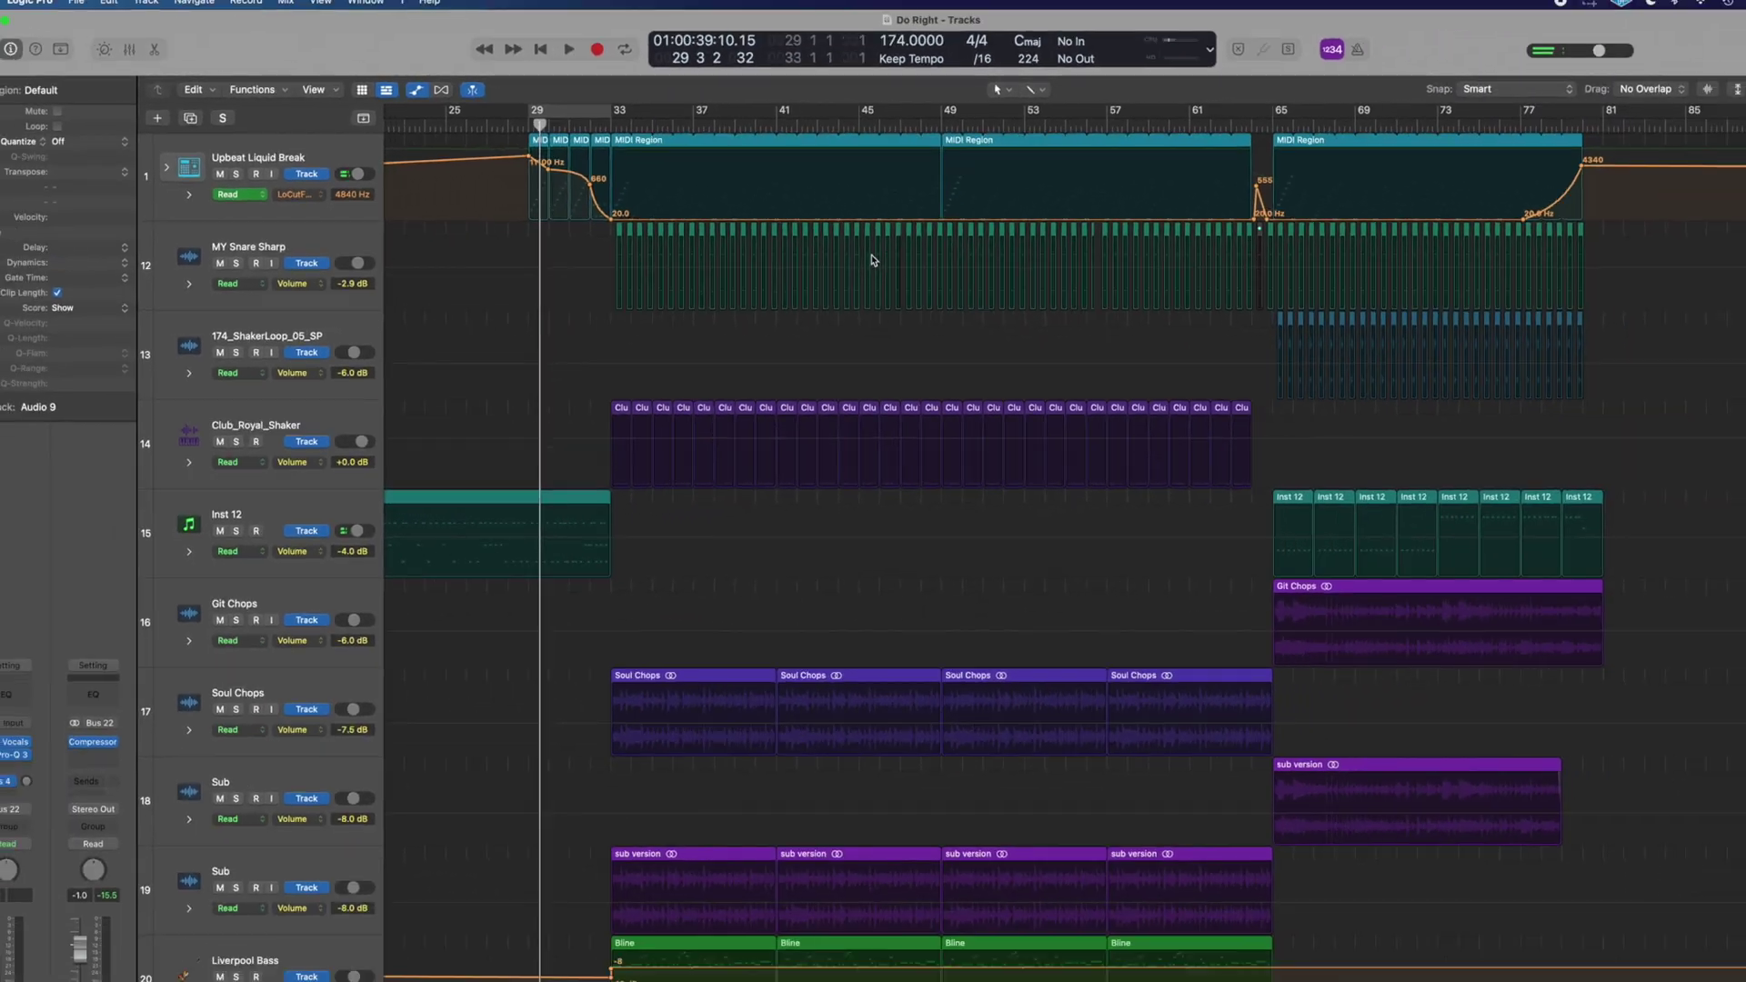
# - Hide the track automation and audition the intro with the cycle over bars 1 to 17
pyautogui.press('a')
pyautogui.hscroll(-5, 873, 260)
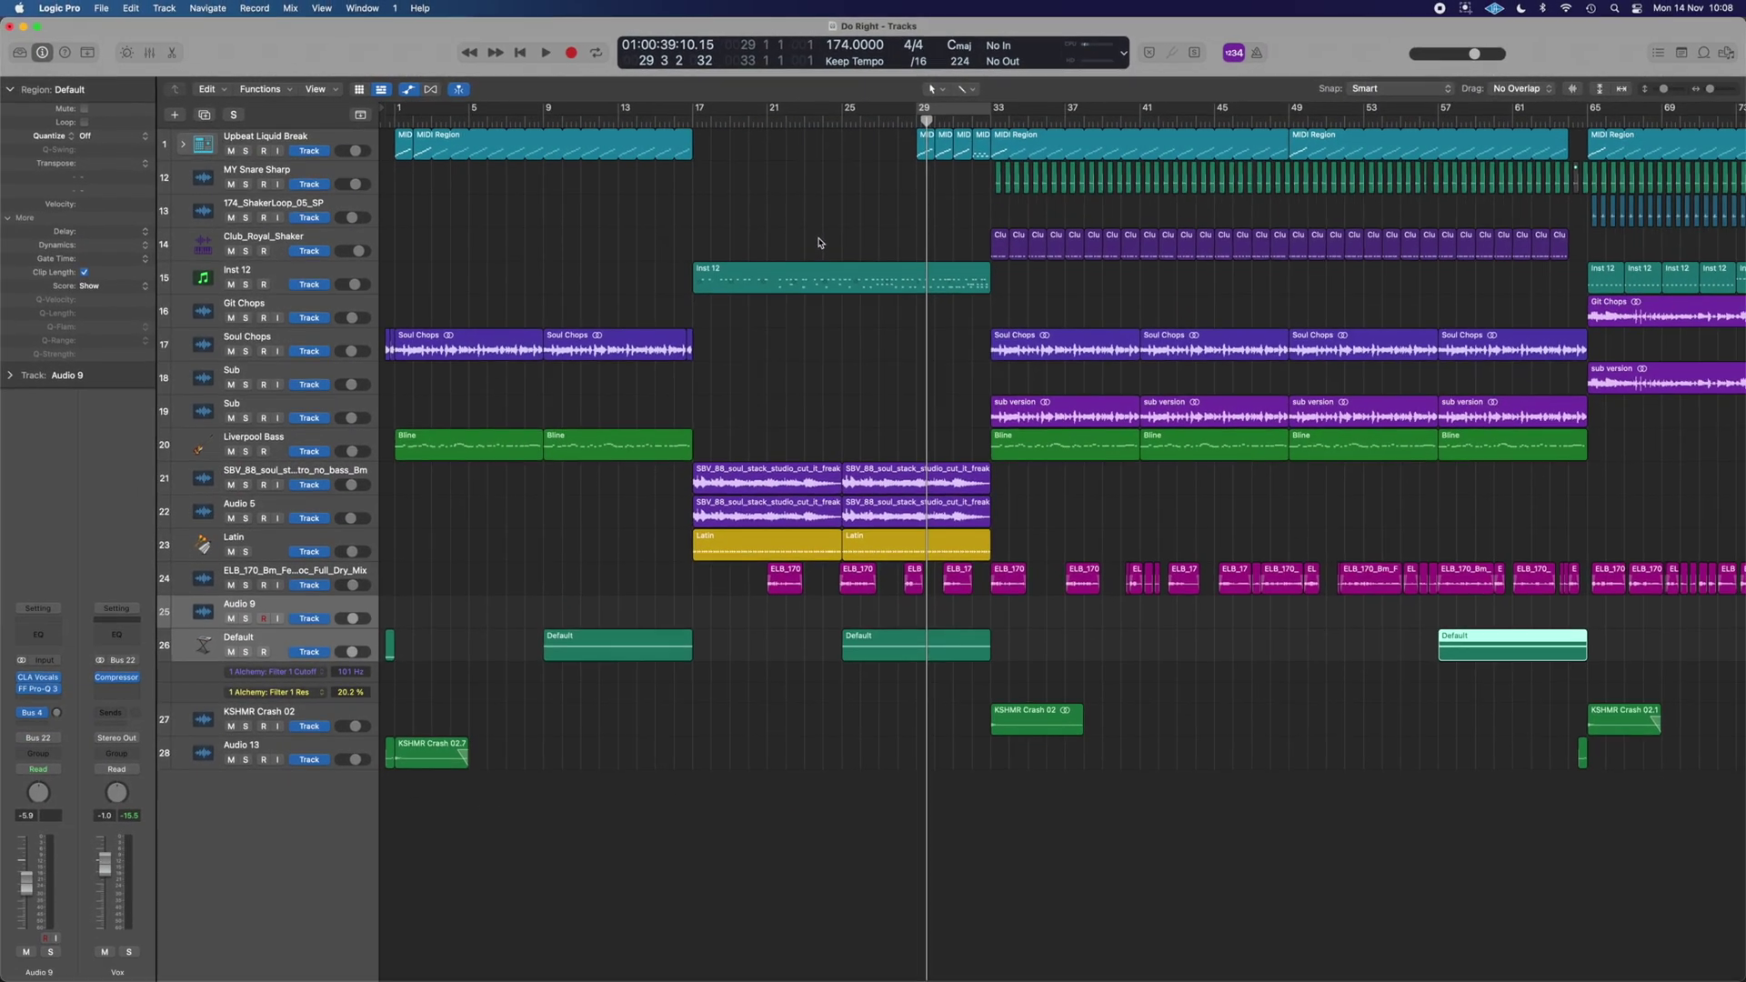
pyautogui.click(791, 276)
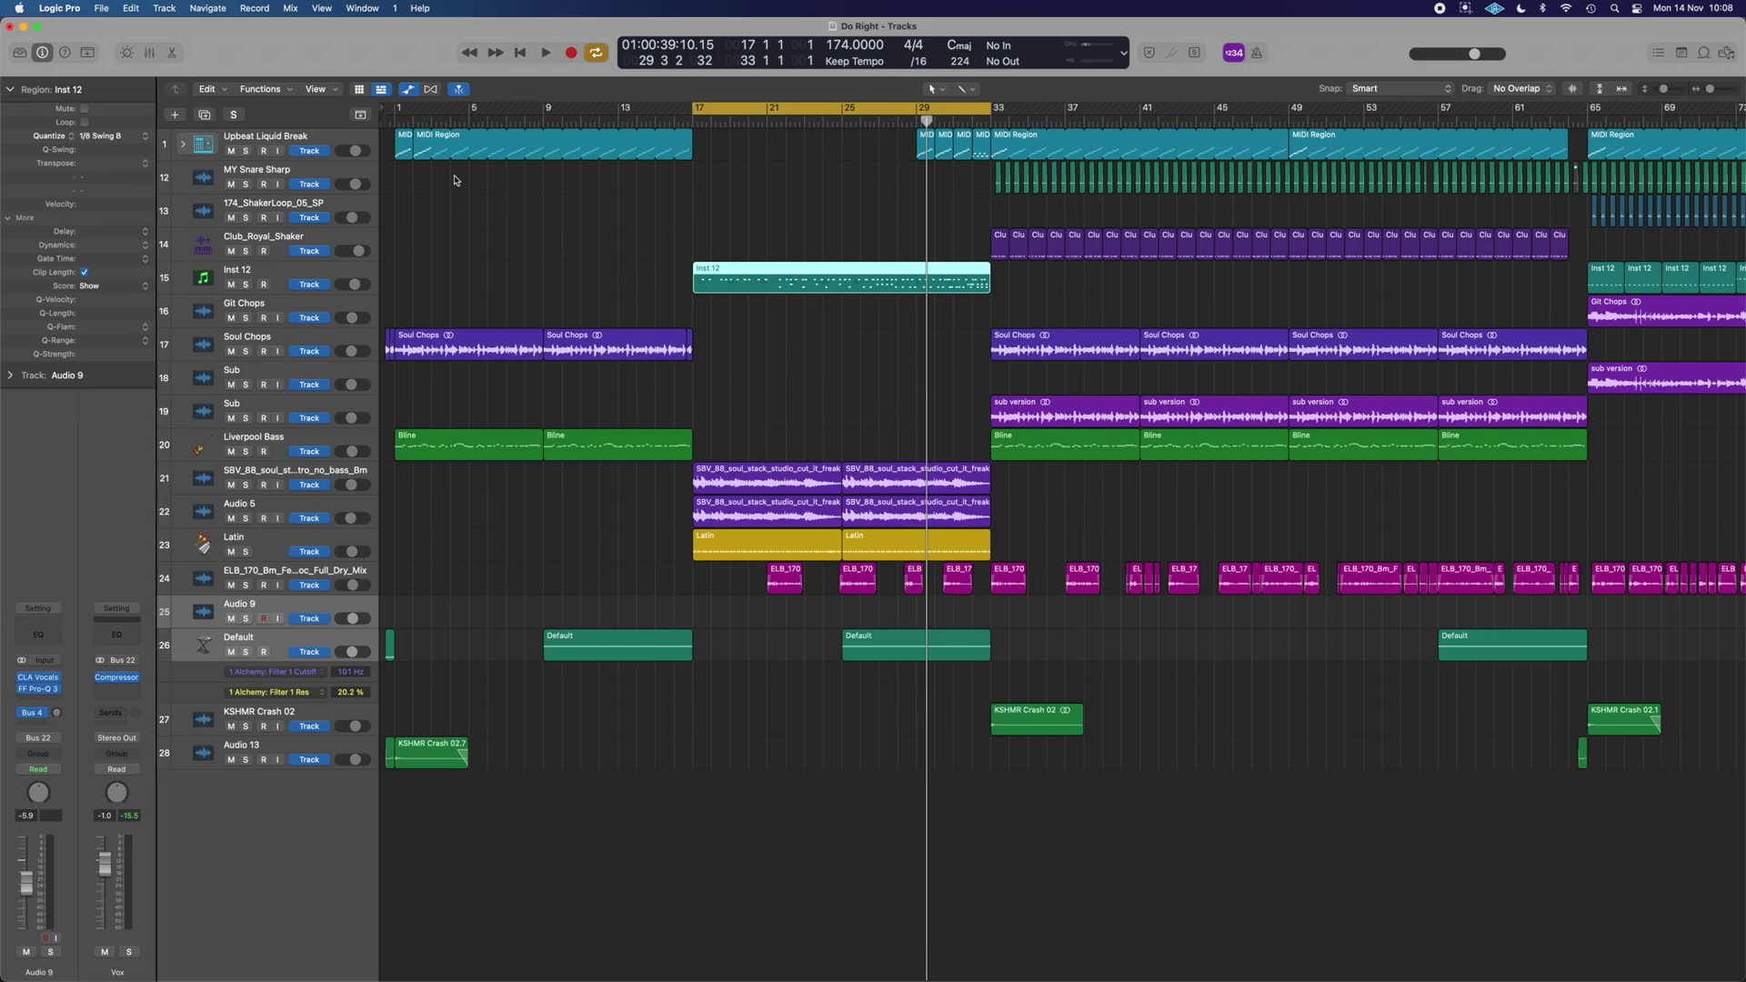
pyautogui.moveTo(793, 108); pyautogui.dragTo(494, 108)
pyautogui.press('space')
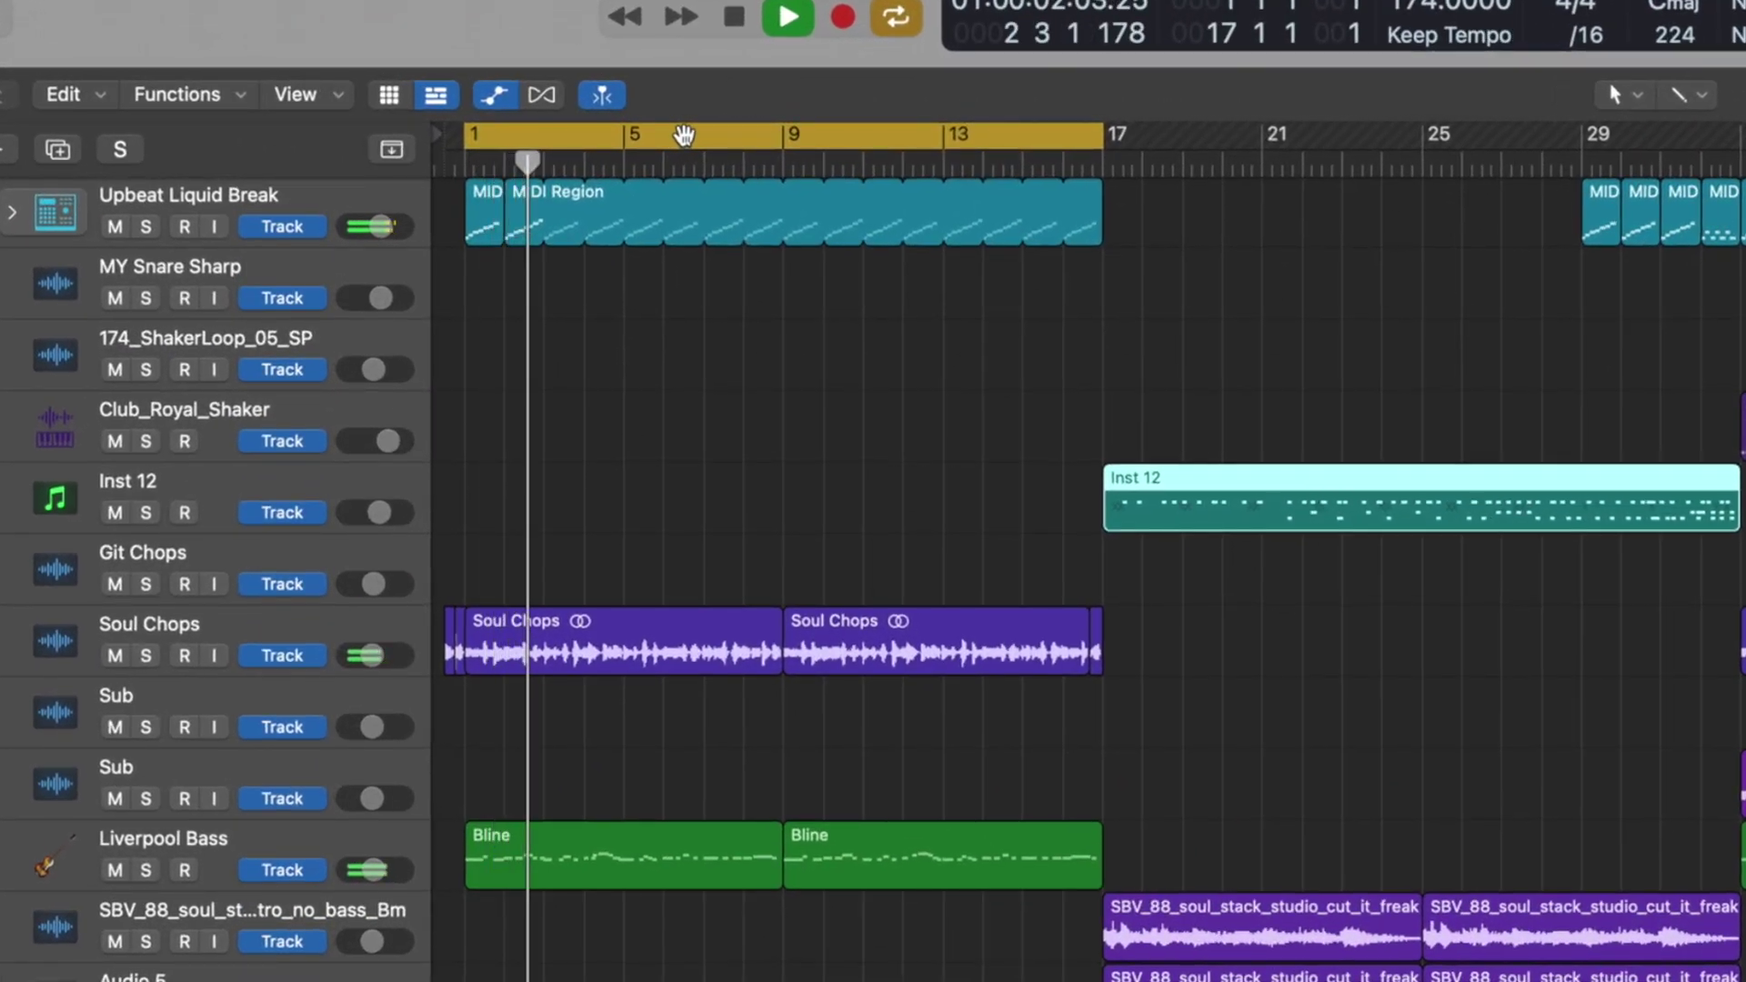
pyautogui.press('space')
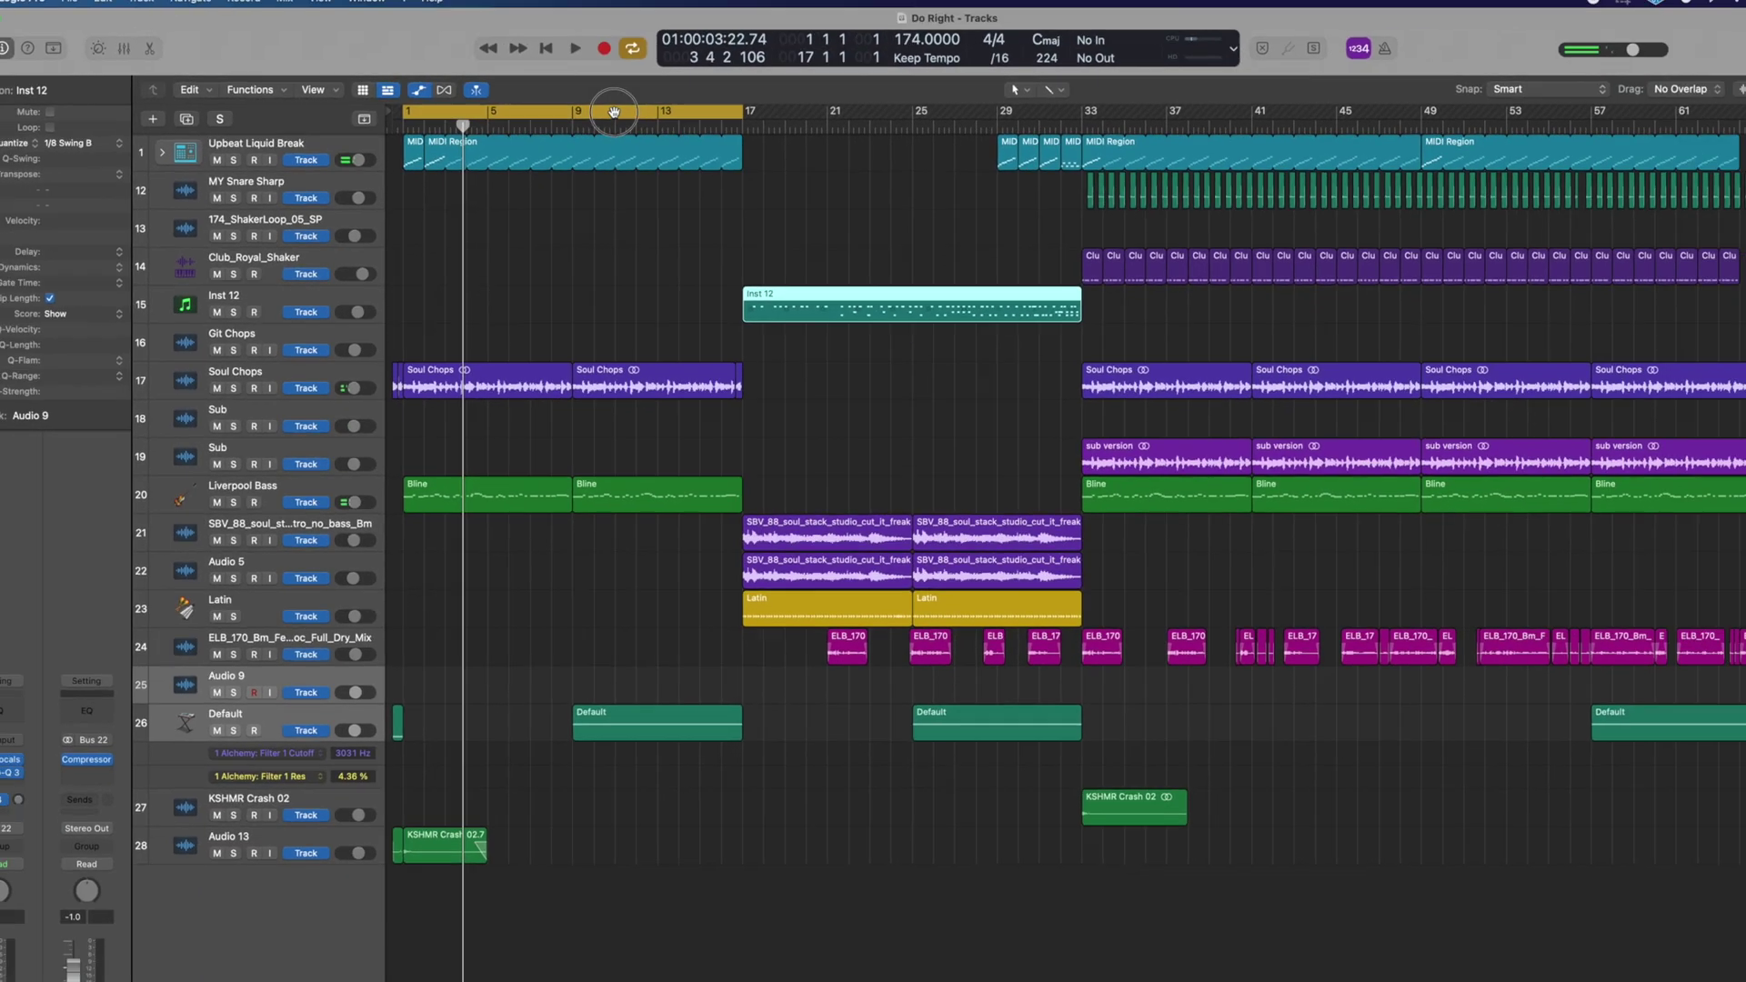
# - Cycle bars 17 to 33, audition the section with Inst 12 and Upbeat Liquid Break soloed, and clear the solos
pyautogui.moveTo(851, 137); pyautogui.dragTo(1723, 146)
pyautogui.moveTo(982, 118); pyautogui.dragTo(876, 123)
pyautogui.press('space')
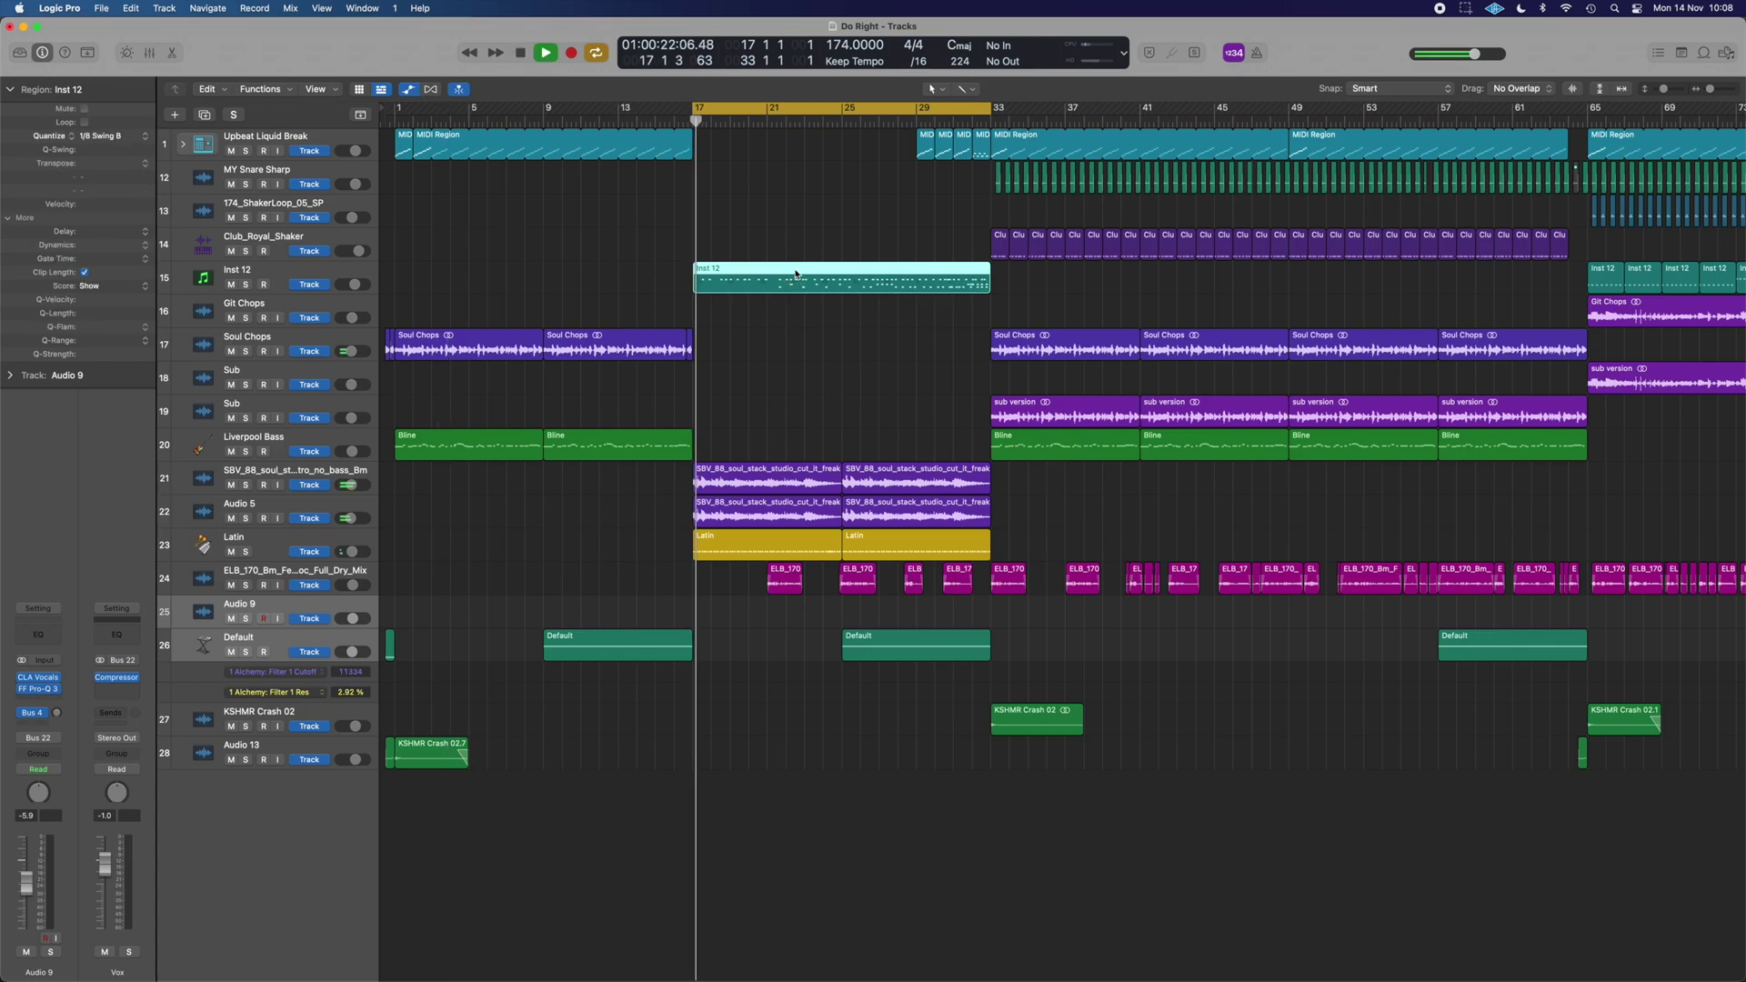
pyautogui.click(245, 284)
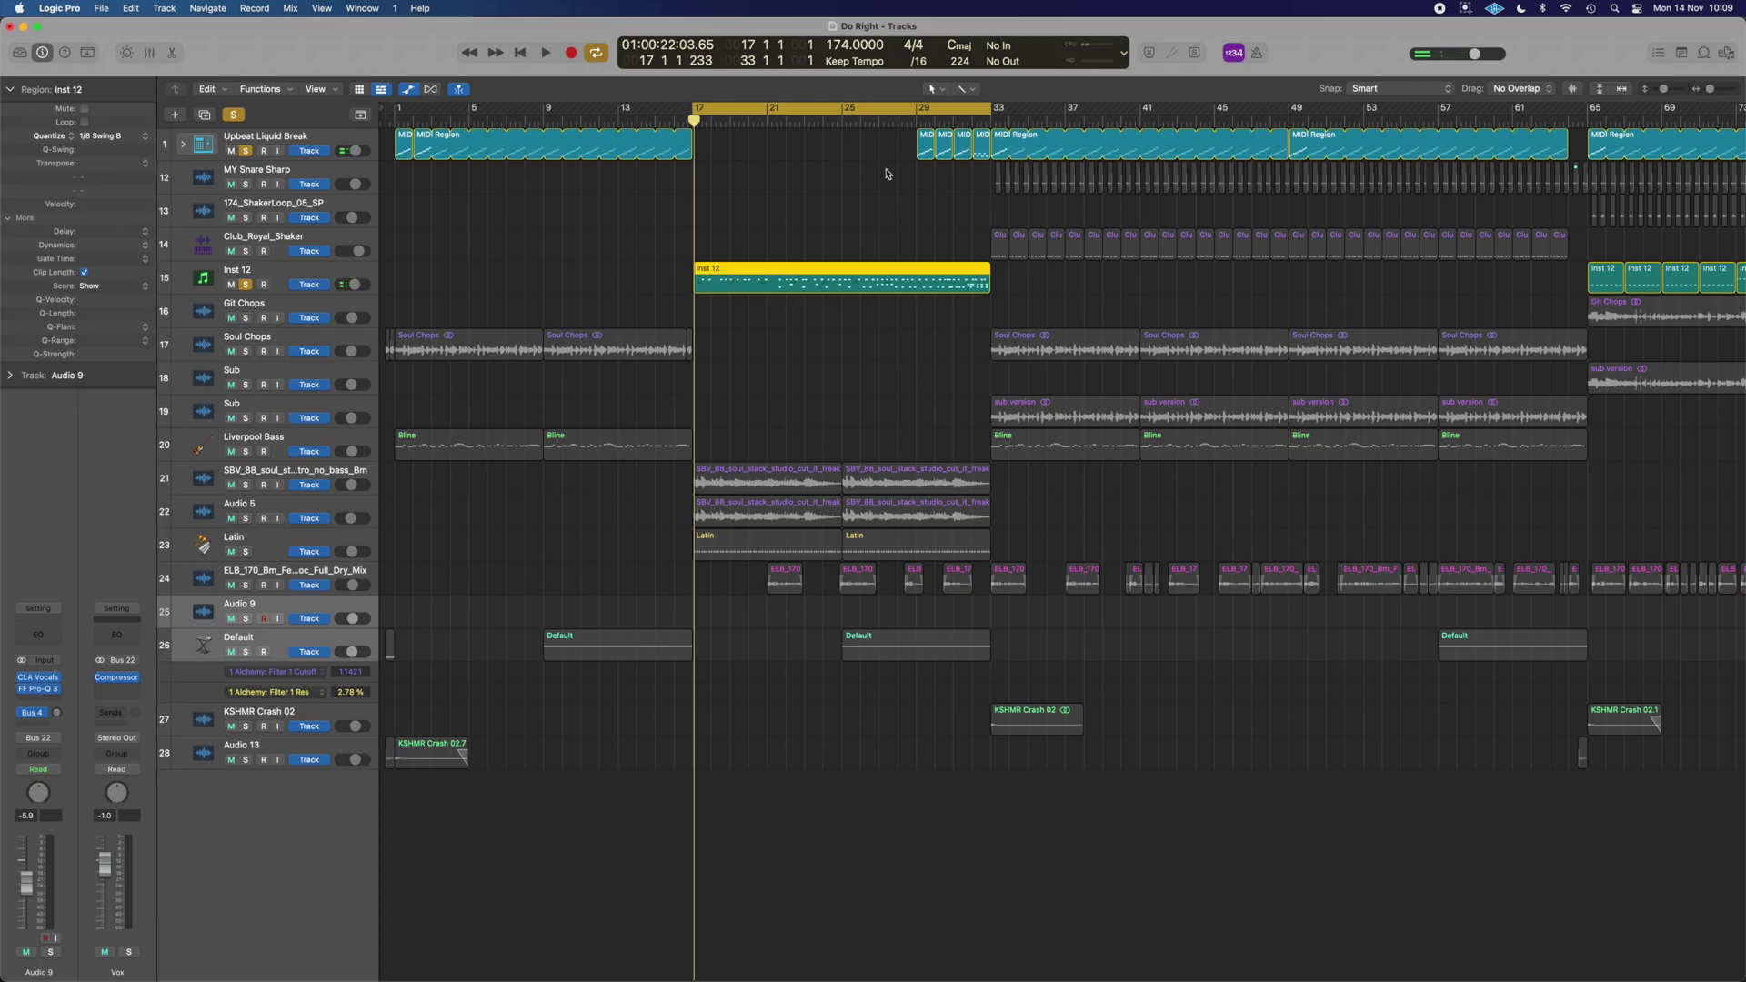
pyautogui.hotkey('ctrl', 's')
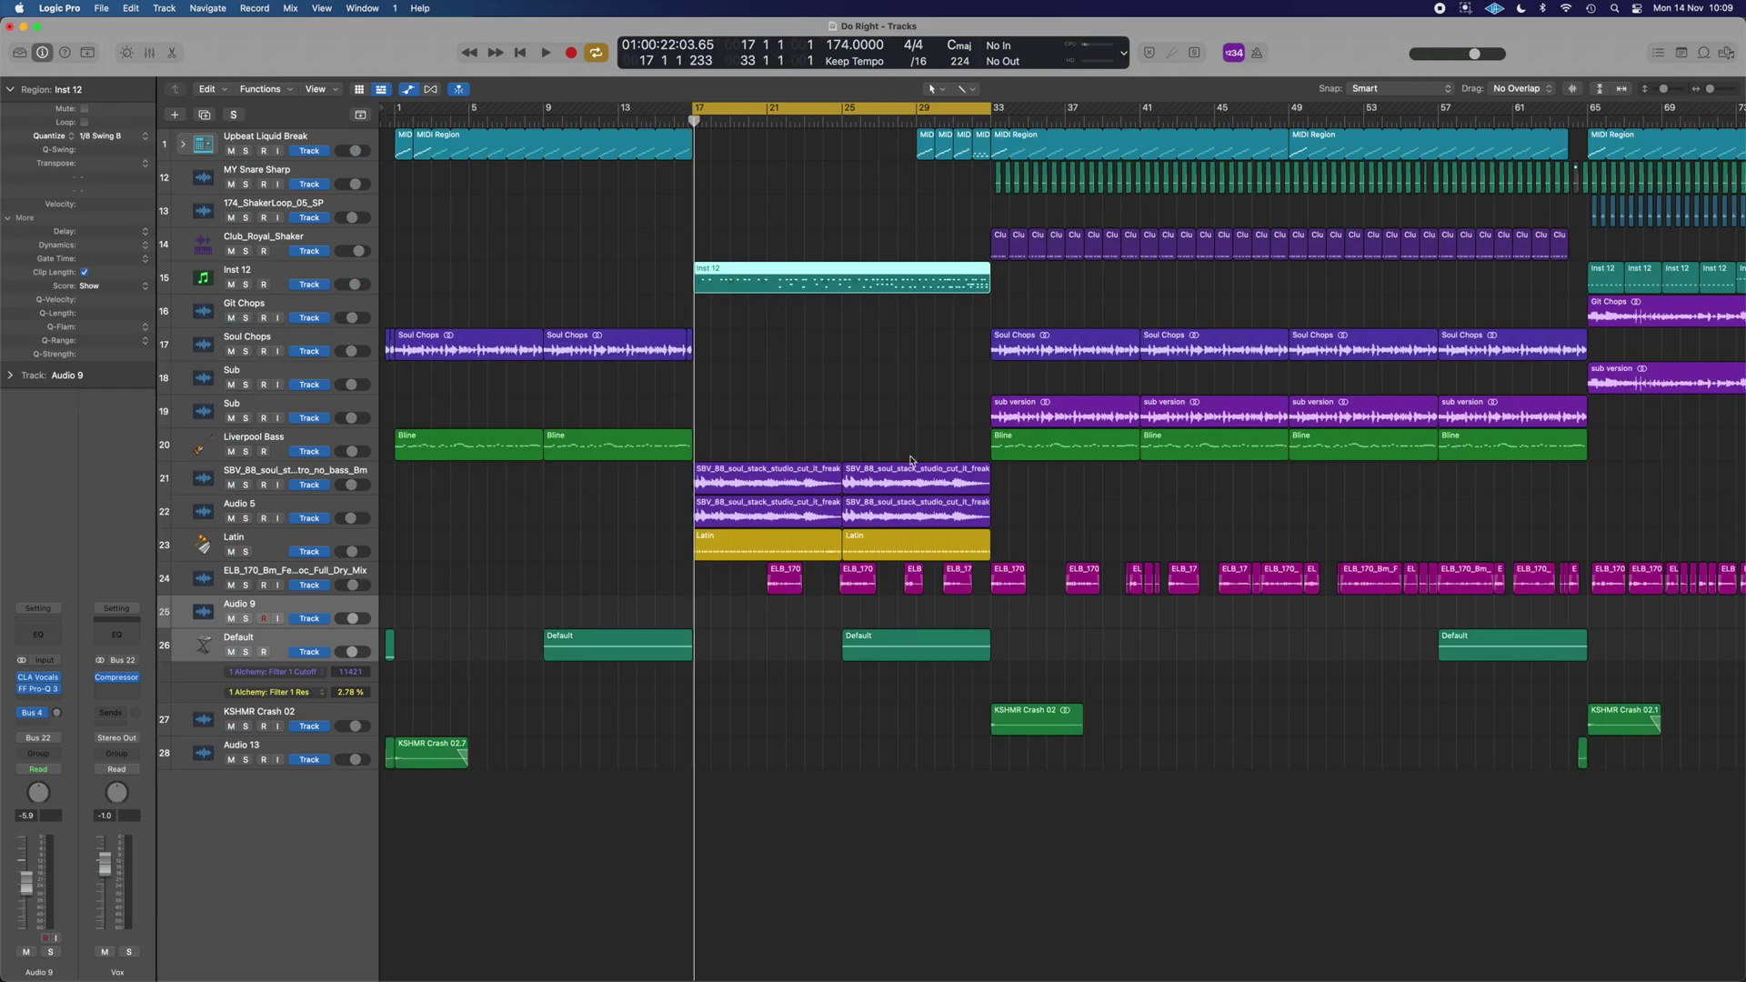
# - Audition the soloed SBV_88 soul stack tracks in bars 17 to 33 together with the Latin, drum and synth layers, and clear all solos
pyautogui.hscroll(10, 823, 455)
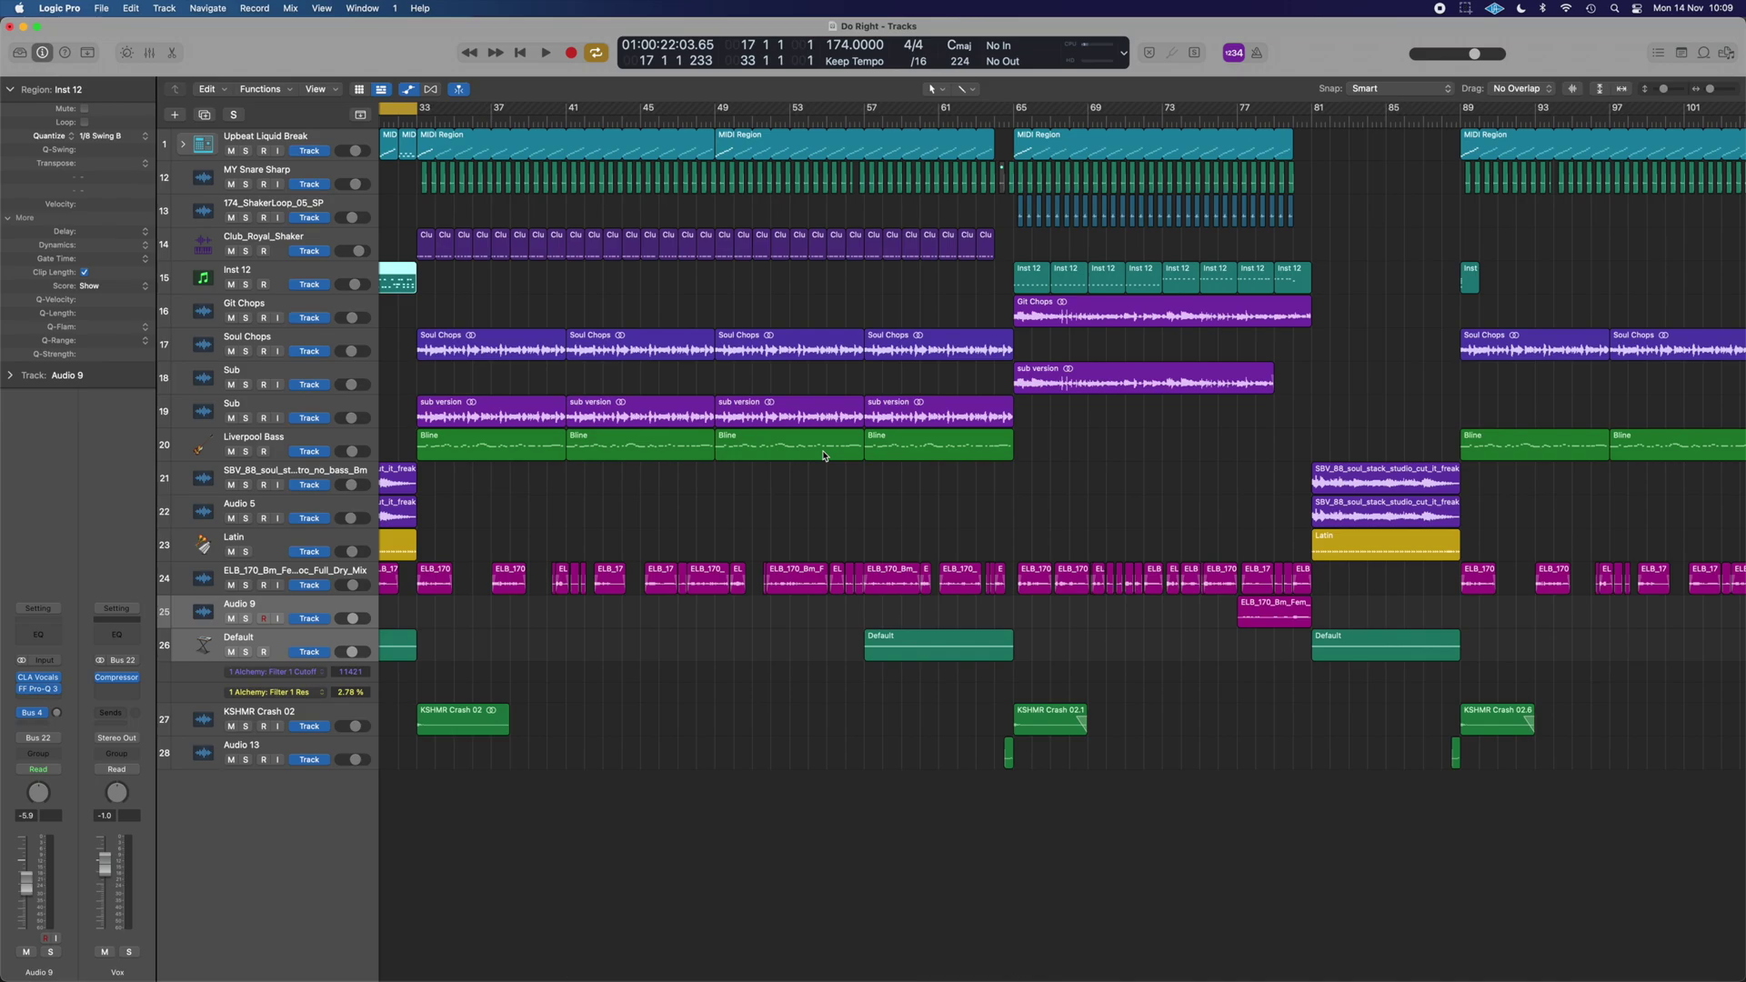
pyautogui.hscroll(-9, 943, 501)
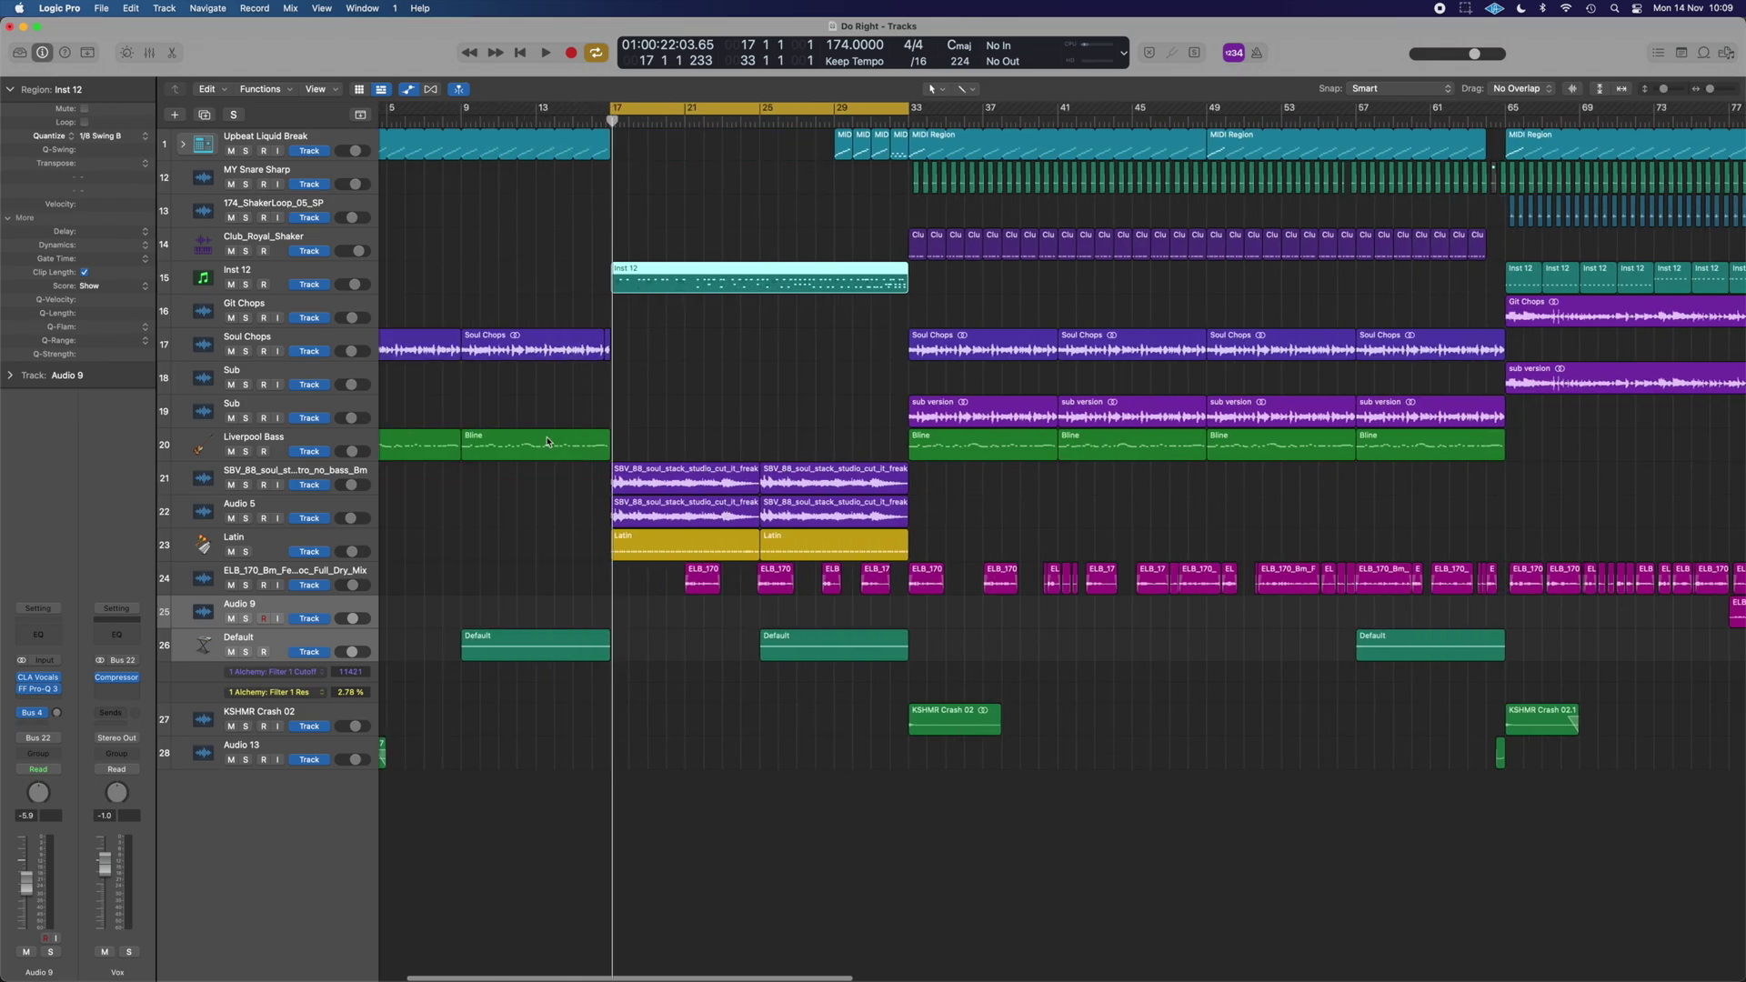
pyautogui.click(246, 487)
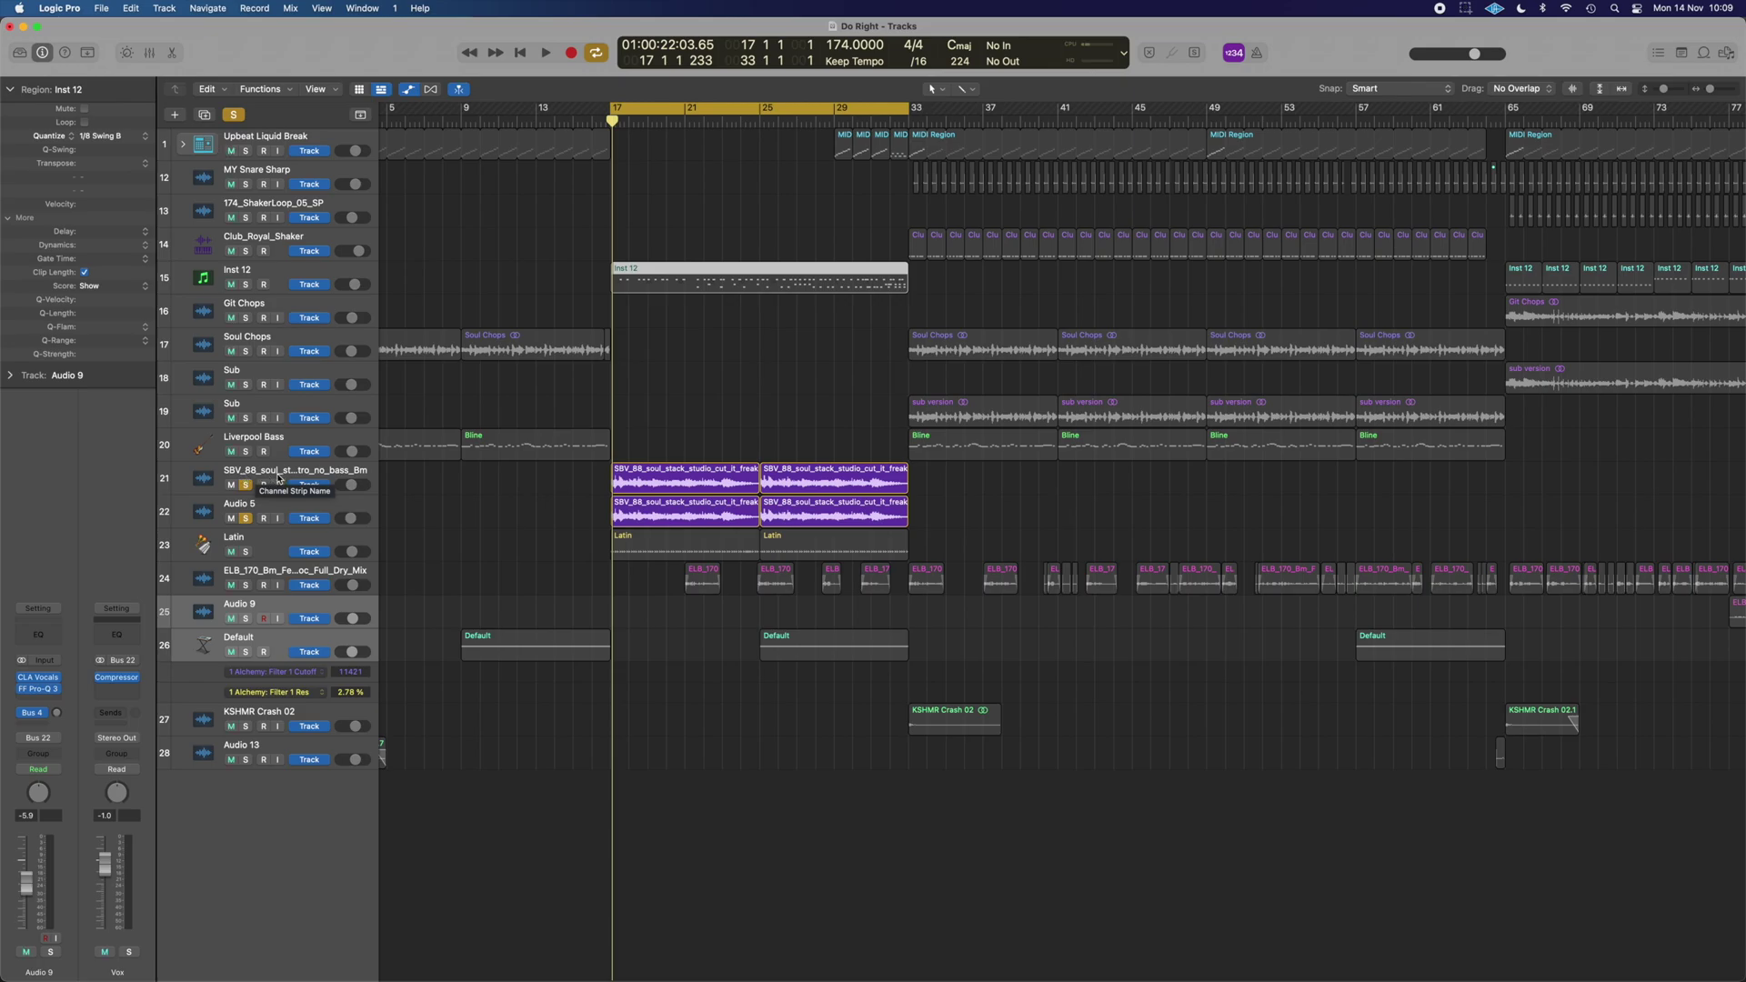
pyautogui.hscroll(-3, 396, 493)
pyautogui.click(324, 511)
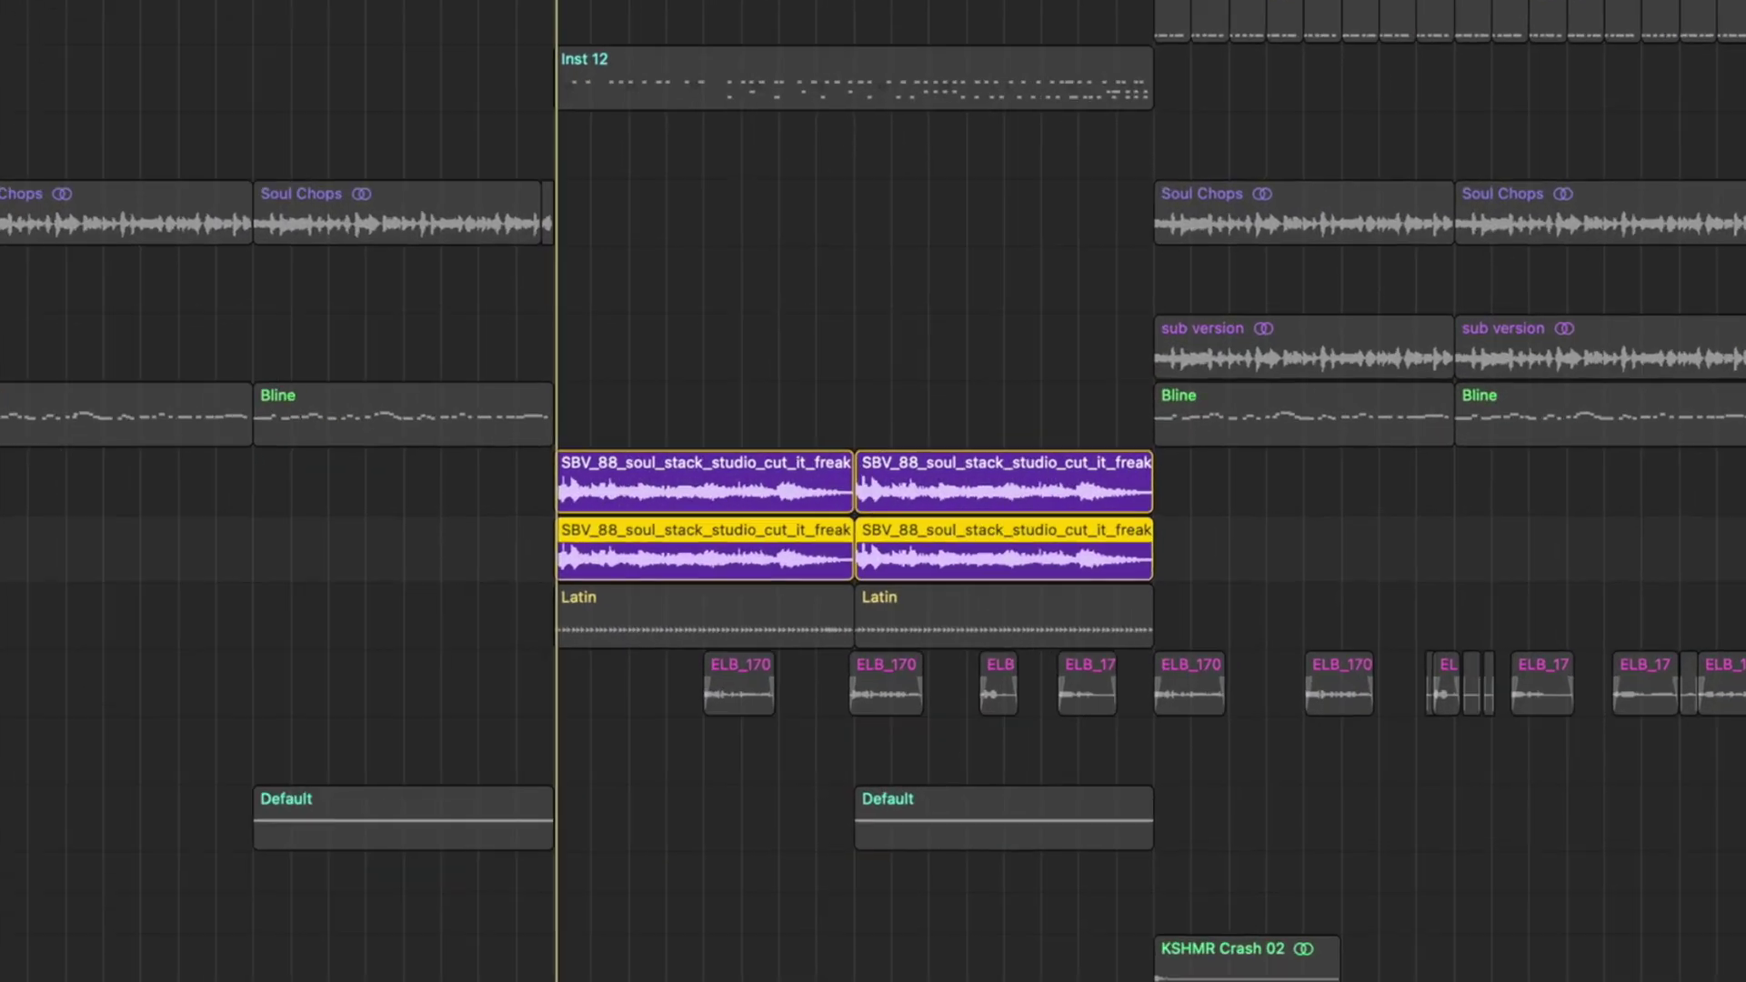
pyautogui.press('space')
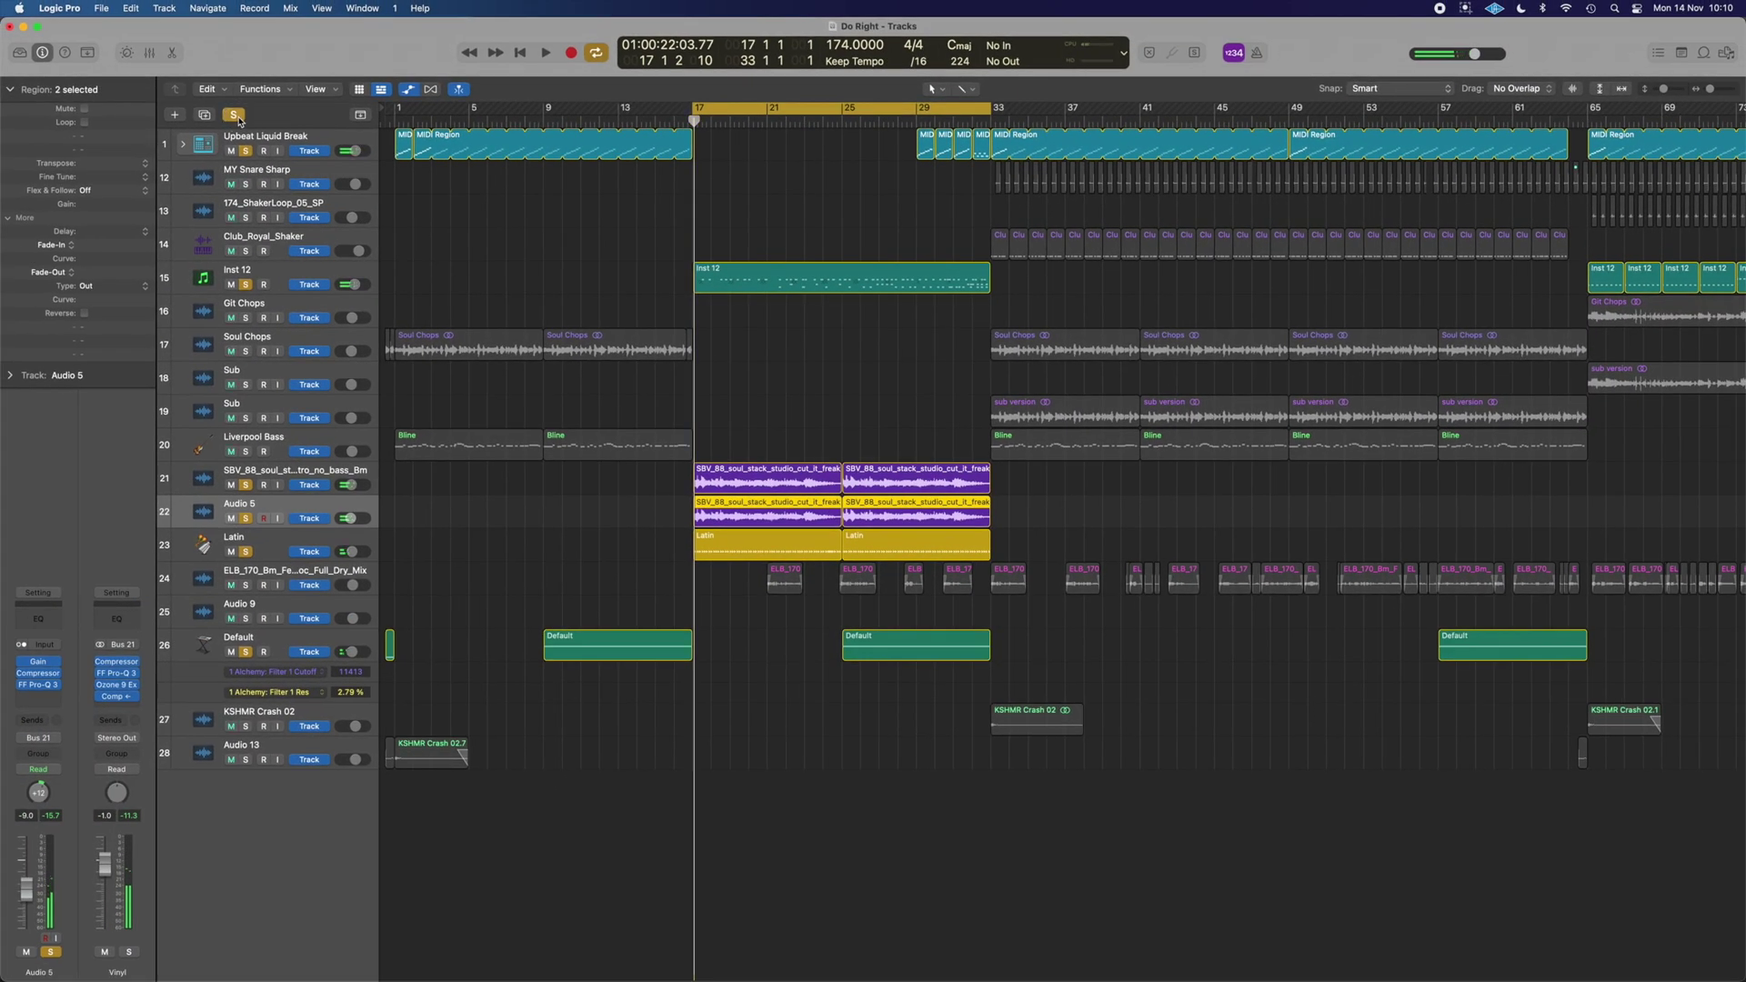
pyautogui.click(236, 116)
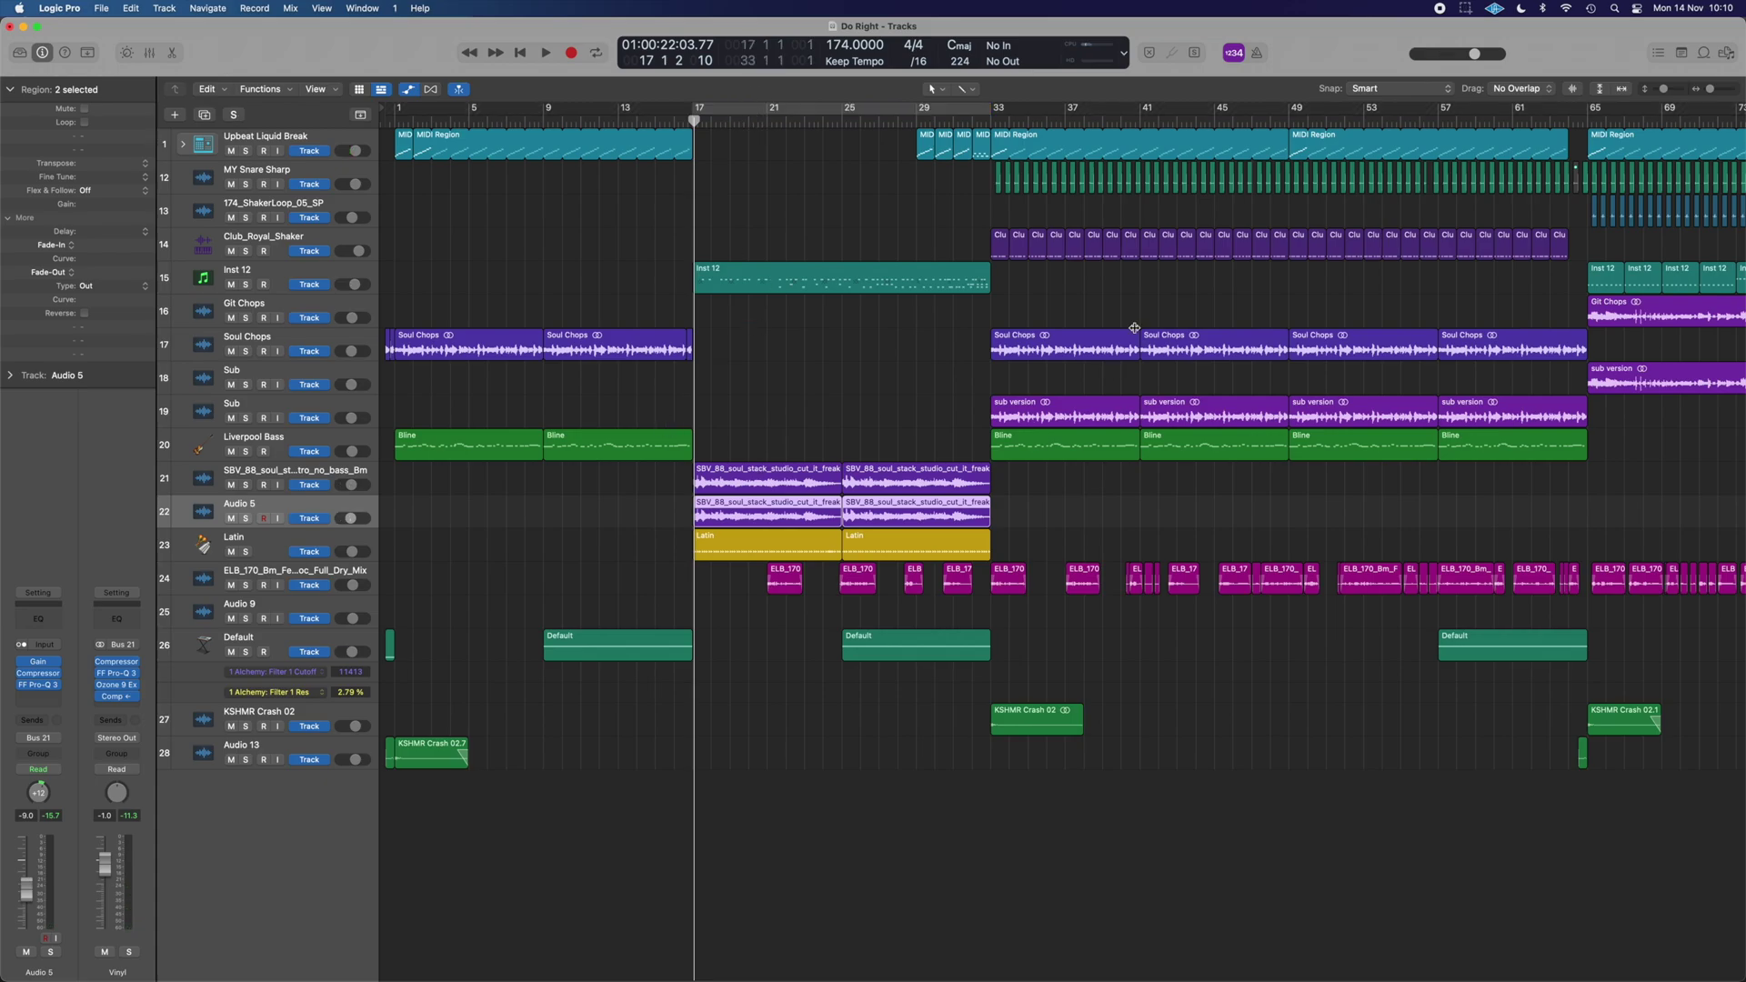
# - Play the full mix from just before bar 17 to the vocal entry at bar 21 and look over the following sections
pyautogui.moveTo(697, 123); pyautogui.dragTo(631, 127)
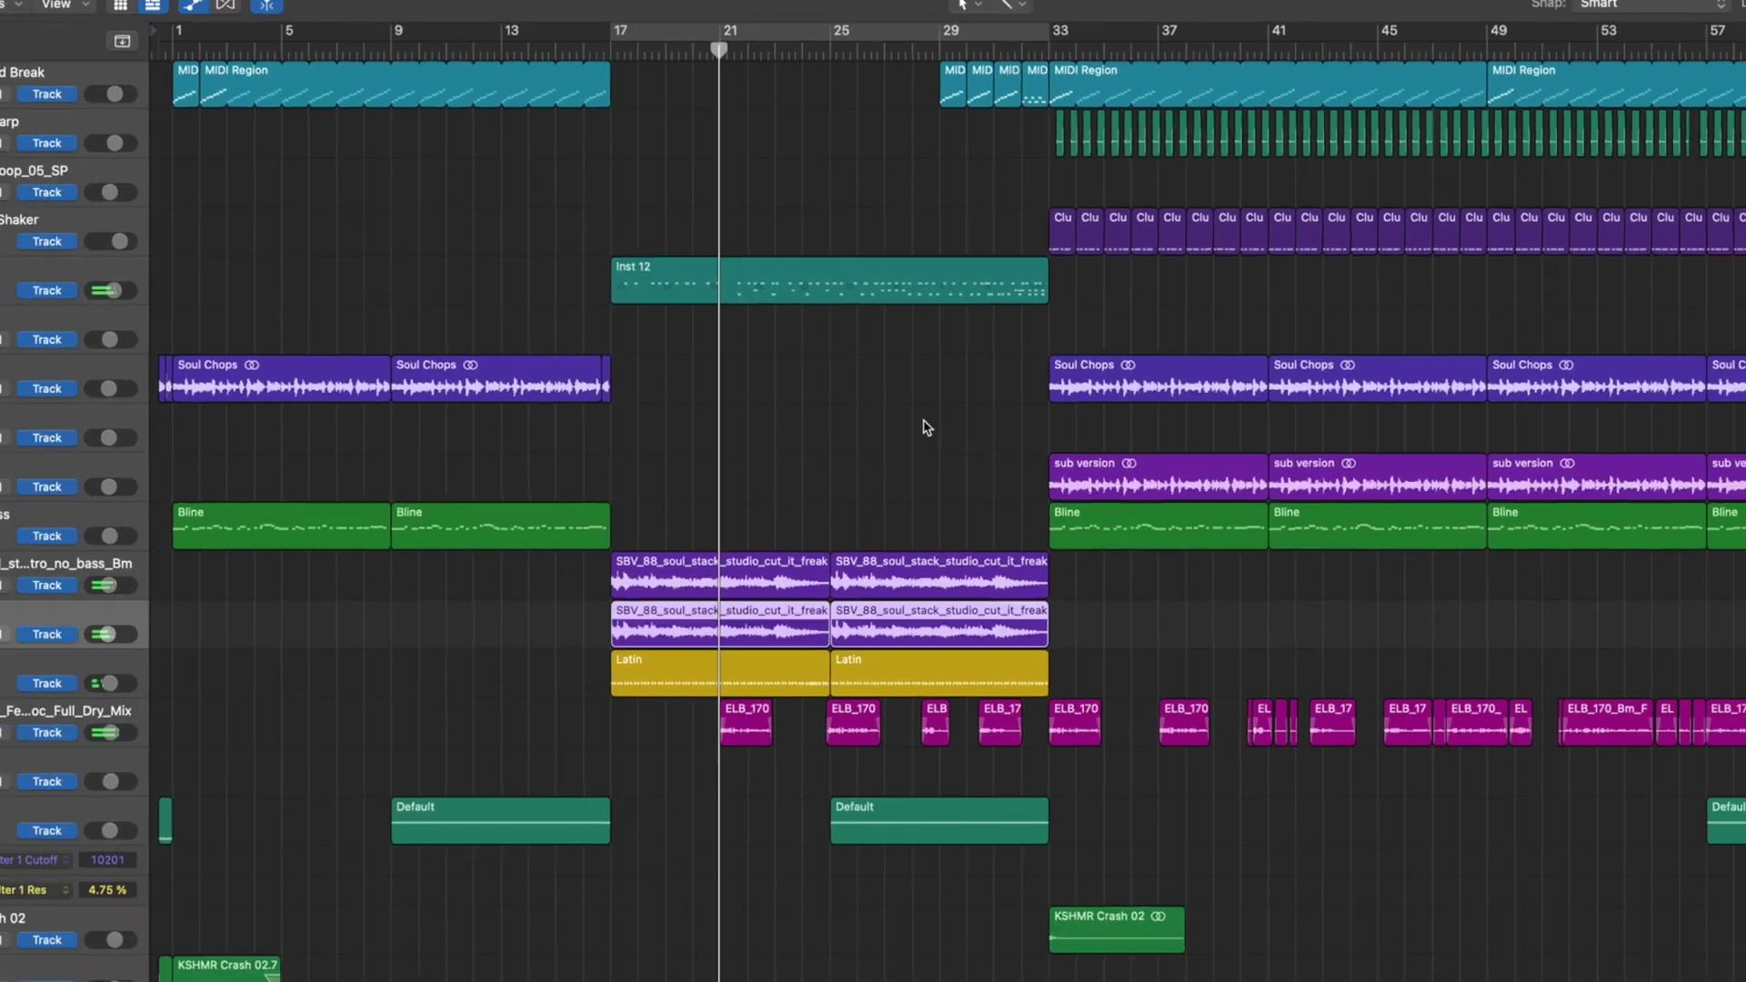
pyautogui.hscroll(5, 931, 430)
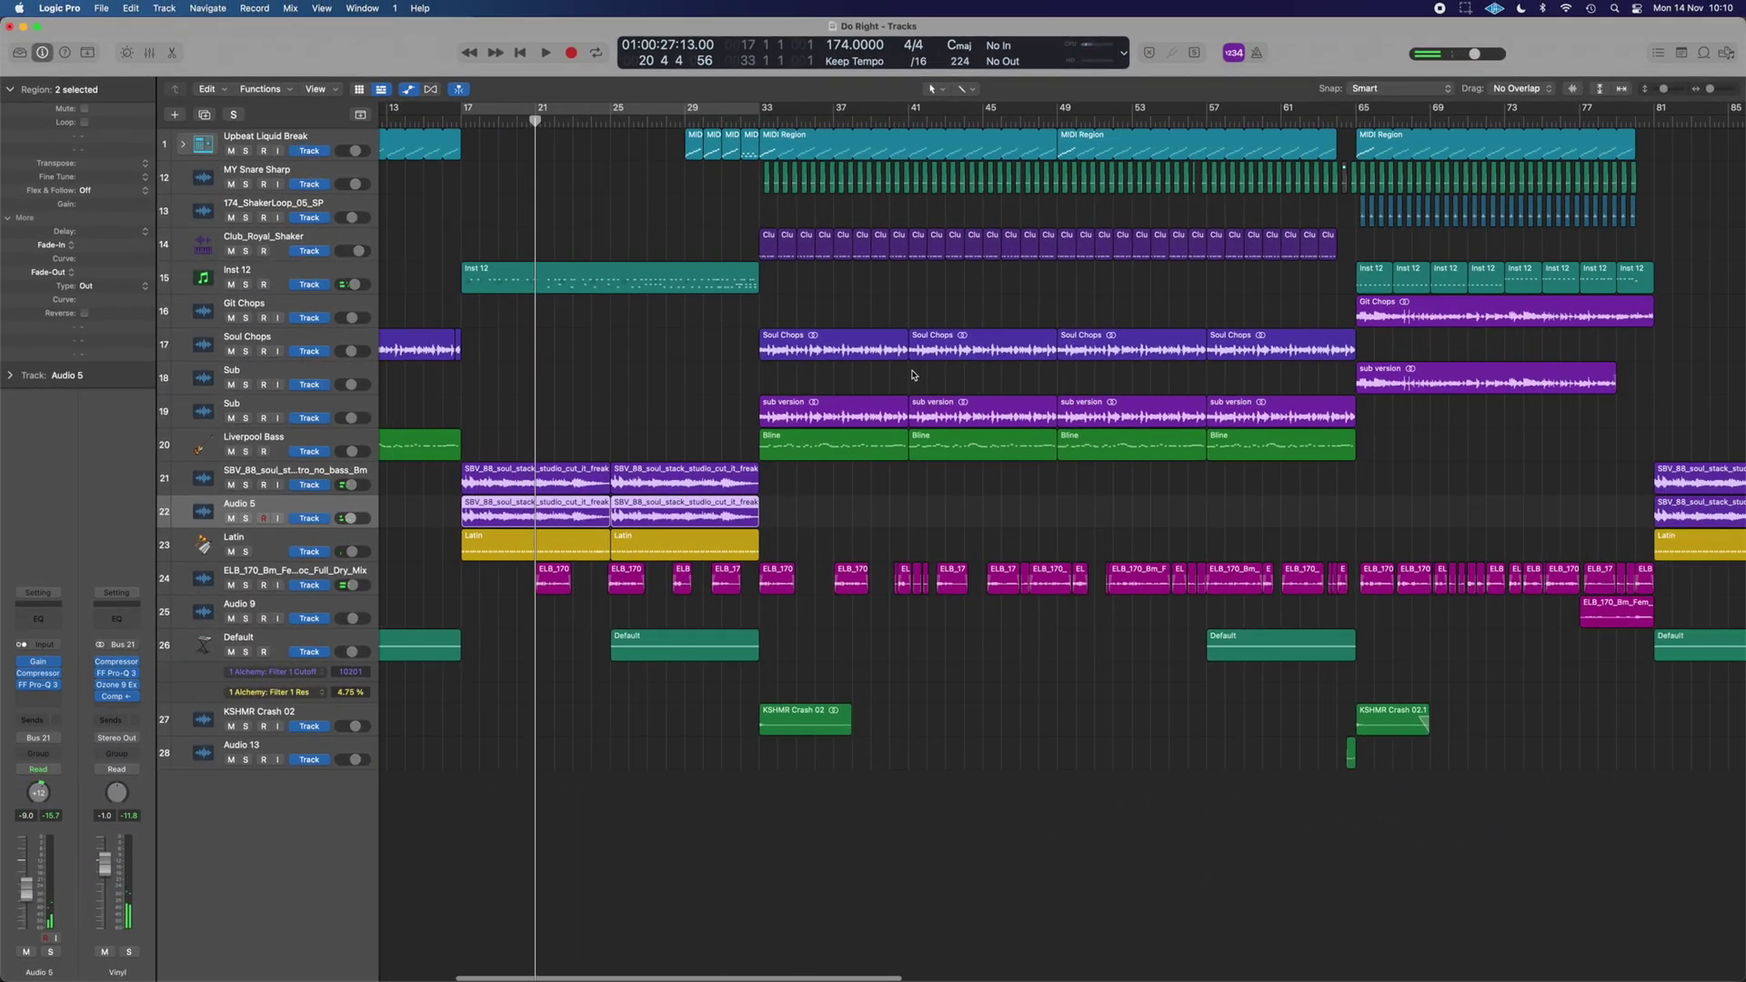
pyautogui.hscroll(-5, 914, 375)
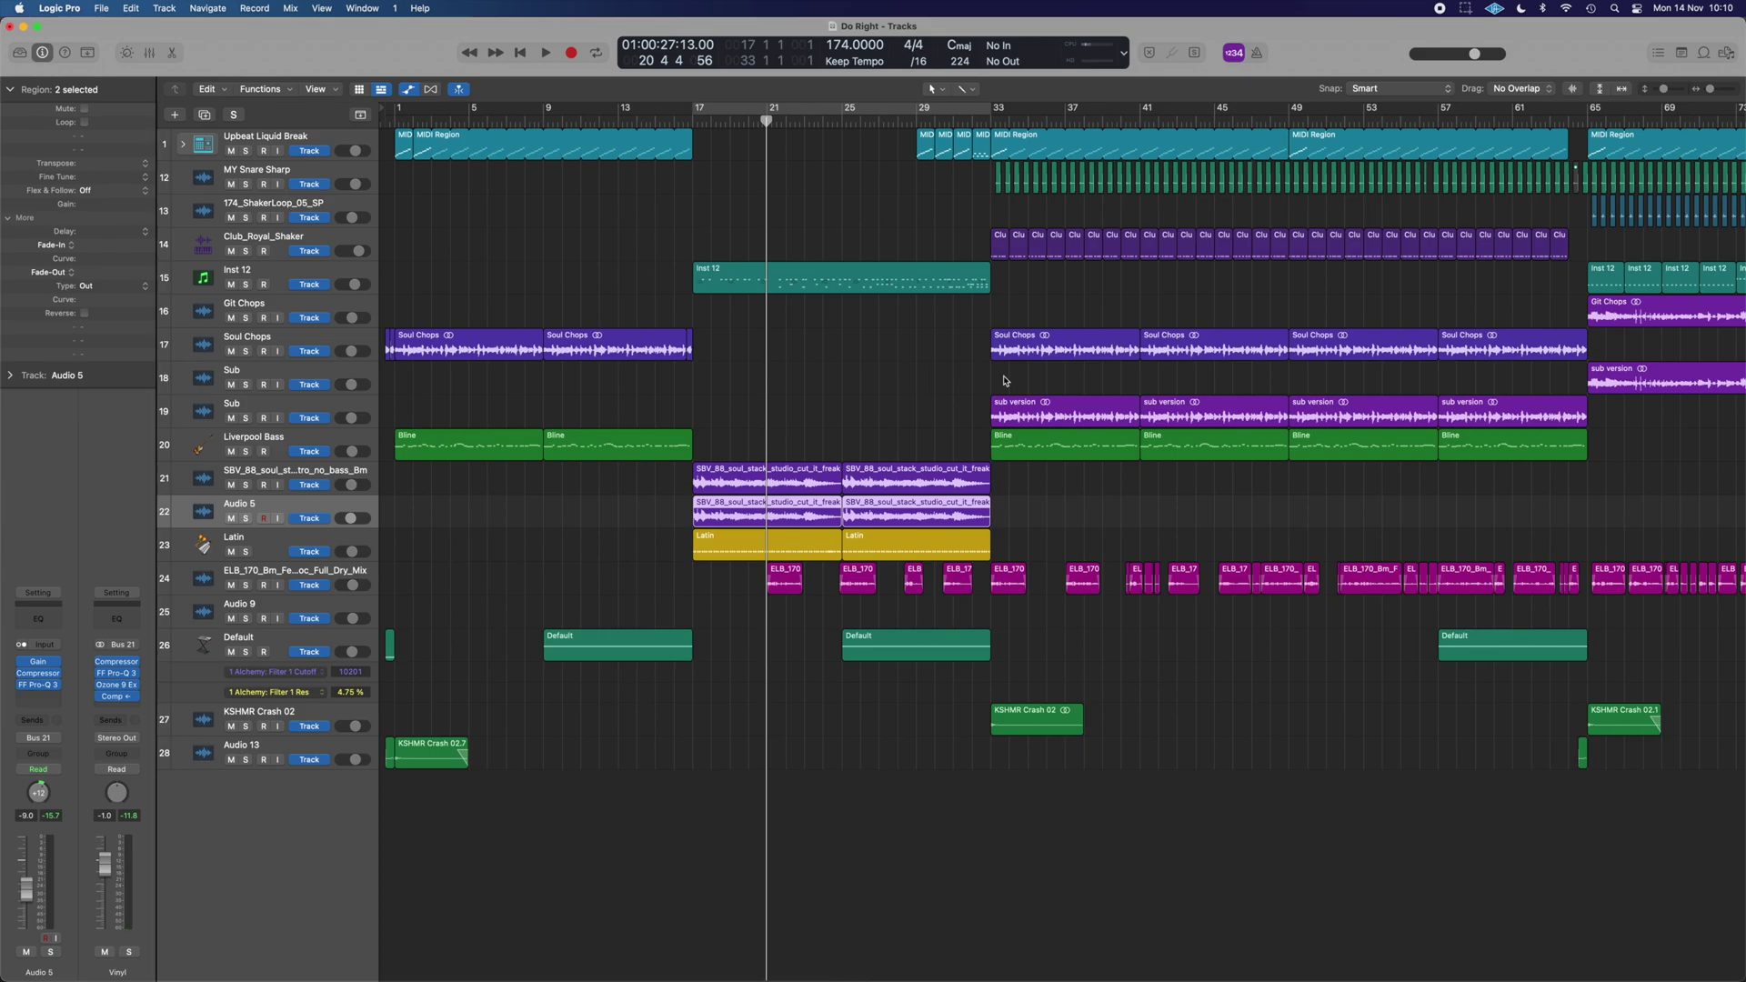
pyautogui.hscroll(5, 1005, 381)
pyautogui.hscroll(-5, 1025, 381)
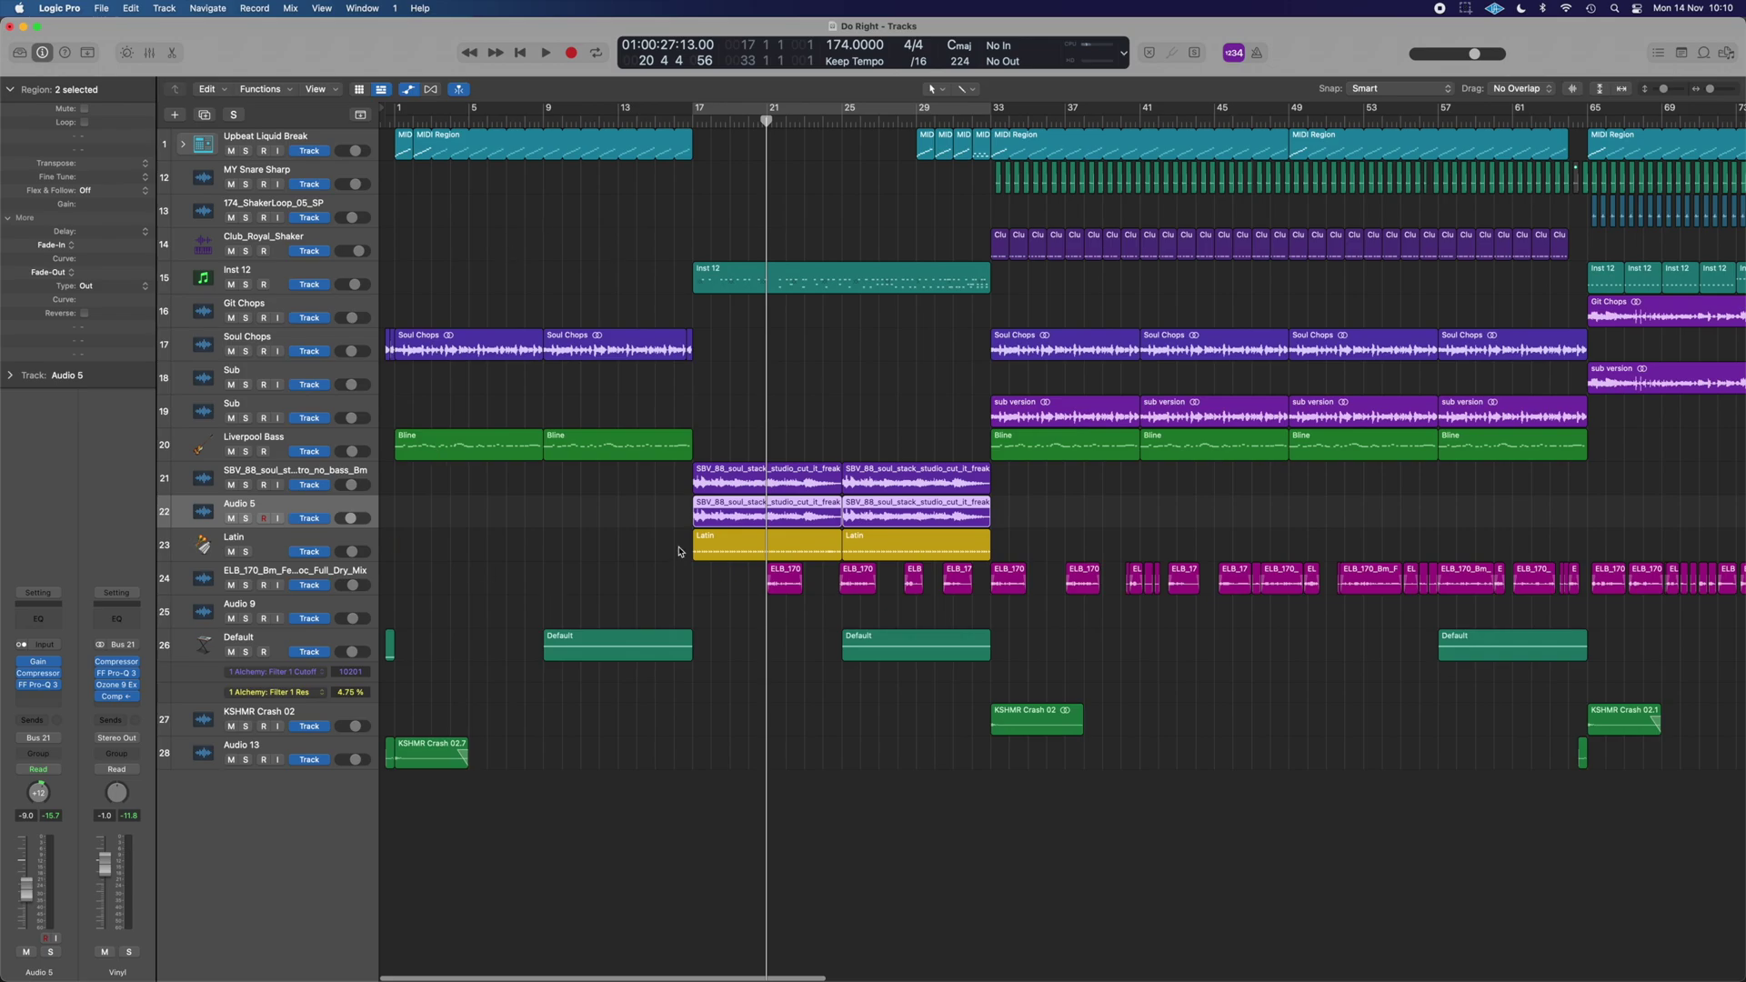
pyautogui.hscroll(3, 651, 573)
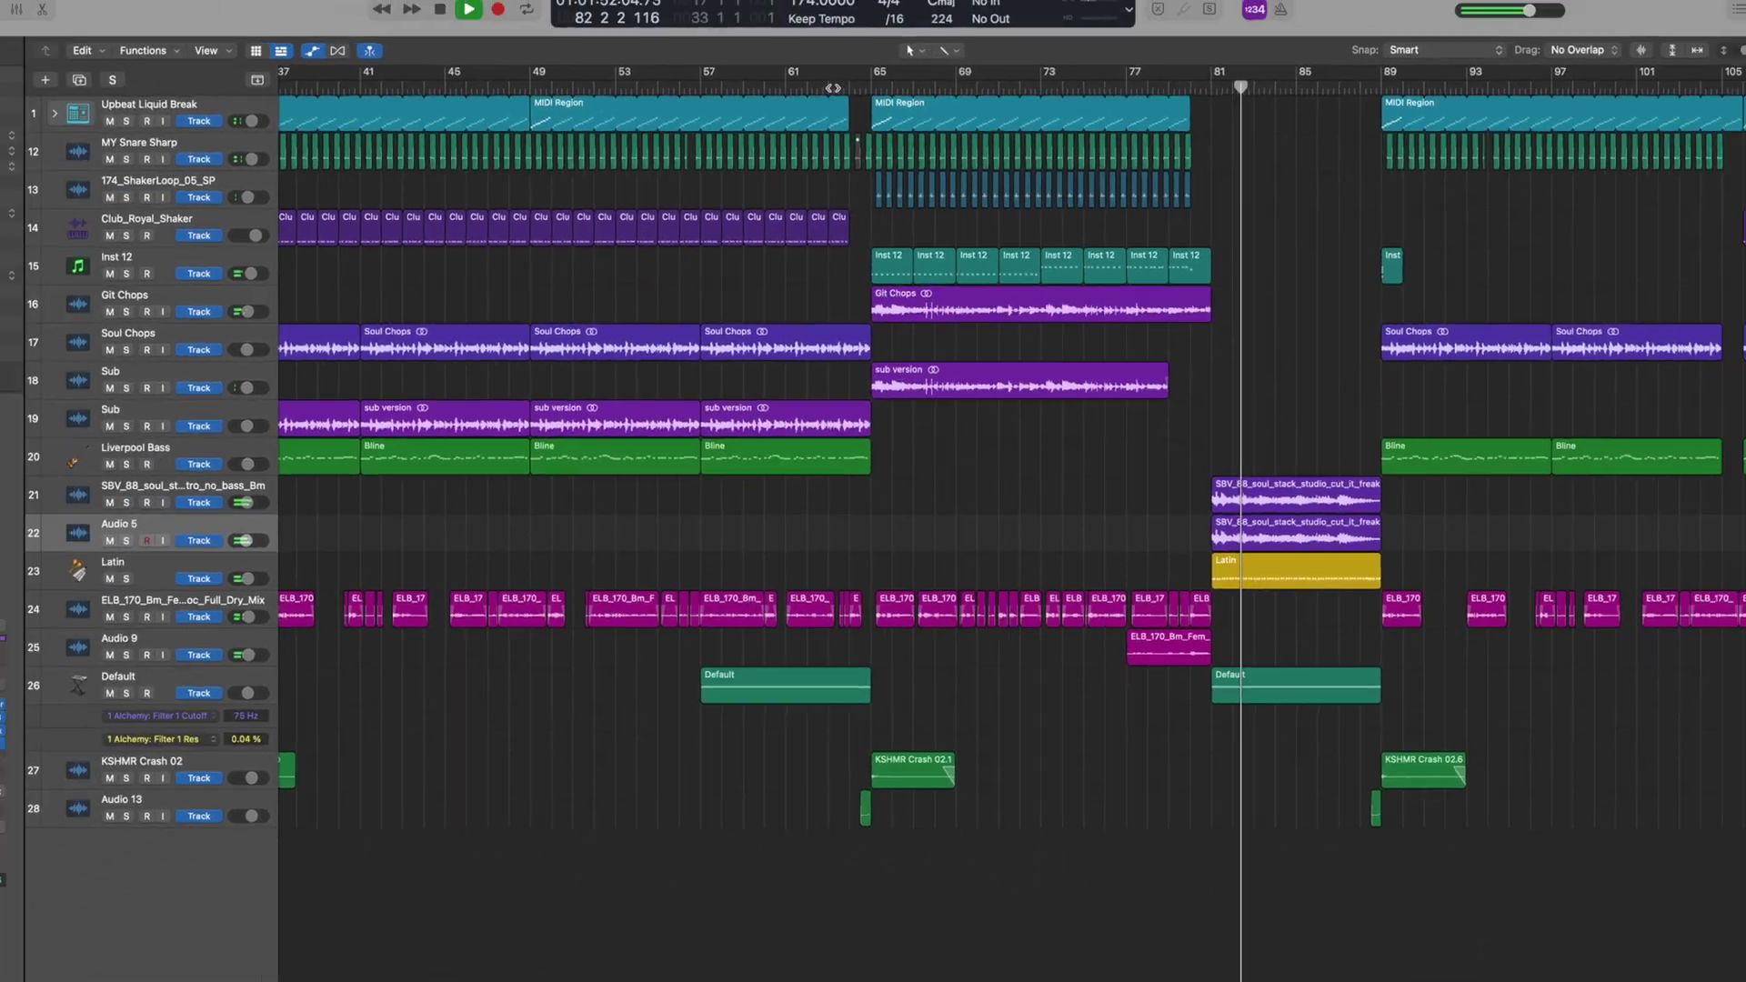
# - Play the transition from the end of the soul stack breakdown at bar 88 into the section at bar 89
pyautogui.hscroll(6, 1082, 311)
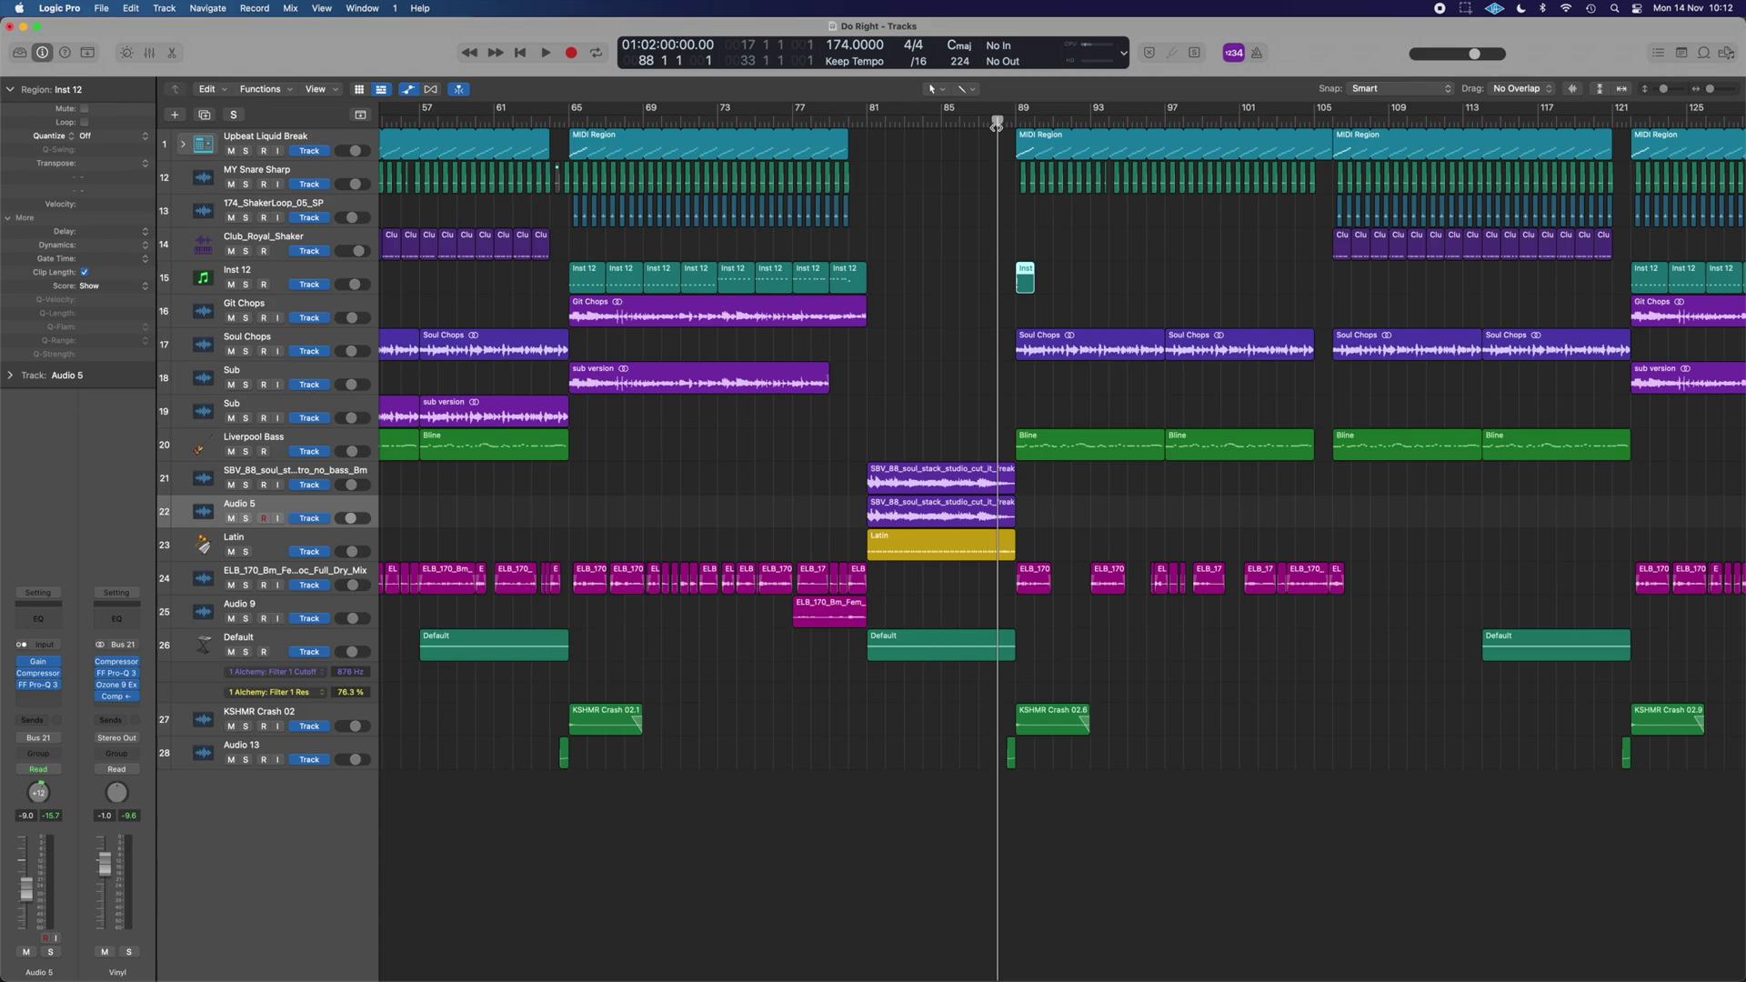
pyautogui.press('space')
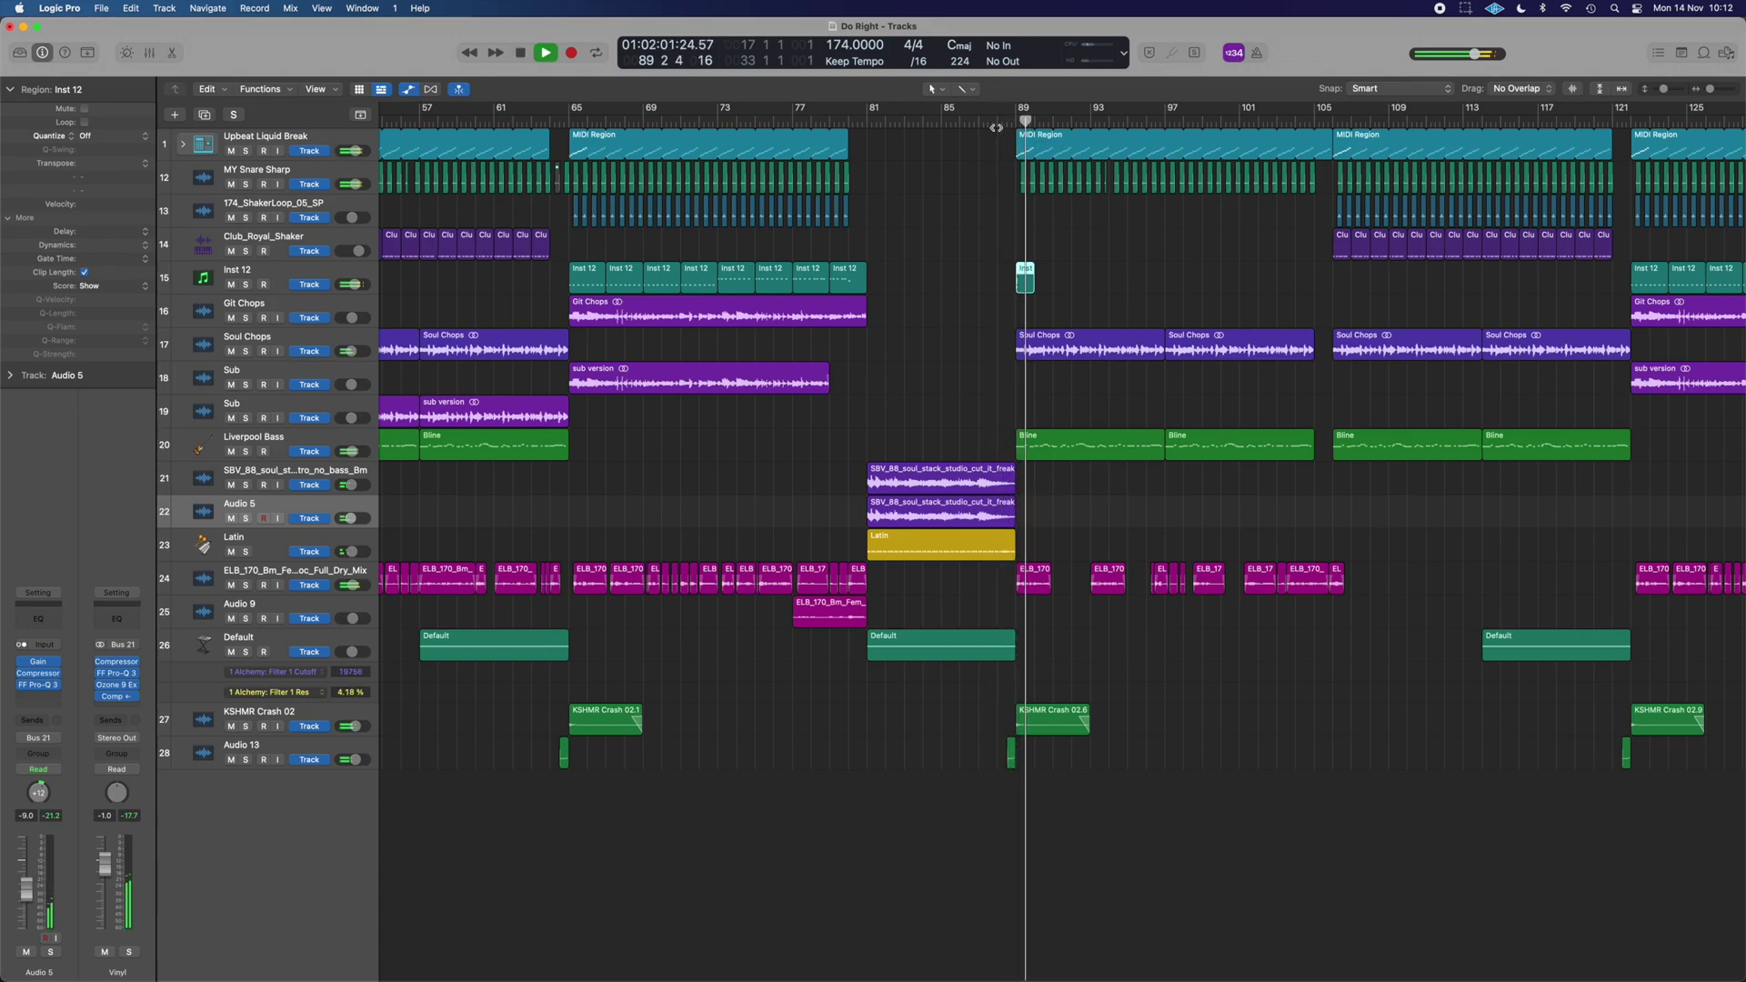
pyautogui.press('space')
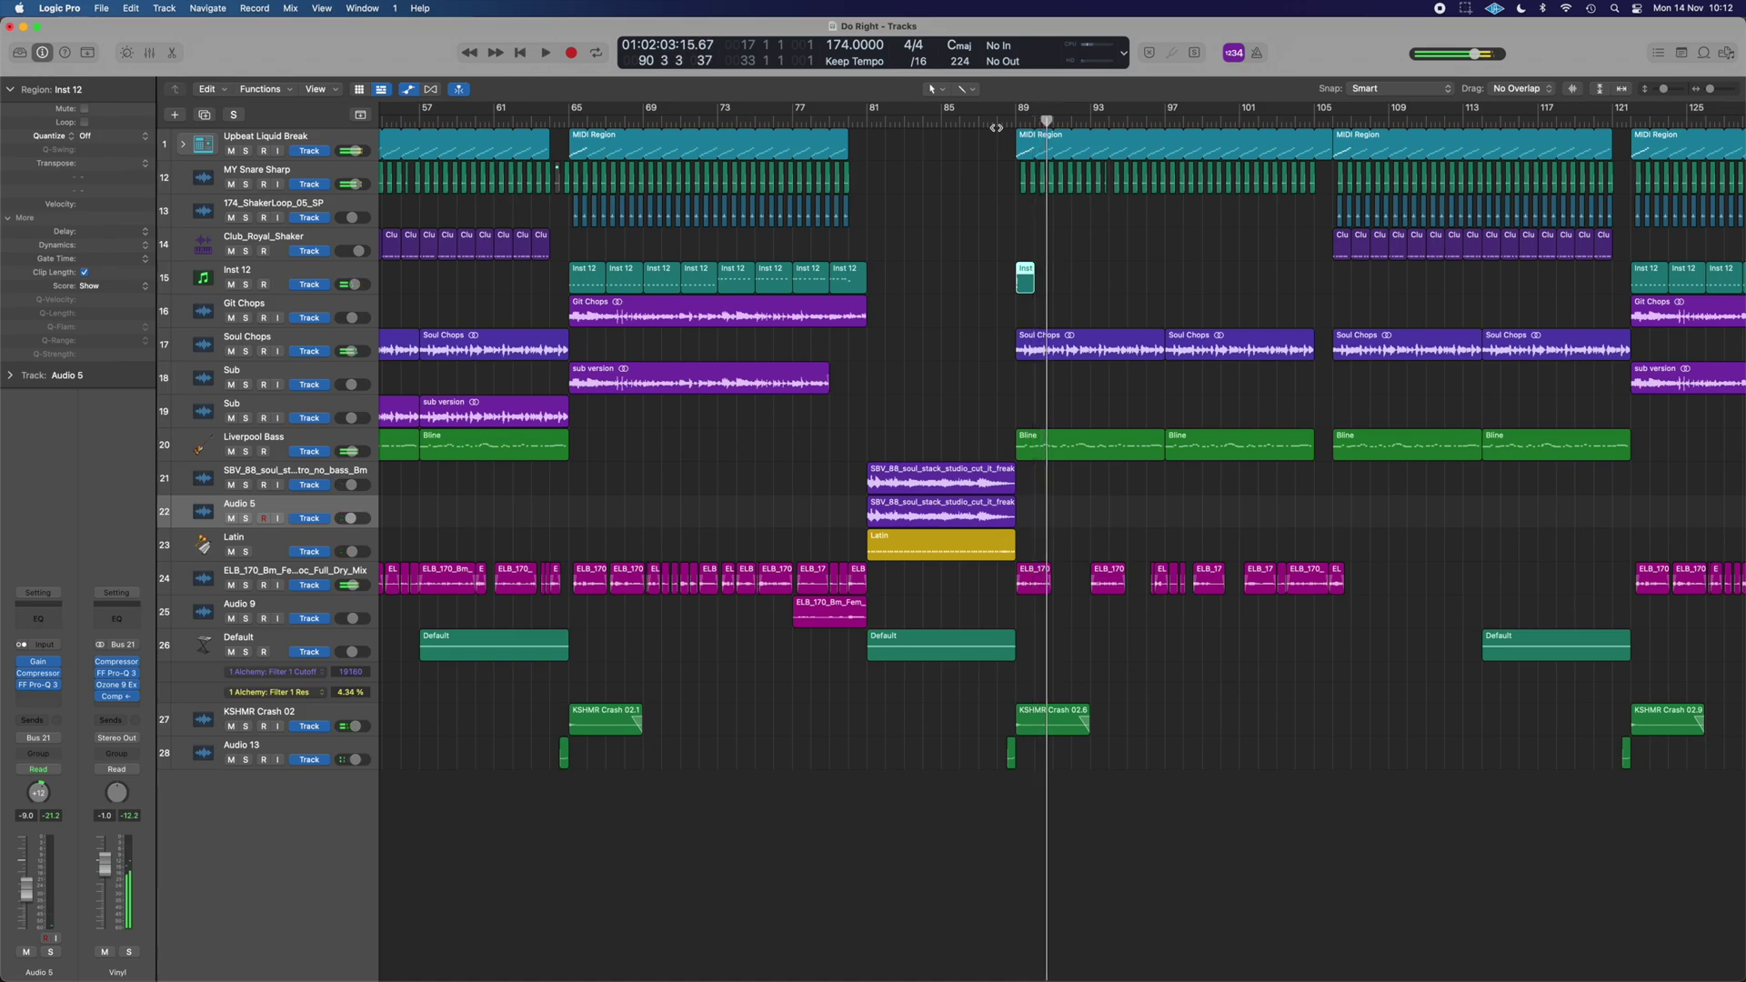
# - Place the playhead at bar 105 and play the gap before the drums, Soul Chops and bass return
pyautogui.hscroll(5, 1137, 255)
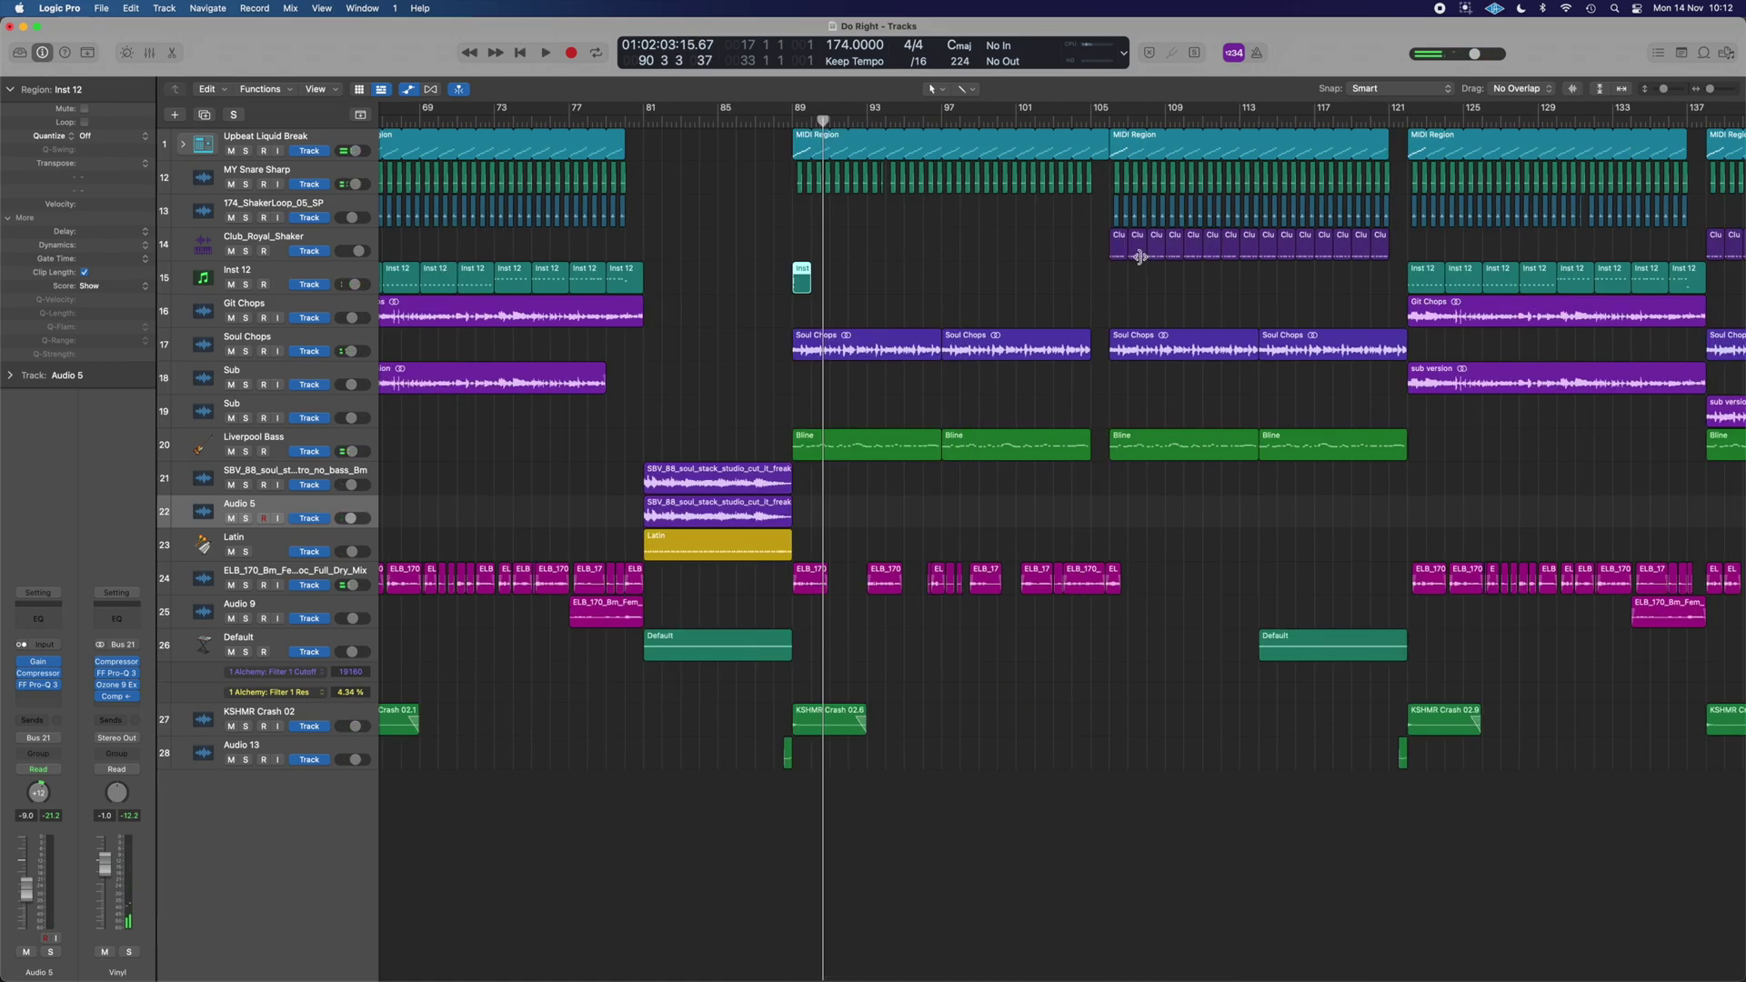
pyautogui.click(1093, 123)
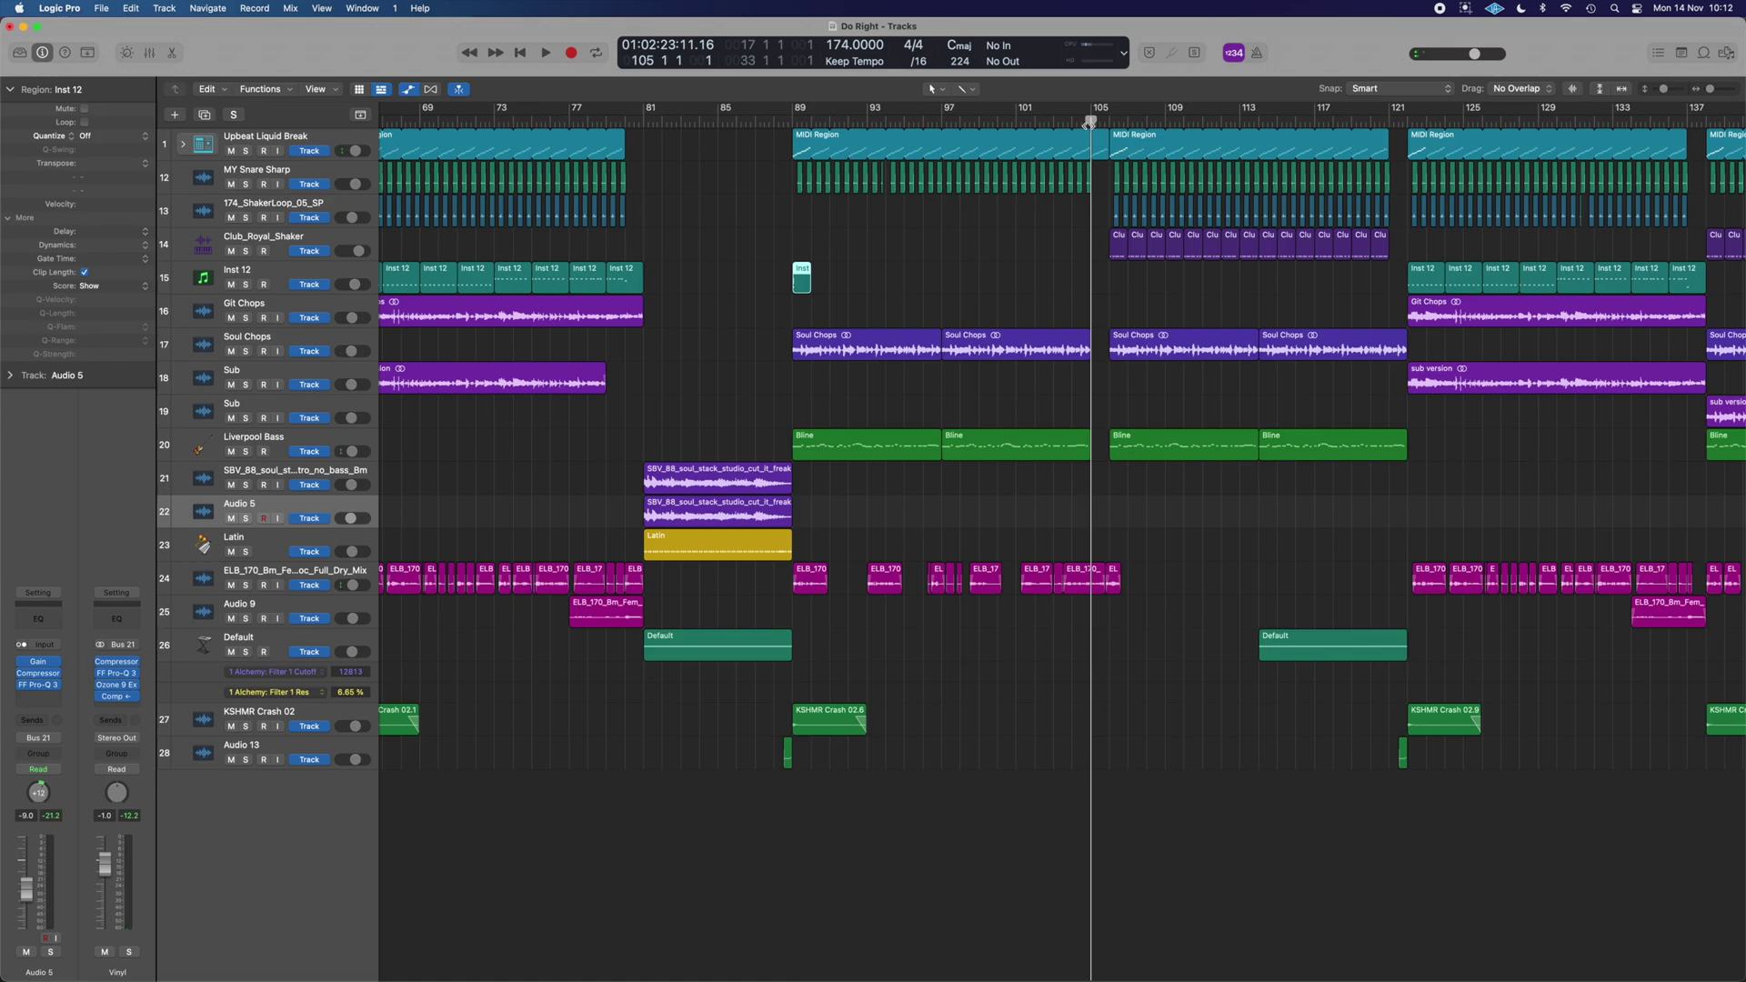
pyautogui.press('space')
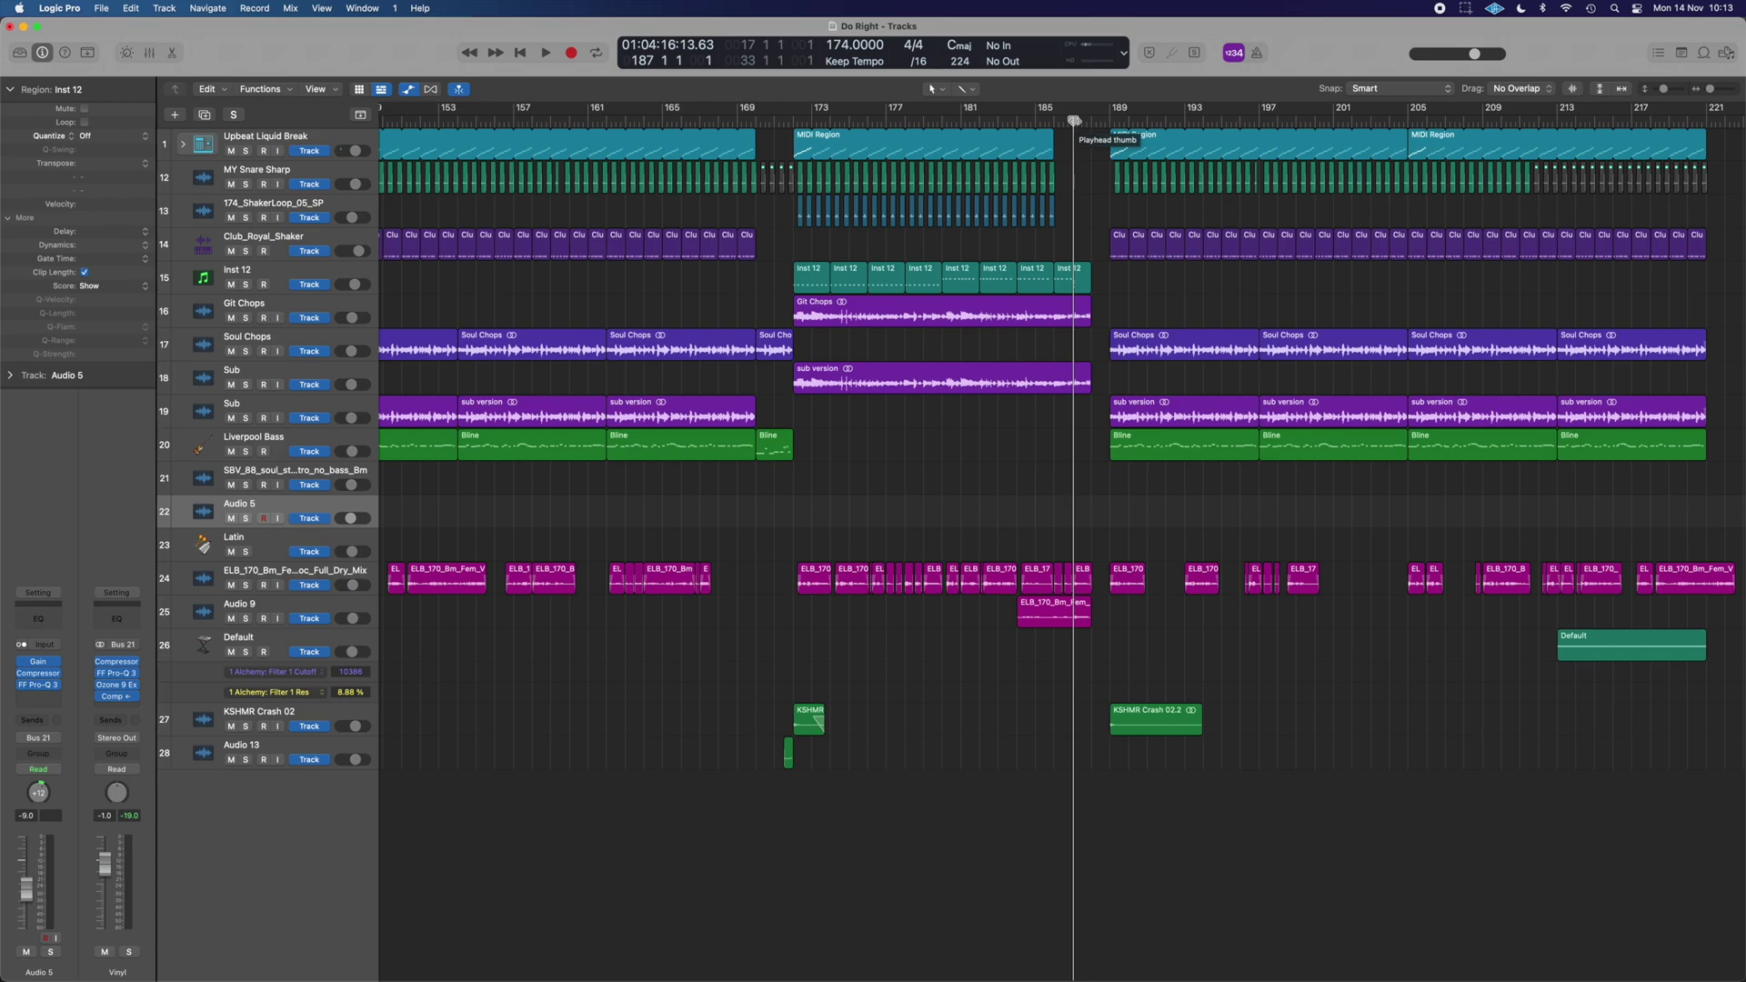
# - Play the drum dropout from about bar 186 into the section that starts at bar 189
pyautogui.moveTo(1074, 121); pyautogui.dragTo(1053, 121)
pyautogui.press('space')
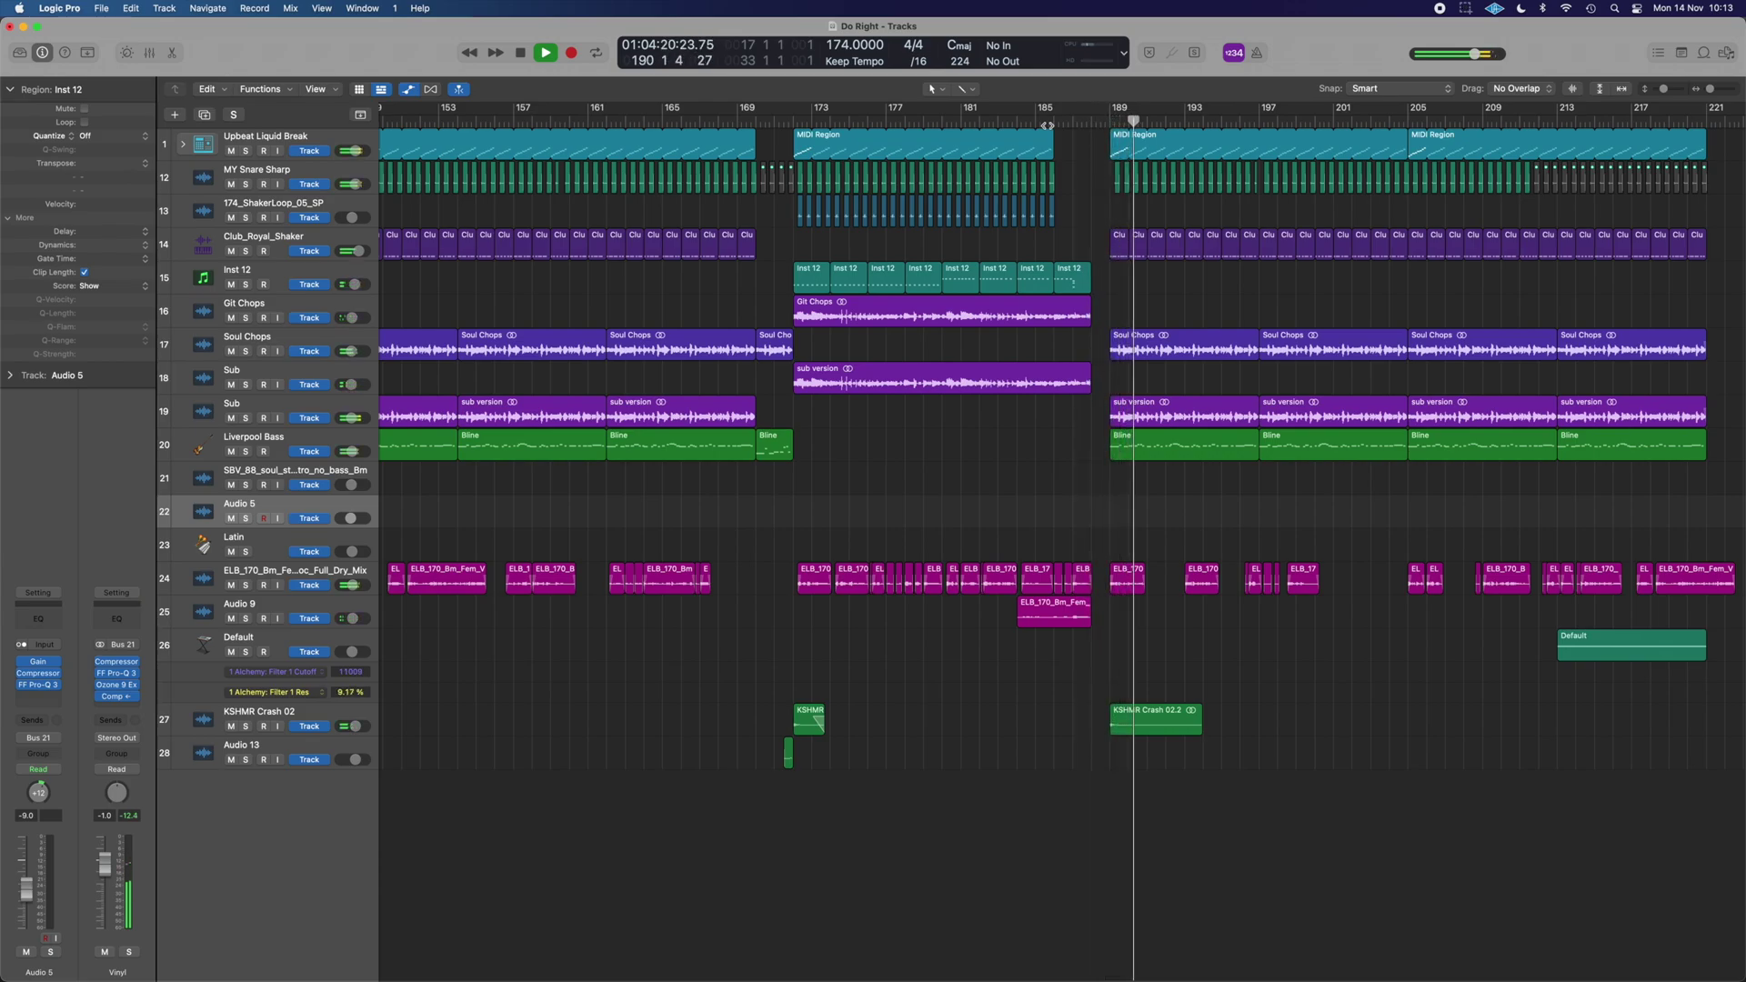
pyautogui.press('space')
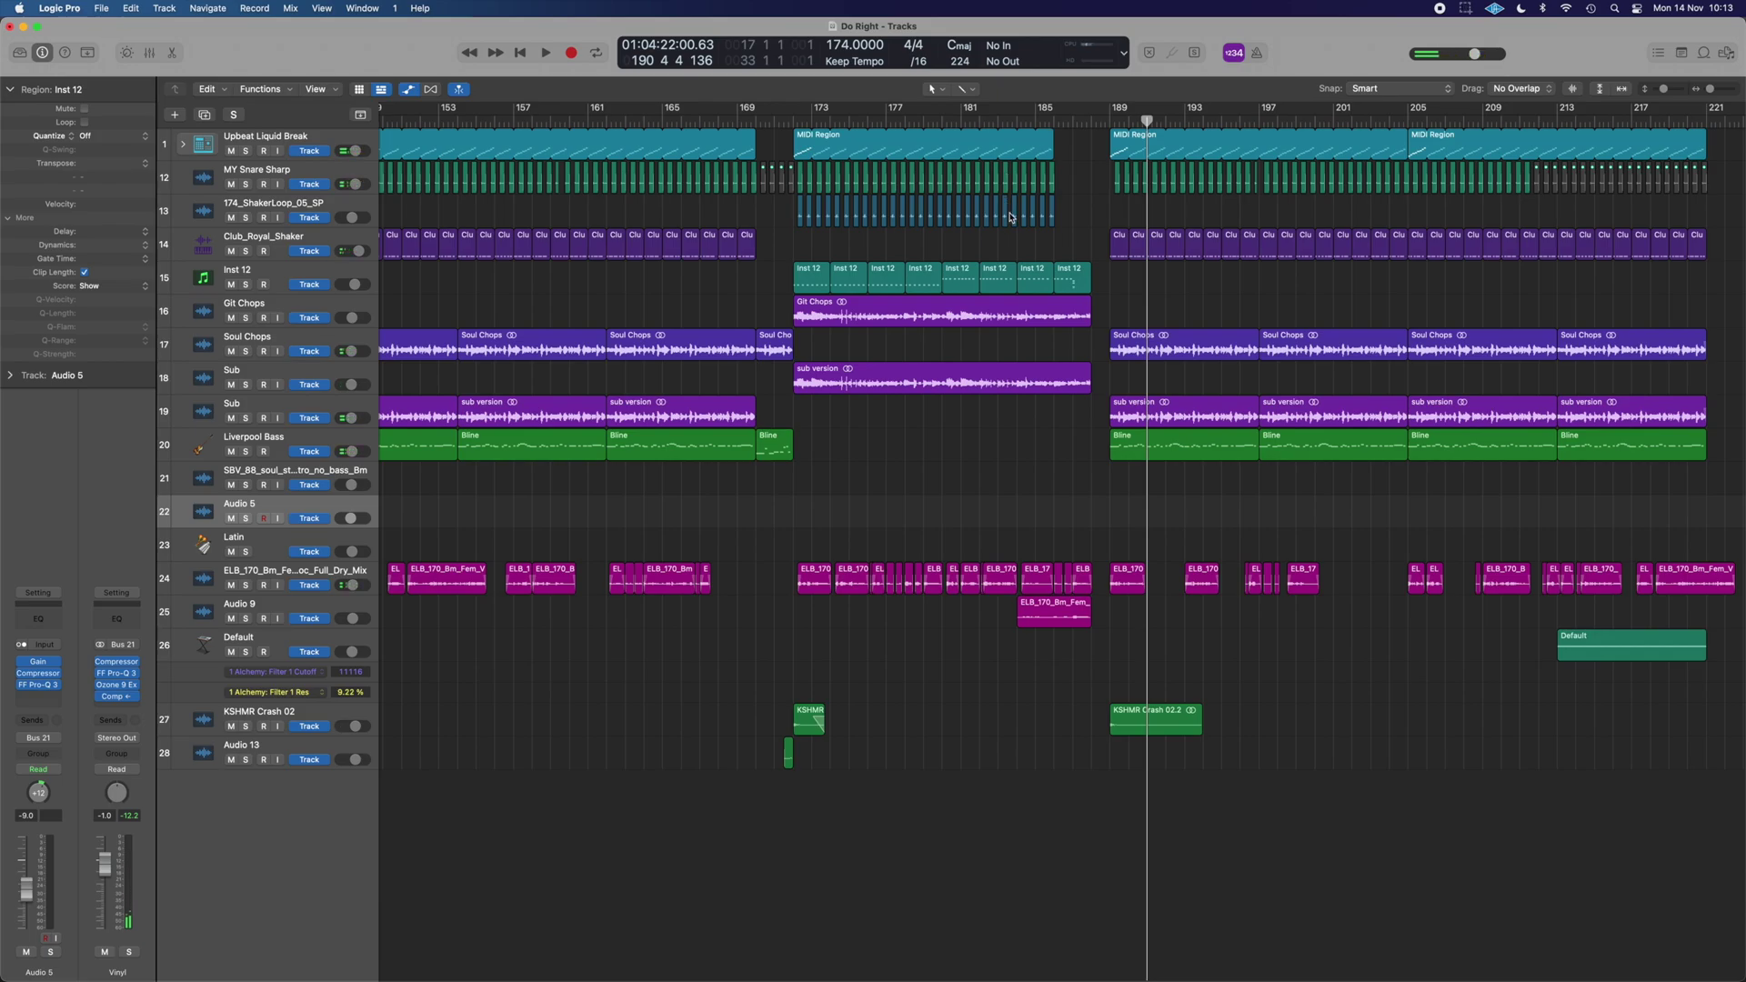
# - Look over the arrangement from the intro to the ending and play the closing section from about bar 209
pyautogui.hscroll(-10, 1010, 214)
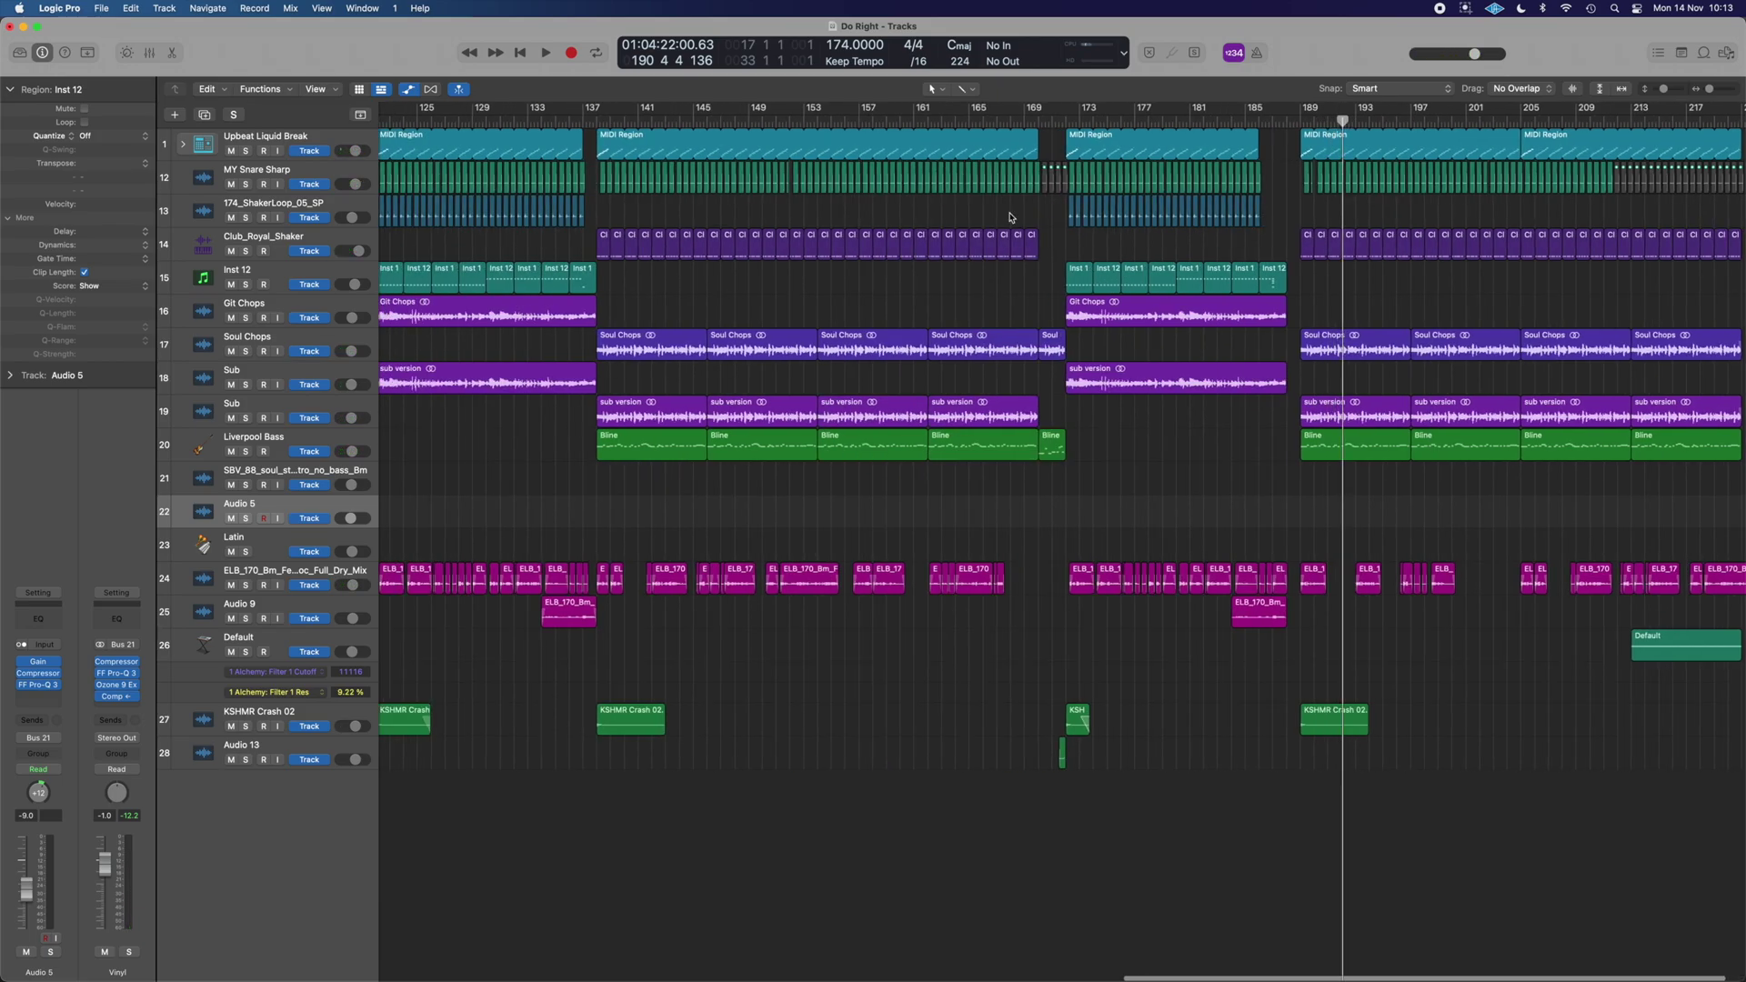
pyautogui.scroll(-5, 1010, 215)
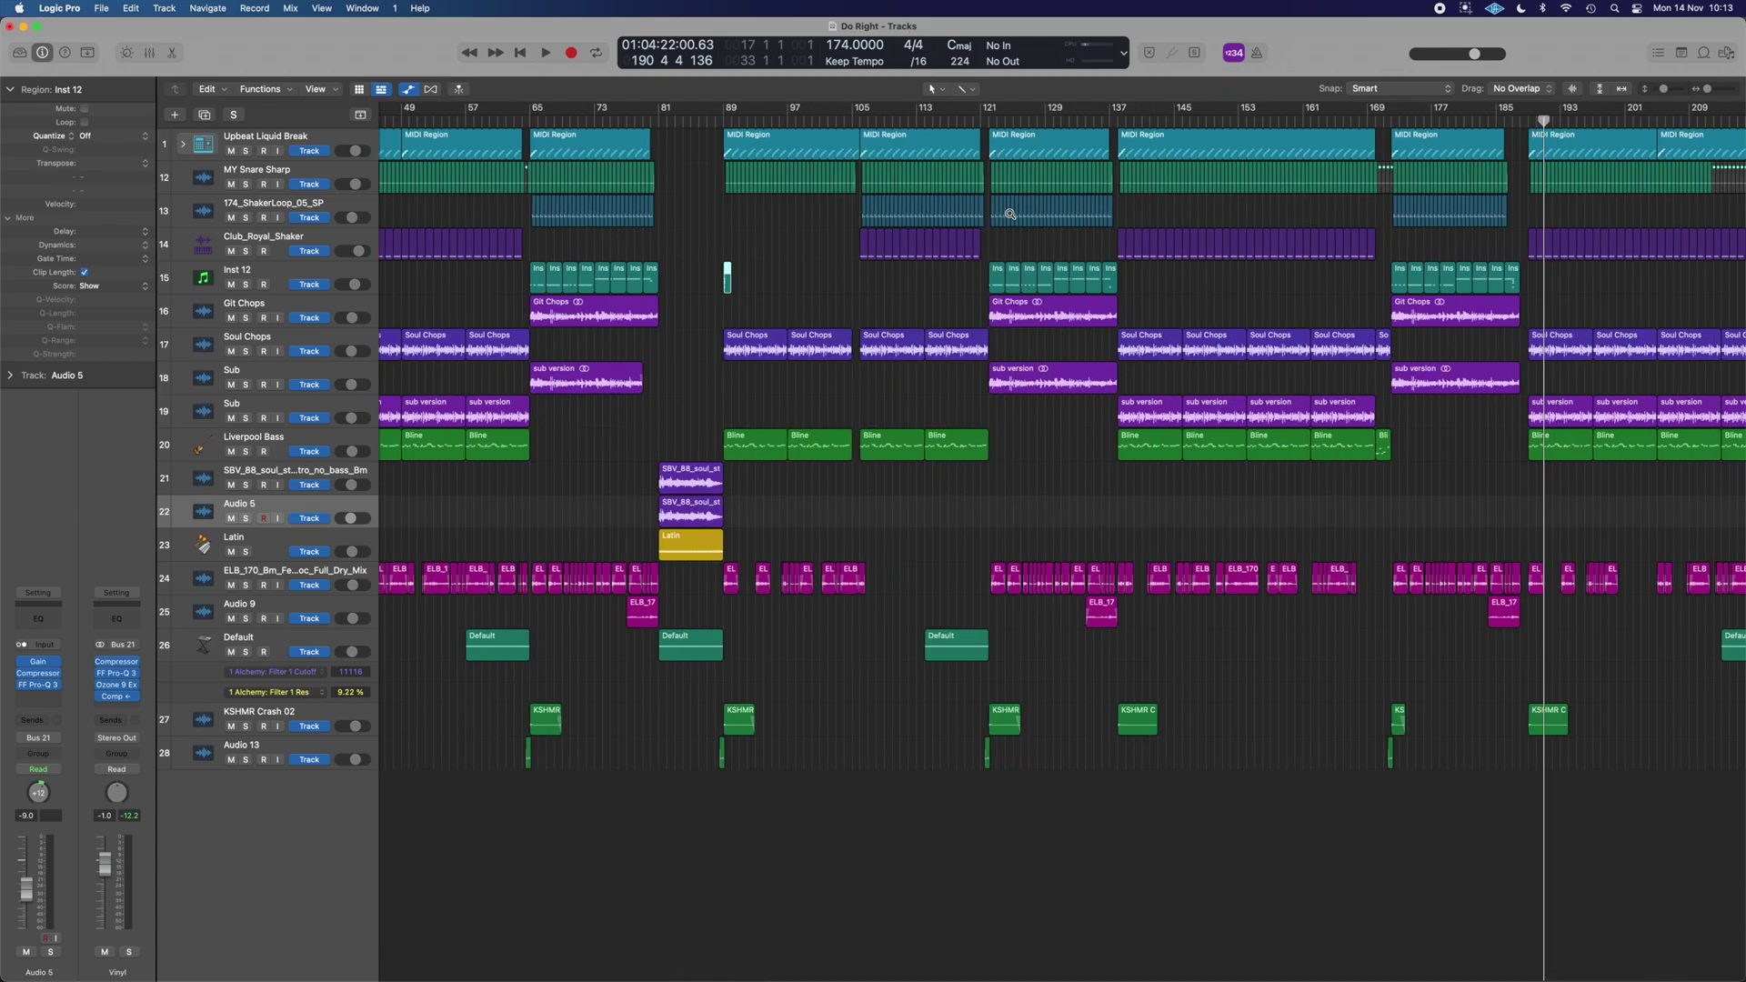
pyautogui.hscroll(3, 1010, 214)
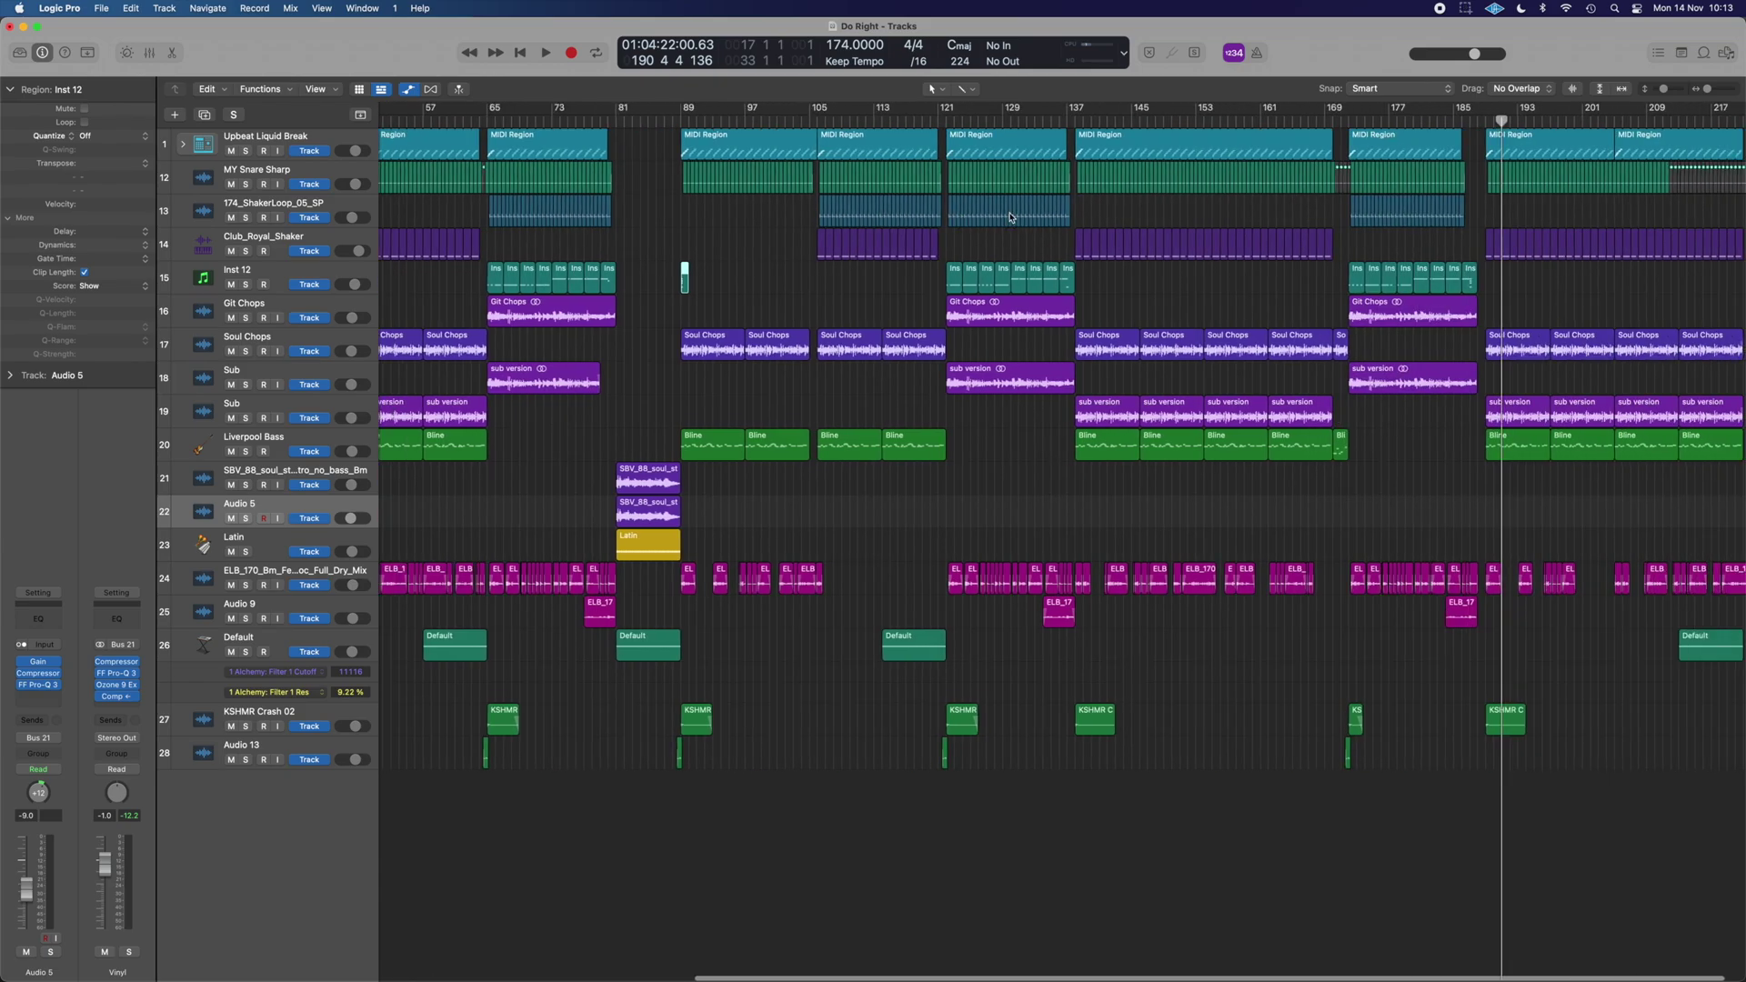
pyautogui.hscroll(-6, 1012, 217)
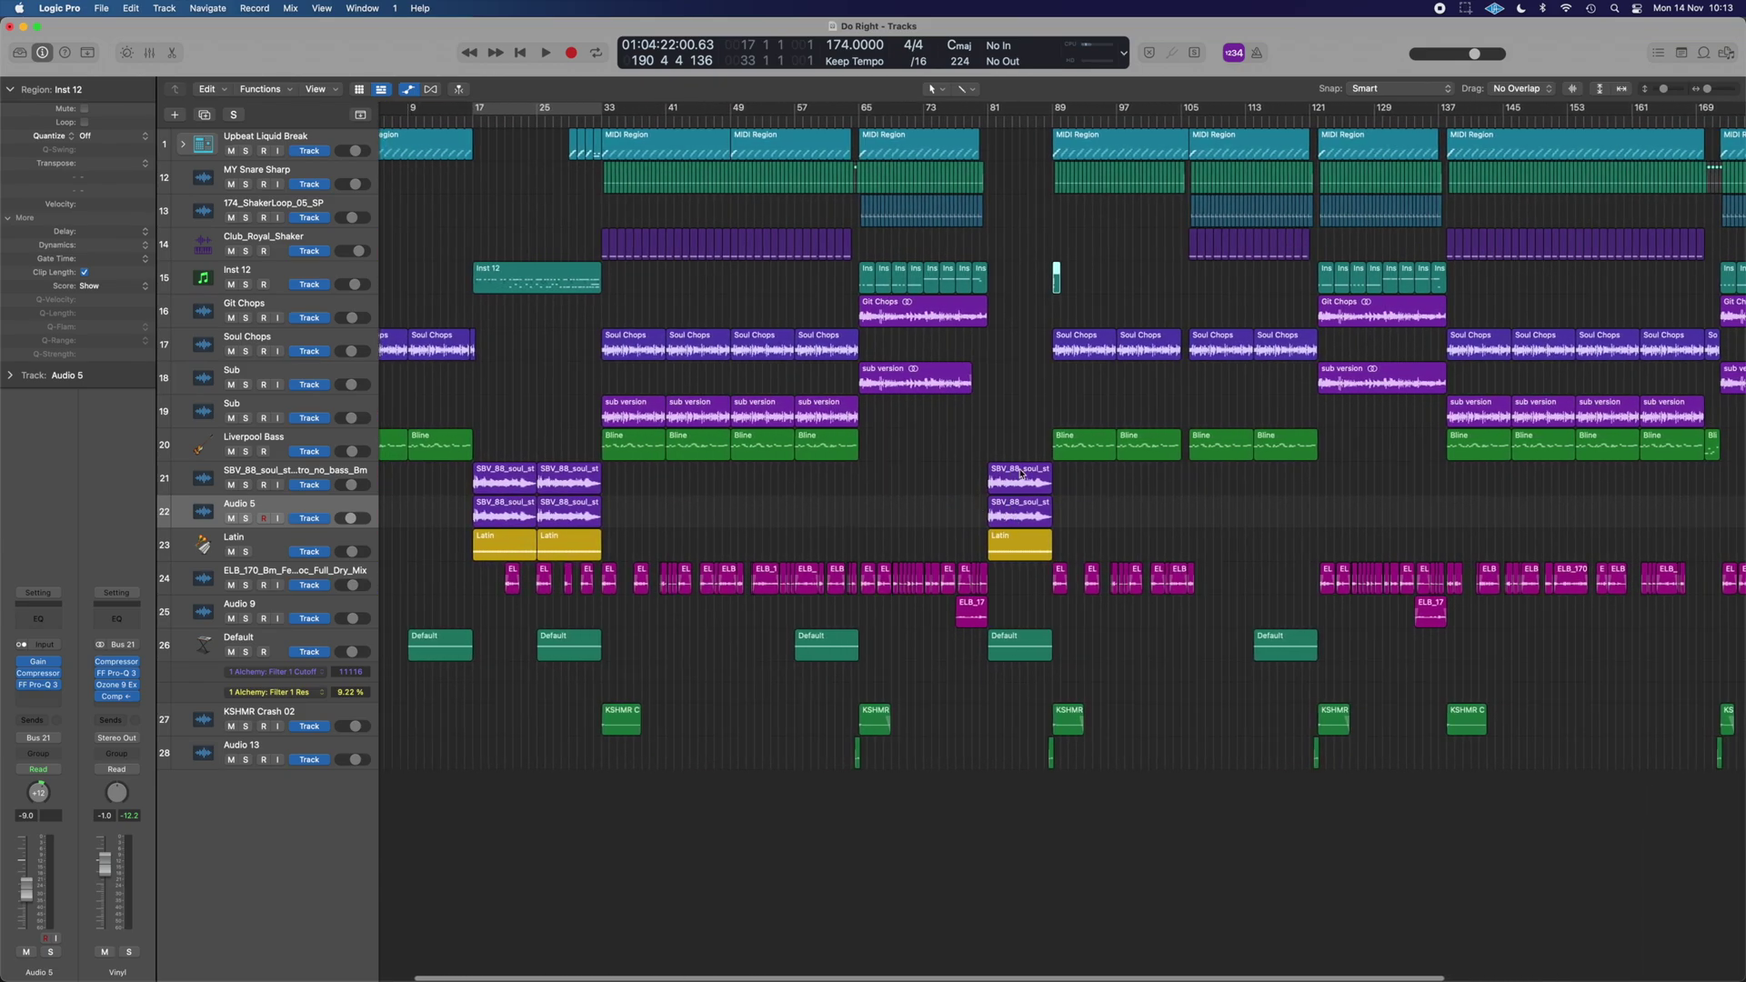
pyautogui.hscroll(6, 1014, 522)
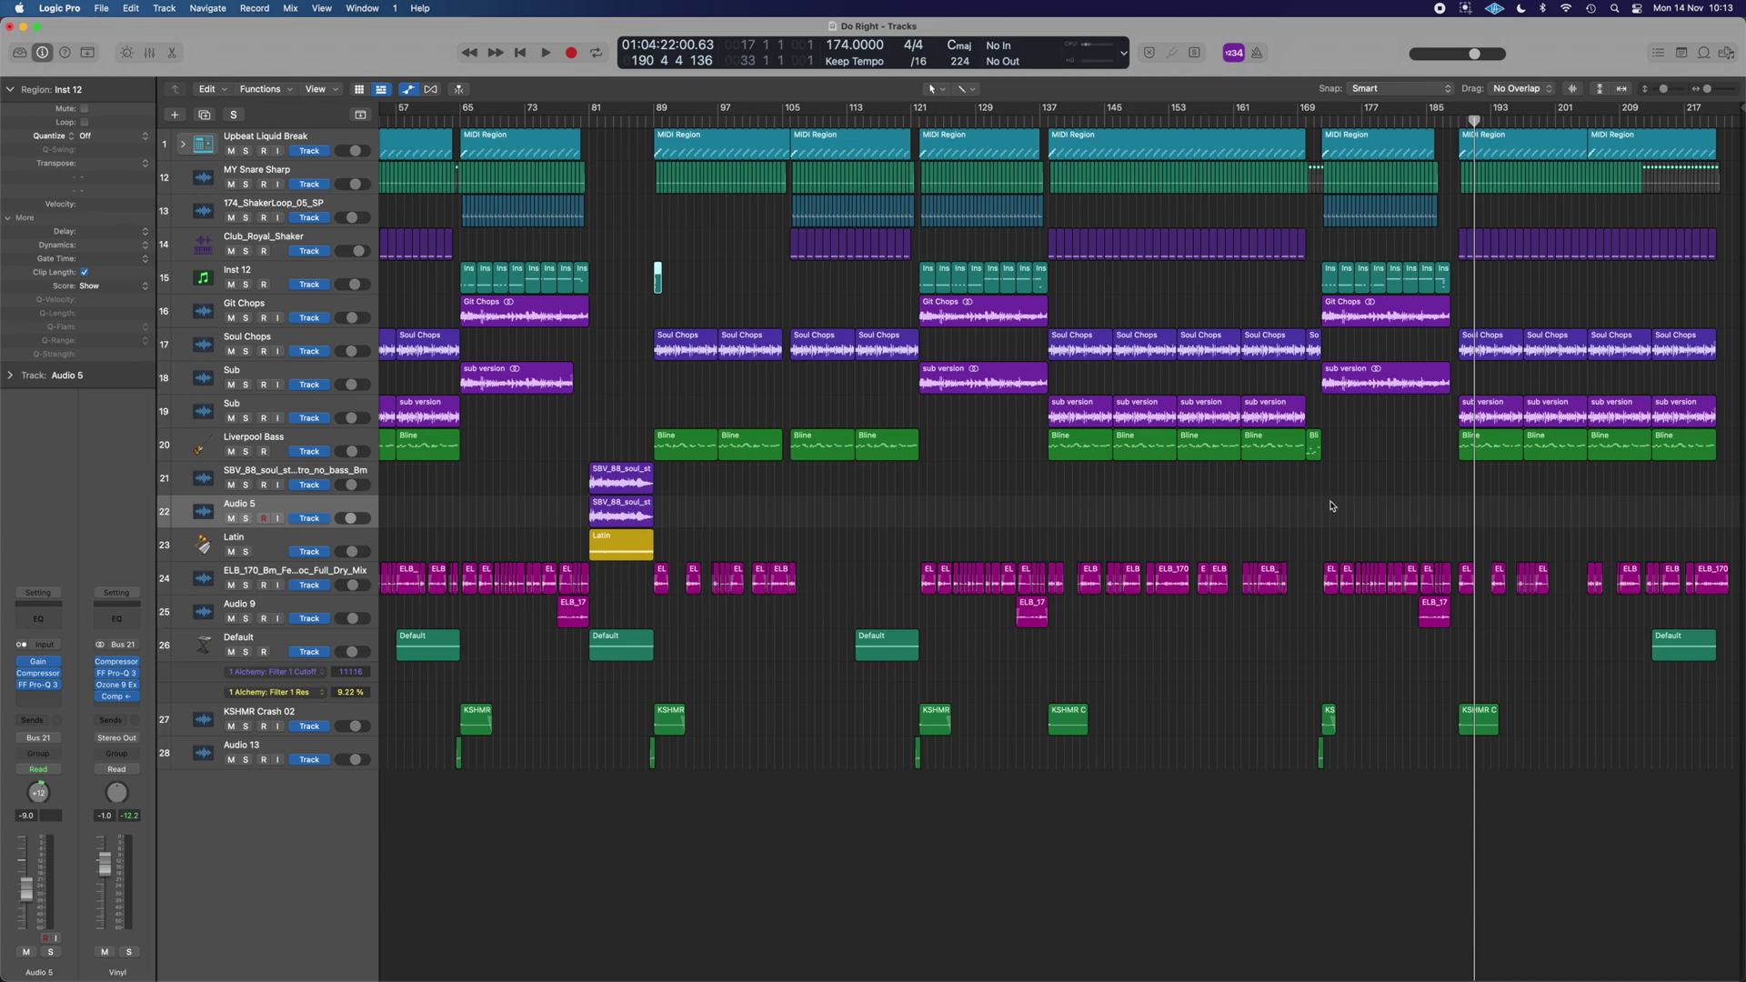
pyautogui.click(1628, 123)
pyautogui.press('space')
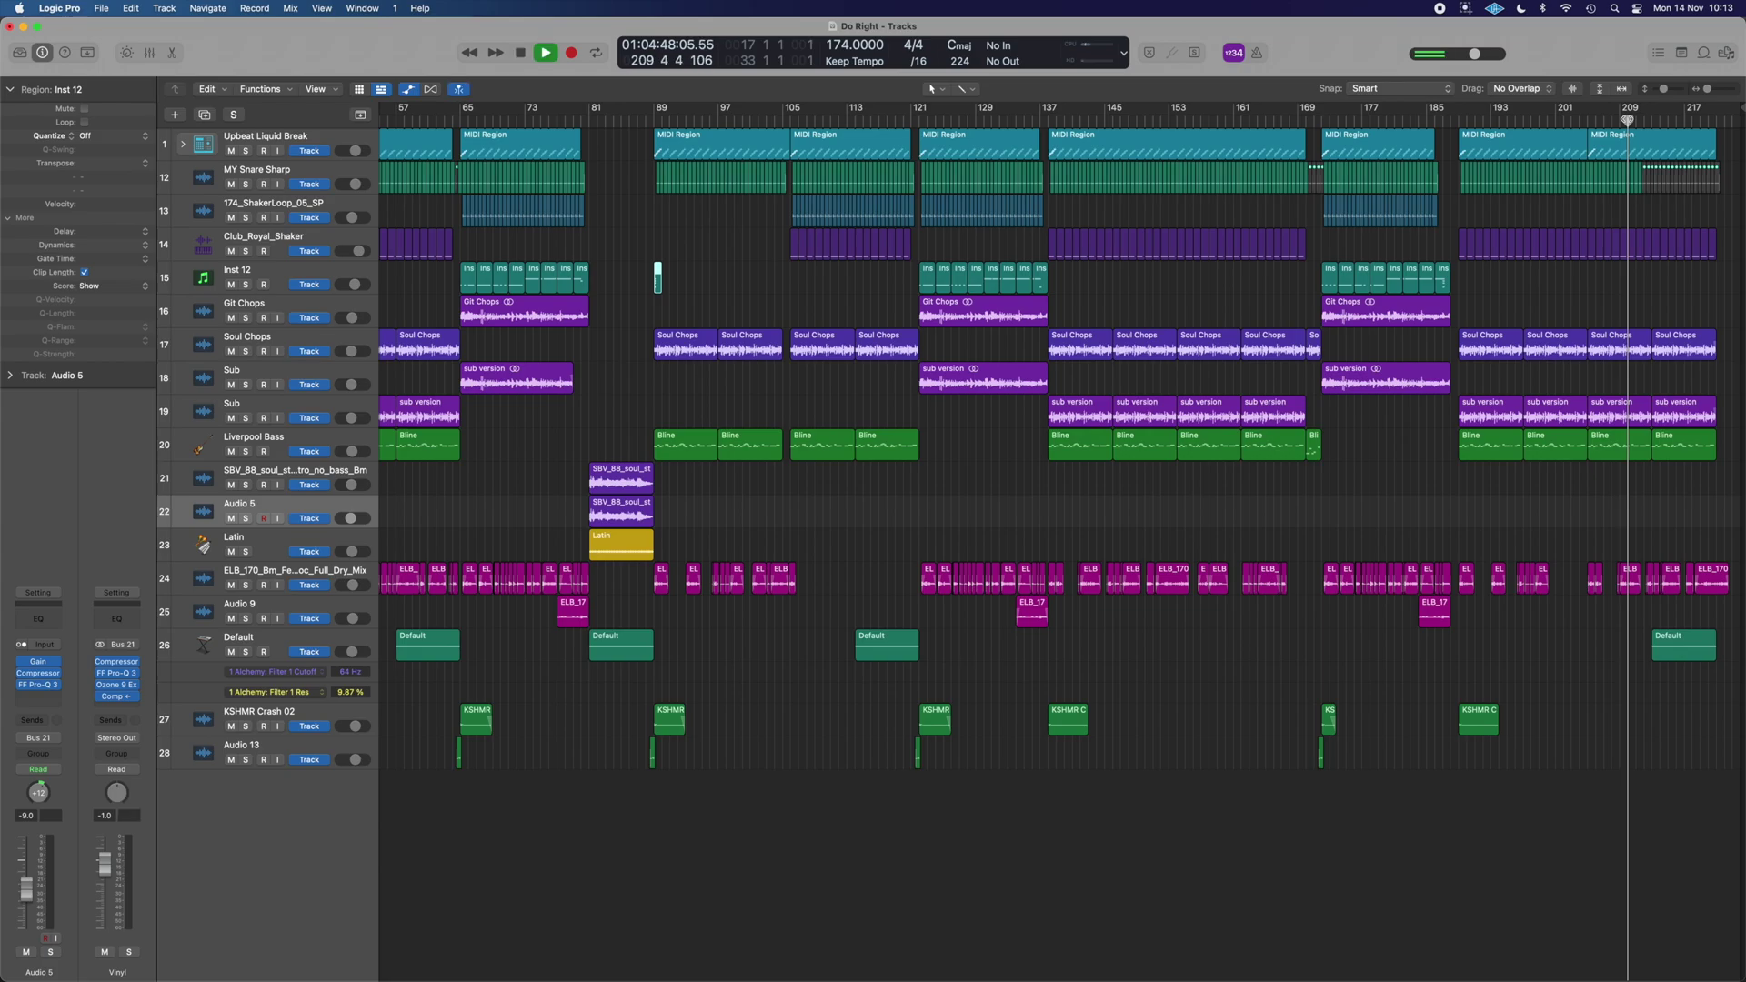